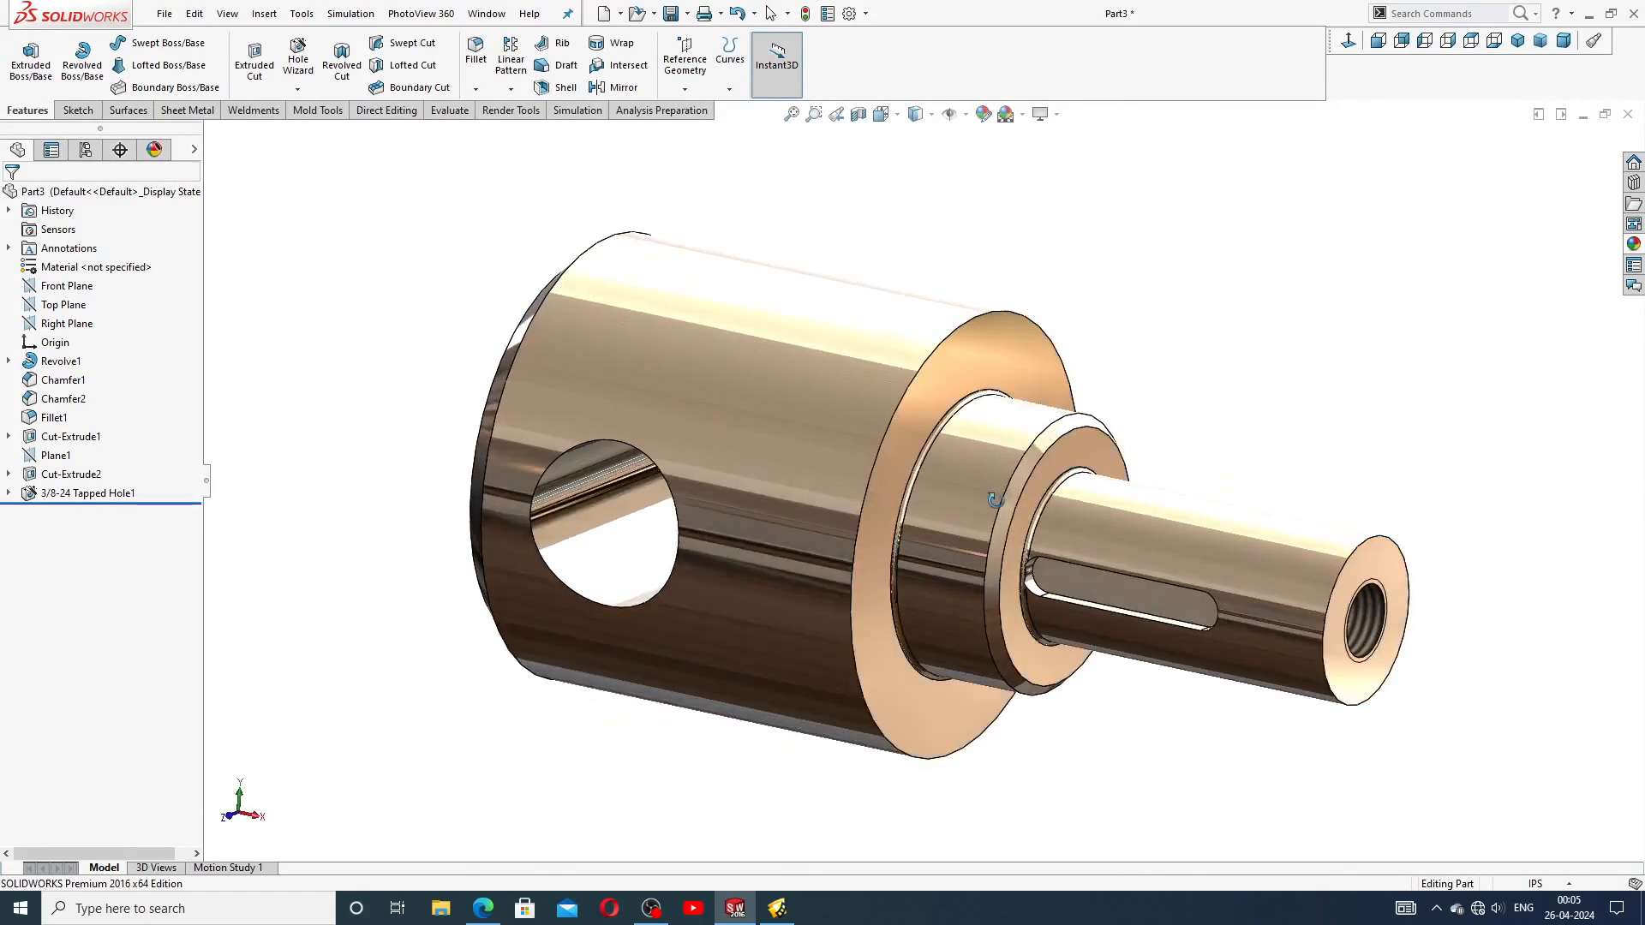
{"action": "scroll", "coordinate": [1081, 507], "scroll_direction": "down", "scroll_amount": 1}
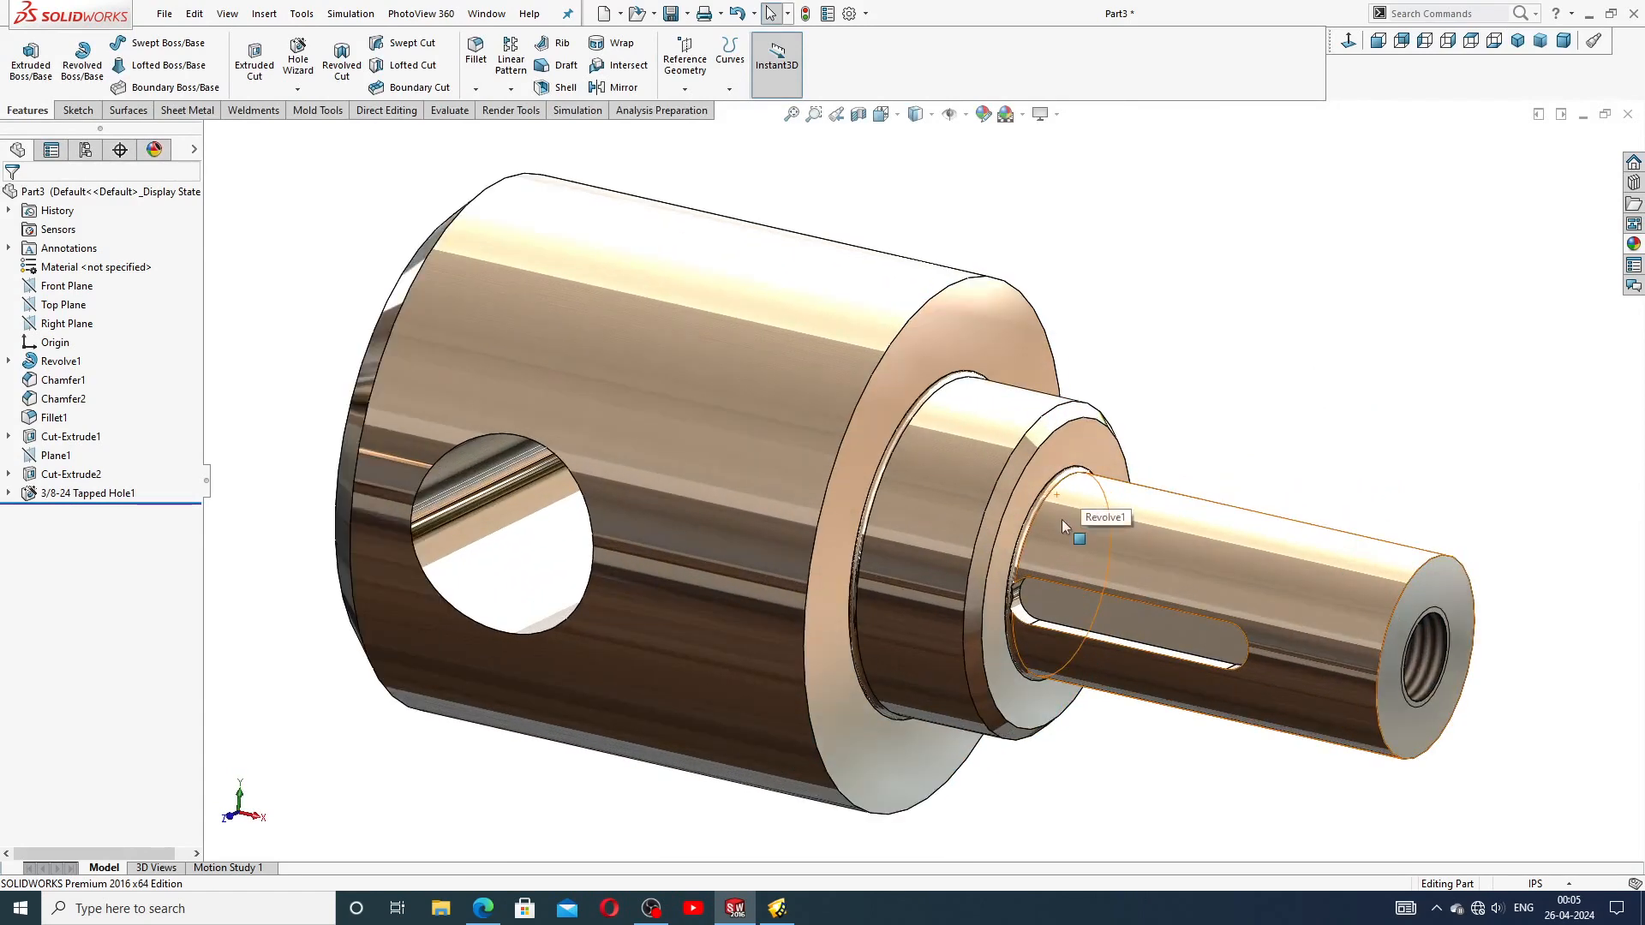
{"action": "scroll", "coordinate": [1062, 519], "scroll_direction": "up", "scroll_amount": 2}
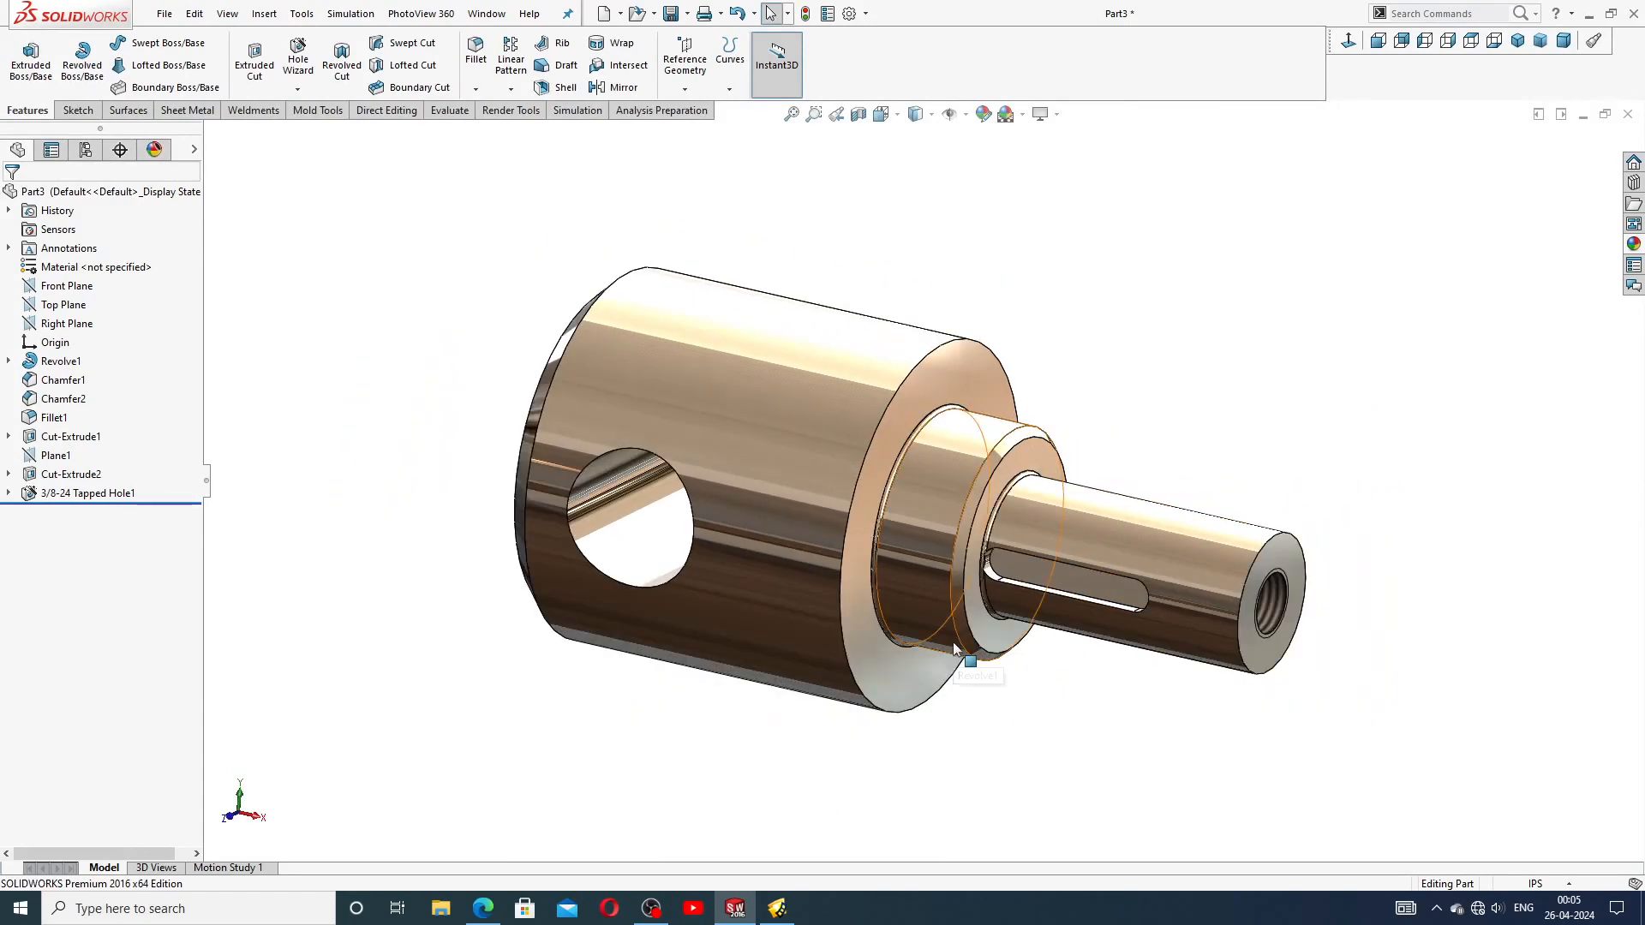
{"action": "scroll", "coordinate": [1083, 708], "scroll_direction": "down", "scroll_amount": 1}
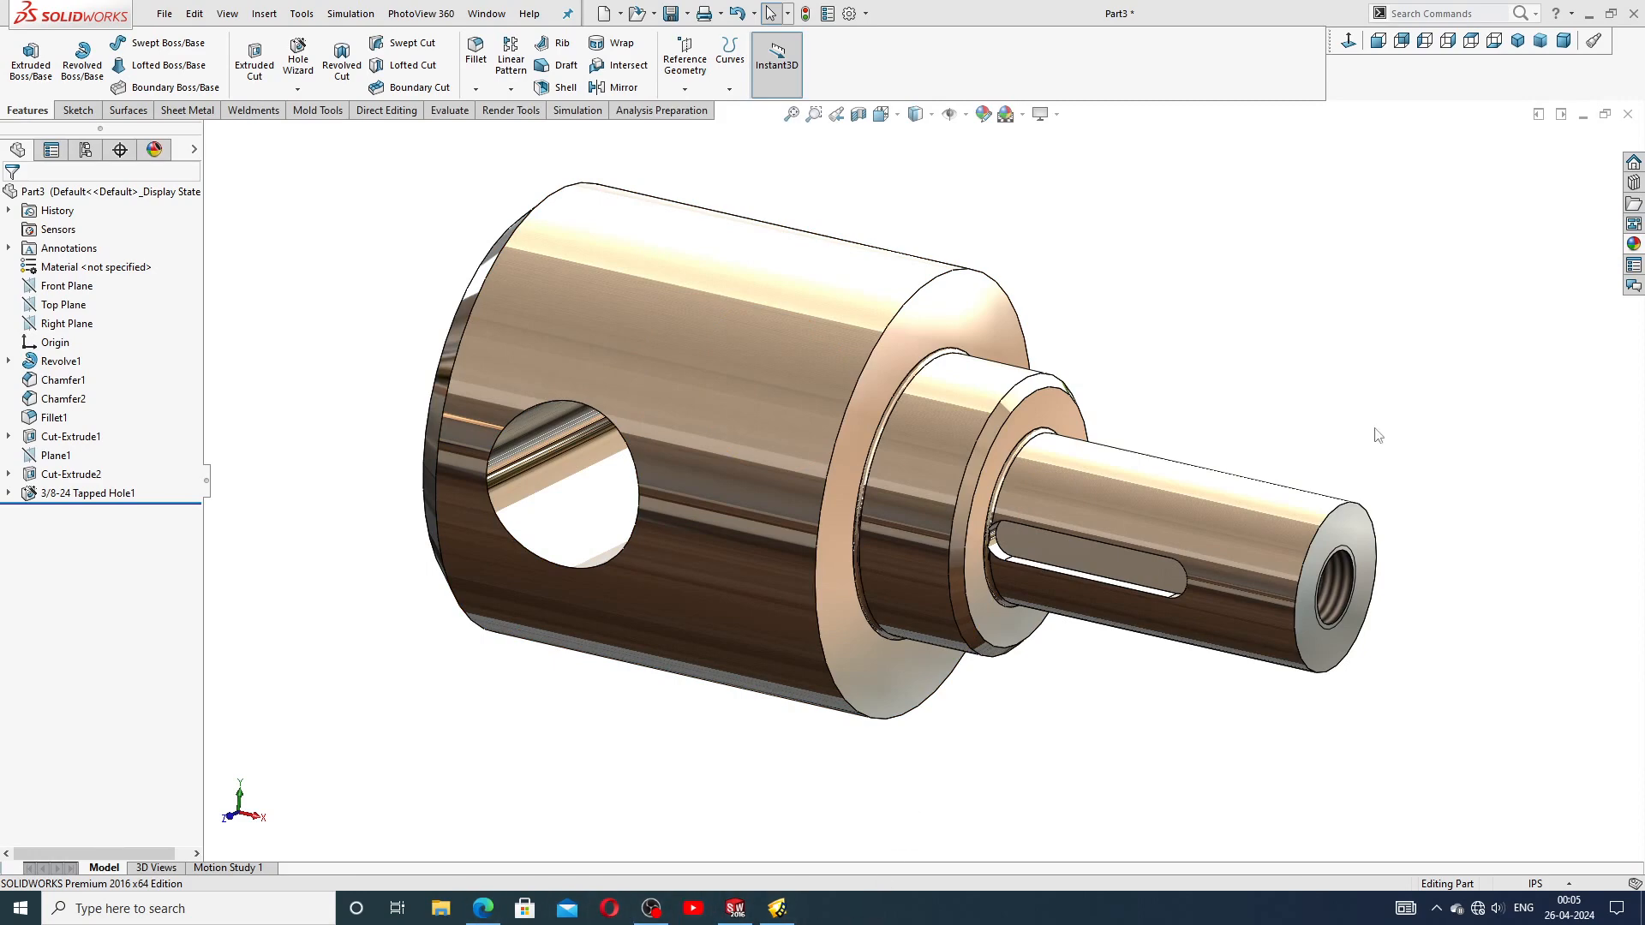
Close the finished shaft part without saving it and create a new part document
{"action": "left_click", "coordinate": [1628, 114]}
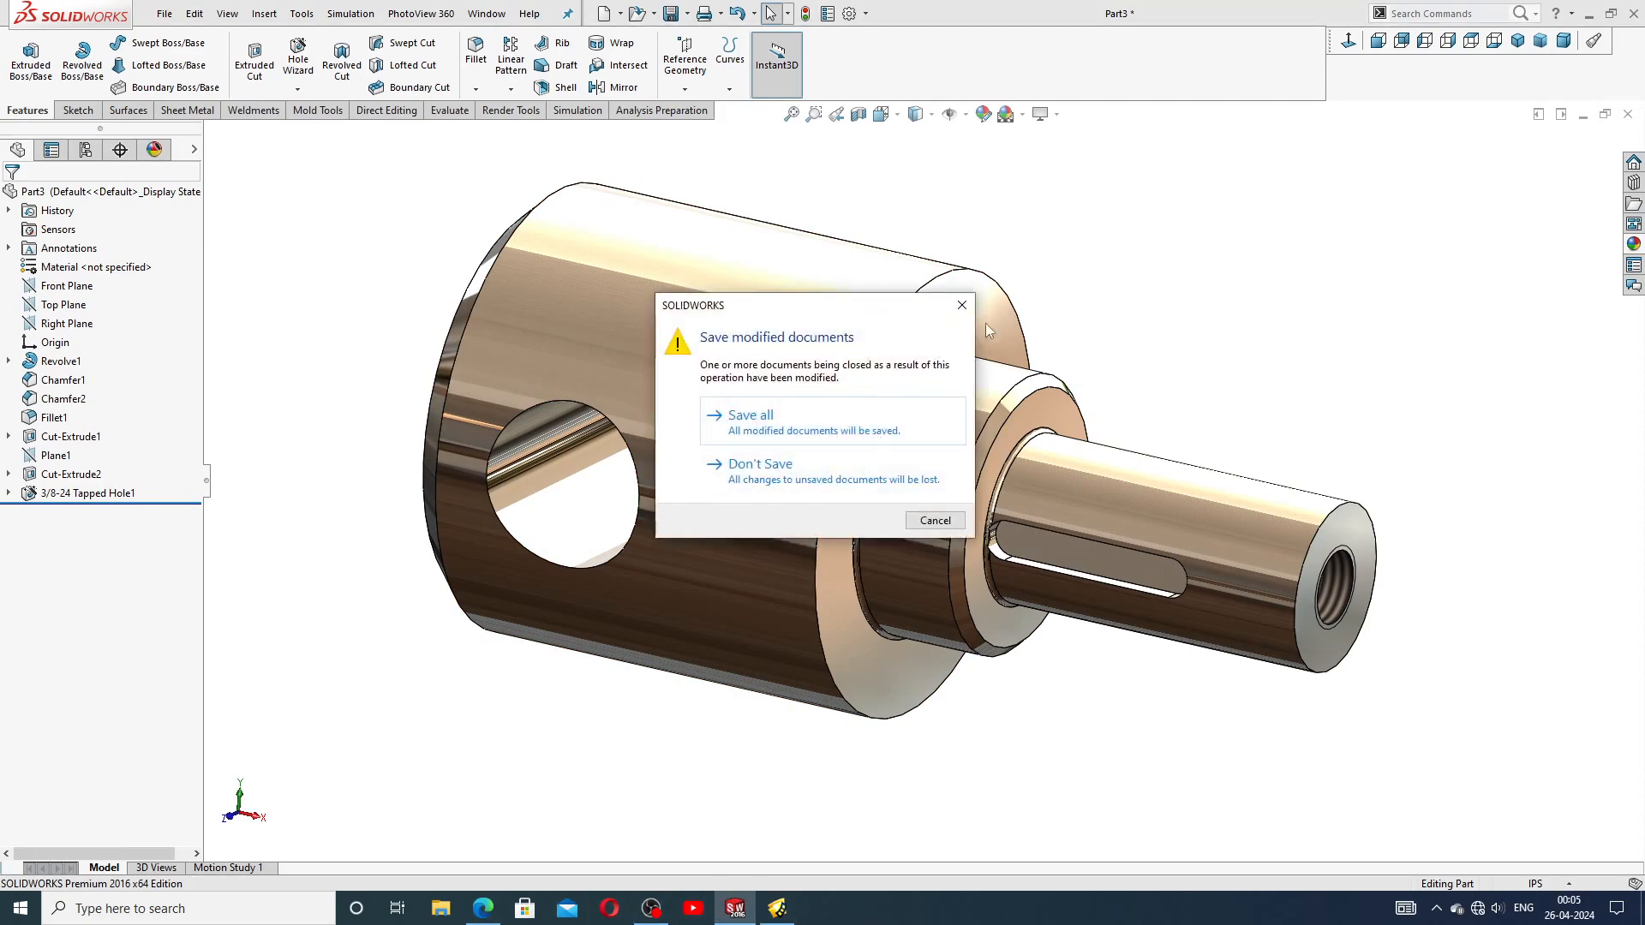
{"action": "left_click", "coordinate": [829, 480]}
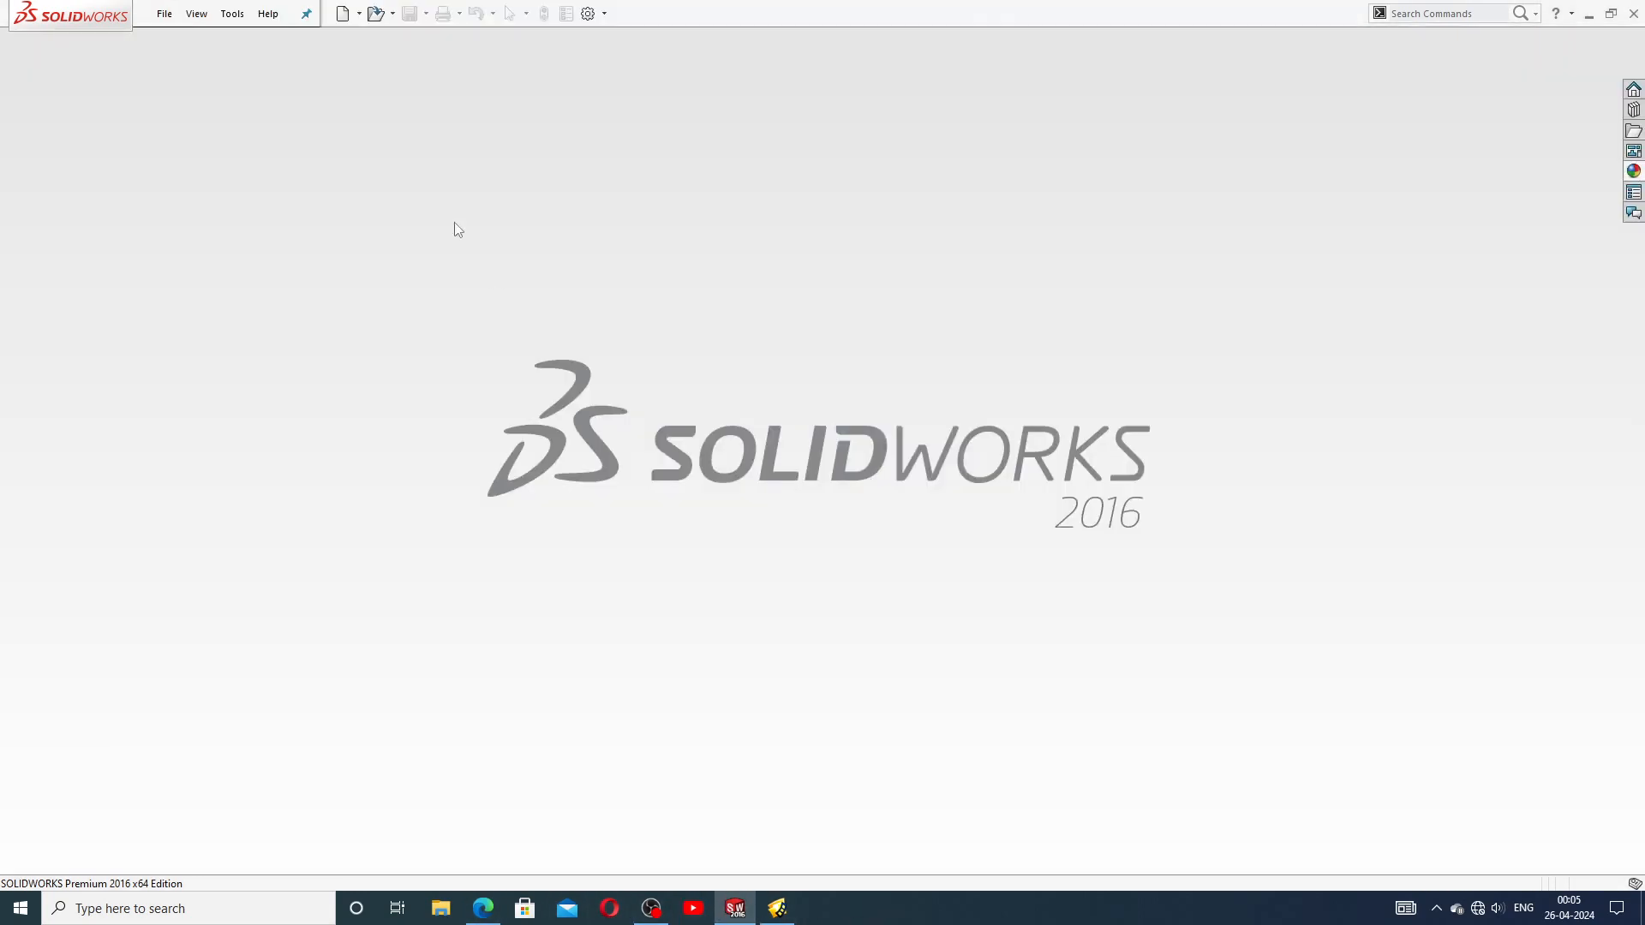
{"action": "left_click", "coordinate": [341, 14]}
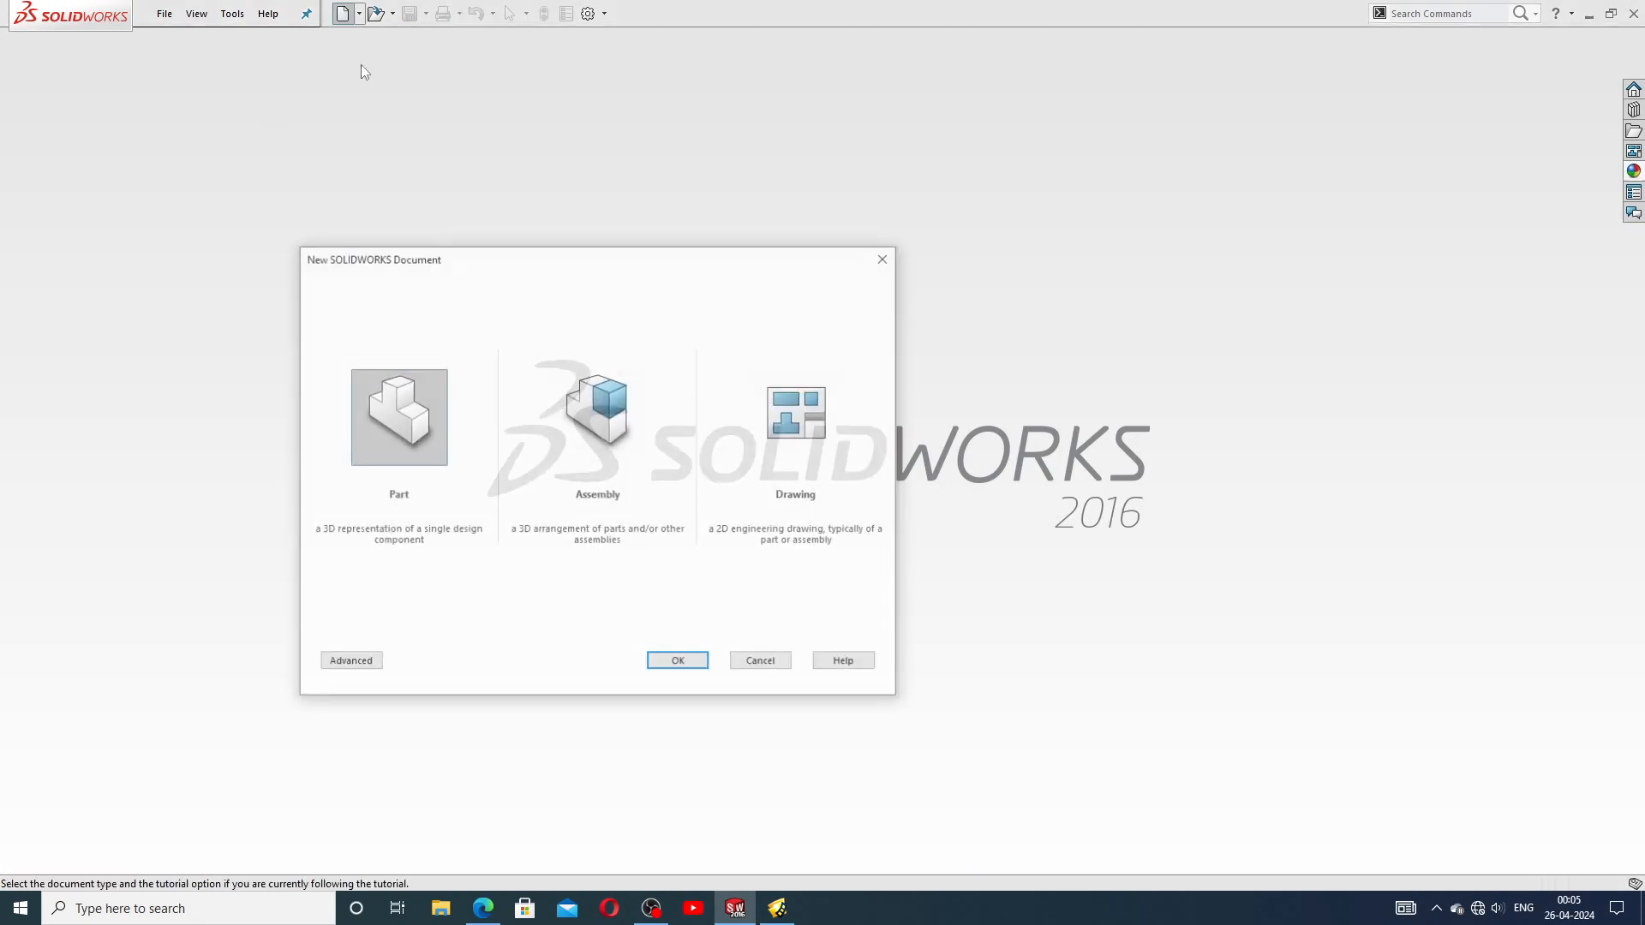
{"action": "left_click", "coordinate": [678, 663]}
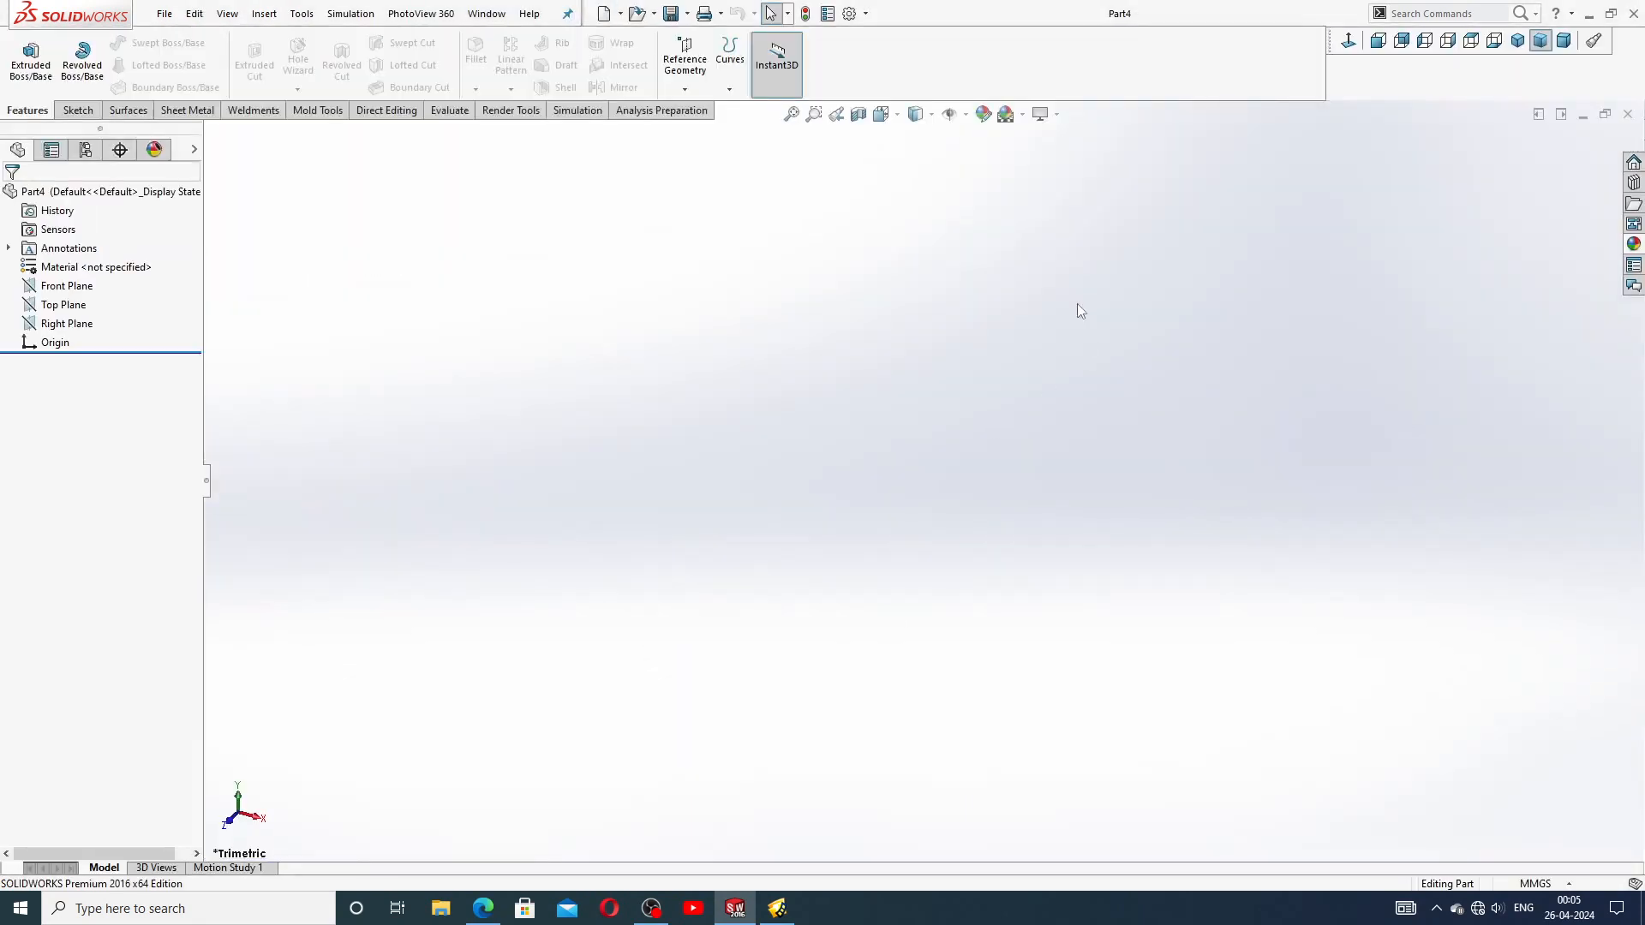
Apply a plain white scene to the graphics area and set the document units to IPS
{"action": "left_click", "coordinate": [1023, 114]}
{"action": "left_click", "coordinate": [1047, 60]}
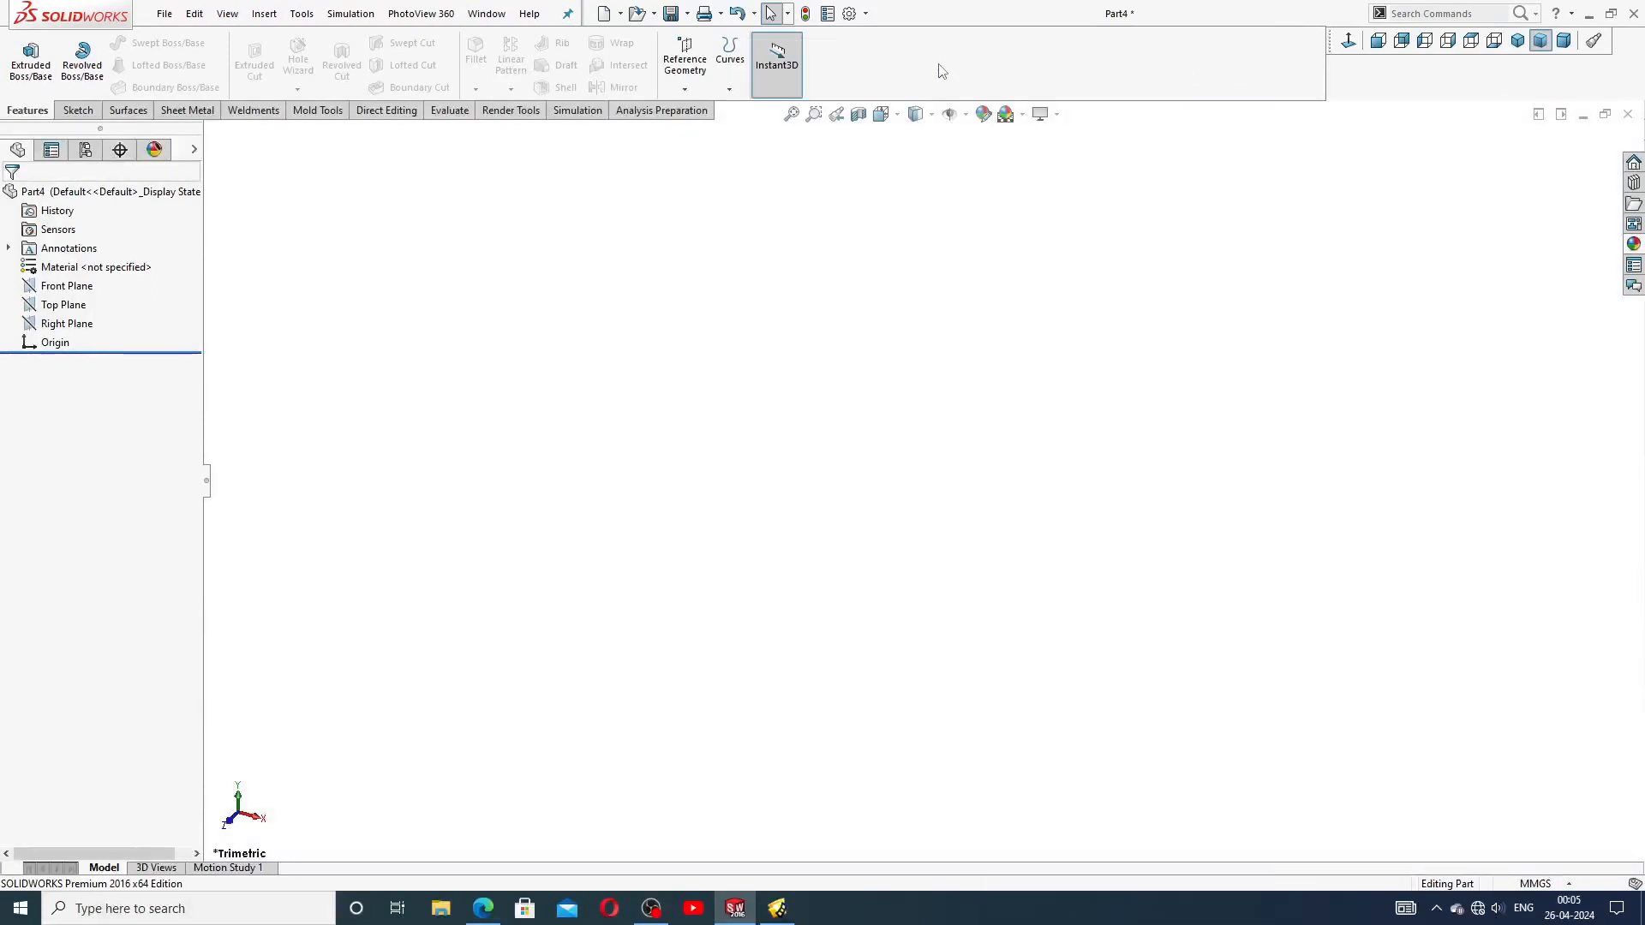
{"action": "left_click", "coordinate": [964, 114]}
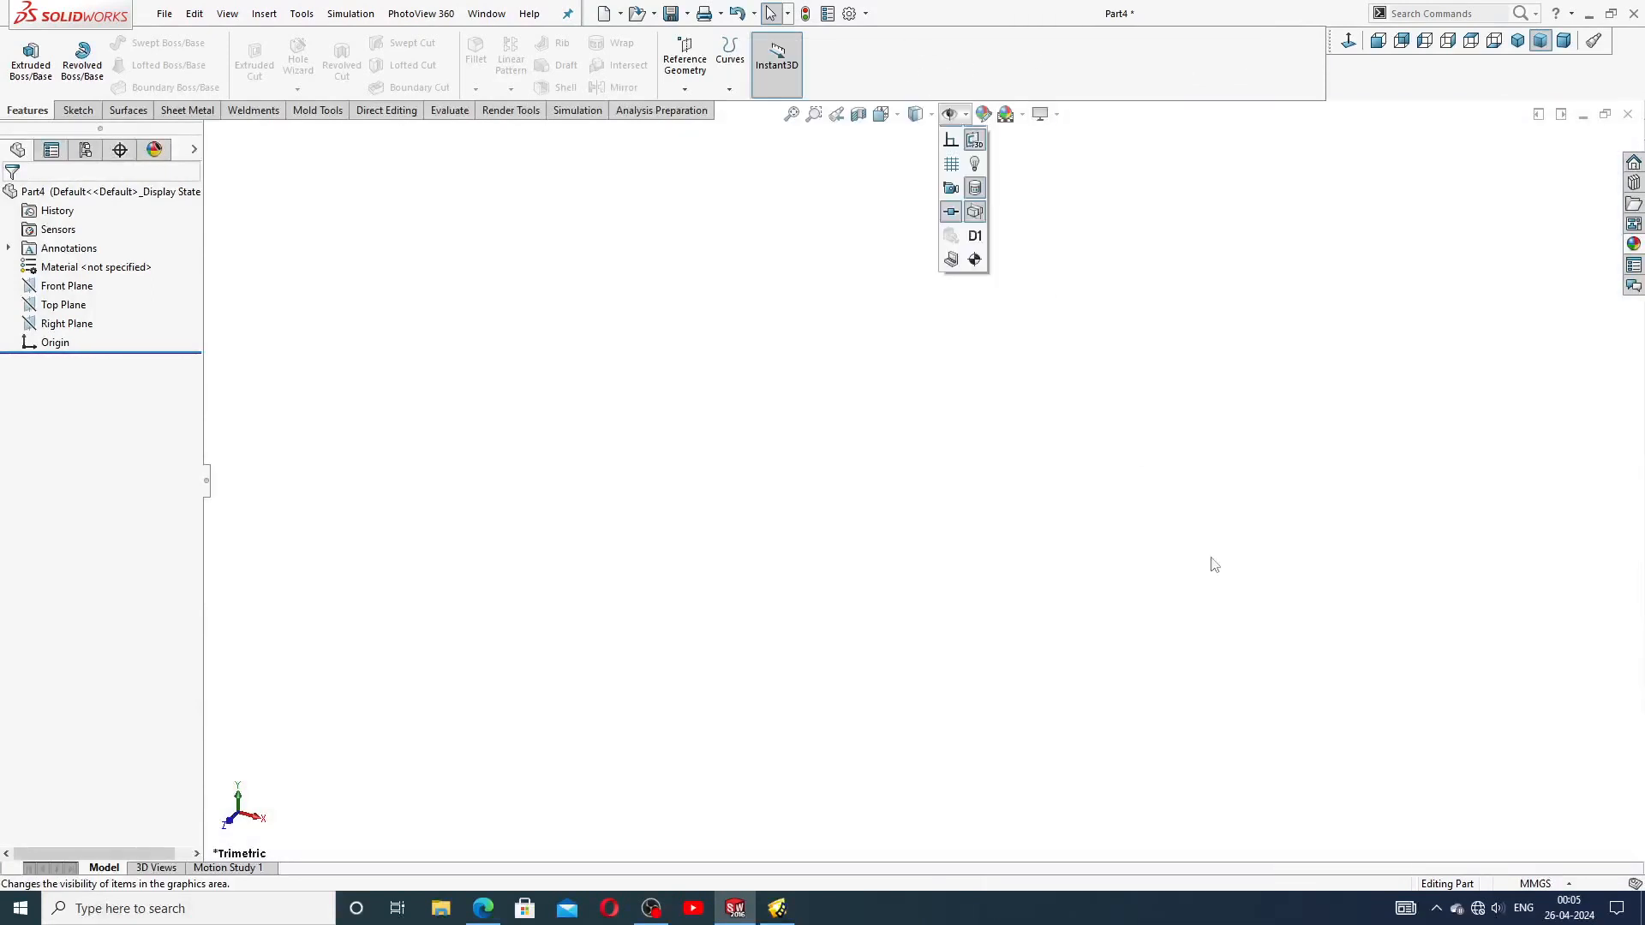
{"action": "left_click", "coordinate": [1535, 884]}
{"action": "left_click", "coordinate": [1525, 841]}
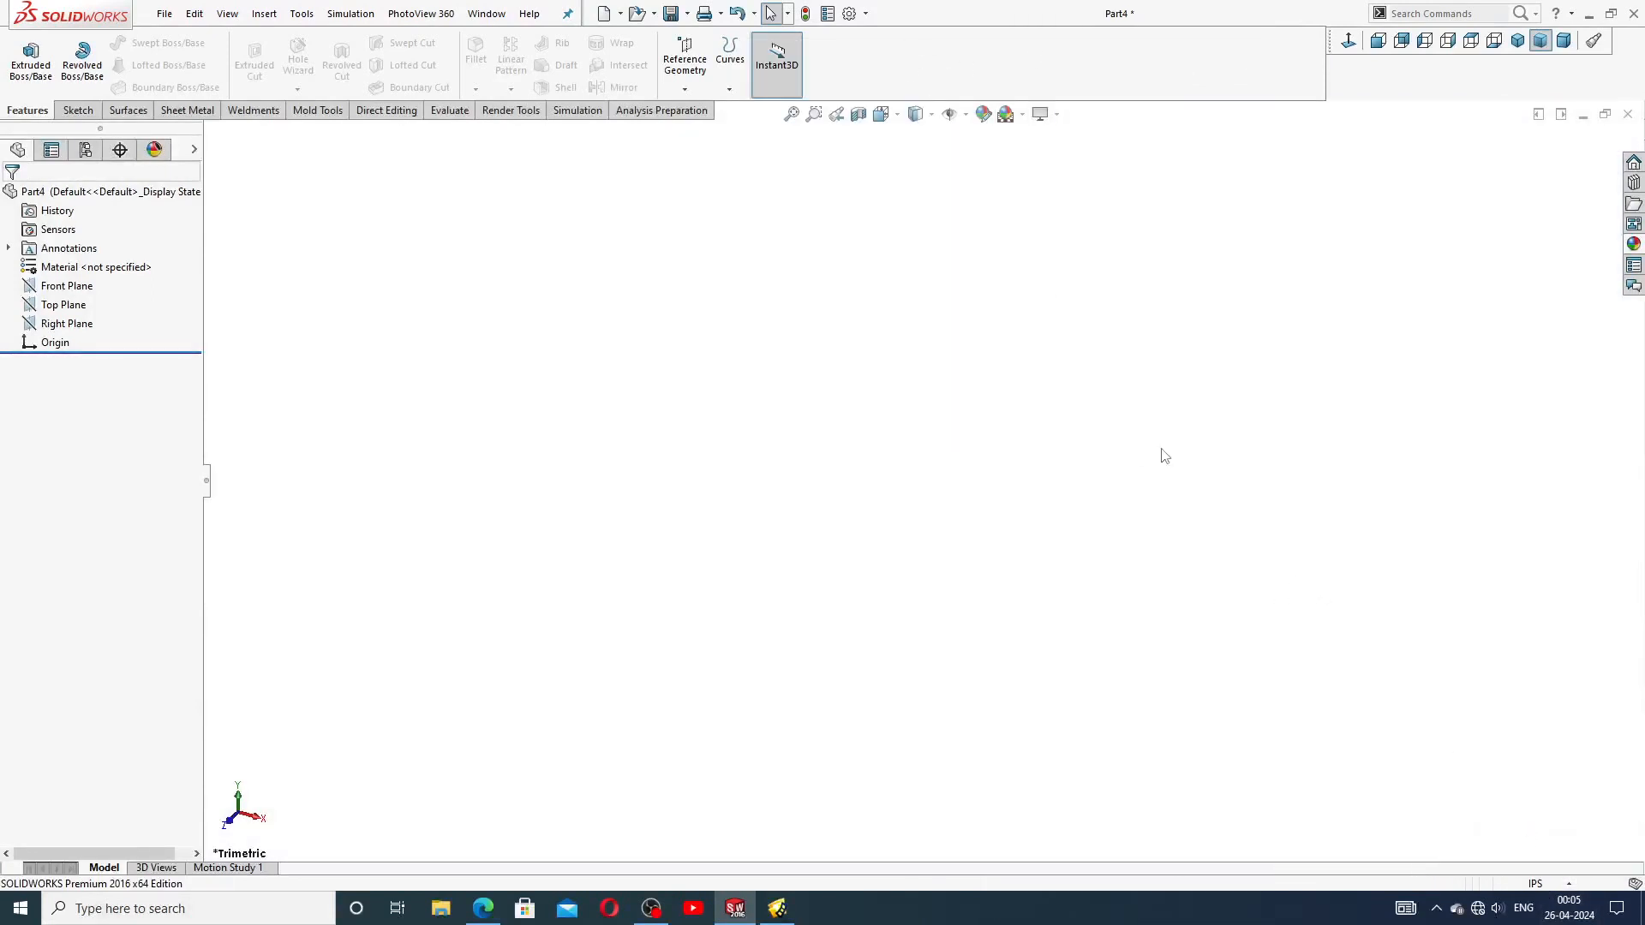
Raise both image quality resolutions, shaded/draft and wireframe, to their highest setting in the document properties
{"action": "left_click", "coordinate": [848, 14]}
{"action": "left_click", "coordinate": [604, 164]}
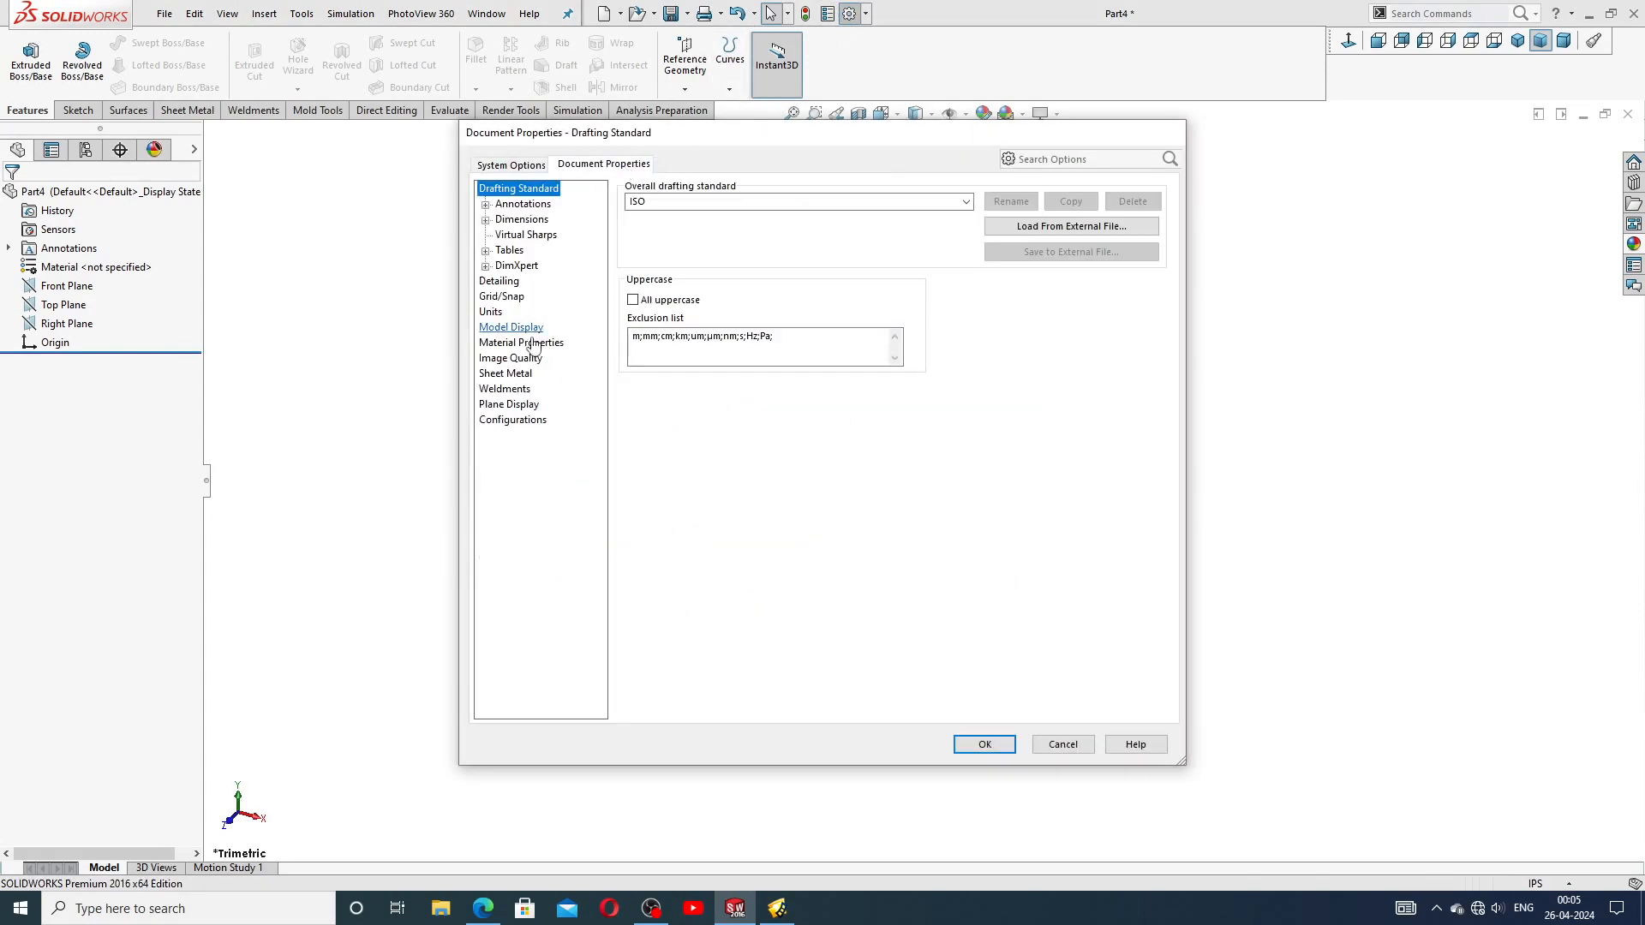
{"action": "left_click", "coordinate": [513, 358]}
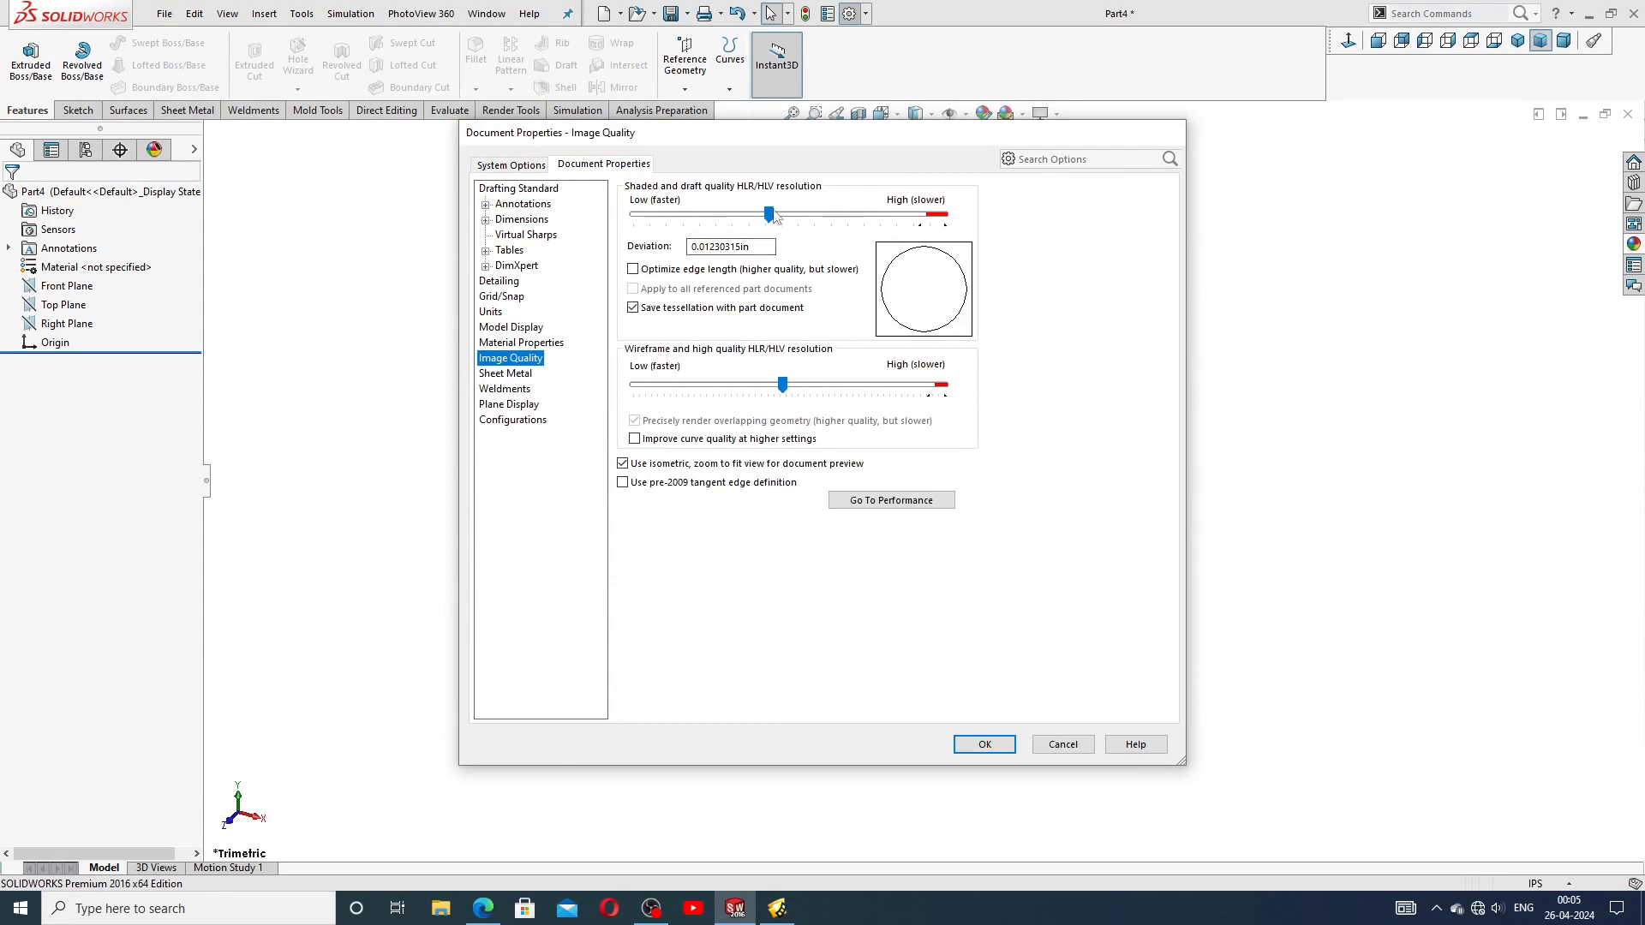
{"action": "left_click_drag", "start_coordinate": [770, 214], "coordinate": [944, 214]}
{"action": "left_click_drag", "start_coordinate": [784, 386], "coordinate": [944, 386]}
{"action": "left_click", "coordinate": [985, 743]}
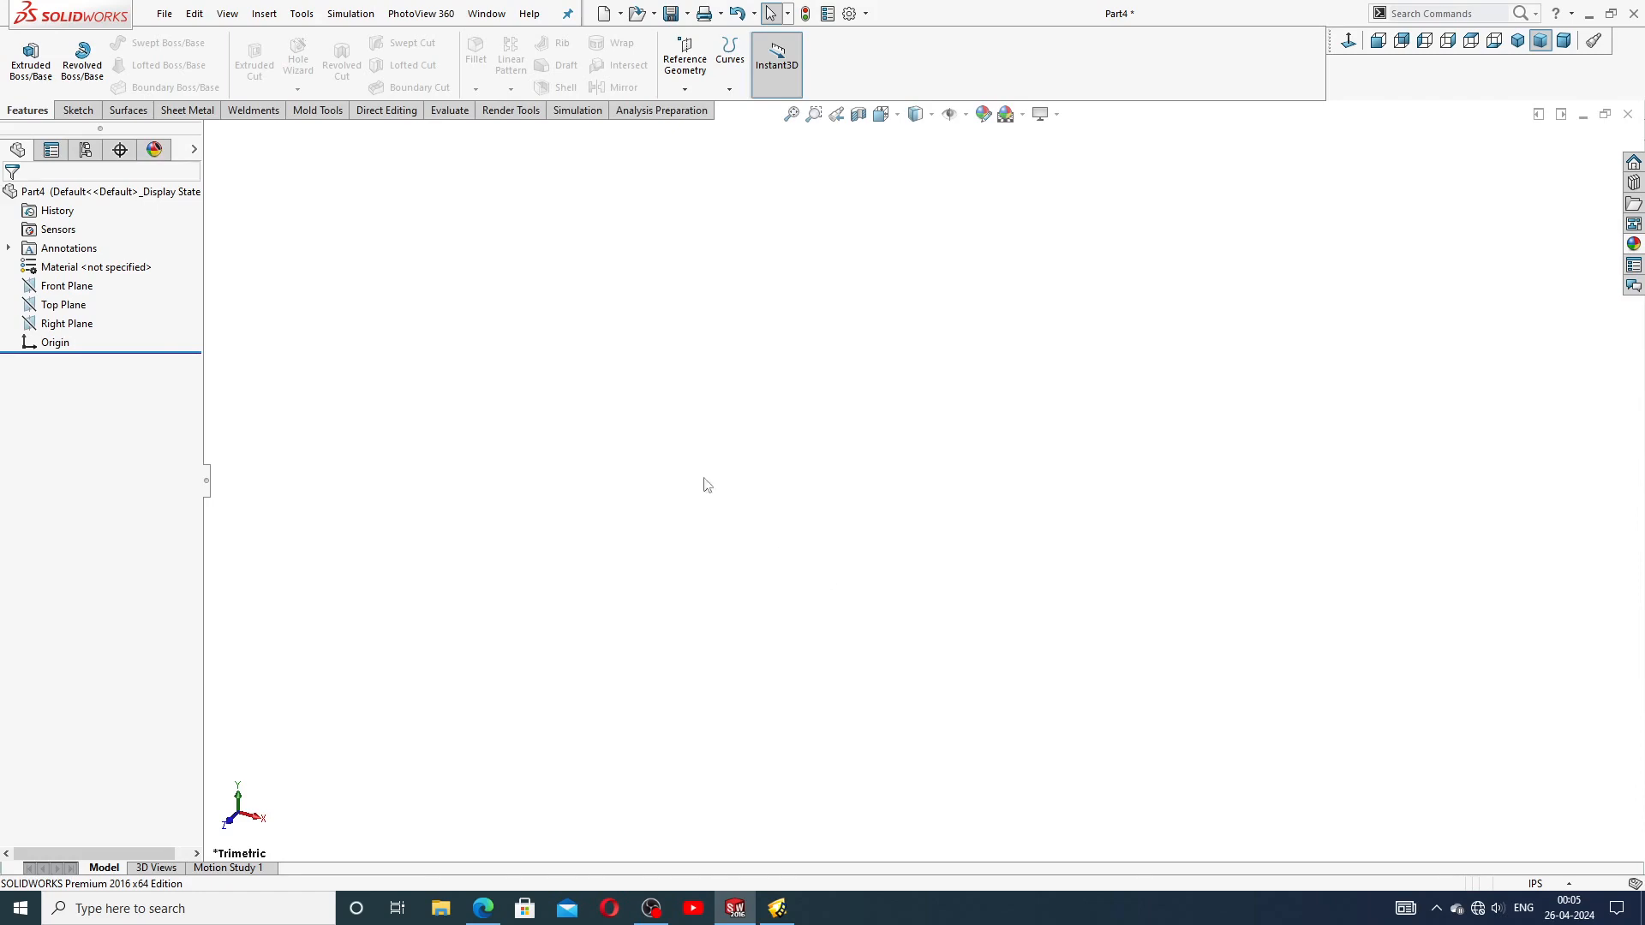
Consult the Part-15 Handle Shaft PDF in the browser, return to SOLIDWORKS and start a sketch on the Front Plane
{"action": "left_click", "coordinate": [483, 909]}
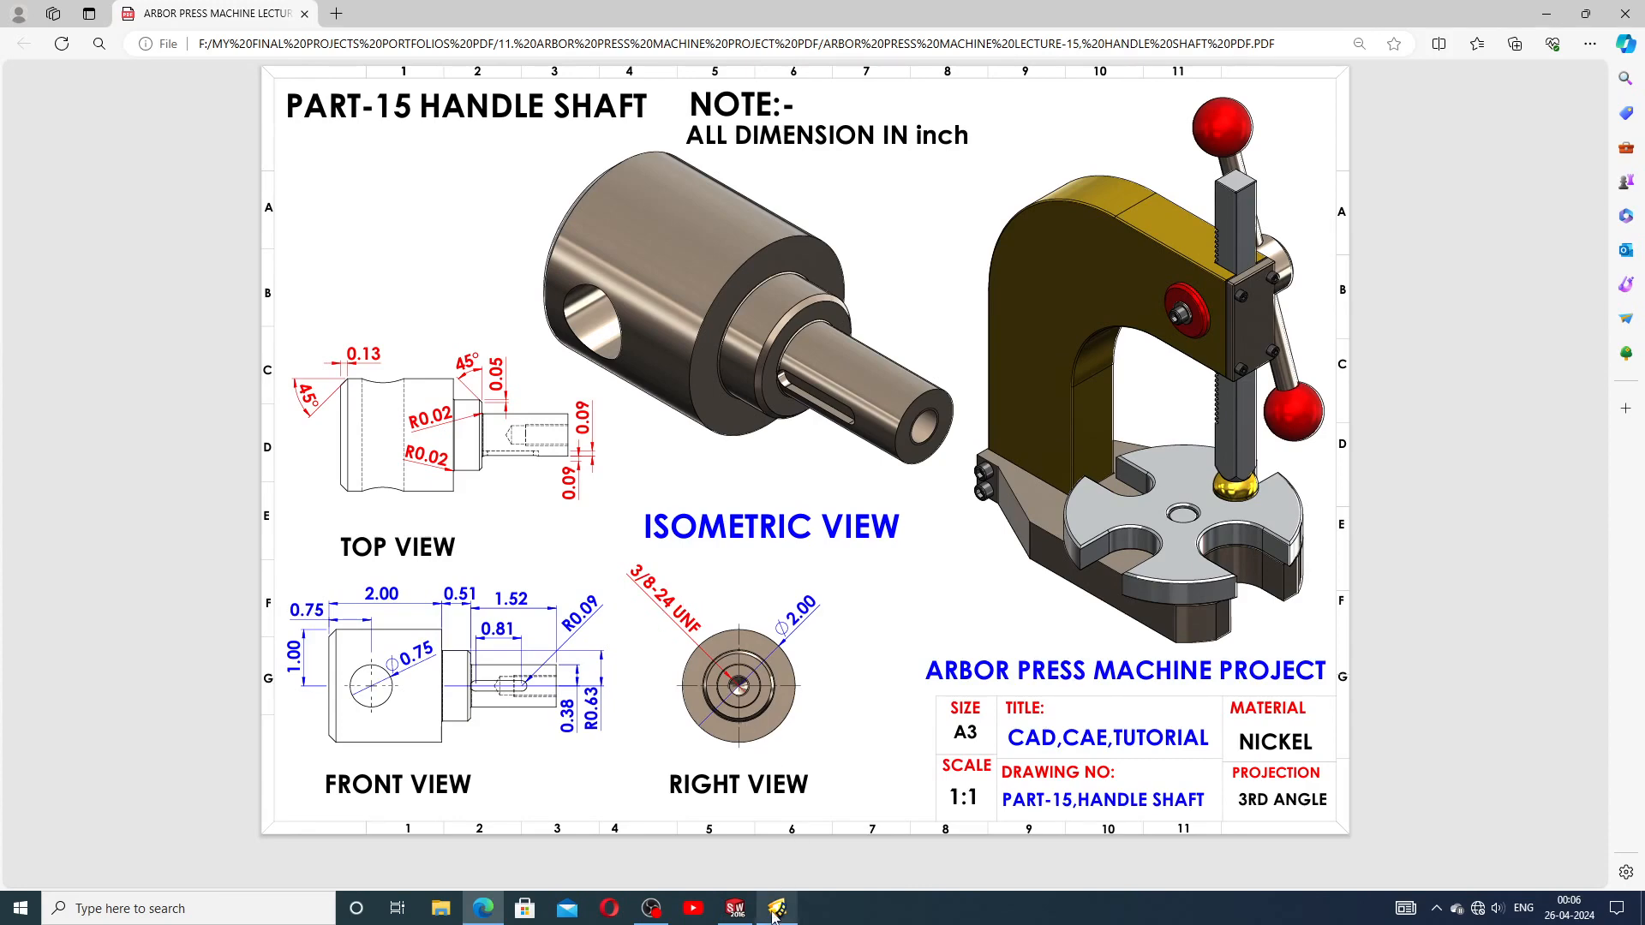
{"action": "left_click", "coordinate": [735, 909]}
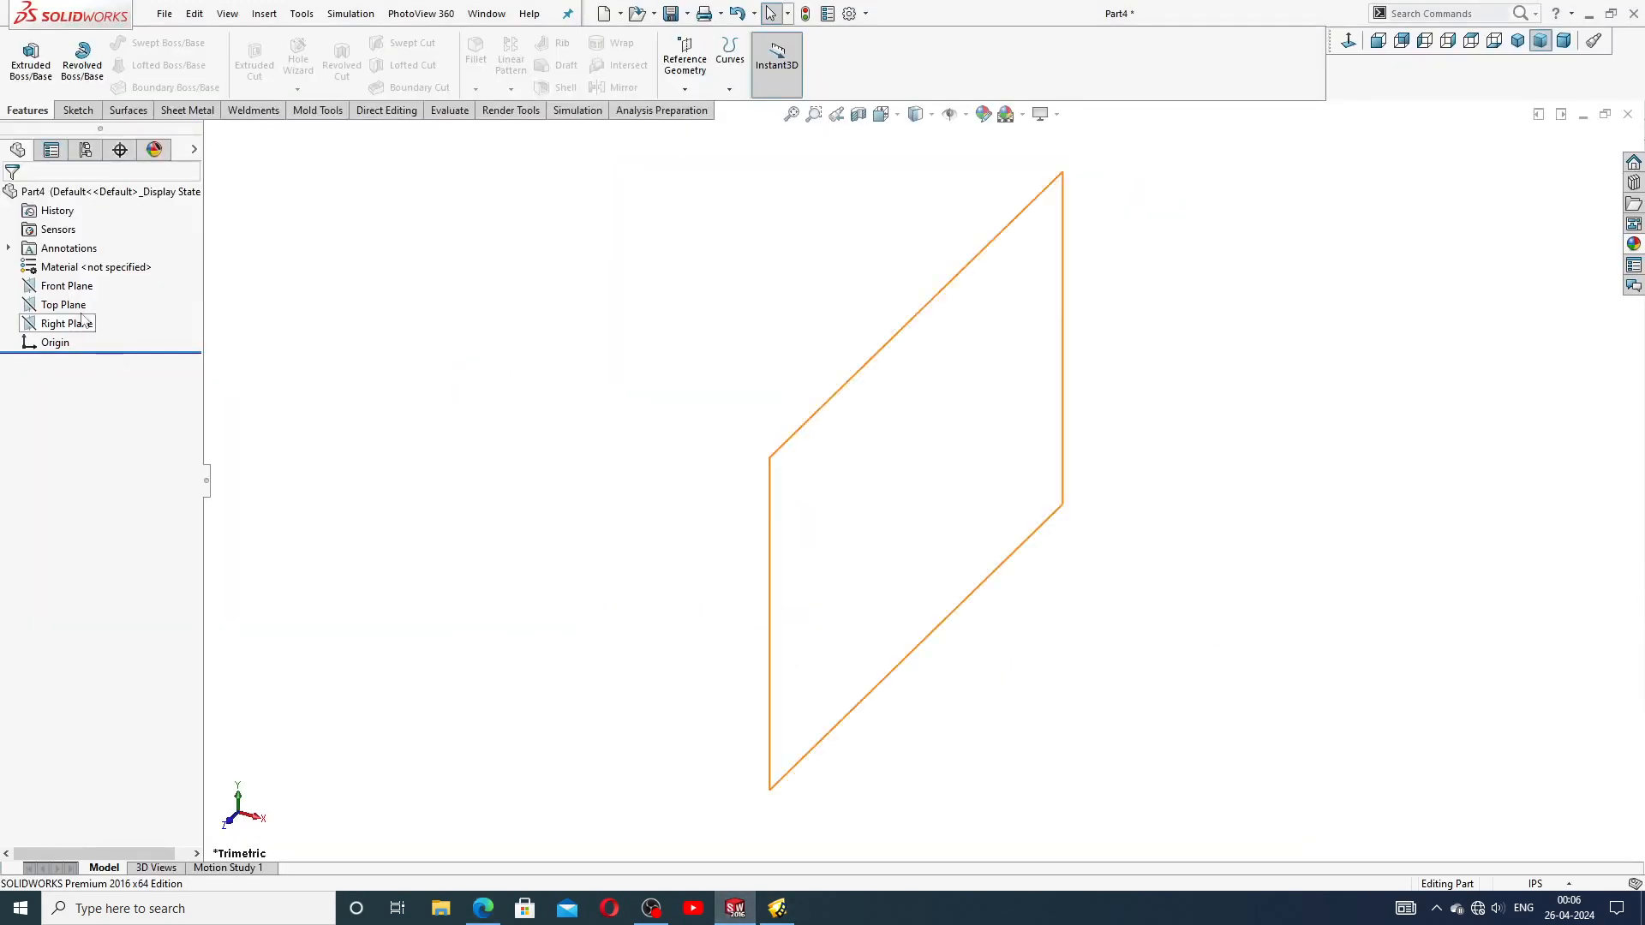
{"action": "left_click", "coordinate": [67, 285]}
{"action": "left_click", "coordinate": [95, 268]}
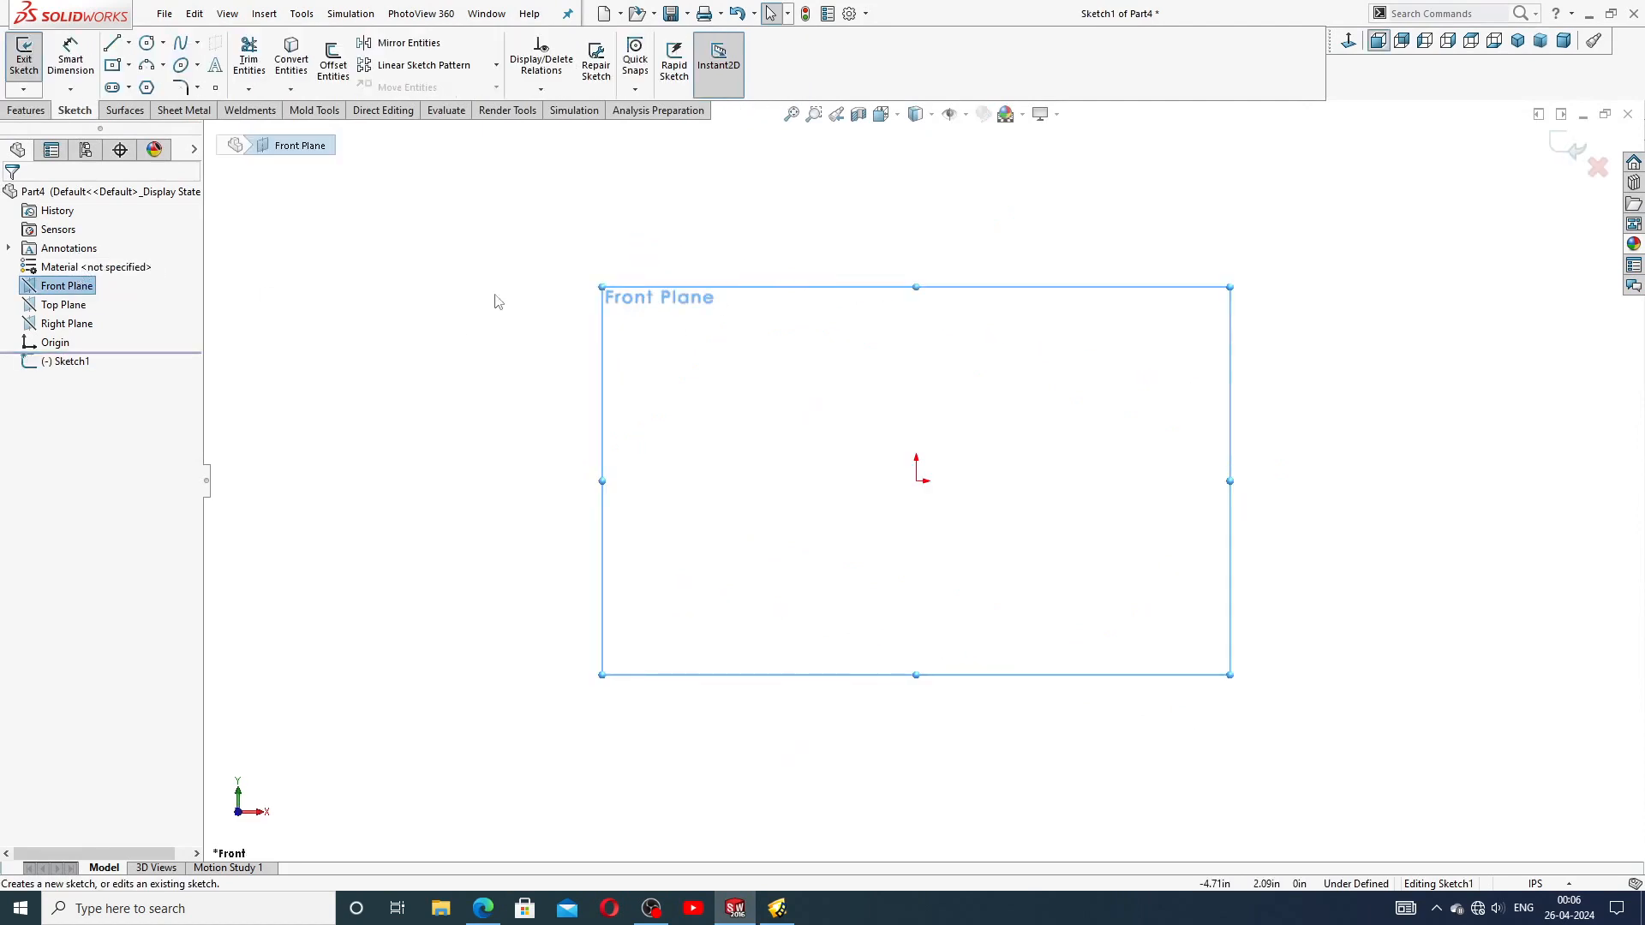
Sketch connected lines from the origin: about 1.34 in up, 1.76 in left, 0.54 in up and 1.31 in left
{"action": "left_click", "coordinate": [112, 44]}
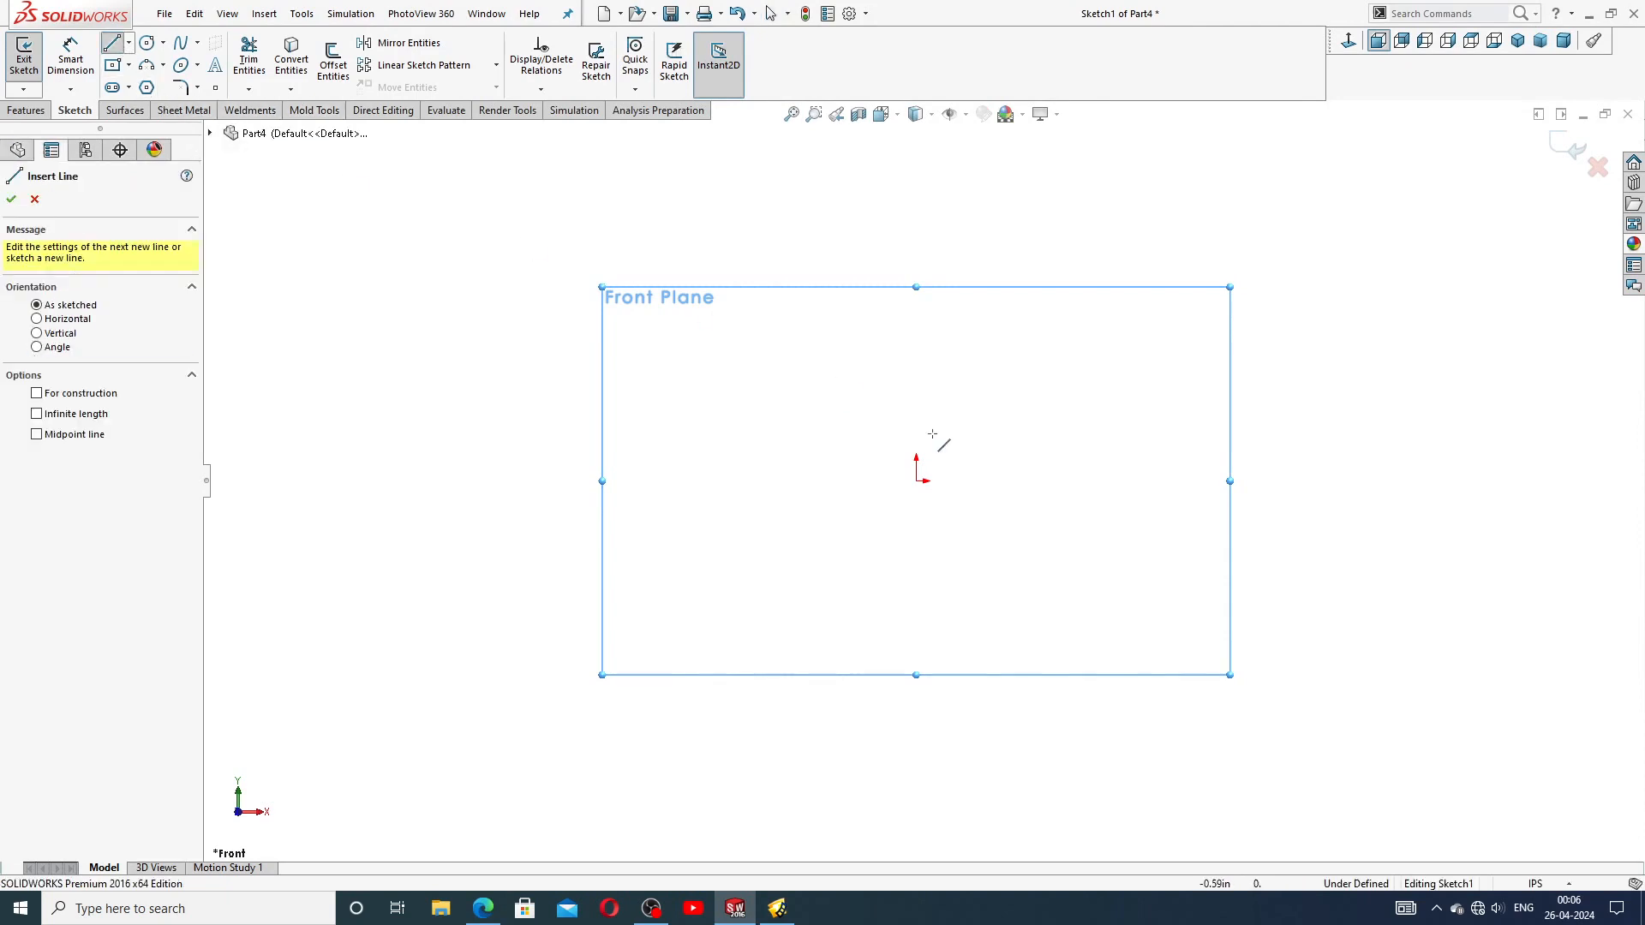
{"action": "left_click", "coordinate": [916, 481]}
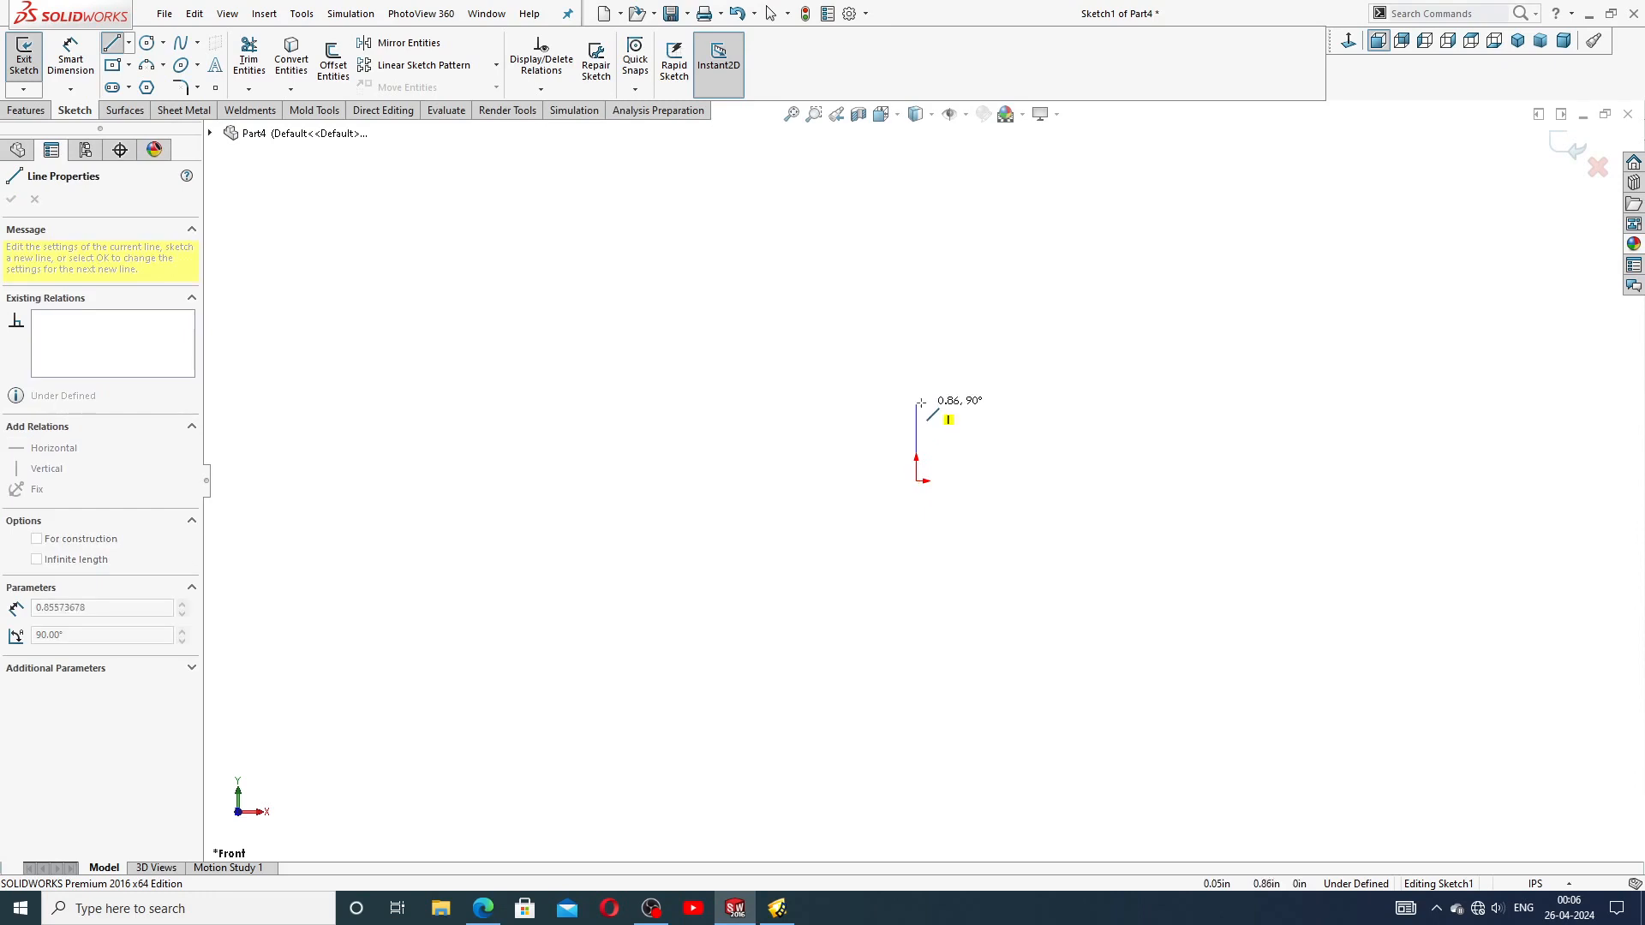
{"action": "left_click", "coordinate": [917, 361]}
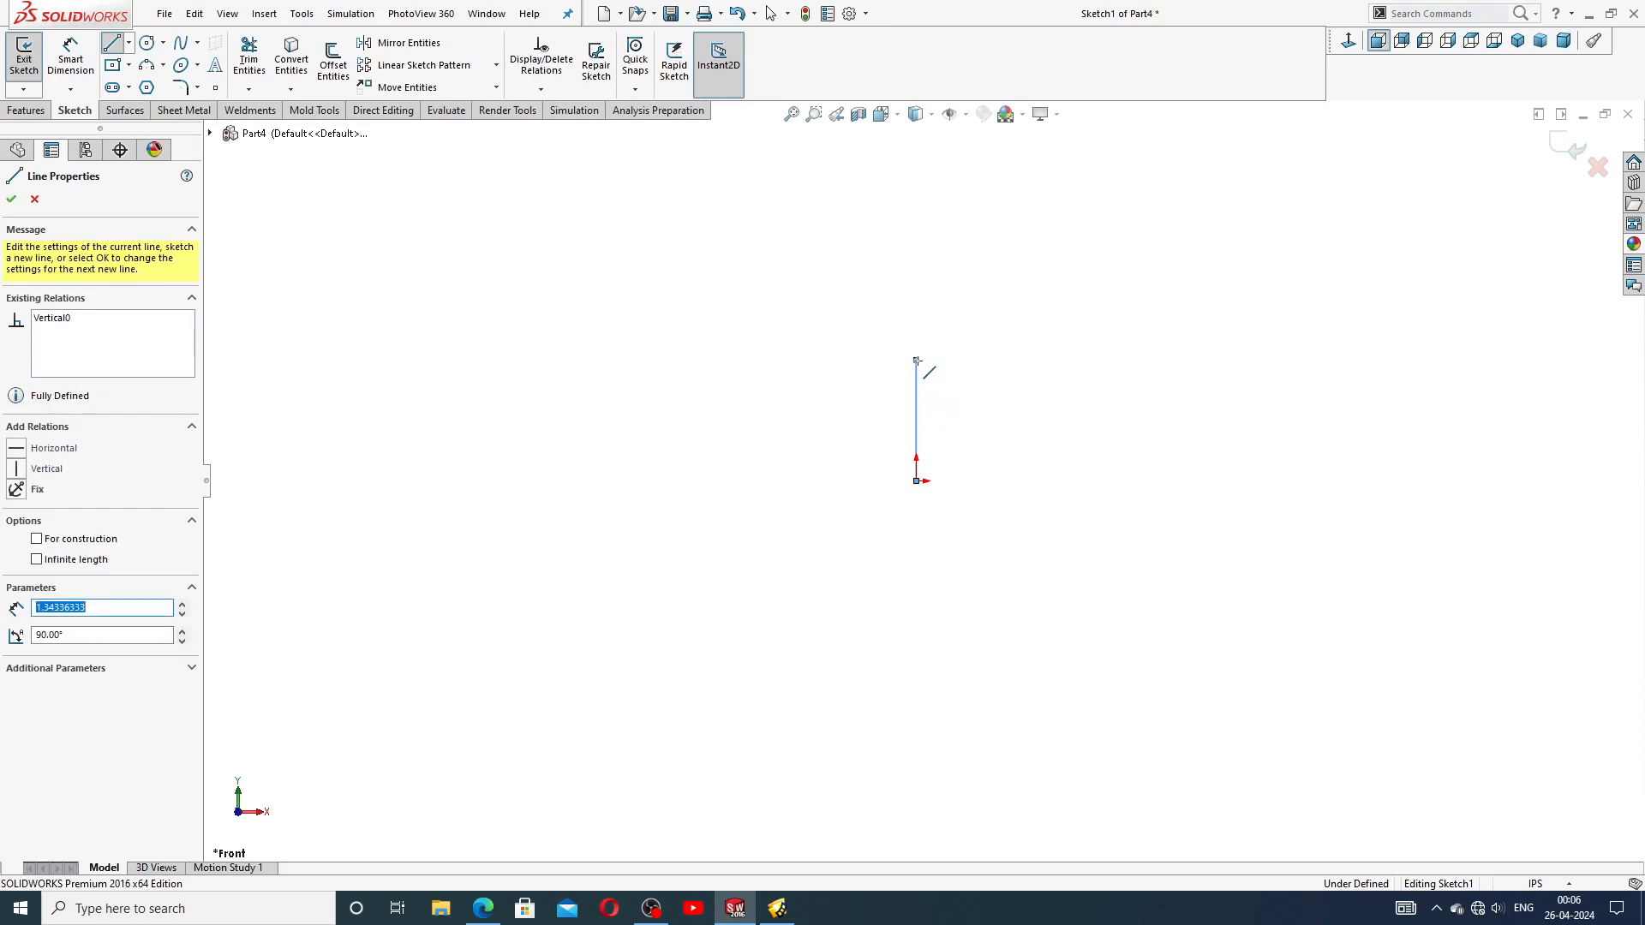
{"action": "left_click", "coordinate": [759, 361]}
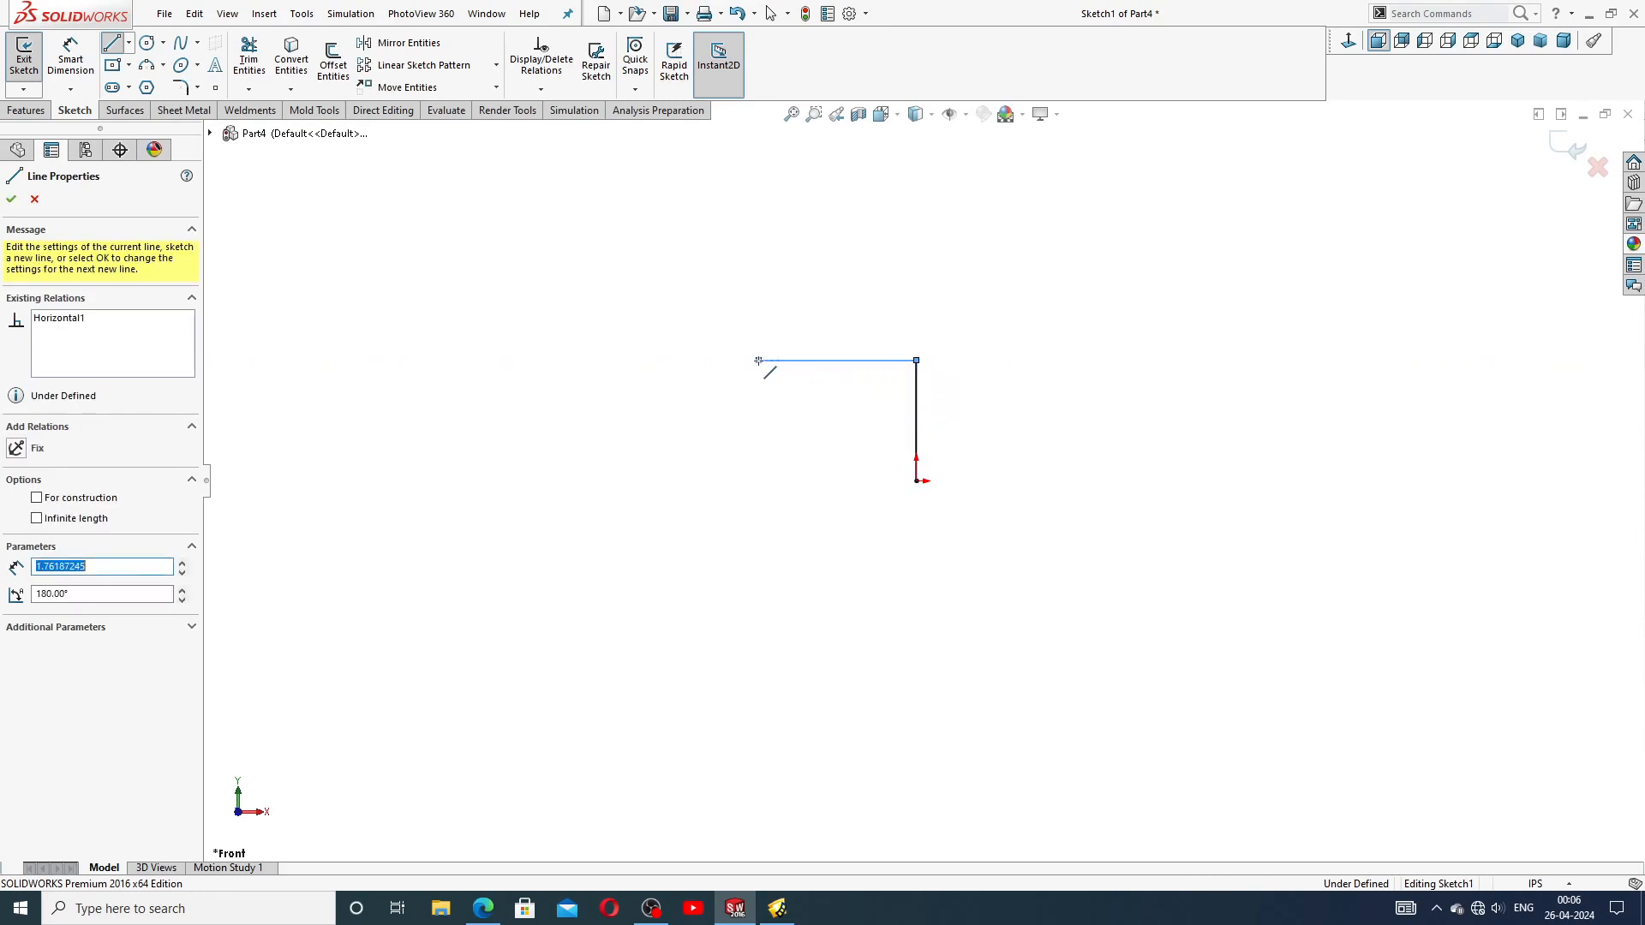
{"action": "left_click", "coordinate": [758, 313]}
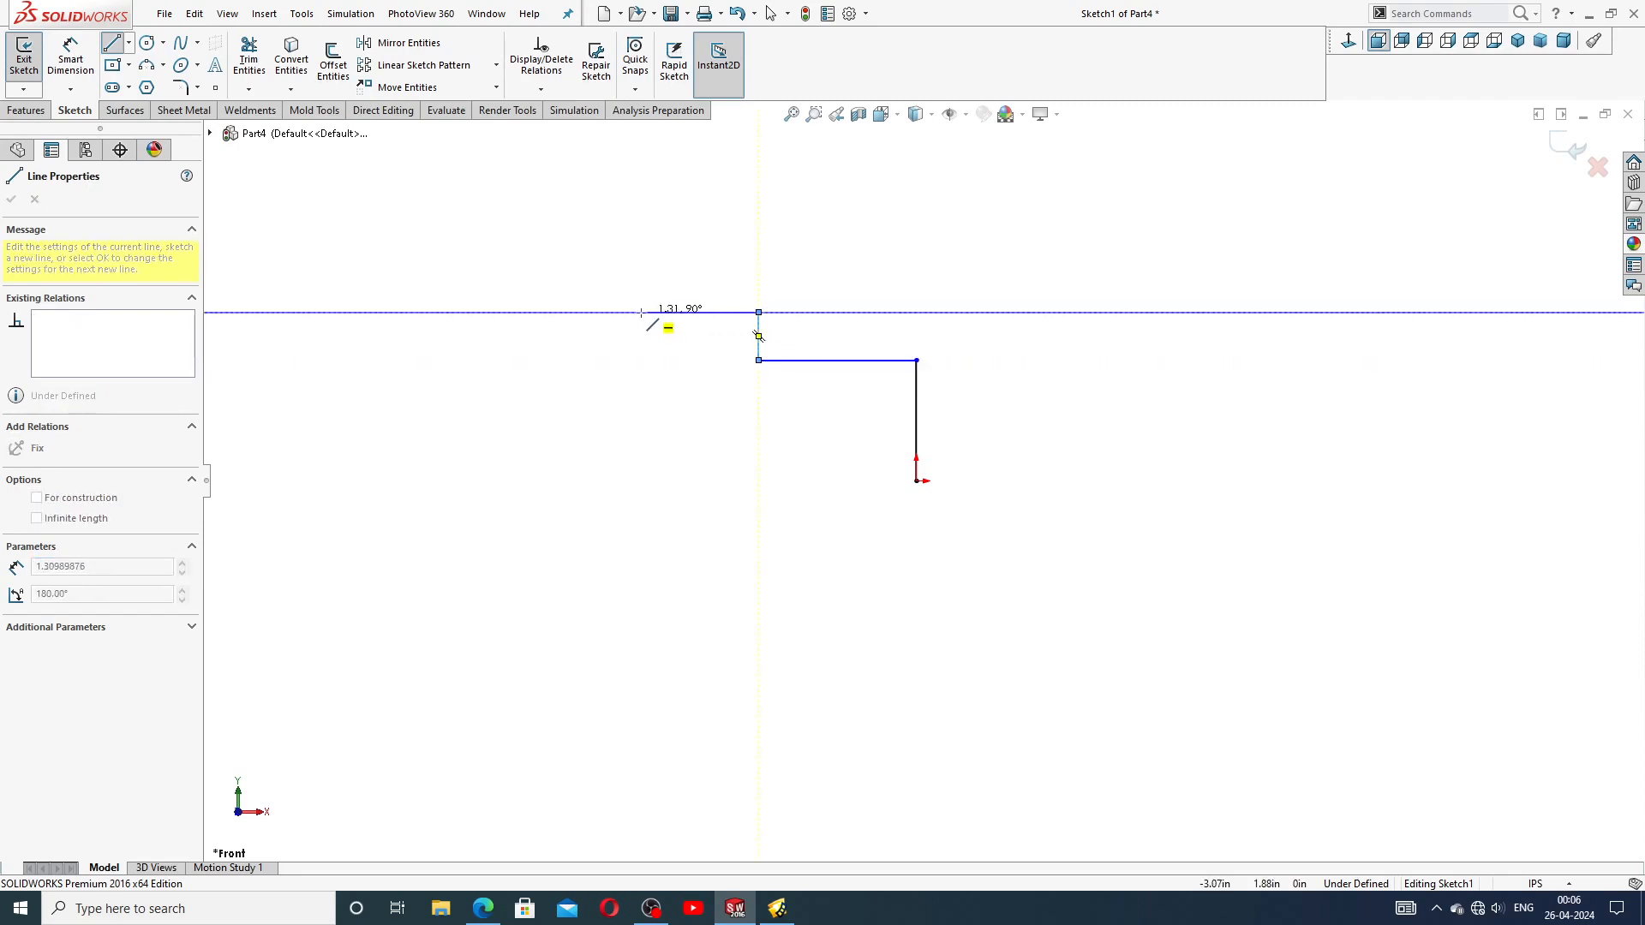
{"action": "left_click", "coordinate": [641, 312]}
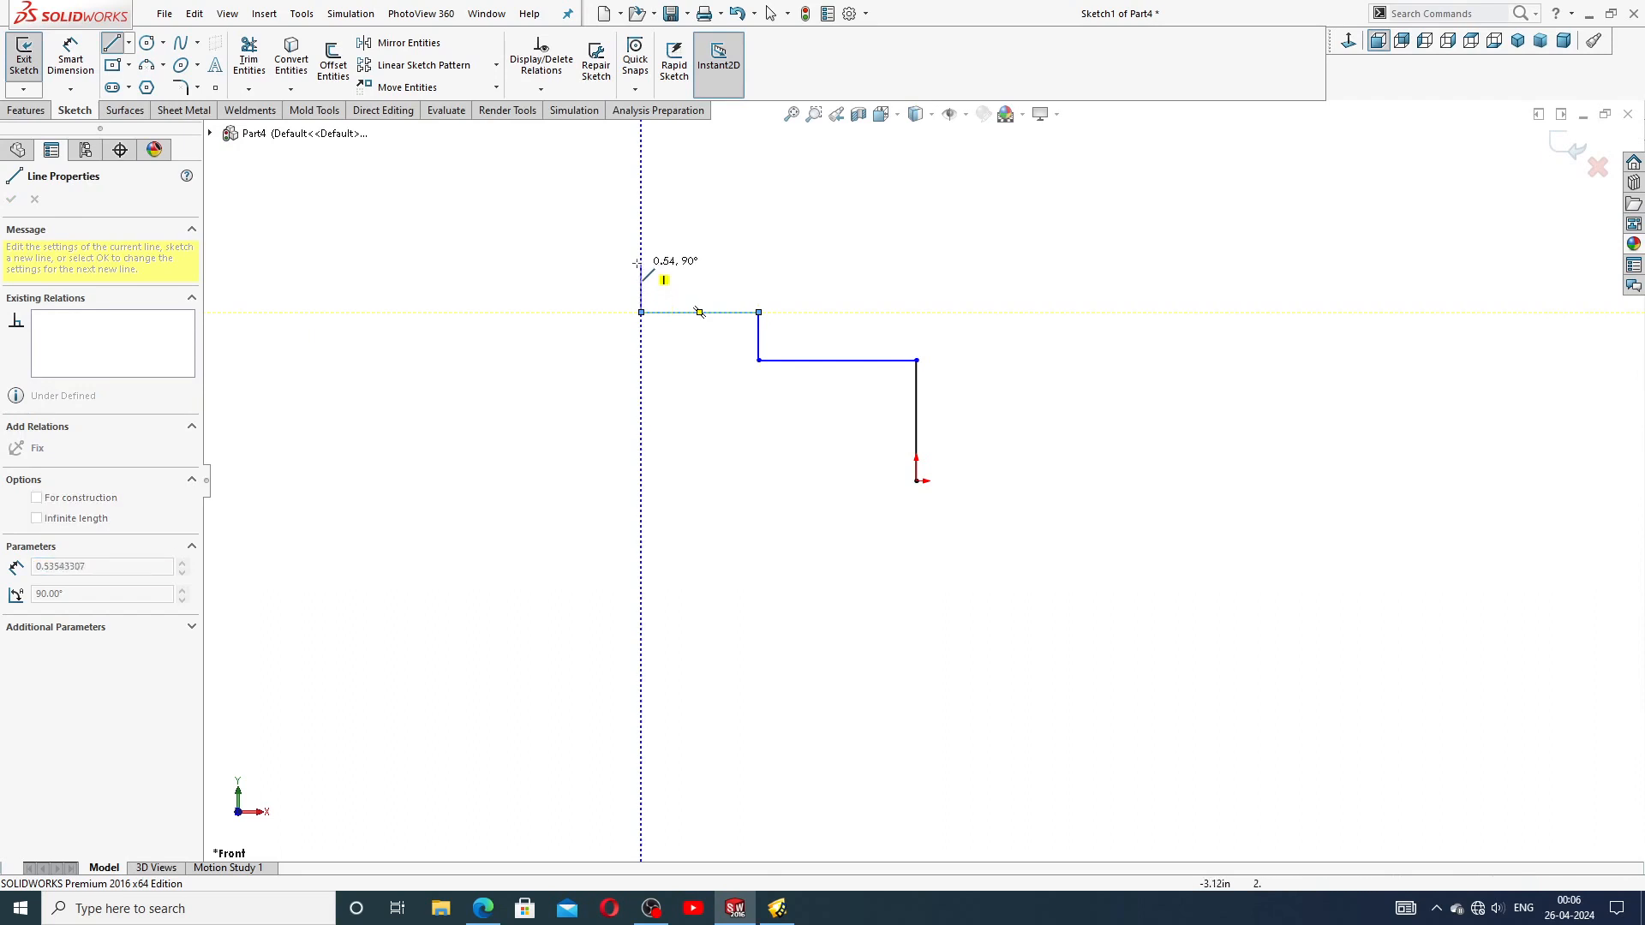
Complete the closed stepped profile with lines about 0.63 in up, 3.55 in left, 2.51 in down and 6.62 in back to the origin
{"action": "left_click", "coordinate": [641, 256]}
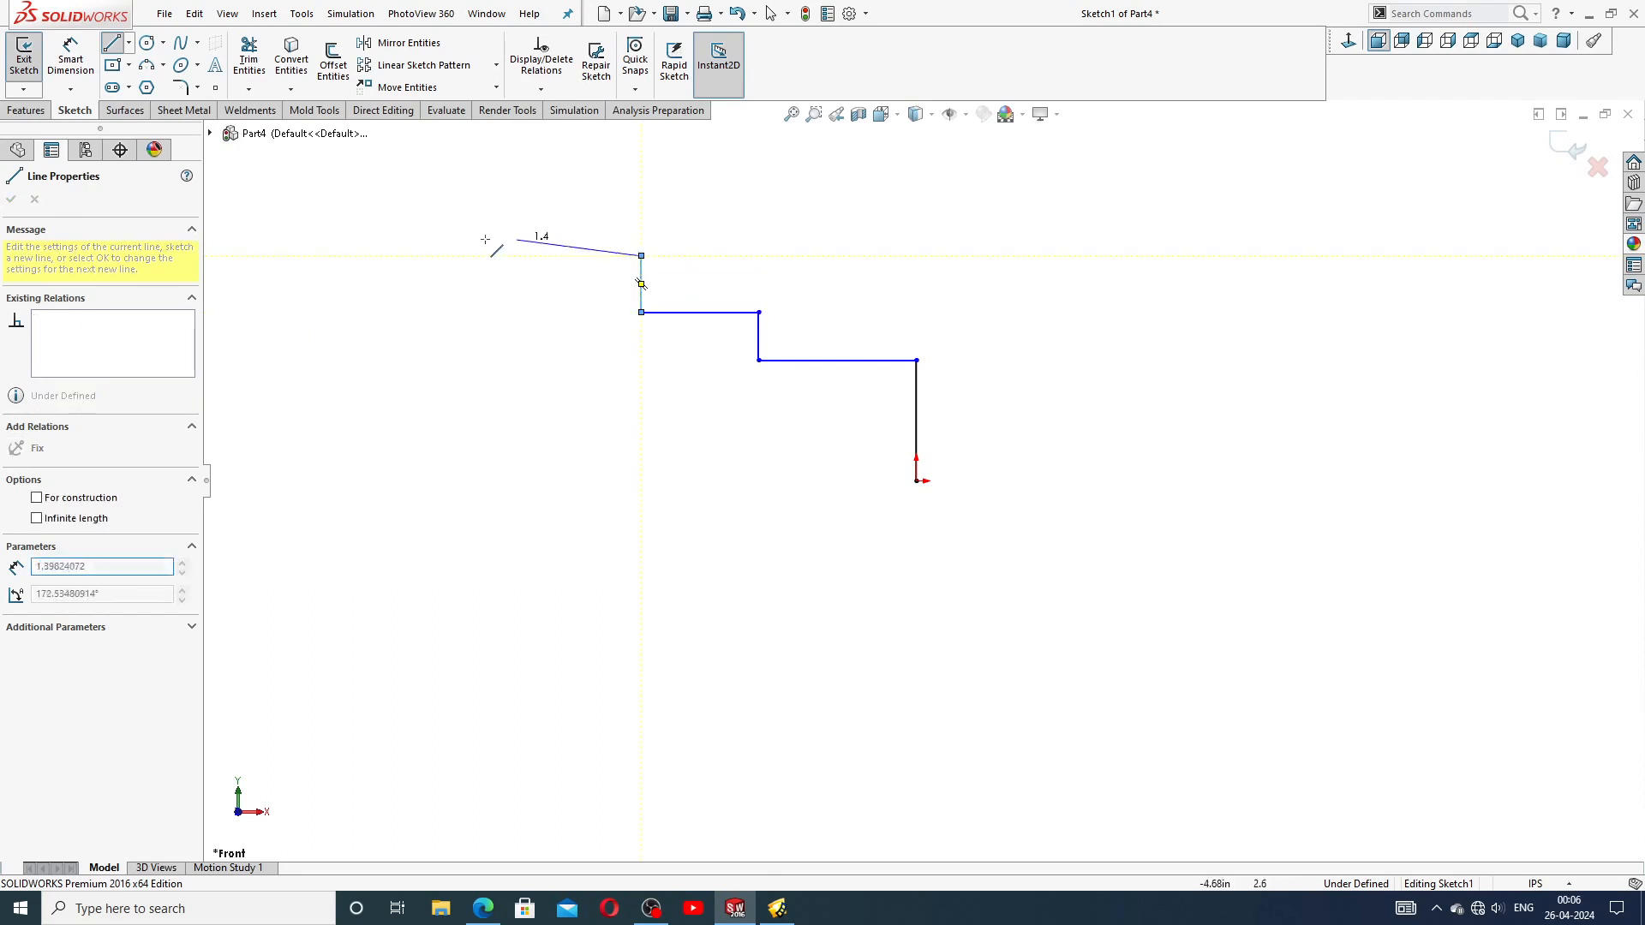
{"action": "double_click", "coordinate": [323, 256]}
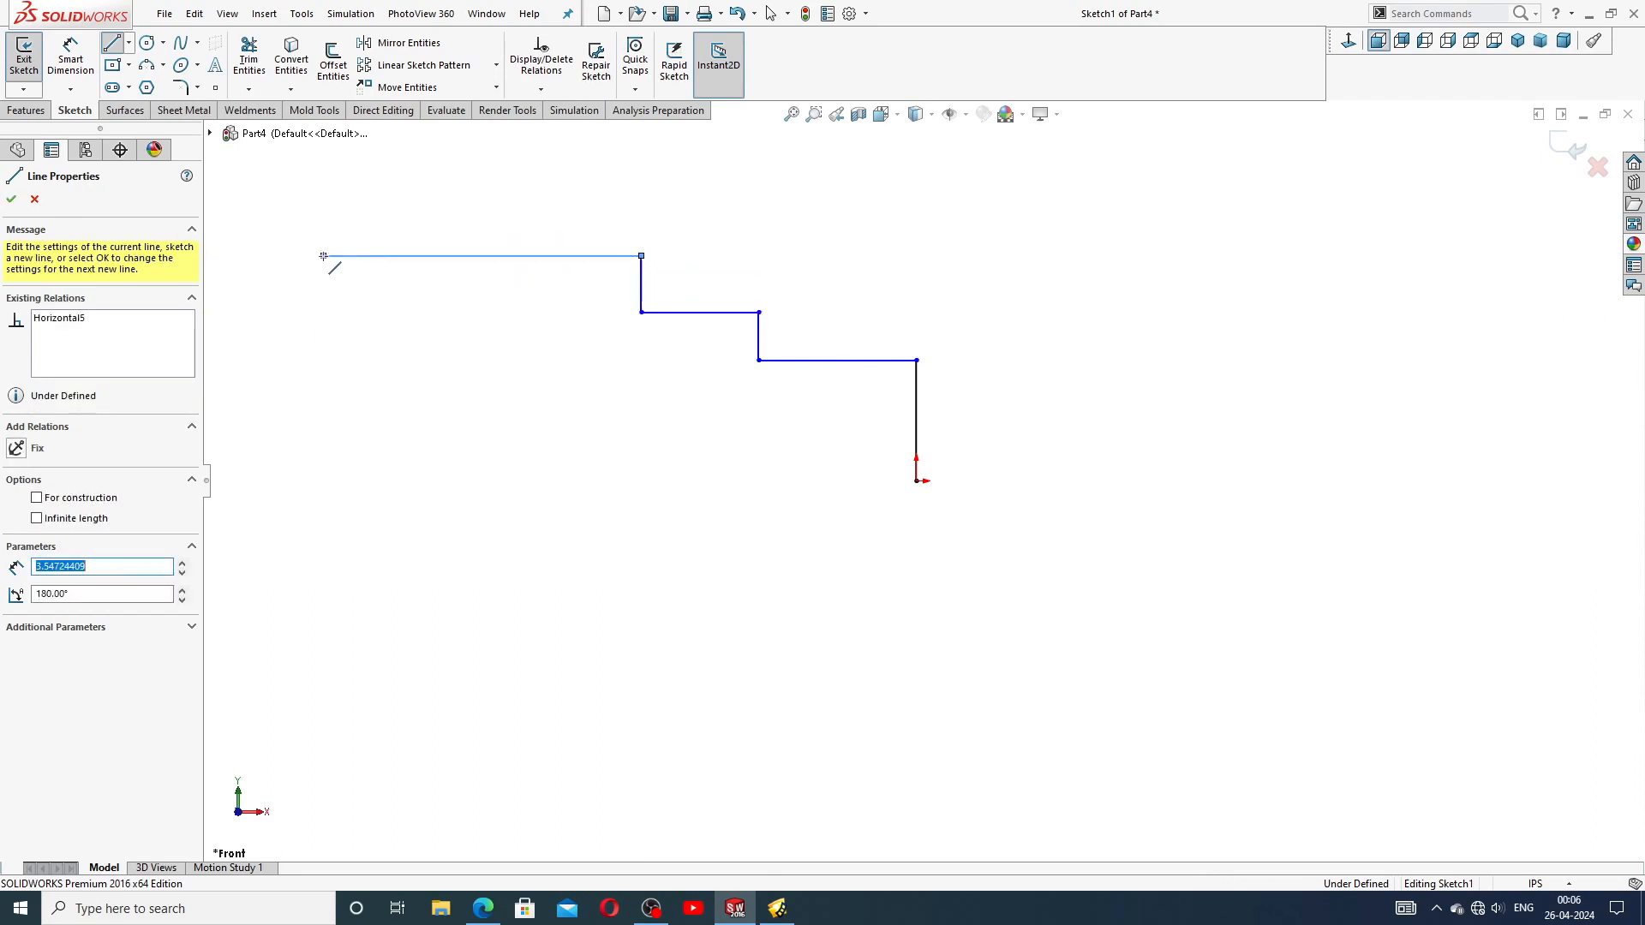
{"action": "left_click", "coordinate": [323, 256]}
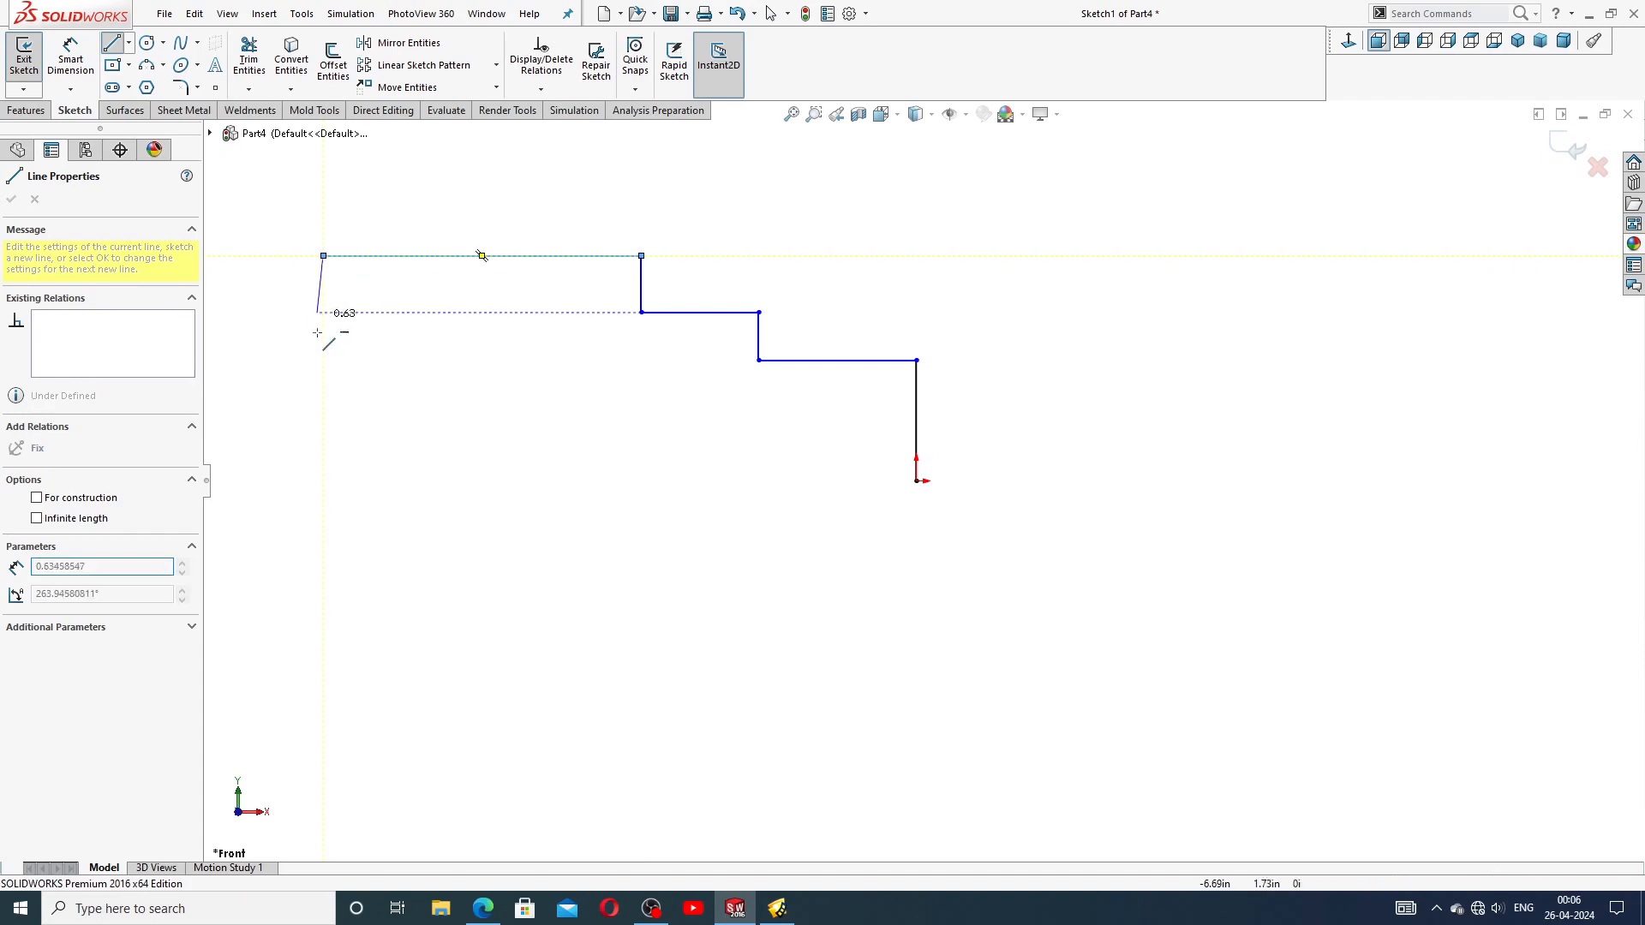
{"action": "left_click", "coordinate": [323, 481]}
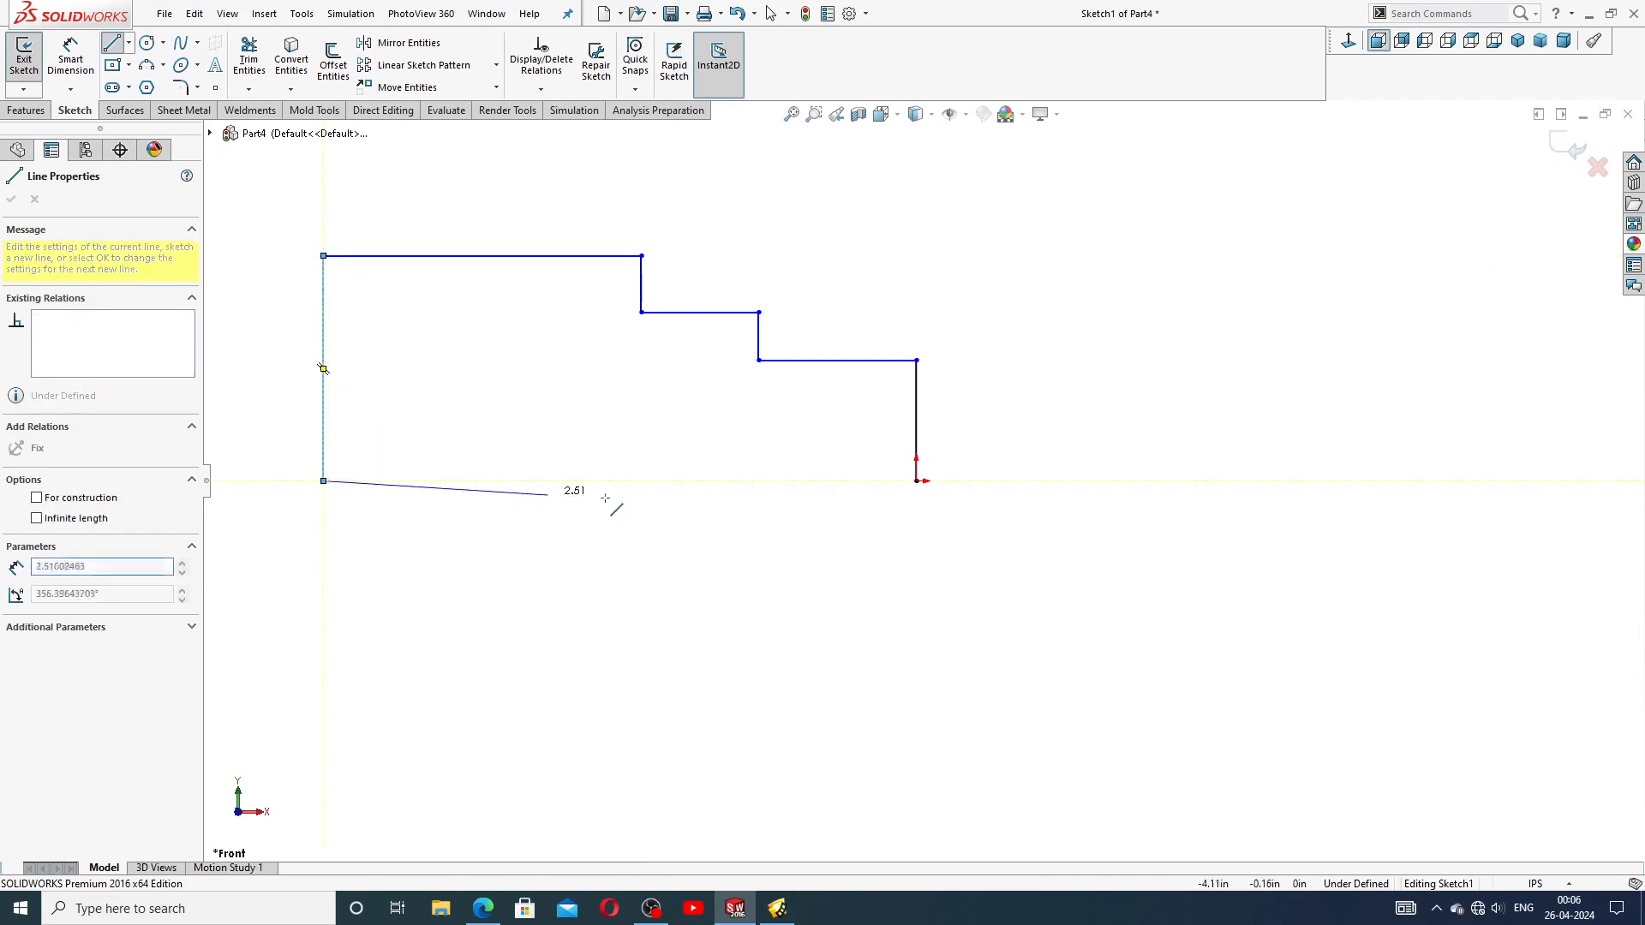
{"action": "left_click", "coordinate": [917, 480]}
{"action": "right_click", "coordinate": [962, 382]}
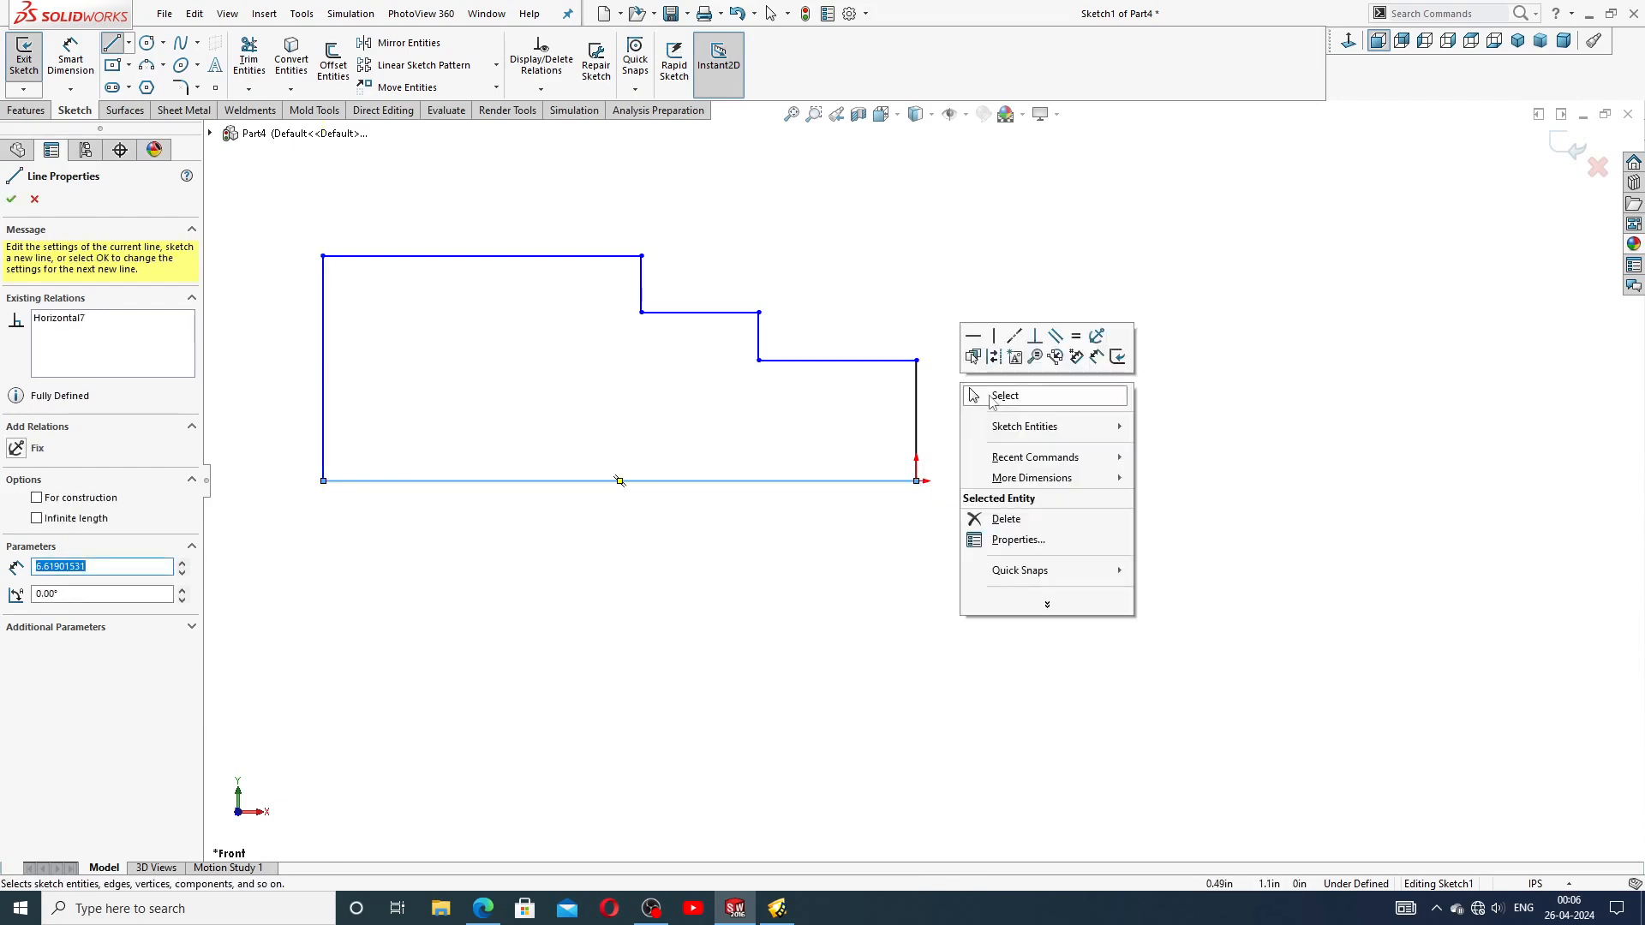
{"action": "left_click", "coordinate": [993, 391]}
{"action": "scroll", "coordinate": [678, 360], "scroll_direction": "up", "scroll_amount": 3}
{"action": "scroll", "coordinate": [675, 392], "scroll_direction": "down", "scroll_amount": 3}
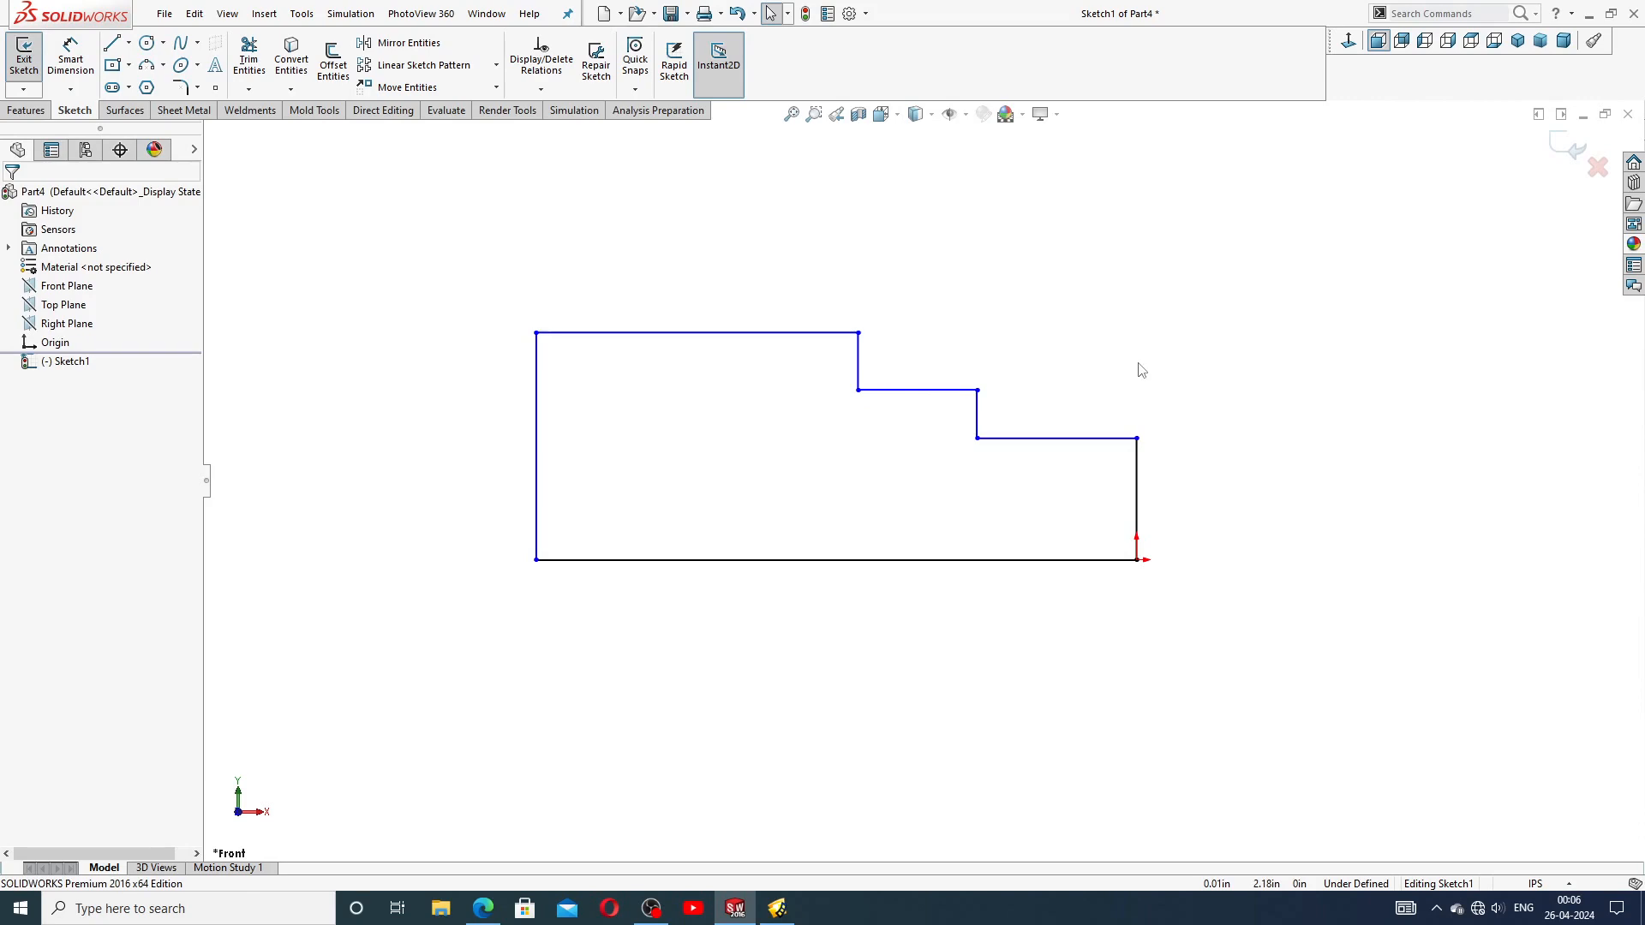
Check the dimensions in the PDF drawing in the browser, then in SOLIDWORKS dimension the profile's left vertical line as 1 in
{"action": "left_click", "coordinate": [68, 58]}
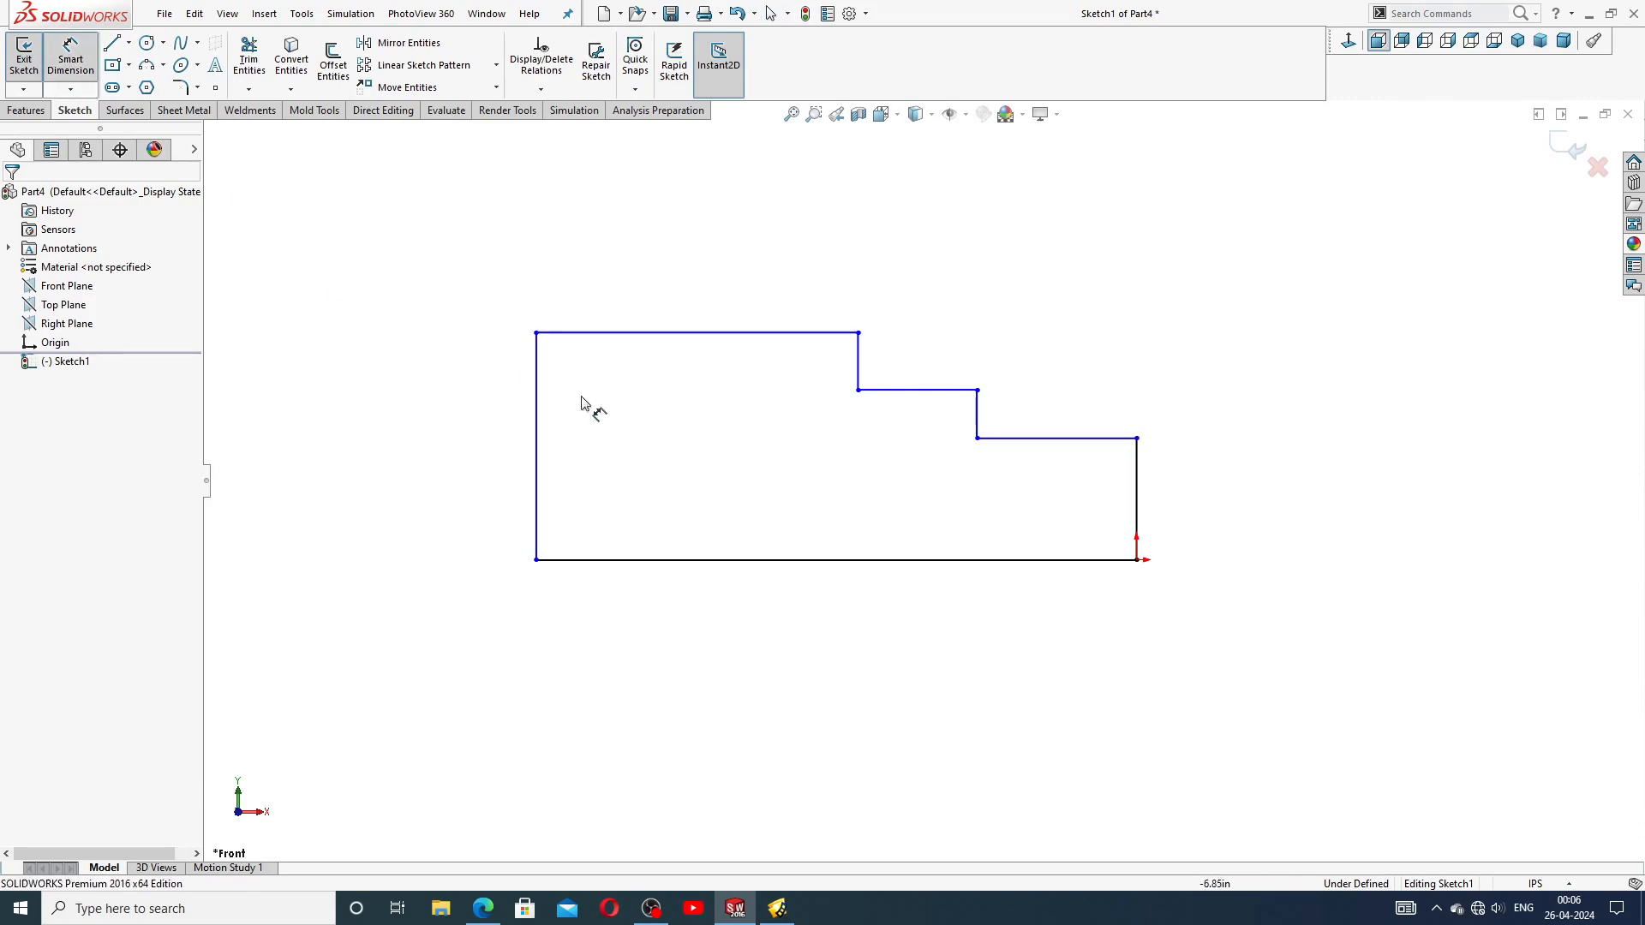
{"action": "left_click", "coordinate": [482, 910]}
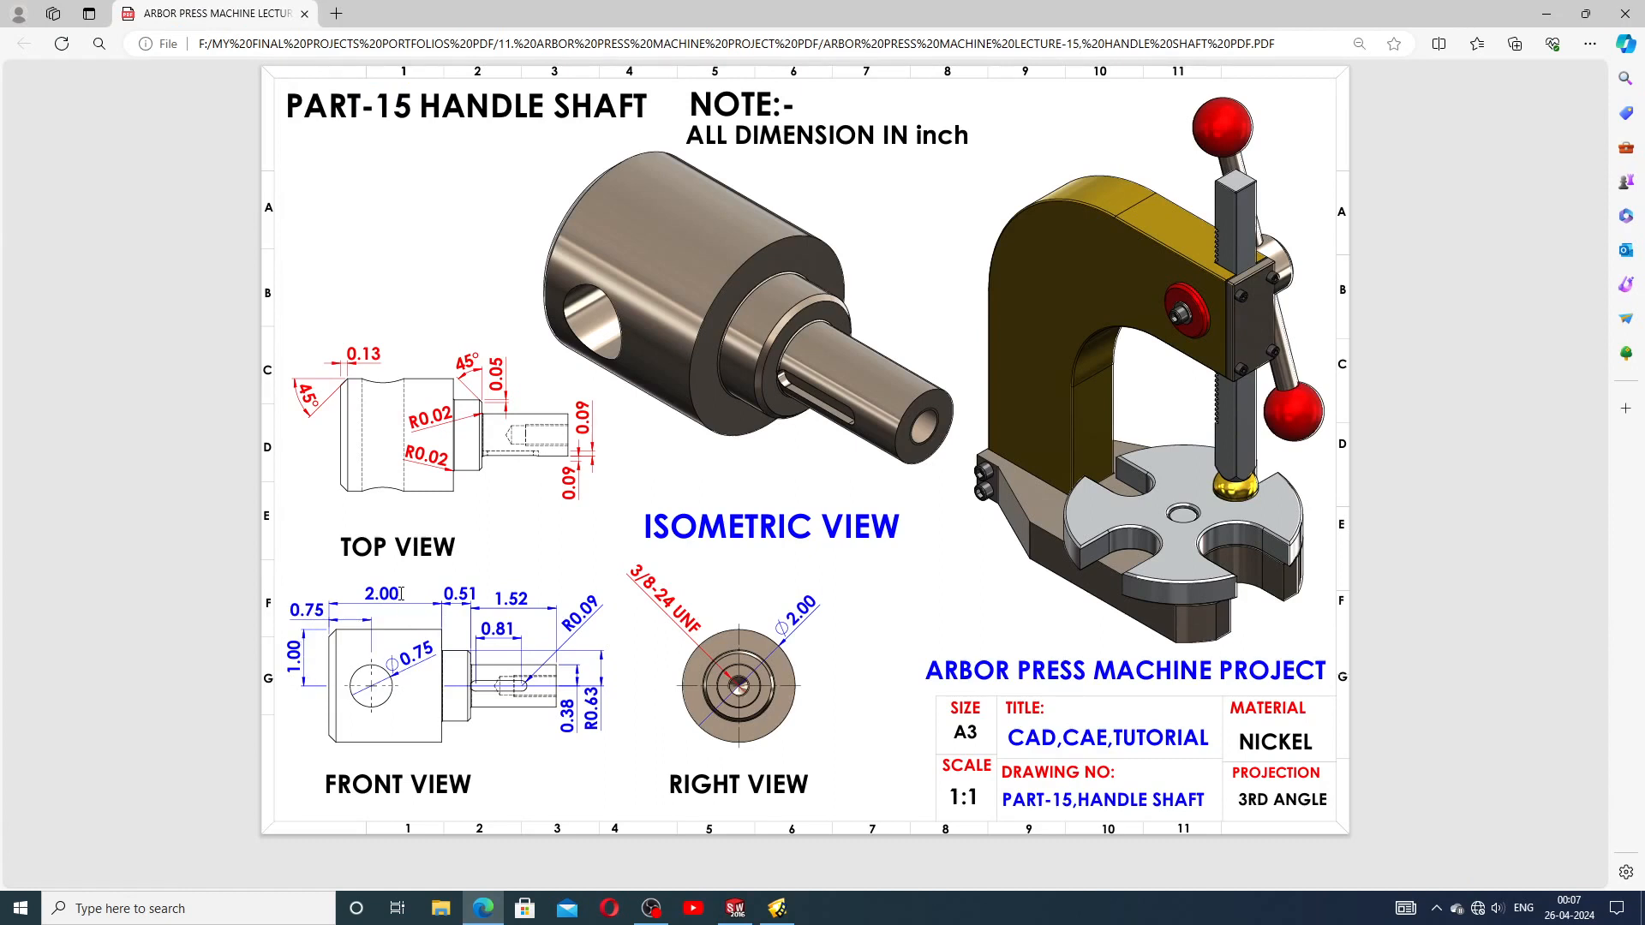
{"action": "left_click", "coordinate": [735, 910]}
{"action": "left_click", "coordinate": [536, 437]}
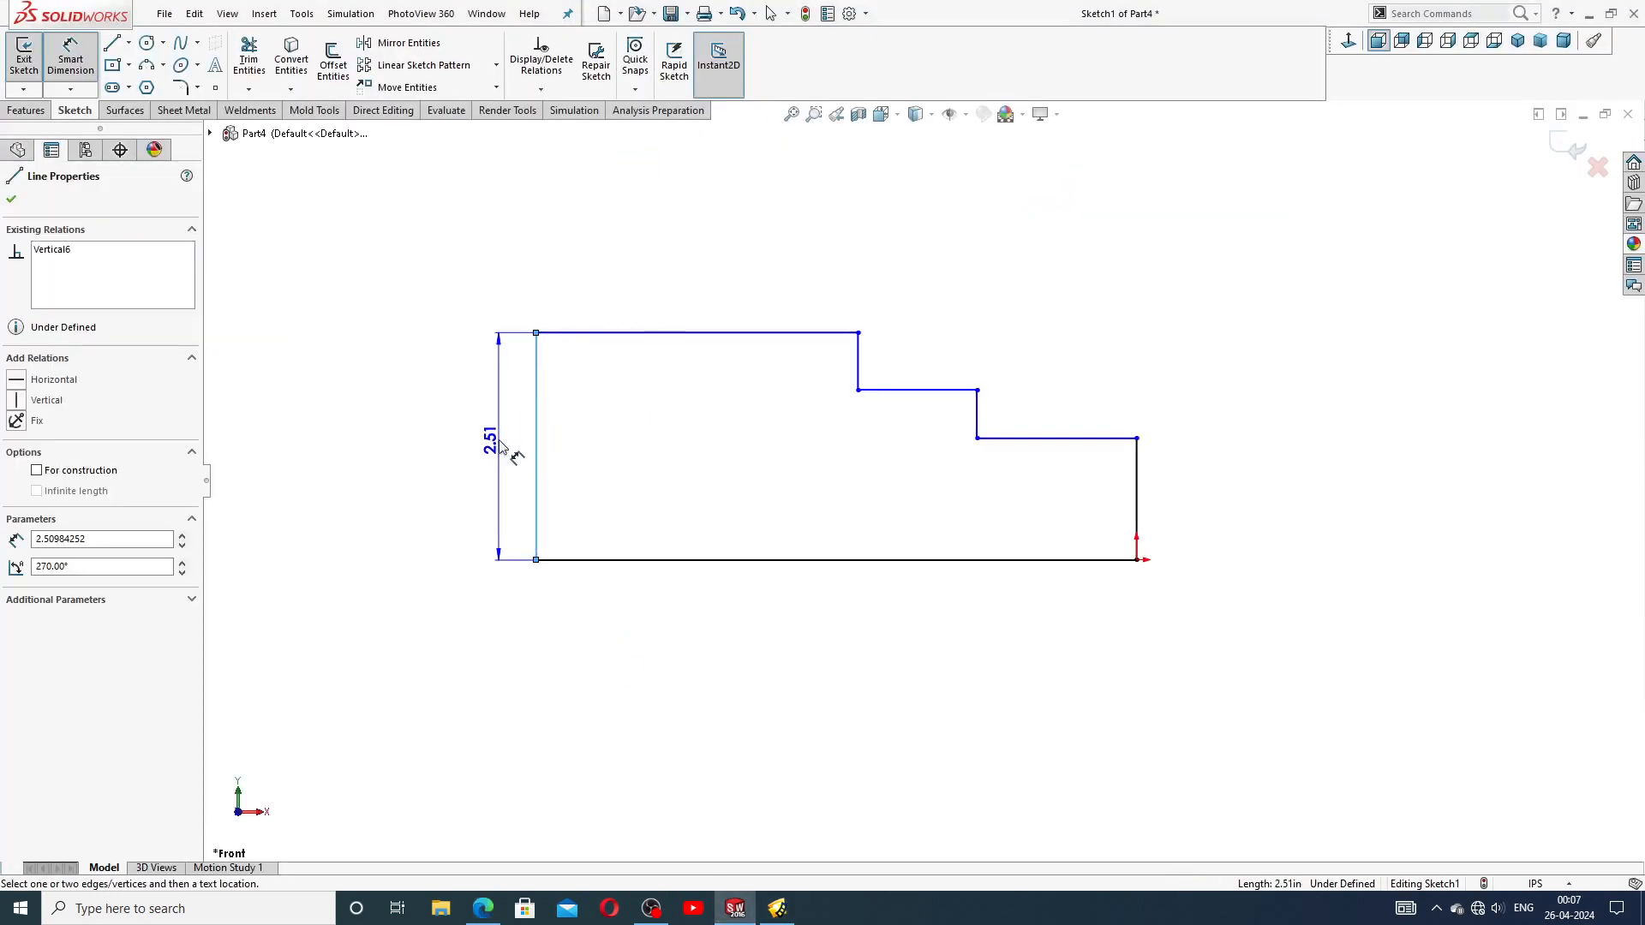
{"action": "left_click", "coordinate": [499, 445]}
{"action": "type", "text": "1"}
{"action": "key", "text": "Return"}
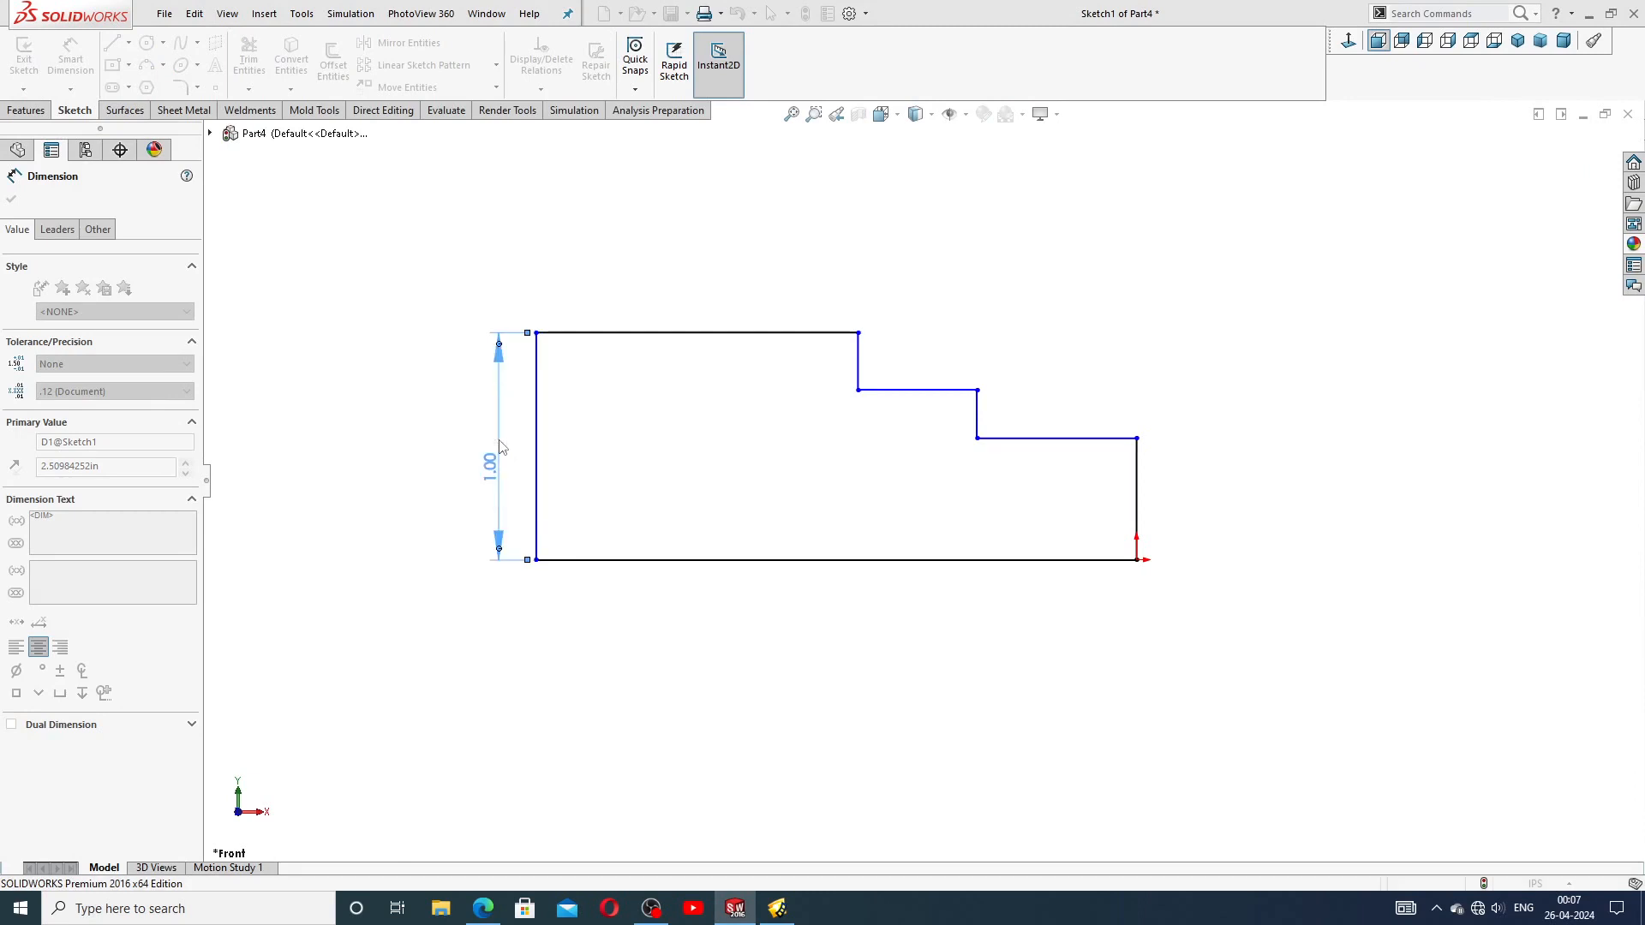
Dimension the profile's uppermost horizontal line as 2 in
{"action": "left_click", "coordinate": [609, 334]}
{"action": "left_click", "coordinate": [614, 310]}
{"action": "type", "text": "2"}
{"action": "key", "text": "Return"}
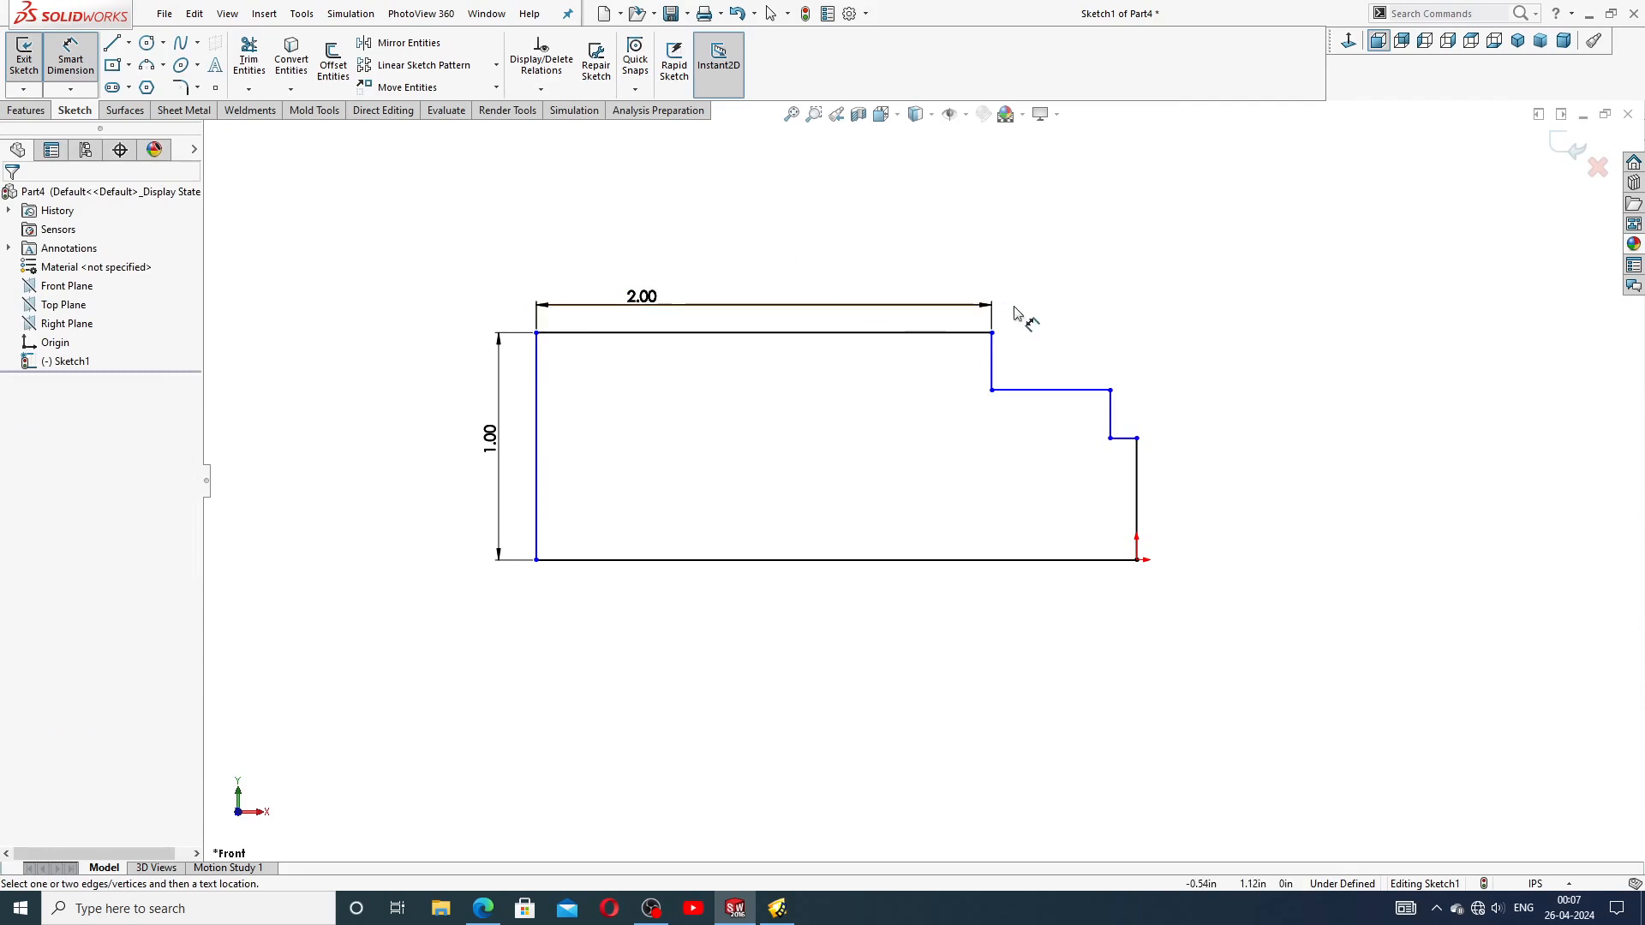
Dimension the middle step's horizontal line as 0.51 in and leave the dimension command
{"action": "left_click", "coordinate": [1040, 390]}
{"action": "left_click", "coordinate": [1037, 356]}
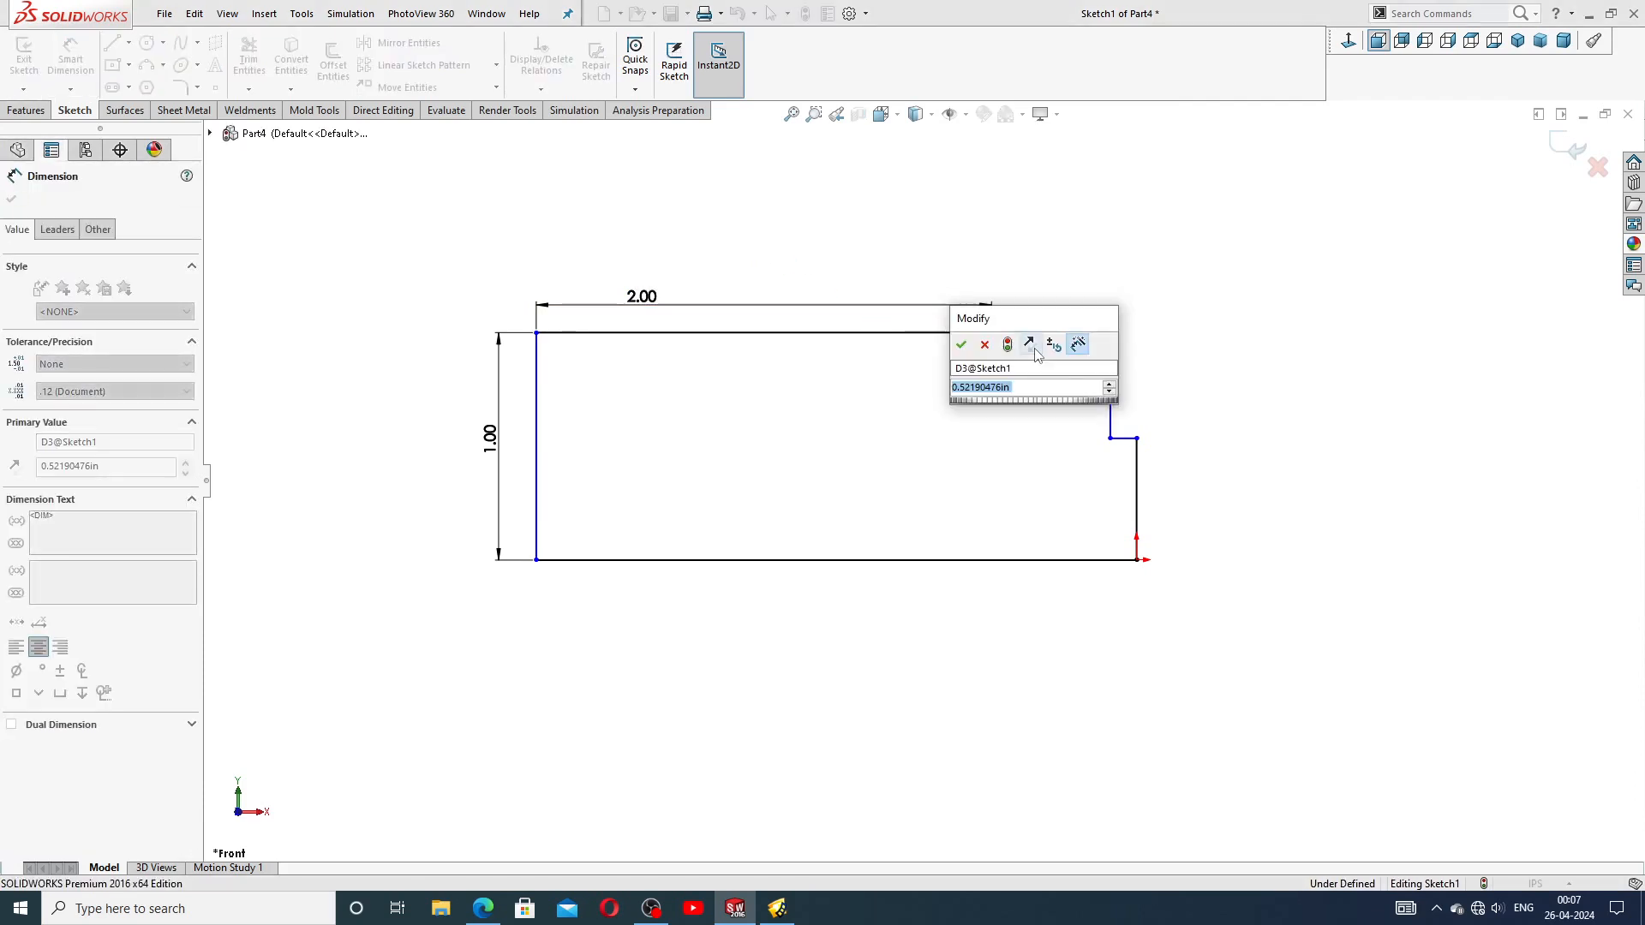
{"action": "type", "text": ".5"}
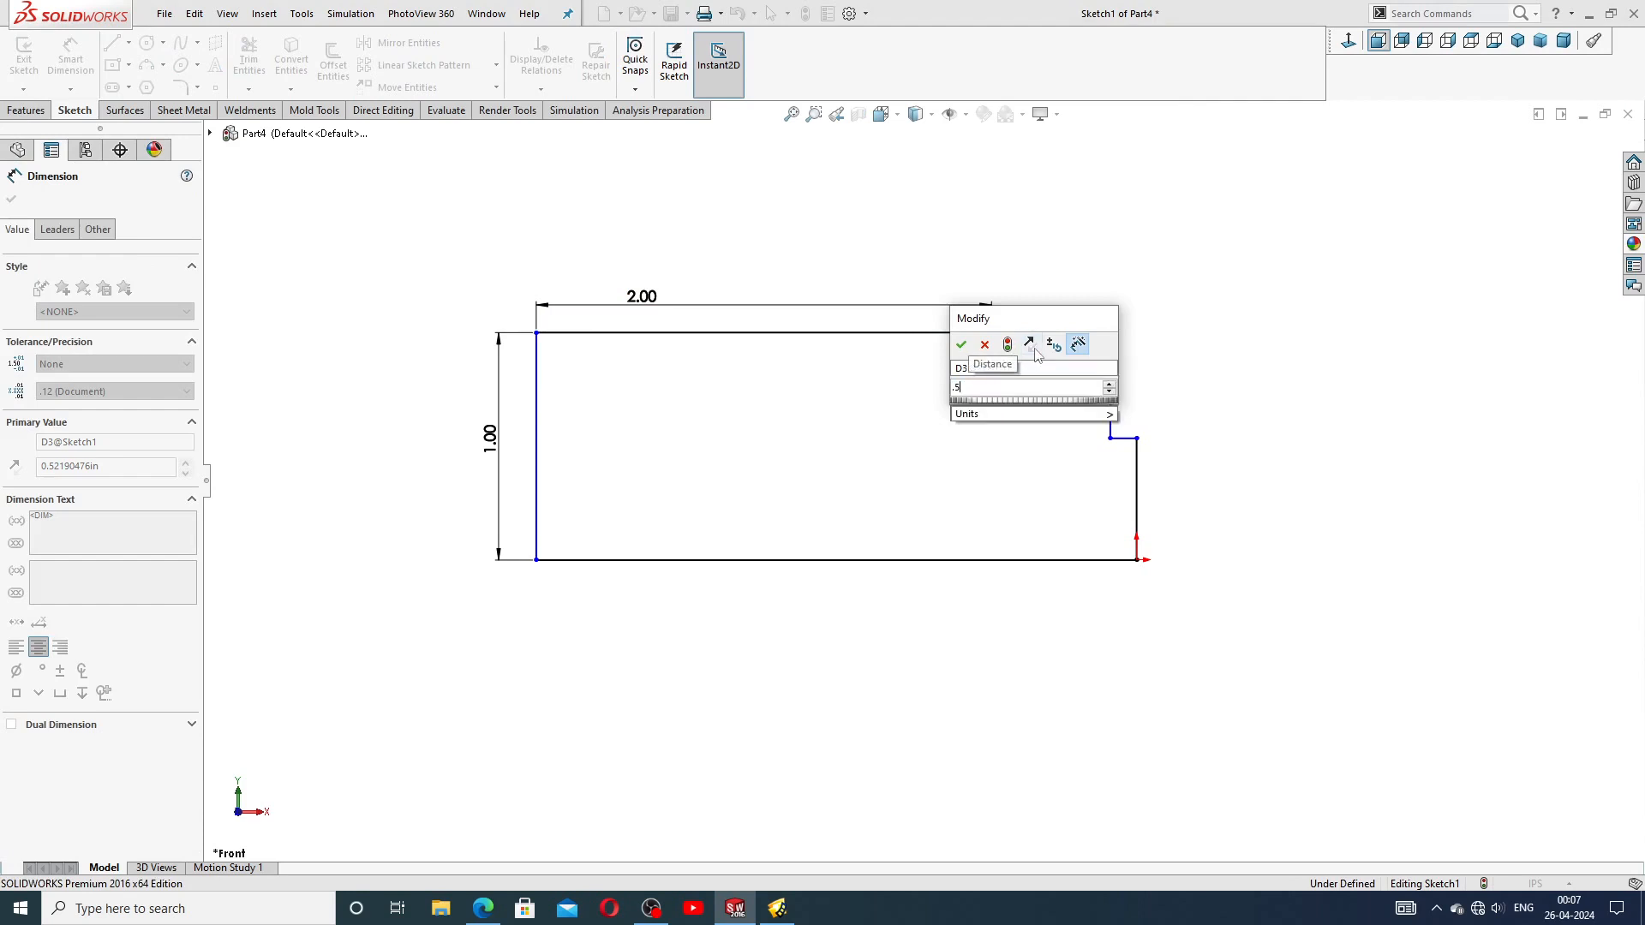
{"action": "type", "text": "1"}
{"action": "key", "text": "Return"}
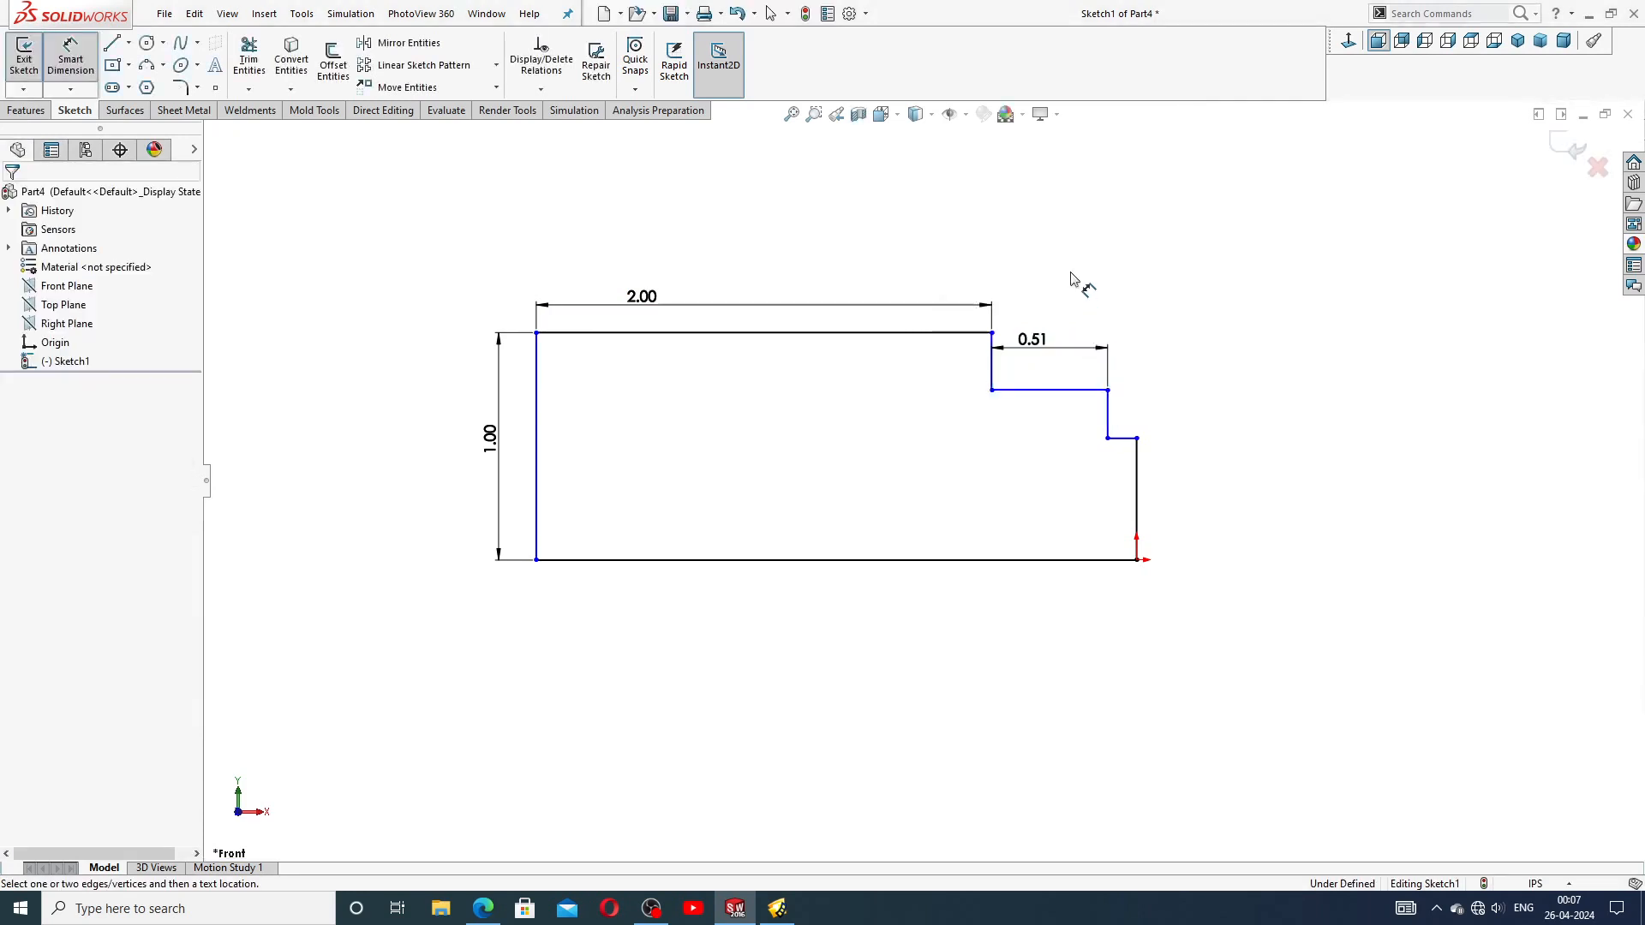
{"action": "right_click", "coordinate": [1173, 288]}
{"action": "left_click", "coordinate": [1216, 257]}
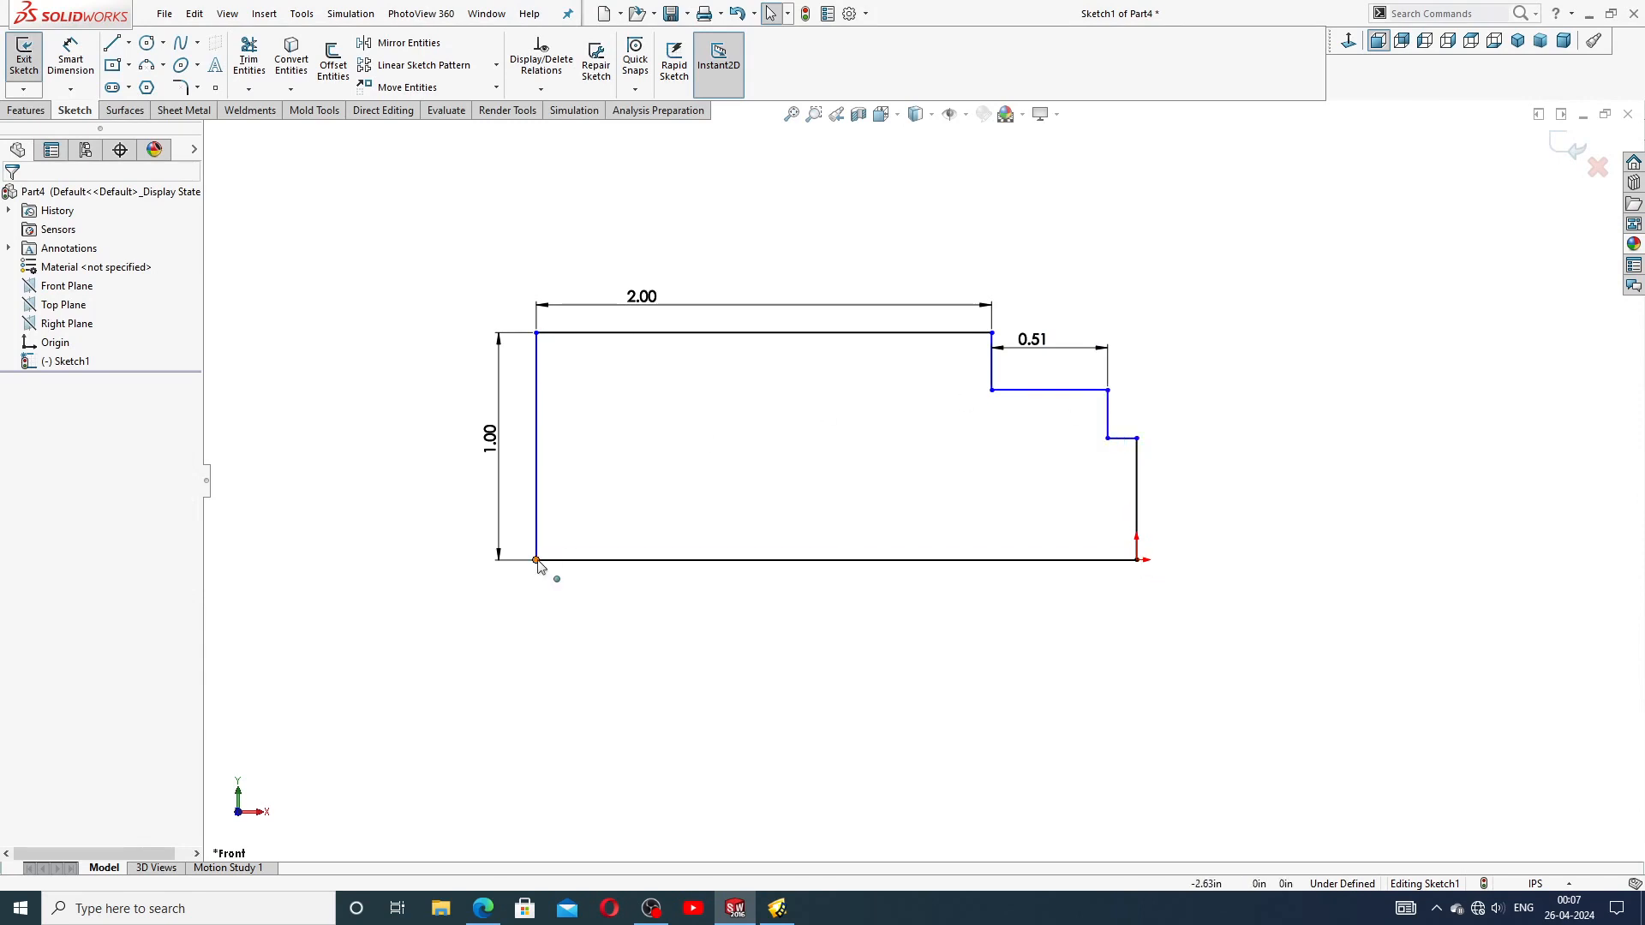
Stretch the profile leftward by its lower-left corner, and dimension the lowest step's horizontal line as 1.52 in
{"action": "left_click_drag", "start_coordinate": [537, 561], "coordinate": [365, 557]}
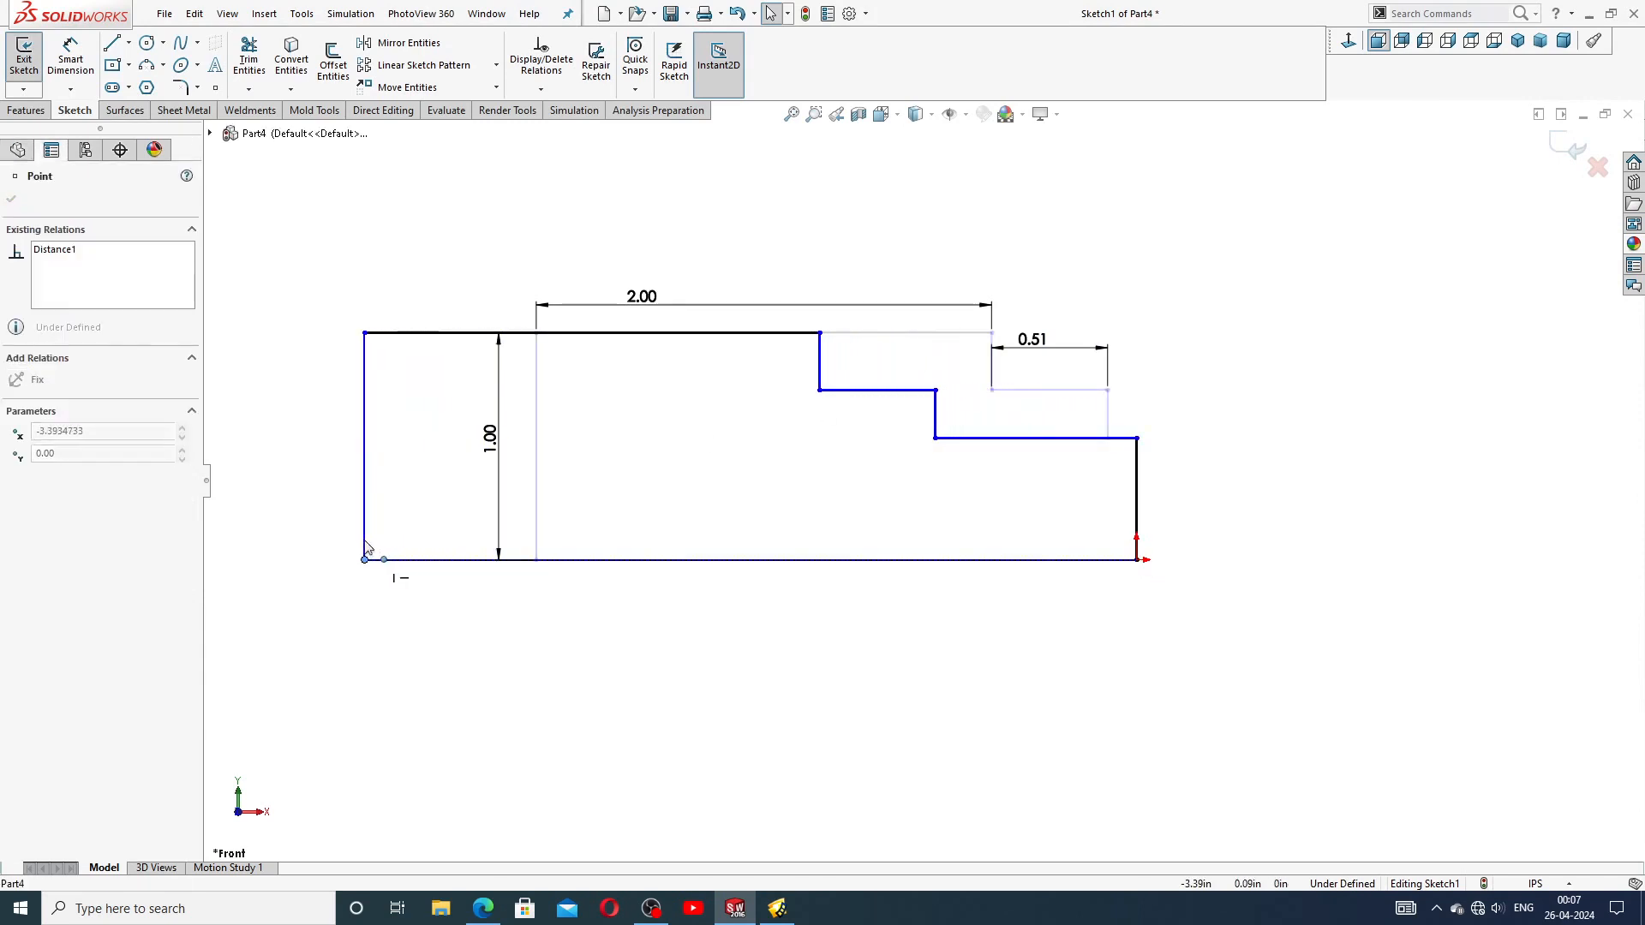
{"action": "left_click", "coordinate": [969, 291]}
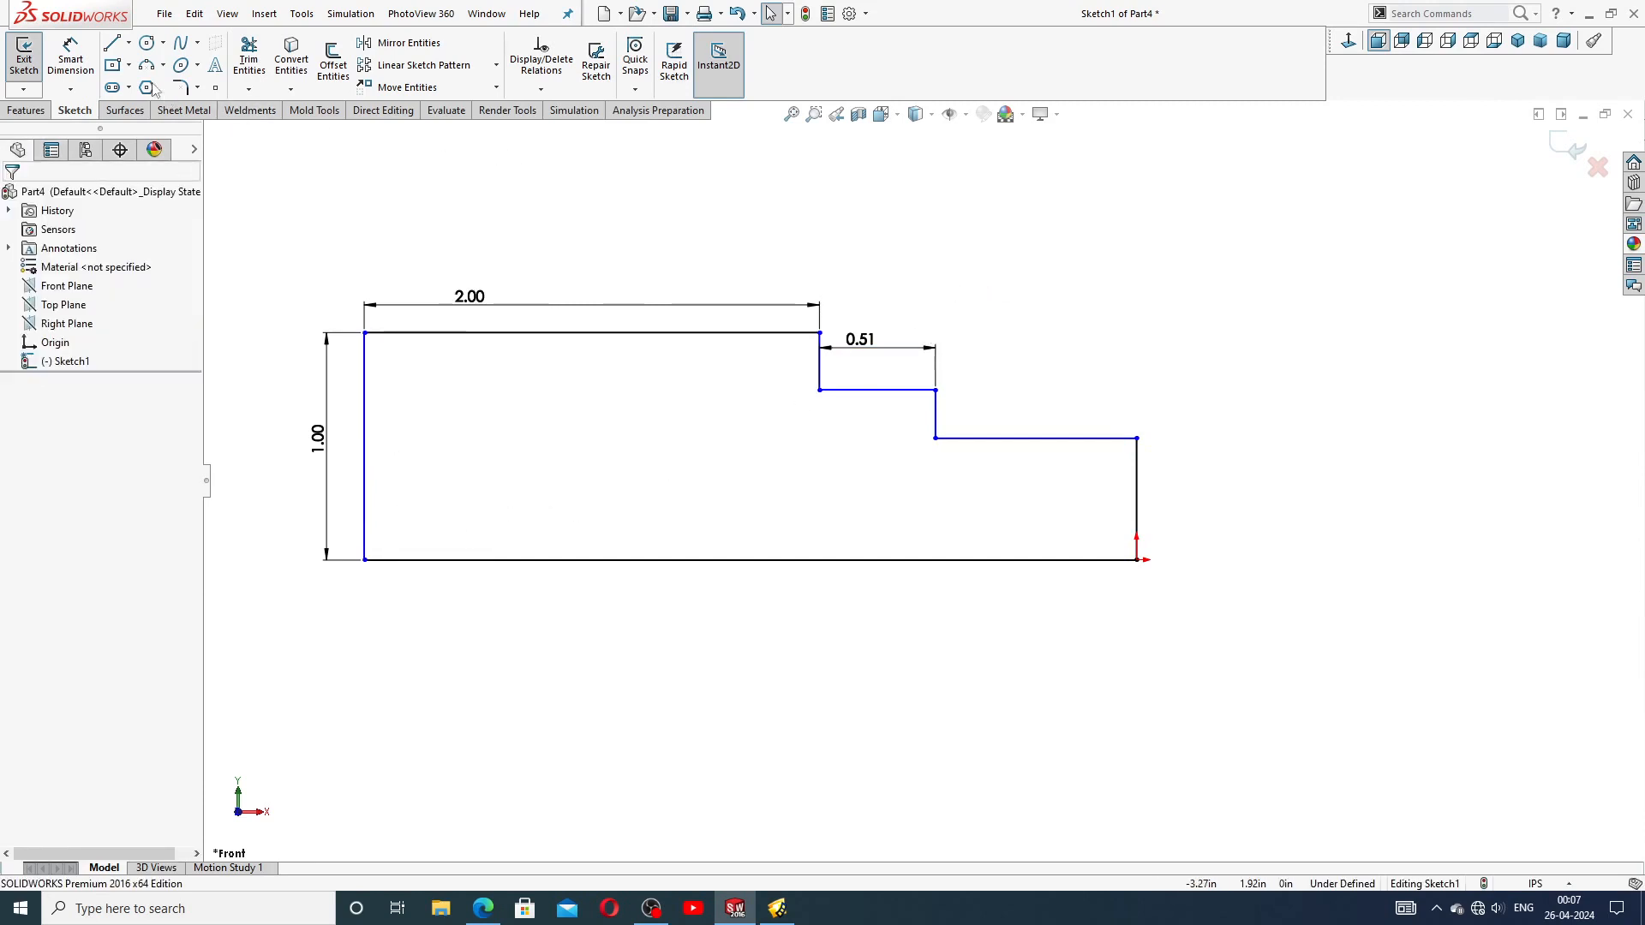
{"action": "left_click", "coordinate": [70, 59]}
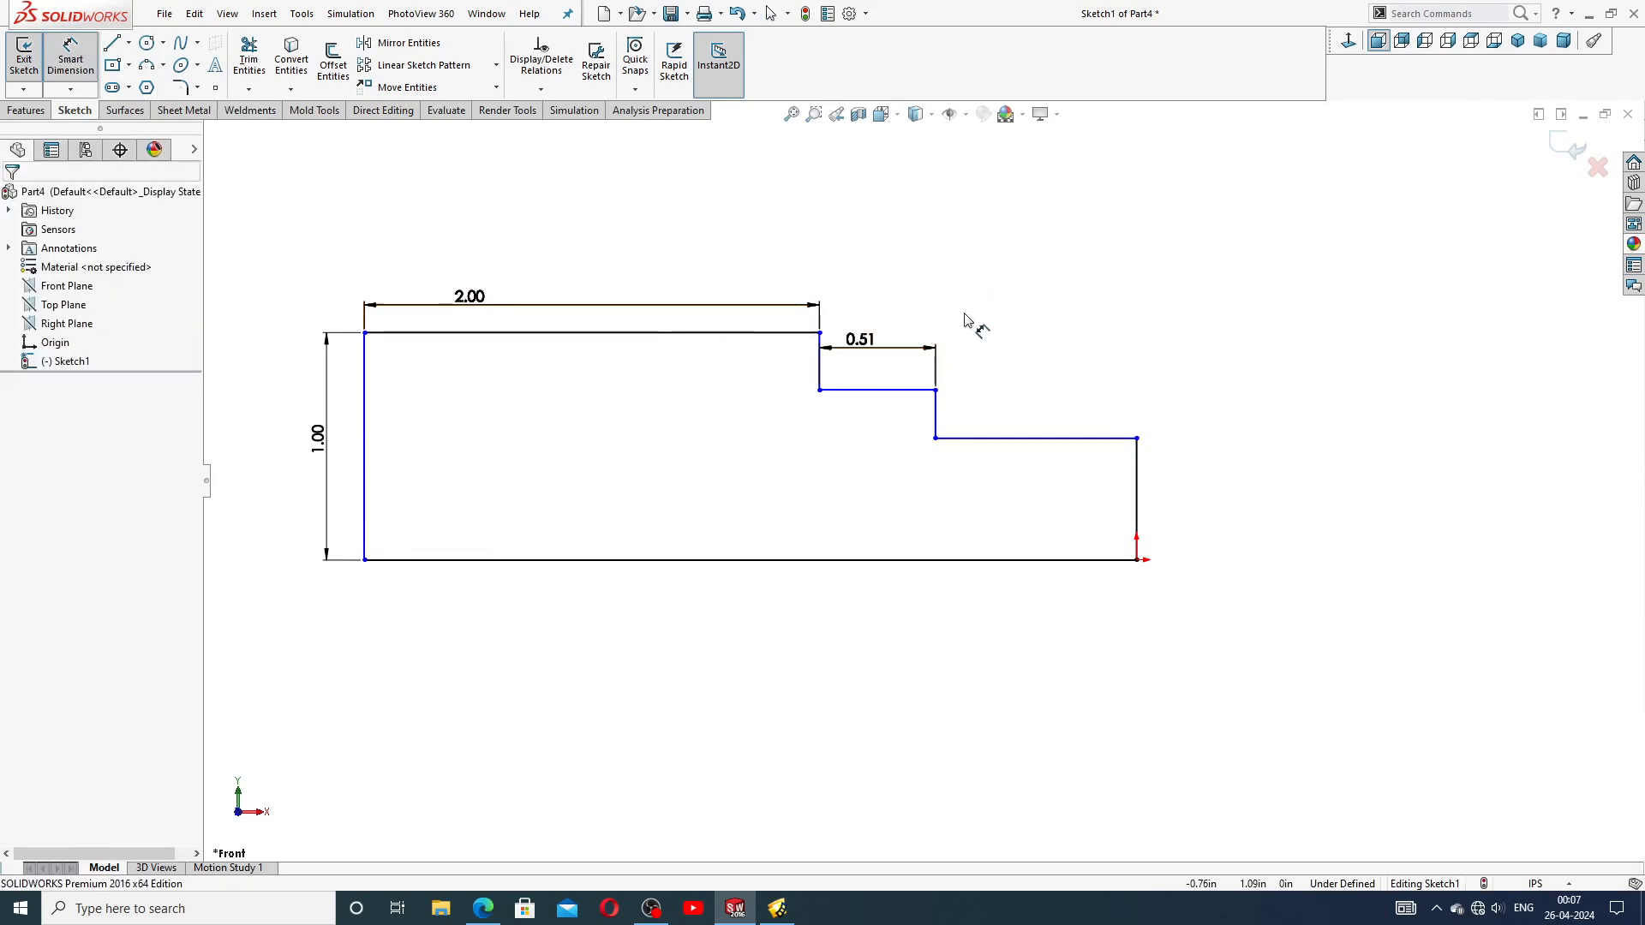
{"action": "left_click", "coordinate": [1033, 437]}
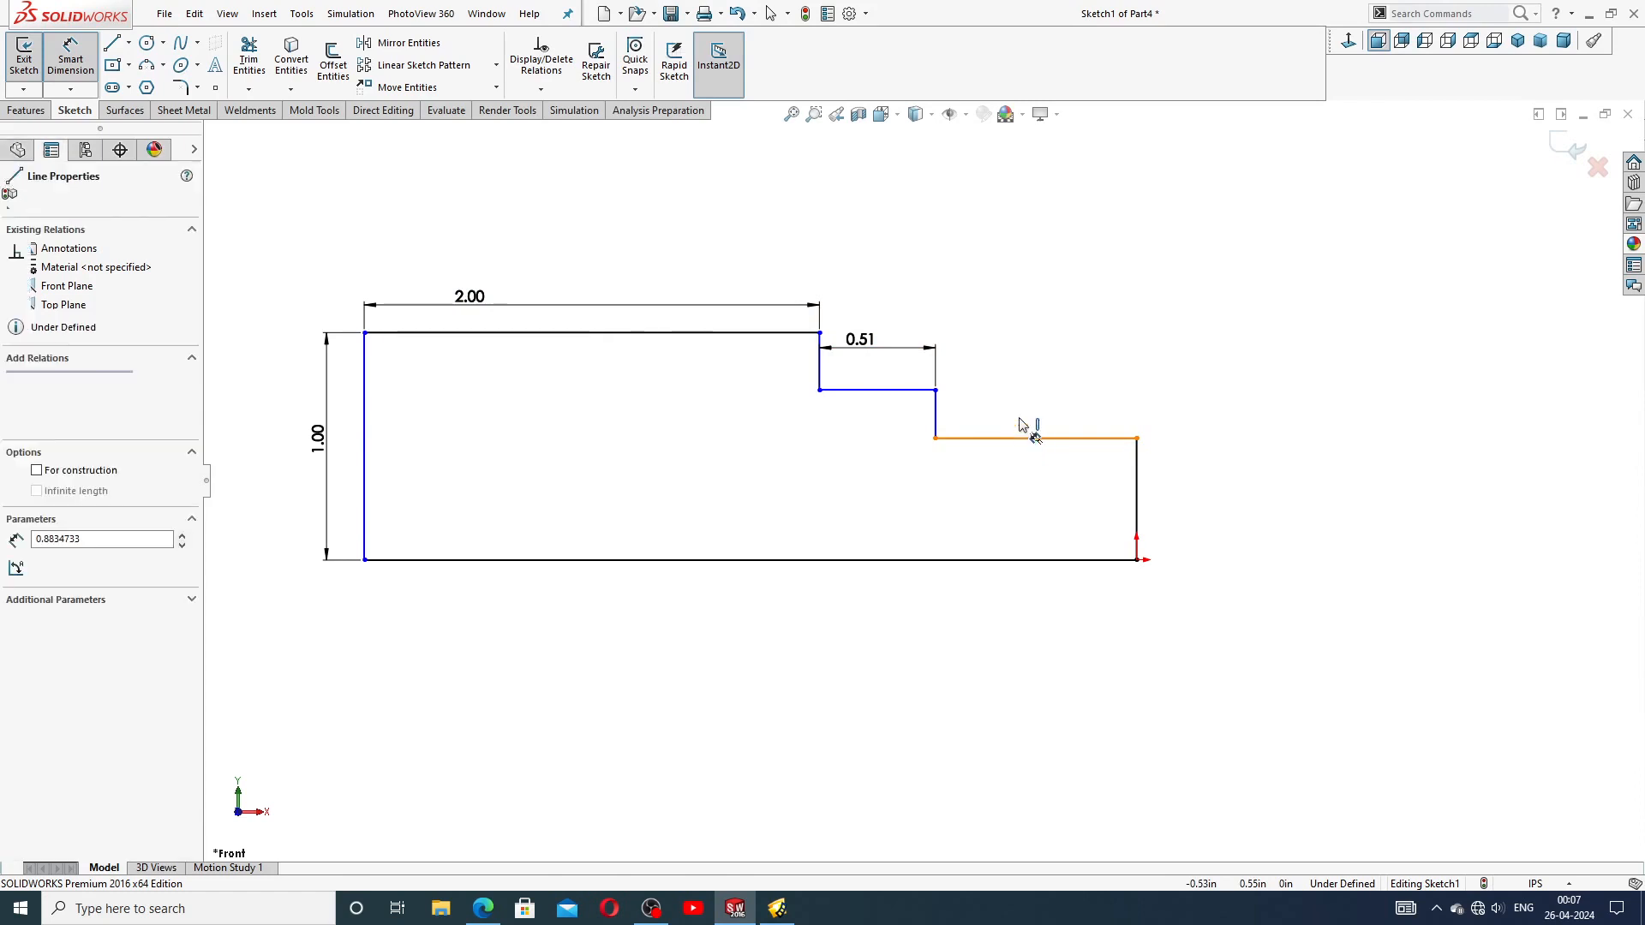
{"action": "left_click", "coordinate": [1033, 401]}
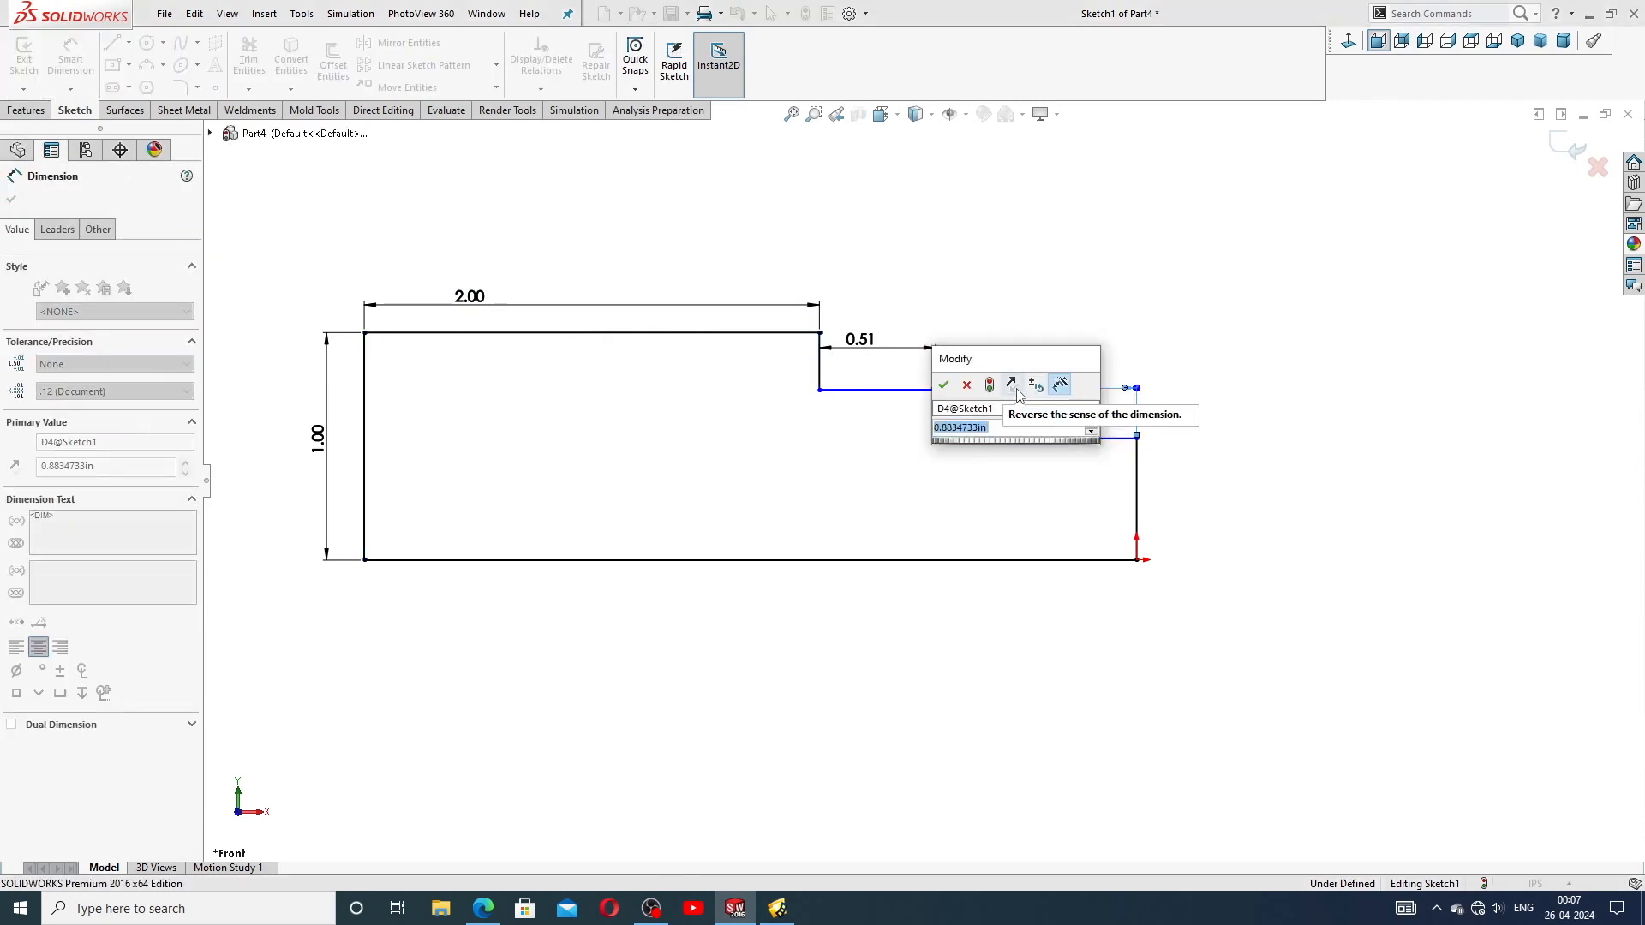
{"action": "type", "text": "1"}
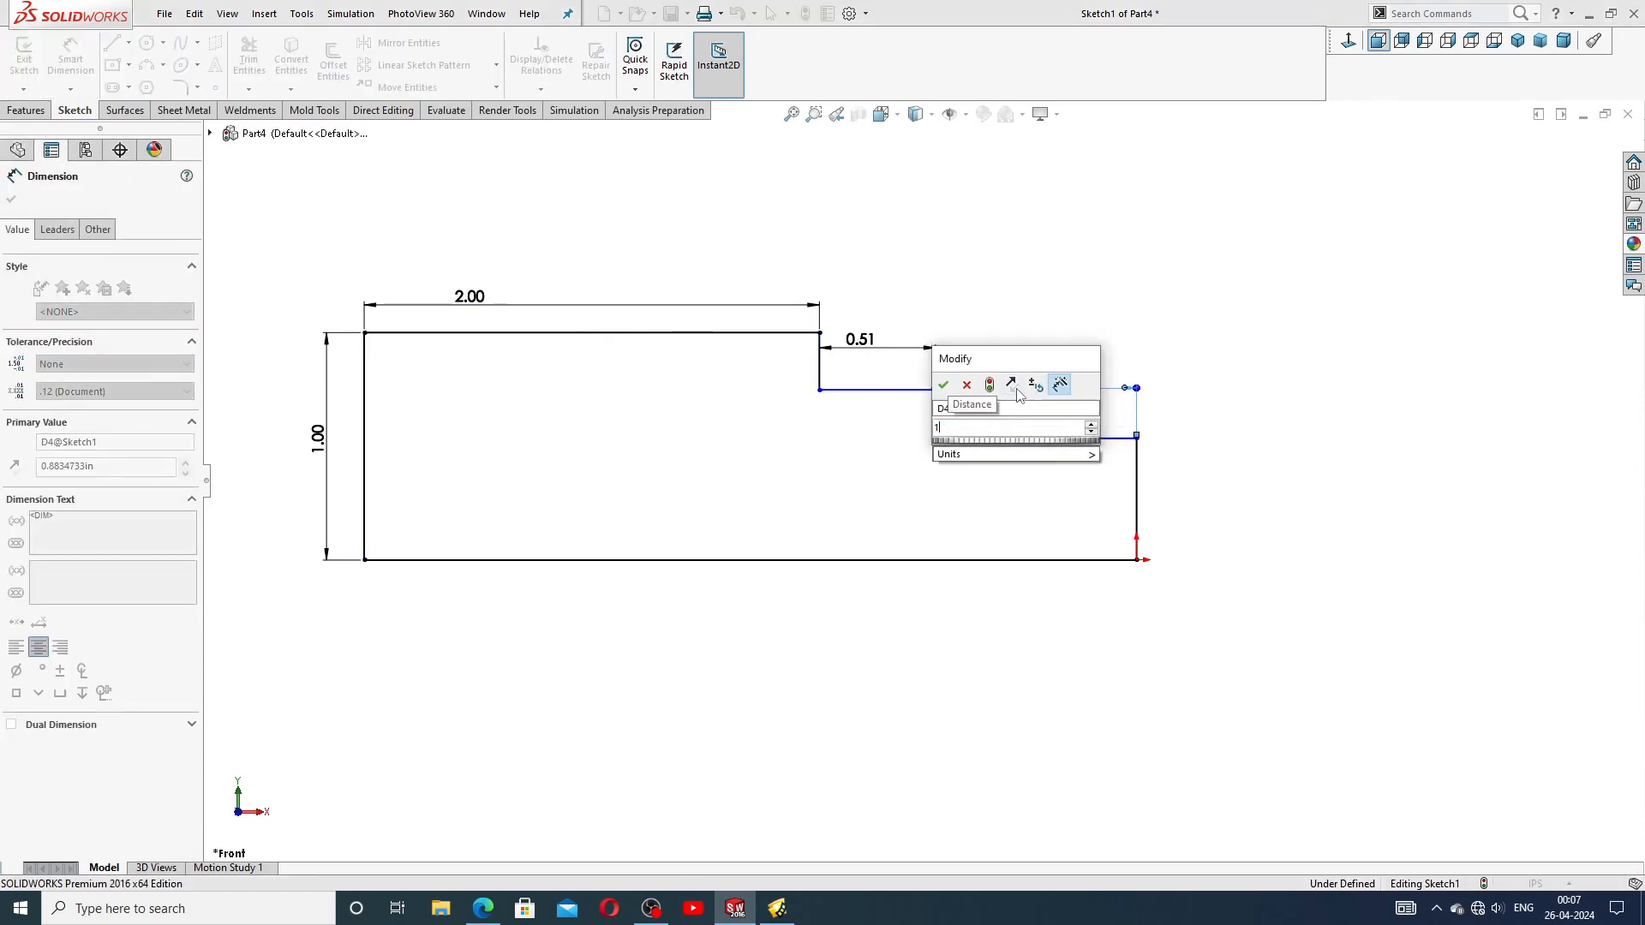
{"action": "type", "text": ".52"}
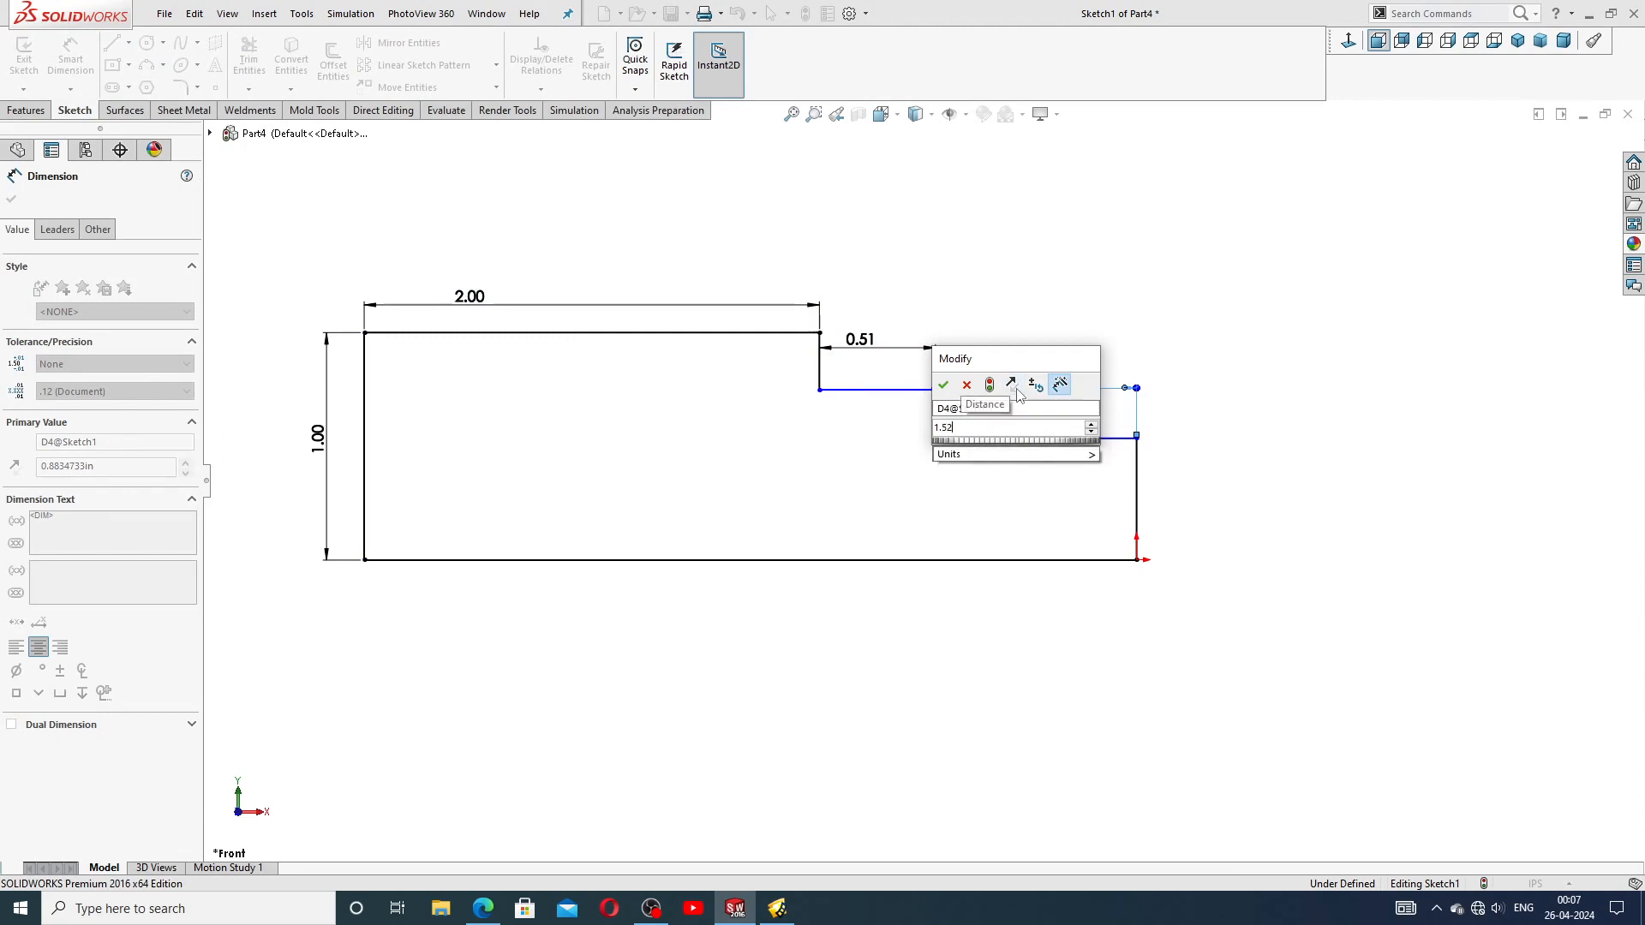
{"action": "key", "text": "Return"}
{"action": "scroll", "coordinate": [891, 446], "scroll_direction": "down", "scroll_amount": 2}
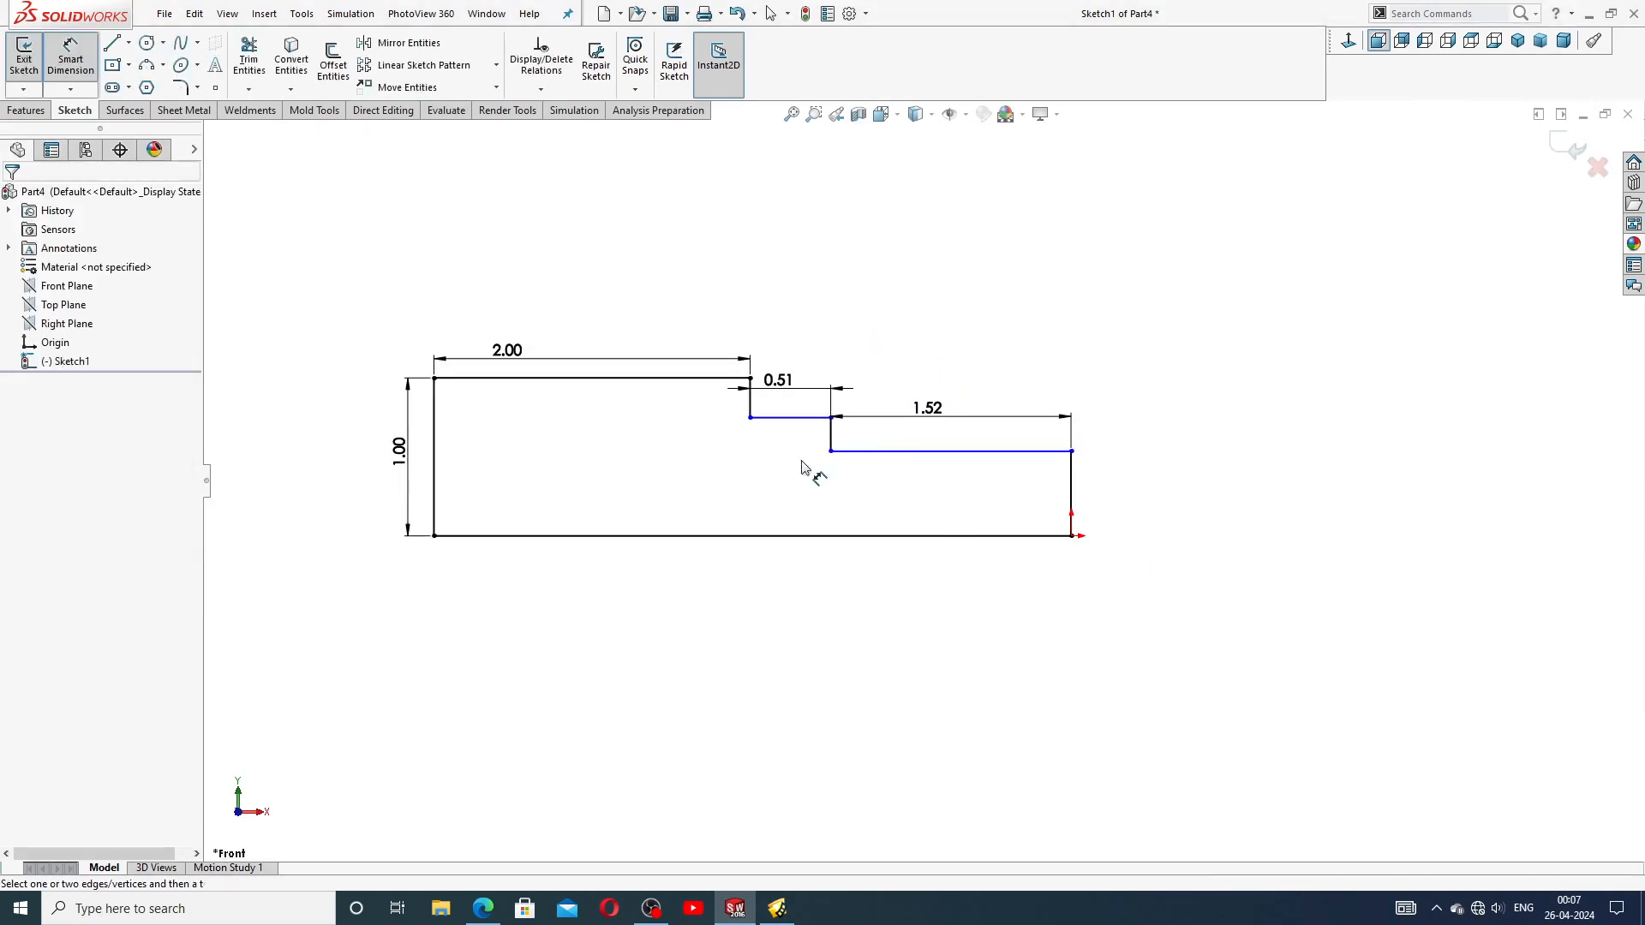
Dimension the short vertical line at the origin as 0.38 in
{"action": "left_click", "coordinate": [1073, 491]}
{"action": "left_click", "coordinate": [1108, 505]}
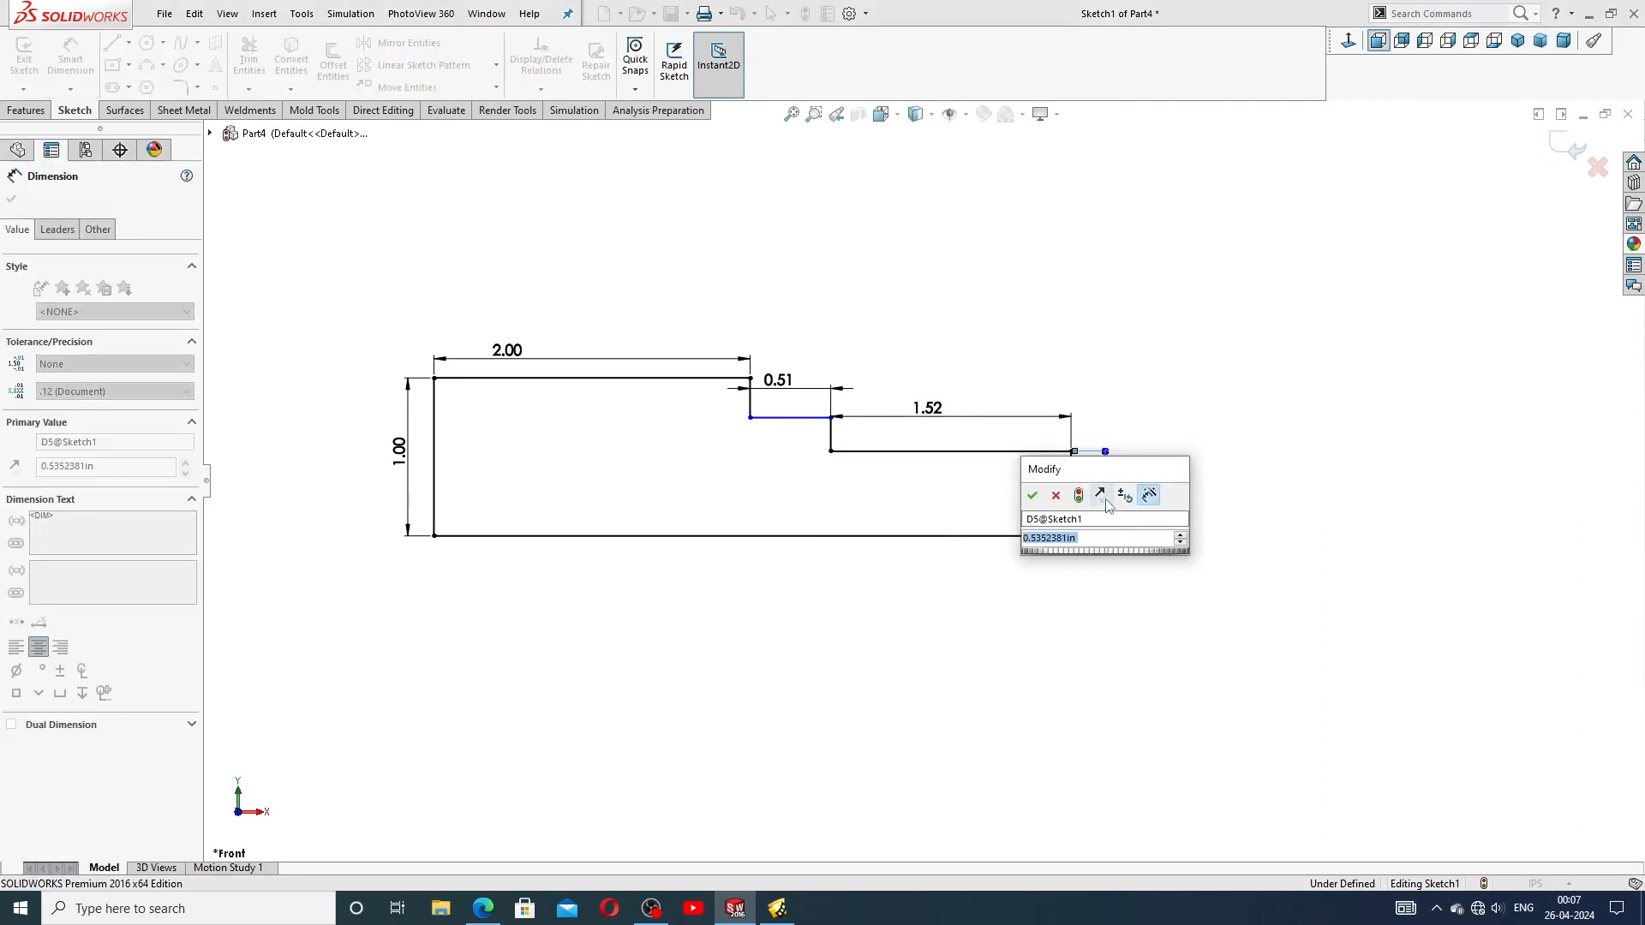
{"action": "key", "text": "BackSpace"}
{"action": "type", "text": ".38"}
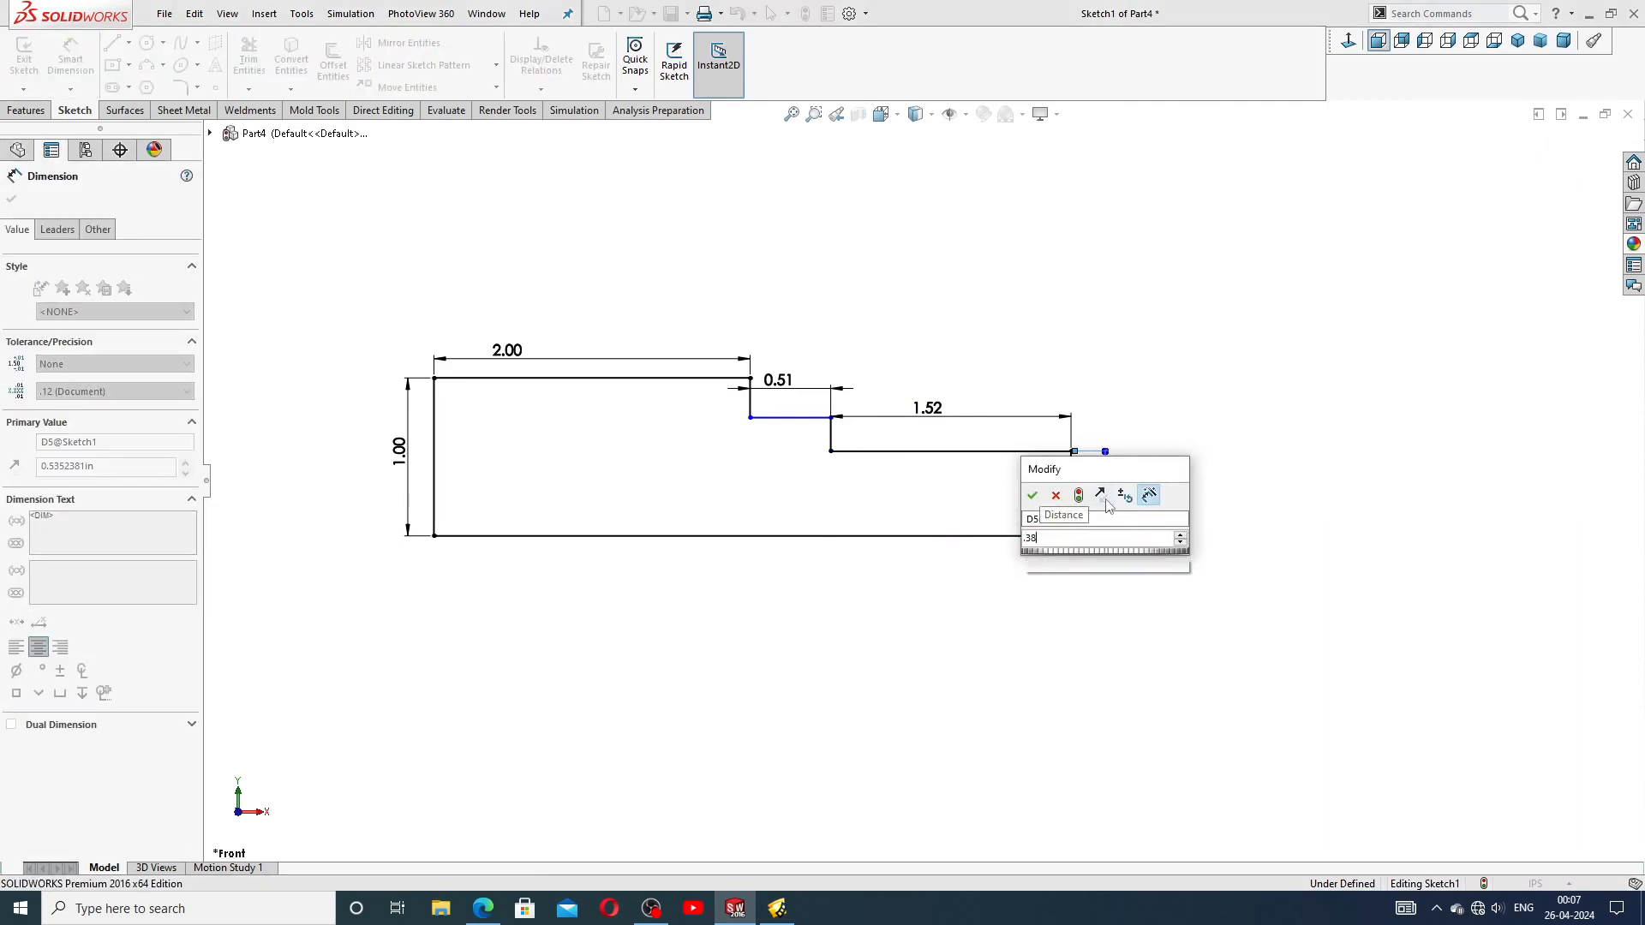
{"action": "key", "text": "Return"}
{"action": "key", "text": "Escape"}
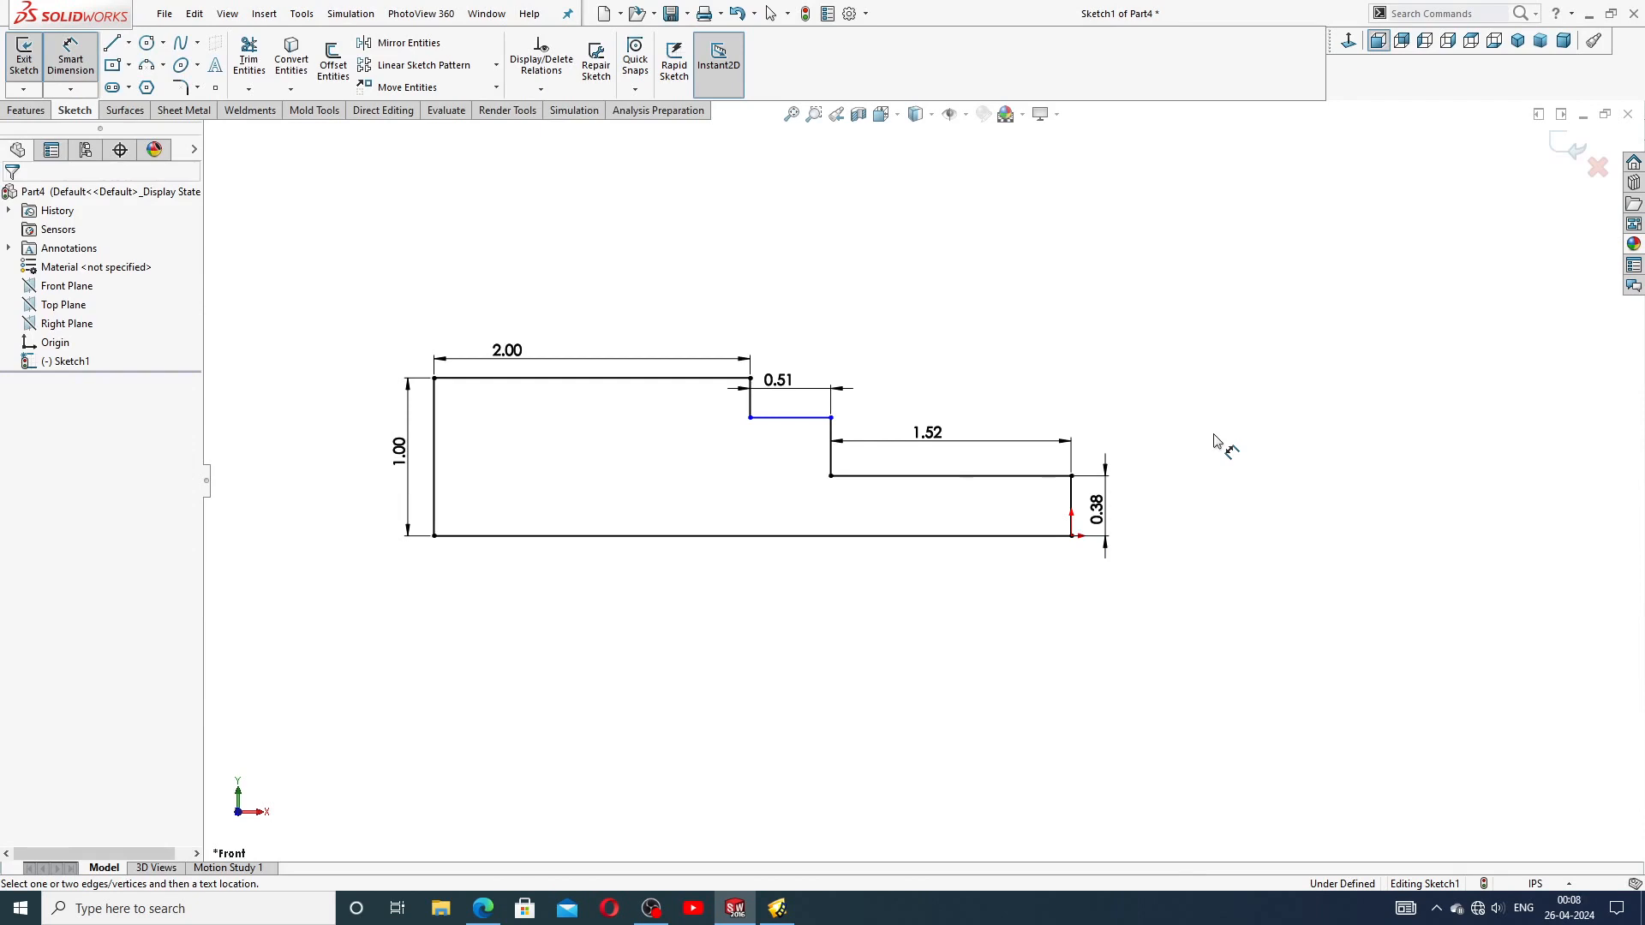
Dimension the height from the base line to the middle step's upper corner as 0.63 in
{"action": "left_click", "coordinate": [836, 424]}
{"action": "left_click", "coordinate": [1011, 537]}
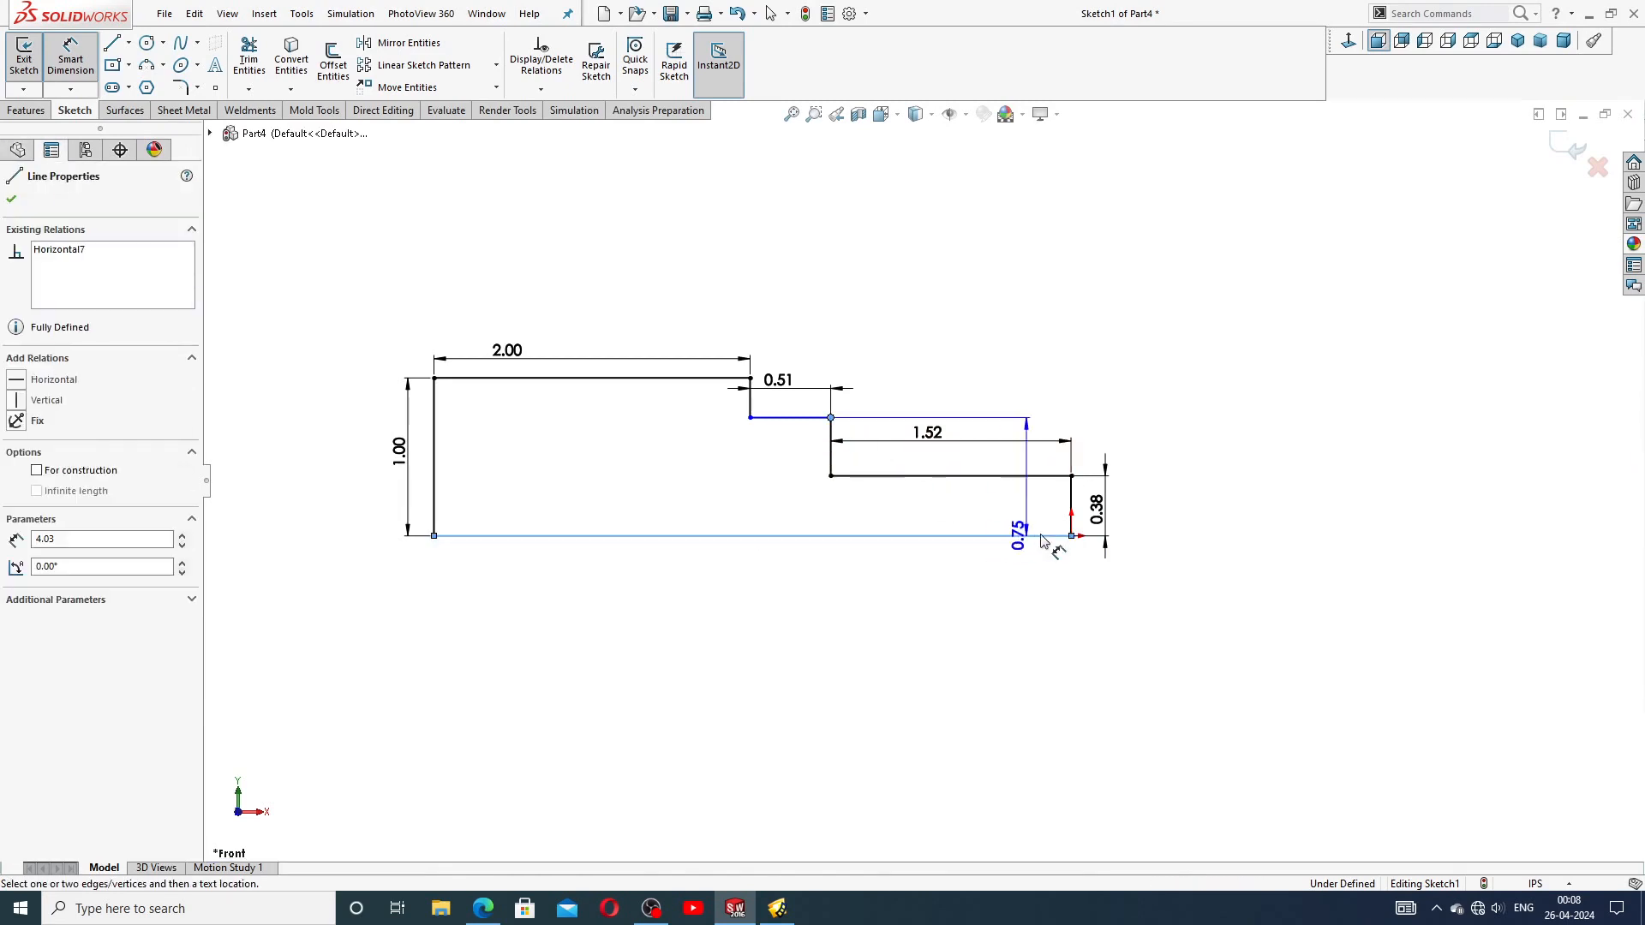
{"action": "left_click", "coordinate": [1163, 481]}
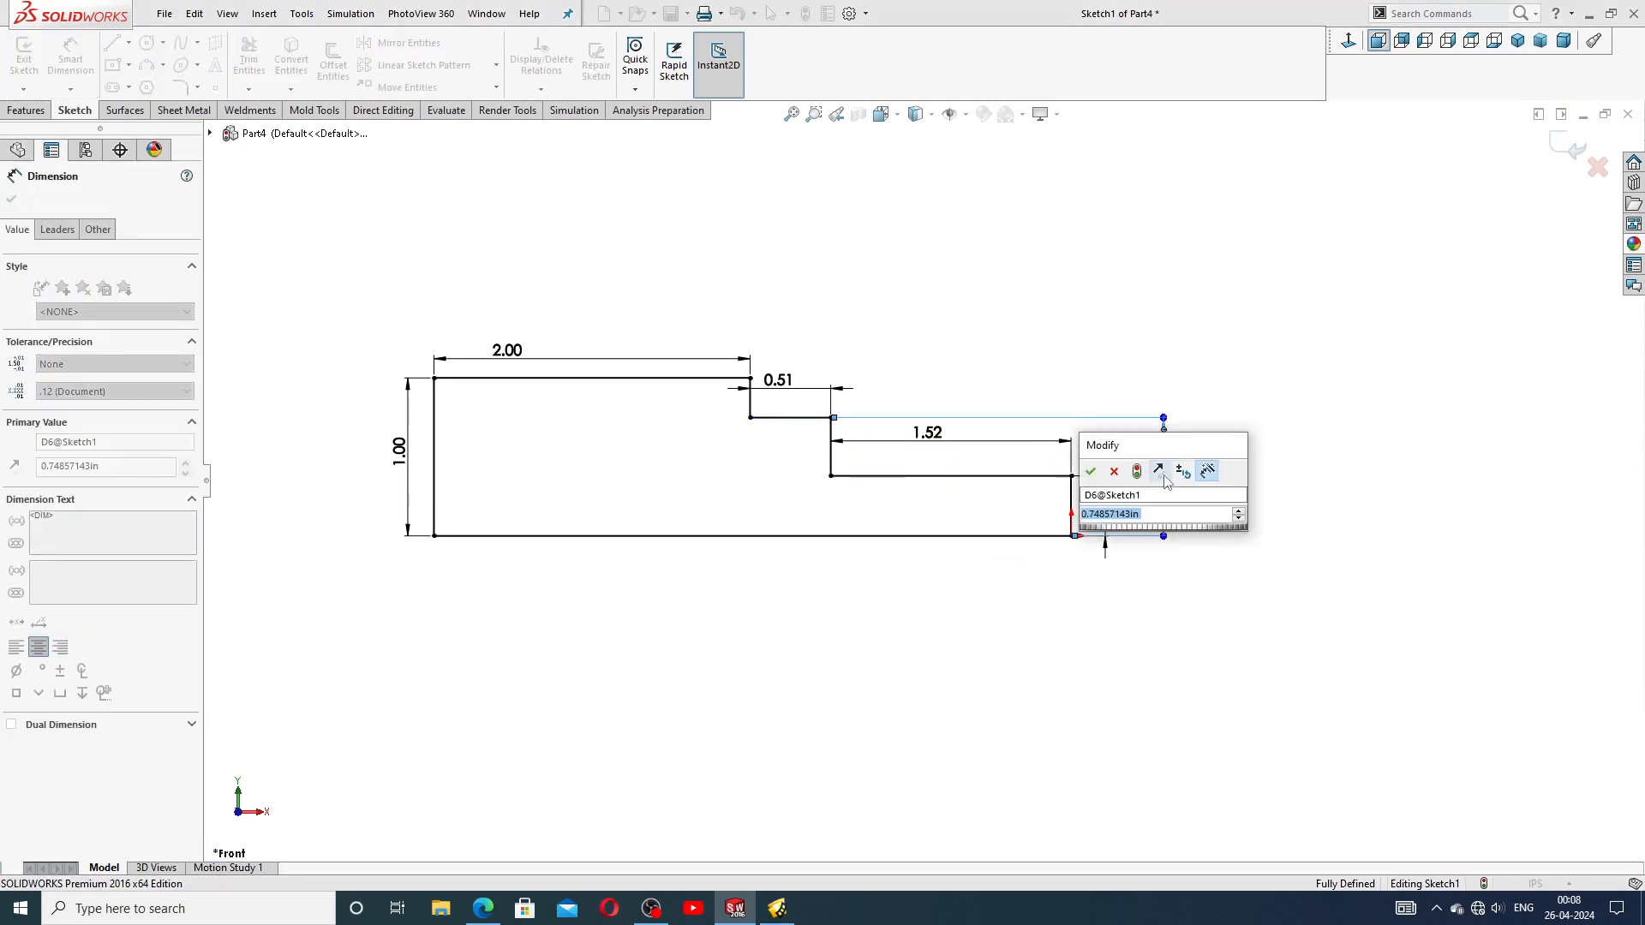
{"action": "type", "text": ".63"}
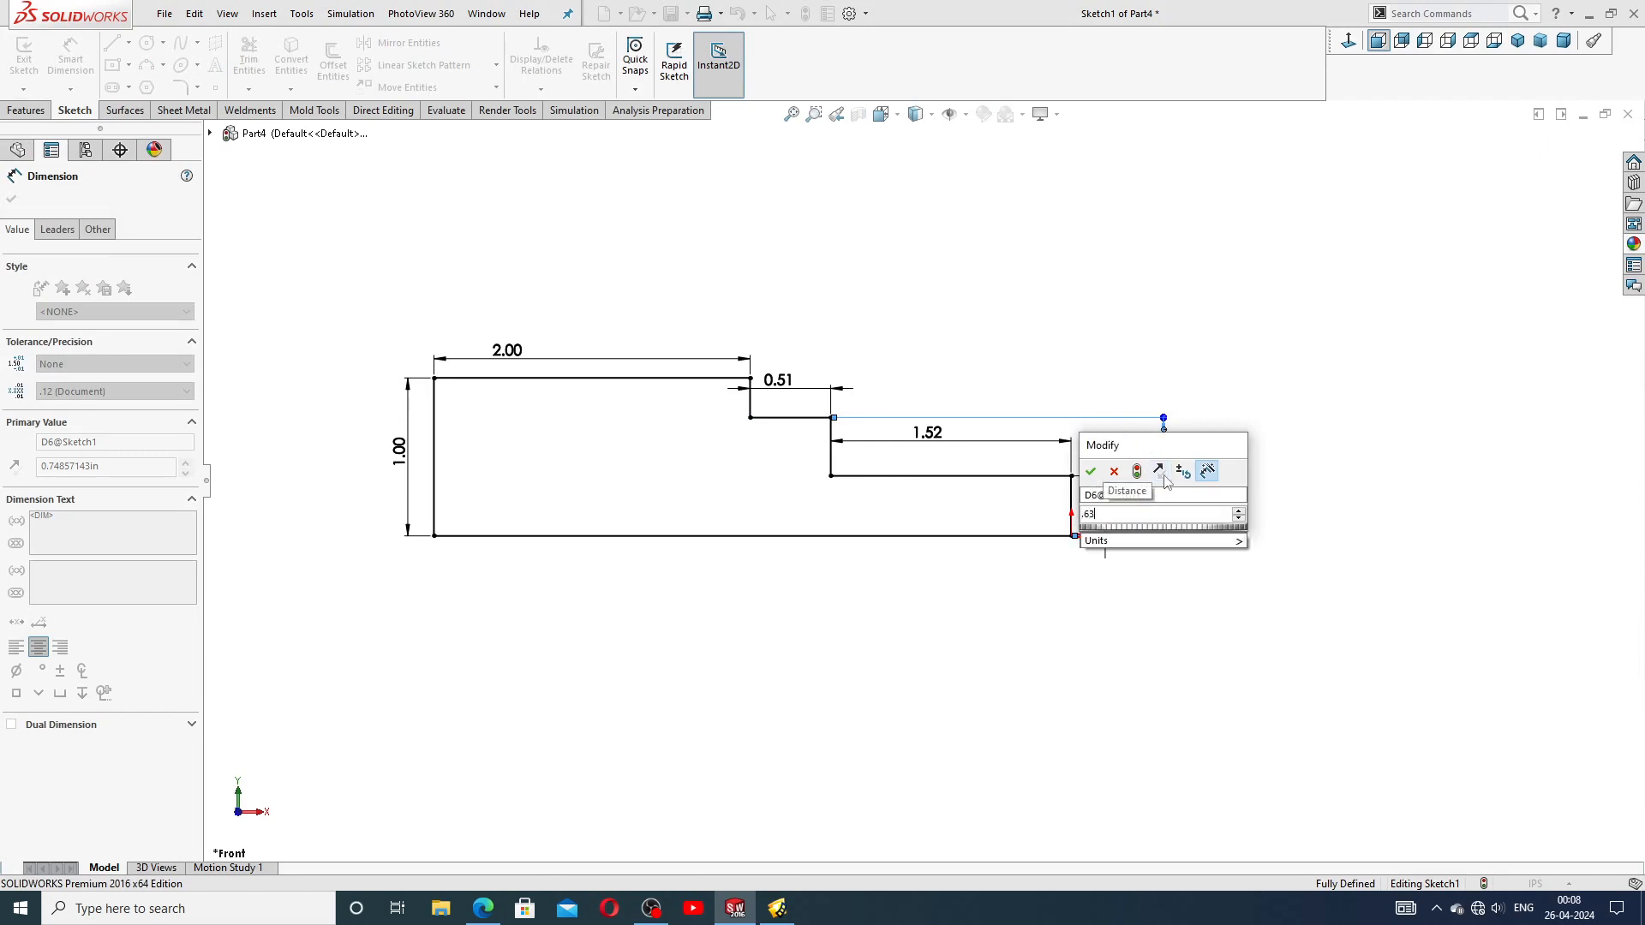
{"action": "key", "text": "Return"}
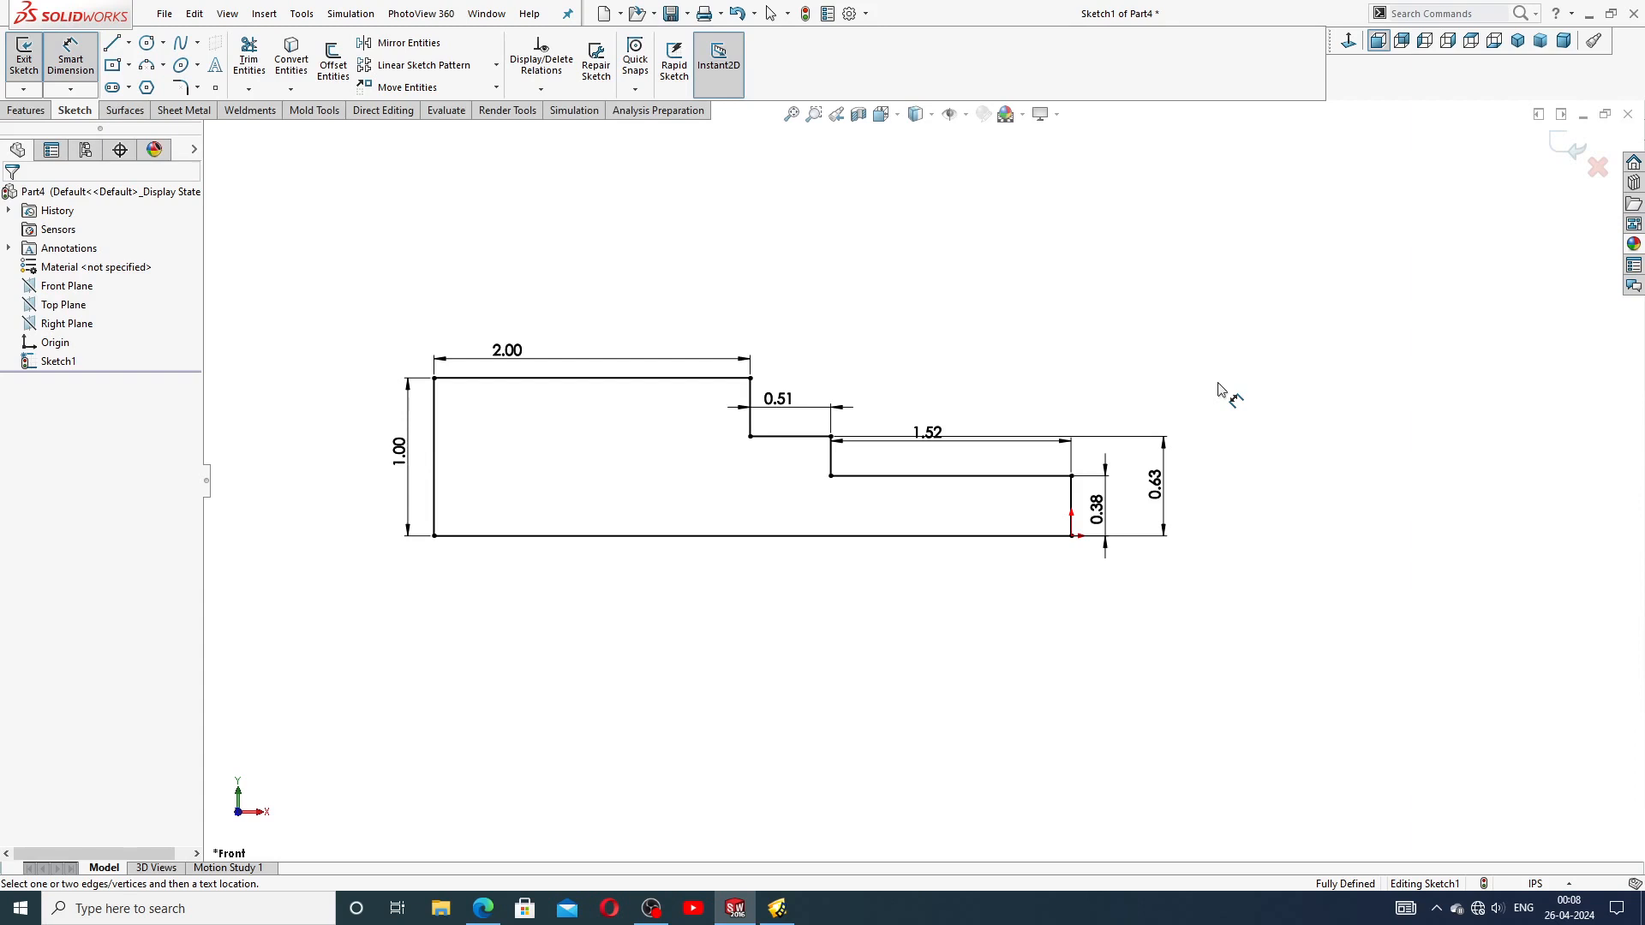
Move the 1.00 and 2.00 dimensions farther from the profile and raise the 0.51 and 1.52 dimensions clear of its lines
{"action": "left_click_drag", "start_coordinate": [406, 452], "coordinate": [370, 457]}
{"action": "left_click_drag", "start_coordinate": [531, 358], "coordinate": [600, 332]}
{"action": "left_click_drag", "start_coordinate": [785, 408], "coordinate": [797, 399]}
{"action": "left_click_drag", "start_coordinate": [938, 435], "coordinate": [942, 411]}
{"action": "left_click_drag", "start_coordinate": [788, 396], "coordinate": [789, 384]}
{"action": "left_click_drag", "start_coordinate": [931, 405], "coordinate": [930, 399]}
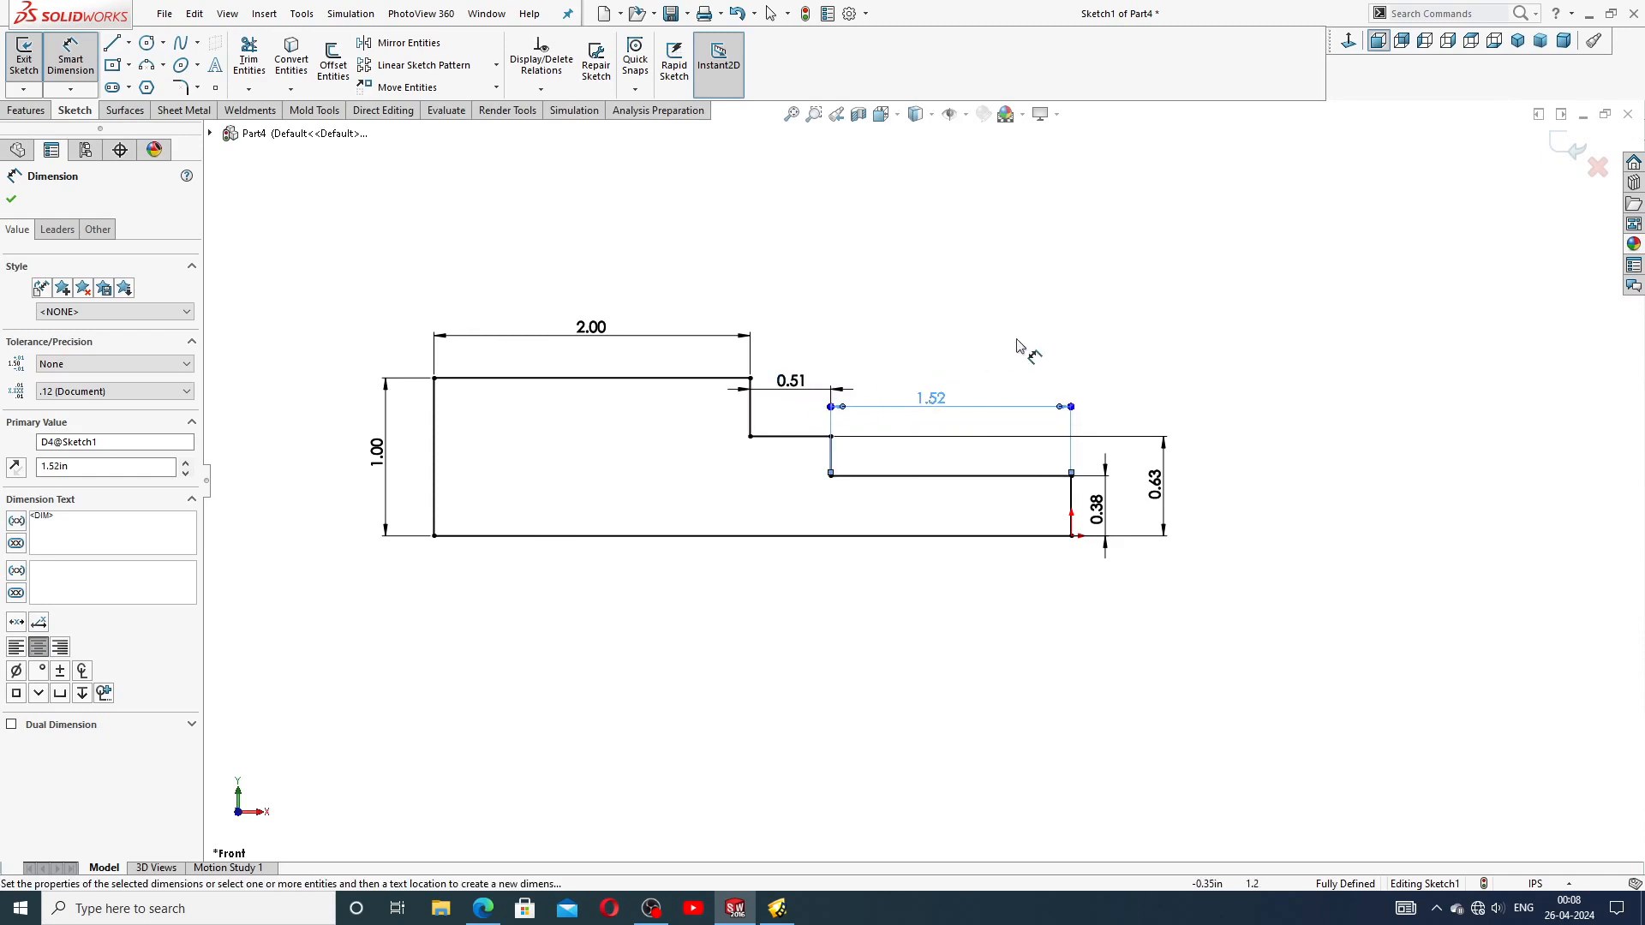
{"action": "left_click", "coordinate": [1050, 366]}
Space the 0.63 and 0.38 height dimensions outward, lower the 1.52 dimension slightly, and leave the dimension command
{"action": "left_click", "coordinate": [1158, 496]}
{"action": "left_click_drag", "start_coordinate": [1158, 495], "coordinate": [1125, 505]}
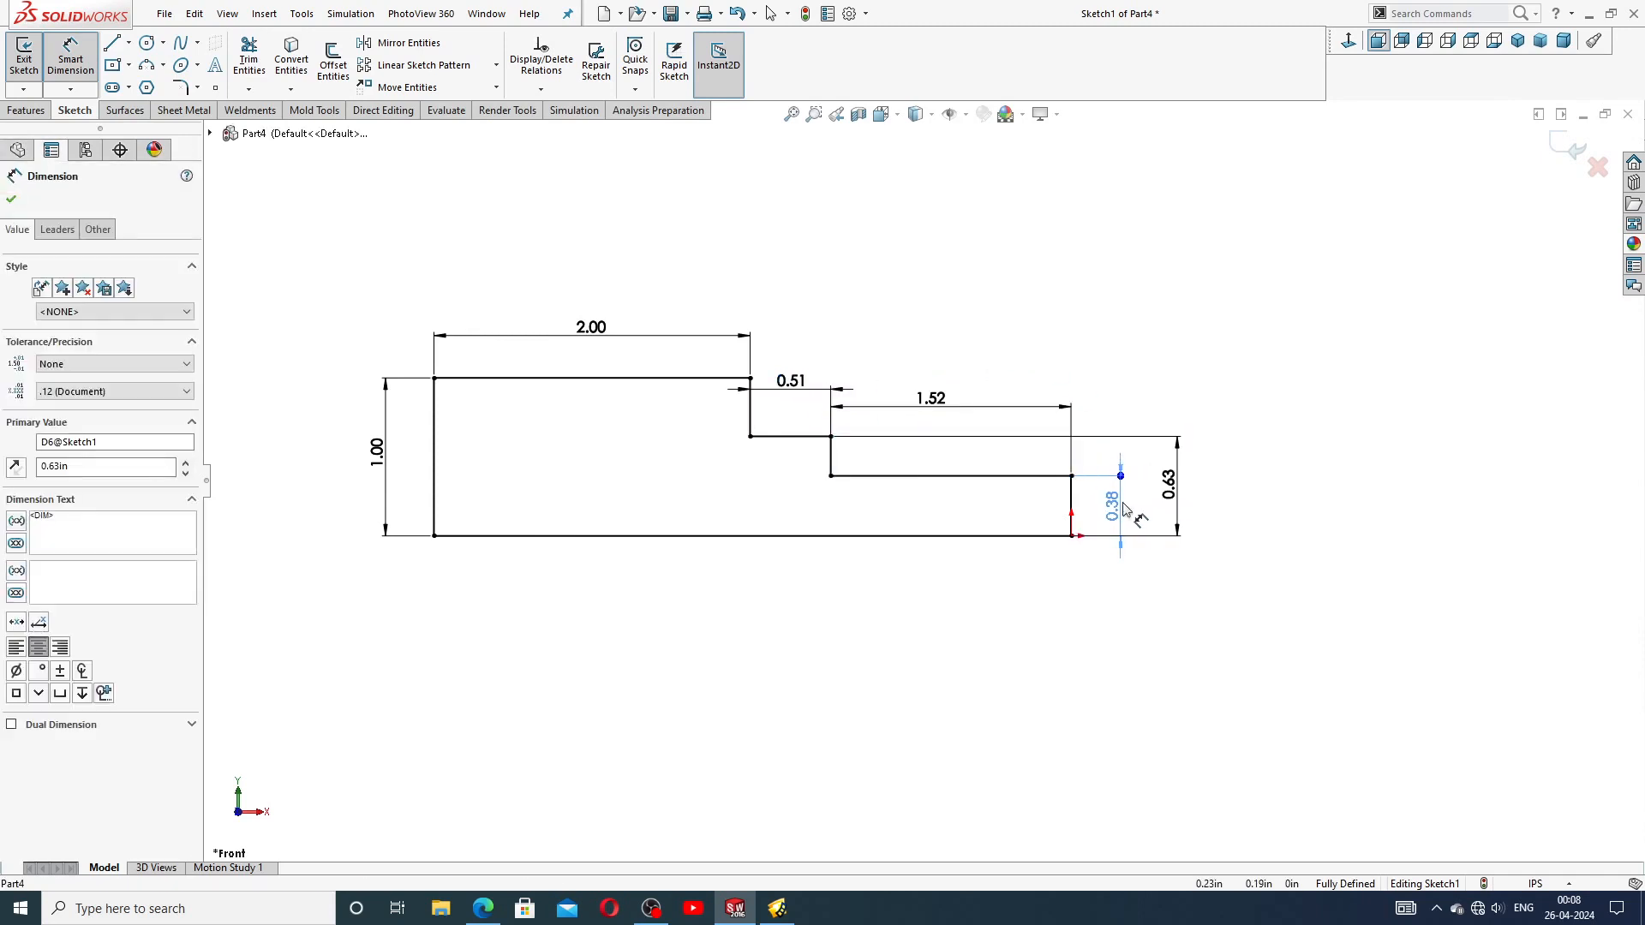
{"action": "left_click", "coordinate": [1206, 365]}
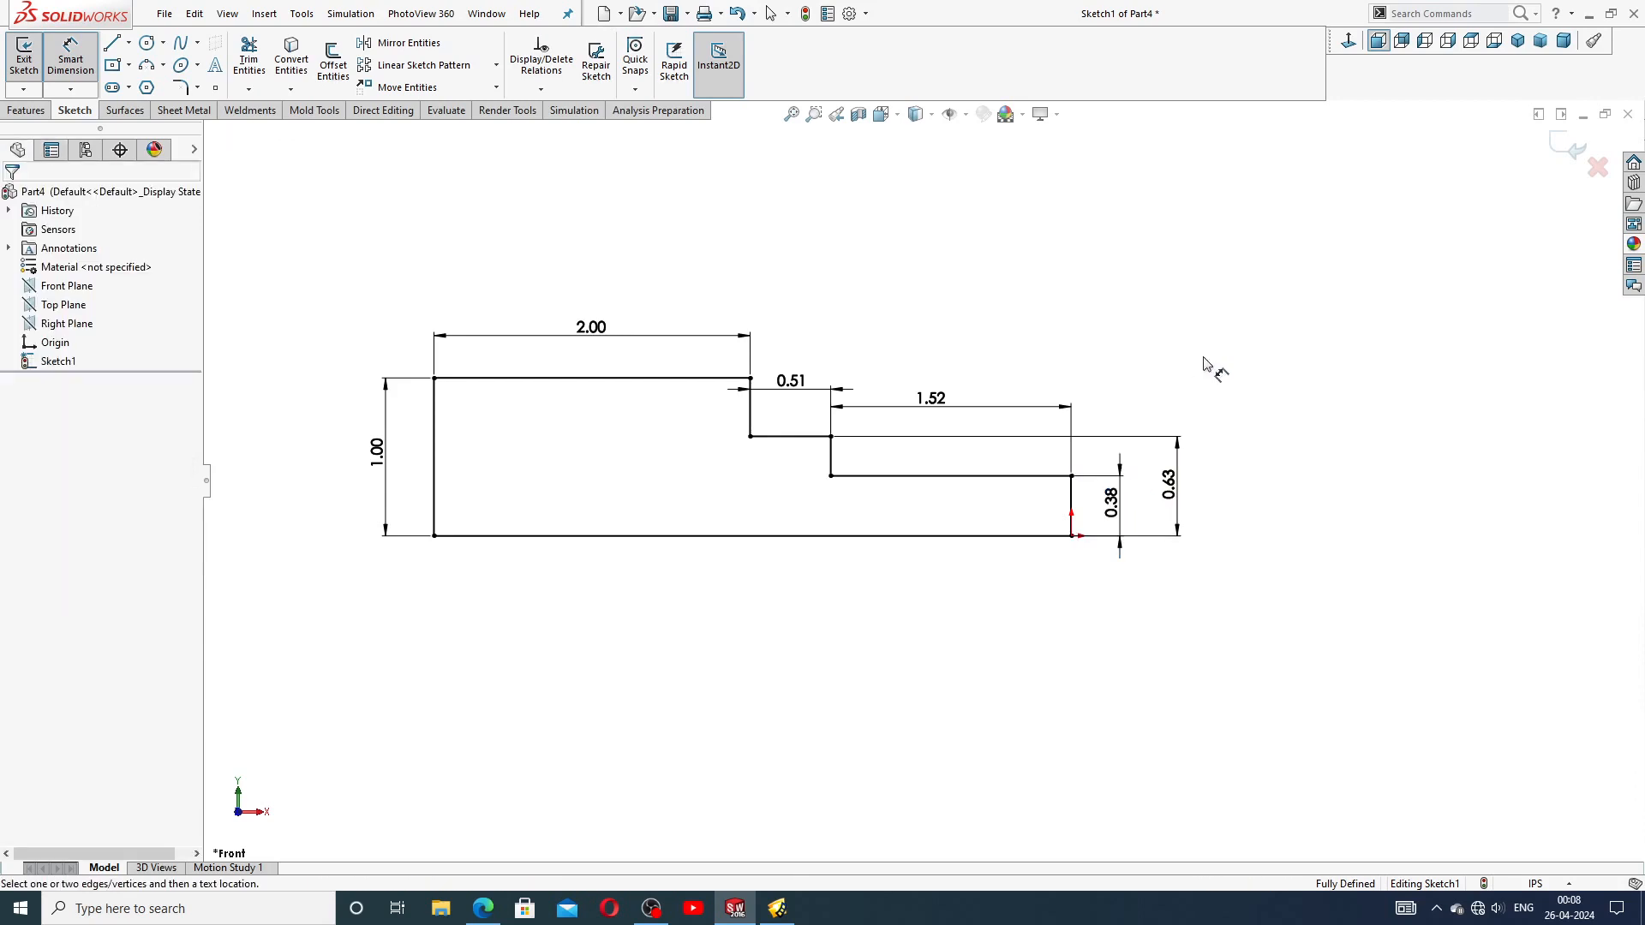
{"action": "left_click_drag", "start_coordinate": [962, 409], "coordinate": [951, 420]}
{"action": "left_click", "coordinate": [1059, 357]}
{"action": "scroll", "coordinate": [1011, 379], "scroll_direction": "up", "scroll_amount": 3}
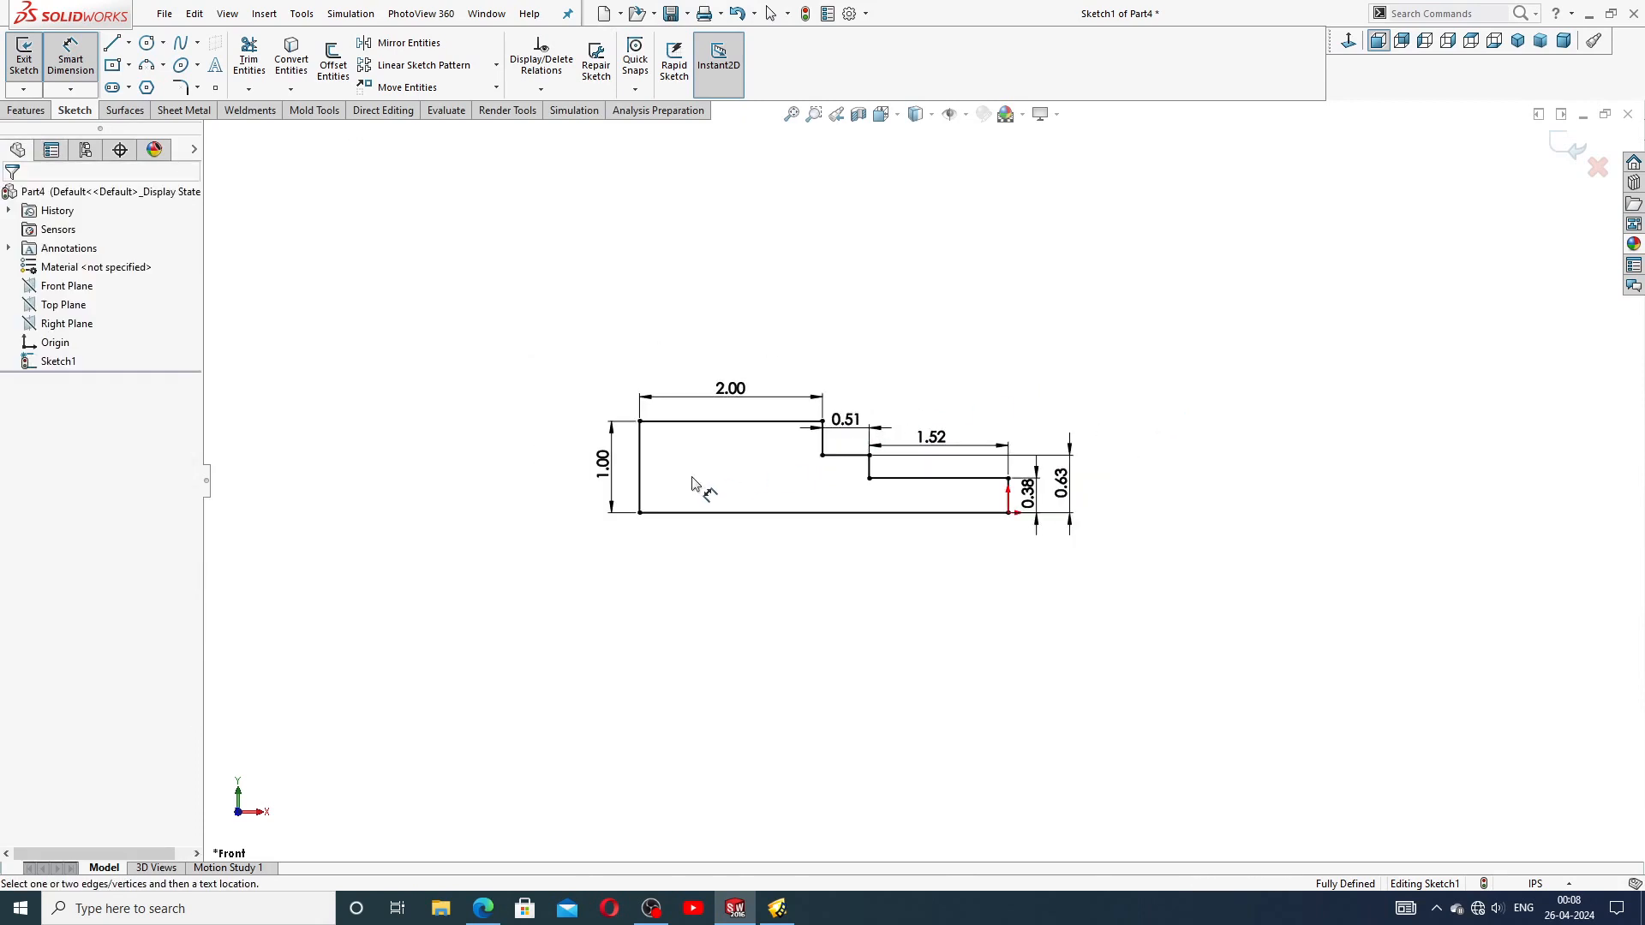
{"action": "scroll", "coordinate": [692, 477], "scroll_direction": "down", "scroll_amount": 2}
{"action": "scroll", "coordinate": [693, 482], "scroll_direction": "down", "scroll_amount": 1}
{"action": "left_click", "coordinate": [597, 459]}
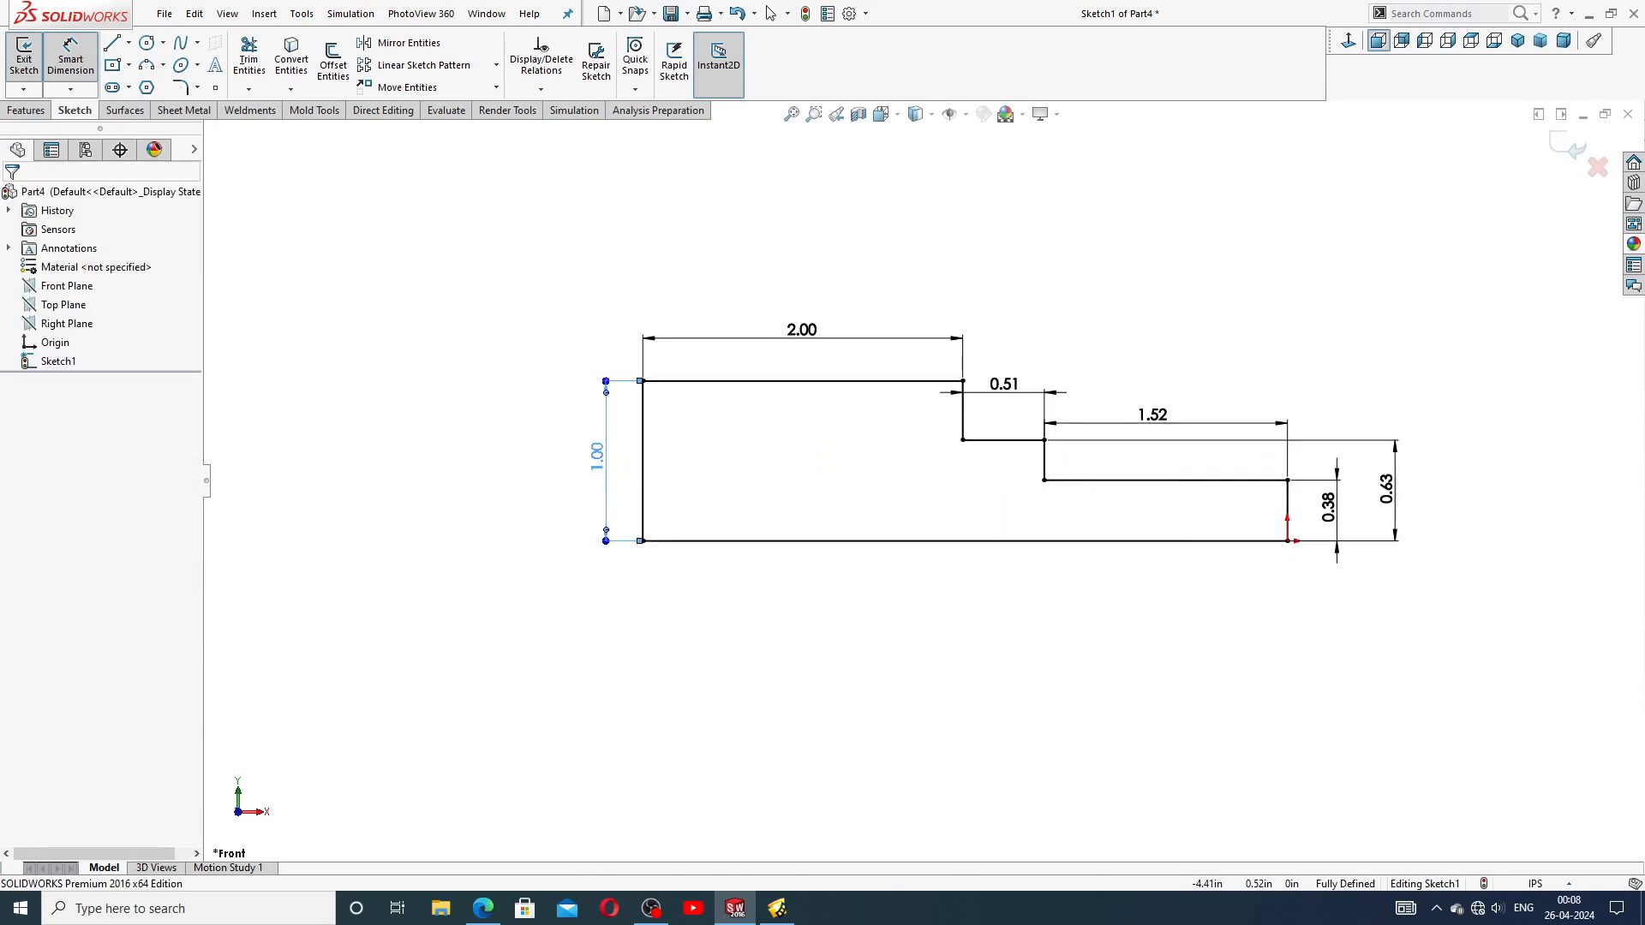
{"action": "scroll", "coordinate": [1231, 332], "scroll_direction": "up", "scroll_amount": 2}
{"action": "scroll", "coordinate": [1115, 391], "scroll_direction": "down", "scroll_amount": 2}
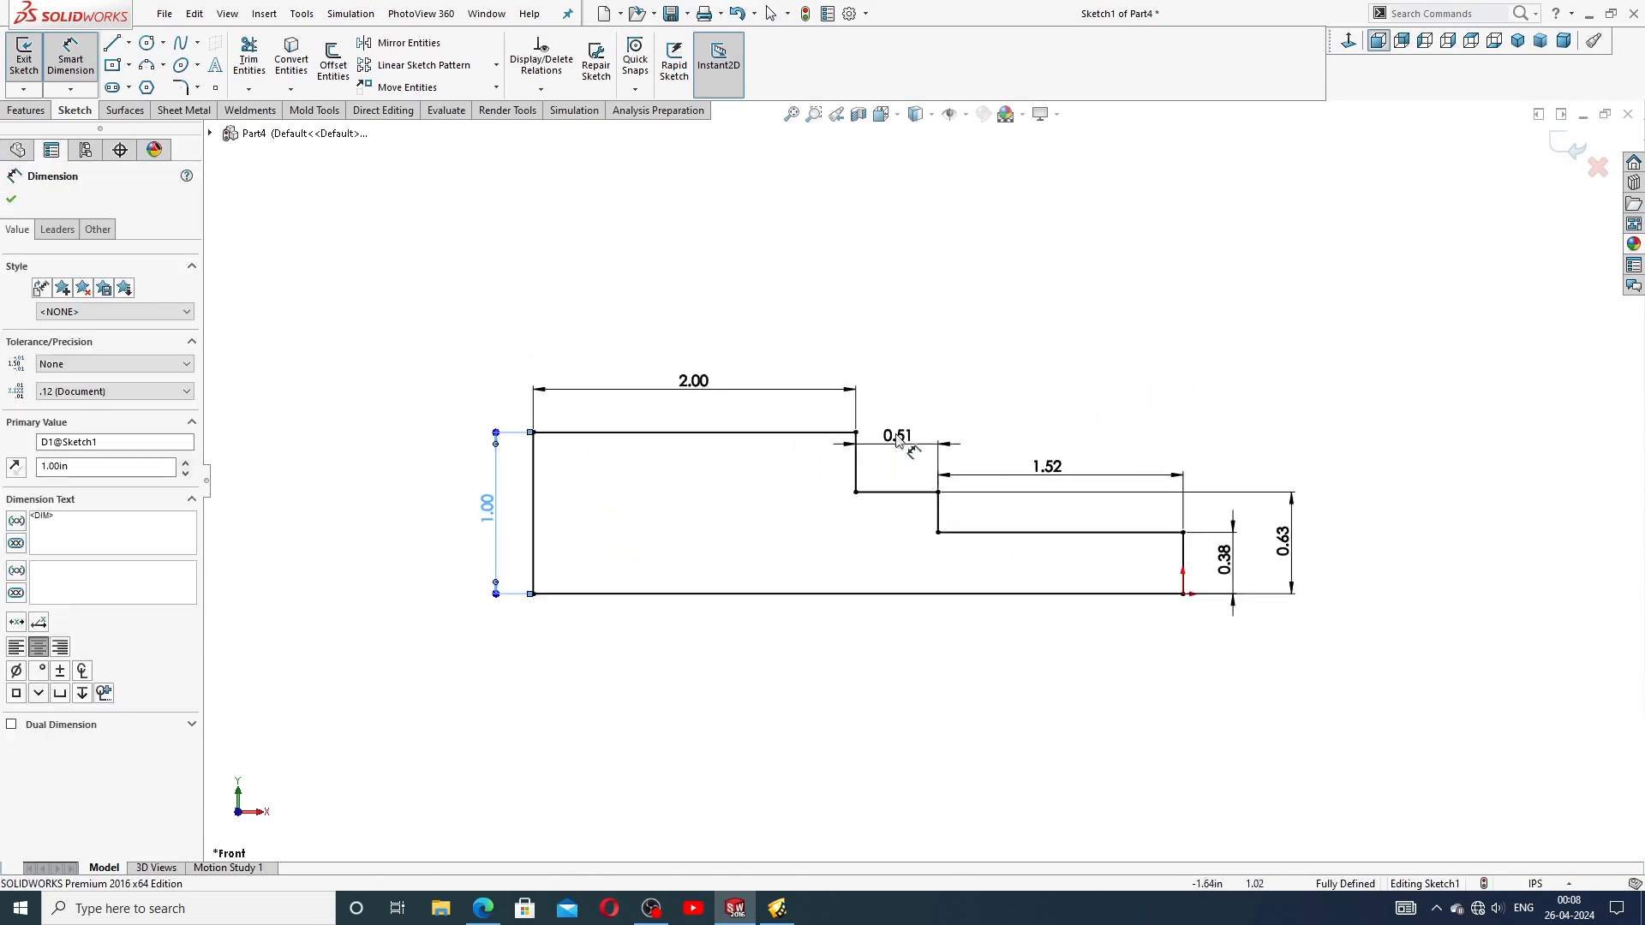
{"action": "right_click", "coordinate": [1046, 270]}
{"action": "left_click", "coordinate": [1090, 255]}
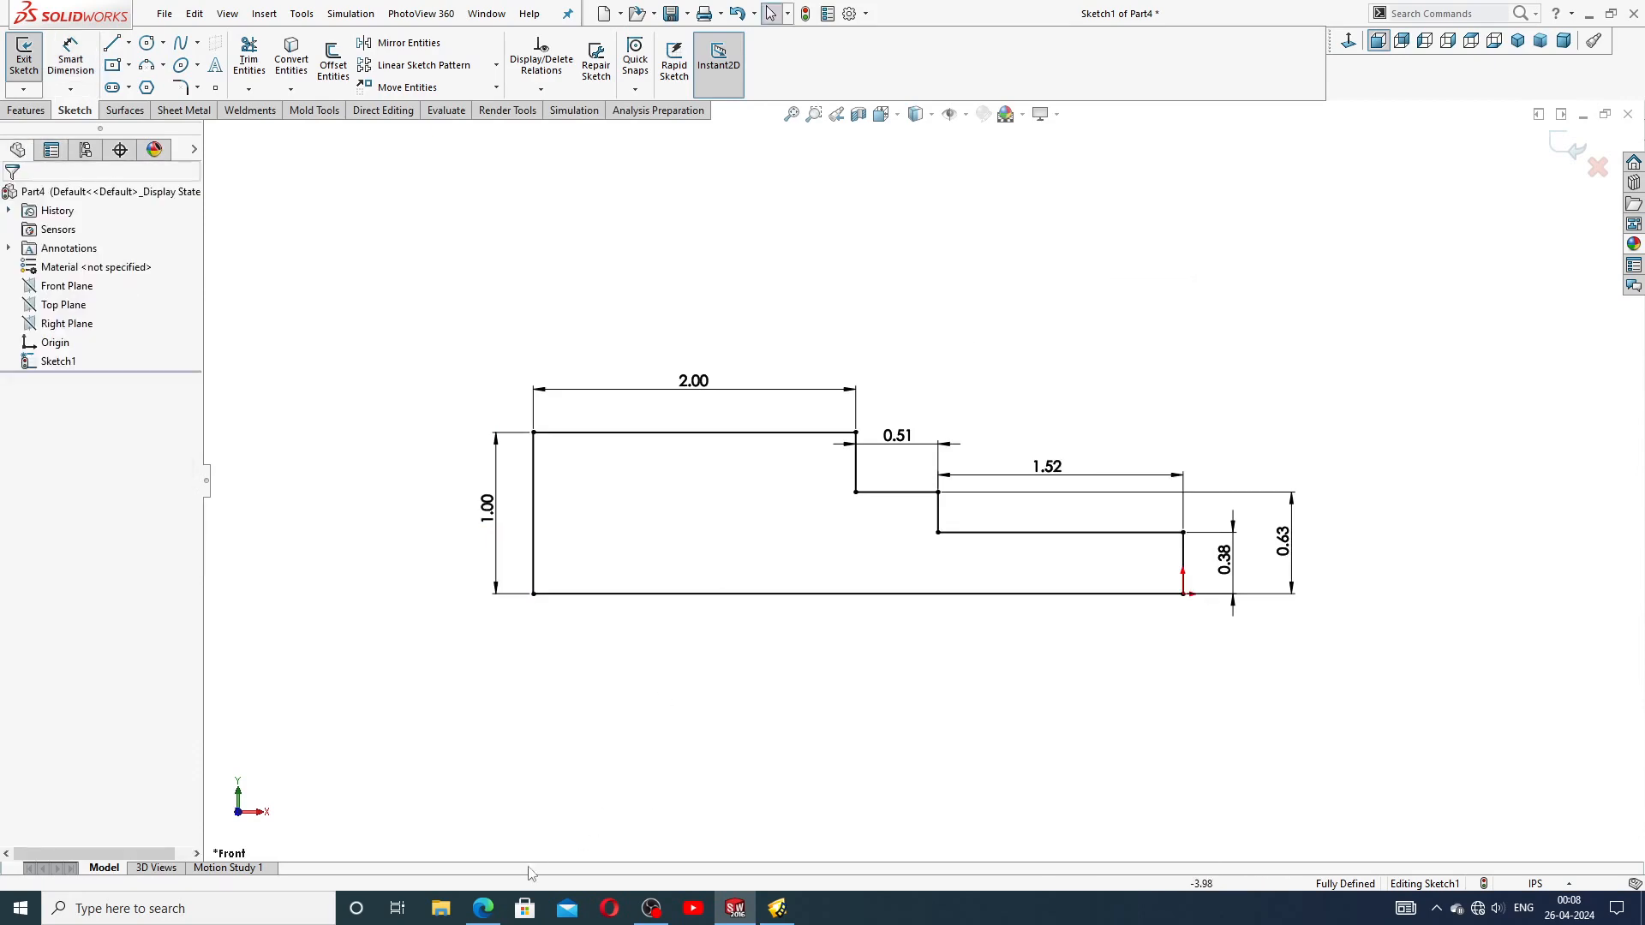
Check the PDF drawing in the browser, then in SOLIDWORKS revolve the profile 360° about its long base line
{"action": "left_click", "coordinate": [482, 908]}
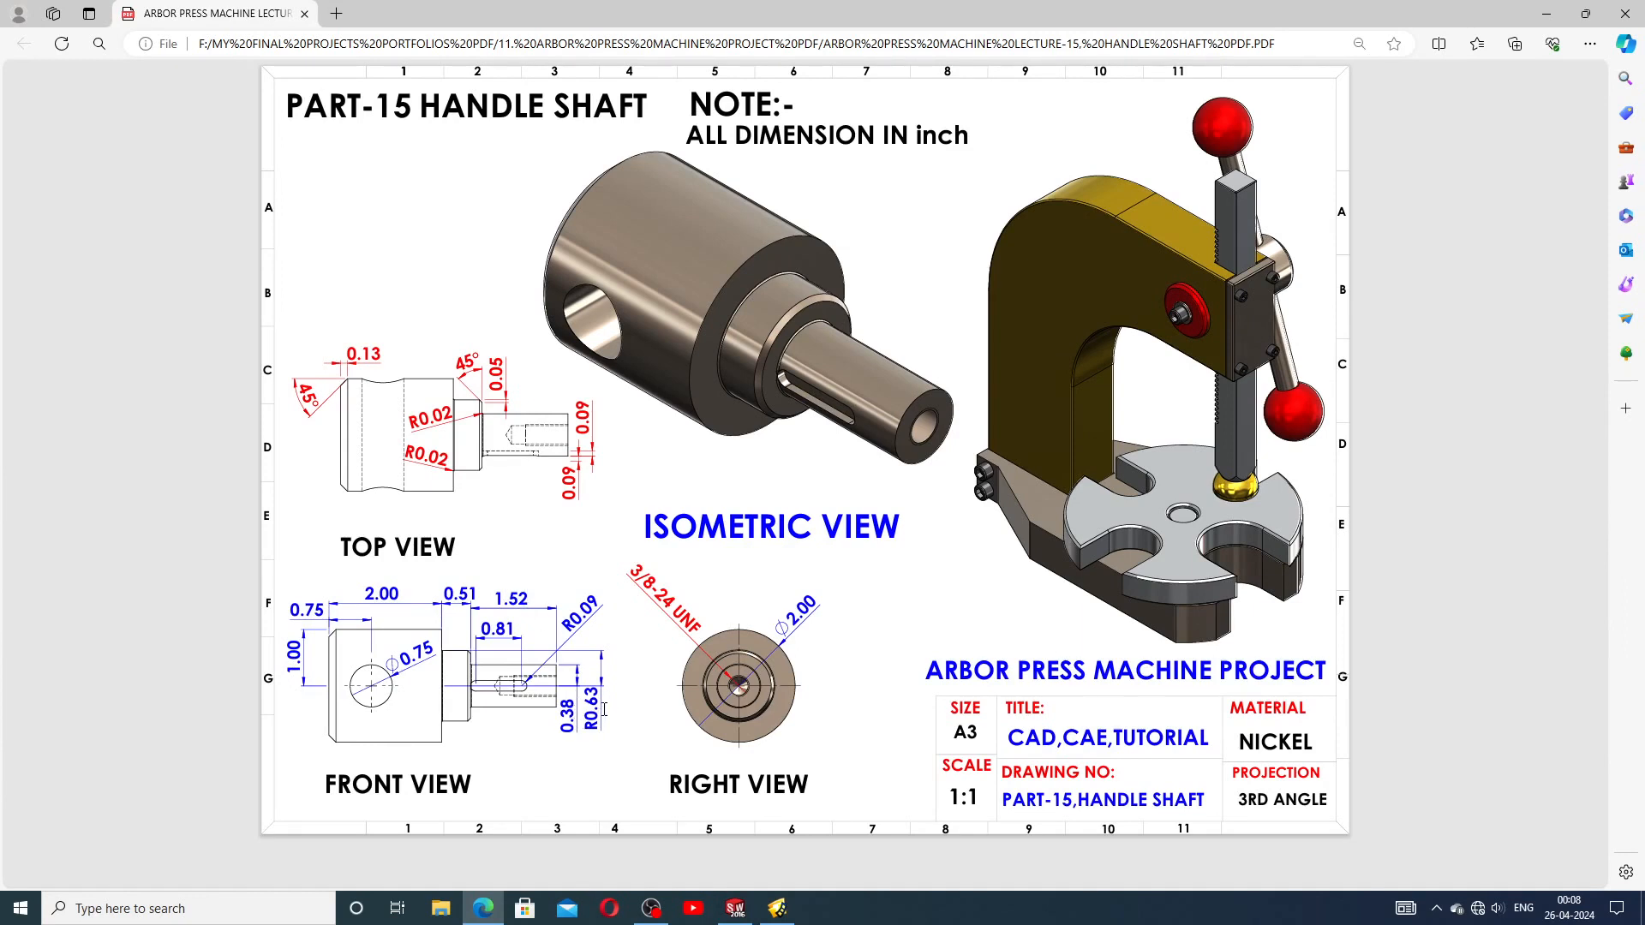
{"action": "left_click", "coordinate": [736, 908]}
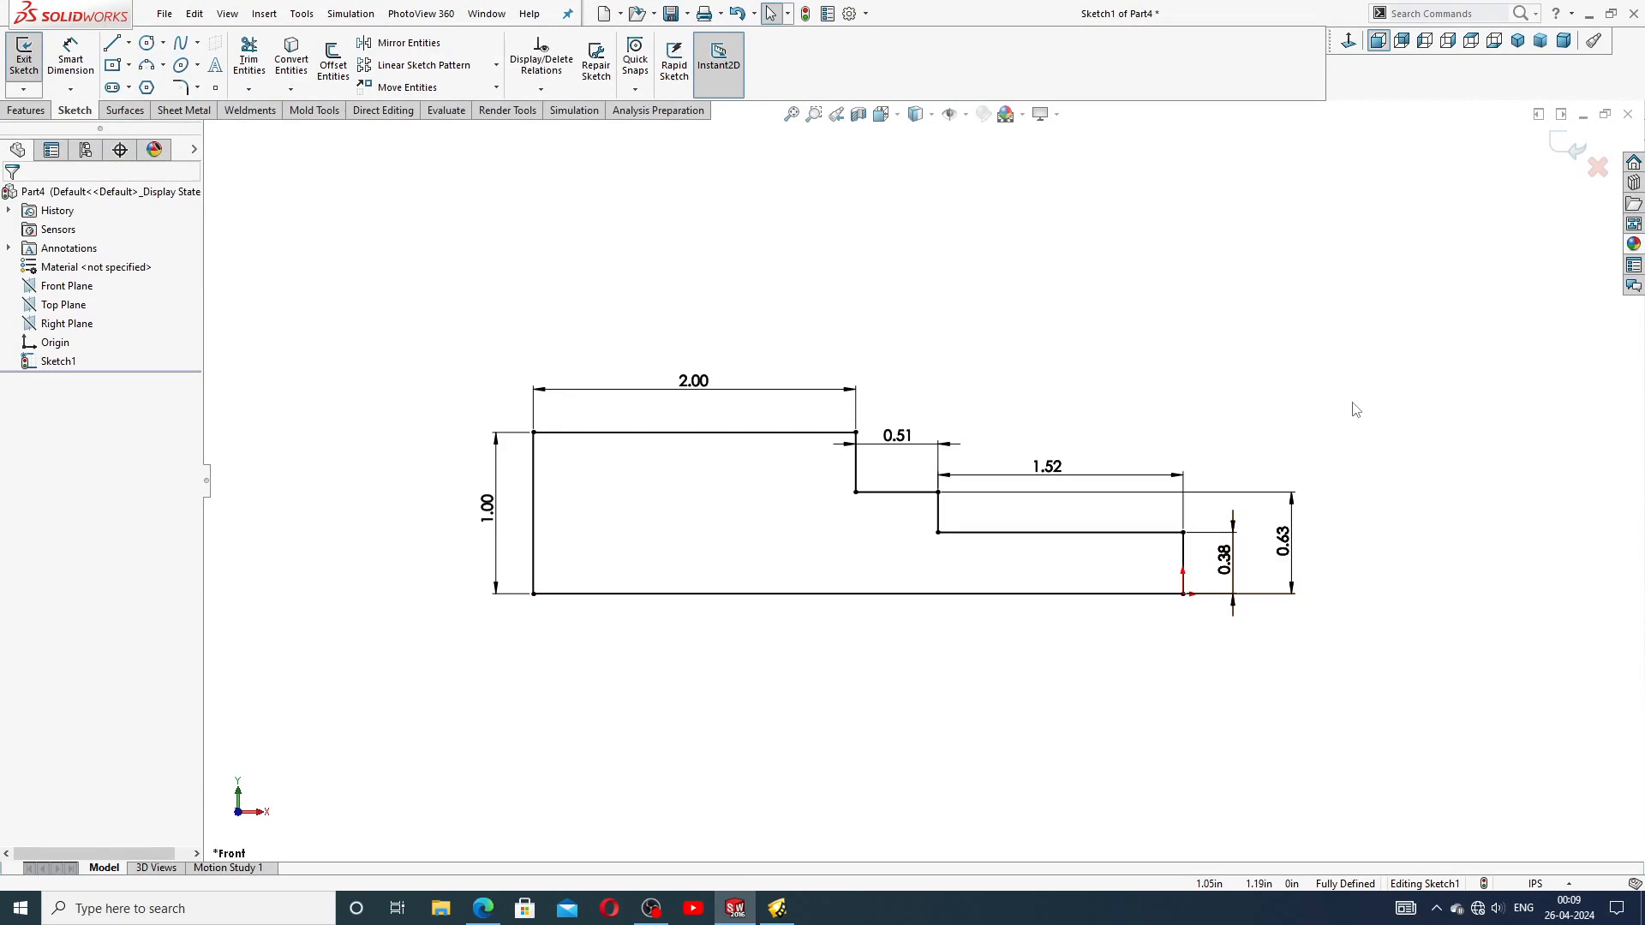
{"action": "left_click", "coordinate": [30, 111]}
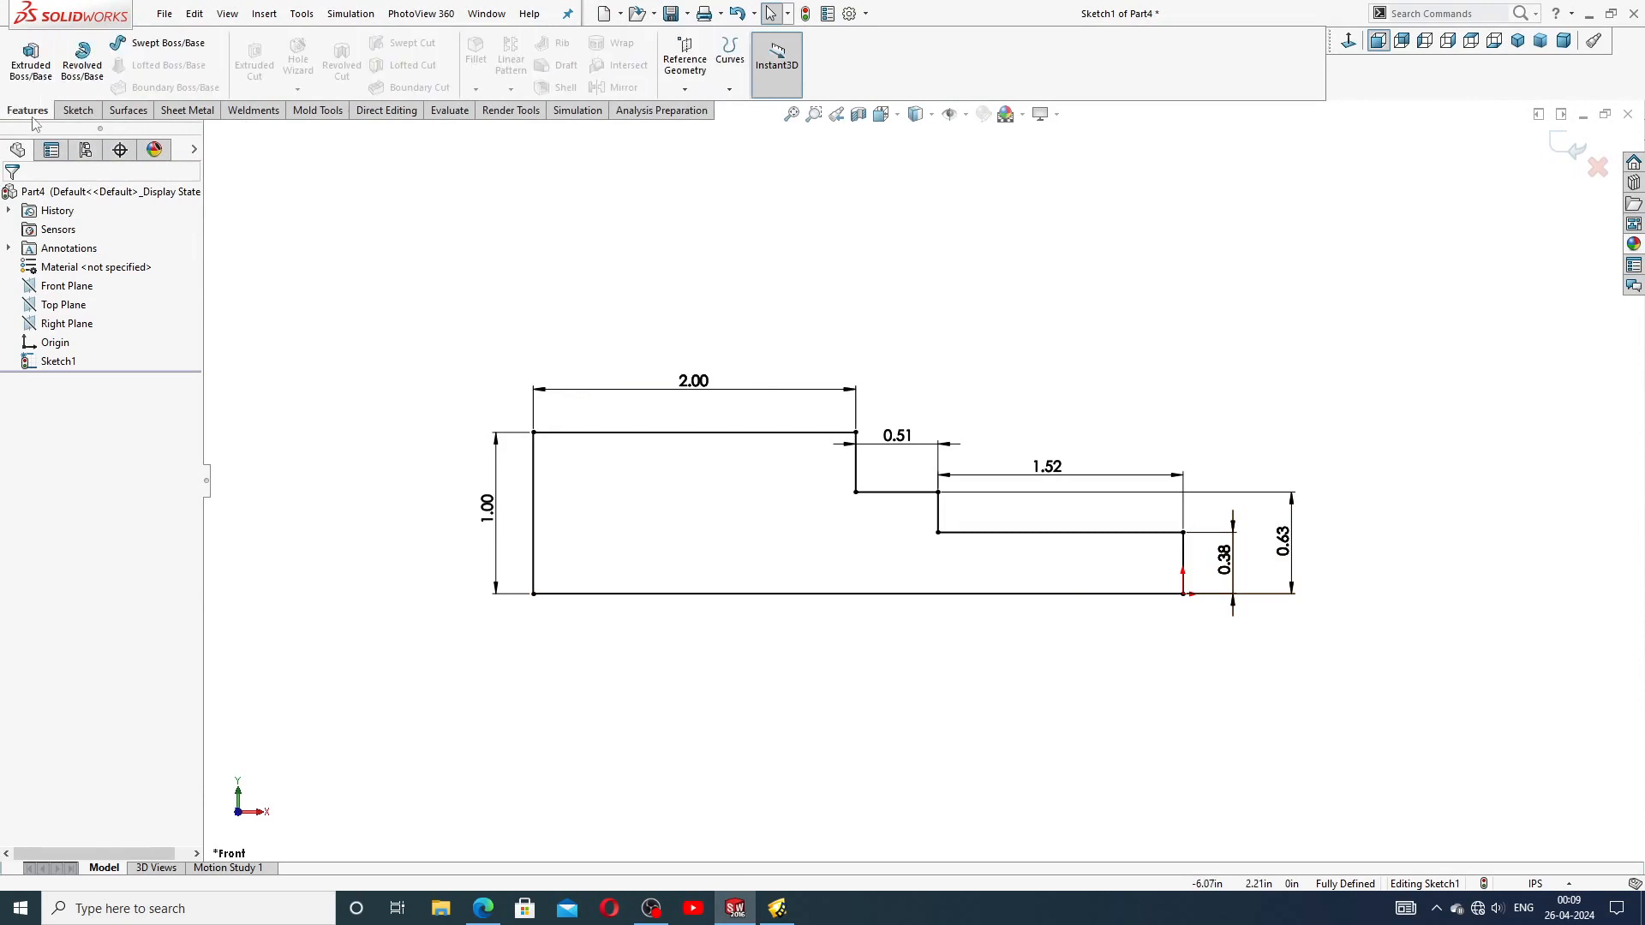
{"action": "left_click", "coordinate": [83, 61]}
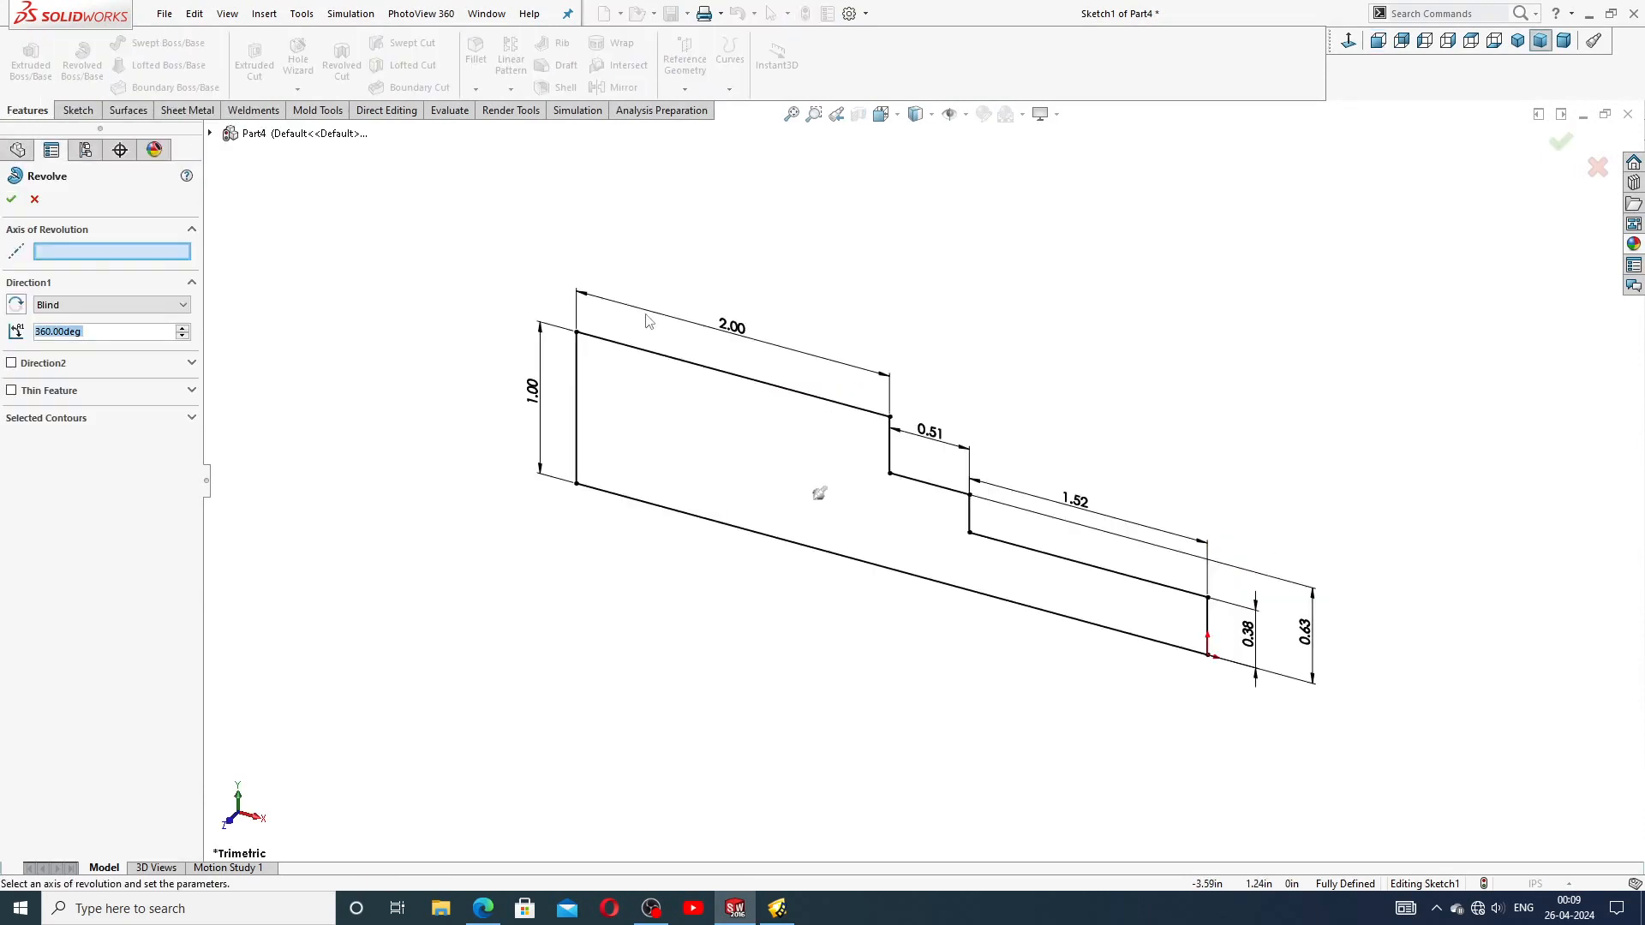
{"action": "left_click", "coordinate": [851, 563]}
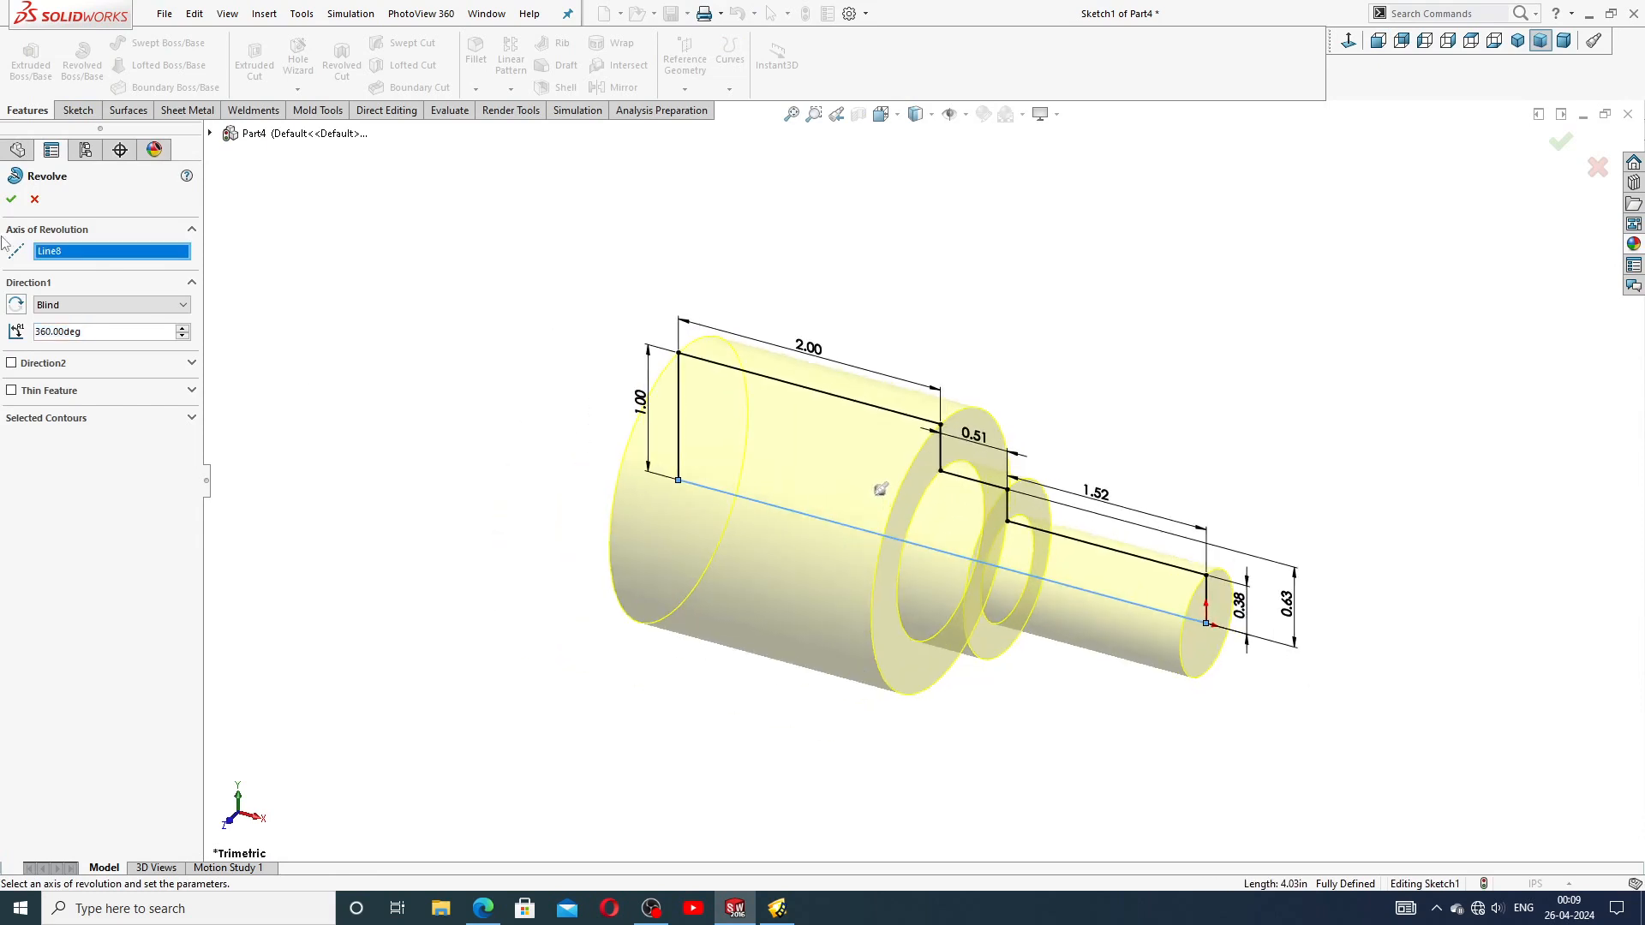
{"action": "left_click", "coordinate": [12, 199]}
{"action": "left_click", "coordinate": [1067, 321]}
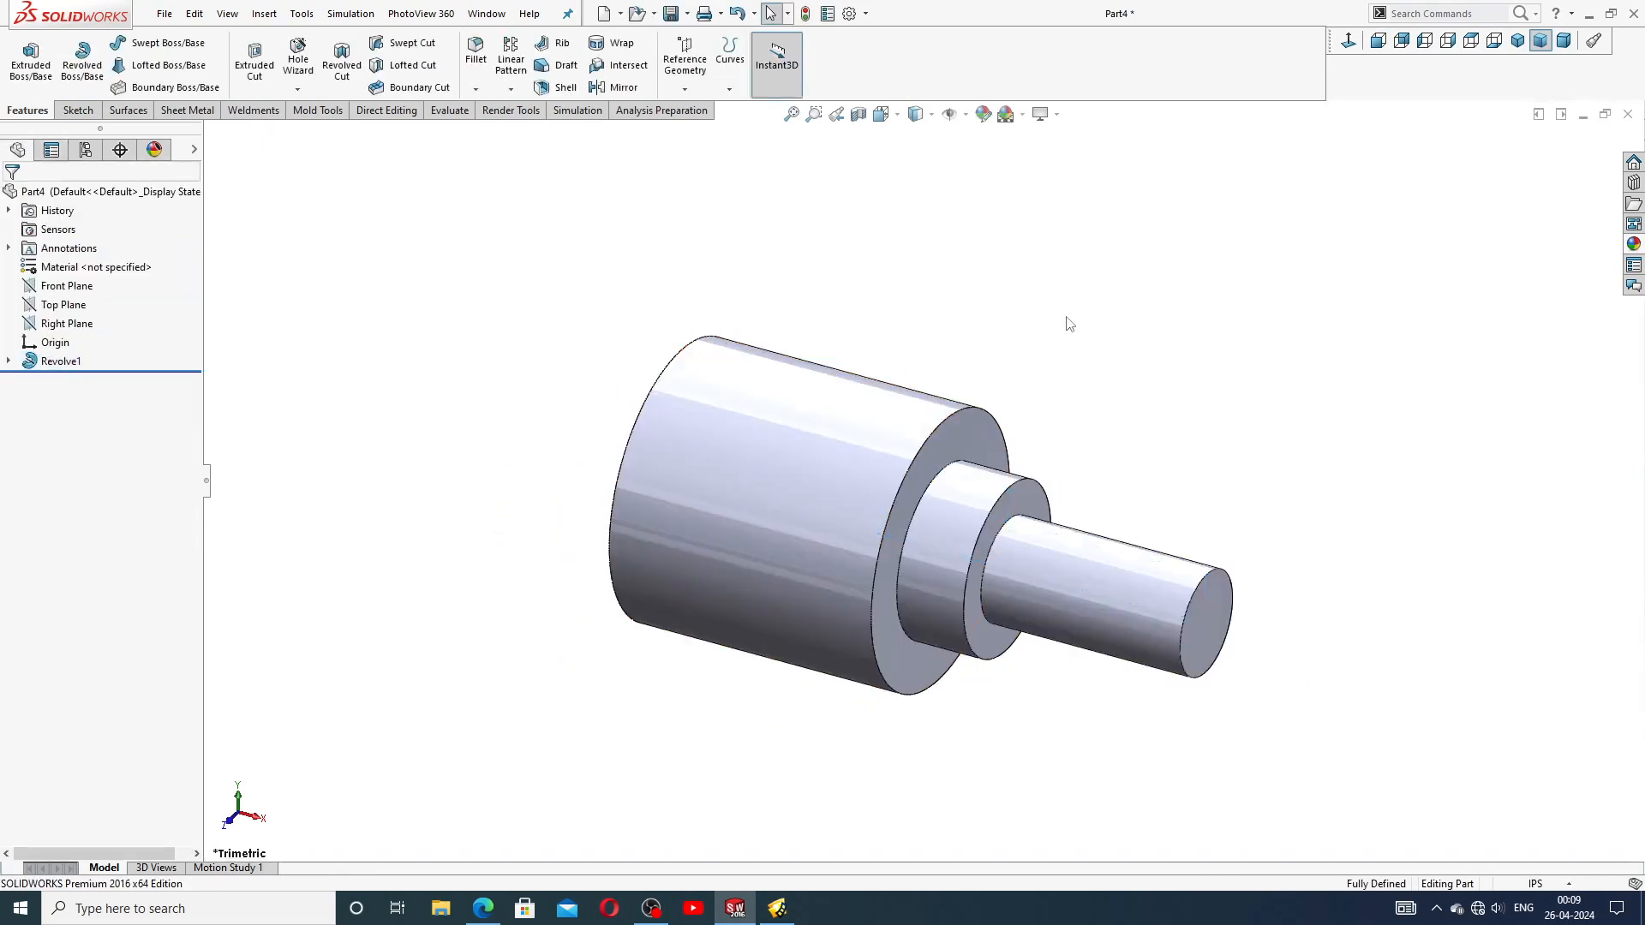
Switch to the browser and check the handle shaft's chamfer and fillet details on the PDF drawing
{"action": "middle_click_drag", "start_coordinate": [1053, 504], "coordinate": [1036, 412]}
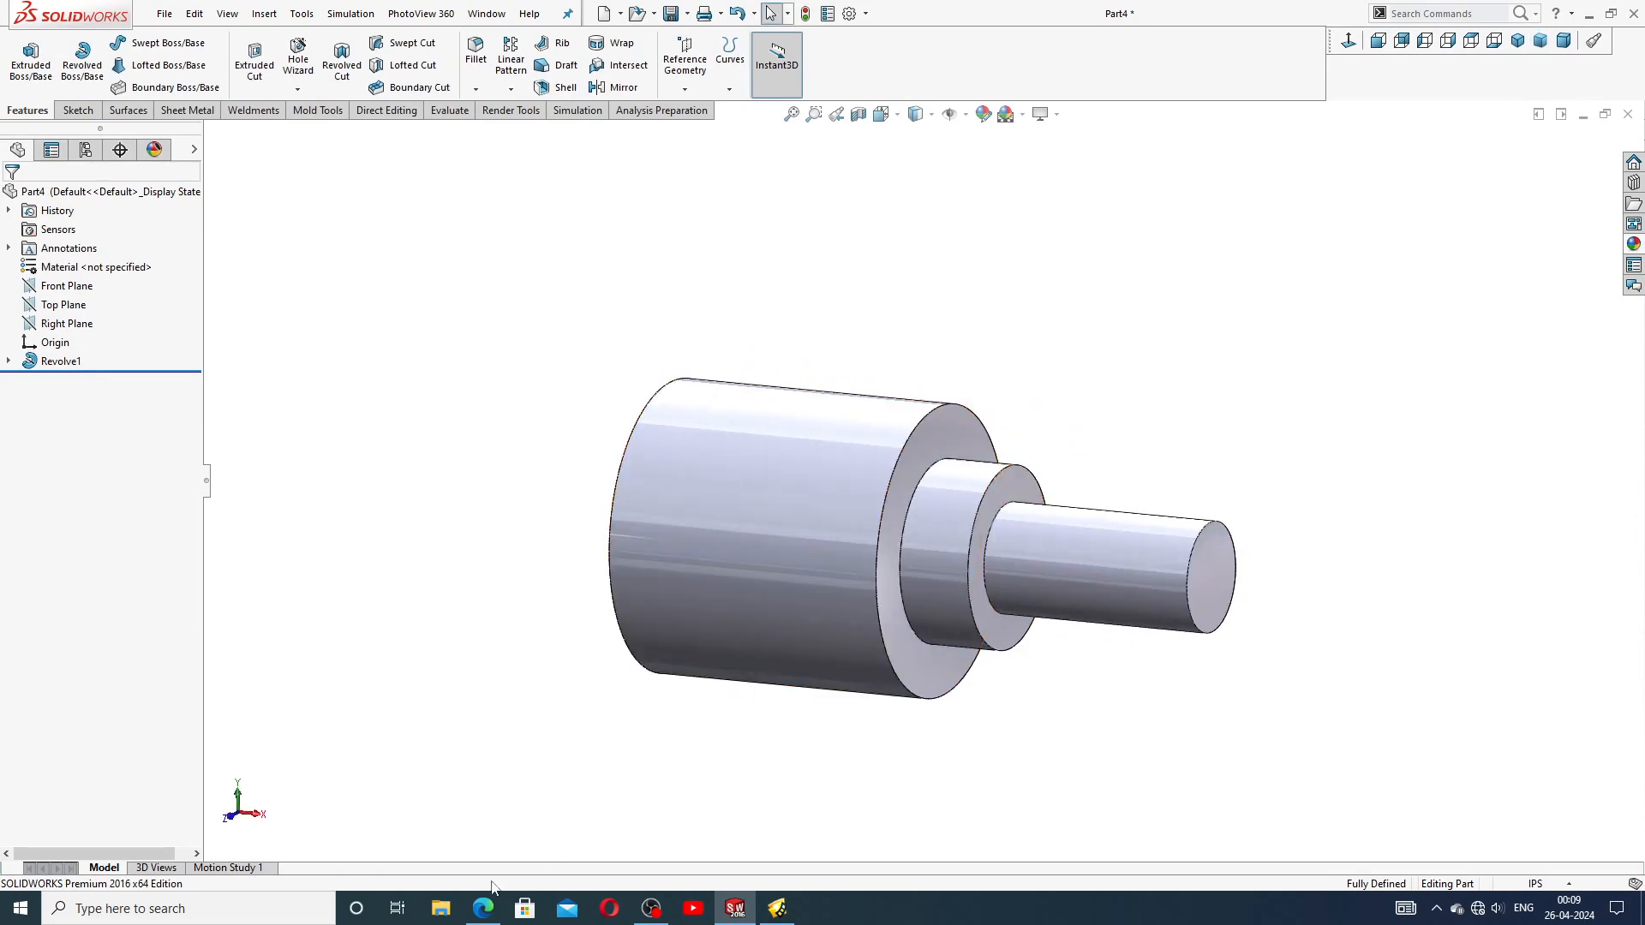
{"action": "left_click", "coordinate": [483, 909]}
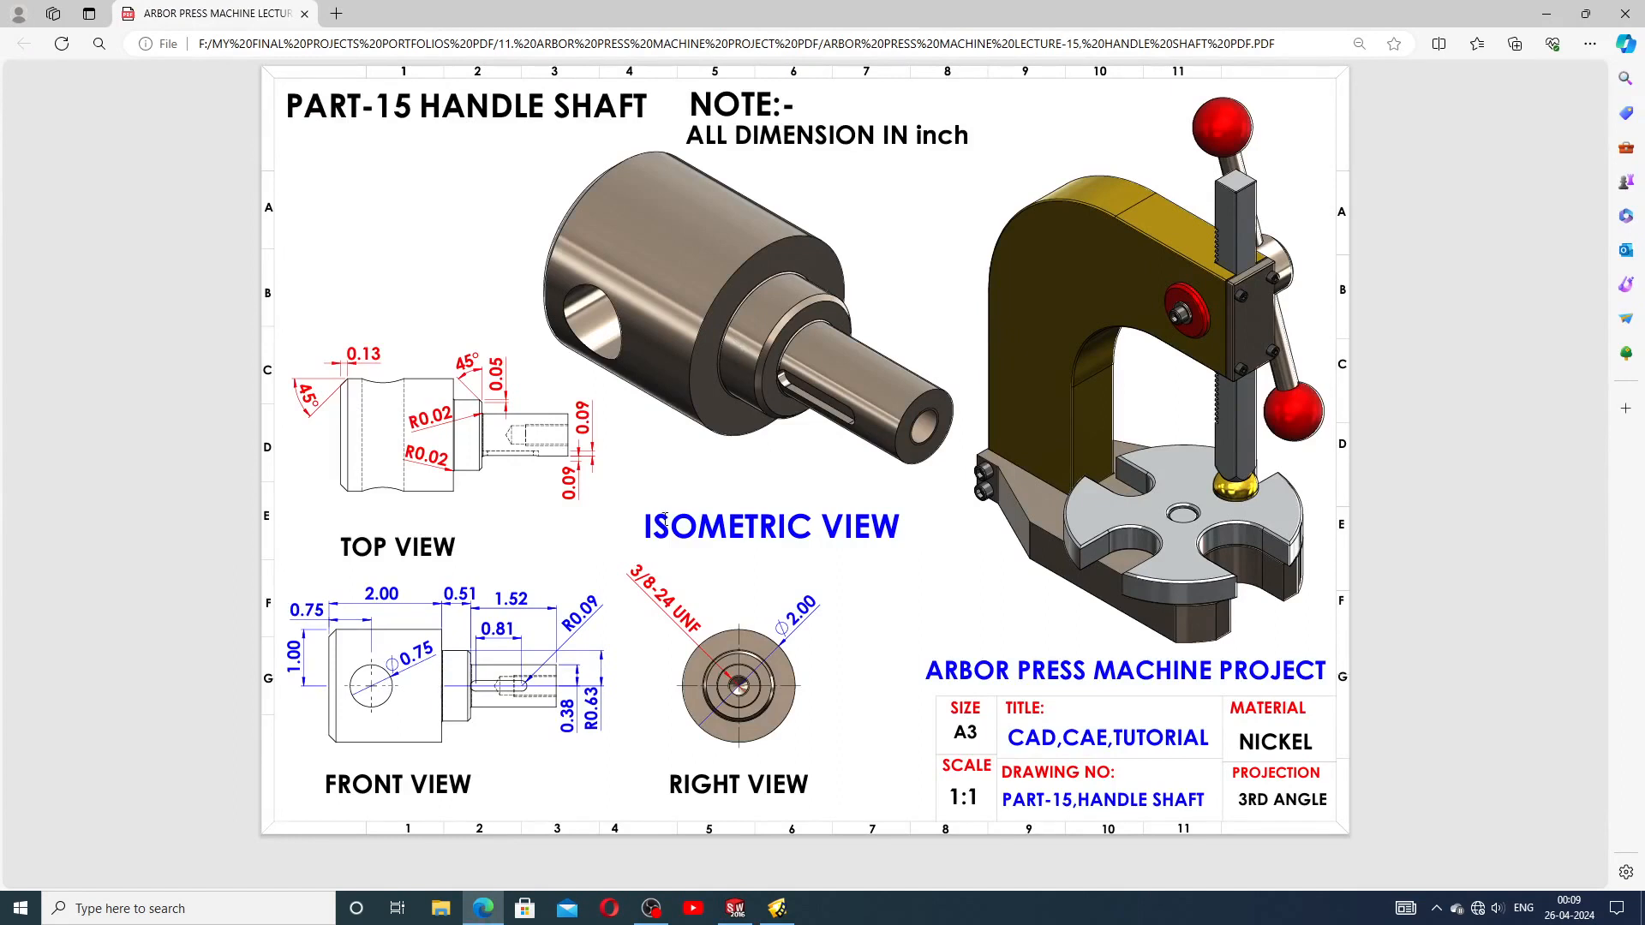
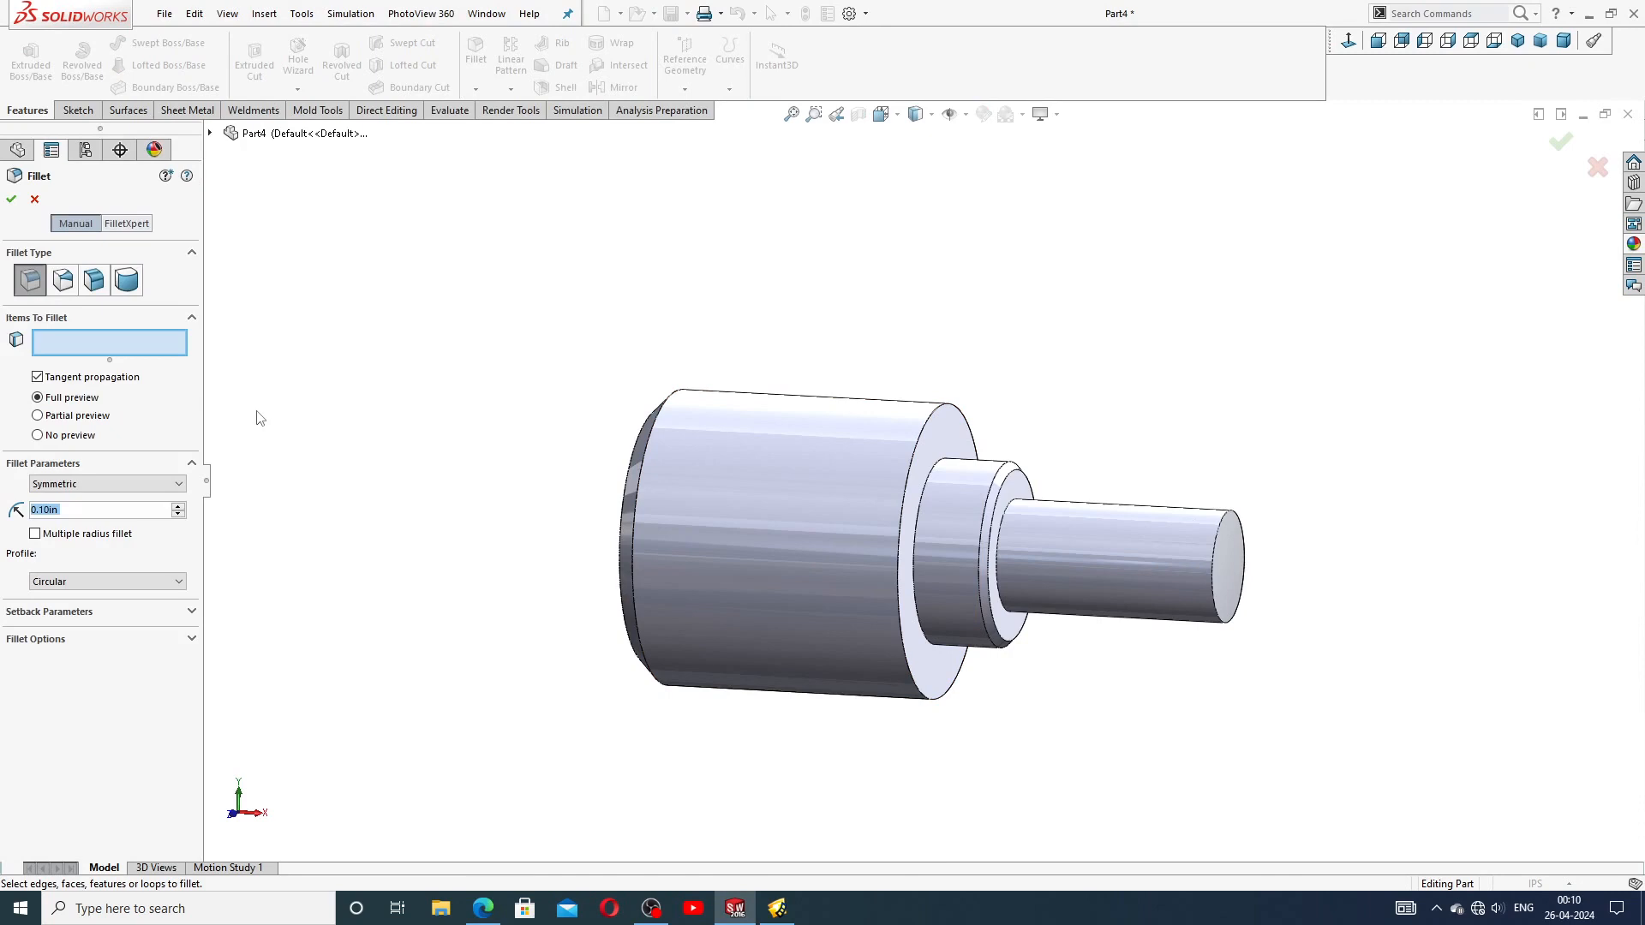
Fillet the edge where the middle step meets the large cylinder at 0.02 in, removing the thin shaft's base edge from the selection
{"action": "type", "text": "0"}
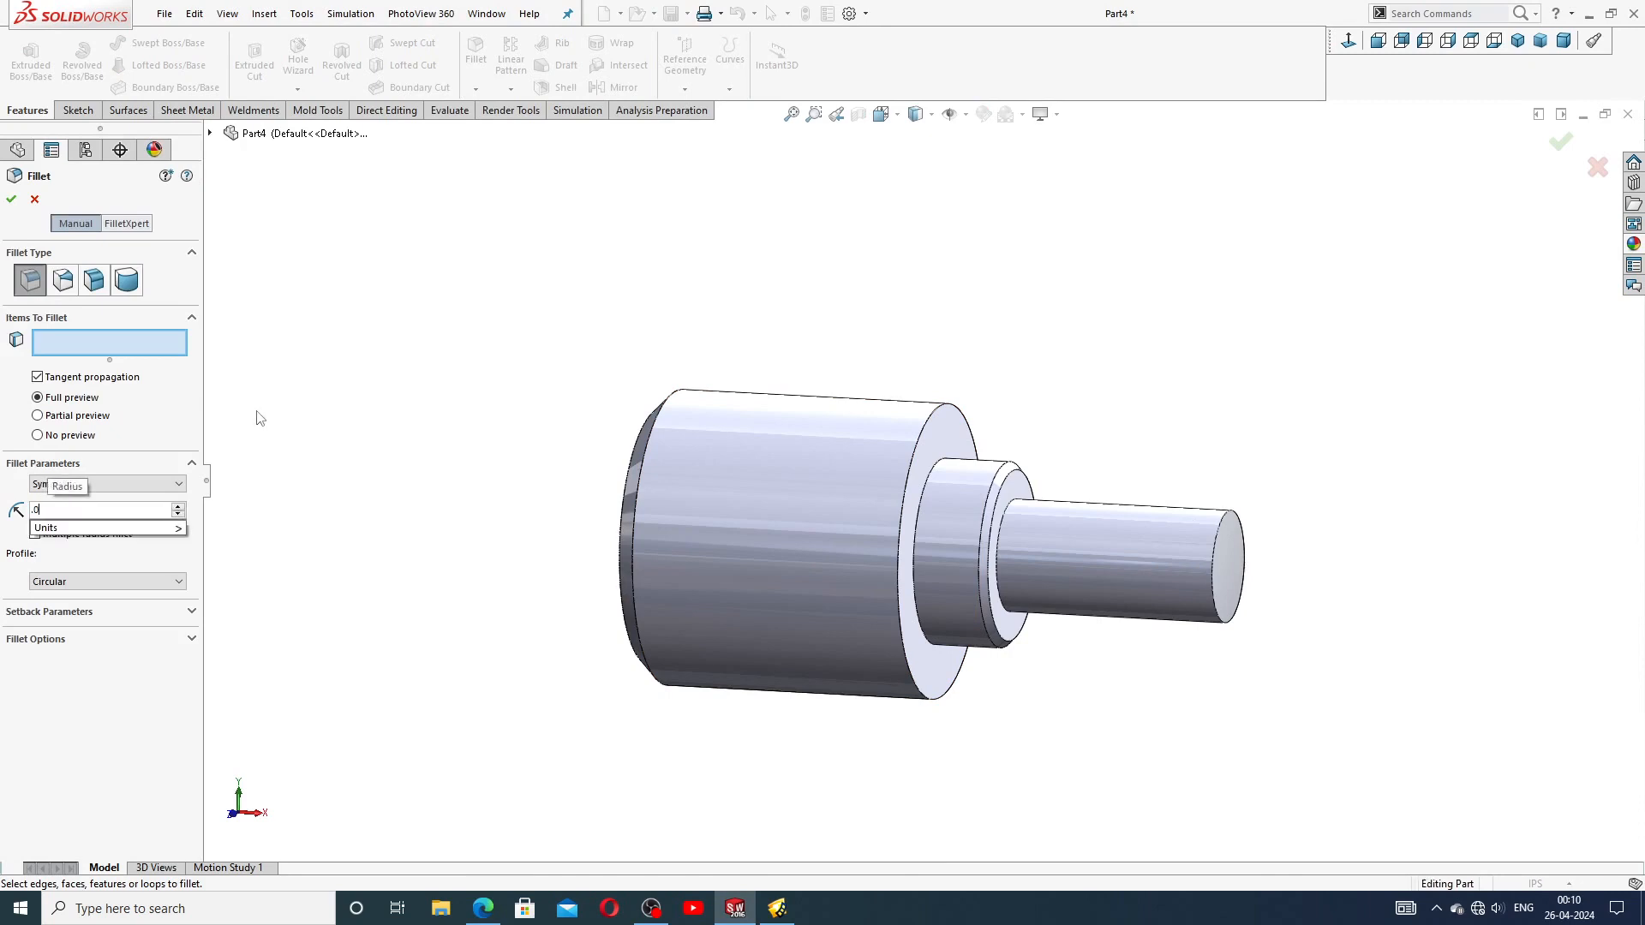
{"action": "type", "text": "2"}
{"action": "key", "text": "Return"}
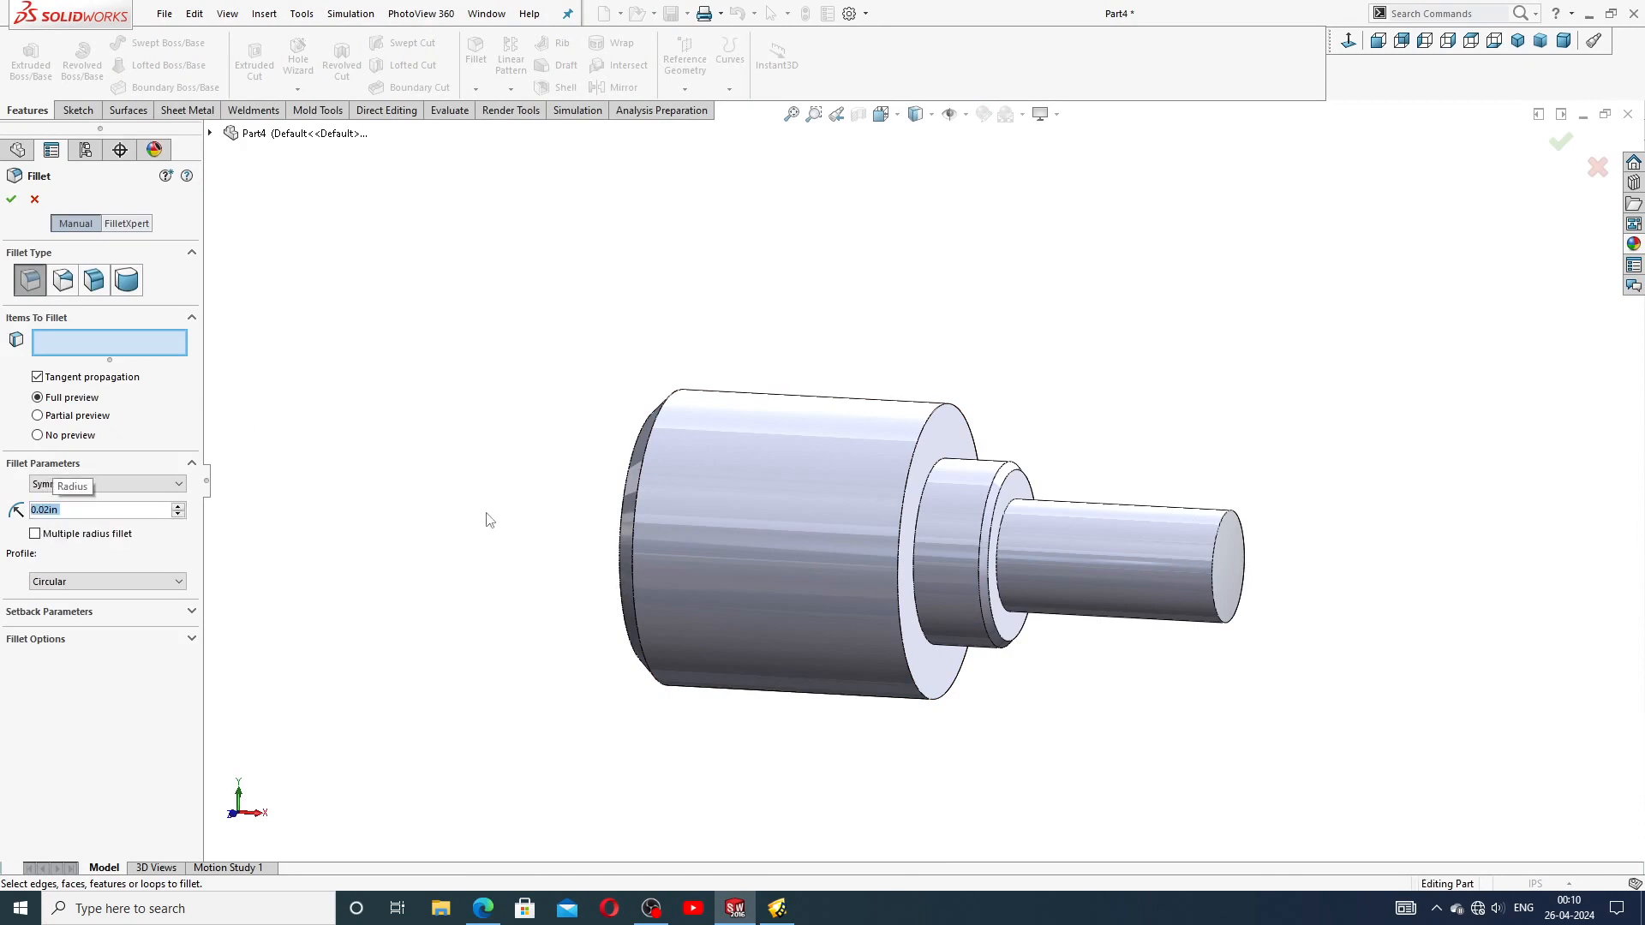
{"action": "left_click", "coordinate": [958, 548]}
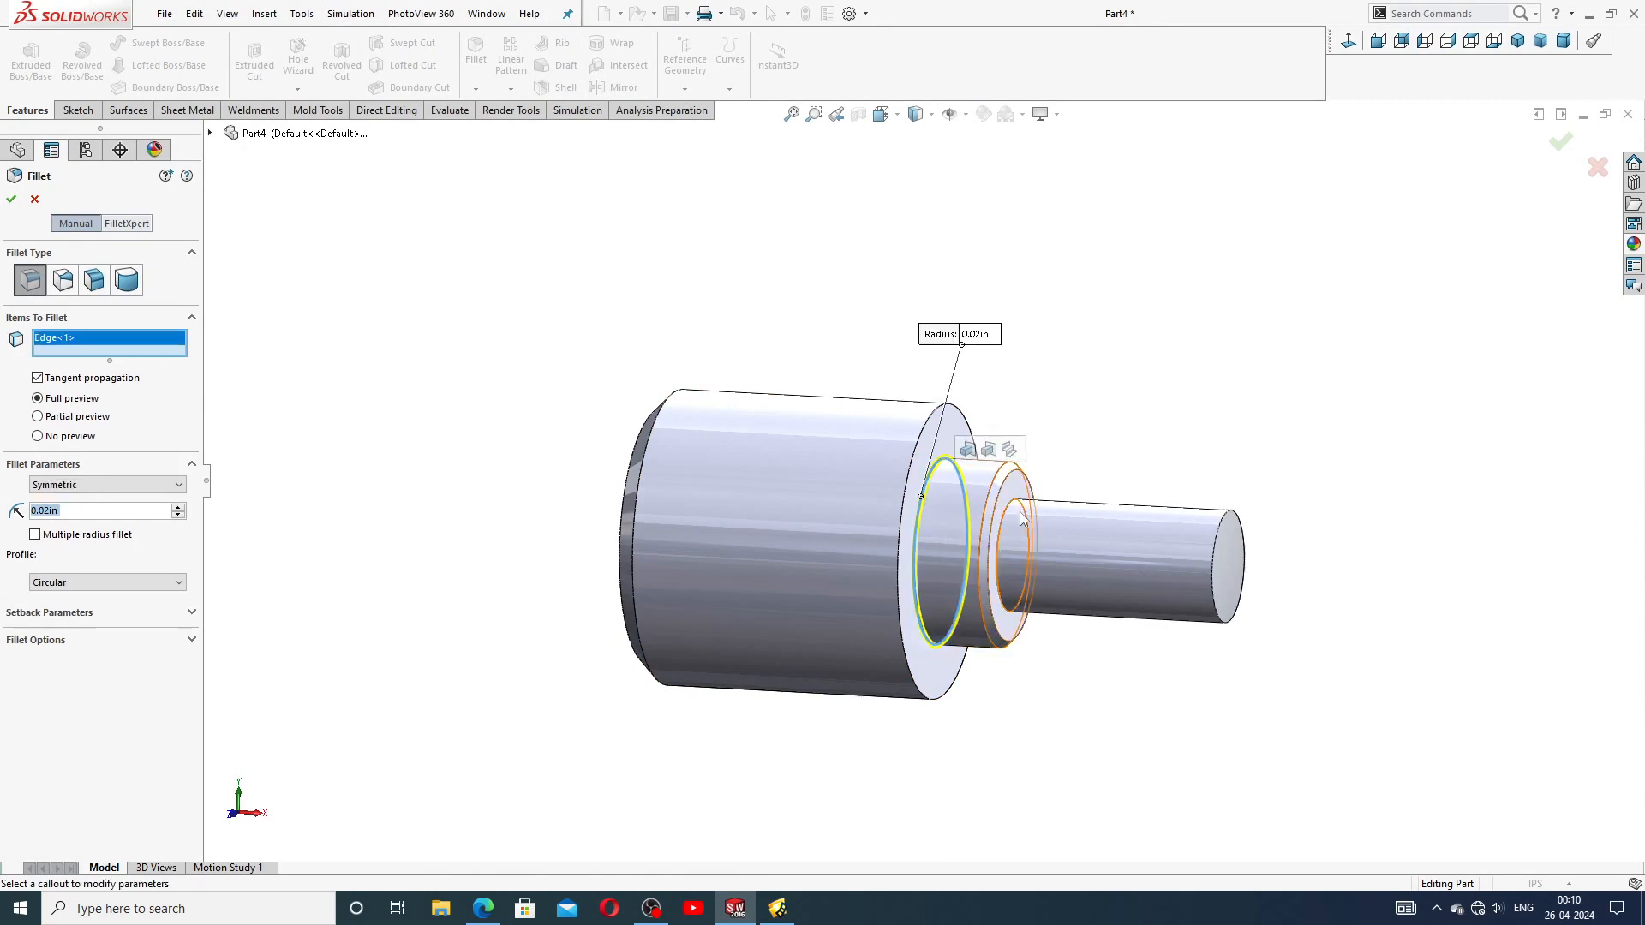
{"action": "left_click", "coordinate": [1011, 517]}
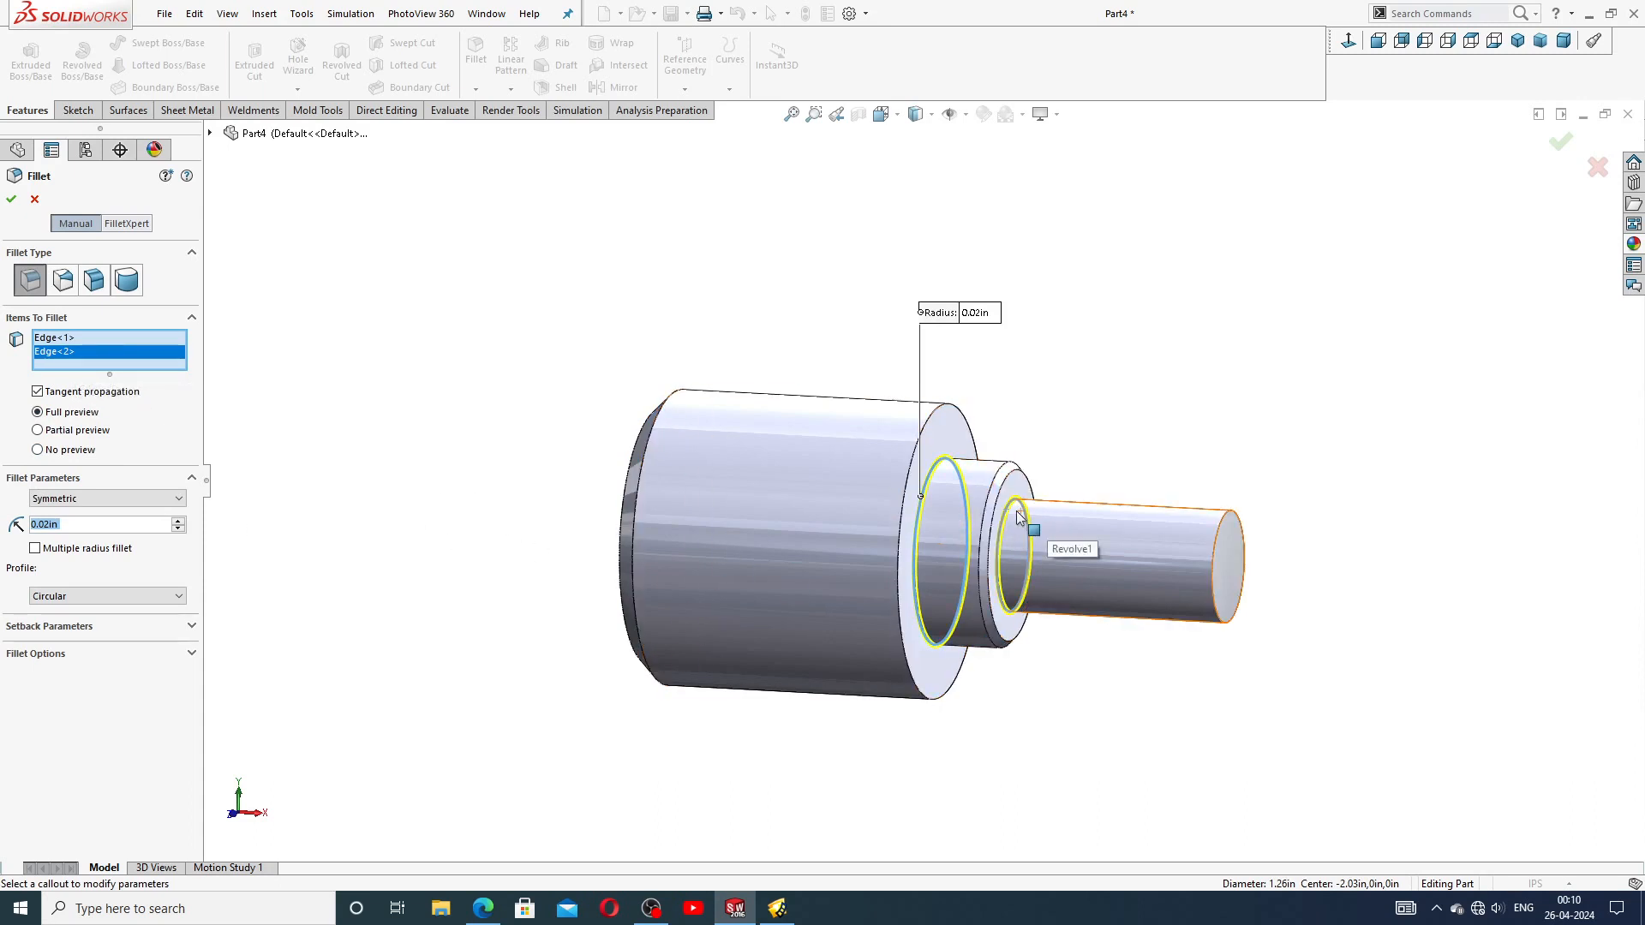
{"action": "right_click", "coordinate": [96, 360]}
{"action": "left_click", "coordinate": [146, 387]}
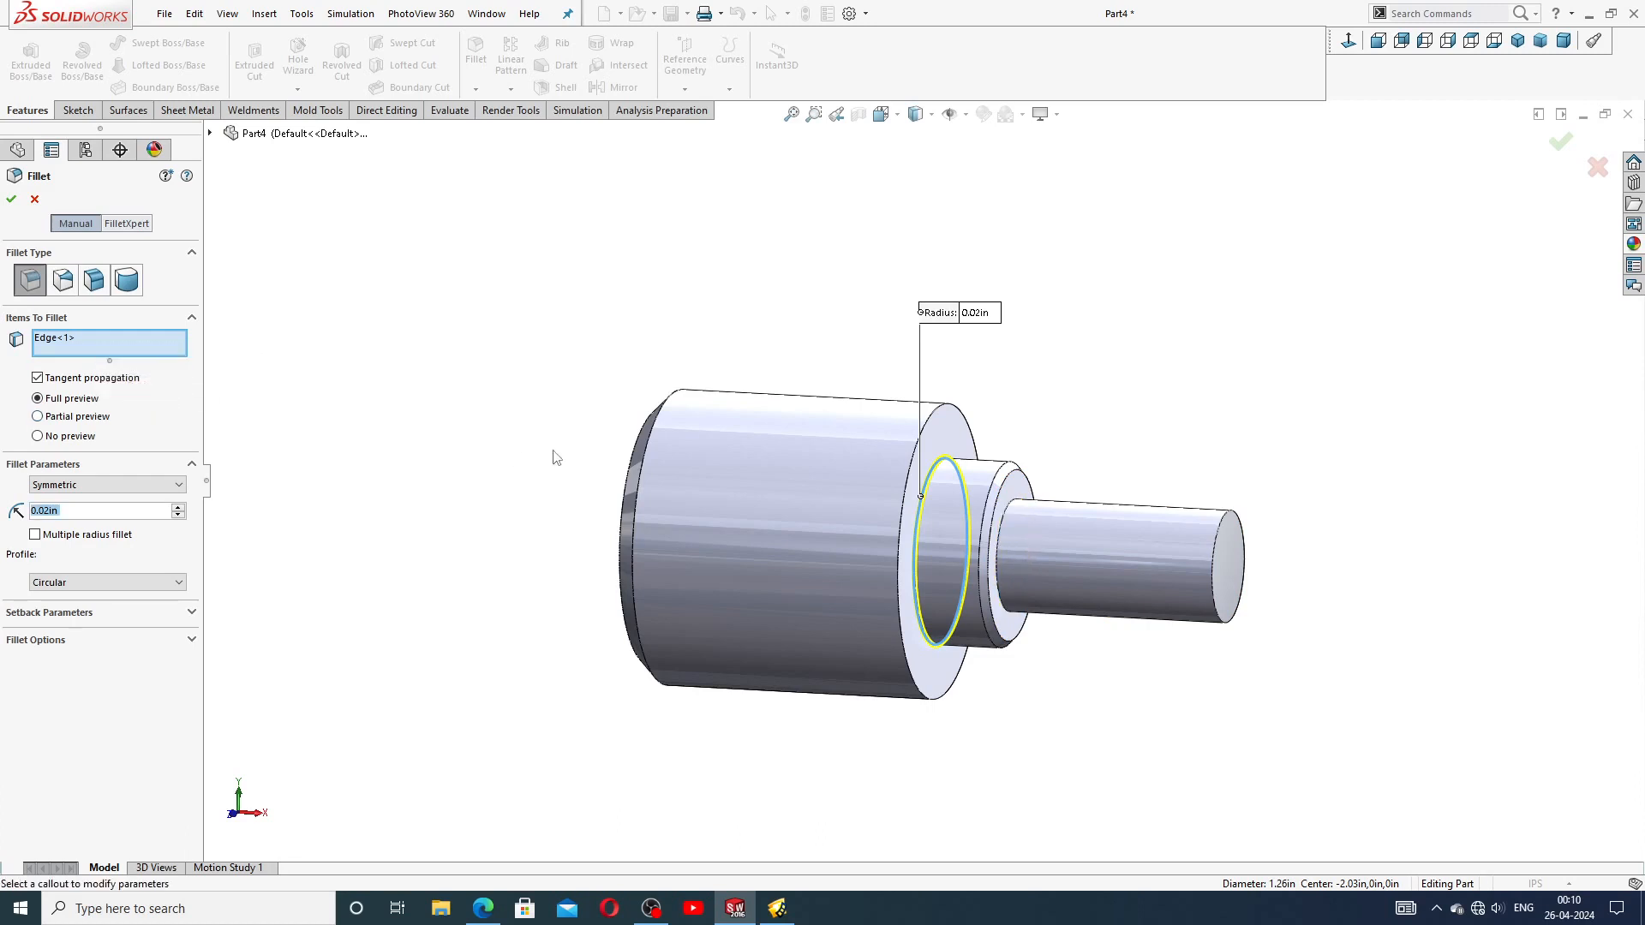
{"action": "left_click", "coordinate": [11, 199]}
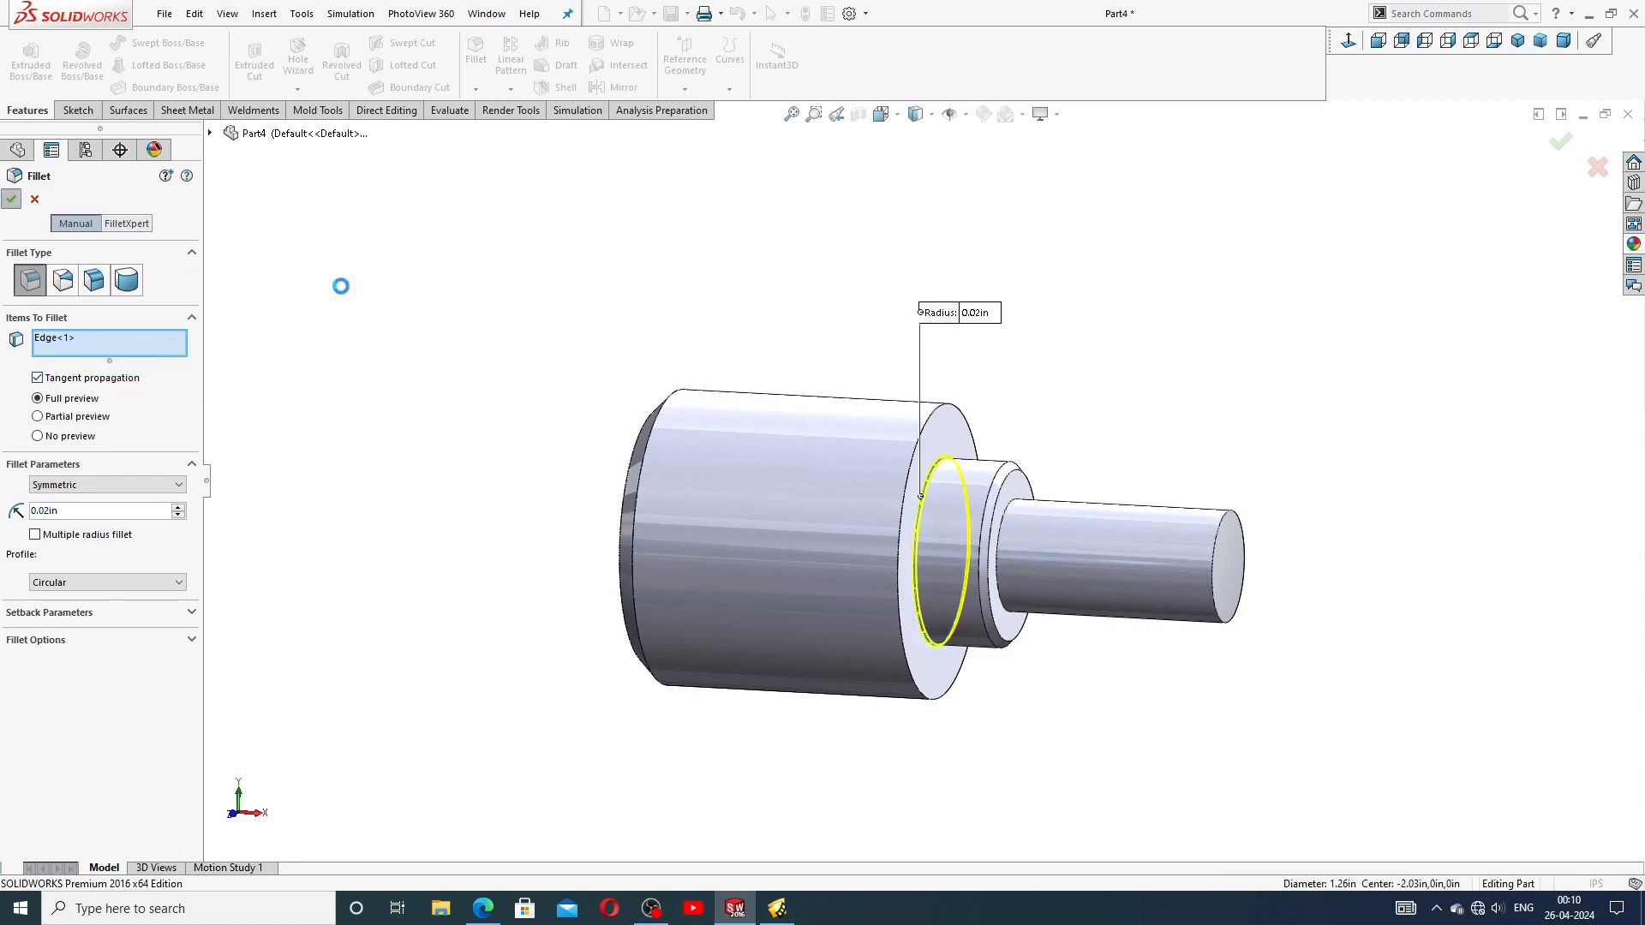
{"action": "scroll", "coordinate": [953, 511], "scroll_direction": "down", "scroll_amount": 2}
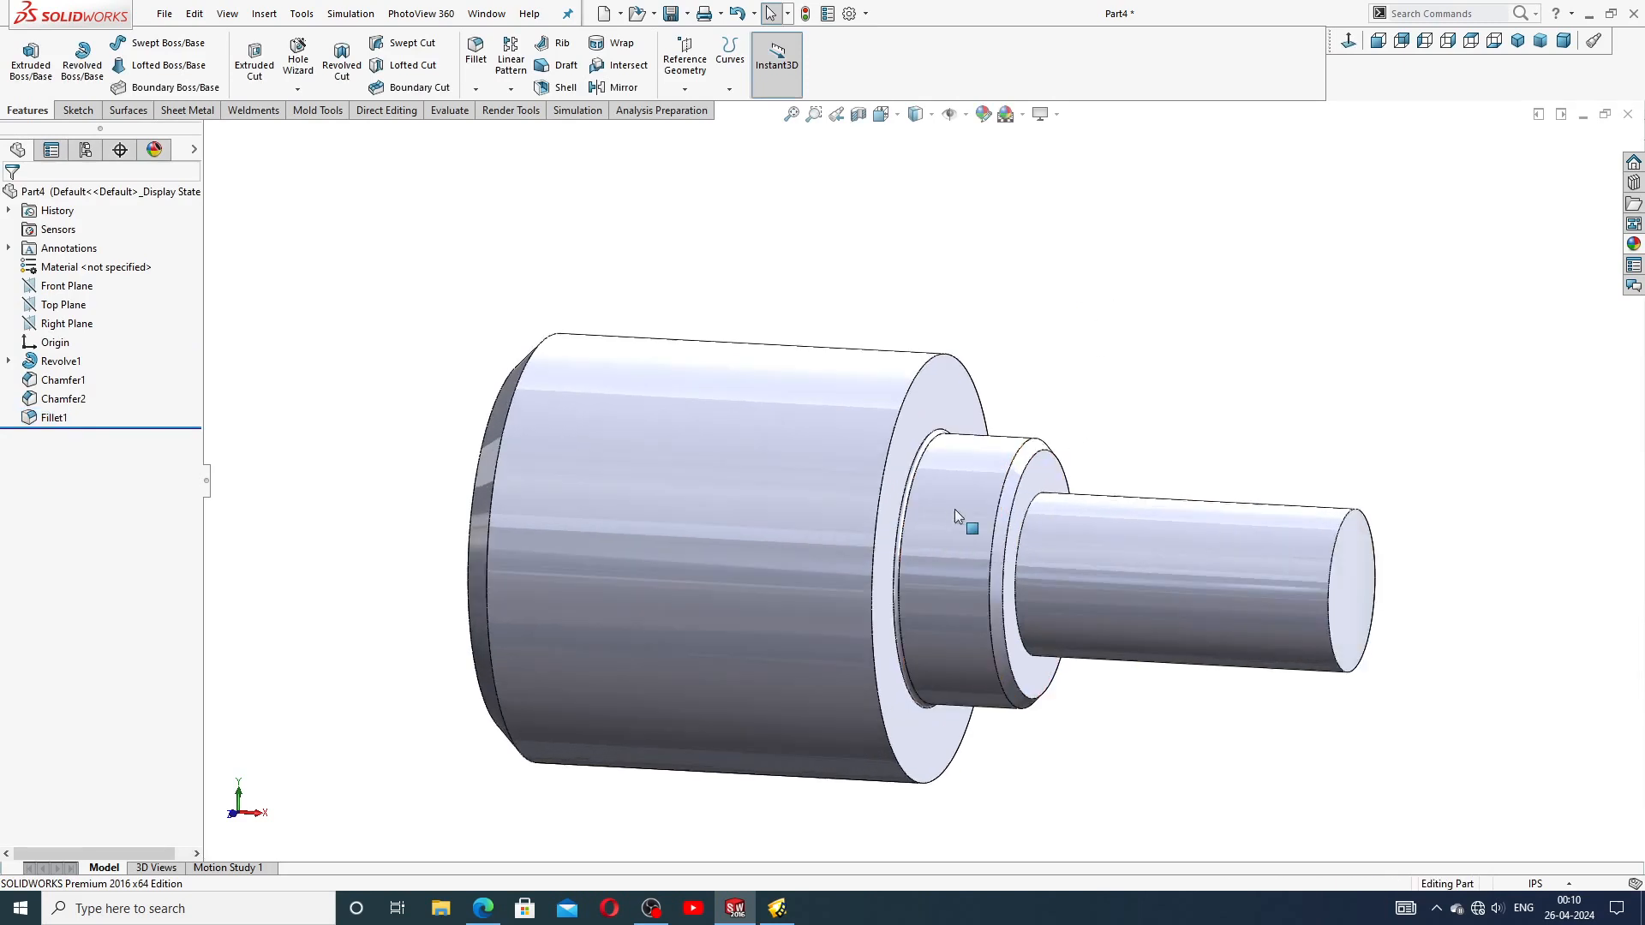
{"action": "scroll", "coordinate": [1163, 467], "scroll_direction": "up", "scroll_amount": 2}
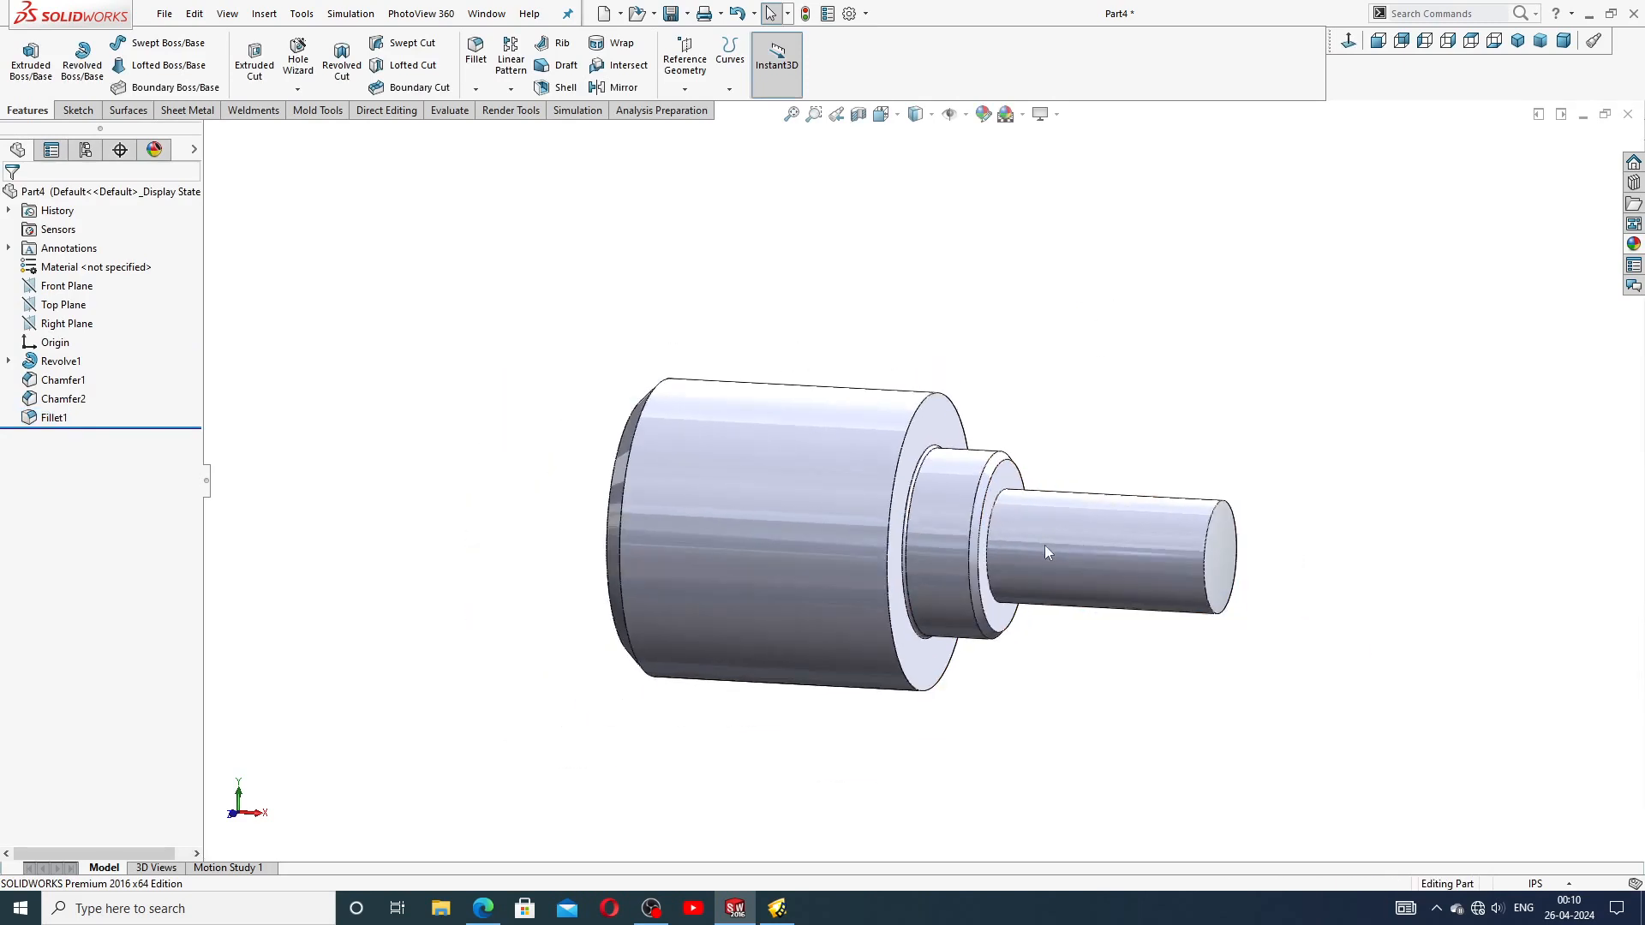
{"action": "middle_click_drag", "start_coordinate": [1045, 545], "coordinate": [1043, 490]}
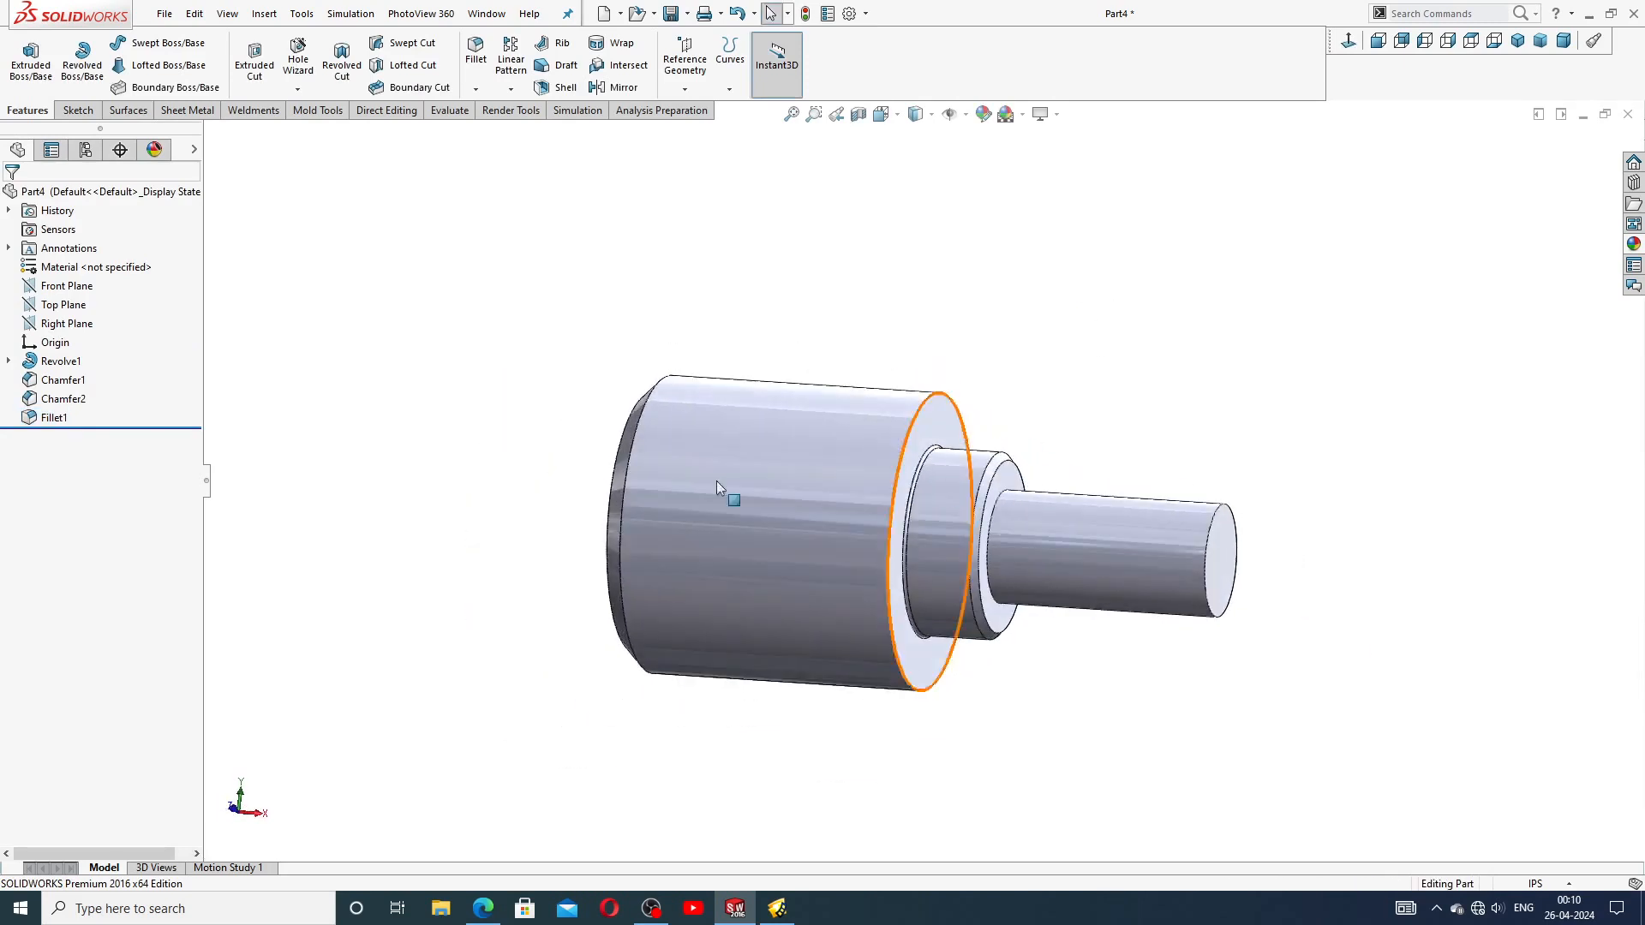
Check the PDF drawing in the browser, then in SOLIDWORKS start a sketch on the Front Plane and view it face-on
{"action": "left_click", "coordinate": [482, 908]}
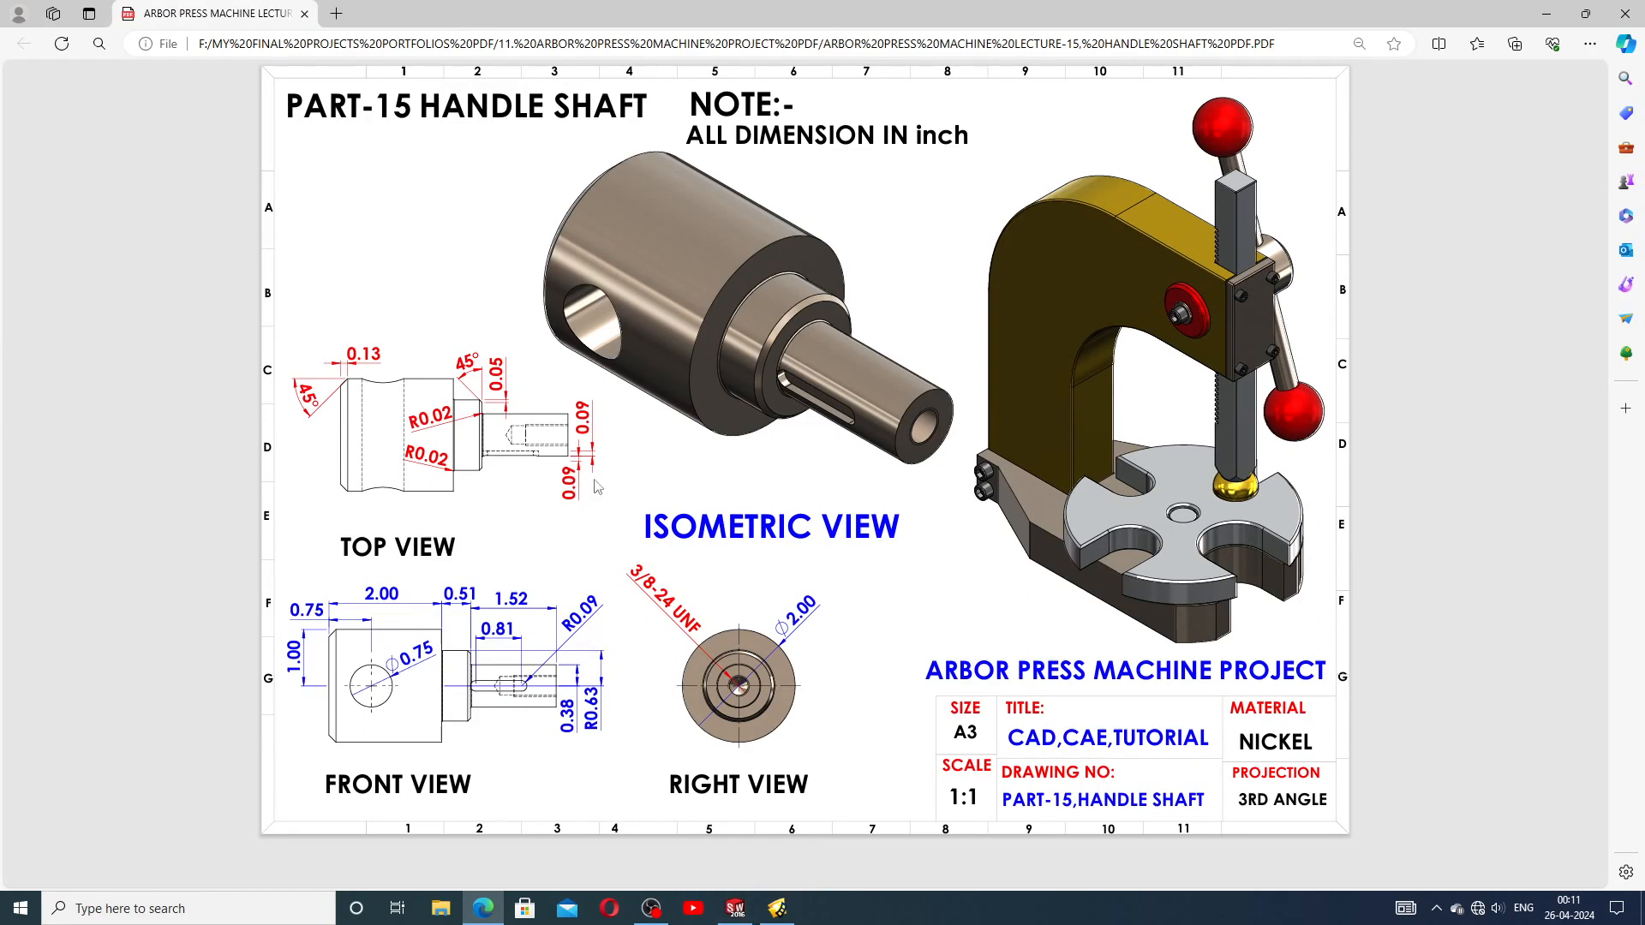
{"action": "left_click", "coordinate": [735, 910]}
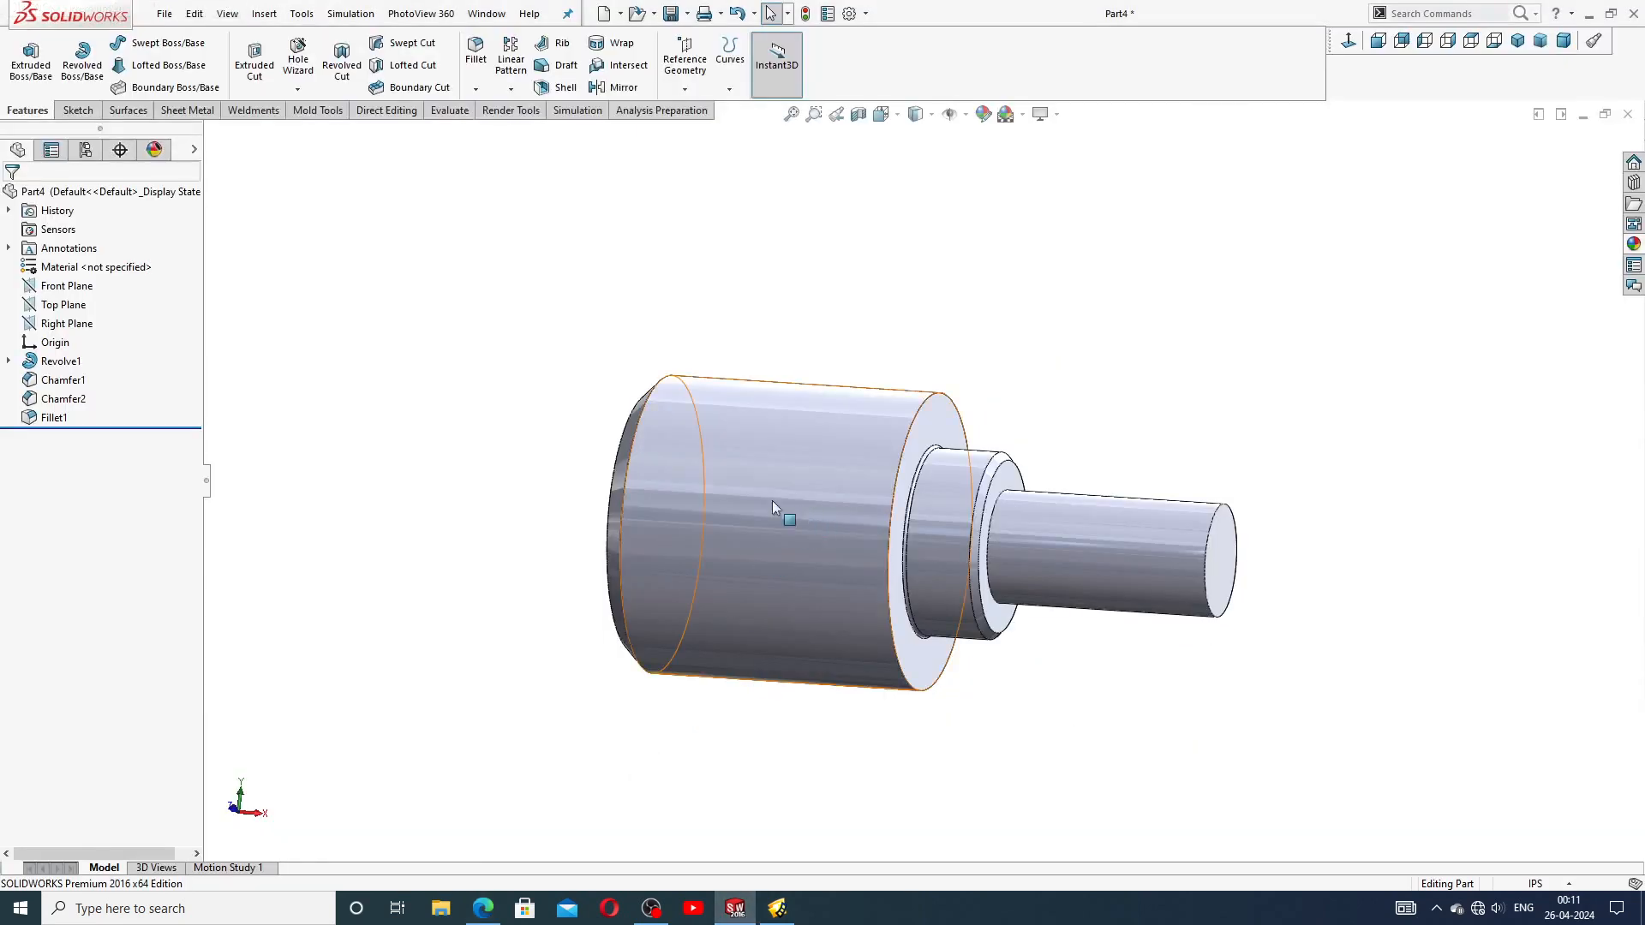
{"action": "left_click", "coordinate": [71, 283]}
{"action": "left_click", "coordinate": [76, 265]}
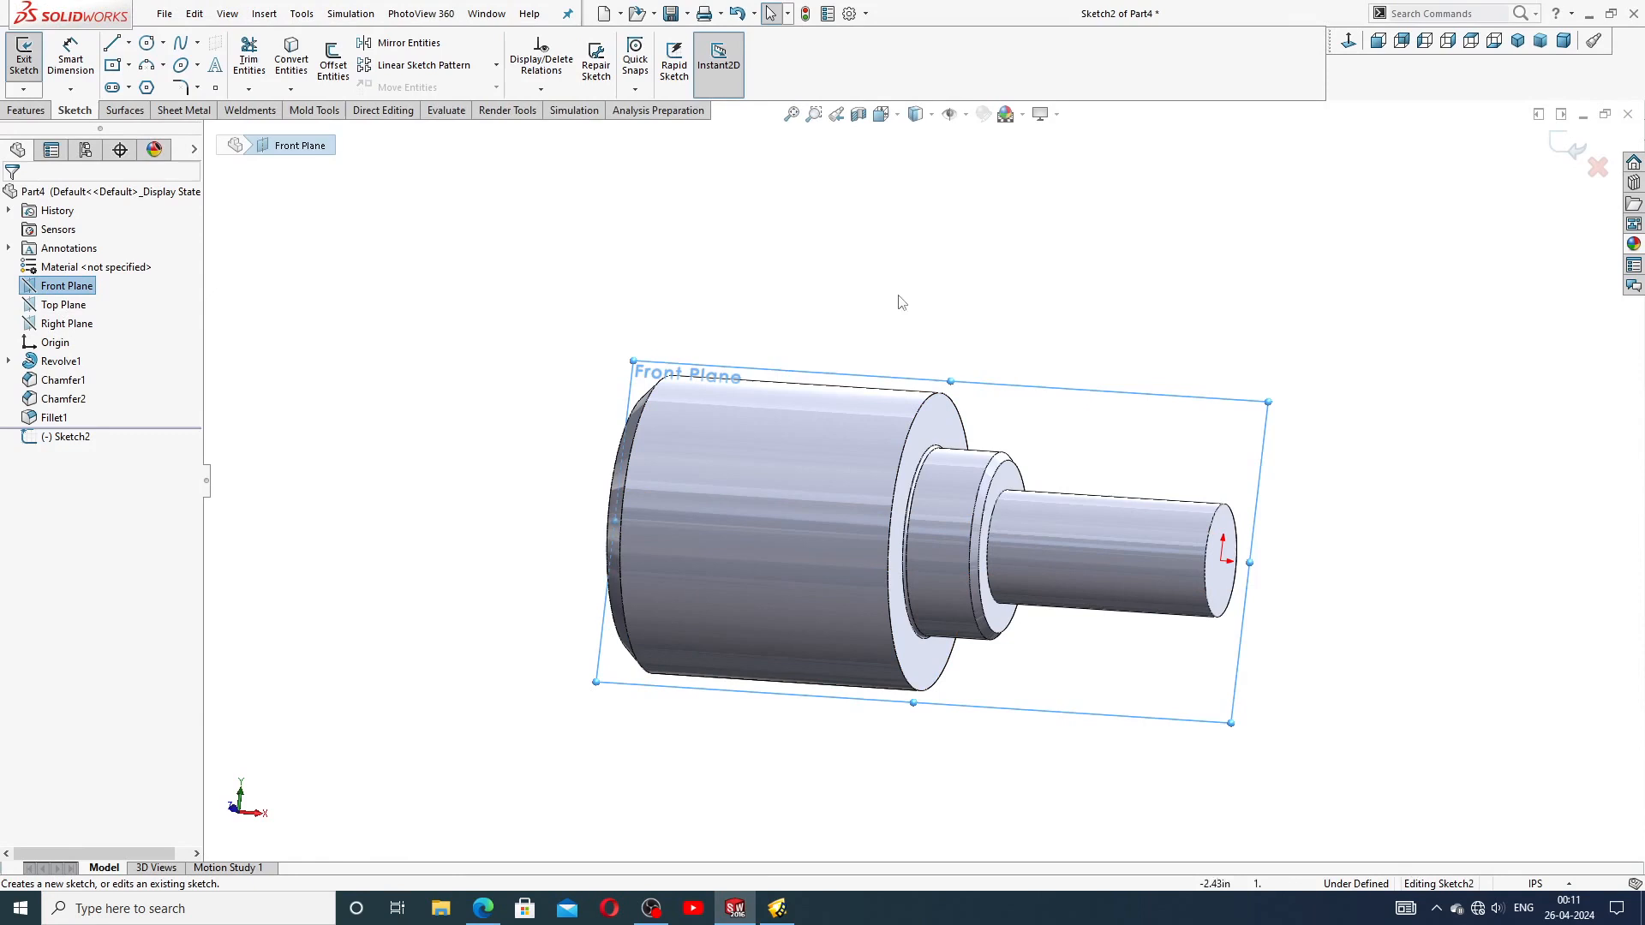
{"action": "left_click", "coordinate": [1352, 45]}
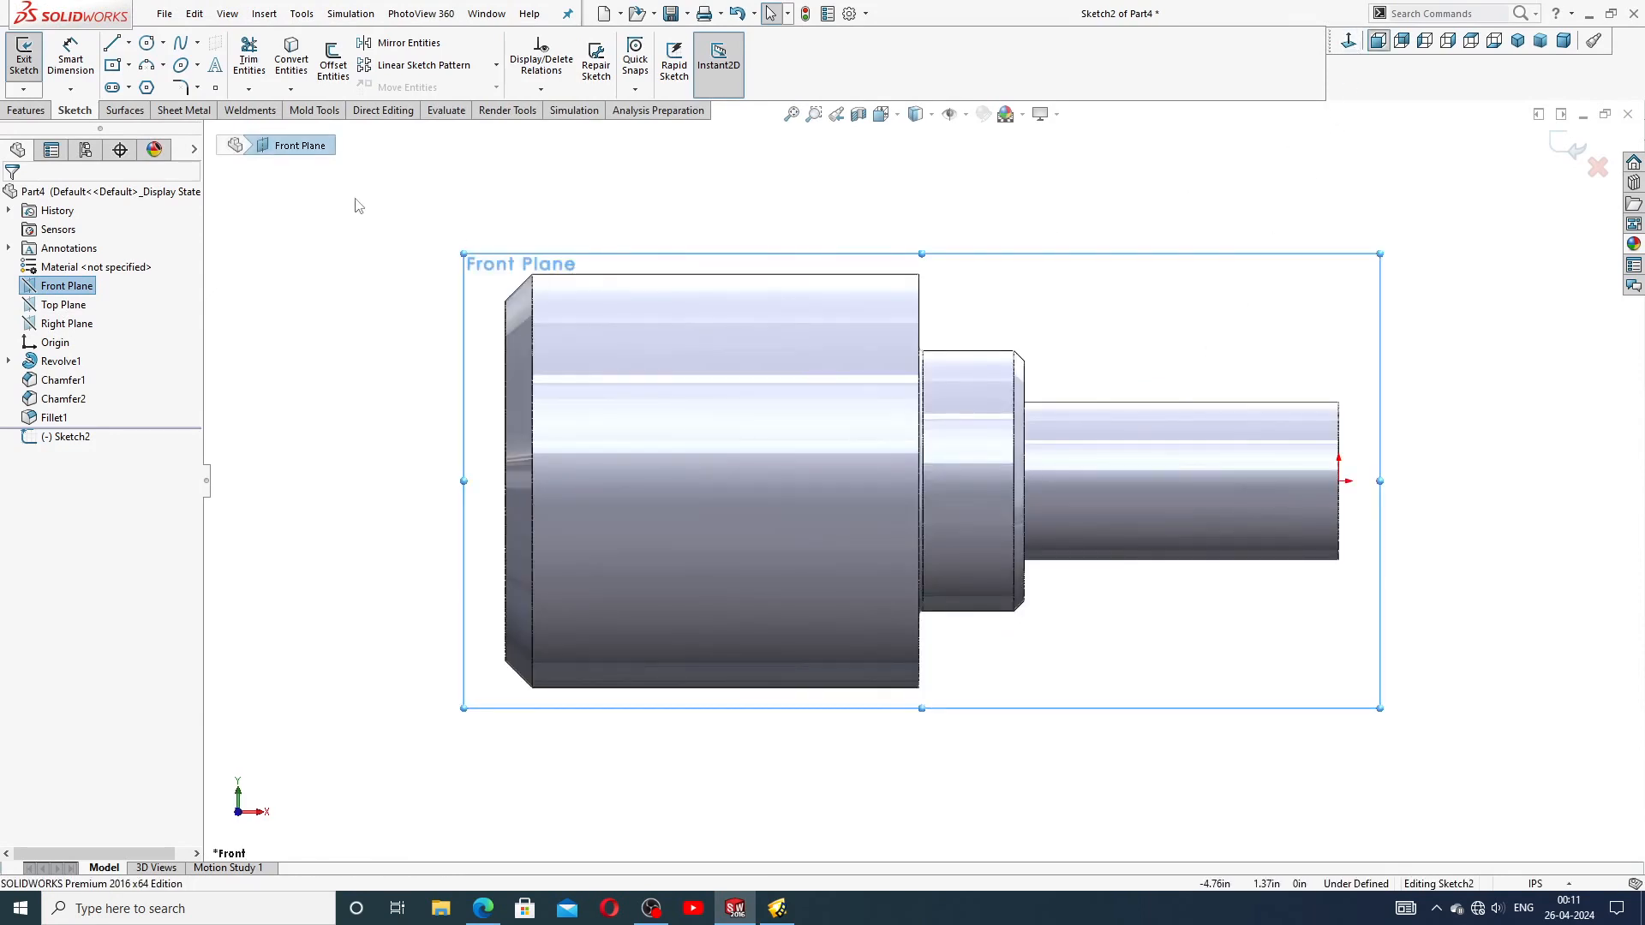
Recheck the cross hole on the PDF drawing and sketch a circle about 0.74 in in diameter on the large cylinder's axis
{"action": "left_click", "coordinate": [147, 45]}
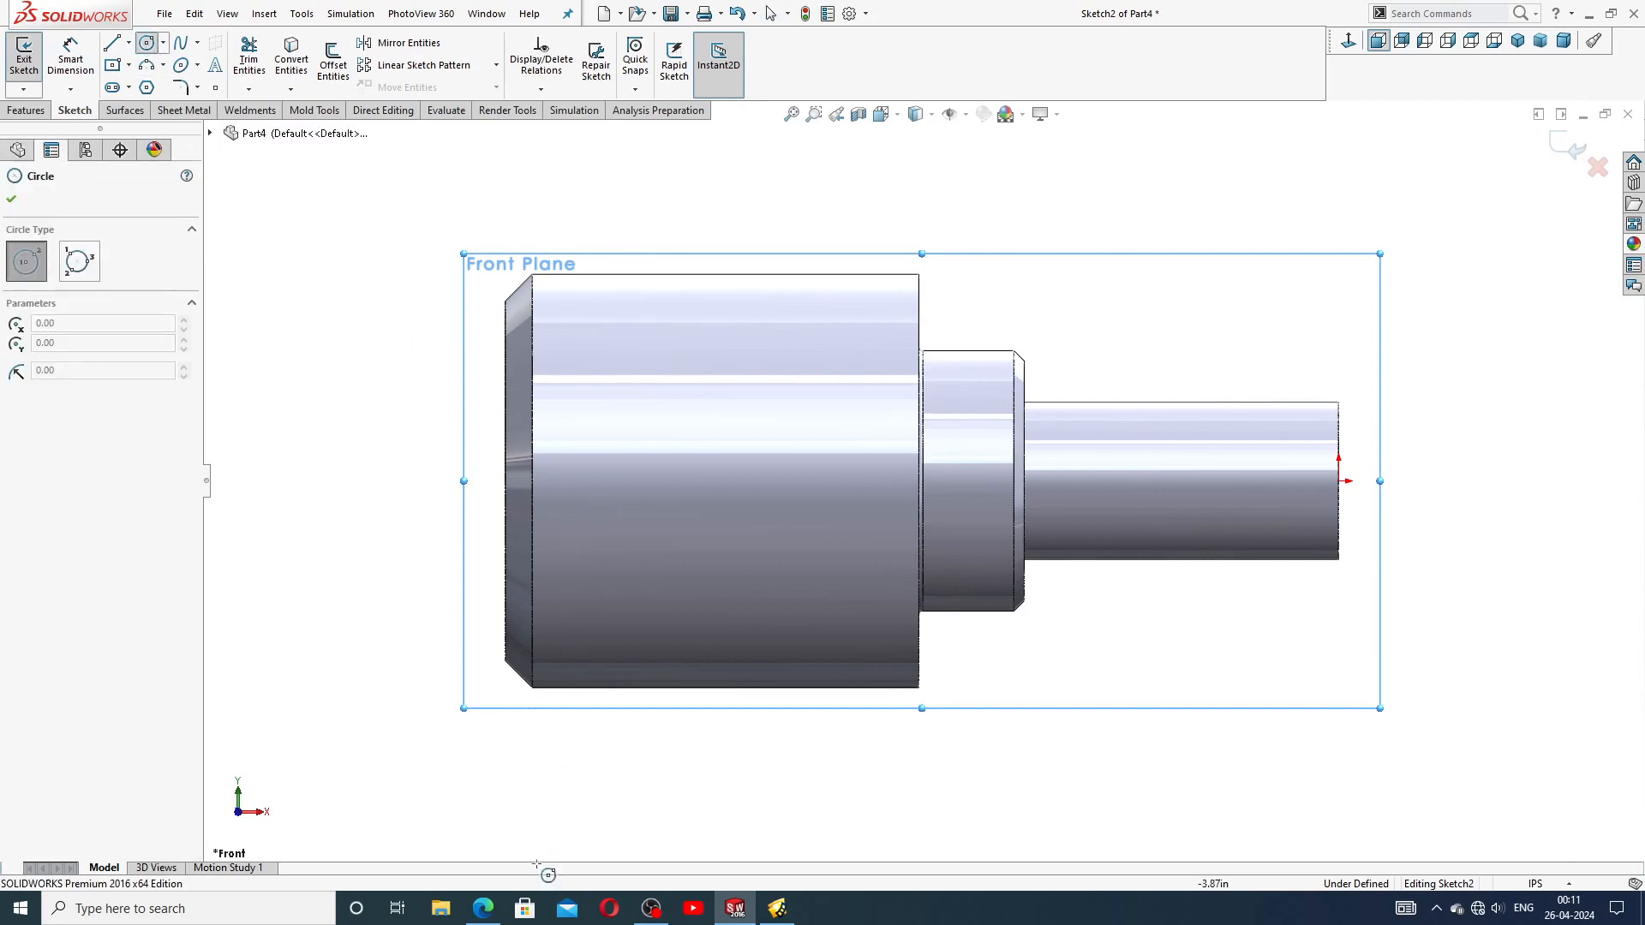
{"action": "left_click", "coordinate": [483, 908]}
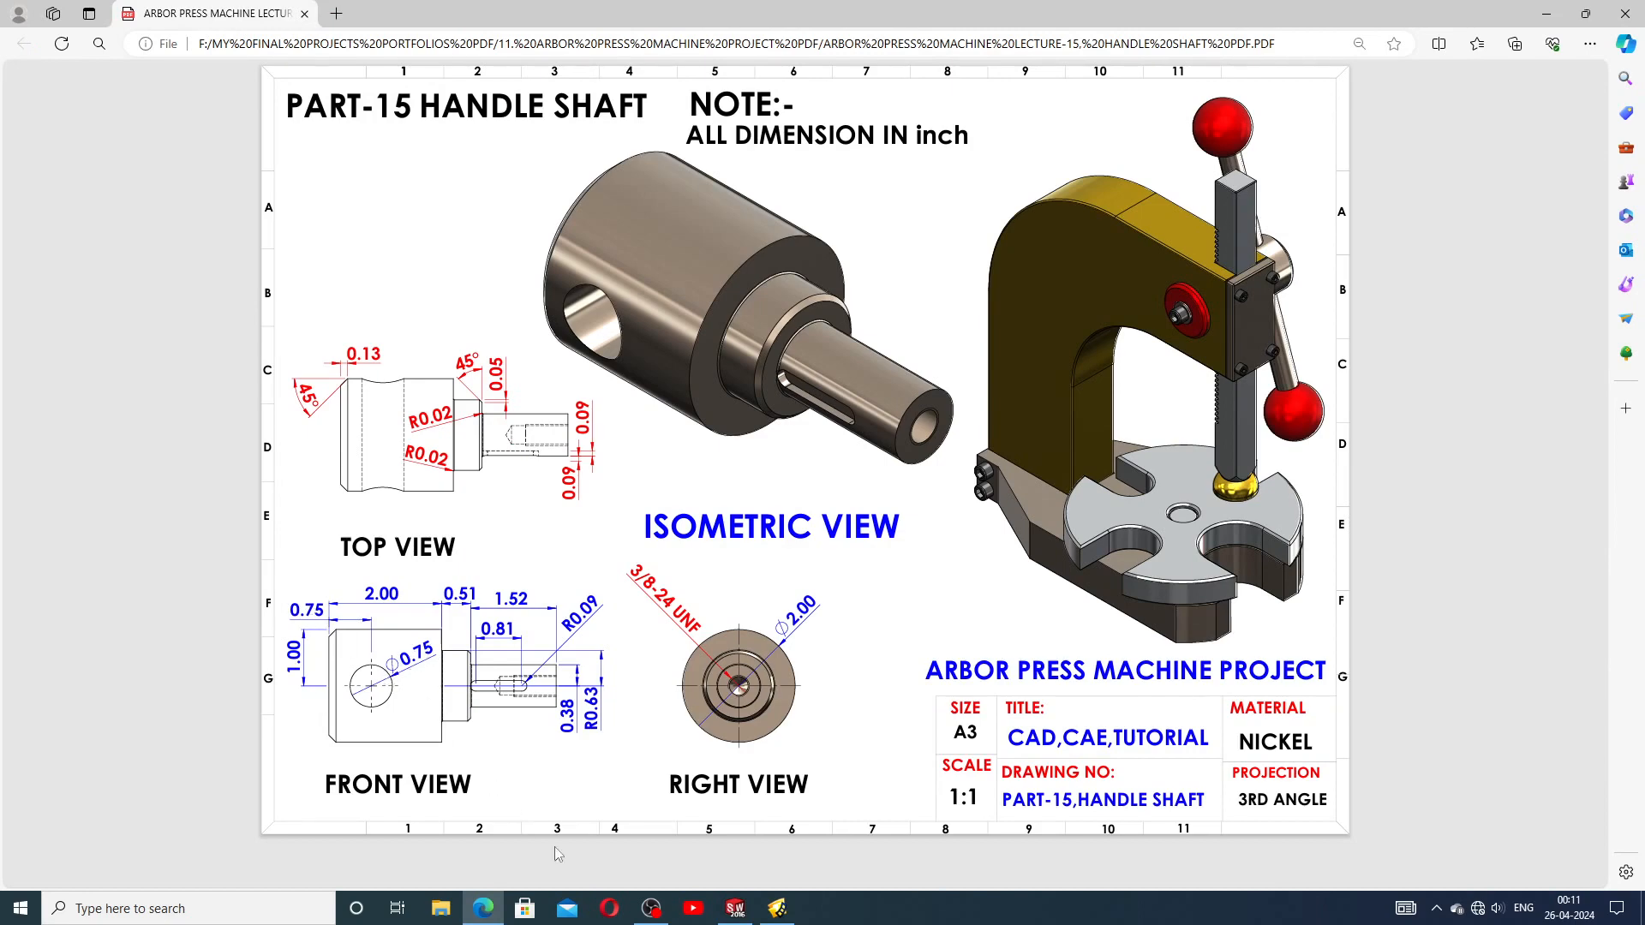
{"action": "left_click", "coordinate": [735, 908]}
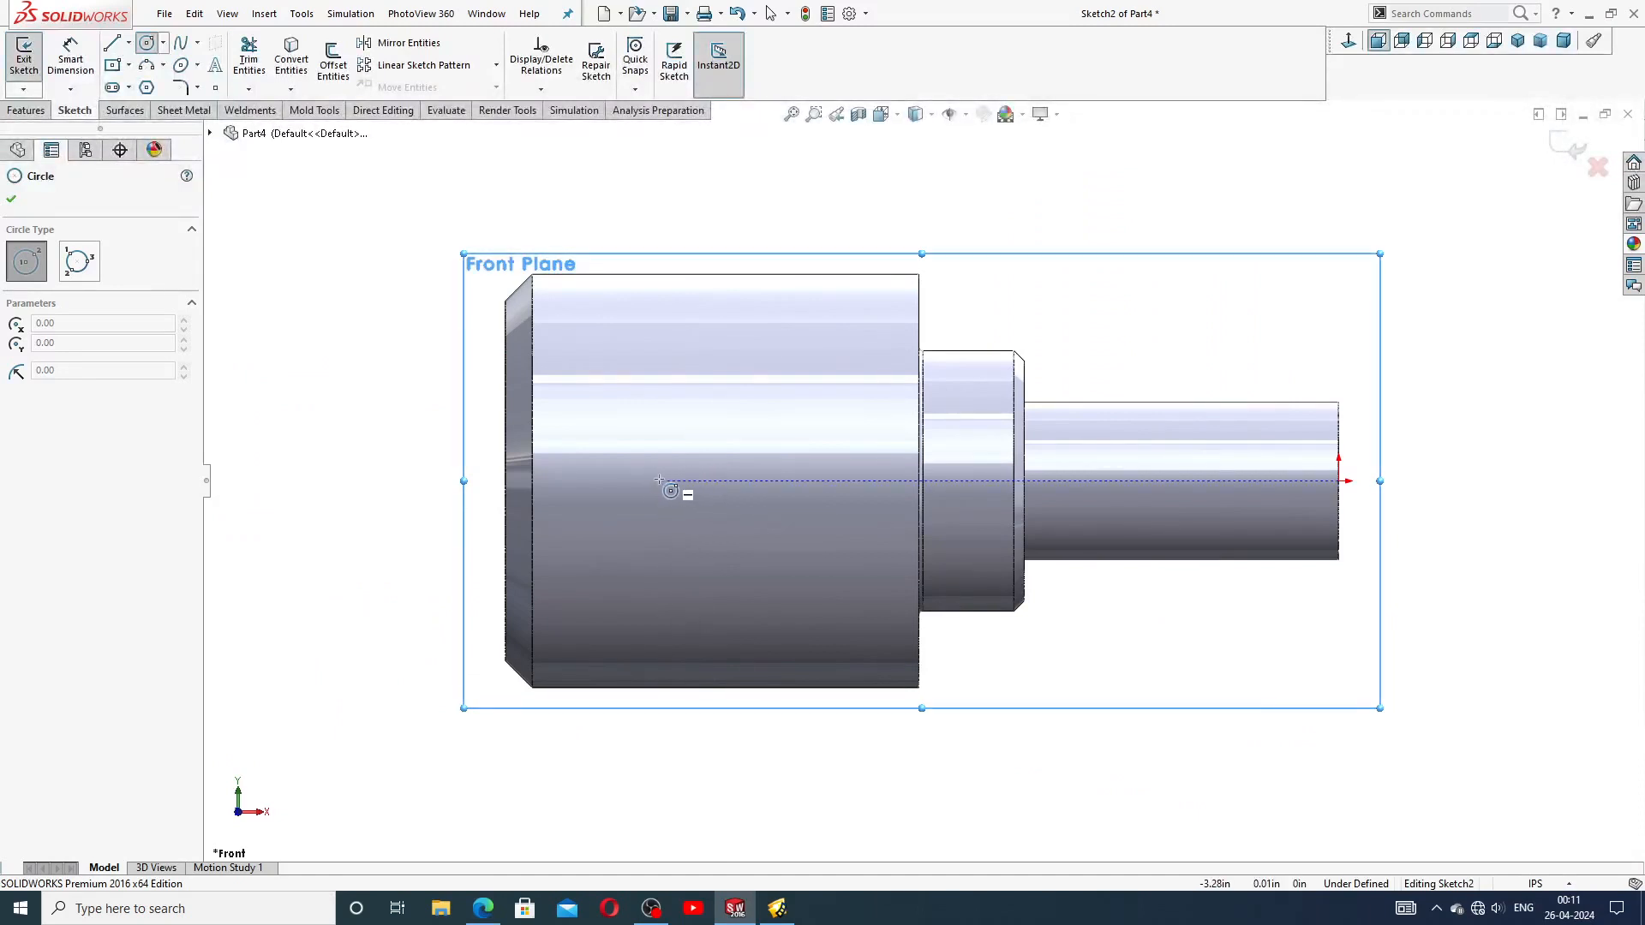
{"action": "left_click", "coordinate": [659, 481]}
{"action": "left_click", "coordinate": [713, 427]}
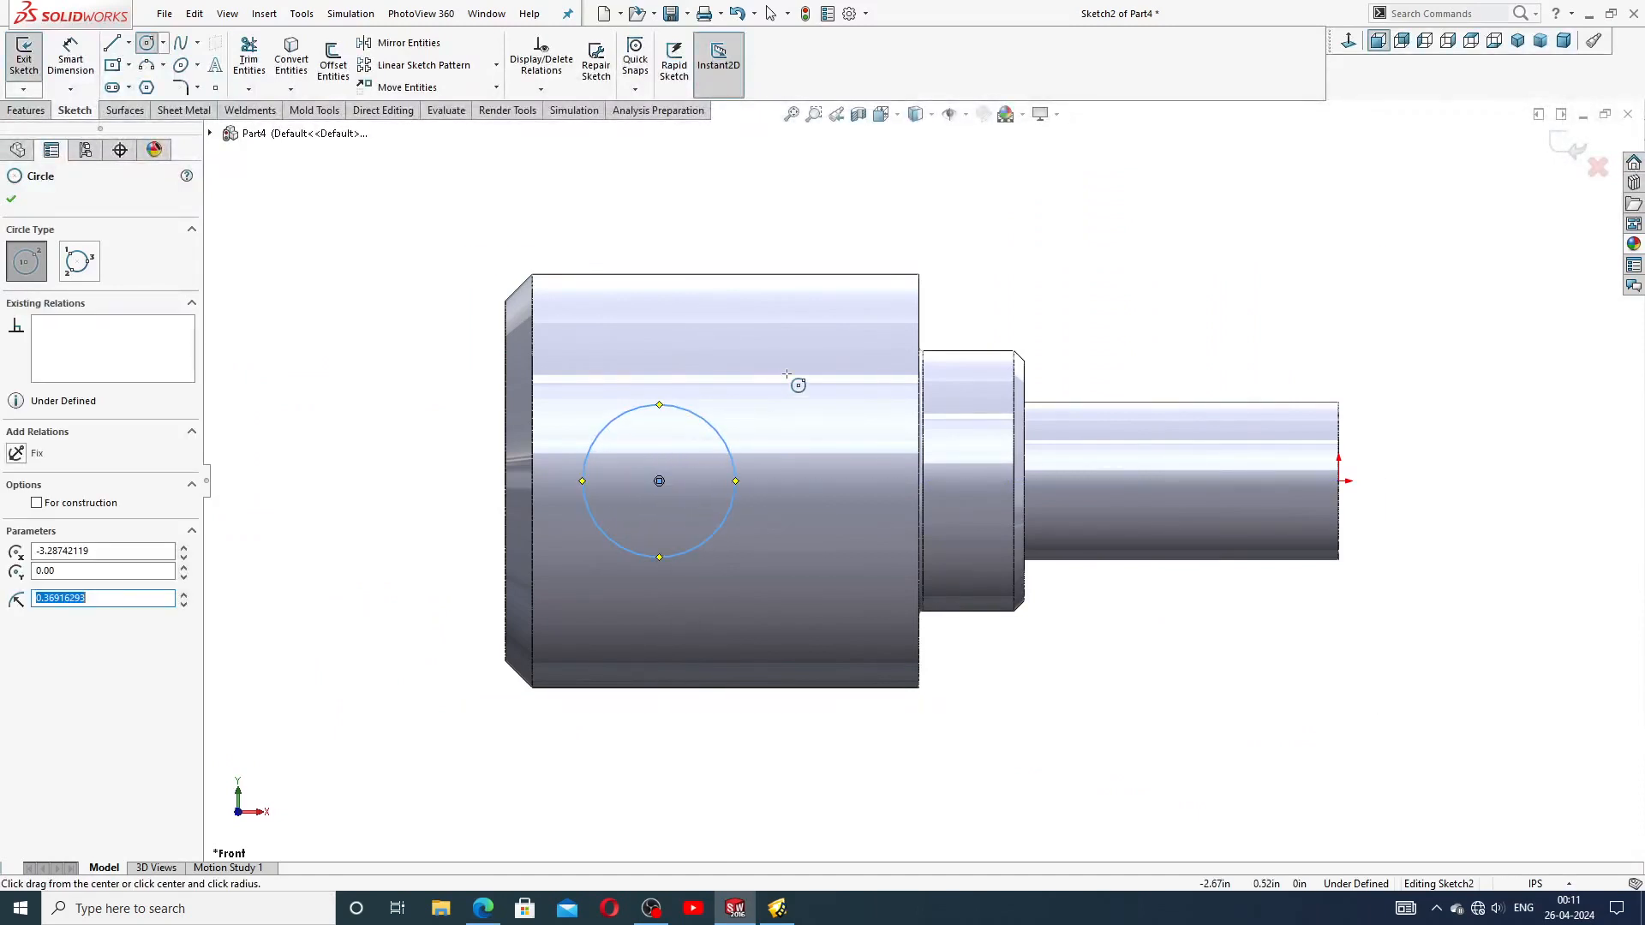
{"action": "right_click", "coordinate": [786, 374]}
{"action": "left_click", "coordinate": [825, 394]}
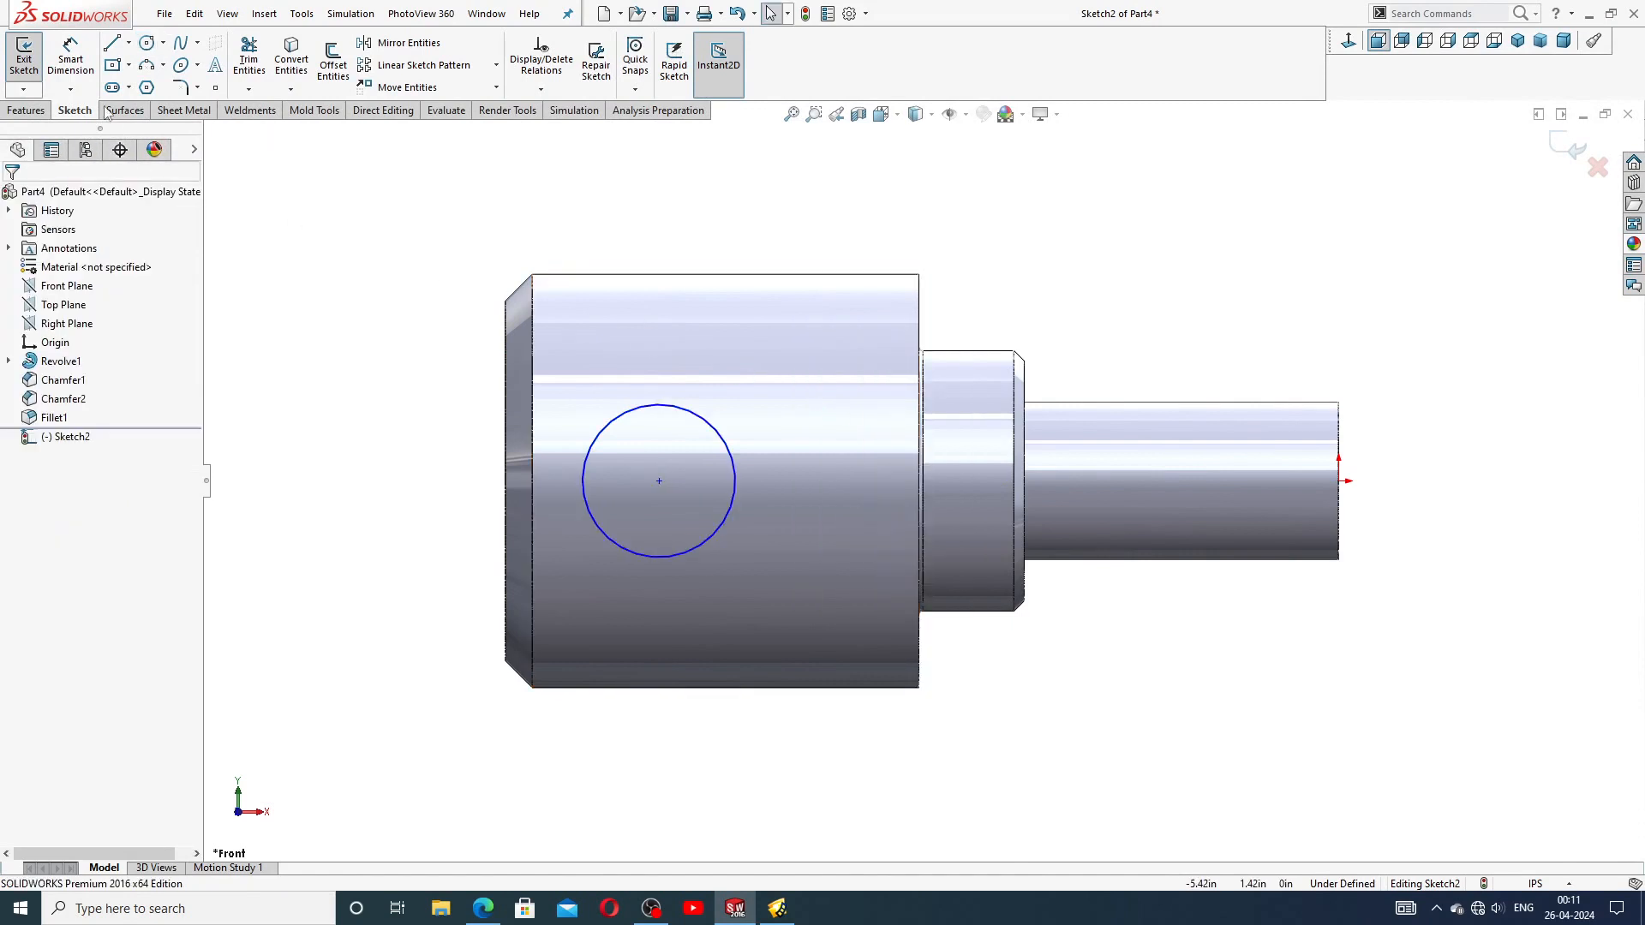
Dimension the circle's diameter as 0.75 in
{"action": "left_click", "coordinate": [70, 56]}
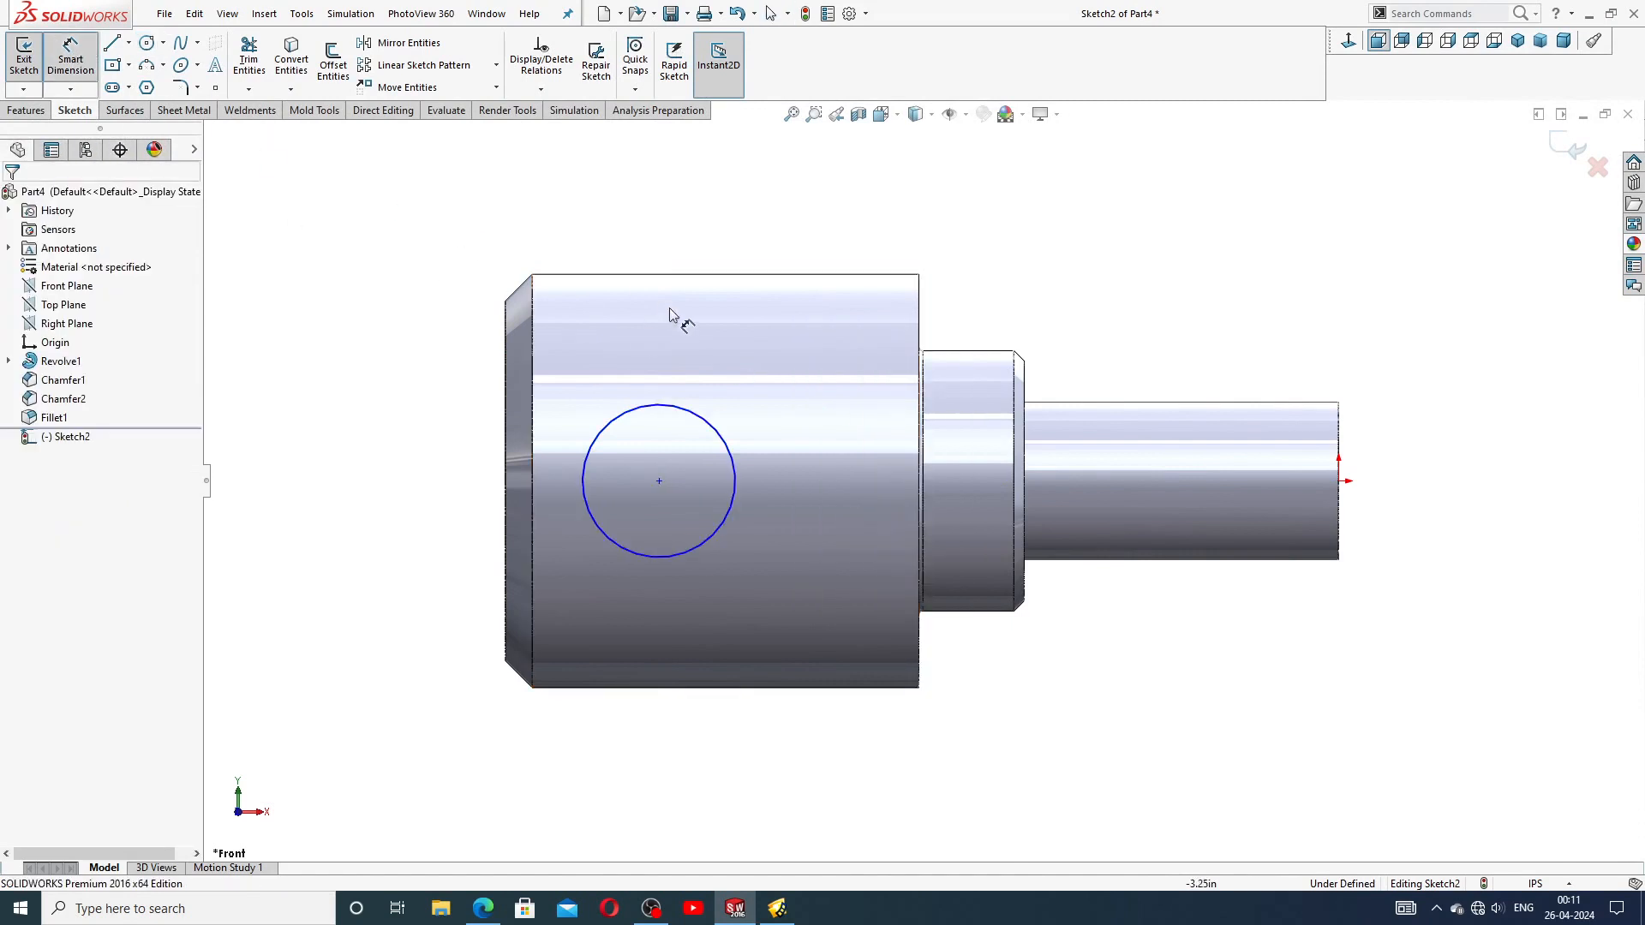
{"action": "left_click", "coordinate": [690, 417]}
{"action": "left_click", "coordinate": [855, 238]}
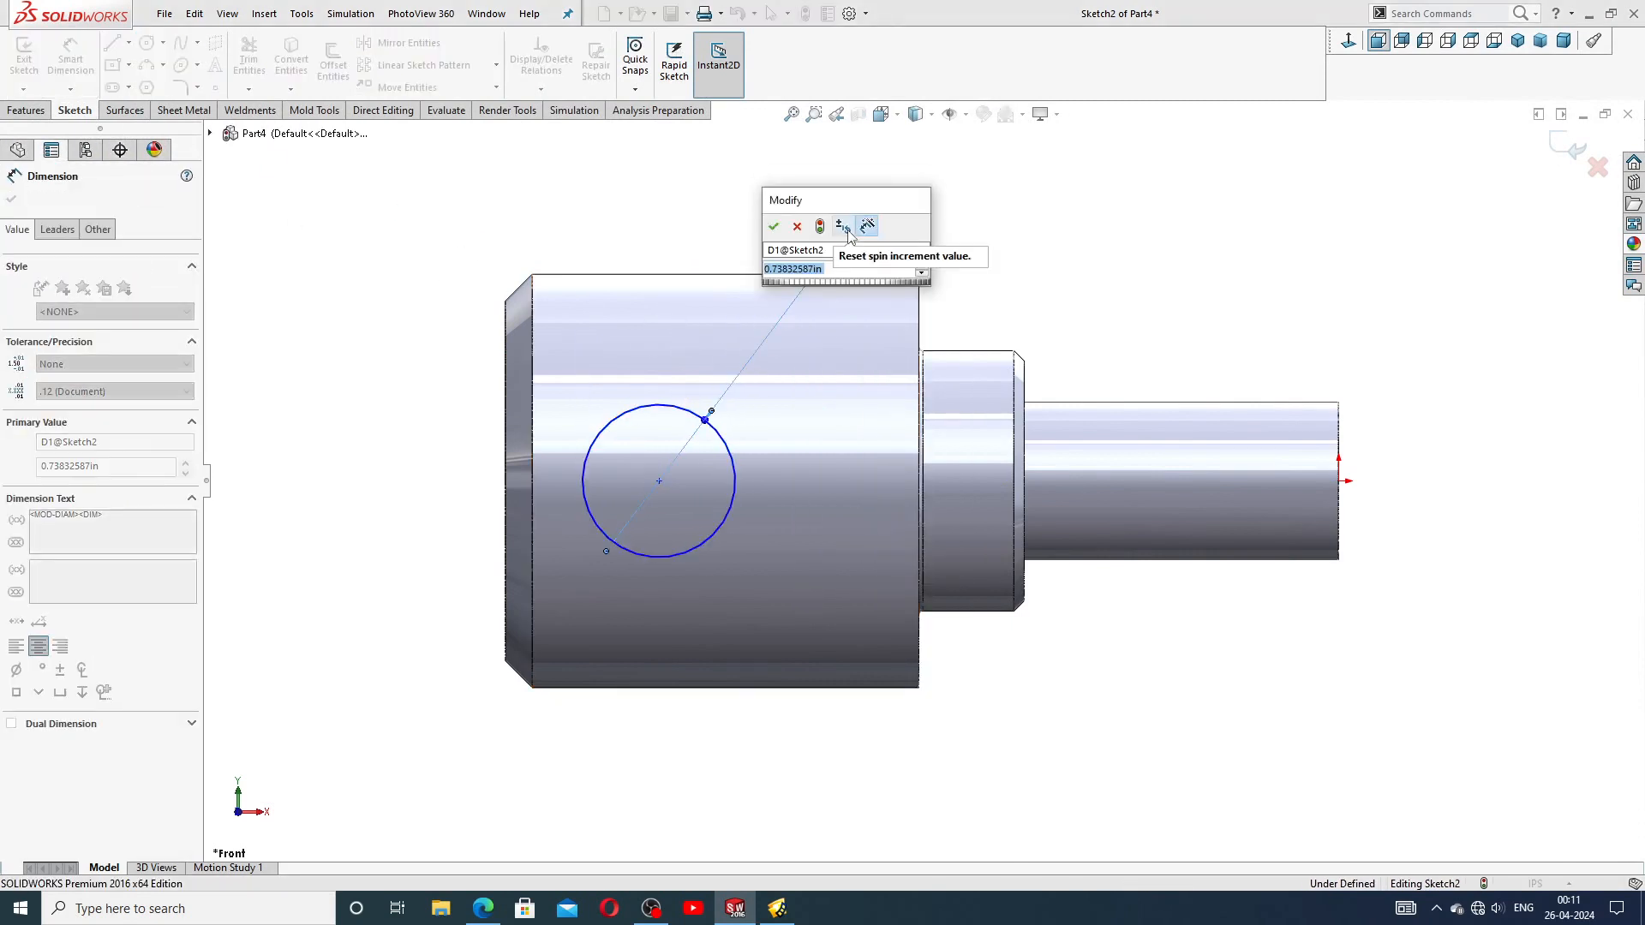
{"action": "type", "text": "0.75"}
{"action": "key", "text": "Return"}
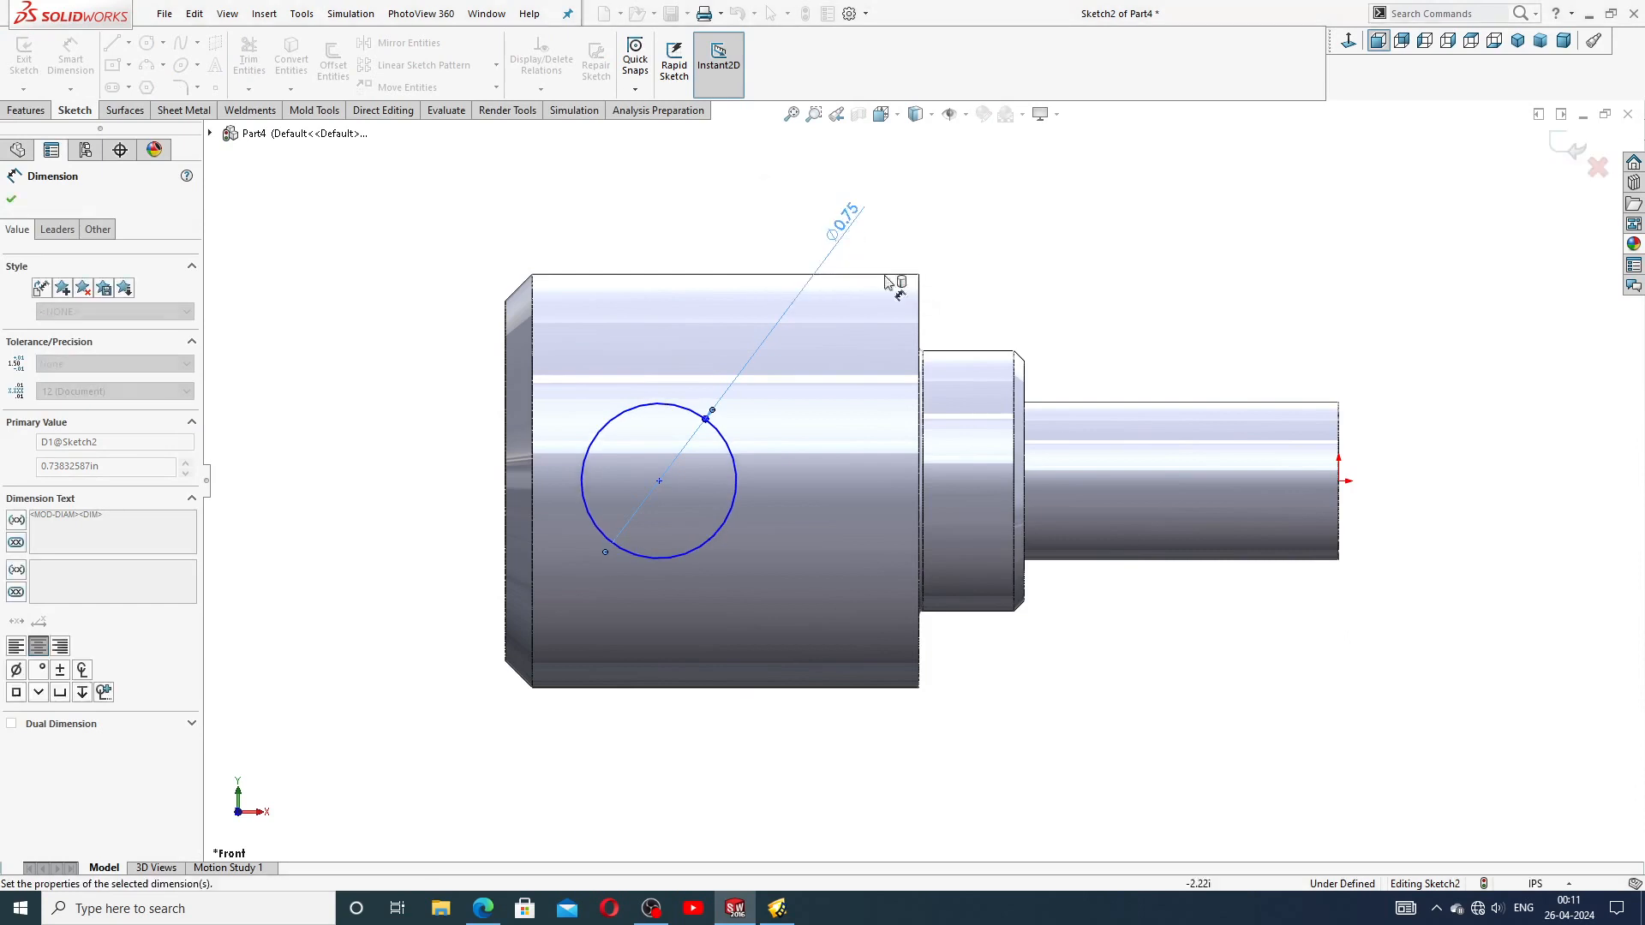
{"action": "left_click", "coordinate": [949, 274]}
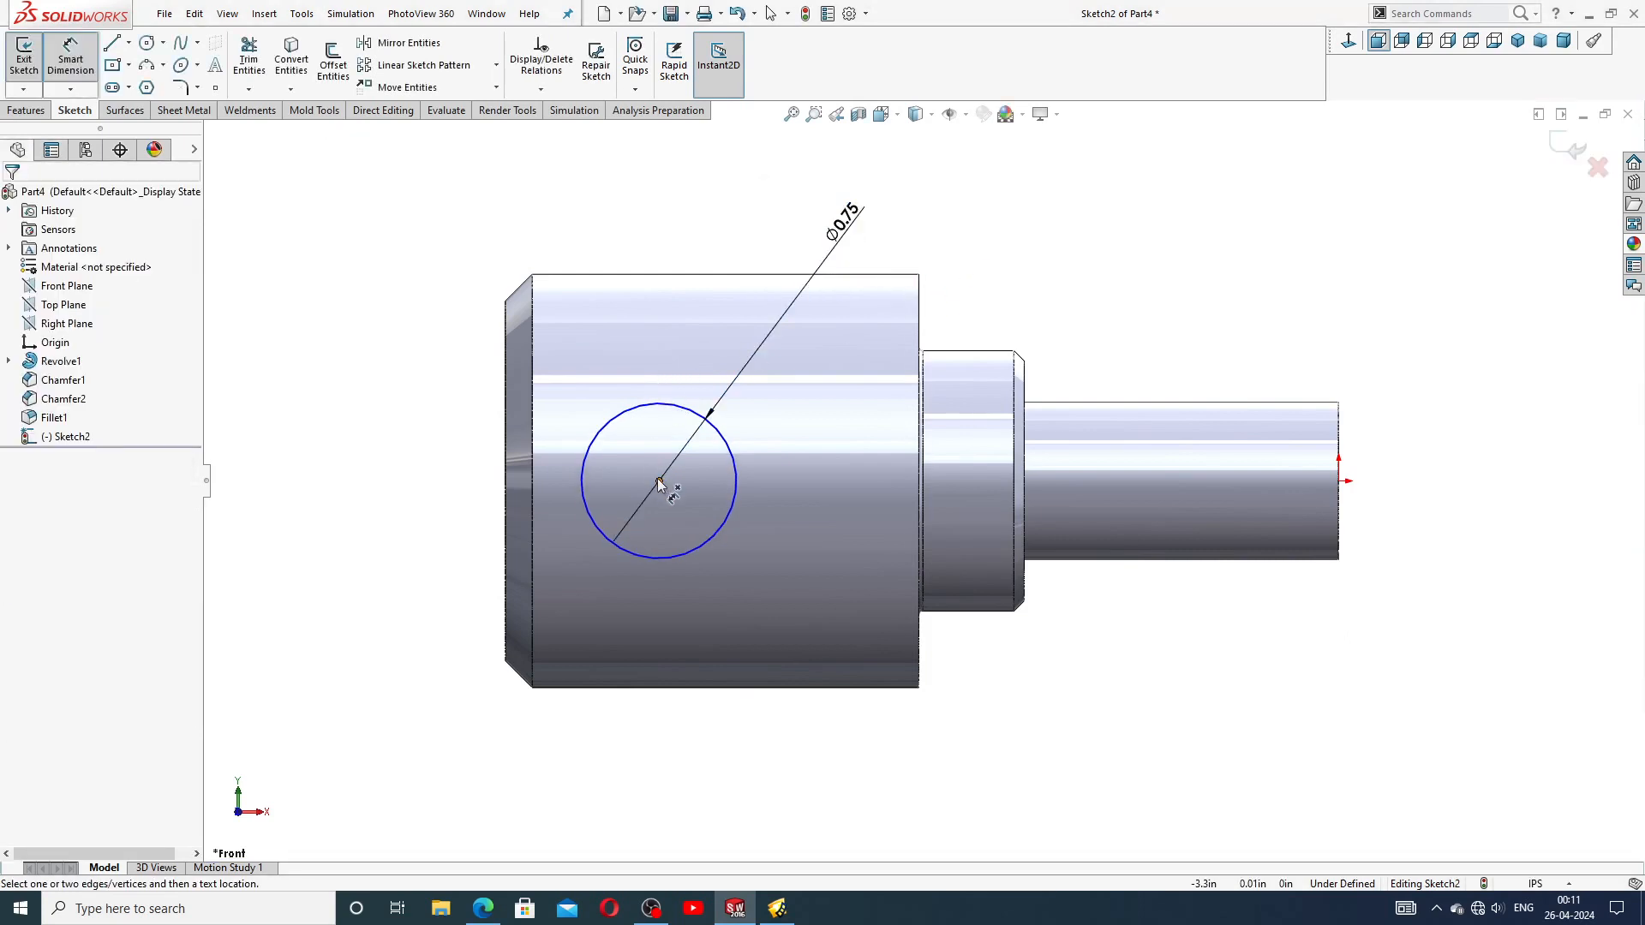
Dimension the horizontal distance from the circle's centre to the large cylinder's chamfered end face as 0.75 in
{"action": "left_click", "coordinate": [658, 482]}
{"action": "left_click", "coordinate": [507, 489]}
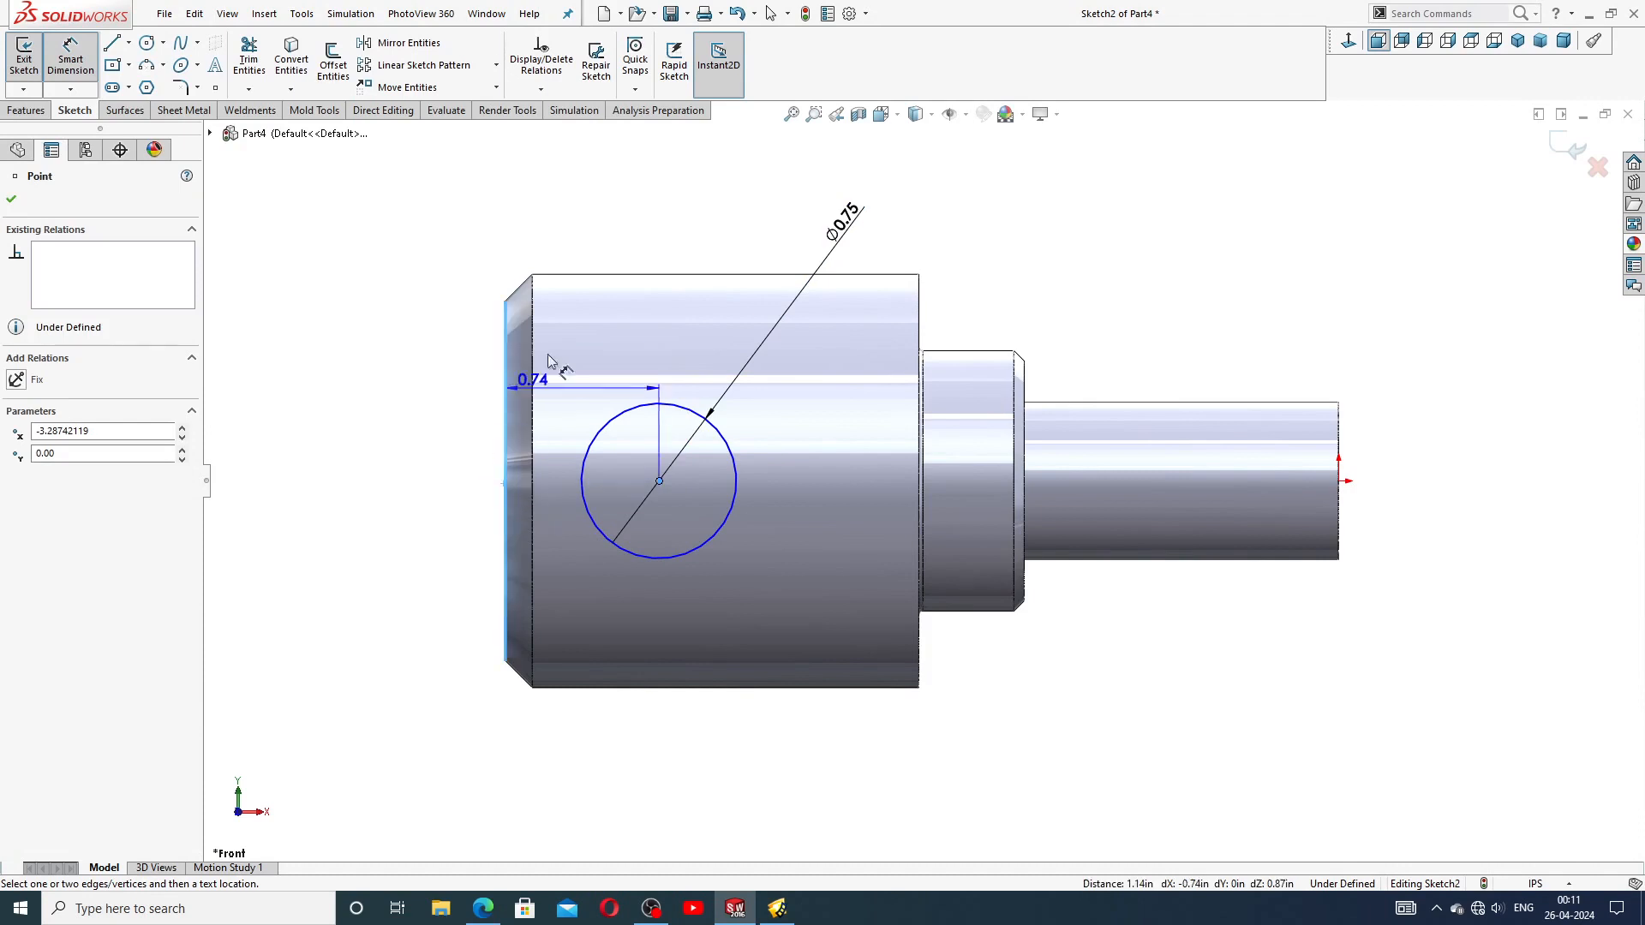
{"action": "left_click", "coordinate": [569, 248]}
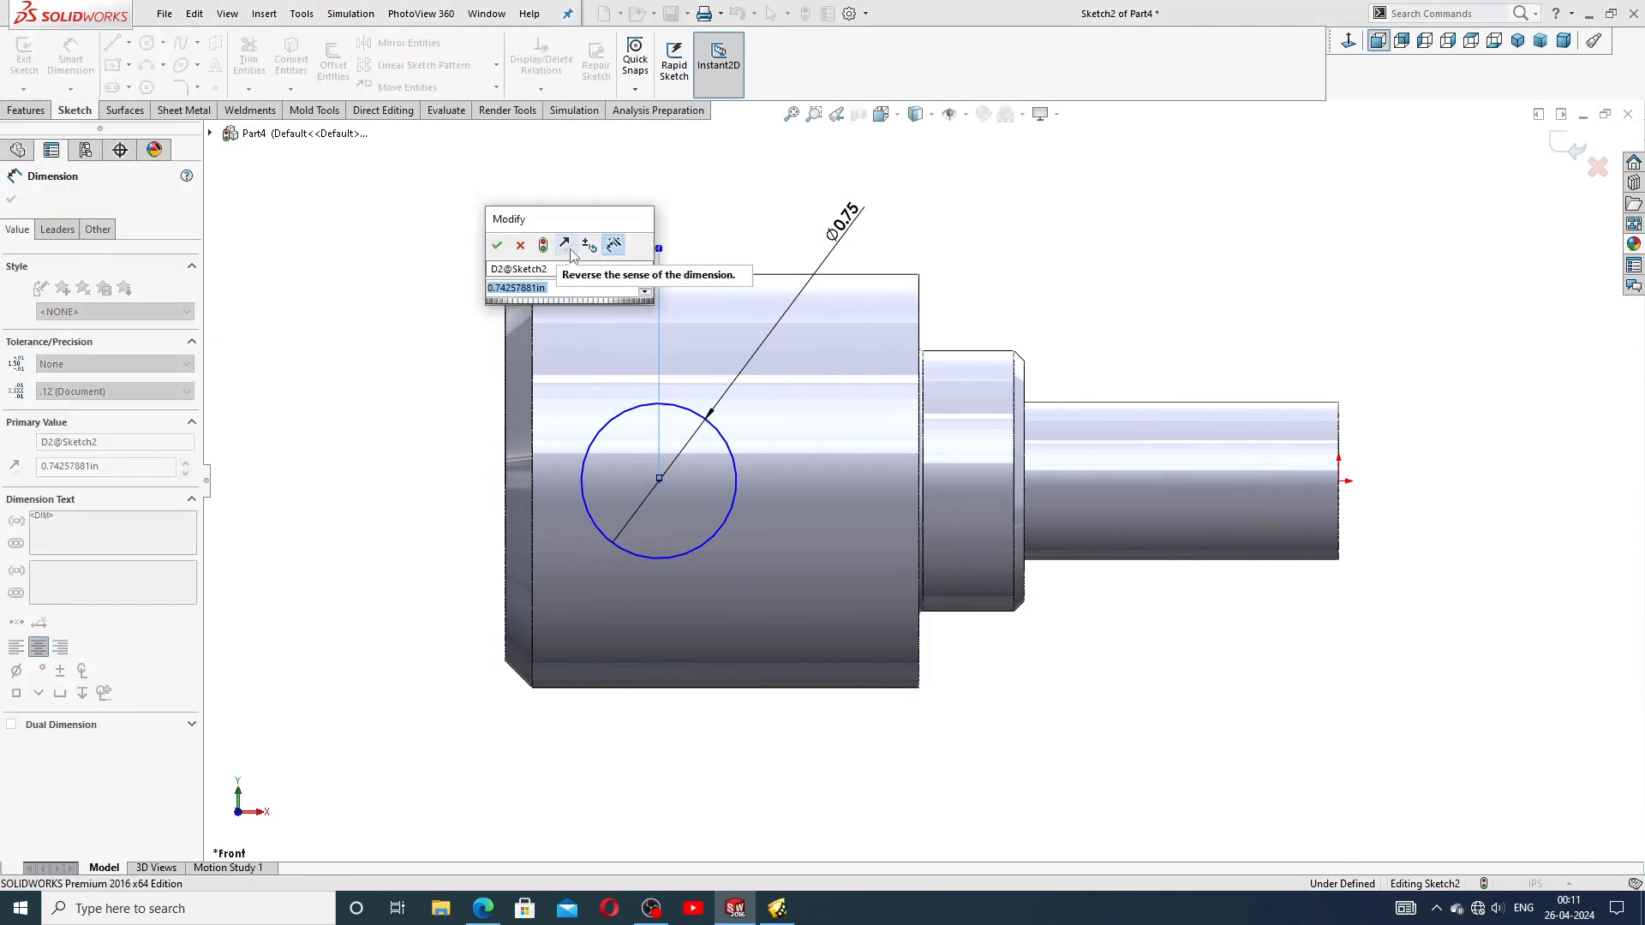
{"action": "type", "text": ".75"}
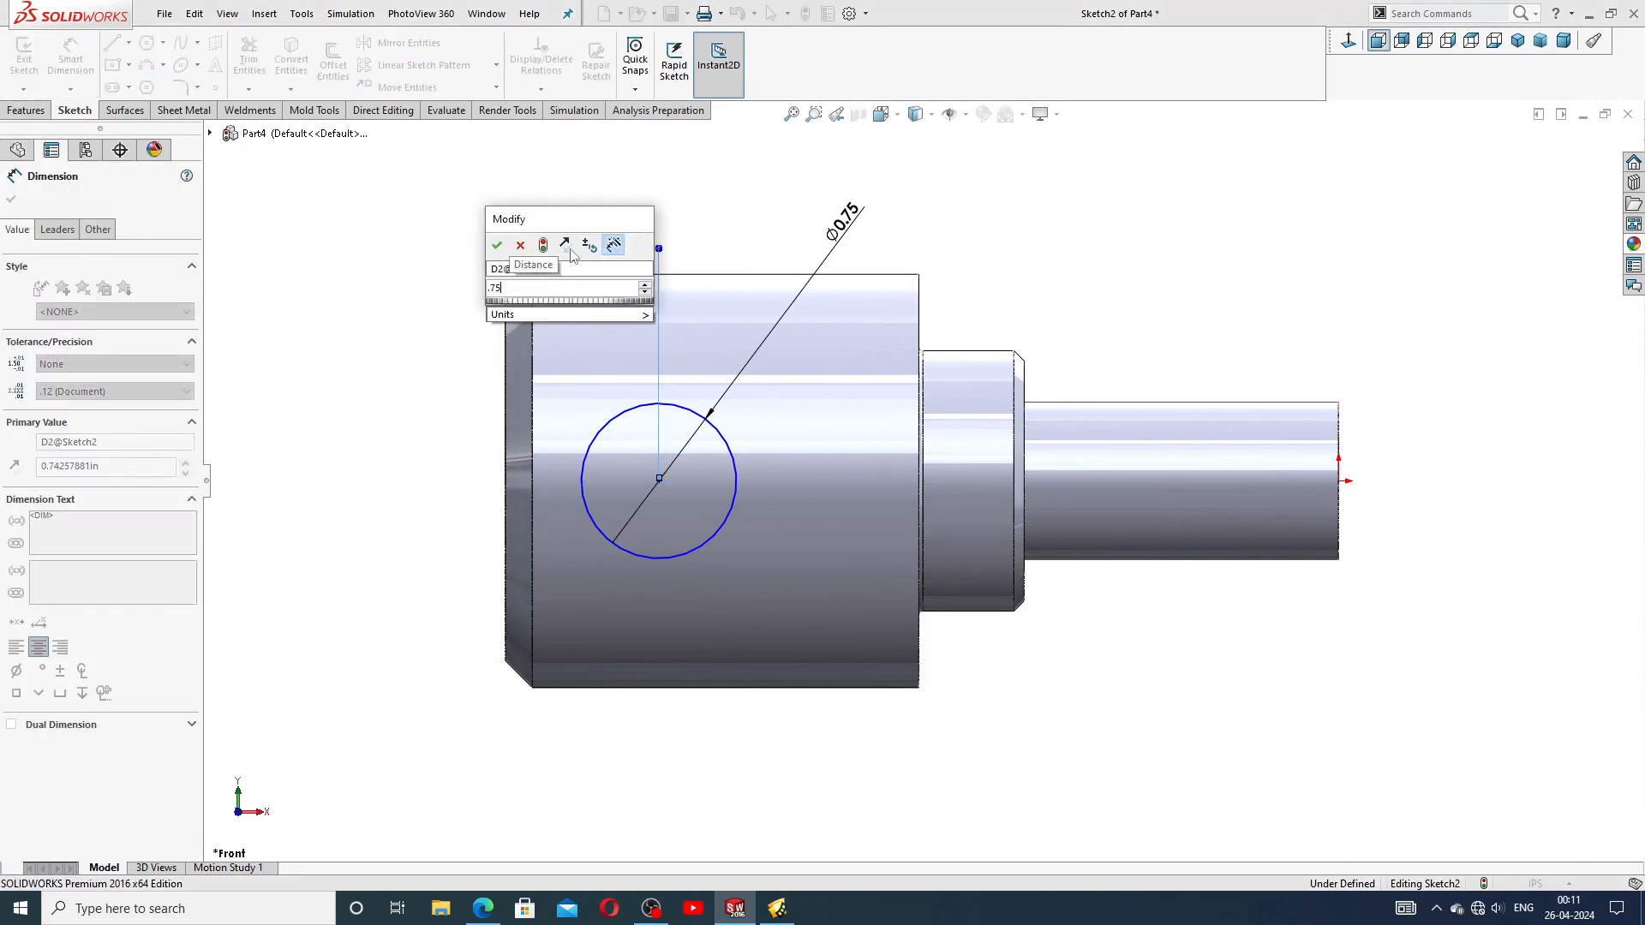
{"action": "key", "text": "Return"}
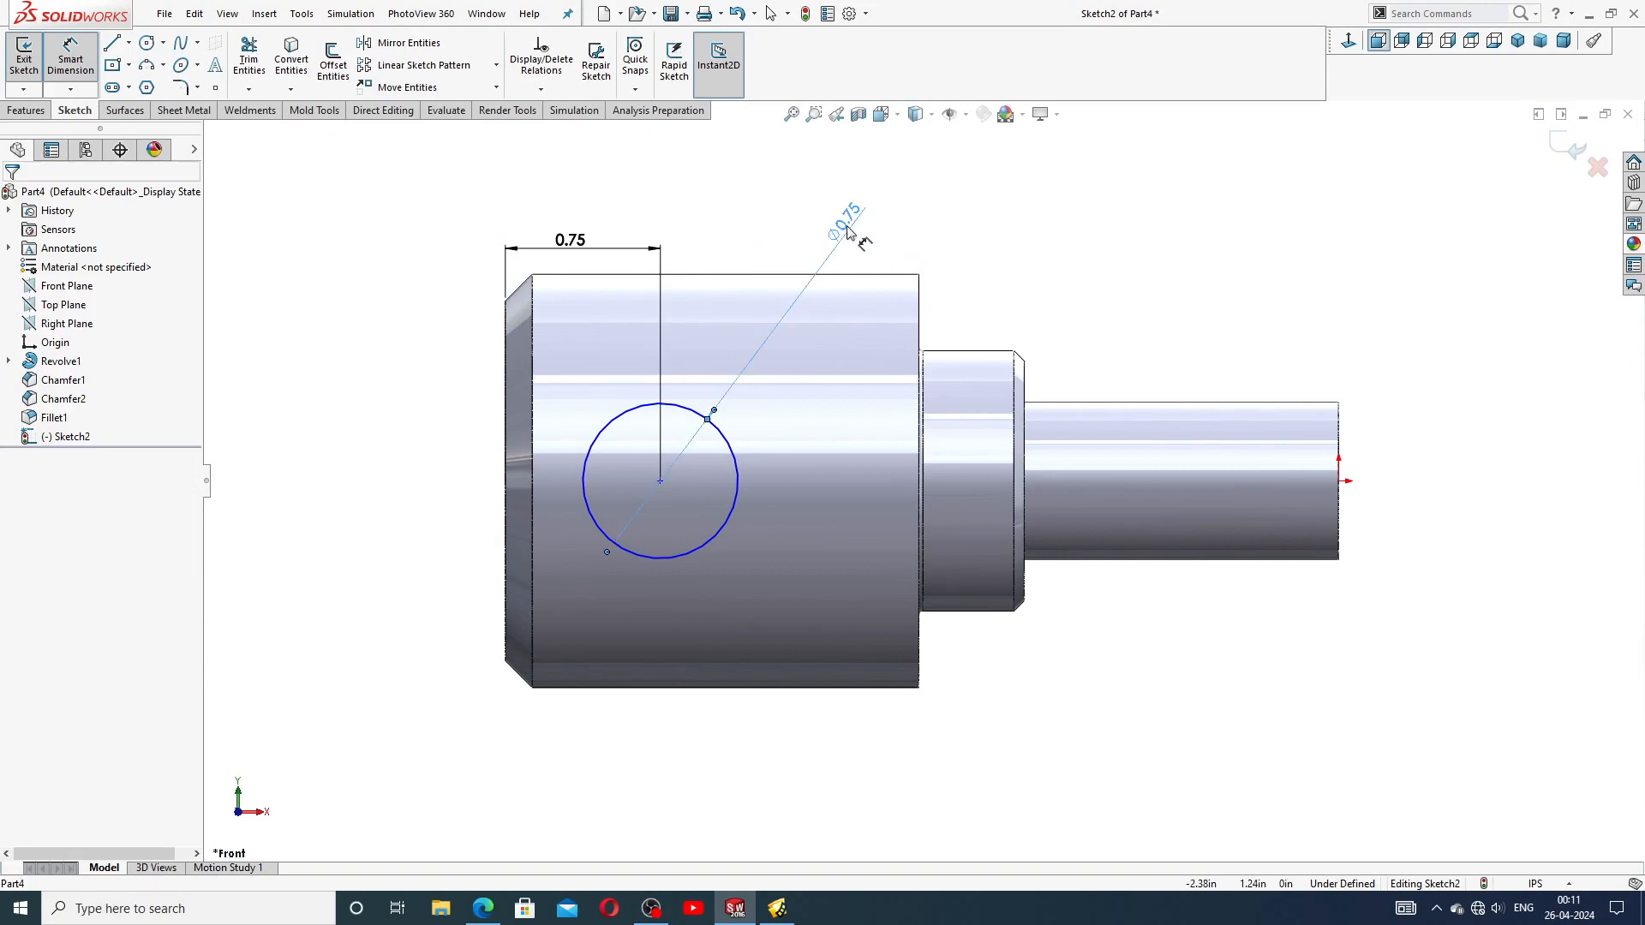
Move the diameter dimension closer to the circle, raise the horizontal 0.75 dimension slightly, and leave the dimension command
{"action": "left_click_drag", "start_coordinate": [845, 221], "coordinate": [805, 235]}
{"action": "left_click_drag", "start_coordinate": [570, 241], "coordinate": [571, 226]}
{"action": "left_click_drag", "start_coordinate": [798, 246], "coordinate": [784, 335]}
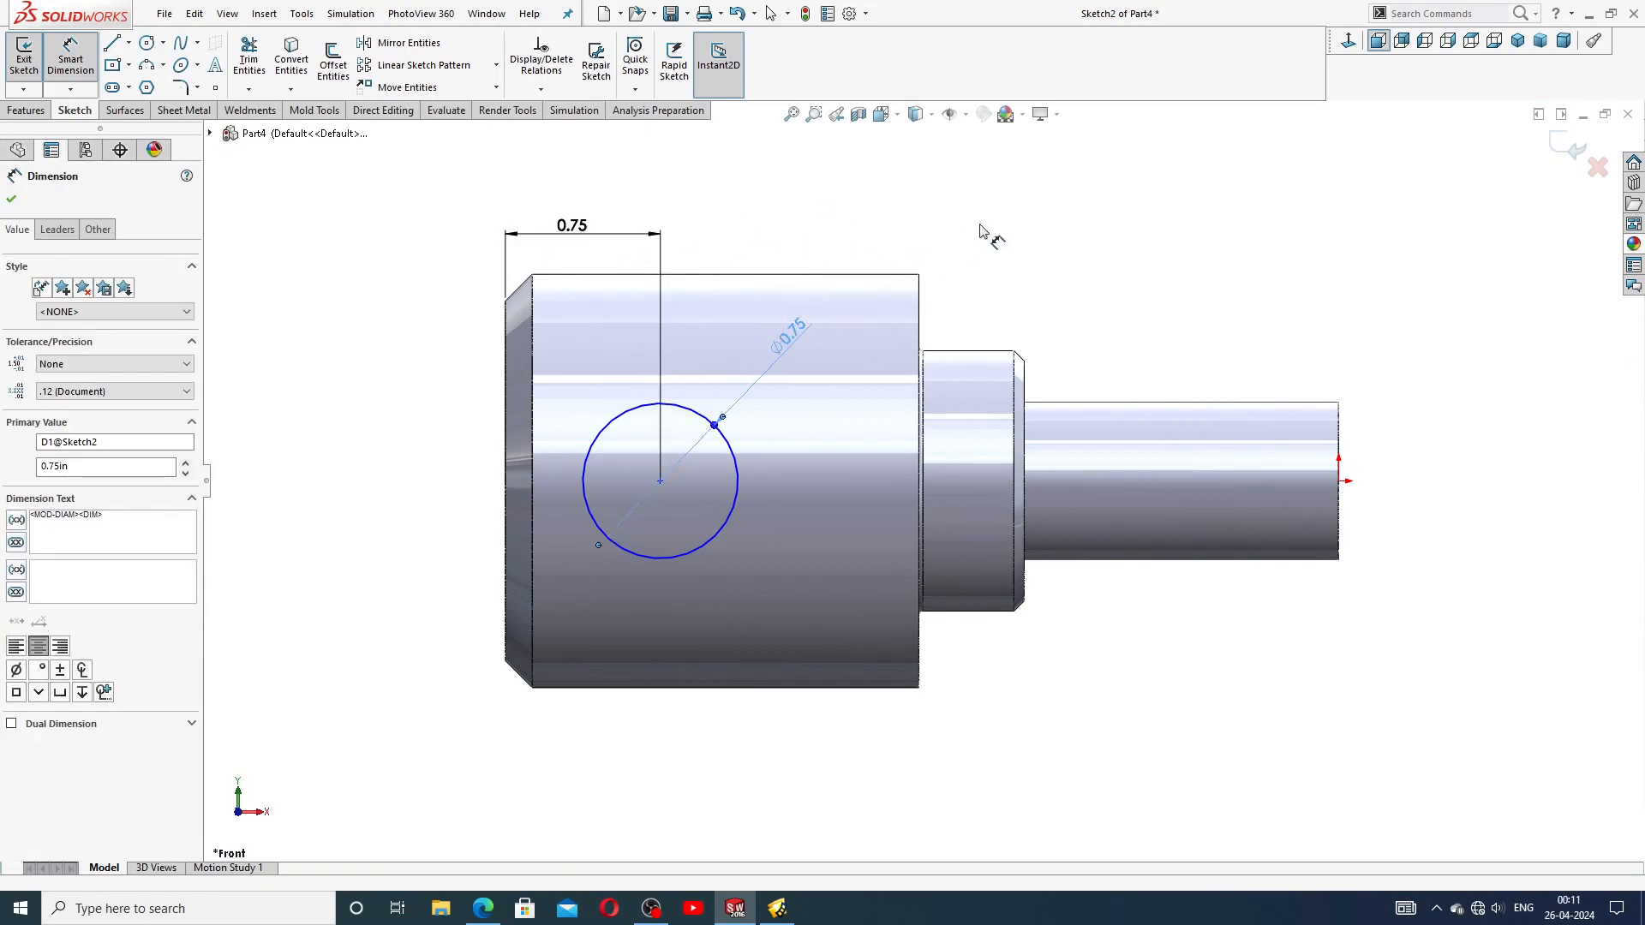
{"action": "left_click", "coordinate": [982, 230]}
{"action": "scroll", "coordinate": [1017, 299], "scroll_direction": "up", "scroll_amount": 1}
{"action": "right_click", "coordinate": [1020, 275]}
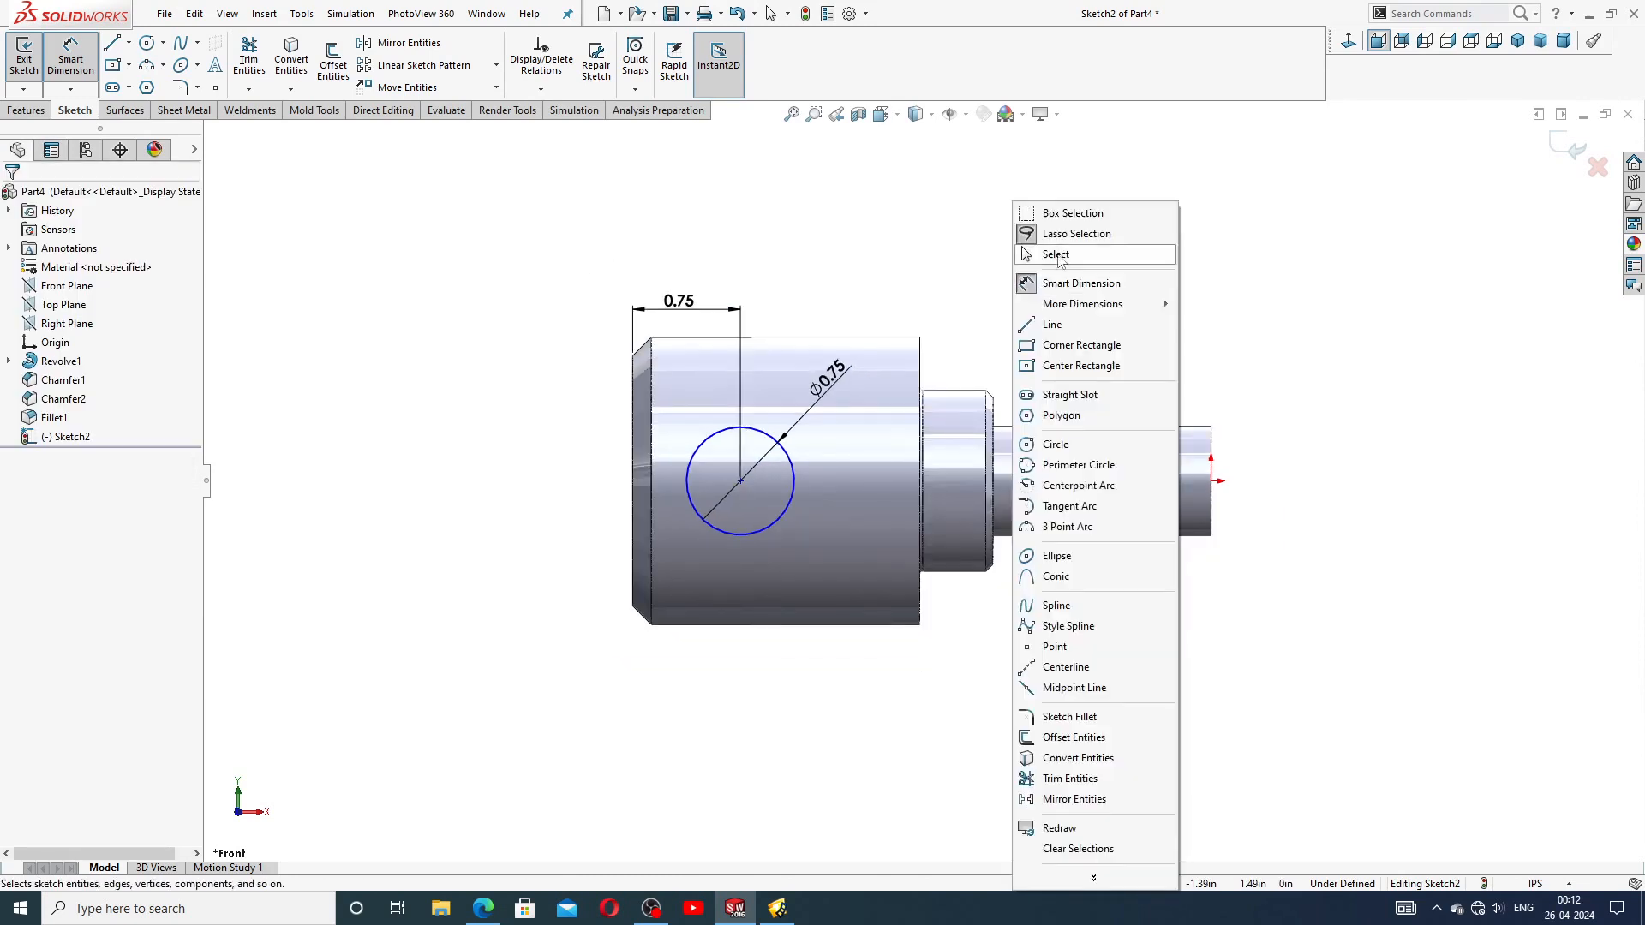
{"action": "left_click", "coordinate": [1055, 255]}
Add a horizontal relation between the circle's centre and the origin
{"action": "scroll", "coordinate": [989, 304], "scroll_direction": "down", "scroll_amount": 1}
{"action": "left_click", "coordinate": [644, 516]}
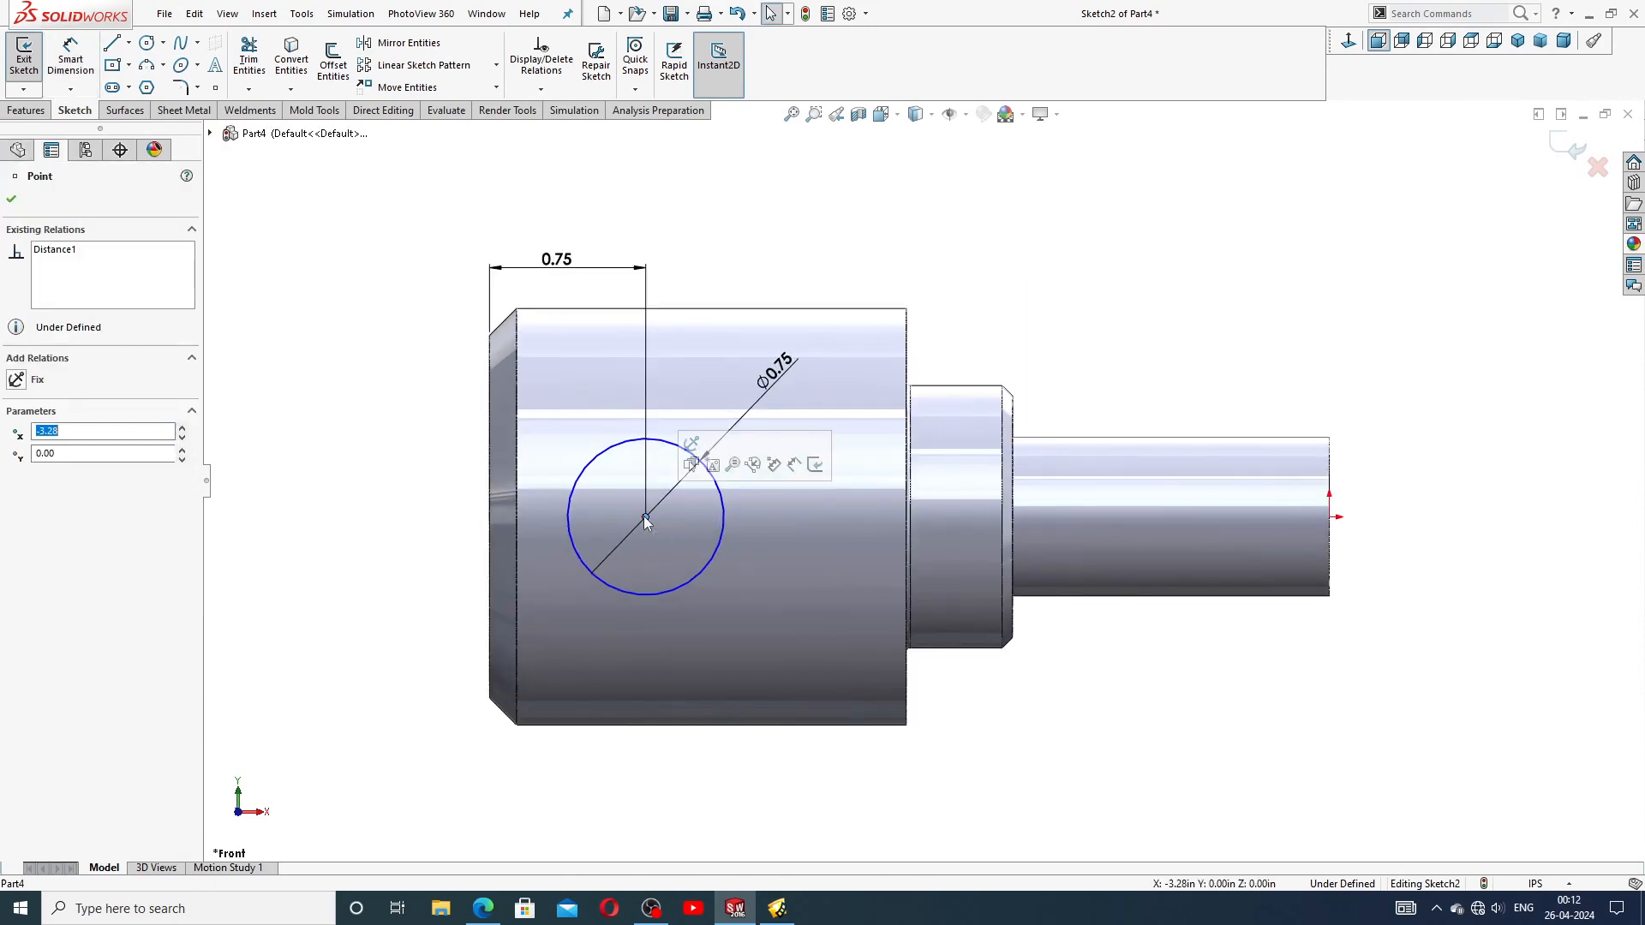
{"action": "left_click", "coordinate": [1329, 516], "text": "ctrl"}
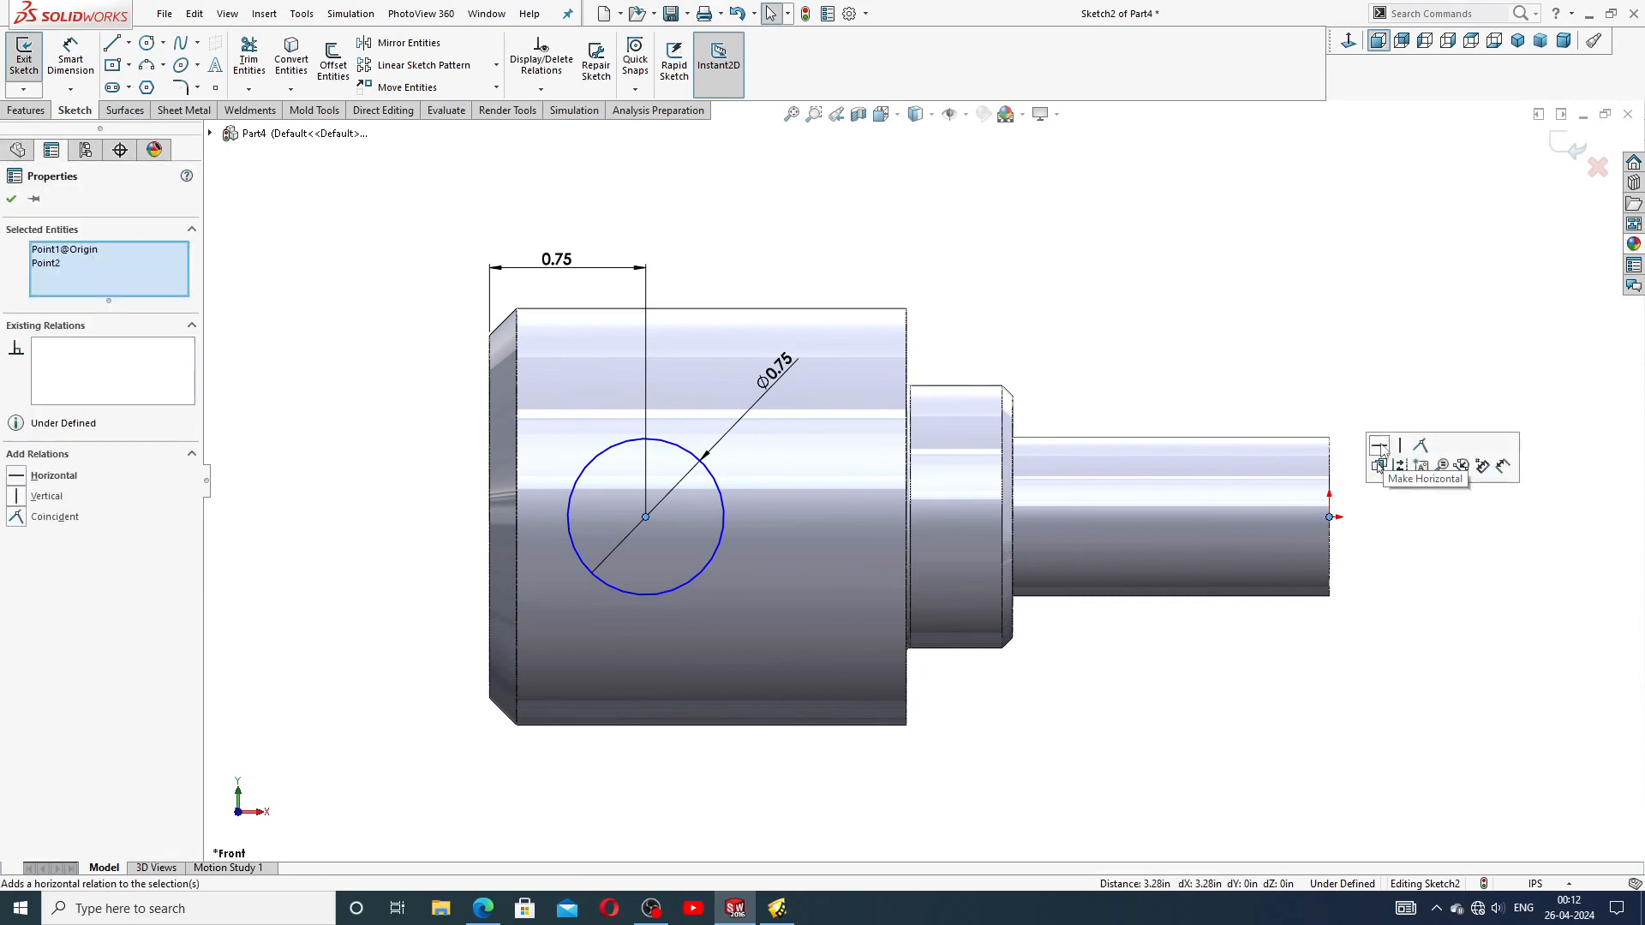
{"action": "left_click", "coordinate": [1381, 449]}
{"action": "left_click", "coordinate": [1226, 360]}
{"action": "key", "text": "f"}
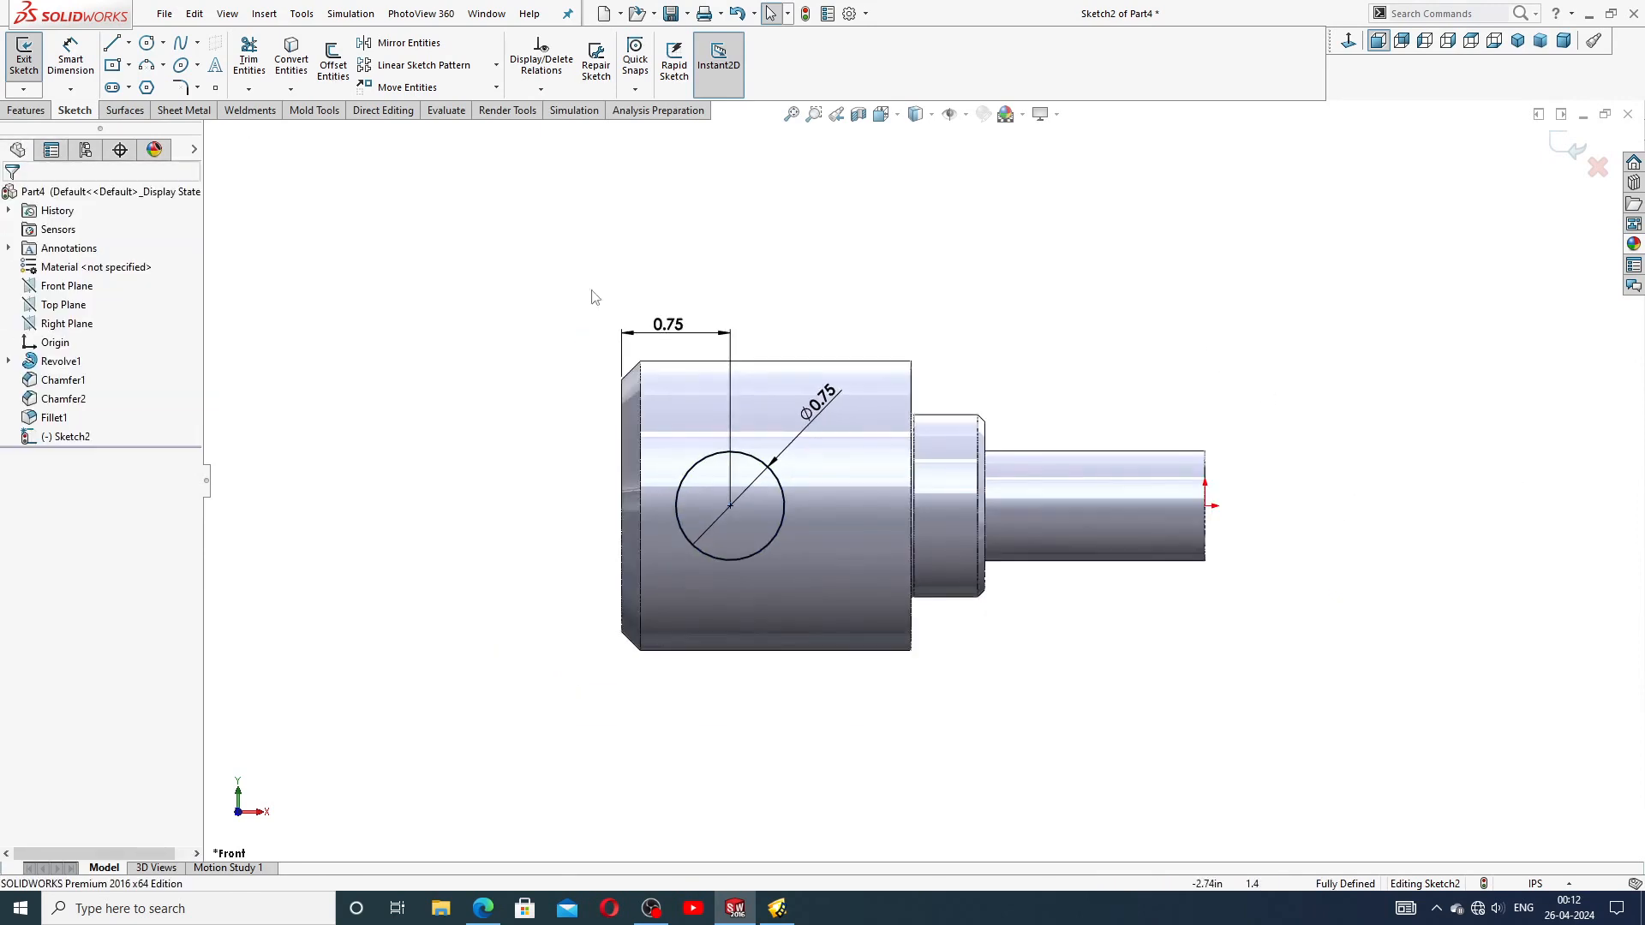
Cut the 0.75 in circle through the large cylinder with an Extruded Cut set to Through All - Both
{"action": "left_click", "coordinate": [26, 109]}
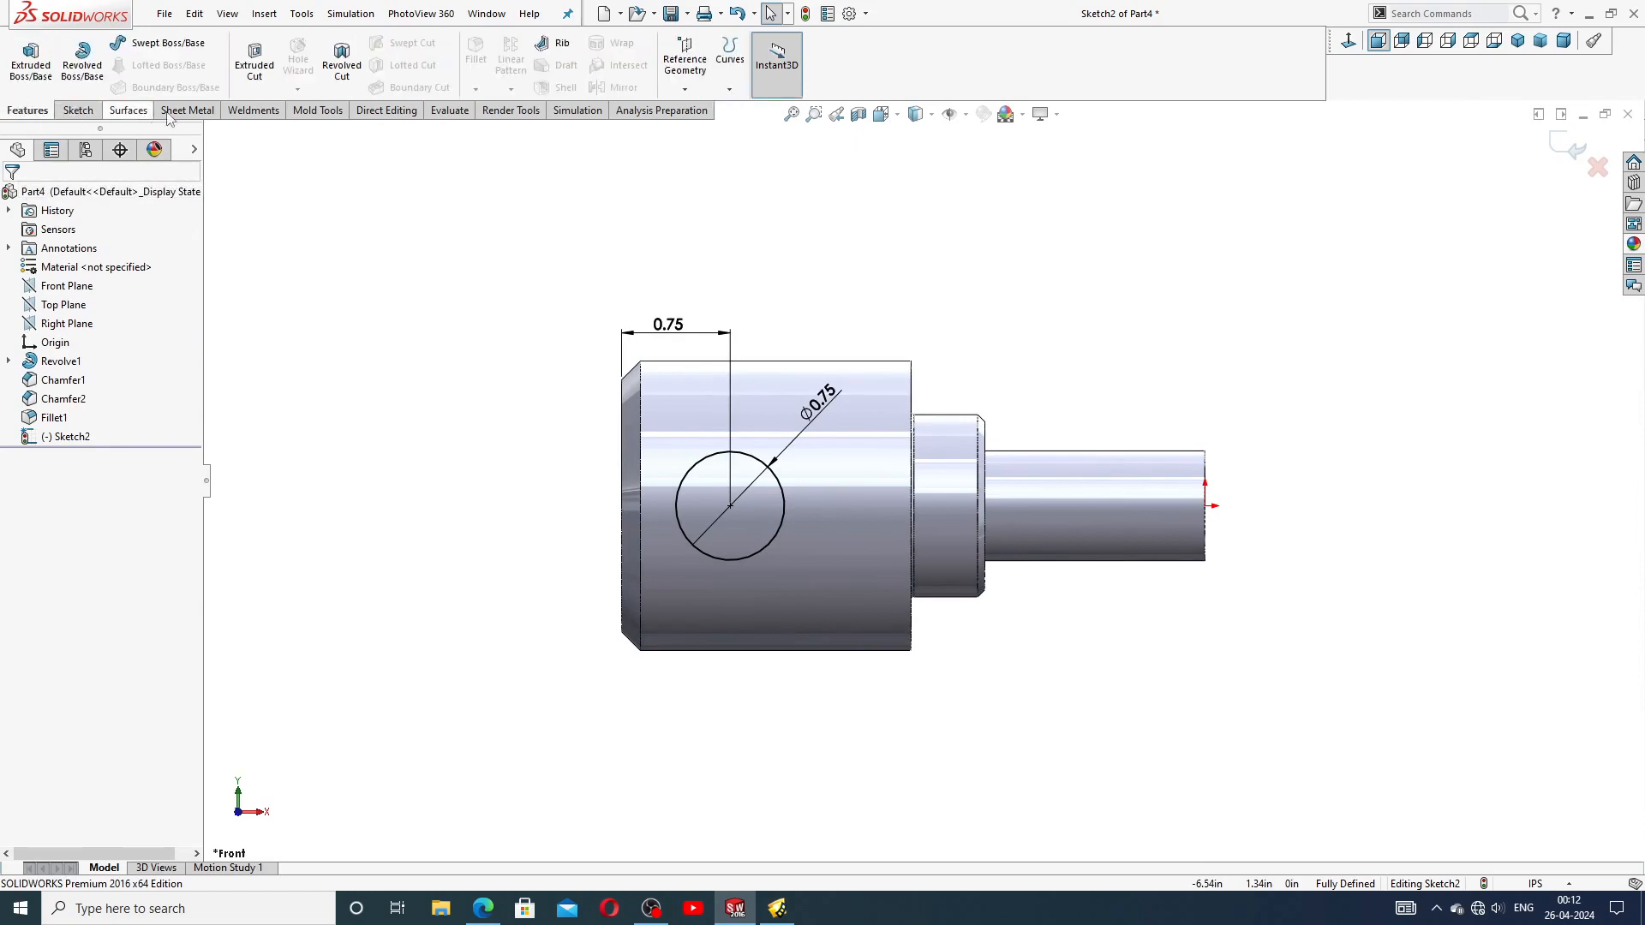
{"action": "left_click", "coordinate": [254, 76]}
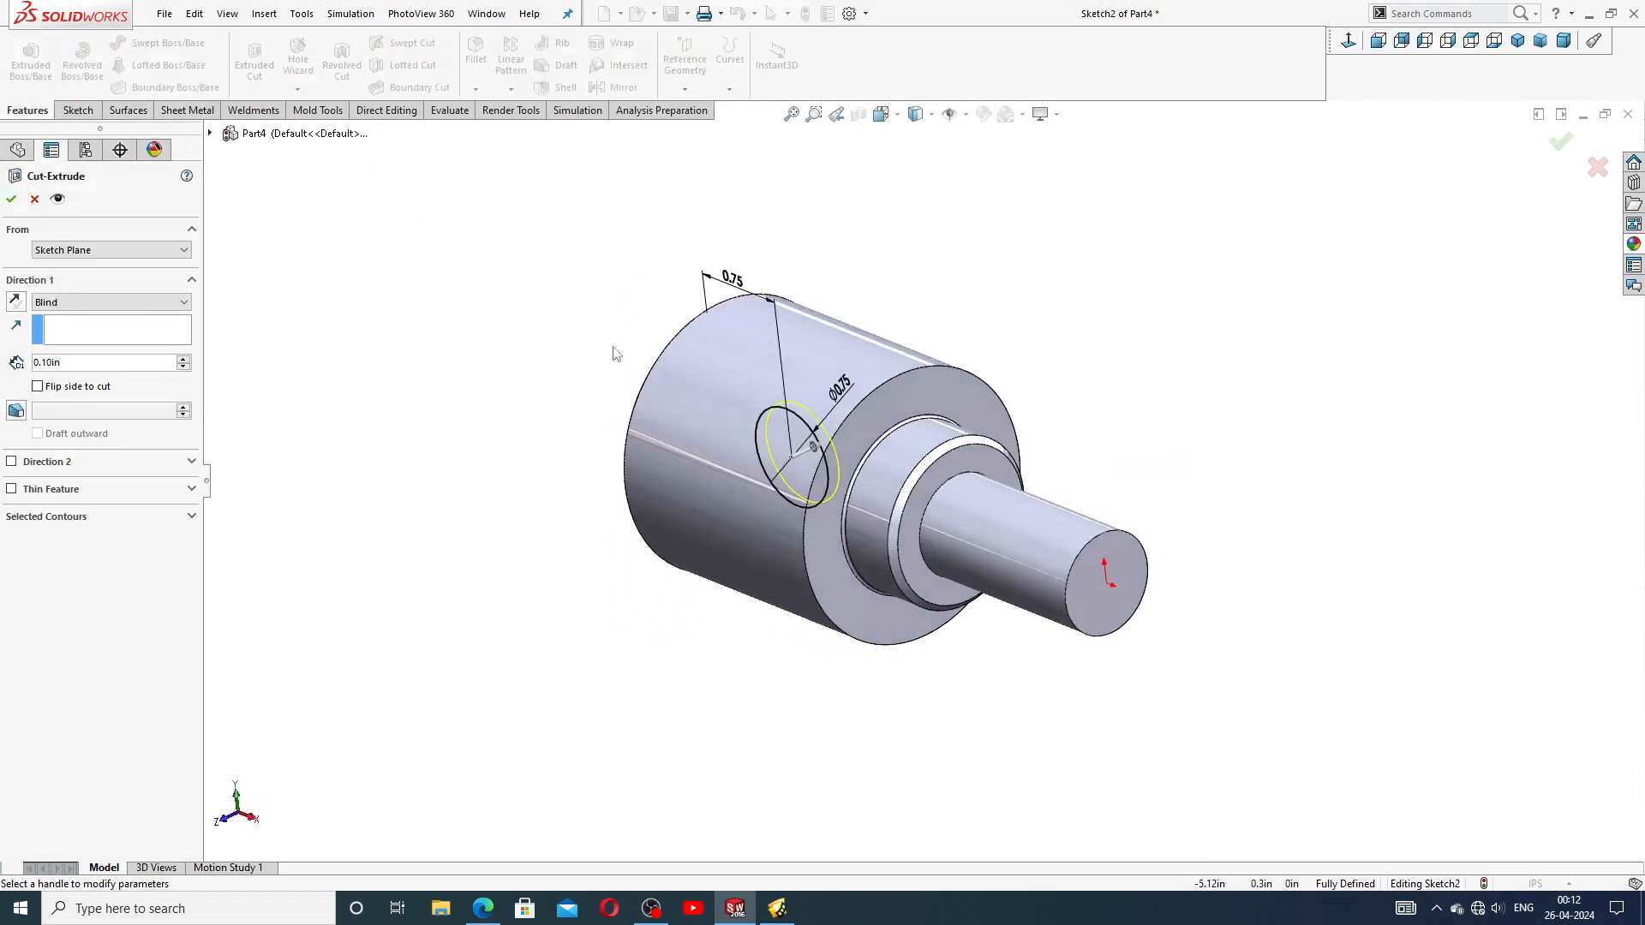
{"action": "left_click", "coordinate": [65, 305]}
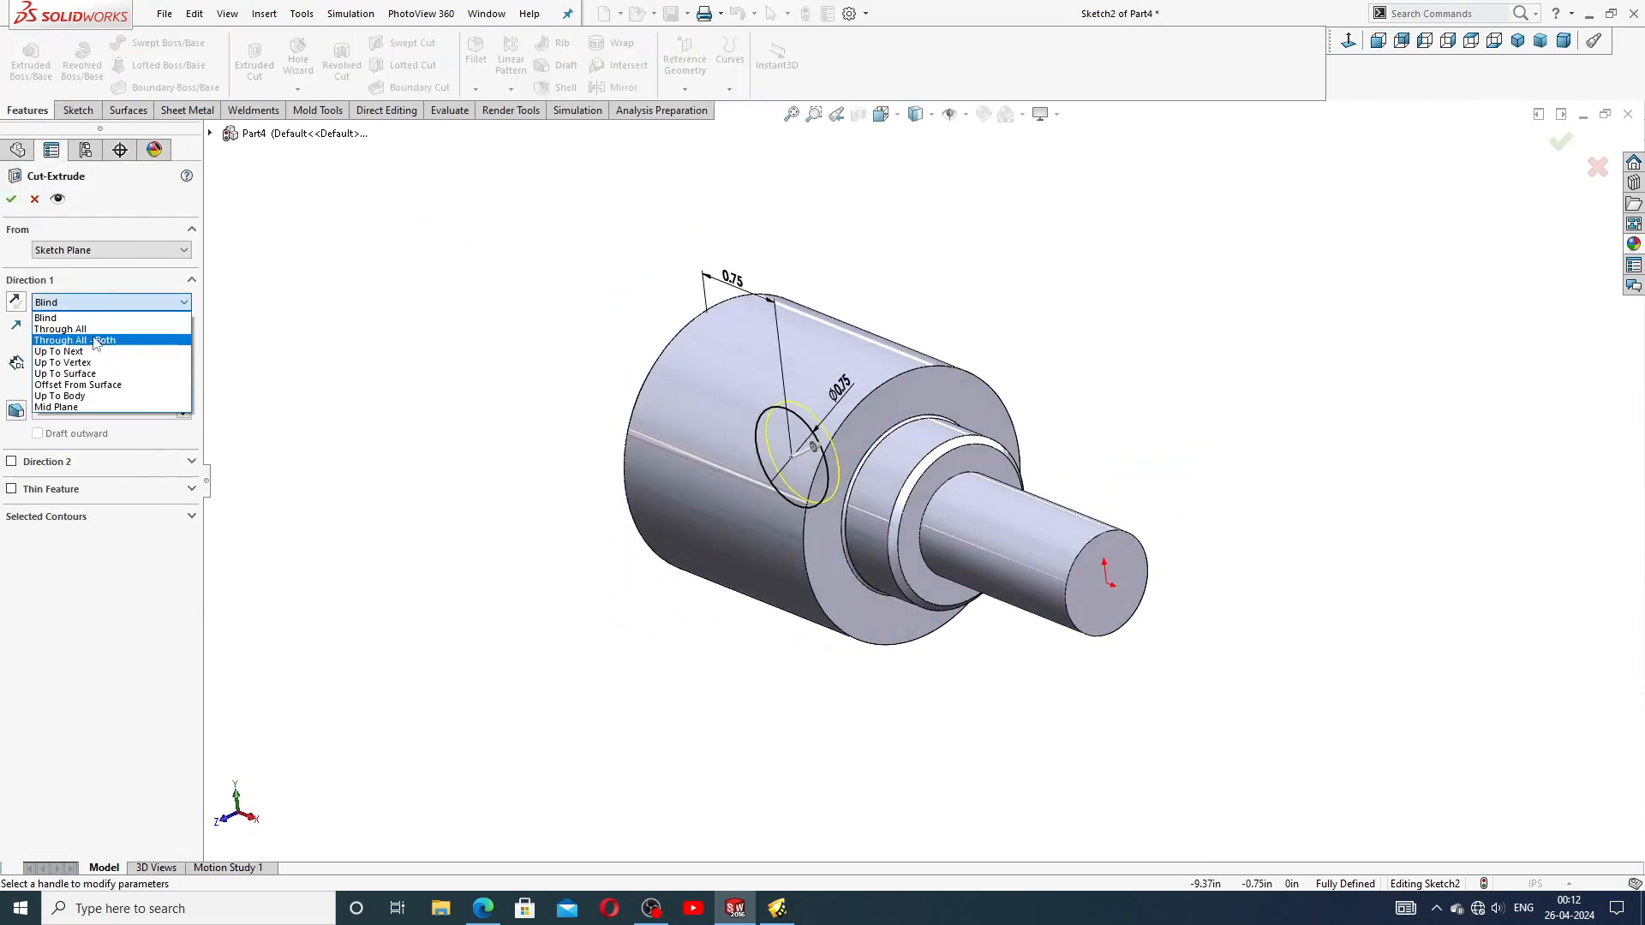
{"action": "left_click", "coordinate": [95, 340]}
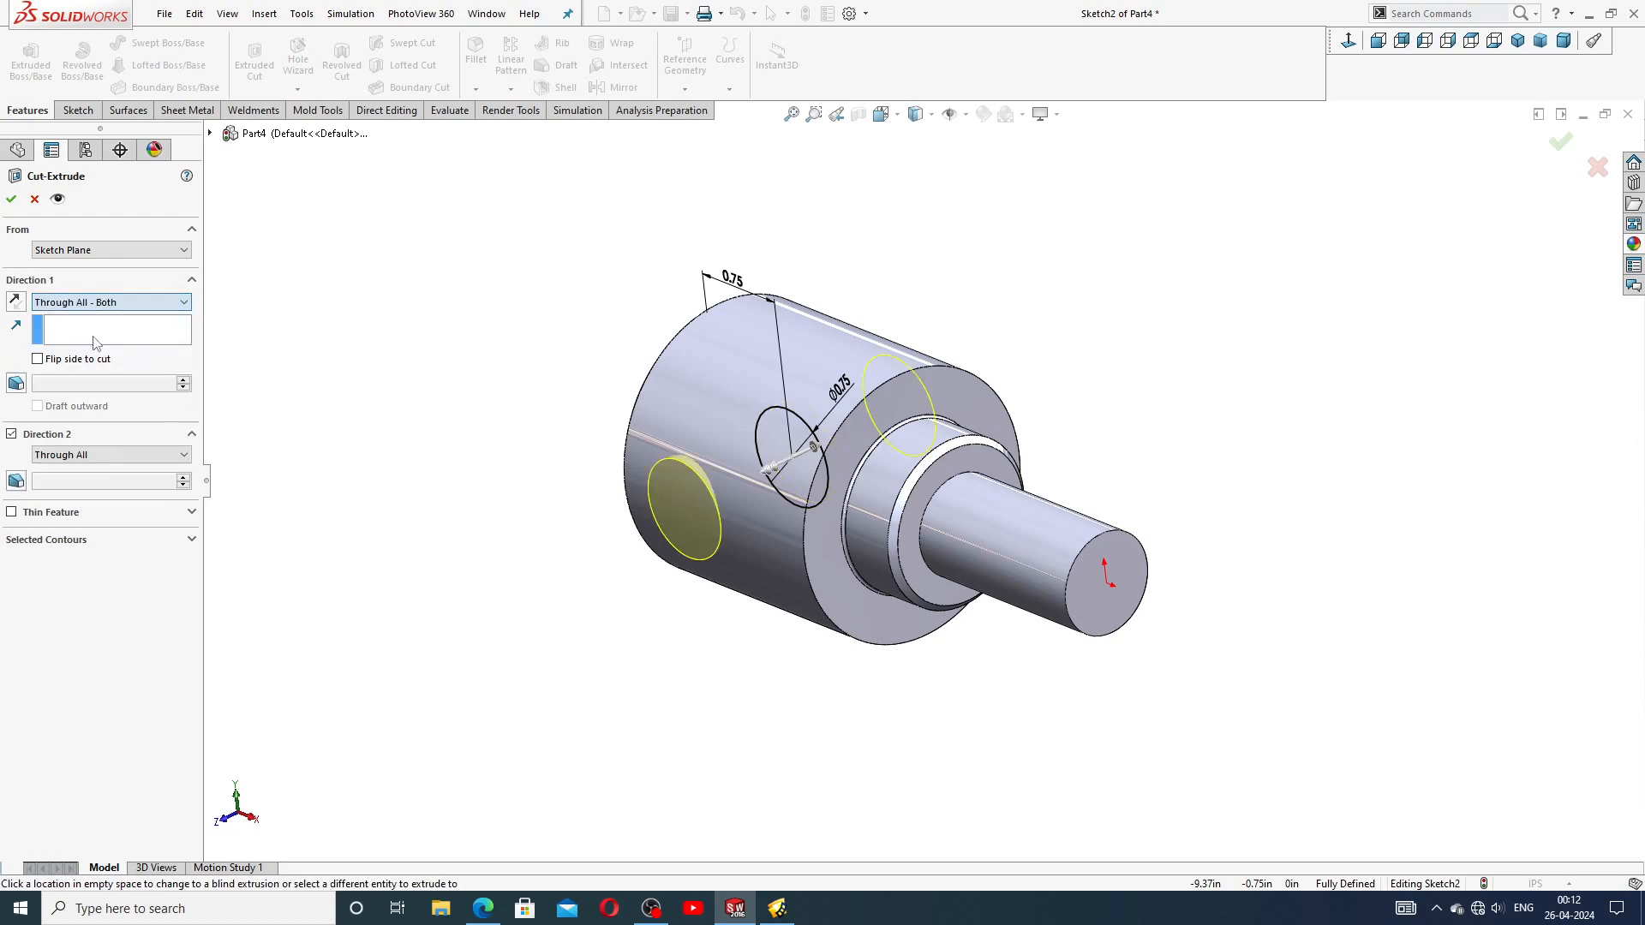
{"action": "left_click", "coordinate": [11, 201]}
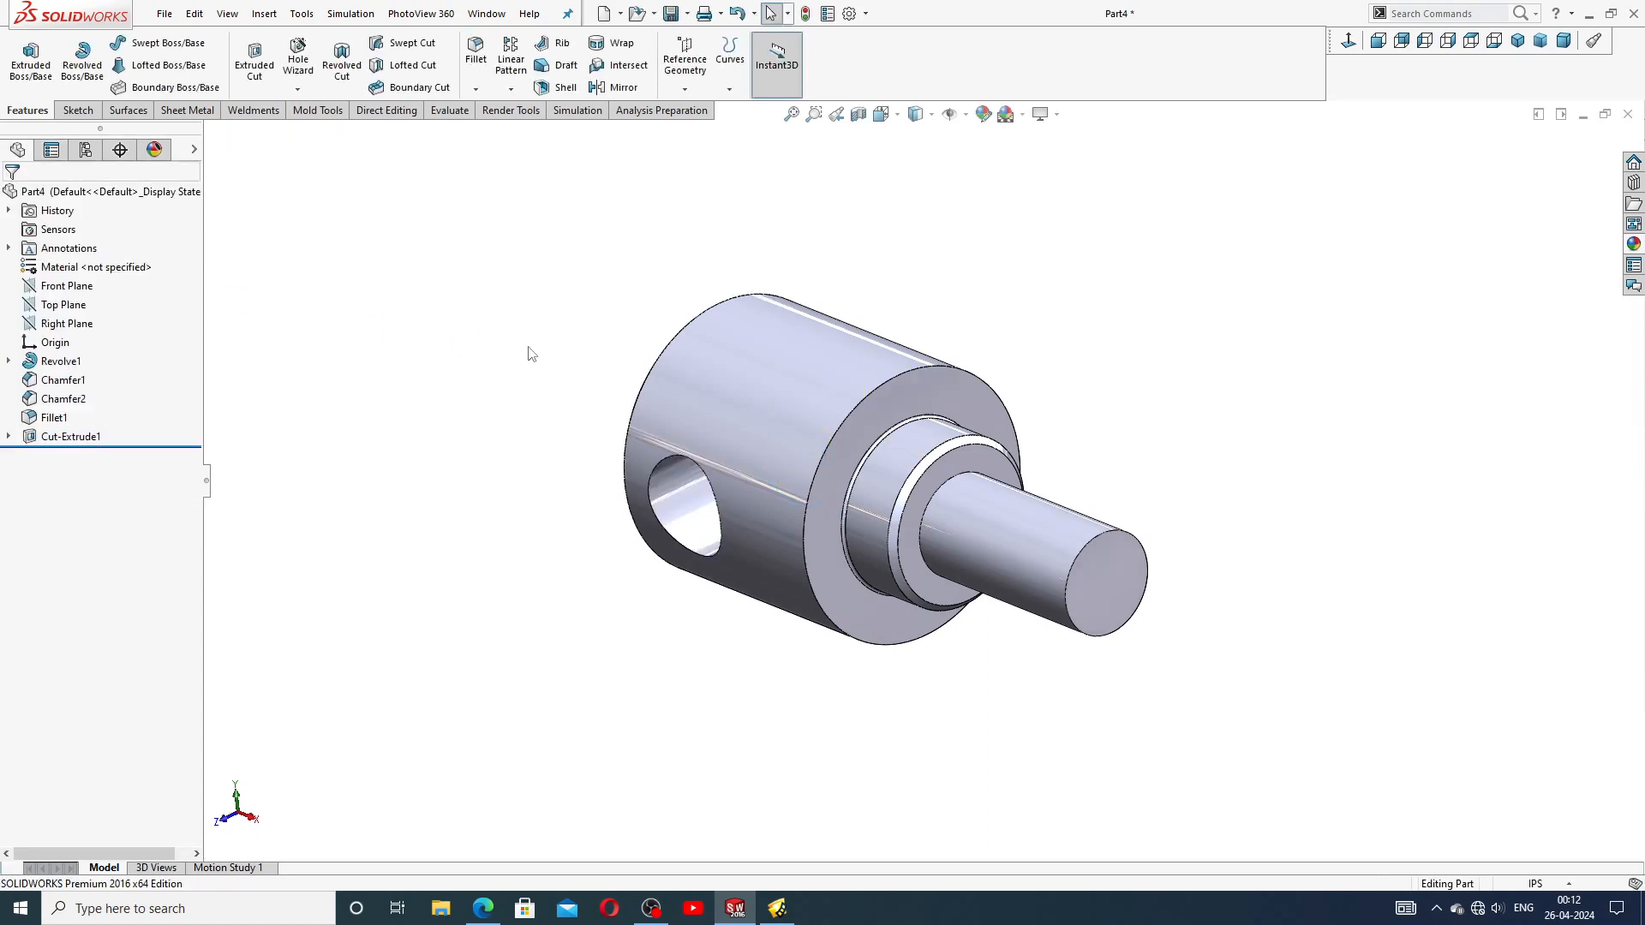
Examine the cross hole and the stepped shaft body from several angles
{"action": "scroll", "coordinate": [678, 439], "scroll_direction": "up", "scroll_amount": 3}
{"action": "middle_click_drag", "start_coordinate": [710, 505], "coordinate": [901, 521]}
{"action": "scroll", "coordinate": [901, 518], "scroll_direction": "down", "scroll_amount": 3}
{"action": "middle_click_drag", "start_coordinate": [825, 470], "coordinate": [793, 475]}
{"action": "scroll", "coordinate": [754, 463], "scroll_direction": "down", "scroll_amount": 1}
{"action": "scroll", "coordinate": [986, 433], "scroll_direction": "up", "scroll_amount": 1}
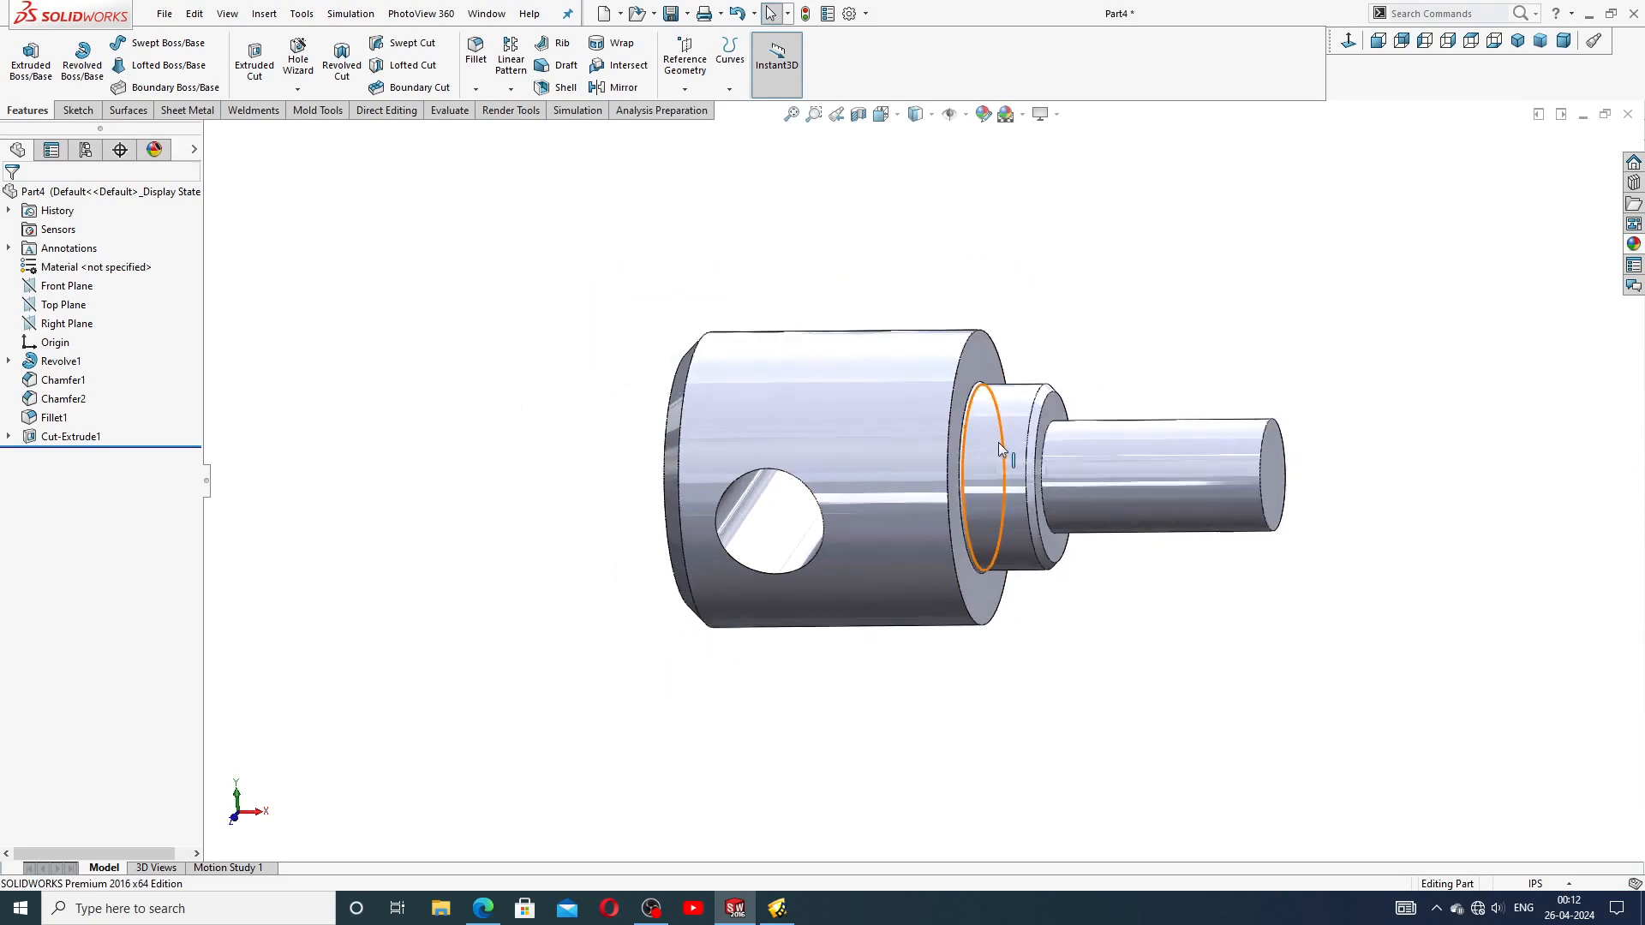
{"action": "scroll", "coordinate": [976, 441], "scroll_direction": "down", "scroll_amount": 2}
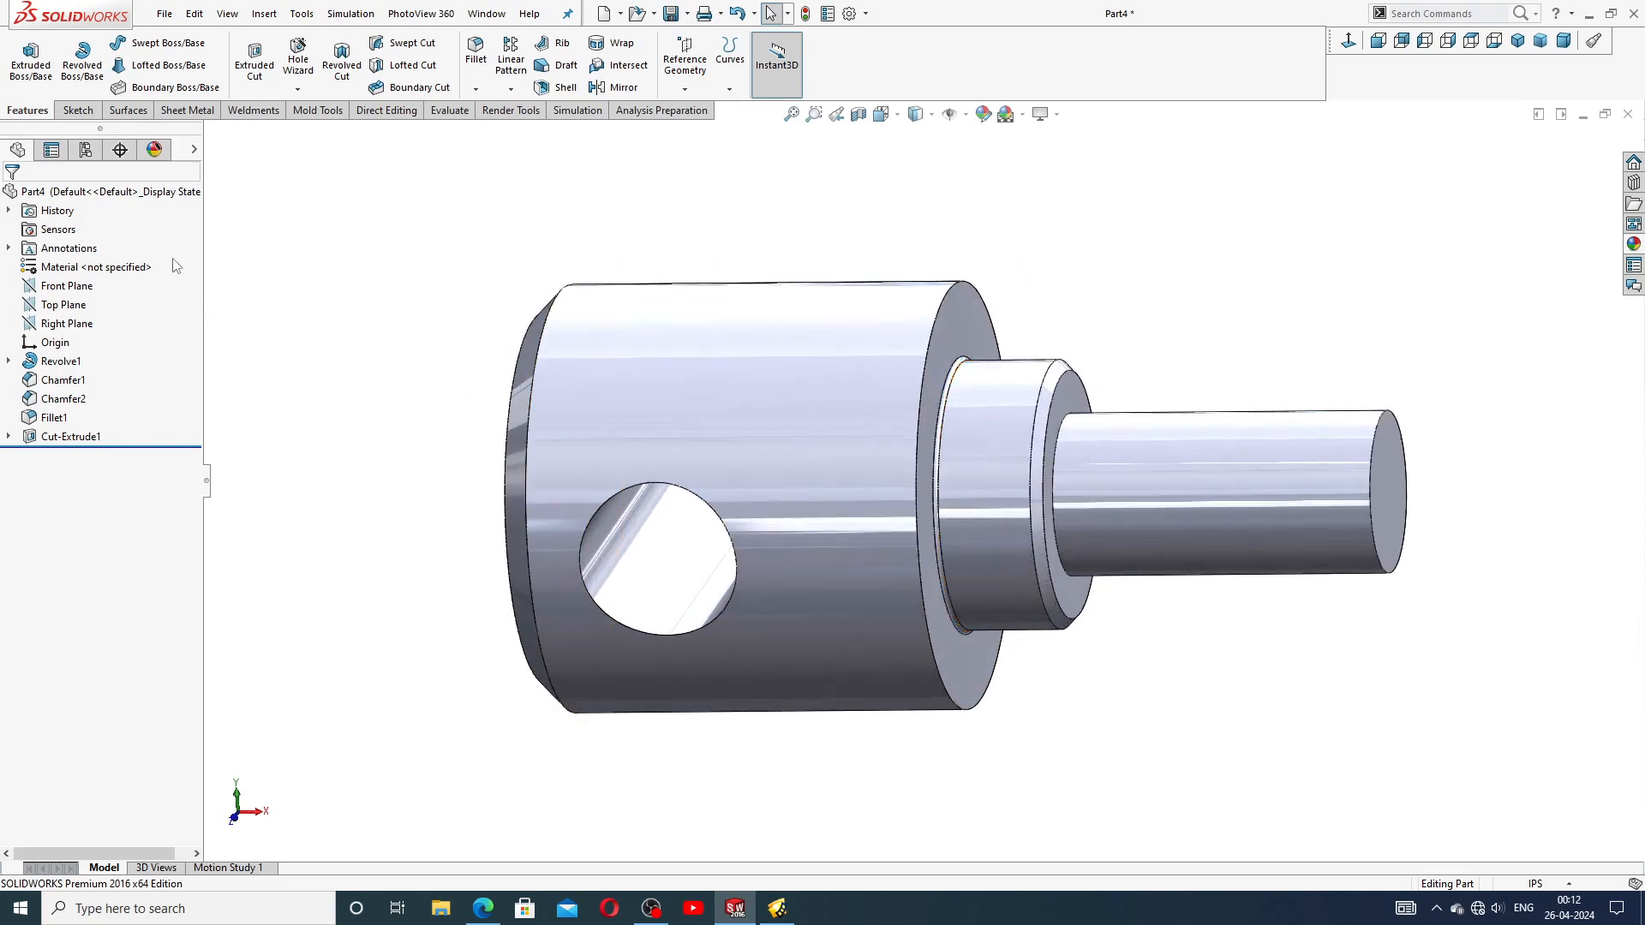
{"action": "left_click", "coordinate": [75, 289]}
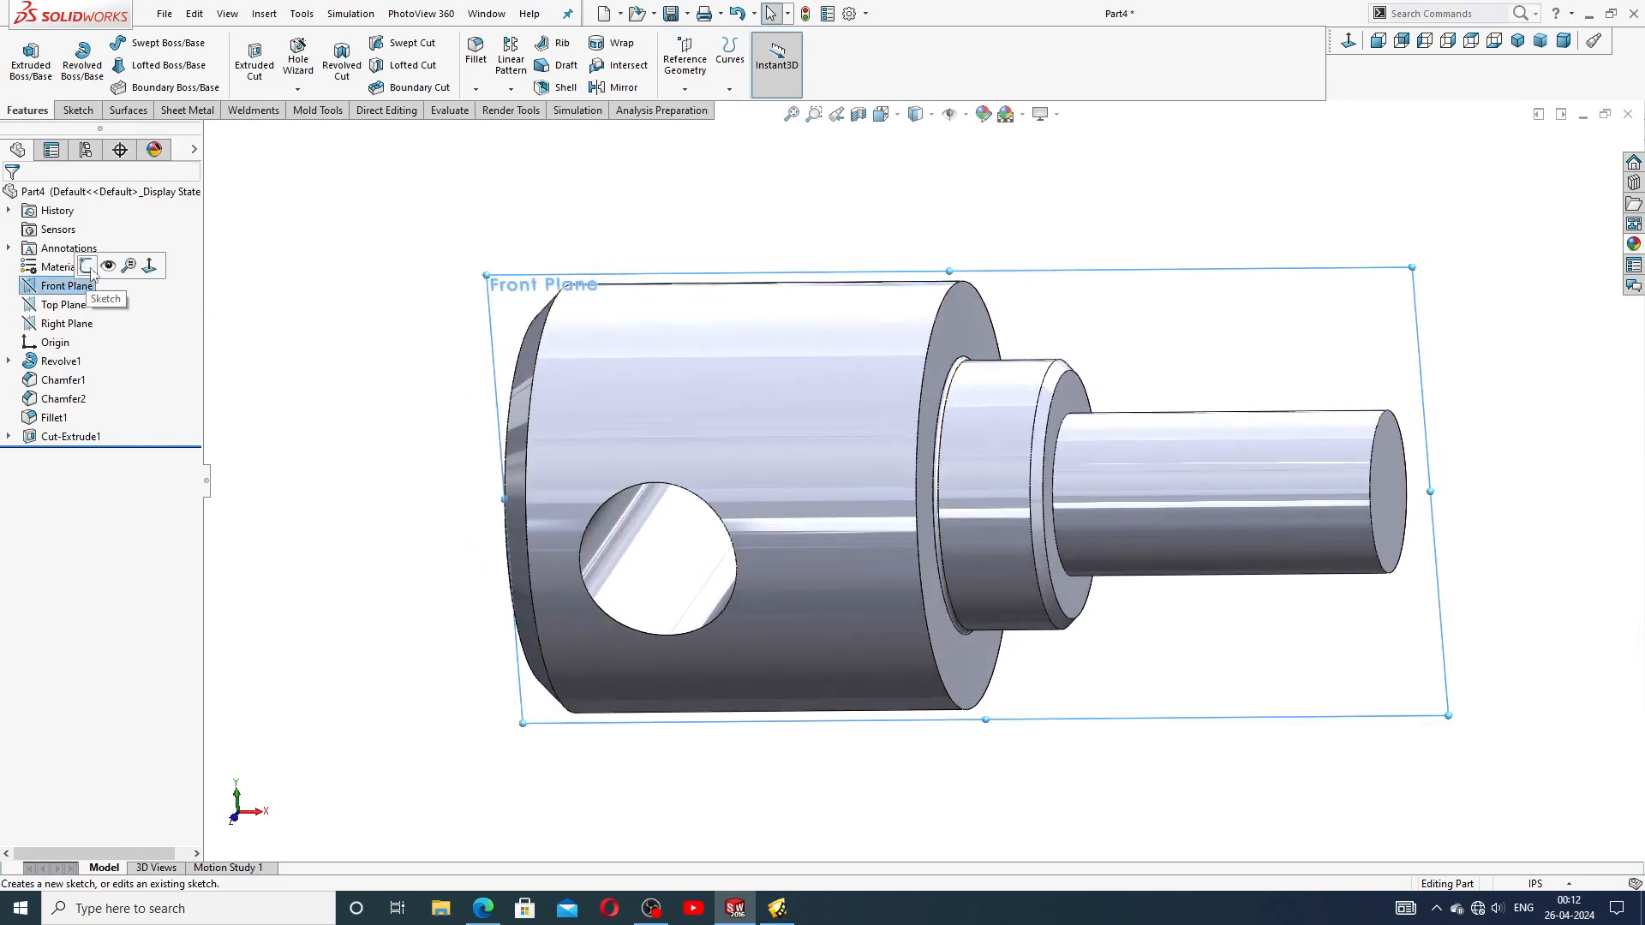
{"action": "left_click", "coordinate": [96, 272]}
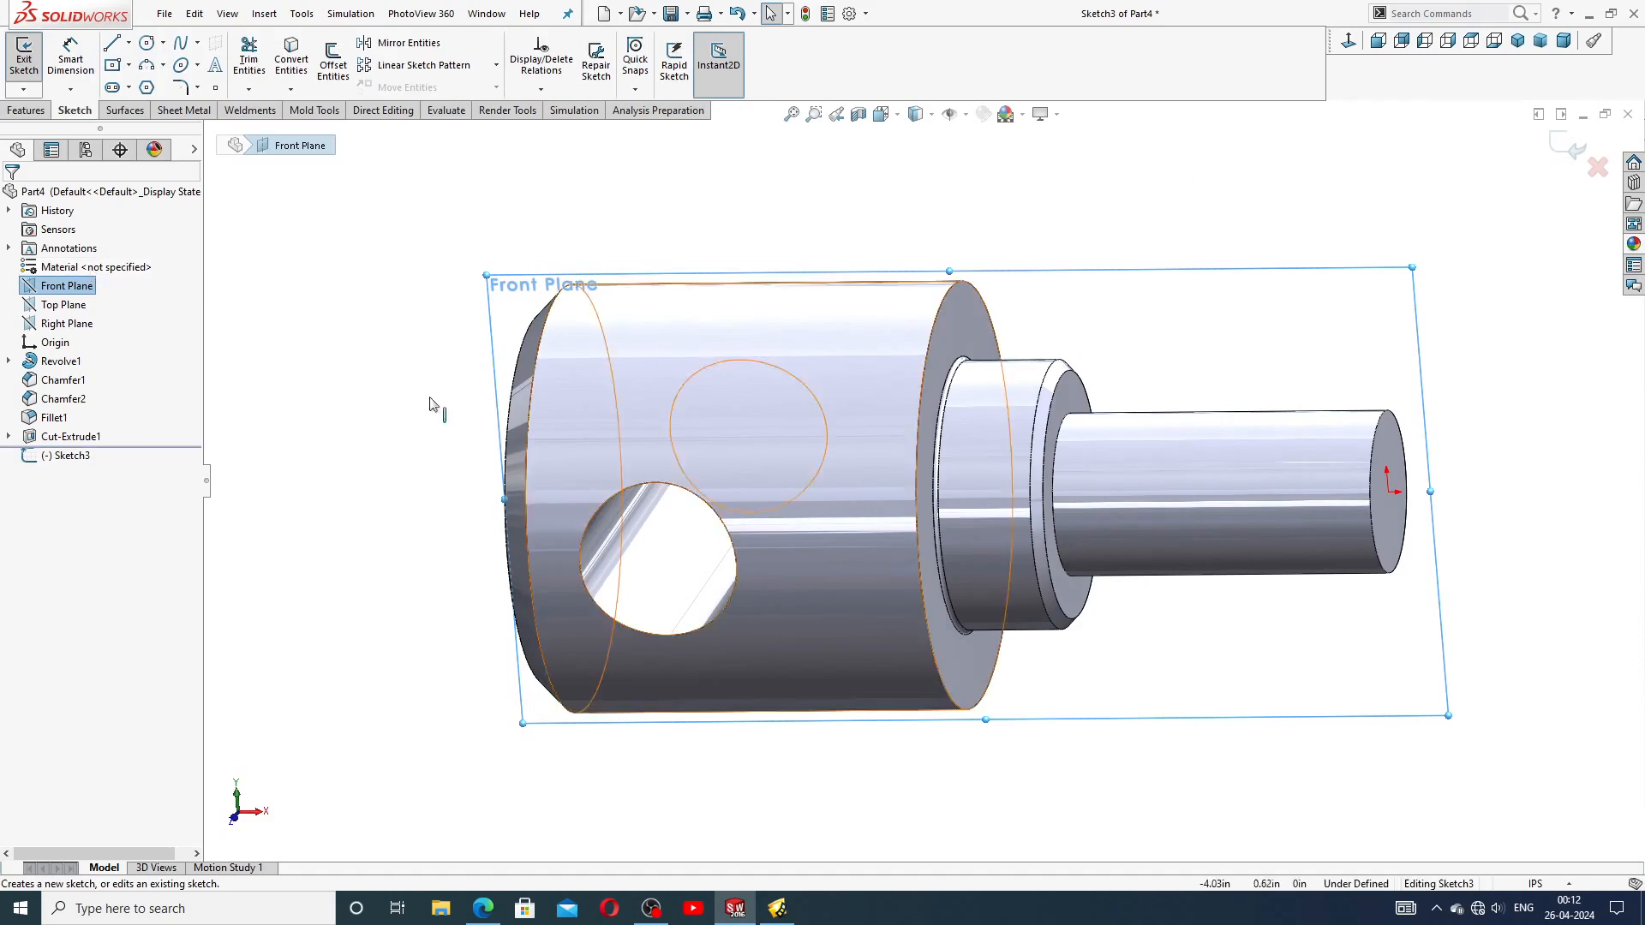
{"action": "left_click", "coordinate": [1598, 167]}
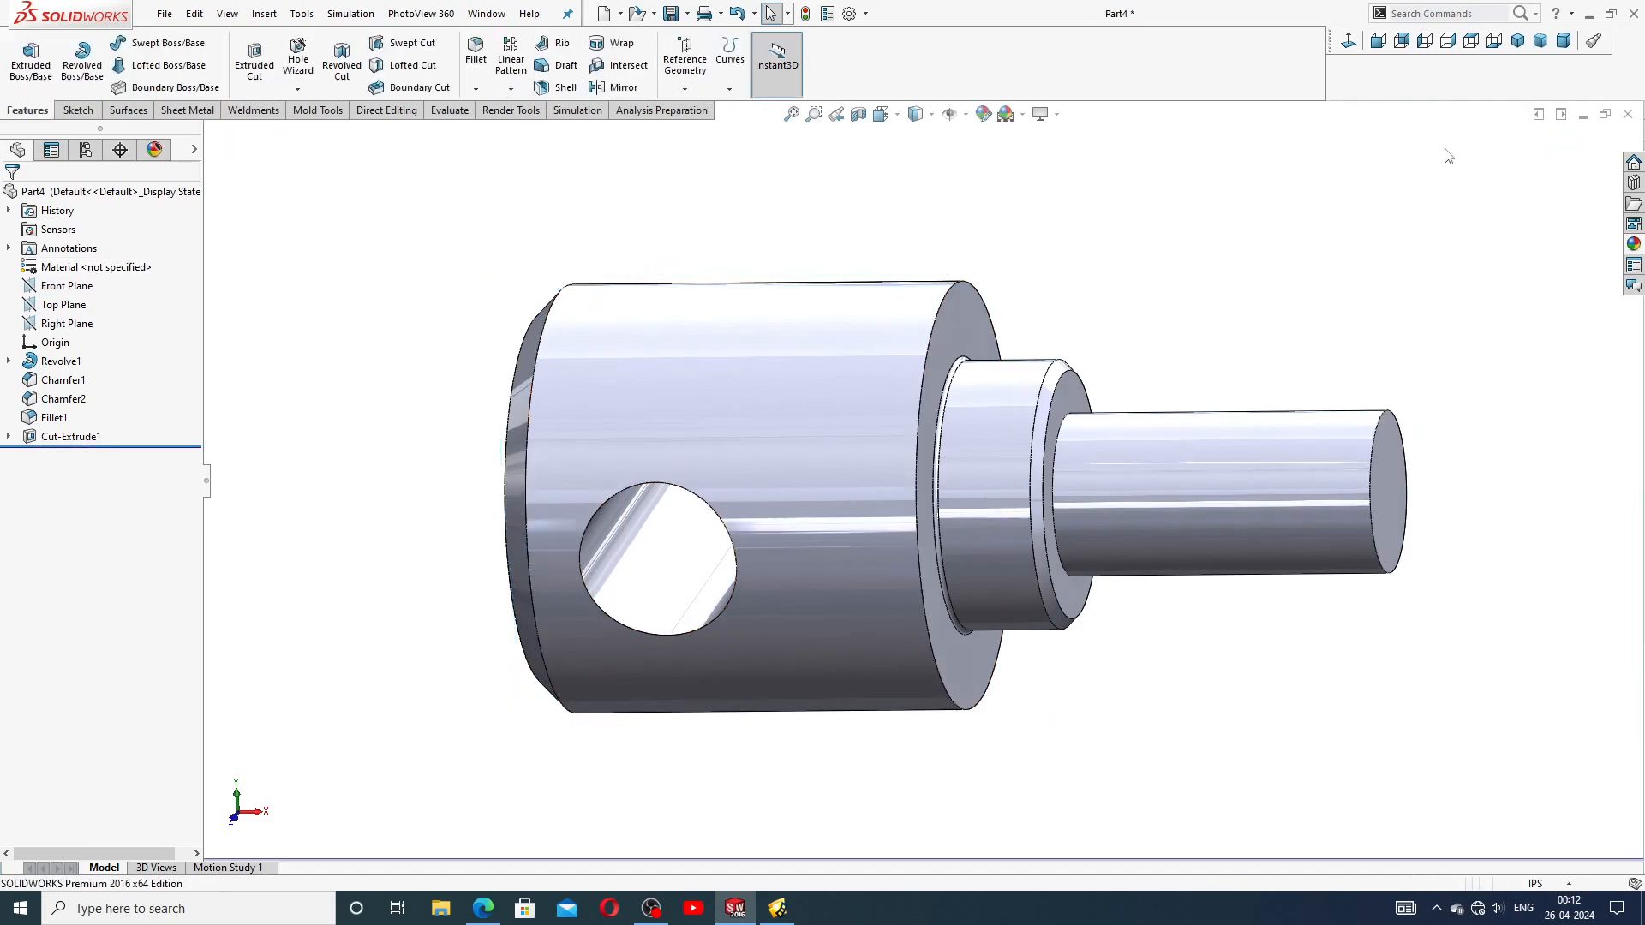
Create a reference plane parallel to the Front Plane and tangent to the thin shaft's cylindrical face, checking it against the PDF drawing
{"action": "left_click", "coordinate": [103, 285]}
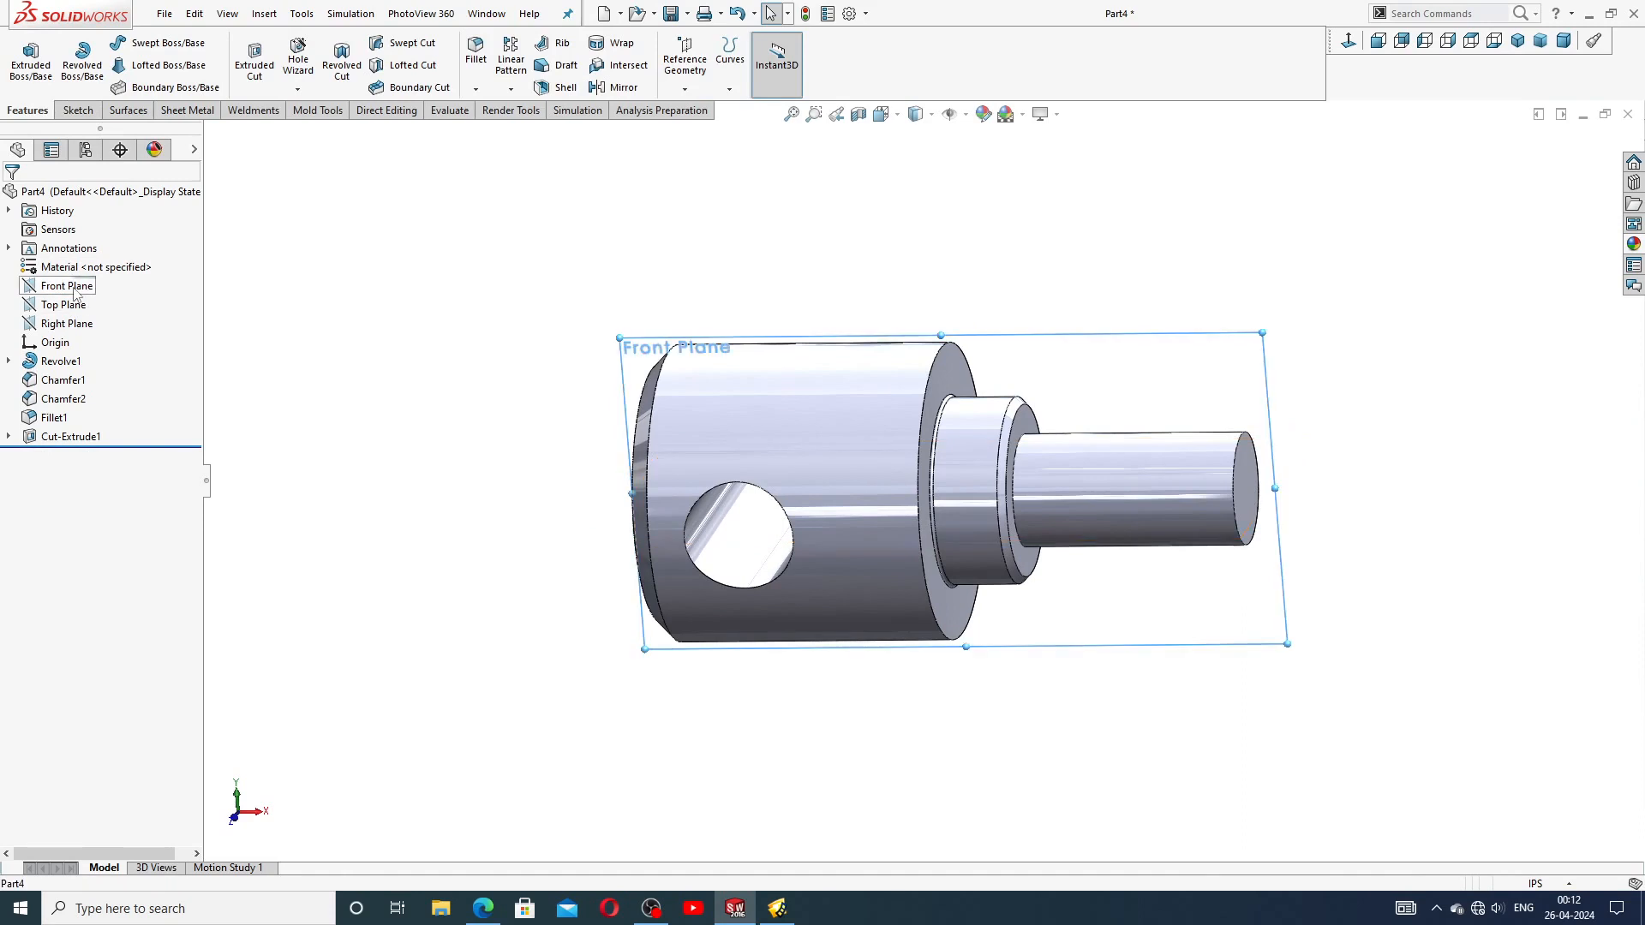
{"action": "left_click", "coordinate": [686, 89]}
{"action": "left_click", "coordinate": [702, 110]}
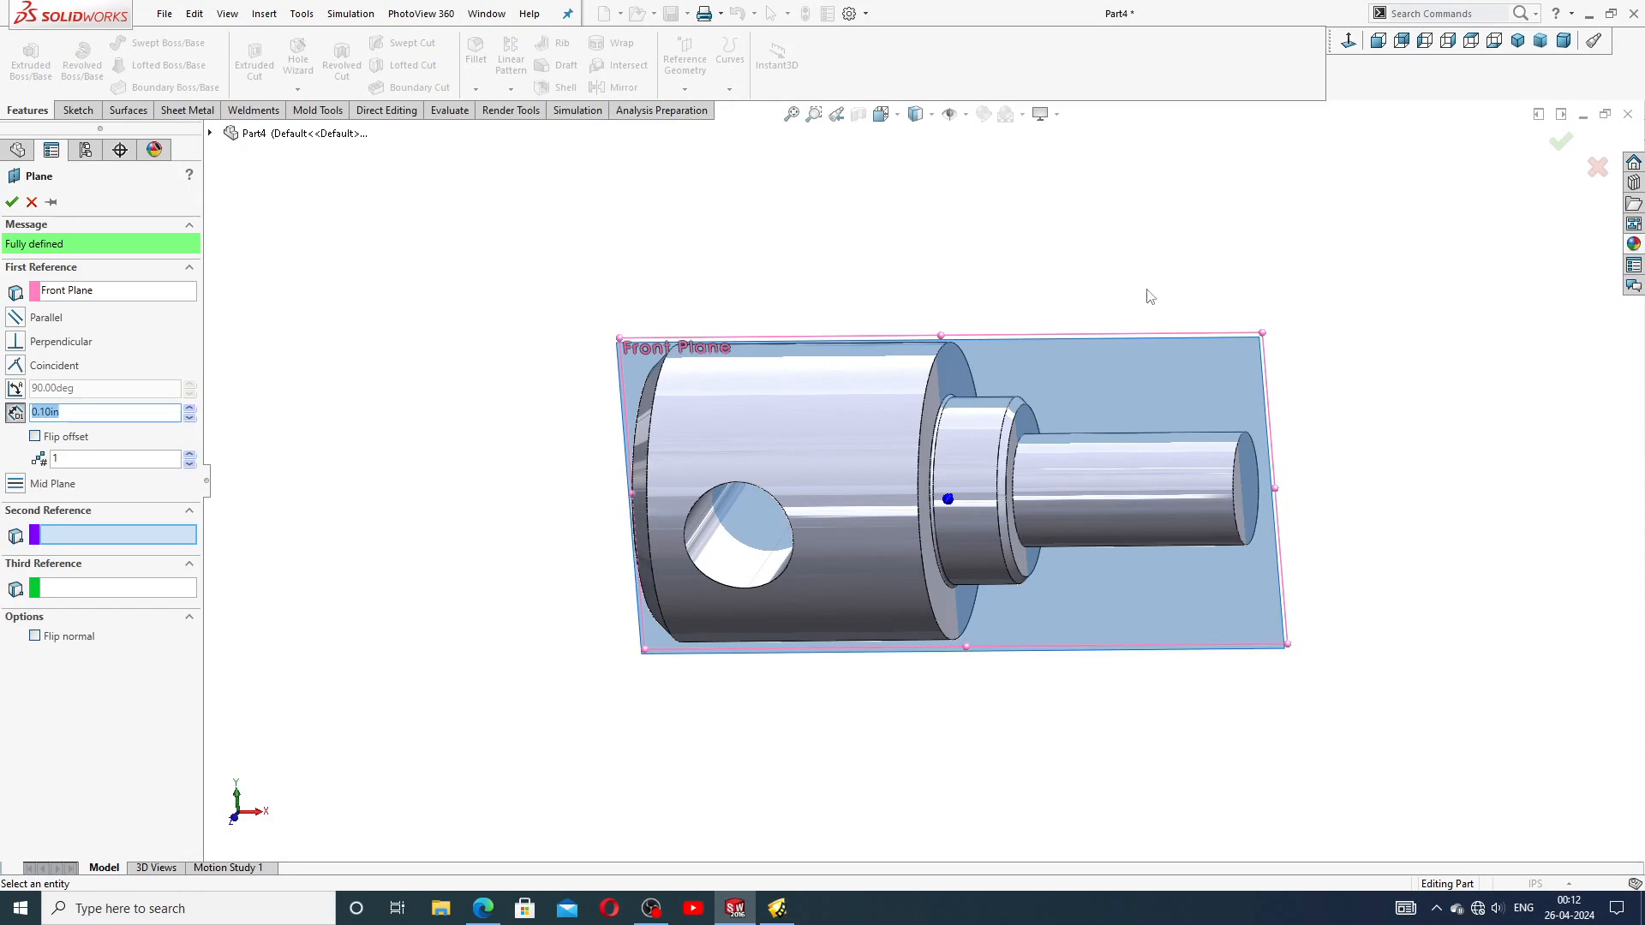
{"action": "middle_click_drag", "start_coordinate": [1149, 297], "coordinate": [1112, 521]}
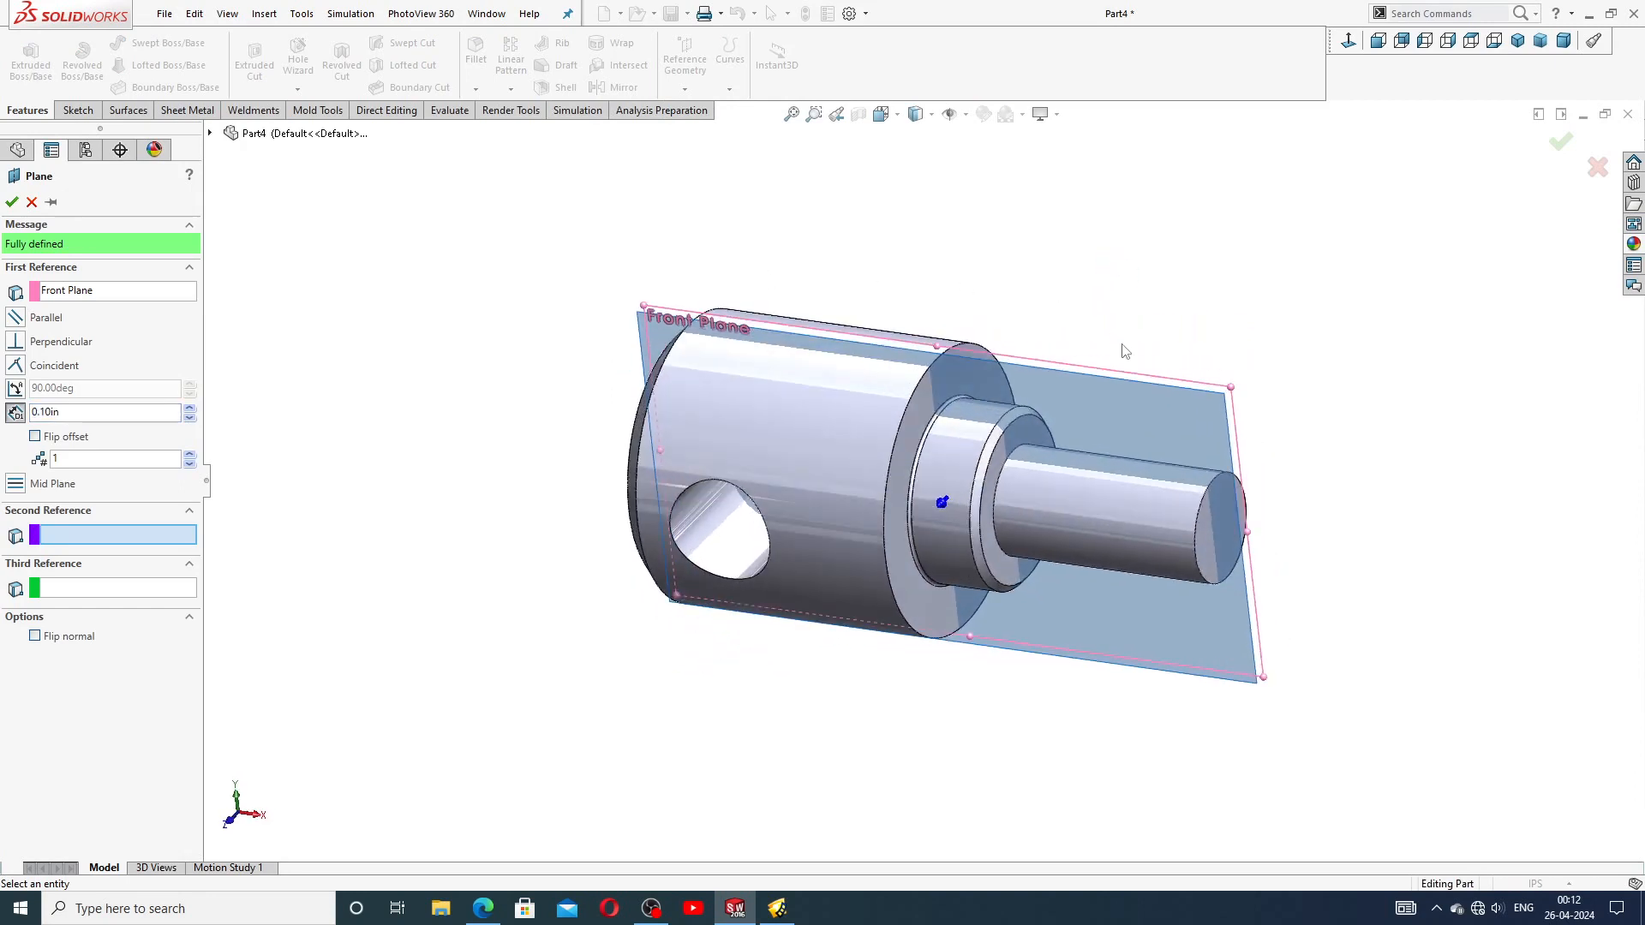
{"action": "left_click", "coordinate": [1115, 512]}
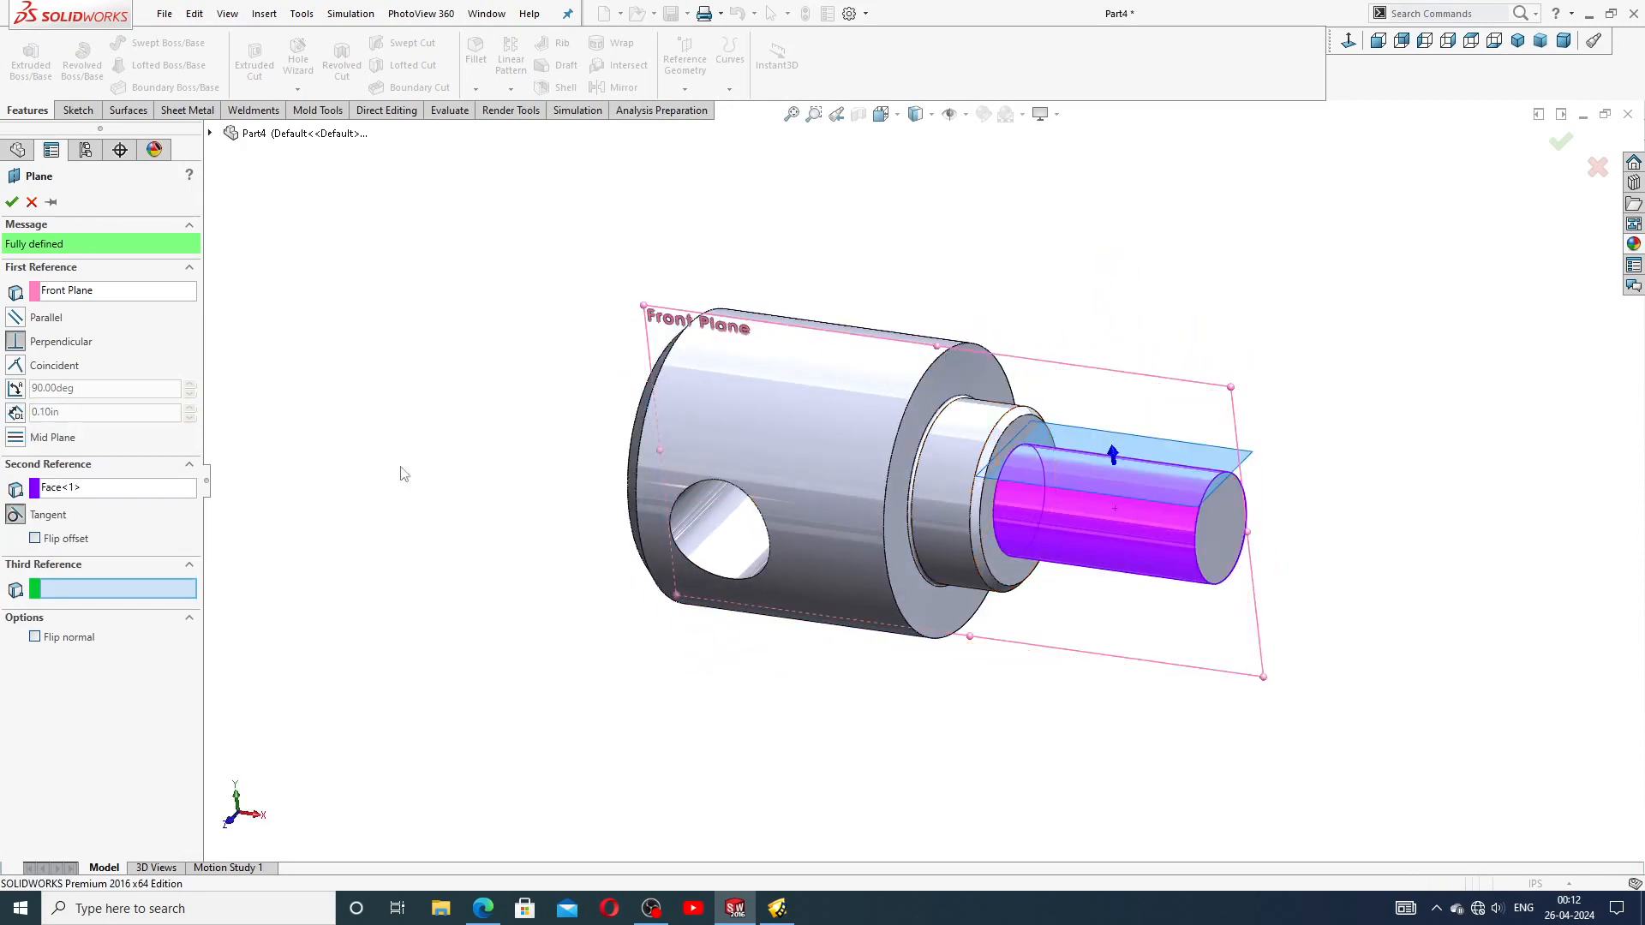
{"action": "left_click", "coordinate": [16, 319]}
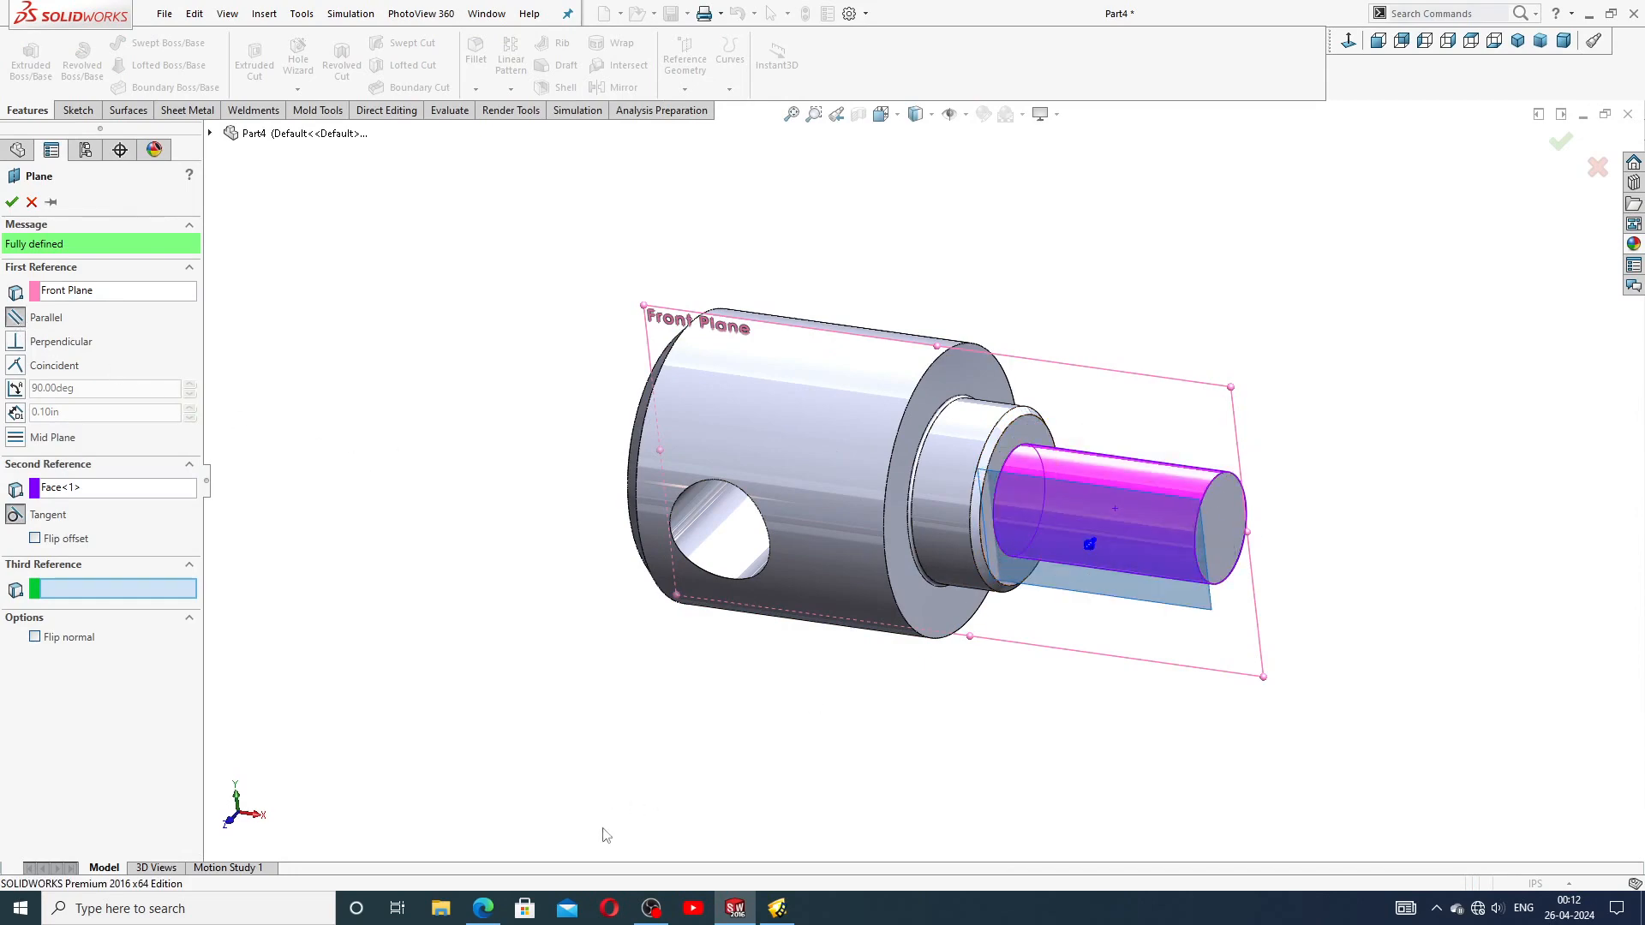
{"action": "left_click", "coordinate": [484, 909]}
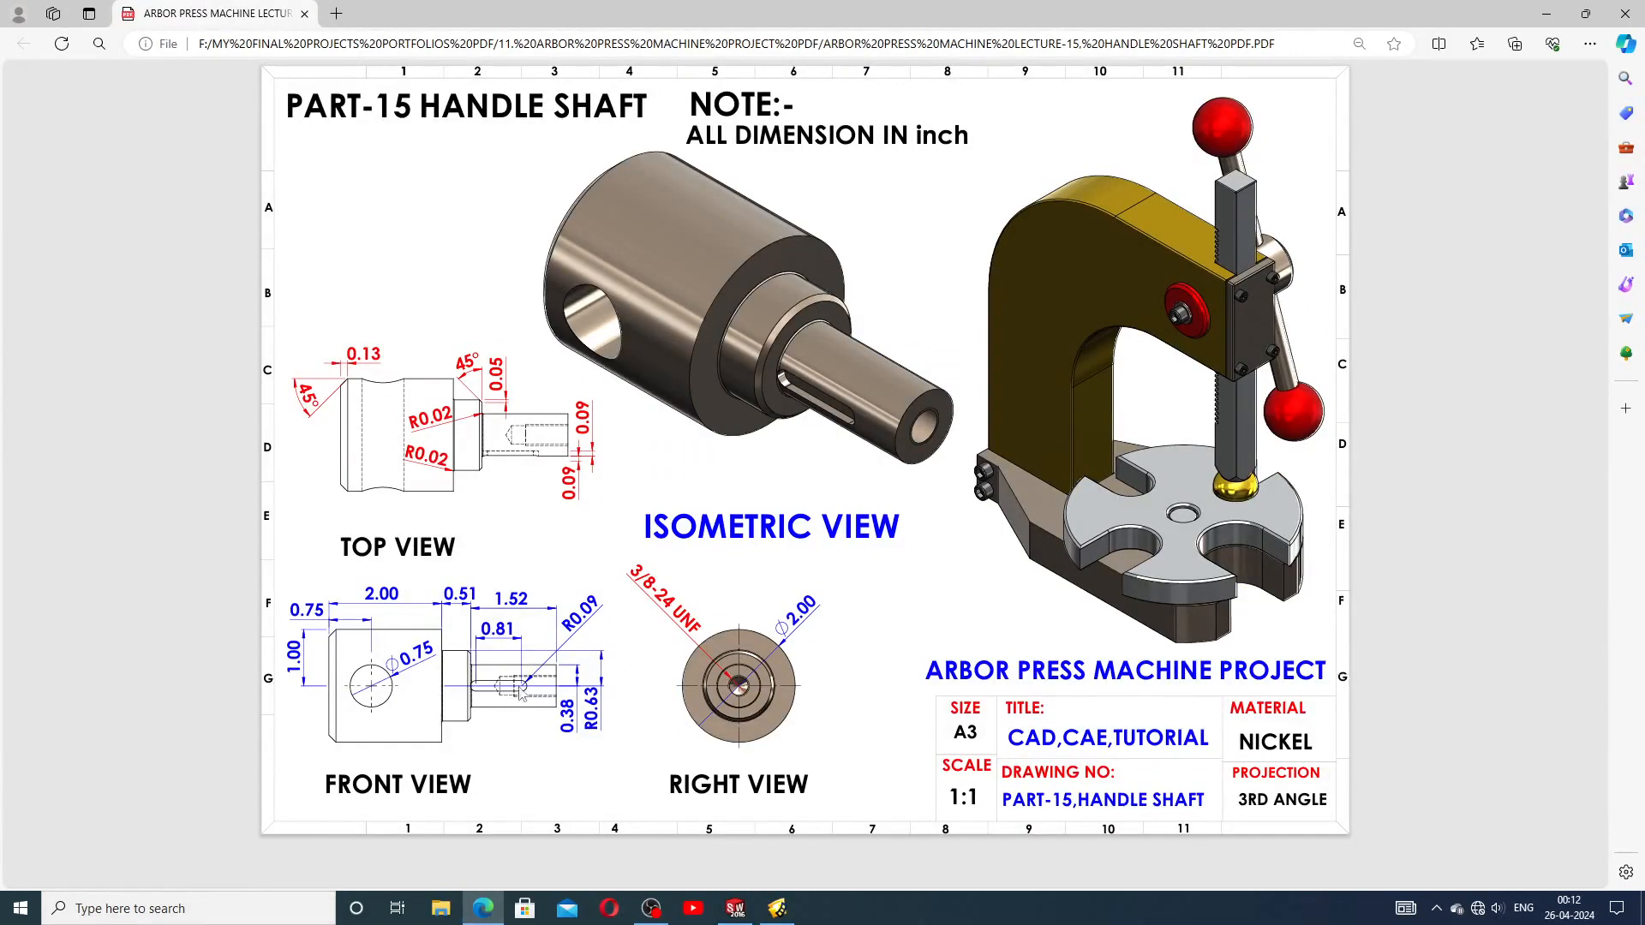
{"action": "left_click", "coordinate": [485, 909]}
{"action": "scroll", "coordinate": [1039, 567], "scroll_direction": "down", "scroll_amount": 1}
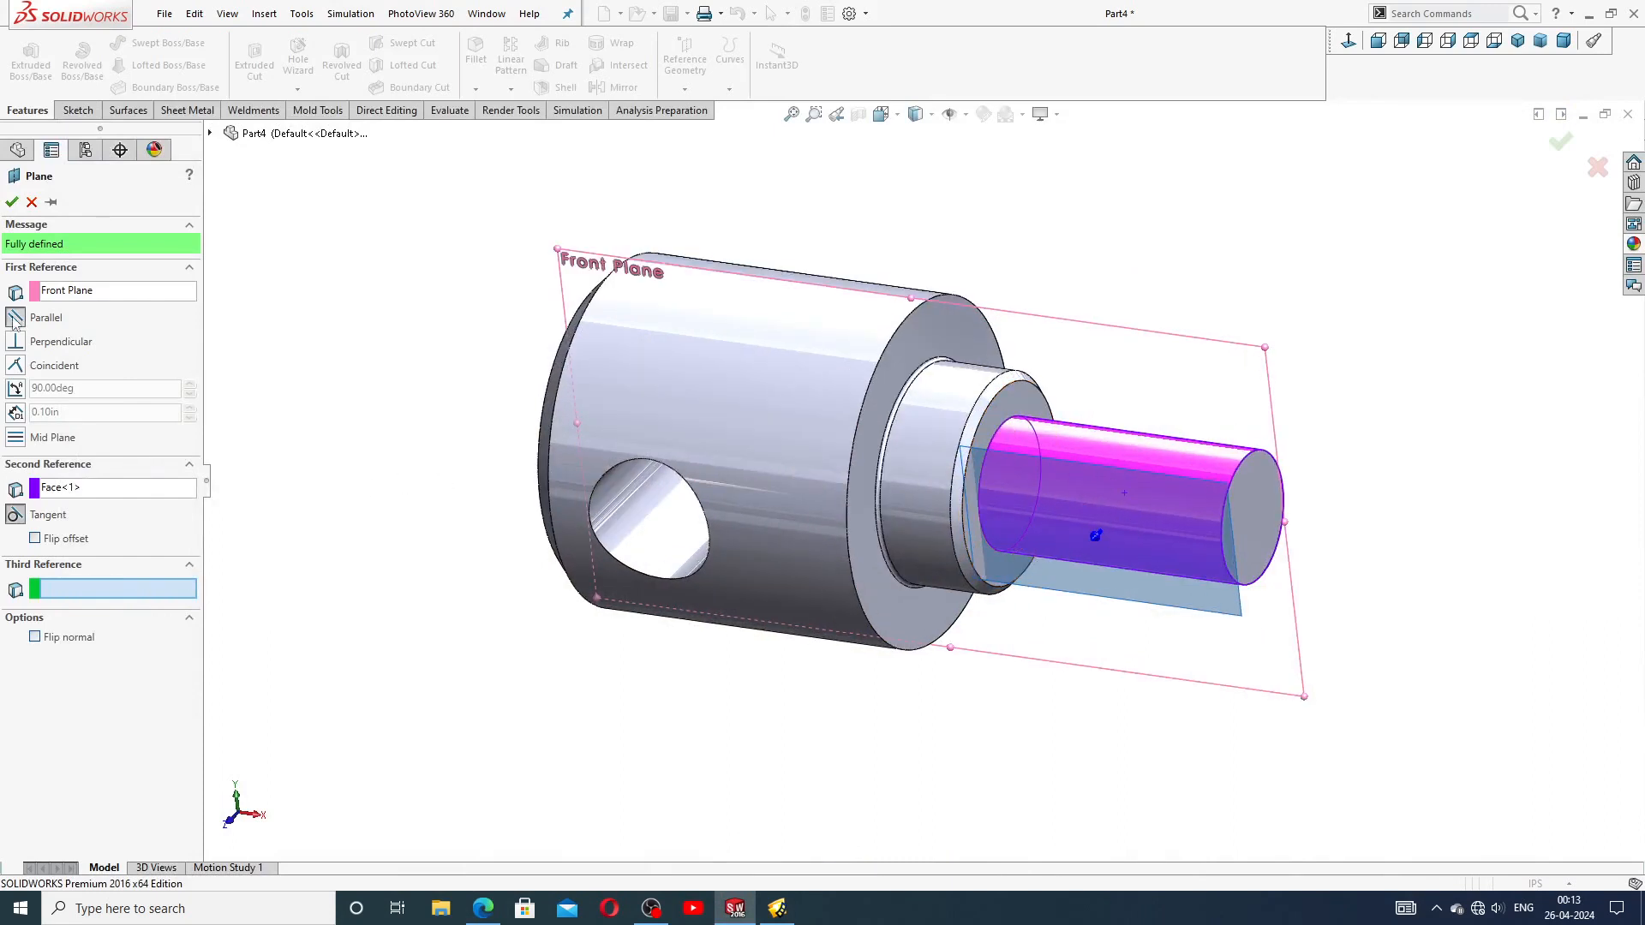
{"action": "left_click", "coordinate": [11, 202]}
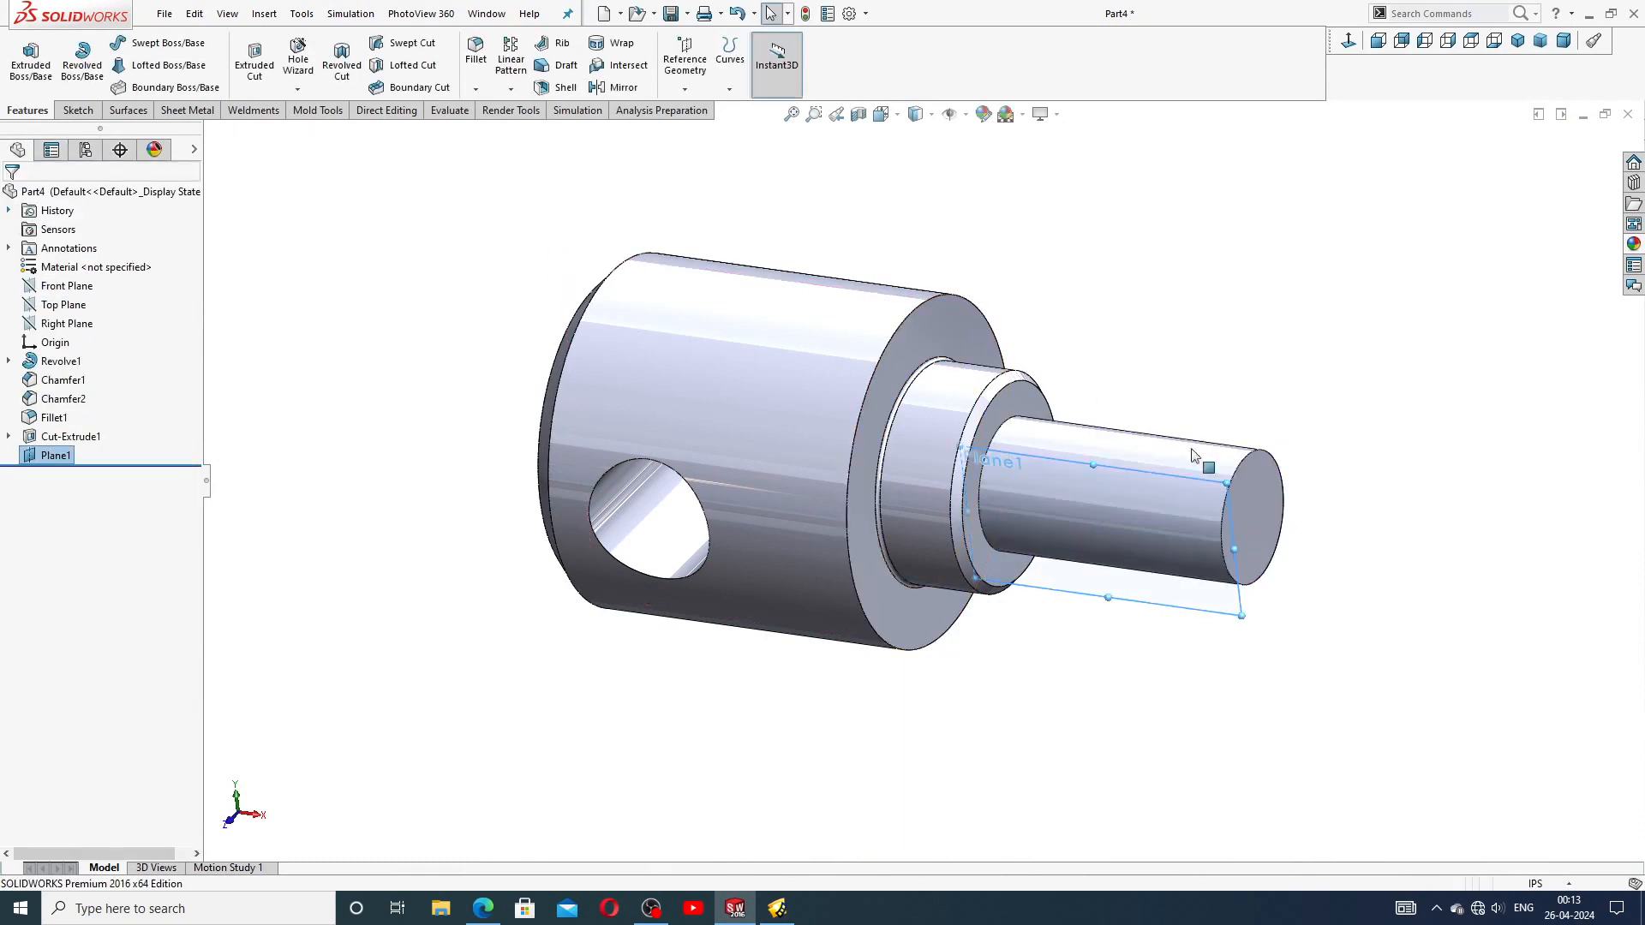
Start a sketch on the new tangent plane and view it face-on
{"action": "left_click", "coordinate": [1199, 486]}
{"action": "left_click", "coordinate": [1252, 429]}
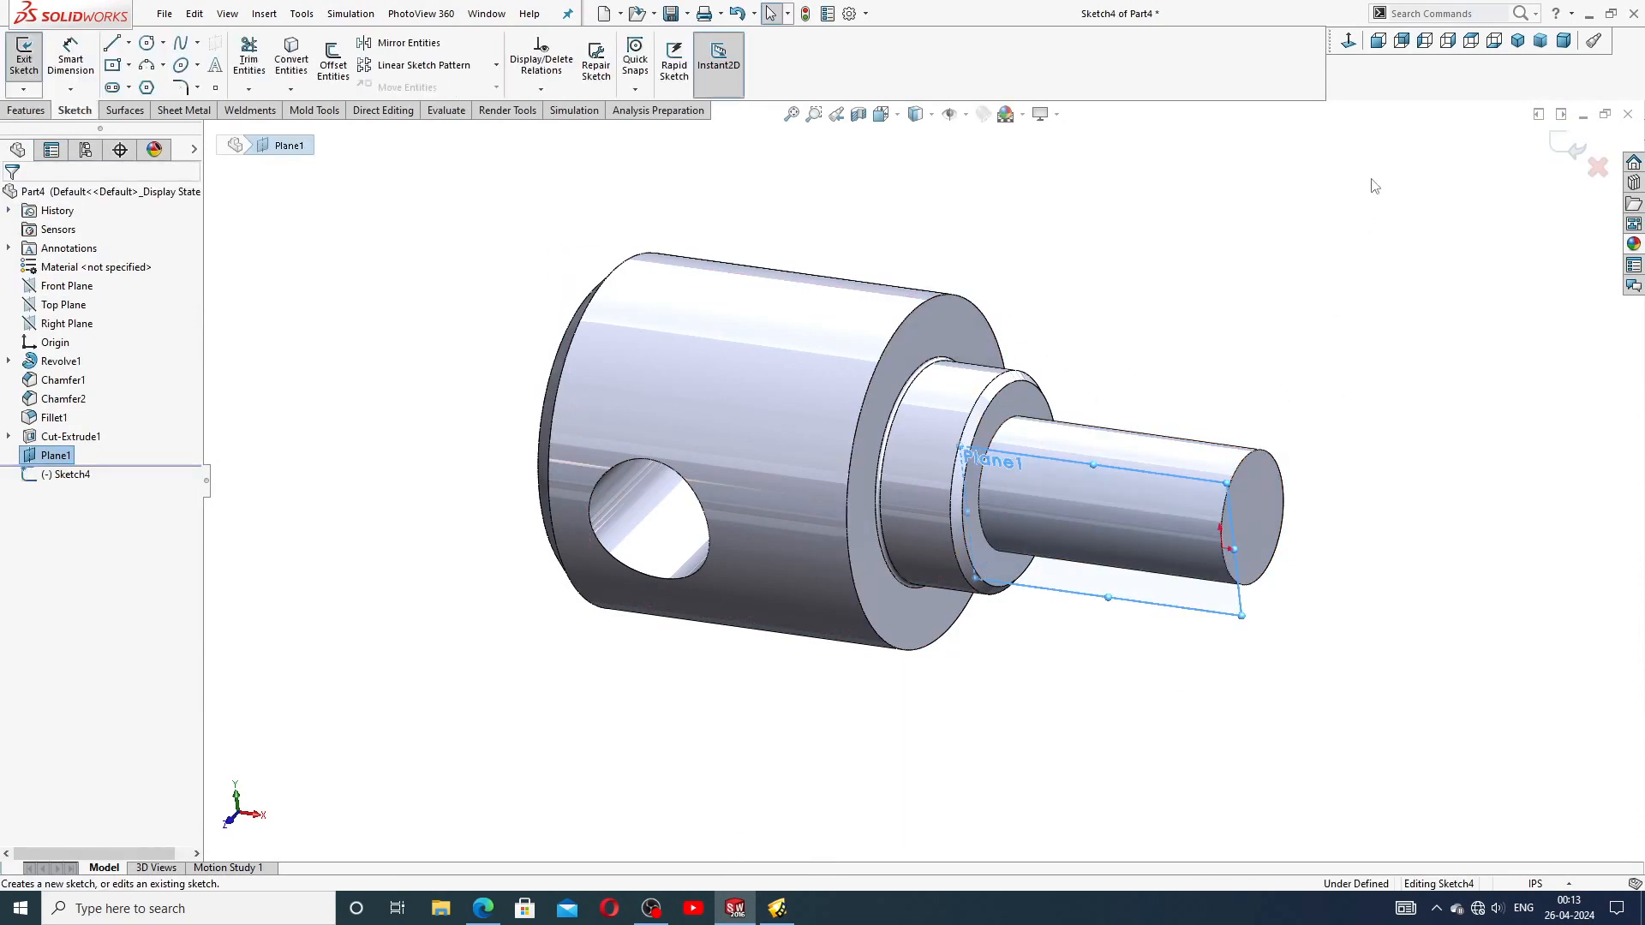
{"action": "left_click", "coordinate": [1349, 43]}
{"action": "scroll", "coordinate": [1160, 493], "scroll_direction": "down", "scroll_amount": 2}
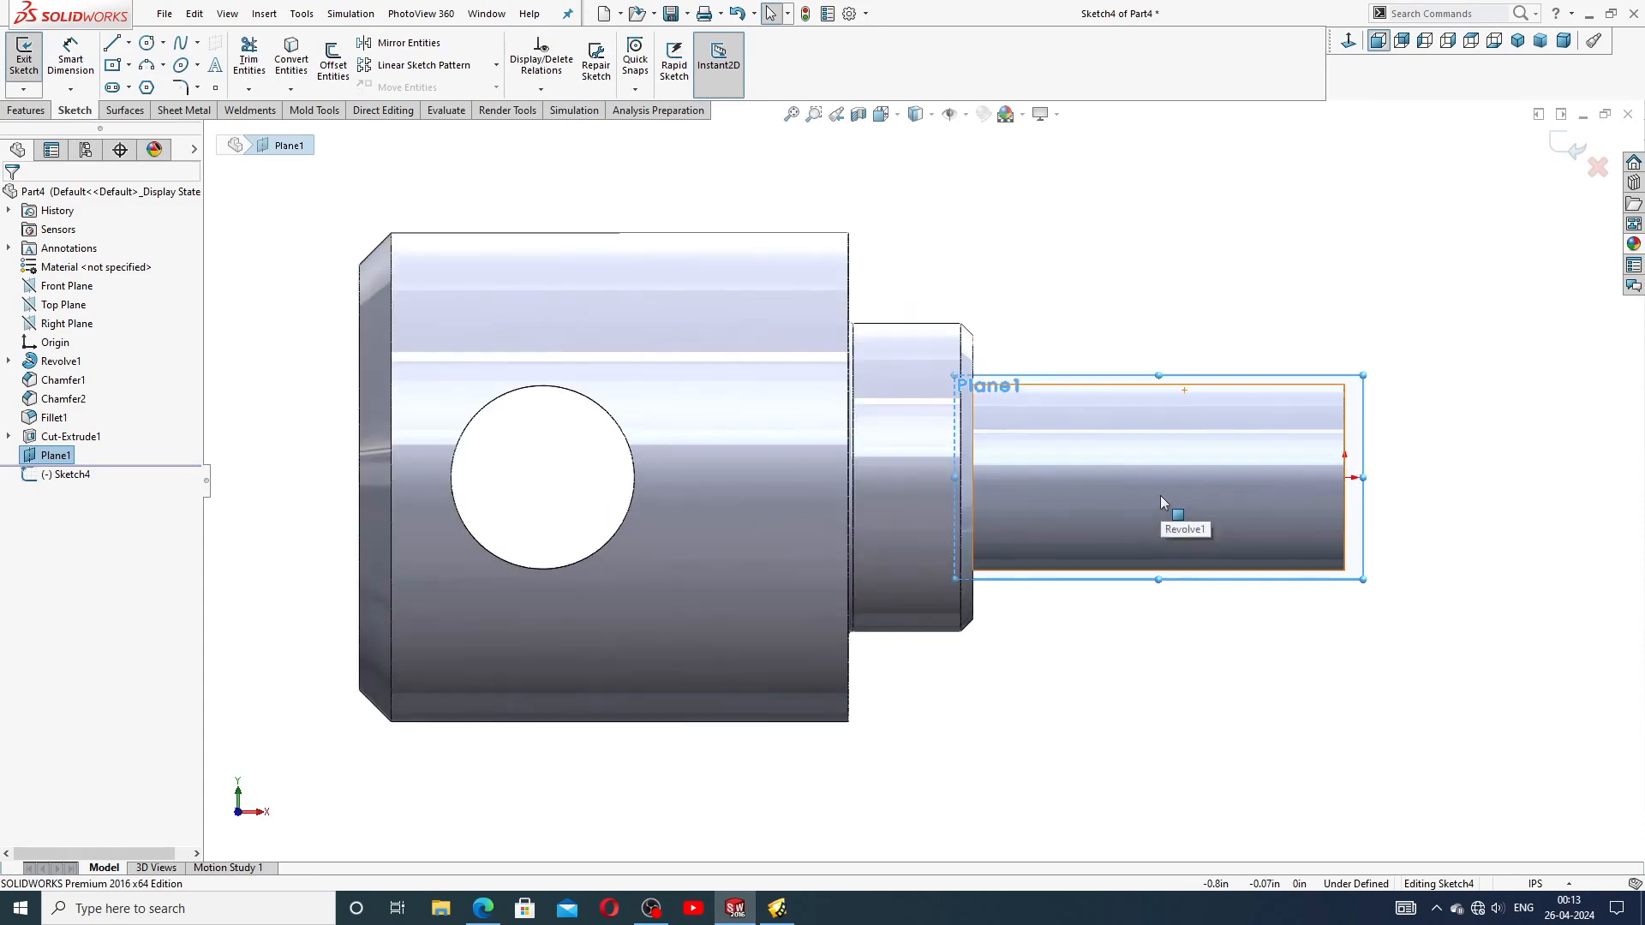
{"action": "left_click", "coordinate": [129, 88]}
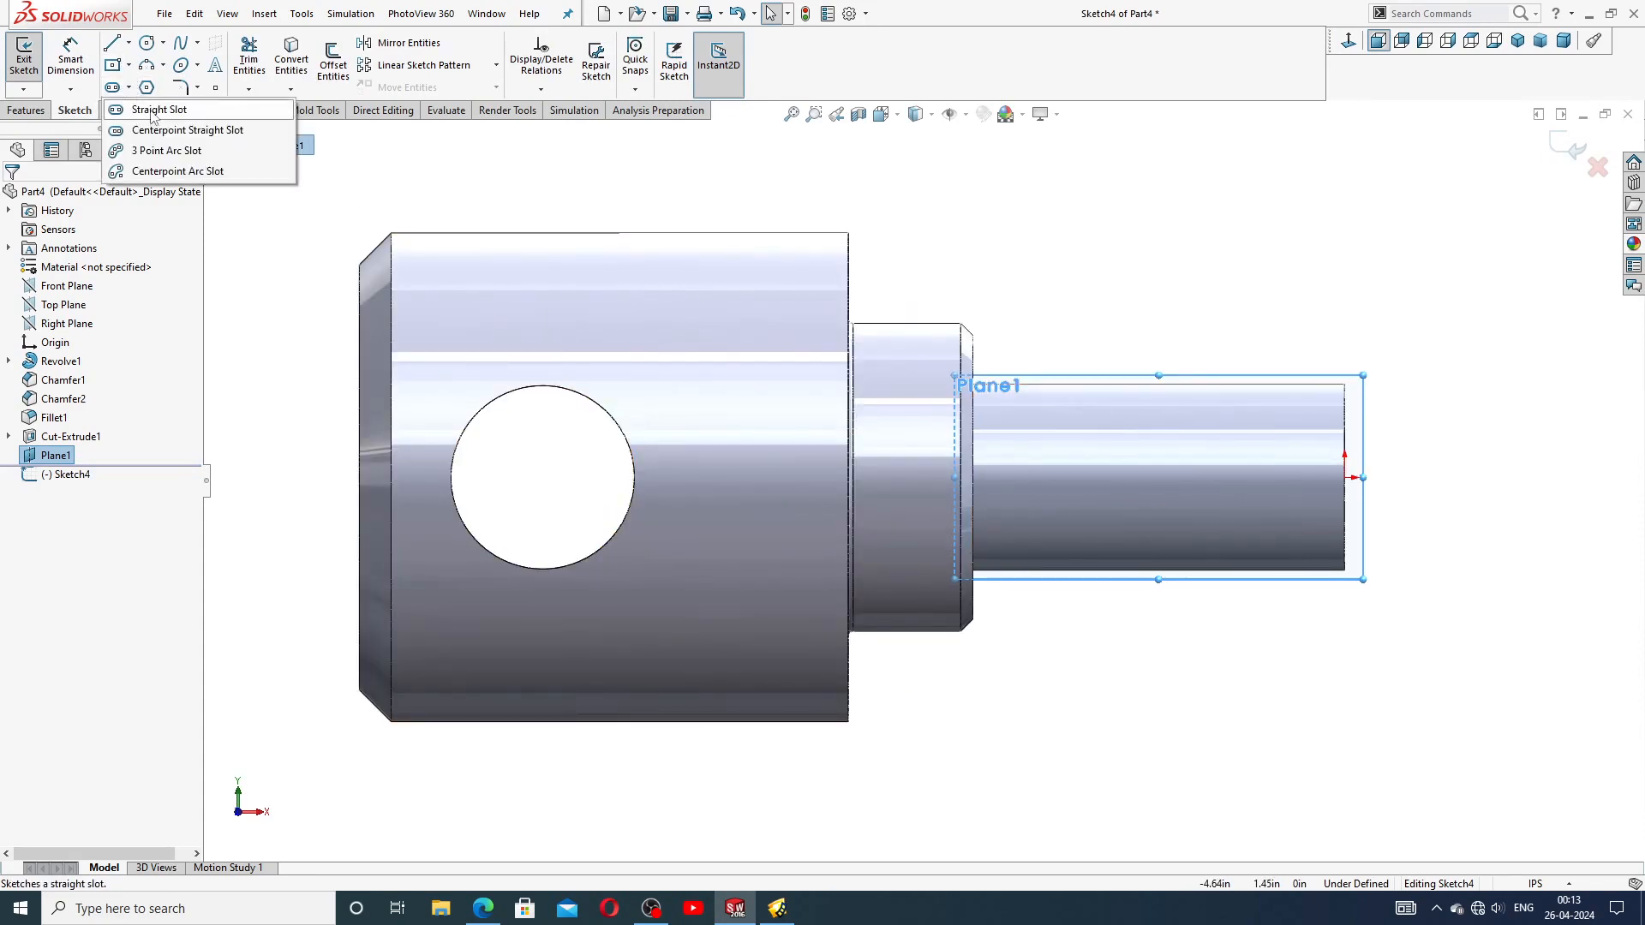
{"action": "left_click", "coordinate": [158, 110]}
{"action": "scroll", "coordinate": [1152, 536], "scroll_direction": "down", "scroll_amount": 1}
{"action": "scroll", "coordinate": [1152, 537], "scroll_direction": "down", "scroll_amount": 1}
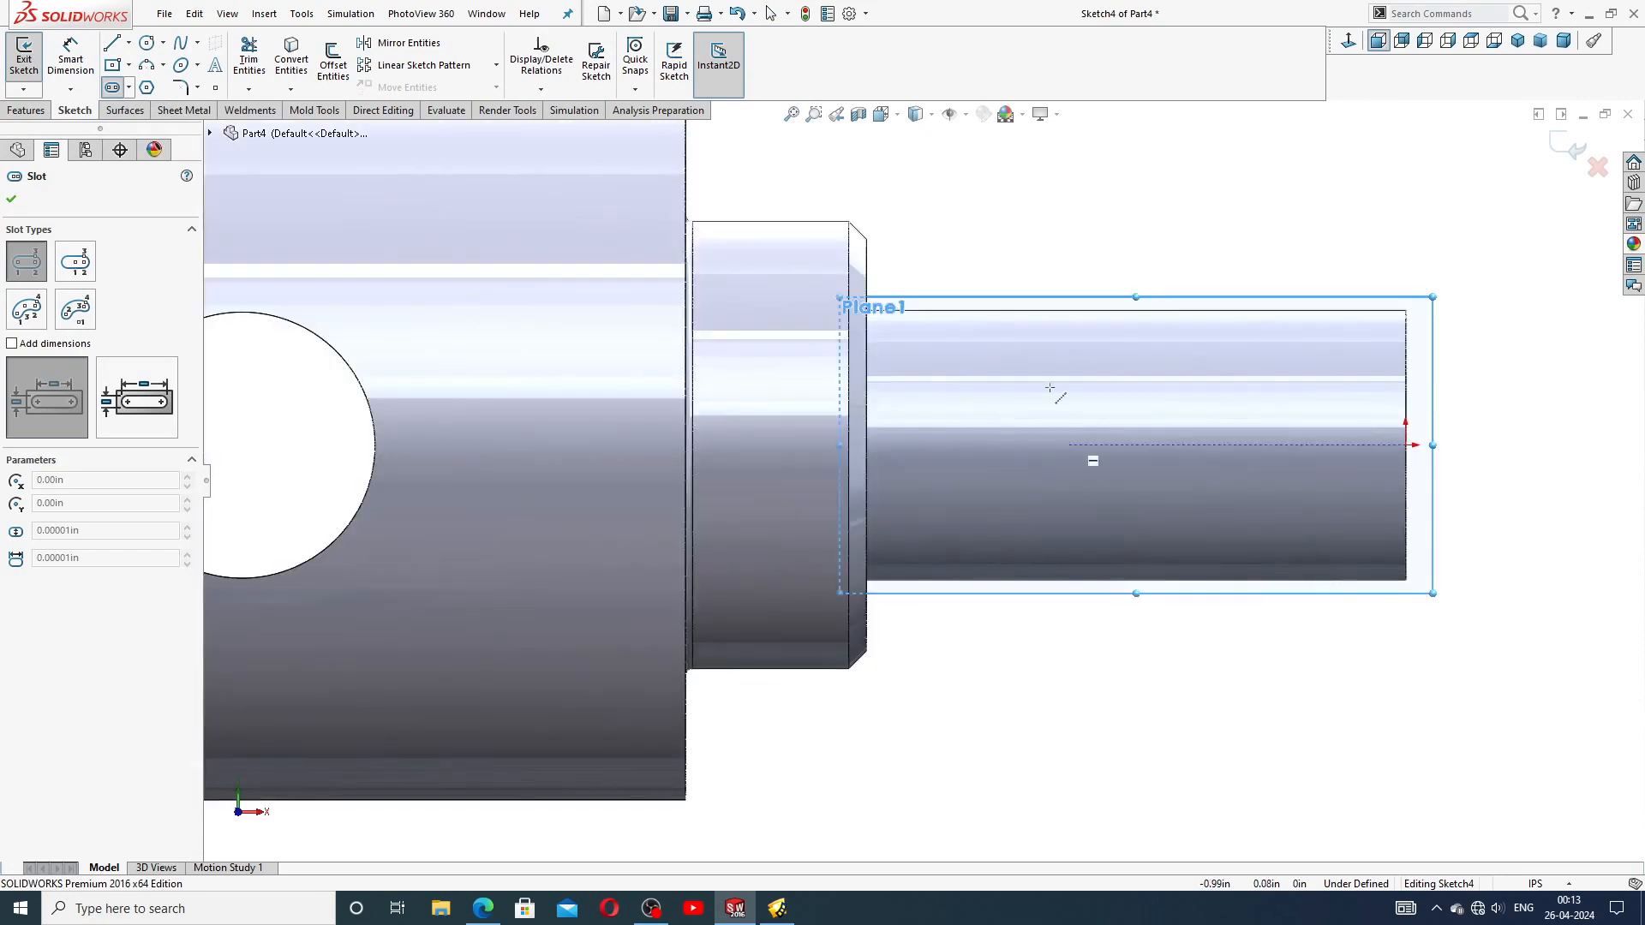
{"action": "scroll", "coordinate": [1077, 364], "scroll_direction": "up", "scroll_amount": 3}
{"action": "right_click", "coordinate": [1071, 278]}
{"action": "left_click", "coordinate": [1107, 280]}
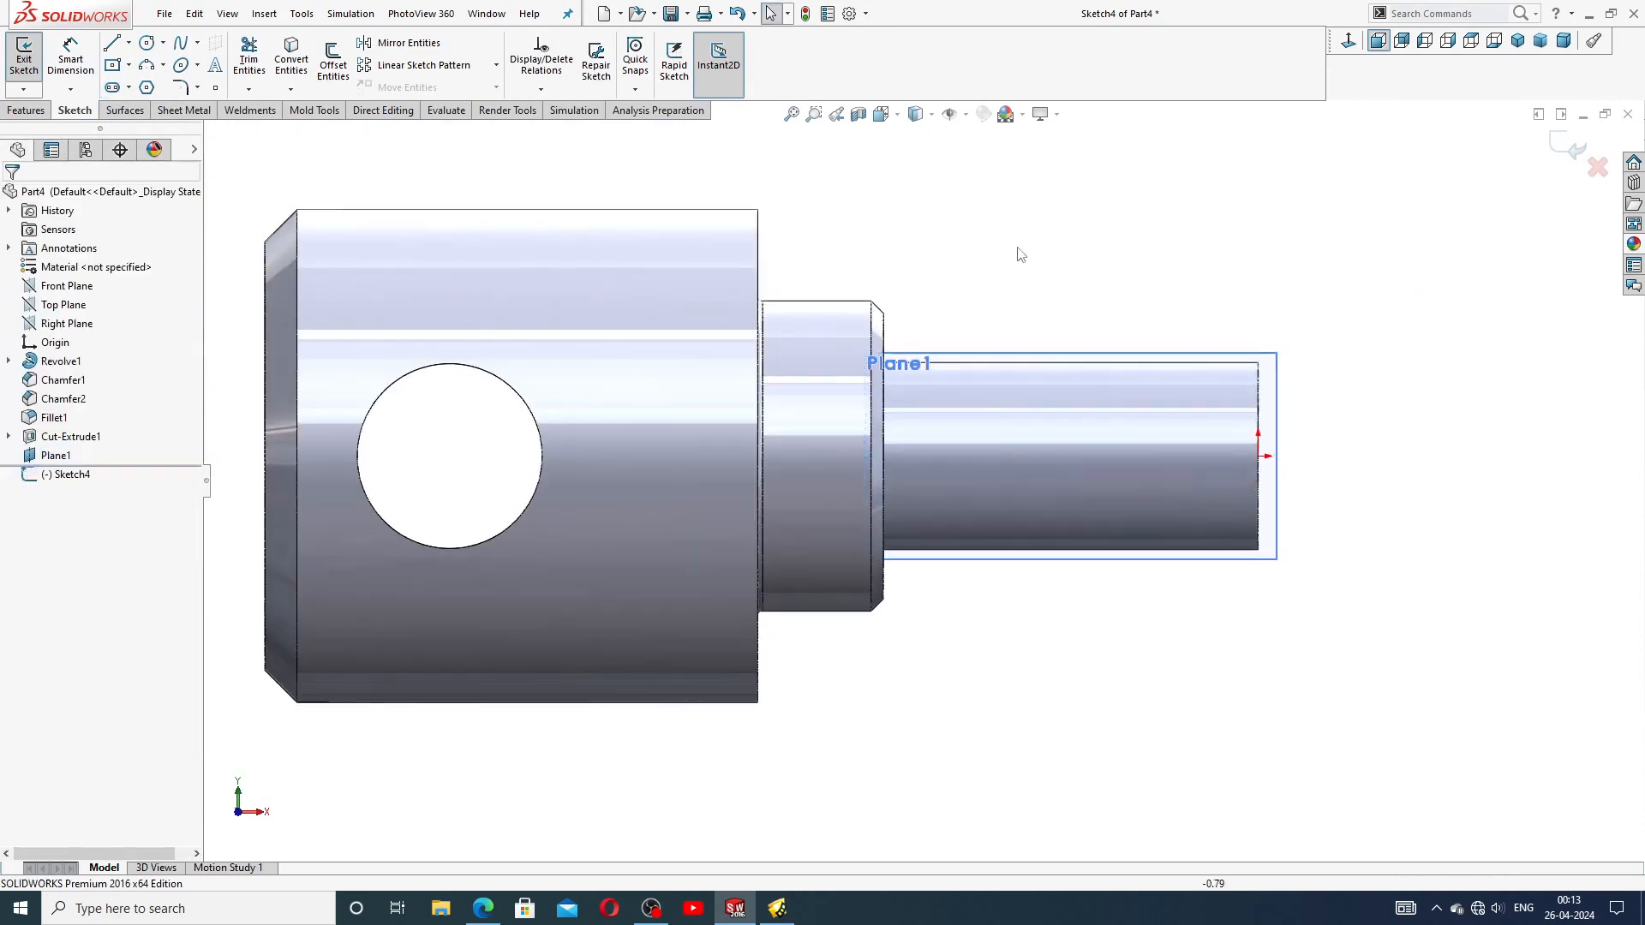
Draw a horizontal centerline 1.52 in long from the origin to the shoulder face of the middle cylinder
{"action": "left_click", "coordinate": [128, 42]}
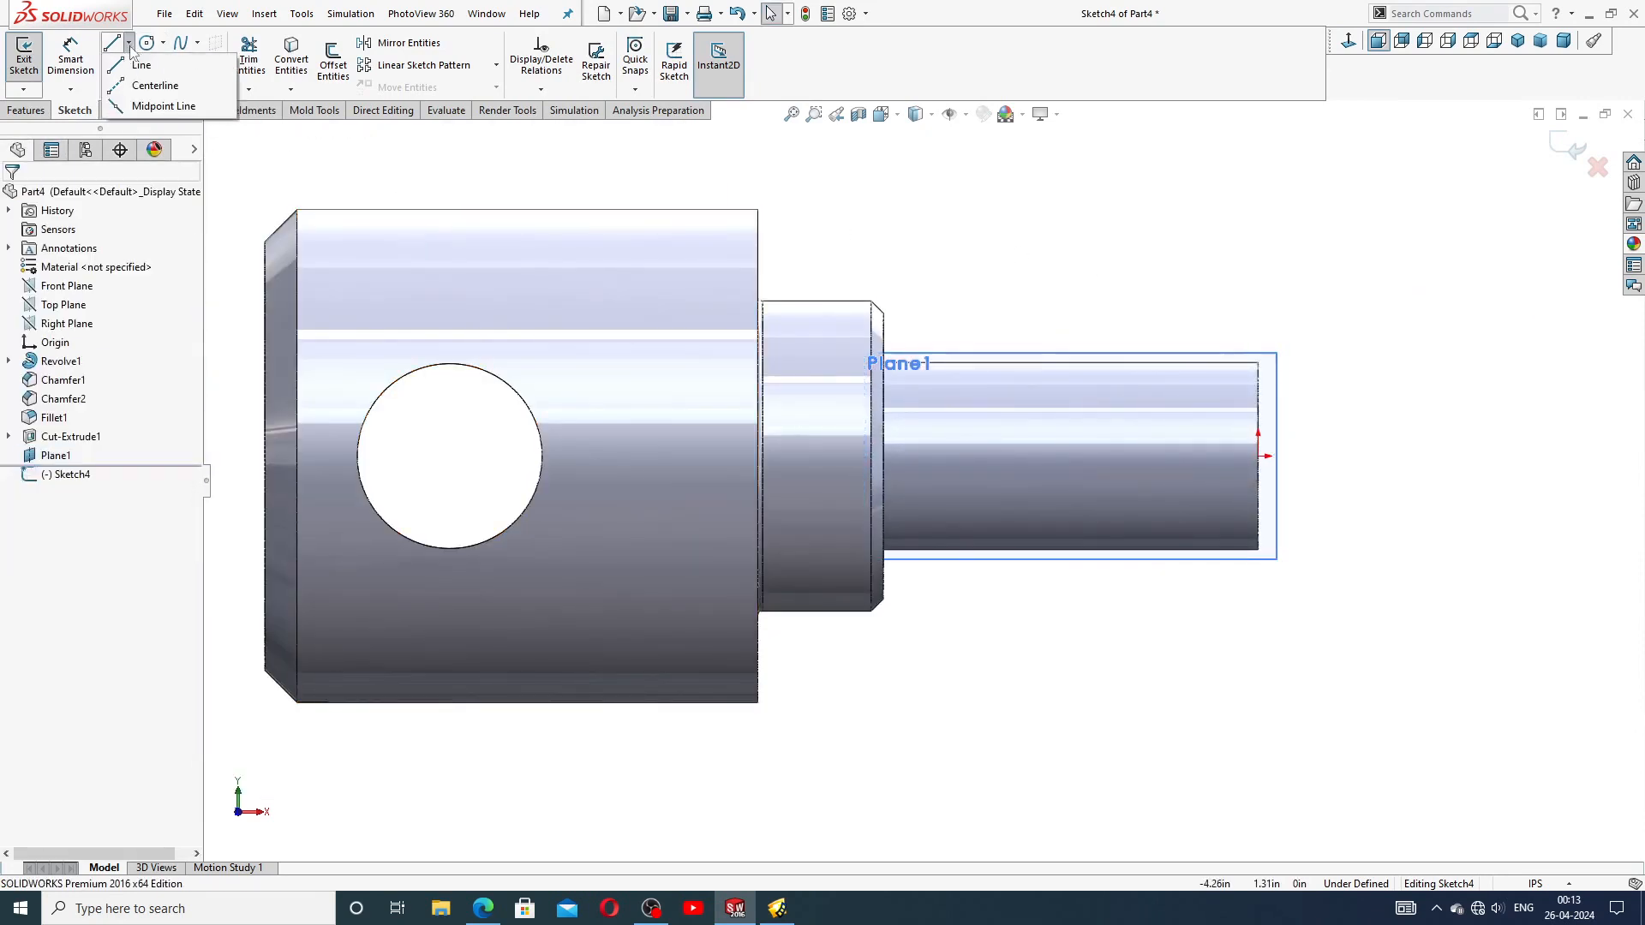
{"action": "left_click", "coordinate": [157, 82]}
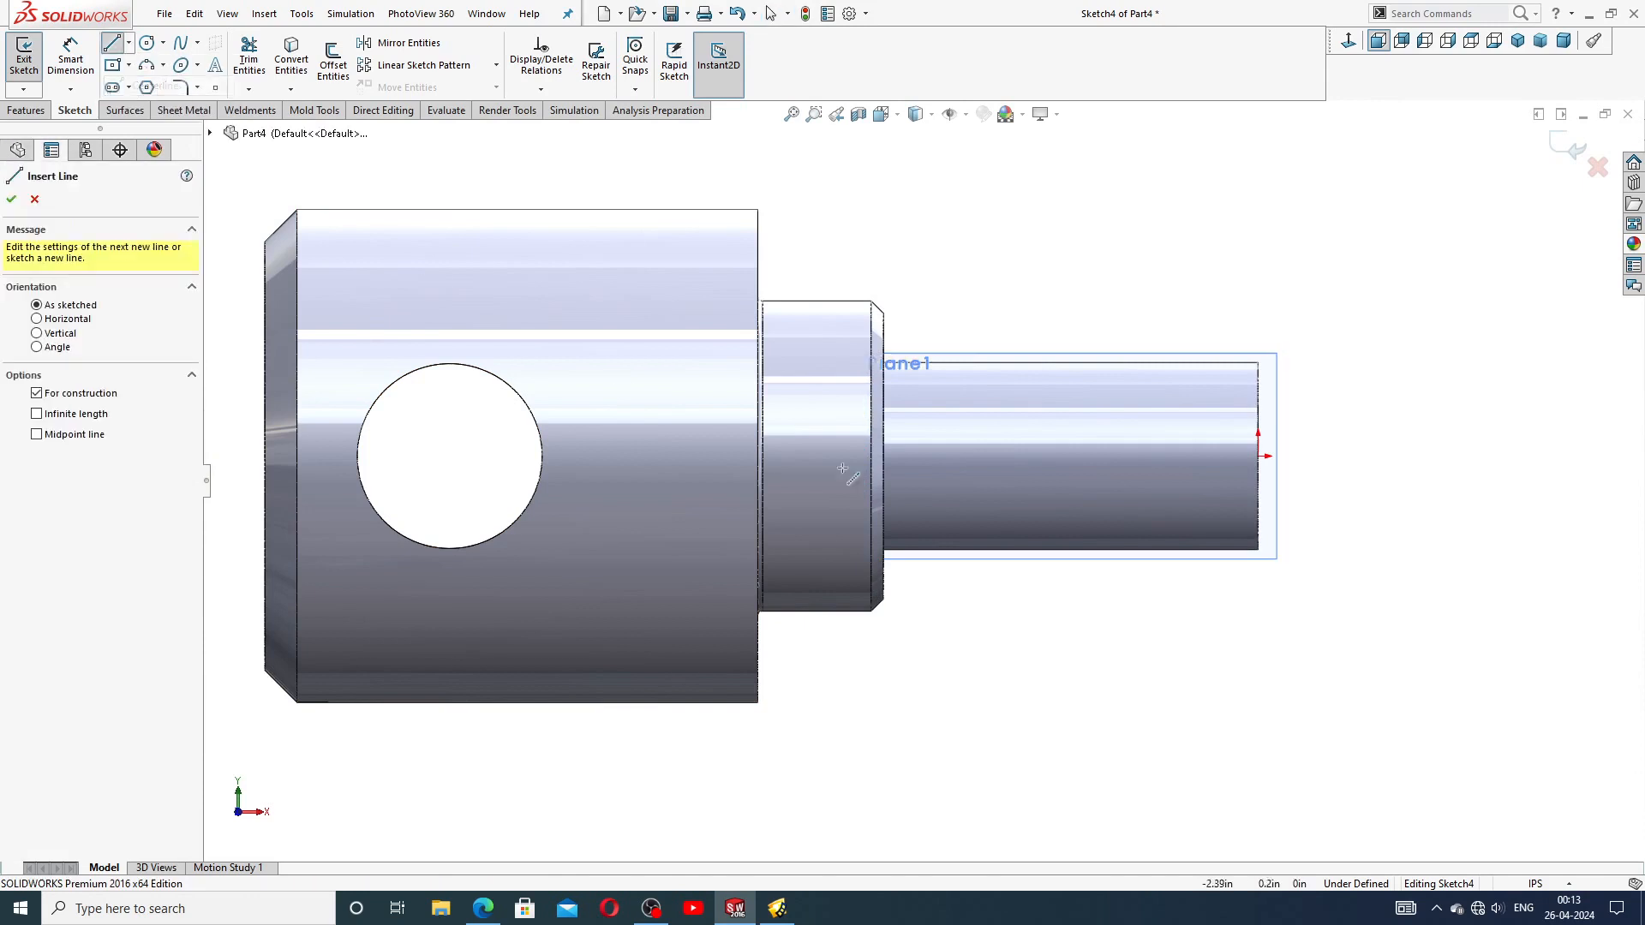
{"action": "left_click", "coordinate": [1260, 456]}
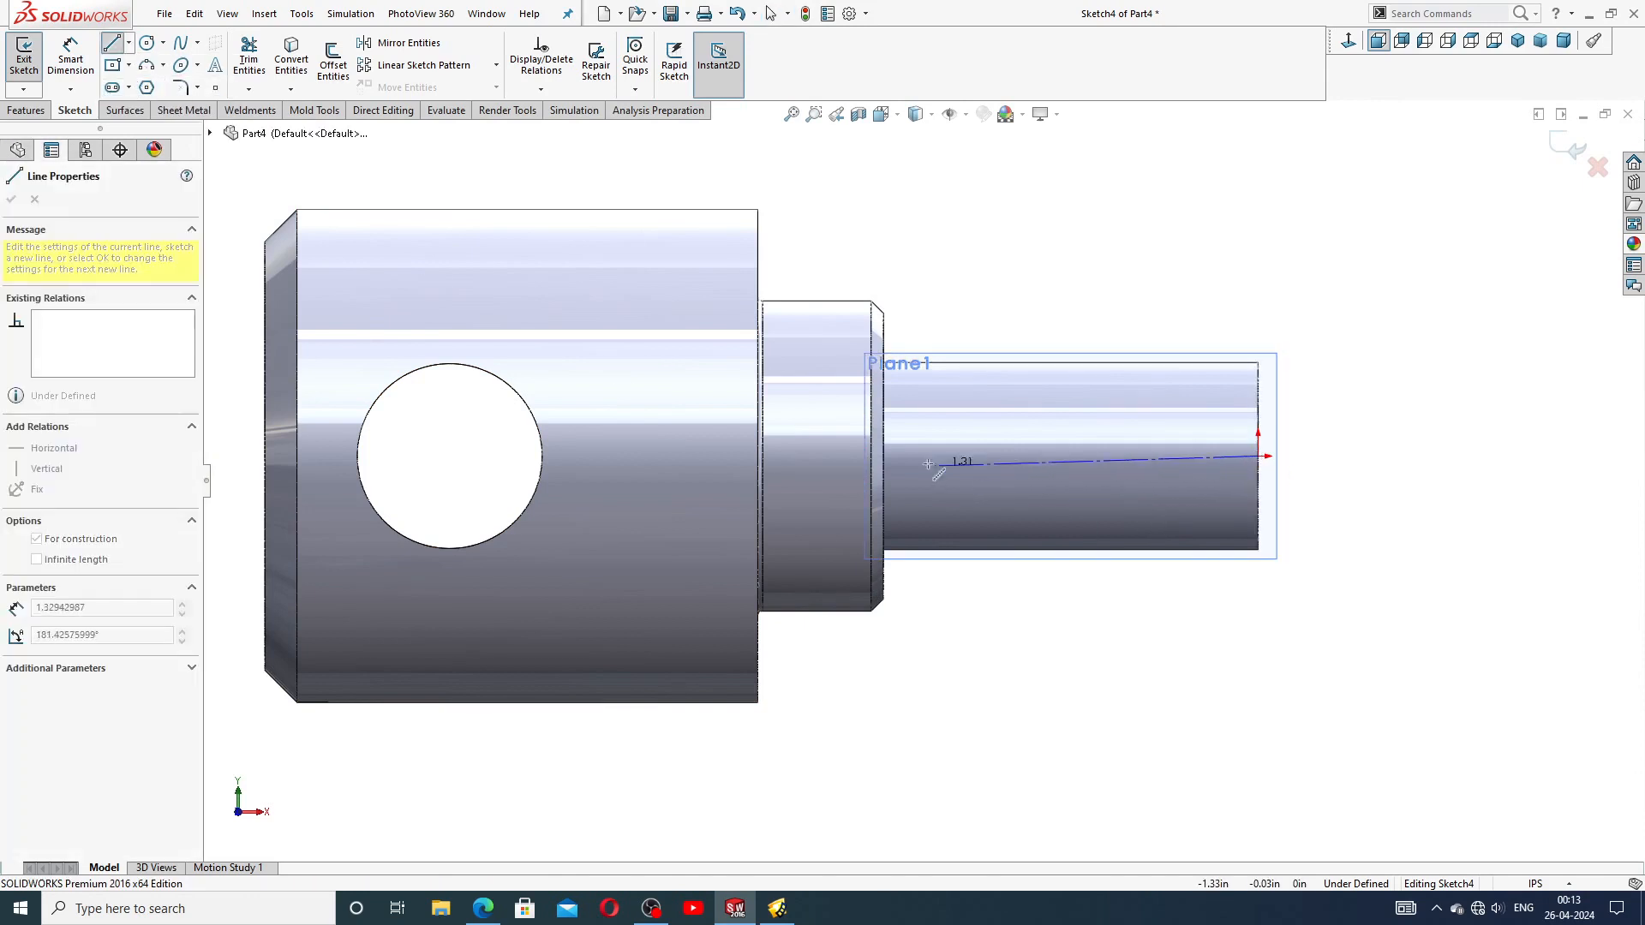
{"action": "left_click", "coordinate": [884, 457]}
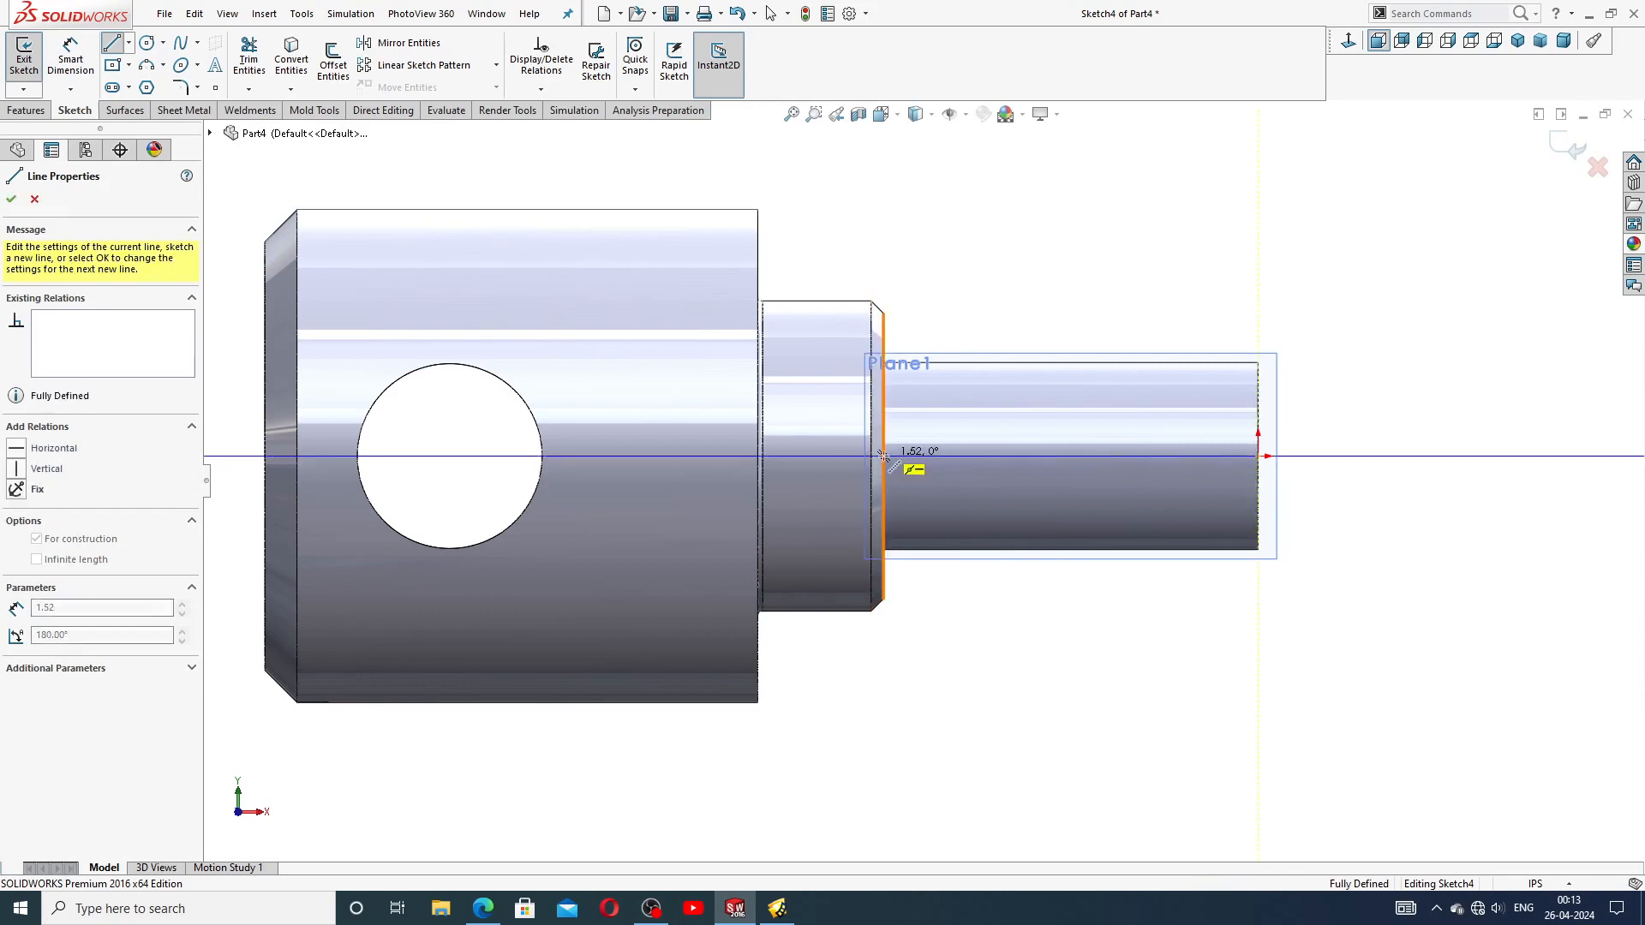
{"action": "right_click", "coordinate": [1016, 343]}
{"action": "left_click", "coordinate": [1054, 355]}
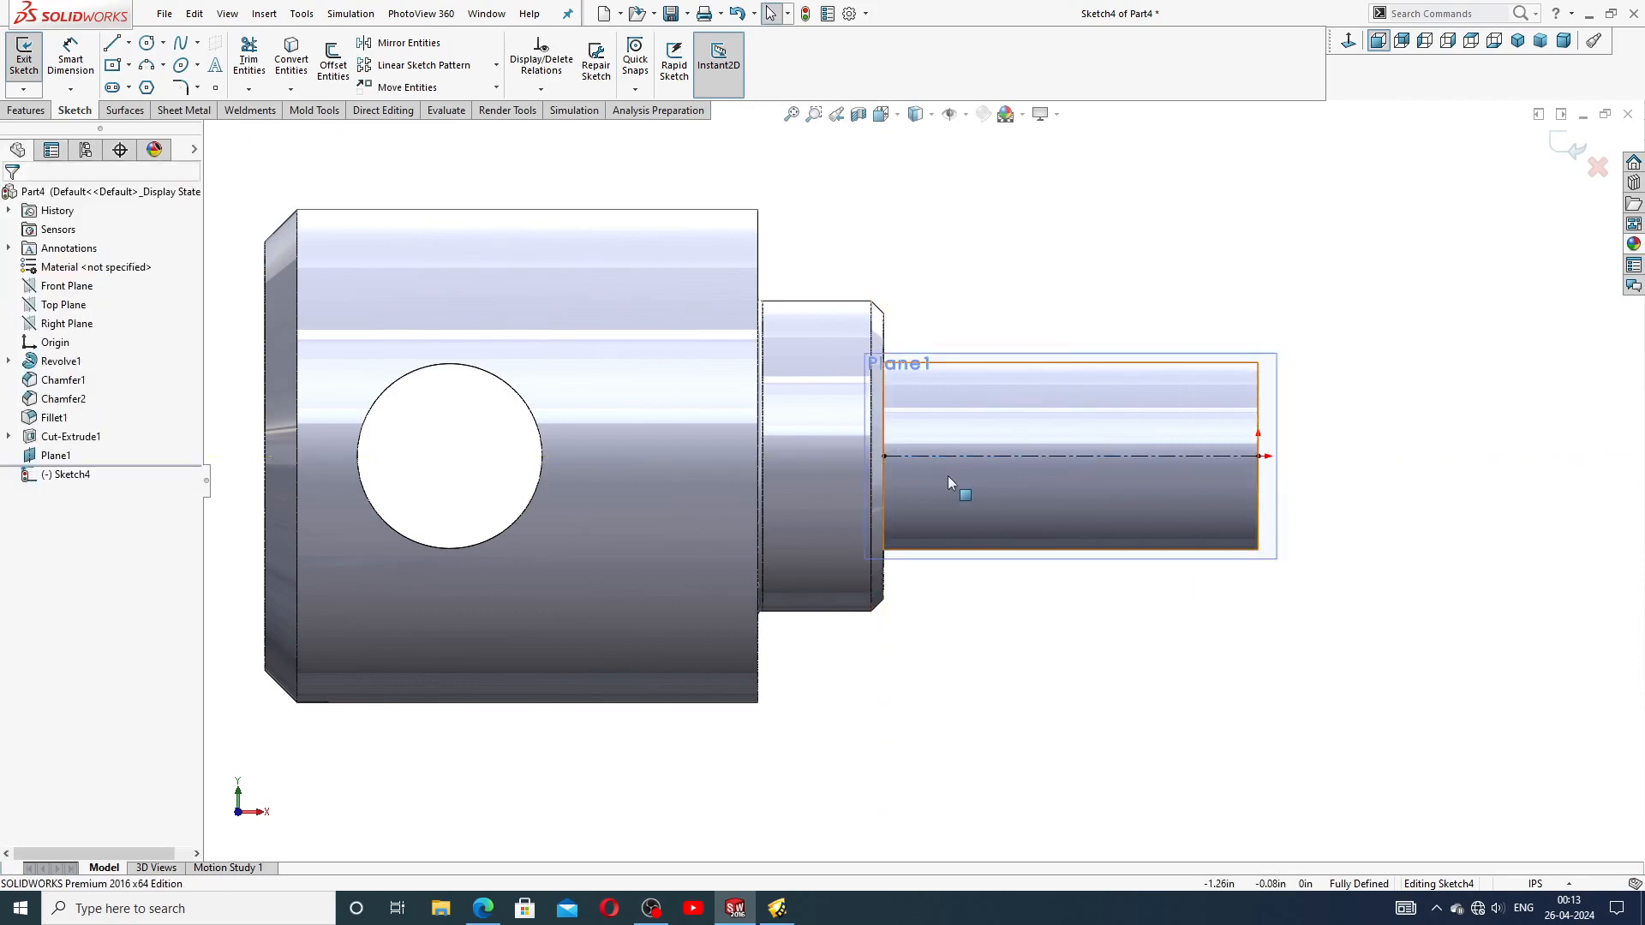
Sketch a horizontal straight slot on the centerline, about 0.77 in between its arc centres and about 0.36 in wide
{"action": "scroll", "coordinate": [948, 476], "scroll_direction": "down", "scroll_amount": 1}
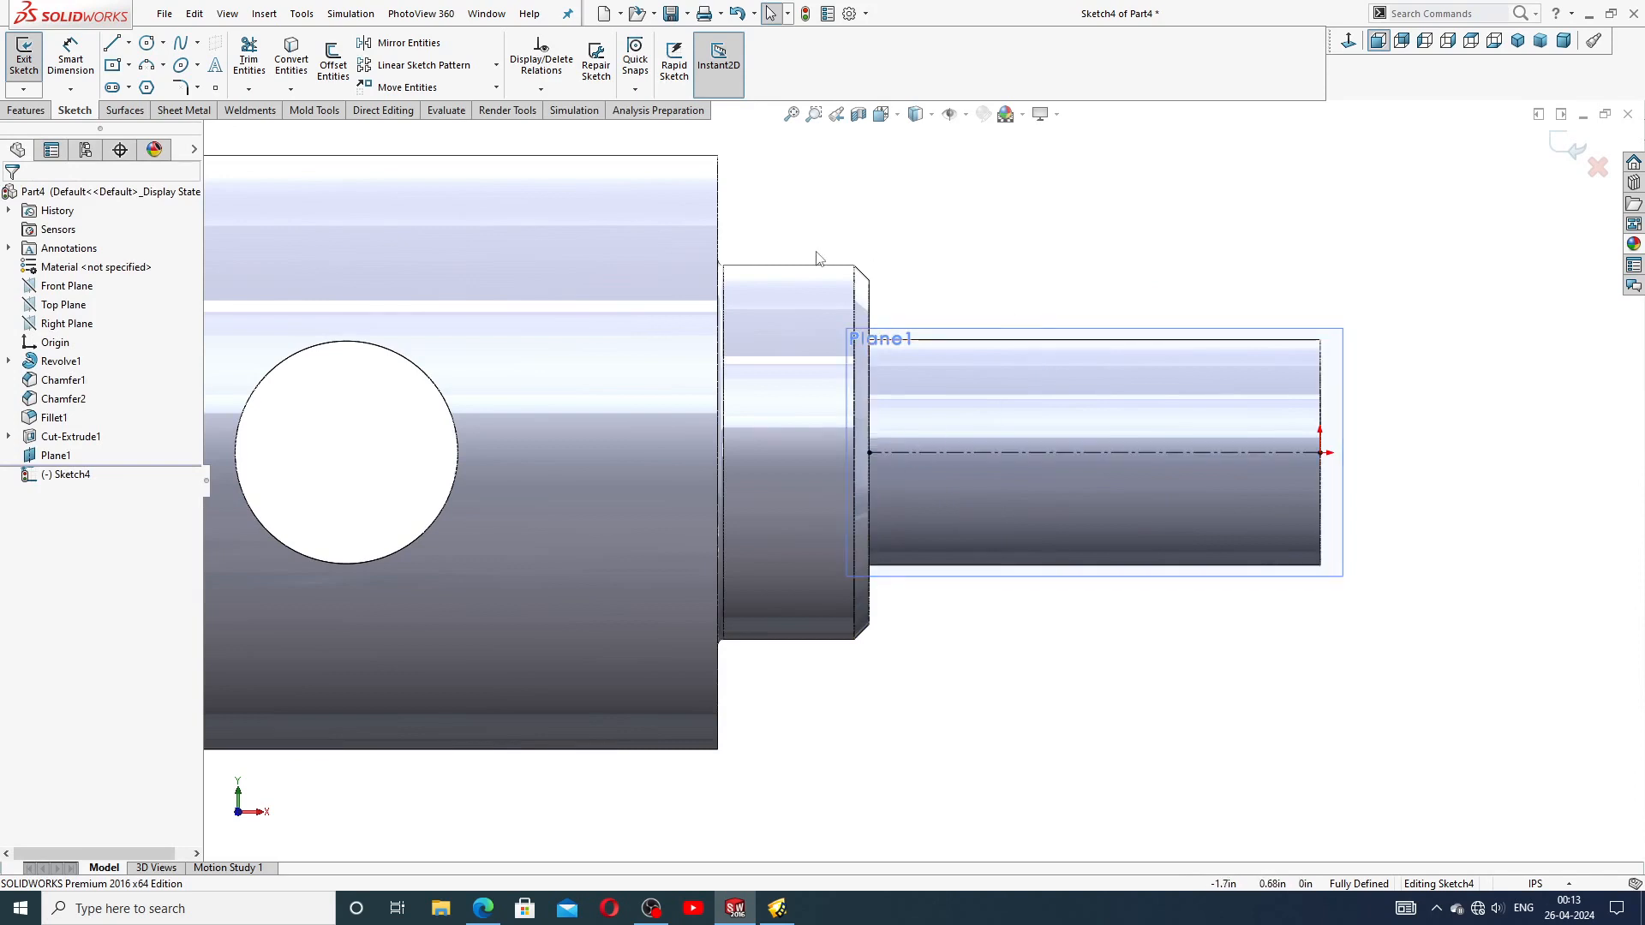
{"action": "left_click", "coordinate": [128, 87]}
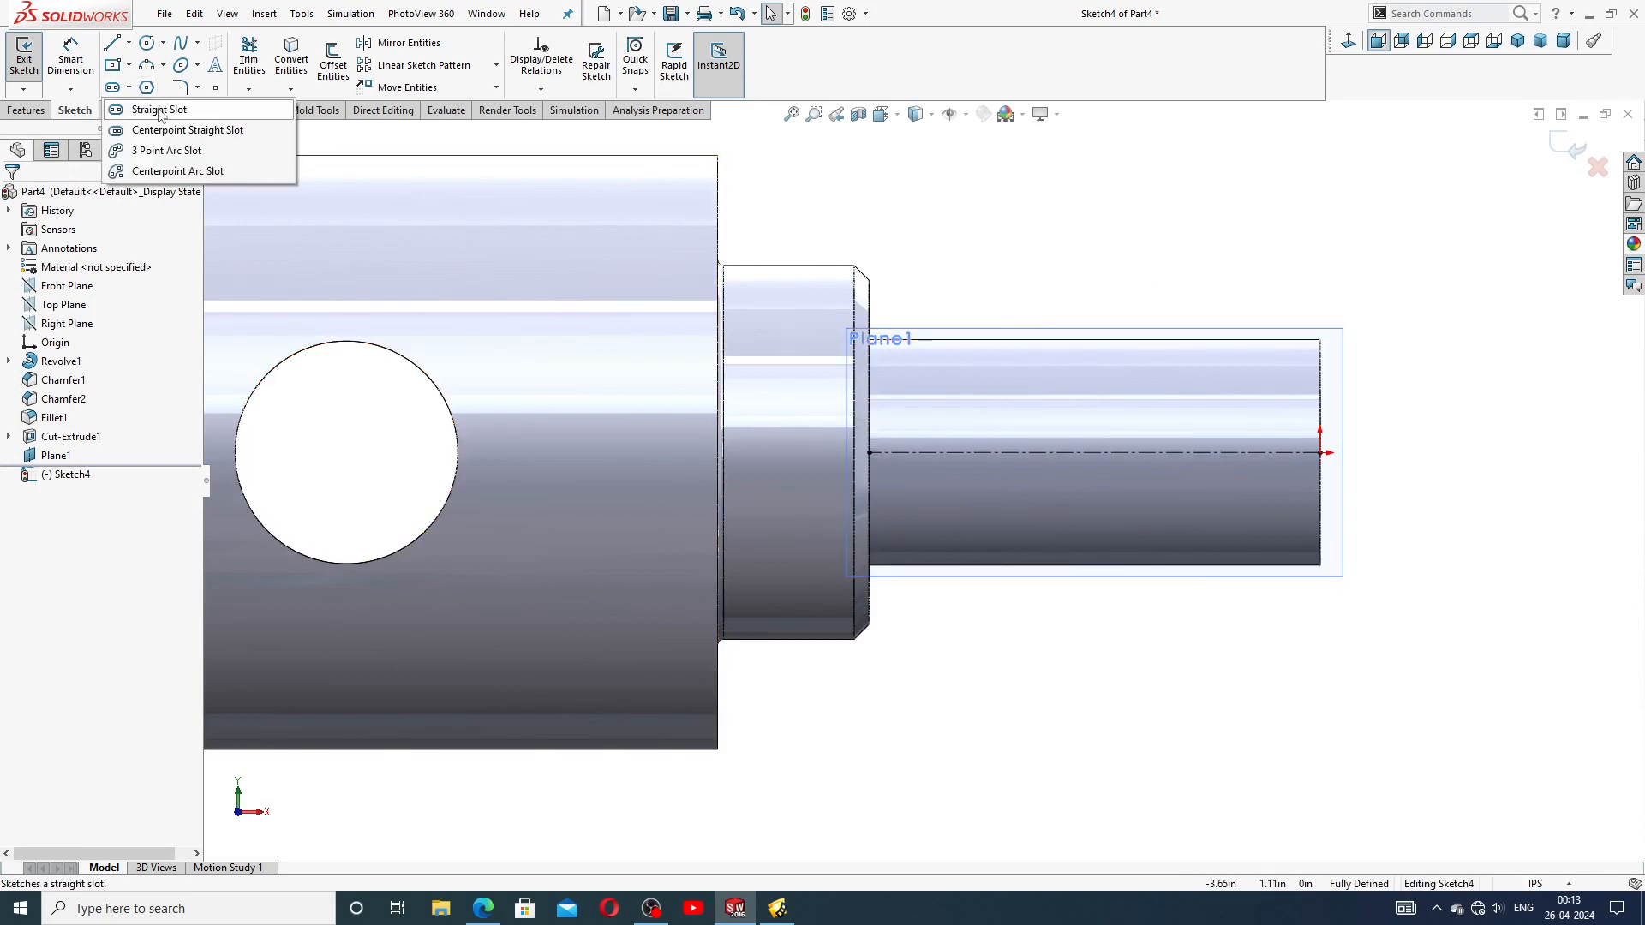
{"action": "left_click", "coordinate": [167, 107]}
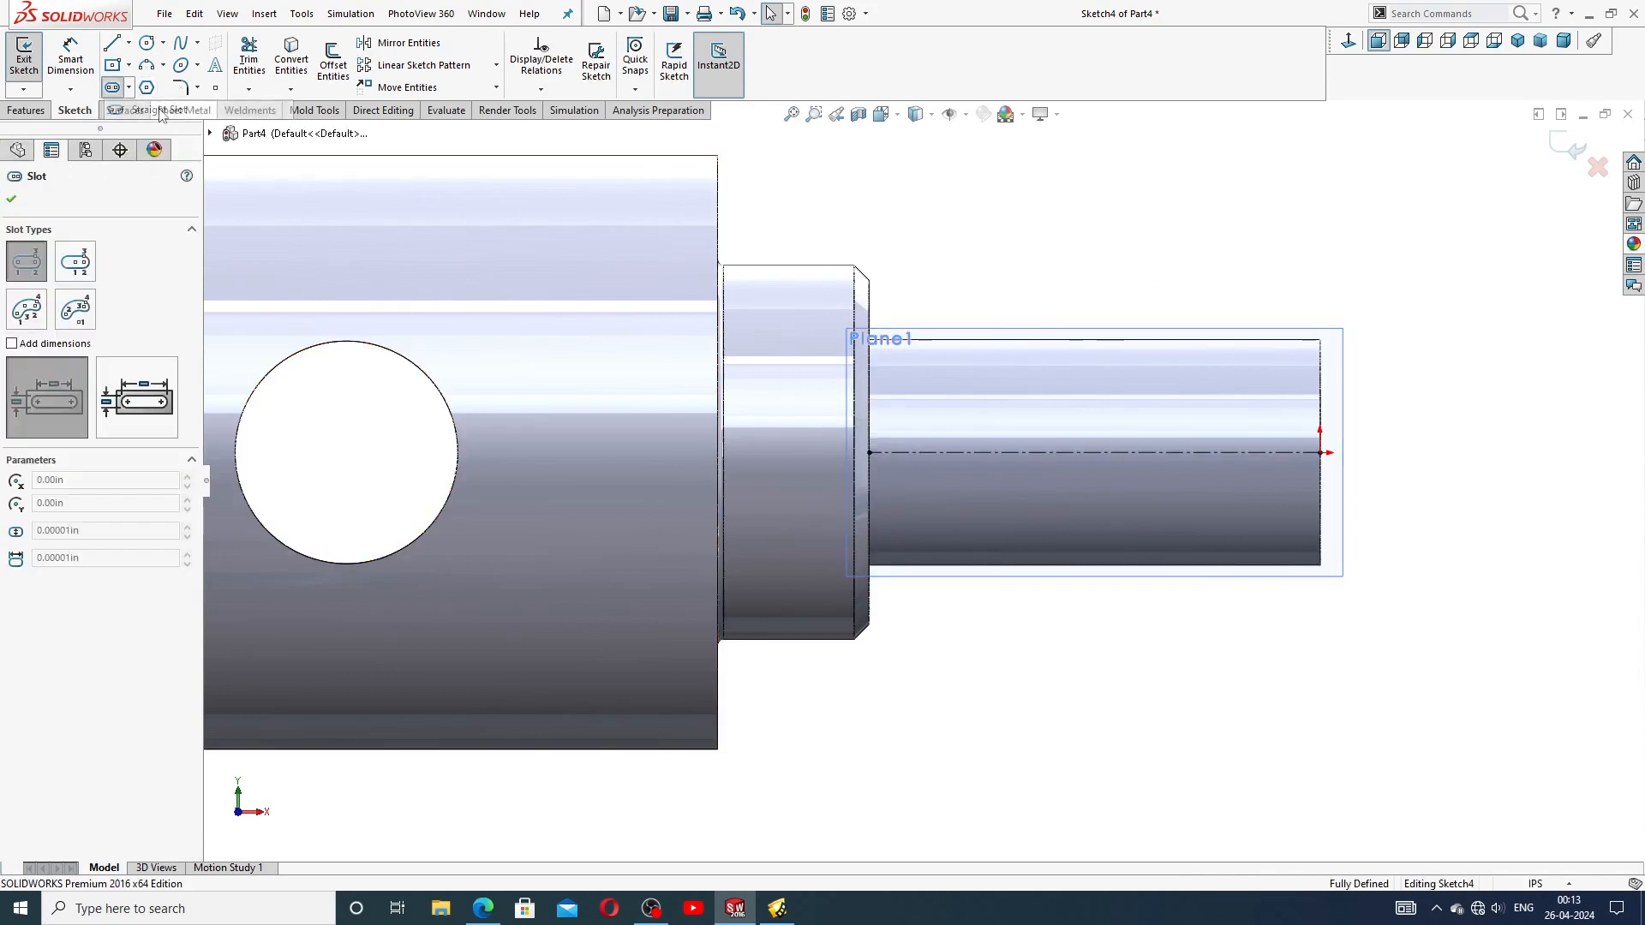
{"action": "left_click", "coordinate": [953, 454]}
{"action": "left_click", "coordinate": [1182, 453]}
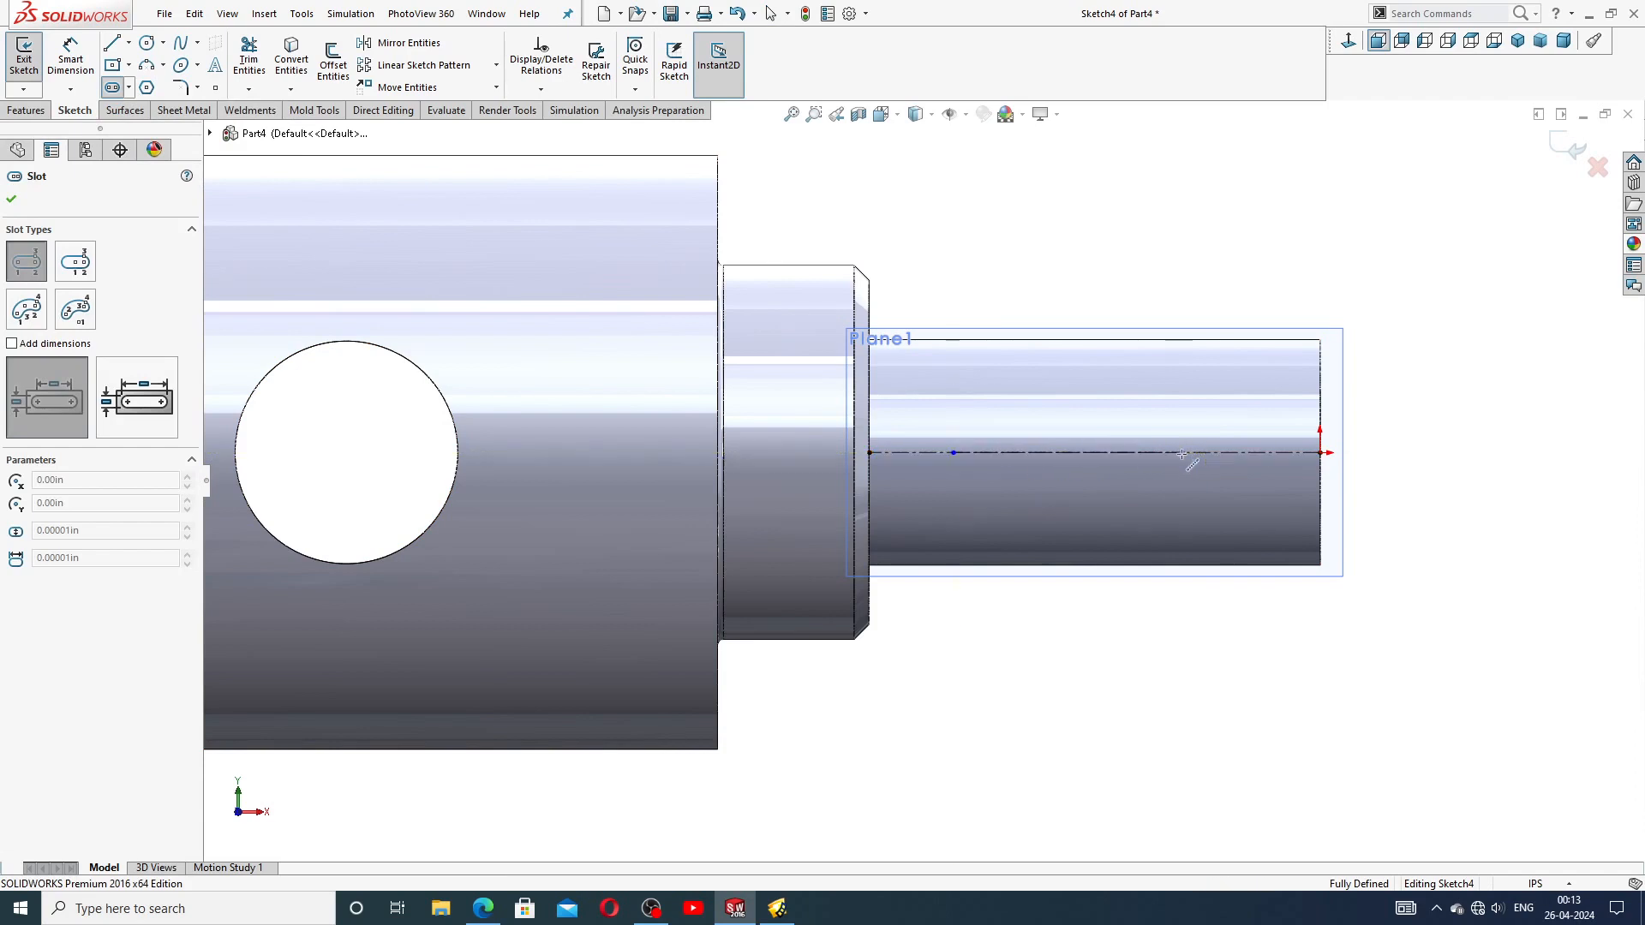
{"action": "left_click", "coordinate": [1191, 399]}
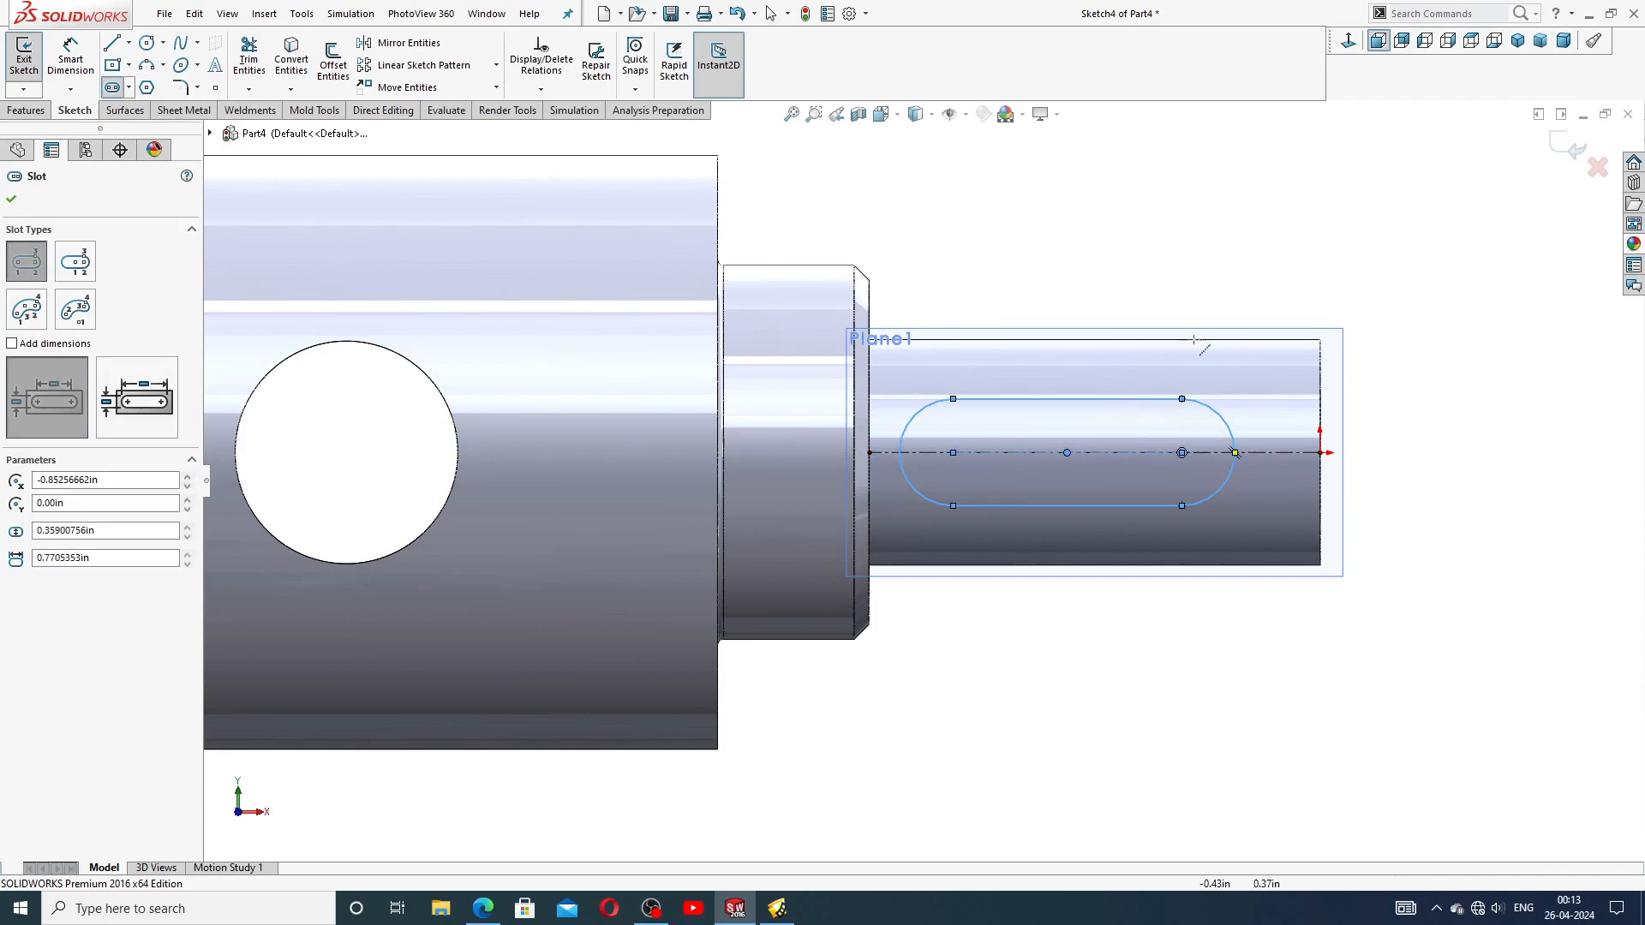
{"action": "right_click", "coordinate": [1235, 288]}
{"action": "left_click", "coordinate": [1281, 306]}
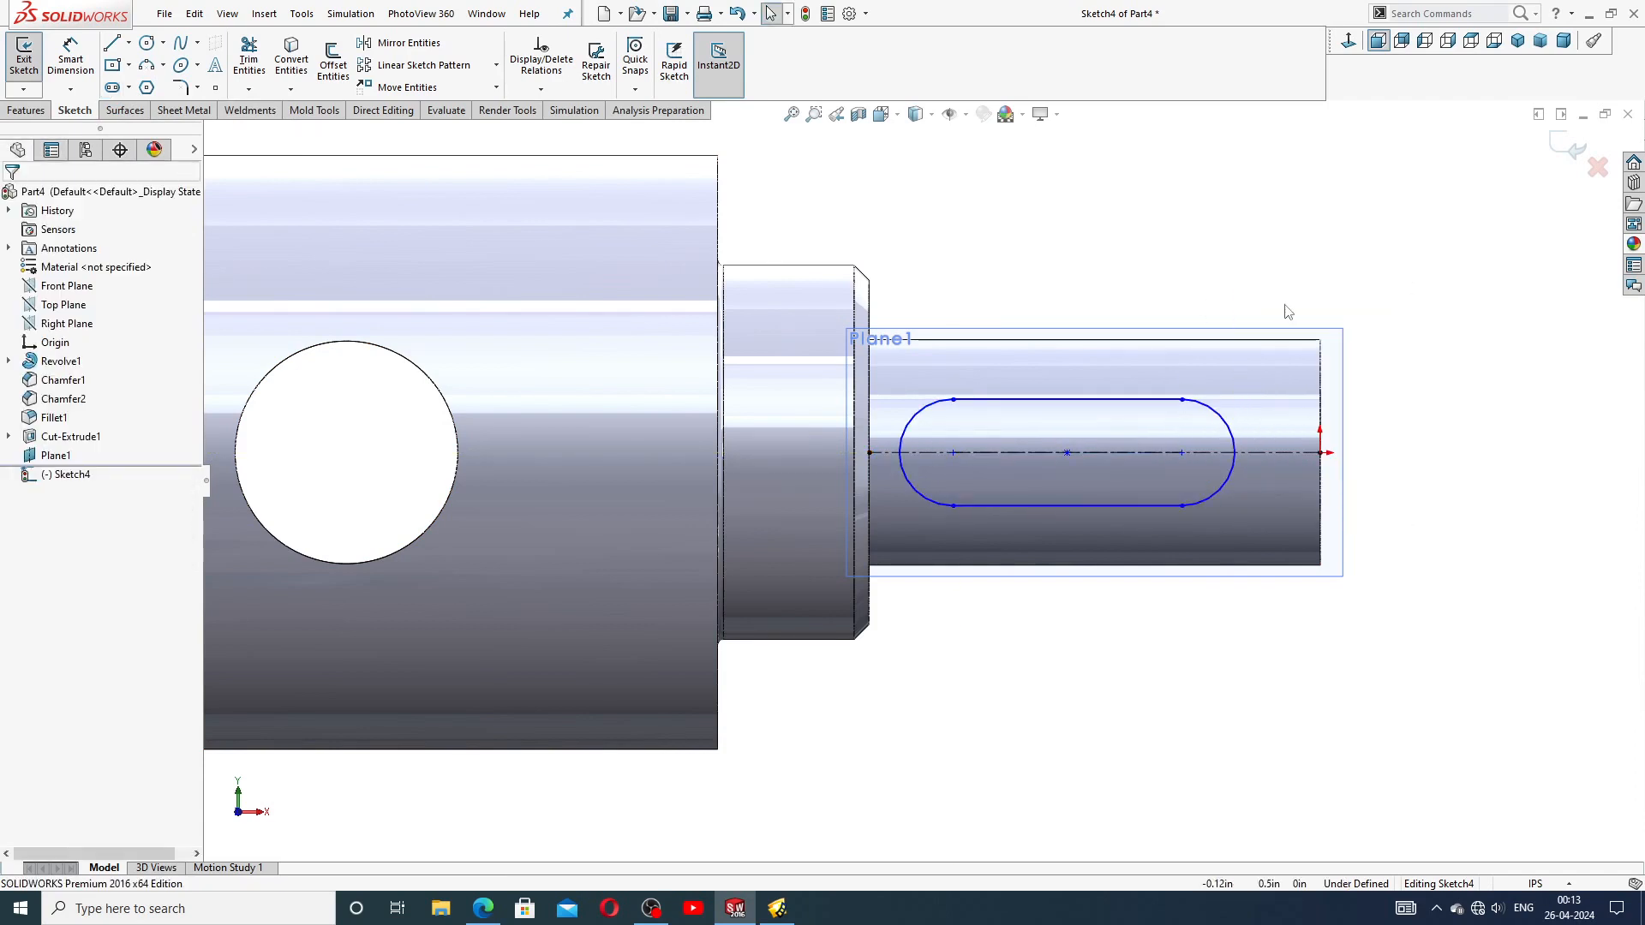
Dimension the distance between the slot's arc centres and set it to 0.81 in
{"action": "left_click", "coordinate": [85, 77]}
{"action": "left_click", "coordinate": [981, 460]}
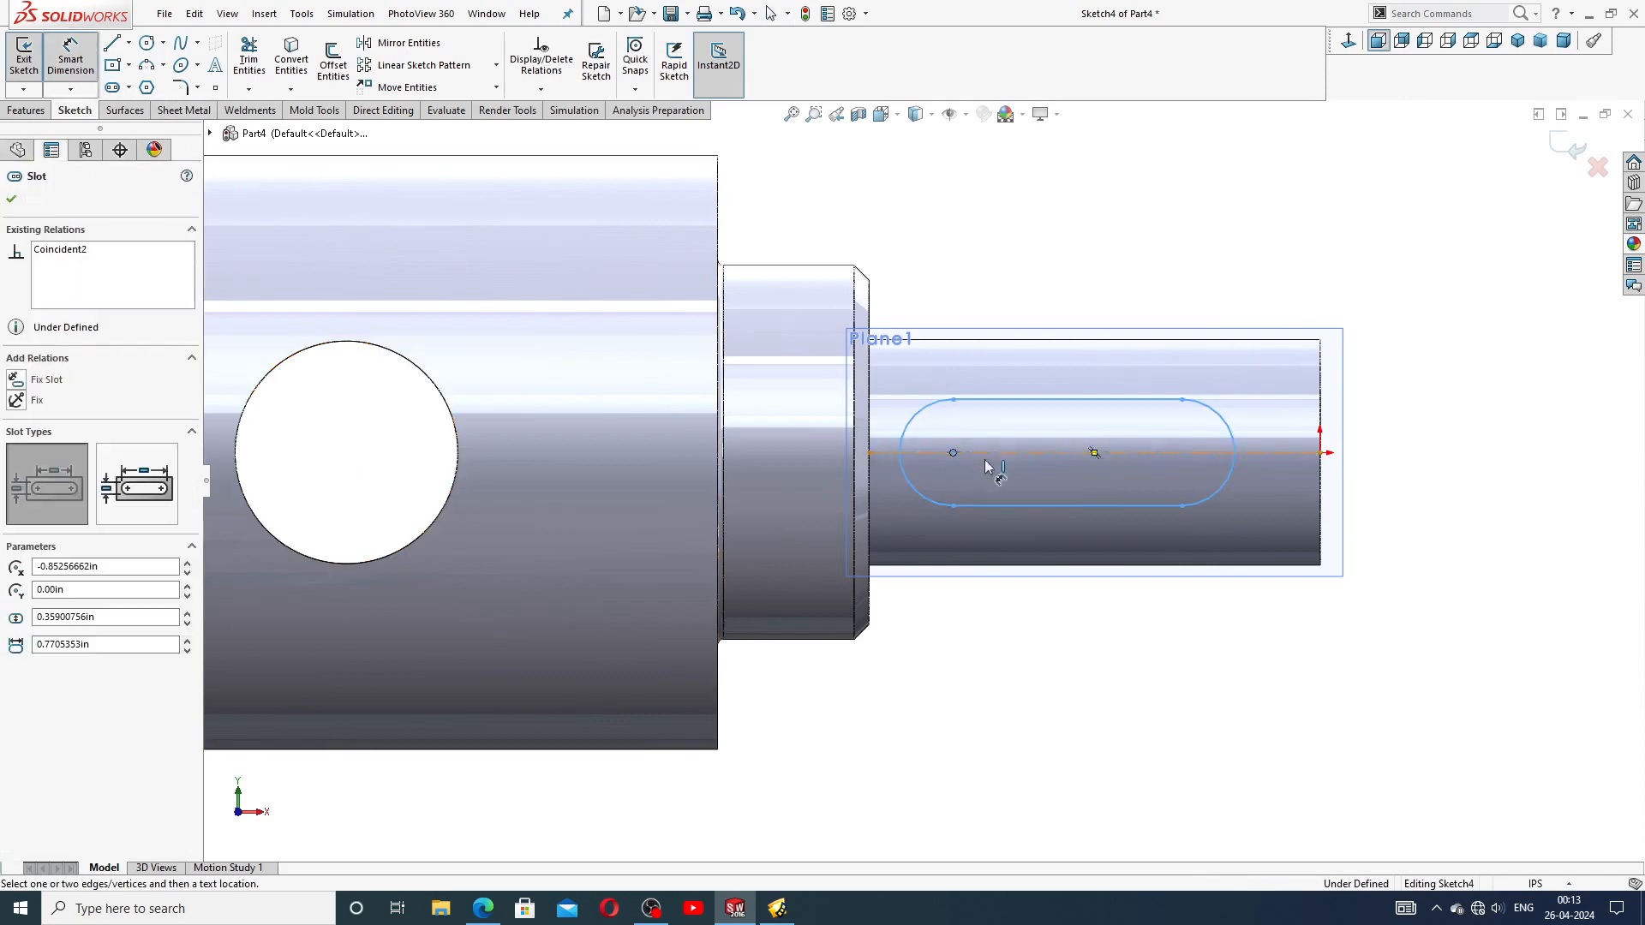
{"action": "left_click", "coordinate": [1181, 454]}
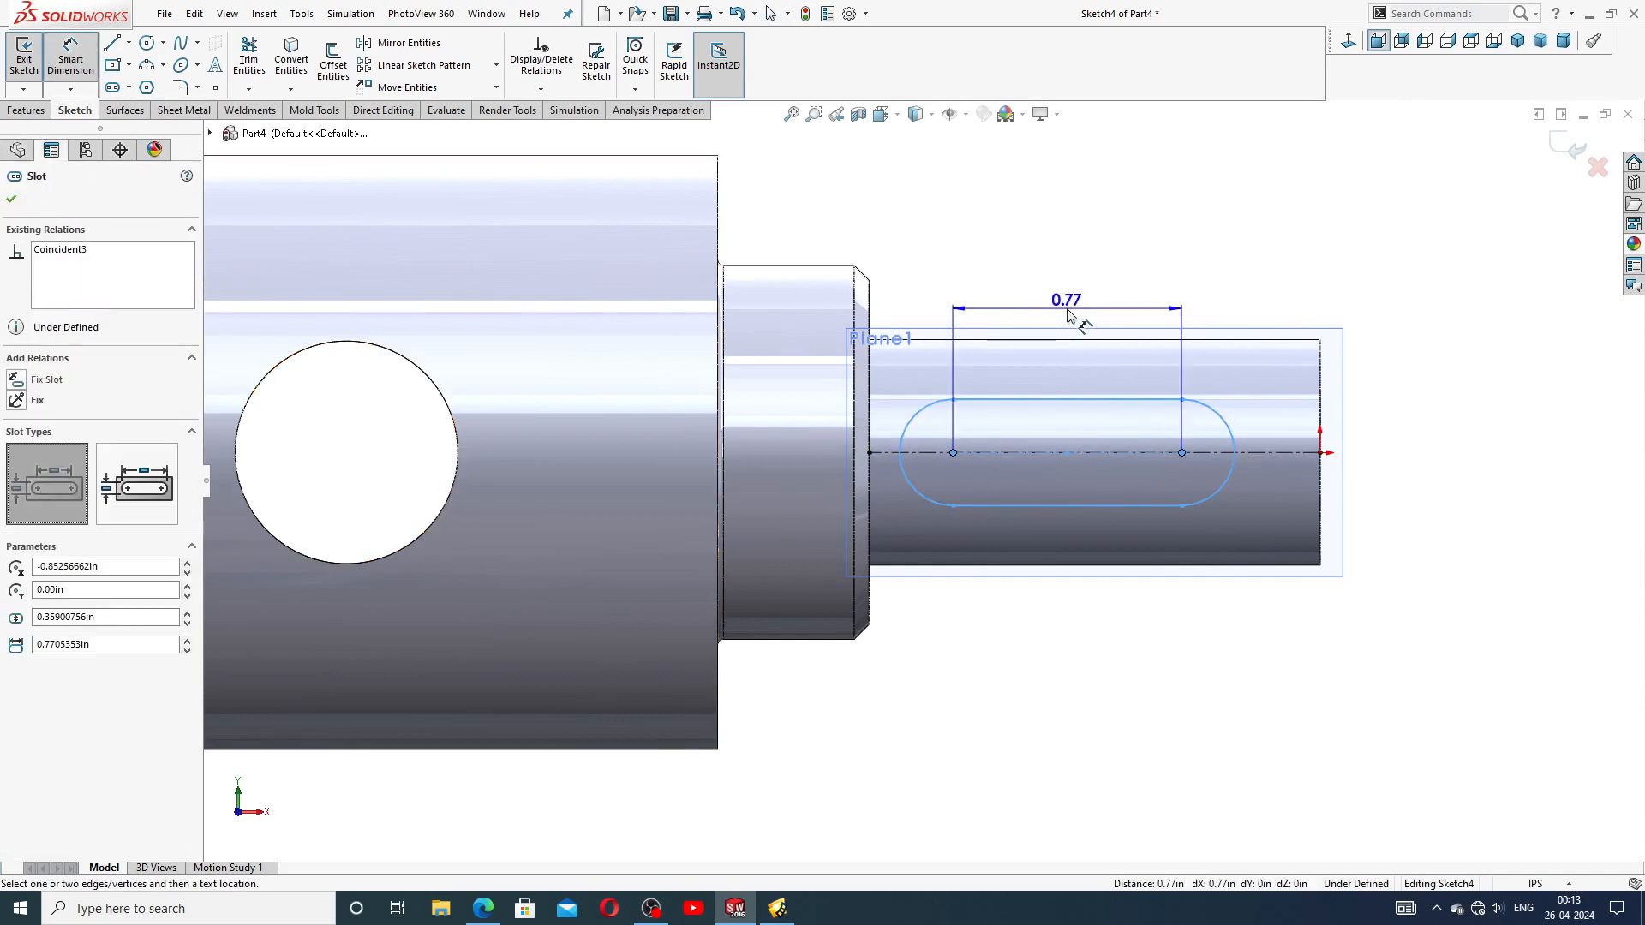
{"action": "left_click", "coordinate": [1069, 317]}
{"action": "key", "text": "BackSpace"}
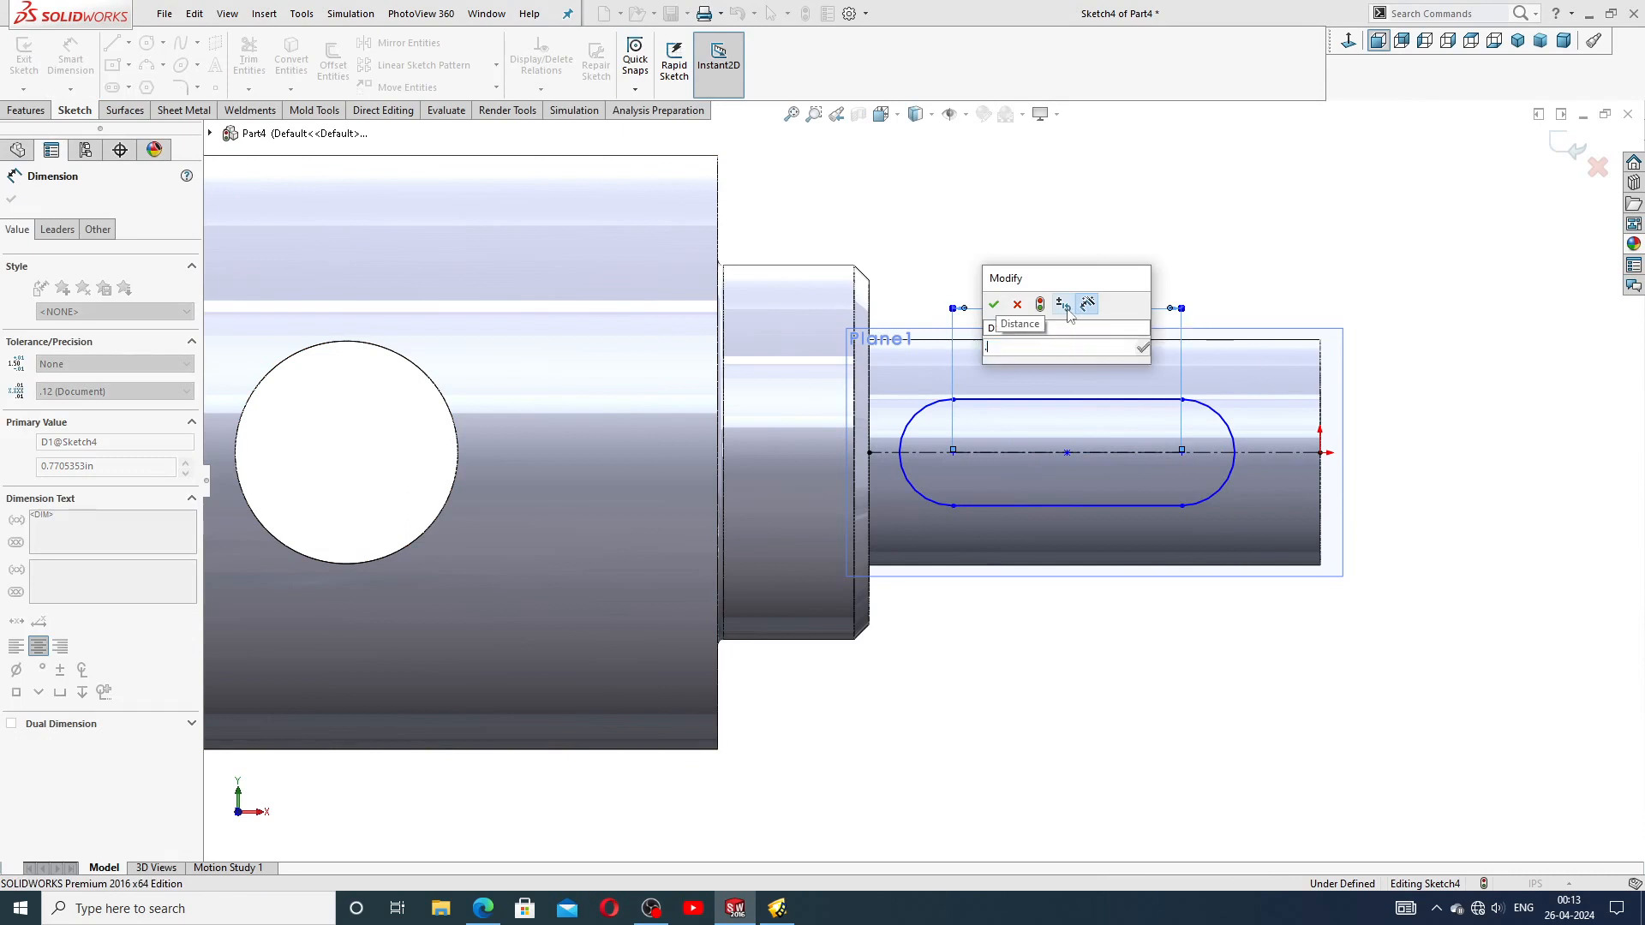
{"action": "type", "text": ".8"}
{"action": "type", "text": "1"}
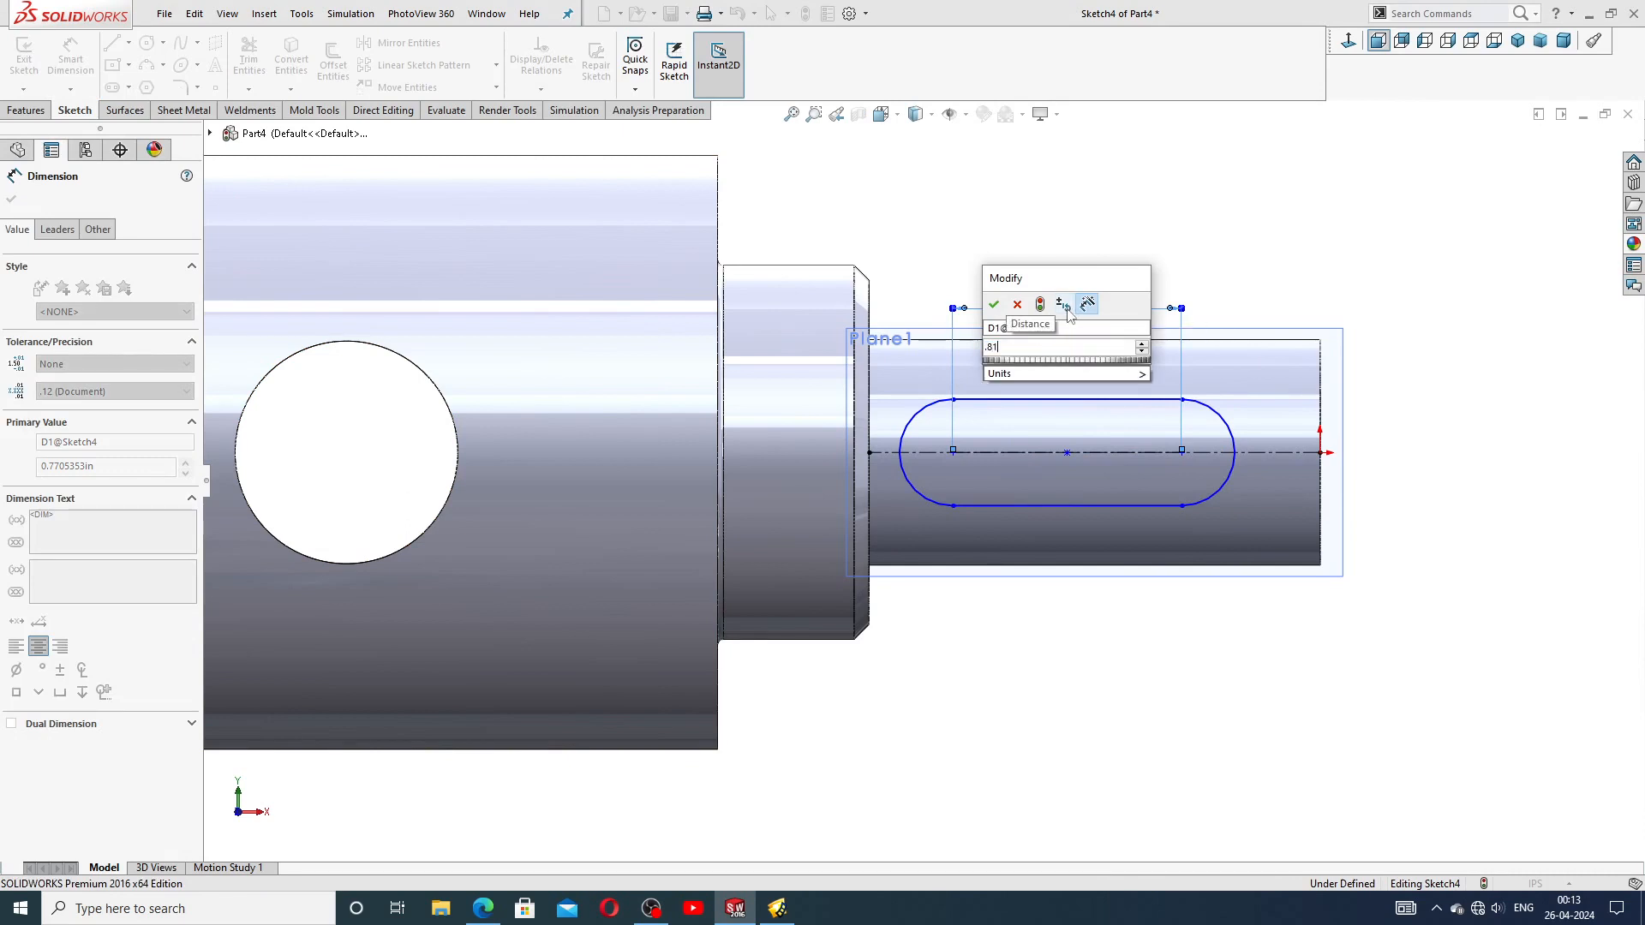
{"action": "key", "text": "Return"}
{"action": "left_click", "coordinate": [1117, 249]}
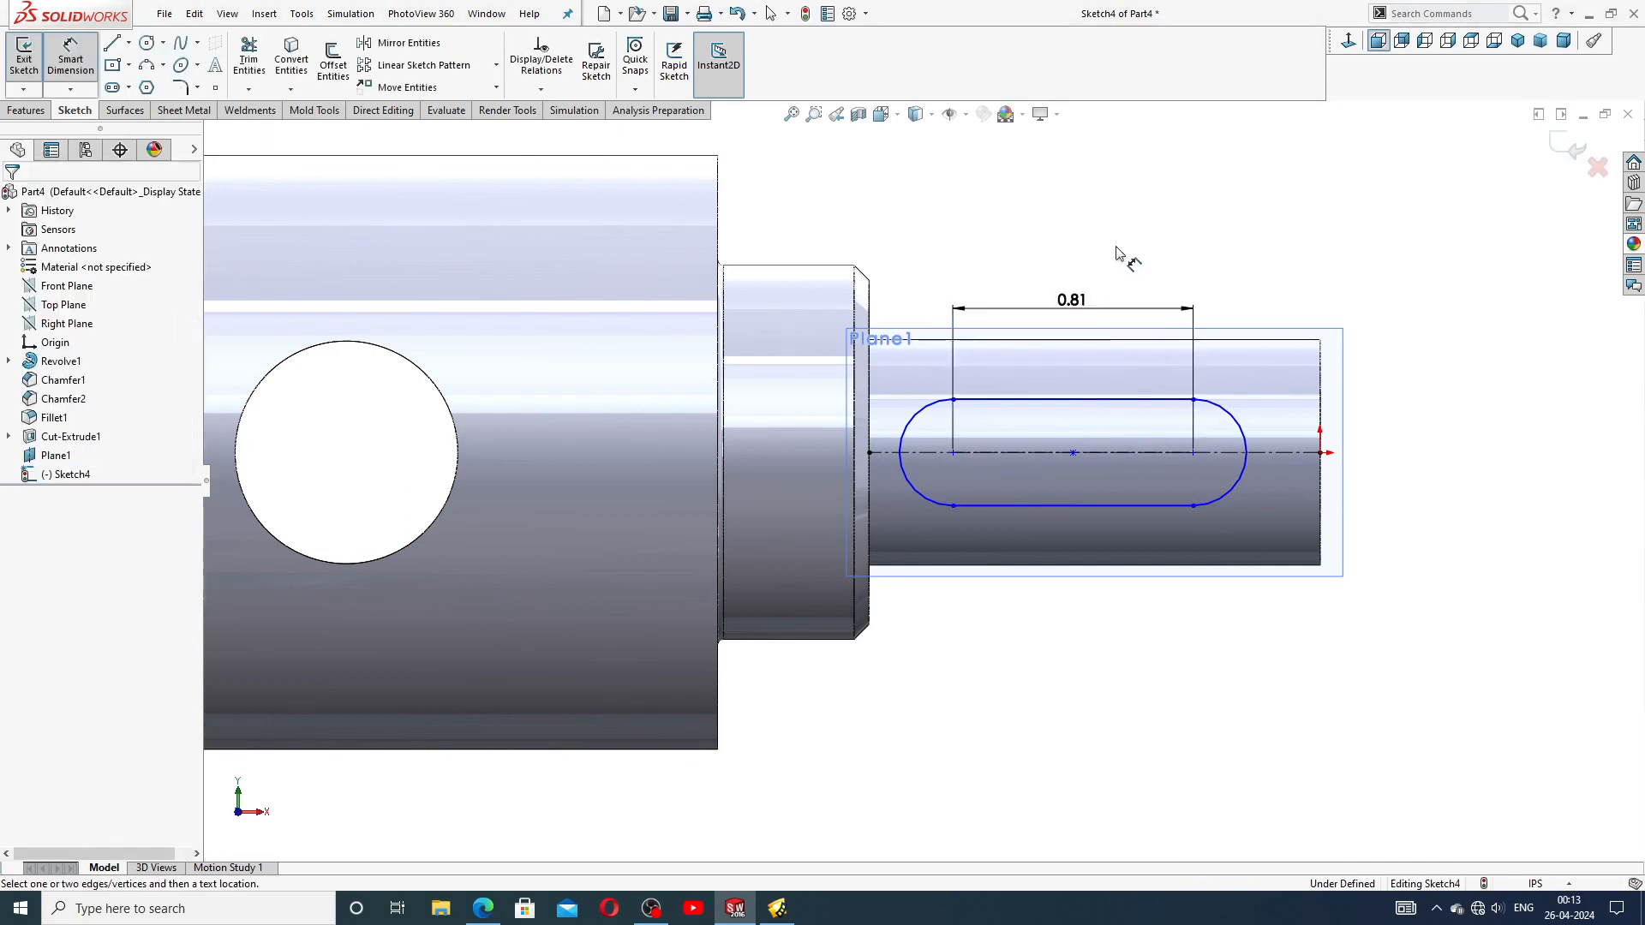
Dimension the slot's end arc and set its radius to 0.09 in
{"action": "left_click", "coordinate": [1228, 412]}
{"action": "left_click", "coordinate": [1326, 285]}
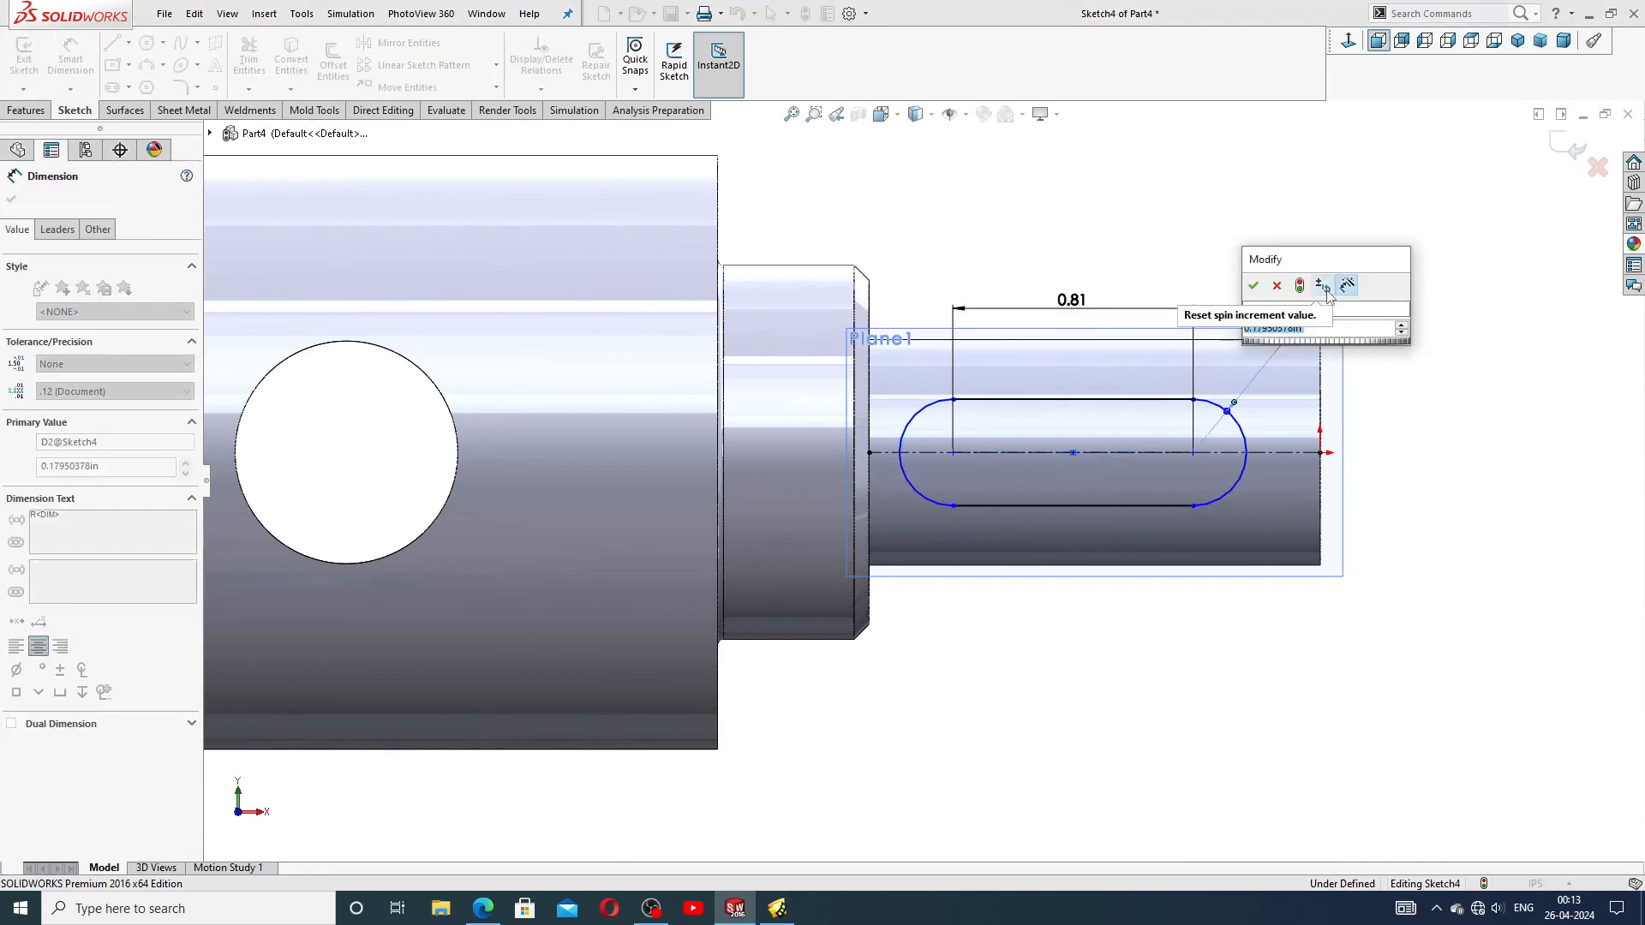
{"action": "type", "text": ".18"}
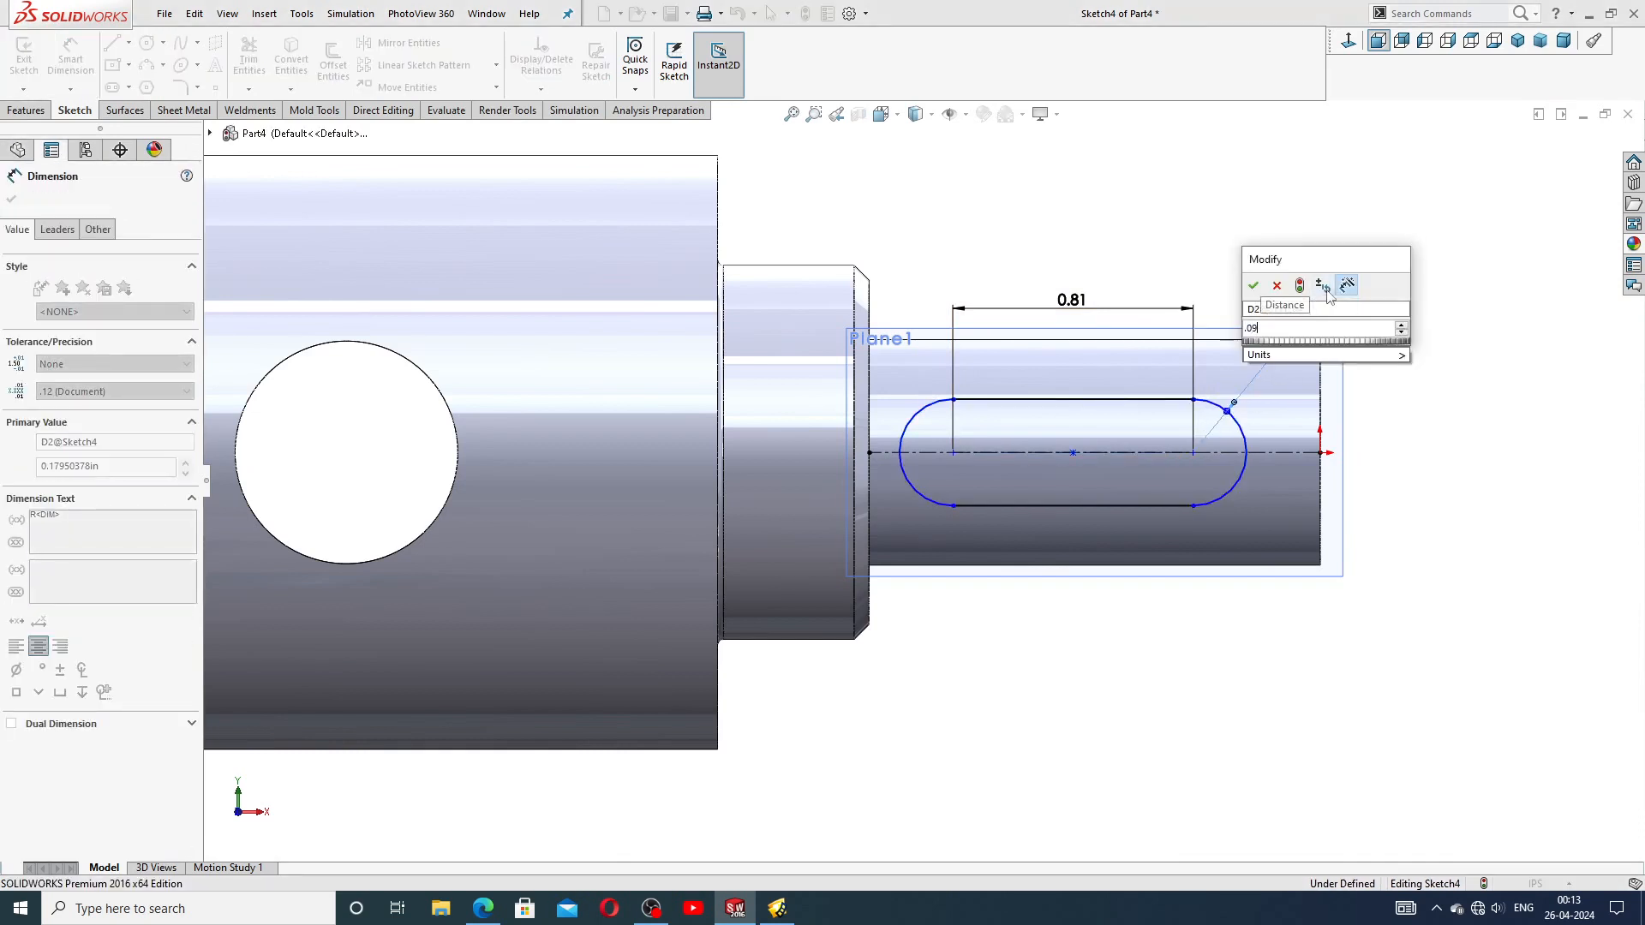
{"action": "key", "text": "Return"}
{"action": "left_click", "coordinate": [1368, 272]}
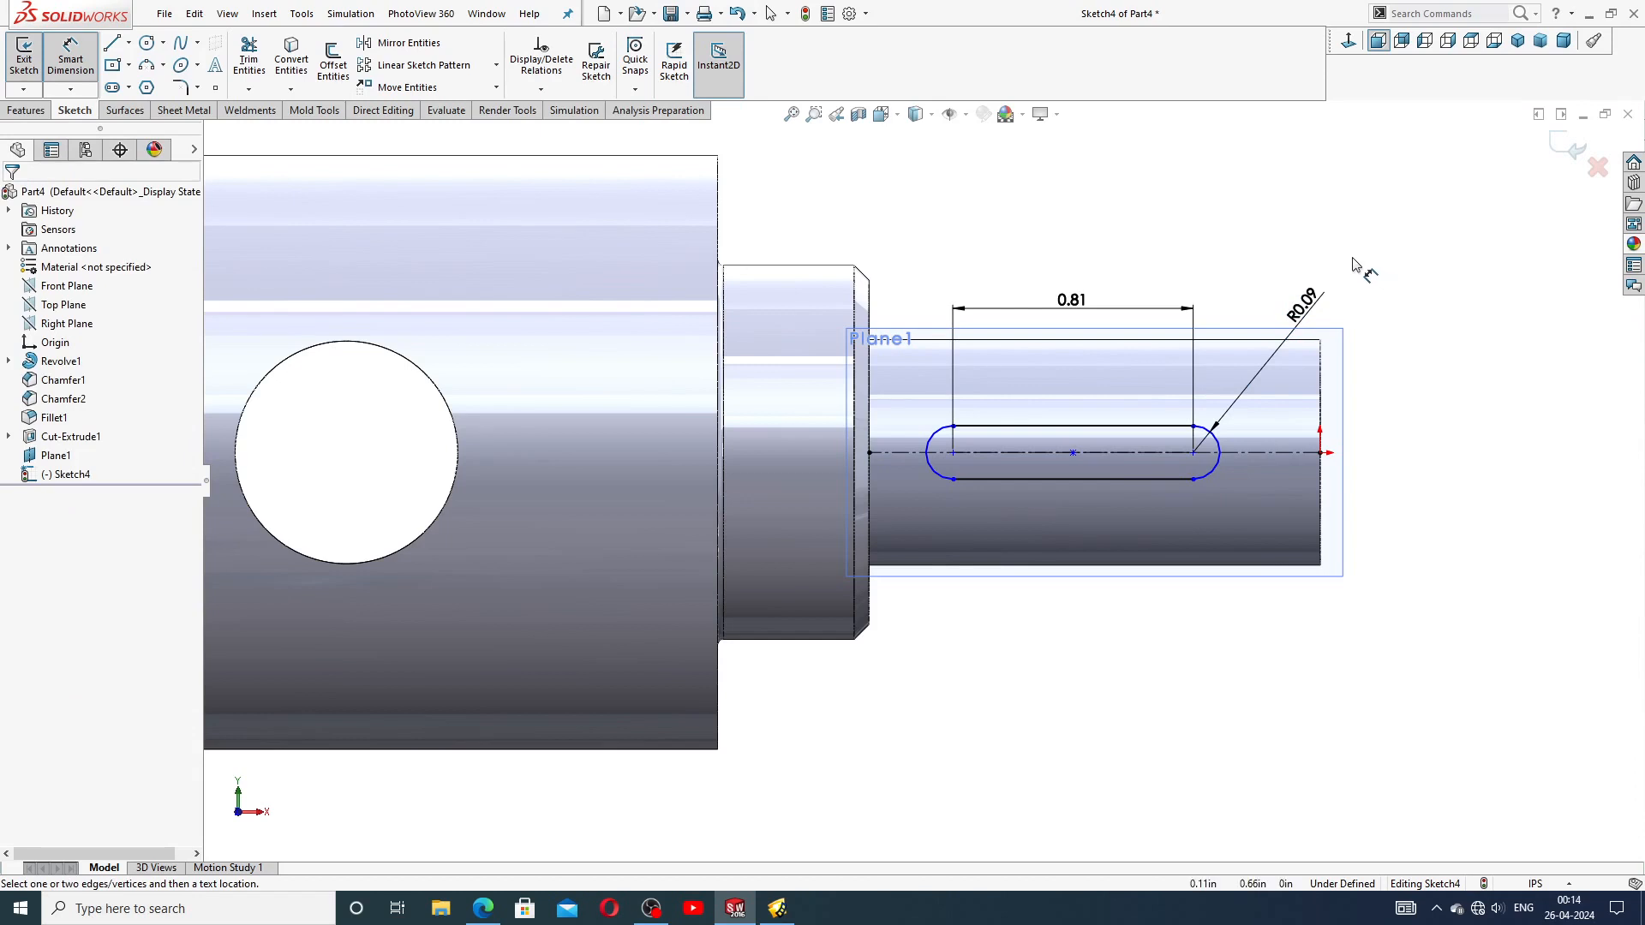
{"action": "right_click", "coordinate": [1352, 264]}
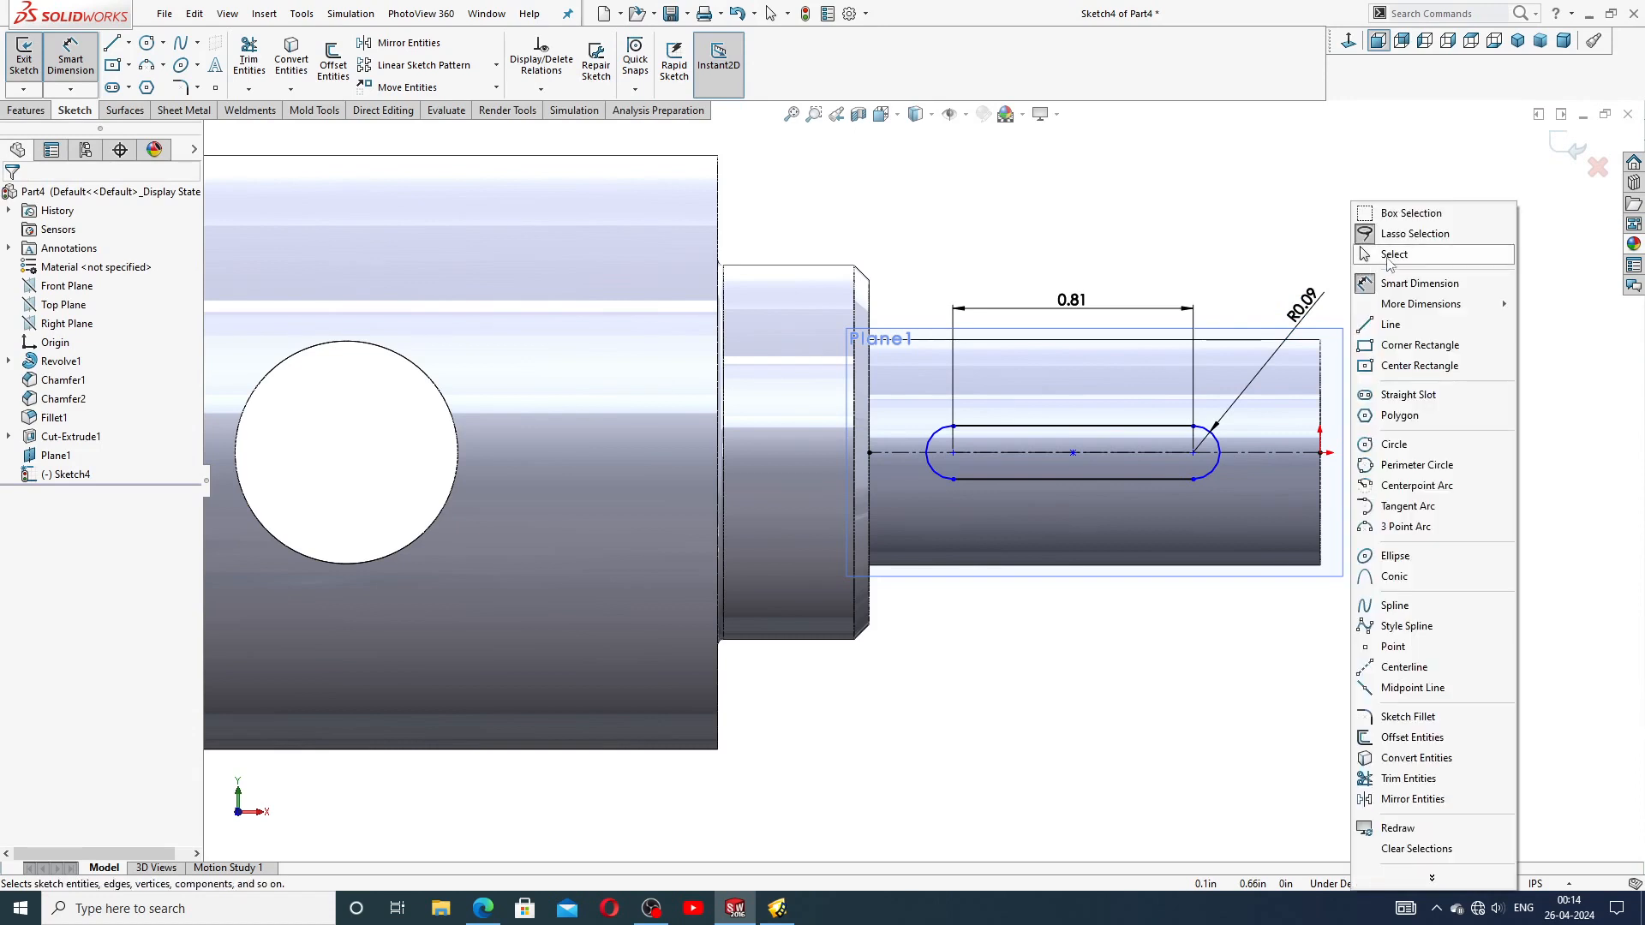
{"action": "left_click", "coordinate": [1363, 264]}
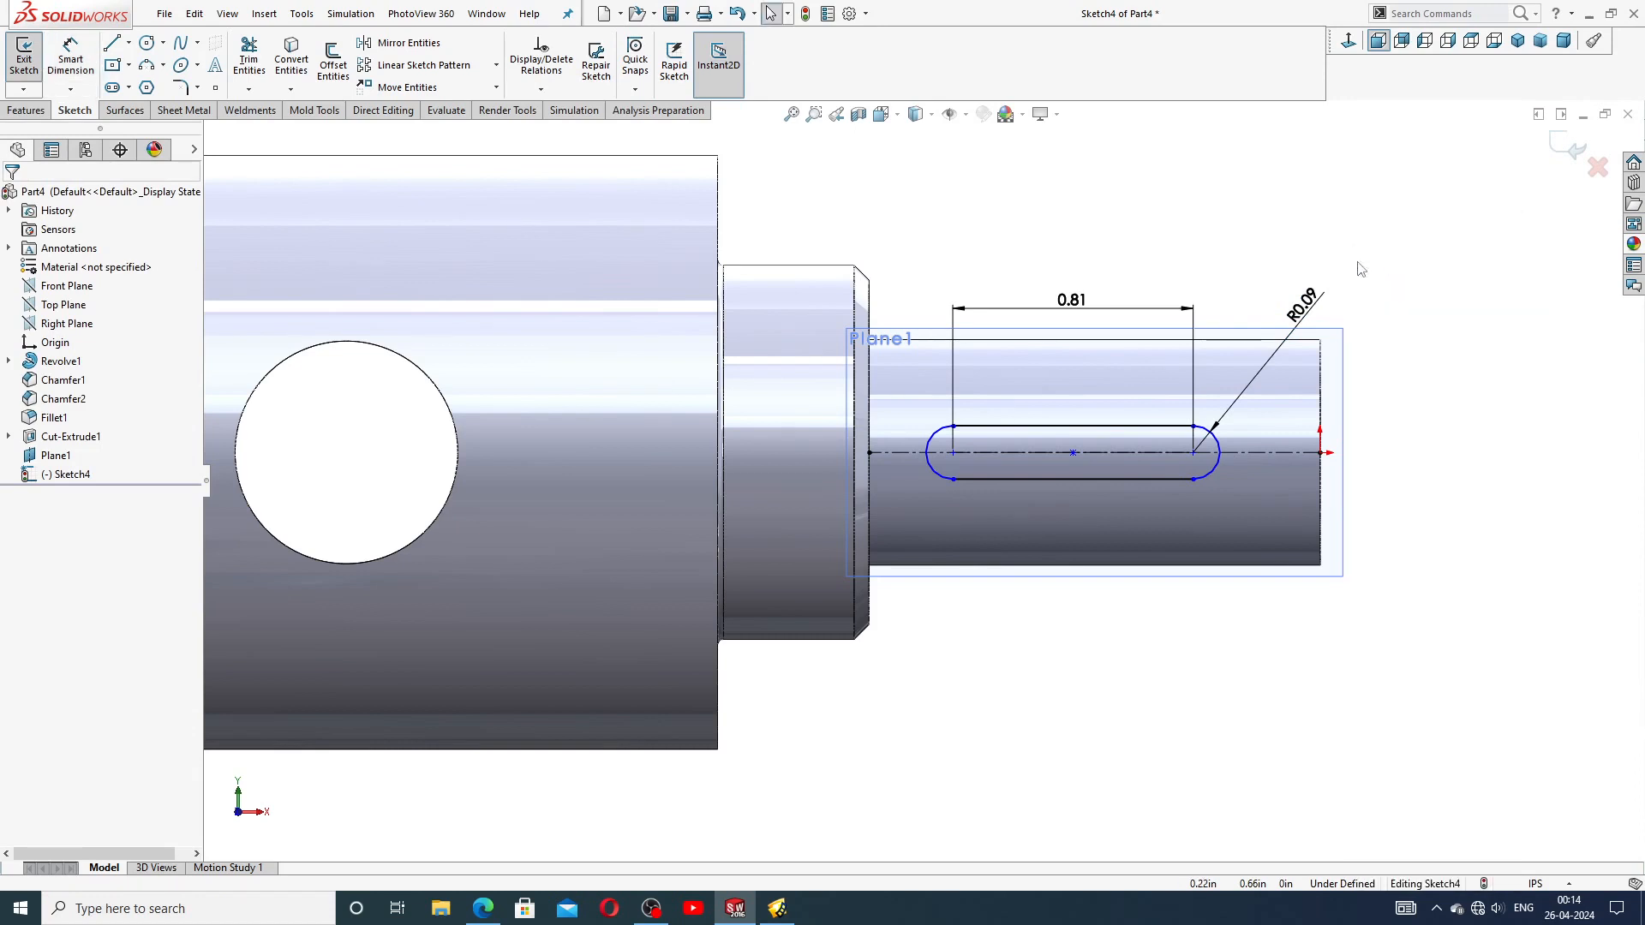
Make the slot's end arc coincident with the centerline endpoint at the middle cylinder's shoulder
{"action": "left_click", "coordinate": [869, 453]}
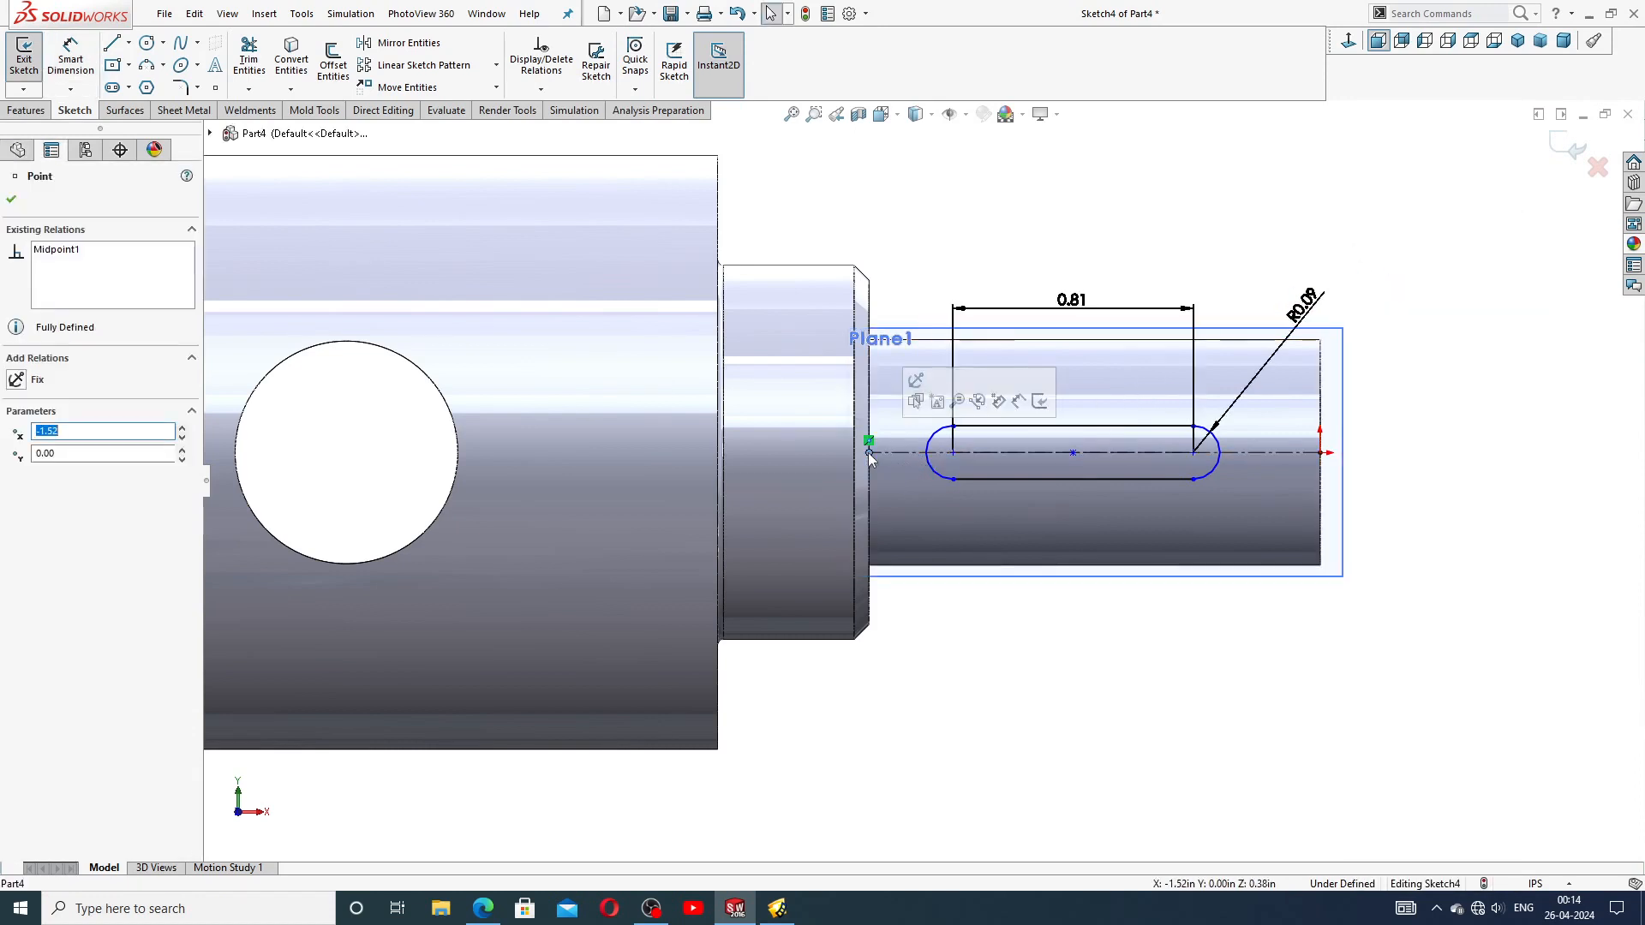
{"action": "left_click", "coordinate": [930, 452], "text": "ctrl"}
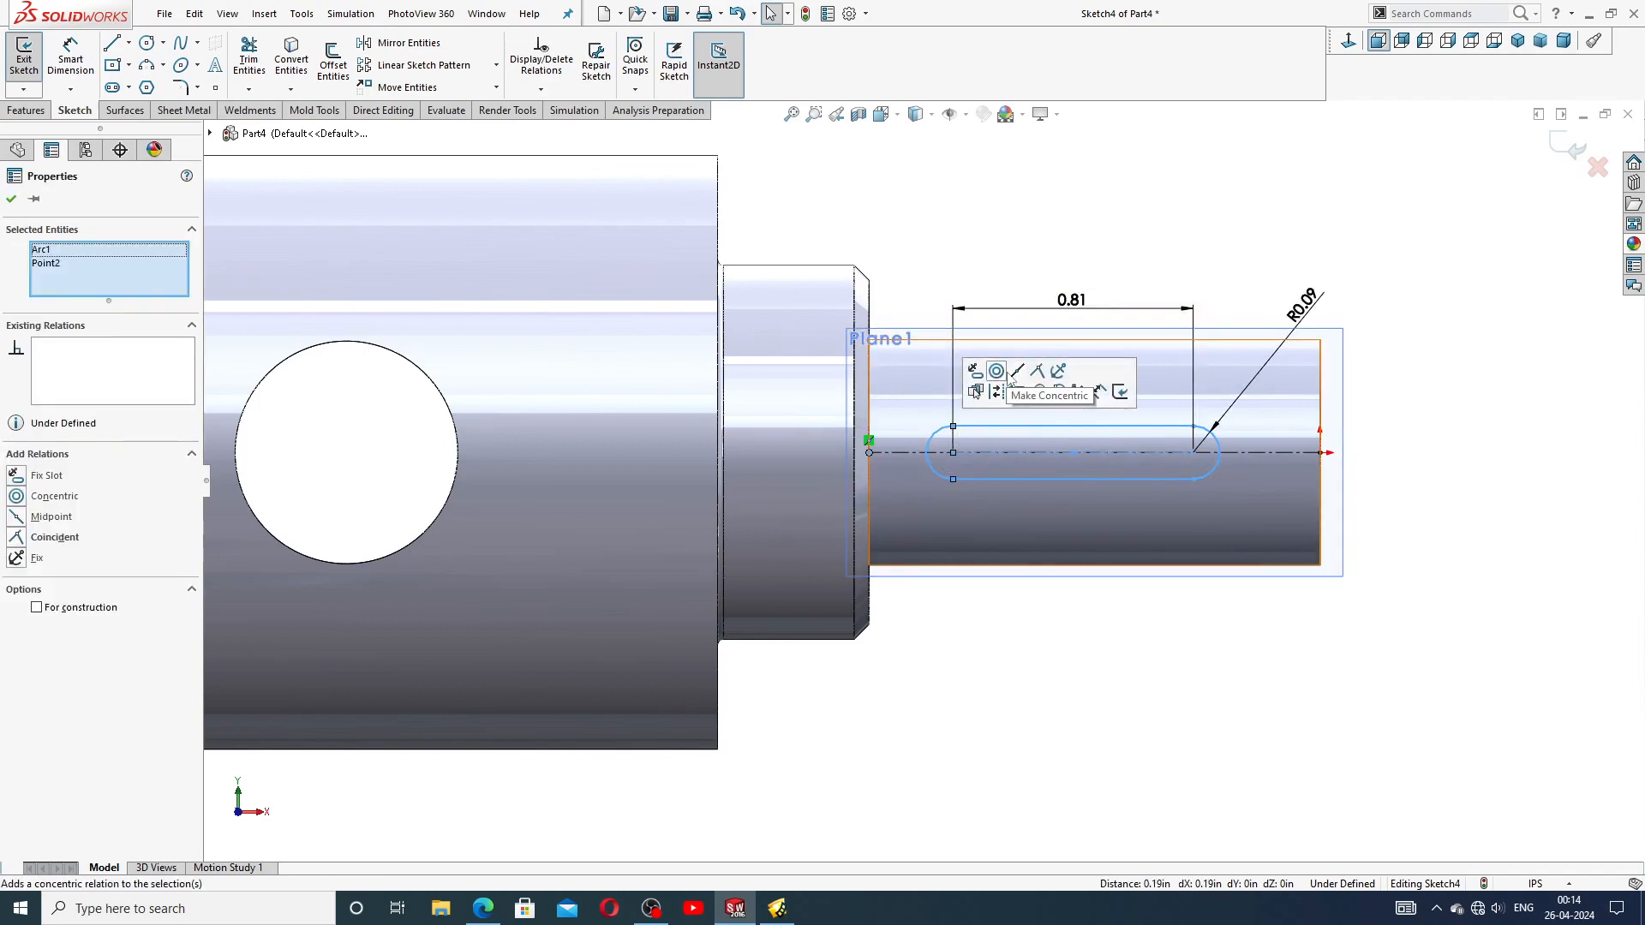
{"action": "left_click", "coordinate": [1037, 371]}
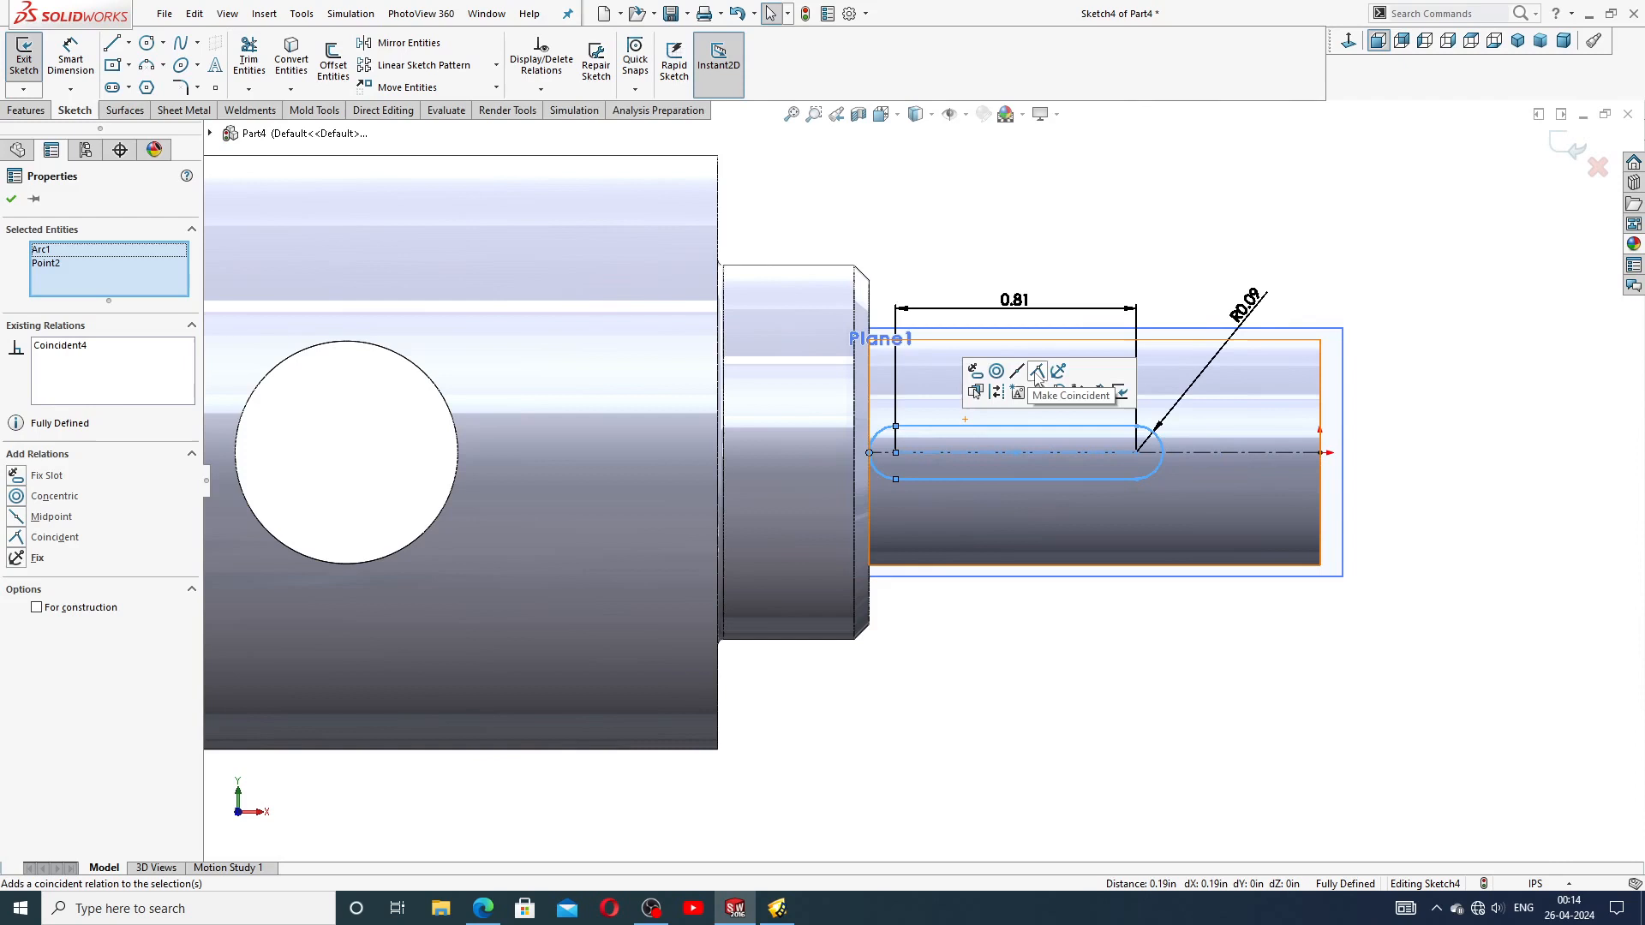
{"action": "left_click", "coordinate": [1129, 267]}
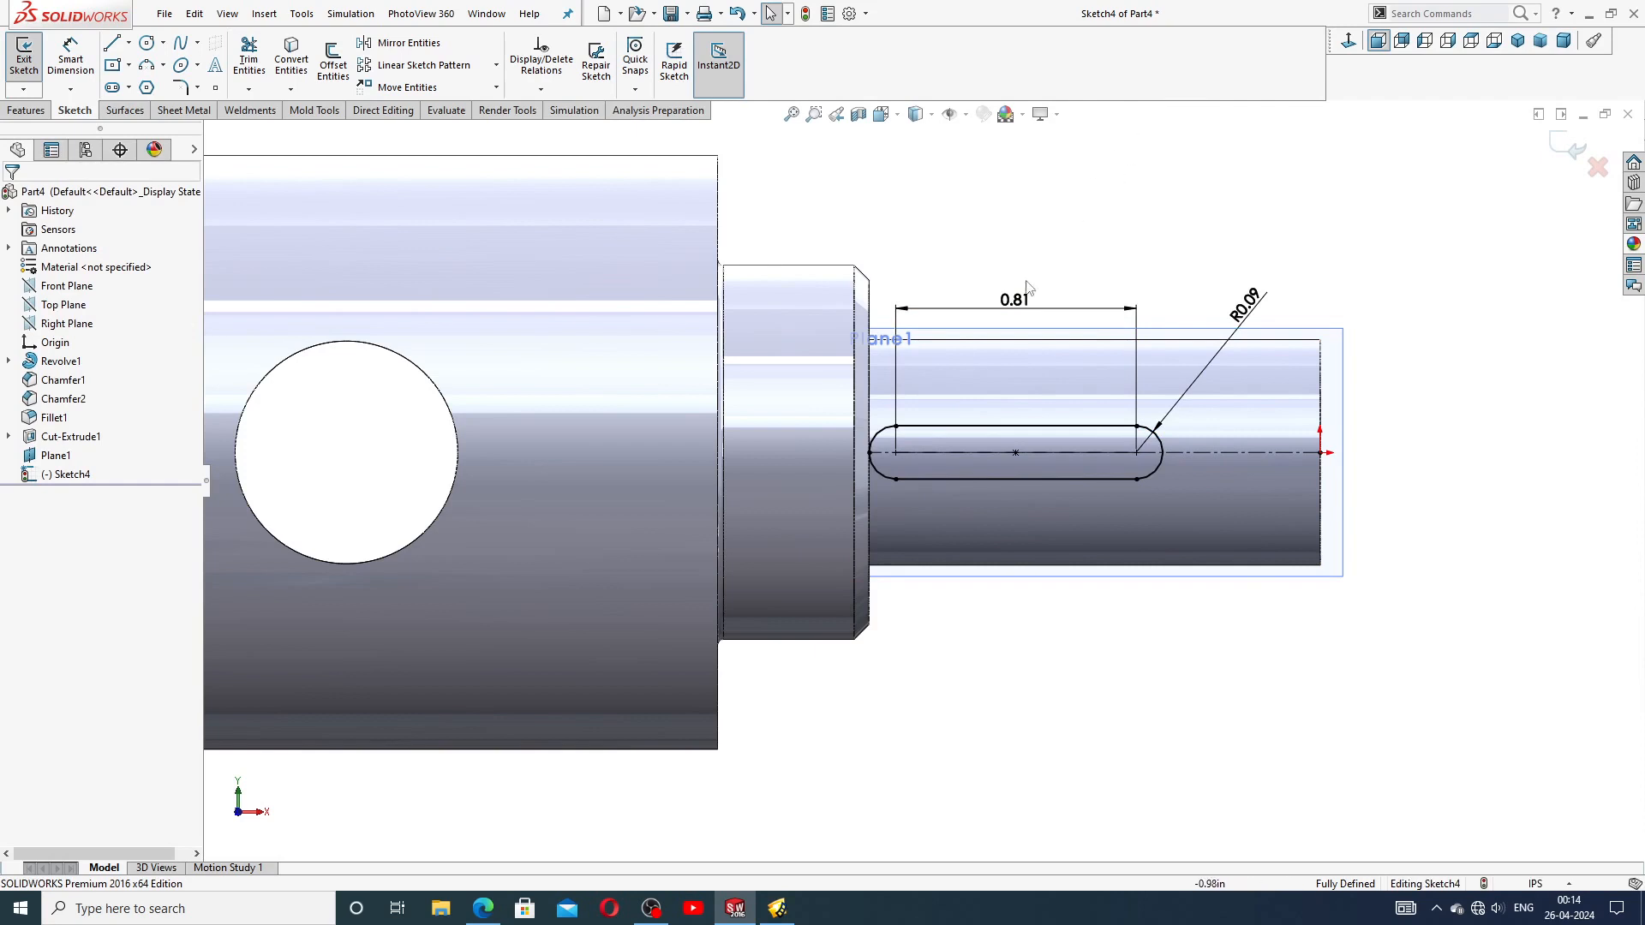
Move the slot's length and radius dimensions farther away from the profile
{"action": "left_click_drag", "start_coordinate": [1028, 289], "coordinate": [1028, 268]}
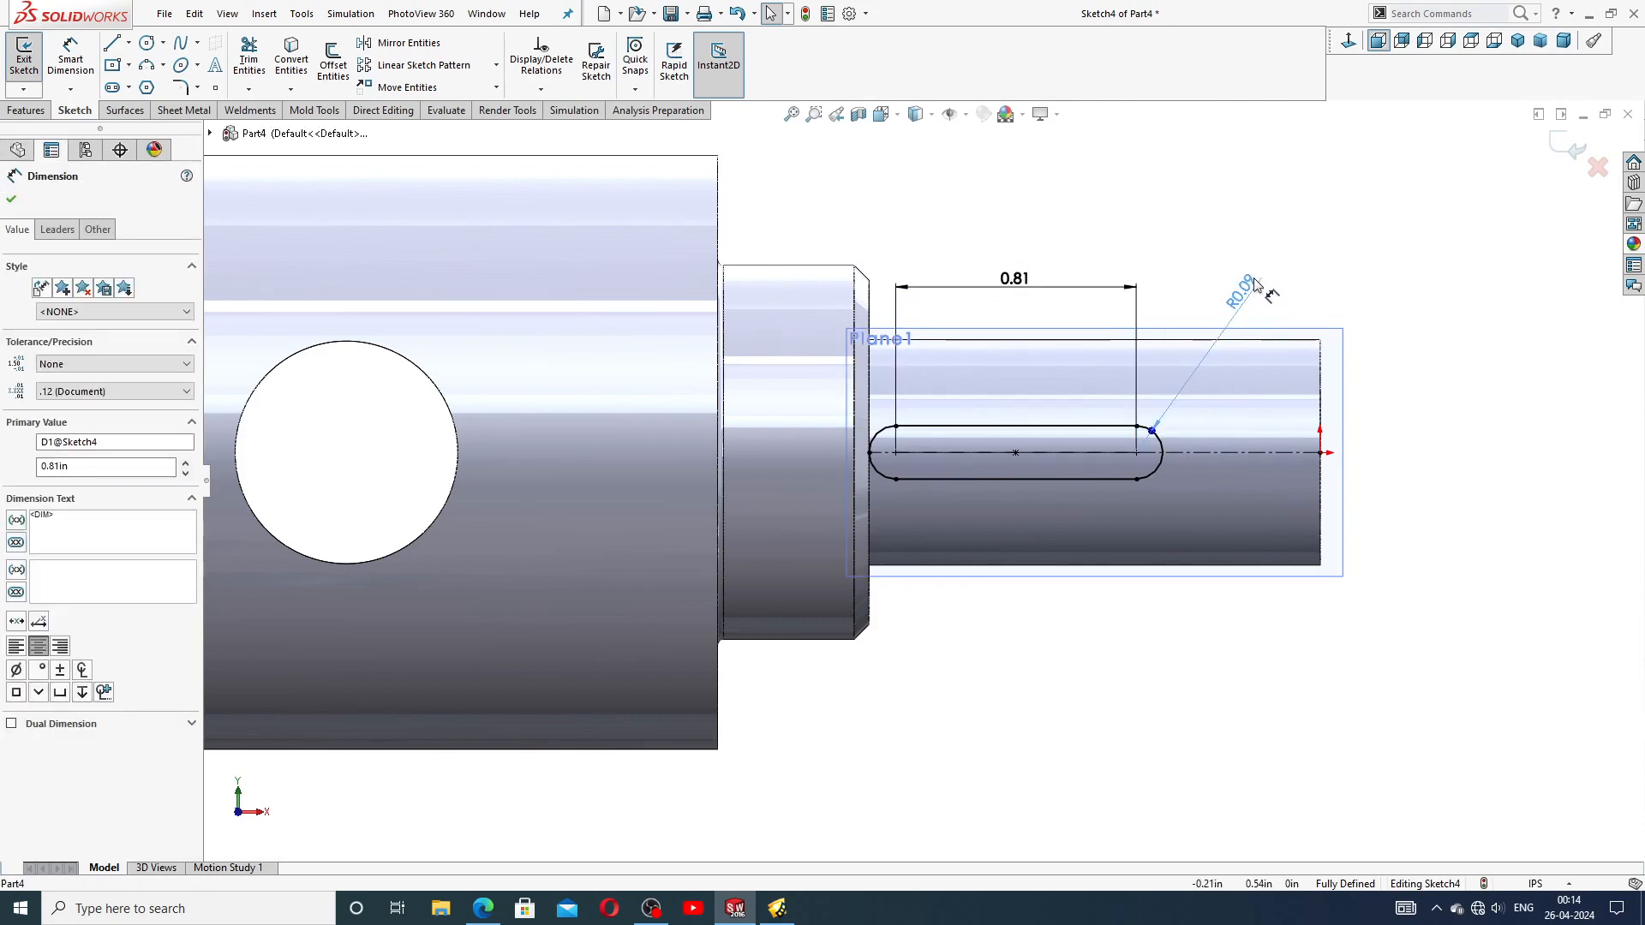
{"action": "left_click_drag", "start_coordinate": [1256, 285], "coordinate": [1251, 271]}
{"action": "left_click", "coordinate": [1297, 299]}
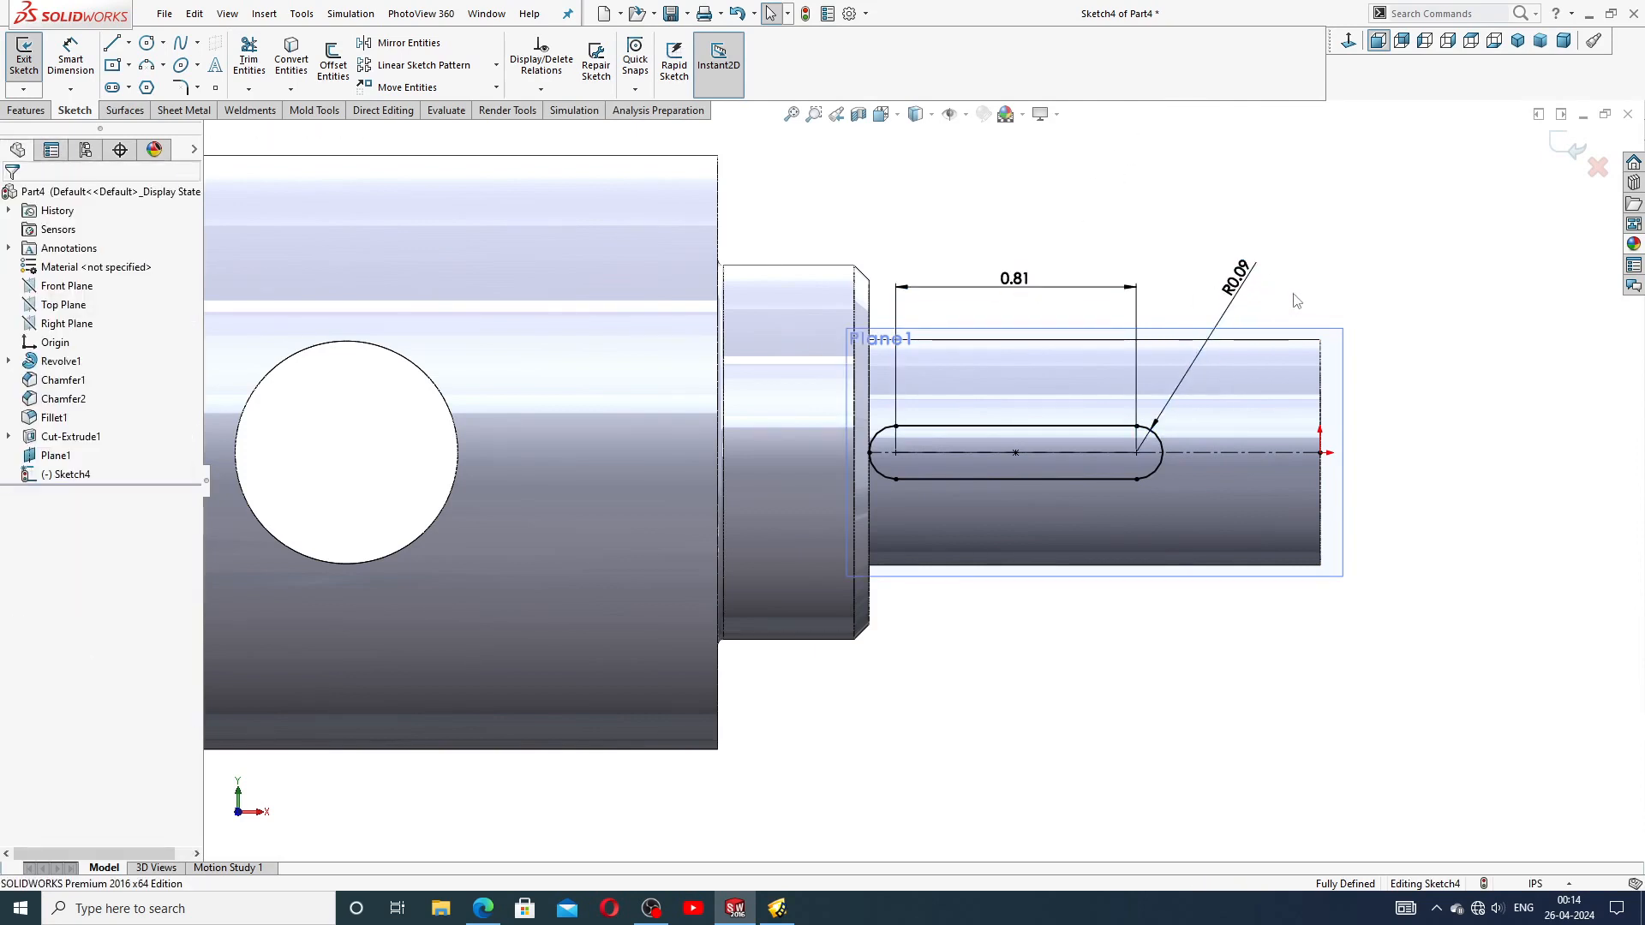
Finish the slot sketch and extrude-cut it into the thin shaft with a blind depth of 0.09 in
{"action": "left_click", "coordinate": [1568, 146]}
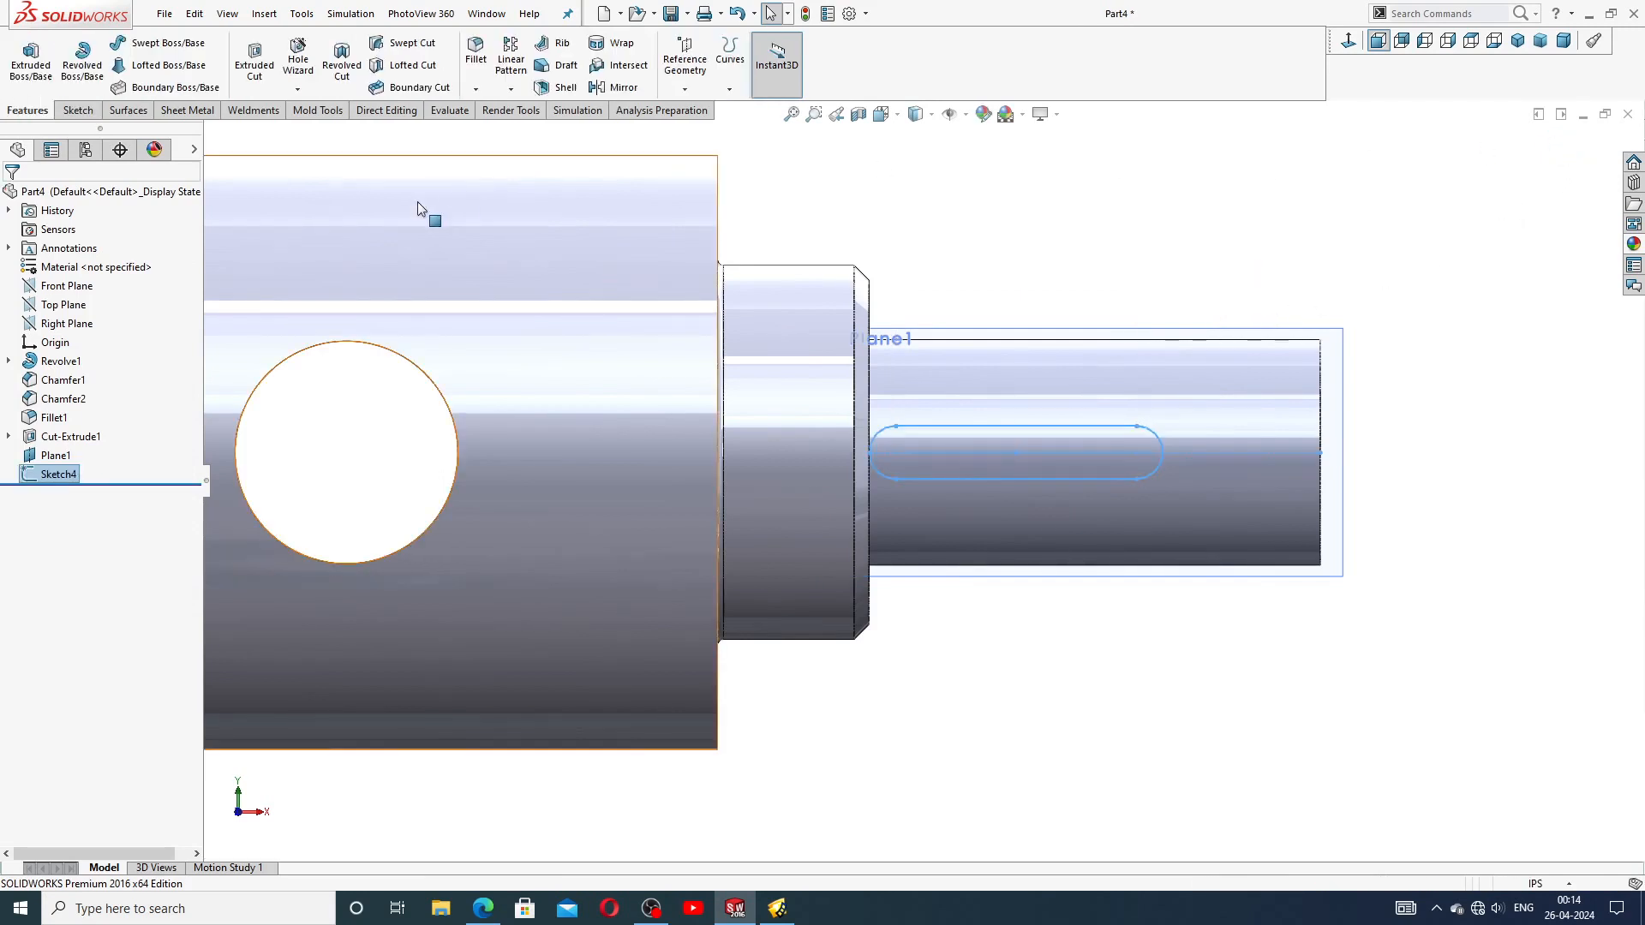
{"action": "left_click", "coordinate": [259, 71]}
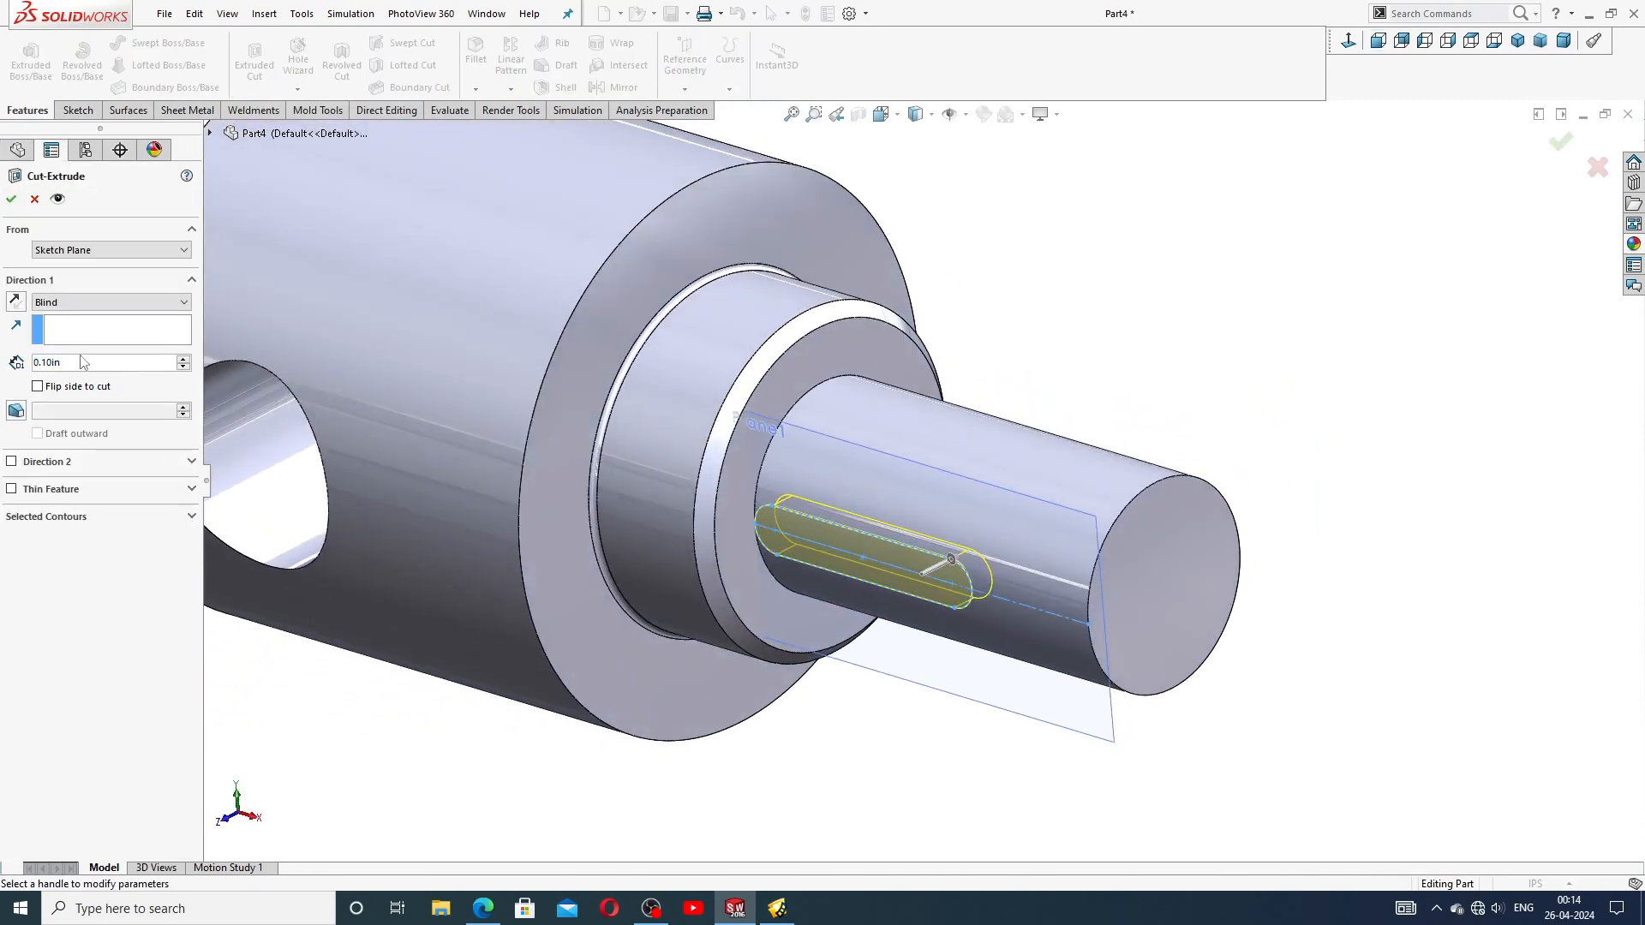
{"action": "type", "text": ".0"}
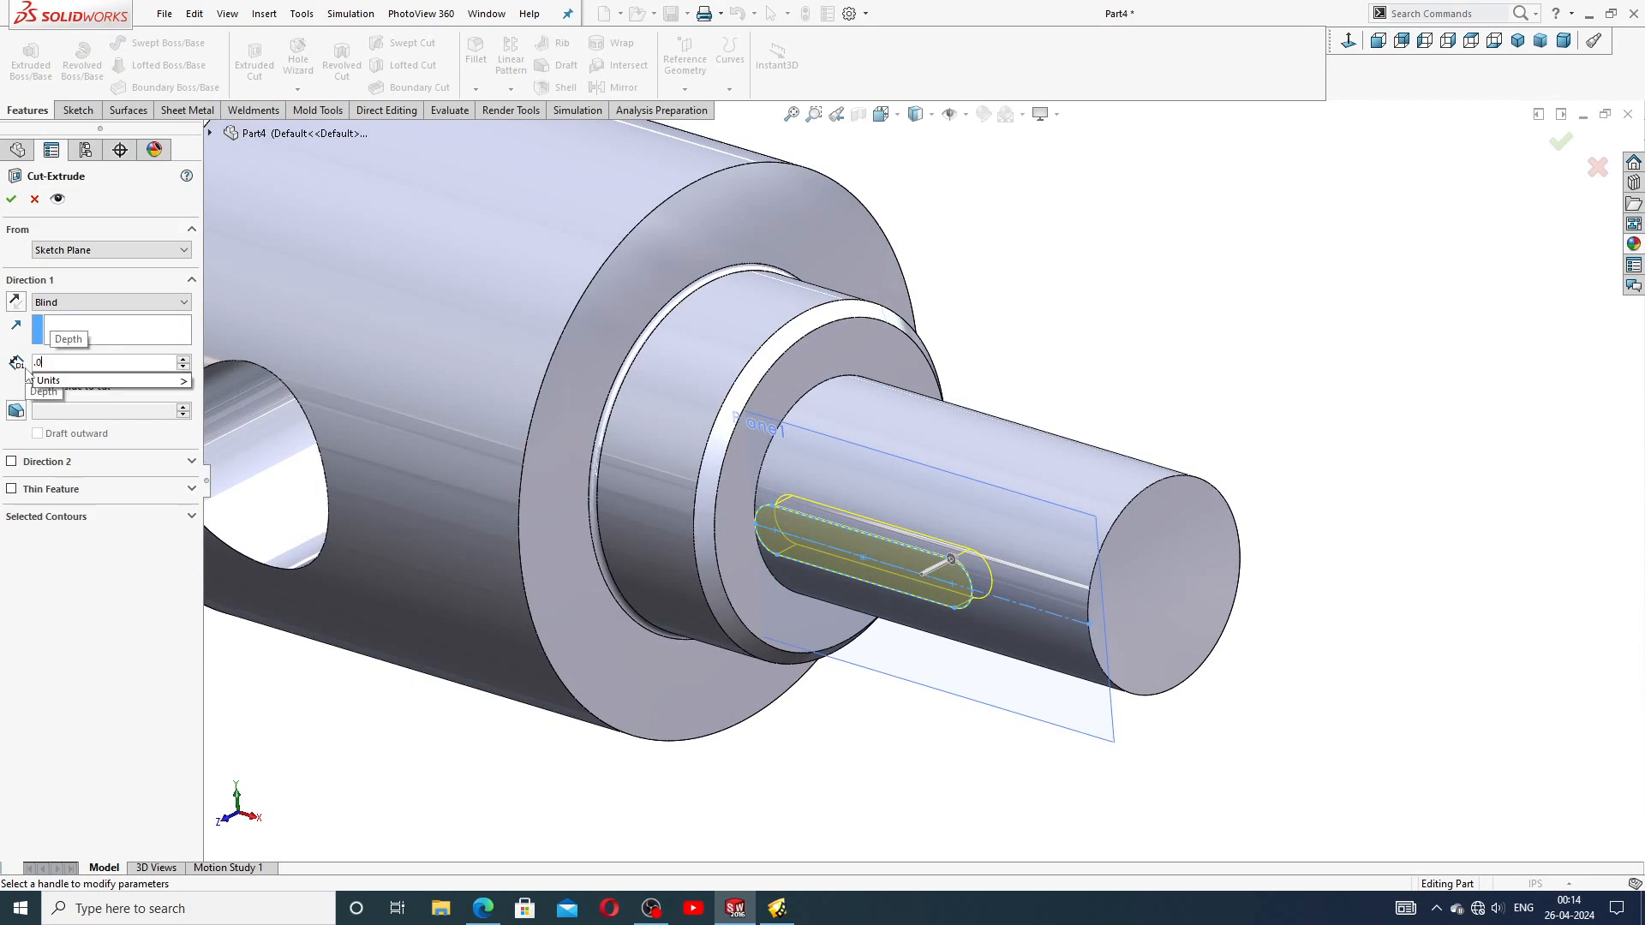
{"action": "type", "text": "9"}
{"action": "key", "text": "Return"}
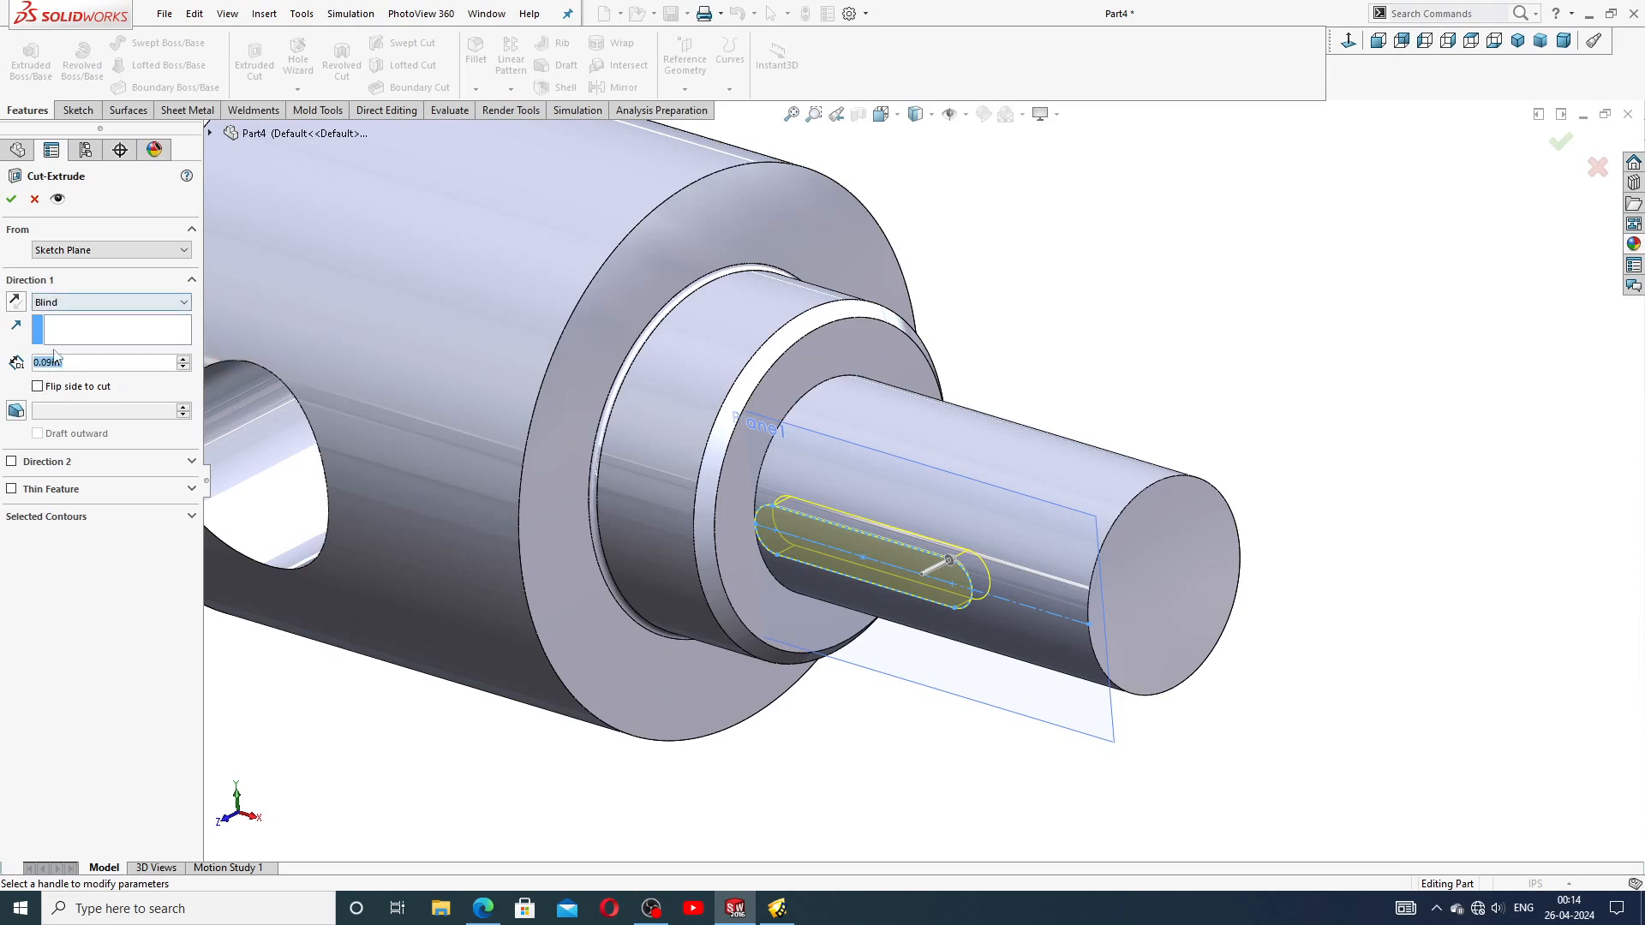
{"action": "left_click", "coordinate": [11, 197]}
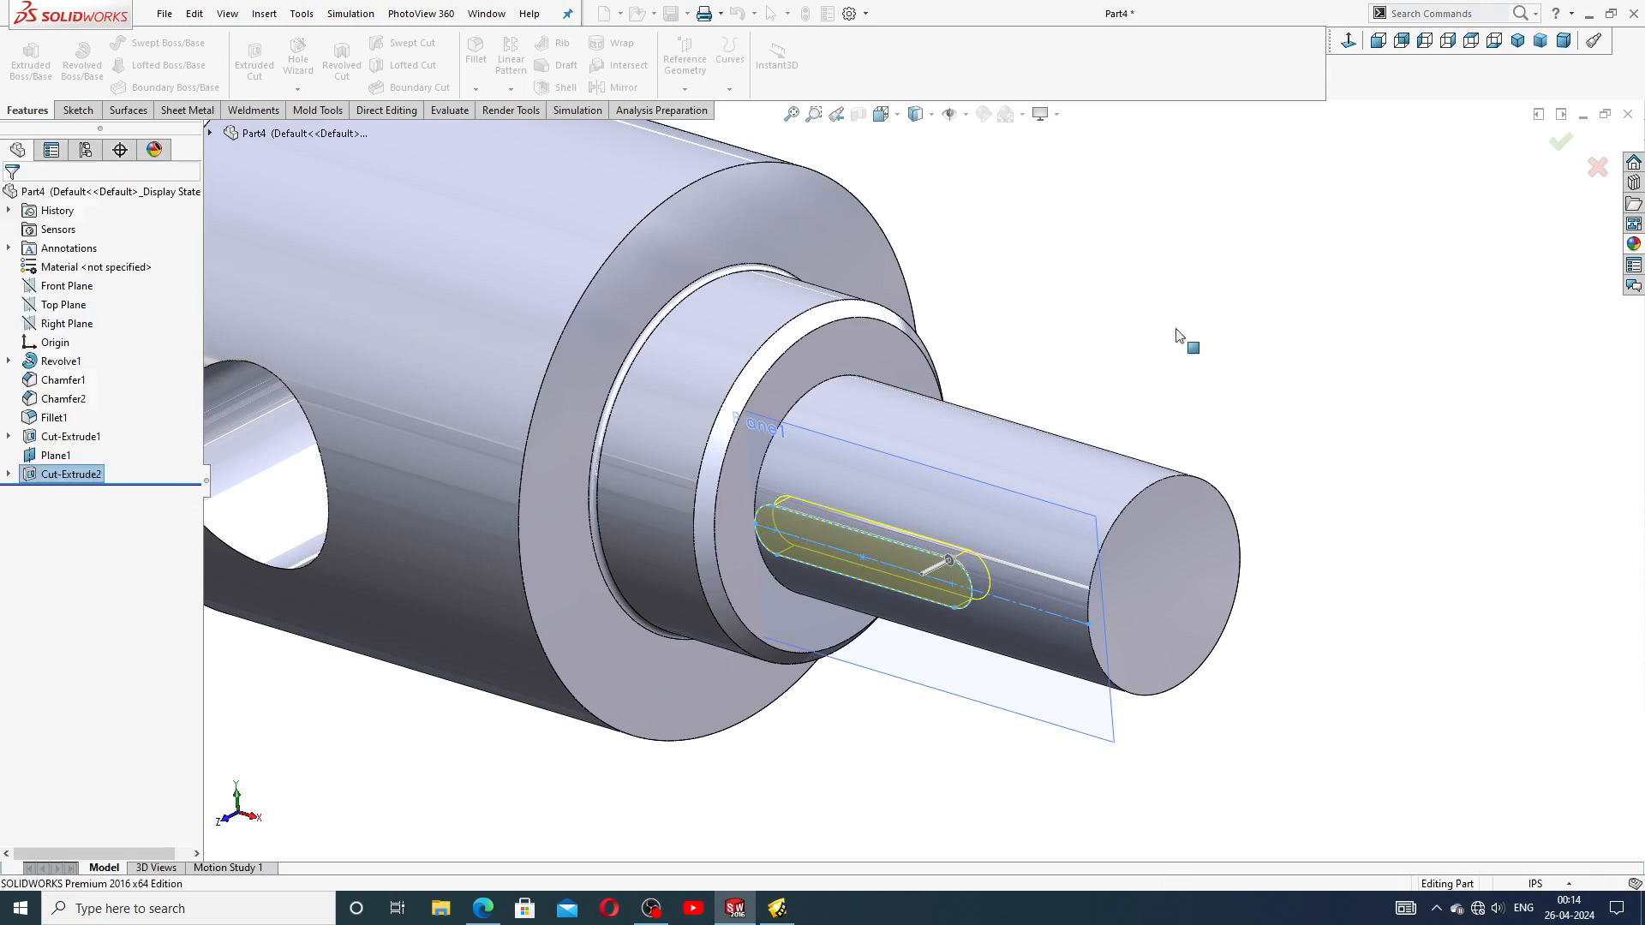
Hide the tangent reference plane used for the slot sketch
{"action": "scroll", "coordinate": [1050, 492], "scroll_direction": "up", "scroll_amount": 3}
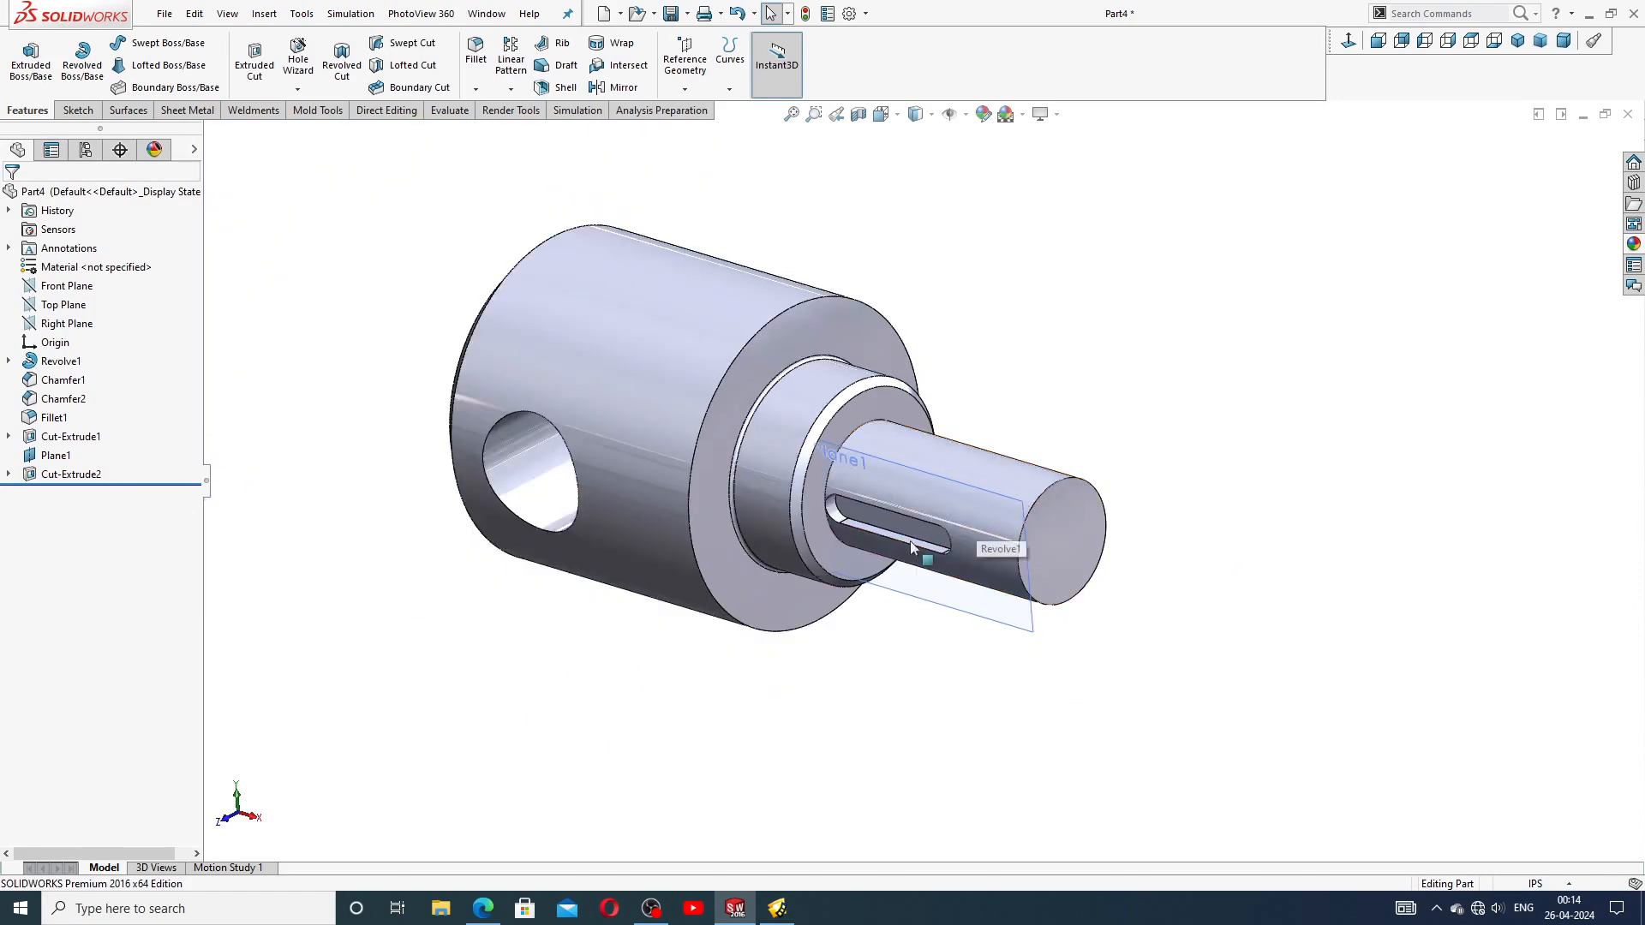
{"action": "middle_click_drag", "start_coordinate": [915, 545], "coordinate": [913, 510]}
{"action": "left_click", "coordinate": [963, 445]}
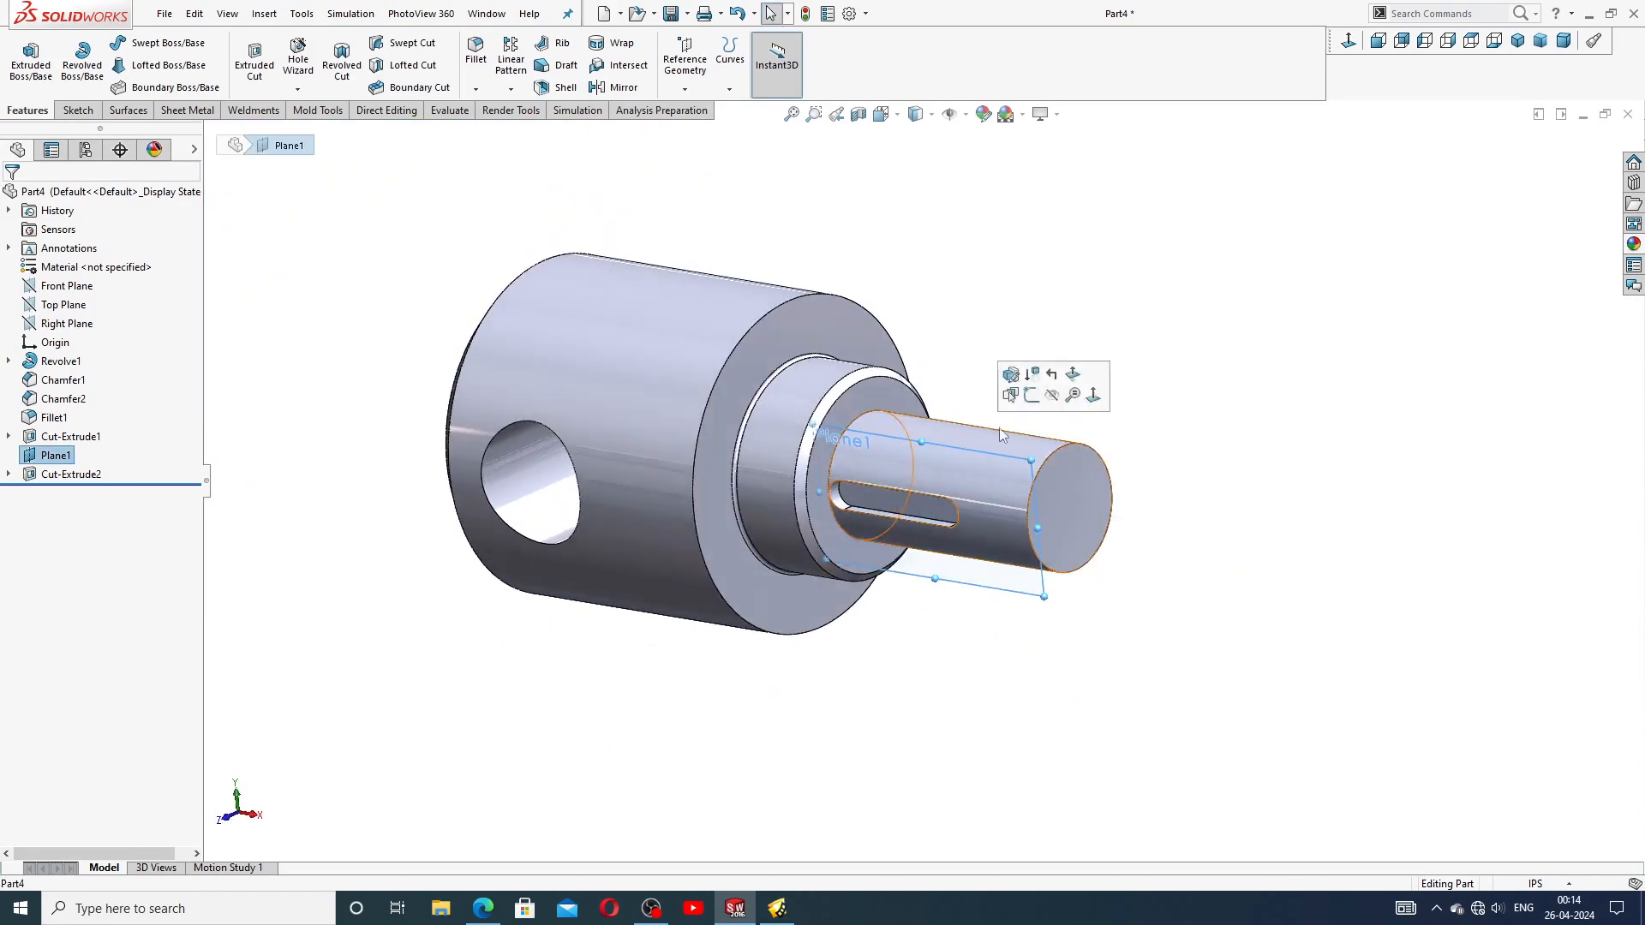
{"action": "left_click", "coordinate": [1053, 403]}
Fillet the circular edge where the thin shaft meets the middle cylinder's shoulder with a 0.02 in radius
{"action": "scroll", "coordinate": [871, 524], "scroll_direction": "down", "scroll_amount": 5}
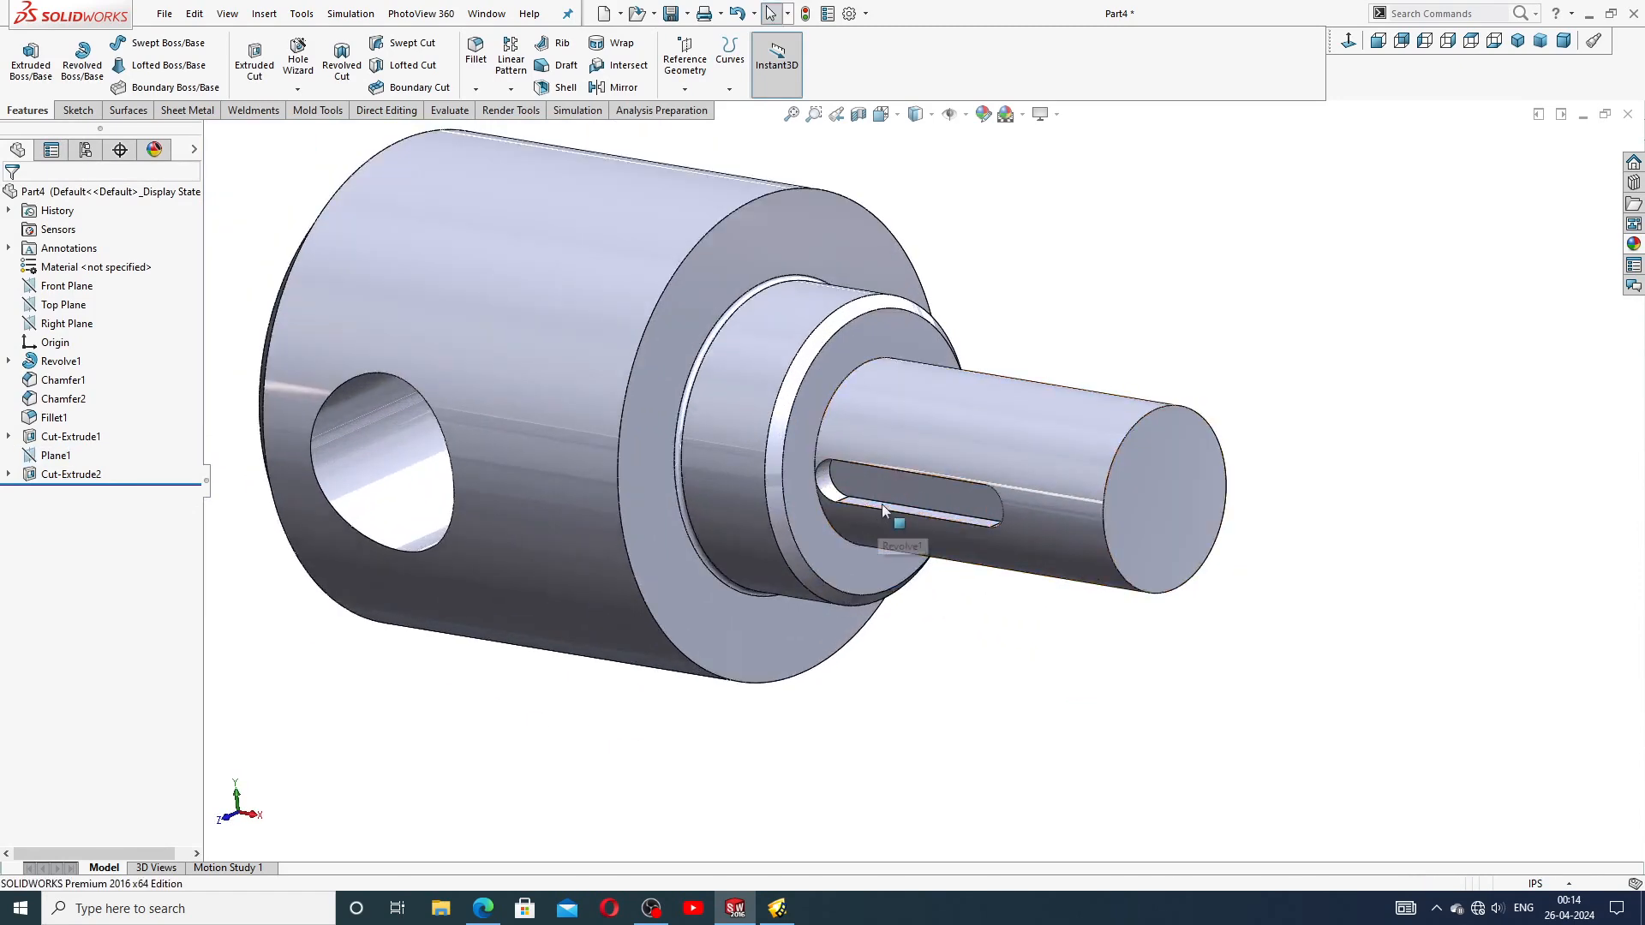
{"action": "middle_click_drag", "start_coordinate": [891, 503], "coordinate": [857, 414]}
{"action": "left_click", "coordinate": [477, 73]}
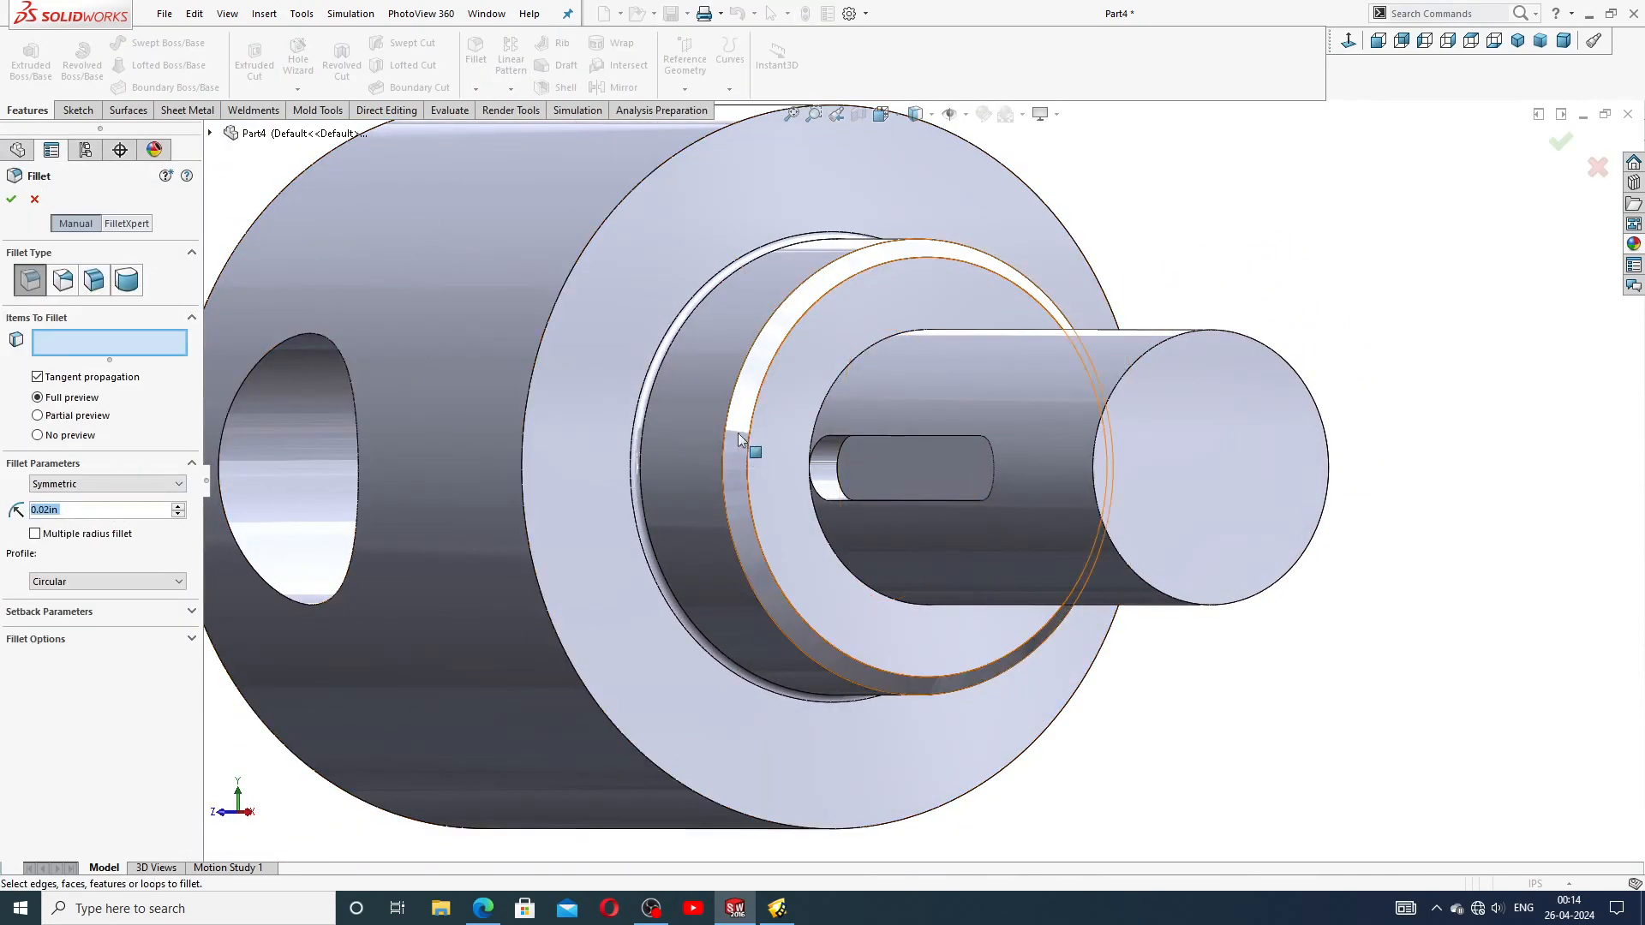
{"action": "left_click", "coordinate": [826, 399]}
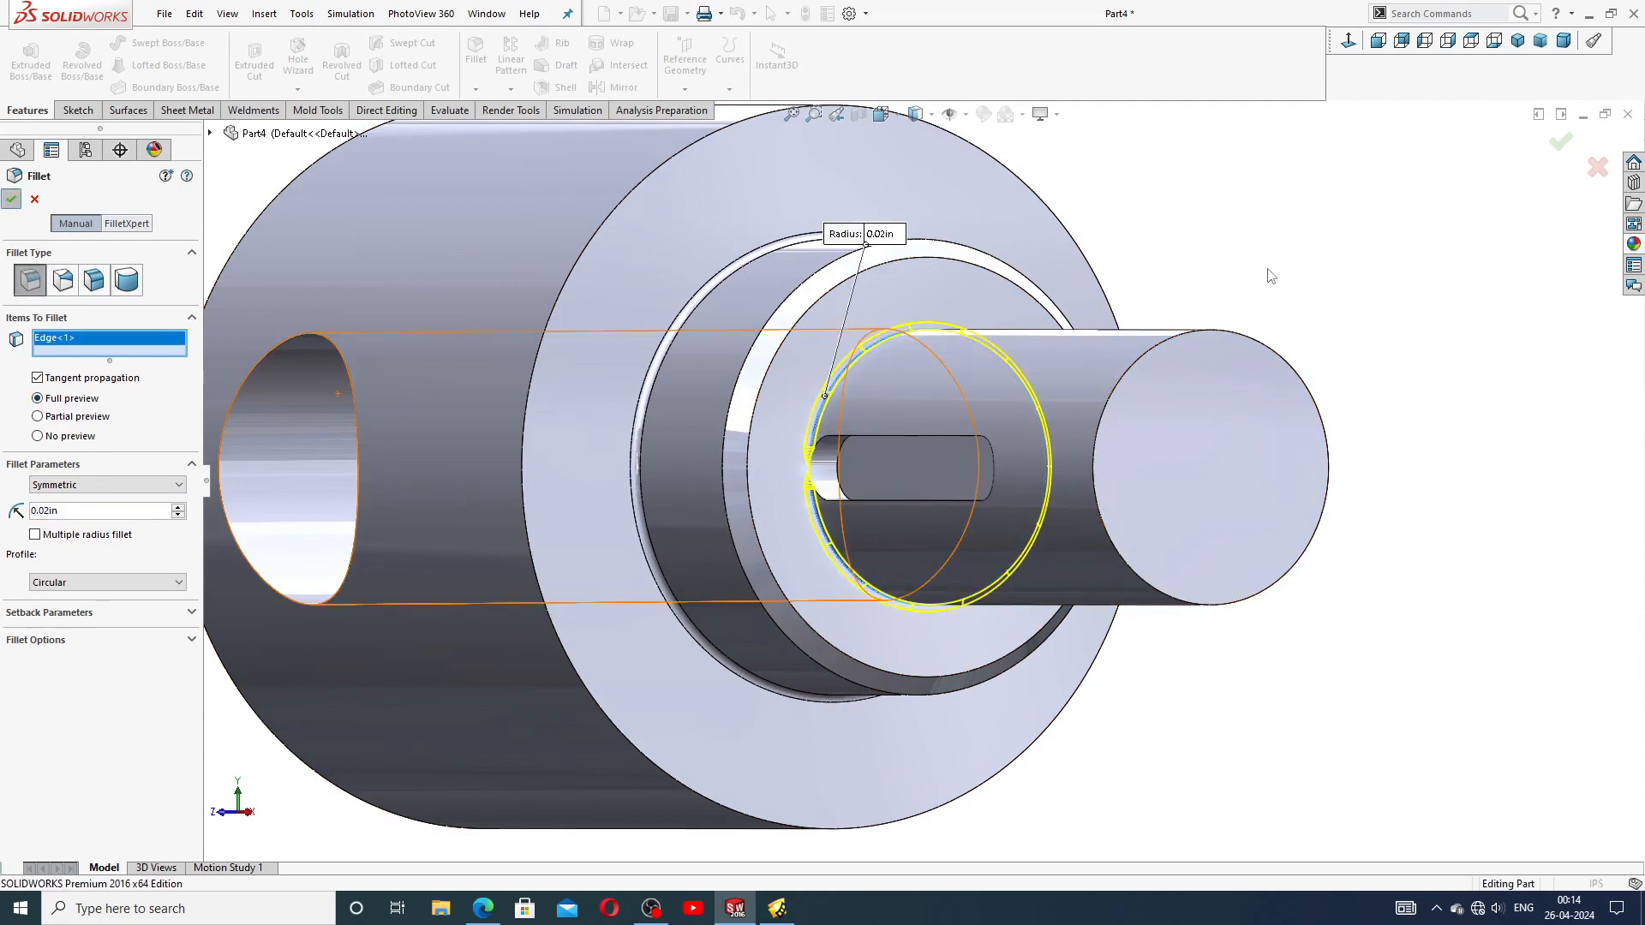
{"action": "key", "text": "Return"}
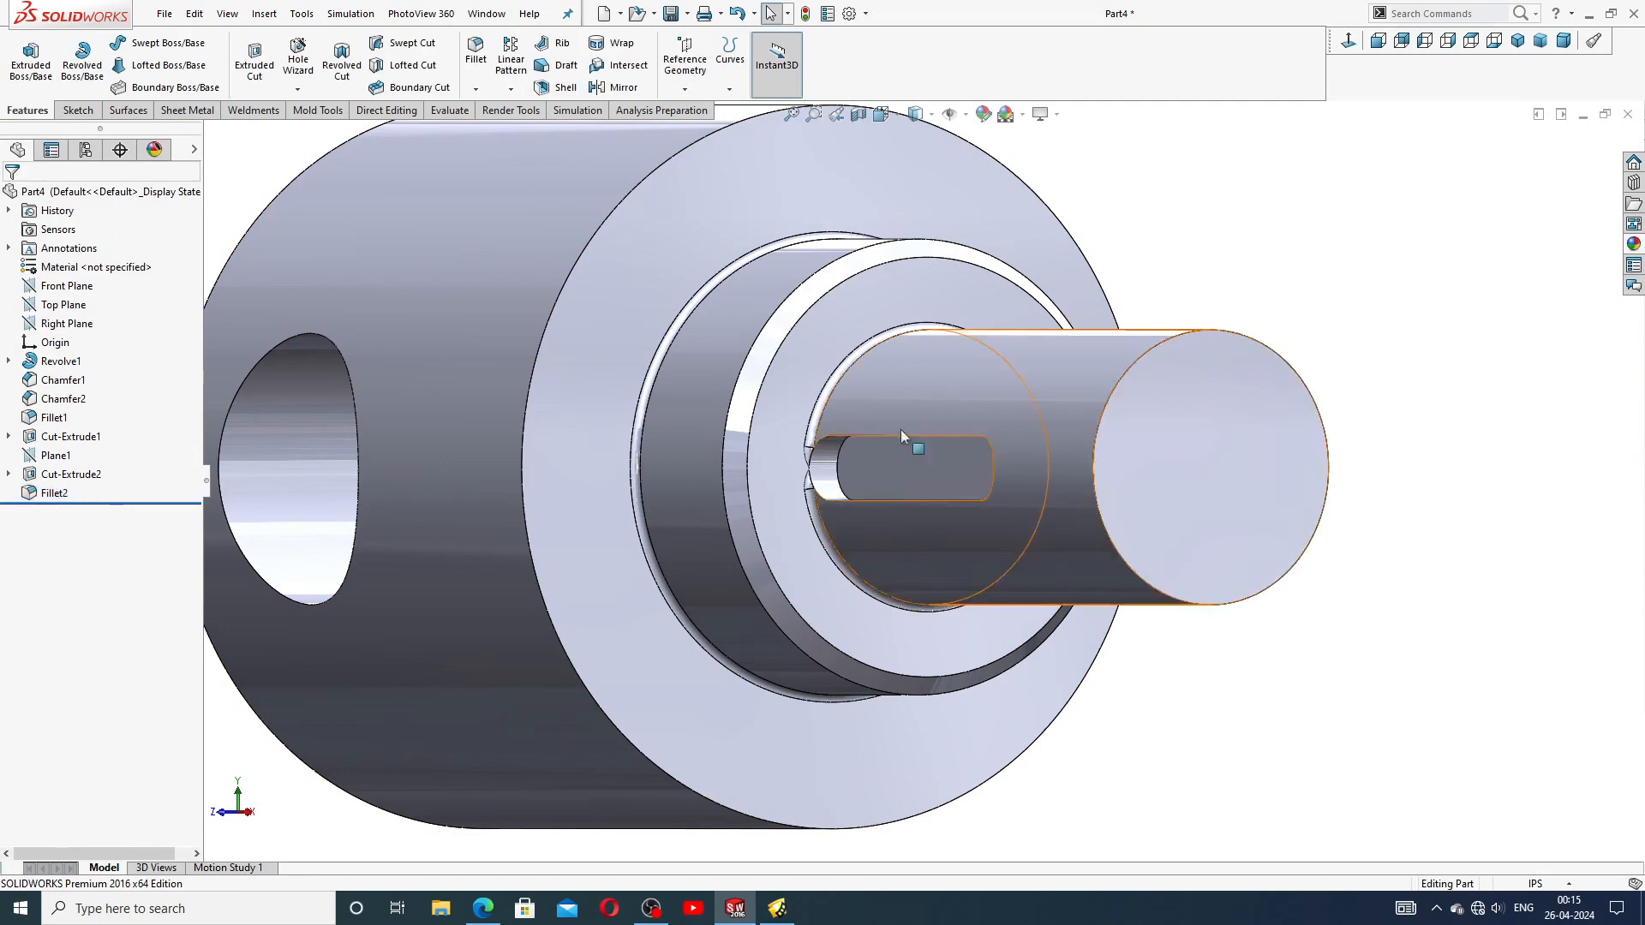
Examine the new fillet where it meets the slot's end, and inspect the whole shaft and its end face
{"action": "scroll", "coordinate": [883, 446], "scroll_direction": "down", "scroll_amount": 5}
{"action": "scroll", "coordinate": [932, 414], "scroll_direction": "down", "scroll_amount": 2}
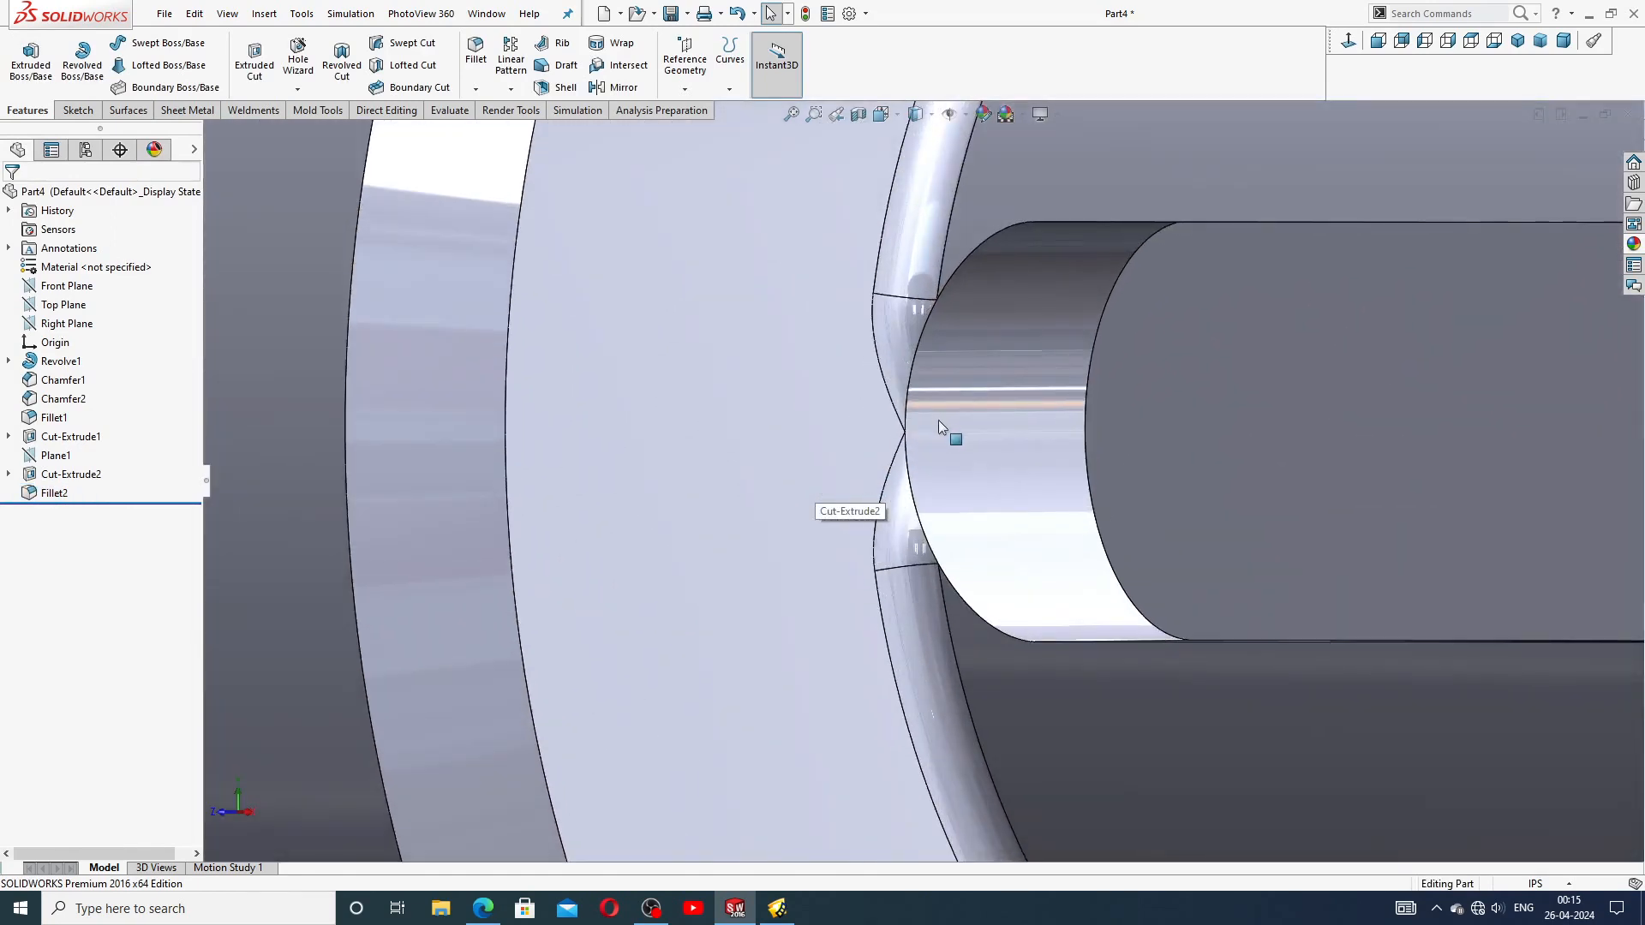
{"action": "scroll", "coordinate": [932, 377], "scroll_direction": "down", "scroll_amount": 2}
{"action": "scroll", "coordinate": [943, 365], "scroll_direction": "up", "scroll_amount": 6}
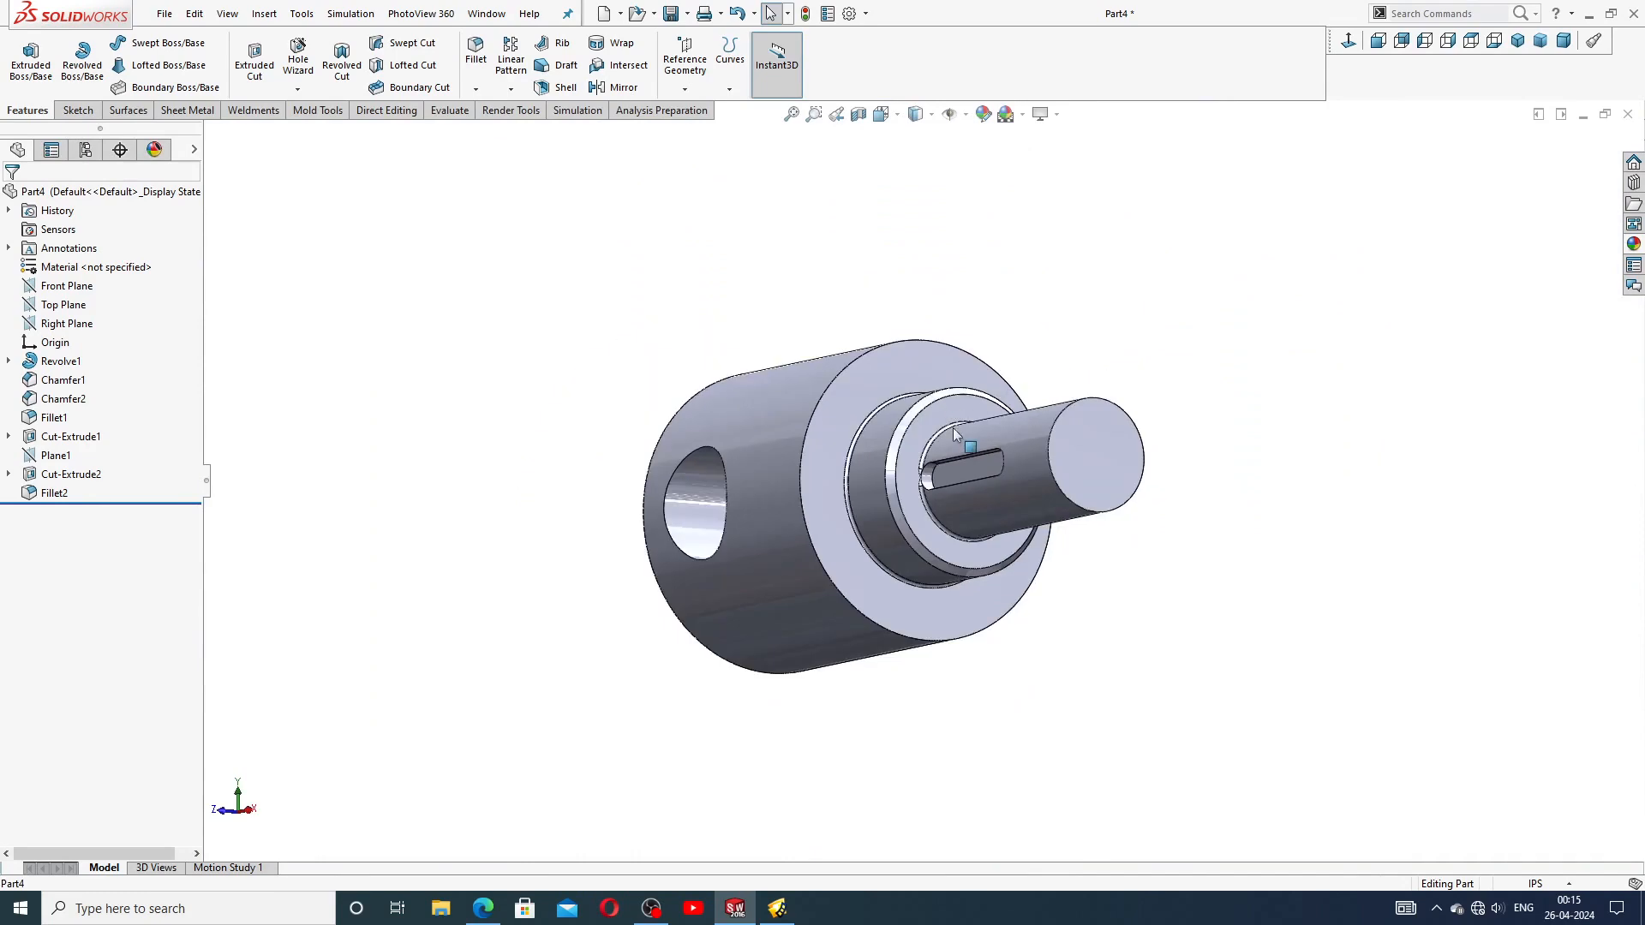
{"action": "middle_click_drag", "start_coordinate": [953, 432], "coordinate": [1003, 431]}
{"action": "scroll", "coordinate": [919, 521], "scroll_direction": "down", "scroll_amount": 5}
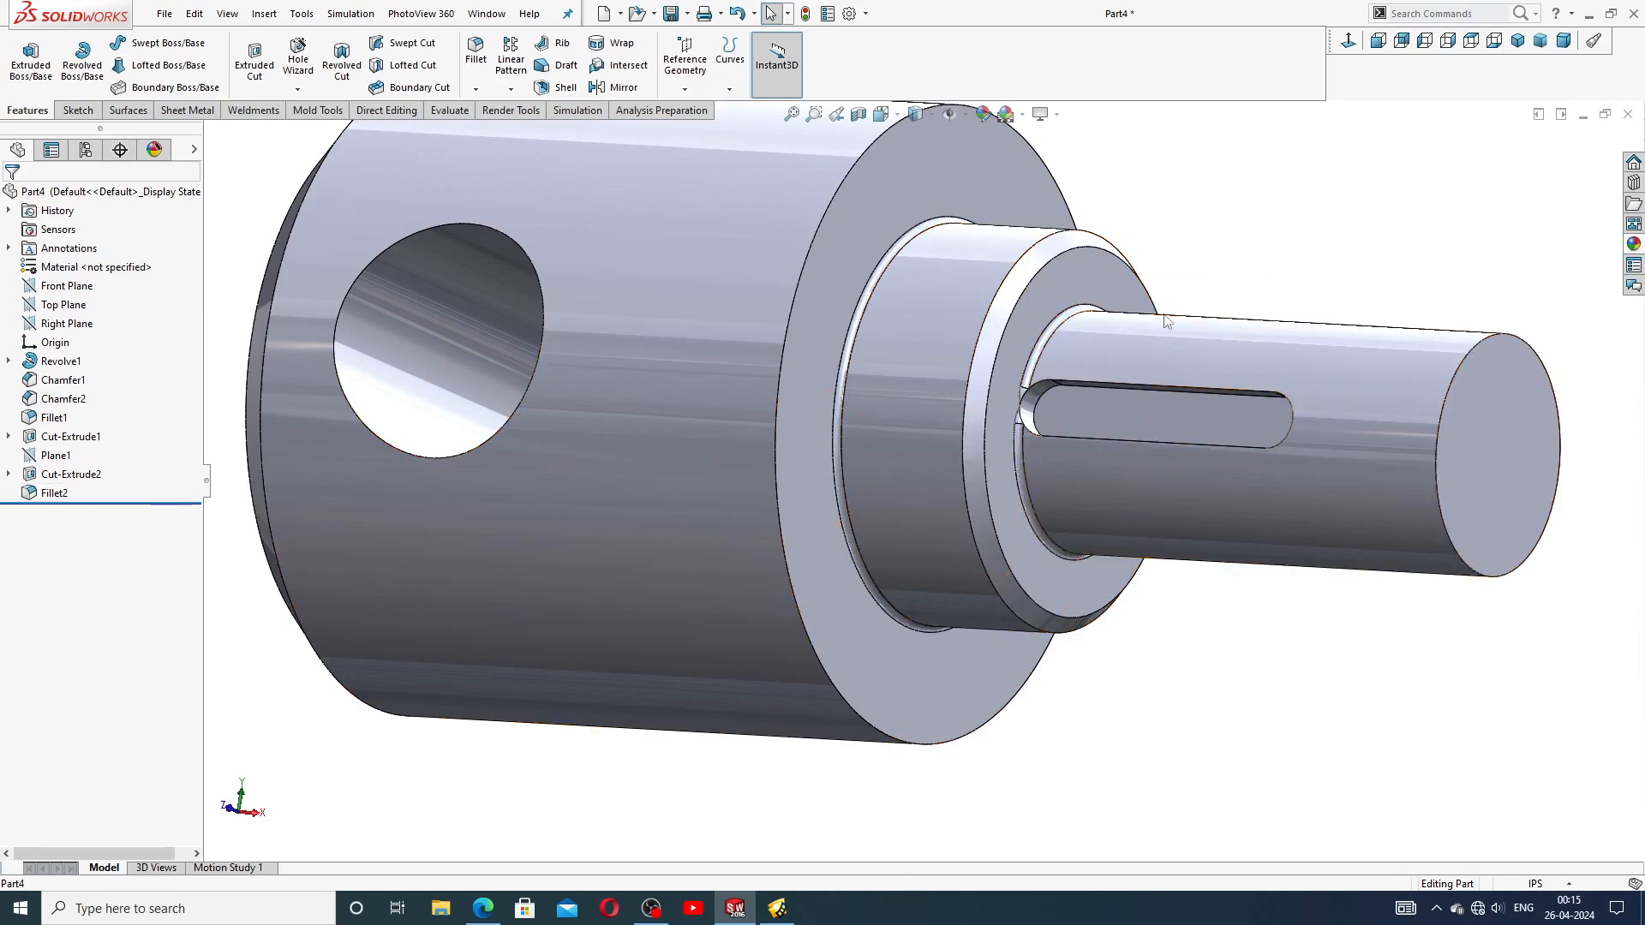
{"action": "key", "text": "f"}
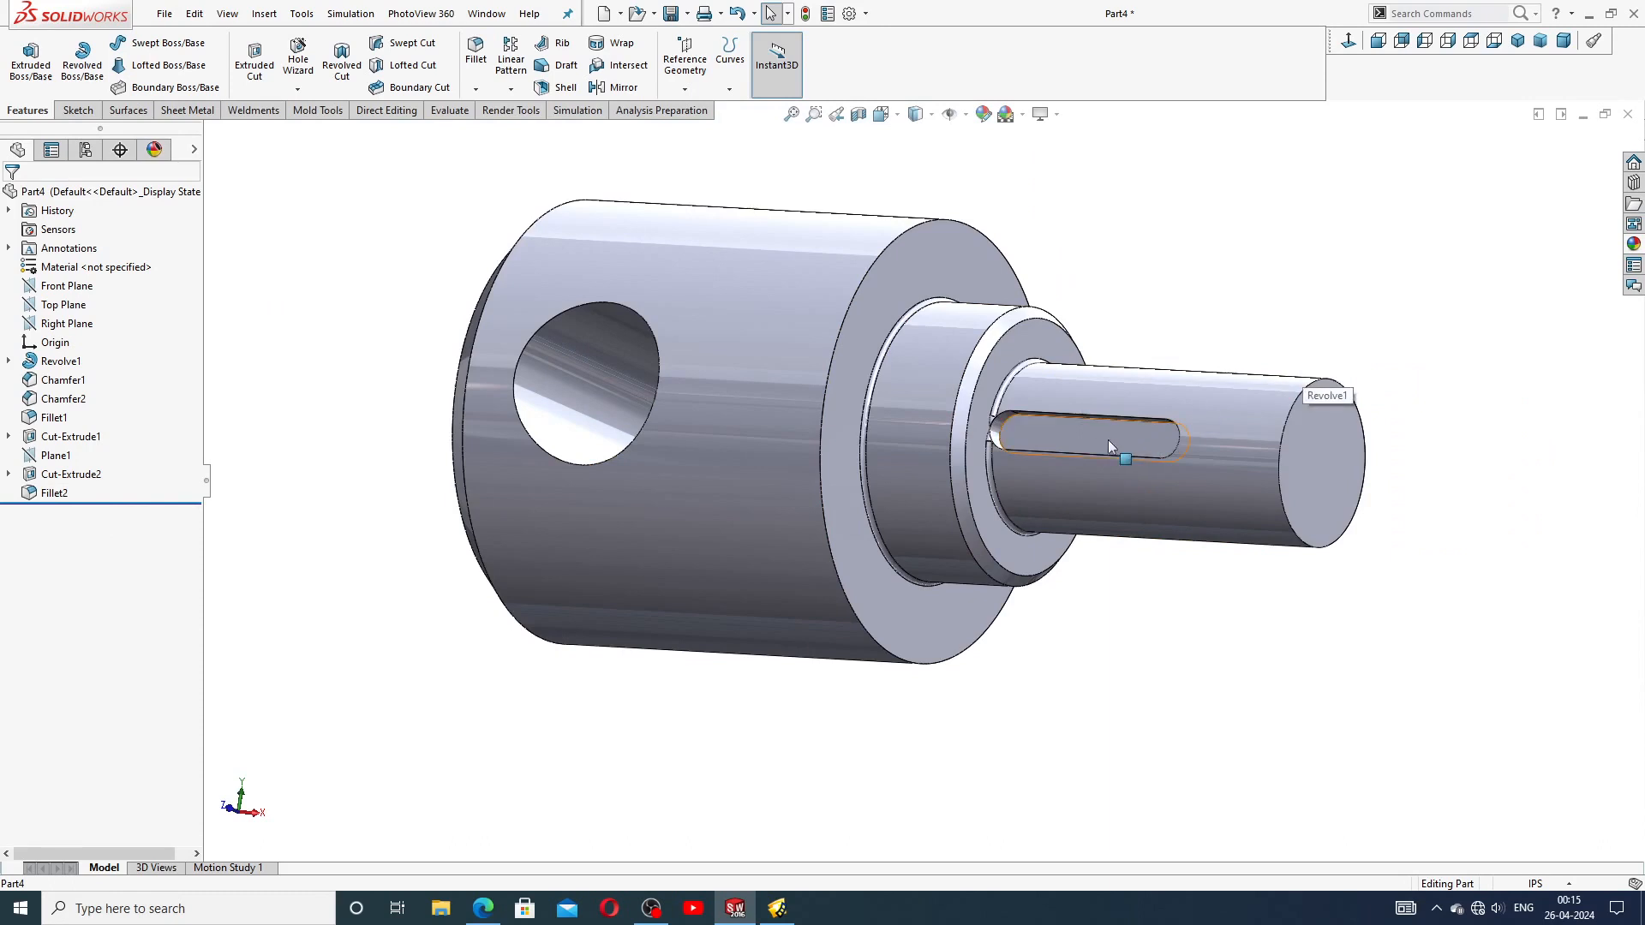
{"action": "scroll", "coordinate": [1083, 454], "scroll_direction": "down", "scroll_amount": 2}
{"action": "scroll", "coordinate": [1083, 454], "scroll_direction": "up", "scroll_amount": 2}
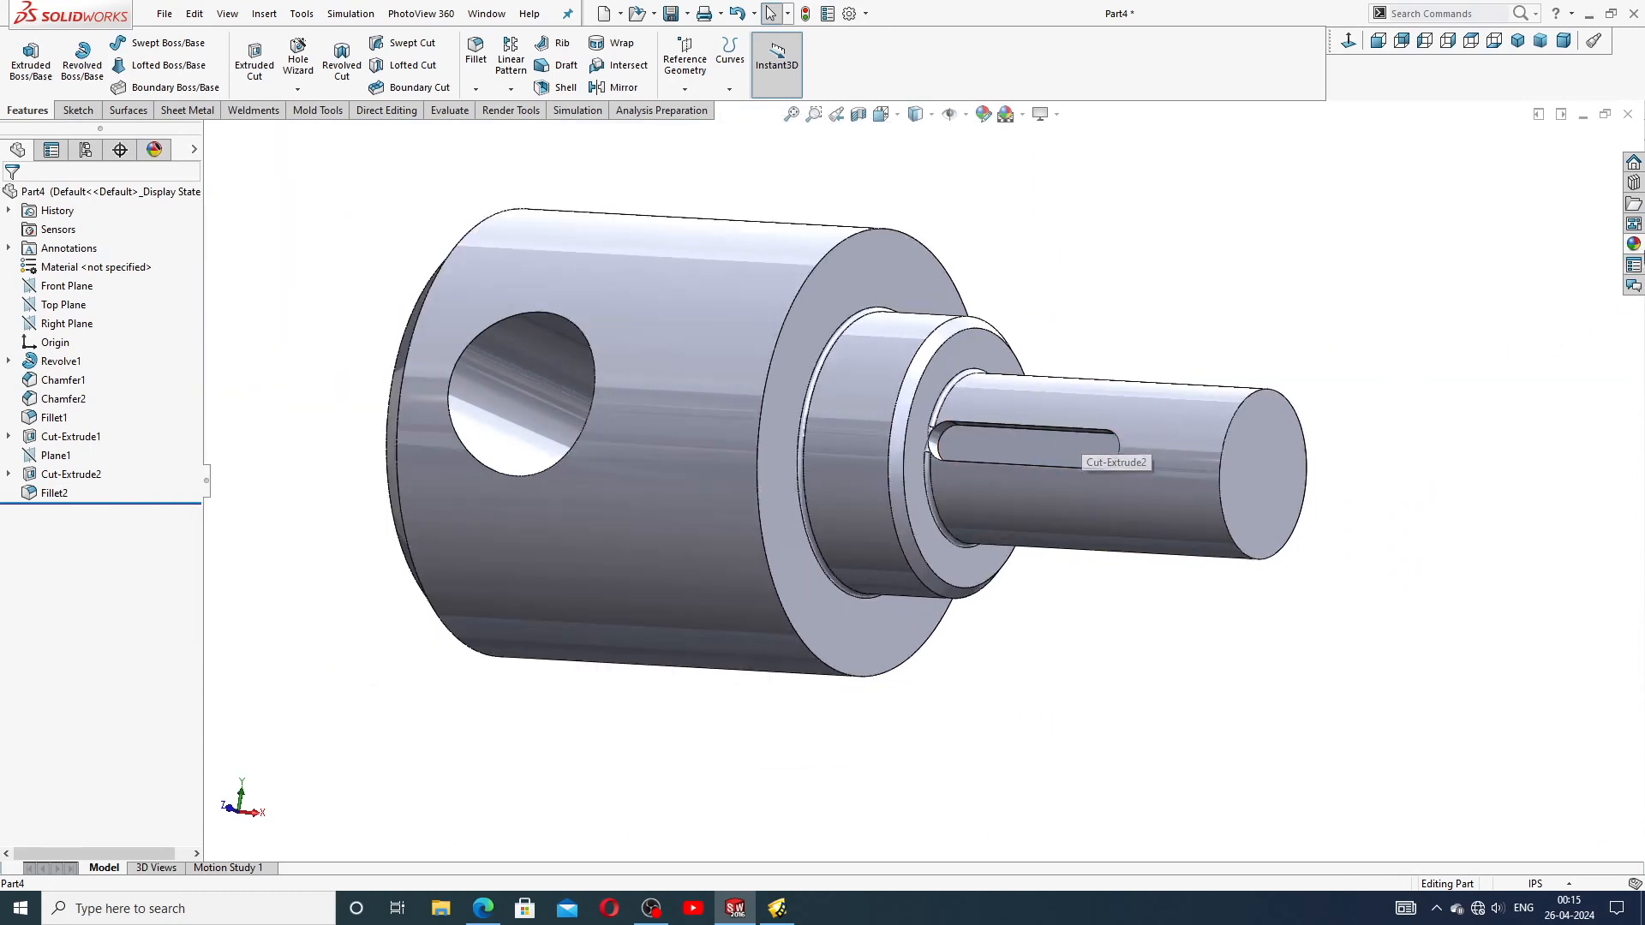
{"action": "left_click", "coordinate": [1642, 245]}
{"action": "left_click", "coordinate": [1276, 352]}
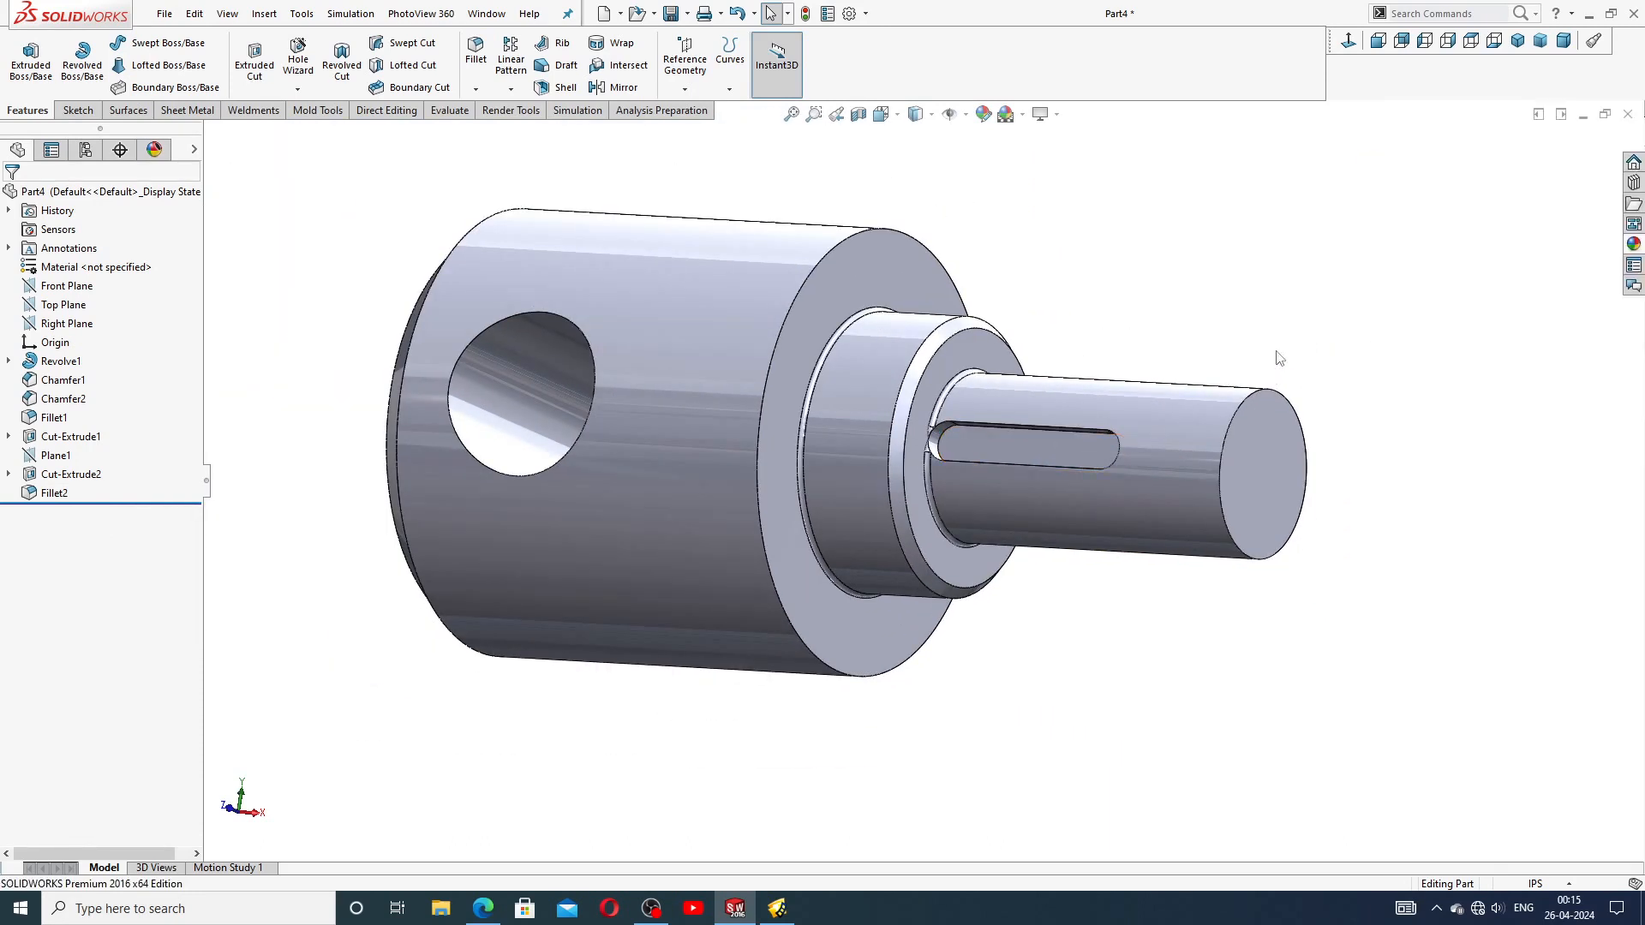
{"action": "left_click", "coordinate": [1276, 452]}
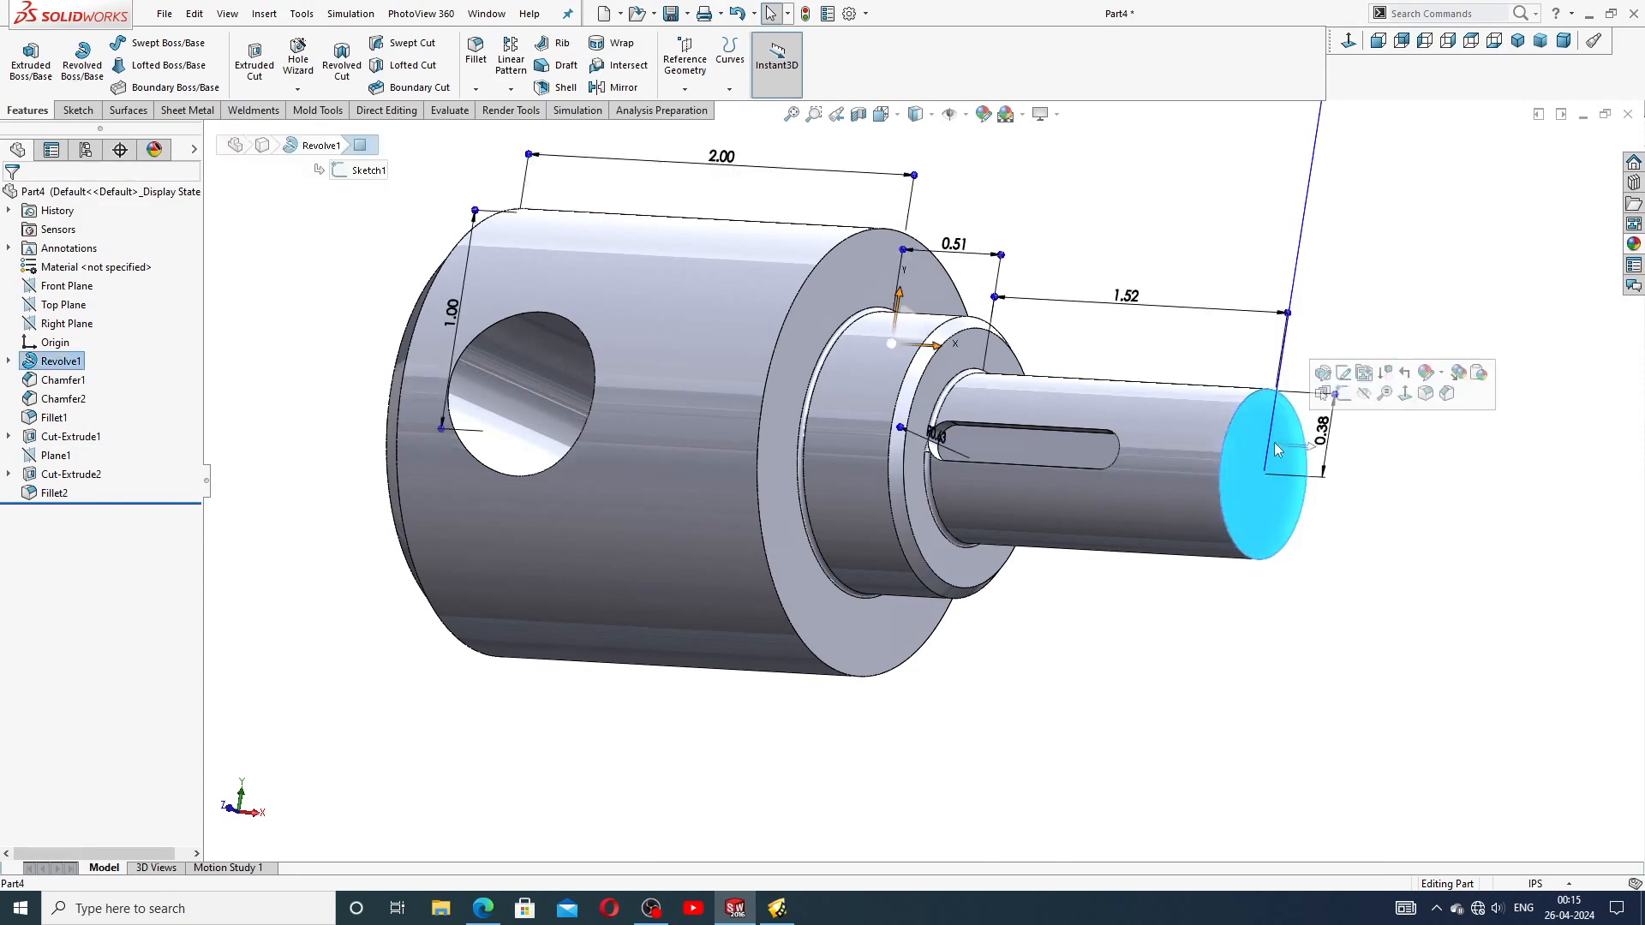
{"action": "left_click", "coordinate": [1260, 257]}
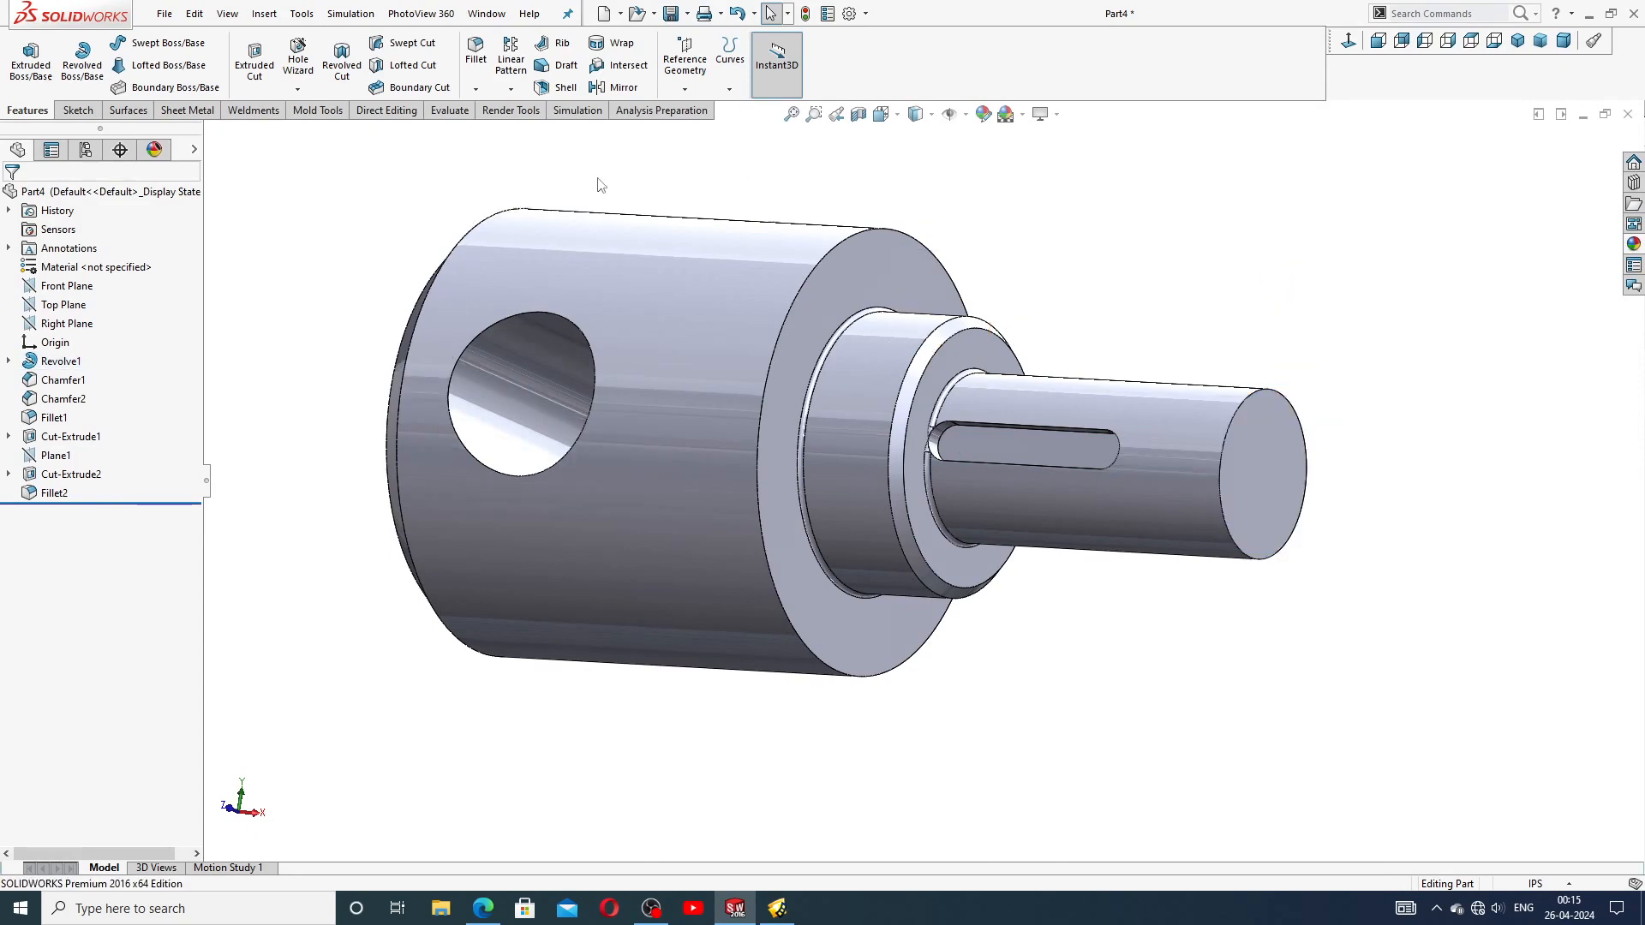
Specify a straight-tap hole using the ANSI Inch standard, Tapped hole type and 3/8-24 size
{"action": "left_click", "coordinate": [298, 57]}
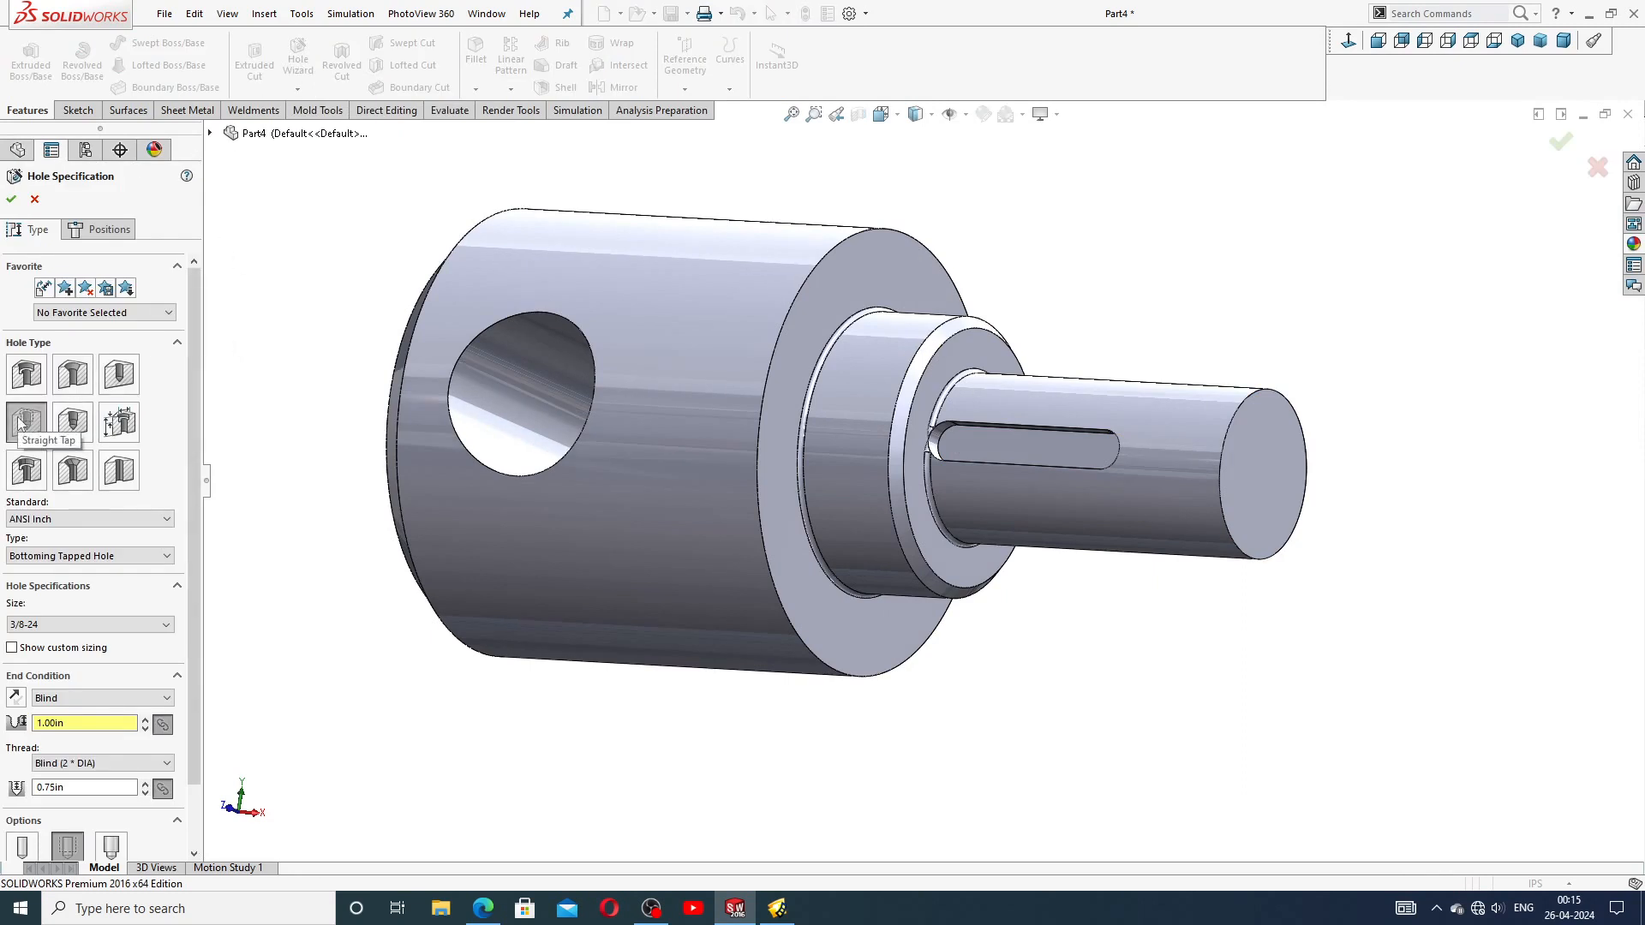
{"action": "scroll", "coordinate": [194, 409], "scroll_direction": "down", "scroll_amount": 3}
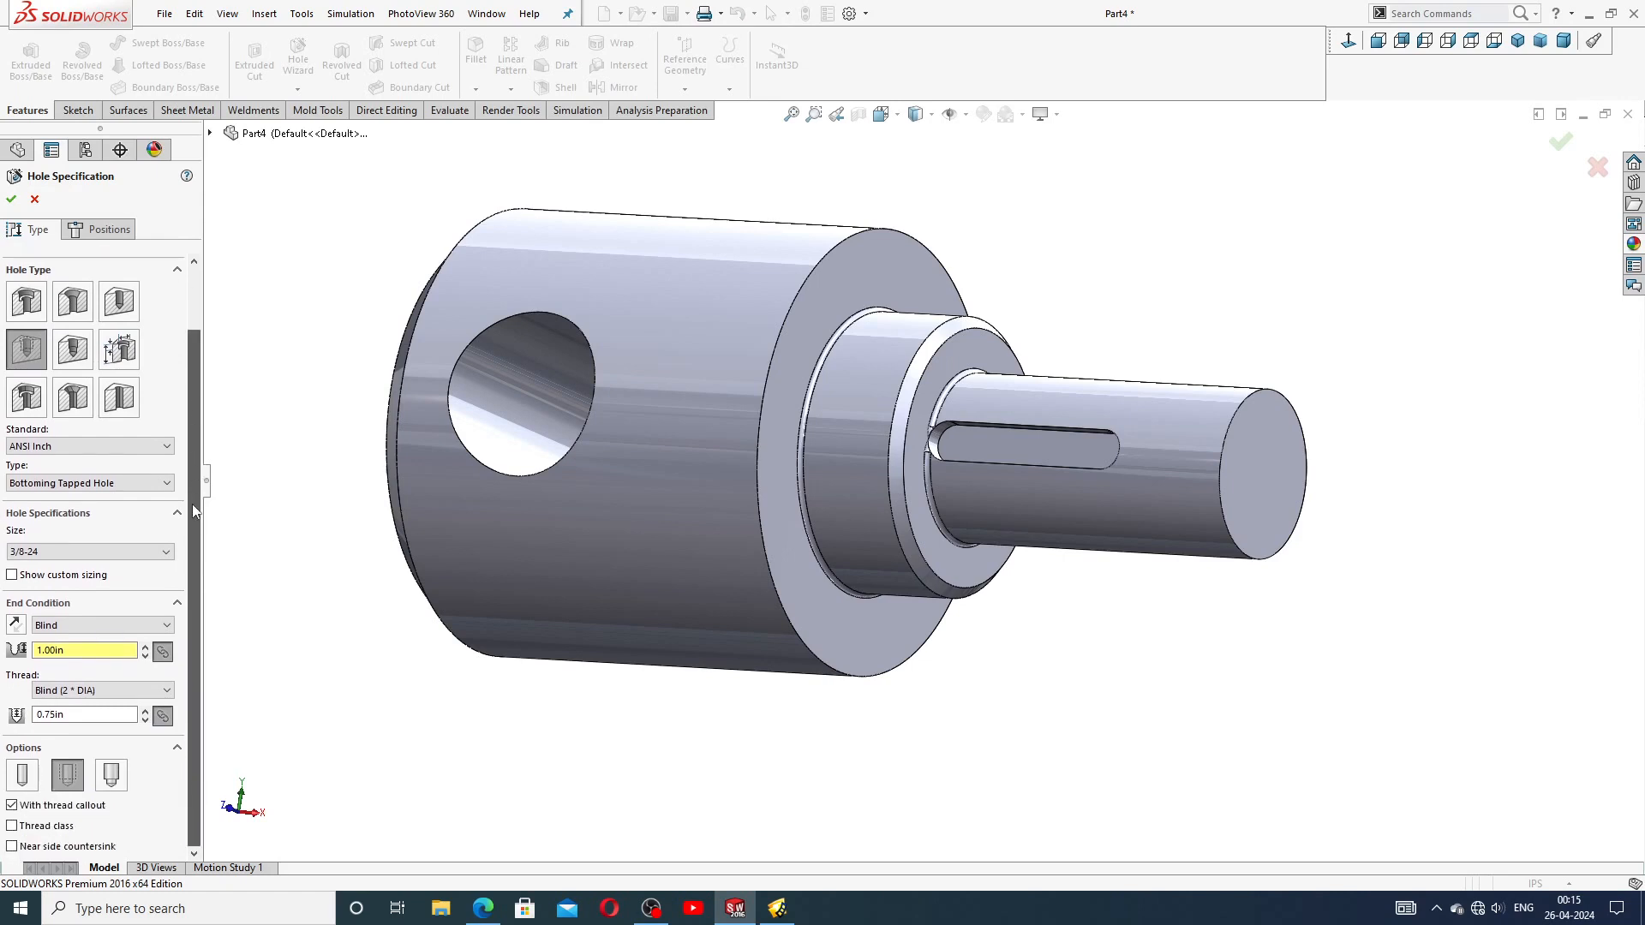
{"action": "left_click", "coordinate": [105, 447]}
{"action": "left_click", "coordinate": [104, 447]}
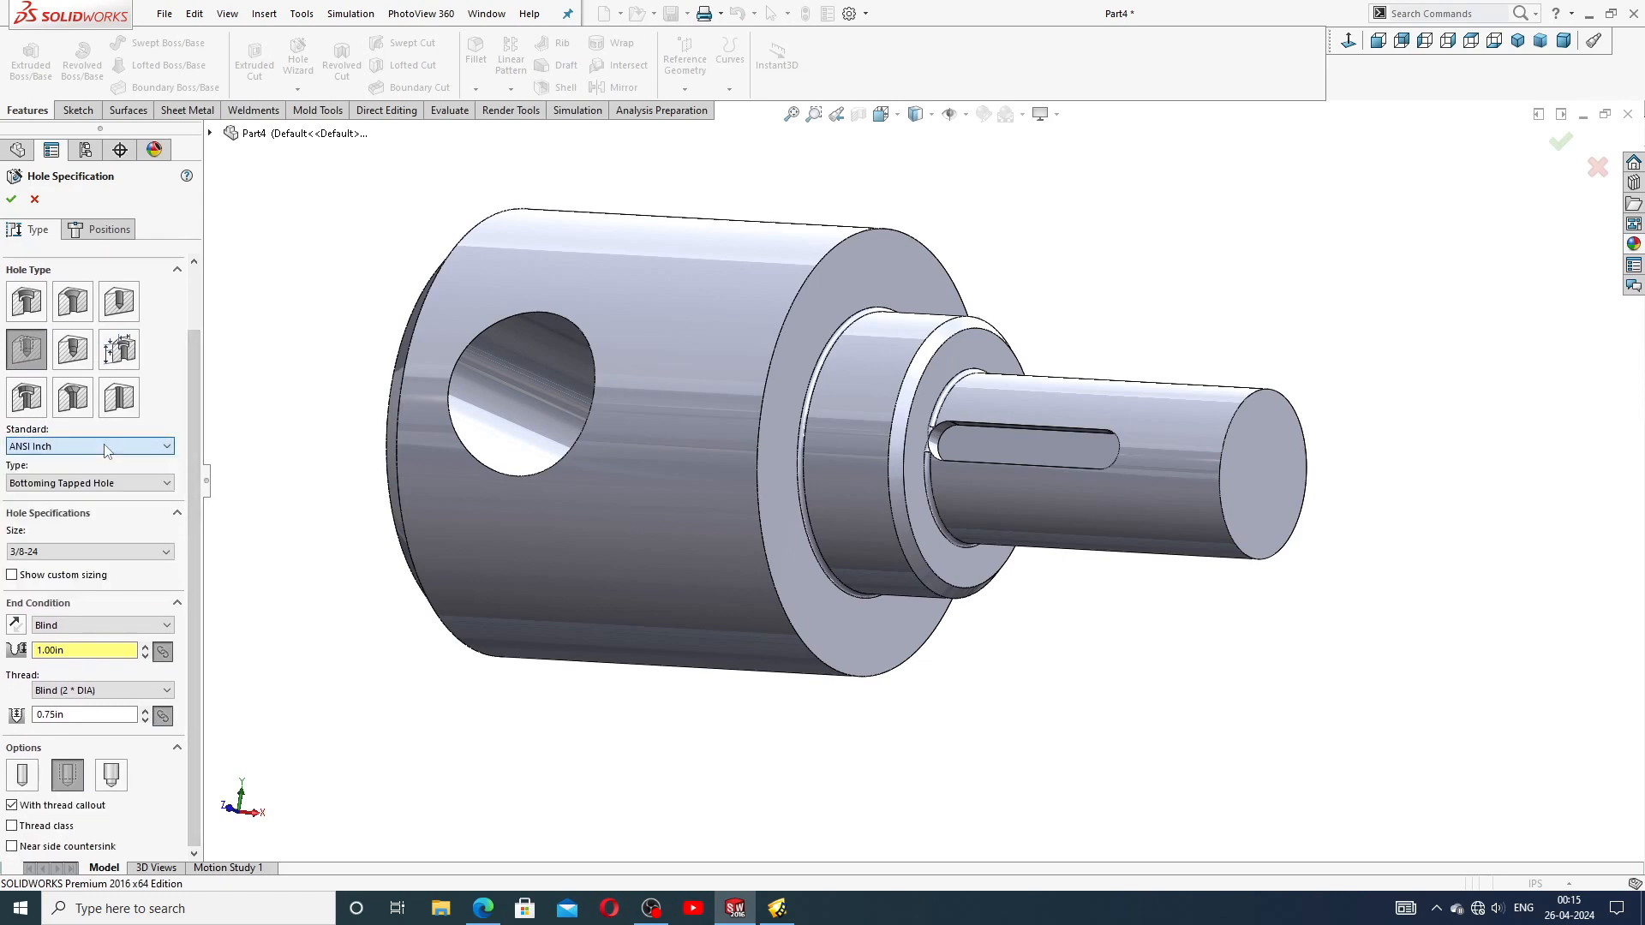
{"action": "left_click", "coordinate": [74, 491]}
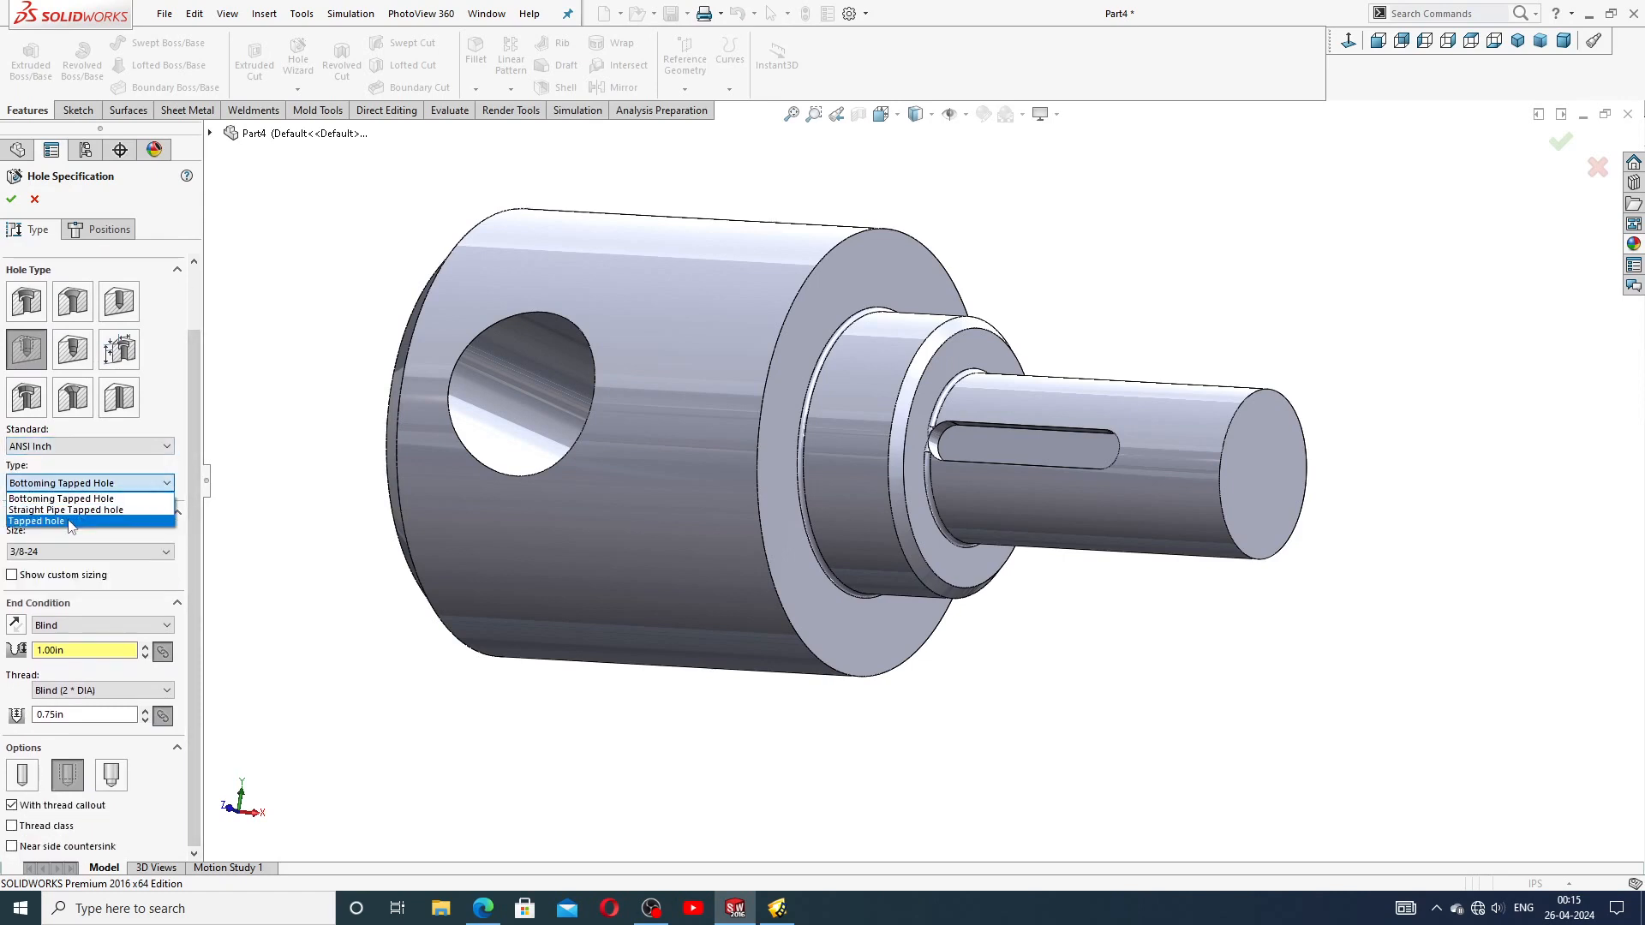
{"action": "left_click", "coordinate": [73, 523]}
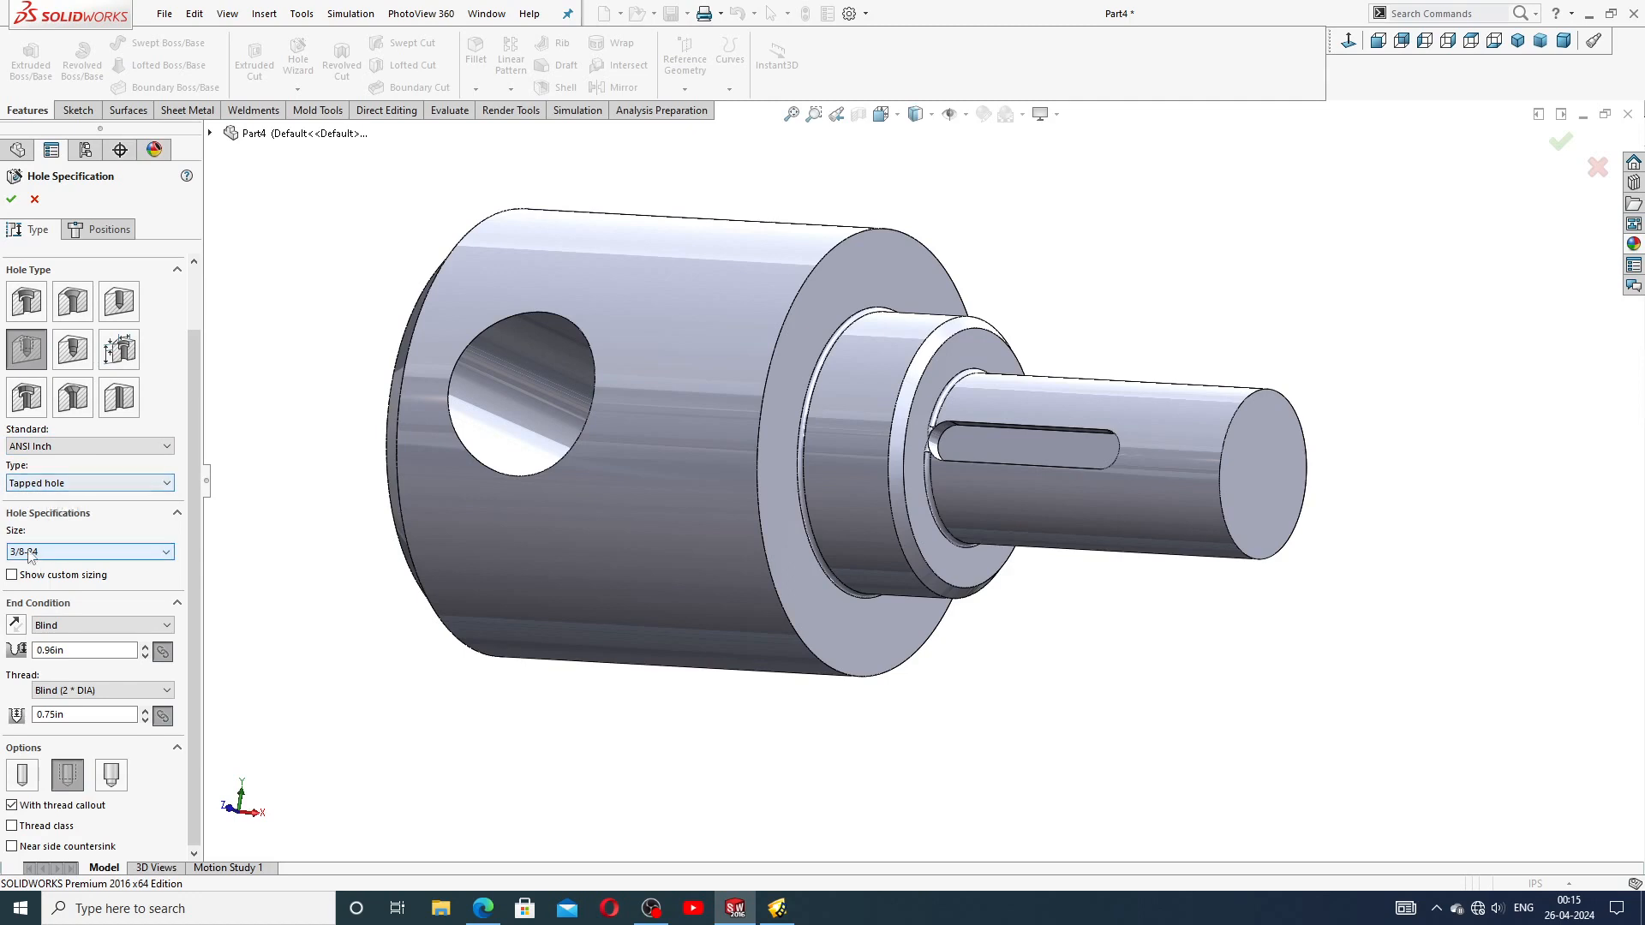
{"action": "left_click", "coordinate": [62, 553]}
{"action": "left_click", "coordinate": [54, 553]}
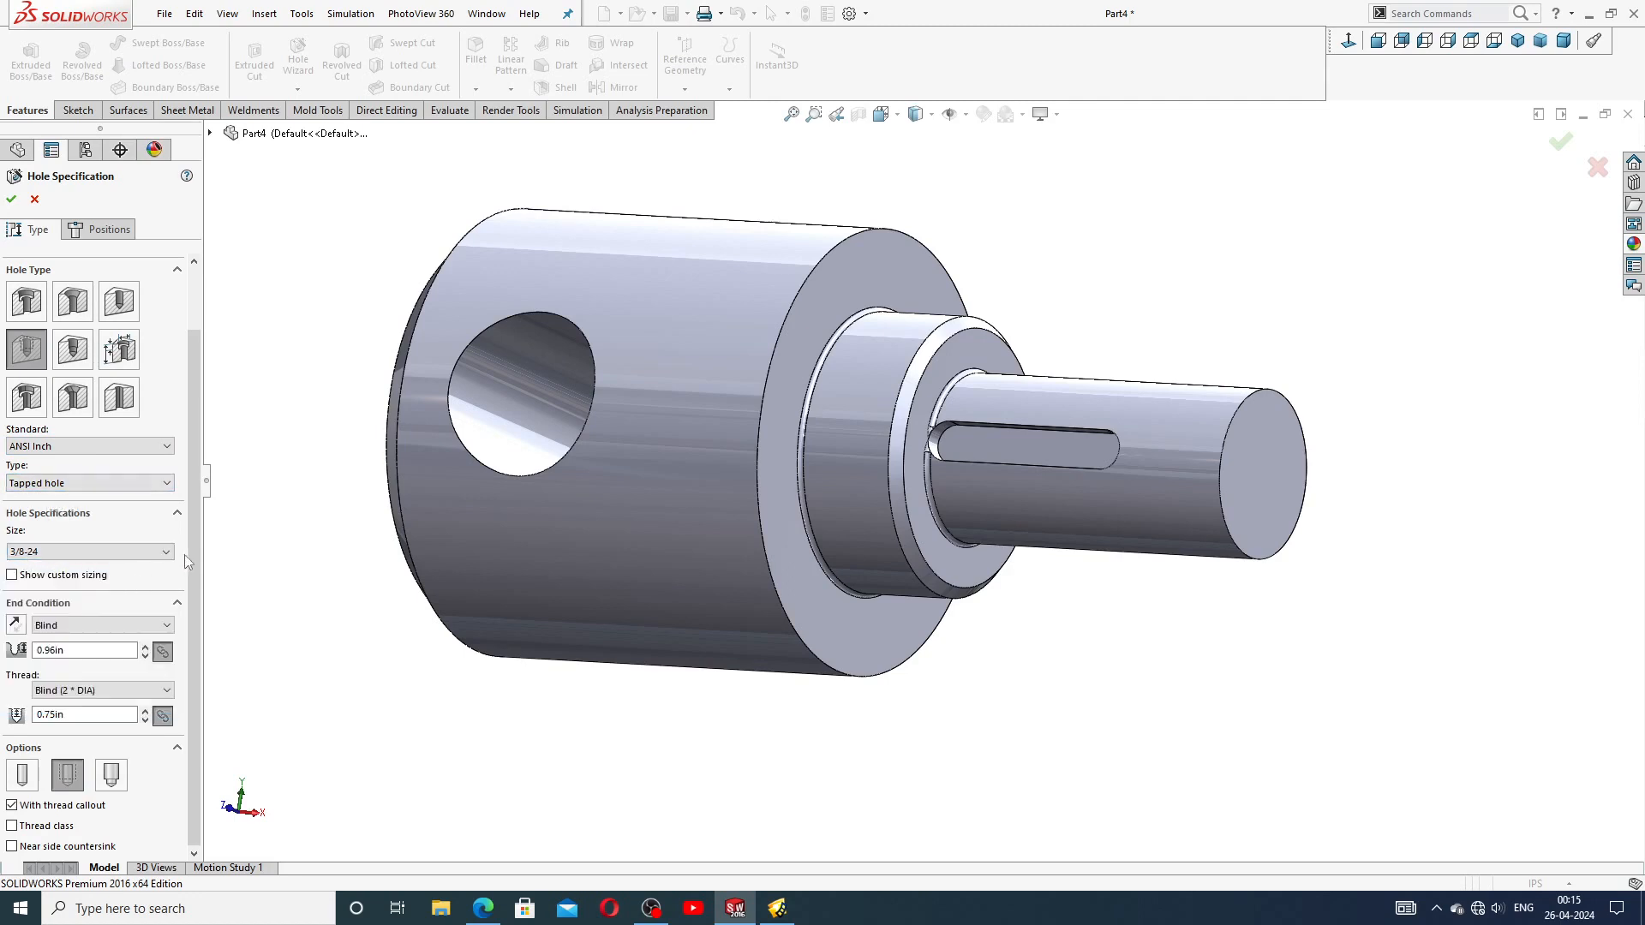
Set the tapped hole's blind drill depth to 1.00 in
{"action": "left_click_drag", "start_coordinate": [194, 549], "coordinate": [182, 649]}
{"action": "double_click", "coordinate": [85, 647]}
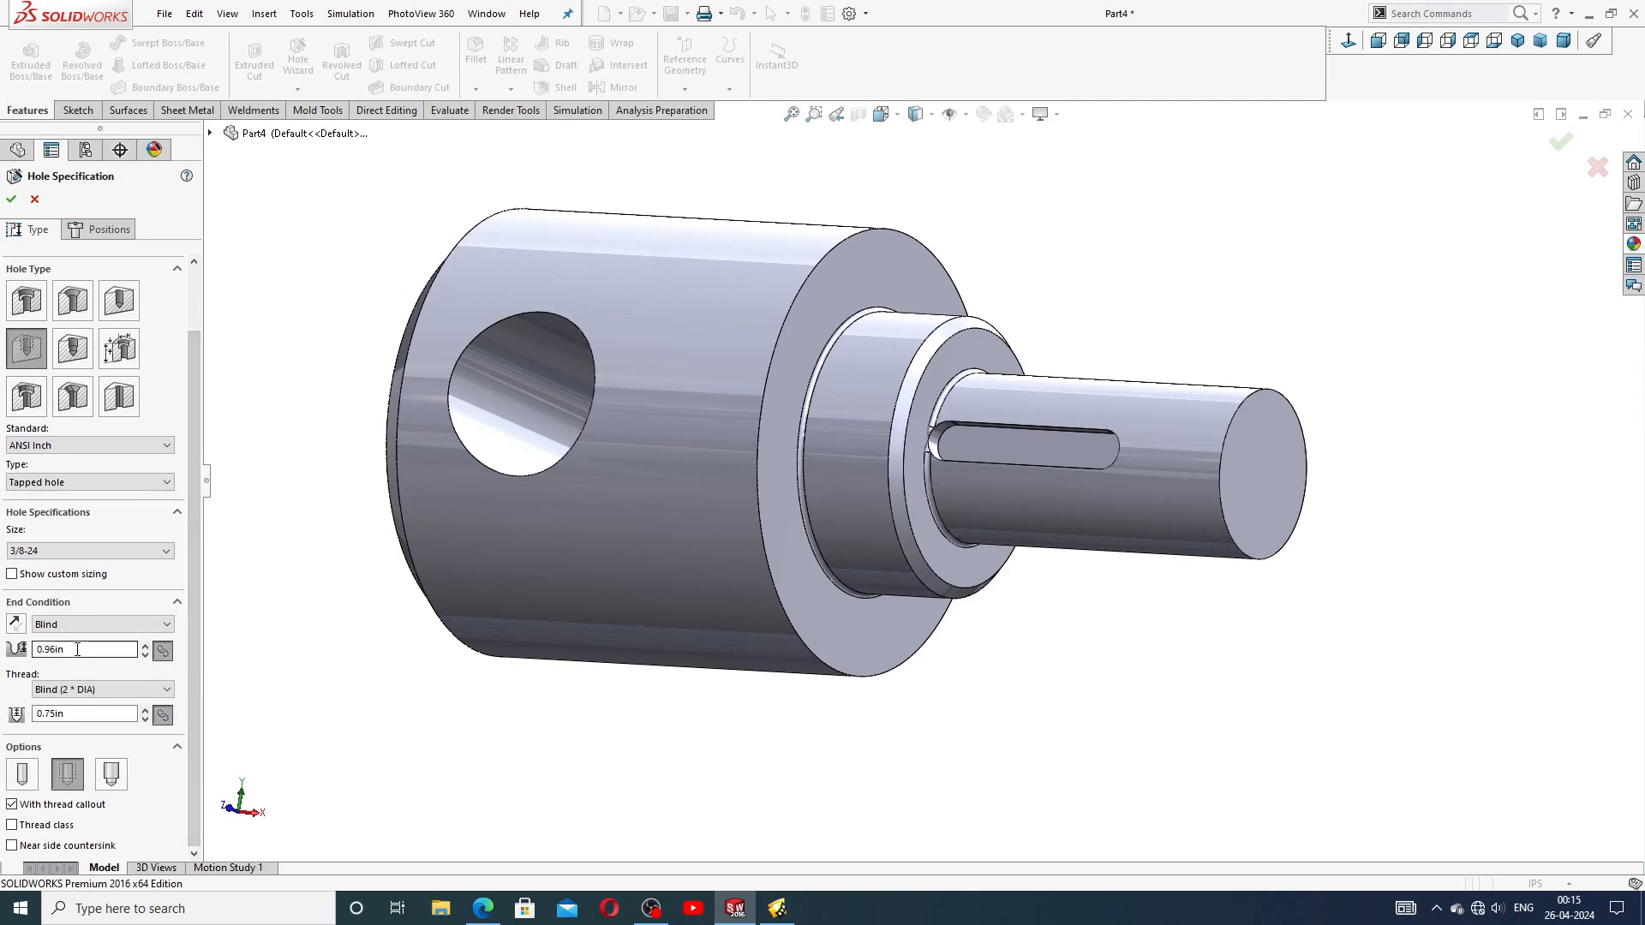
{"action": "key", "text": "Return"}
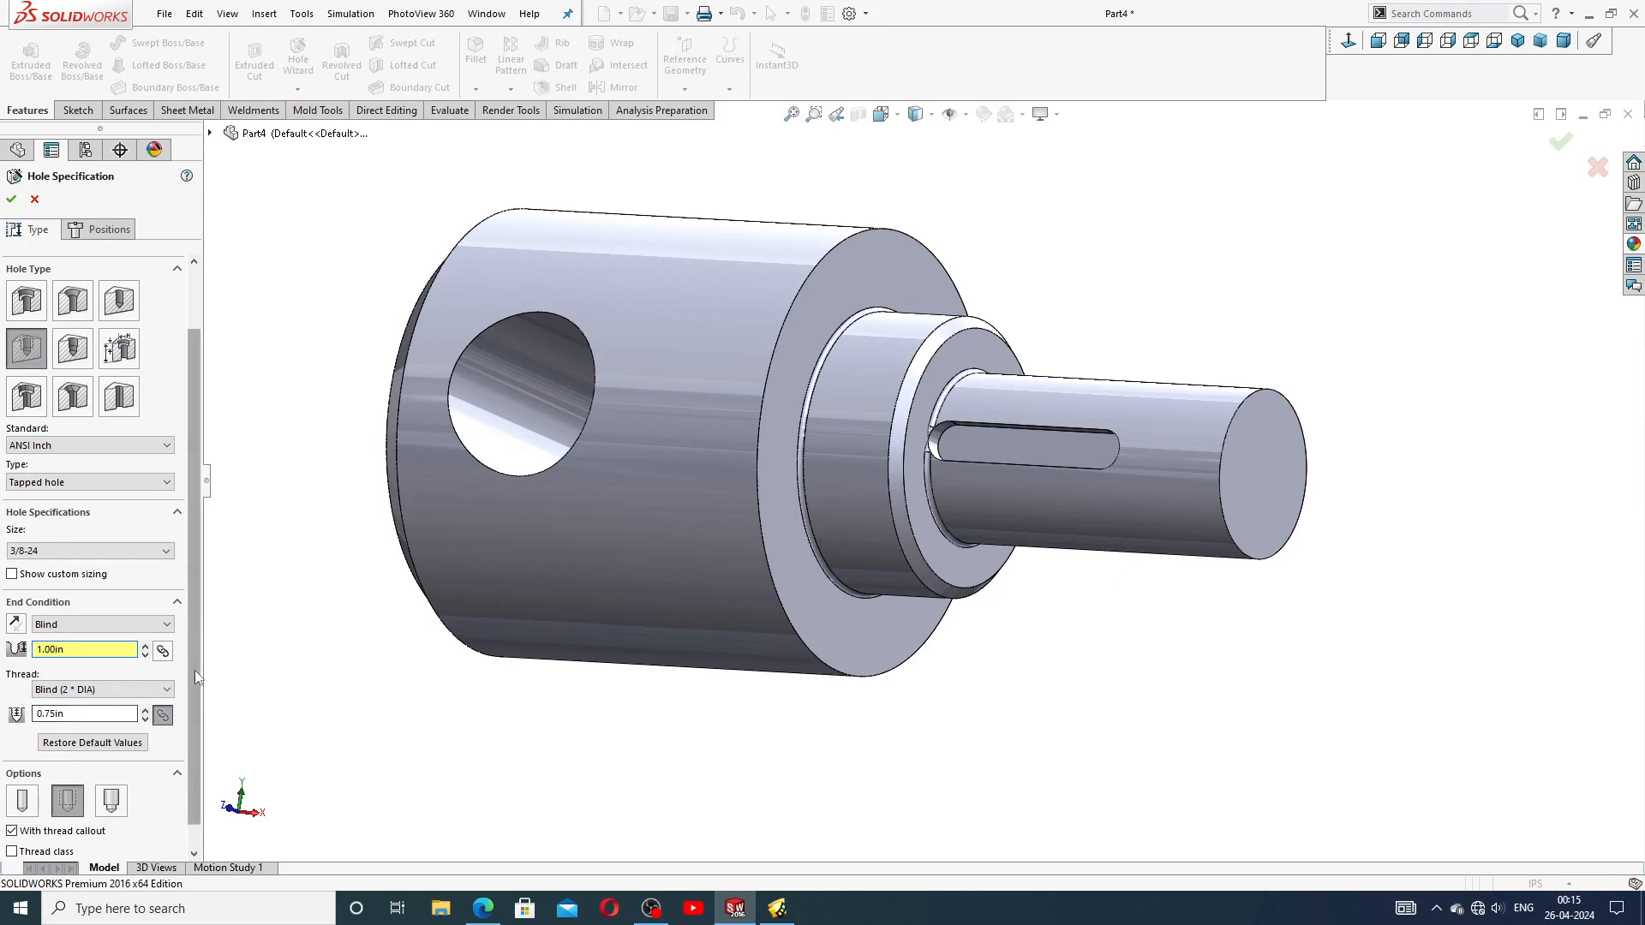
{"action": "scroll", "coordinate": [71, 719], "scroll_direction": "down", "scroll_amount": 1}
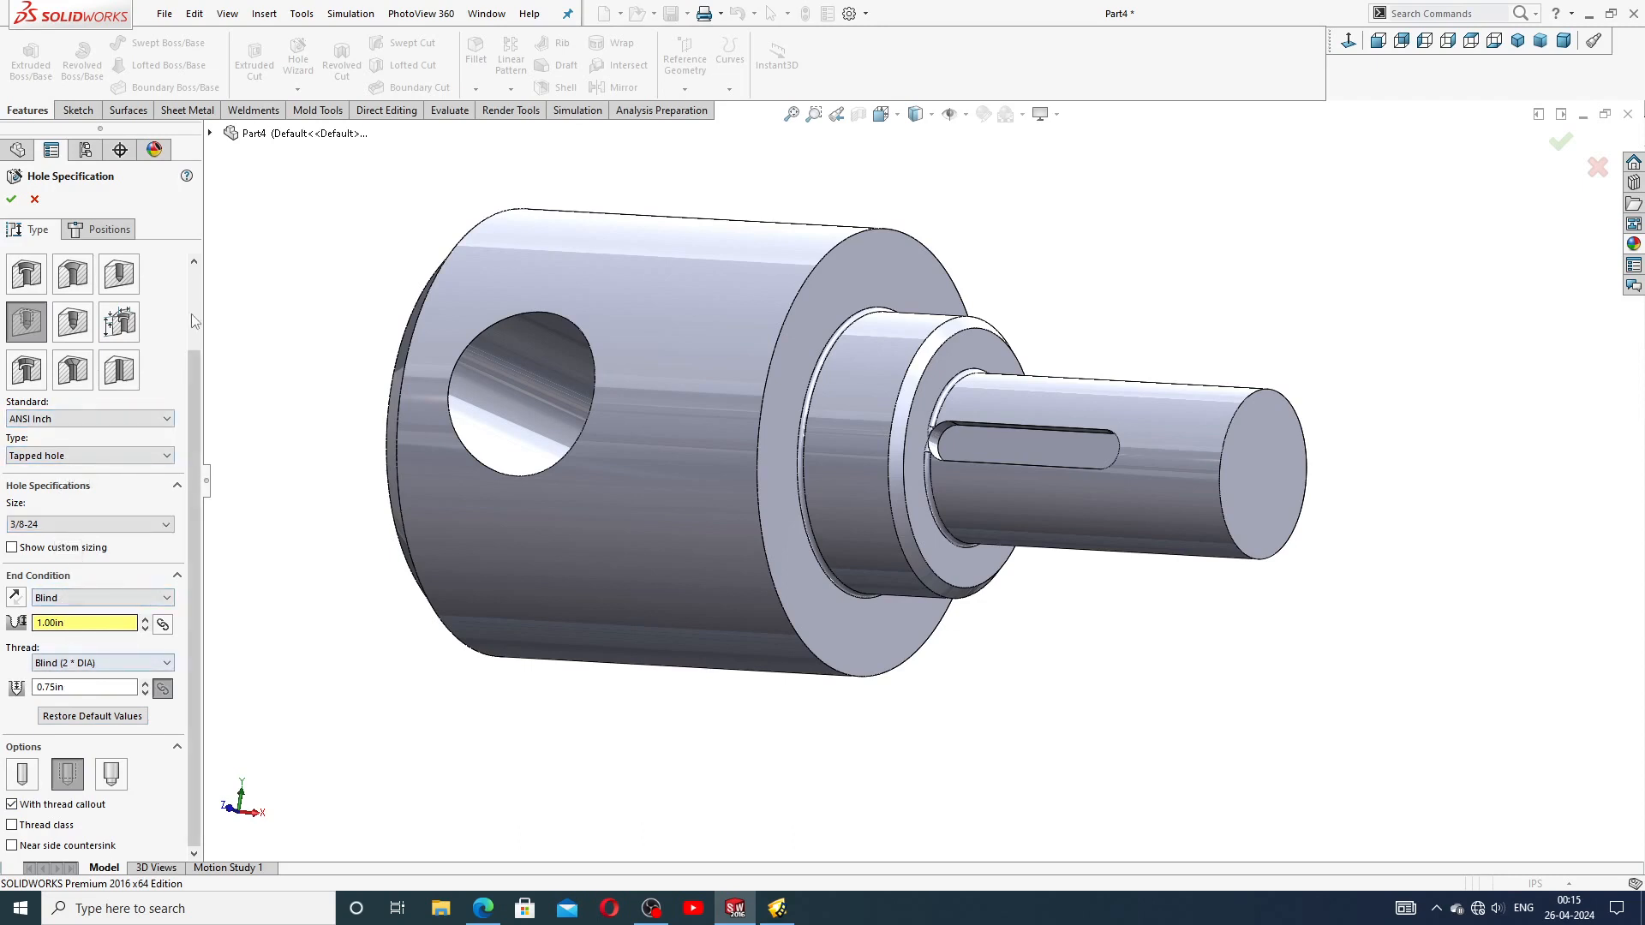
Place the tapped hole at the centre of the thin shaft's end face and create it
{"action": "left_click", "coordinate": [127, 231]}
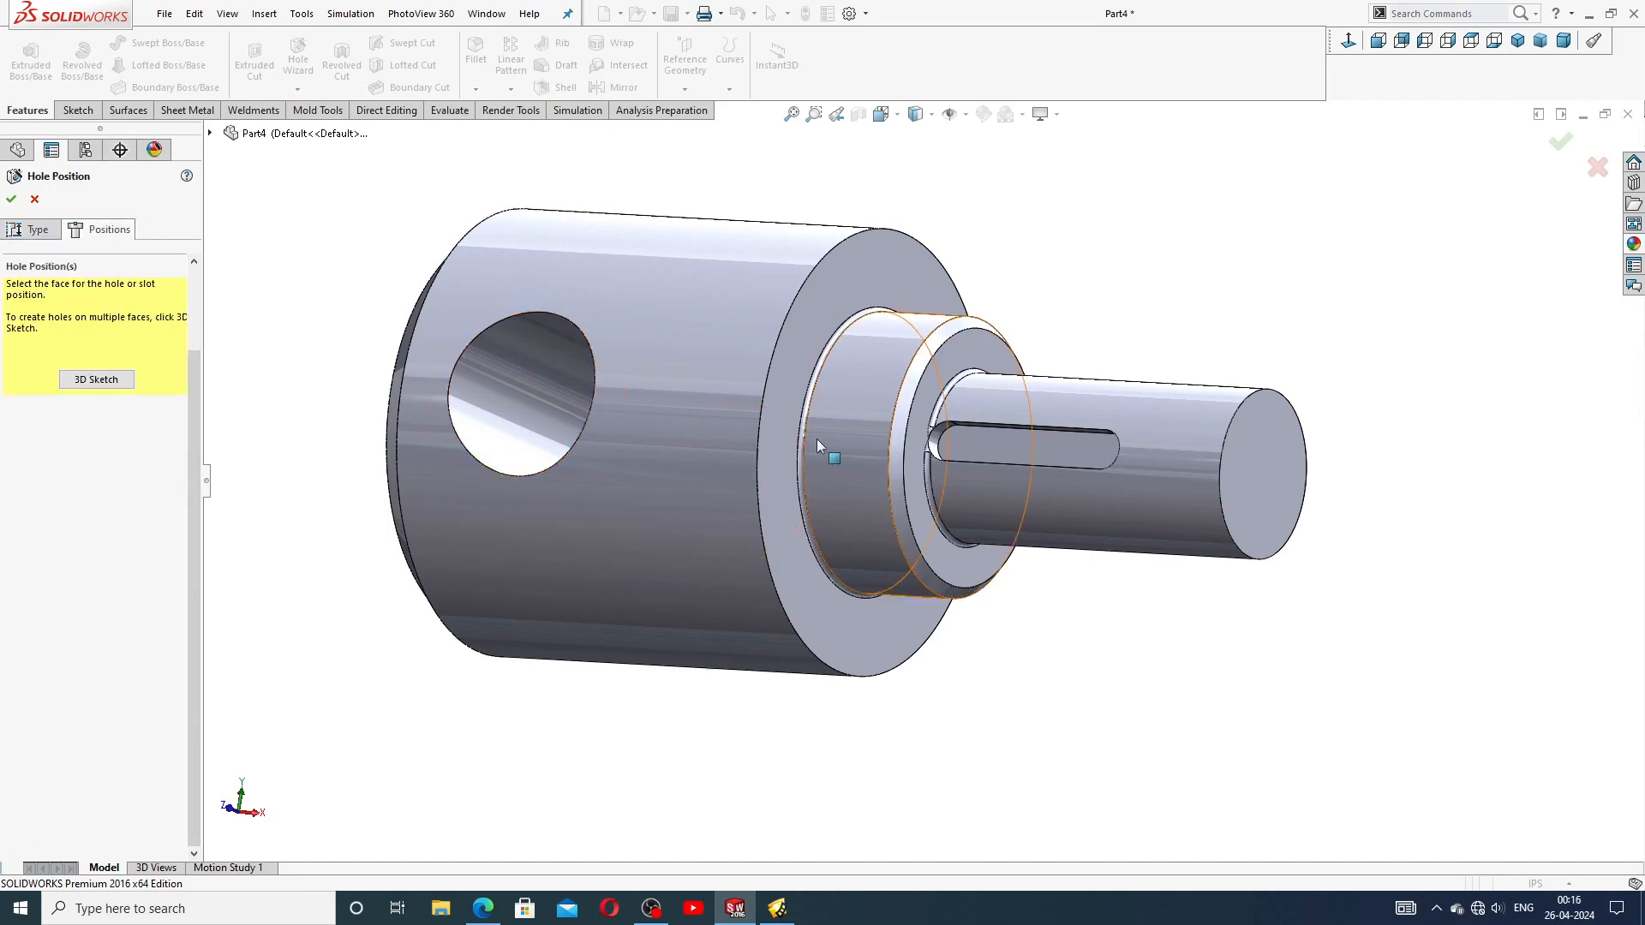
{"action": "left_click", "coordinate": [1256, 445]}
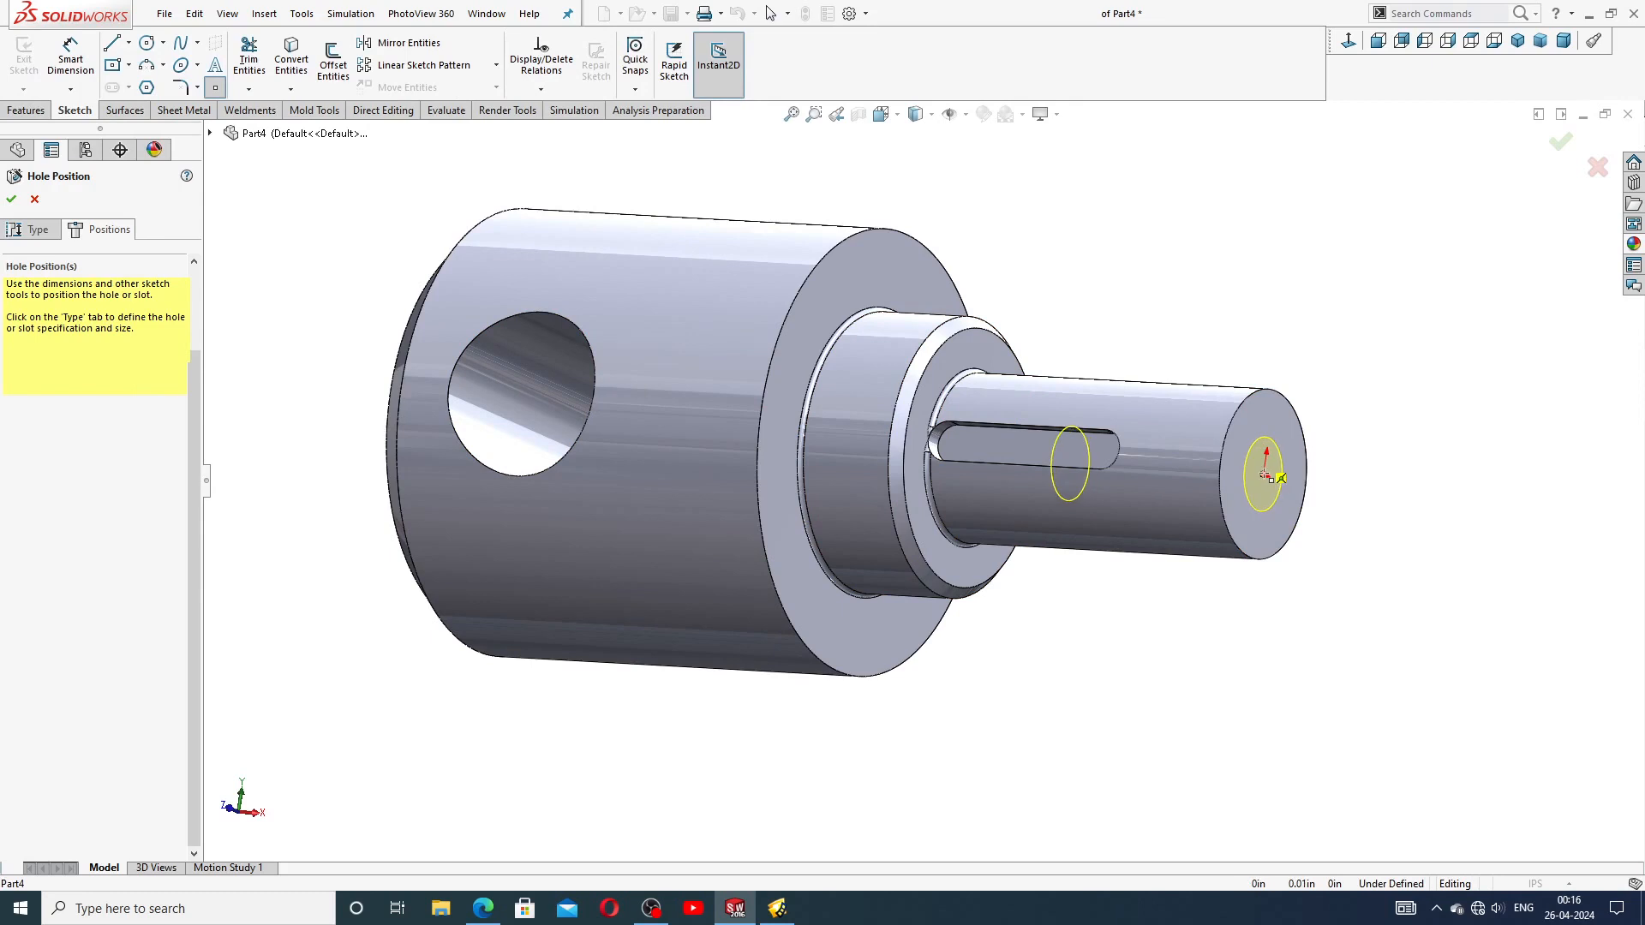
{"action": "left_click", "coordinate": [1350, 43]}
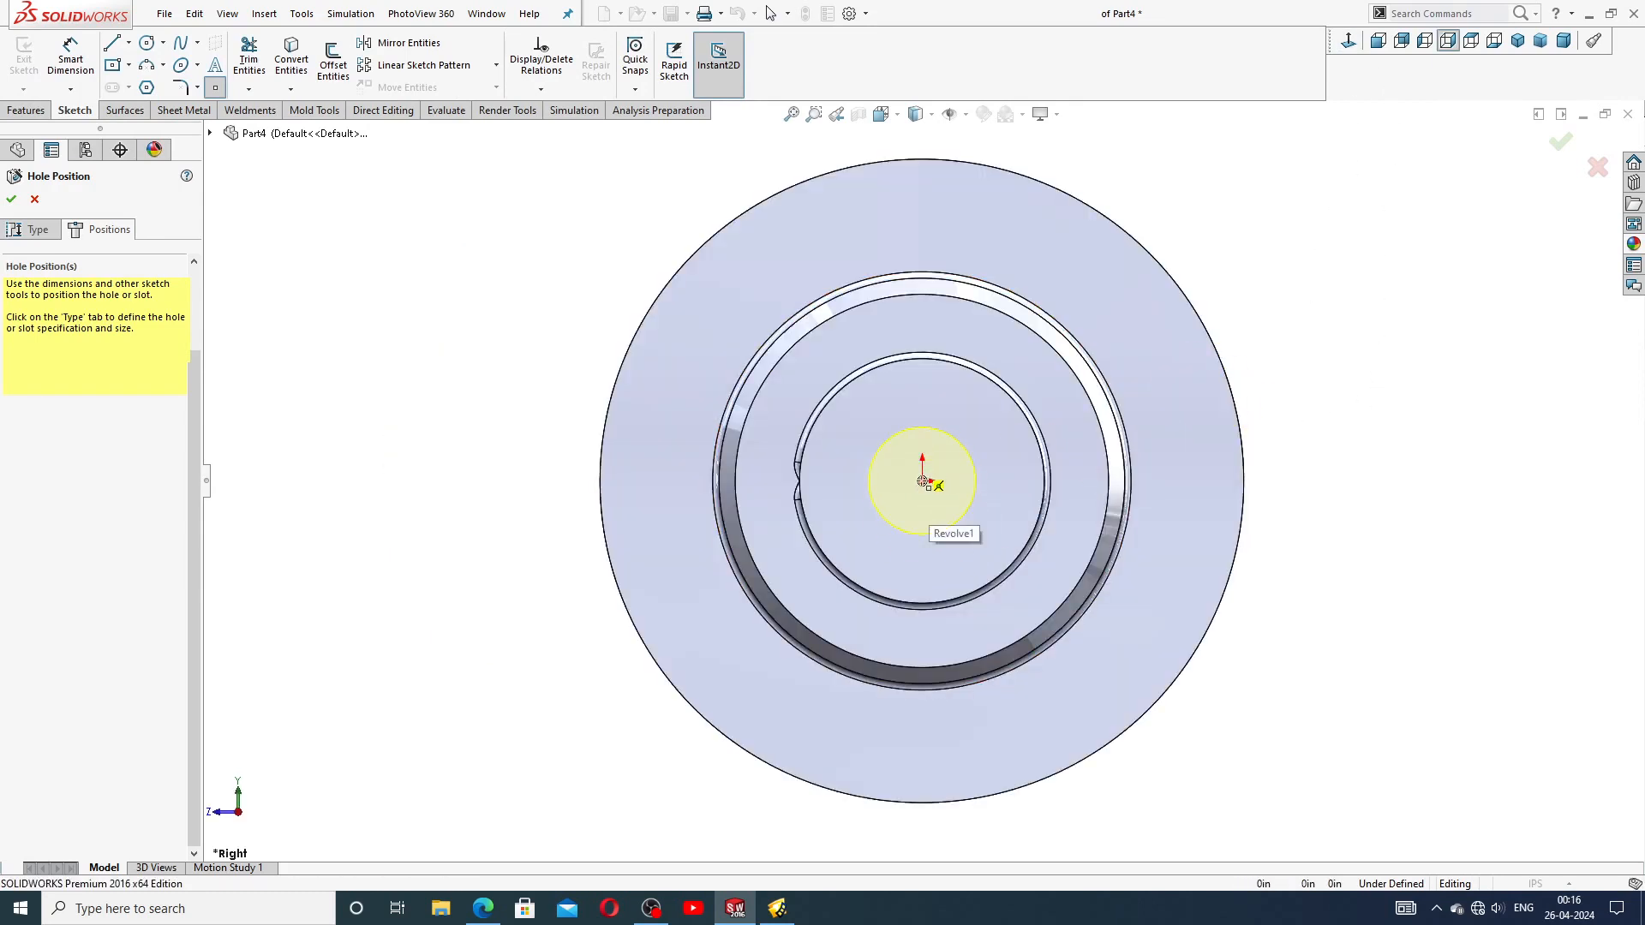
{"action": "left_click", "coordinate": [923, 482]}
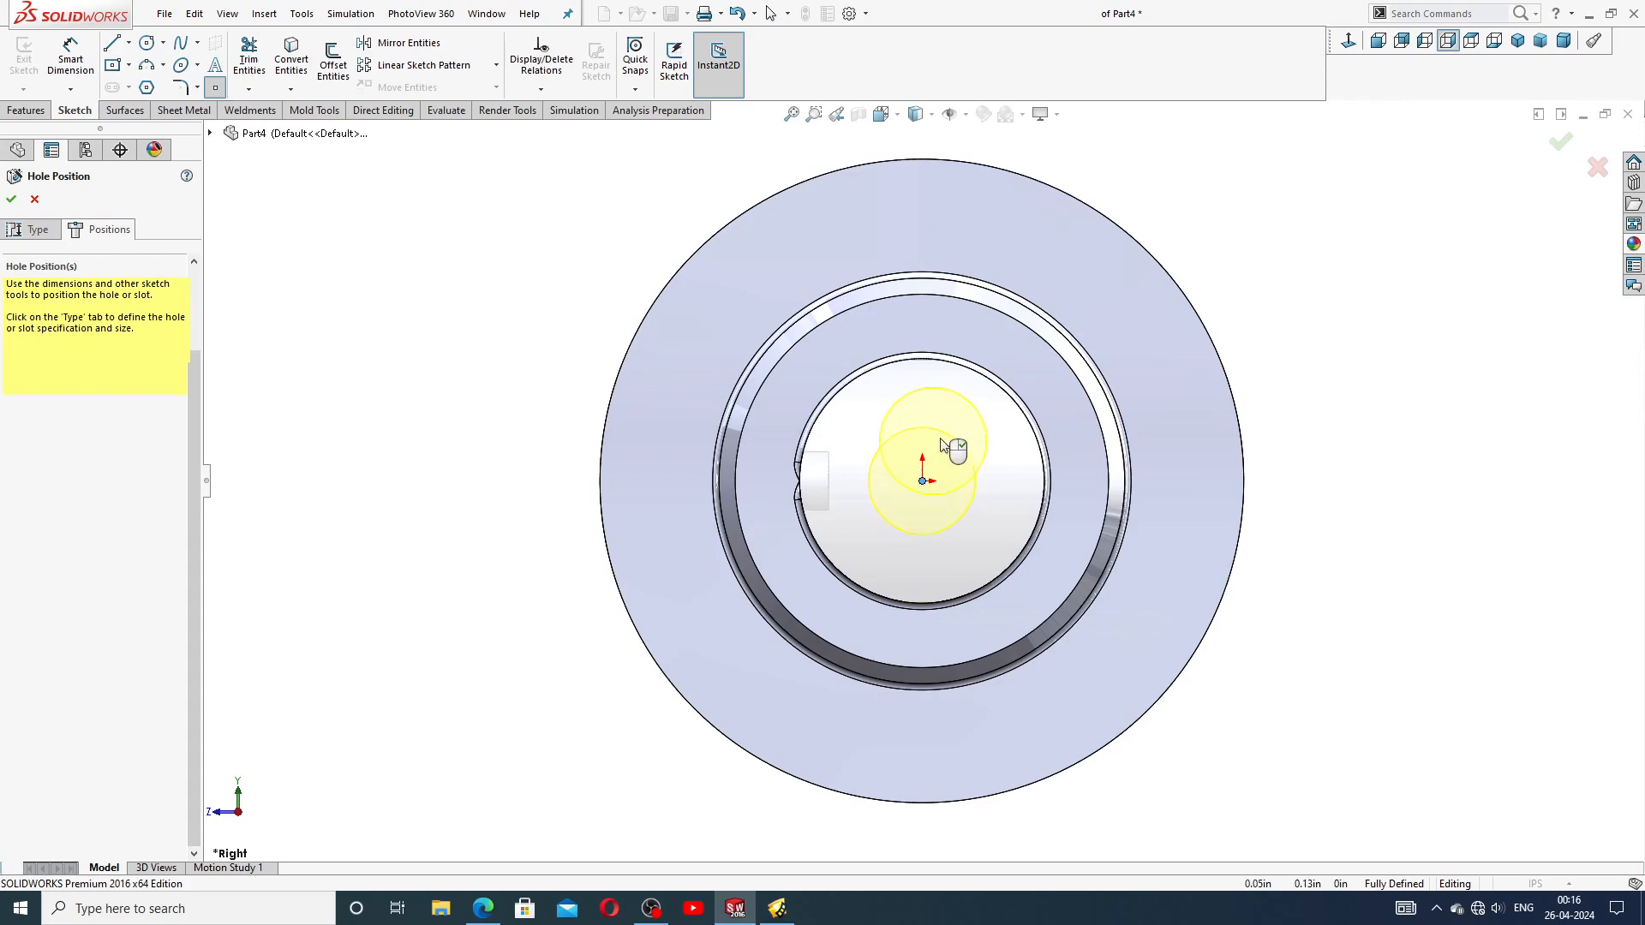
{"action": "left_click", "coordinate": [1561, 141]}
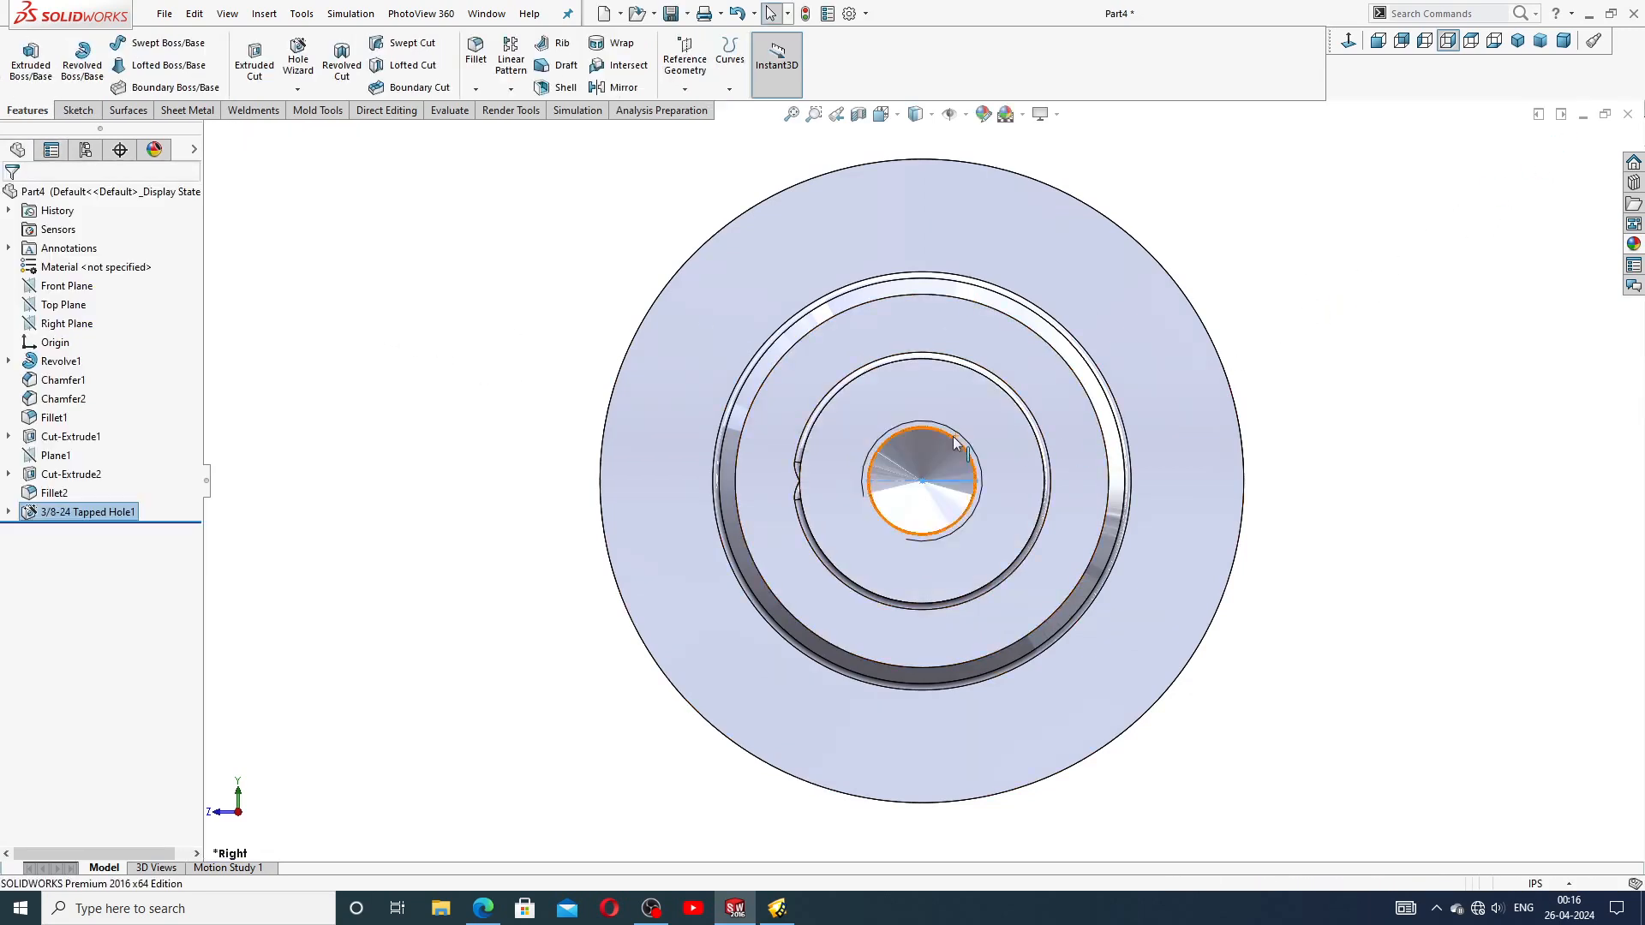
{"action": "left_click", "coordinate": [1349, 411]}
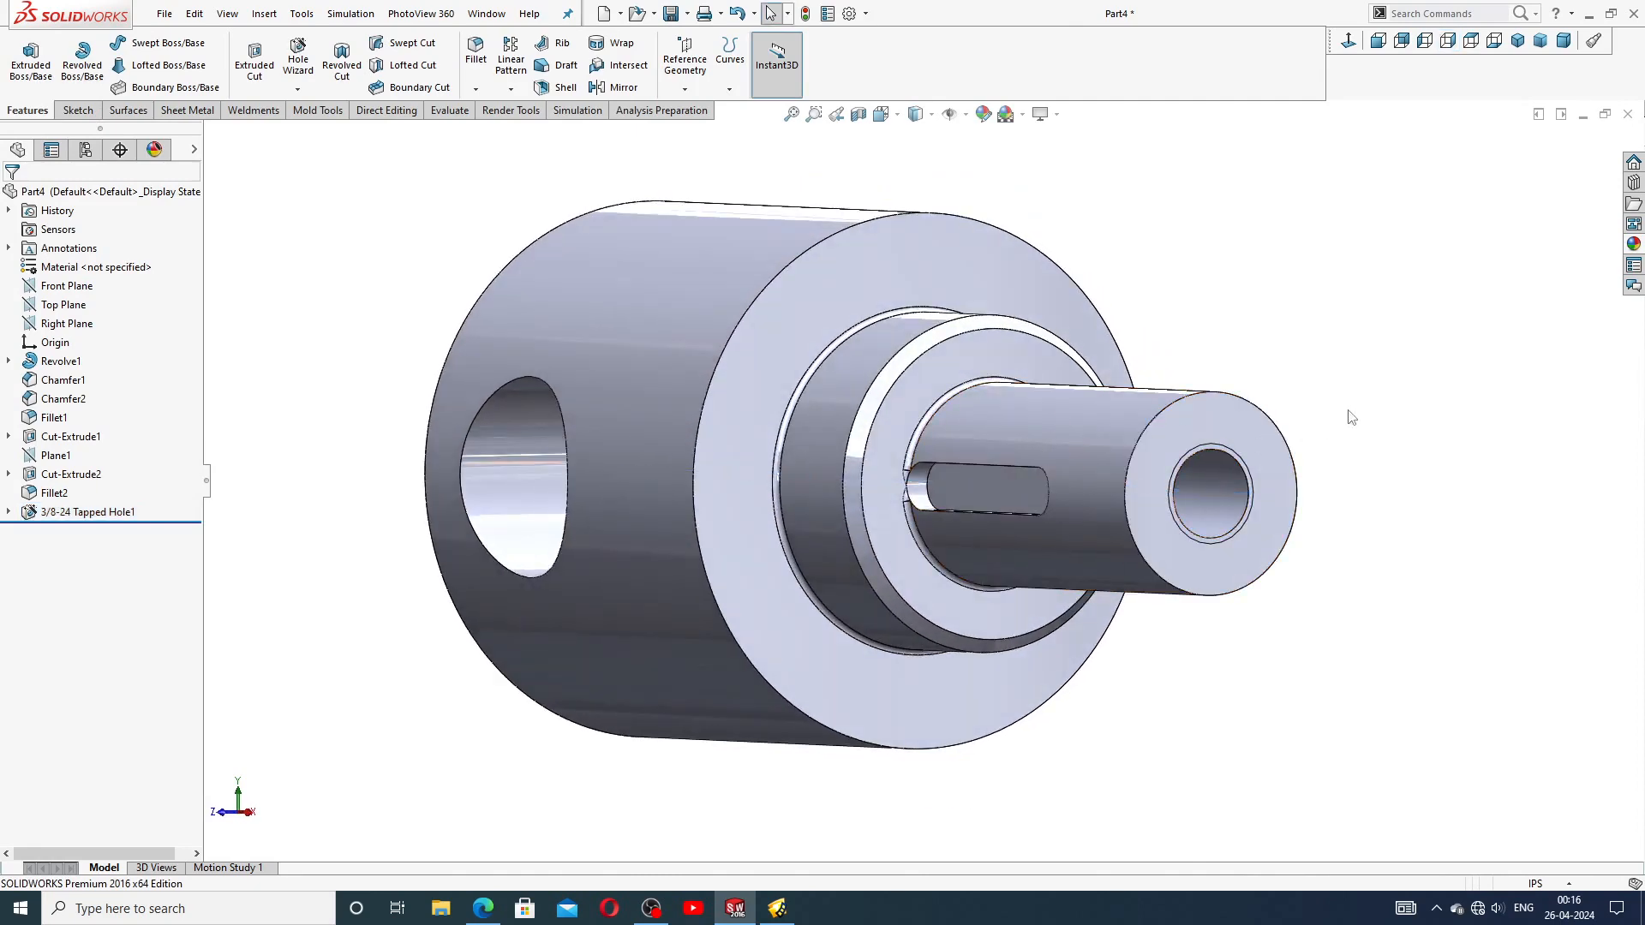
Enable shaded cosmetic threads in the document's detailing properties
{"action": "left_click", "coordinate": [850, 12]}
{"action": "left_click", "coordinate": [647, 166]}
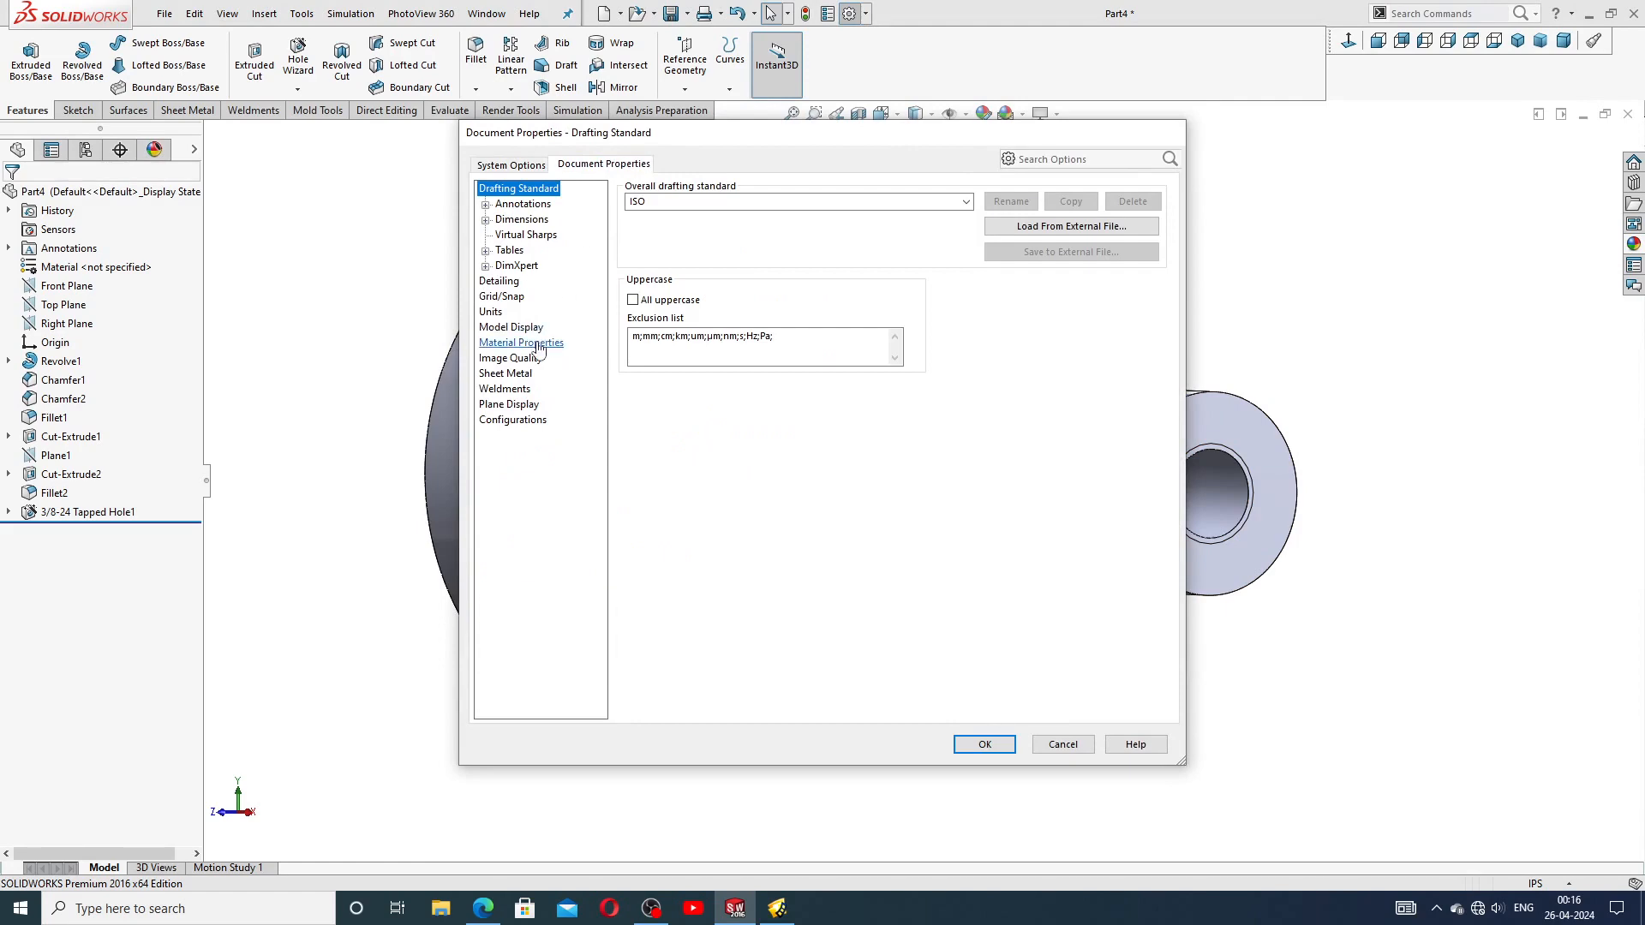
{"action": "left_click", "coordinate": [505, 282]}
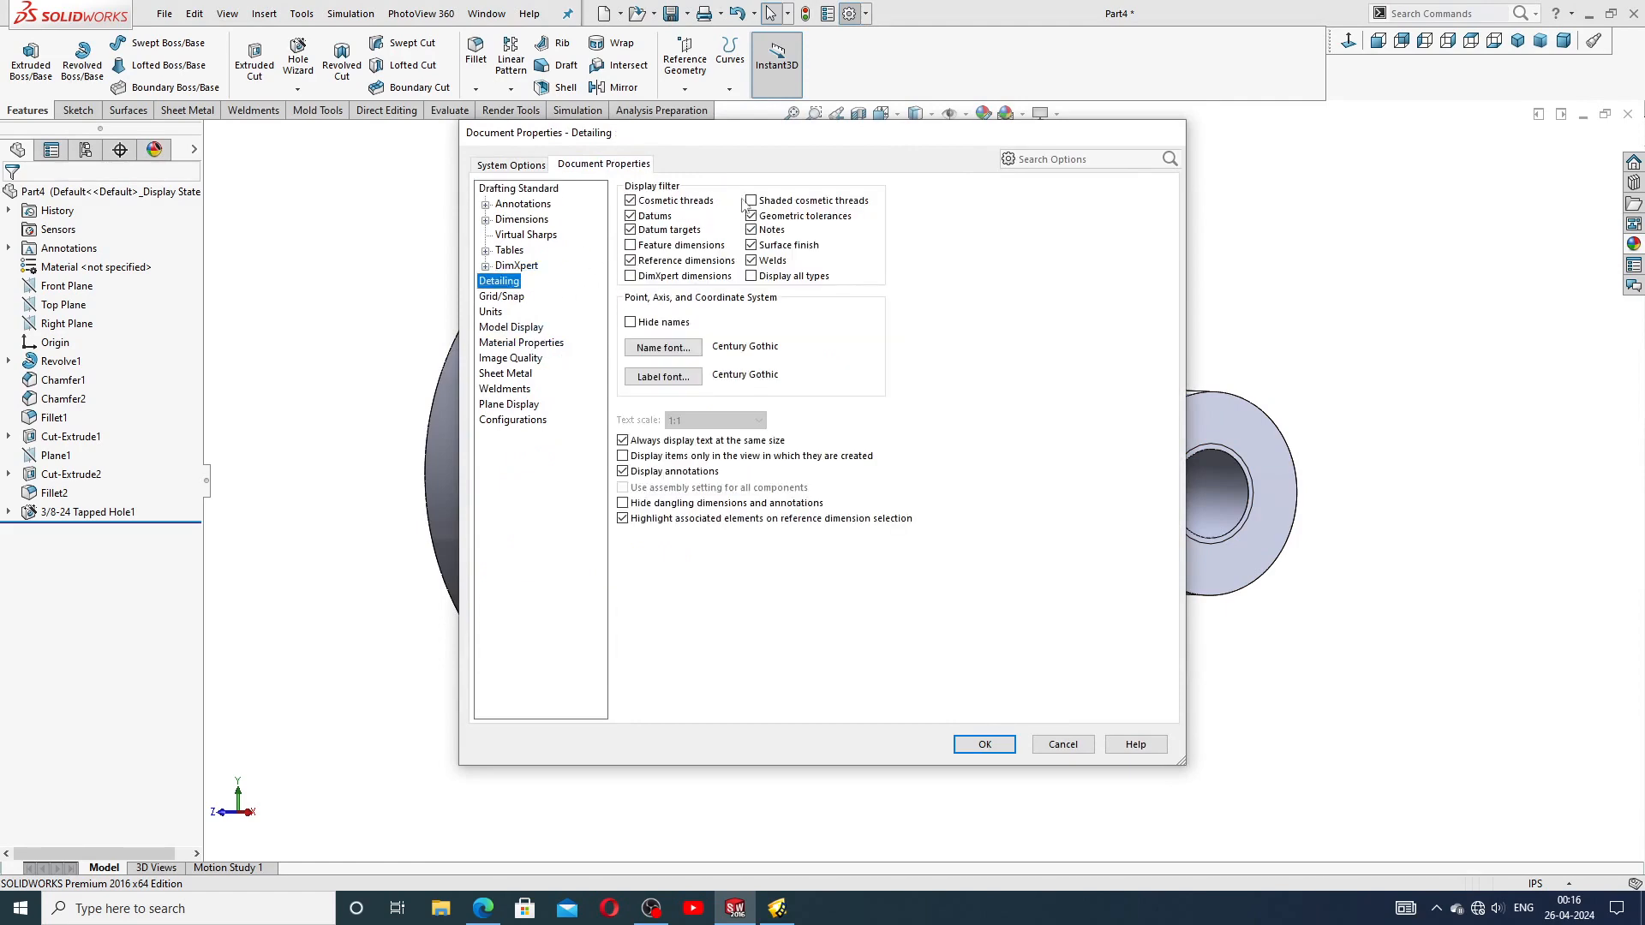
{"action": "left_click", "coordinate": [985, 744]}
Examine the shaded thread inside the end hole and inspect the whole shaft from several angles
{"action": "scroll", "coordinate": [1212, 495], "scroll_direction": "up", "scroll_amount": 3}
{"action": "middle_click_drag", "start_coordinate": [1211, 495], "coordinate": [1167, 480]}
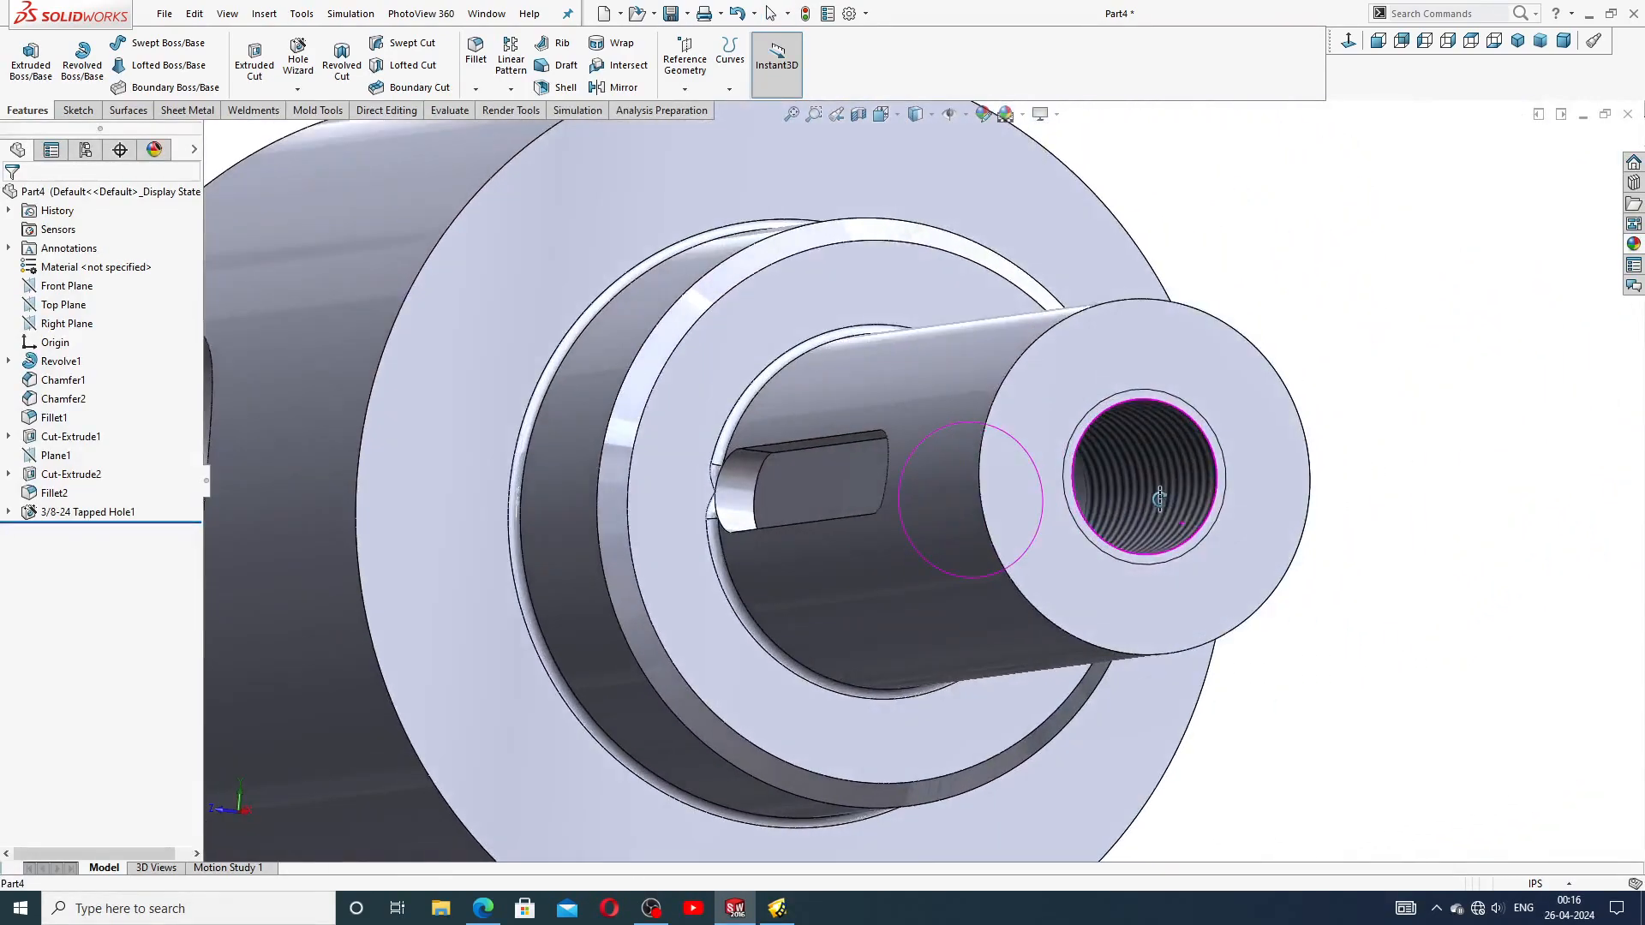
{"action": "scroll", "coordinate": [1167, 480], "scroll_direction": "down", "scroll_amount": 4}
{"action": "middle_click_drag", "start_coordinate": [1031, 504], "coordinate": [1131, 446]}
{"action": "scroll", "coordinate": [970, 489], "scroll_direction": "down", "scroll_amount": 3}
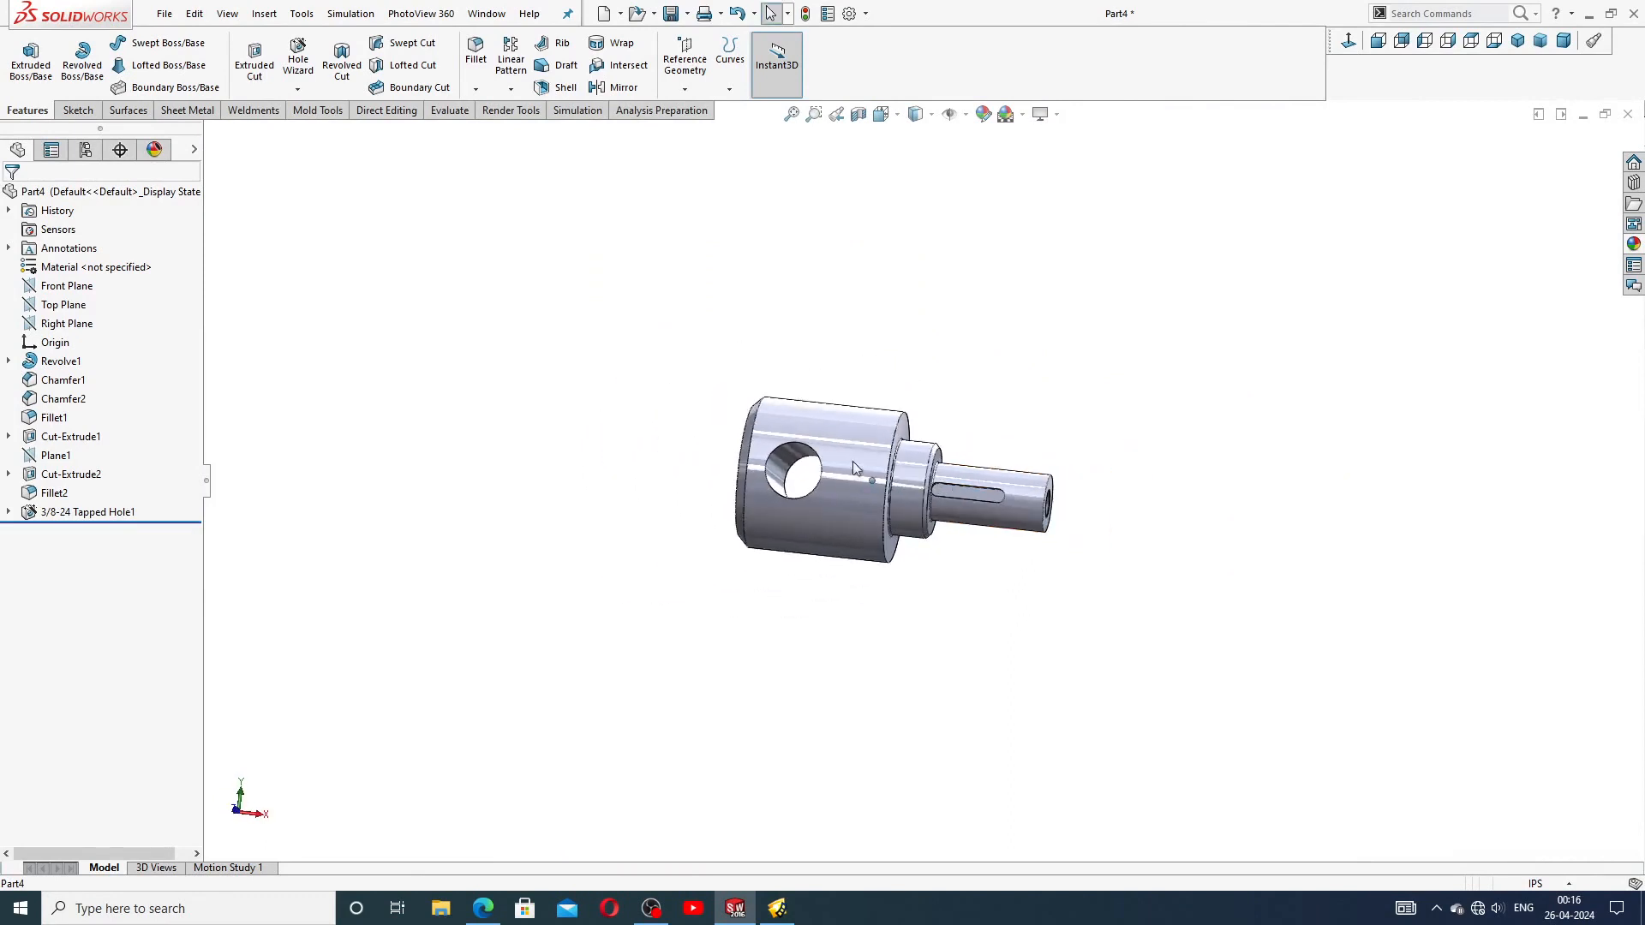
{"action": "middle_click_drag", "start_coordinate": [969, 489], "coordinate": [813, 484]}
{"action": "scroll", "coordinate": [812, 480], "scroll_direction": "up", "scroll_amount": 4}
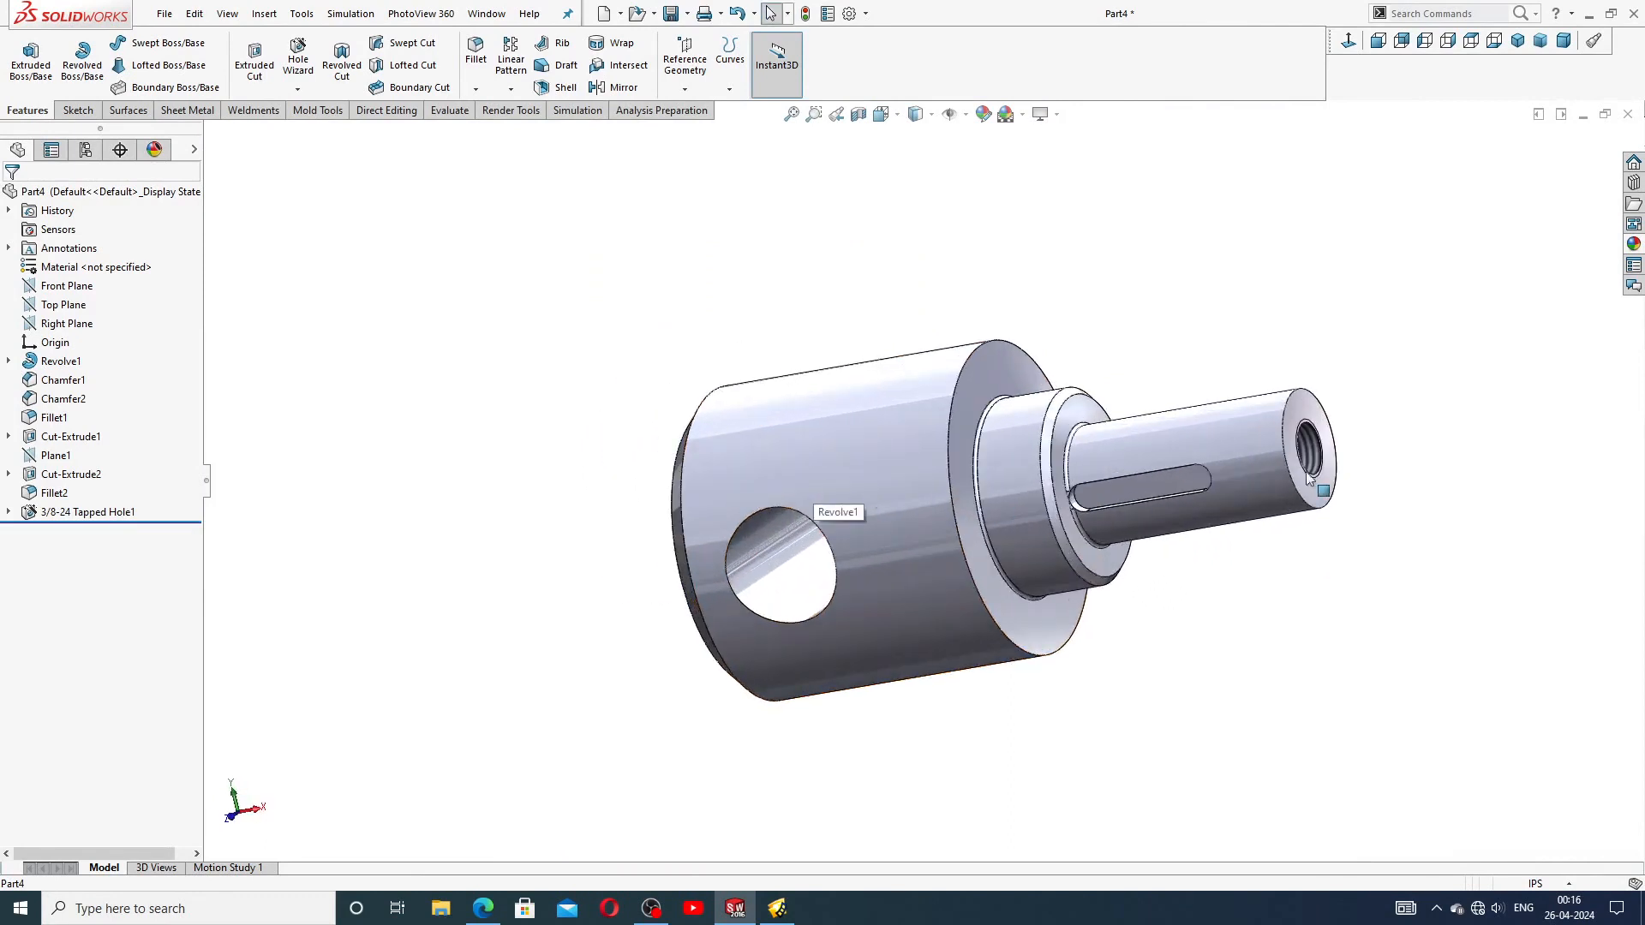
Apply the polished nickel metal appearance to the whole part
{"action": "left_click", "coordinate": [1634, 245]}
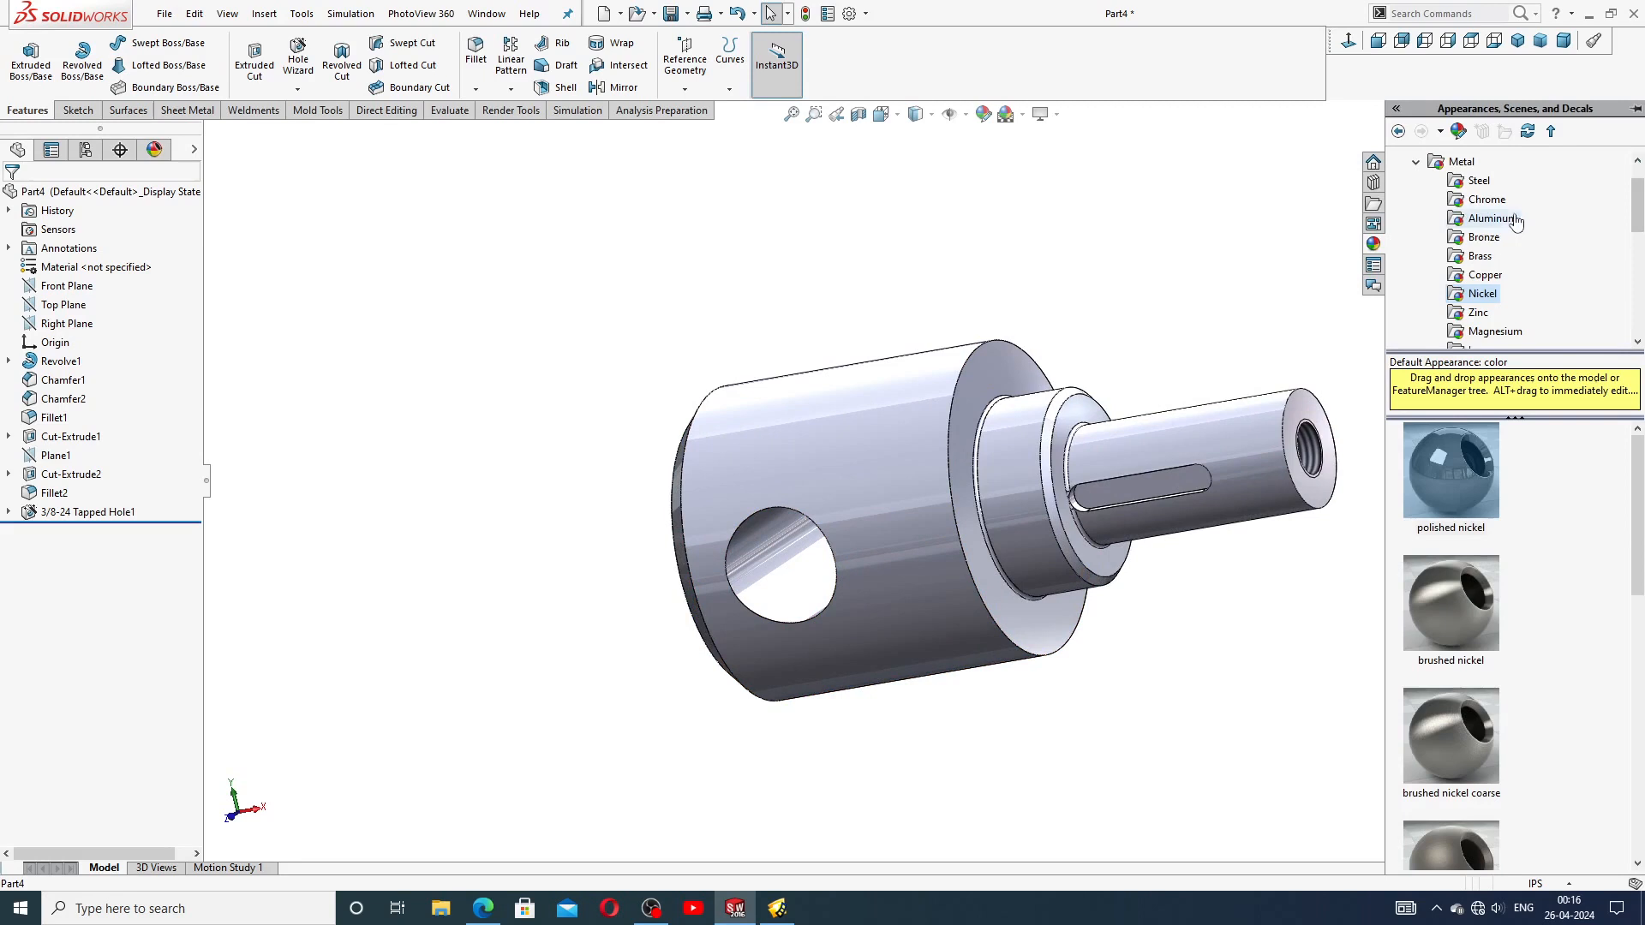
{"action": "left_click", "coordinate": [1417, 163]}
{"action": "scroll", "coordinate": [1542, 190], "scroll_direction": "up", "scroll_amount": 1}
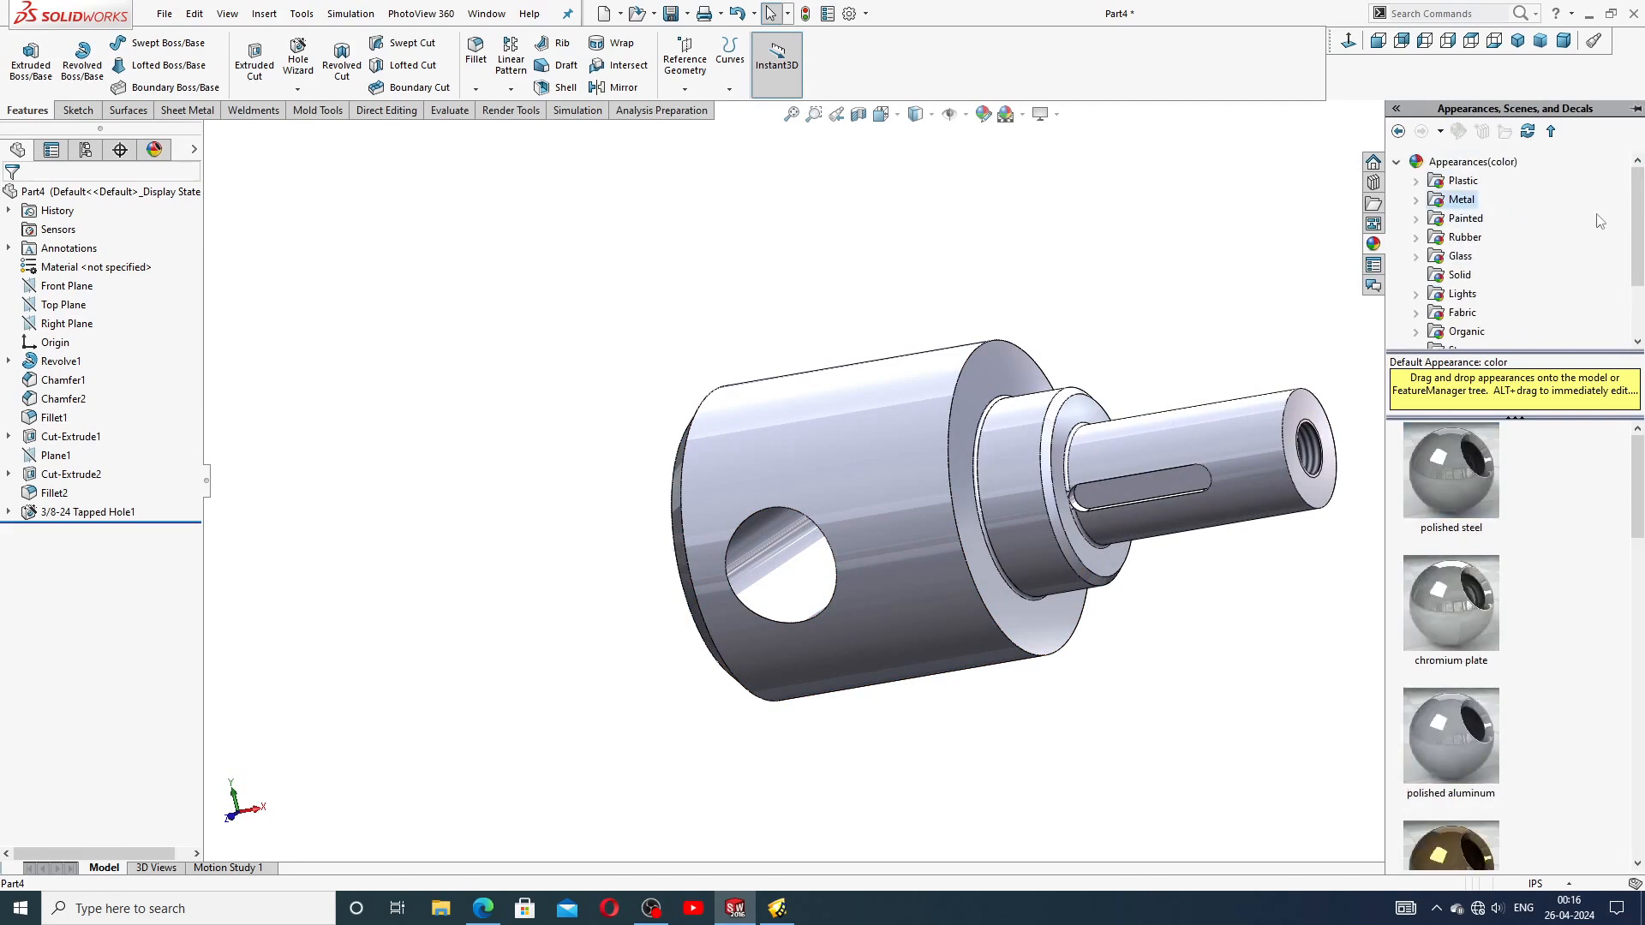
{"action": "left_click", "coordinate": [1397, 164]}
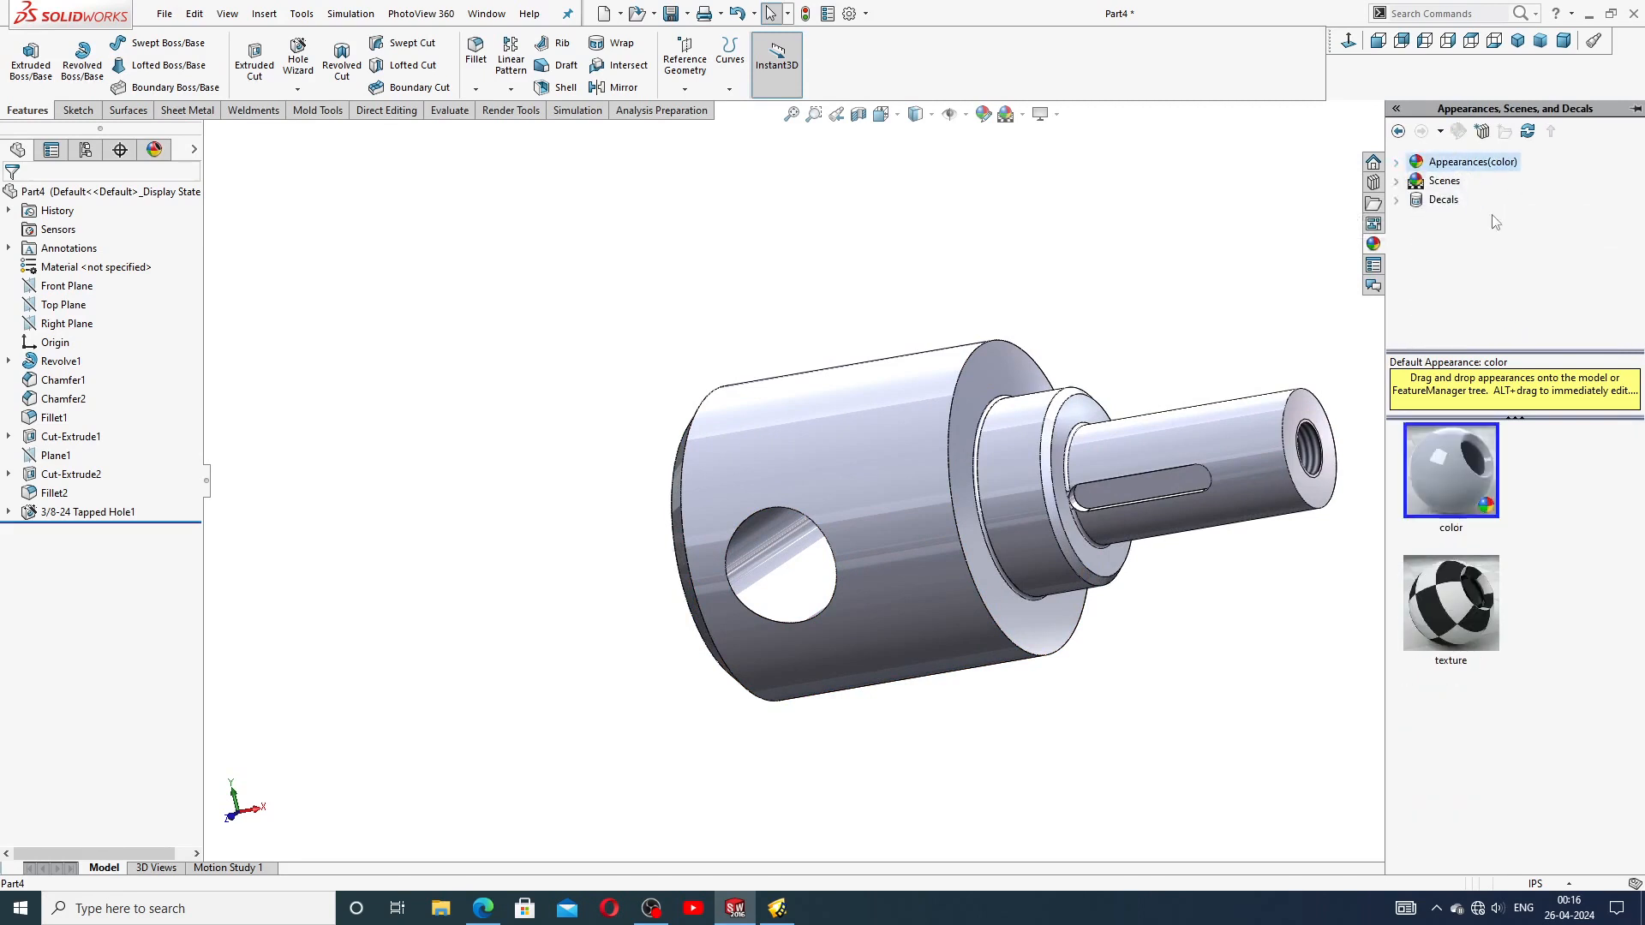
{"action": "double_click", "coordinate": [1471, 171]}
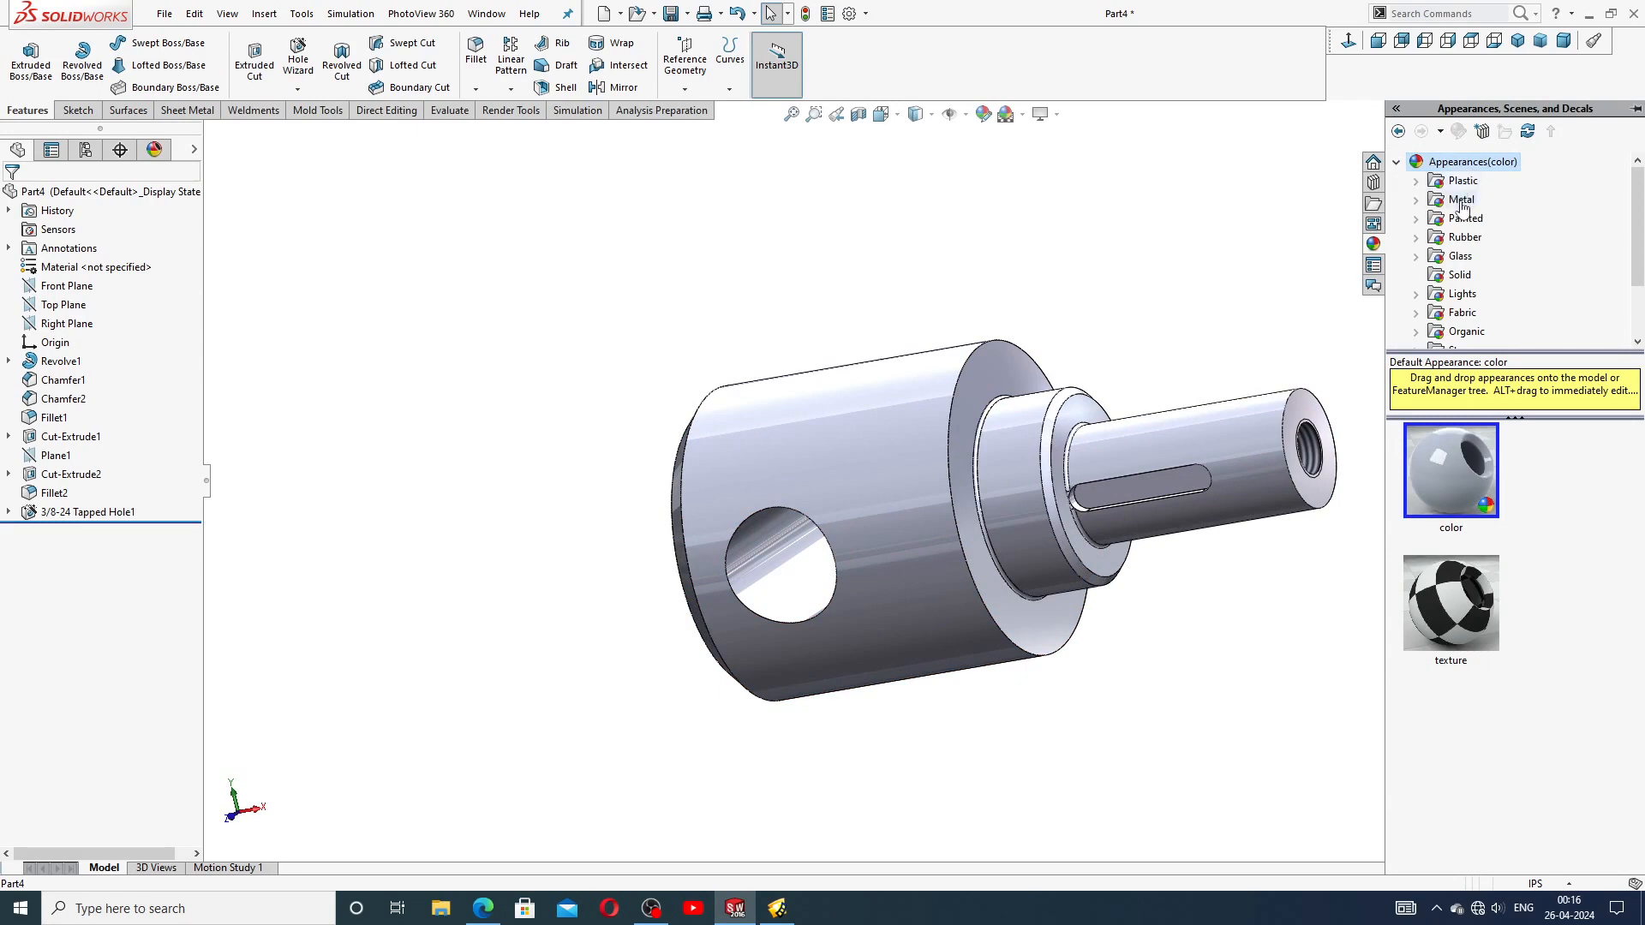
{"action": "double_click", "coordinate": [1462, 200]}
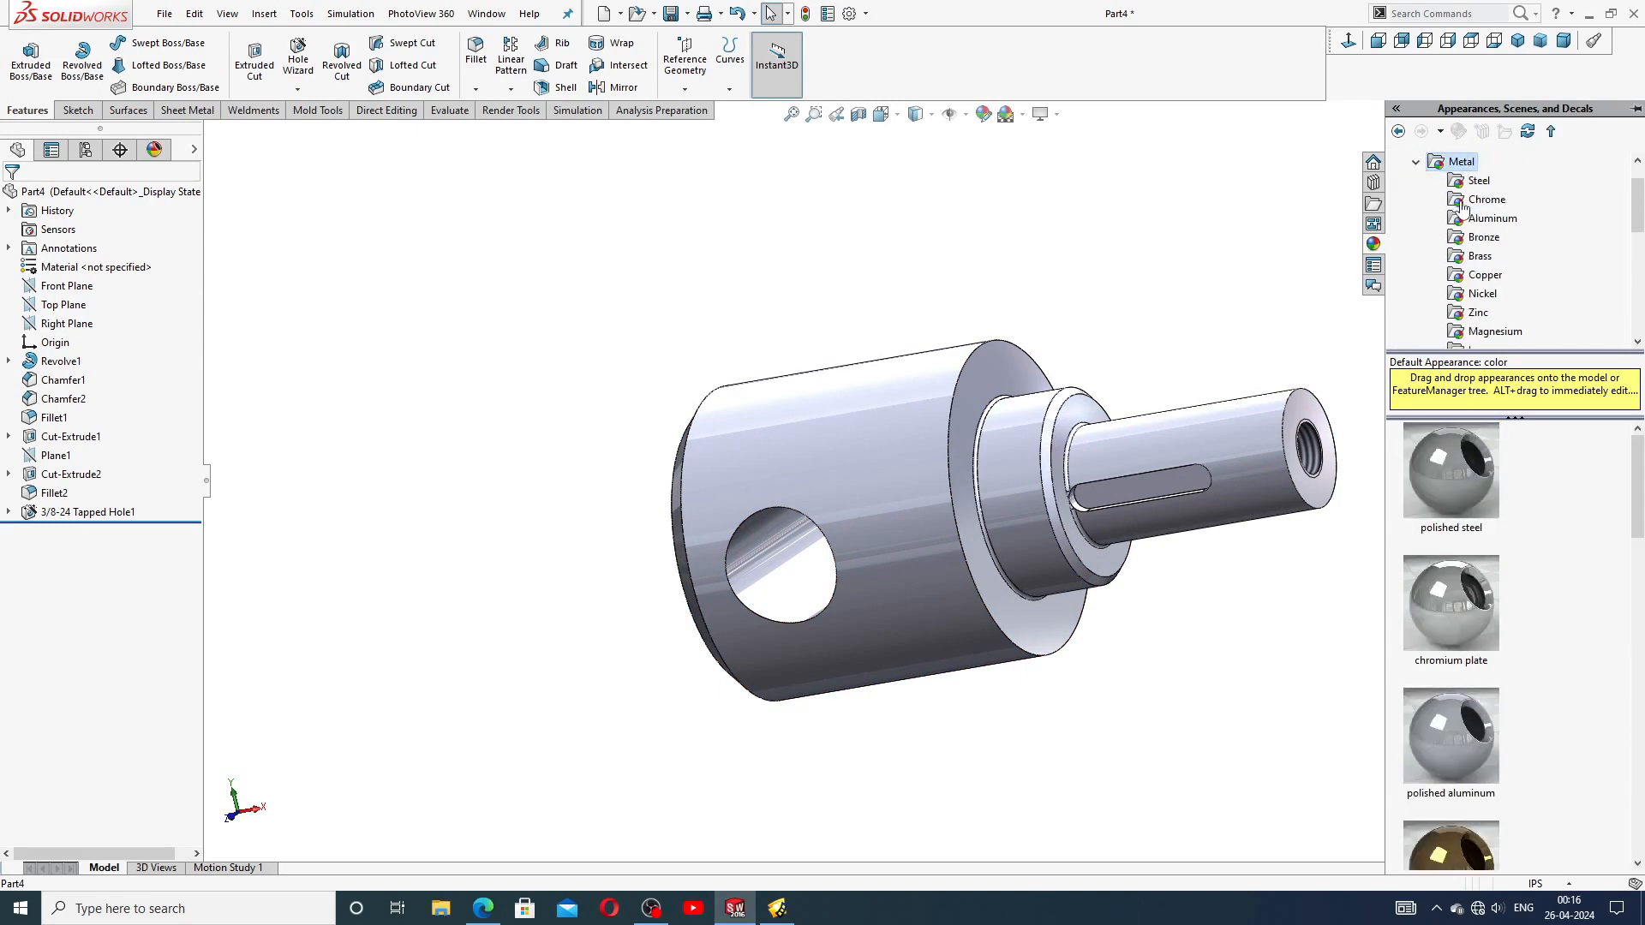
{"action": "left_click", "coordinate": [1484, 296]}
{"action": "double_click", "coordinate": [1448, 473]}
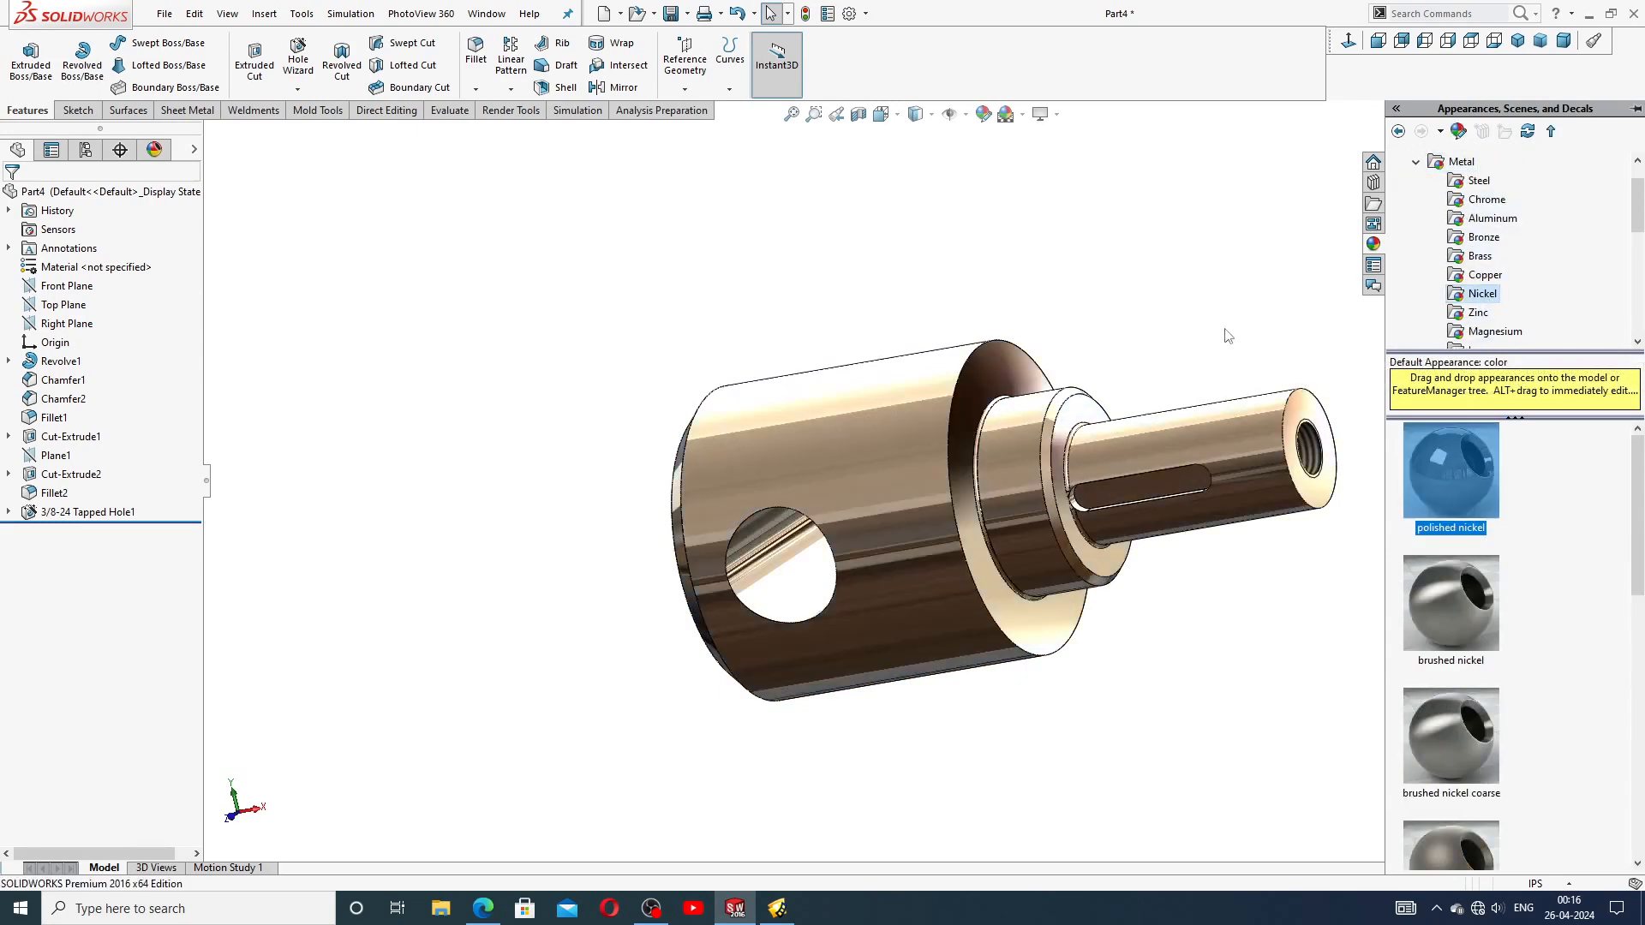
Inspect the finished shaft in isometric view and up close around the shoulder, slot and threaded hole
{"action": "middle_click_drag", "start_coordinate": [1243, 370], "coordinate": [1275, 473]}
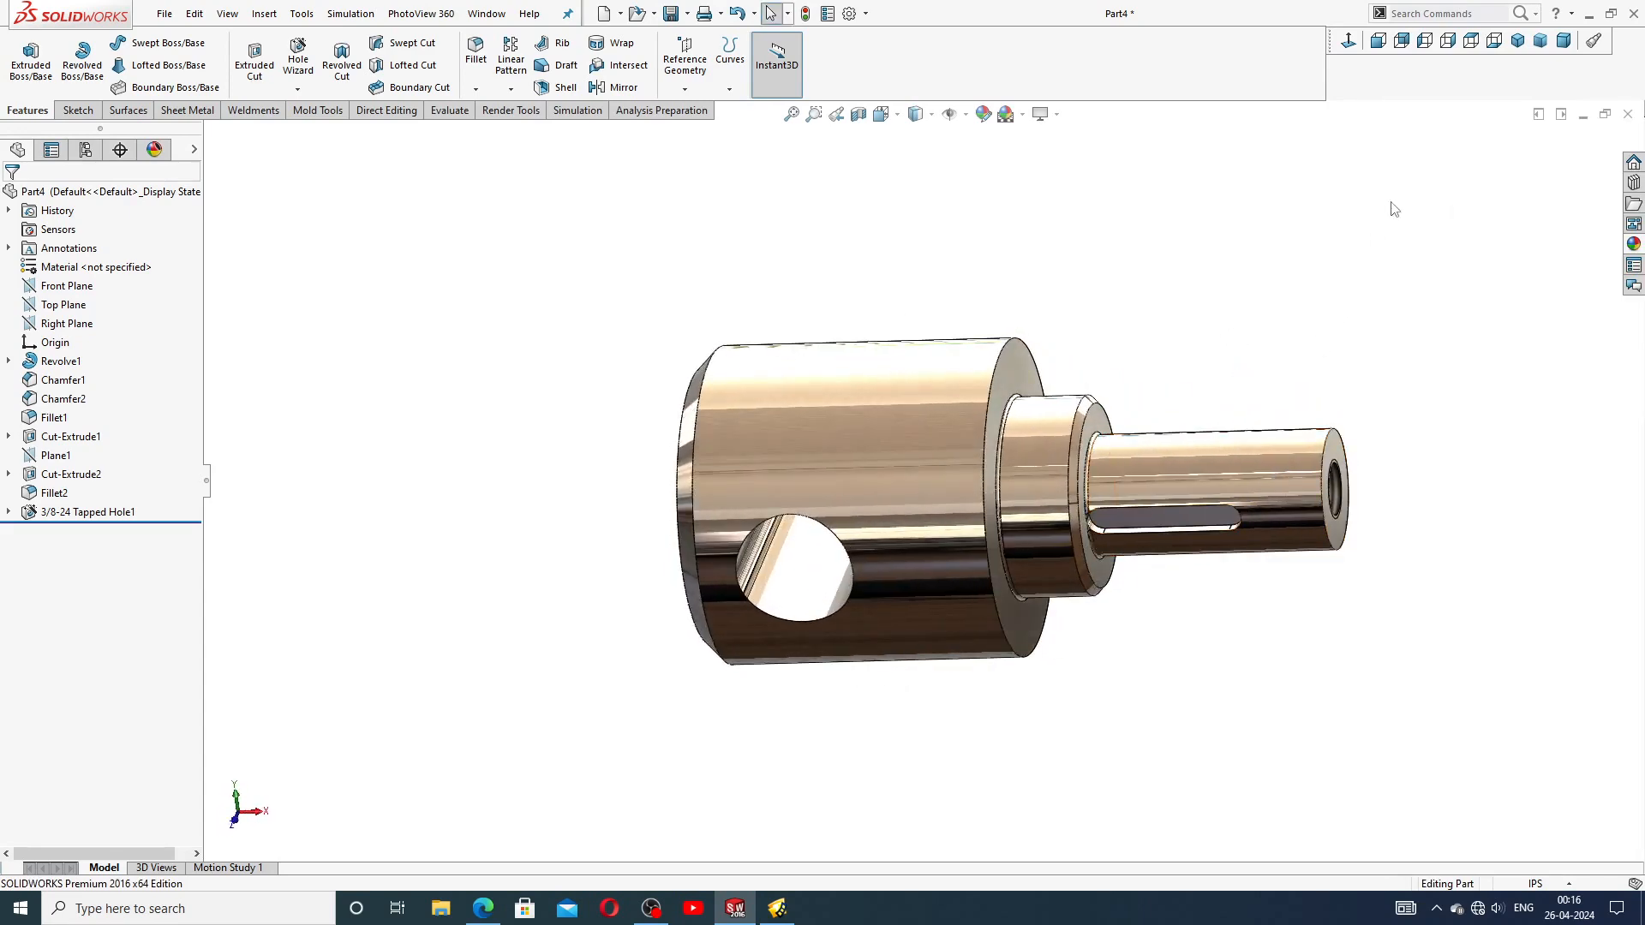
{"action": "left_click", "coordinate": [1518, 40]}
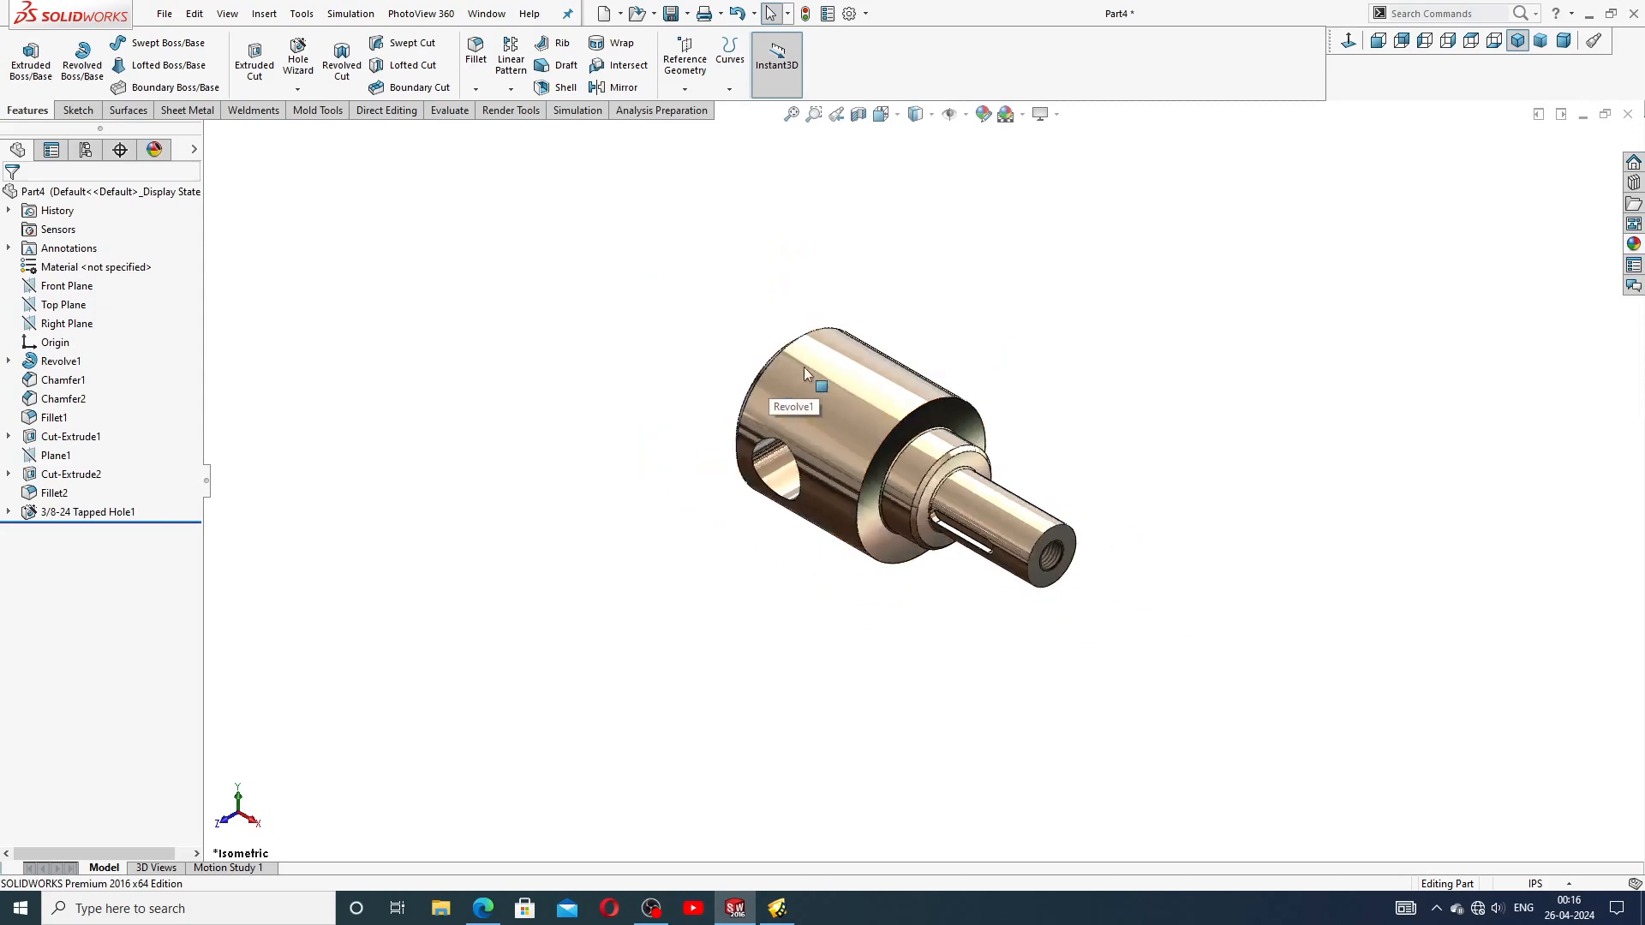
{"action": "scroll", "coordinate": [841, 448], "scroll_direction": "down", "scroll_amount": 5}
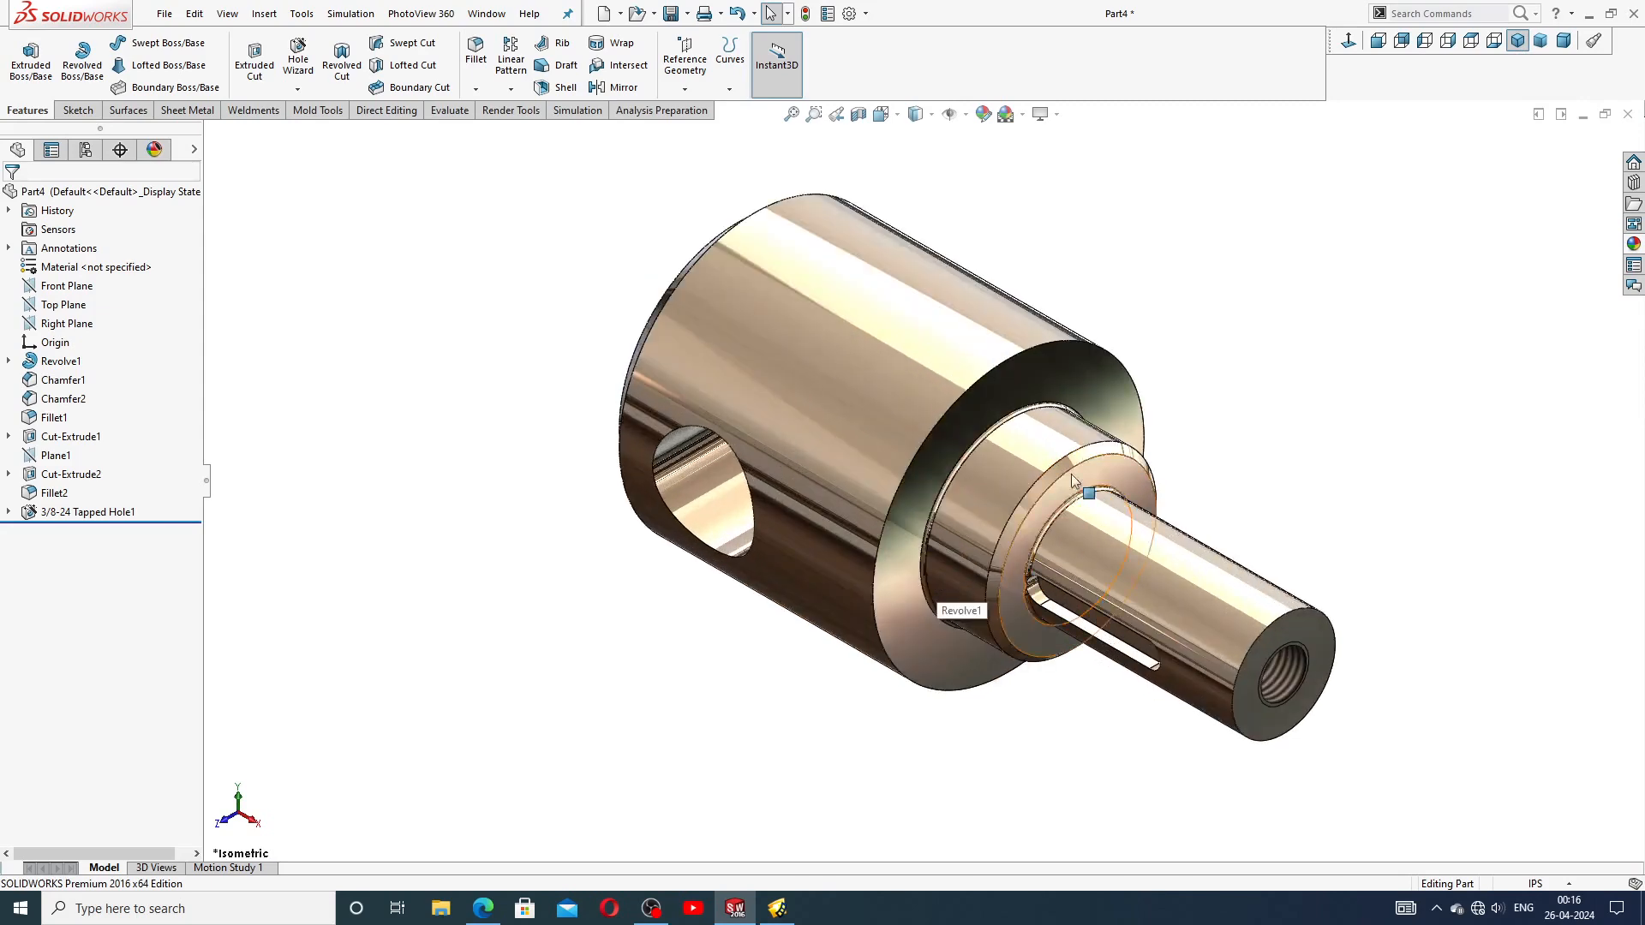
{"action": "middle_click_drag", "start_coordinate": [1061, 514], "coordinate": [1073, 415]}
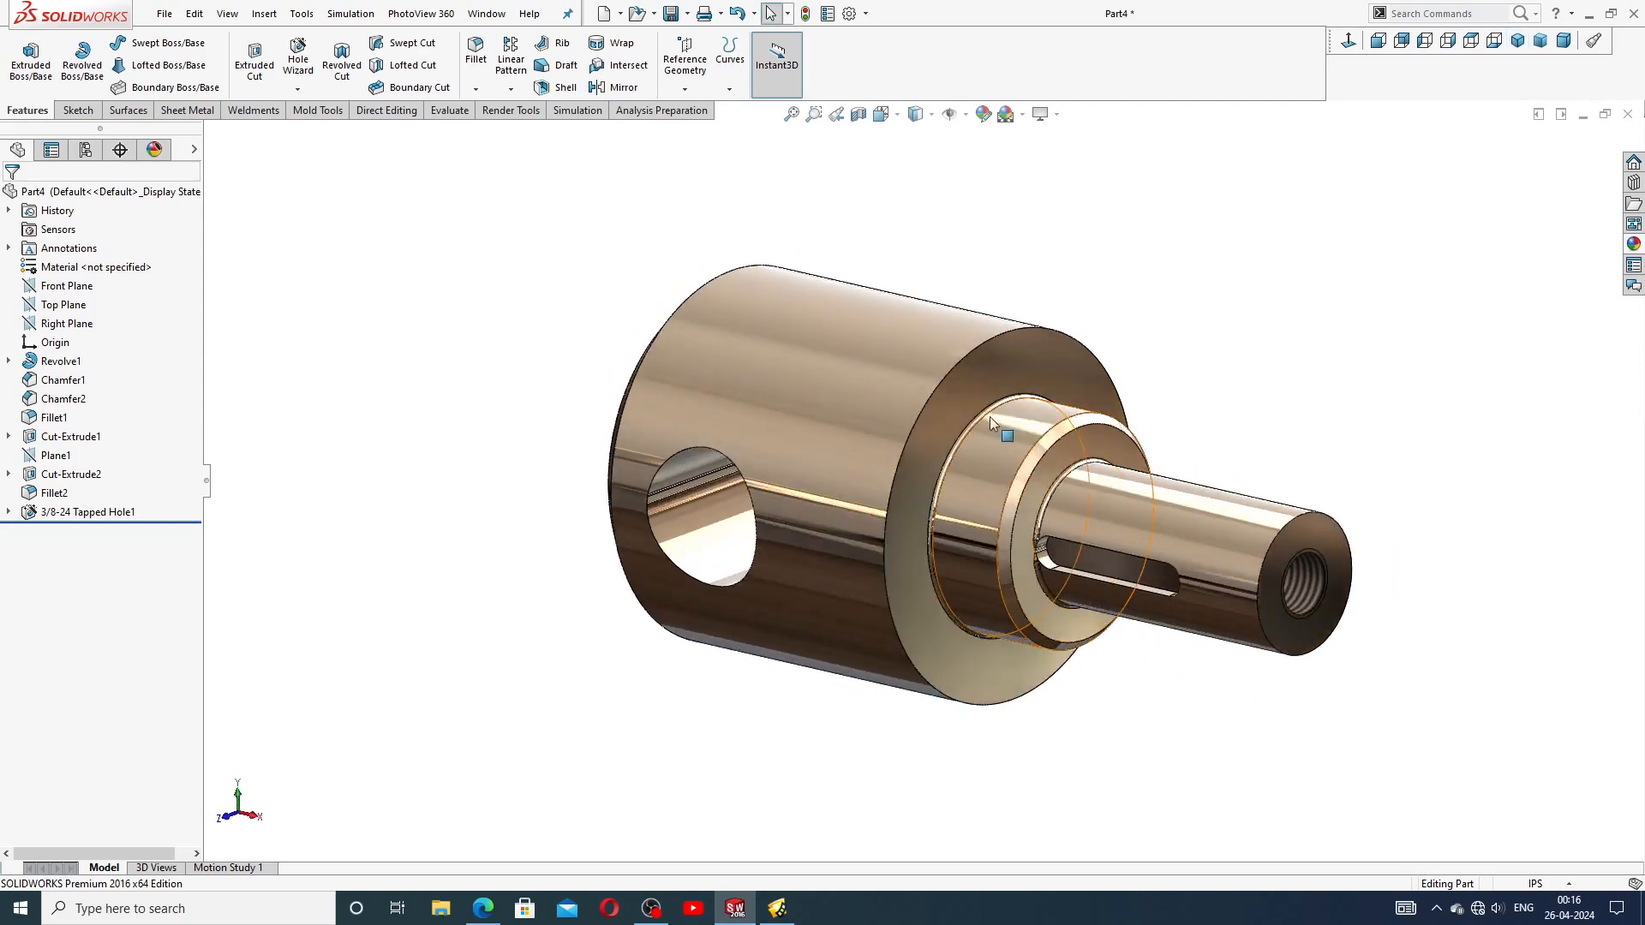
{"action": "scroll", "coordinate": [990, 418], "scroll_direction": "down", "scroll_amount": 2}
{"action": "scroll", "coordinate": [987, 722], "scroll_direction": "down", "scroll_amount": 3}
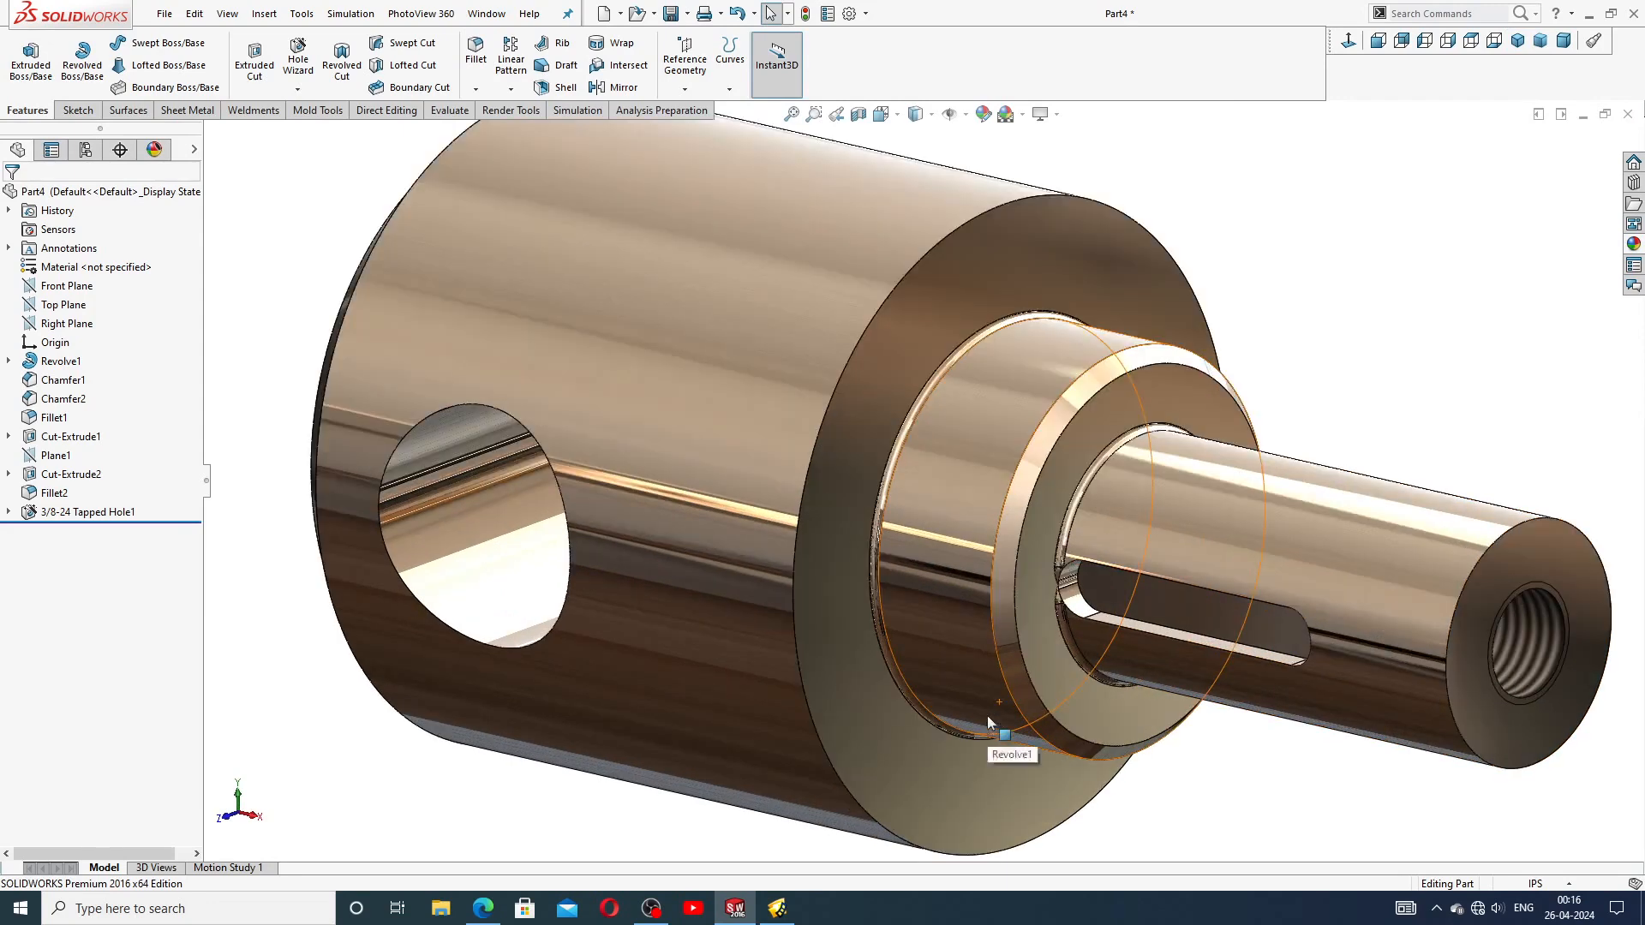
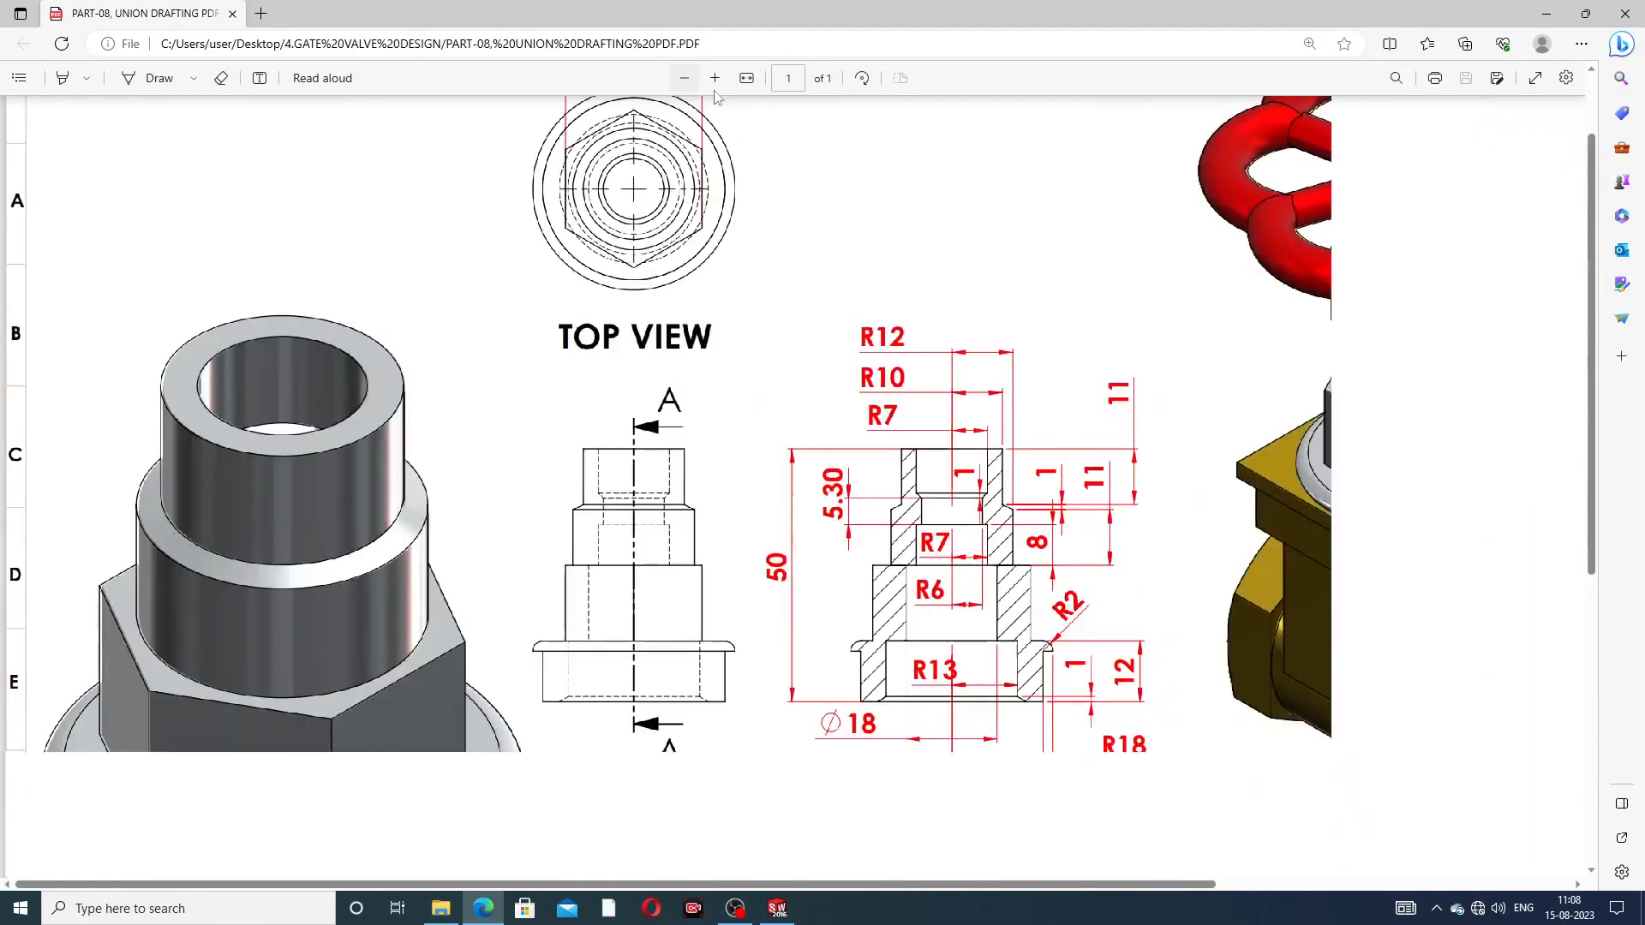
Read the top view, front view and section A-A dimensions in the PART-08 union drawing PDF in the browser
{"action": "scroll", "coordinate": [1096, 655], "scroll_direction": "down", "scroll_amount": 3}
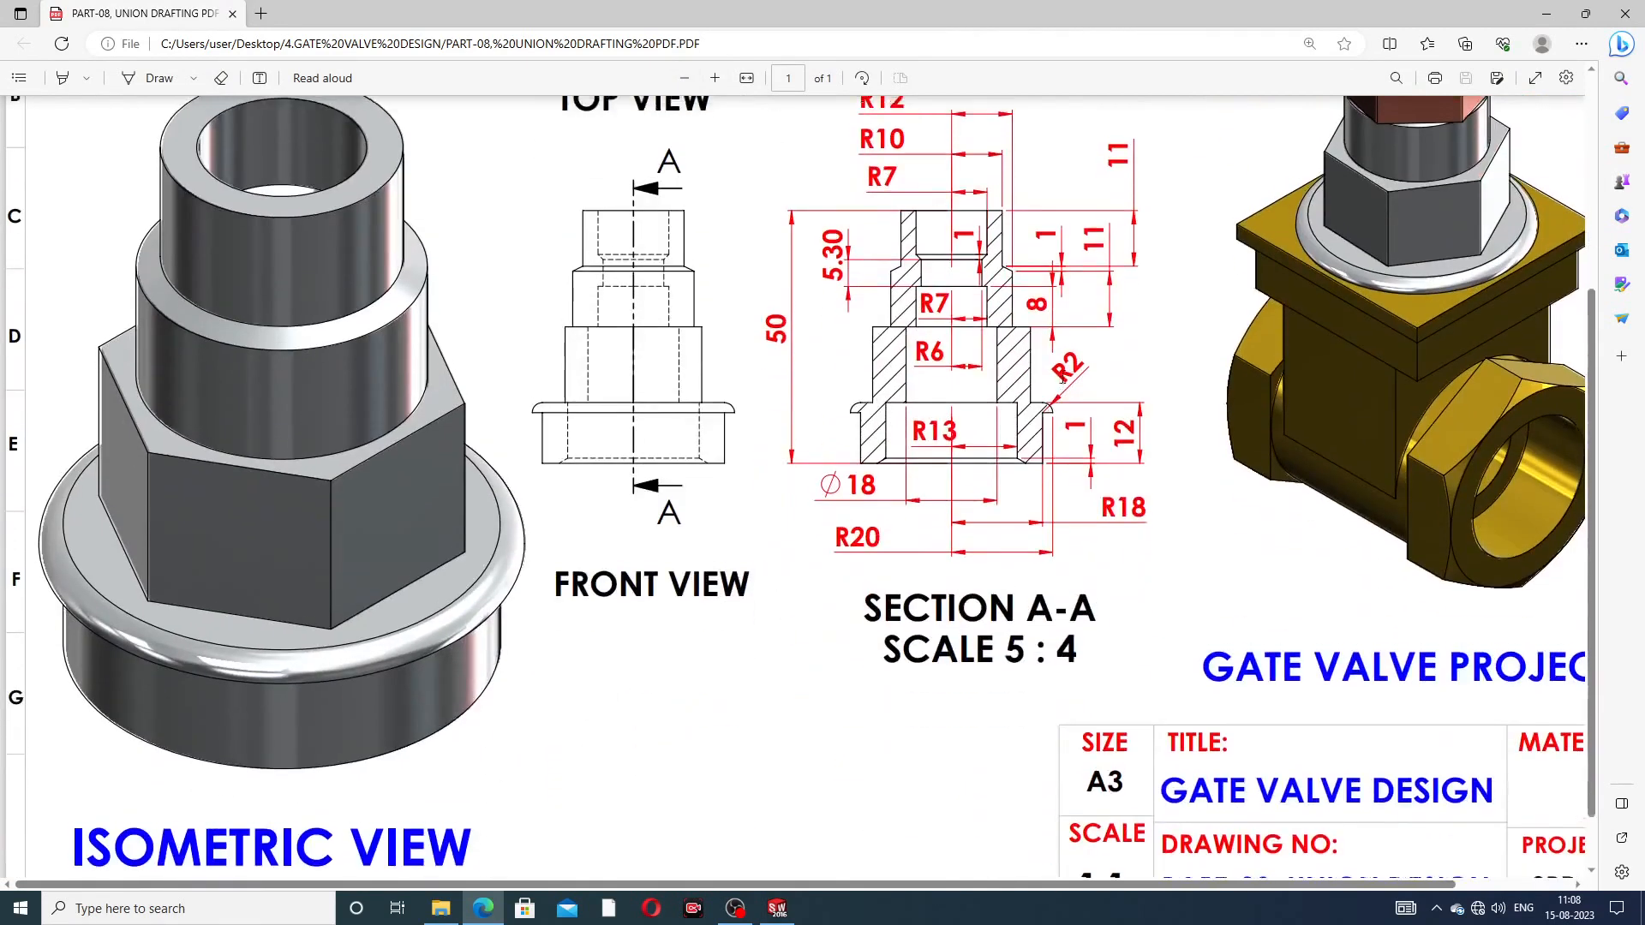
{"action": "scroll", "coordinate": [1063, 497], "scroll_direction": "up", "scroll_amount": 1}
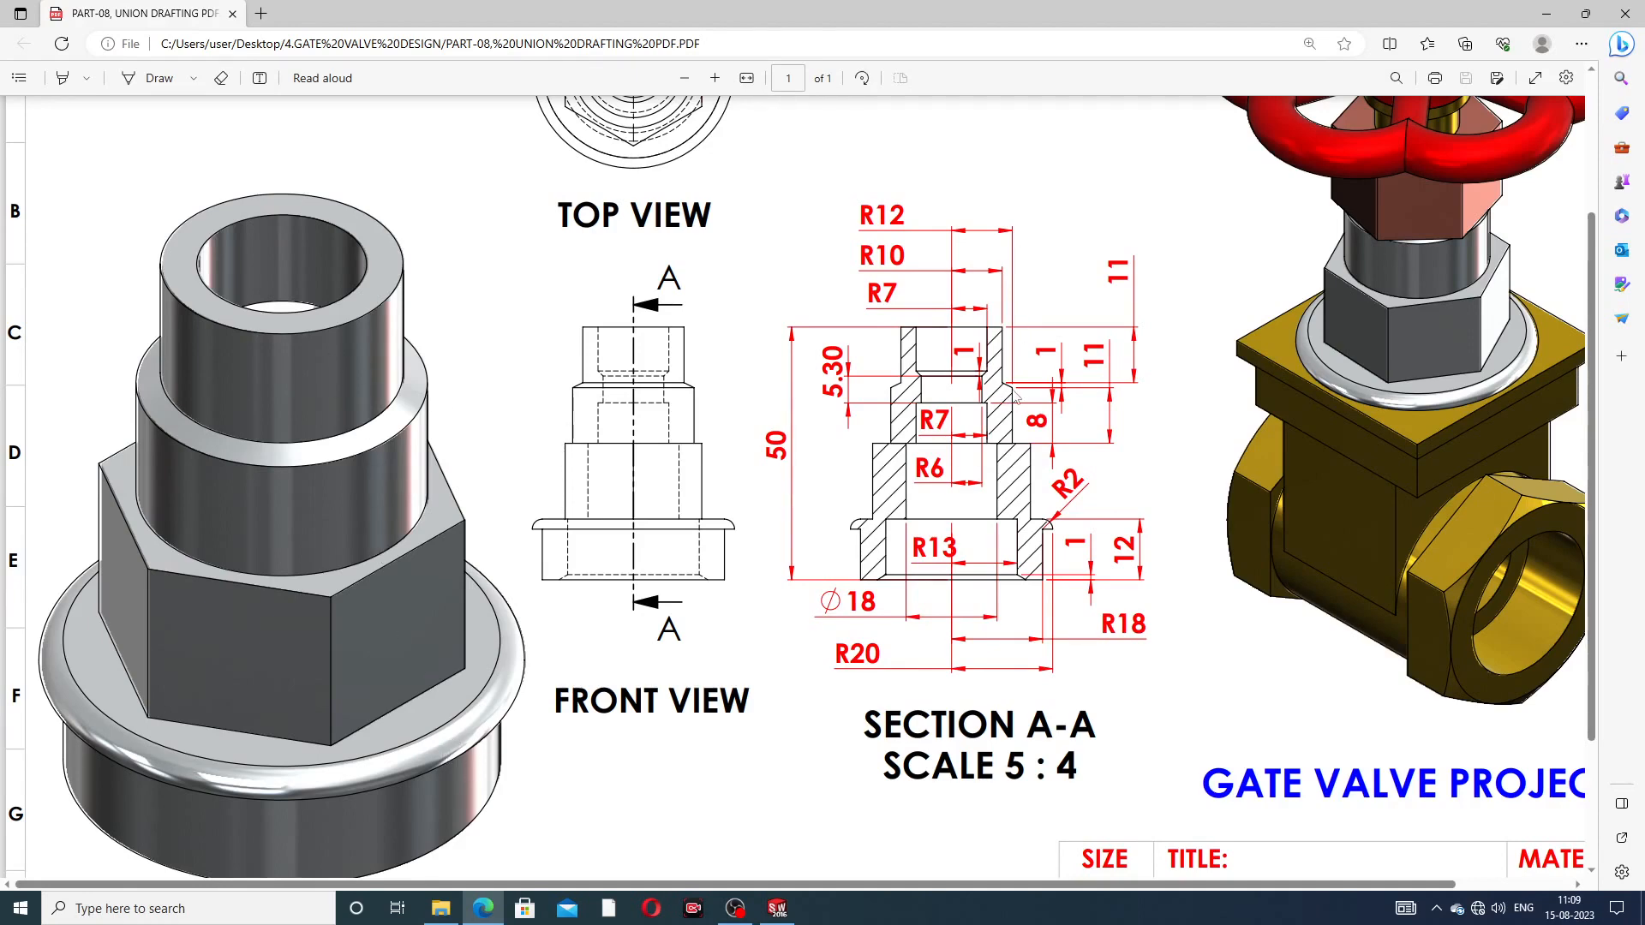
{"action": "scroll", "coordinate": [966, 399], "scroll_direction": "up", "scroll_amount": 3}
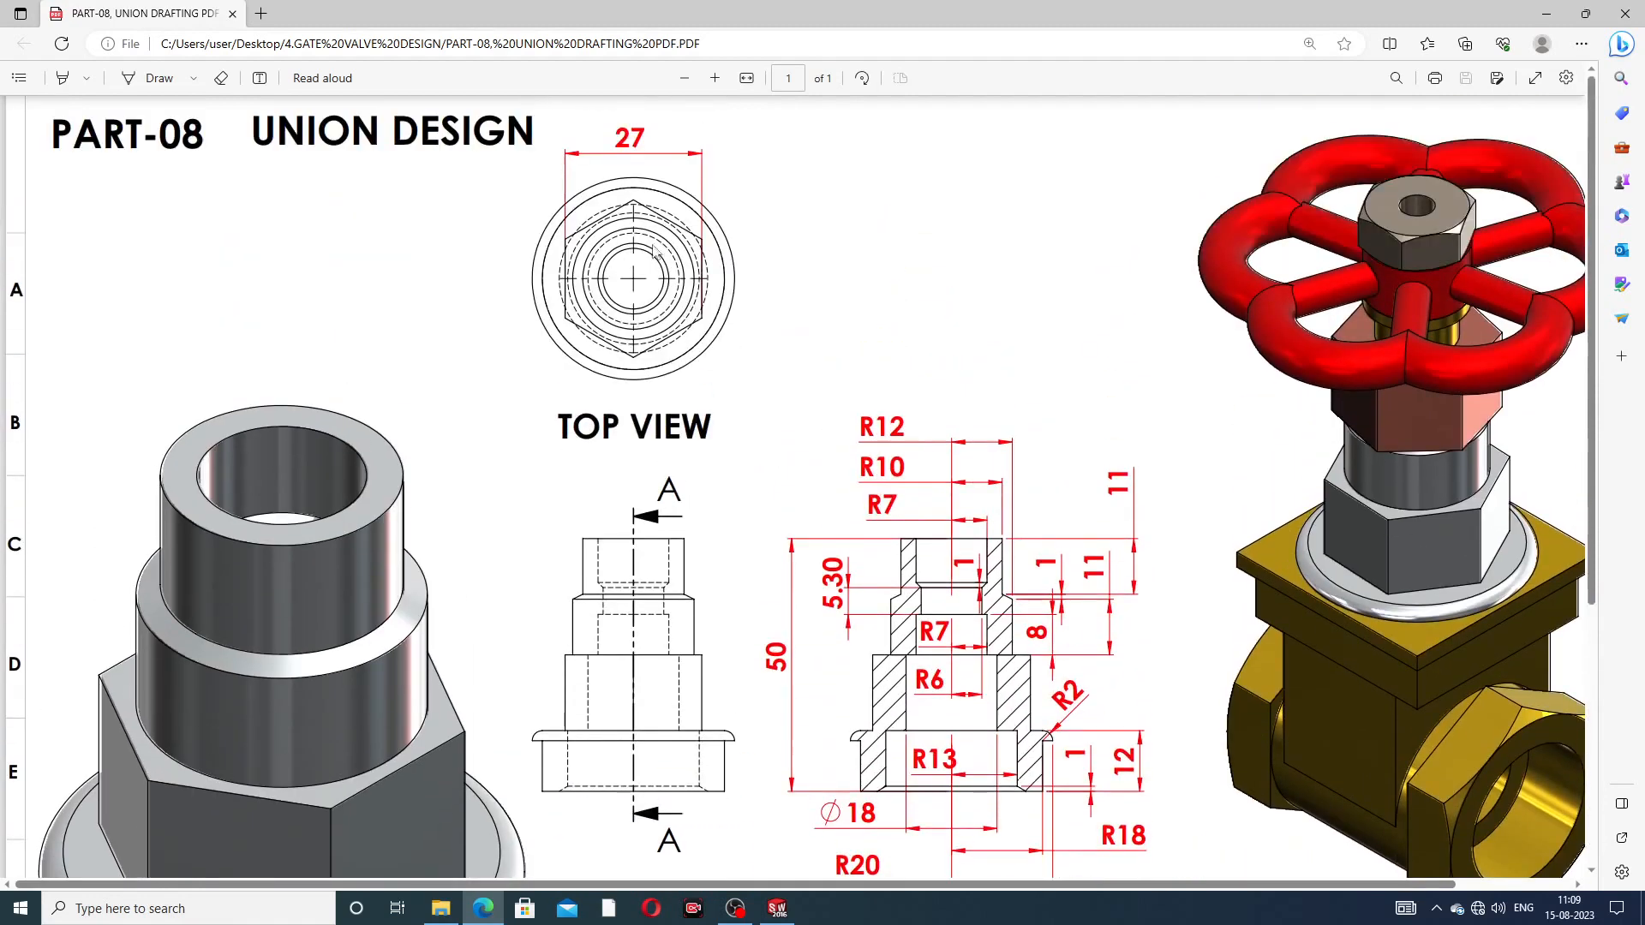
Read the section A-A dimensions in the PART-08 union drawing and view the whole drawing sheet
{"action": "scroll", "coordinate": [723, 363], "scroll_direction": "down", "scroll_amount": 3}
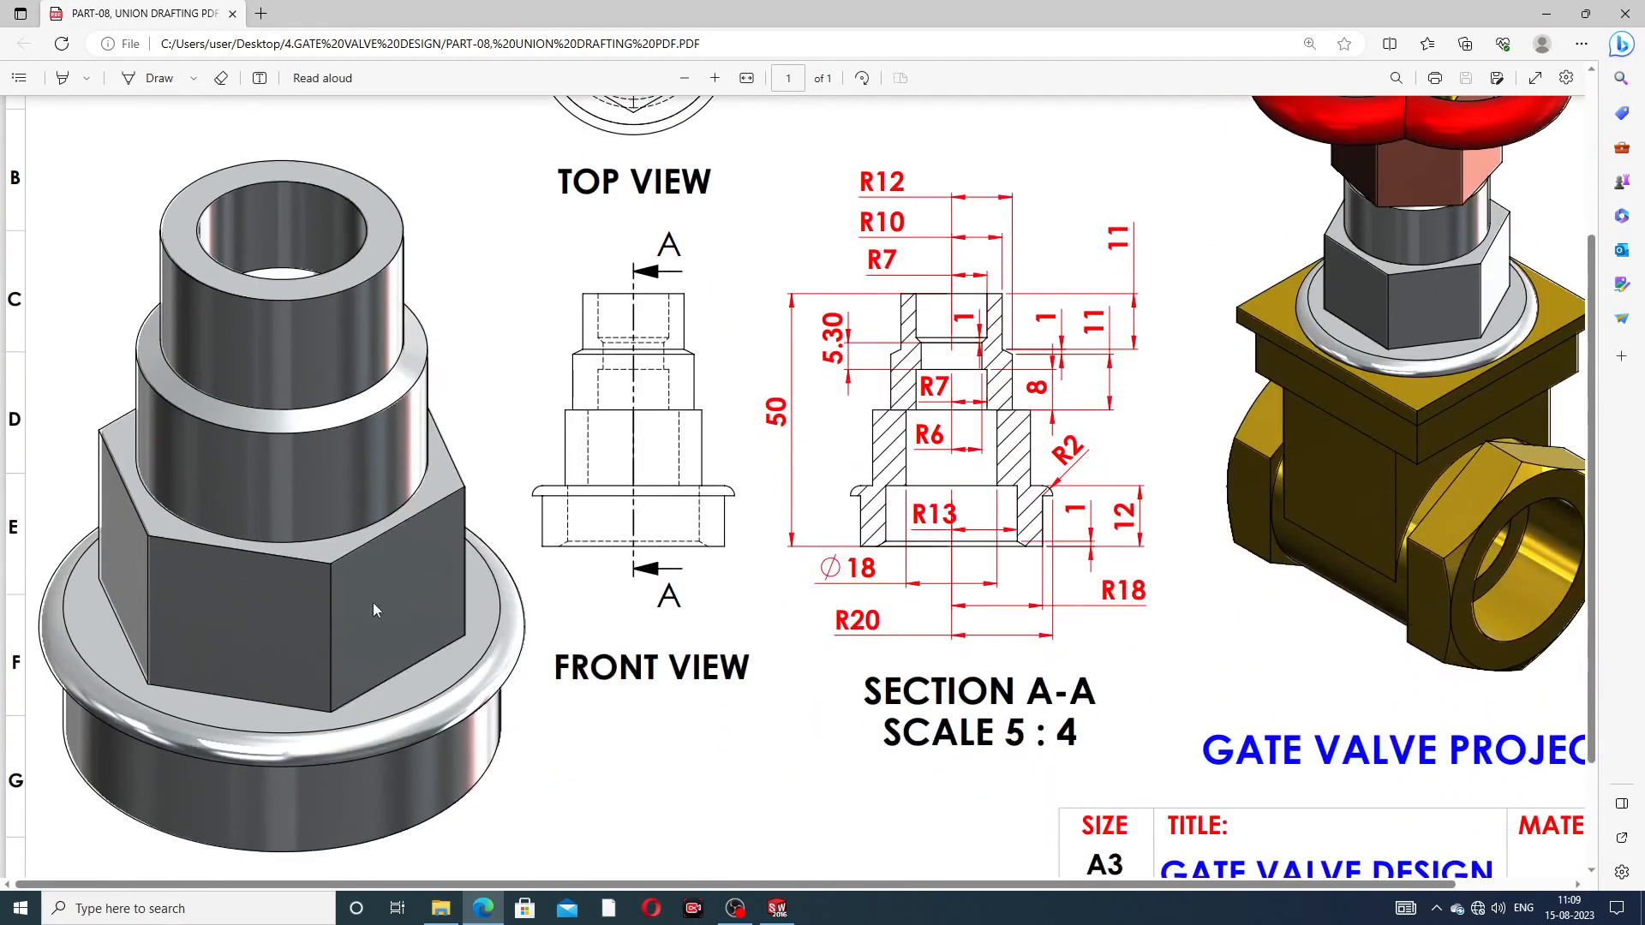
{"action": "scroll", "coordinate": [933, 433], "scroll_direction": "up", "scroll_amount": 2}
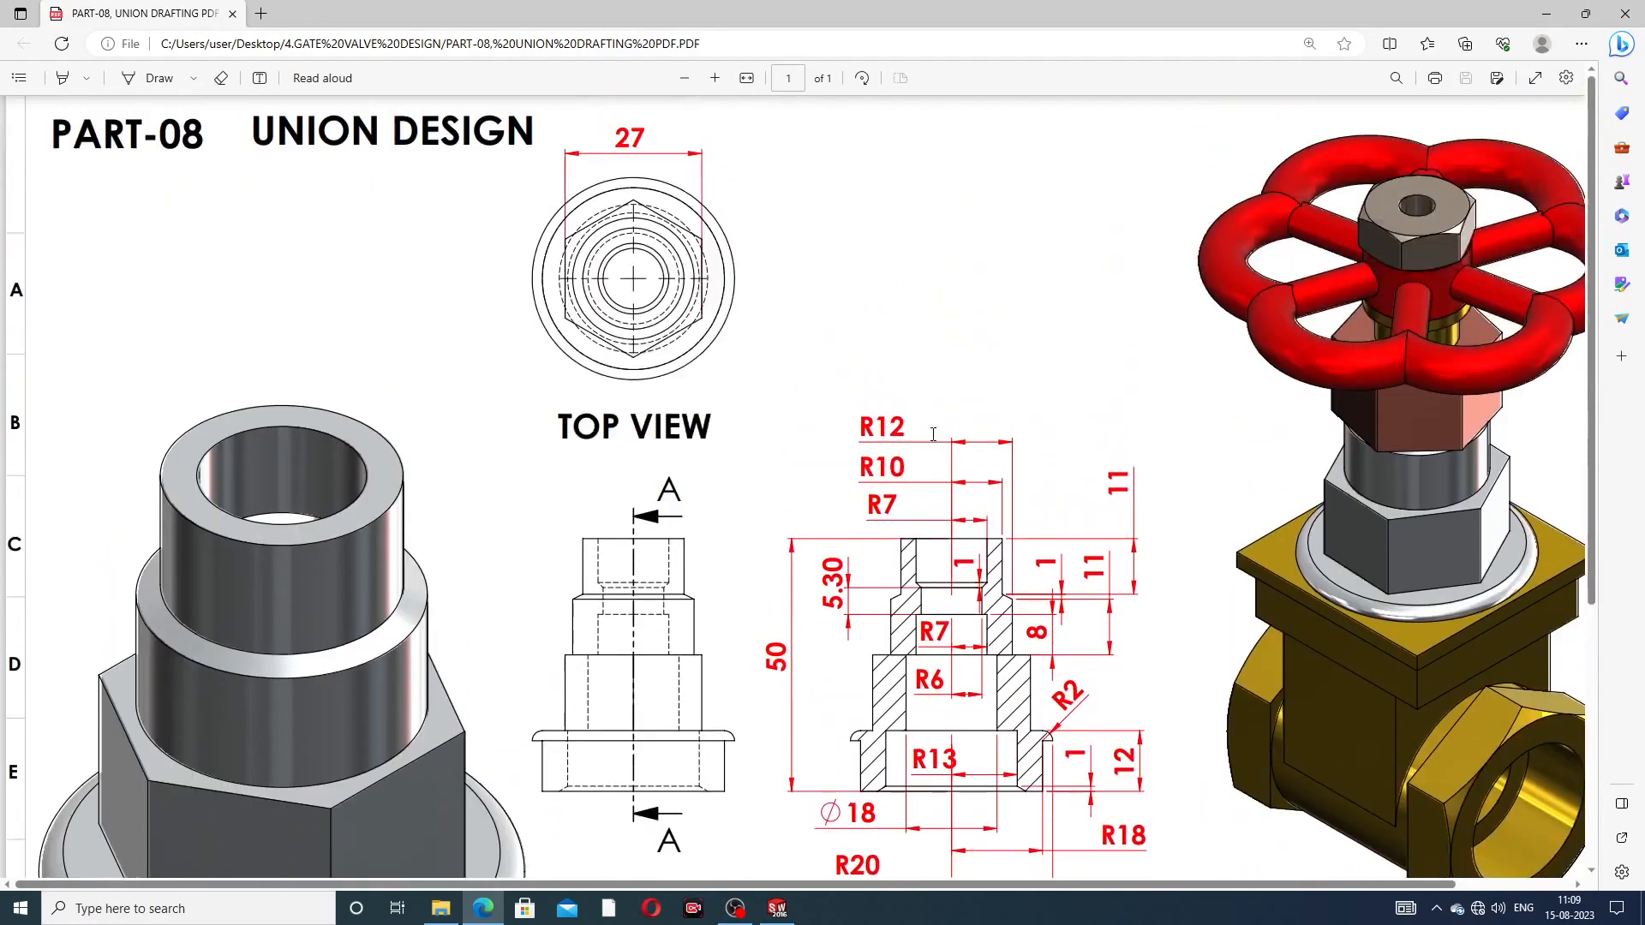
{"action": "scroll", "coordinate": [957, 345], "scroll_direction": "down", "scroll_amount": 3}
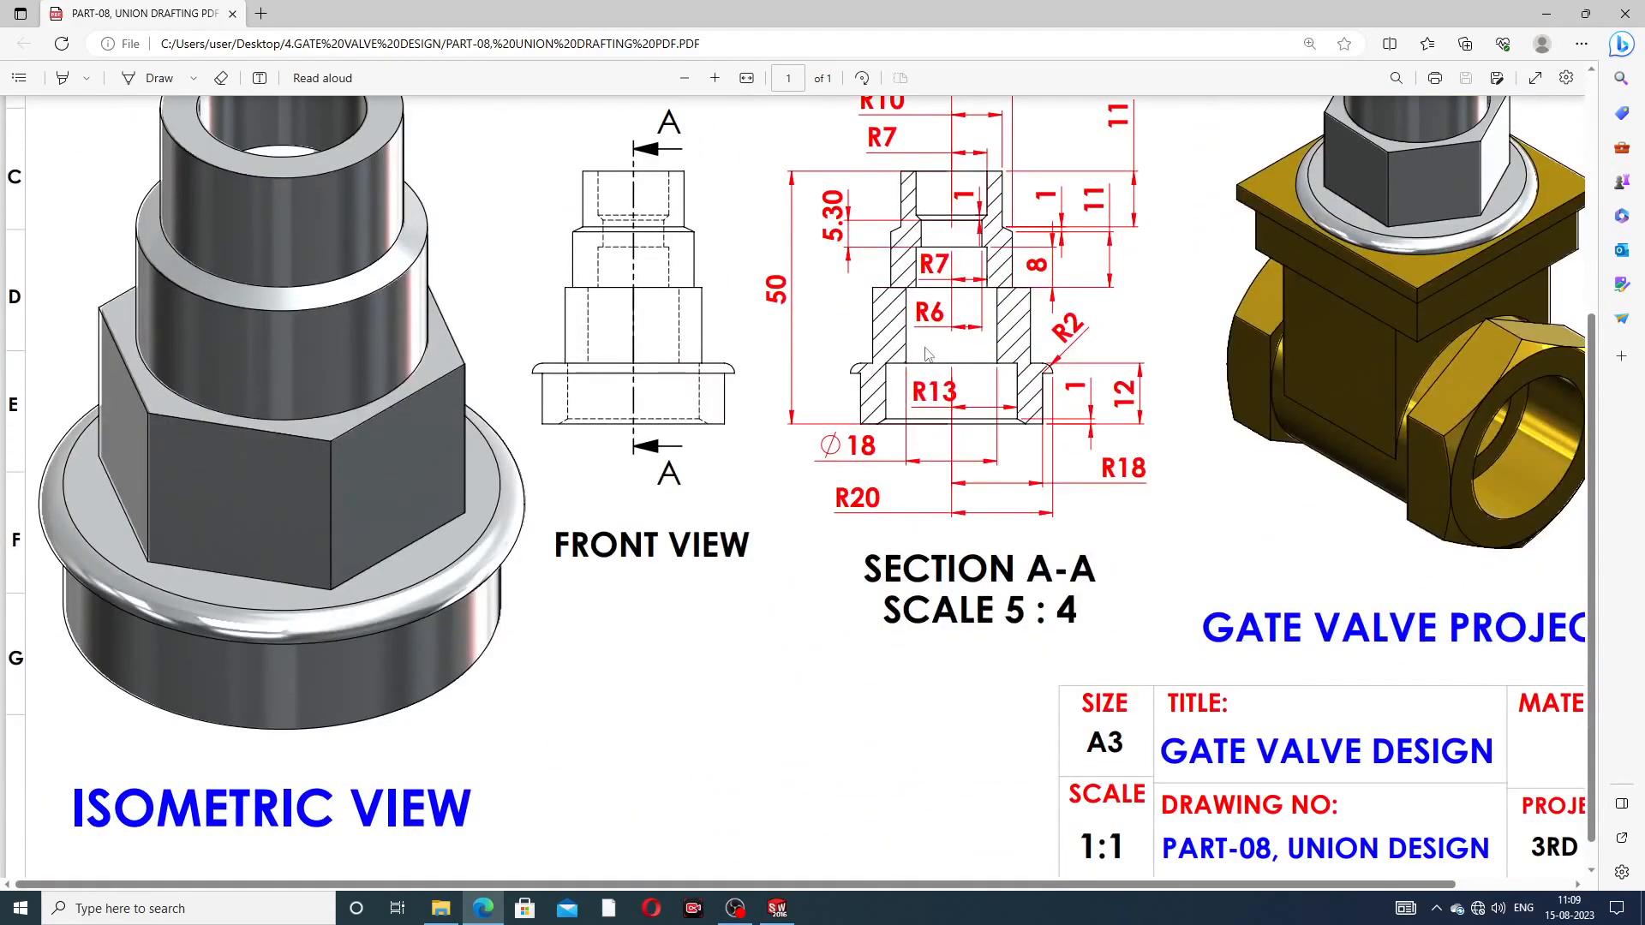
{"action": "left_click", "coordinate": [687, 79]}
{"action": "left_click", "coordinate": [687, 80]}
{"action": "left_click", "coordinate": [687, 80]}
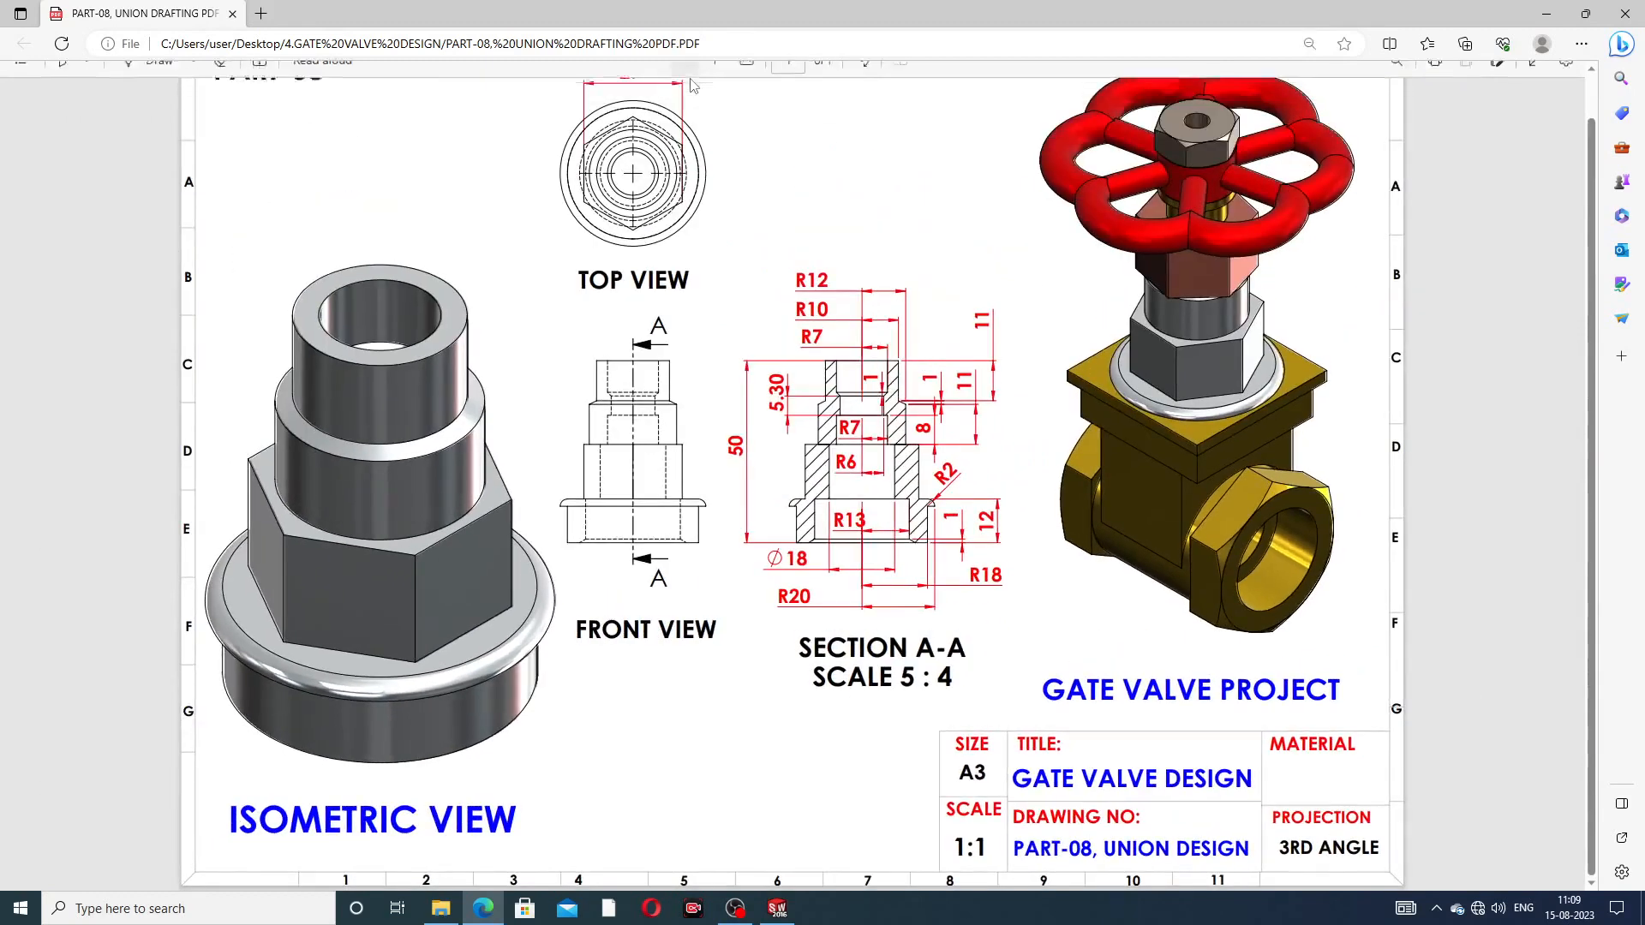
{"action": "left_click", "coordinate": [688, 80]}
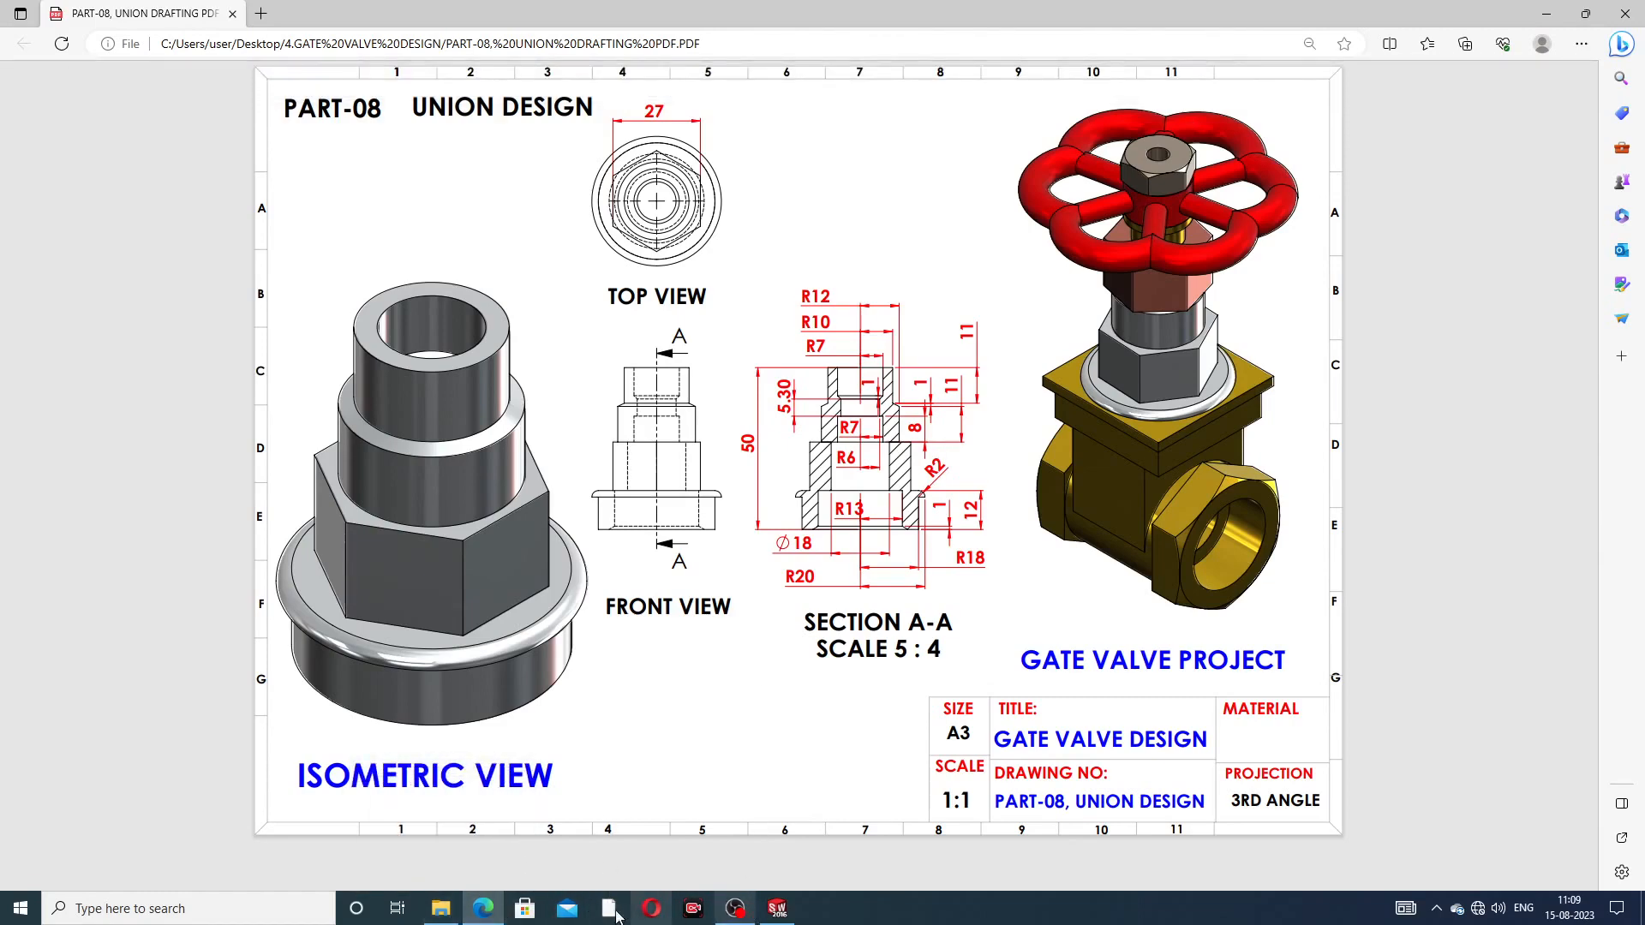
Switch to SOLIDWORKS and inspect the existing union model from several angles, including its hexagon, stepped neck and flange
{"action": "left_click", "coordinate": [485, 908]}
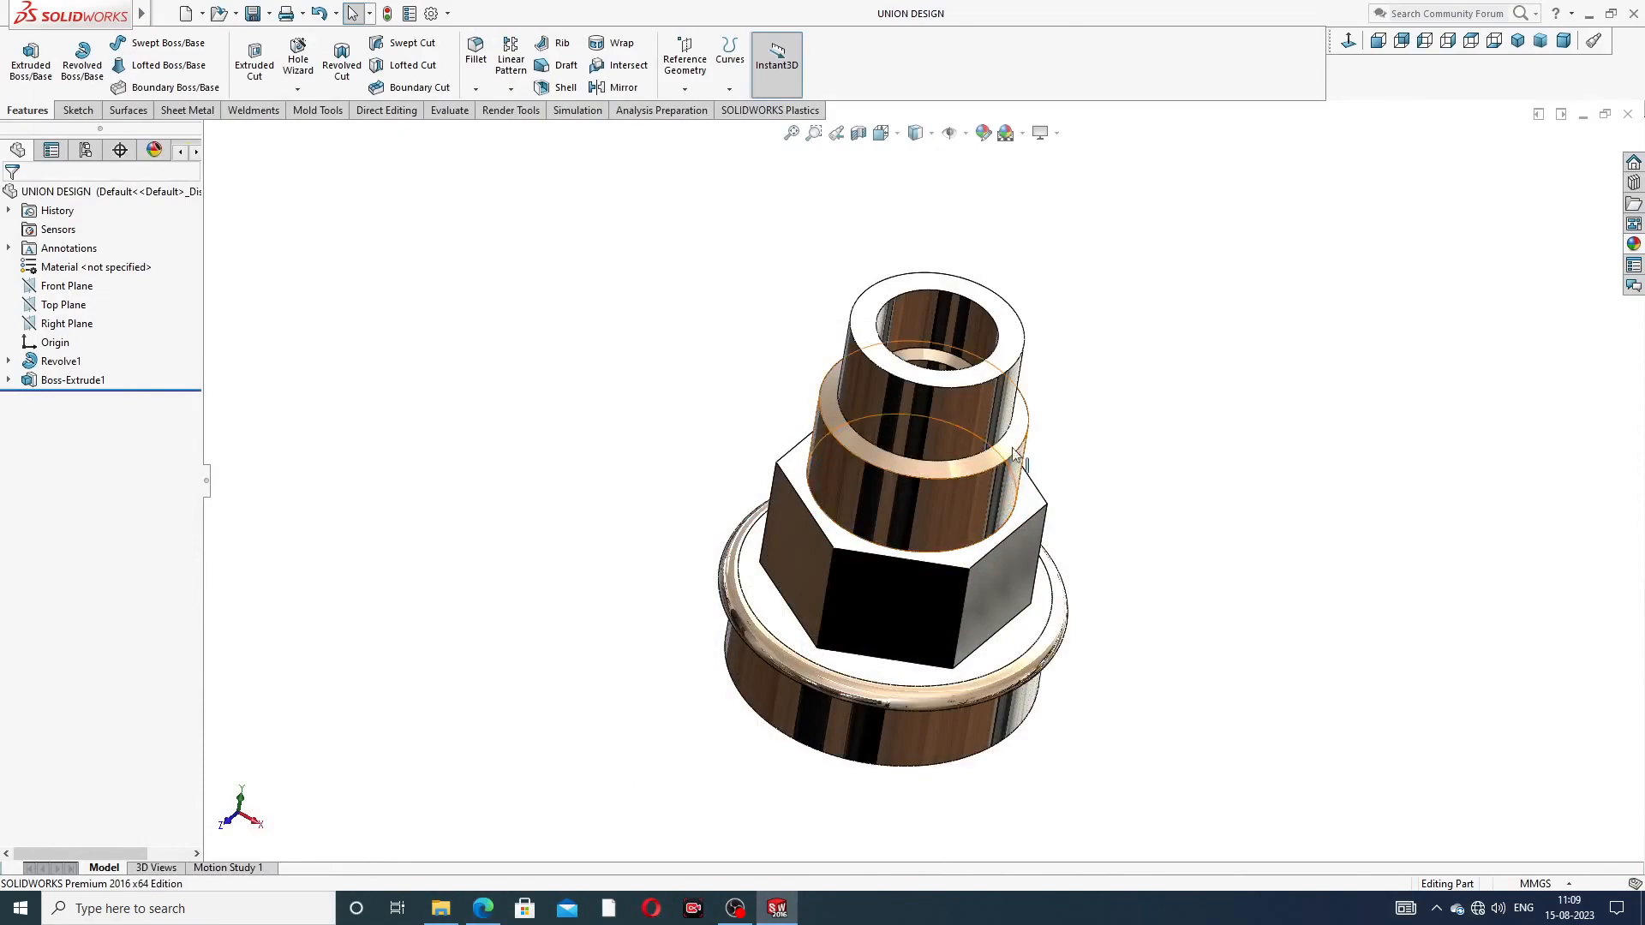
{"action": "mouse_move", "coordinate": [986, 497]}
{"action": "middle_mouse_down"}
{"action": "mouse_move", "coordinate": [1057, 430]}
{"action": "mouse_move", "coordinate": [1036, 332]}
{"action": "mouse_move", "coordinate": [1208, 353]}
{"action": "mouse_move", "coordinate": [1115, 330]}
{"action": "mouse_move", "coordinate": [1050, 351]}
{"action": "mouse_move", "coordinate": [980, 491]}
{"action": "mouse_move", "coordinate": [994, 514]}
{"action": "middle_mouse_up"}
{"action": "left_click", "coordinate": [1517, 40]}
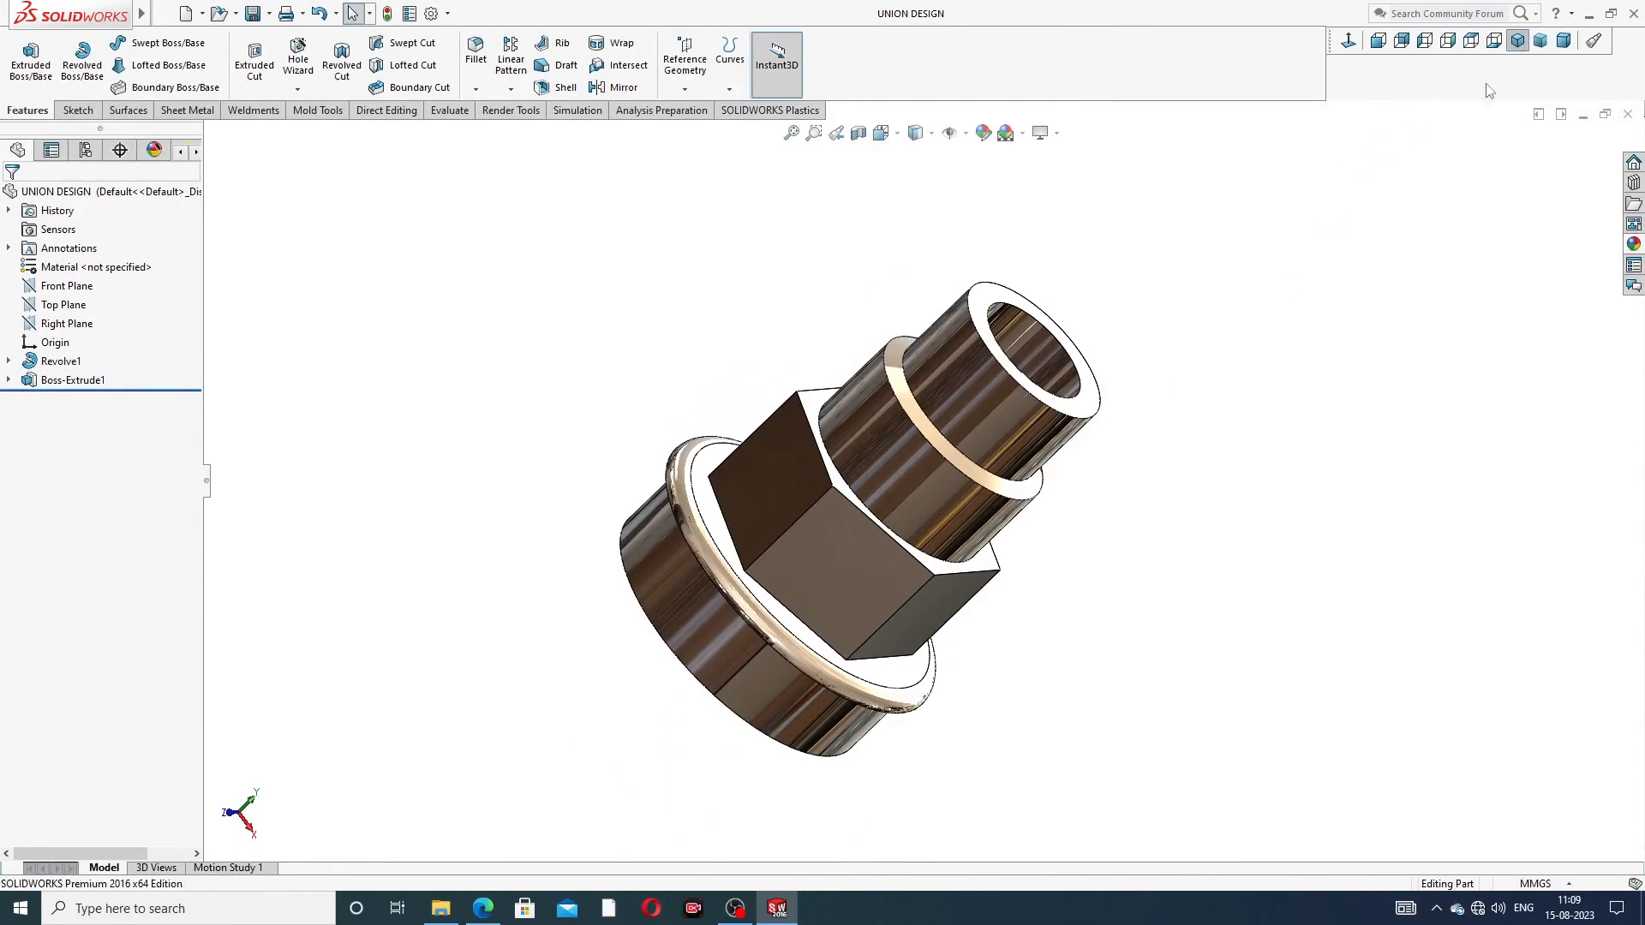
{"action": "middle_click_drag", "start_coordinate": [1019, 453], "coordinate": [1325, 409]}
{"action": "middle_click_drag", "start_coordinate": [927, 591], "coordinate": [969, 413]}
{"action": "middle_click_drag", "start_coordinate": [1075, 469], "coordinate": [1014, 434]}
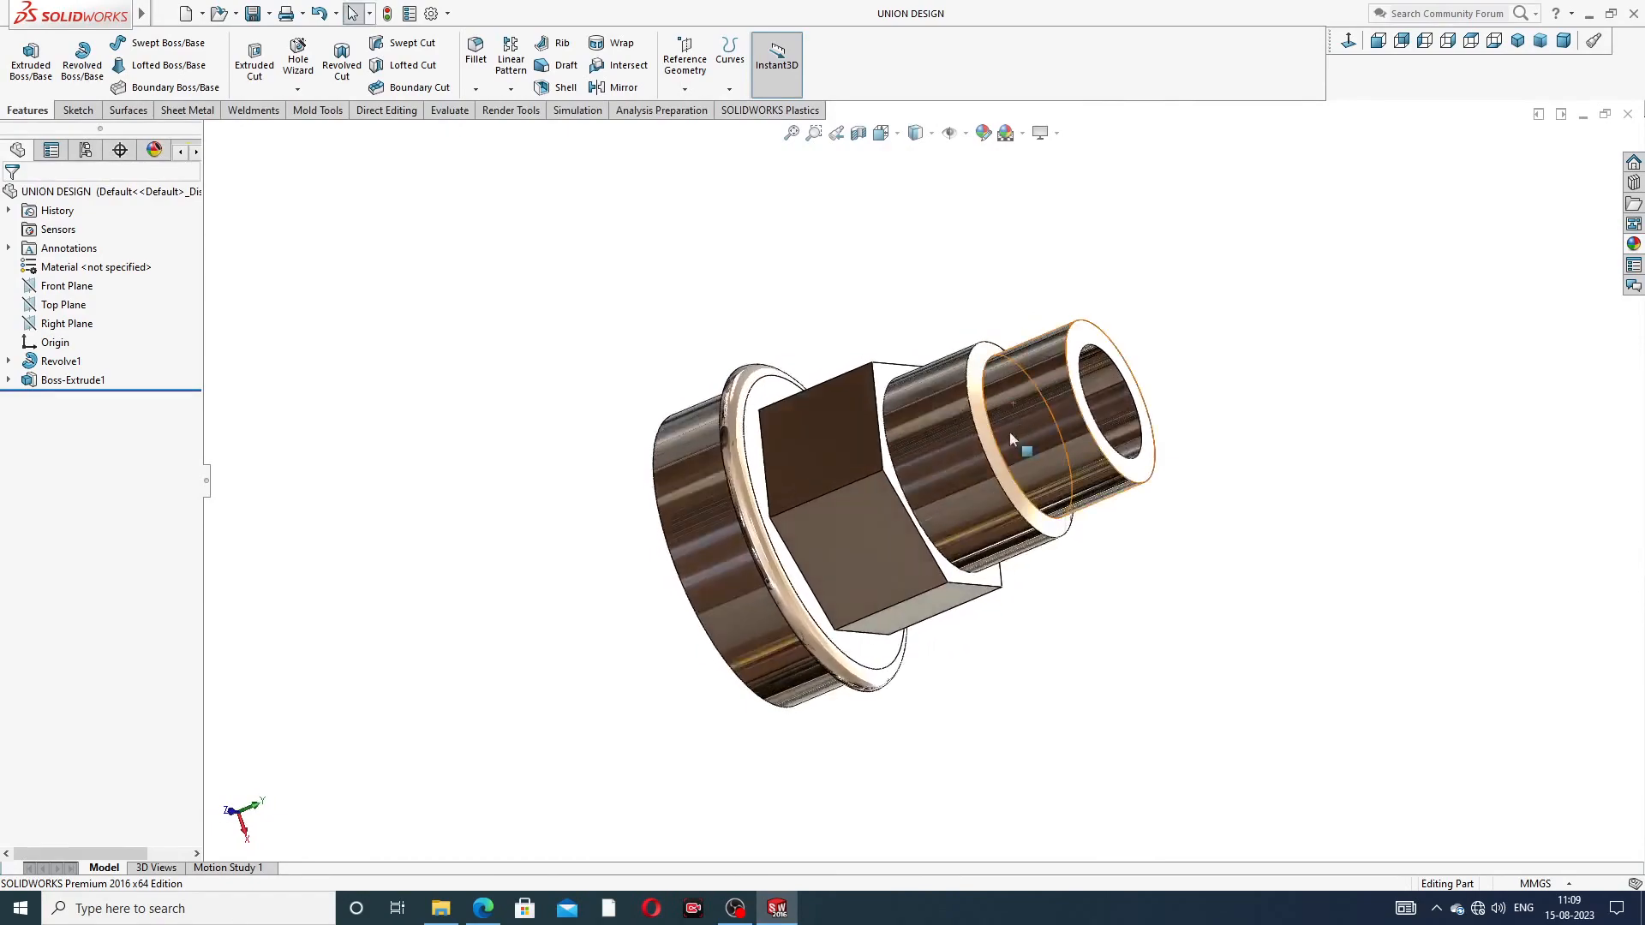
{"action": "scroll", "coordinate": [1012, 435], "scroll_direction": "down", "scroll_amount": 1}
{"action": "scroll", "coordinate": [861, 490], "scroll_direction": "down", "scroll_amount": 1}
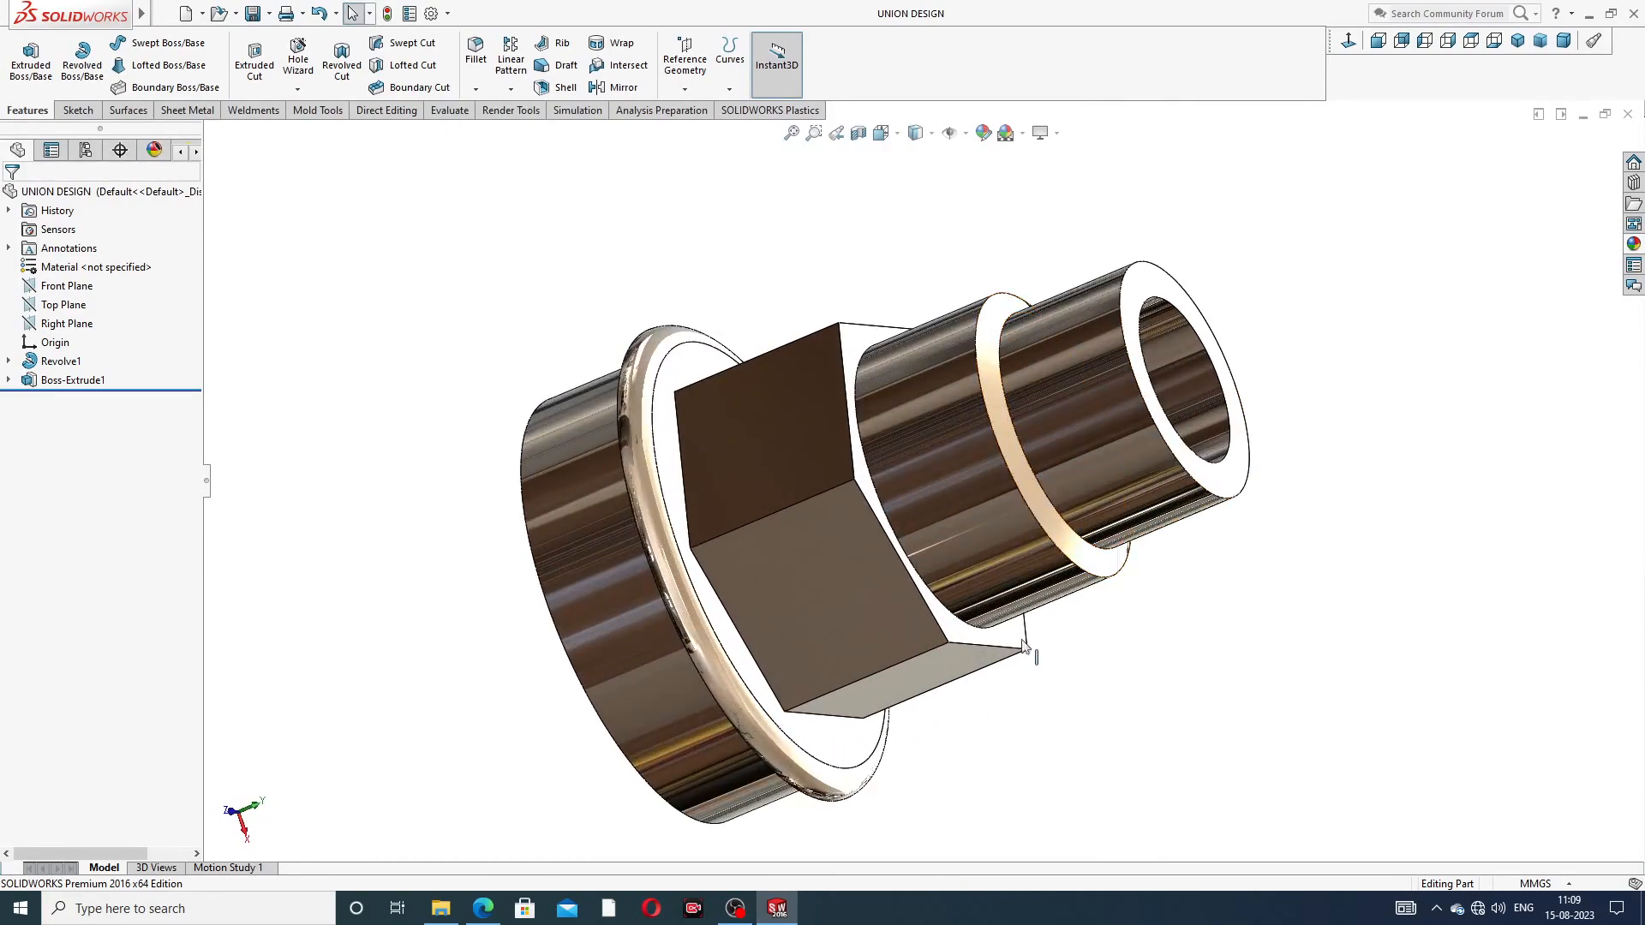
{"action": "scroll", "coordinate": [1021, 430], "scroll_direction": "up", "scroll_amount": 1}
{"action": "middle_click_drag", "start_coordinate": [1021, 429], "coordinate": [1057, 249]}
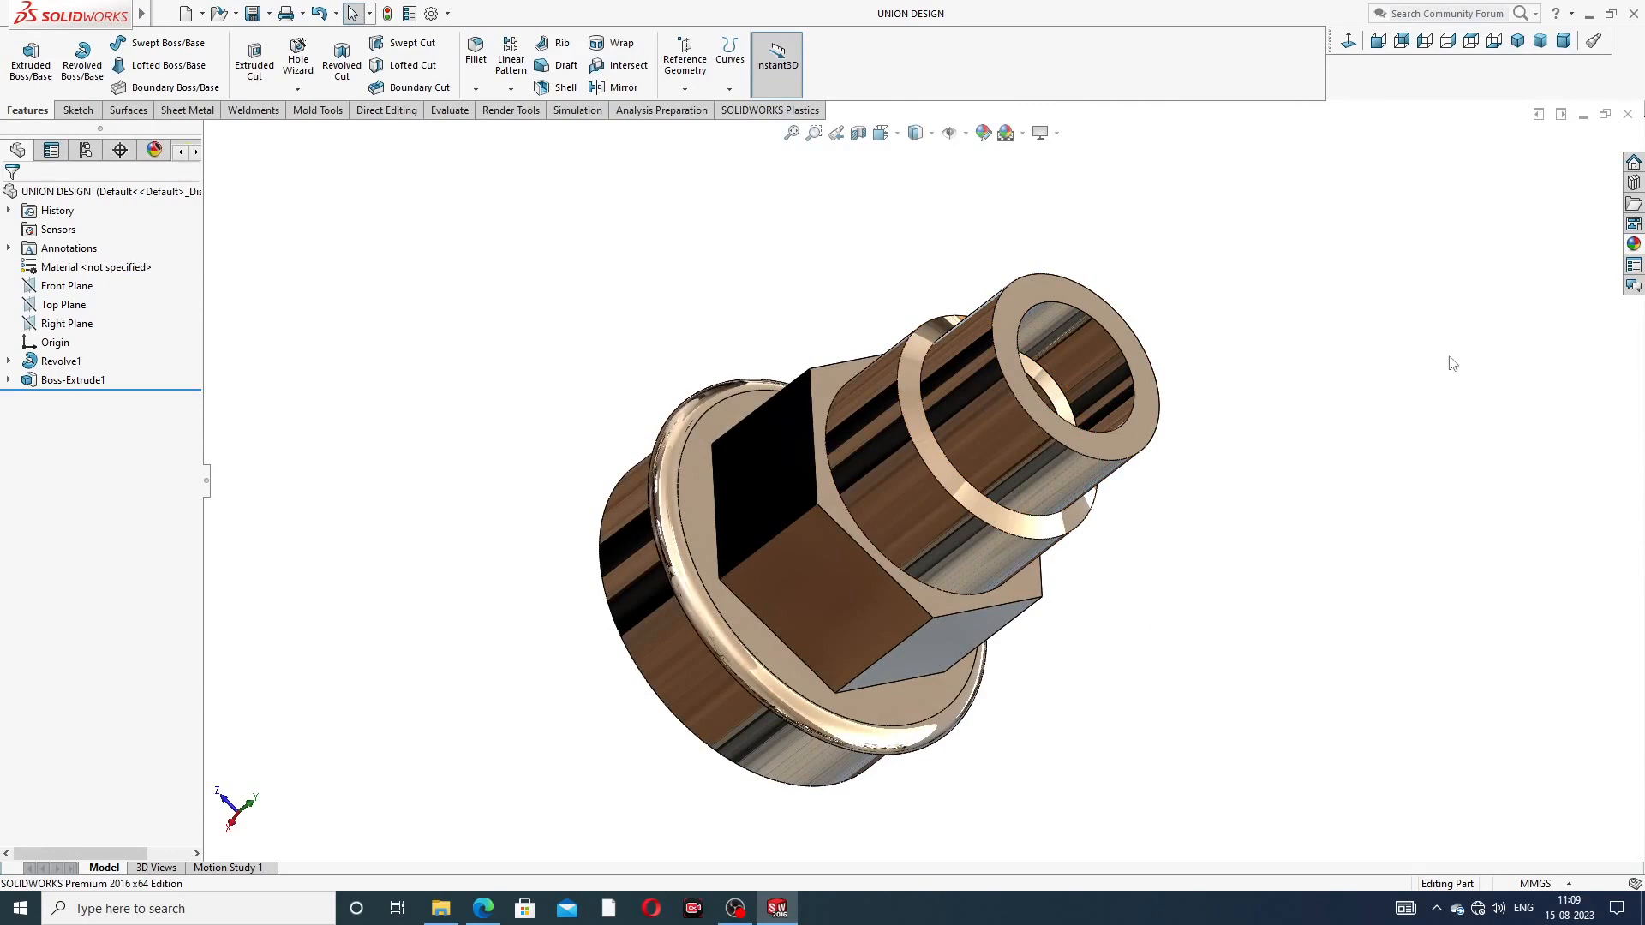
Close the existing union model and create a new part document
{"action": "left_click", "coordinate": [1627, 114]}
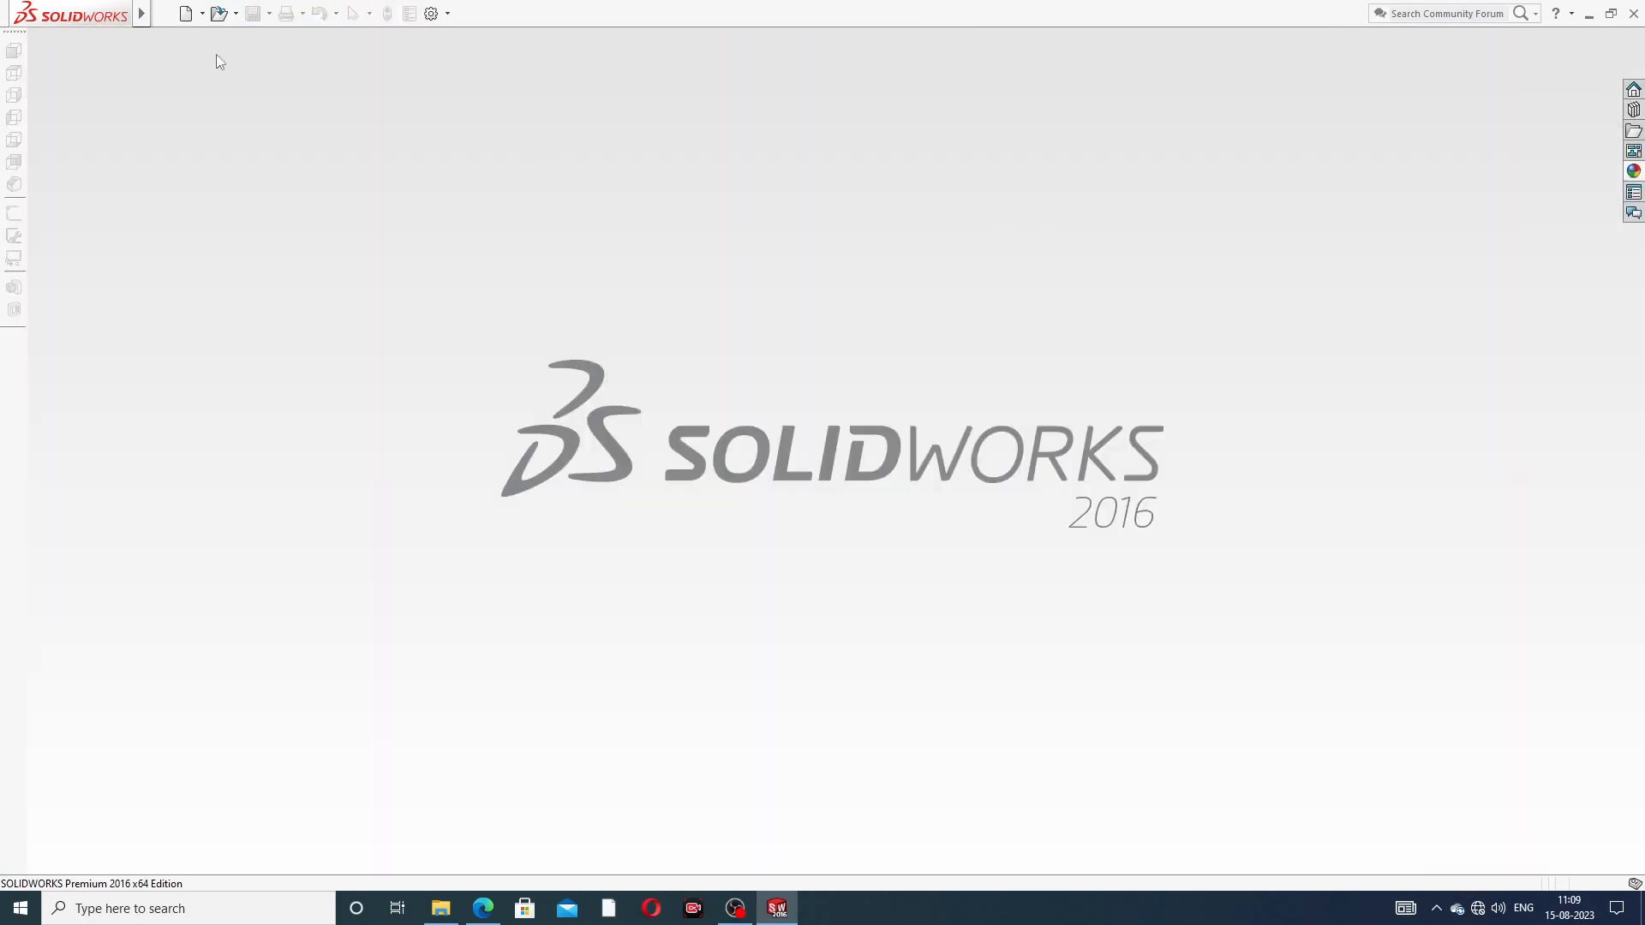
{"action": "left_click", "coordinate": [185, 13]}
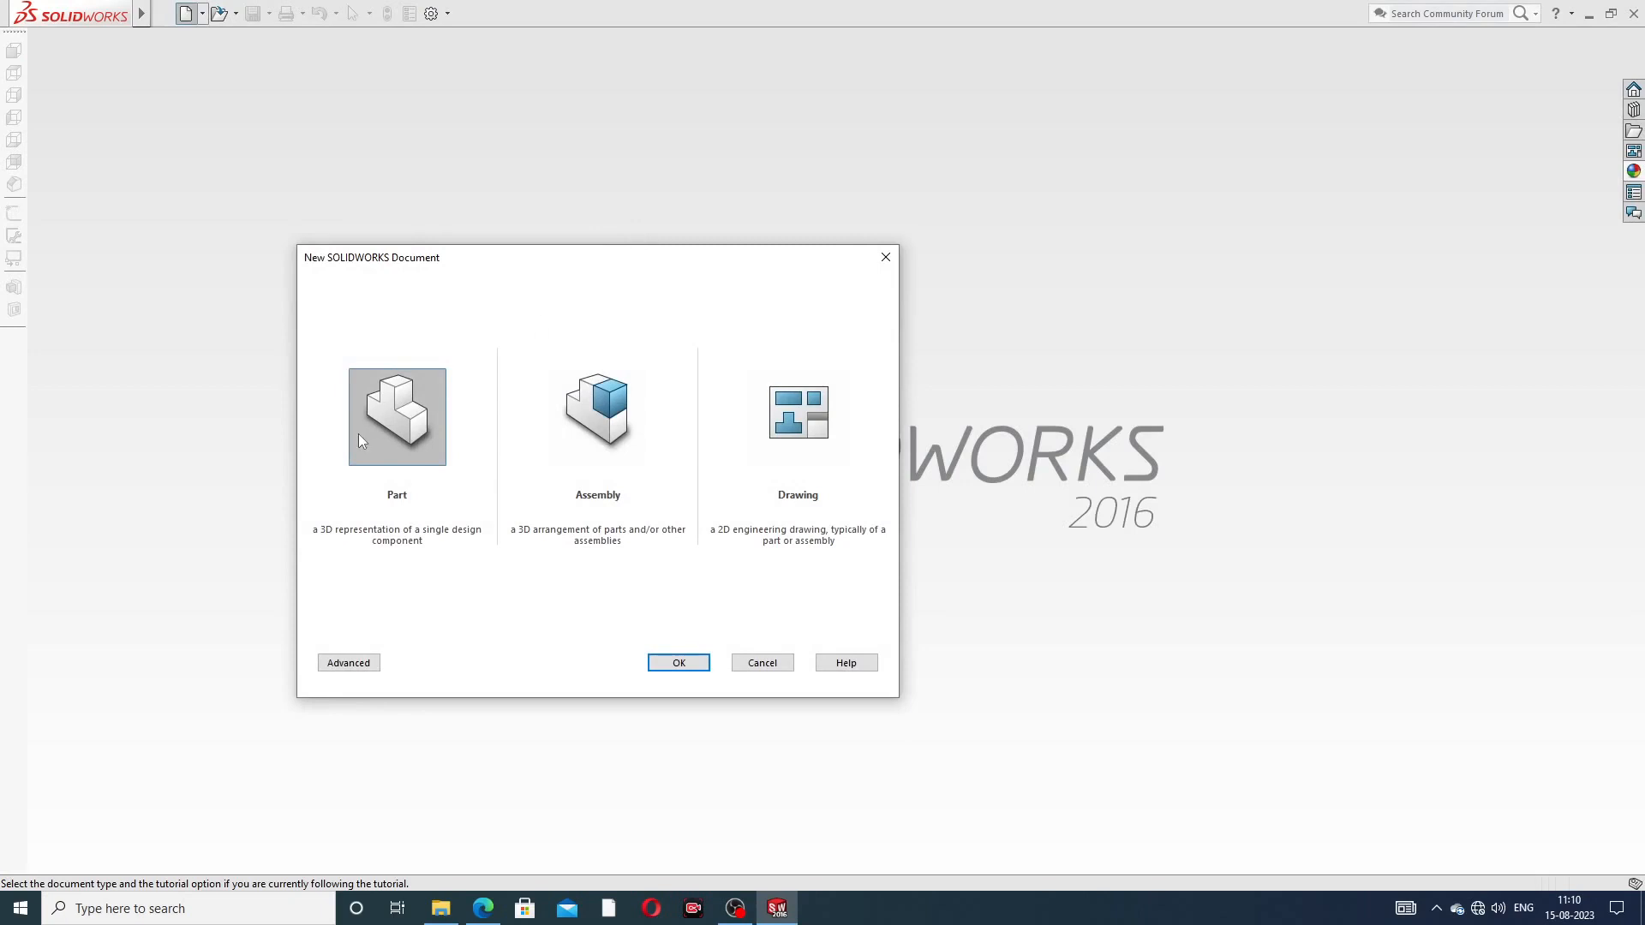
{"action": "left_click", "coordinate": [678, 662]}
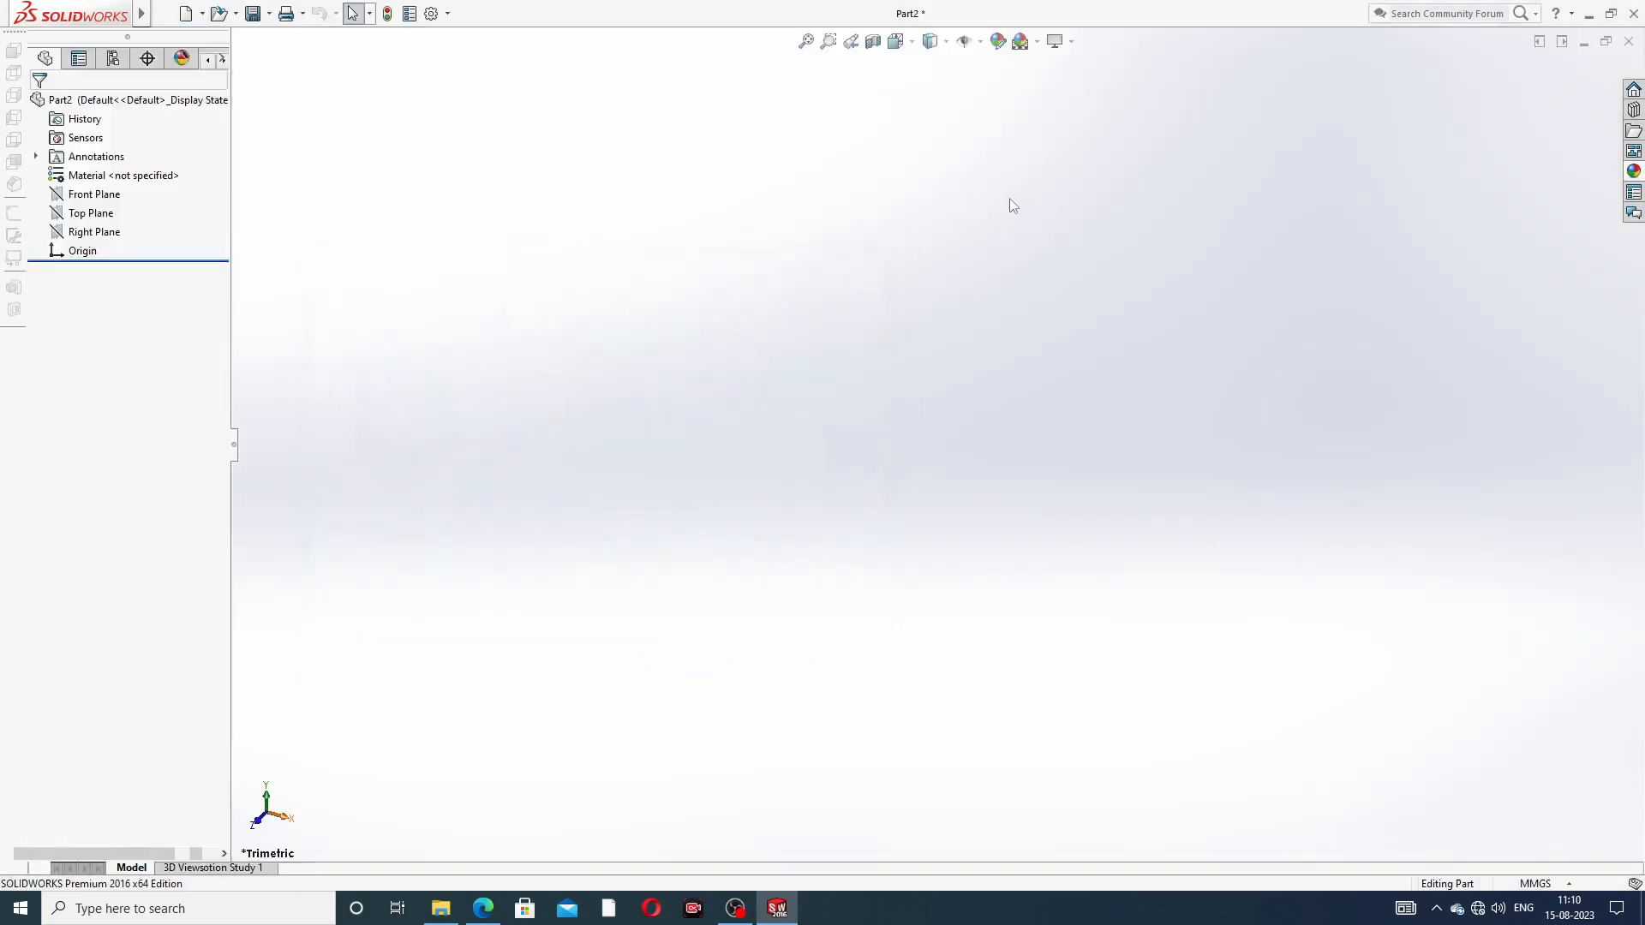
Apply the Plain White scene and raise both the shaded and wireframe image quality resolutions to the maximum
{"action": "left_click", "coordinate": [1023, 133]}
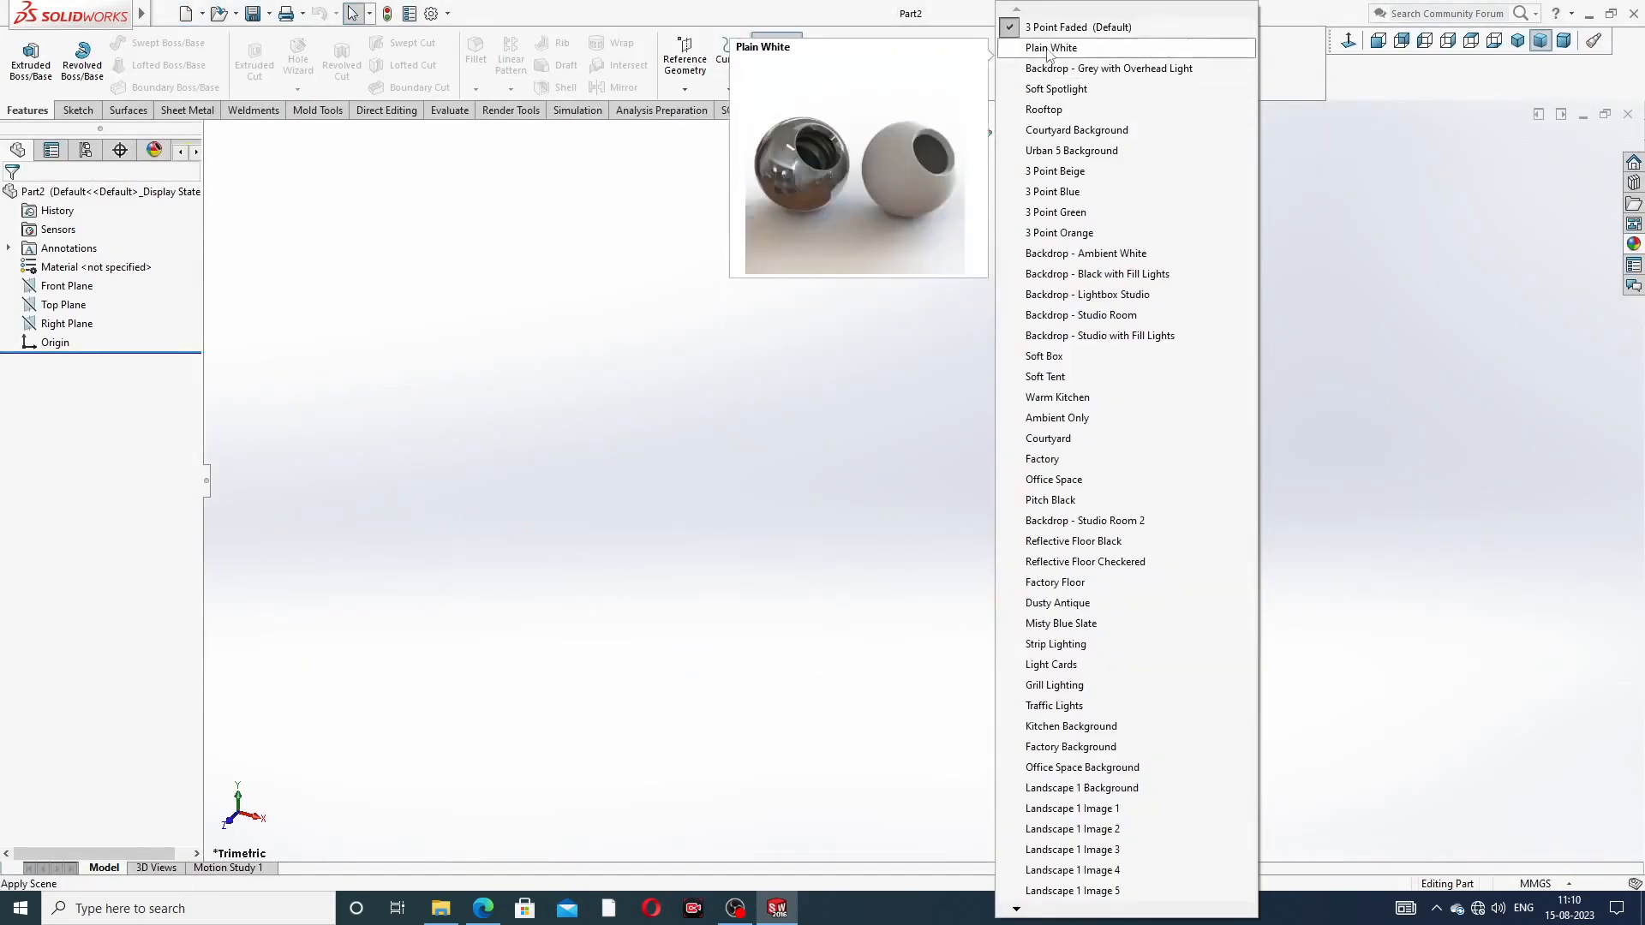
{"action": "left_click", "coordinate": [1114, 44]}
{"action": "left_click", "coordinate": [431, 13]}
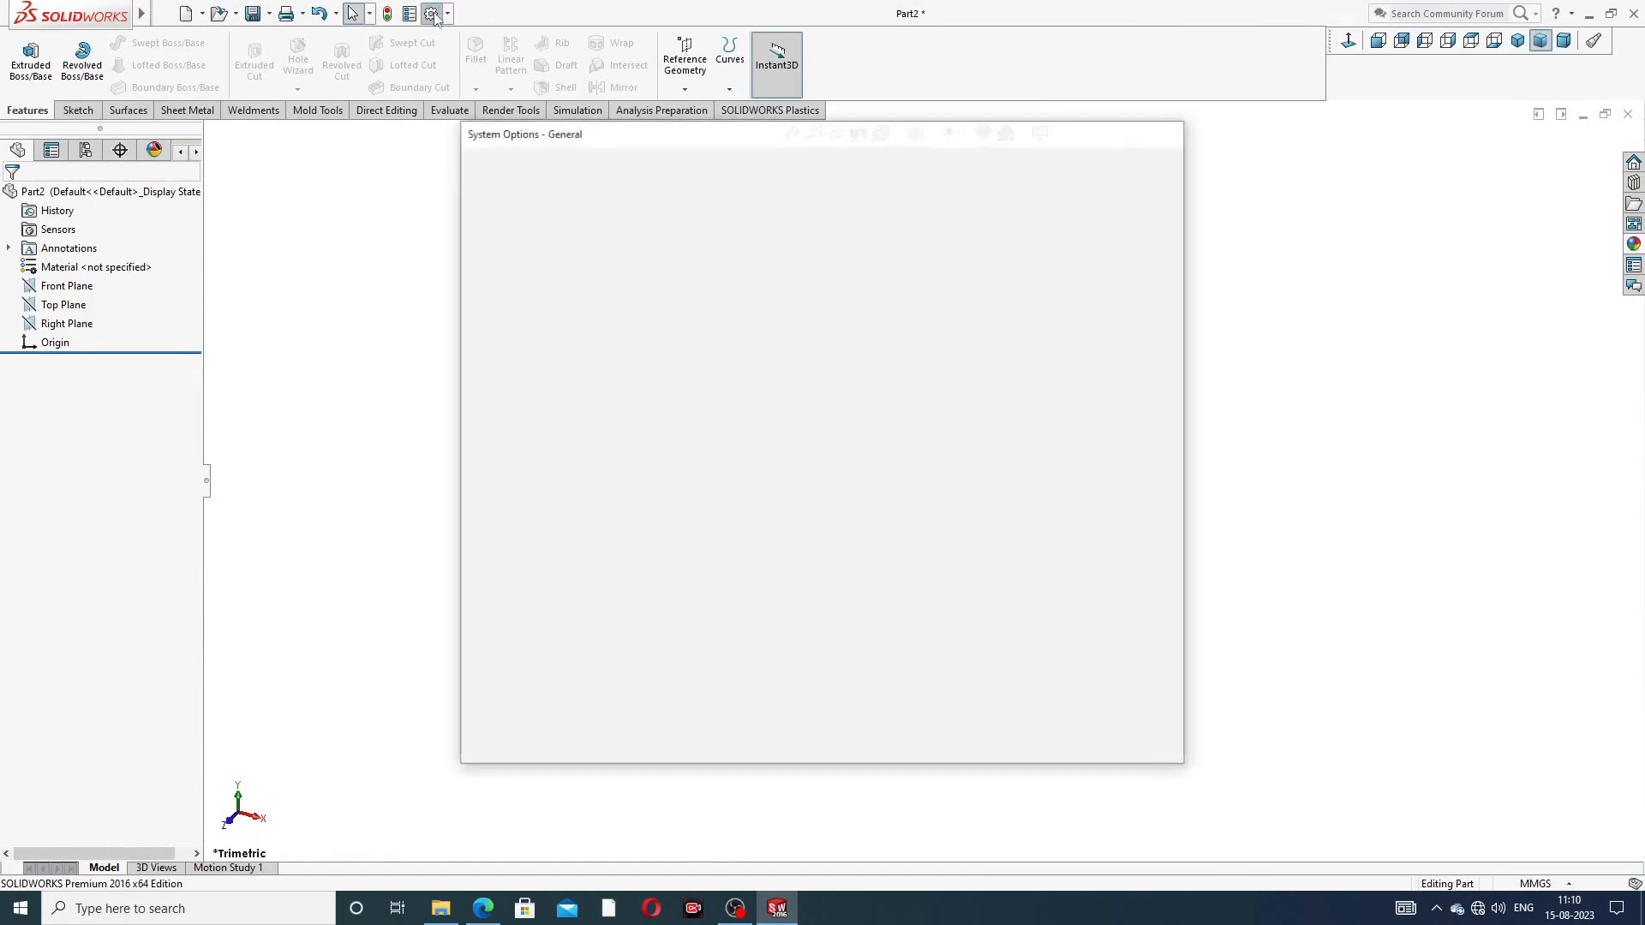
{"action": "left_click", "coordinate": [623, 165]}
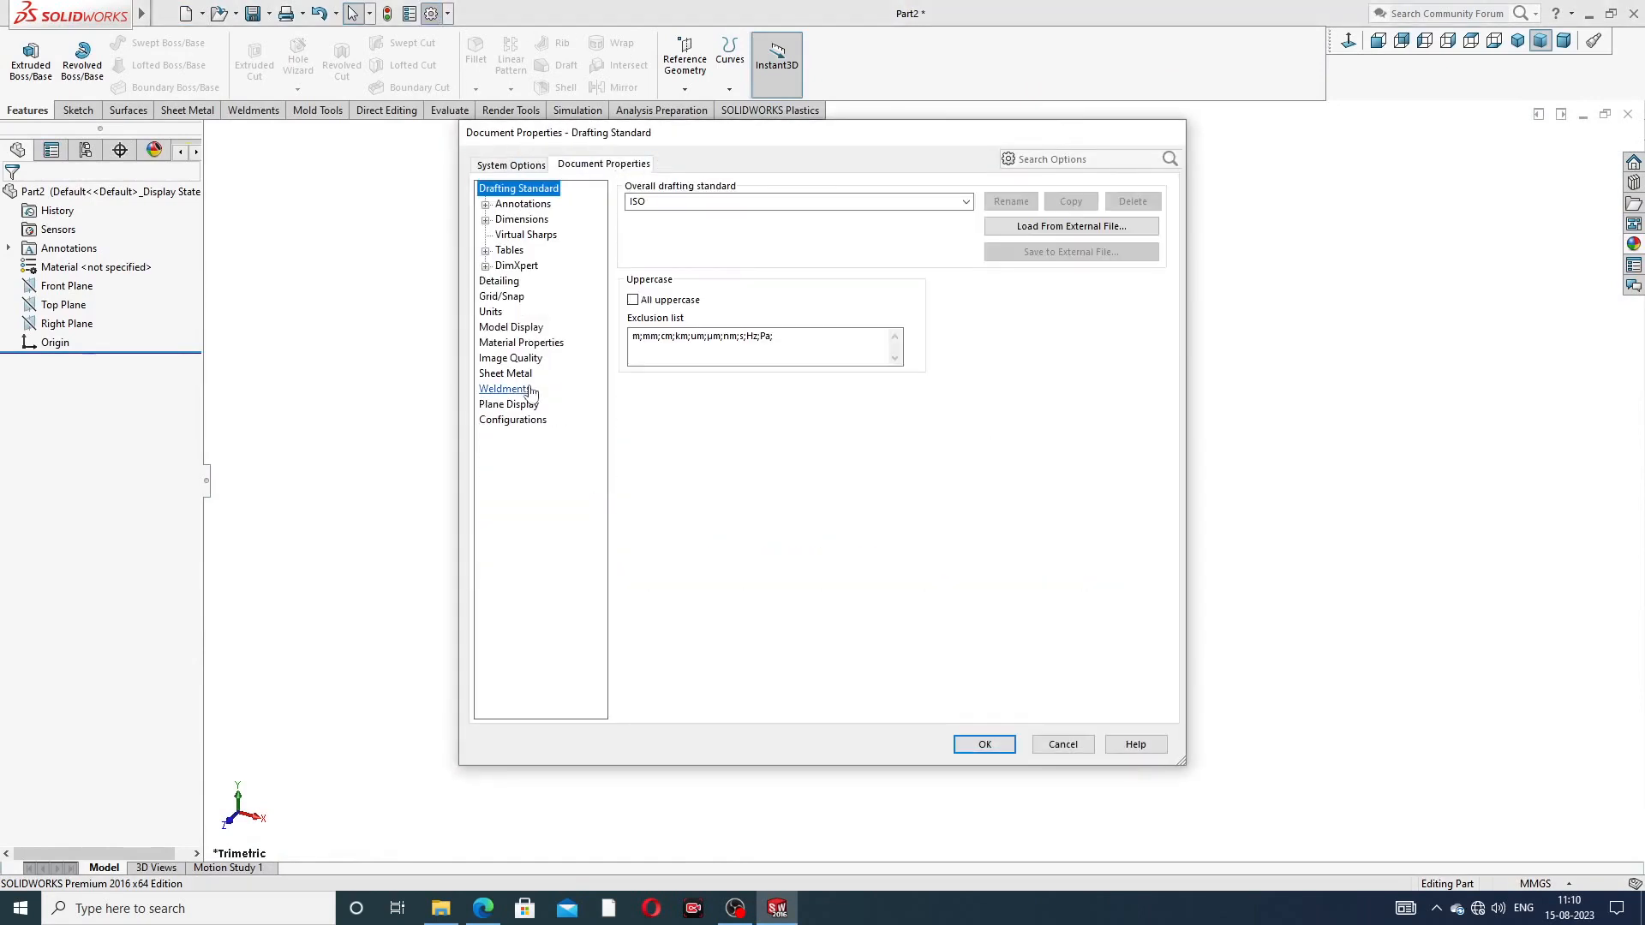
{"action": "left_click", "coordinate": [511, 358]}
{"action": "left_click_drag", "start_coordinate": [769, 214], "coordinate": [944, 214]}
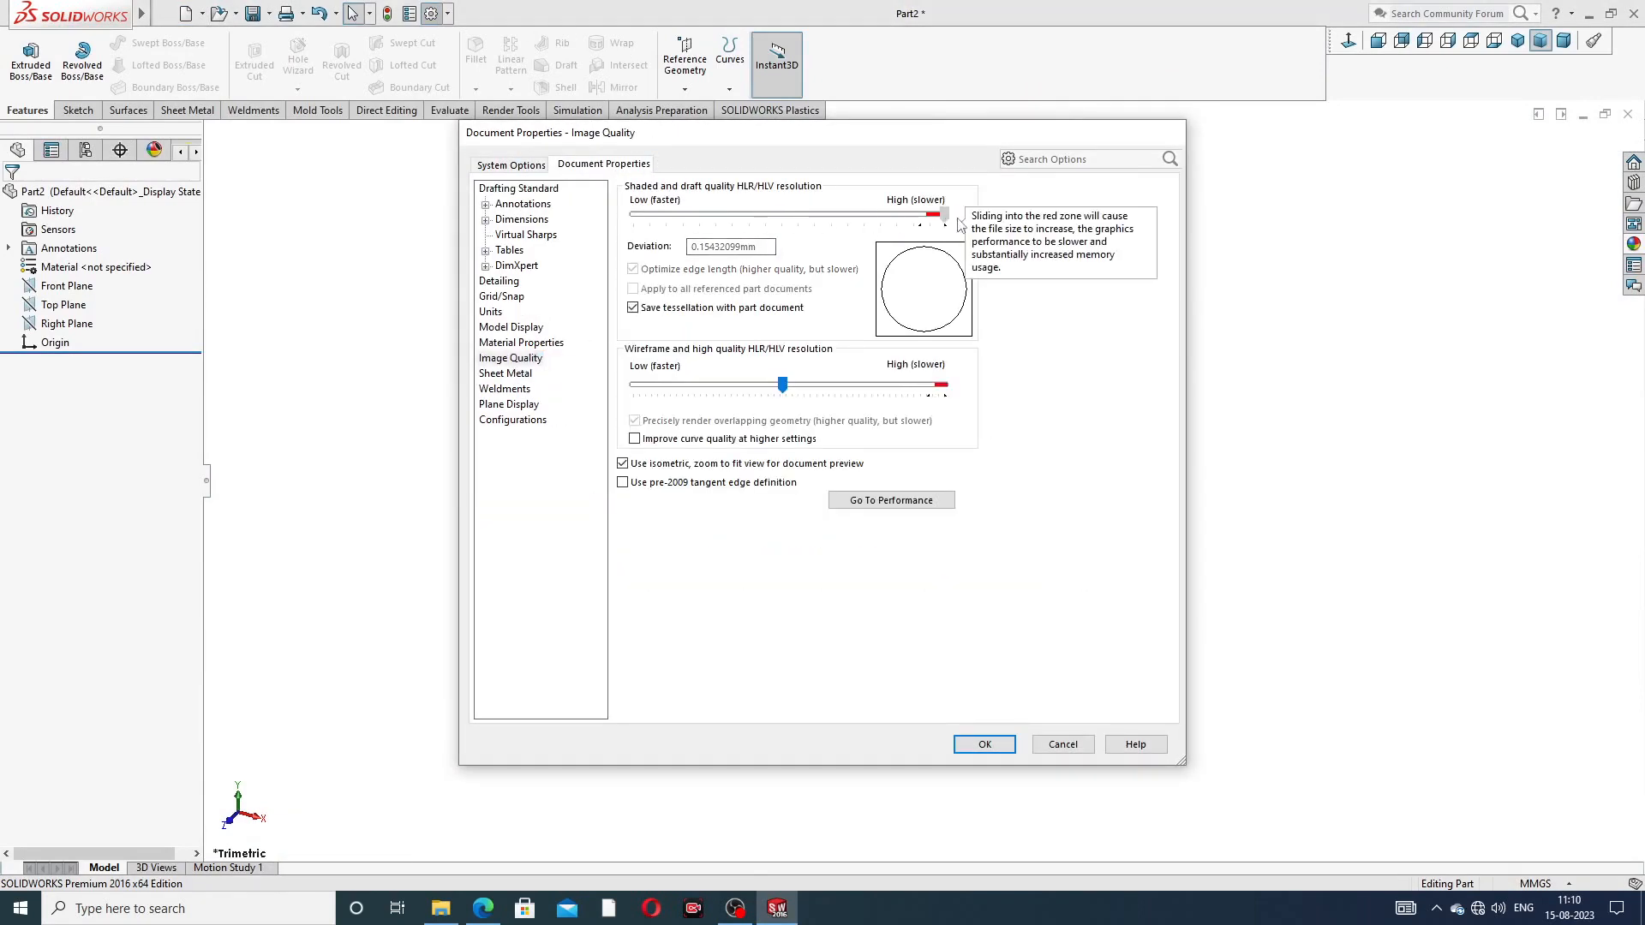
{"action": "left_click_drag", "start_coordinate": [839, 392], "coordinate": [946, 391]}
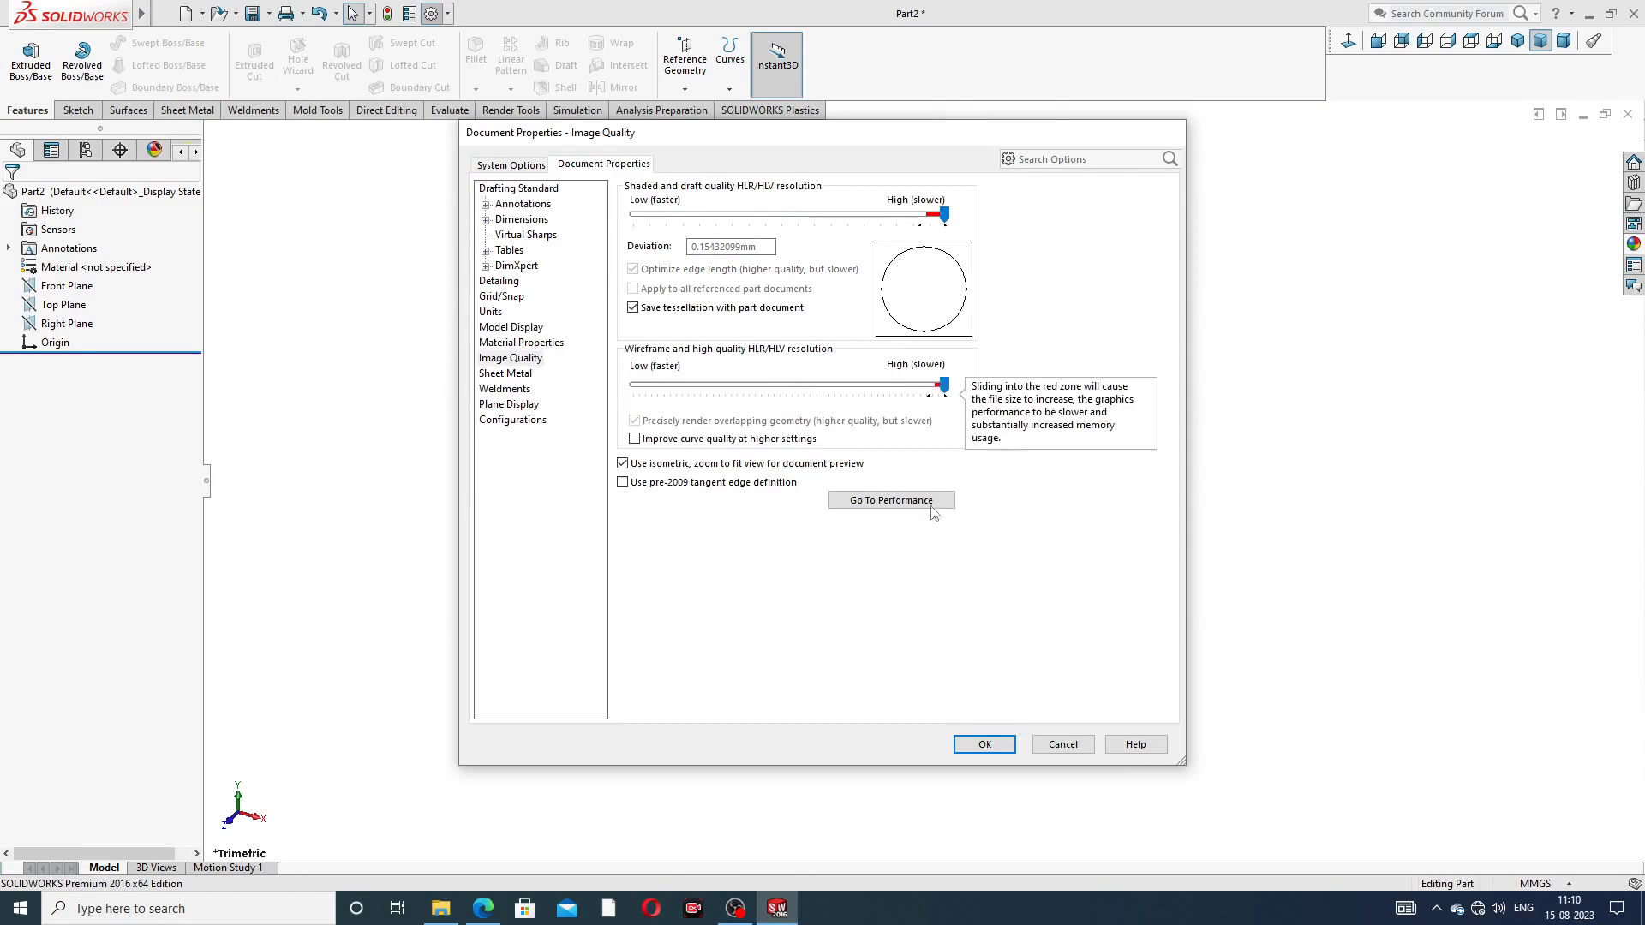
{"action": "left_click", "coordinate": [985, 745]}
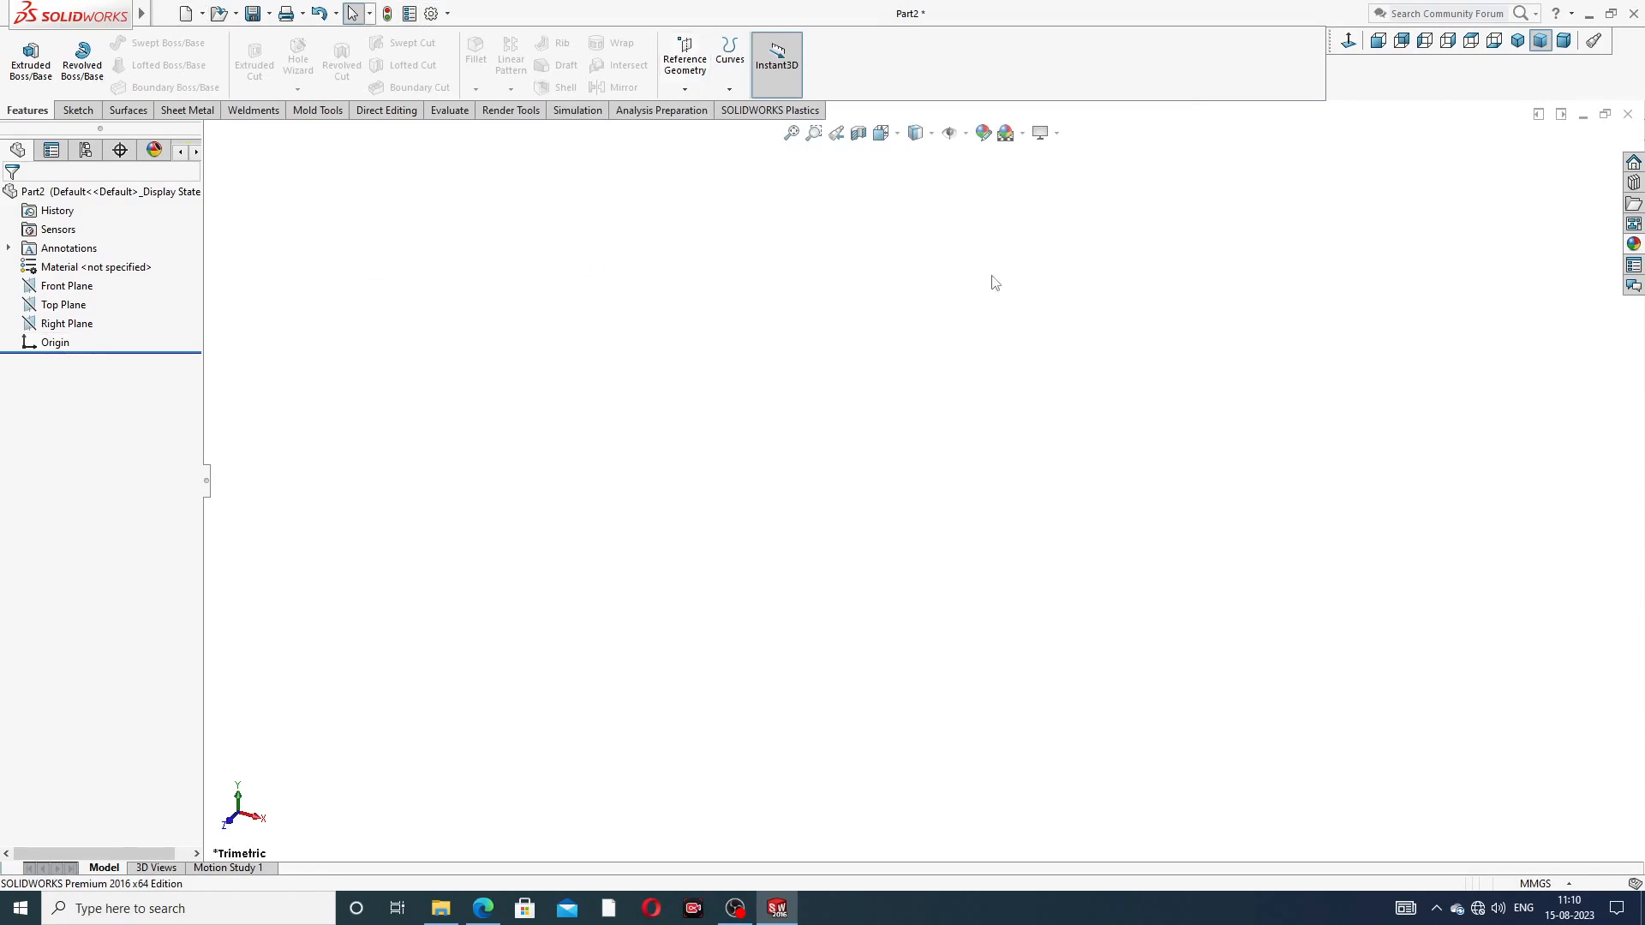
Start a sketch on the Right Plane and draw a vertical centerline about 139 mm long through the origin
{"action": "left_click", "coordinate": [83, 325]}
{"action": "left_click", "coordinate": [98, 307]}
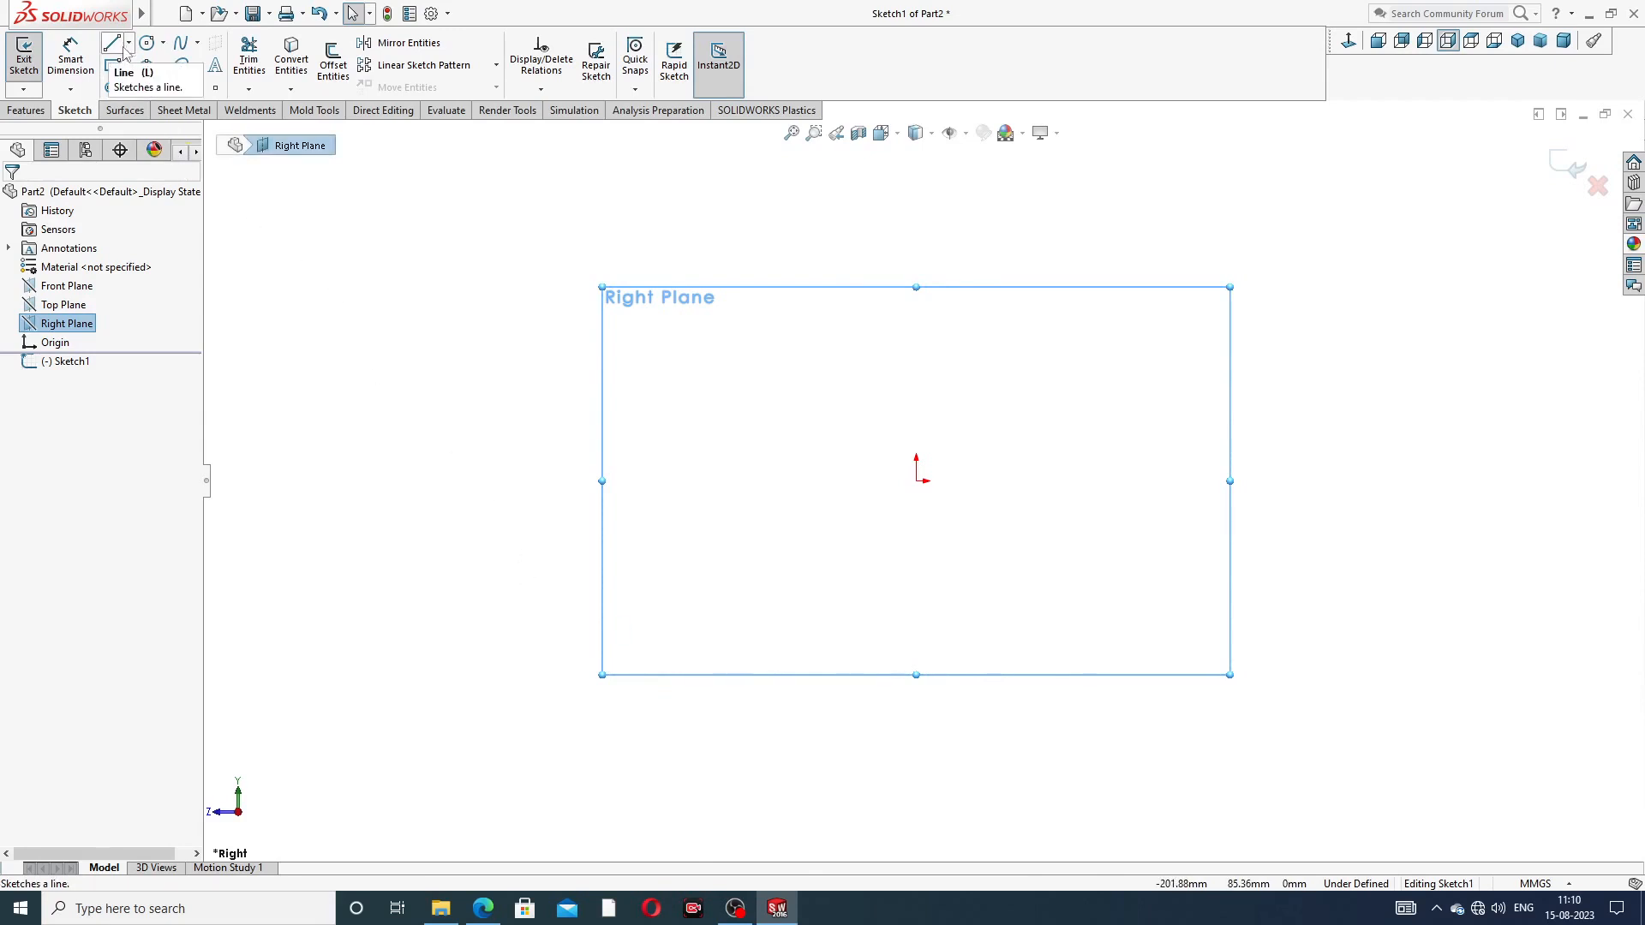
{"action": "left_click", "coordinate": [115, 46]}
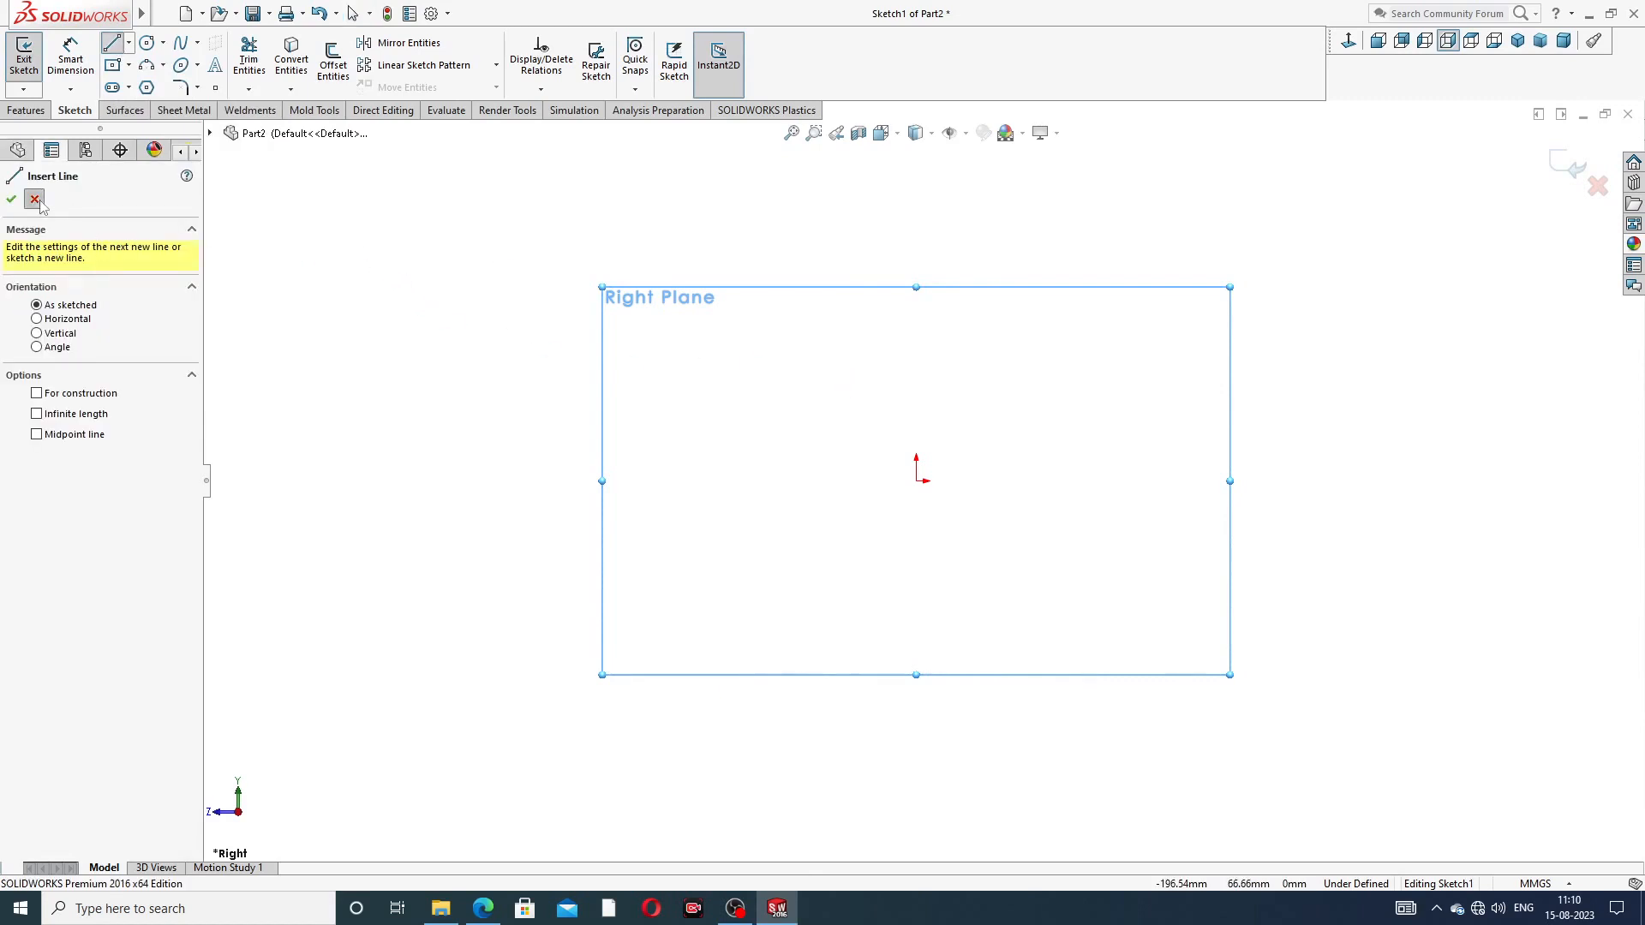
{"action": "left_click", "coordinate": [34, 199]}
{"action": "left_click", "coordinate": [128, 43]}
{"action": "left_click", "coordinate": [155, 86]}
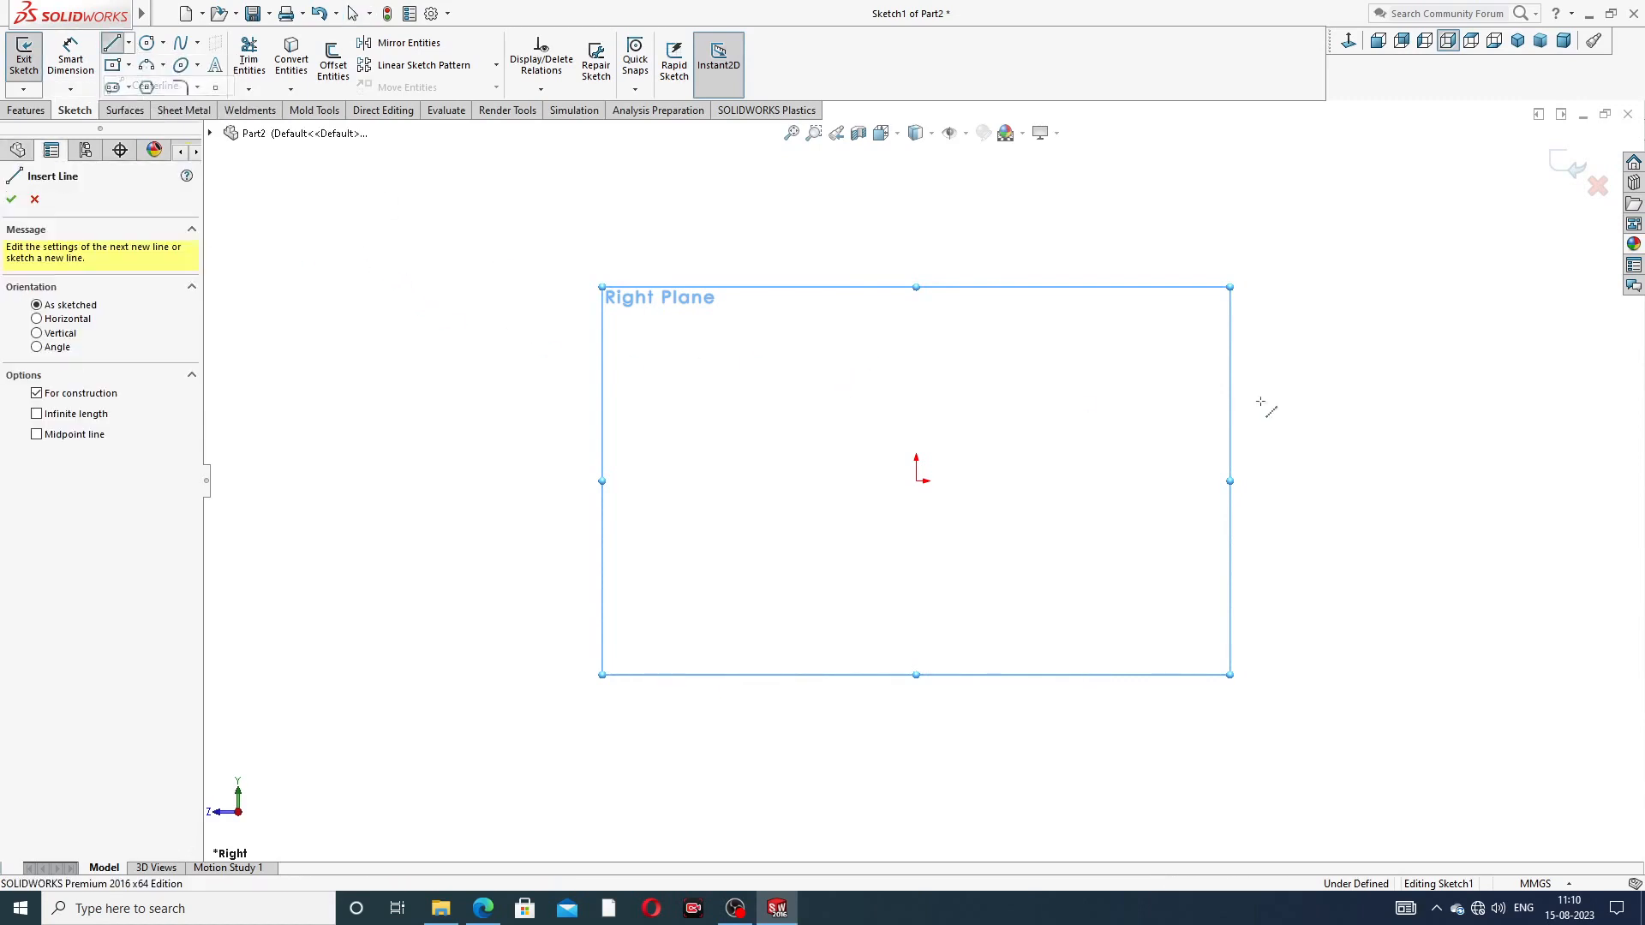
{"action": "left_click", "coordinate": [916, 215]}
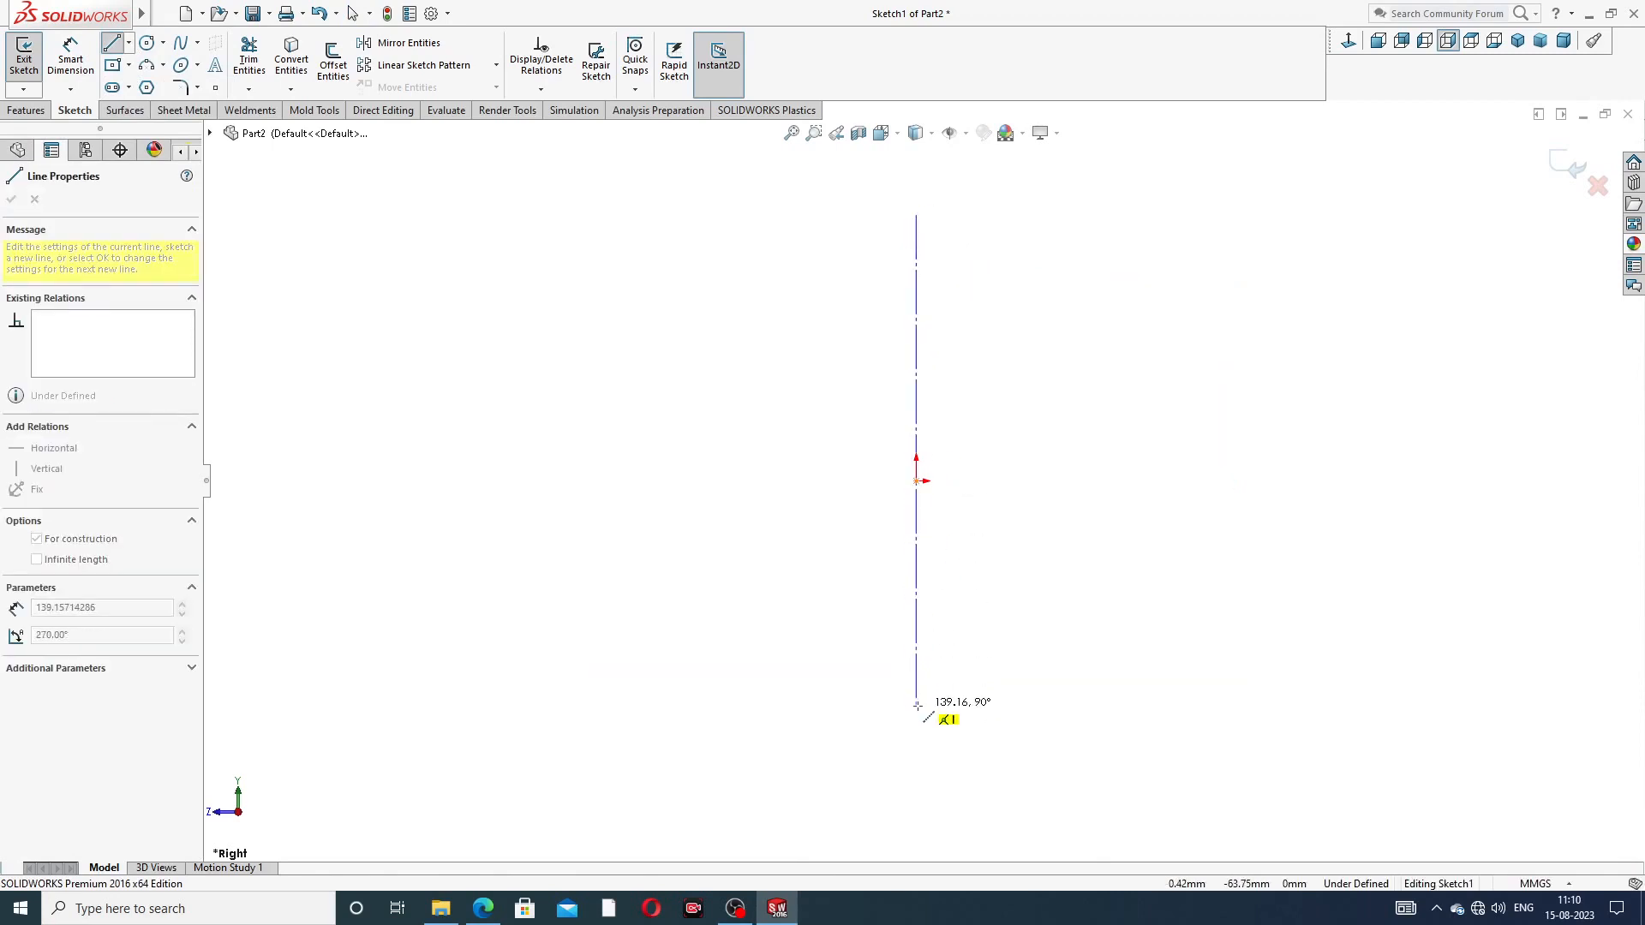
{"action": "left_click", "coordinate": [916, 705]}
{"action": "right_click", "coordinate": [1047, 487]}
{"action": "left_click", "coordinate": [1088, 497]}
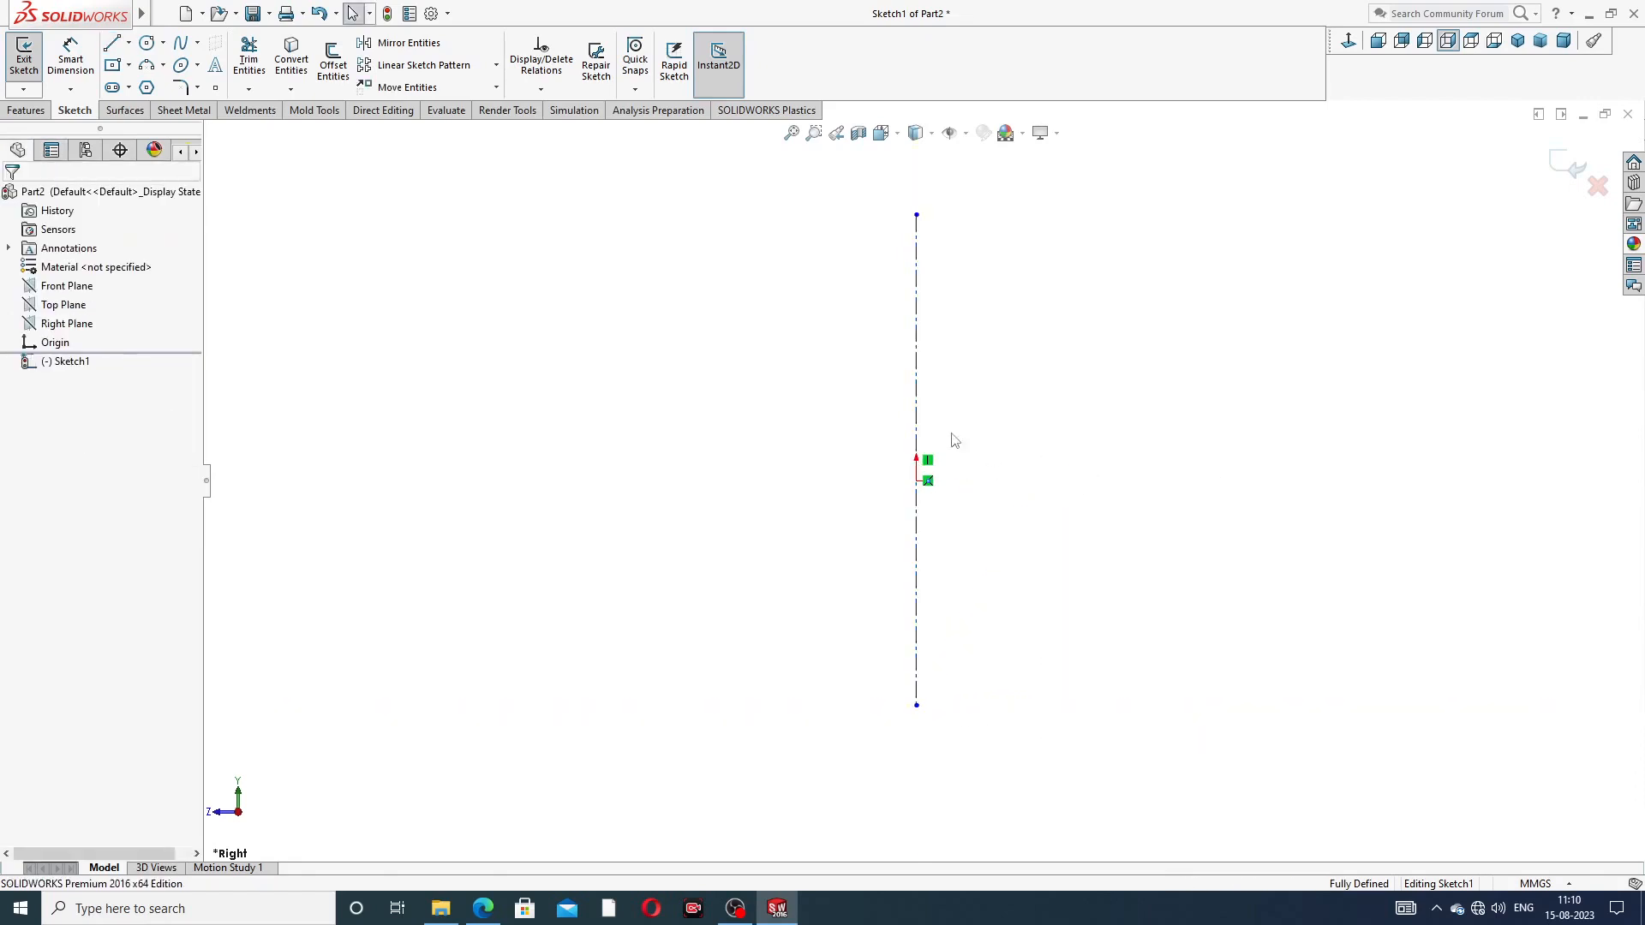
Add a Midpoint relation between the vertical centerline and the origin
{"action": "left_click", "coordinate": [919, 419]}
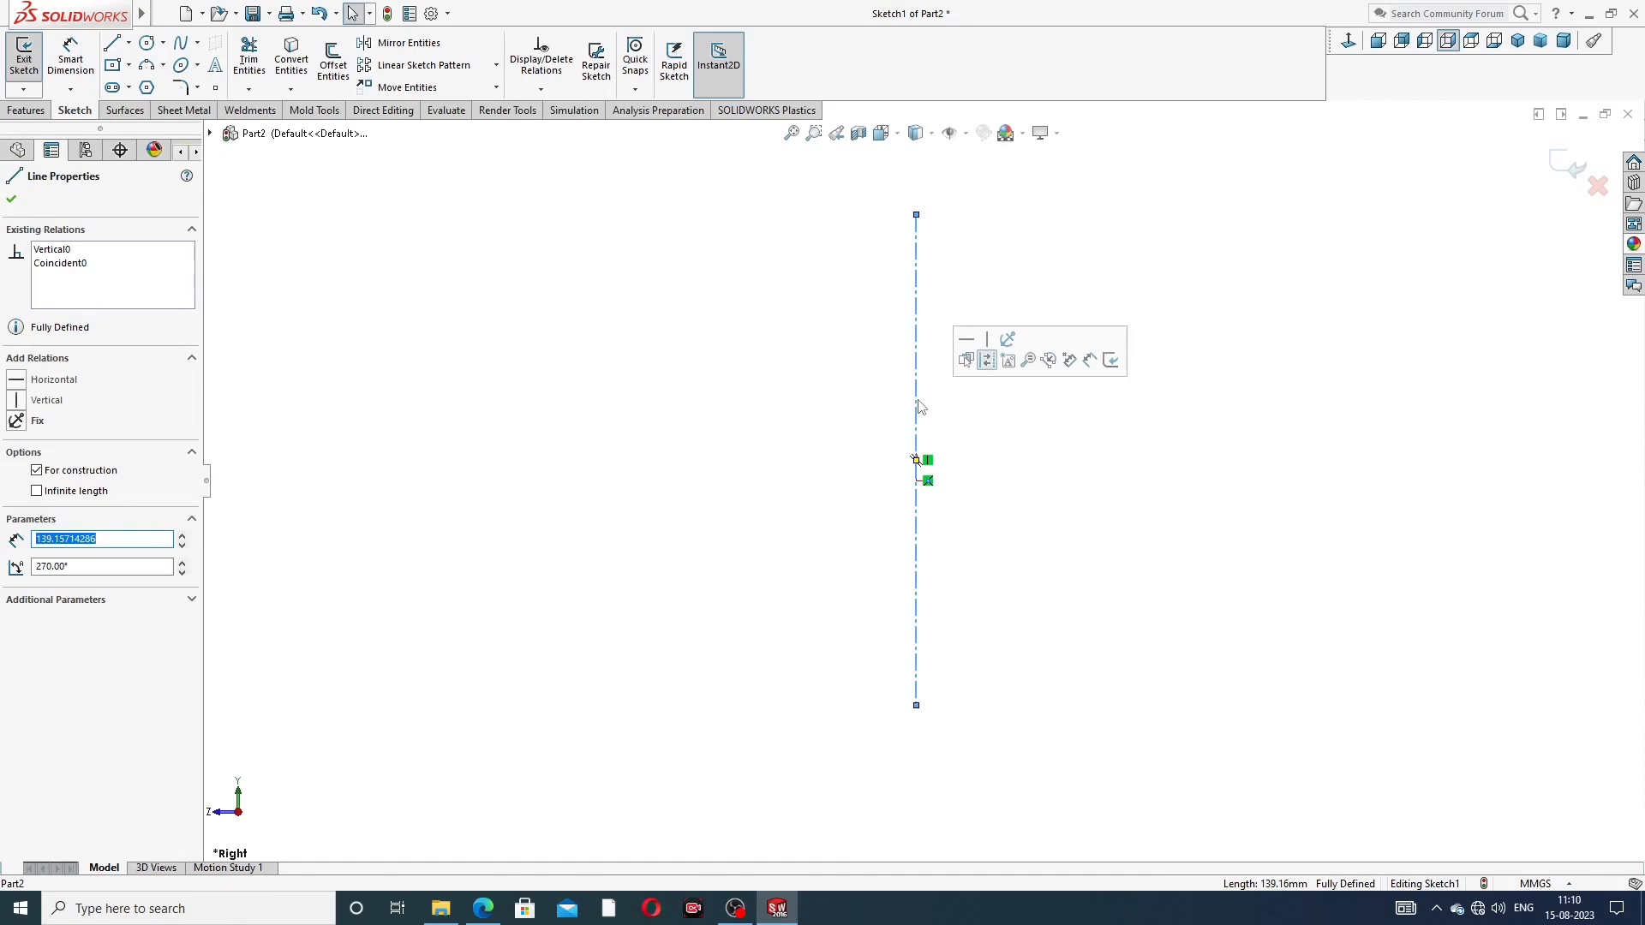
{"action": "left_click", "coordinate": [916, 482], "text": "ctrl"}
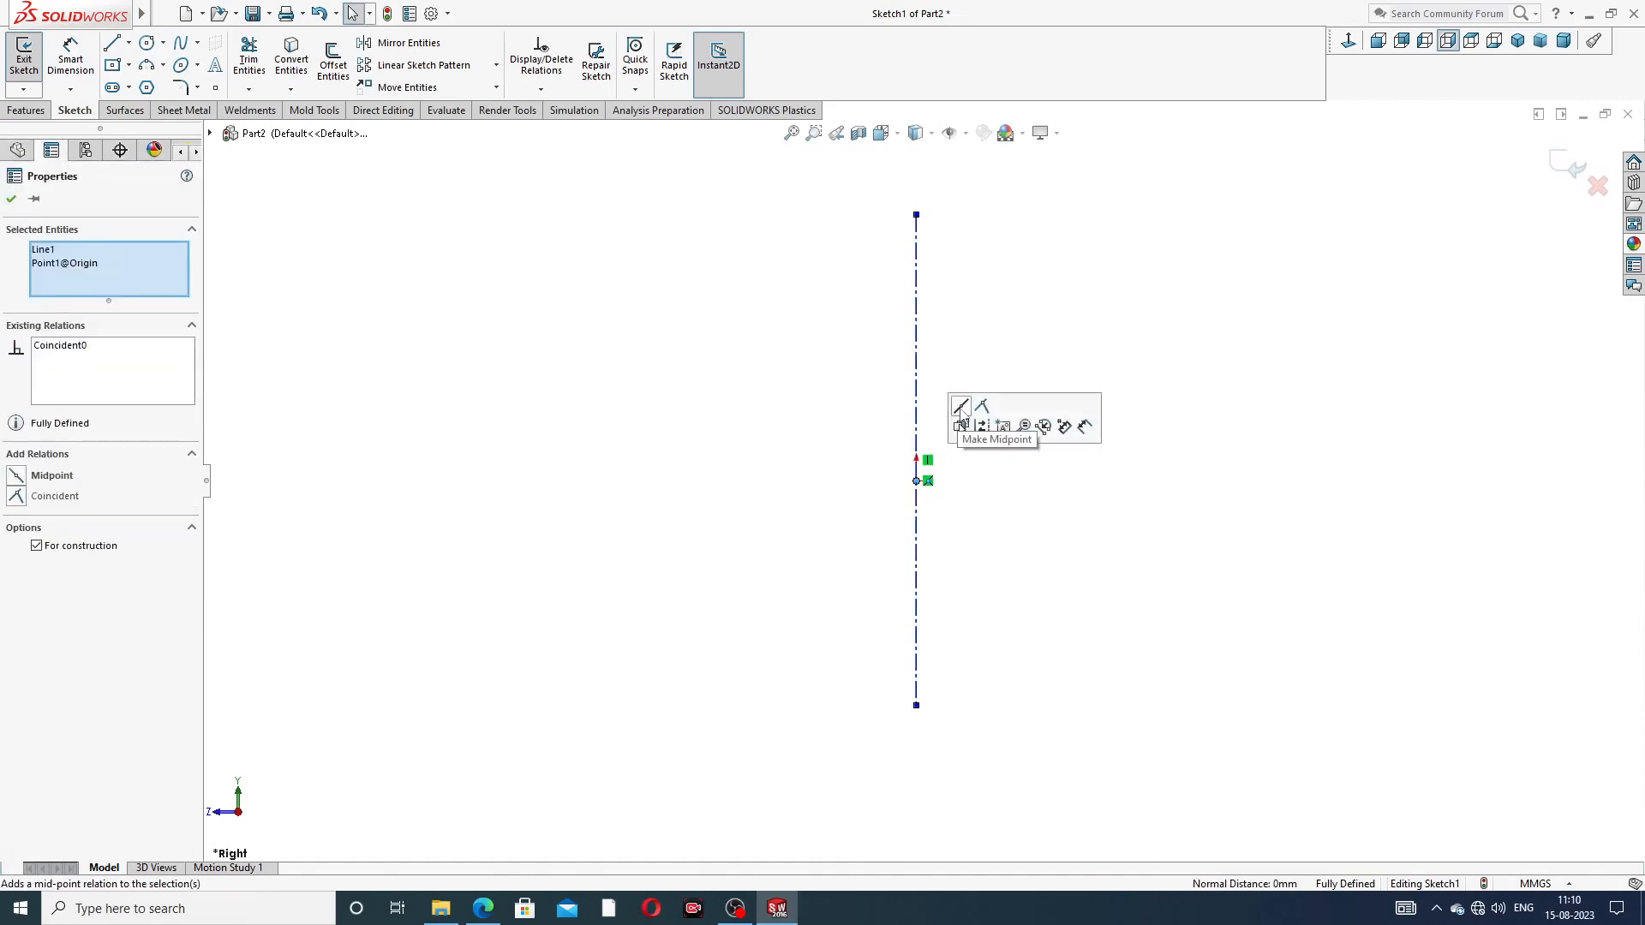
{"action": "left_click", "coordinate": [961, 426]}
{"action": "left_click", "coordinate": [943, 532]}
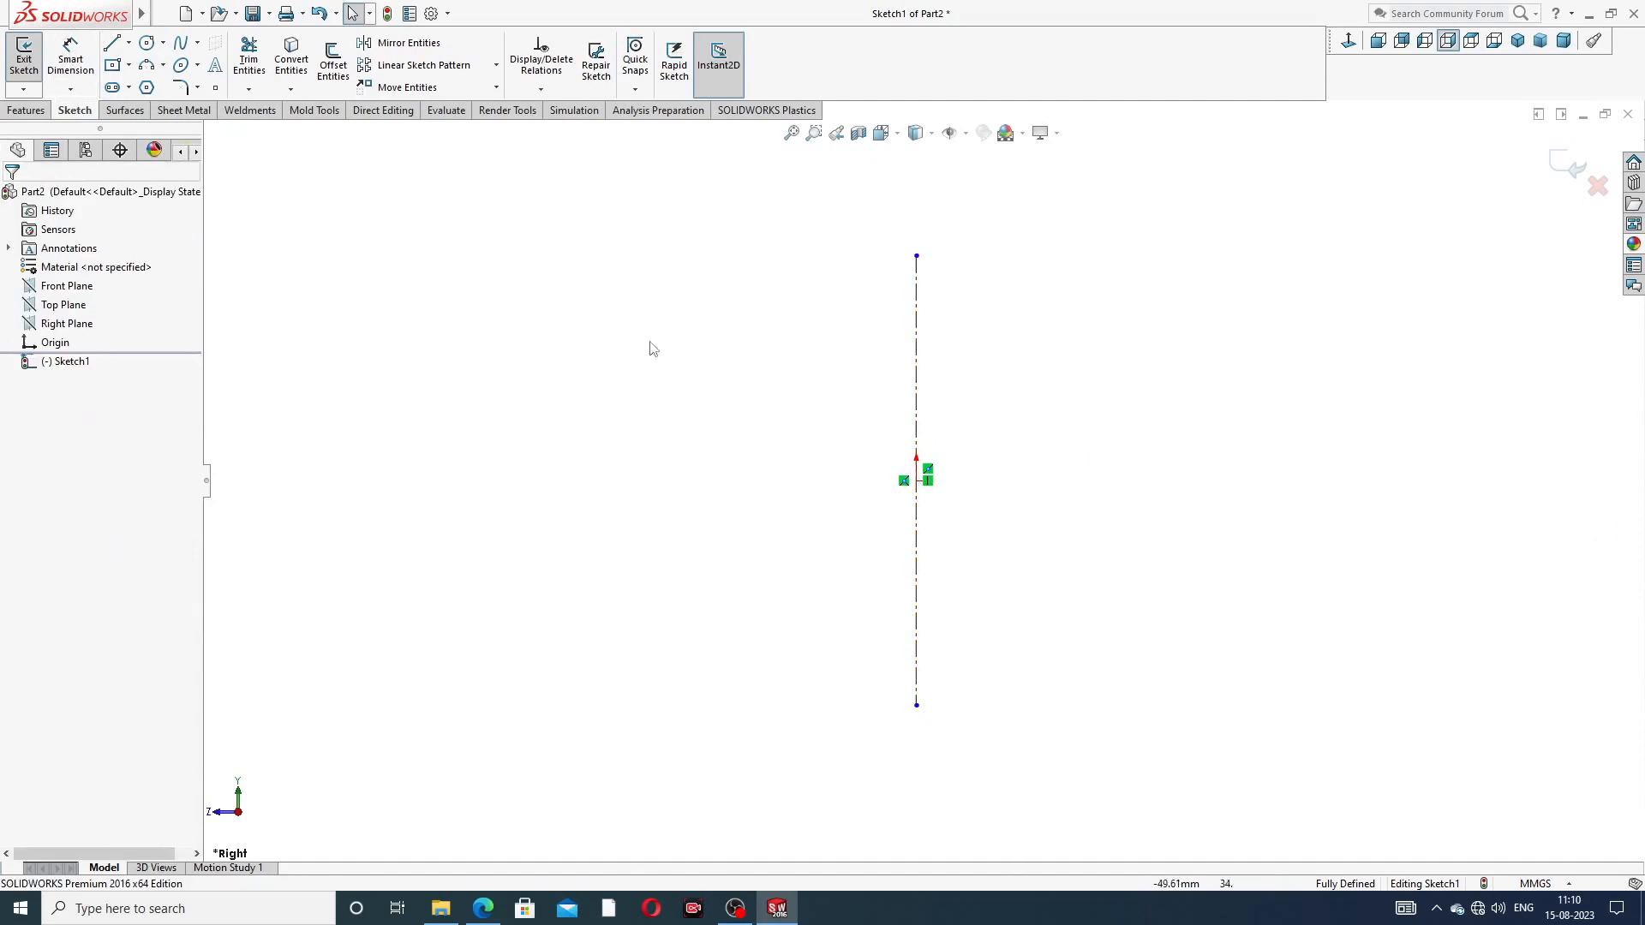
Dimension the centerline's length to 50 mm and check it against the overall height in the union drawing
{"action": "left_click", "coordinate": [70, 58]}
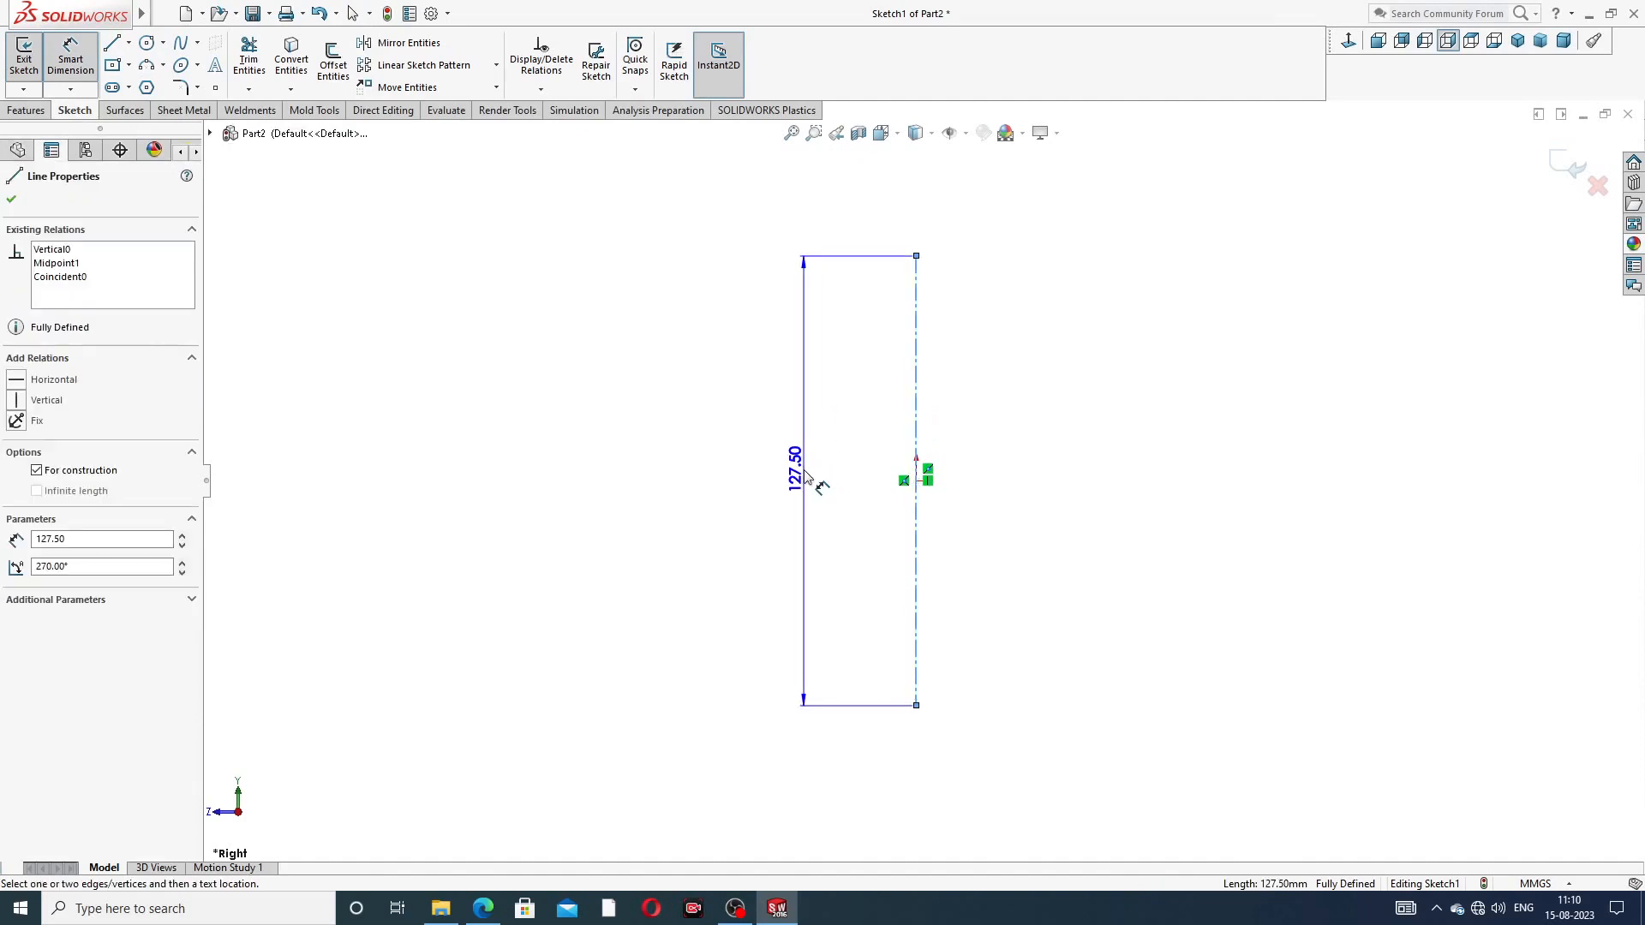
{"action": "left_click", "coordinate": [810, 476]}
{"action": "type", "text": "5"}
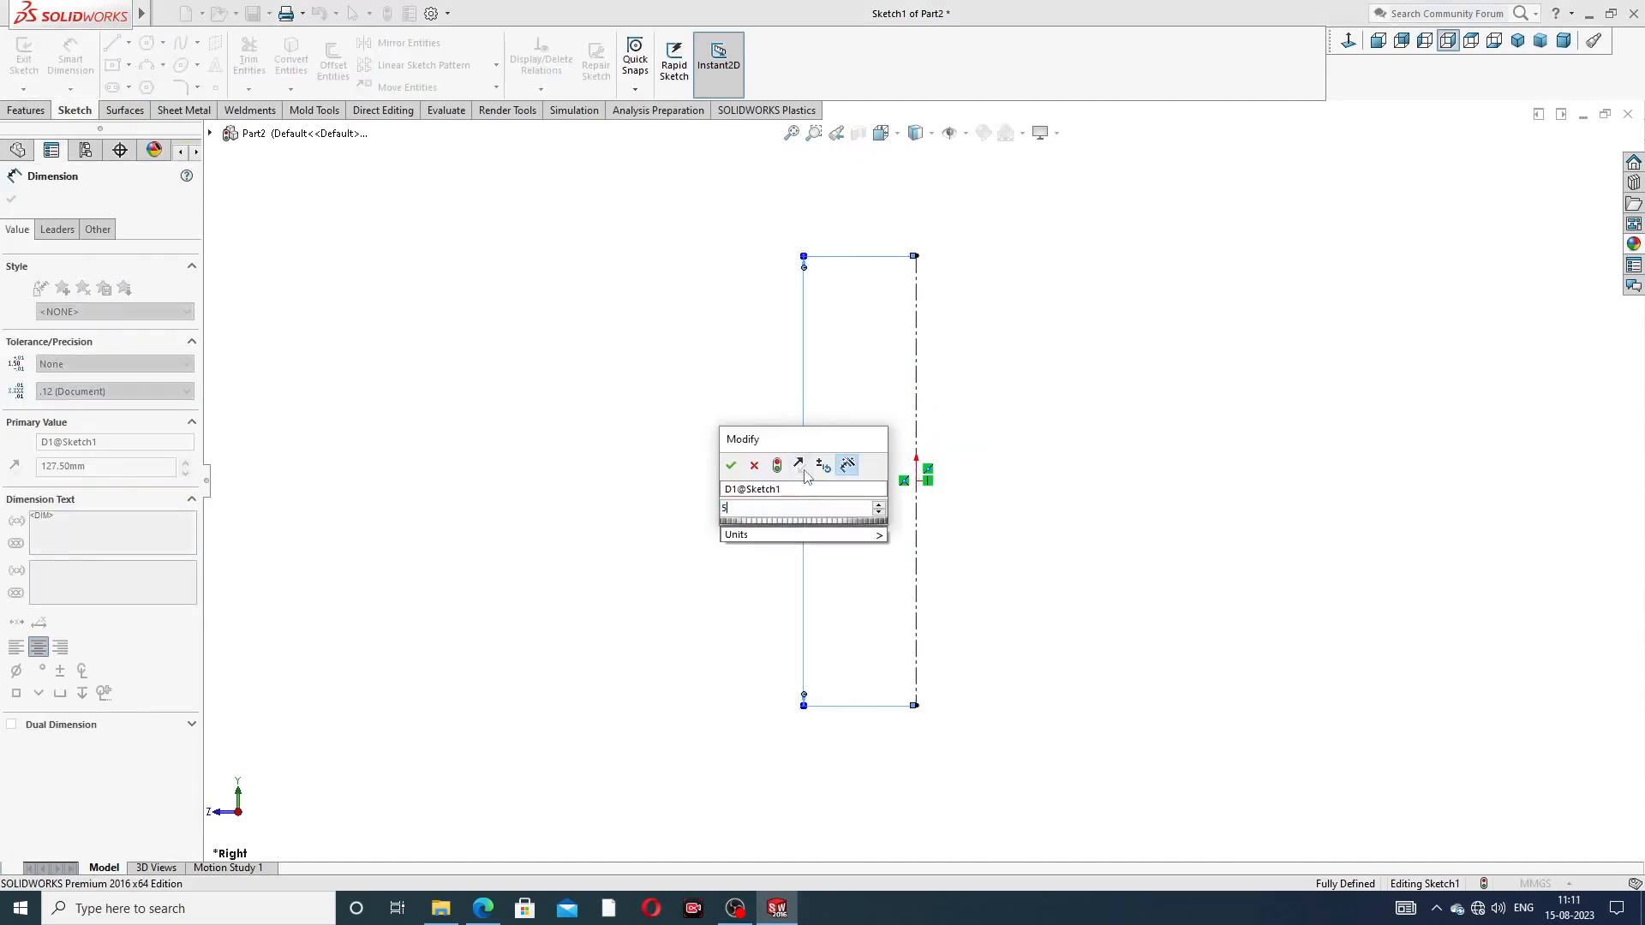
{"action": "type", "text": "0"}
{"action": "key", "text": "Return"}
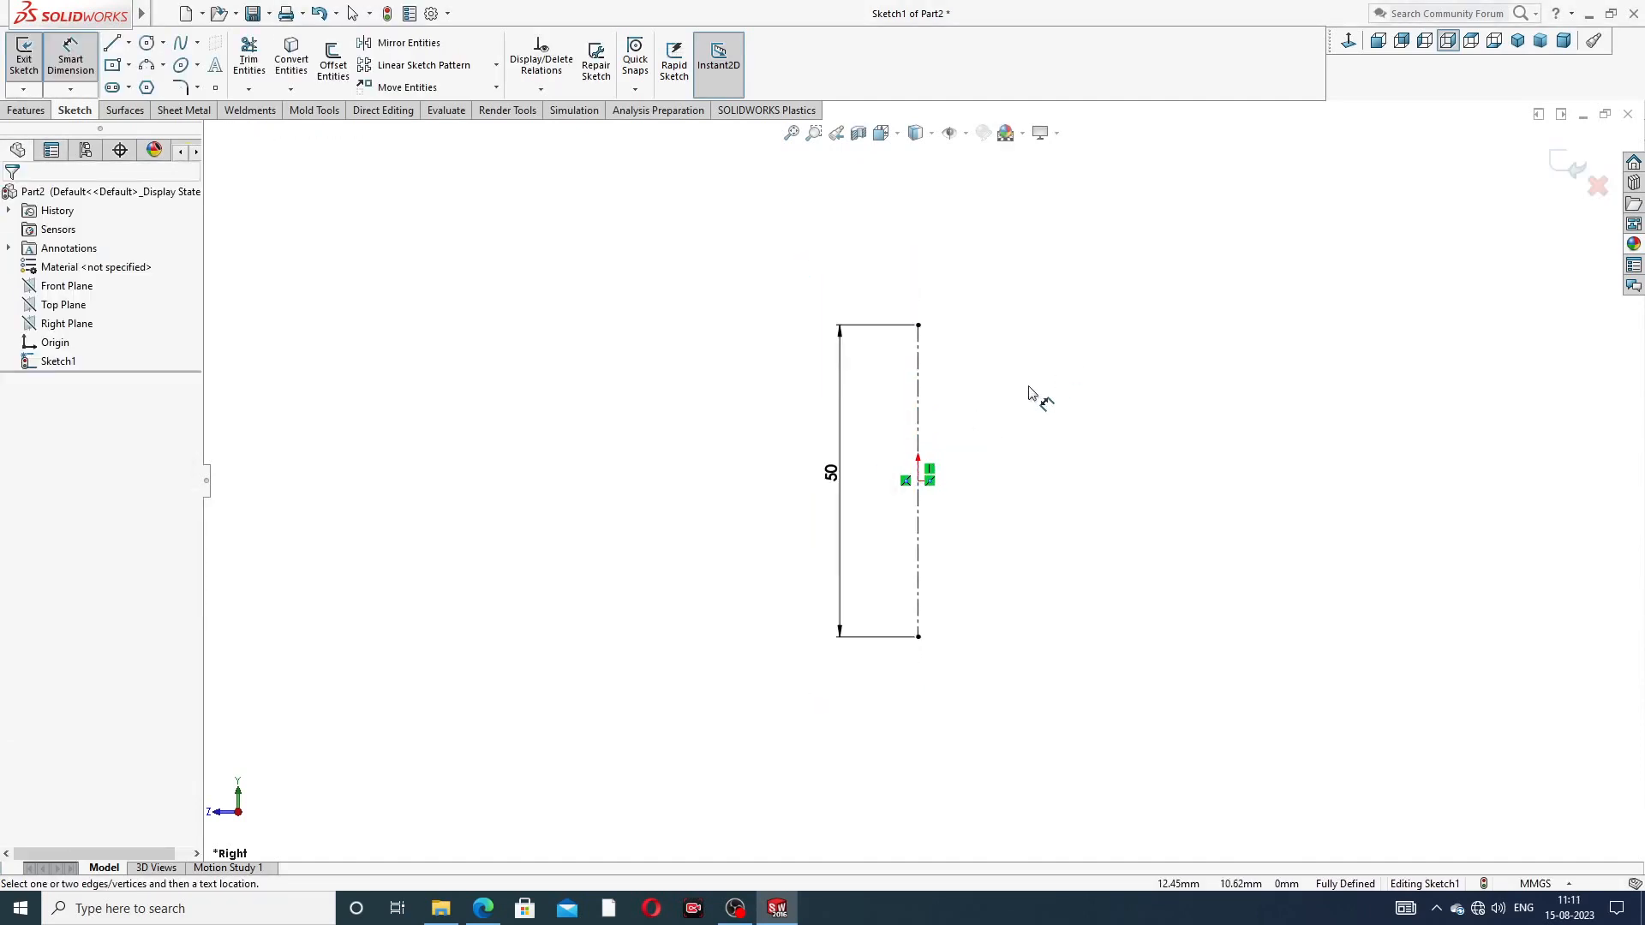
{"action": "left_click", "coordinate": [484, 908]}
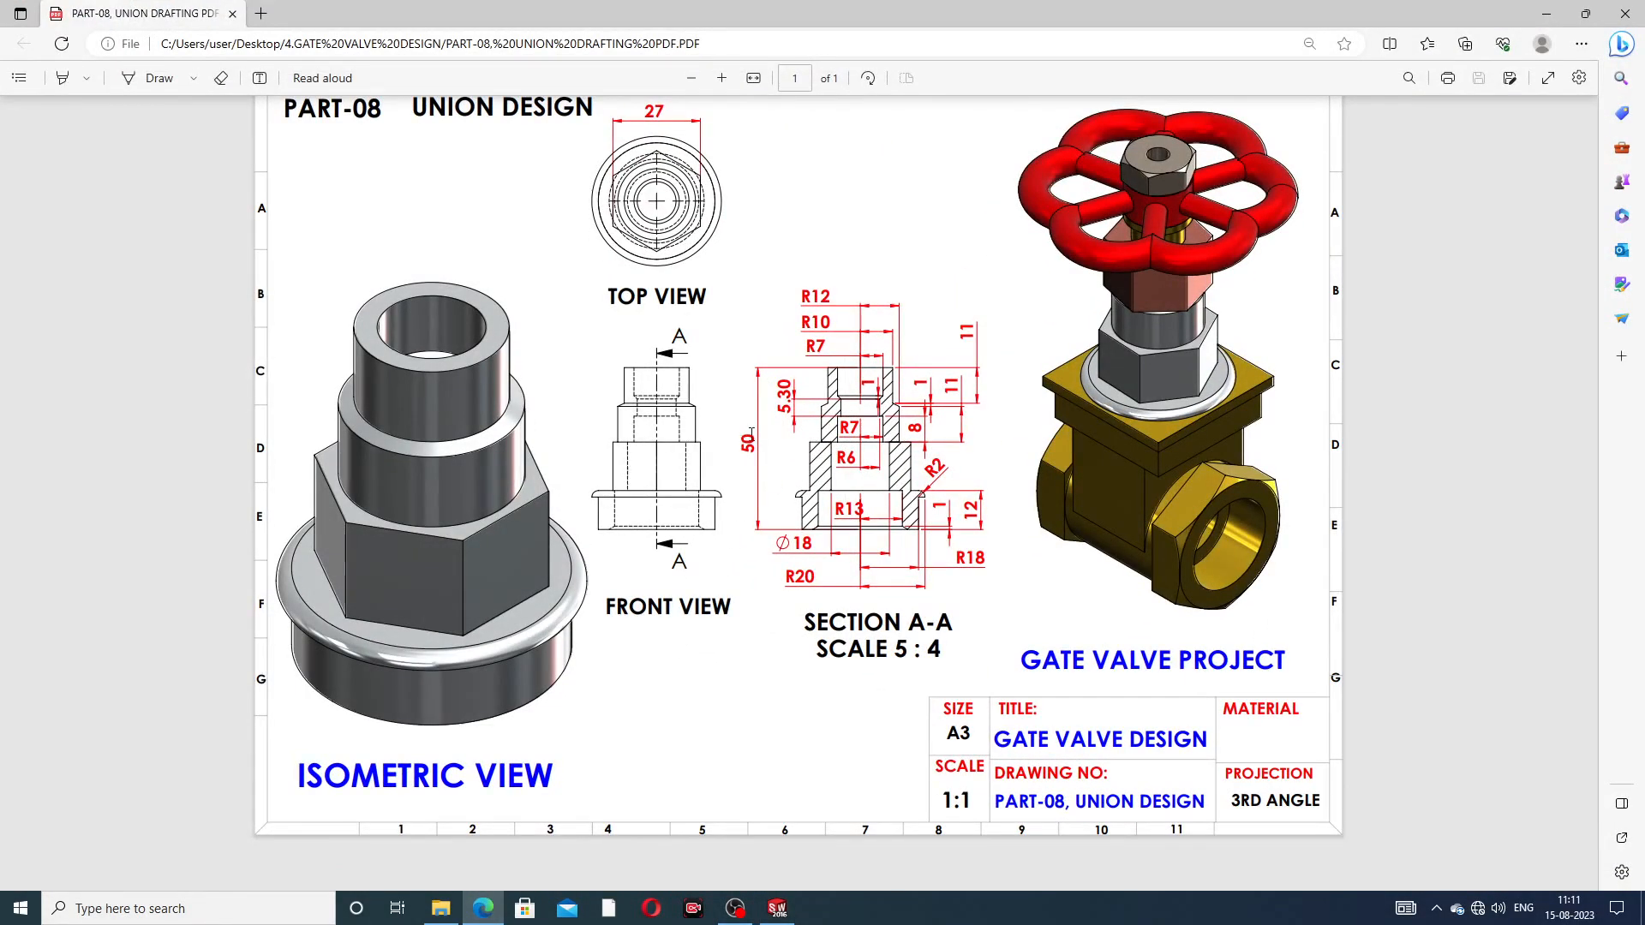
{"action": "left_click", "coordinate": [484, 908]}
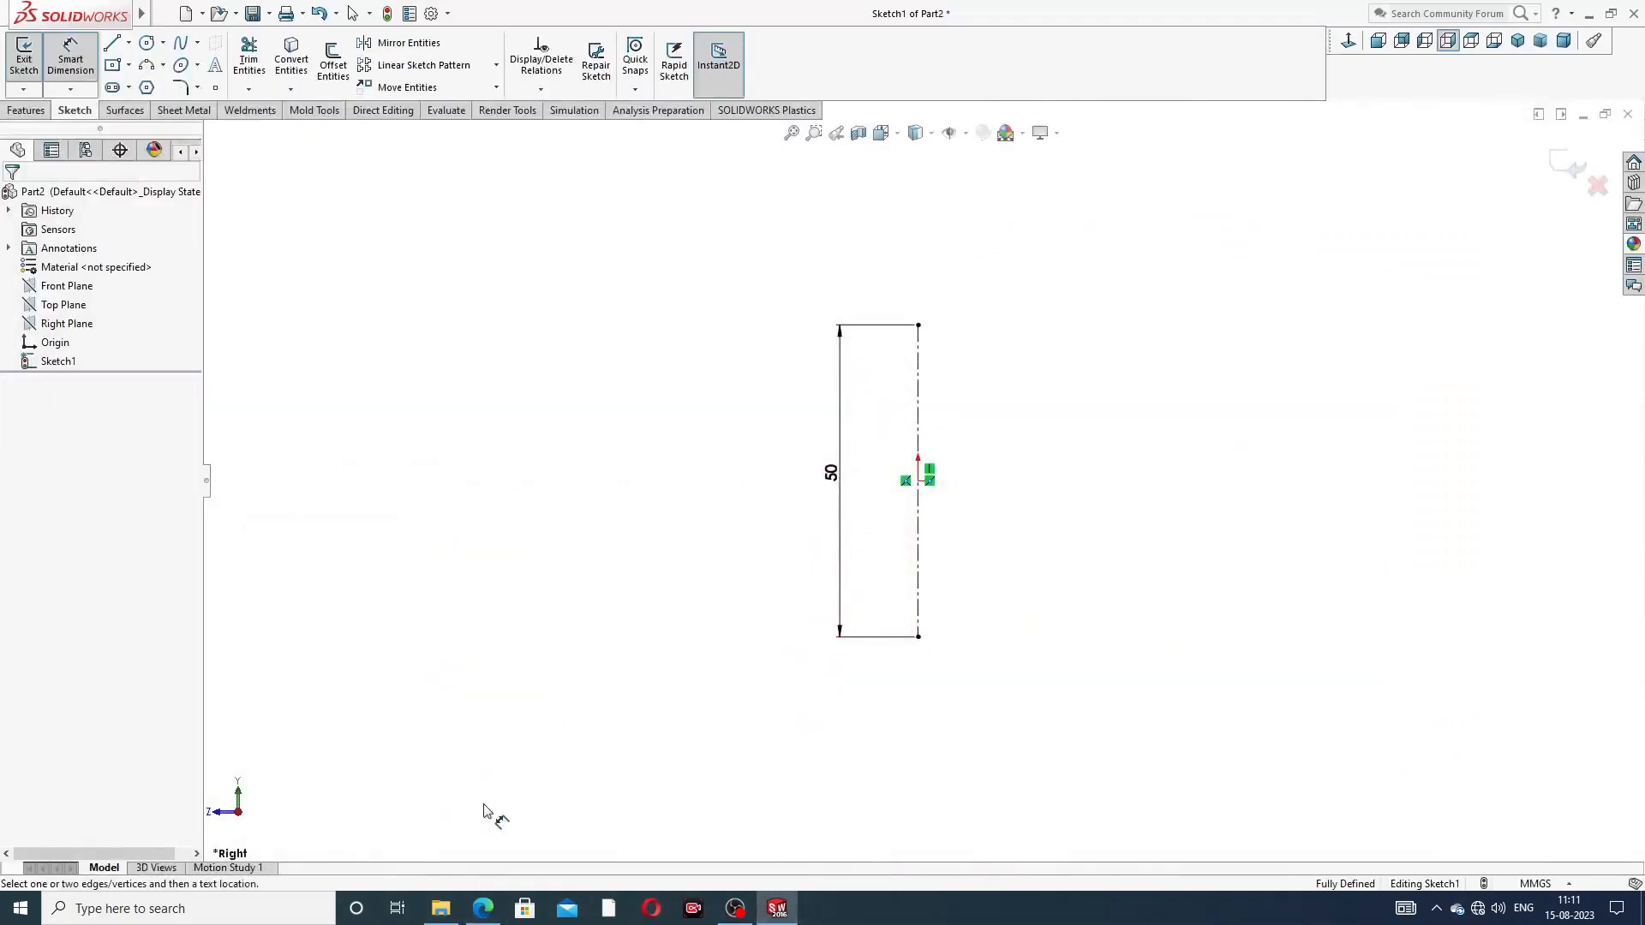
Draw a horizontal base line about 12 mm long level with the centerline's lower end, then a slanted corner line and a vertical line beside the centerline
{"action": "right_click", "coordinate": [992, 285]}
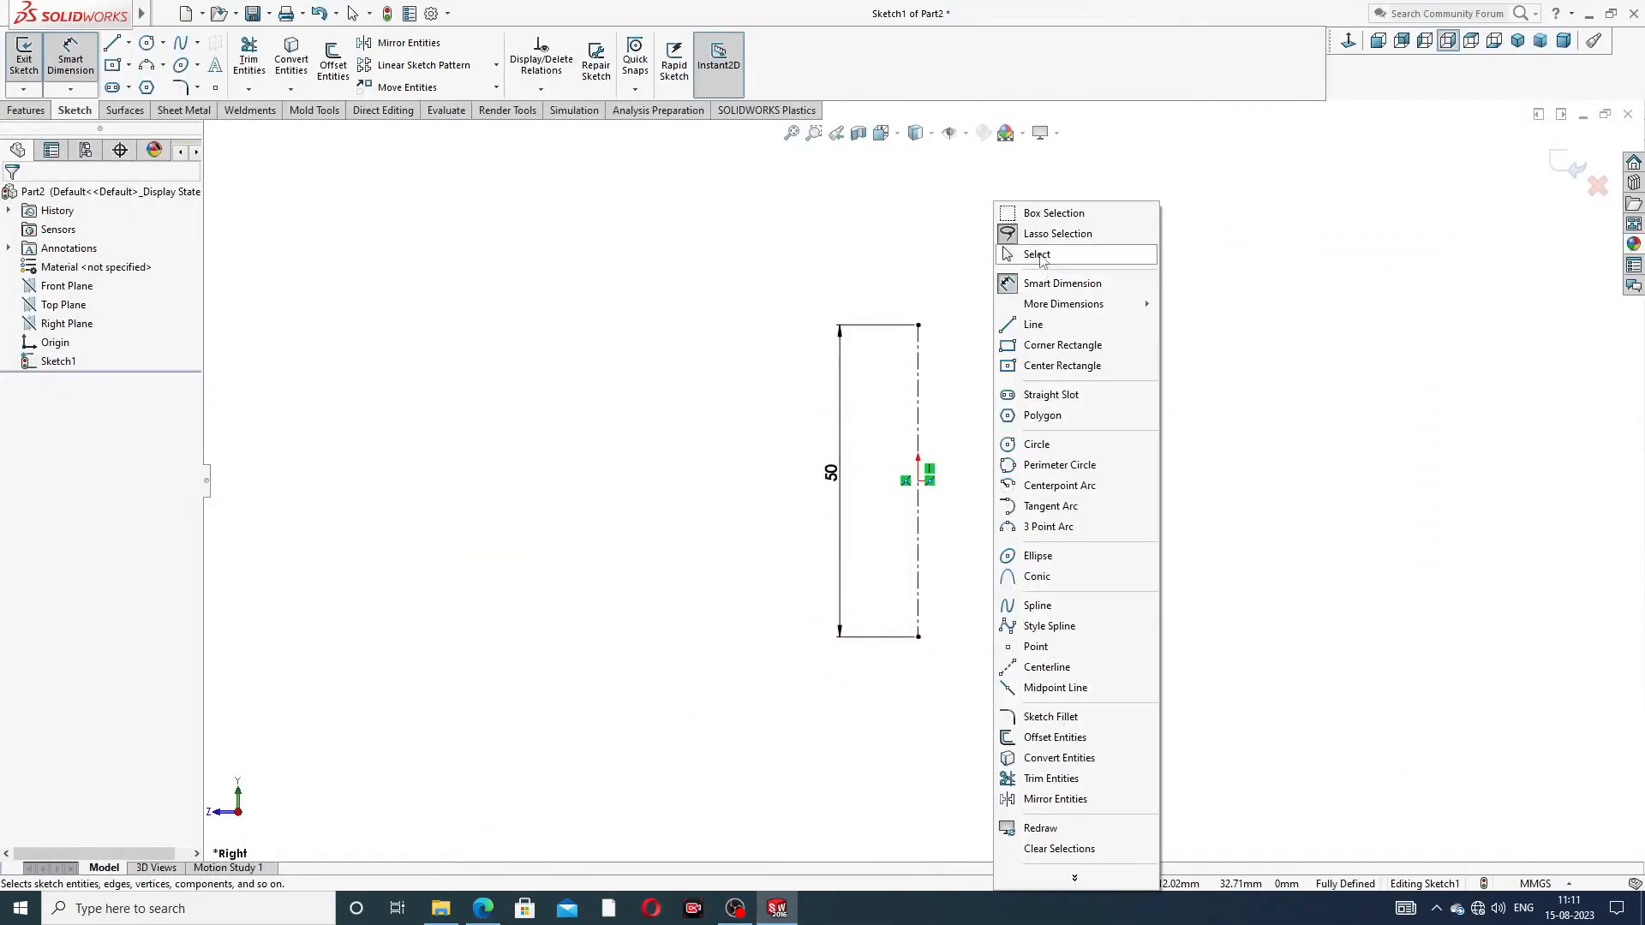
{"action": "left_click", "coordinate": [1046, 255]}
{"action": "left_click", "coordinate": [112, 43]}
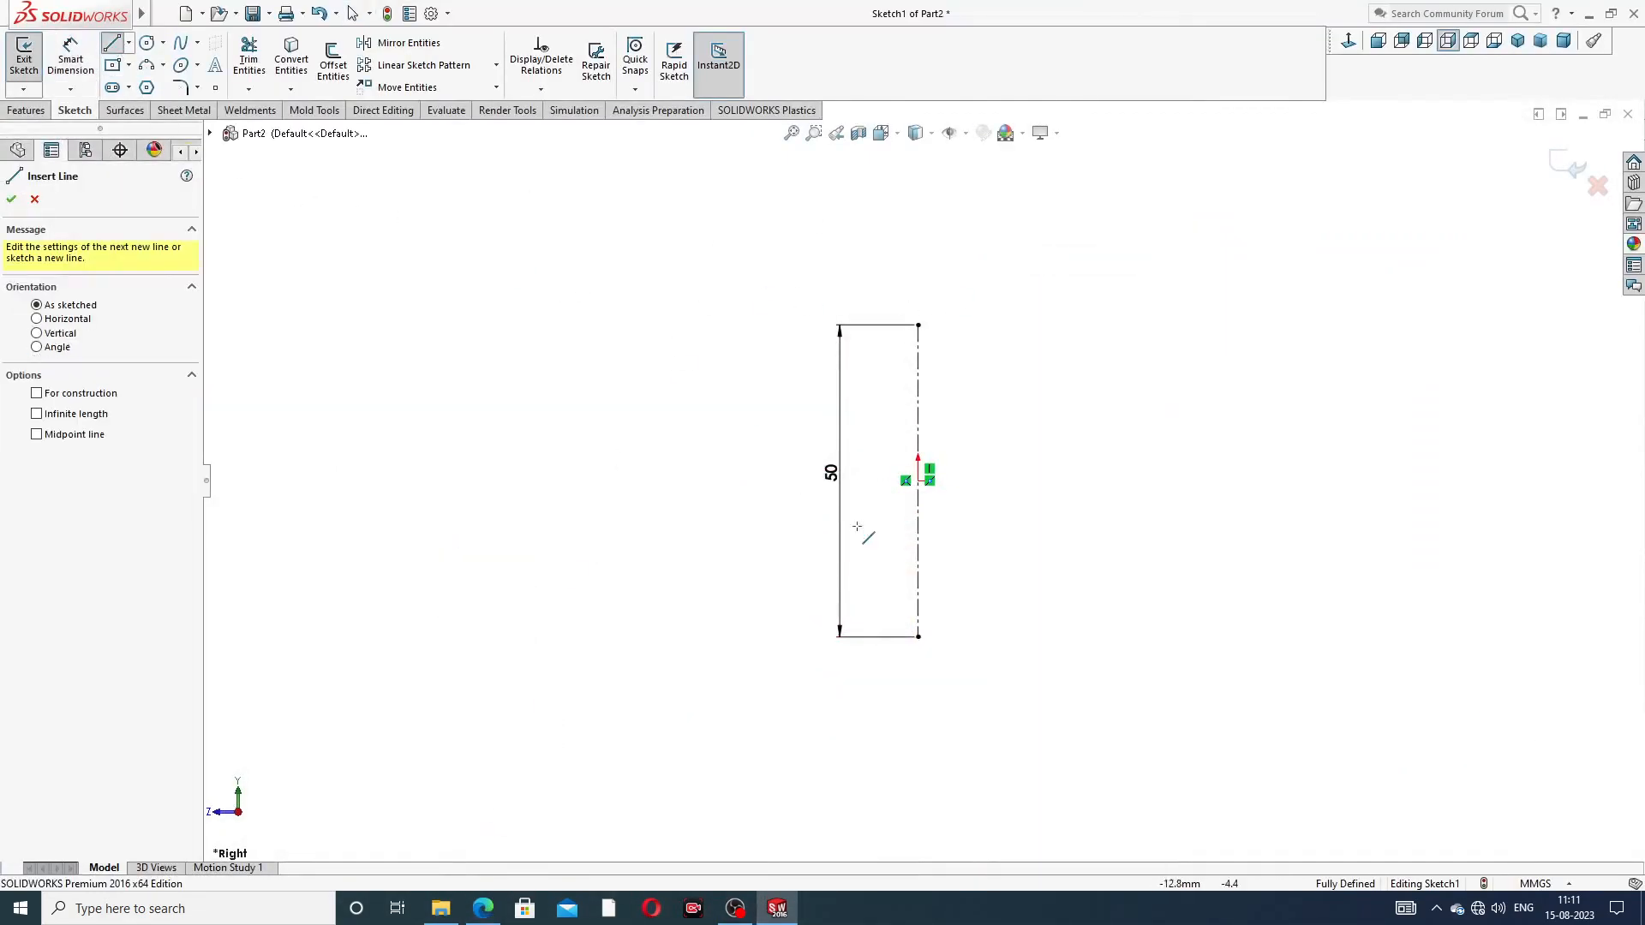
{"action": "scroll", "coordinate": [972, 639], "scroll_direction": "down", "scroll_amount": 2}
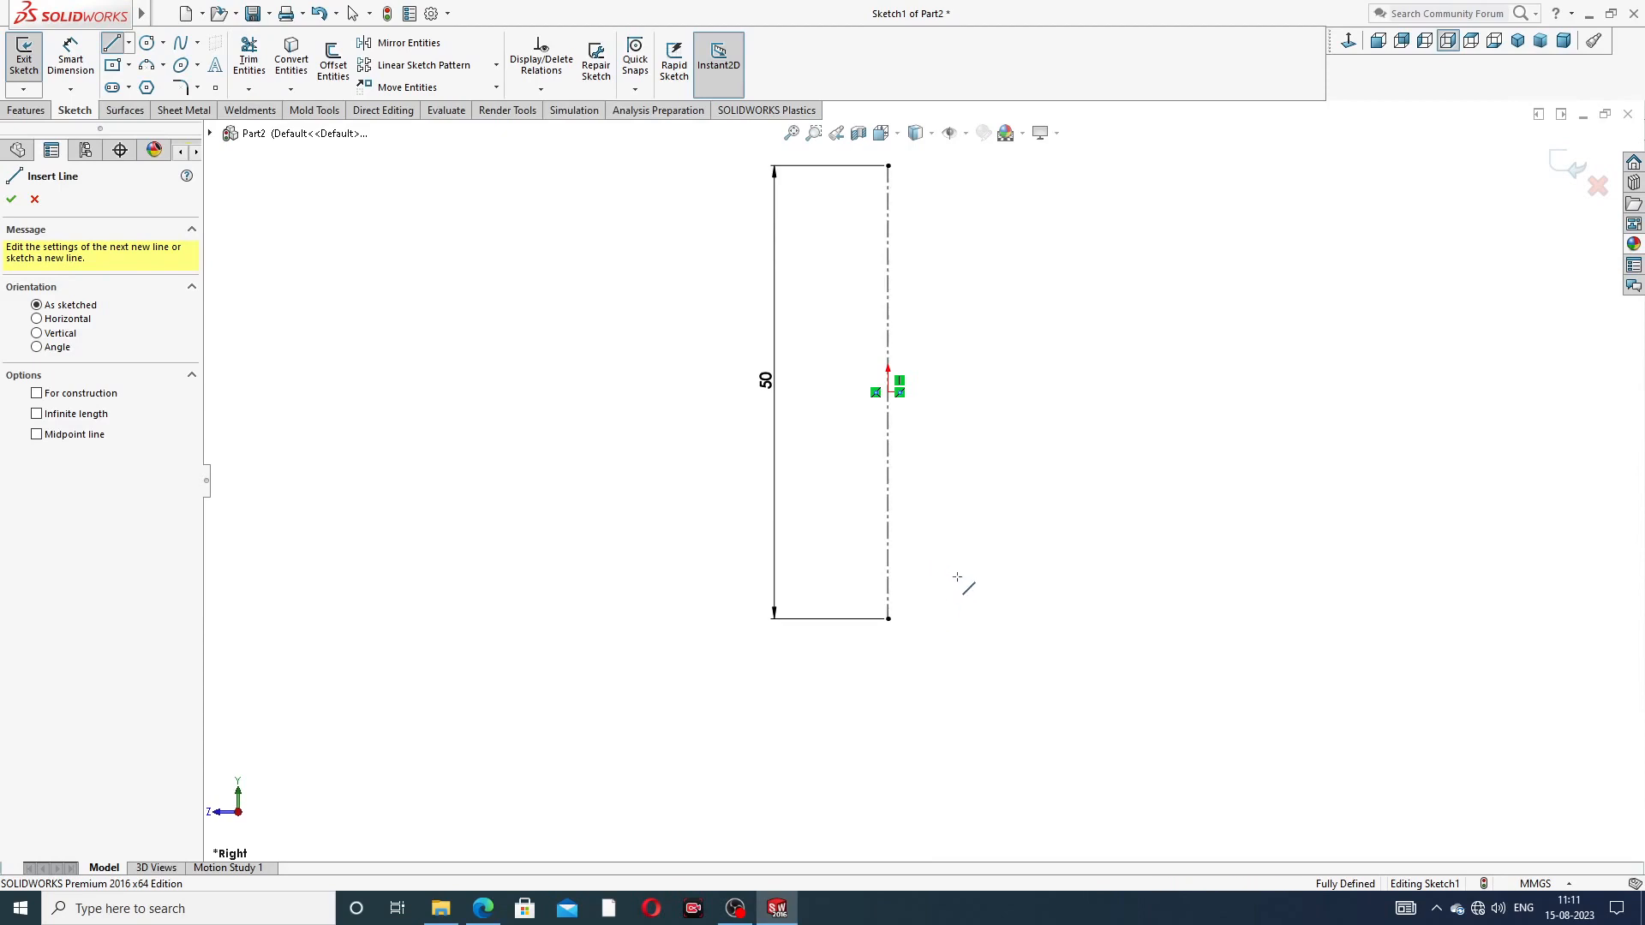
{"action": "left_click", "coordinate": [1070, 619]}
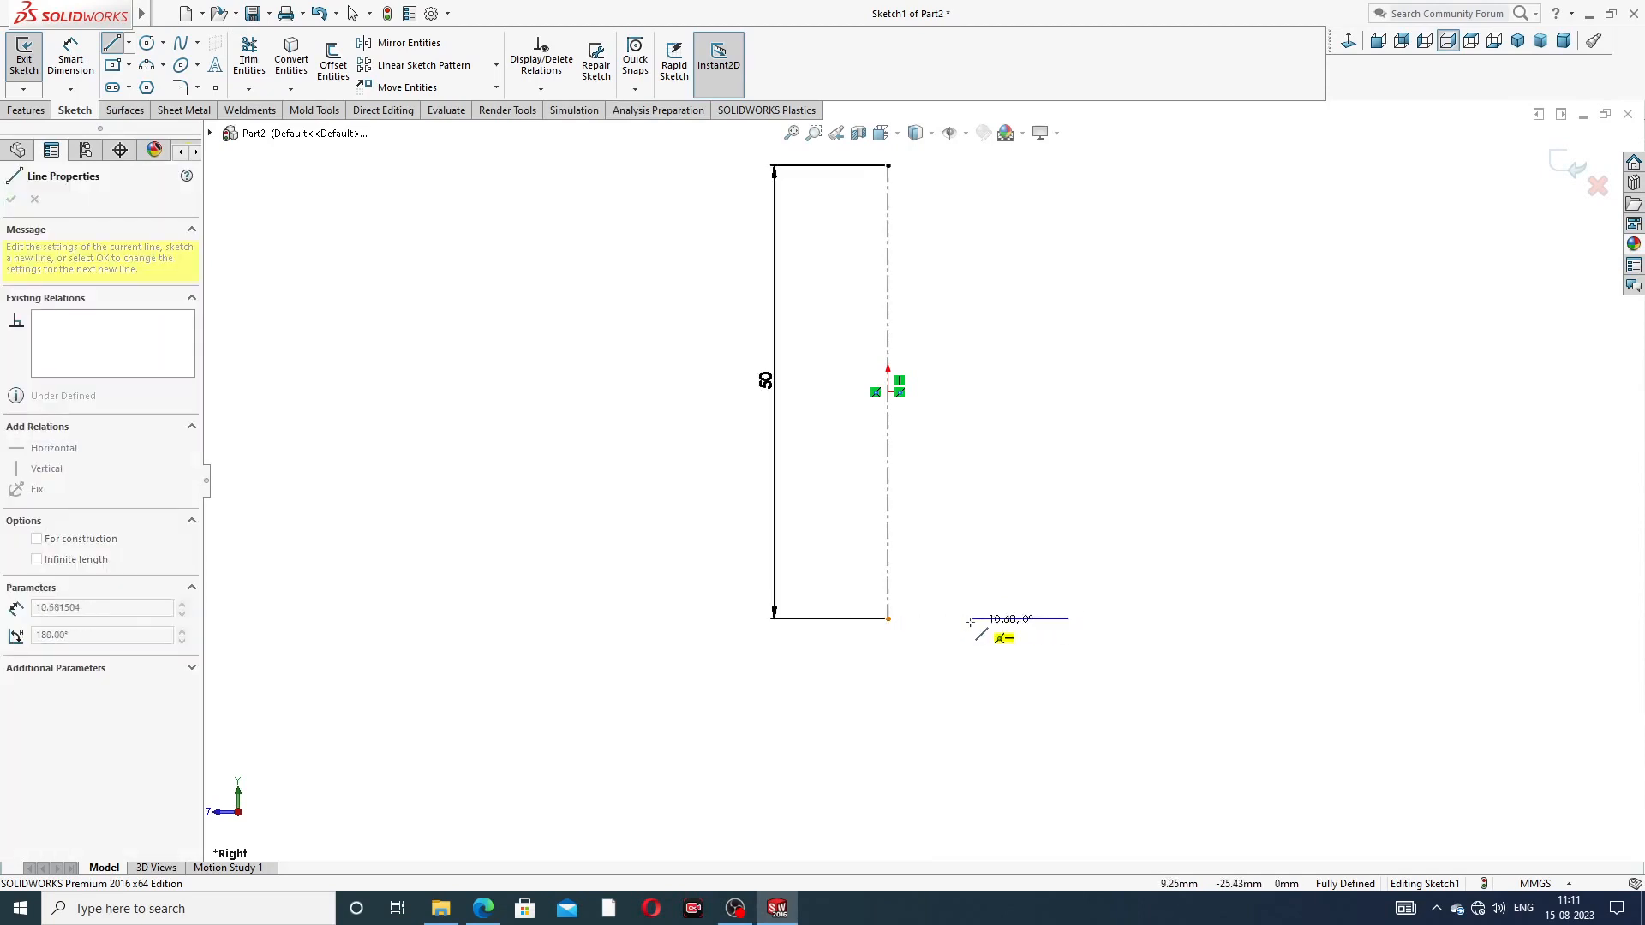
{"action": "left_click", "coordinate": [962, 618]}
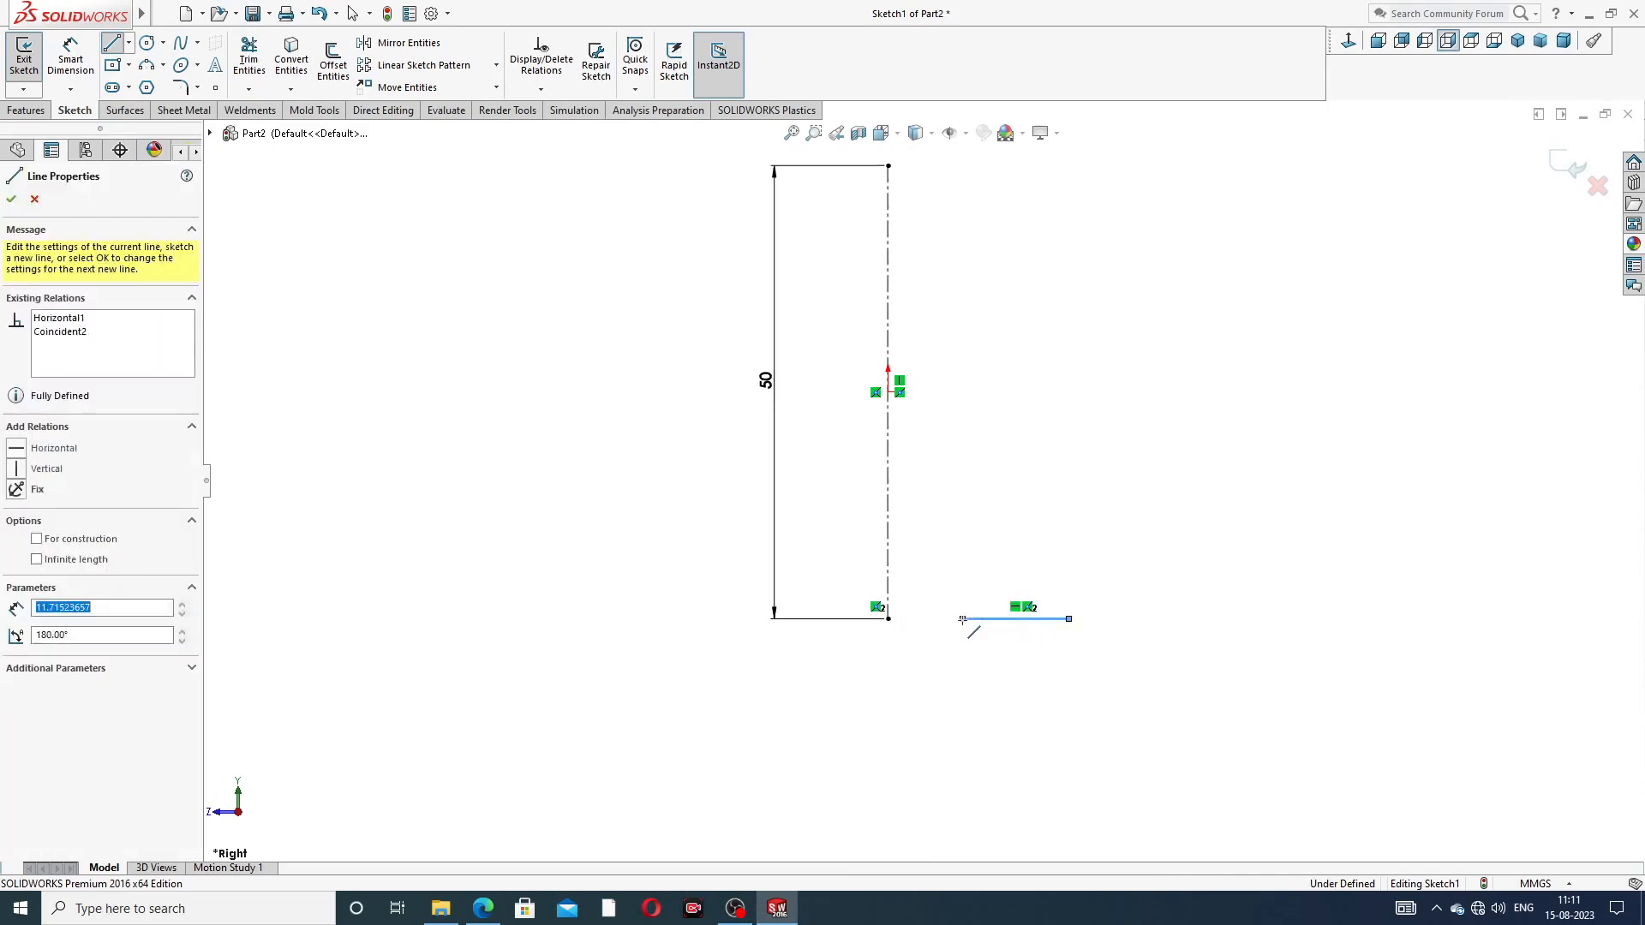
{"action": "left_click", "coordinate": [932, 571]}
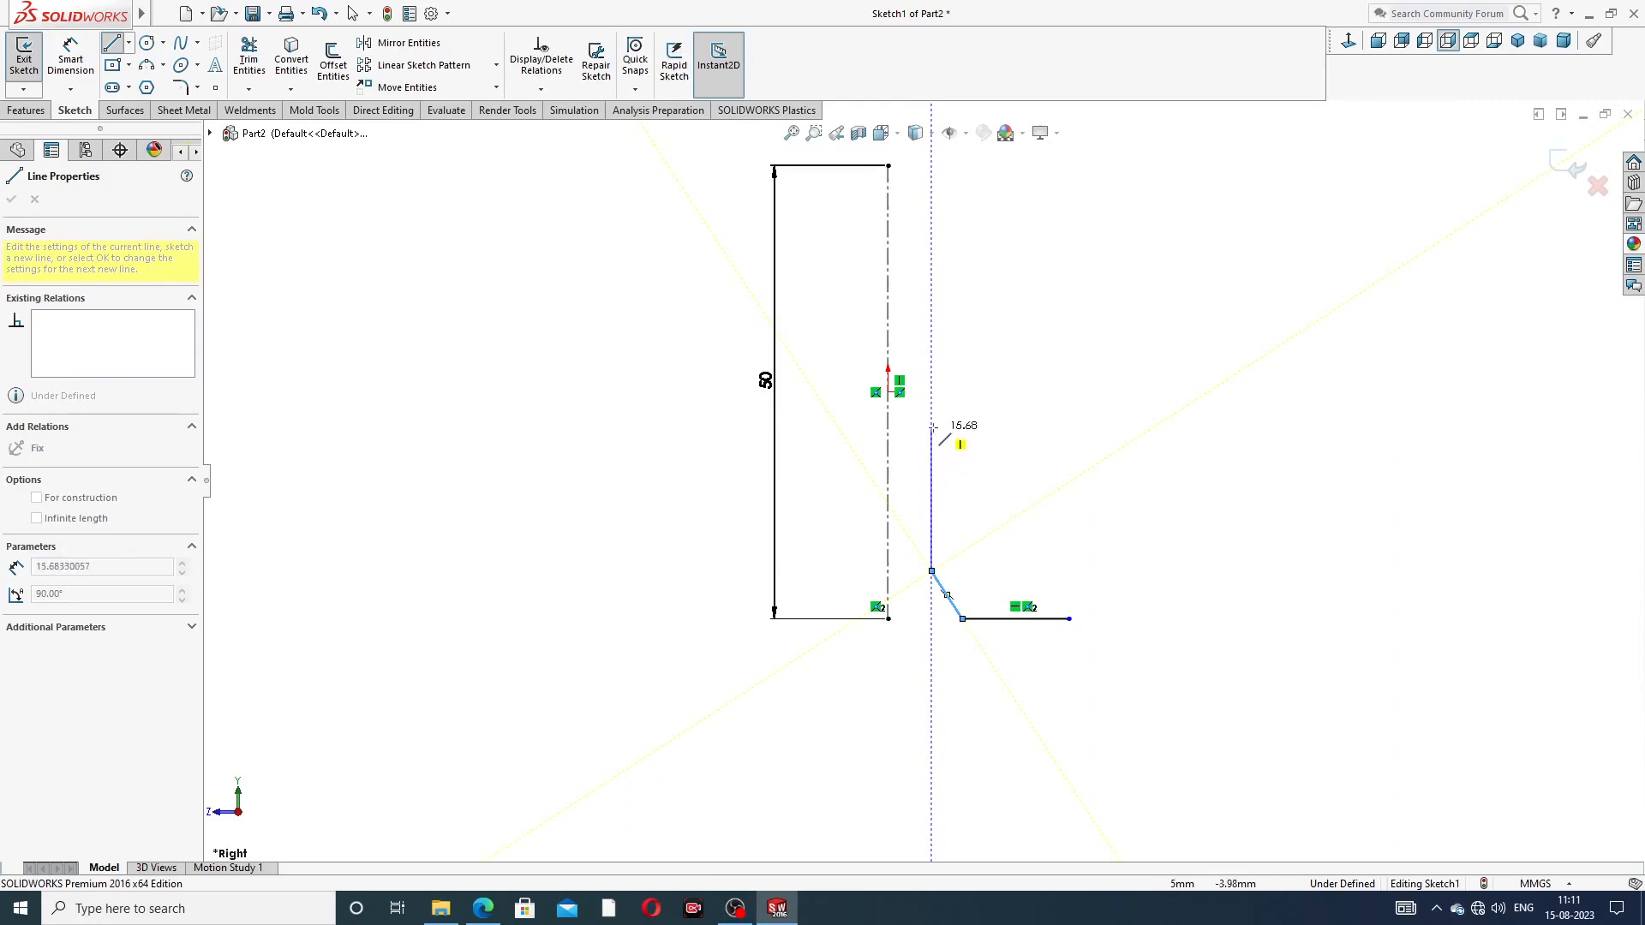
{"action": "left_click", "coordinate": [932, 410]}
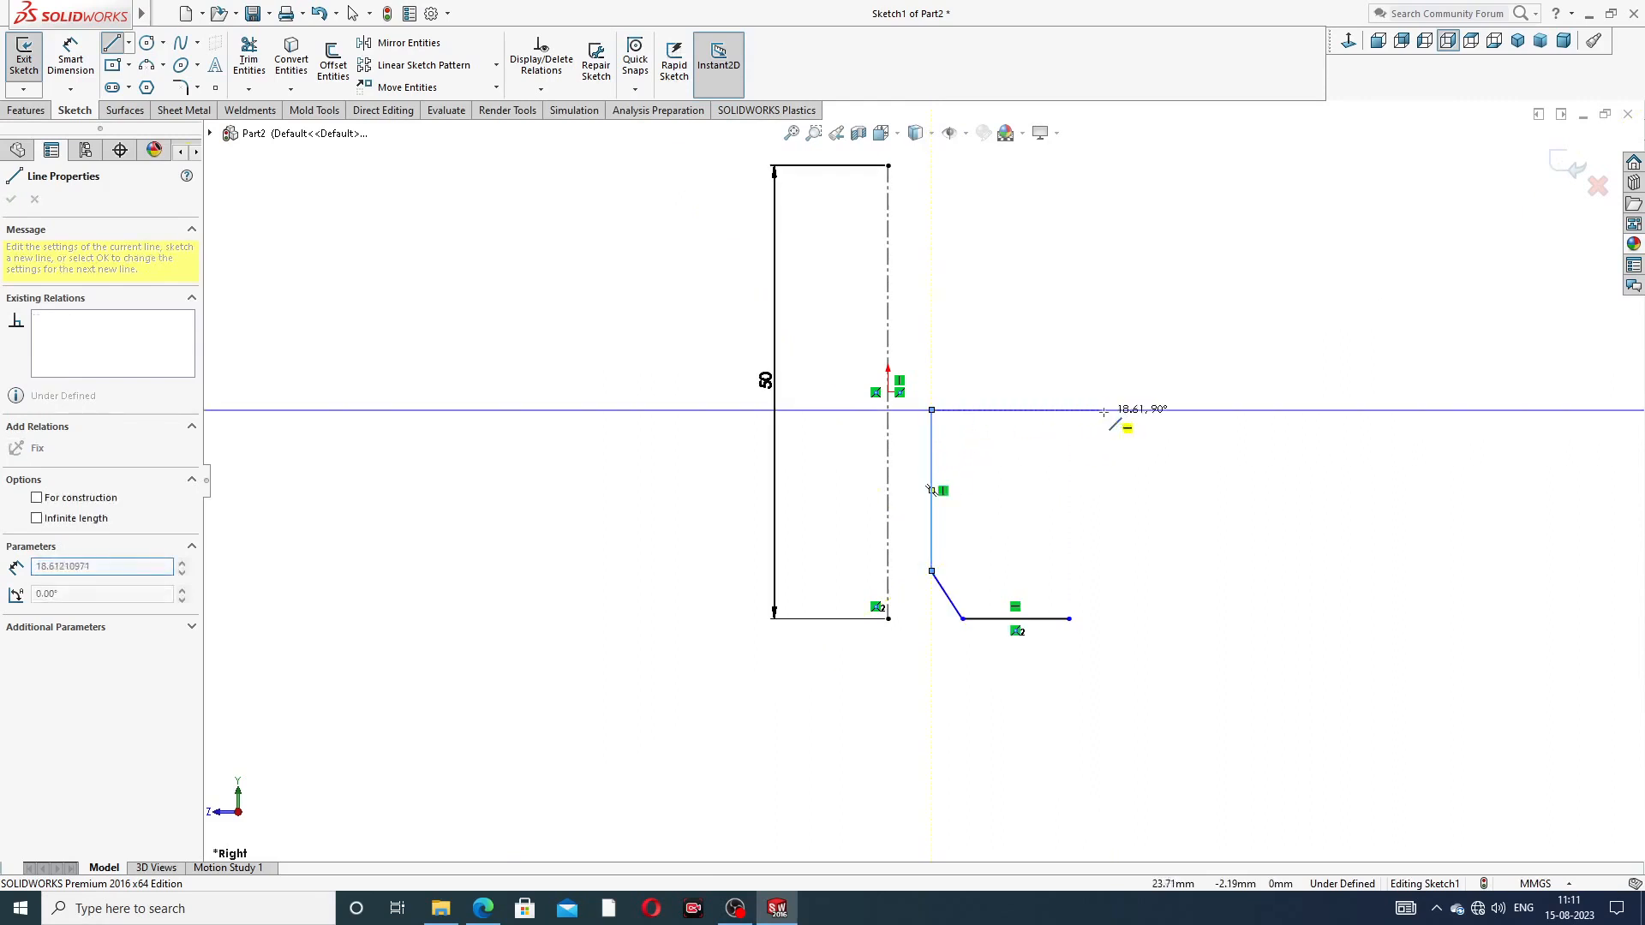
Close the profile with a horizontal top line, a tangent arc of about 3.8 mm radius and two return lines, trimming the base's overhang by its endpoint
{"action": "left_click", "coordinate": [1034, 410]}
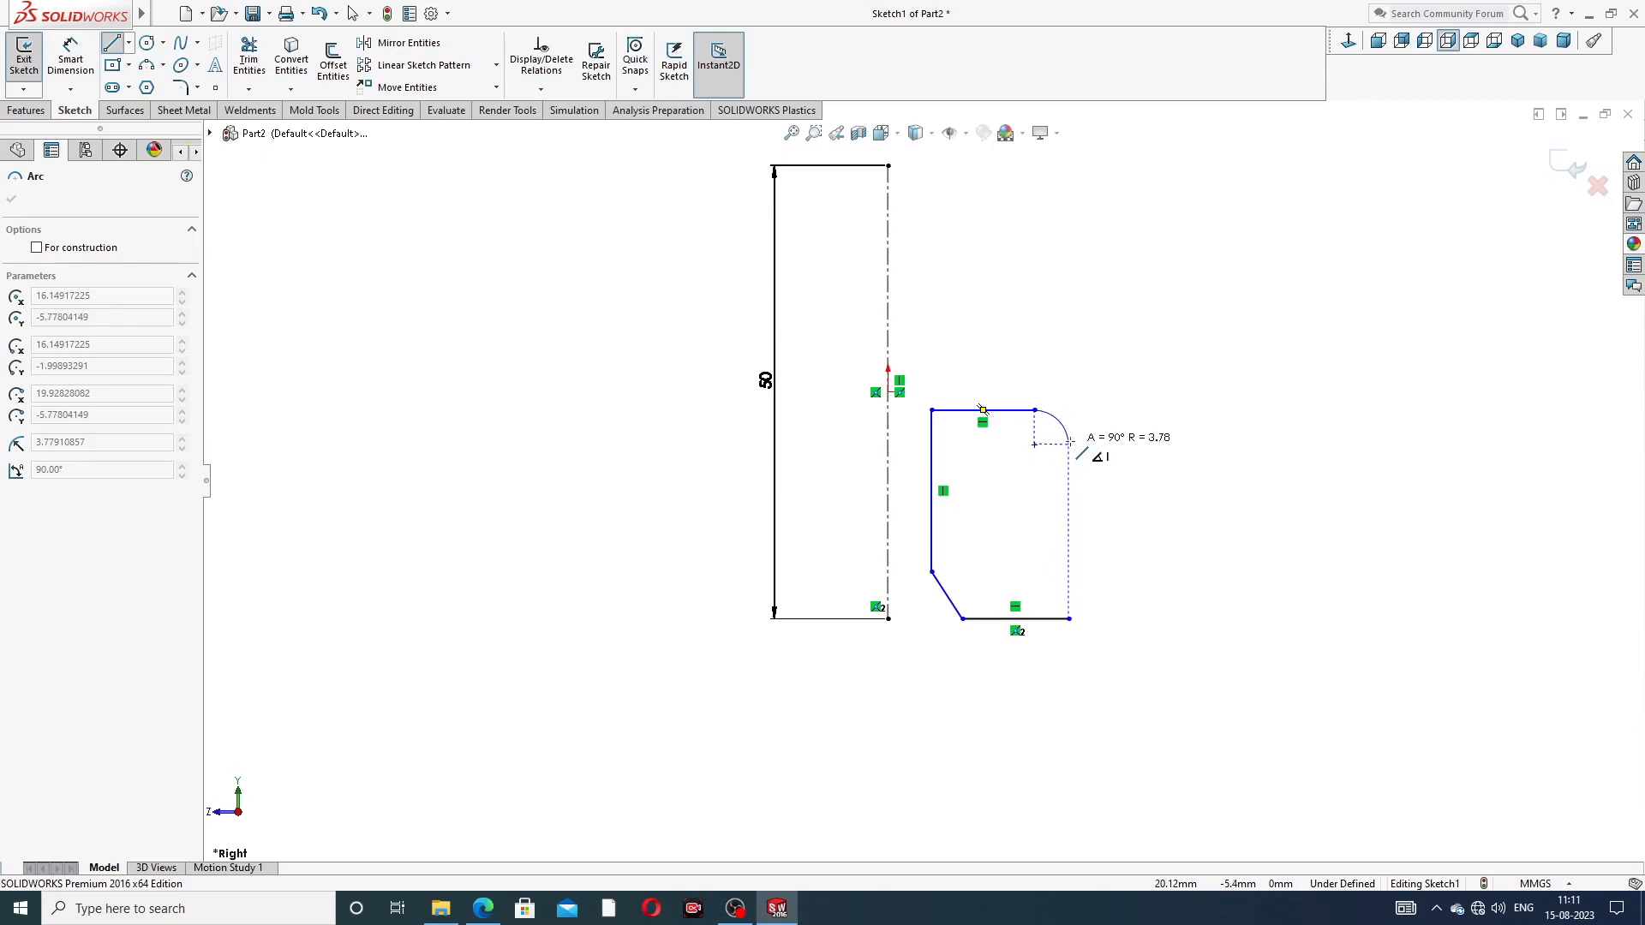
{"action": "left_click", "coordinate": [1069, 443]}
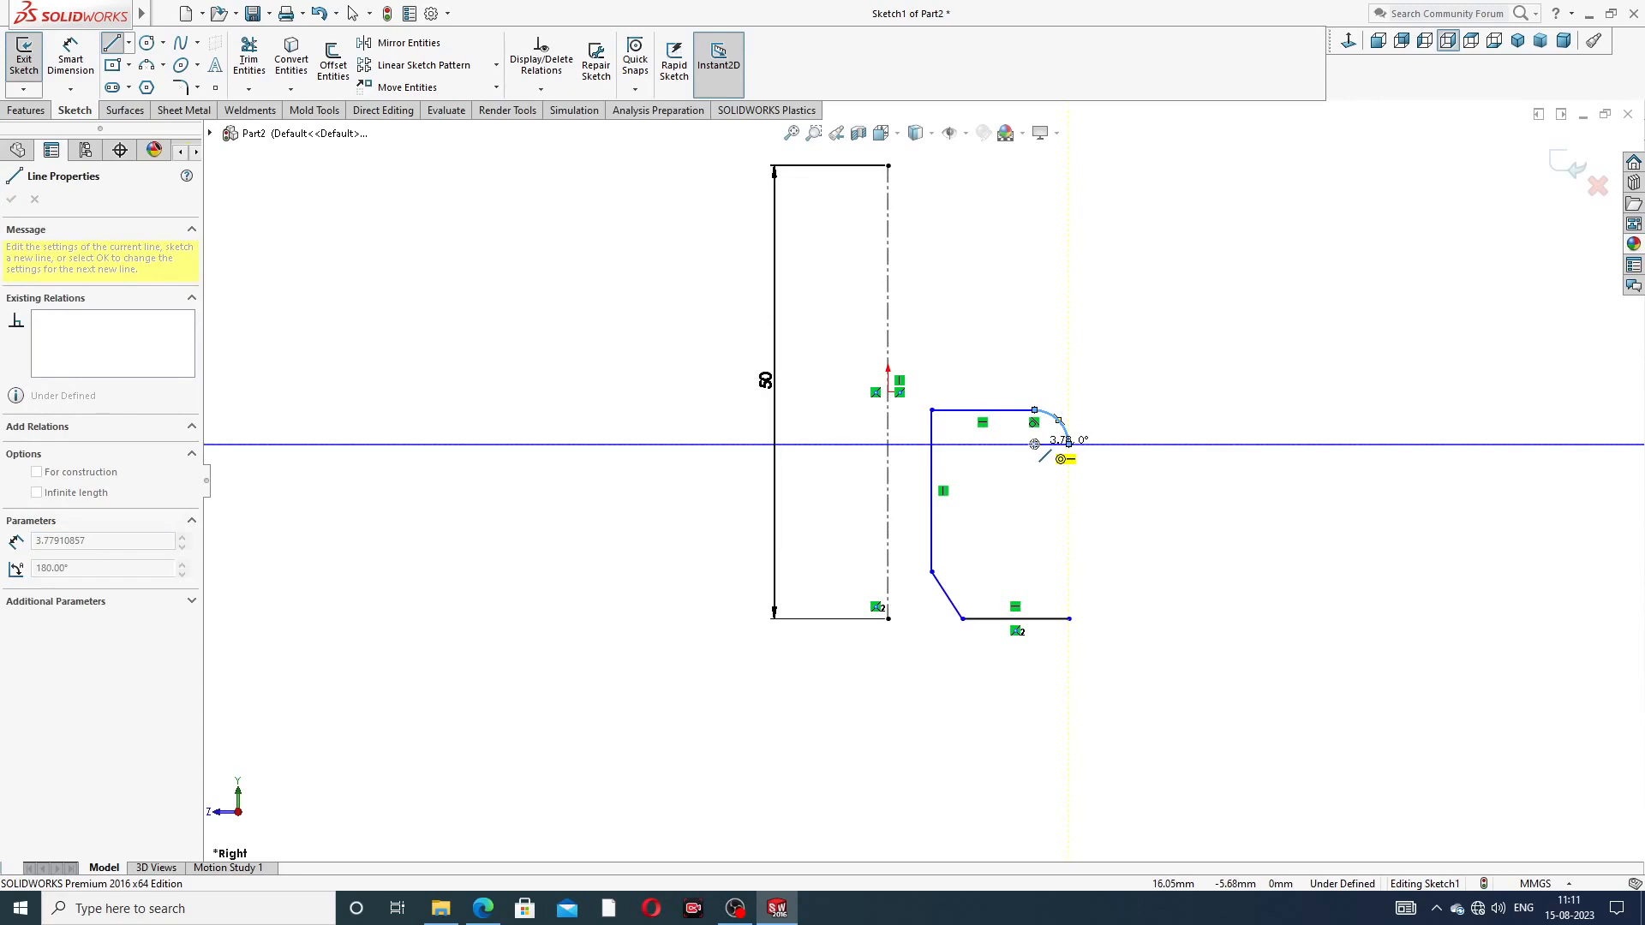
{"action": "left_click", "coordinate": [1034, 619]}
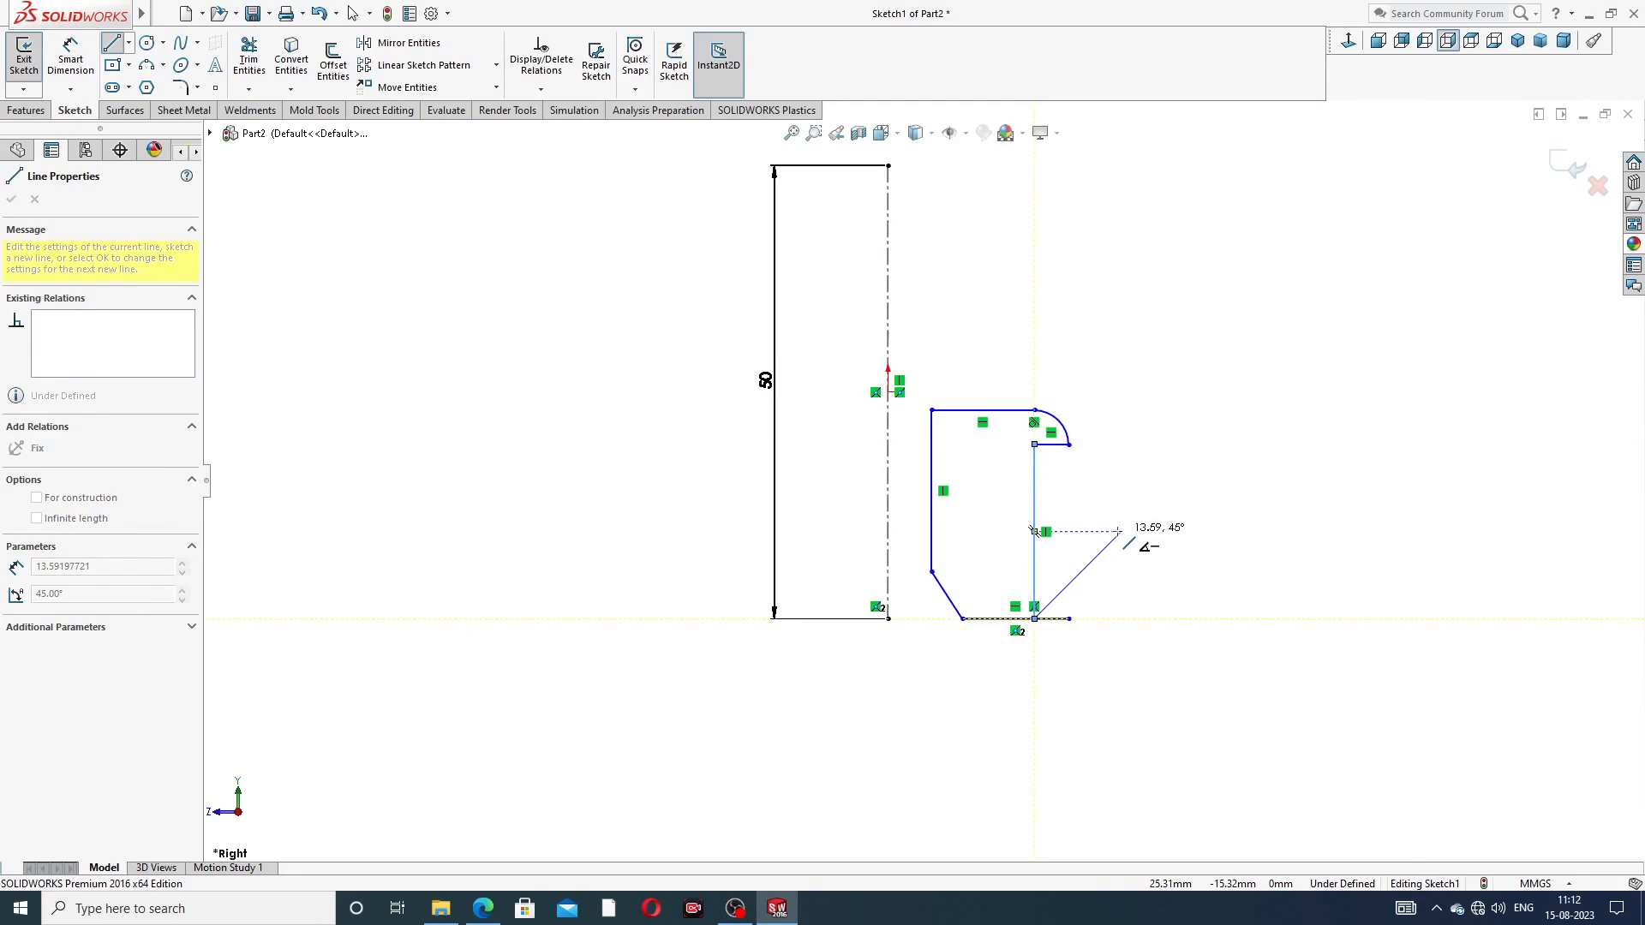
{"action": "right_click", "coordinate": [1138, 514]}
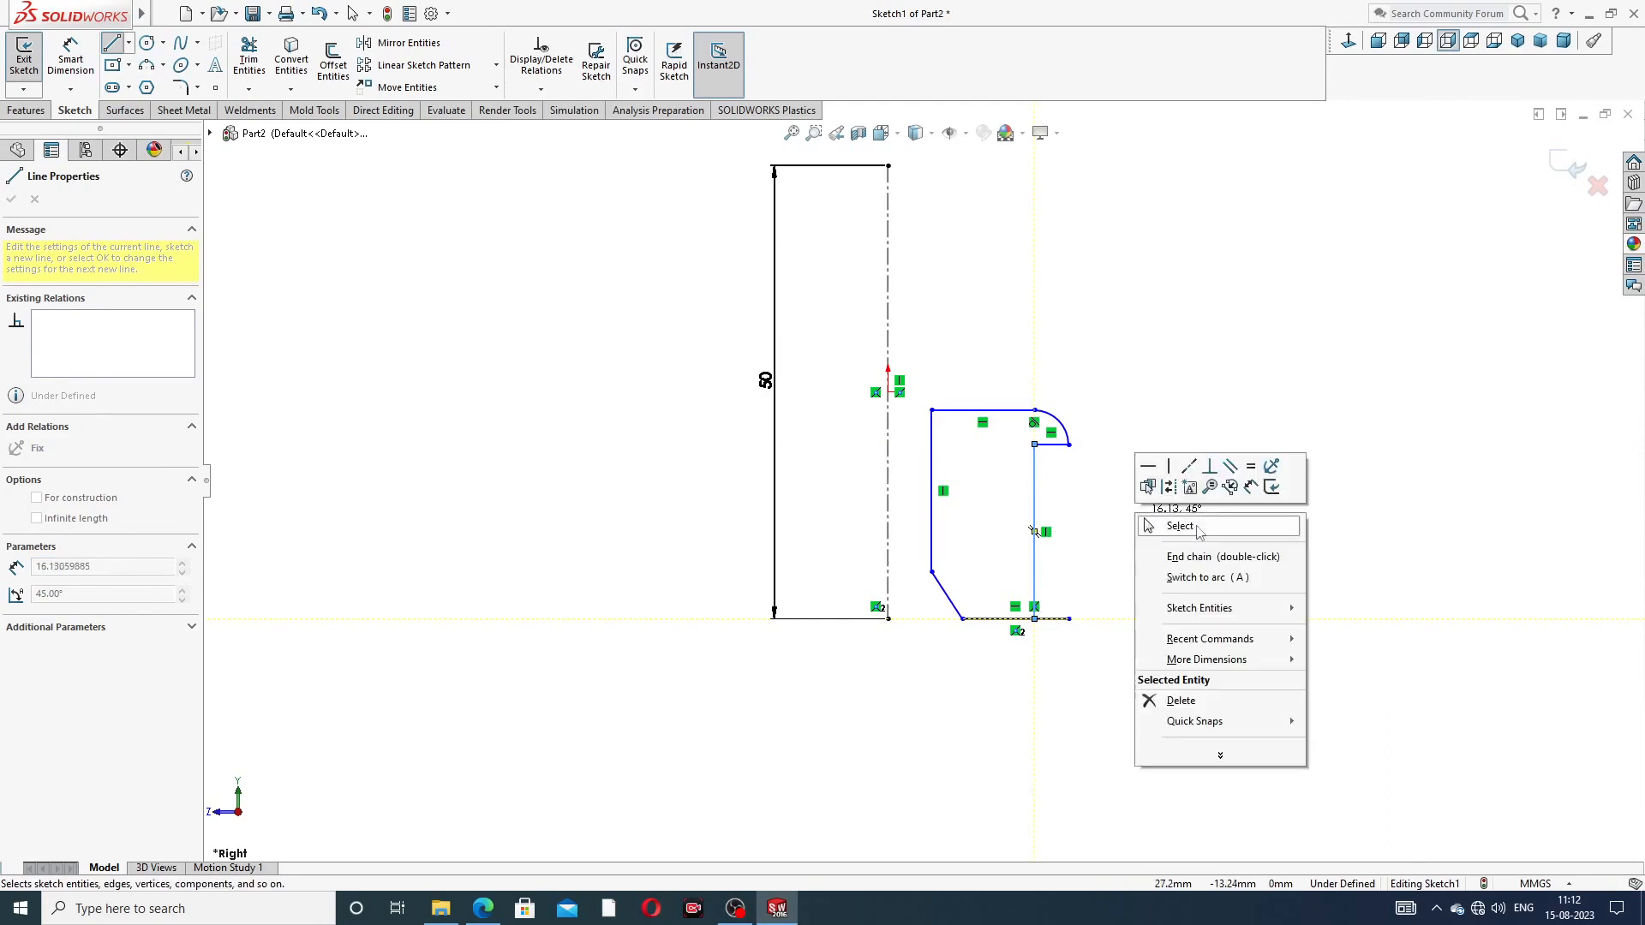
{"action": "left_click", "coordinate": [1157, 525]}
{"action": "scroll", "coordinate": [1061, 627], "scroll_direction": "down", "scroll_amount": 3}
{"action": "left_click_drag", "start_coordinate": [1054, 594], "coordinate": [997, 597]}
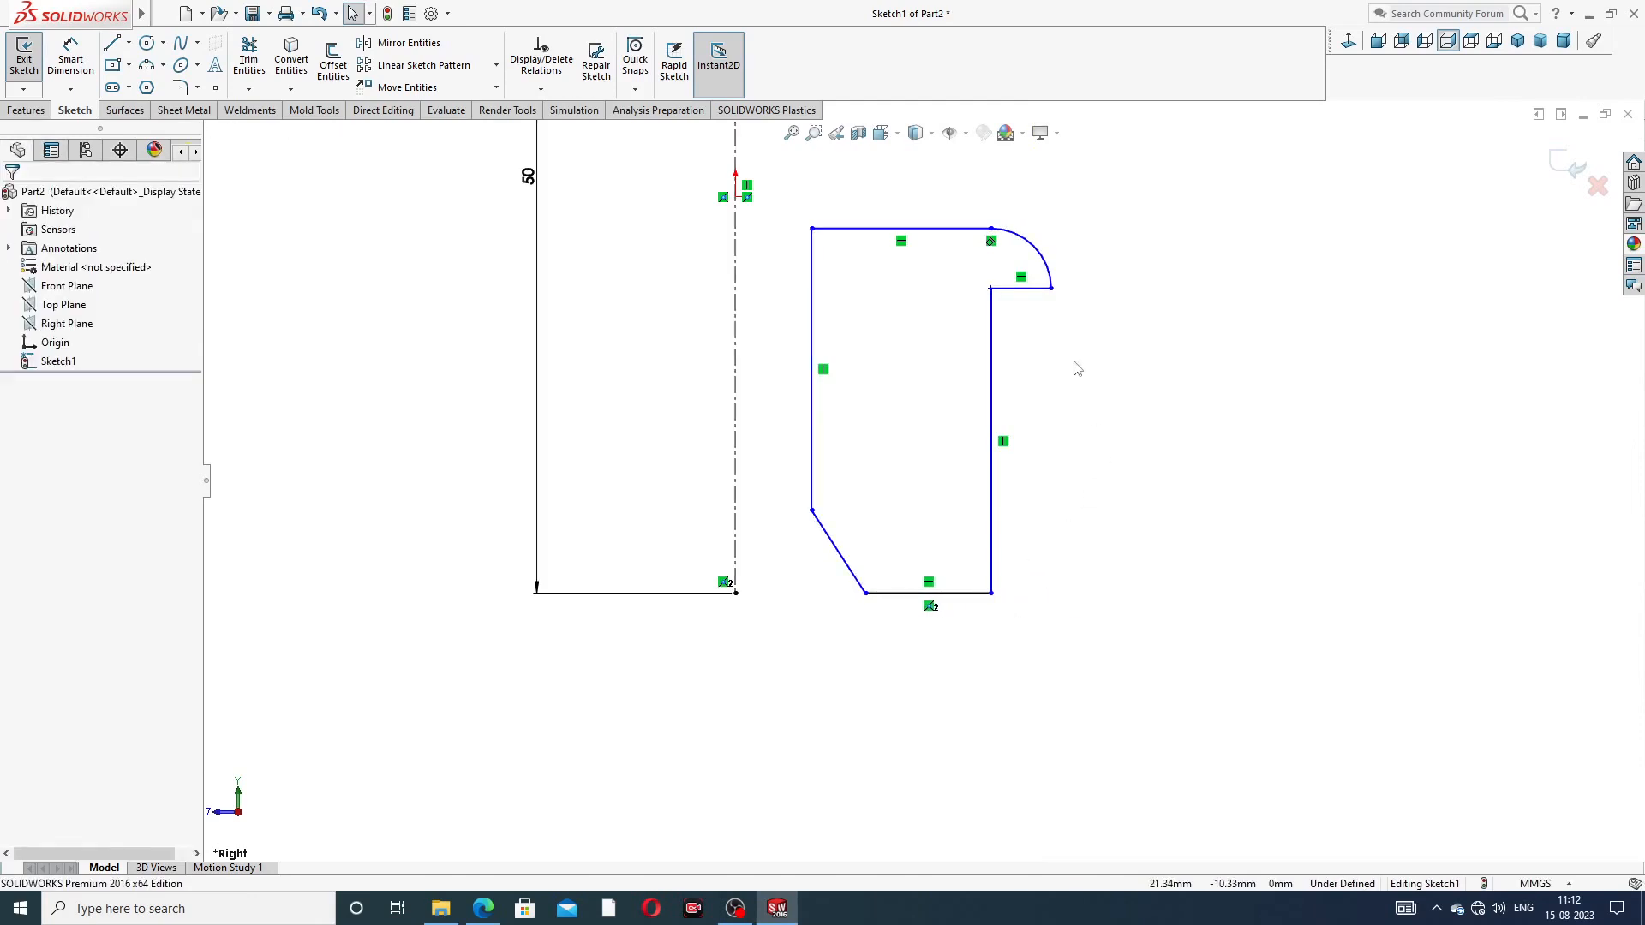
Add a Vertical relation between the arc's upper endpoint and the inner corner below it
{"action": "scroll", "coordinate": [1011, 352], "scroll_direction": "down", "scroll_amount": 6}
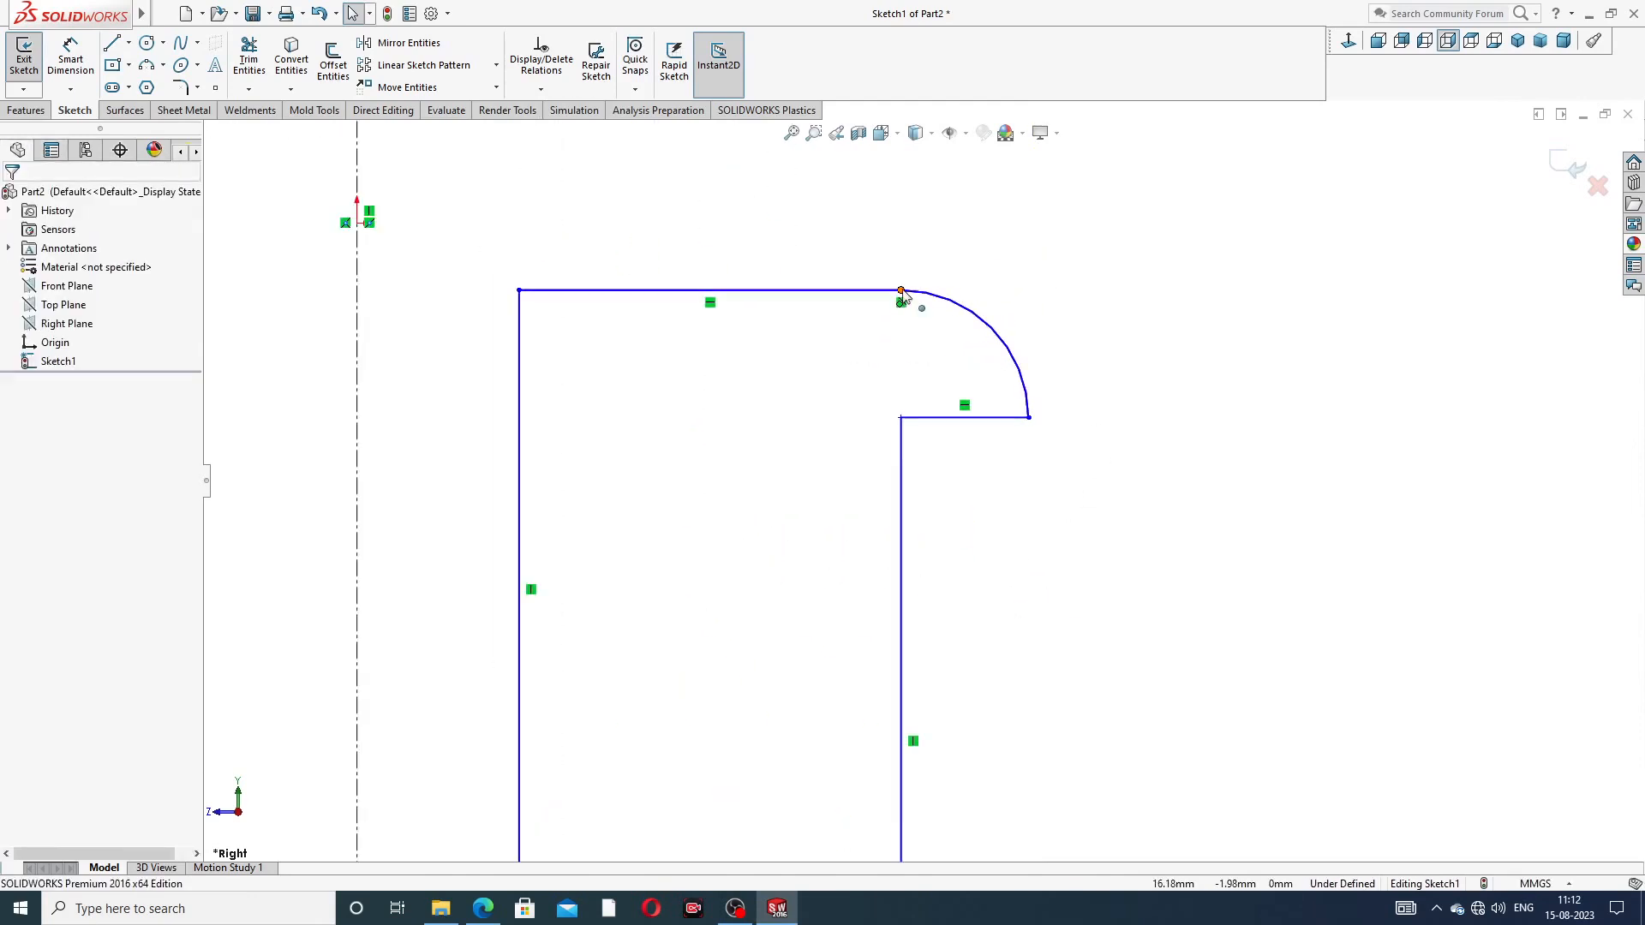
{"action": "left_click", "coordinate": [901, 291]}
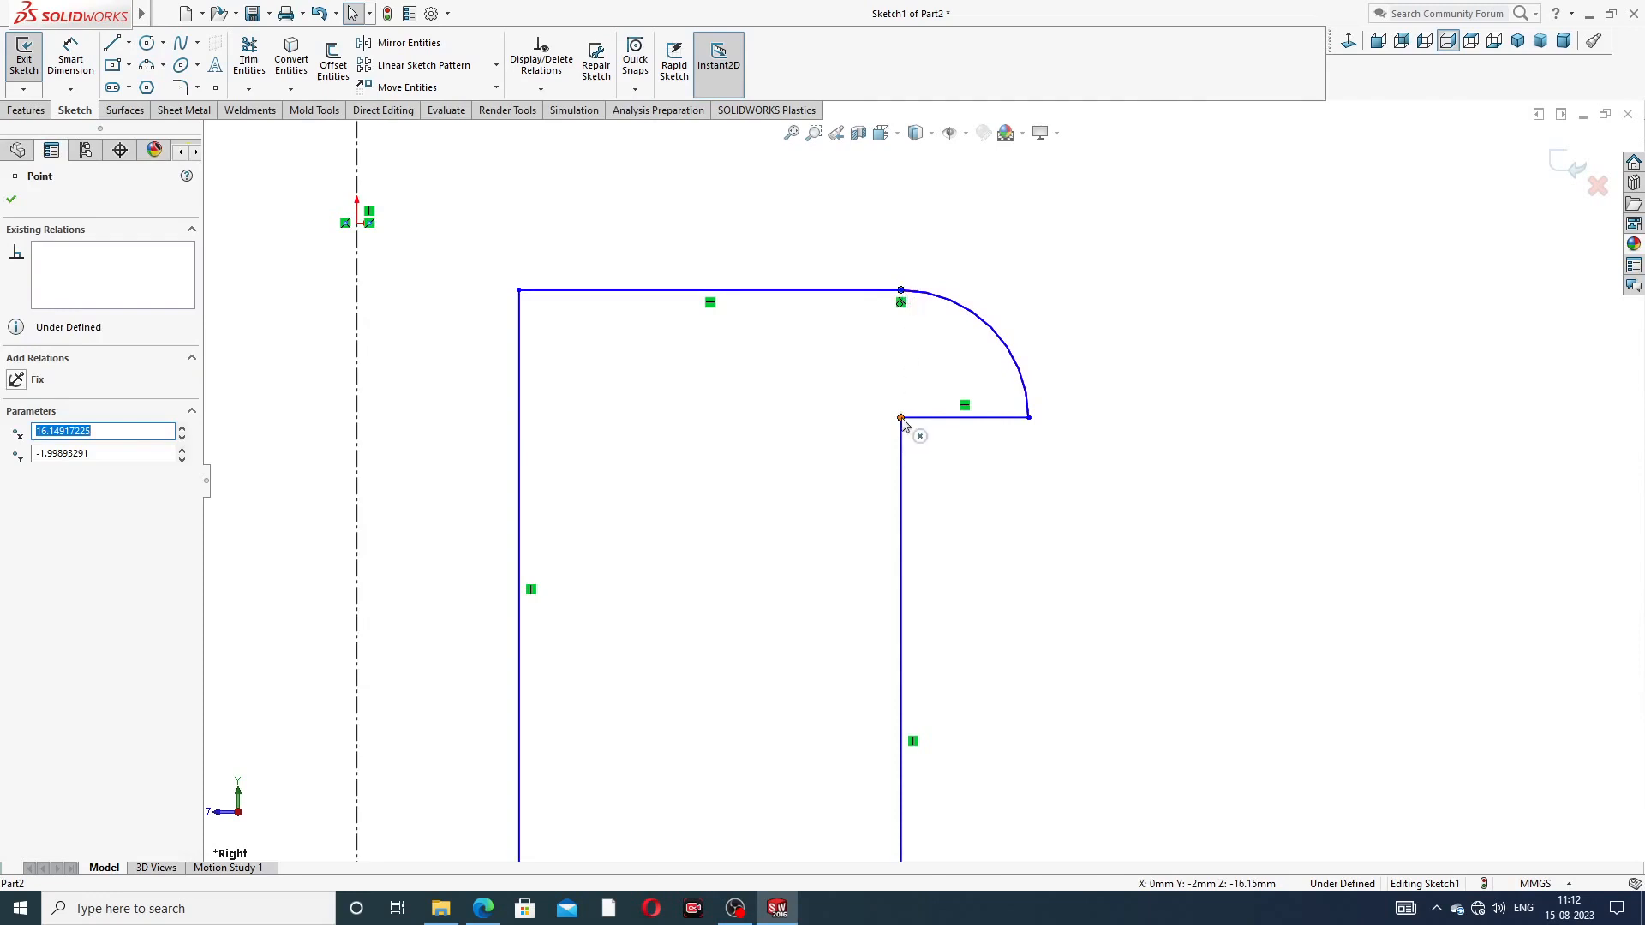
{"action": "left_click", "coordinate": [901, 418], "text": "ctrl"}
{"action": "left_click", "coordinate": [970, 345]}
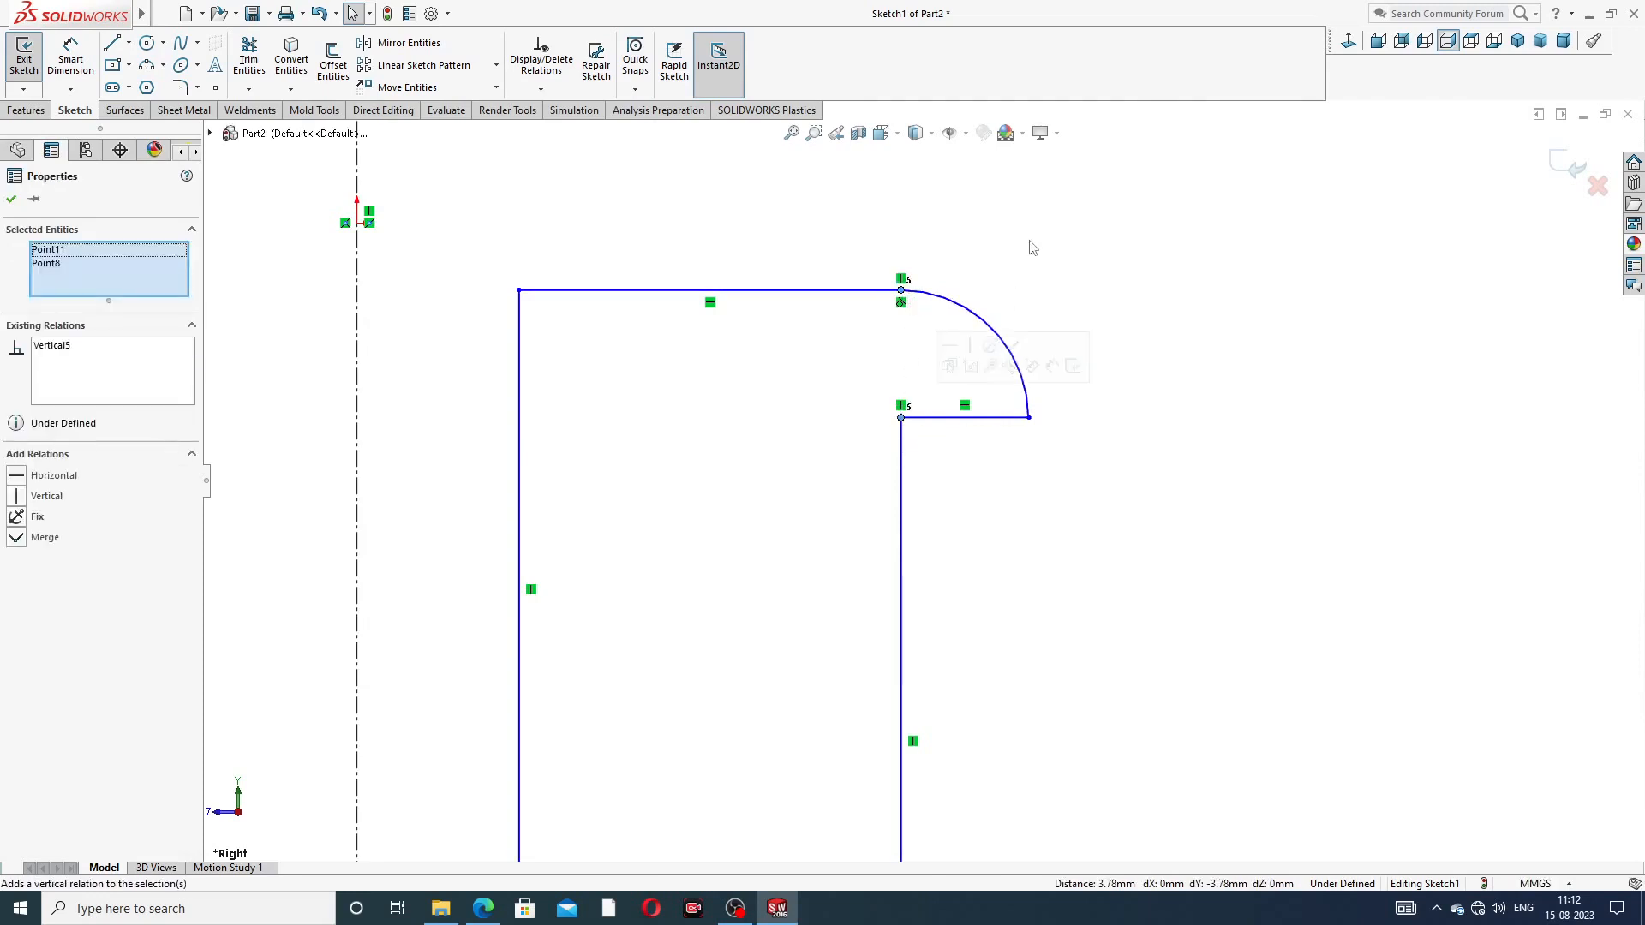
{"action": "left_click", "coordinate": [1032, 247]}
{"action": "scroll", "coordinate": [920, 479], "scroll_direction": "up", "scroll_amount": 5}
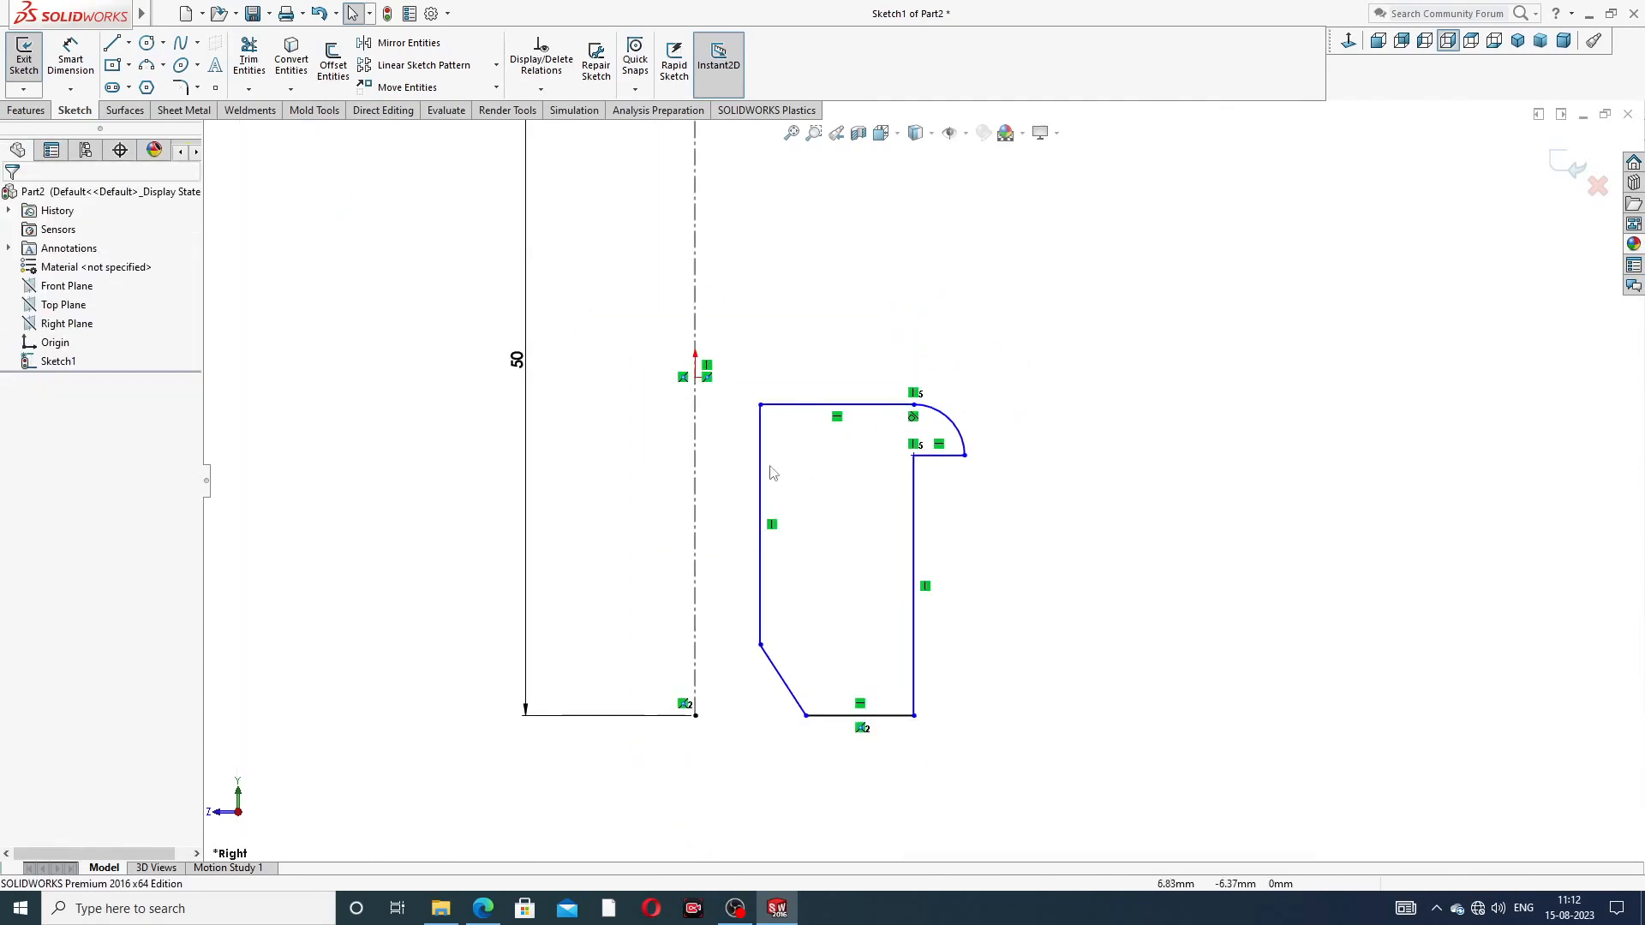
Try to dimension the vertical height of the slanted corner line as 1 mm
{"action": "left_click", "coordinate": [91, 66]}
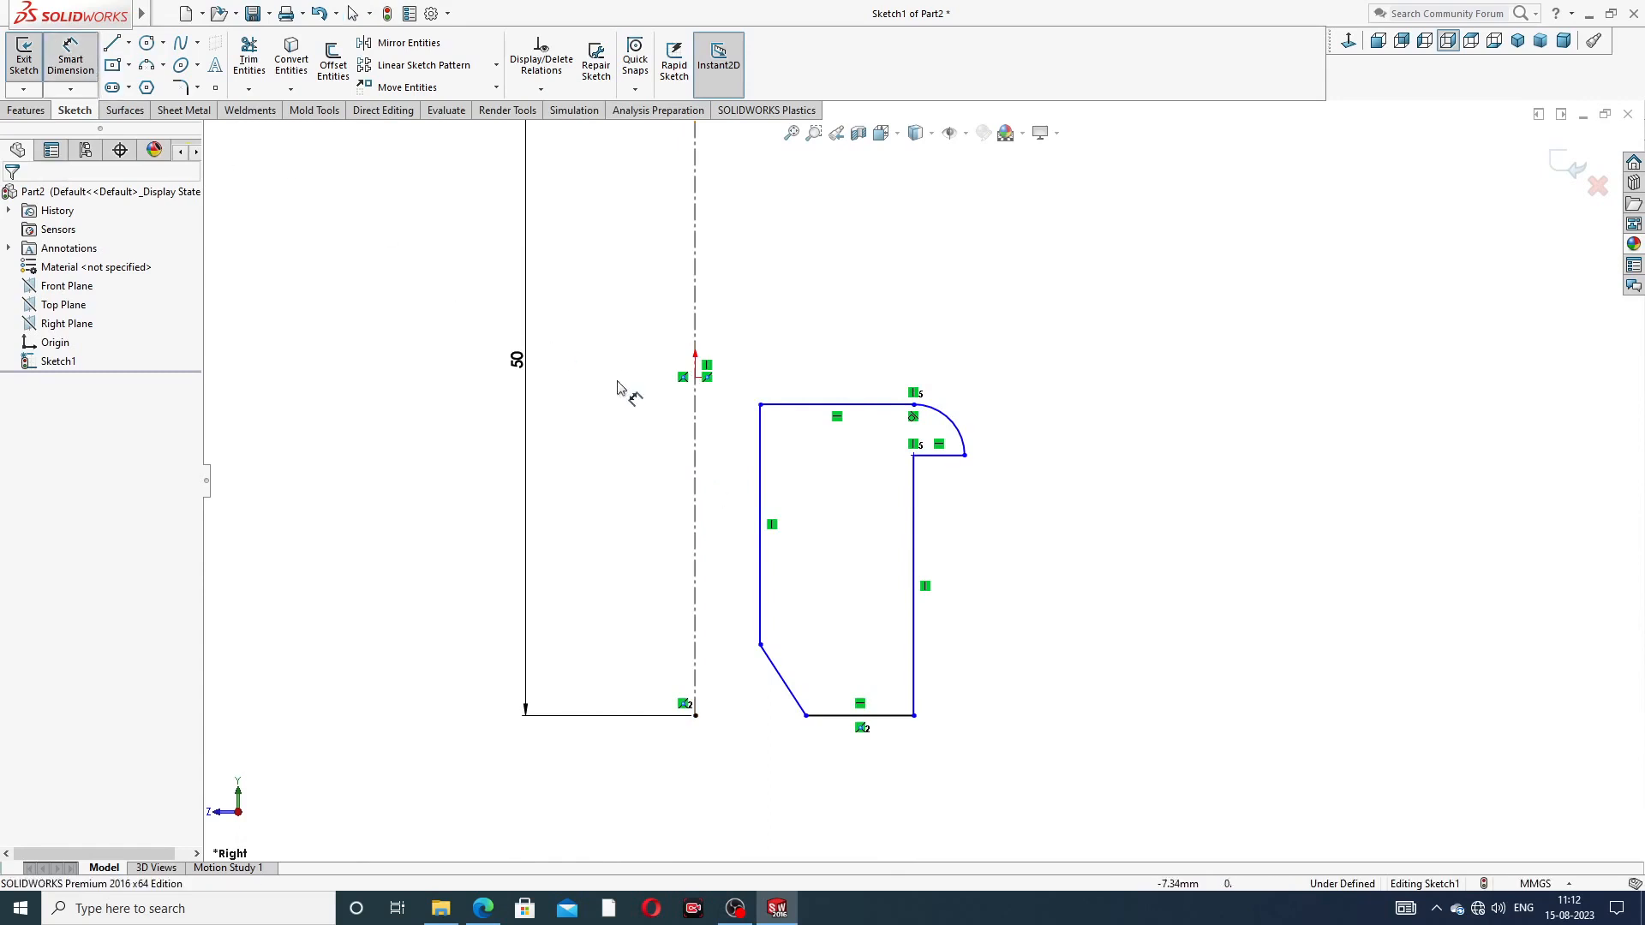
{"action": "left_click", "coordinate": [794, 702]}
{"action": "left_click", "coordinate": [950, 685]}
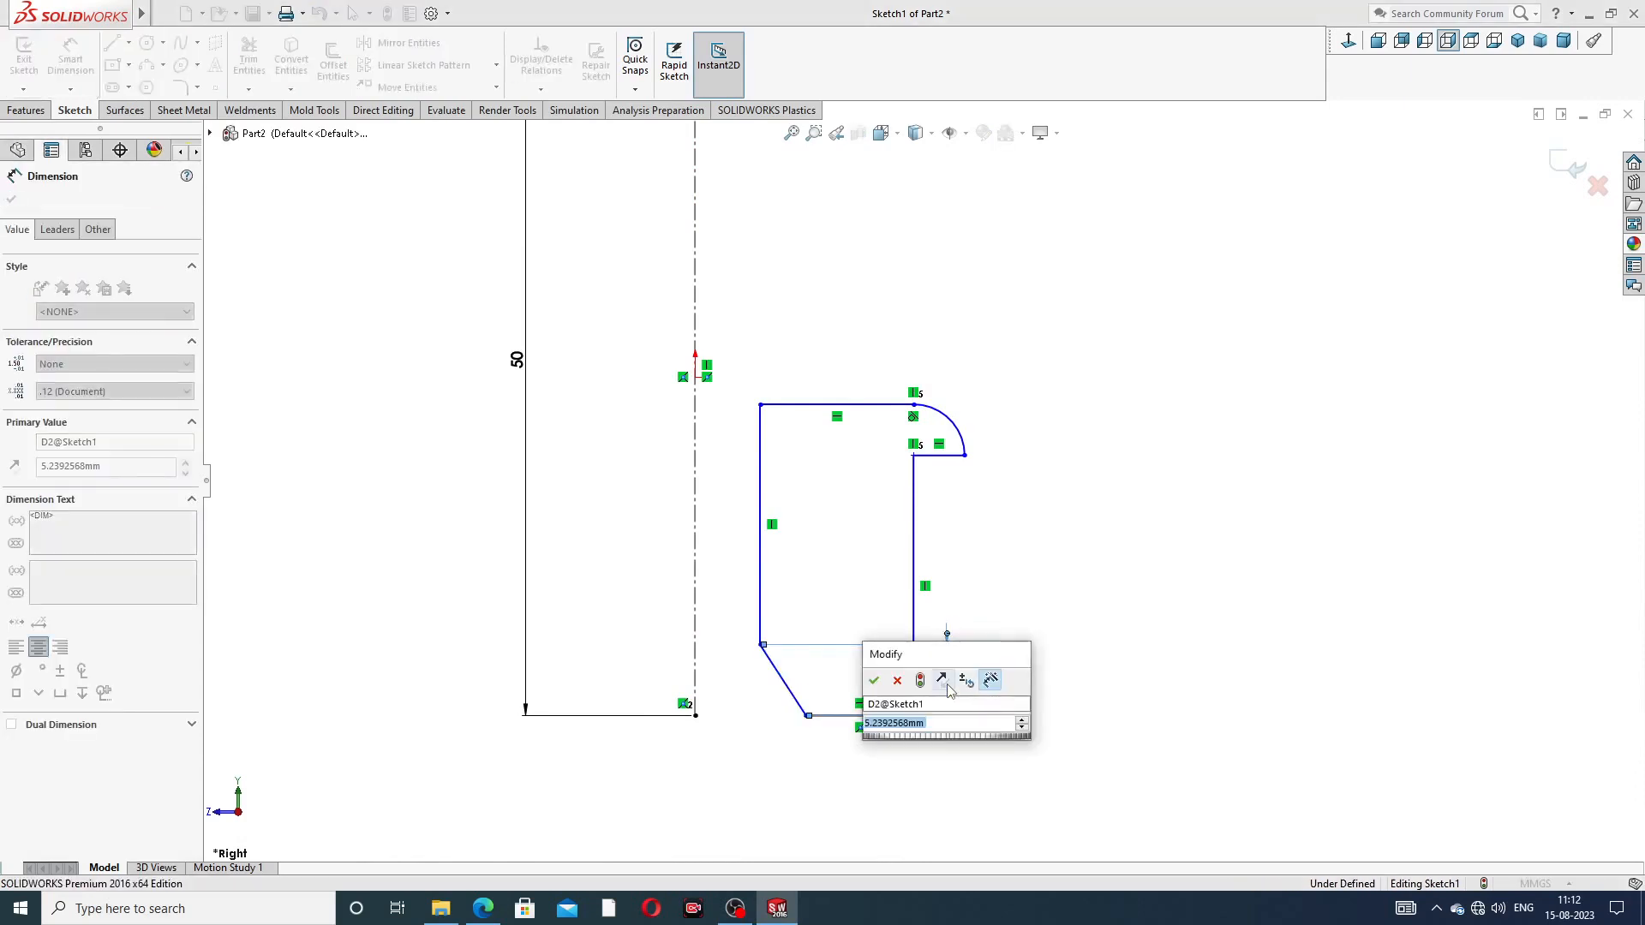
{"action": "type", "text": "1"}
{"action": "key", "text": "Return"}
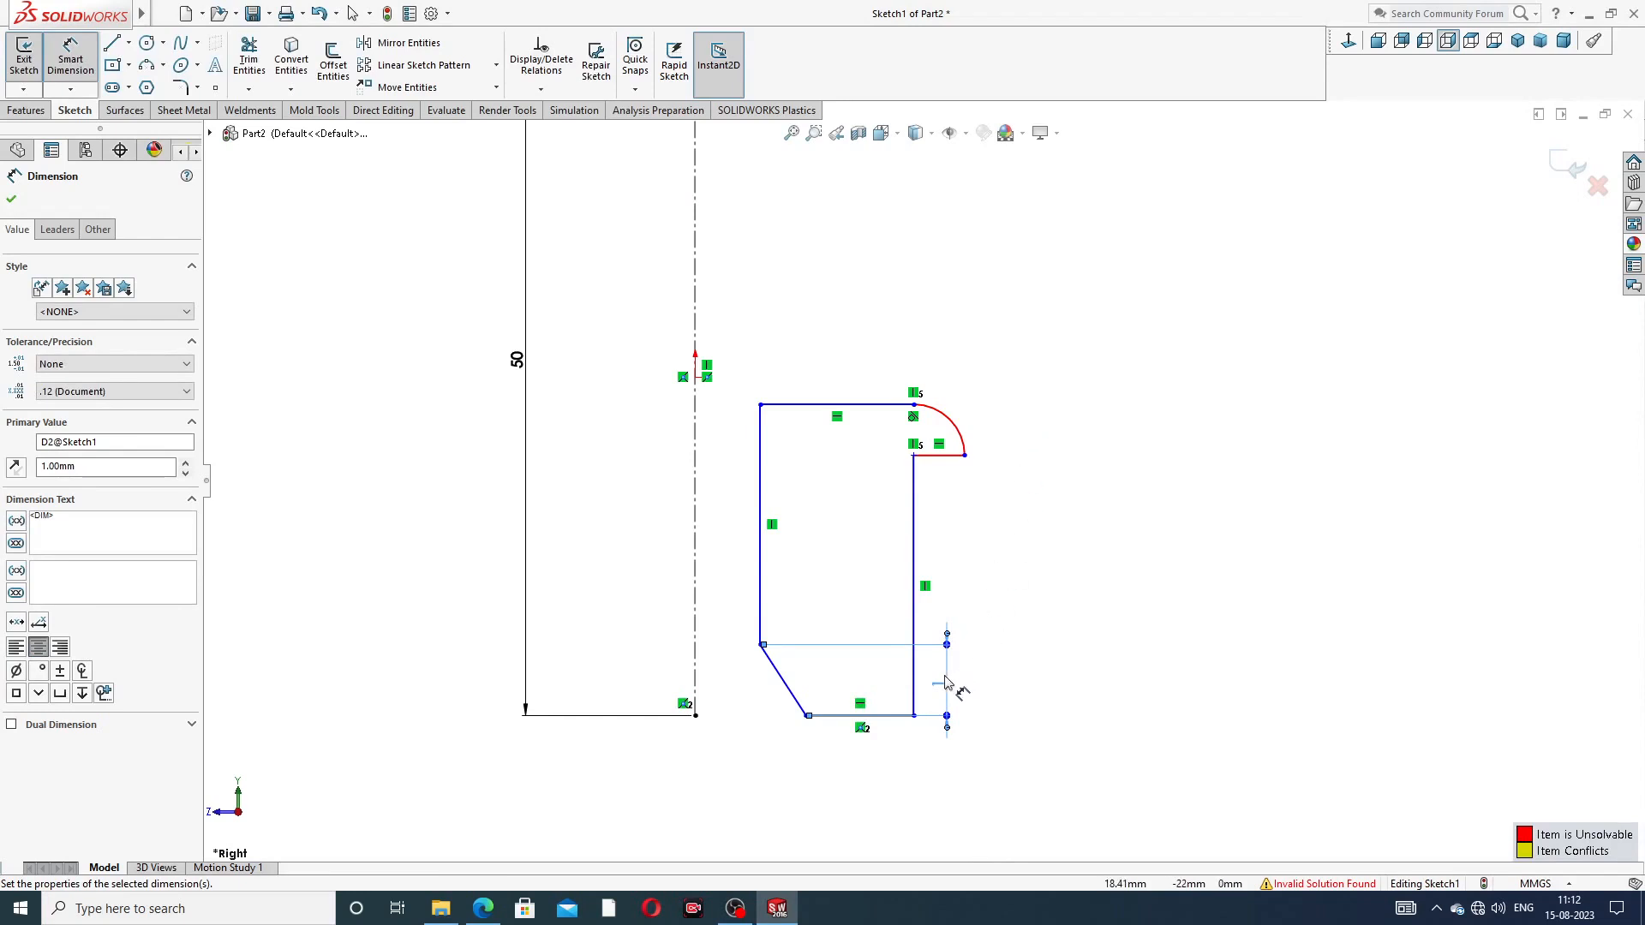
{"action": "mouse_move", "coordinate": [947, 683]}
{"action": "left_mouse_down"}
{"action": "mouse_move", "coordinate": [947, 698]}
{"action": "mouse_move", "coordinate": [899, 660]}
{"action": "mouse_move", "coordinate": [963, 660]}
{"action": "left_mouse_up"}
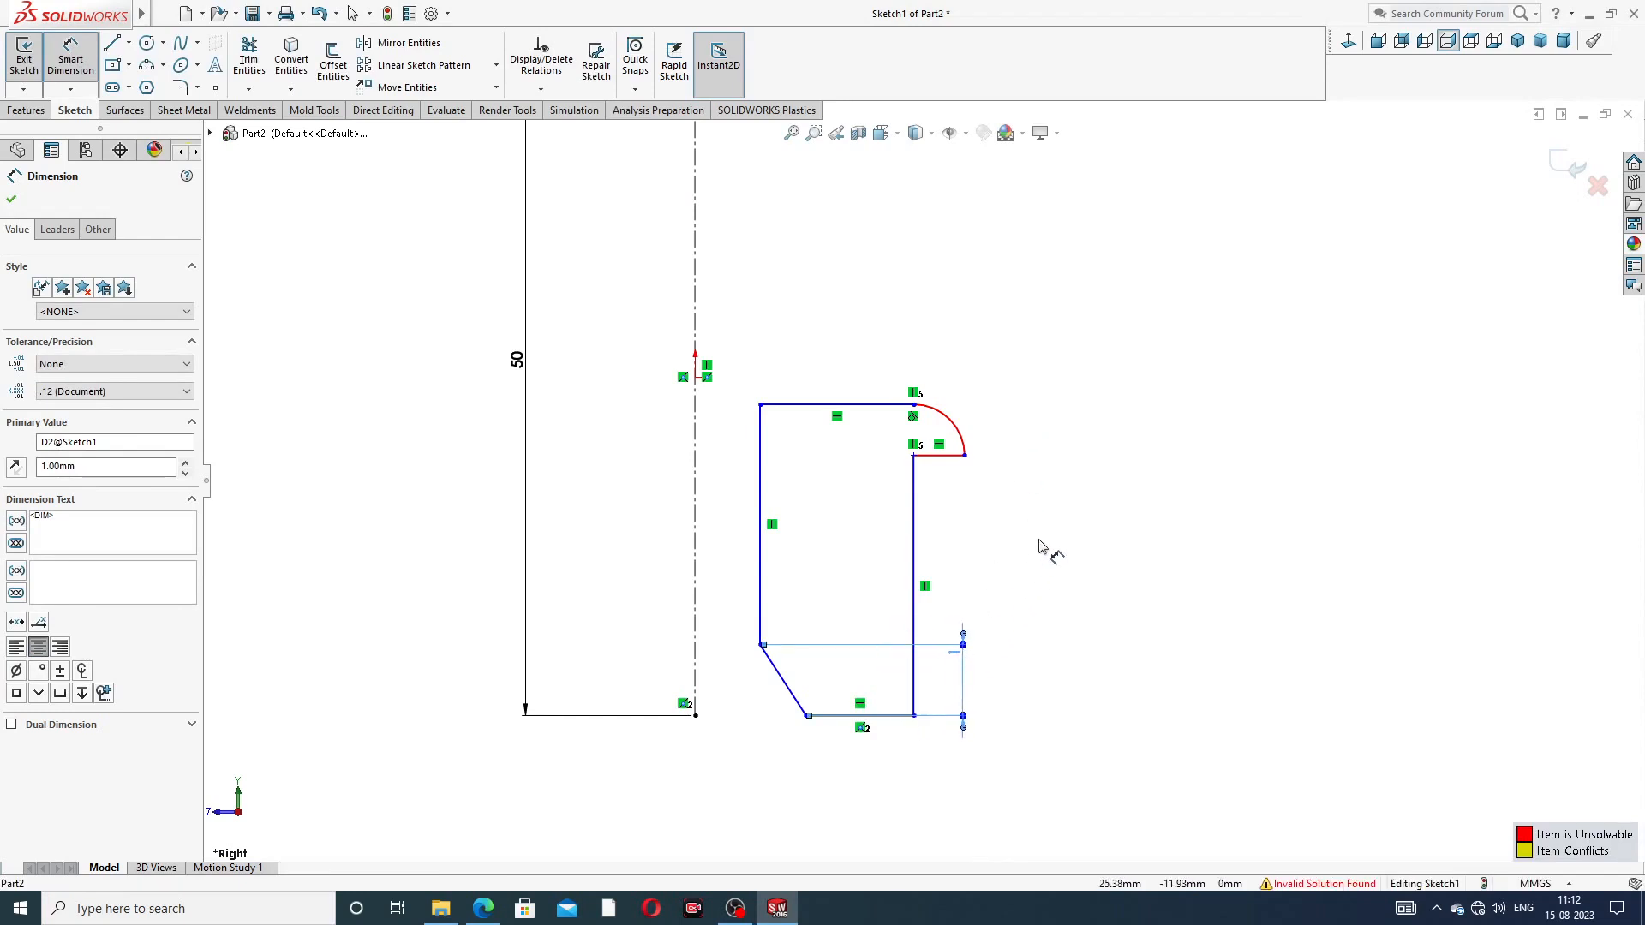
{"action": "left_click", "coordinate": [1039, 545]}
{"action": "right_click", "coordinate": [1090, 392]}
{"action": "left_click", "coordinate": [1133, 266]}
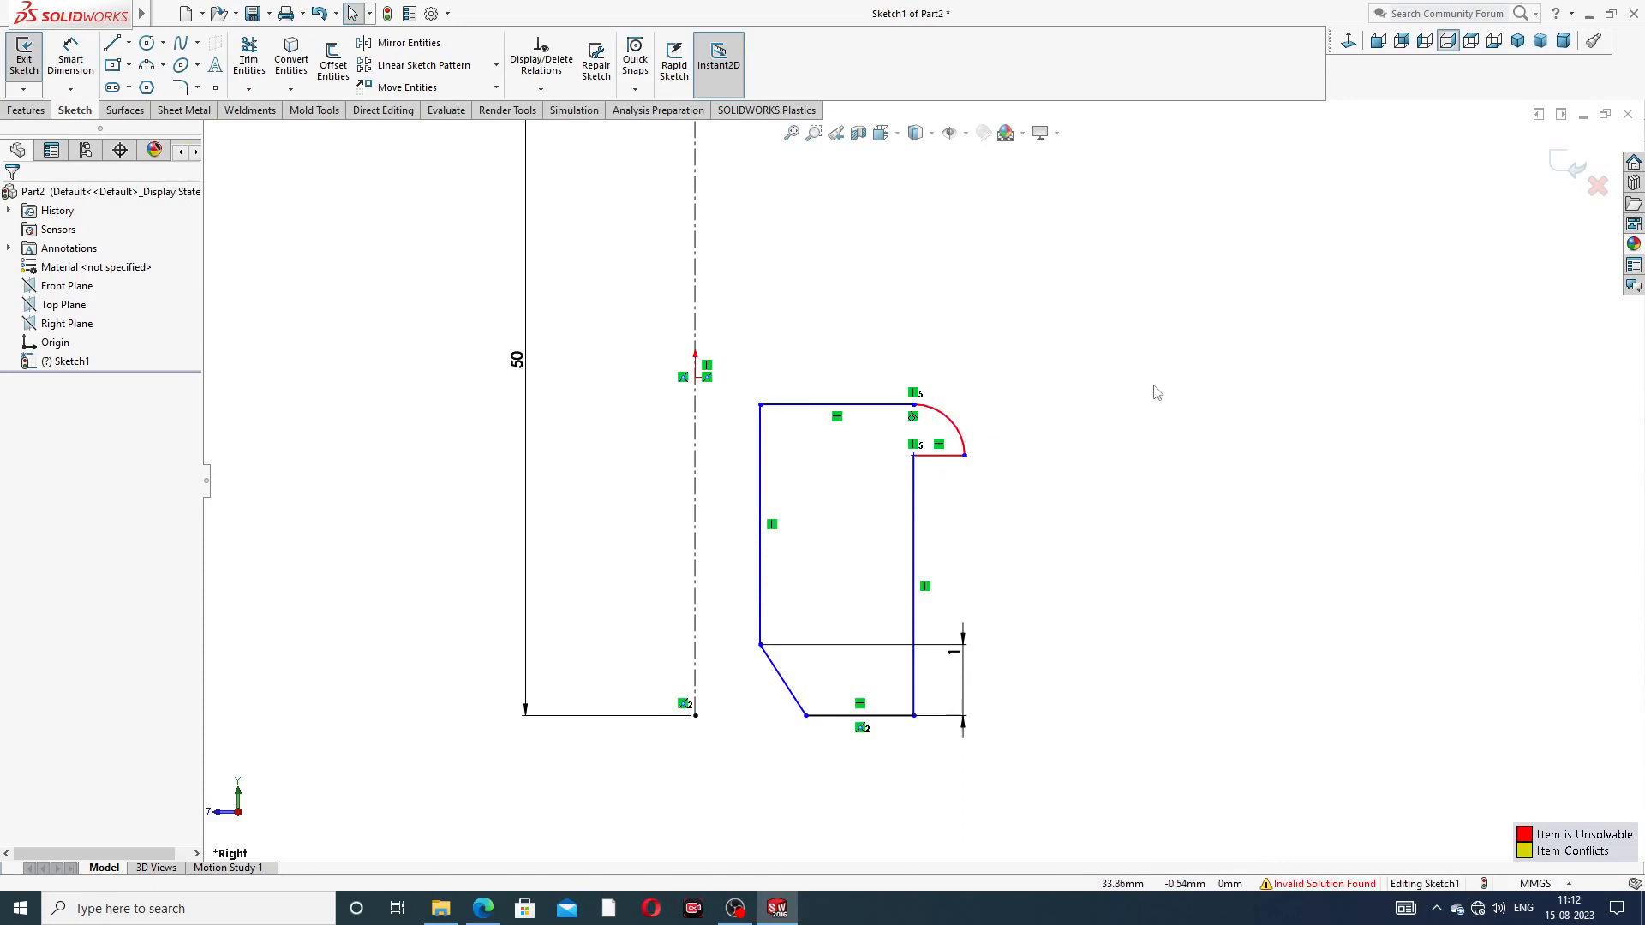
Undo the 1 mm dimension and the Vertical relation between the arc endpoint and the inner corner
{"action": "key", "text": "ctrl+z"}
{"action": "key", "text": "ctrl+z"}
{"action": "key", "text": "ctrl+z"}
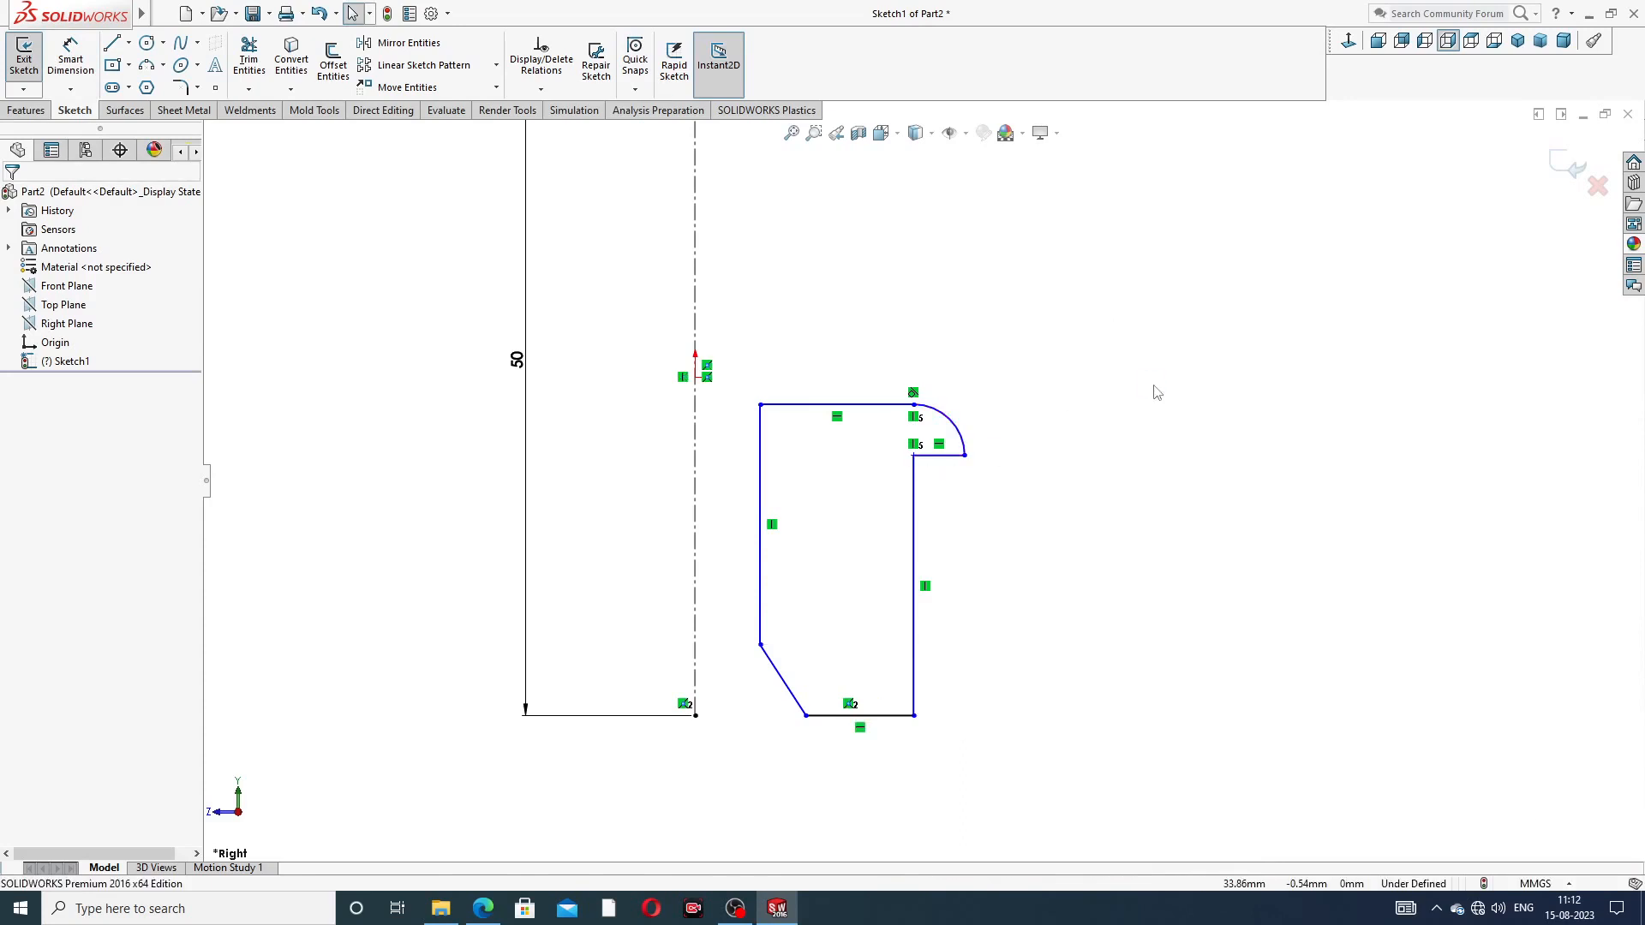
{"action": "key", "text": "ctrl+z"}
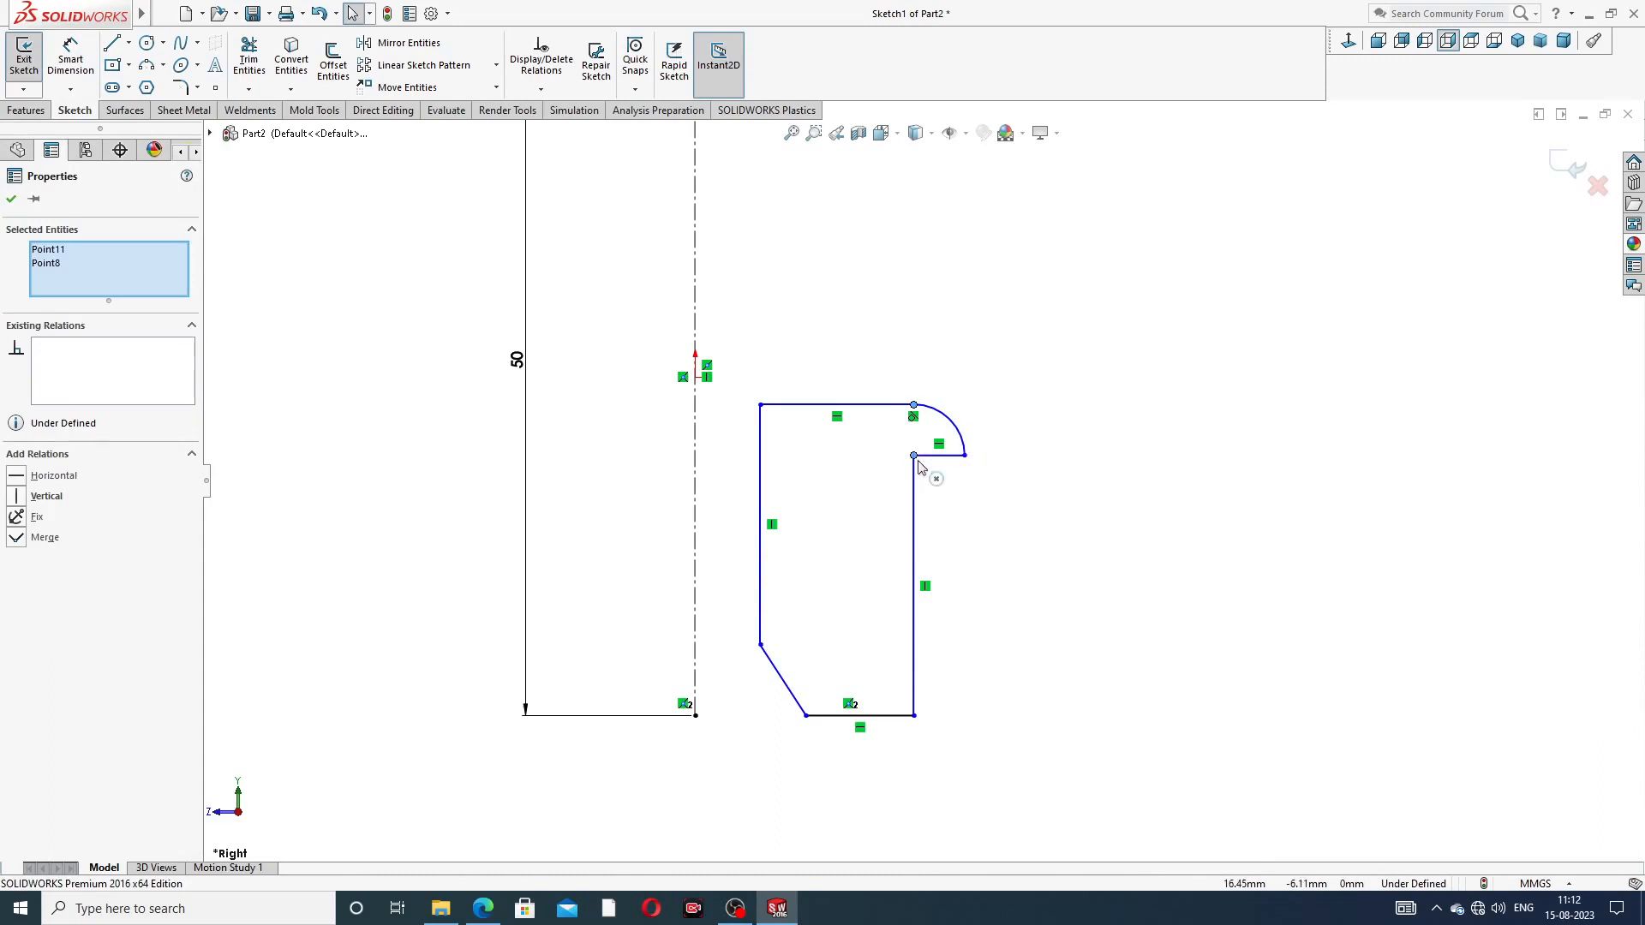
Widen the profile by moving the inner corner under the arc farther away from the centerline
{"action": "left_click_drag", "start_coordinate": [914, 456], "coordinate": [961, 403]}
{"action": "left_click", "coordinate": [1083, 429]}
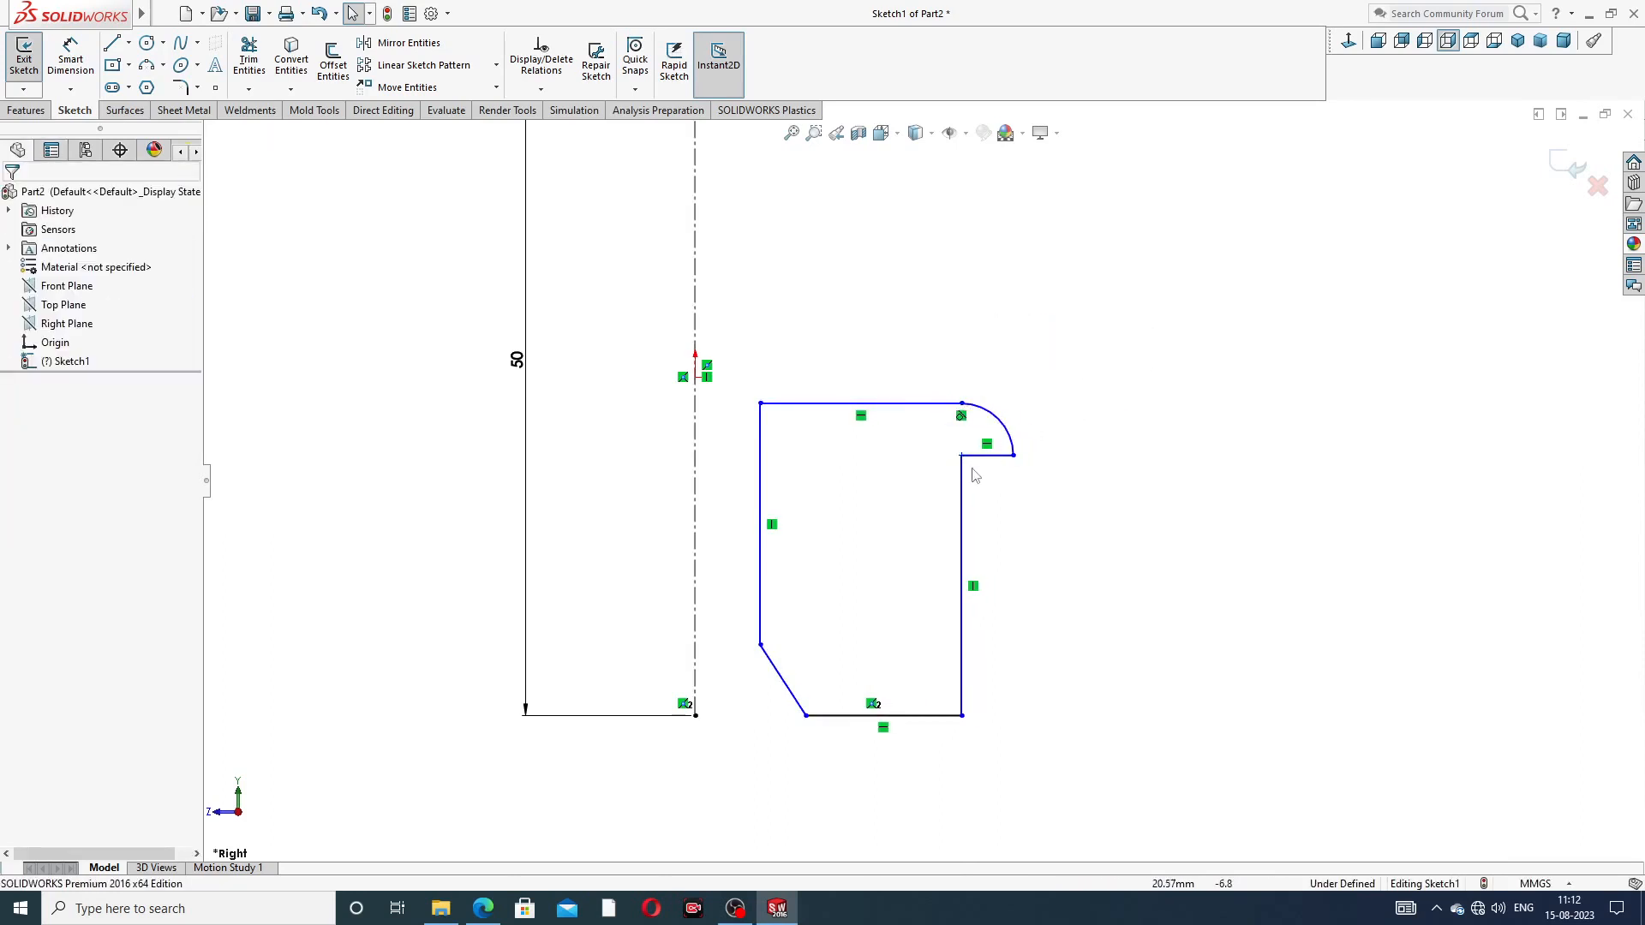
{"action": "scroll", "coordinate": [975, 471], "scroll_direction": "down", "scroll_amount": 8}
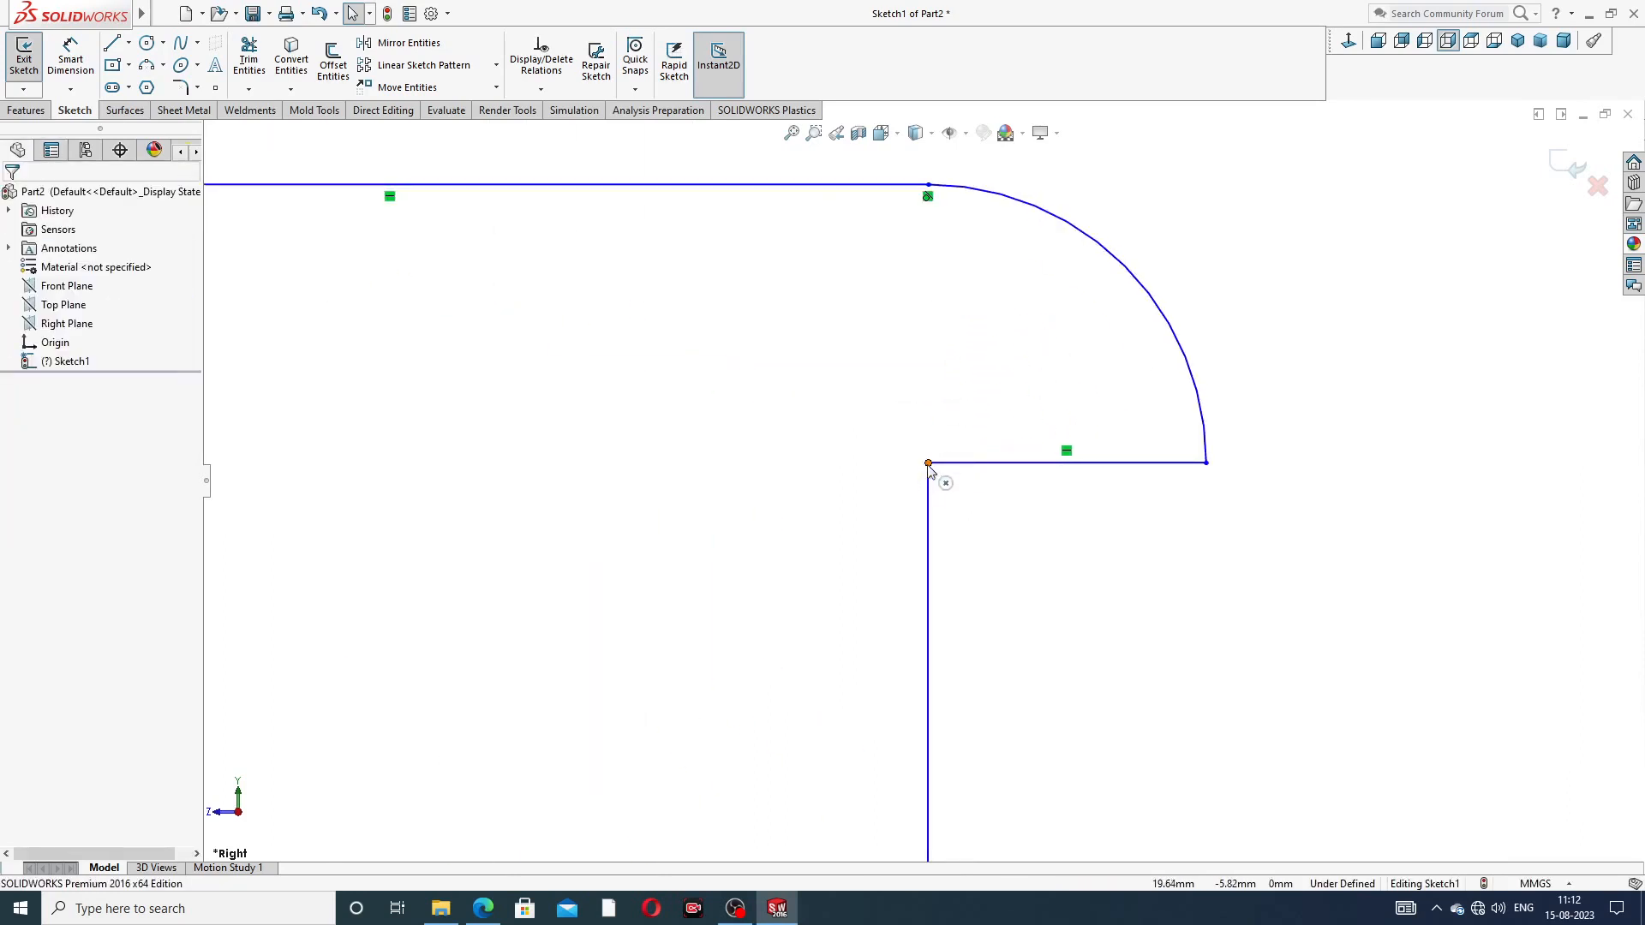
{"action": "scroll", "coordinate": [968, 546], "scroll_direction": "up", "scroll_amount": 10}
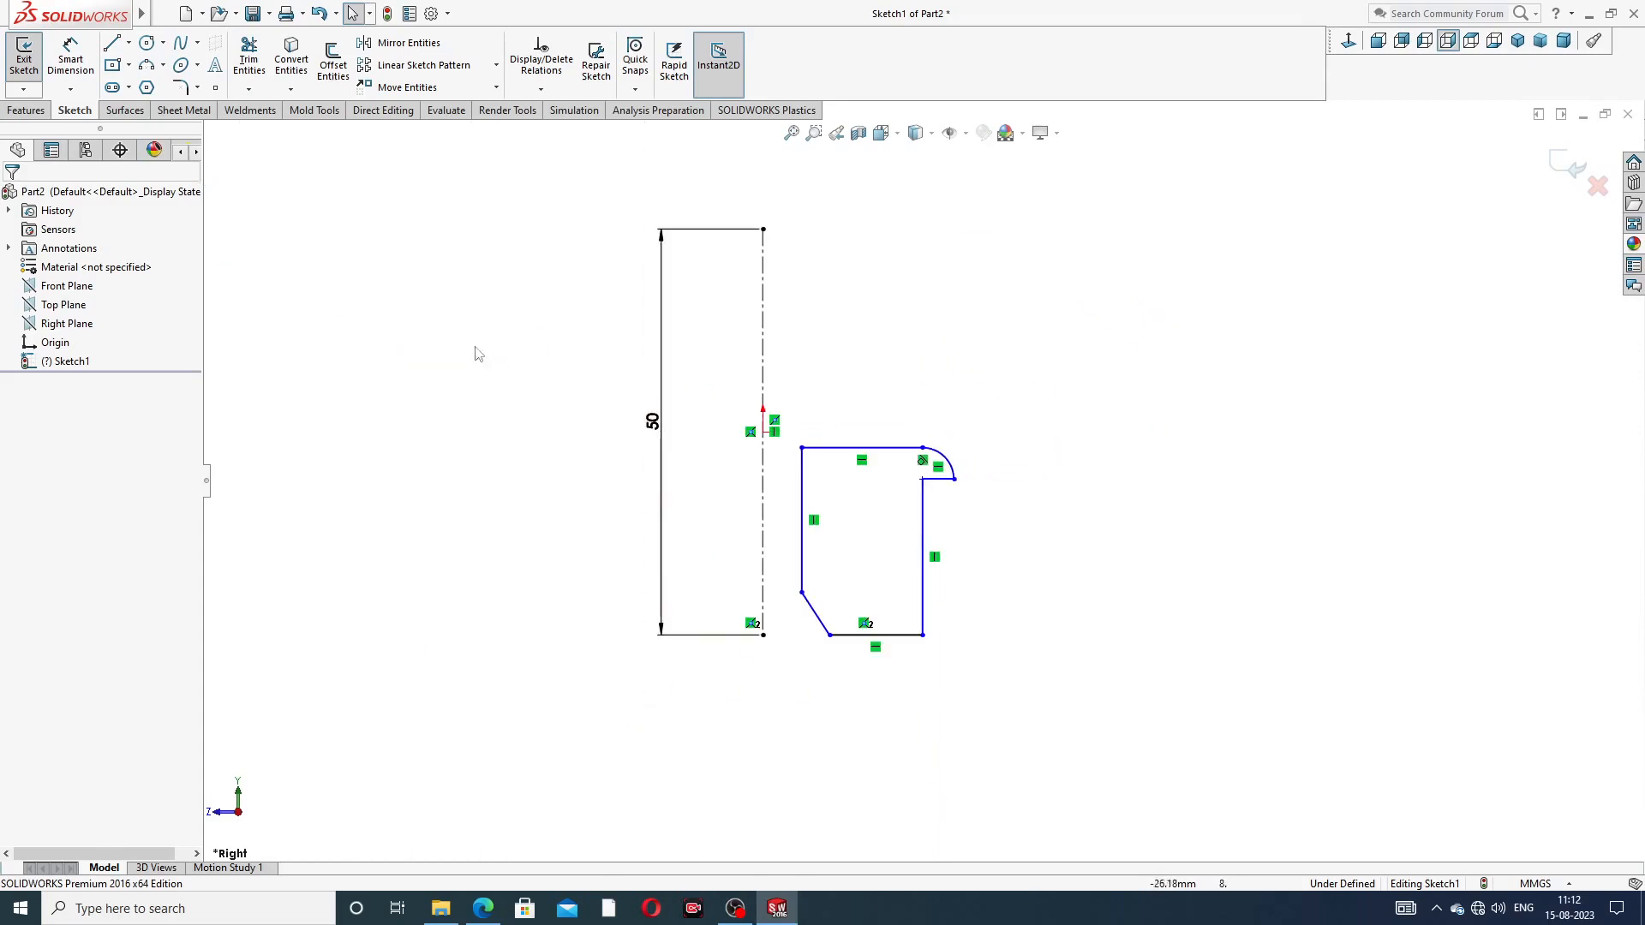
Retry a 1 mm height dimension on the widened profile's slanted corner line and undo it
{"action": "left_click", "coordinate": [70, 60]}
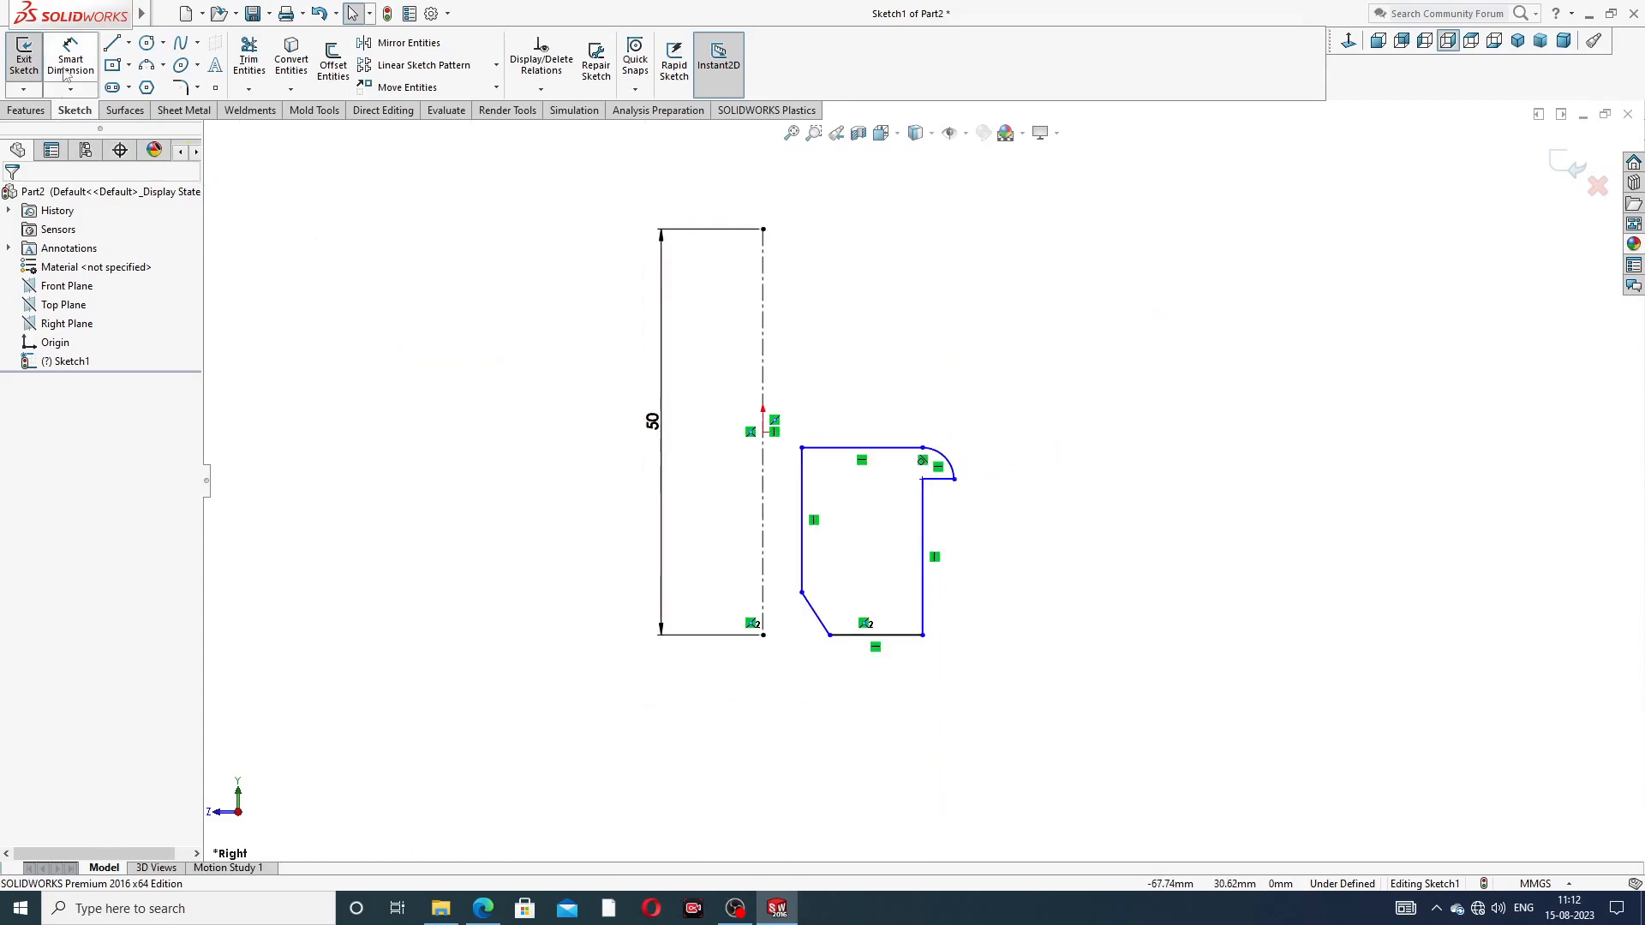
{"action": "left_click", "coordinate": [816, 613]}
{"action": "left_click", "coordinate": [948, 611]}
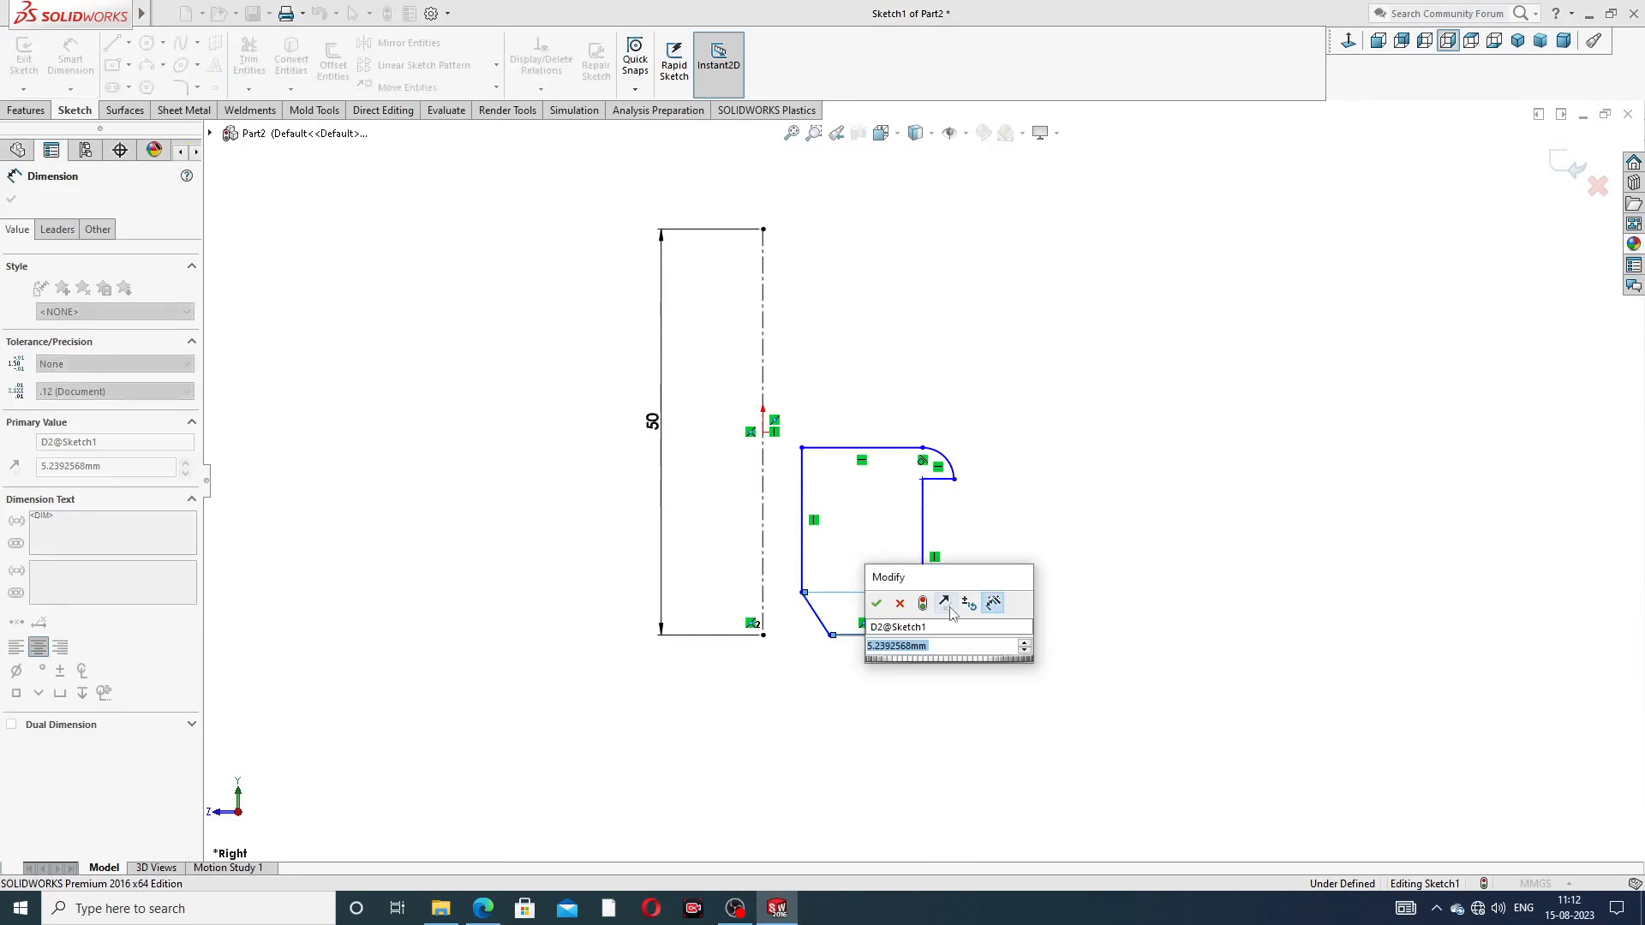
{"action": "type", "text": "1"}
{"action": "key", "text": "Return"}
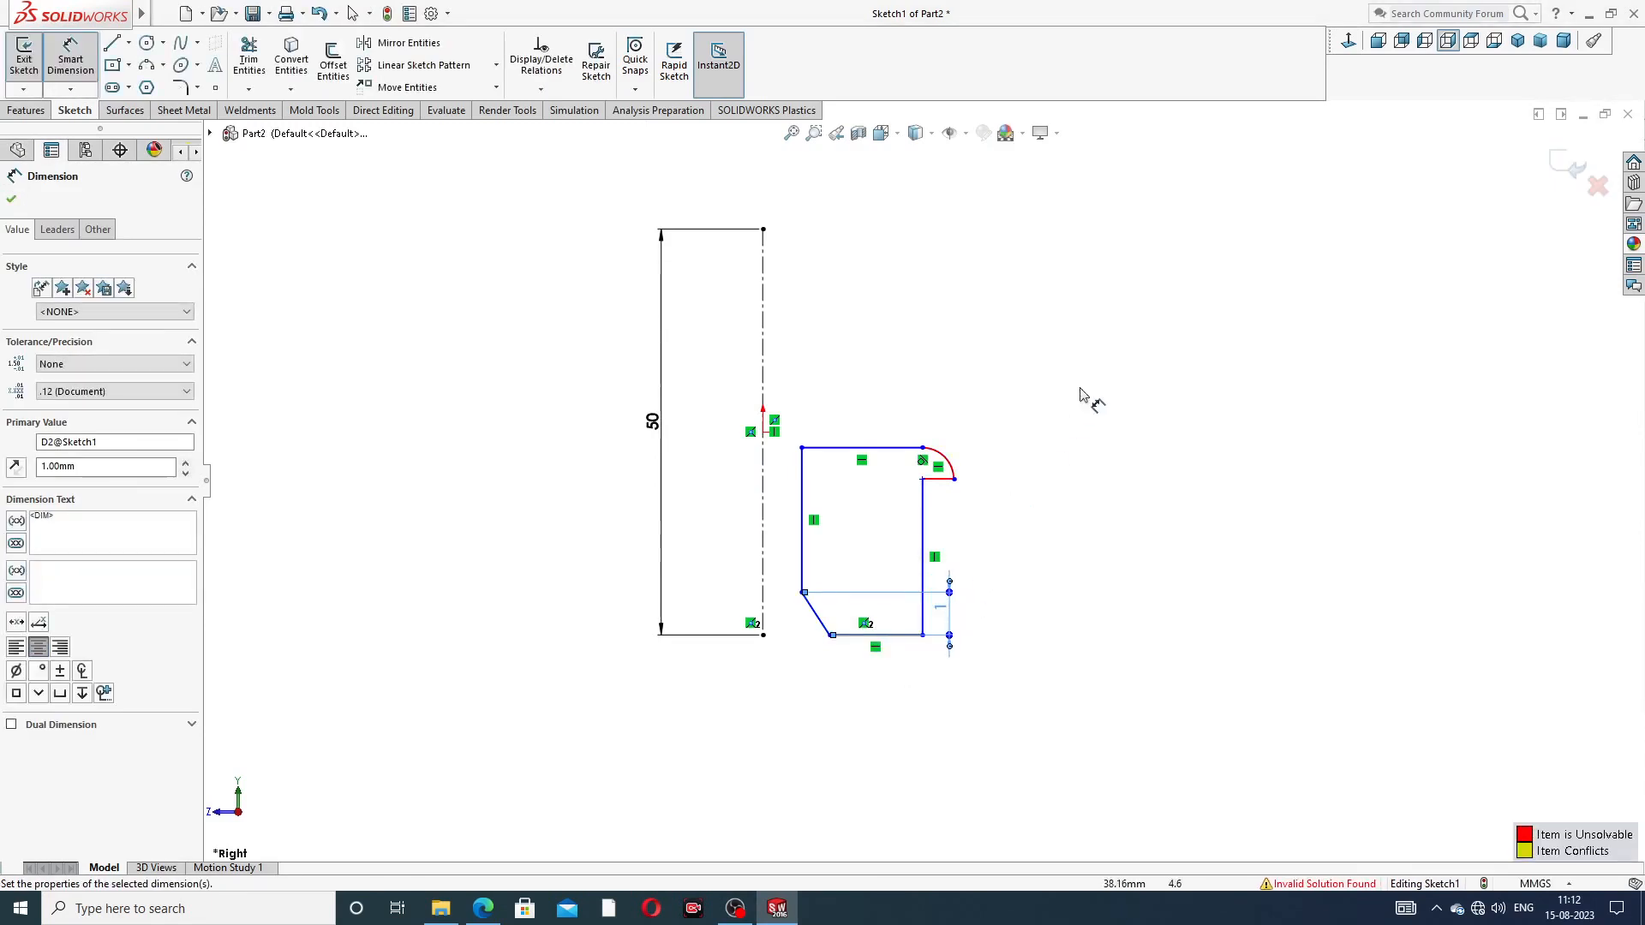
{"action": "right_click", "coordinate": [1091, 330]}
{"action": "left_click", "coordinate": [1123, 256]}
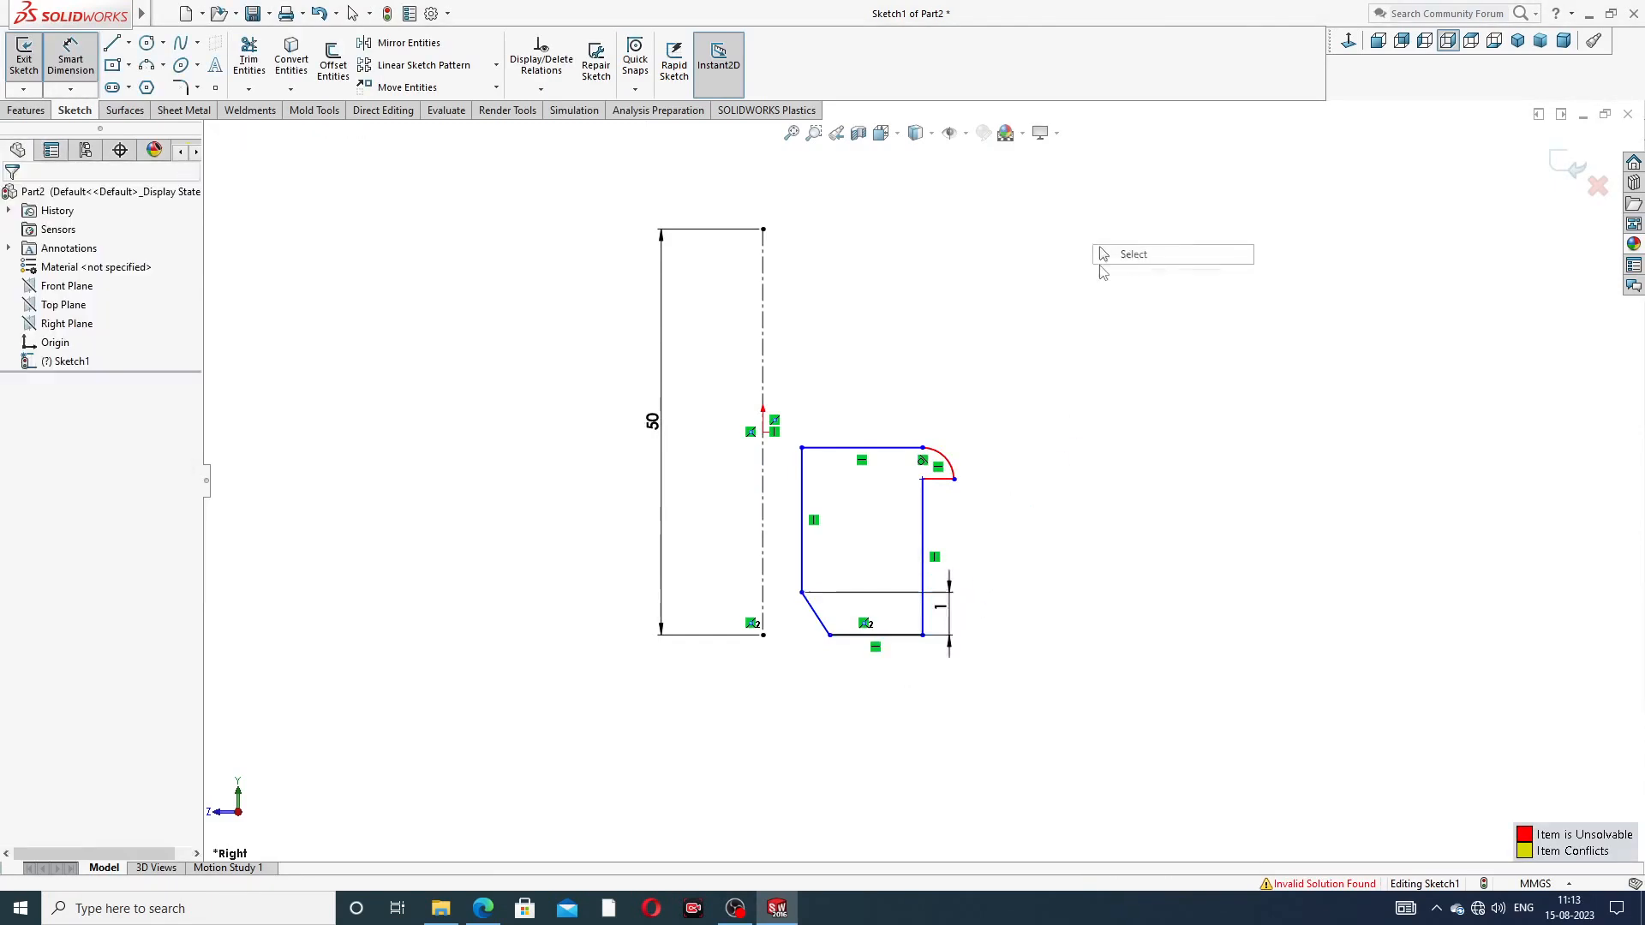
{"action": "key", "text": "ctrl+z"}
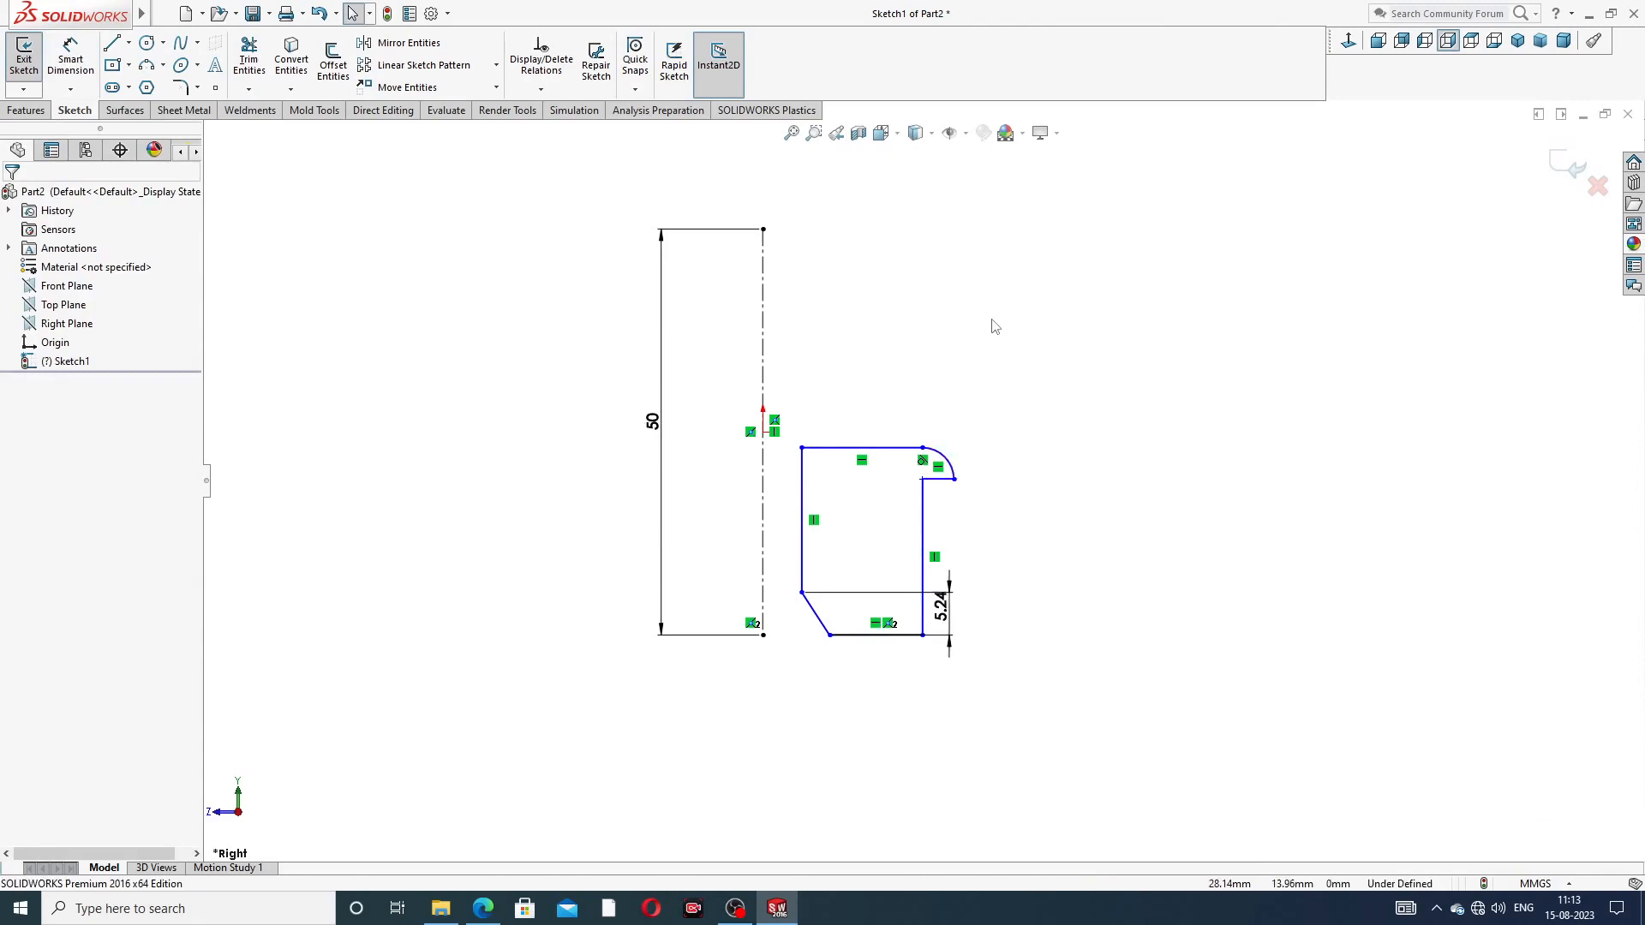
Delete the outer vertical line and the short horizontal line under the arc, shifting the arc farther from the centerline in between
{"action": "scroll", "coordinate": [917, 569], "scroll_direction": "down", "scroll_amount": 3}
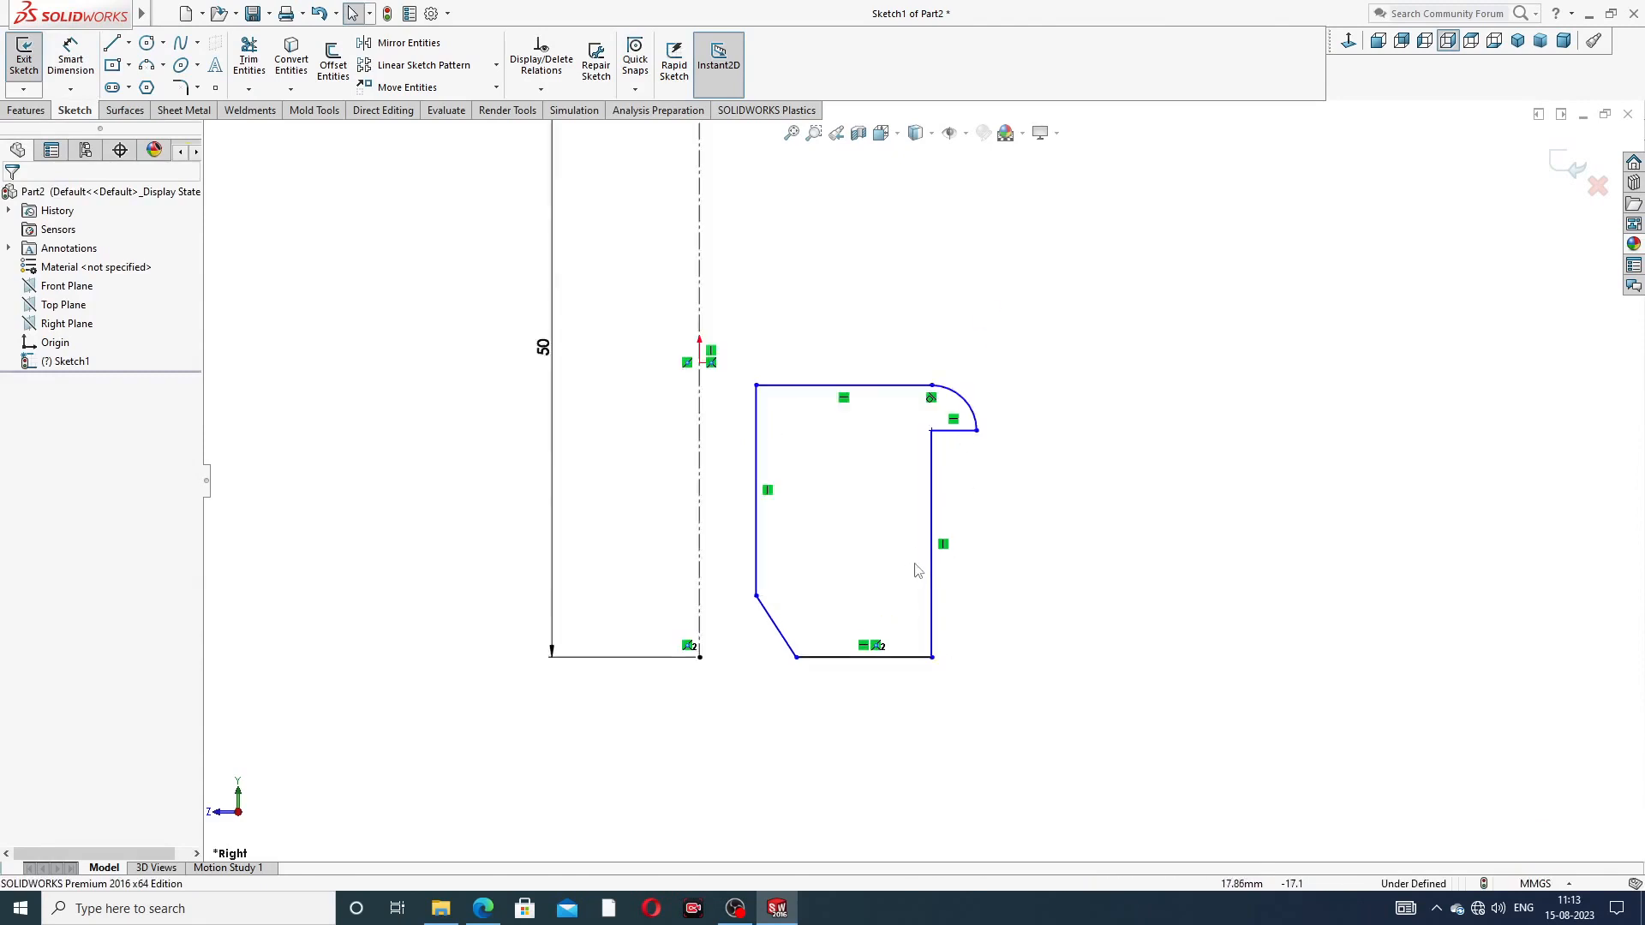
{"action": "left_click", "coordinate": [937, 450]}
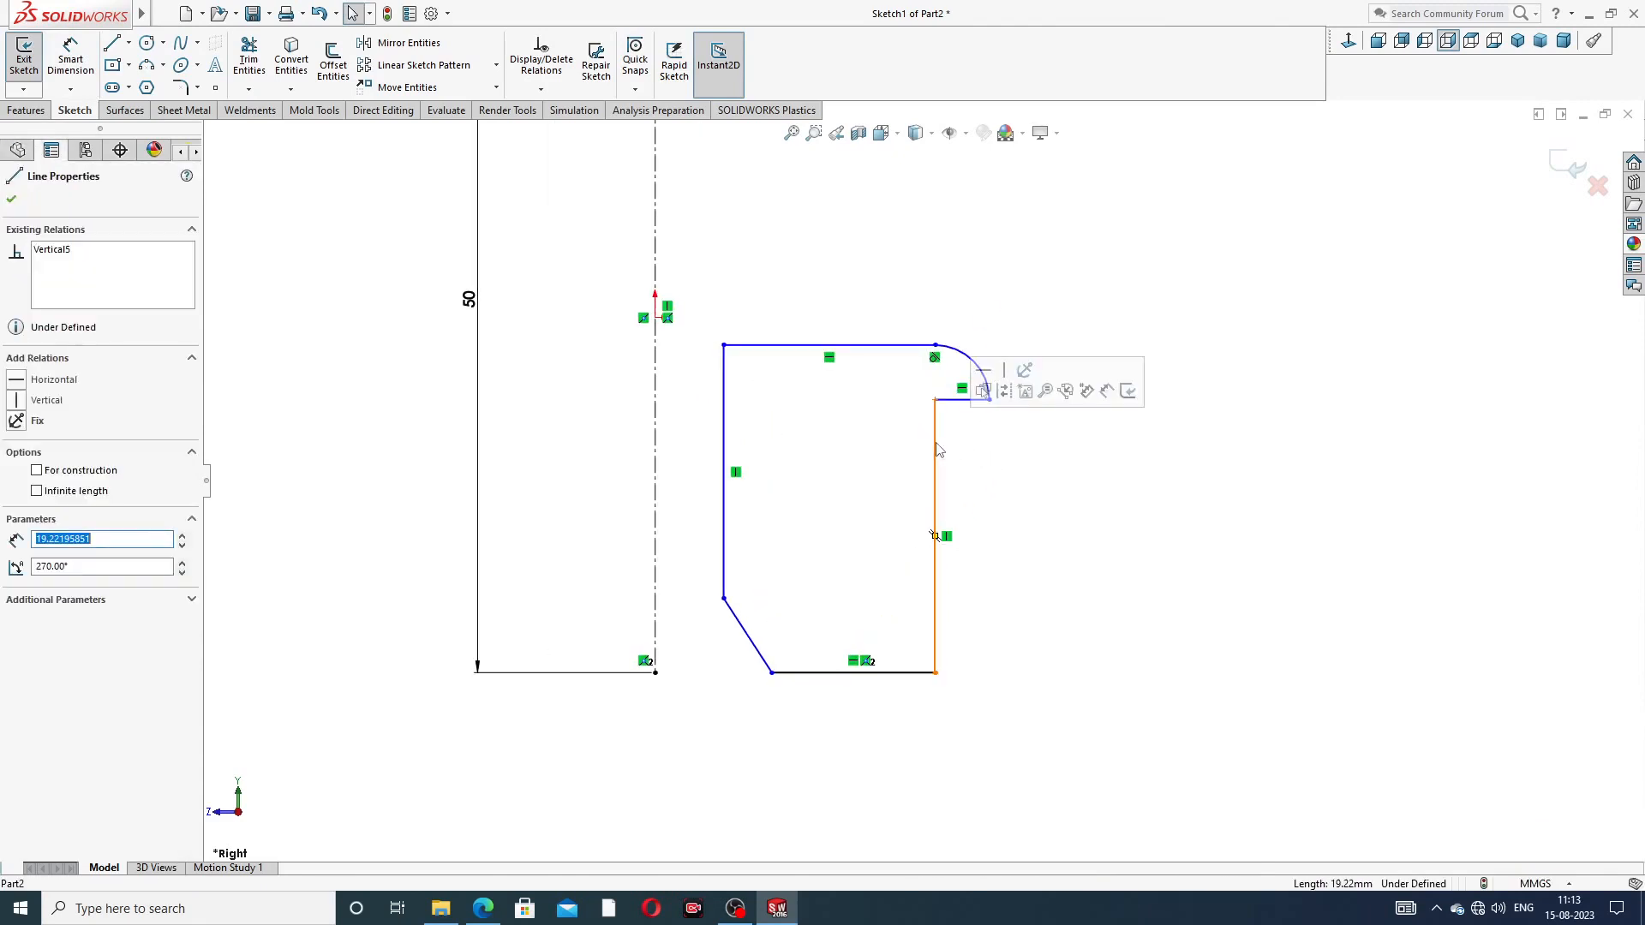
{"action": "key", "text": "Delete"}
{"action": "left_click_drag", "start_coordinate": [937, 407], "coordinate": [971, 406]}
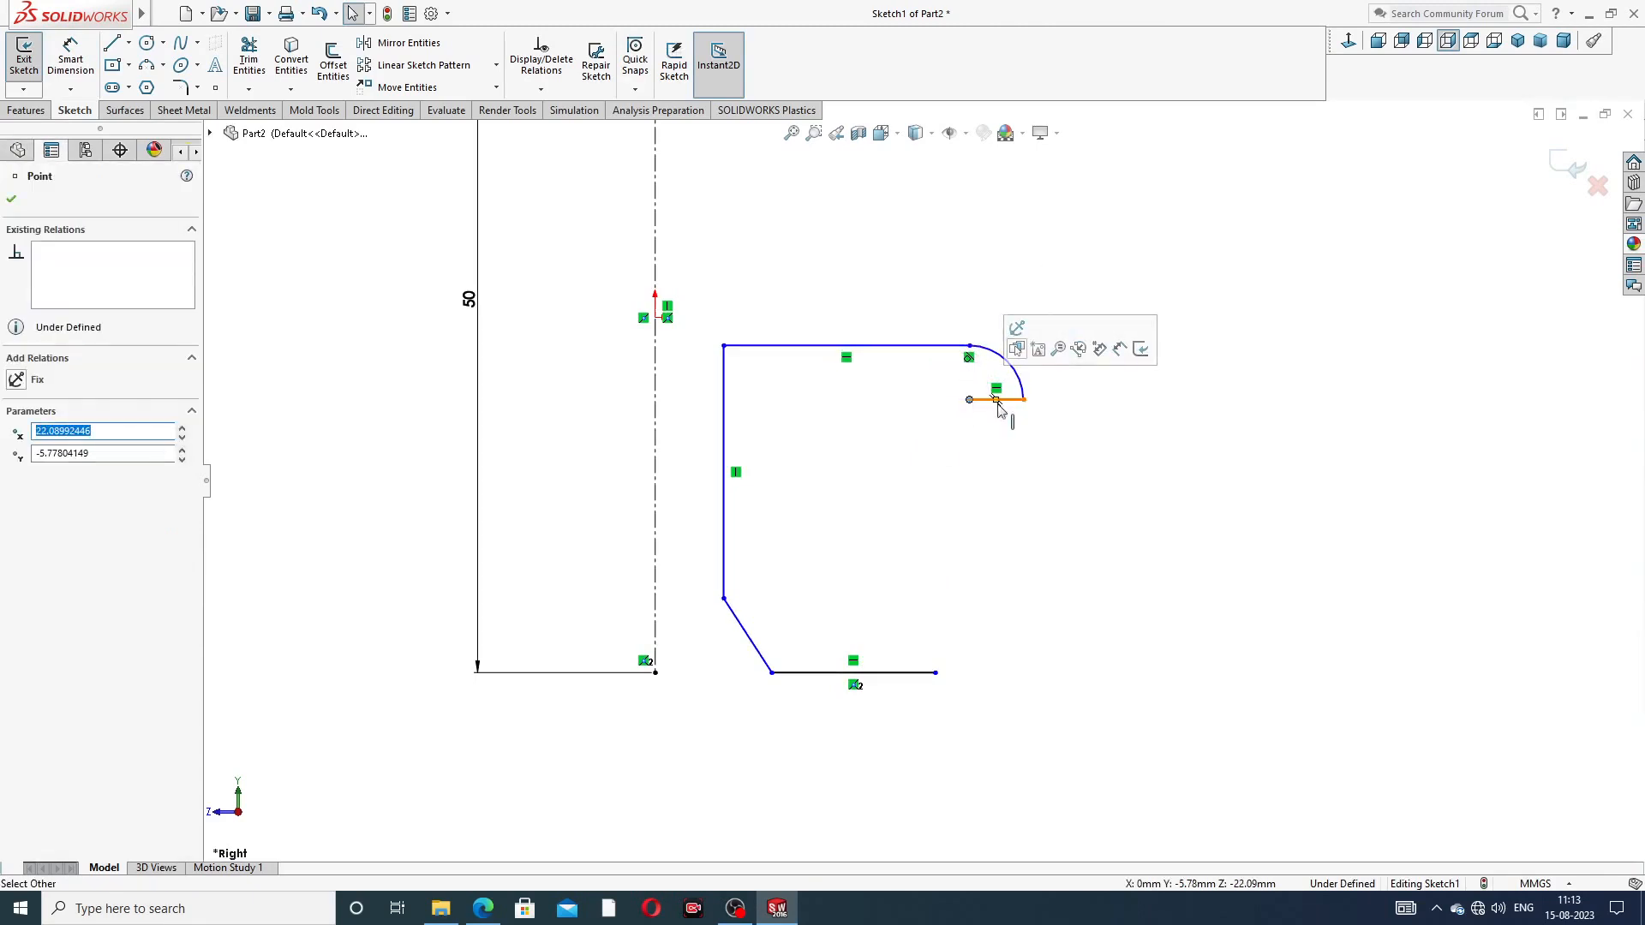
{"action": "left_click", "coordinate": [1011, 401]}
{"action": "key", "text": "Delete"}
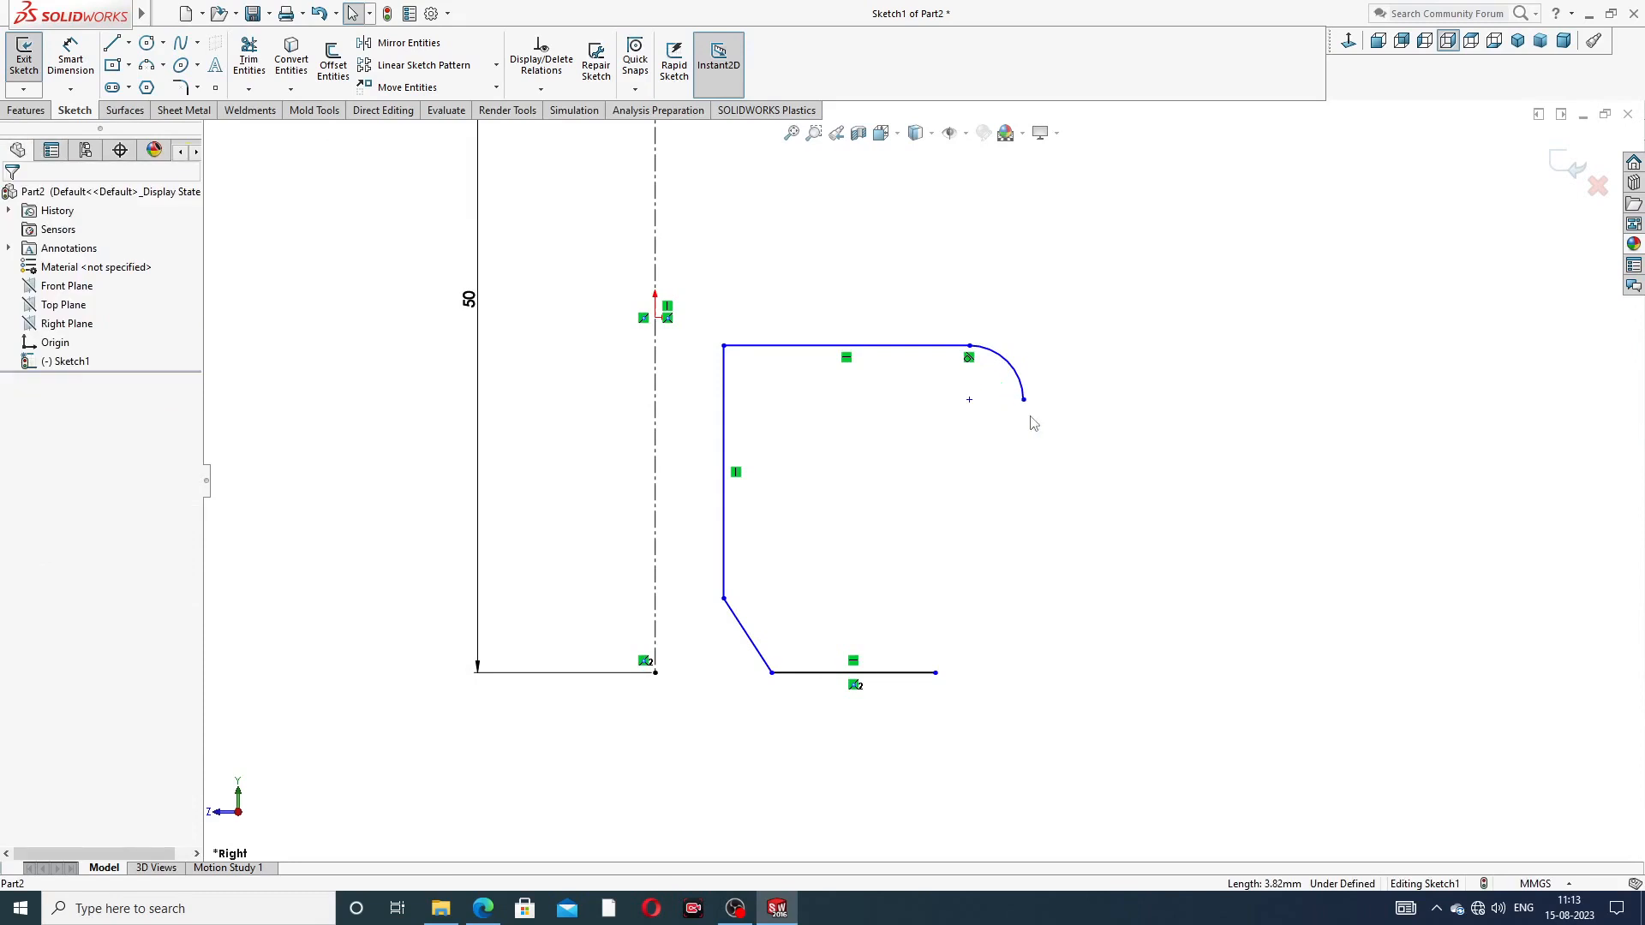
Nudge the arc's free endpoint and close the profile with a horizontal line from it toward the centerline and a line to the base's outer end
{"action": "left_click_drag", "start_coordinate": [1025, 404], "coordinate": [1018, 394]}
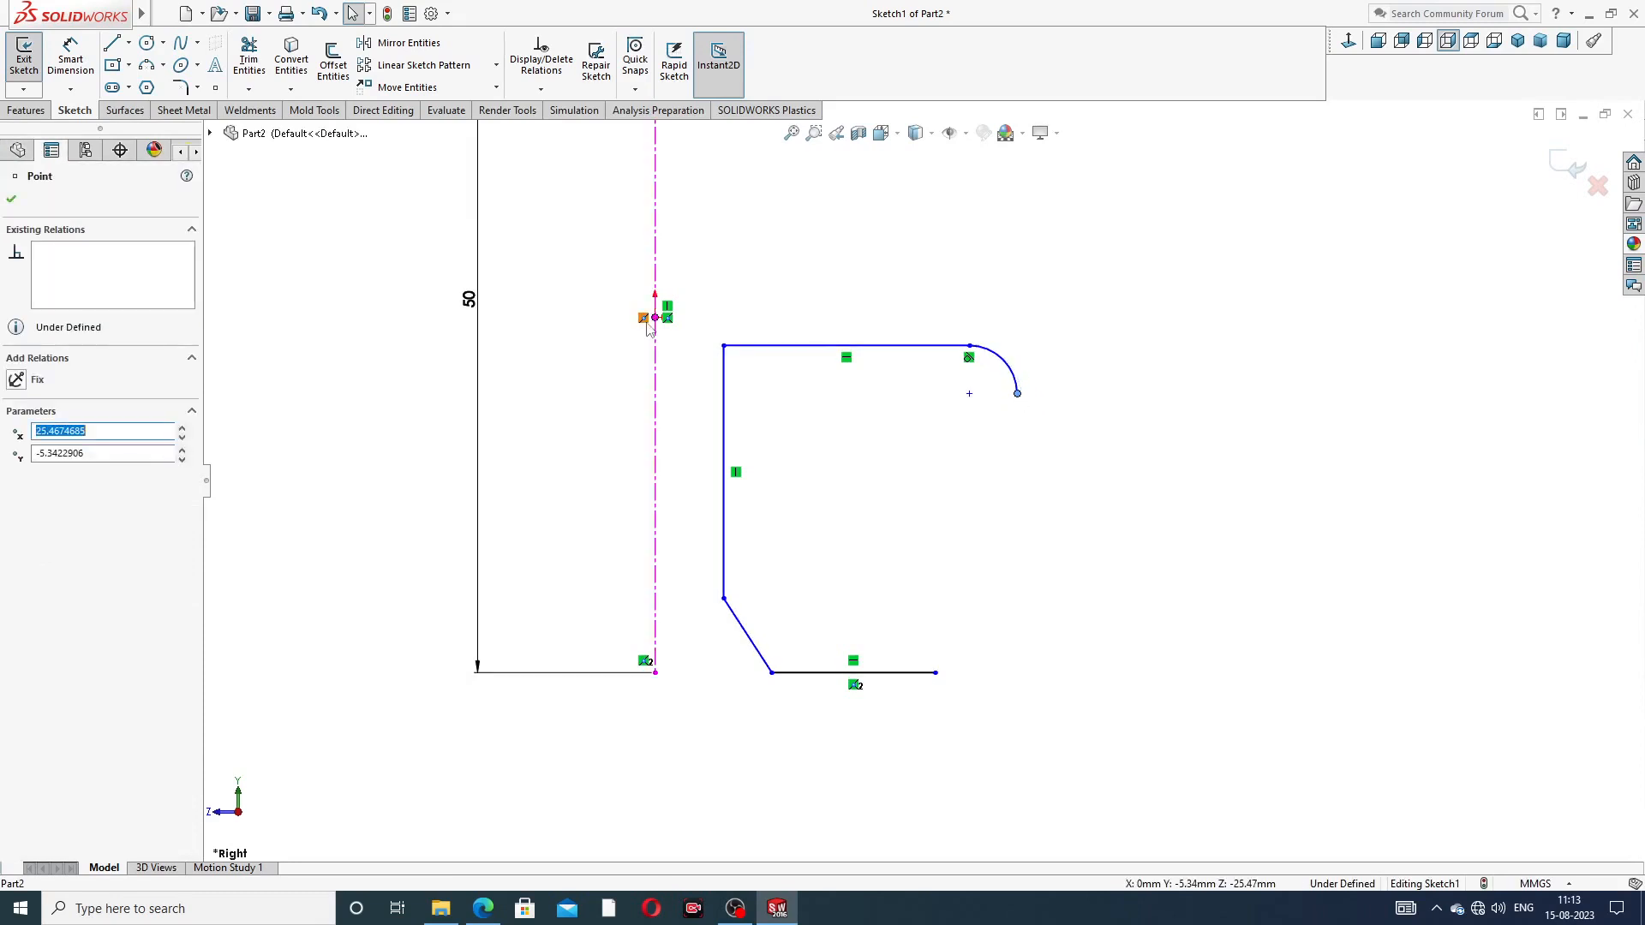
{"action": "left_click", "coordinate": [300, 257]}
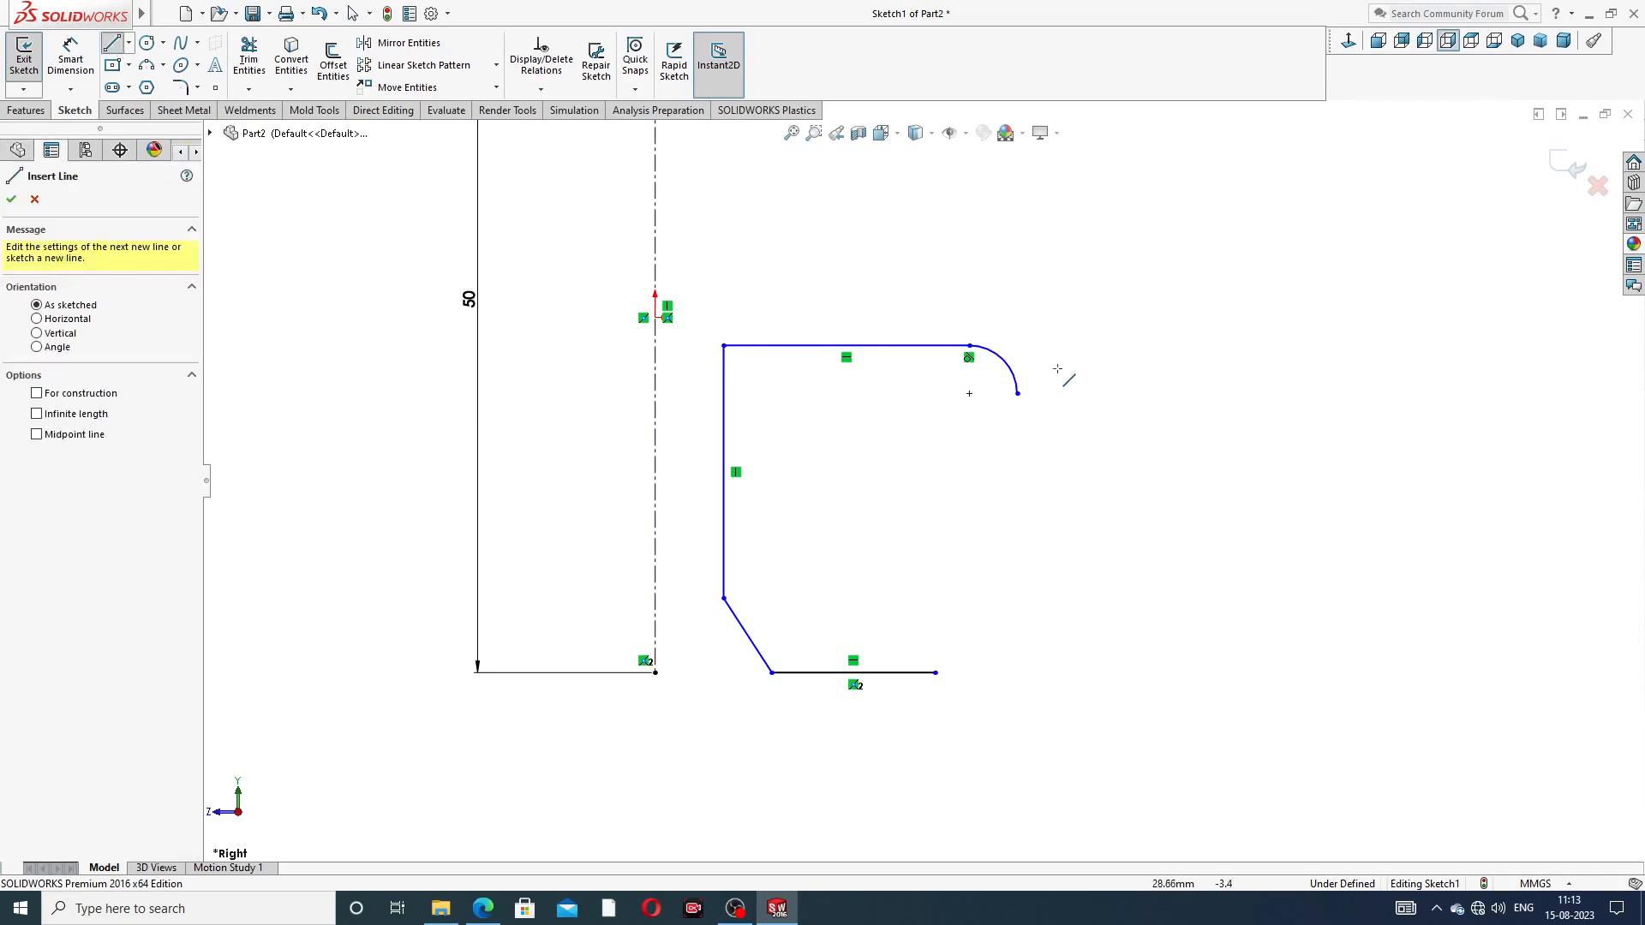
{"action": "left_click", "coordinate": [1017, 394]}
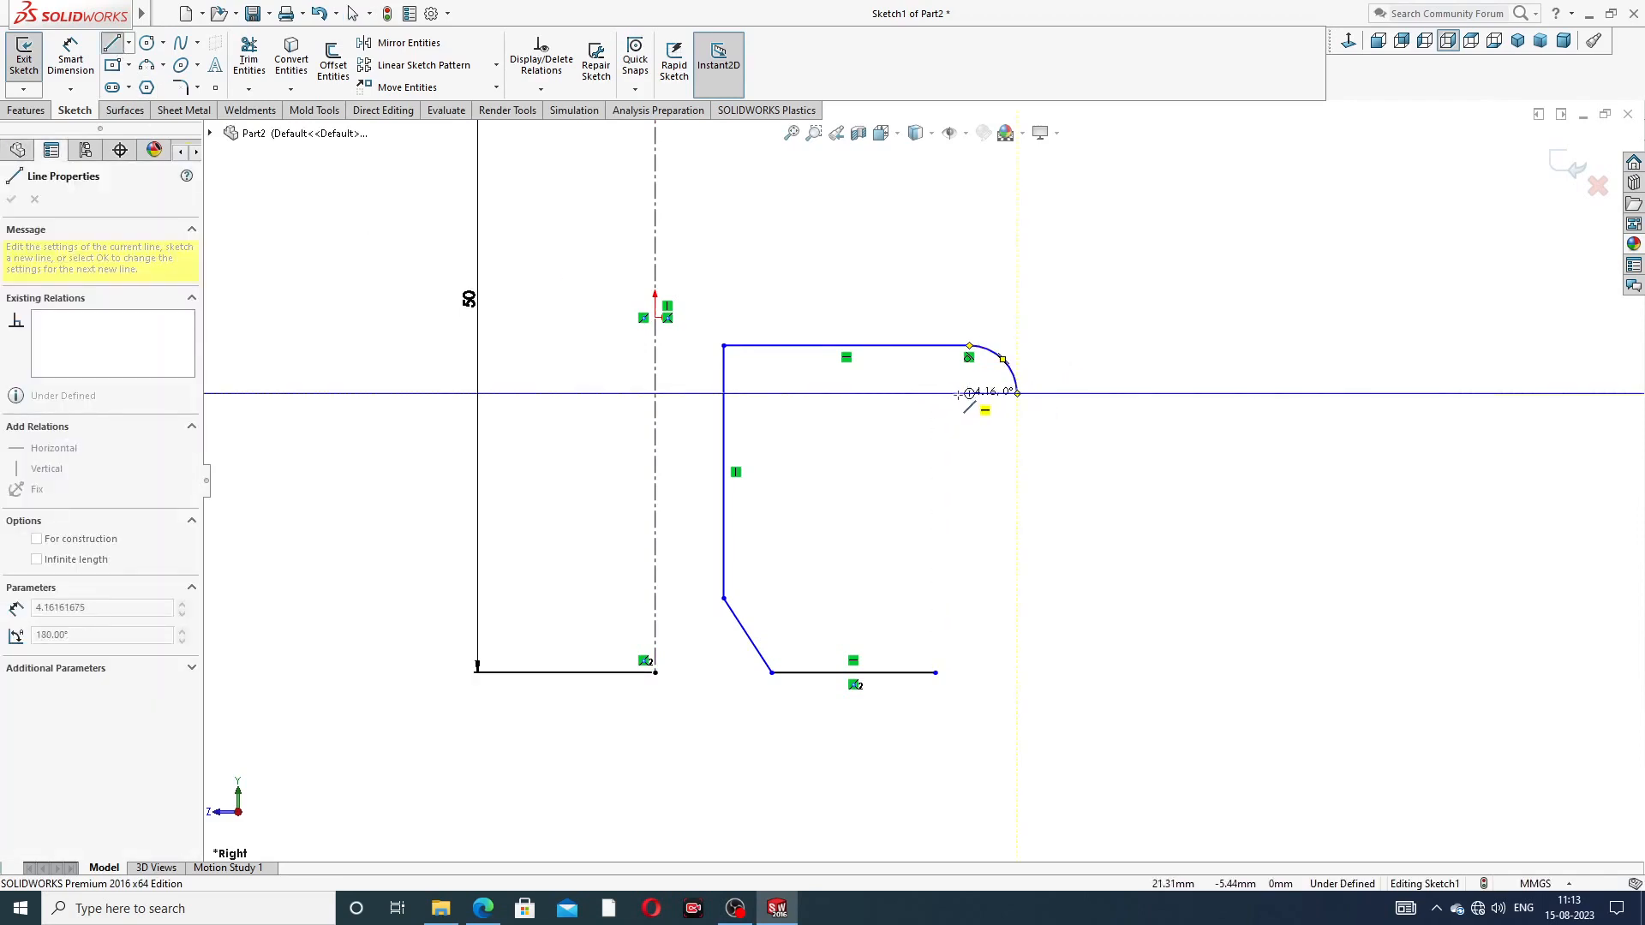
{"action": "left_click", "coordinate": [957, 394]}
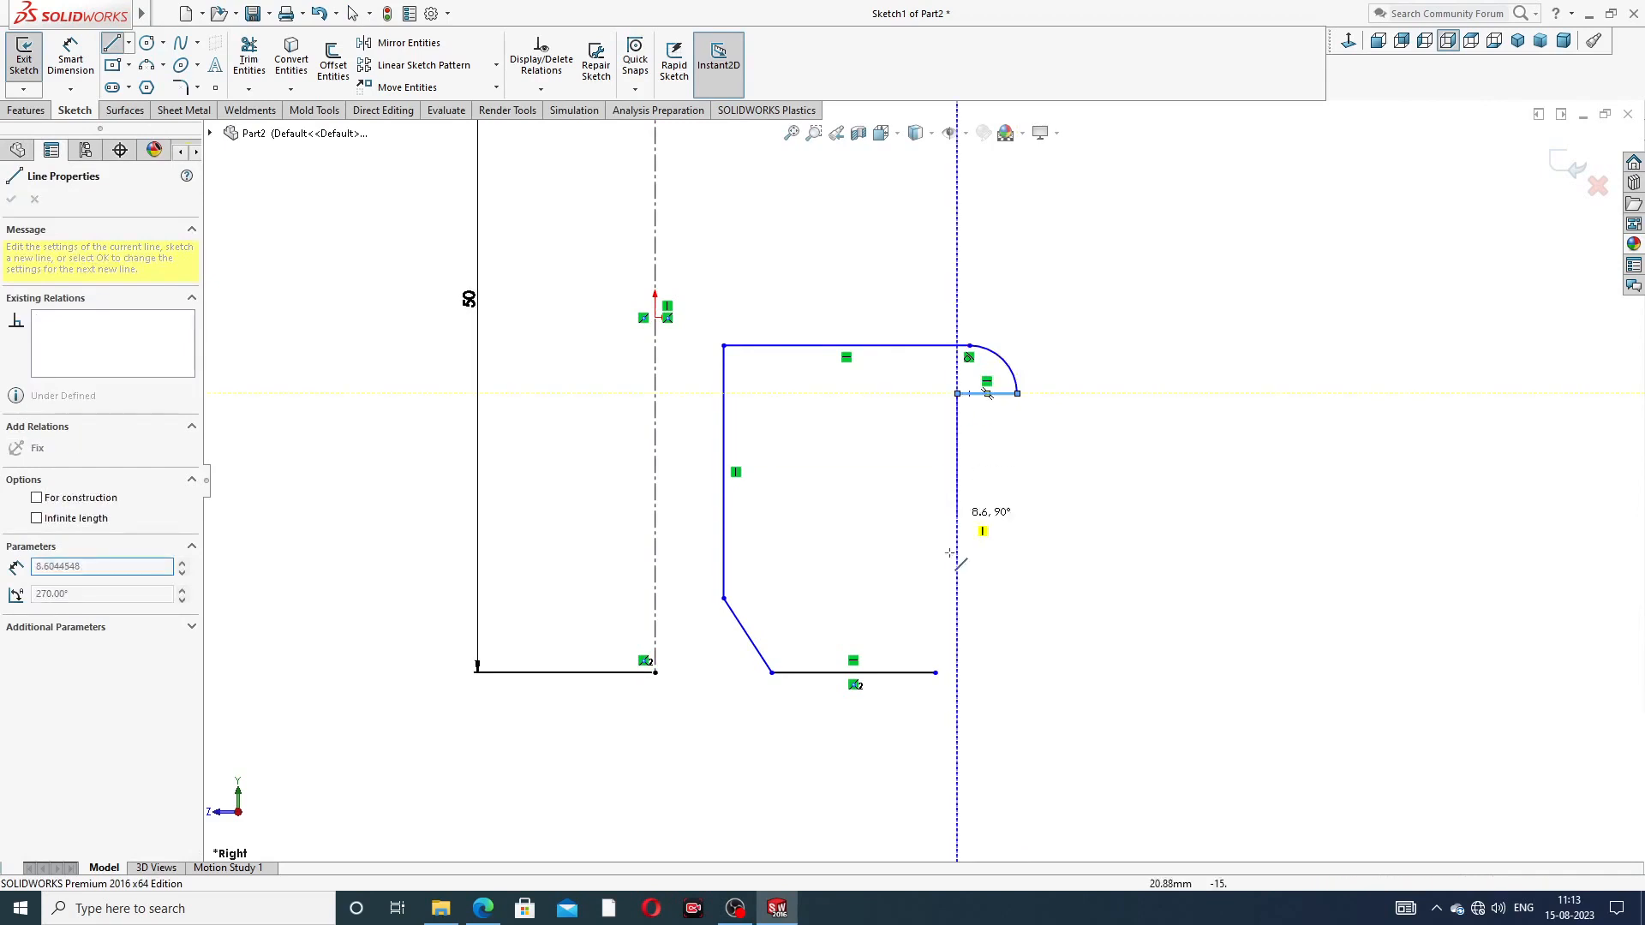
{"action": "left_click", "coordinate": [936, 673]}
{"action": "right_click", "coordinate": [1073, 523]}
{"action": "left_click", "coordinate": [1101, 533]}
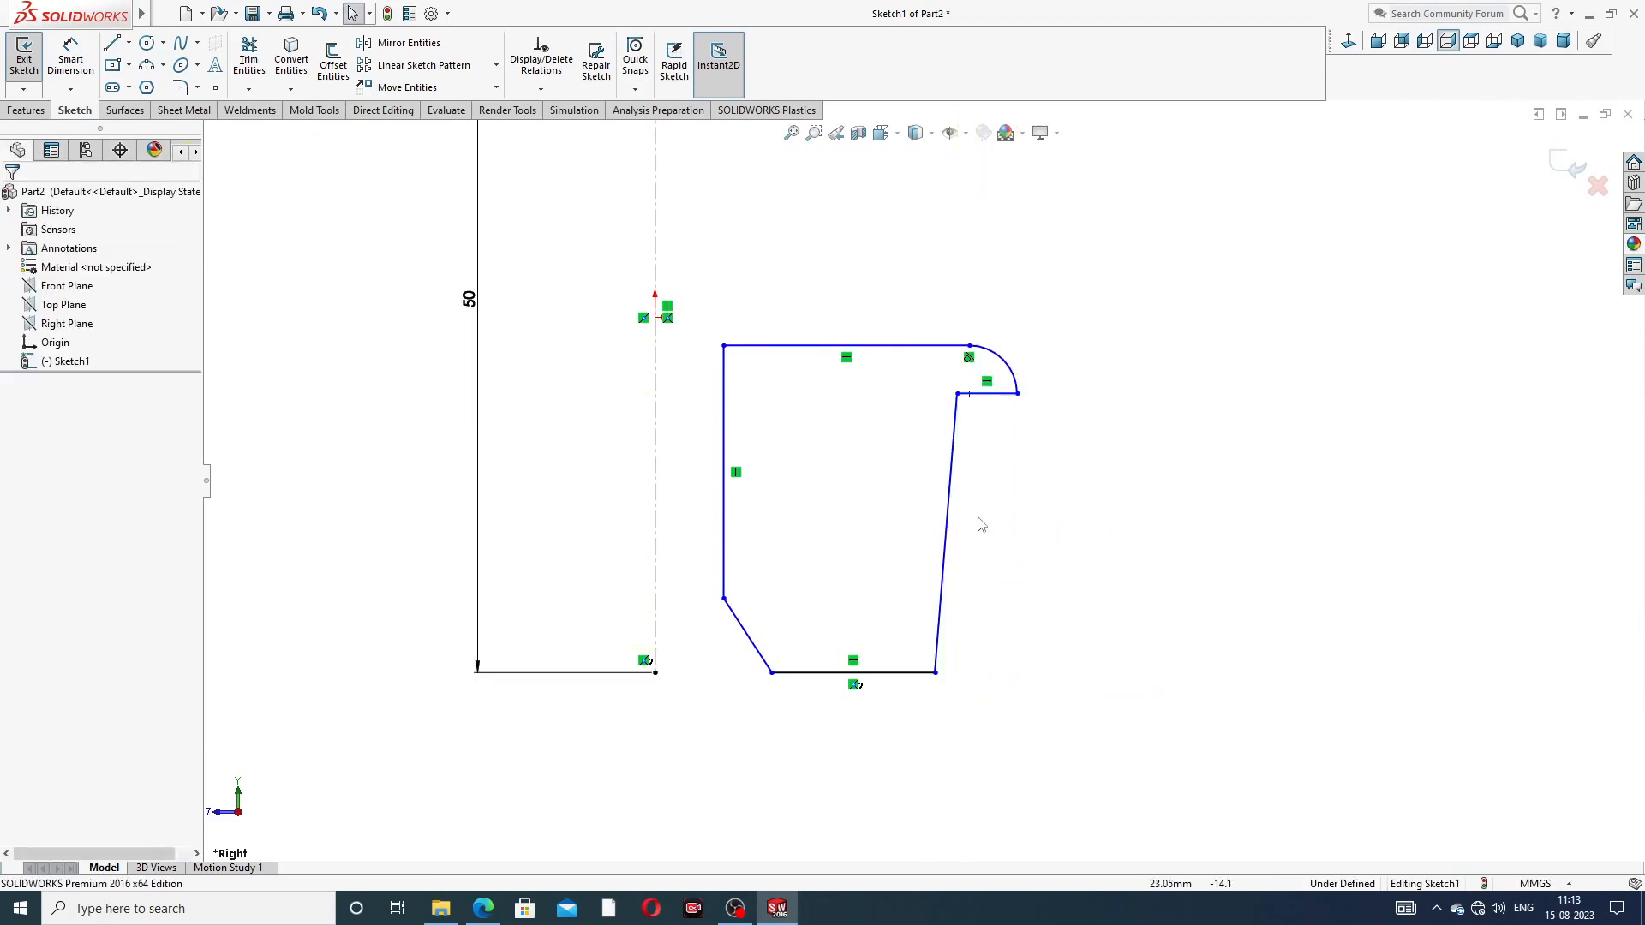
Apply a Vertical relation to the slanted line between the short horizontal line and the base's outer end
{"action": "left_click", "coordinate": [949, 506]}
{"action": "left_click", "coordinate": [1018, 441]}
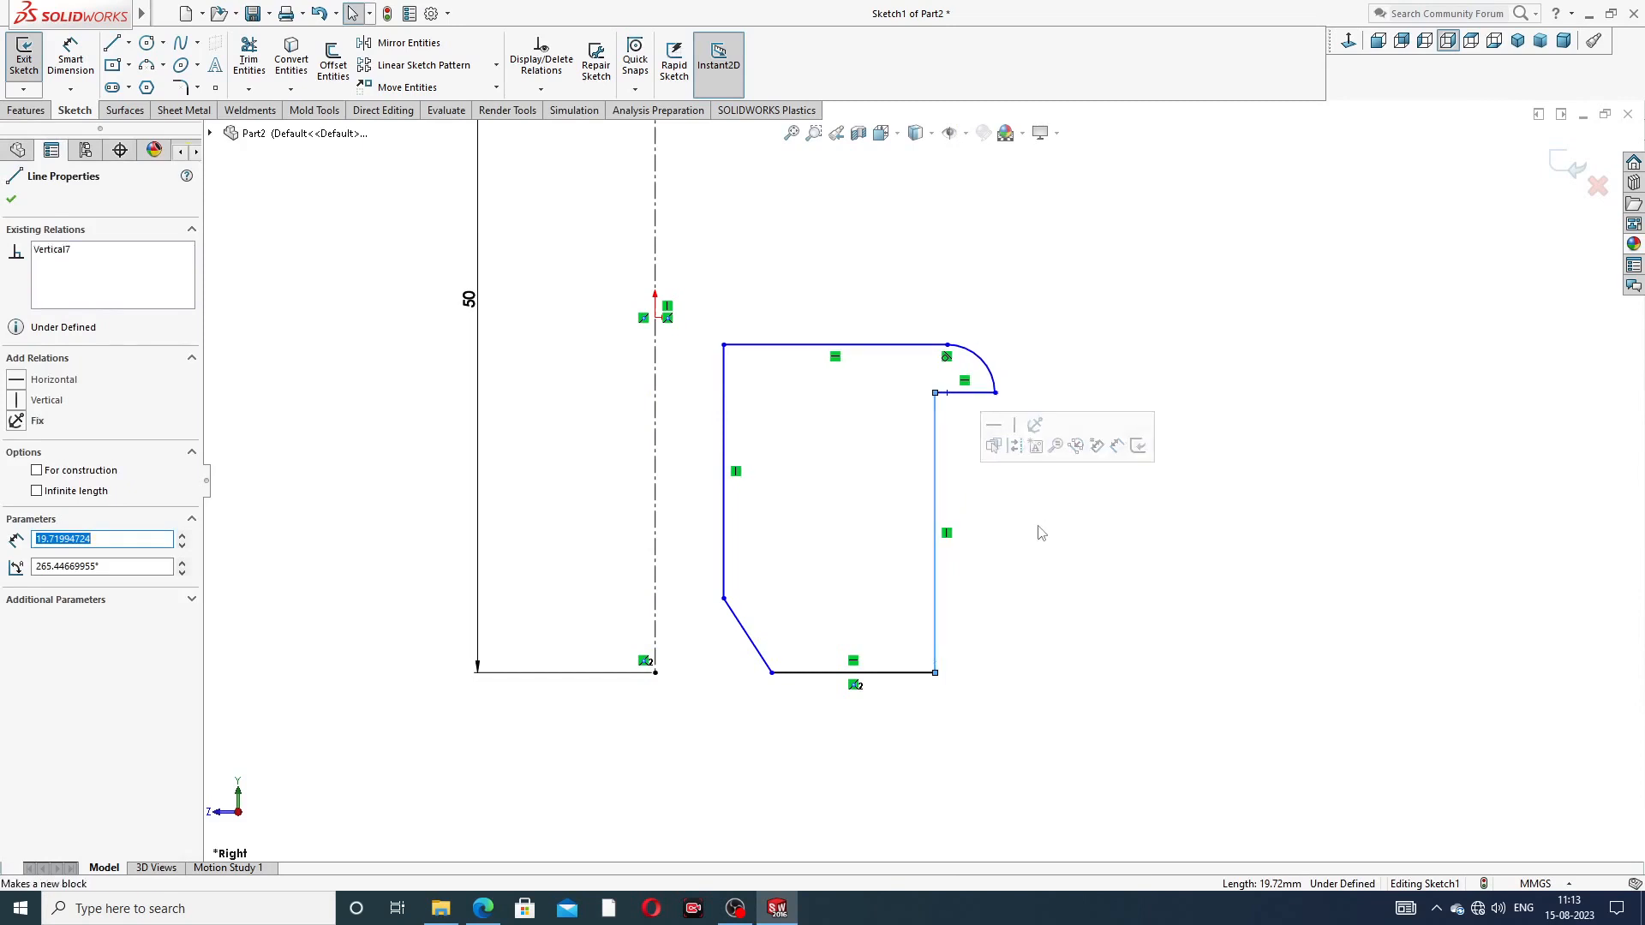
{"action": "left_click", "coordinate": [1033, 467]}
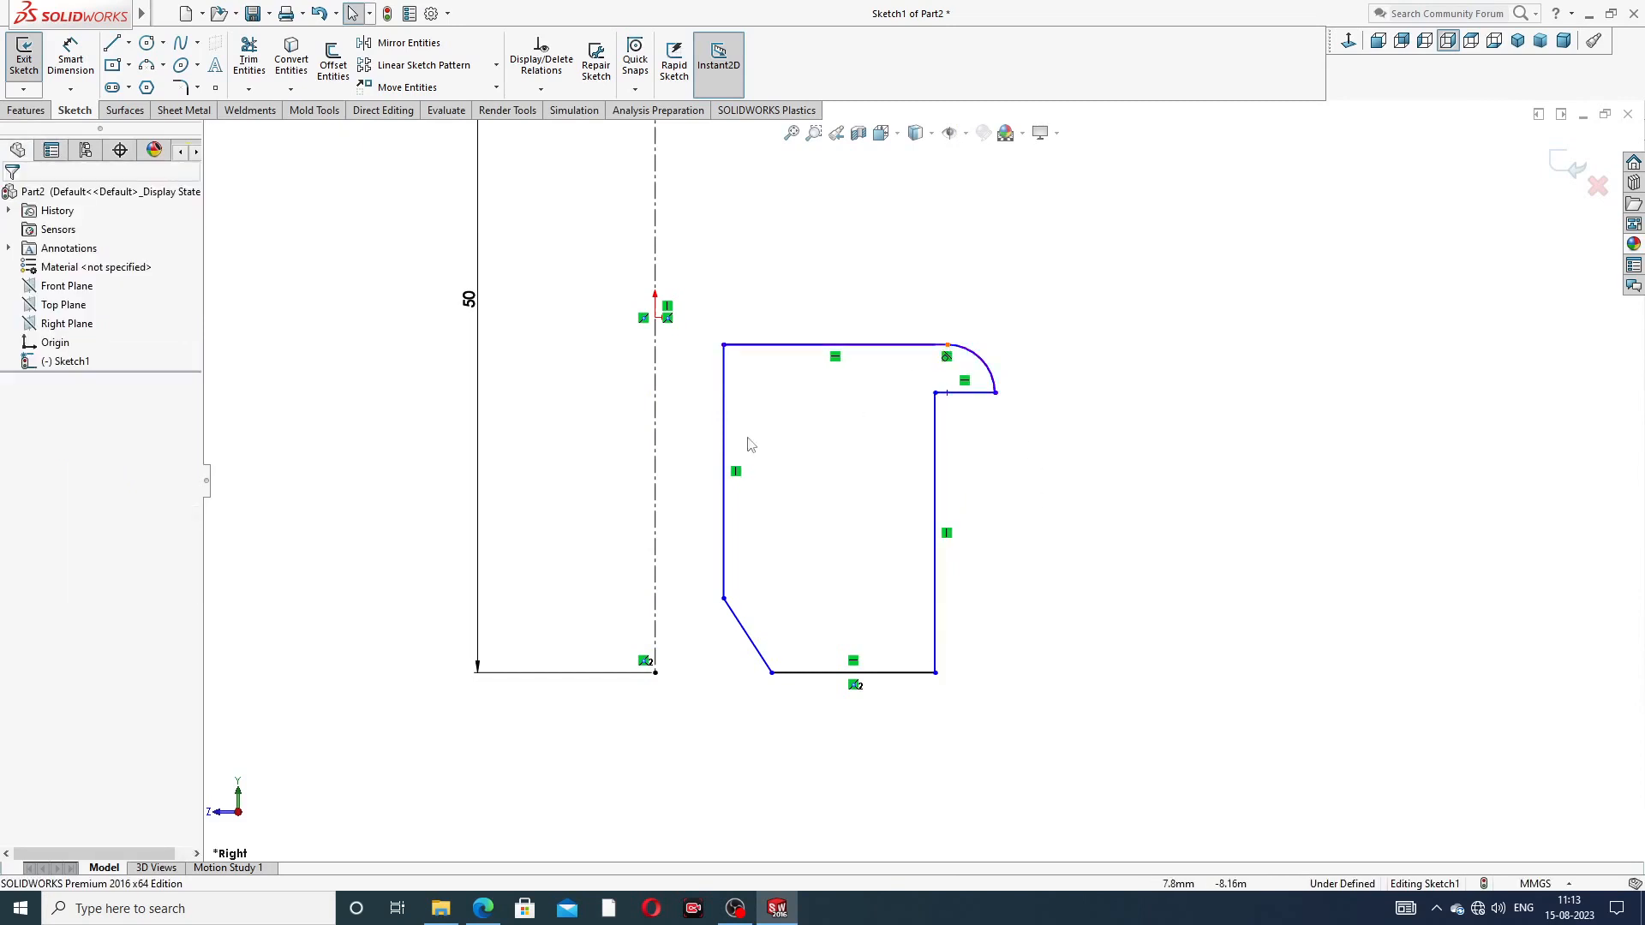
Dimension the vertical height of the profile's slanted corner line as 1 mm
{"action": "key", "text": "z"}
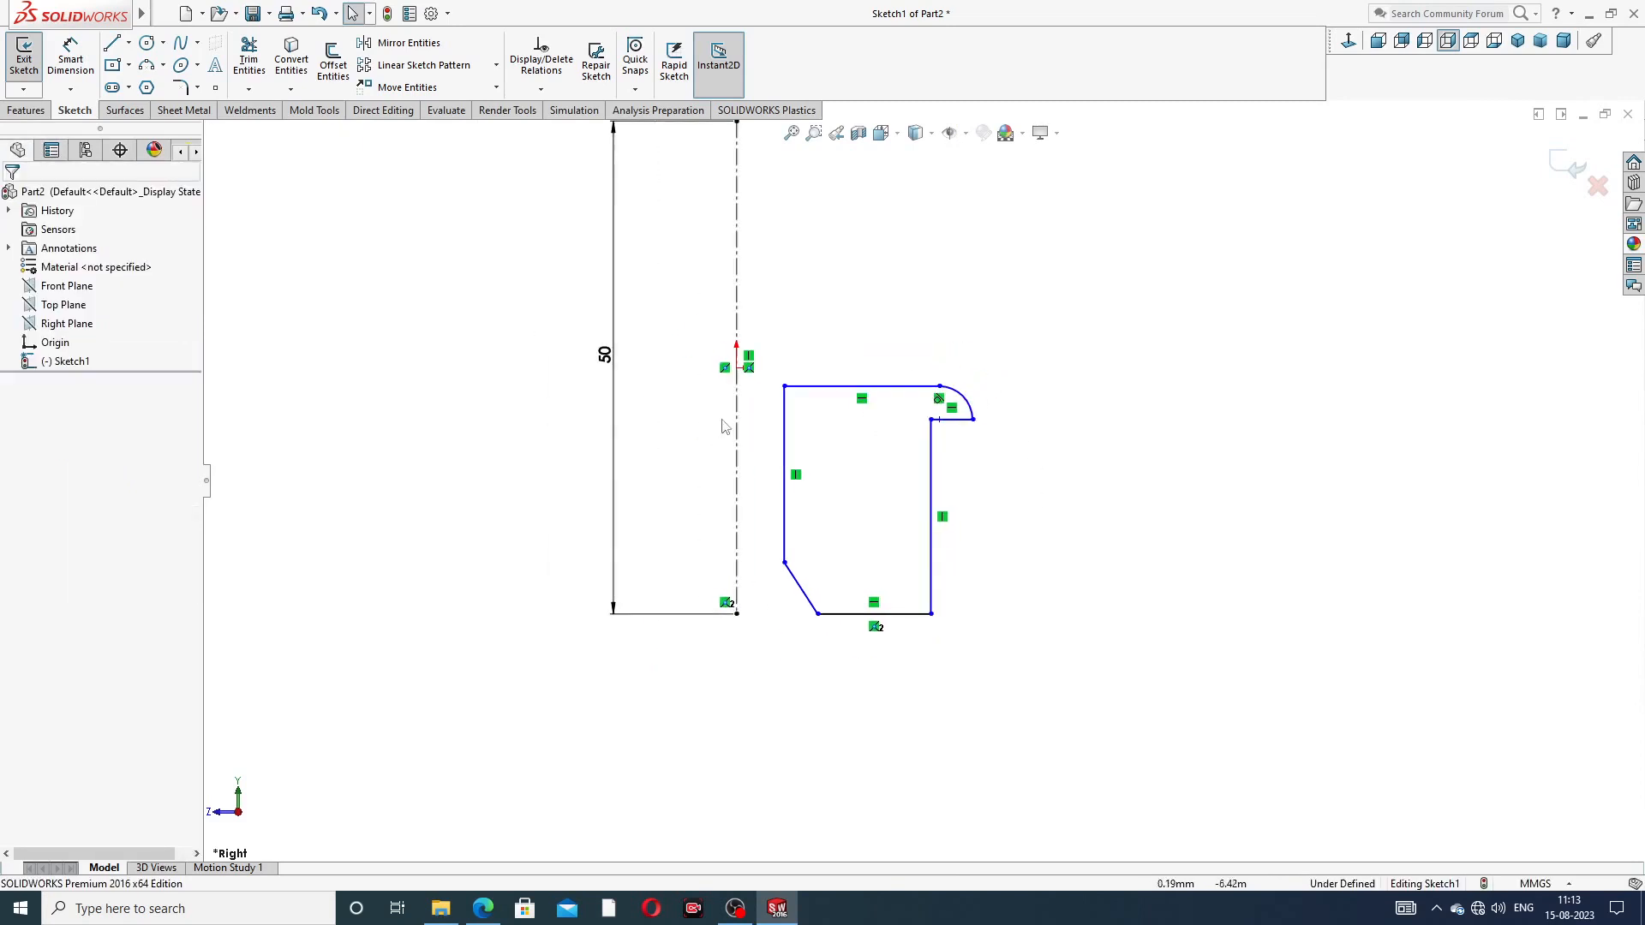
{"action": "left_click", "coordinate": [83, 59]}
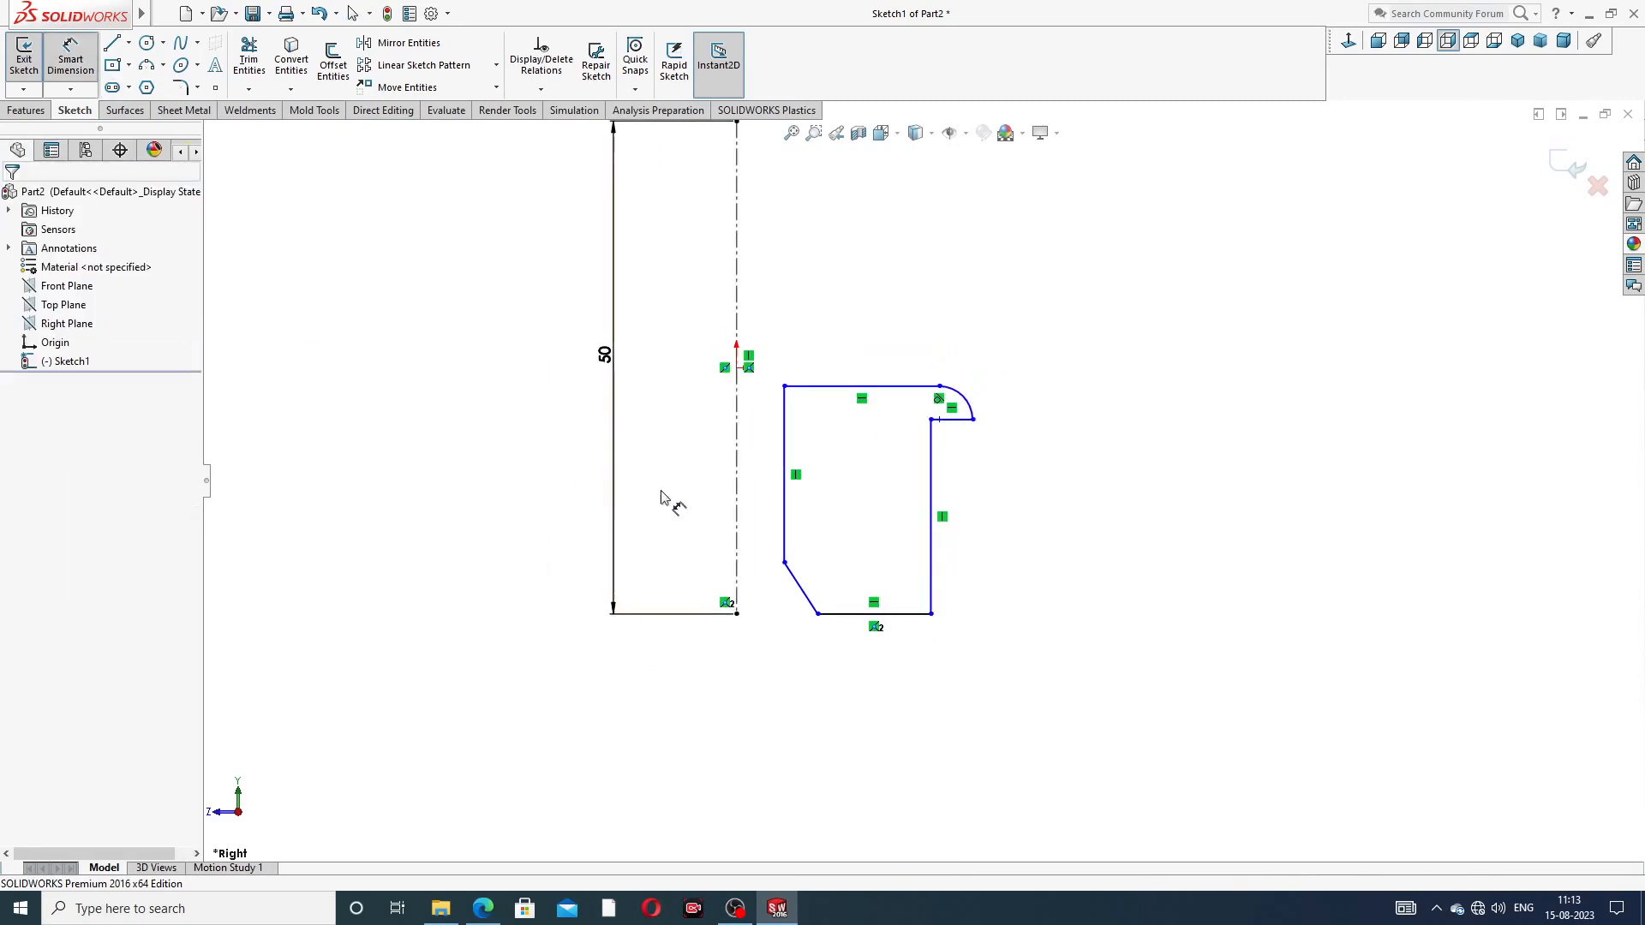
{"action": "left_click", "coordinate": [804, 590]}
{"action": "left_click", "coordinate": [975, 589]}
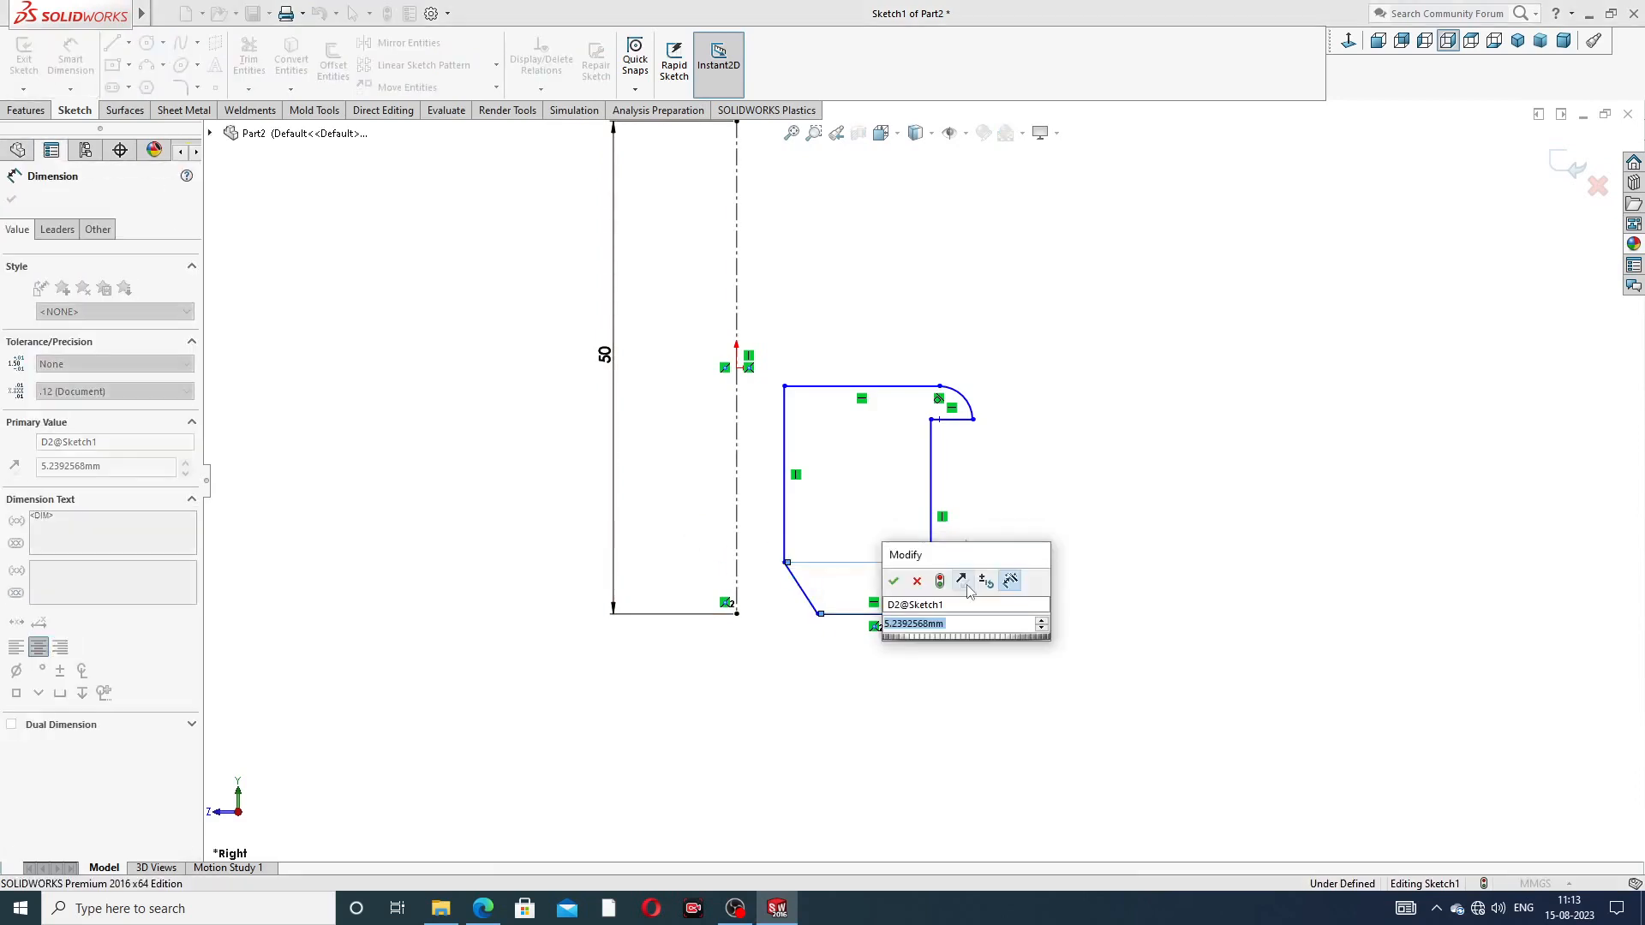
{"action": "type", "text": "1"}
{"action": "key", "text": "Return"}
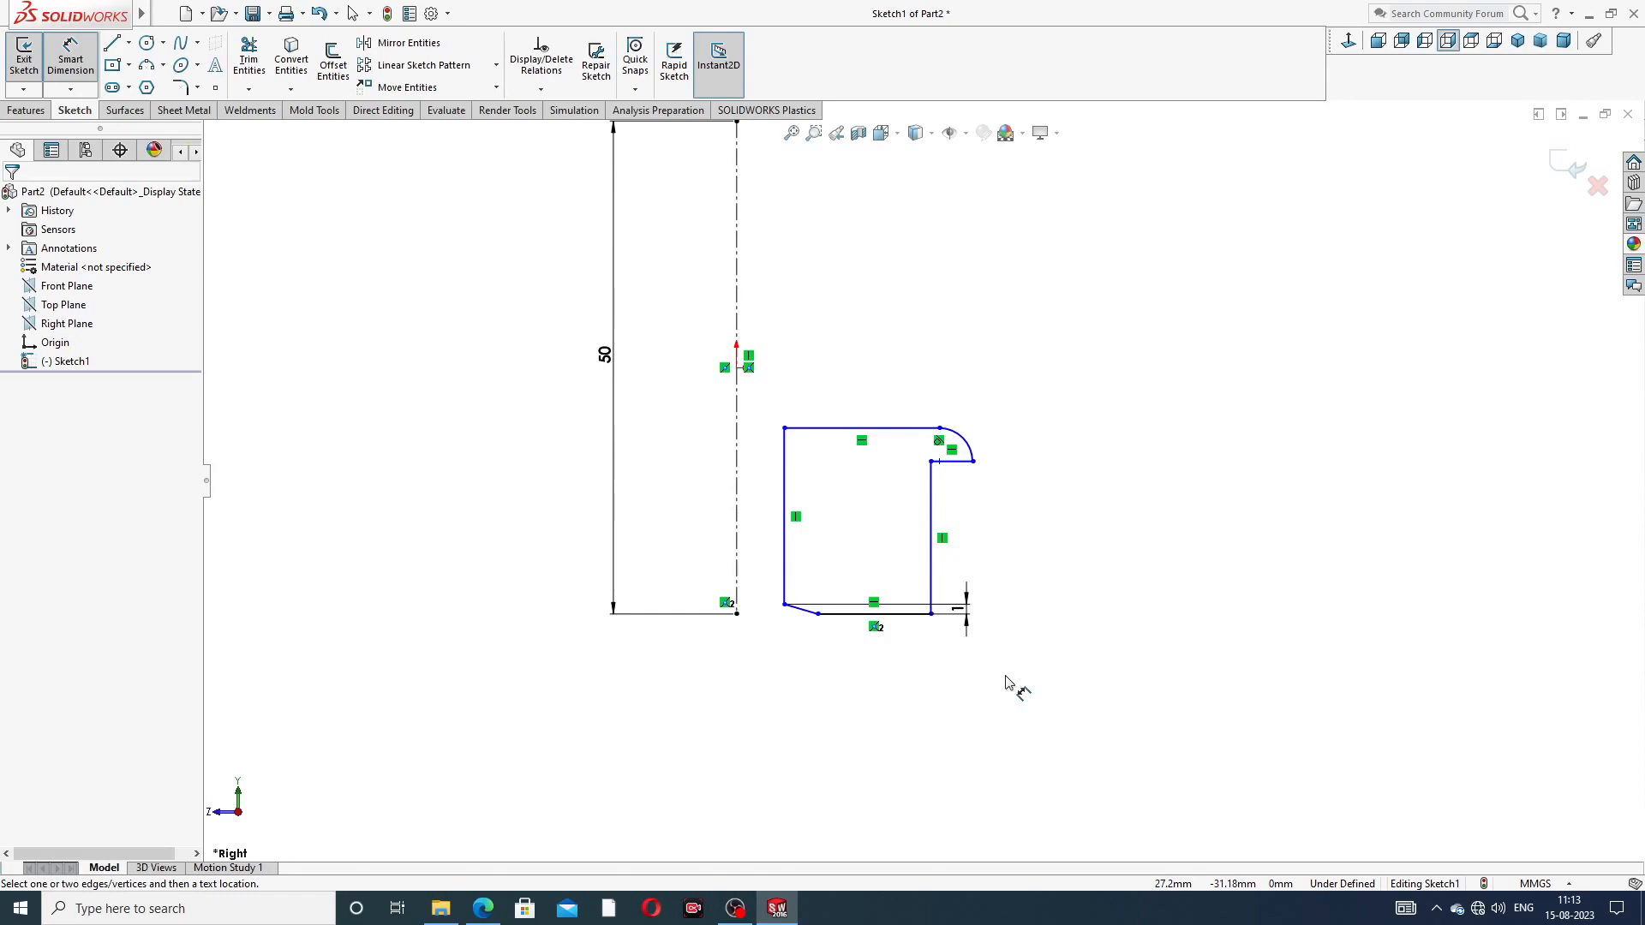
Dimension the distance between the profile's upper and lower horizontal lines as 12 mm
{"action": "left_click", "coordinate": [874, 429]}
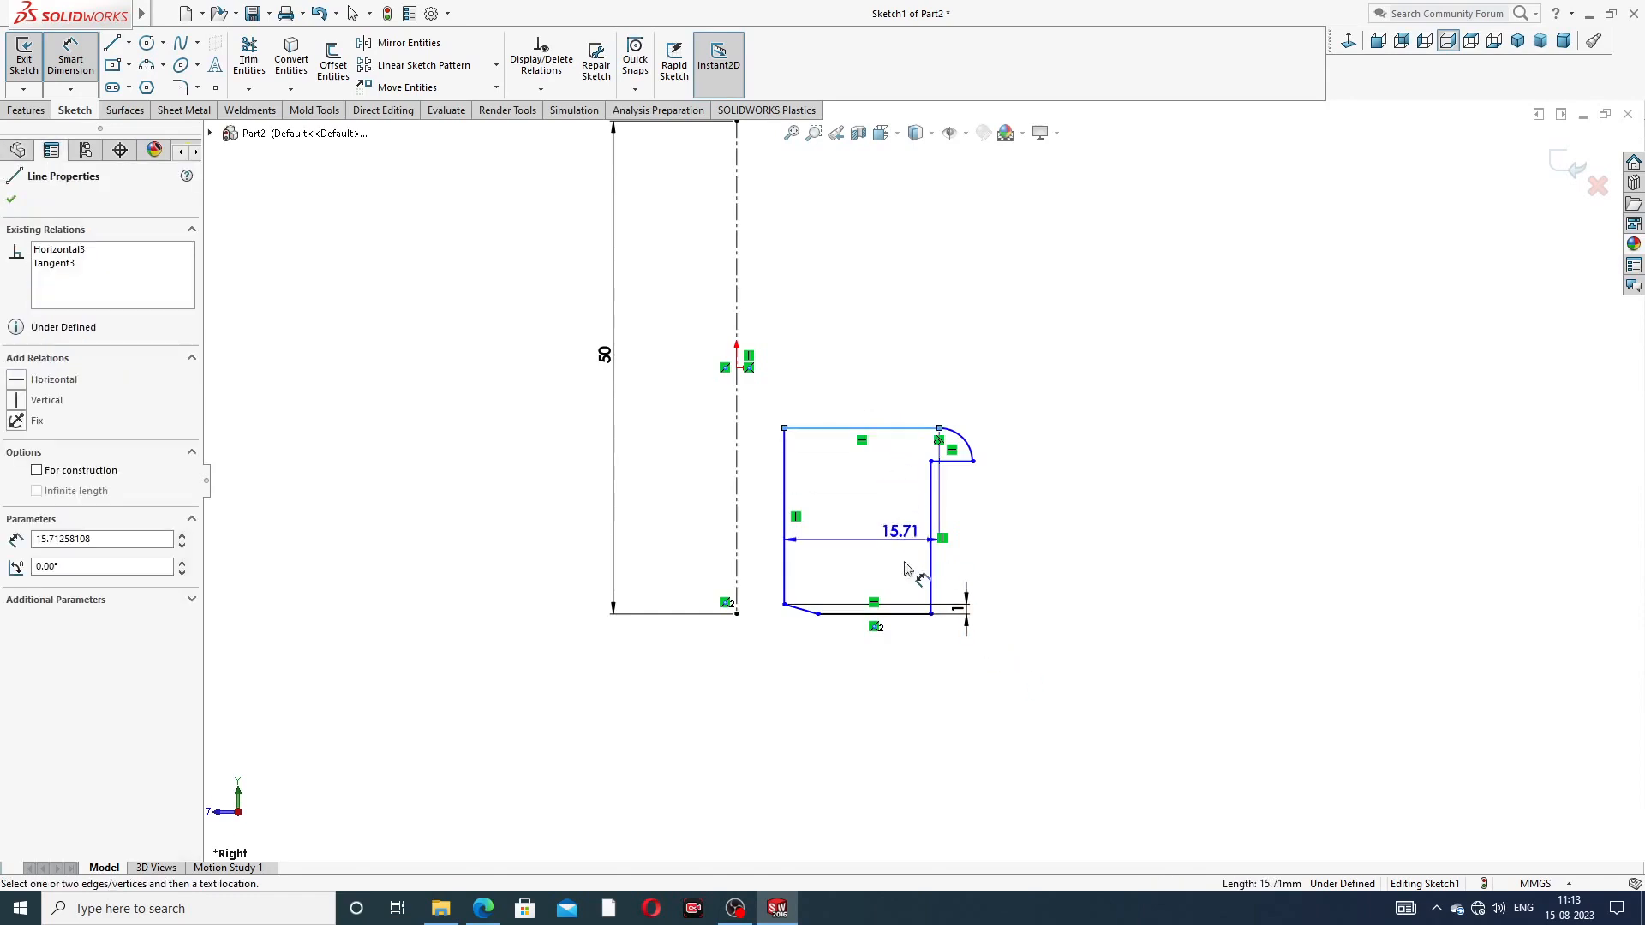
{"action": "left_click", "coordinate": [913, 615]}
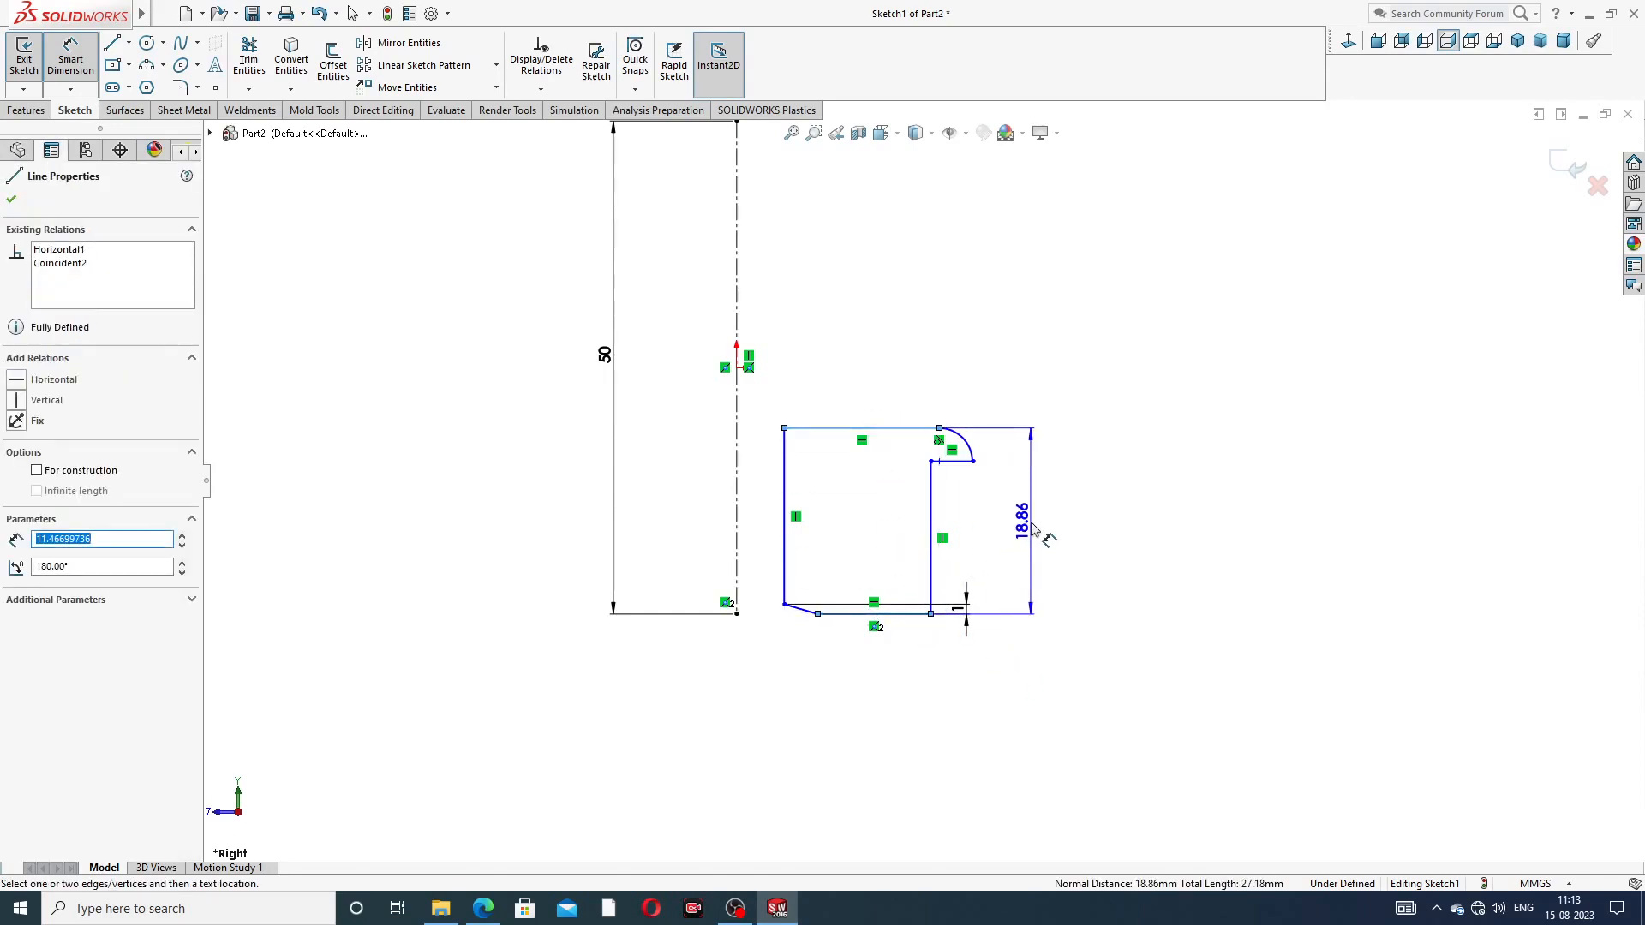
{"action": "left_click", "coordinate": [1041, 531]}
{"action": "type", "text": "12"}
{"action": "key", "text": "Return"}
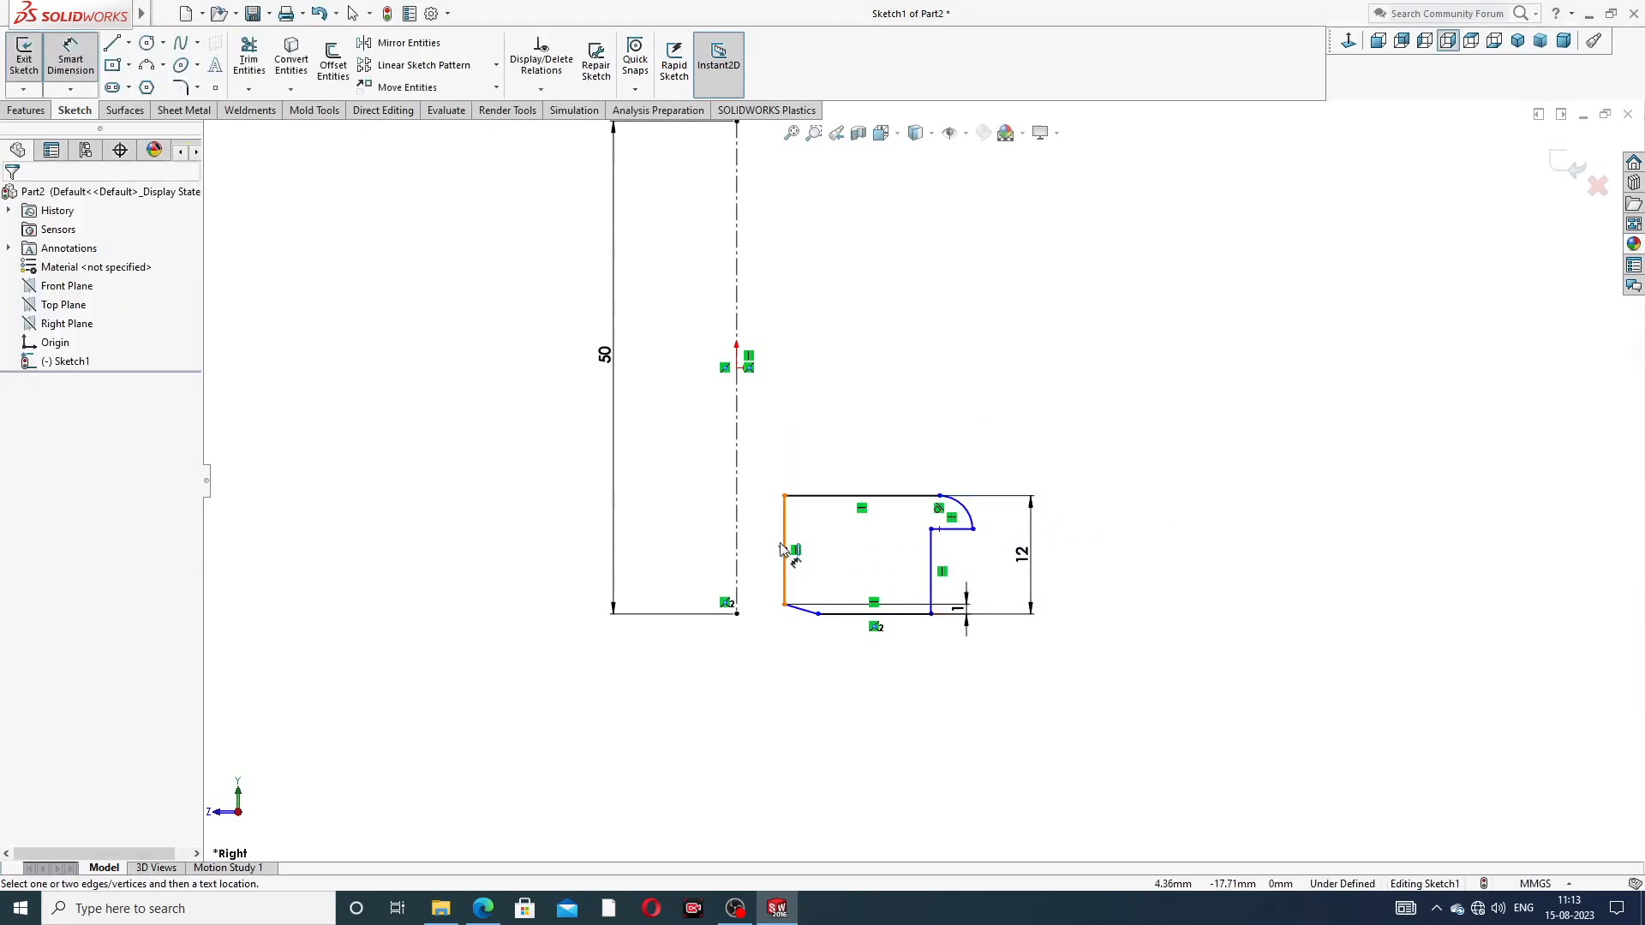
Dimension the distance from the centerline to the arc's outer endpoint as 20 mm
{"action": "scroll", "coordinate": [857, 582], "scroll_direction": "down", "scroll_amount": 2}
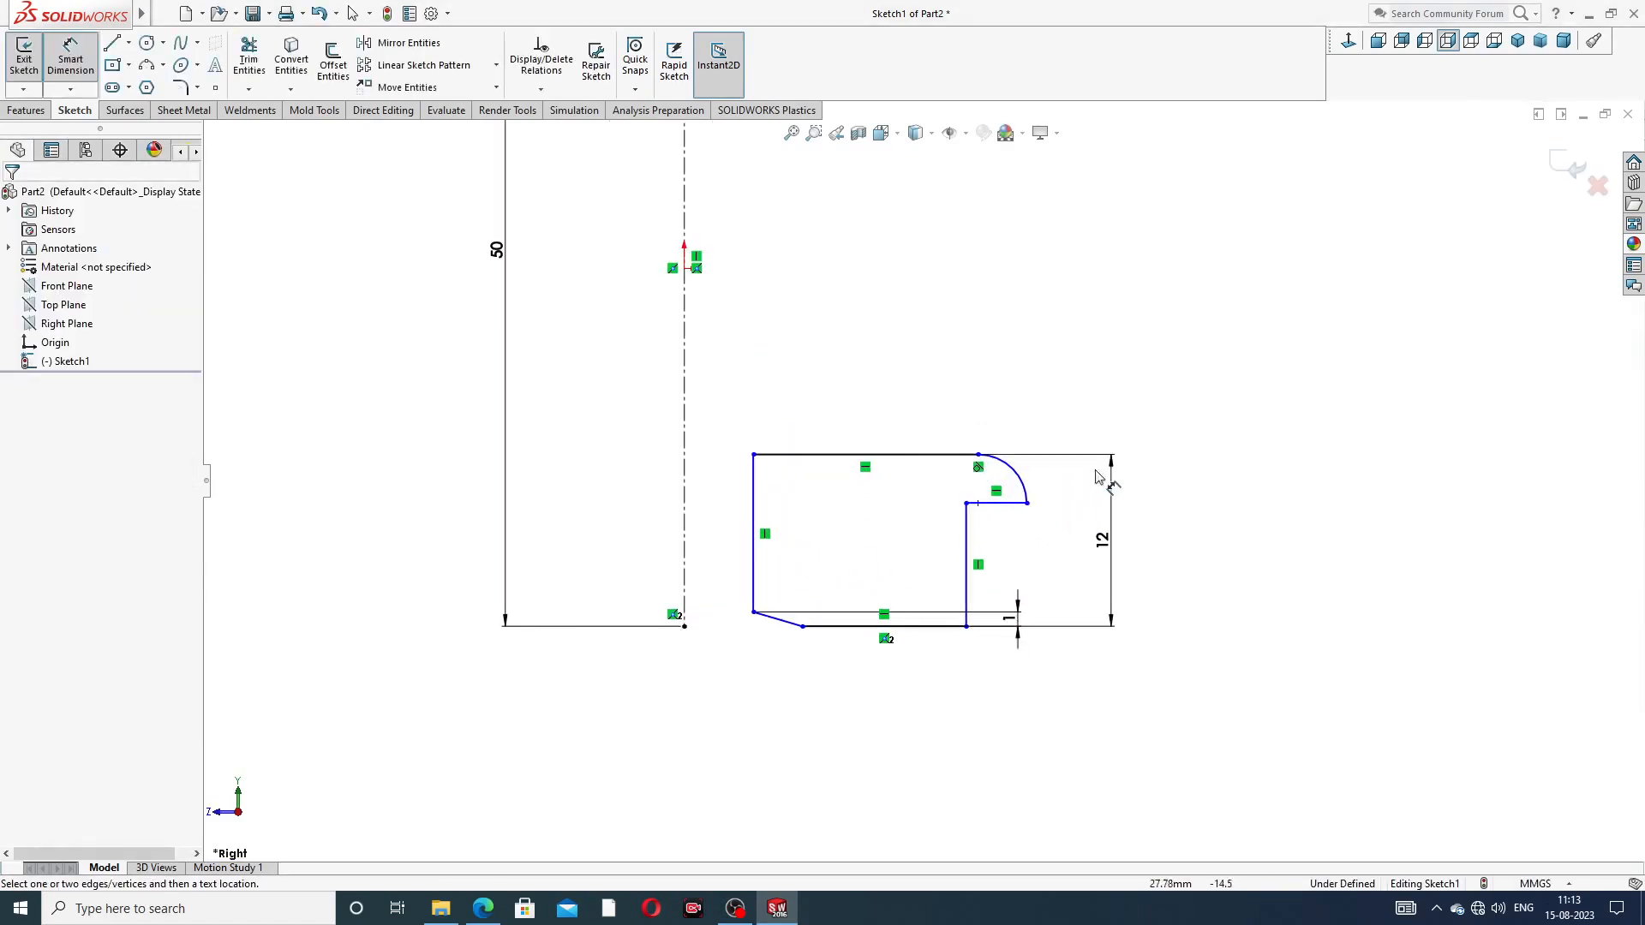
{"action": "left_click", "coordinate": [1027, 504]}
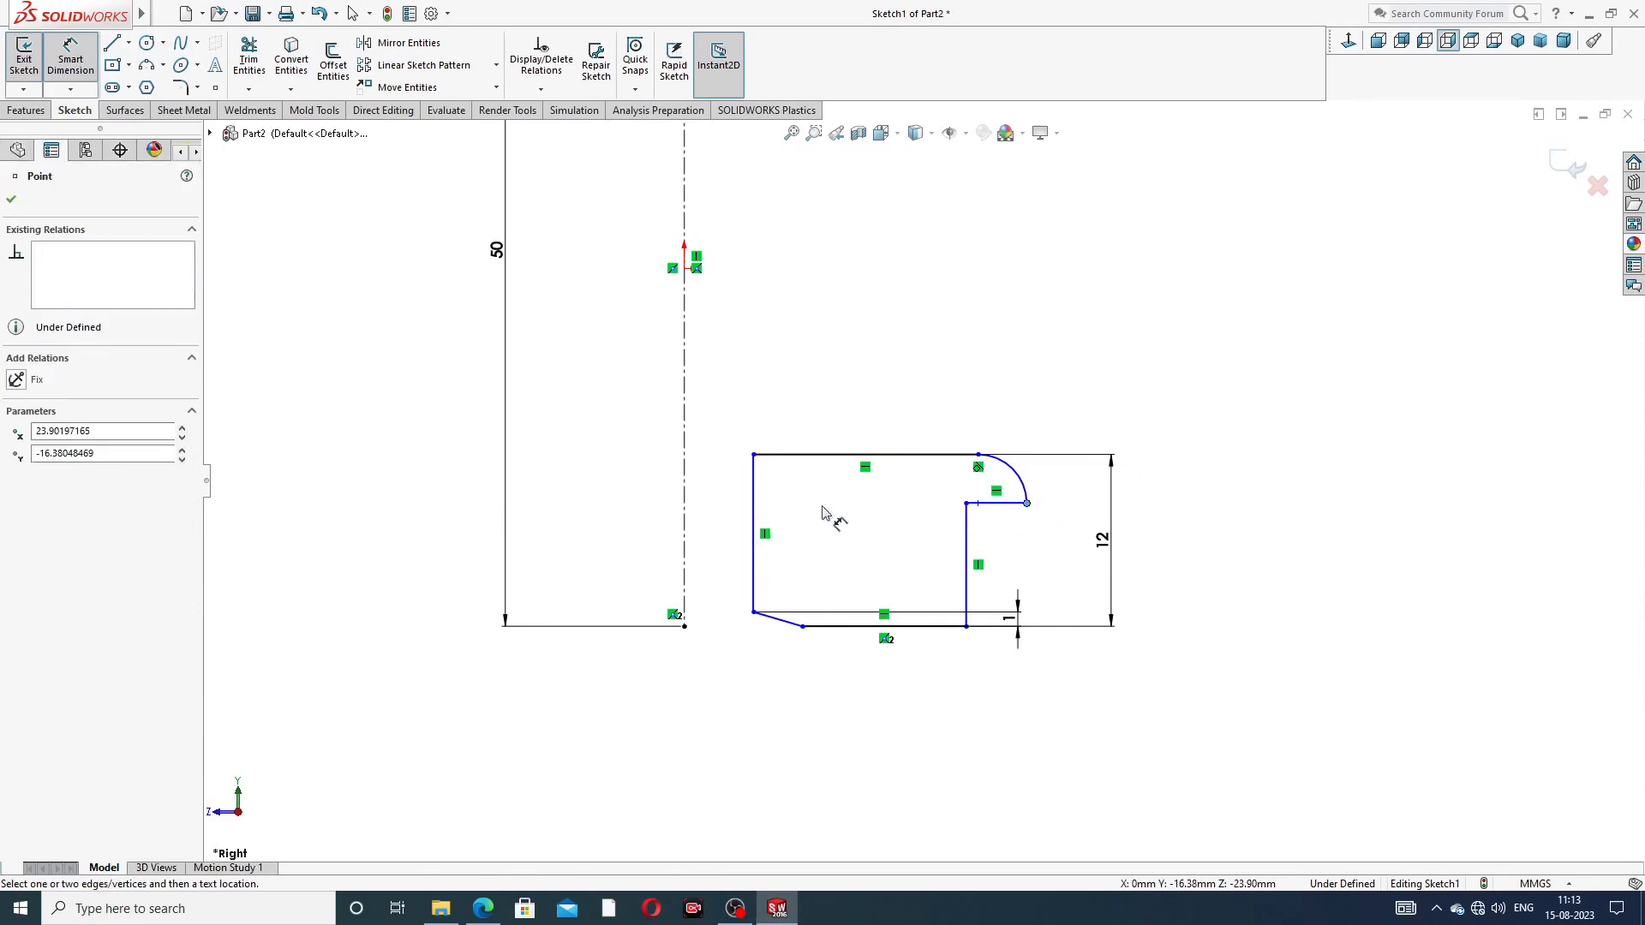
{"action": "left_click", "coordinate": [686, 518]}
{"action": "left_click", "coordinate": [859, 401]}
{"action": "type", "text": "20"}
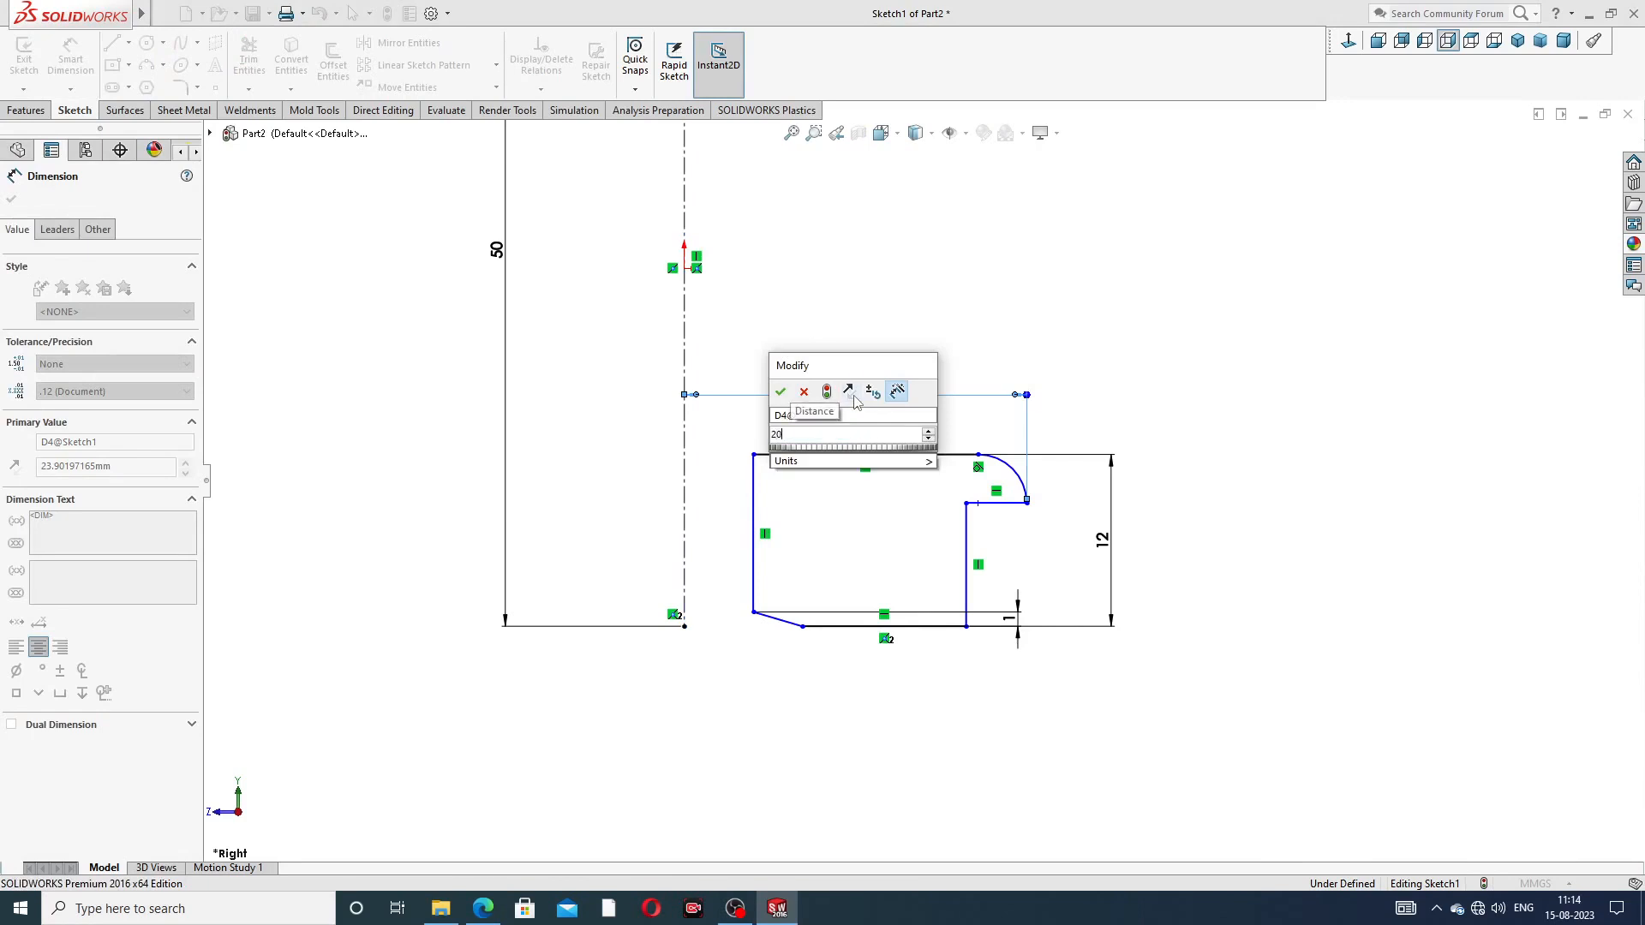
{"action": "key", "text": "Return"}
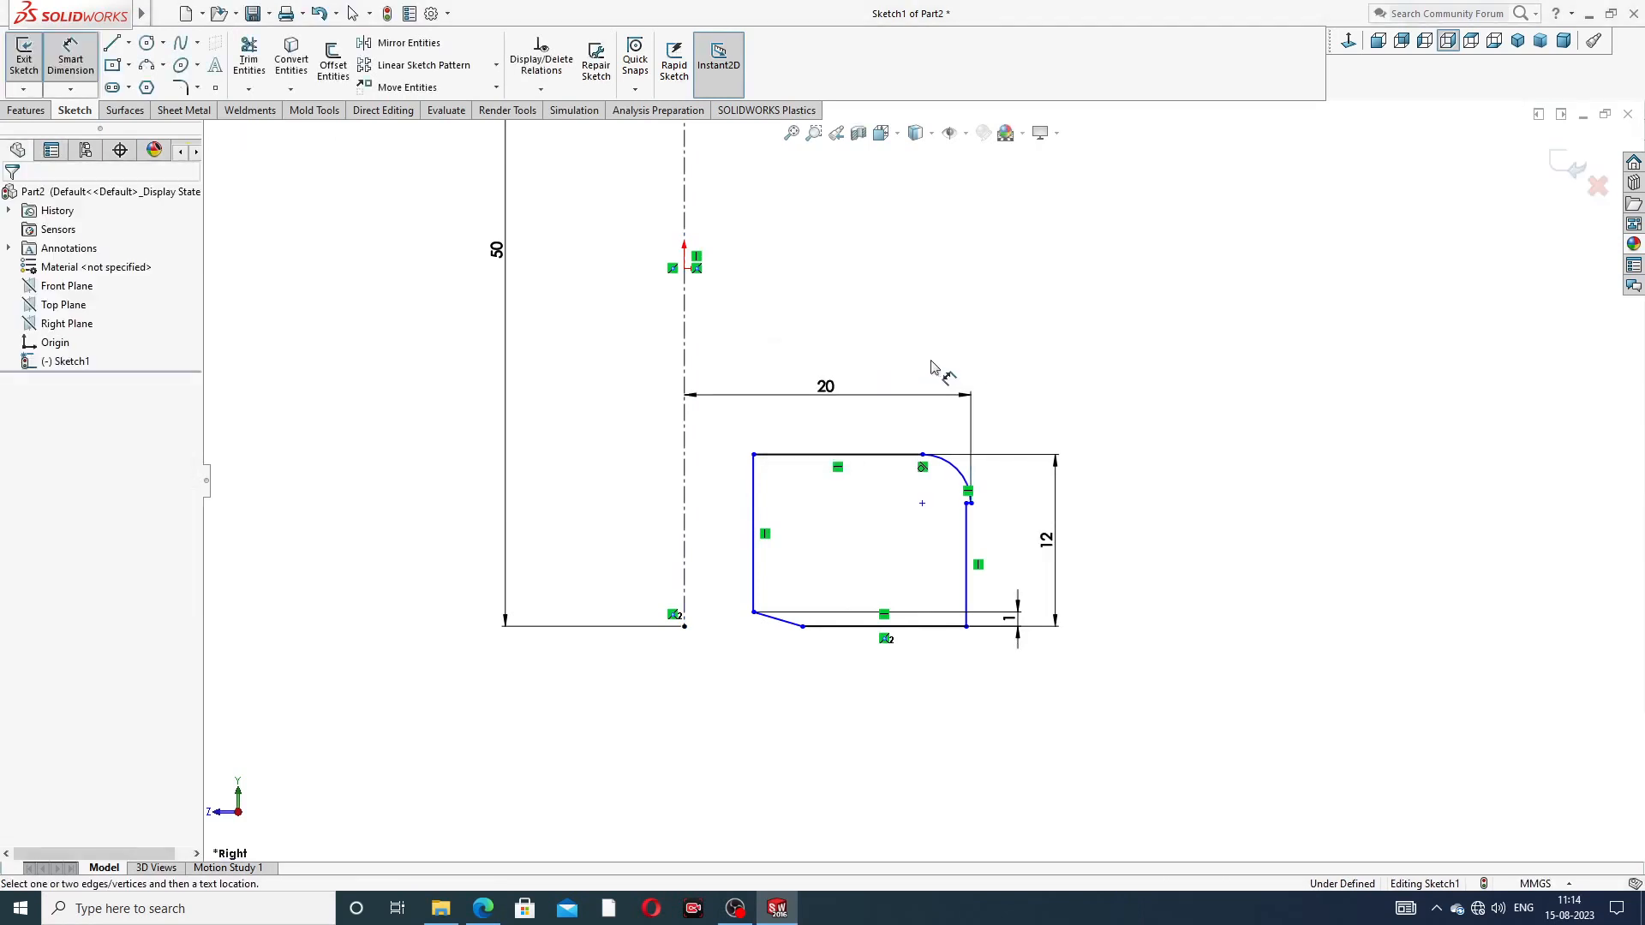
Dimension the outer vertical line below the arc at 18 mm from the centerline
{"action": "scroll", "coordinate": [975, 513], "scroll_direction": "down", "scroll_amount": 5}
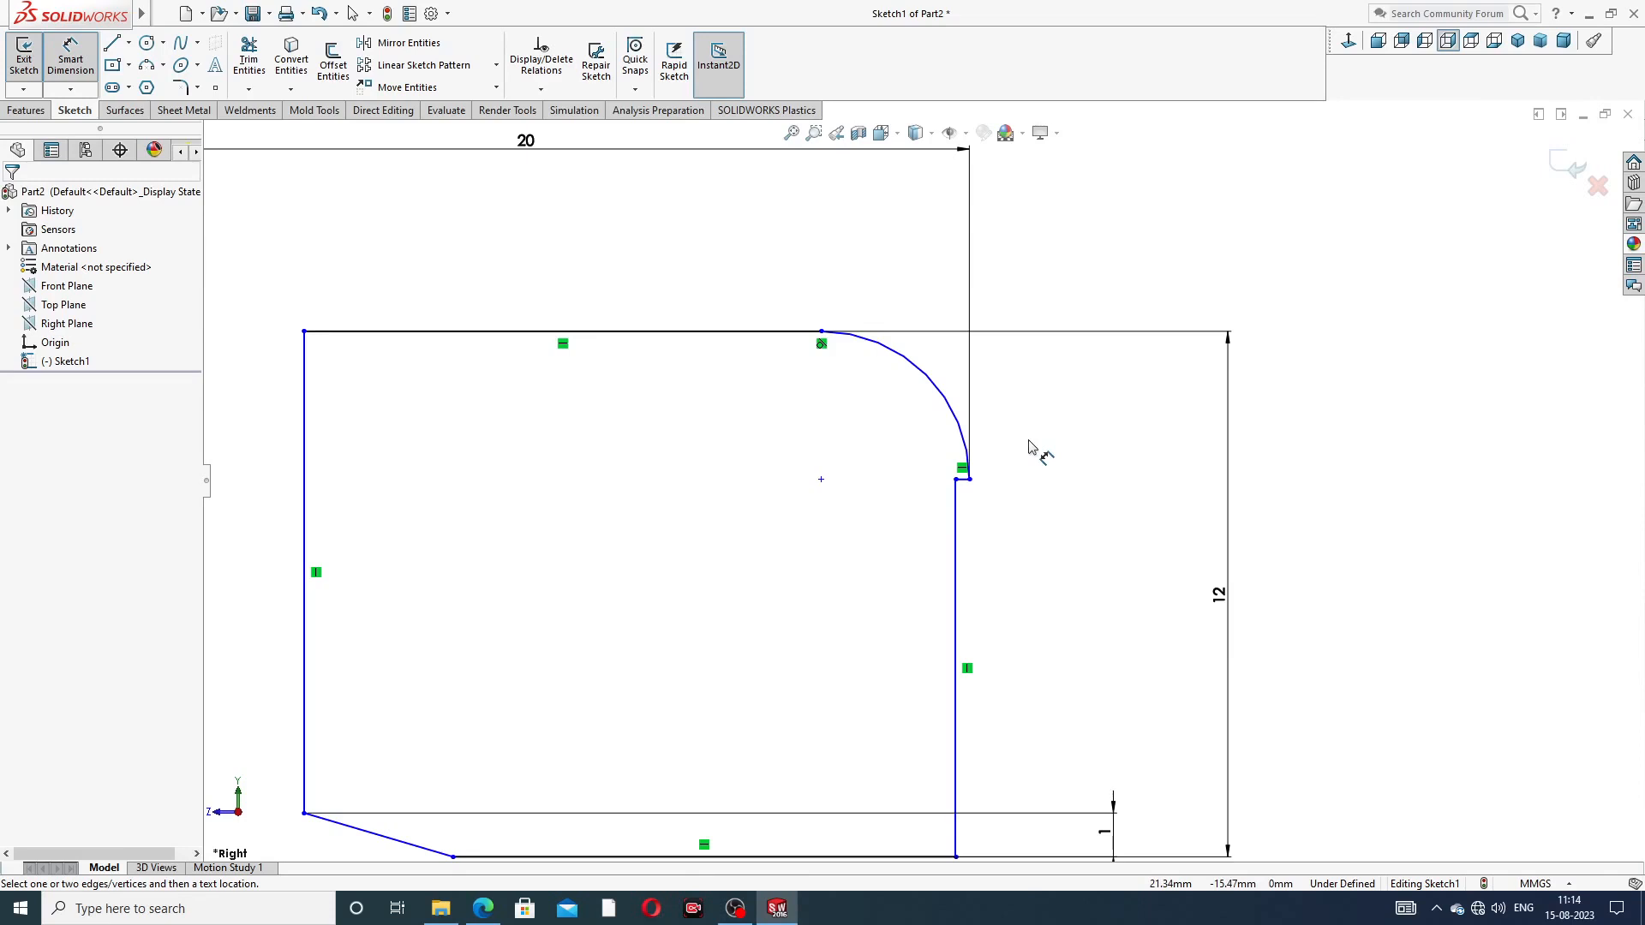
{"action": "left_click", "coordinate": [957, 522]}
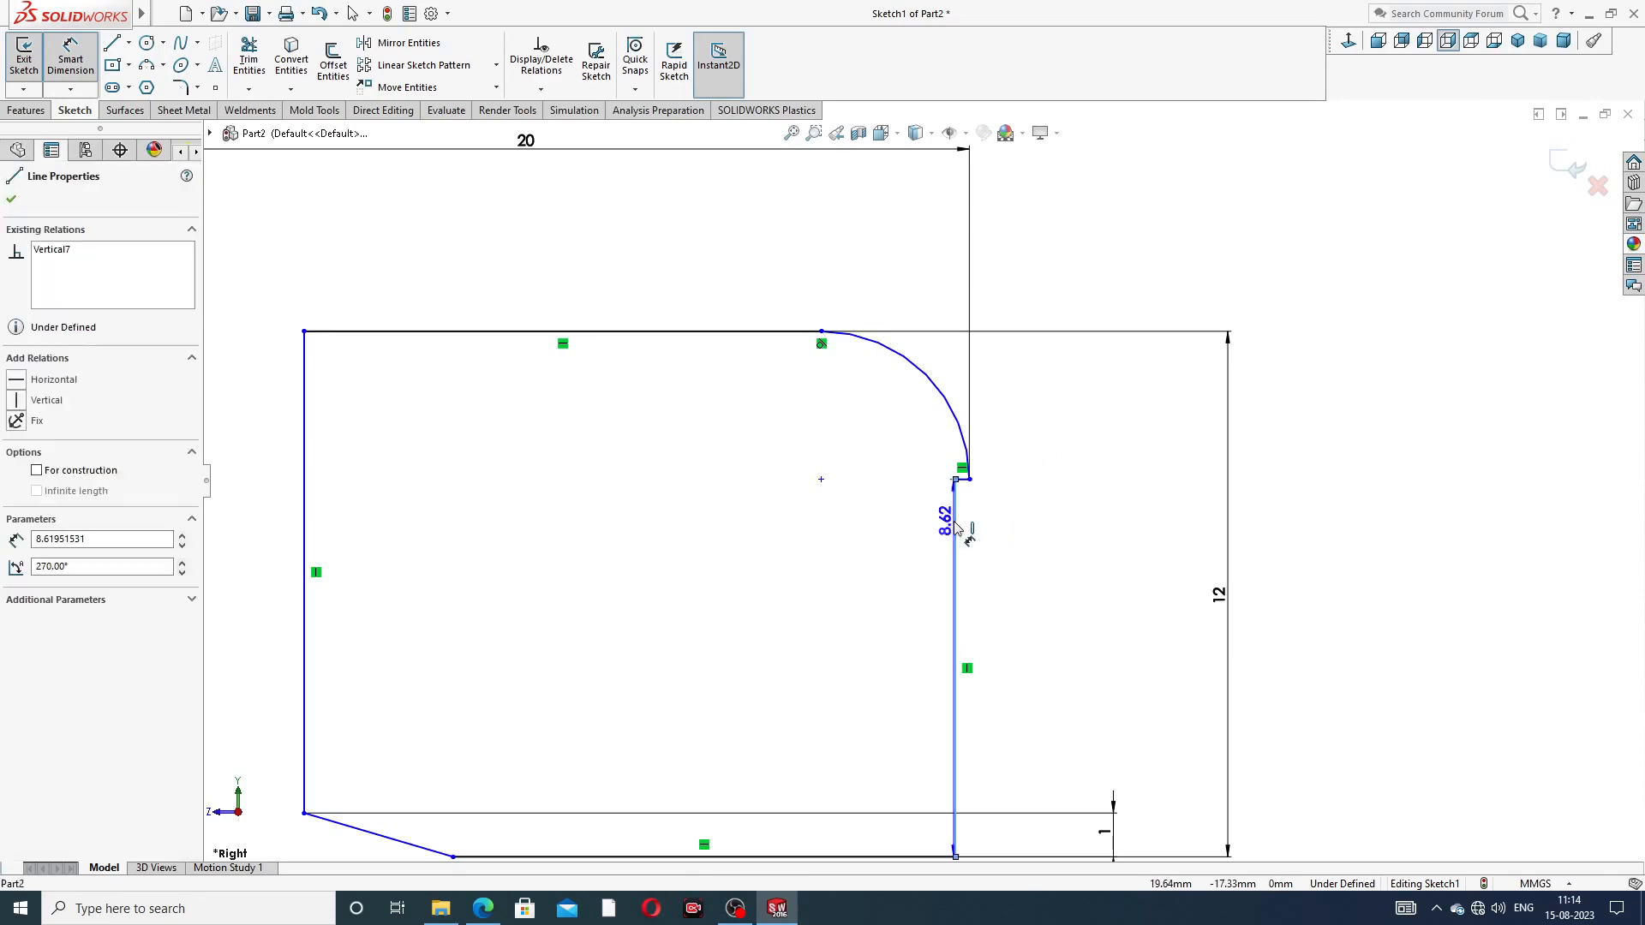
{"action": "scroll", "coordinate": [690, 540], "scroll_direction": "up", "scroll_amount": 3}
{"action": "scroll", "coordinate": [686, 534], "scroll_direction": "up", "scroll_amount": 2}
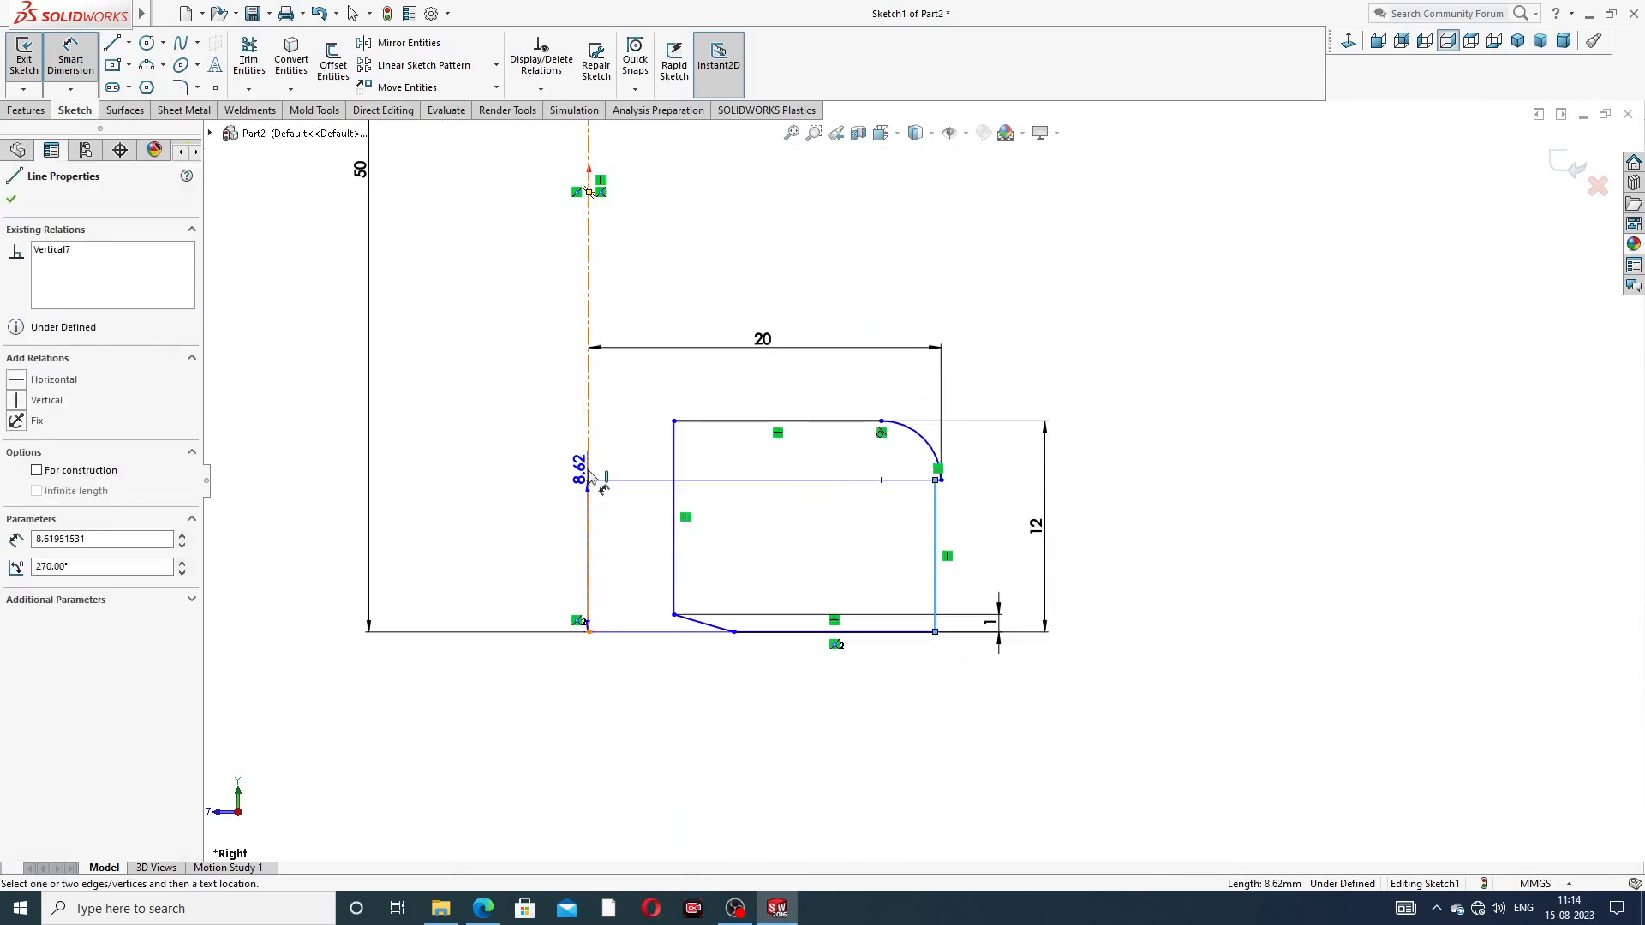
{"action": "left_click", "coordinate": [590, 476]}
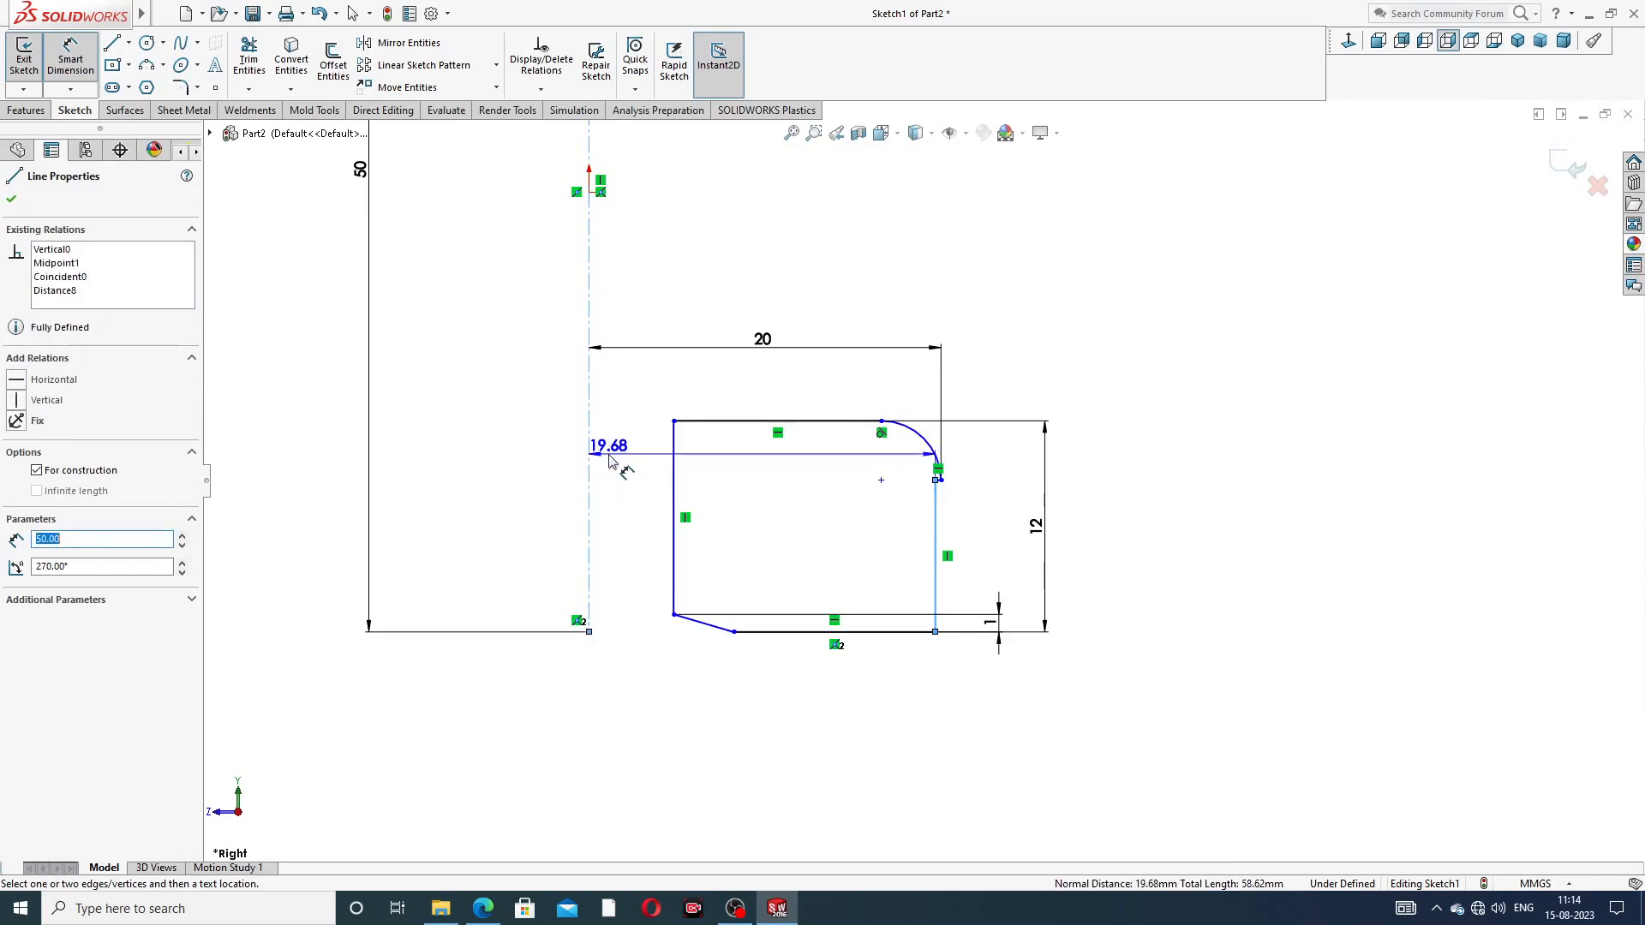
{"action": "left_click", "coordinate": [730, 395]}
{"action": "type", "text": "18"}
{"action": "key", "text": "Return"}
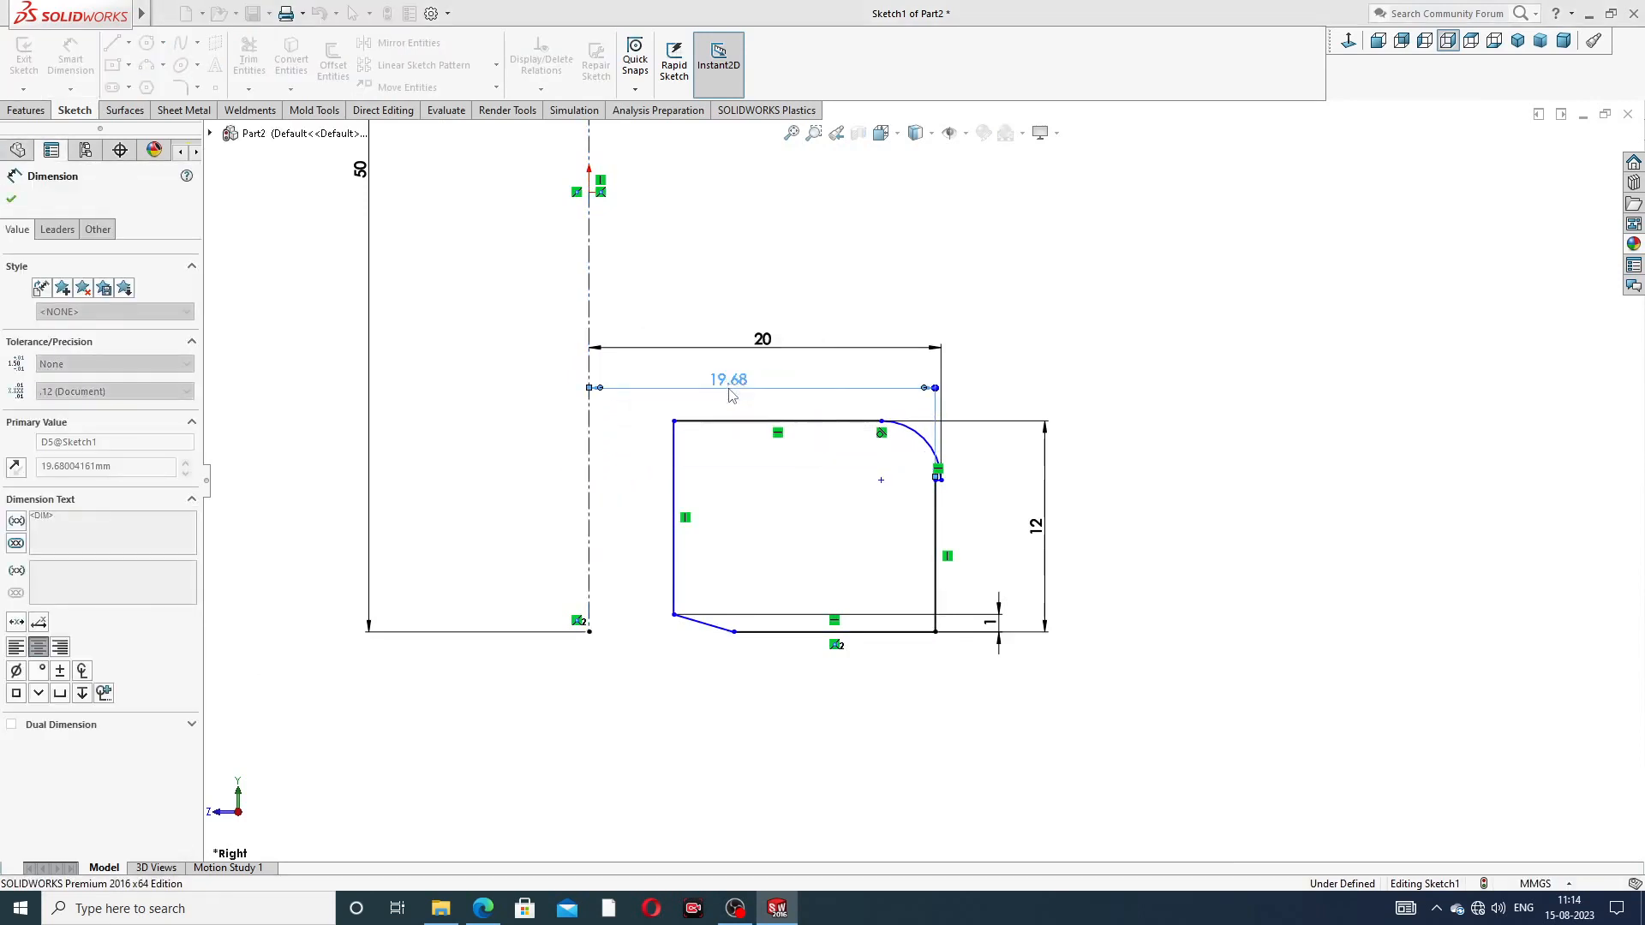
{"action": "left_click", "coordinate": [801, 504]}
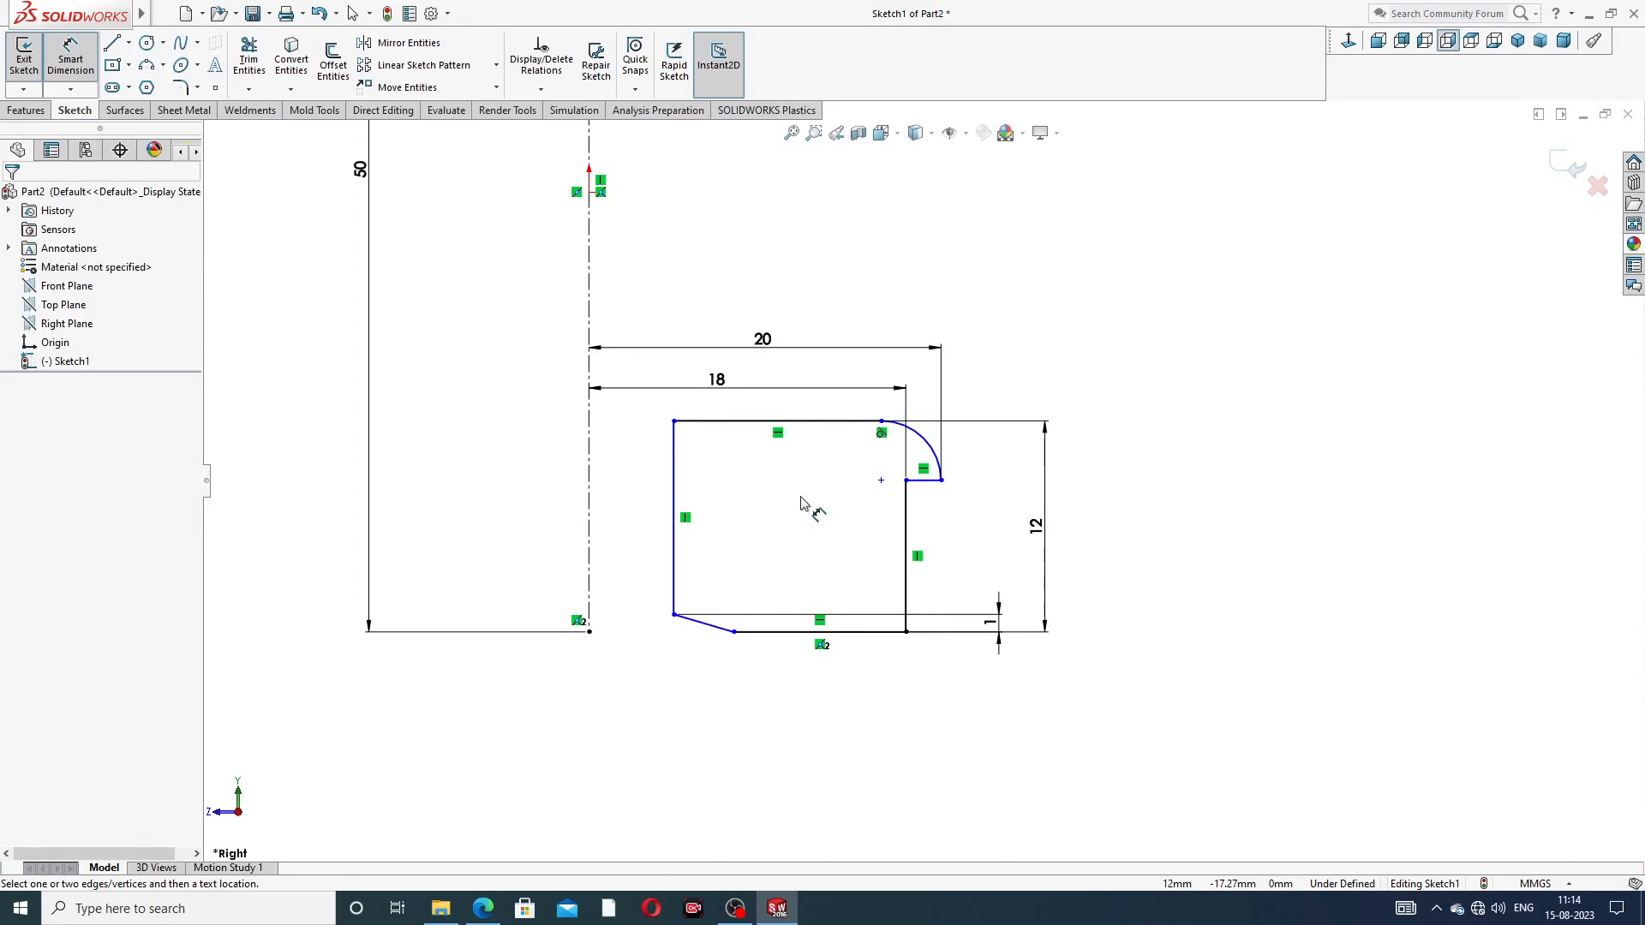
Dimension the inner vertical line at 13 mm from the centerline and move the slanted line's lower end outward past it
{"action": "left_click", "coordinate": [674, 469]}
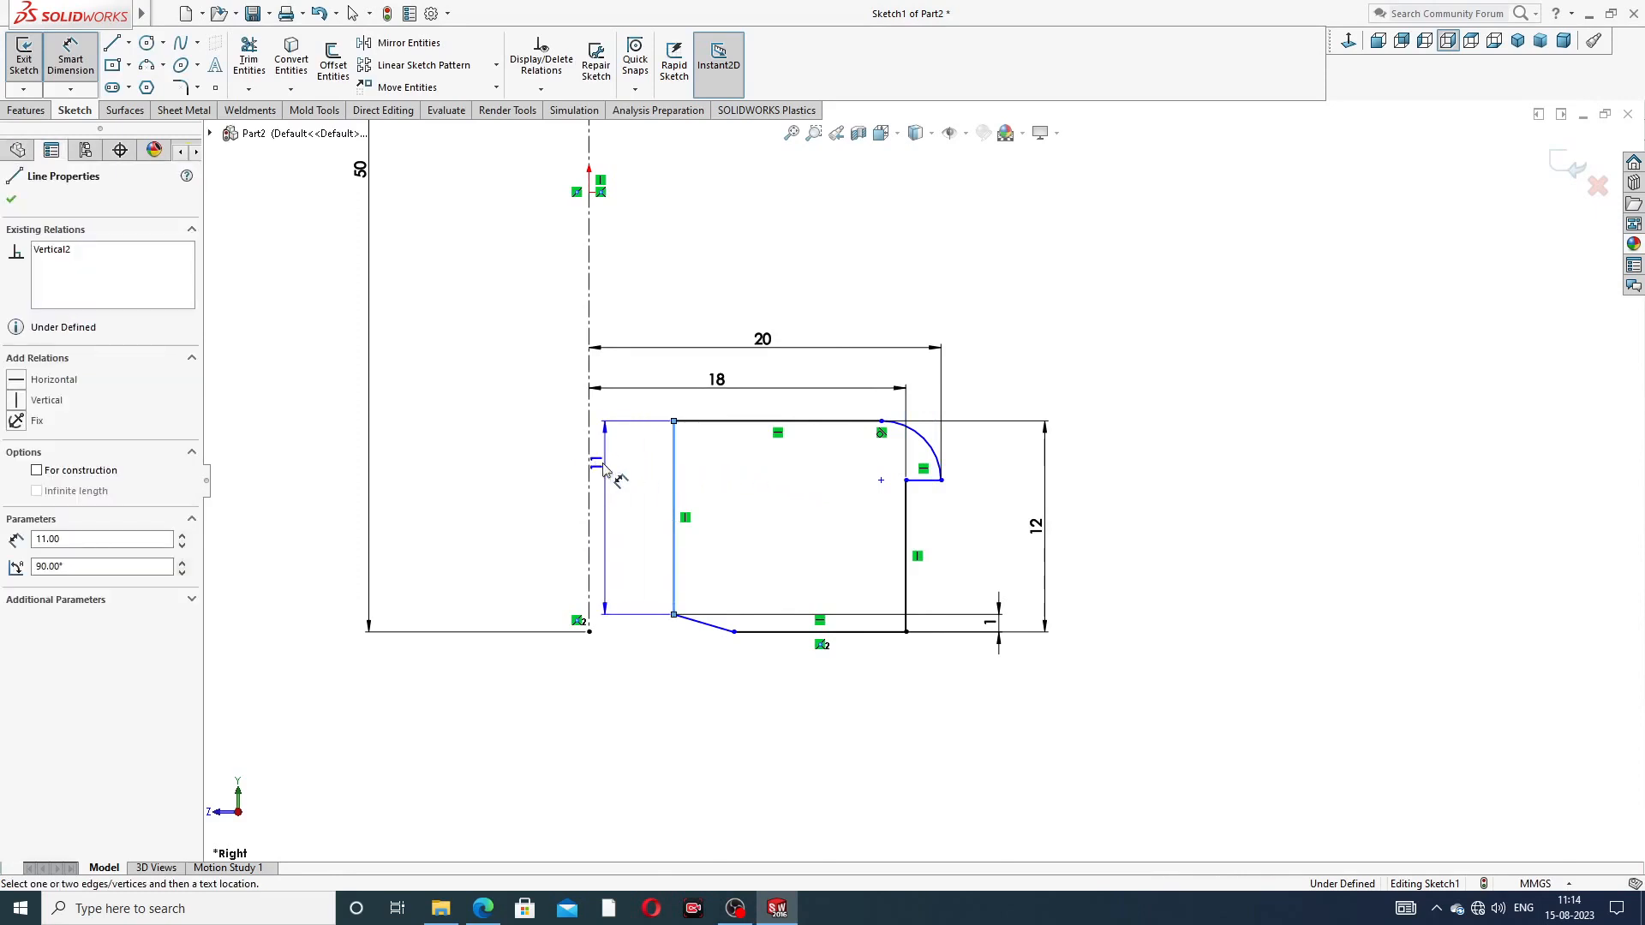
{"action": "left_click", "coordinate": [589, 467]}
{"action": "left_click", "coordinate": [651, 428]}
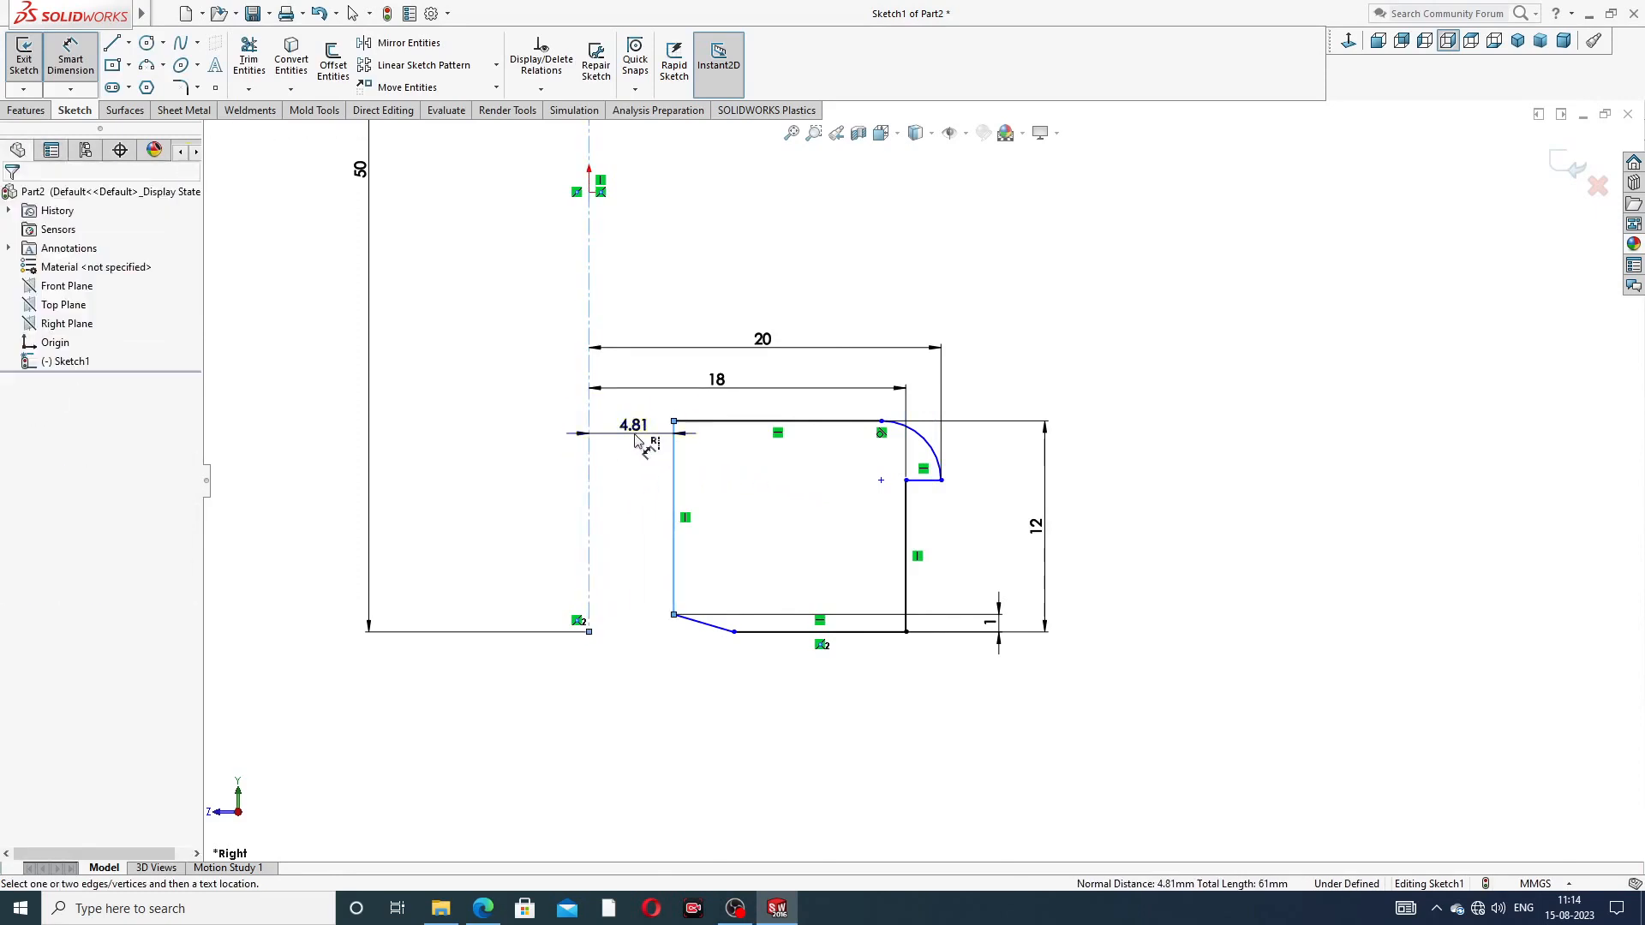
{"action": "type", "text": "13"}
{"action": "key", "text": "Return"}
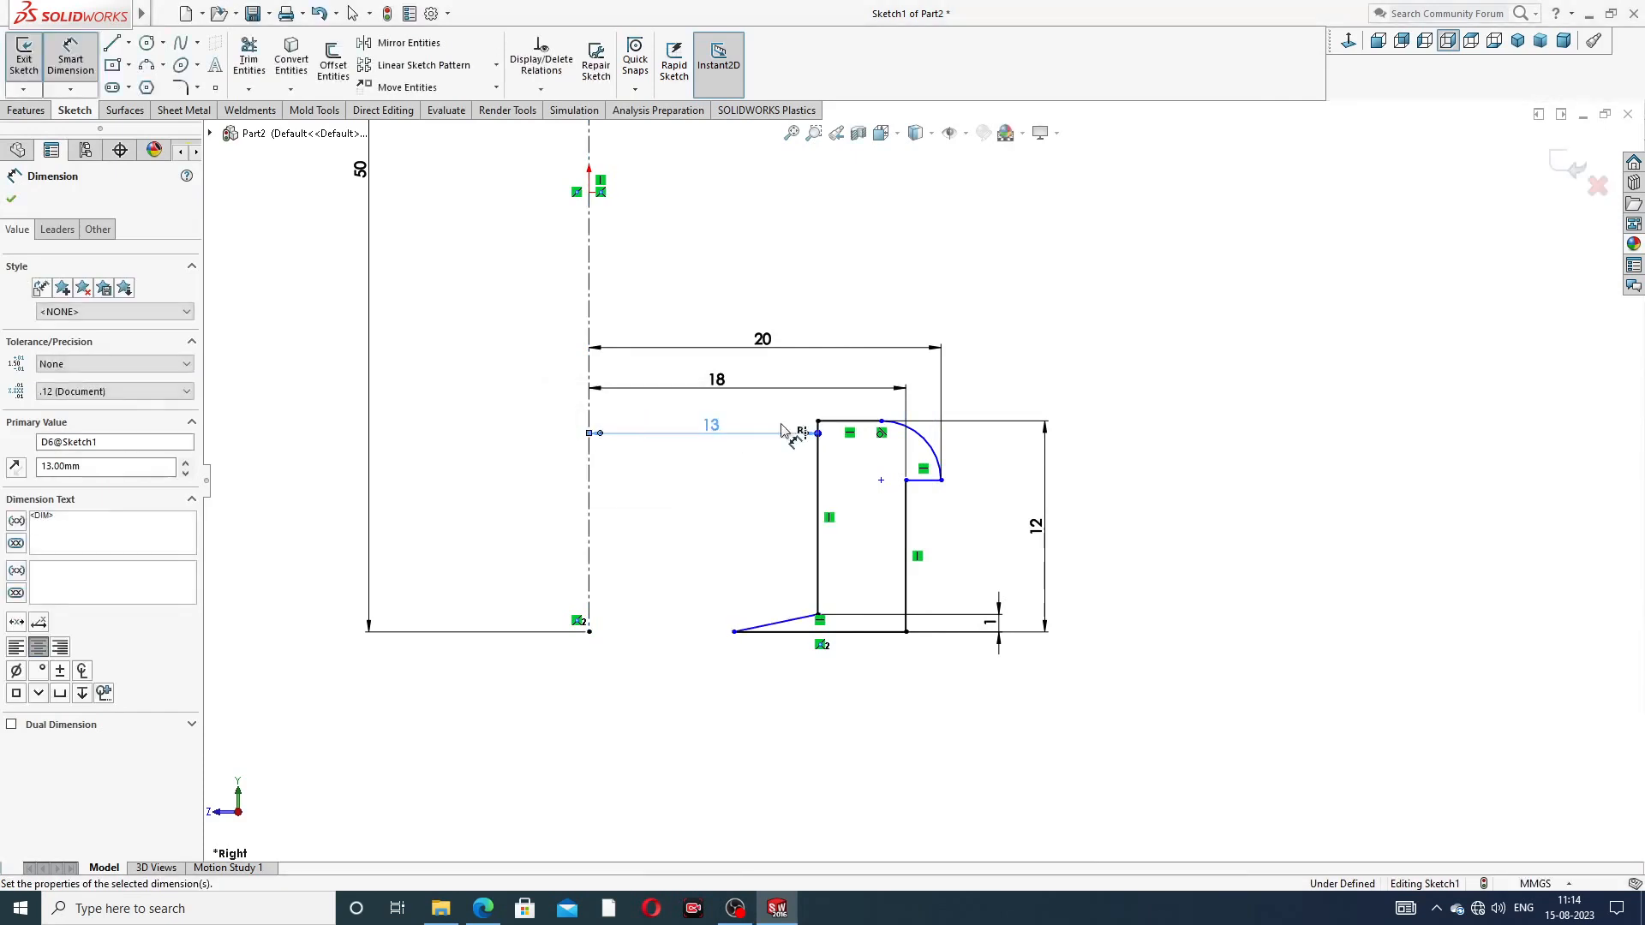
{"action": "right_click", "coordinate": [1056, 314]}
{"action": "left_click", "coordinate": [1105, 255]}
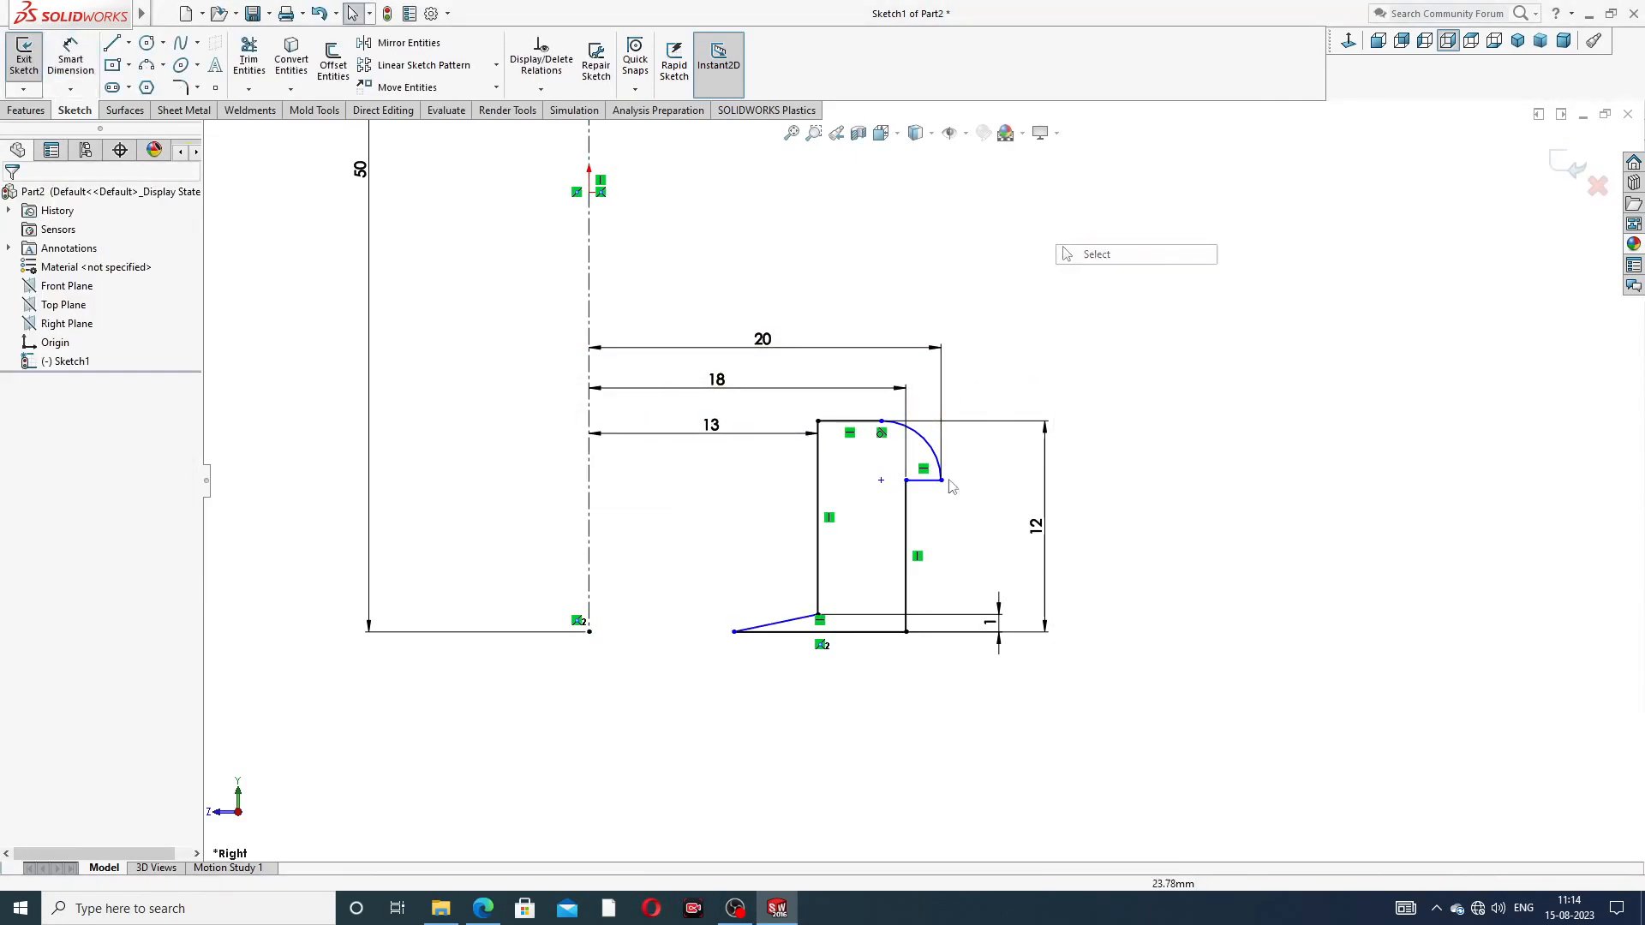
{"action": "left_click_drag", "start_coordinate": [733, 633], "coordinate": [843, 632]}
{"action": "left_click", "coordinate": [1143, 527]}
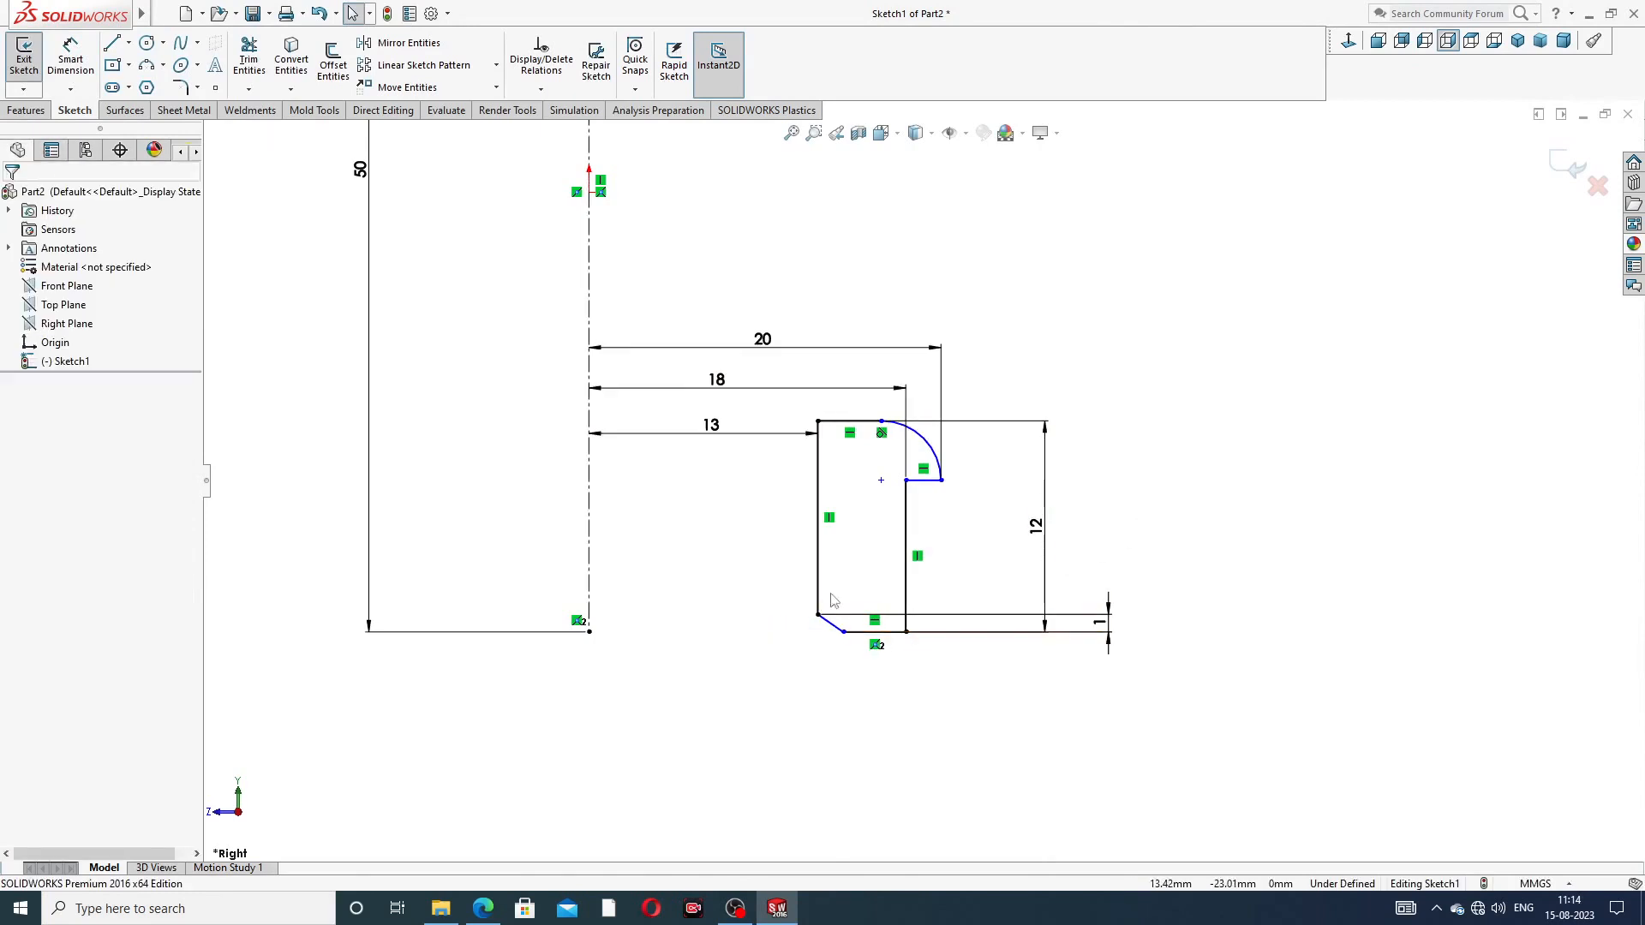
Add a Vertical relation between the arc's upper endpoint and the inner corner of the short horizontal line
{"action": "scroll", "coordinate": [894, 475], "scroll_direction": "down", "scroll_amount": 2}
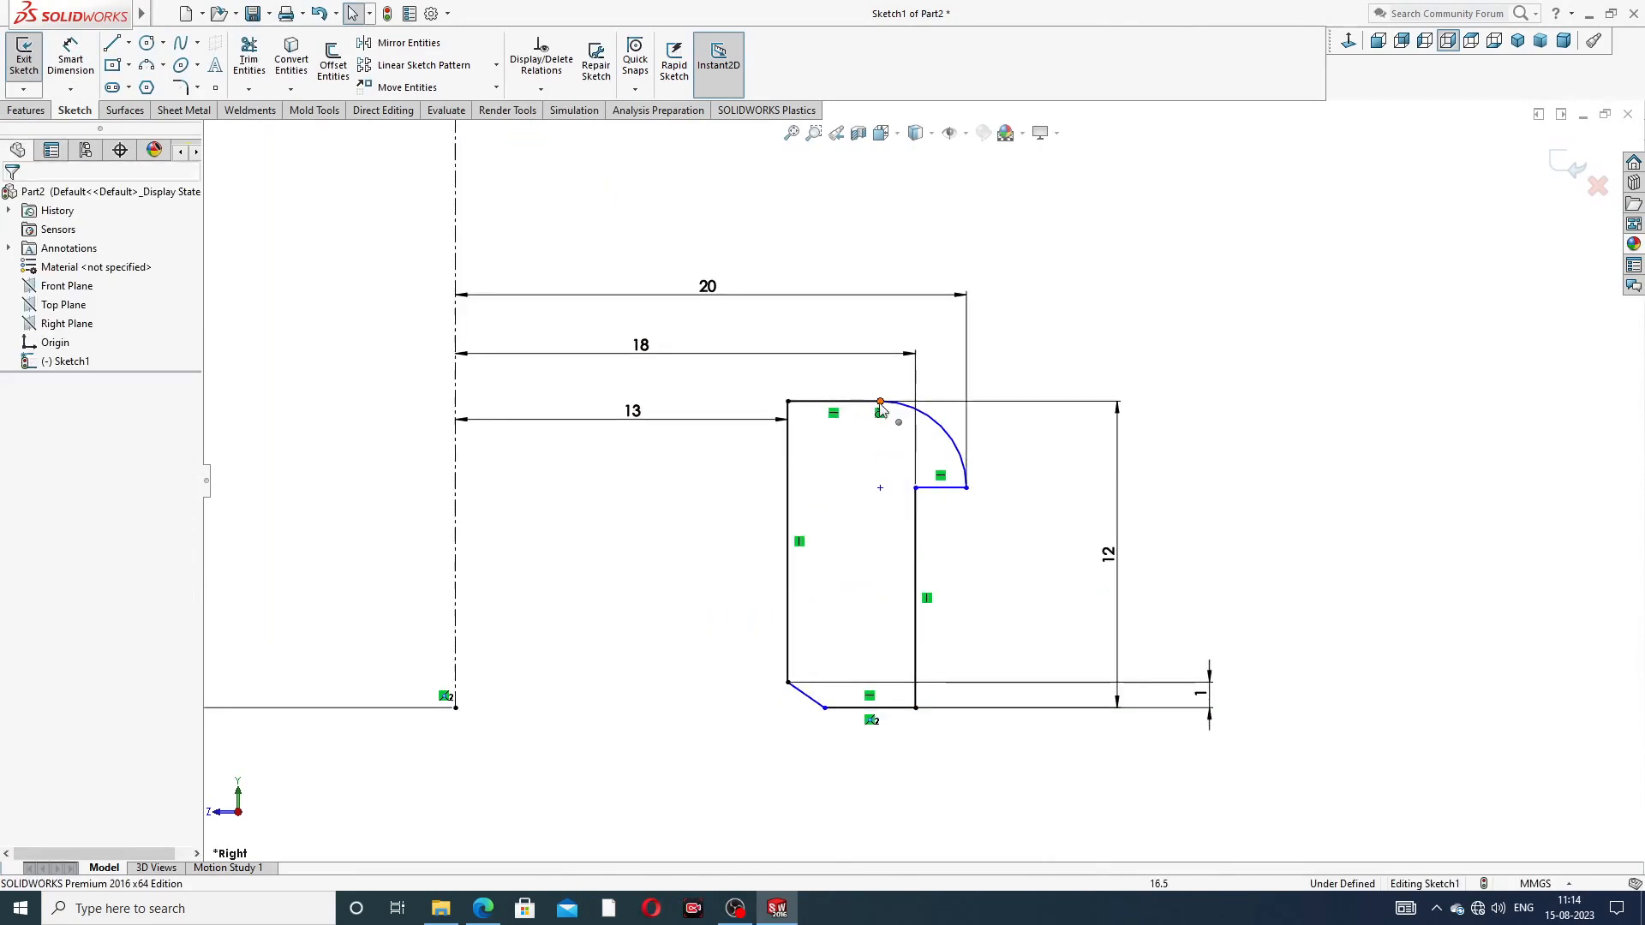
{"action": "left_click", "coordinate": [881, 403]}
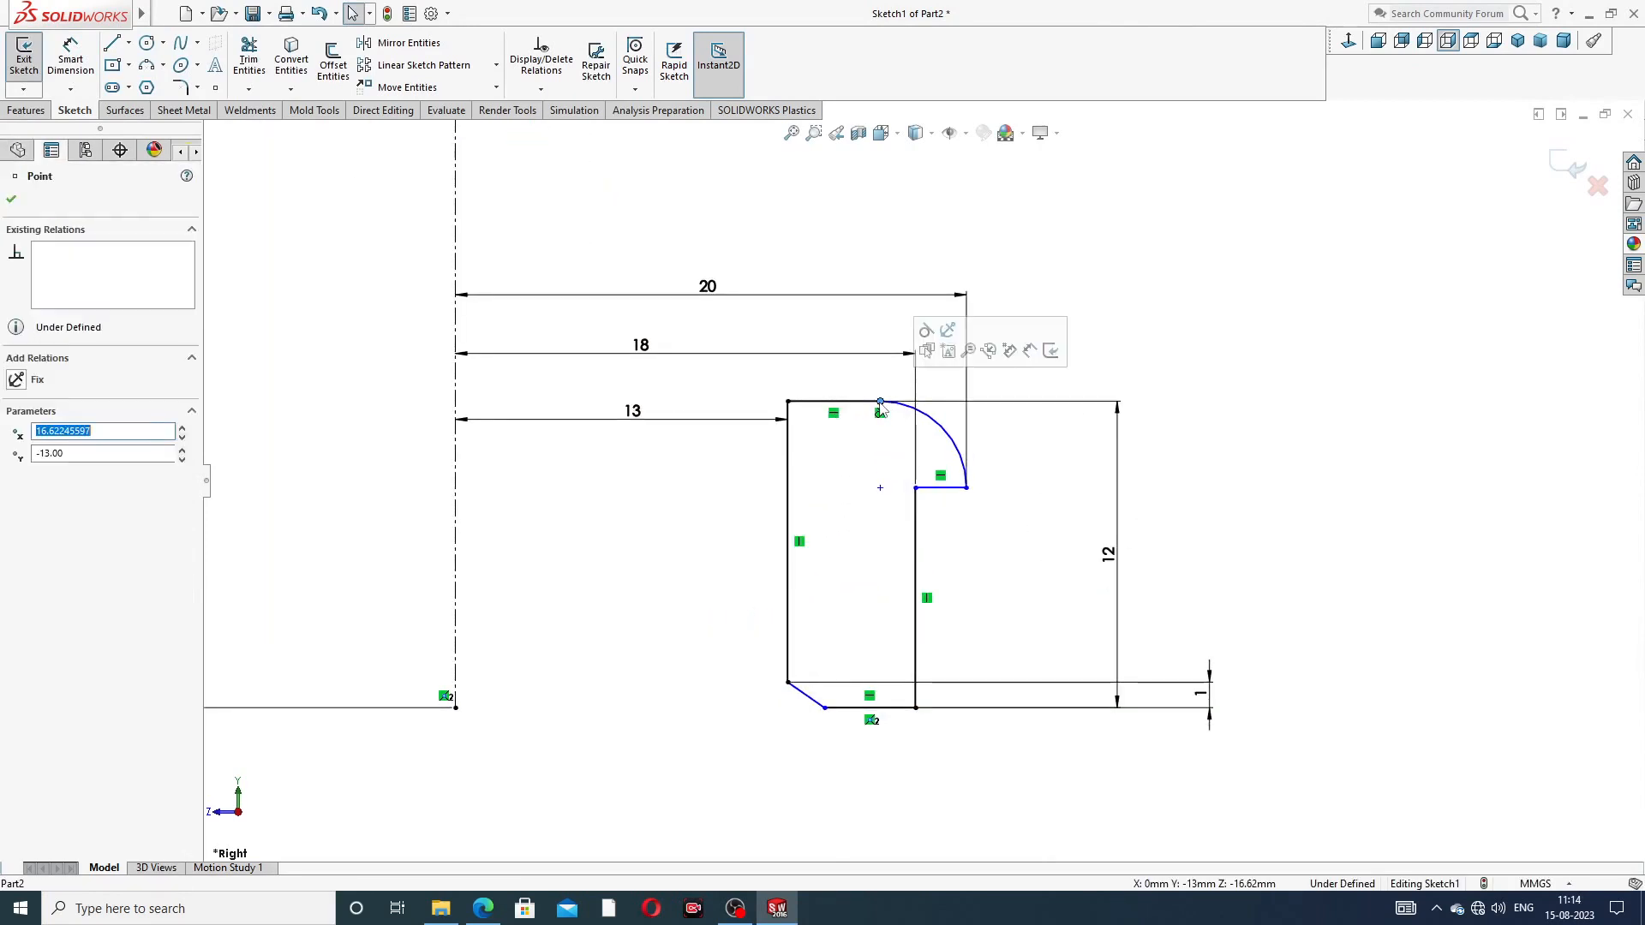
{"action": "left_click", "coordinate": [916, 488], "text": "ctrl"}
{"action": "left_click", "coordinate": [982, 414]}
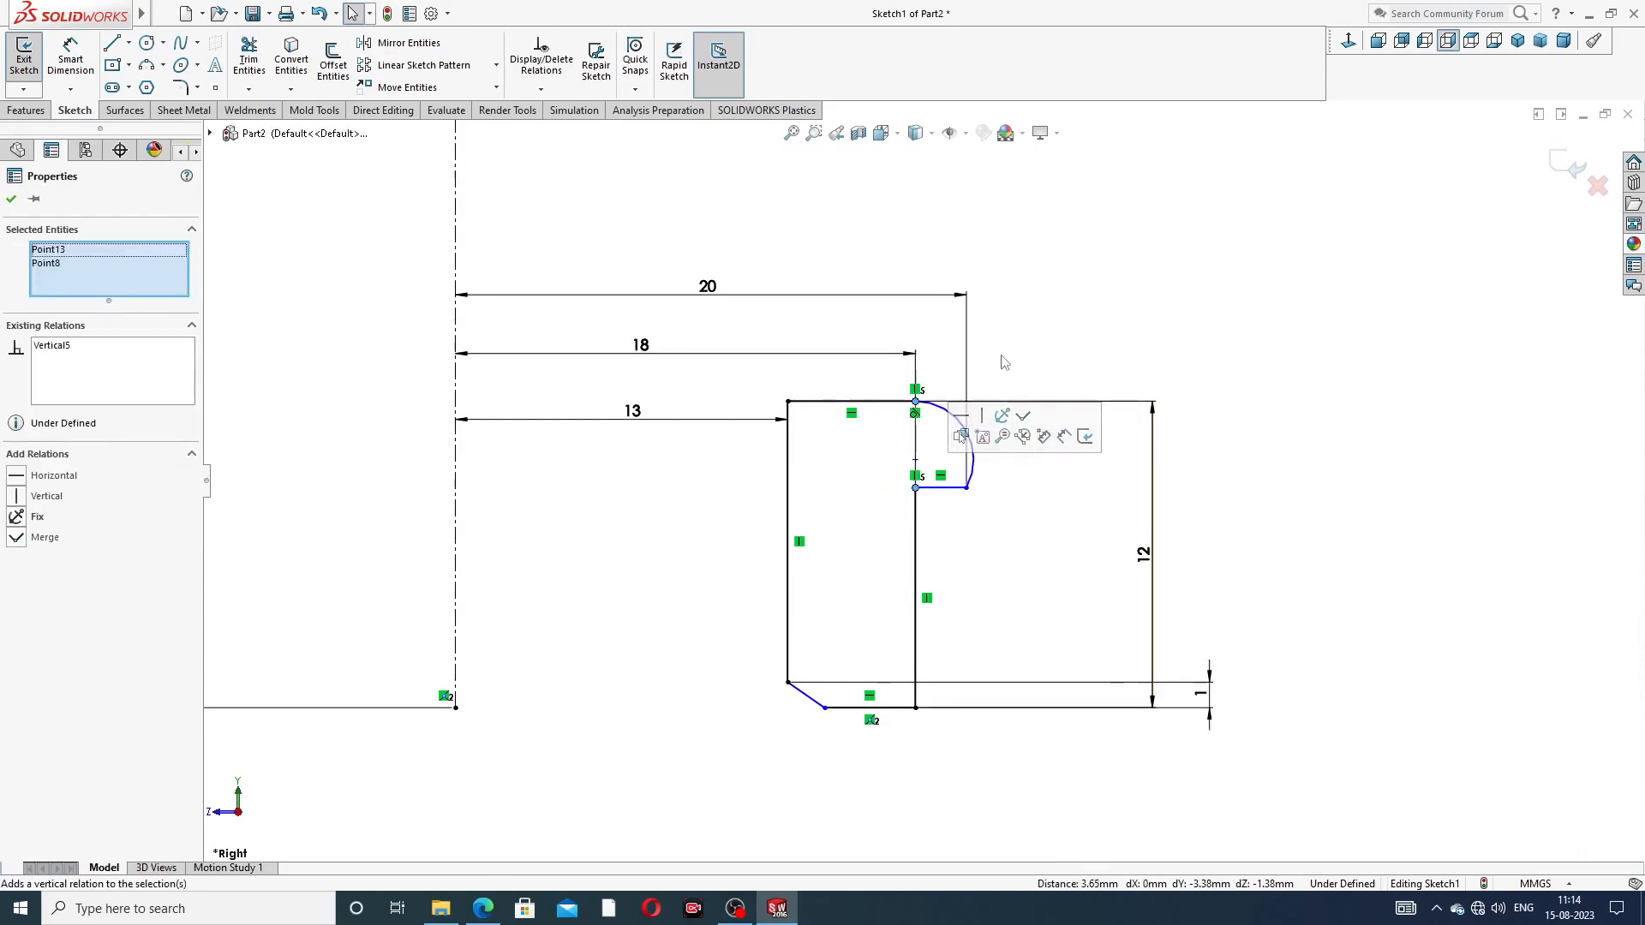
{"action": "left_click", "coordinate": [1020, 337]}
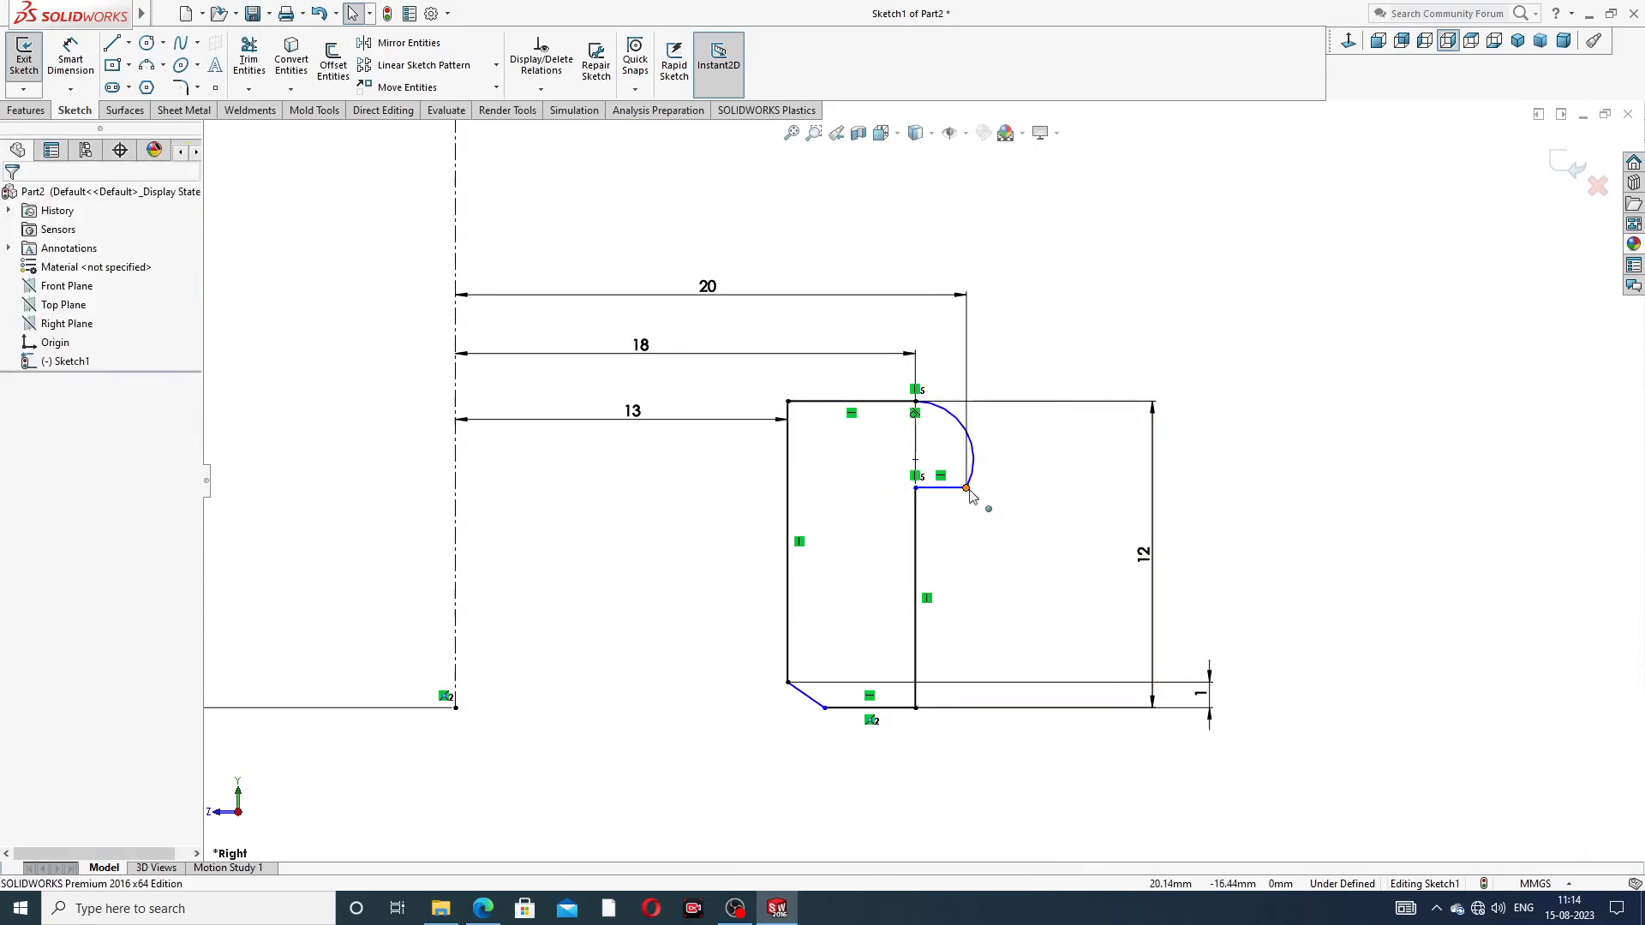
Raise the arc's outer endpoint with its short horizontal line until the arc forms roughly a quarter circle
{"action": "left_click_drag", "start_coordinate": [969, 490], "coordinate": [966, 457]}
{"action": "left_click", "coordinate": [1035, 338]}
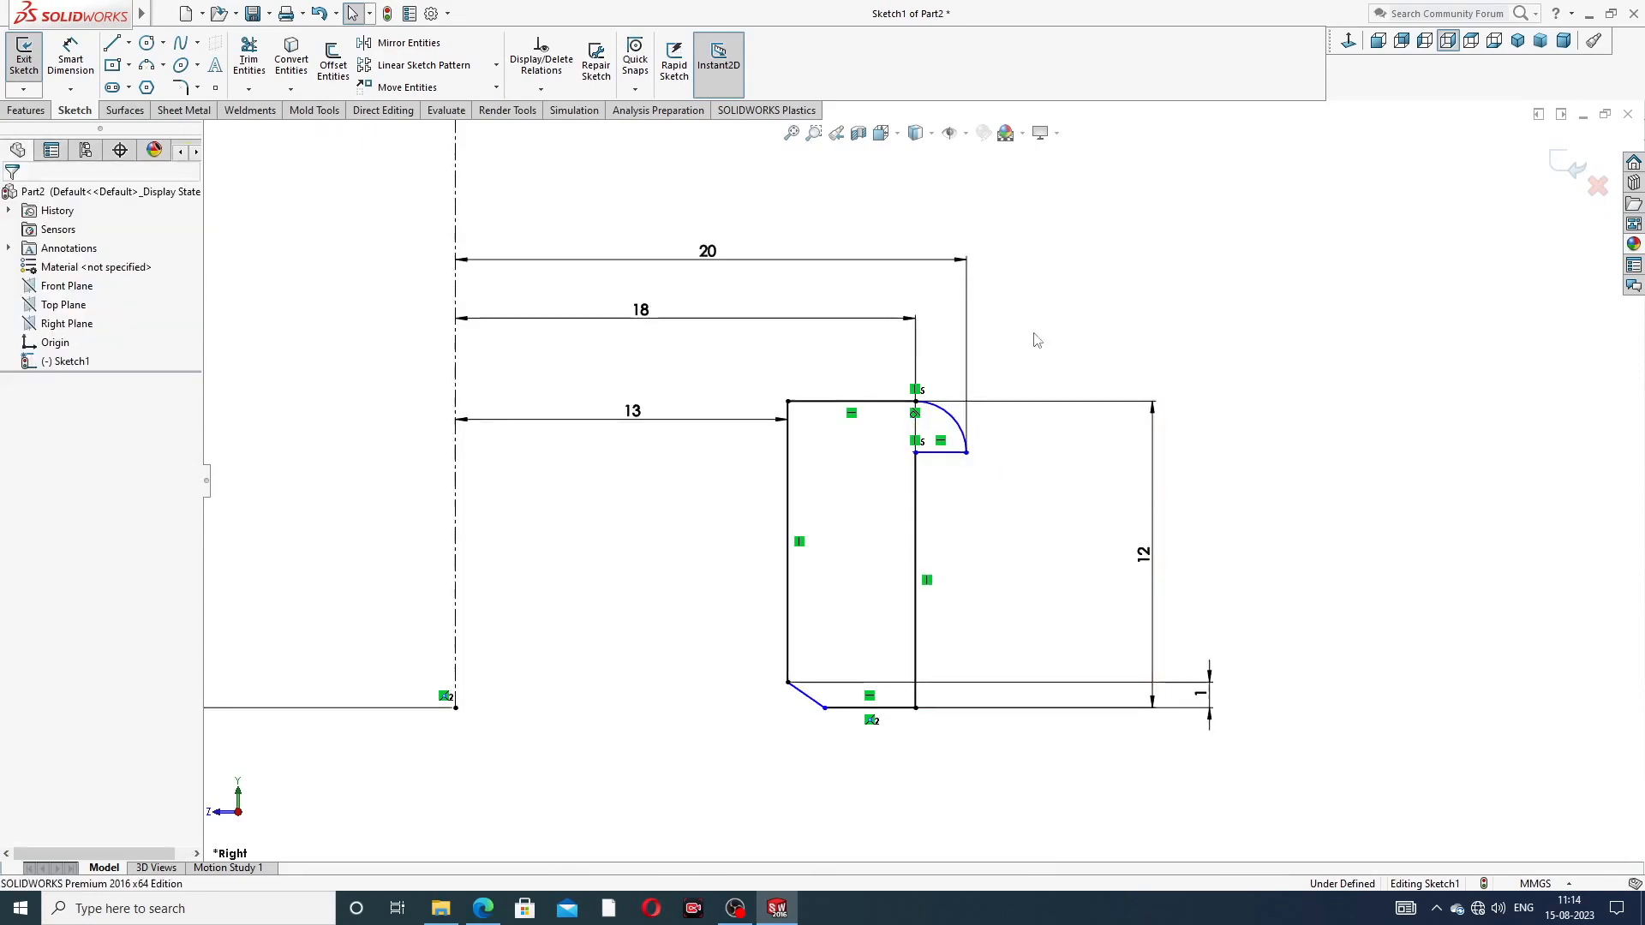
{"action": "scroll", "coordinate": [947, 463], "scroll_direction": "down", "scroll_amount": 5}
{"action": "scroll", "coordinate": [958, 443], "scroll_direction": "up", "scroll_amount": 3}
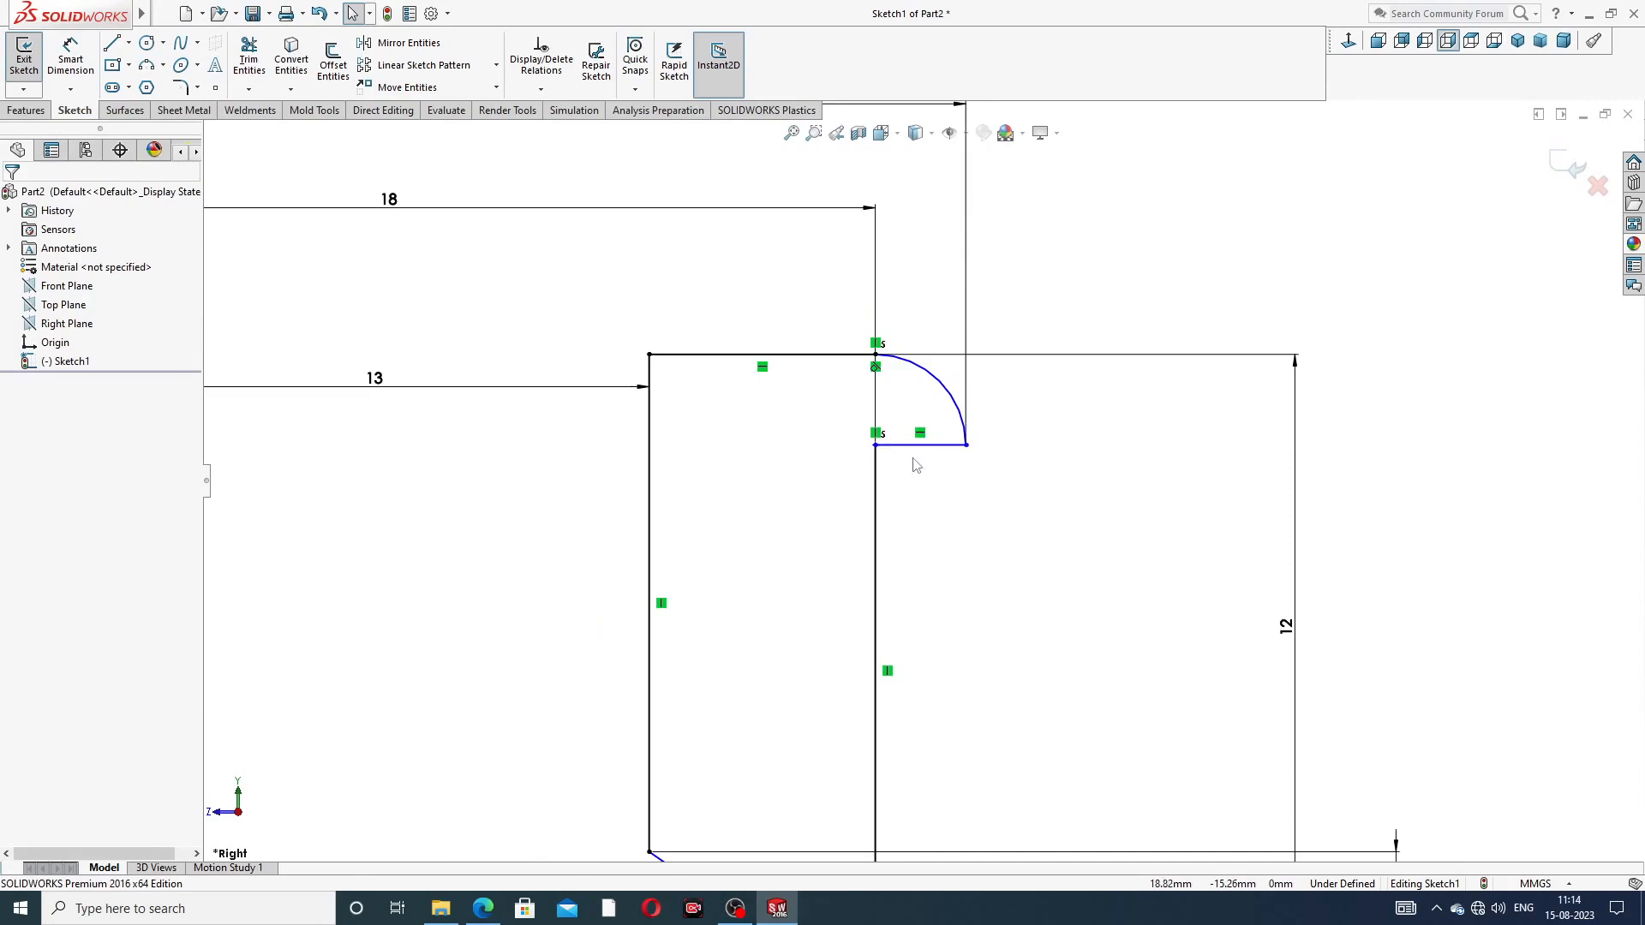
Dimension the arc's radius at 2 mm
{"action": "scroll", "coordinate": [917, 467], "scroll_direction": "up", "scroll_amount": 1}
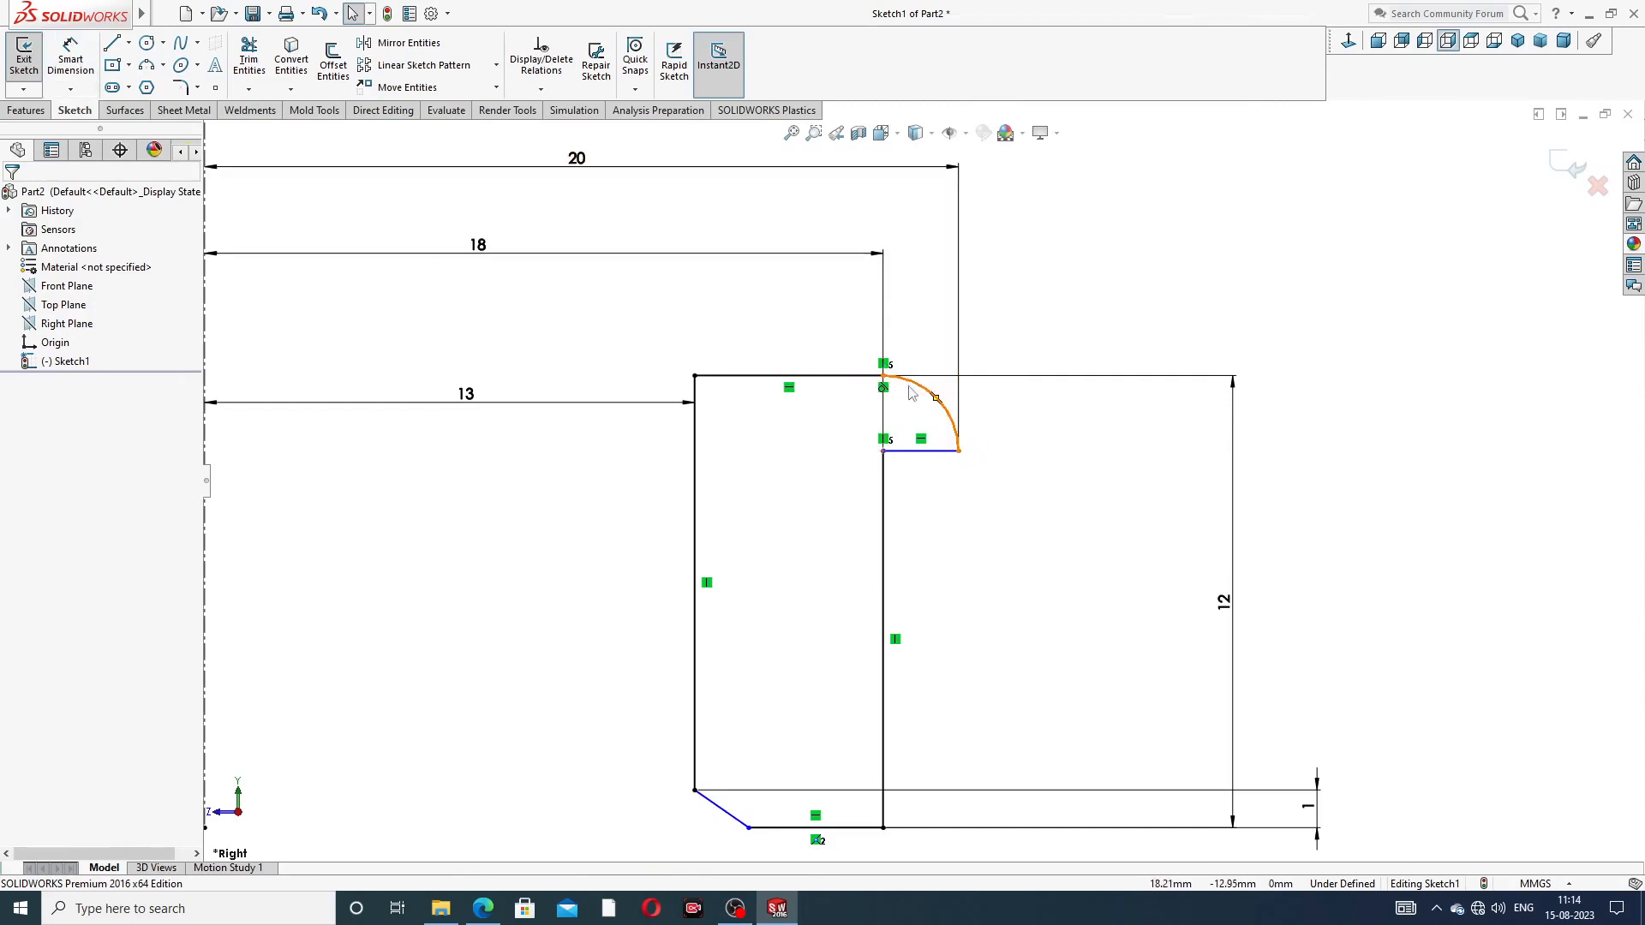
{"action": "left_click", "coordinate": [945, 406]}
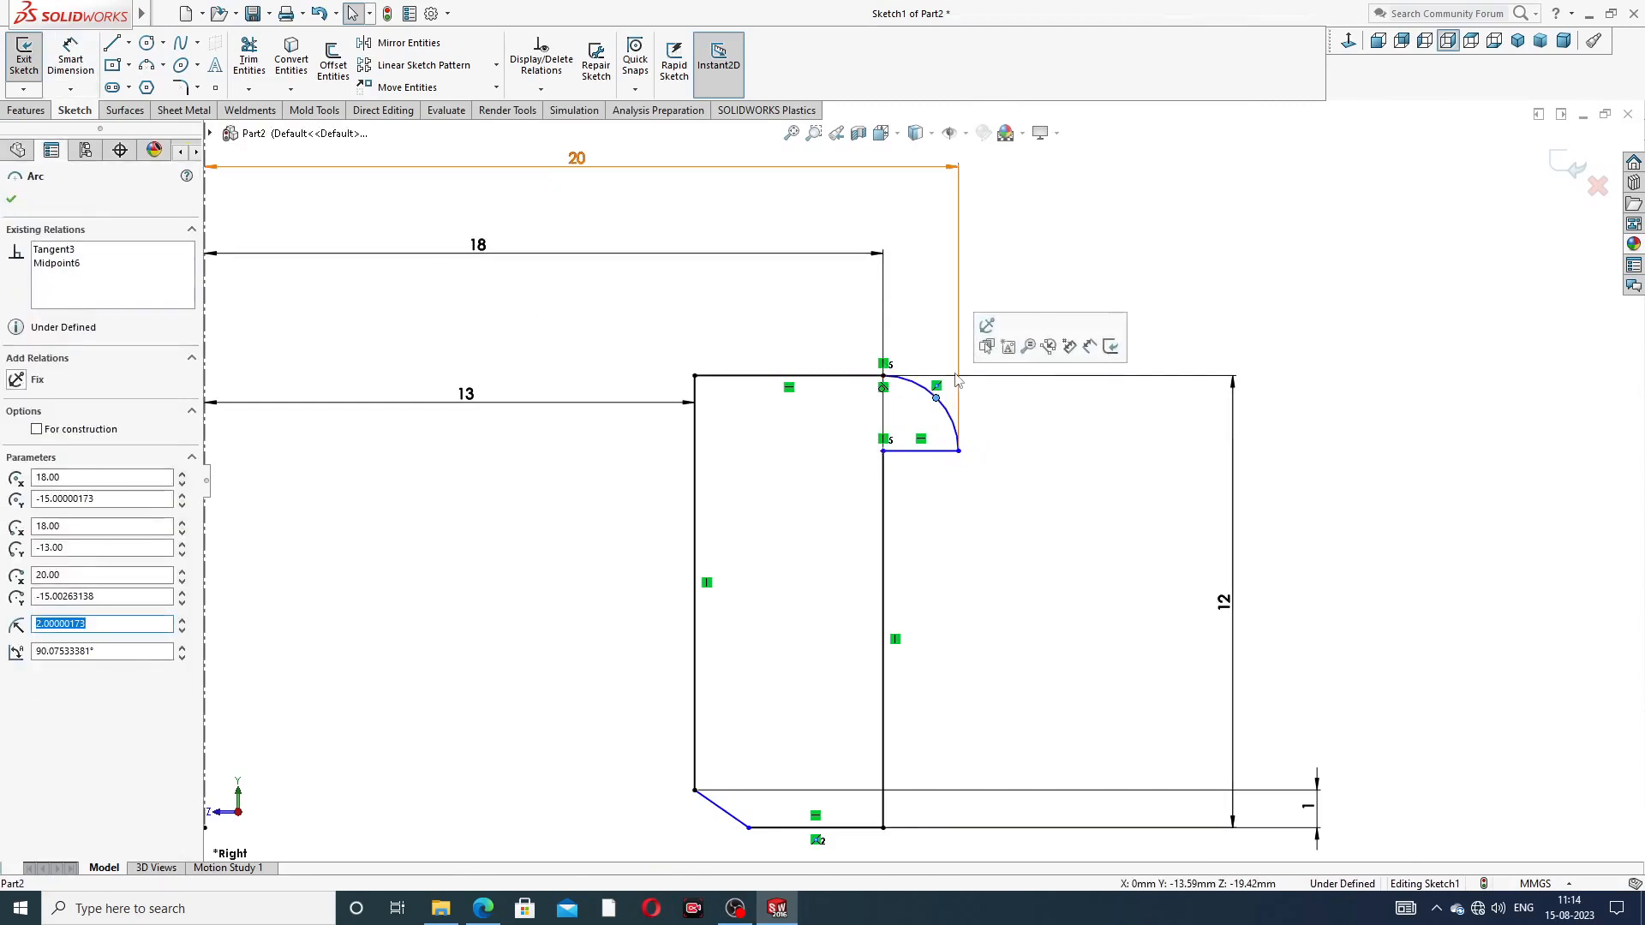
{"action": "key", "text": "Escape"}
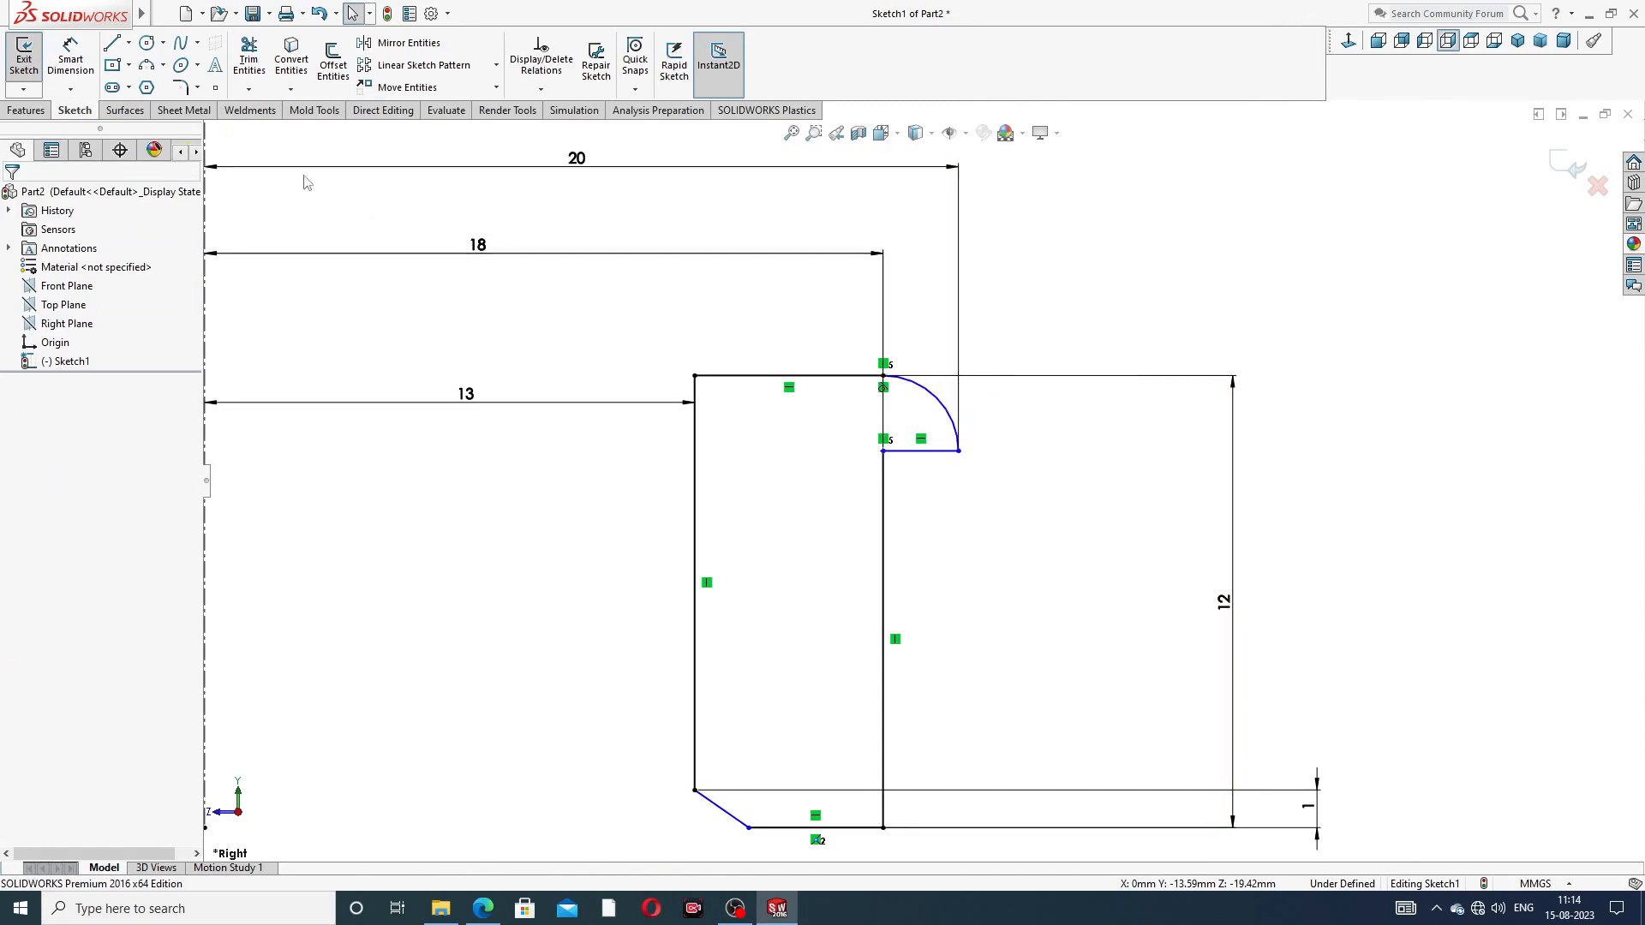
{"action": "left_click", "coordinate": [71, 60]}
{"action": "left_click", "coordinate": [934, 393]}
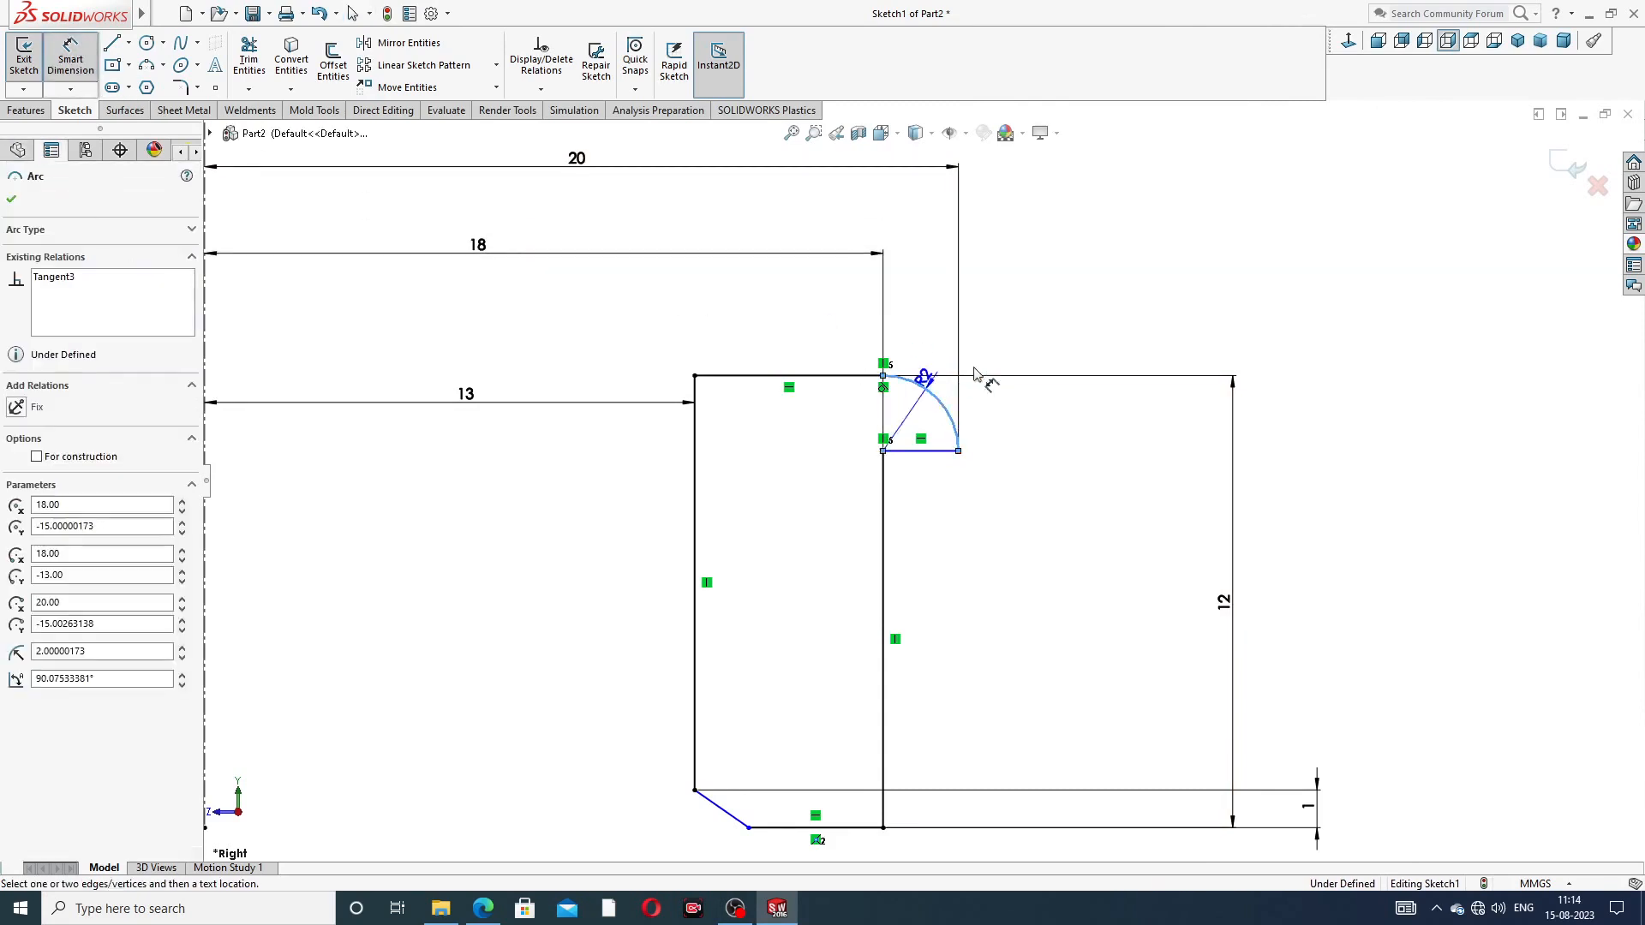
{"action": "left_click", "coordinate": [997, 352]}
{"action": "key", "text": "Return"}
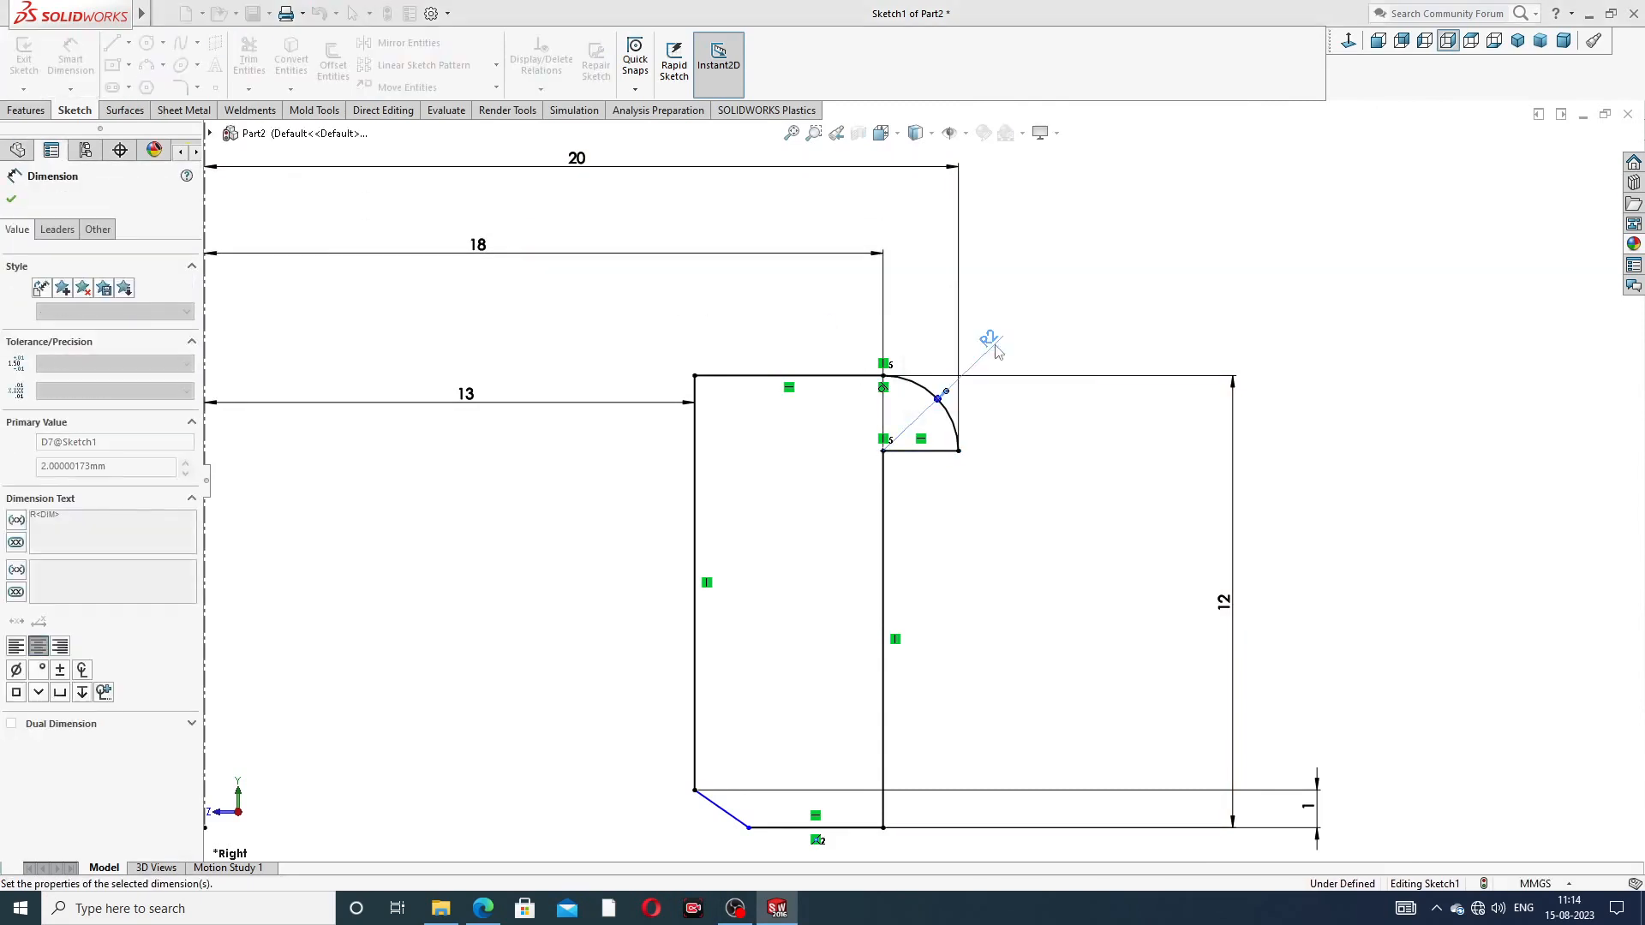
{"action": "left_click", "coordinate": [1101, 288]}
Move the R2 dimension outward from the arc and lower the 13, 18 and 20 mm dimensions for a tidier layout
{"action": "scroll", "coordinate": [991, 345], "scroll_direction": "up", "scroll_amount": 5}
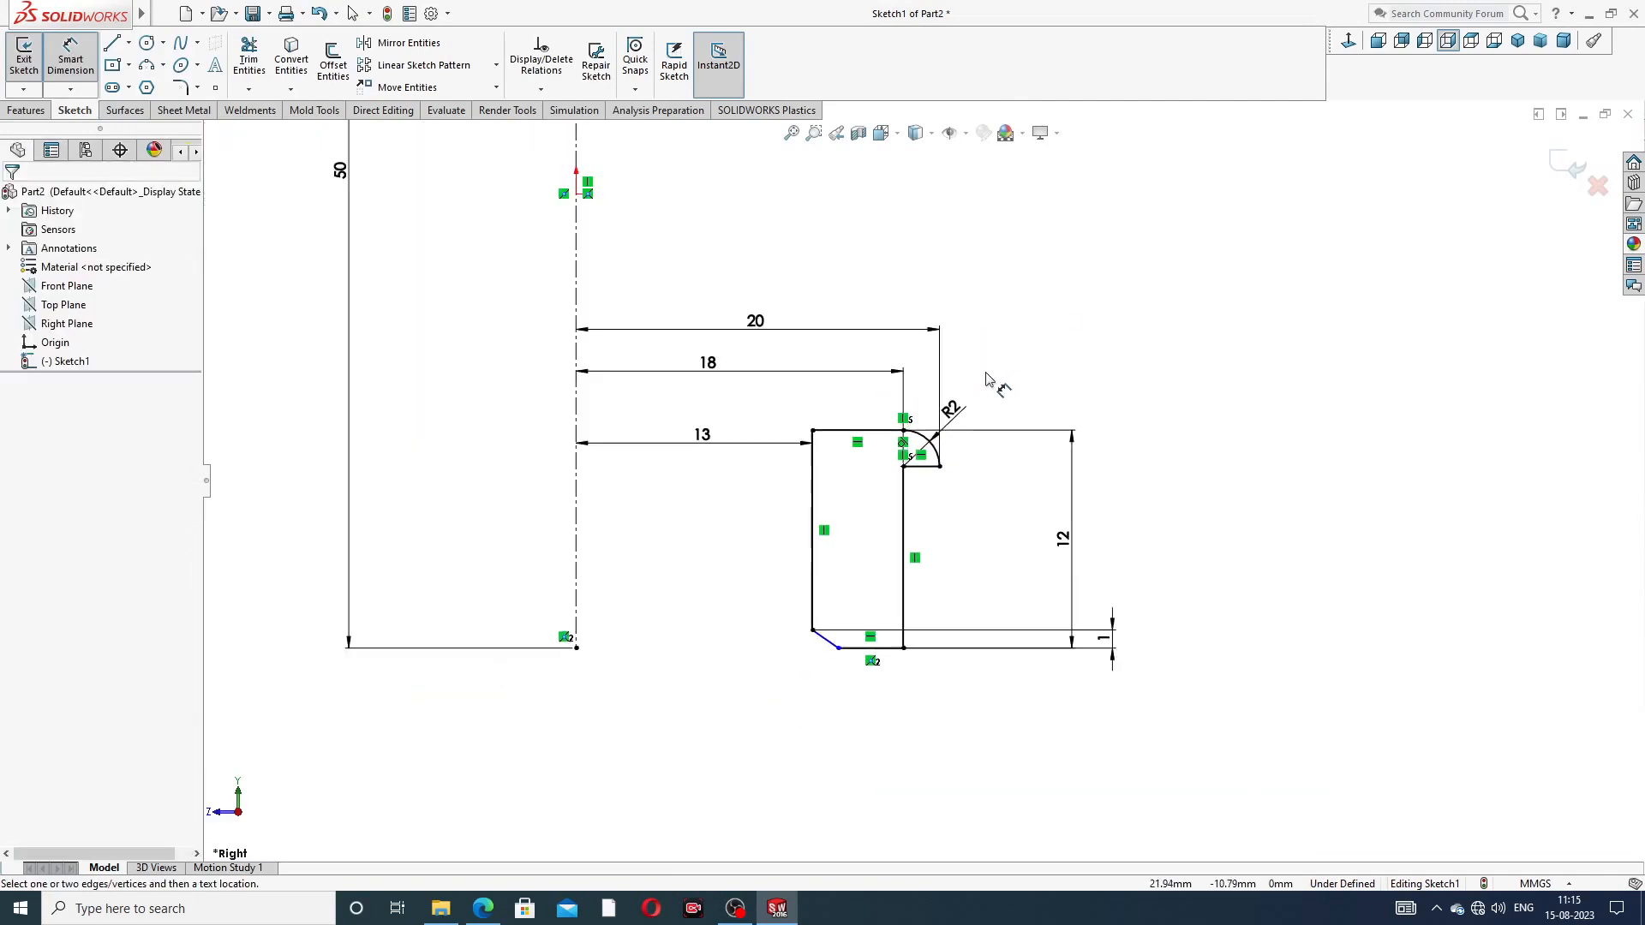
{"action": "scroll", "coordinate": [848, 555], "scroll_direction": "up", "scroll_amount": 2}
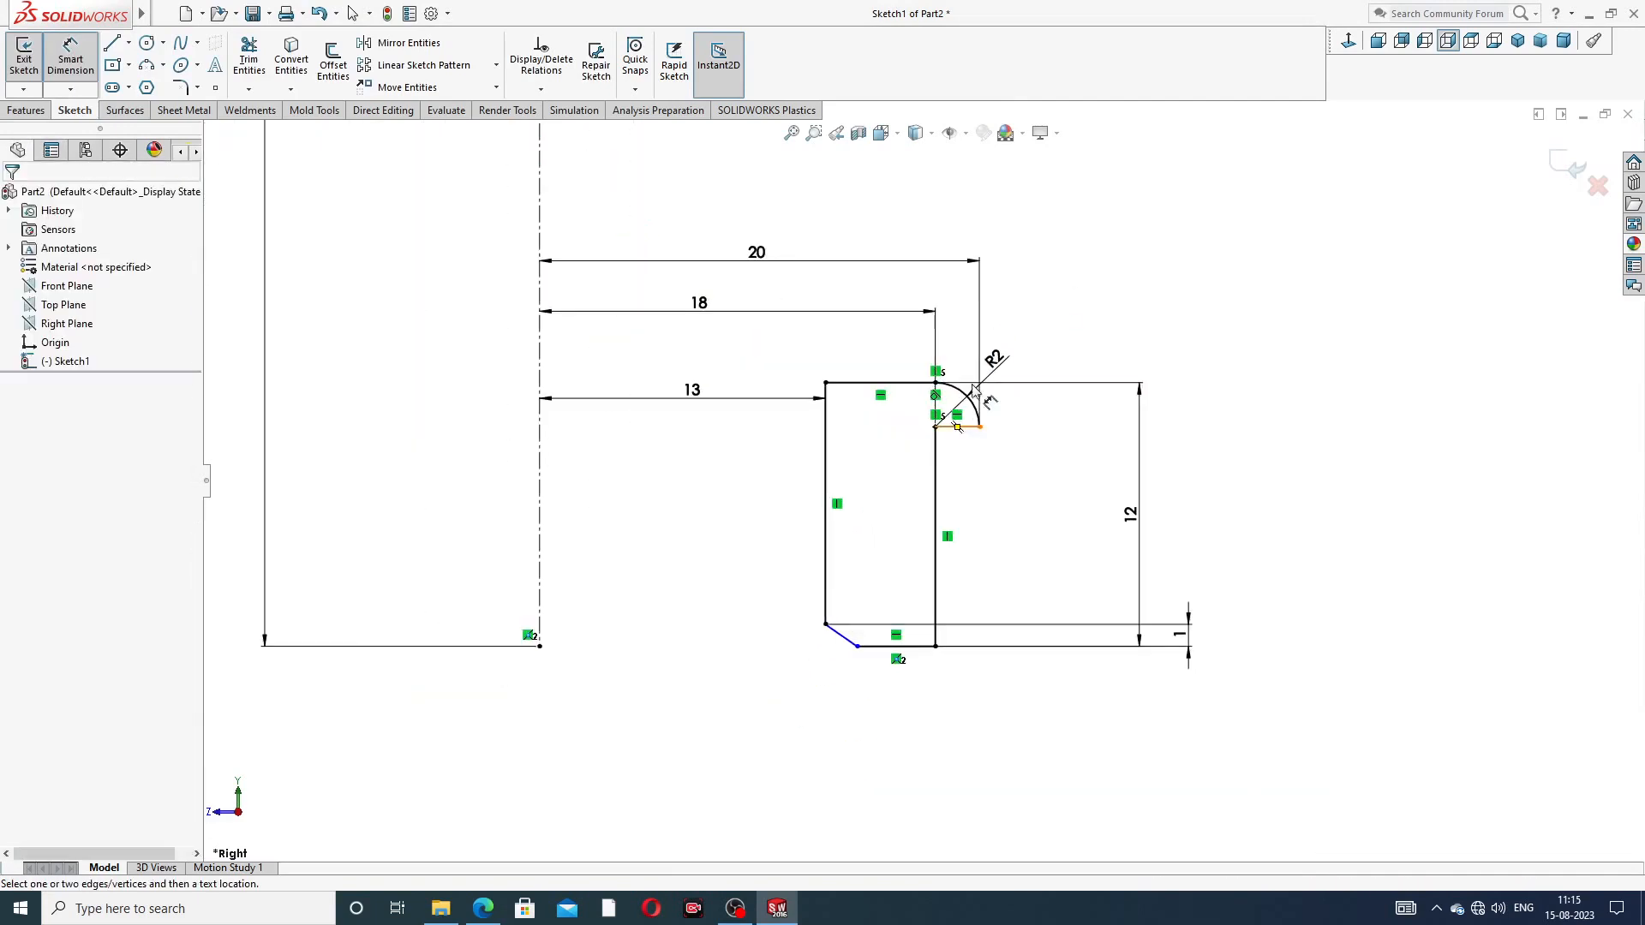
{"action": "left_click_drag", "start_coordinate": [994, 366], "coordinate": [1030, 317]}
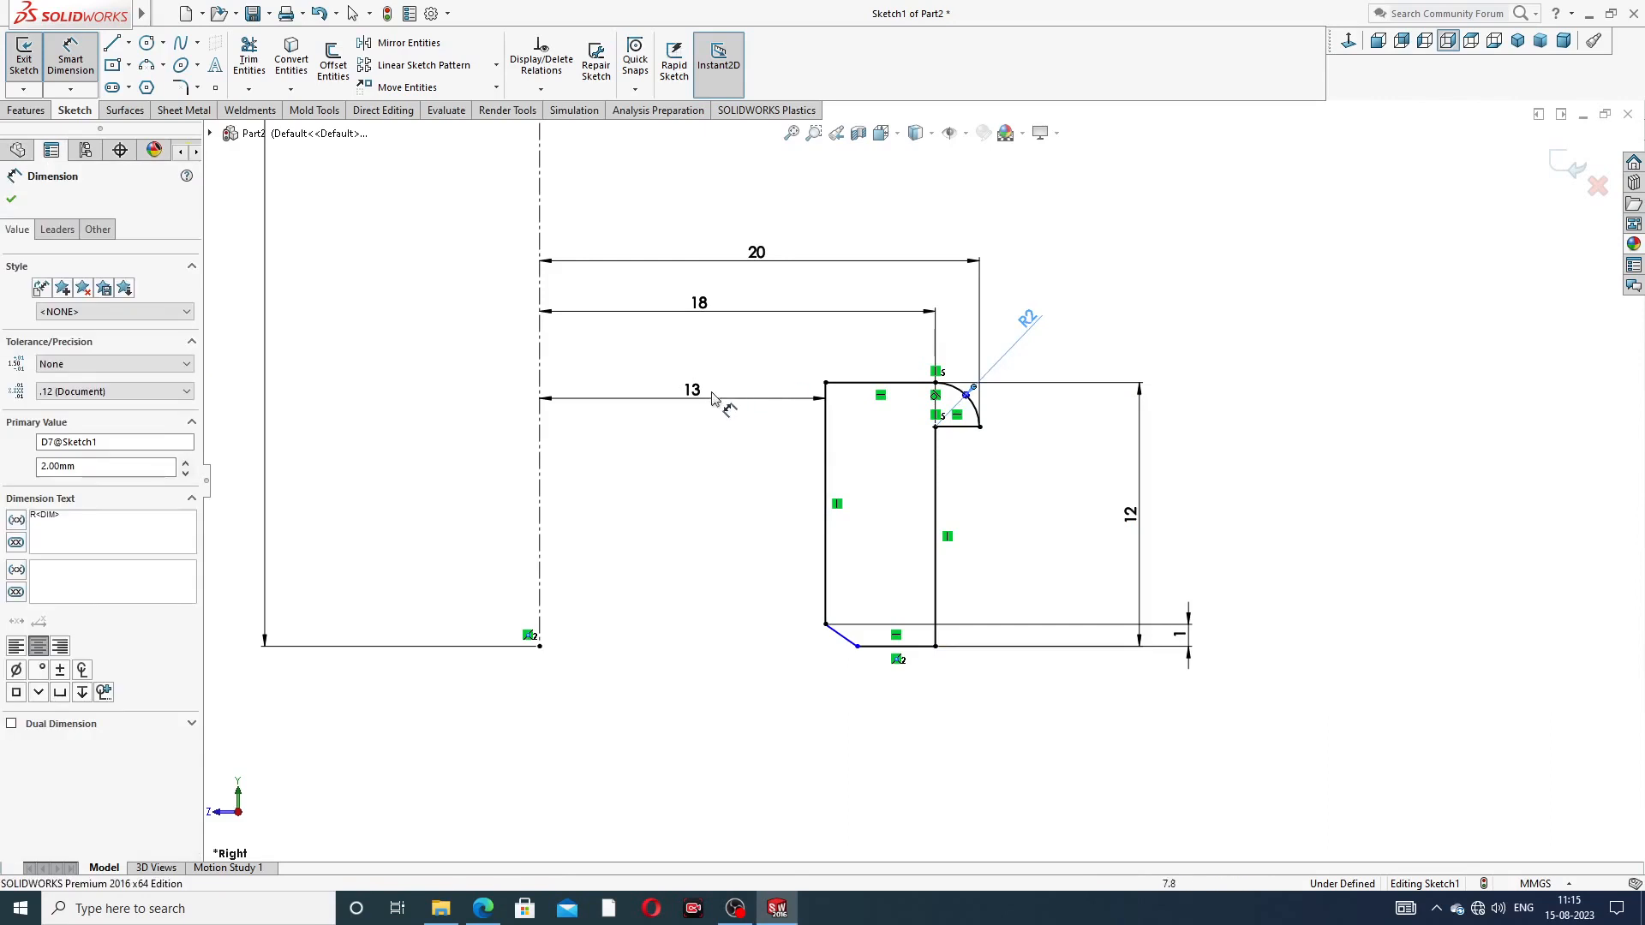
{"action": "left_click_drag", "start_coordinate": [694, 395], "coordinate": [697, 452]}
{"action": "left_click_drag", "start_coordinate": [717, 308], "coordinate": [715, 355]}
{"action": "left_click_drag", "start_coordinate": [737, 268], "coordinate": [780, 307]}
{"action": "left_click", "coordinate": [1142, 257]}
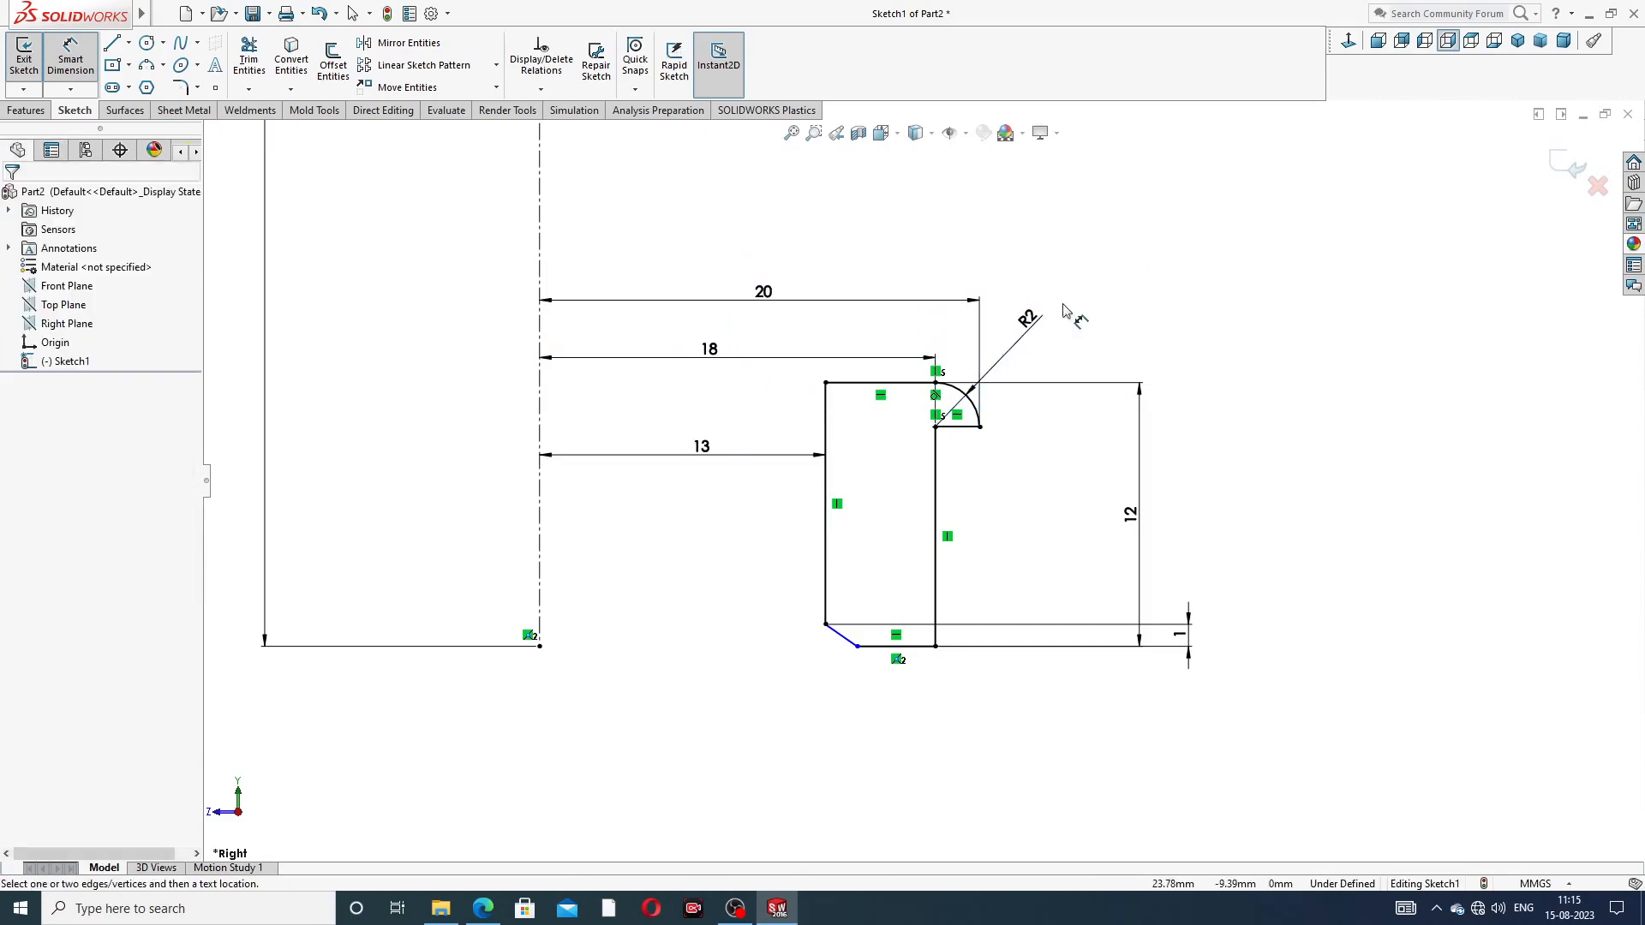
Move the 12 mm and 1 mm height dimensions closer to the lower profile and leave dimensioning
{"action": "left_click_drag", "start_coordinate": [1139, 542], "coordinate": [1043, 548]}
{"action": "left_click_drag", "start_coordinate": [1182, 636], "coordinate": [963, 580]}
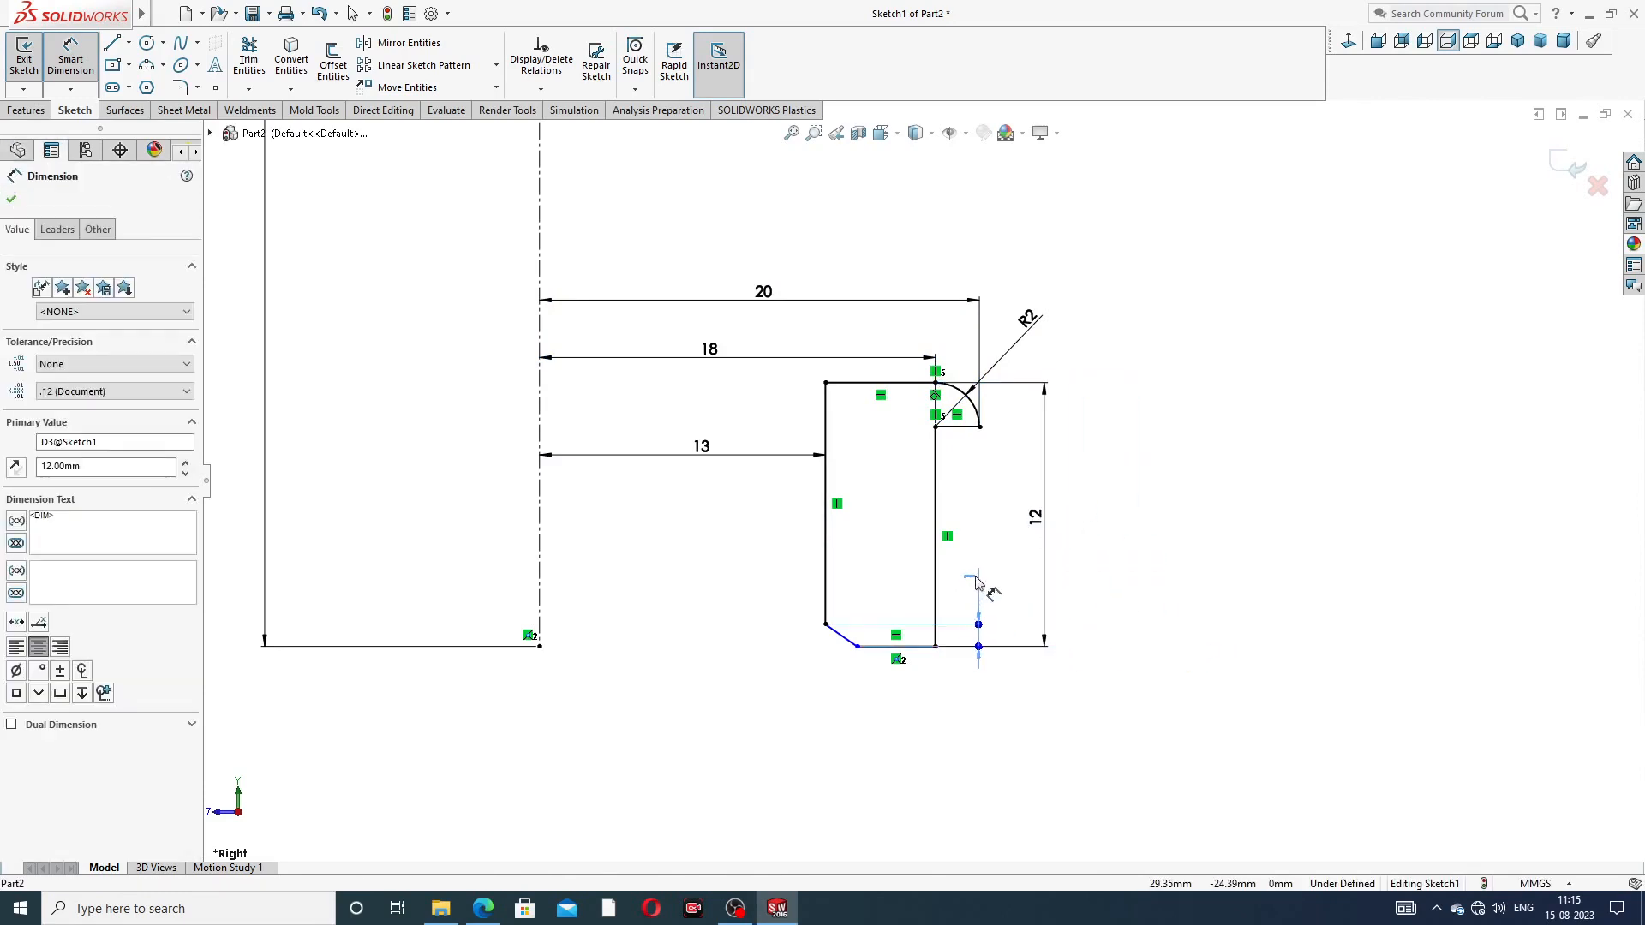
{"action": "left_click", "coordinate": [1138, 615]}
{"action": "right_click", "coordinate": [1148, 306]}
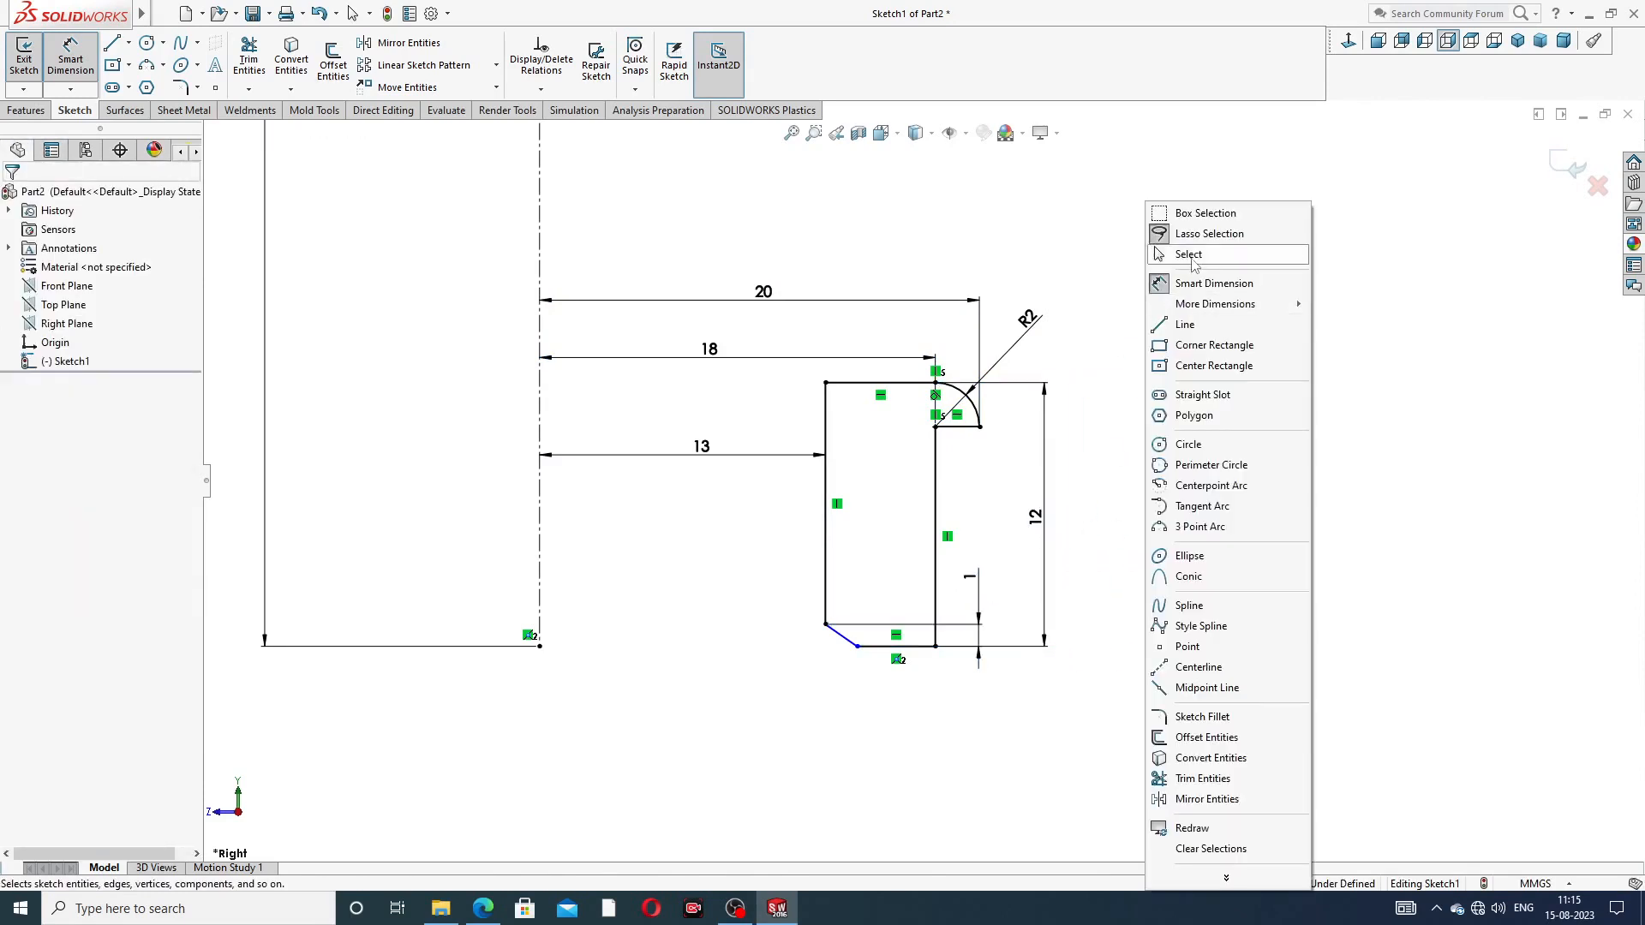
{"action": "left_click", "coordinate": [1196, 254]}
Switch to the Part-08 union drawing PDF, examine section A-A for the upper profile, and return to the SOLIDWORKS sketch
{"action": "scroll", "coordinate": [831, 363], "scroll_direction": "up", "scroll_amount": 3}
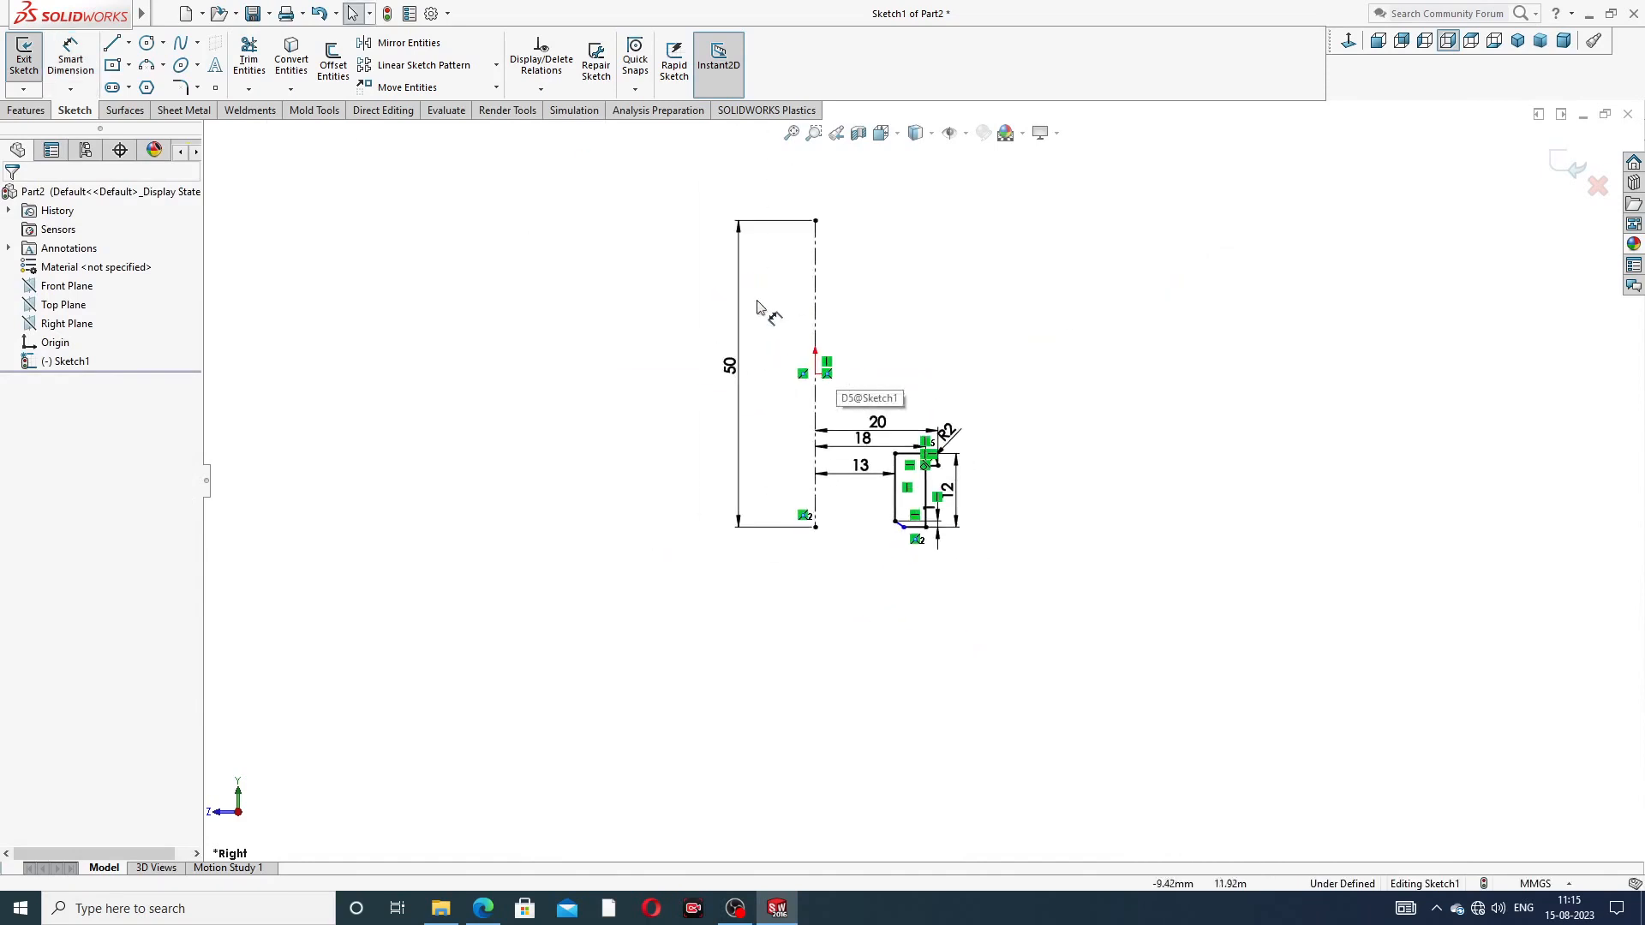
{"action": "scroll", "coordinate": [853, 284], "scroll_direction": "down", "scroll_amount": 2}
{"action": "scroll", "coordinate": [900, 558], "scroll_direction": "down", "scroll_amount": 2}
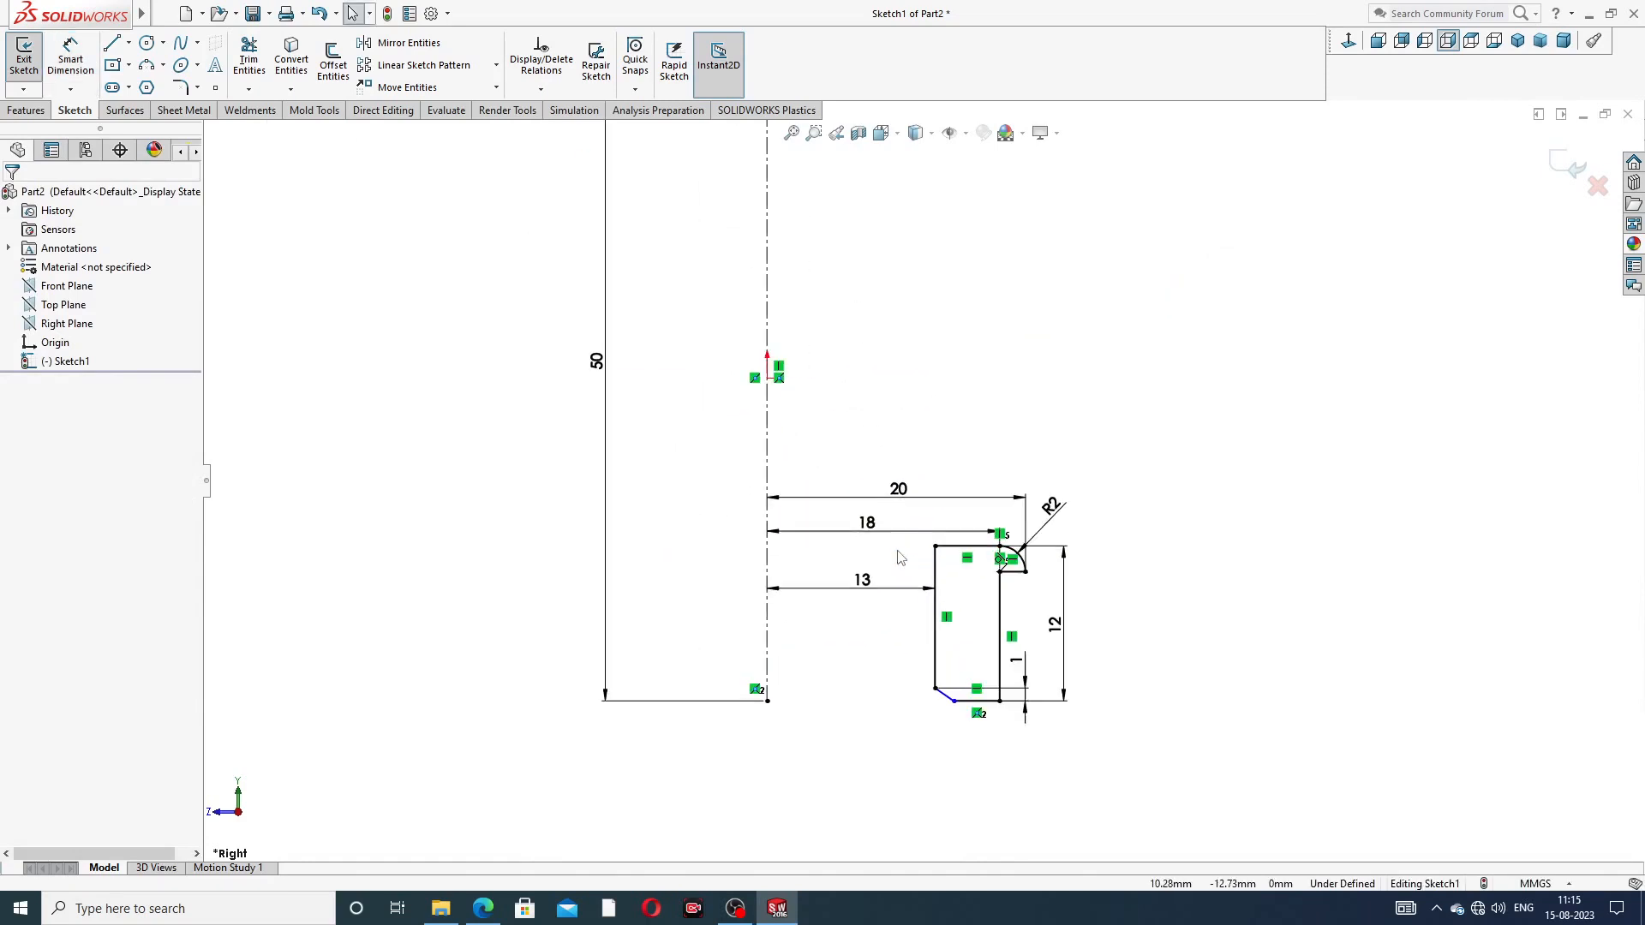
{"action": "left_click", "coordinate": [483, 910]}
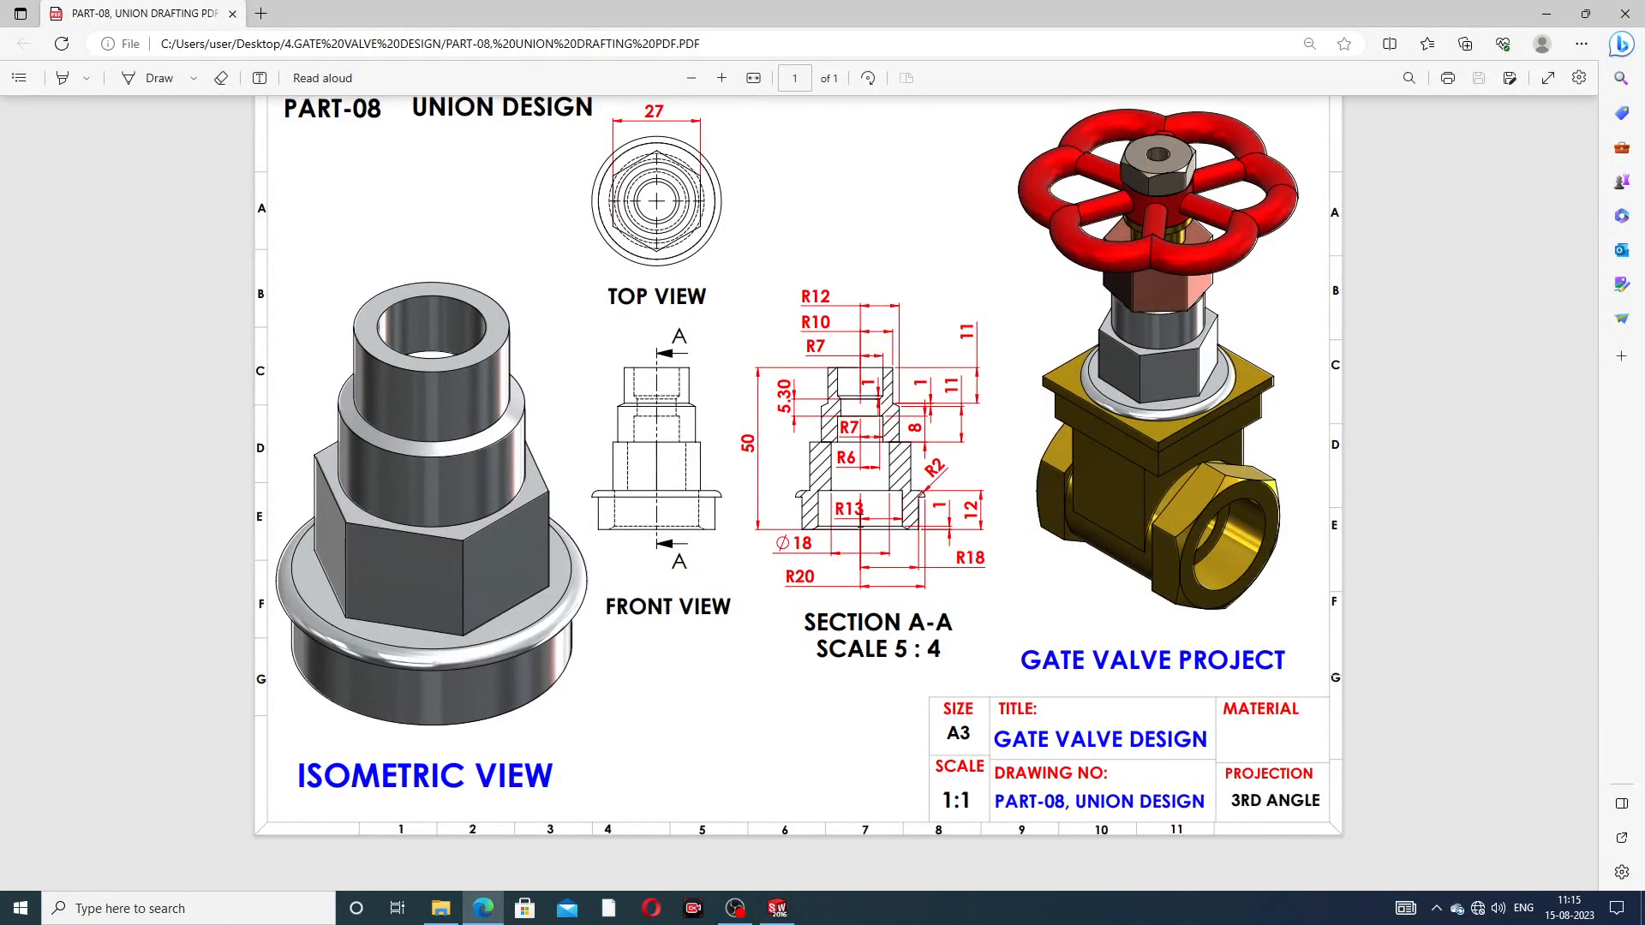
{"action": "left_click", "coordinate": [483, 909]}
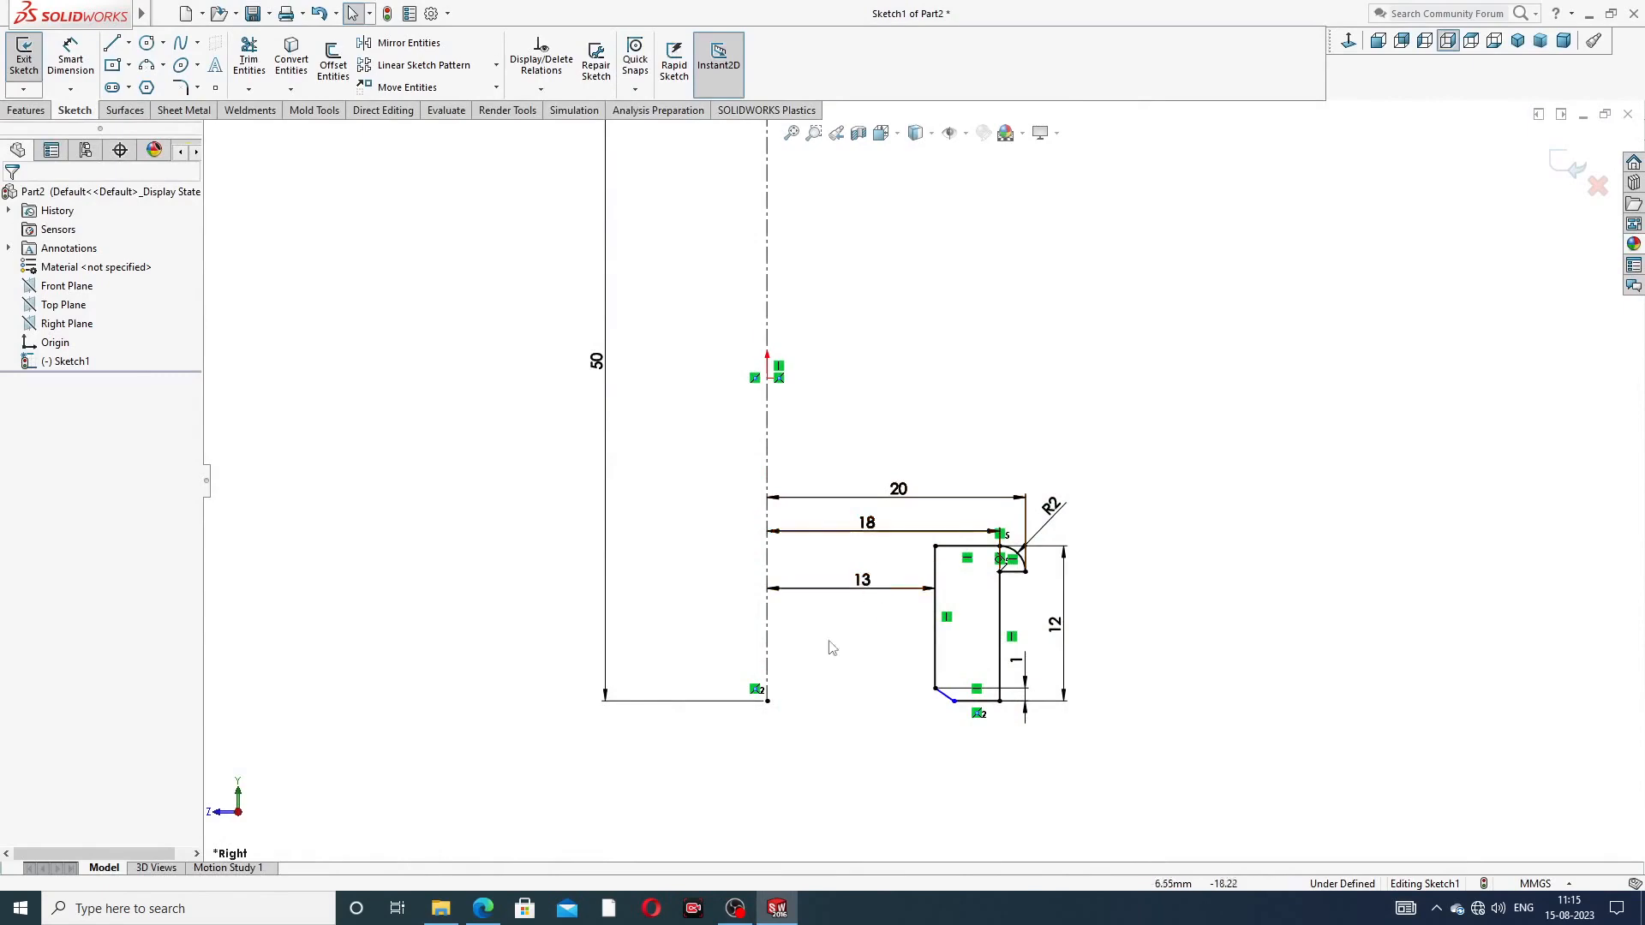
{"action": "left_click", "coordinate": [484, 910]}
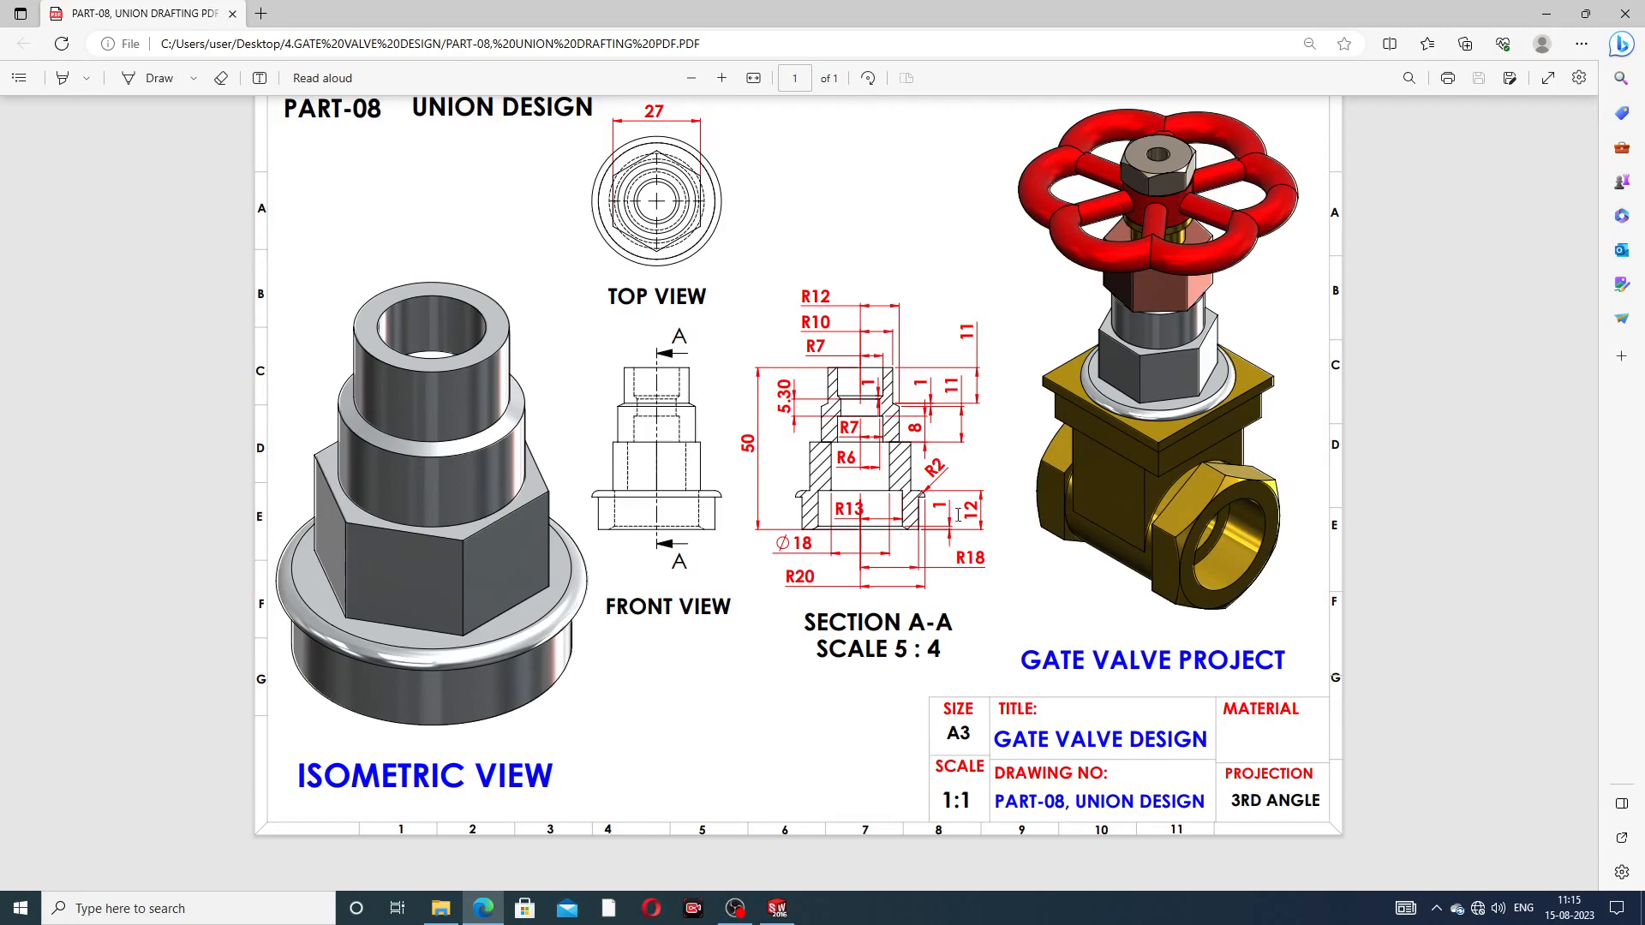
{"action": "left_click", "coordinate": [483, 907]}
{"action": "key", "text": "f"}
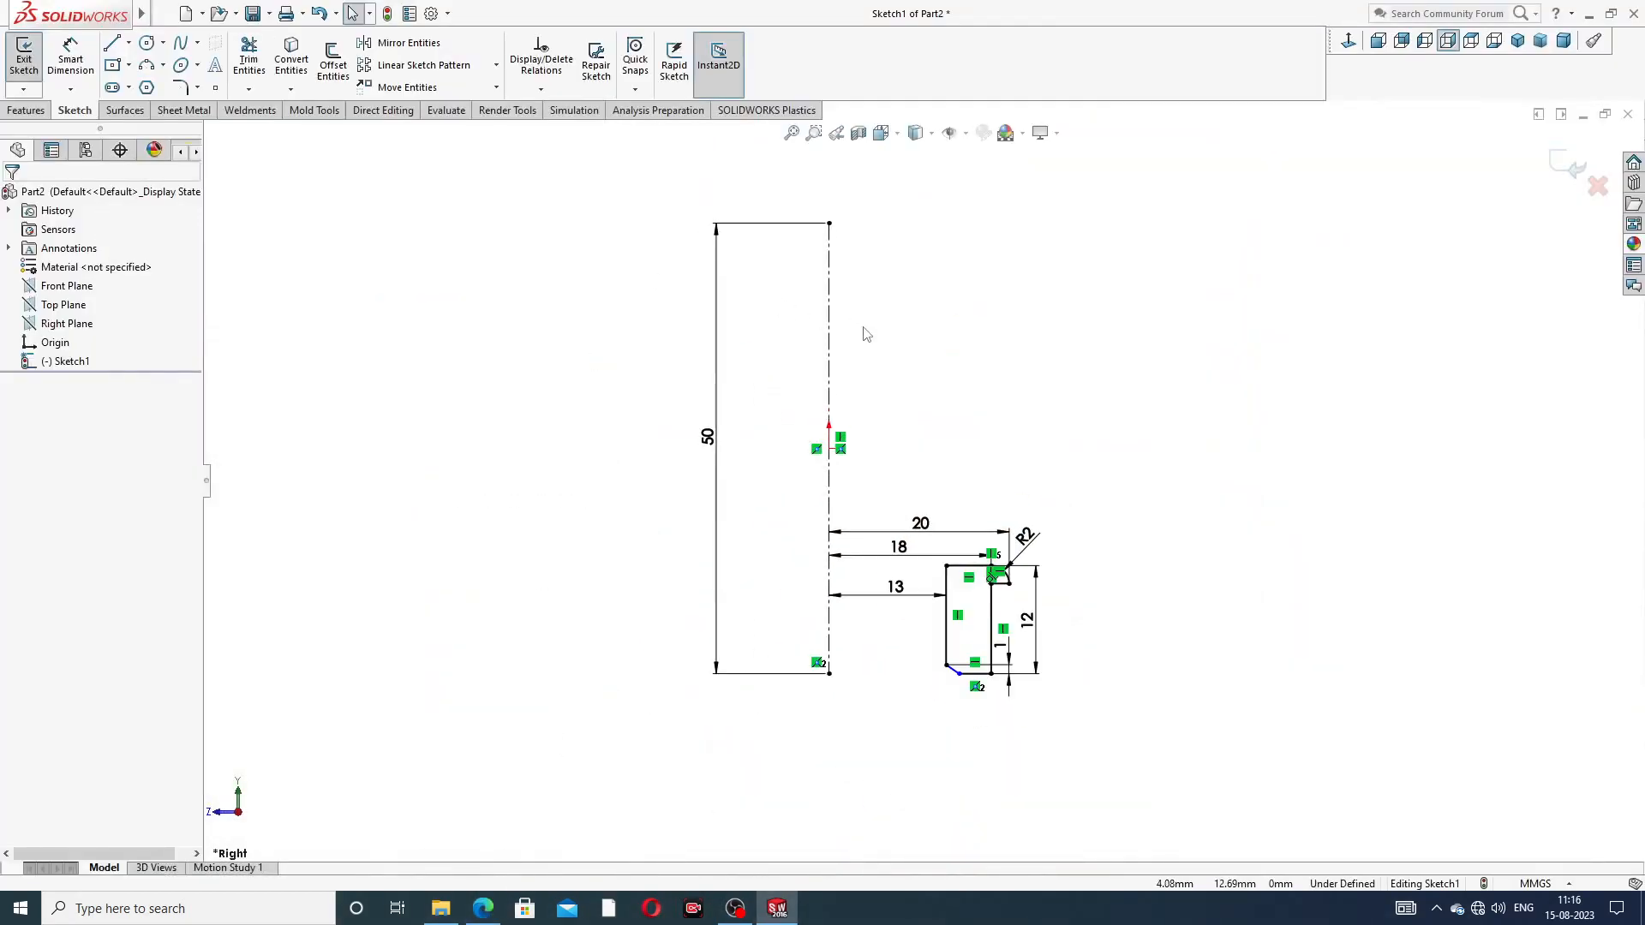
Sketch an about 11 mm horizontal line level with the centerline's top, an about 8 mm inner vertical and a short inward-slanting line
{"action": "left_click", "coordinate": [127, 42]}
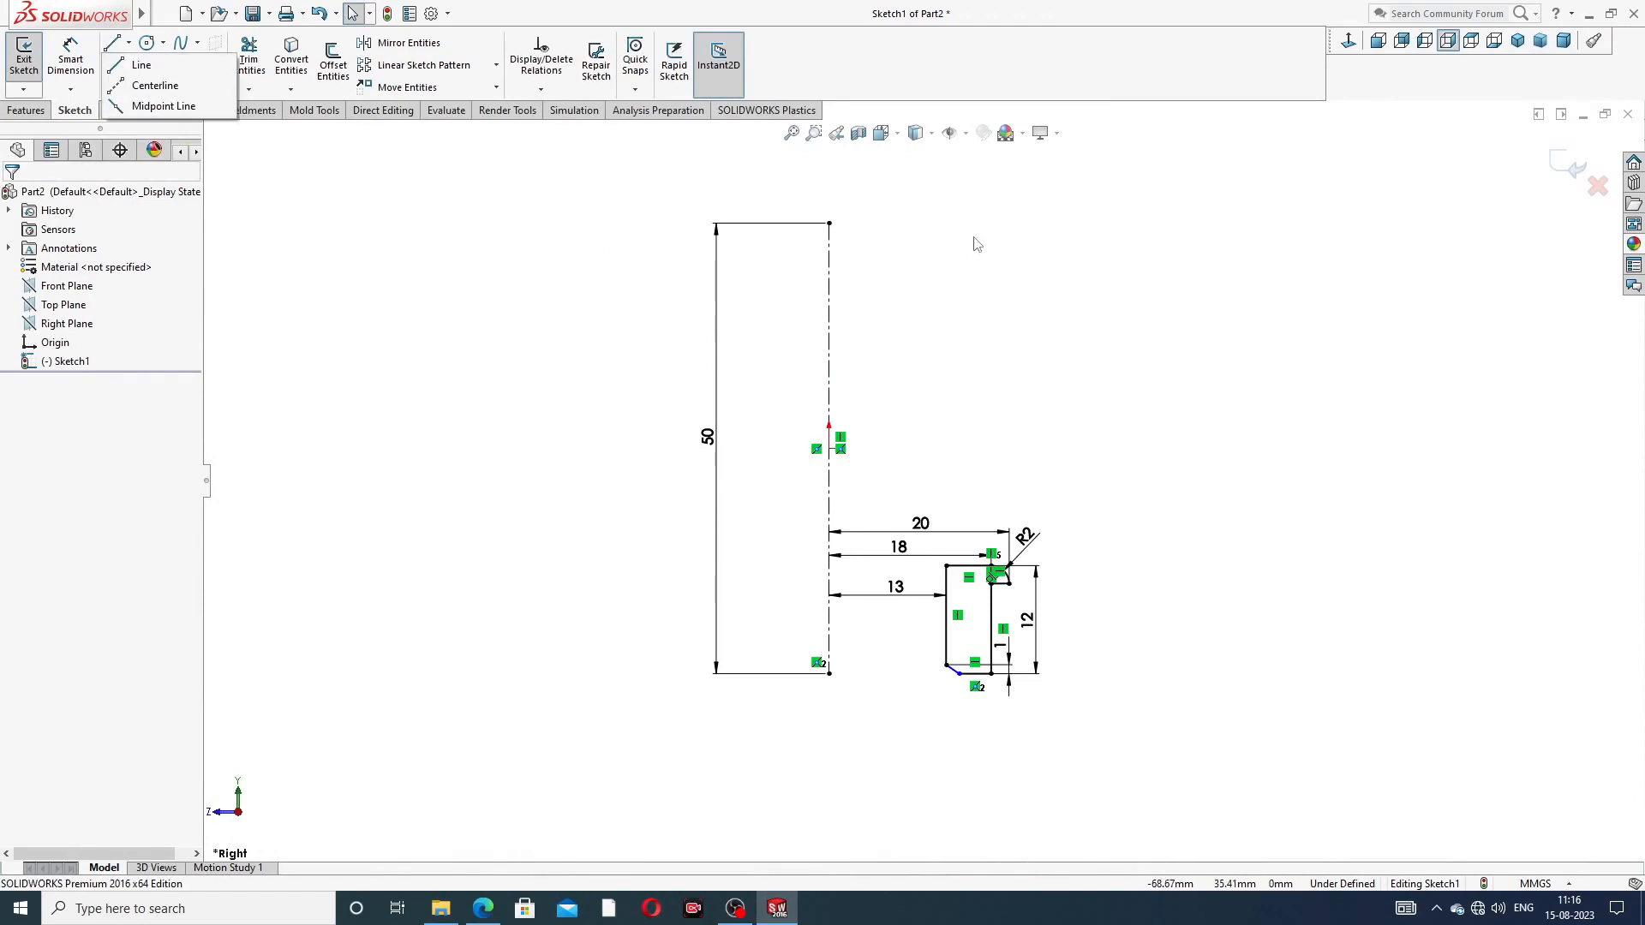
{"action": "left_click", "coordinate": [140, 66]}
{"action": "scroll", "coordinate": [954, 342], "scroll_direction": "down", "scroll_amount": 2}
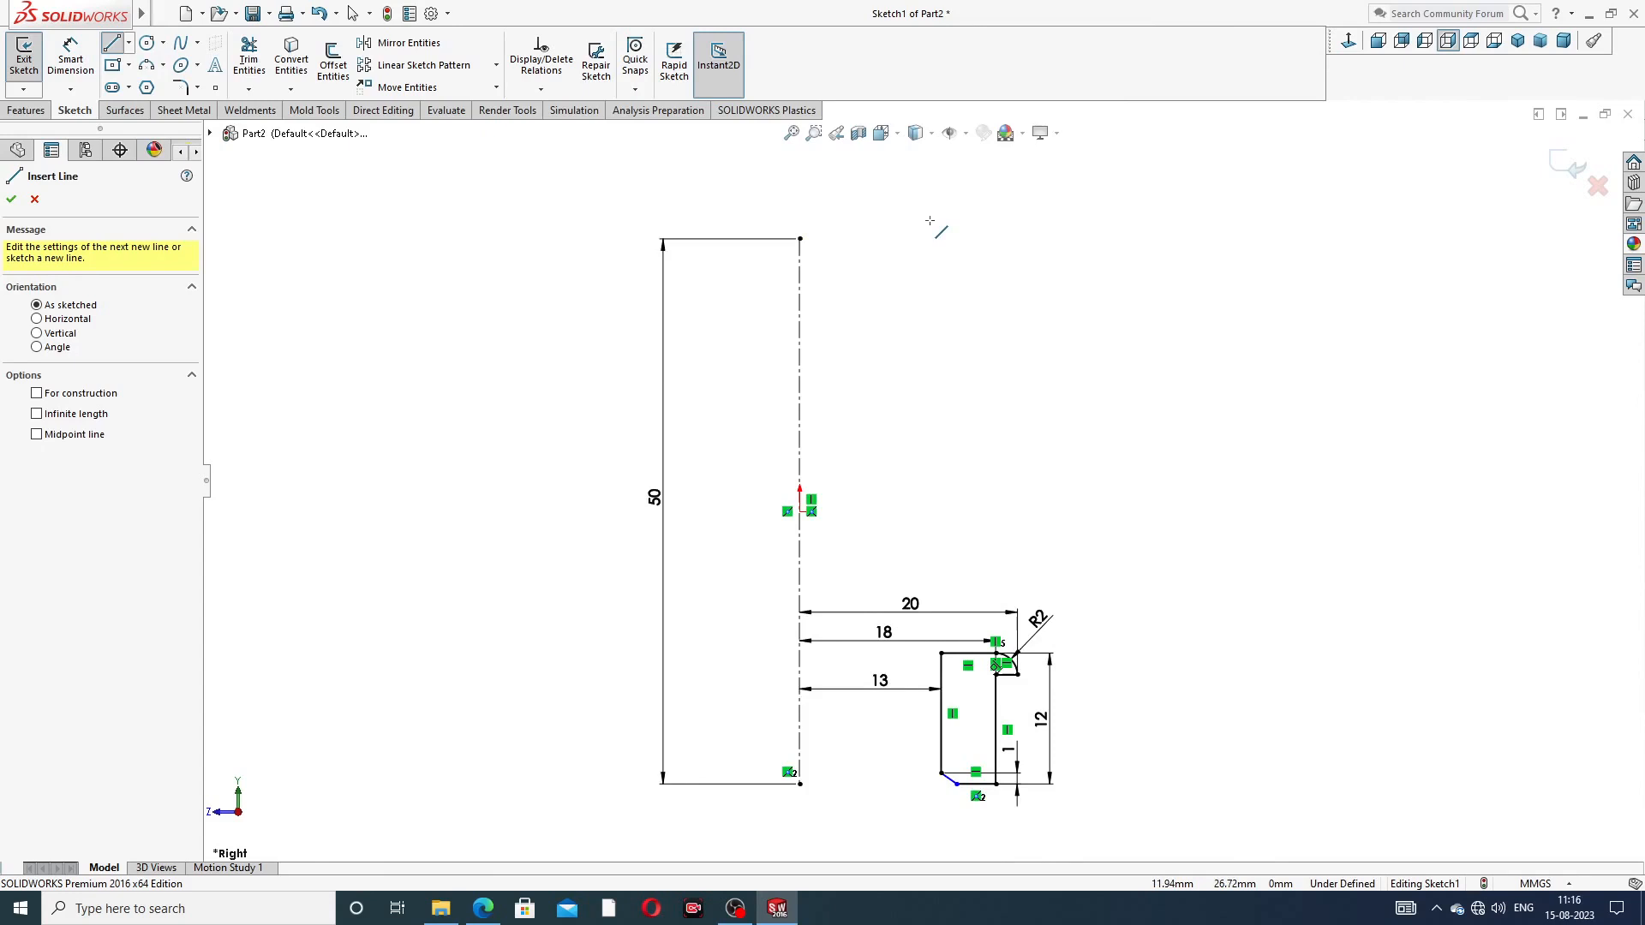
{"action": "left_click", "coordinate": [969, 238]}
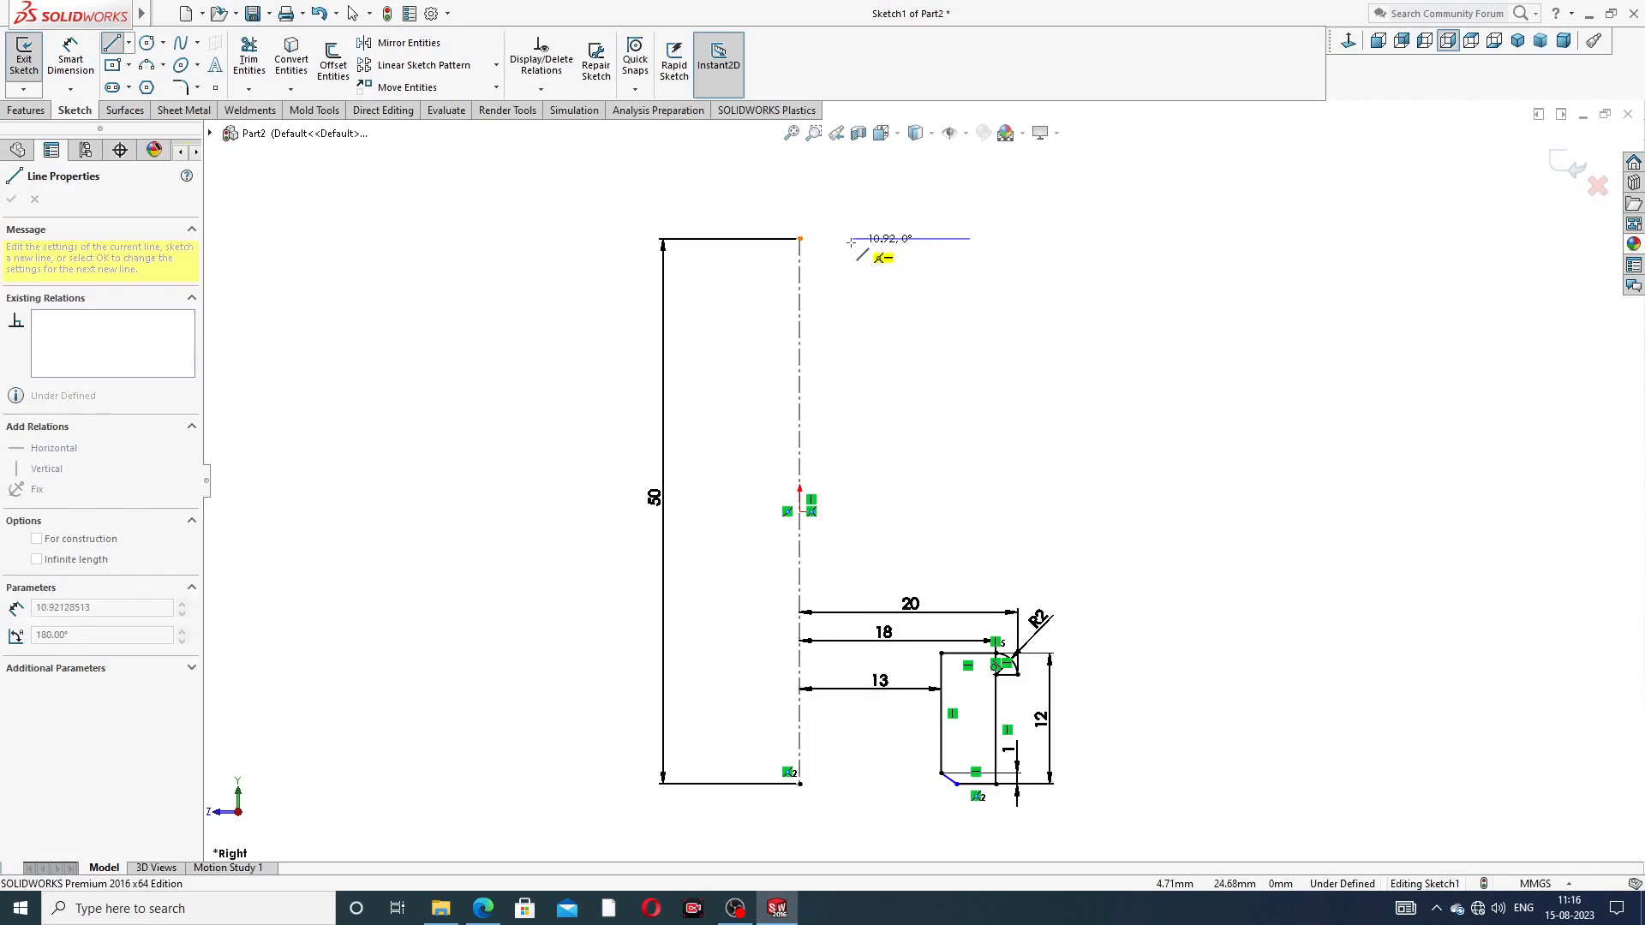
{"action": "left_click", "coordinate": [851, 239]}
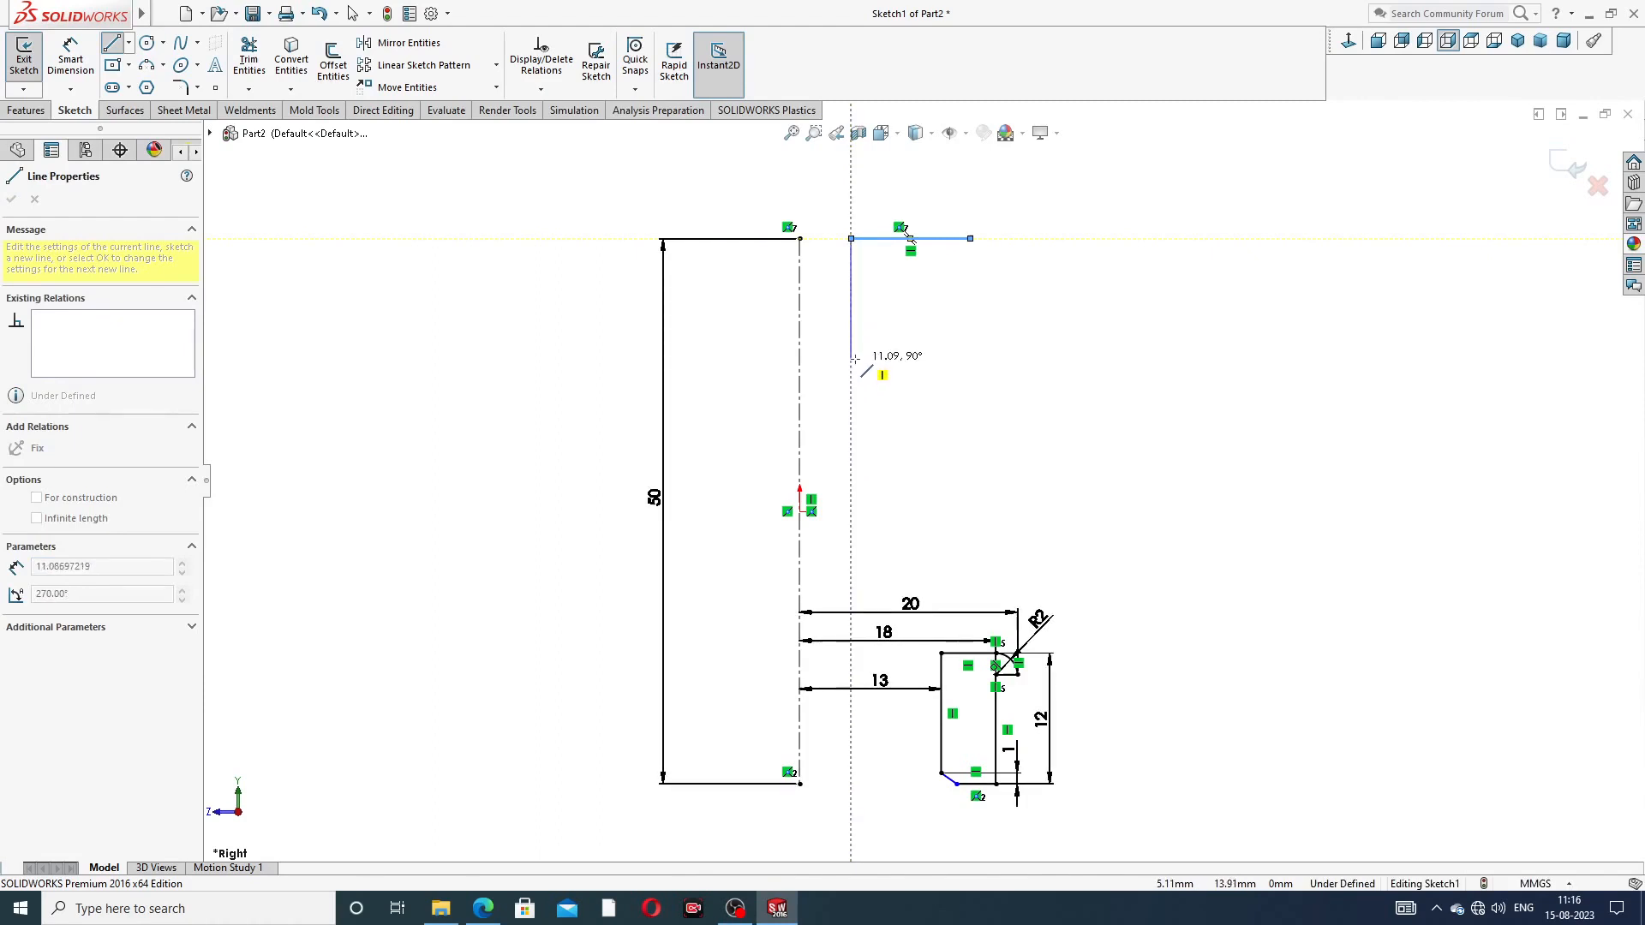
{"action": "left_click", "coordinate": [852, 326]}
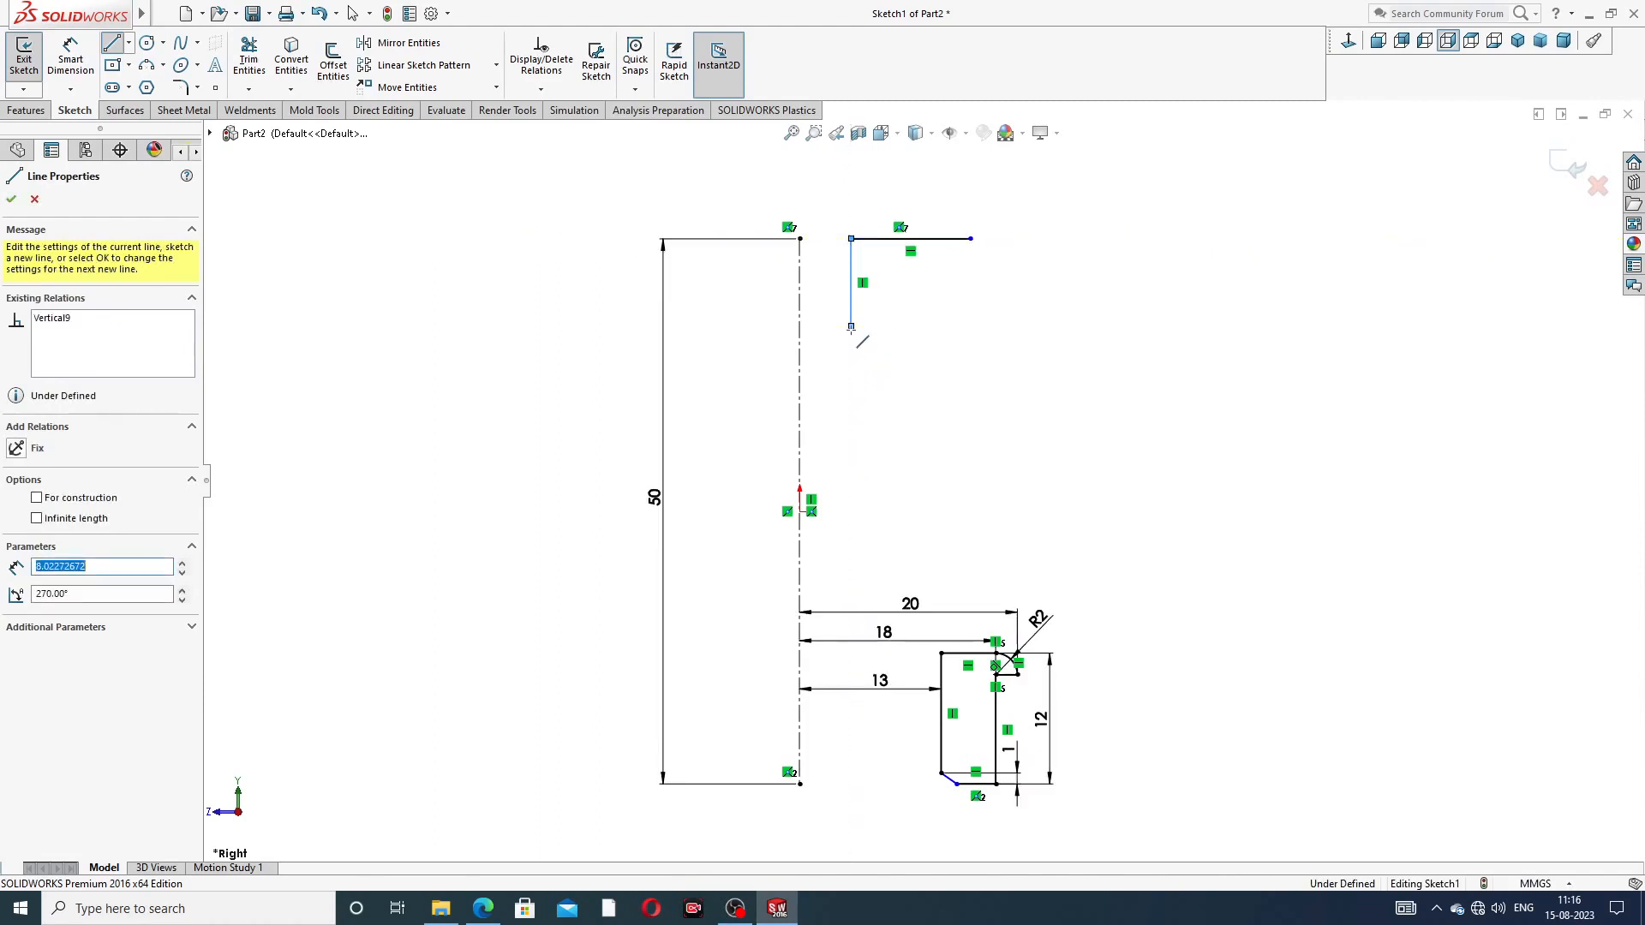
{"action": "left_click", "coordinate": [838, 371]}
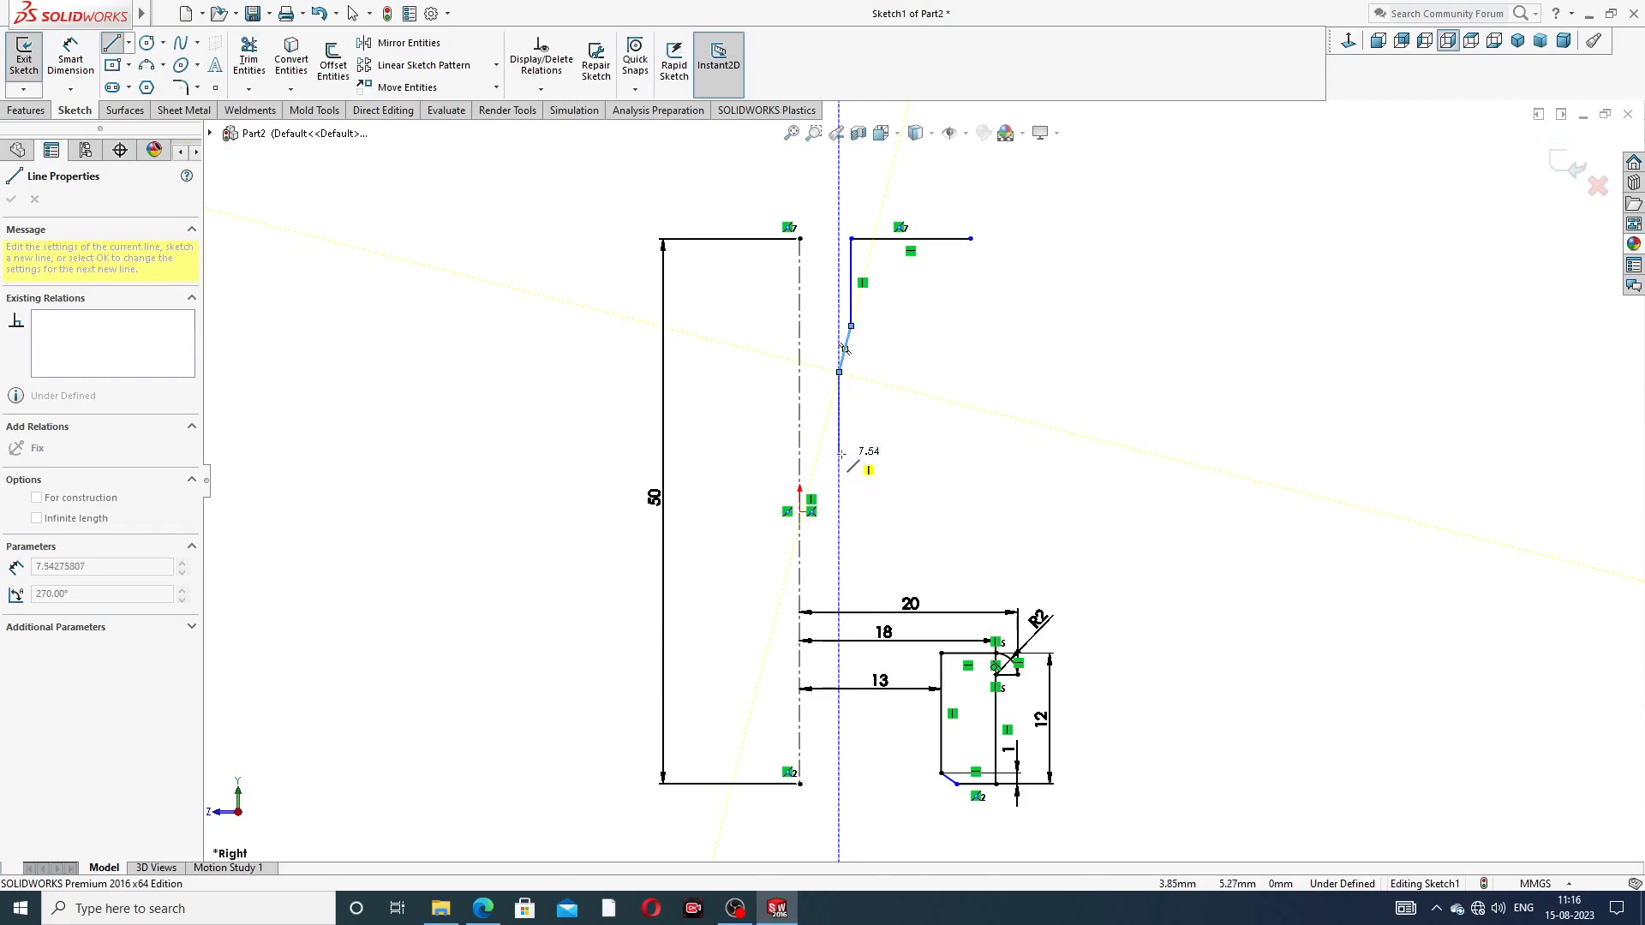
Continue with an about 7.5 mm vertical, an about 4 mm outward step, a vertical down to origin level and a horizontal line outward
{"action": "left_click", "coordinate": [839, 451]}
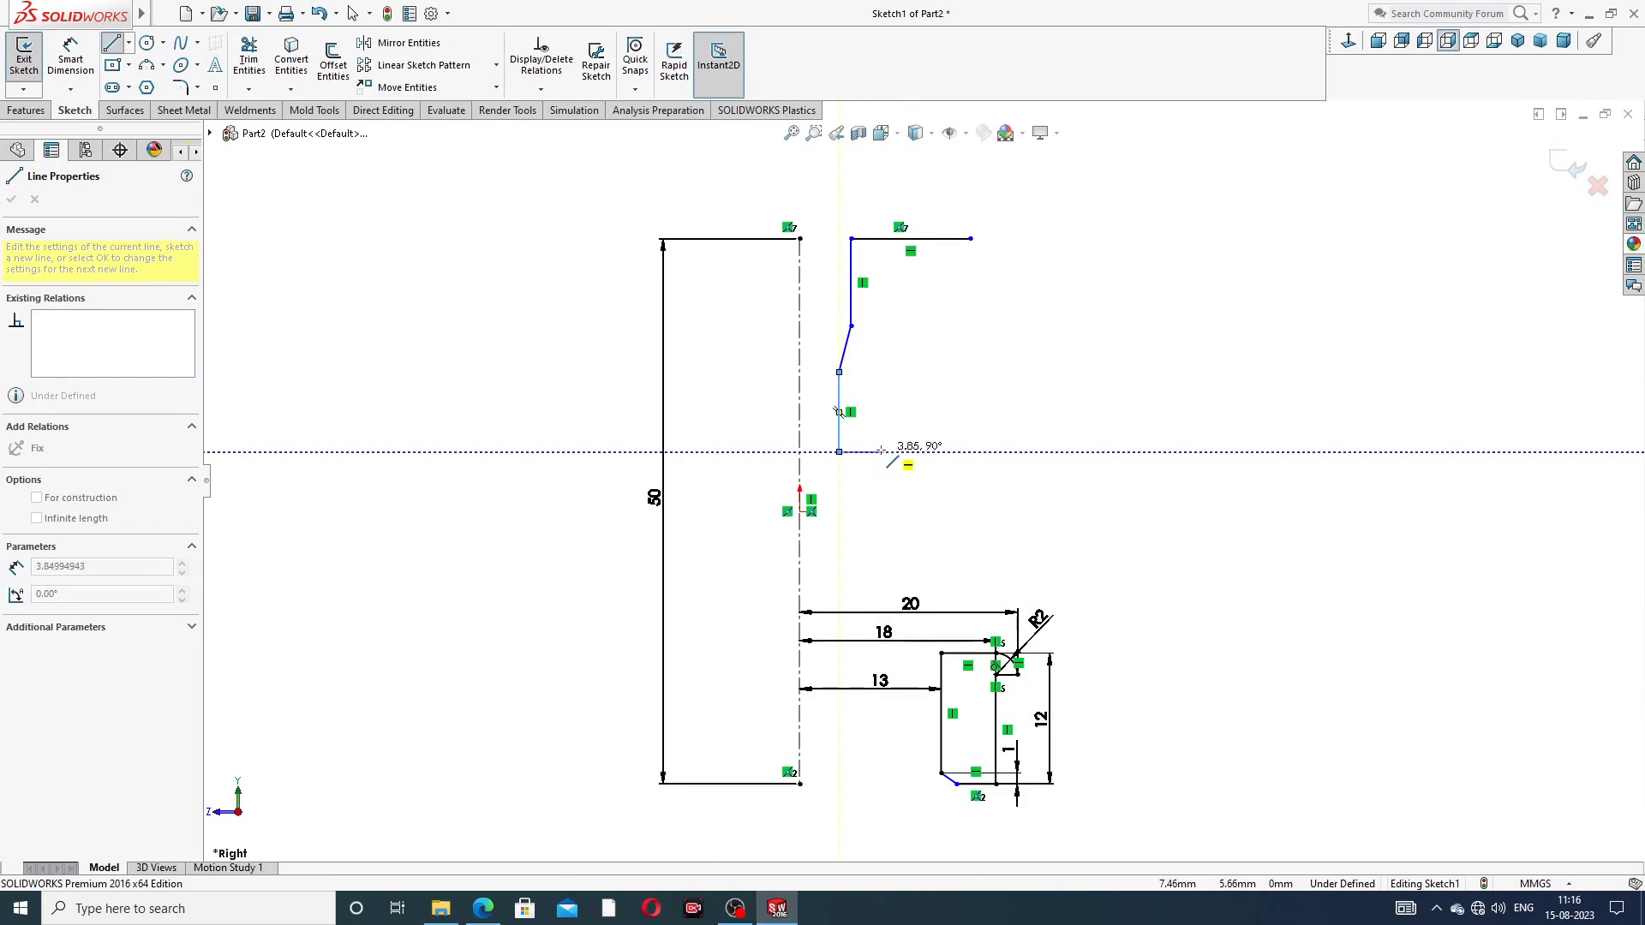
{"action": "left_click", "coordinate": [881, 451]}
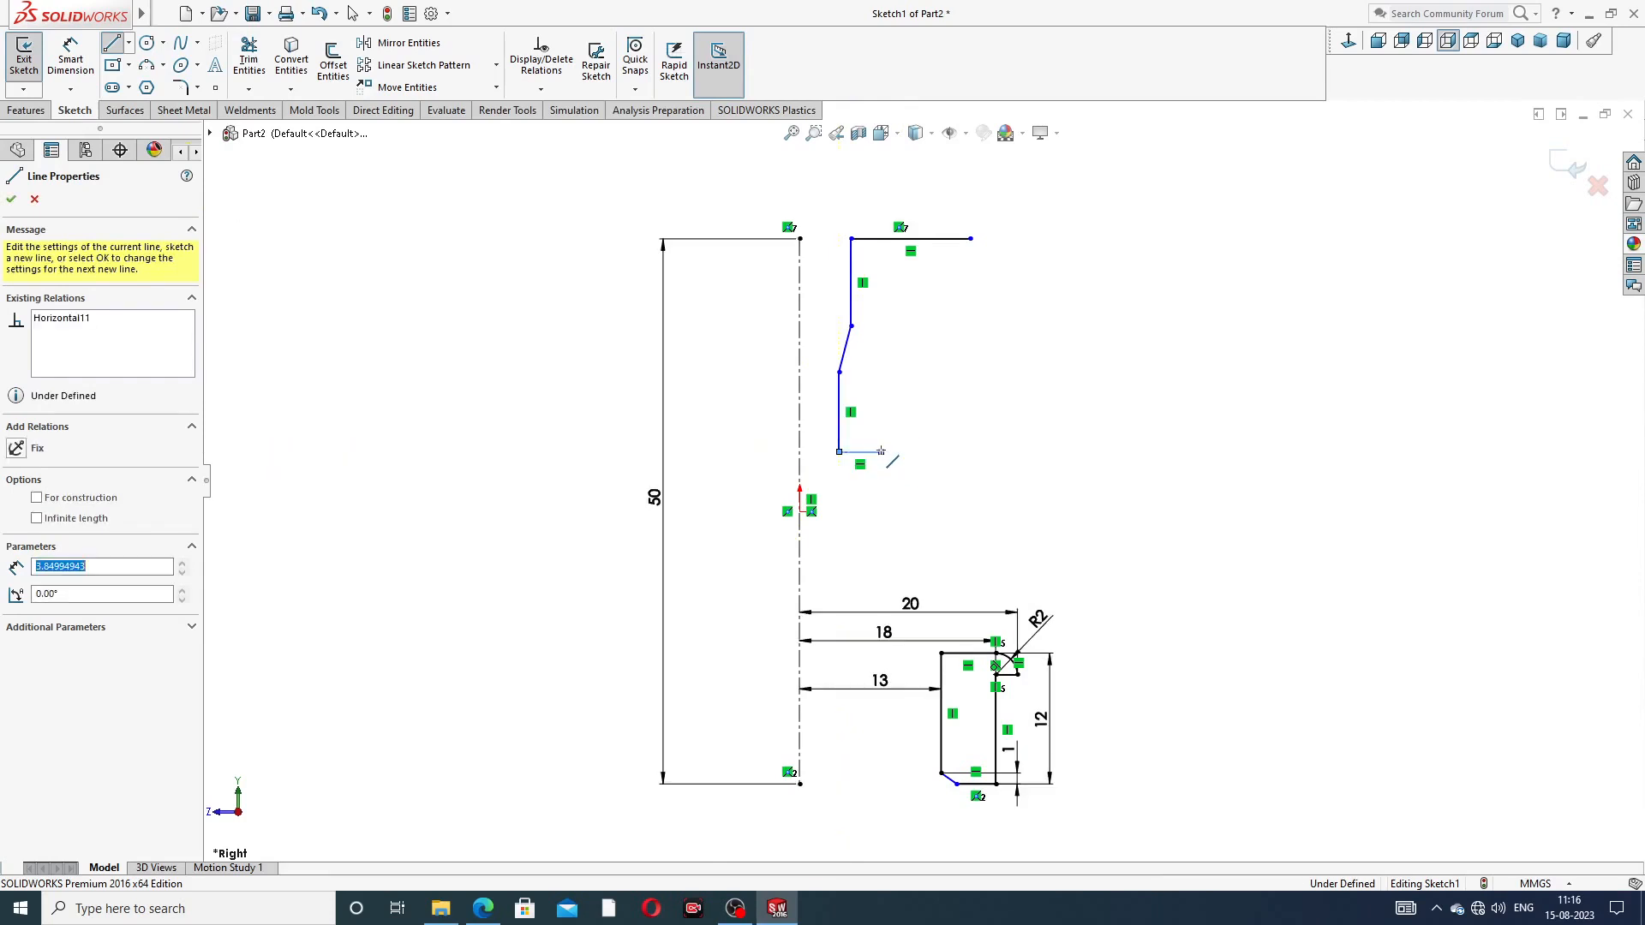
{"action": "left_click", "coordinate": [882, 512]}
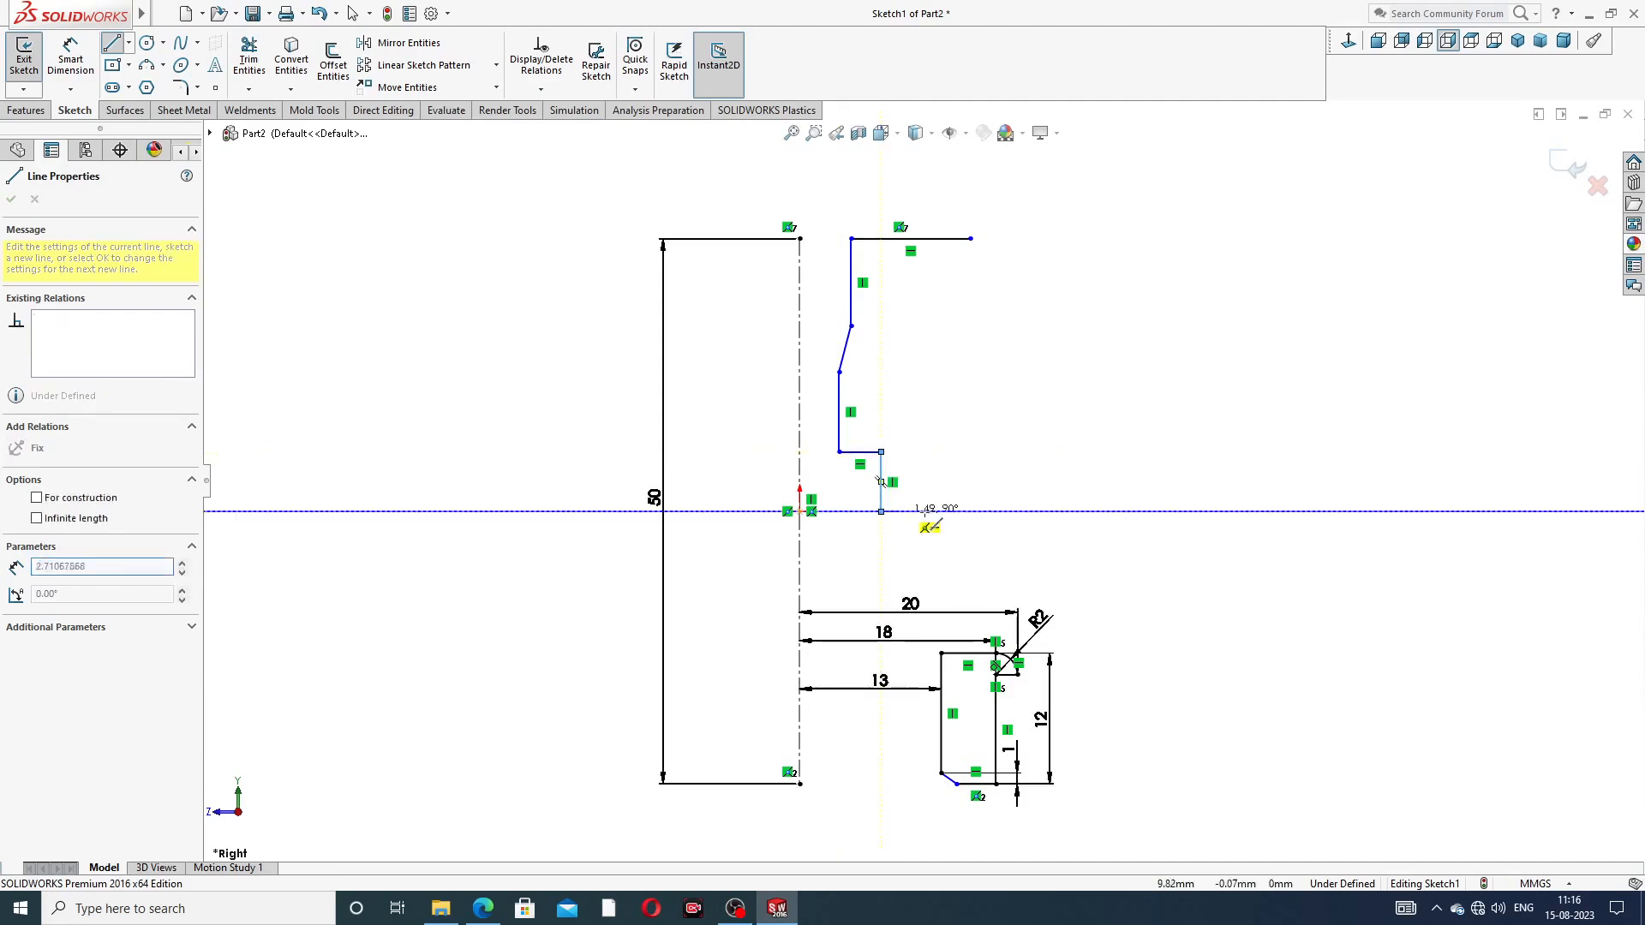
{"action": "left_click", "coordinate": [982, 511]}
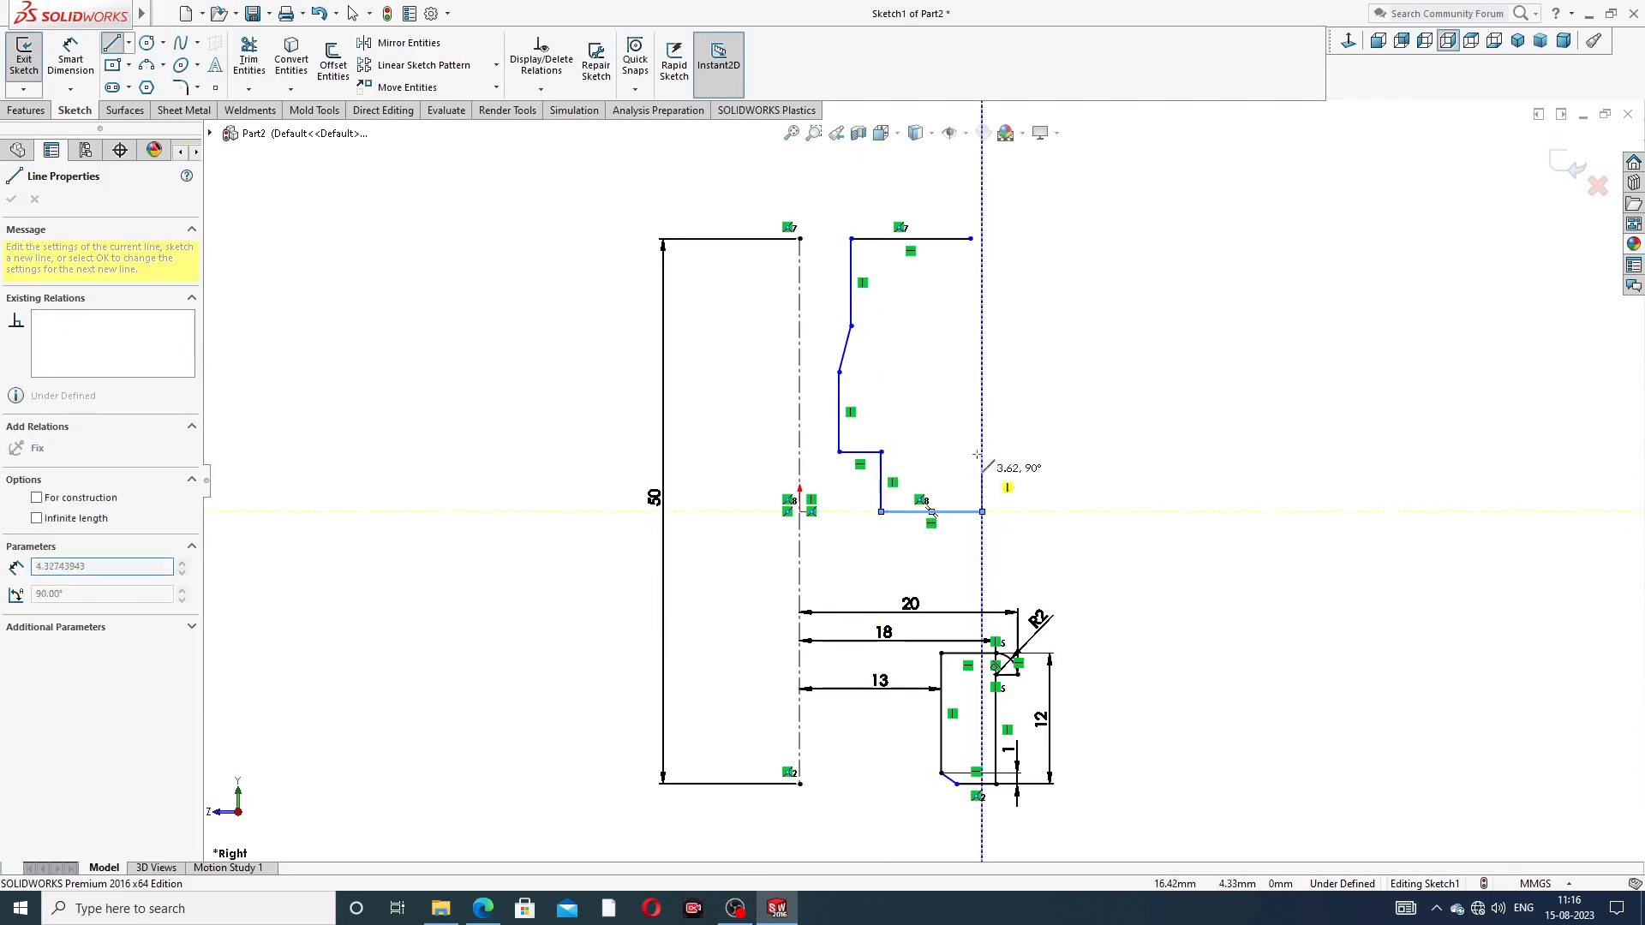
Close the outer side with a vertical, an about 5 mm inward slant and a vertical to the top line, then merge the top line's overhanging endpoint
{"action": "left_click", "coordinate": [982, 400]}
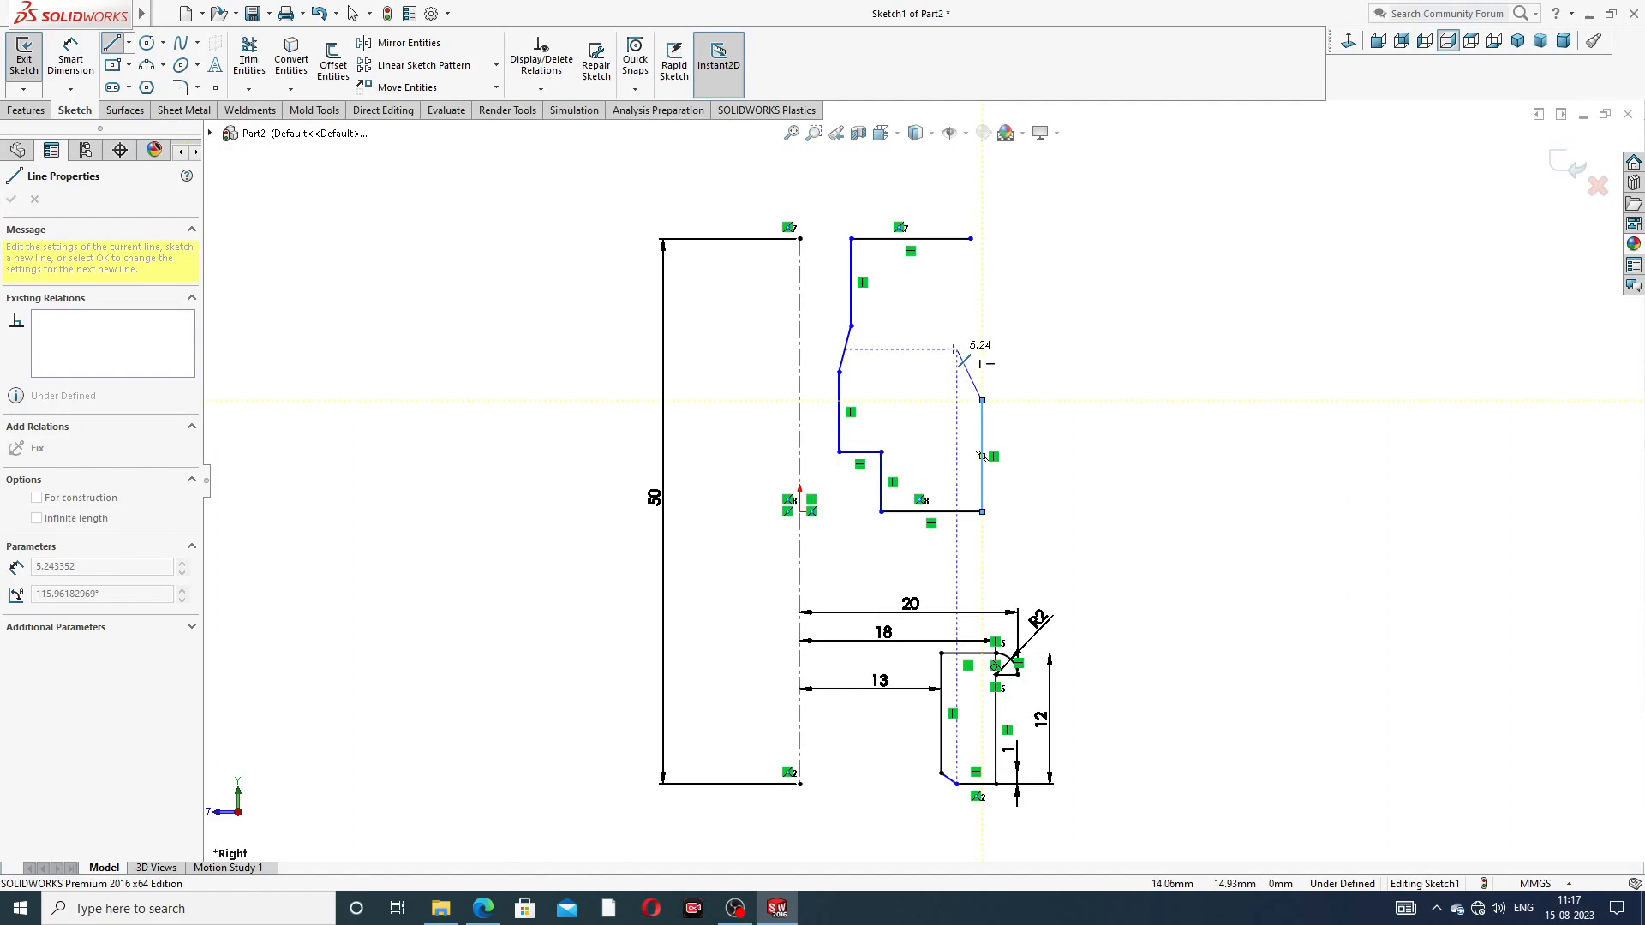
{"action": "left_click", "coordinate": [955, 349]}
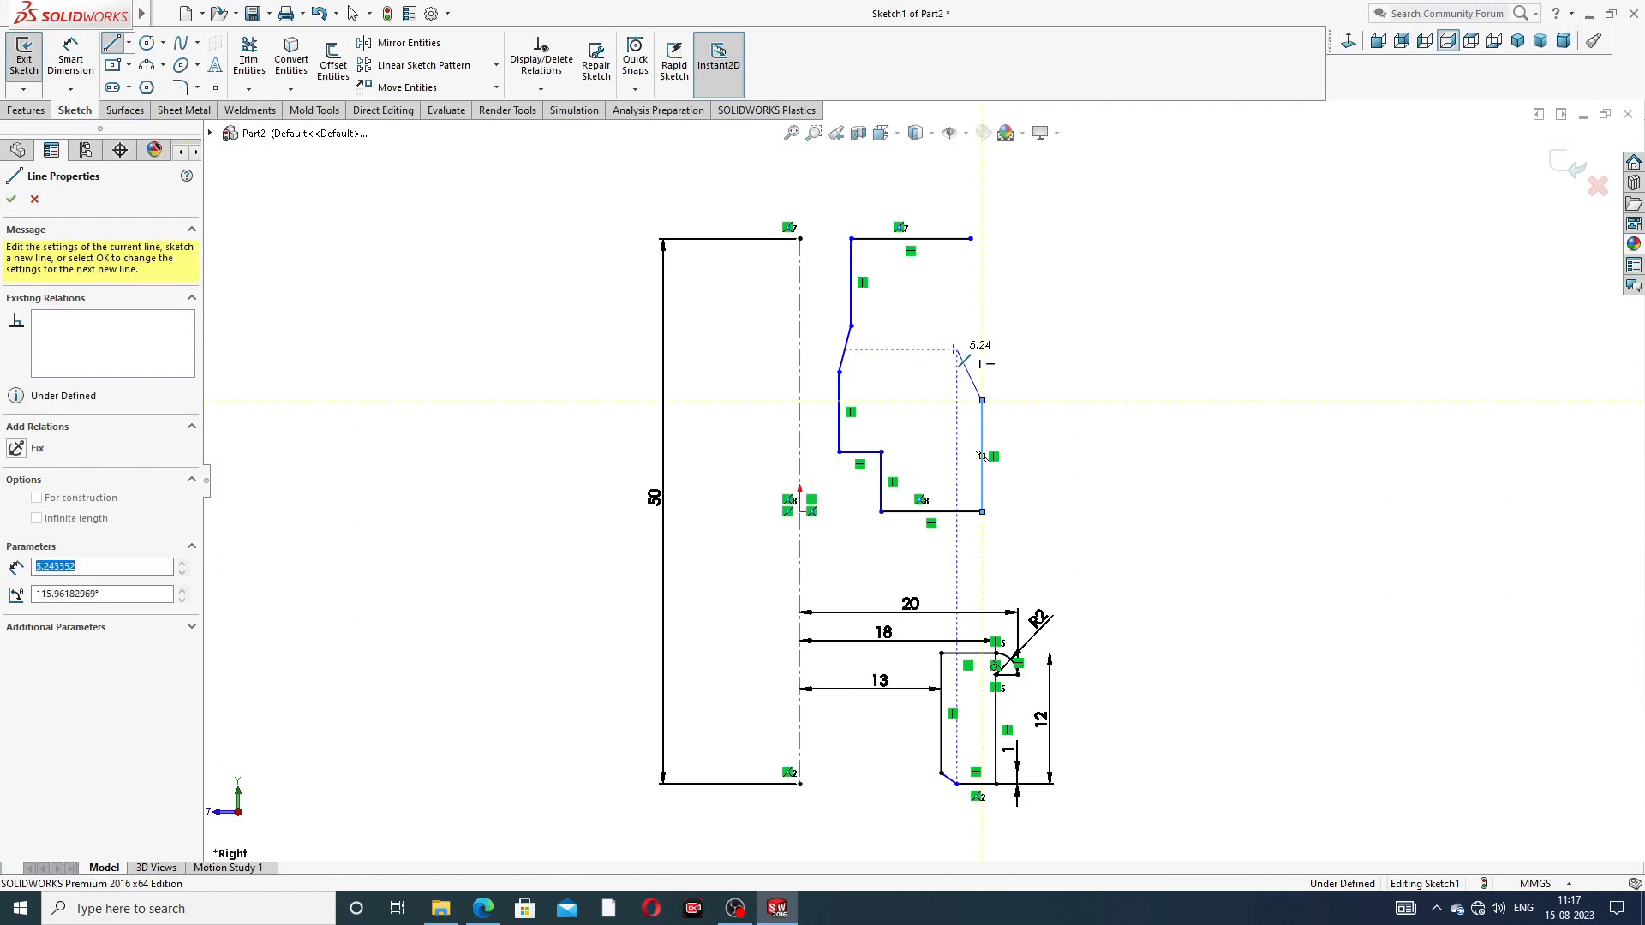
{"action": "left_click", "coordinate": [957, 239]}
{"action": "key", "text": "Escape"}
{"action": "key", "text": "Escape"}
{"action": "scroll", "coordinate": [963, 271], "scroll_direction": "down", "scroll_amount": 2}
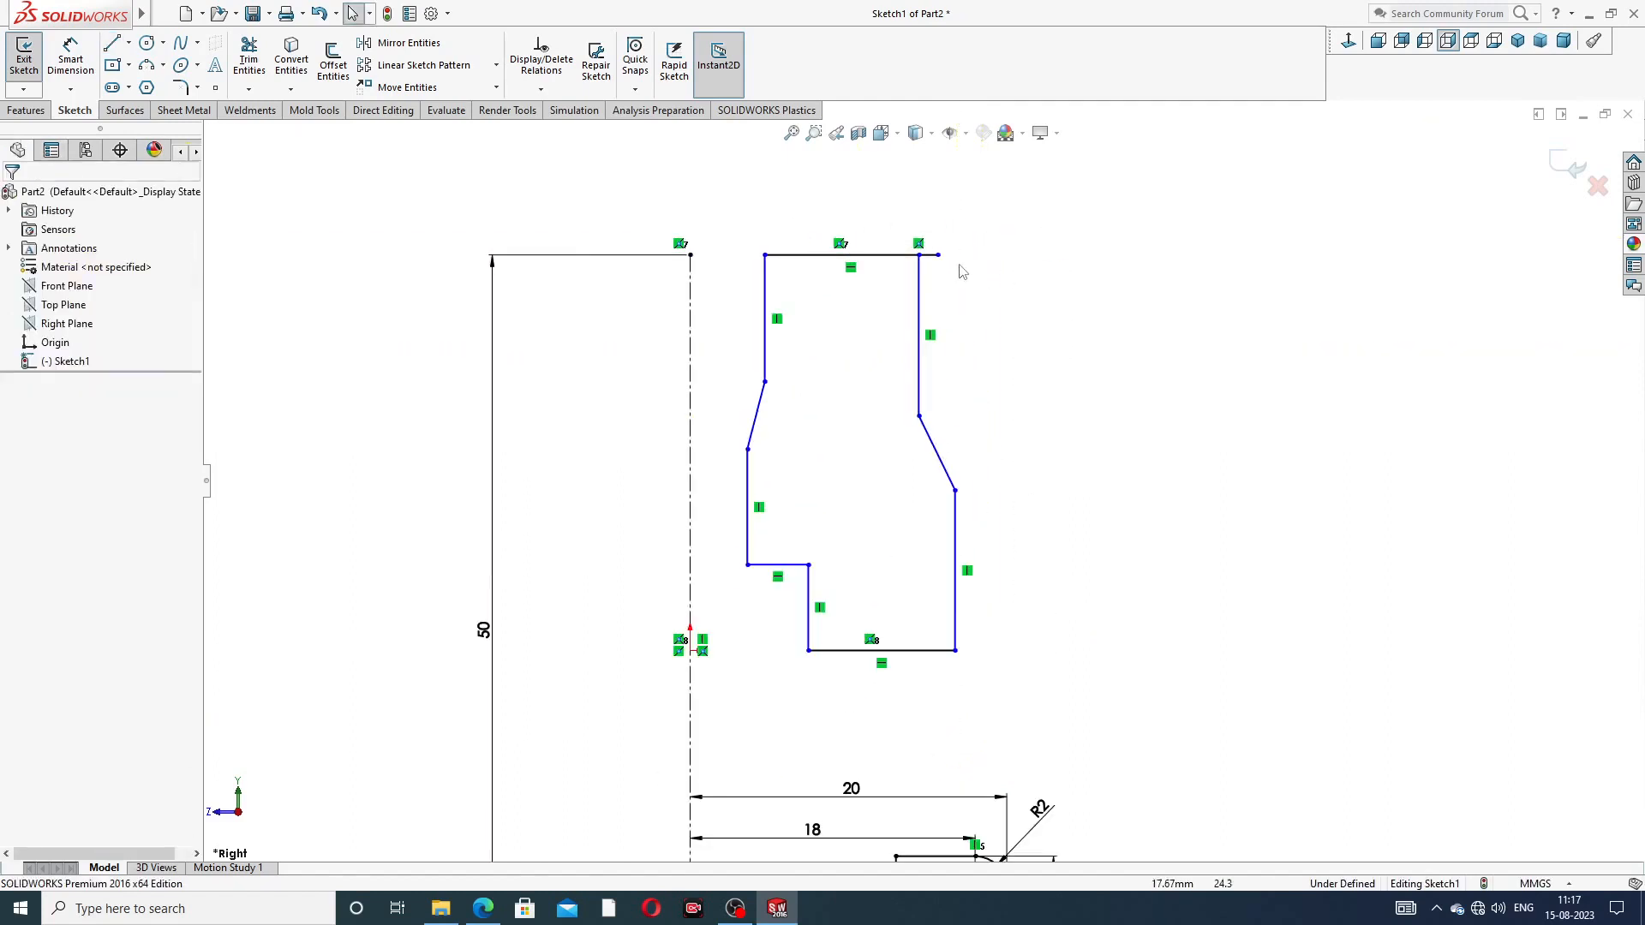
{"action": "left_click_drag", "start_coordinate": [938, 255], "coordinate": [919, 256]}
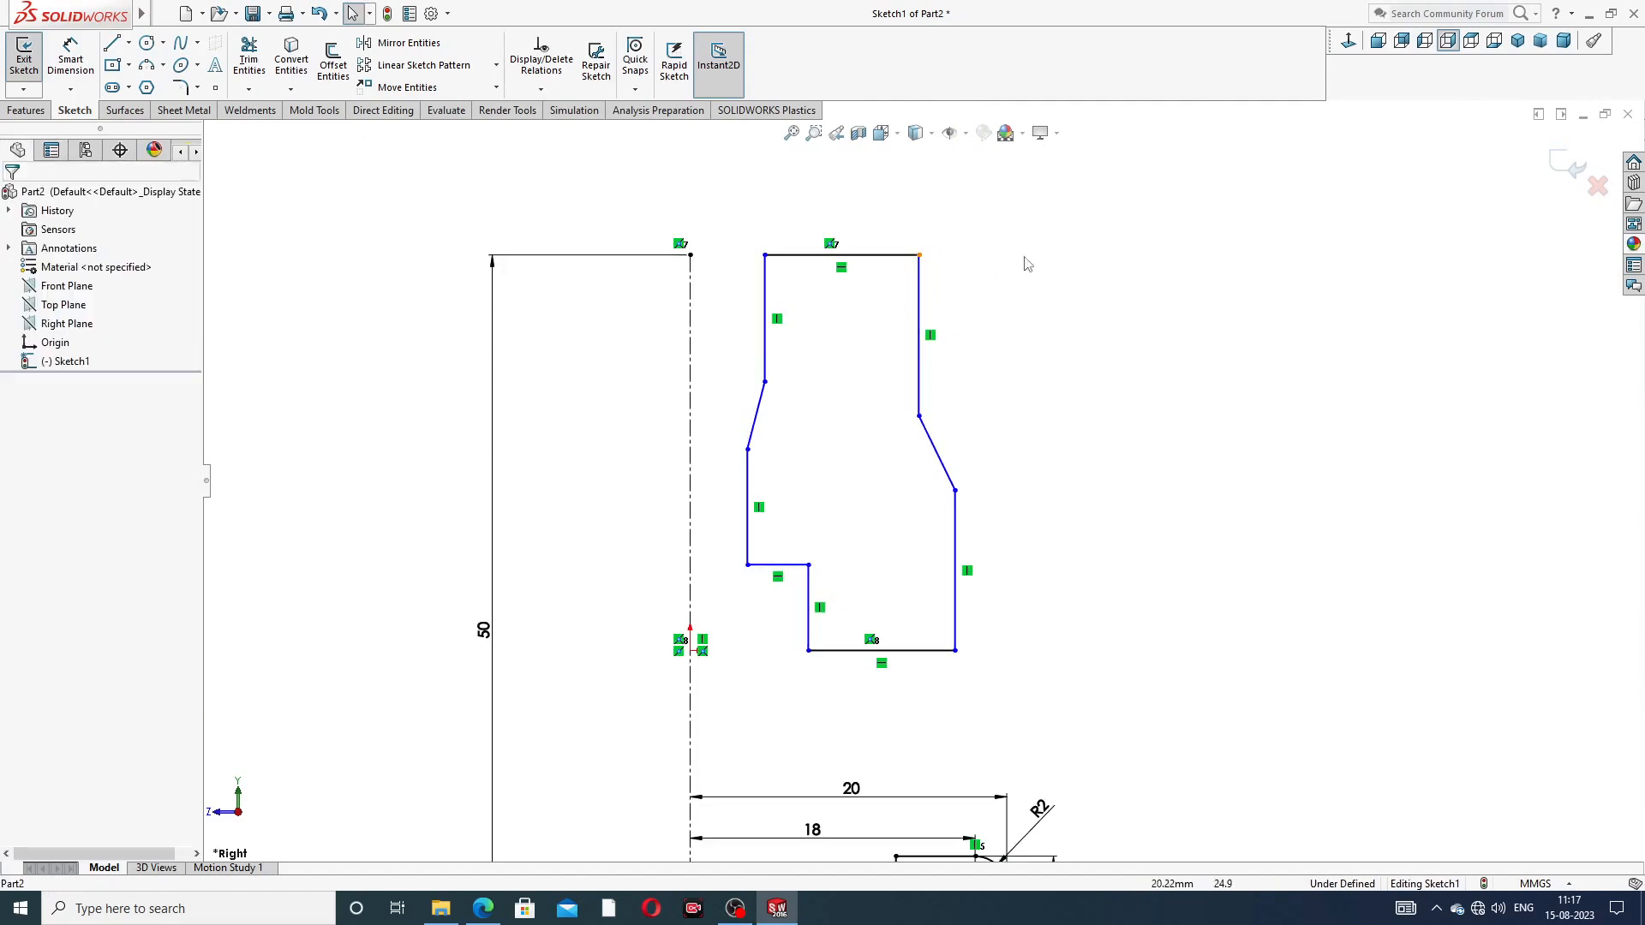
{"action": "scroll", "coordinate": [872, 463], "scroll_direction": "up", "scroll_amount": 3}
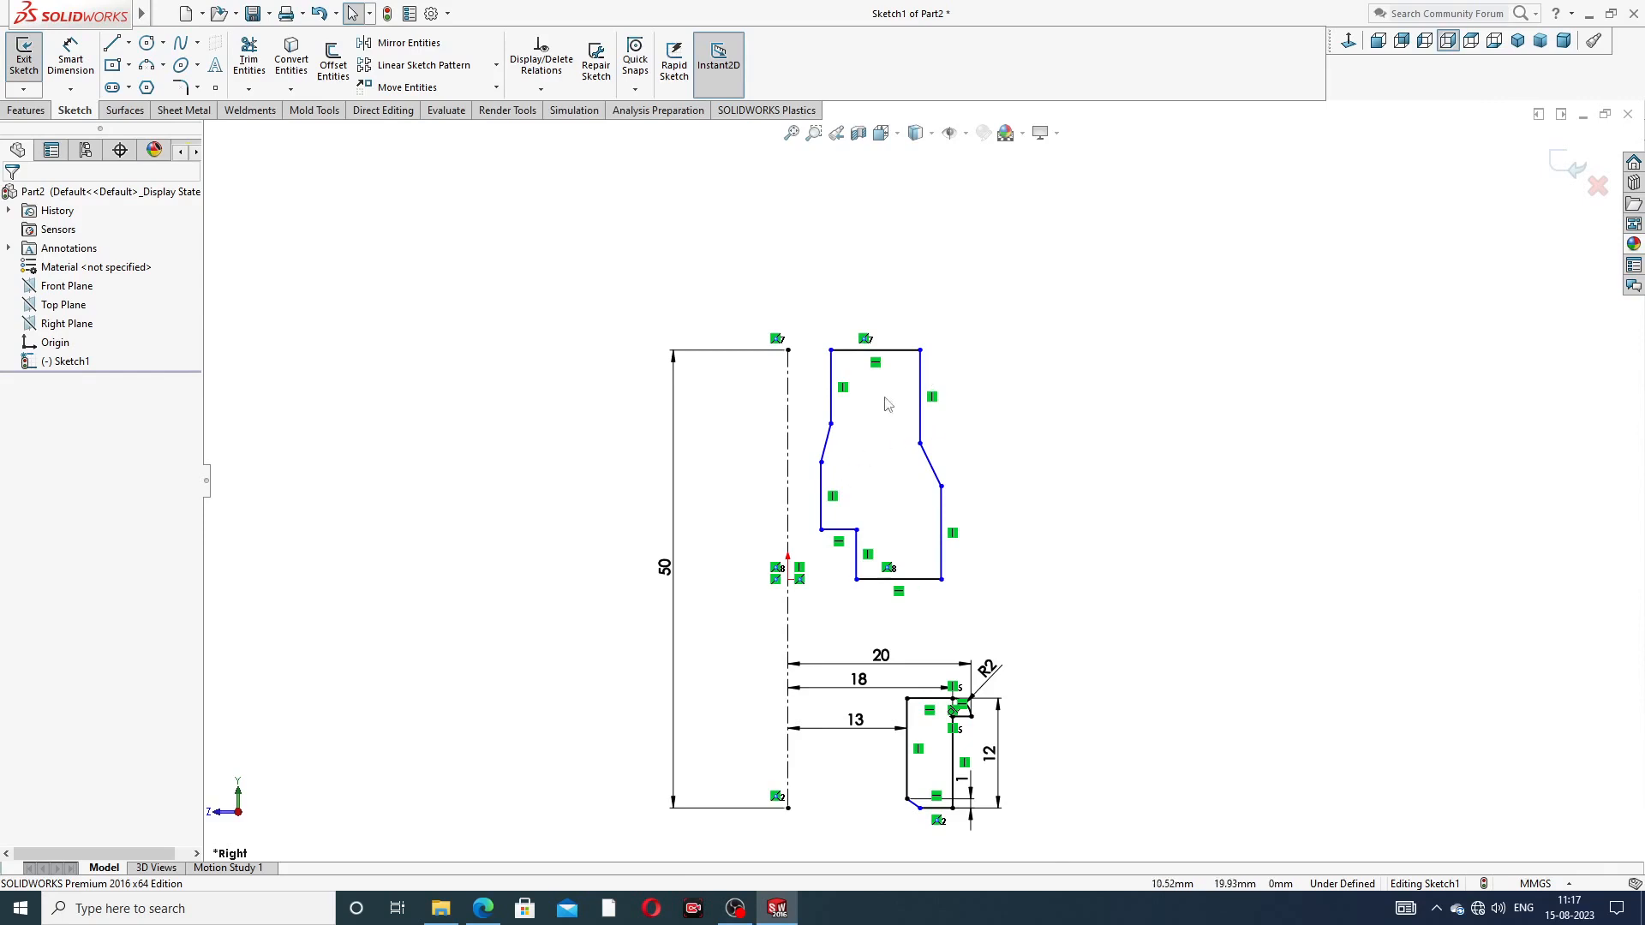
{"action": "scroll", "coordinate": [831, 583], "scroll_direction": "down", "scroll_amount": 2}
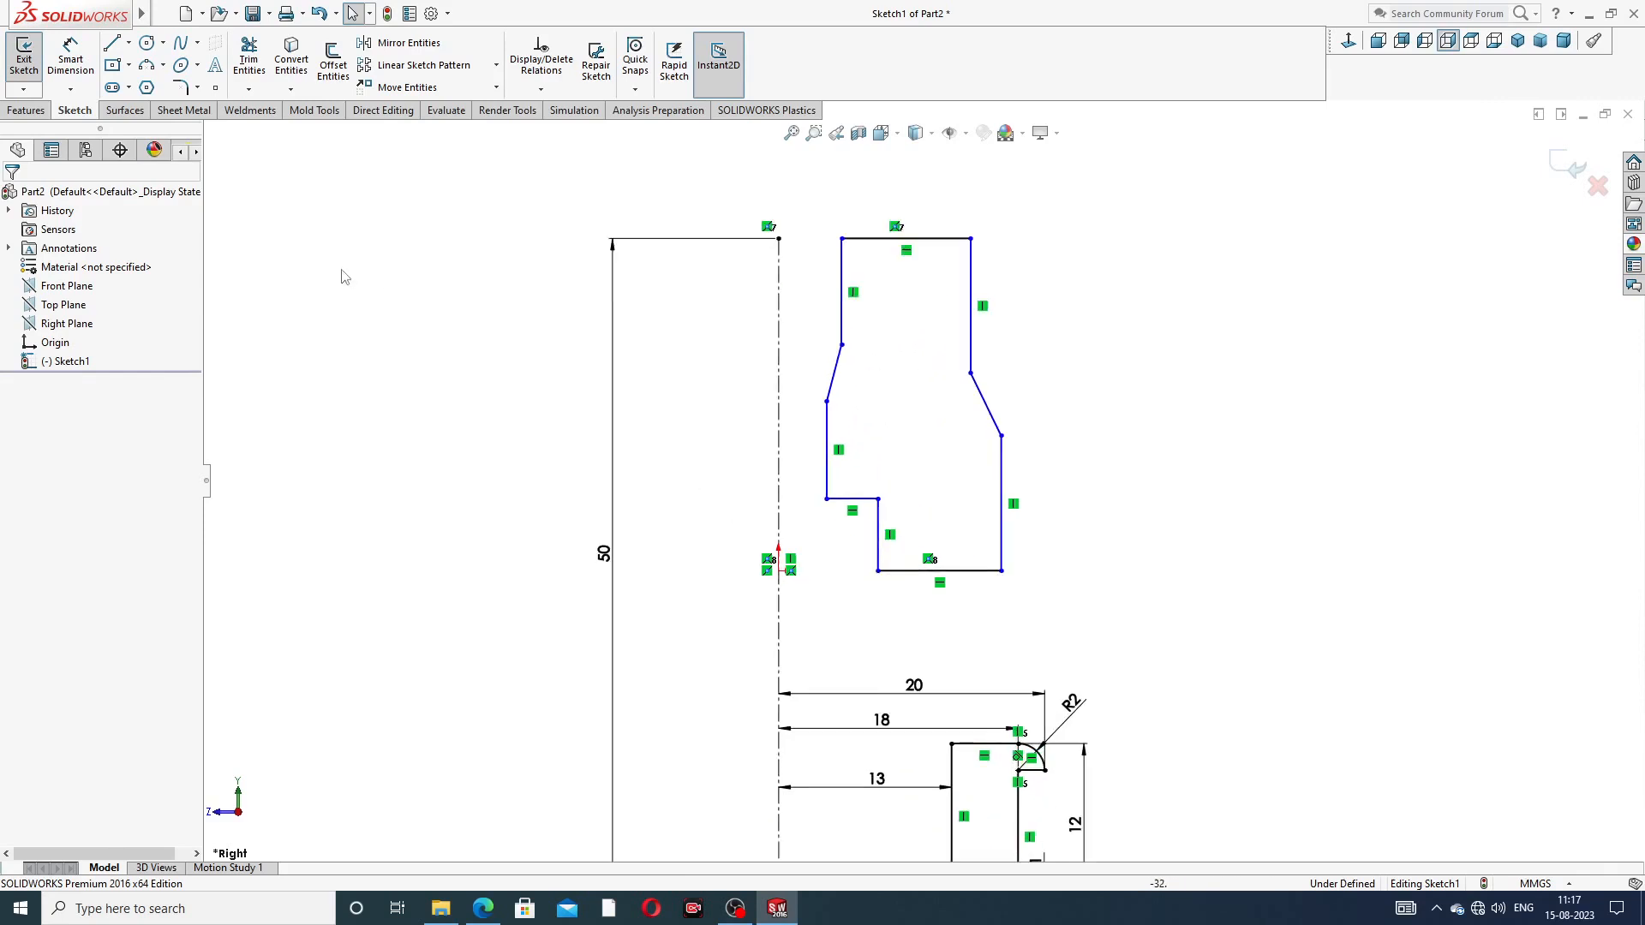
{"action": "left_click", "coordinate": [82, 77]}
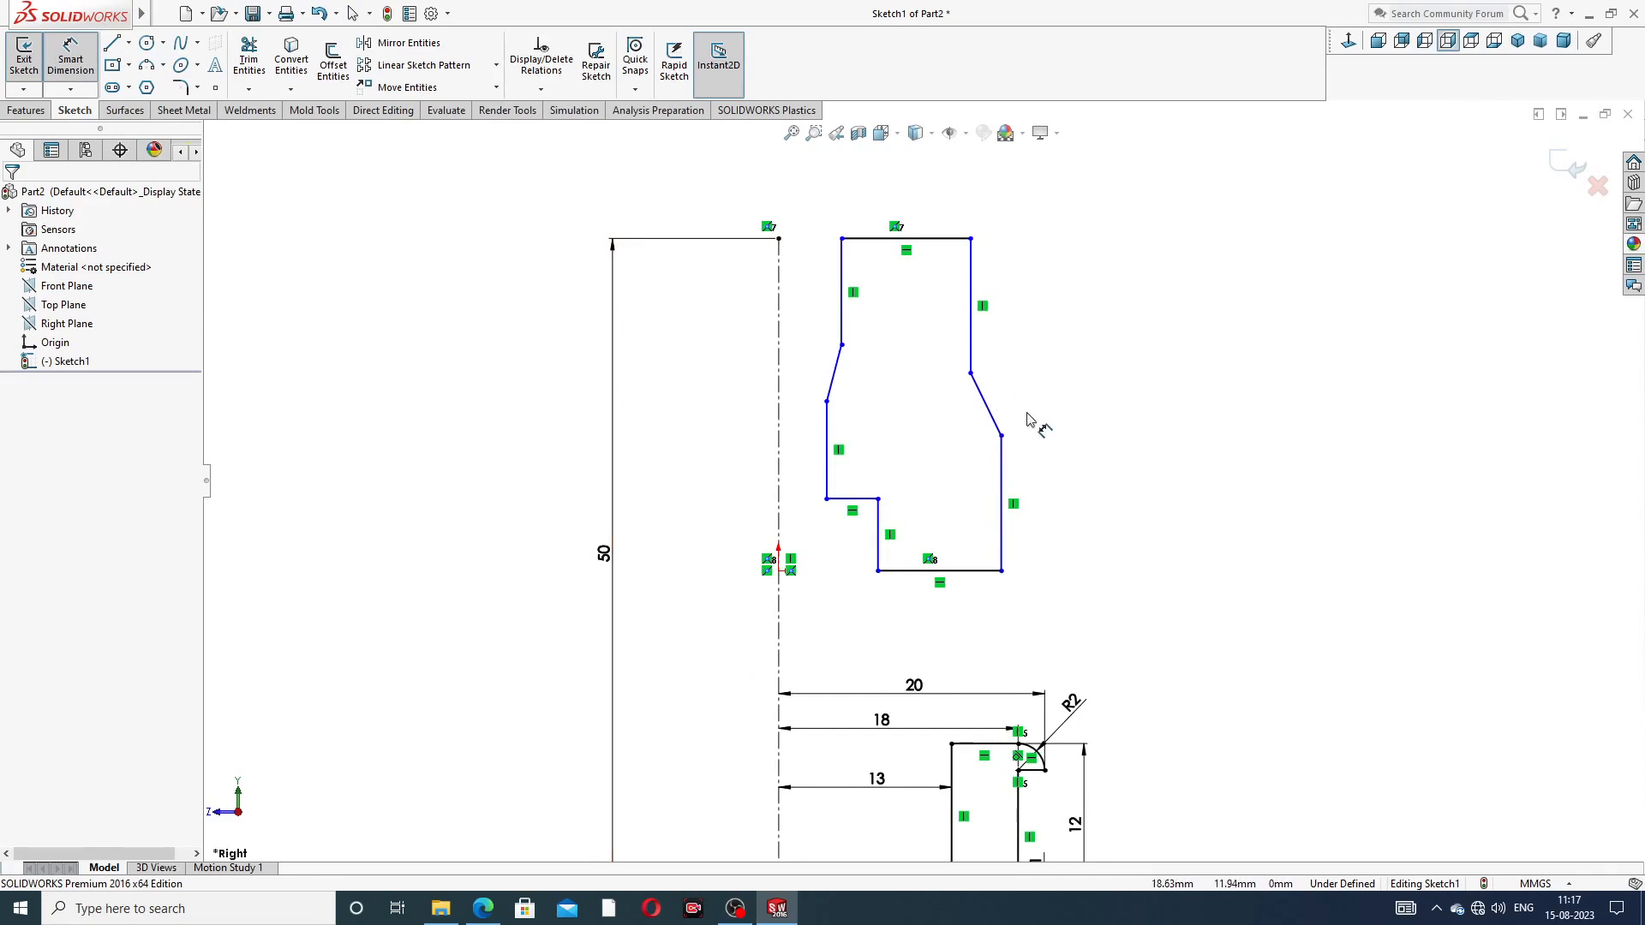
{"action": "scroll", "coordinate": [1030, 420], "scroll_direction": "up", "scroll_amount": 2}
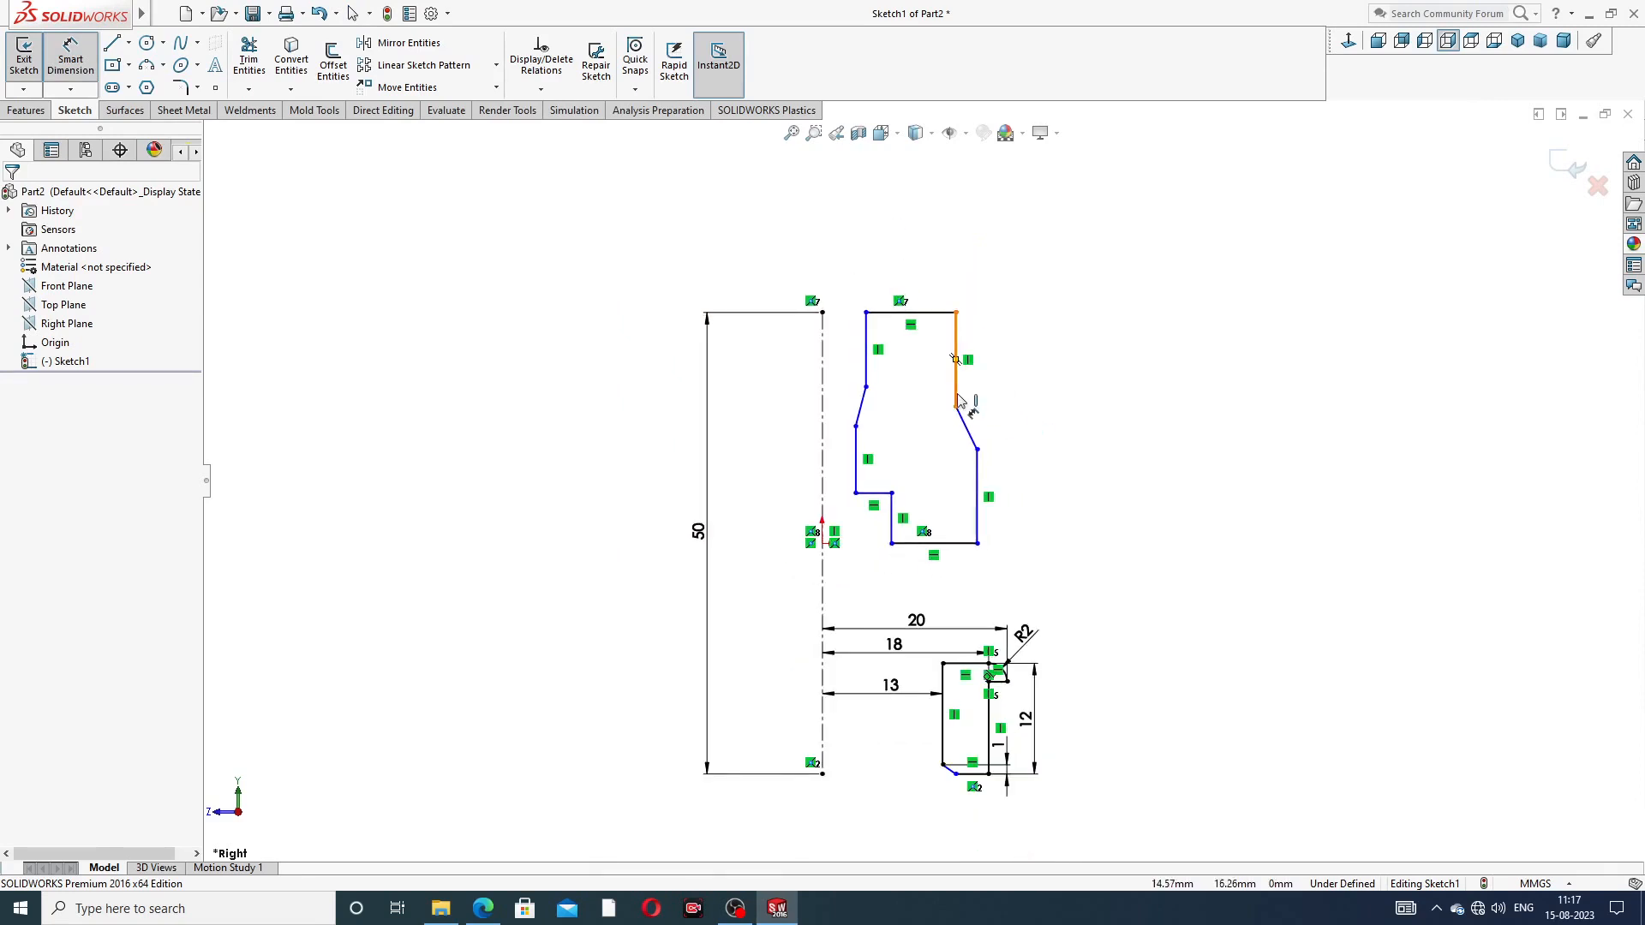
{"action": "scroll", "coordinate": [936, 388], "scroll_direction": "down", "scroll_amount": 2}
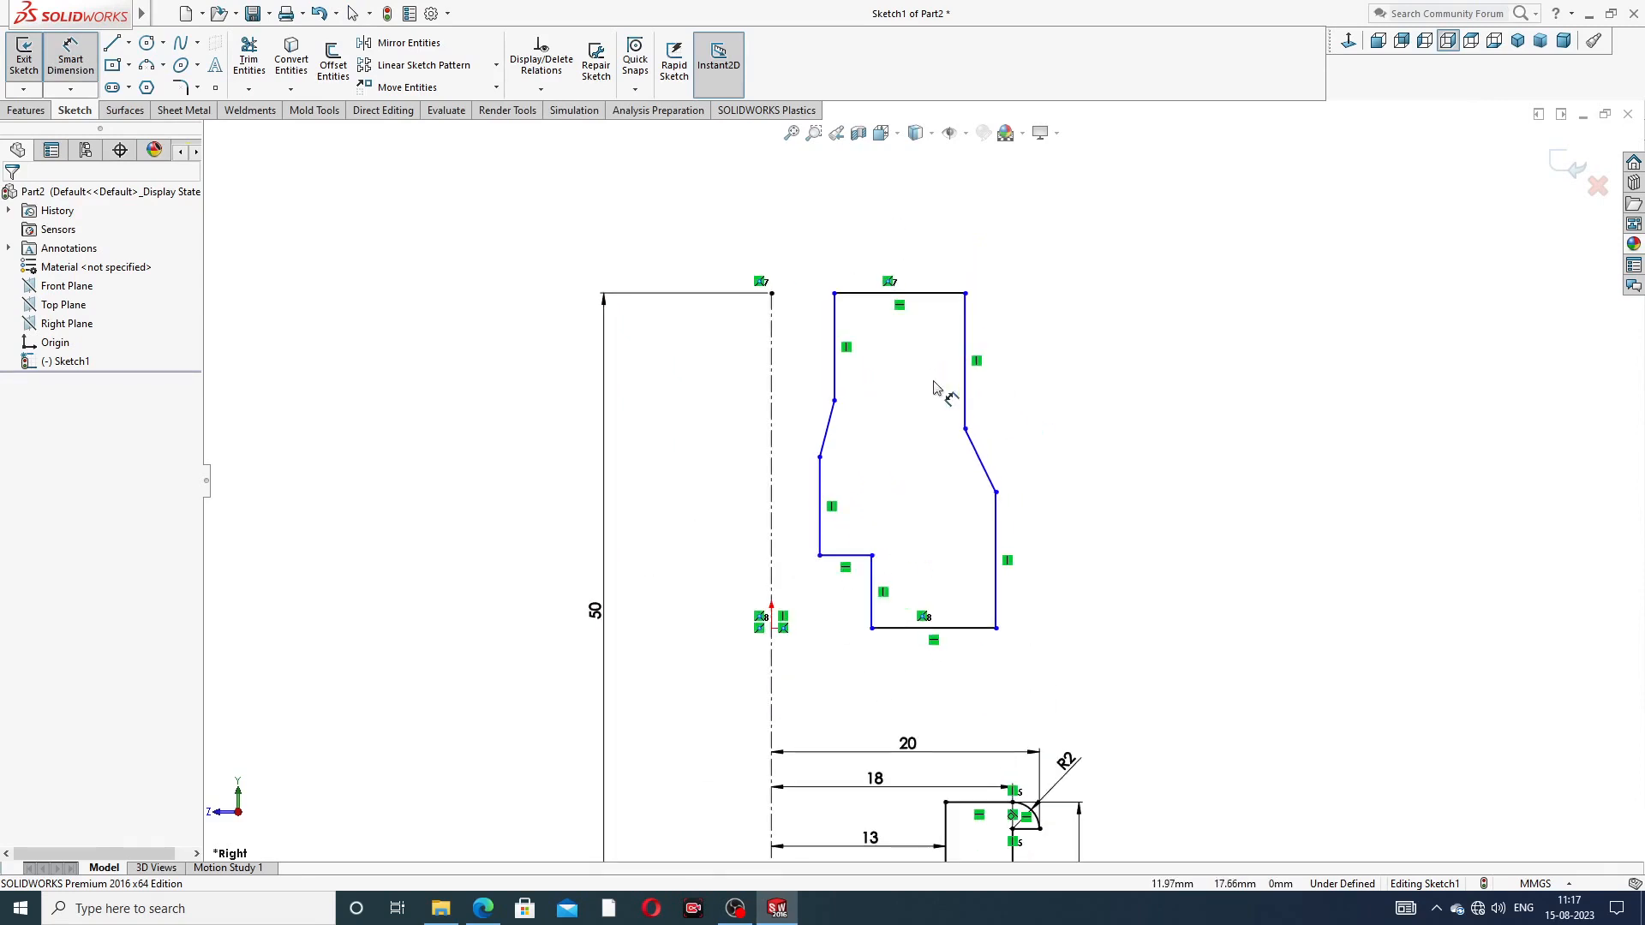
{"action": "right_click", "coordinate": [1149, 312]}
{"action": "left_click", "coordinate": [1170, 255]}
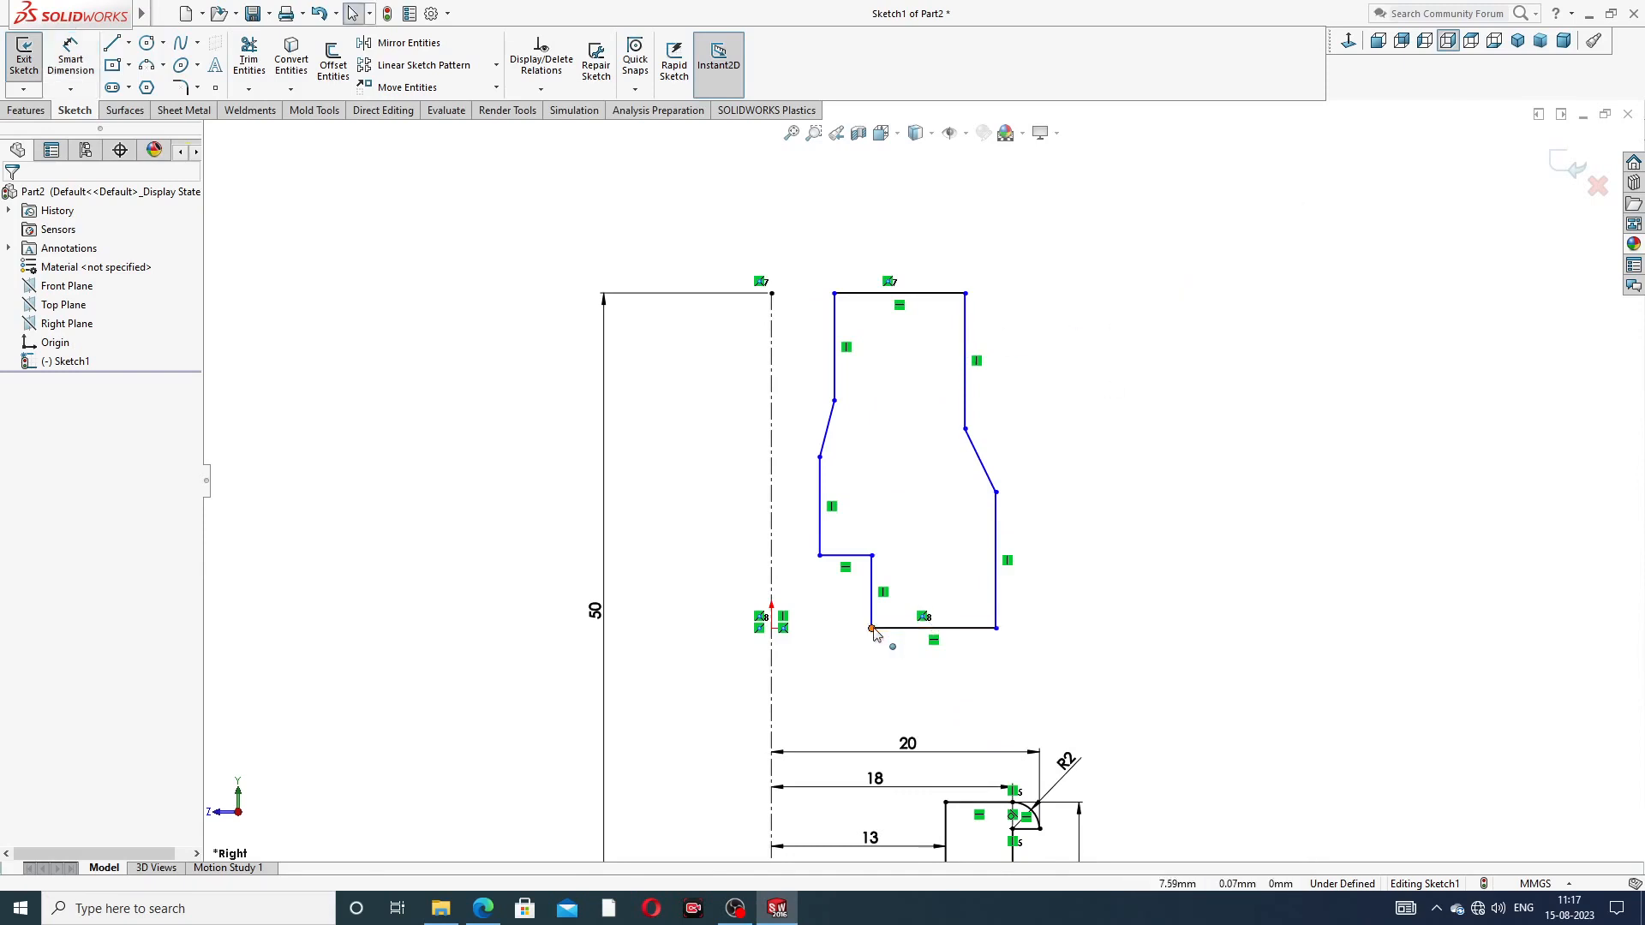
Add a horizontal relation between the origin and the inner endpoint of the upper profile's bottom line
{"action": "left_click", "coordinate": [892, 630]}
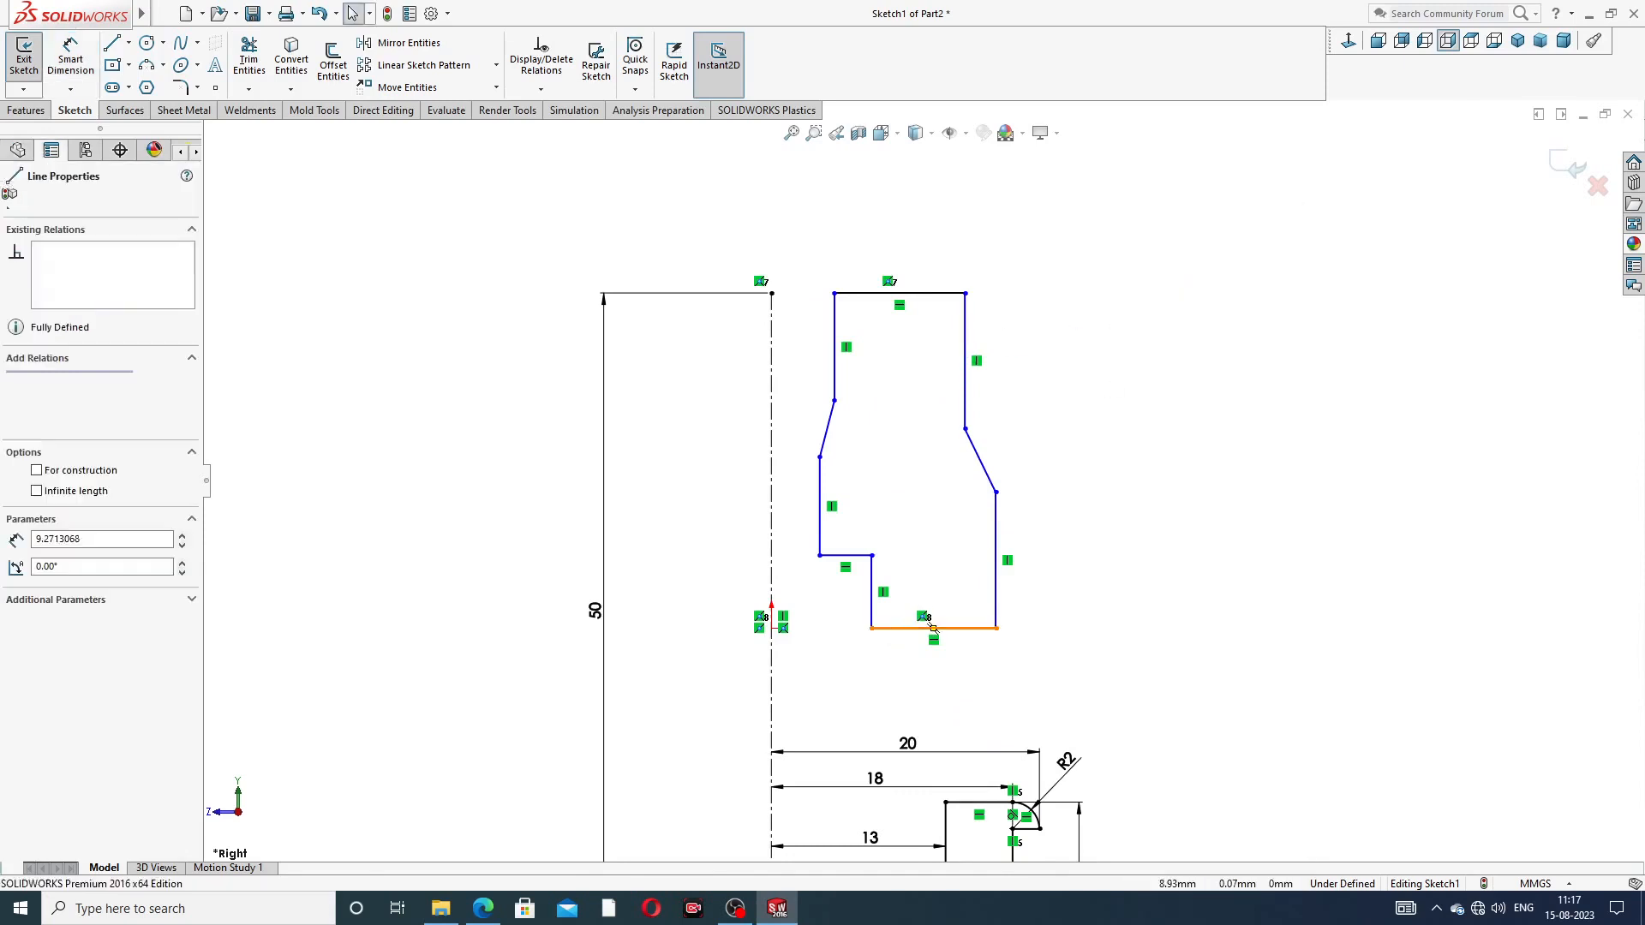
{"action": "left_click", "coordinate": [771, 630]}
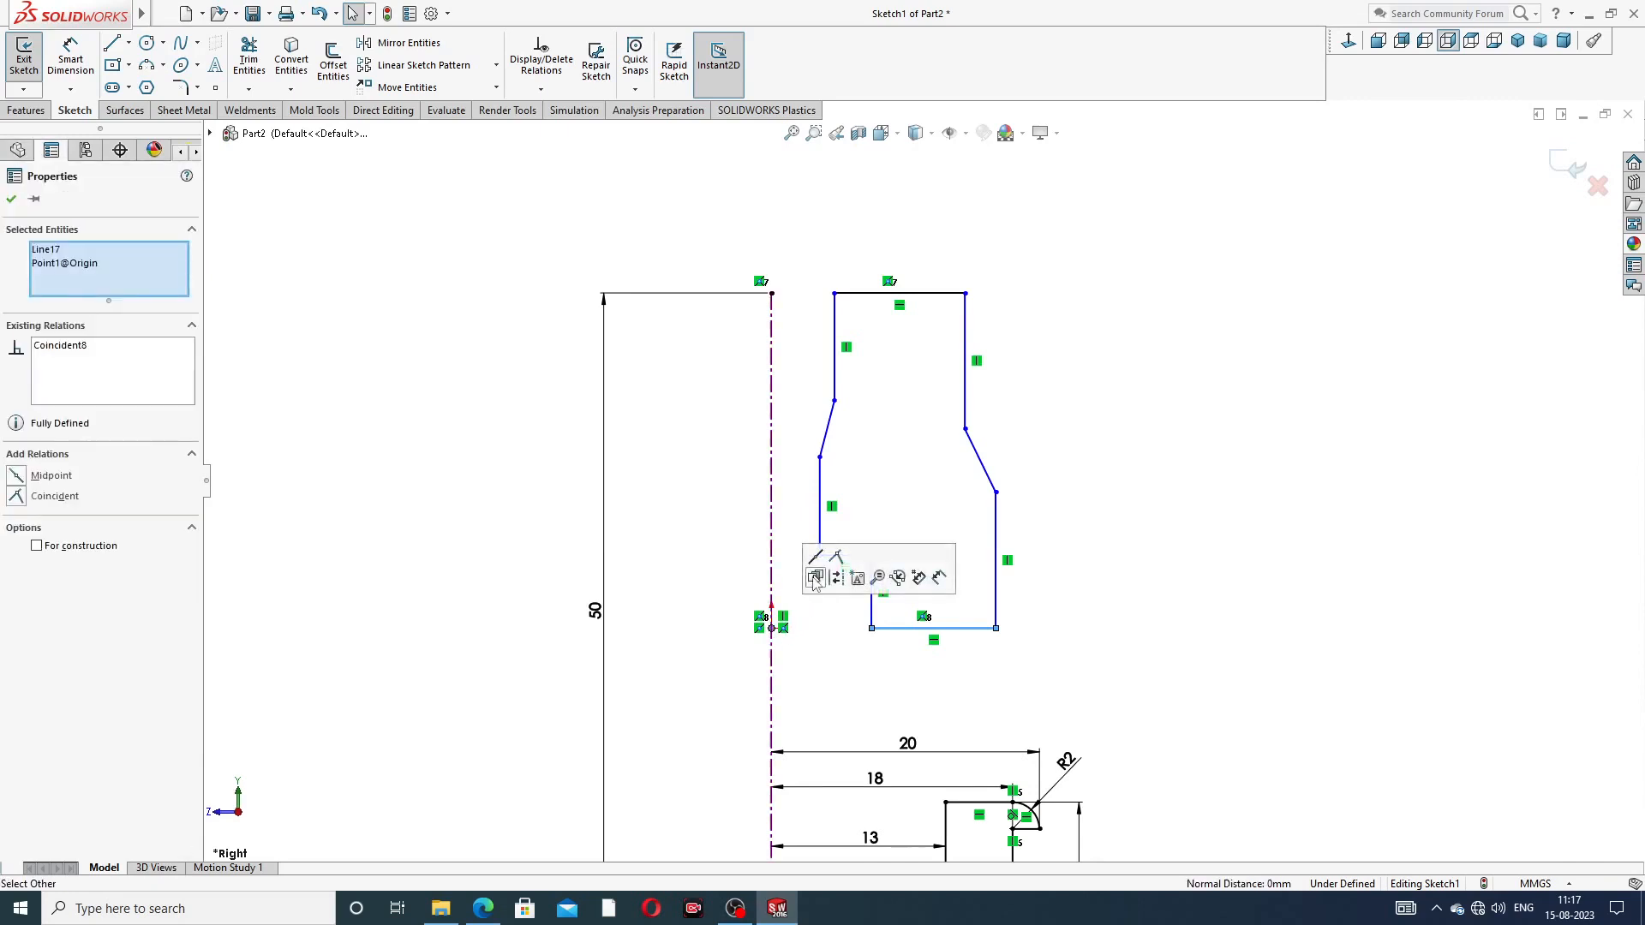
{"action": "left_click", "coordinate": [923, 583]}
{"action": "left_click", "coordinate": [771, 630]}
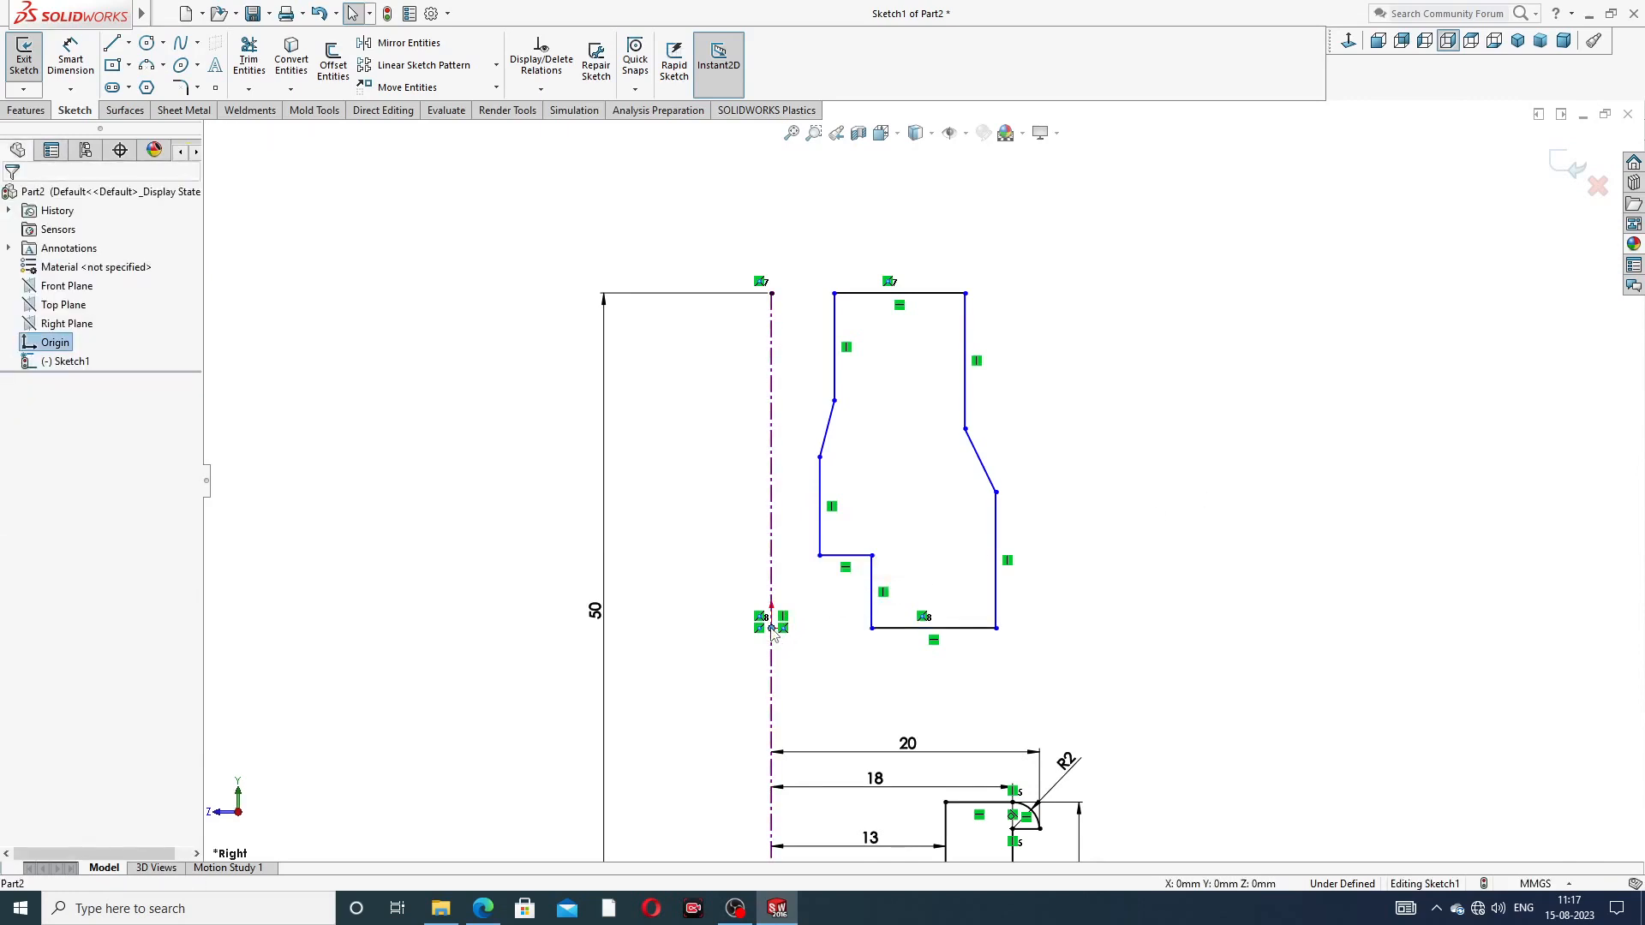
{"action": "left_click", "coordinate": [872, 629], "text": "ctrl"}
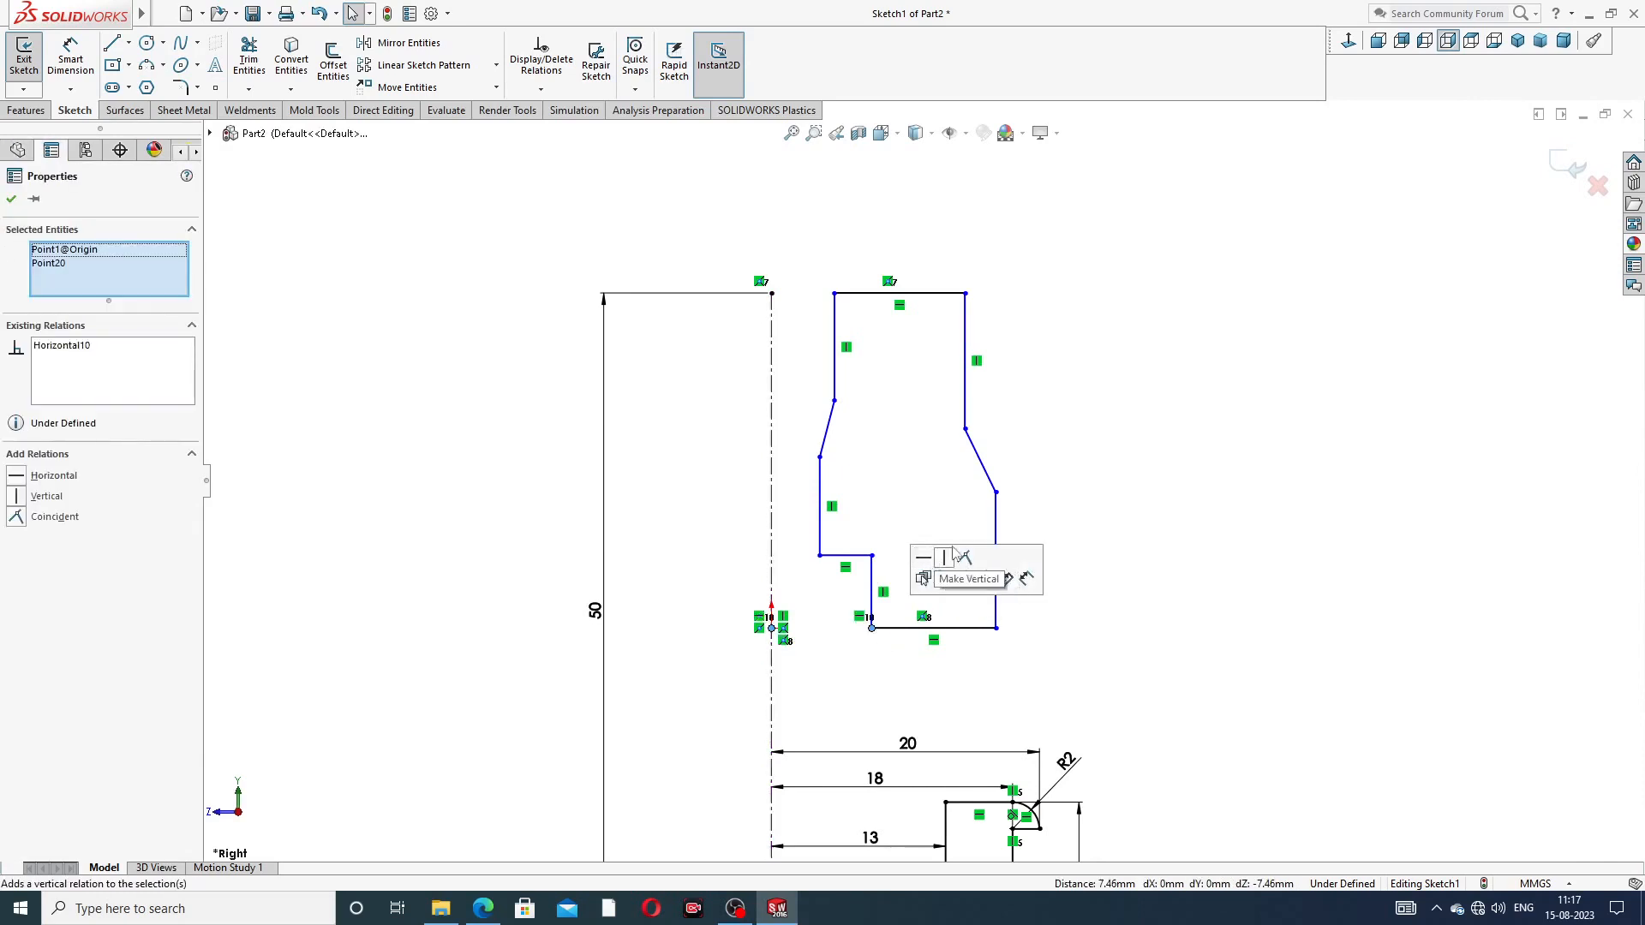
{"action": "key", "text": "Escape"}
Add a horizontal relation between the centerline's top endpoint and the inner endpoint of the profile's top line
{"action": "left_click", "coordinate": [771, 293]}
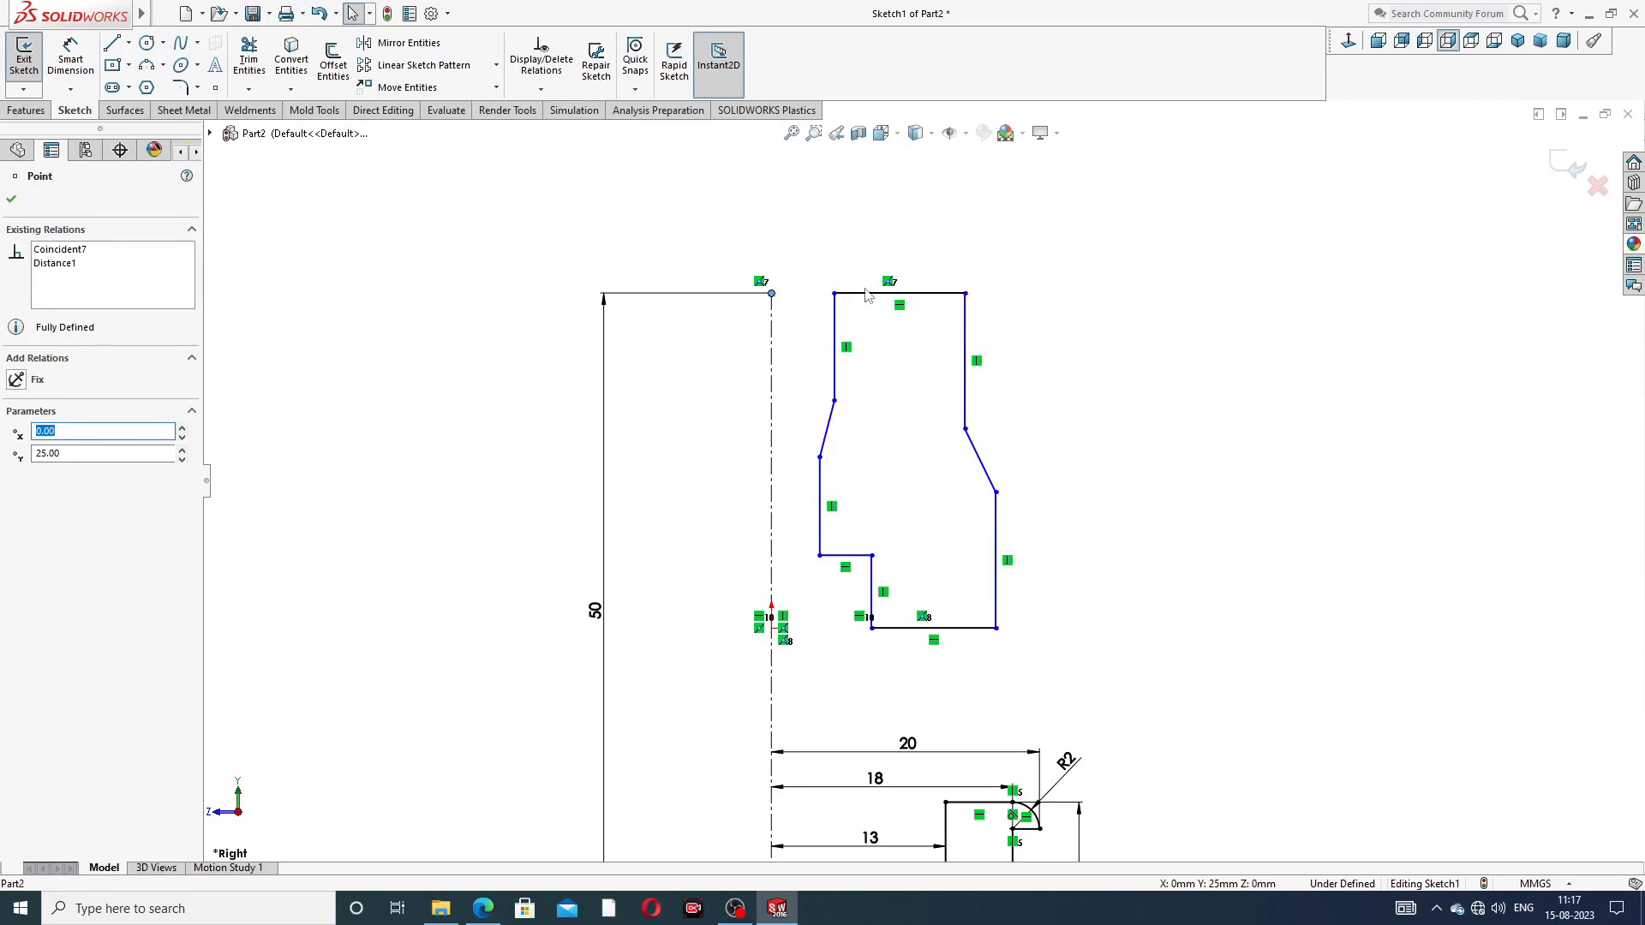
{"action": "left_click", "coordinate": [835, 293], "text": "ctrl"}
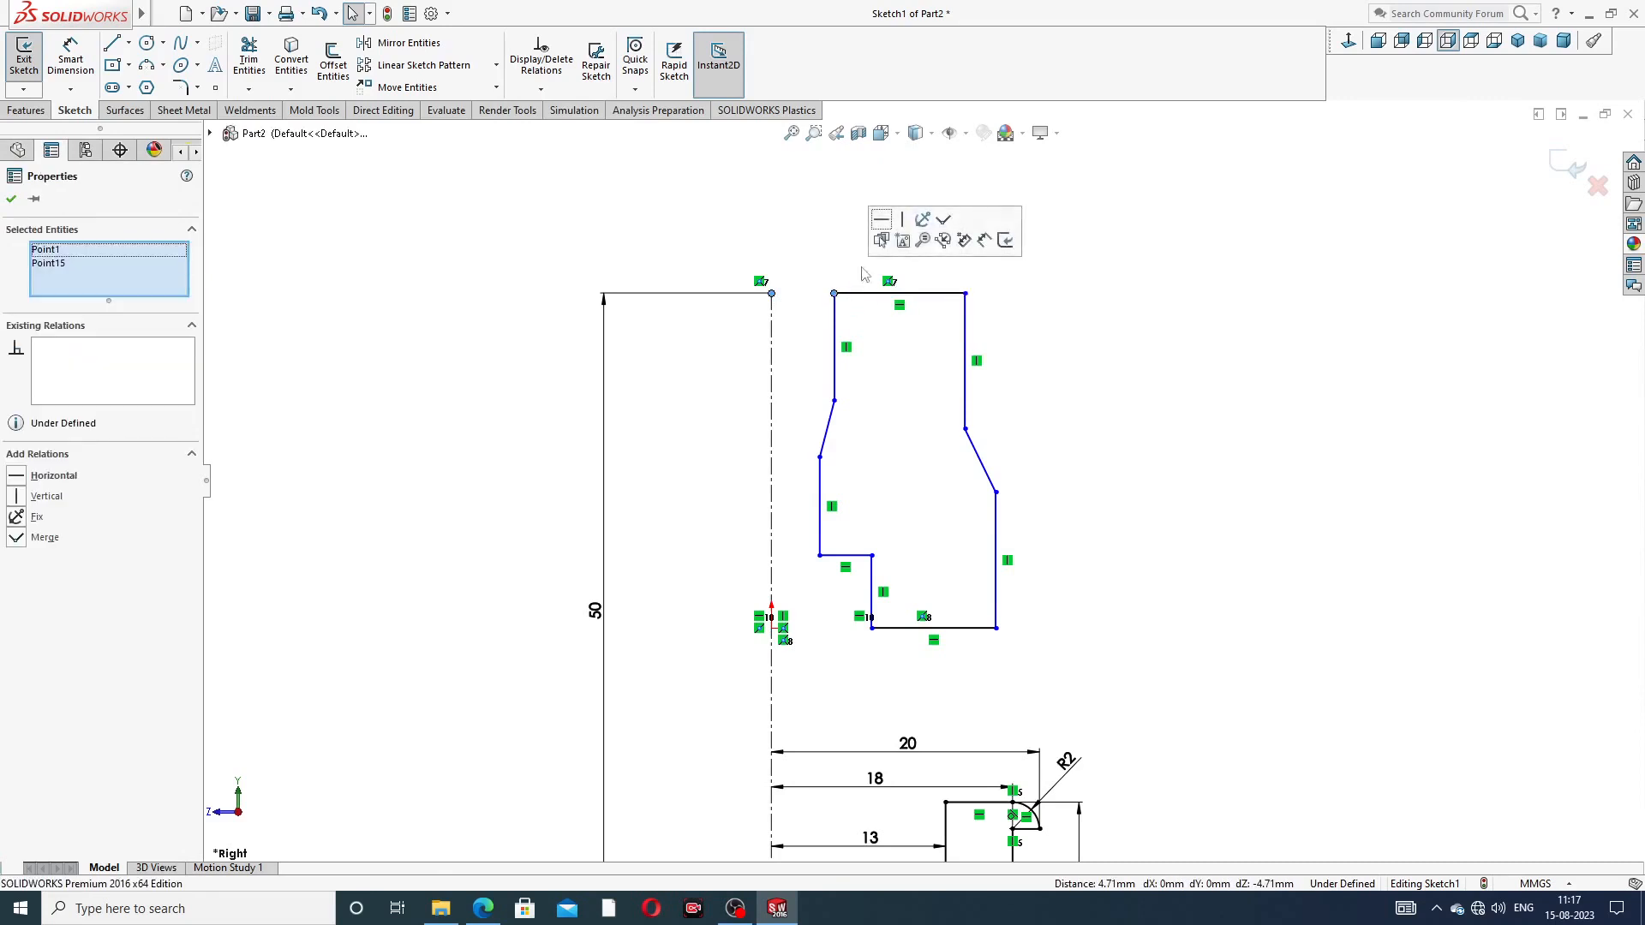
{"action": "left_click", "coordinate": [882, 219]}
{"action": "left_click", "coordinate": [1063, 292]}
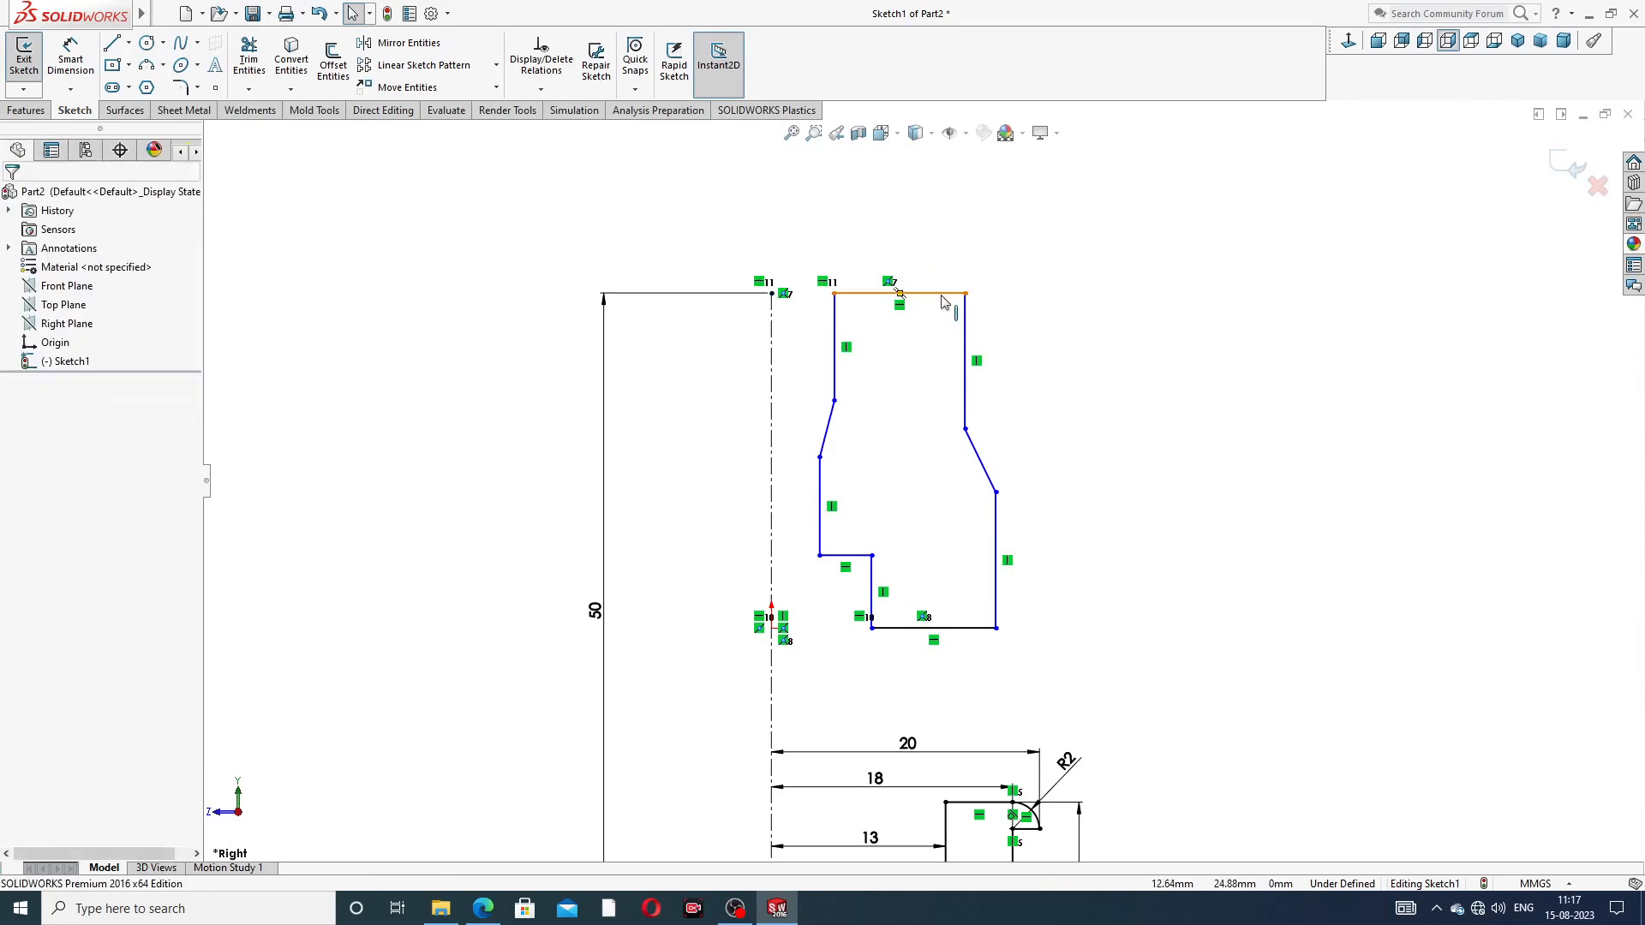
Dimension the upper profile's upper outer vertical line 10 mm from the centerline
{"action": "left_click", "coordinate": [75, 62]}
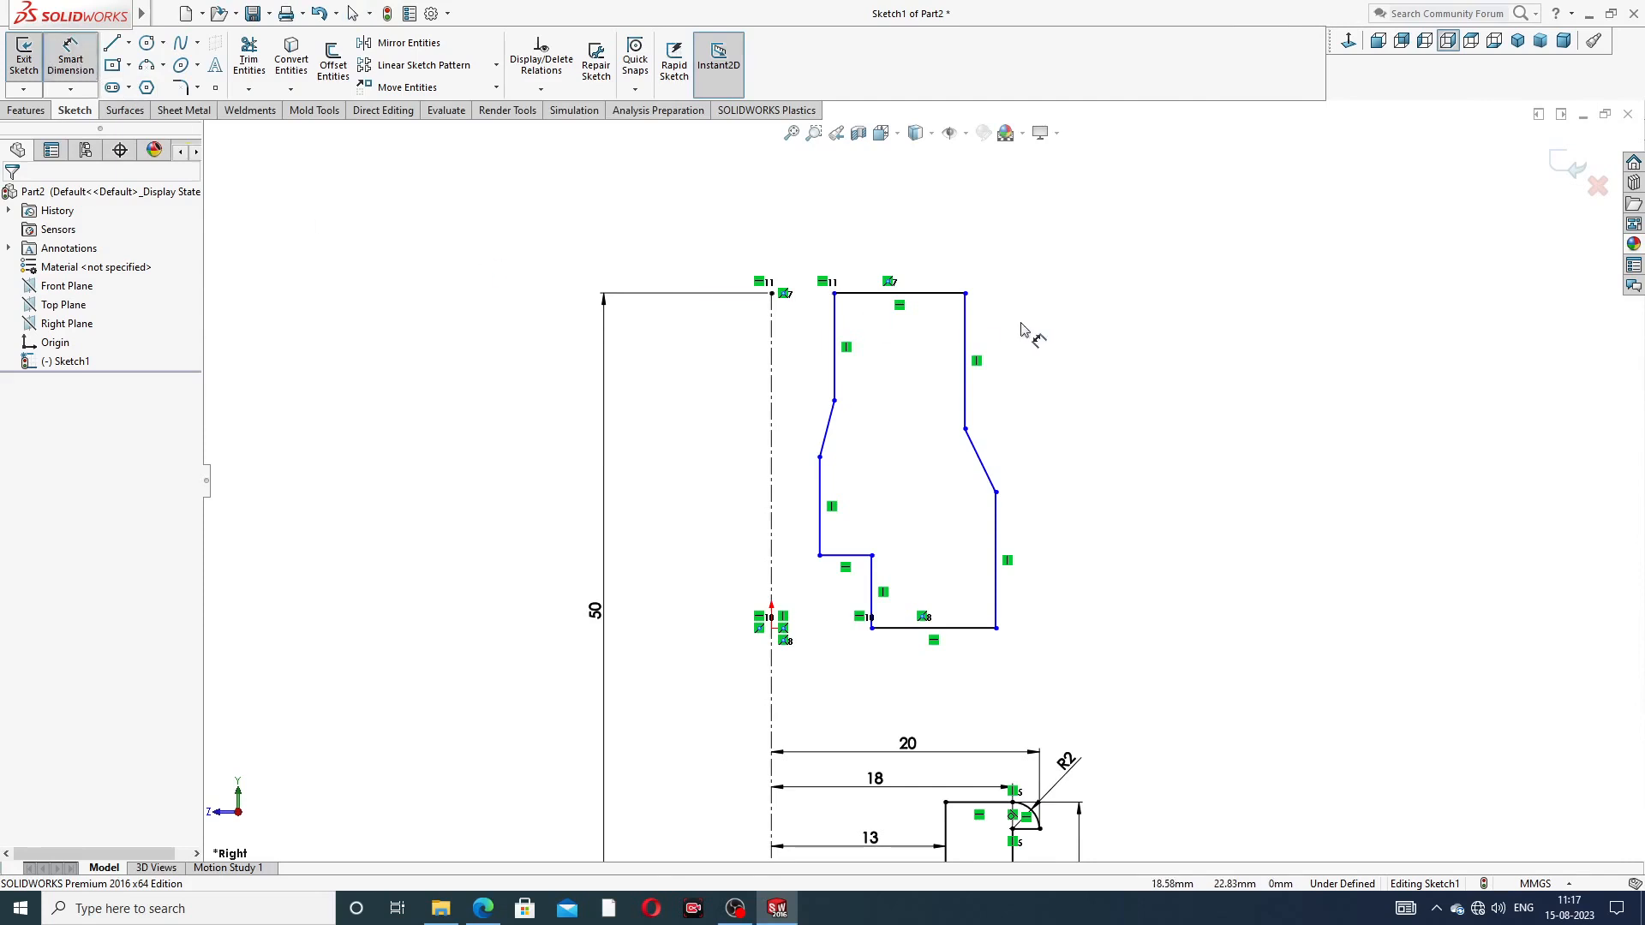
{"action": "left_click", "coordinate": [772, 316]}
{"action": "left_click", "coordinate": [967, 319]}
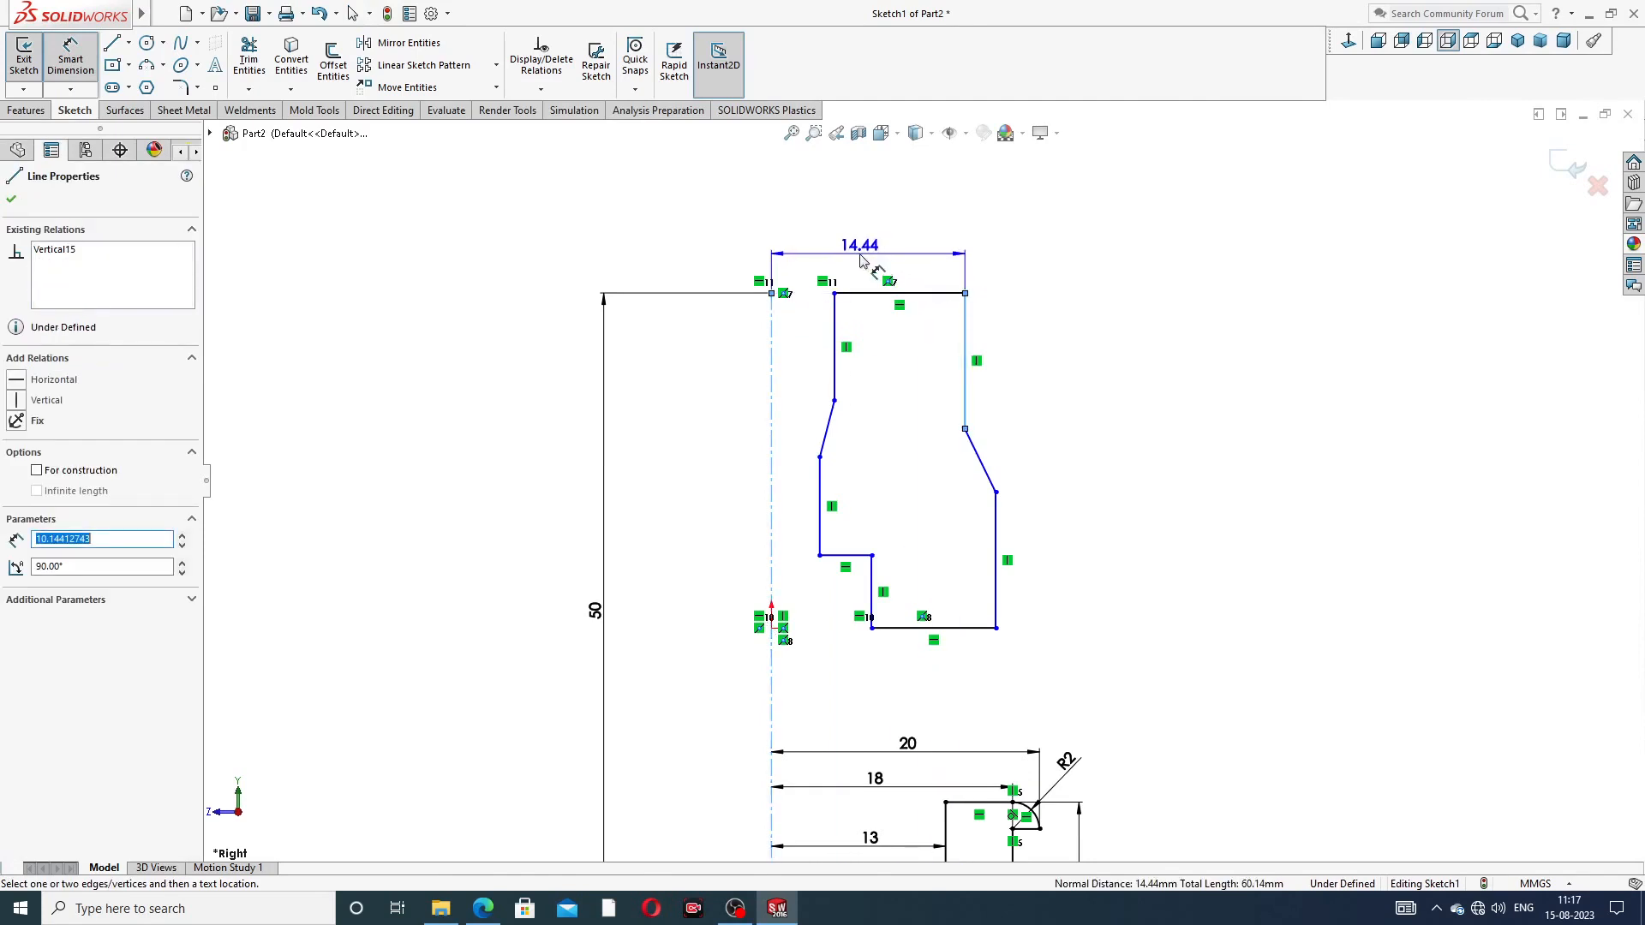
{"action": "left_click", "coordinate": [861, 257]}
{"action": "type", "text": "10"}
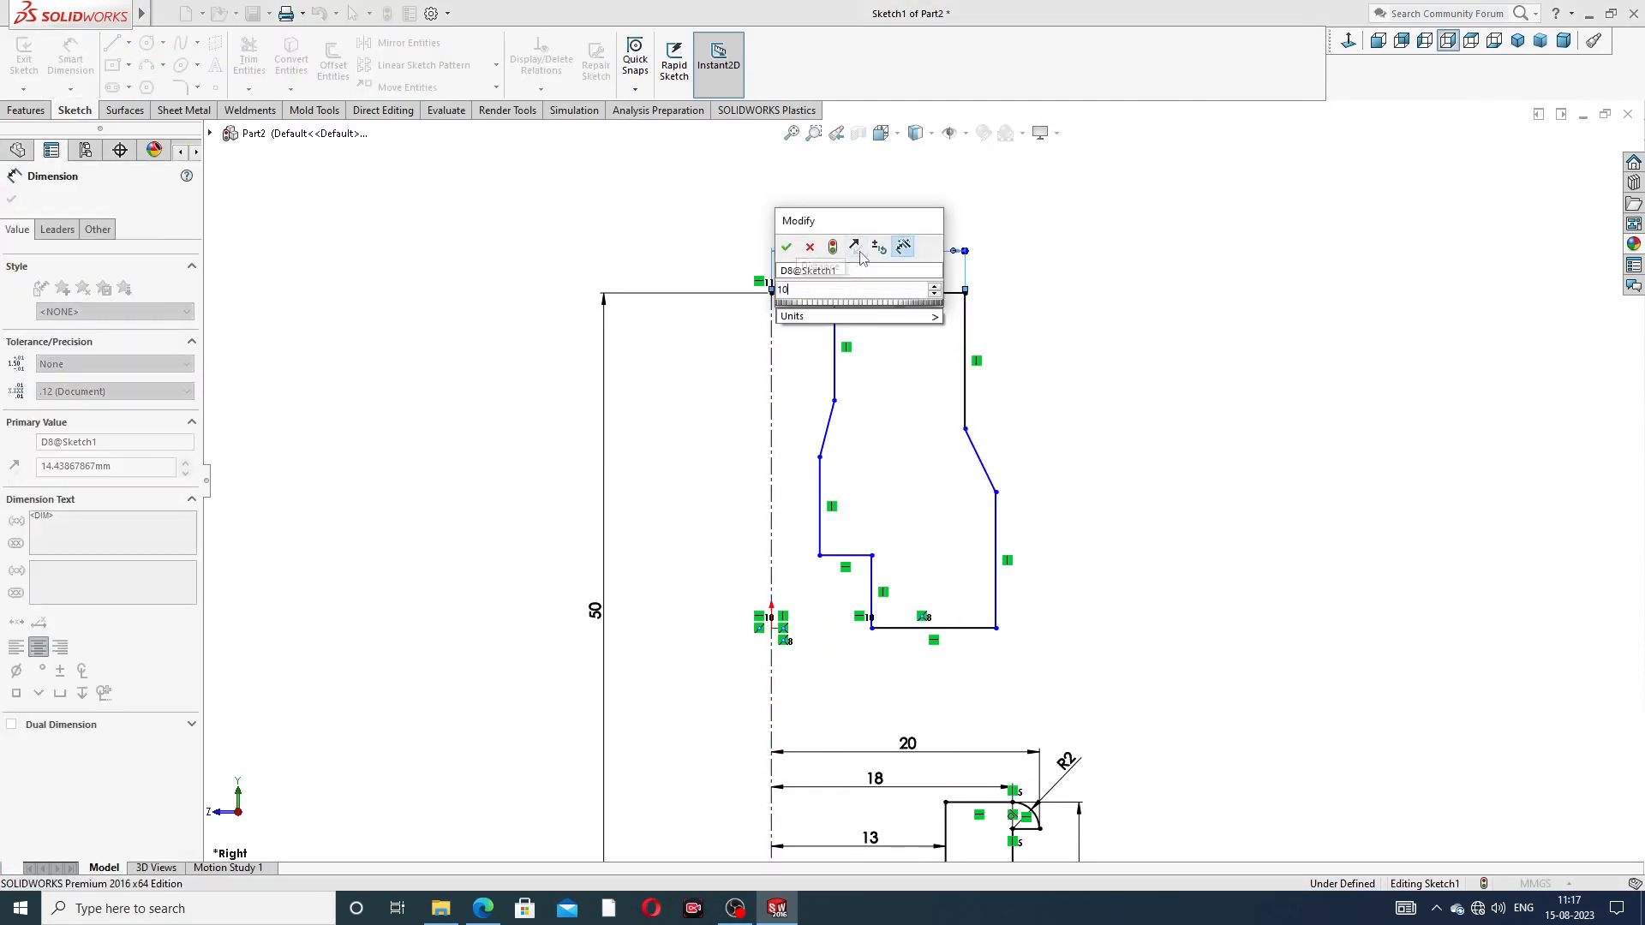
{"action": "key", "text": "Return"}
{"action": "left_click", "coordinate": [996, 274]}
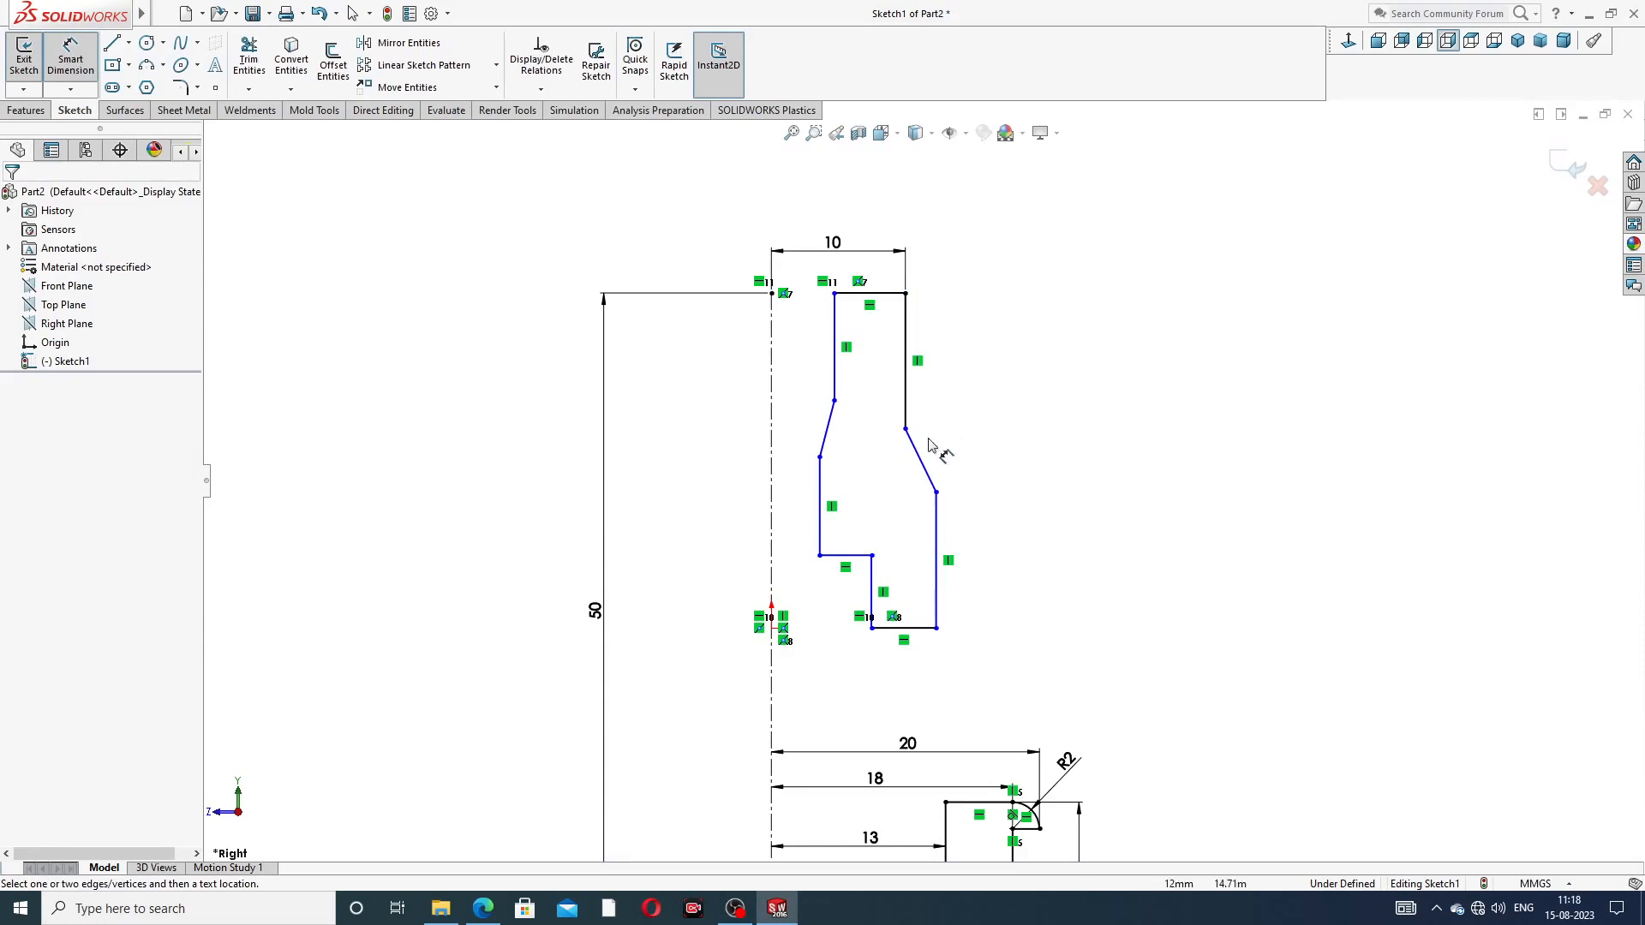
Dimension the upper profile's lower outer vertical line 12 mm from the centerline
{"action": "left_click", "coordinate": [938, 521]}
{"action": "left_click", "coordinate": [771, 510]}
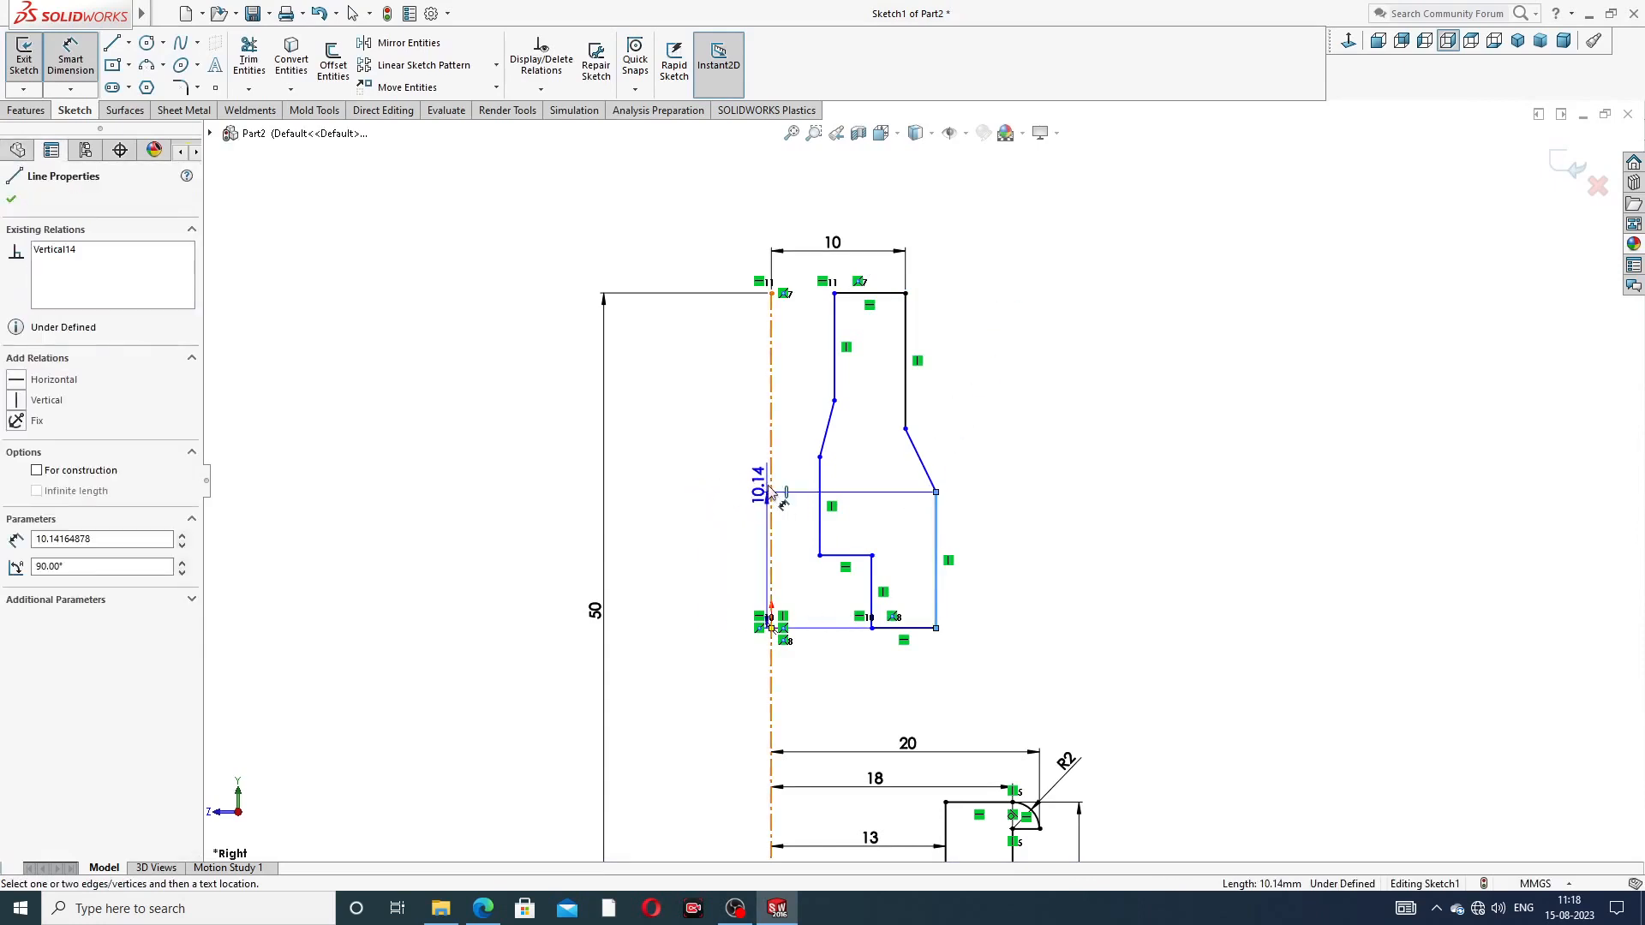
{"action": "left_click", "coordinate": [842, 210]}
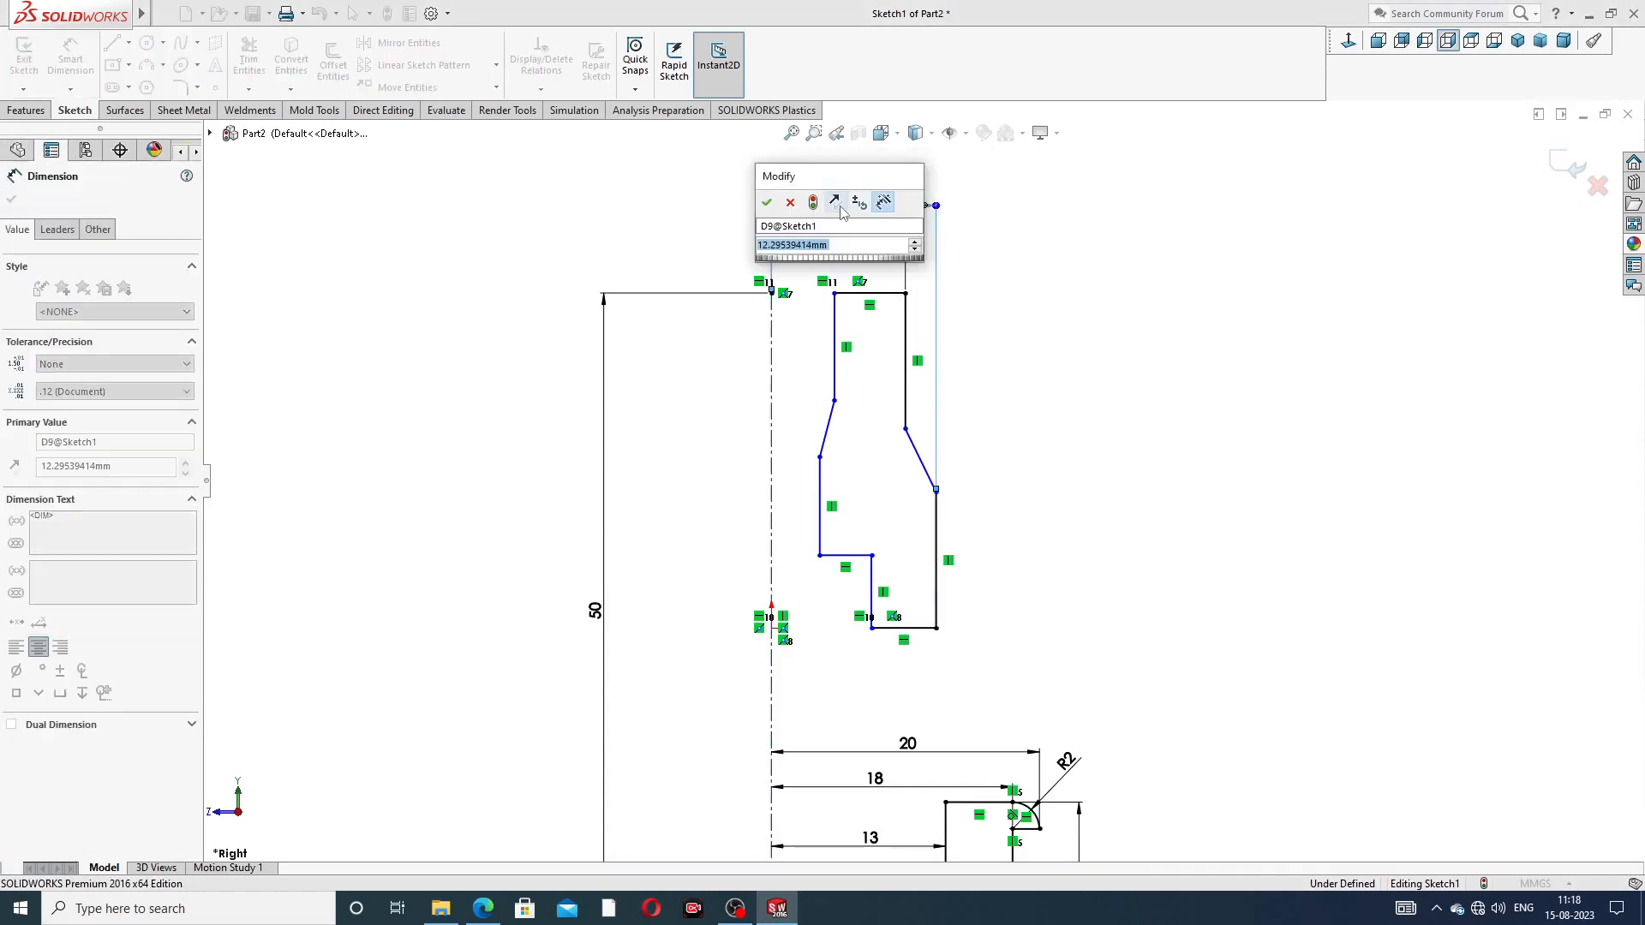
{"action": "type", "text": "12"}
{"action": "key", "text": "Return"}
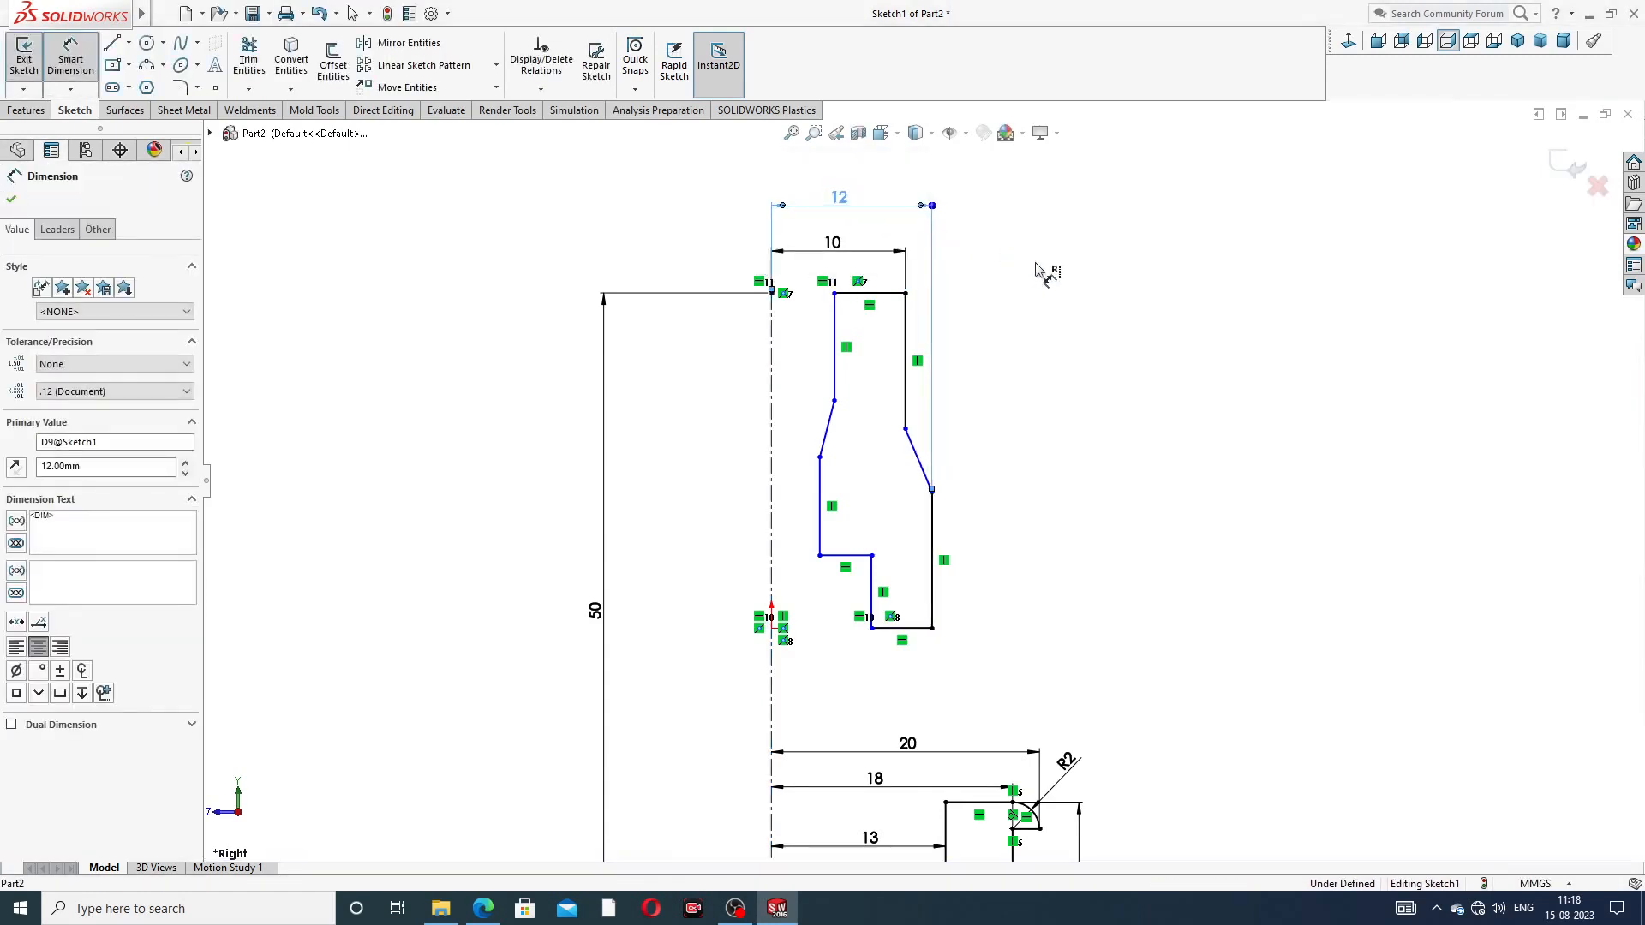
{"action": "left_click", "coordinate": [1121, 449]}
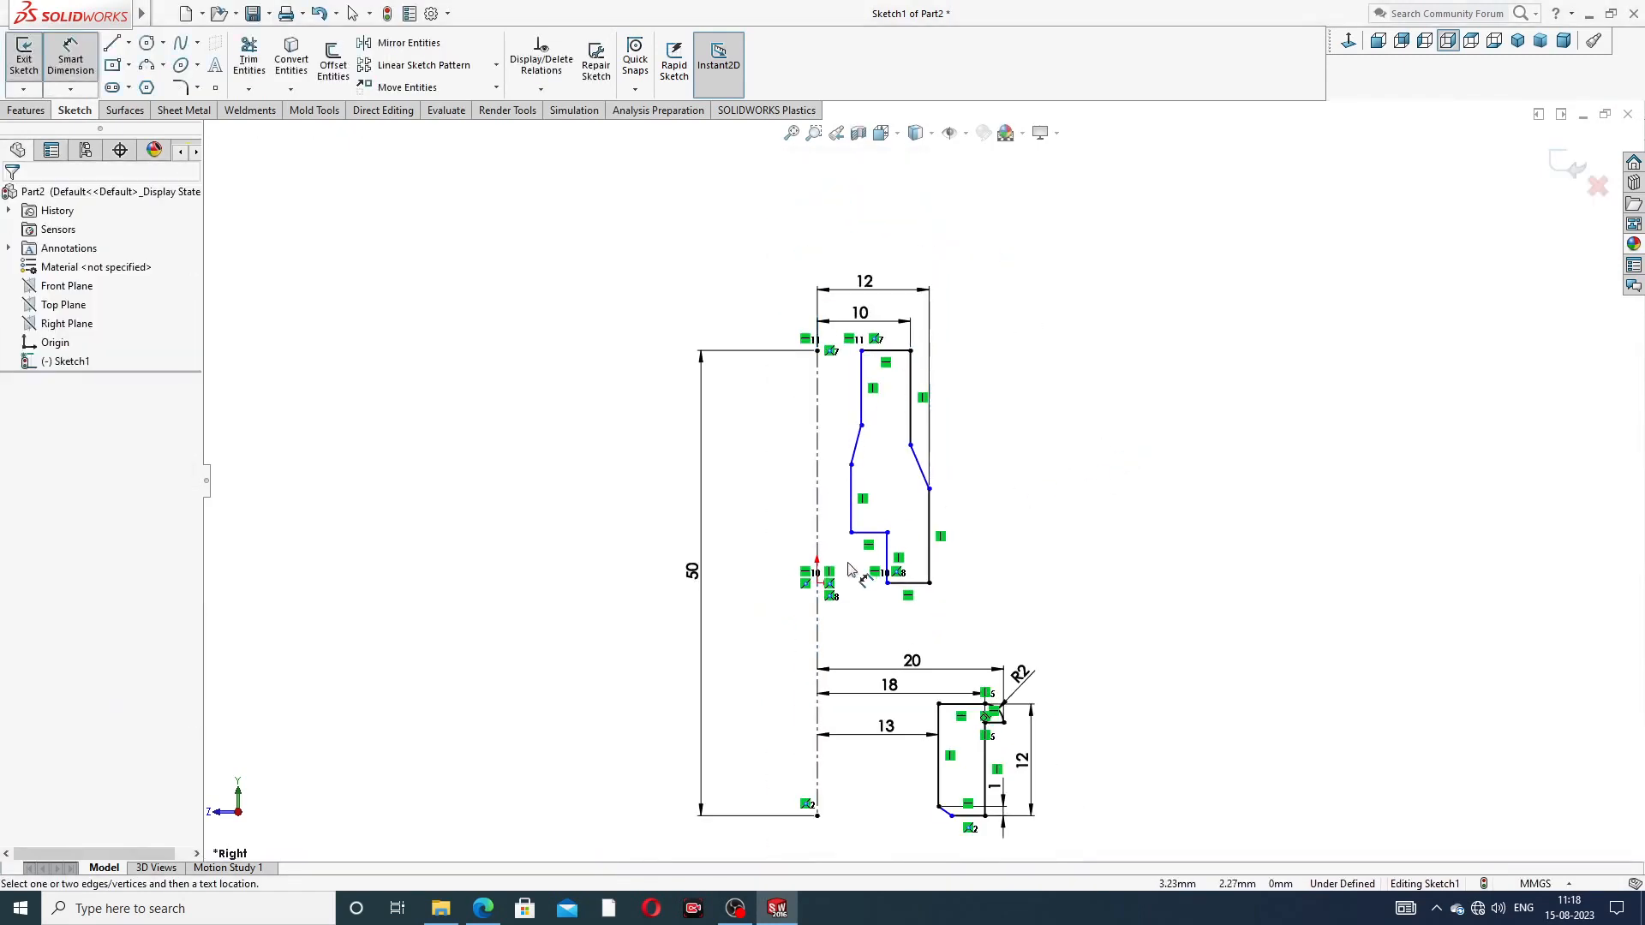
Set the vertical height of the upper profile's outer slanted line to 1 mm
{"action": "scroll", "coordinate": [1067, 409], "scroll_direction": "up", "scroll_amount": 1}
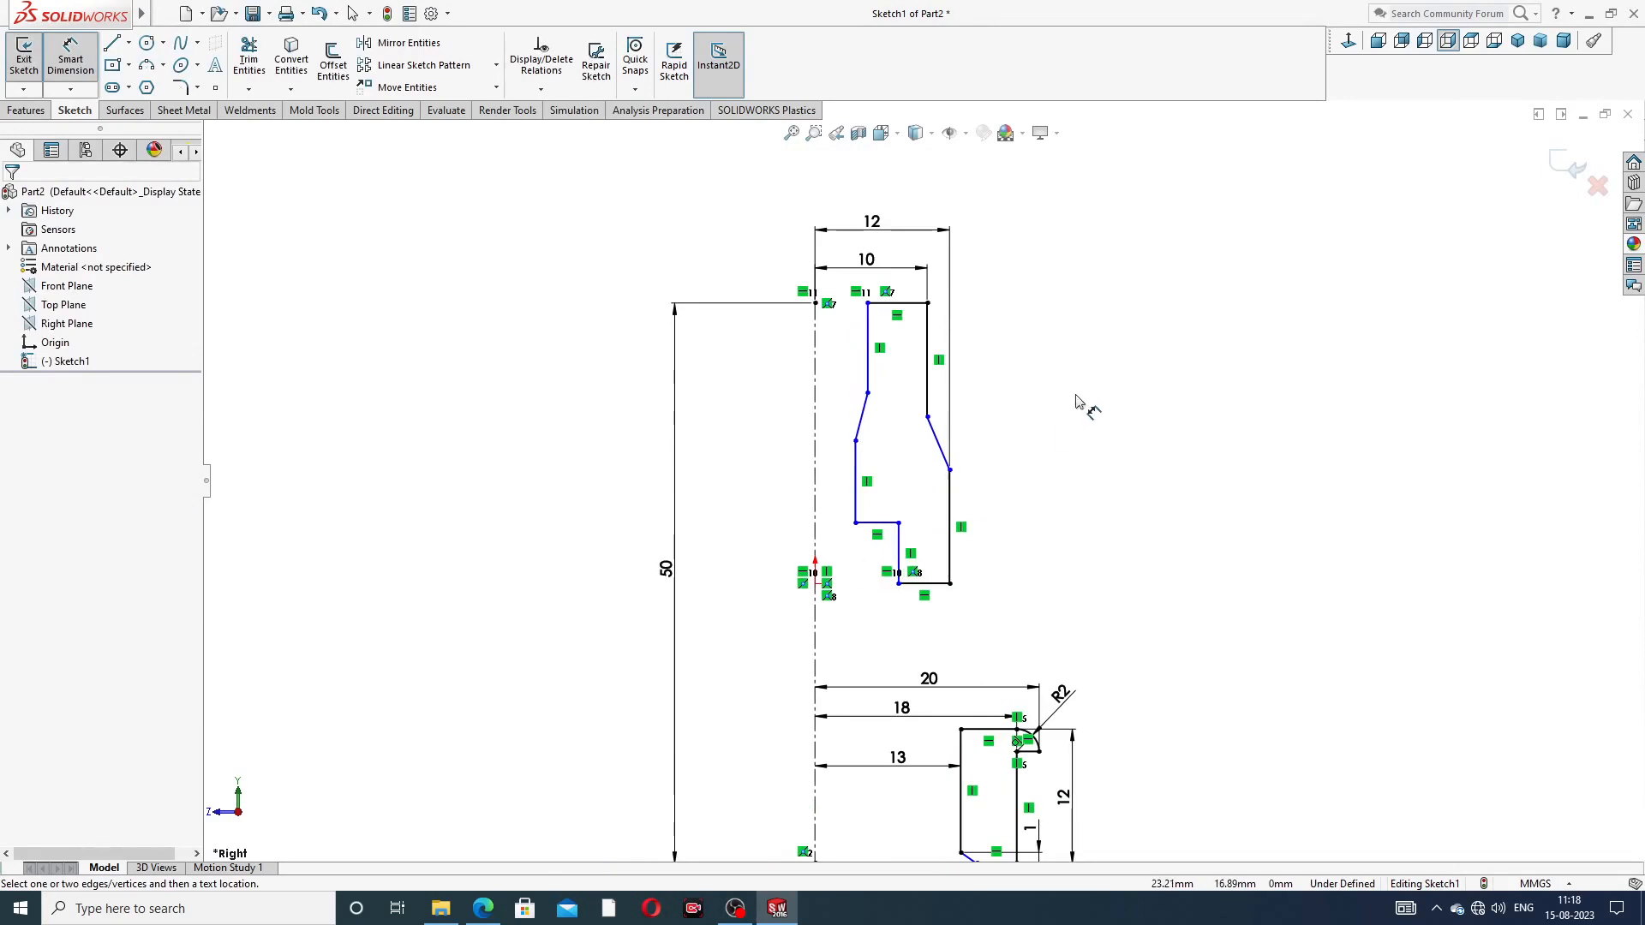
{"action": "left_click", "coordinate": [937, 441]}
{"action": "left_click", "coordinate": [985, 440]}
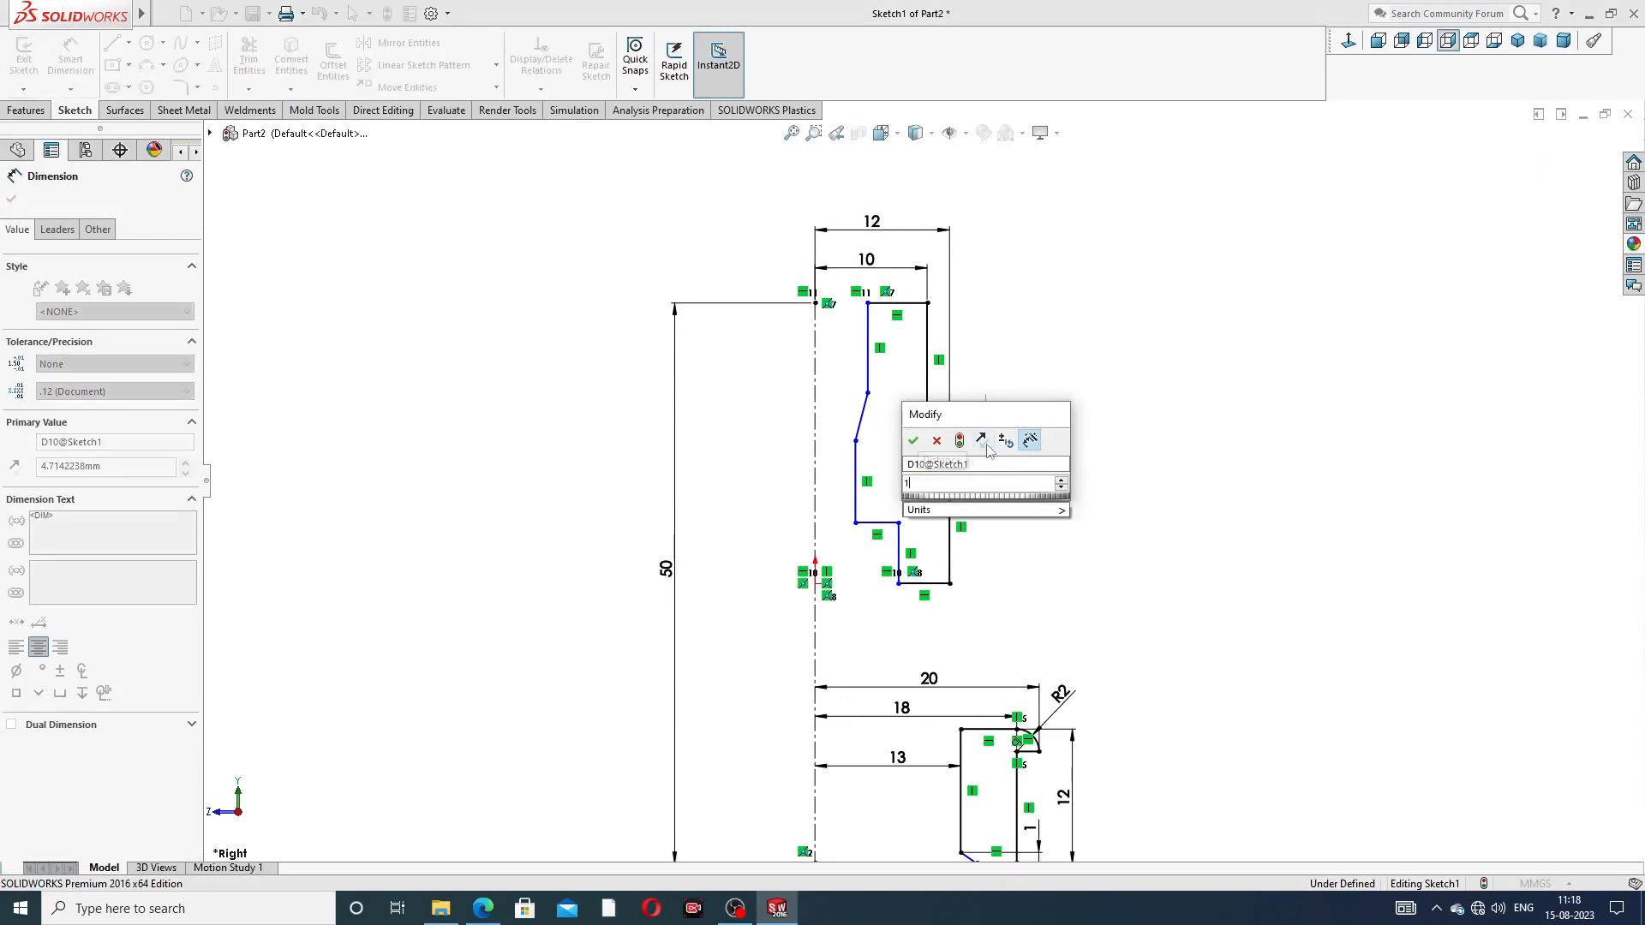
{"action": "key", "text": "Return"}
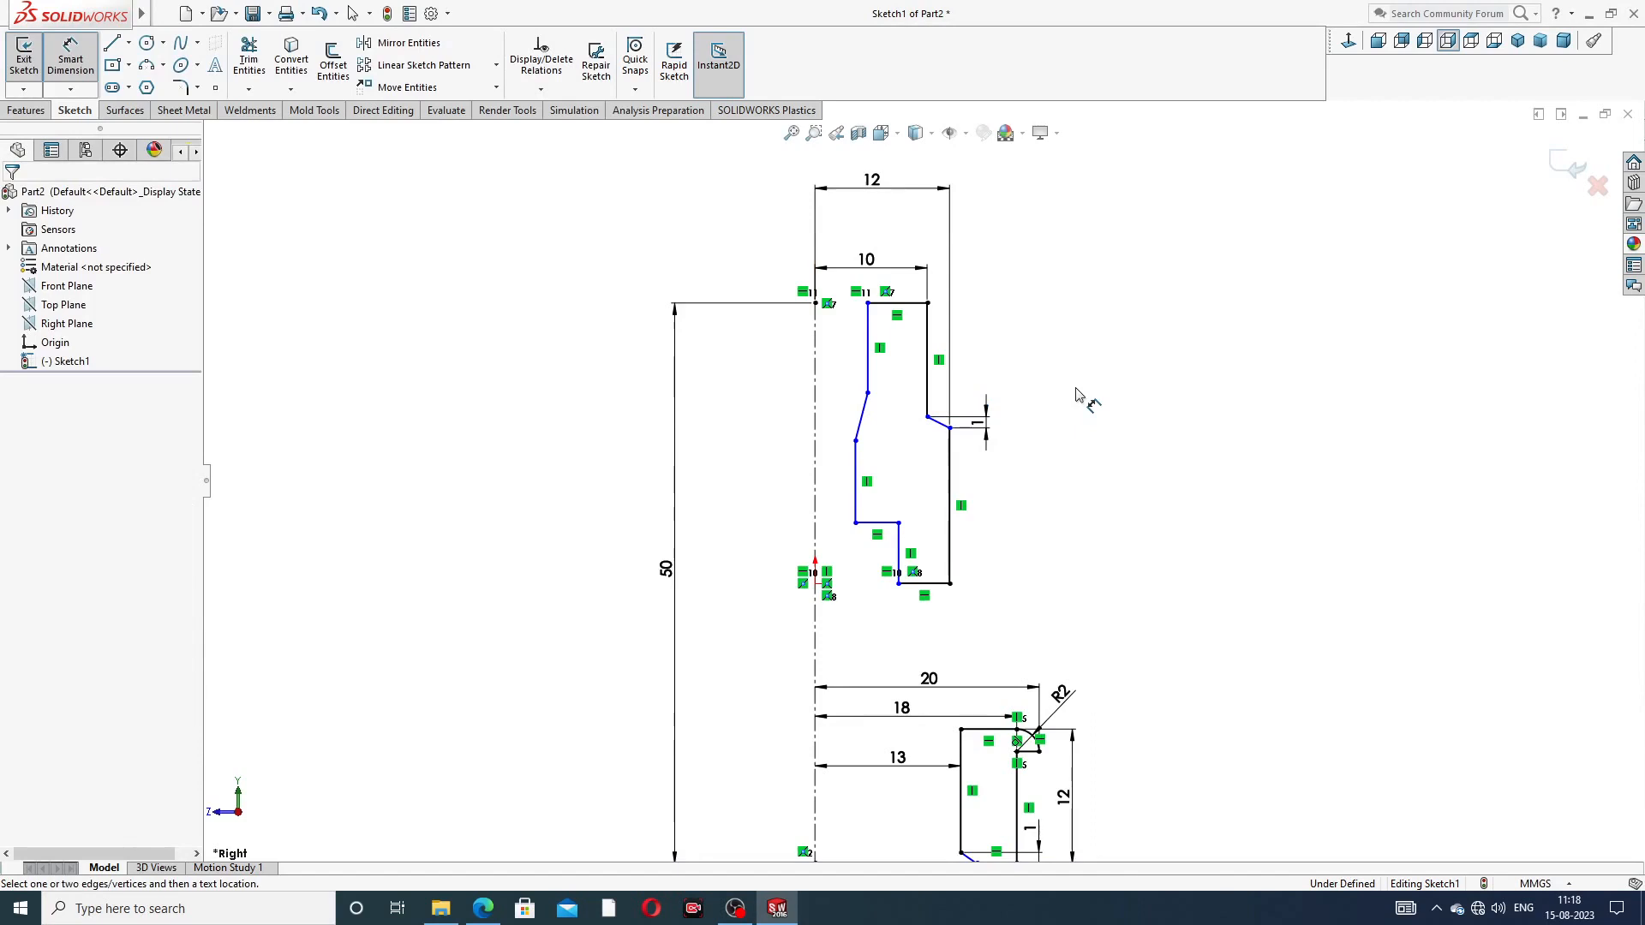
Dimension the upper profile's topmost inner vertical line 7 mm from the centerline
{"action": "left_click", "coordinate": [867, 336]}
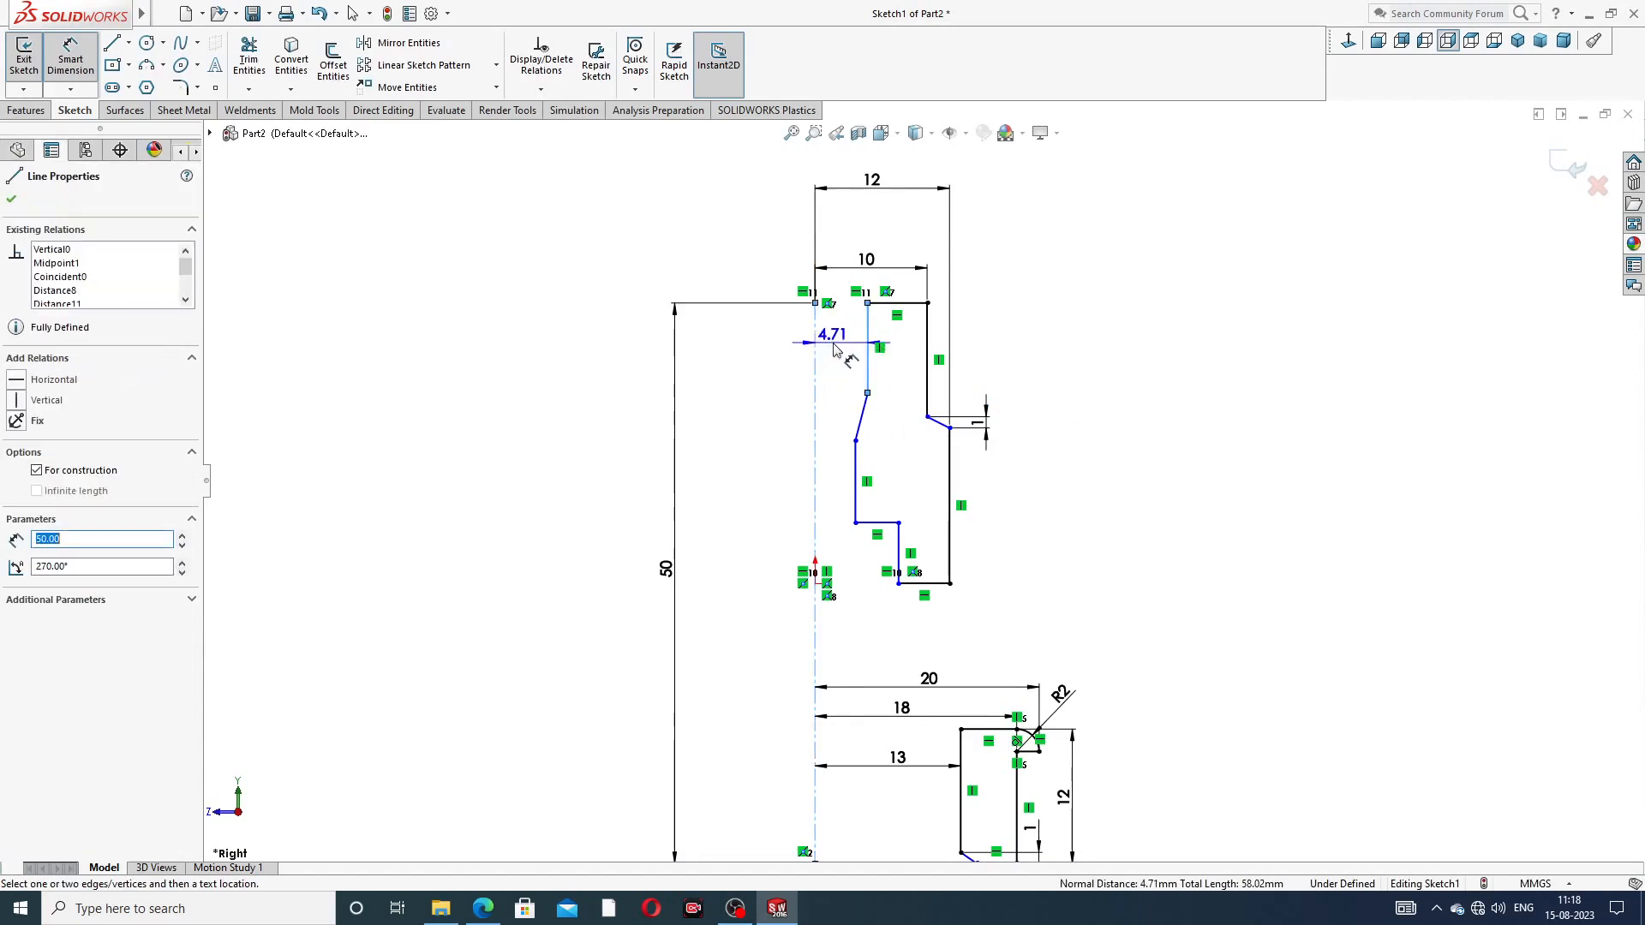
{"action": "left_click", "coordinate": [835, 351]}
{"action": "type", "text": "7"}
{"action": "key", "text": "Return"}
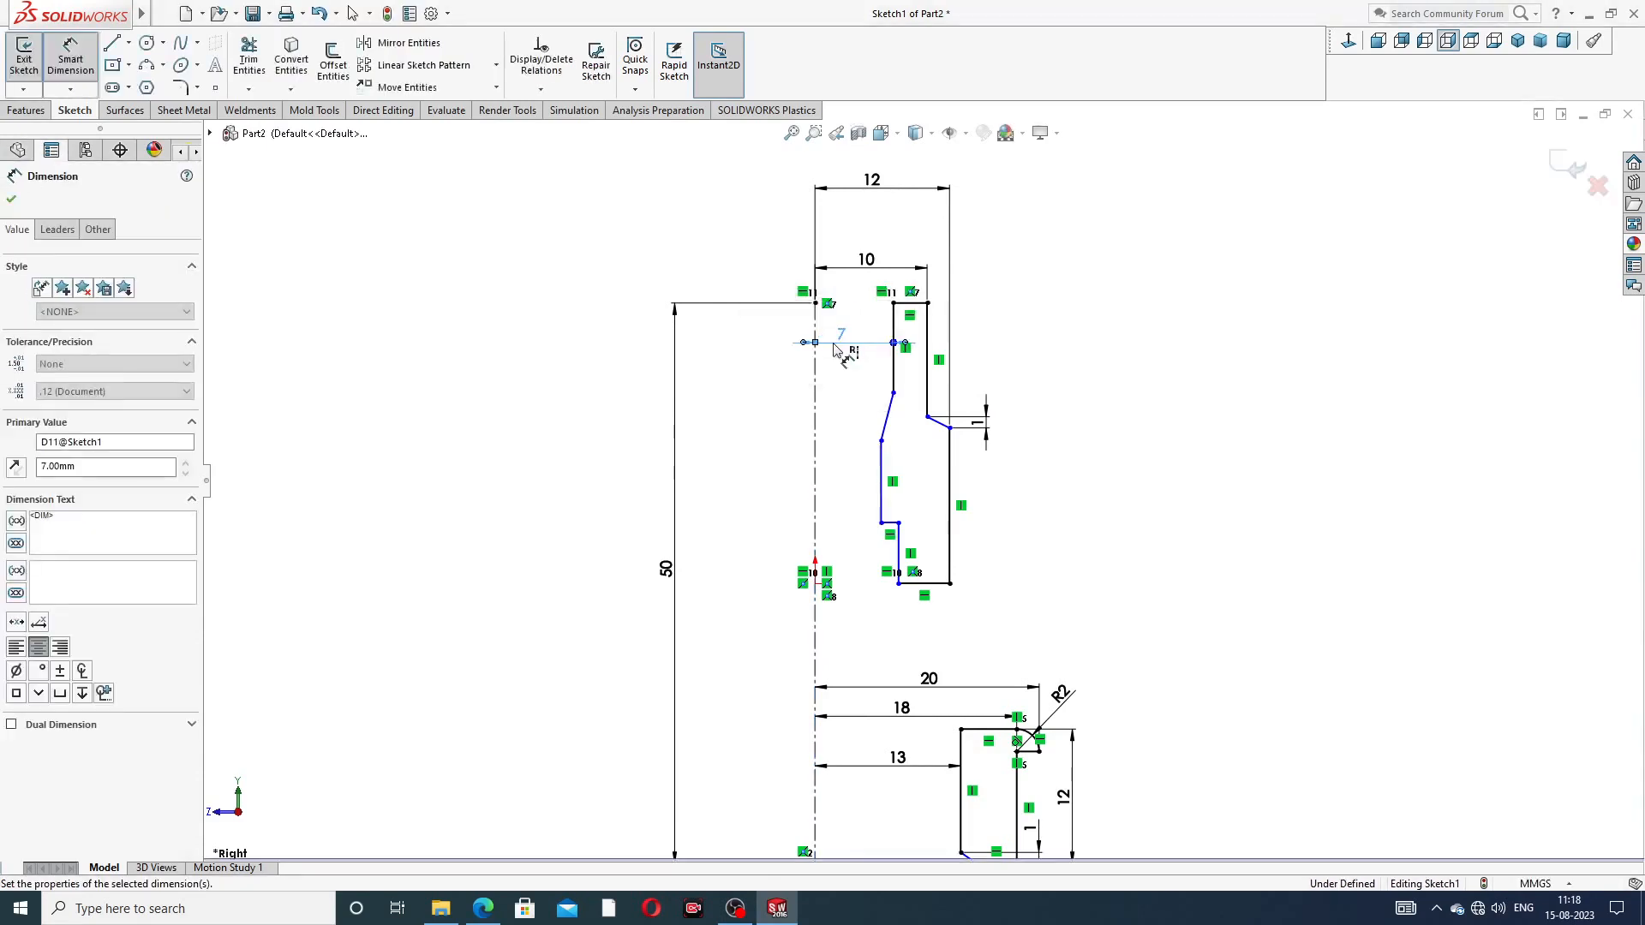
{"action": "left_click", "coordinate": [1106, 337]}
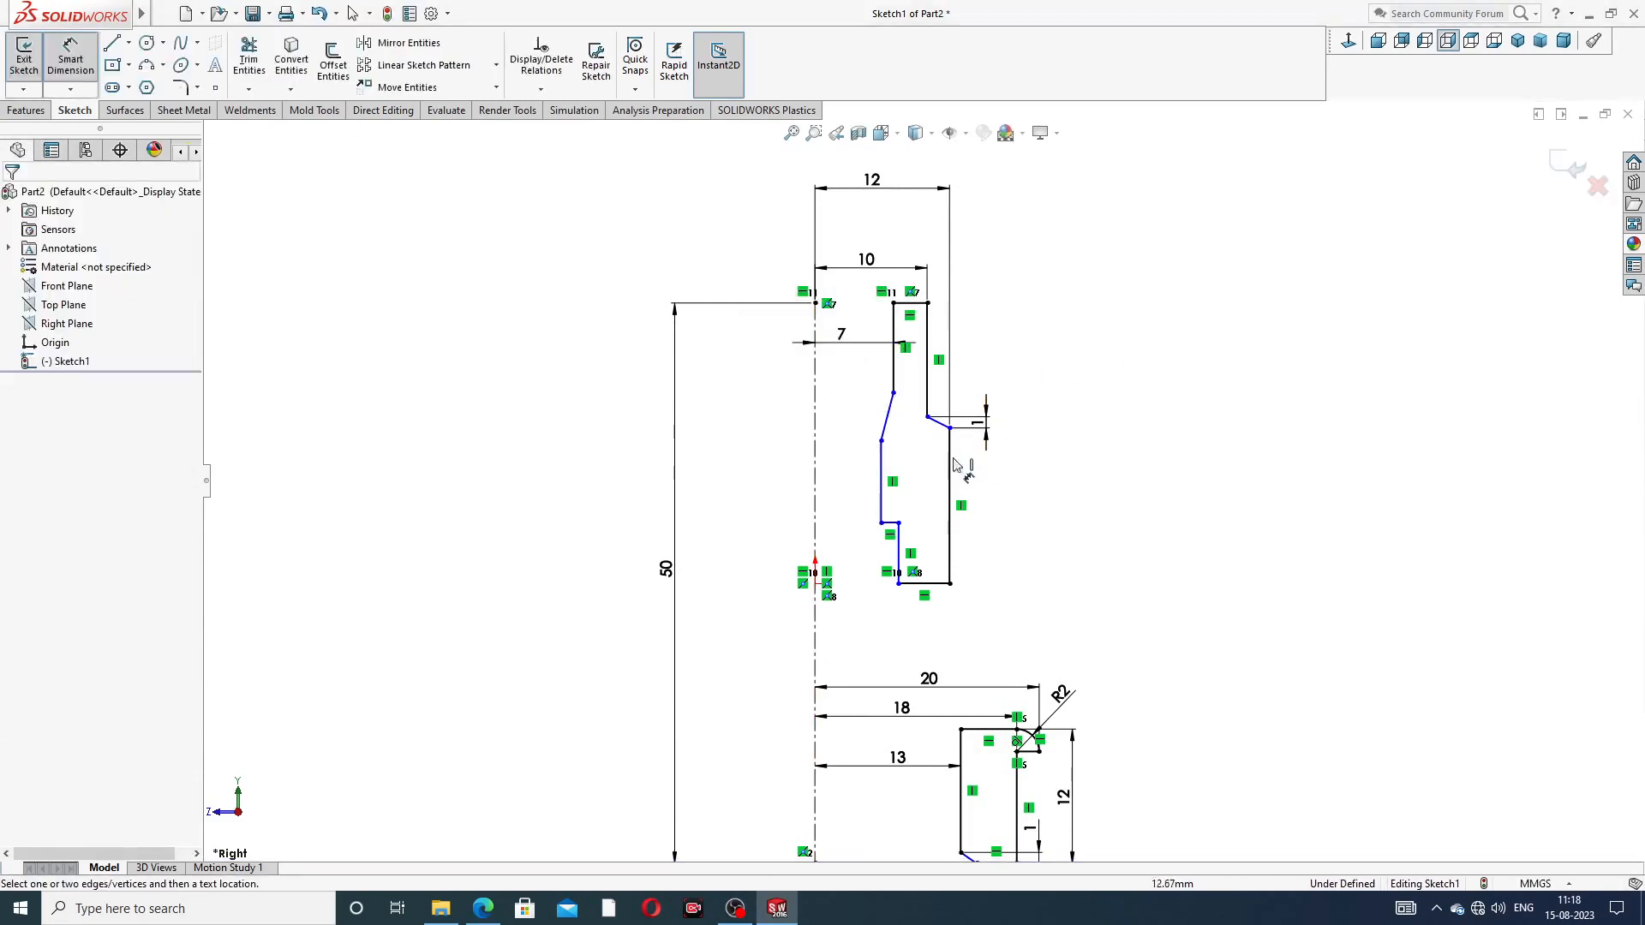
Dimension the inner vertical line below the step, at origin level, 7 mm from the centerline
{"action": "scroll", "coordinate": [899, 578], "scroll_direction": "down", "scroll_amount": 2}
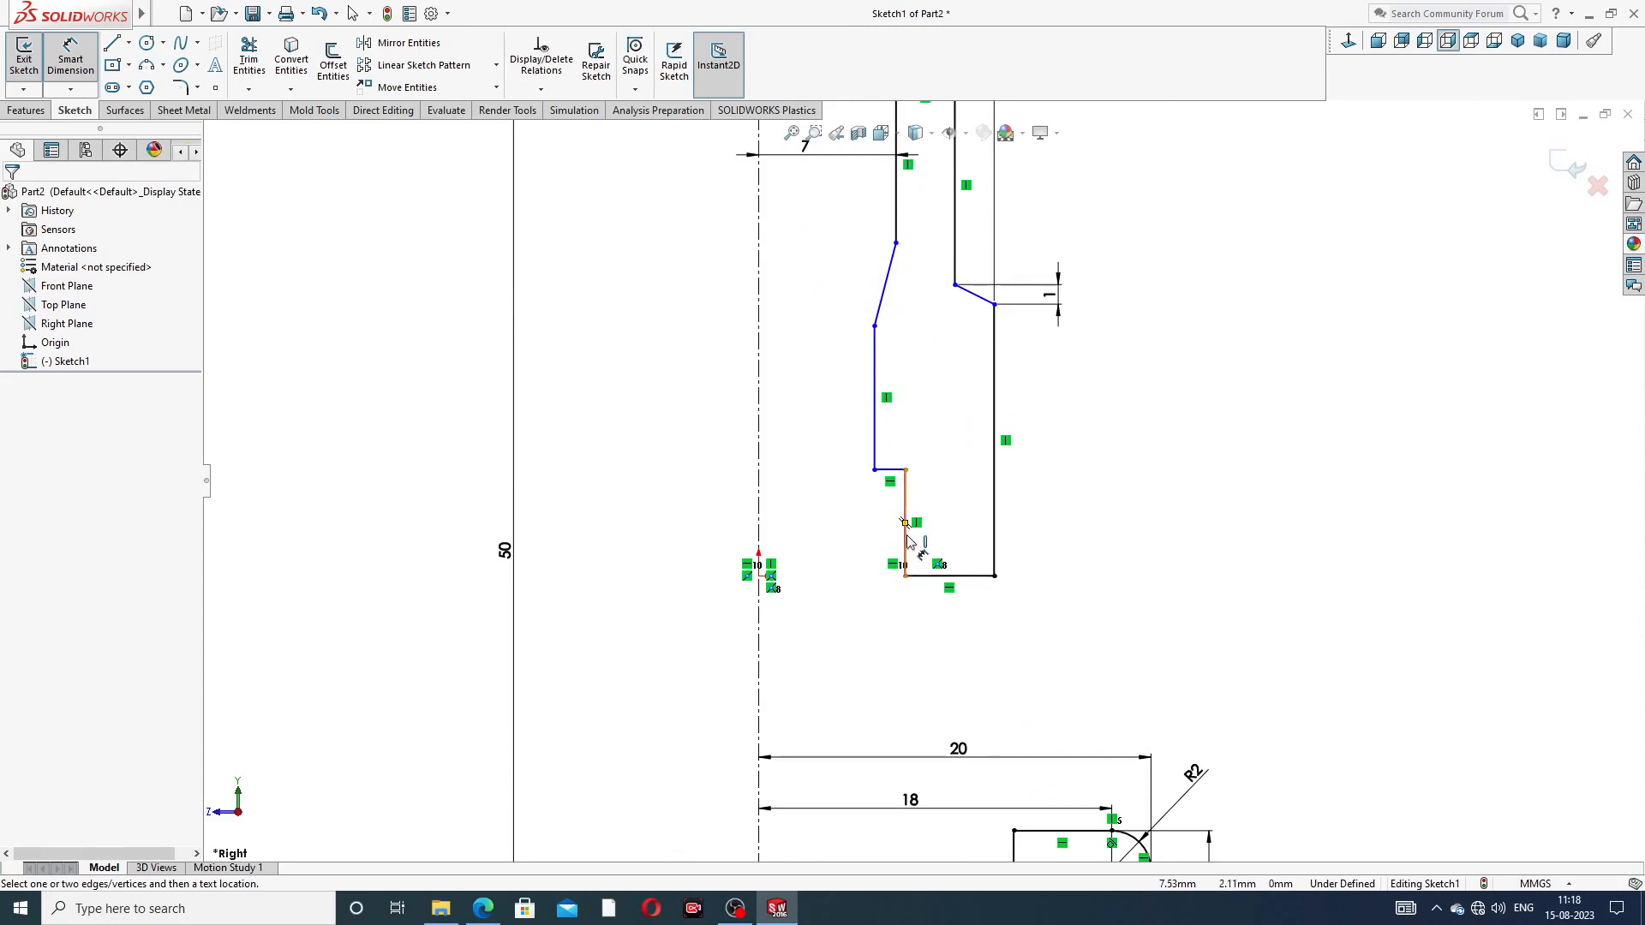
{"action": "left_click", "coordinate": [906, 531]}
{"action": "left_click", "coordinate": [761, 517]}
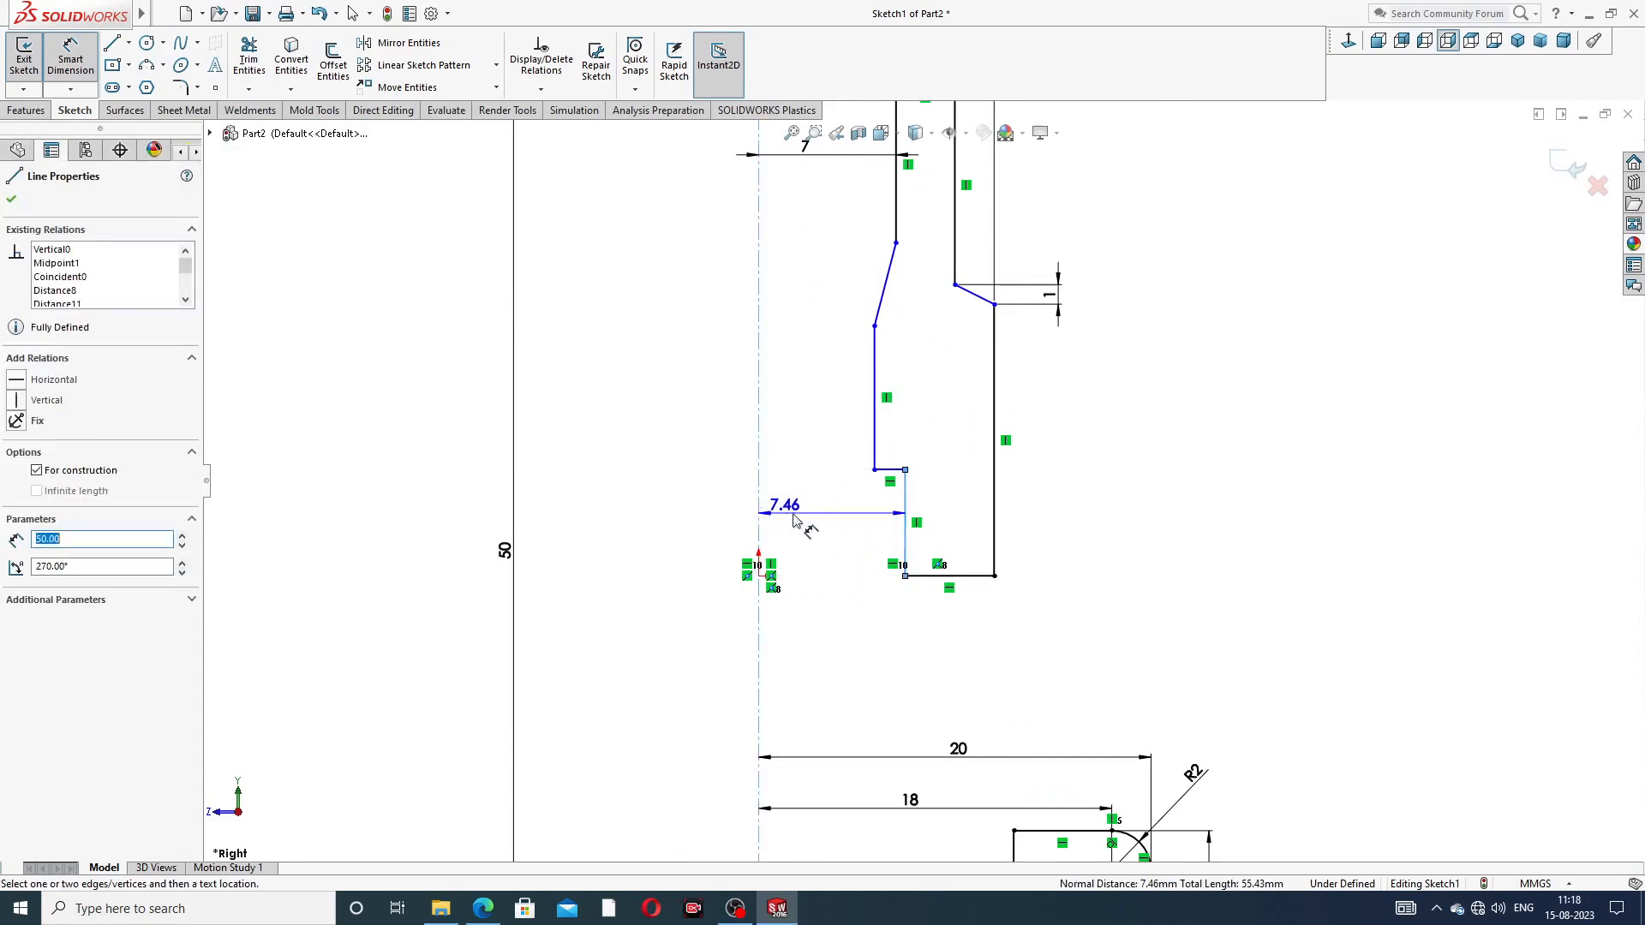
{"action": "left_click", "coordinate": [812, 516]}
{"action": "type", "text": "7"}
{"action": "key", "text": "Return"}
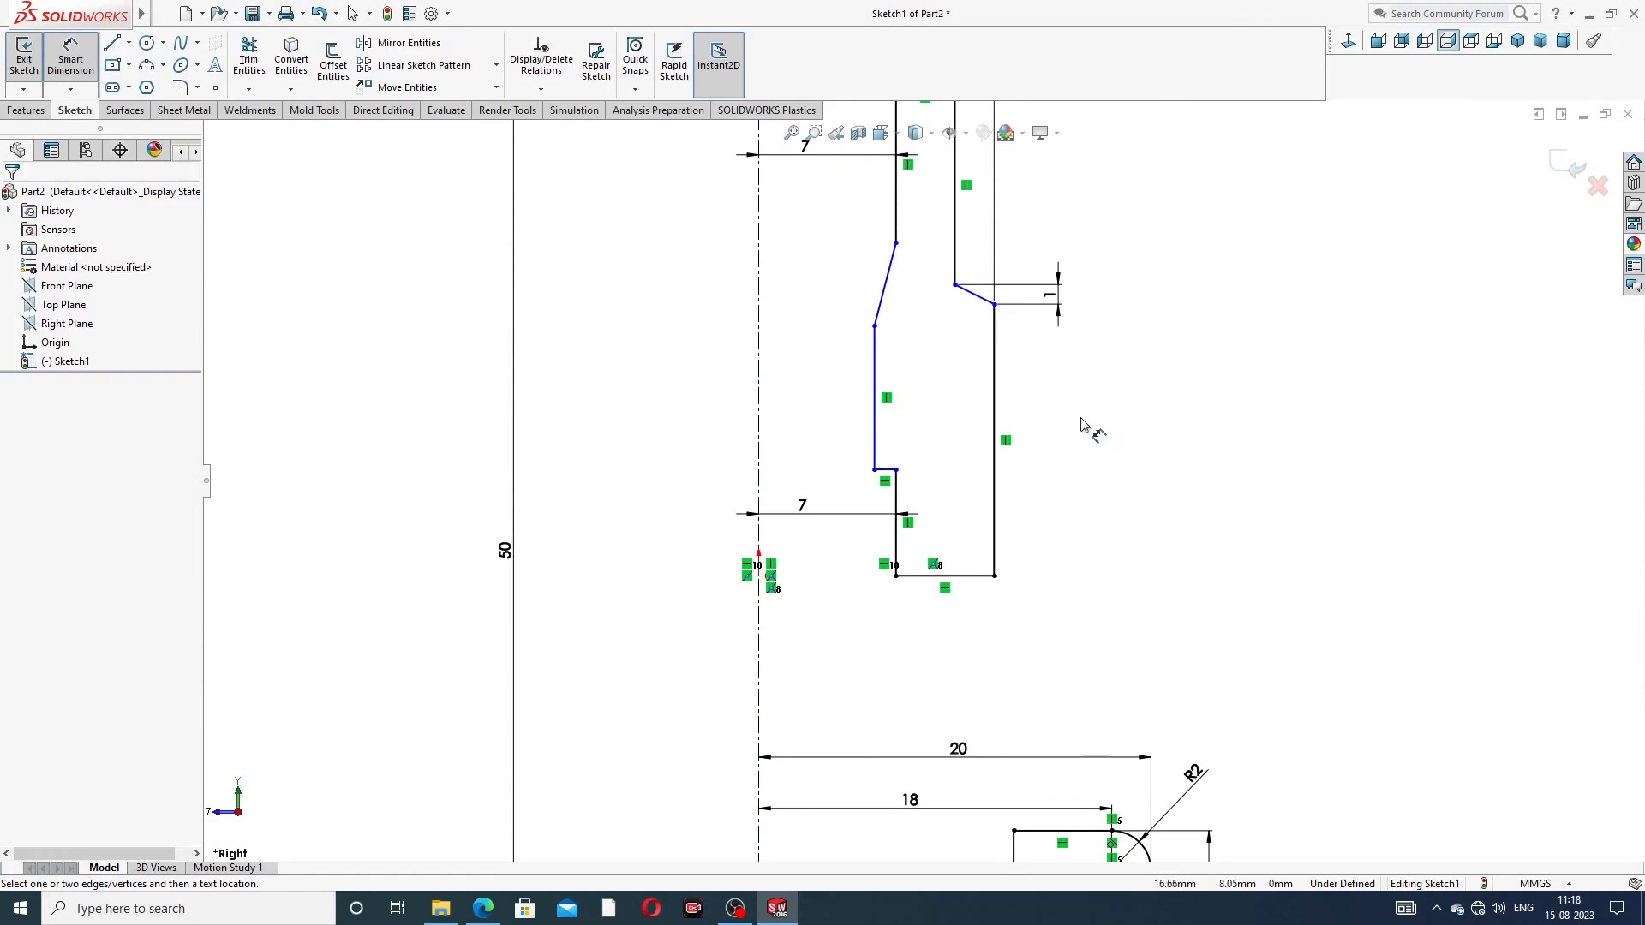
Dimension the middle inner vertical line, between the slant and the step, 6 mm from the centerline
{"action": "left_click", "coordinate": [874, 433]}
{"action": "left_click", "coordinate": [759, 411]}
{"action": "left_click", "coordinate": [792, 413]}
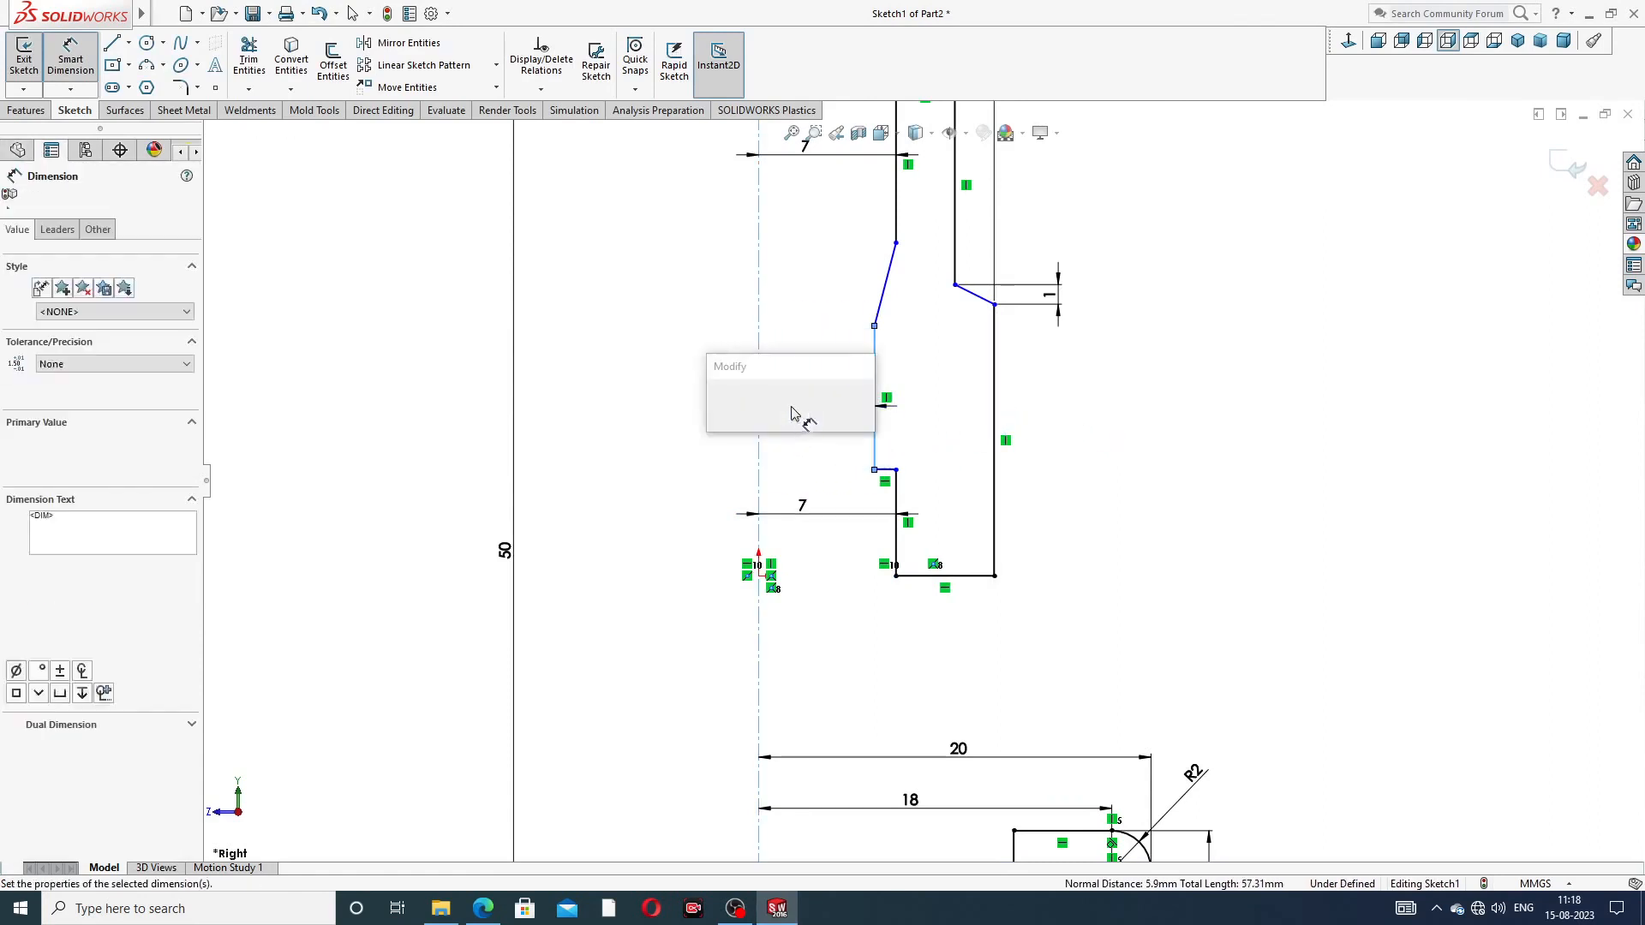
{"action": "type", "text": "6"}
{"action": "key", "text": "Return"}
{"action": "left_click", "coordinate": [1071, 401]}
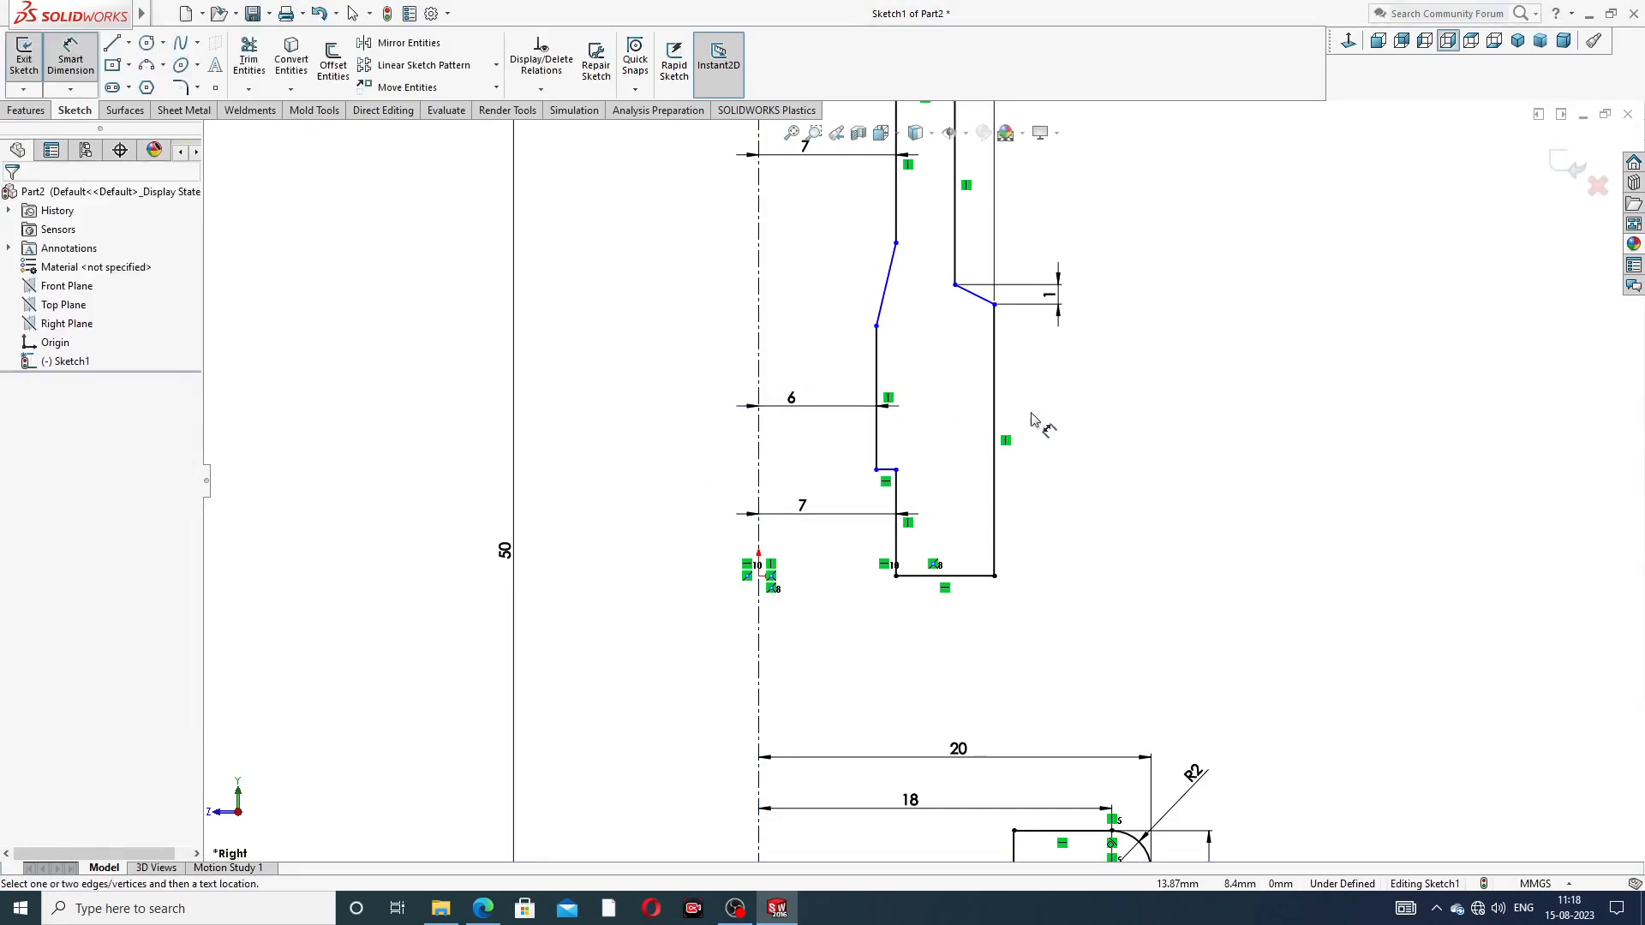
Set the vertical height of the upper profile's inner slanted line to 1 mm
{"action": "left_click", "coordinate": [886, 291]}
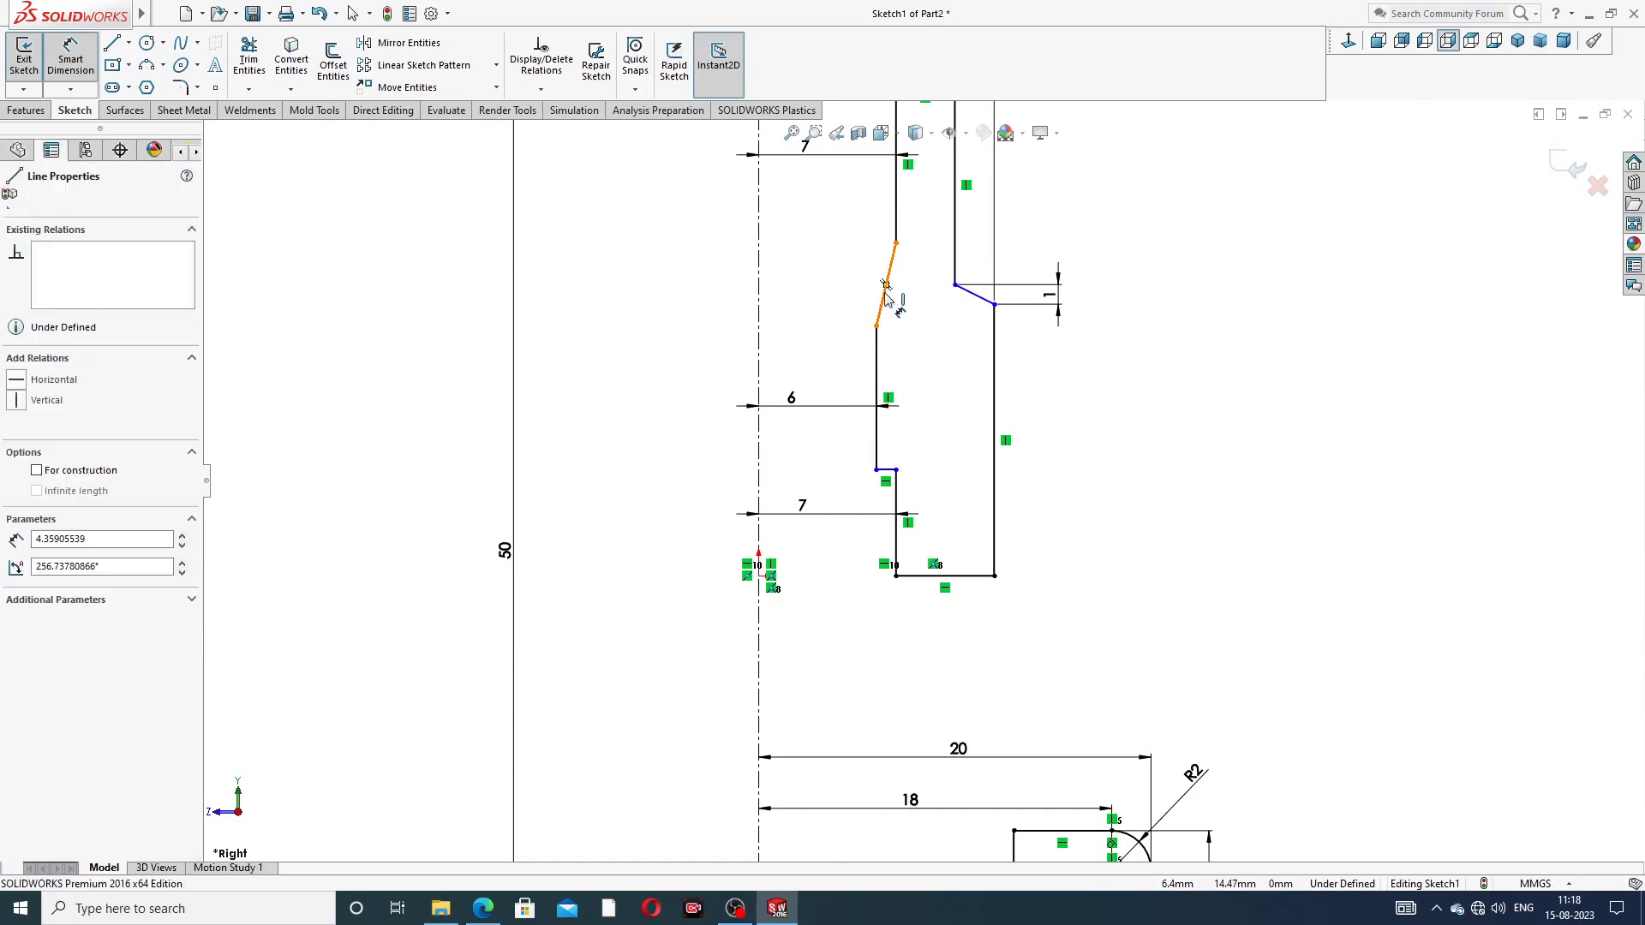
{"action": "left_click", "coordinate": [819, 285]}
{"action": "type", "text": "1"}
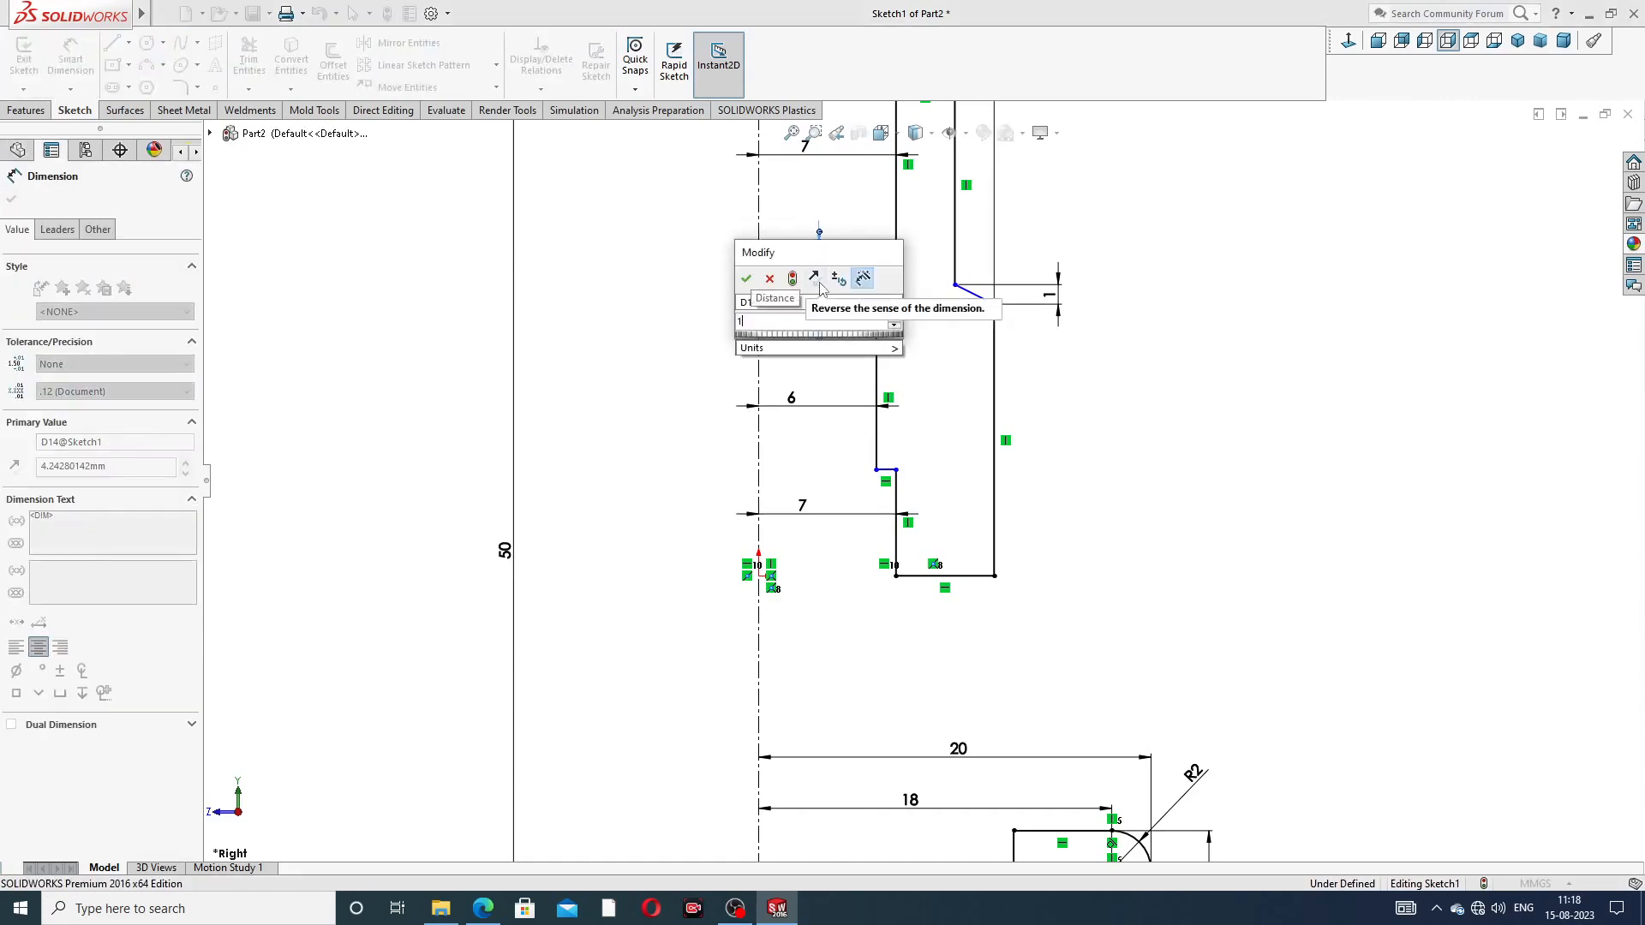
{"action": "key", "text": "Return"}
{"action": "left_click", "coordinate": [1067, 369]}
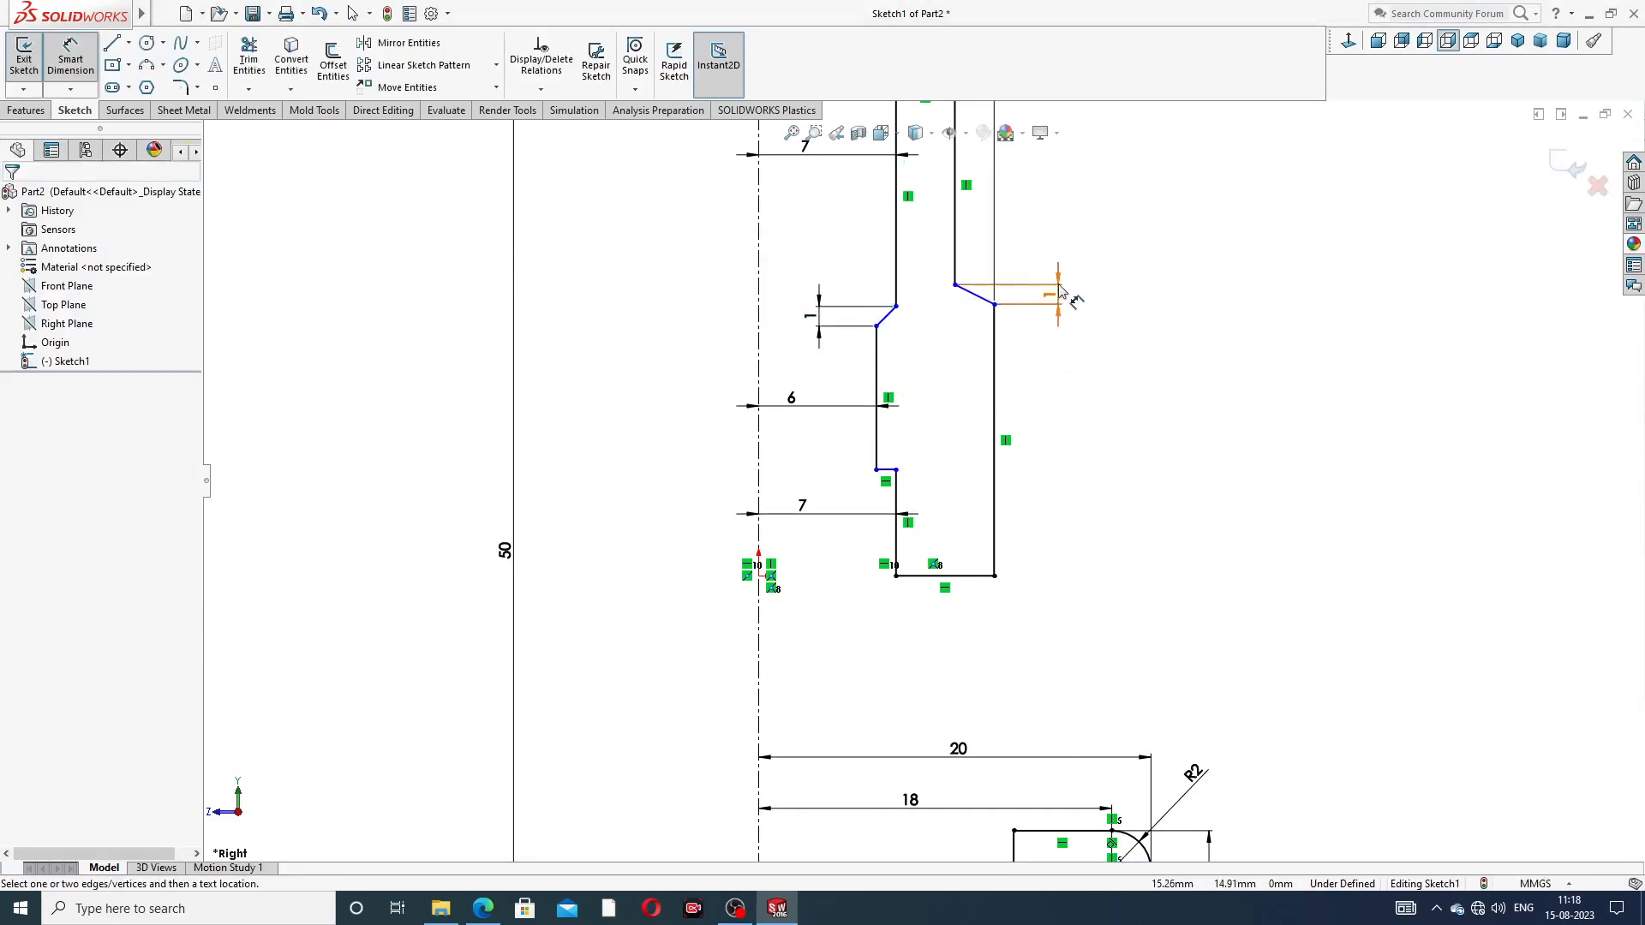
Dimension the length of the upper profile's upper outer vertical line, above the outer slant, as 11 mm
{"action": "scroll", "coordinate": [1019, 266], "scroll_direction": "up", "scroll_amount": 2}
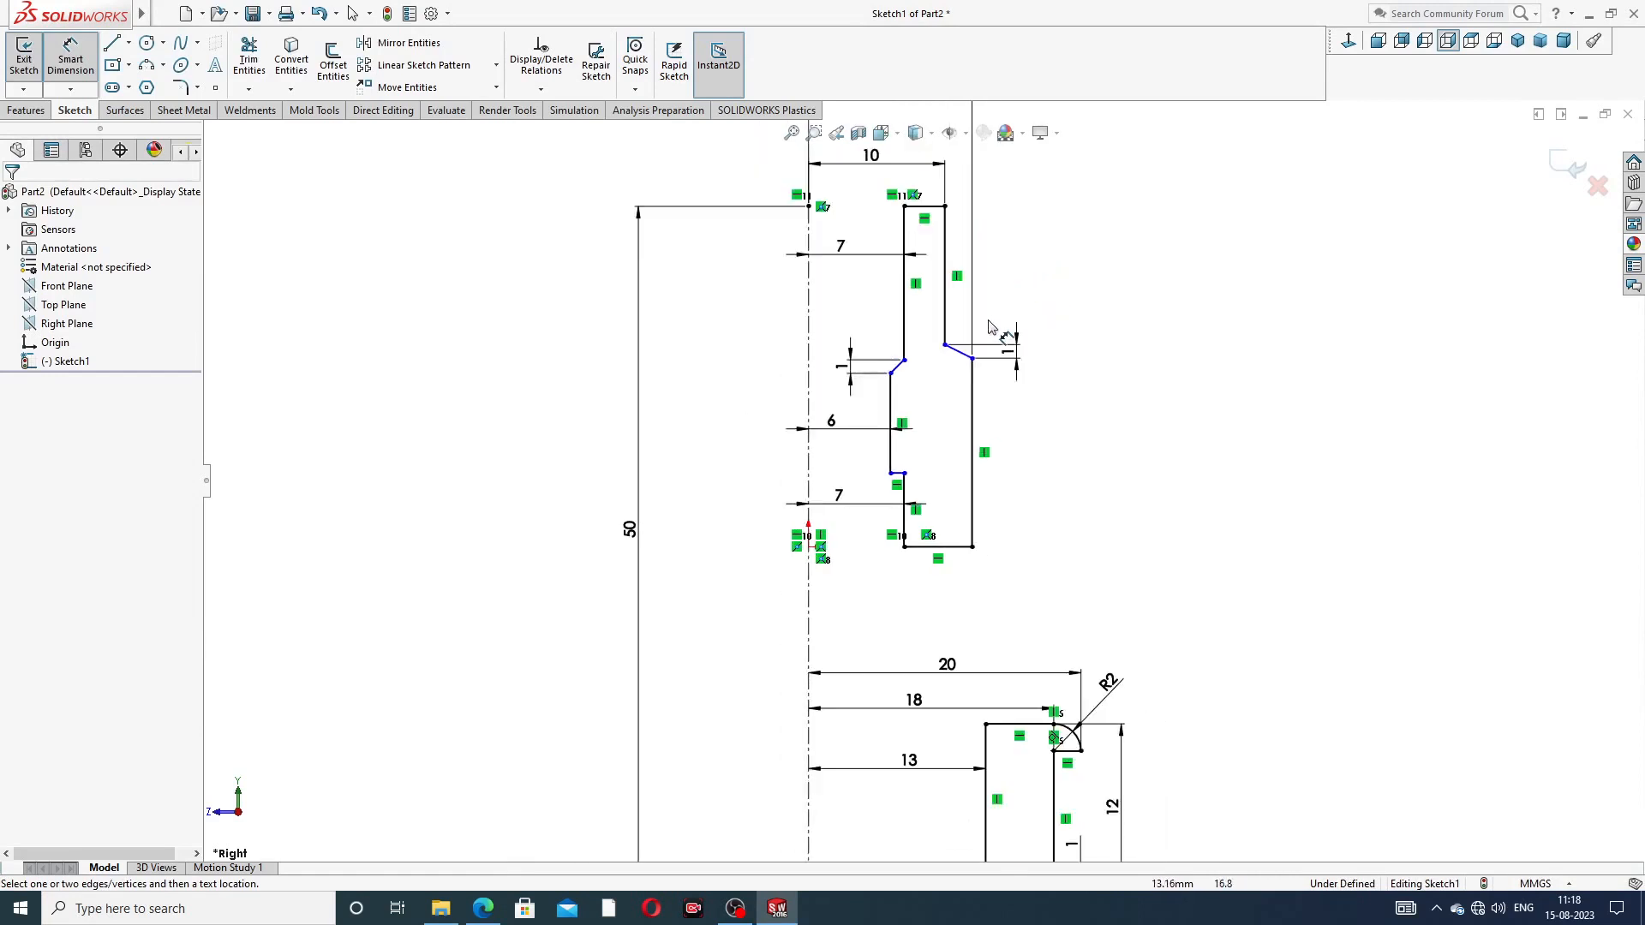
{"action": "scroll", "coordinate": [917, 409], "scroll_direction": "down", "scroll_amount": 1}
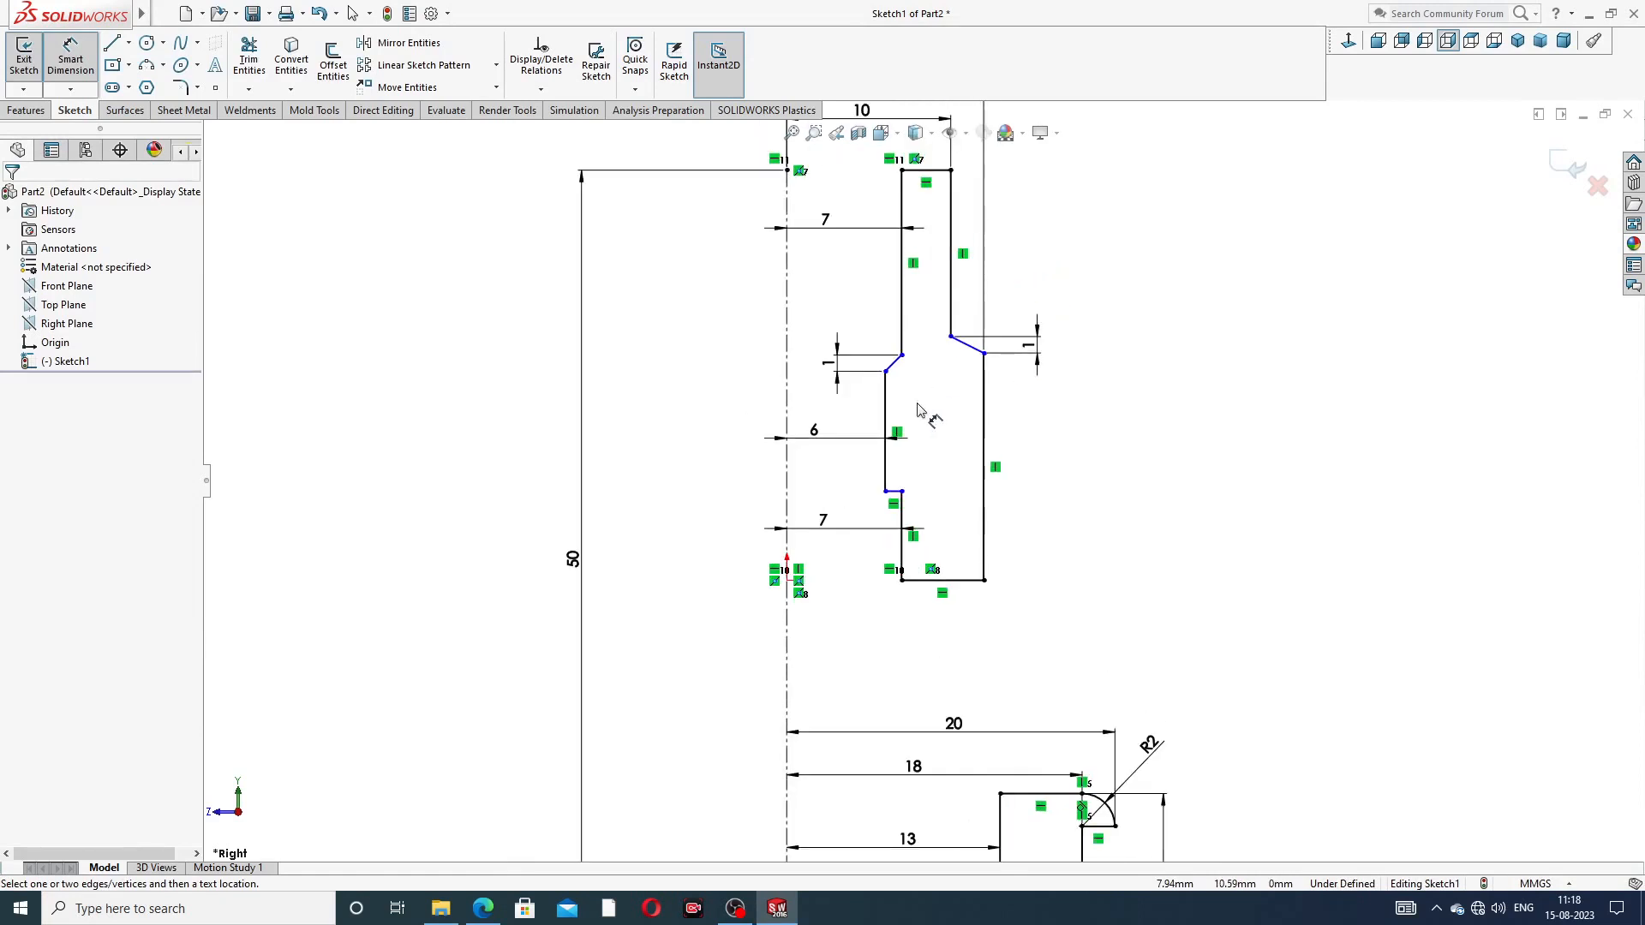
{"action": "scroll", "coordinate": [921, 557], "scroll_direction": "down", "scroll_amount": 12}
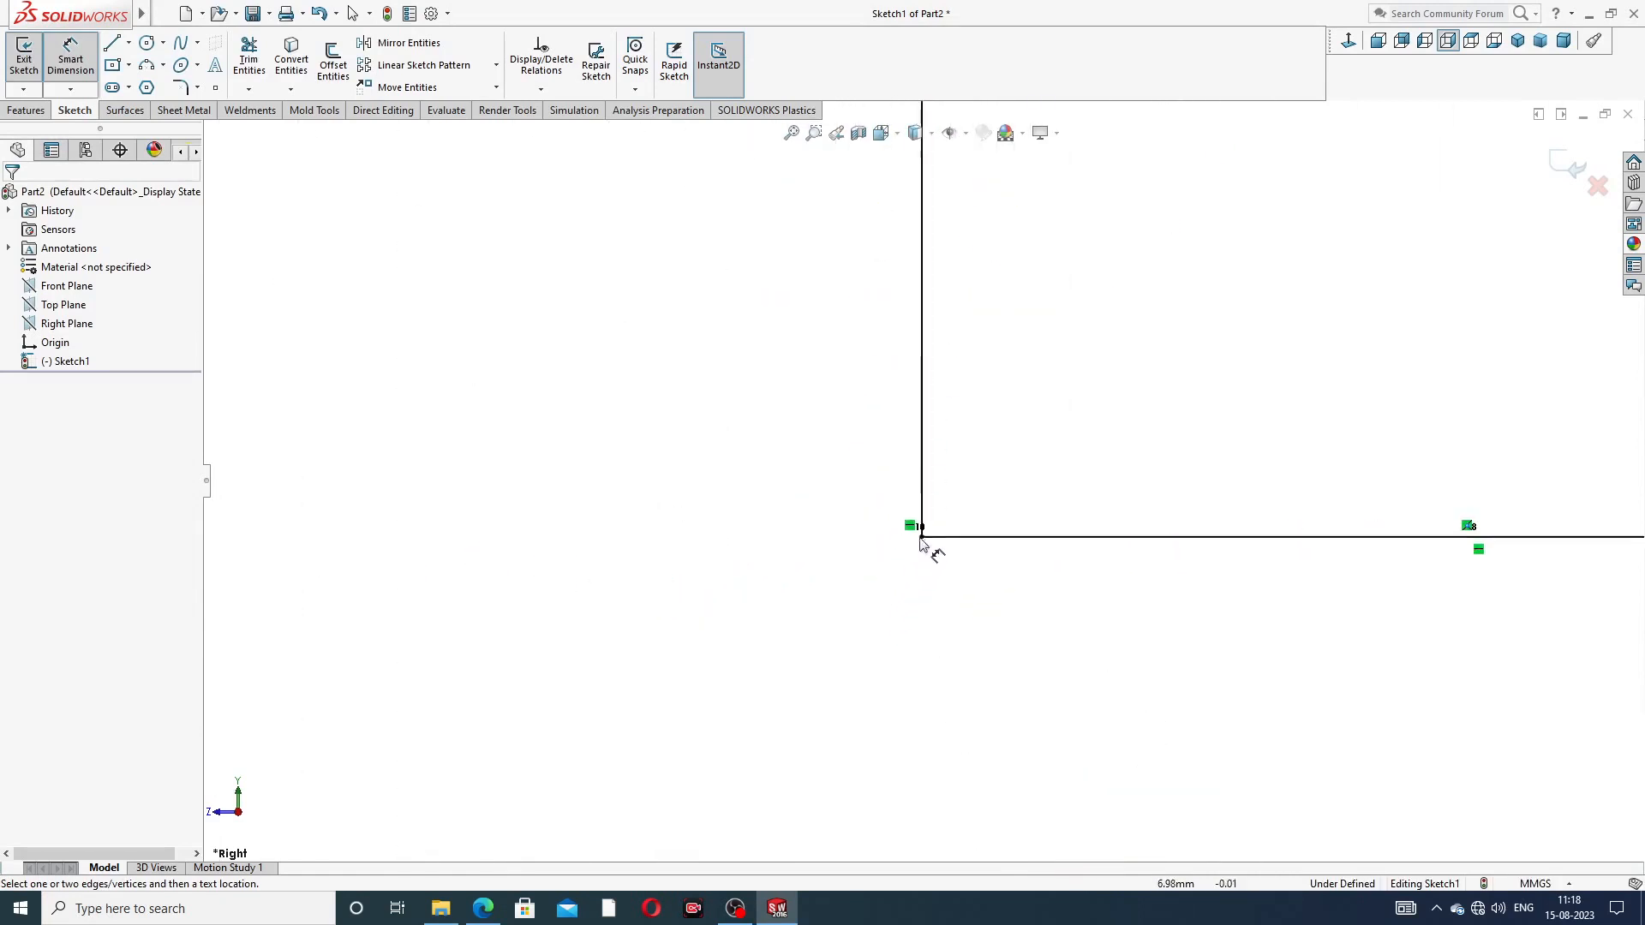
{"action": "scroll", "coordinate": [991, 466], "scroll_direction": "up", "scroll_amount": 12}
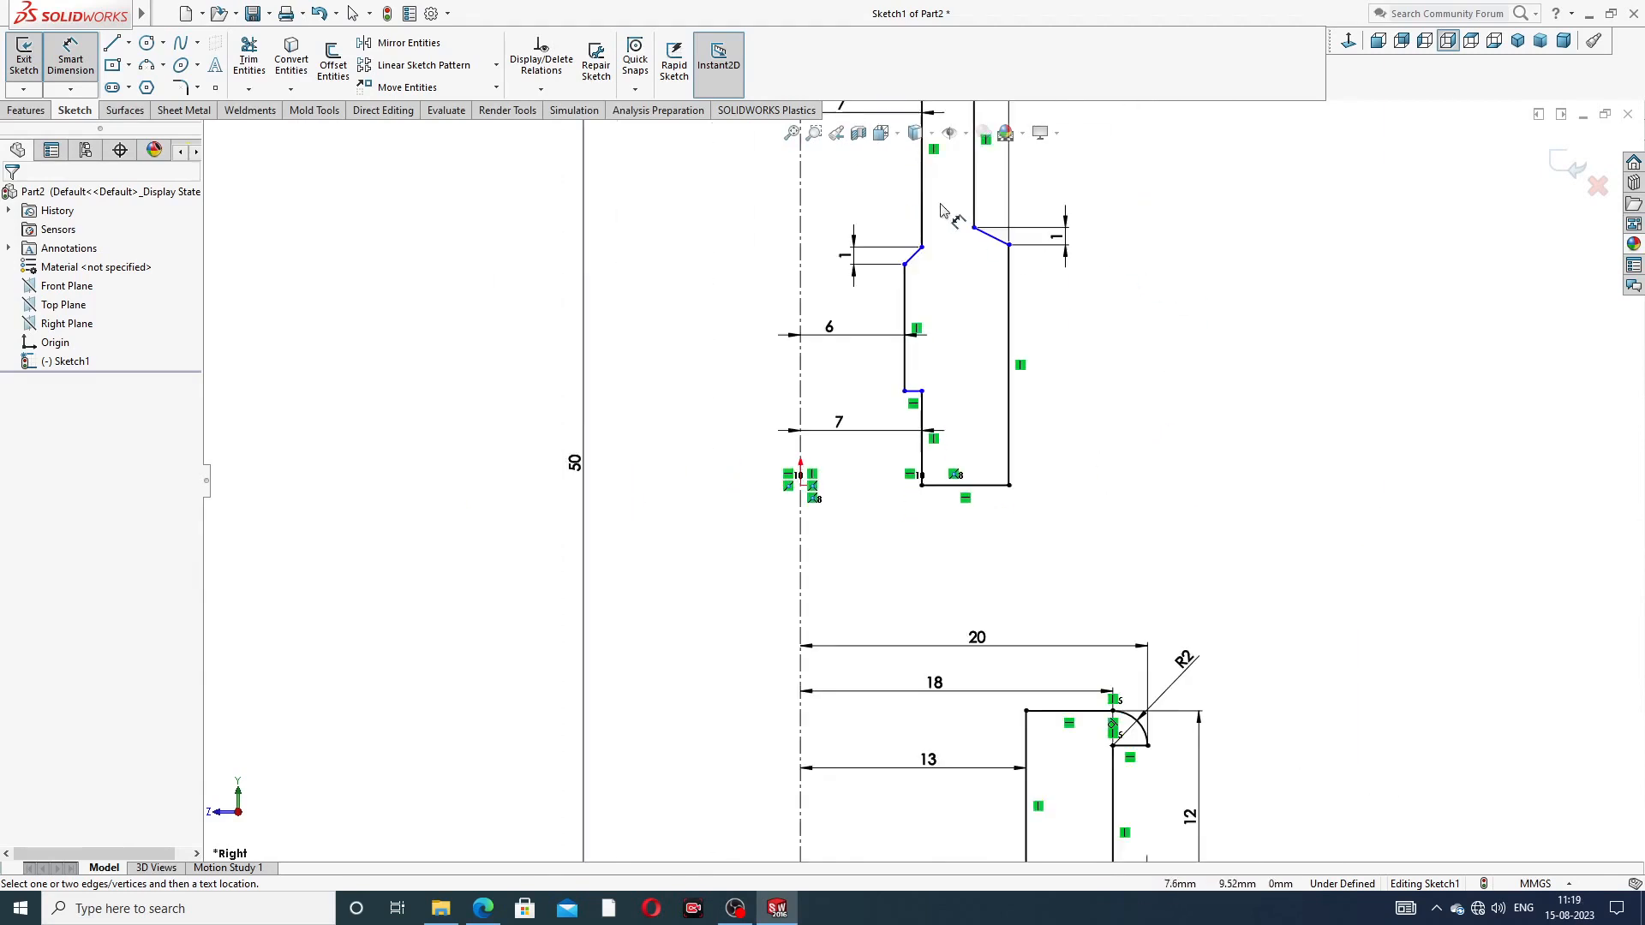
{"action": "scroll", "coordinate": [941, 210], "scroll_direction": "up", "scroll_amount": 4}
{"action": "scroll", "coordinate": [913, 360], "scroll_direction": "down", "scroll_amount": 1}
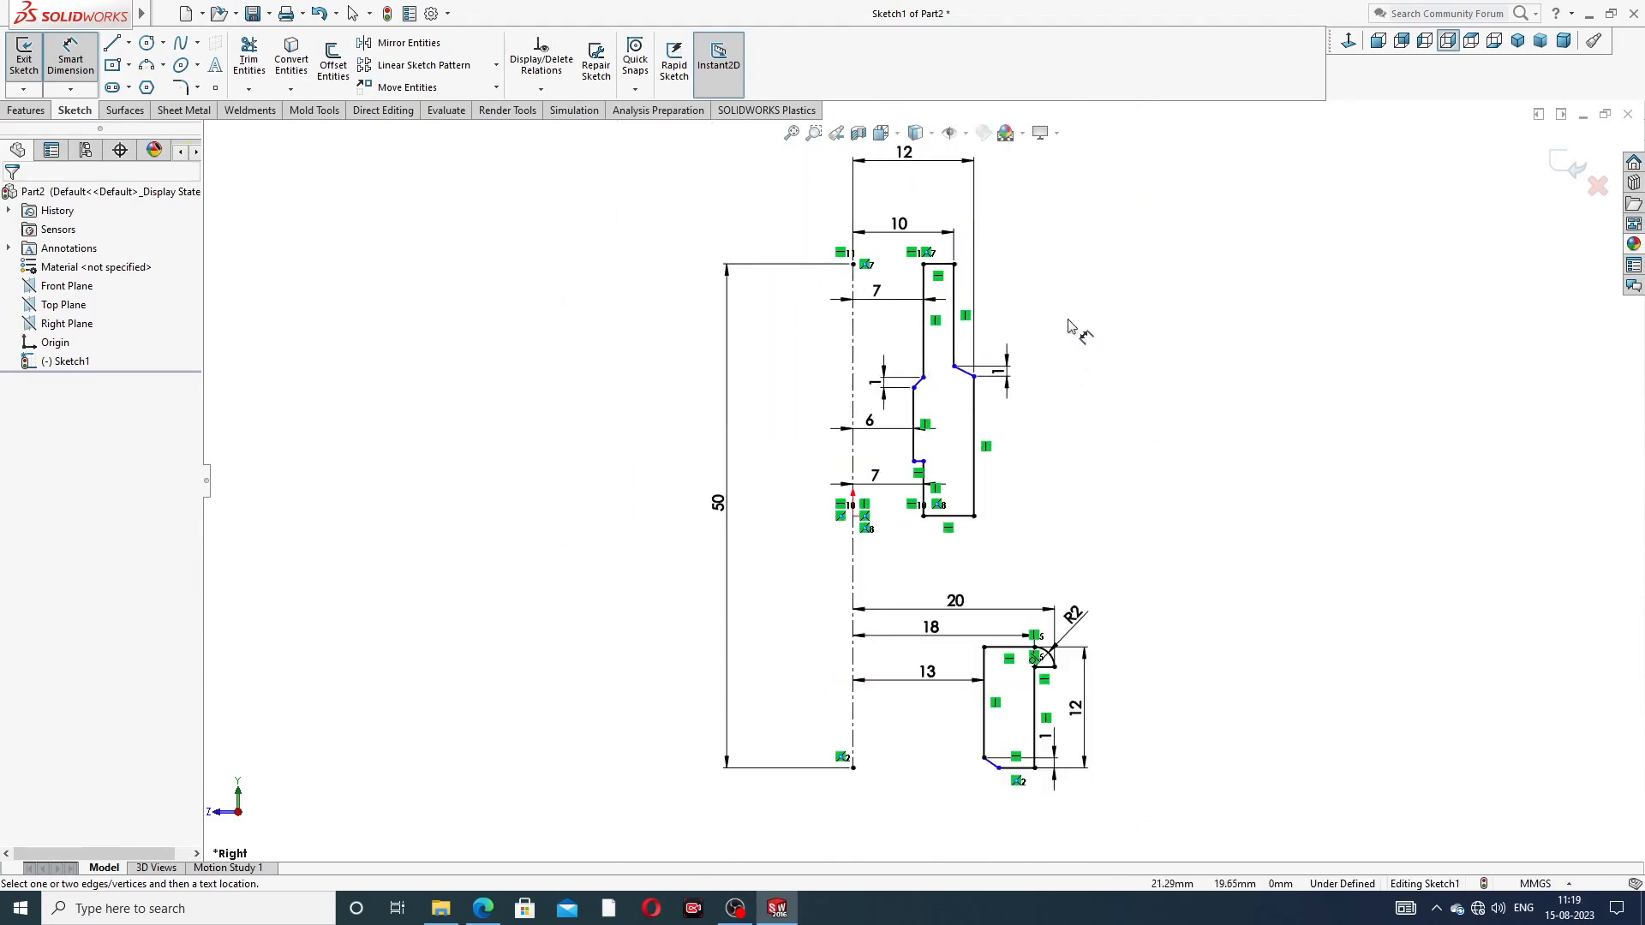
{"action": "scroll", "coordinate": [1069, 328], "scroll_direction": "down", "scroll_amount": 3}
{"action": "left_click", "coordinate": [874, 317]}
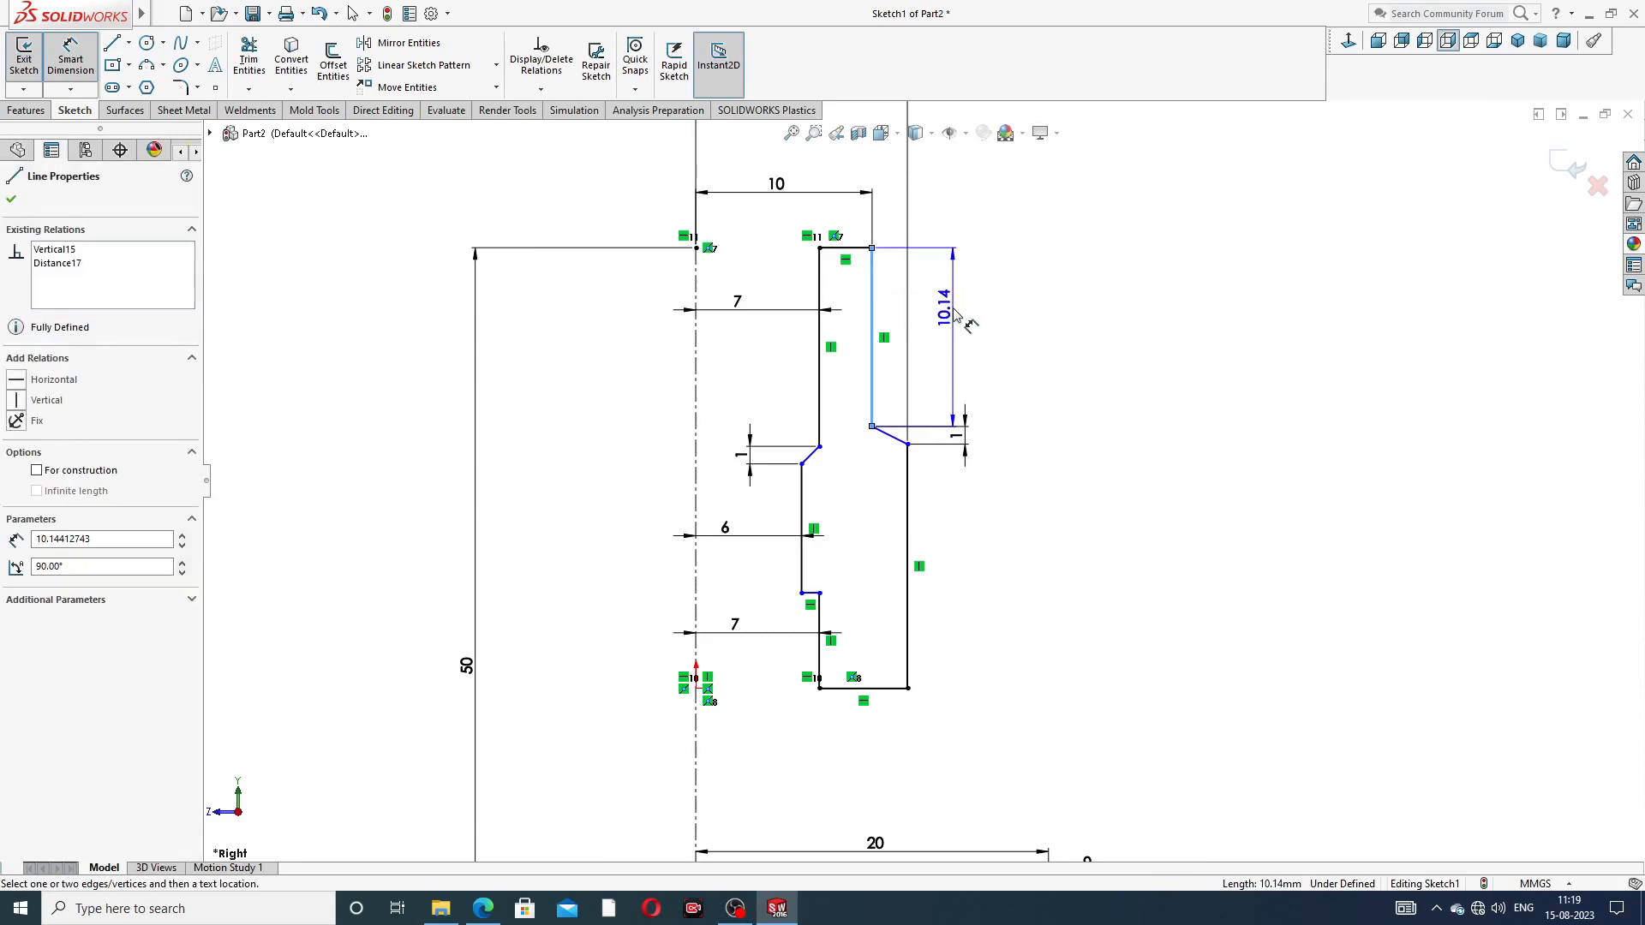
{"action": "left_click", "coordinate": [953, 309]}
{"action": "type", "text": "10"}
{"action": "key", "text": "Return"}
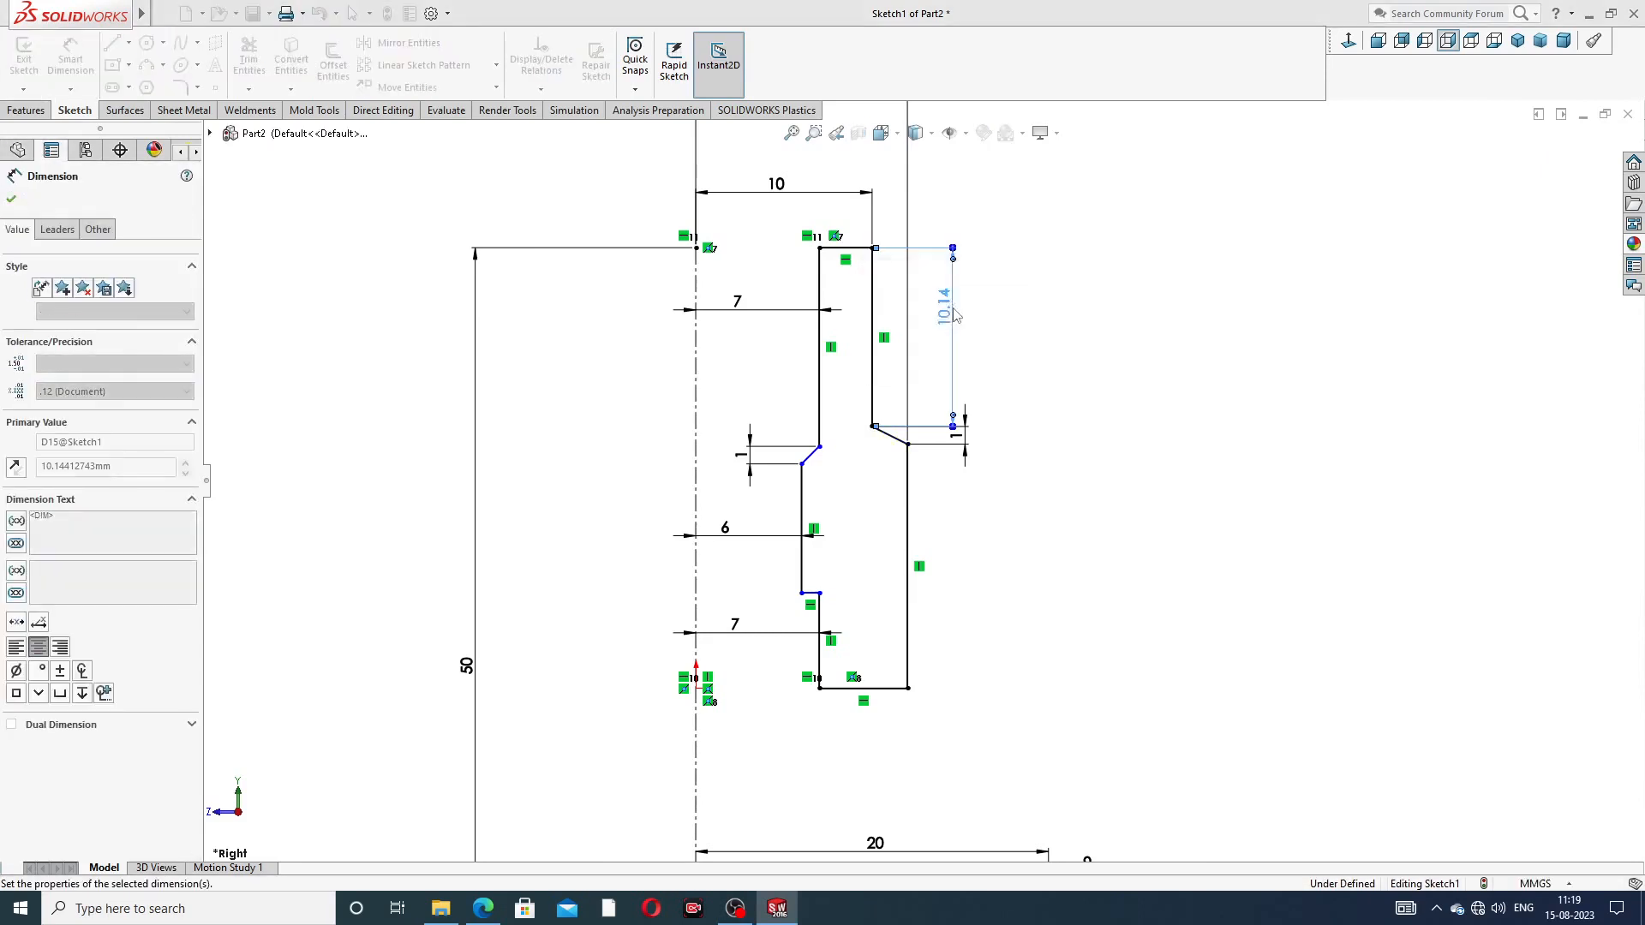
Try to dimension the length of the upper profile's lower outer vertical line, below the slant
{"action": "left_click", "coordinate": [915, 540]}
{"action": "left_click", "coordinate": [972, 579]}
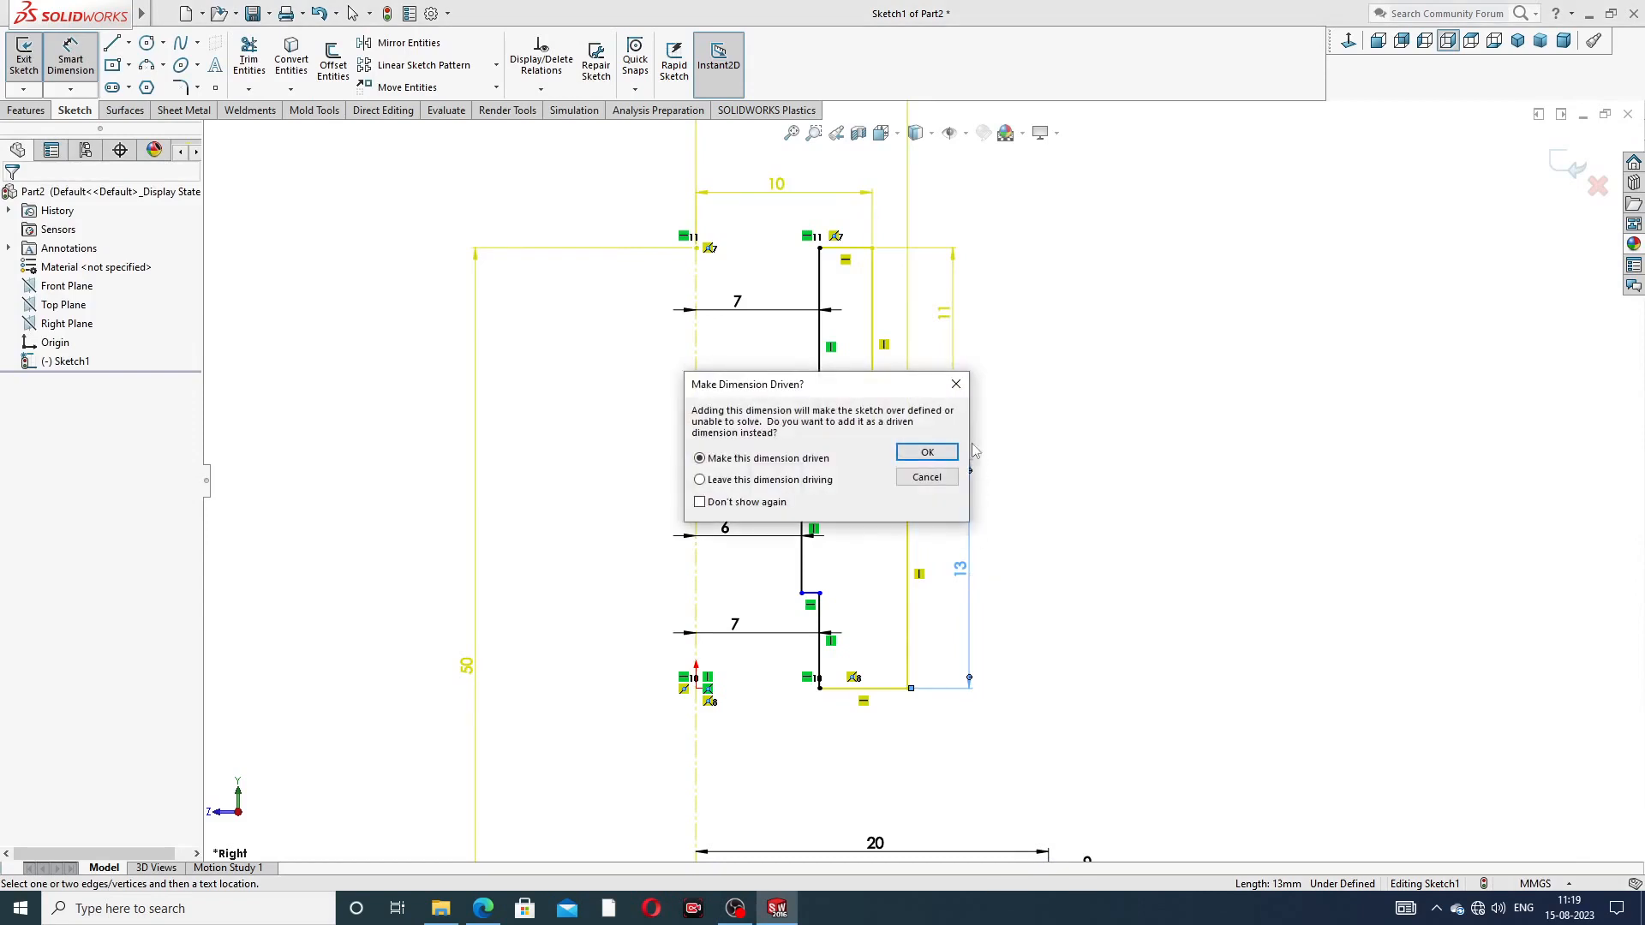
{"action": "left_click", "coordinate": [956, 384]}
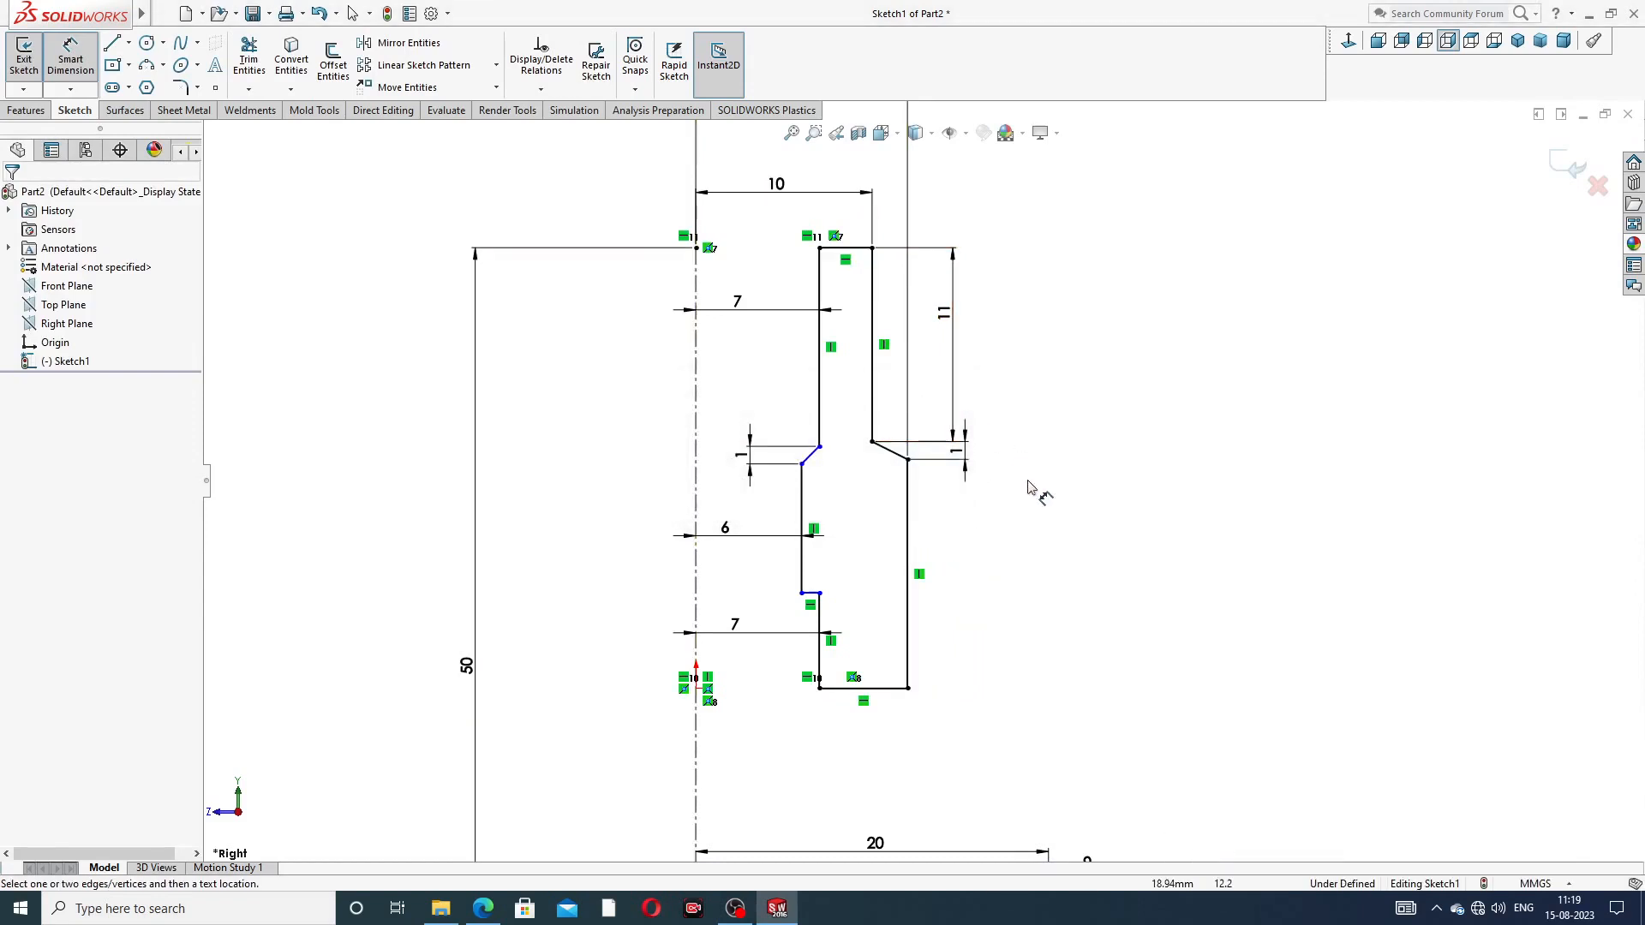
Delete the upper profile's horizontal bottom line at origin level
{"action": "scroll", "coordinate": [995, 529], "scroll_direction": "up", "scroll_amount": 1}
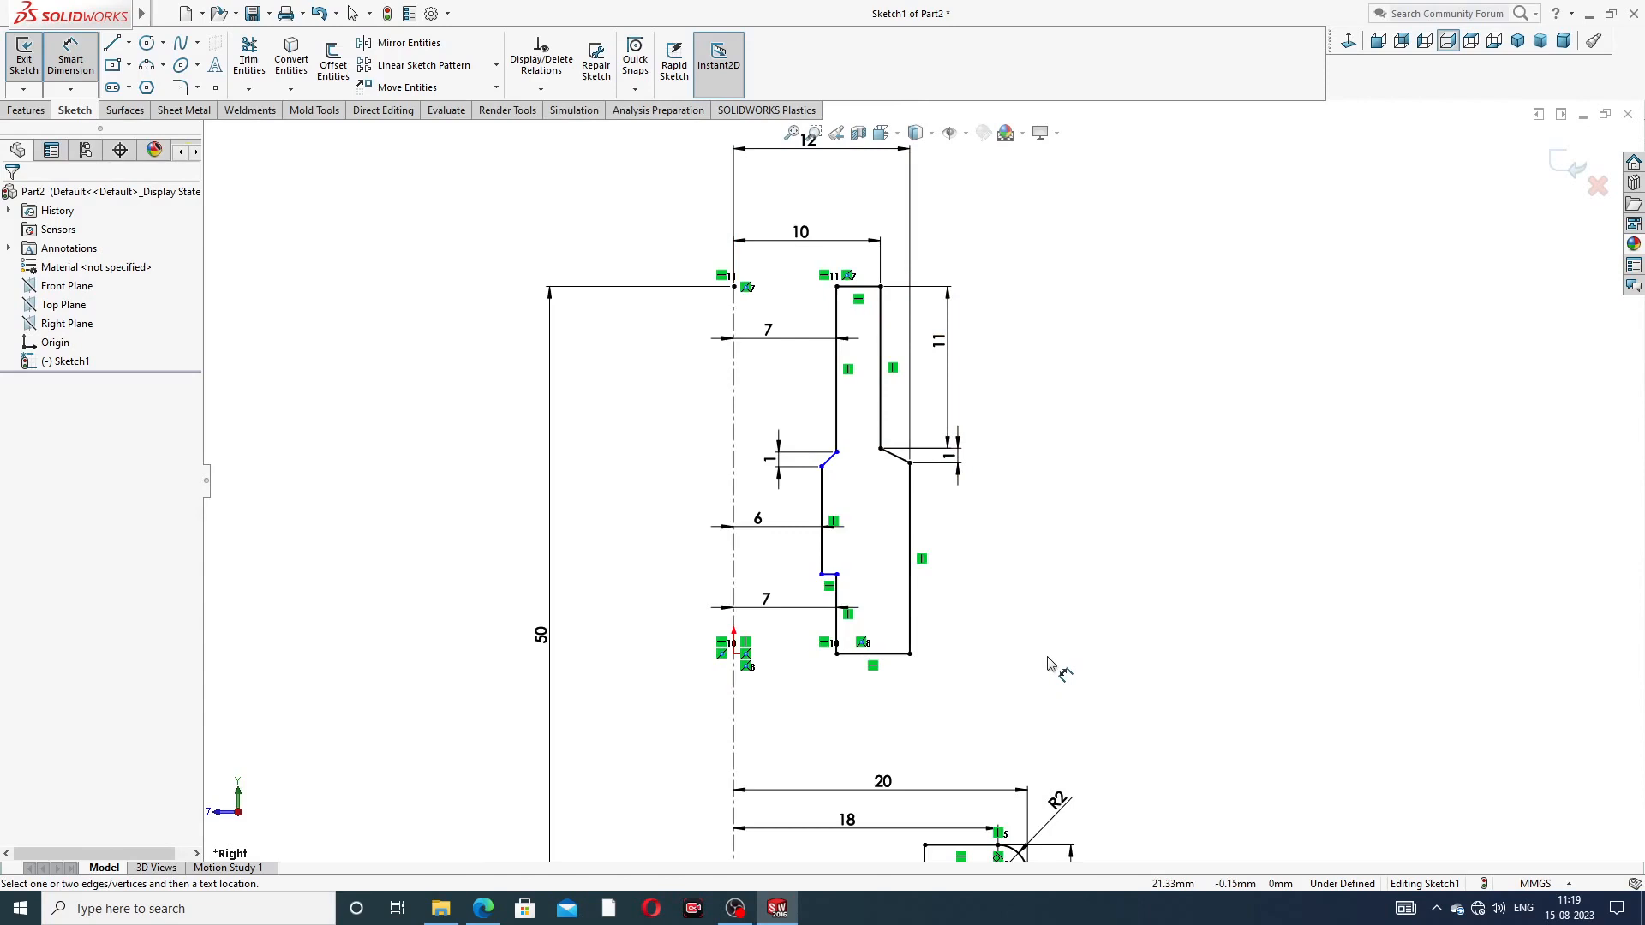
{"action": "right_click", "coordinate": [1160, 472]}
{"action": "left_click", "coordinate": [1229, 257]}
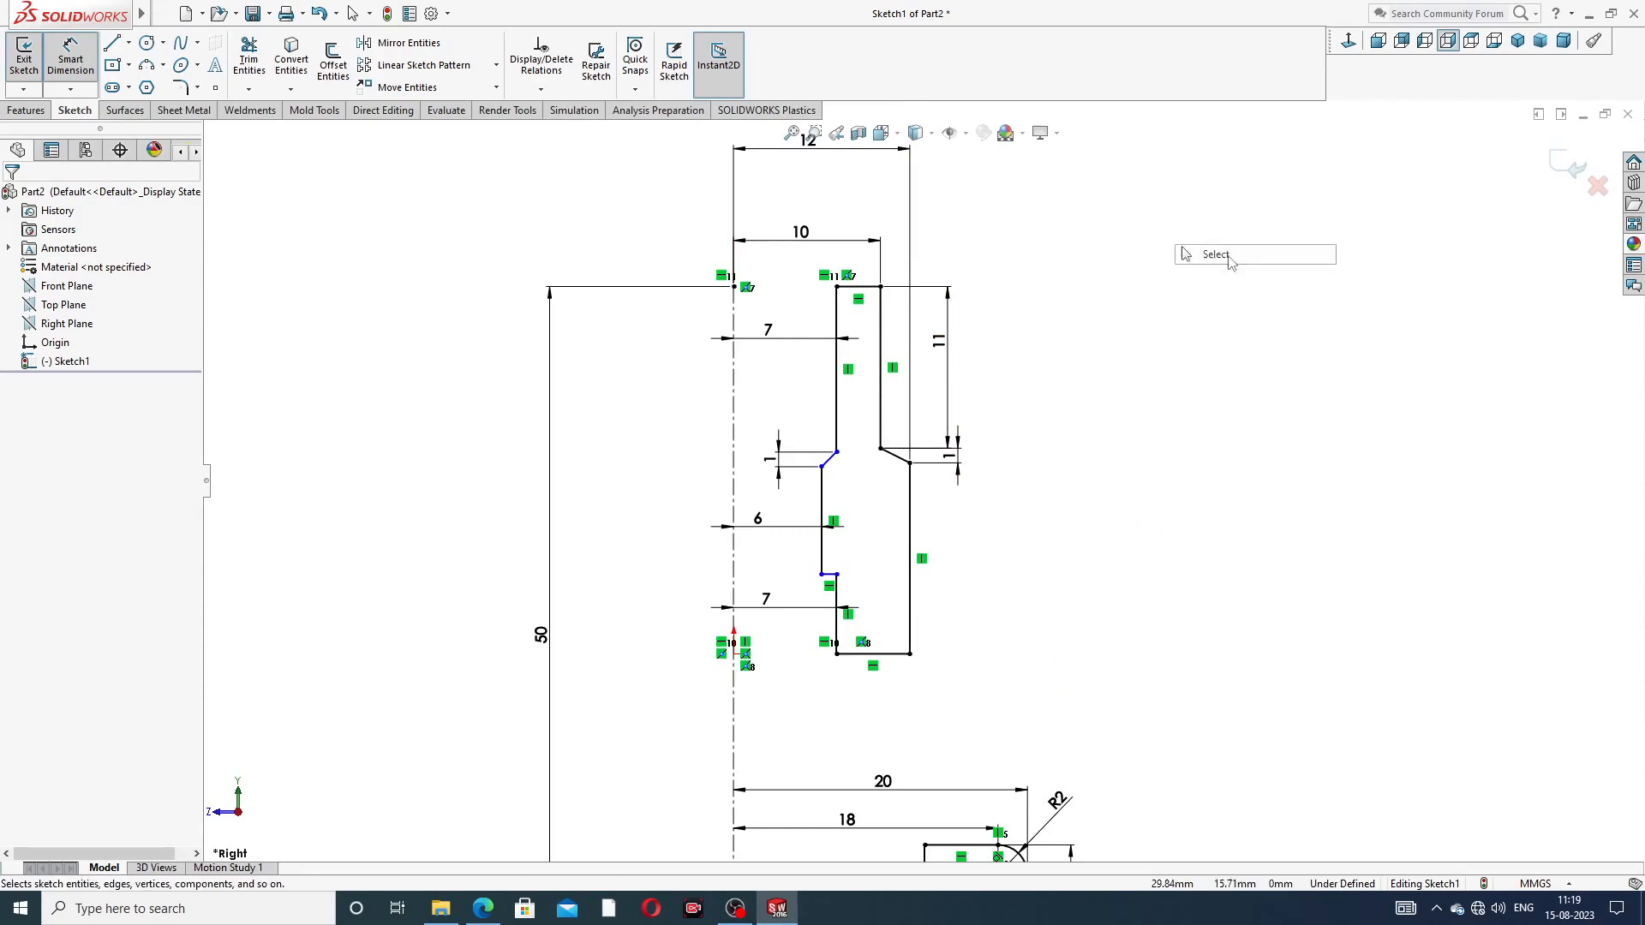
{"action": "left_click", "coordinate": [859, 658]}
{"action": "key", "text": "Delete"}
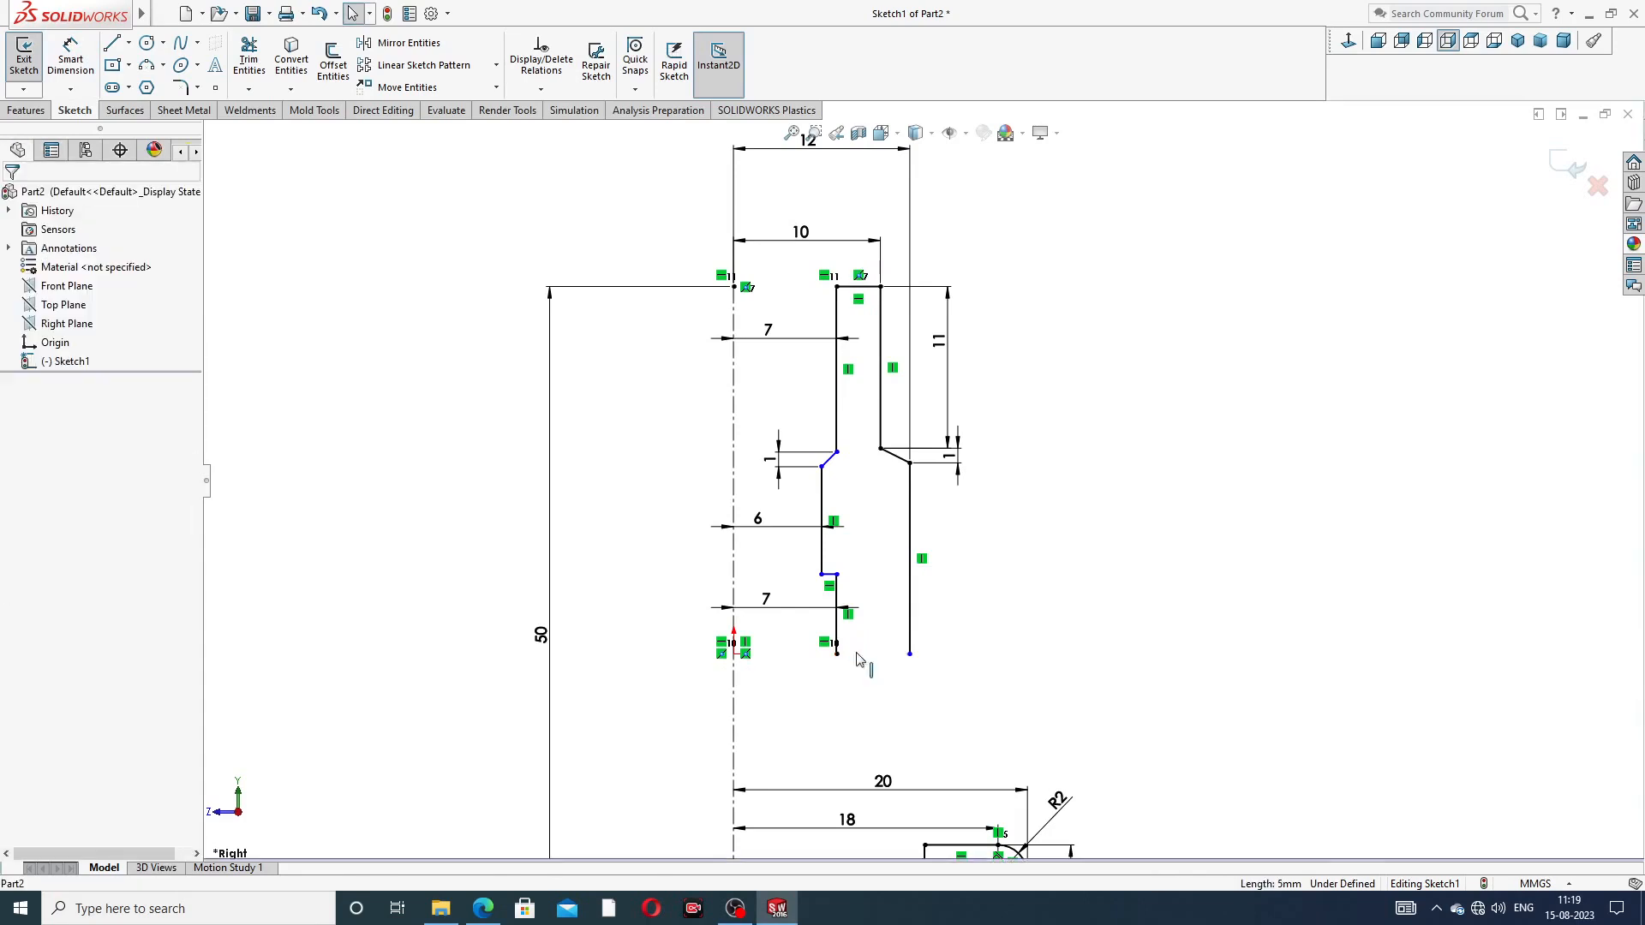
Delete the horizontal relation tying the lower endpoint of the profile's inner vertical line to the origin
{"action": "scroll", "coordinate": [857, 664], "scroll_direction": "down", "scroll_amount": 3}
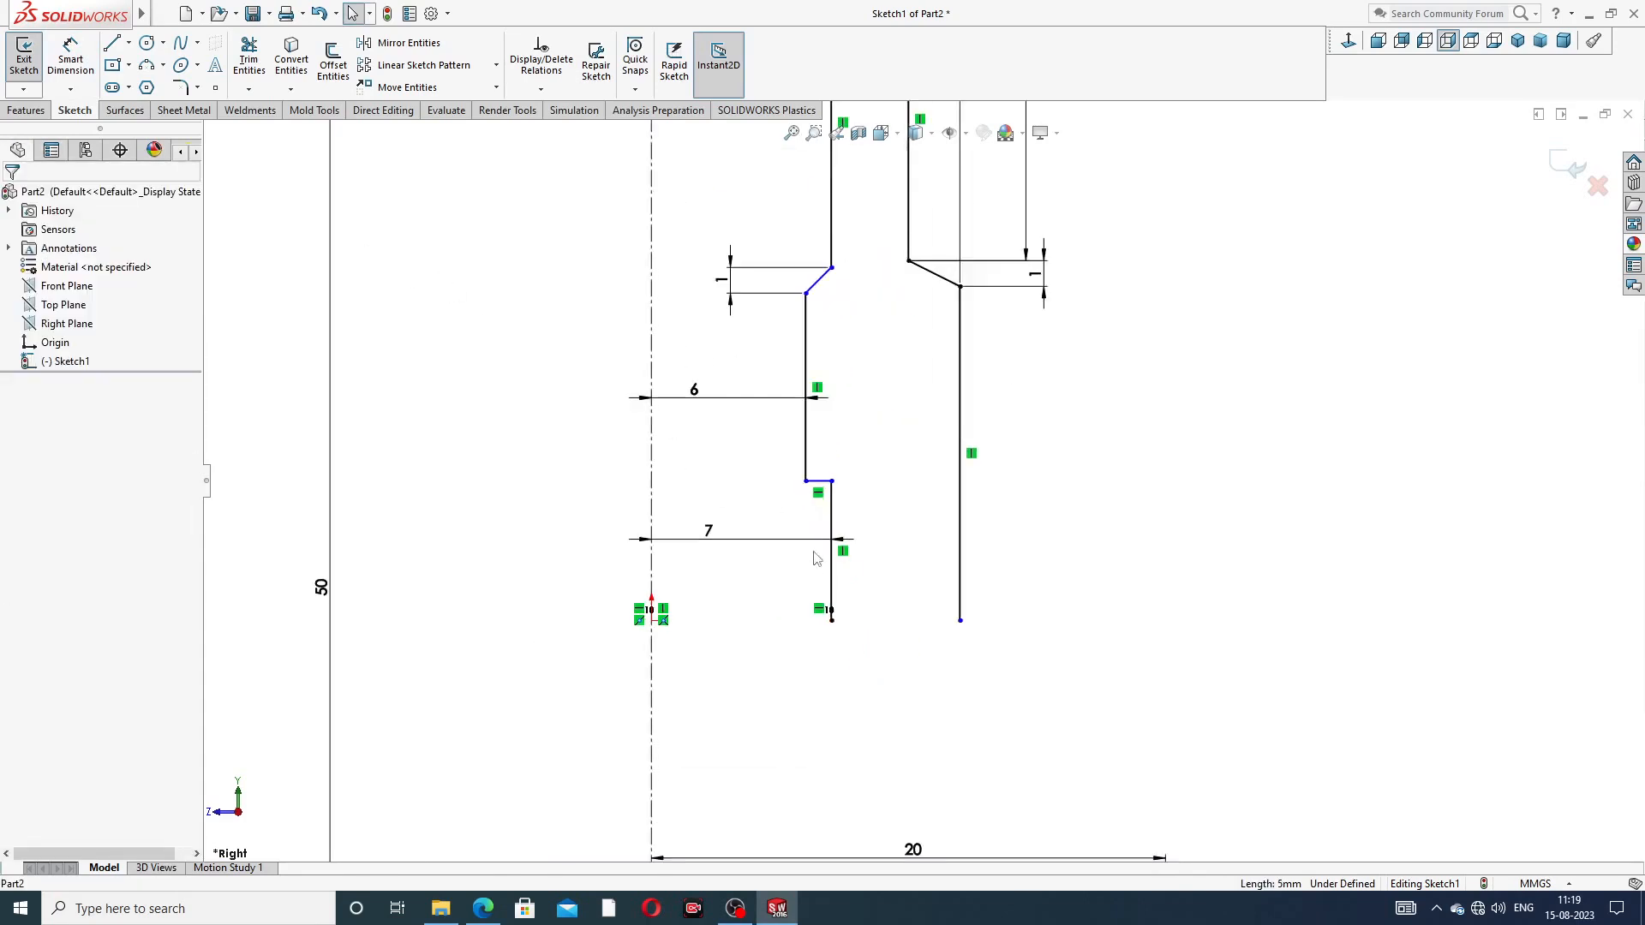
{"action": "left_click", "coordinate": [833, 619]}
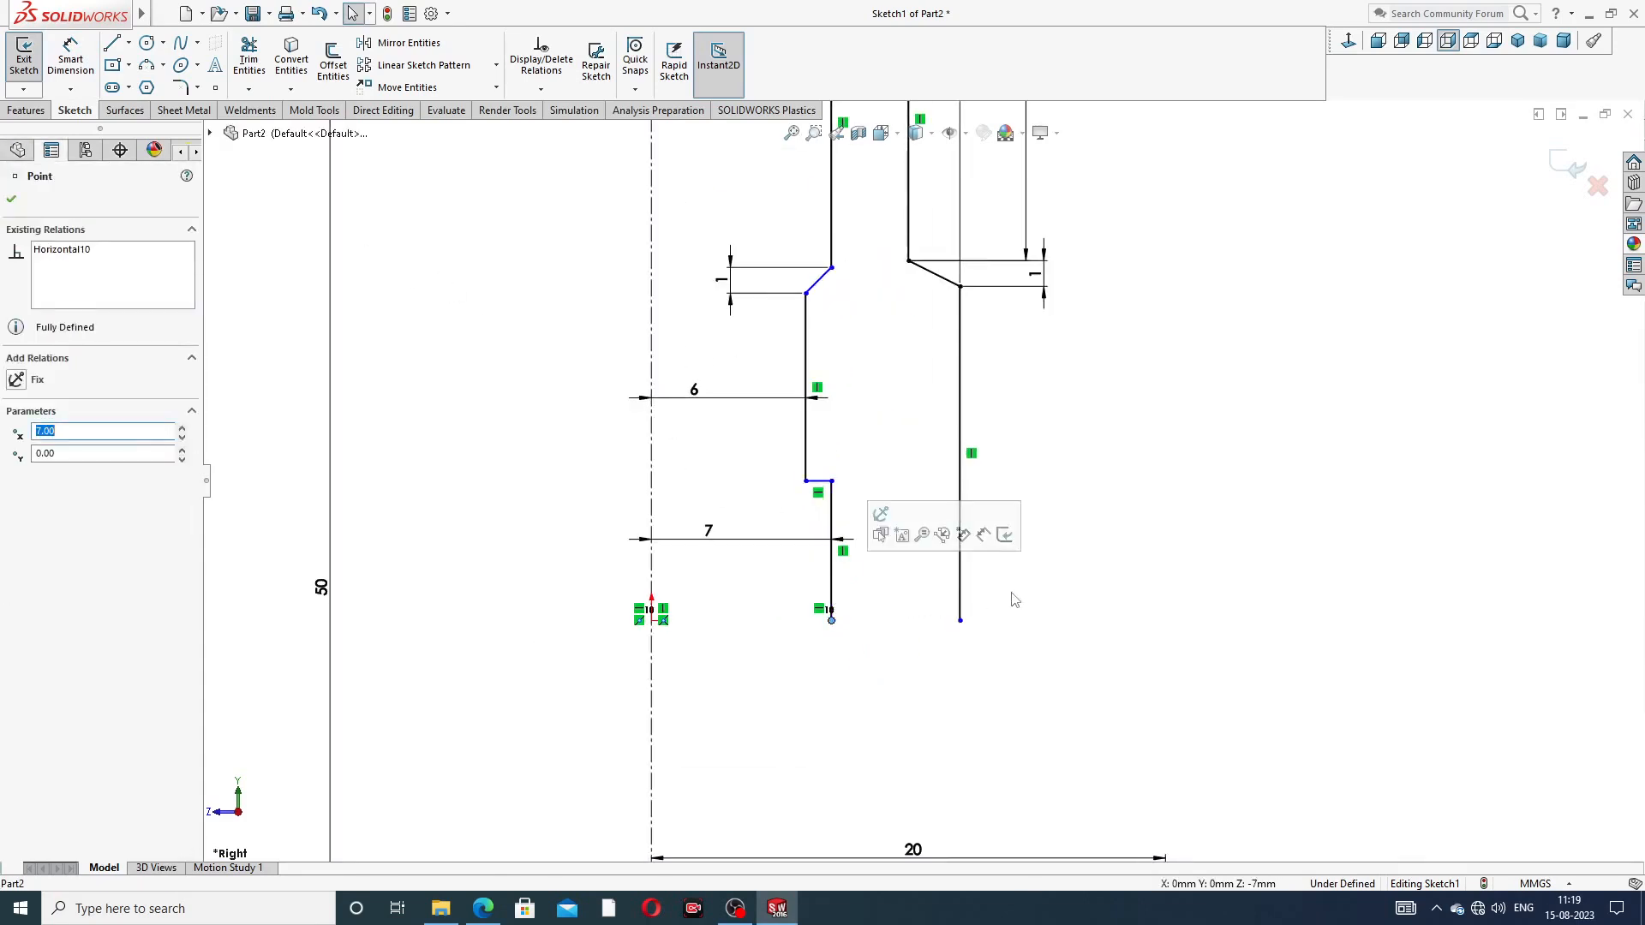
{"action": "left_click", "coordinate": [915, 646]}
{"action": "left_click", "coordinate": [832, 619]}
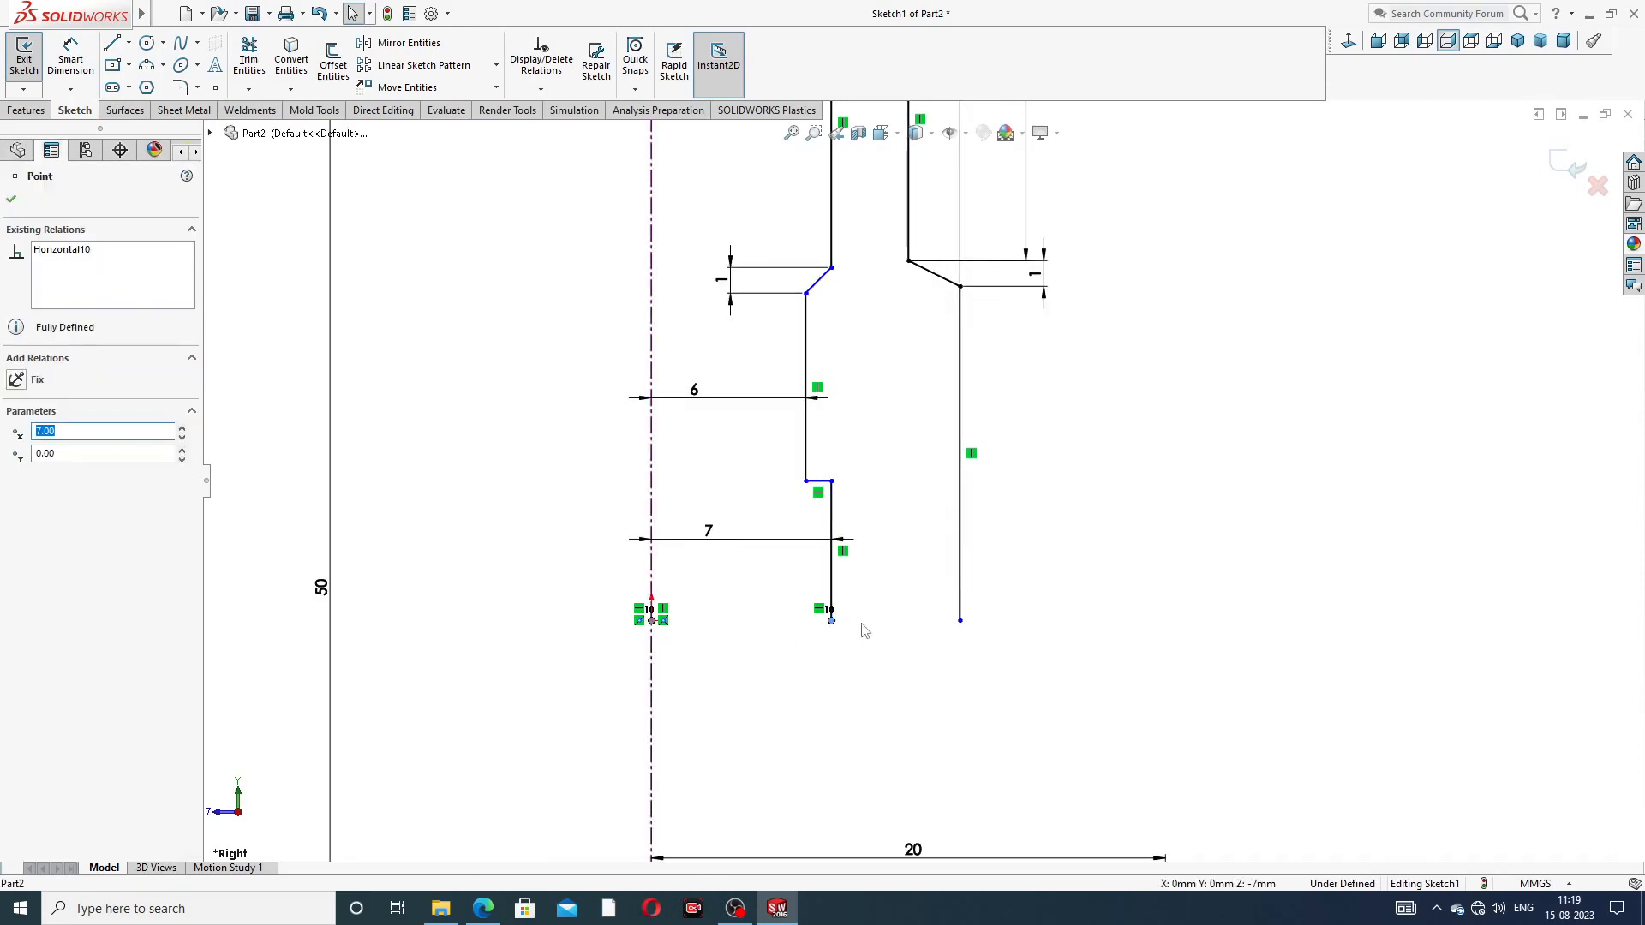
{"action": "left_click", "coordinate": [818, 609]}
{"action": "key", "text": "Delete"}
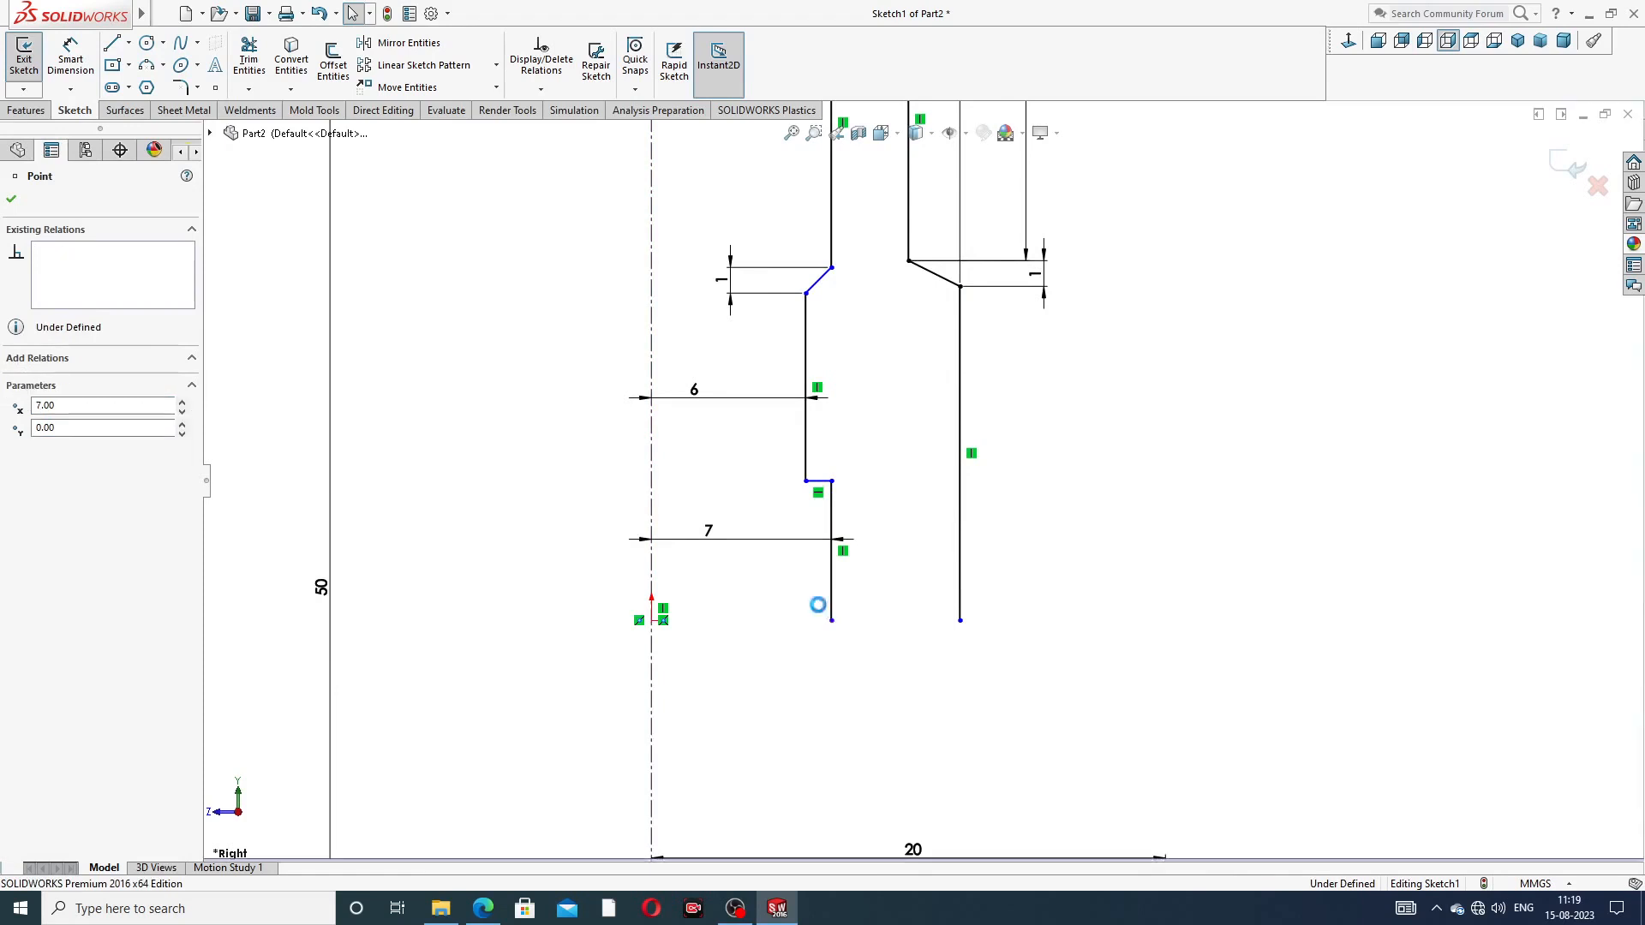
Close the upper profile with a horizontal line joining the lower ends of its inner and outer vertical lines
{"action": "left_click", "coordinate": [111, 45]}
{"action": "left_click", "coordinate": [832, 620]}
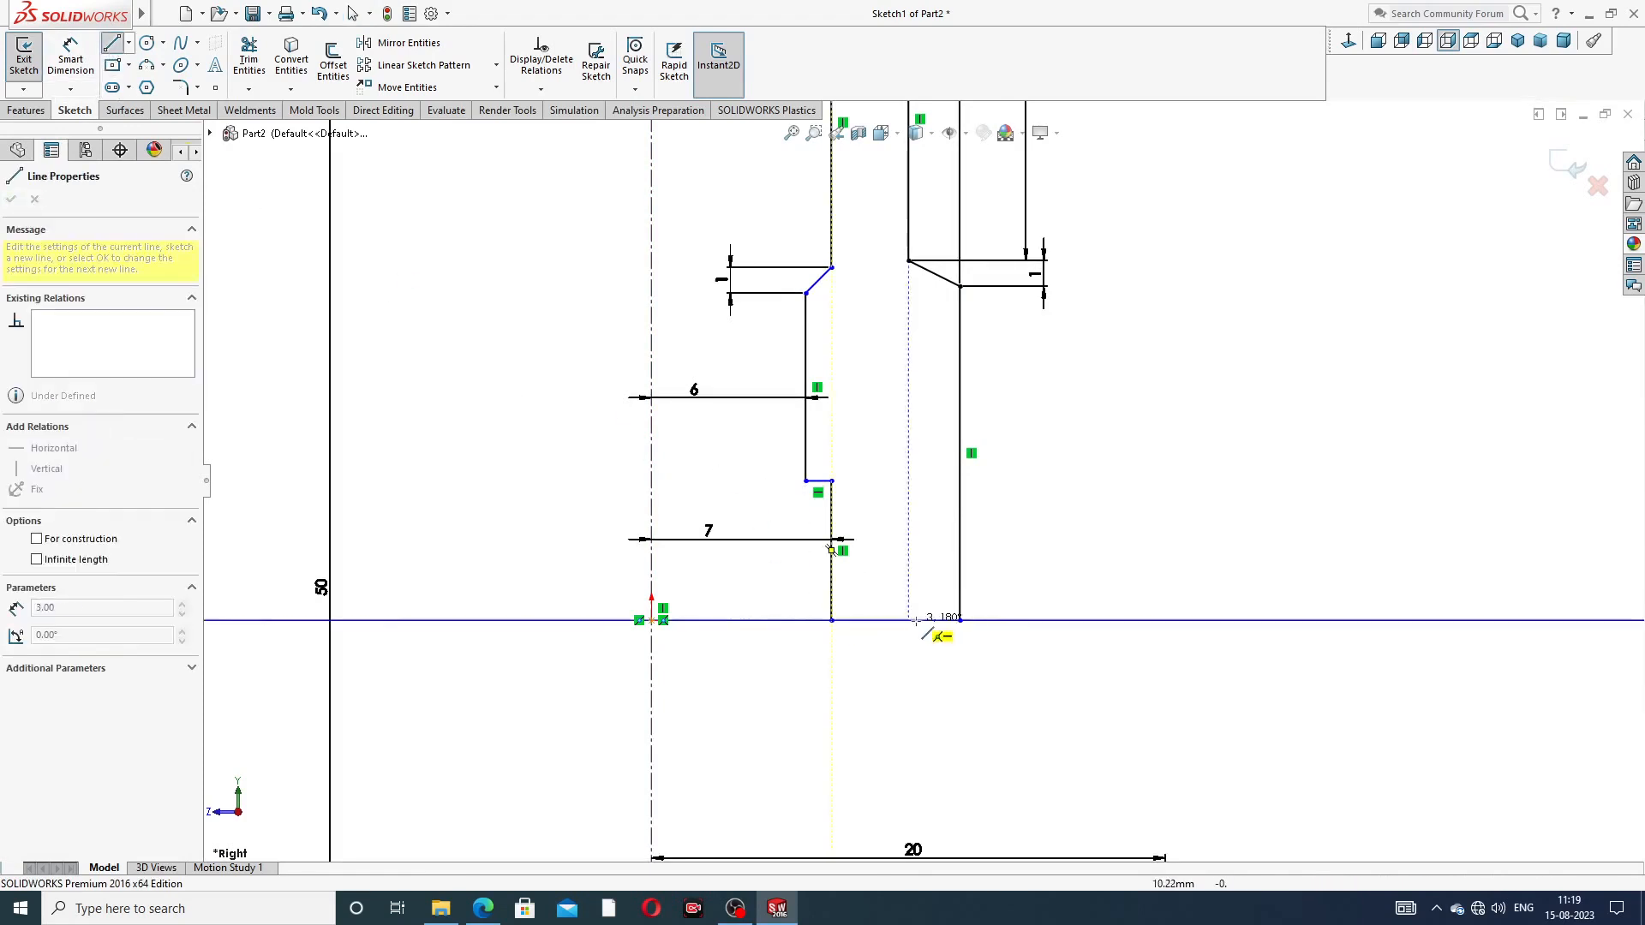
{"action": "left_click", "coordinate": [960, 620]}
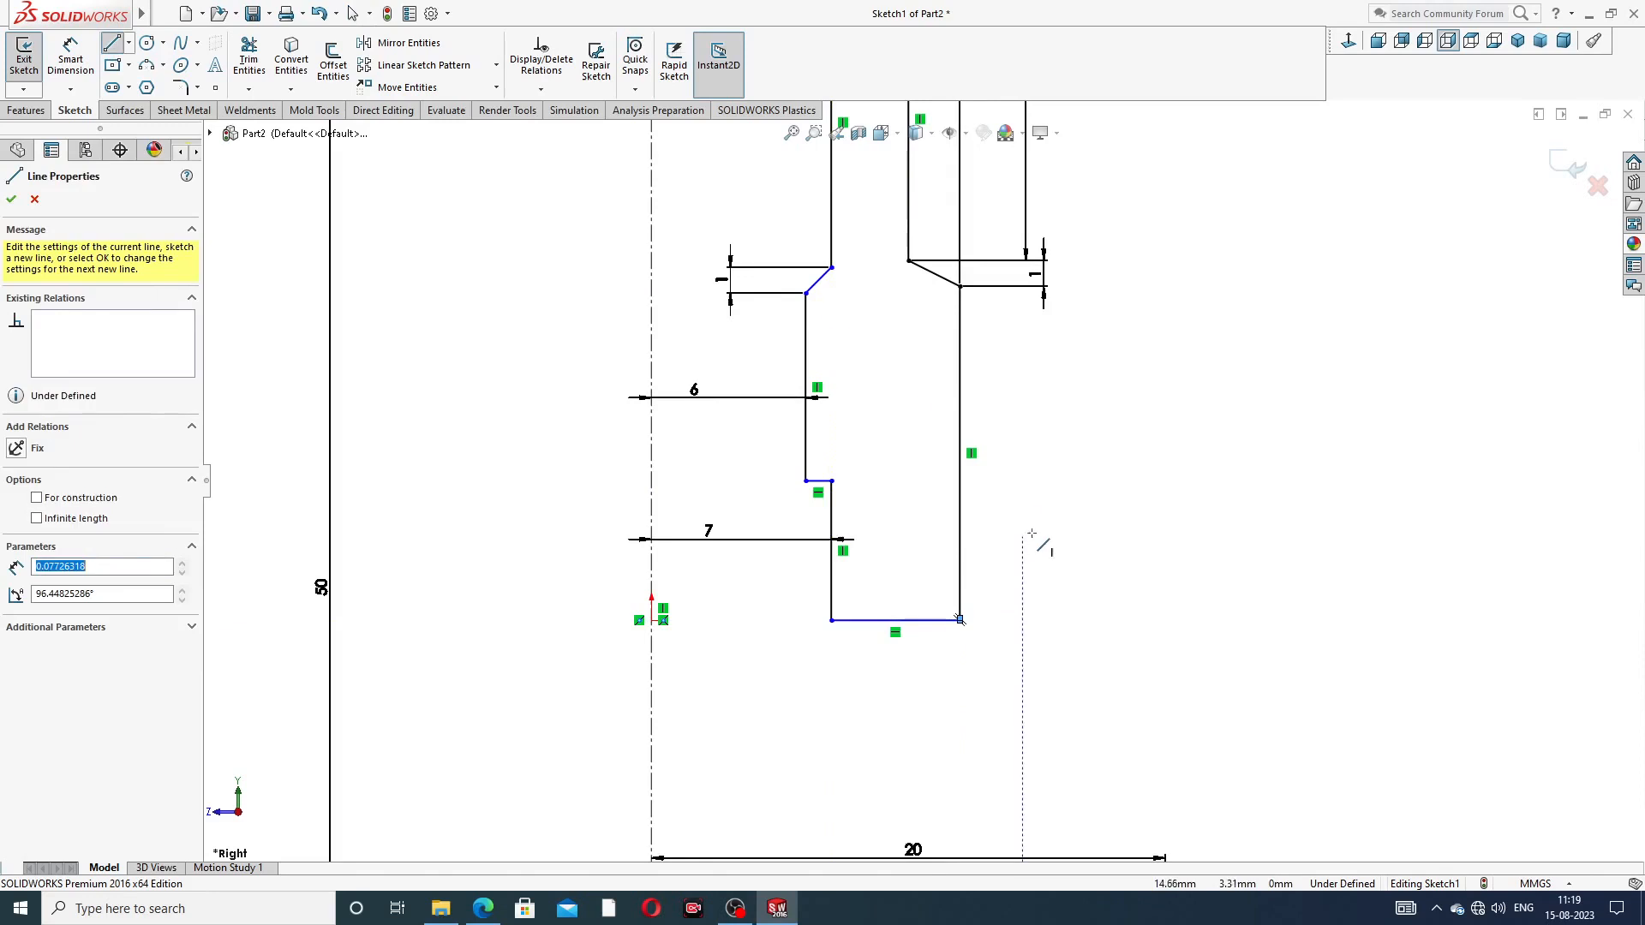
{"action": "right_click", "coordinate": [1112, 512]}
{"action": "left_click", "coordinate": [1148, 525]}
Move the upper profile's bottom line up and back down to origin level to test its vertical freedom
{"action": "mouse_move", "coordinate": [934, 628]}
{"action": "left_mouse_down"}
{"action": "mouse_move", "coordinate": [921, 581]}
{"action": "mouse_move", "coordinate": [924, 607]}
{"action": "left_mouse_up"}
{"action": "left_click", "coordinate": [1039, 608]}
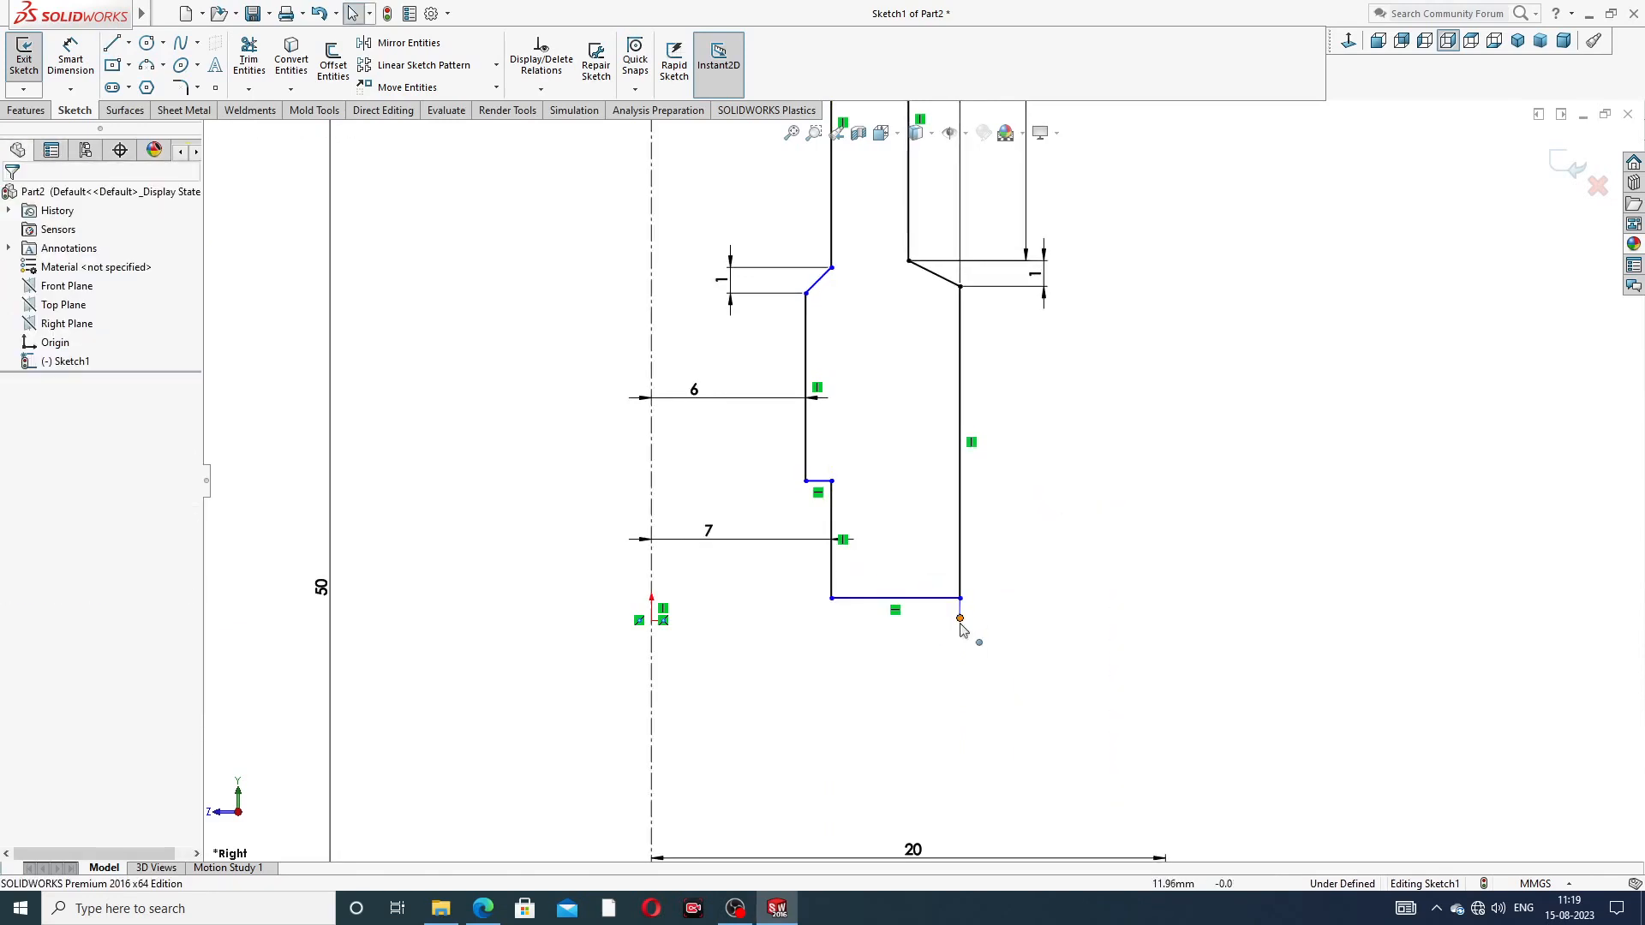
{"action": "left_click_drag", "start_coordinate": [957, 610], "coordinate": [954, 621]}
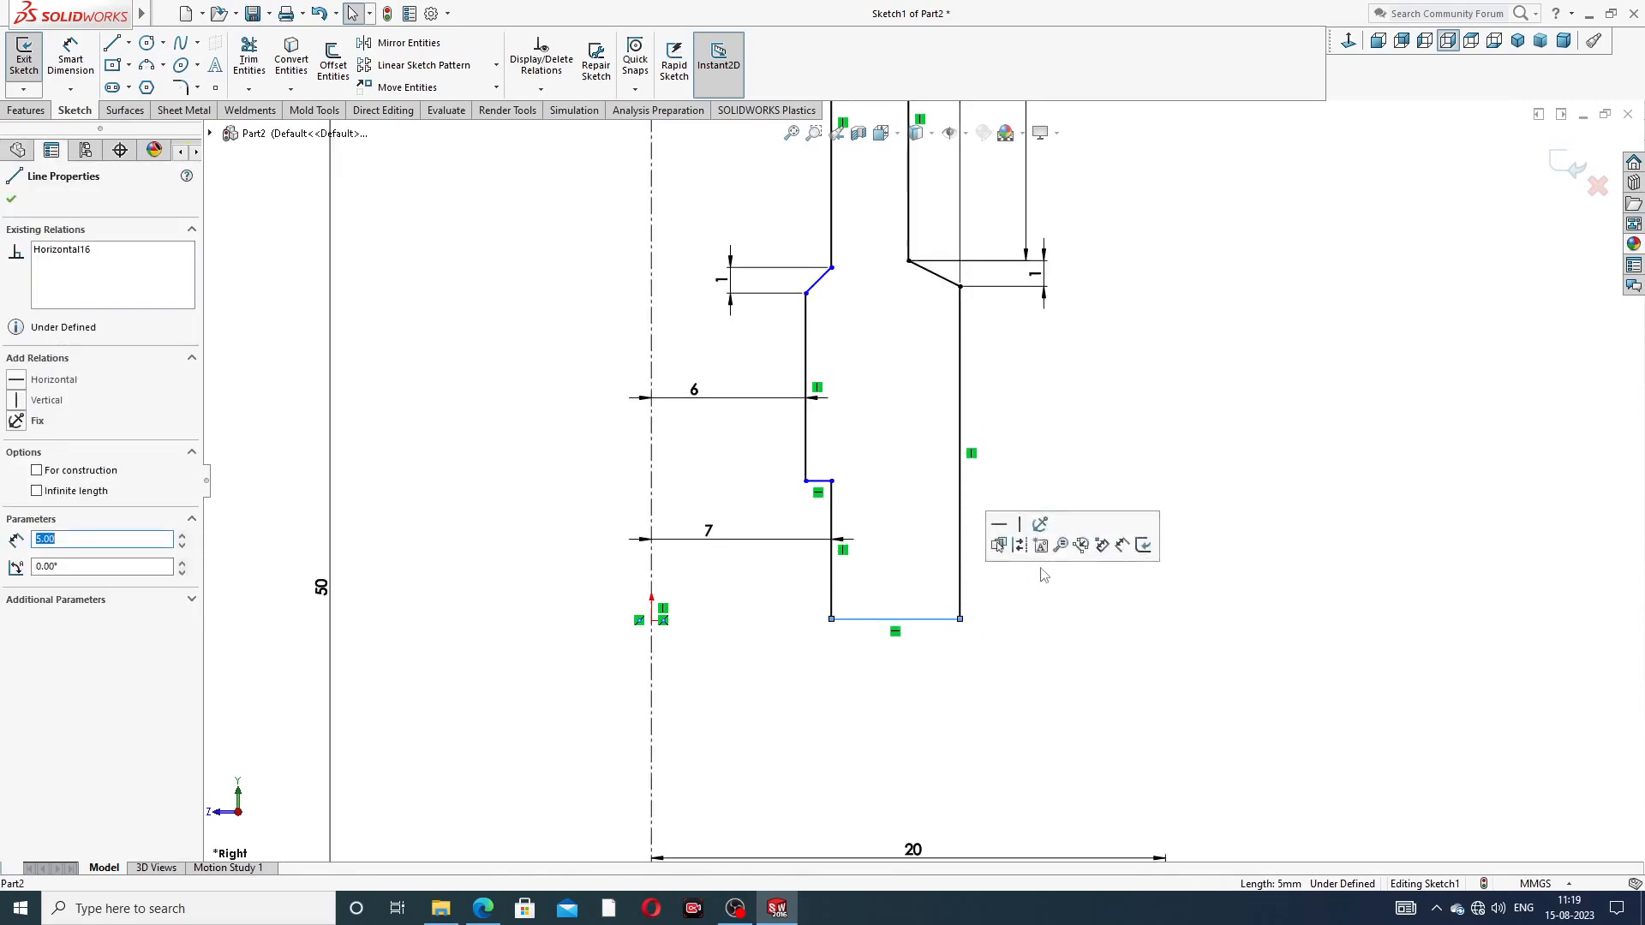
{"action": "left_click", "coordinate": [1143, 426]}
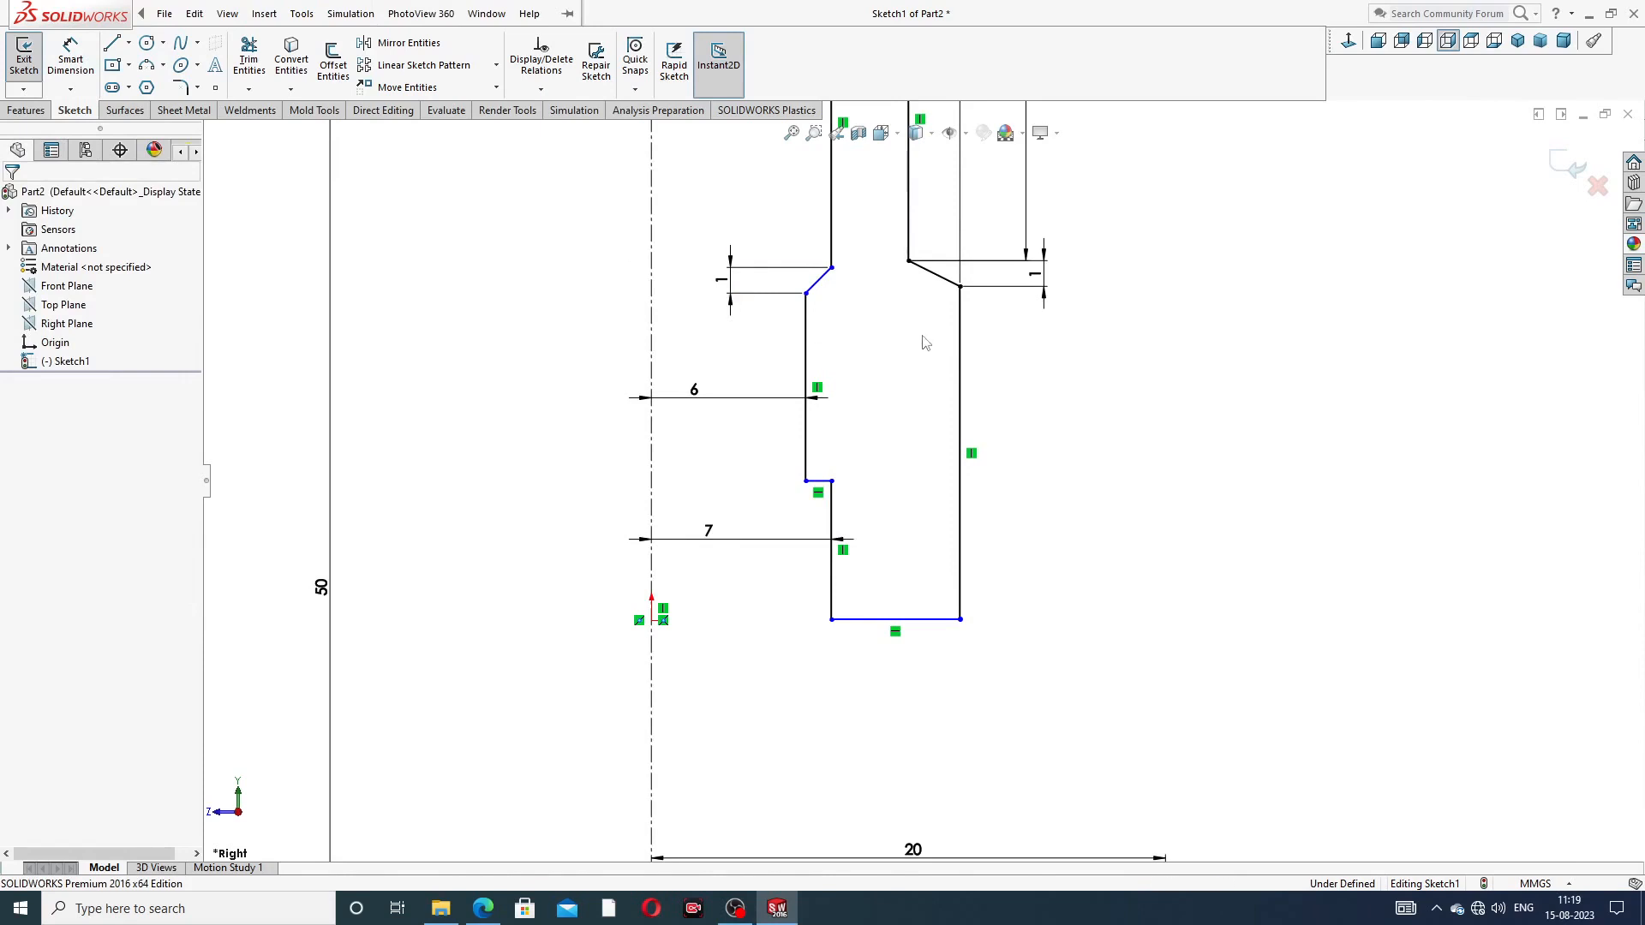
Dimension the length of the upper profile's lower outer vertical line, below the slant, as 11 mm
{"action": "left_click", "coordinate": [71, 58]}
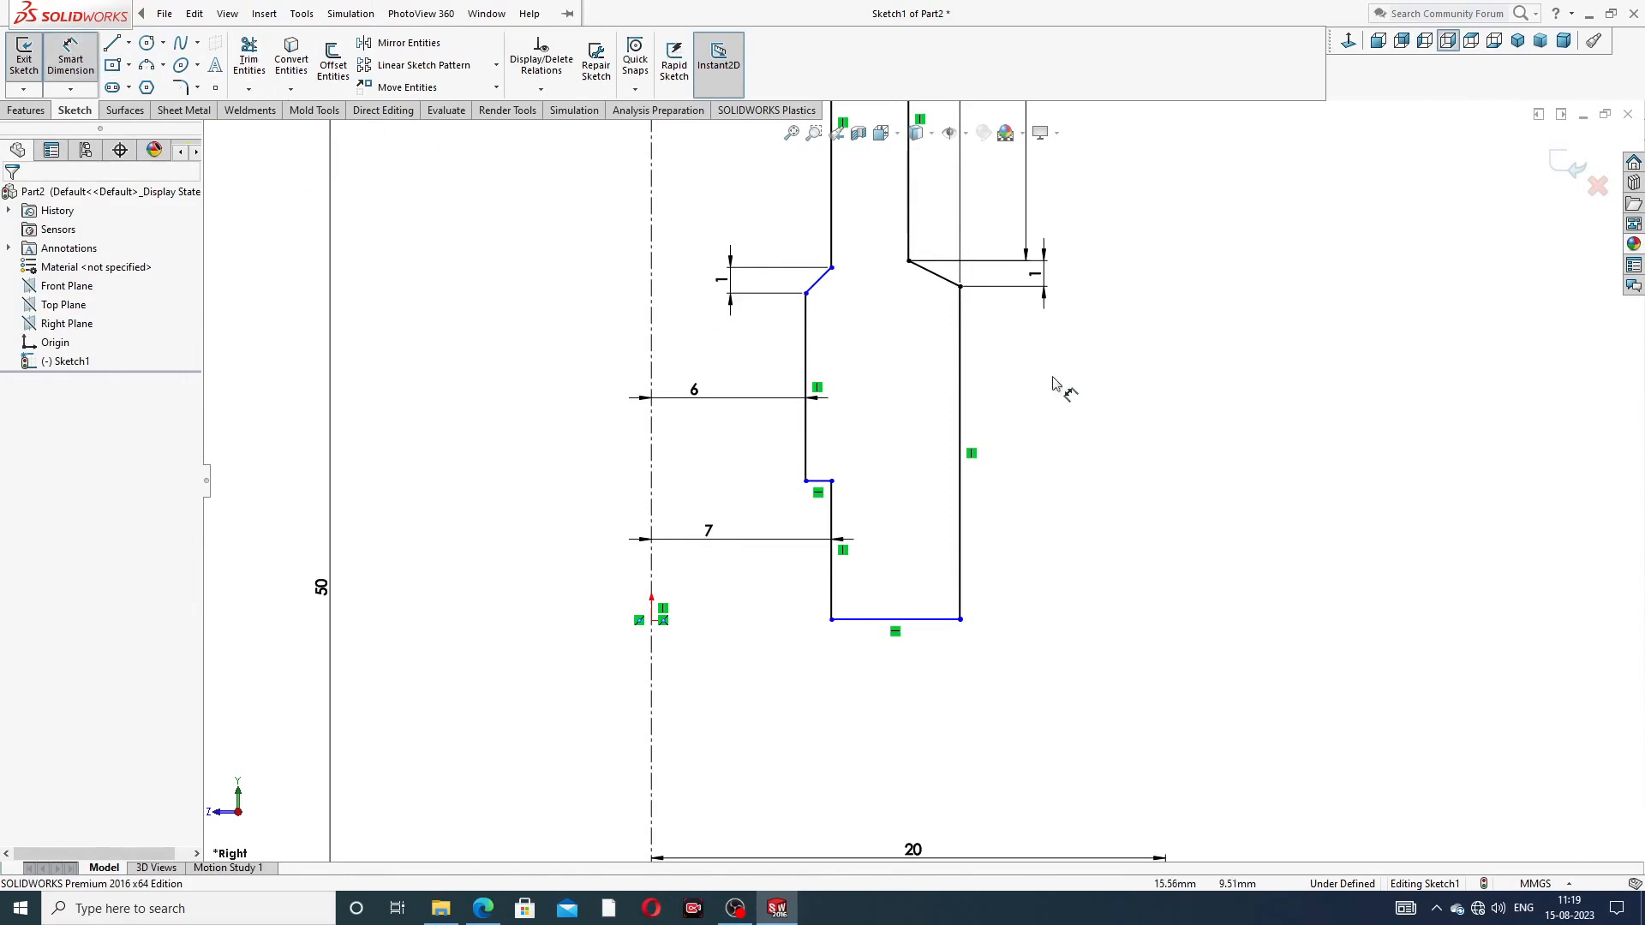
{"action": "left_click", "coordinate": [961, 387]}
{"action": "left_click", "coordinate": [1024, 424]}
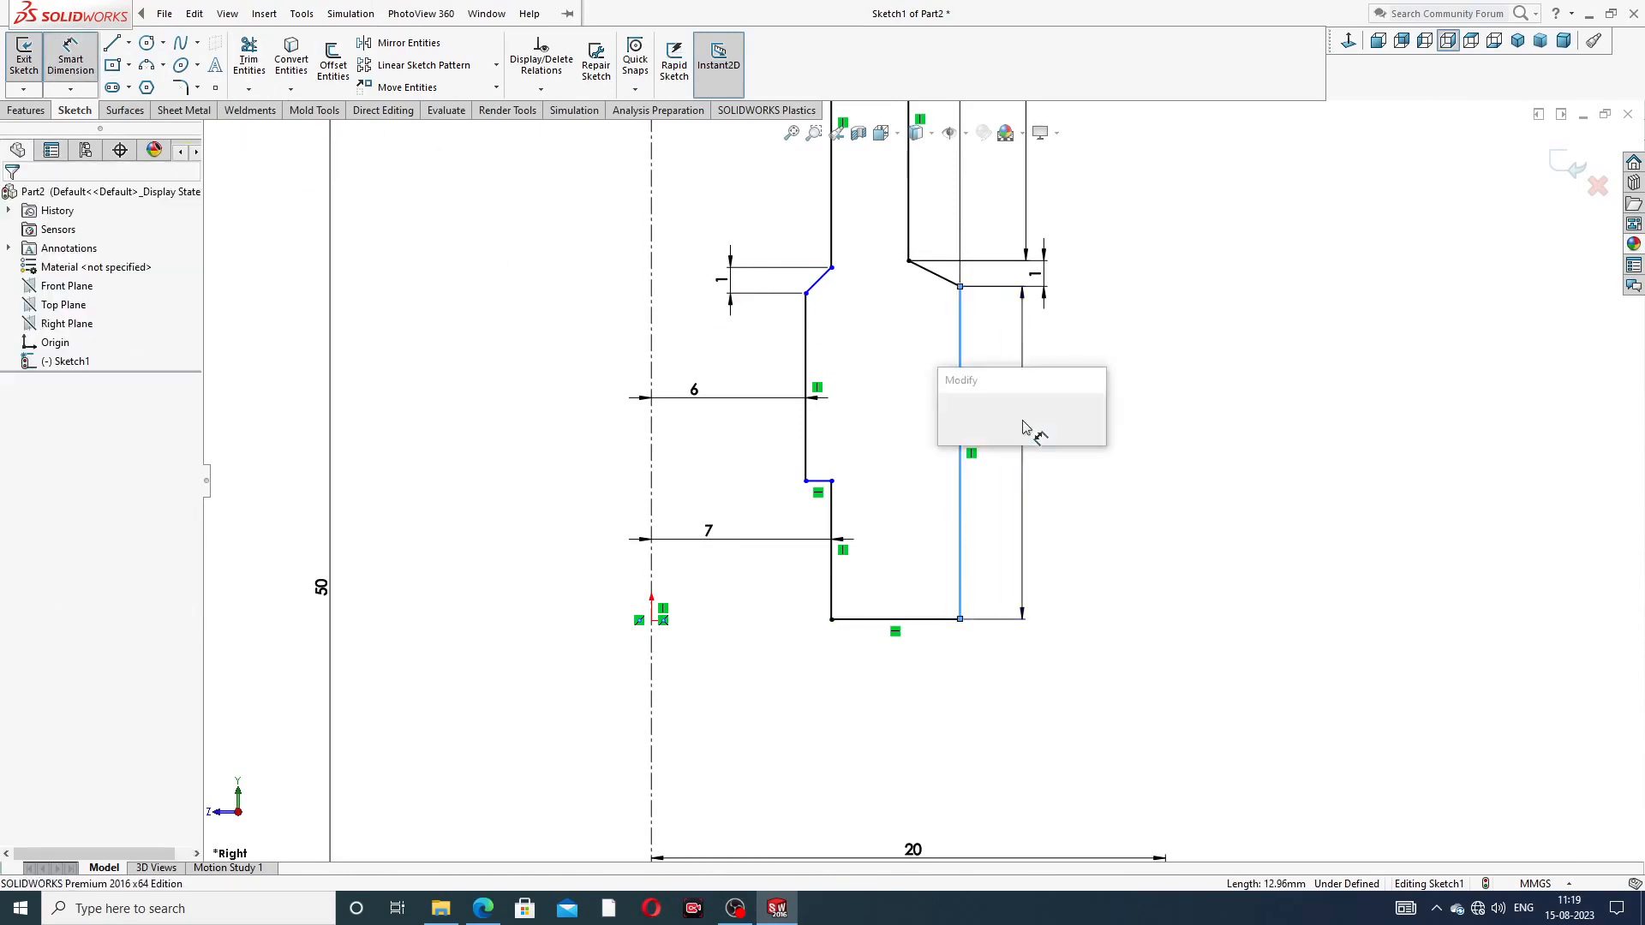
{"action": "type", "text": "11"}
{"action": "key", "text": "Return"}
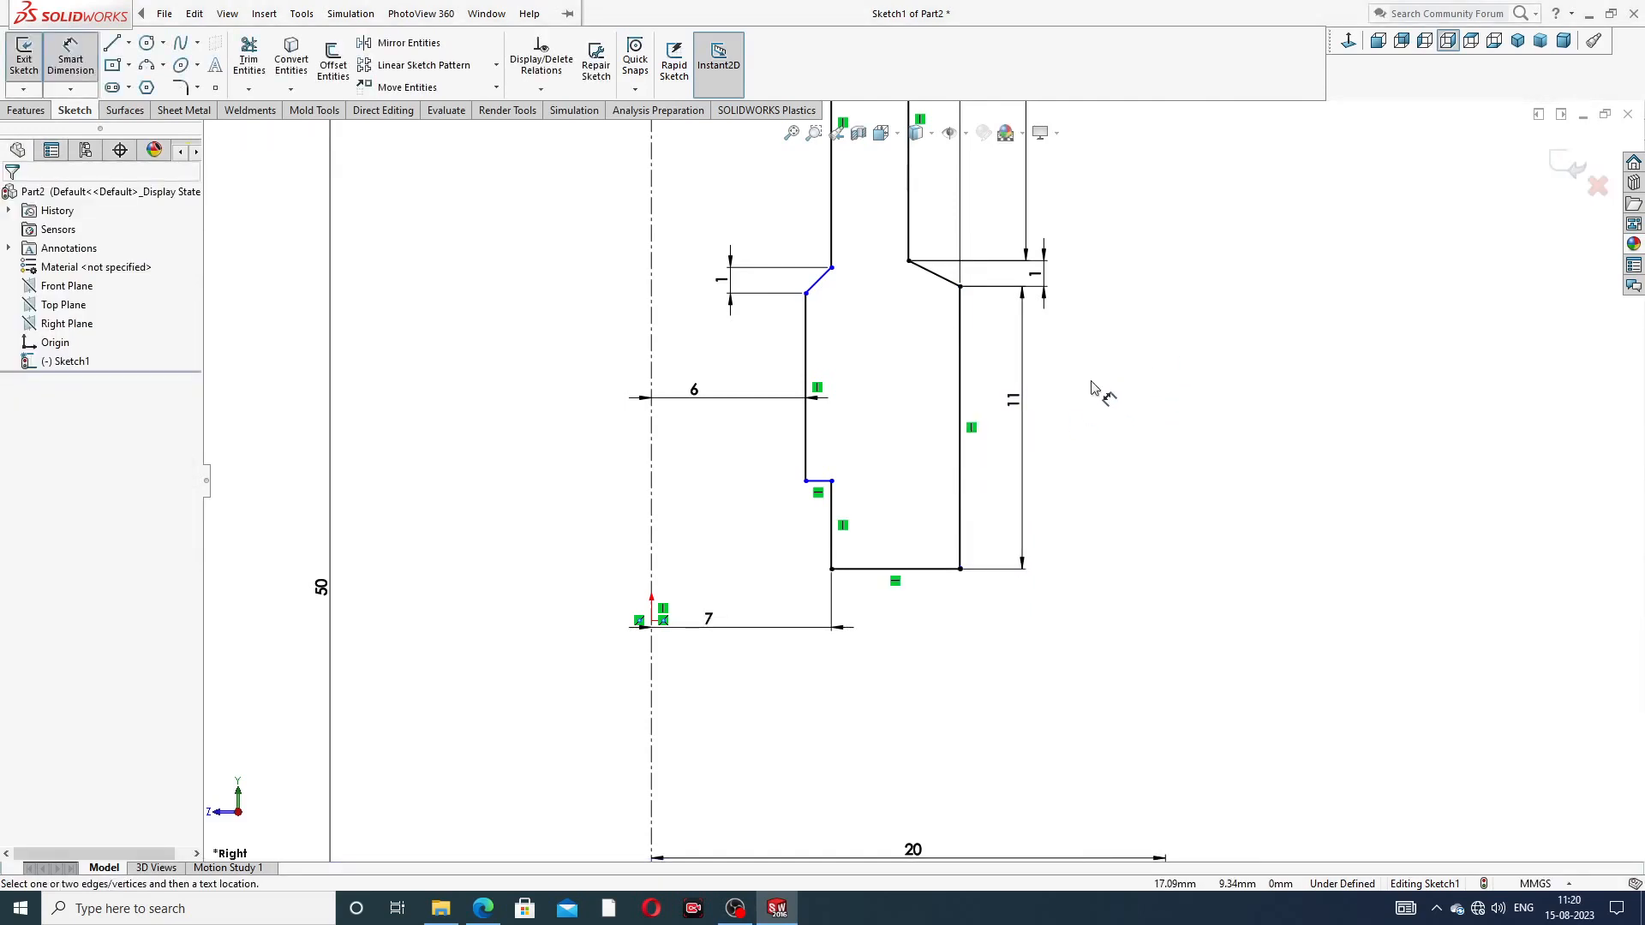
Move the lower 7 mm dimension inside the upper profile's height and dimension its lower inner vertical edge at 8 mm
{"action": "scroll", "coordinate": [1092, 382], "scroll_direction": "up", "scroll_amount": 1}
{"action": "scroll", "coordinate": [1050, 341], "scroll_direction": "up", "scroll_amount": 2}
{"action": "left_click_drag", "start_coordinate": [797, 561], "coordinate": [789, 515]}
{"action": "scroll", "coordinate": [892, 494], "scroll_direction": "down", "scroll_amount": 5}
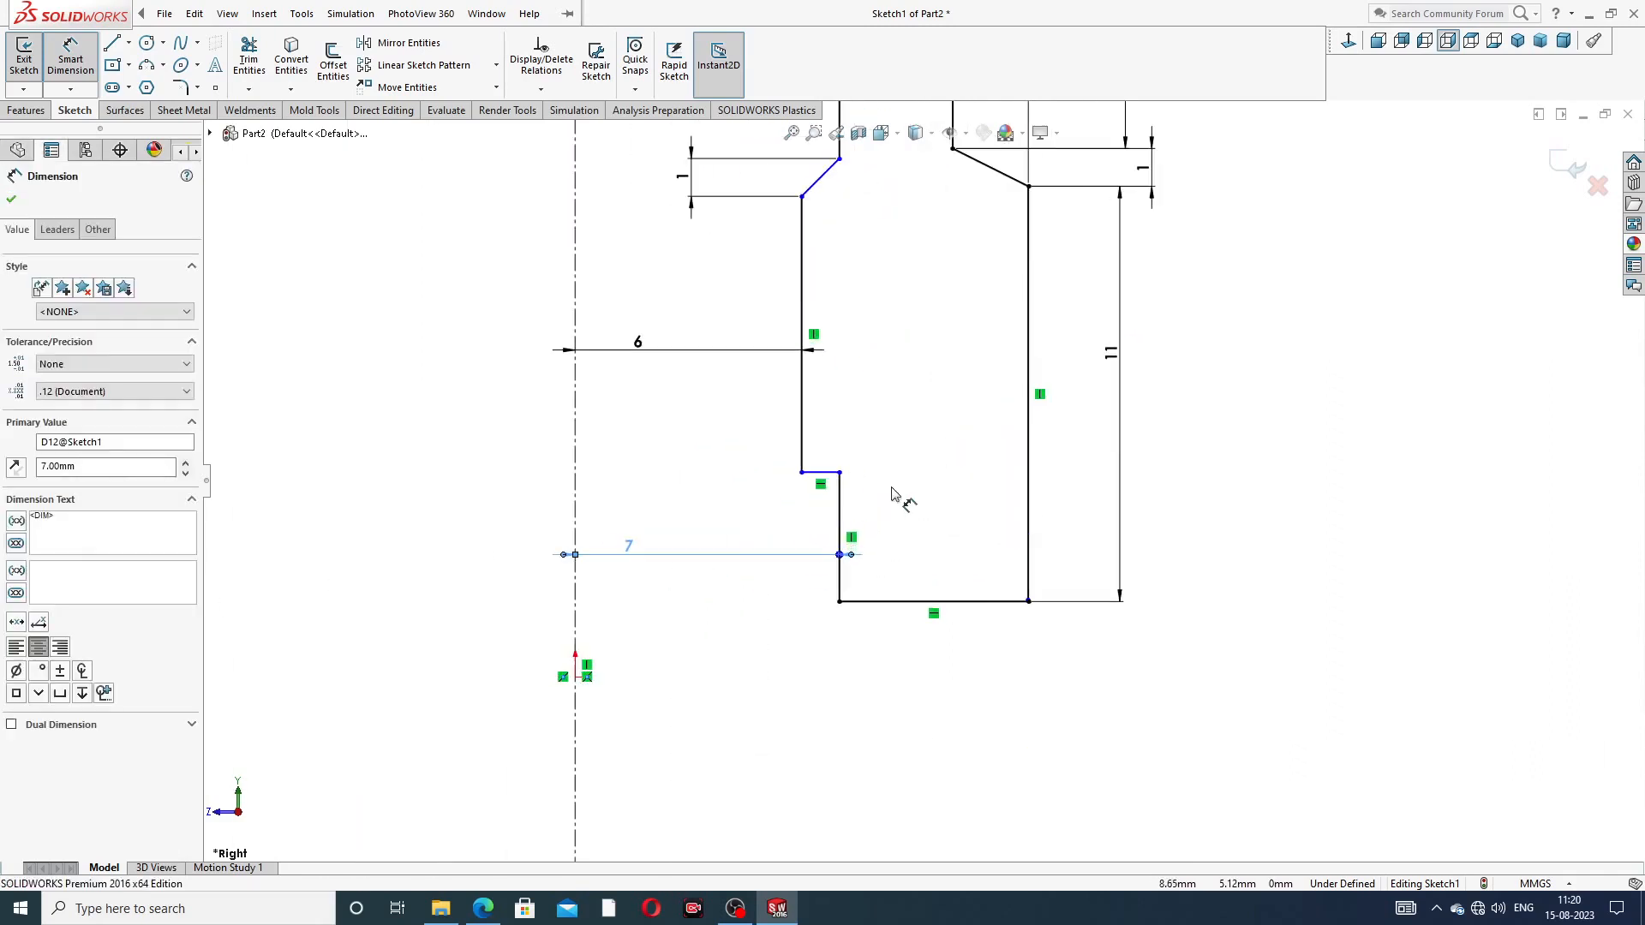
{"action": "left_click", "coordinate": [841, 527]}
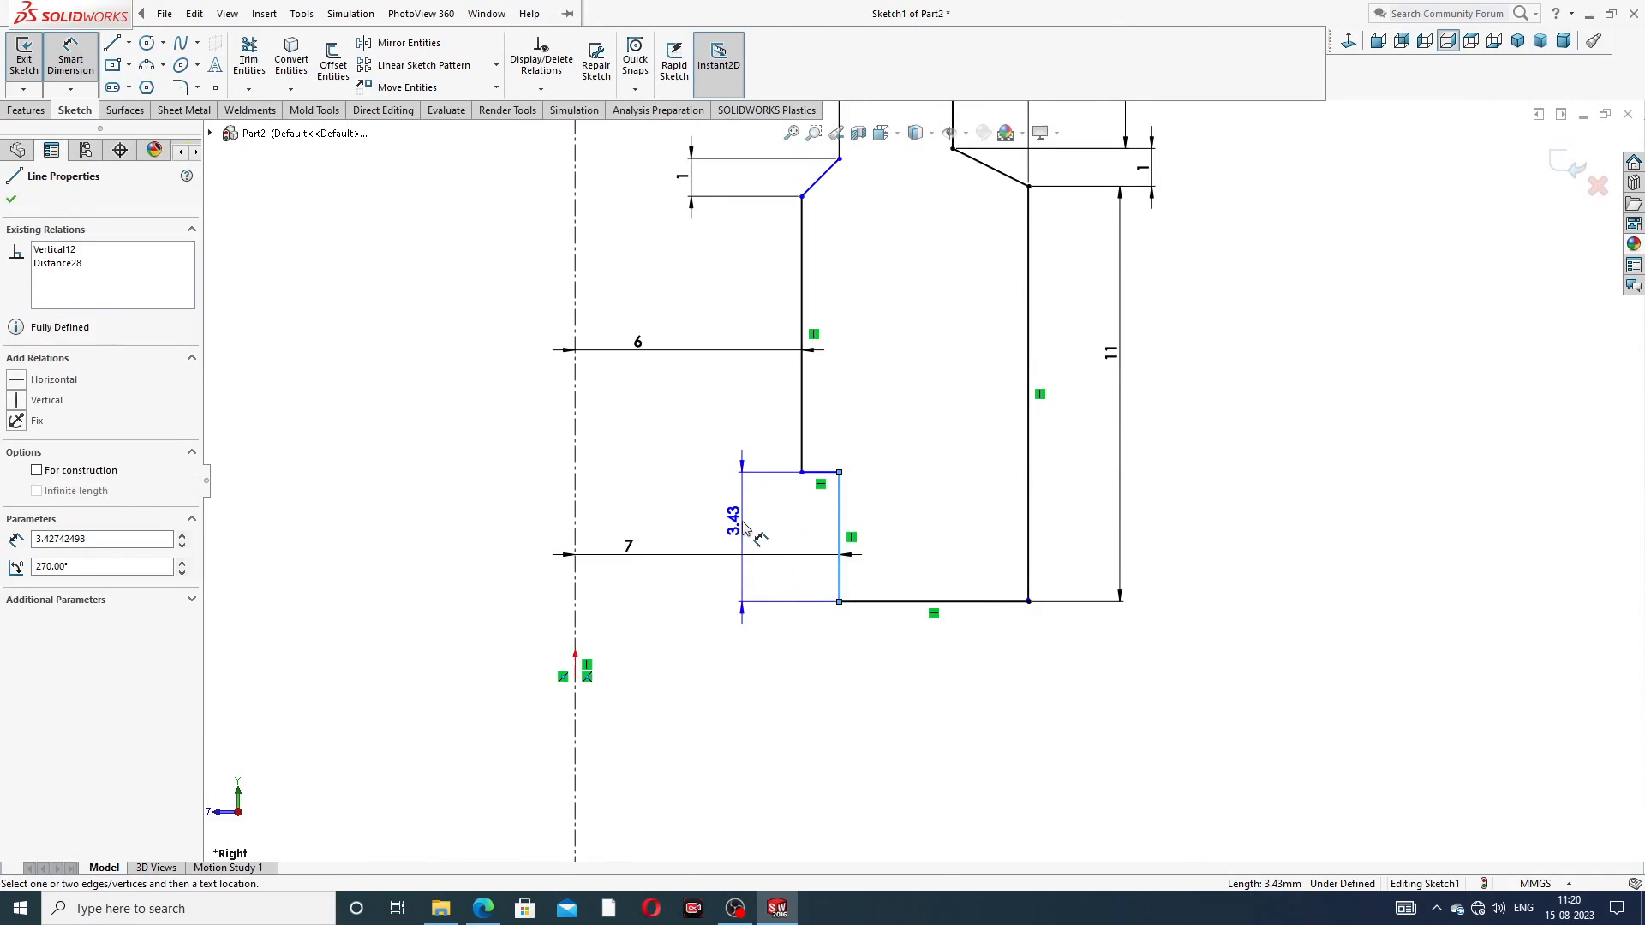
{"action": "left_click", "coordinate": [744, 527]}
{"action": "type", "text": "8"}
{"action": "key", "text": "Return"}
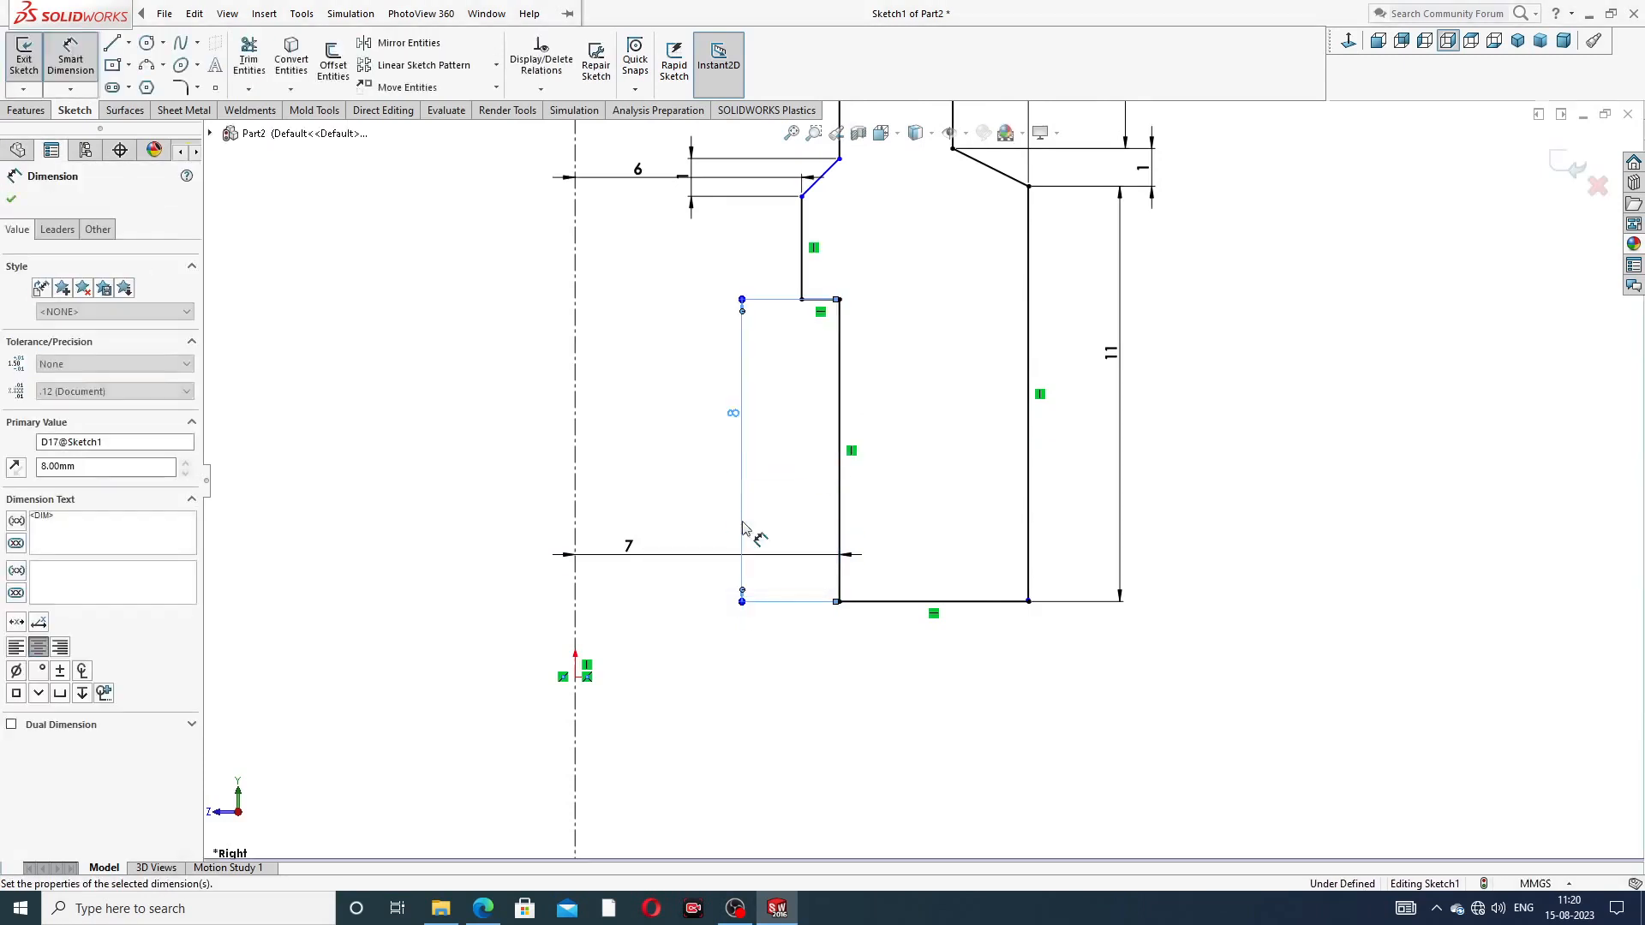
Dimension the short inner vertical edge beneath the upper profile's slanted inner edge at 3.5 mm
{"action": "scroll", "coordinate": [885, 345], "scroll_direction": "up", "scroll_amount": 3}
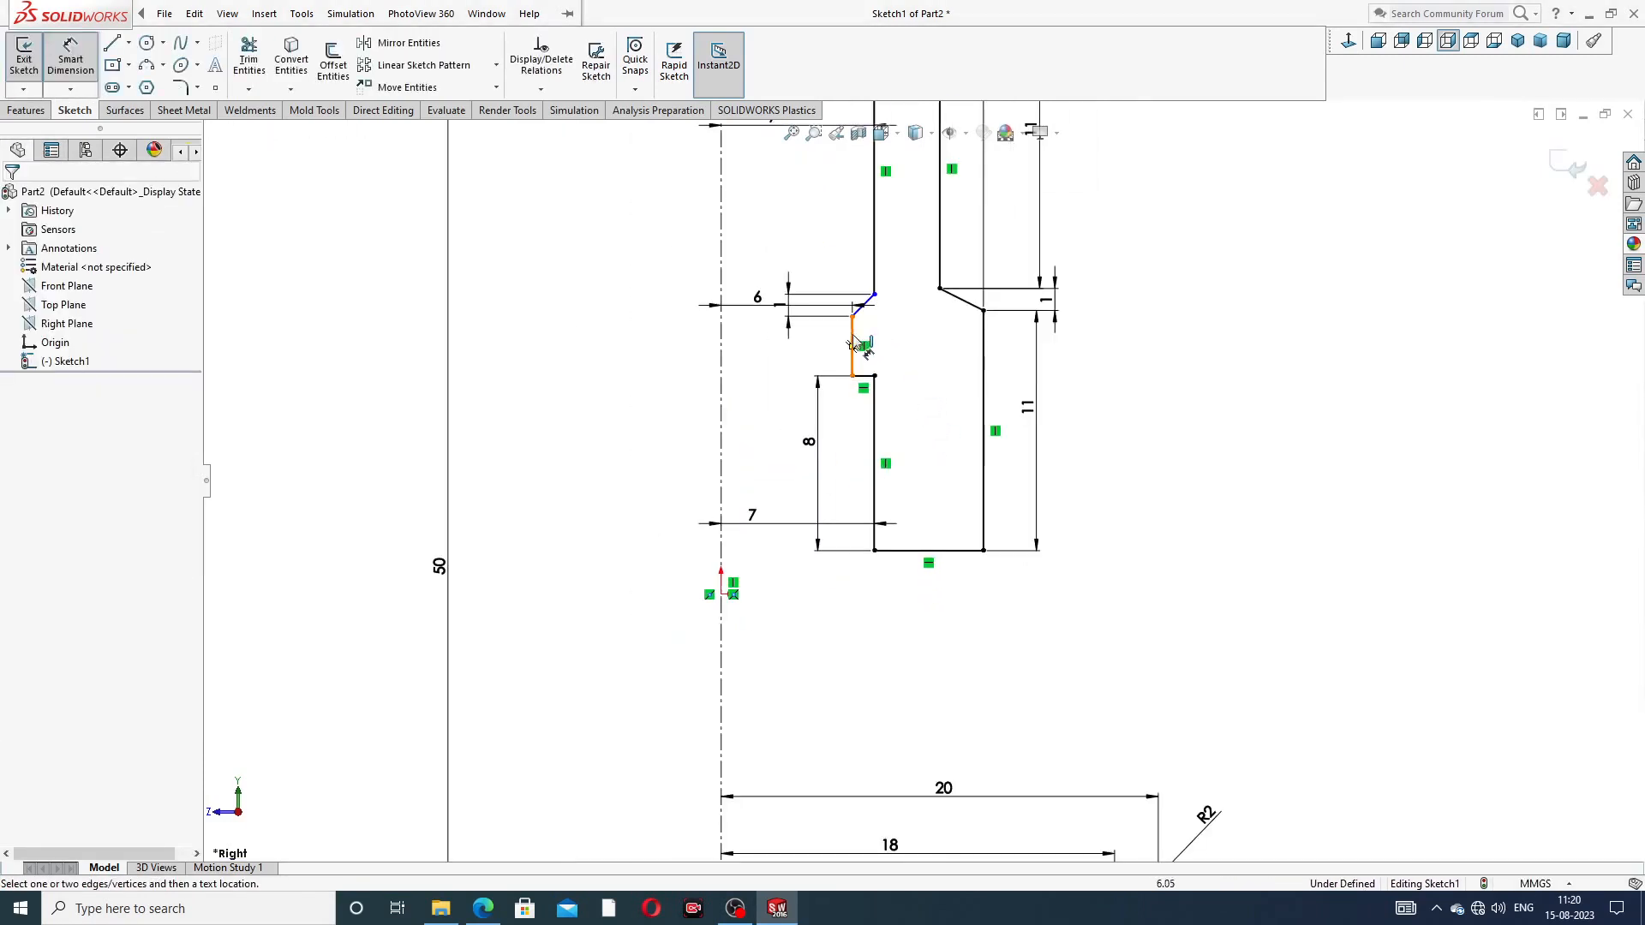
{"action": "left_click", "coordinate": [852, 347]}
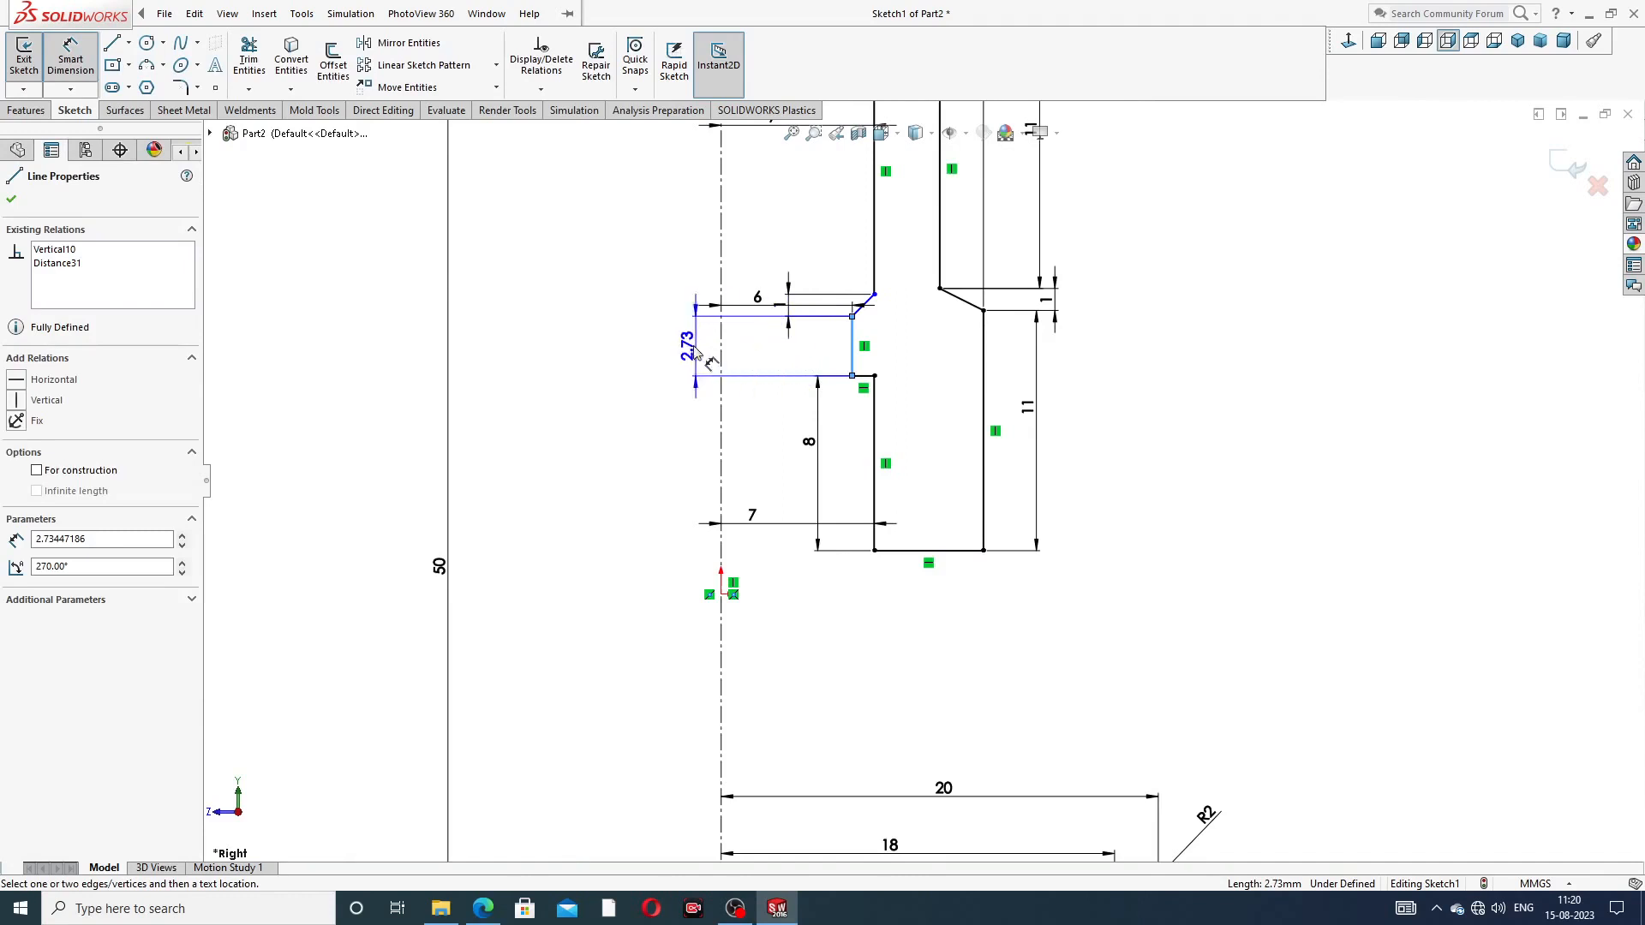
{"action": "left_click", "coordinate": [681, 344]}
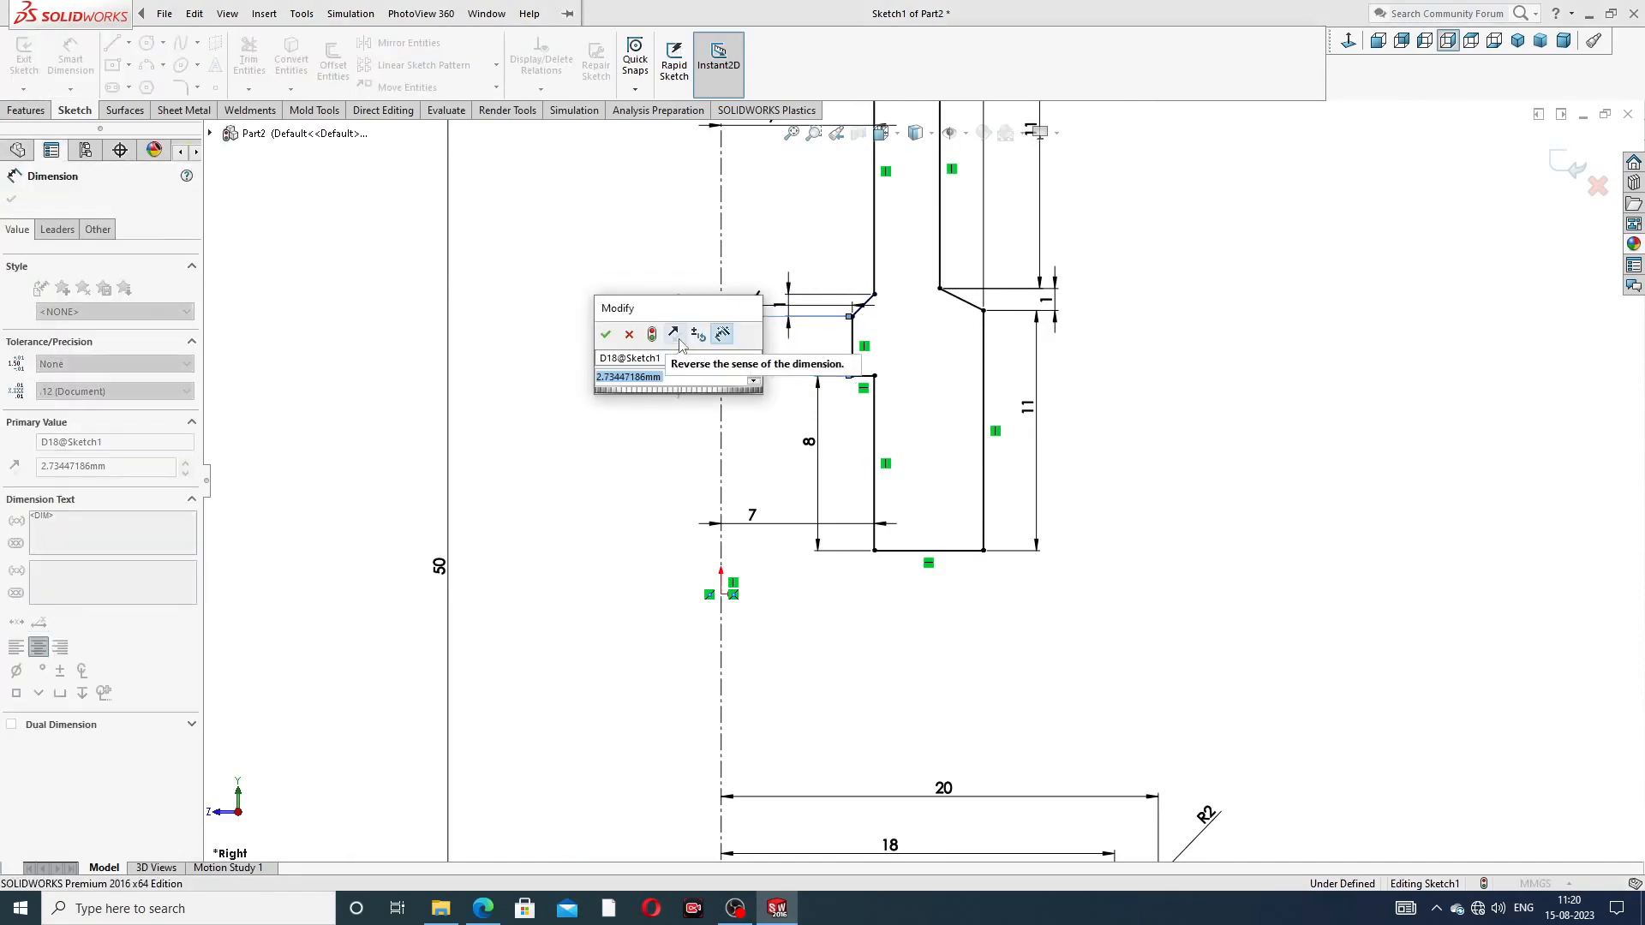
{"action": "type", "text": "3.5"}
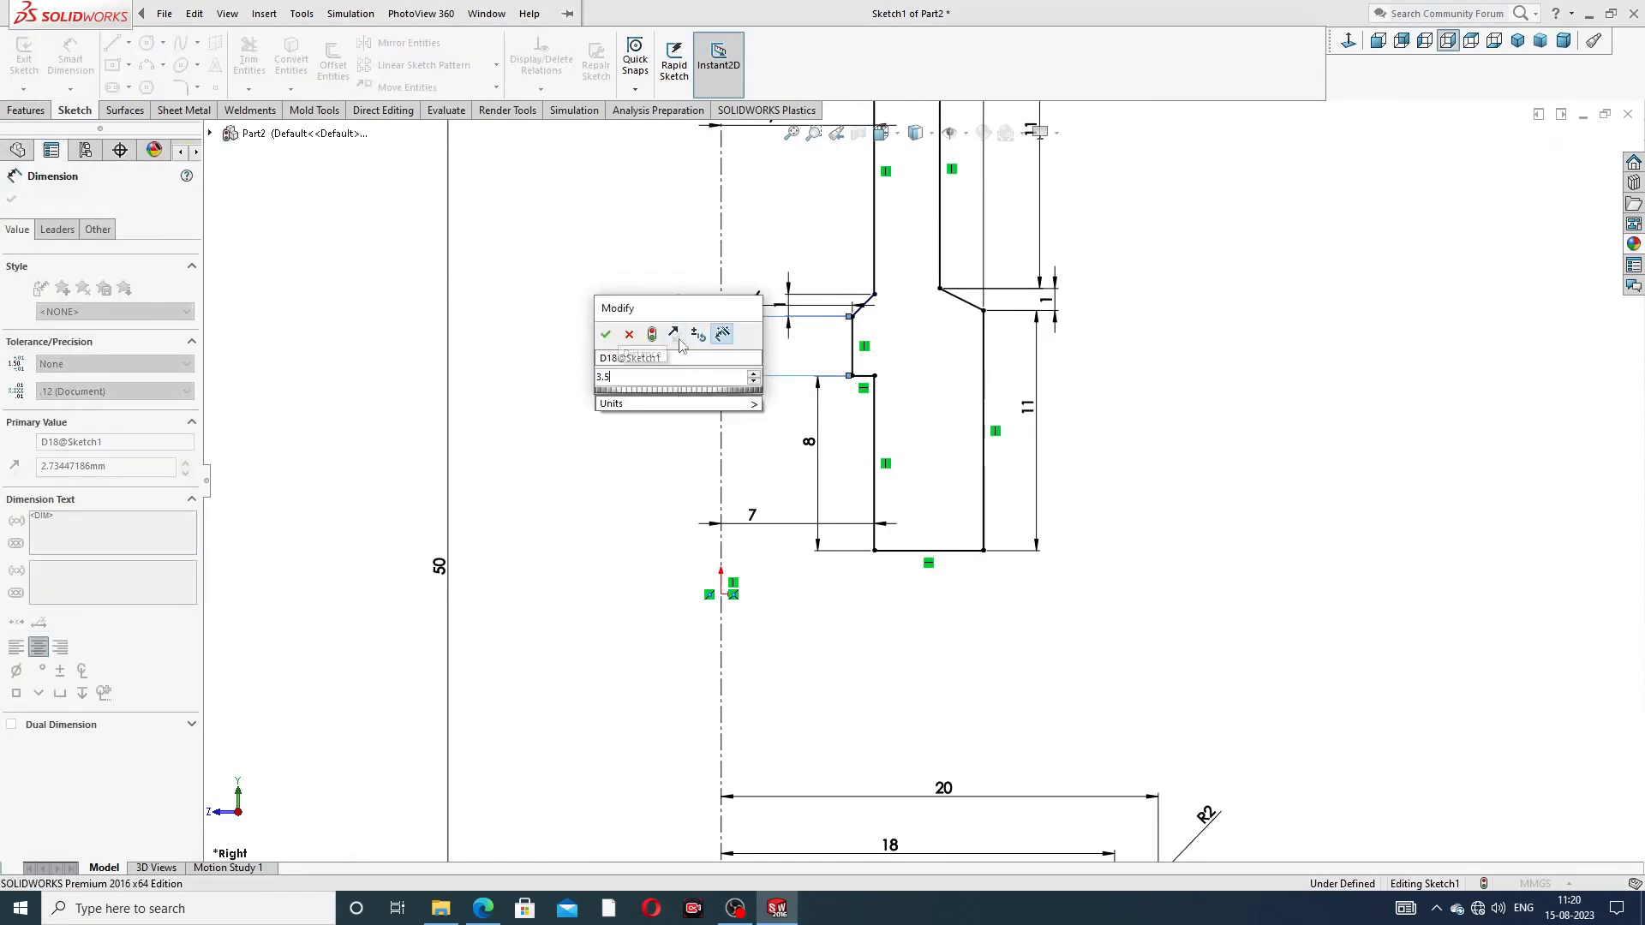
{"action": "key", "text": "Return"}
Space out the upper profile's inner dimensions (6, 3.50, 8, lower 7 and 1 mm) so that none overlap
{"action": "scroll", "coordinate": [951, 287], "scroll_direction": "up", "scroll_amount": 4}
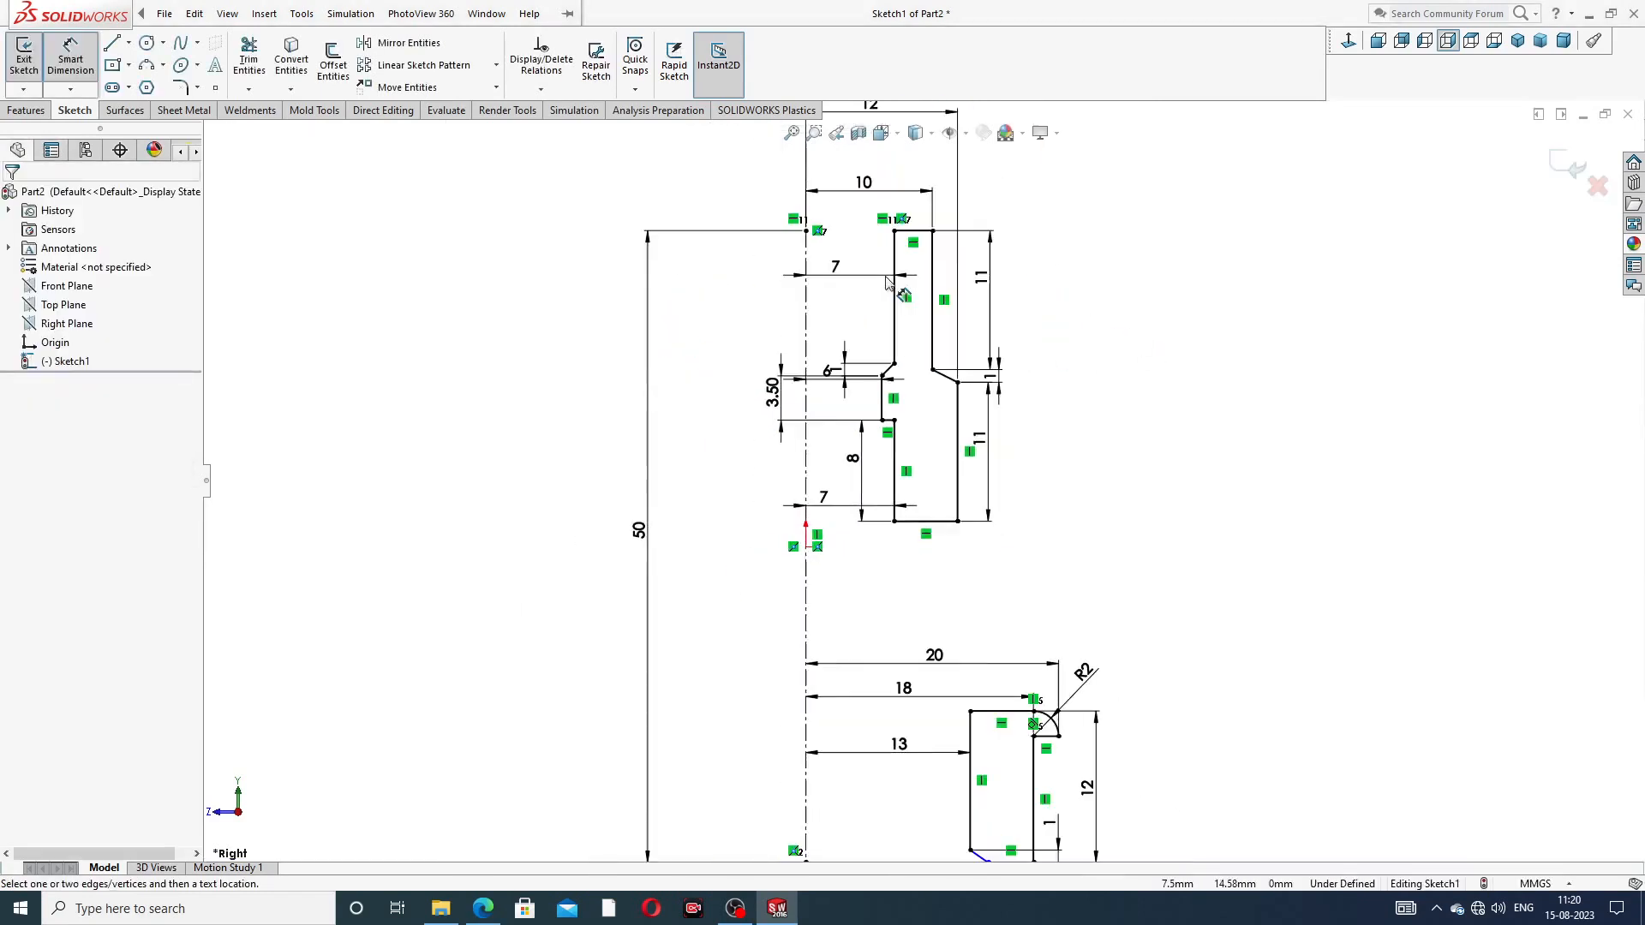
{"action": "scroll", "coordinate": [898, 396], "scroll_direction": "down", "scroll_amount": 5}
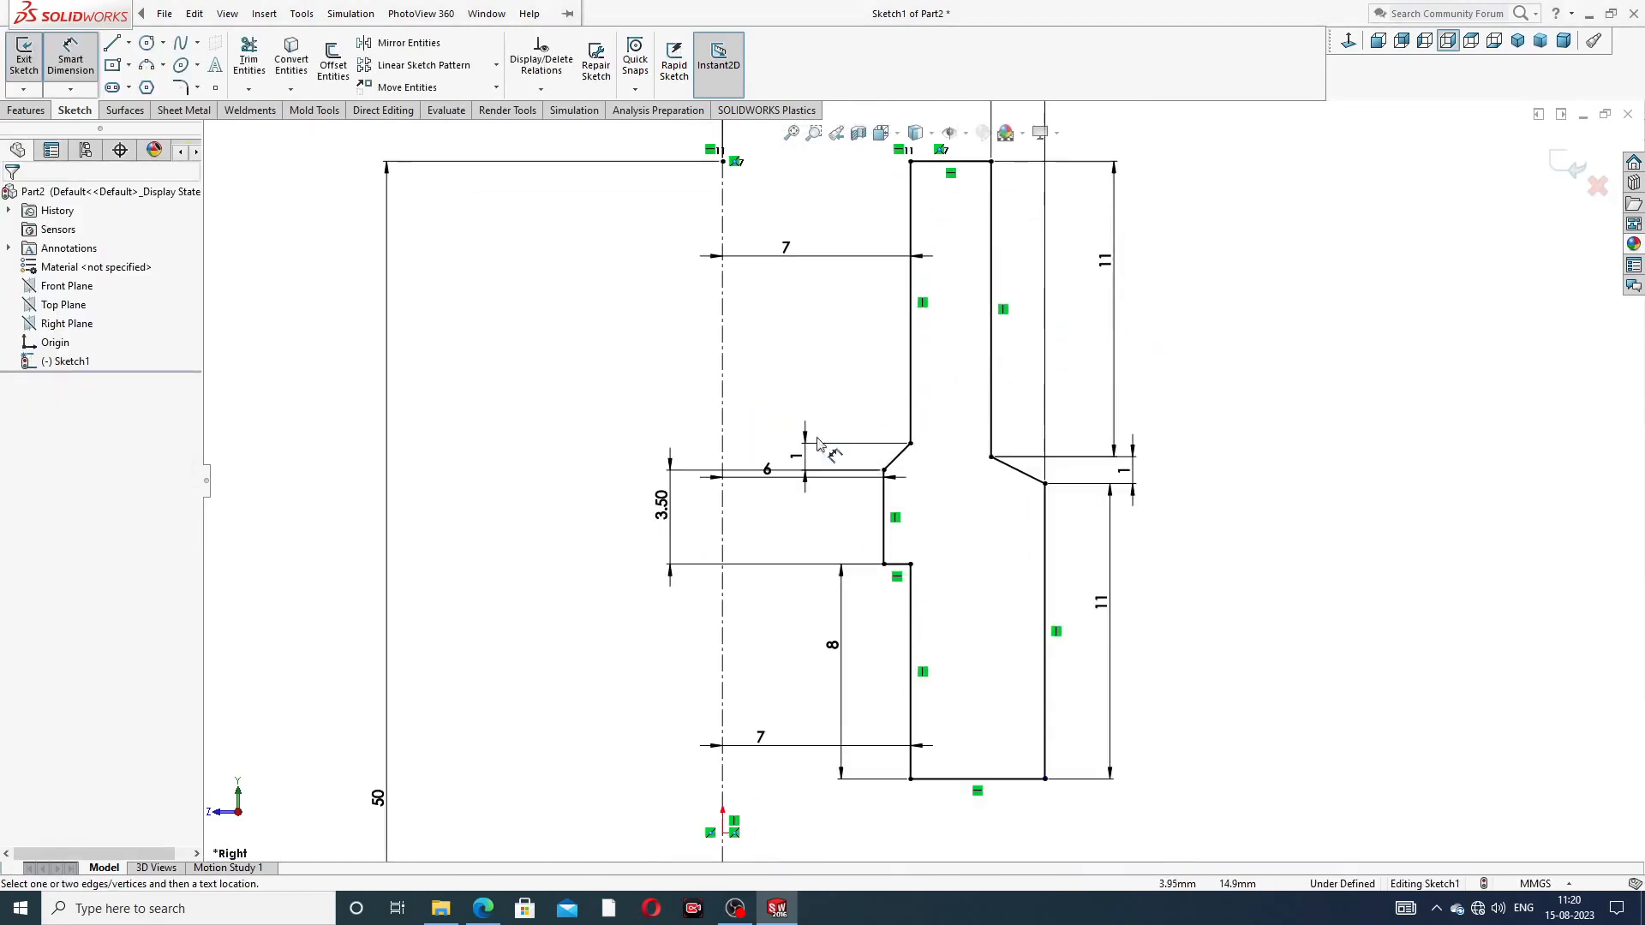
{"action": "left_click_drag", "start_coordinate": [769, 471], "coordinate": [781, 514]}
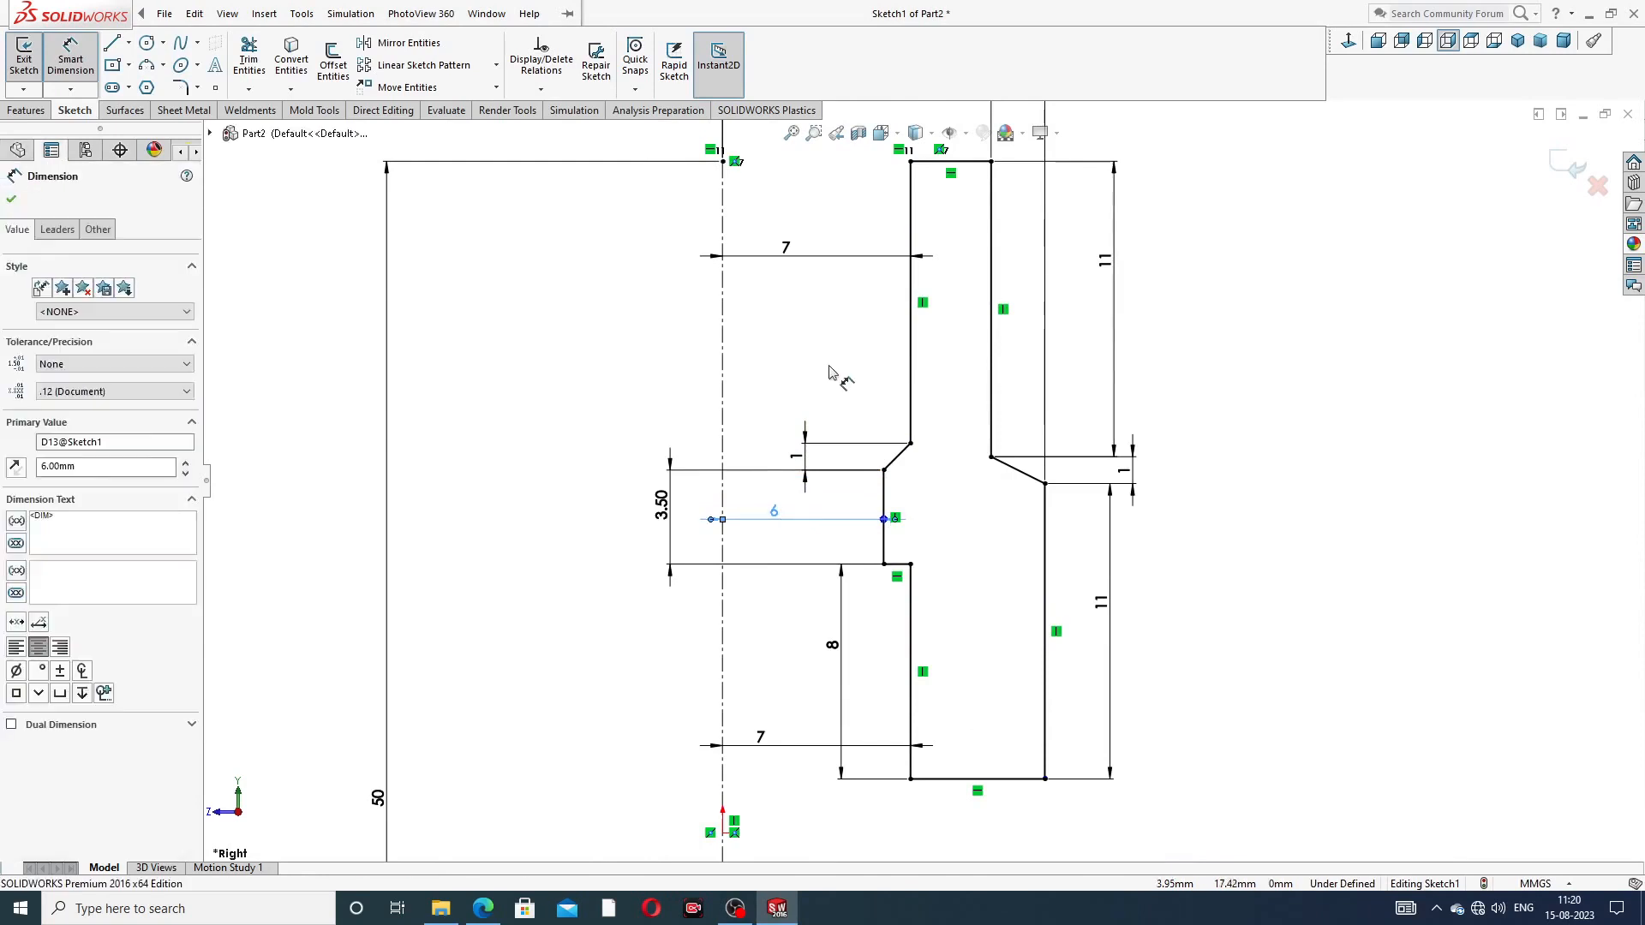
{"action": "left_click", "coordinate": [829, 369]}
{"action": "left_click_drag", "start_coordinate": [658, 510], "coordinate": [652, 508]}
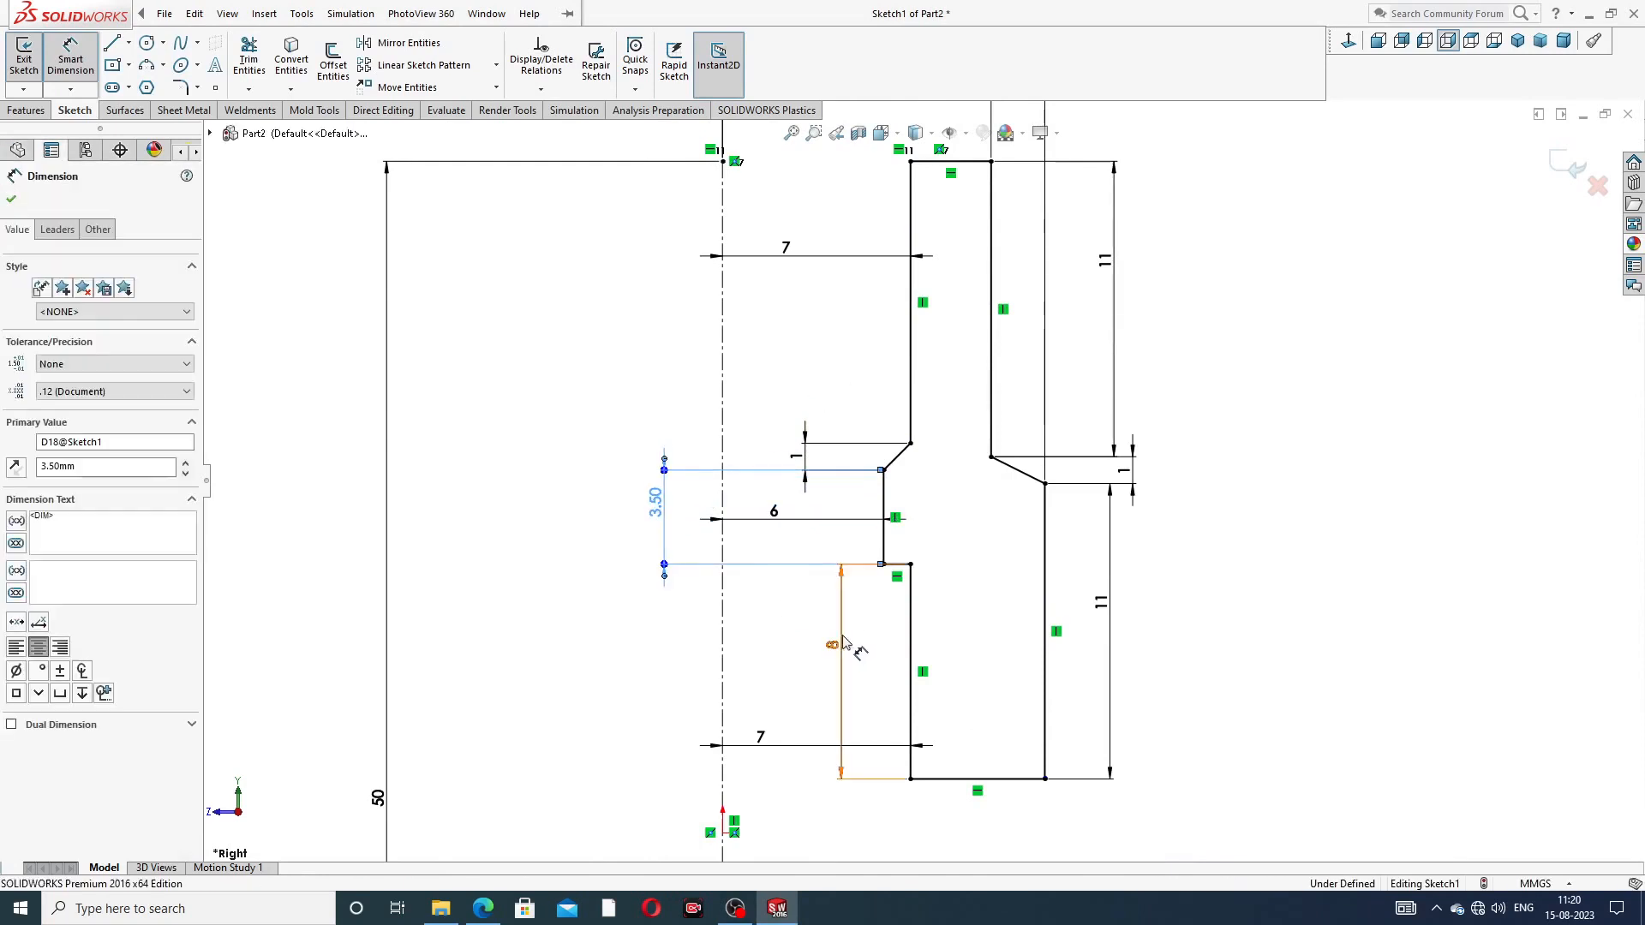
{"action": "left_click_drag", "start_coordinate": [832, 644], "coordinate": [651, 625]}
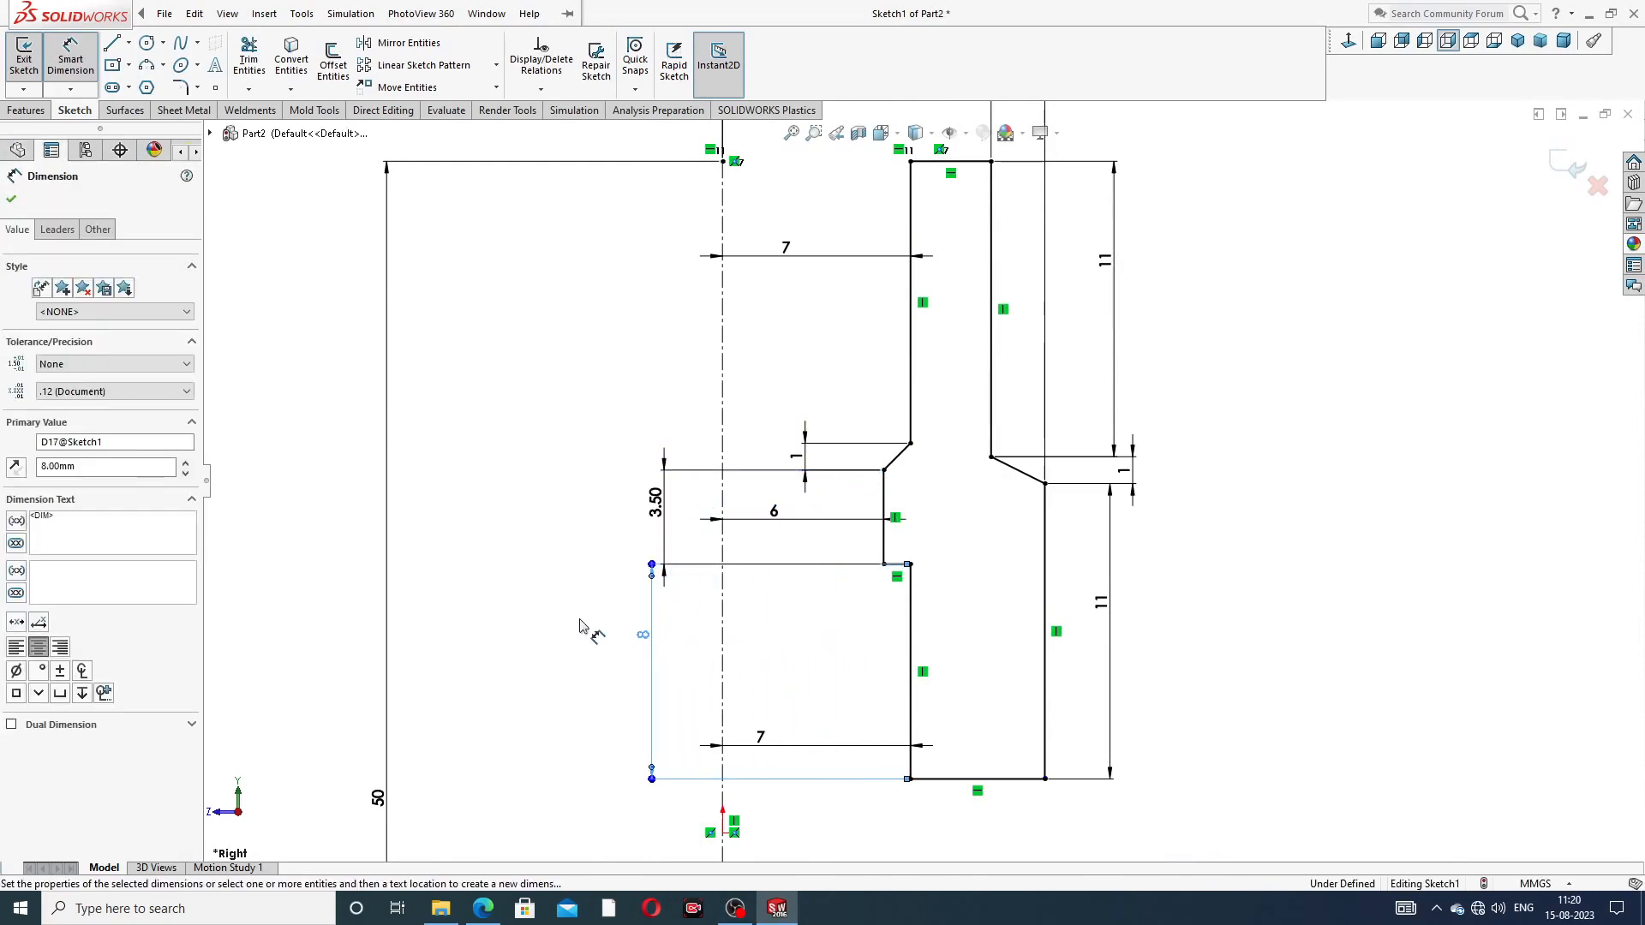
{"action": "left_click", "coordinate": [576, 619]}
{"action": "left_click_drag", "start_coordinate": [758, 738], "coordinate": [802, 674]}
{"action": "left_click", "coordinate": [1244, 592]}
{"action": "left_click_drag", "start_coordinate": [797, 461], "coordinate": [850, 410]}
{"action": "left_click", "coordinate": [1252, 398]}
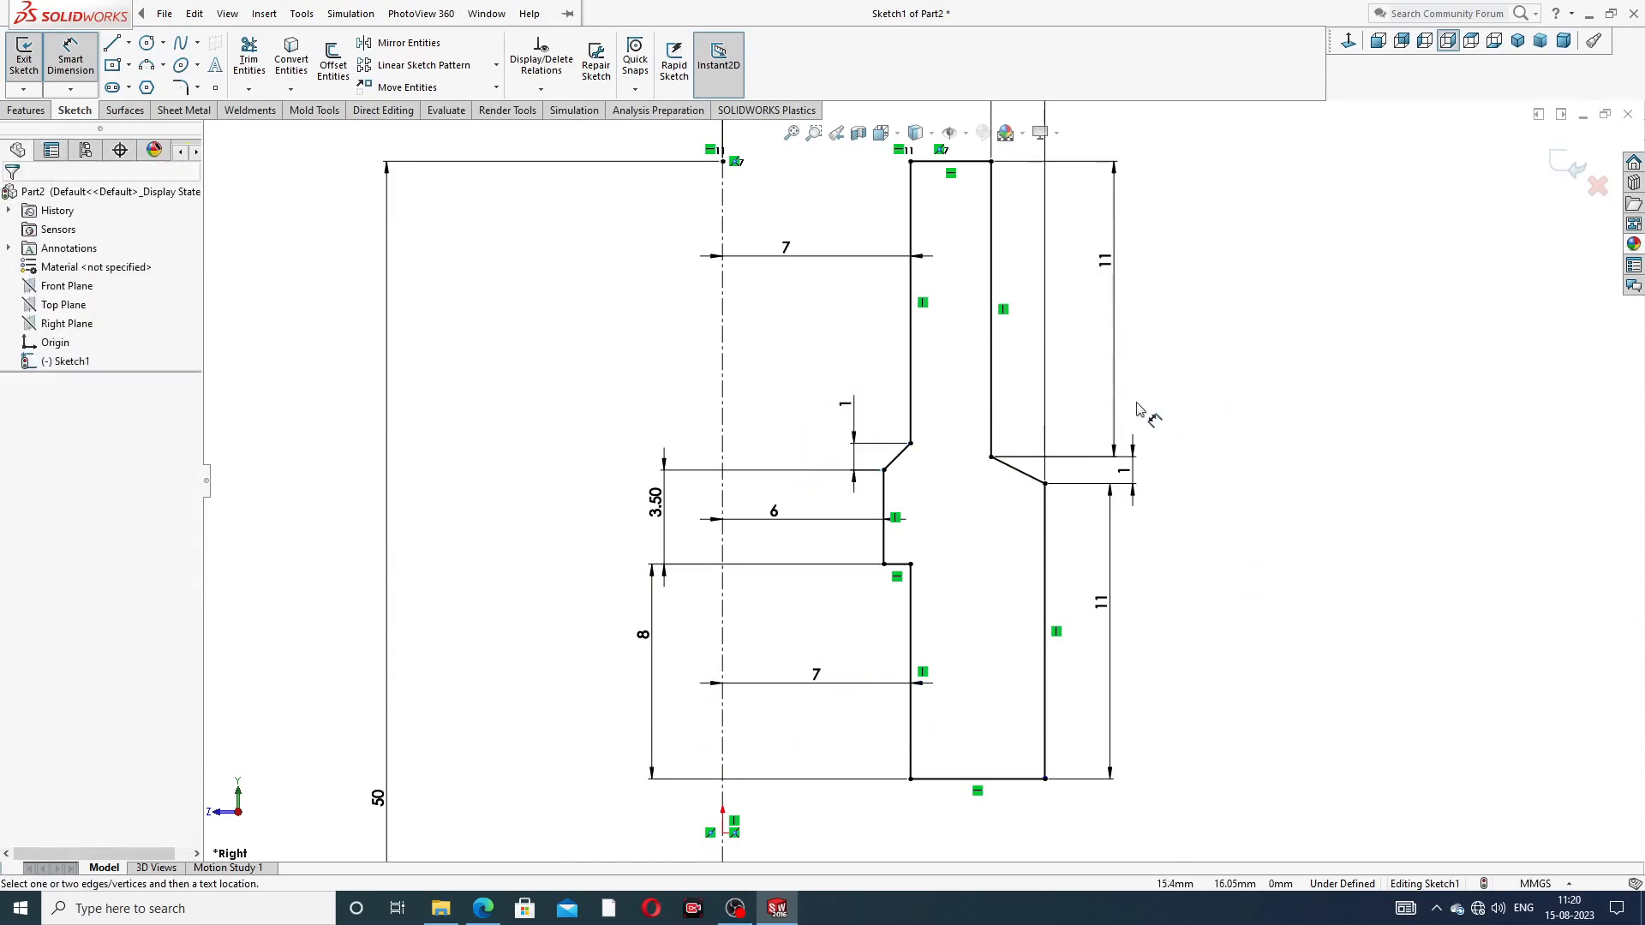
Rearrange the upper profile's 12, 10, 11 and outer 1 mm dimensions into tidy positions and end dimensioning
{"action": "scroll", "coordinate": [1144, 409], "scroll_direction": "up", "scroll_amount": 2}
{"action": "scroll", "coordinate": [913, 246], "scroll_direction": "up", "scroll_amount": 3}
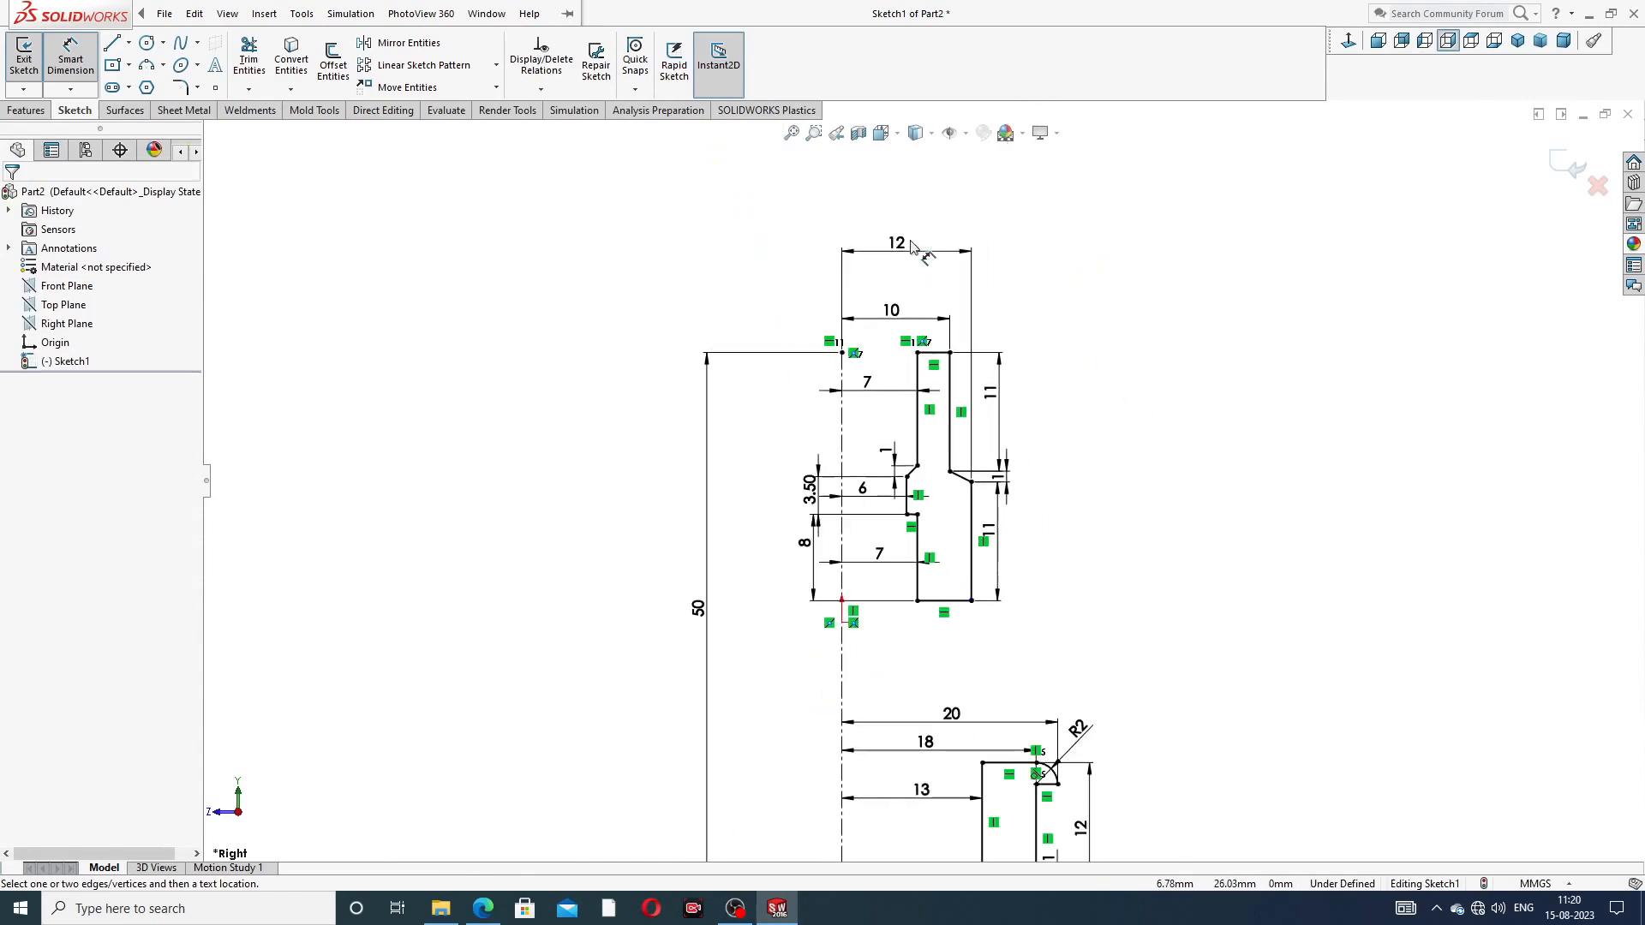
{"action": "left_click_drag", "start_coordinate": [899, 246], "coordinate": [901, 267]}
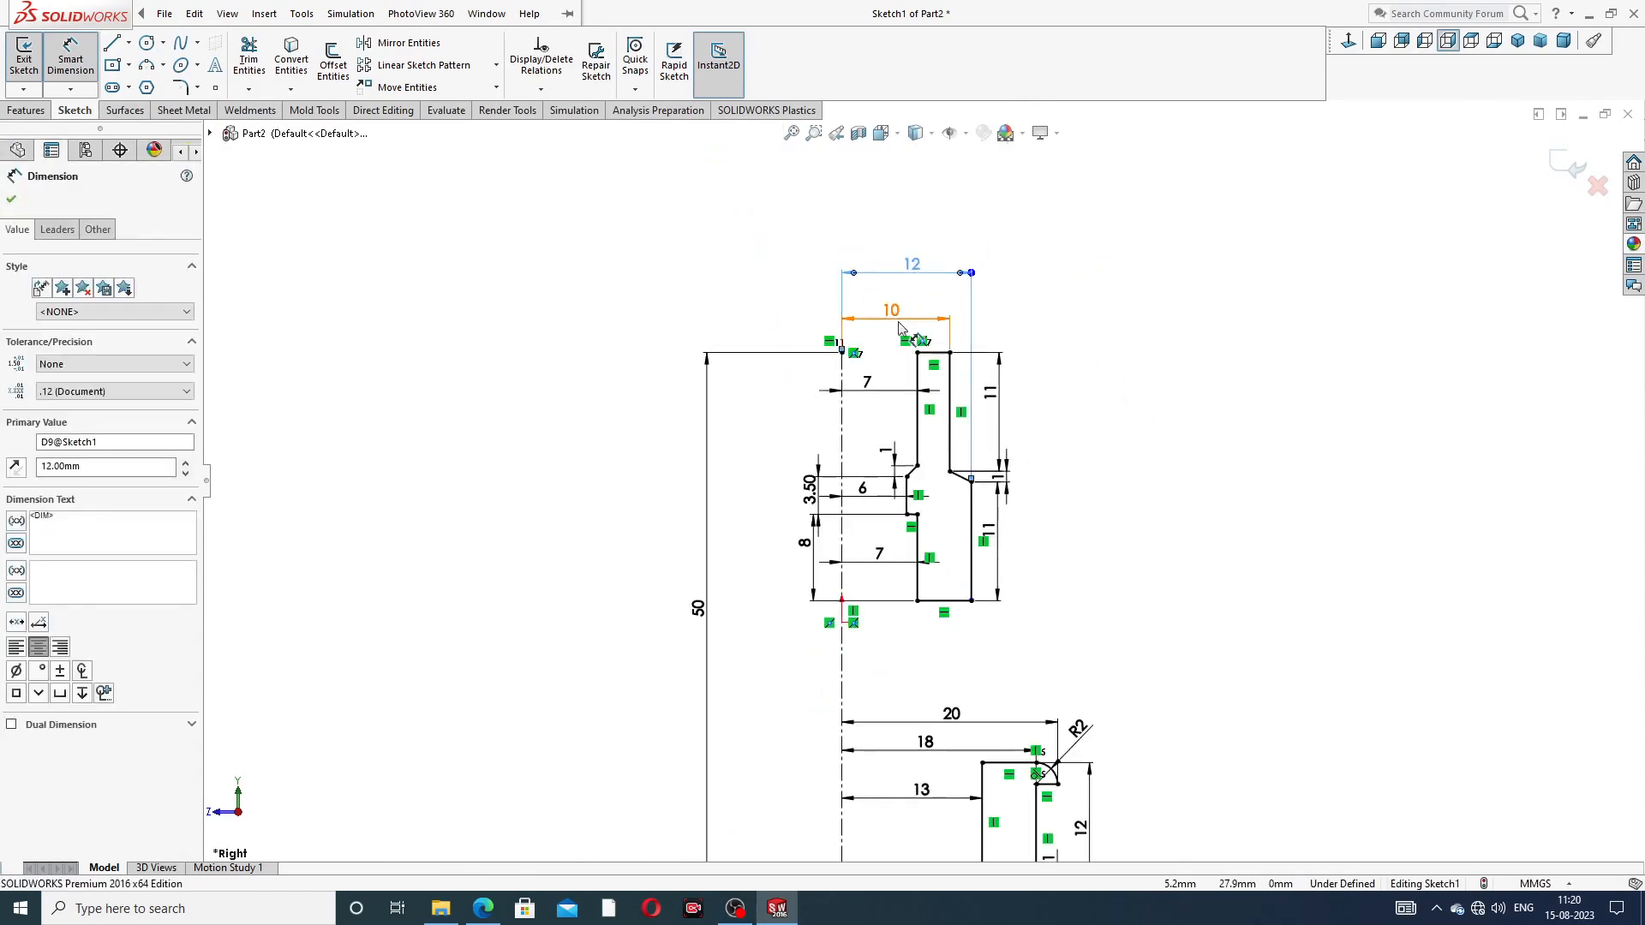
{"action": "left_click_drag", "start_coordinate": [901, 324], "coordinate": [906, 318]}
{"action": "left_click_drag", "start_coordinate": [998, 397], "coordinate": [1022, 391]}
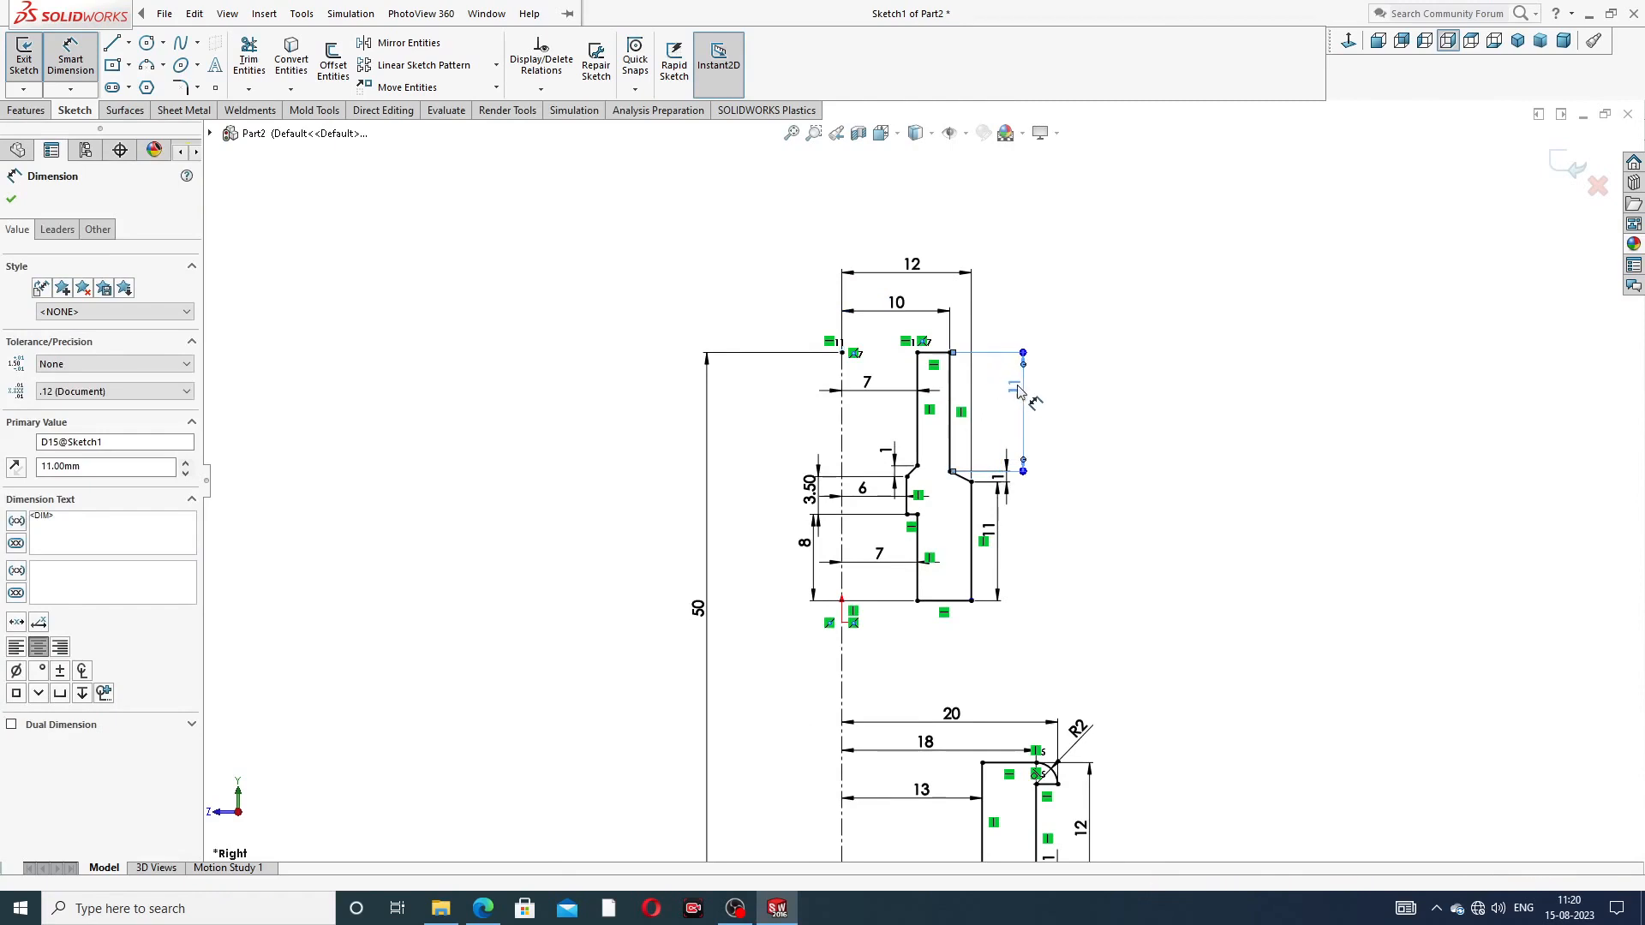
{"action": "scroll", "coordinate": [1004, 529], "scroll_direction": "up", "scroll_amount": 3}
{"action": "left_click_drag", "start_coordinate": [986, 540], "coordinate": [1015, 538]}
{"action": "left_click_drag", "start_coordinate": [984, 434], "coordinate": [974, 369]}
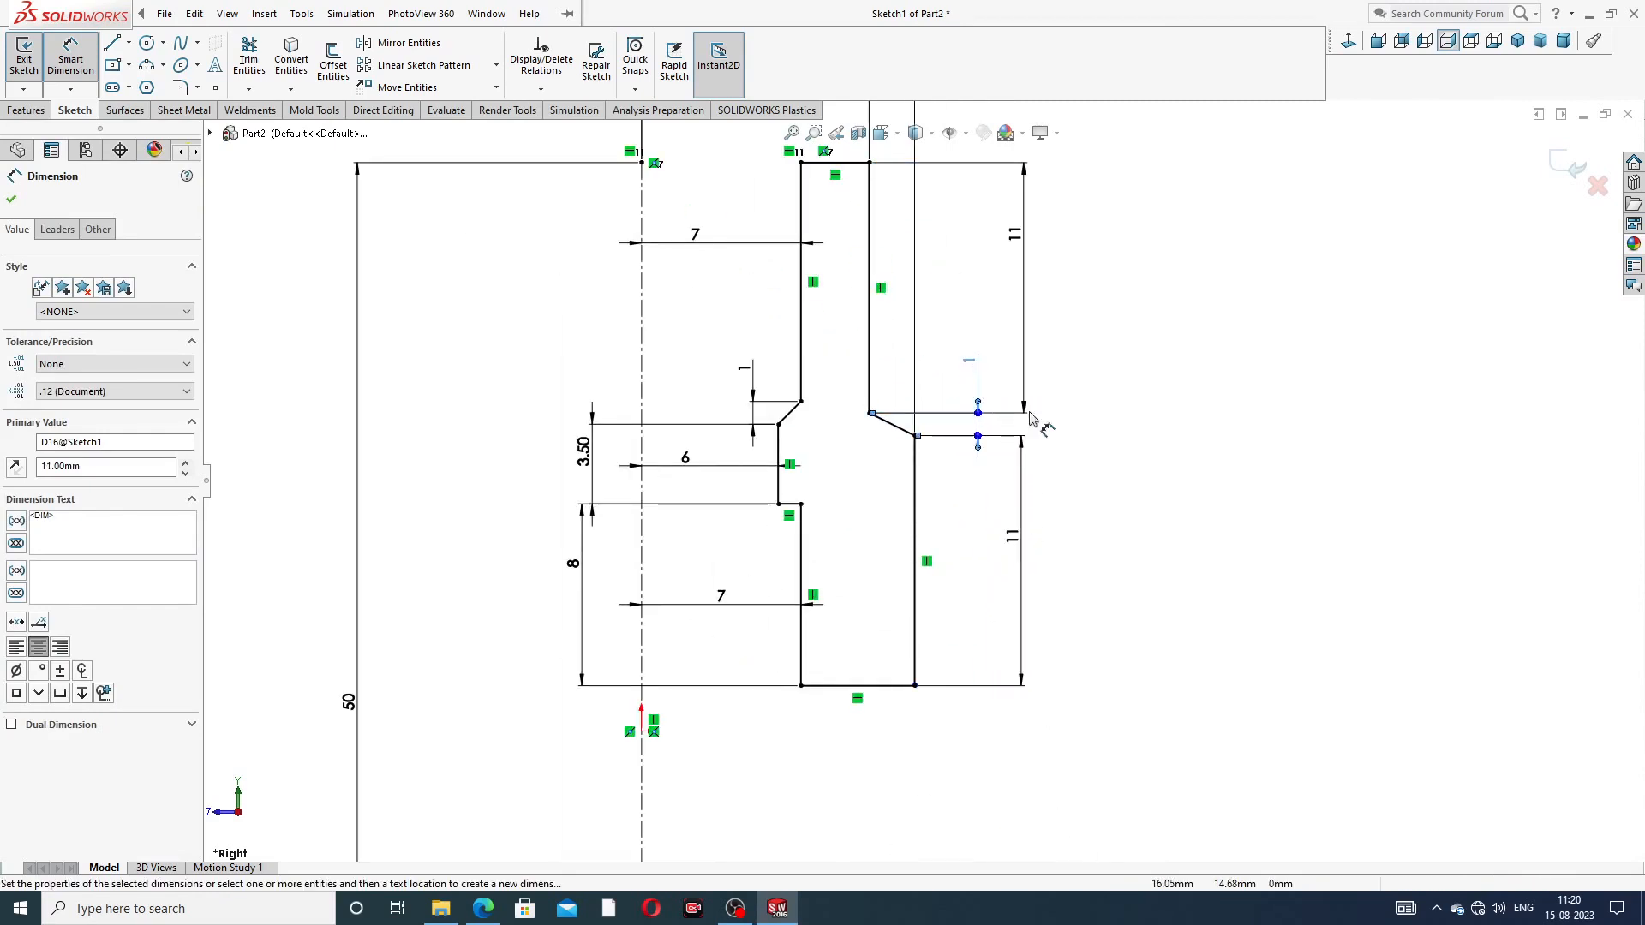
{"action": "left_click", "coordinate": [1140, 426]}
{"action": "scroll", "coordinate": [1106, 431], "scroll_direction": "down", "scroll_amount": 4}
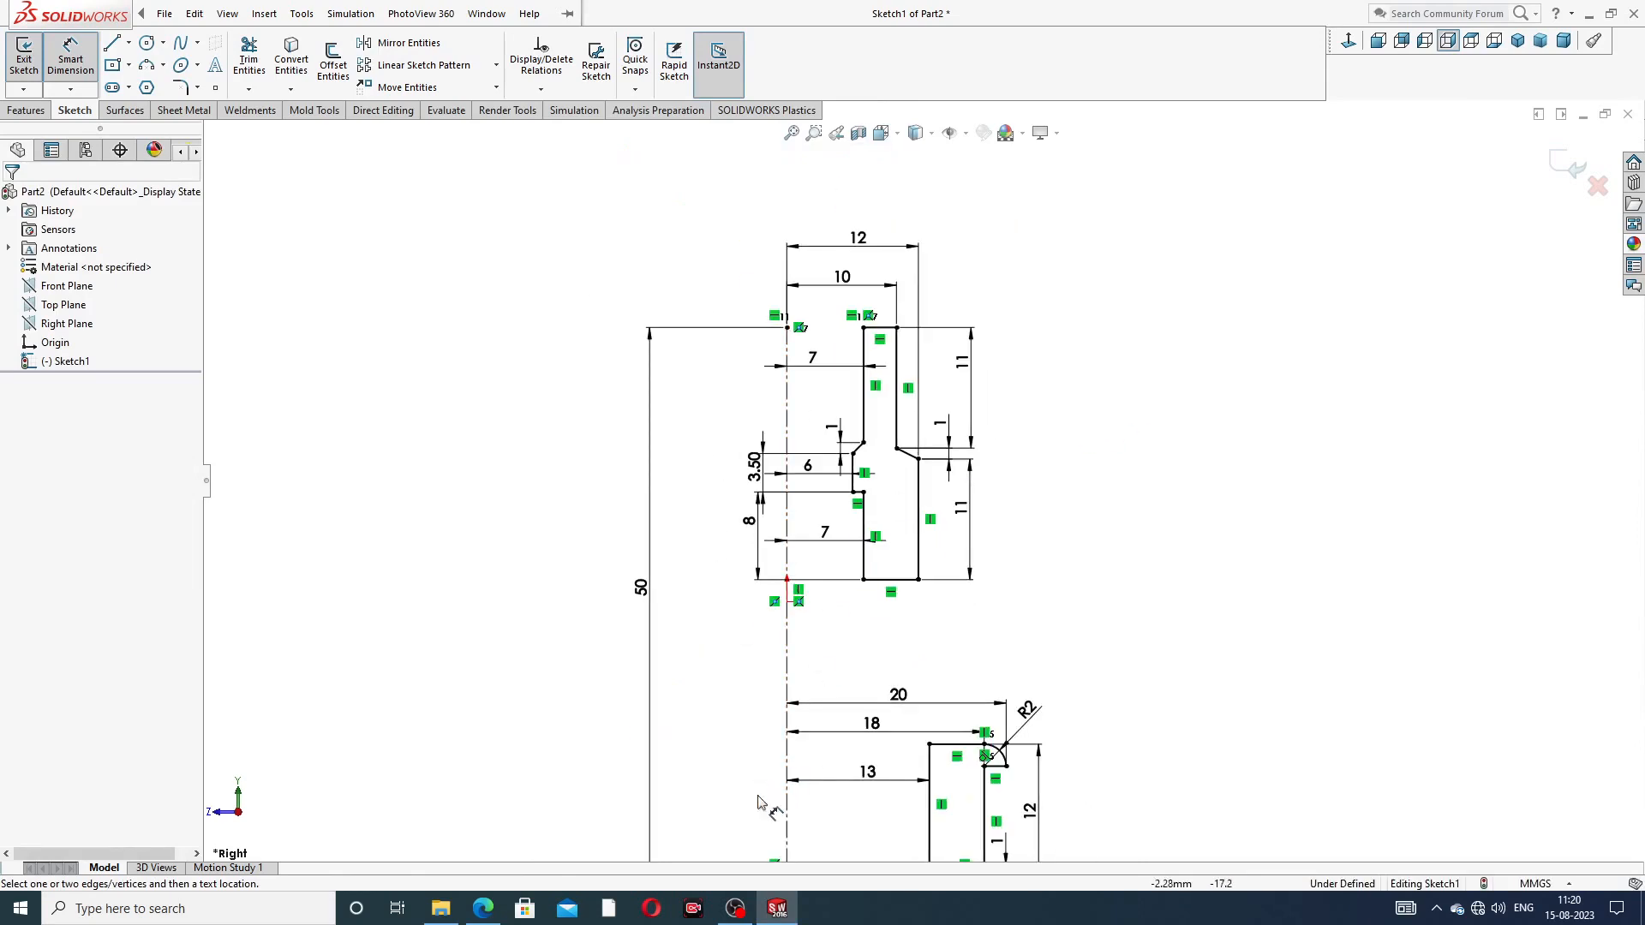
{"action": "right_click", "coordinate": [1163, 336]}
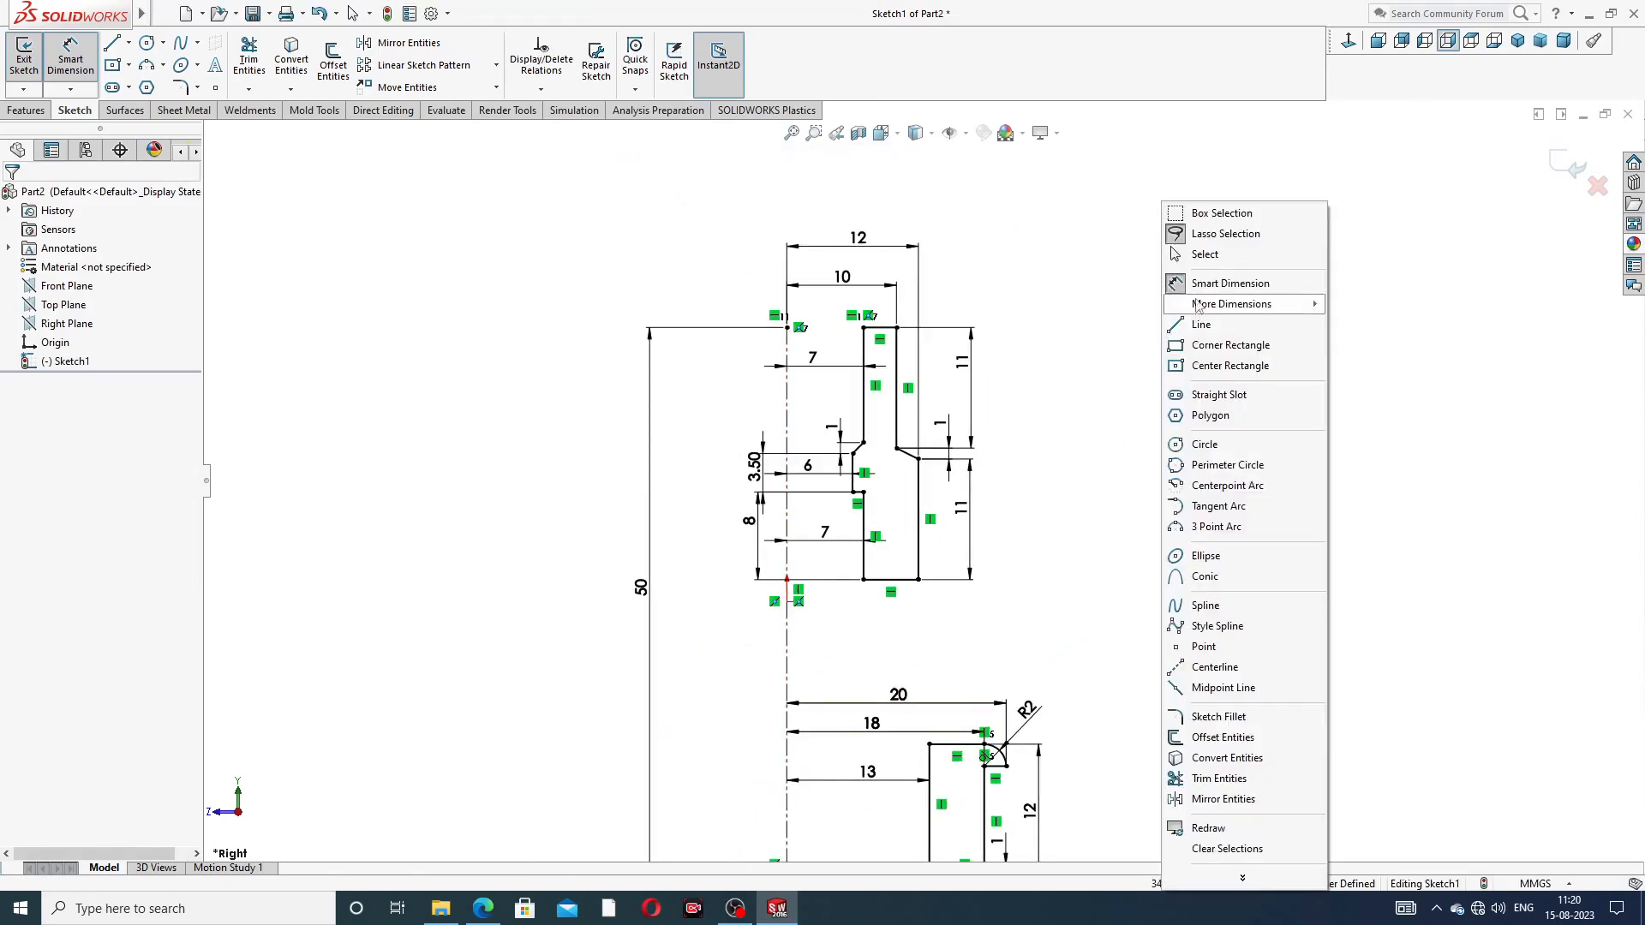
{"action": "left_click", "coordinate": [1206, 254]}
Switch to the Union drafting PDF in the Edge browser and enlarge it to examine the section A-A dimensions
{"action": "left_click", "coordinate": [483, 908]}
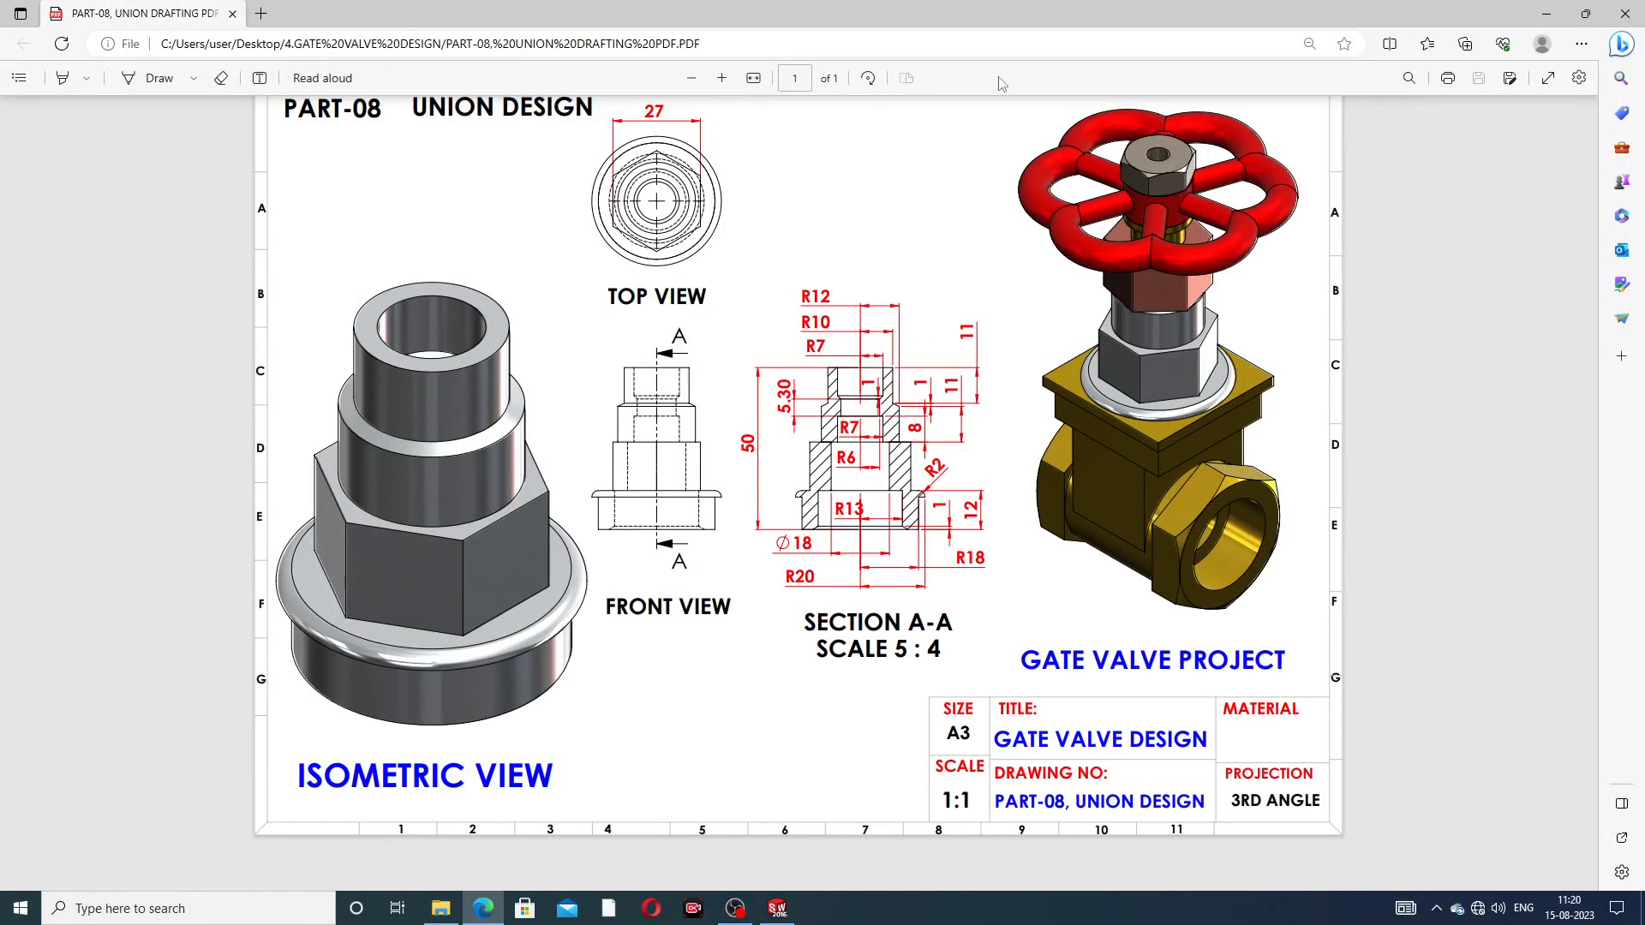
{"action": "left_click", "coordinate": [721, 78]}
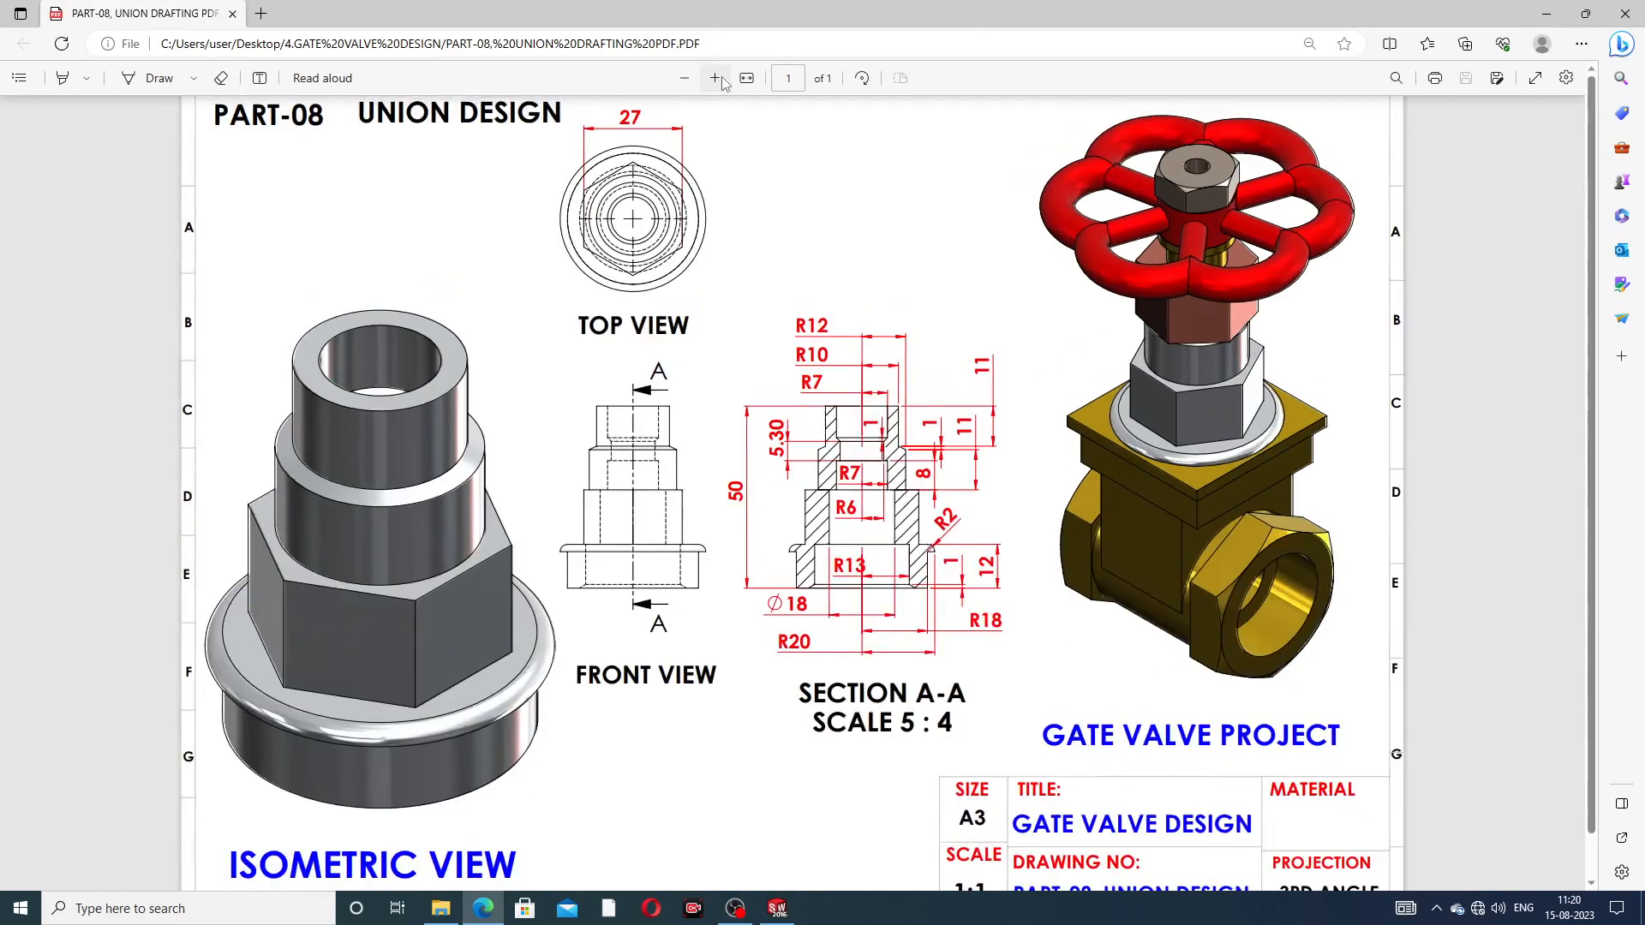
{"action": "left_click", "coordinate": [715, 78]}
{"action": "scroll", "coordinate": [788, 203], "scroll_direction": "down", "scroll_amount": 2}
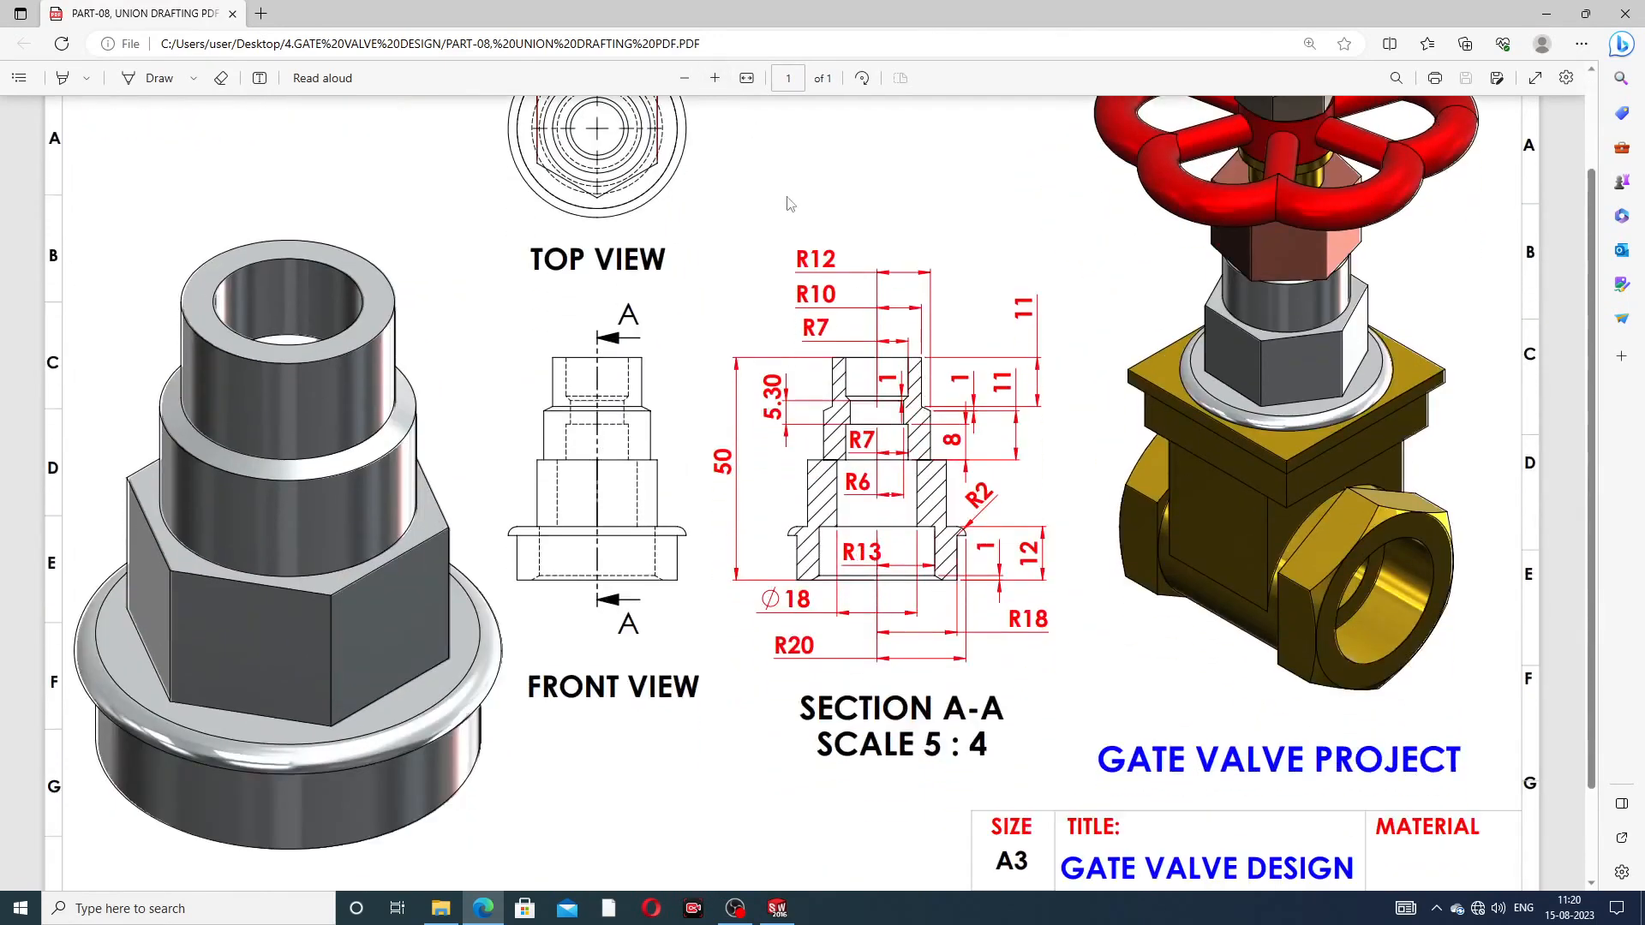
{"action": "left_click", "coordinate": [713, 82]}
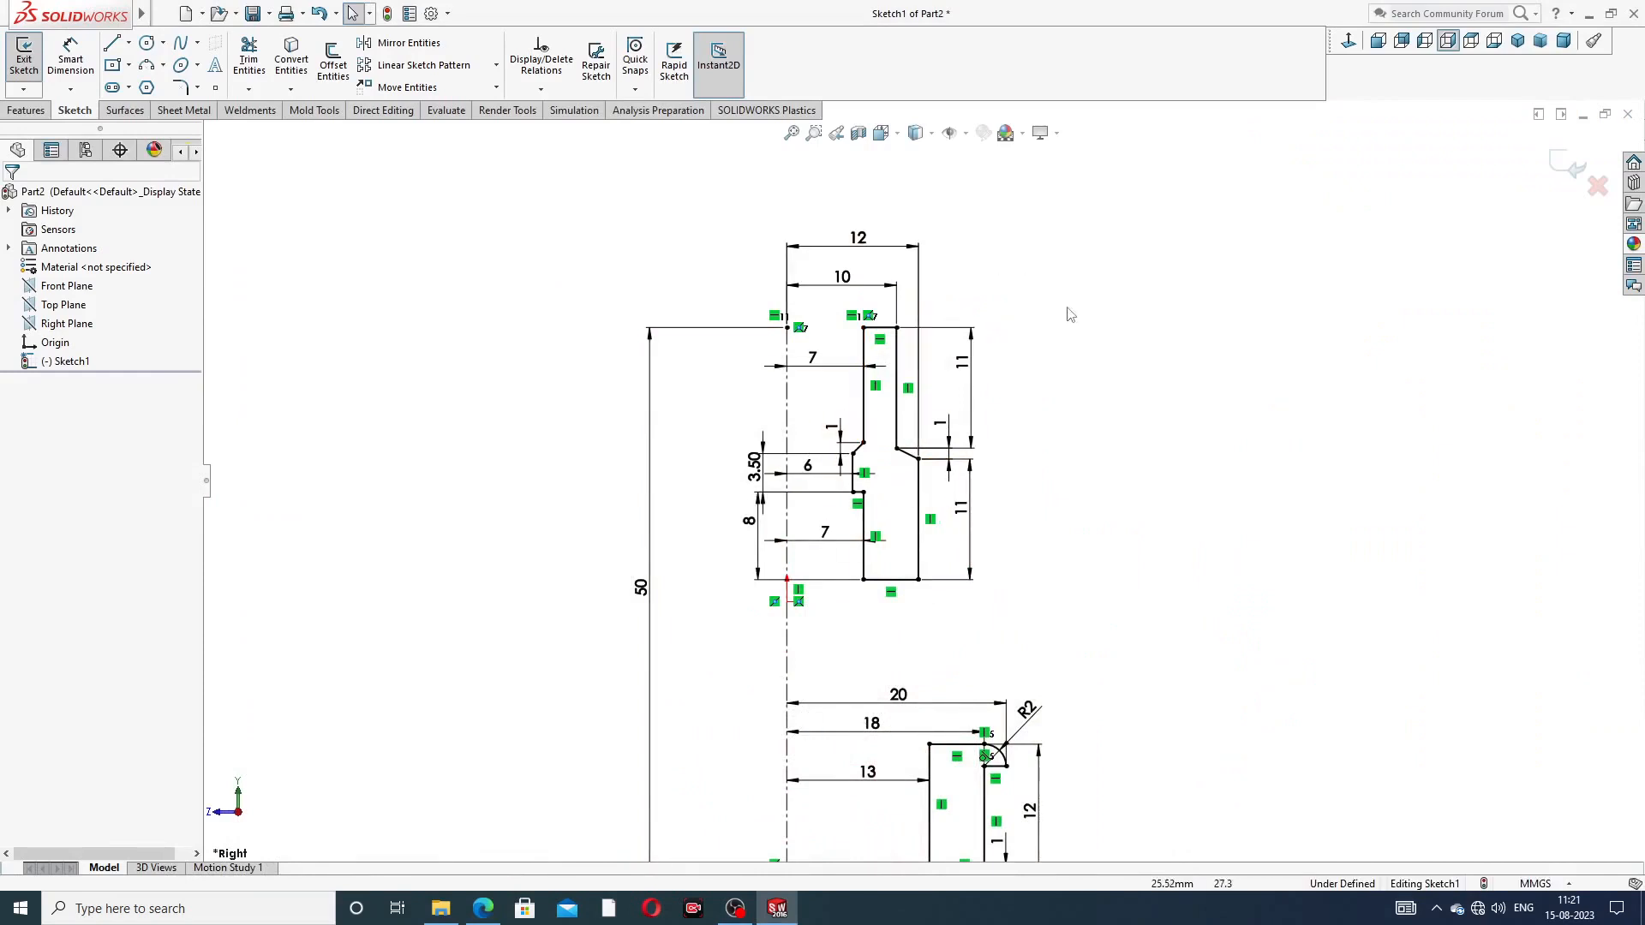
Dimension the sloped edge at the lower profile's bottom inner corner along its length, accepting the proposed value
{"action": "scroll", "coordinate": [1067, 331], "scroll_direction": "up", "scroll_amount": 2}
{"action": "scroll", "coordinate": [996, 658], "scroll_direction": "down", "scroll_amount": 1}
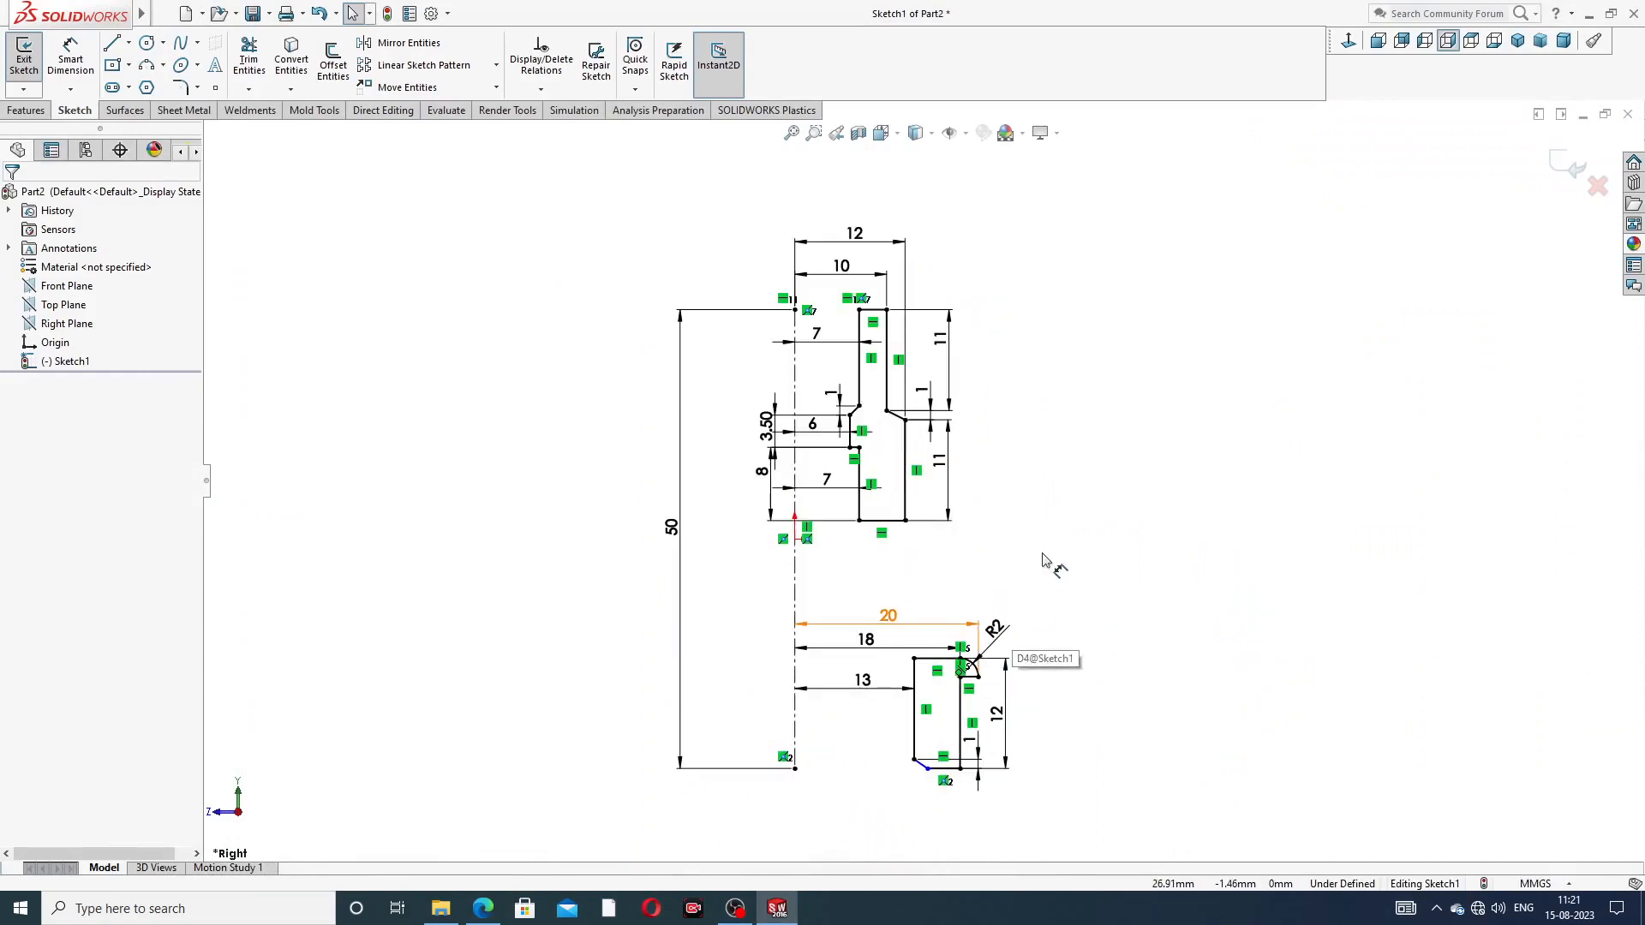
{"action": "left_click", "coordinate": [71, 58]}
{"action": "scroll", "coordinate": [954, 826], "scroll_direction": "down", "scroll_amount": 5}
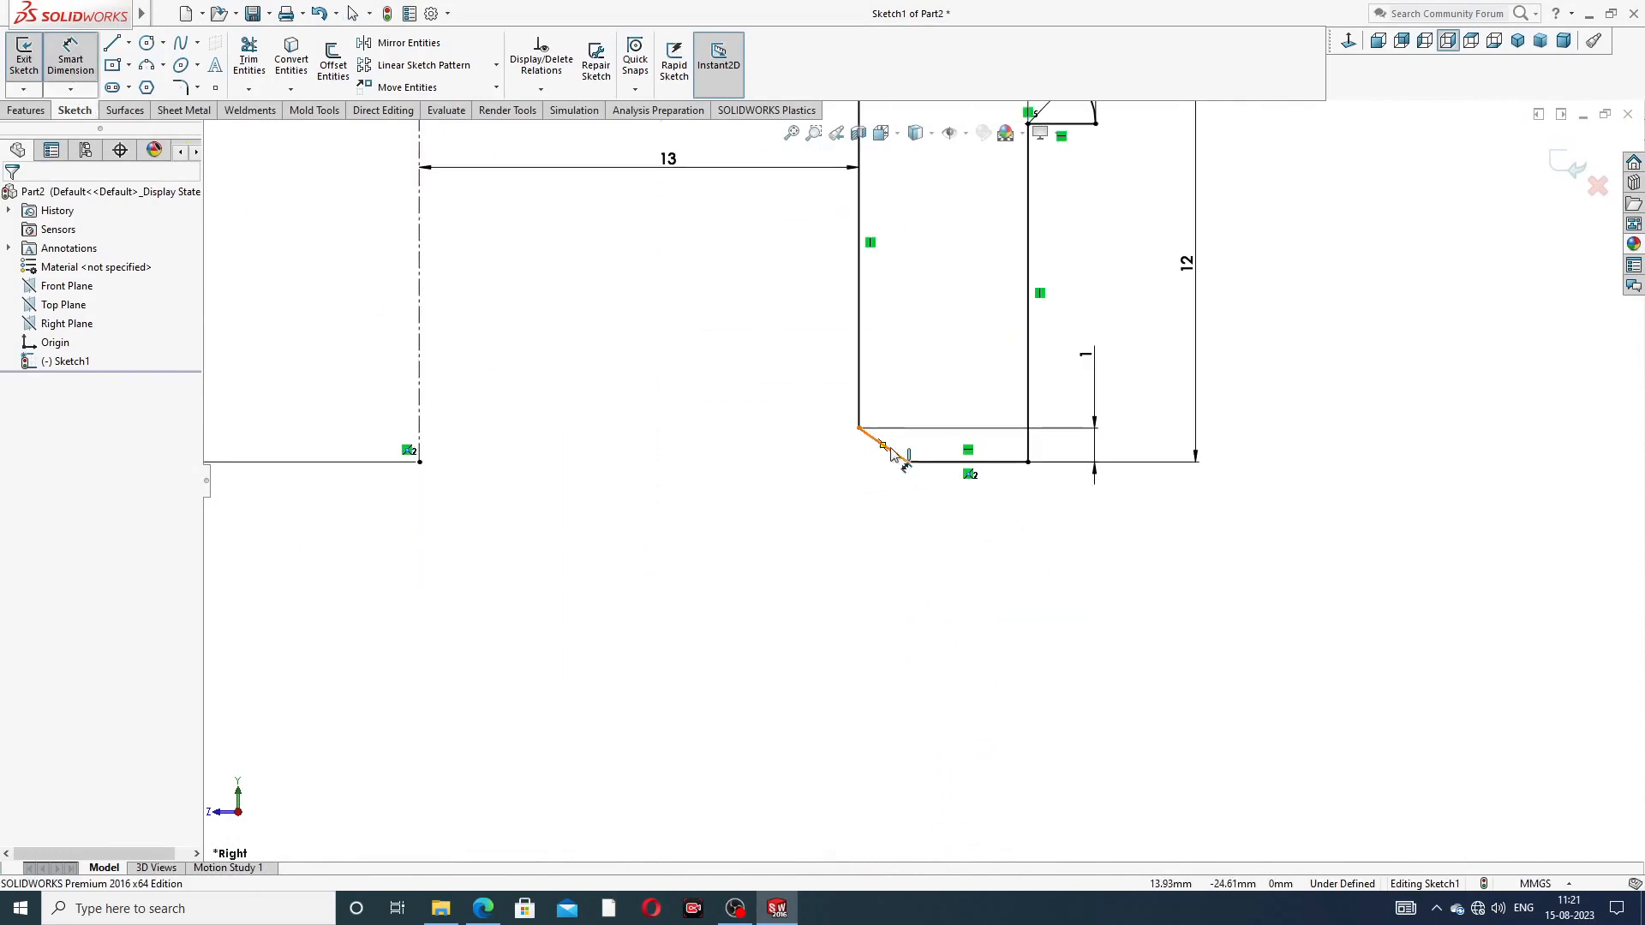
{"action": "left_click", "coordinate": [895, 458]}
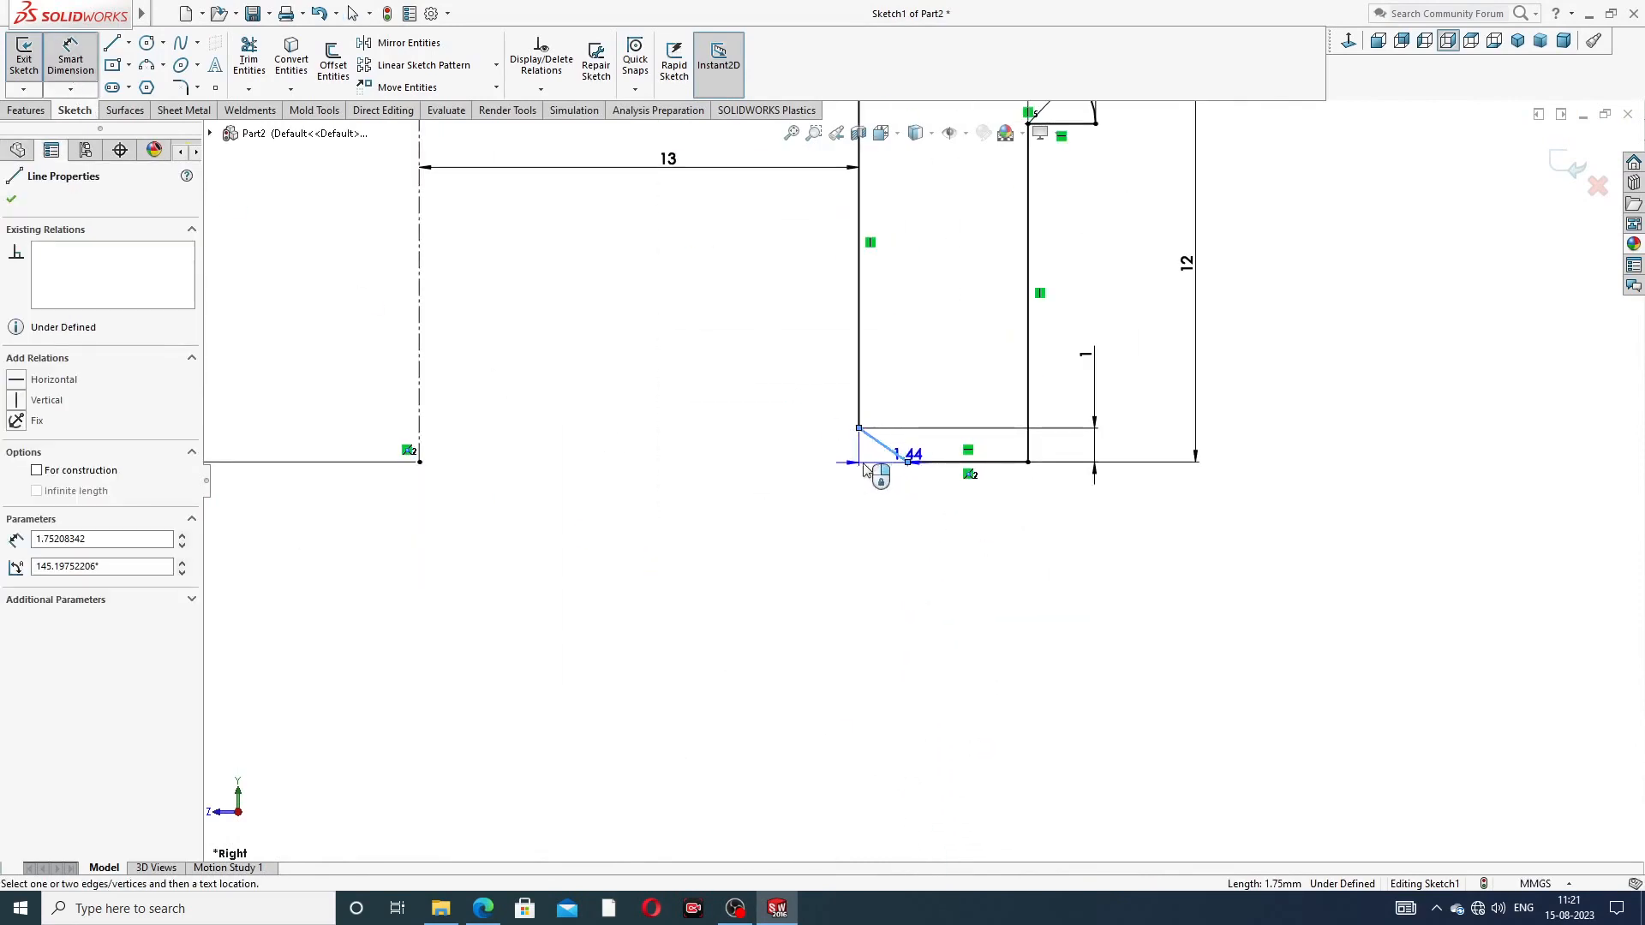
{"action": "left_click", "coordinate": [872, 456]}
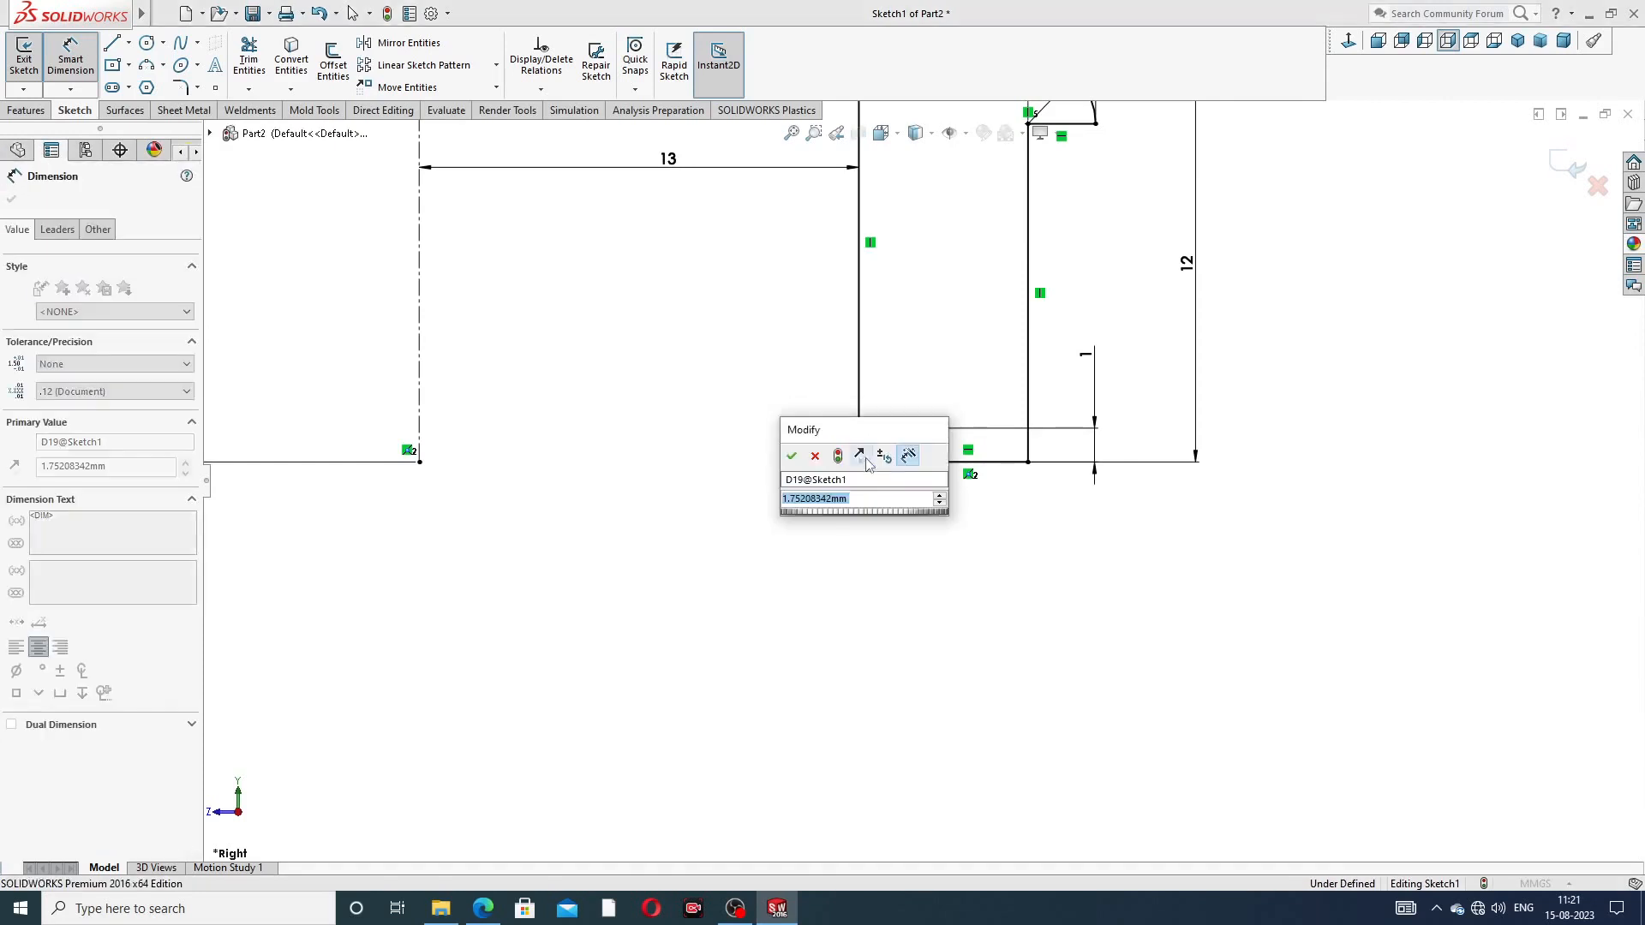
{"action": "left_click", "coordinate": [790, 459]}
{"action": "key", "text": "Escape"}
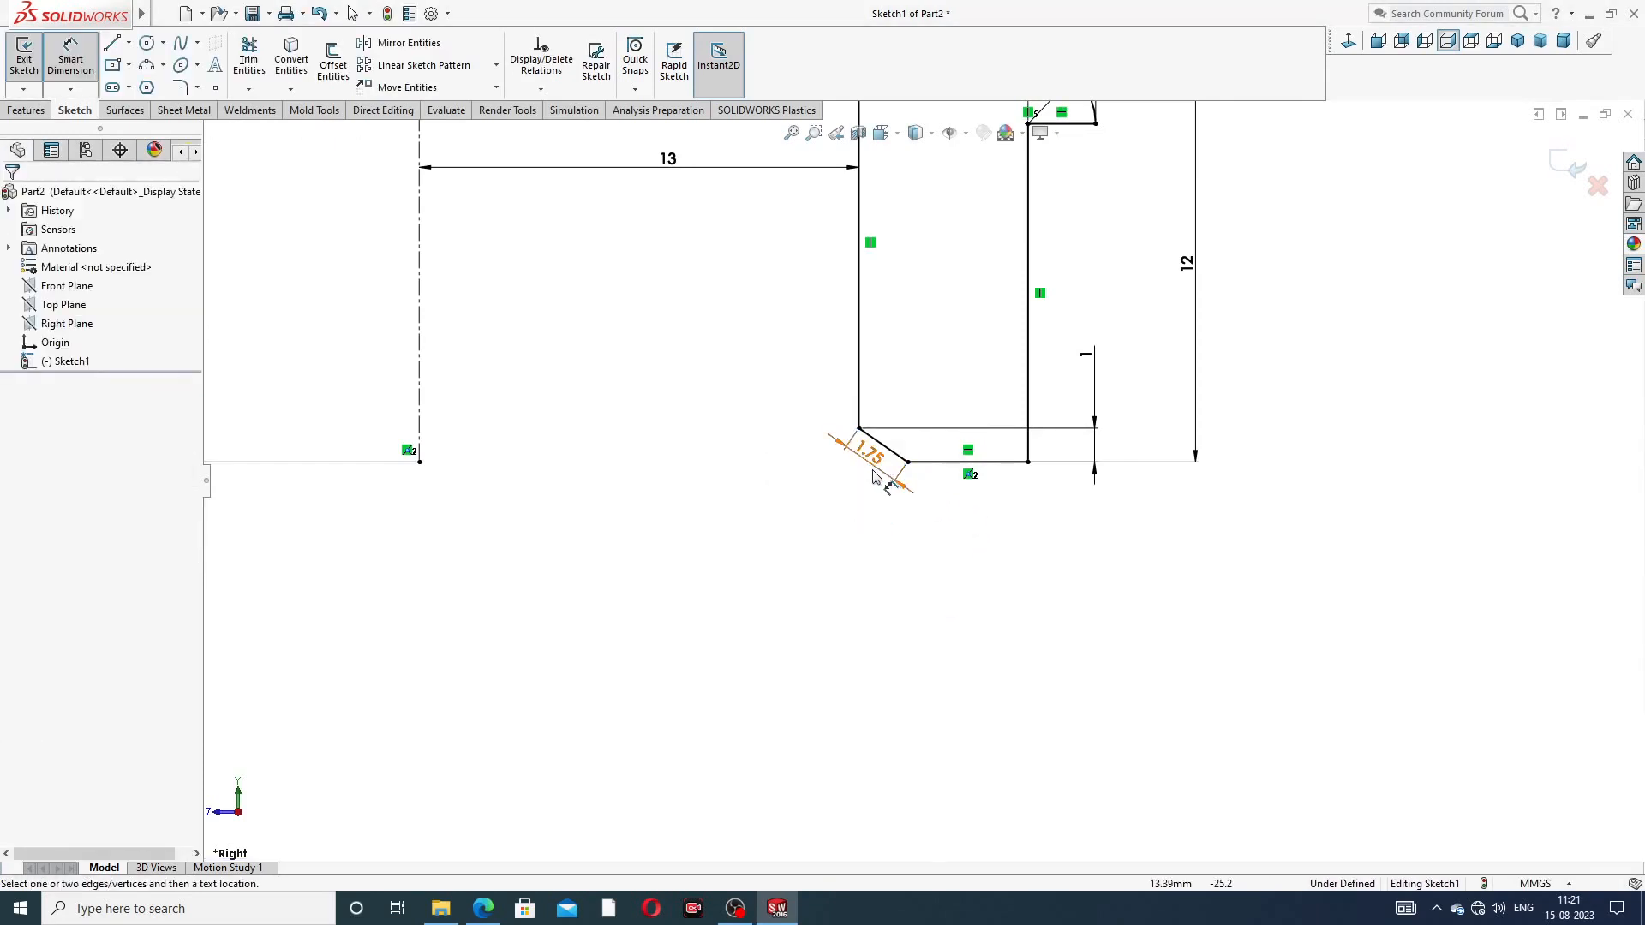
Move the sloped edge's length dimension inside the lower profile and end dimensioning
{"action": "left_click", "coordinate": [919, 420]}
{"action": "left_click_drag", "start_coordinate": [917, 420], "coordinate": [923, 393]}
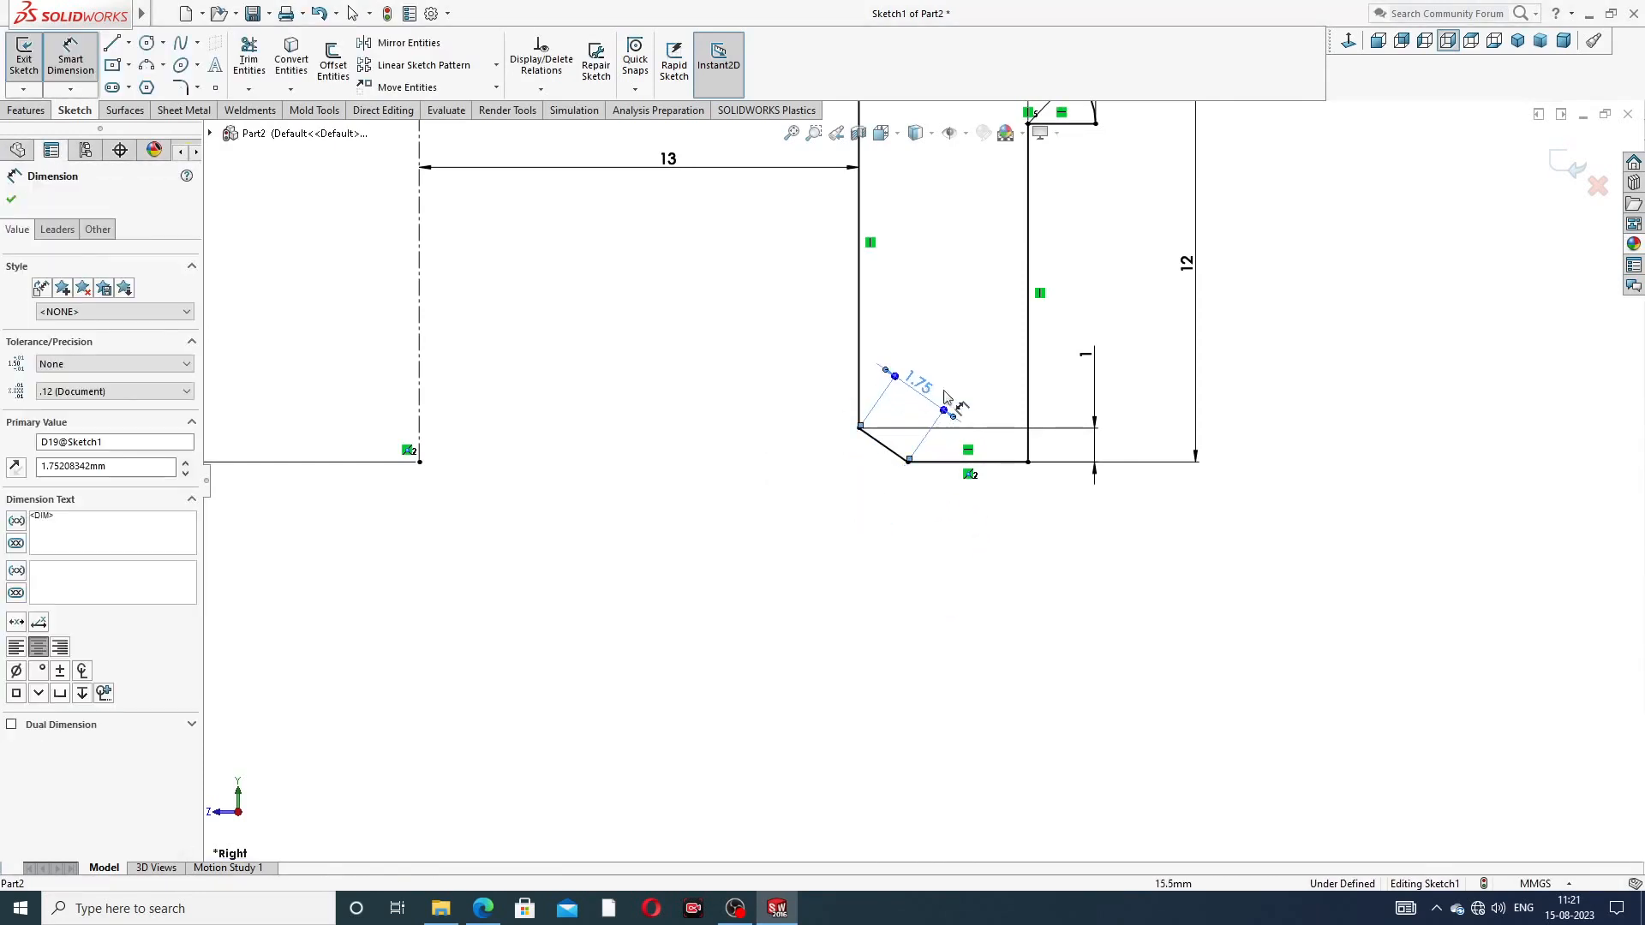
{"action": "left_click", "coordinate": [1244, 362]}
{"action": "right_click", "coordinate": [1257, 277]}
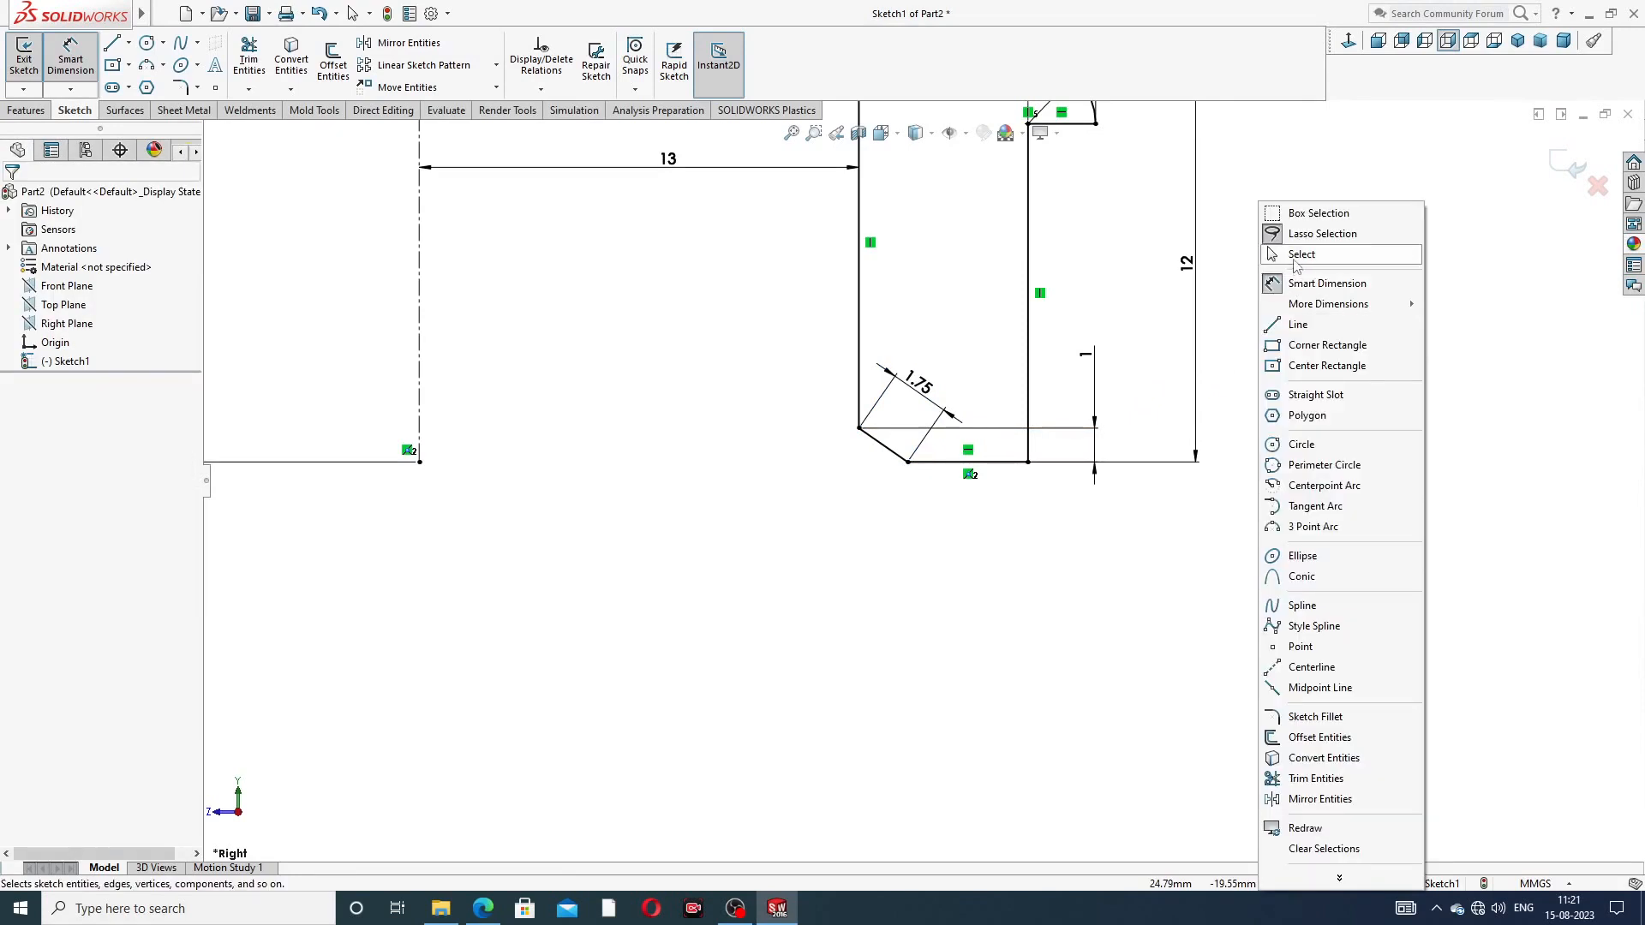
{"action": "left_click", "coordinate": [1295, 255]}
Revolve both closed profiles of the sketch 360 degrees about the vertical centerline into solid bodies
{"action": "scroll", "coordinate": [1274, 272], "scroll_direction": "up", "scroll_amount": 3}
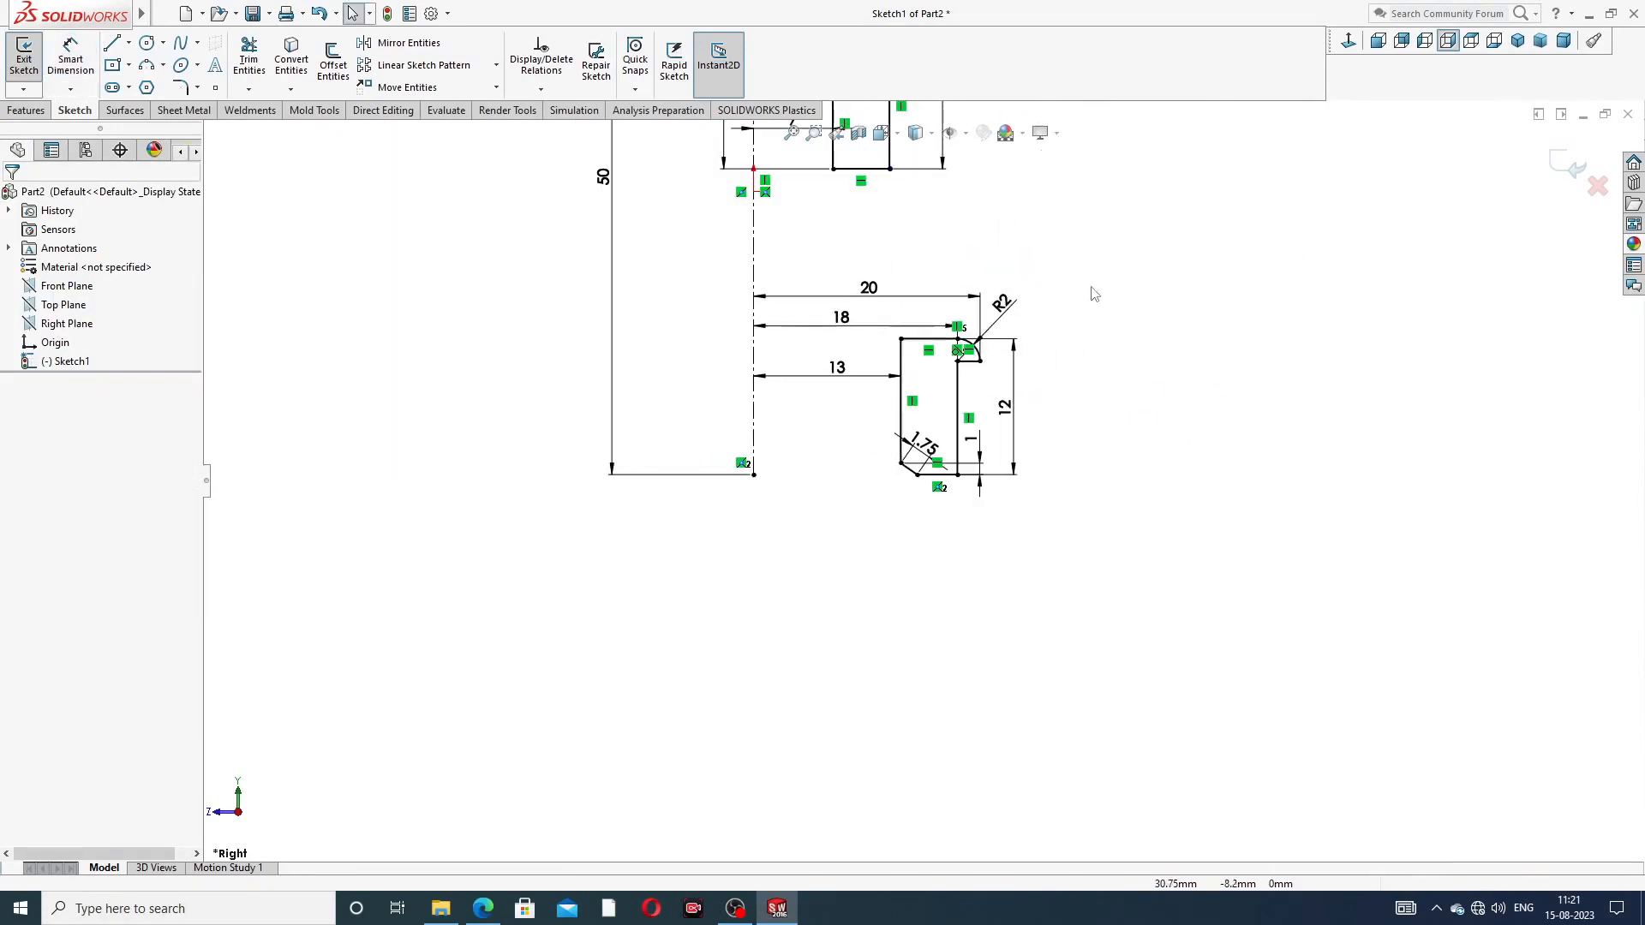
{"action": "scroll", "coordinate": [930, 360], "scroll_direction": "down", "scroll_amount": 5}
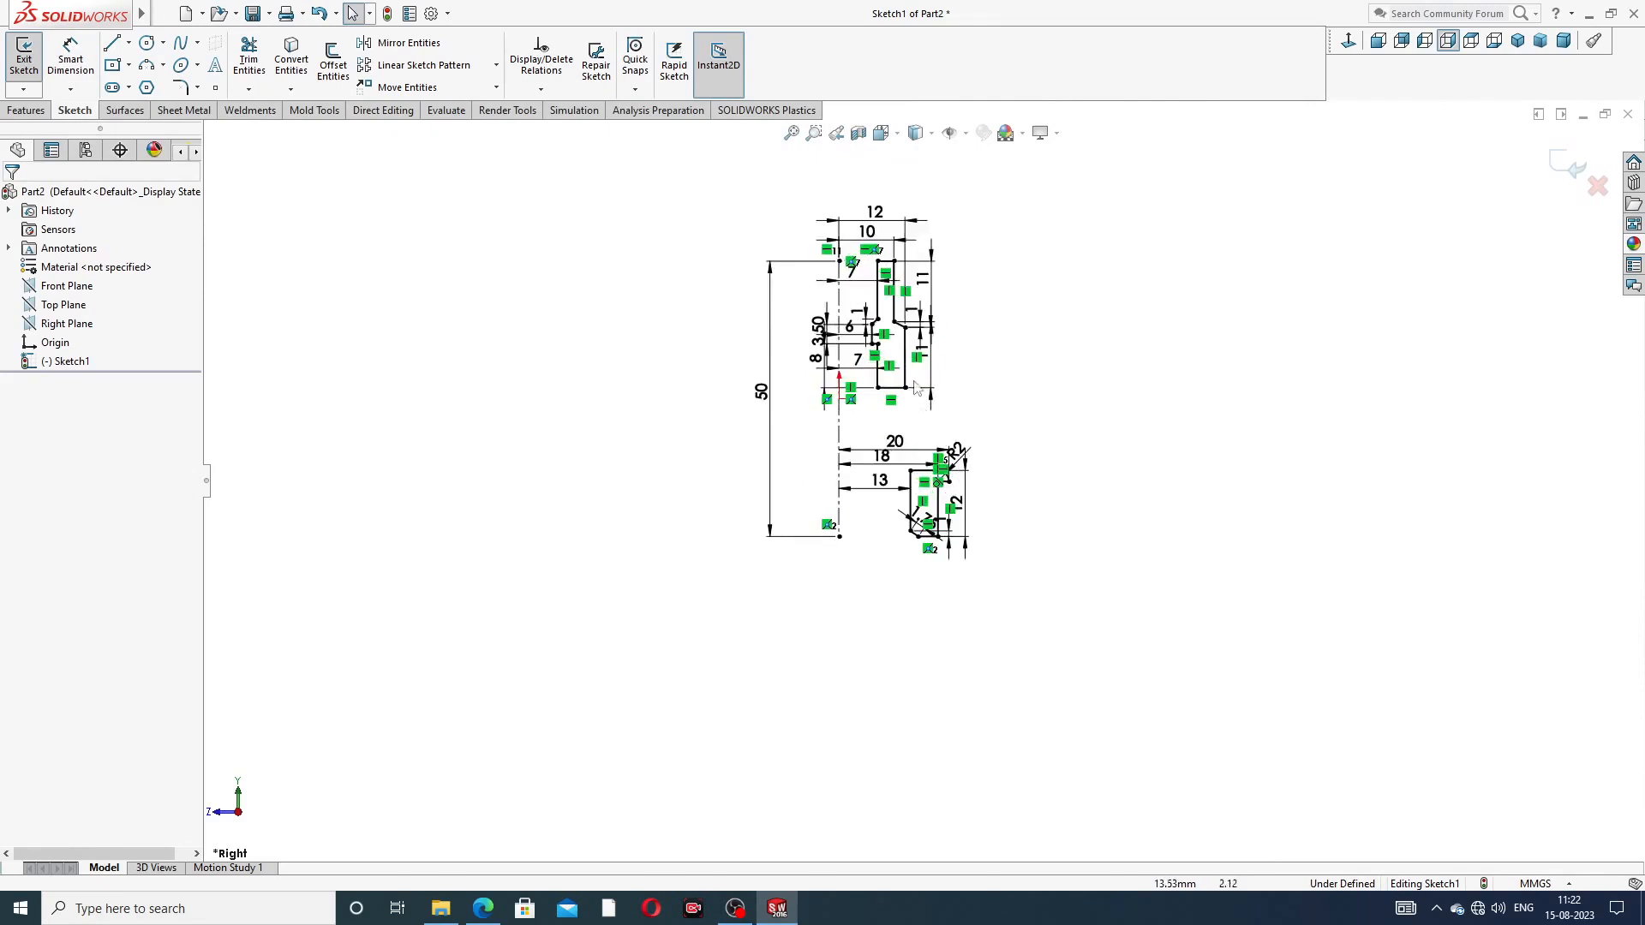
{"action": "scroll", "coordinate": [942, 330], "scroll_direction": "up", "scroll_amount": 2}
{"action": "scroll", "coordinate": [943, 331], "scroll_direction": "down", "scroll_amount": 2}
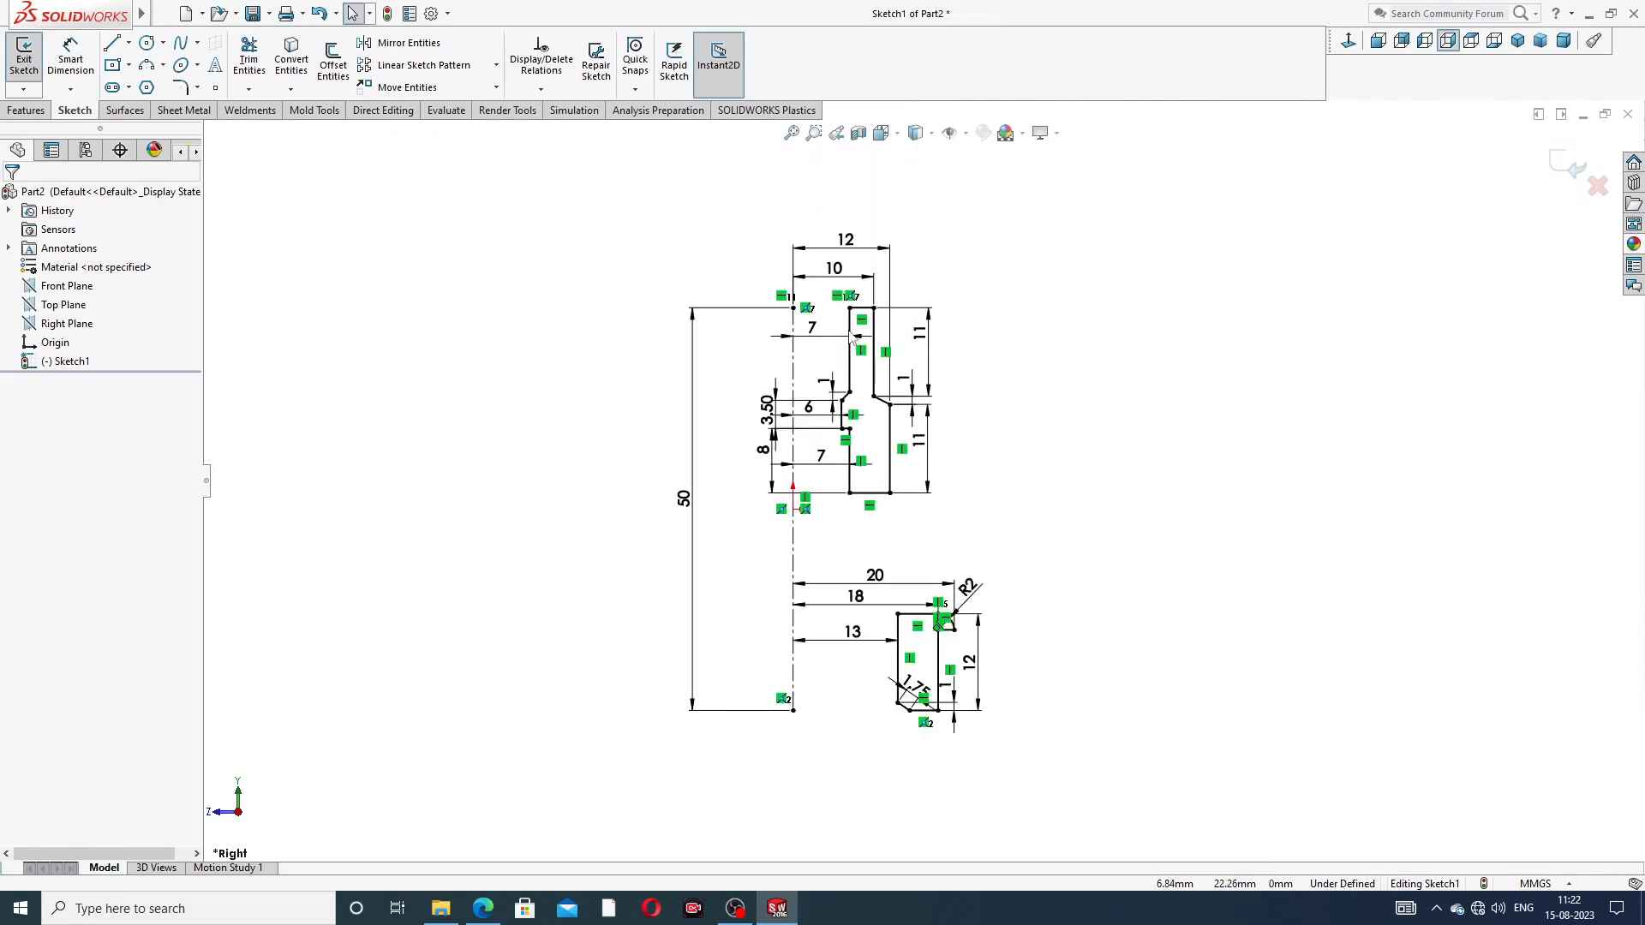
{"action": "left_click", "coordinate": [32, 113]}
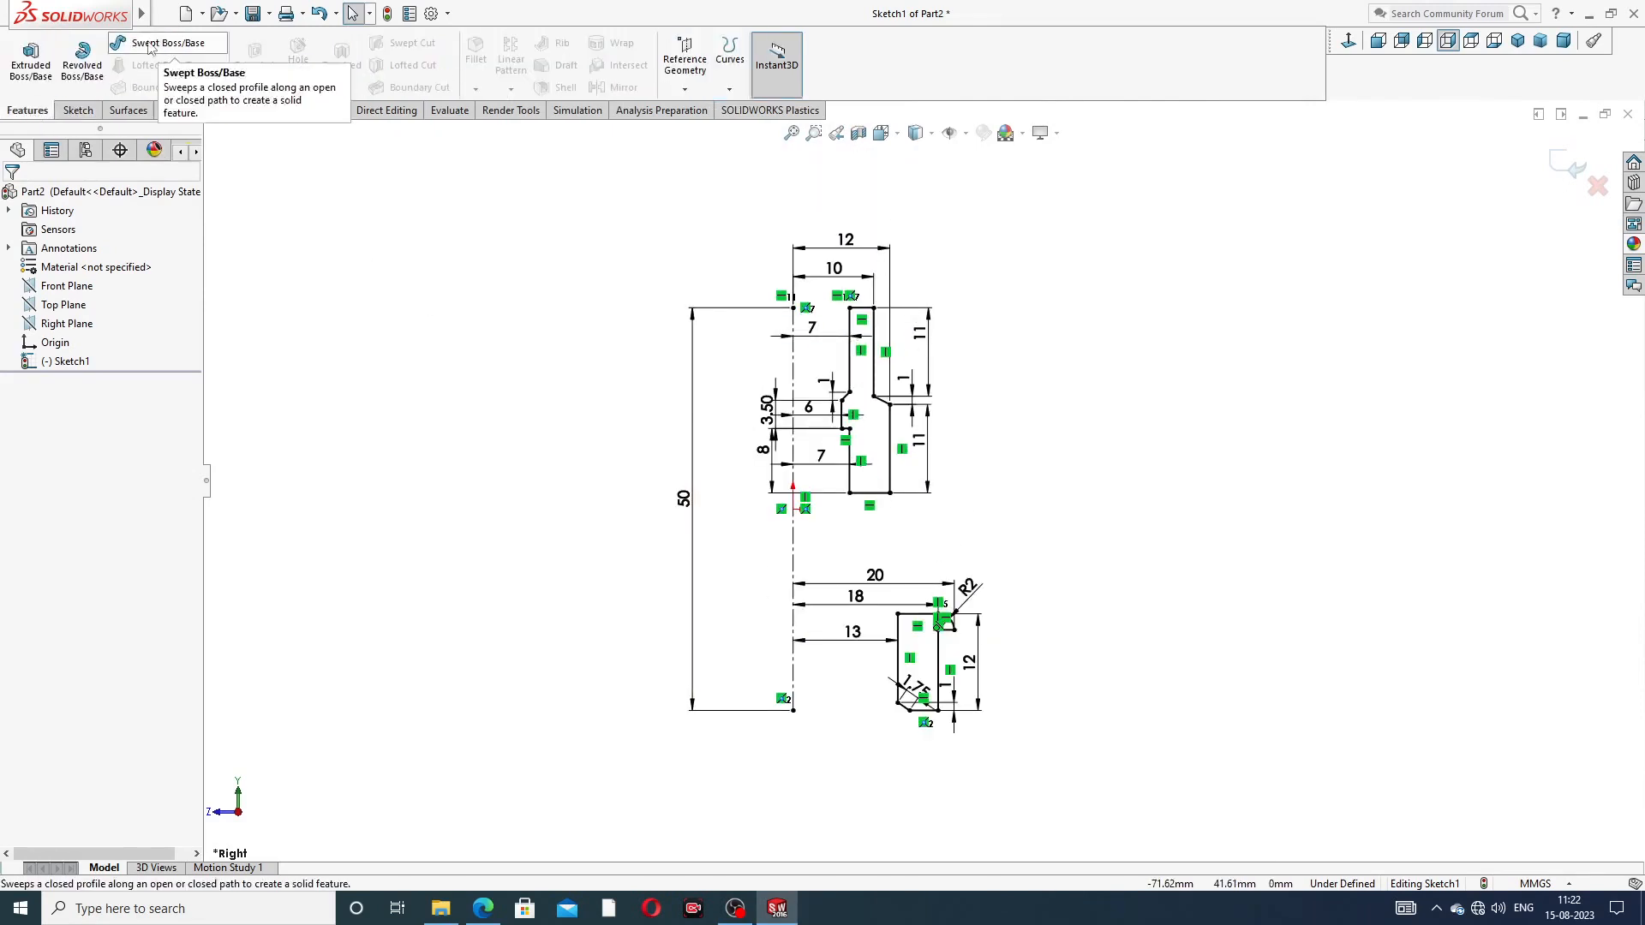
{"action": "left_click", "coordinate": [83, 68]}
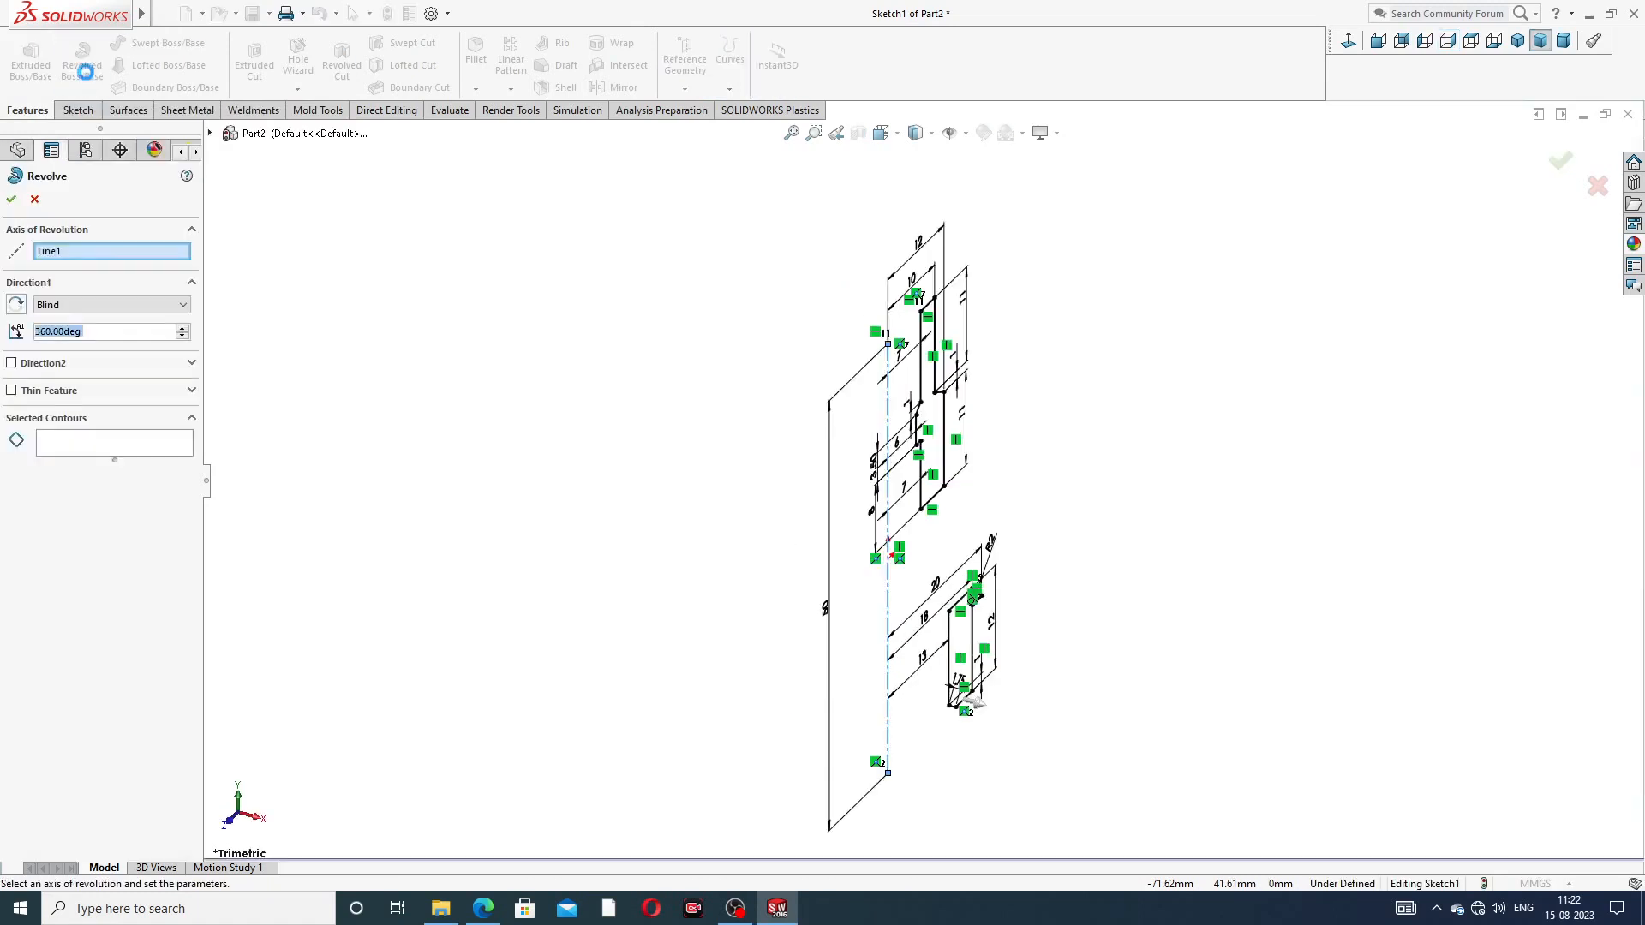
{"action": "left_click", "coordinate": [936, 412]}
{"action": "left_click", "coordinate": [977, 638]}
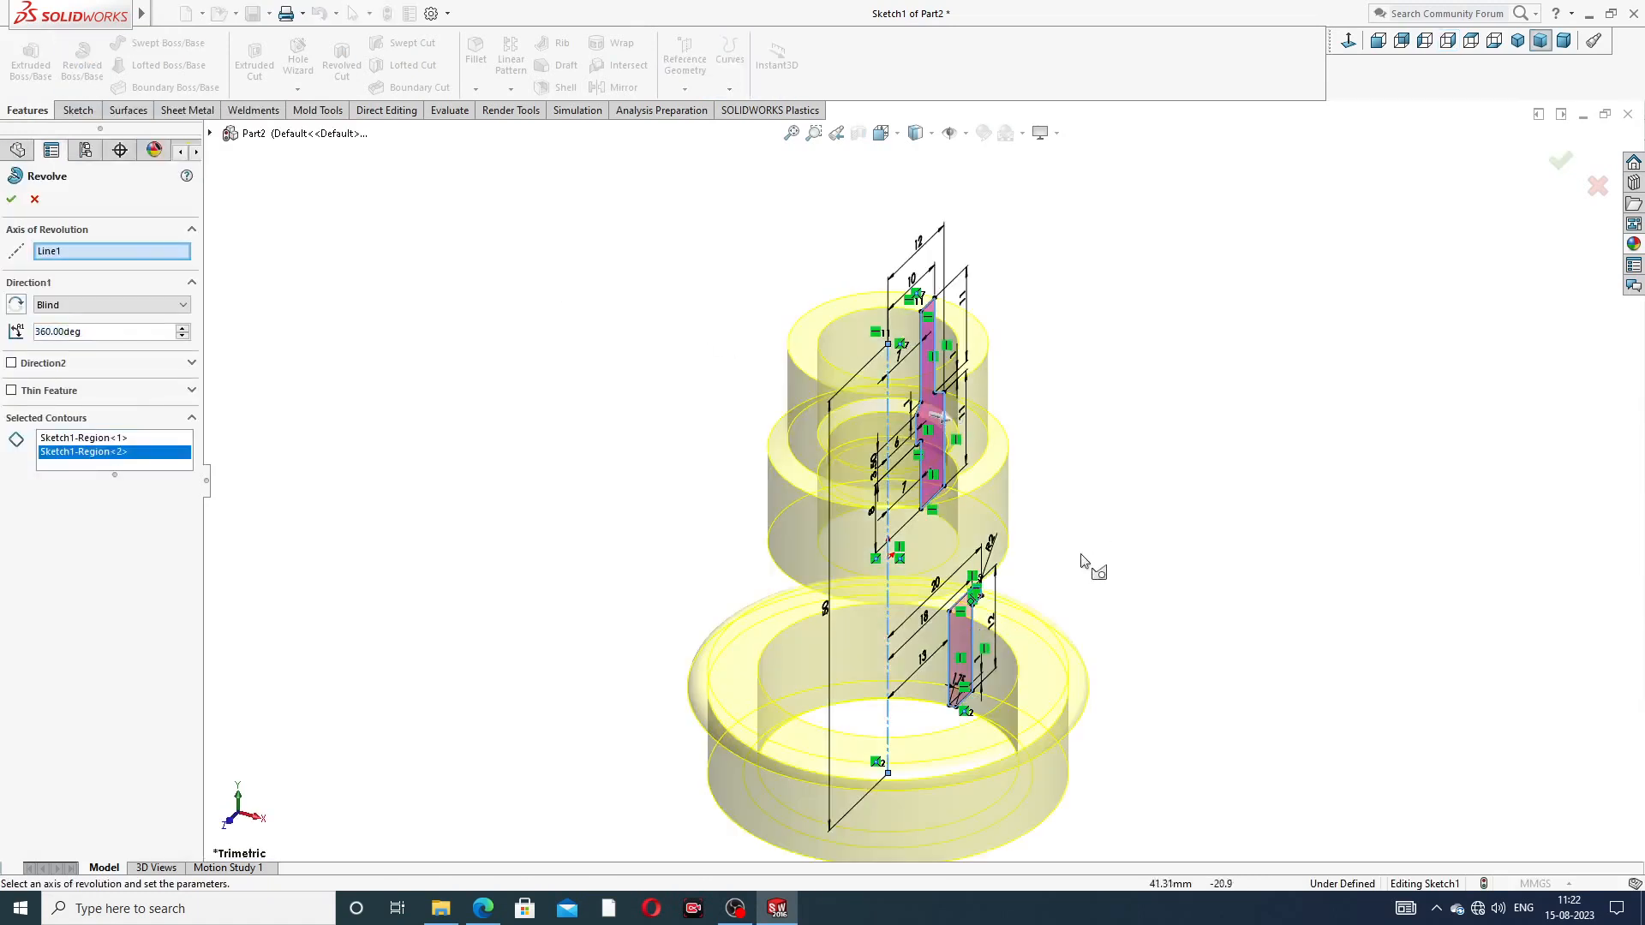
{"action": "mouse_move", "coordinate": [1096, 553]}
{"action": "middle_mouse_down"}
{"action": "mouse_move", "coordinate": [1111, 380]}
{"action": "mouse_move", "coordinate": [1061, 455]}
{"action": "mouse_move", "coordinate": [1024, 435]}
{"action": "middle_mouse_up"}
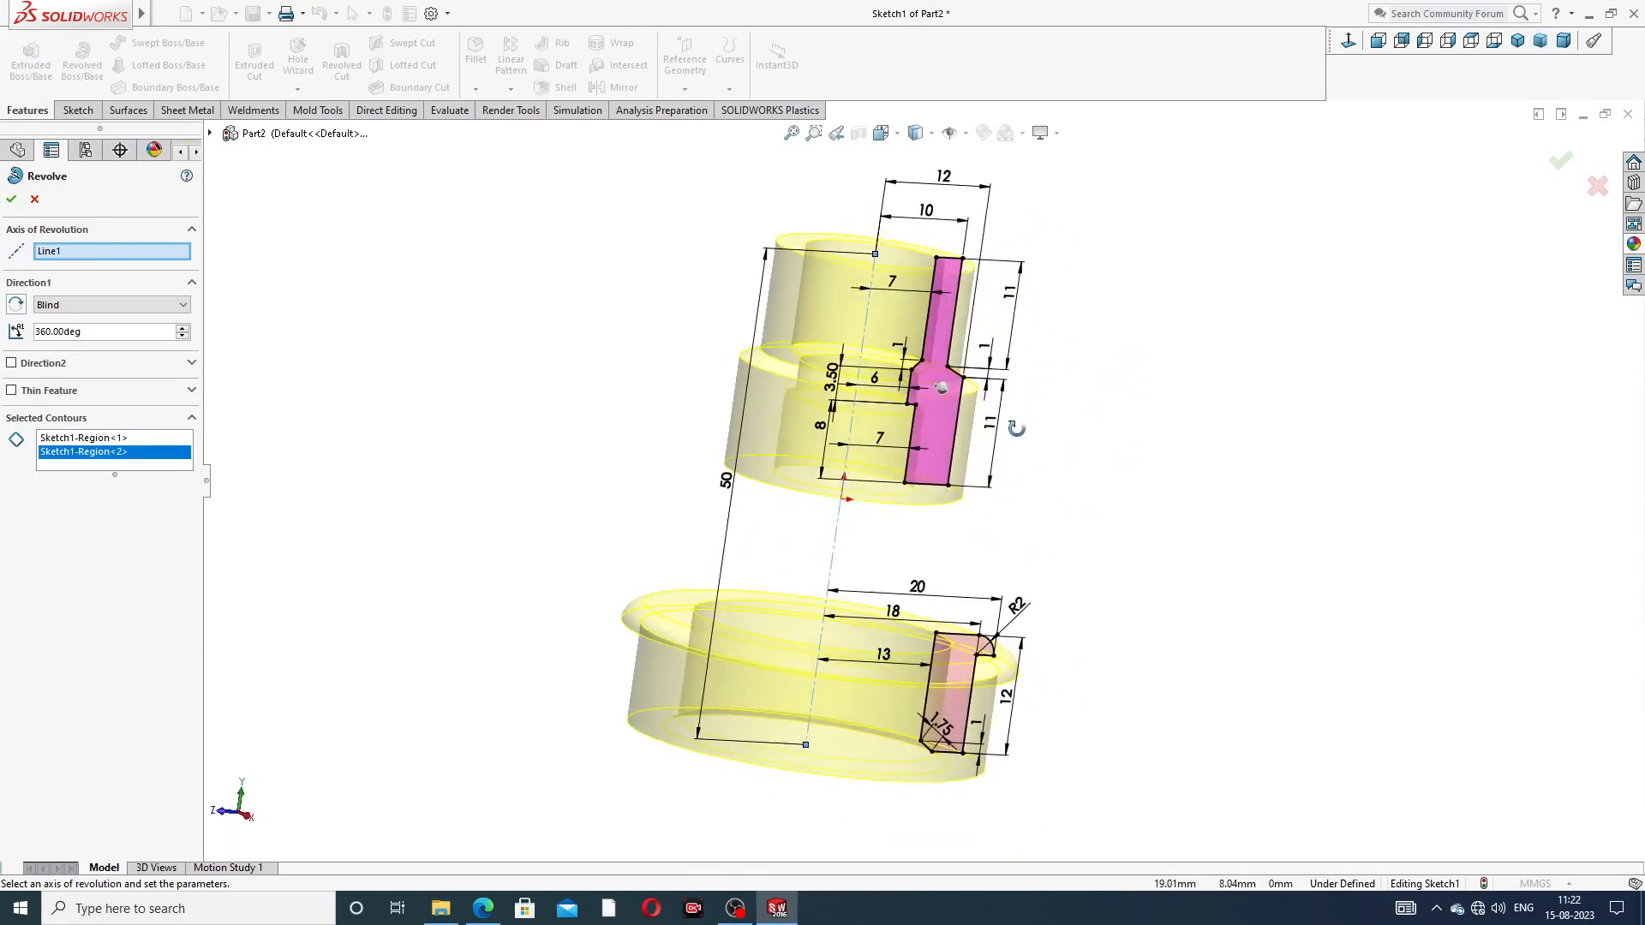
{"action": "left_click", "coordinate": [11, 199]}
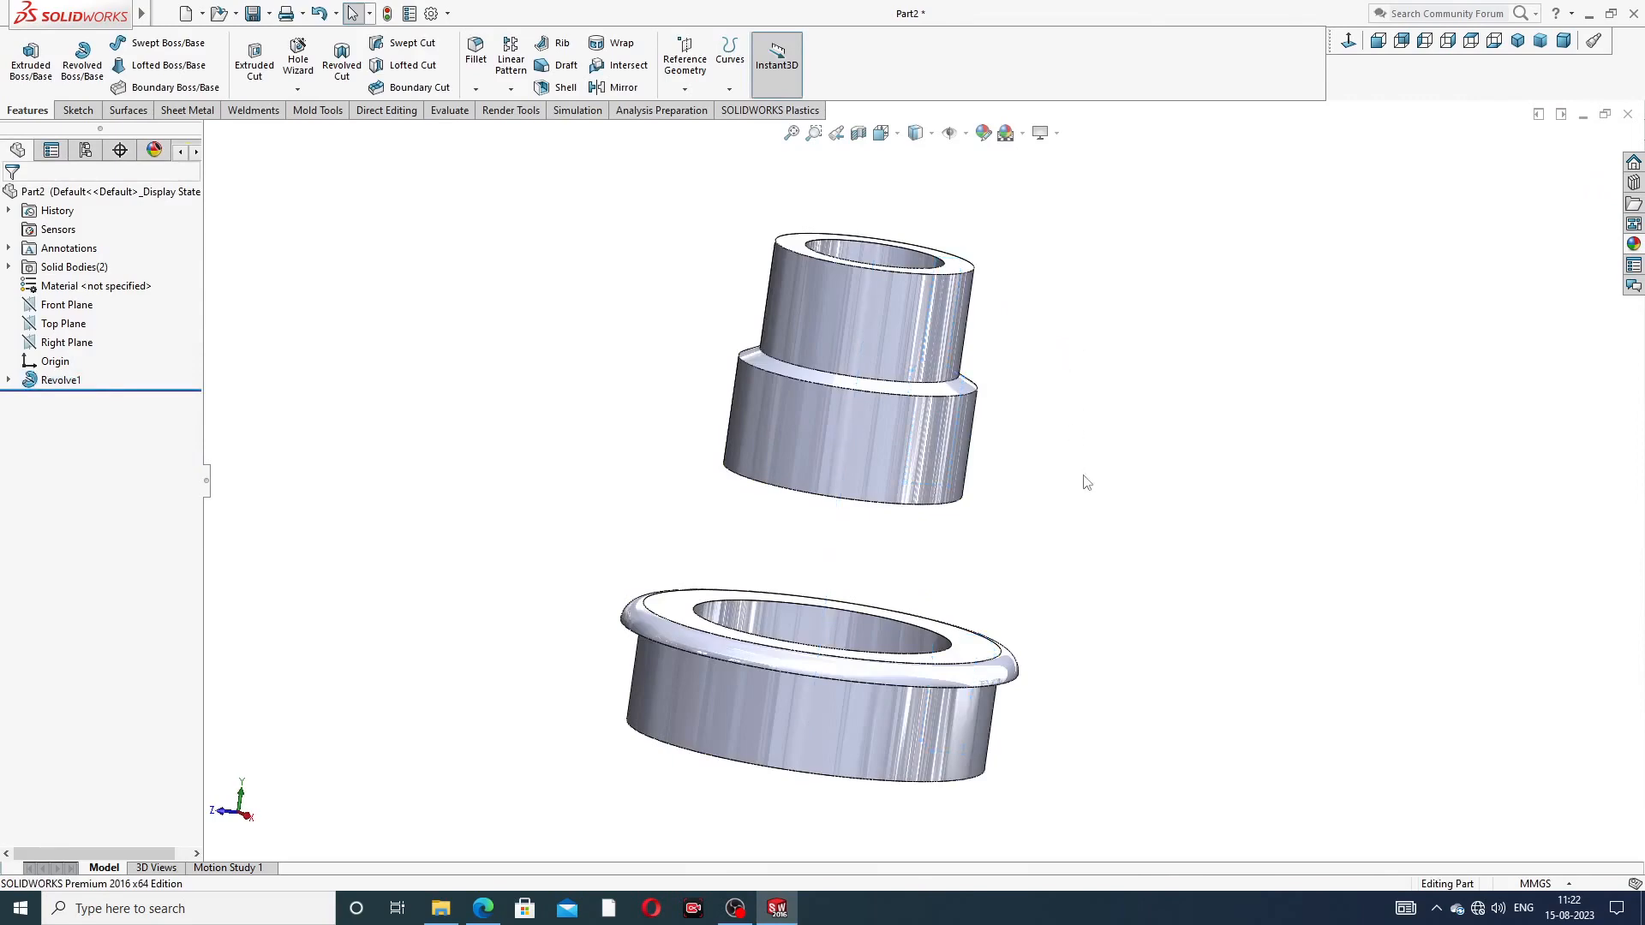
Start a sketch on the lower ring's flat upper face and draw a hexagon centred on the origin, about 27 mm across flats, one vertex straight above
{"action": "mouse_move", "coordinate": [1083, 478]}
{"action": "middle_mouse_down"}
{"action": "mouse_move", "coordinate": [969, 352]}
{"action": "mouse_move", "coordinate": [1140, 561]}
{"action": "mouse_move", "coordinate": [1139, 470]}
{"action": "mouse_move", "coordinate": [1113, 488]}
{"action": "mouse_move", "coordinate": [1115, 432]}
{"action": "middle_mouse_up"}
{"action": "scroll", "coordinate": [1020, 531], "scroll_direction": "up", "scroll_amount": 3}
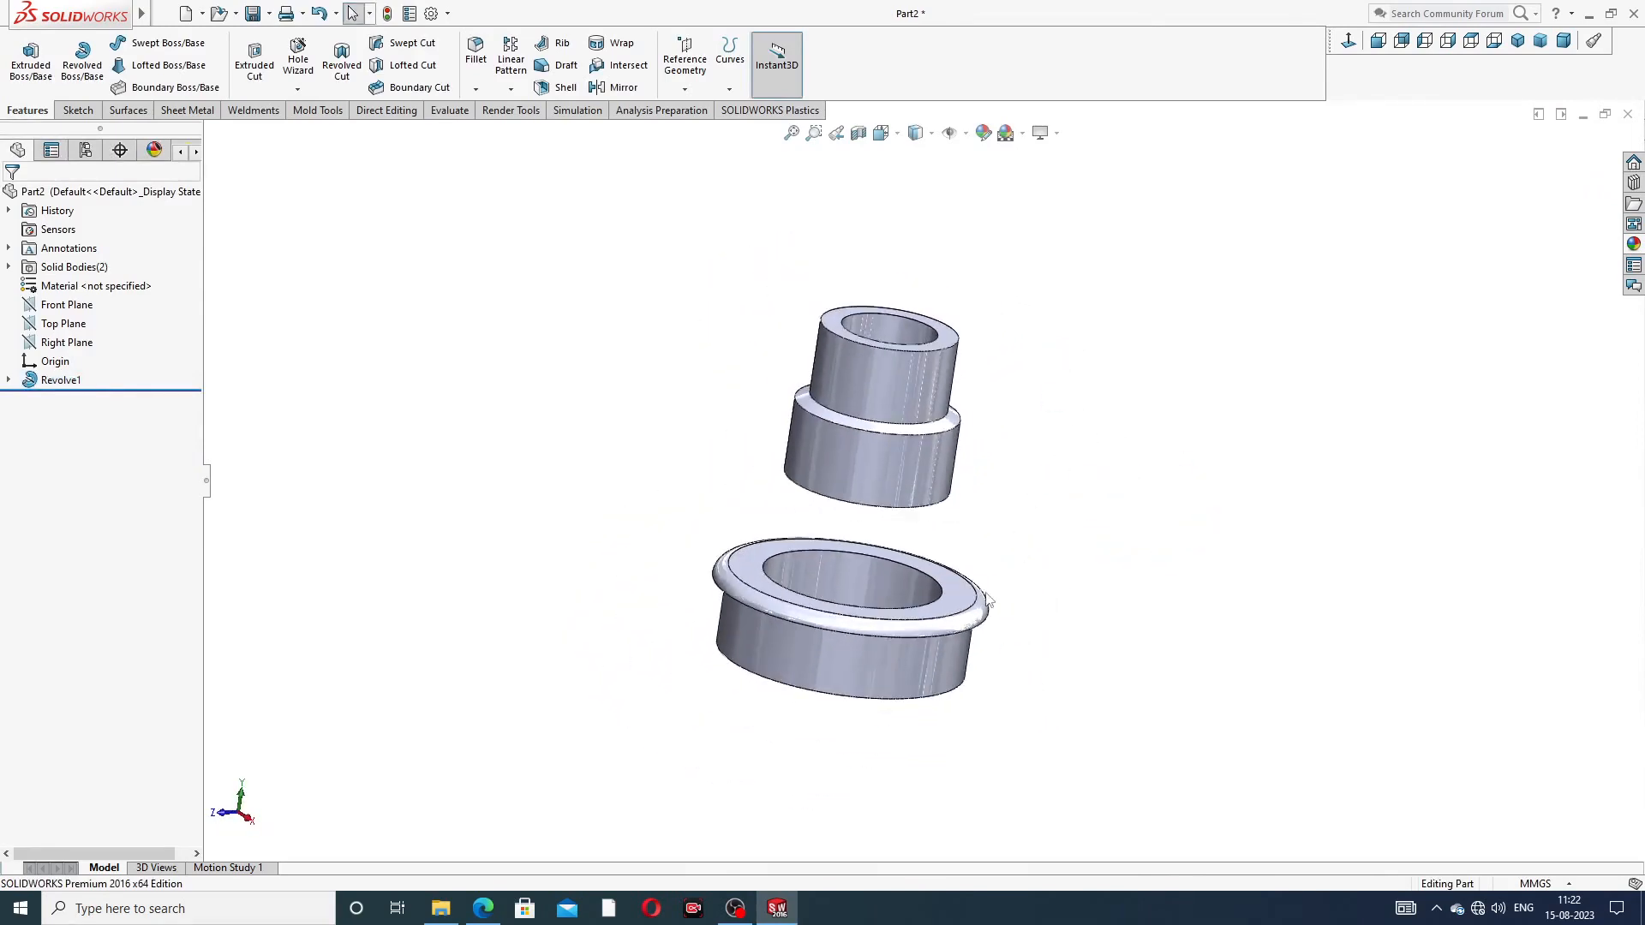
{"action": "middle_click_drag", "start_coordinate": [986, 561], "coordinate": [999, 660]}
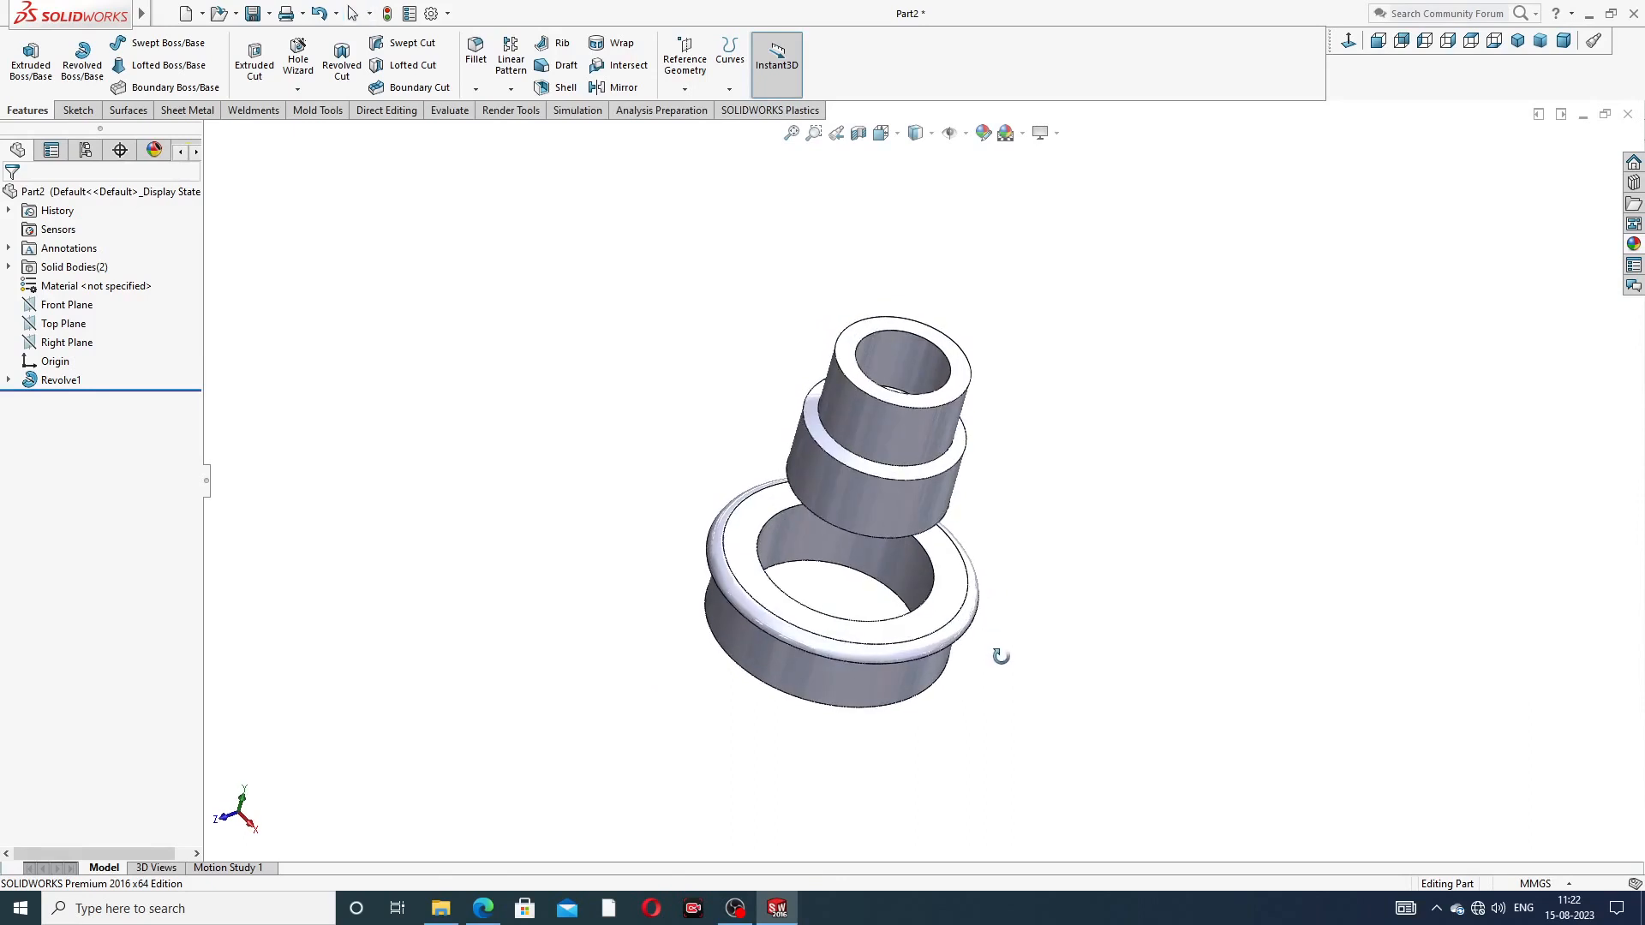
{"action": "left_click", "coordinate": [961, 590]}
{"action": "left_click", "coordinate": [1018, 533]}
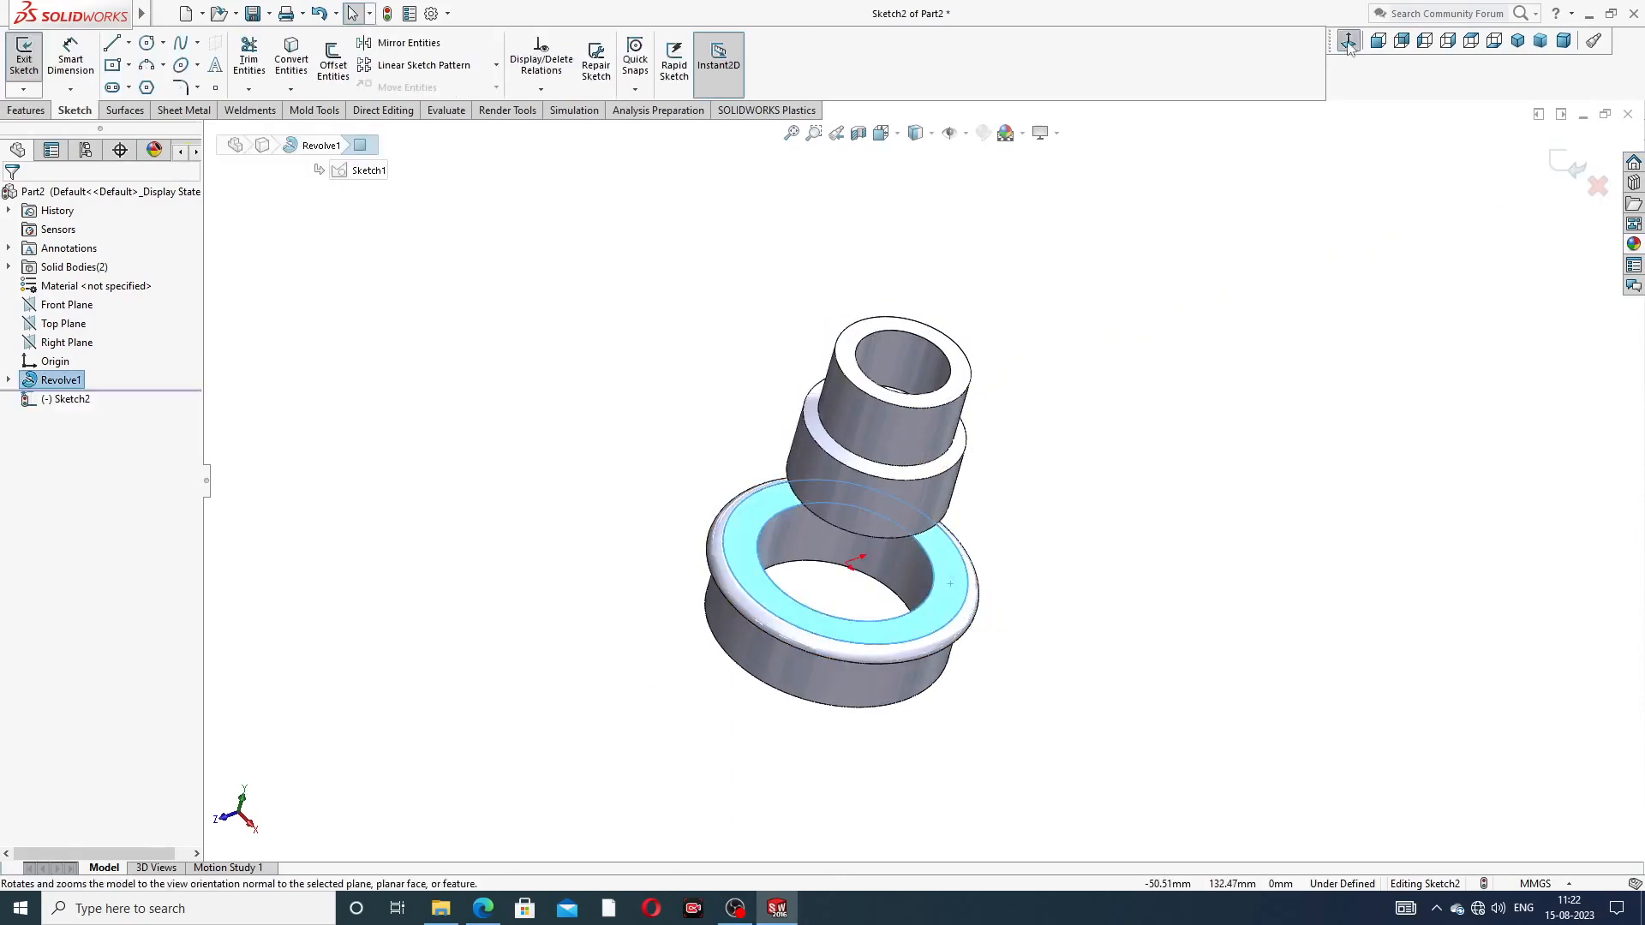
{"action": "left_click", "coordinate": [146, 88]}
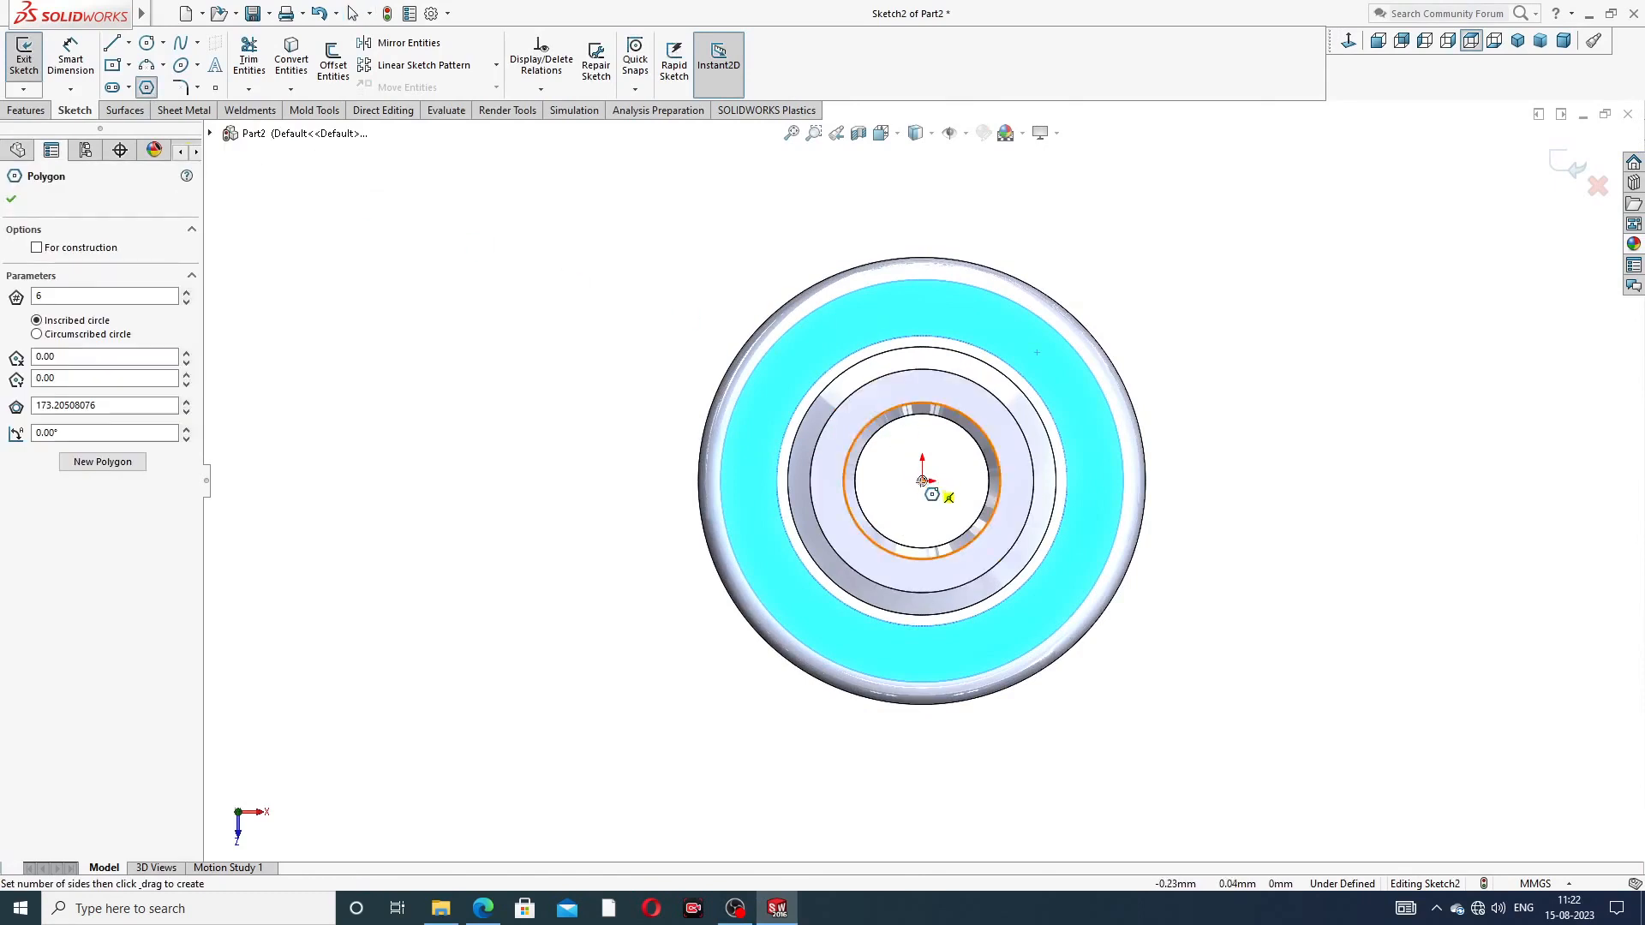
{"action": "left_click", "coordinate": [923, 481]}
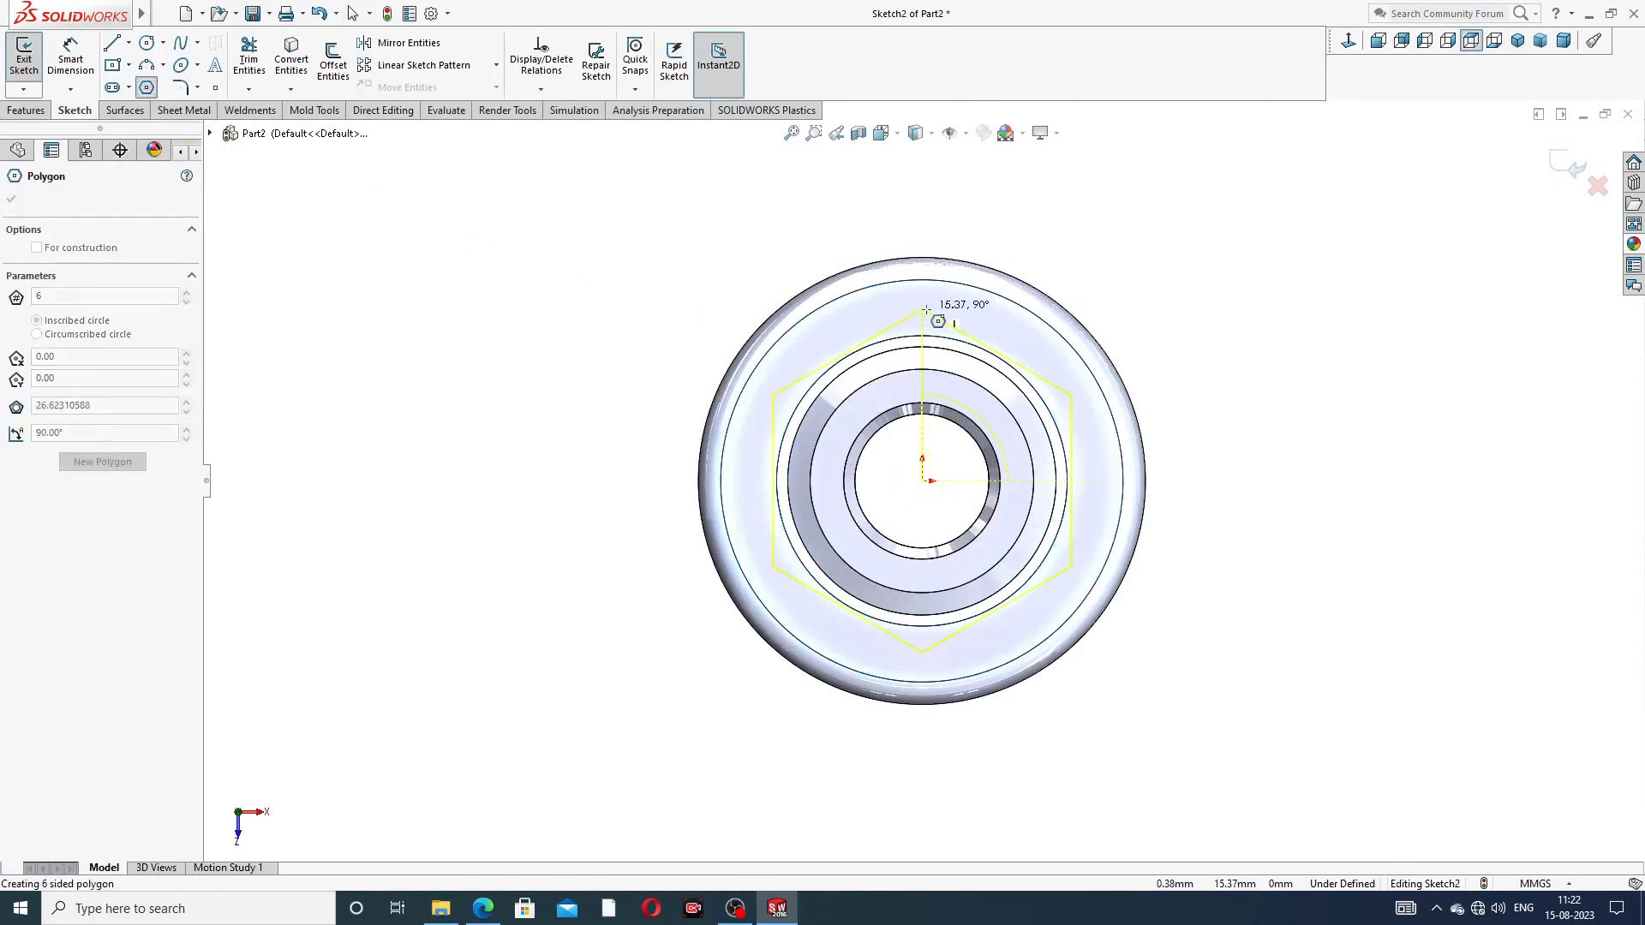
{"action": "left_click", "coordinate": [923, 307]}
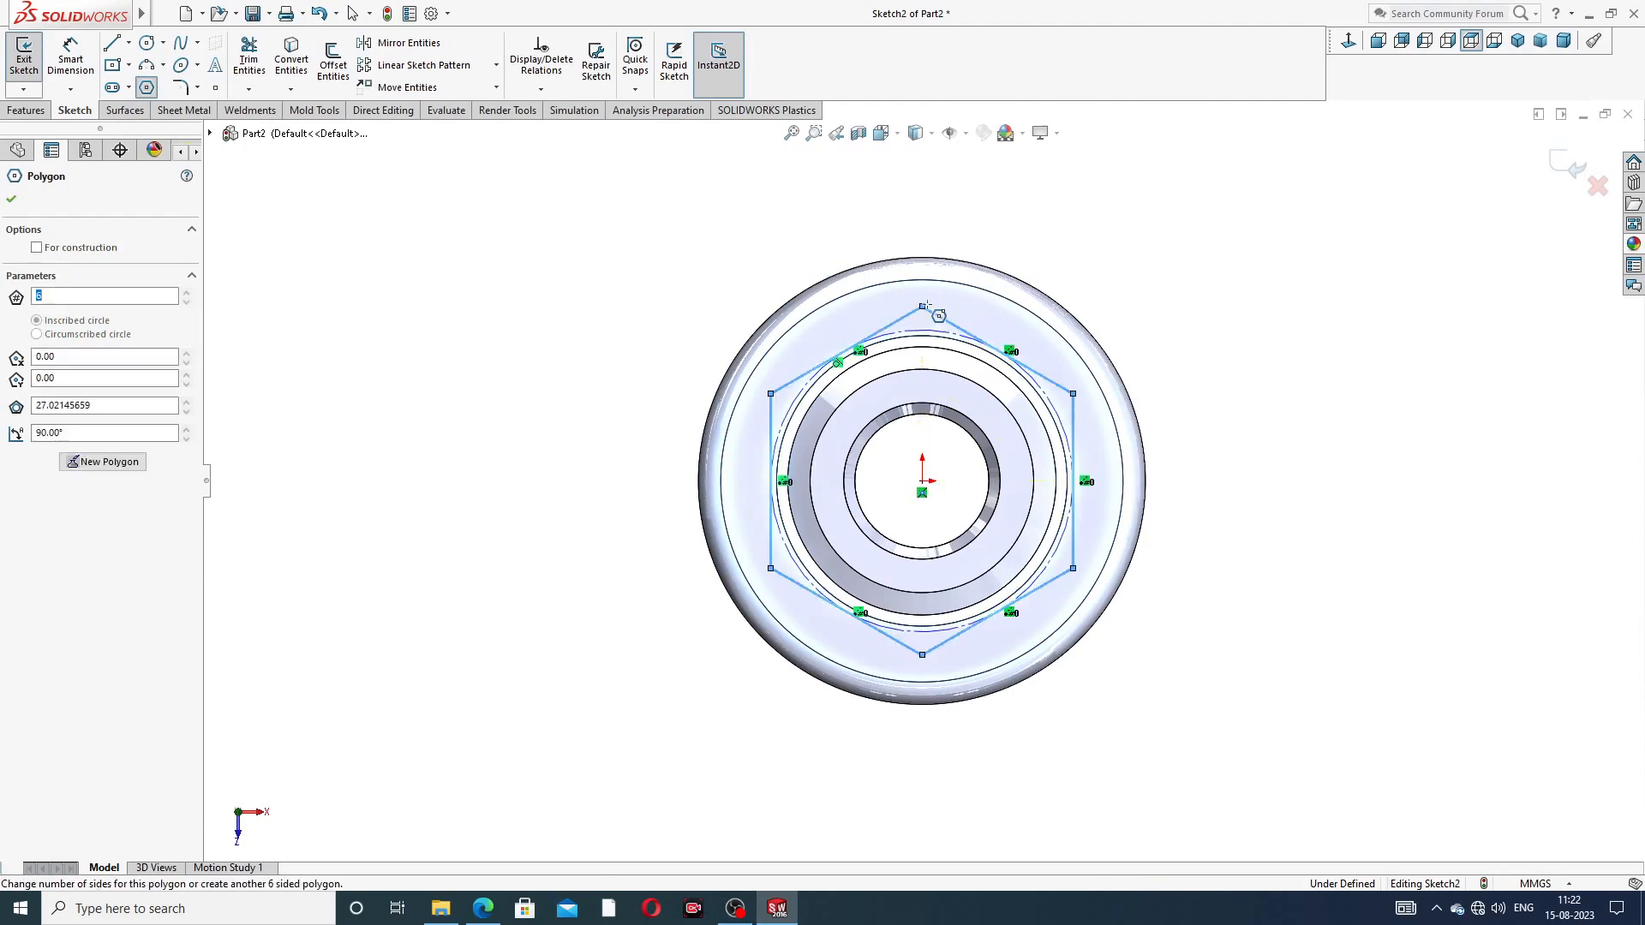
{"action": "right_click", "coordinate": [1076, 226]}
{"action": "left_click", "coordinate": [1113, 240]}
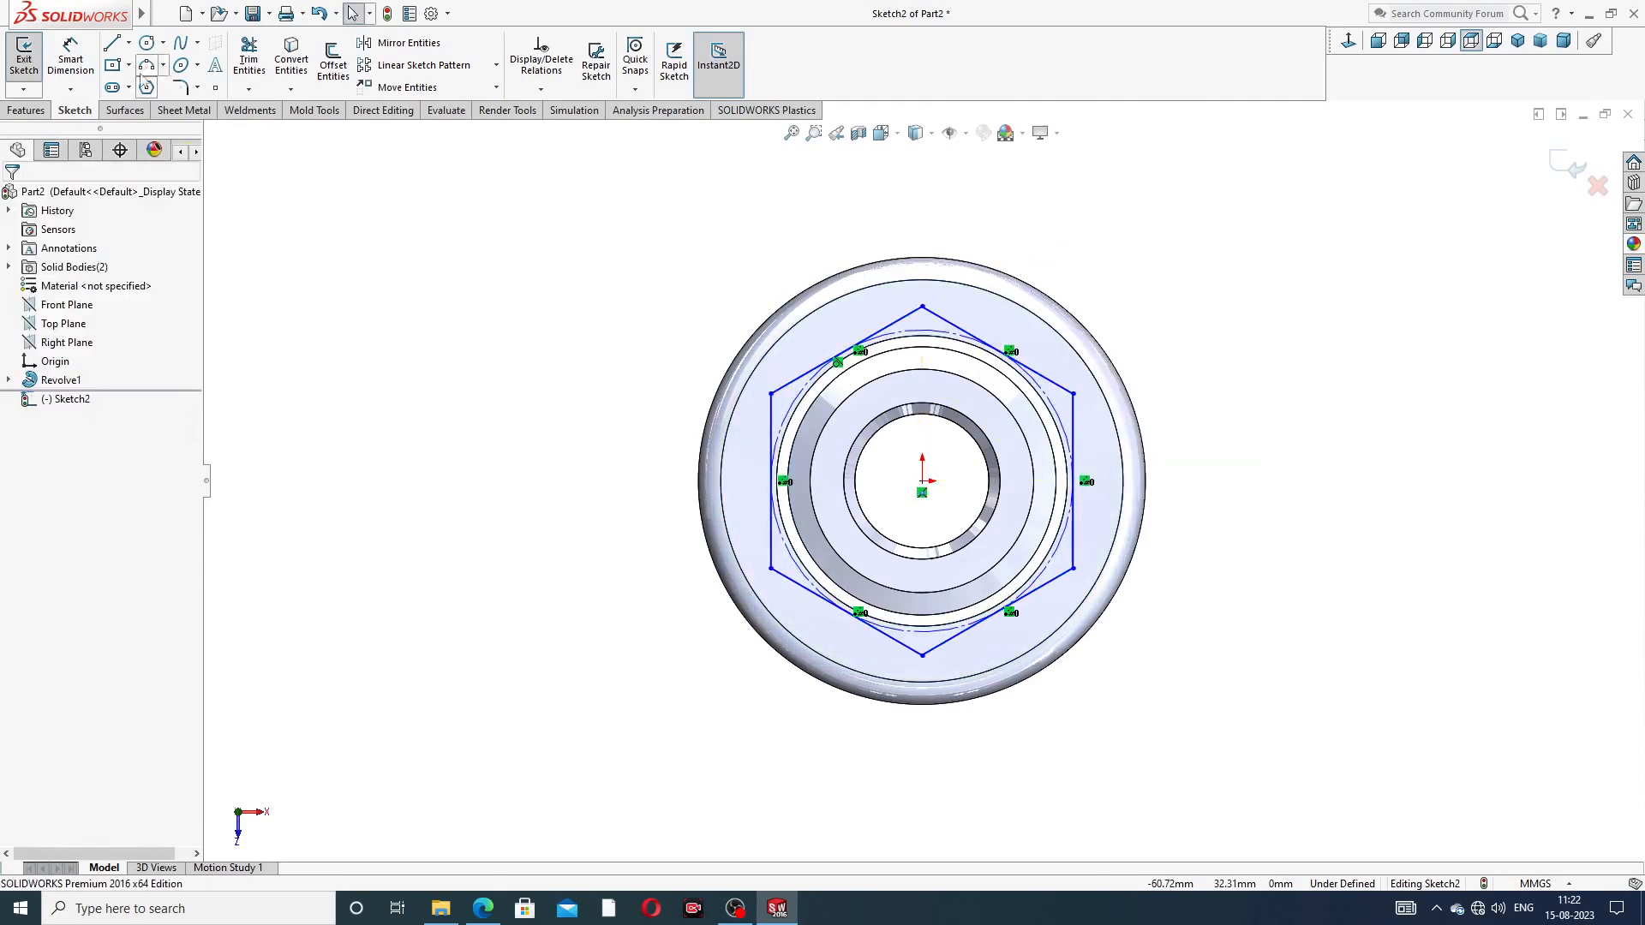
Draw a circle of about 10.7 mm radius centred on the origin inside the hexagon
{"action": "left_click", "coordinate": [147, 43]}
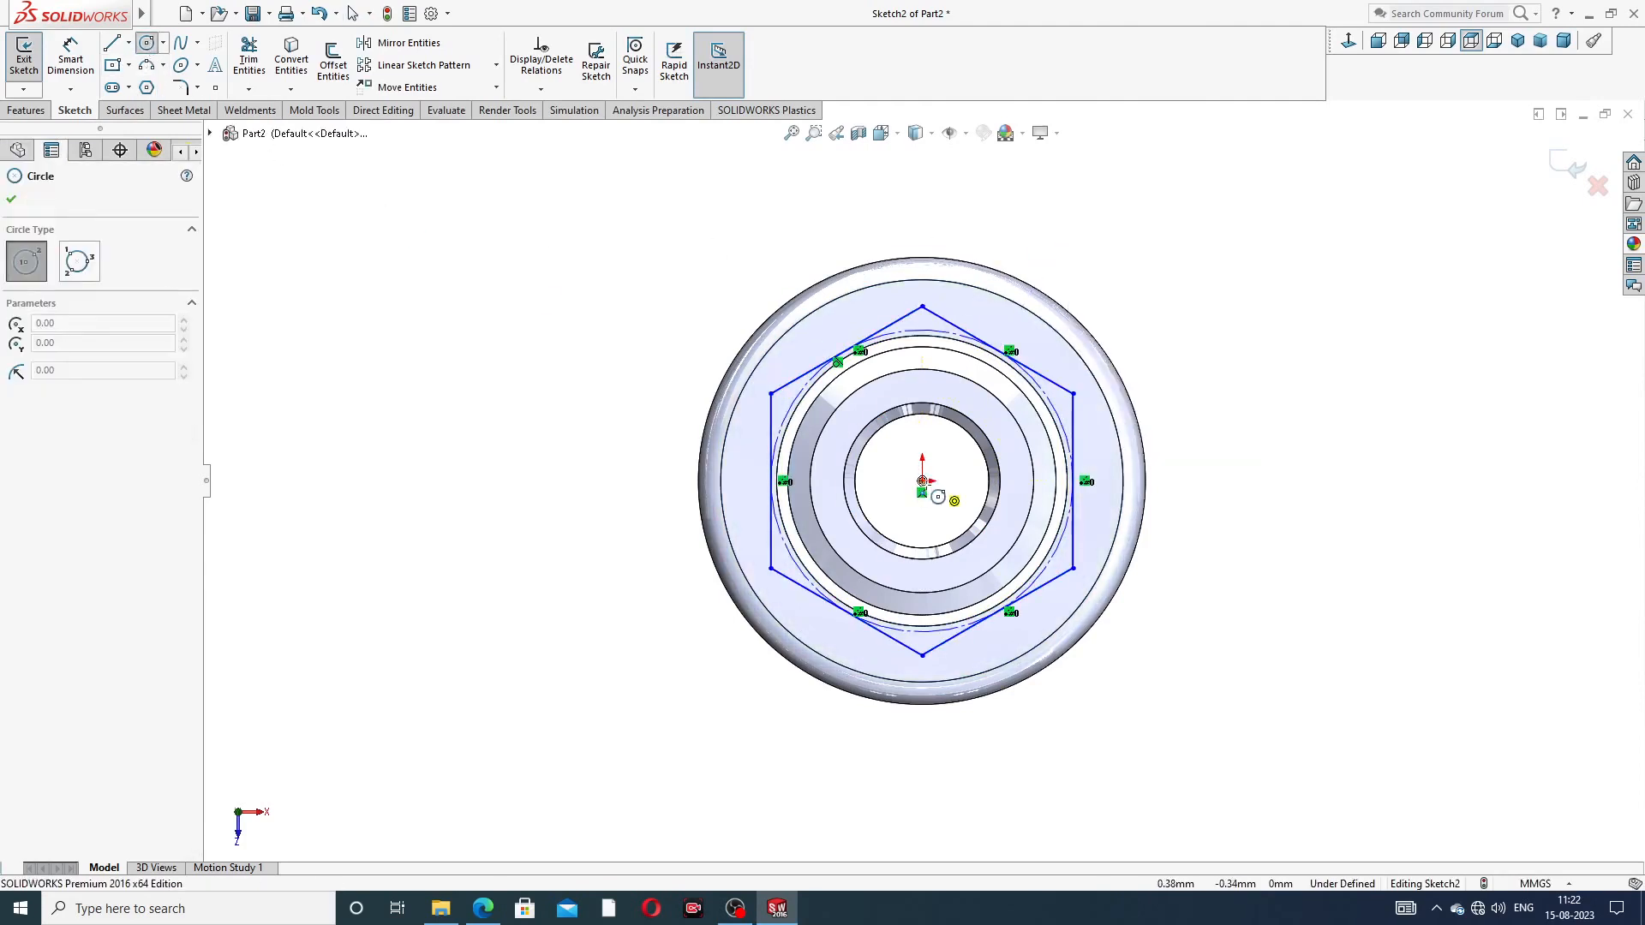
{"action": "left_click", "coordinate": [923, 481]}
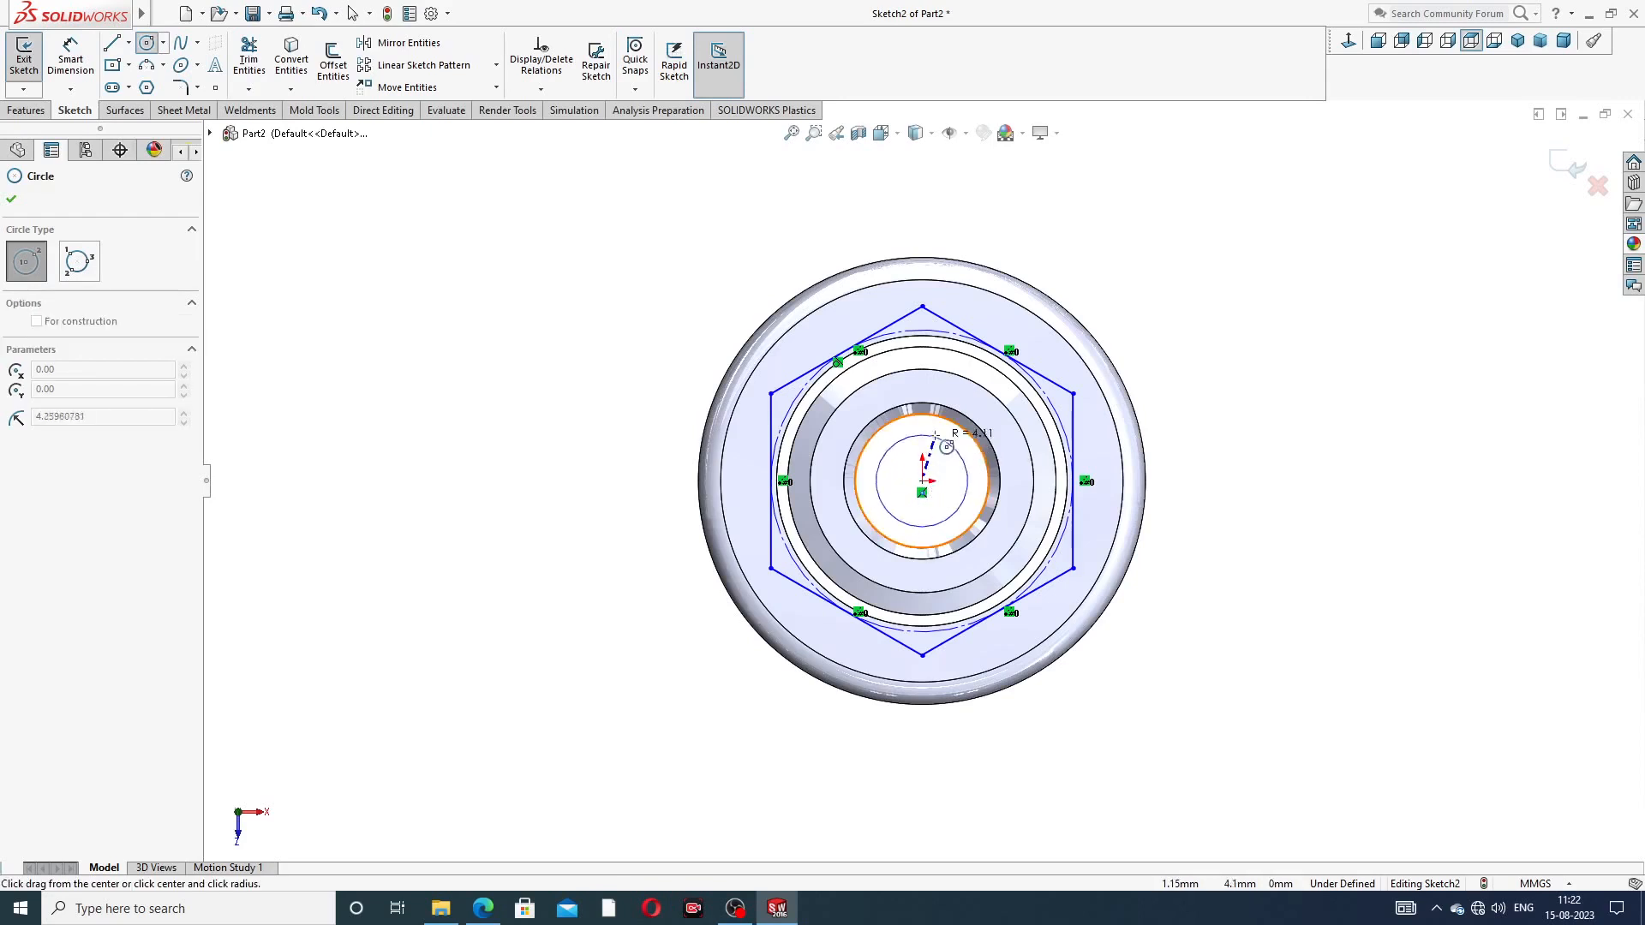
{"action": "left_click", "coordinate": [927, 363]}
{"action": "right_click", "coordinate": [1149, 262]}
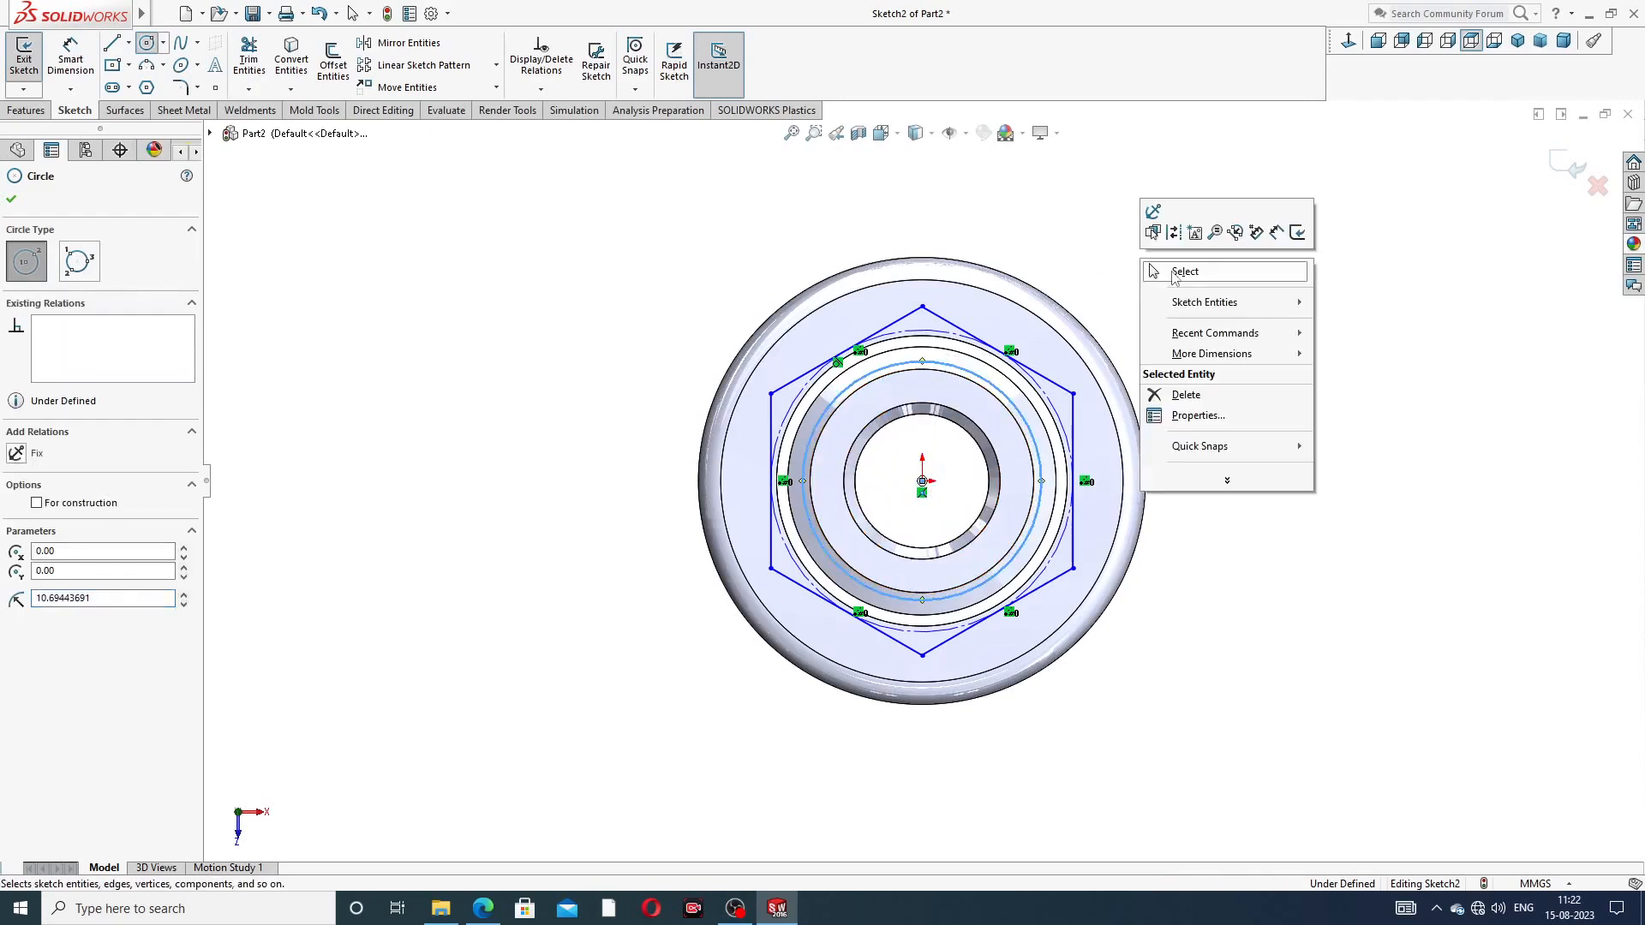
{"action": "left_click", "coordinate": [1174, 268]}
{"action": "scroll", "coordinate": [937, 403], "scroll_direction": "down", "scroll_amount": 2}
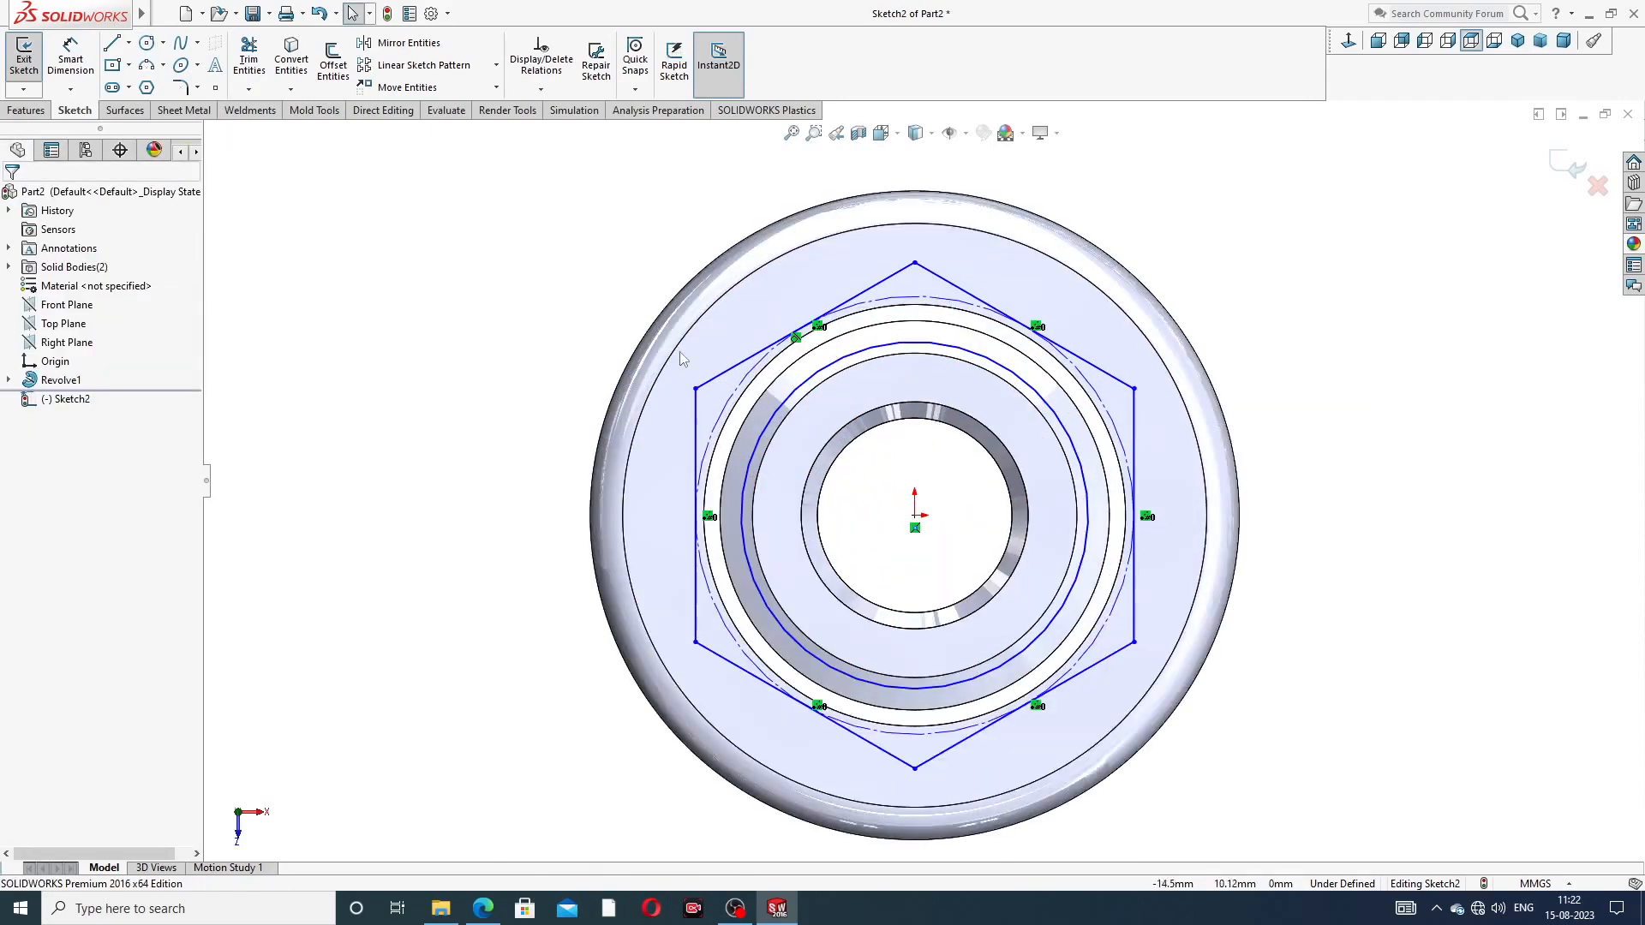
Switch to the Union drafting PDF in Edge, examine the top view's hexagon and section A-A dimensions, and return to SOLIDWORKS
{"action": "left_click", "coordinate": [483, 908]}
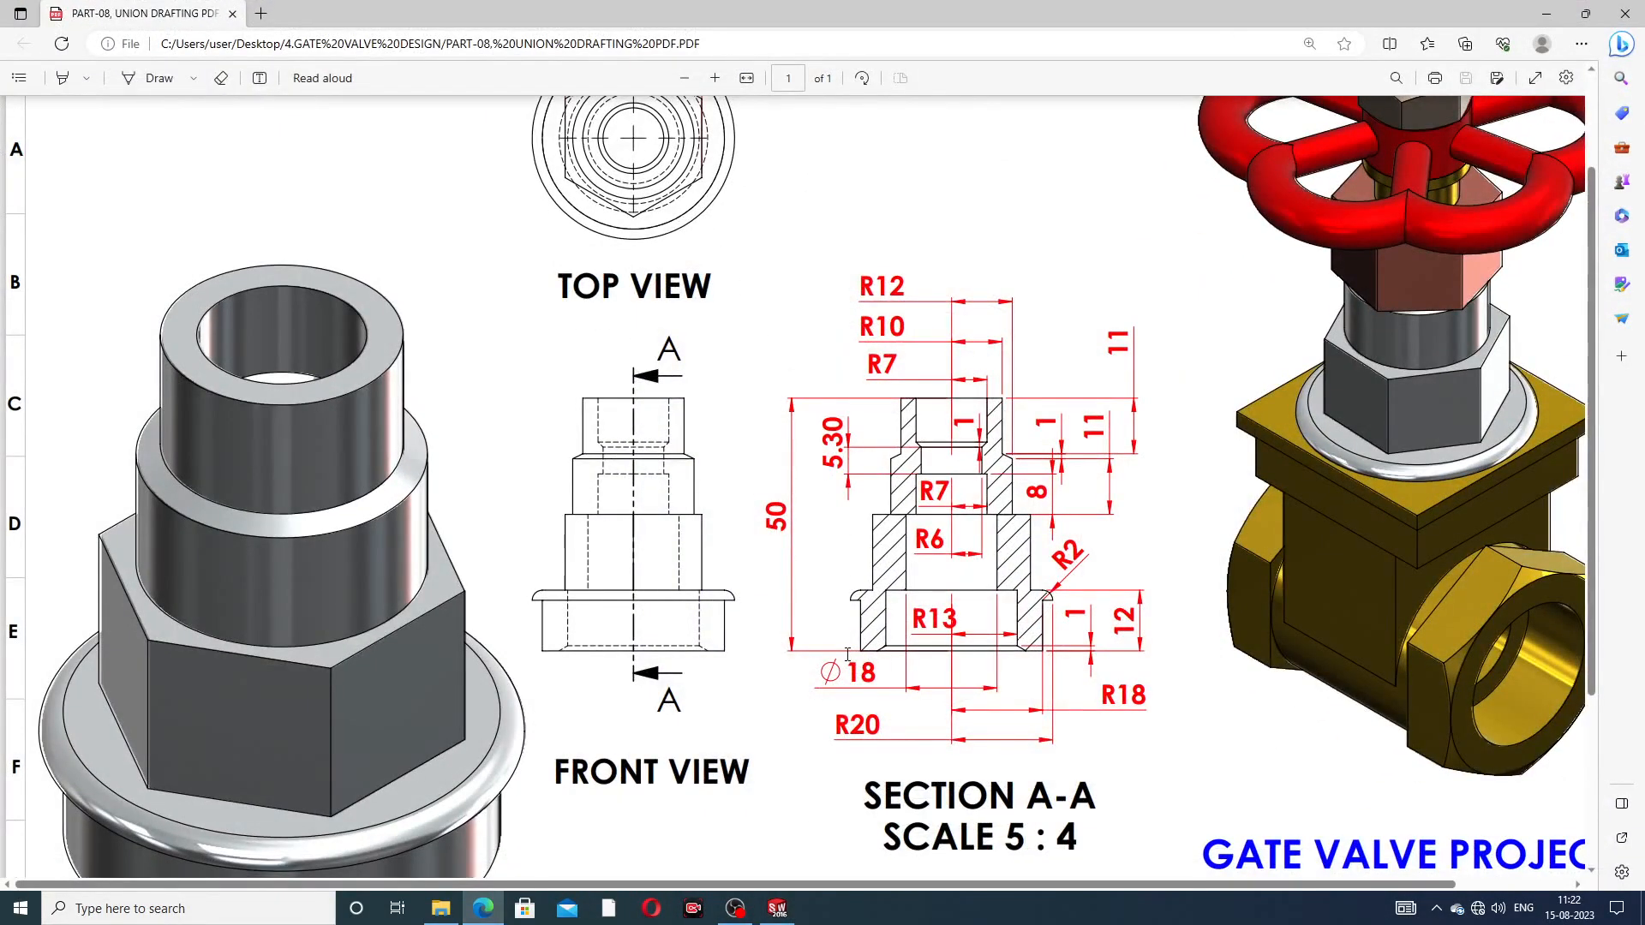
{"action": "scroll", "coordinate": [801, 533], "scroll_direction": "down", "scroll_amount": 1, "text": "ctrl"}
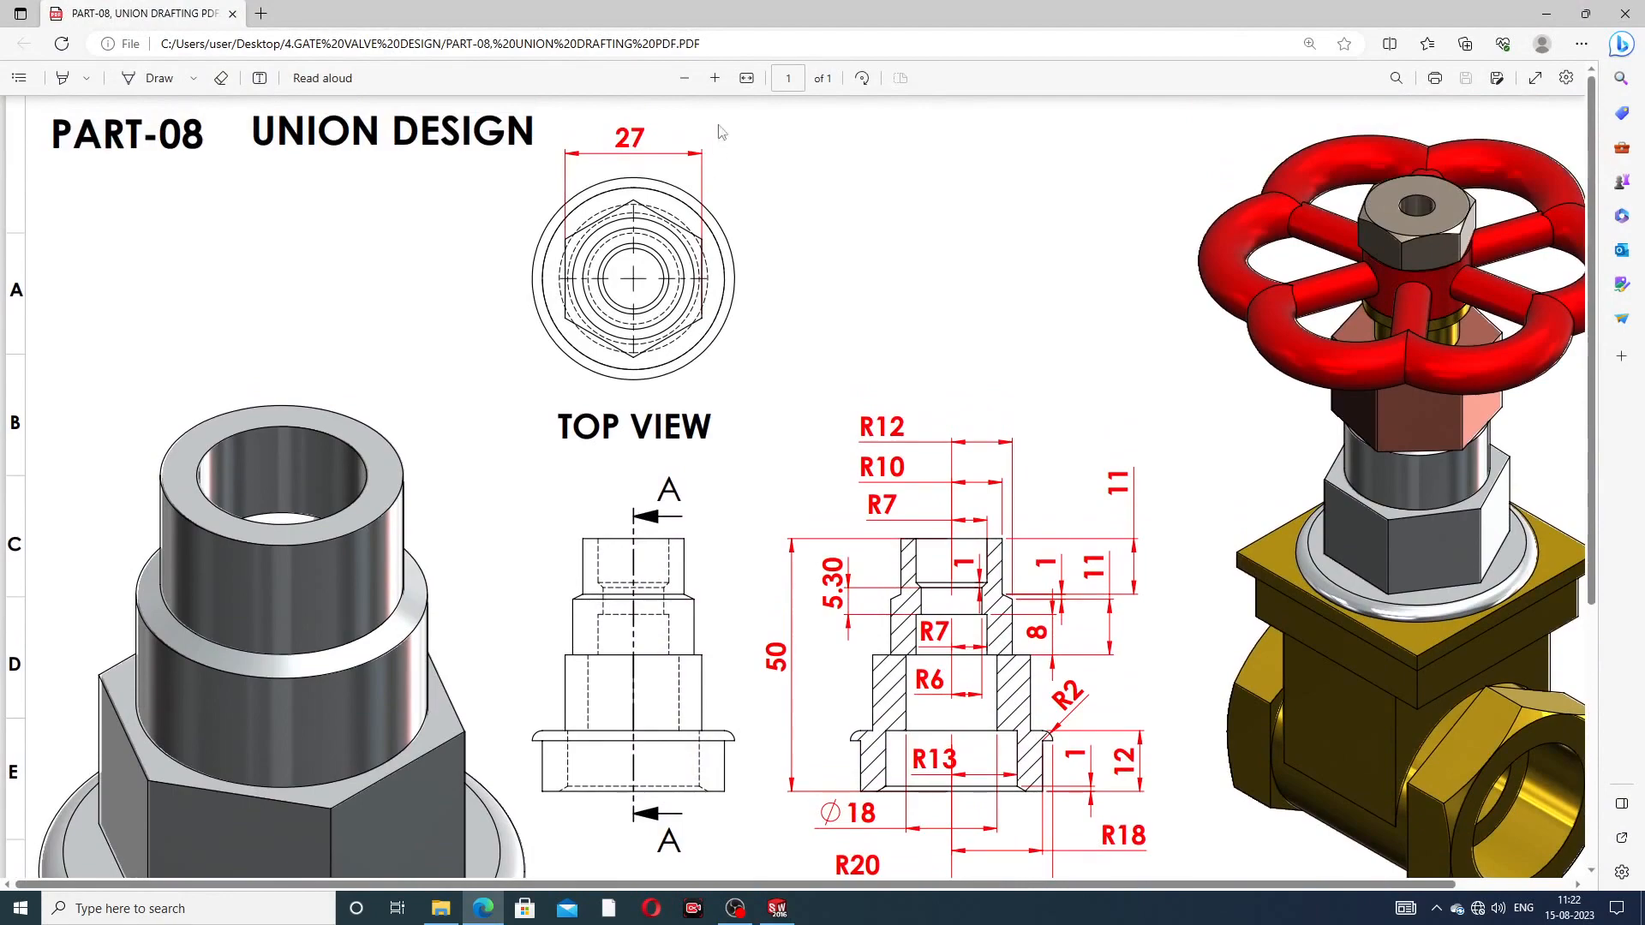
{"action": "left_click", "coordinate": [690, 81]}
{"action": "left_click", "coordinate": [691, 83]}
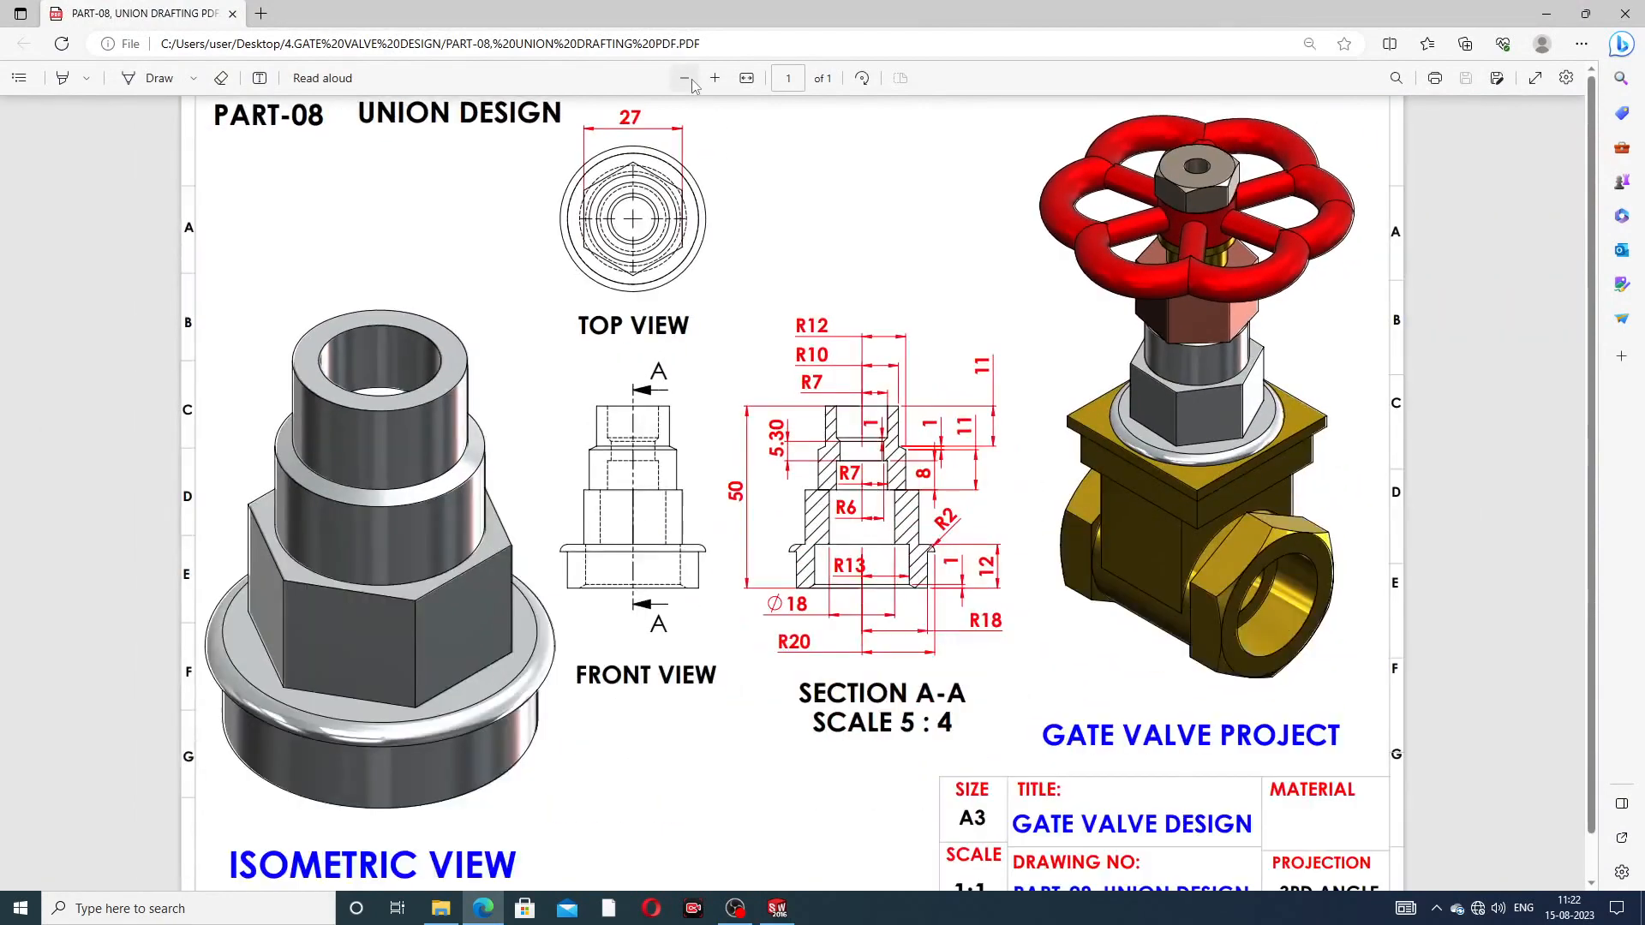
{"action": "left_click", "coordinate": [691, 83]}
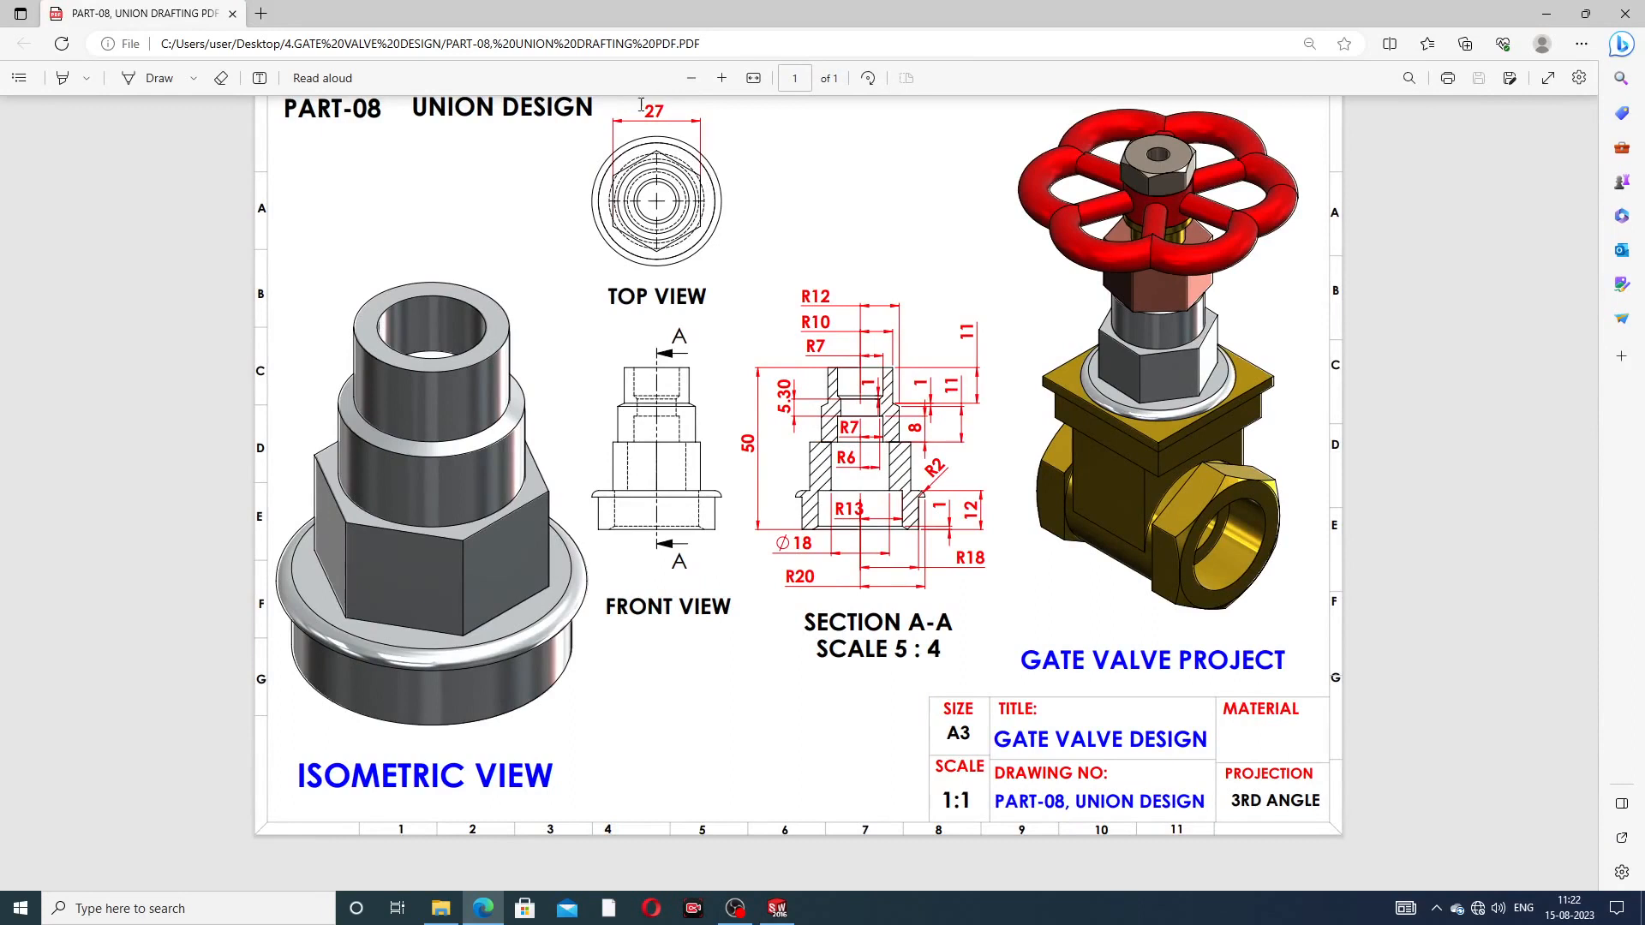
{"action": "left_click", "coordinate": [484, 908]}
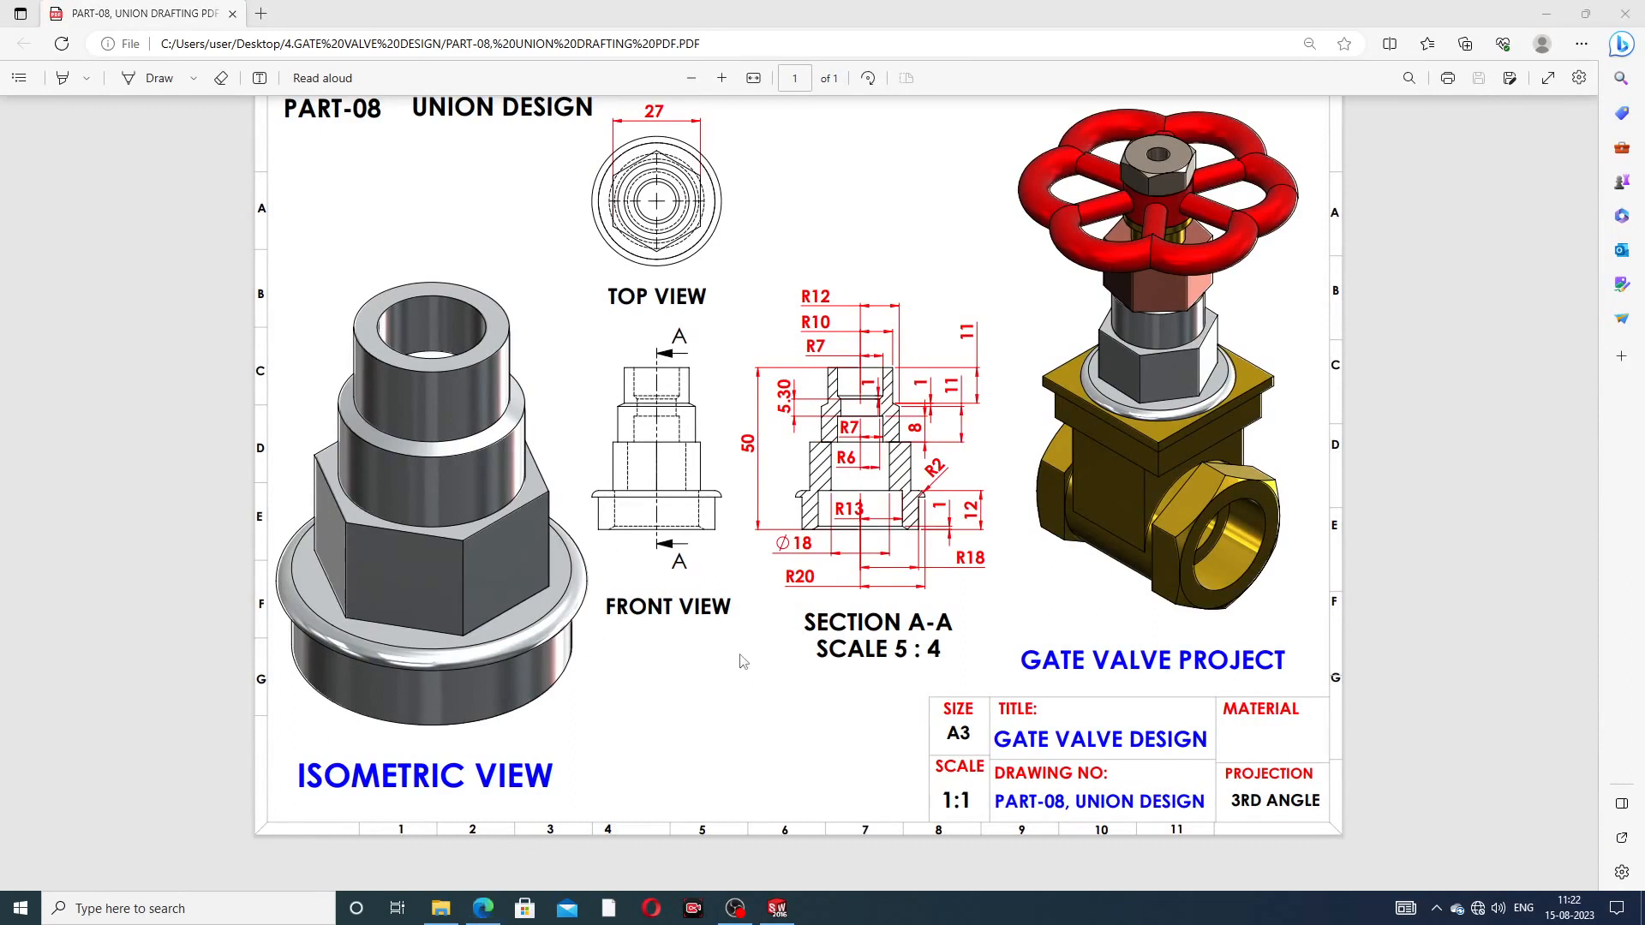
{"action": "left_click", "coordinate": [483, 910]}
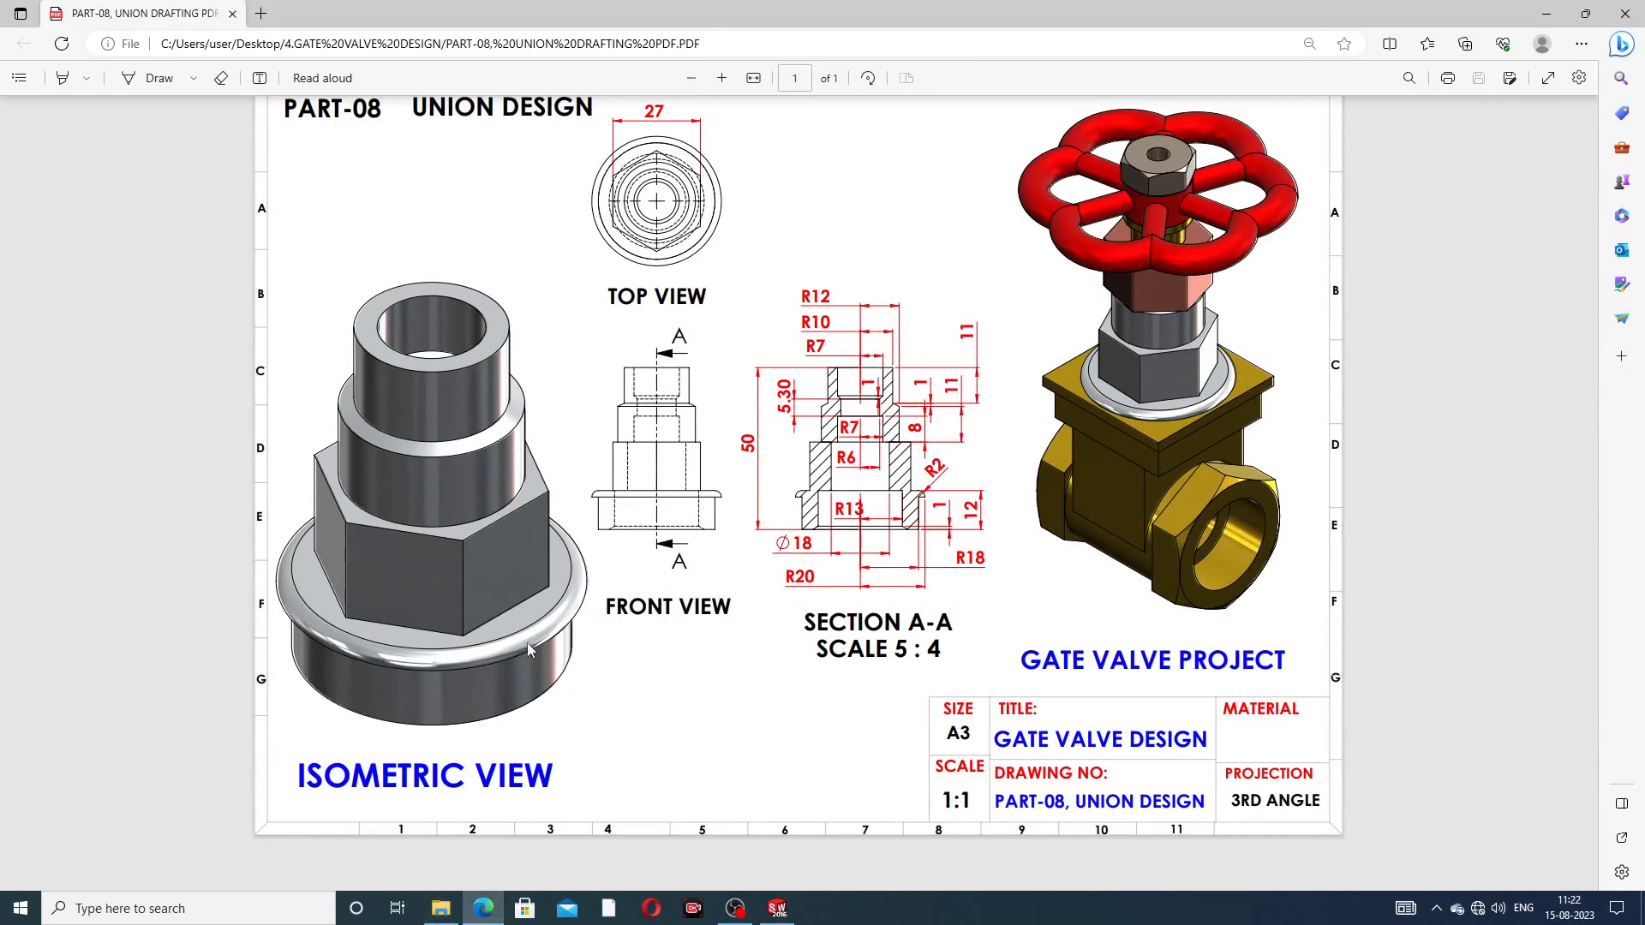
{"action": "left_click", "coordinate": [483, 914]}
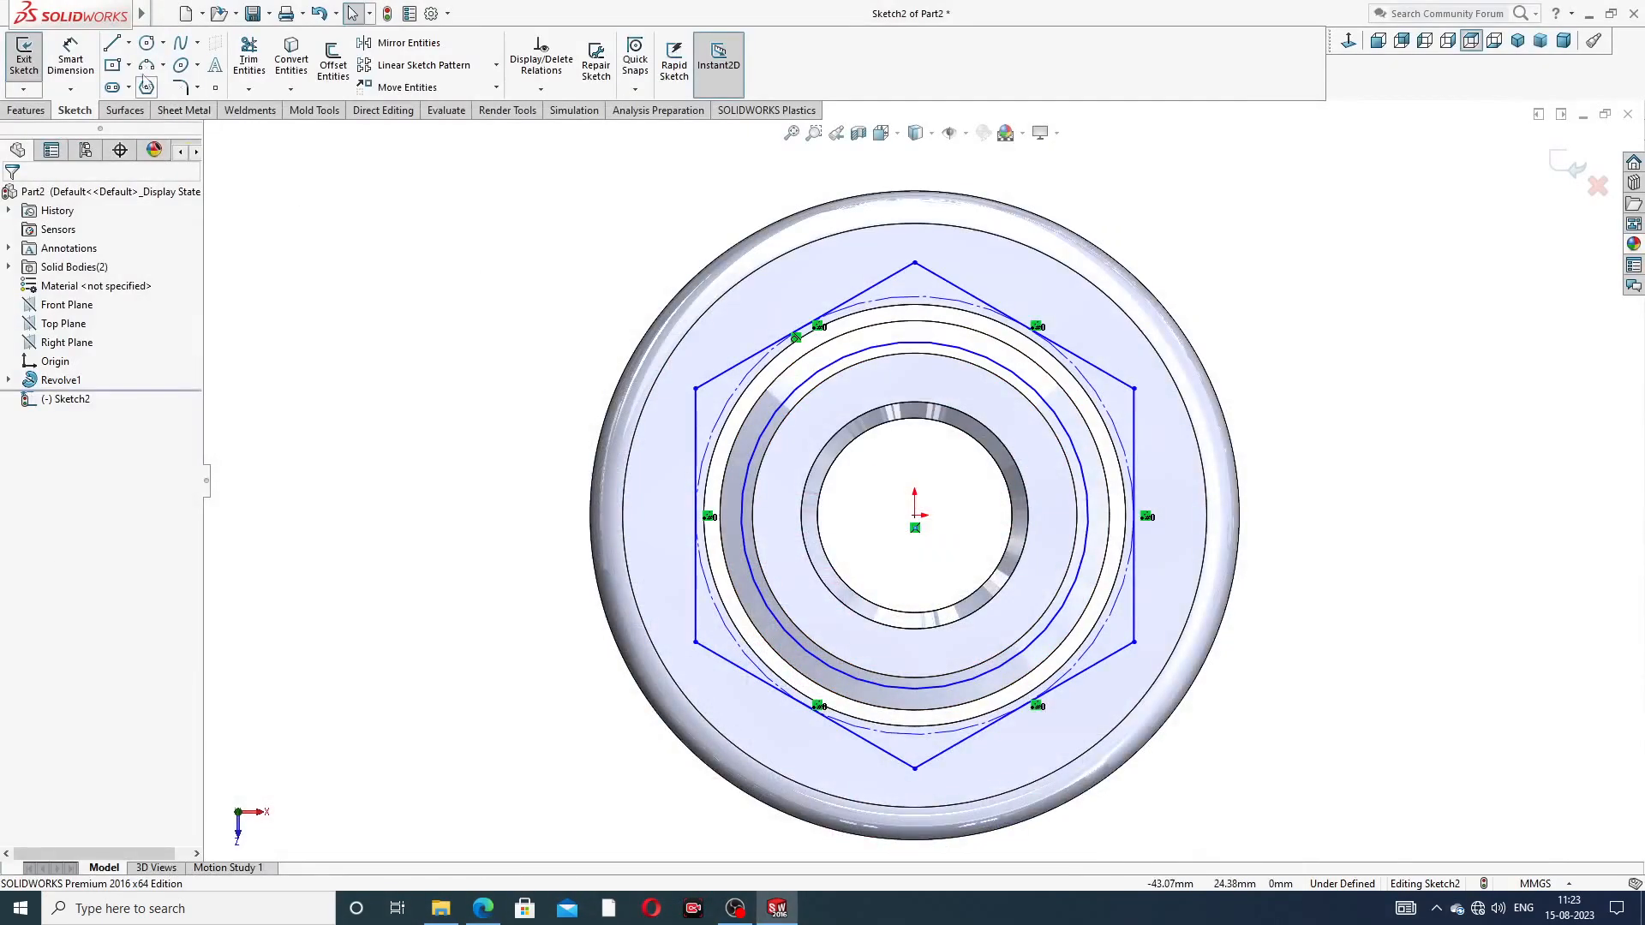
{"action": "left_click", "coordinate": [85, 72]}
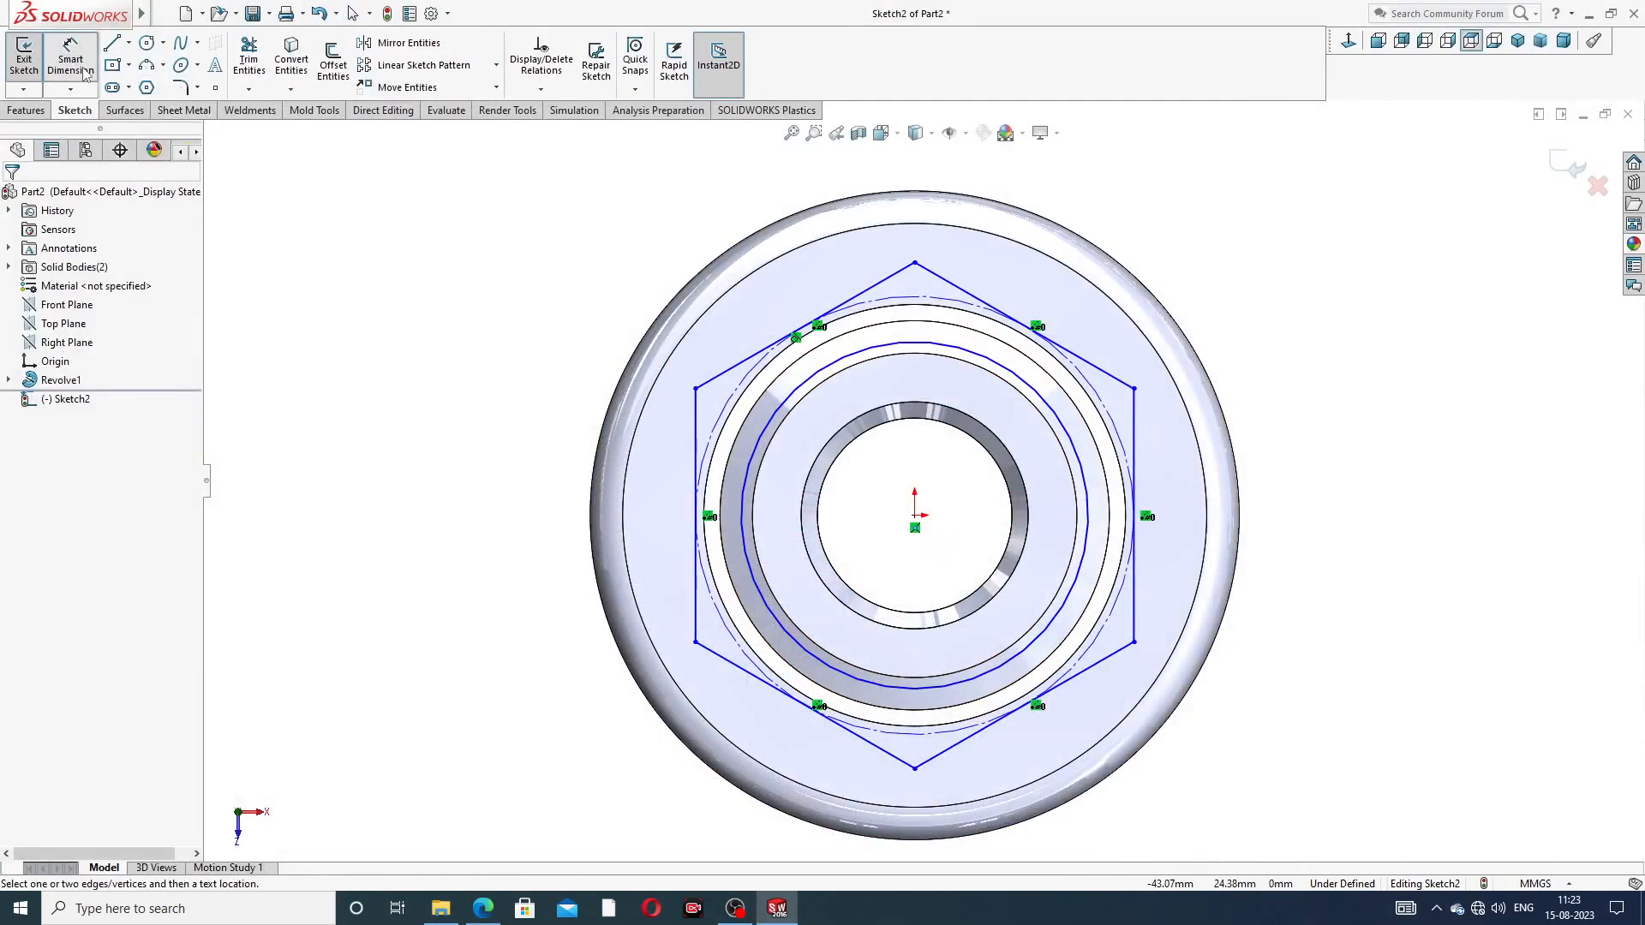
{"action": "right_click", "coordinate": [281, 204]}
{"action": "left_click", "coordinate": [337, 255]}
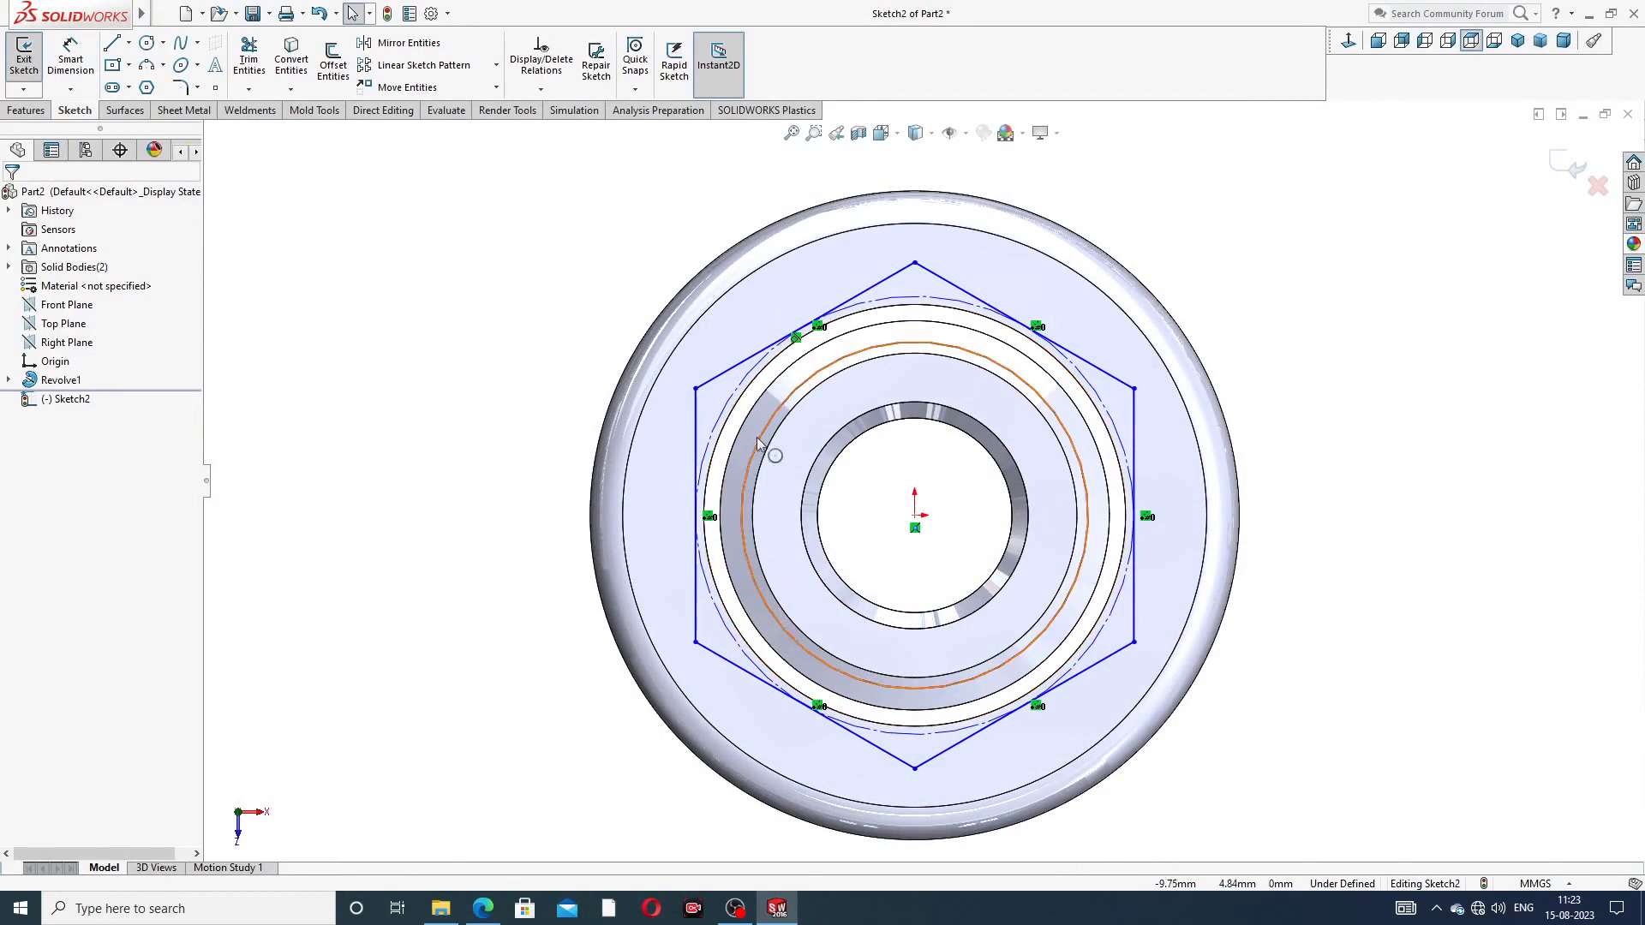
Add a vertical relation between the hexagon's upper vertex and the origin
{"action": "left_click", "coordinate": [915, 264]}
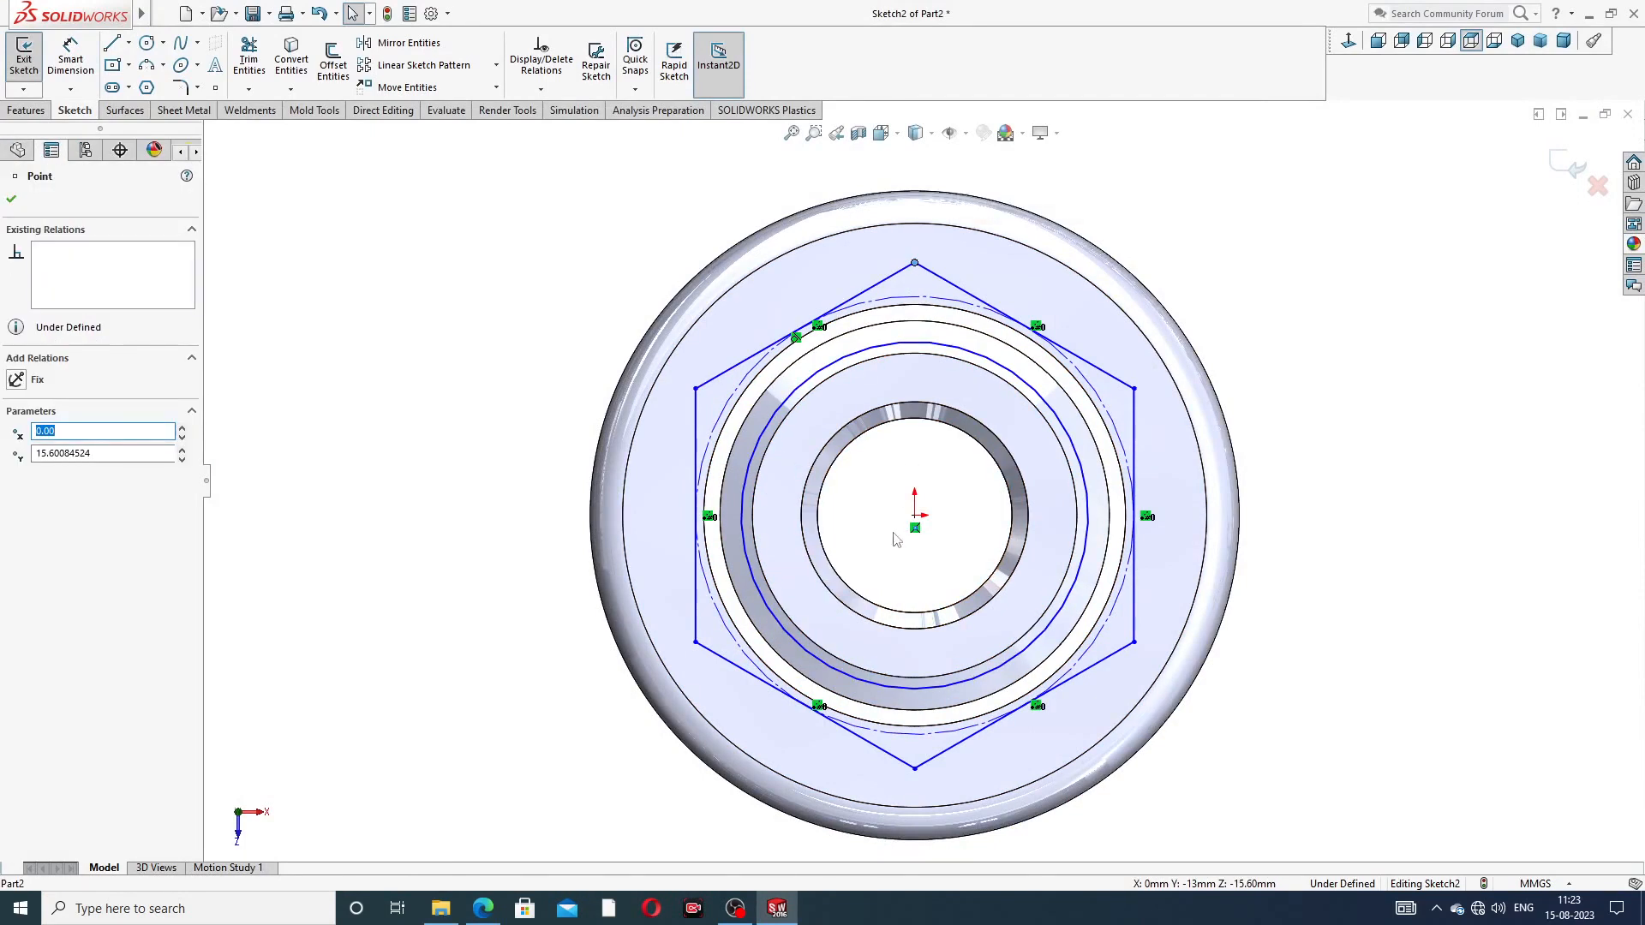
{"action": "left_click", "coordinate": [915, 515], "text": "ctrl"}
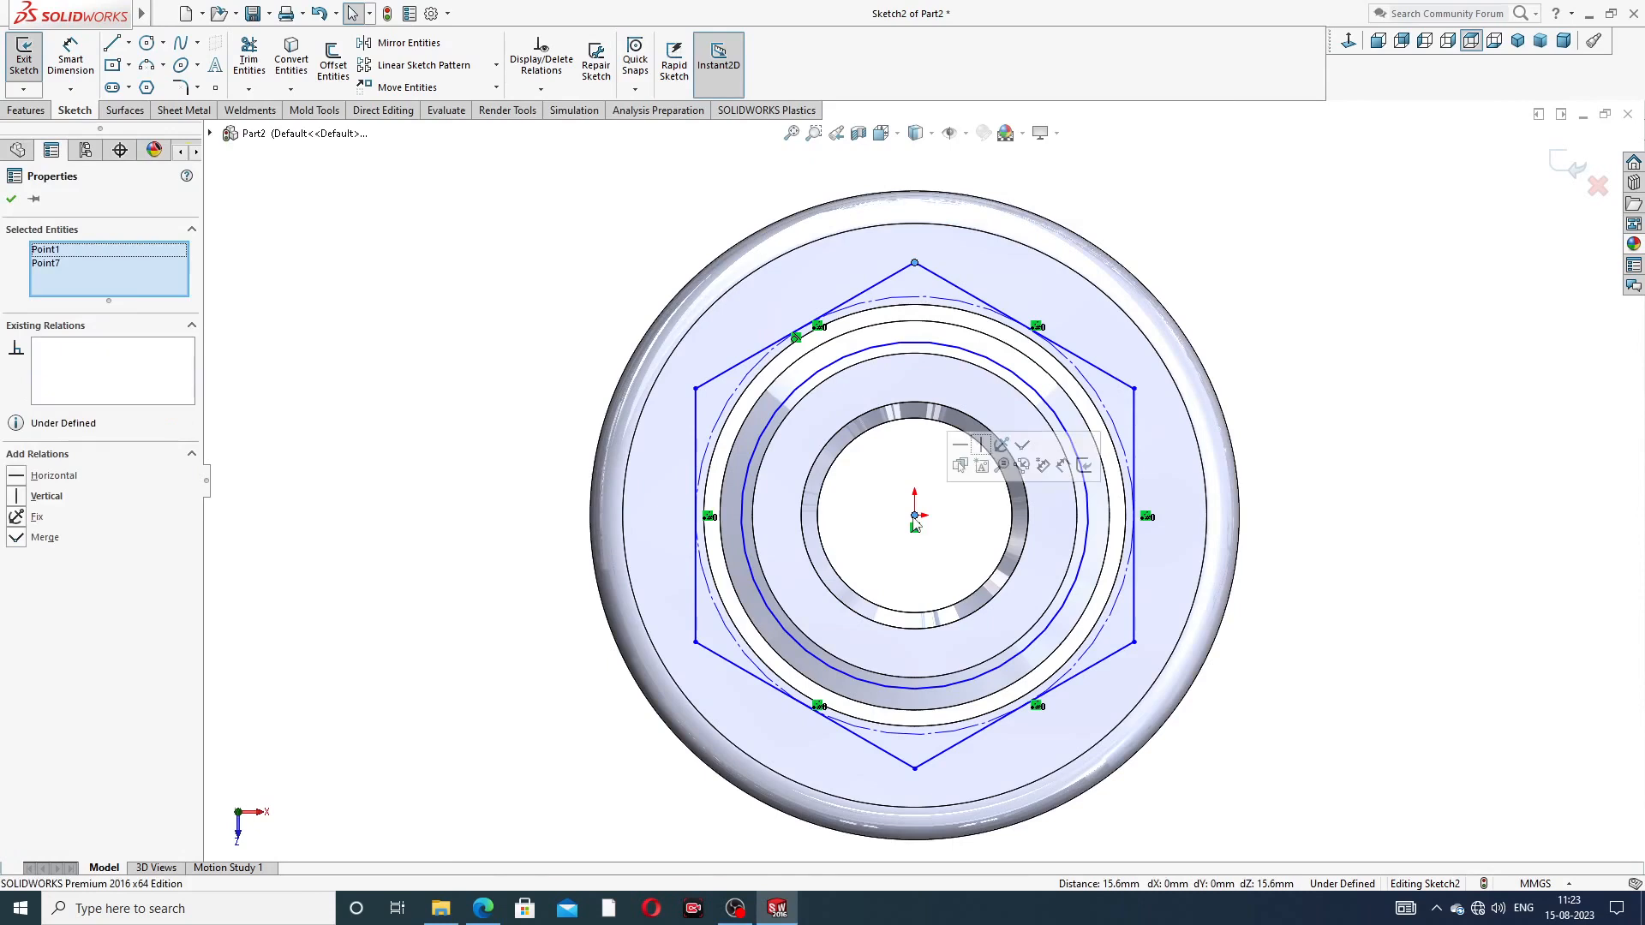
{"action": "left_click", "coordinate": [981, 443]}
{"action": "left_click", "coordinate": [1196, 287]}
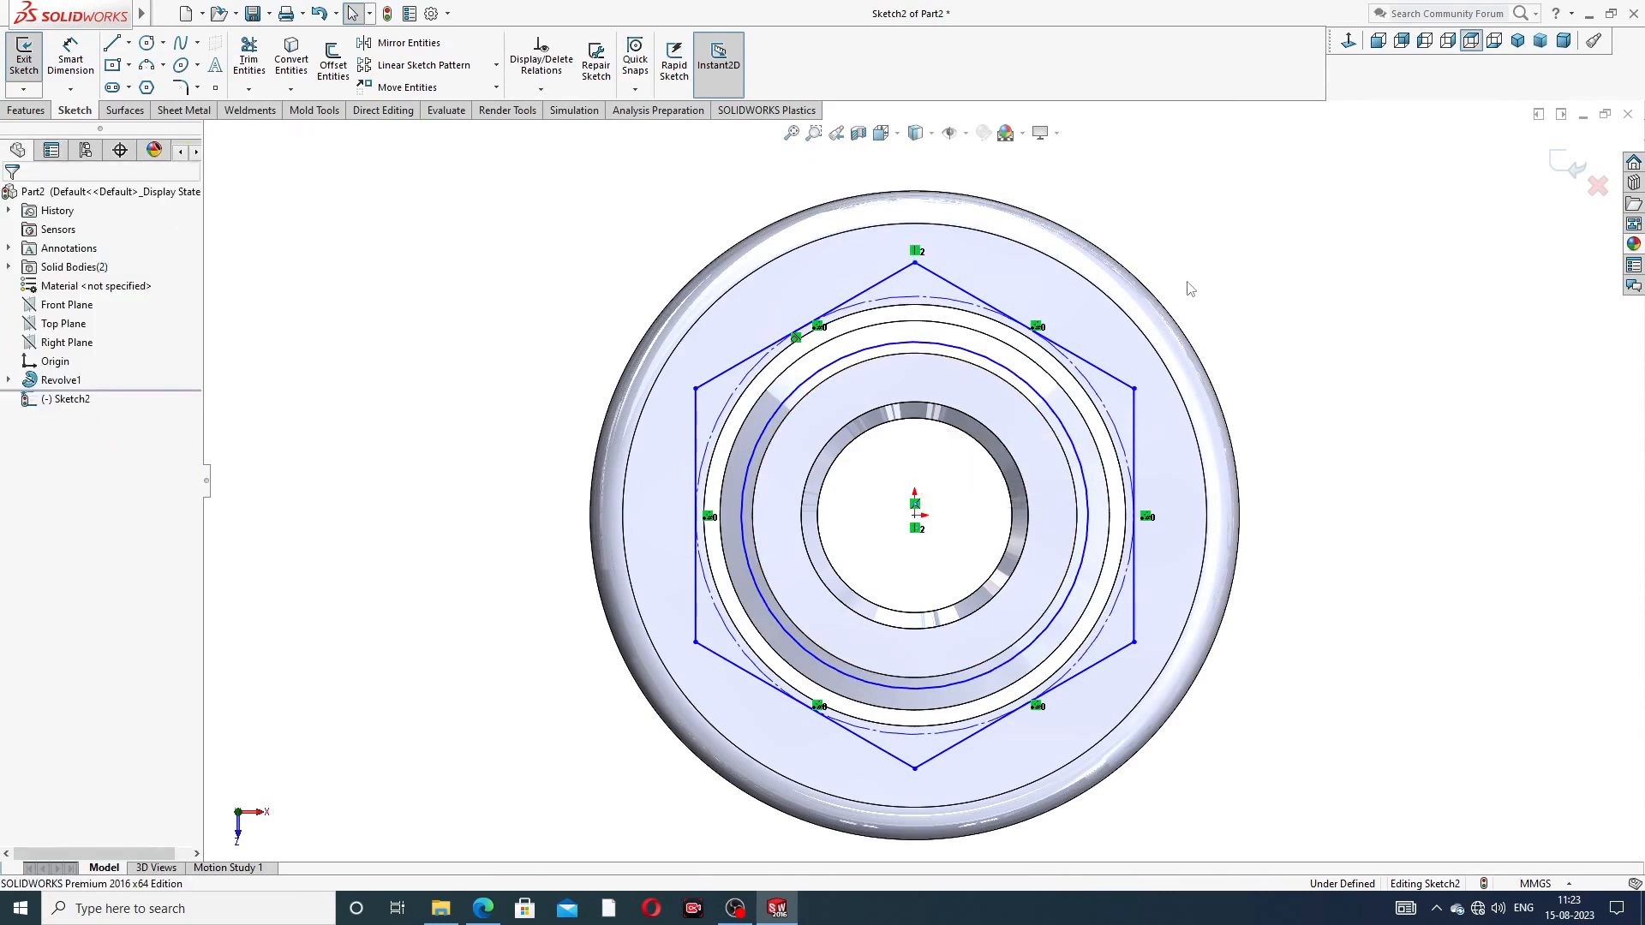
Dimension the hexagon's width across its two vertical flats as 27 mm, placing the dimension above the part
{"action": "left_click", "coordinate": [70, 60]}
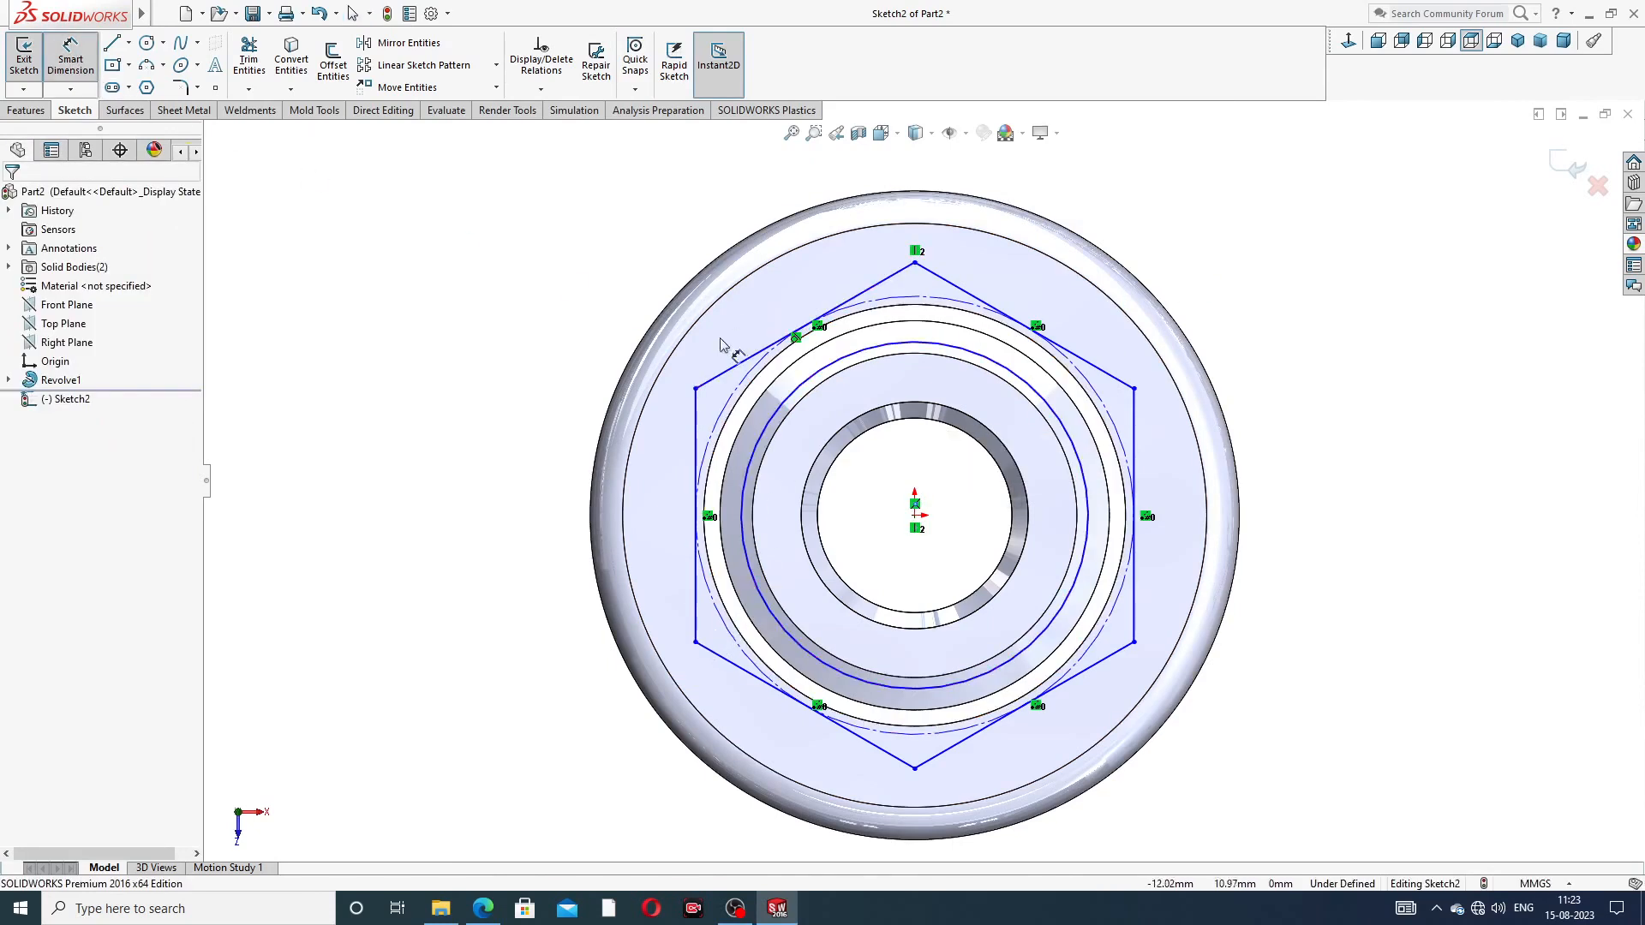
{"action": "left_click", "coordinate": [695, 389]}
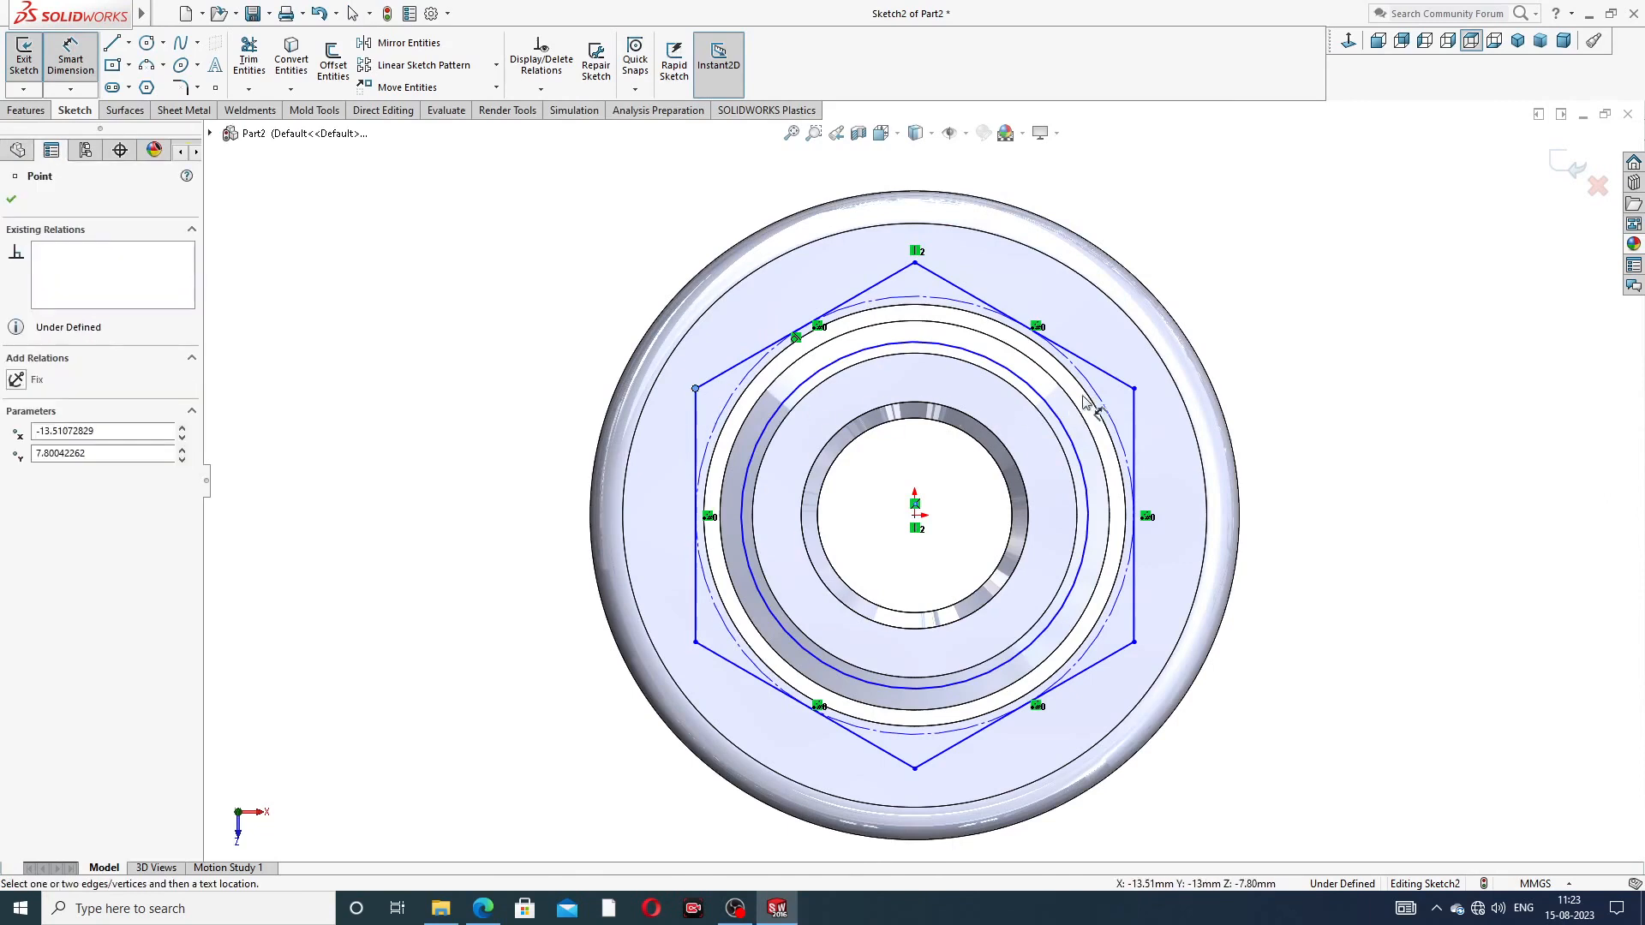
{"action": "left_click", "coordinate": [1133, 388]}
{"action": "left_click", "coordinate": [931, 181]}
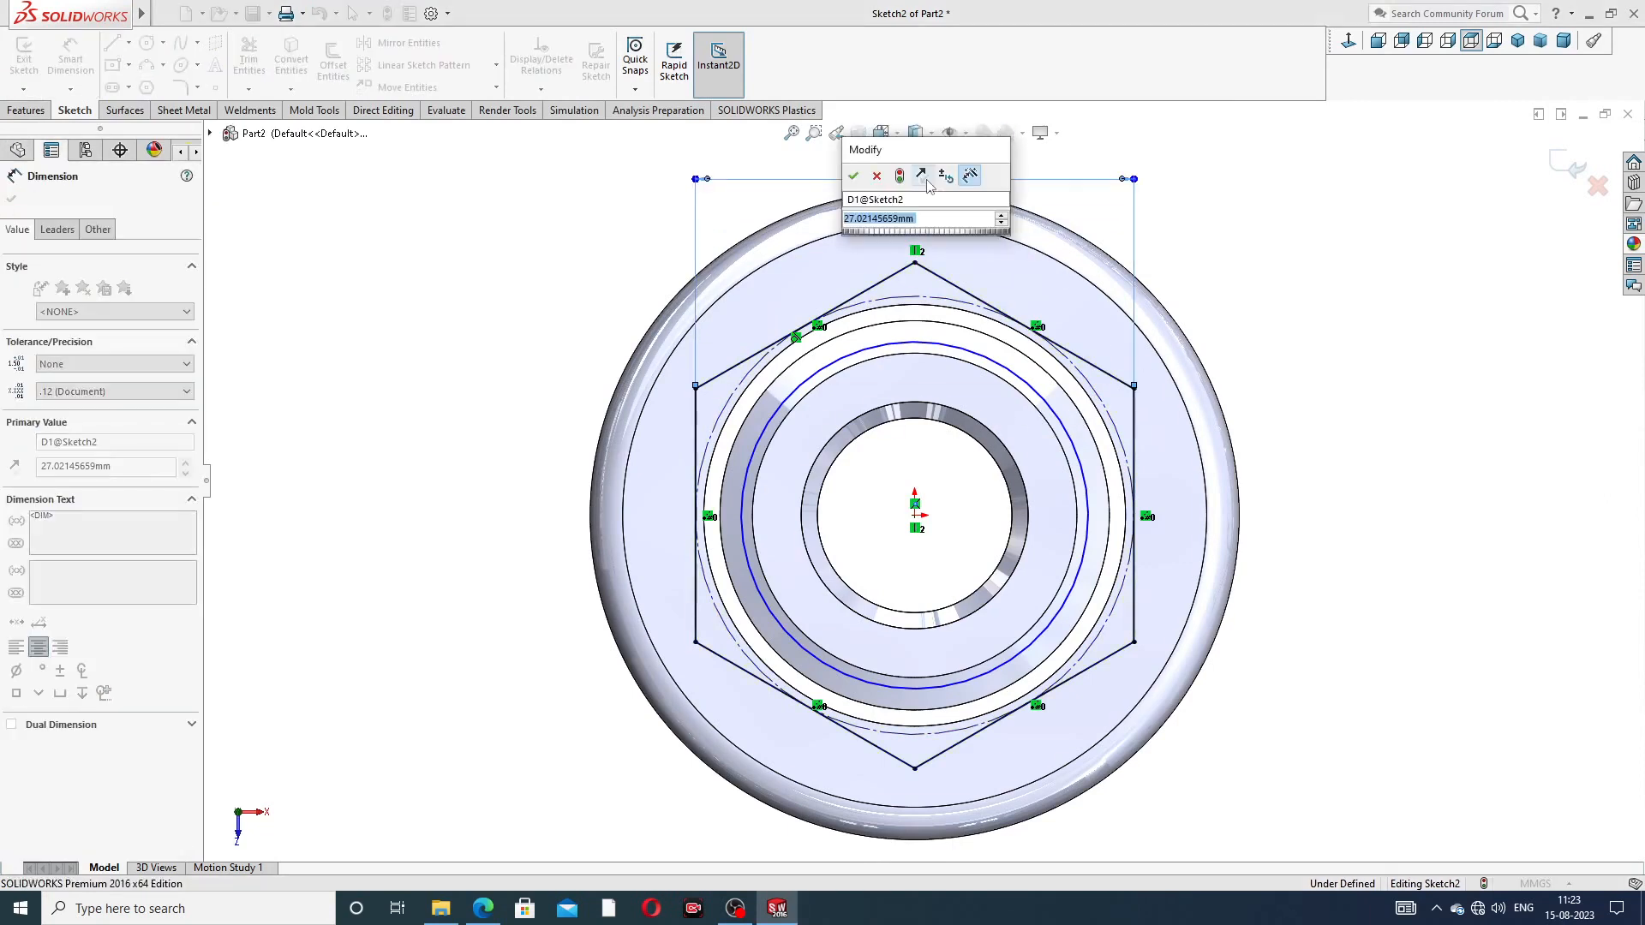
{"action": "type", "text": "27"}
{"action": "key", "text": "Return"}
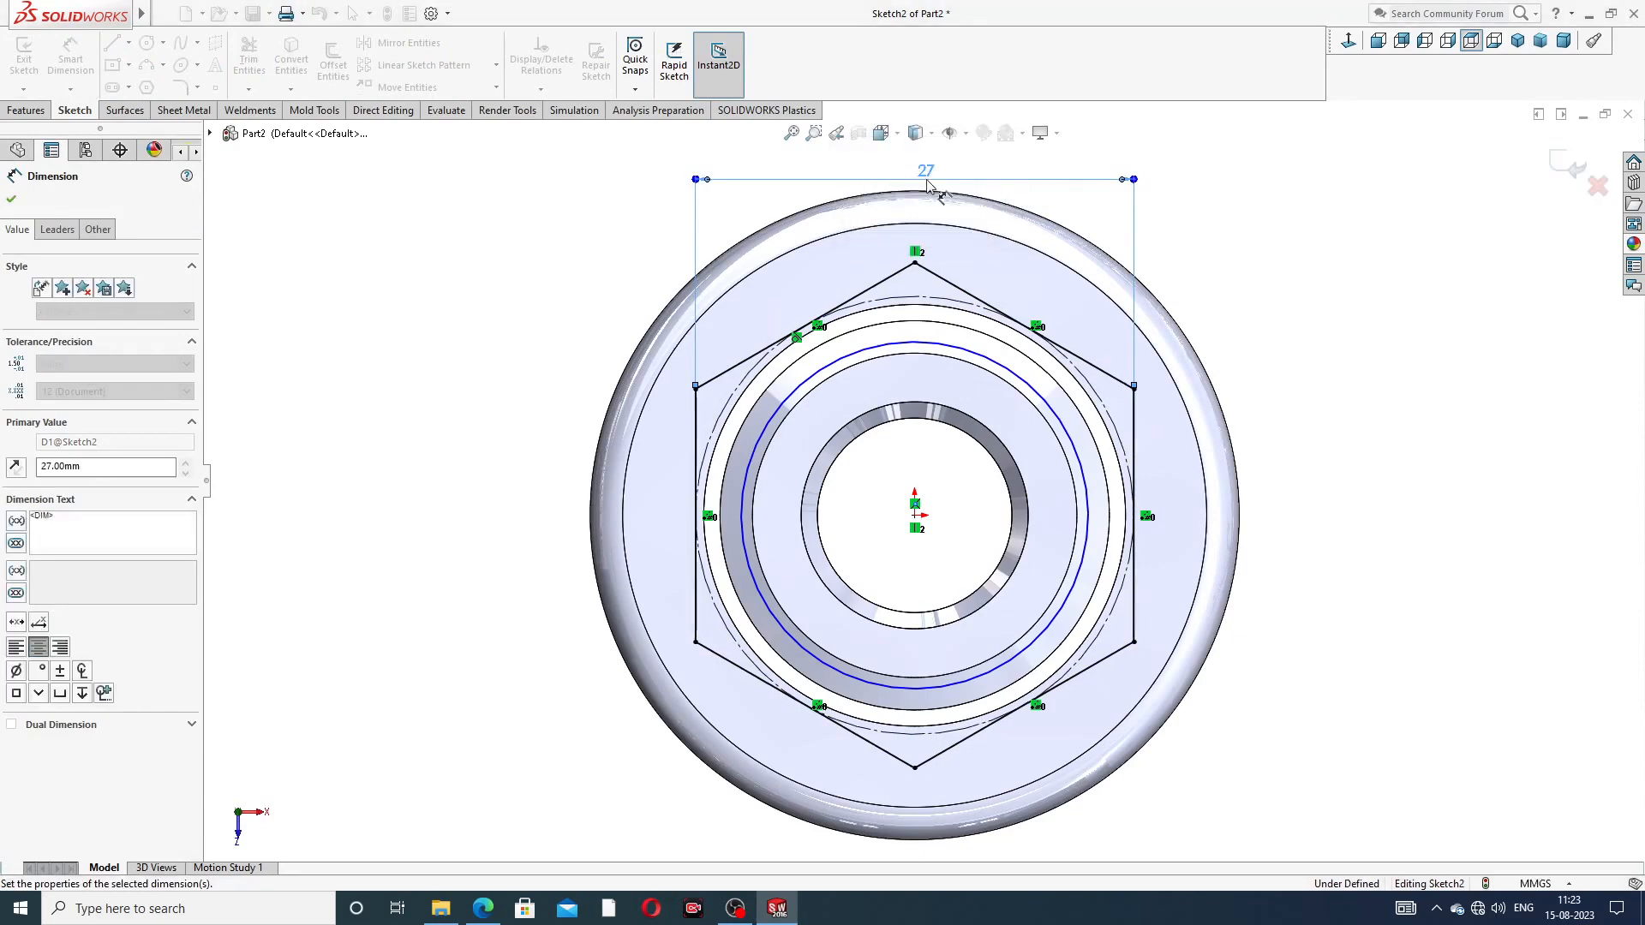
Dimension the diameter of the circle inside the hexagon as 18 mm
{"action": "left_click", "coordinate": [1061, 417]}
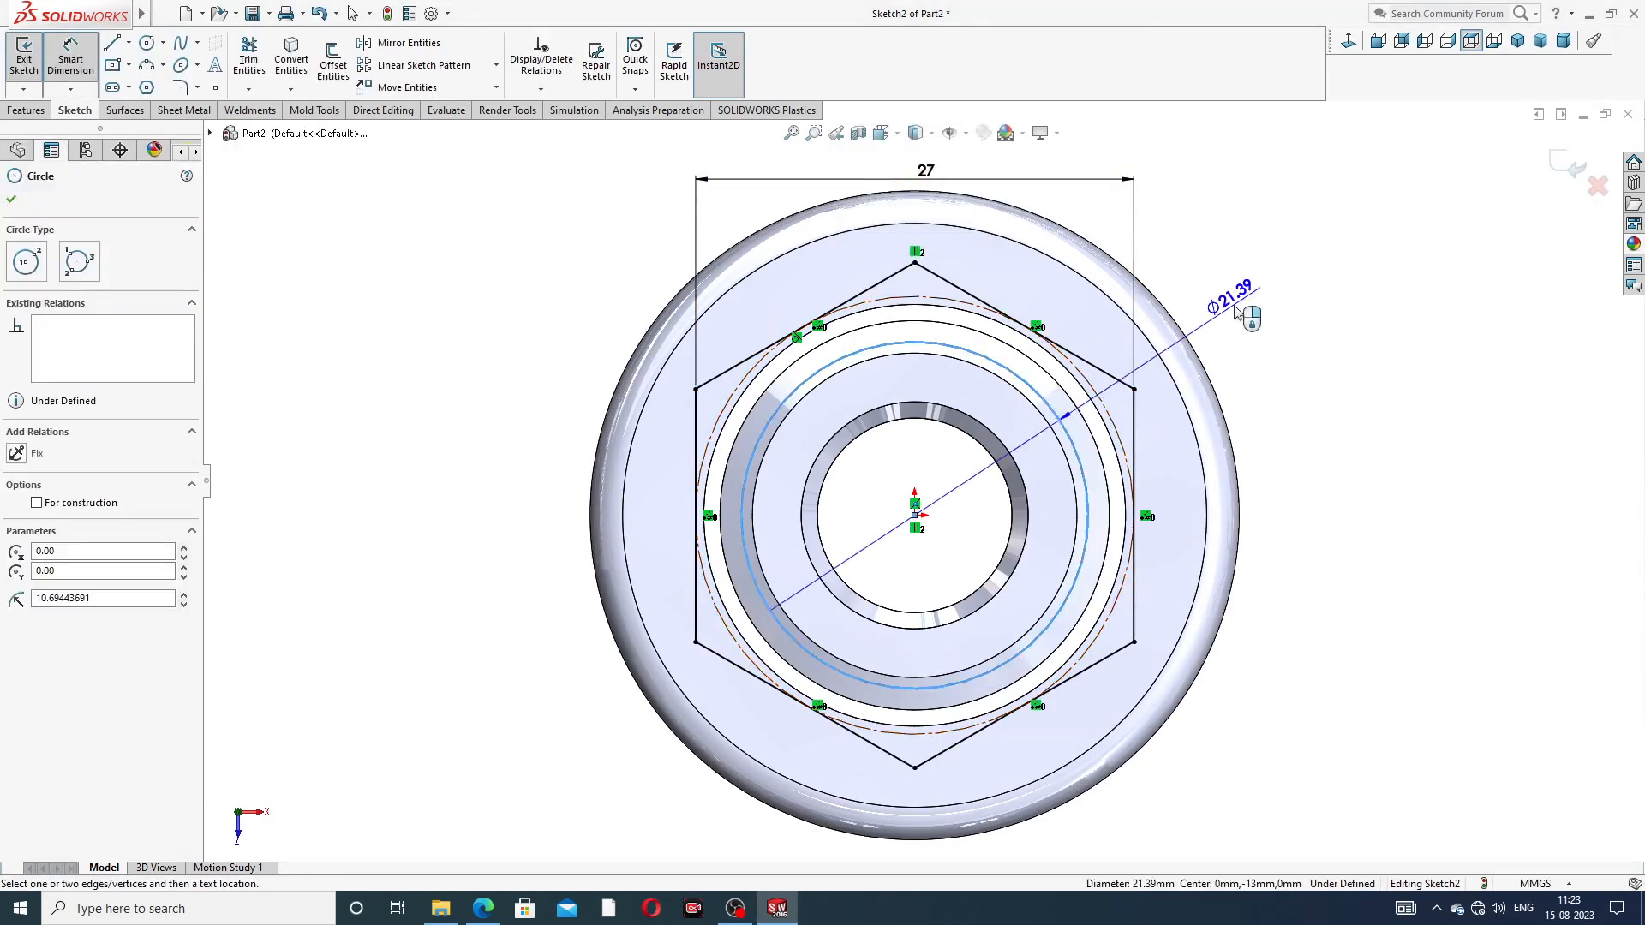
{"action": "left_click", "coordinate": [1238, 311]}
{"action": "type", "text": "1"}
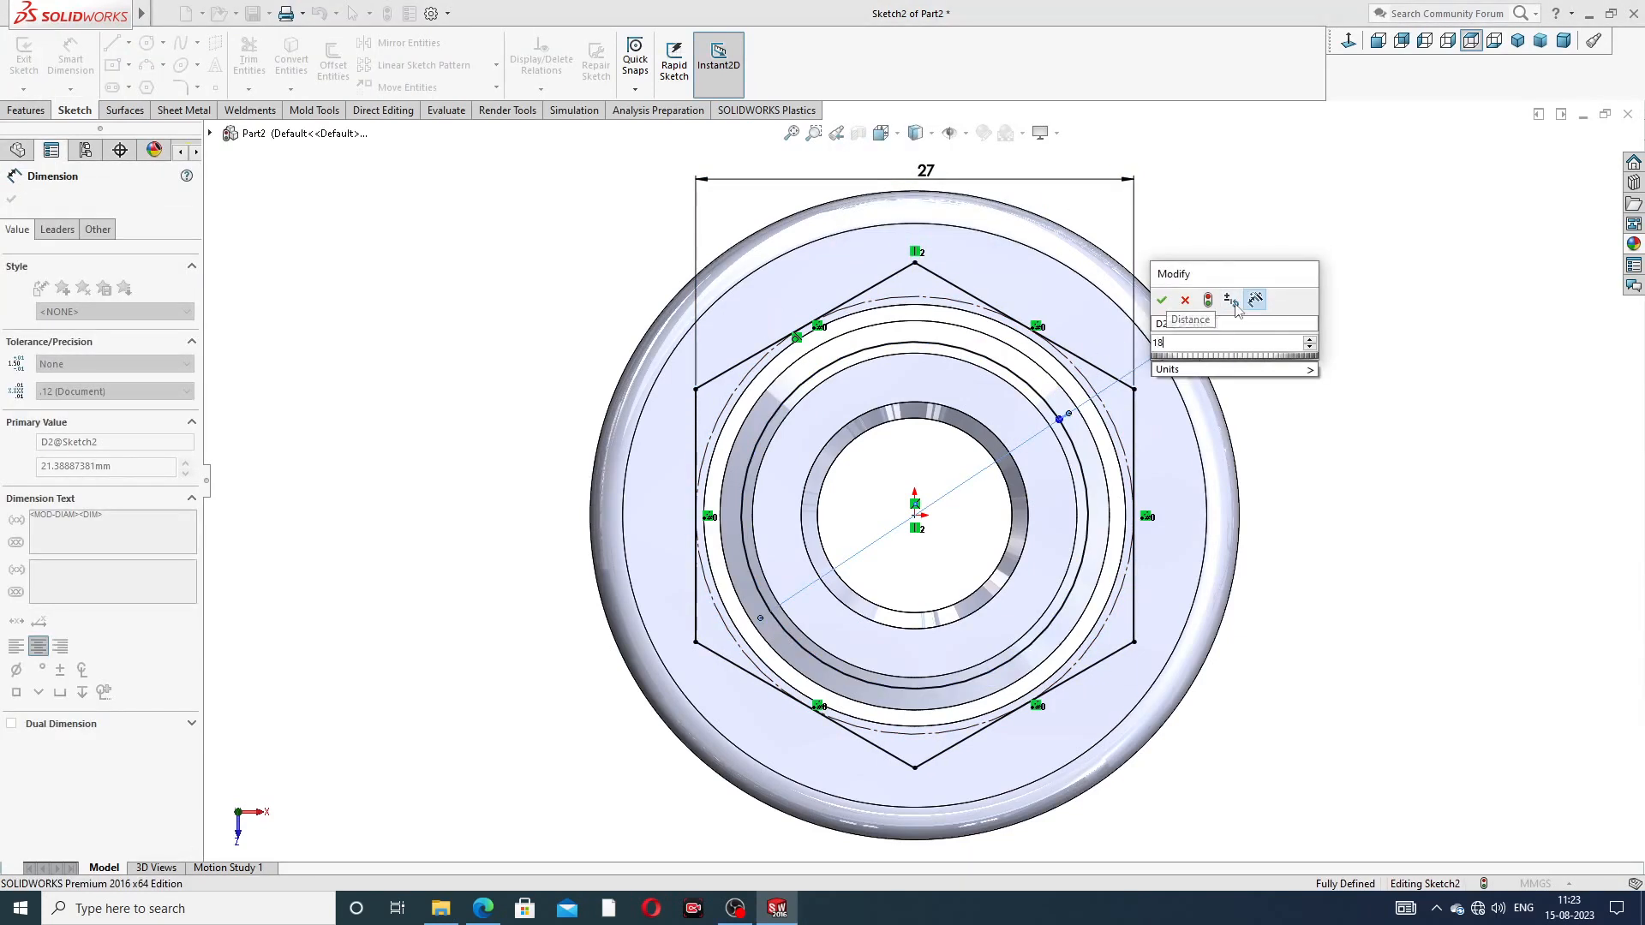
{"action": "type", "text": "8"}
{"action": "key", "text": "Return"}
Reposition the 18 mm diameter dimension farther out from the part and adjust the placement of the 27 mm width dimension above it
{"action": "right_click", "coordinate": [1293, 209]}
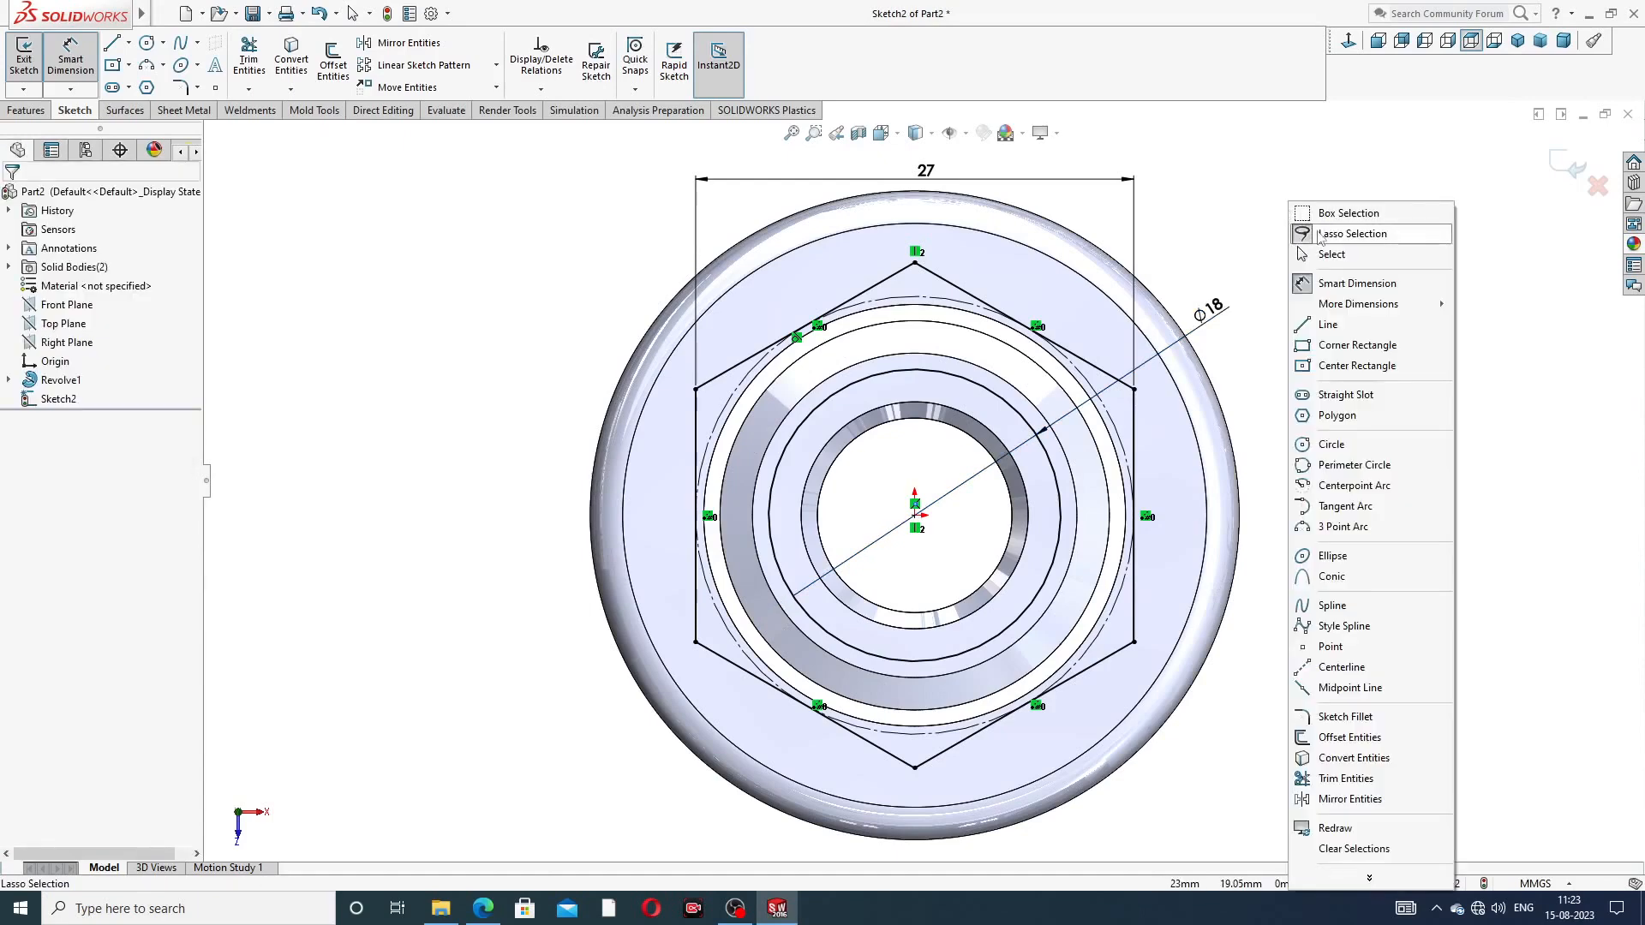
{"action": "left_click", "coordinate": [1333, 253]}
{"action": "left_click_drag", "start_coordinate": [1210, 308], "coordinate": [1237, 286]}
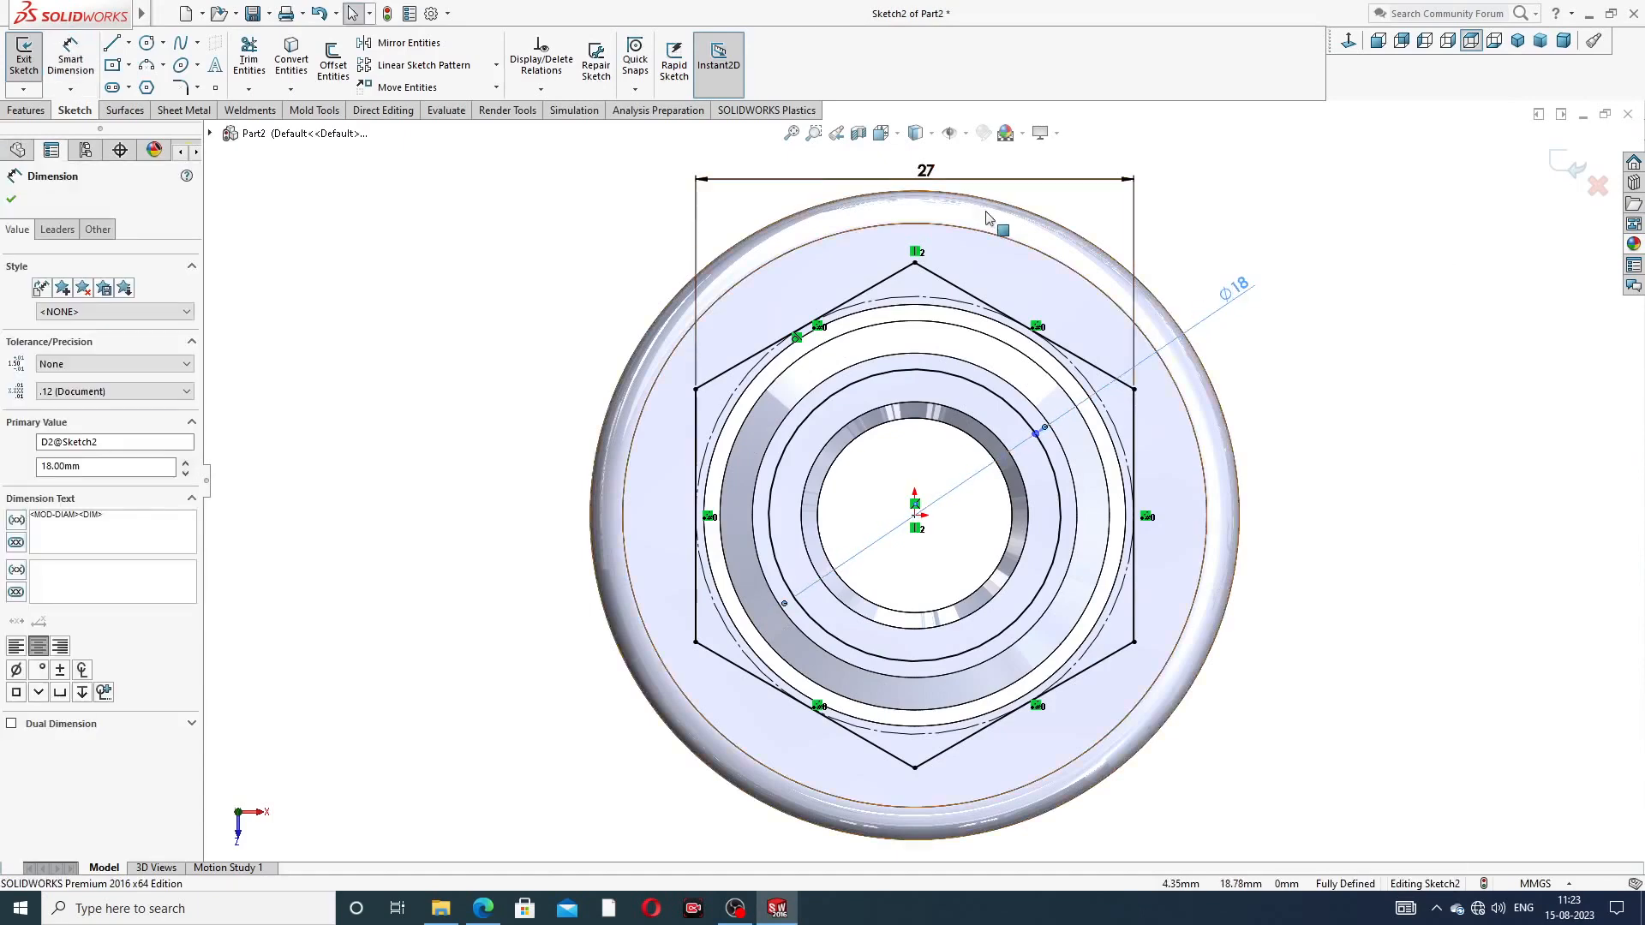
{"action": "scroll", "coordinate": [985, 219], "scroll_direction": "up", "scroll_amount": 2}
{"action": "left_click_drag", "start_coordinate": [931, 271], "coordinate": [930, 250]}
{"action": "left_click", "coordinate": [1137, 241]}
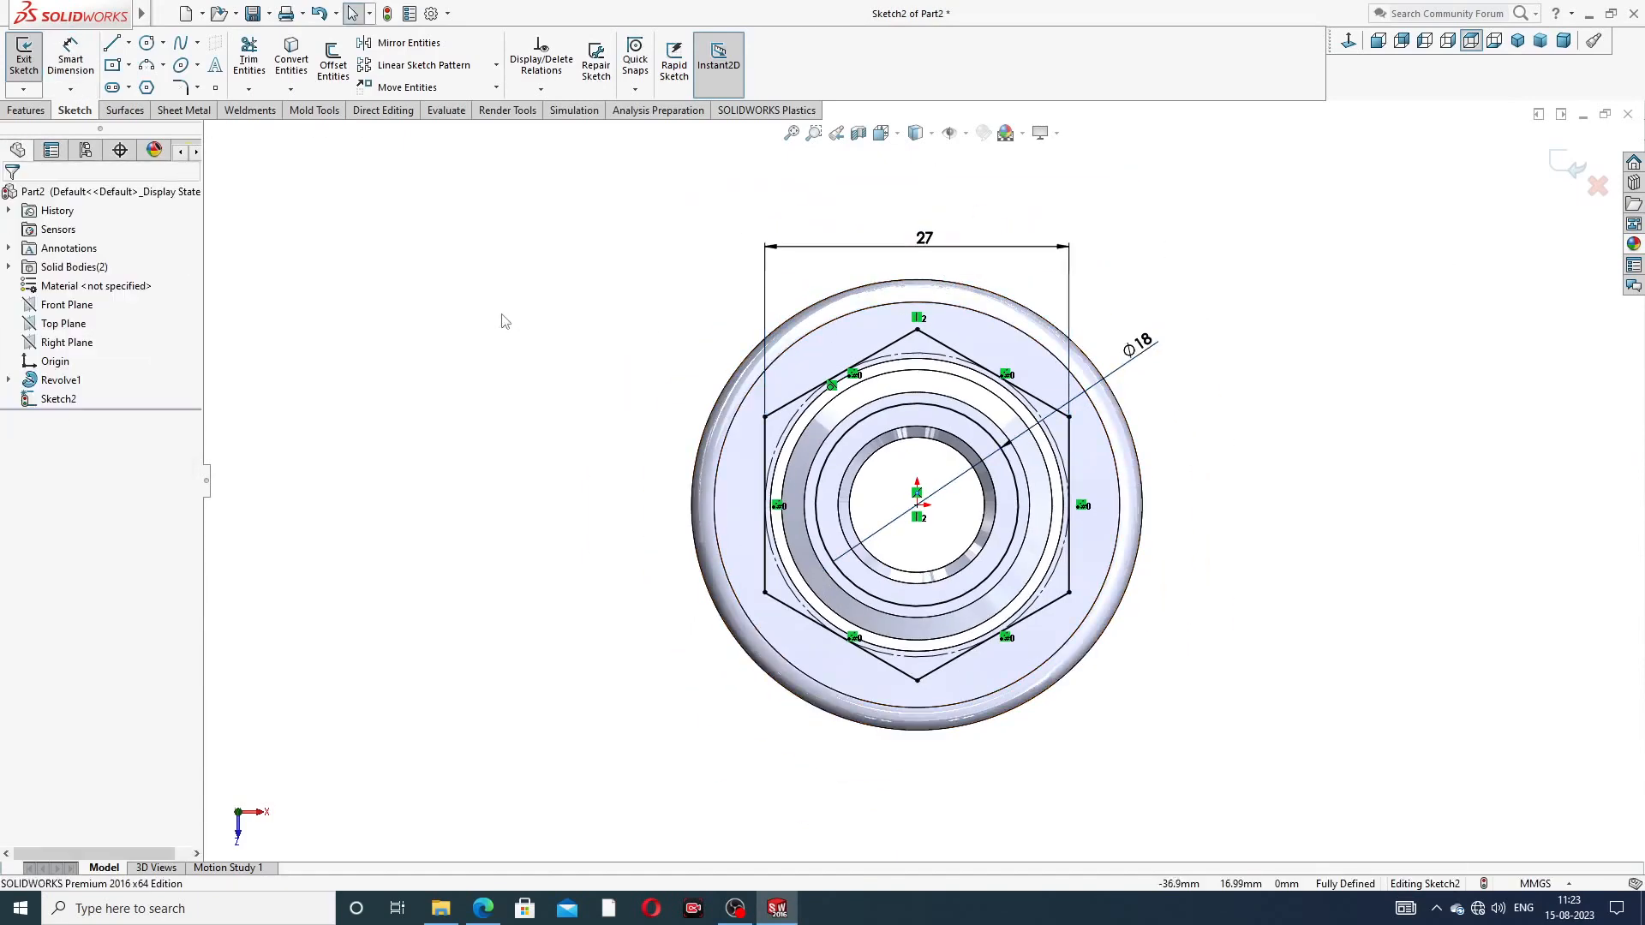
Extrude the hexagon-and-circle sketch Up To Surface, ending at the upper stepped body's annular face towards the flange, with the result merged
{"action": "left_click", "coordinate": [26, 109]}
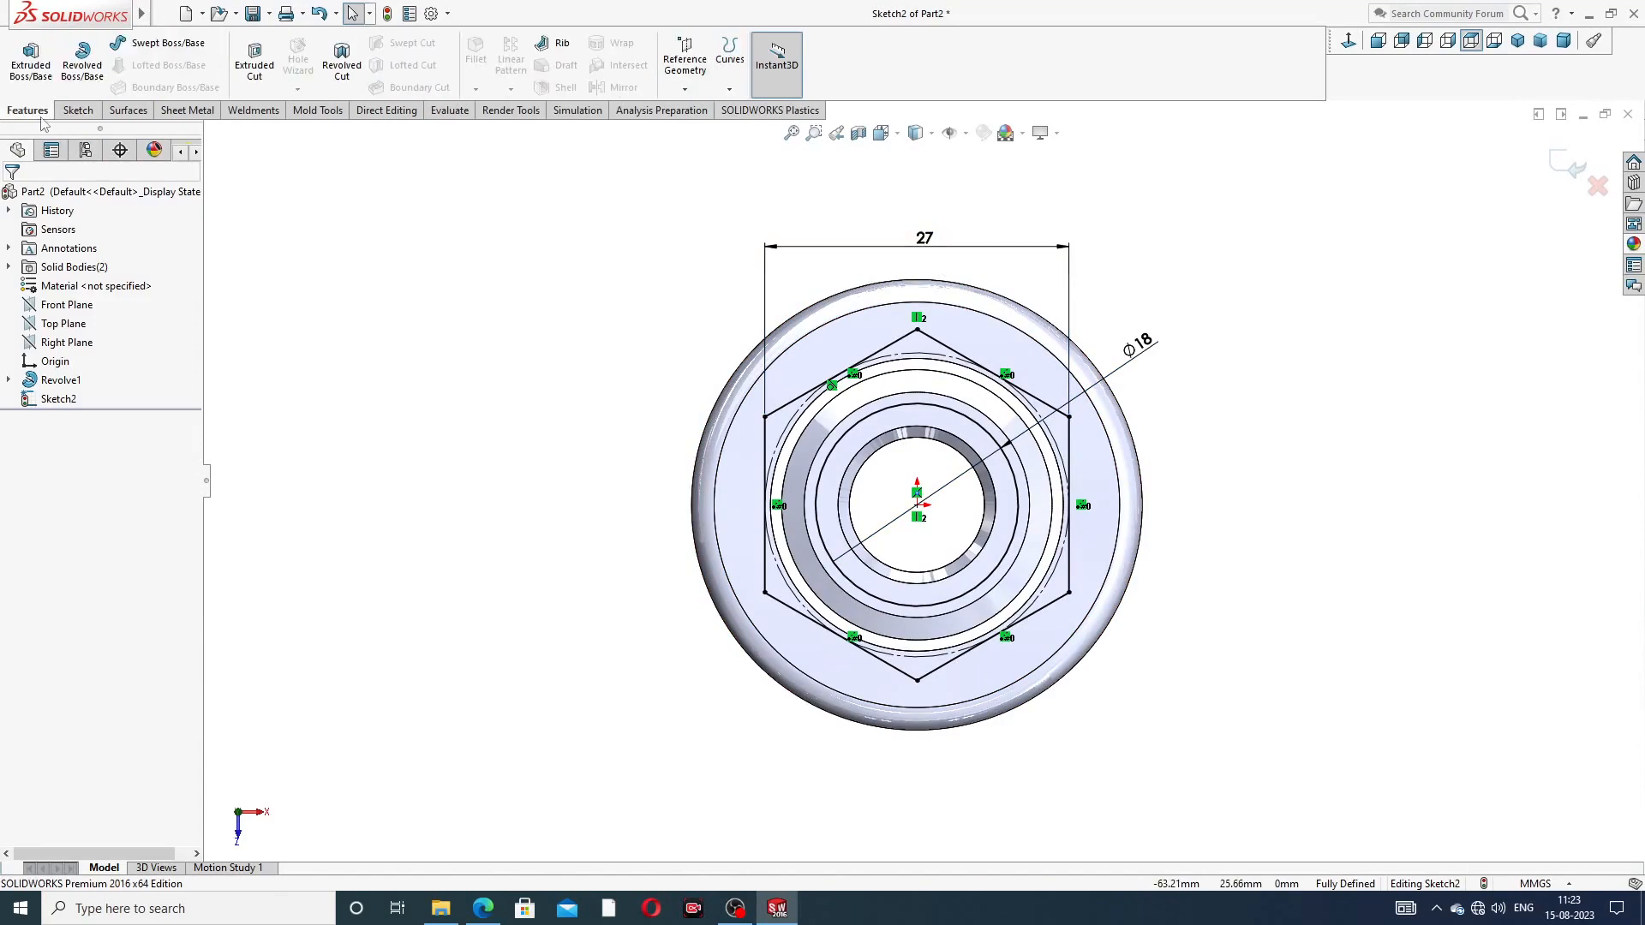
{"action": "left_click", "coordinate": [32, 68]}
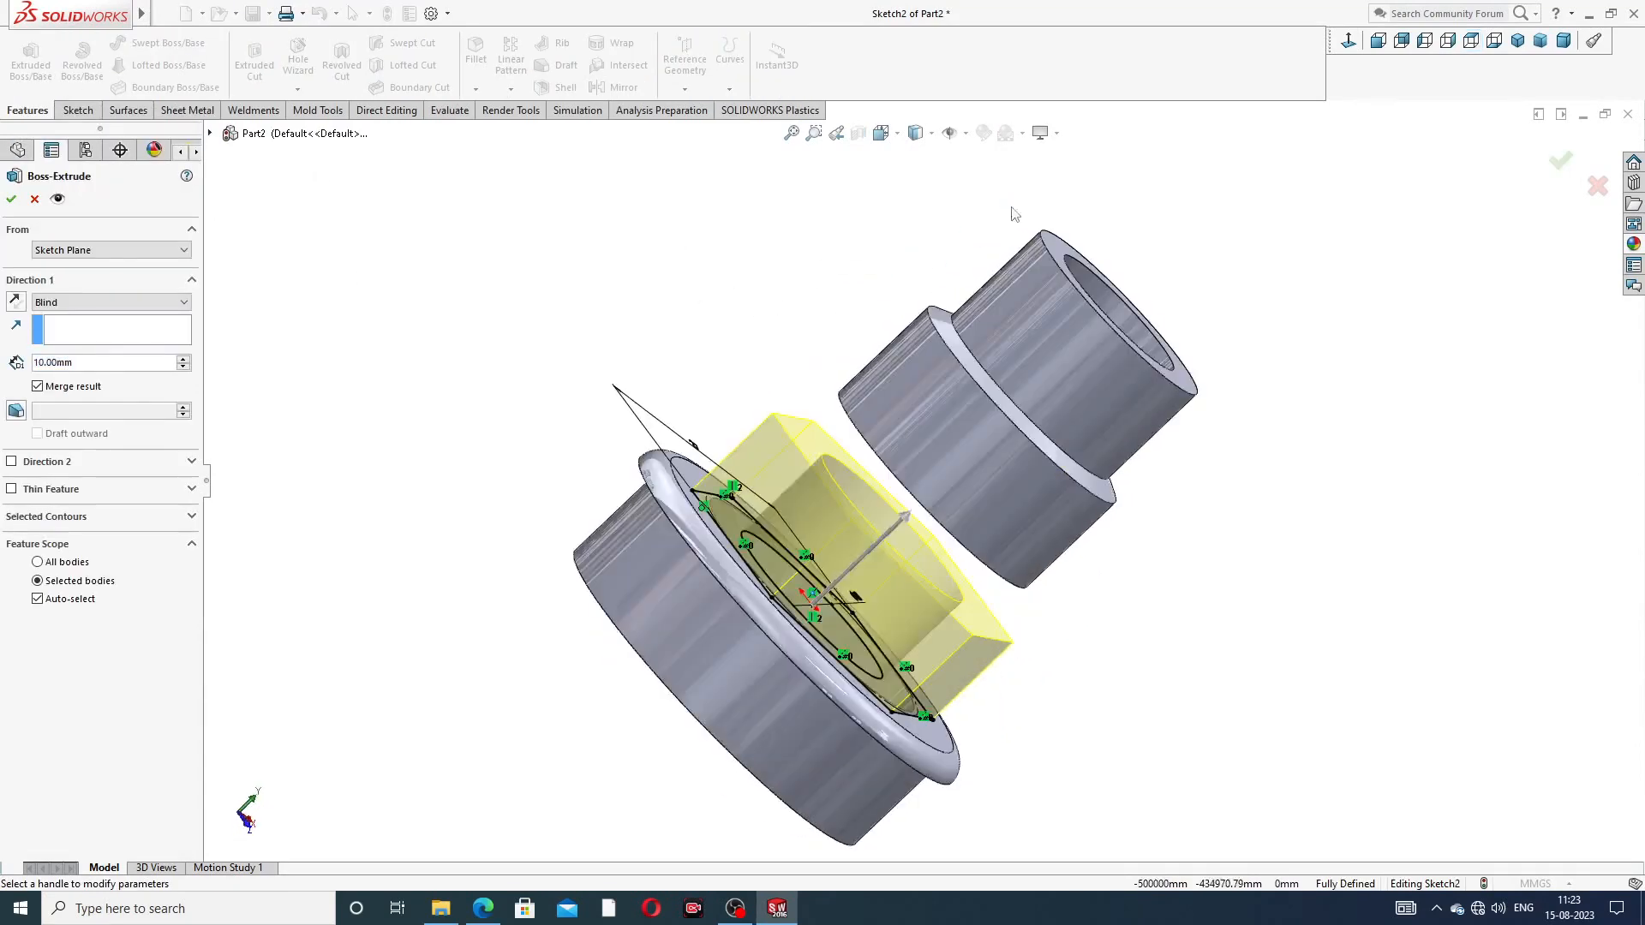
{"action": "middle_click_drag", "start_coordinate": [933, 481], "coordinate": [886, 439]}
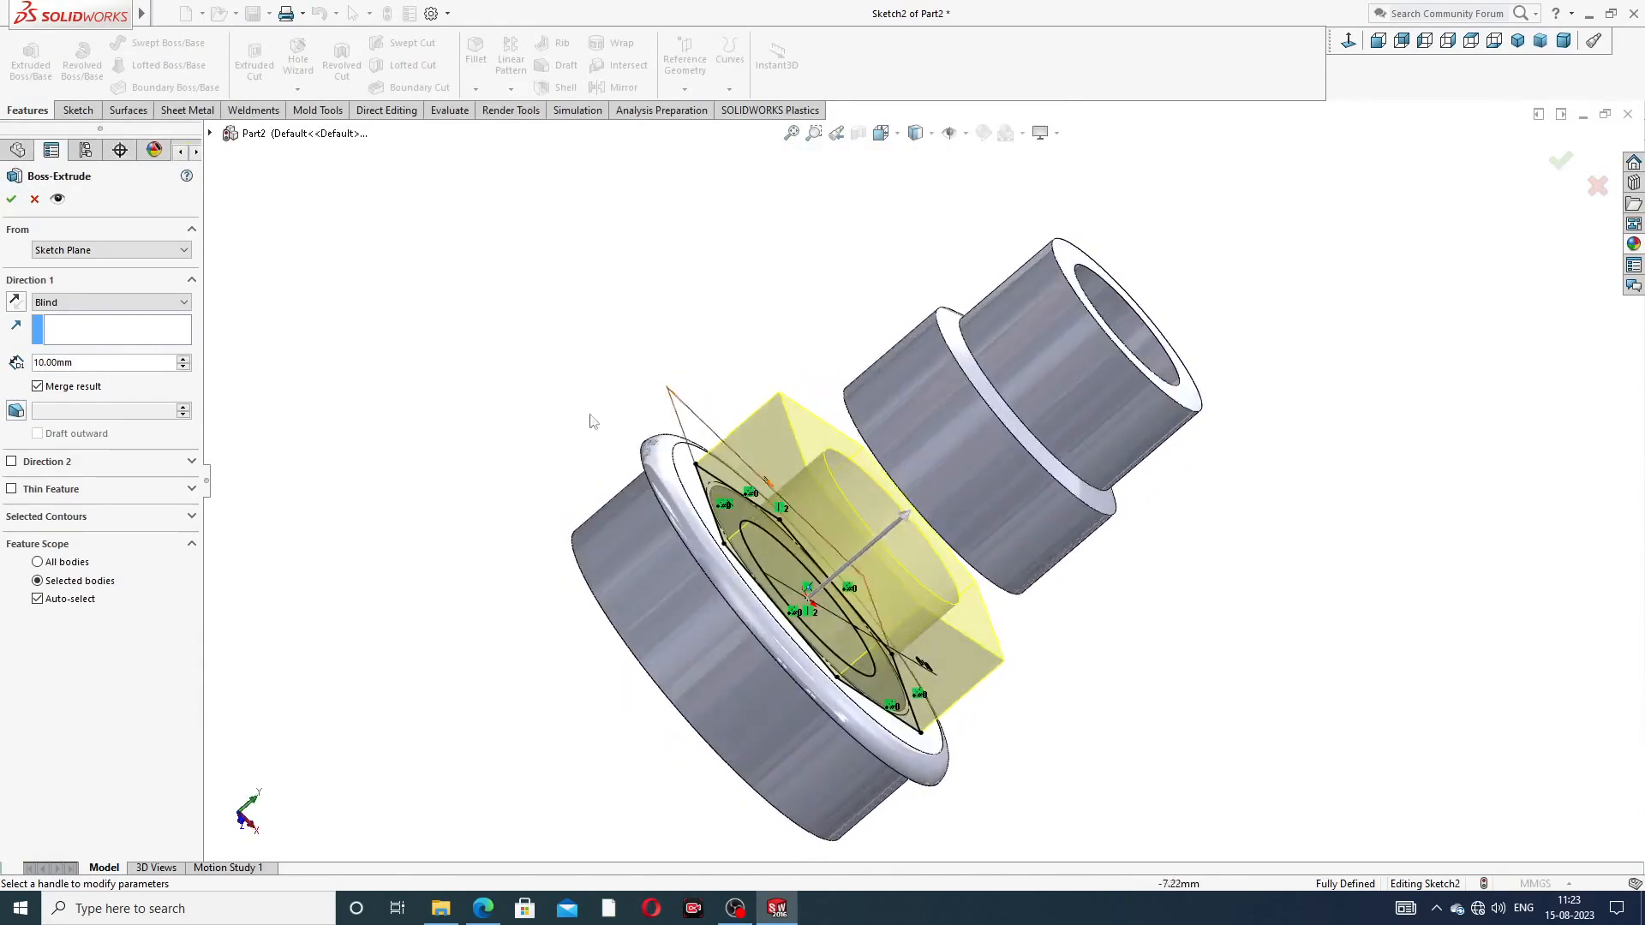
{"action": "left_click", "coordinate": [124, 304]}
{"action": "left_click", "coordinate": [114, 363]}
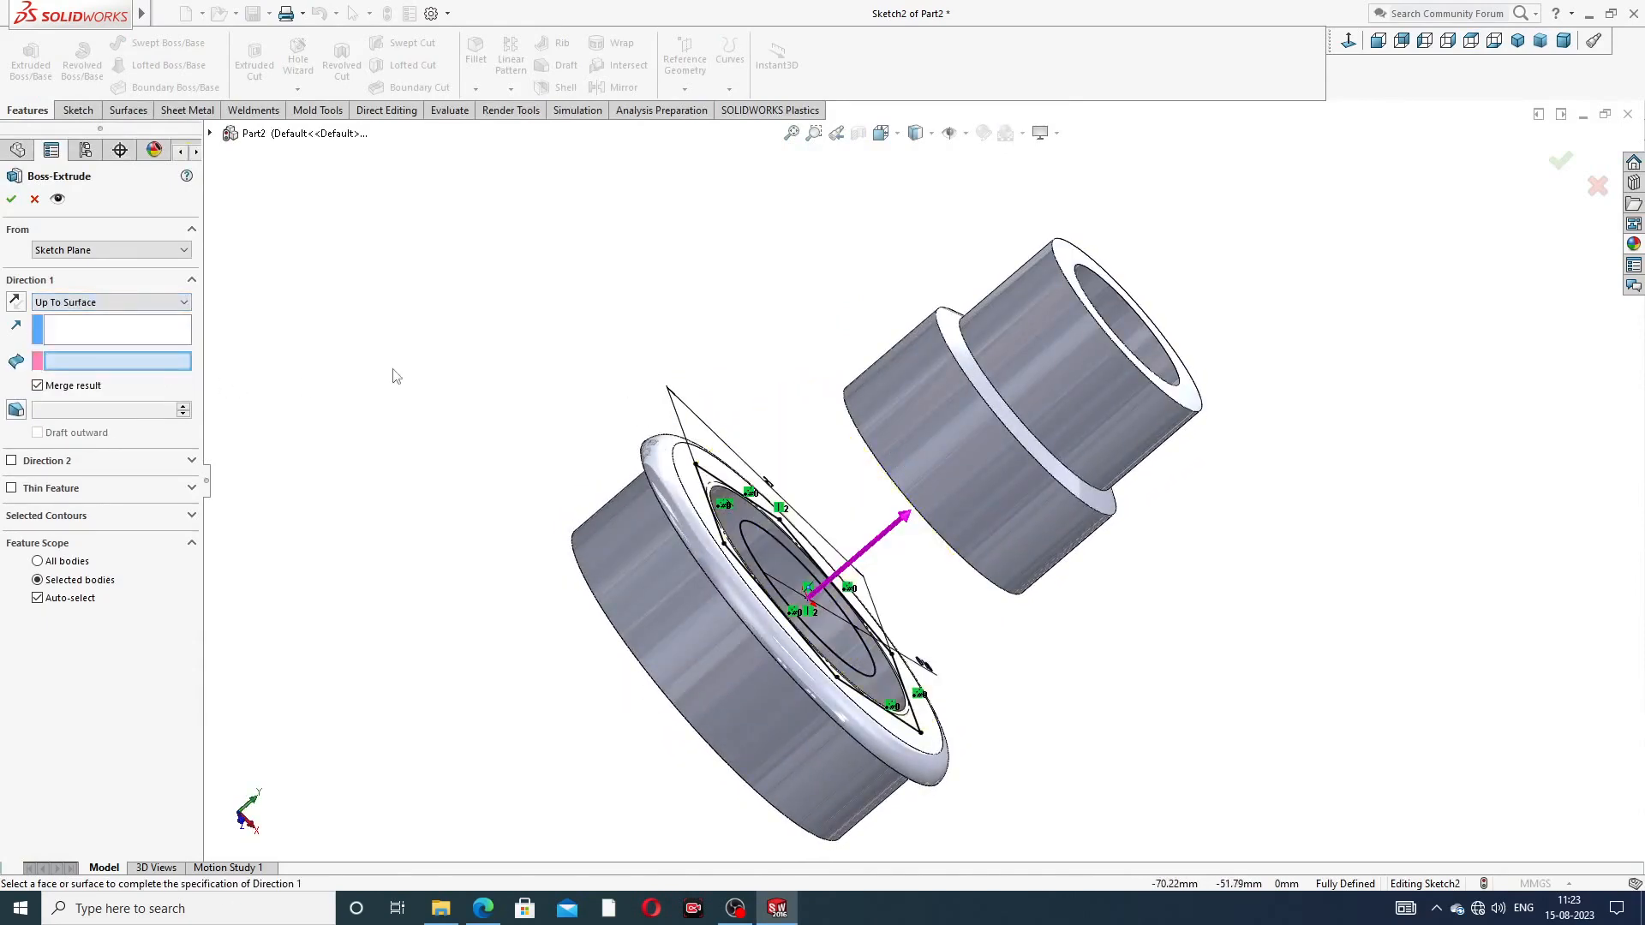
{"action": "middle_click_drag", "start_coordinate": [857, 480], "coordinate": [734, 264]}
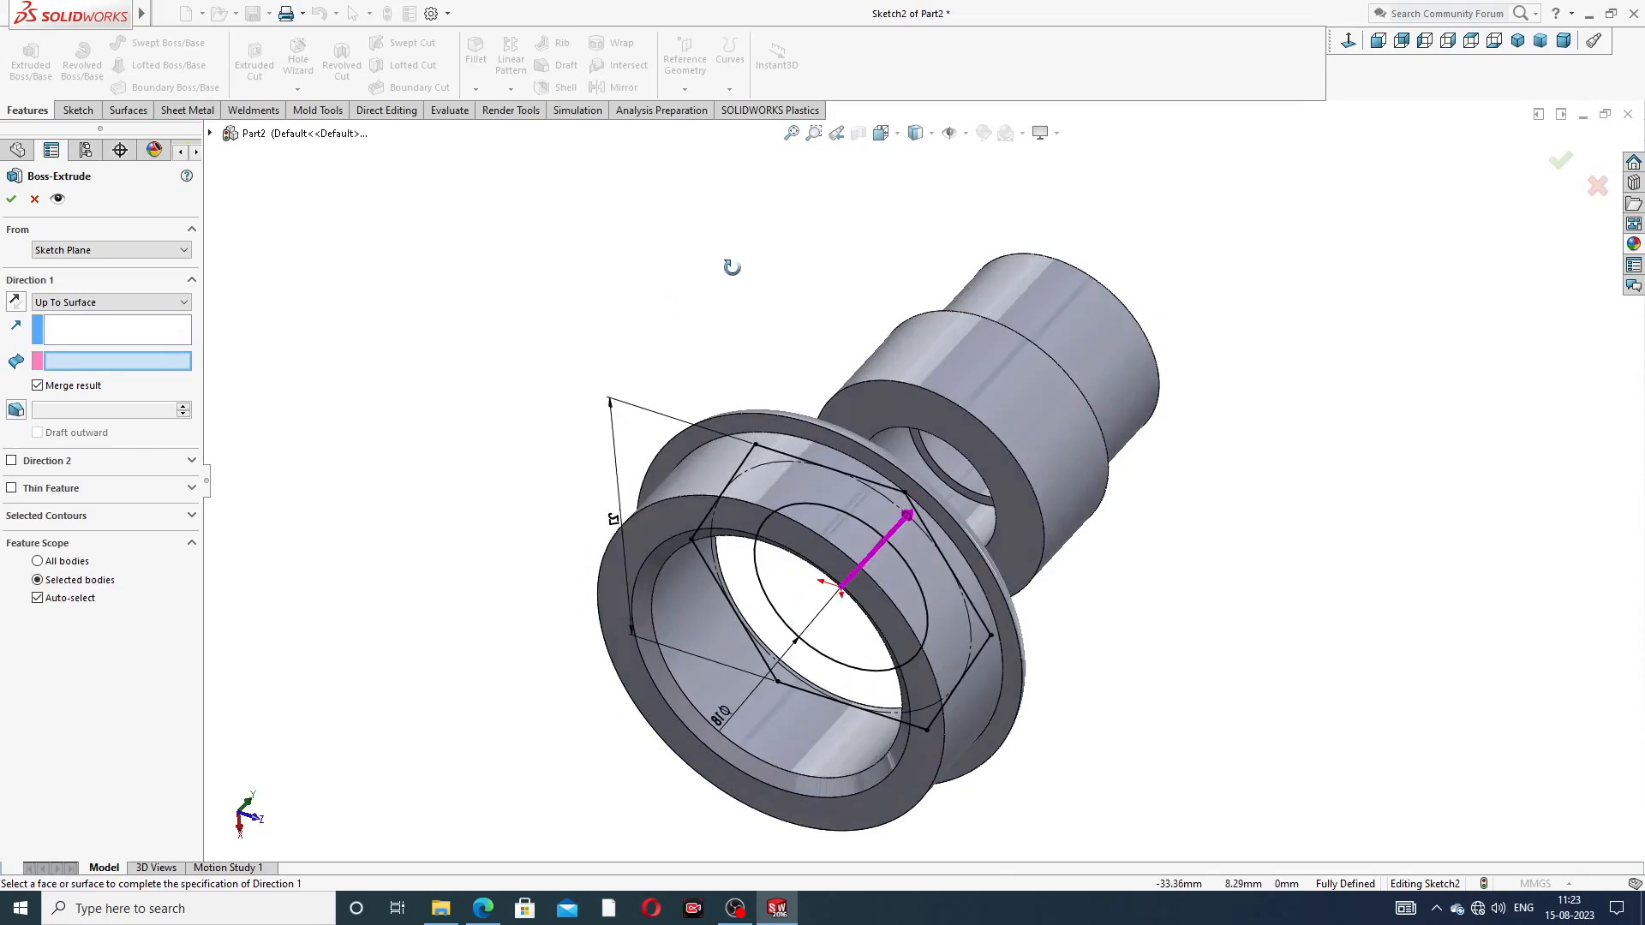
{"action": "left_click", "coordinate": [898, 398]}
{"action": "mouse_move", "coordinate": [1030, 378]}
{"action": "middle_mouse_down"}
{"action": "mouse_move", "coordinate": [897, 368]}
{"action": "mouse_move", "coordinate": [903, 323]}
{"action": "mouse_move", "coordinate": [815, 356]}
{"action": "middle_mouse_up"}
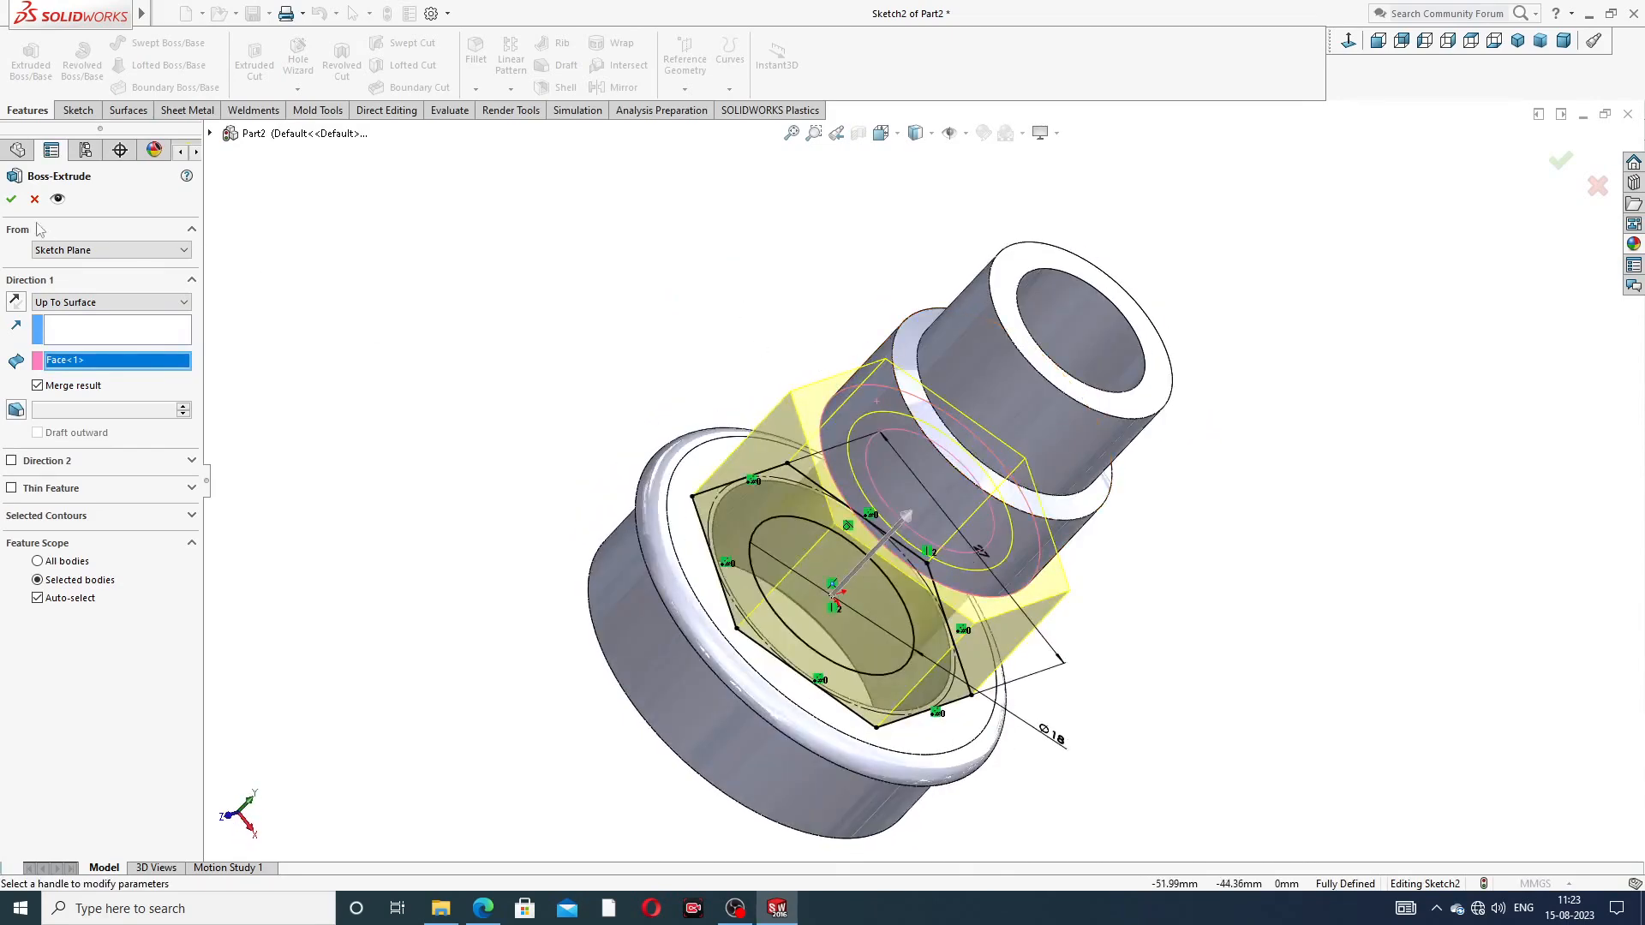
{"action": "left_click", "coordinate": [12, 200]}
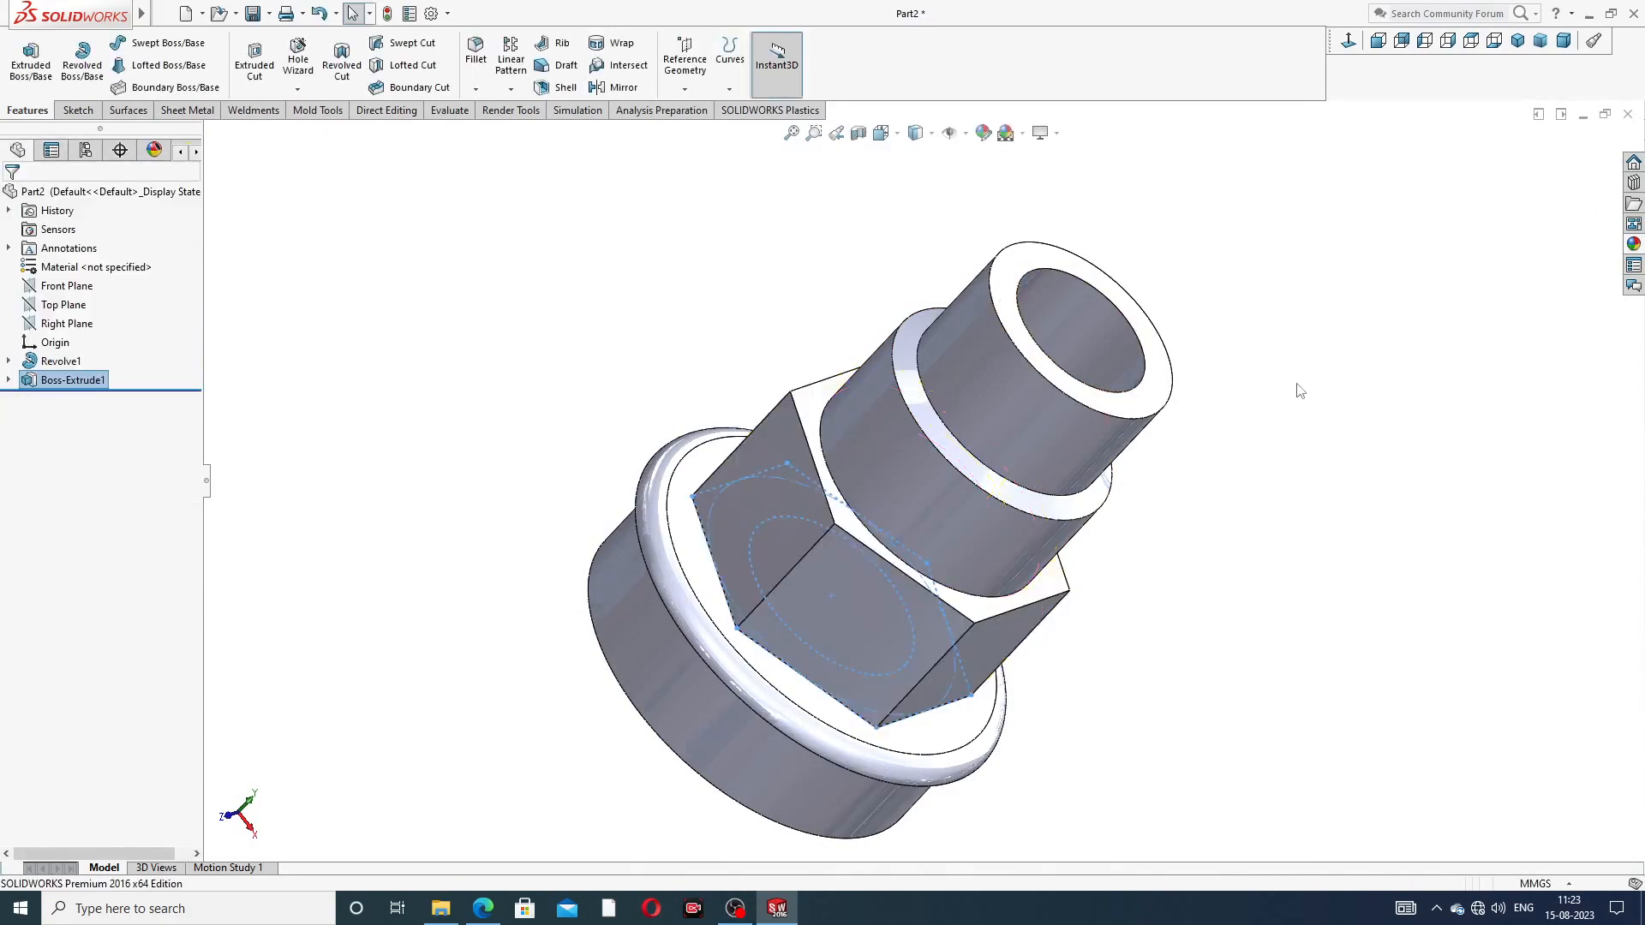
Apply the polished nickel metal appearance to the whole Union part
{"action": "middle_click_drag", "start_coordinate": [1230, 551], "coordinate": [1113, 275]}
{"action": "scroll", "coordinate": [1135, 370], "scroll_direction": "up", "scroll_amount": 2}
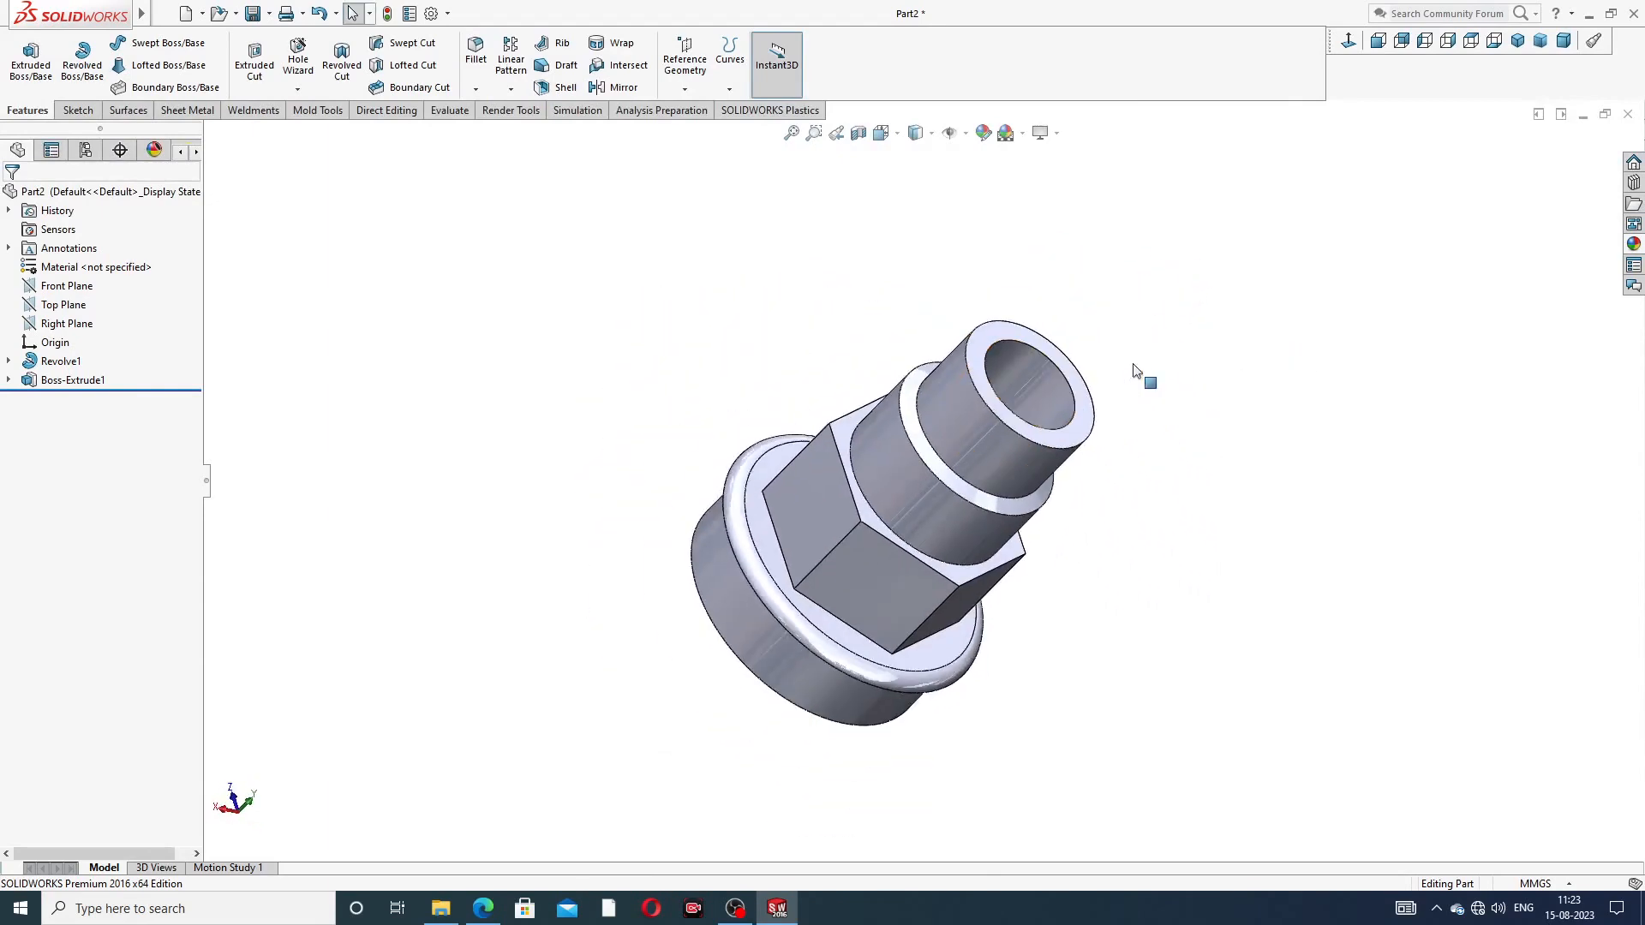
{"action": "left_click", "coordinate": [1634, 245]}
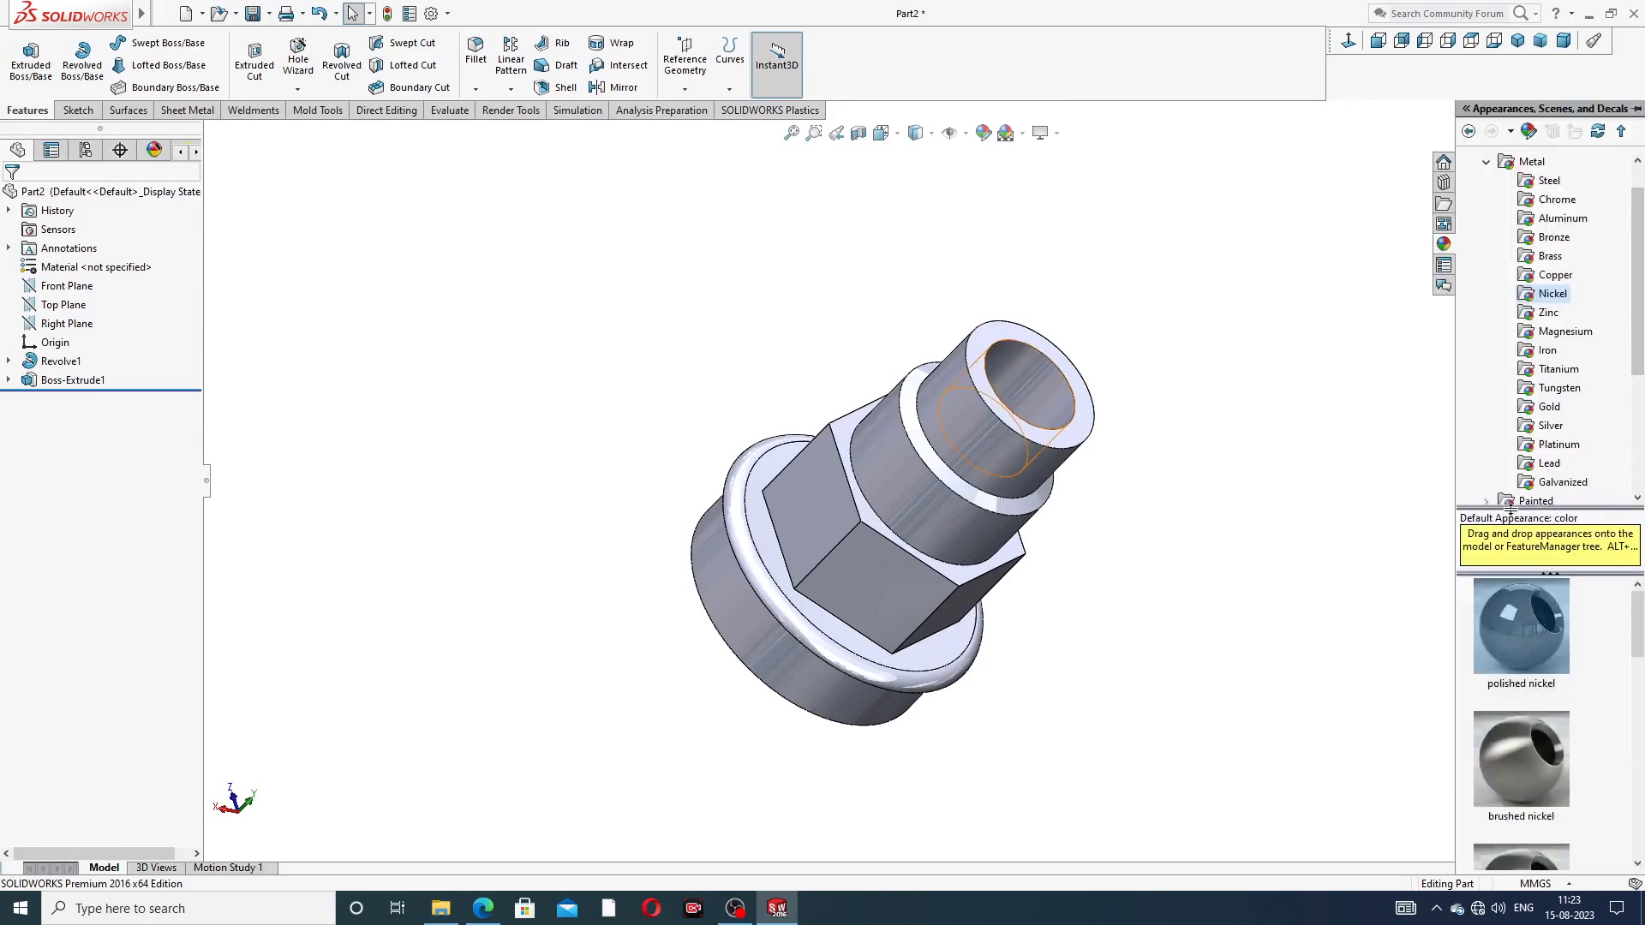
{"action": "mouse_move", "coordinate": [1524, 631]}
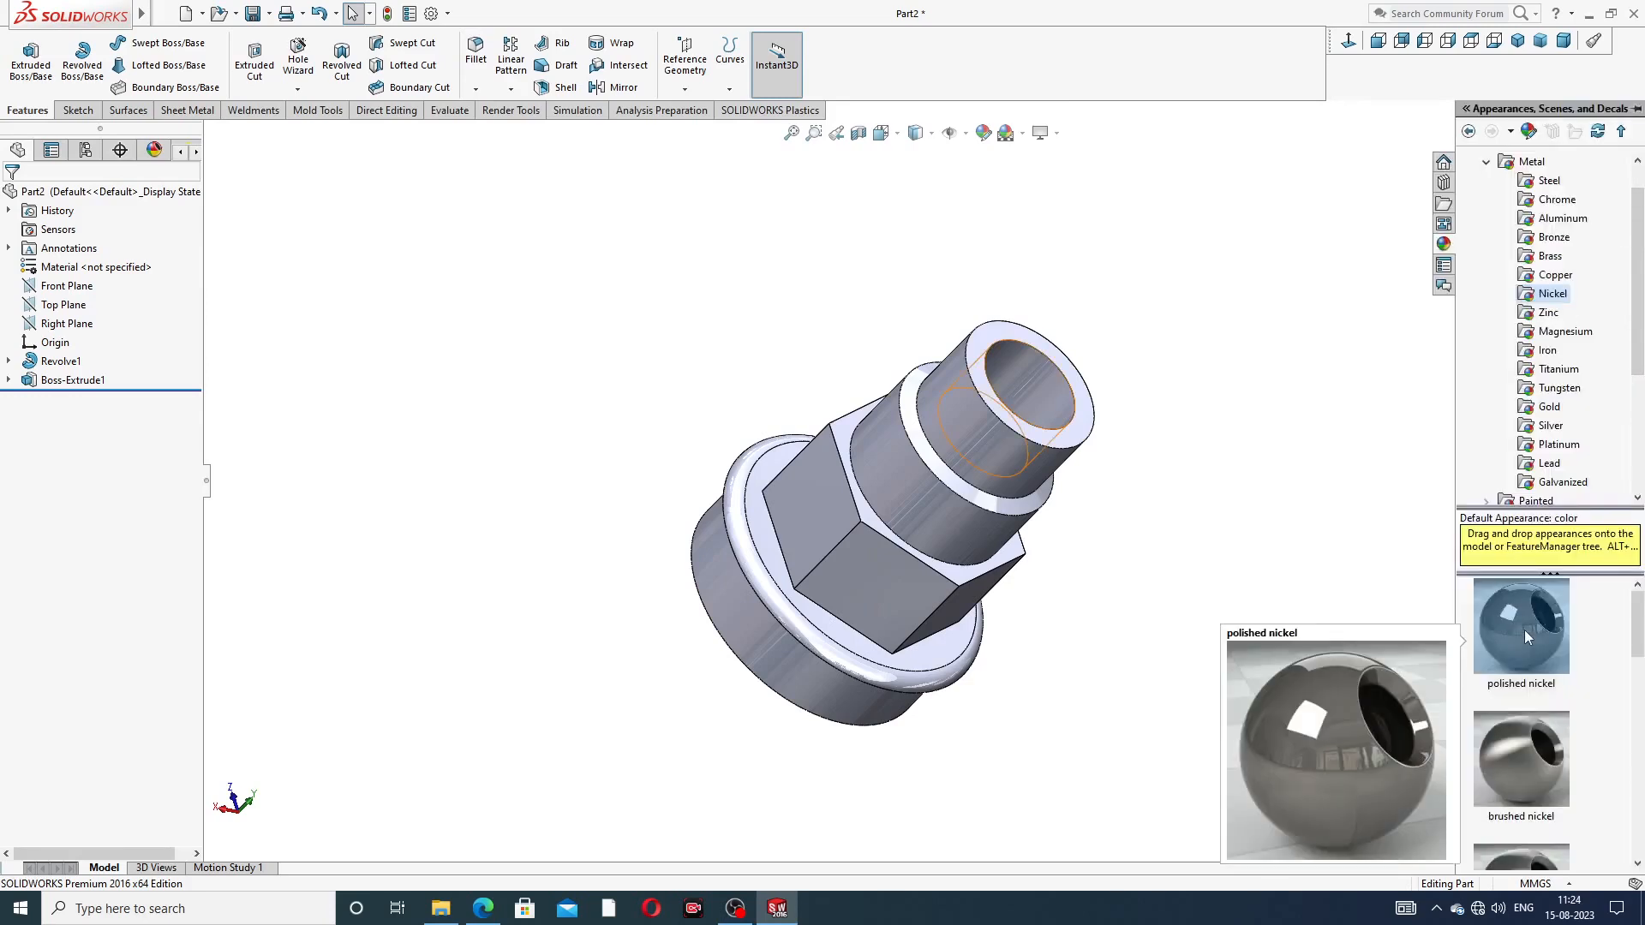
{"action": "double_click", "coordinate": [1524, 630]}
Examine the nickel-finished Union from isometric and other angles, and check it against the Union drafting PDF in Edge before returning to SOLIDWORKS
{"action": "scroll", "coordinate": [1025, 557], "scroll_direction": "down", "scroll_amount": 2}
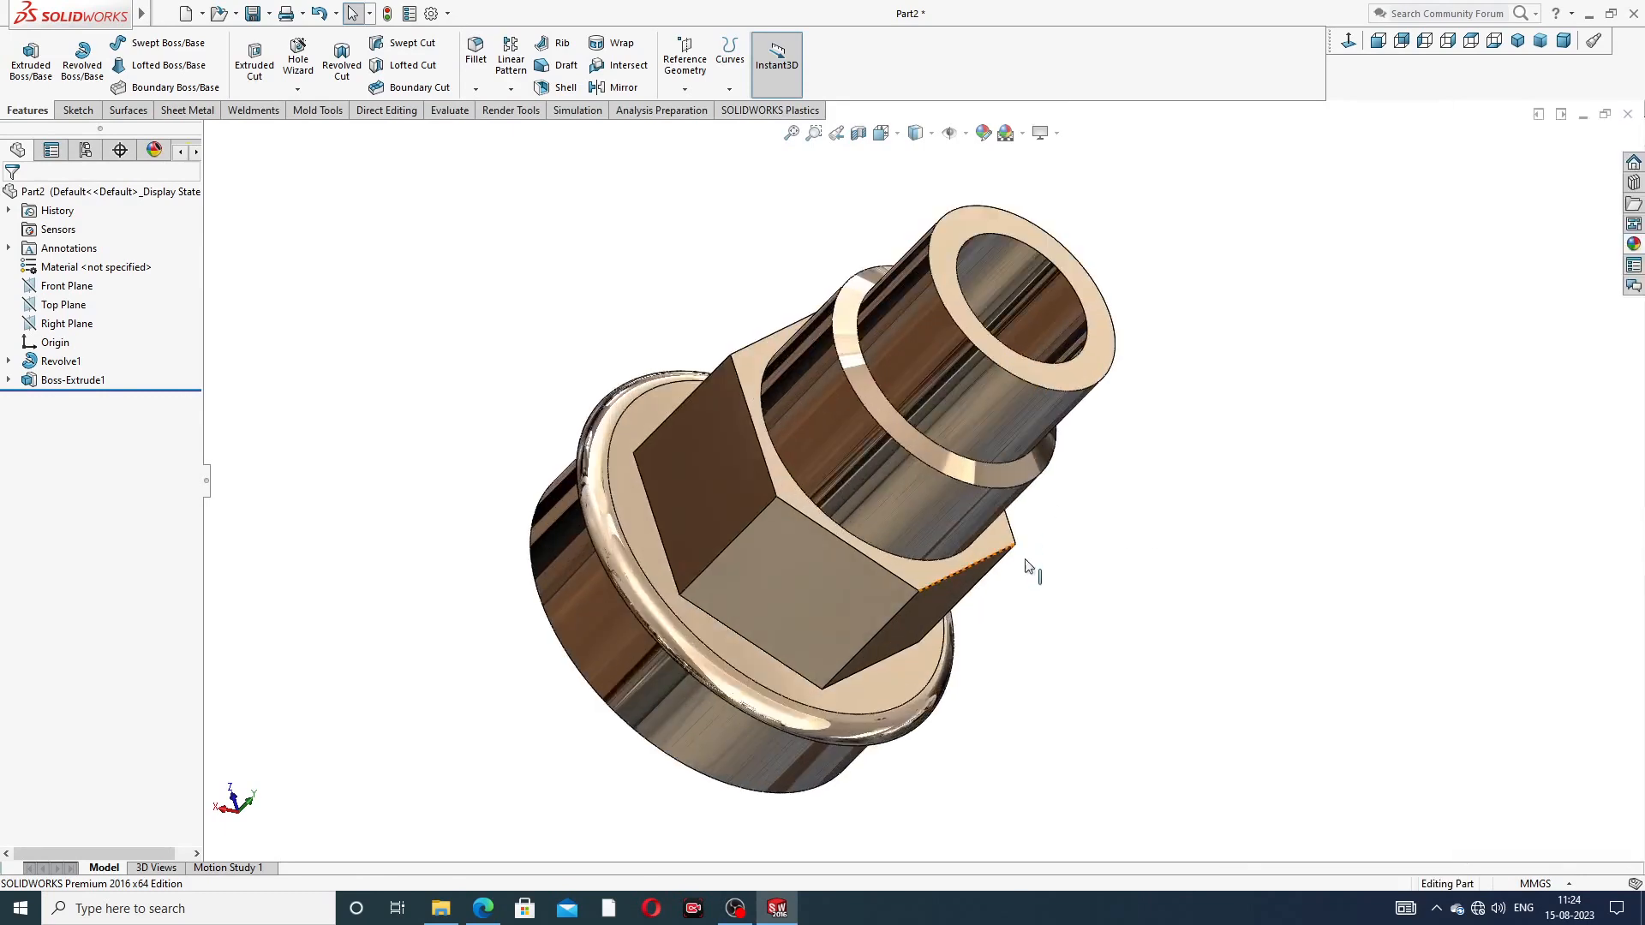
{"action": "scroll", "coordinate": [1061, 555], "scroll_direction": "up", "scroll_amount": 2}
{"action": "middle_click_drag", "start_coordinate": [1060, 556], "coordinate": [1105, 511]}
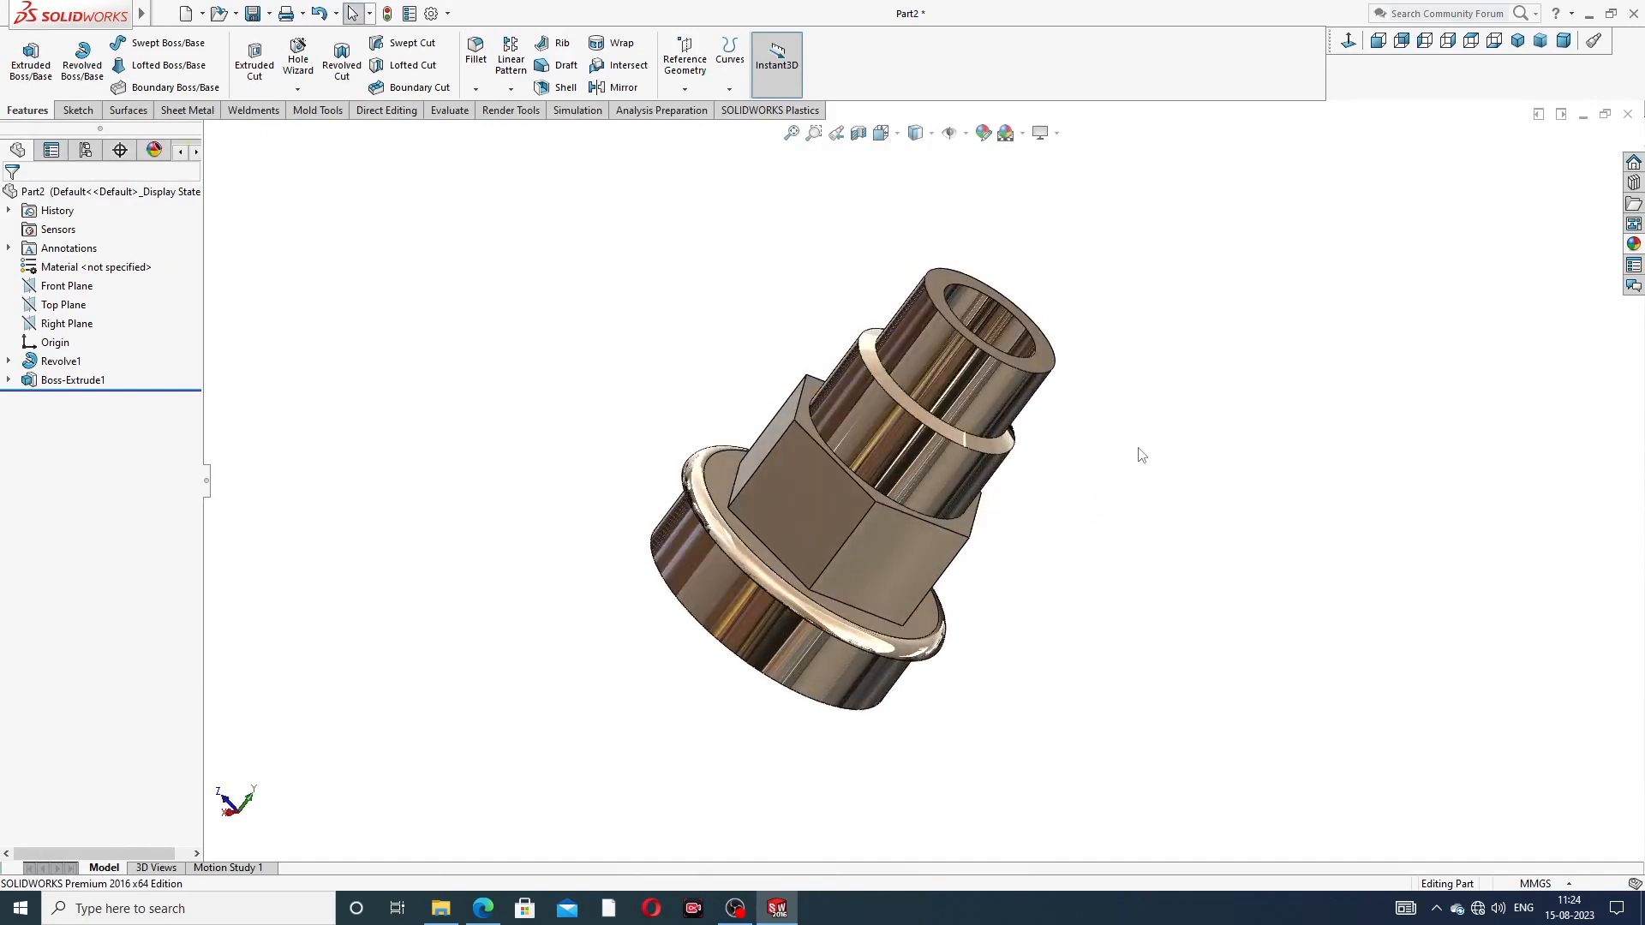
{"action": "scroll", "coordinate": [1059, 458], "scroll_direction": "down", "scroll_amount": 1}
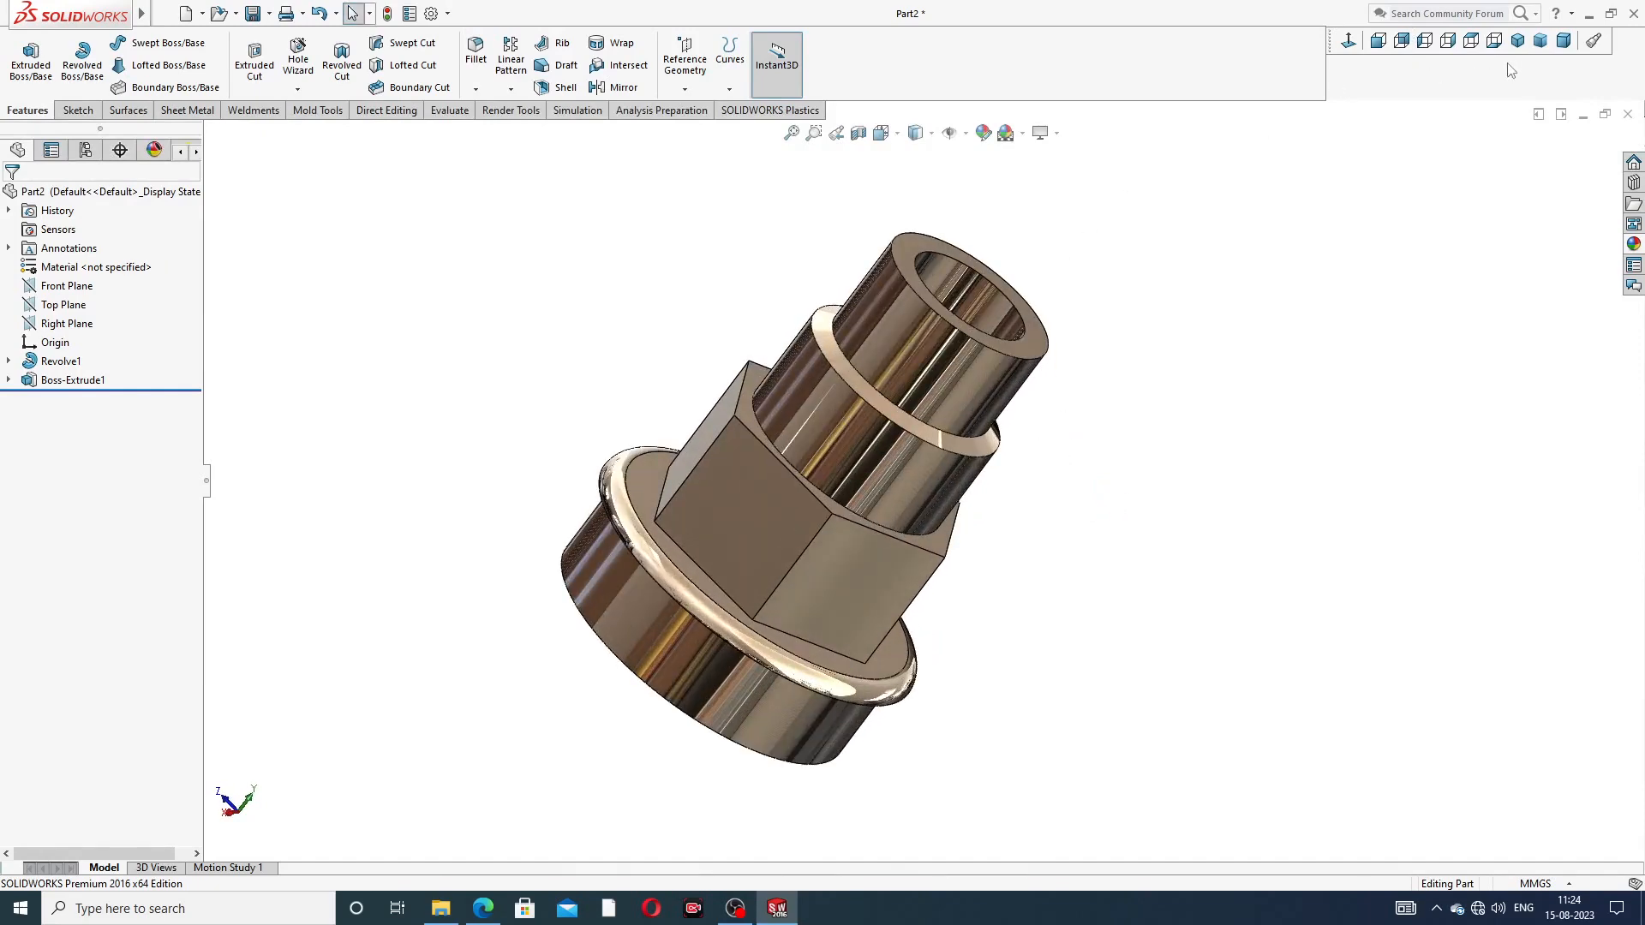
{"action": "left_click", "coordinate": [1517, 40]}
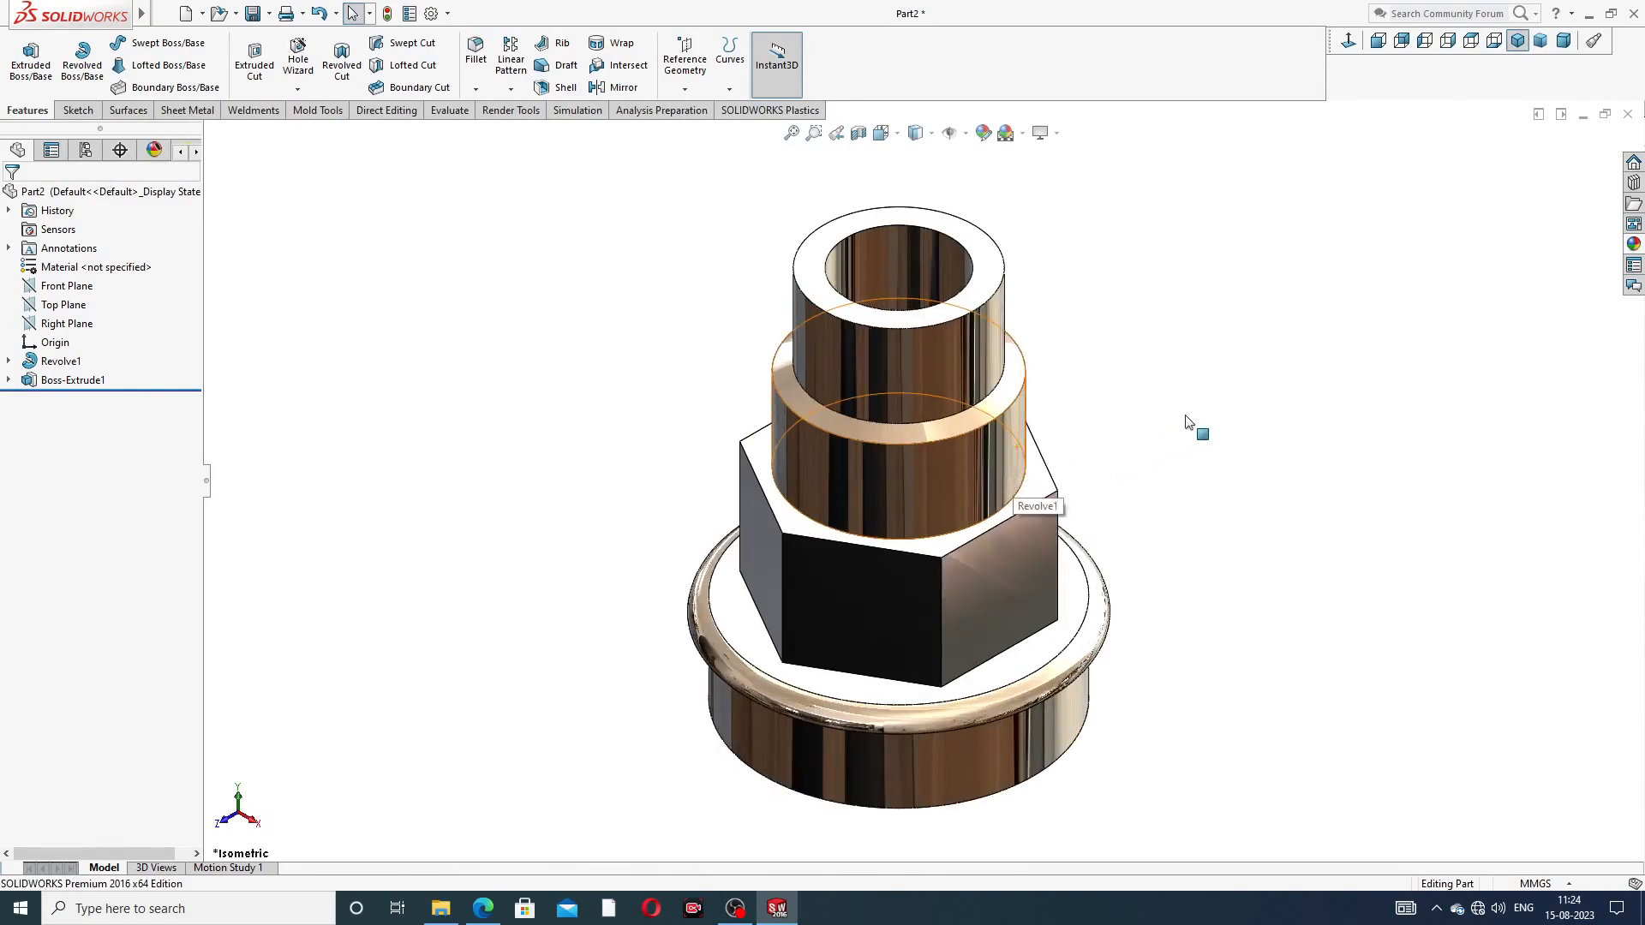
{"action": "middle_click_drag", "start_coordinate": [1194, 393], "coordinate": [1131, 301]}
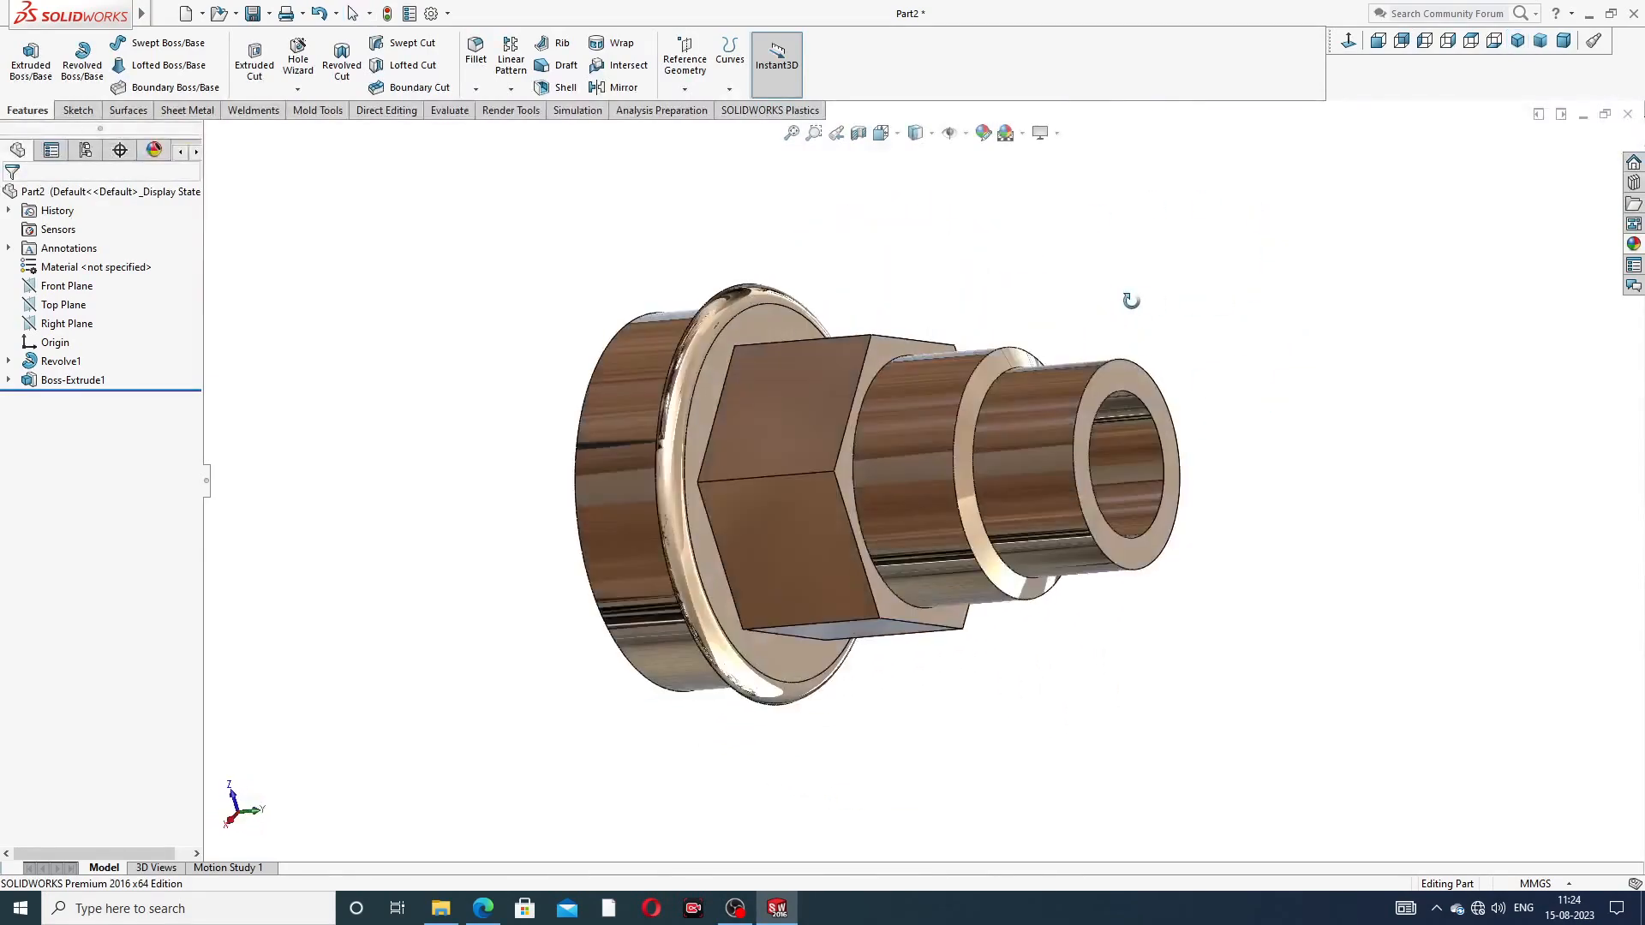
{"action": "left_click", "coordinate": [497, 905]}
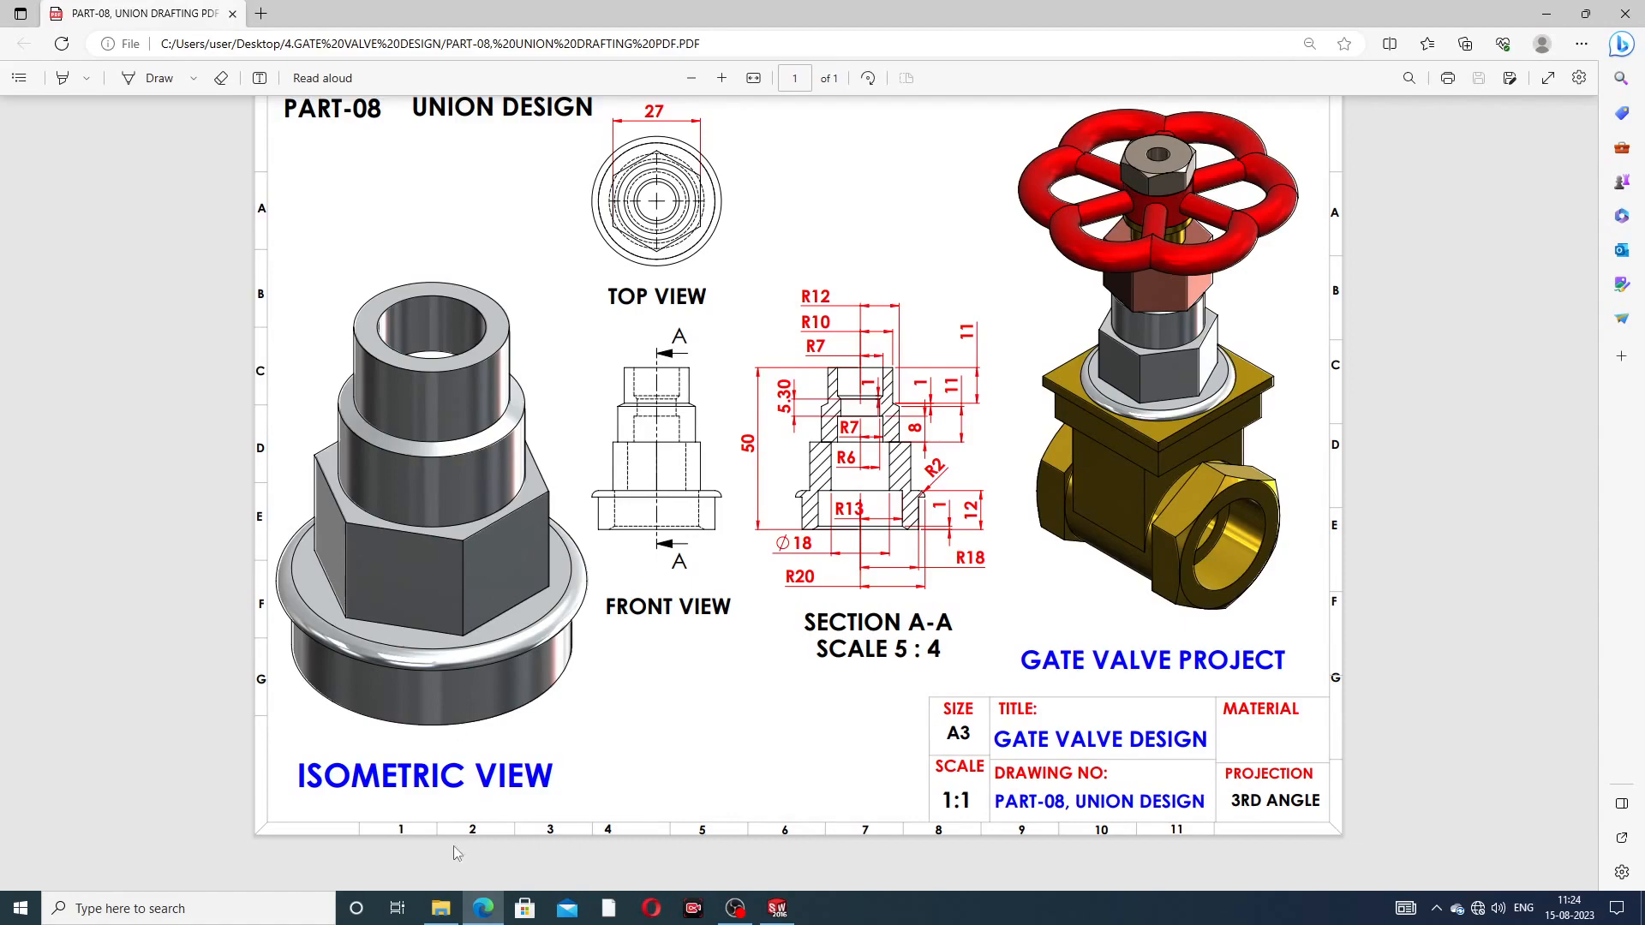
{"action": "left_click", "coordinate": [491, 912]}
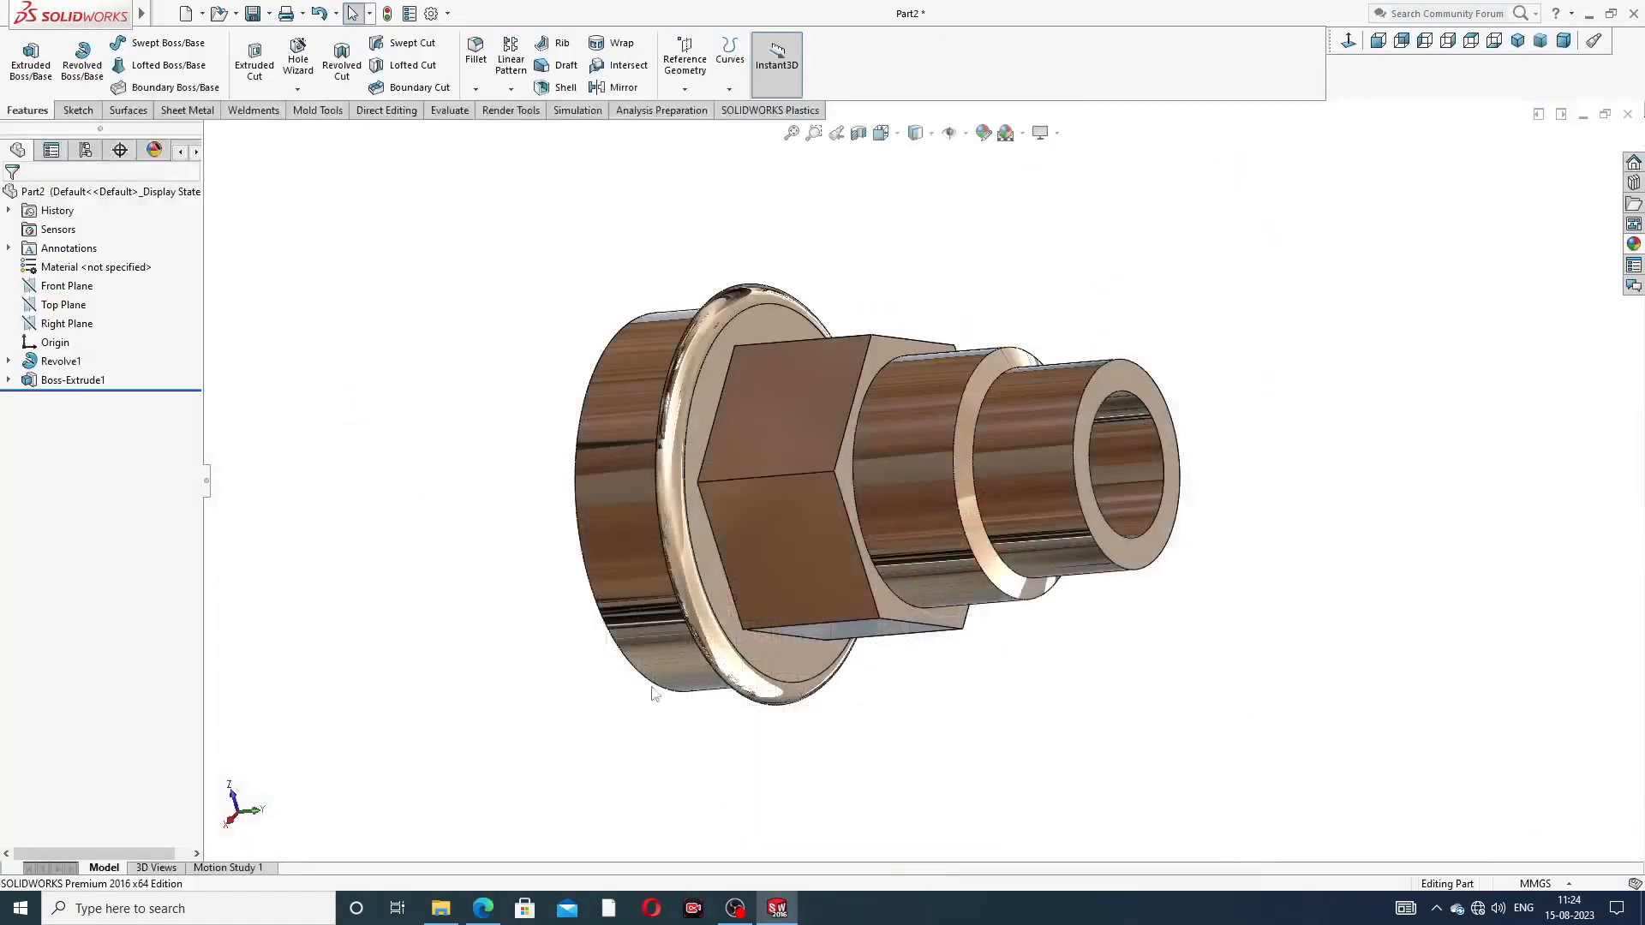
{"action": "mouse_move", "coordinate": [821, 502]}
{"action": "middle_mouse_down"}
{"action": "mouse_move", "coordinate": [812, 351]}
{"action": "mouse_move", "coordinate": [946, 329]}
{"action": "mouse_move", "coordinate": [829, 471]}
{"action": "middle_mouse_up"}
{"action": "scroll", "coordinate": [832, 473], "scroll_direction": "down", "scroll_amount": 1}
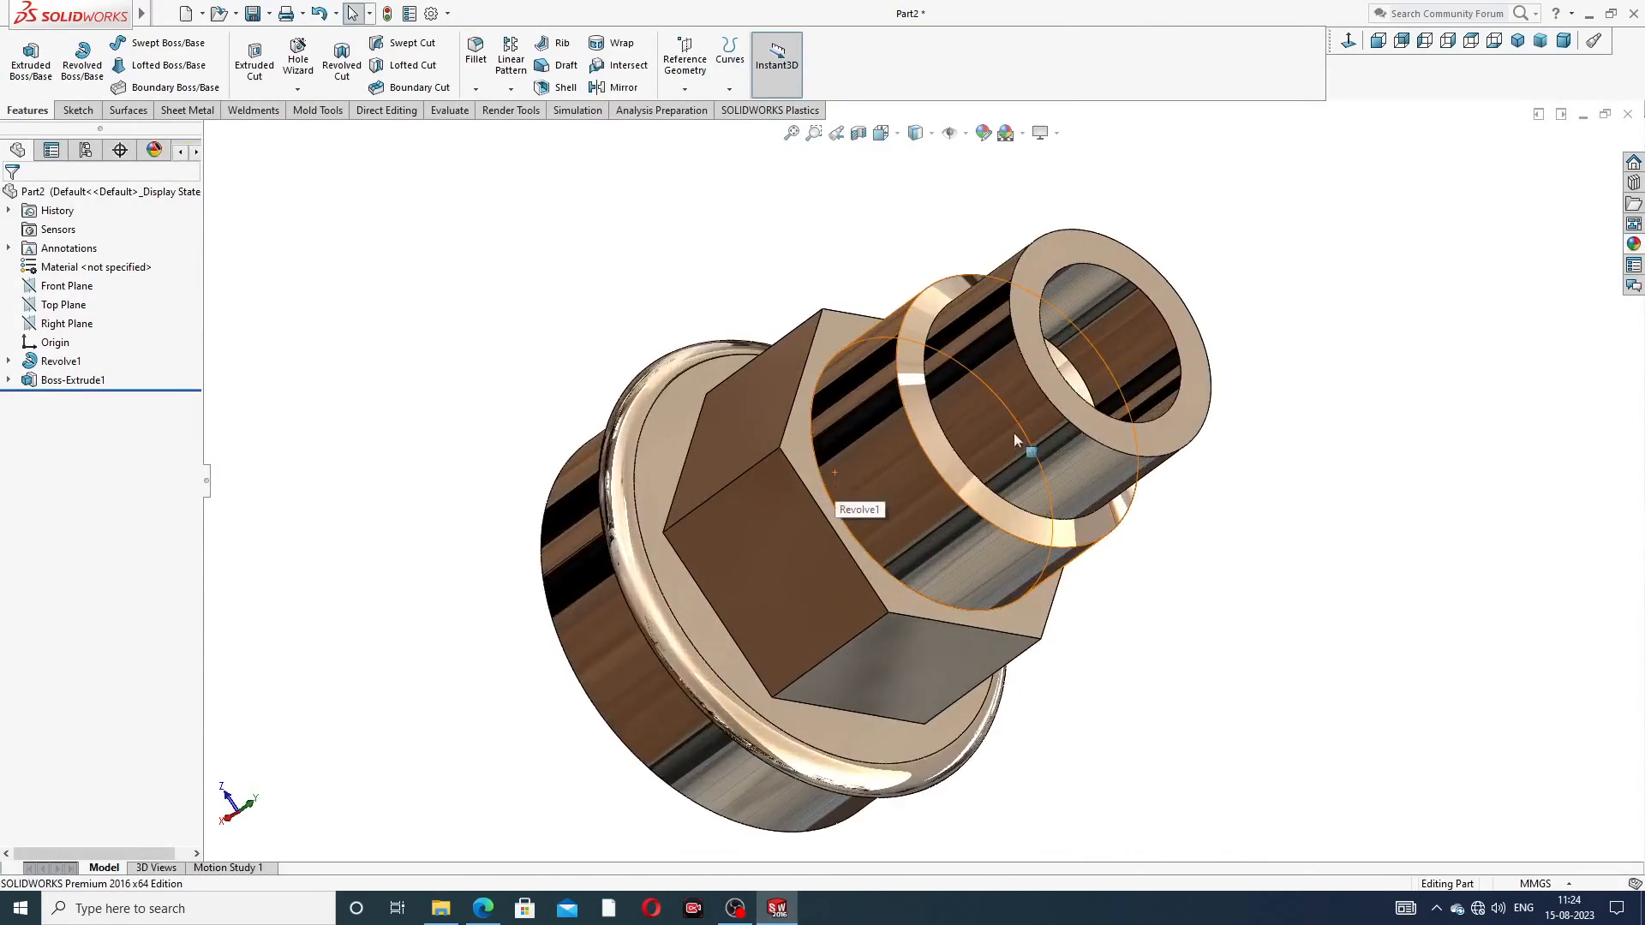
{"action": "scroll", "coordinate": [1040, 440], "scroll_direction": "up", "scroll_amount": 3}
{"action": "scroll", "coordinate": [1033, 648], "scroll_direction": "down", "scroll_amount": 1}
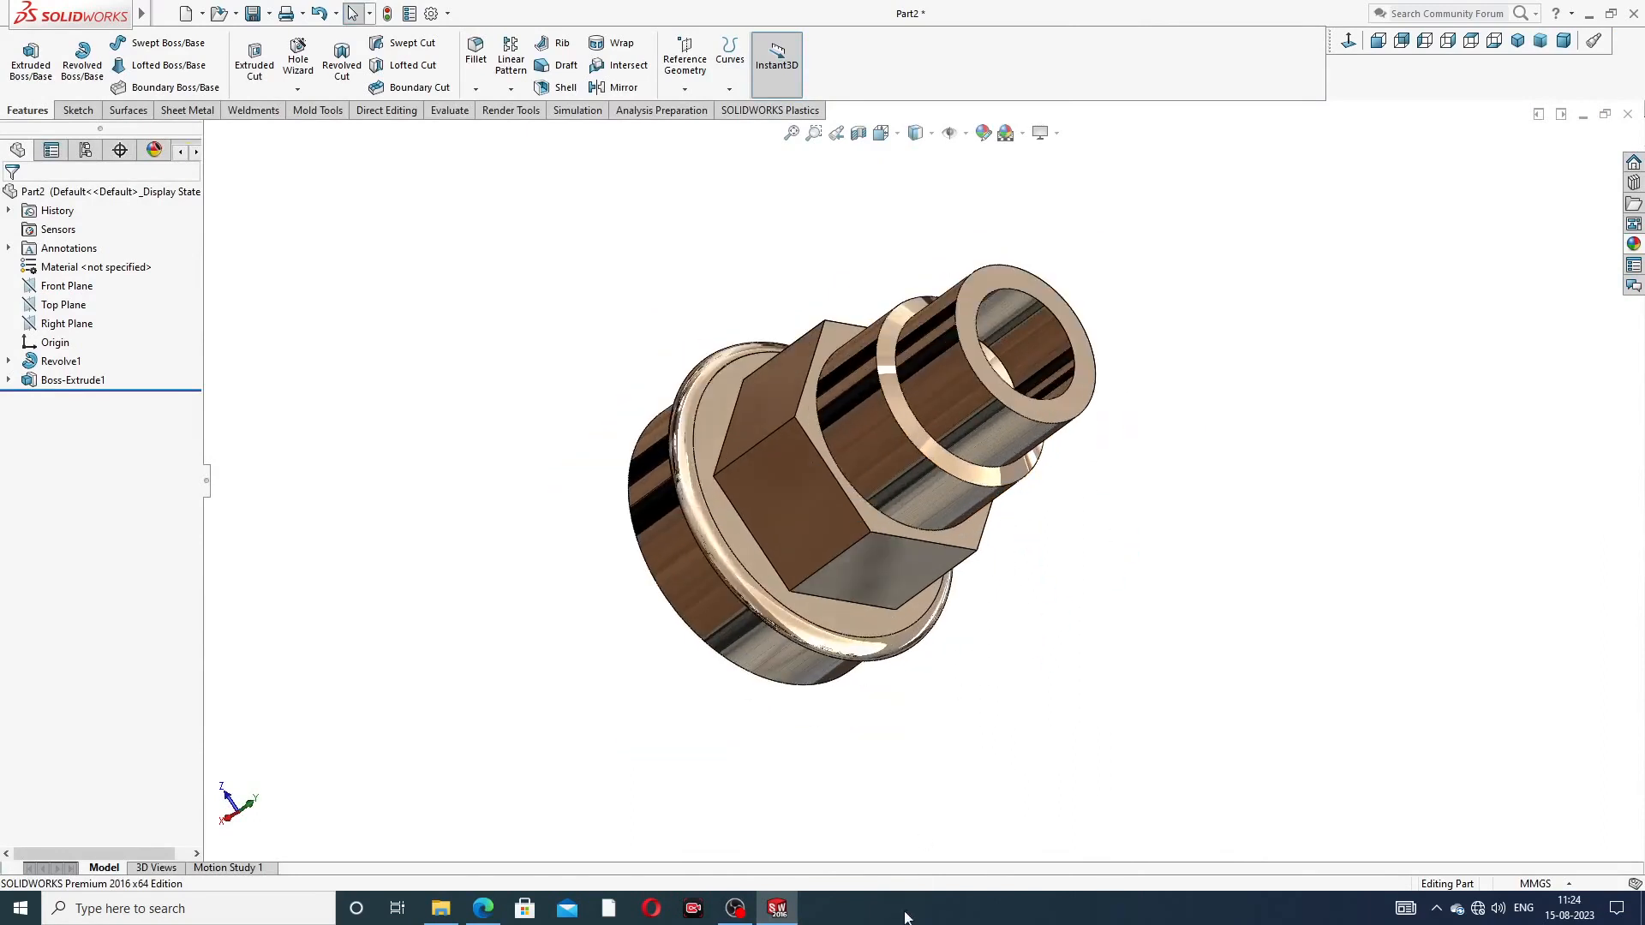
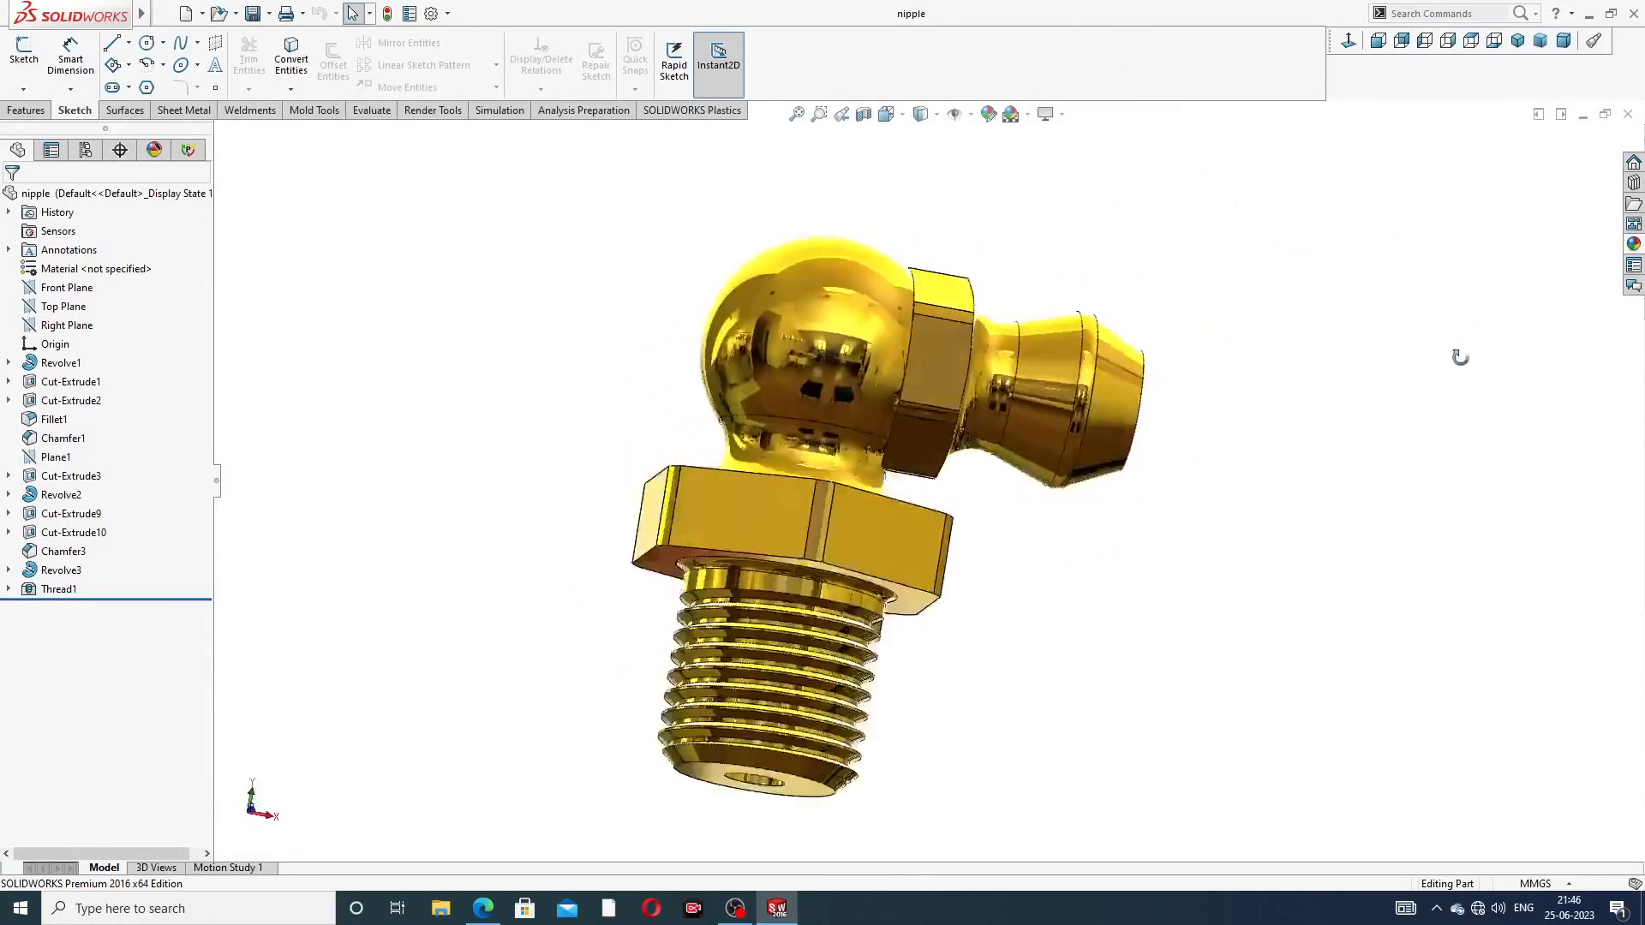
Section the nipple part along the Front Plane, examine its internal passages and the ball at the tip, and turn the section view off
{"action": "left_click", "coordinate": [1517, 42]}
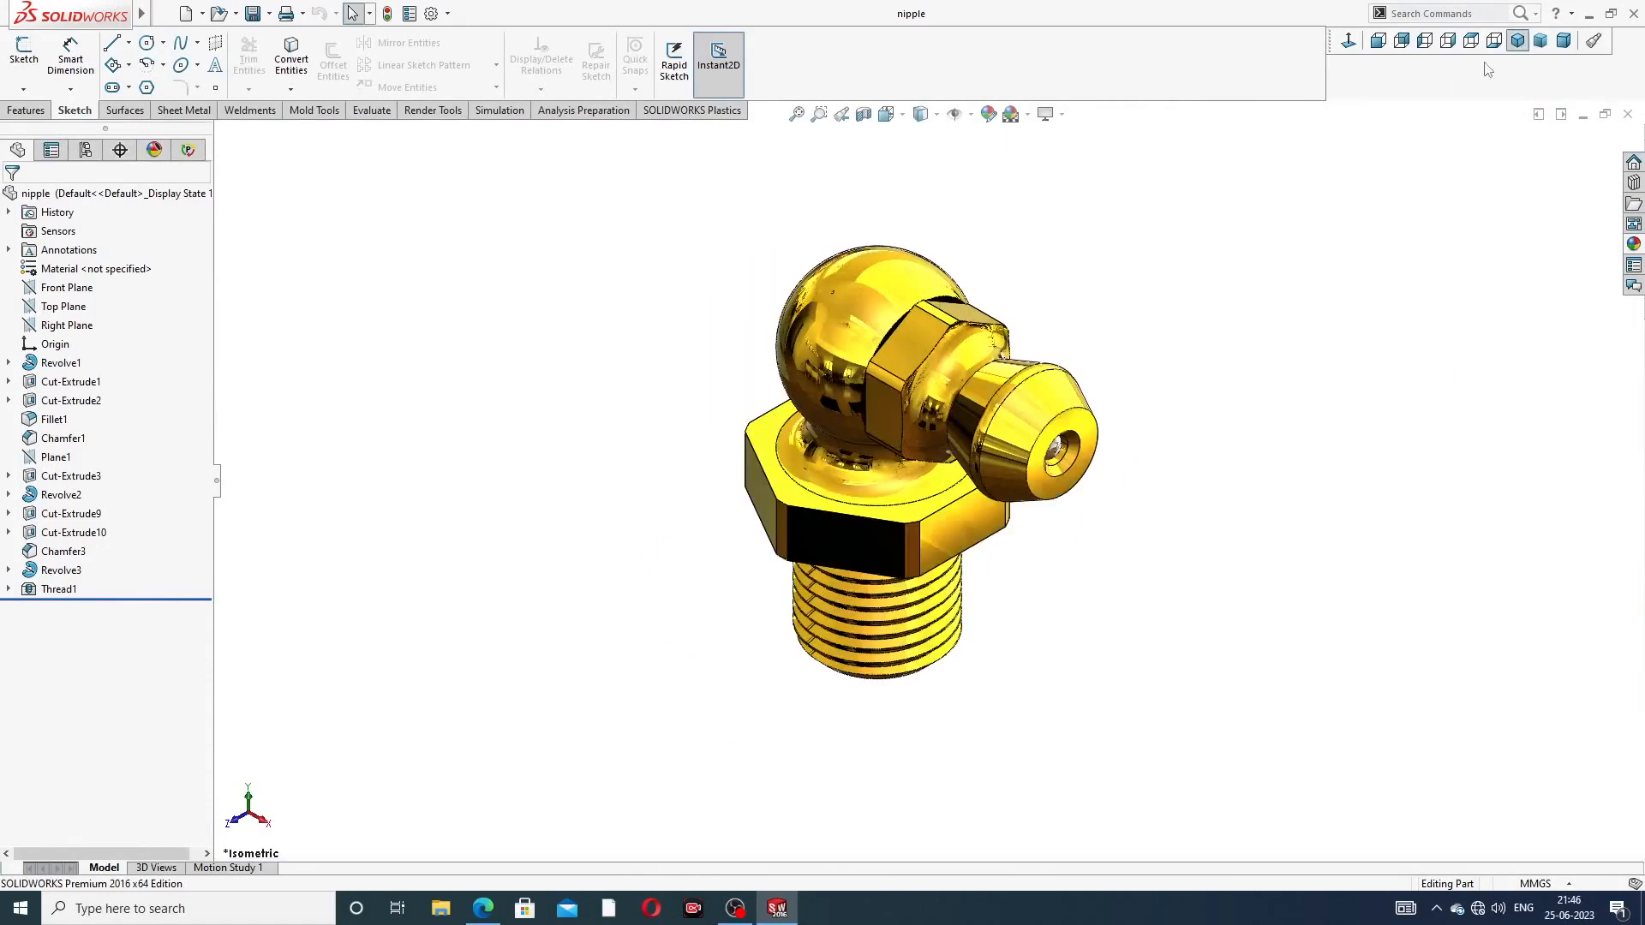
{"action": "left_click", "coordinate": [864, 114]}
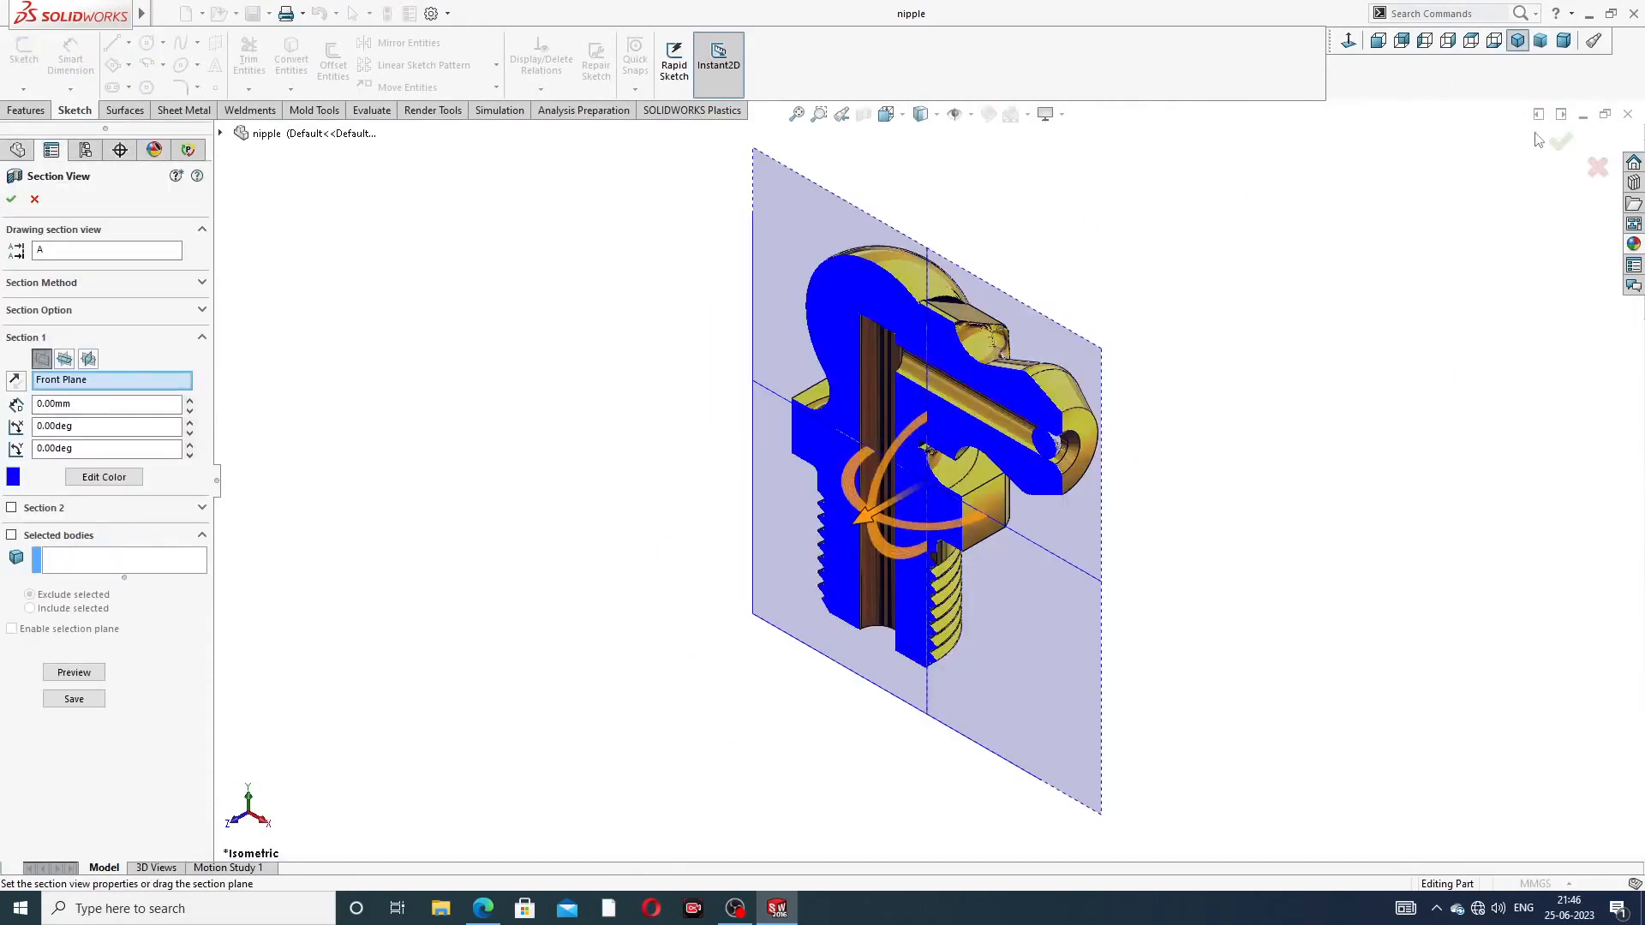
{"action": "left_click", "coordinate": [1561, 142]}
{"action": "middle_click_drag", "start_coordinate": [1125, 325], "coordinate": [1159, 313]}
{"action": "middle_click_drag", "start_coordinate": [1057, 378], "coordinate": [984, 341]}
{"action": "scroll", "coordinate": [976, 337], "scroll_direction": "down", "scroll_amount": 5}
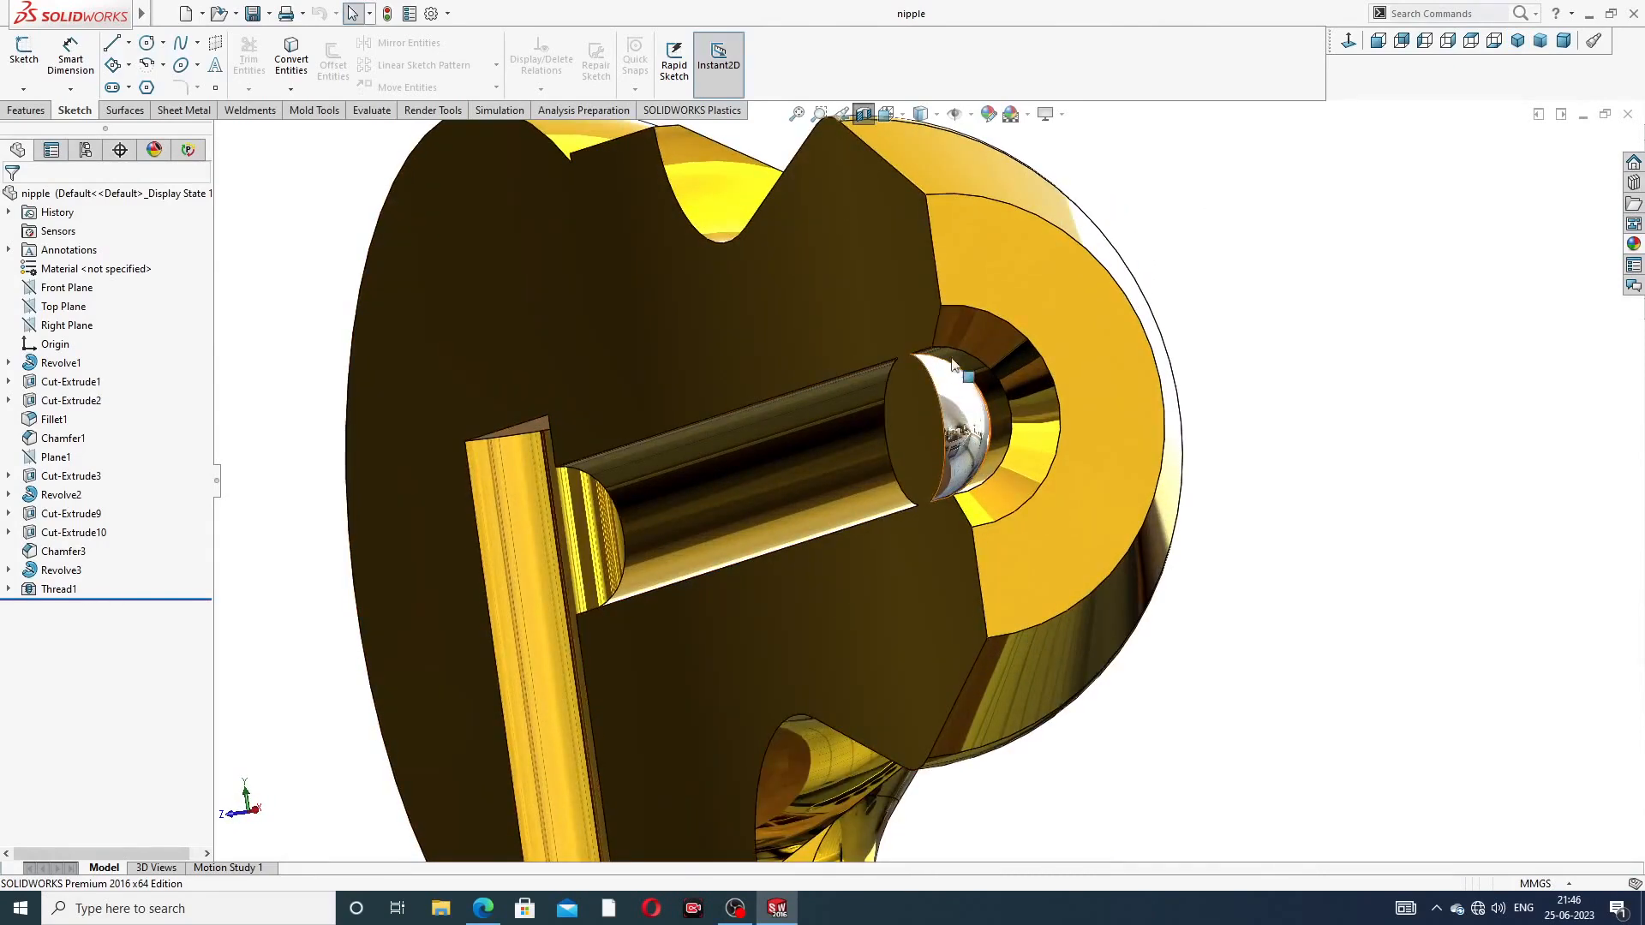
{"action": "scroll", "coordinate": [953, 413], "scroll_direction": "up", "scroll_amount": 8}
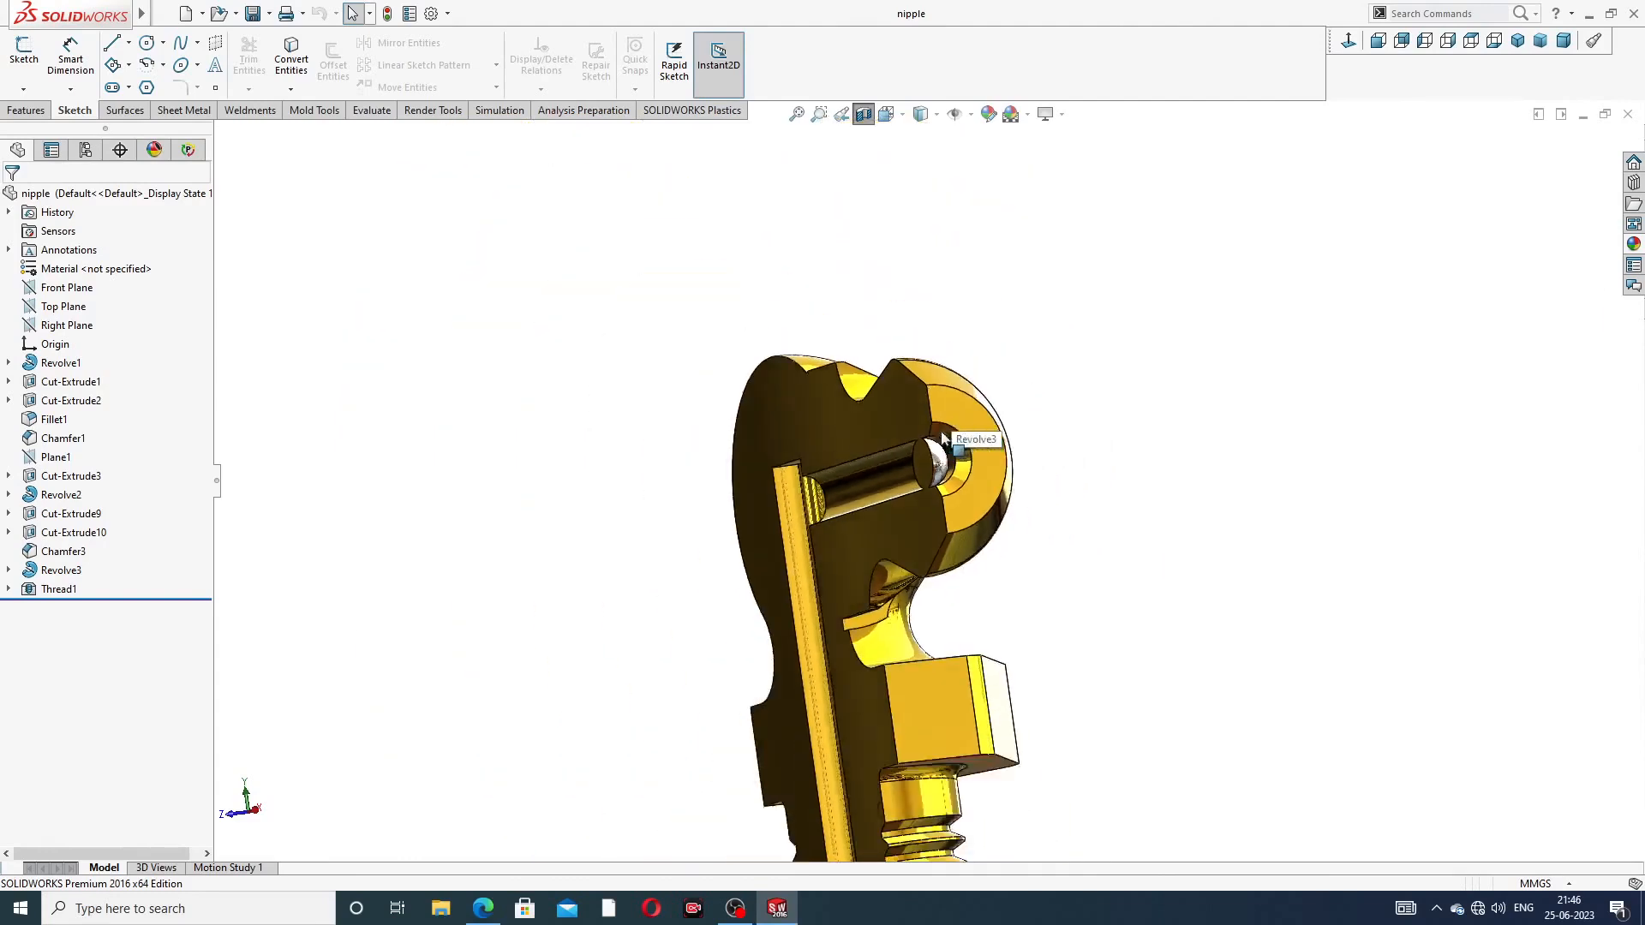
{"action": "mouse_move", "coordinate": [953, 414]}
{"action": "middle_mouse_down"}
{"action": "mouse_move", "coordinate": [1070, 506]}
{"action": "mouse_move", "coordinate": [1083, 412]}
{"action": "mouse_move", "coordinate": [1223, 525]}
{"action": "mouse_move", "coordinate": [1399, 496]}
{"action": "mouse_move", "coordinate": [1133, 528]}
{"action": "mouse_move", "coordinate": [964, 402]}
{"action": "middle_mouse_up"}
{"action": "left_click", "coordinate": [863, 114]}
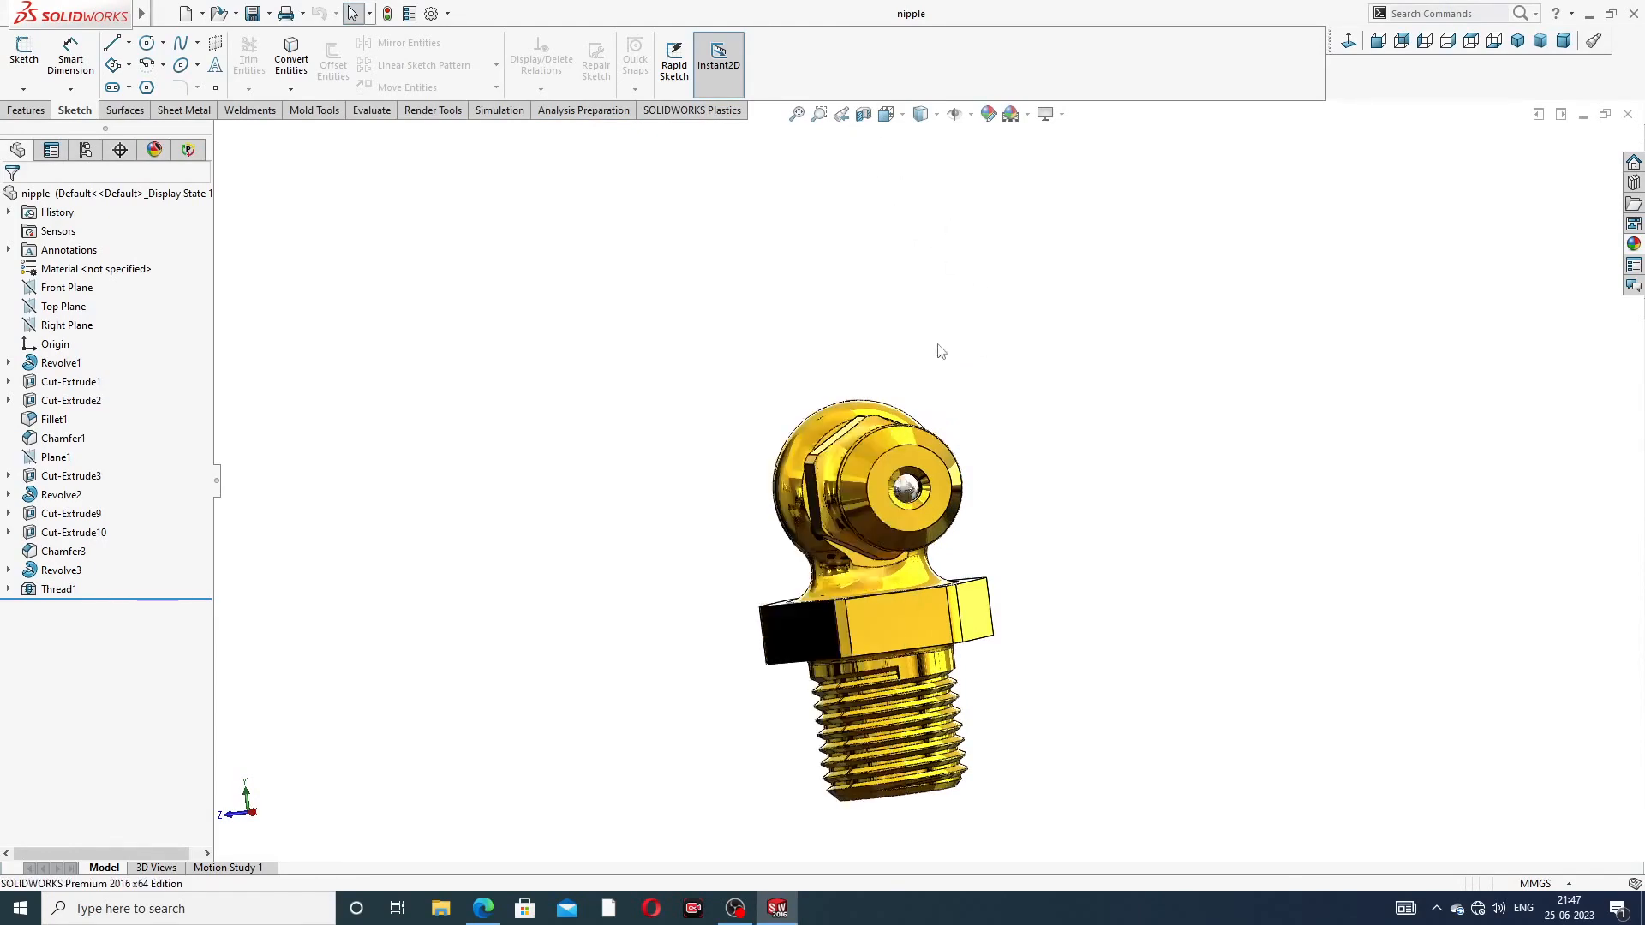
Look over the nipple's exterior and close the part document
{"action": "middle_click_drag", "start_coordinate": [936, 348], "coordinate": [1150, 394]}
{"action": "scroll", "coordinate": [967, 645], "scroll_direction": "down", "scroll_amount": 2}
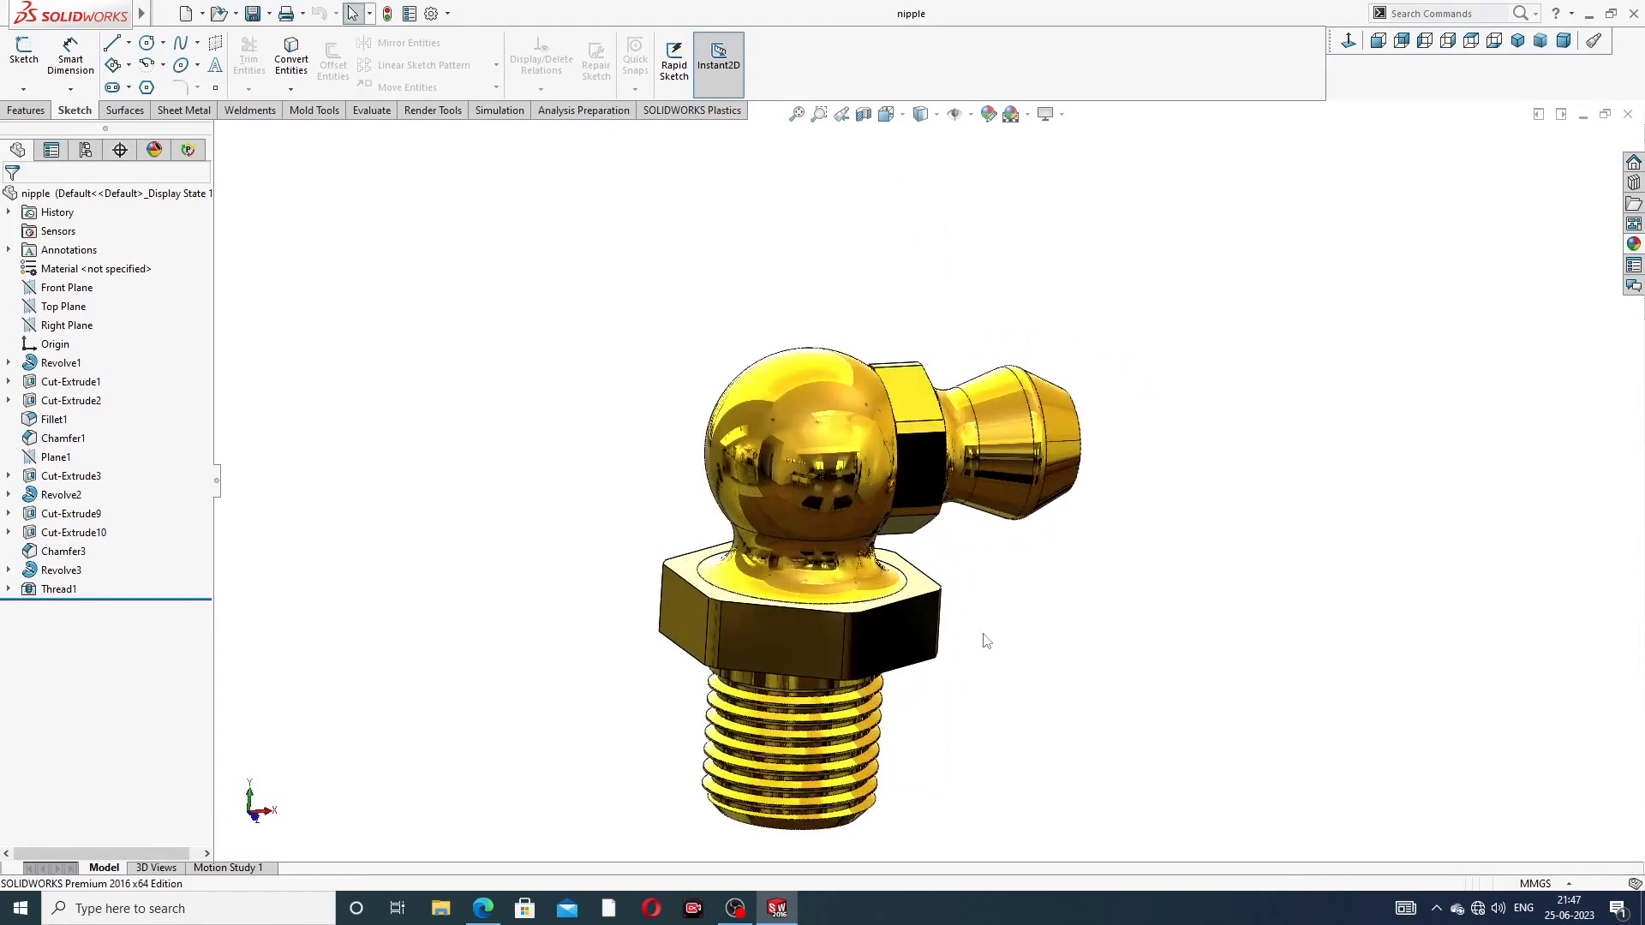
{"action": "middle_click_drag", "start_coordinate": [1085, 543], "coordinate": [934, 593]}
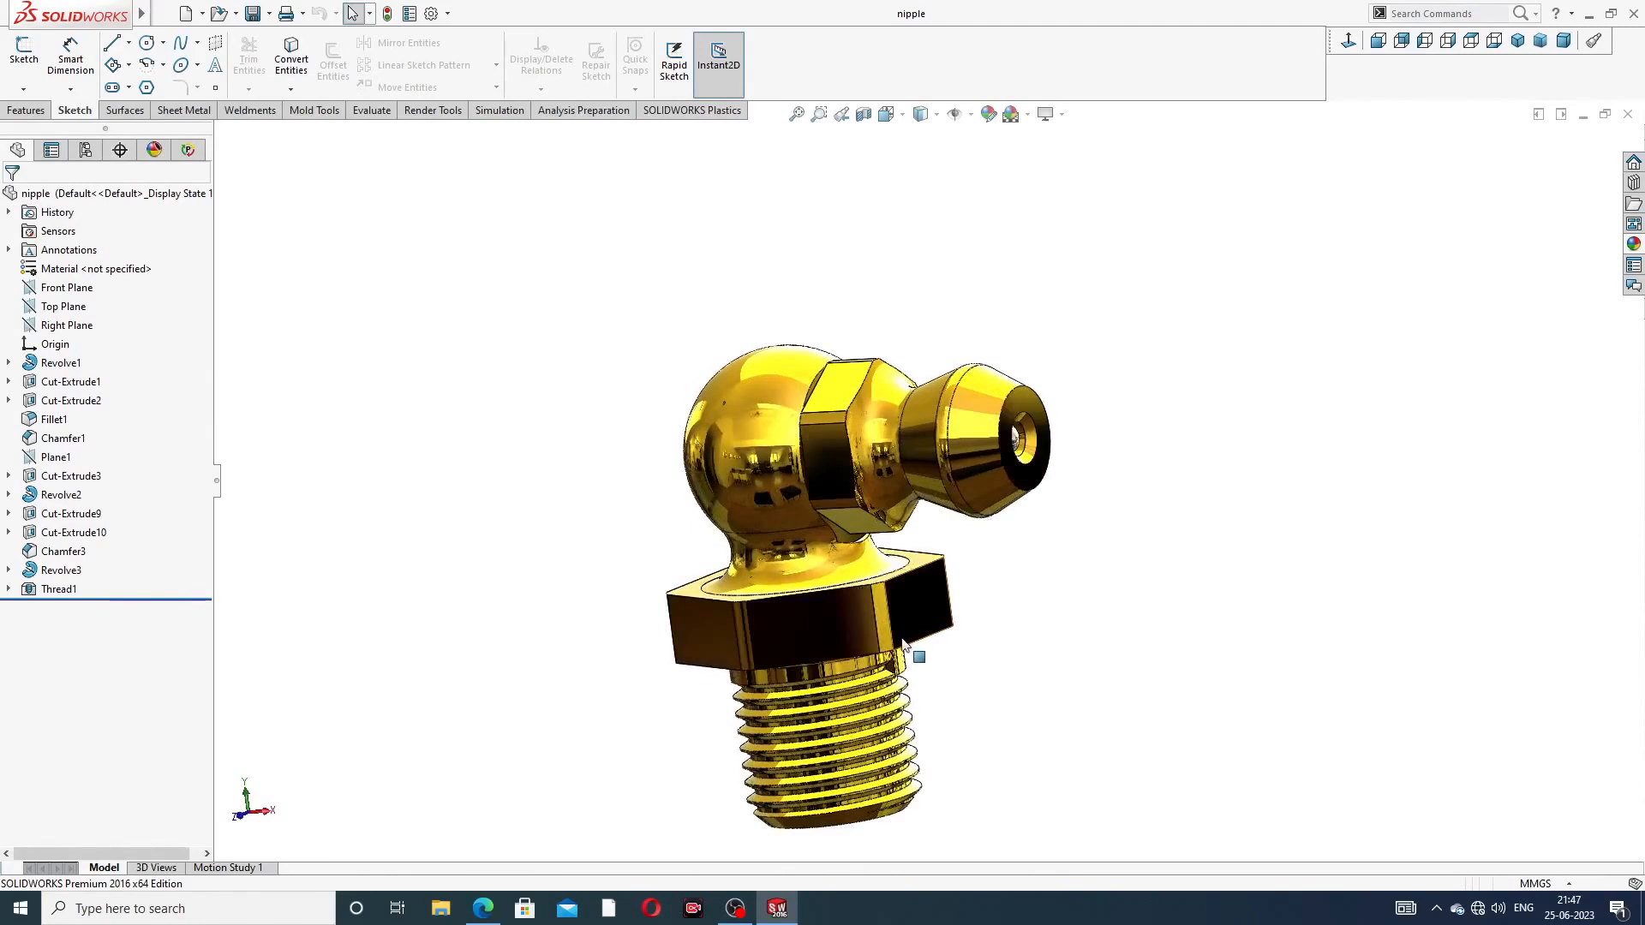
{"action": "scroll", "coordinate": [953, 644], "scroll_direction": "up", "scroll_amount": 2}
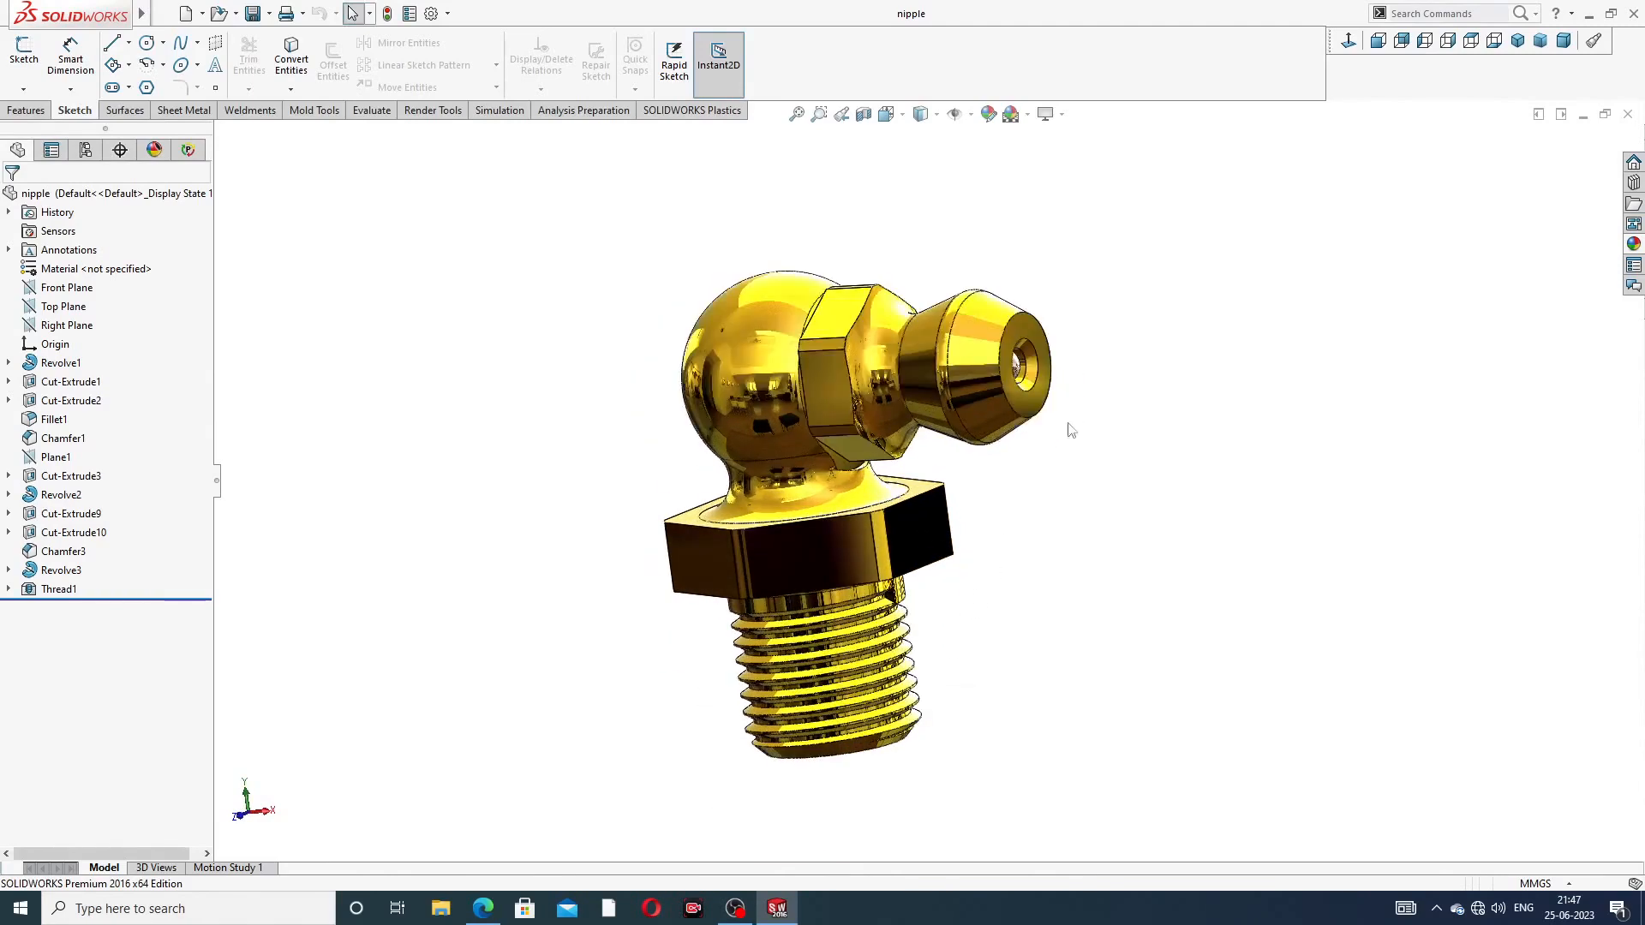
{"action": "scroll", "coordinate": [1097, 328], "scroll_direction": "down", "scroll_amount": 2}
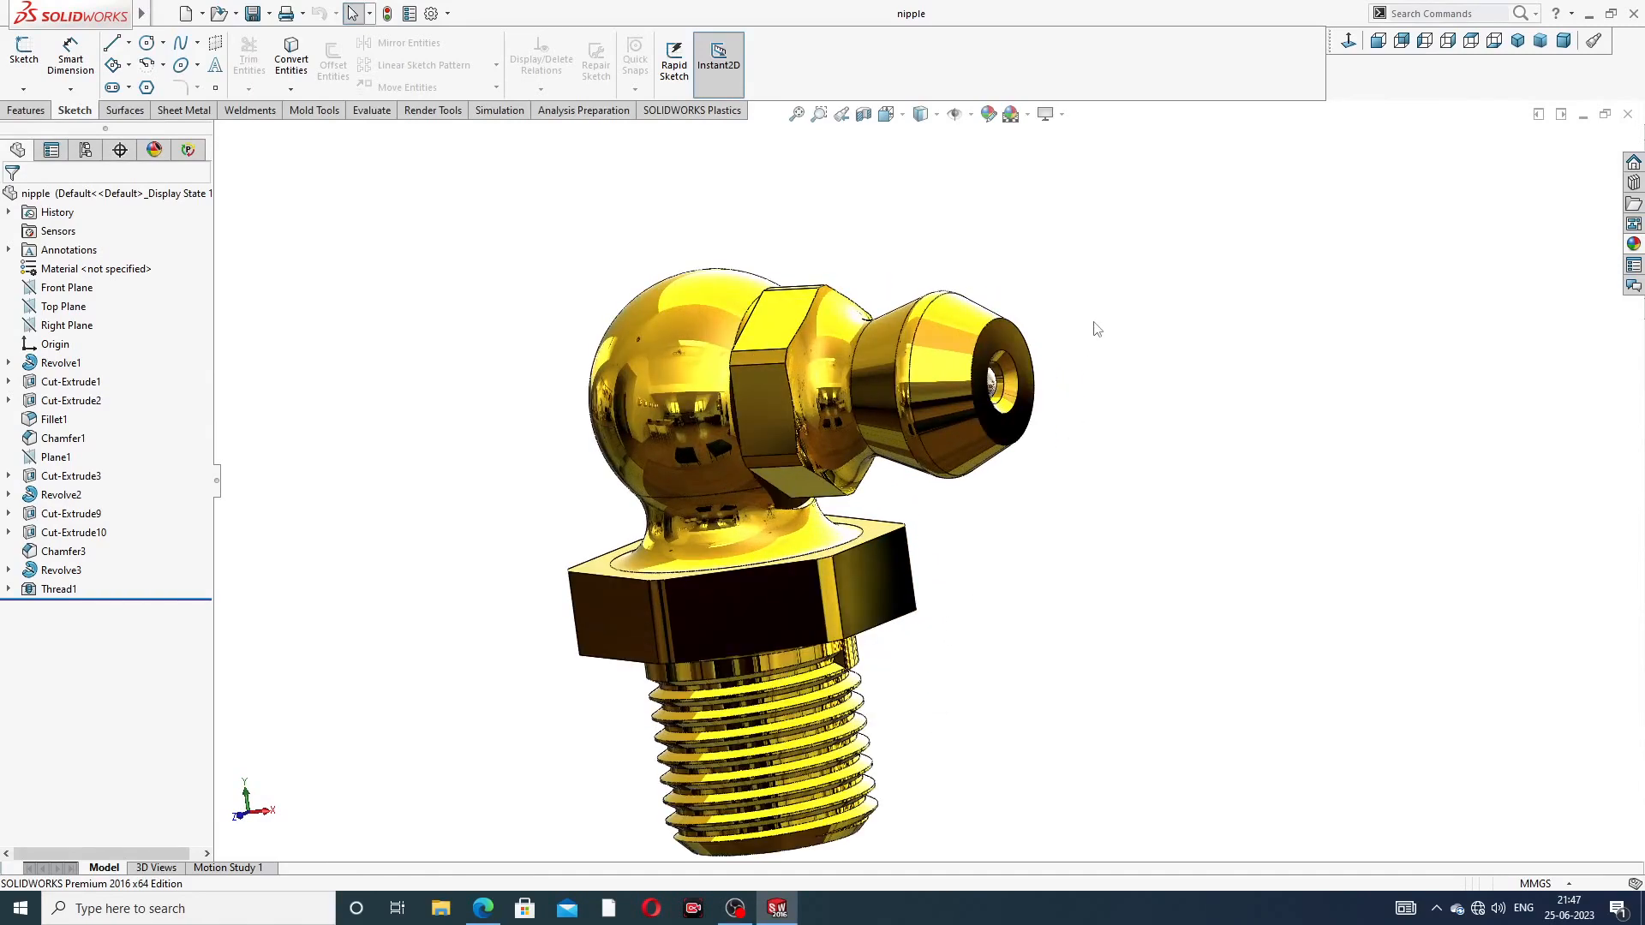
{"action": "left_click", "coordinate": [1628, 114]}
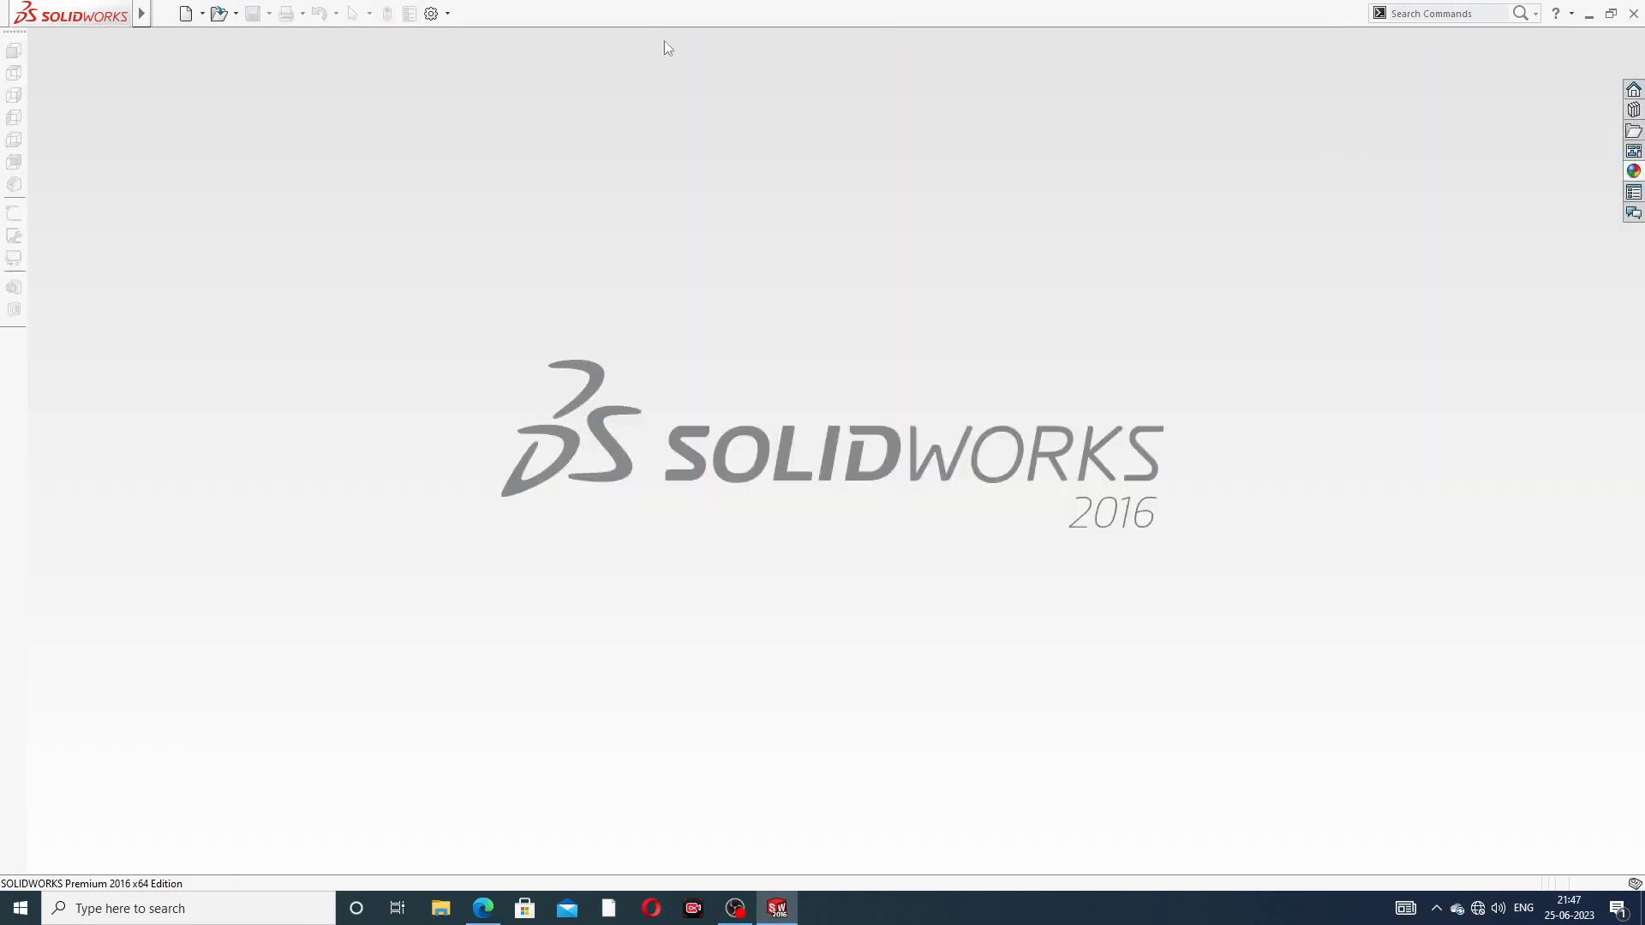
Create a new part document and set its scene to Plain White
{"action": "left_click", "coordinate": [186, 13]}
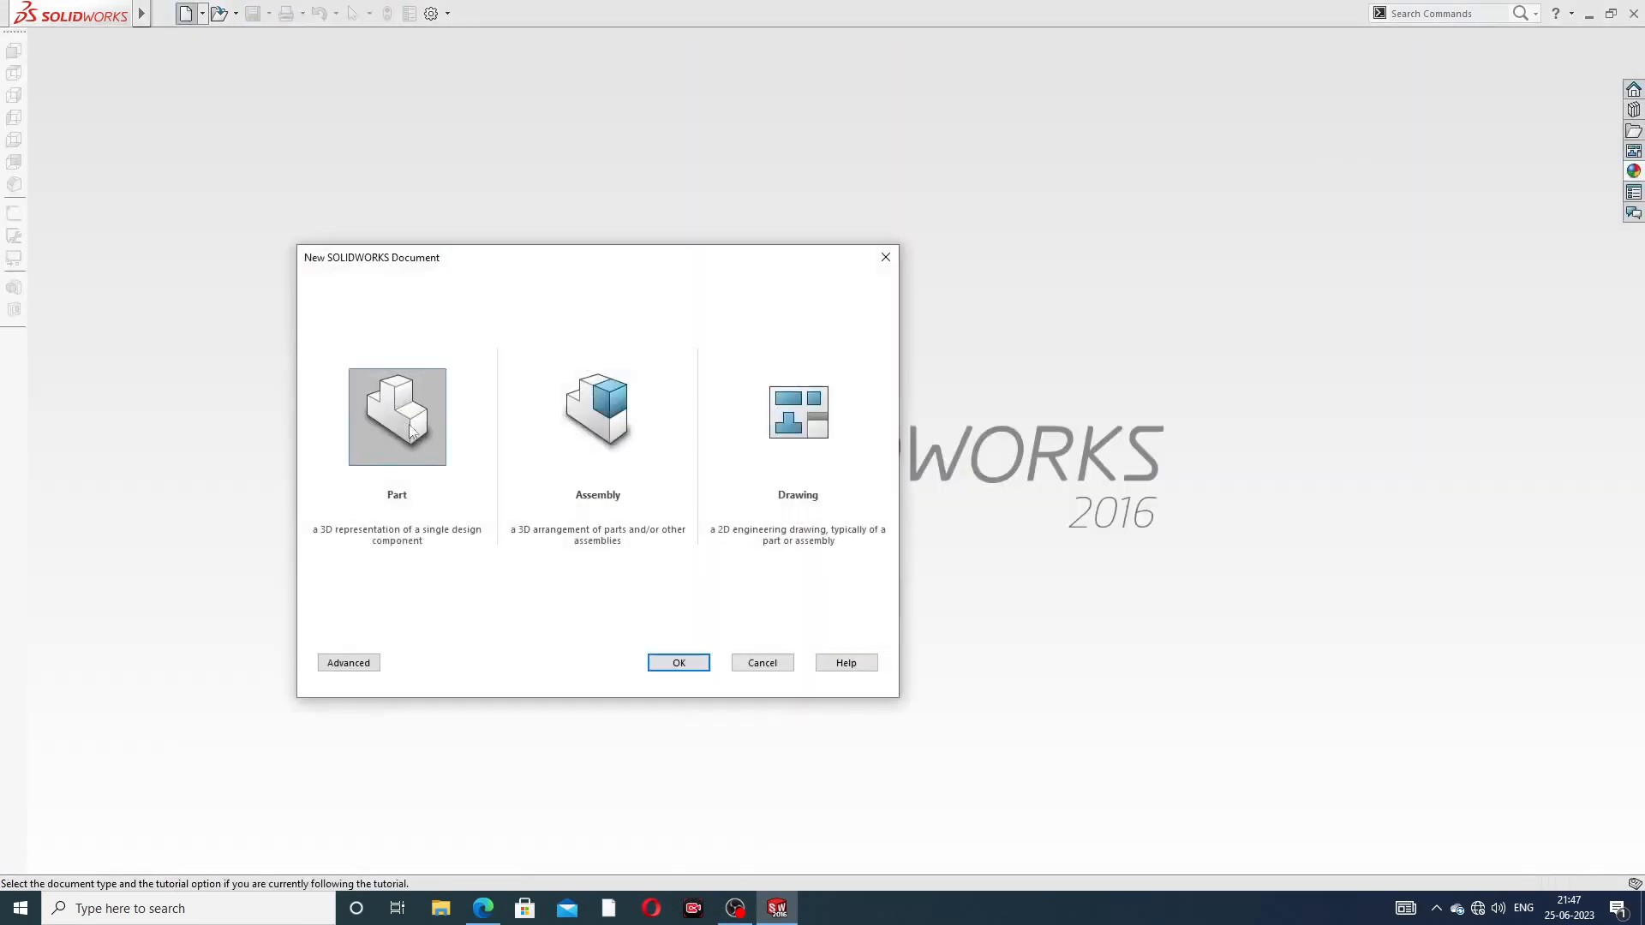
{"action": "left_click", "coordinate": [708, 667]}
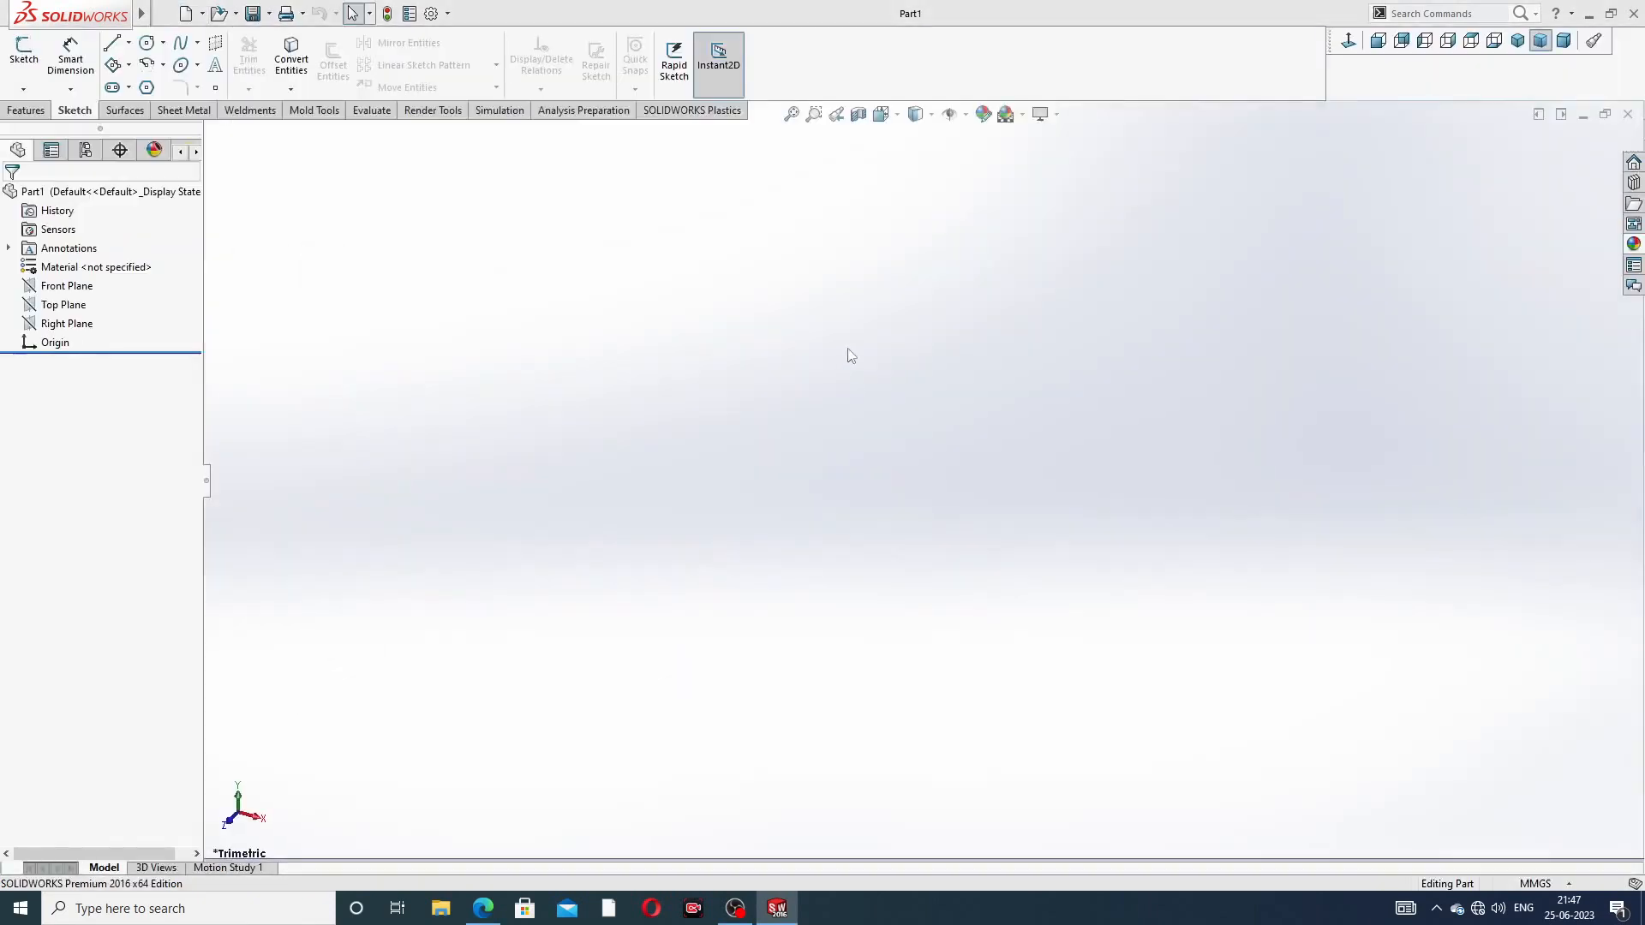
{"action": "left_click", "coordinate": [1024, 114]}
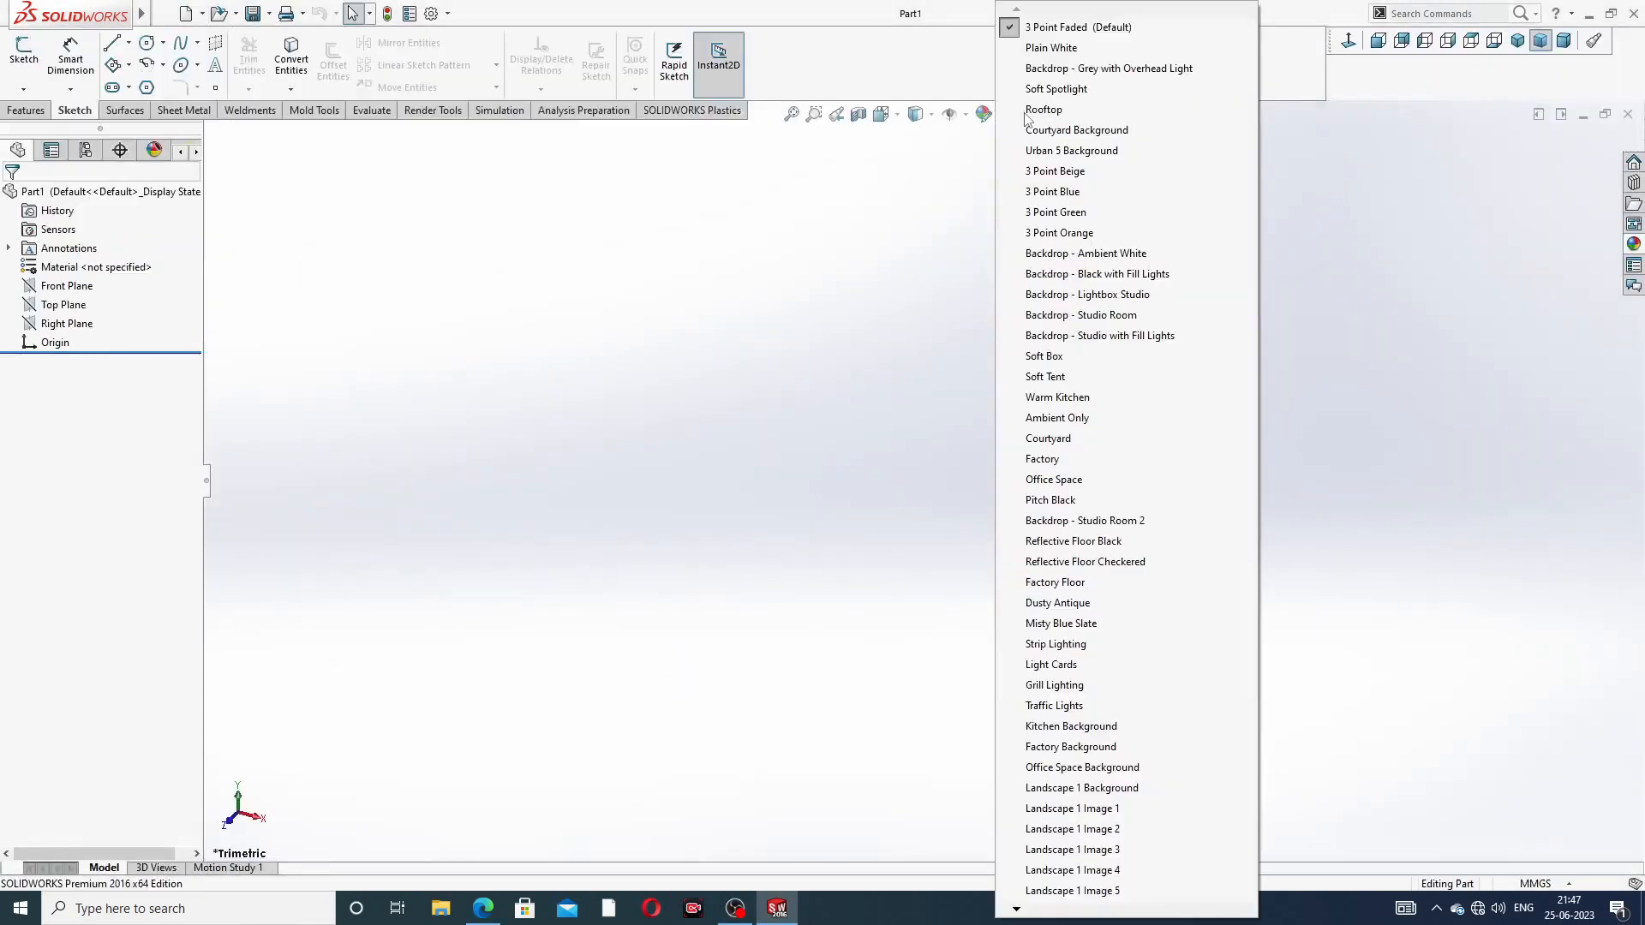
{"action": "left_click", "coordinate": [1063, 49]}
Raise the document's image quality to the highest setting for both the shaded and the wireframe resolution
{"action": "left_click", "coordinate": [432, 13]}
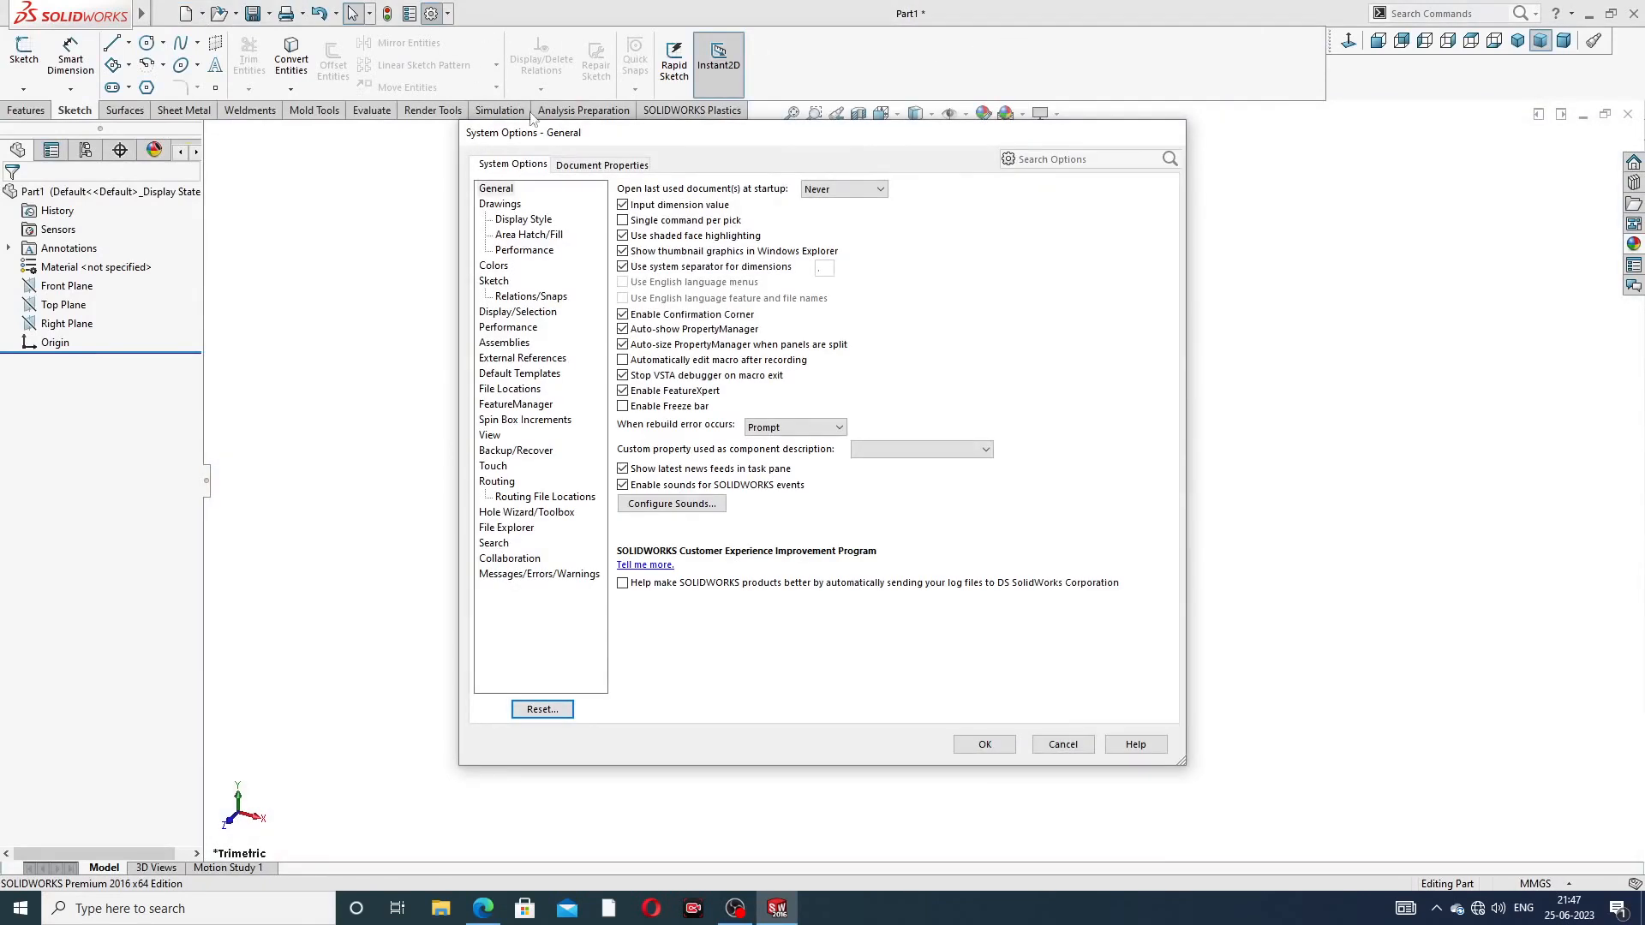
{"action": "left_click", "coordinate": [582, 169]}
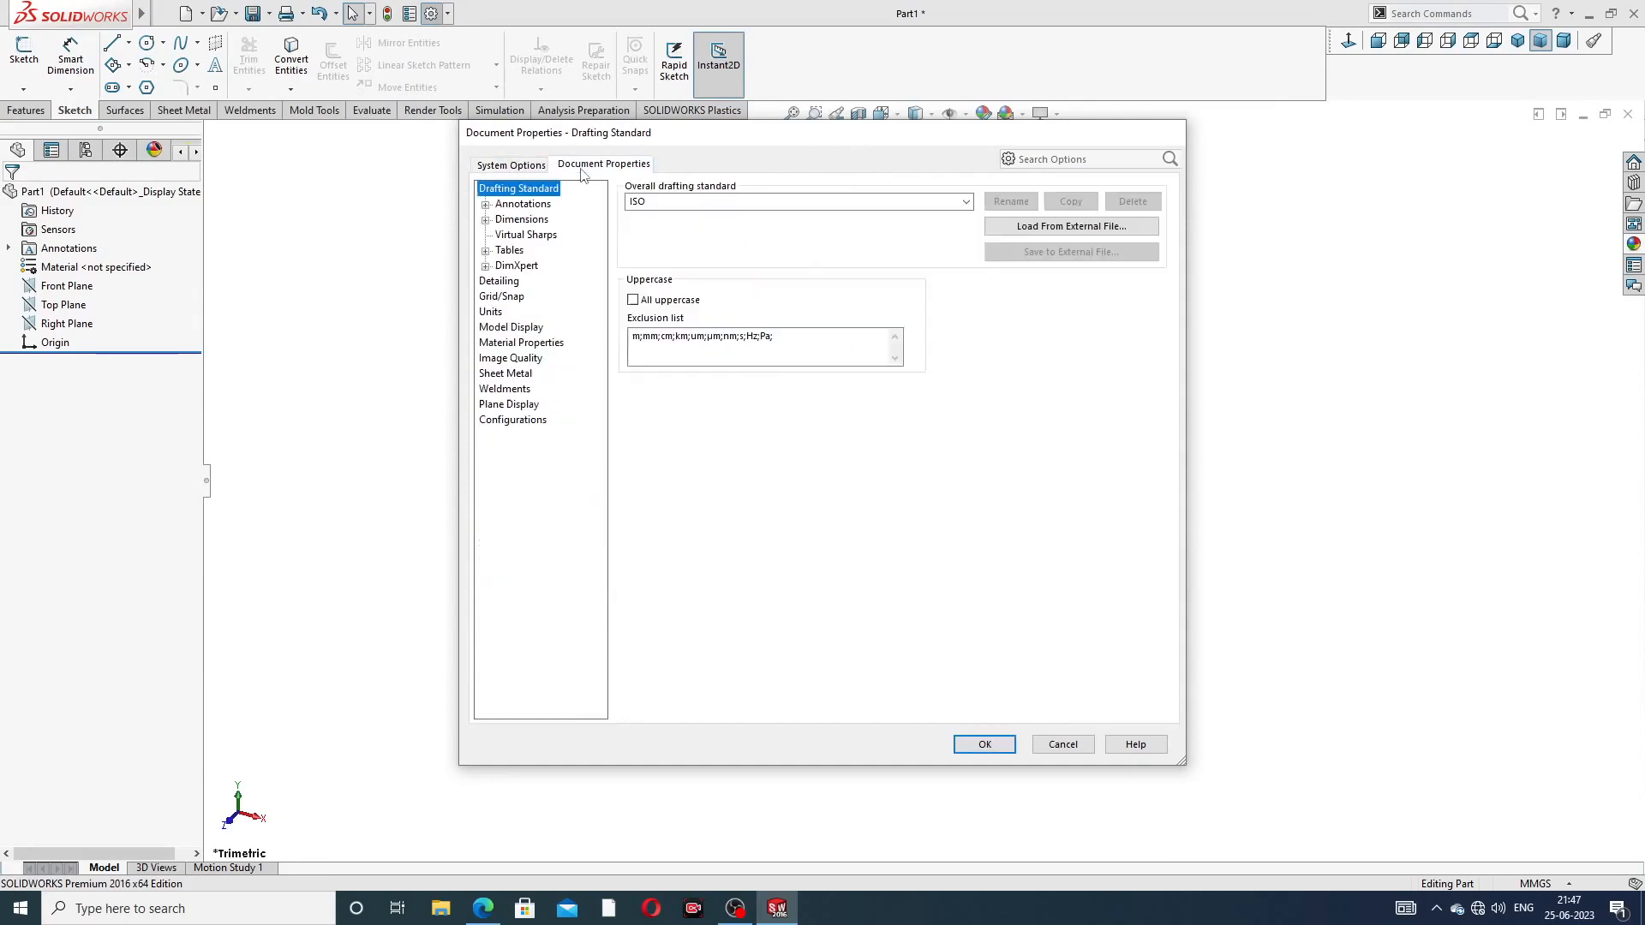
{"action": "left_click", "coordinate": [511, 359]}
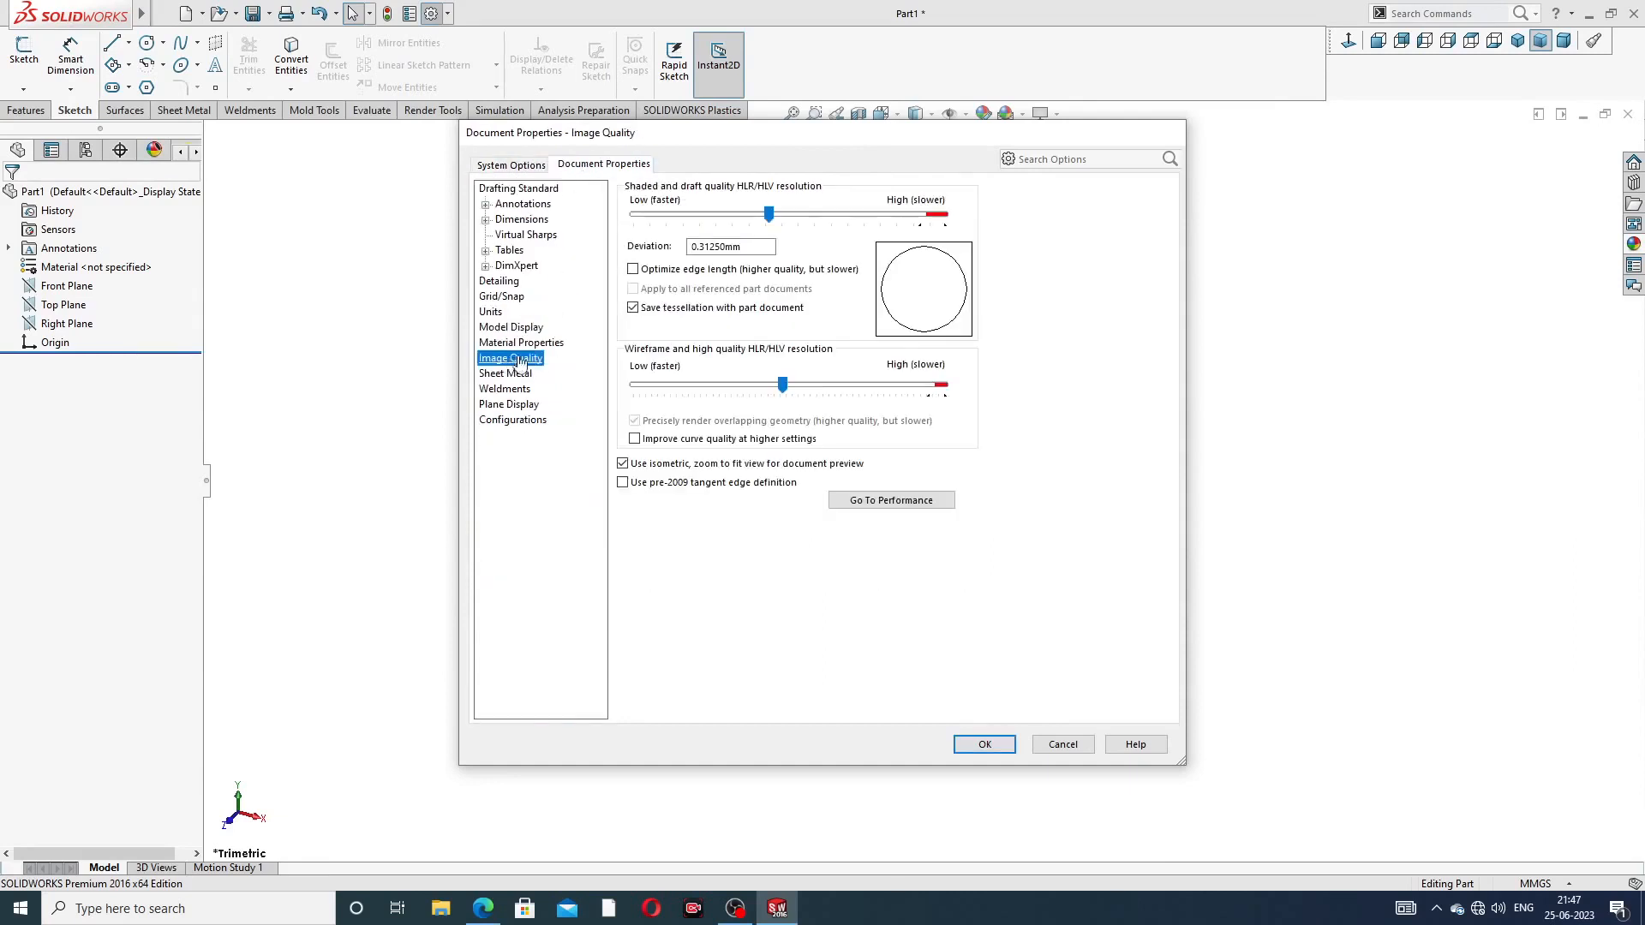
{"action": "left_click_drag", "start_coordinate": [767, 213], "coordinate": [965, 221]}
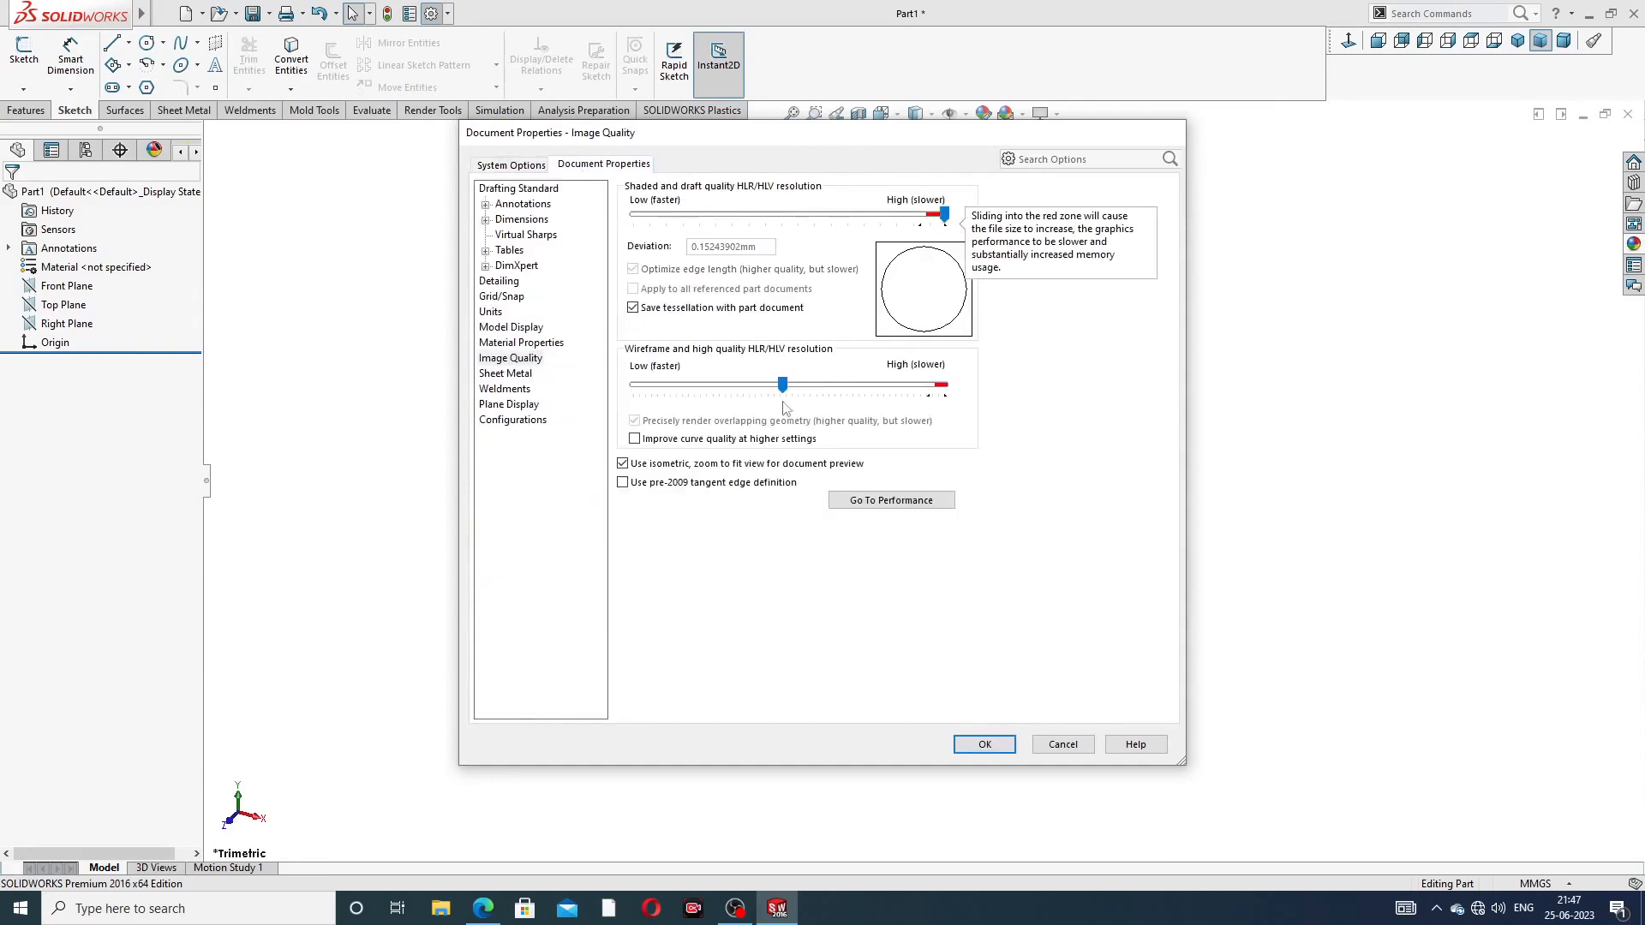
{"action": "left_click_drag", "start_coordinate": [781, 388], "coordinate": [965, 414]}
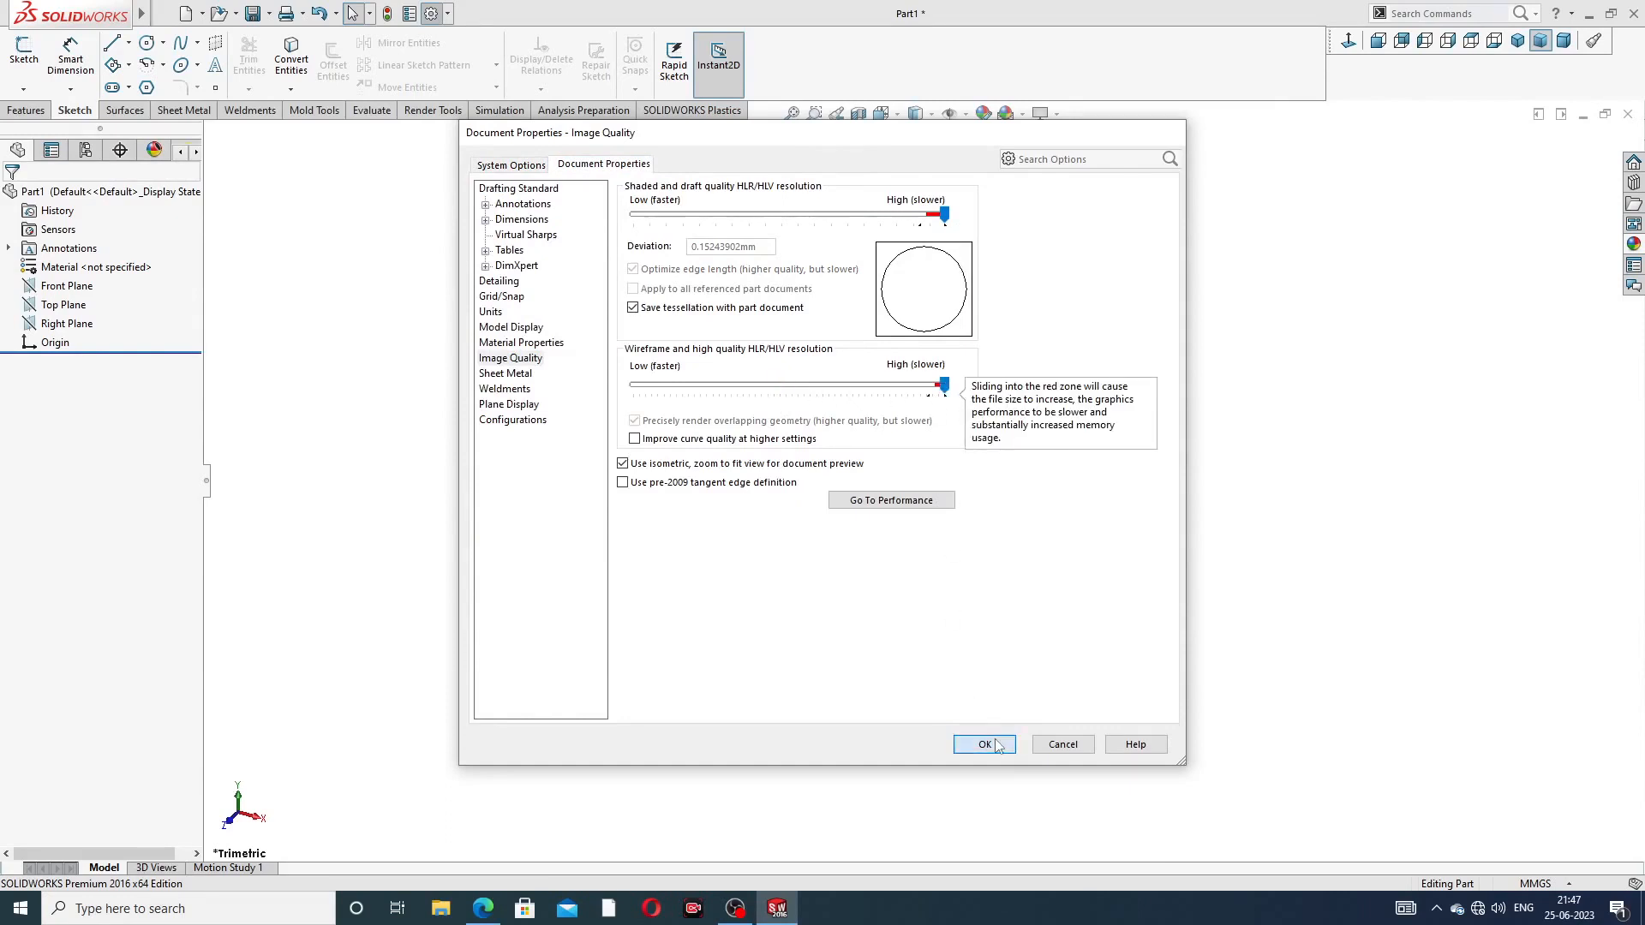
{"action": "left_click", "coordinate": [985, 743]}
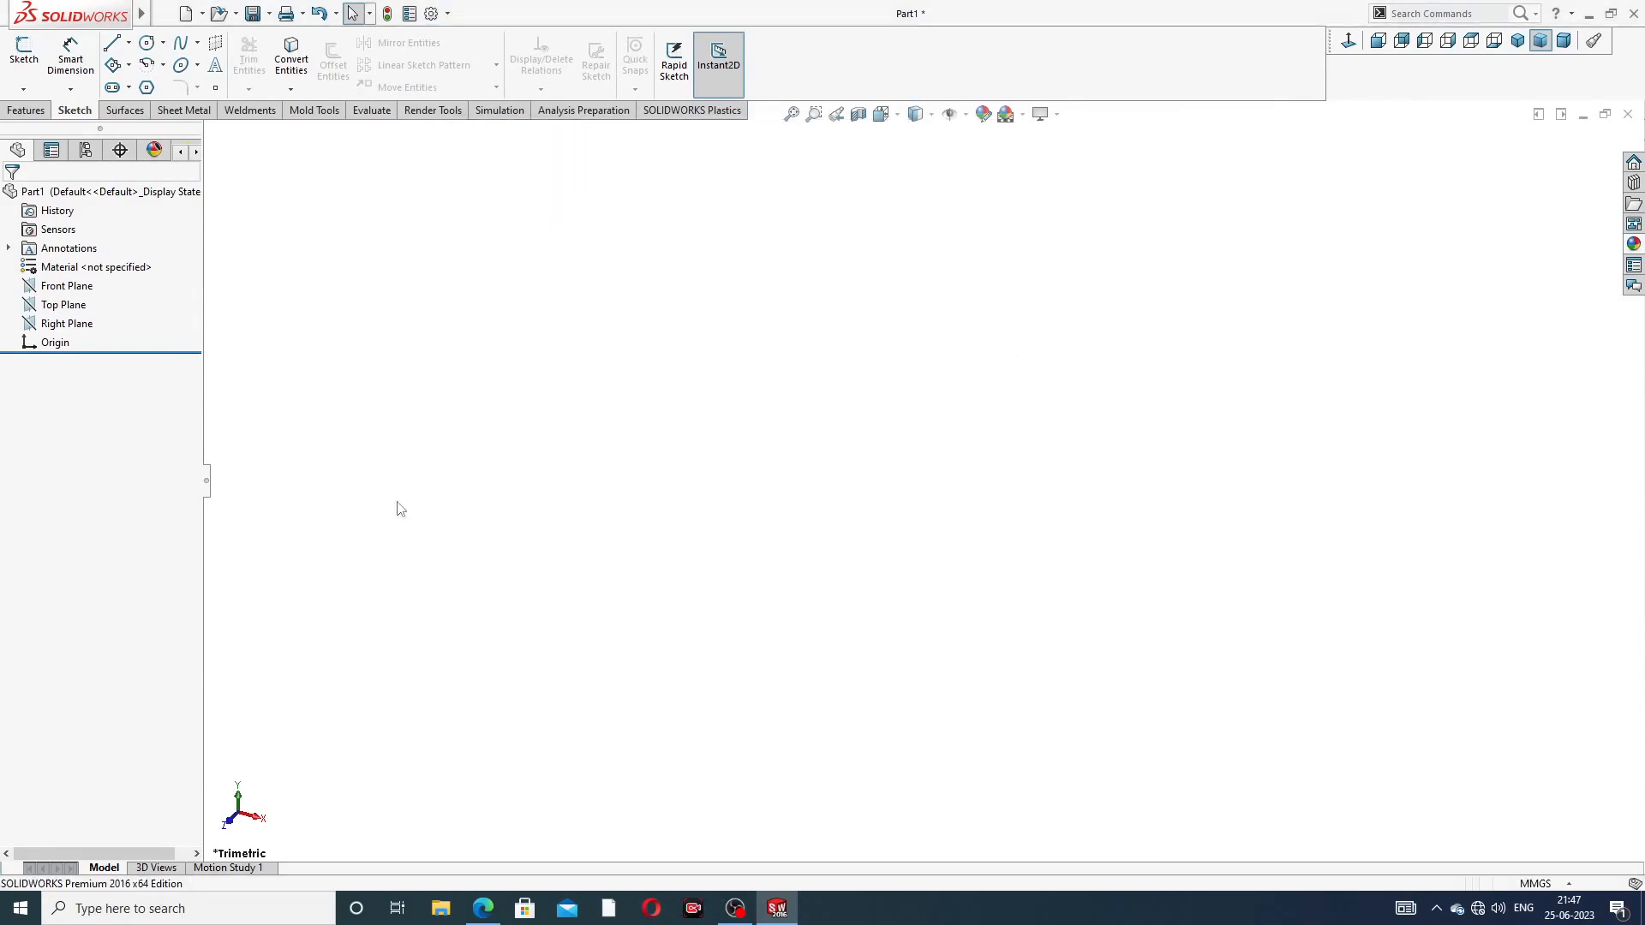
Check the grease nipple drawing in Edge, return to SOLIDWORKS, and sketch a vertical line about 115 mm long through the origin on the Front Plane
{"action": "left_click", "coordinate": [482, 908]}
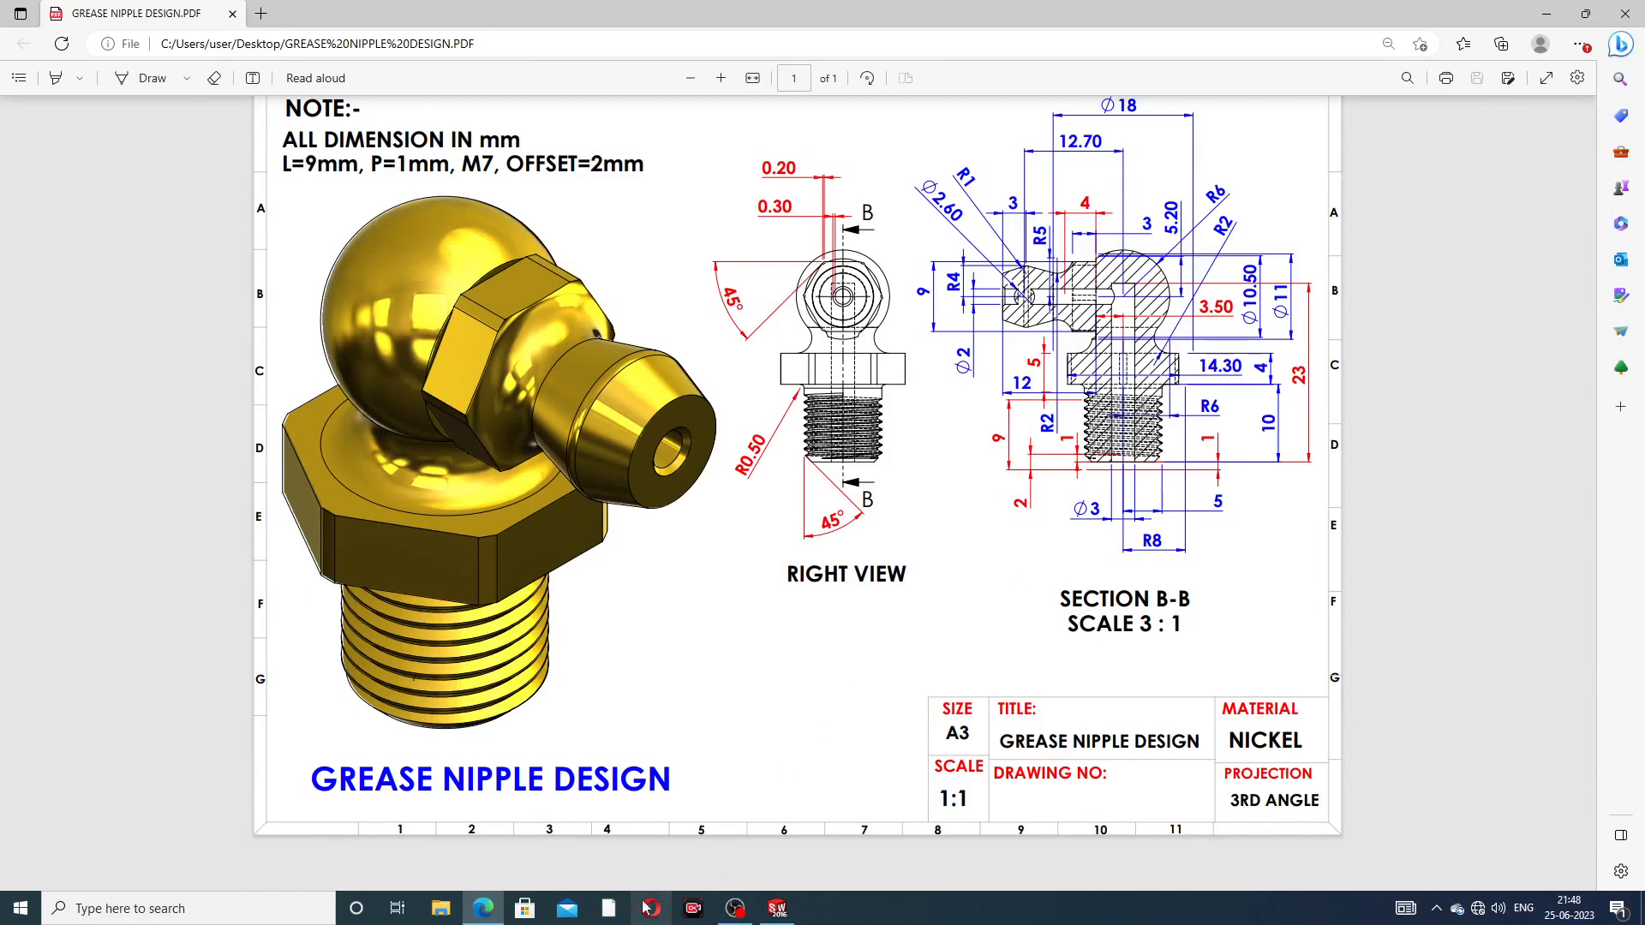
{"action": "left_click", "coordinate": [493, 908]}
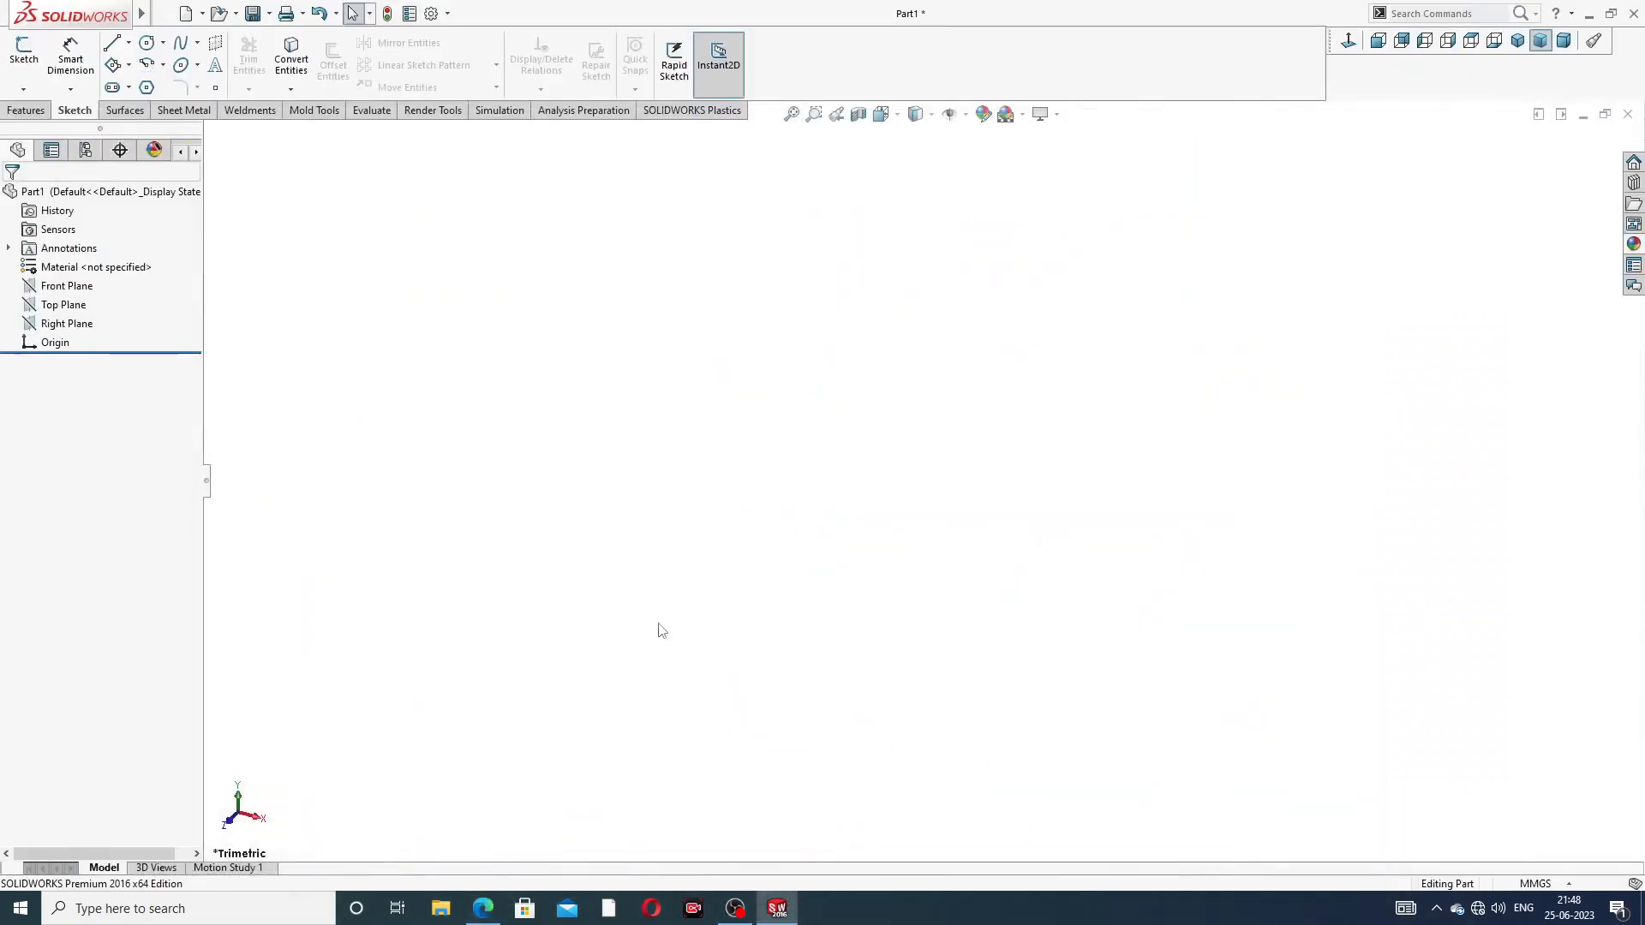
{"action": "left_click", "coordinate": [82, 286]}
{"action": "left_click", "coordinate": [129, 266]}
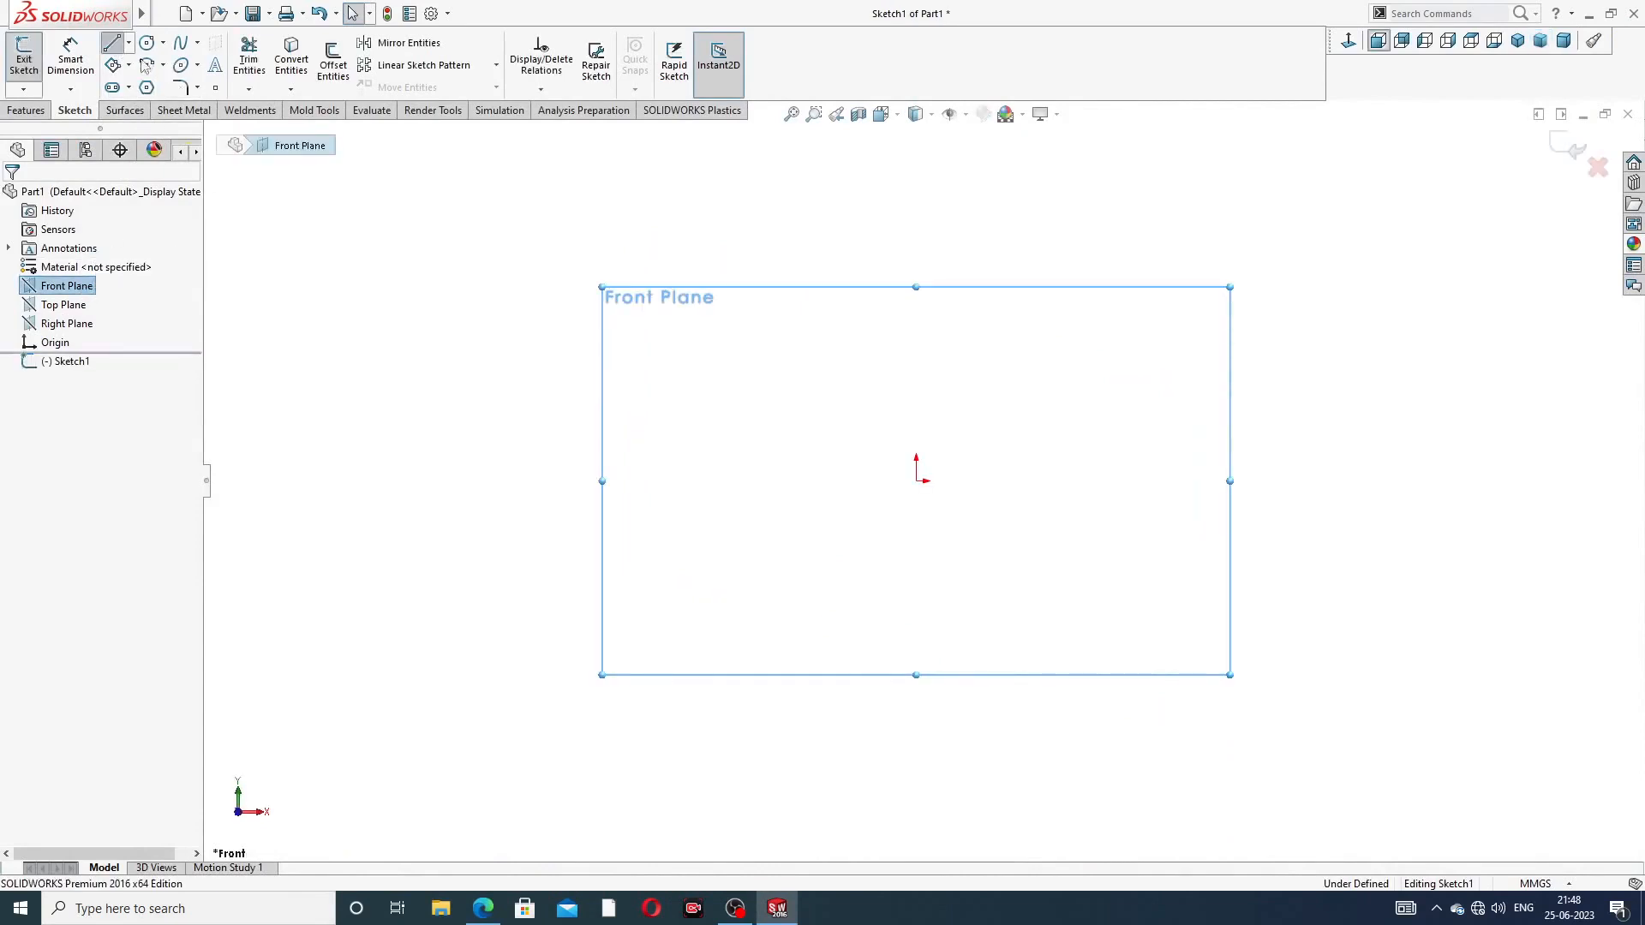
{"action": "left_click", "coordinate": [112, 43]}
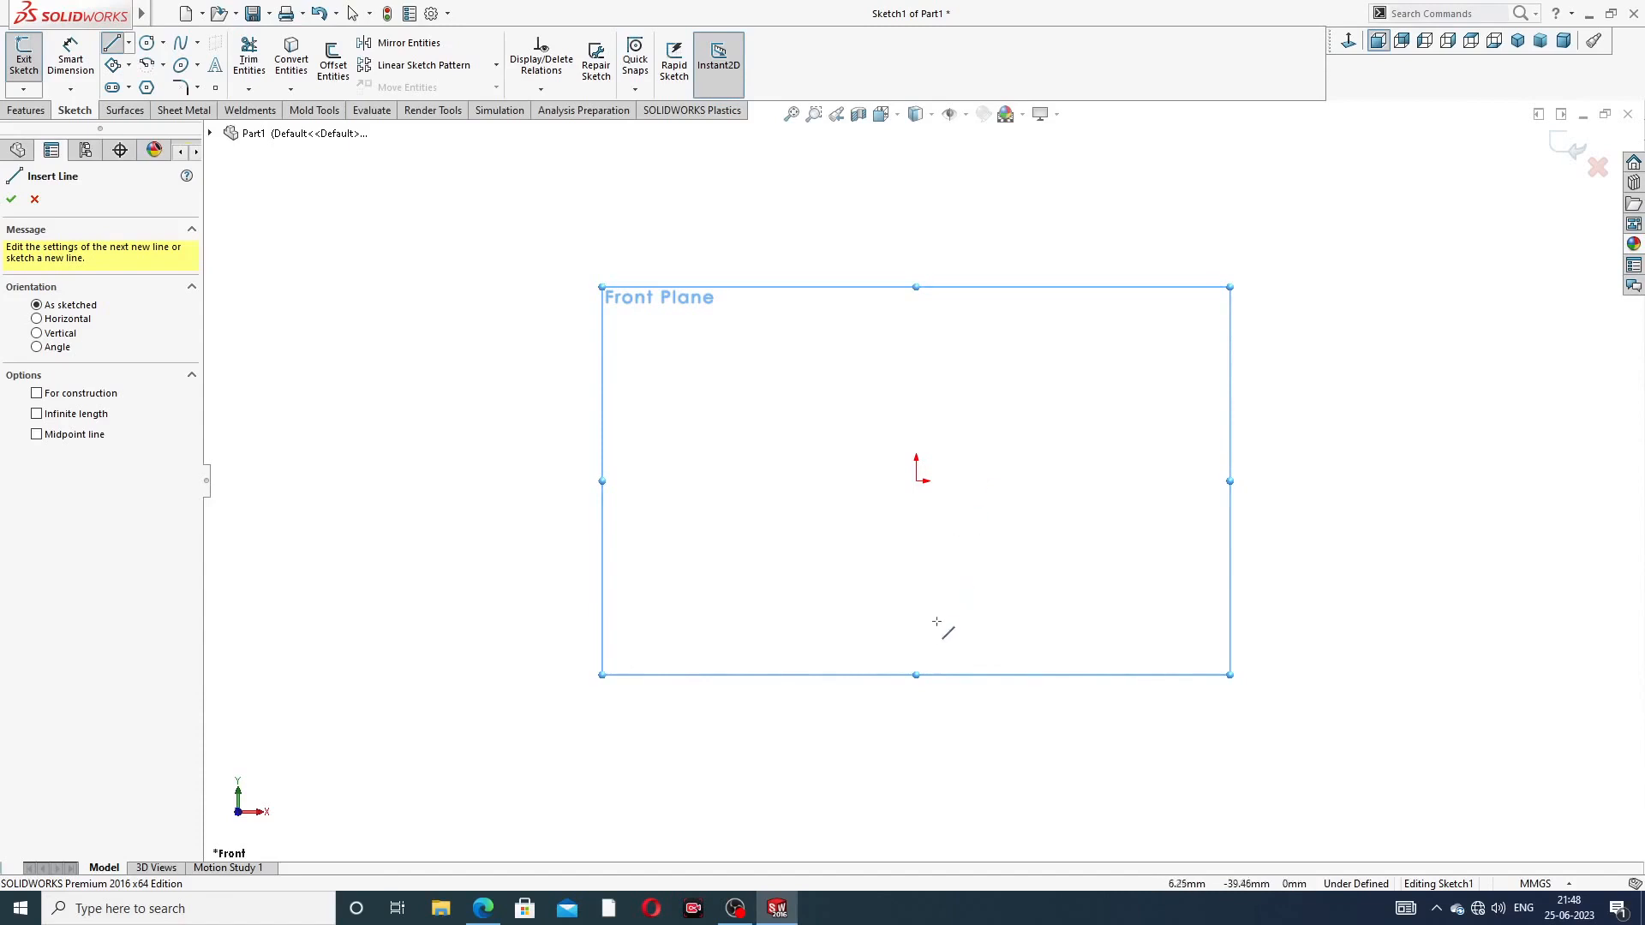
{"action": "left_click", "coordinate": [917, 644]}
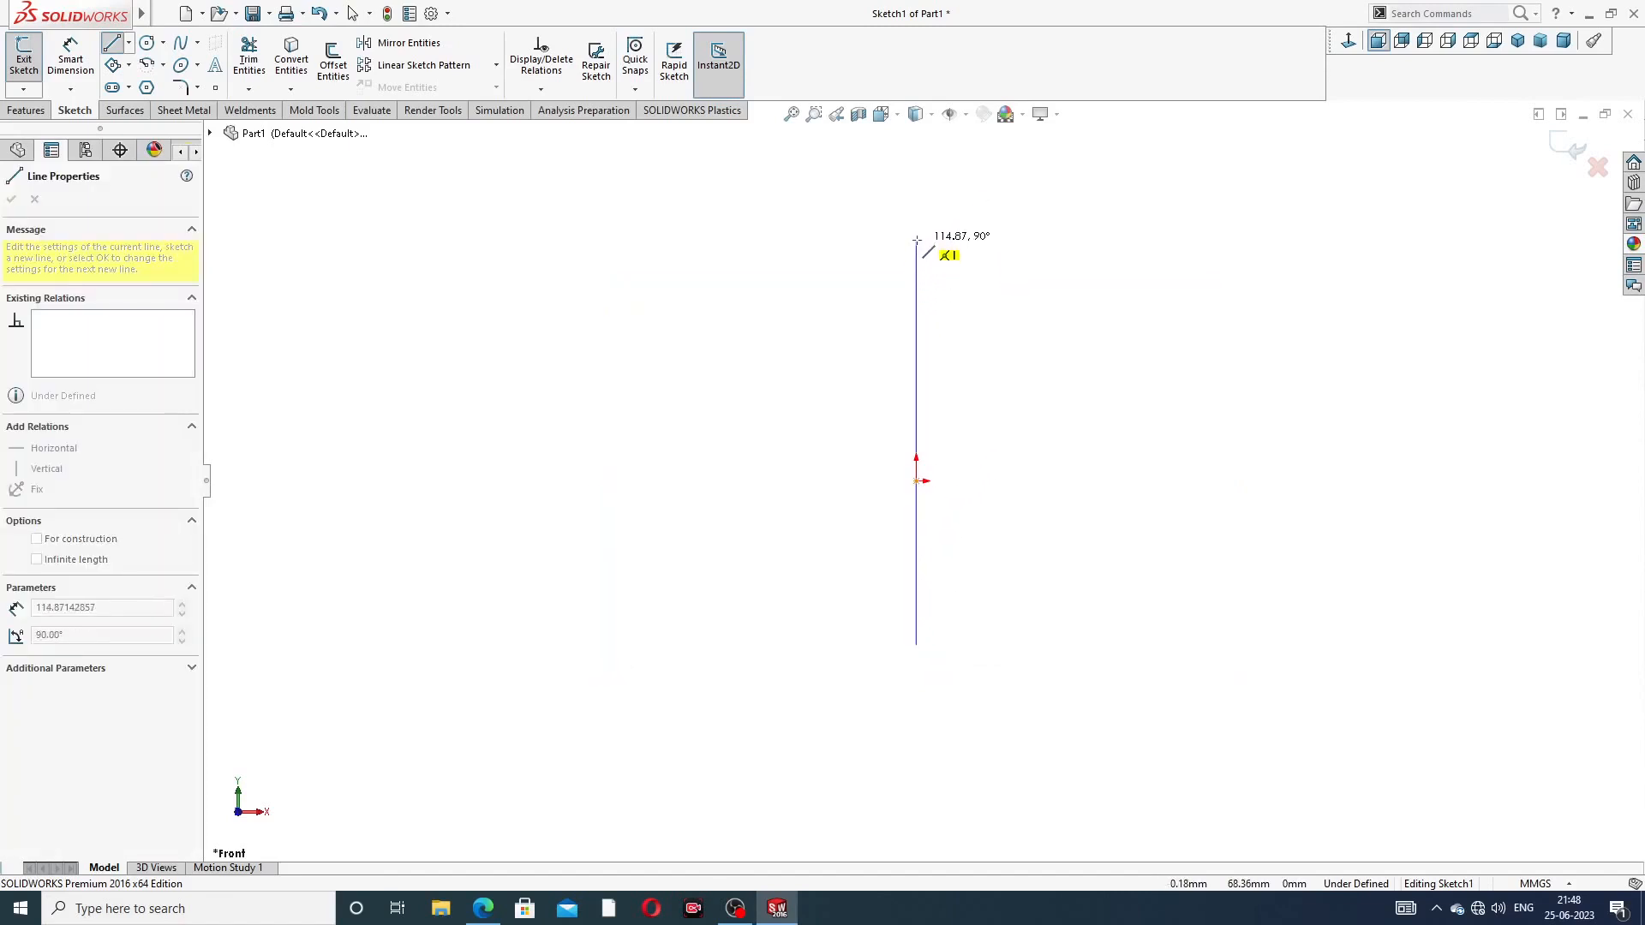
{"action": "left_click", "coordinate": [916, 240]}
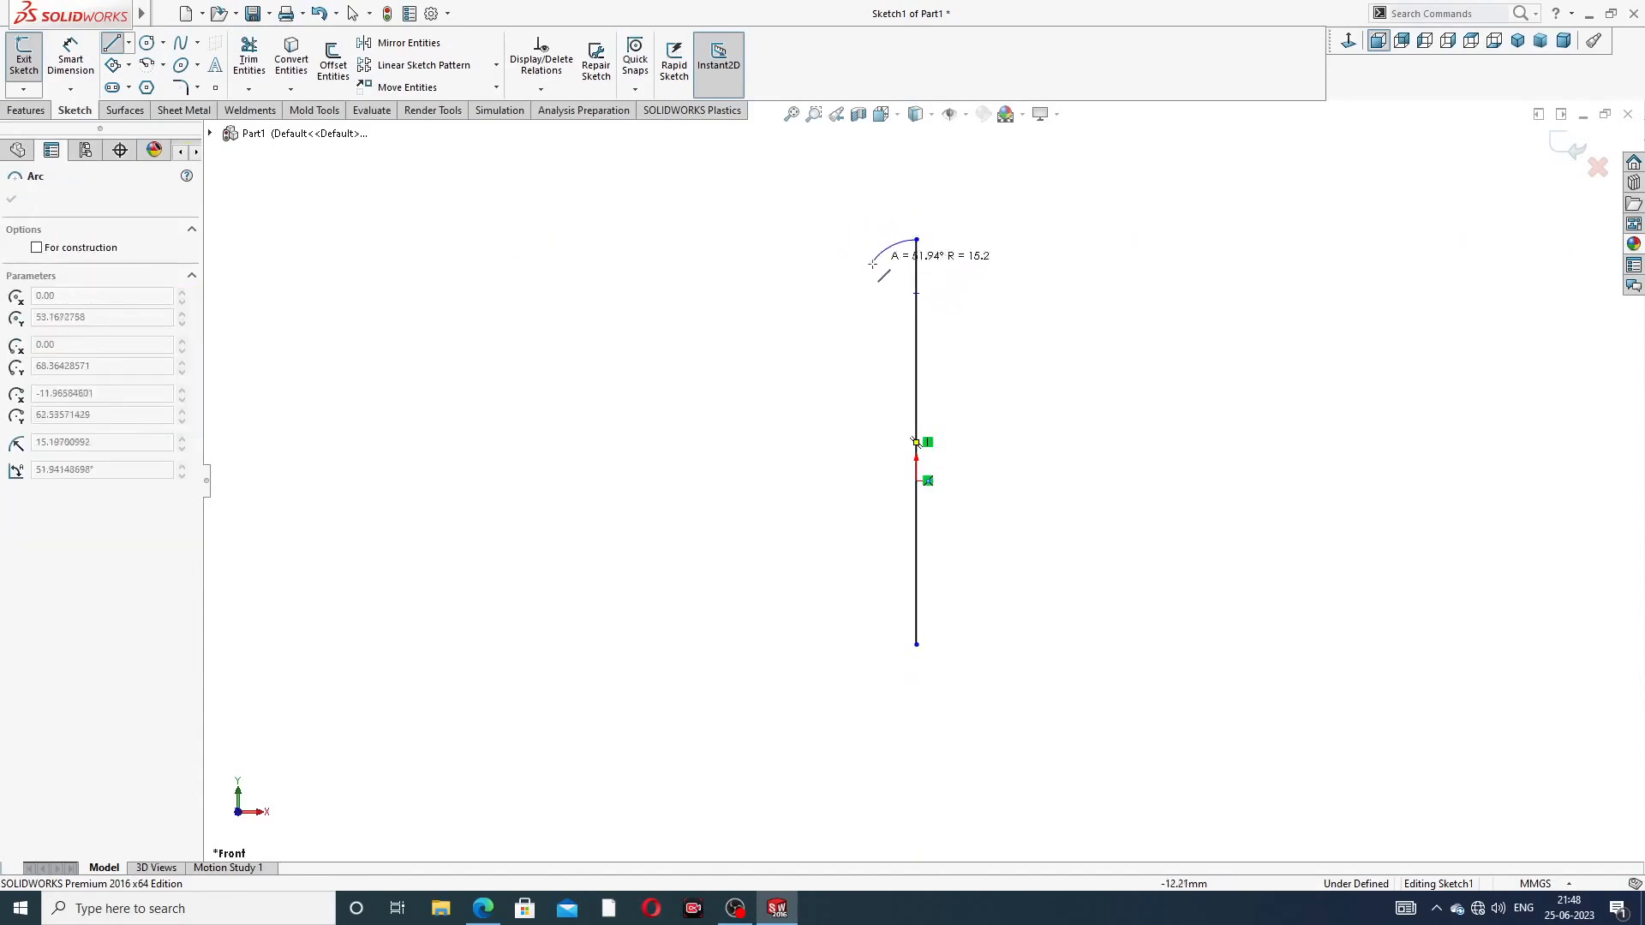
Sketch the half profile from the vertical line's upper end: an arc of about 26 mm radius, a smaller tangent arc, and a stepped outline closing at the lower end
{"action": "left_click", "coordinate": [859, 400]}
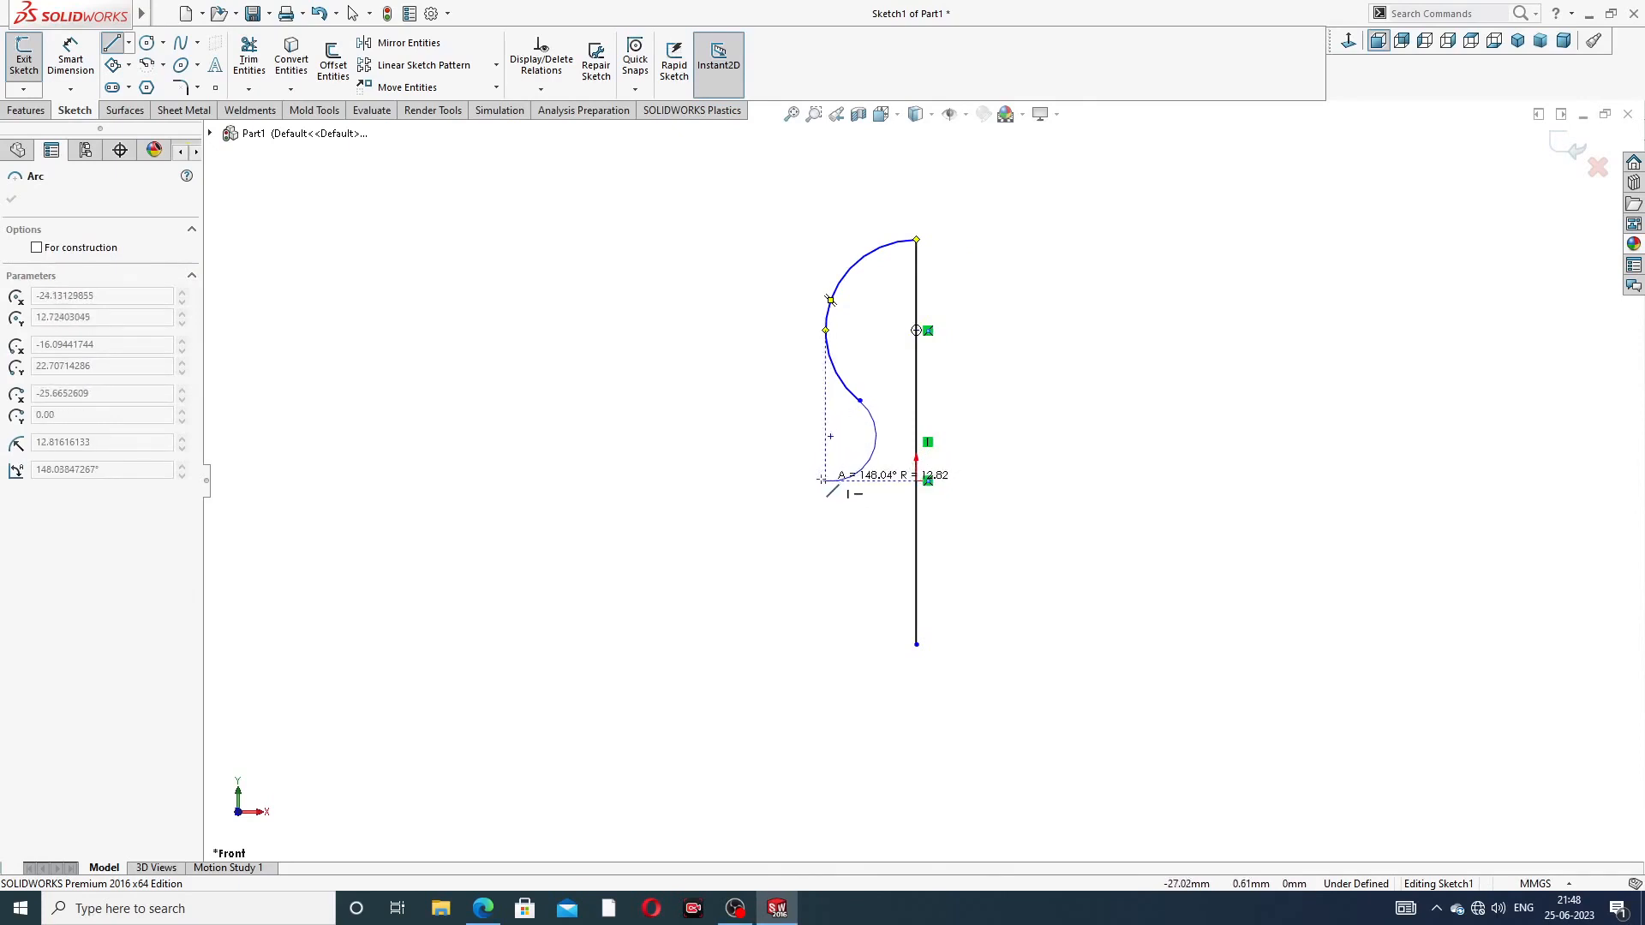
{"action": "left_click", "coordinate": [836, 471]}
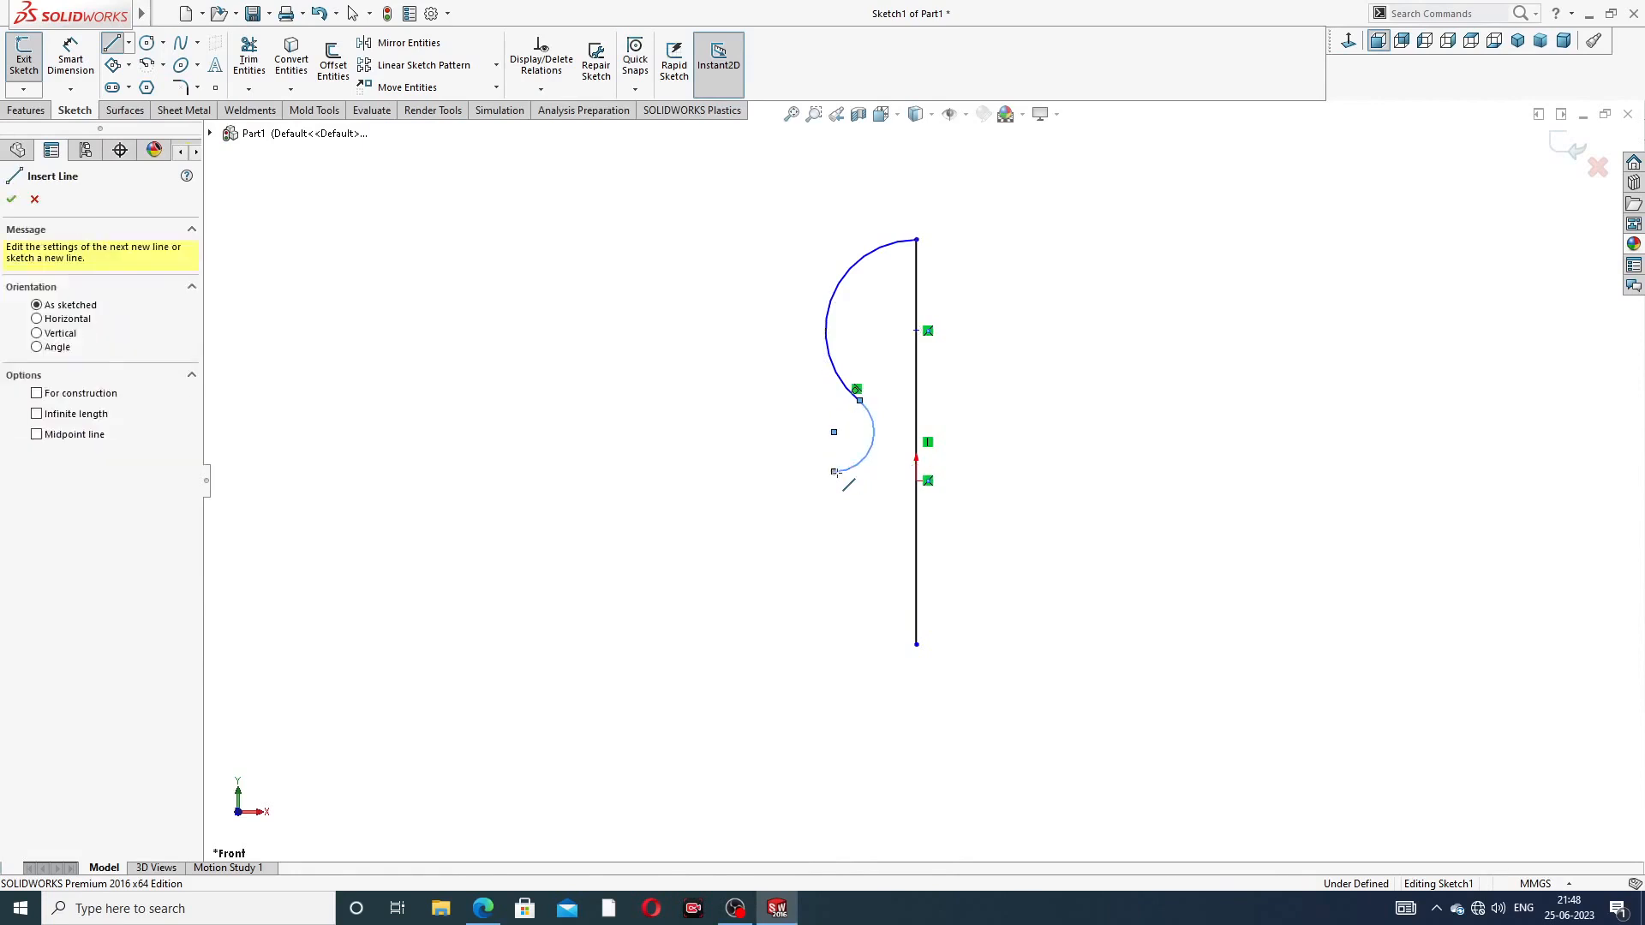
{"action": "left_click", "coordinate": [781, 471]}
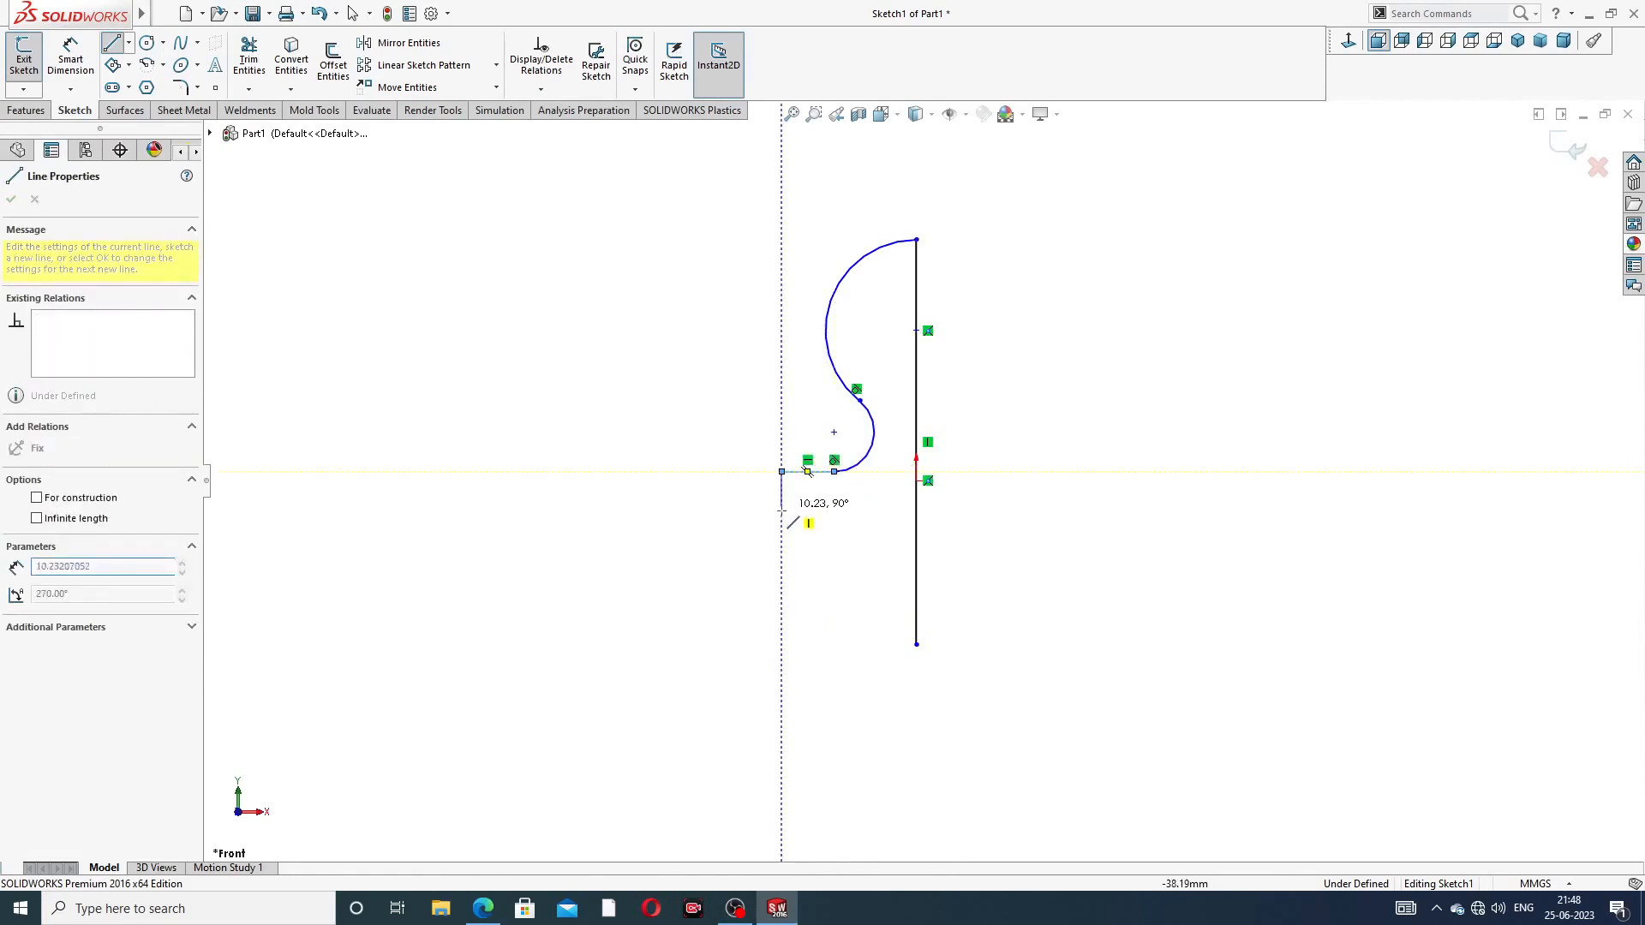
{"action": "left_click", "coordinate": [782, 538]}
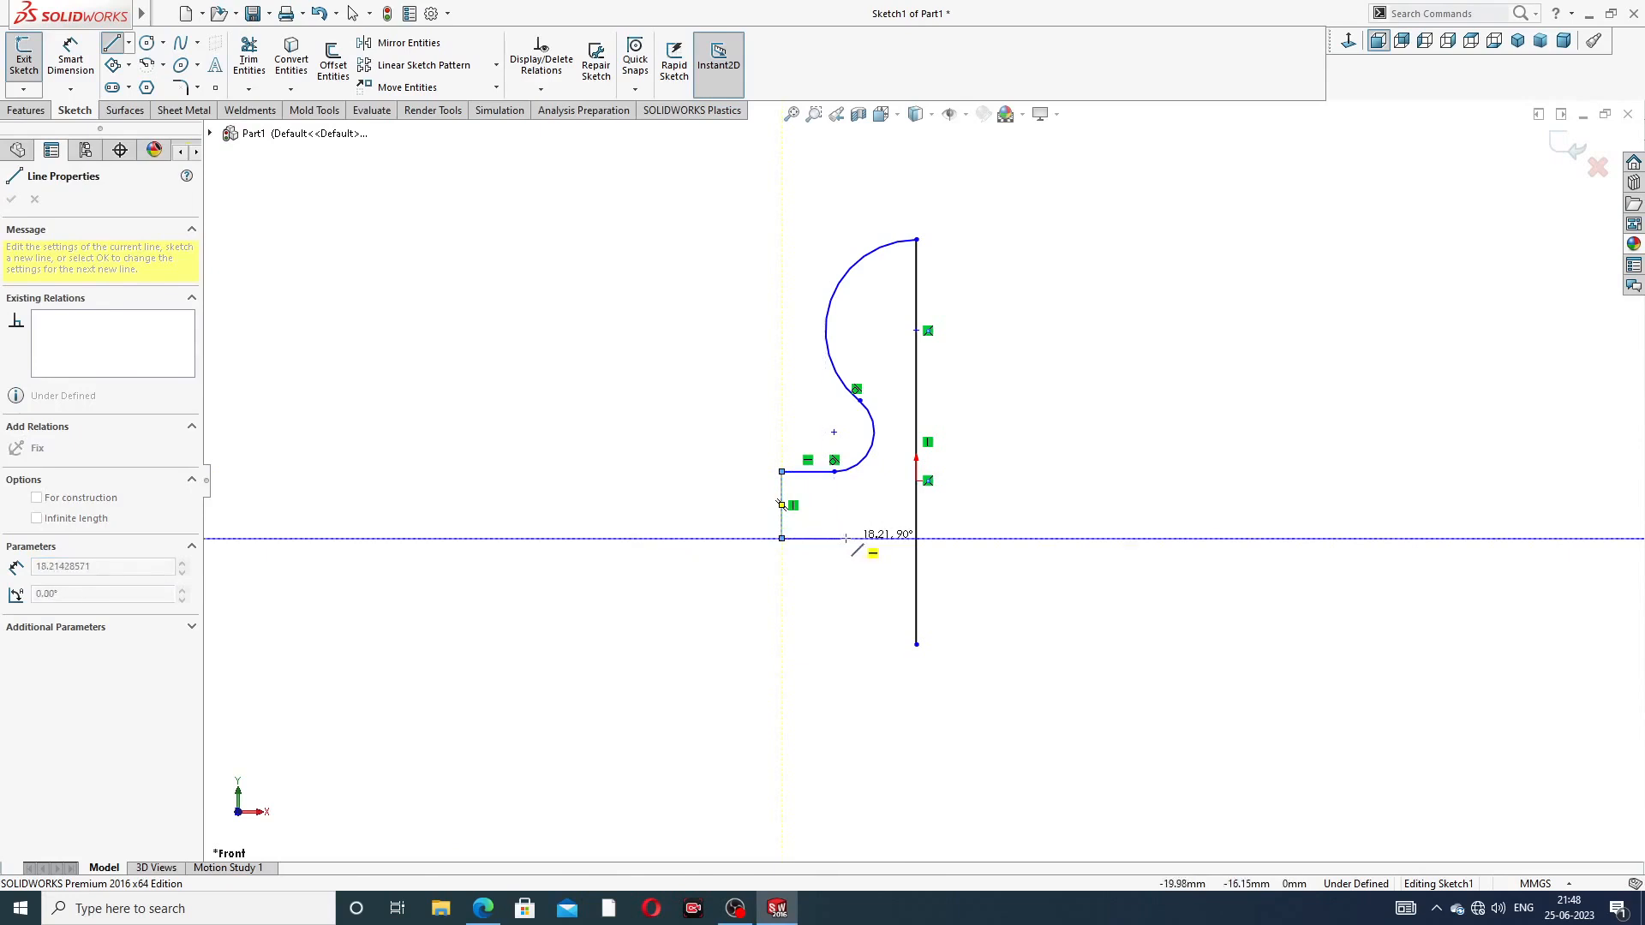
{"action": "left_click", "coordinate": [845, 538]}
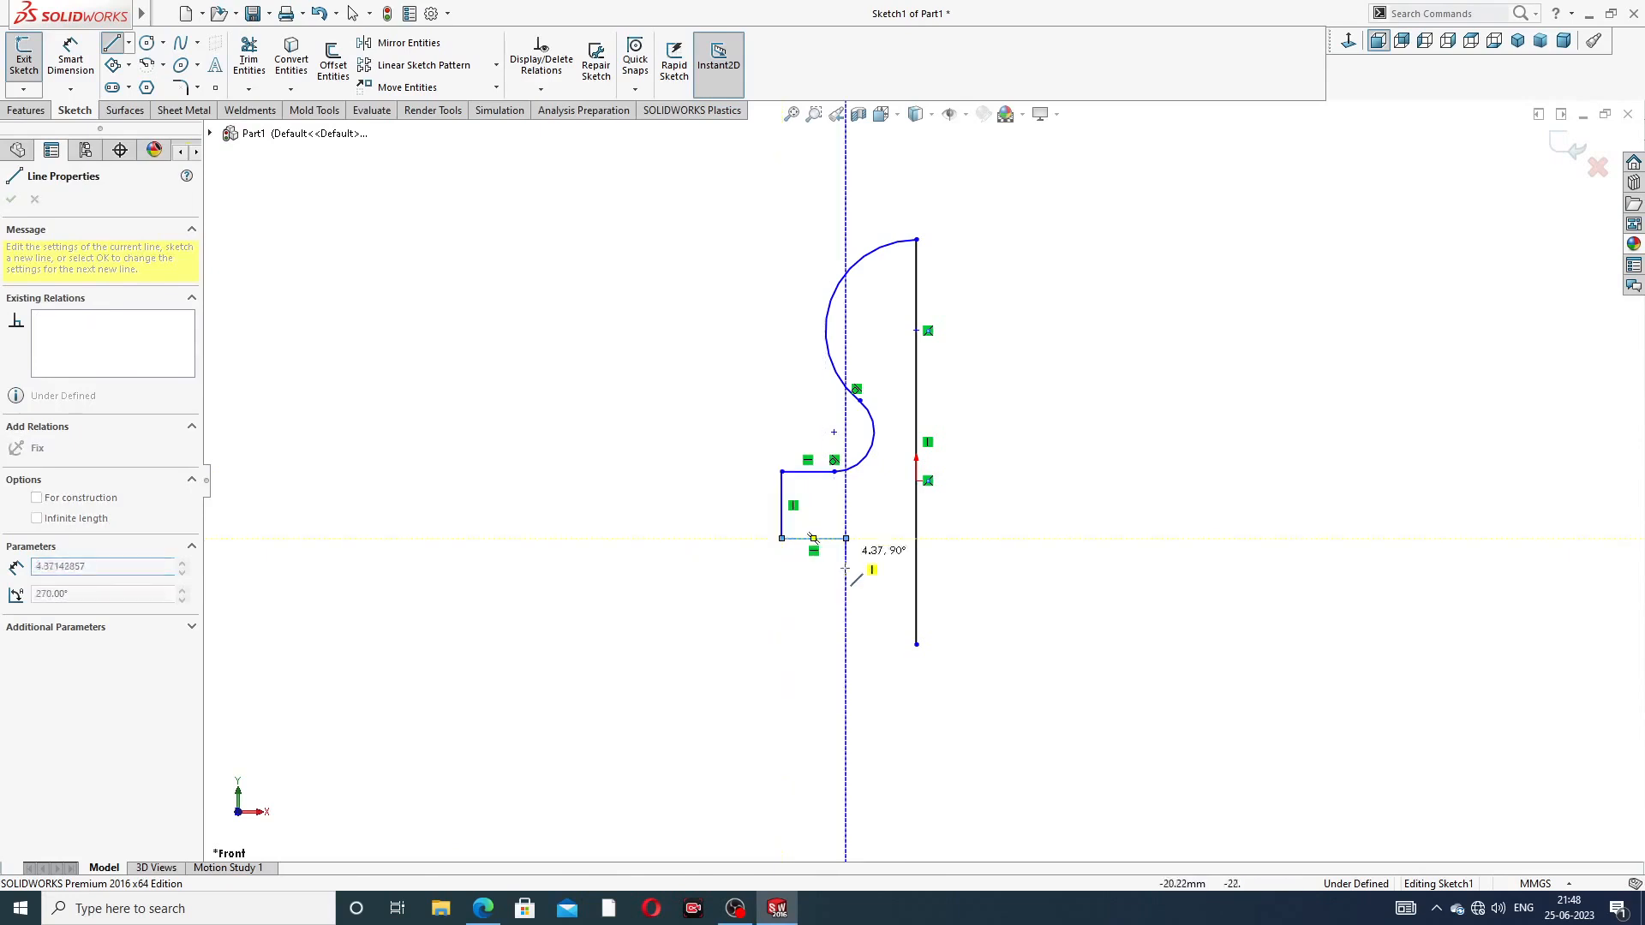
{"action": "left_click", "coordinate": [846, 644]}
{"action": "left_click", "coordinate": [916, 644]}
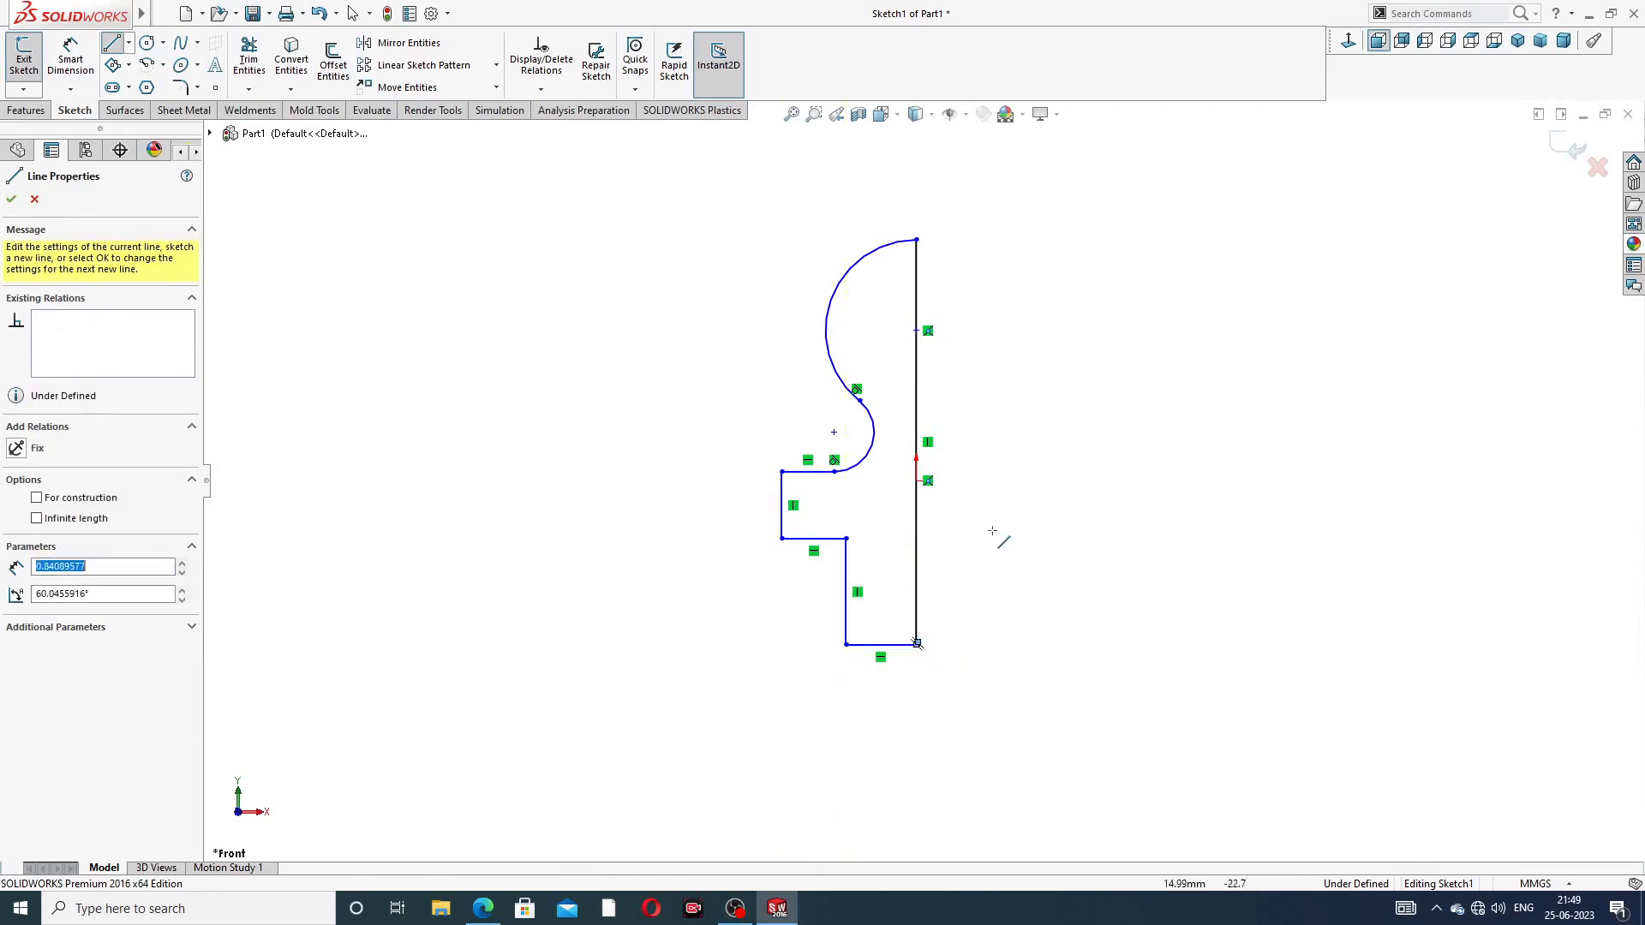
{"action": "right_click", "coordinate": [1037, 273]}
{"action": "left_click", "coordinate": [1075, 291]}
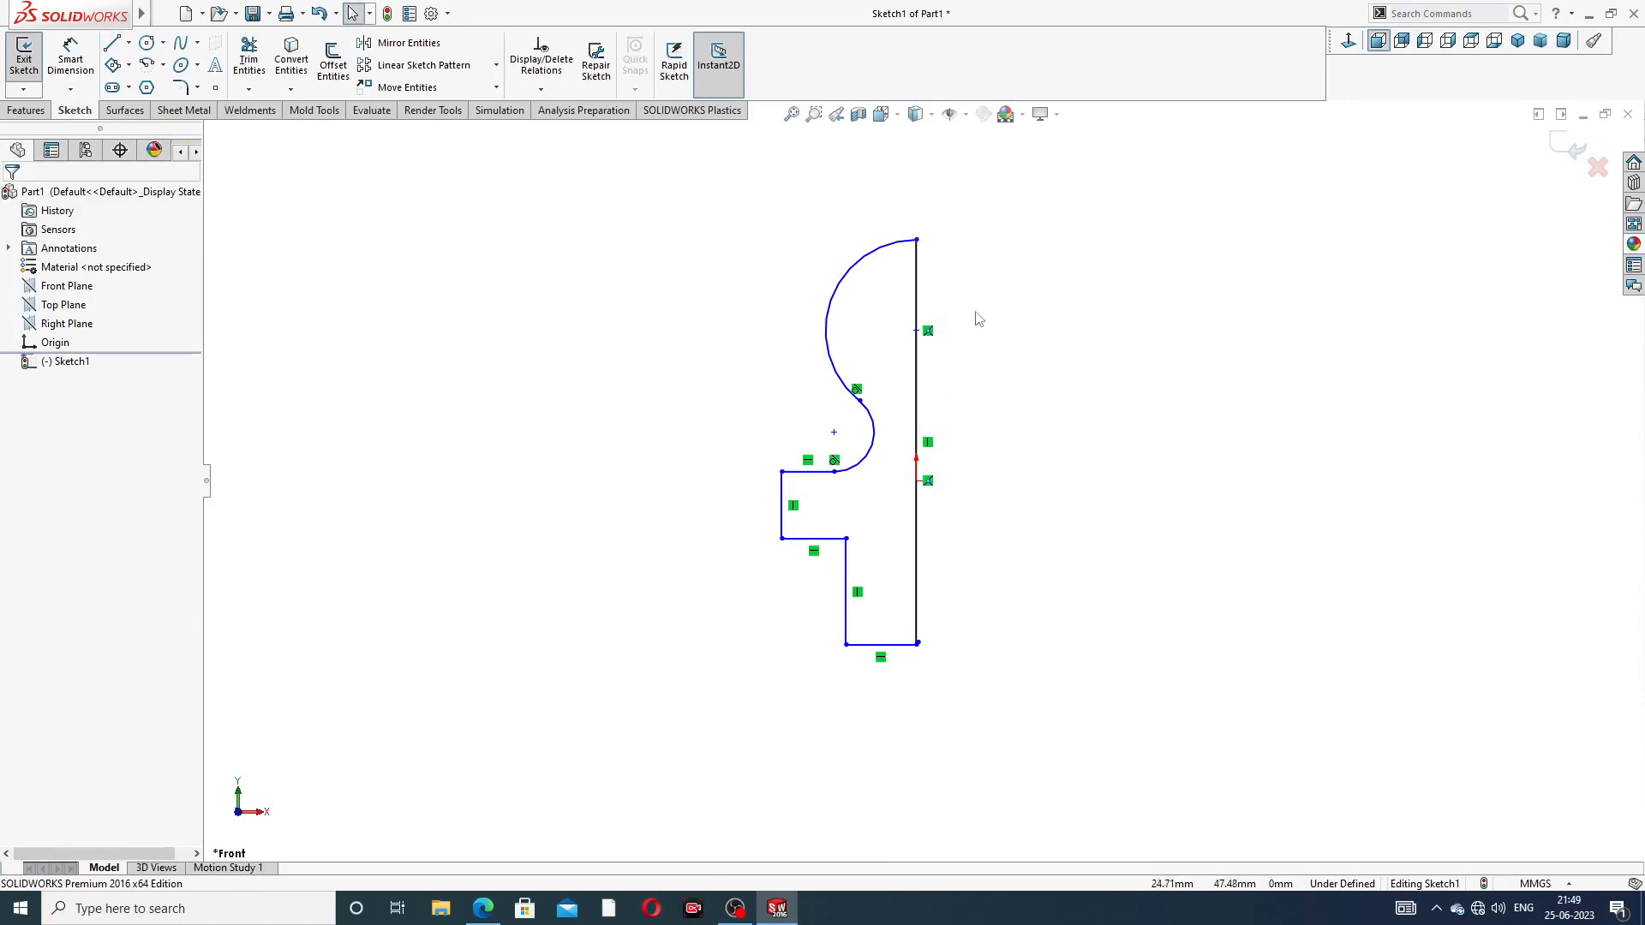
Make the large upper arc's centre point coincident with the origin
{"action": "left_click", "coordinate": [918, 332]}
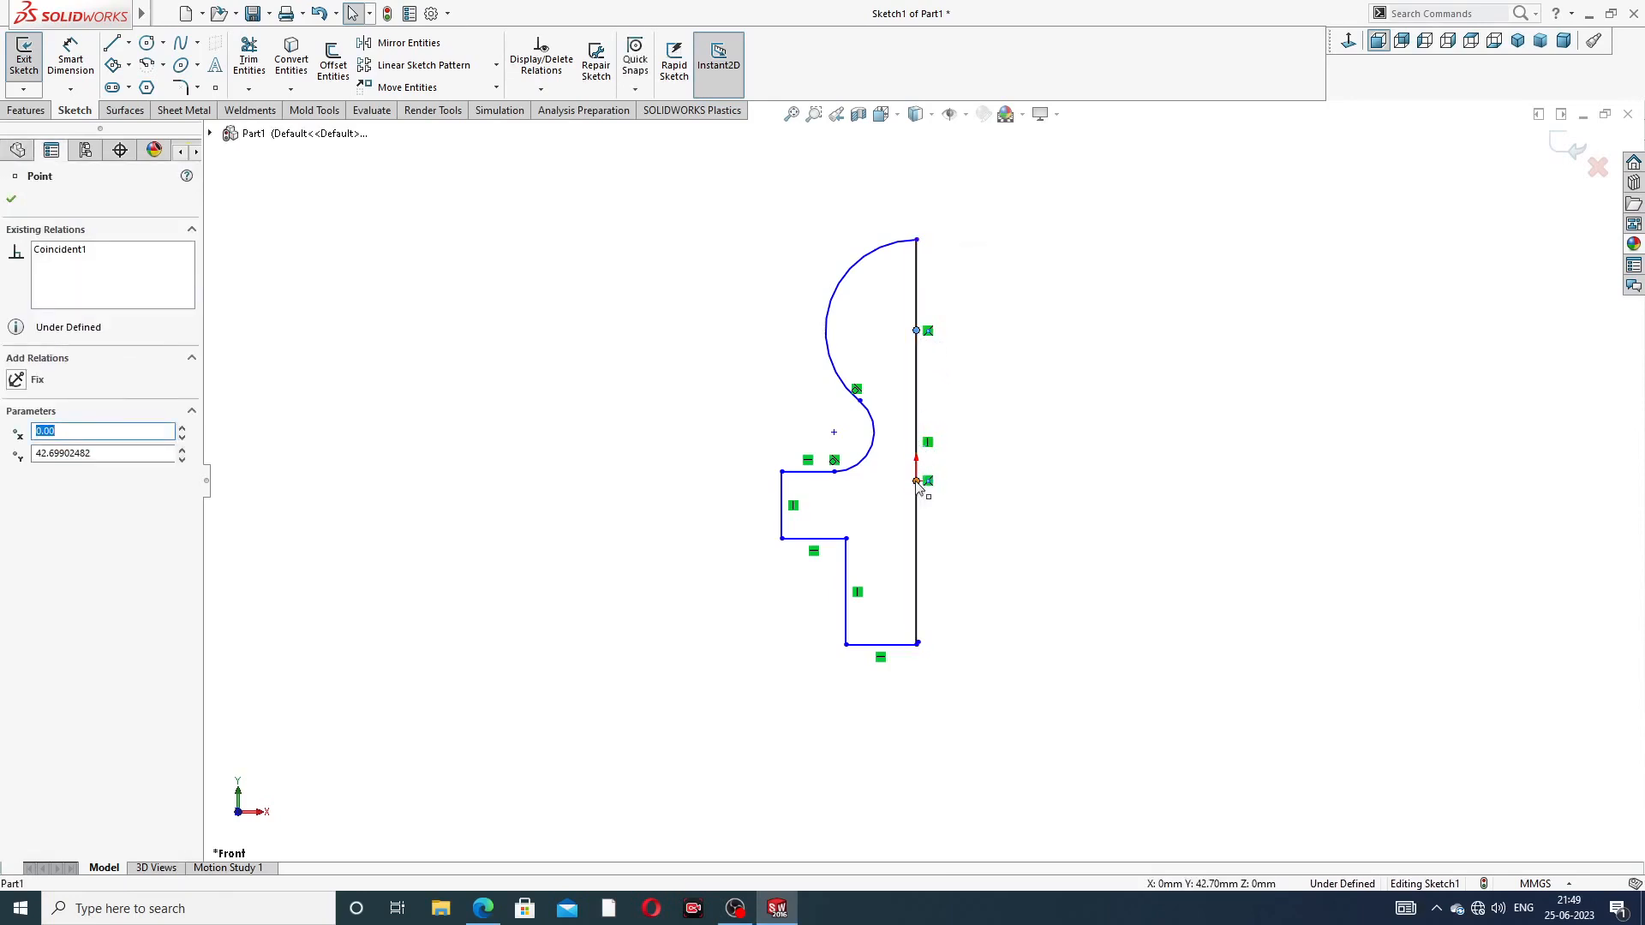
{"action": "left_click", "coordinate": [918, 482], "text": "ctrl"}
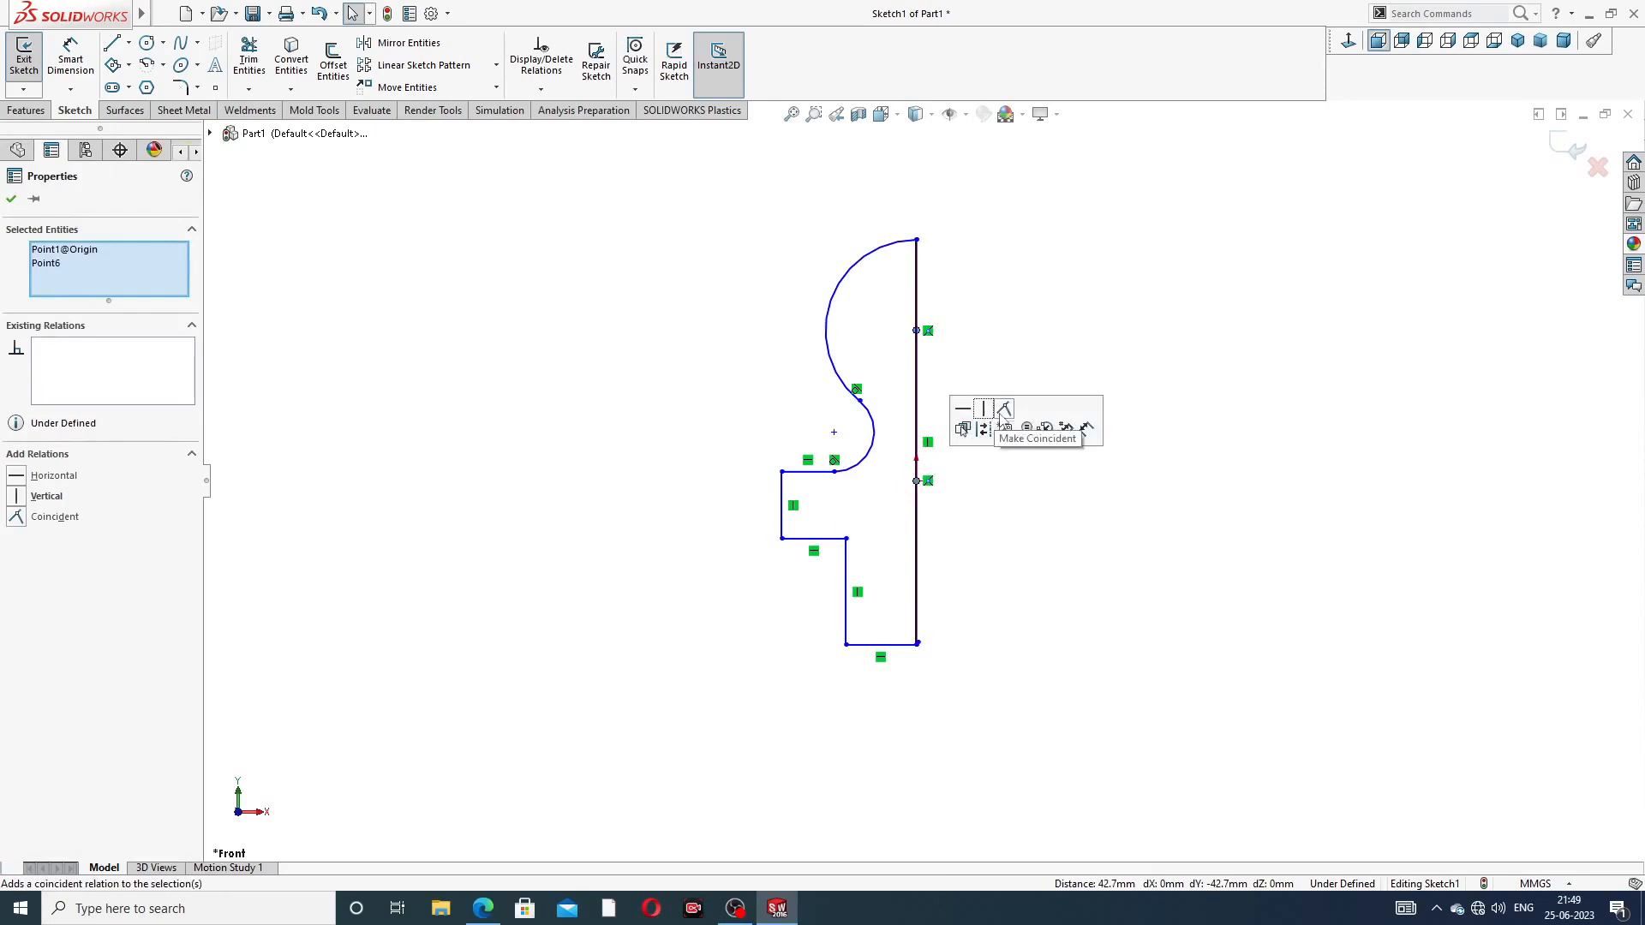
{"action": "left_click", "coordinate": [1005, 411]}
{"action": "left_click", "coordinate": [965, 576]}
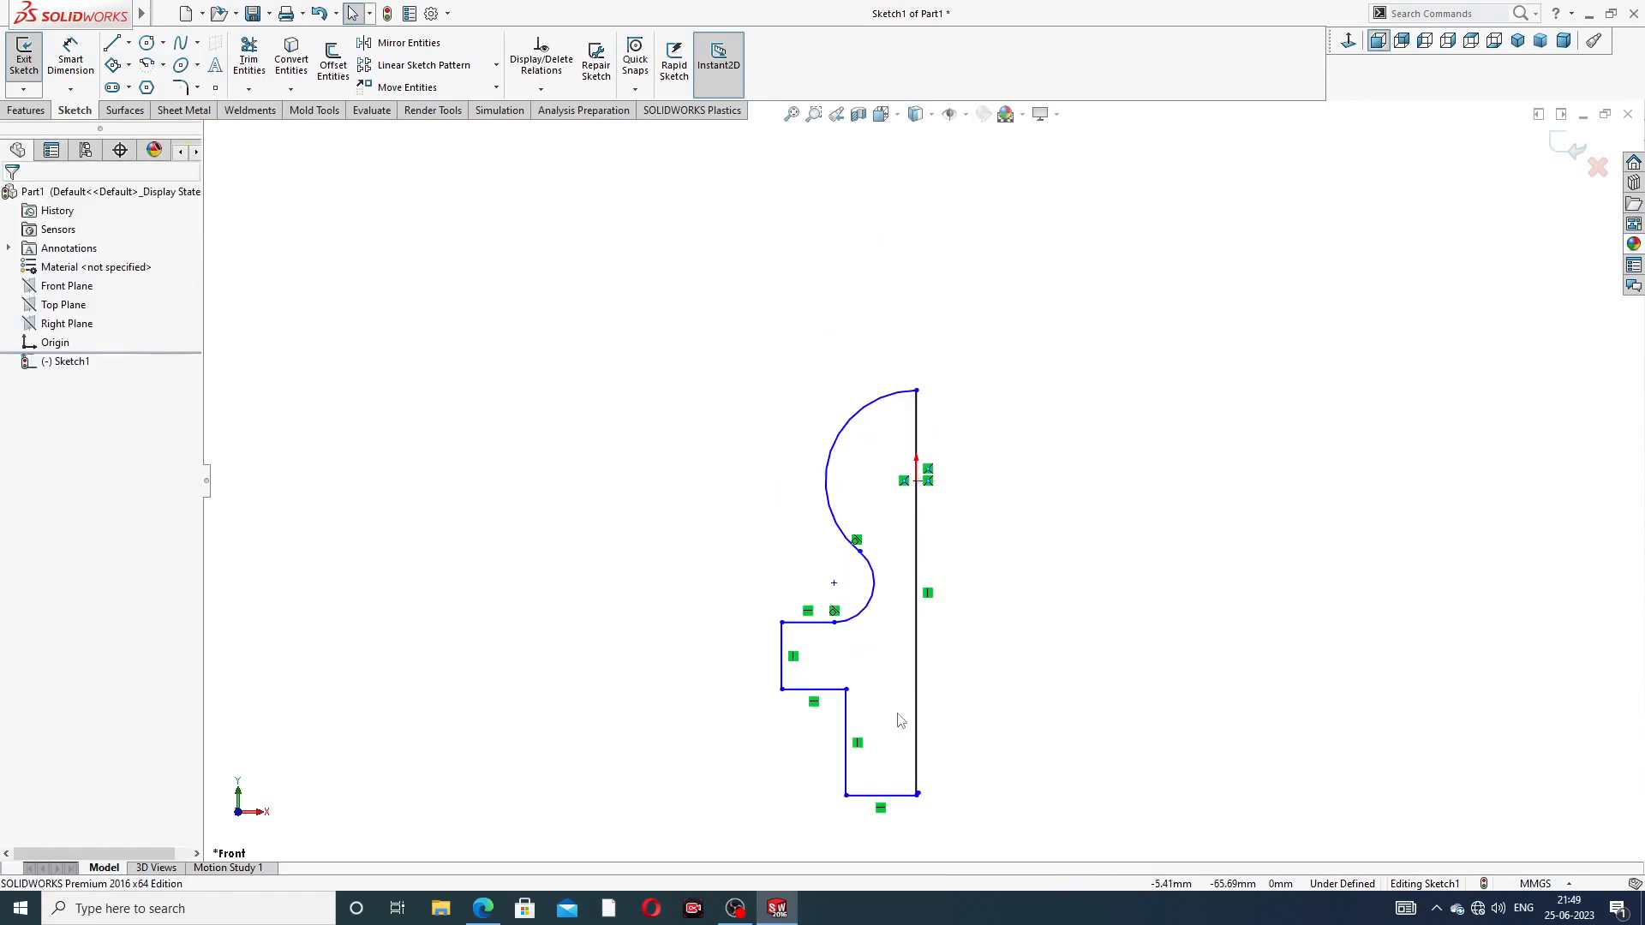
Dimension the radius of the large upper arc as 6 mm
{"action": "scroll", "coordinate": [909, 641], "scroll_direction": "up", "scroll_amount": 1}
{"action": "scroll", "coordinate": [874, 709], "scroll_direction": "down", "scroll_amount": 1}
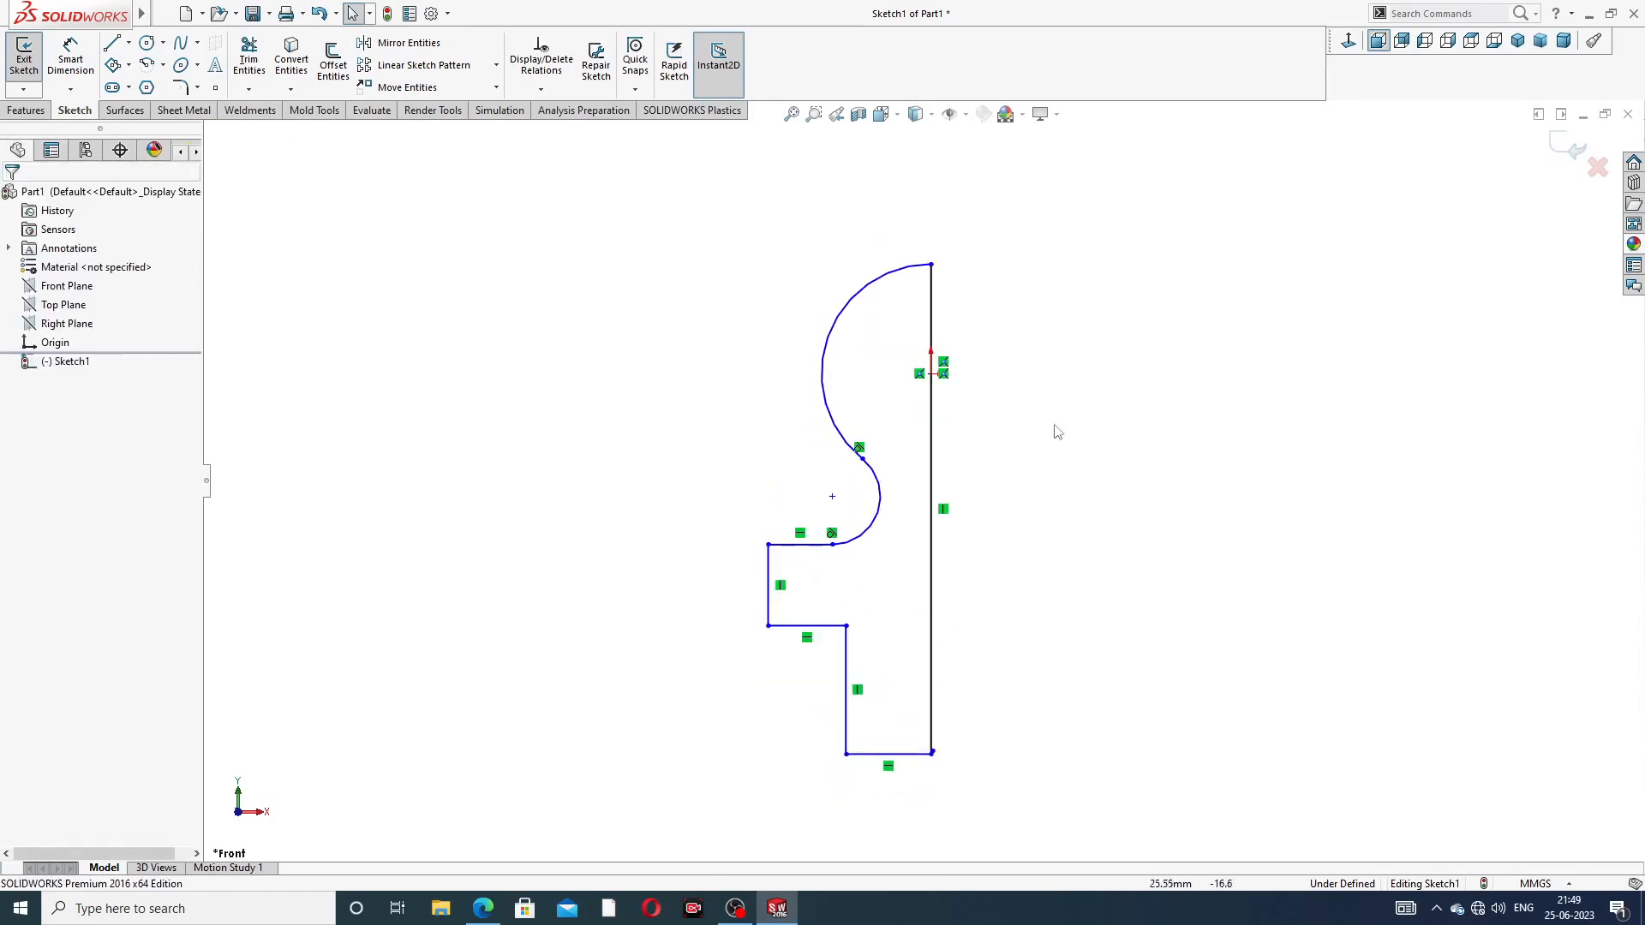
{"action": "left_click", "coordinate": [70, 56]}
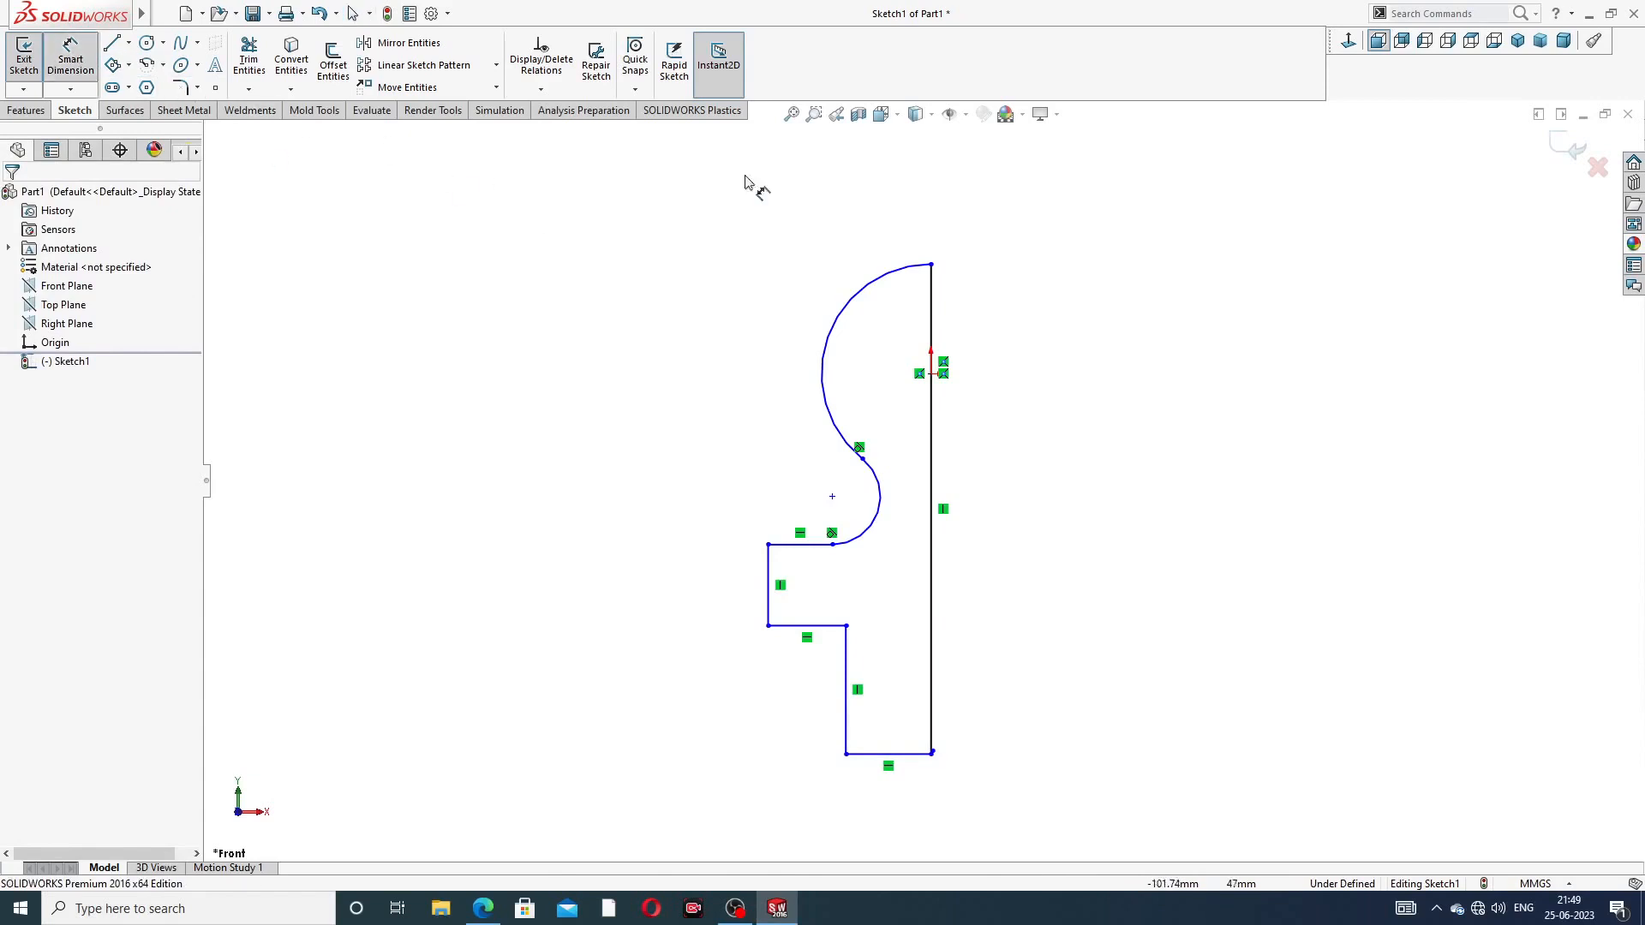
{"action": "left_click", "coordinate": [883, 283]}
{"action": "left_click", "coordinate": [815, 252]}
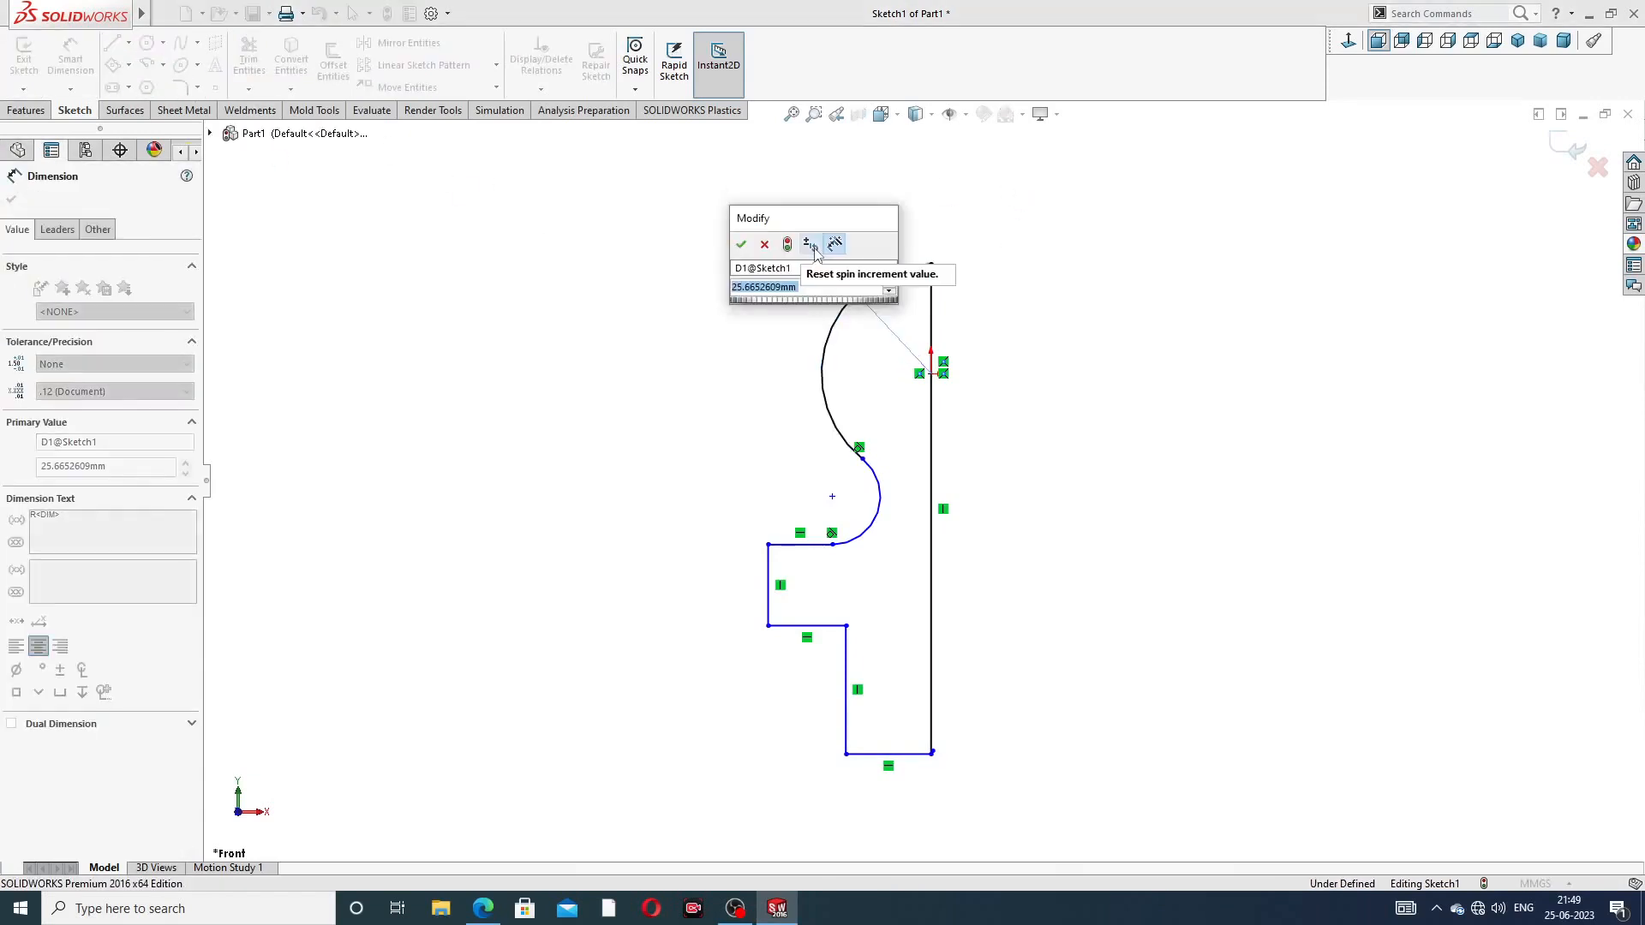
{"action": "type", "text": "6"}
{"action": "key", "text": "Return"}
{"action": "left_click", "coordinate": [1052, 317]}
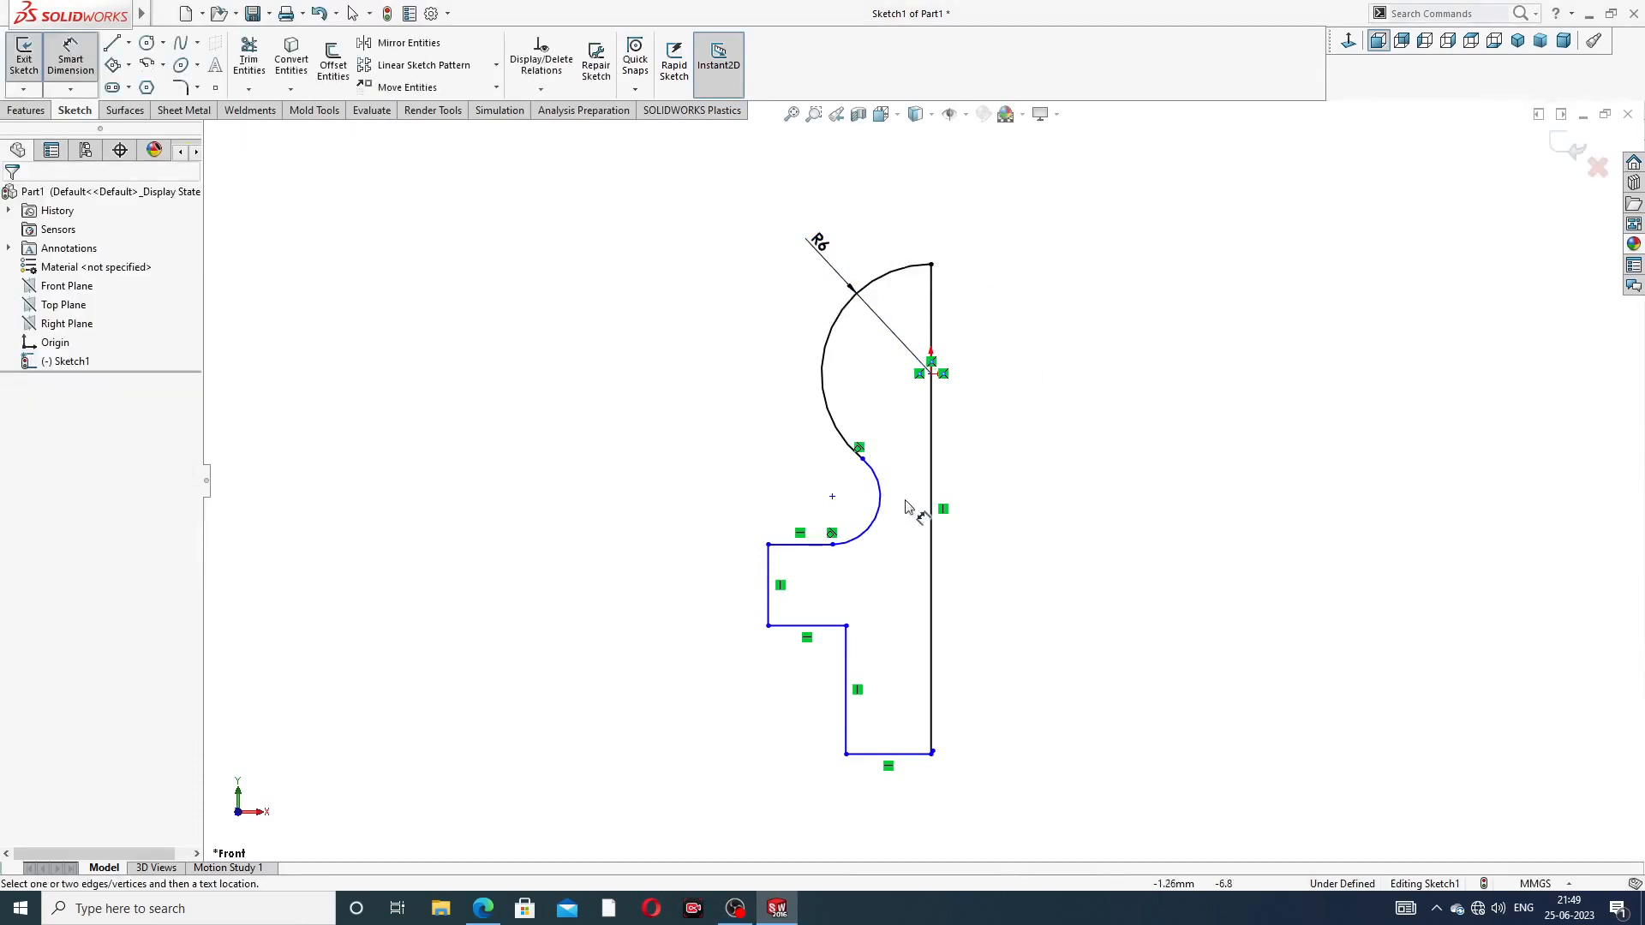
Dimension the radius of the small tangent arc as 2 mm
{"action": "left_click", "coordinate": [879, 499]}
{"action": "left_click", "coordinate": [866, 501]}
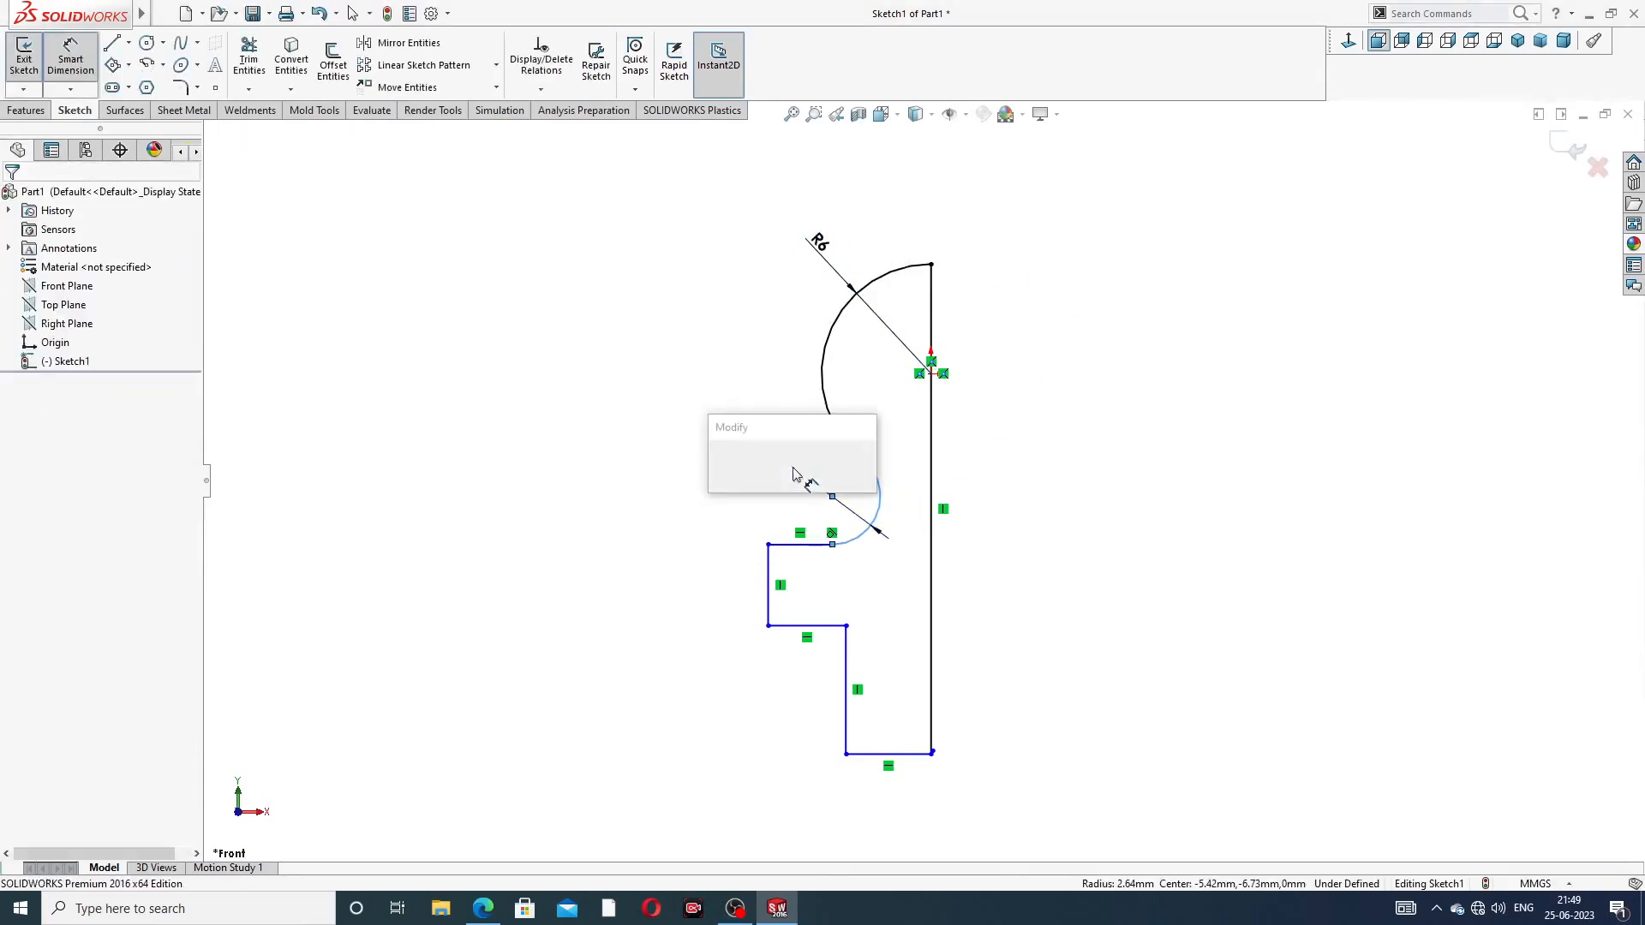
{"action": "type", "text": "2"}
{"action": "key", "text": "Return"}
{"action": "left_click", "coordinate": [1106, 445]}
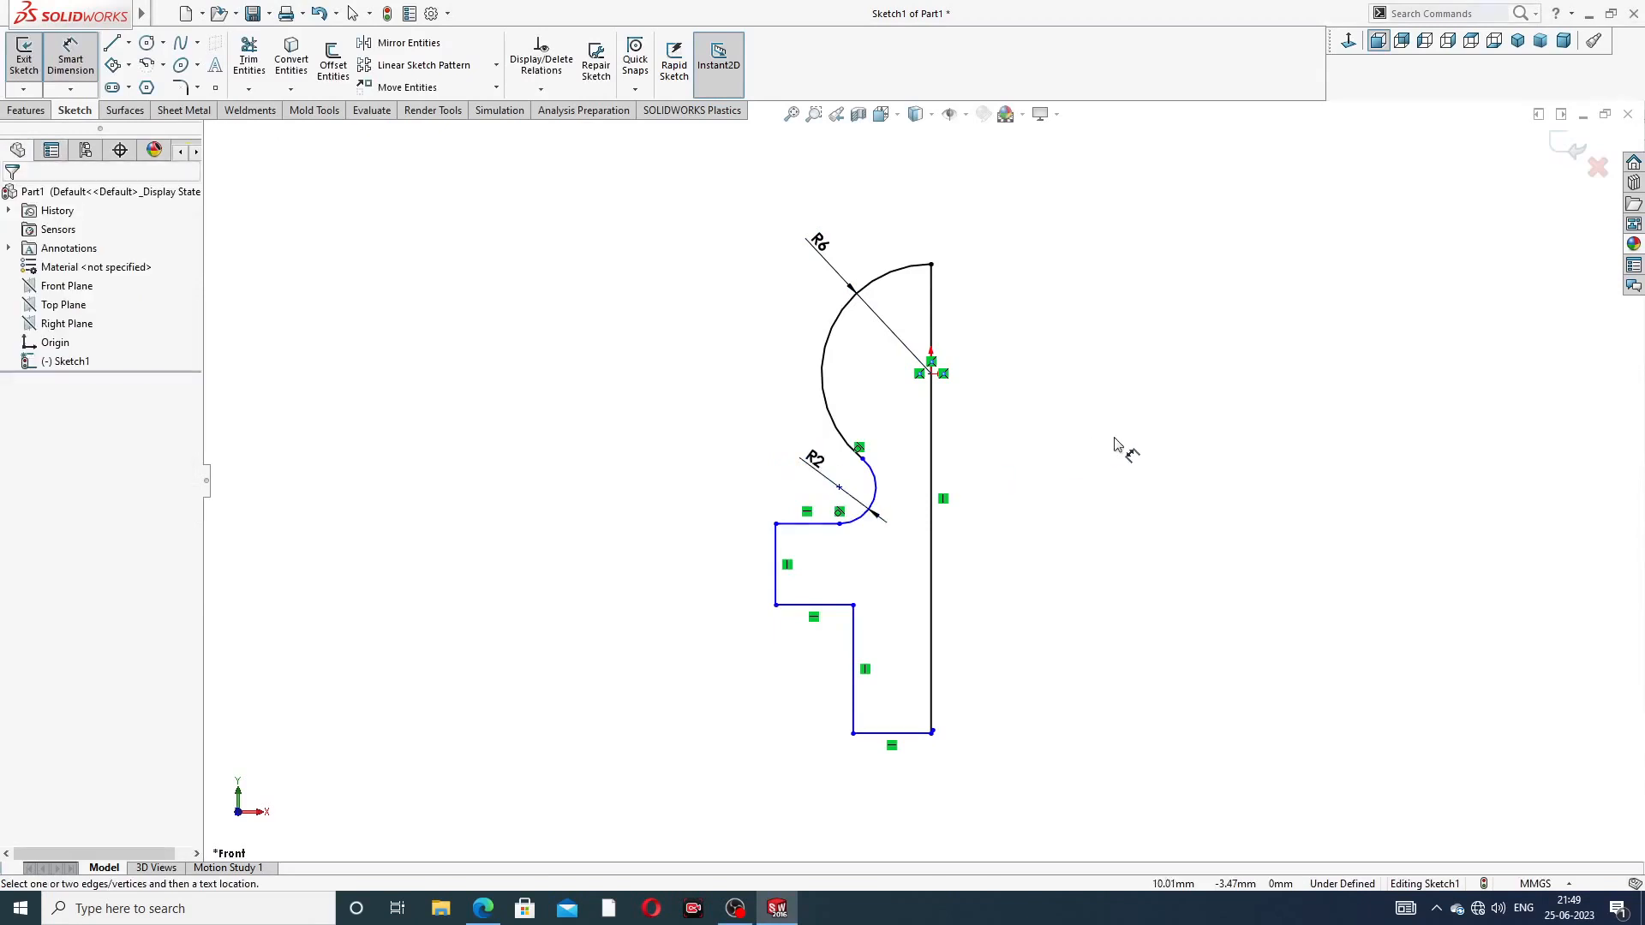
Dimension the height of the profile's protruding collar as 4 mm
{"action": "left_click", "coordinate": [779, 548]}
{"action": "left_click", "coordinate": [726, 568]}
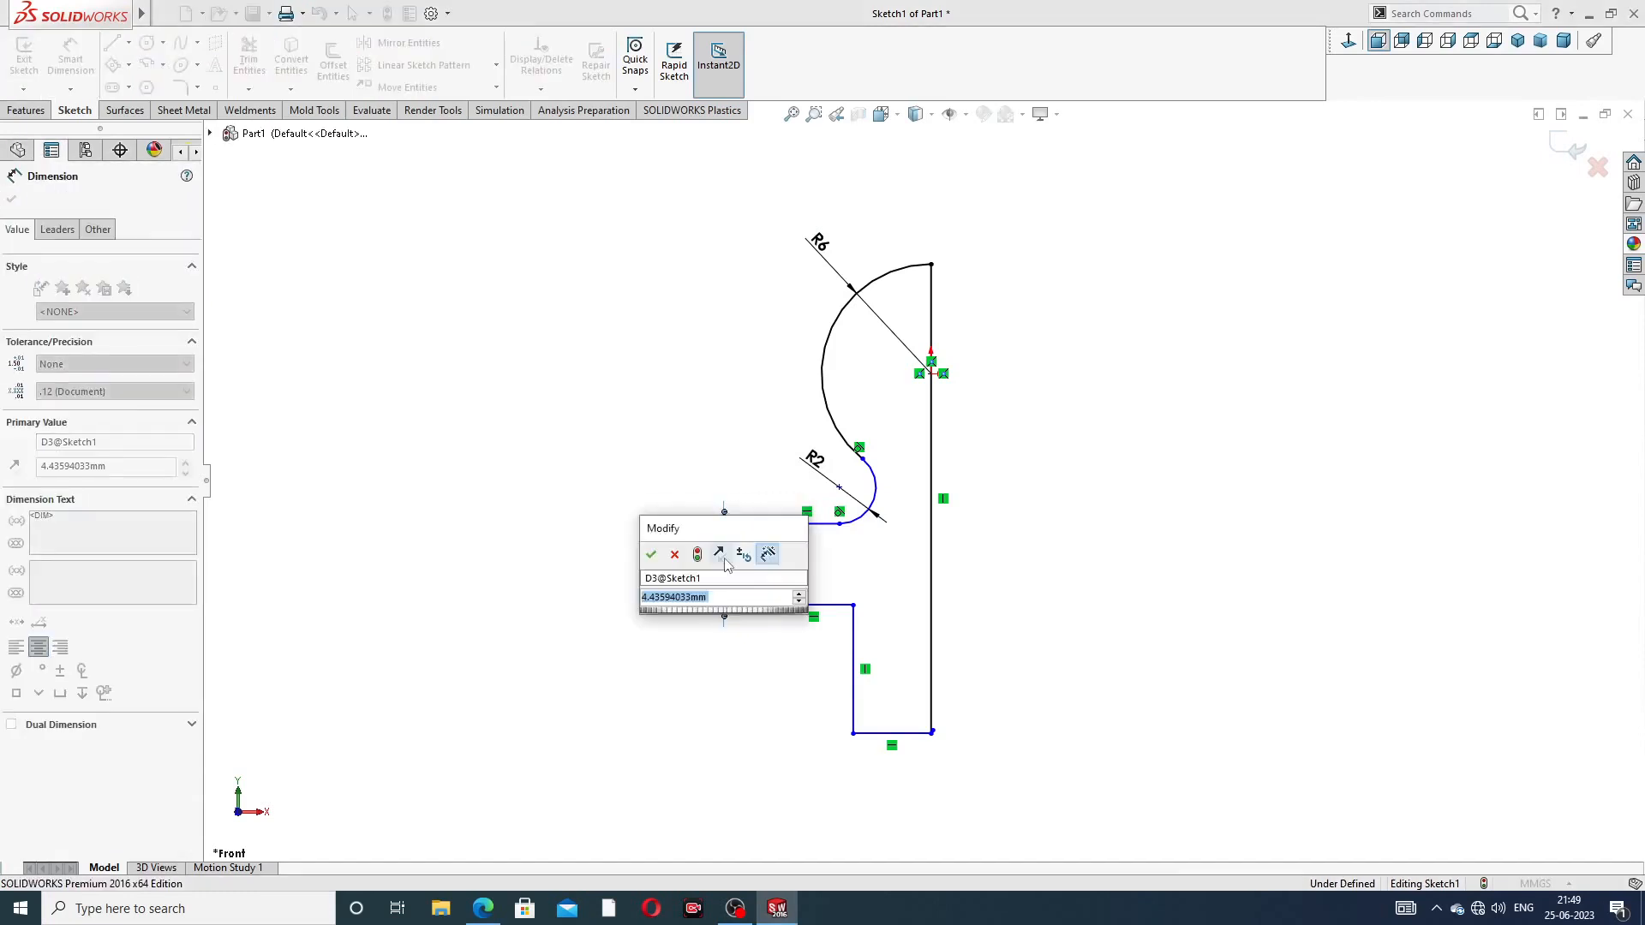
{"action": "type", "text": "4"}
{"action": "key", "text": "Return"}
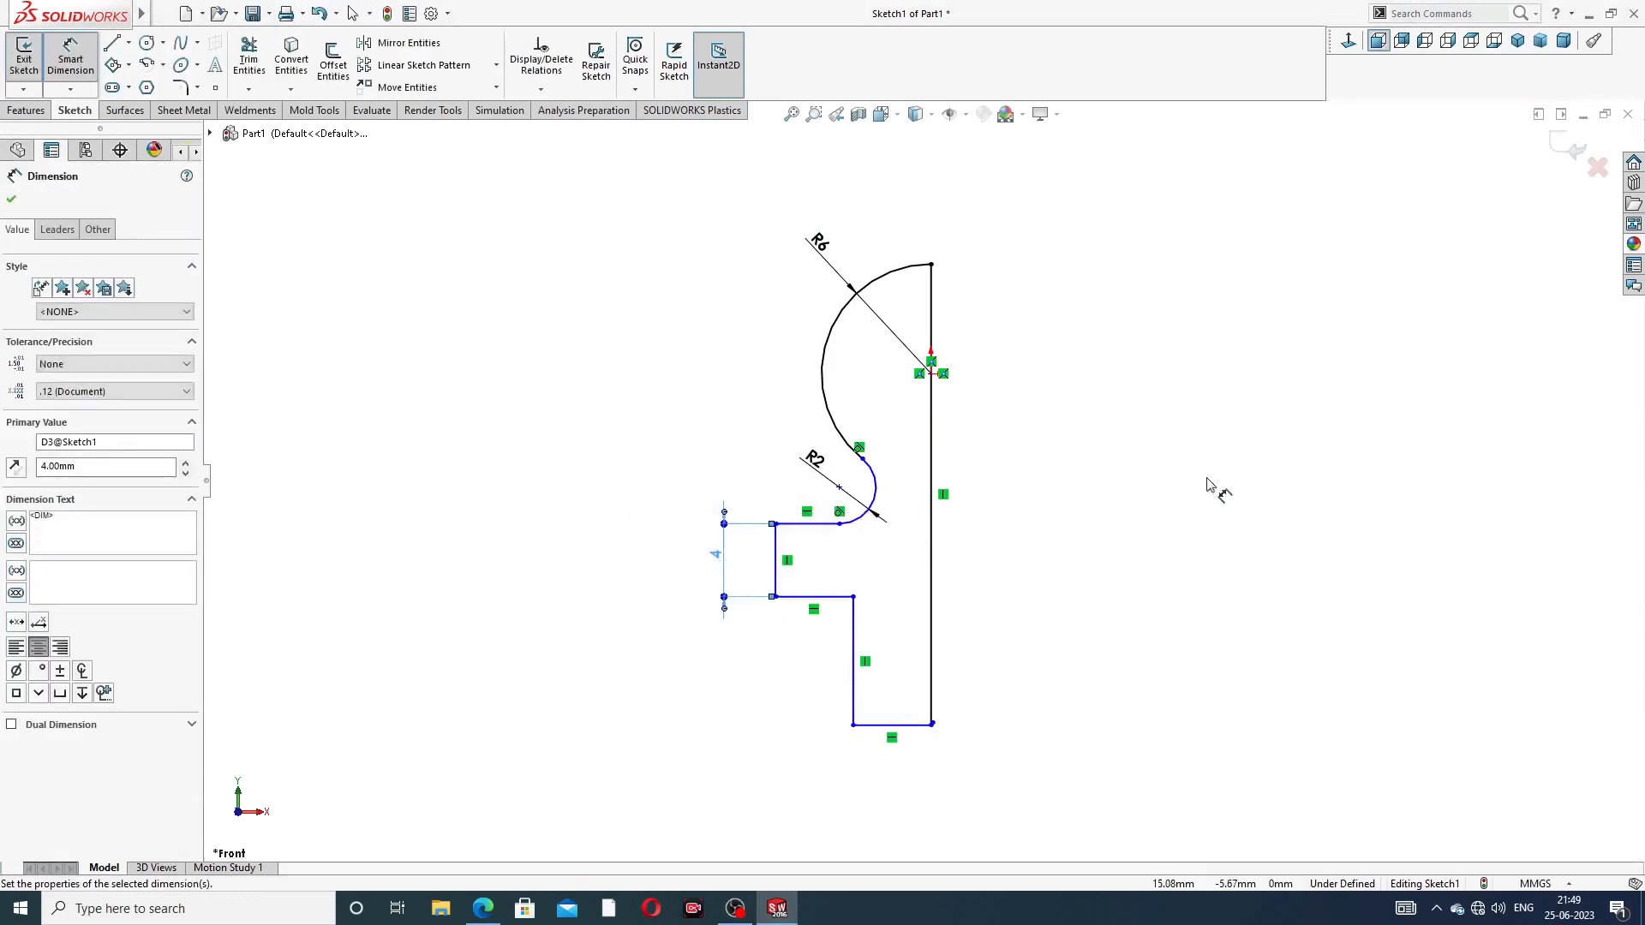
{"action": "left_click", "coordinate": [1208, 484]}
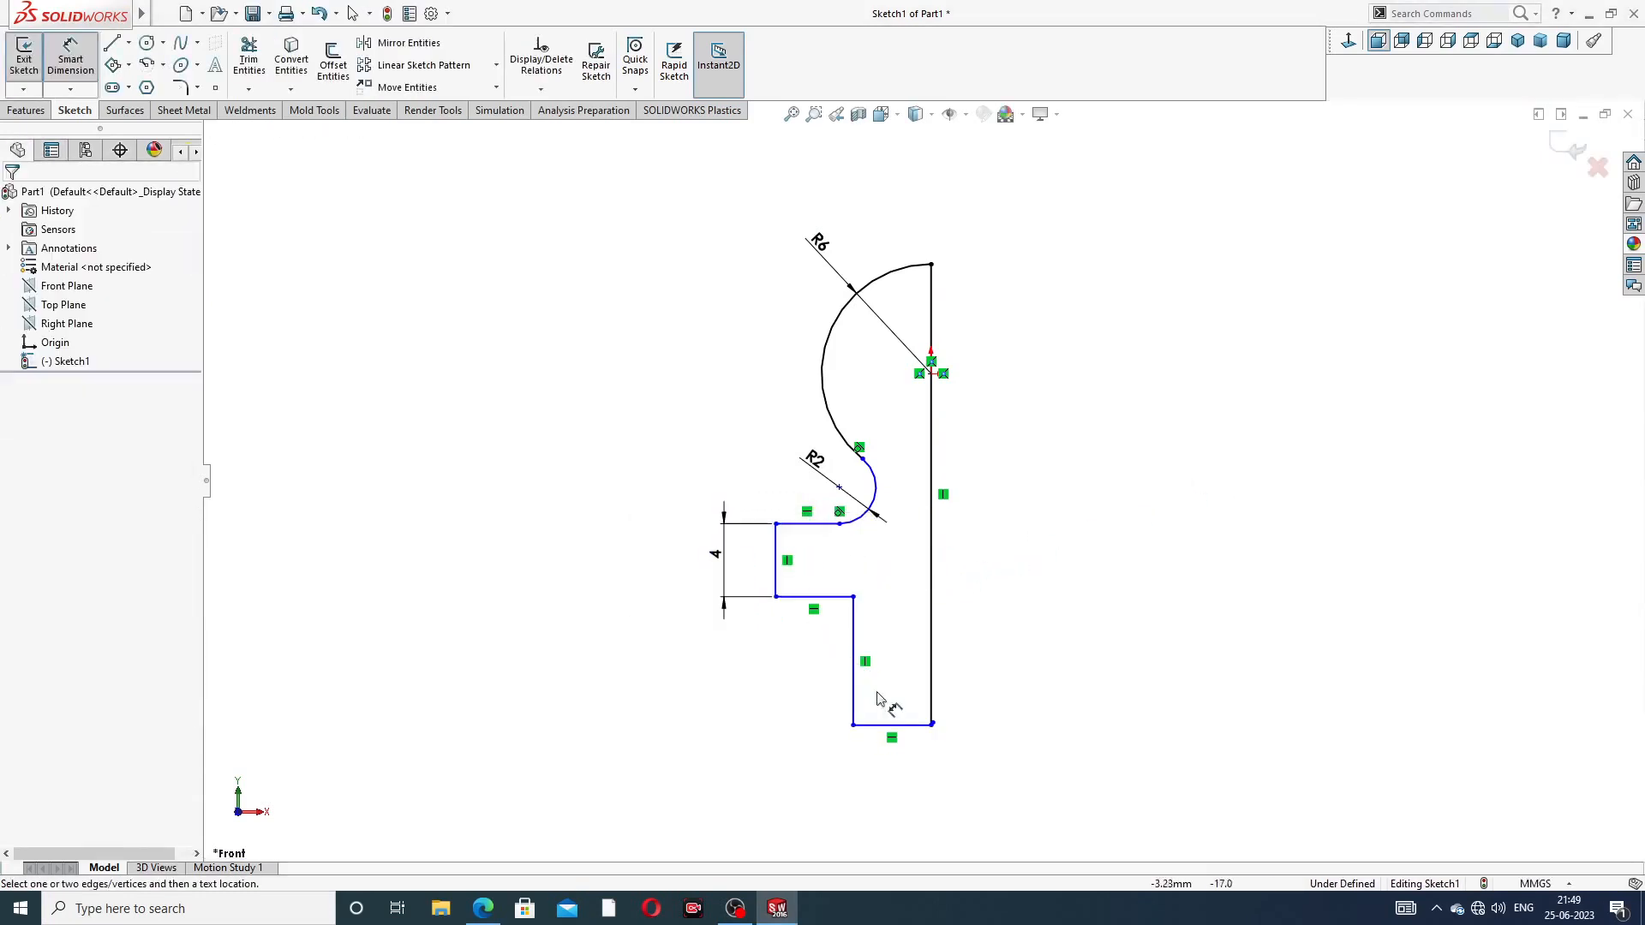
Dimension the profile's bottom horizontal line as 5 mm
{"action": "left_click", "coordinate": [891, 725]}
{"action": "left_click", "coordinate": [893, 754]}
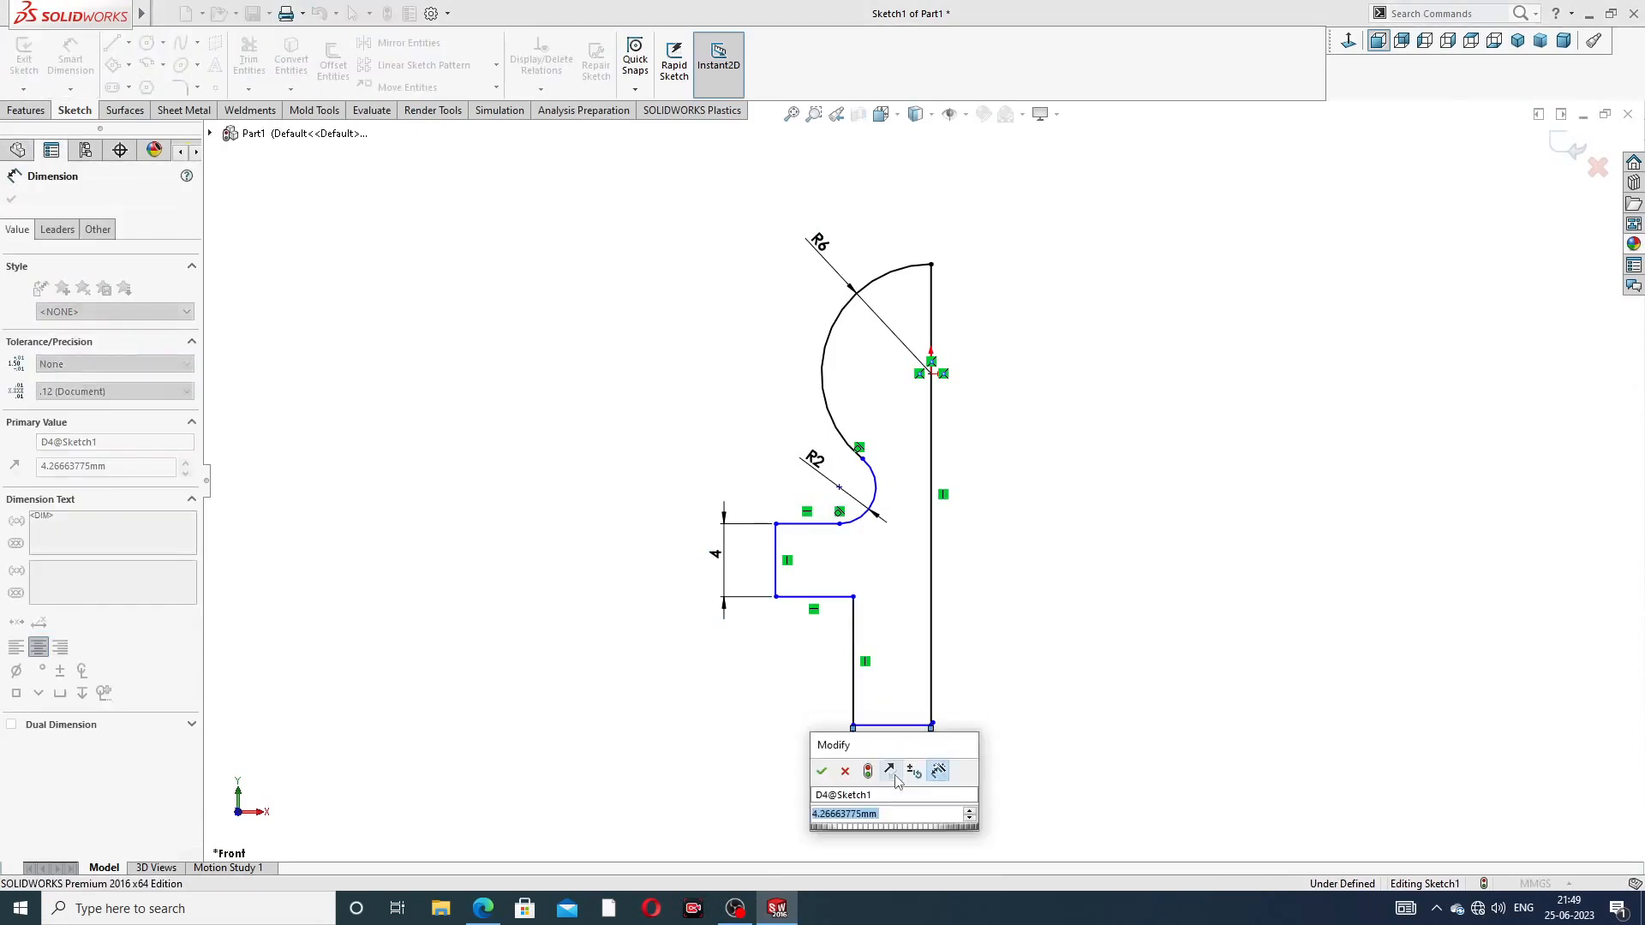
{"action": "type", "text": "5"}
{"action": "key", "text": "Return"}
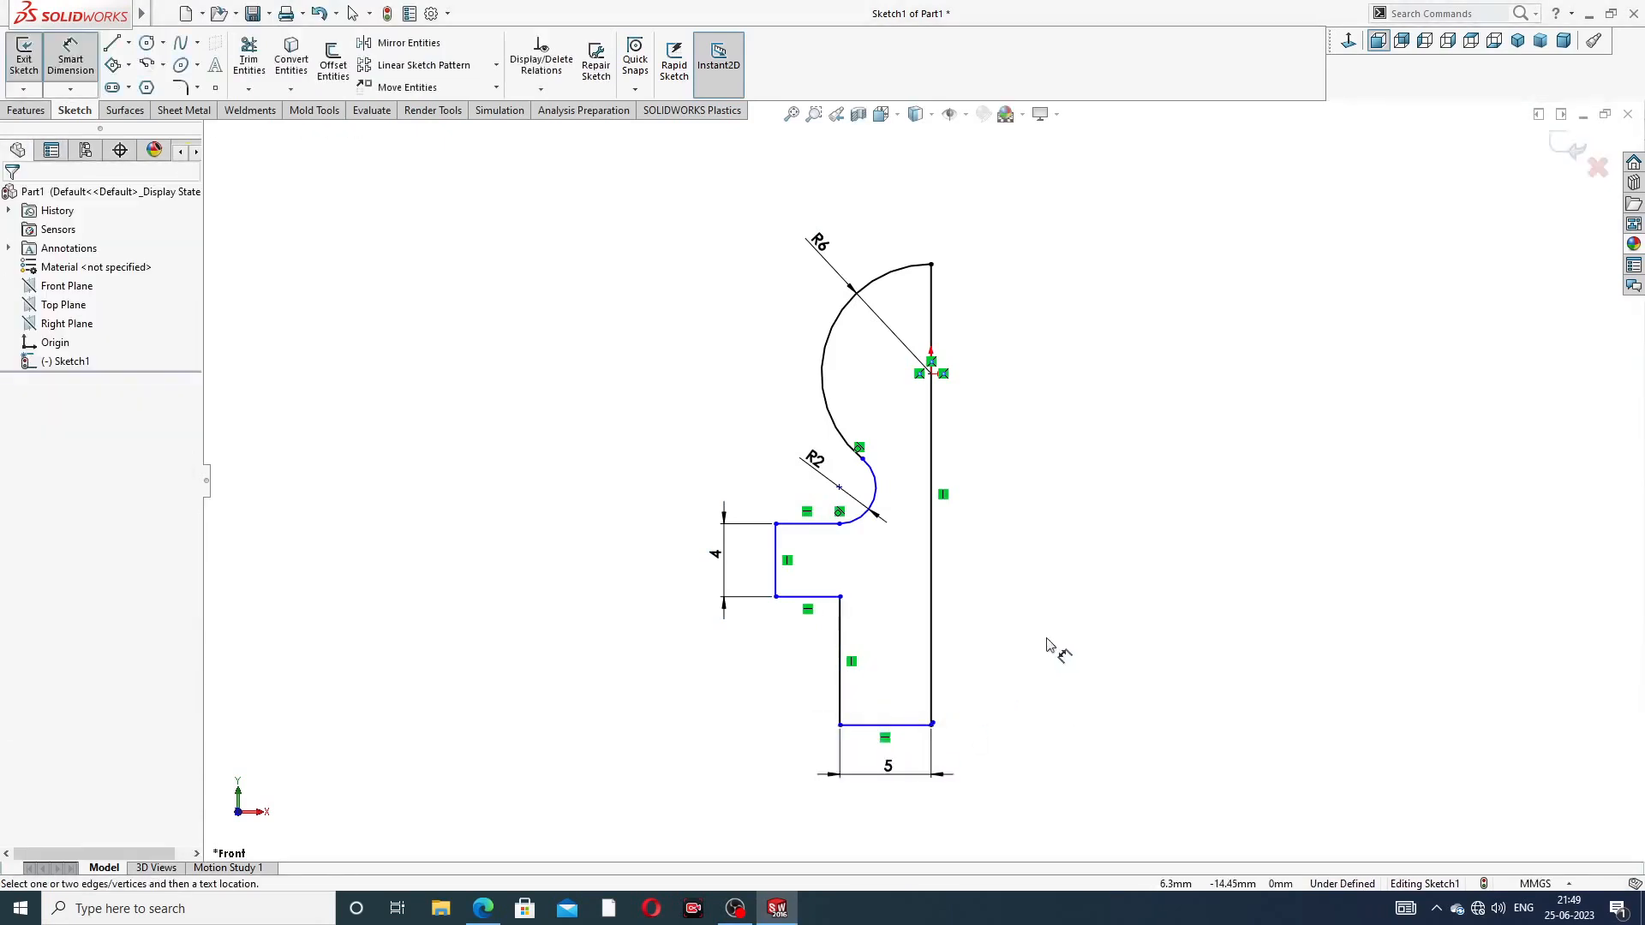
Dimension the distance from the collar's lower outer corner to the vertical axis line as 8 mm
{"action": "left_click", "coordinate": [776, 597]}
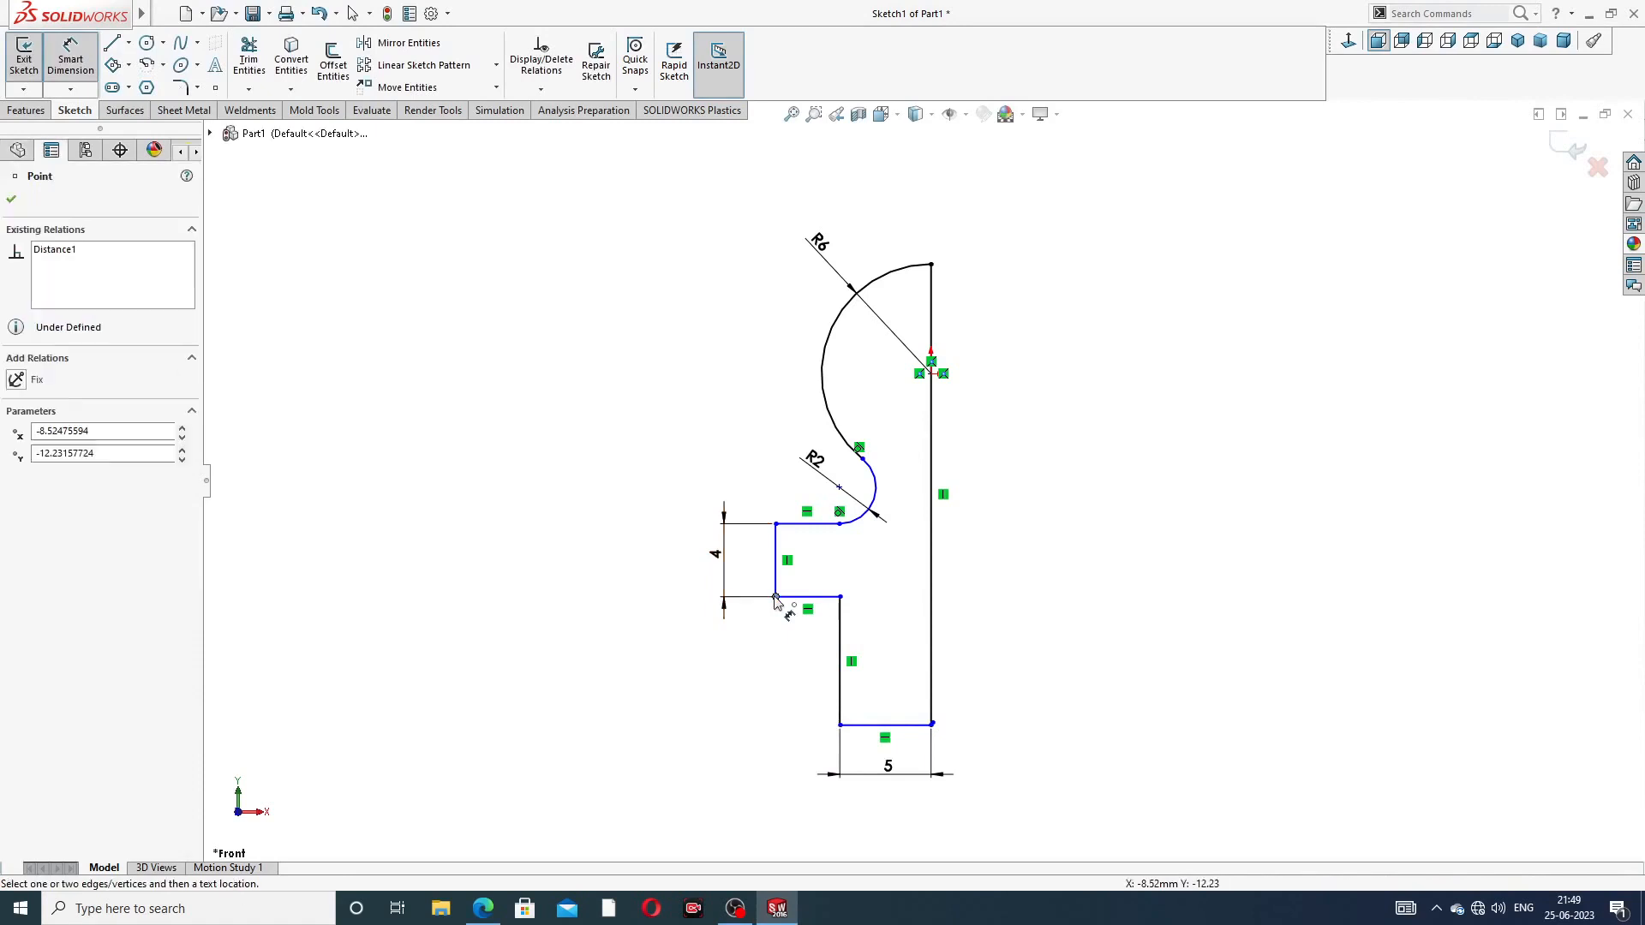
{"action": "left_click", "coordinate": [932, 618]}
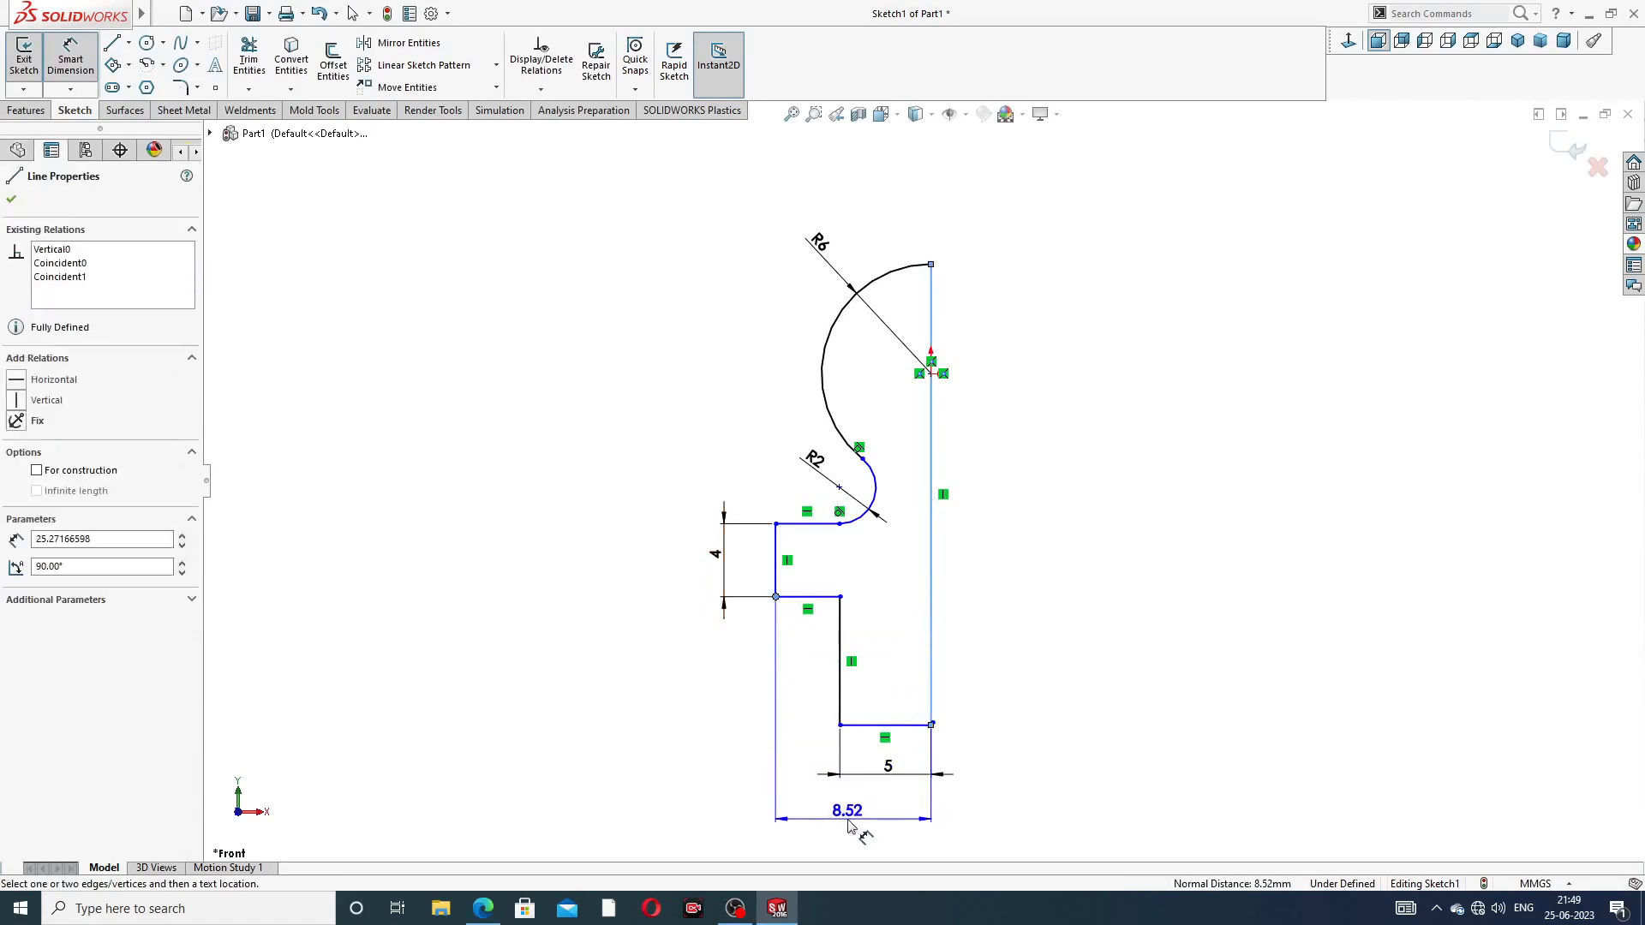
{"action": "left_click", "coordinate": [849, 825]}
{"action": "type", "text": "8"}
{"action": "key", "text": "Return"}
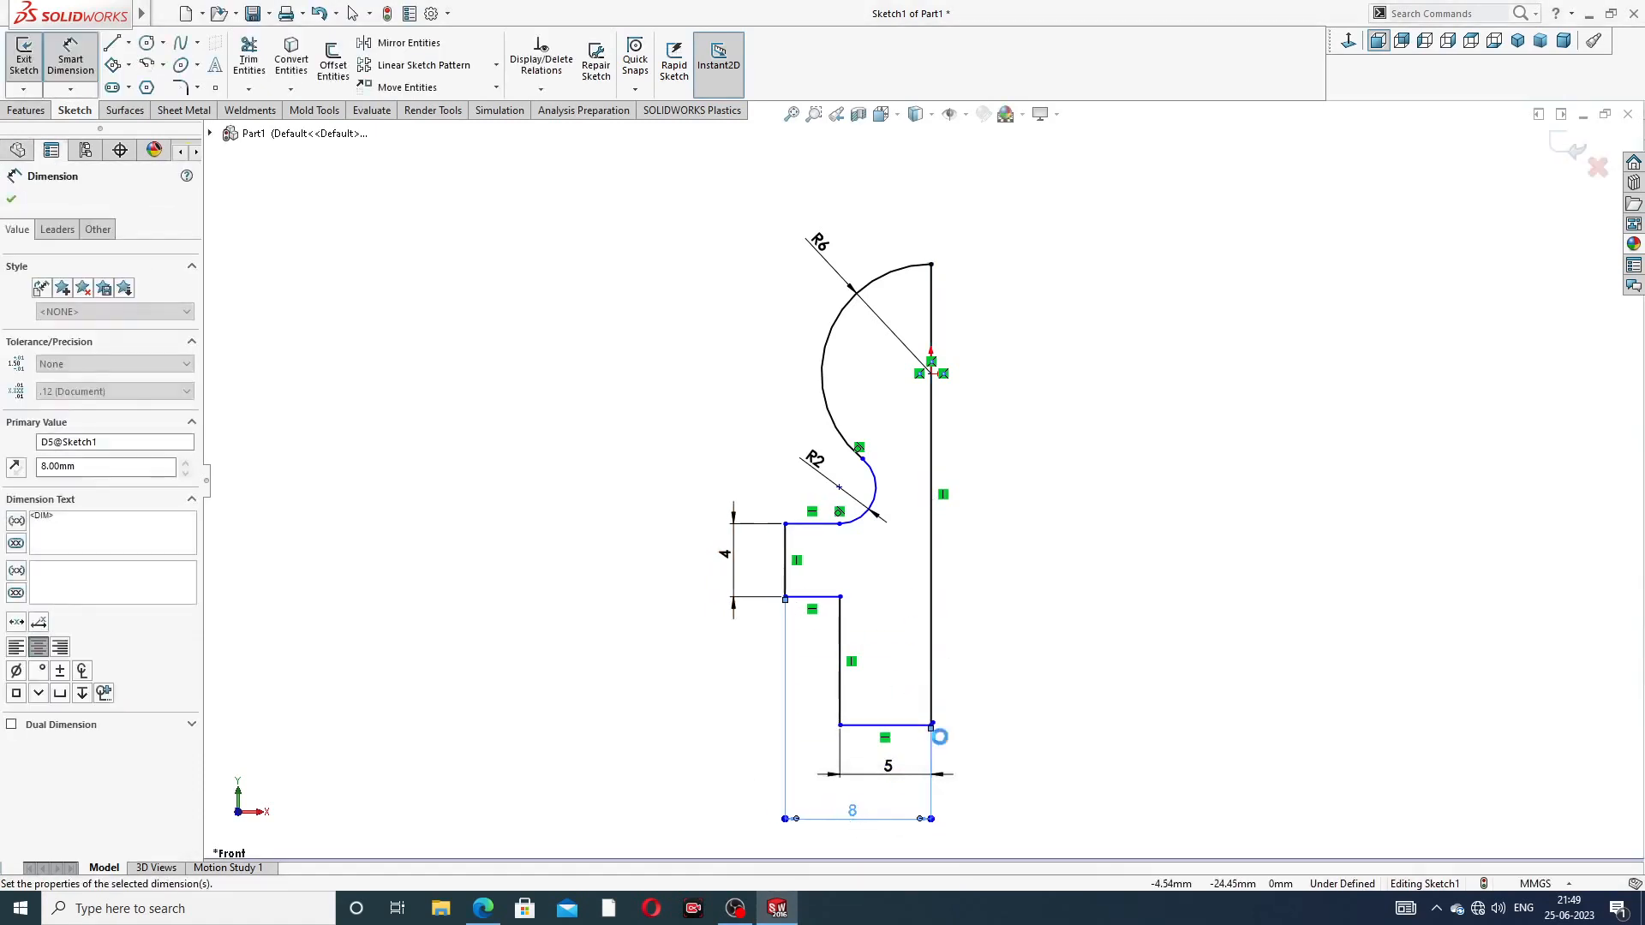
Dimension the distance from the small R2 arc's centre point to the vertical axis line as 6 mm
{"action": "left_click", "coordinate": [840, 487]}
{"action": "left_click", "coordinate": [890, 555]}
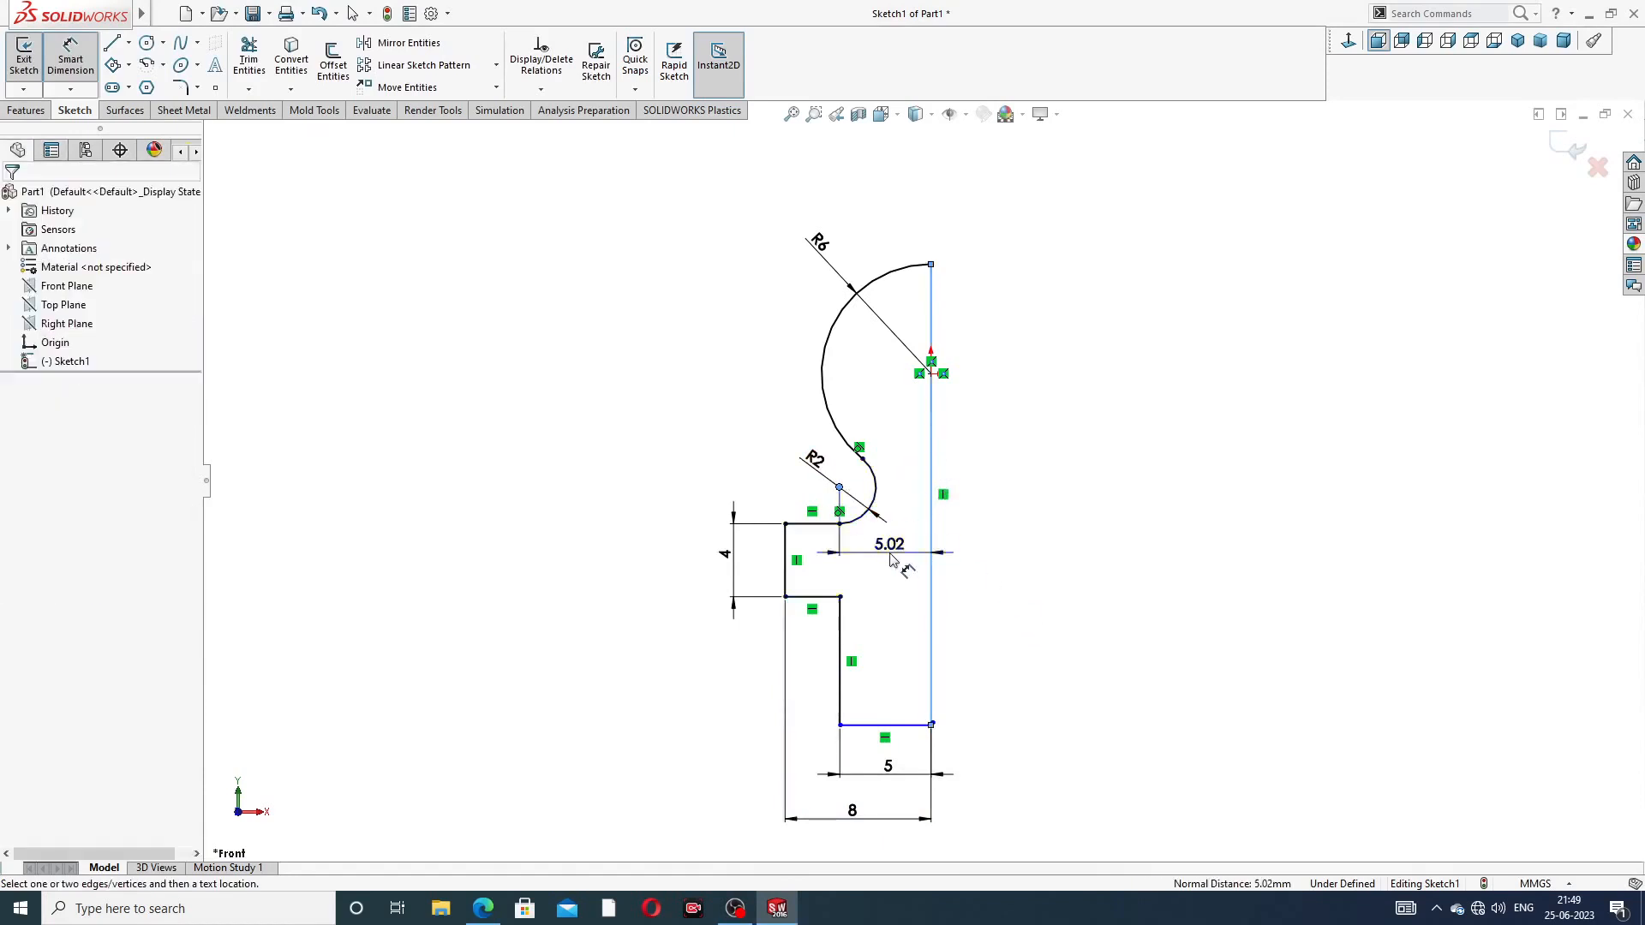
{"action": "type", "text": "5"}
{"action": "key", "text": "Return"}
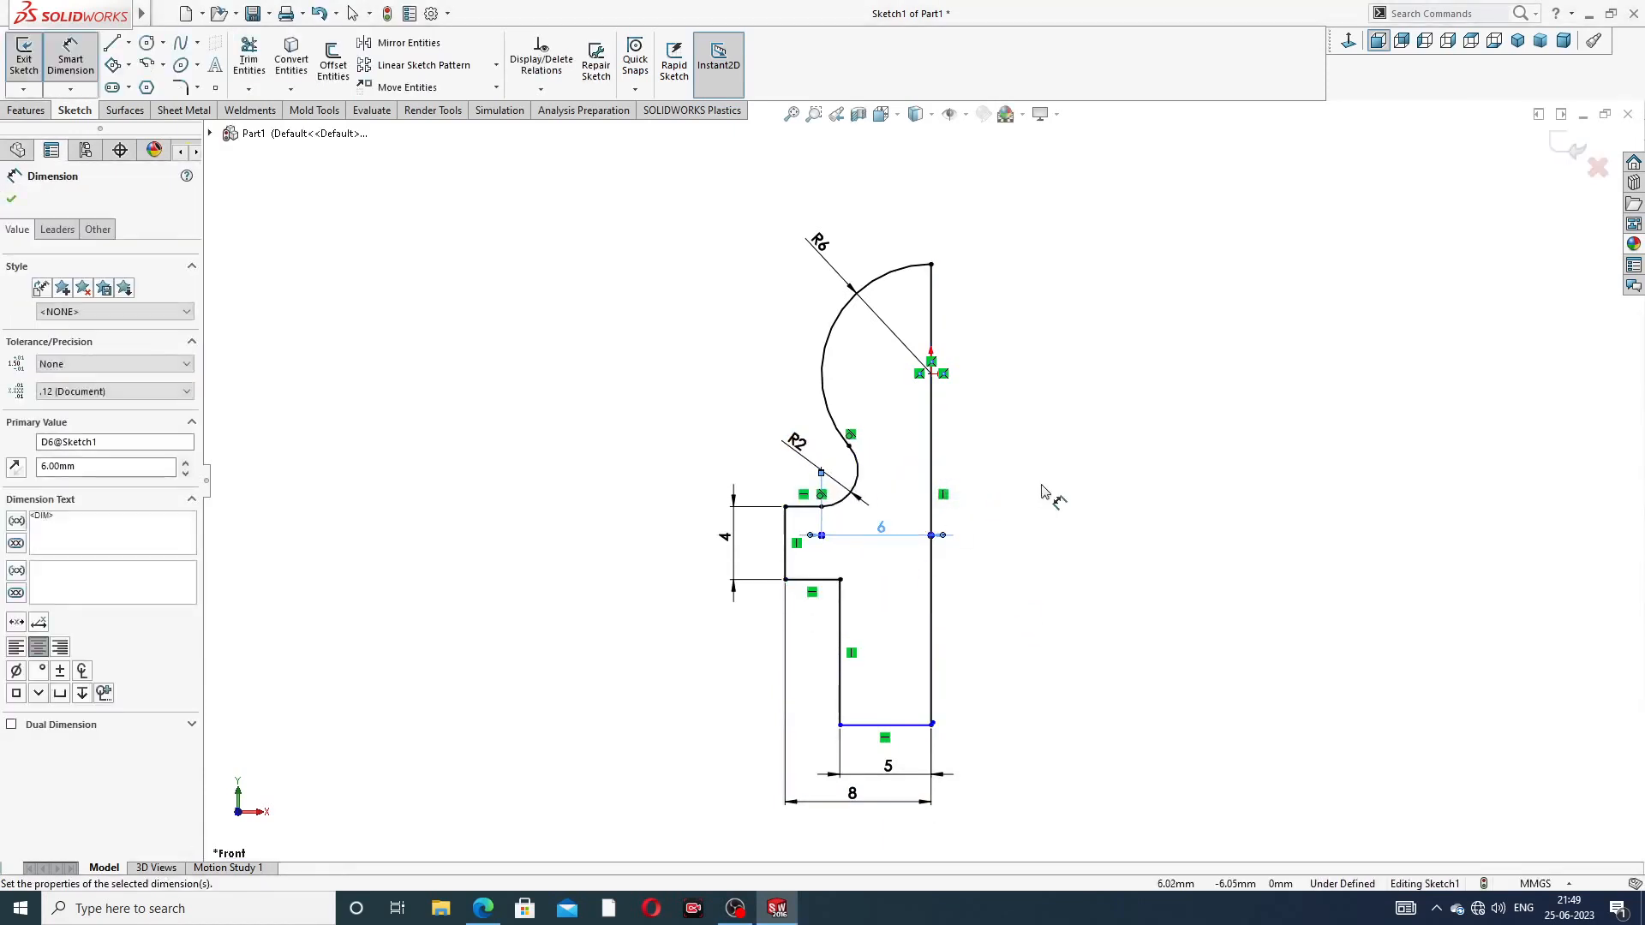
{"action": "left_click", "coordinate": [1052, 483]}
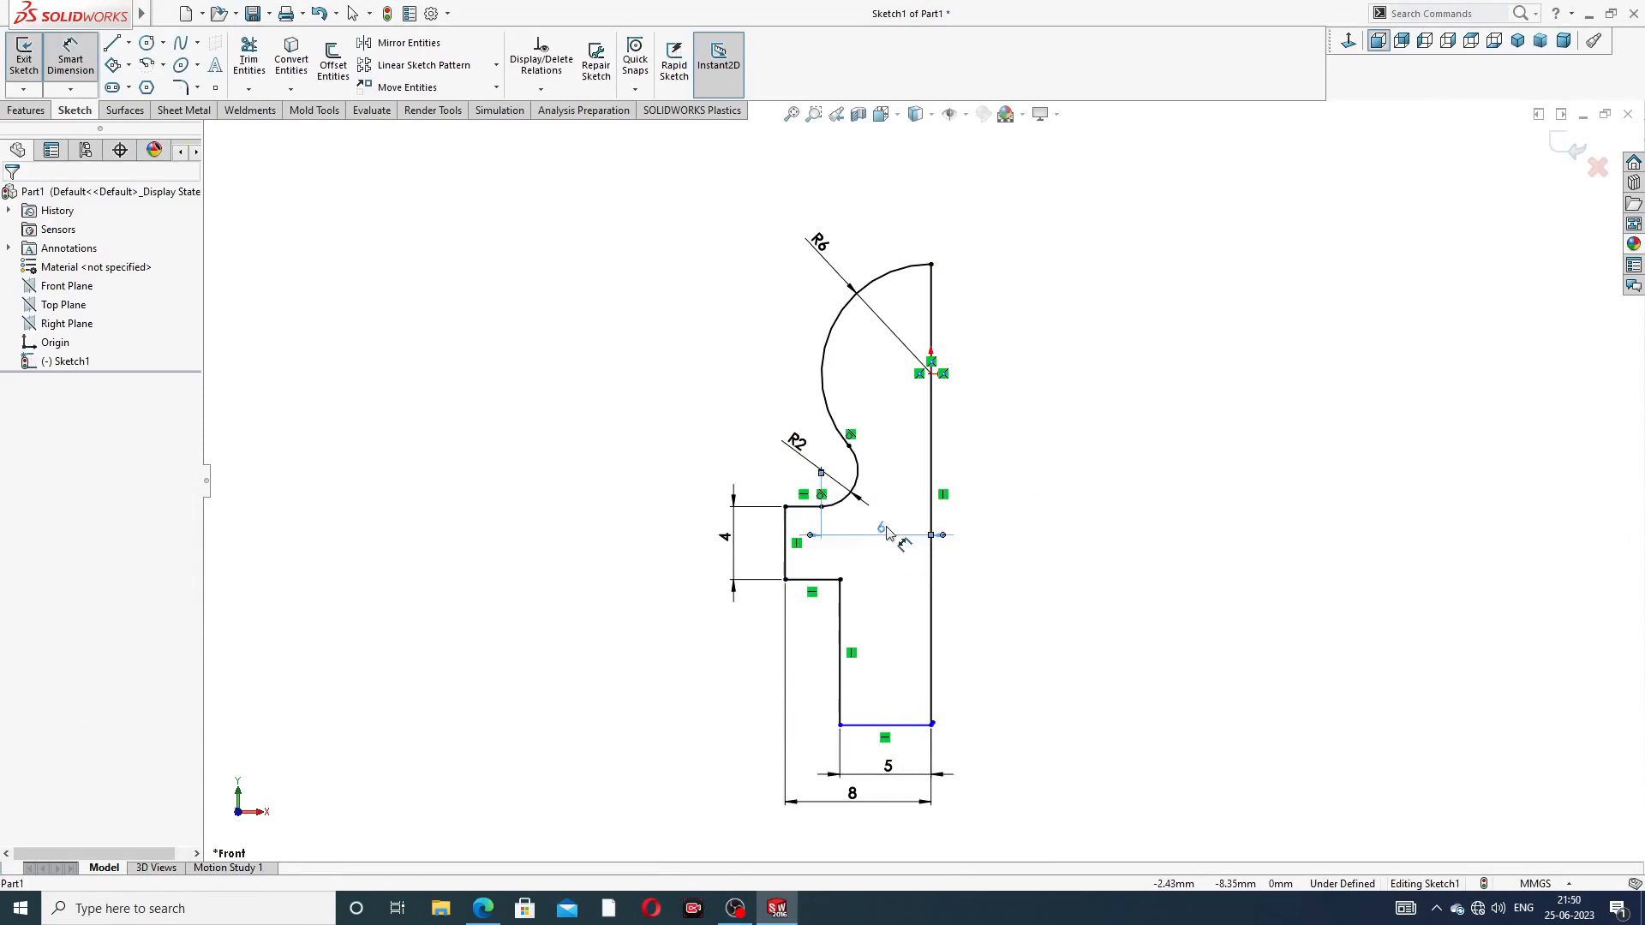
{"action": "left_click", "coordinate": [910, 546]}
{"action": "scroll", "coordinate": [986, 587], "scroll_direction": "up", "scroll_amount": 2}
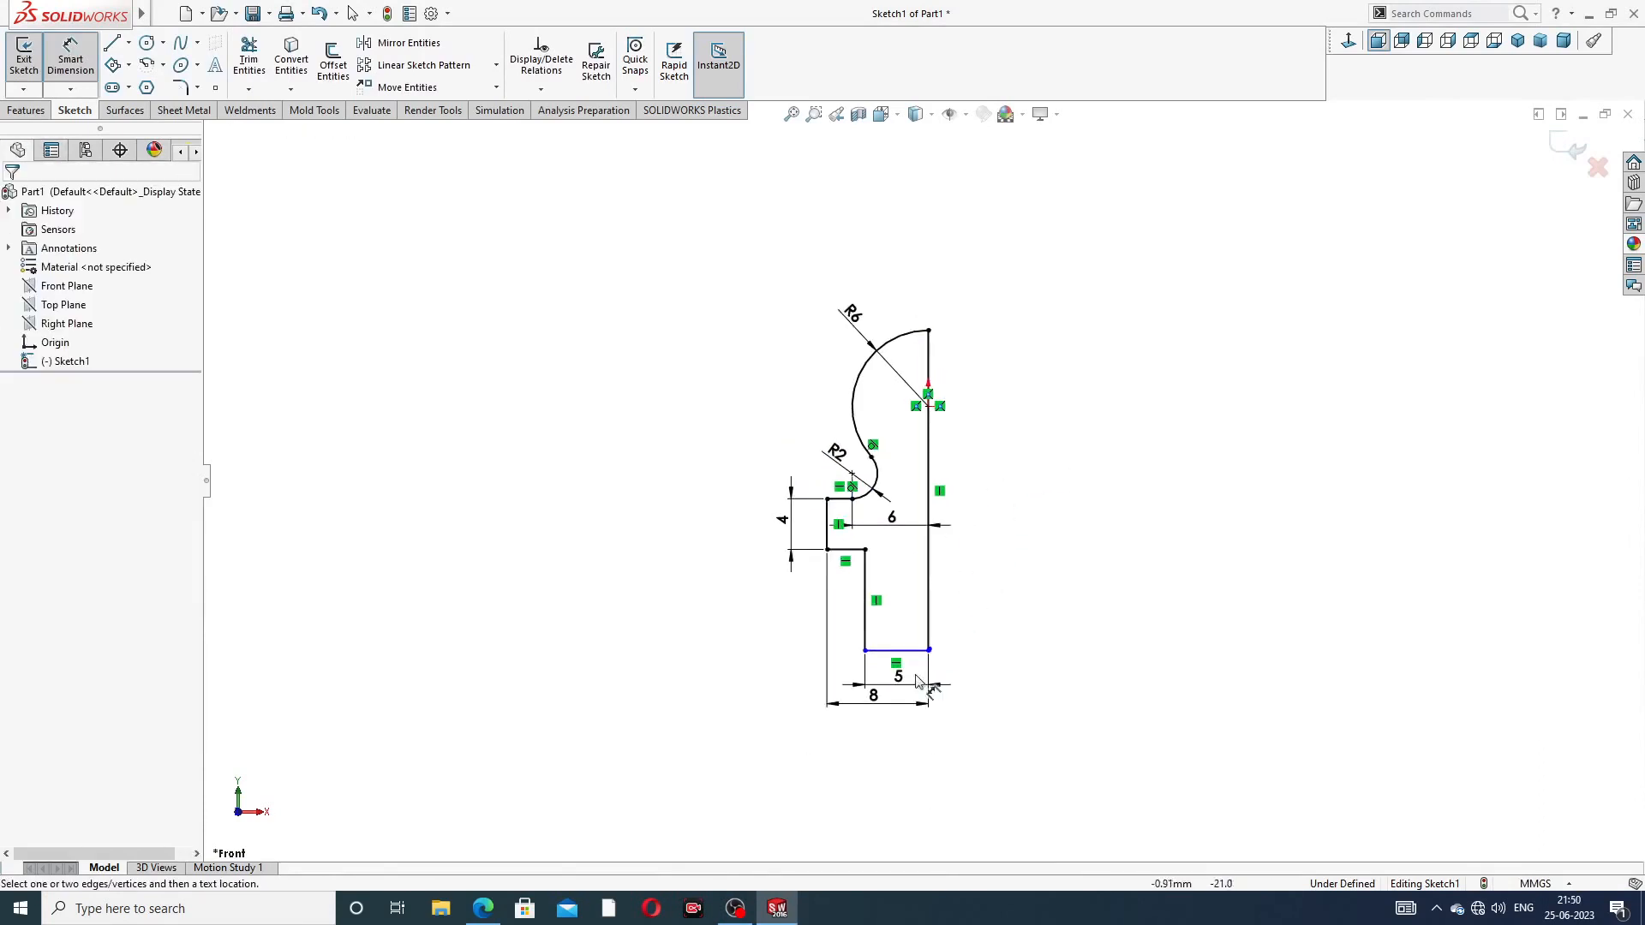
Delete the tiny stray line at the profile's corner where the bottom line meets the vertical axis line
{"action": "scroll", "coordinate": [921, 686], "scroll_direction": "down", "scroll_amount": 2}
{"action": "right_click", "coordinate": [1028, 566]}
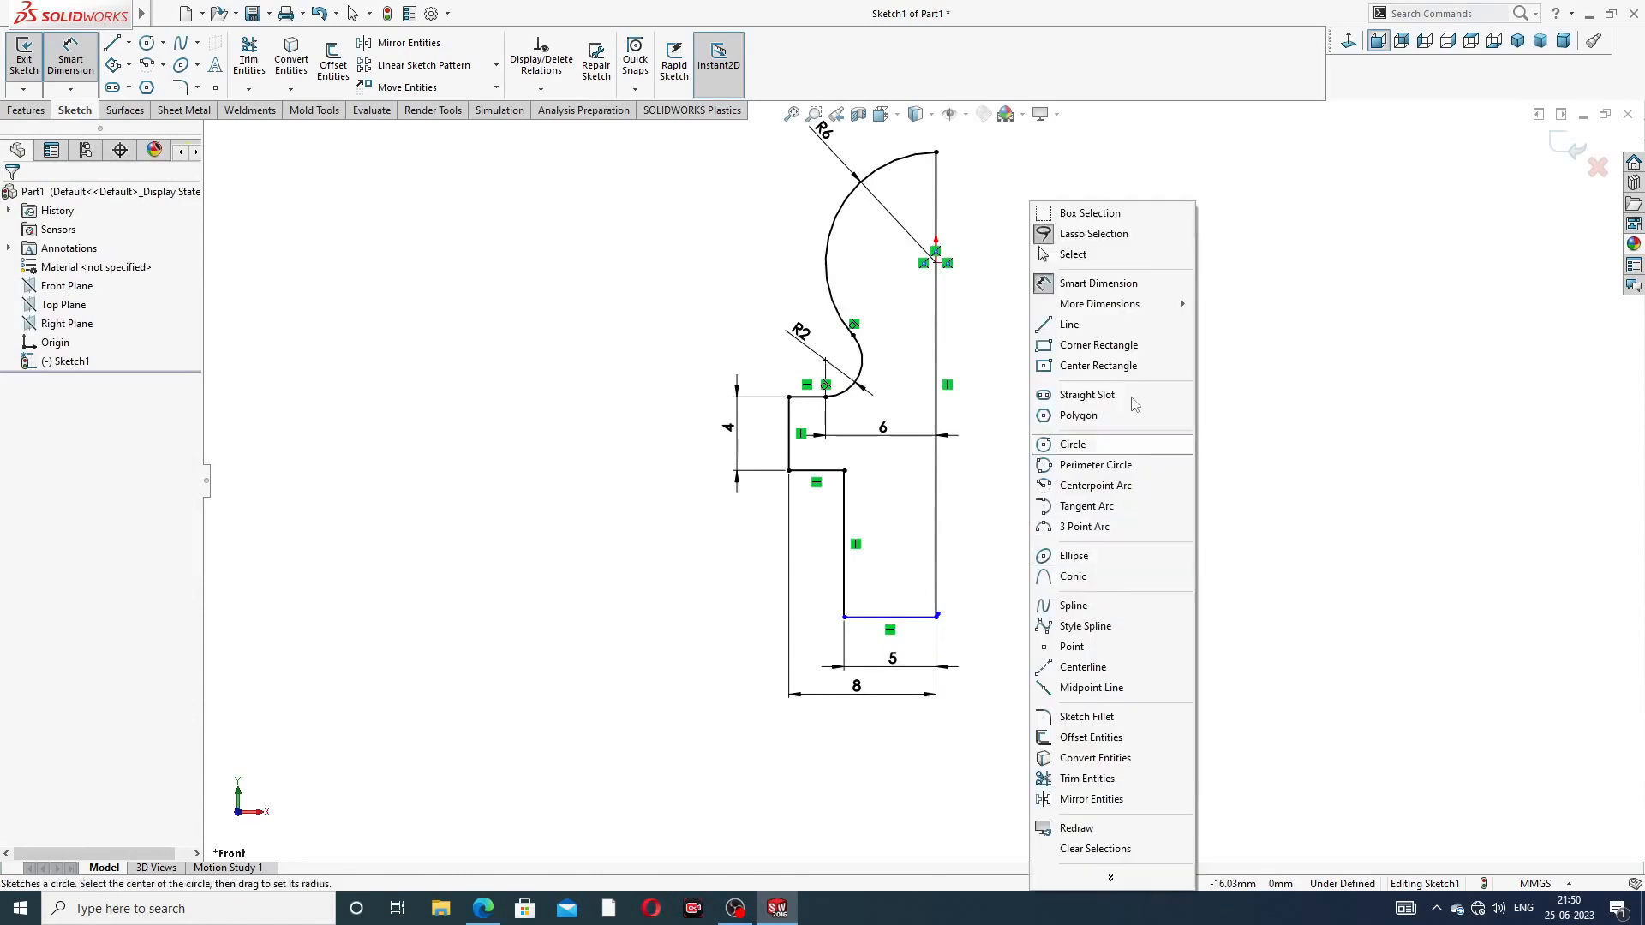
{"action": "left_click", "coordinate": [1080, 257]}
{"action": "scroll", "coordinate": [940, 639], "scroll_direction": "down", "scroll_amount": 1}
{"action": "scroll", "coordinate": [940, 638], "scroll_direction": "down", "scroll_amount": 5}
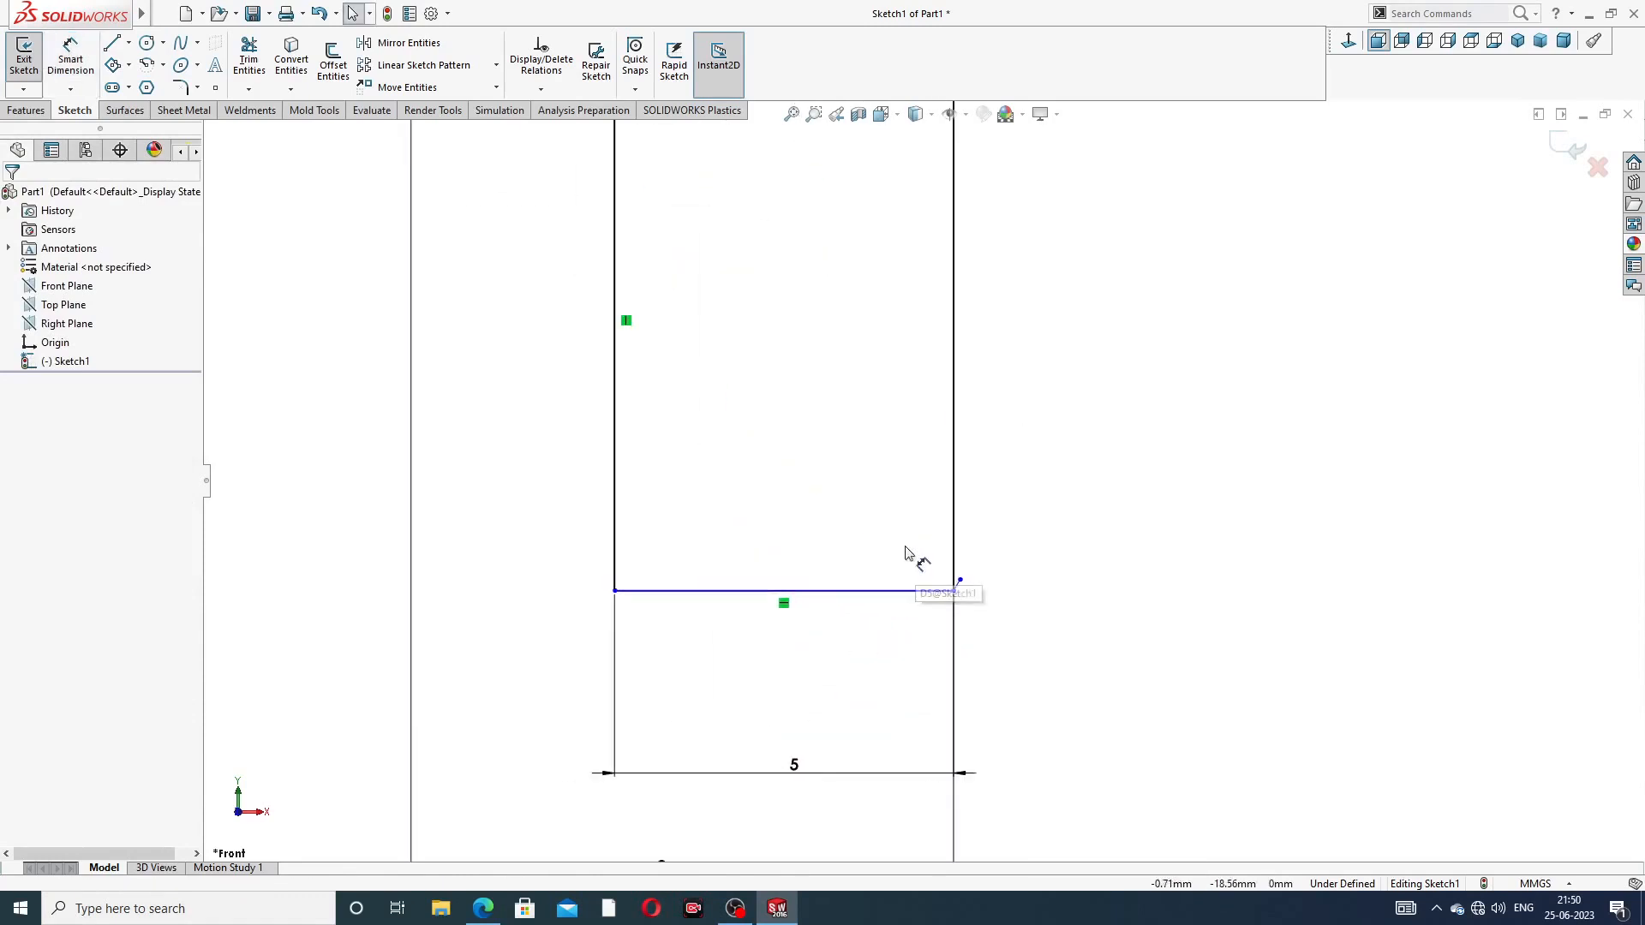
{"action": "left_click", "coordinate": [968, 583]}
{"action": "mouse_move", "coordinate": [971, 586]}
{"action": "left_mouse_down"}
{"action": "mouse_move", "coordinate": [1004, 617]}
{"action": "mouse_move", "coordinate": [985, 611]}
{"action": "left_mouse_up"}
{"action": "left_click", "coordinate": [987, 600]}
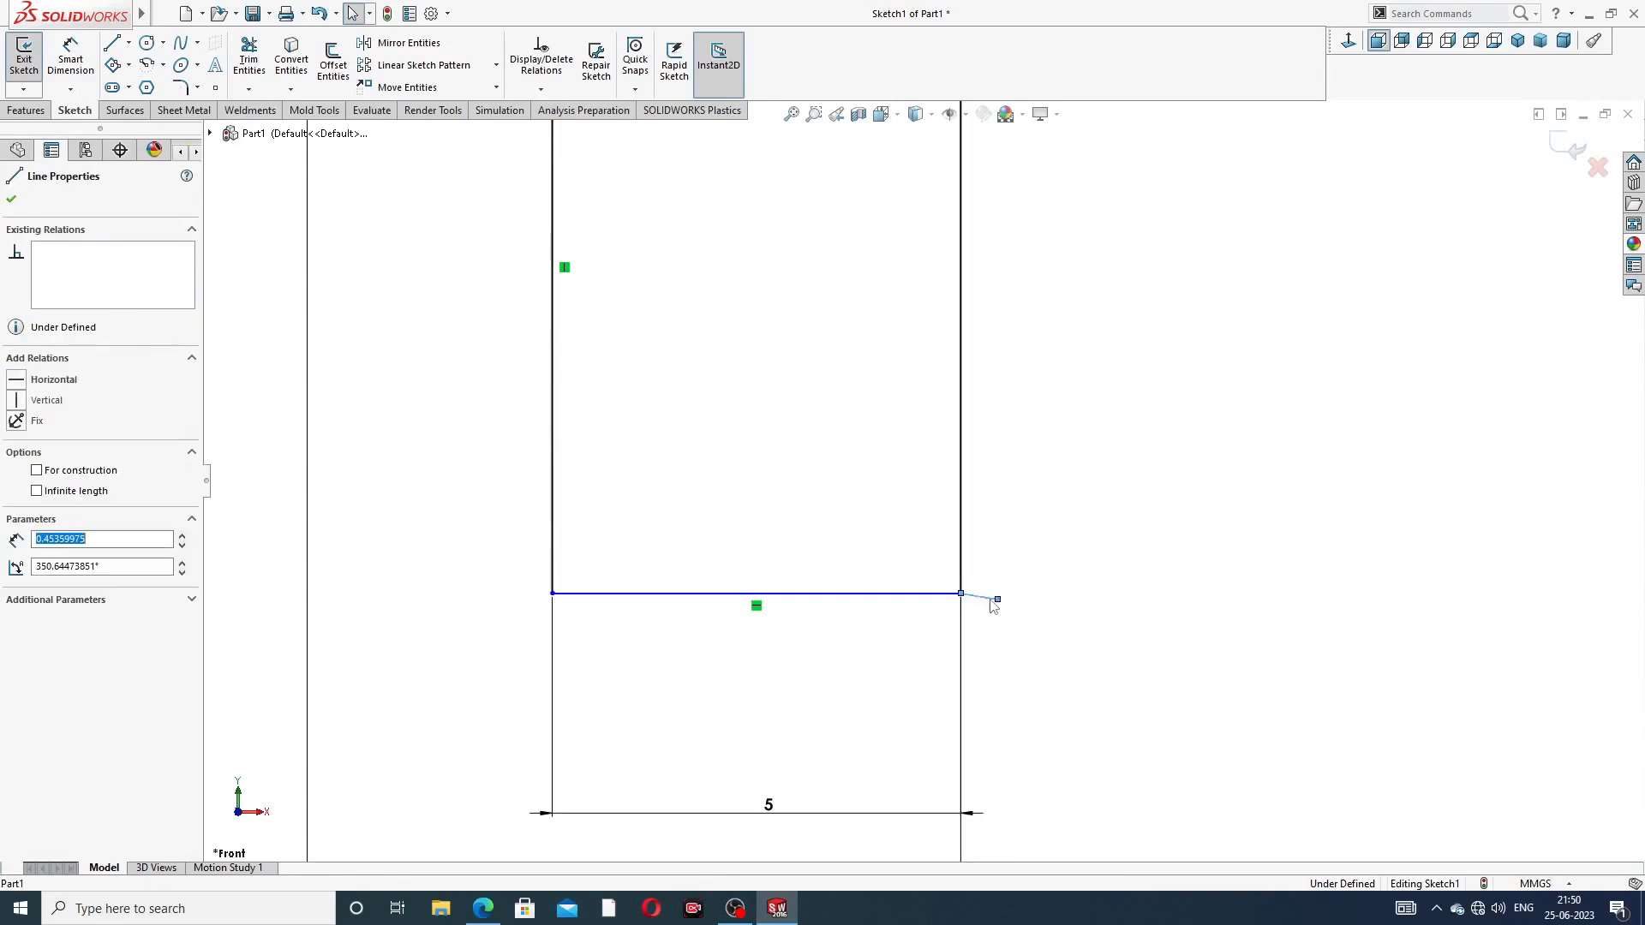
{"action": "key", "text": "Delete"}
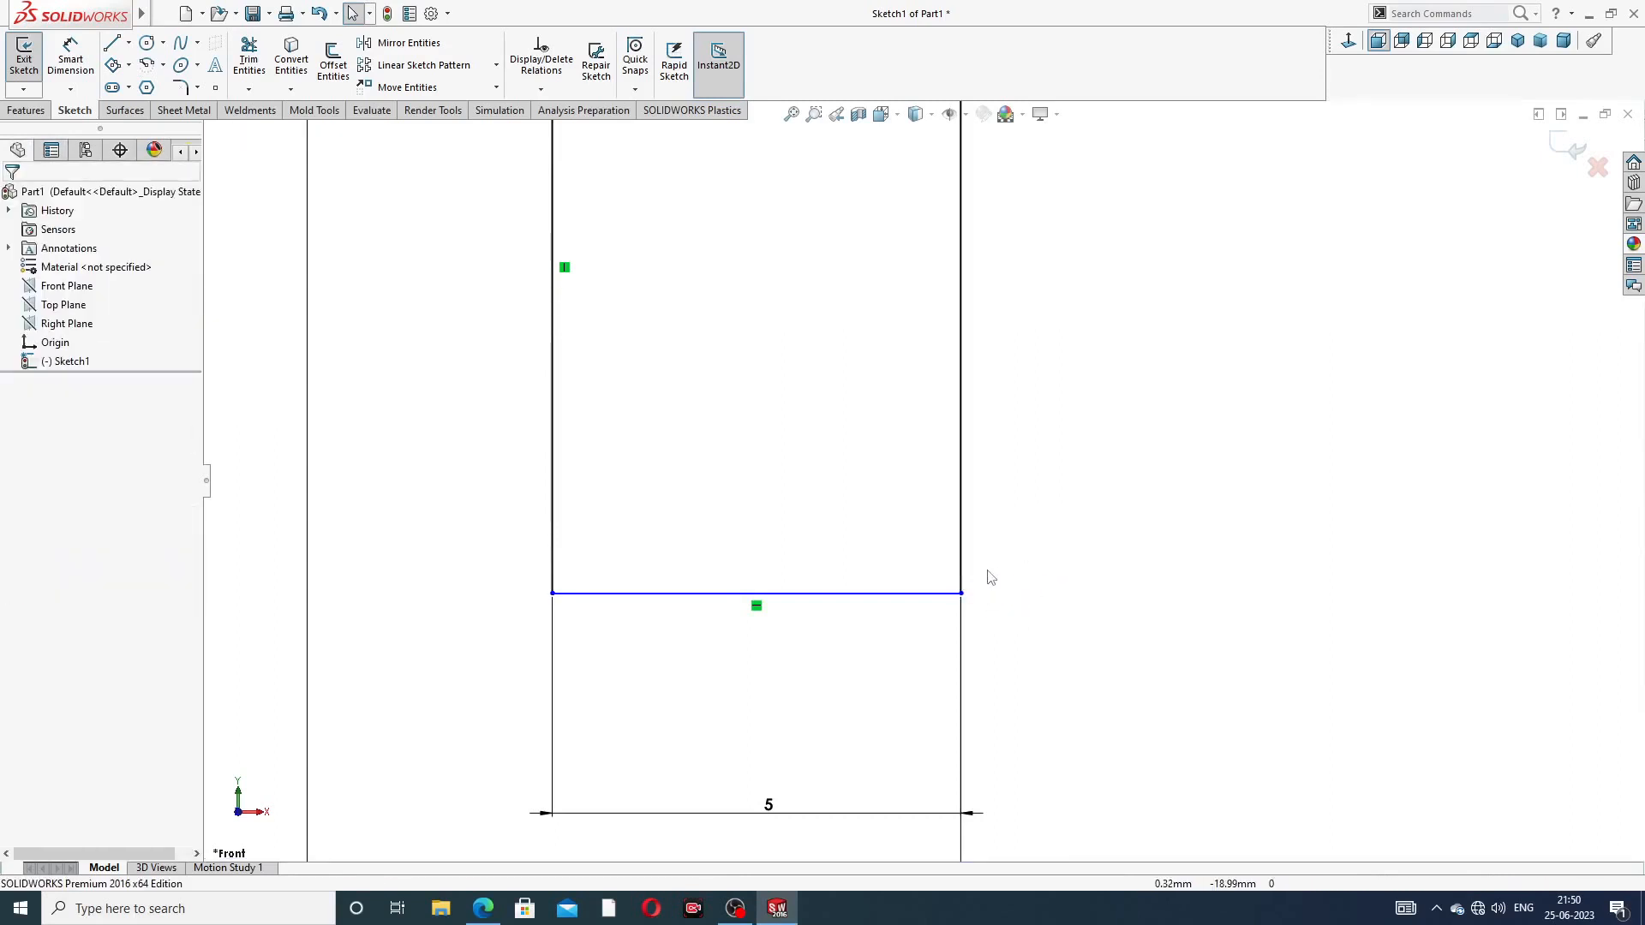
Examine the joint between the bottom line and the vertical axis line, and inspect both lines' properties
{"action": "scroll", "coordinate": [924, 480], "scroll_direction": "up", "scroll_amount": 1}
{"action": "left_click", "coordinate": [917, 581]}
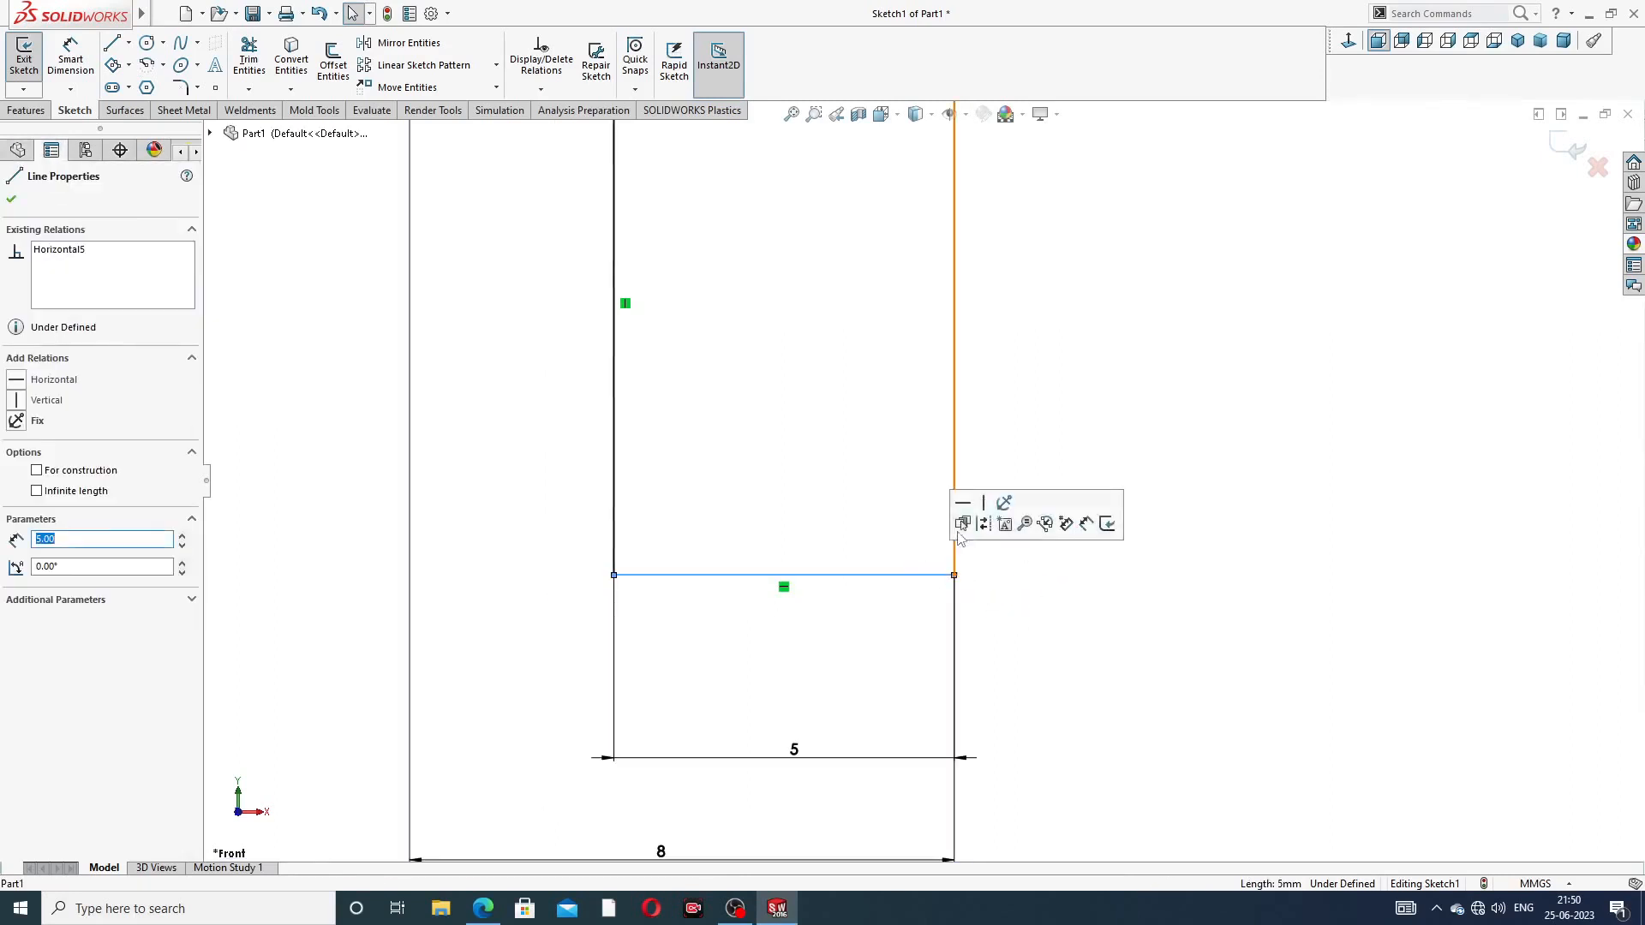
{"action": "left_click", "coordinate": [1004, 475]}
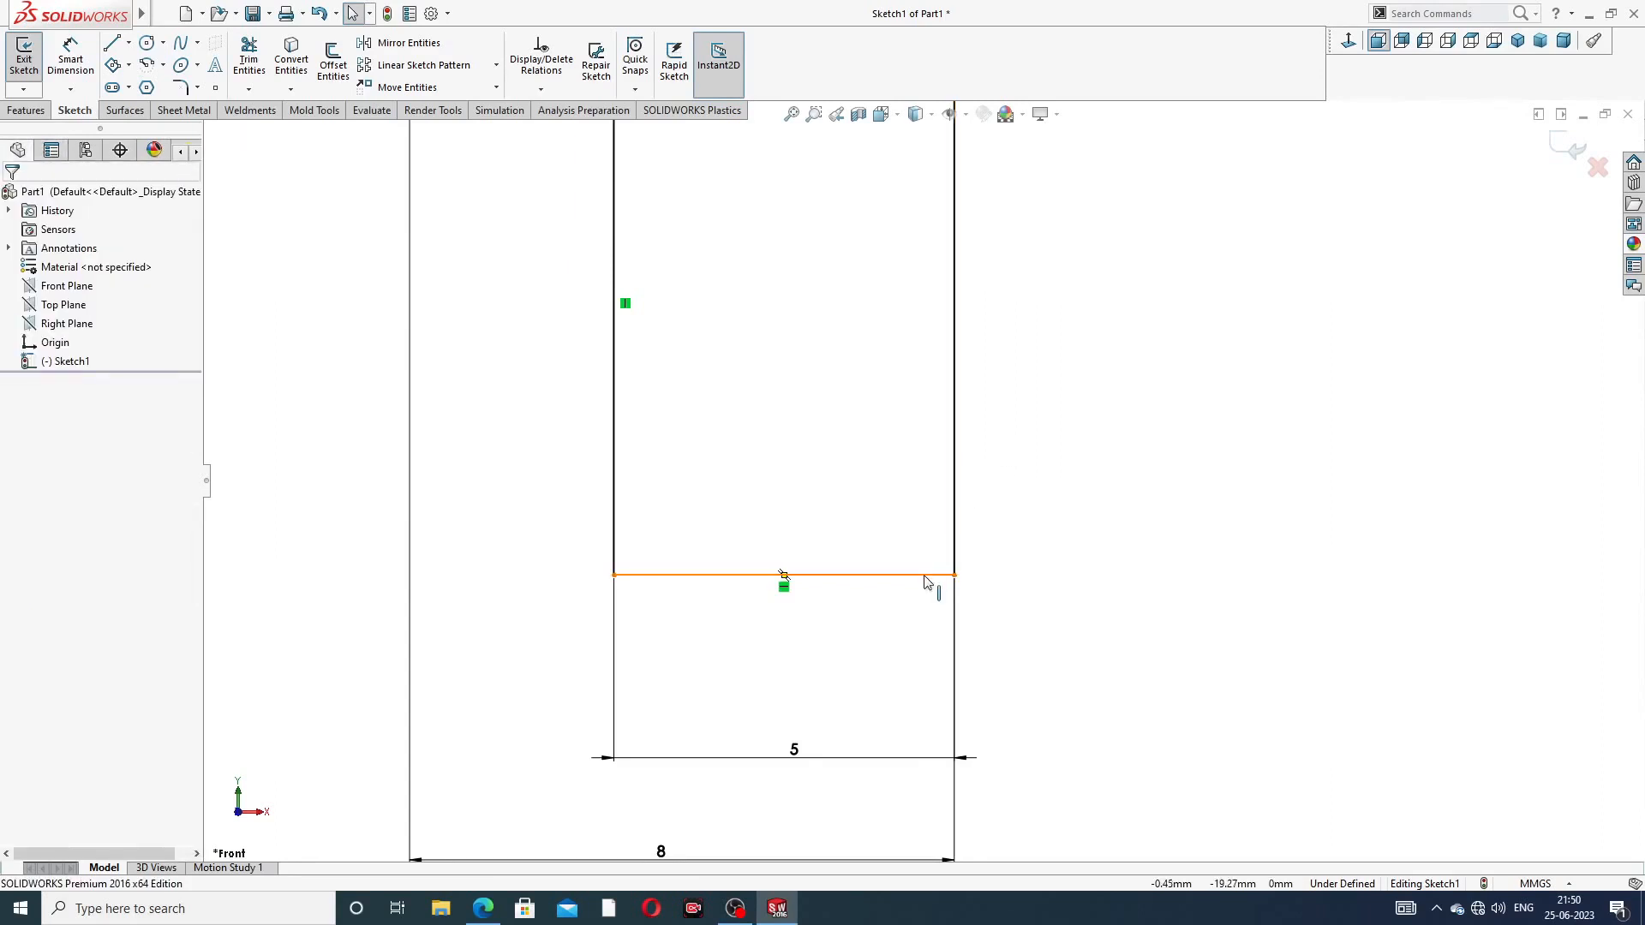
{"action": "scroll", "coordinate": [943, 583], "scroll_direction": "down", "scroll_amount": 3}
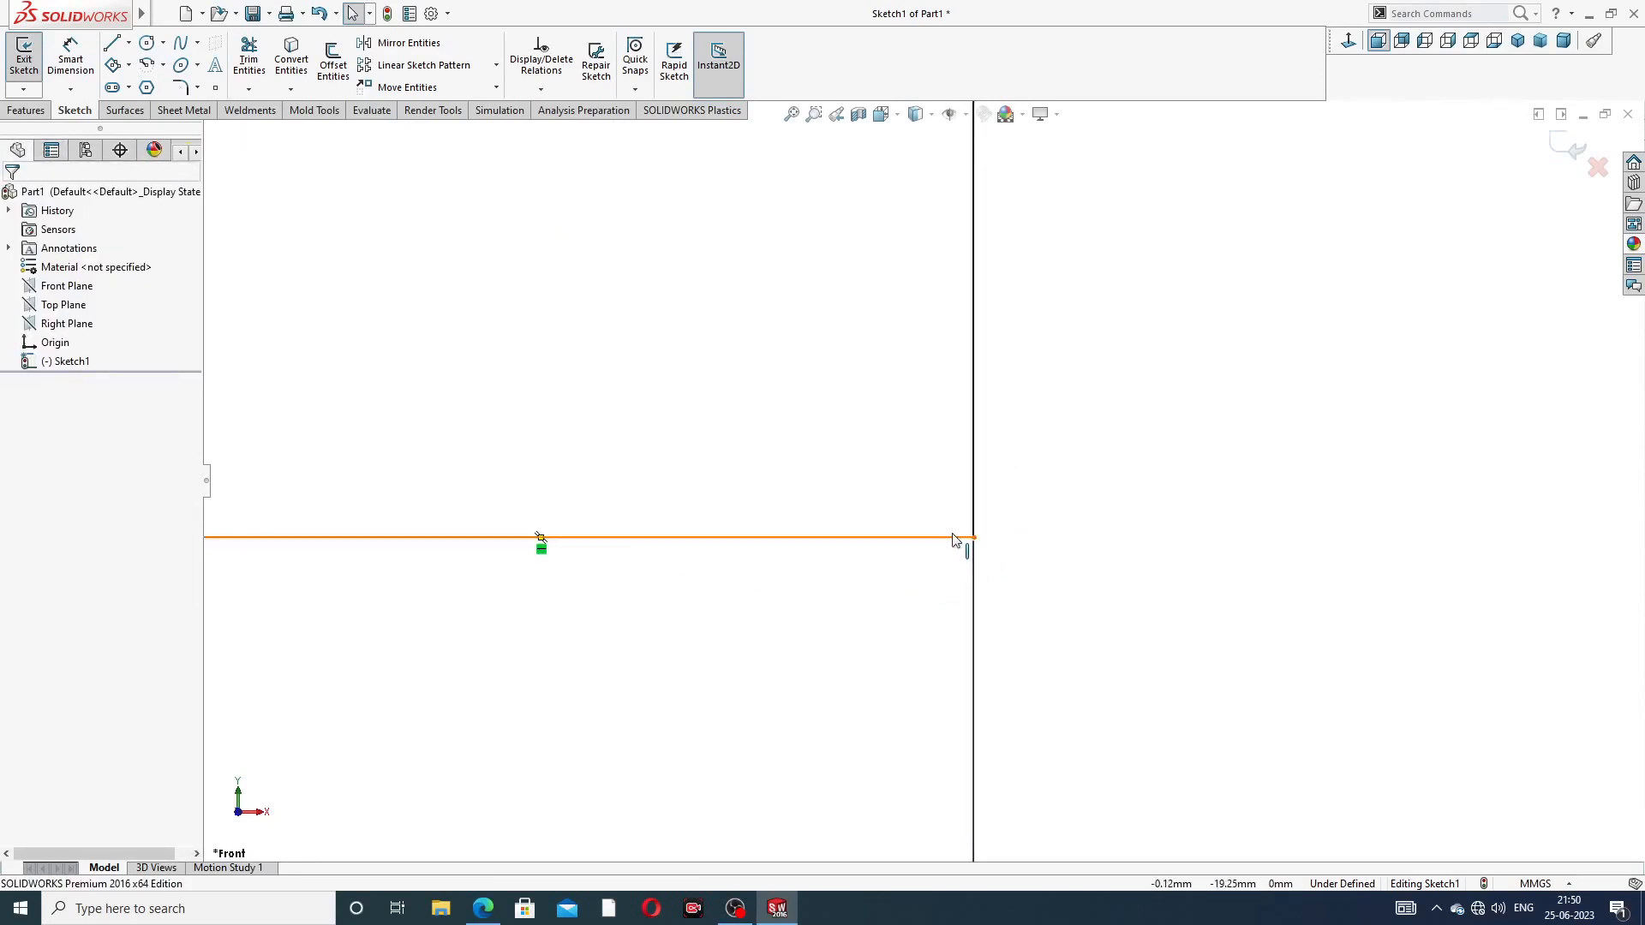
{"action": "left_click", "coordinate": [955, 538]}
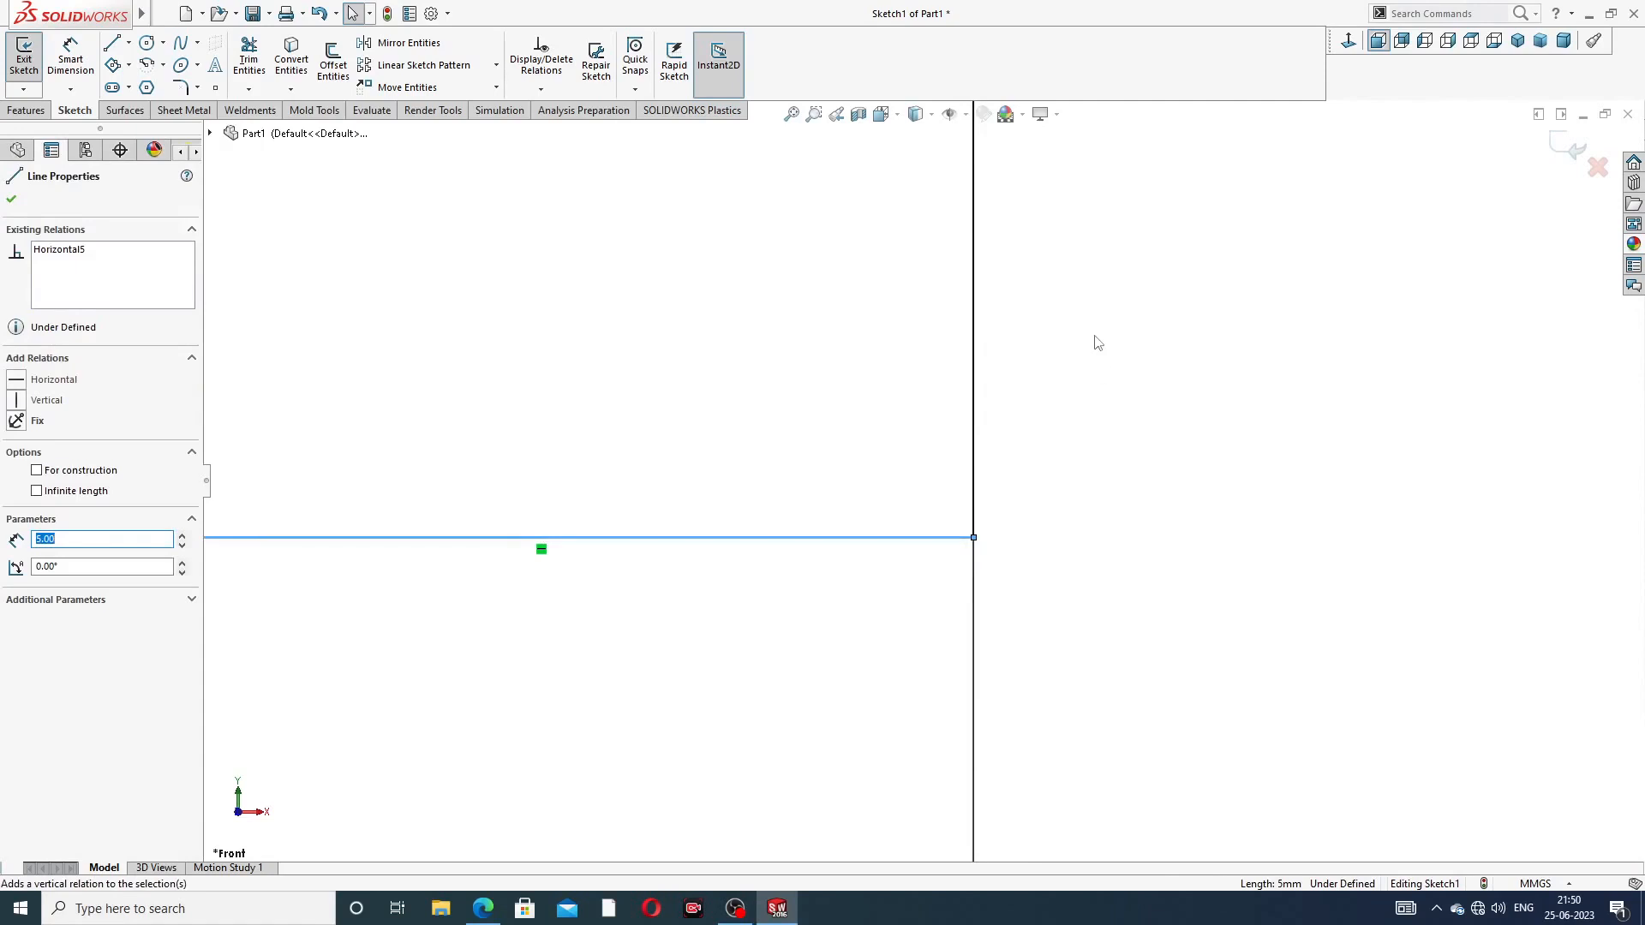
{"action": "scroll", "coordinate": [1086, 340], "scroll_direction": "up", "scroll_amount": 3}
{"action": "scroll", "coordinate": [1085, 340], "scroll_direction": "up", "scroll_amount": 5}
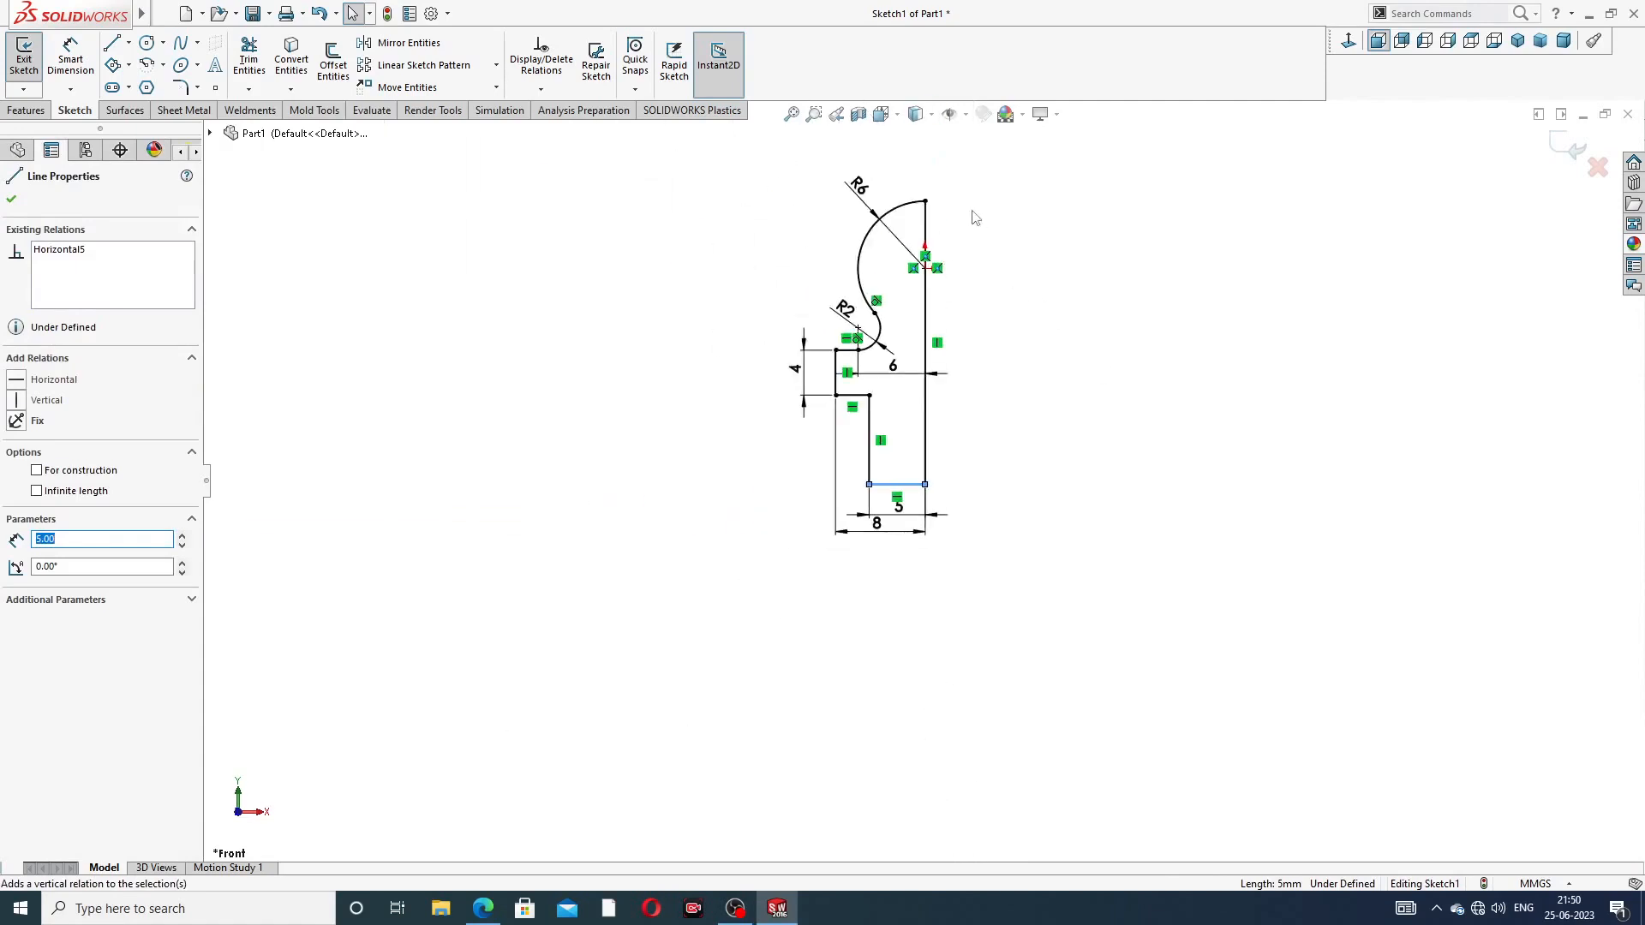
{"action": "left_click", "coordinate": [1023, 345]}
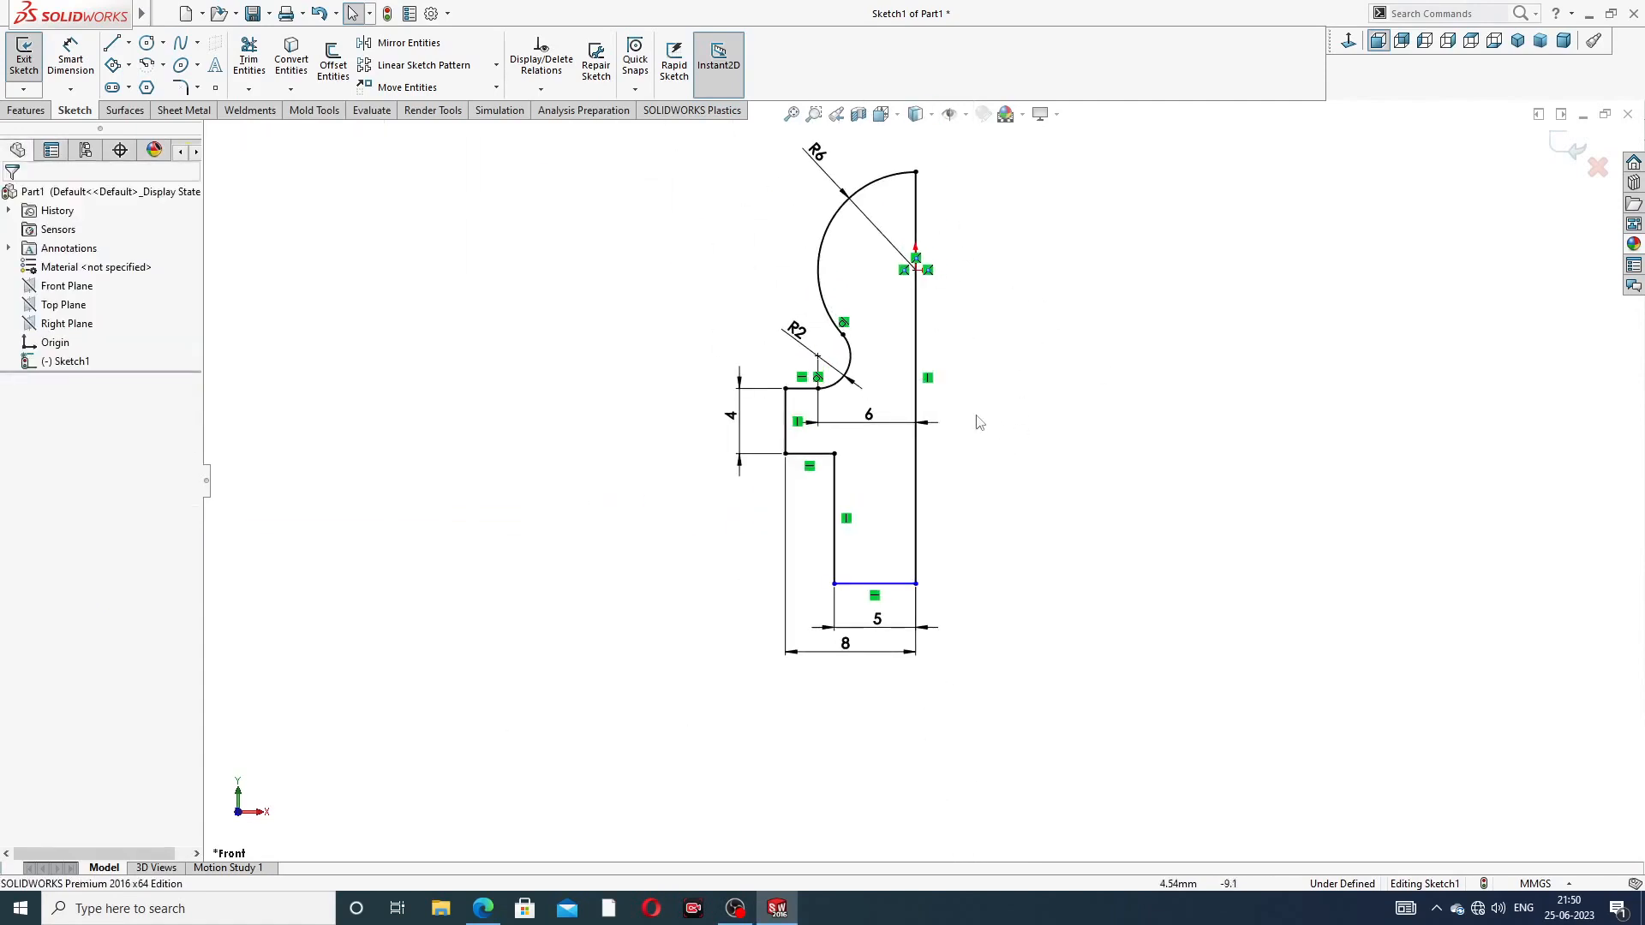
{"action": "left_click", "coordinate": [917, 310]}
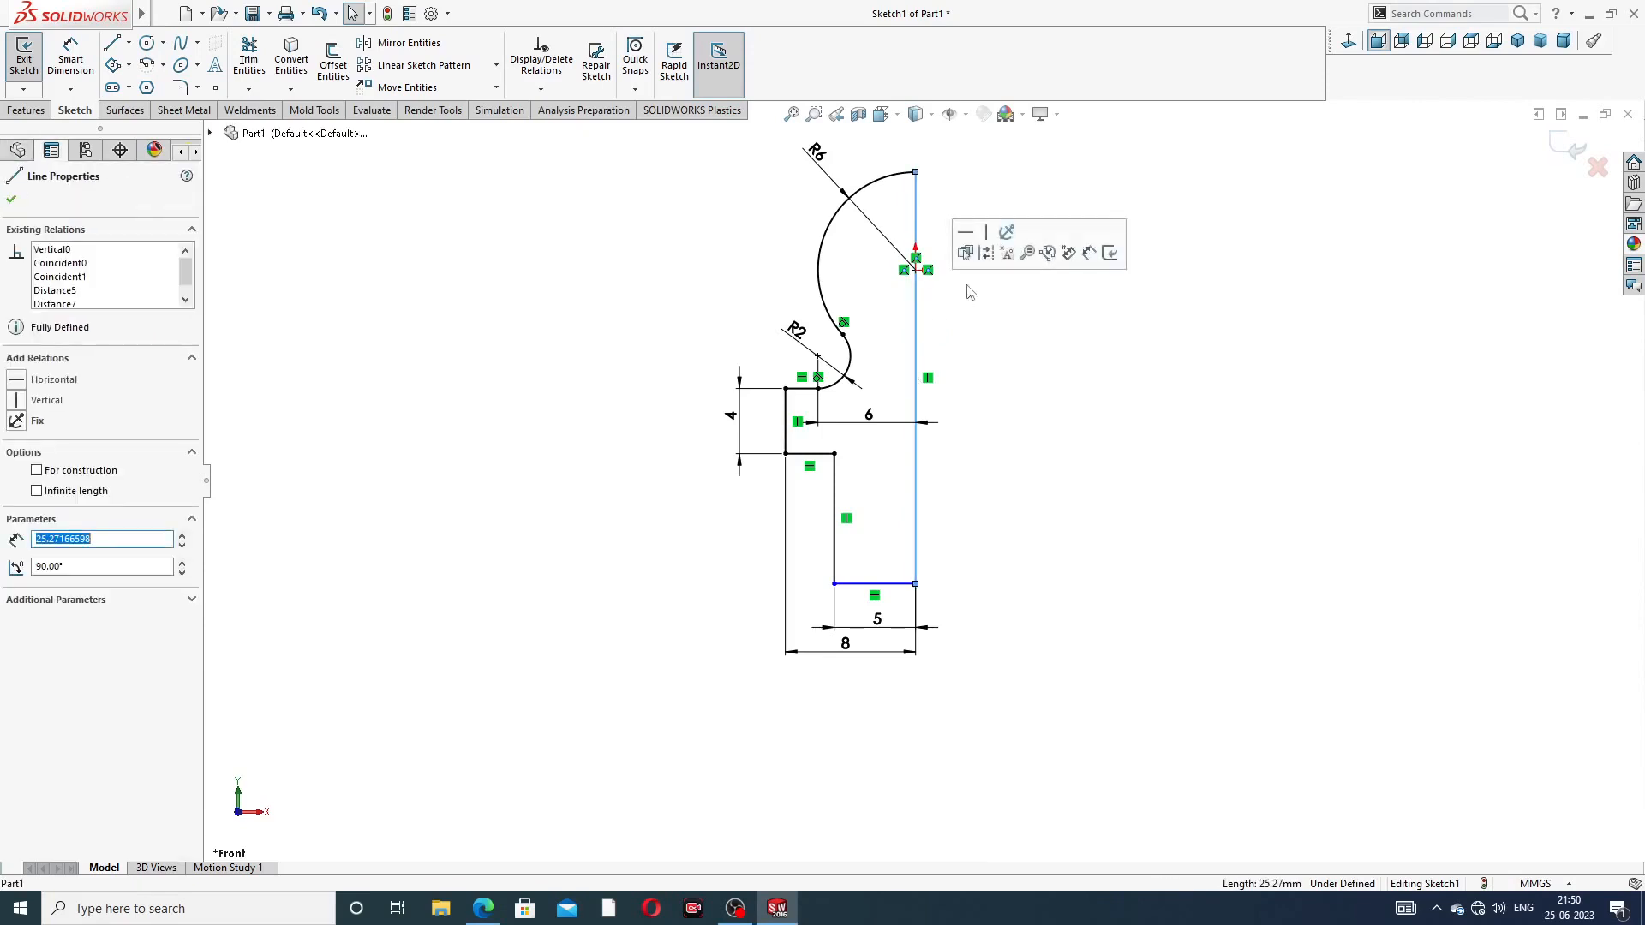
{"action": "left_click", "coordinate": [1015, 416]}
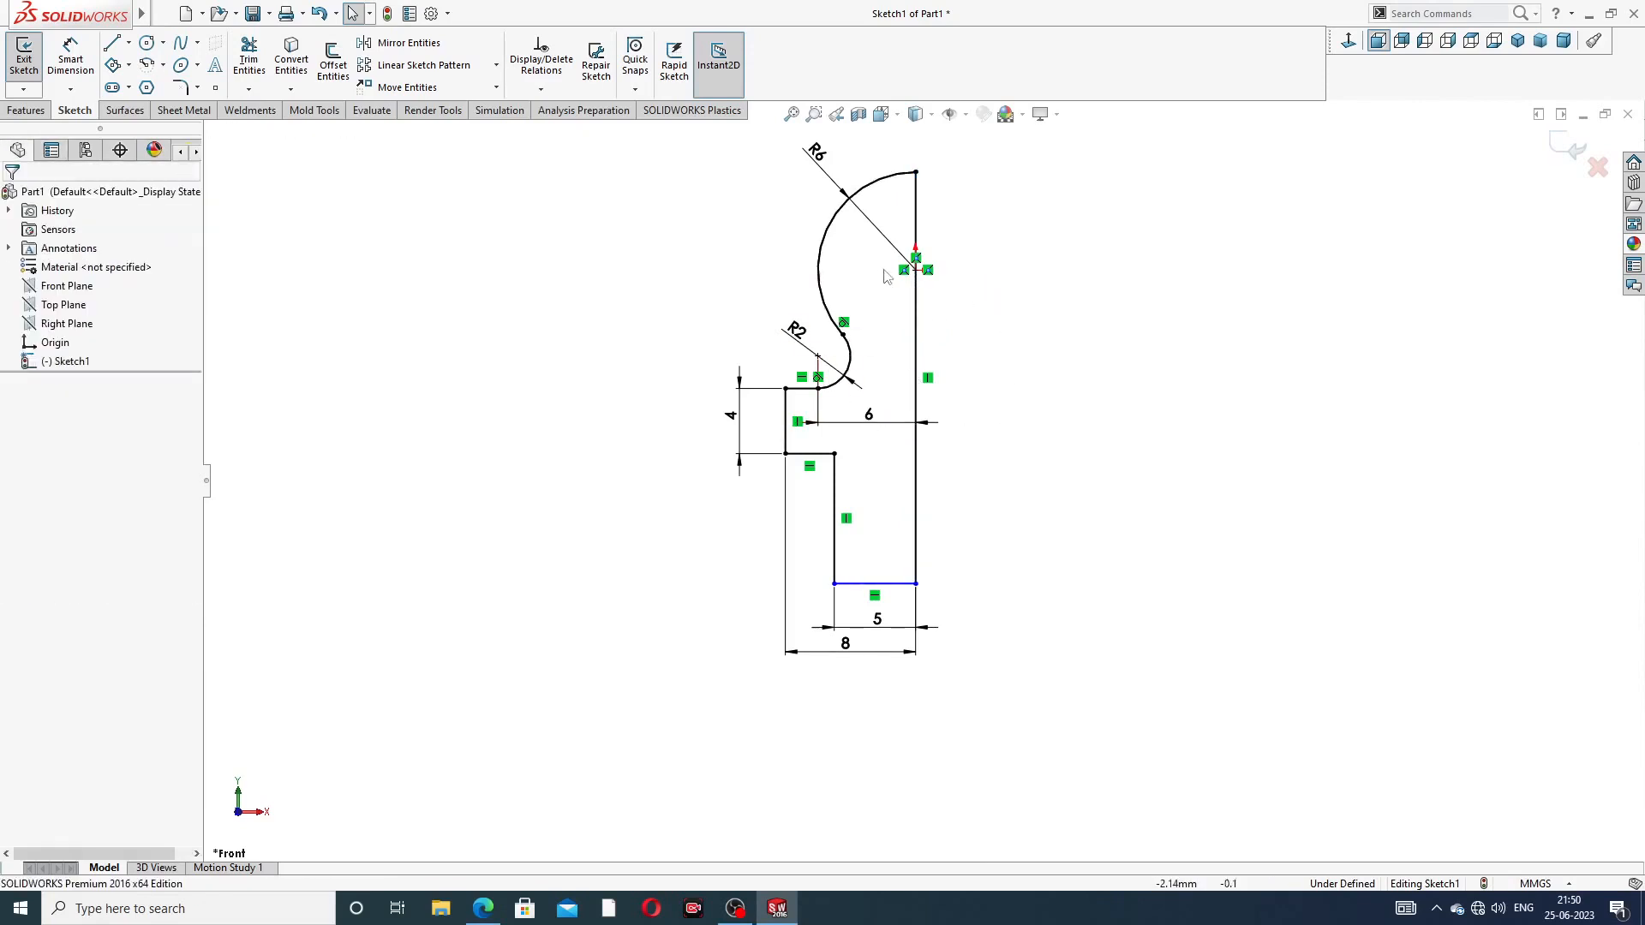
Reposition the 5 mm and 8 mm width dimensions below the profile so they are spaced apart
{"action": "mouse_move", "coordinate": [891, 615]}
{"action": "left_mouse_down"}
{"action": "mouse_move", "coordinate": [872, 642]}
{"action": "mouse_move", "coordinate": [874, 615]}
{"action": "left_mouse_up"}
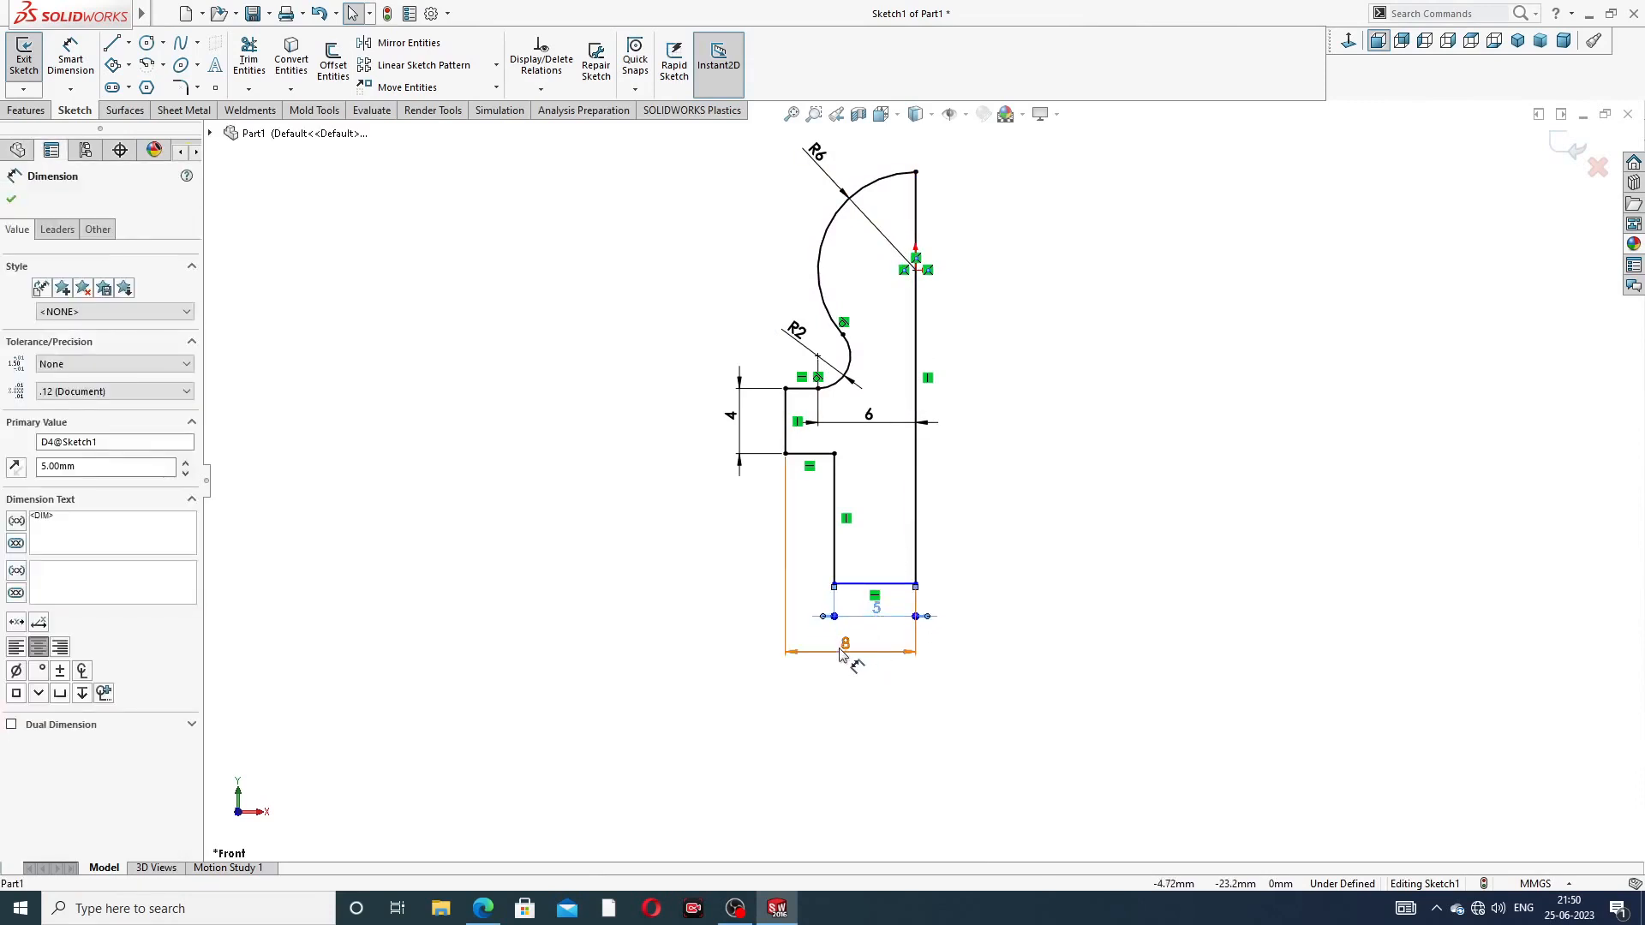
{"action": "left_click", "coordinate": [1001, 549]}
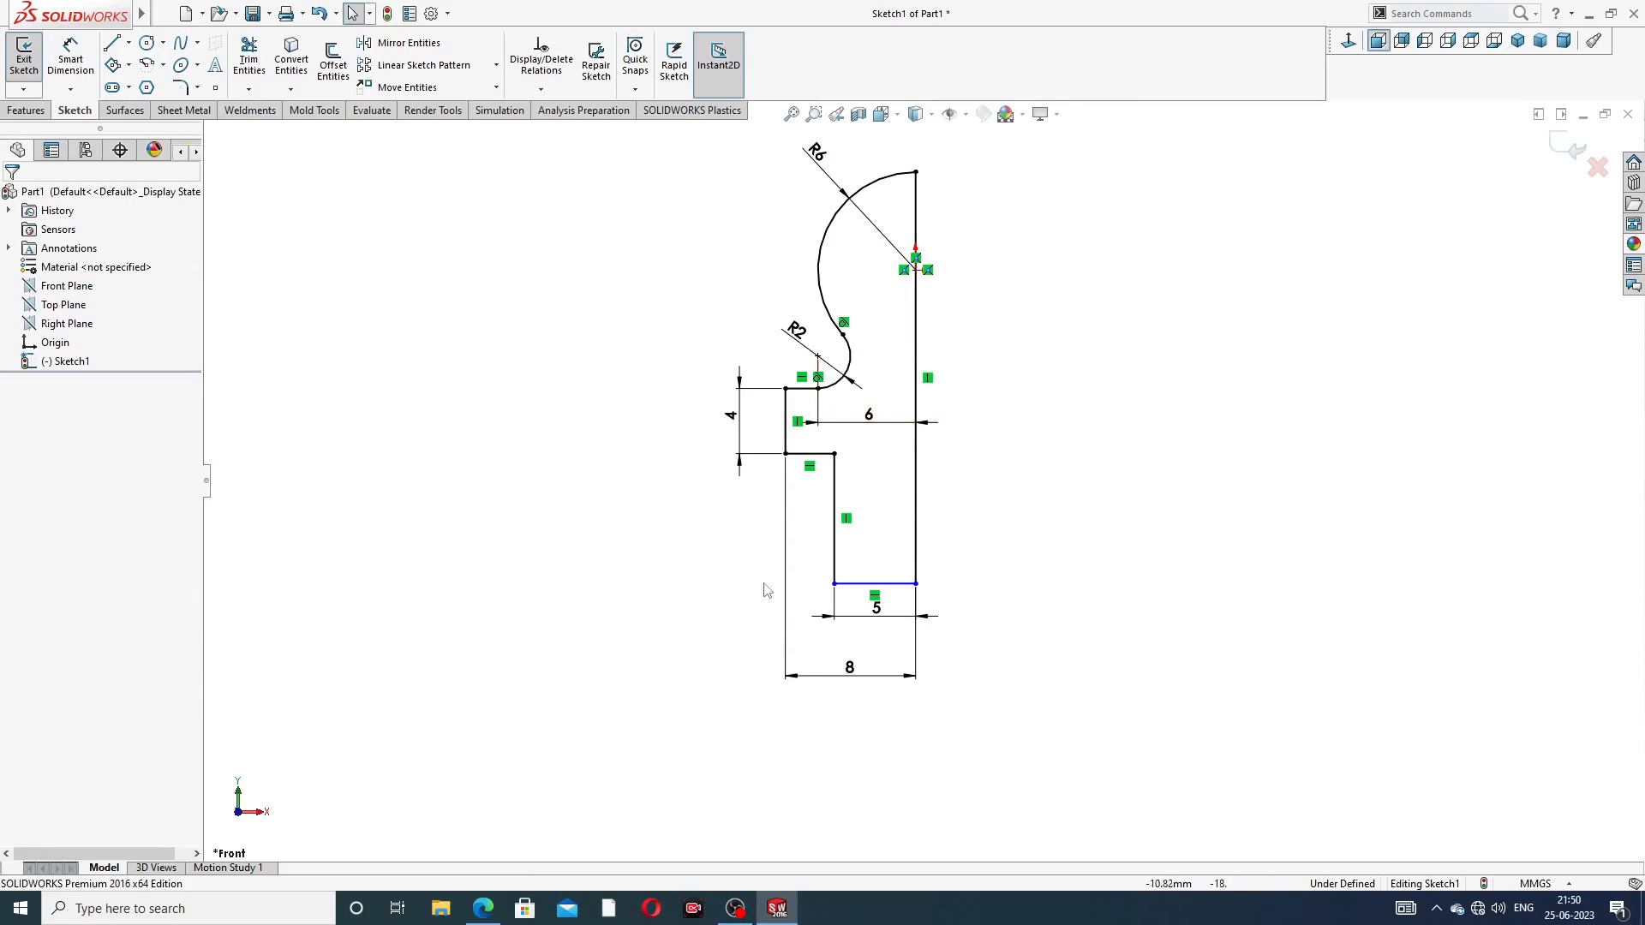
{"action": "left_click_drag", "start_coordinate": [876, 608], "coordinate": [876, 622]}
{"action": "left_click", "coordinate": [969, 532]}
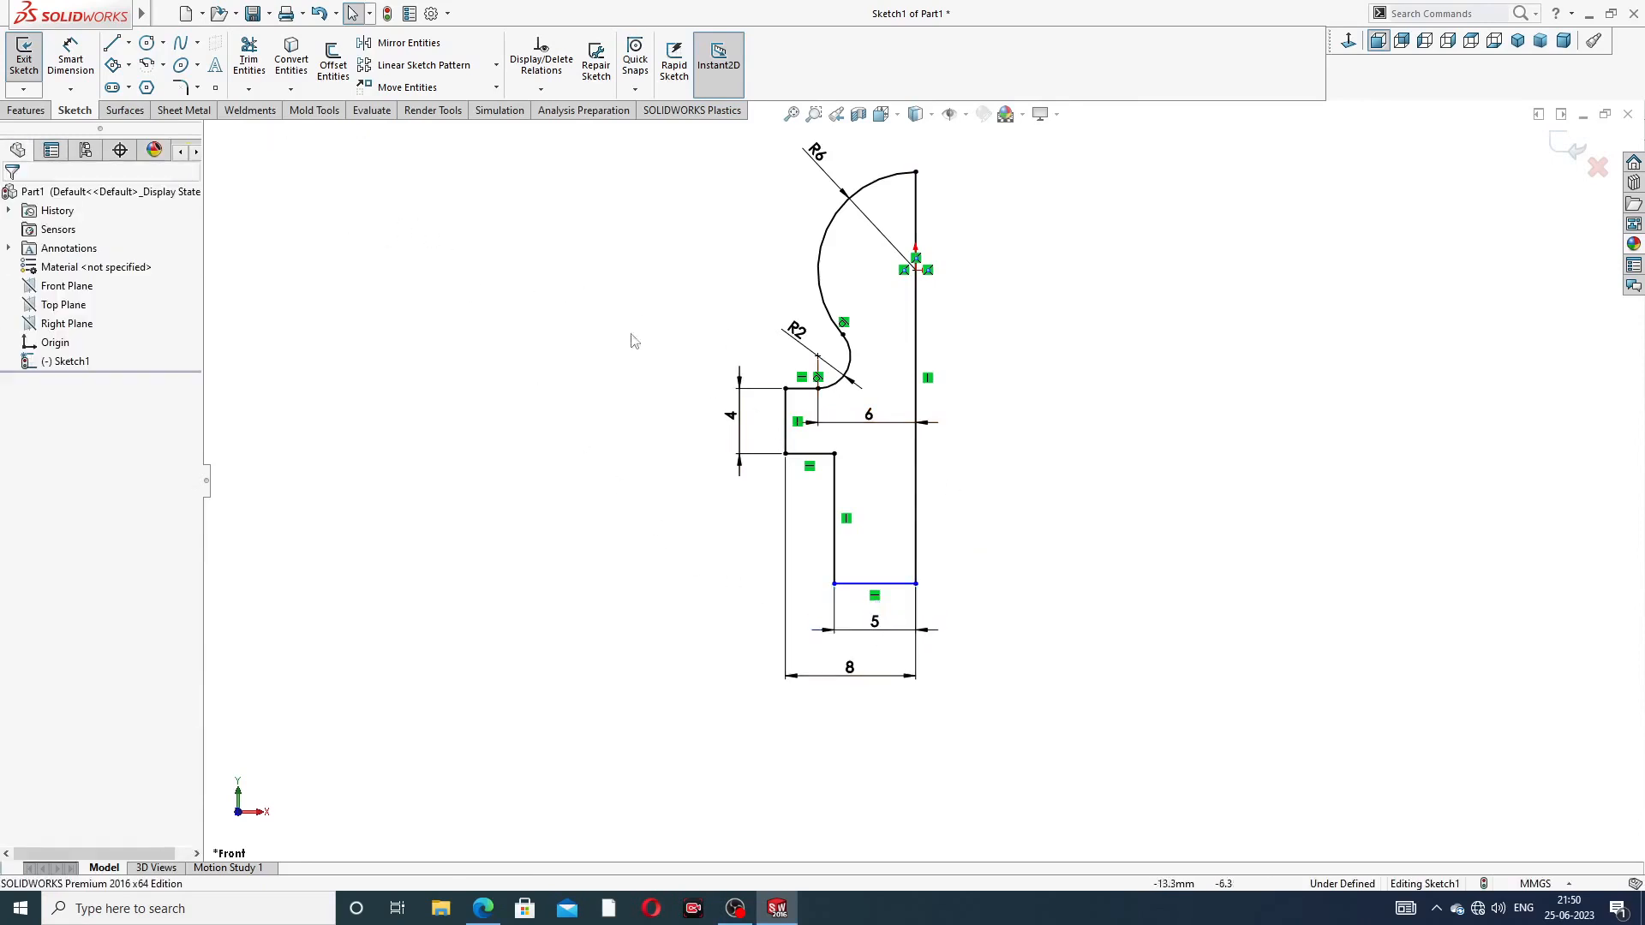
Revolve the half profile 360 degrees about its vertical line into a solid body
{"action": "left_click", "coordinate": [26, 109]}
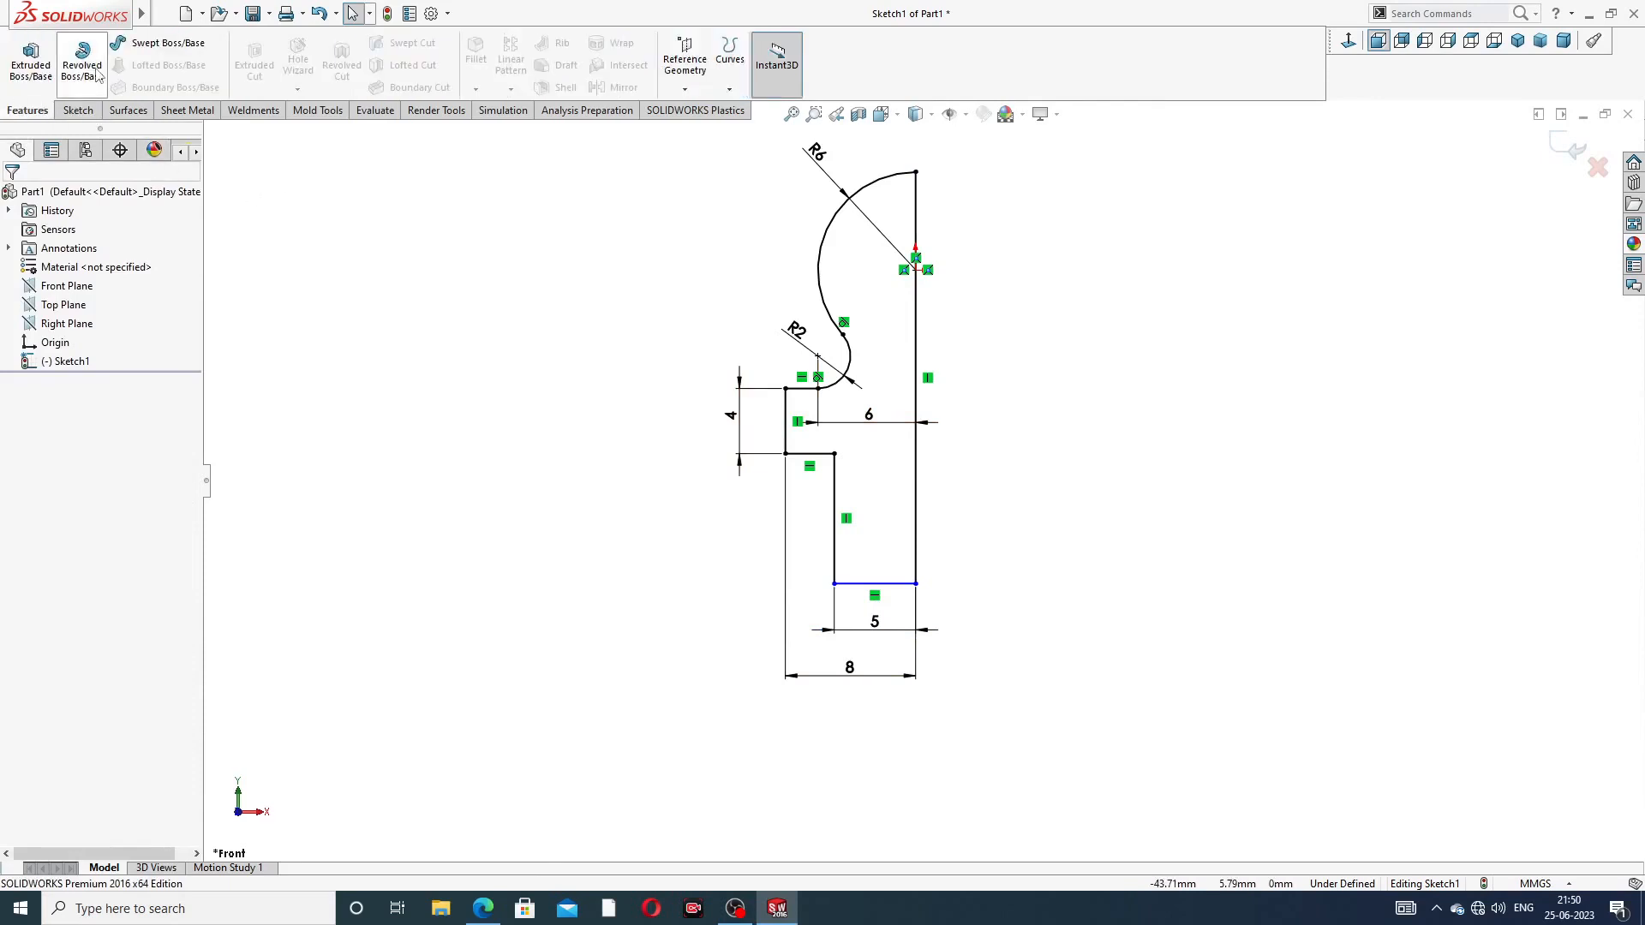
{"action": "left_click", "coordinate": [82, 64]}
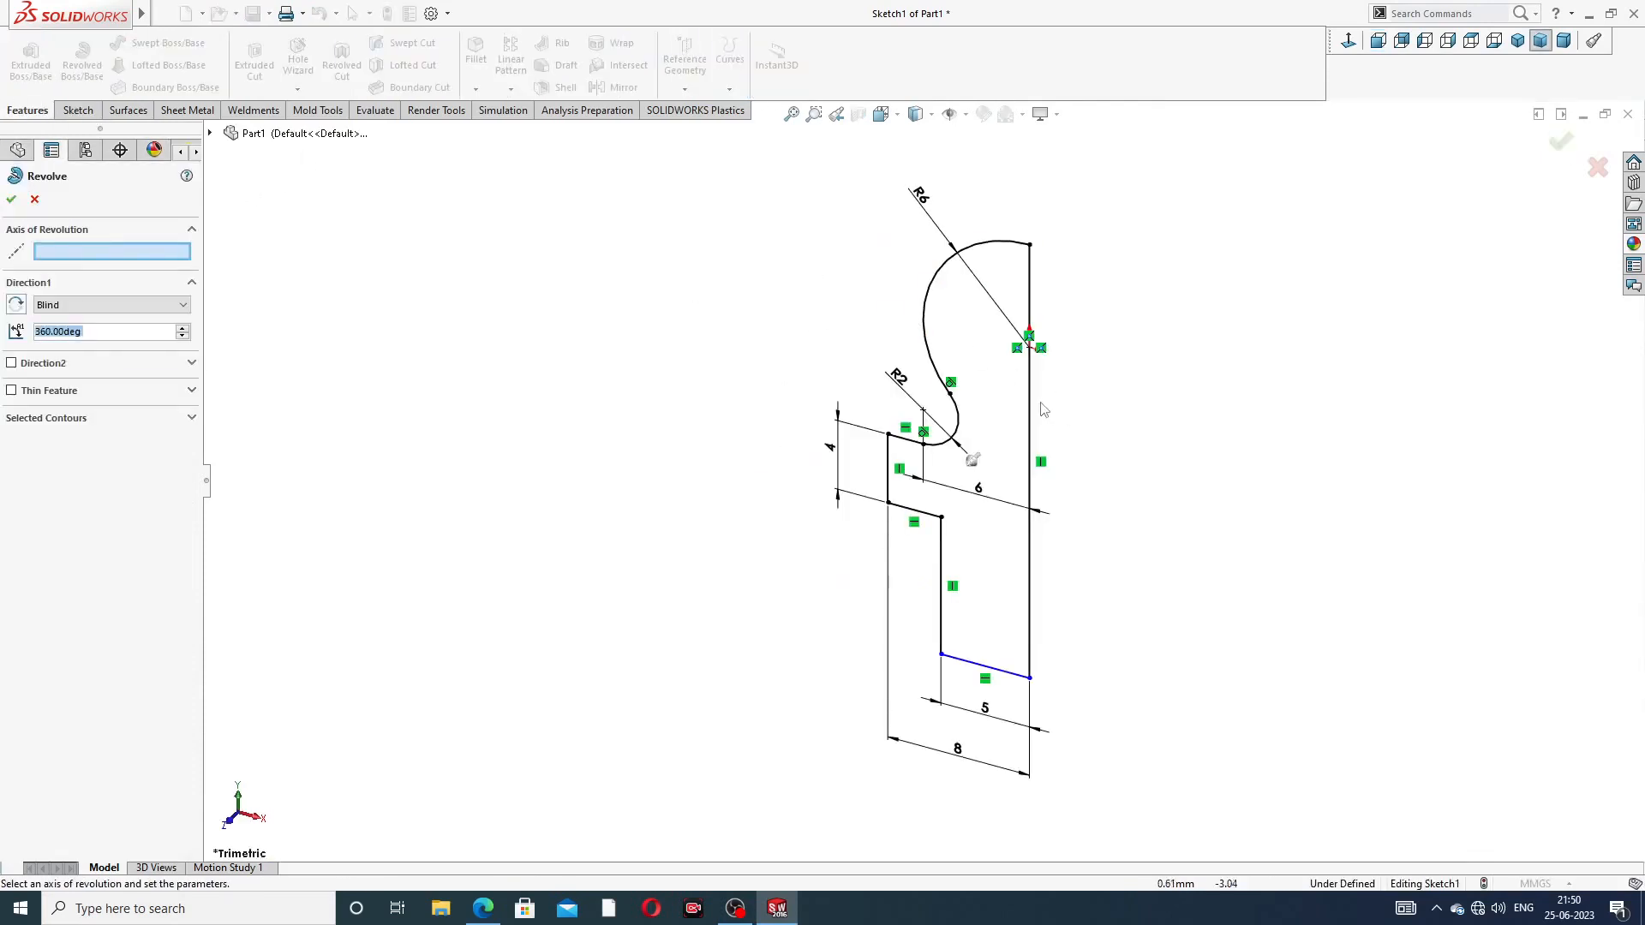
{"action": "left_click", "coordinate": [1030, 400]}
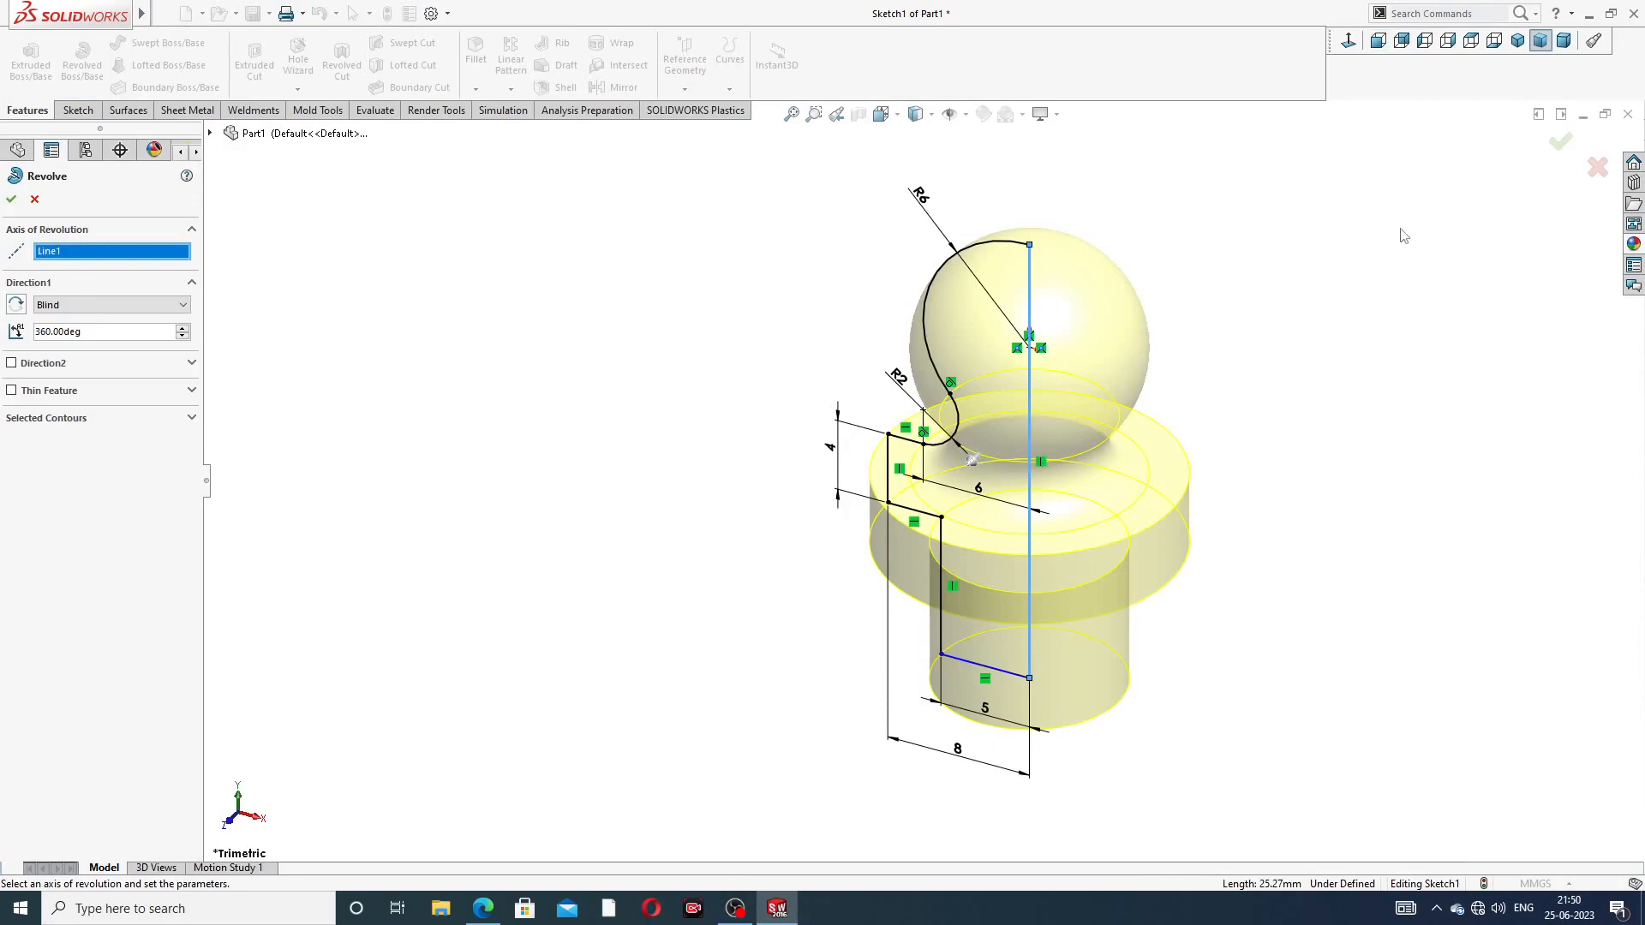
{"action": "left_click", "coordinate": [1558, 144]}
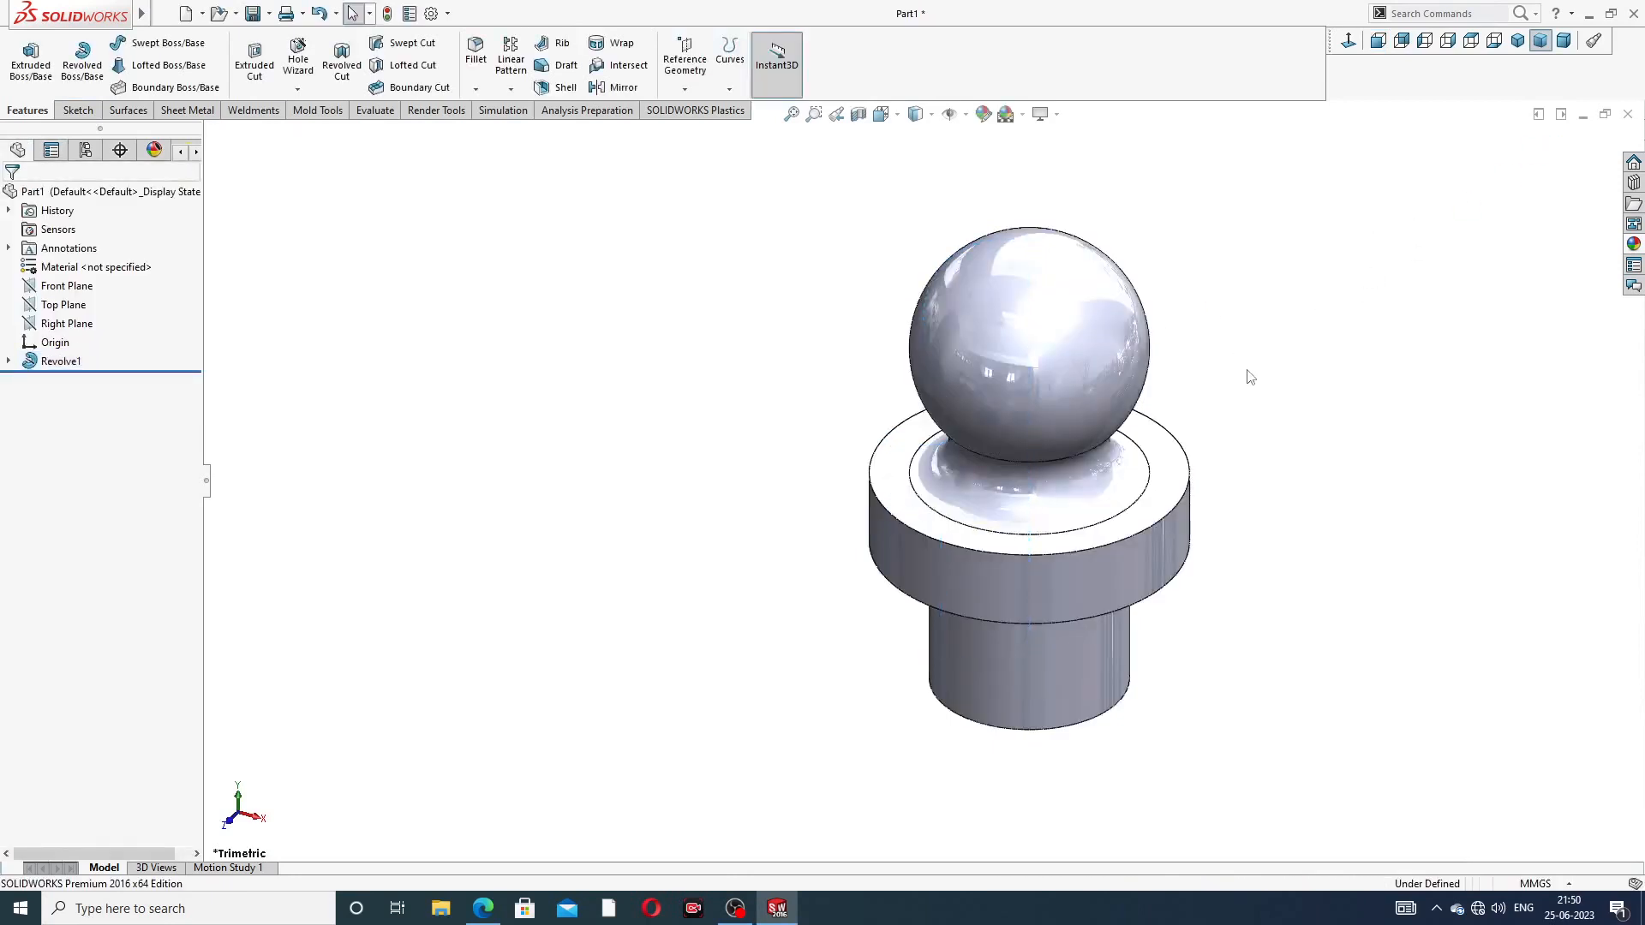
{"action": "middle_click_drag", "start_coordinate": [1250, 377], "coordinate": [1200, 426]}
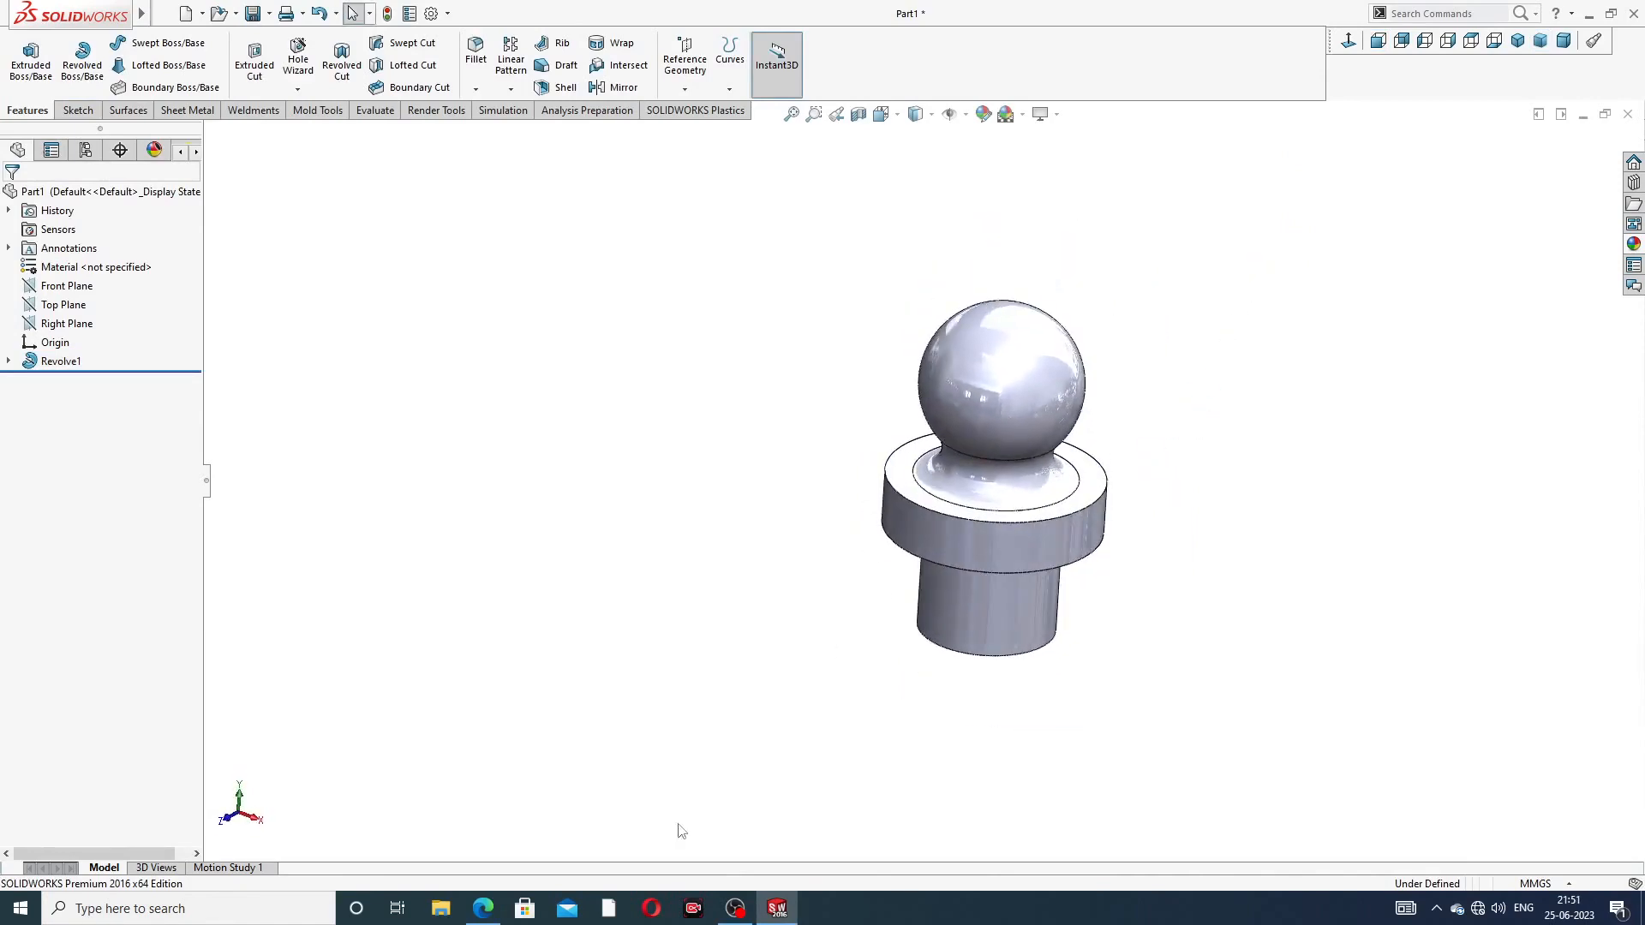
Consult the grease nipple PDF drawing in Edge and start a sketch on the collar's top face in SOLIDWORKS, viewed normal to it
{"action": "left_click", "coordinate": [483, 909]}
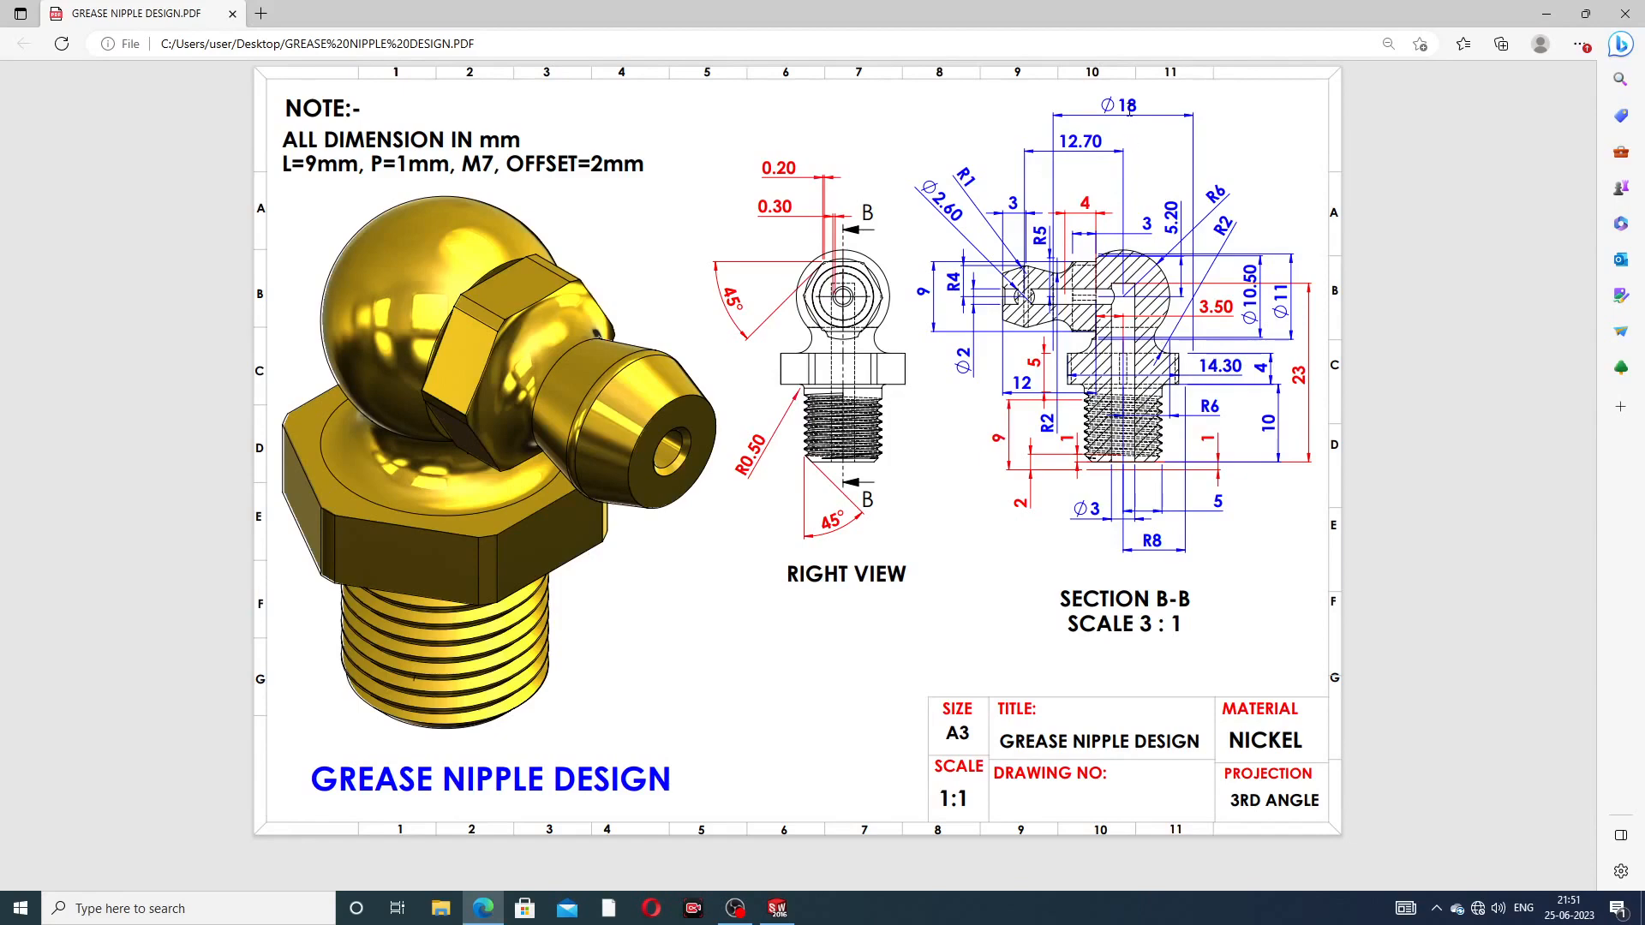
{"action": "left_click", "coordinate": [486, 912]}
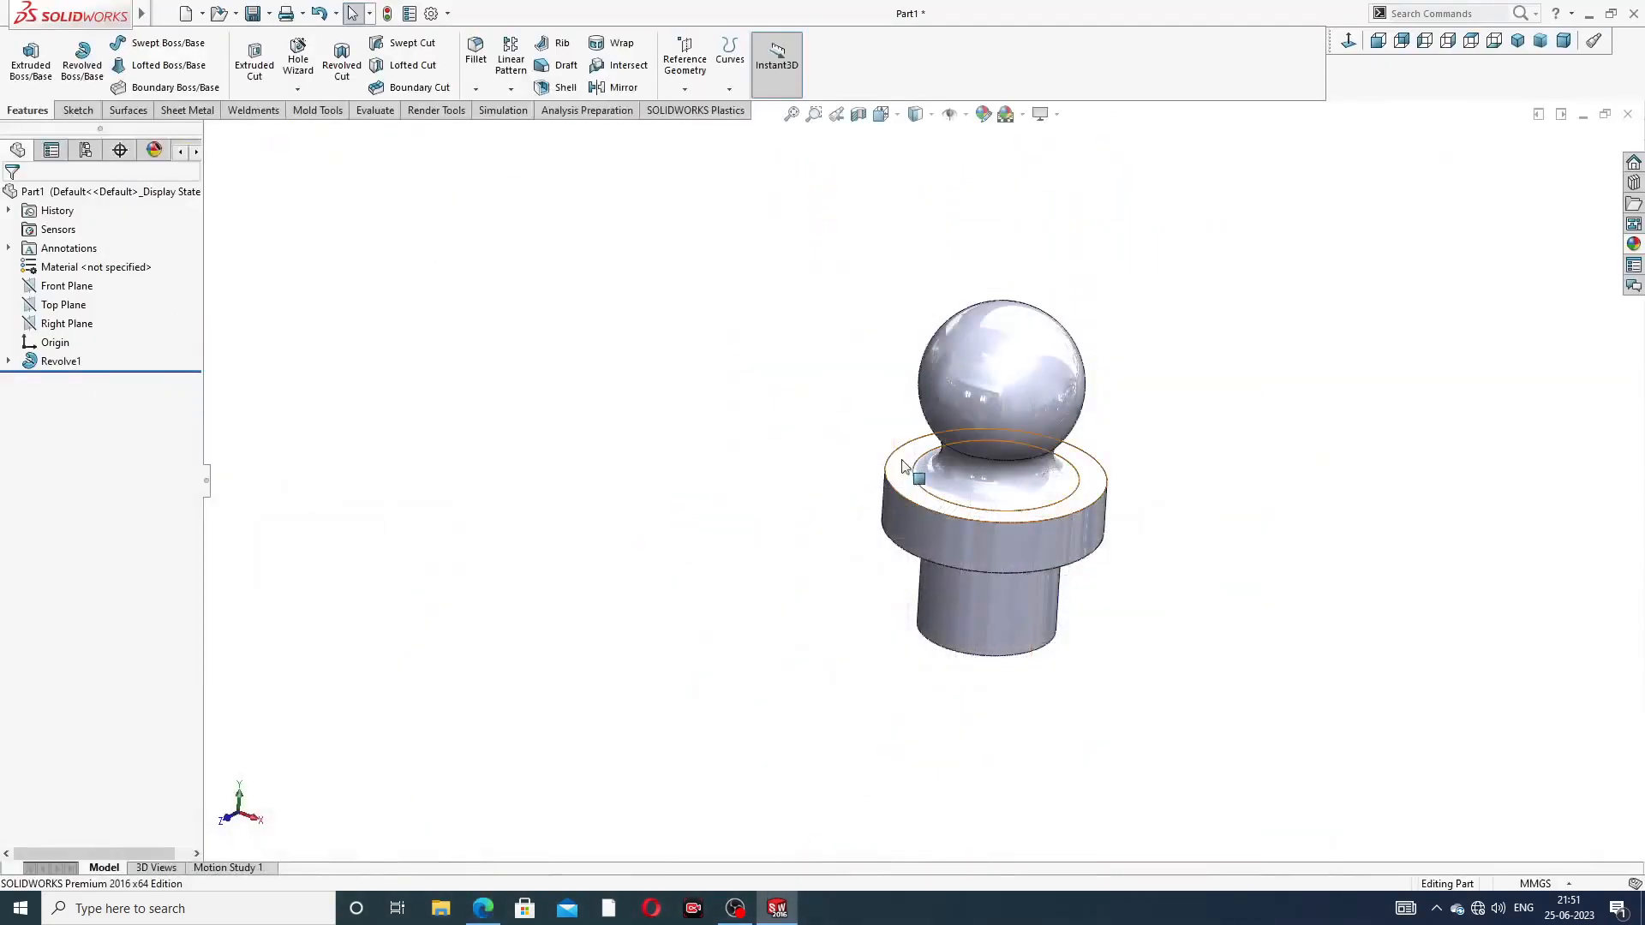
{"action": "middle_click_drag", "start_coordinate": [1131, 504], "coordinate": [1136, 538]}
{"action": "left_click", "coordinate": [1094, 471]}
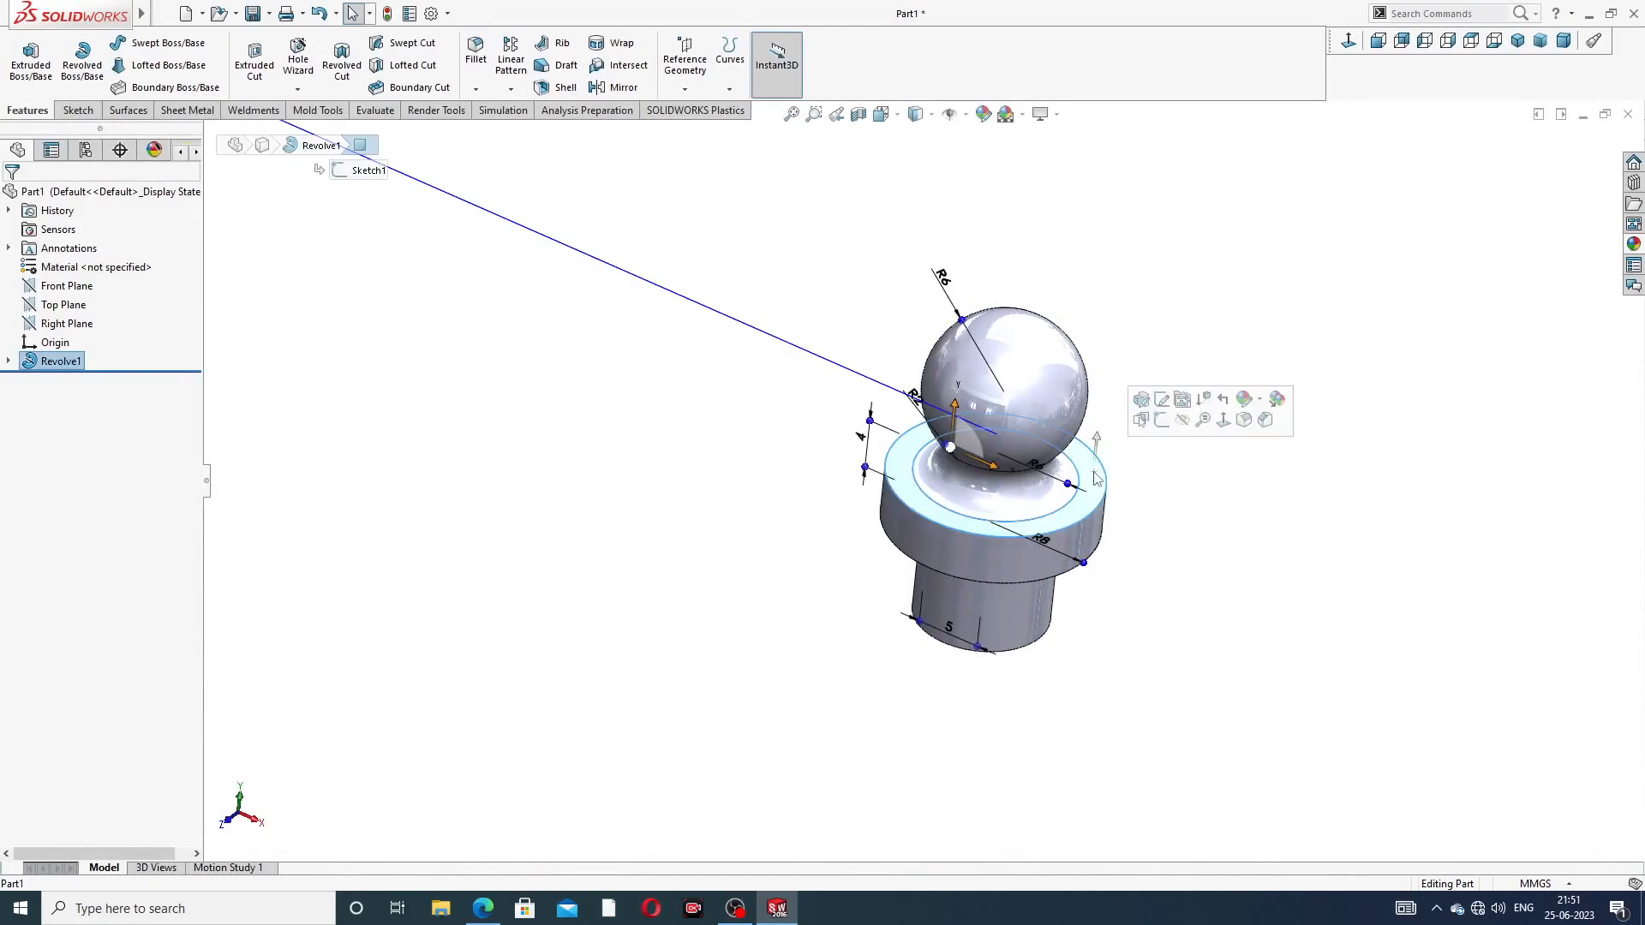
{"action": "left_click", "coordinate": [1163, 420]}
{"action": "left_click", "coordinate": [1349, 42]}
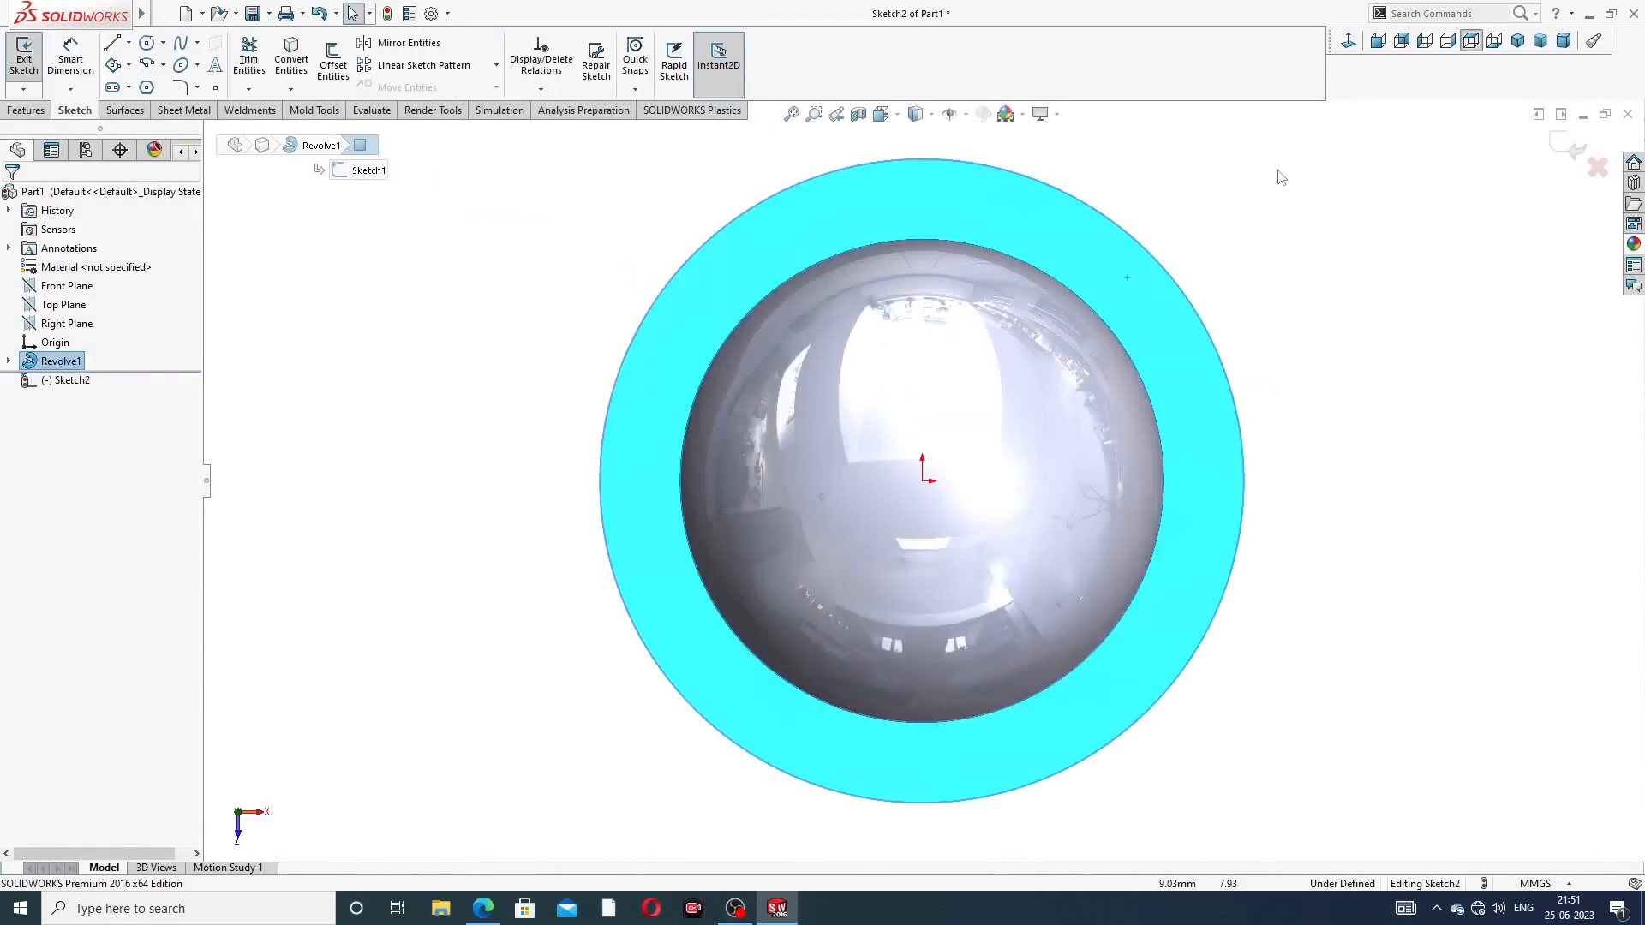
Sketch a six-sided polygon about 14.6 mm across flats, centred on the origin over the collar's top face
{"action": "left_click", "coordinate": [147, 87]}
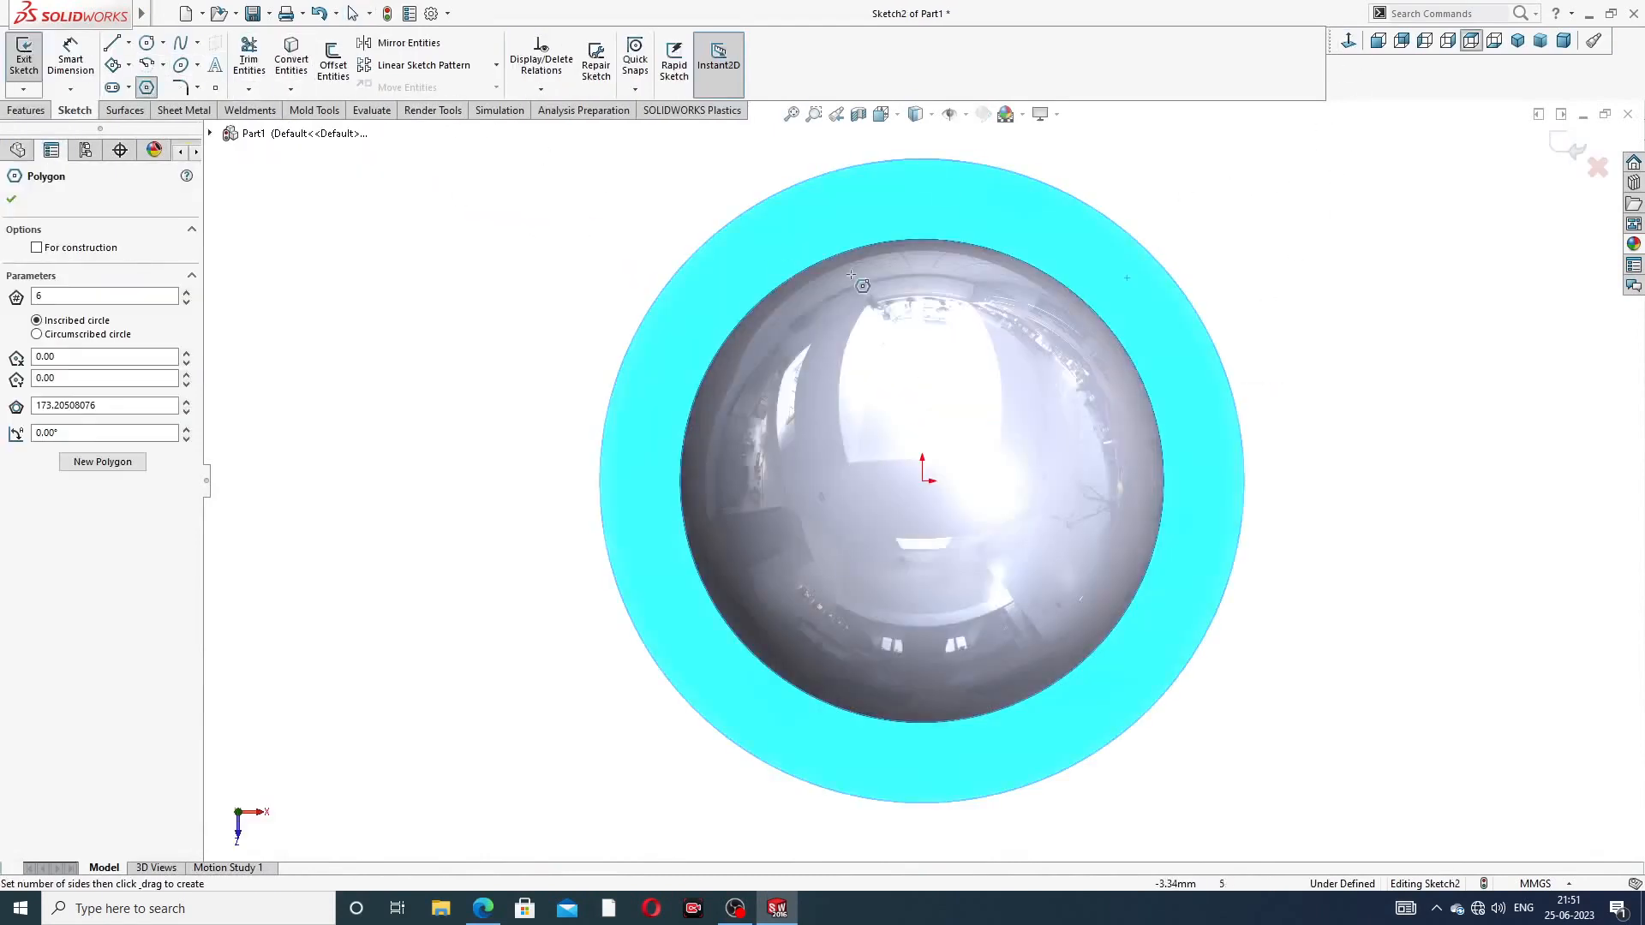
{"action": "left_click", "coordinate": [923, 481]}
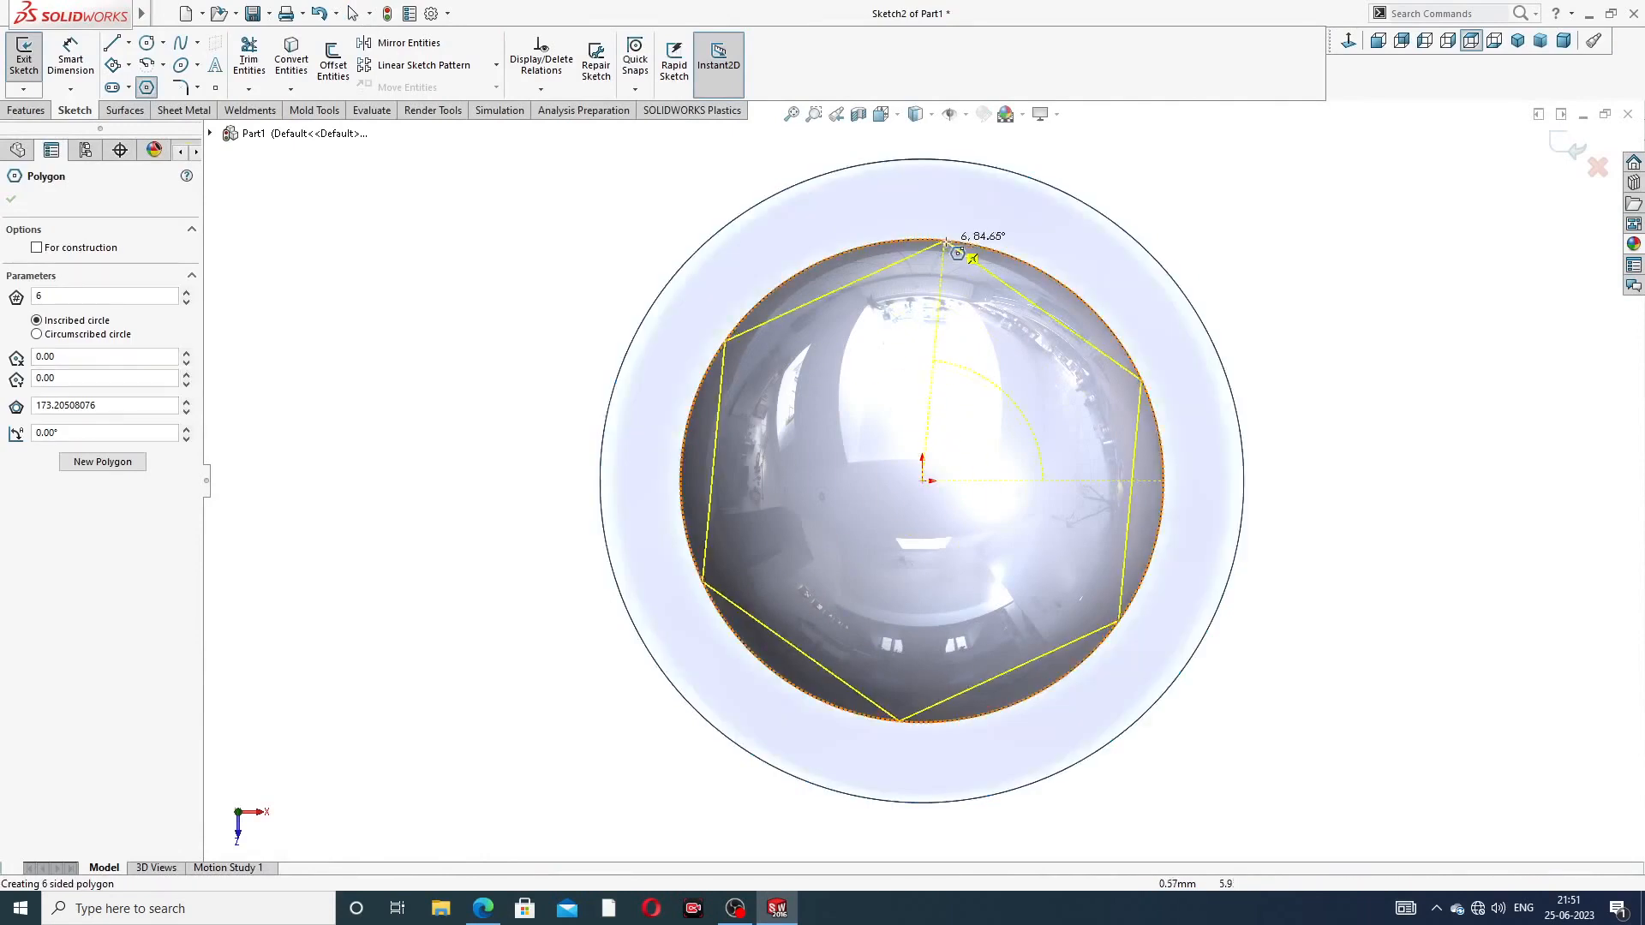
{"action": "left_click", "coordinate": [998, 152]}
{"action": "right_click", "coordinate": [1144, 170]}
{"action": "left_click", "coordinate": [1175, 183]}
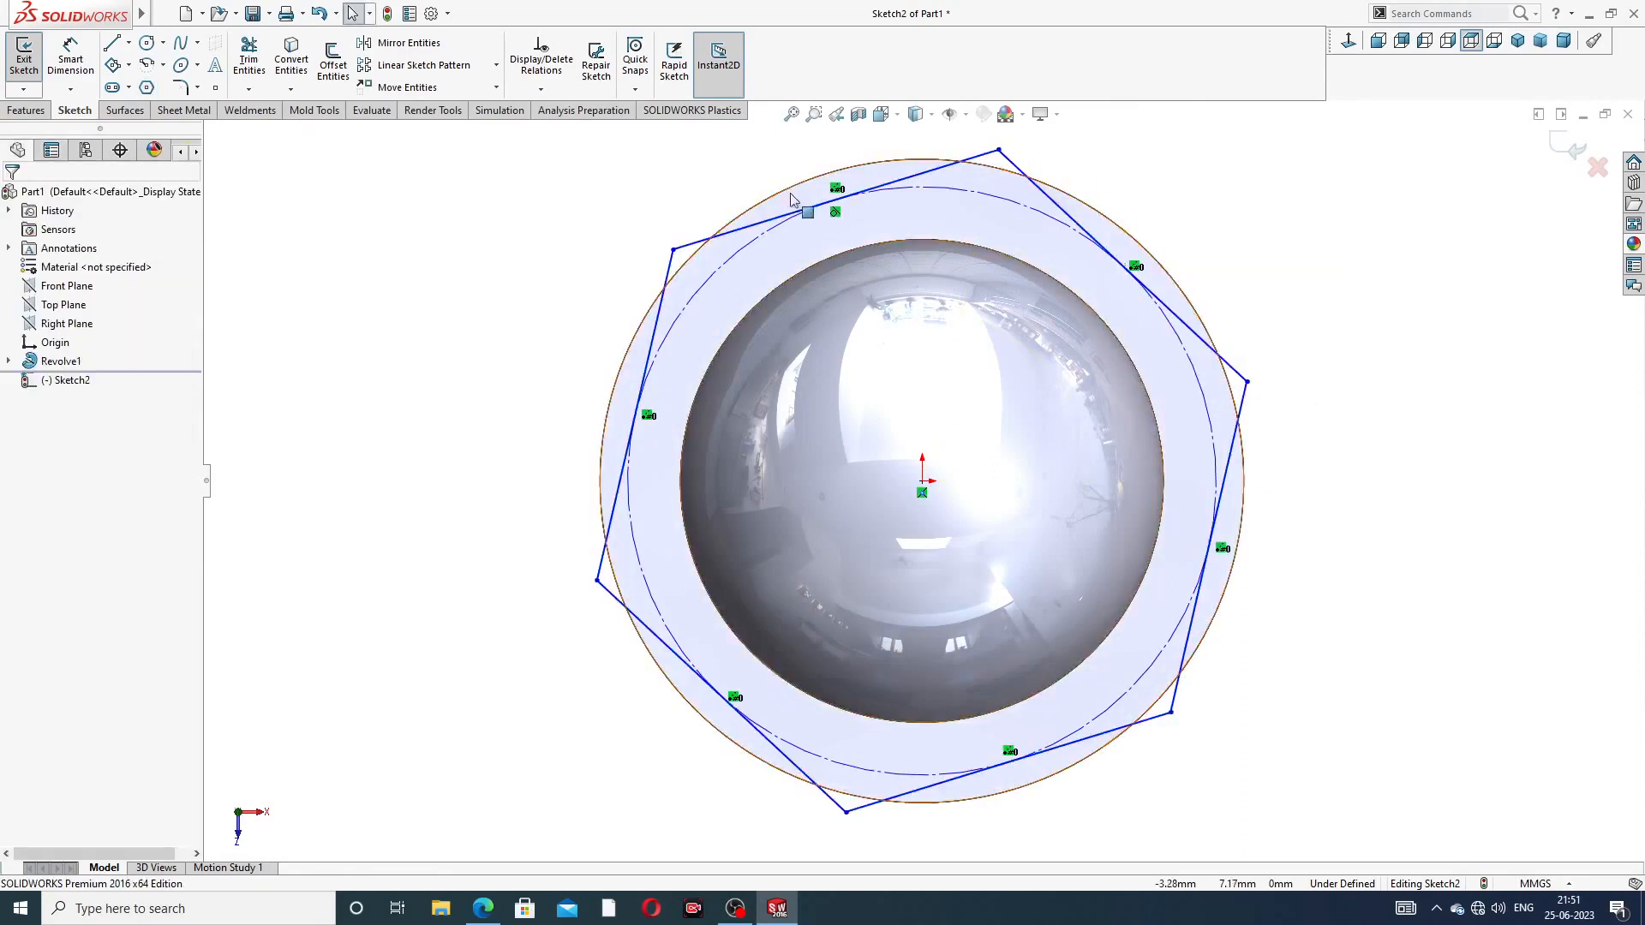
Sketch a circle about 19.1 mm in diameter around the hexagon, centred on the origin
{"action": "key", "text": "z"}
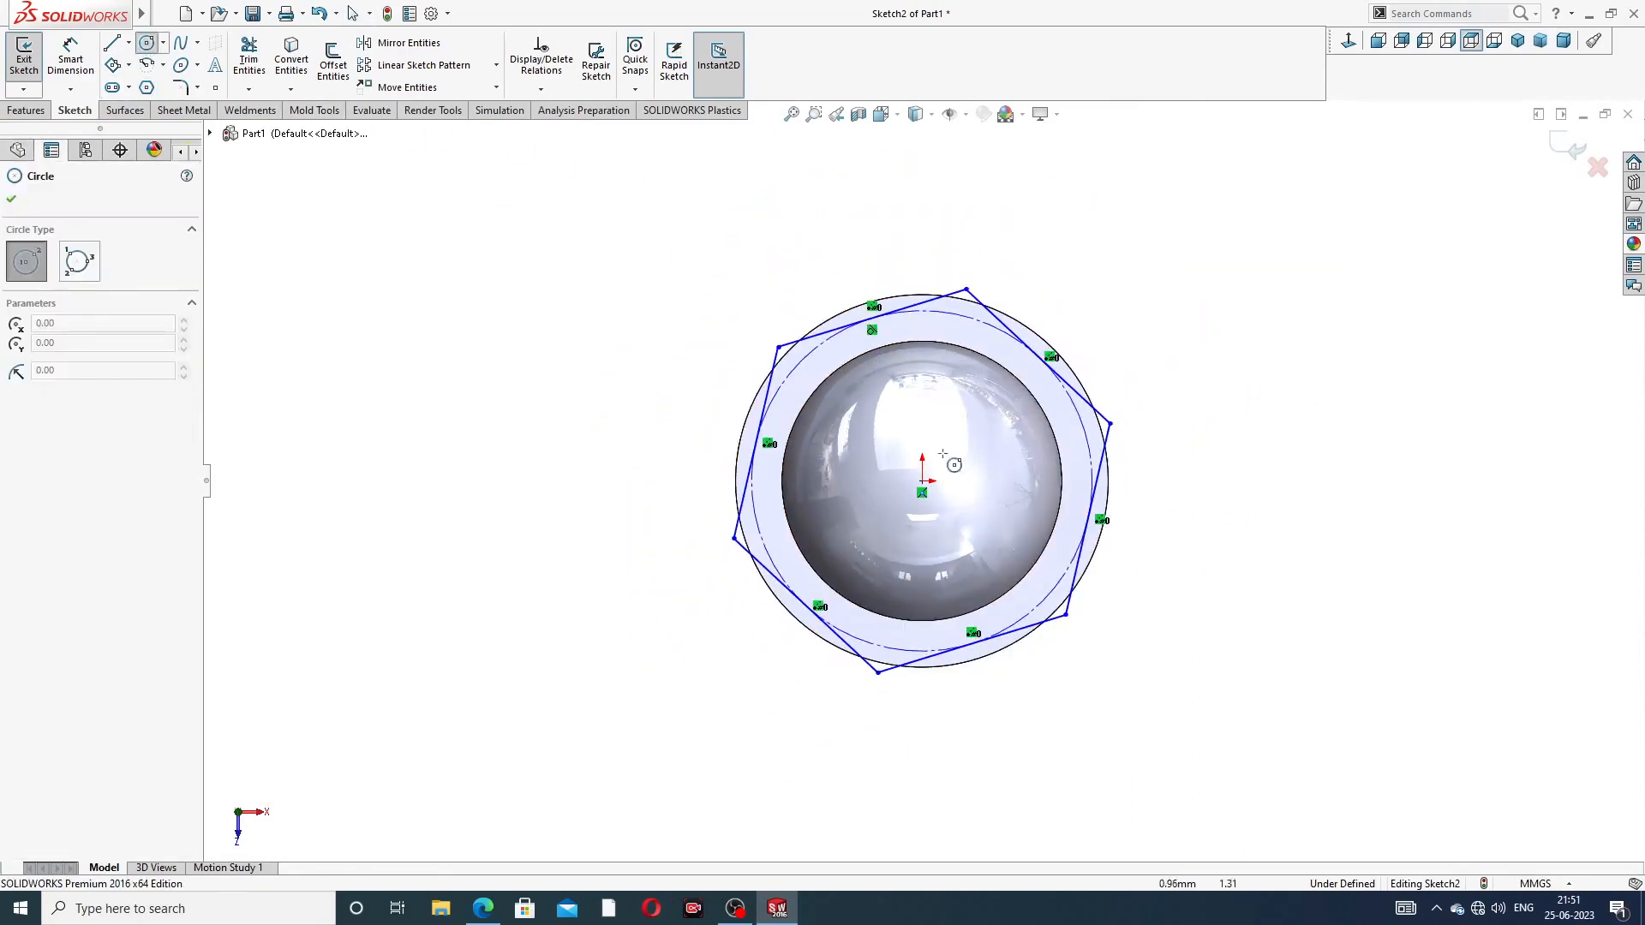
{"action": "left_click", "coordinate": [922, 481]}
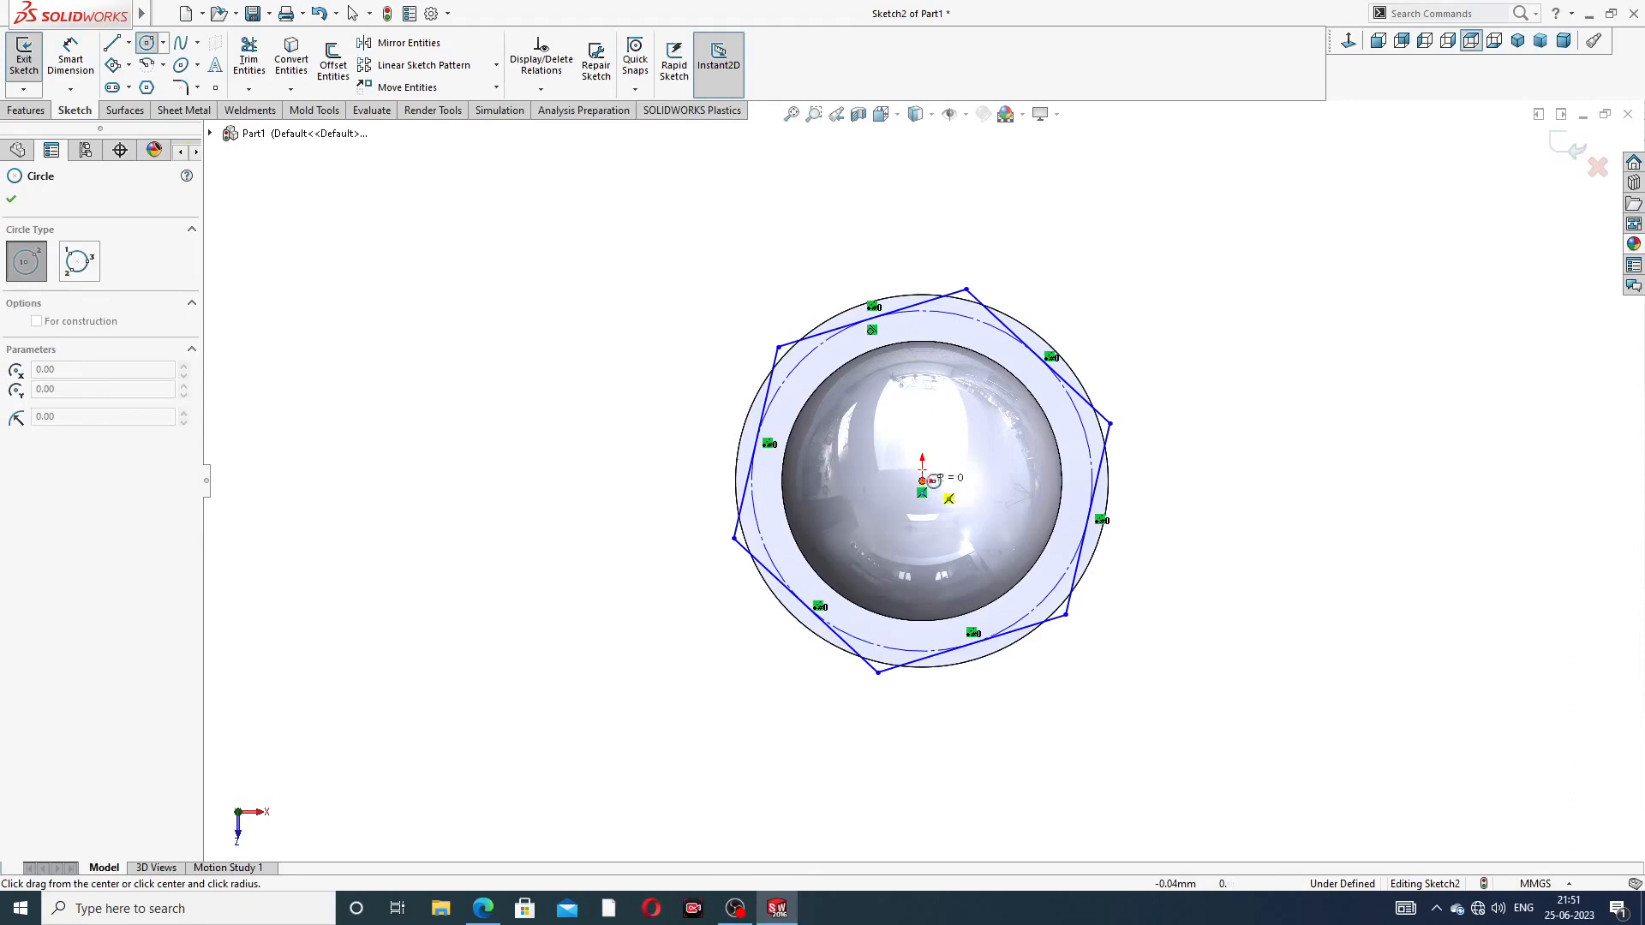
{"action": "left_click", "coordinate": [964, 263]}
{"action": "right_click", "coordinate": [1031, 237]}
{"action": "left_click", "coordinate": [1052, 243]}
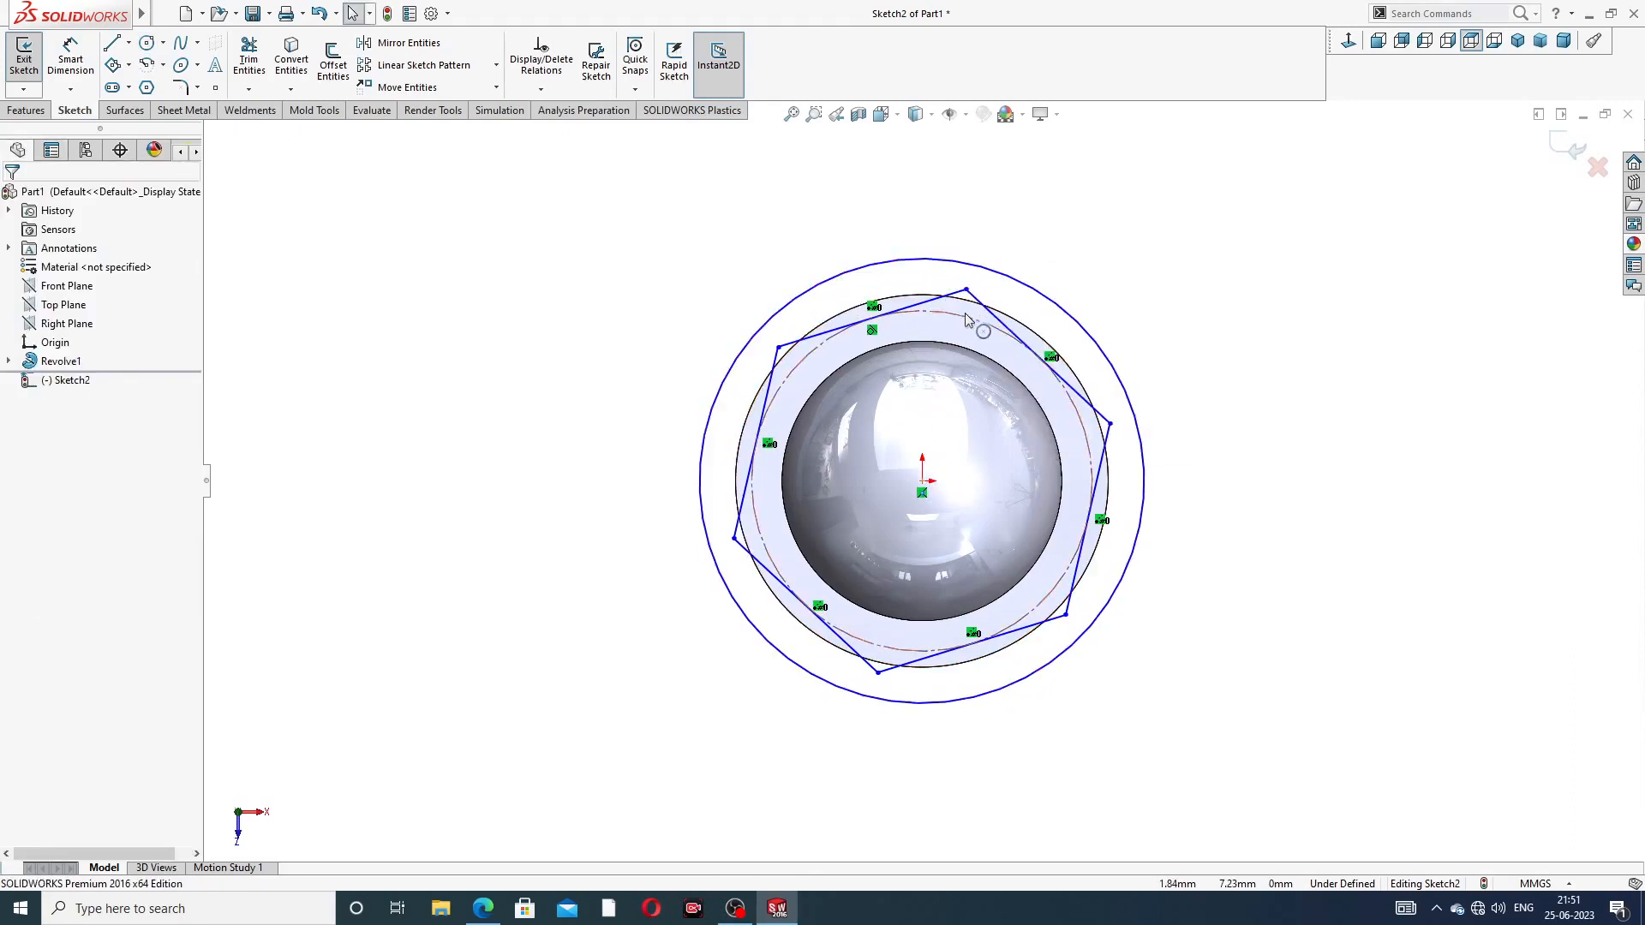
Apply a vertical relation to one of the hexagon's steep side lines
{"action": "left_click", "coordinate": [770, 395]}
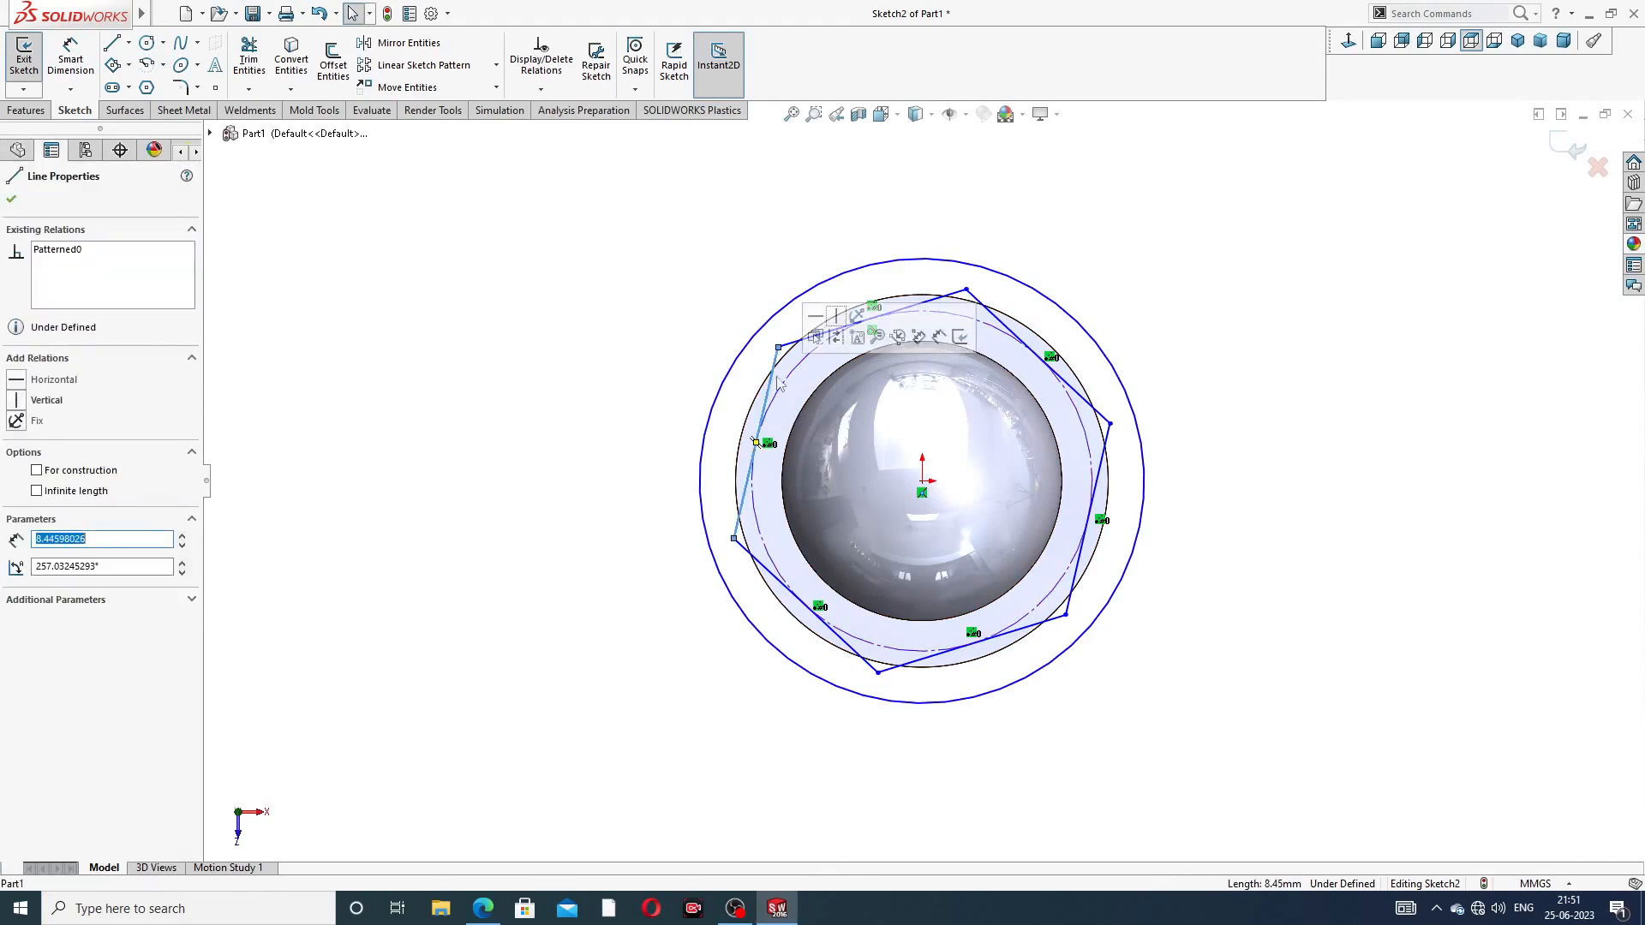
{"action": "left_click", "coordinate": [835, 316]}
{"action": "left_click", "coordinate": [1094, 274]}
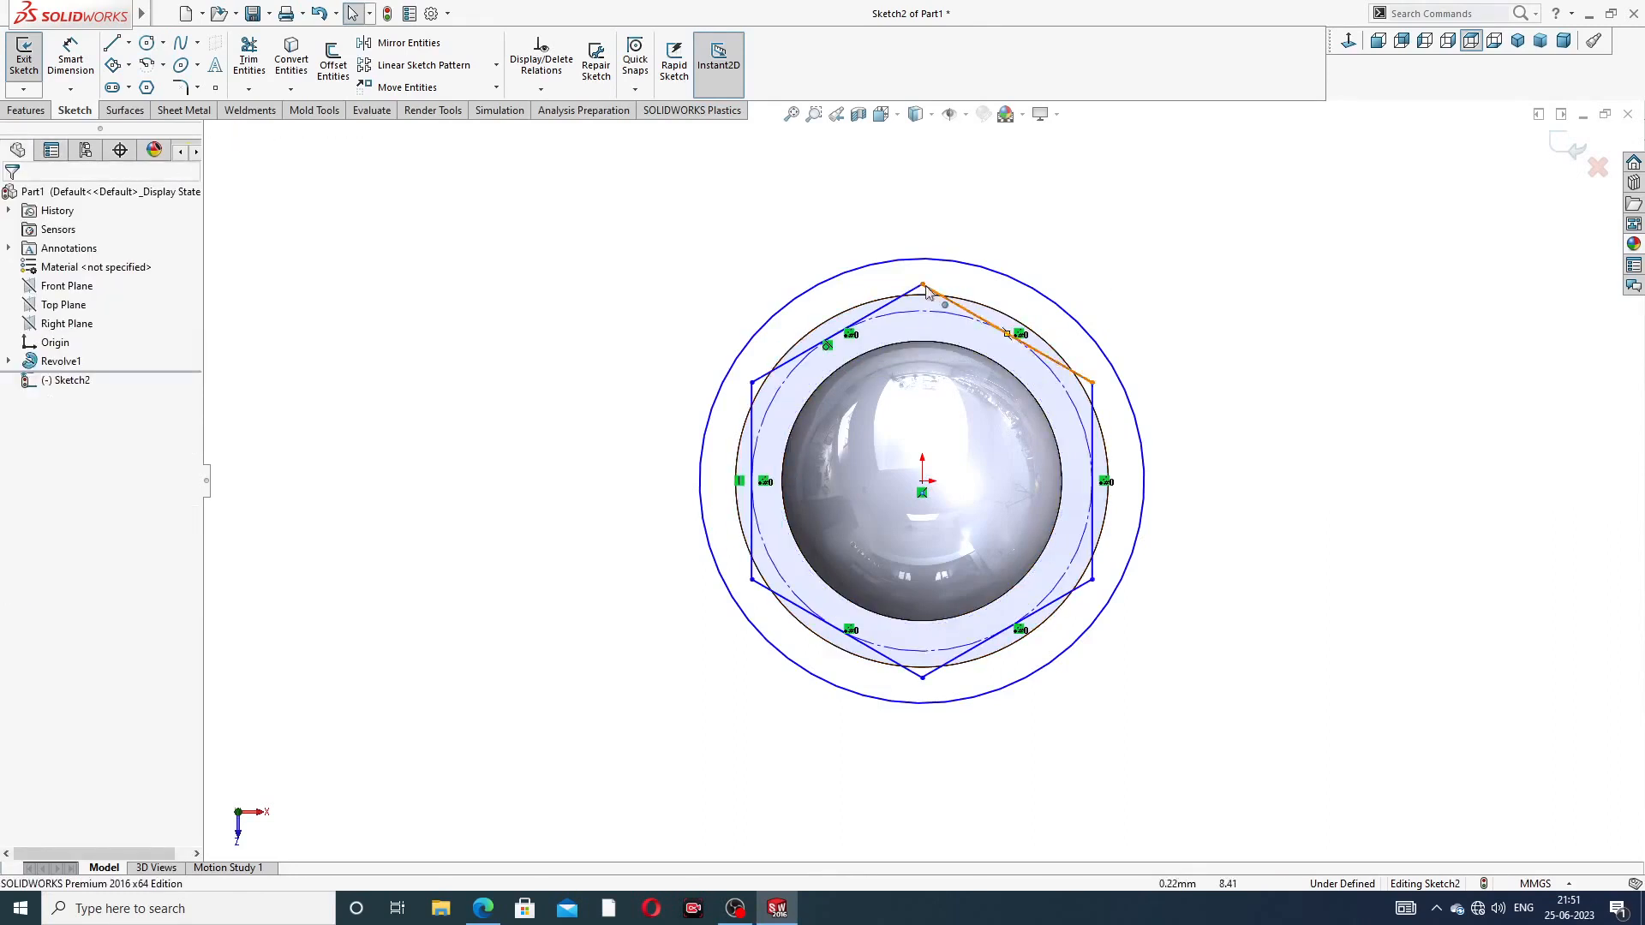
Dimension the distance between the hexagon's two upper side corners as 14.3 mm across flats
{"action": "left_click", "coordinate": [73, 55]}
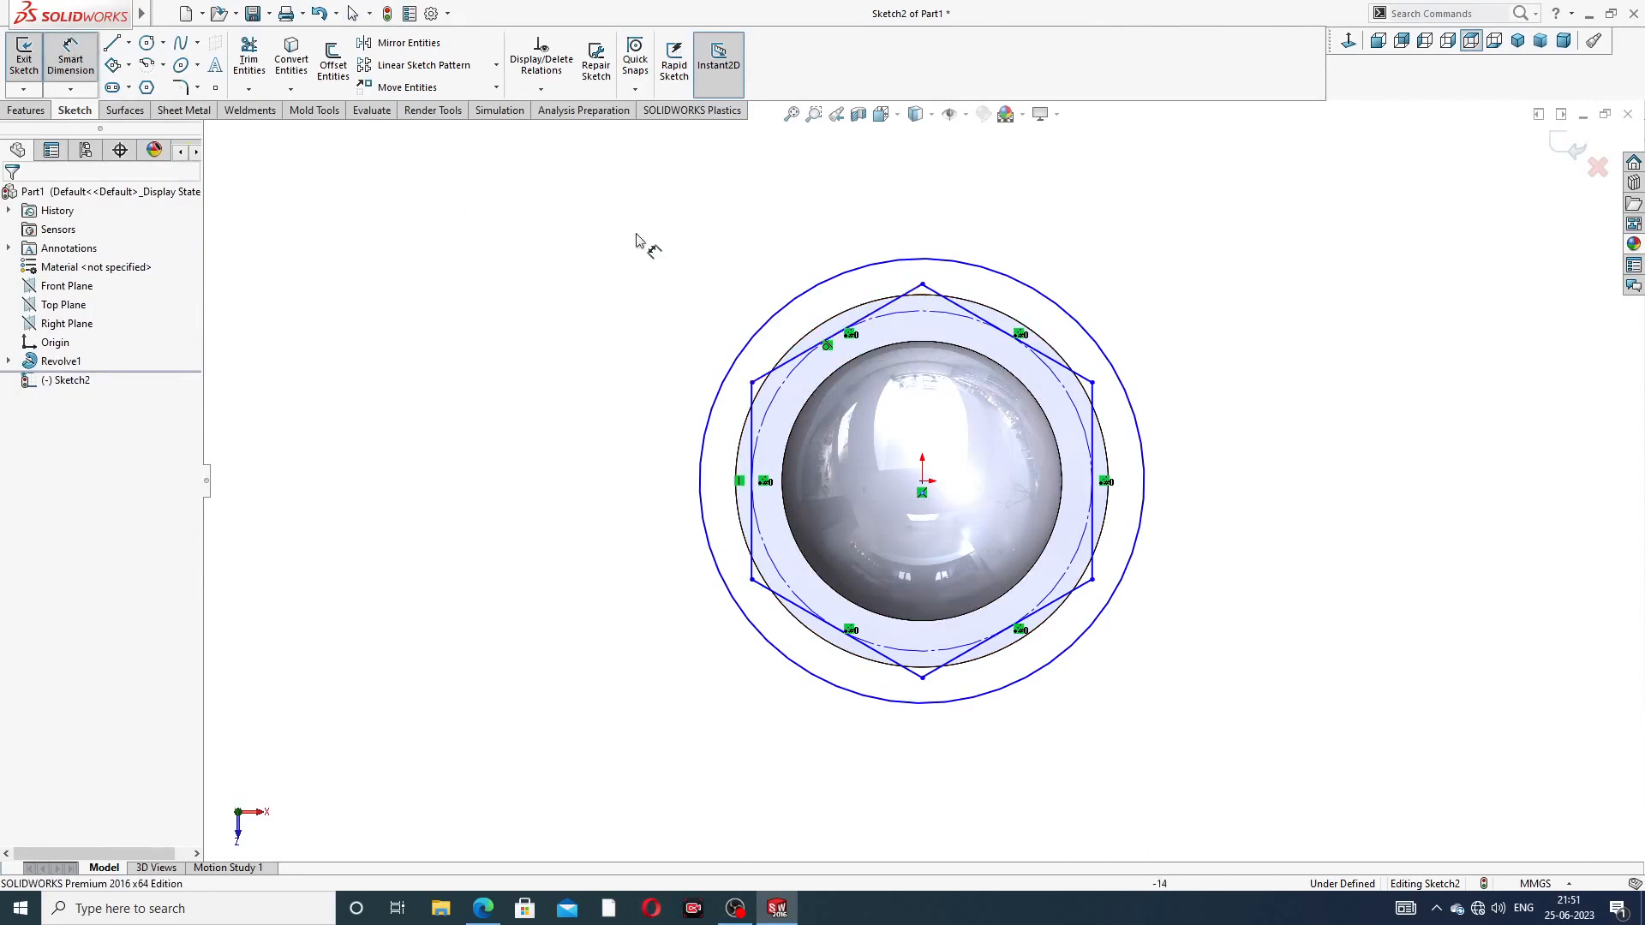
{"action": "left_click", "coordinate": [752, 383]}
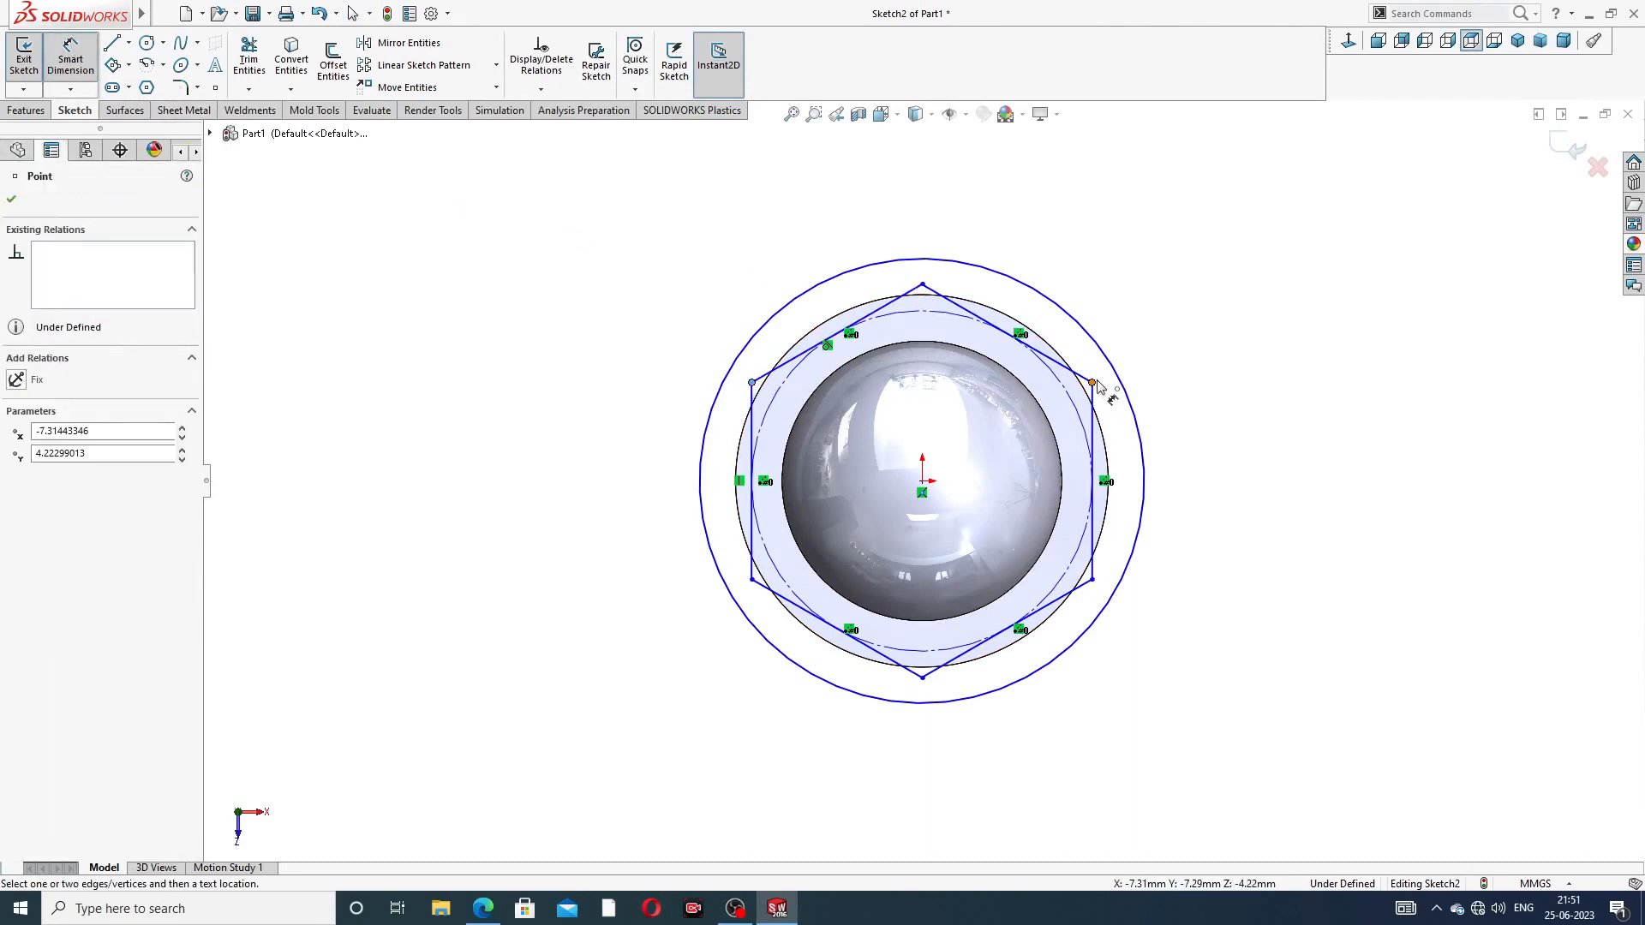
{"action": "left_click", "coordinate": [1093, 383]}
{"action": "left_click", "coordinate": [865, 219]}
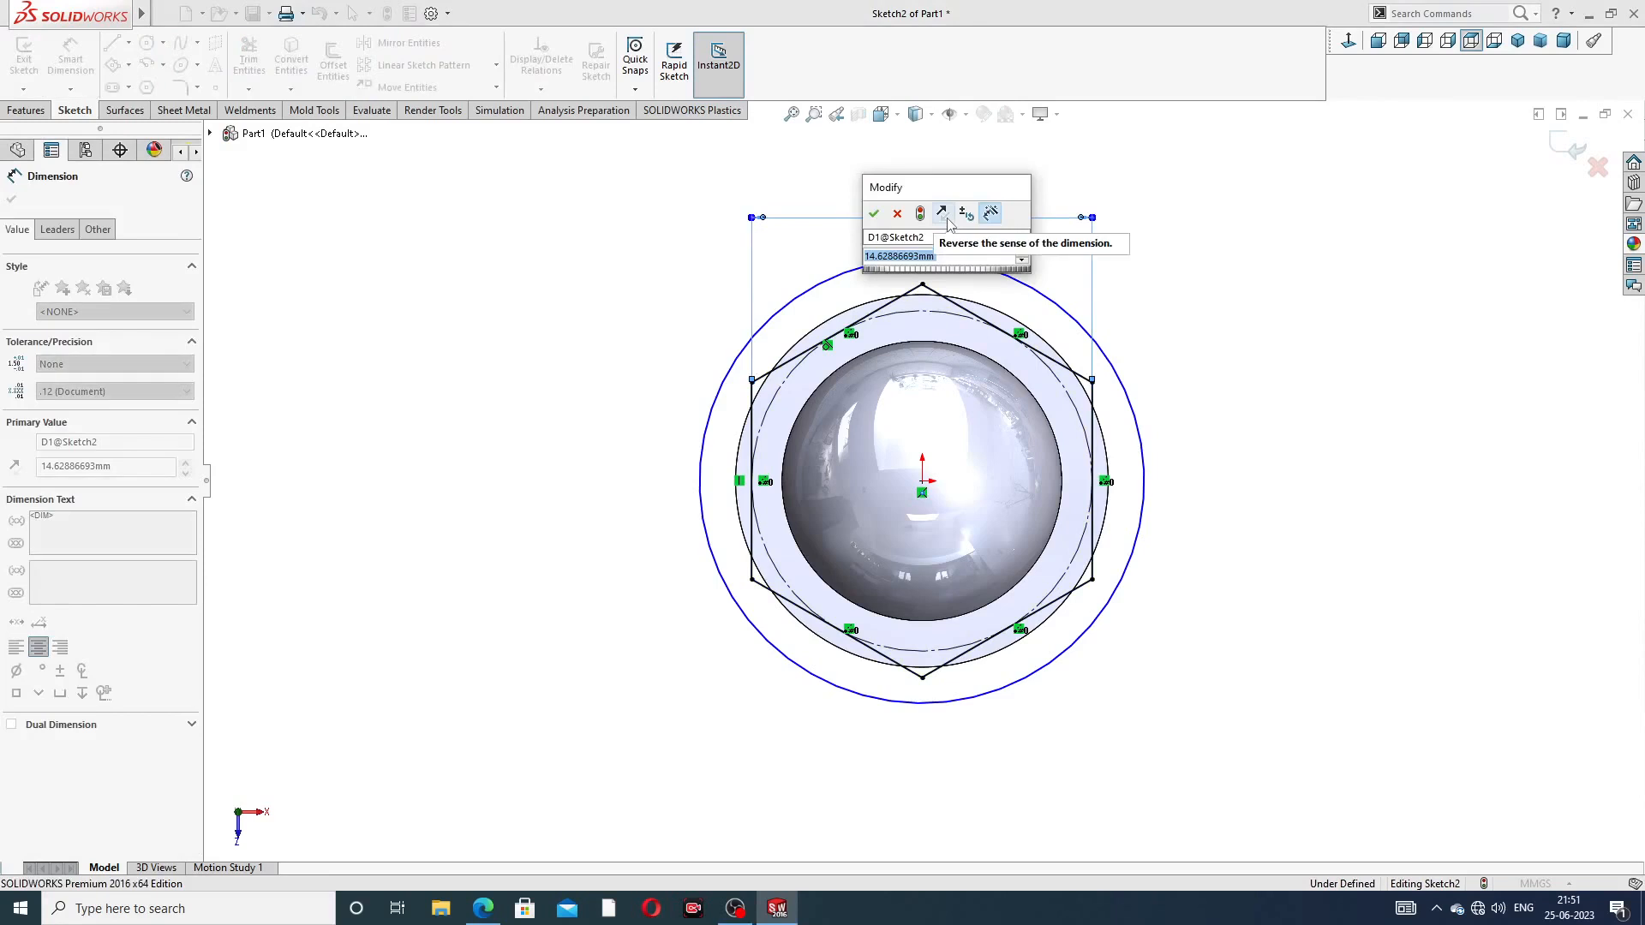
{"action": "type", "text": "14."}
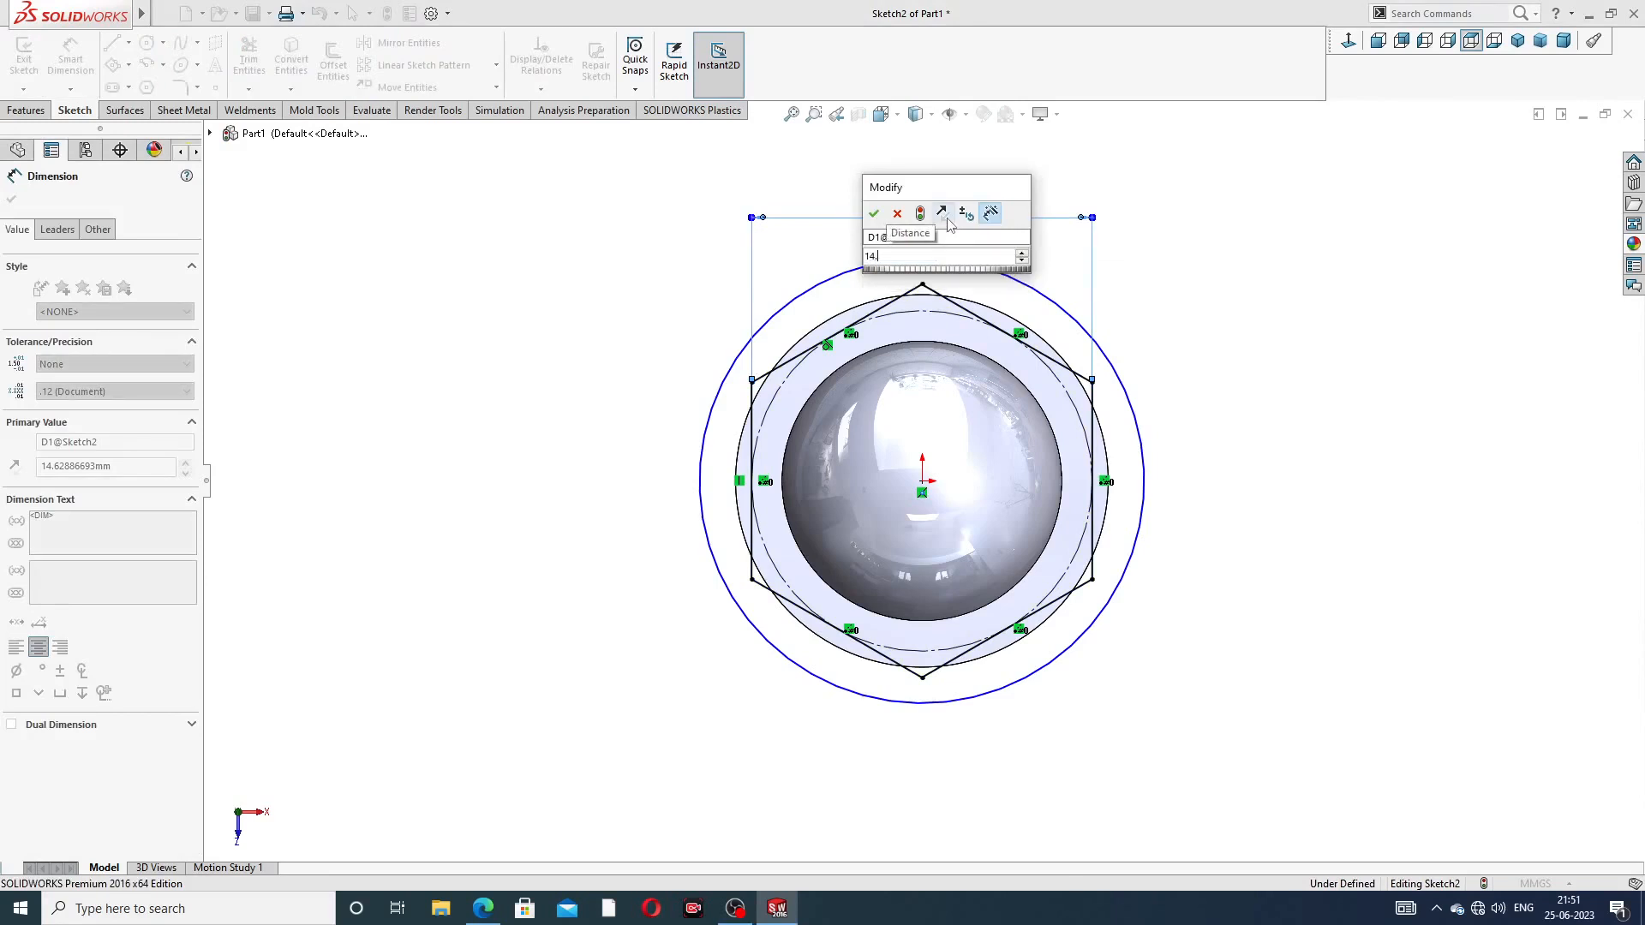
{"action": "type", "text": "3"}
{"action": "key", "text": "Return"}
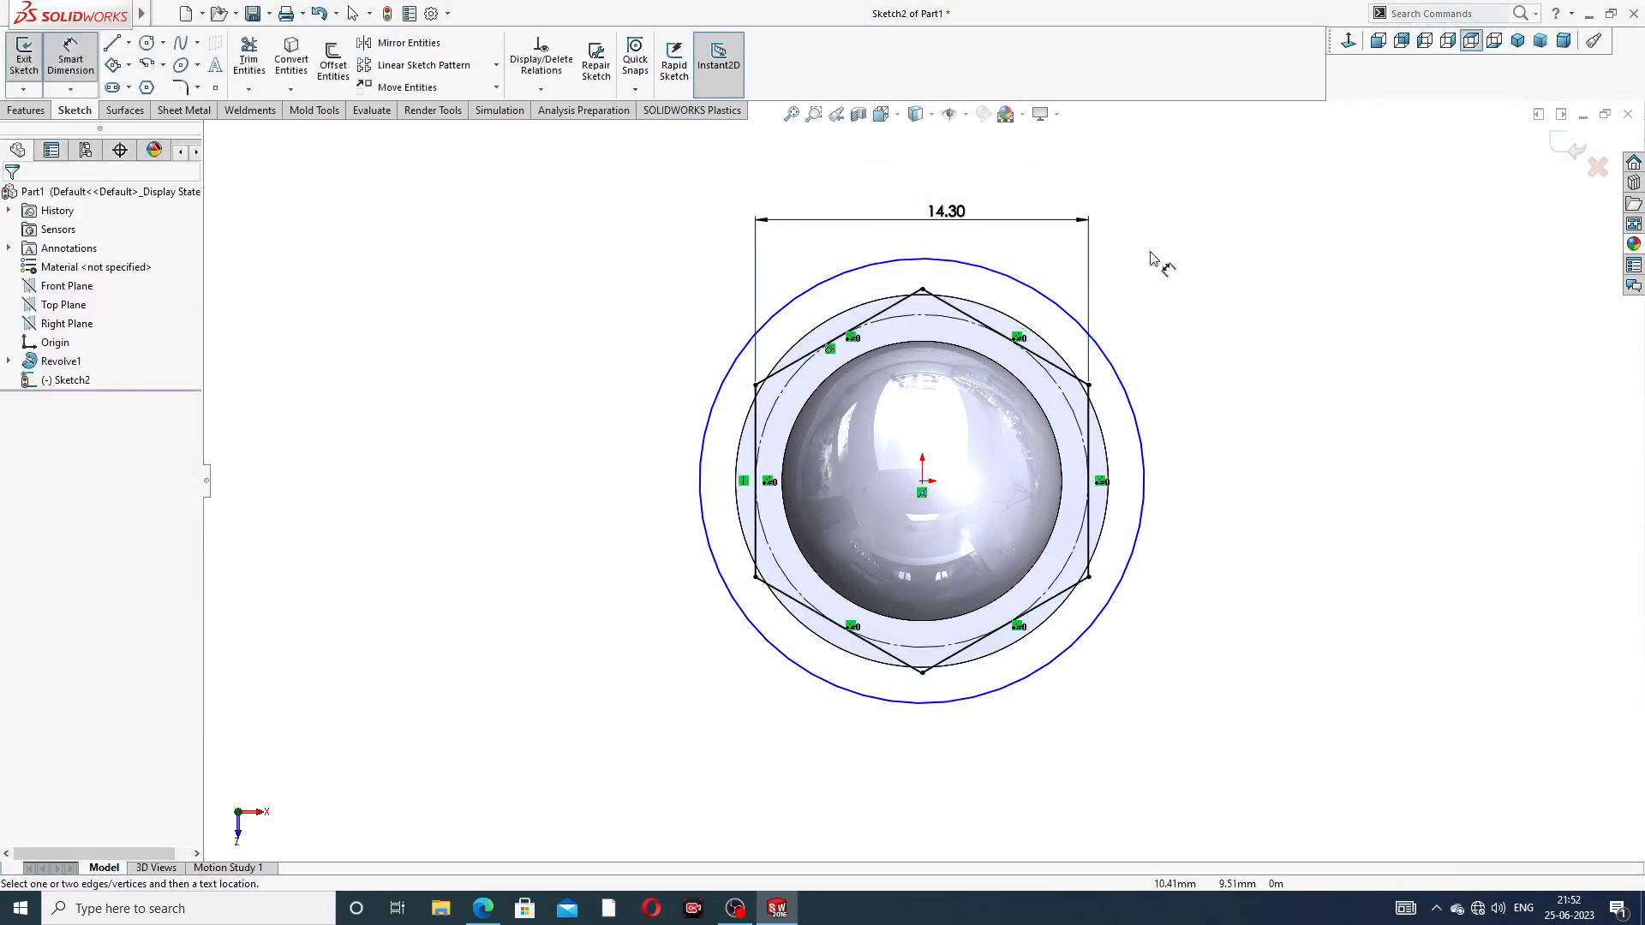
Dimension the outer circle's diameter as 18 mm
{"action": "left_click", "coordinate": [1016, 286]}
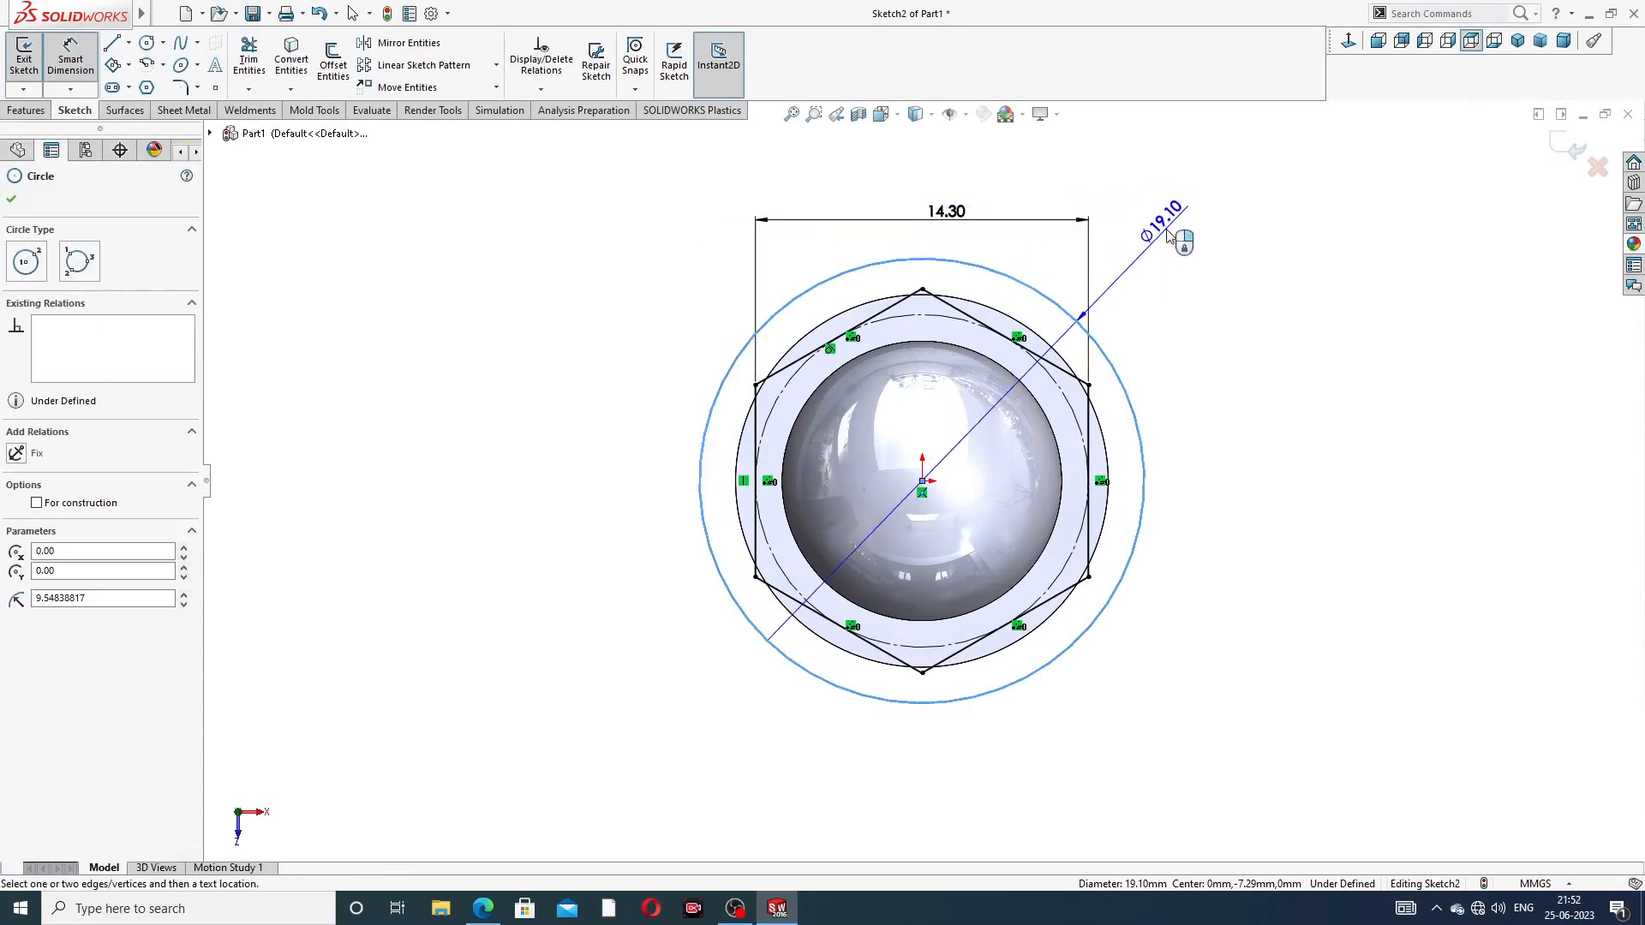
{"action": "left_click", "coordinate": [1167, 235]}
{"action": "type", "text": "18"}
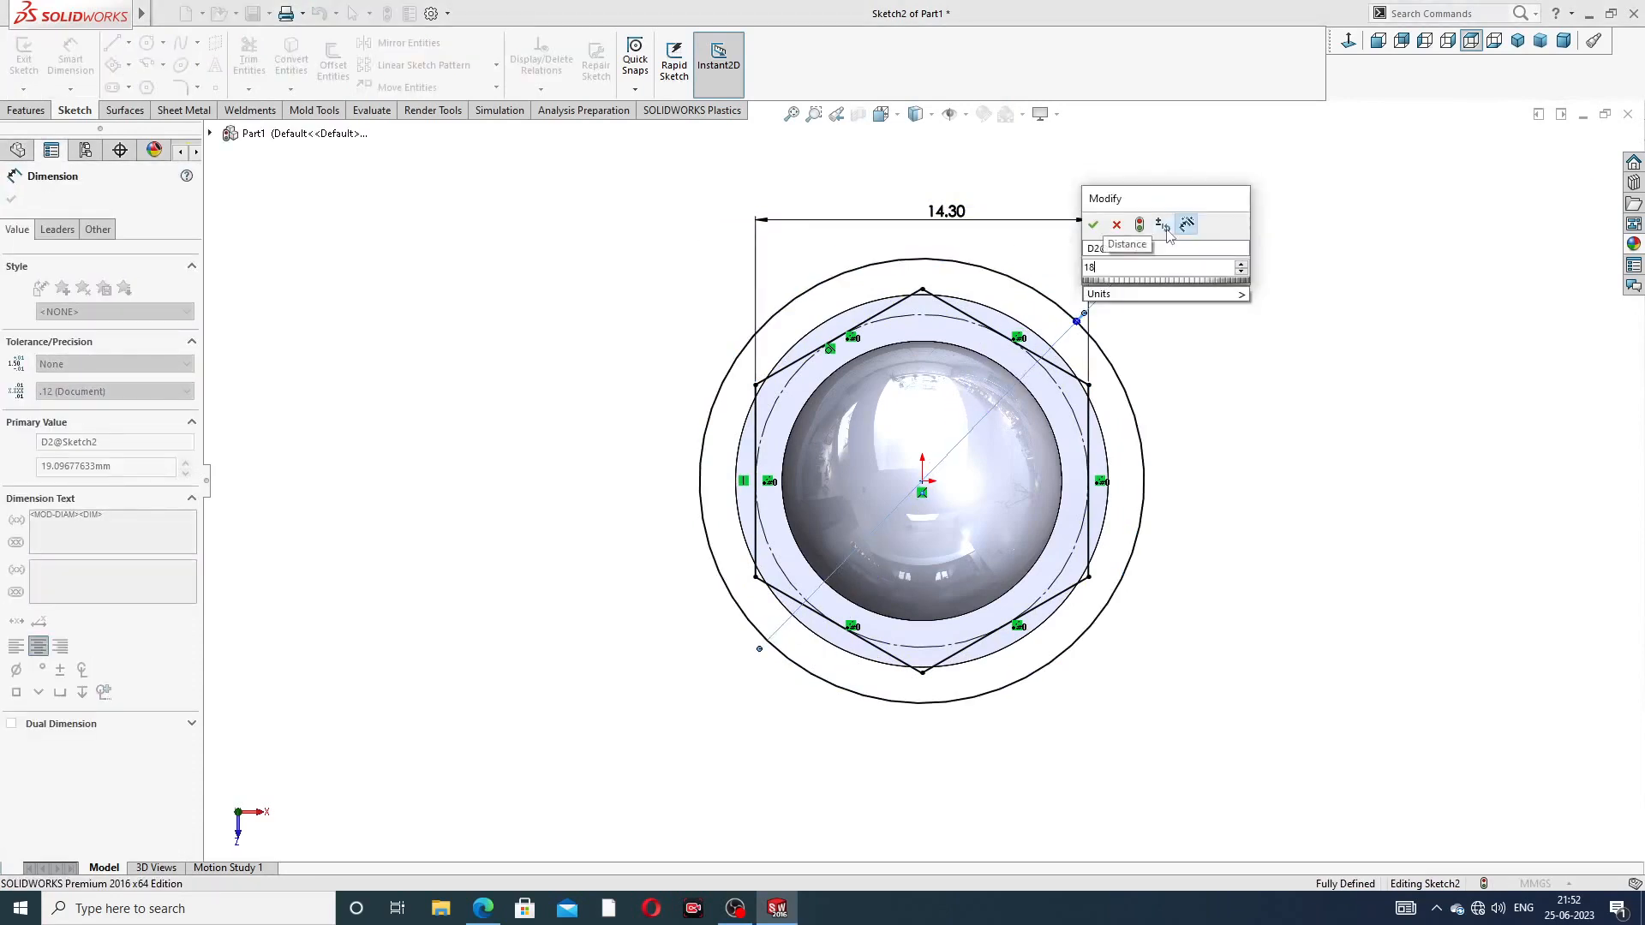
{"action": "key", "text": "Return"}
{"action": "left_click", "coordinate": [1230, 278]}
{"action": "right_click", "coordinate": [1239, 251]}
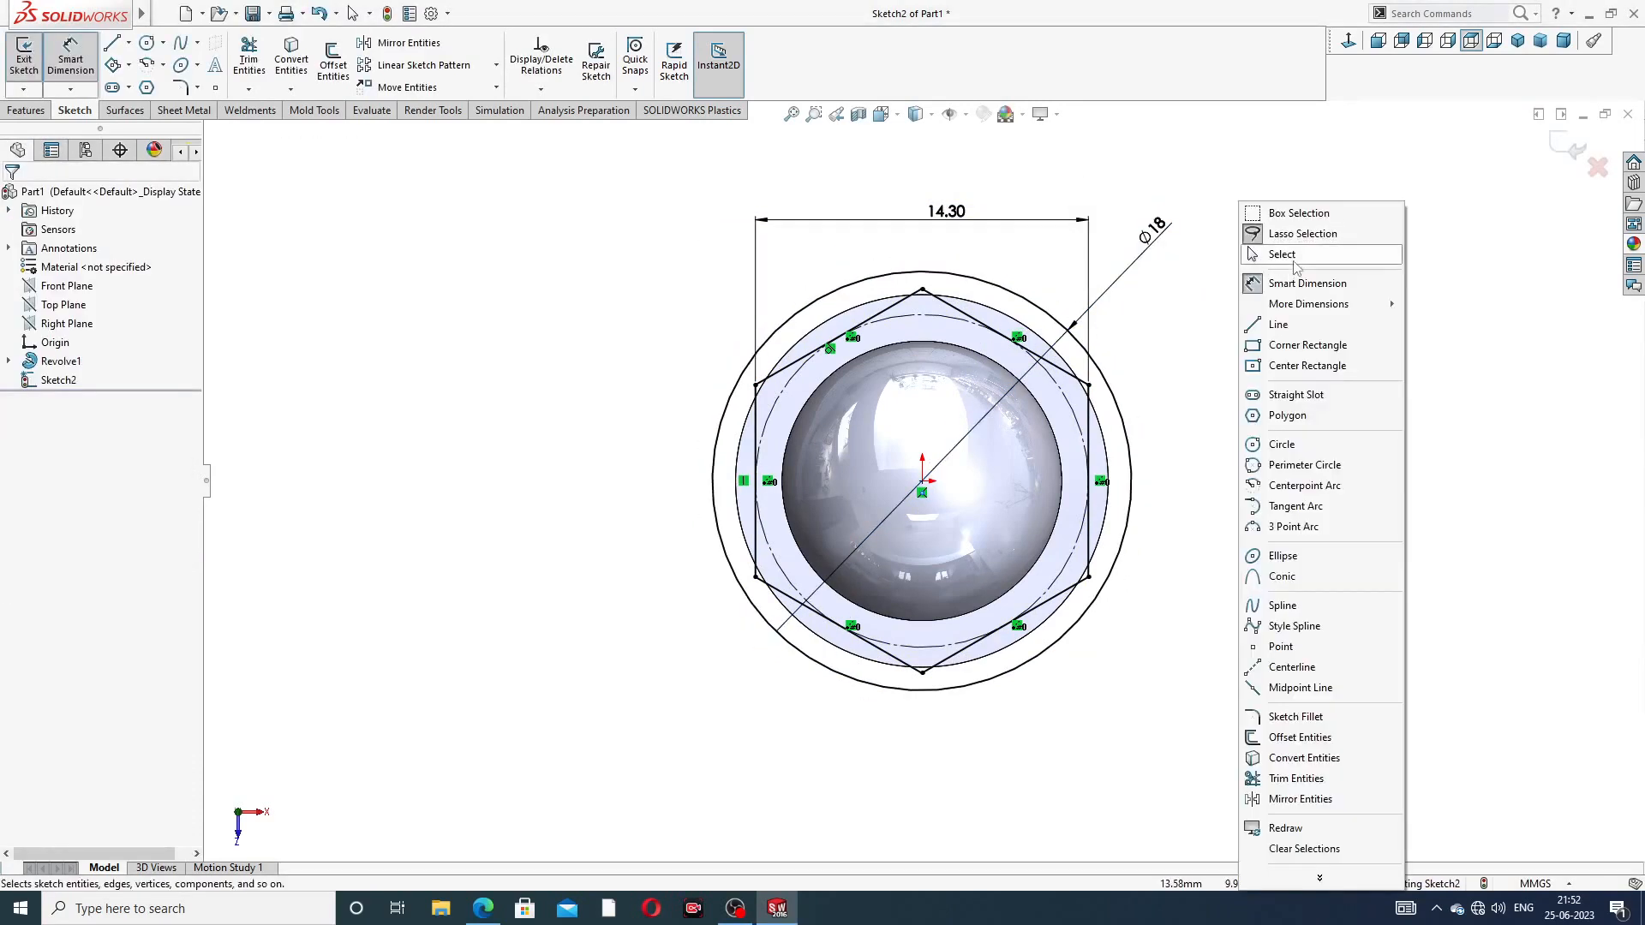
{"action": "left_click", "coordinate": [1289, 258]}
Examine the hexagon sketch up close and check its across-flats dimension value
{"action": "scroll", "coordinate": [925, 313], "scroll_direction": "down", "scroll_amount": 4}
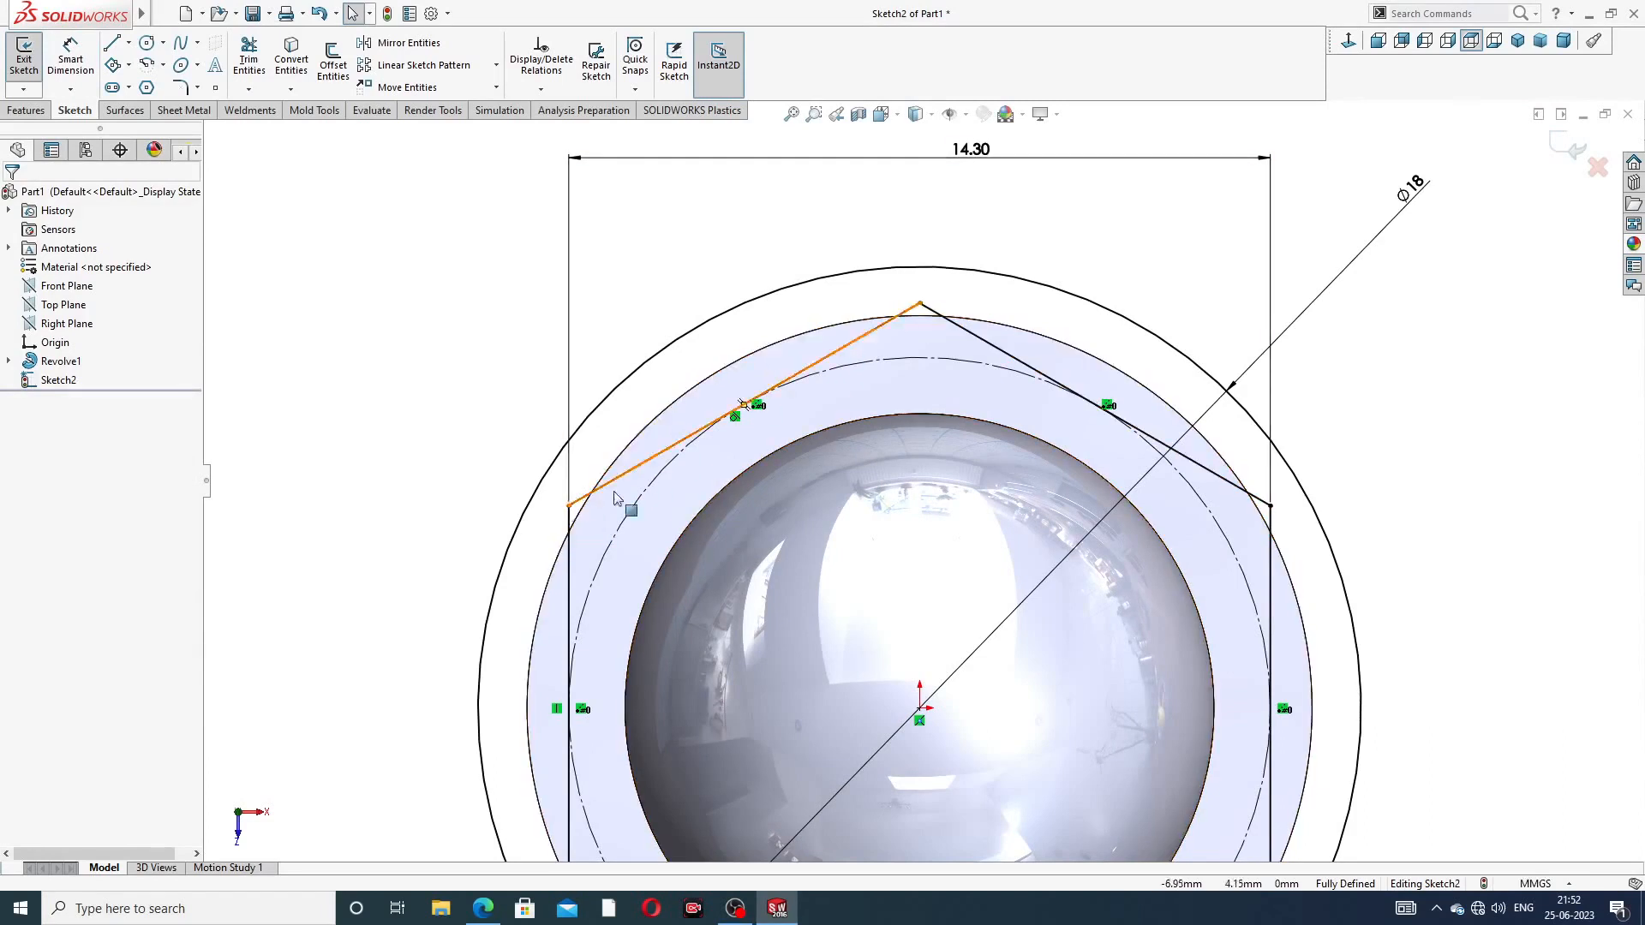
{"action": "scroll", "coordinate": [1026, 310], "scroll_direction": "up", "scroll_amount": 4}
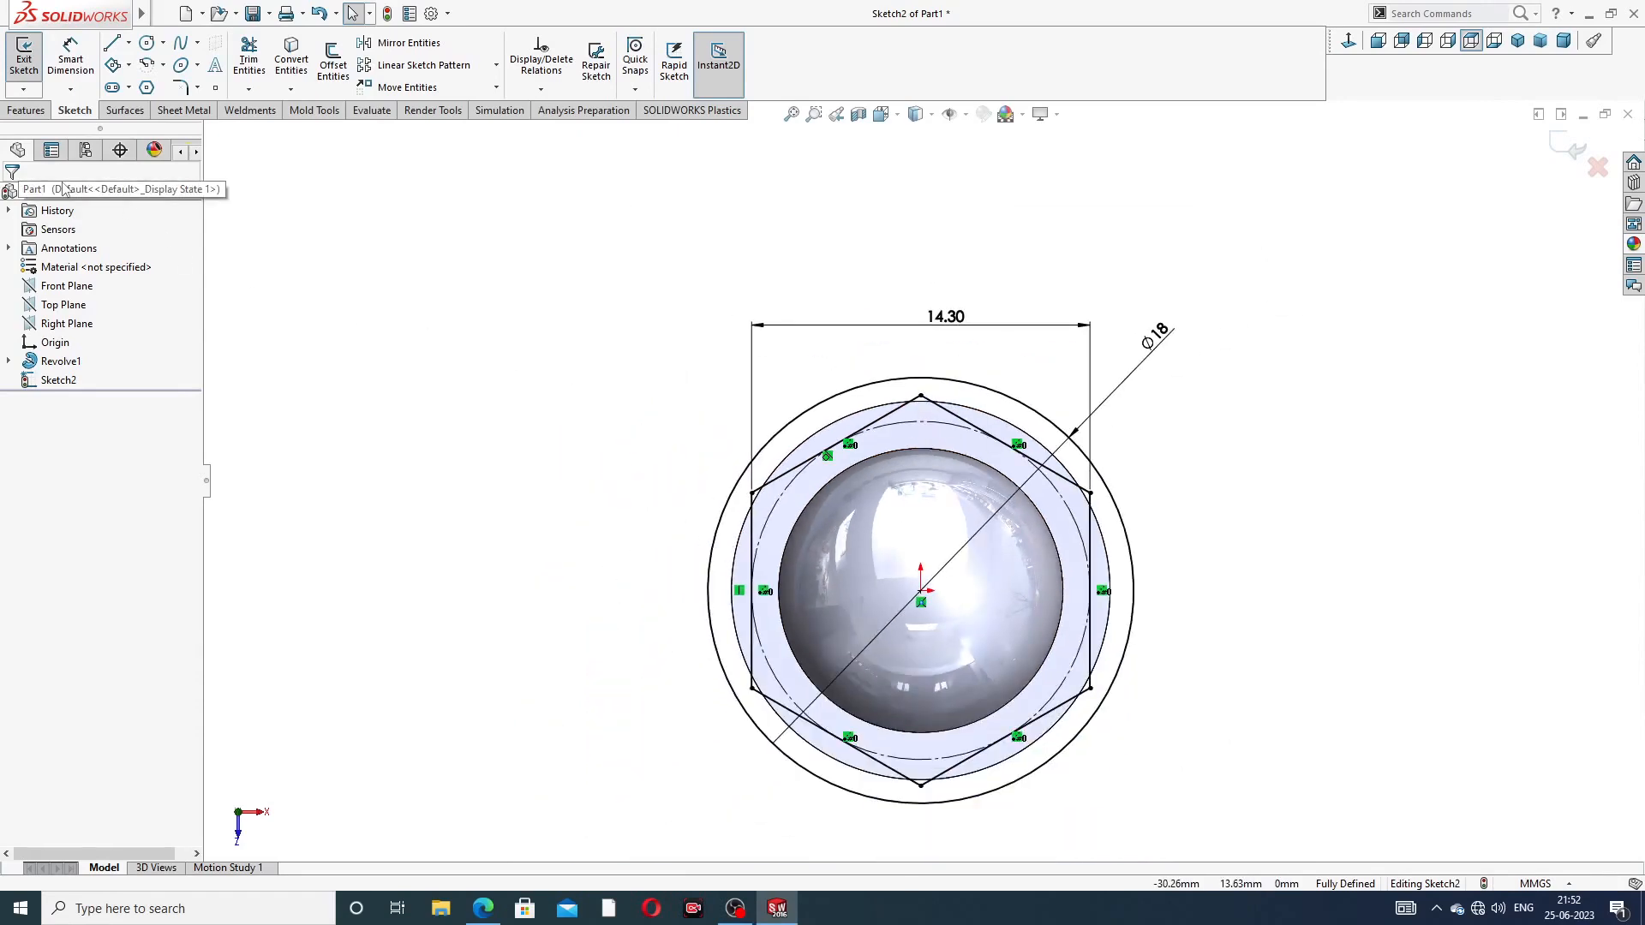
{"action": "scroll", "coordinate": [942, 360], "scroll_direction": "down", "scroll_amount": 2}
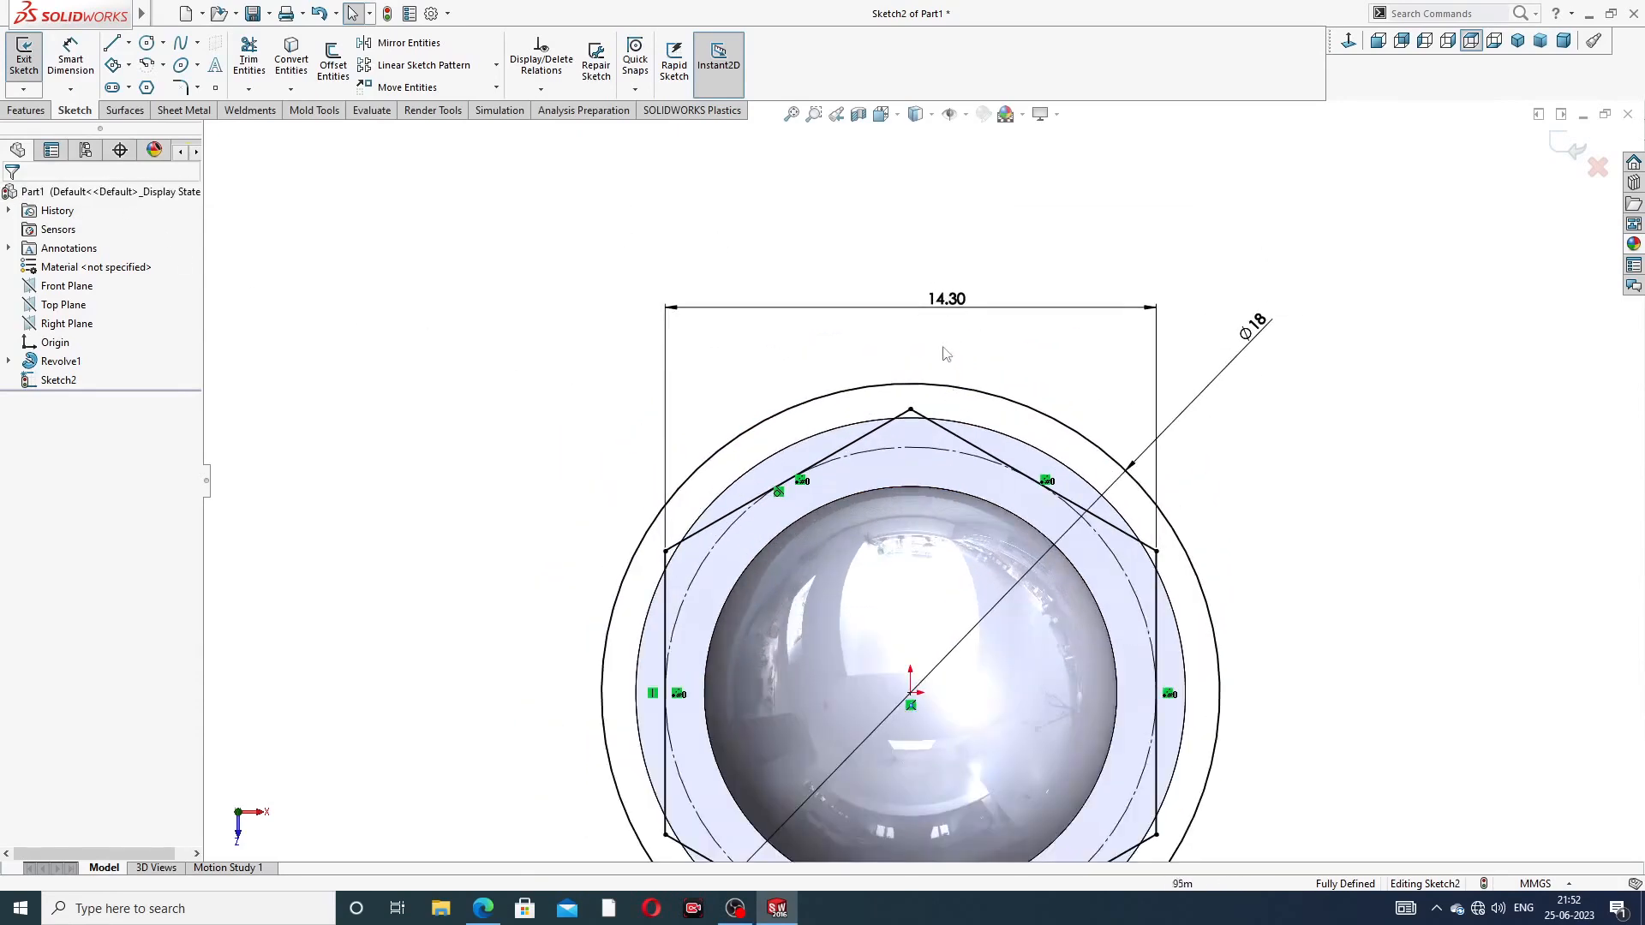
{"action": "double_click", "coordinate": [946, 301]}
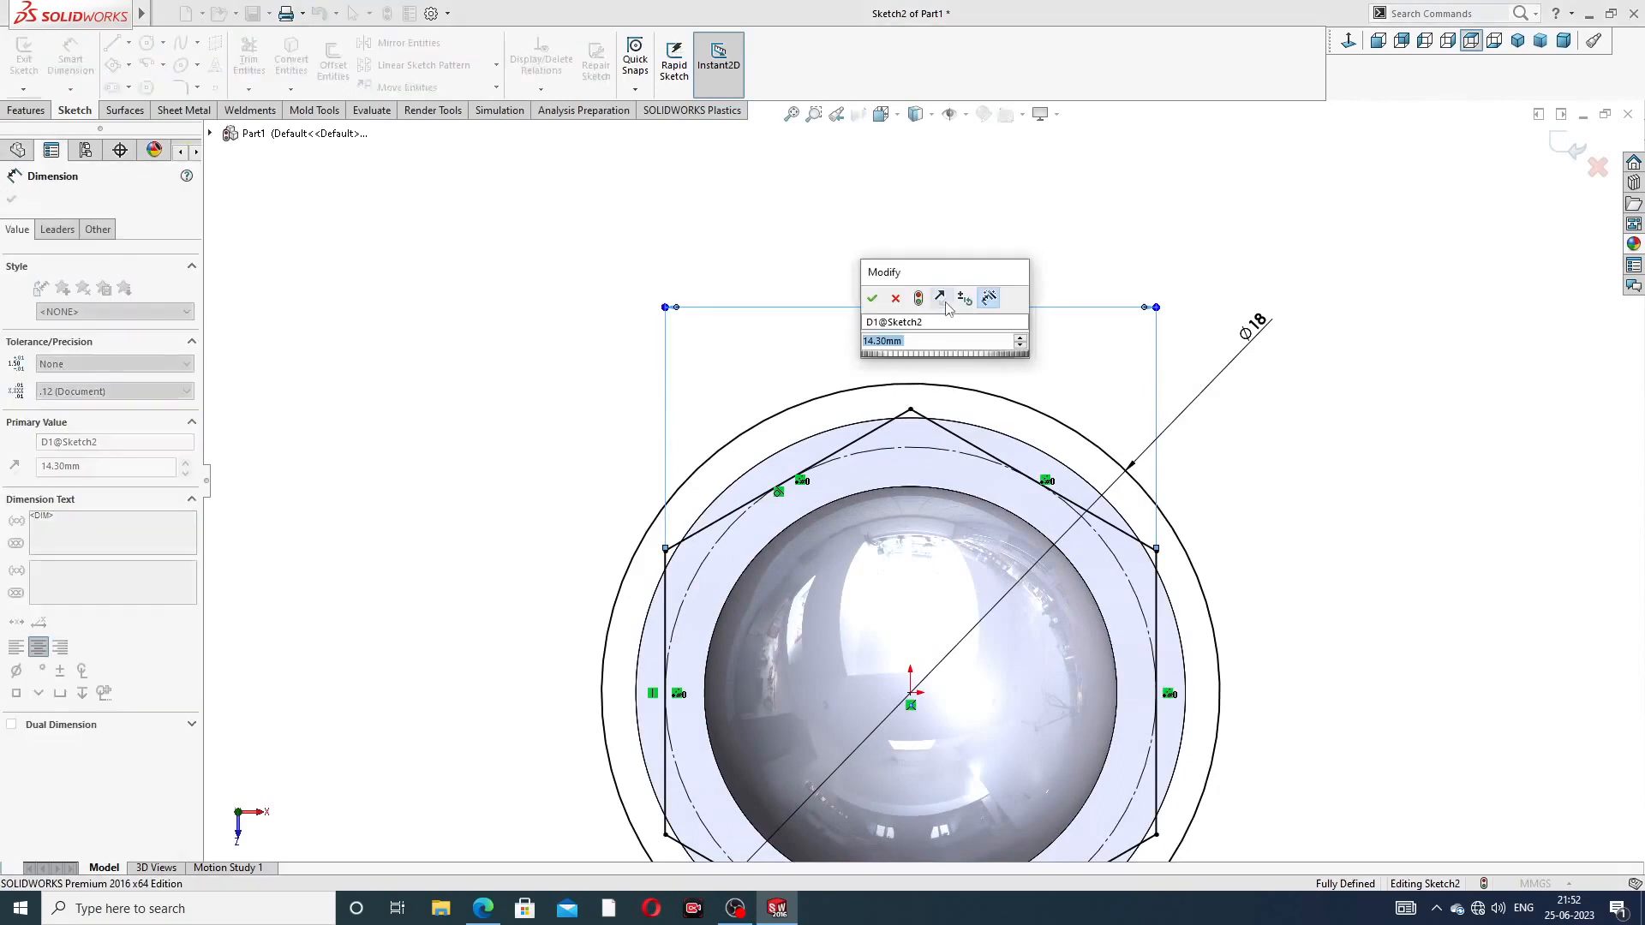
{"action": "left_click", "coordinate": [872, 299]}
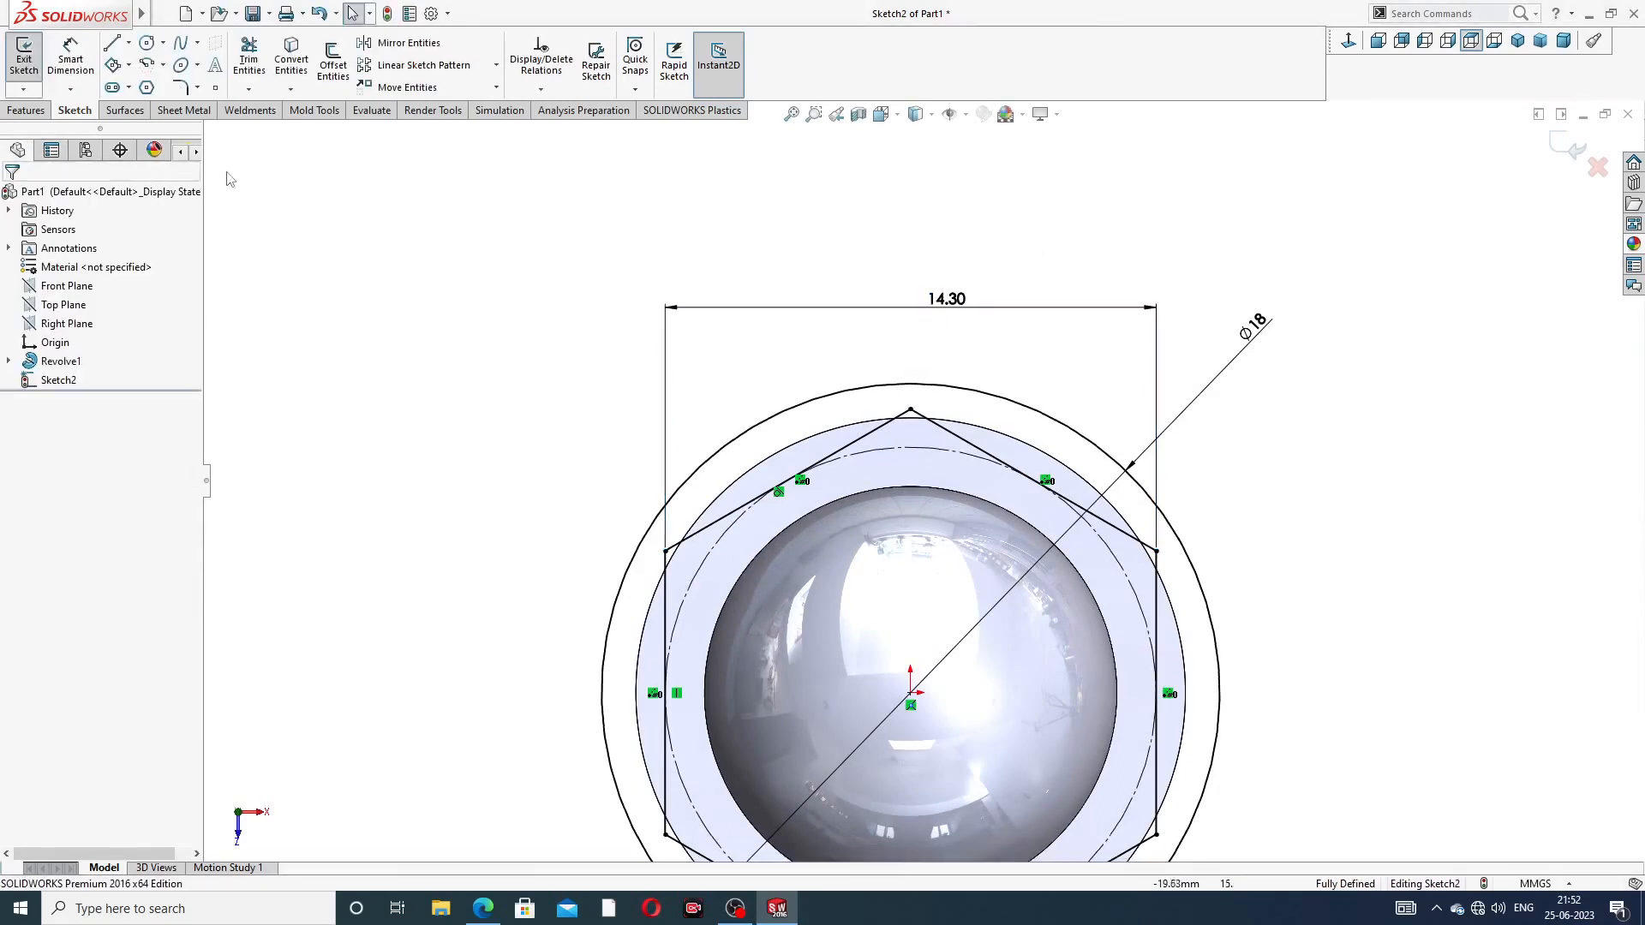
Extrude-cut the region between the hexagon and the circle to a blind depth of 5 mm through the collar
{"action": "left_click", "coordinate": [32, 111]}
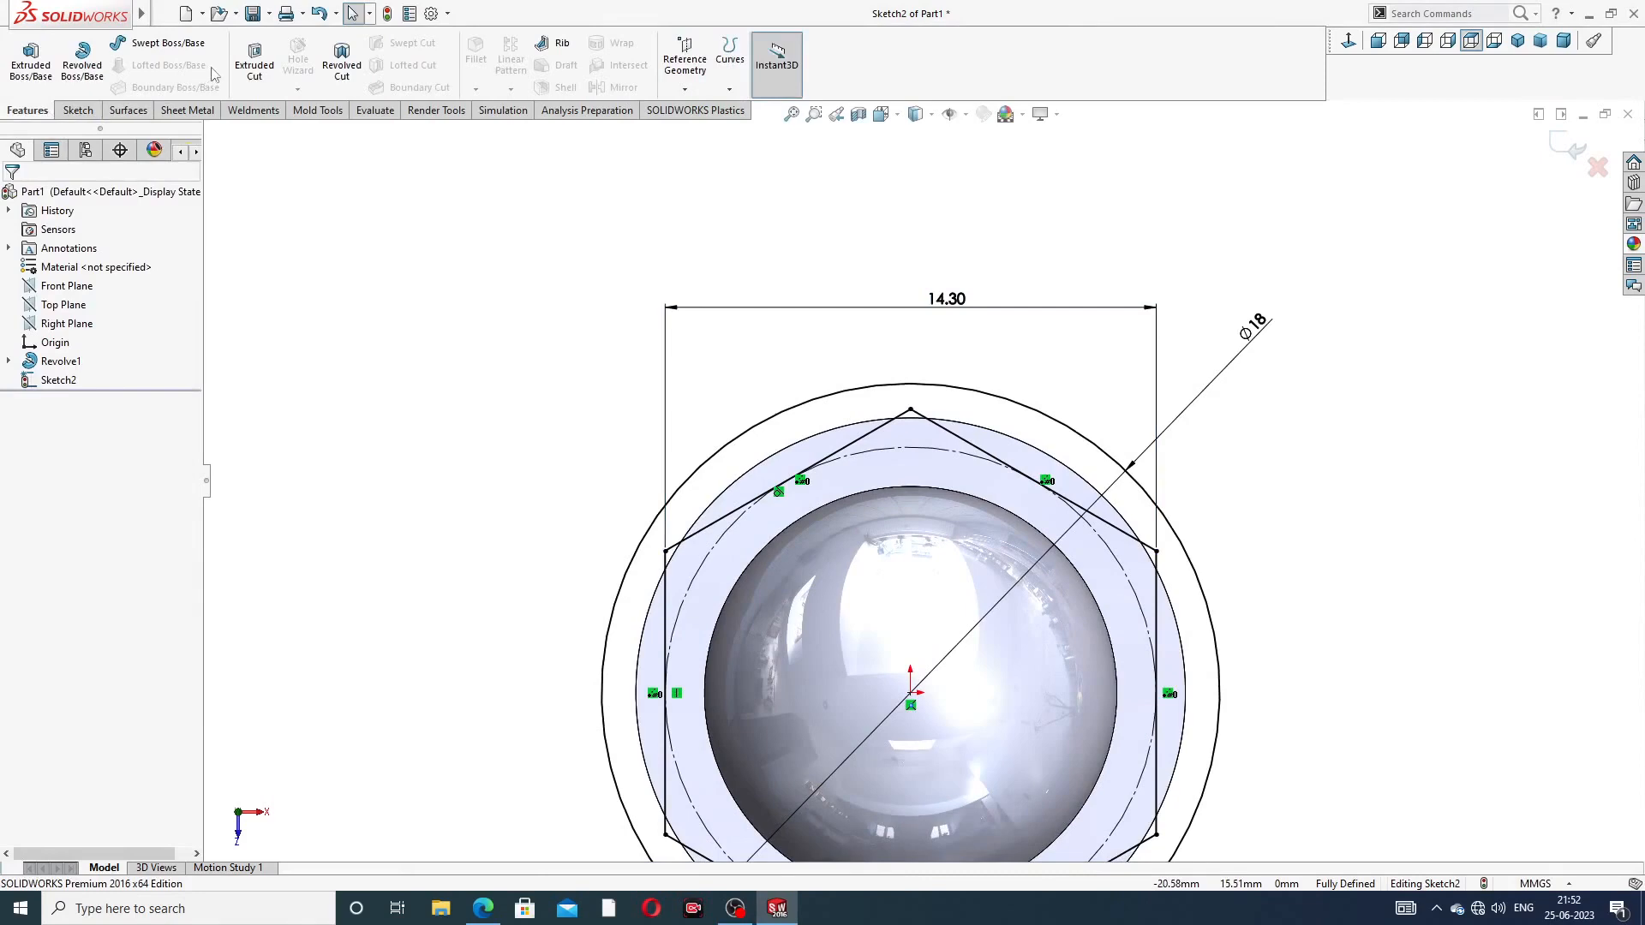
{"action": "left_click", "coordinate": [257, 64]}
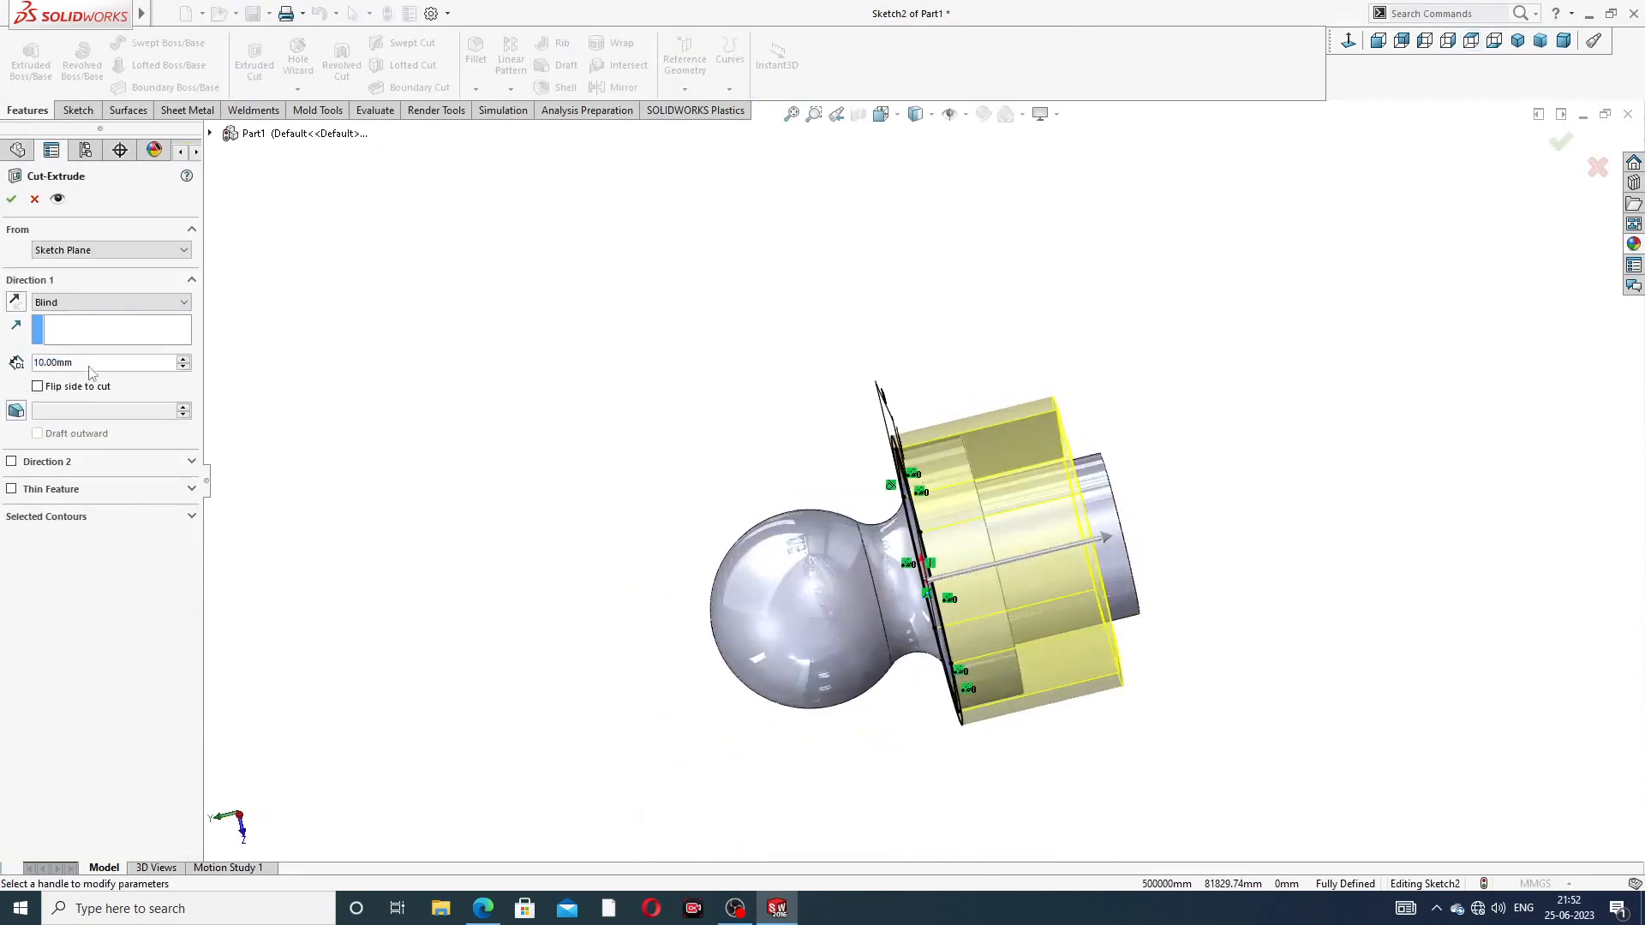
{"action": "type", "text": "5"}
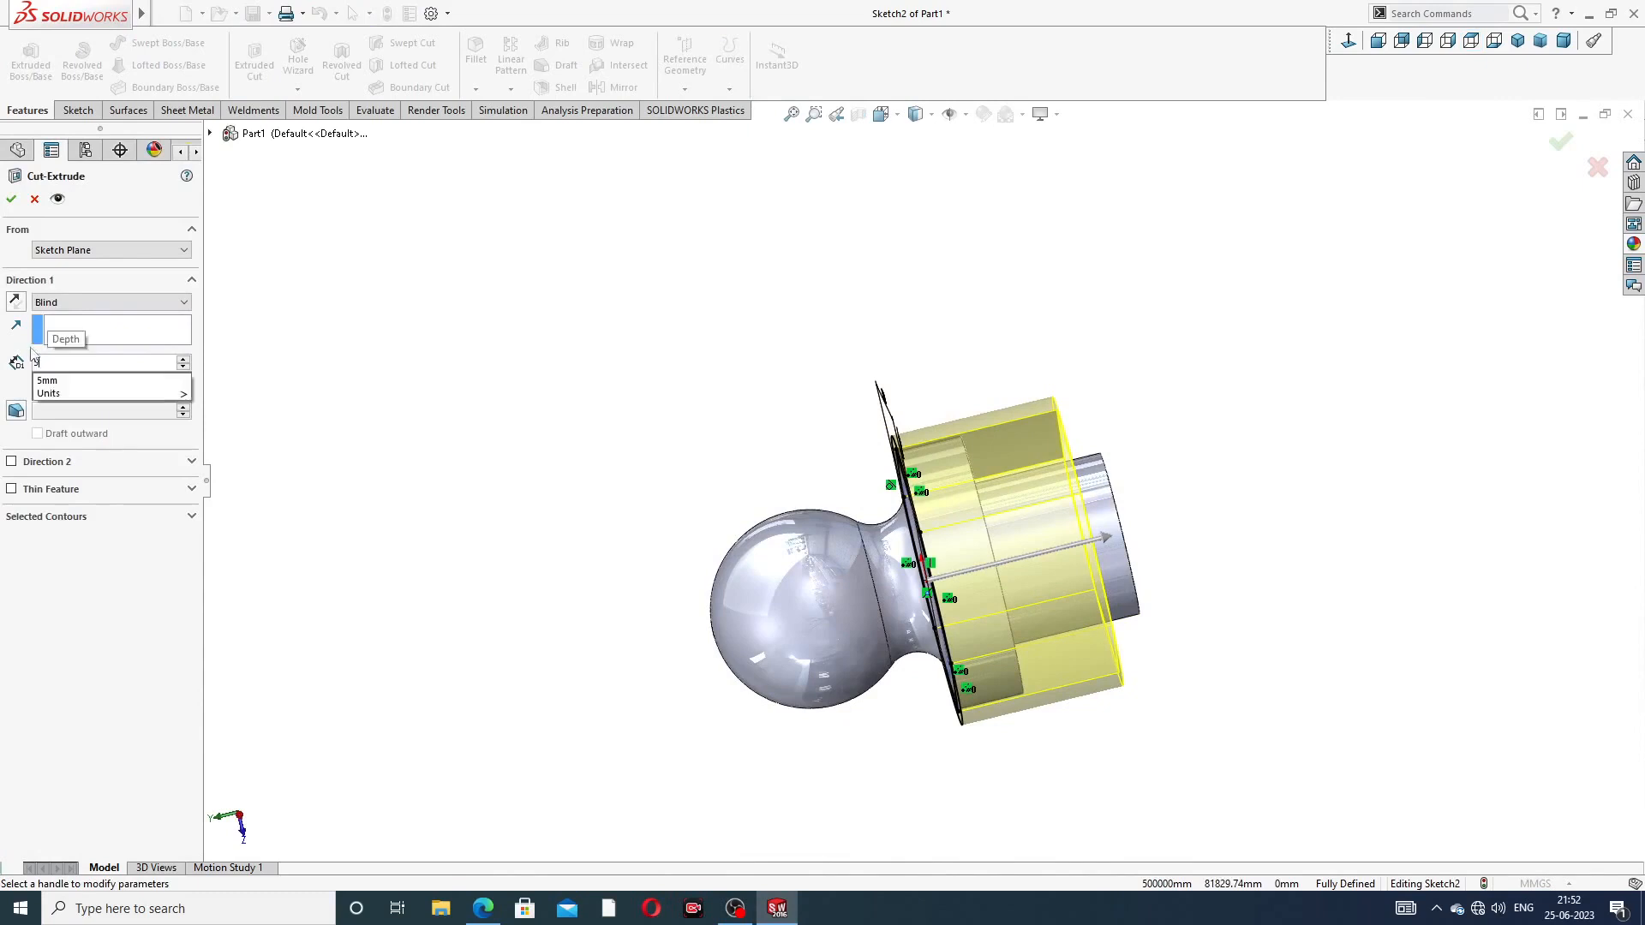
{"action": "key", "text": "Return"}
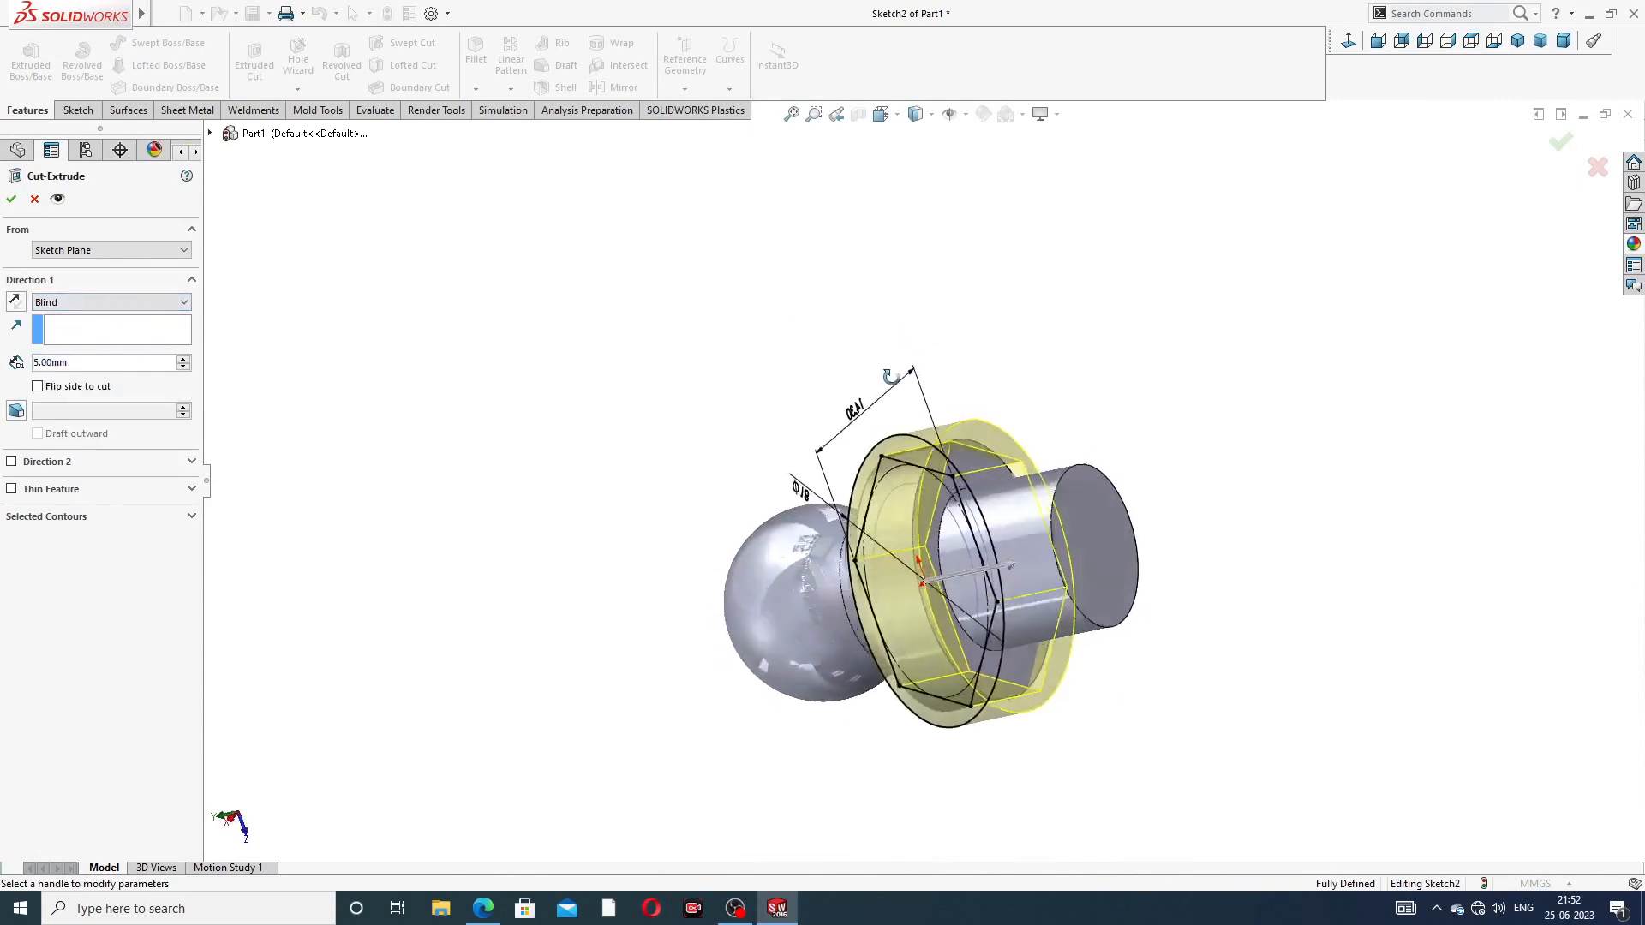
{"action": "left_click", "coordinate": [12, 199]}
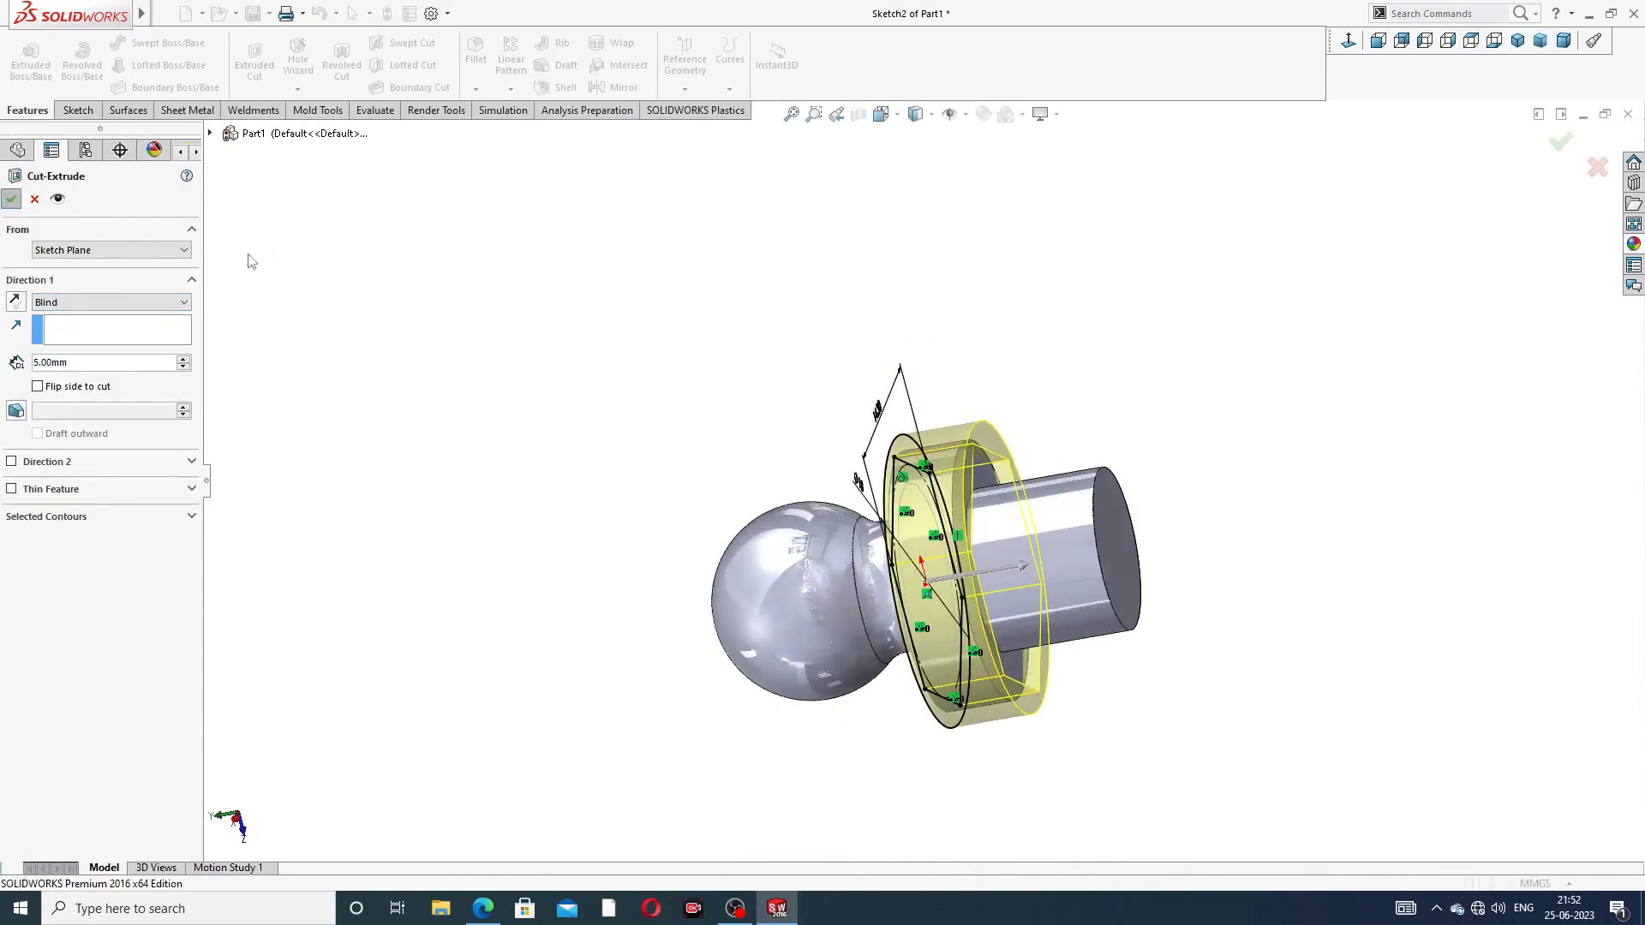
{"action": "left_click", "coordinate": [1157, 347]}
Inspect the hexagonal collar from several sides and consult the grease nipple PDF drawing in Edge
{"action": "middle_click_drag", "start_coordinate": [1154, 356], "coordinate": [1162, 308]}
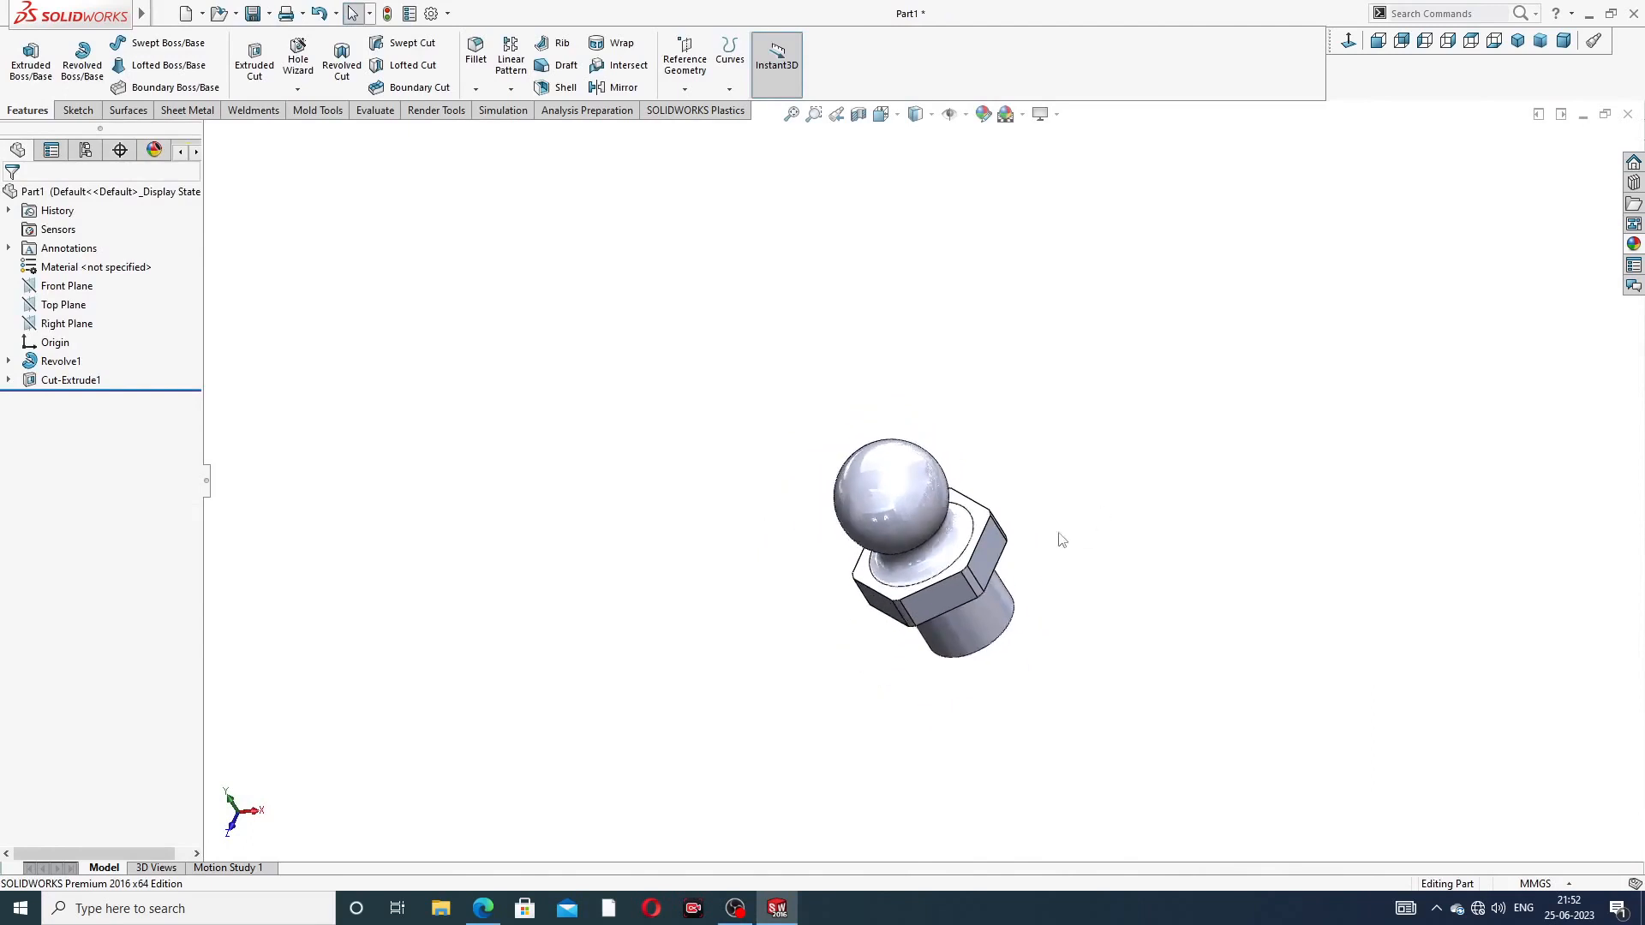
{"action": "middle_click_drag", "start_coordinate": [1058, 536], "coordinate": [927, 497]}
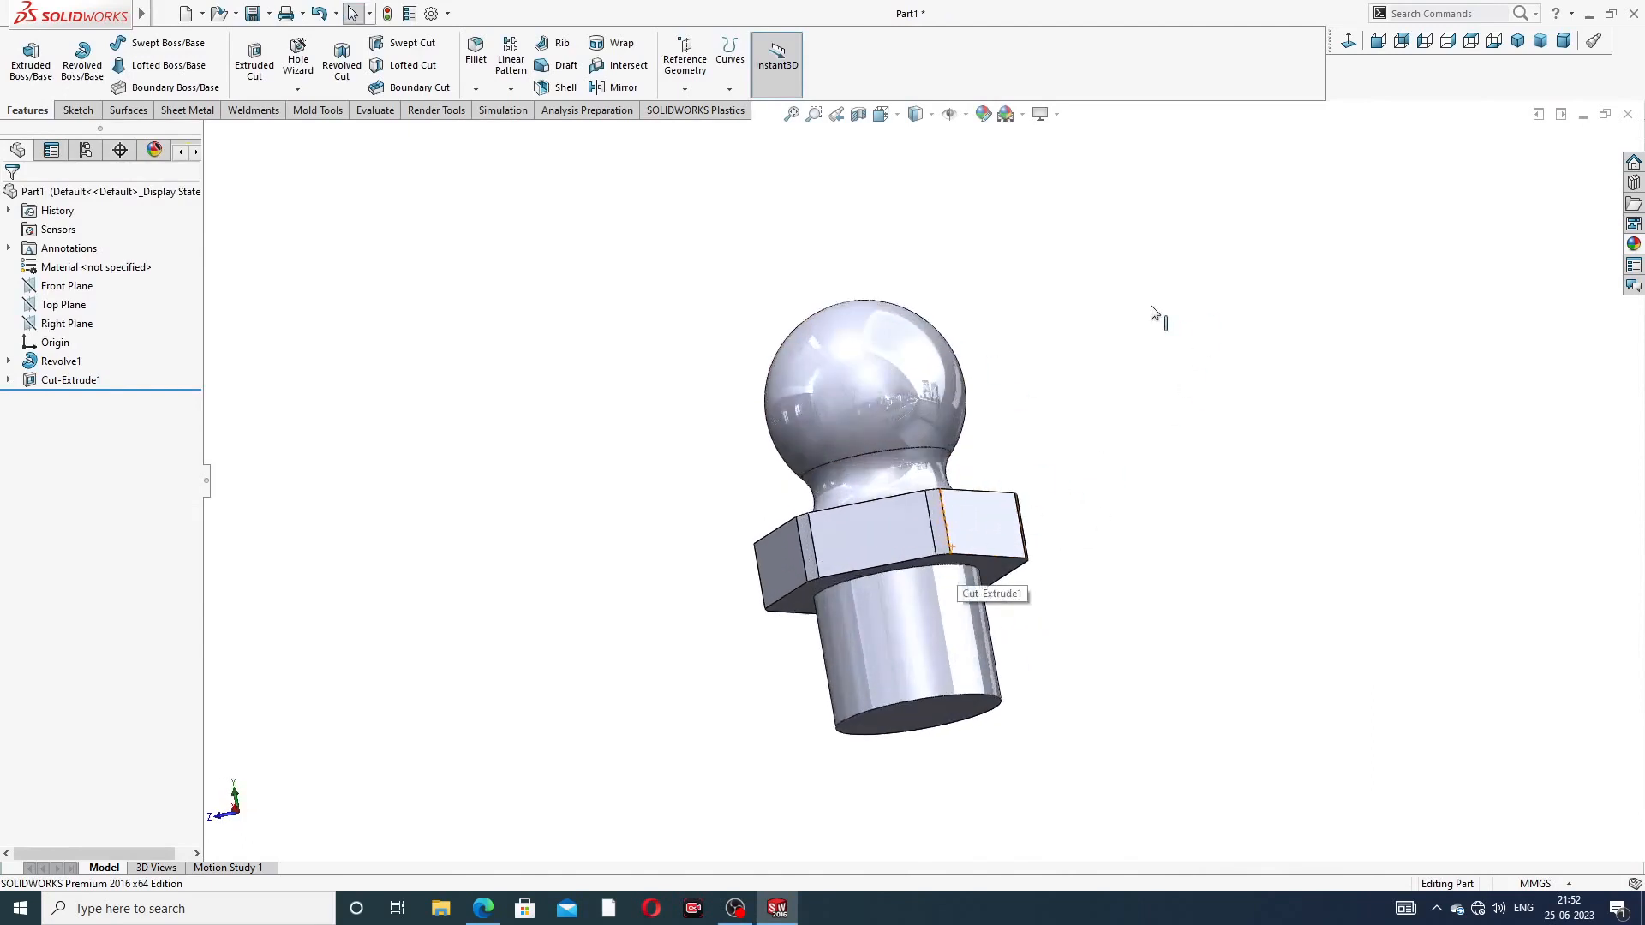
{"action": "middle_click_drag", "start_coordinate": [1157, 317], "coordinate": [1076, 529]}
{"action": "middle_click_drag", "start_coordinate": [1044, 386], "coordinate": [944, 265]}
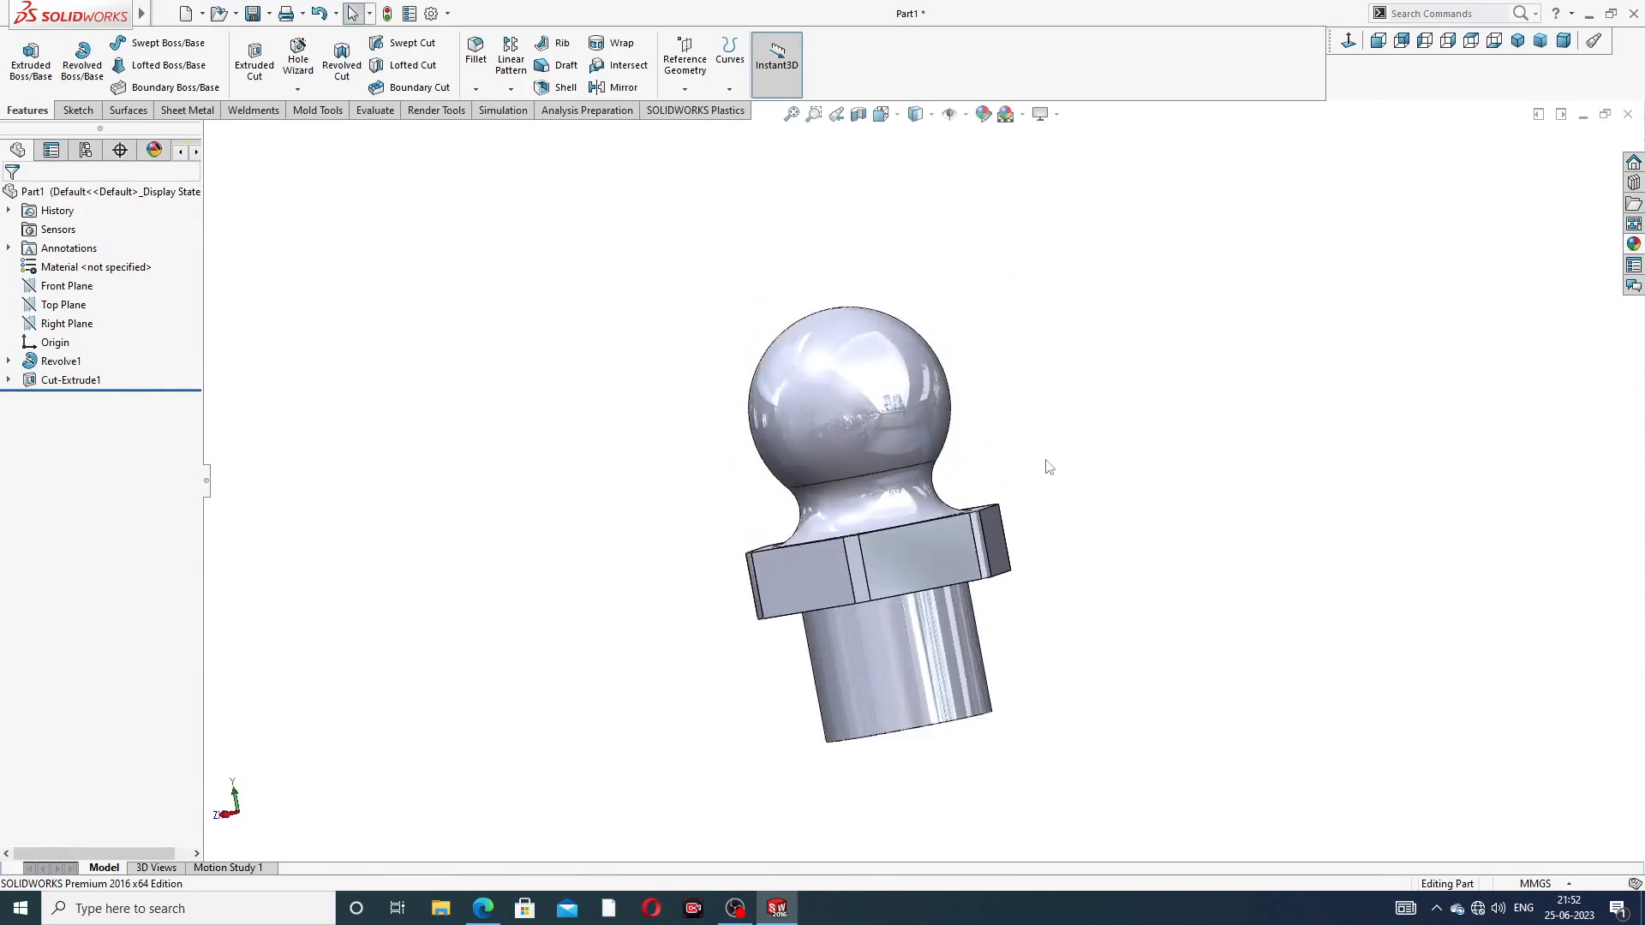
{"action": "middle_click_drag", "start_coordinate": [1046, 466], "coordinate": [1113, 521]}
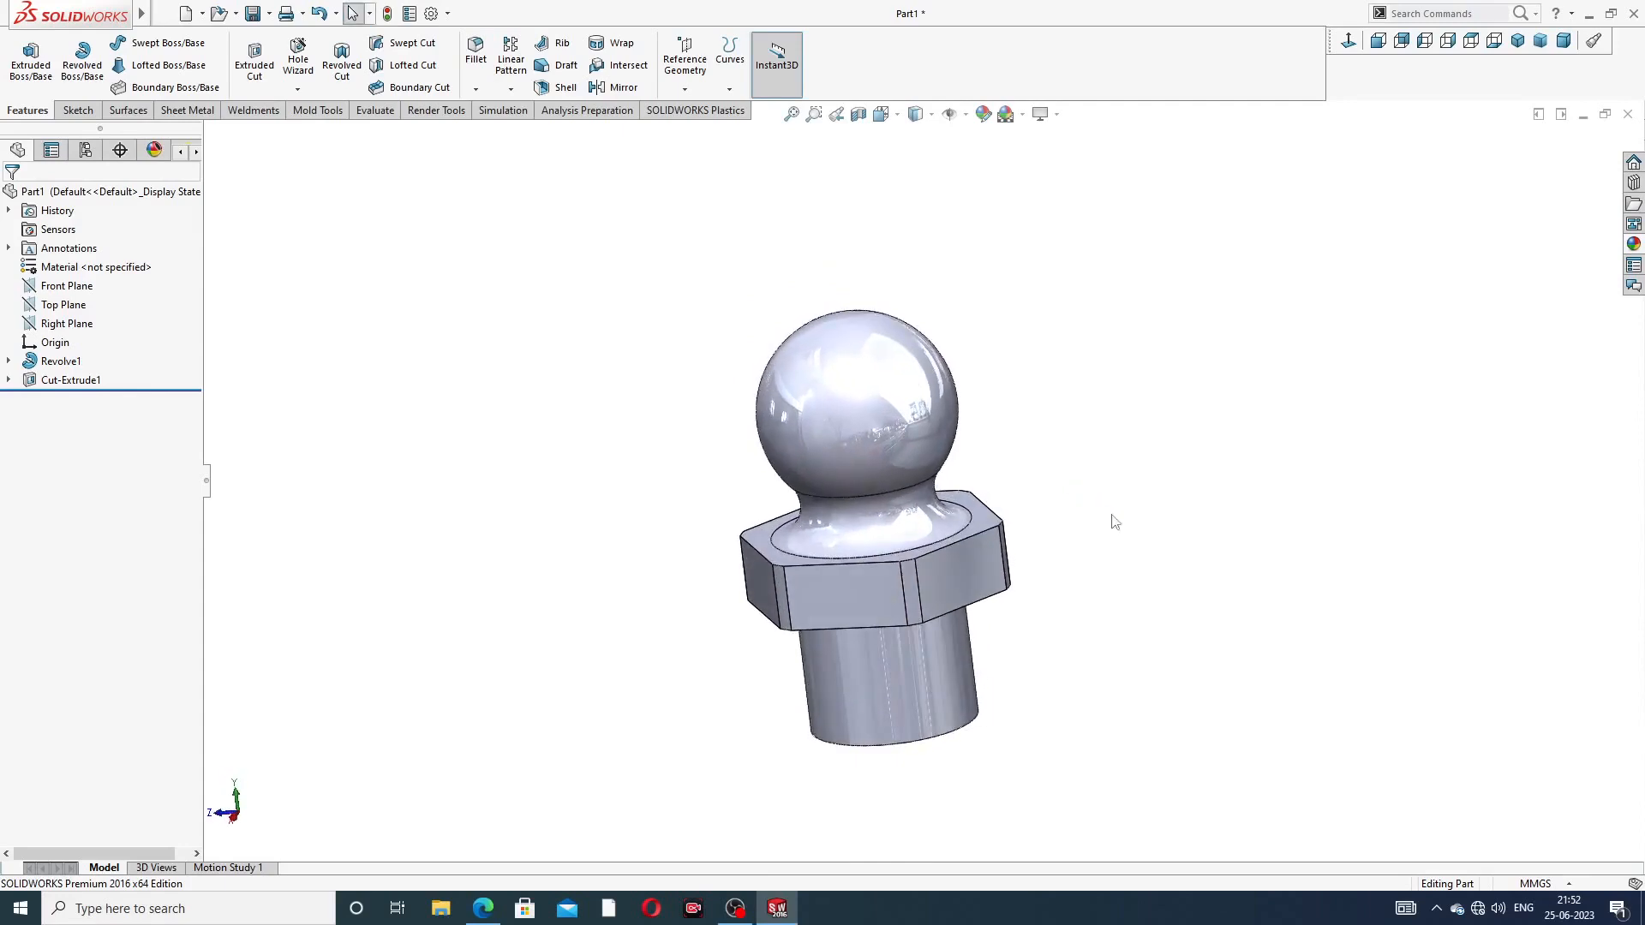
{"action": "left_click", "coordinate": [483, 909]}
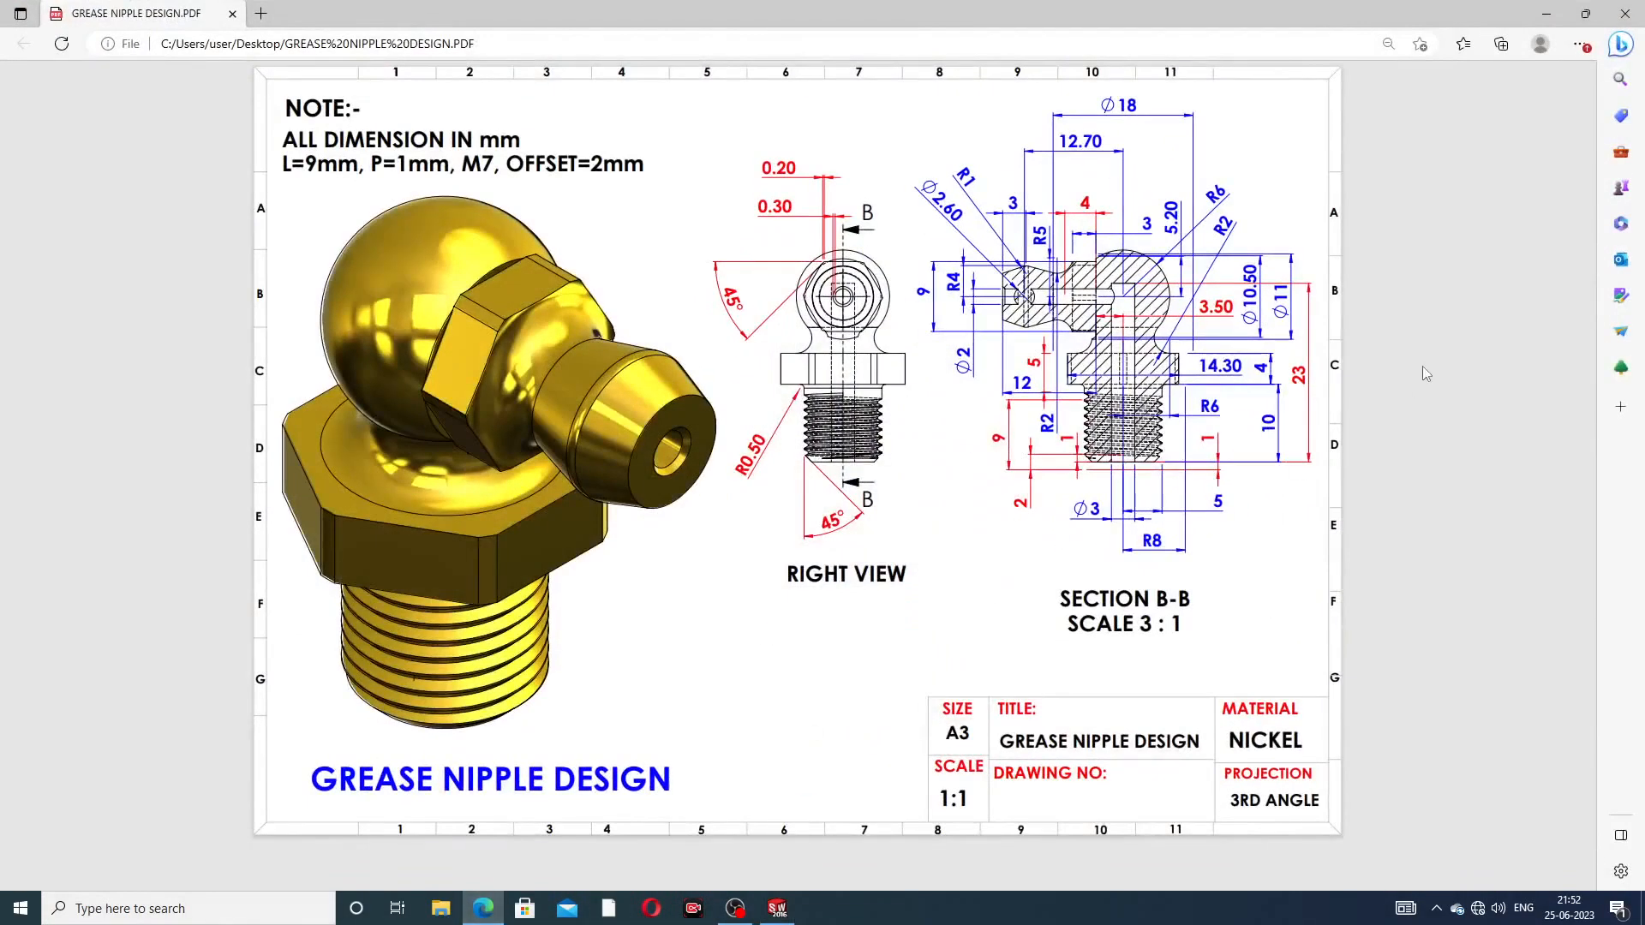
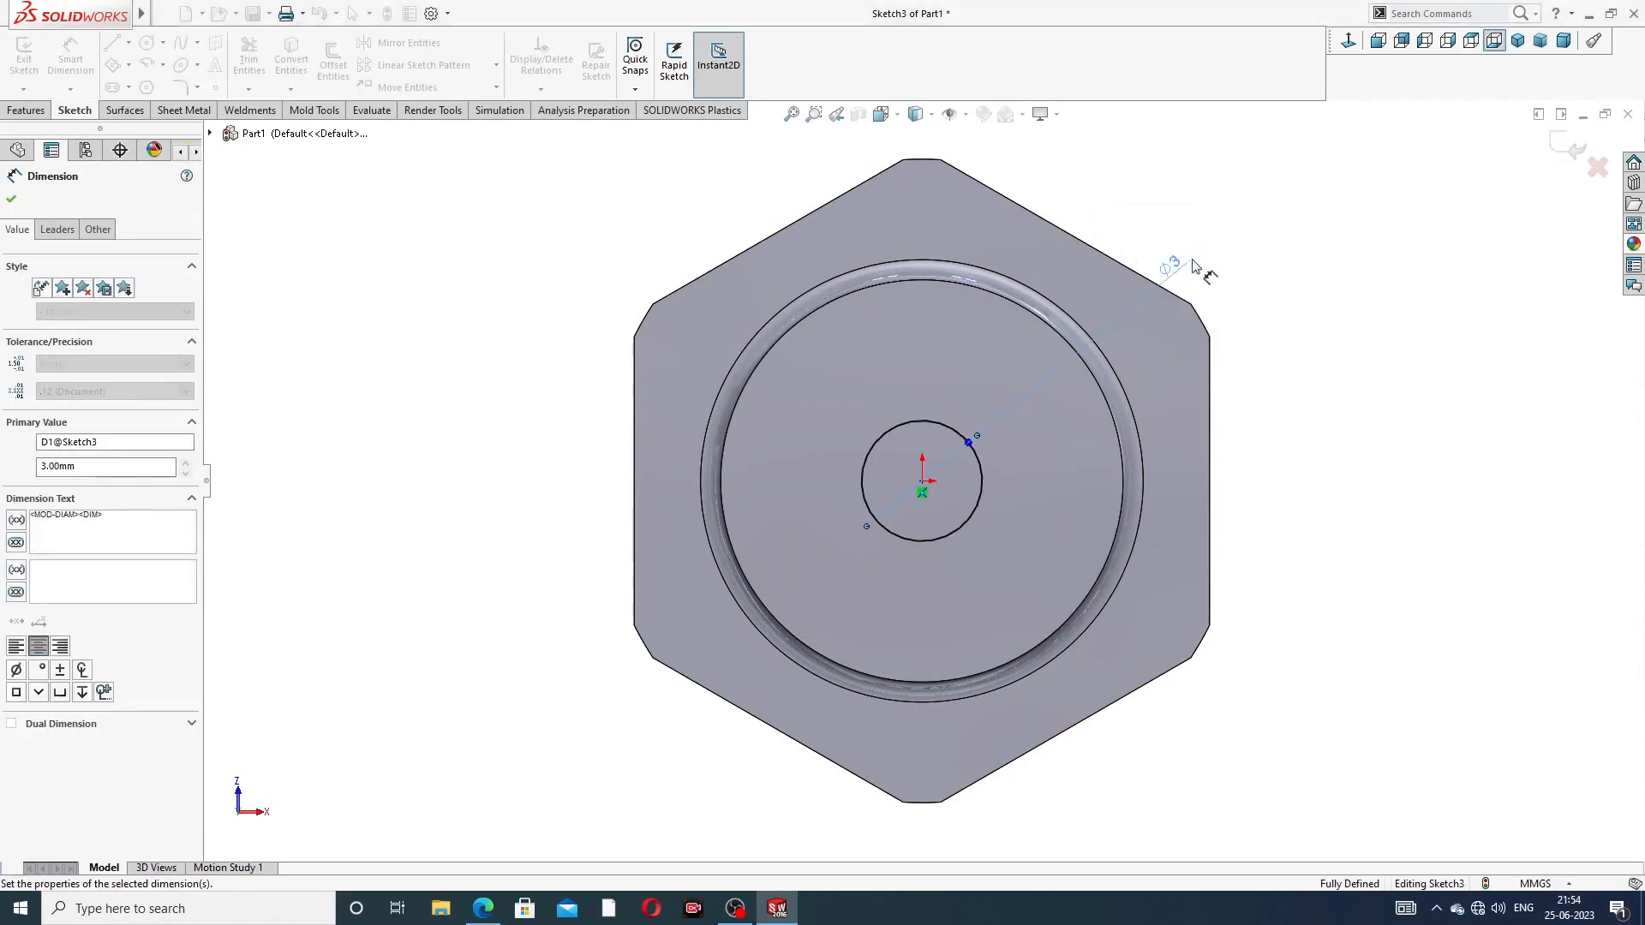
Extrude-cut the 3 mm circle to a blind depth of 23 mm from the shank's end face up into the ball
{"action": "right_click", "coordinate": [1236, 181]}
{"action": "left_click", "coordinate": [1260, 228]}
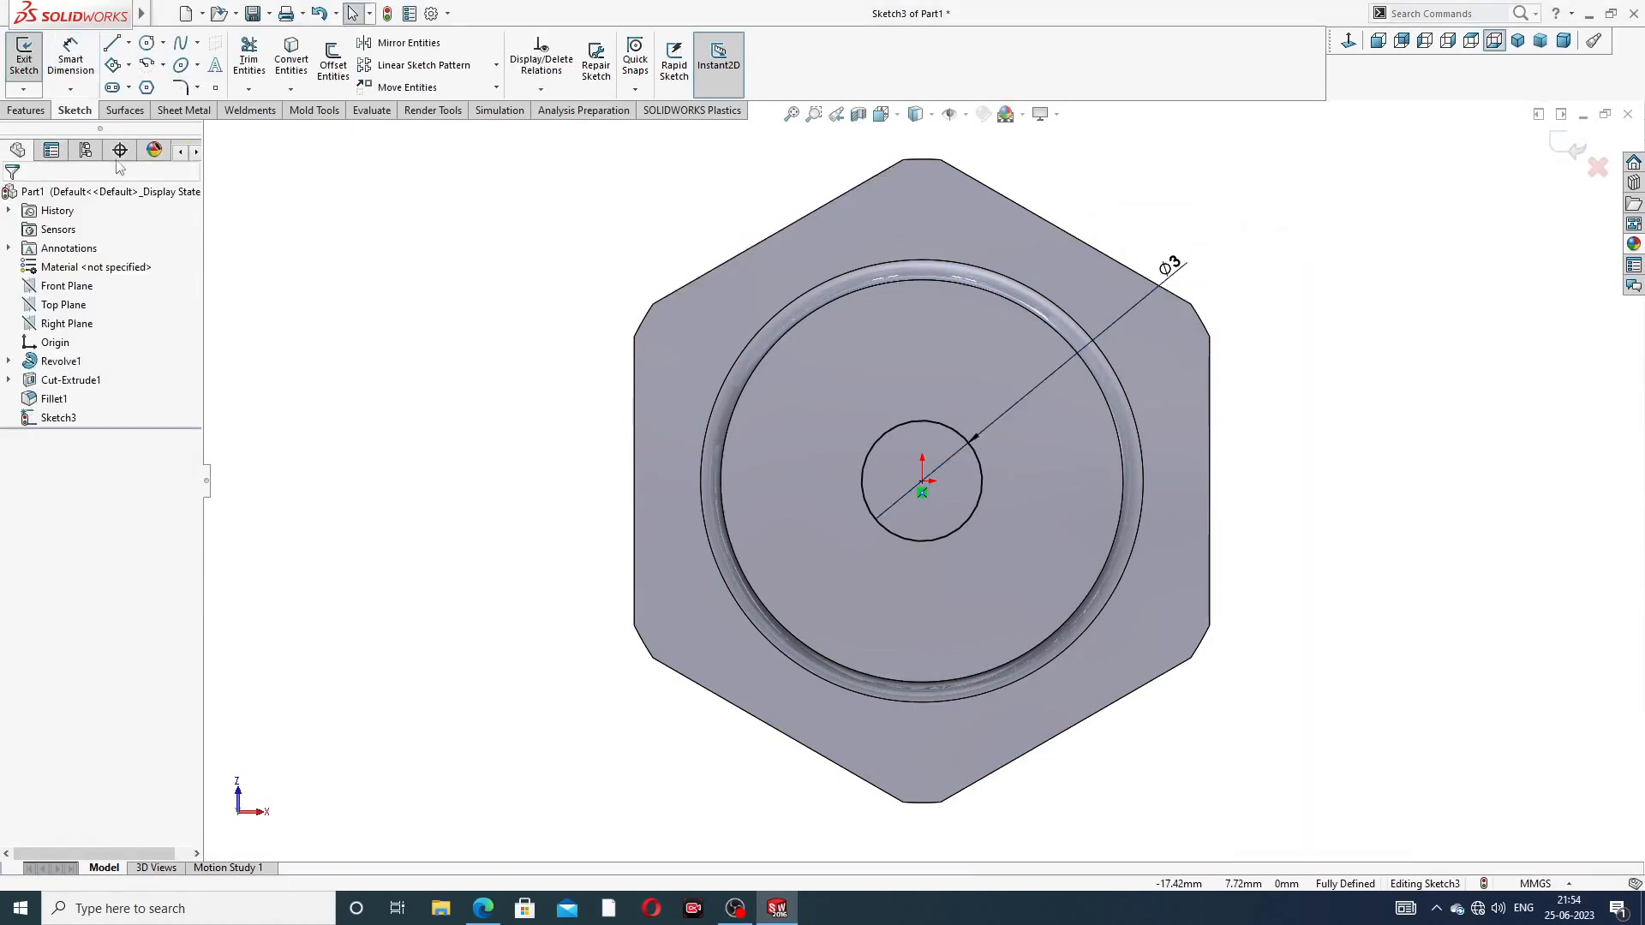
{"action": "left_click", "coordinate": [30, 110]}
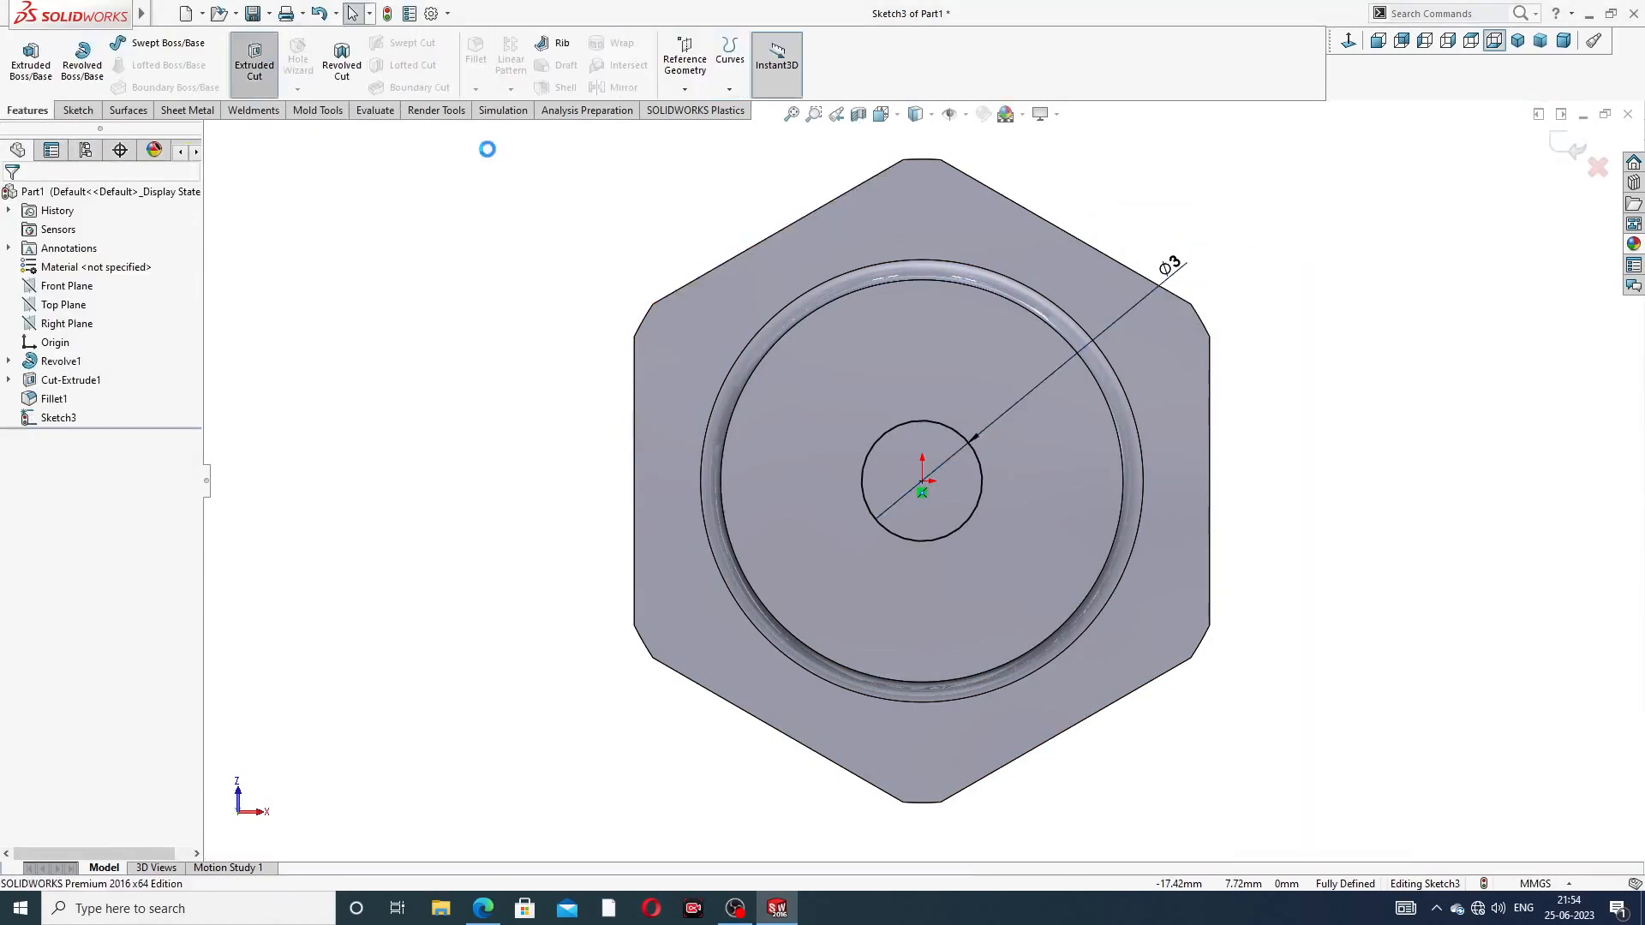
{"action": "left_click", "coordinate": [254, 61]}
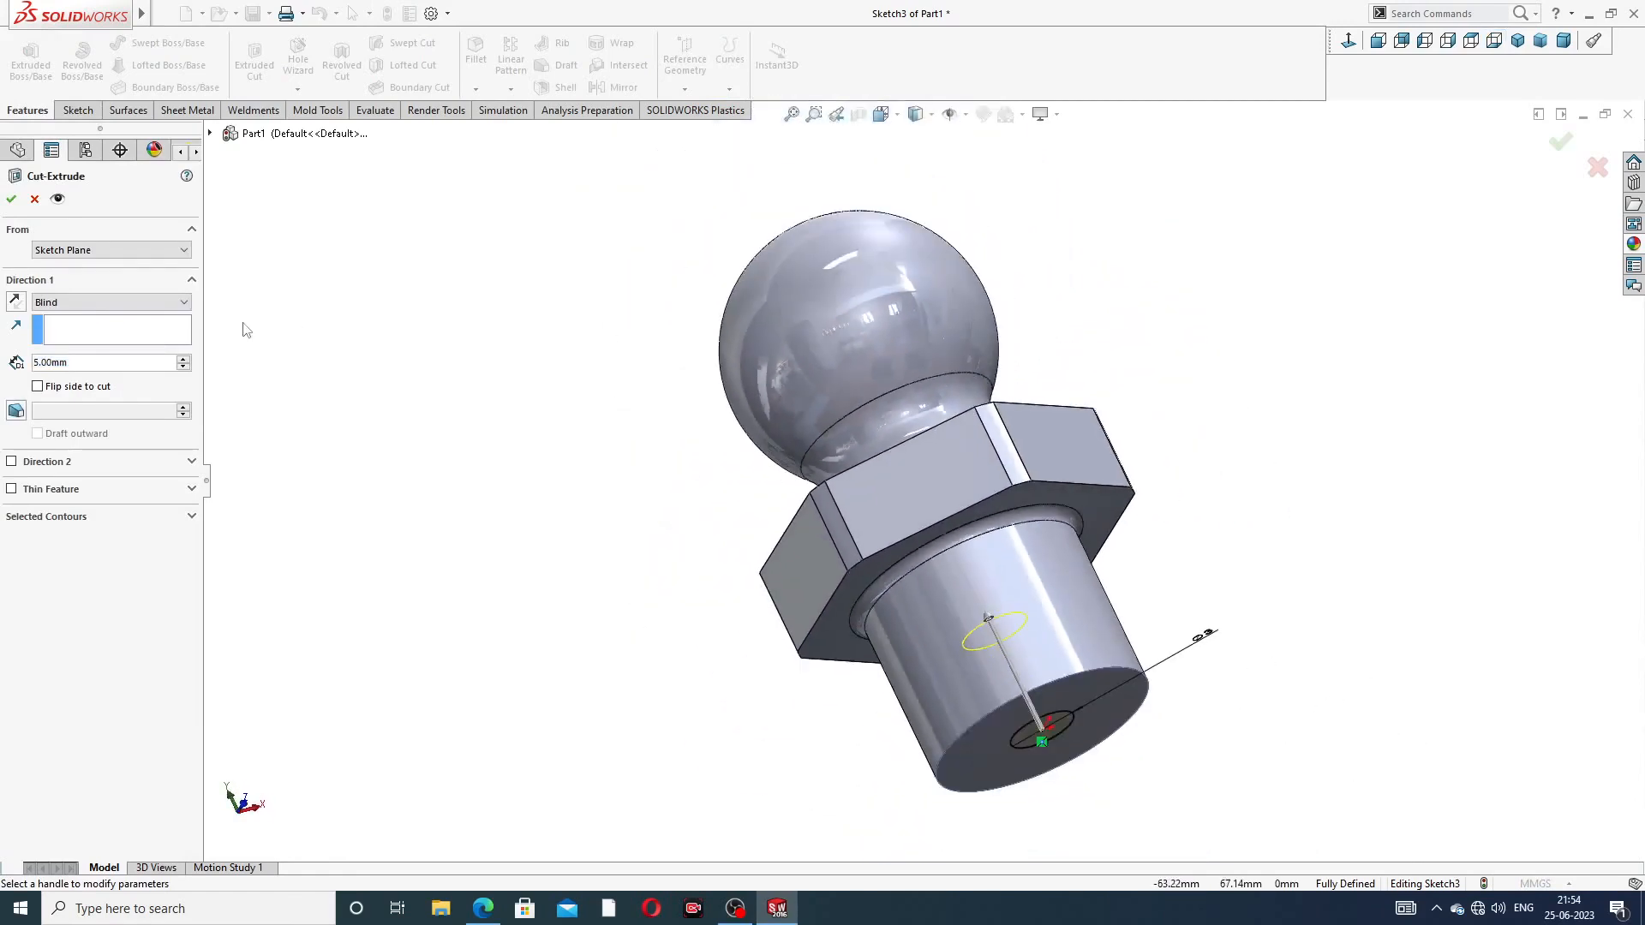
{"action": "type", "text": "23"}
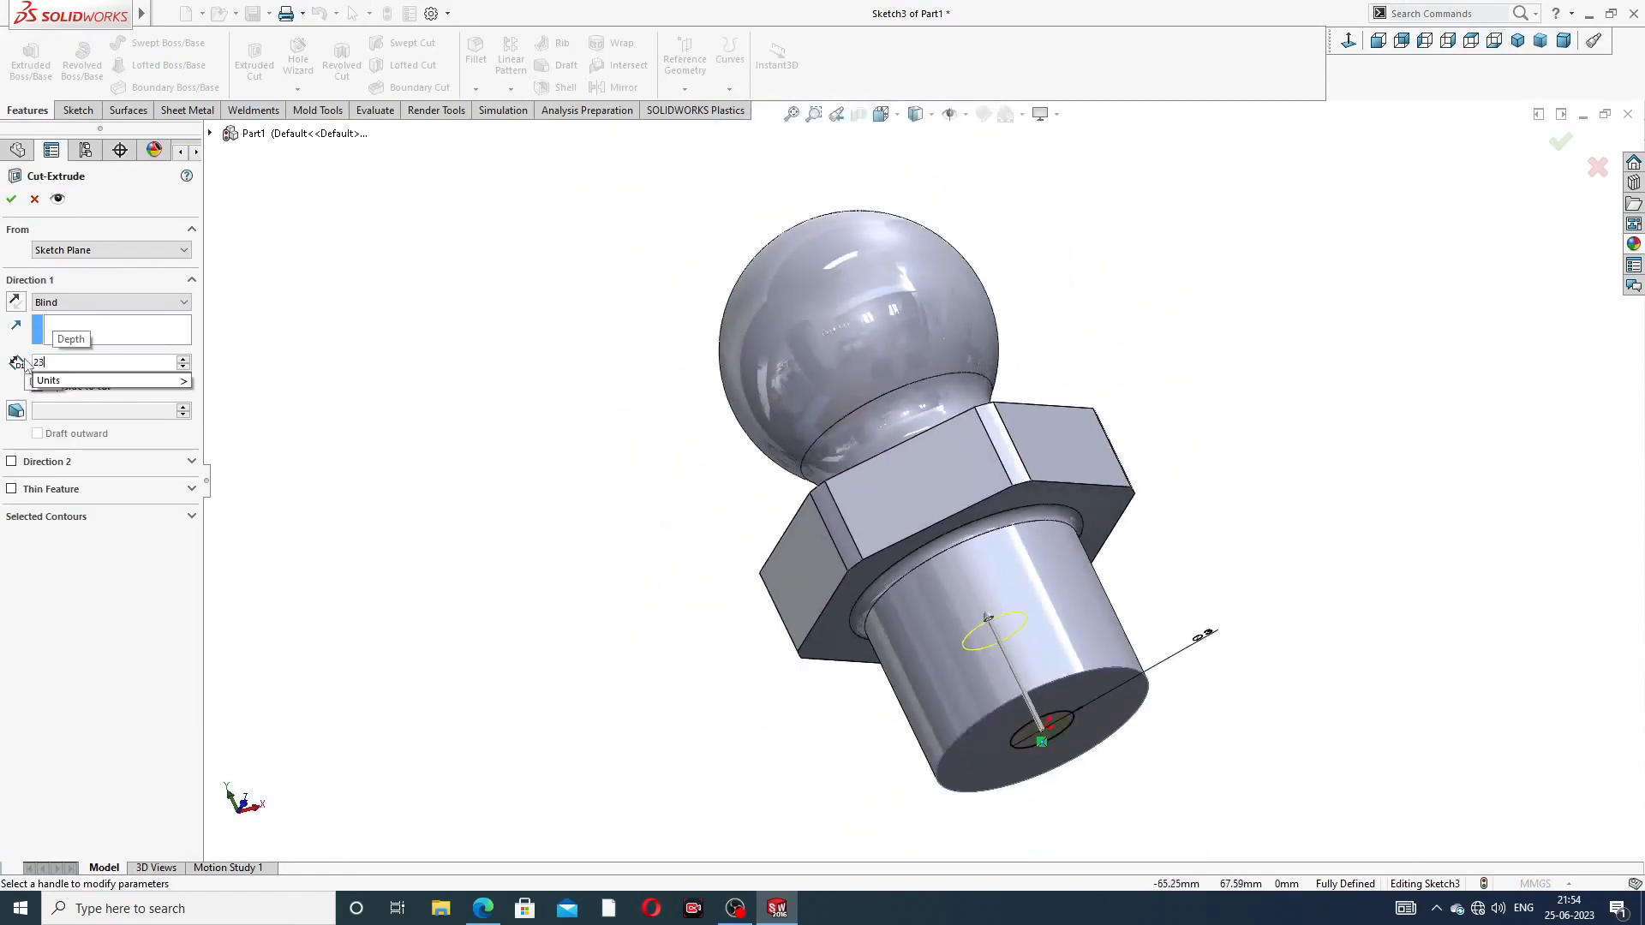
{"action": "key", "text": "Return"}
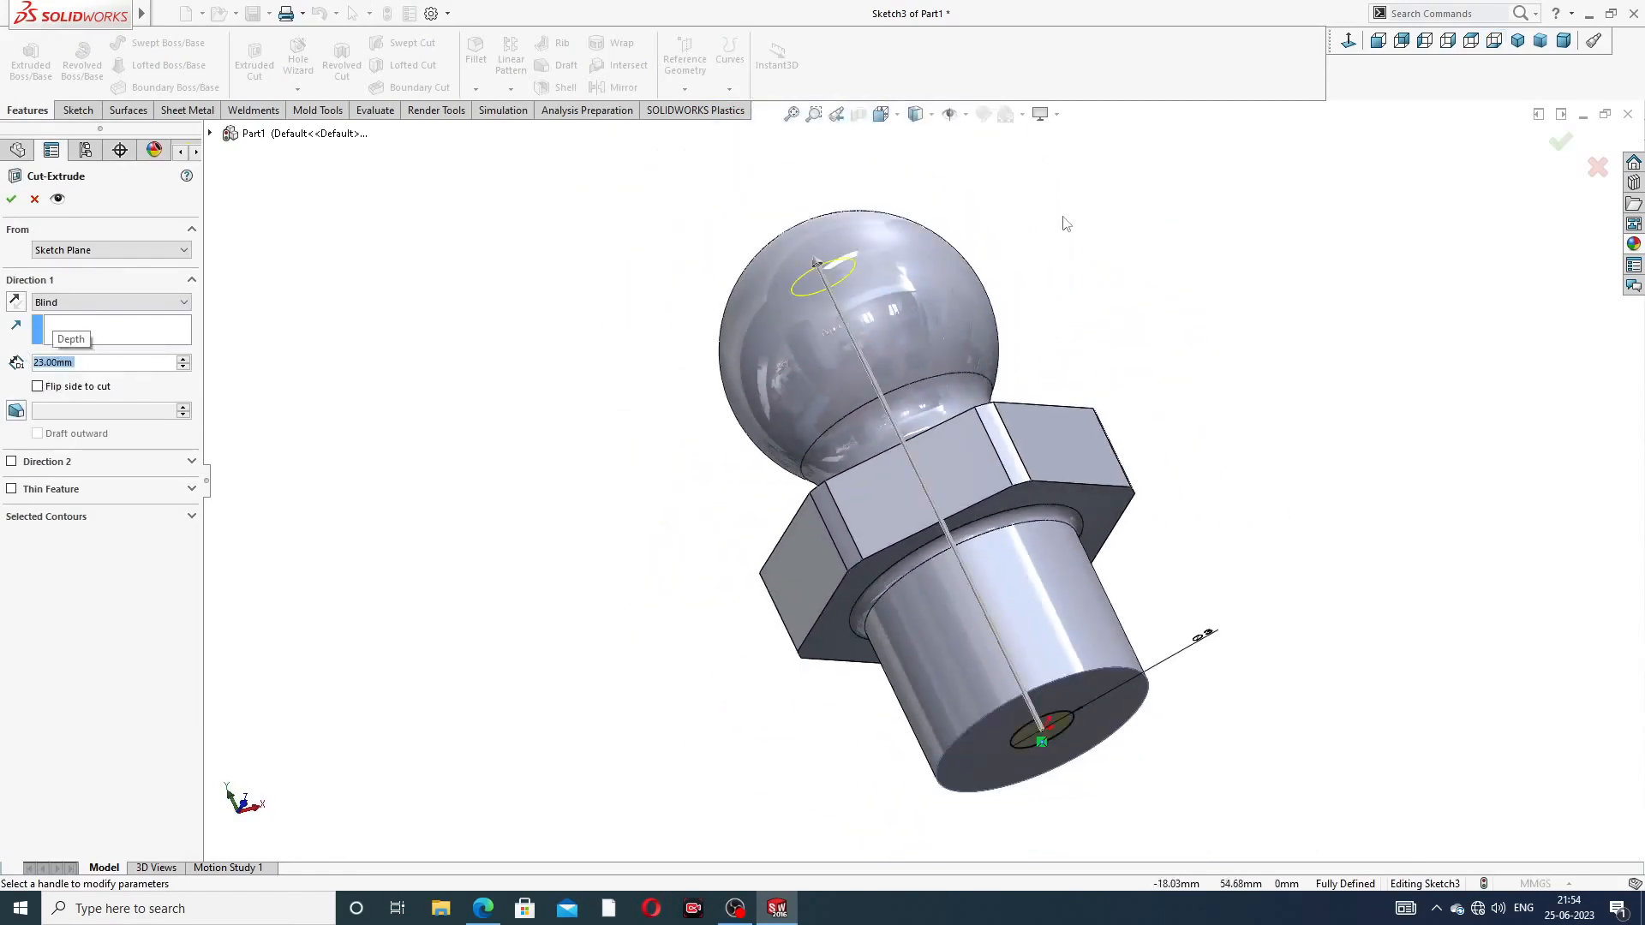
{"action": "mouse_move", "coordinate": [1065, 221]}
{"action": "middle_mouse_down"}
{"action": "mouse_move", "coordinate": [1167, 286]}
{"action": "mouse_move", "coordinate": [1134, 220]}
{"action": "mouse_move", "coordinate": [1014, 235]}
{"action": "mouse_move", "coordinate": [1039, 263]}
{"action": "middle_mouse_up"}
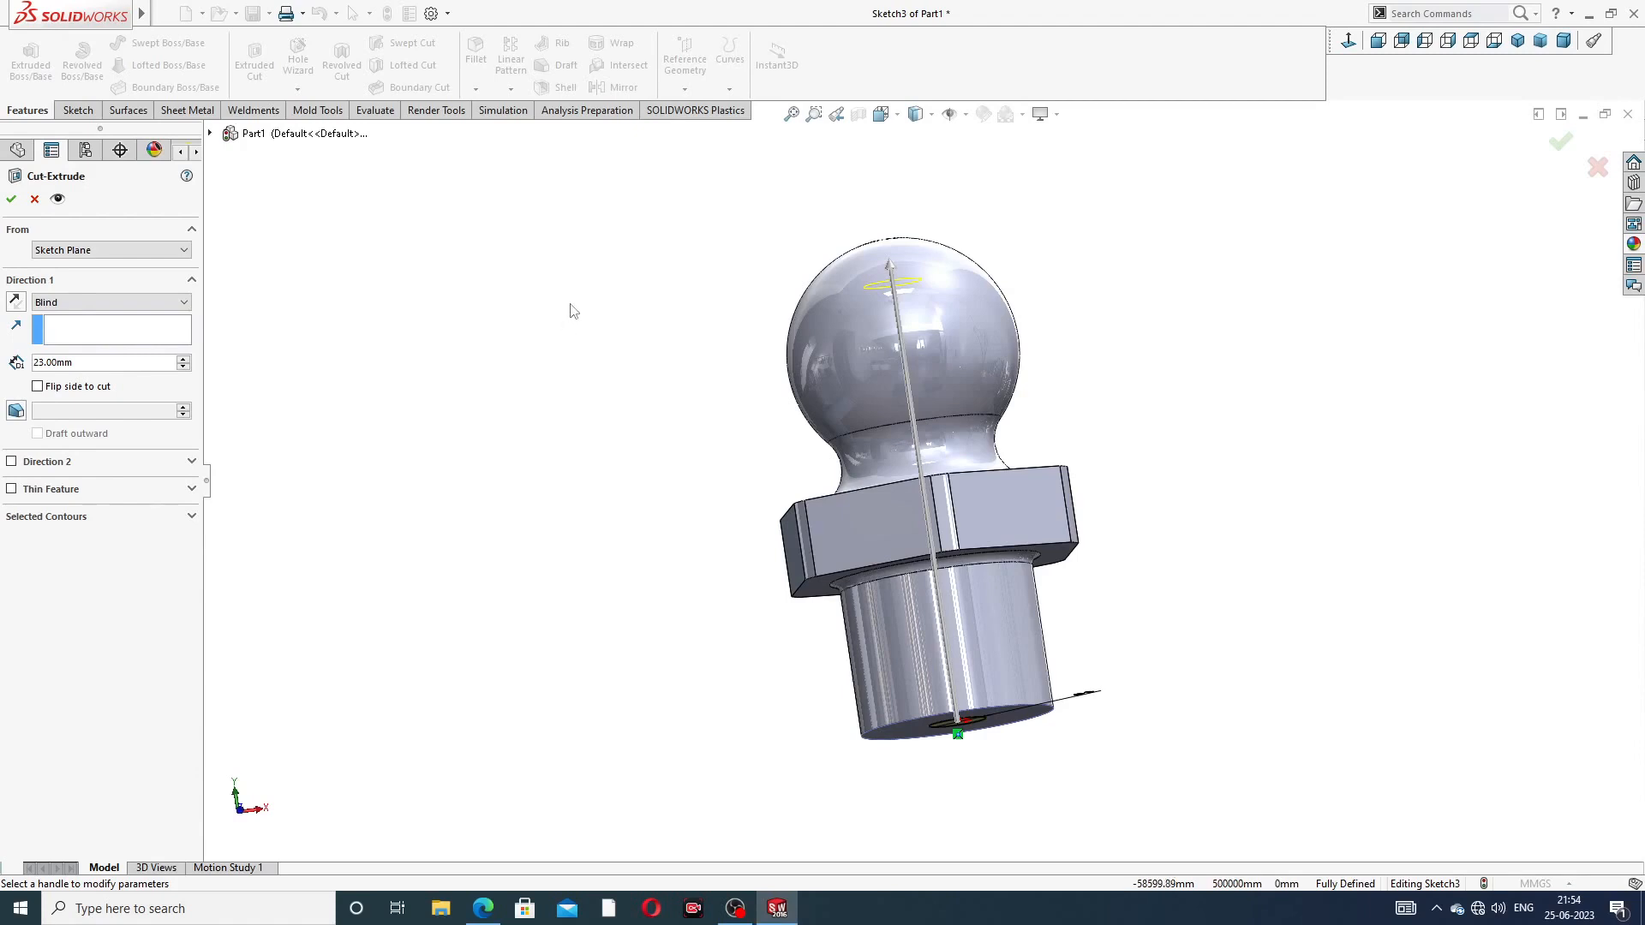
{"action": "middle_click_drag", "start_coordinate": [885, 372], "coordinate": [1031, 405]}
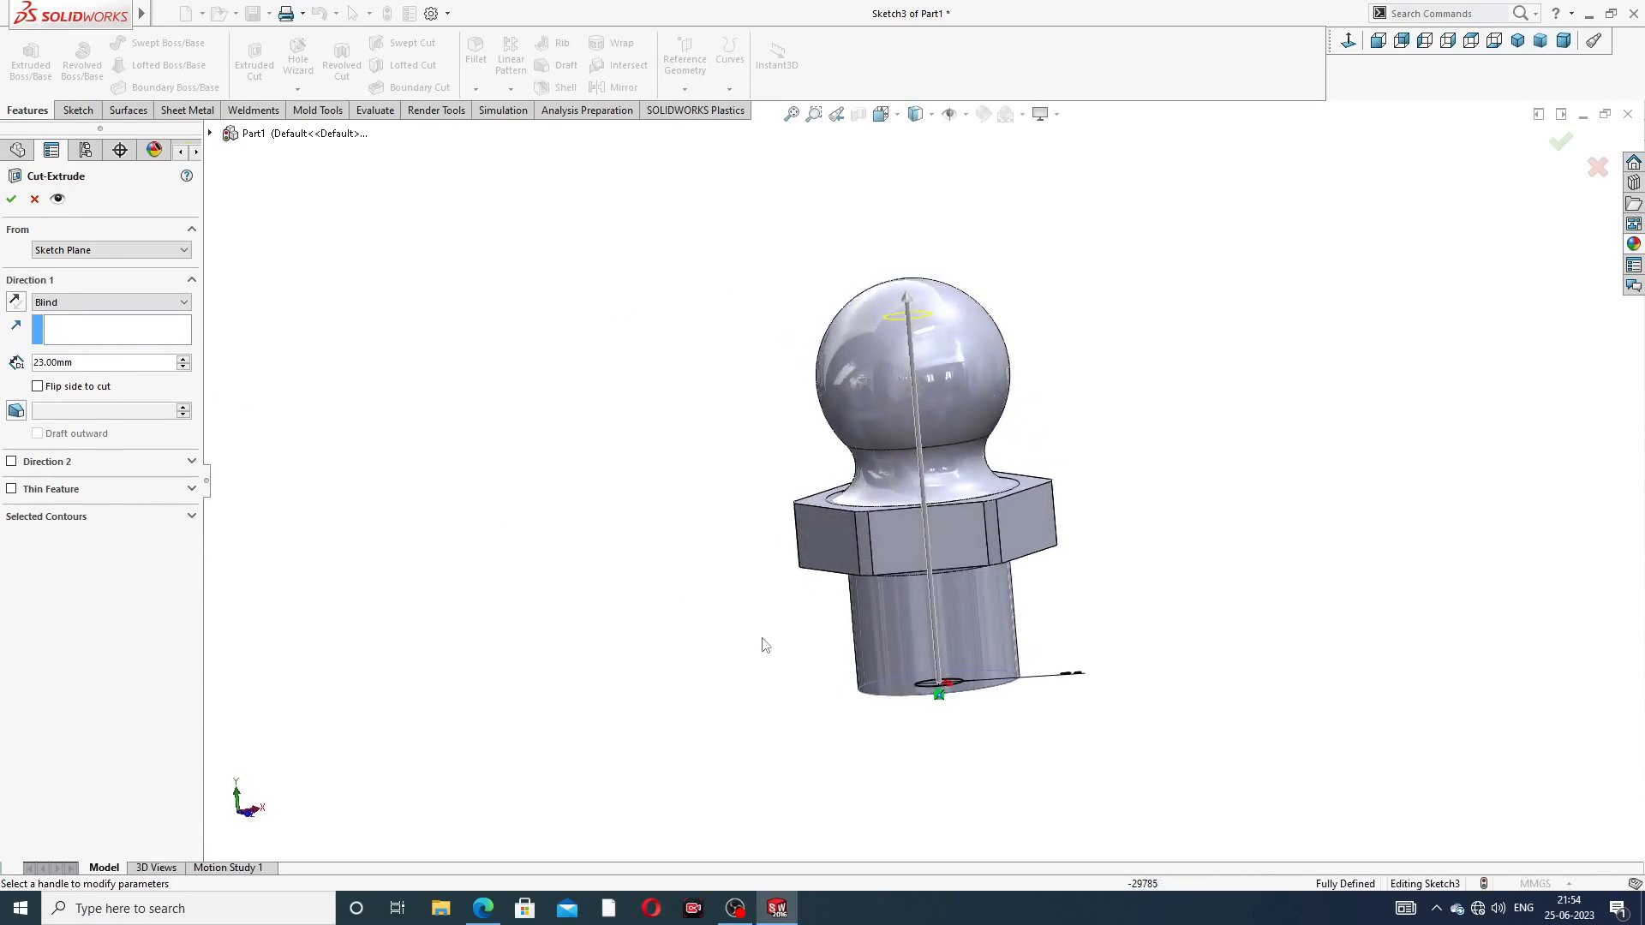
{"action": "left_click", "coordinate": [11, 200]}
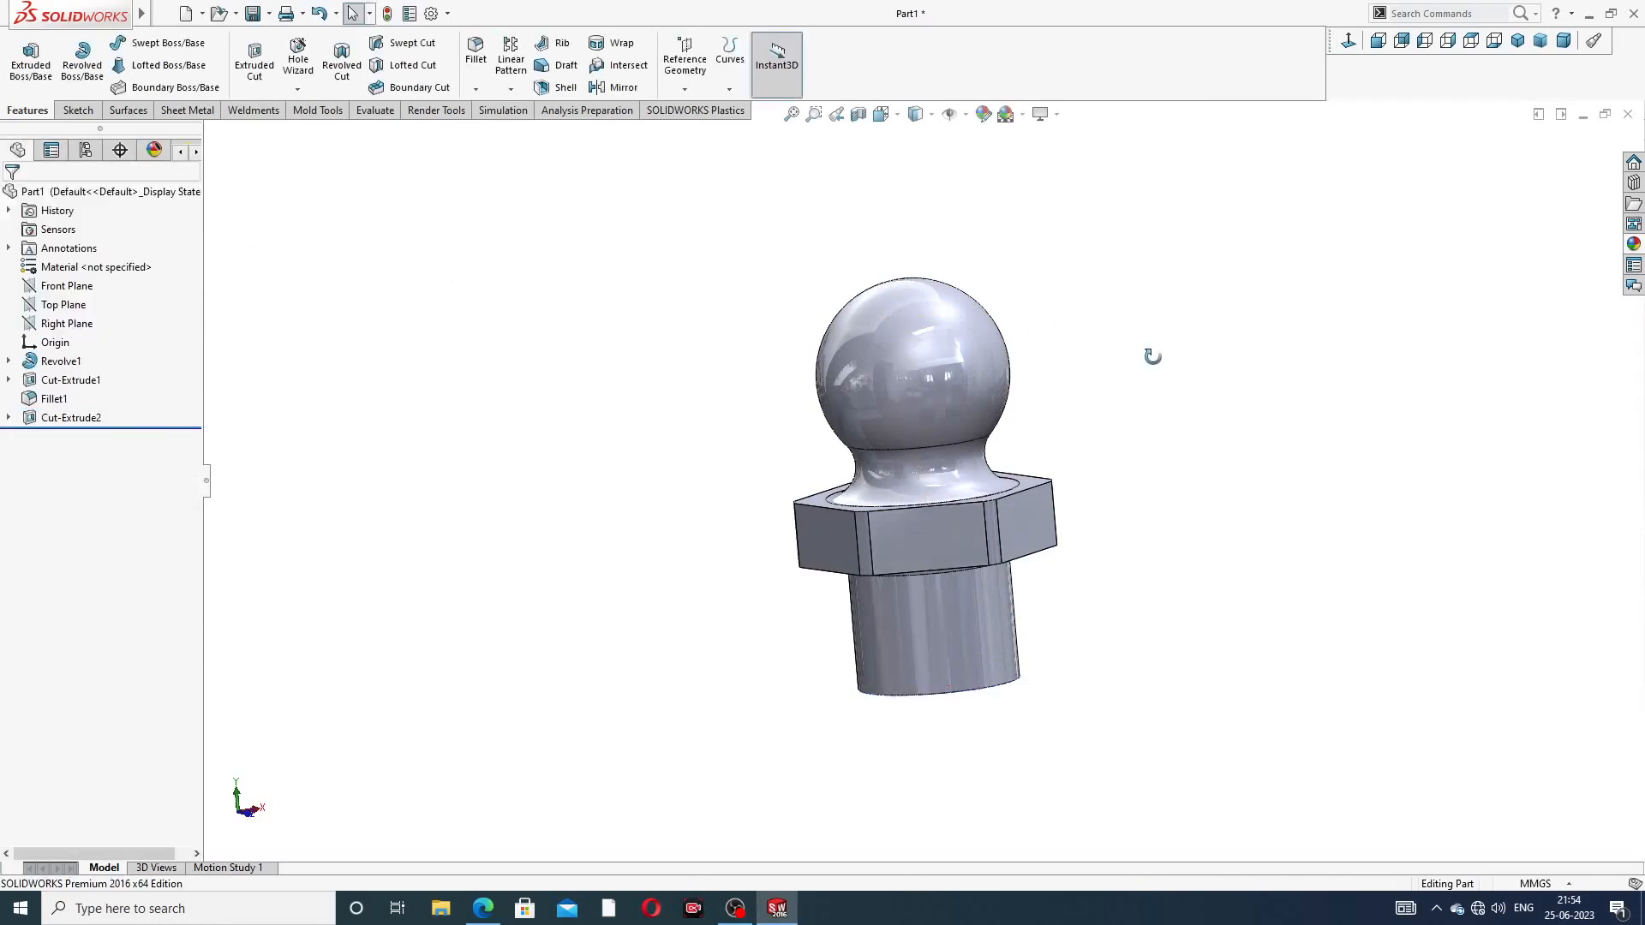
Examine the bore in a section view on the Front Plane, restore the full model and inspect its exterior
{"action": "middle_click_drag", "start_coordinate": [1152, 356], "coordinate": [1267, 506]}
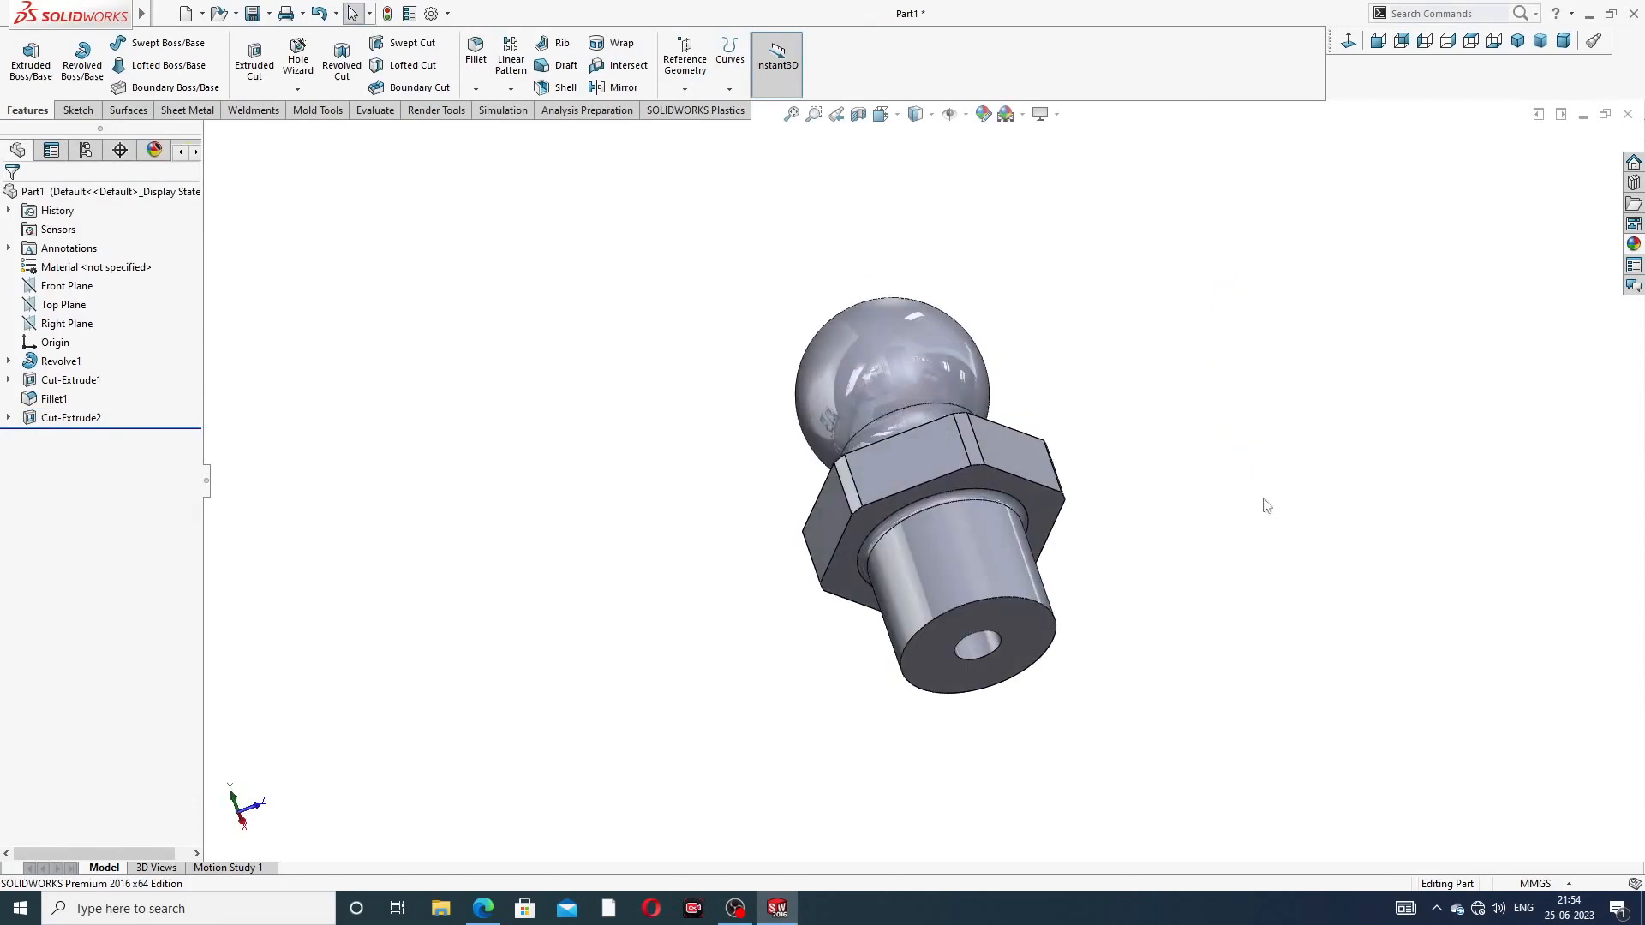
{"action": "left_click", "coordinate": [859, 114]}
{"action": "middle_click_drag", "start_coordinate": [1226, 368], "coordinate": [1060, 454]}
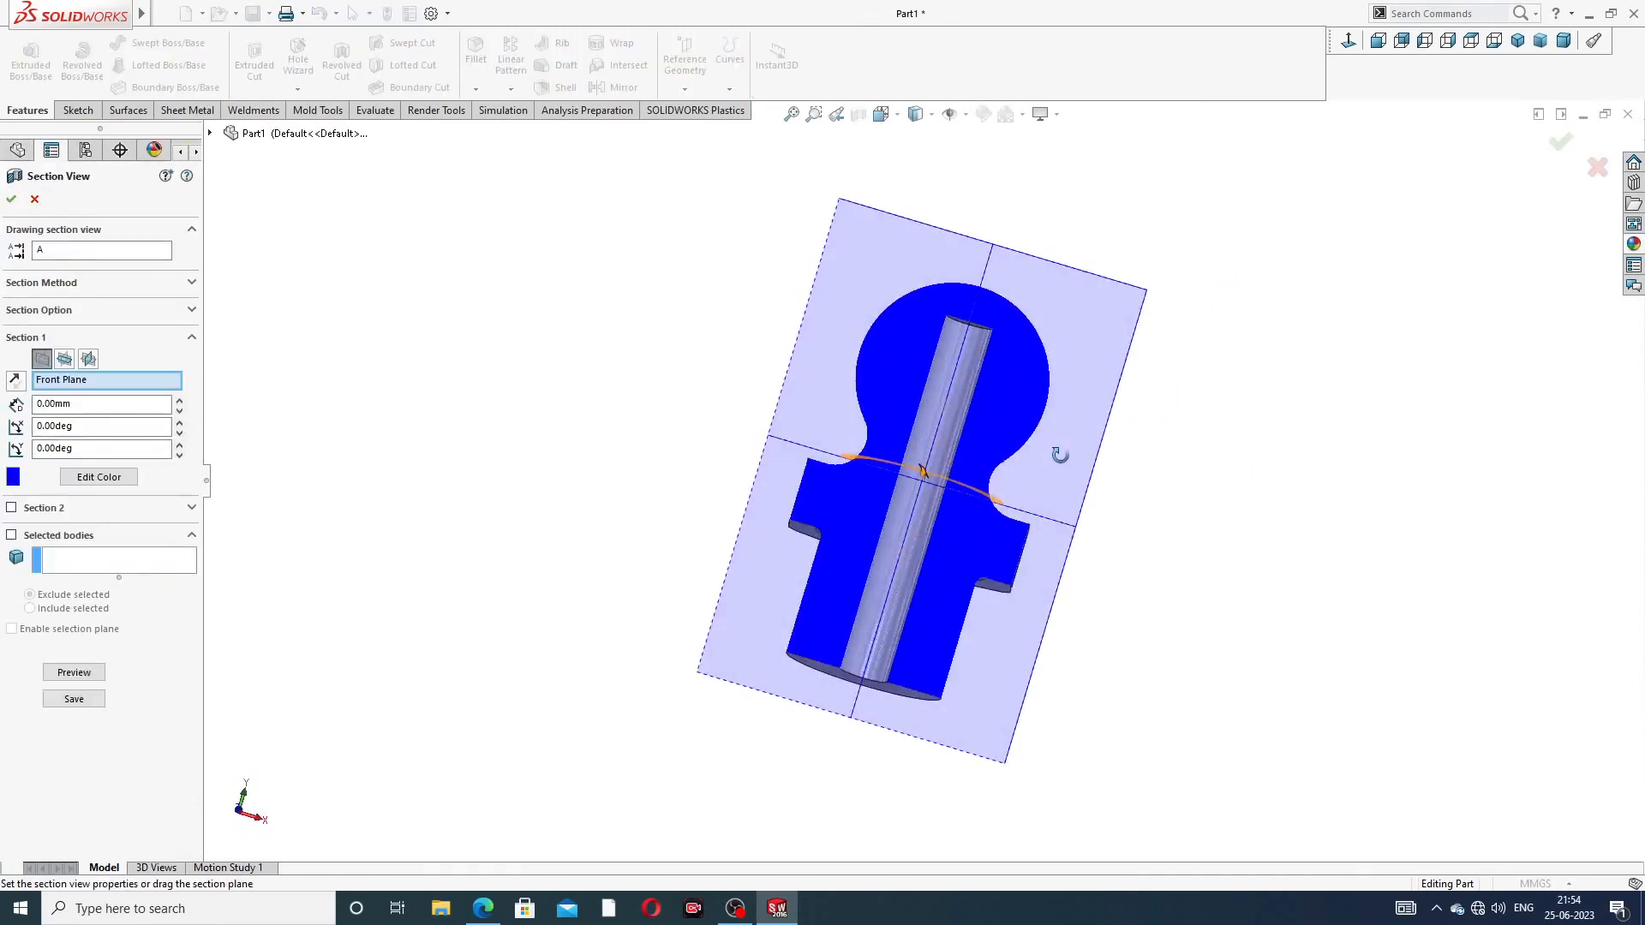
{"action": "left_click", "coordinate": [1561, 142]}
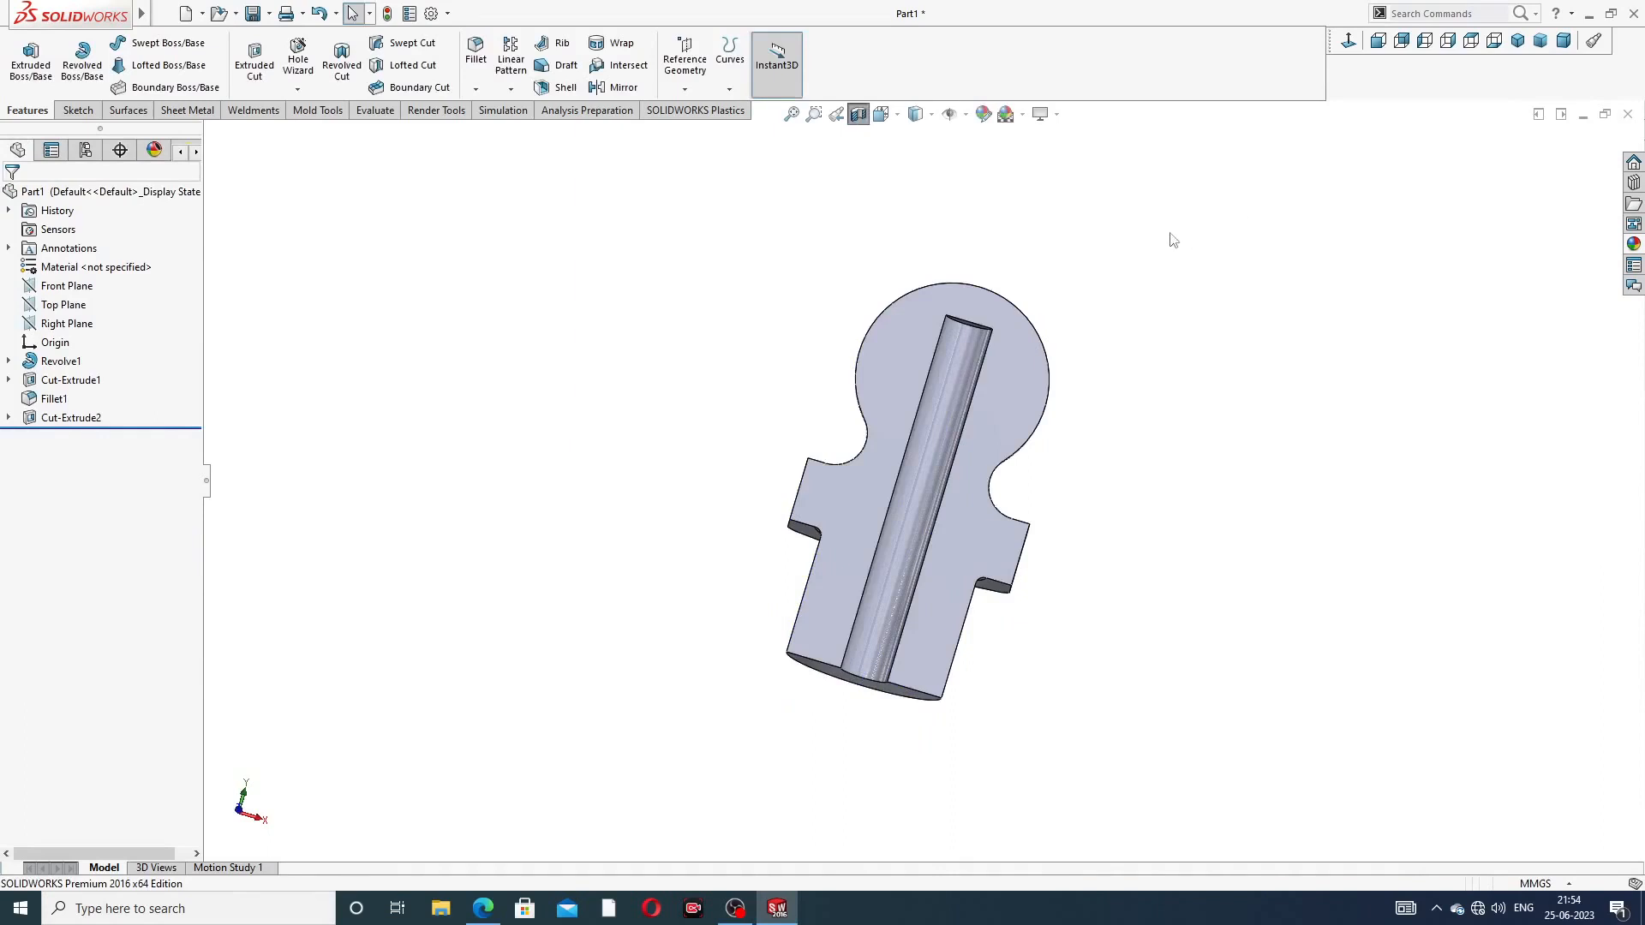
{"action": "left_click", "coordinate": [860, 116]}
{"action": "scroll", "coordinate": [1129, 351], "scroll_direction": "up", "scroll_amount": 3}
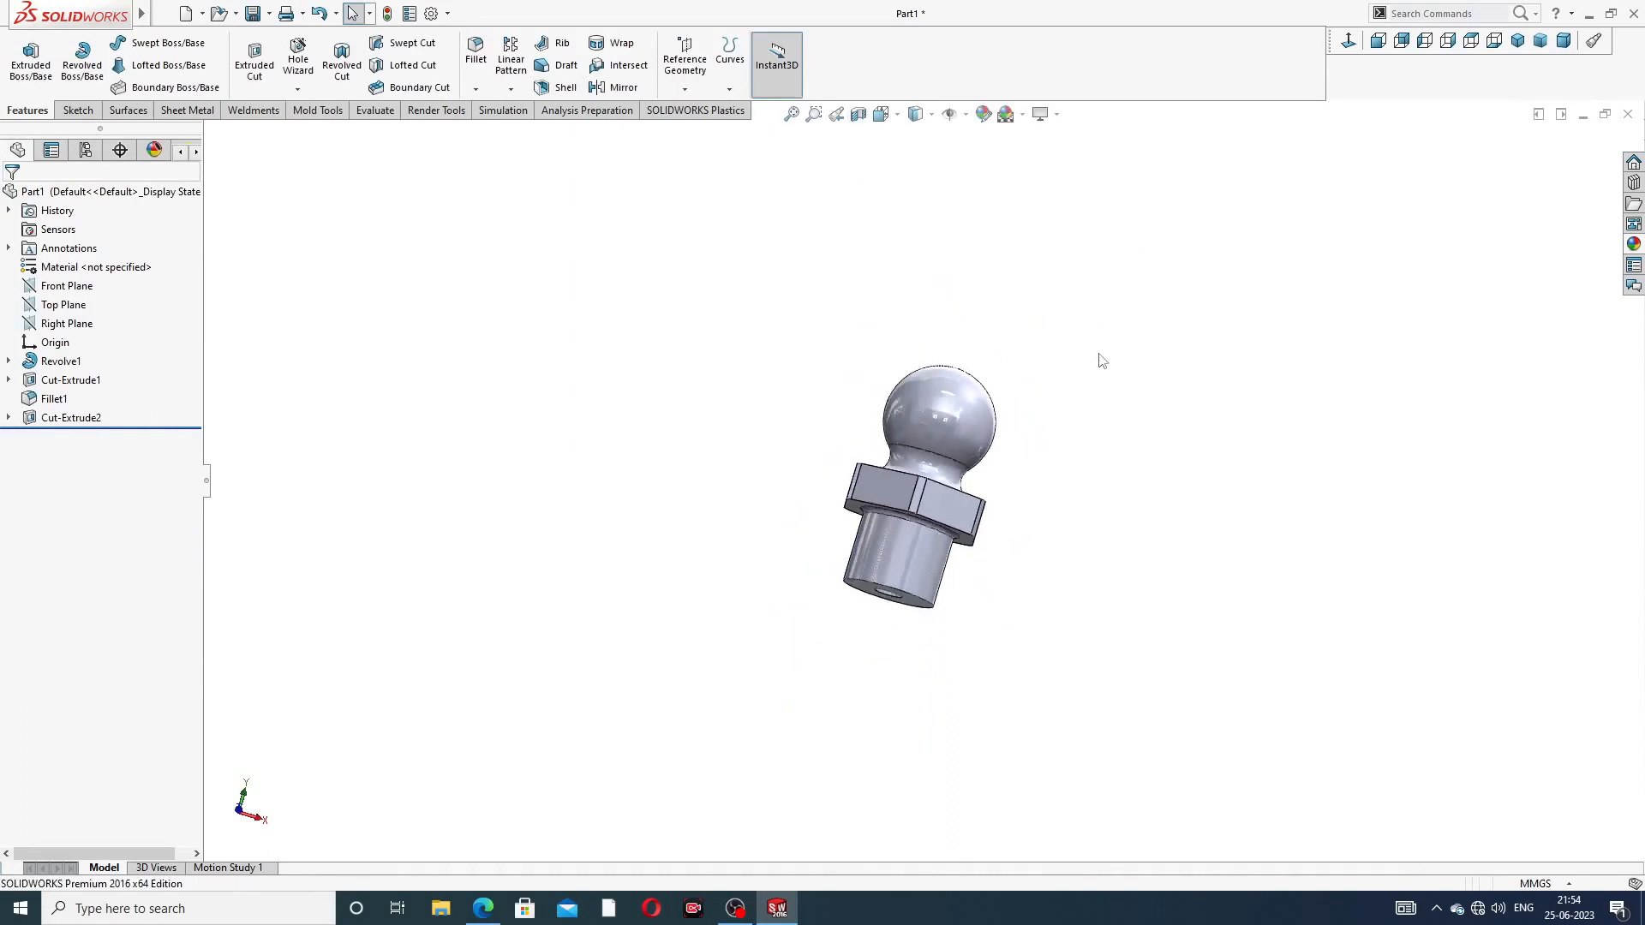
{"action": "middle_click_drag", "start_coordinate": [1099, 357], "coordinate": [1096, 261]}
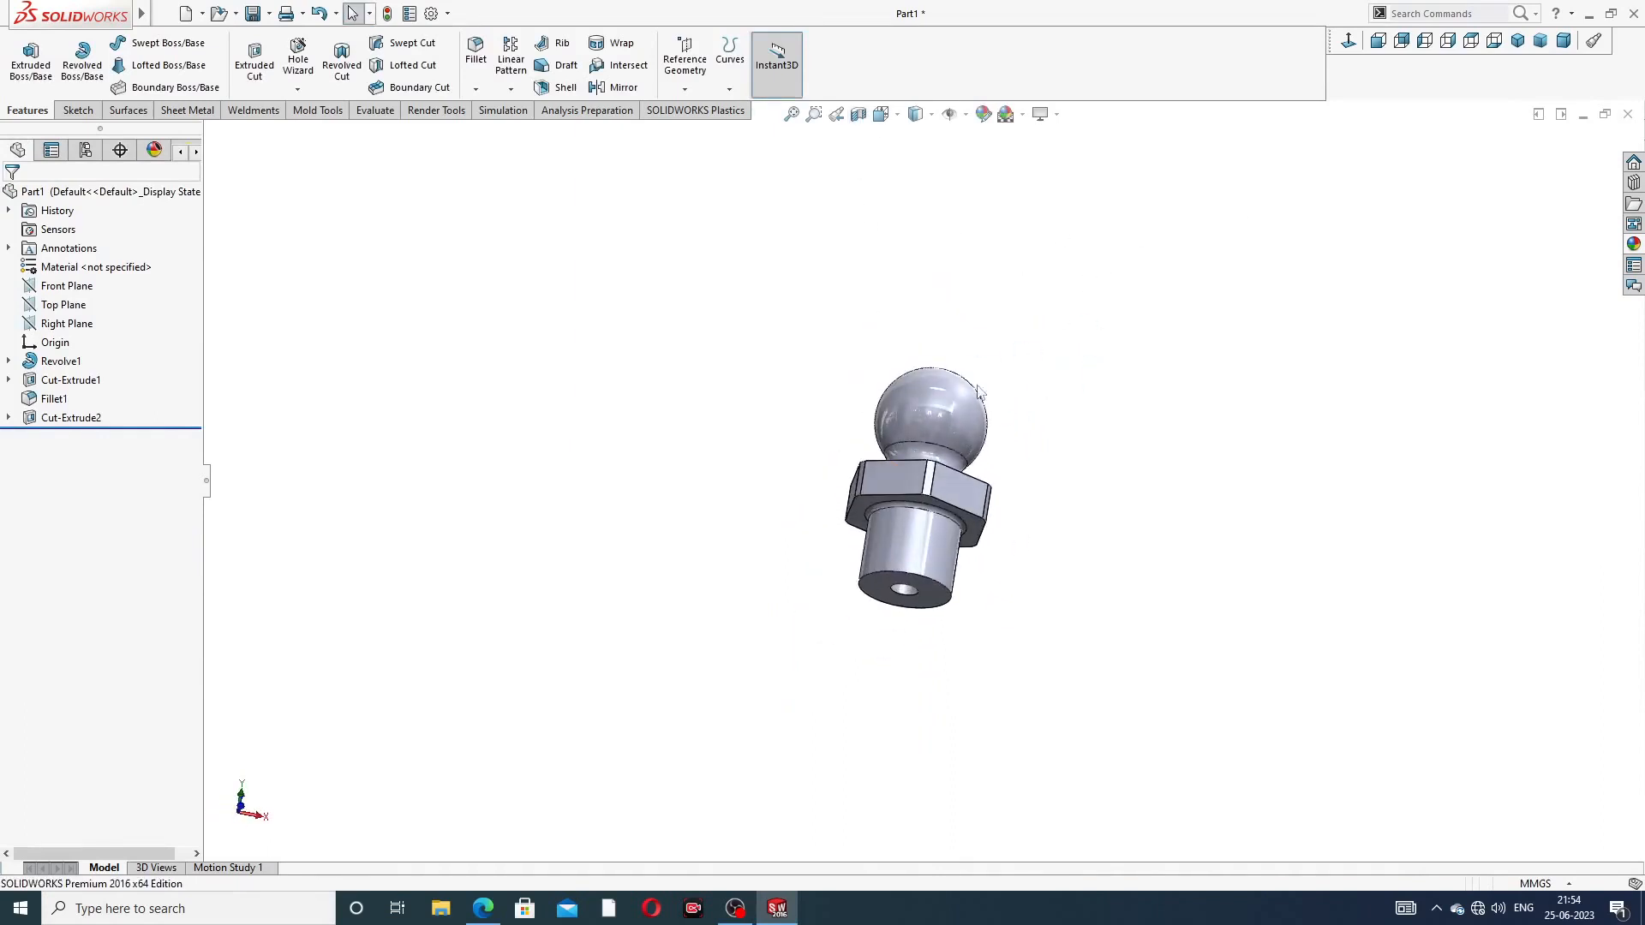
{"action": "middle_click_drag", "start_coordinate": [850, 468], "coordinate": [943, 530]}
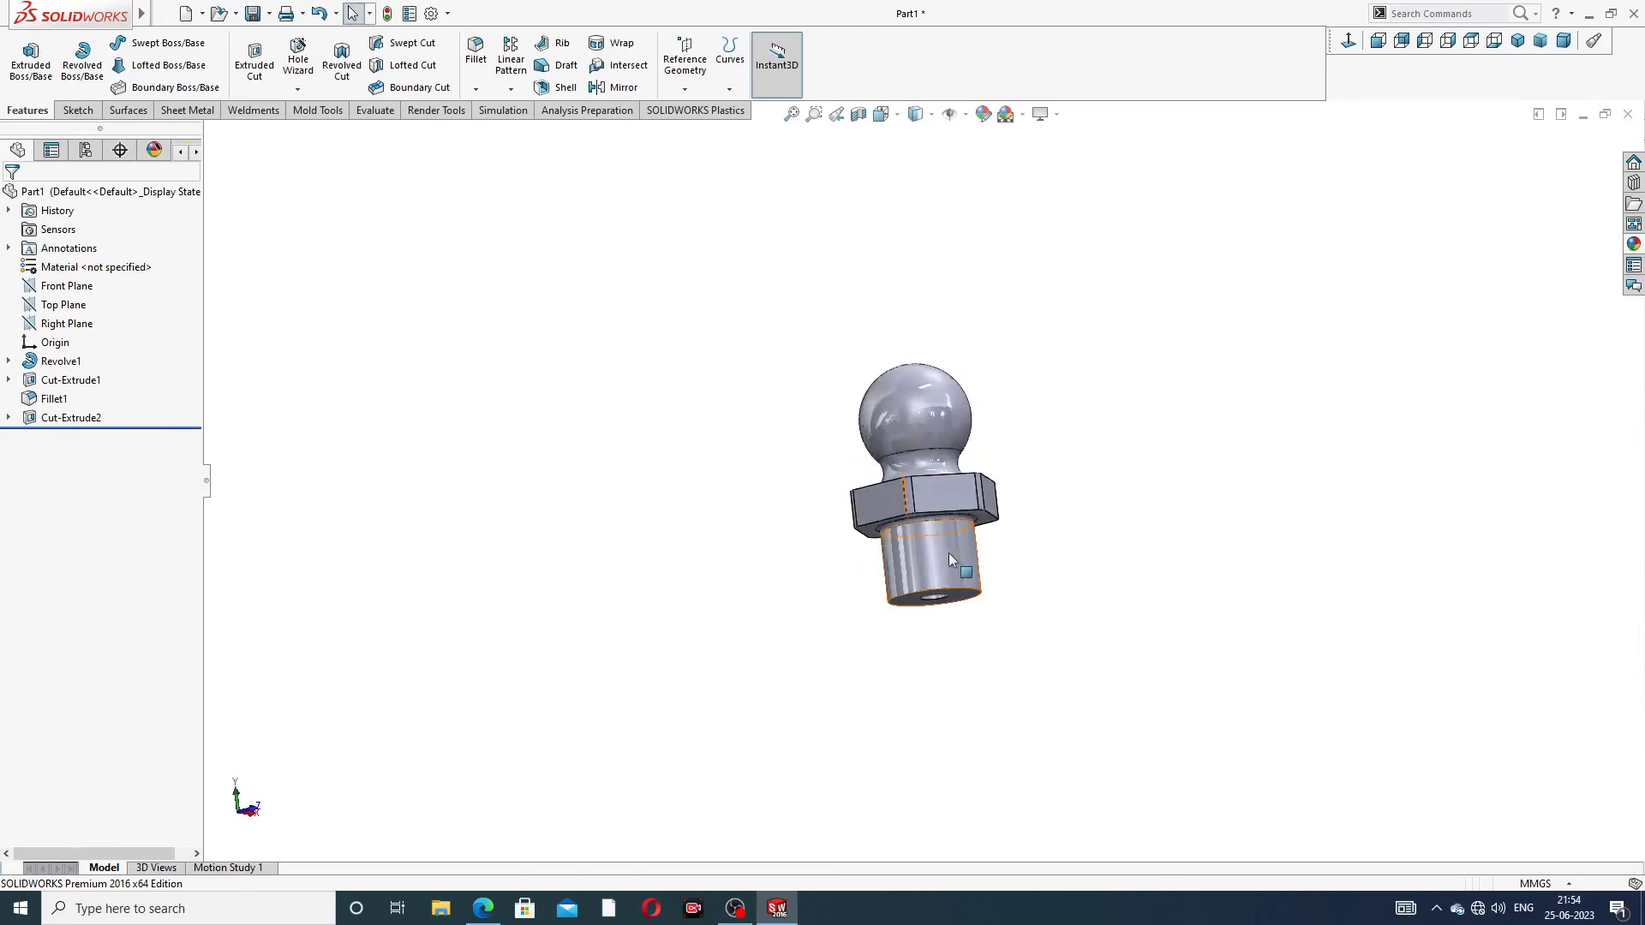
{"action": "scroll", "coordinate": [968, 541], "scroll_direction": "down", "scroll_amount": 2}
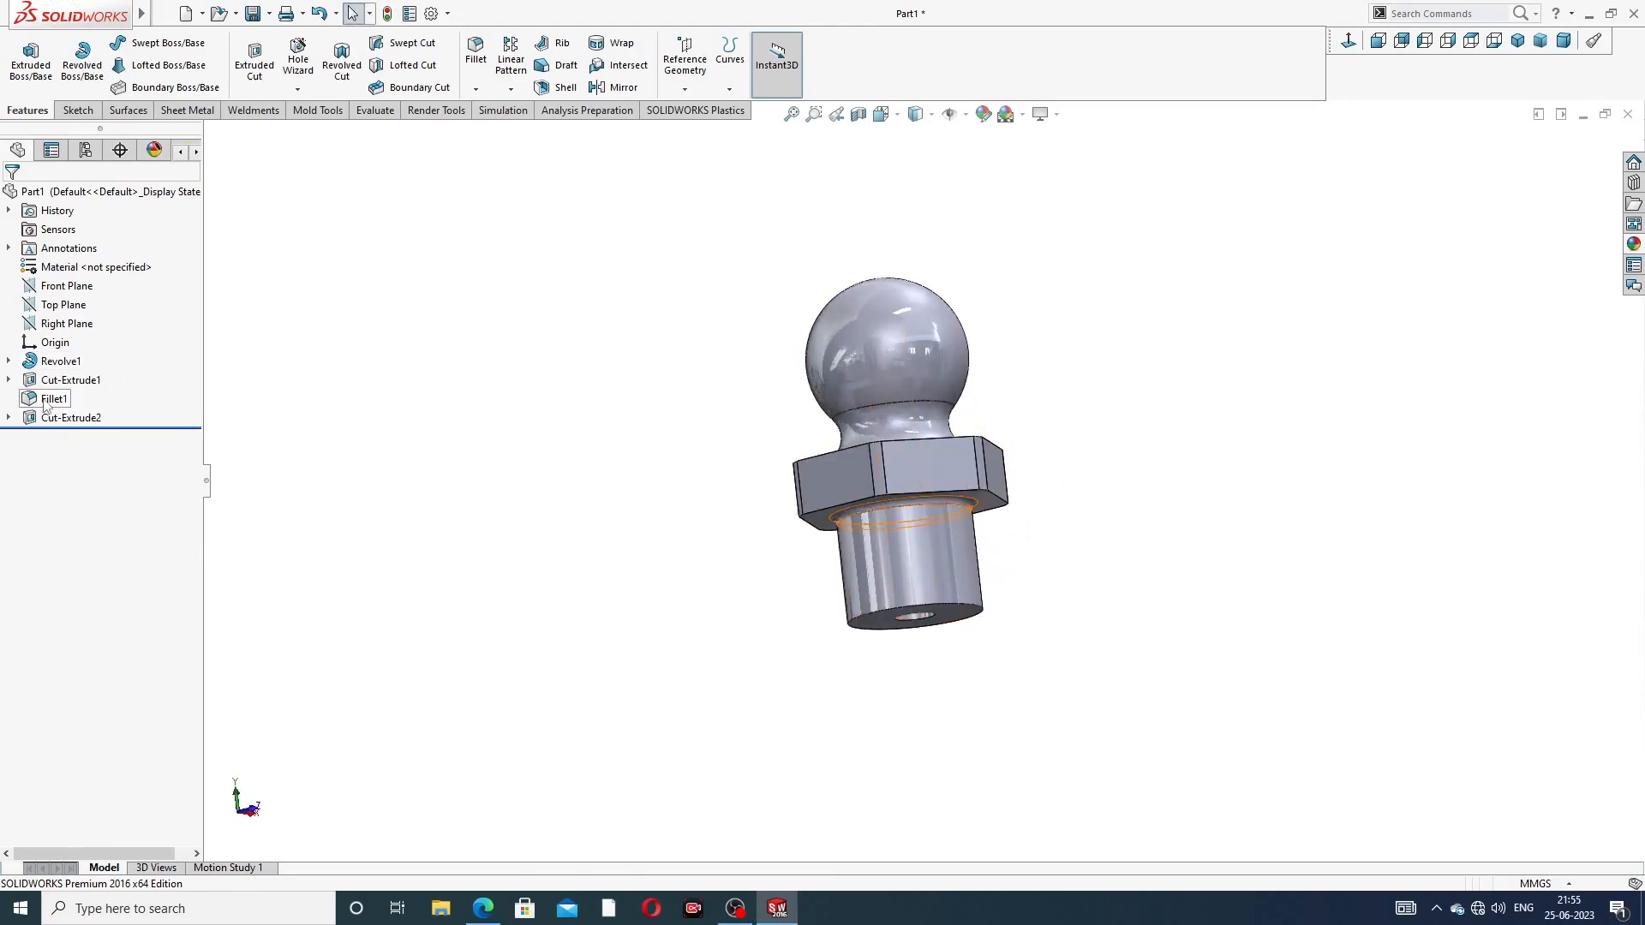
Edit the revolved body's profile sketch and dimension the shank's vertical edge below the collar as 10 mm
{"action": "left_click", "coordinate": [9, 361]}
{"action": "left_click", "coordinate": [84, 380]}
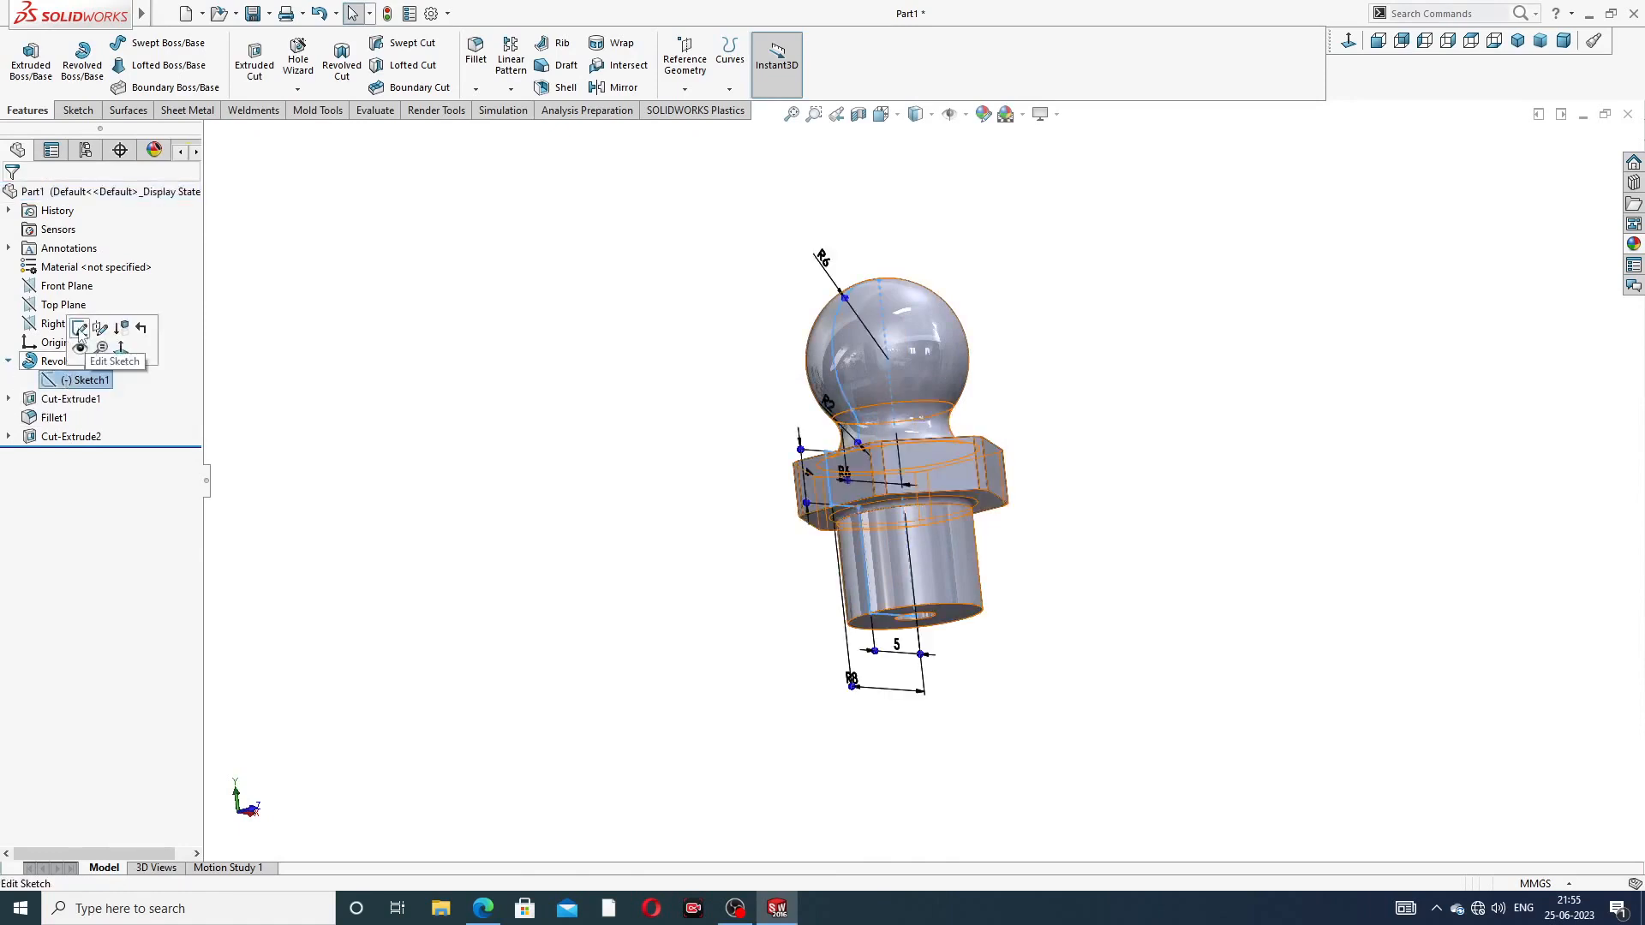
{"action": "left_click", "coordinate": [80, 329]}
{"action": "mouse_move", "coordinate": [999, 378]}
{"action": "middle_mouse_down"}
{"action": "mouse_move", "coordinate": [1051, 345]}
{"action": "mouse_move", "coordinate": [975, 342]}
{"action": "middle_mouse_up"}
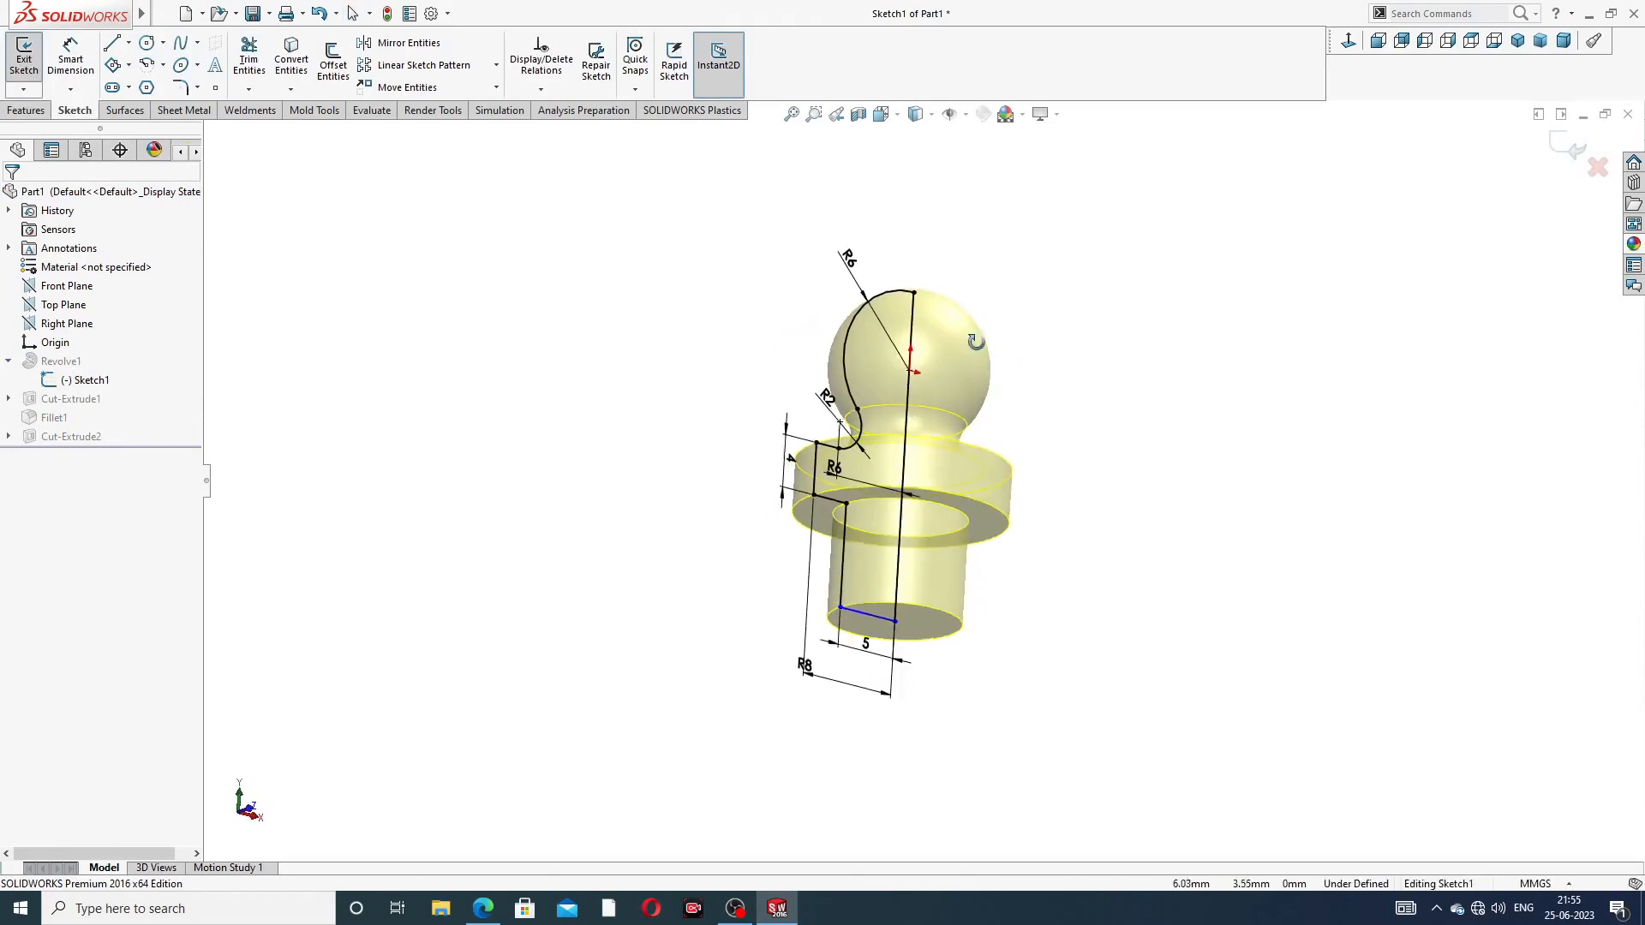
{"action": "left_click", "coordinate": [1348, 41]}
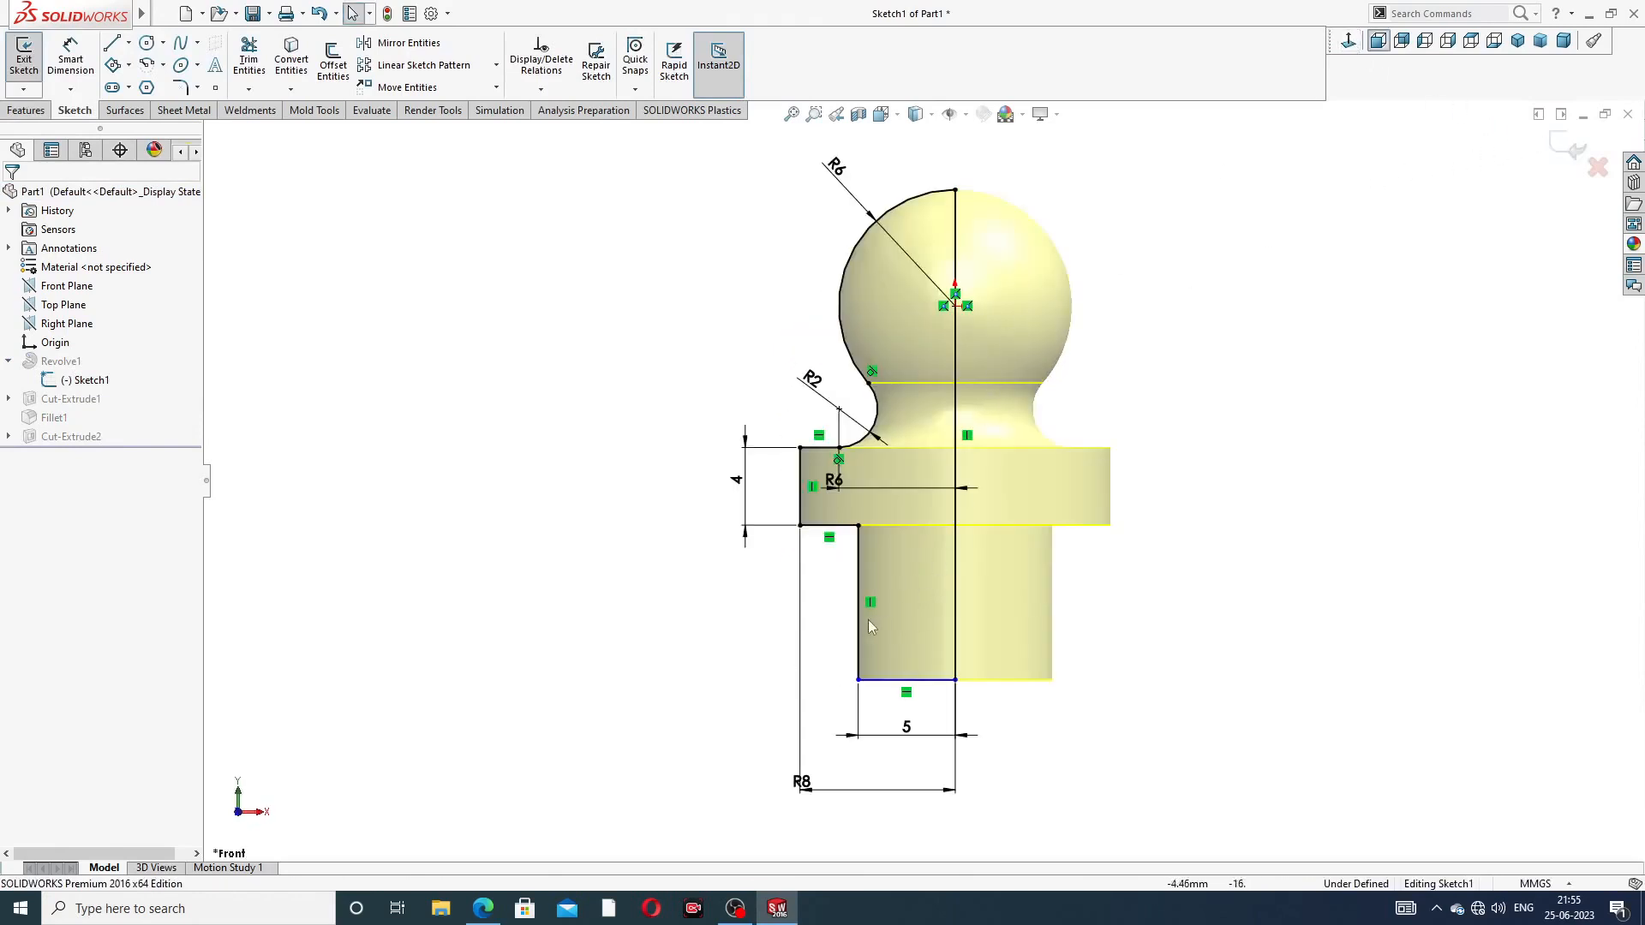
{"action": "left_click_drag", "start_coordinate": [812, 784], "coordinate": [889, 778]}
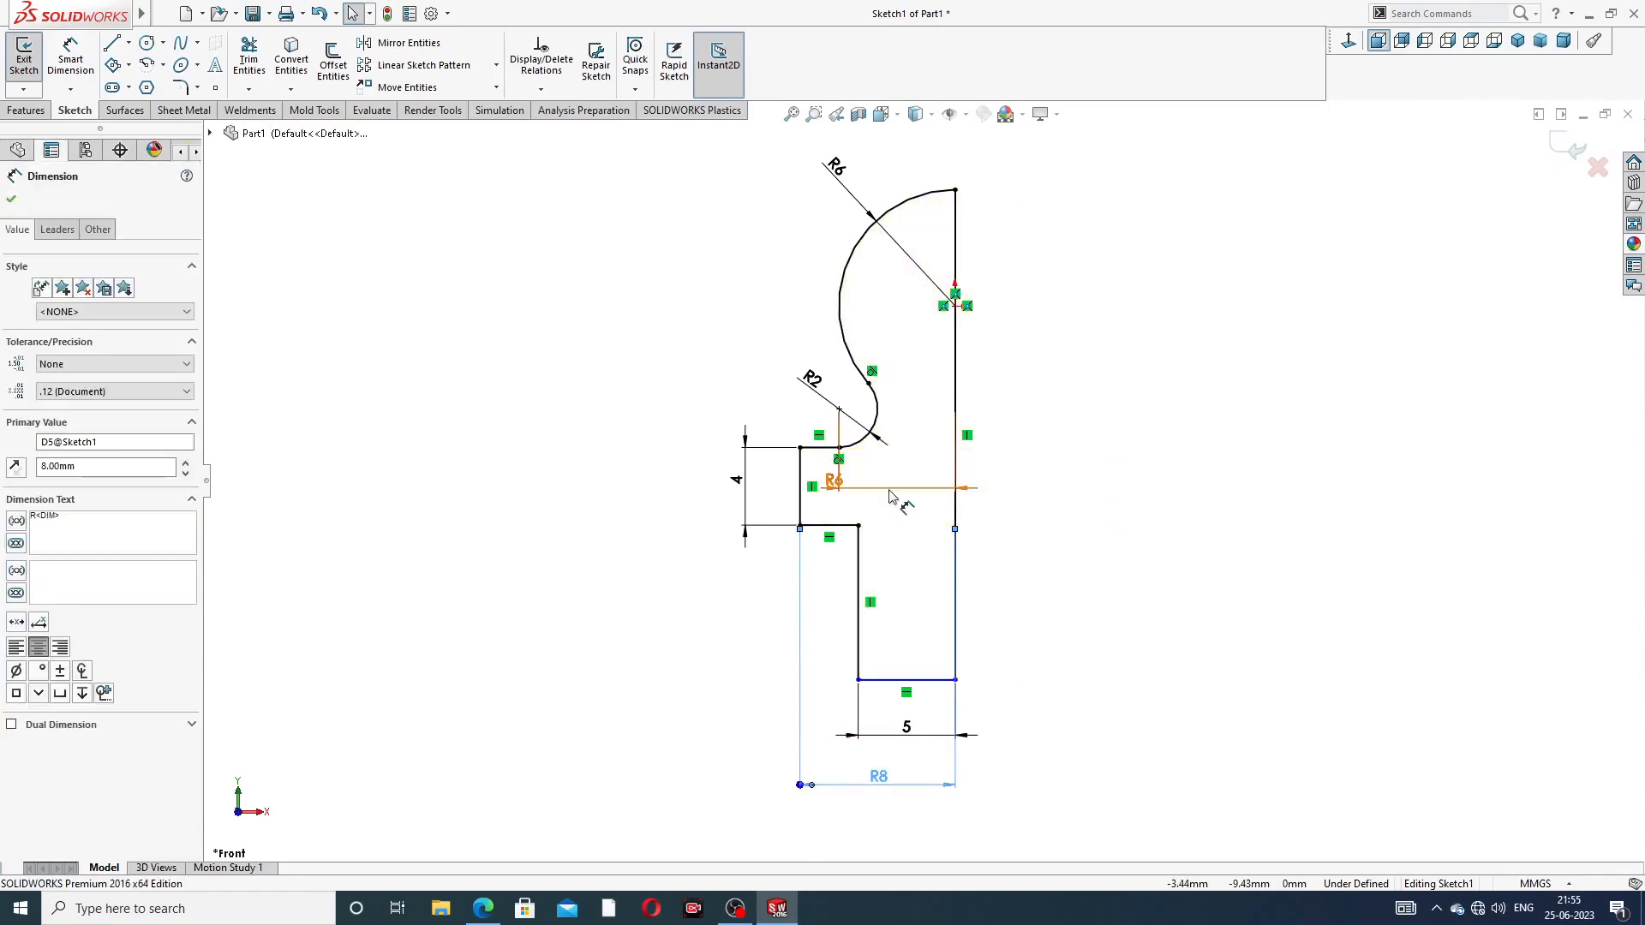
{"action": "left_click", "coordinate": [70, 56]}
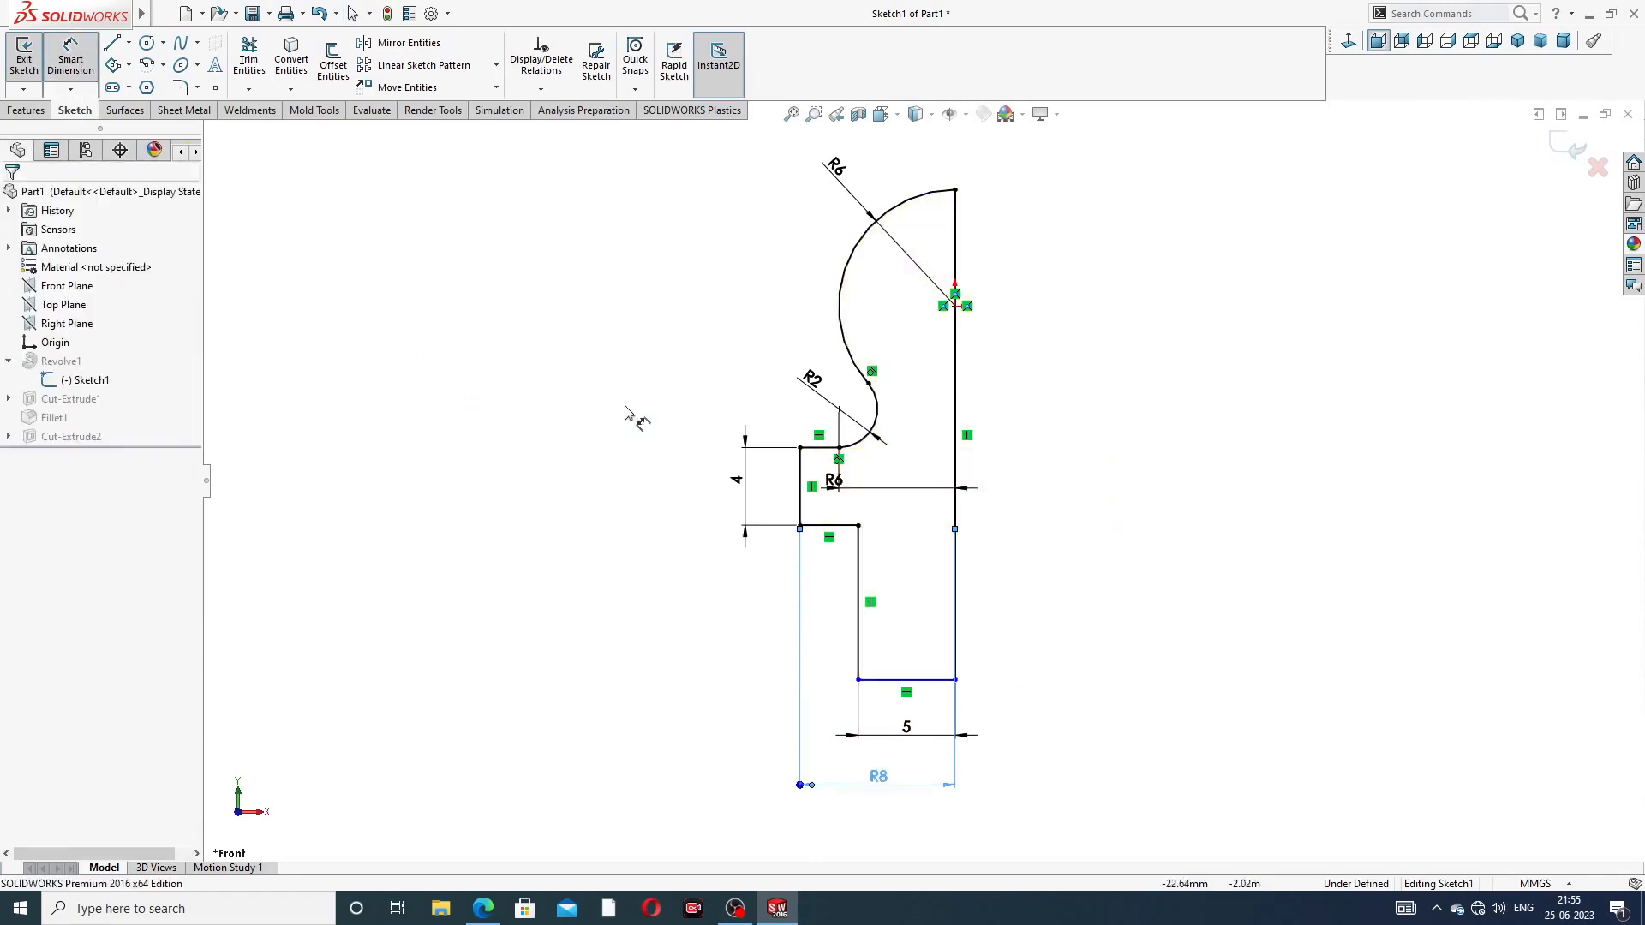
{"action": "left_click", "coordinate": [858, 563]}
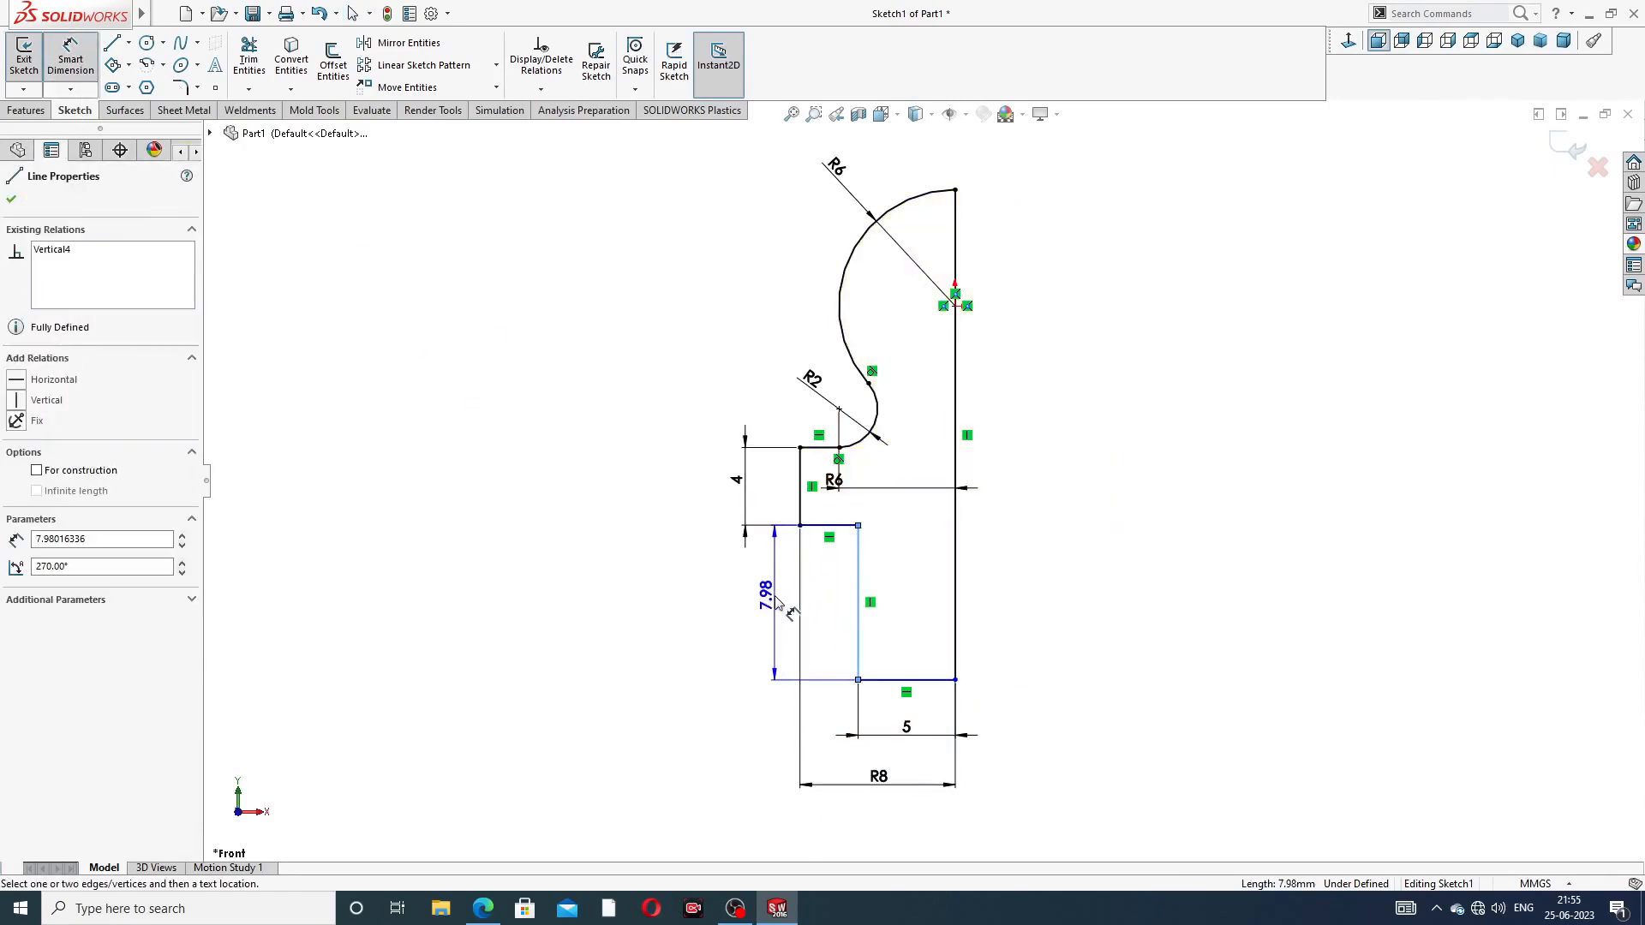
{"action": "left_click", "coordinate": [776, 600]}
{"action": "type", "text": "10"}
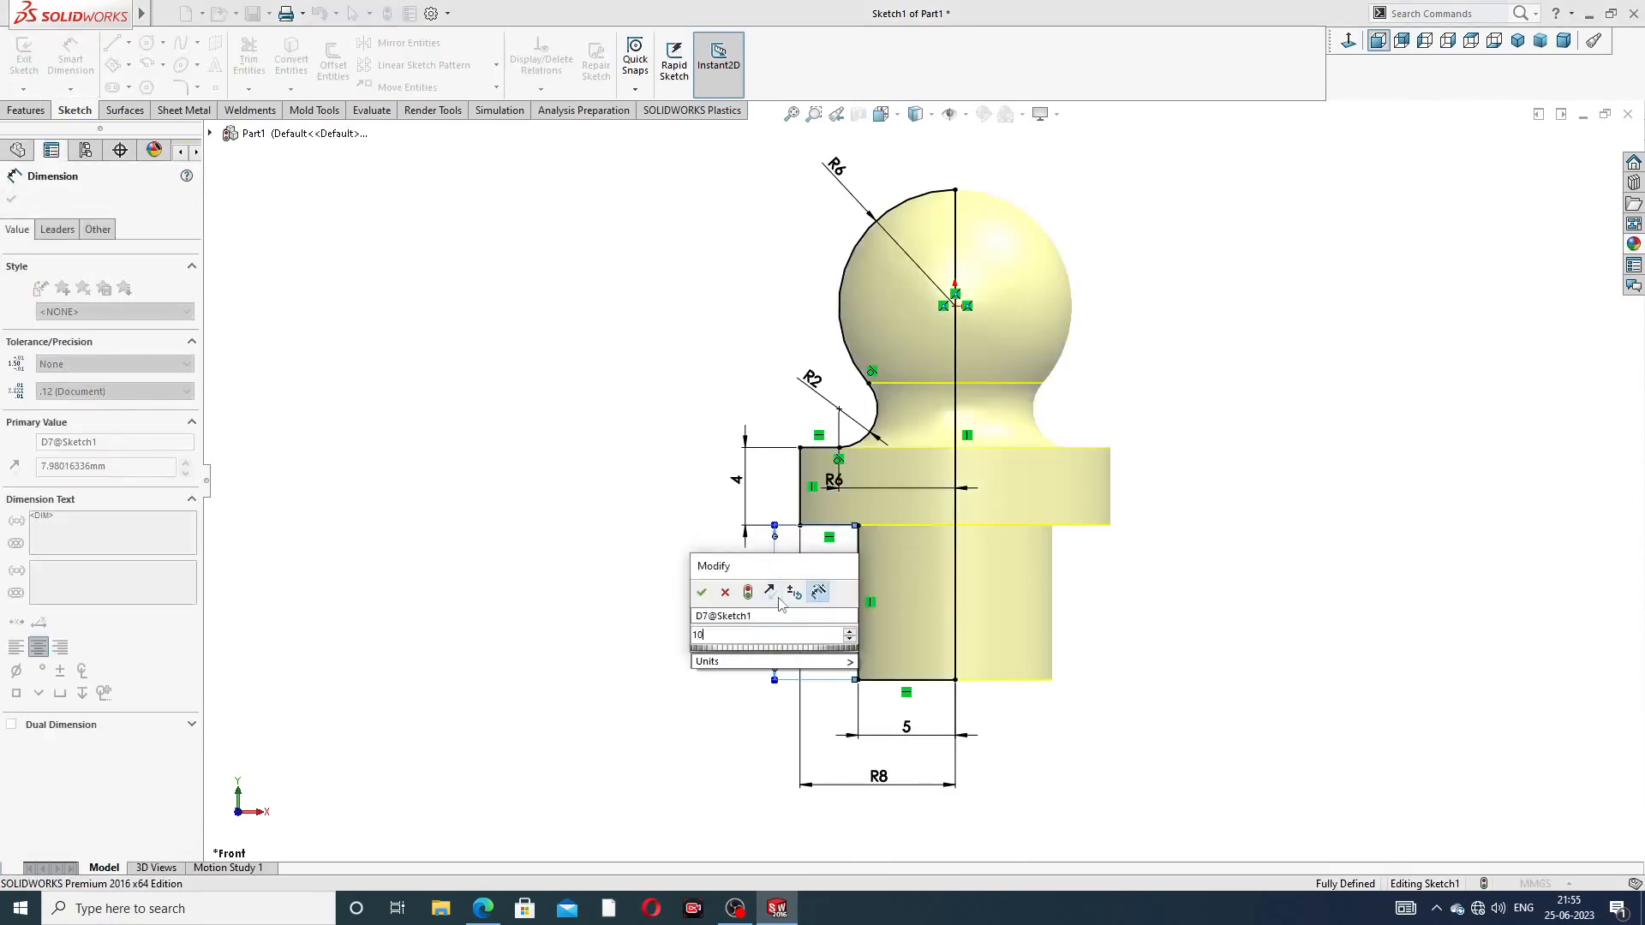
{"action": "key", "text": "Return"}
{"action": "left_click", "coordinate": [1155, 514]}
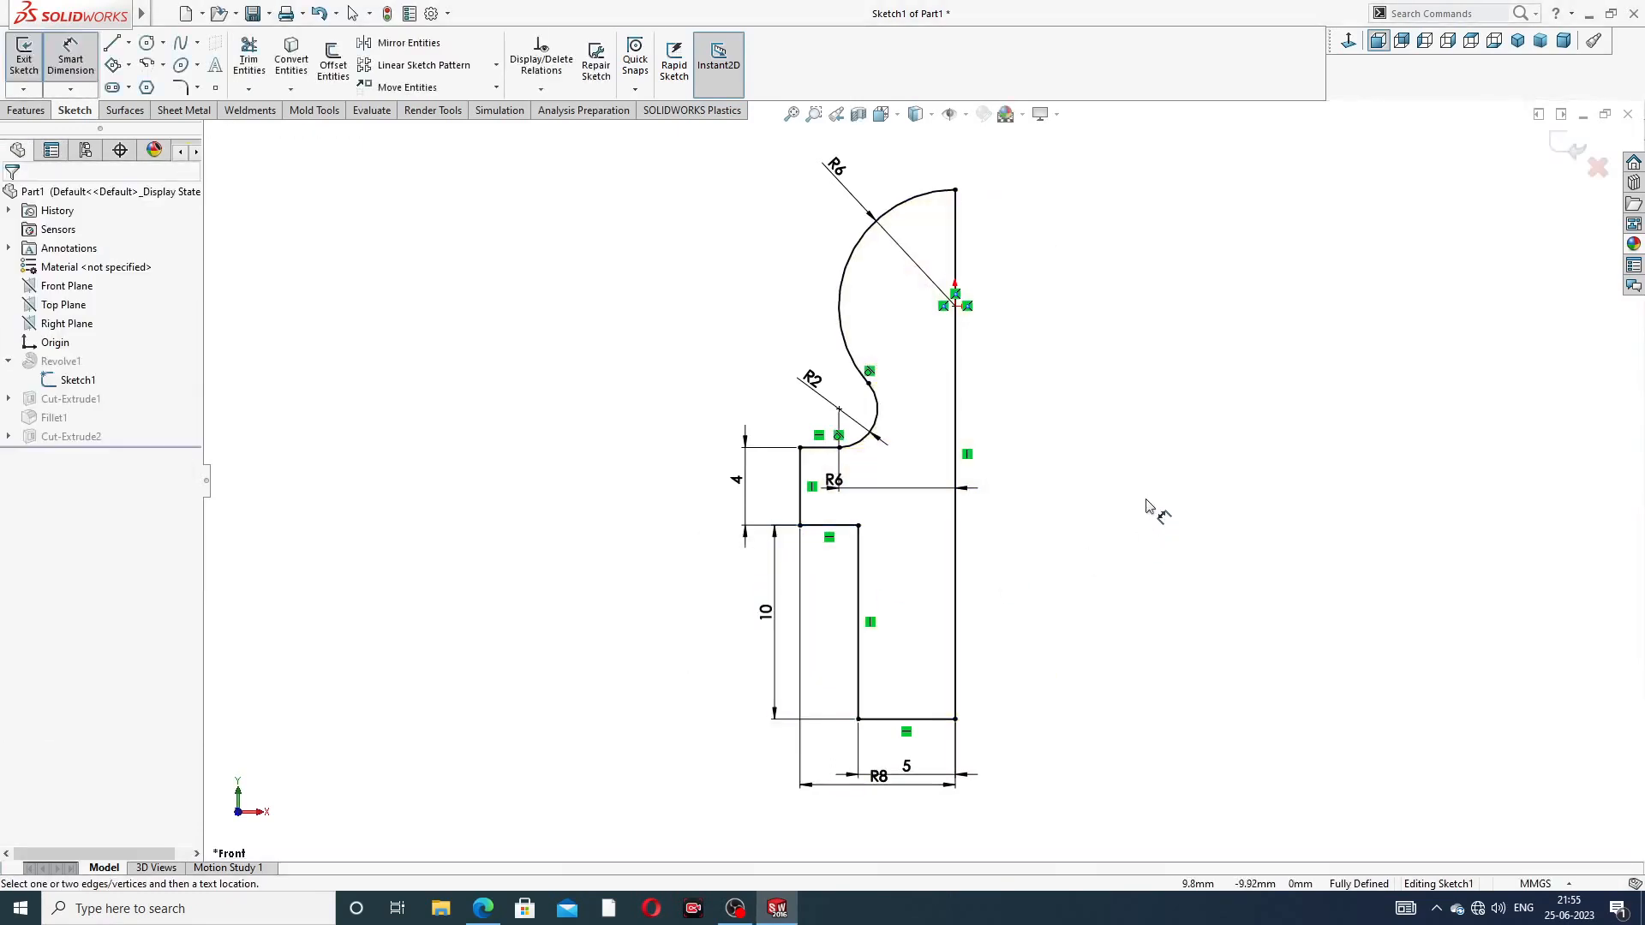
Space out the shank length and width dimensions around the profile and exit the sketch to rebuild the part
{"action": "left_click_drag", "start_coordinate": [775, 631], "coordinate": [765, 634]}
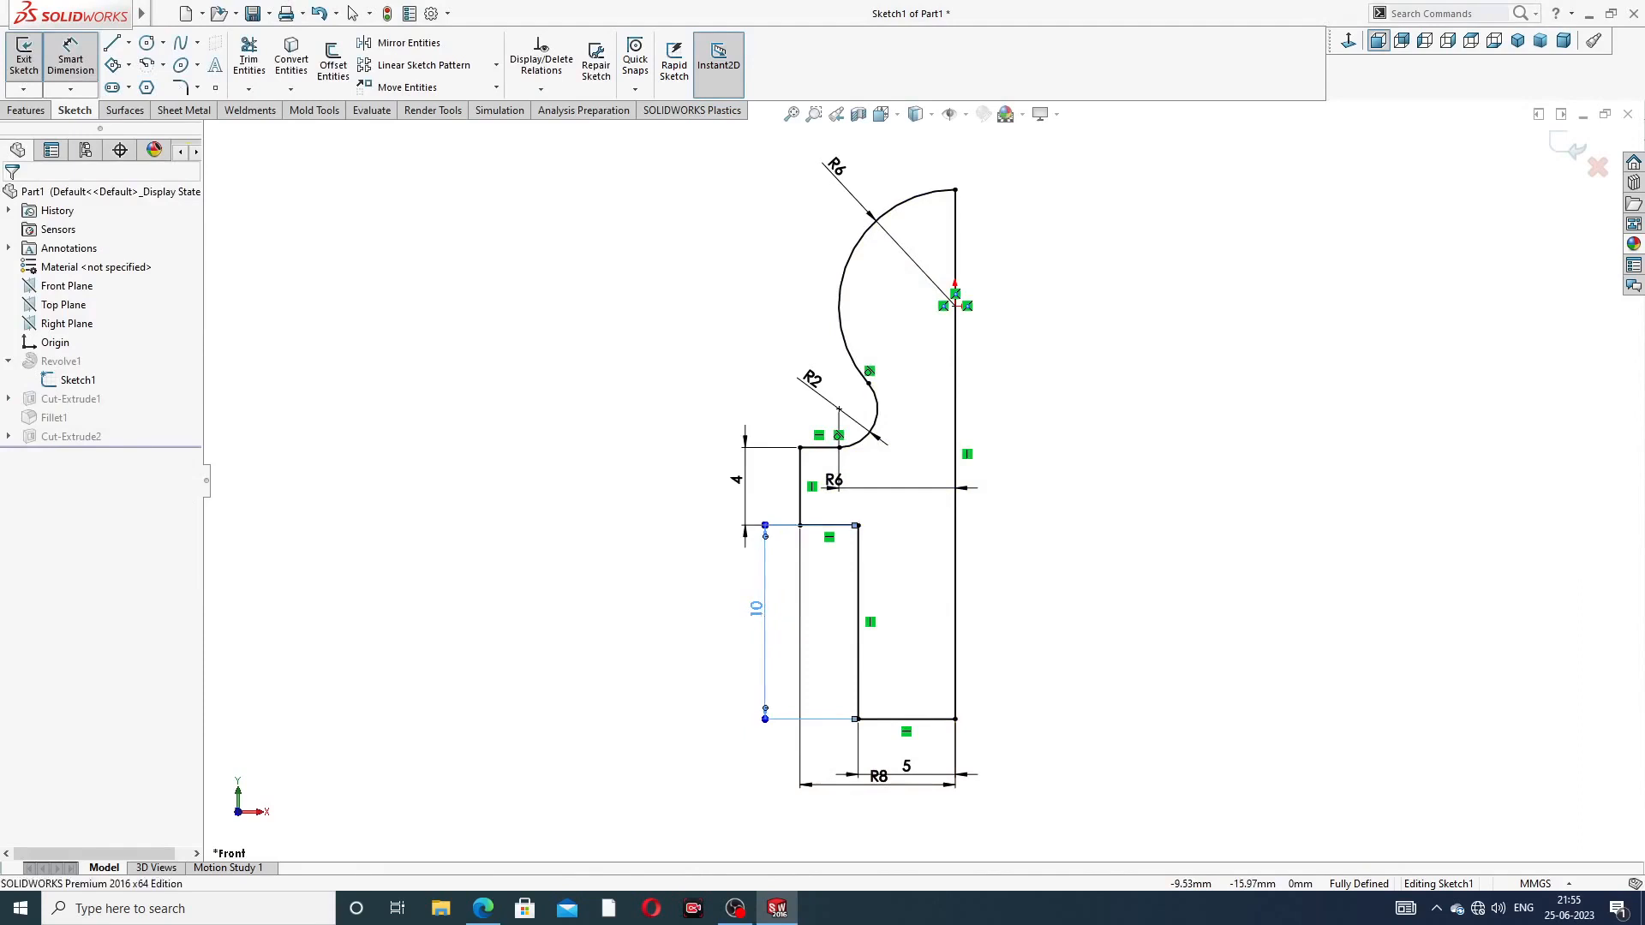
{"action": "mouse_move", "coordinate": [906, 772]}
{"action": "left_mouse_down"}
{"action": "mouse_move", "coordinate": [909, 752]}
{"action": "mouse_move", "coordinate": [885, 798]}
{"action": "left_mouse_up"}
{"action": "left_click", "coordinate": [1154, 538]}
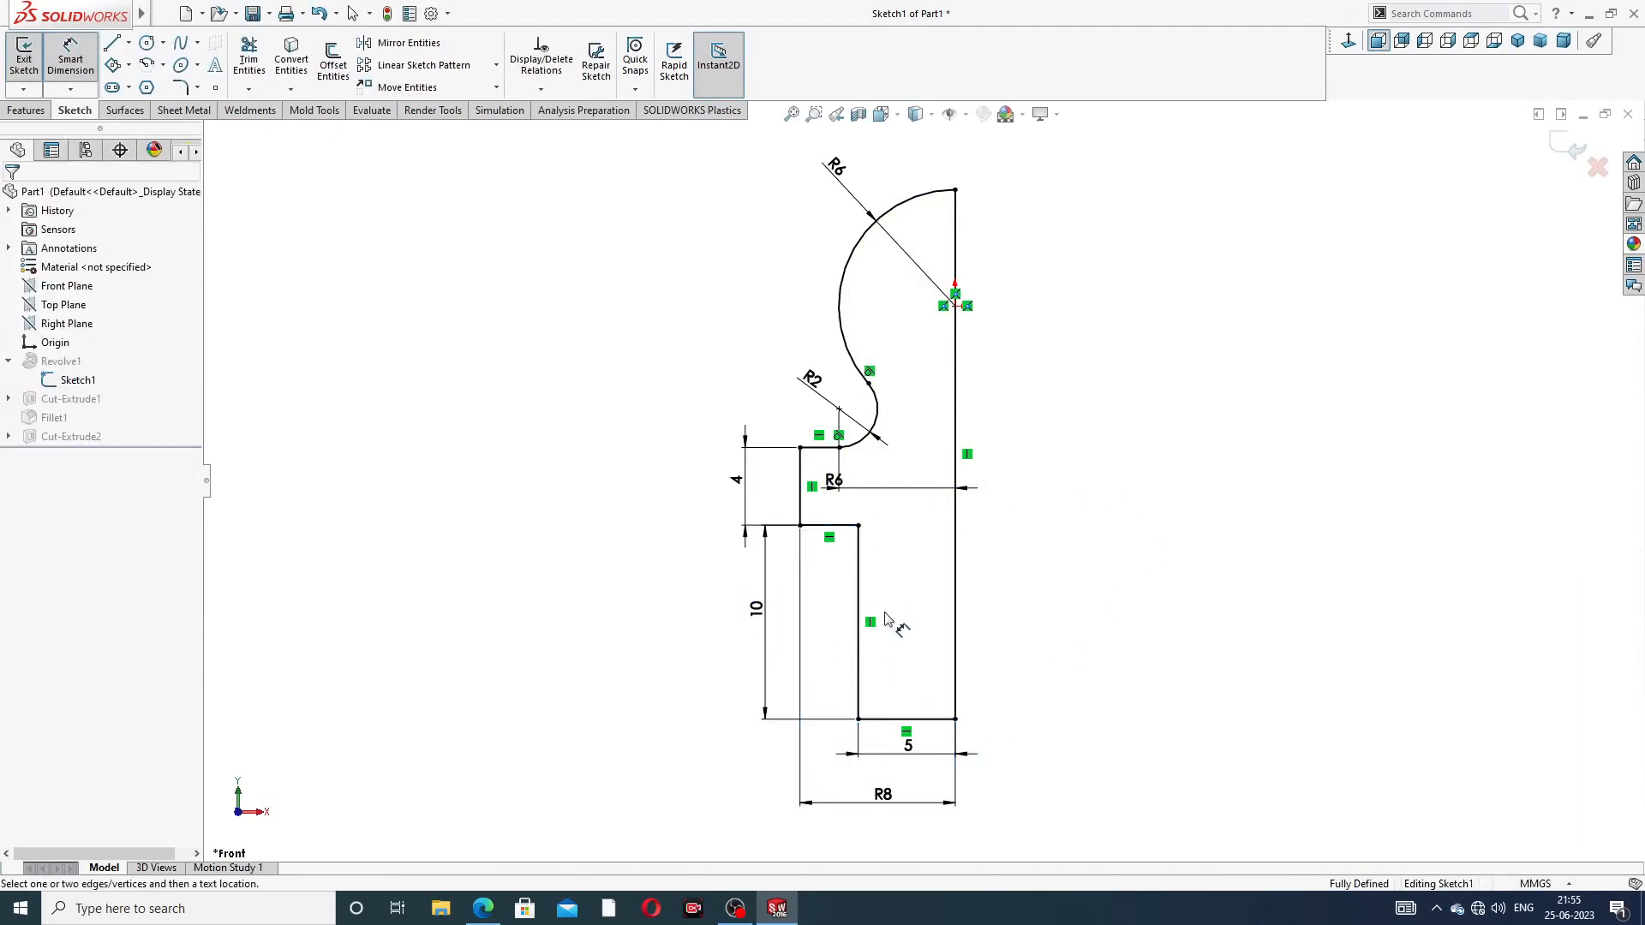
{"action": "left_click_drag", "start_coordinate": [776, 612], "coordinate": [780, 614]}
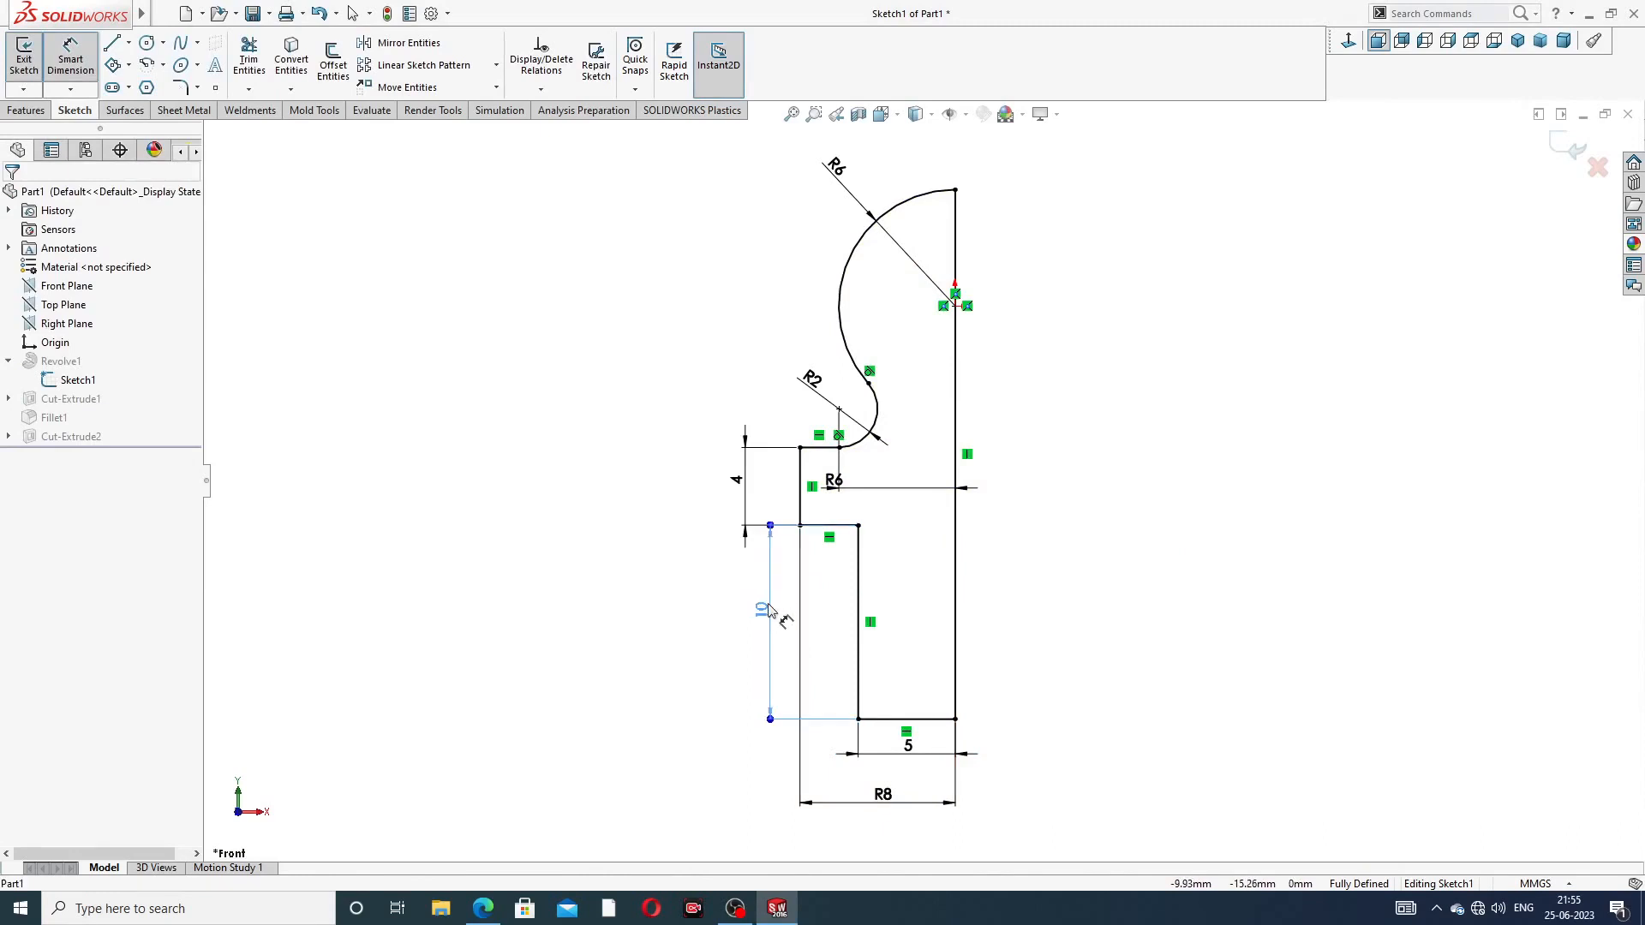
{"action": "right_click", "coordinate": [1330, 206]}
{"action": "left_click", "coordinate": [1374, 254]}
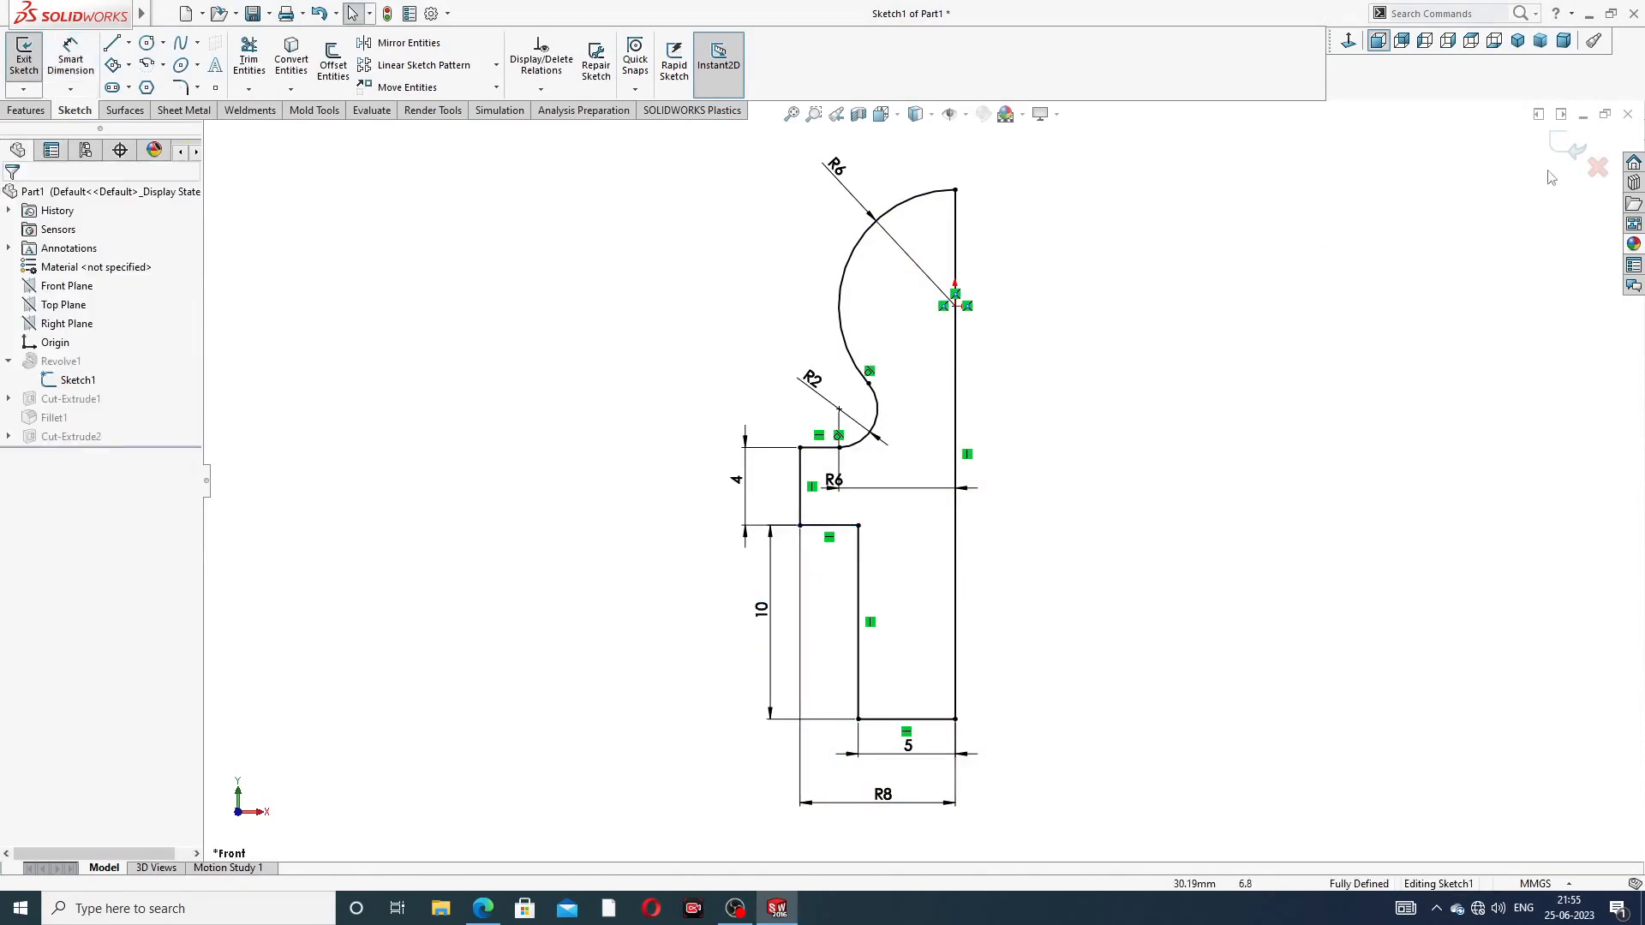
{"action": "left_click", "coordinate": [1572, 147]}
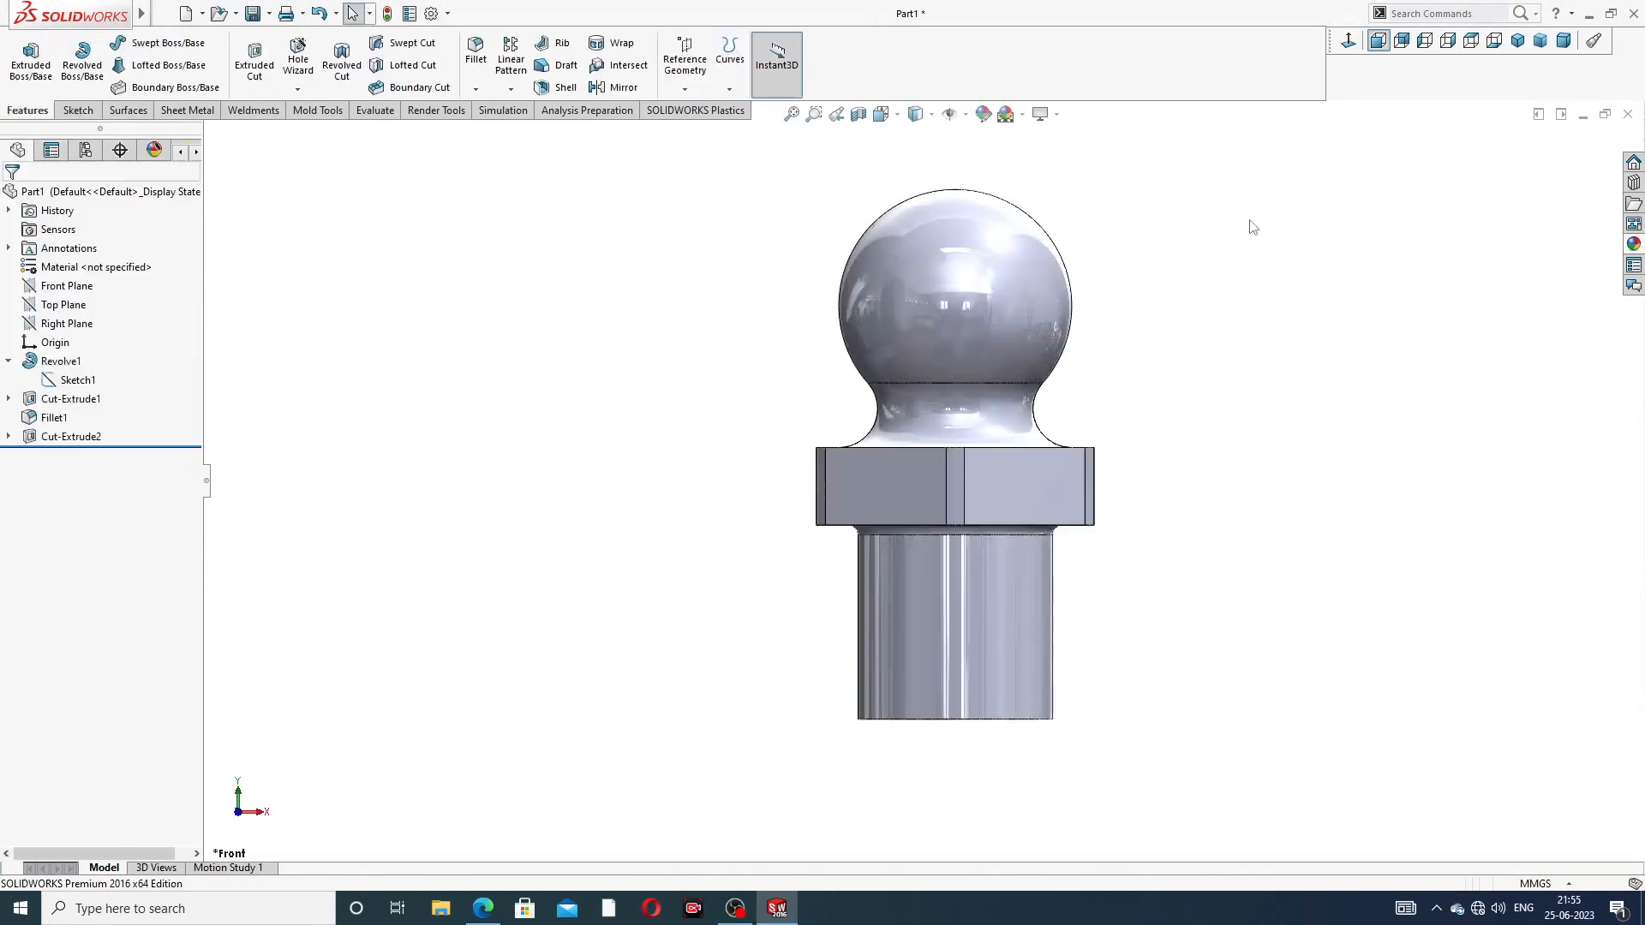
Check the bore in the lengthened shank with a Front Plane section view and return to the full model
{"action": "middle_click_drag", "start_coordinate": [1216, 401], "coordinate": [986, 197]}
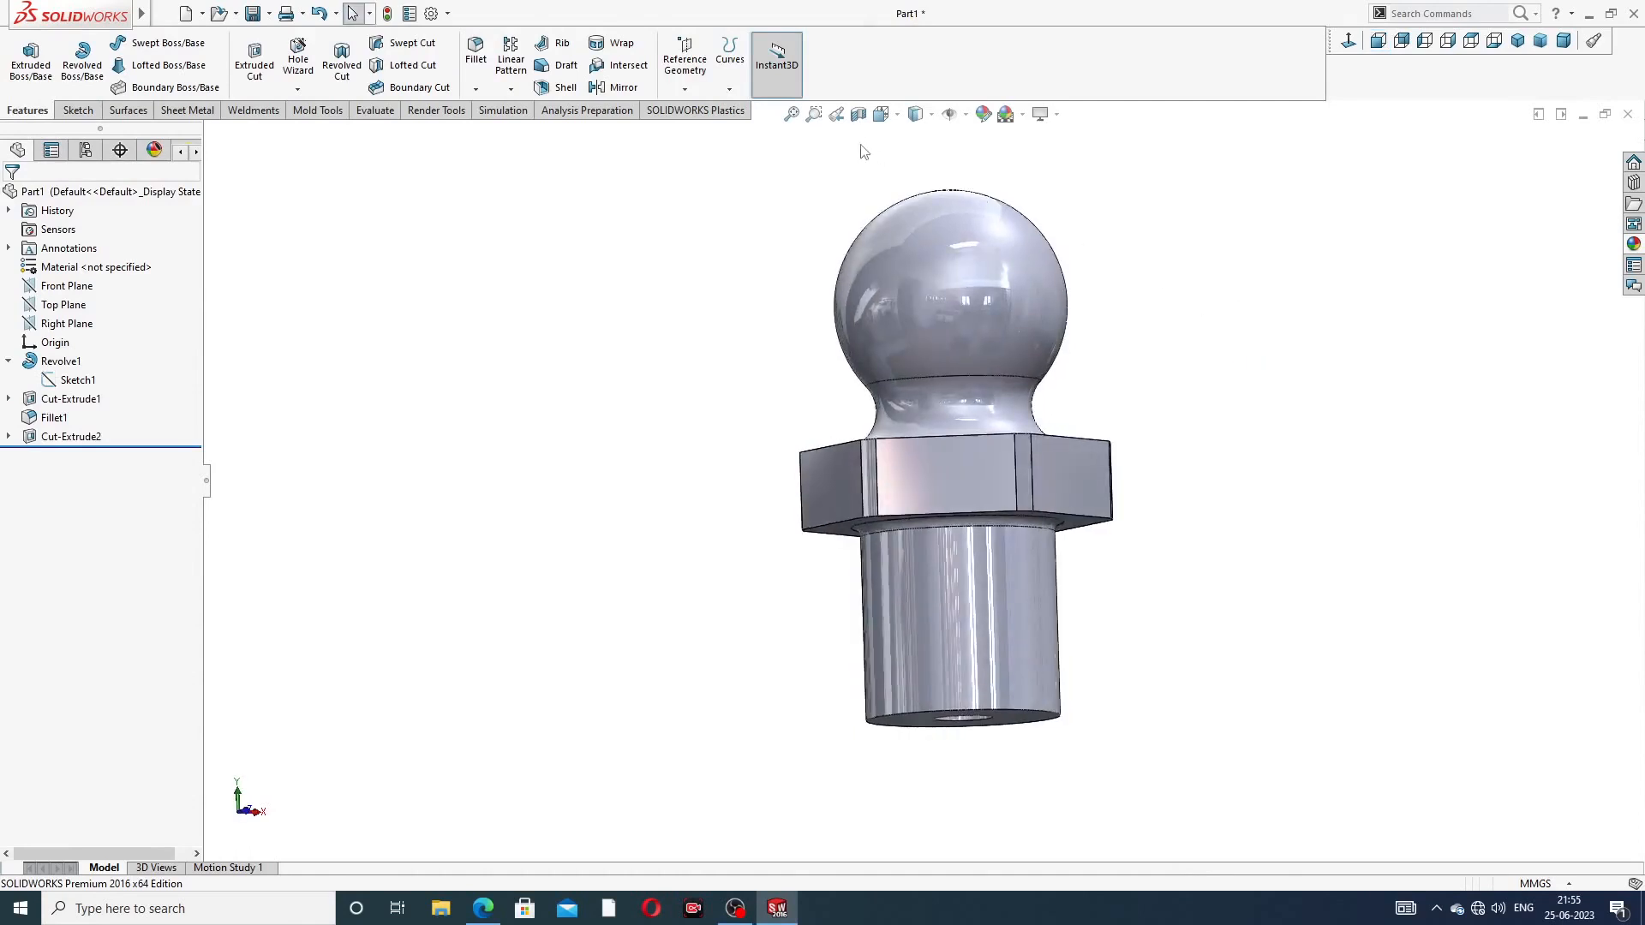
{"action": "left_click", "coordinate": [858, 114]}
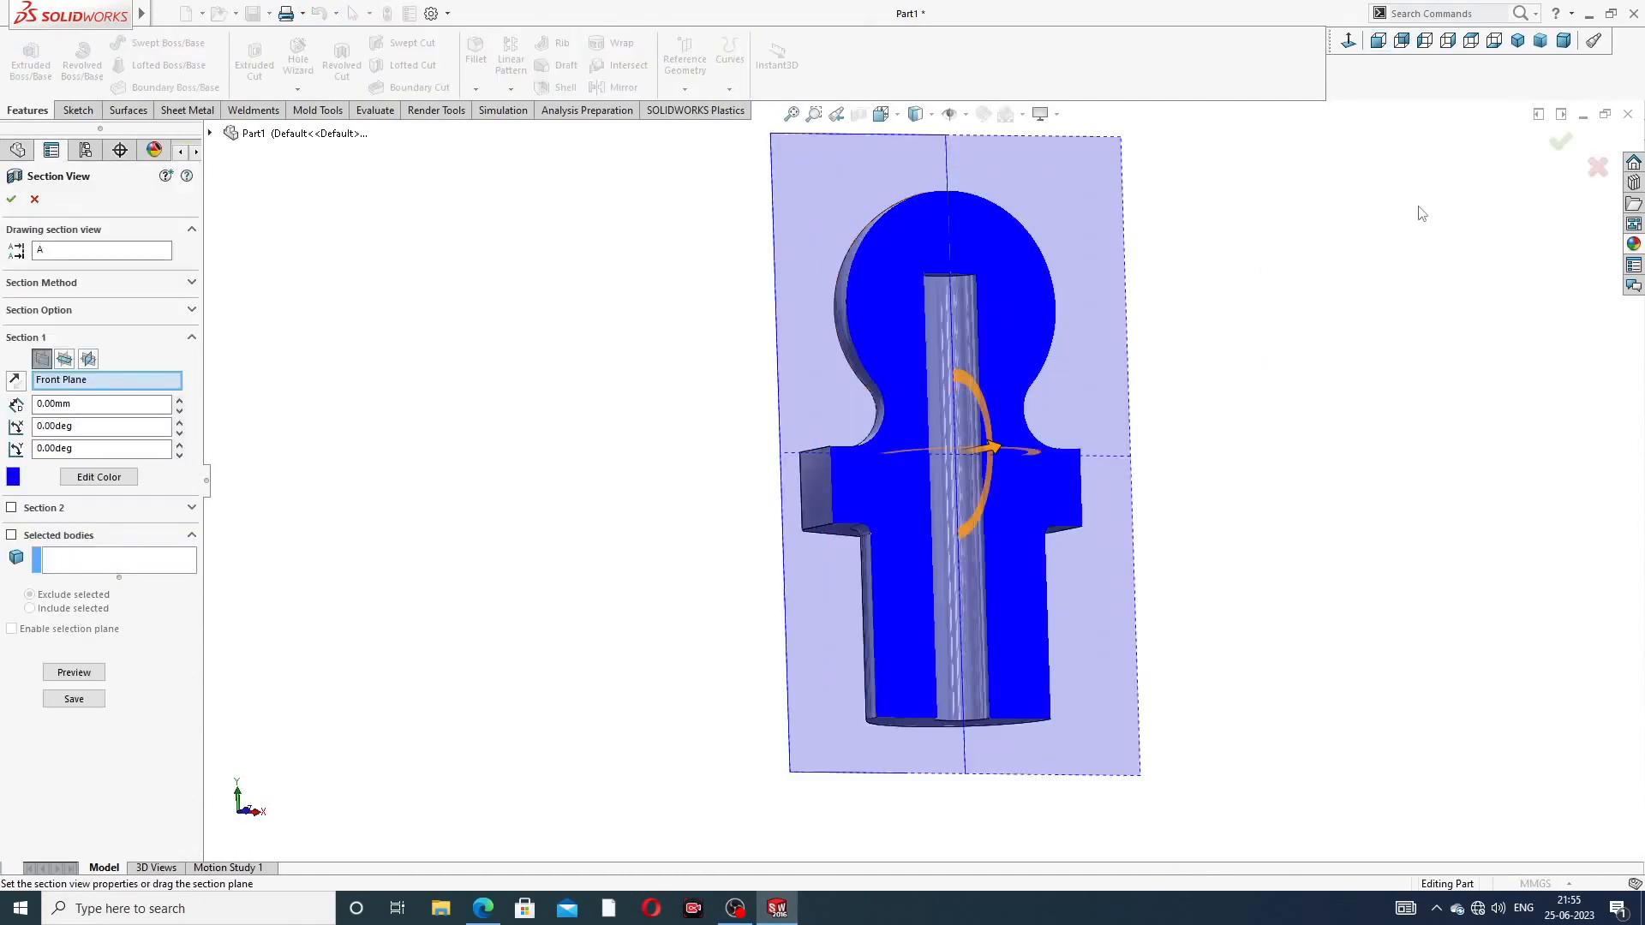
{"action": "left_click", "coordinate": [1561, 146]}
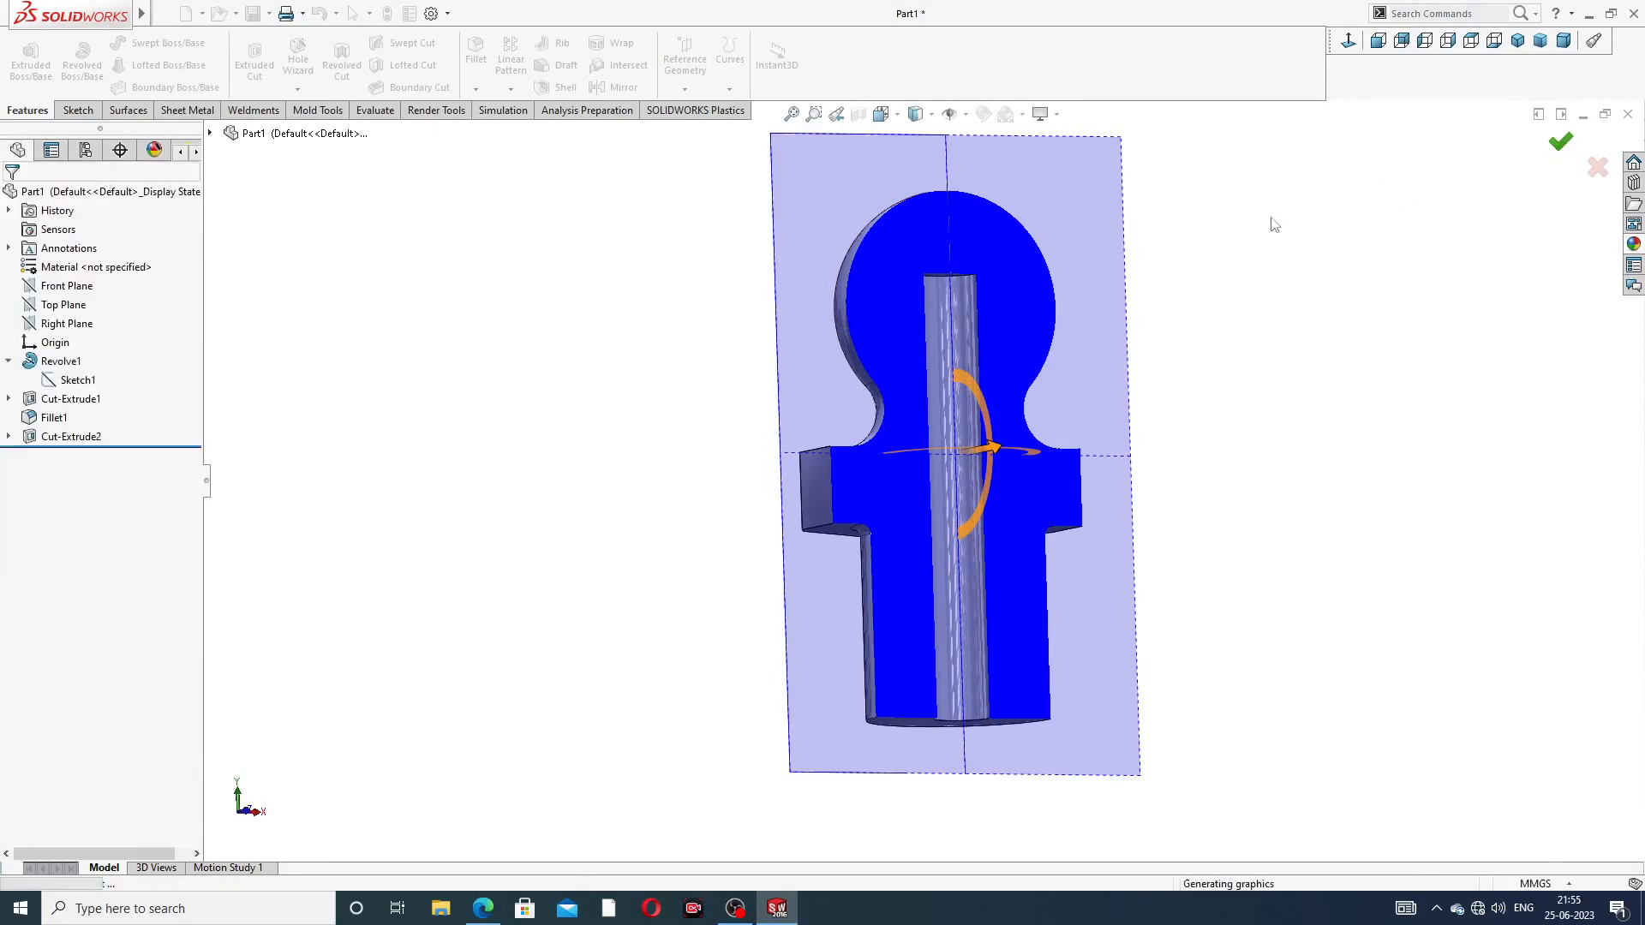
{"action": "left_click", "coordinate": [858, 114]}
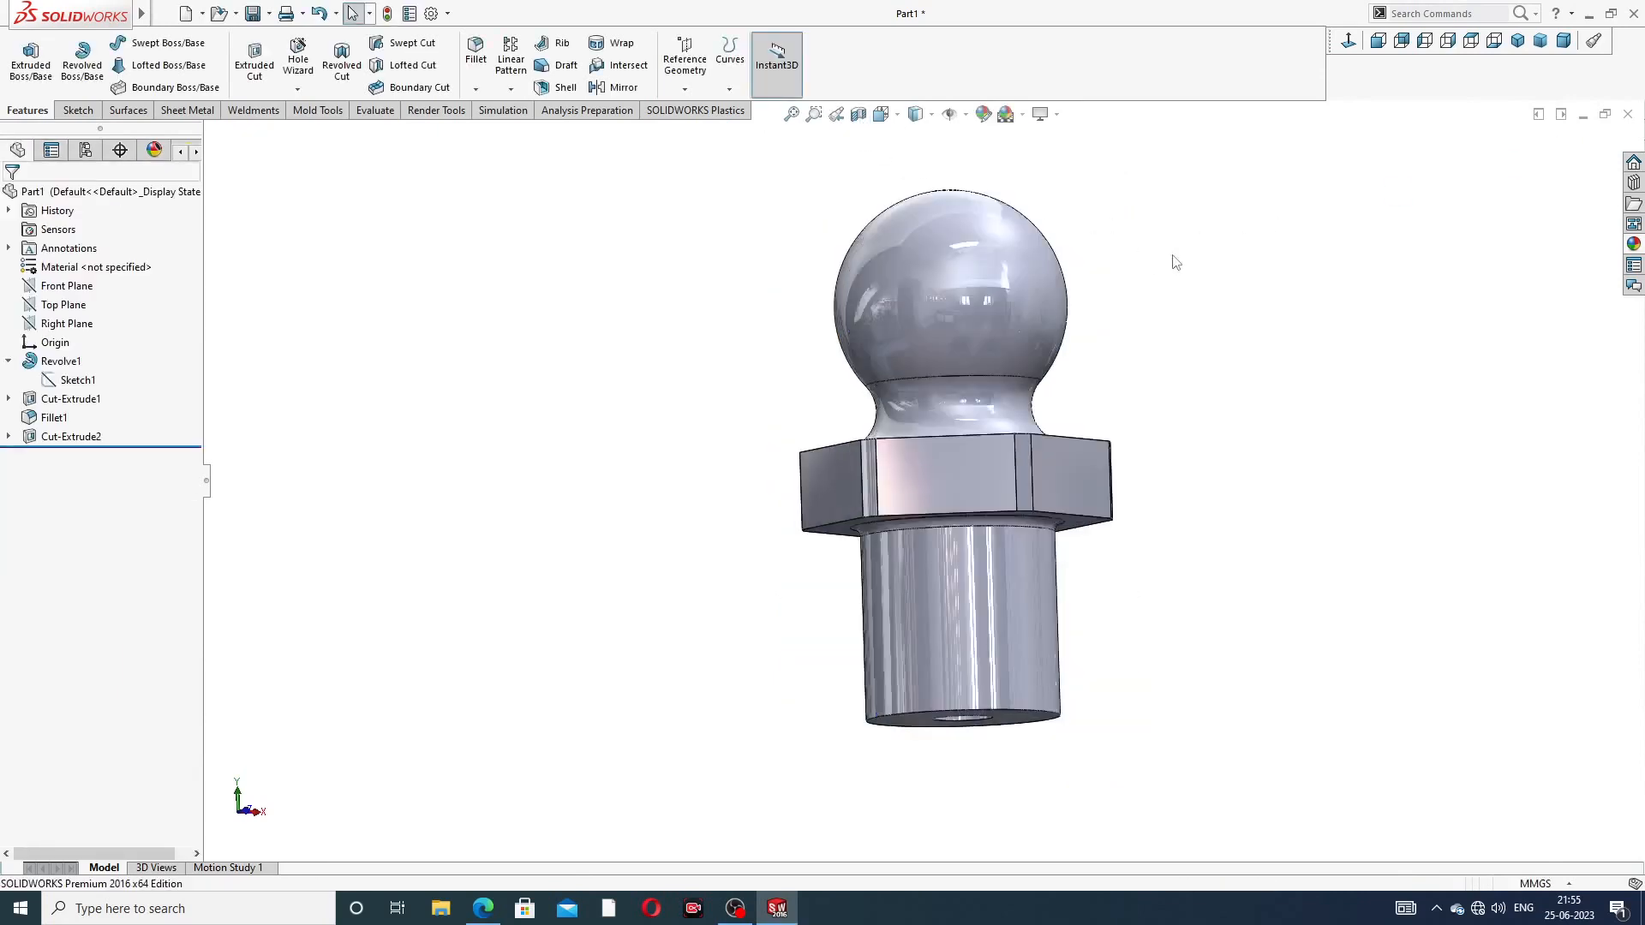
{"action": "scroll", "coordinate": [1201, 301], "scroll_direction": "up", "scroll_amount": 3}
{"action": "middle_click_drag", "start_coordinate": [1218, 314], "coordinate": [1150, 326]}
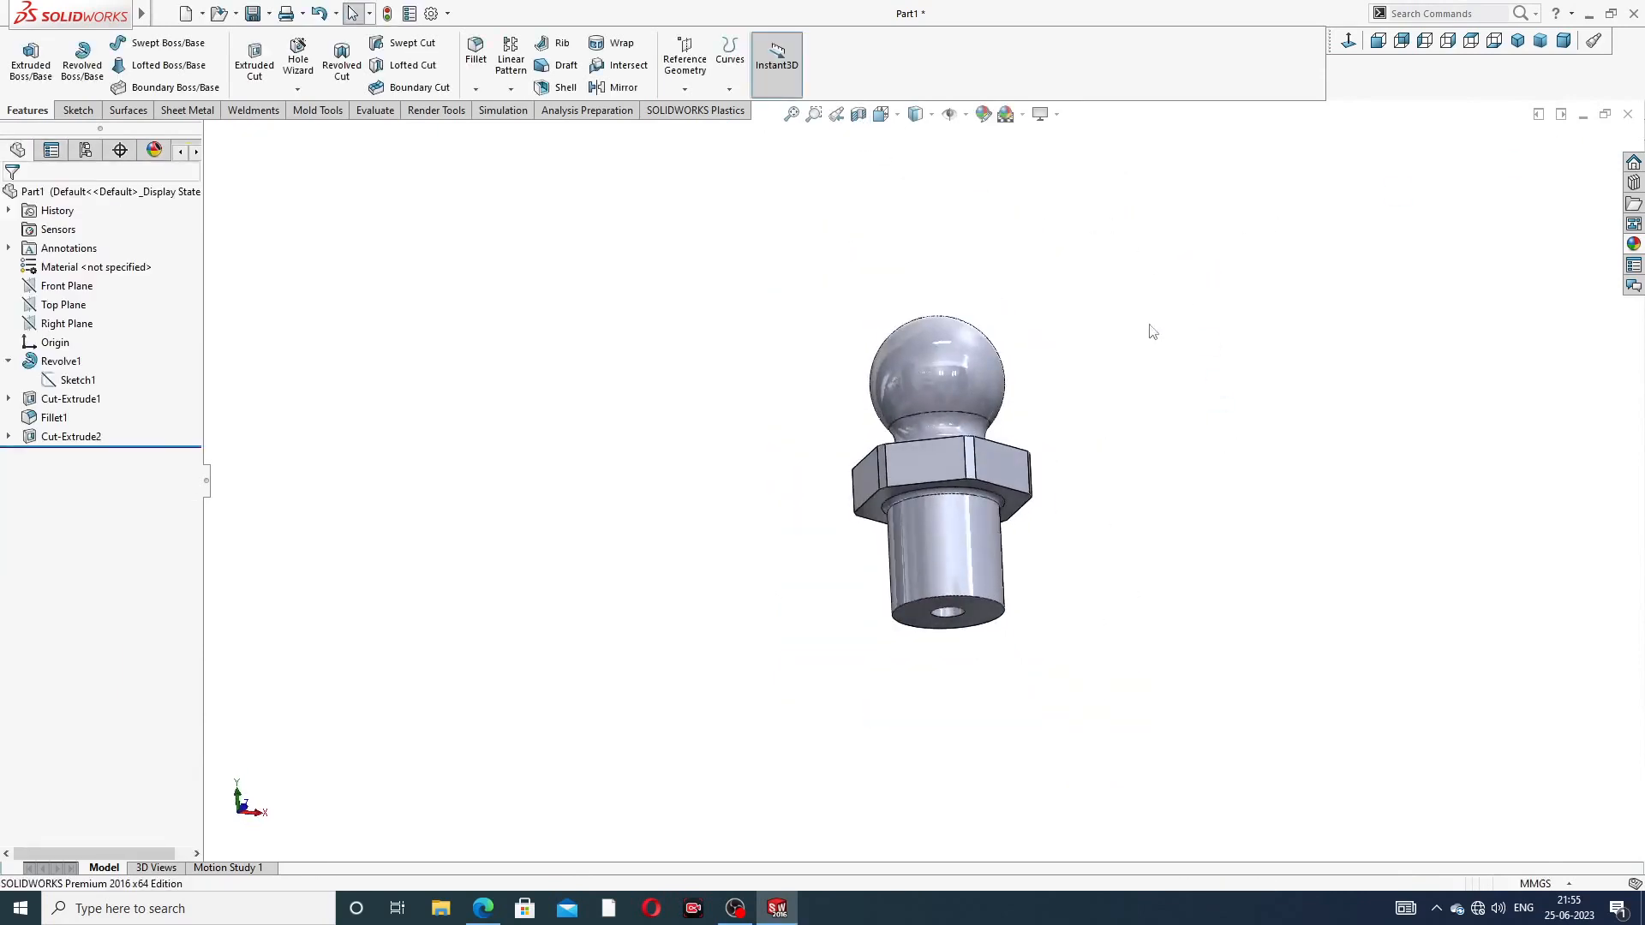
Chamfer the outer edge of the shank's bottom face with a distance of 1 mm and an angle of 45 degrees
{"action": "left_click", "coordinate": [477, 54]}
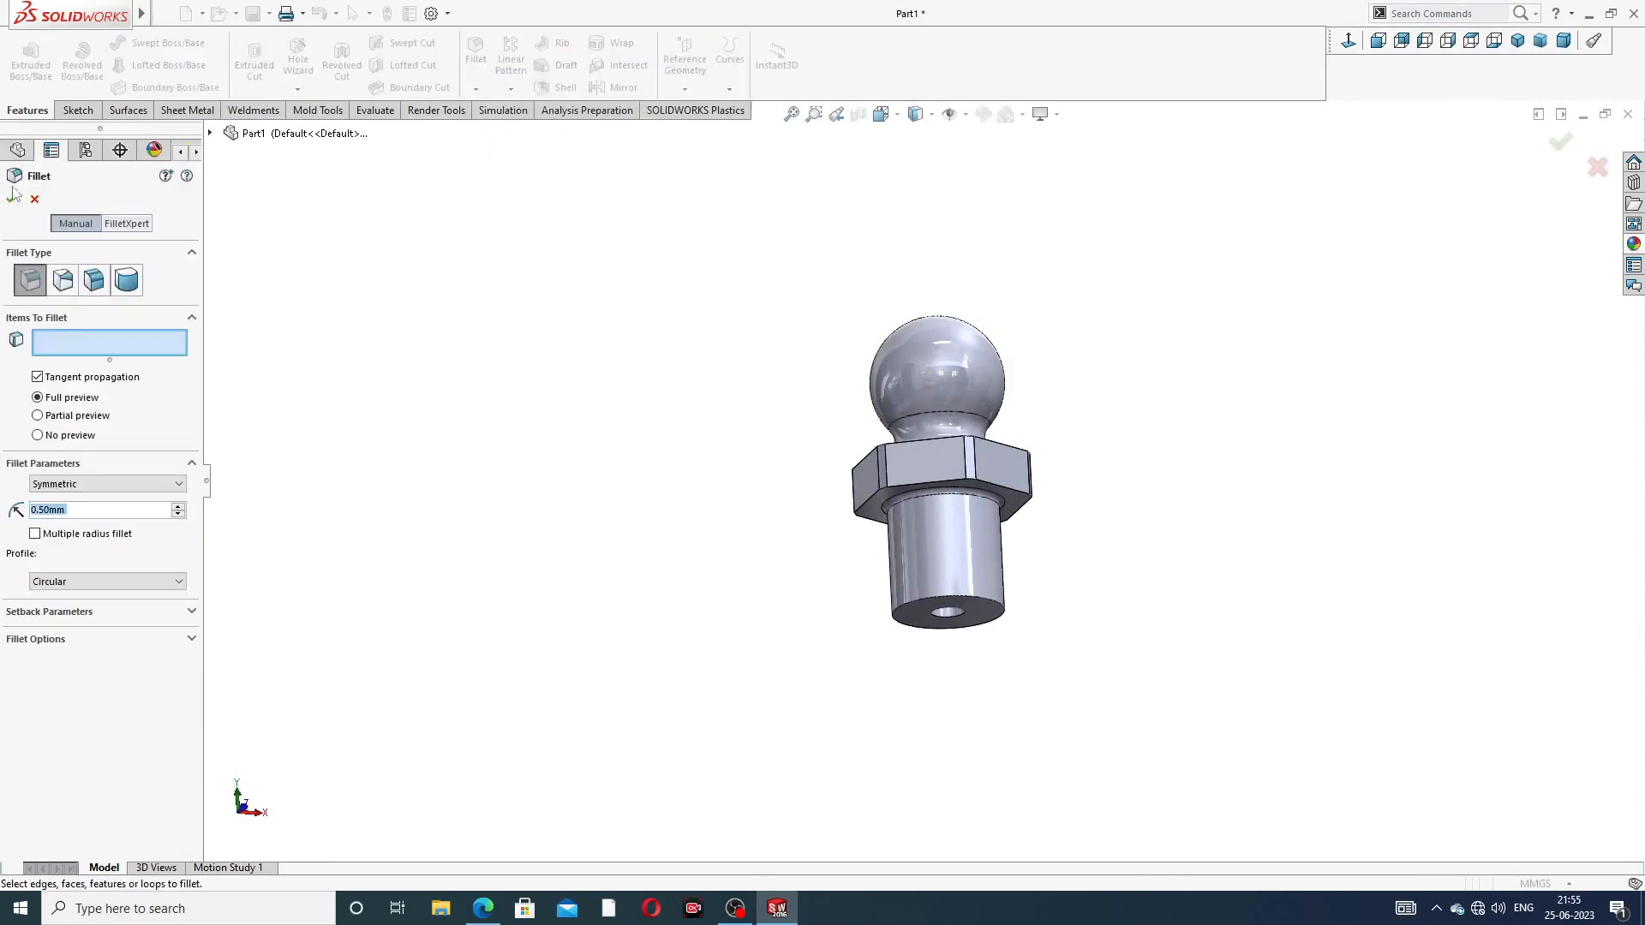
{"action": "left_click", "coordinate": [34, 199]}
{"action": "left_click", "coordinate": [476, 88]}
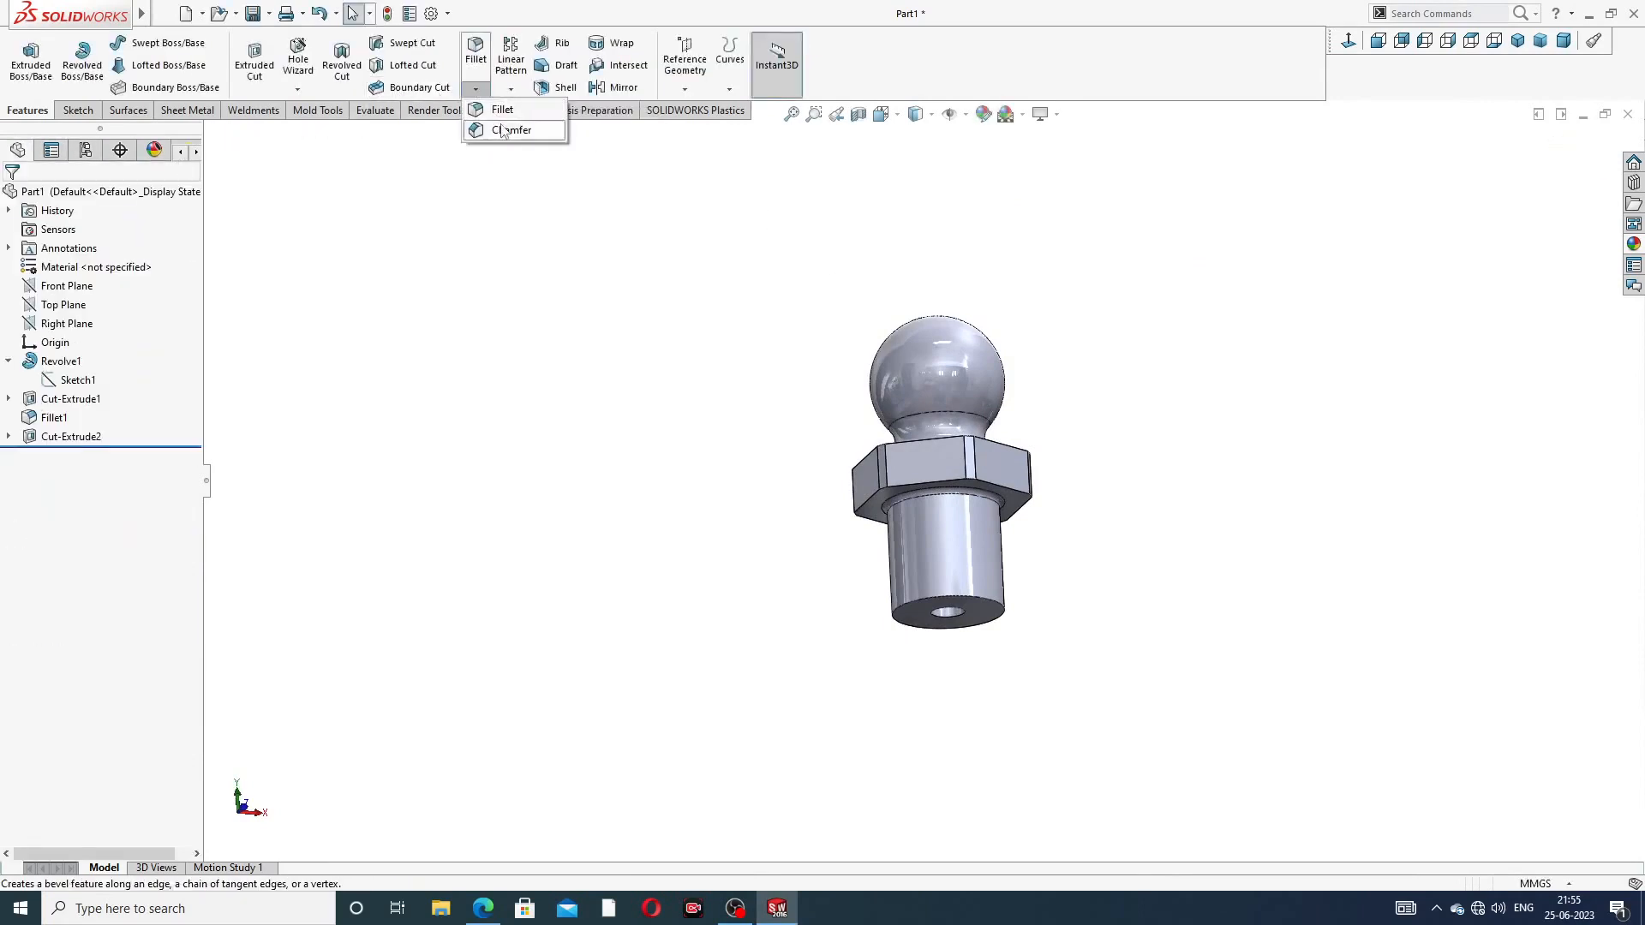
{"action": "left_click", "coordinate": [505, 129]}
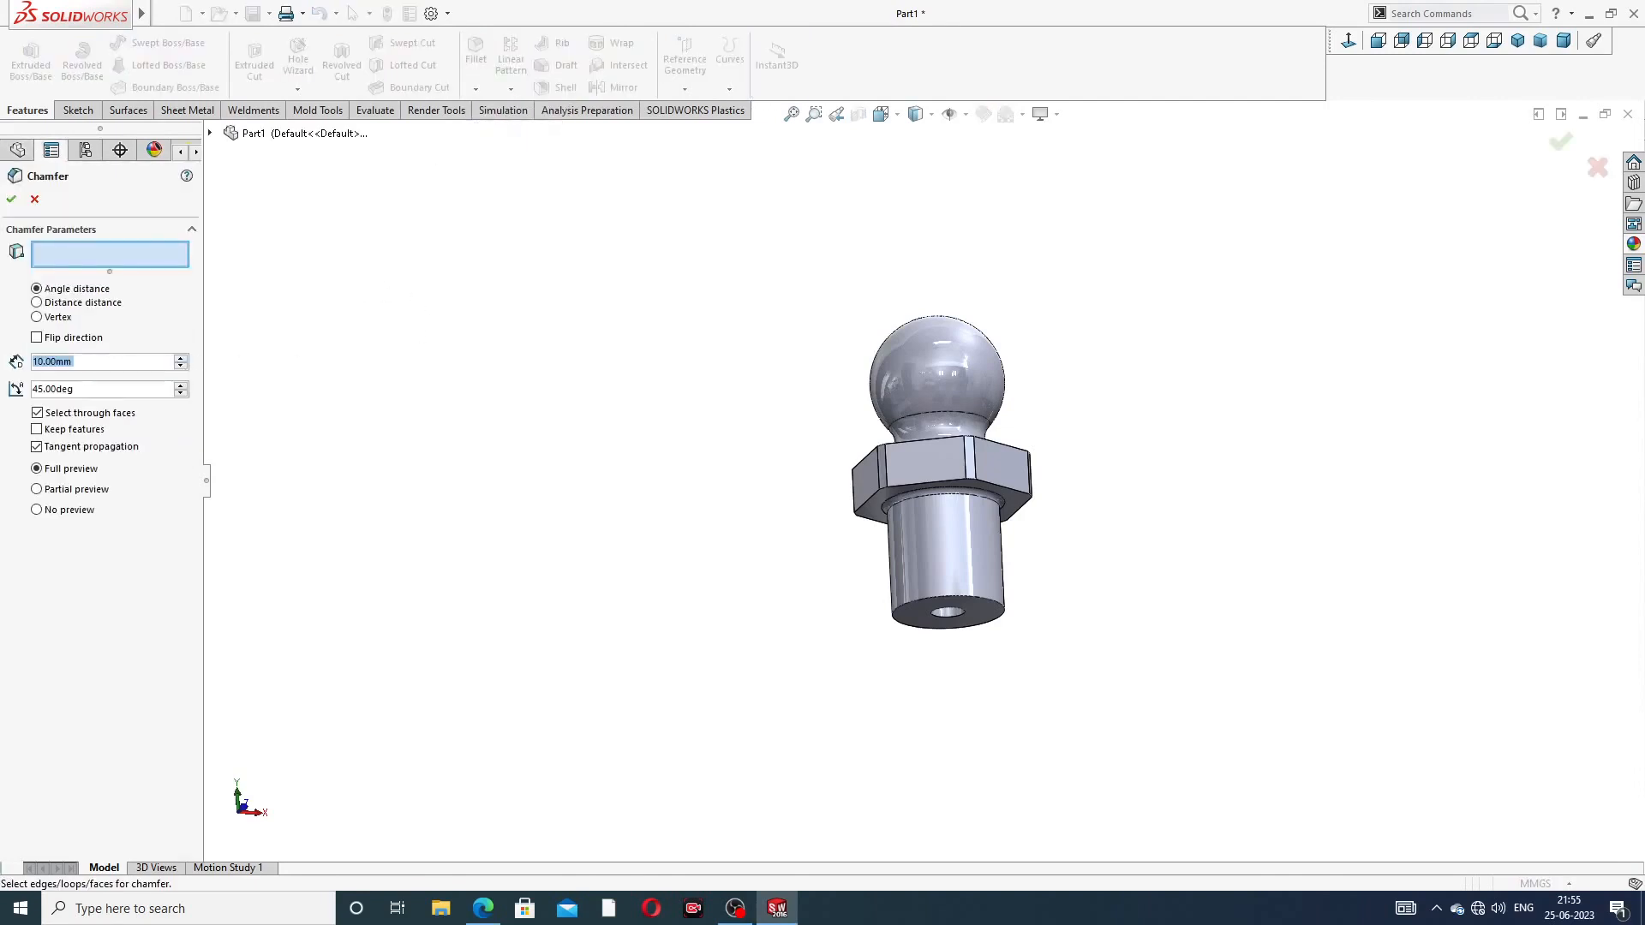
{"action": "type", "text": "1"}
{"action": "key", "text": "Return"}
{"action": "scroll", "coordinate": [848, 558], "scroll_direction": "down", "scroll_amount": 5}
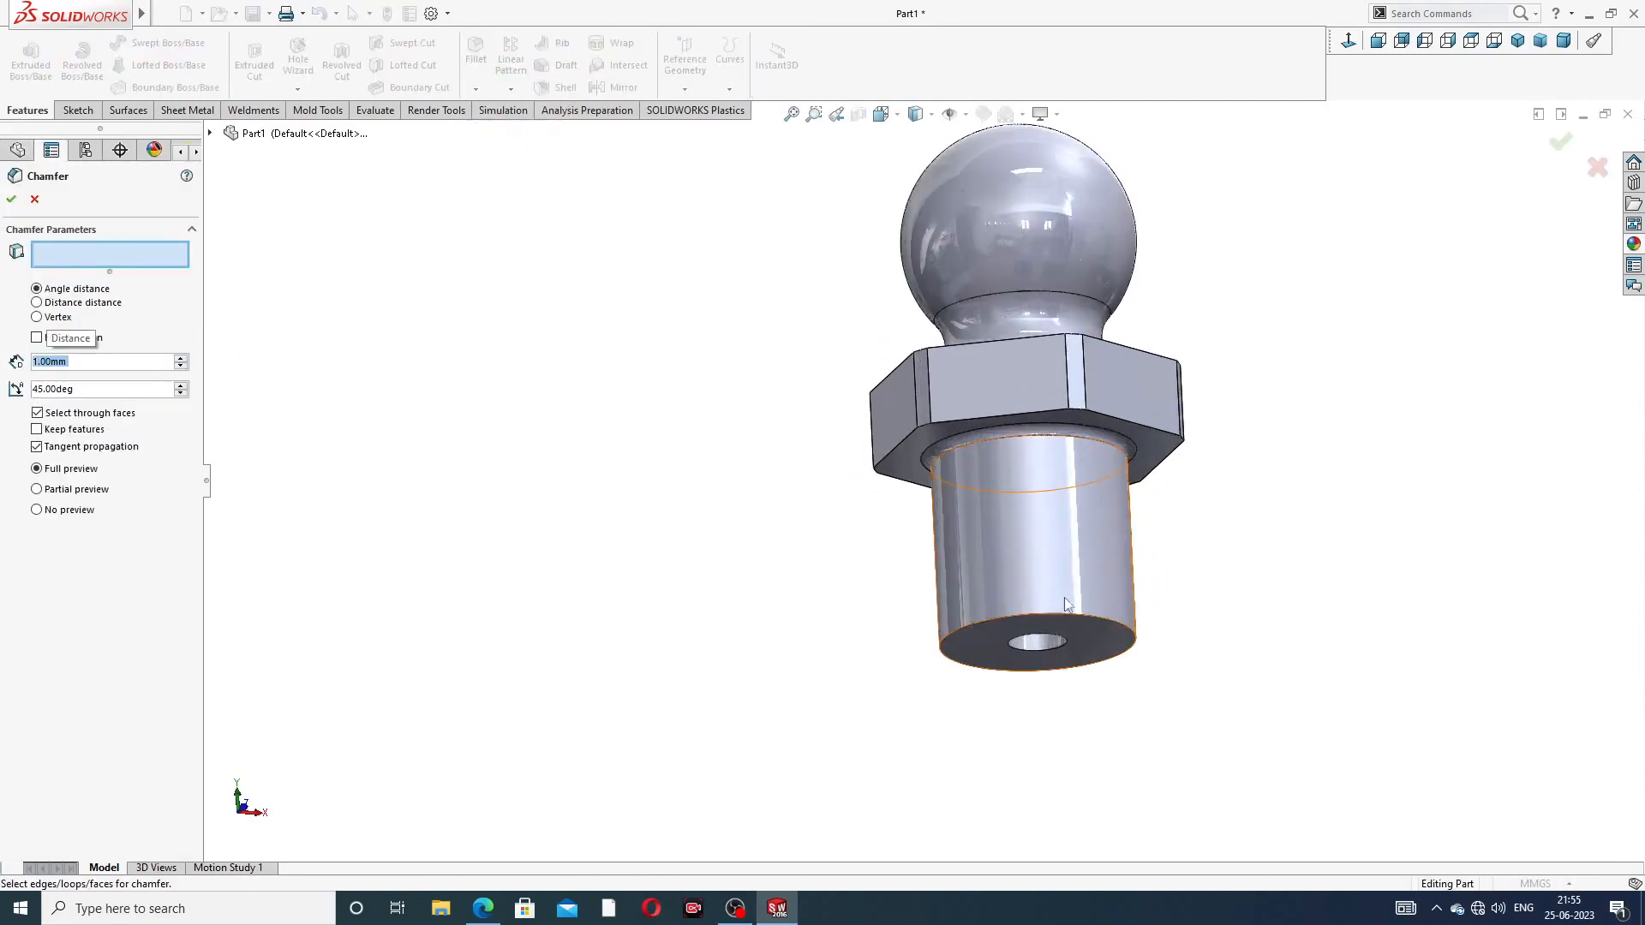
{"action": "left_click", "coordinate": [1067, 613]}
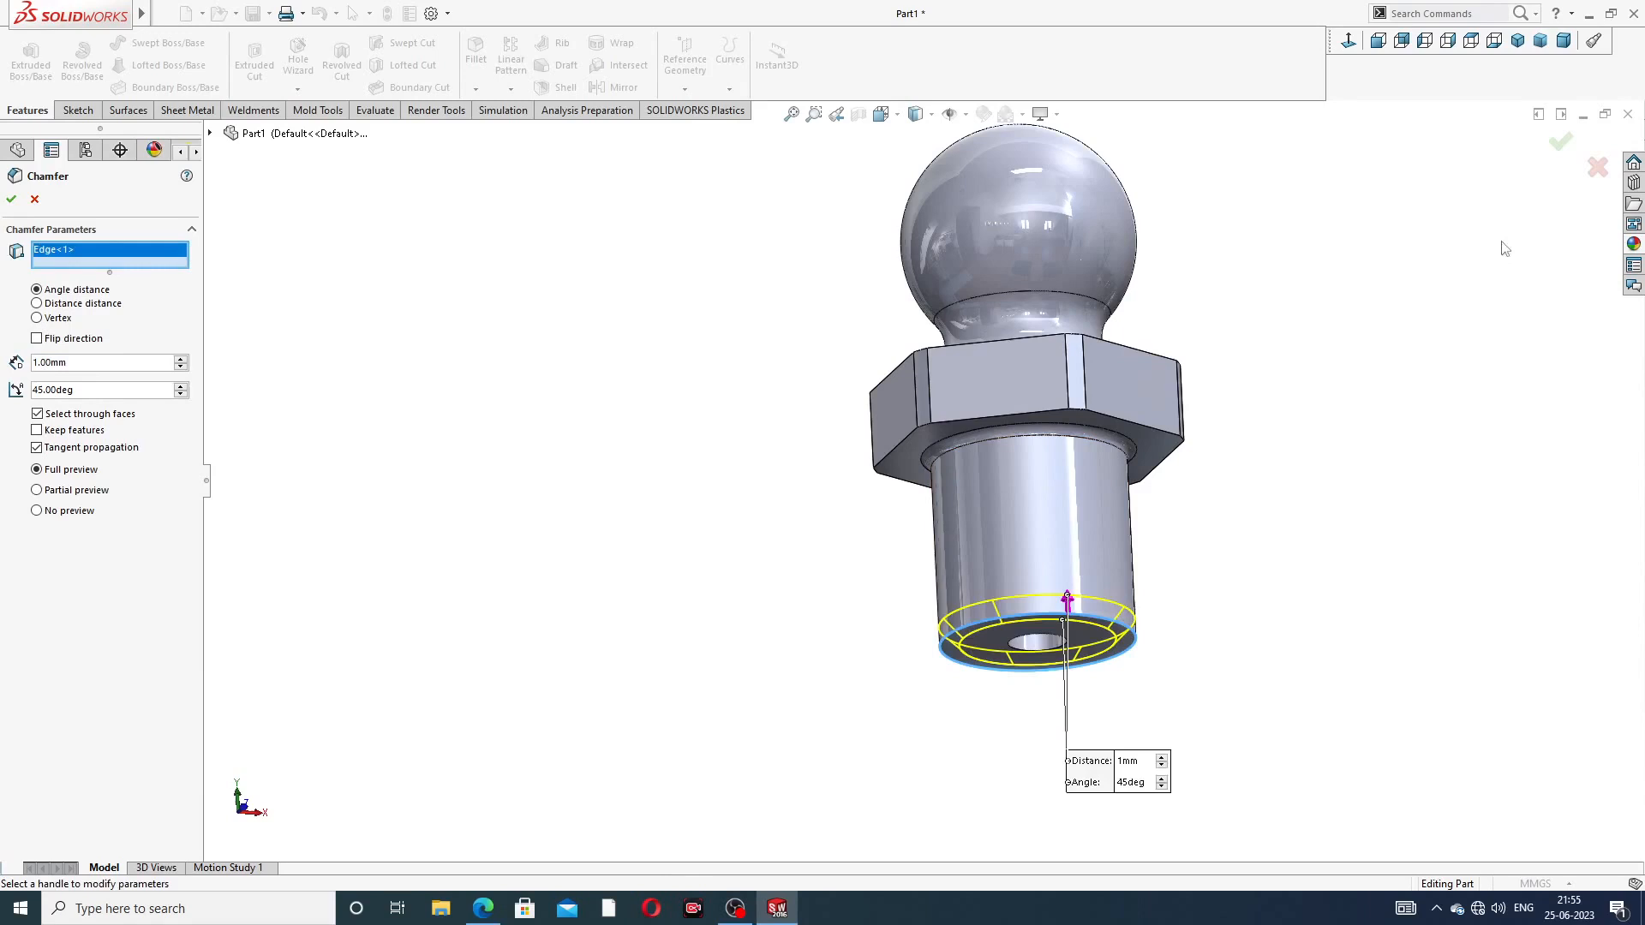
{"action": "left_click", "coordinate": [1562, 136]}
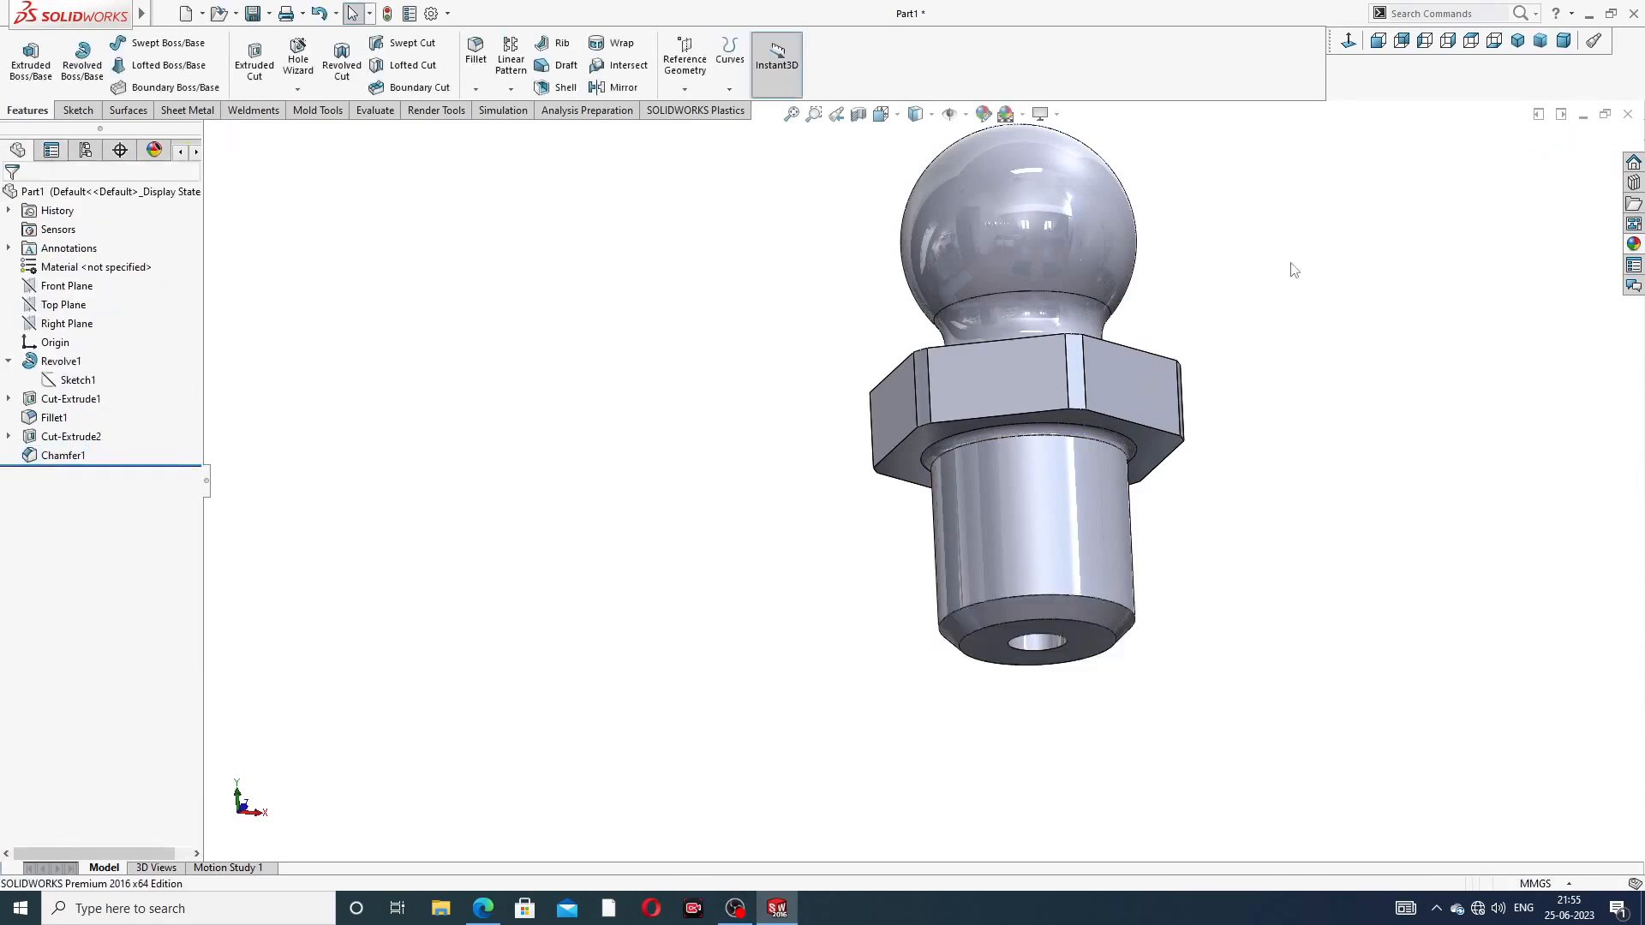
Create a reference plane offset 3.5 mm from the Right Plane
{"action": "scroll", "coordinate": [1194, 279], "scroll_direction": "up", "scroll_amount": 2}
{"action": "middle_click_drag", "start_coordinate": [1194, 279], "coordinate": [1116, 299]}
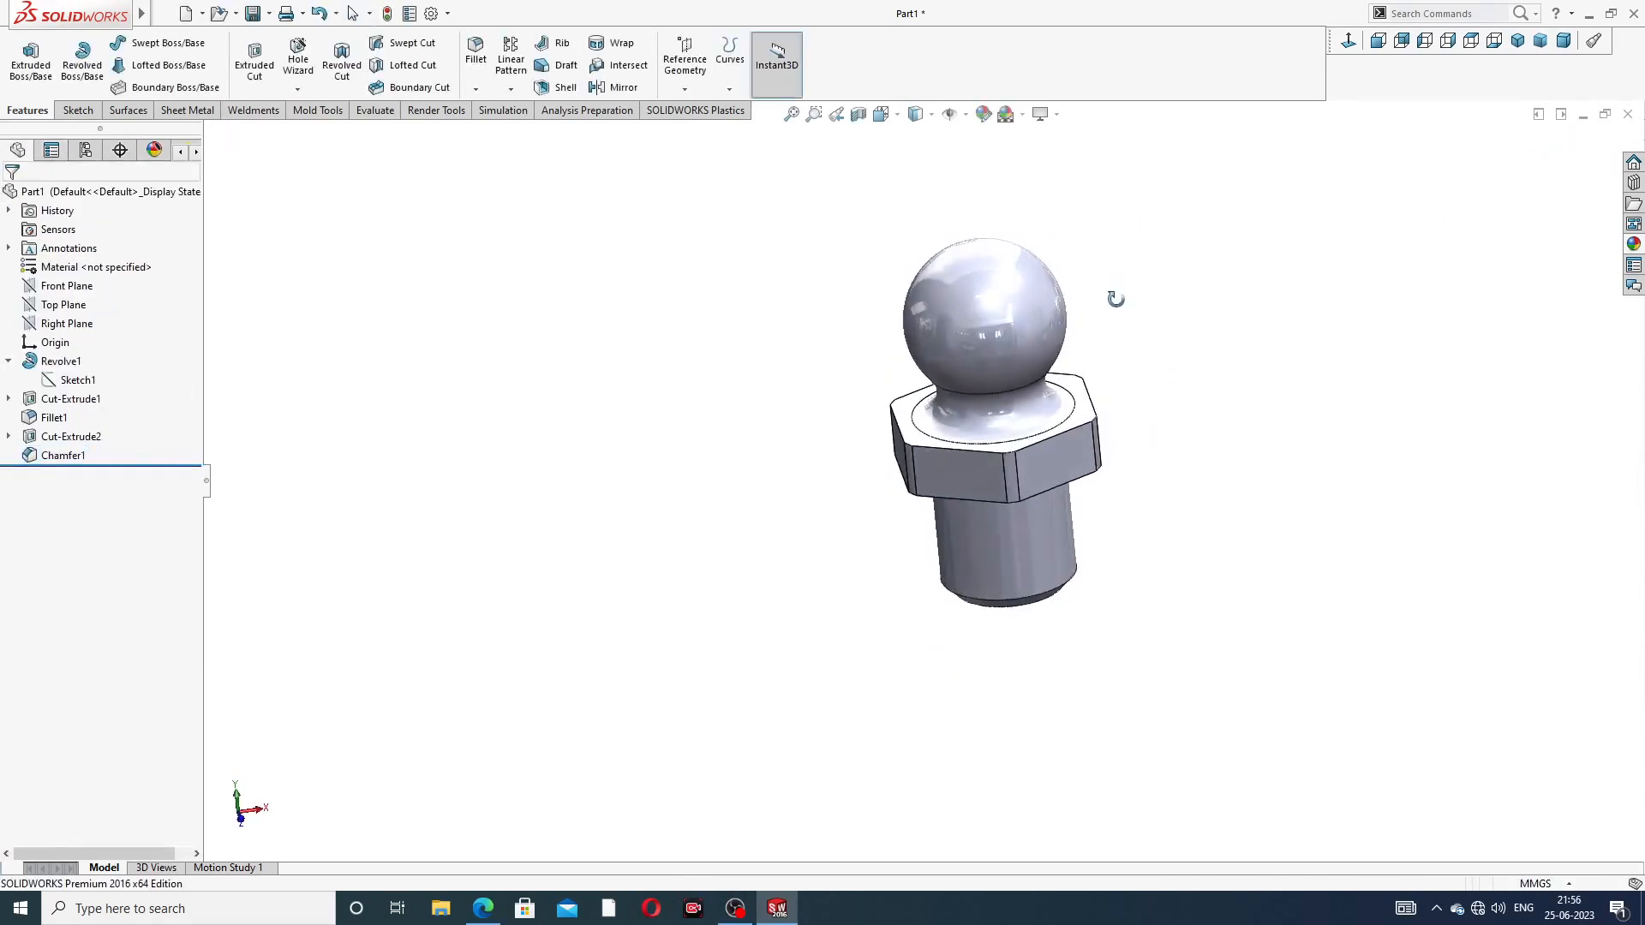
{"action": "scroll", "coordinate": [1071, 301], "scroll_direction": "down", "scroll_amount": 2}
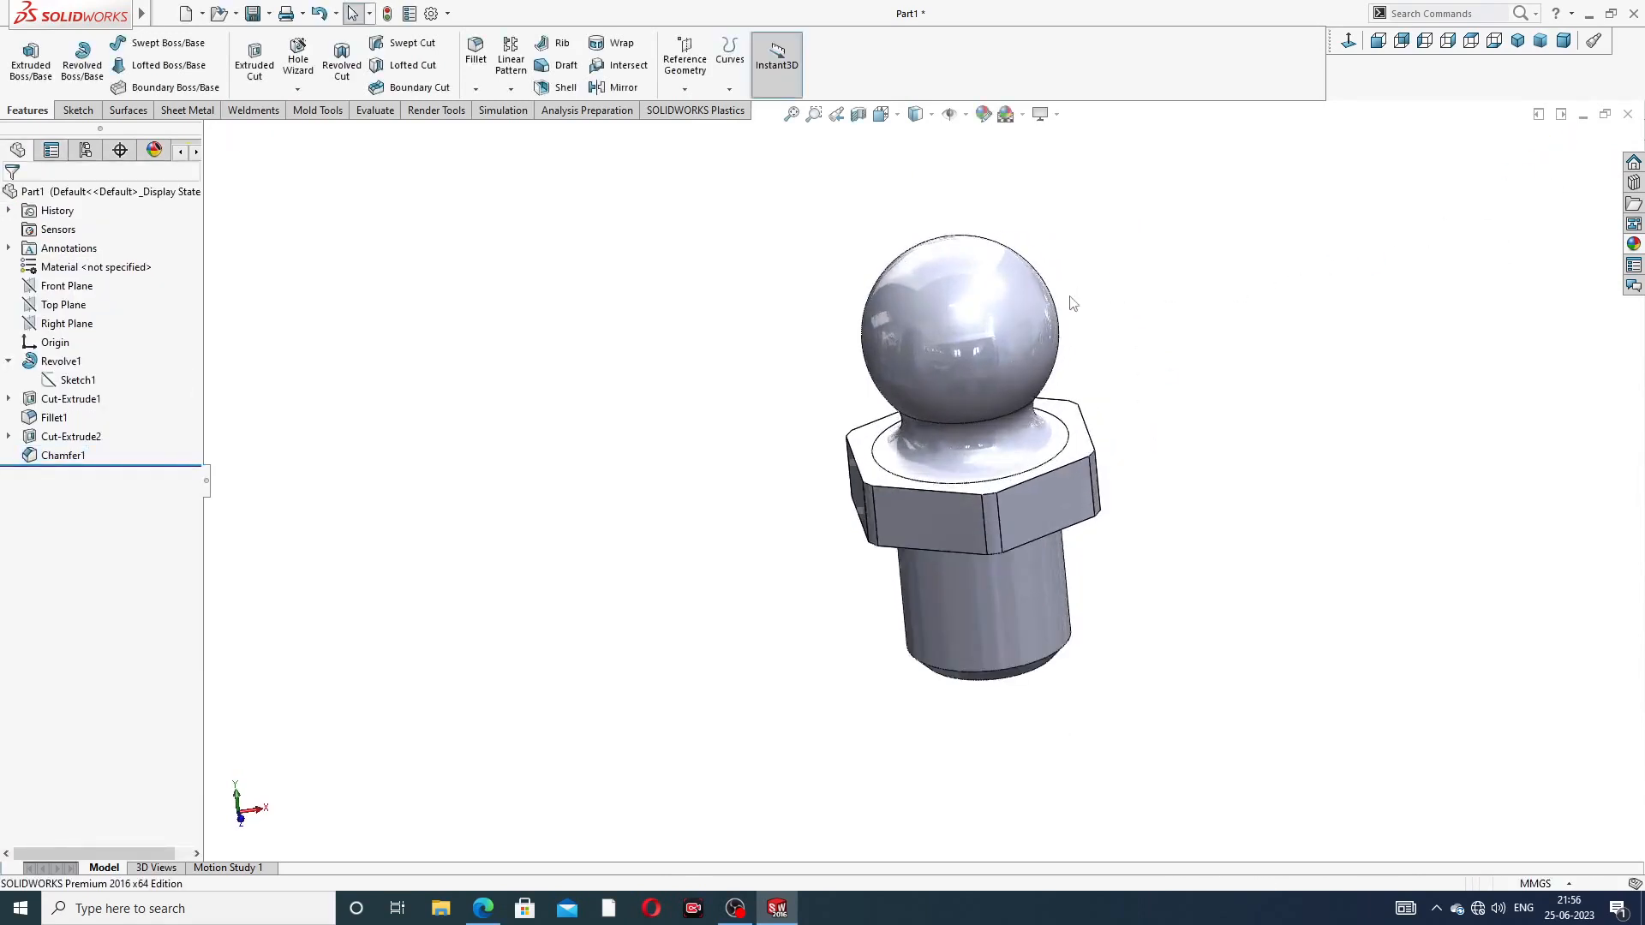
{"action": "left_click", "coordinate": [9, 362]}
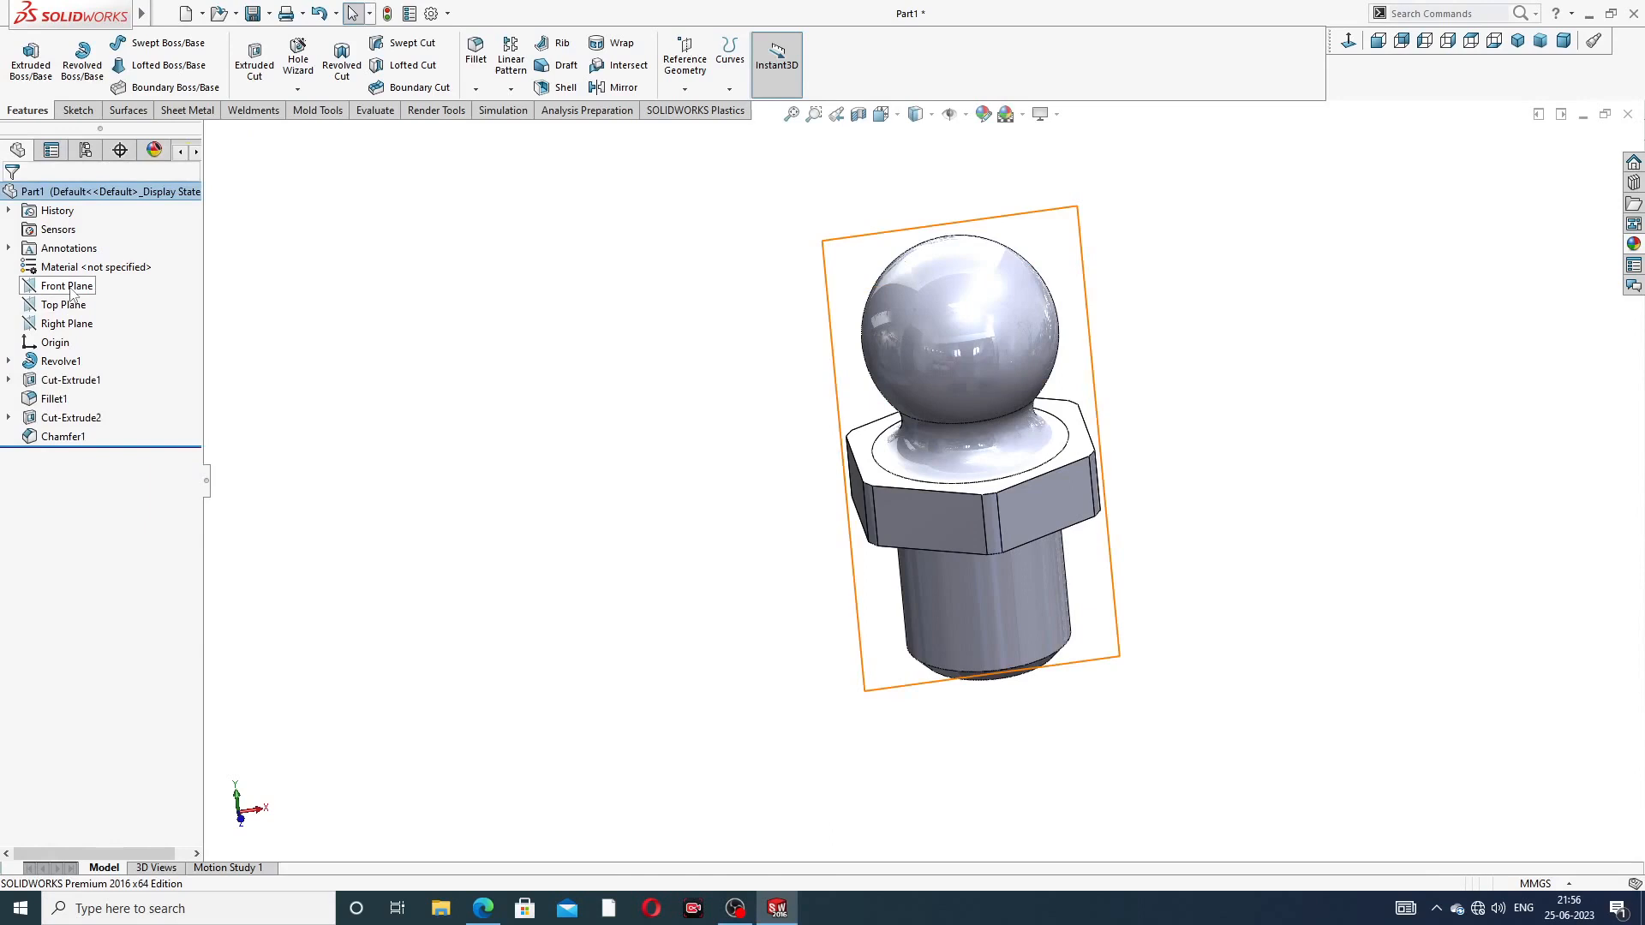
{"action": "left_click", "coordinate": [67, 323]}
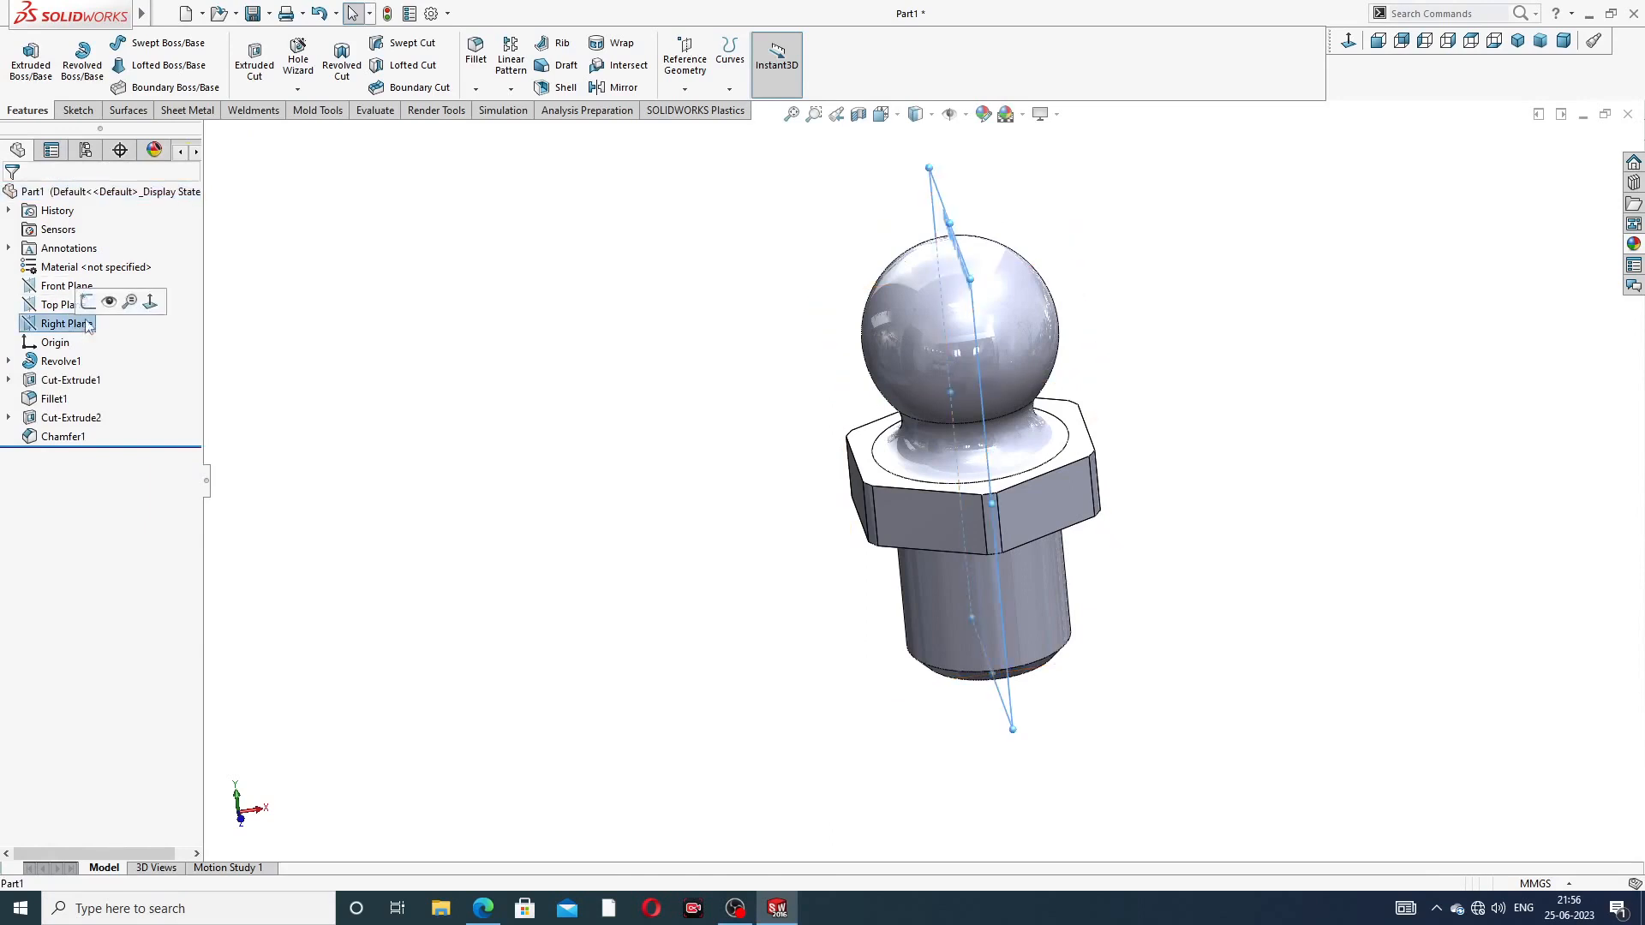
{"action": "left_click", "coordinate": [685, 89]}
{"action": "left_click", "coordinate": [703, 139]}
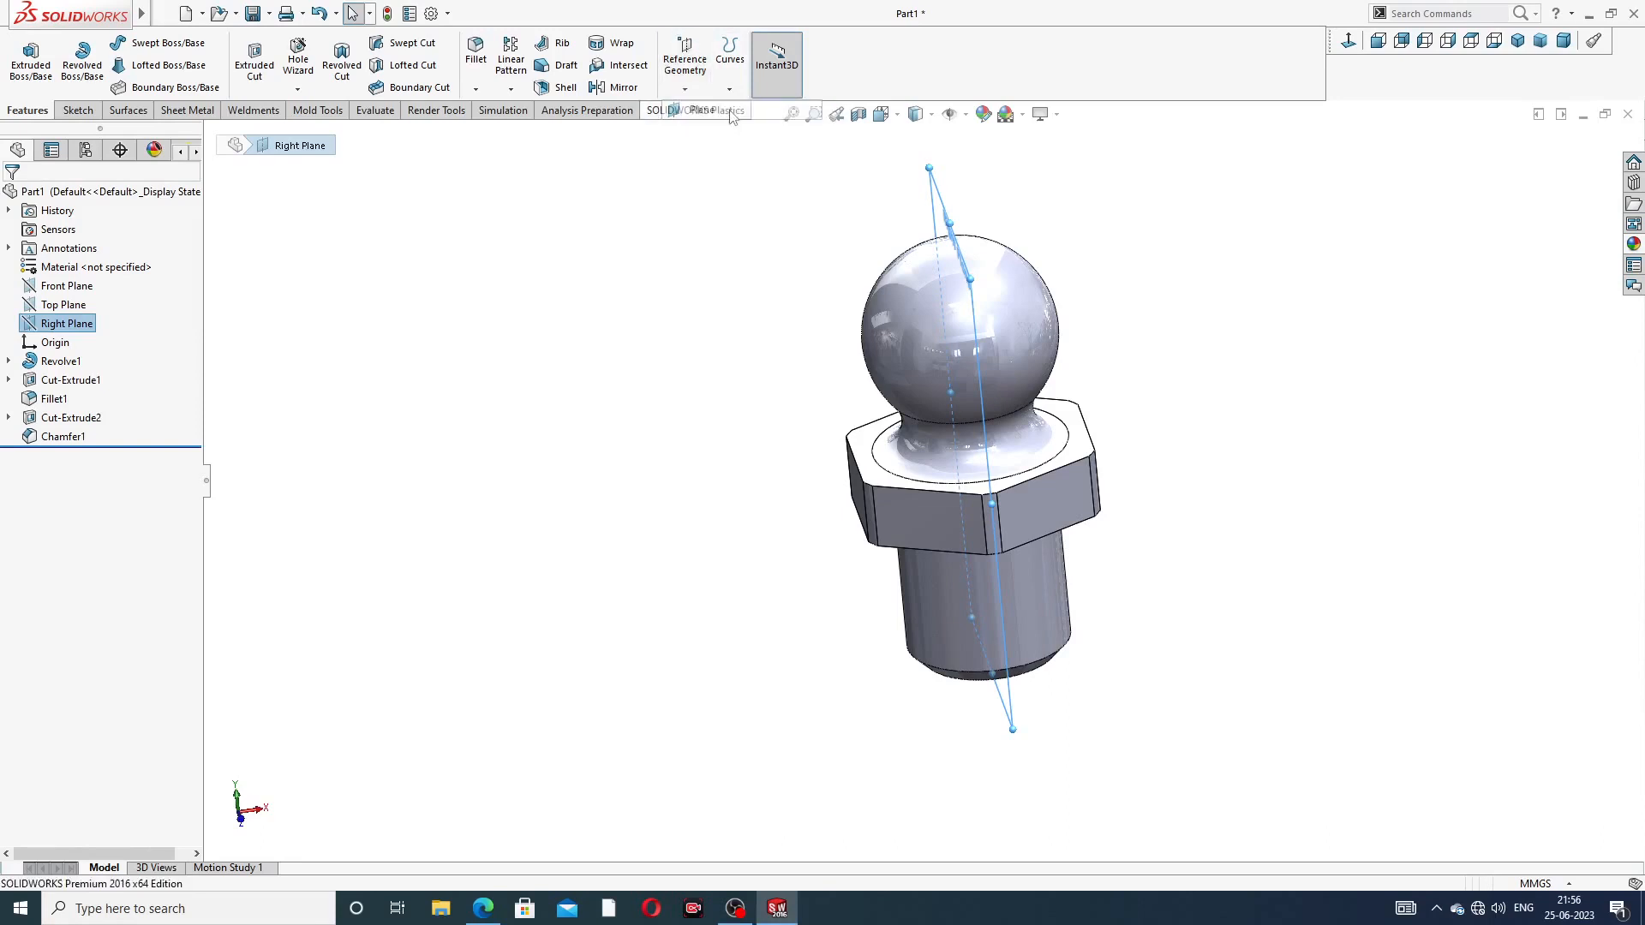
{"action": "middle_click_drag", "start_coordinate": [1171, 275], "coordinate": [1097, 251]}
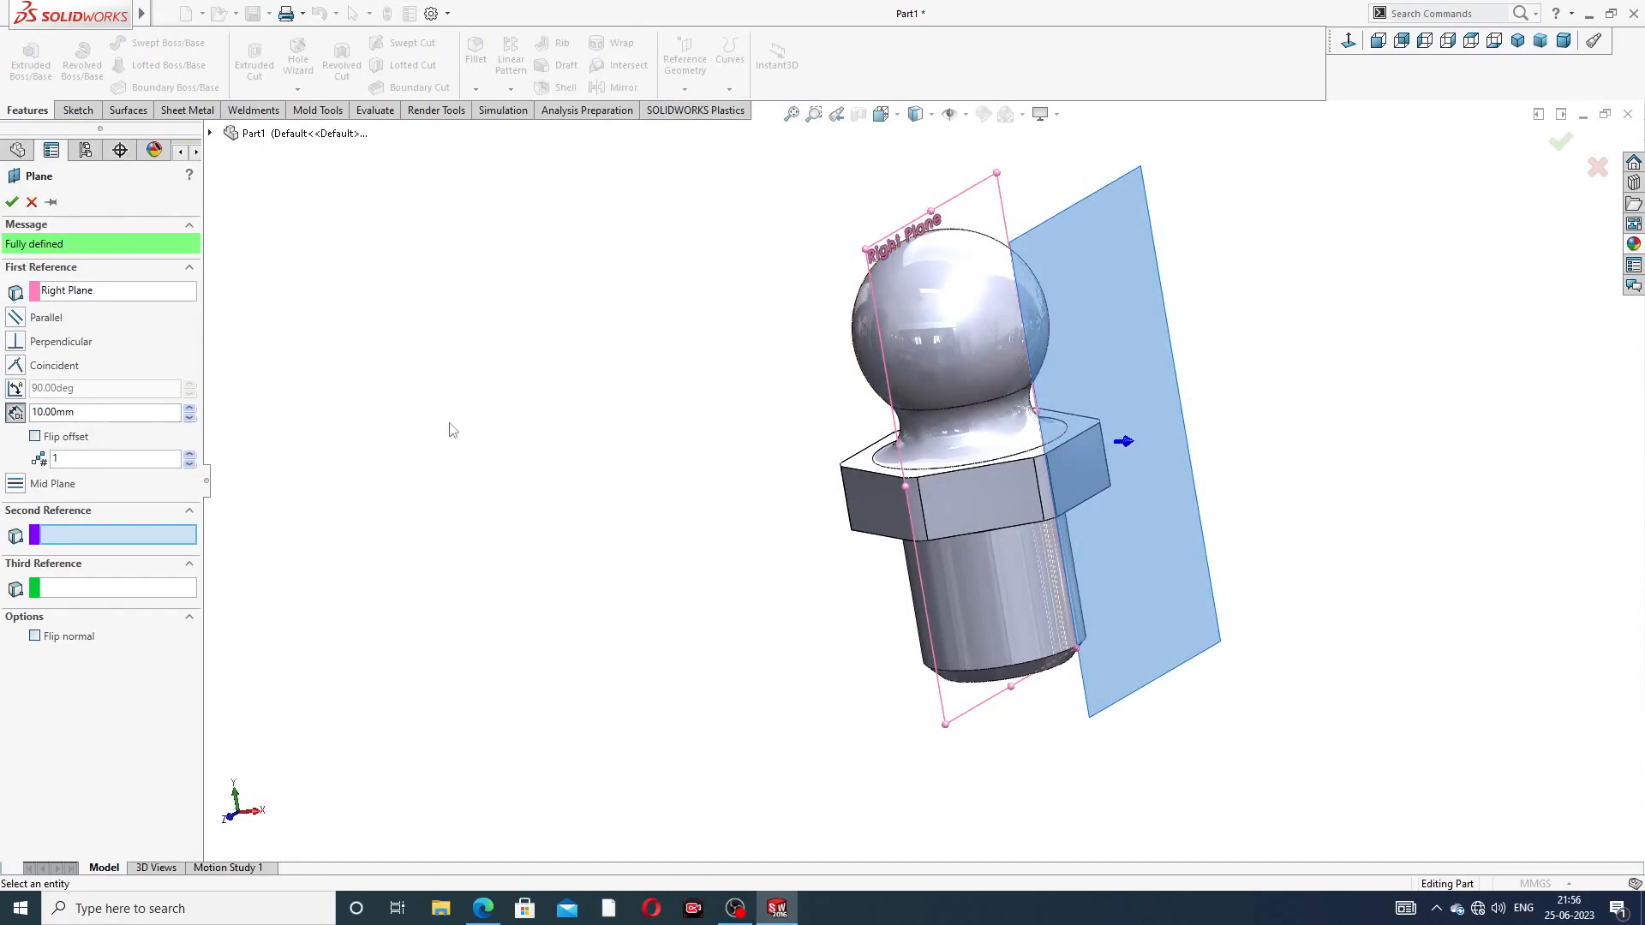
{"action": "double_click", "coordinate": [90, 415]}
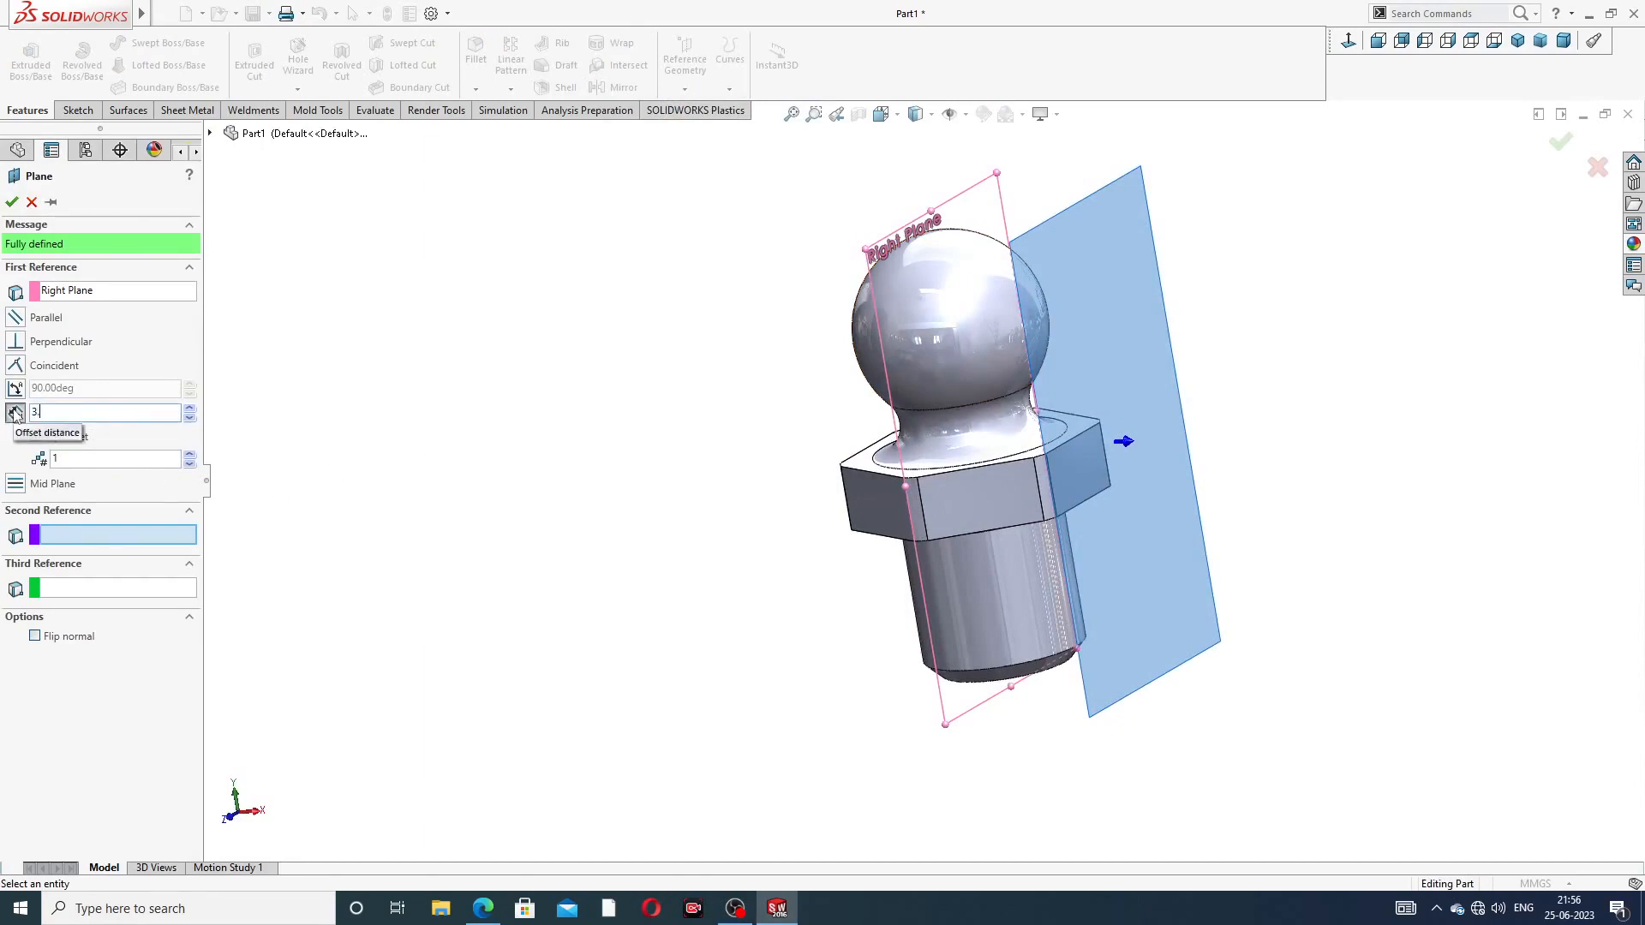
{"action": "key", "text": "Return"}
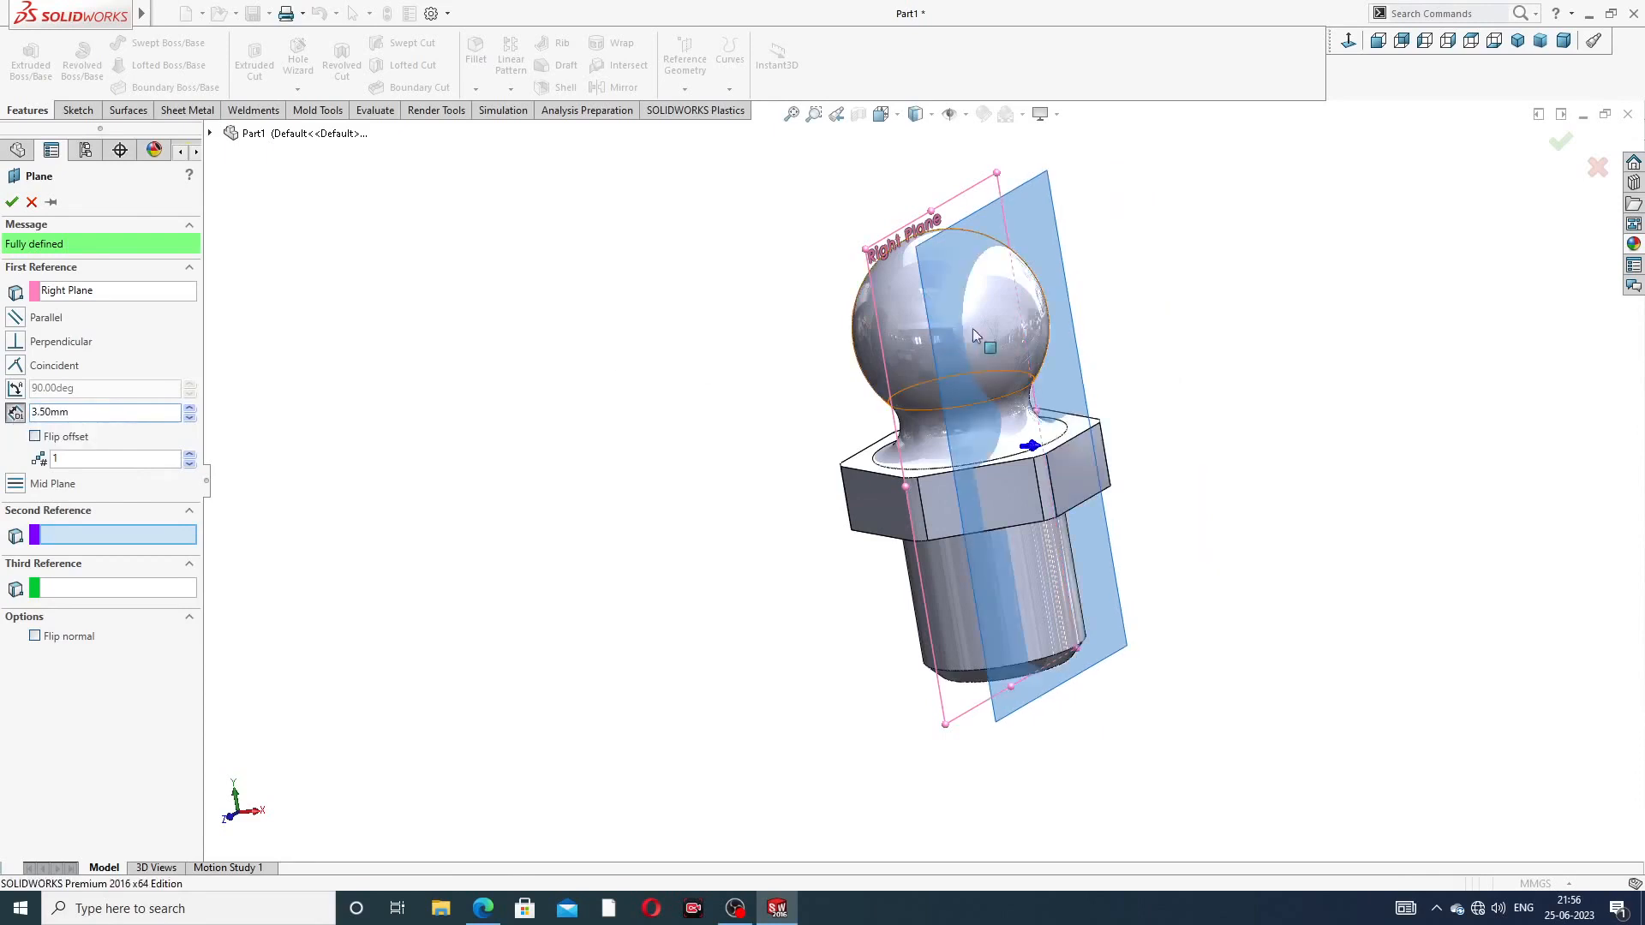
{"action": "middle_click_drag", "start_coordinate": [1140, 197], "coordinate": [1080, 261]}
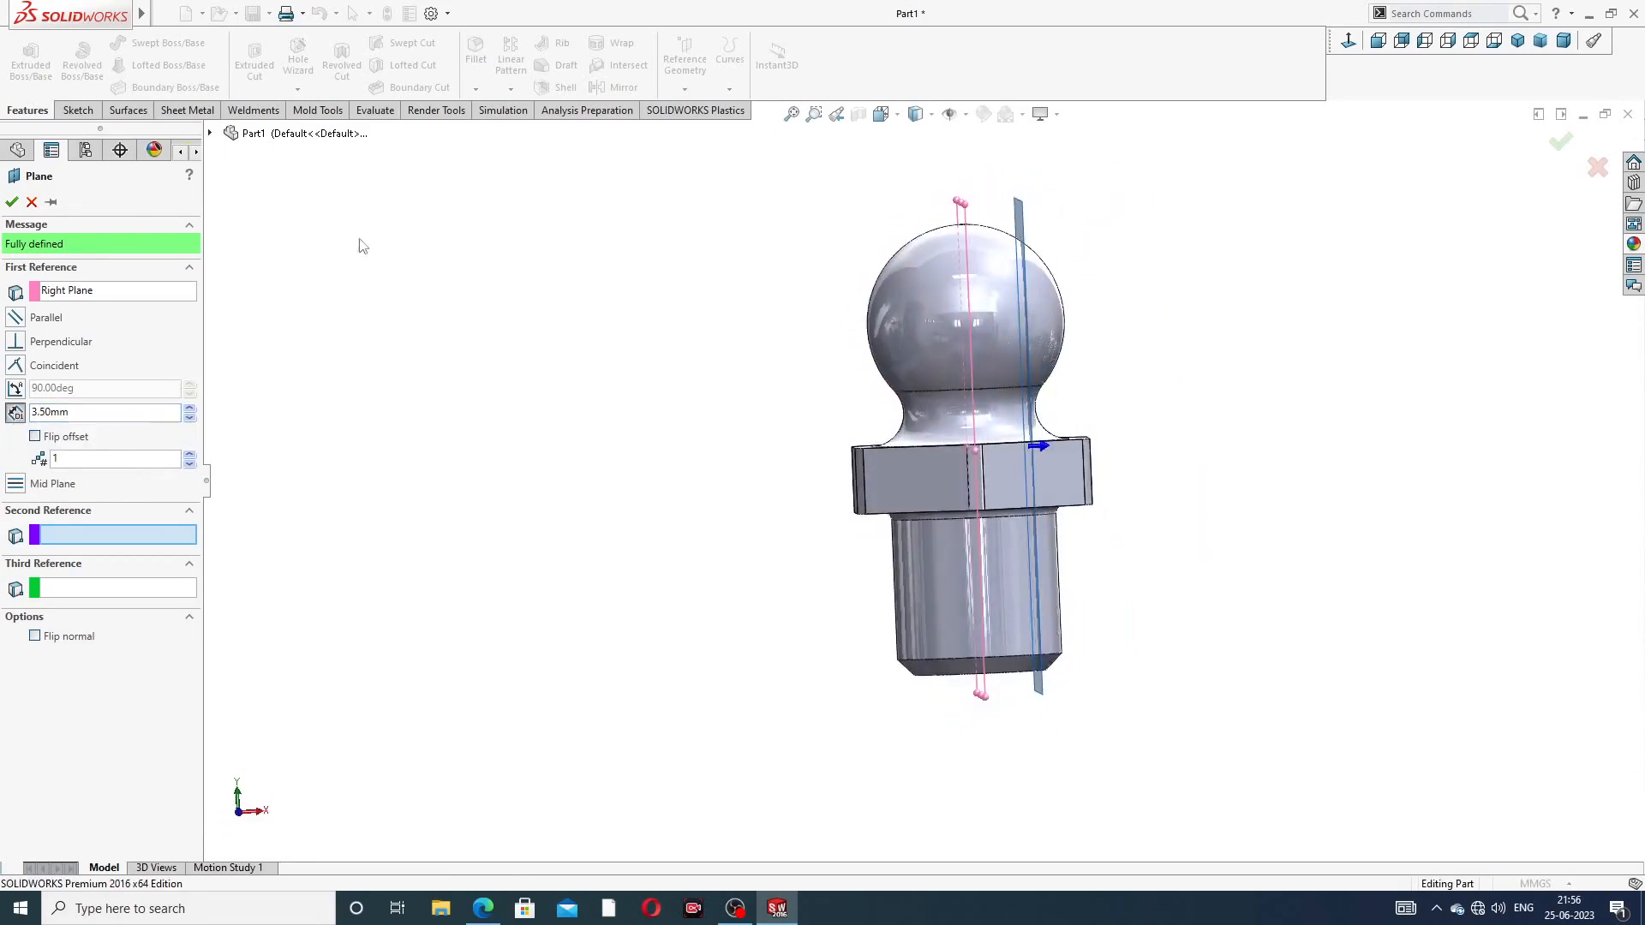
{"action": "left_click", "coordinate": [12, 202]}
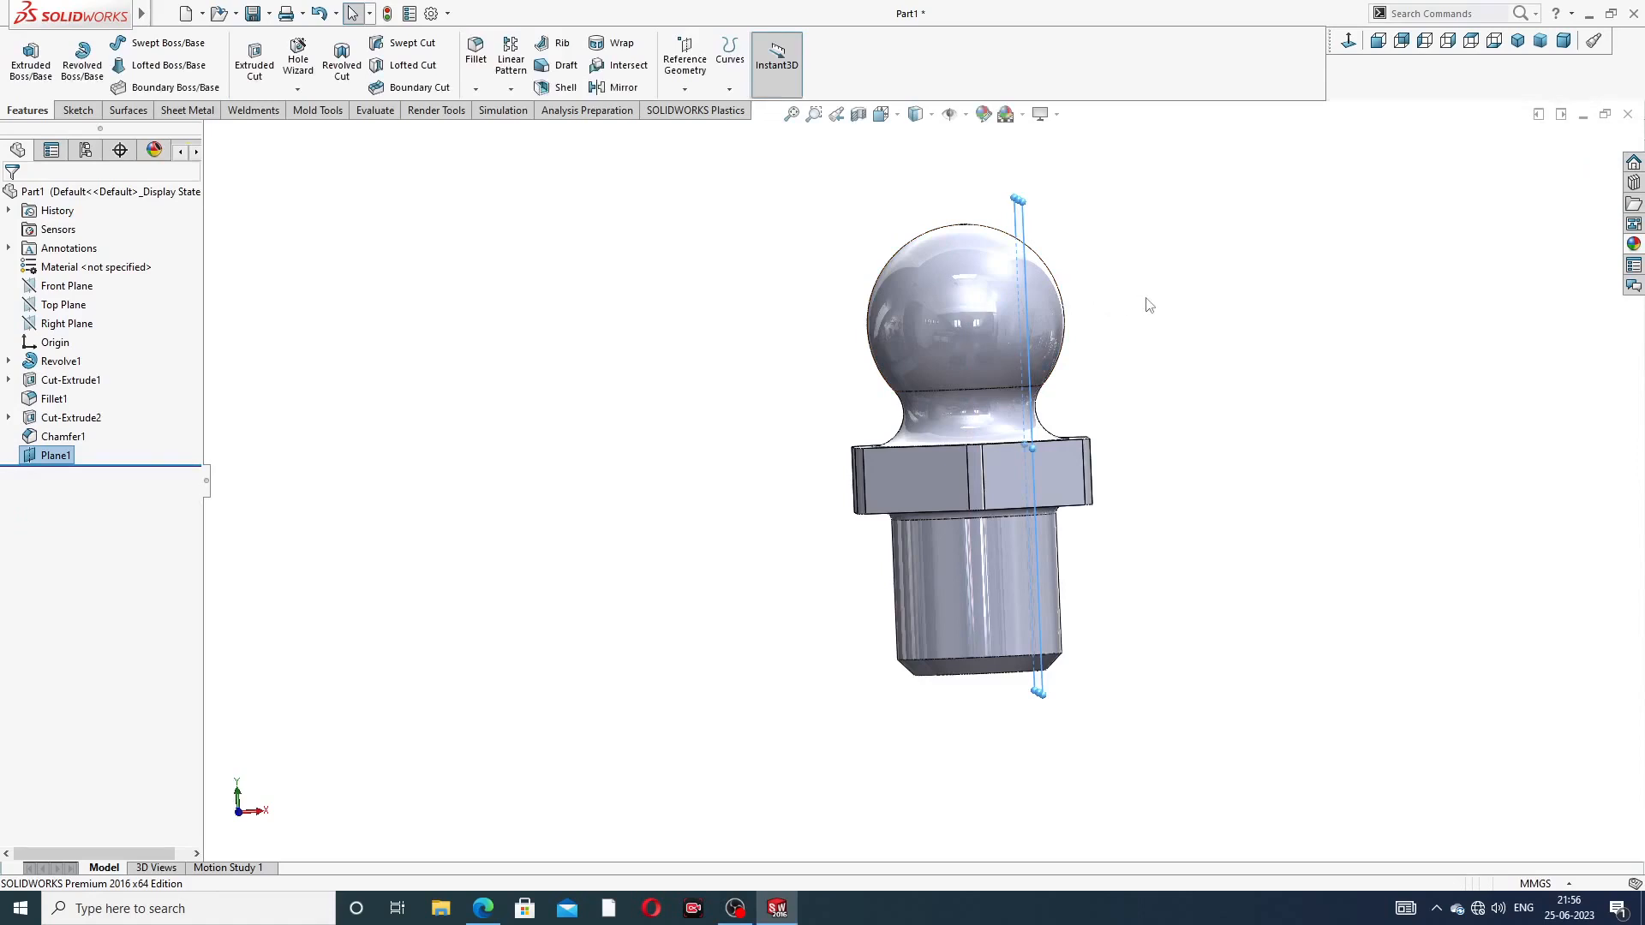
Start a sketch on the offset plane and draw a circle about 10.2 mm in diameter centred on the origin
{"action": "middle_click_drag", "start_coordinate": [1148, 305], "coordinate": [1063, 217]}
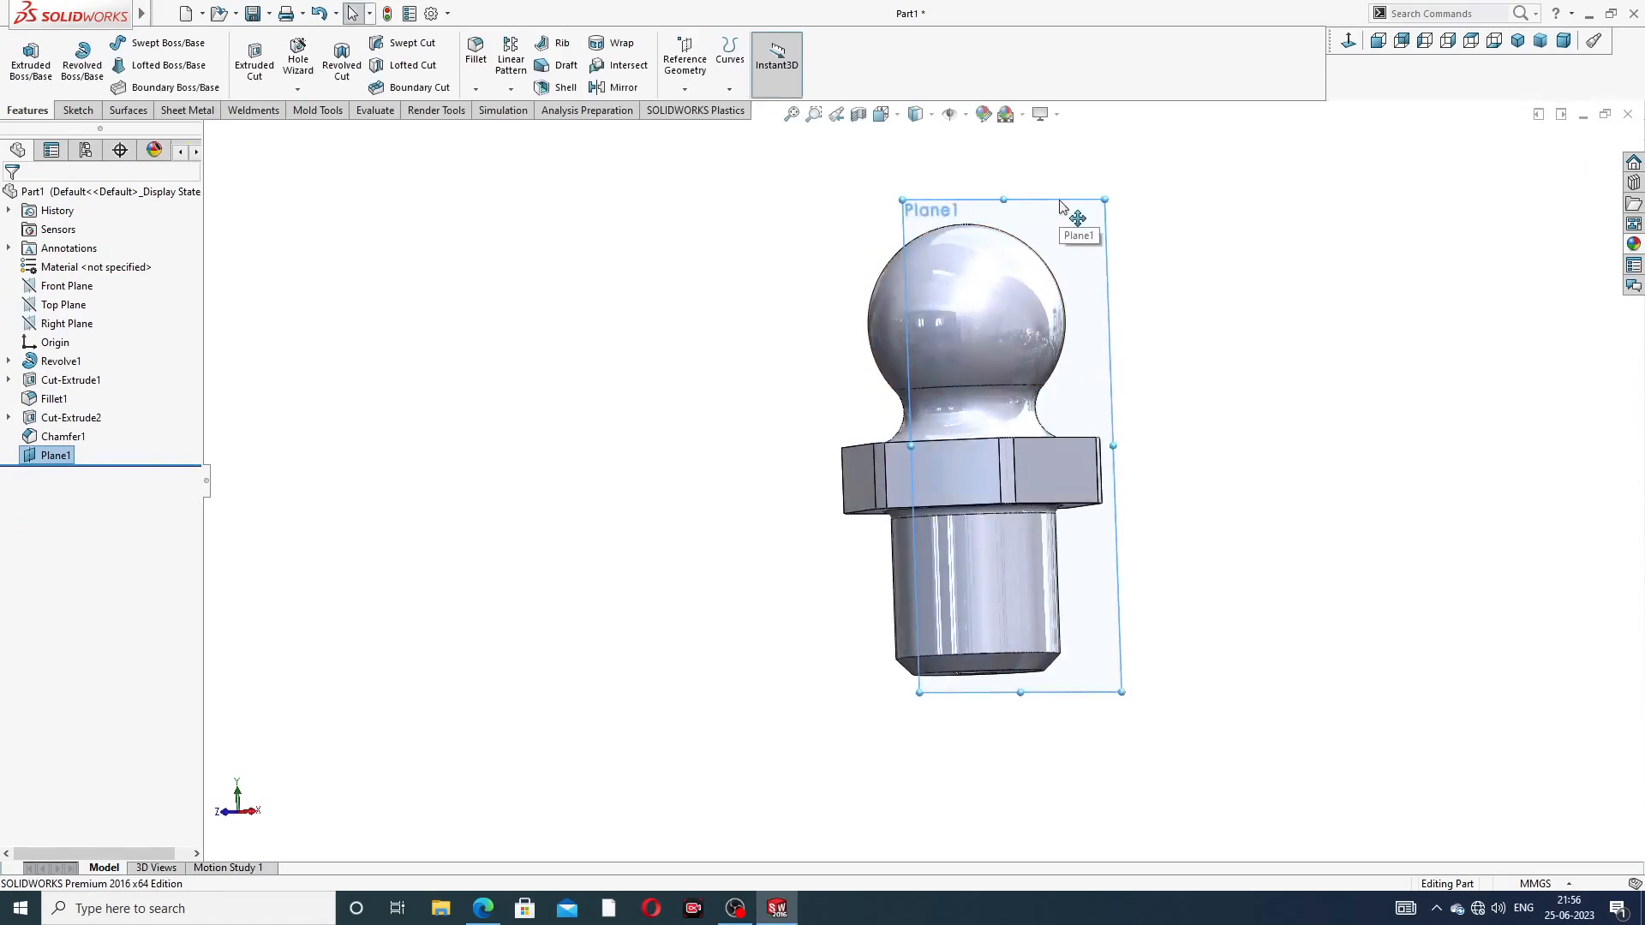
{"action": "left_click", "coordinate": [1061, 205]}
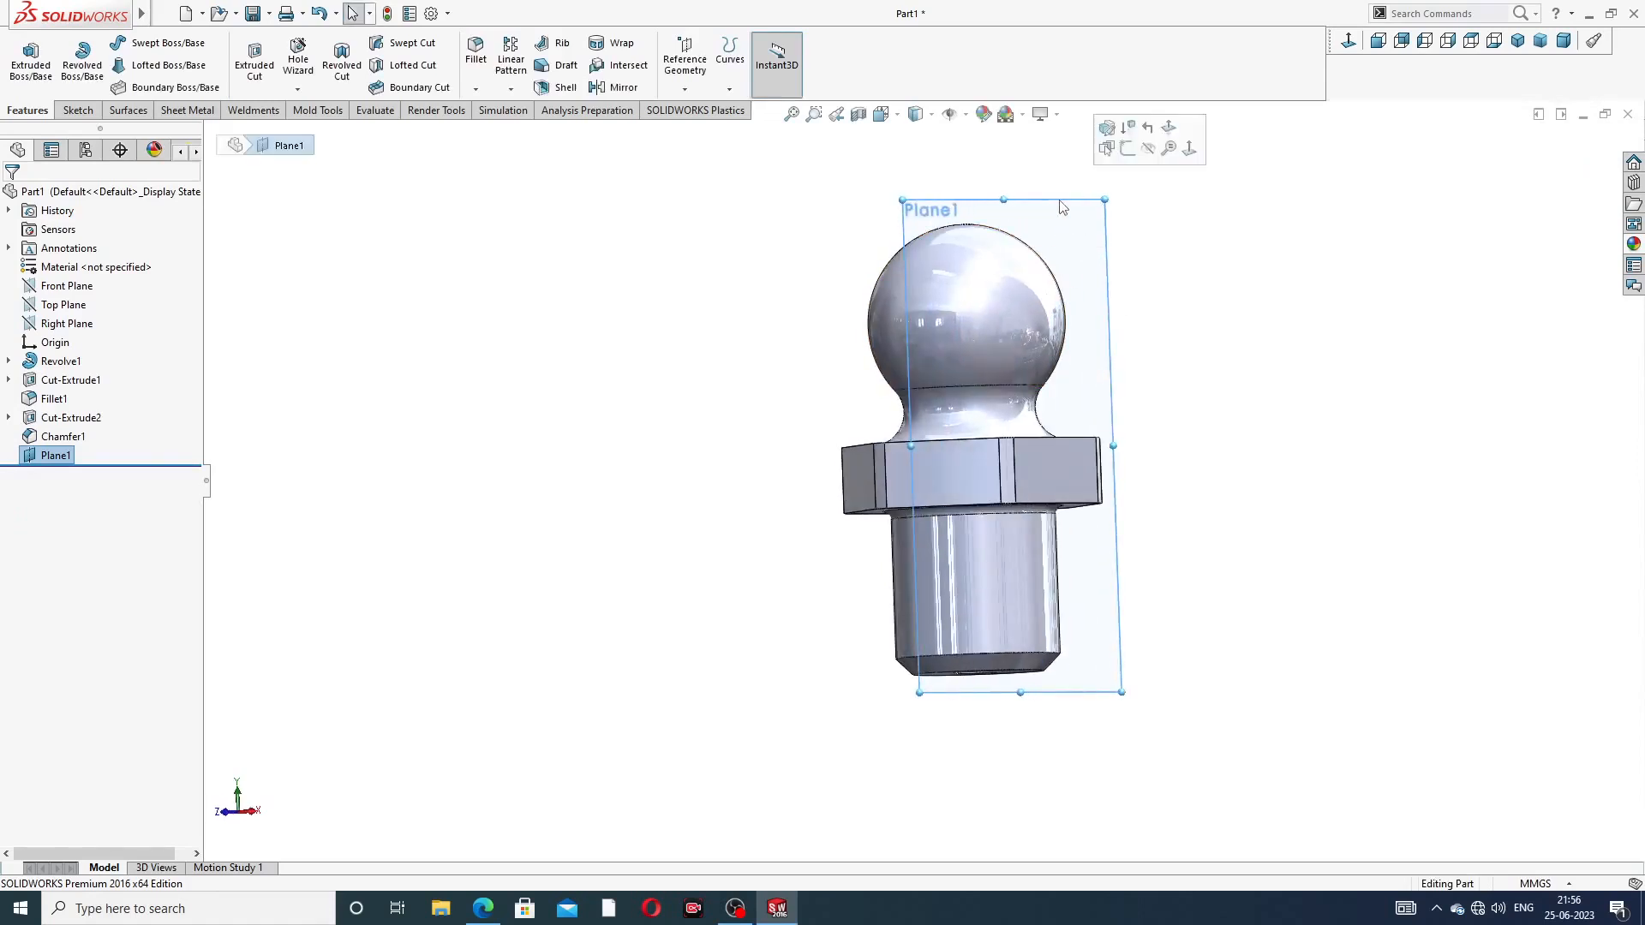
{"action": "left_click", "coordinate": [1128, 149]}
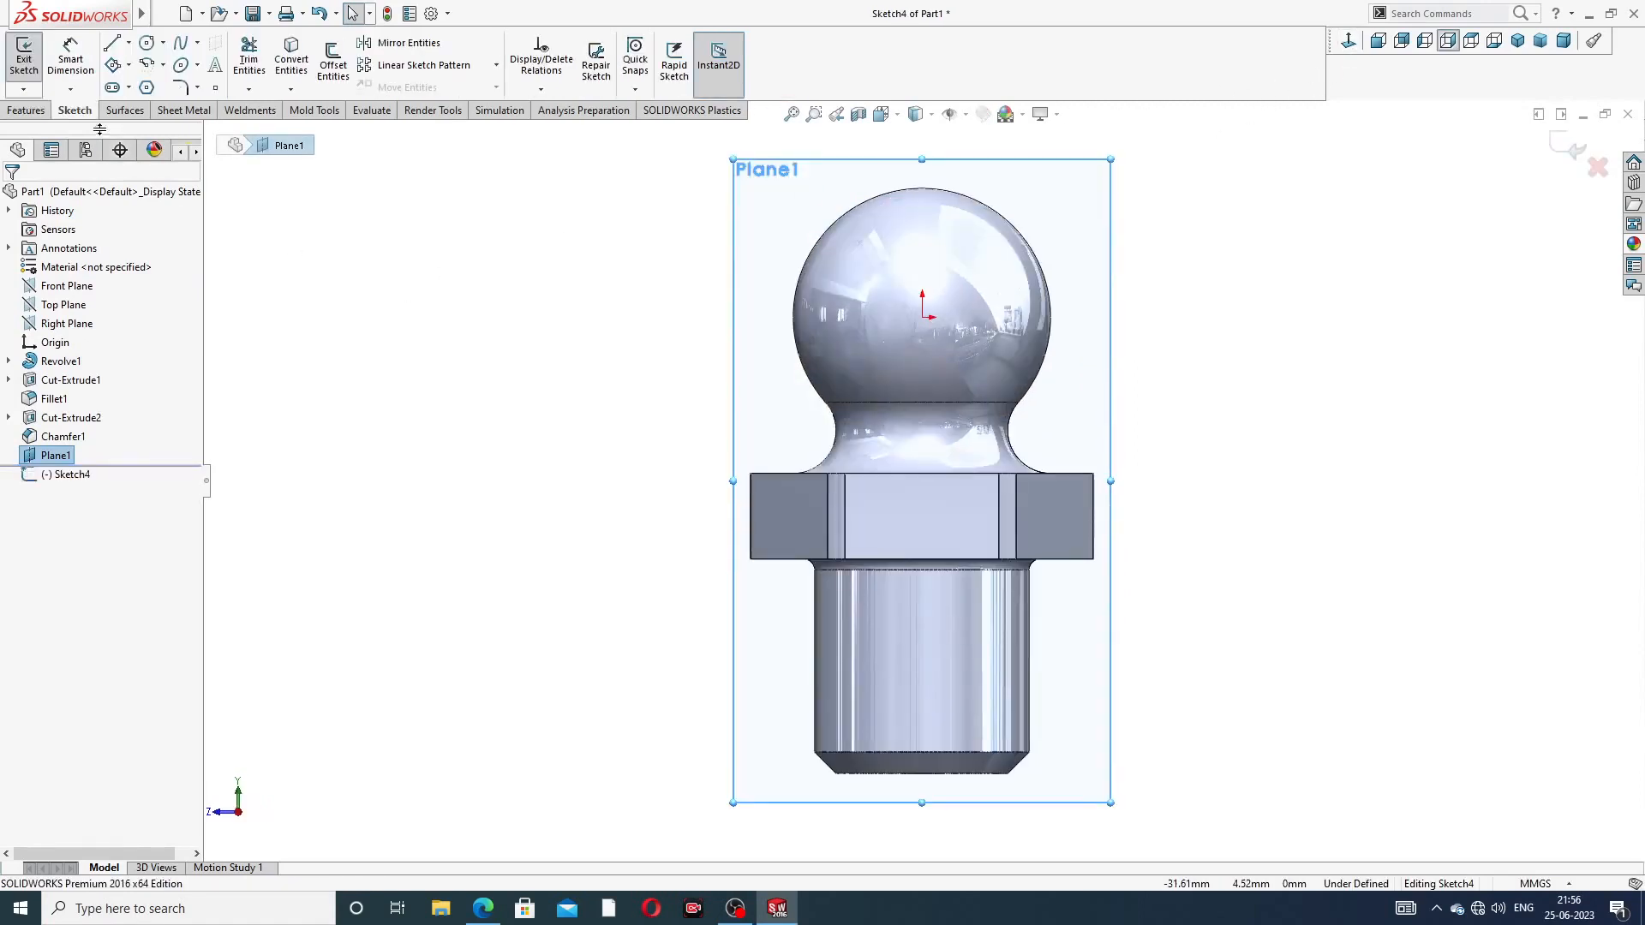
{"action": "left_click", "coordinate": [157, 43]}
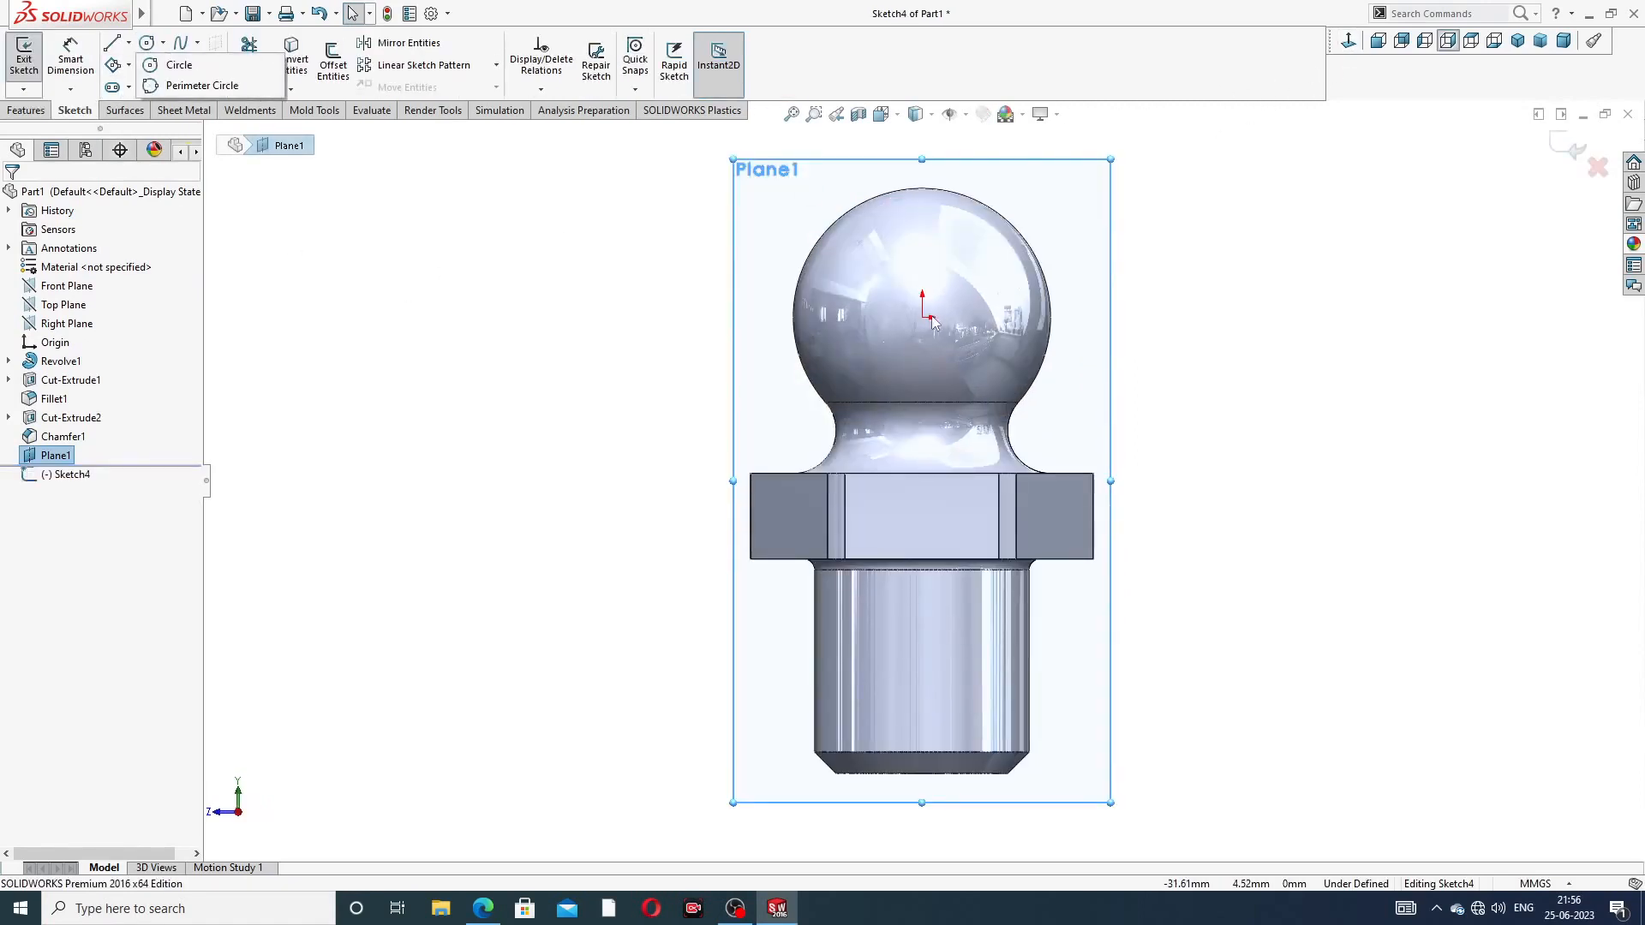
{"action": "left_click", "coordinate": [180, 65]}
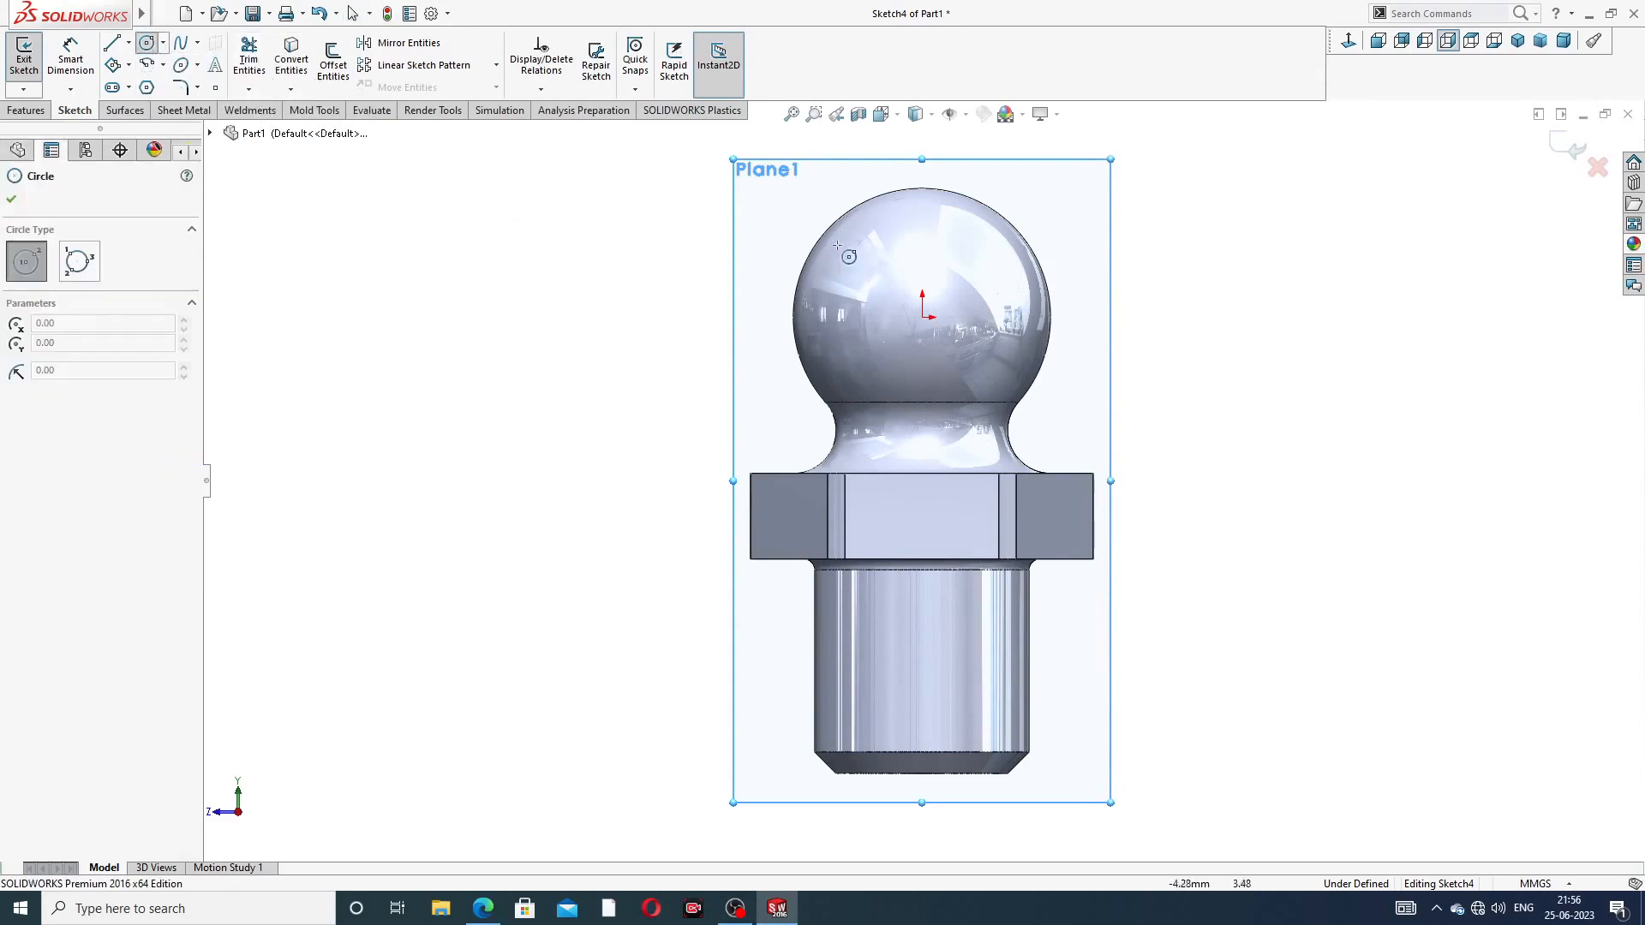
{"action": "left_click", "coordinate": [922, 317]}
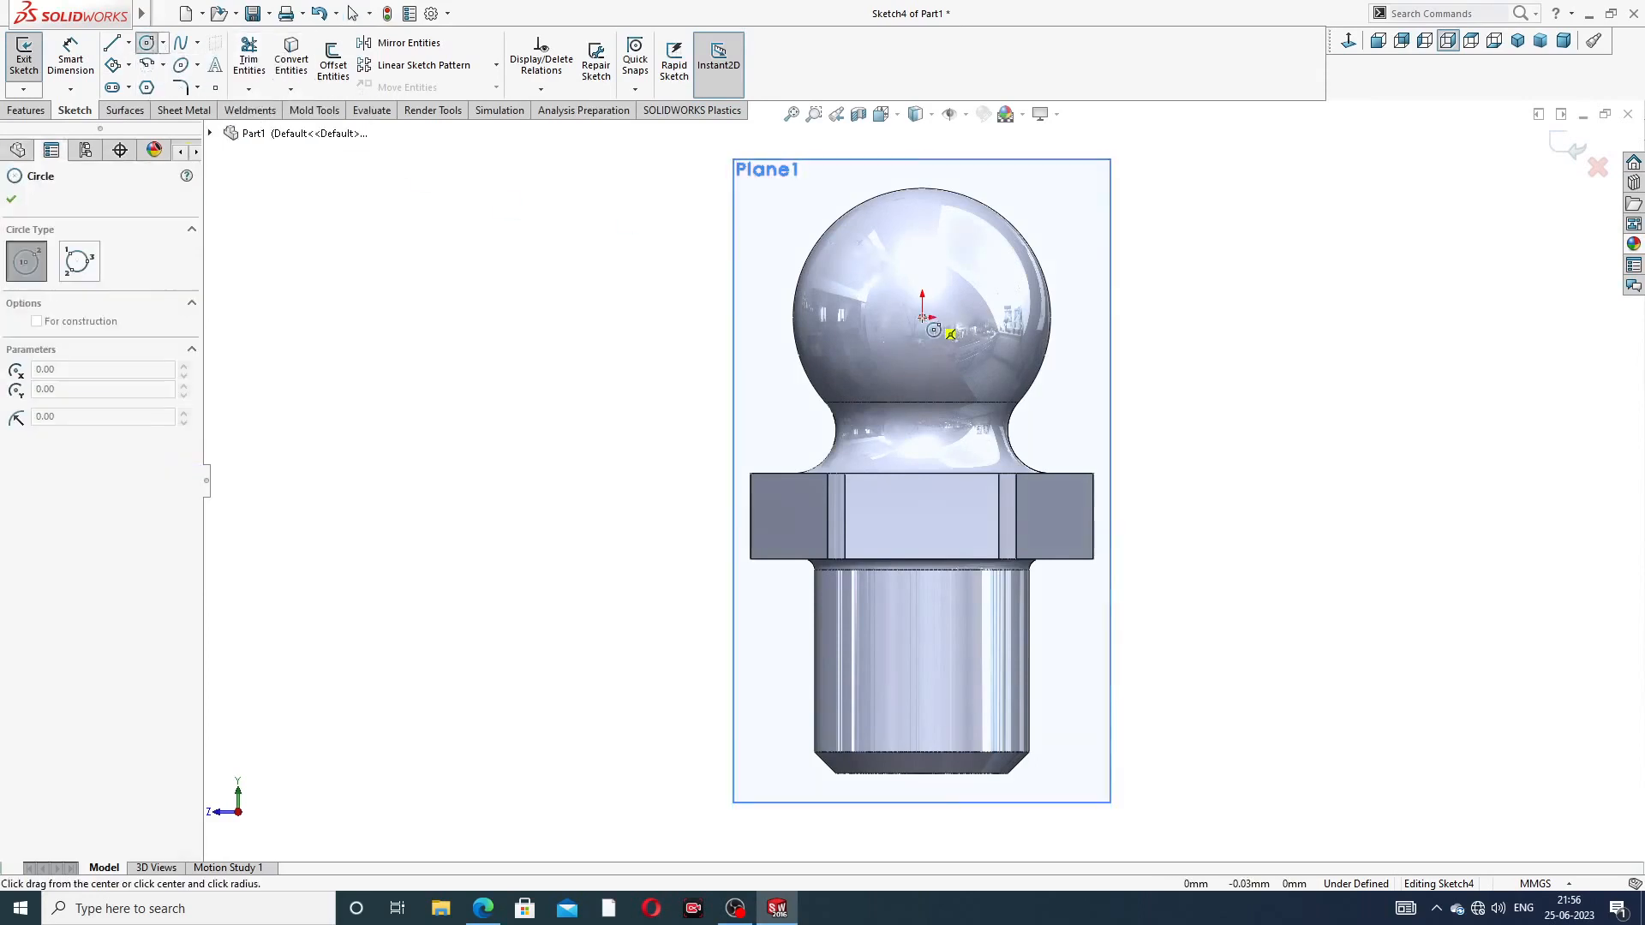
{"action": "left_click", "coordinate": [961, 211]}
{"action": "right_click", "coordinate": [1159, 216]}
{"action": "left_click", "coordinate": [1204, 235]}
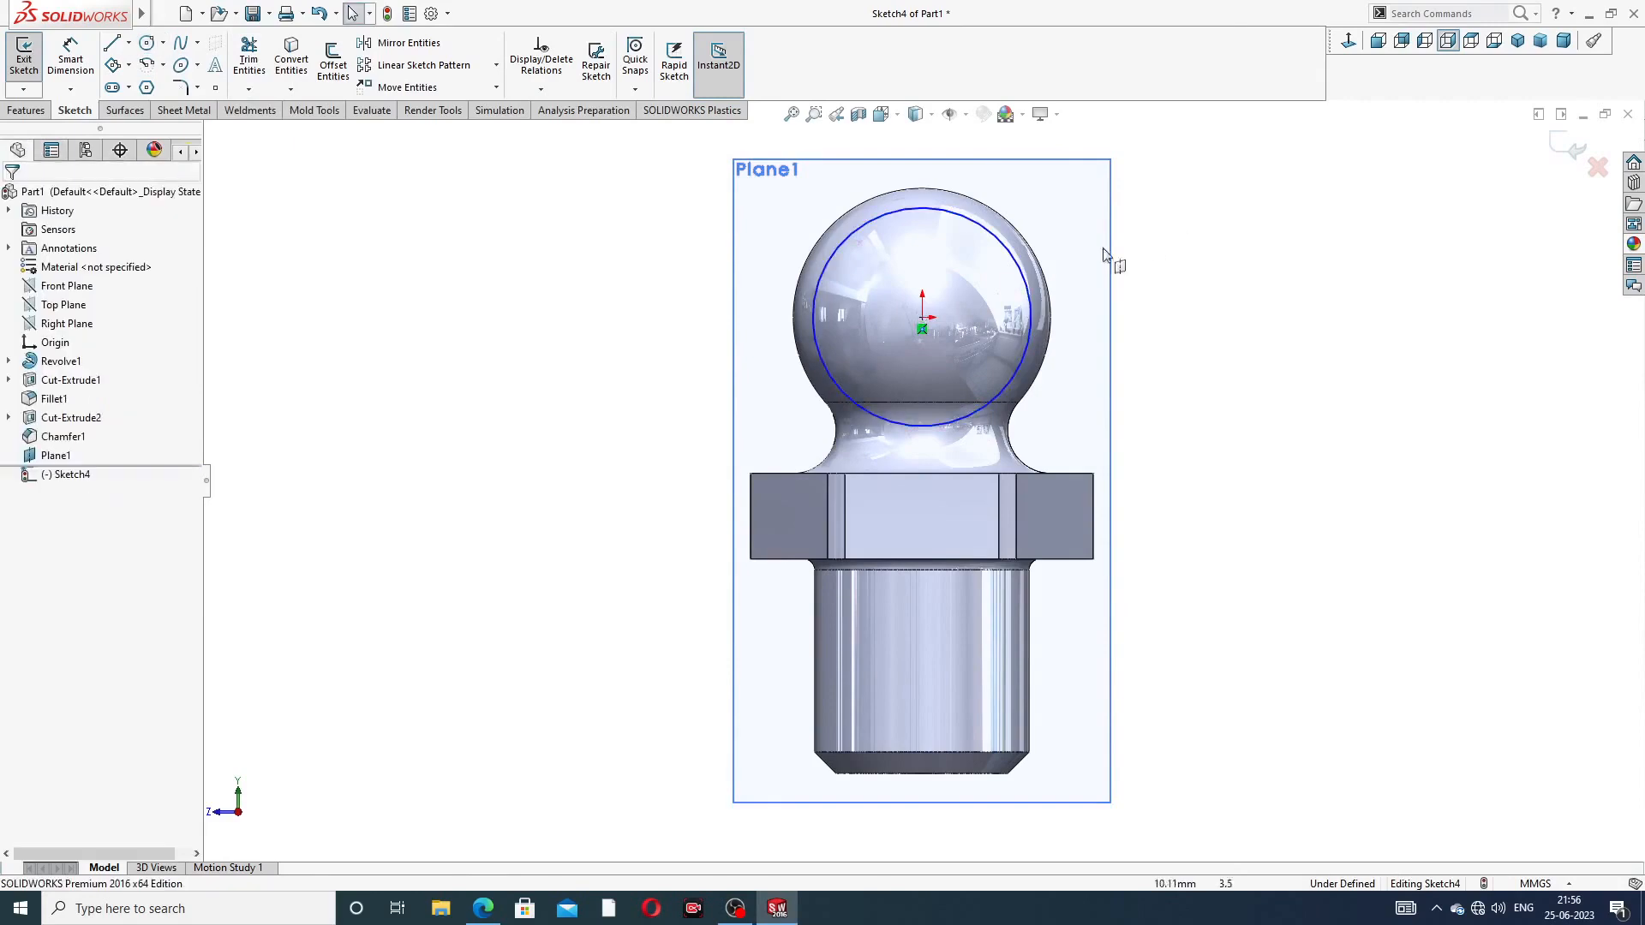
Check the ball's flat in the PDF drawing and dimension the circle's diameter as 10.5 mm
{"action": "left_click", "coordinate": [70, 58]}
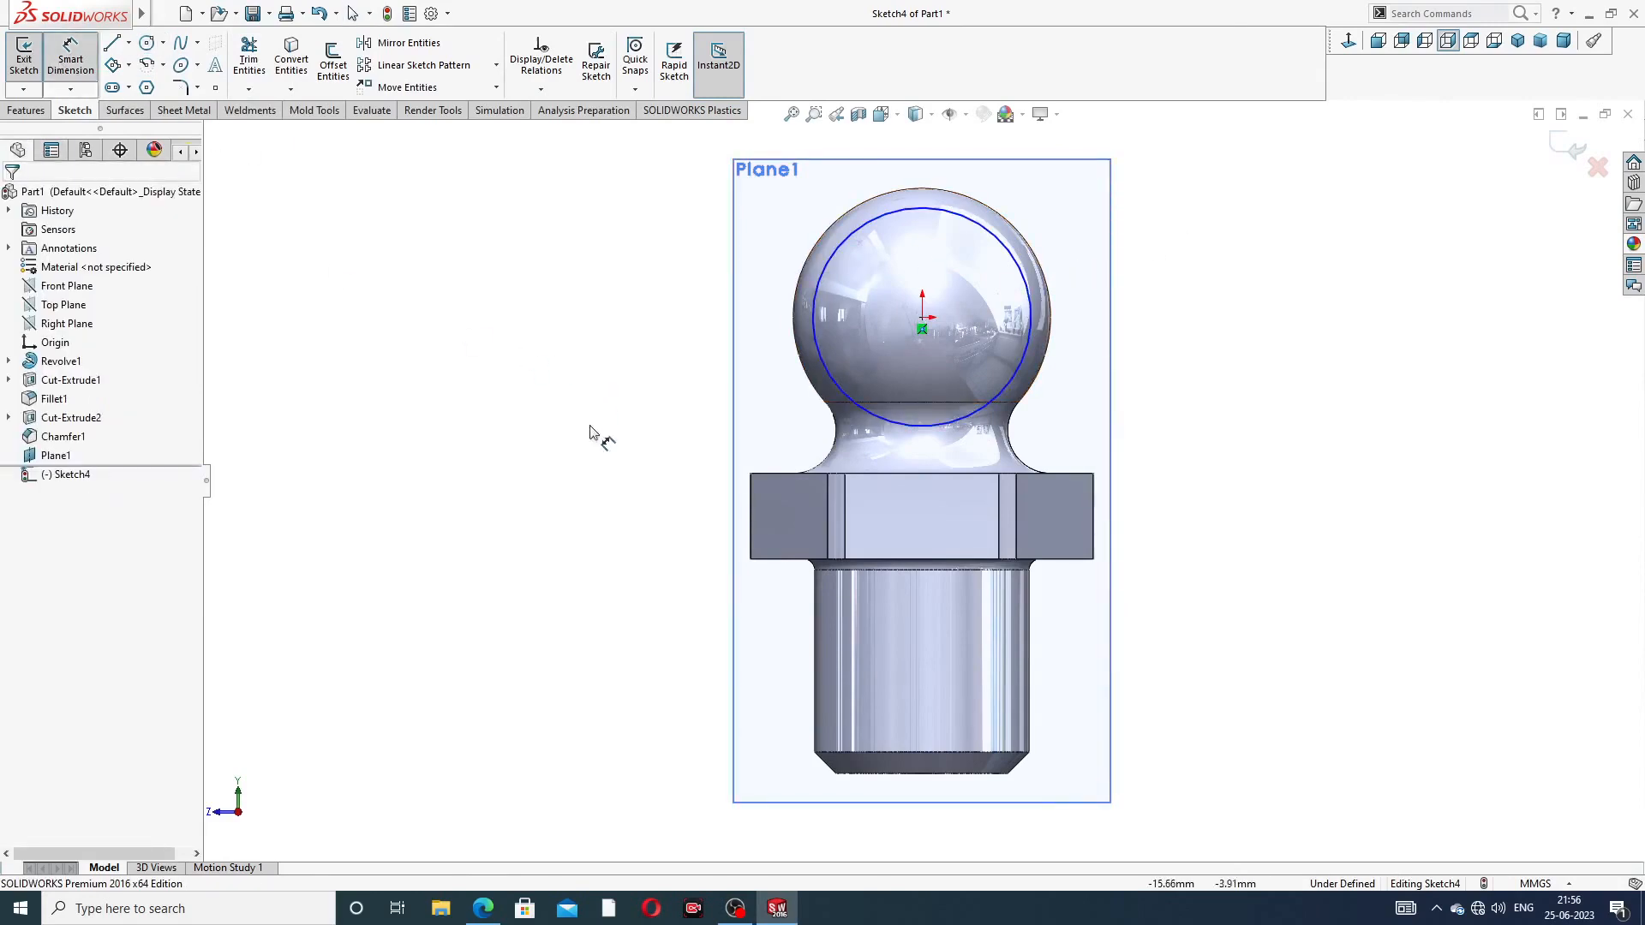
{"action": "left_click", "coordinate": [483, 907]}
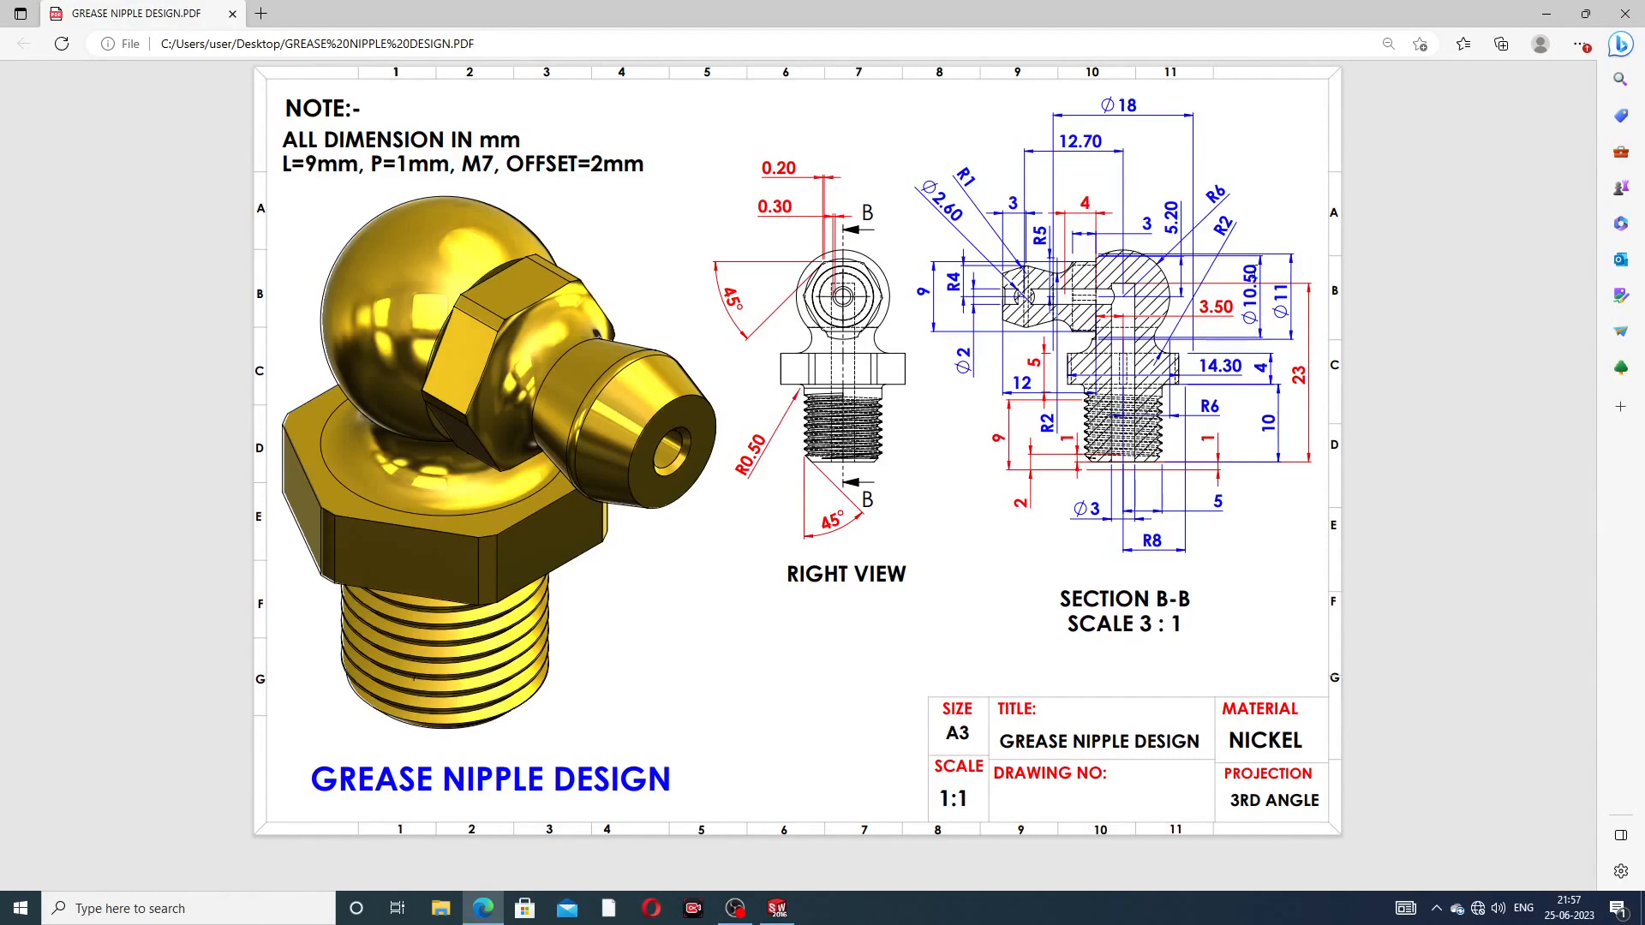
{"action": "left_click", "coordinate": [483, 910]}
{"action": "left_click", "coordinate": [975, 225]}
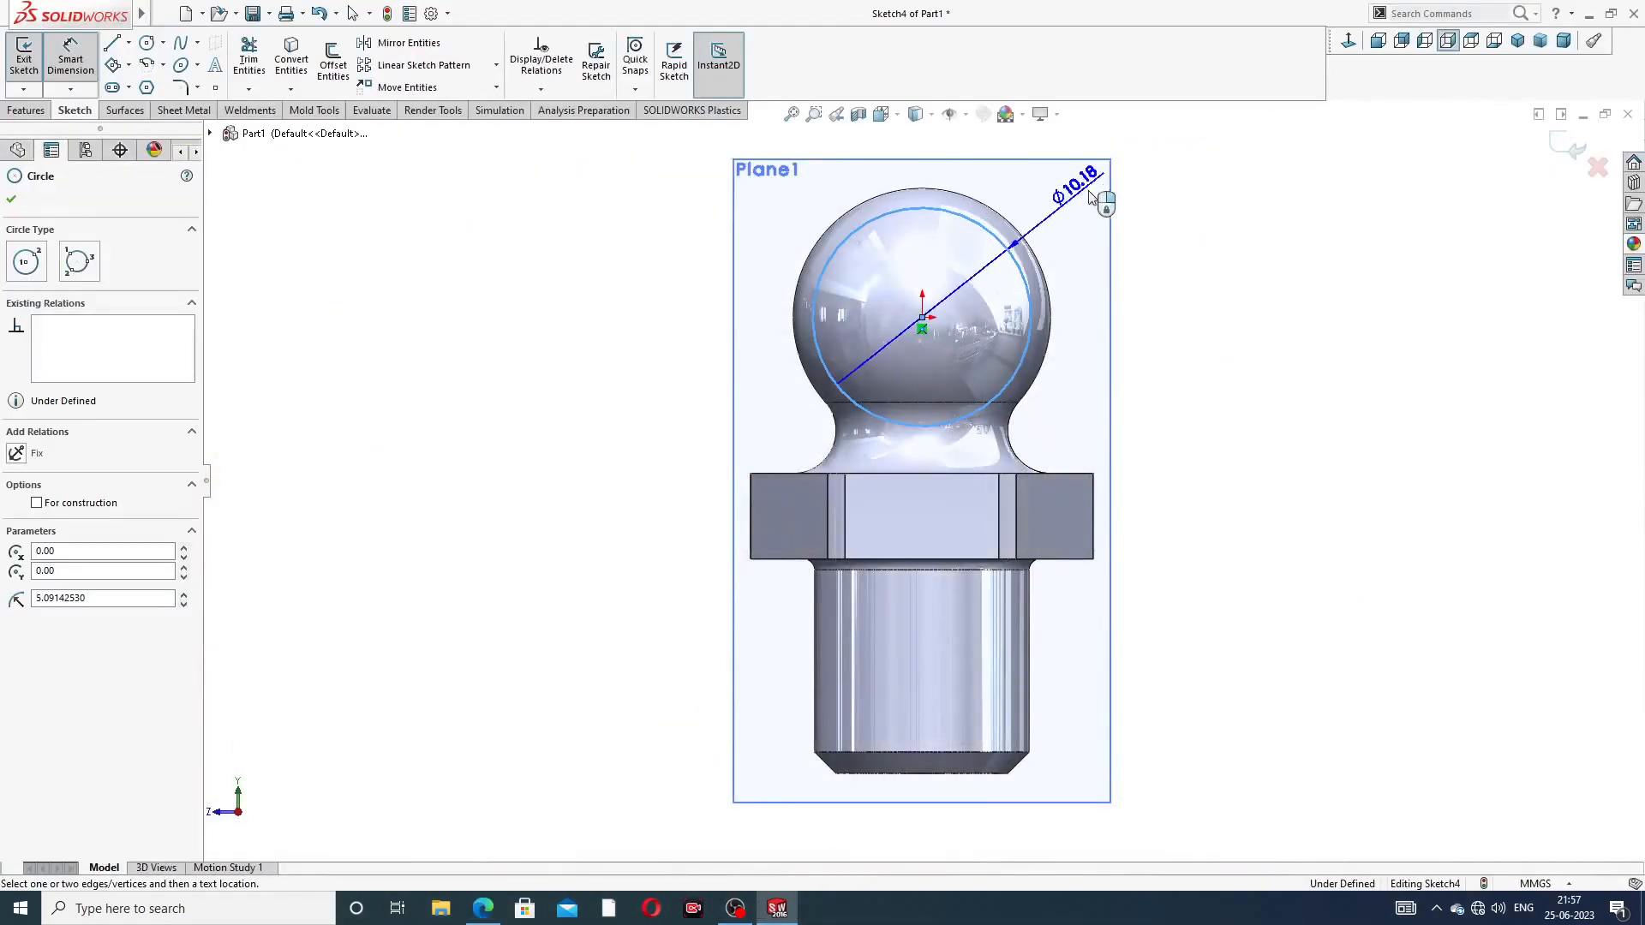
{"action": "left_click", "coordinate": [1148, 191]}
{"action": "type", "text": "1"}
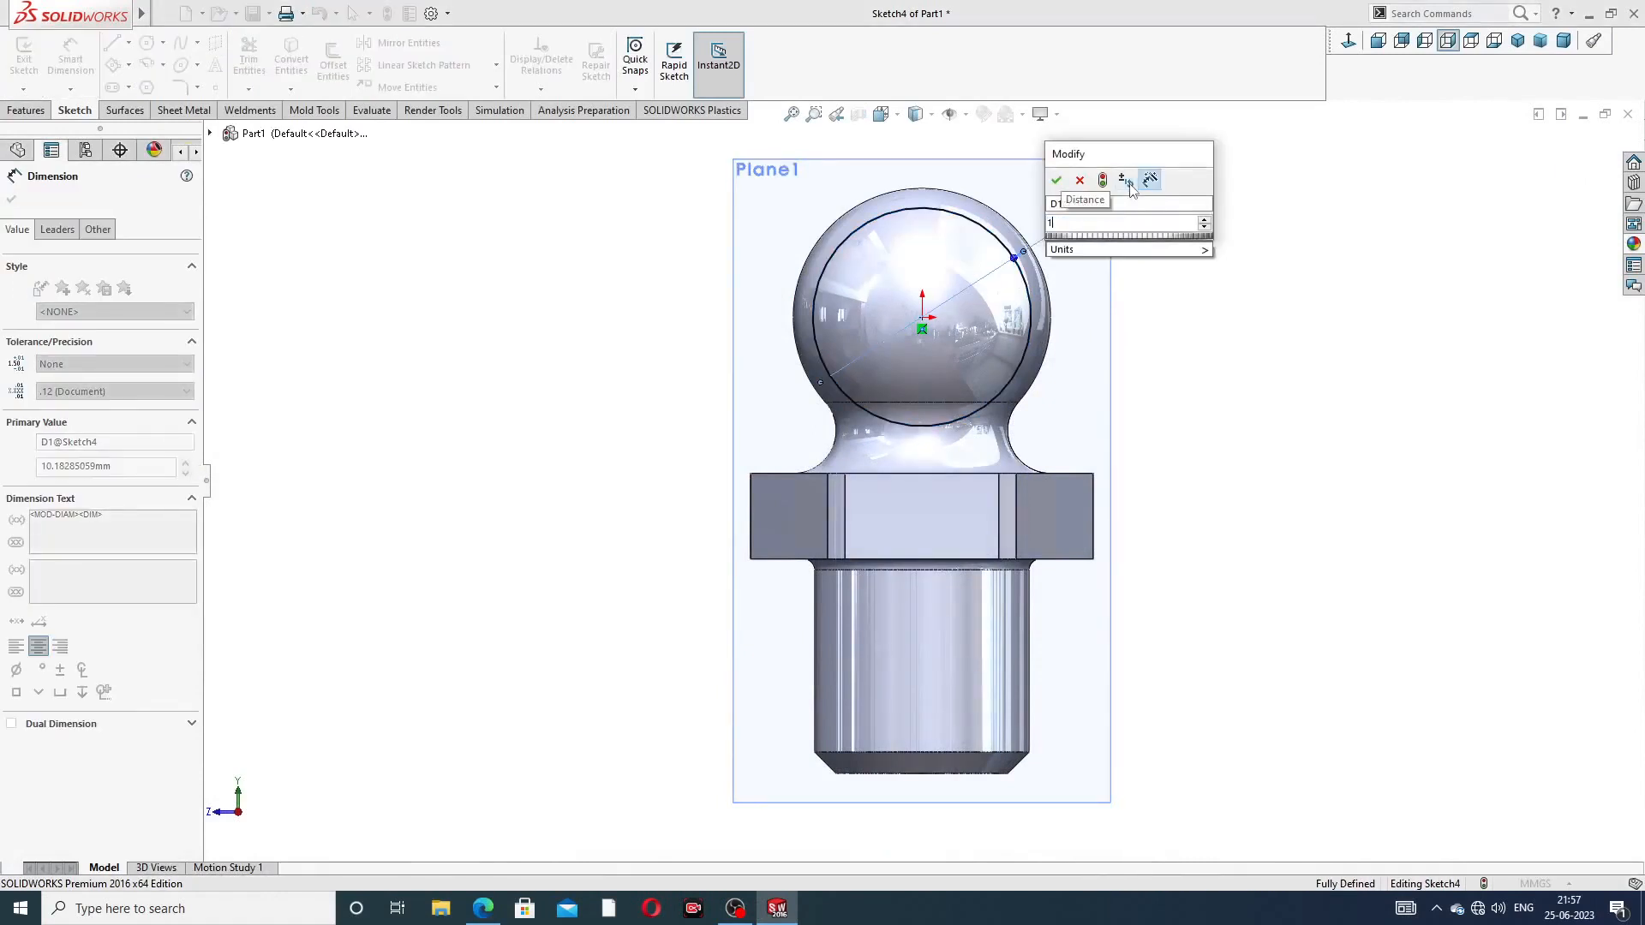
{"action": "type", "text": "0.5"}
{"action": "key", "text": "Return"}
{"action": "right_click", "coordinate": [1211, 240]}
{"action": "left_click", "coordinate": [805, 238]}
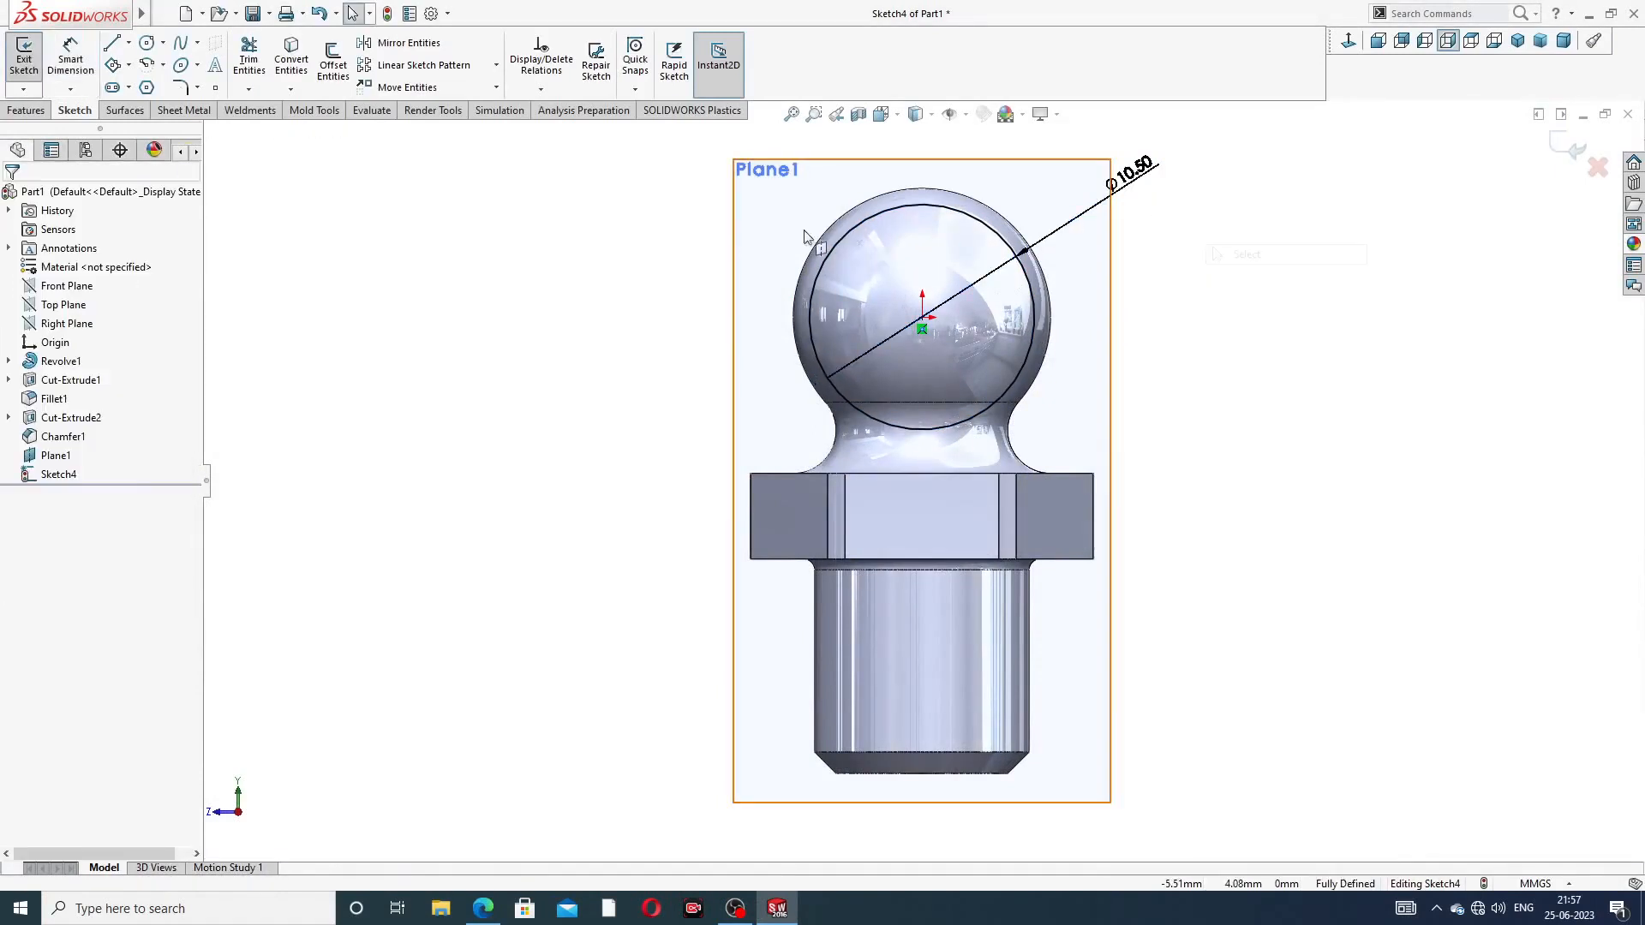
Cut-extrude the circle 23 mm blind, reversed outward from the offset plane, to flatten the side of the ball
{"action": "left_click", "coordinate": [26, 110]}
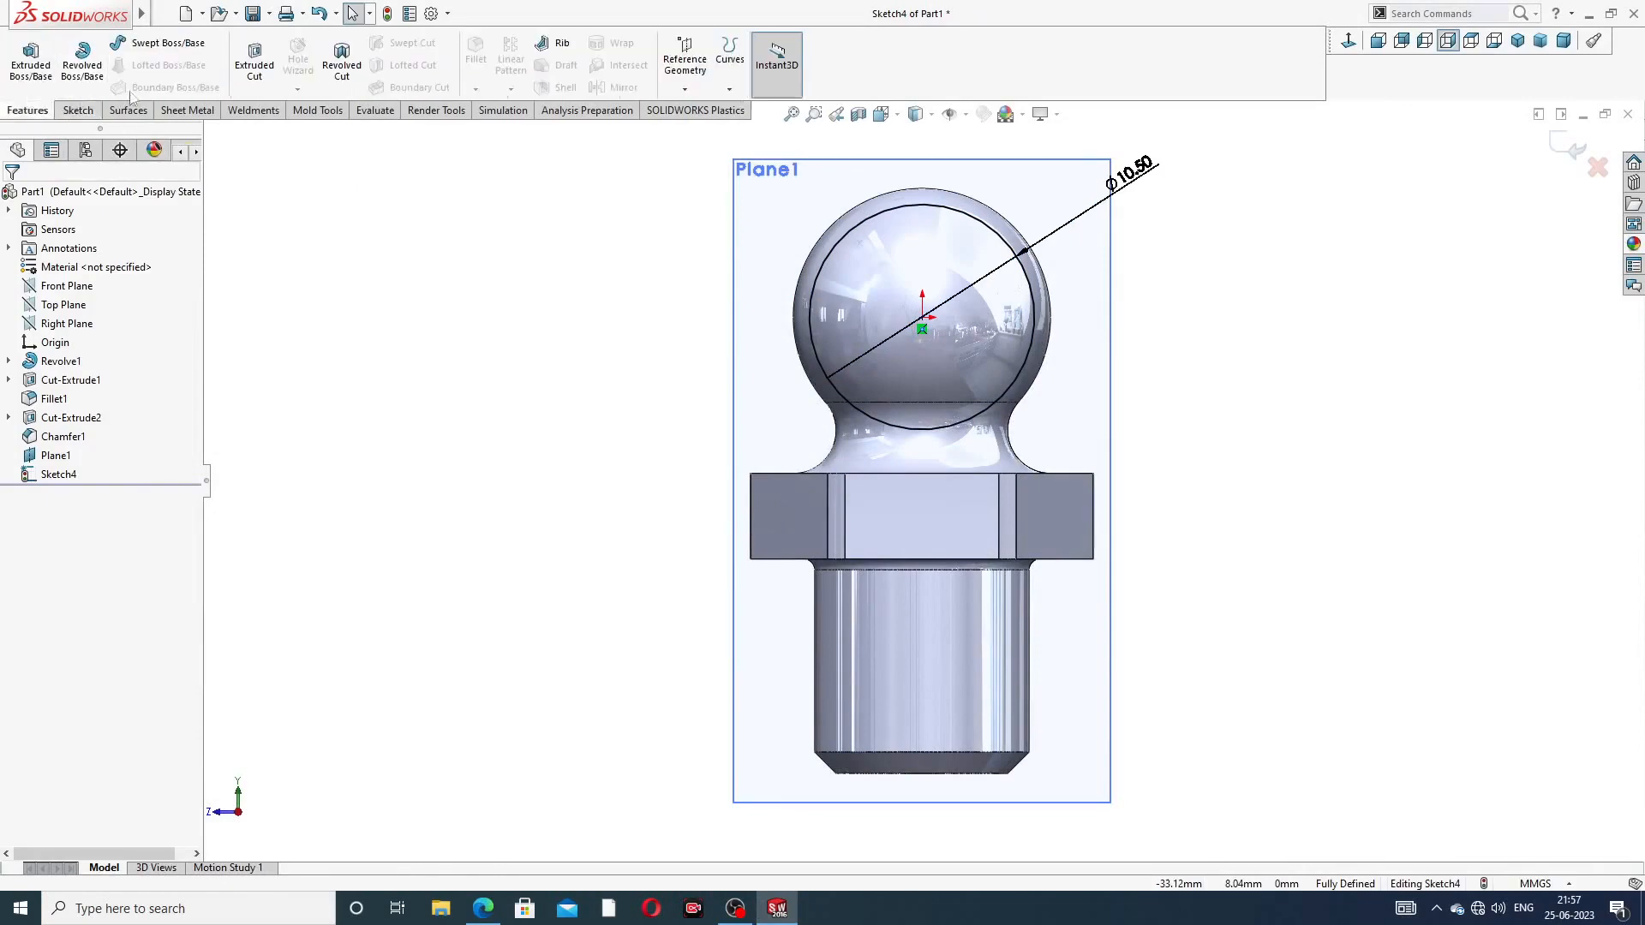
{"action": "left_click", "coordinate": [248, 65]}
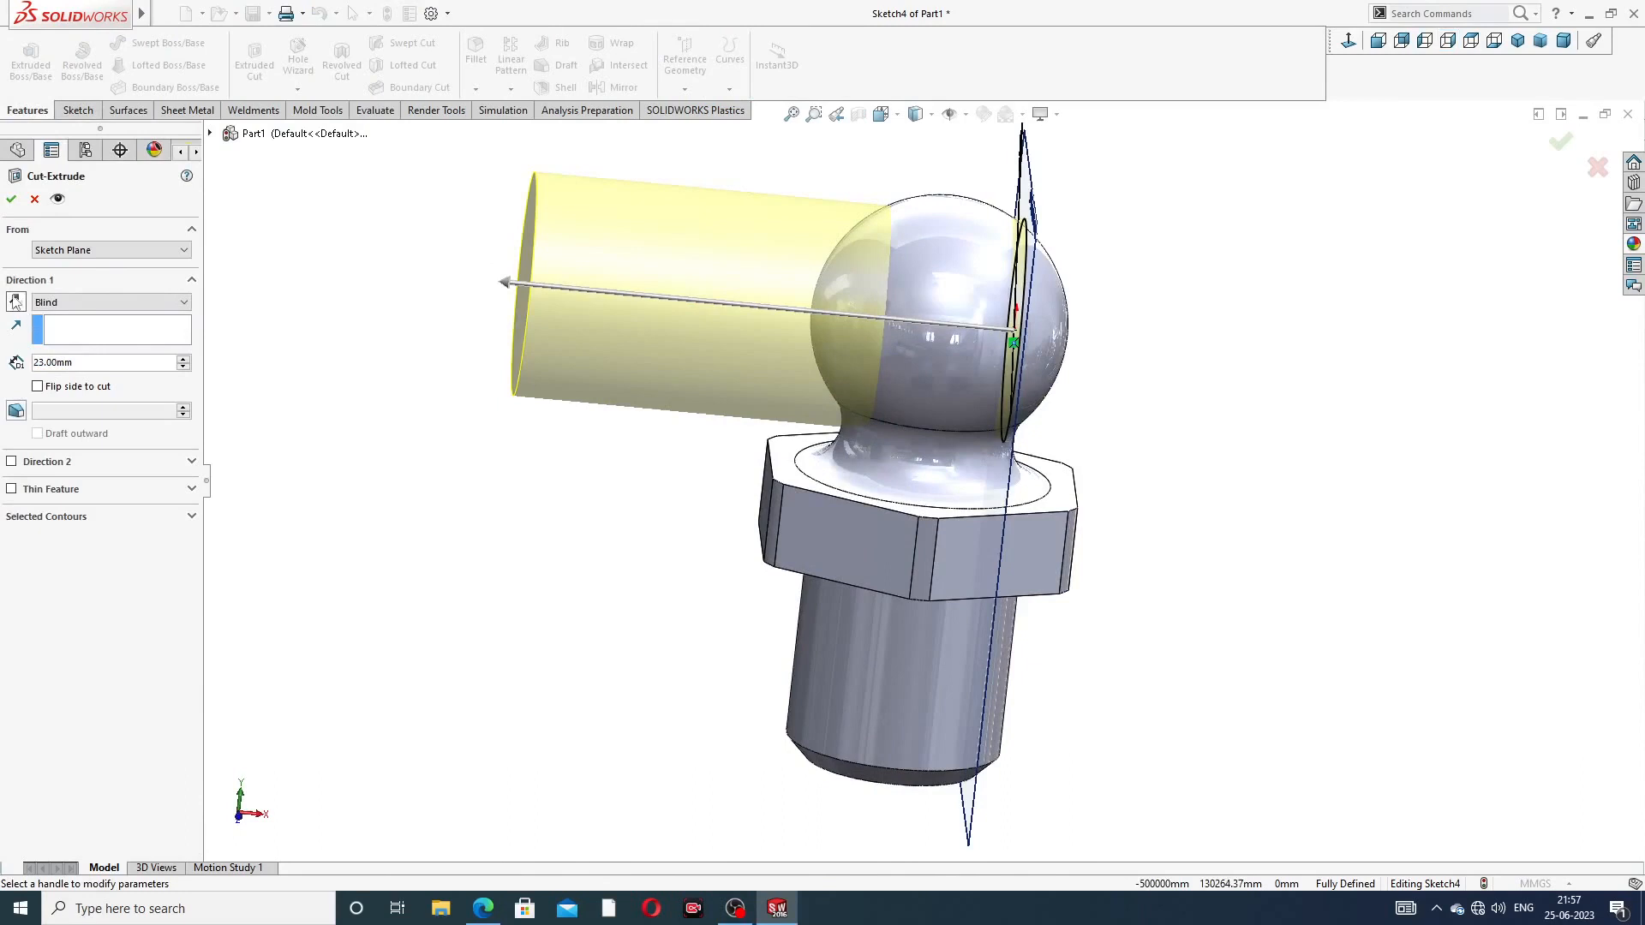
{"action": "left_click", "coordinate": [15, 302]}
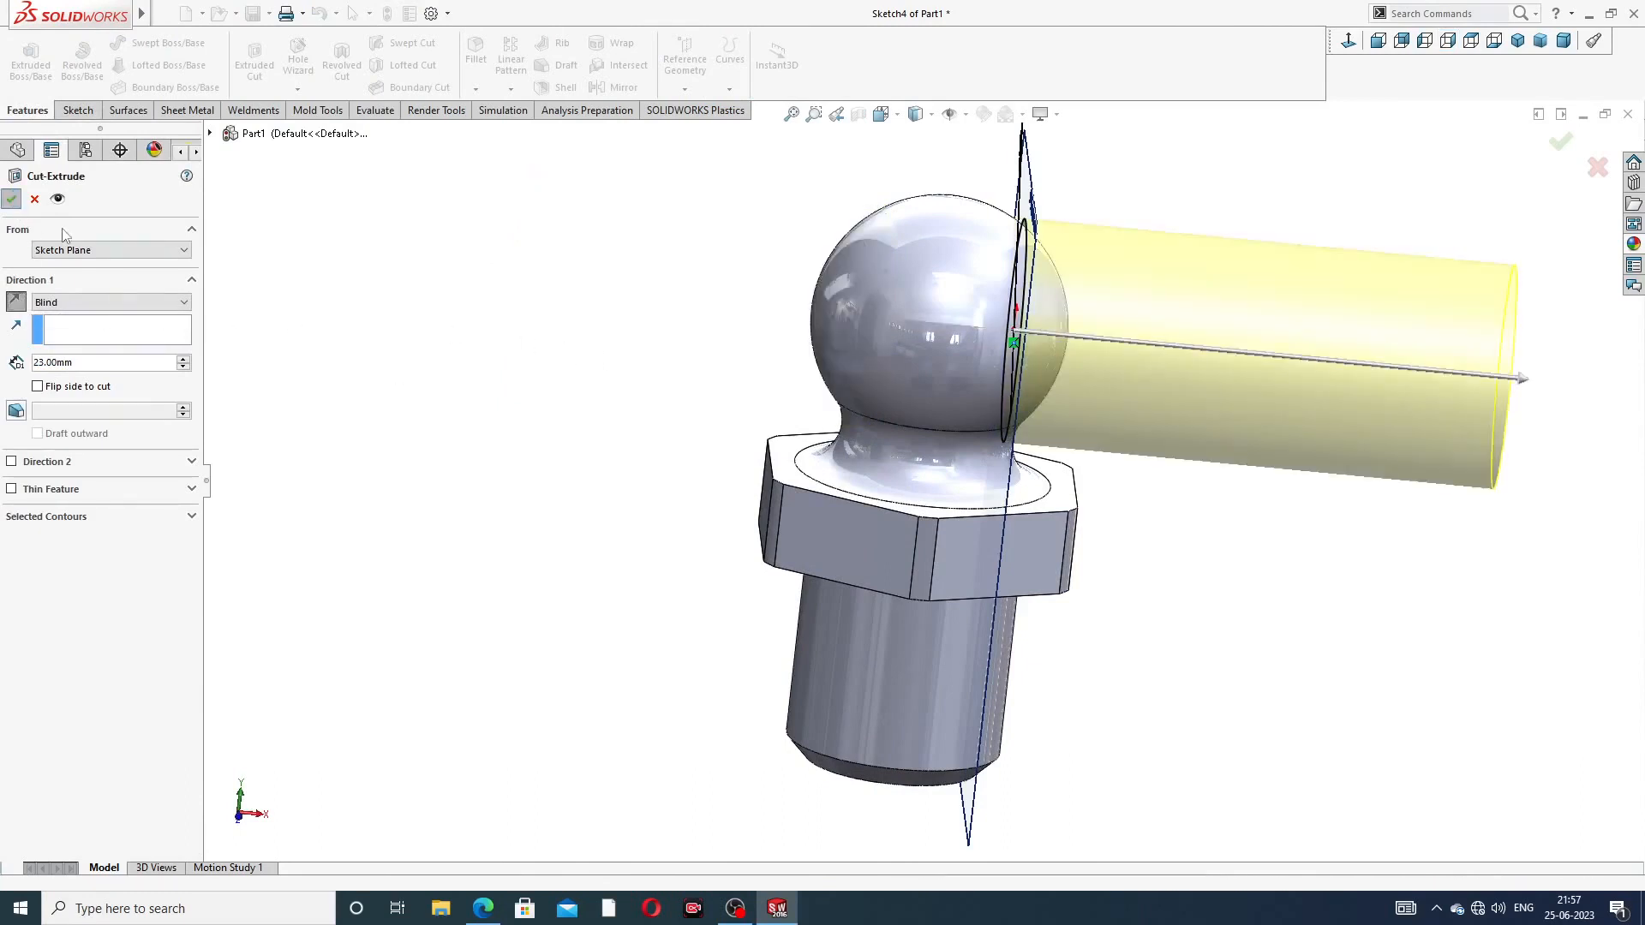
{"action": "left_click", "coordinate": [12, 199]}
Leave the accidentally started sketch on the offset plane and hide the plane
{"action": "middle_click_drag", "start_coordinate": [1247, 258], "coordinate": [1124, 248]}
{"action": "left_click", "coordinate": [1094, 229]}
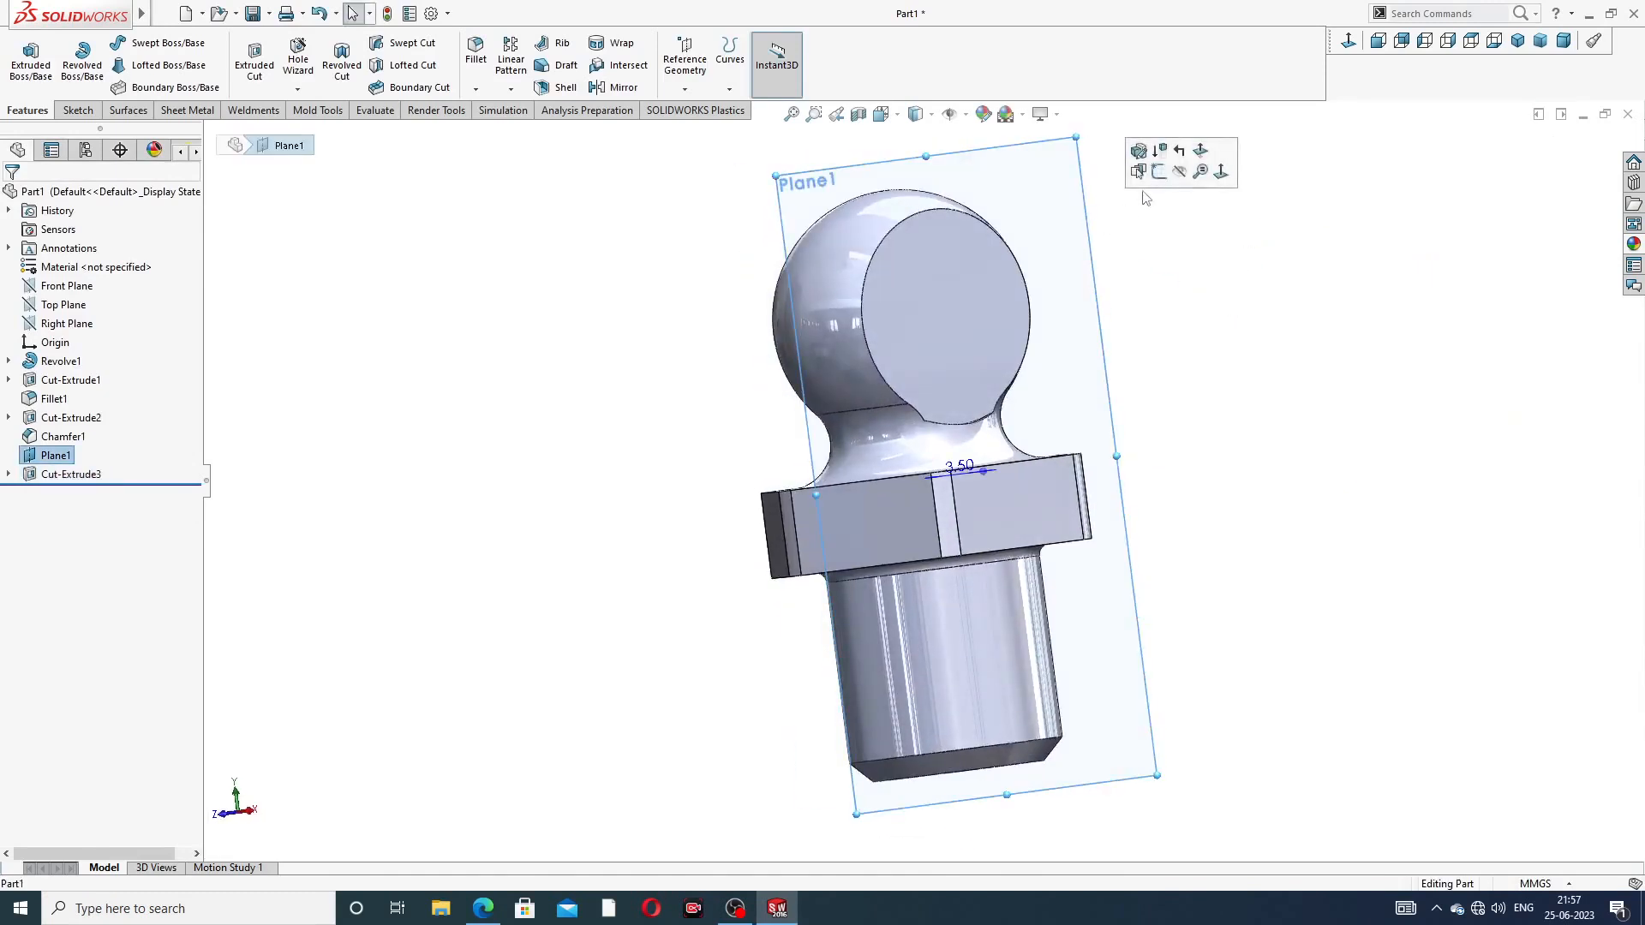
{"action": "left_click", "coordinate": [1140, 171]}
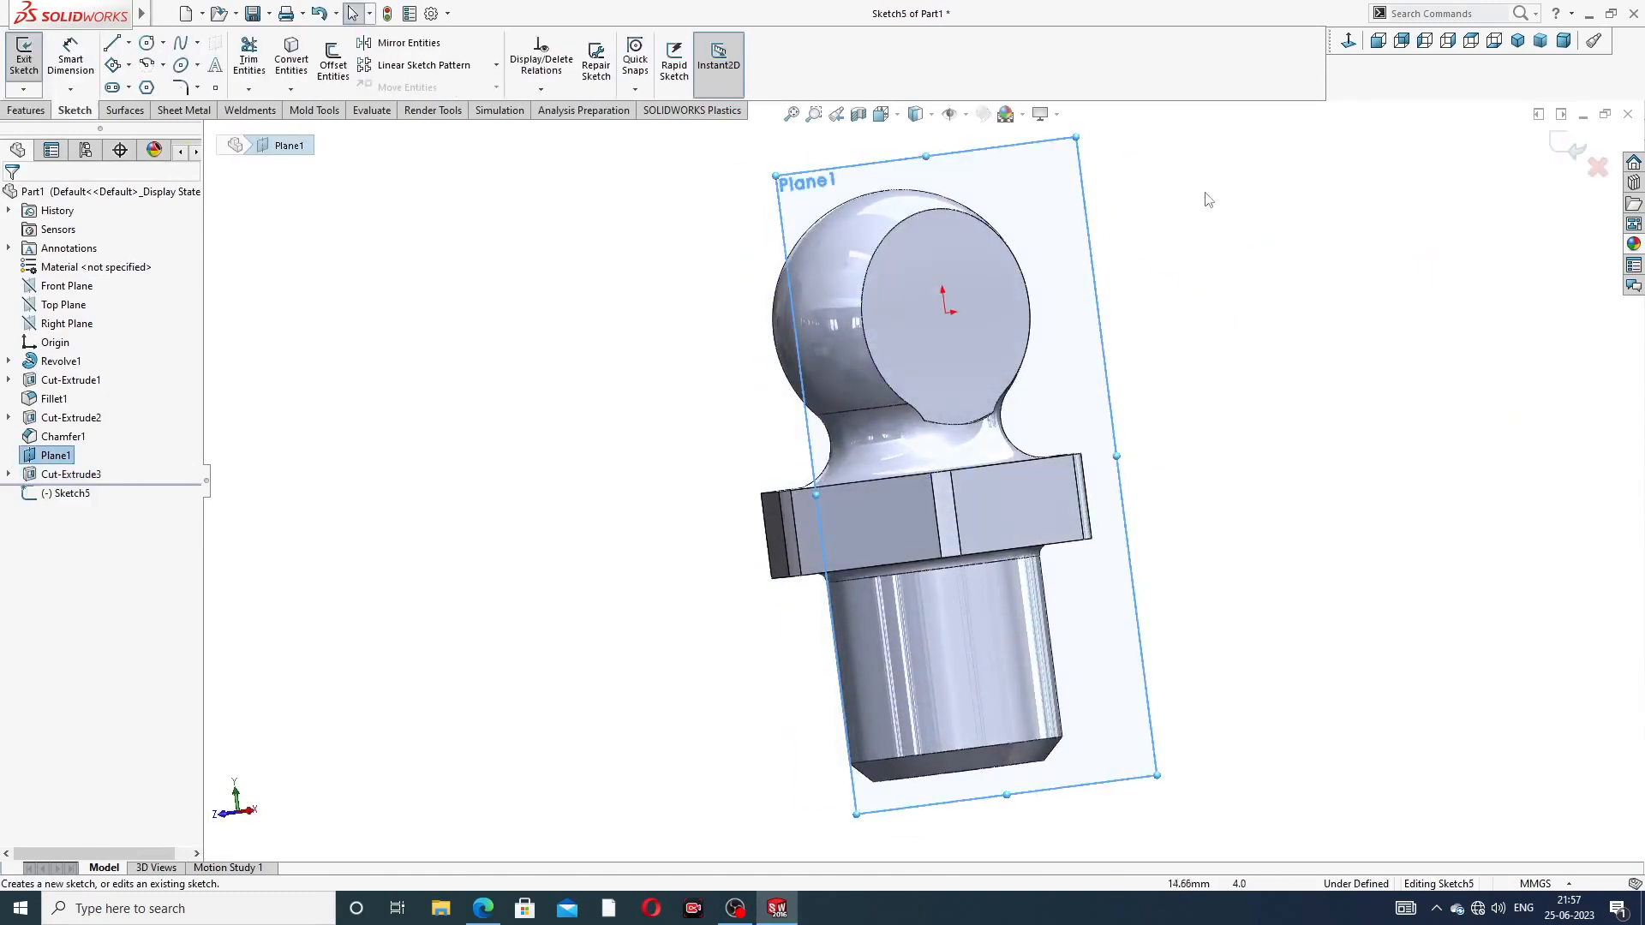
{"action": "left_click", "coordinate": [1572, 147]}
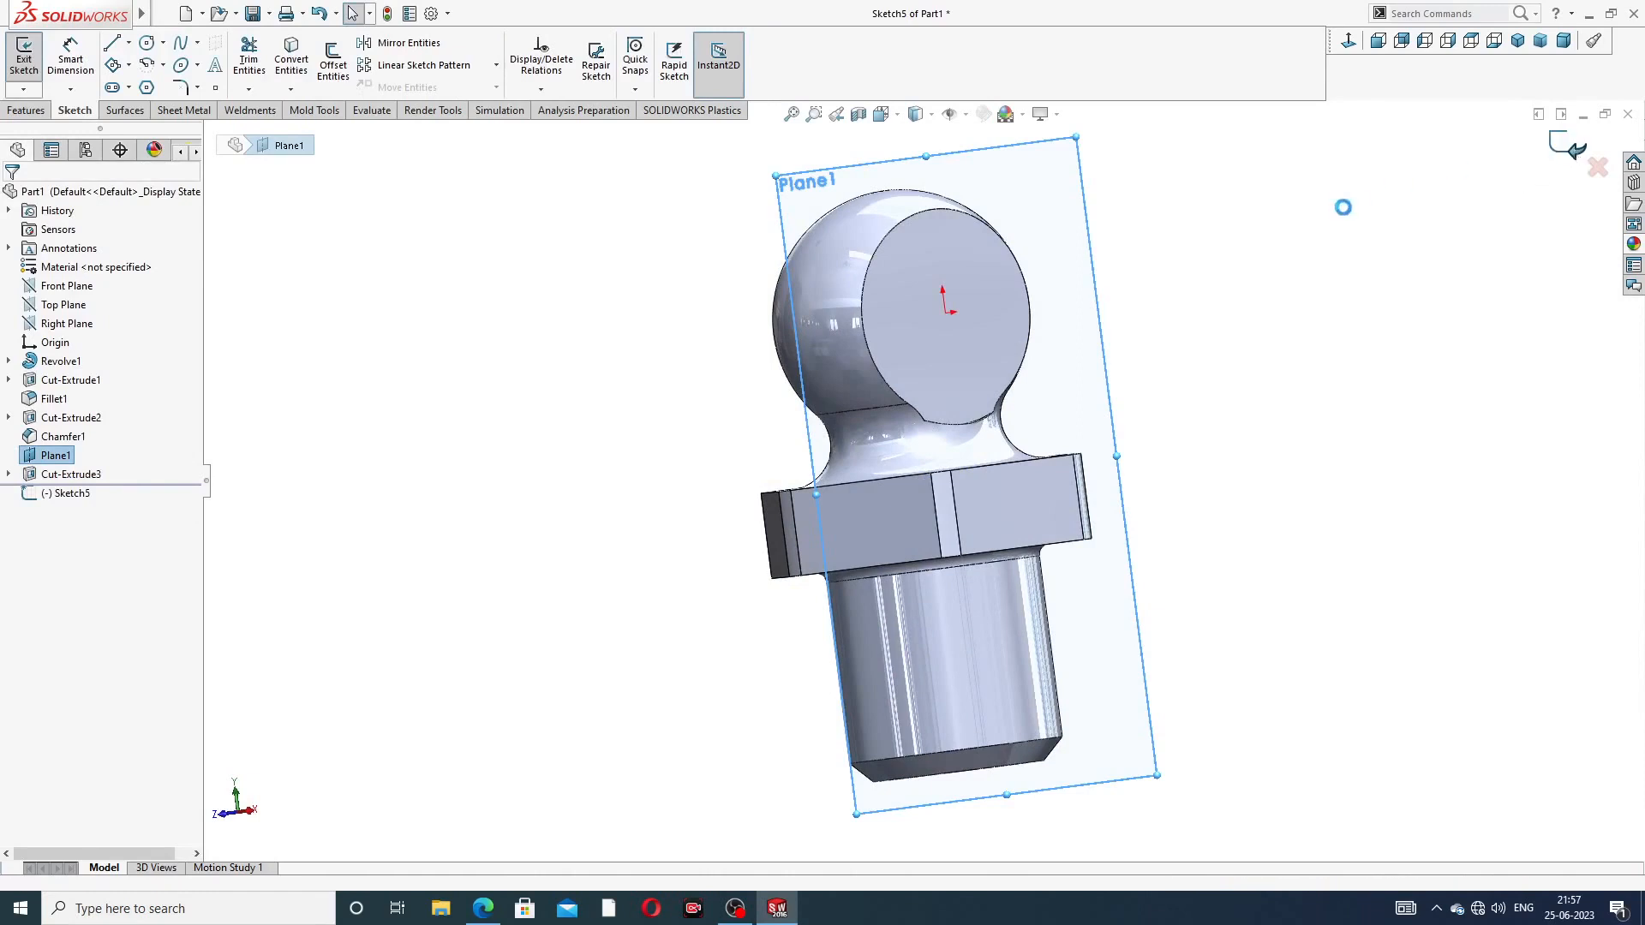
{"action": "left_click", "coordinate": [1092, 238]}
{"action": "left_click", "coordinate": [1172, 202]}
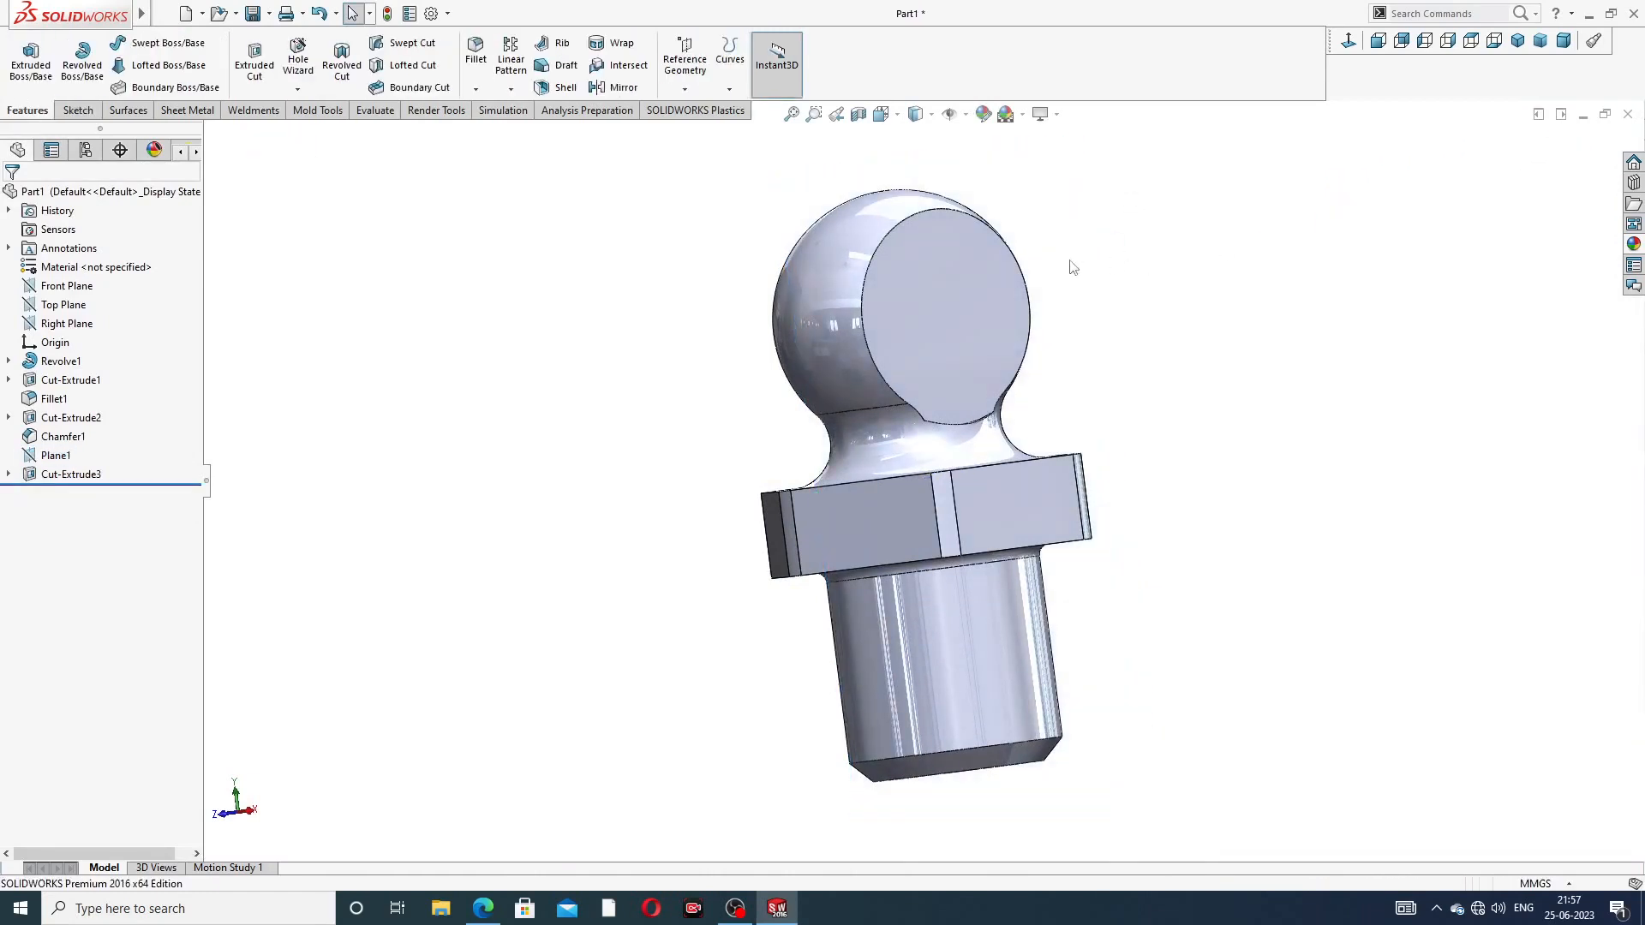
Start a Front Plane sketch and draw a horizontal line about 13.07 mm outward from the ball's flat at origin height, plus a 2.75 mm vertical end line
{"action": "middle_click_drag", "start_coordinate": [1093, 259], "coordinate": [1141, 234]}
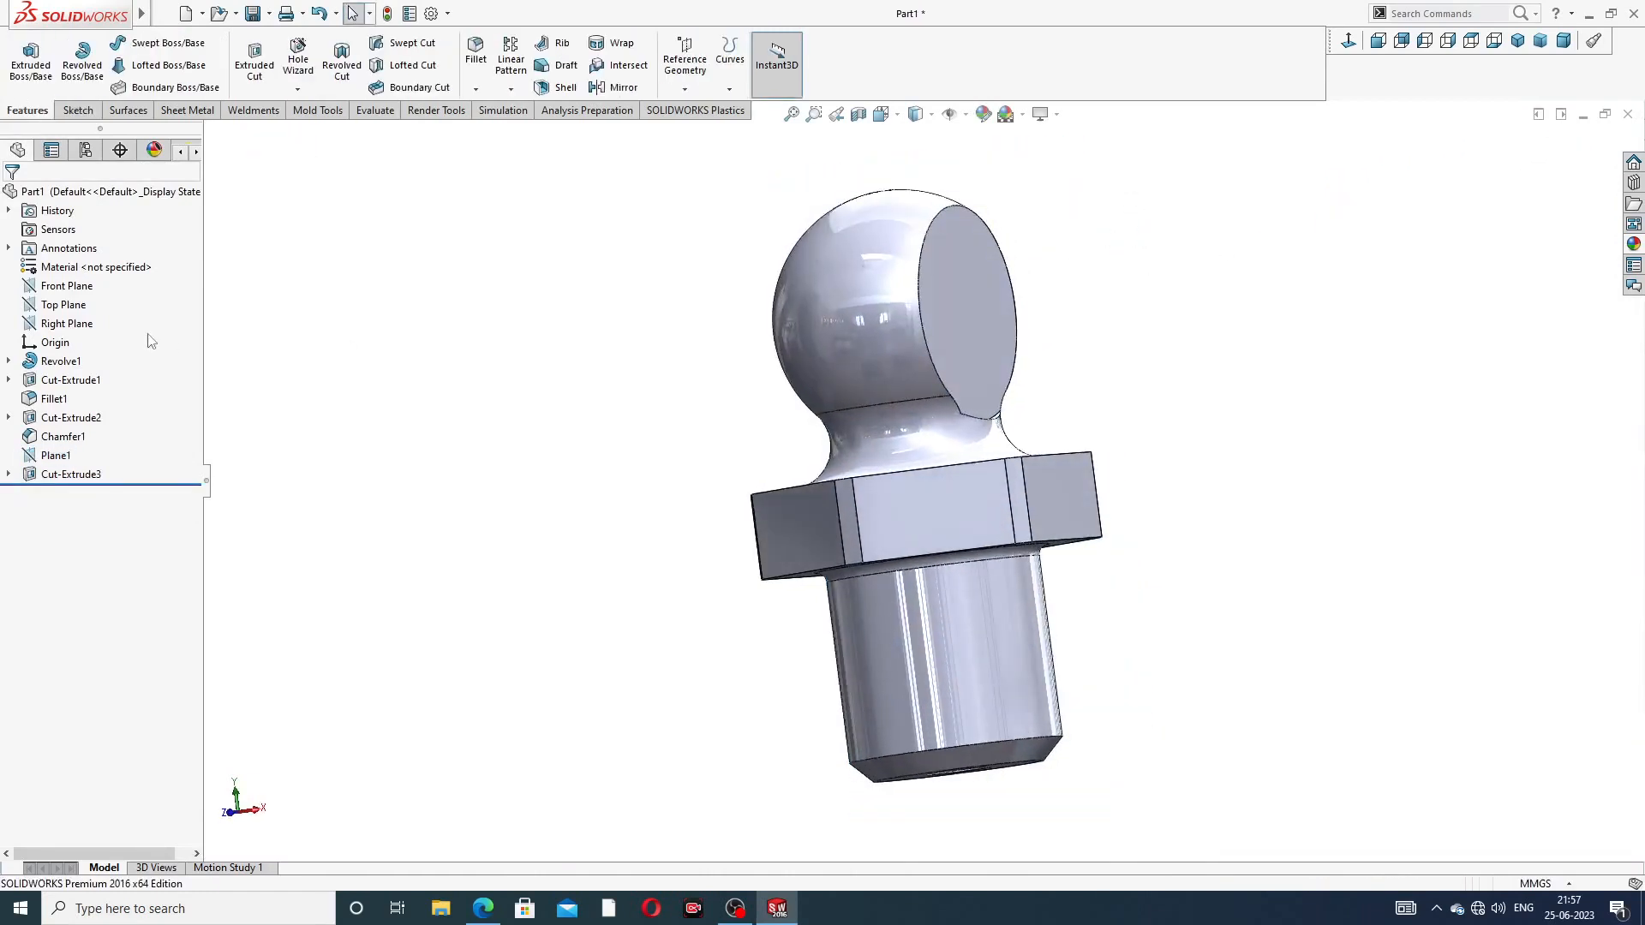
{"action": "left_click", "coordinate": [67, 287]}
{"action": "left_click", "coordinate": [89, 270]}
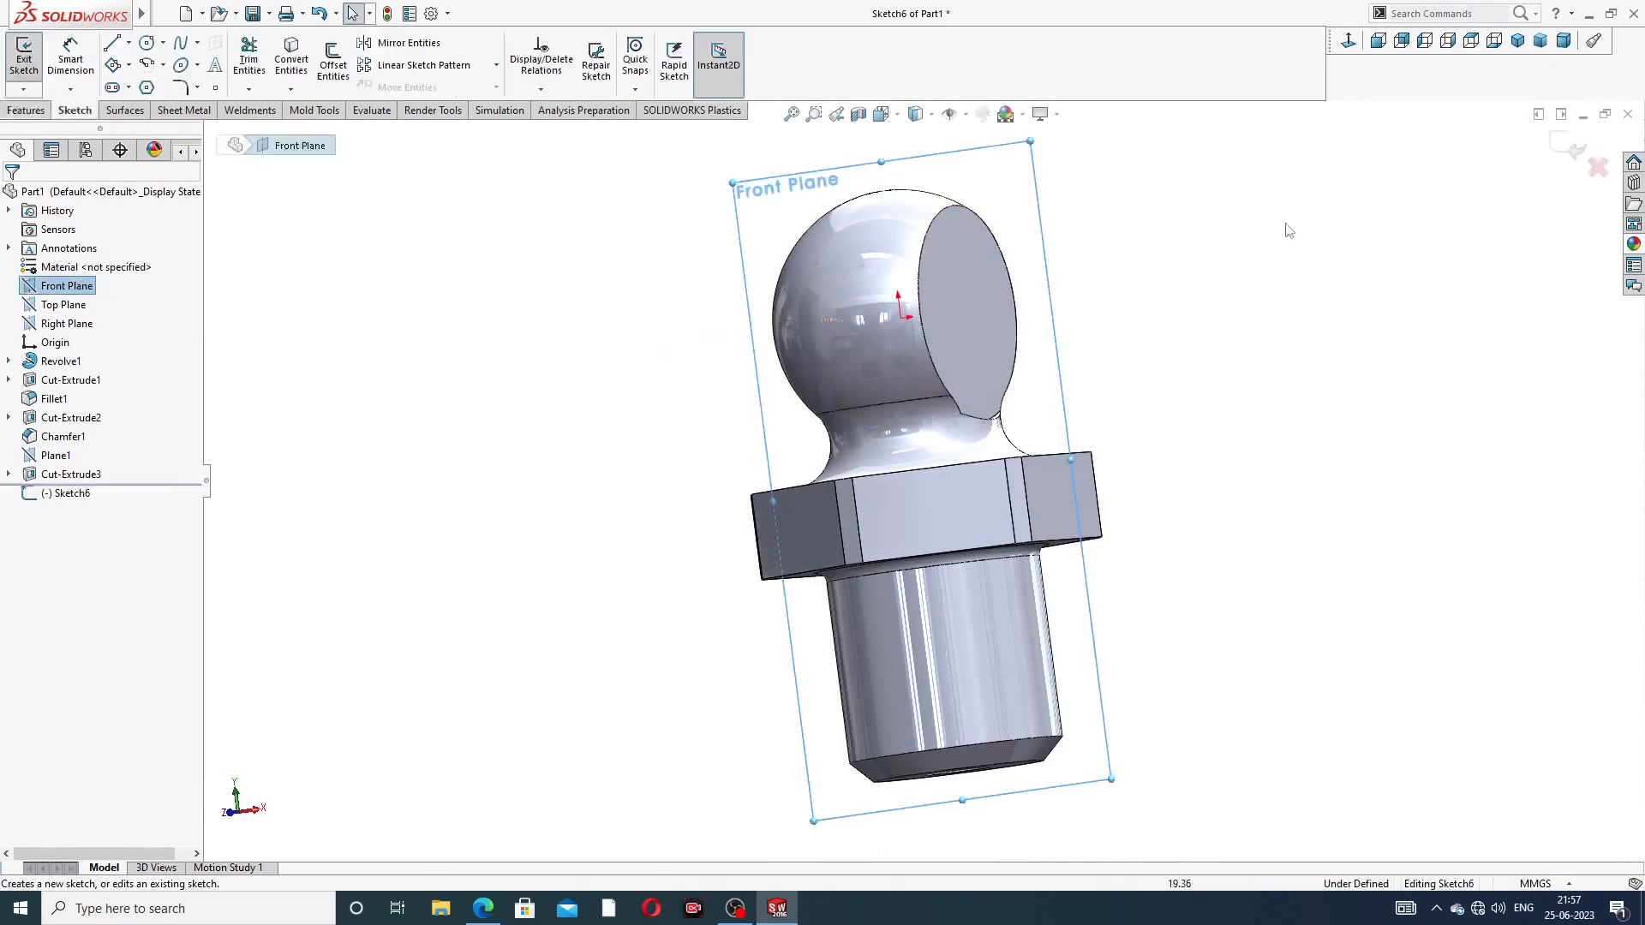
{"action": "left_click", "coordinate": [1348, 40]}
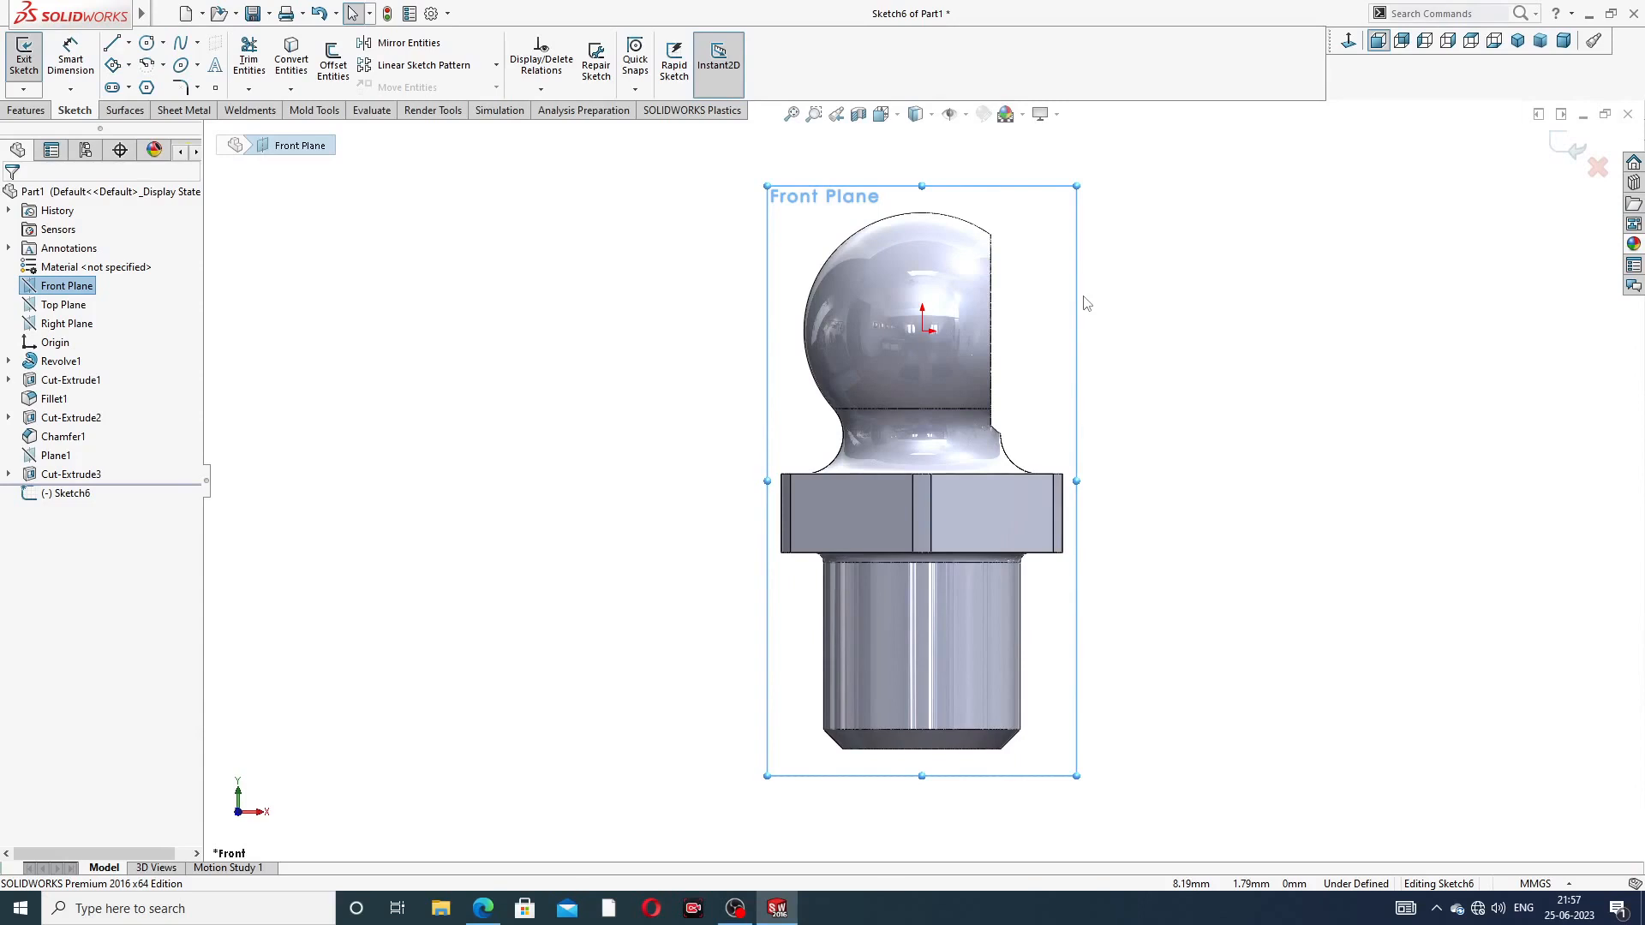
{"action": "scroll", "coordinate": [965, 267], "scroll_direction": "down", "scroll_amount": 3}
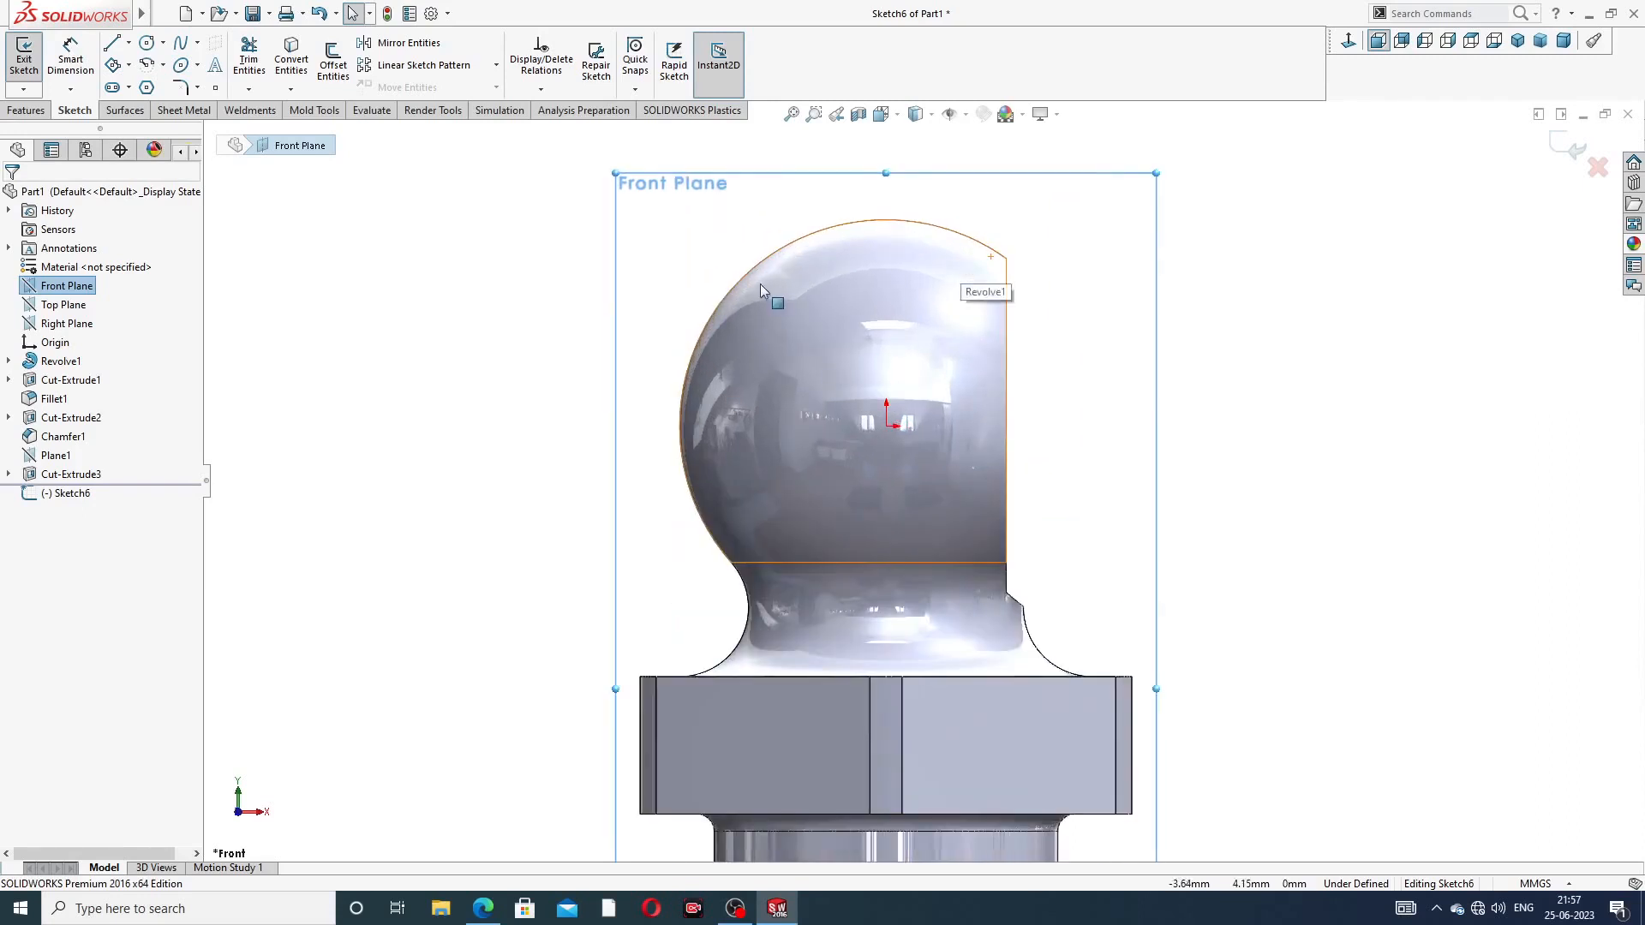
{"action": "left_click", "coordinate": [111, 43]}
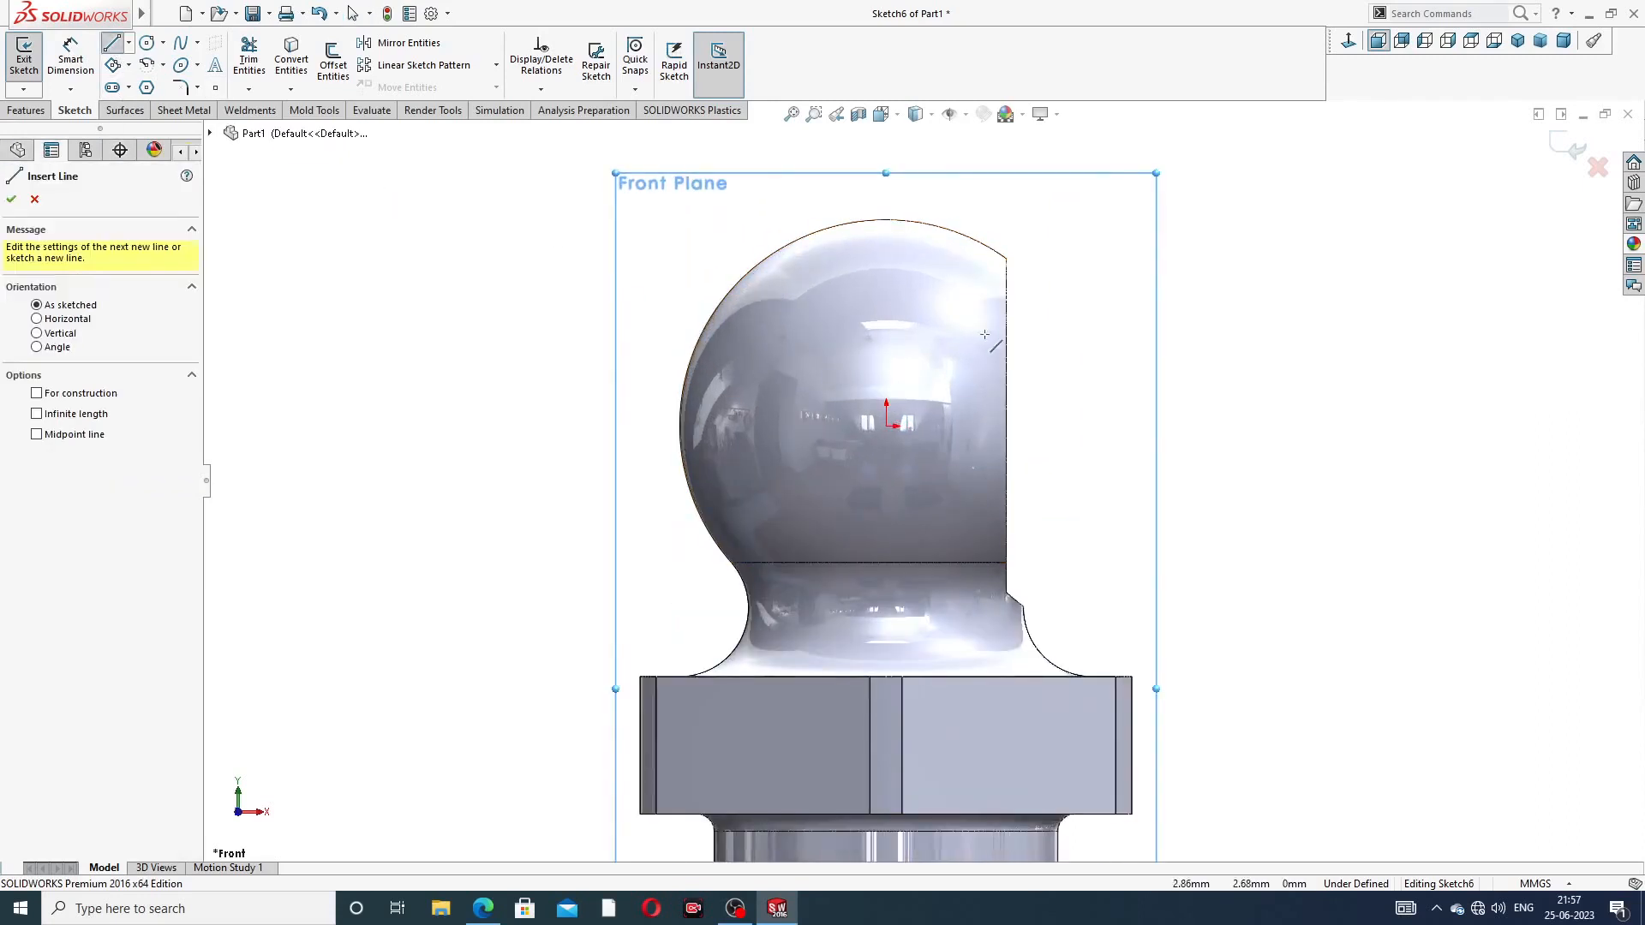
{"action": "left_click", "coordinate": [1007, 412]}
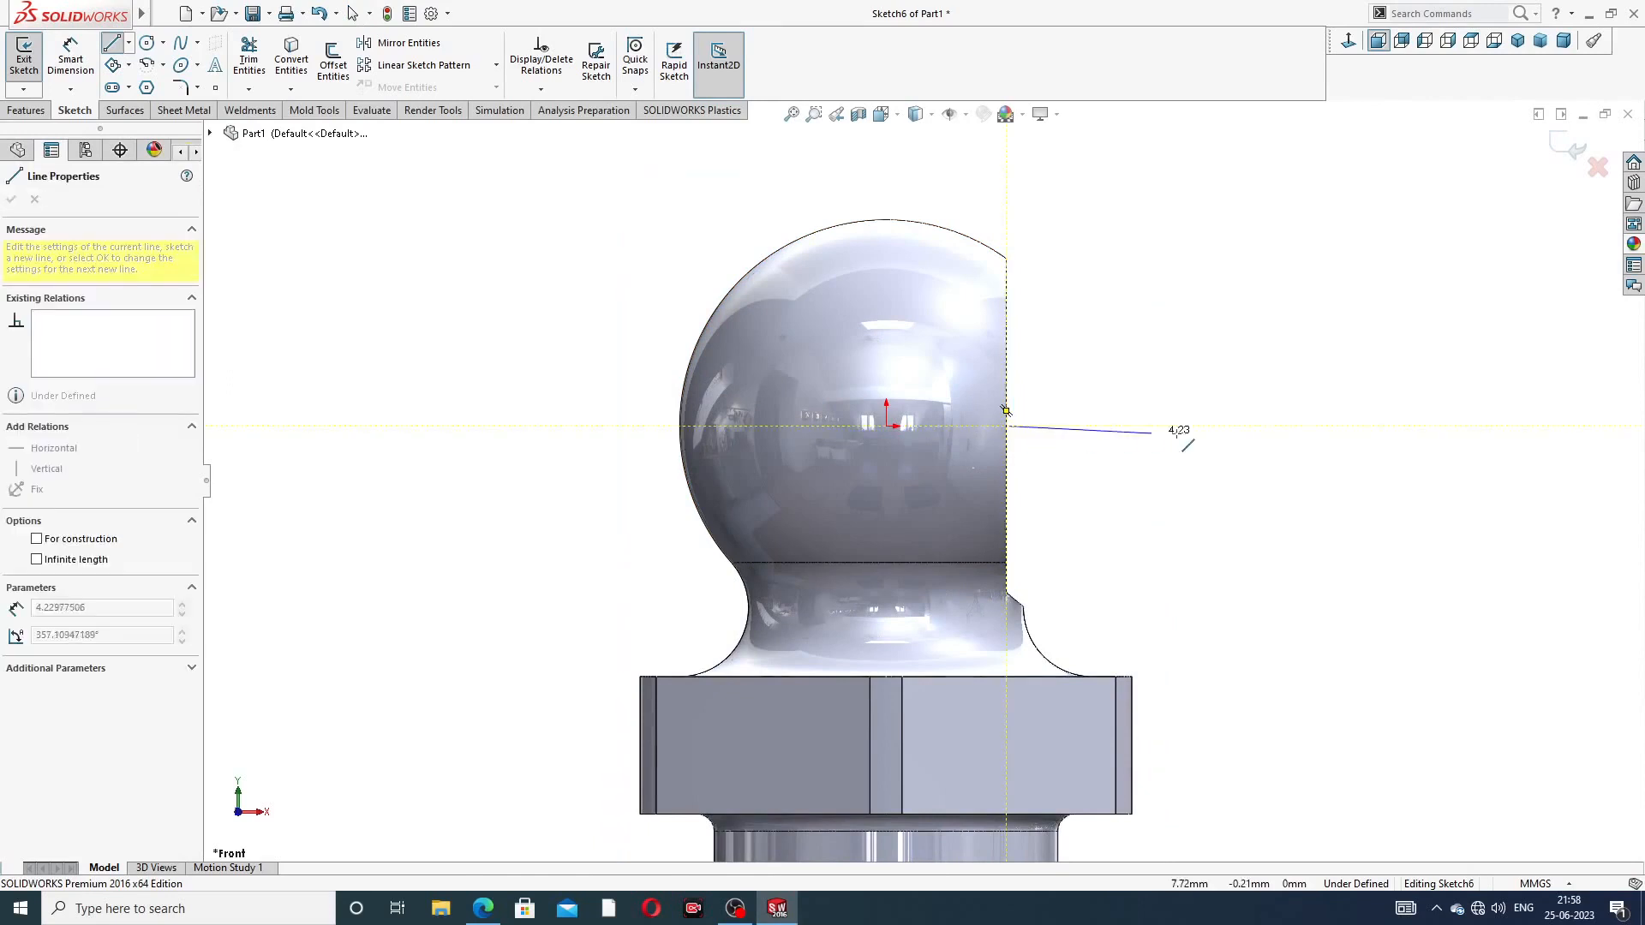
{"action": "left_click", "coordinate": [1457, 425]}
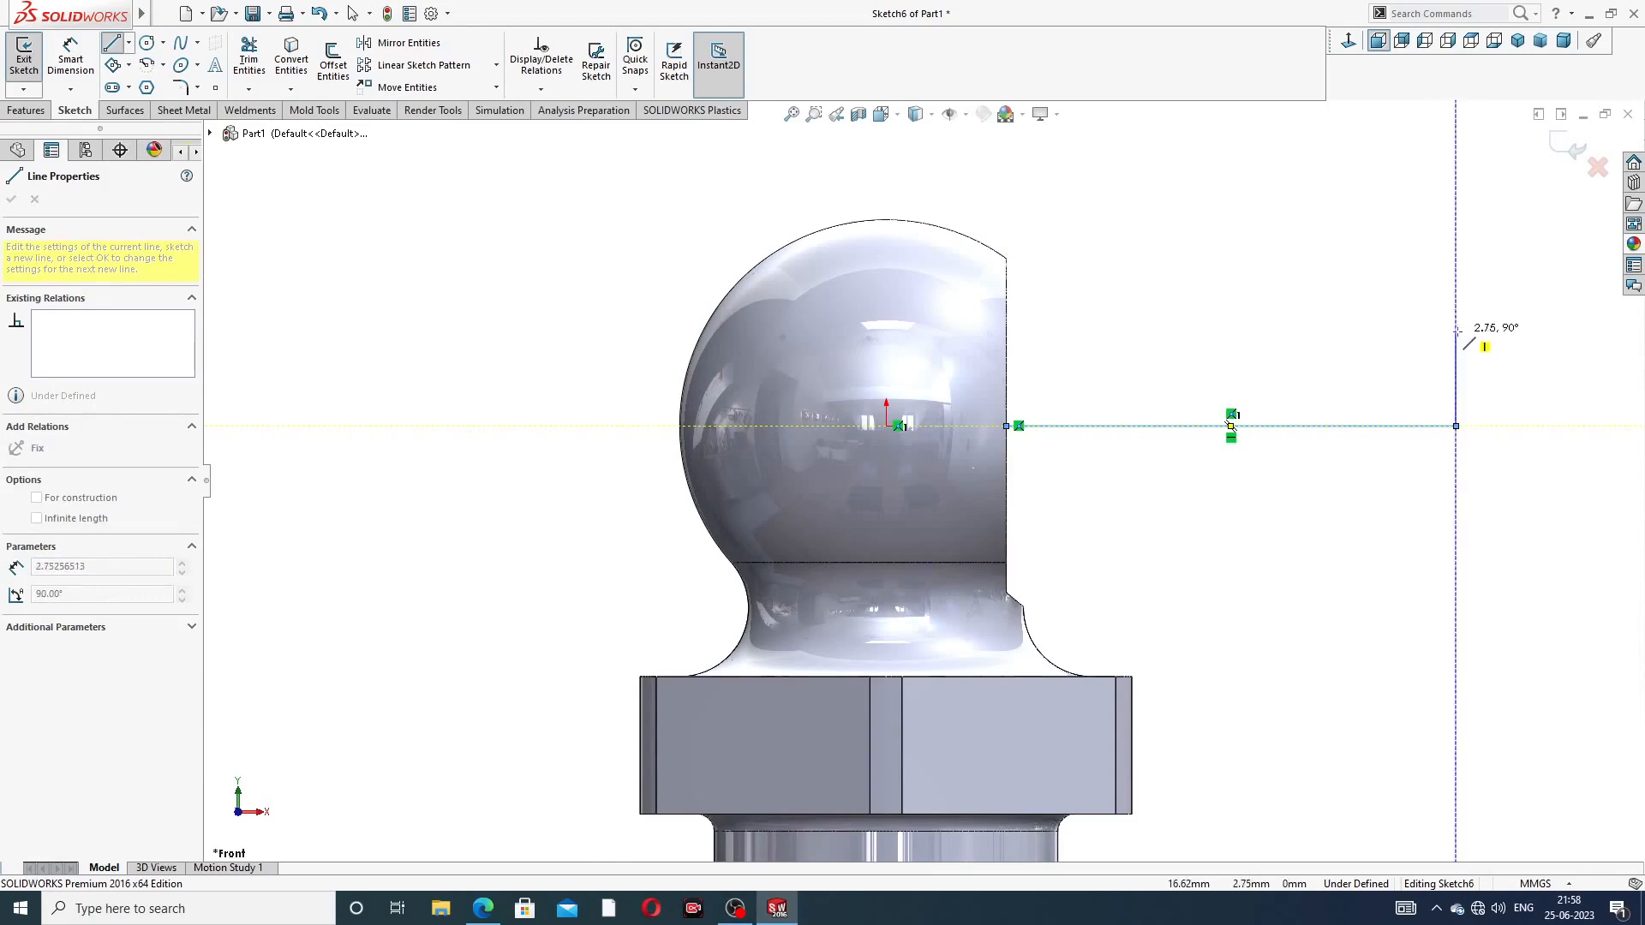
{"action": "left_click", "coordinate": [1457, 331]}
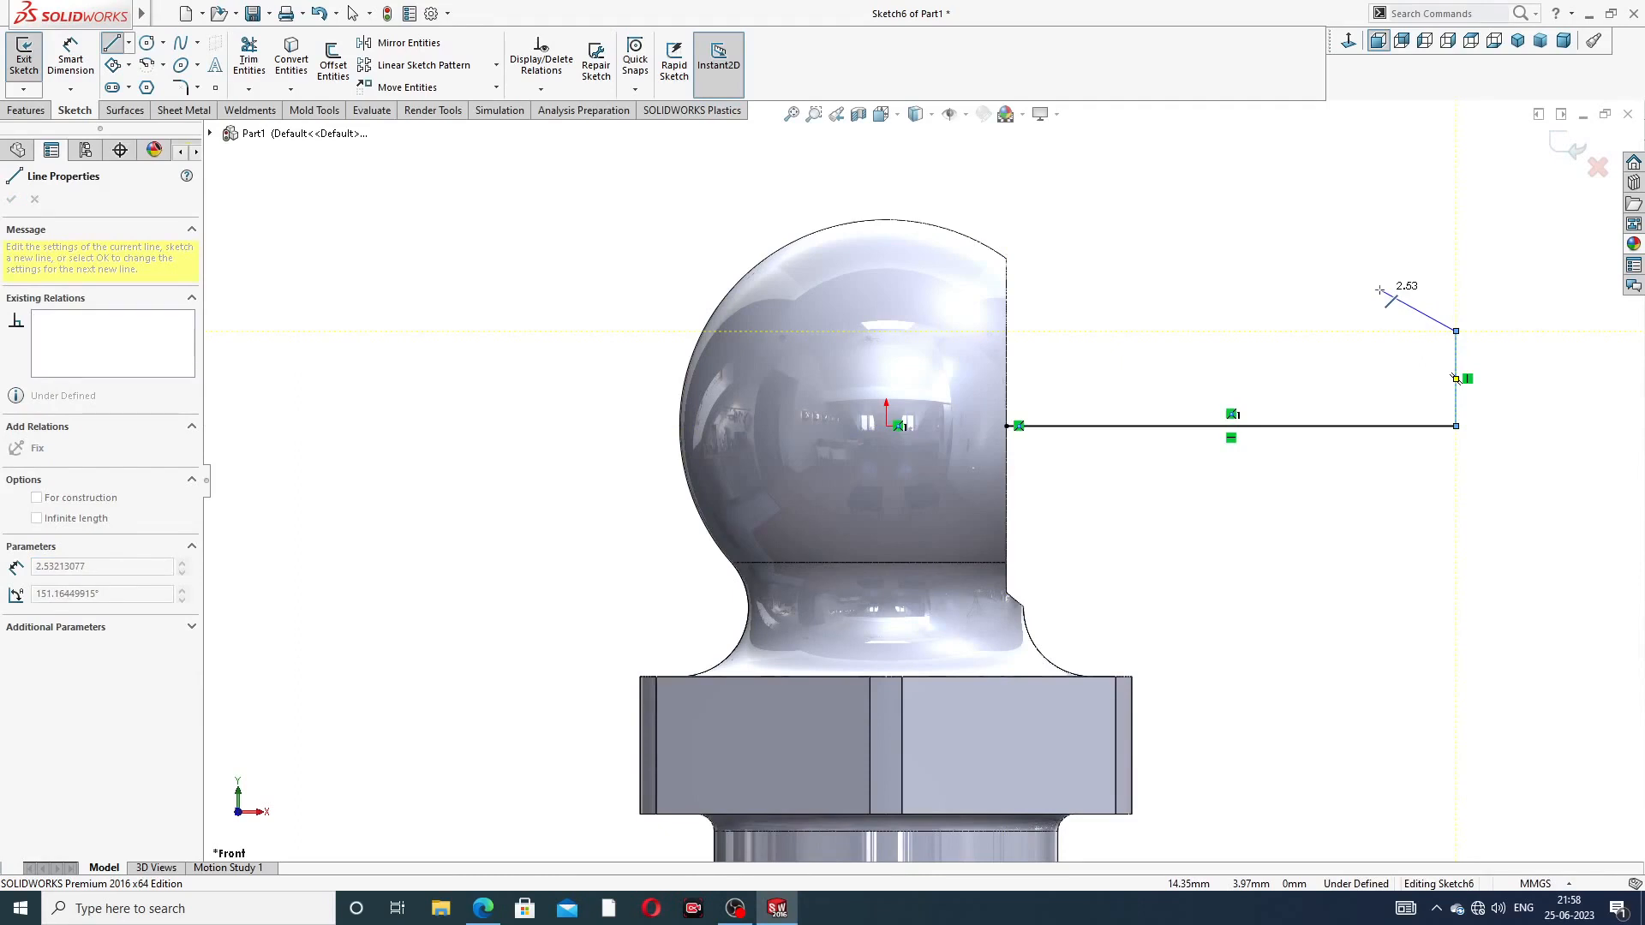
Close the nozzle profile with two slanted lines forming a peak, a tangent arc of about 4.13 mm radius, and horizontal and vertical lines at the flat
{"action": "left_click", "coordinate": [1379, 289]}
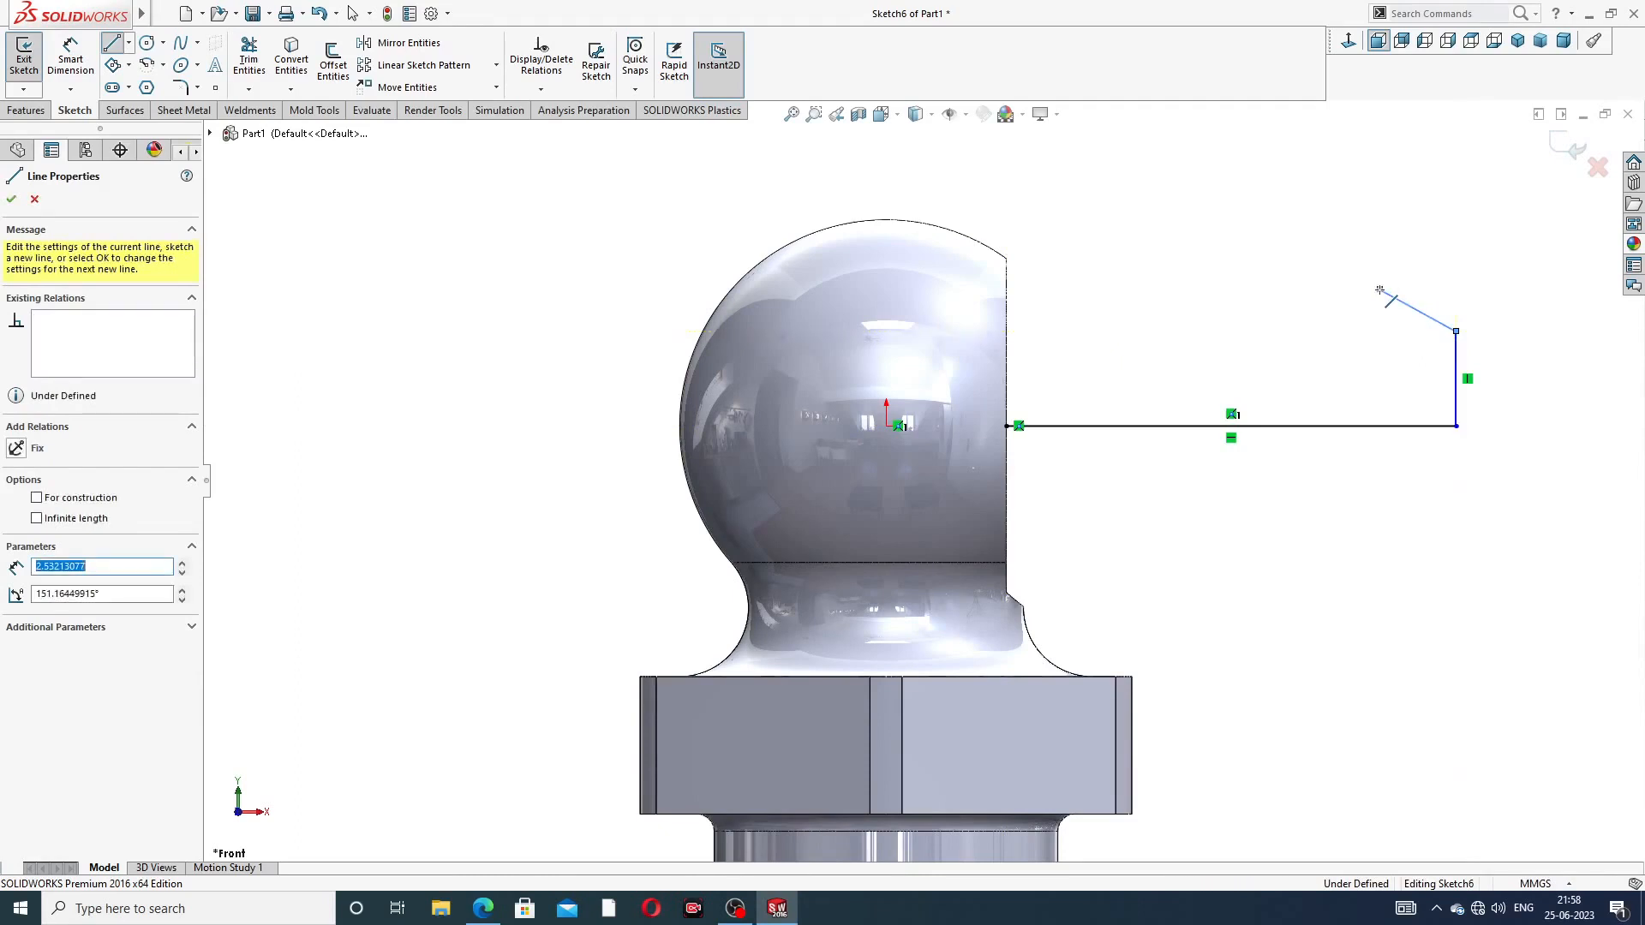
{"action": "left_click", "coordinate": [1315, 322]}
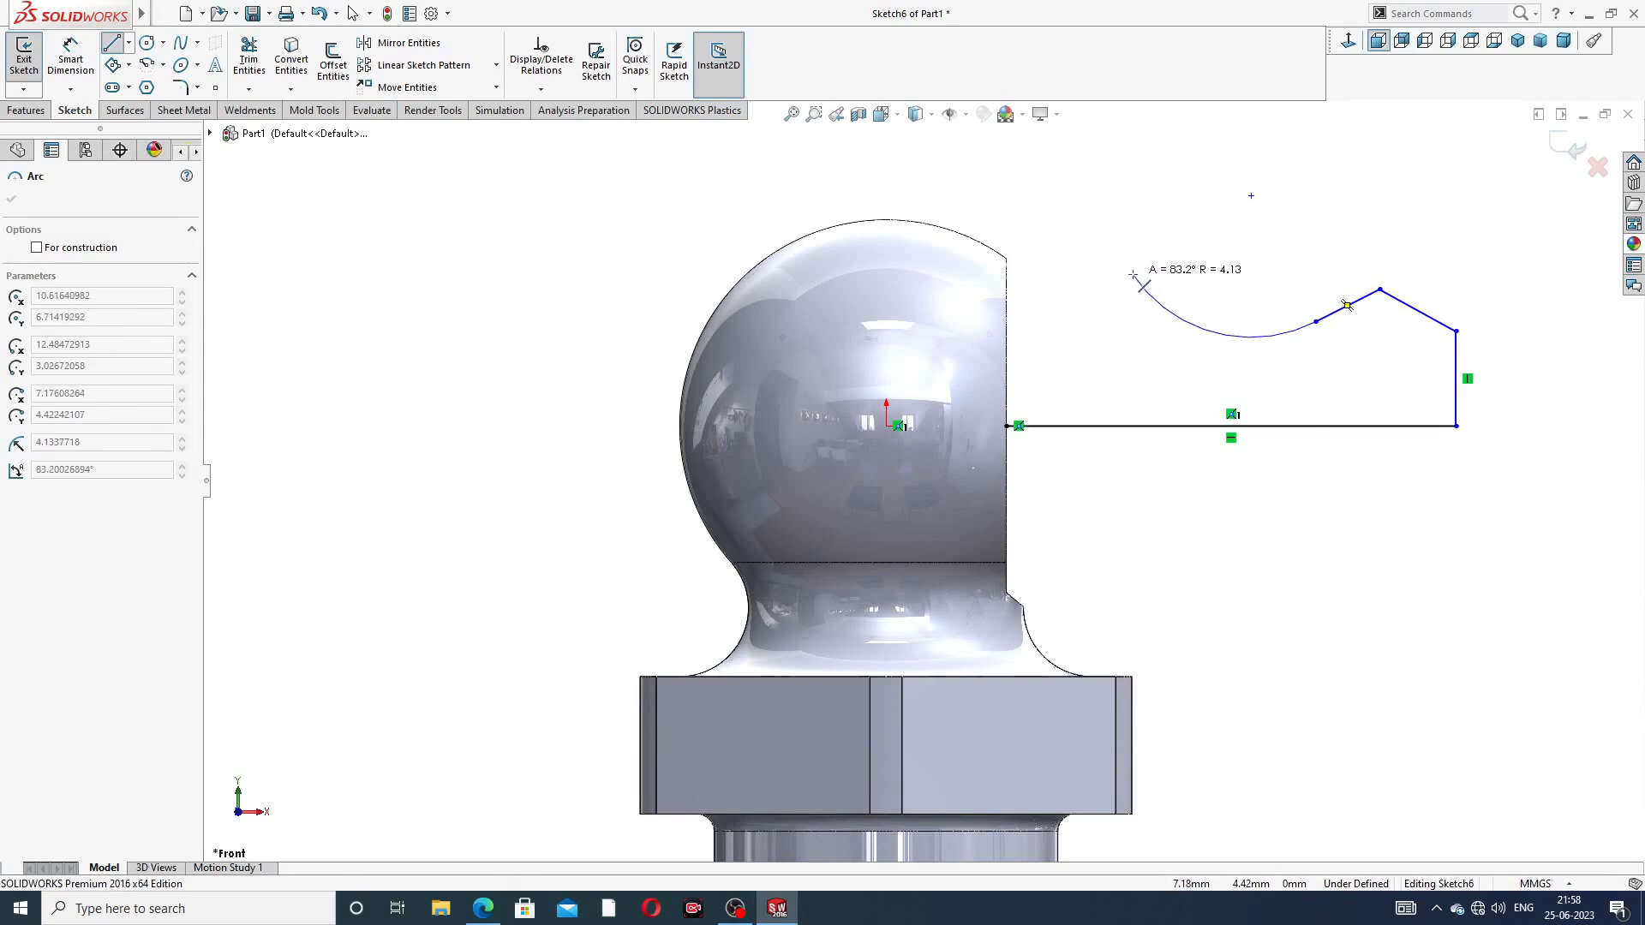
{"action": "left_click", "coordinate": [1133, 275]}
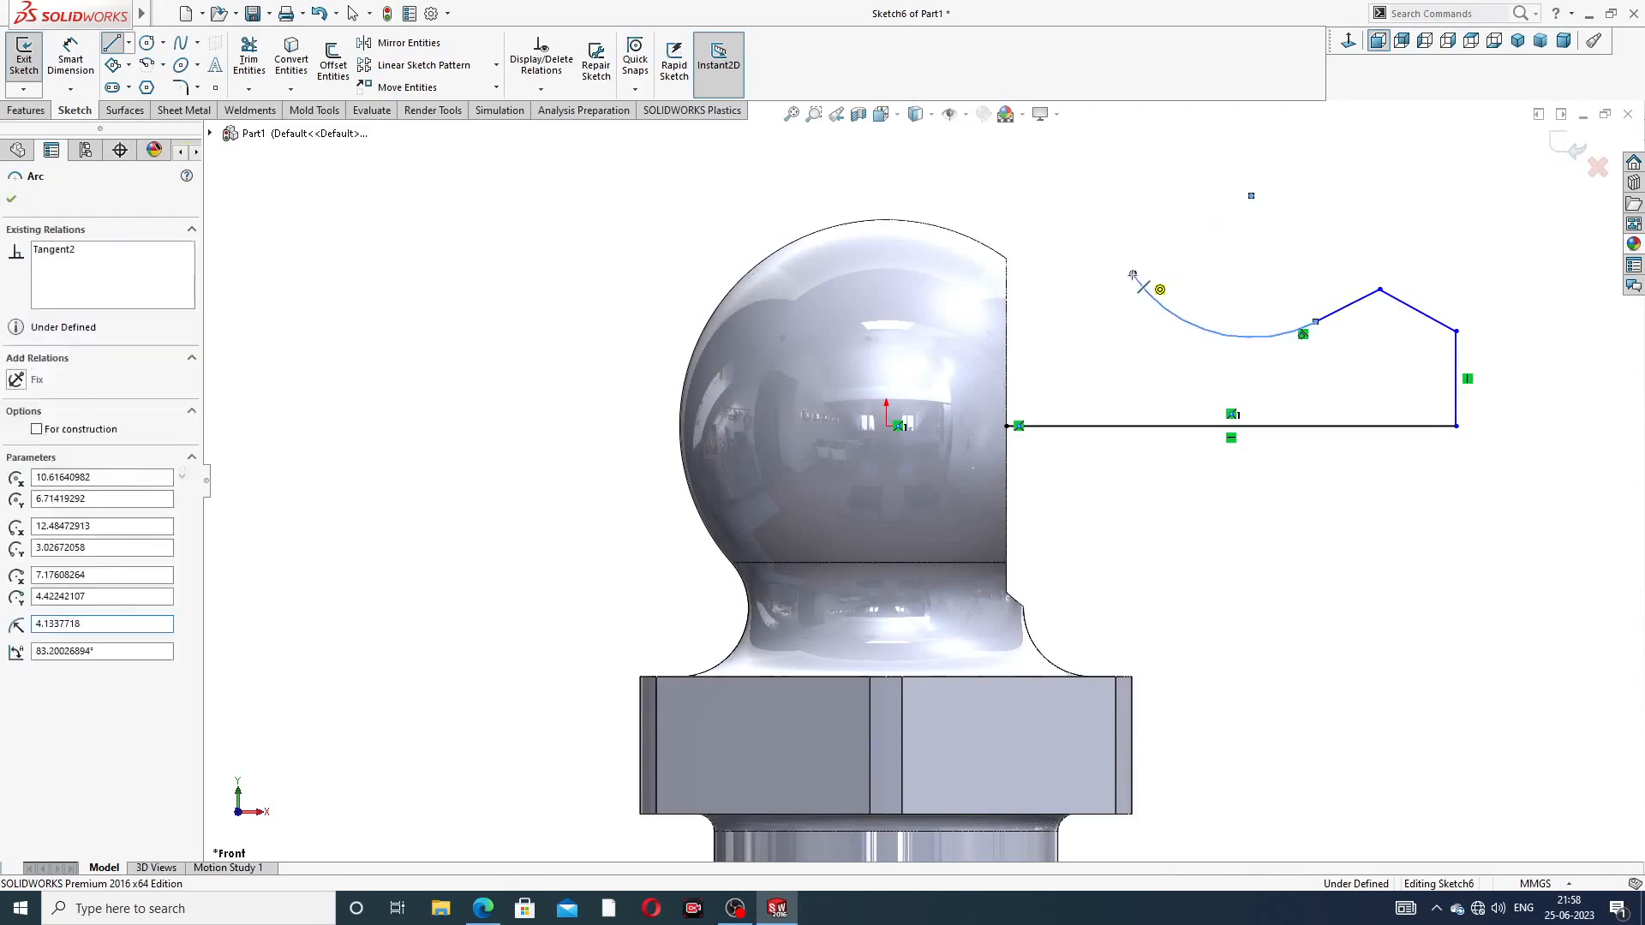
{"action": "left_click", "coordinate": [1006, 274]}
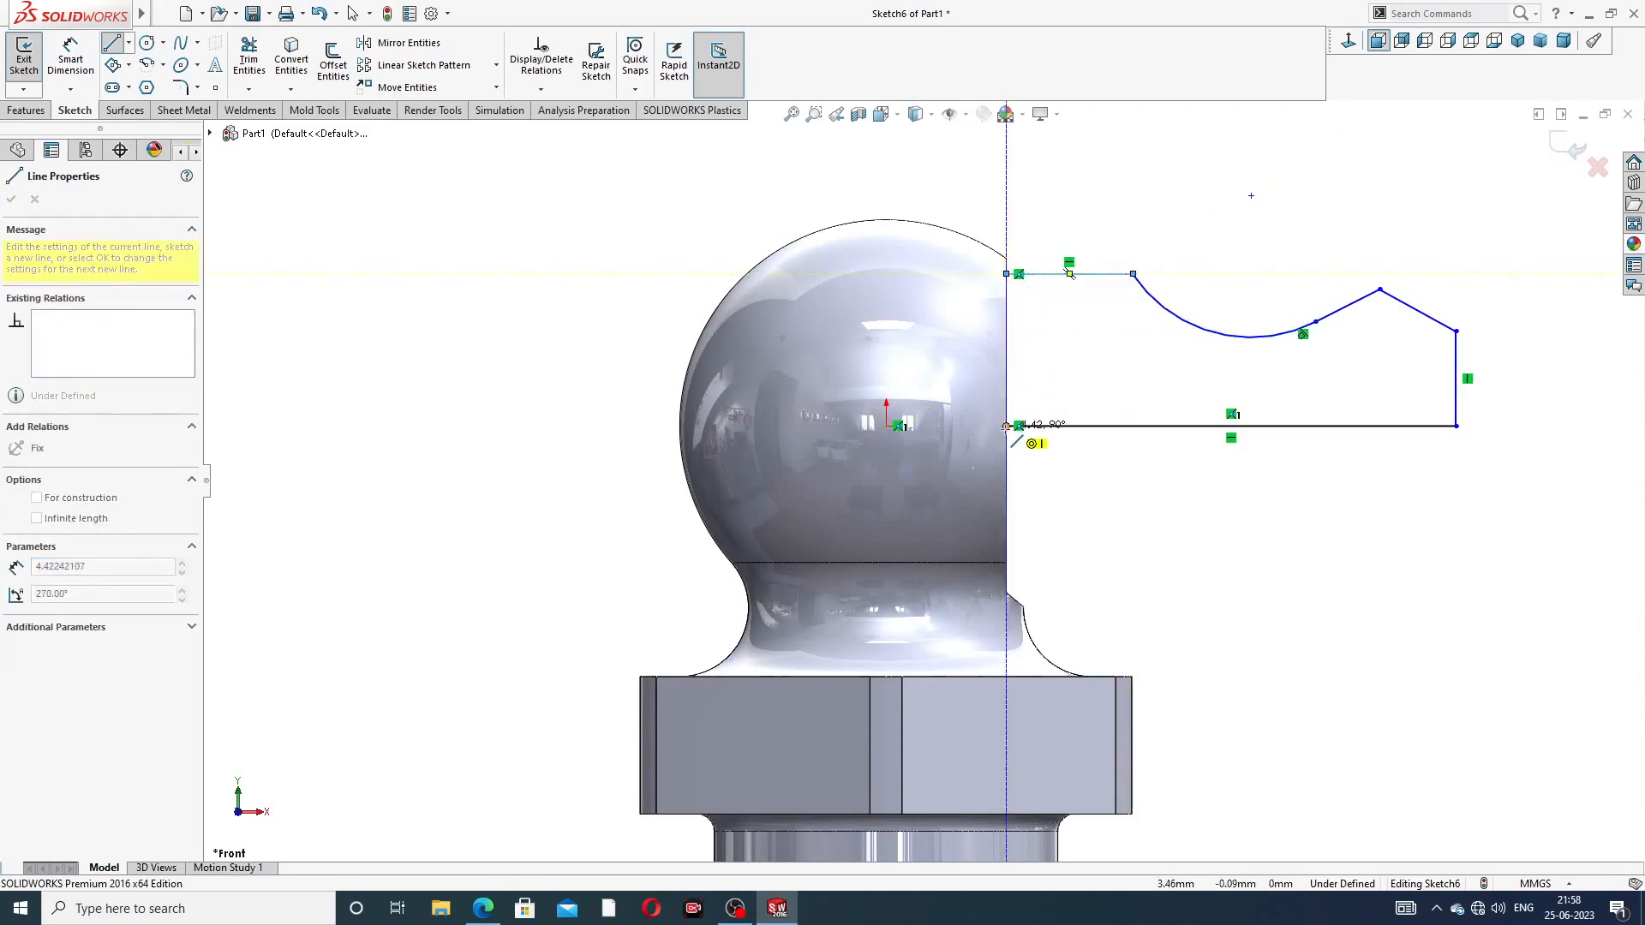
{"action": "left_click", "coordinate": [1007, 425]}
{"action": "right_click", "coordinate": [1241, 198]}
{"action": "left_click", "coordinate": [1285, 219]}
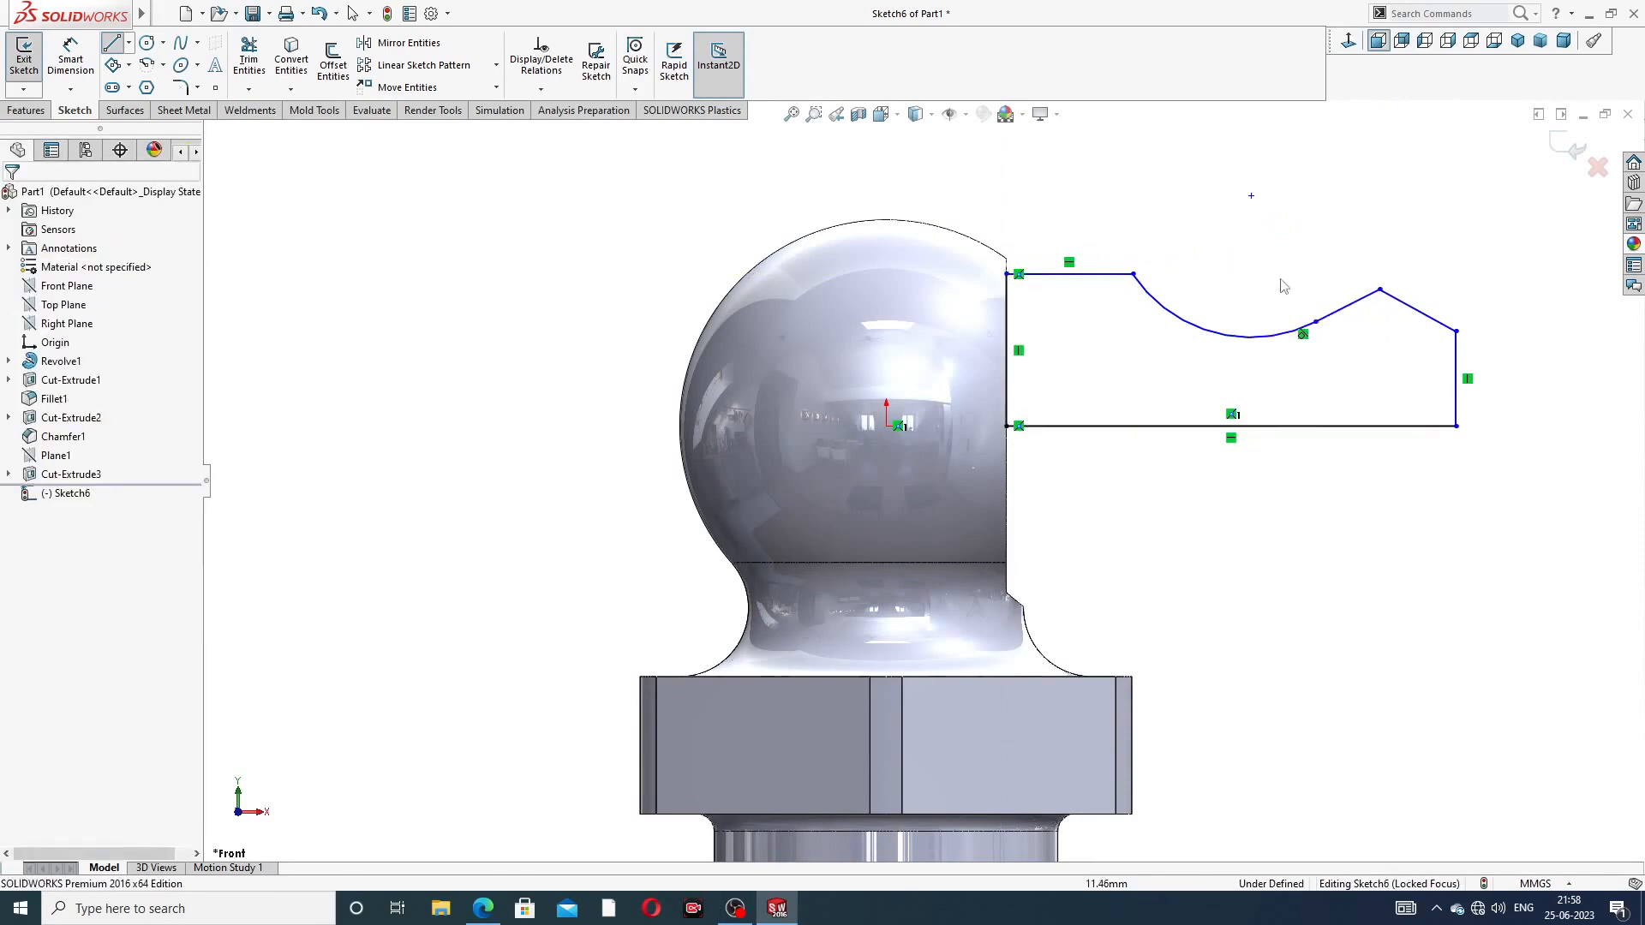
Check the nozzle length in the PDF drawing and dimension the profile's long horizontal base line as 12 mm
{"action": "scroll", "coordinate": [1285, 351], "scroll_direction": "up", "scroll_amount": 2}
{"action": "scroll", "coordinate": [1286, 350], "scroll_direction": "up", "scroll_amount": 1}
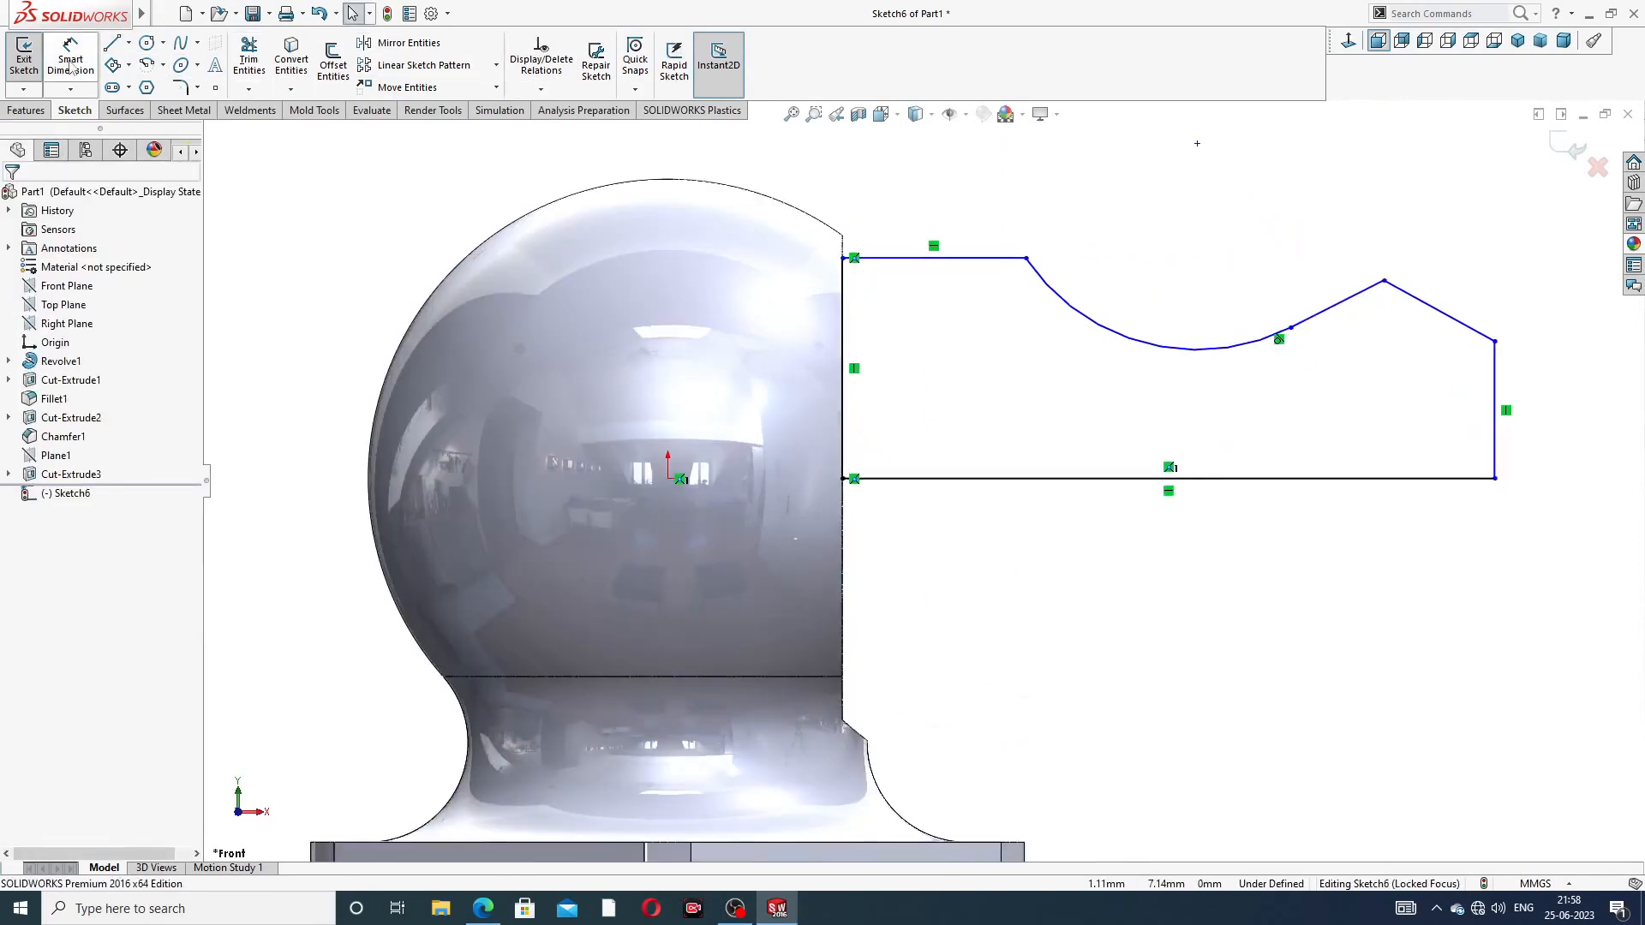
{"action": "left_click", "coordinate": [70, 64]}
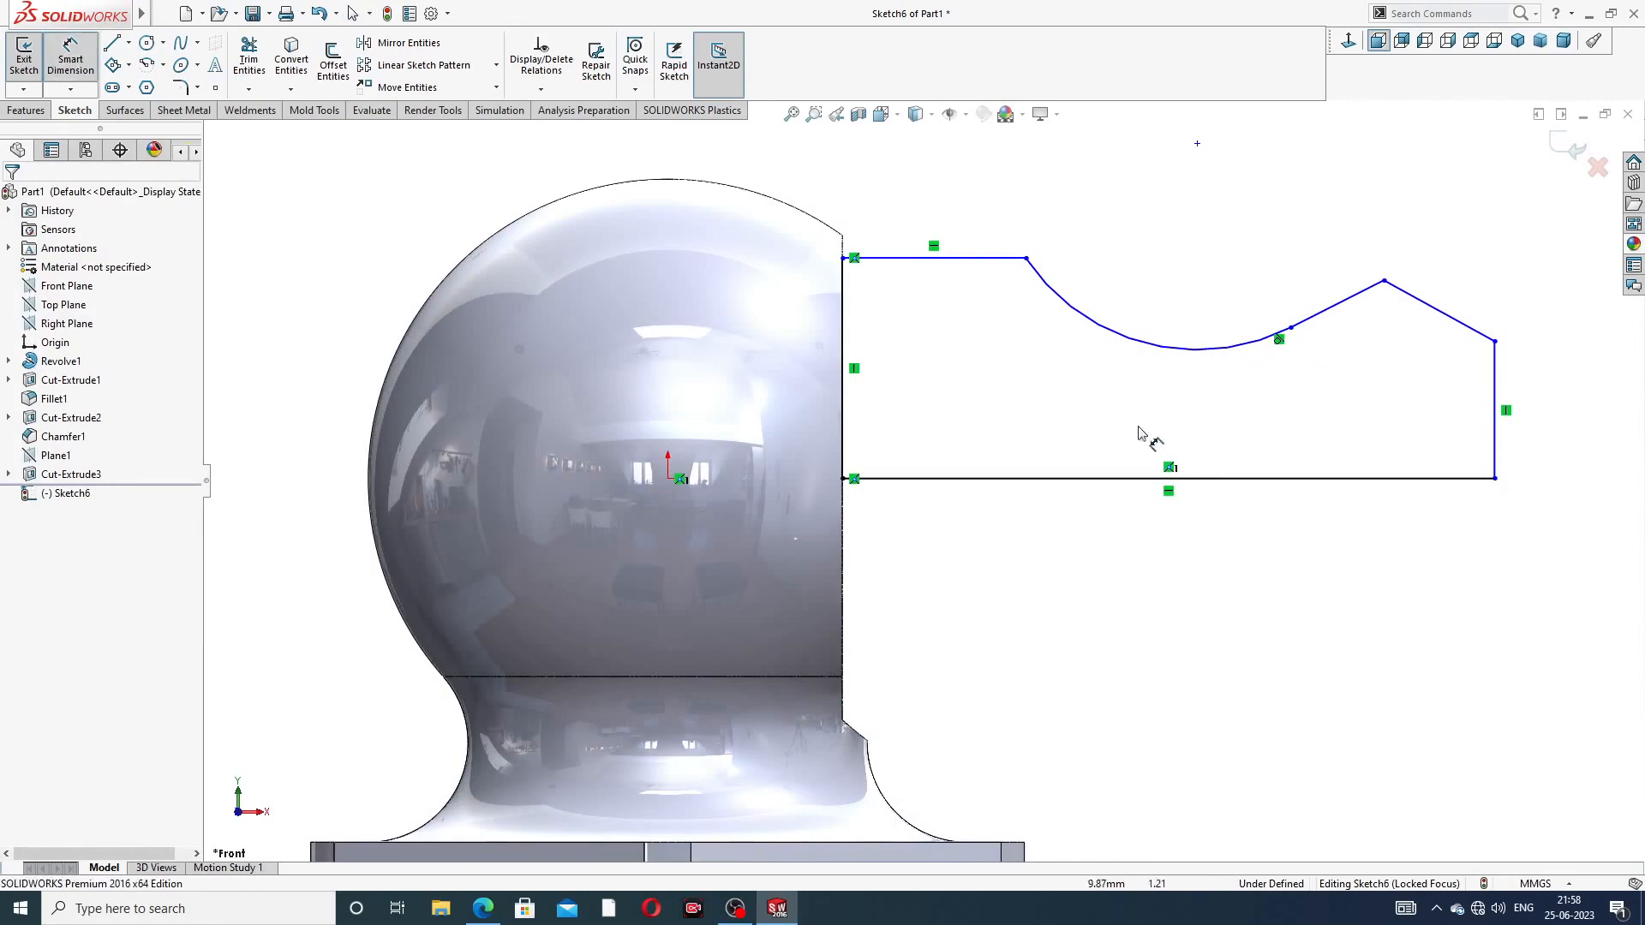
{"action": "left_click", "coordinate": [482, 908]}
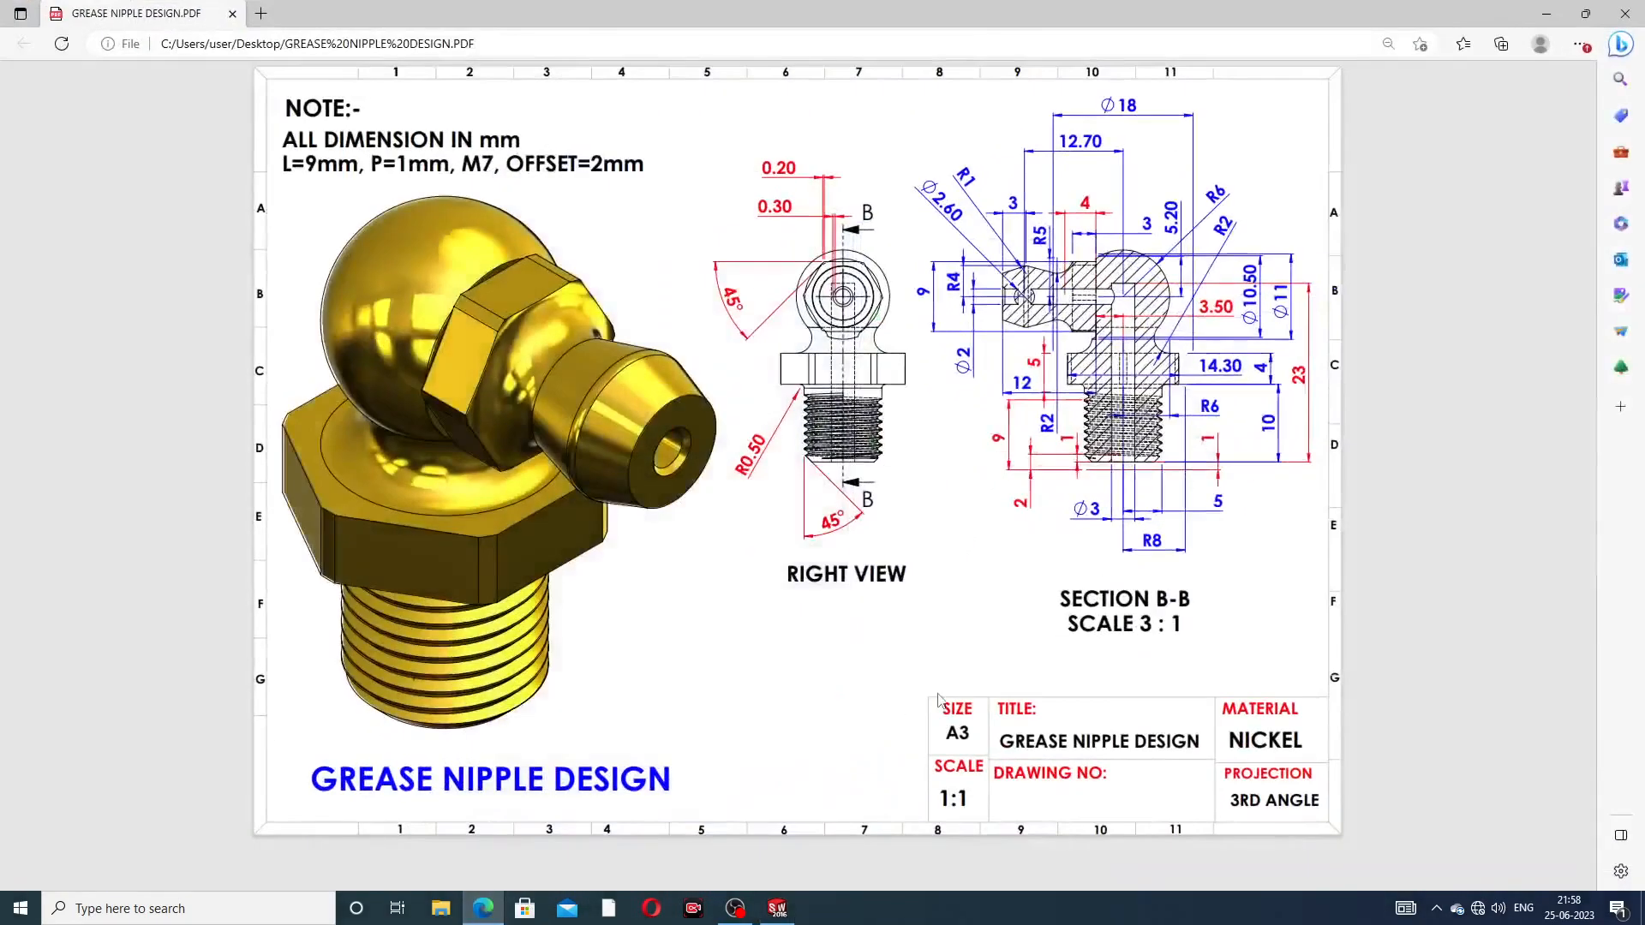
{"action": "left_click", "coordinate": [482, 908]}
{"action": "left_click", "coordinate": [1117, 479]}
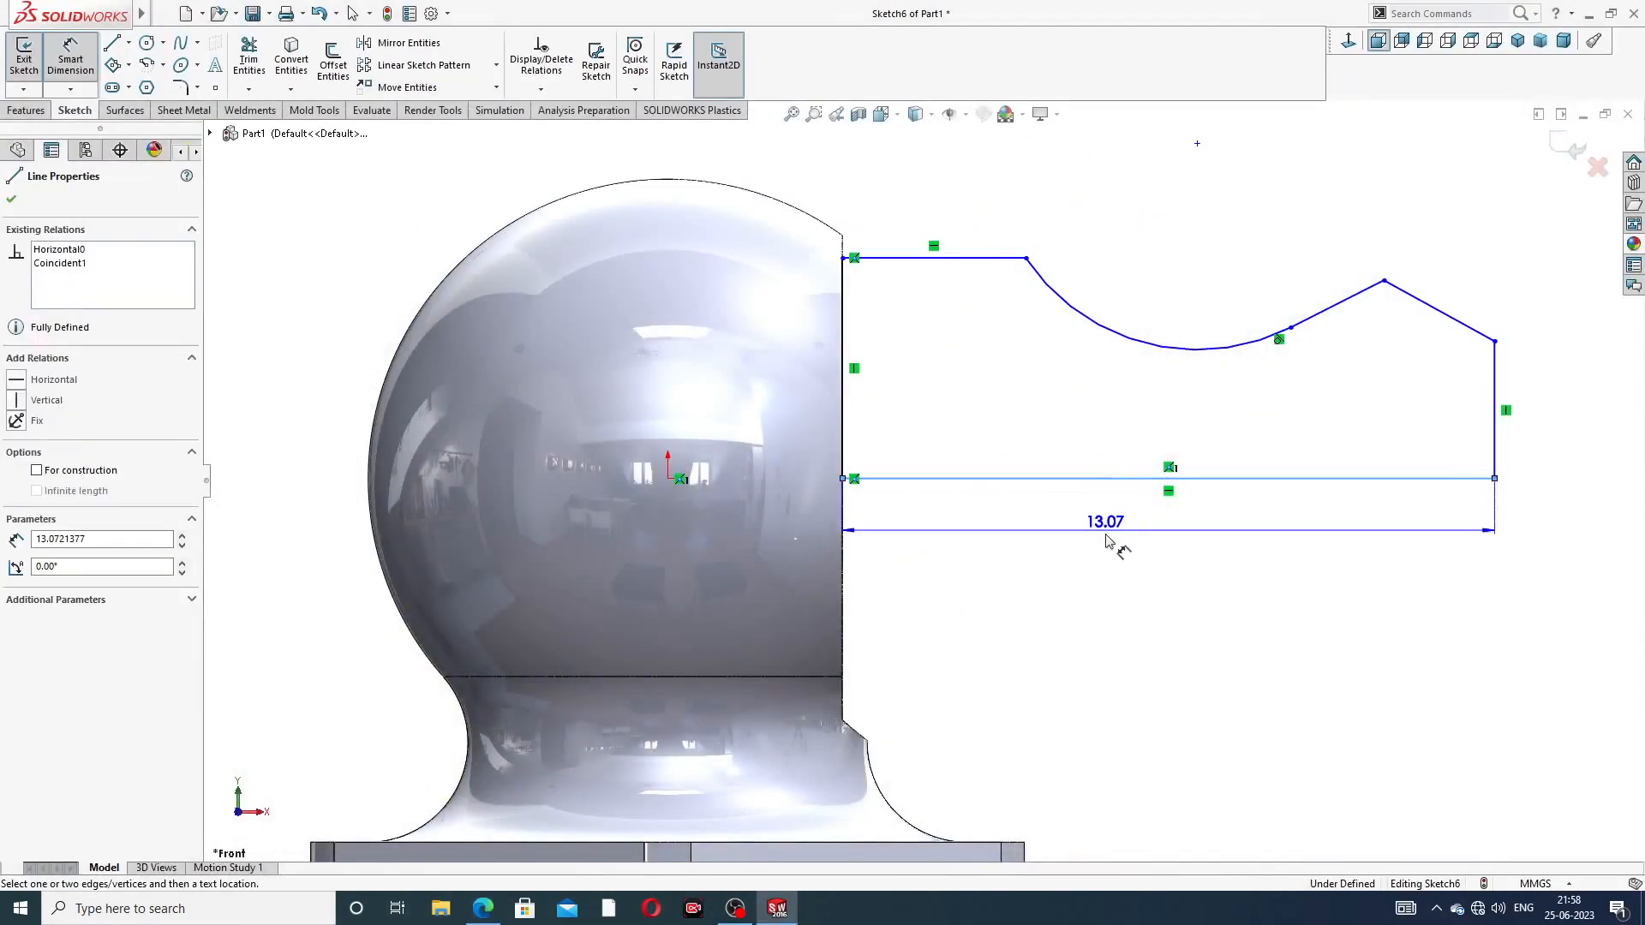
{"action": "left_click", "coordinate": [1113, 538]}
{"action": "type", "text": "12"}
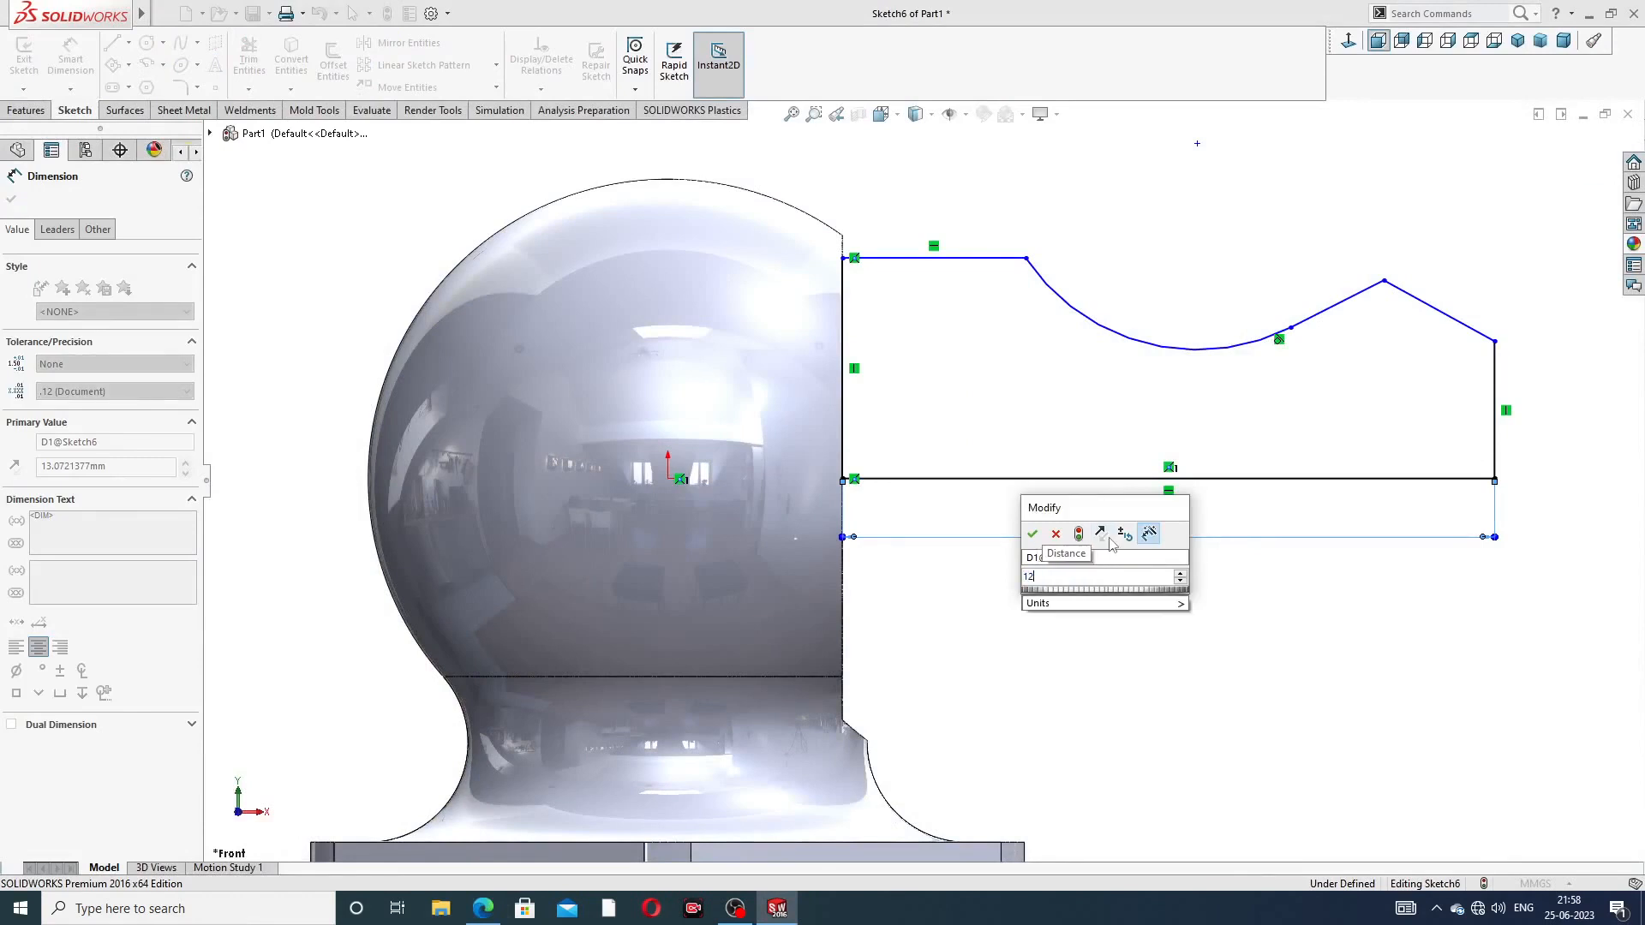
{"action": "key", "text": "Return"}
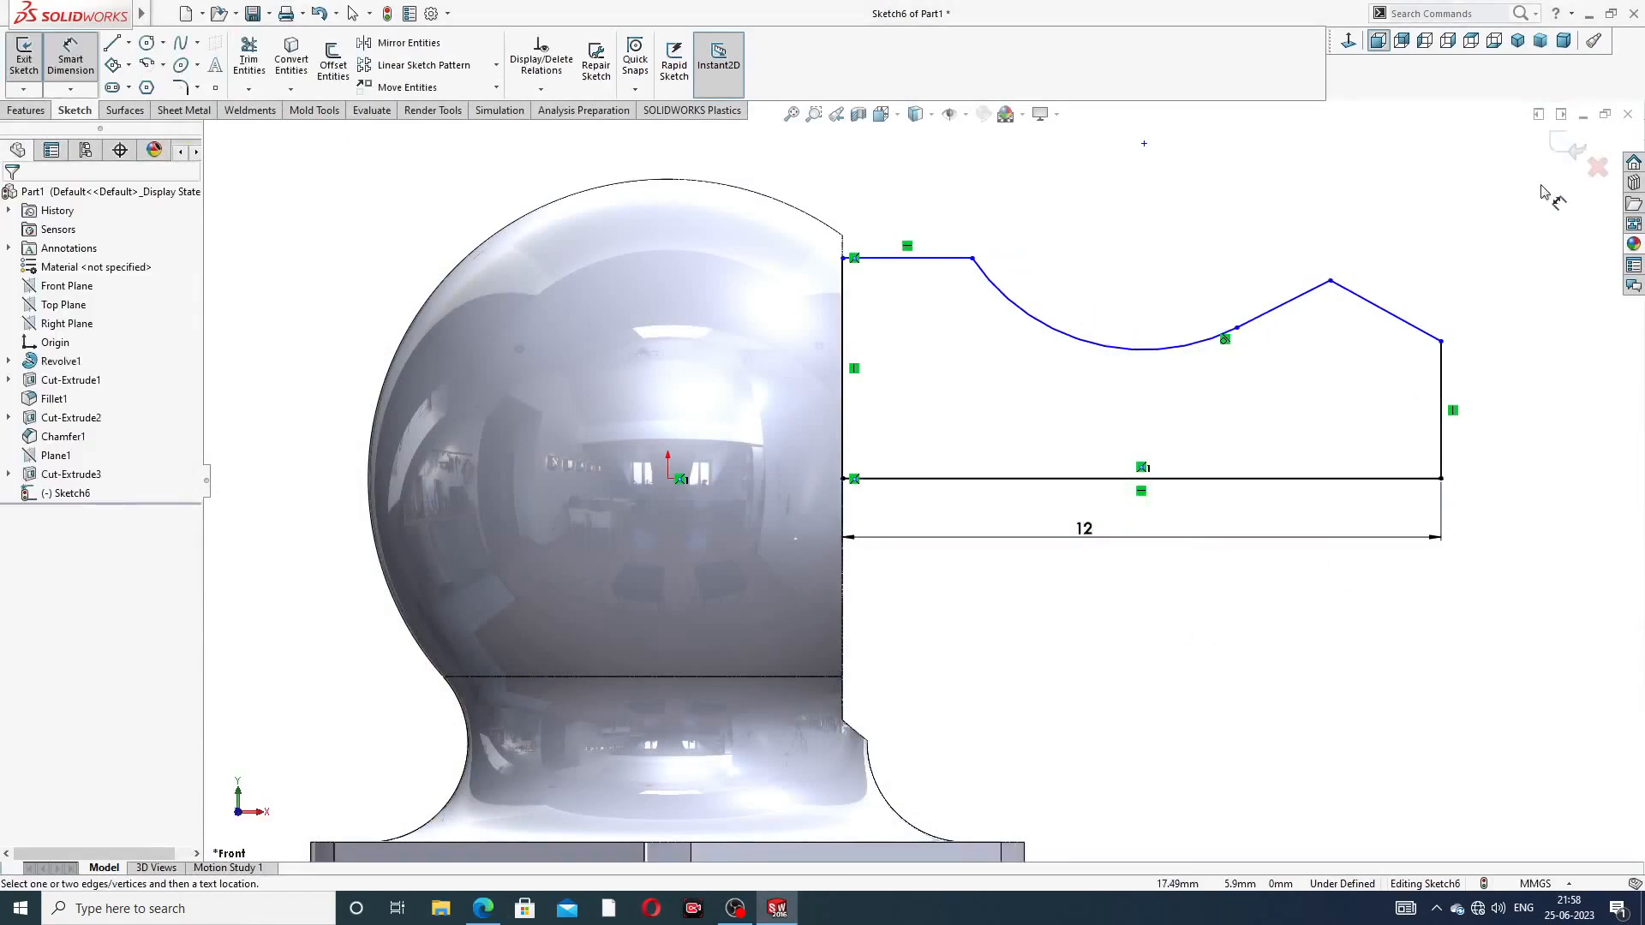
Dimension the profile's vertical line along the ball's flat as 5 mm
{"action": "left_click", "coordinate": [841, 341]}
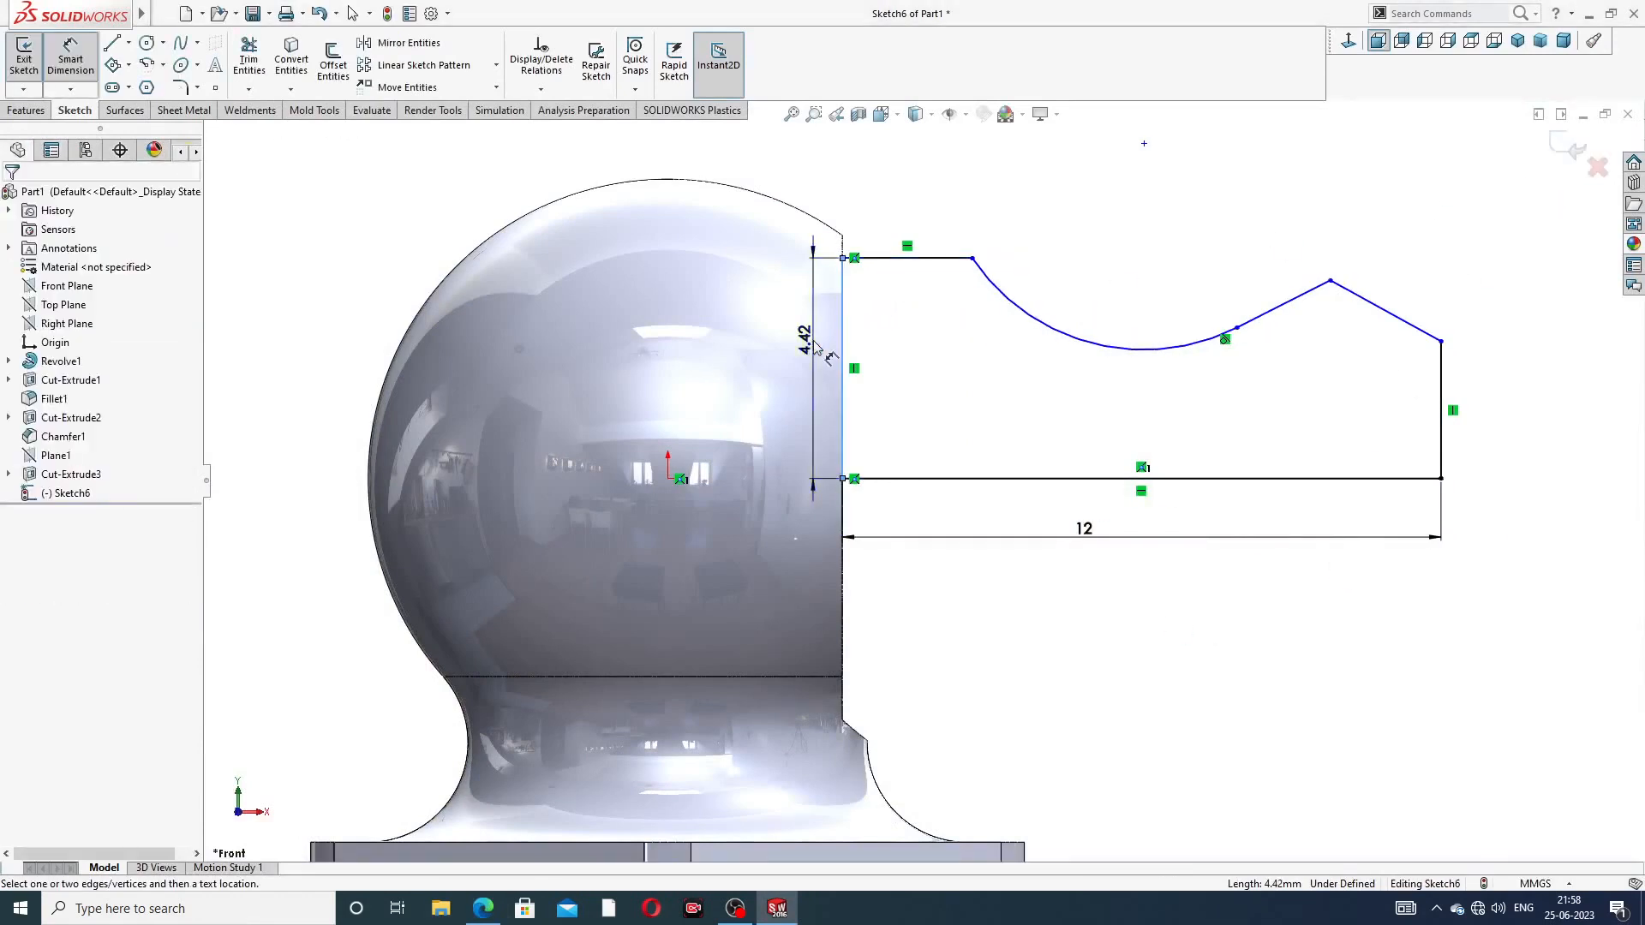
{"action": "left_click", "coordinate": [816, 347]}
{"action": "key", "text": "Return"}
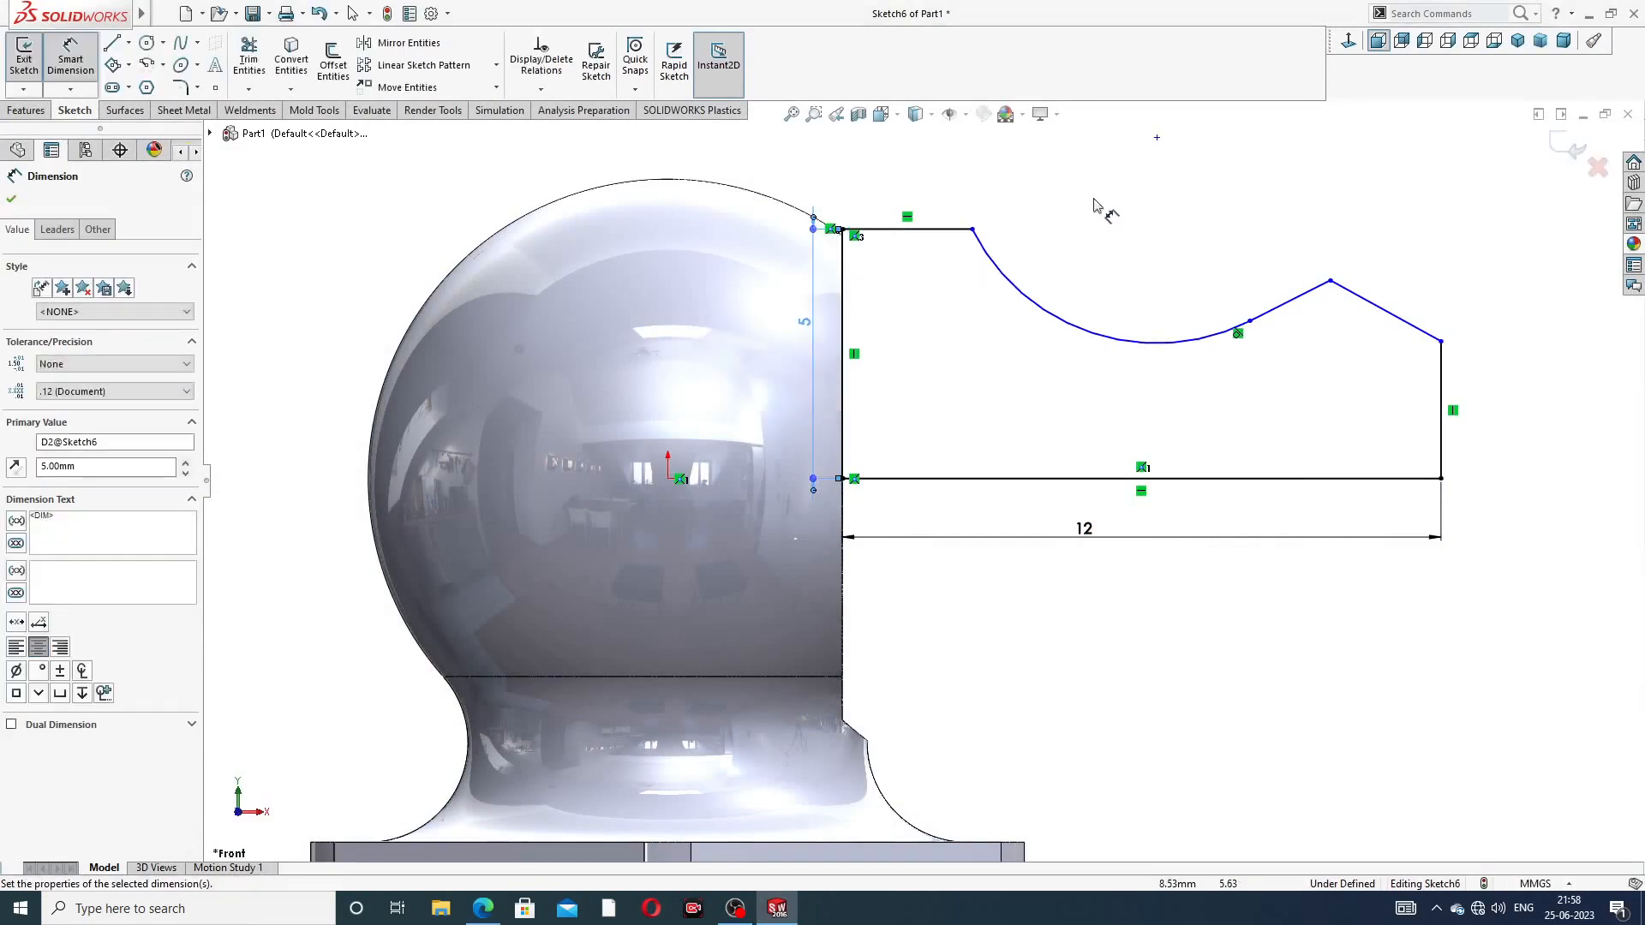
{"action": "left_click", "coordinate": [1097, 206]}
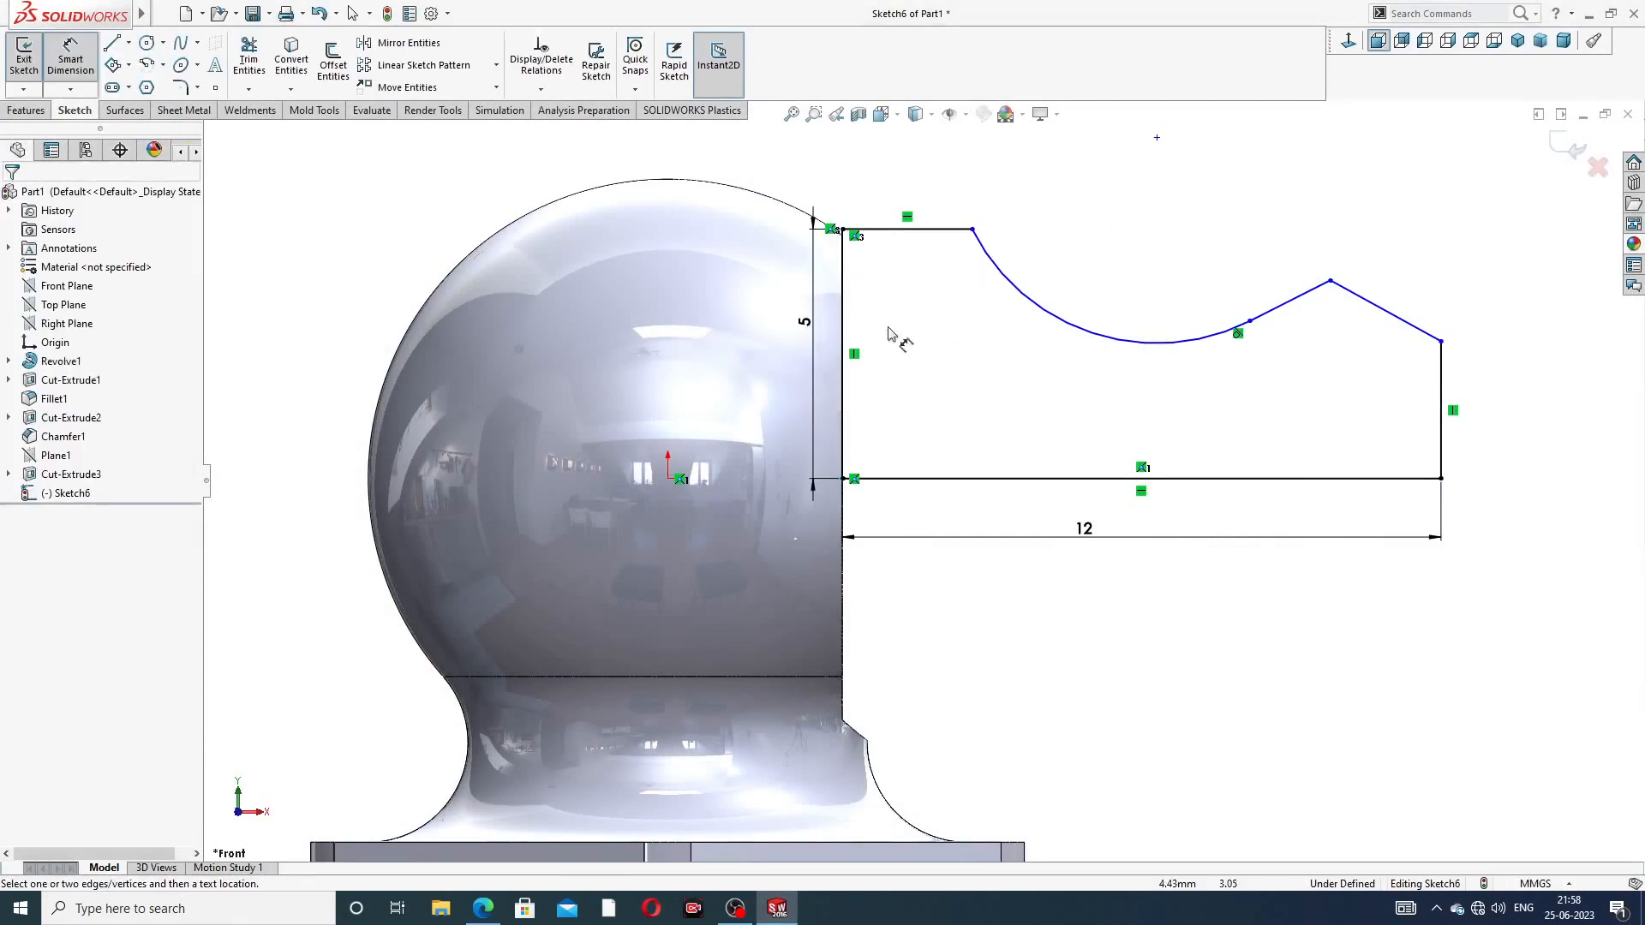
Dimension the vertical line at the profile's outer end and set its height to 3 mm
{"action": "left_click", "coordinate": [1443, 386]}
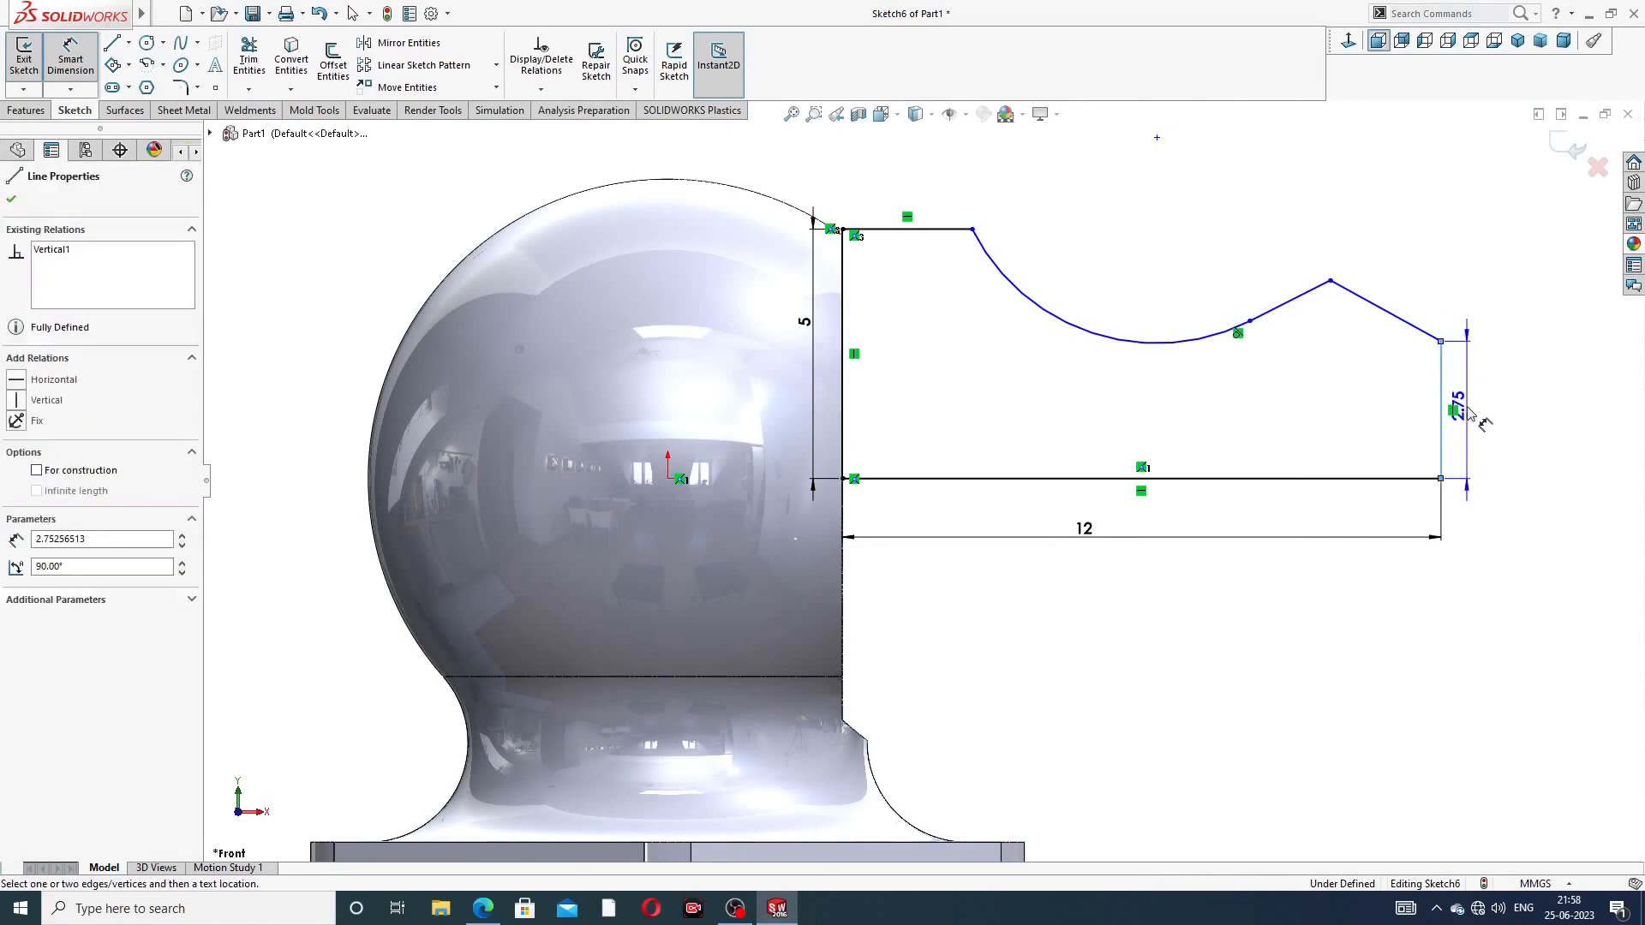
{"action": "left_click", "coordinate": [1471, 409]}
{"action": "type", "text": "4"}
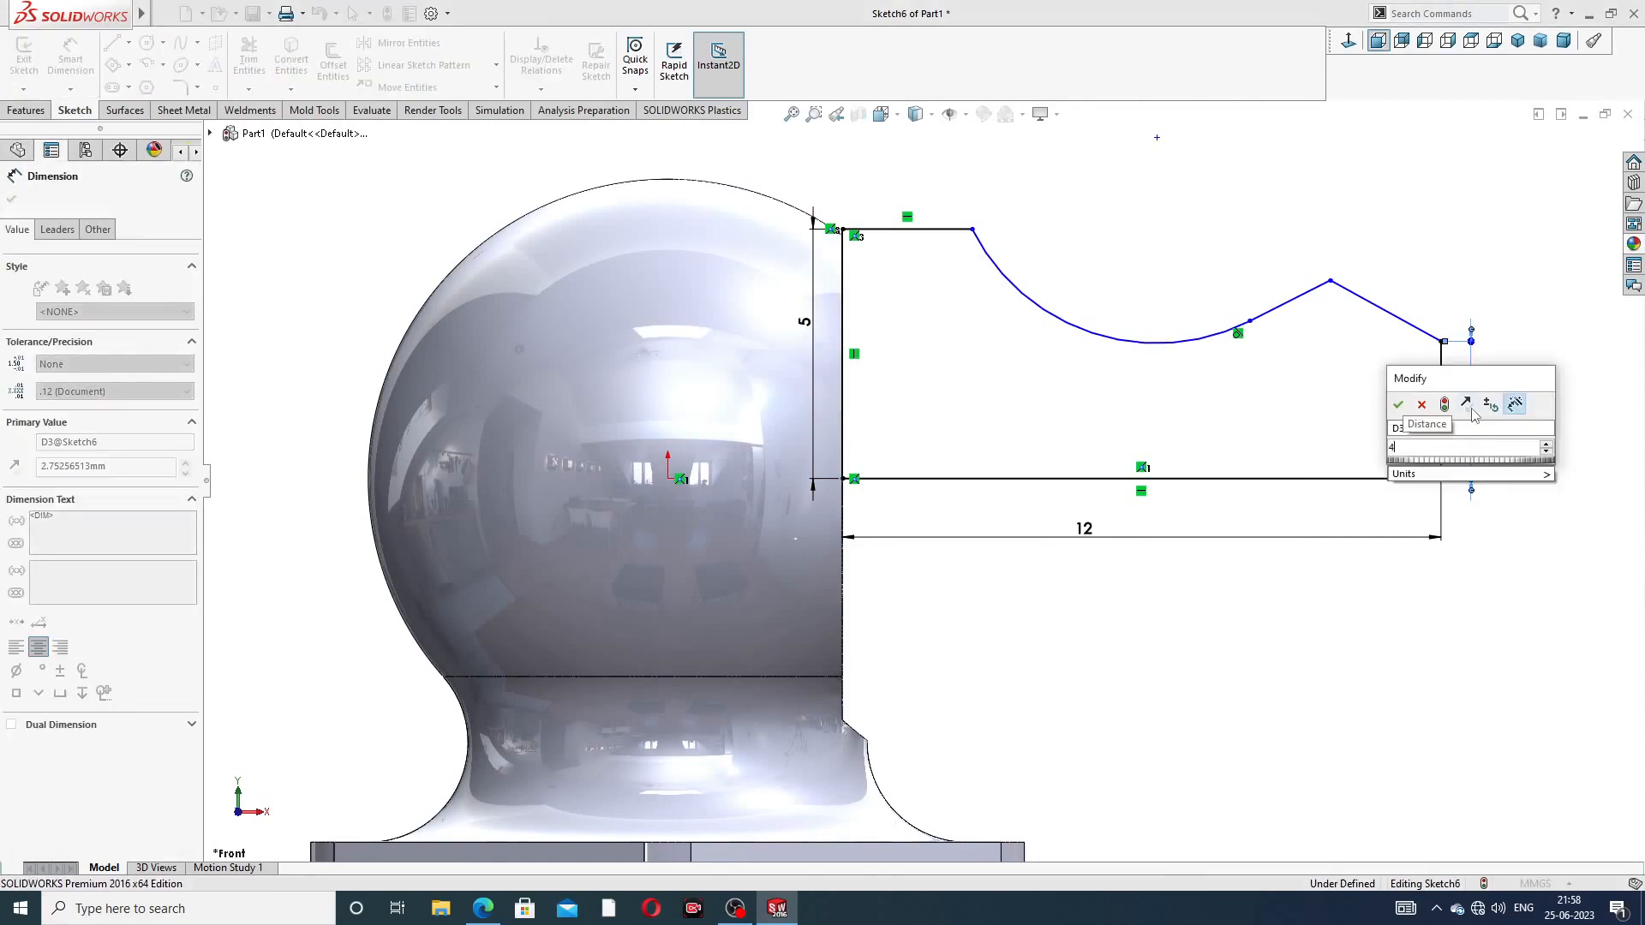
{"action": "key", "text": "Return"}
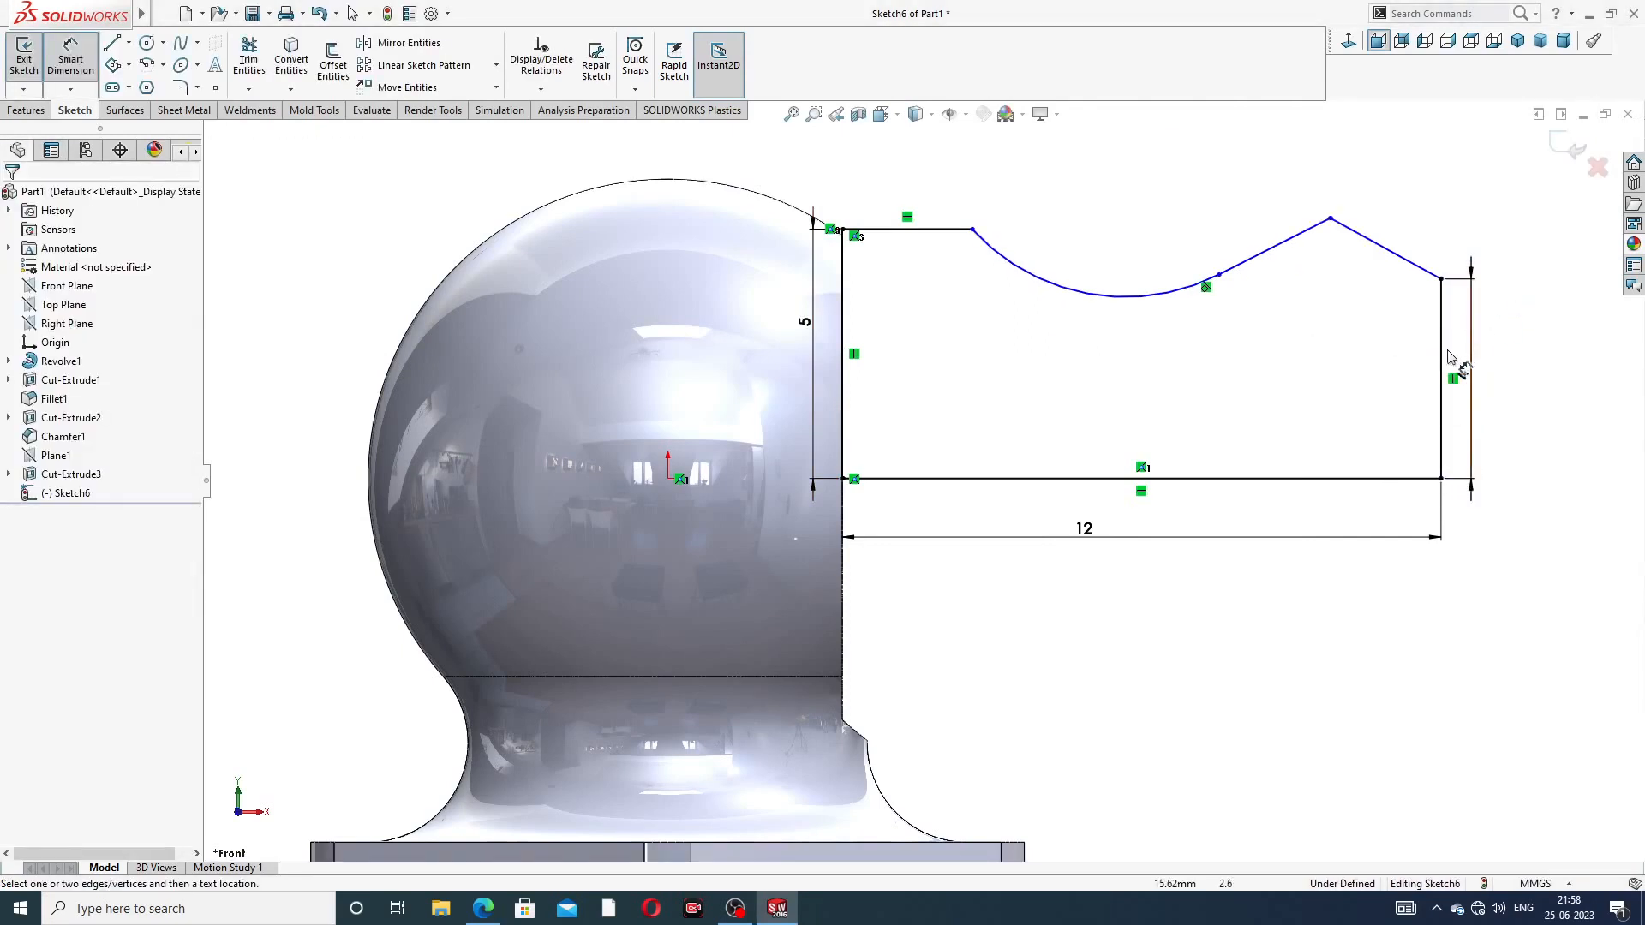
{"action": "left_click_drag", "start_coordinate": [1462, 375], "coordinate": [1481, 377]}
{"action": "double_click", "coordinate": [1481, 377]}
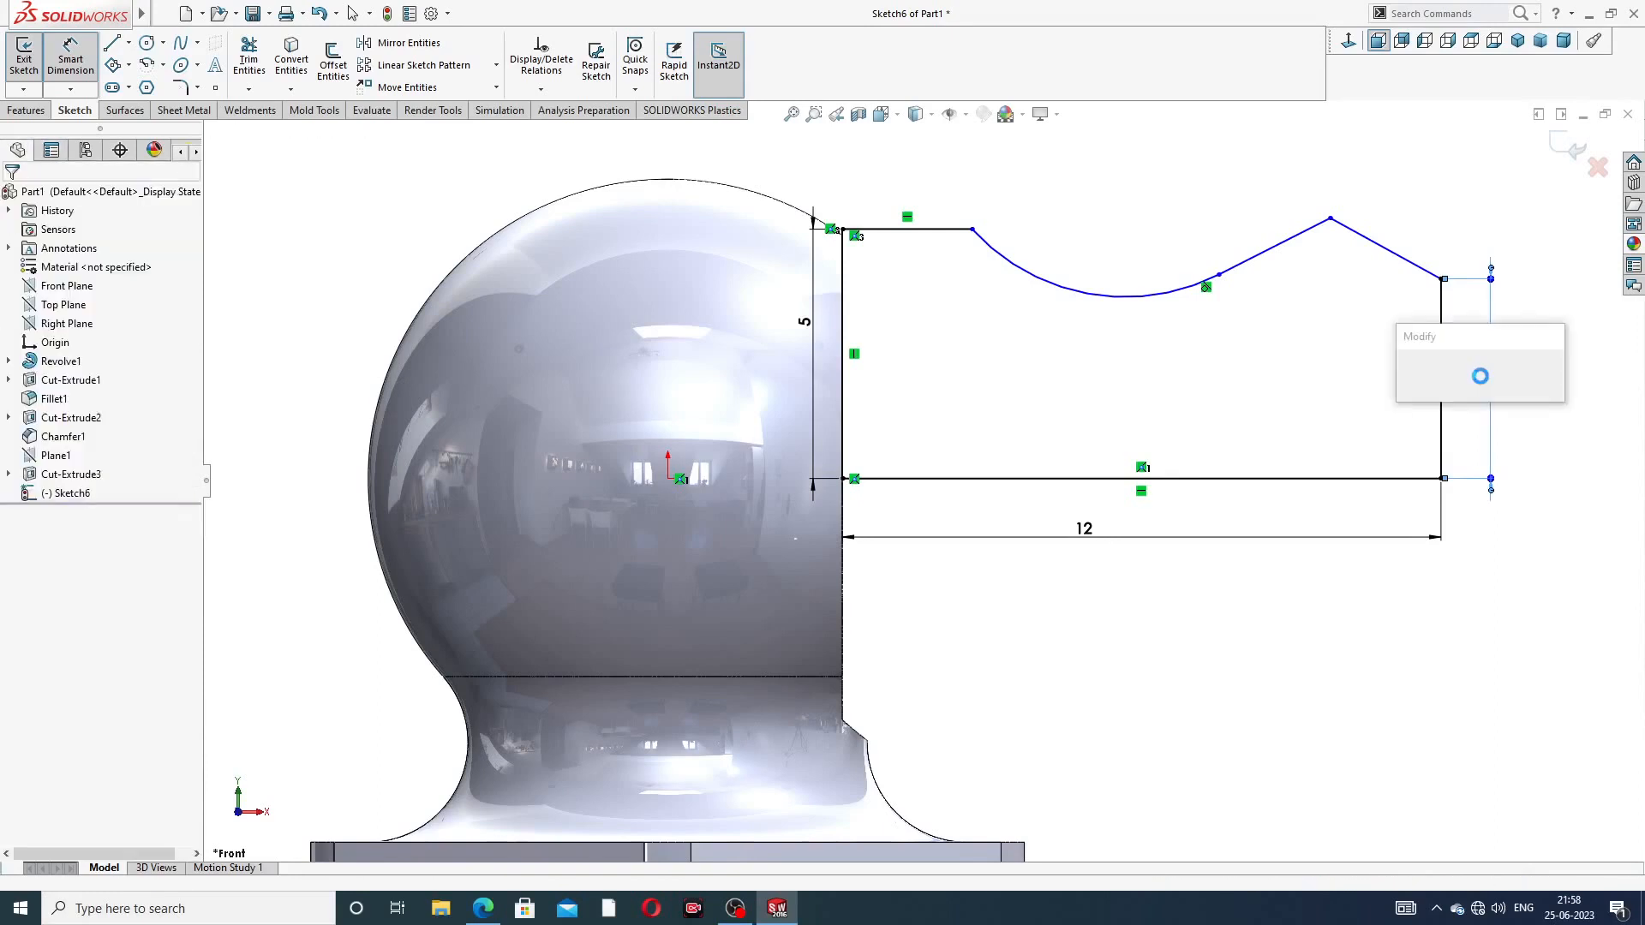
{"action": "type", "text": "3"}
{"action": "key", "text": "Return"}
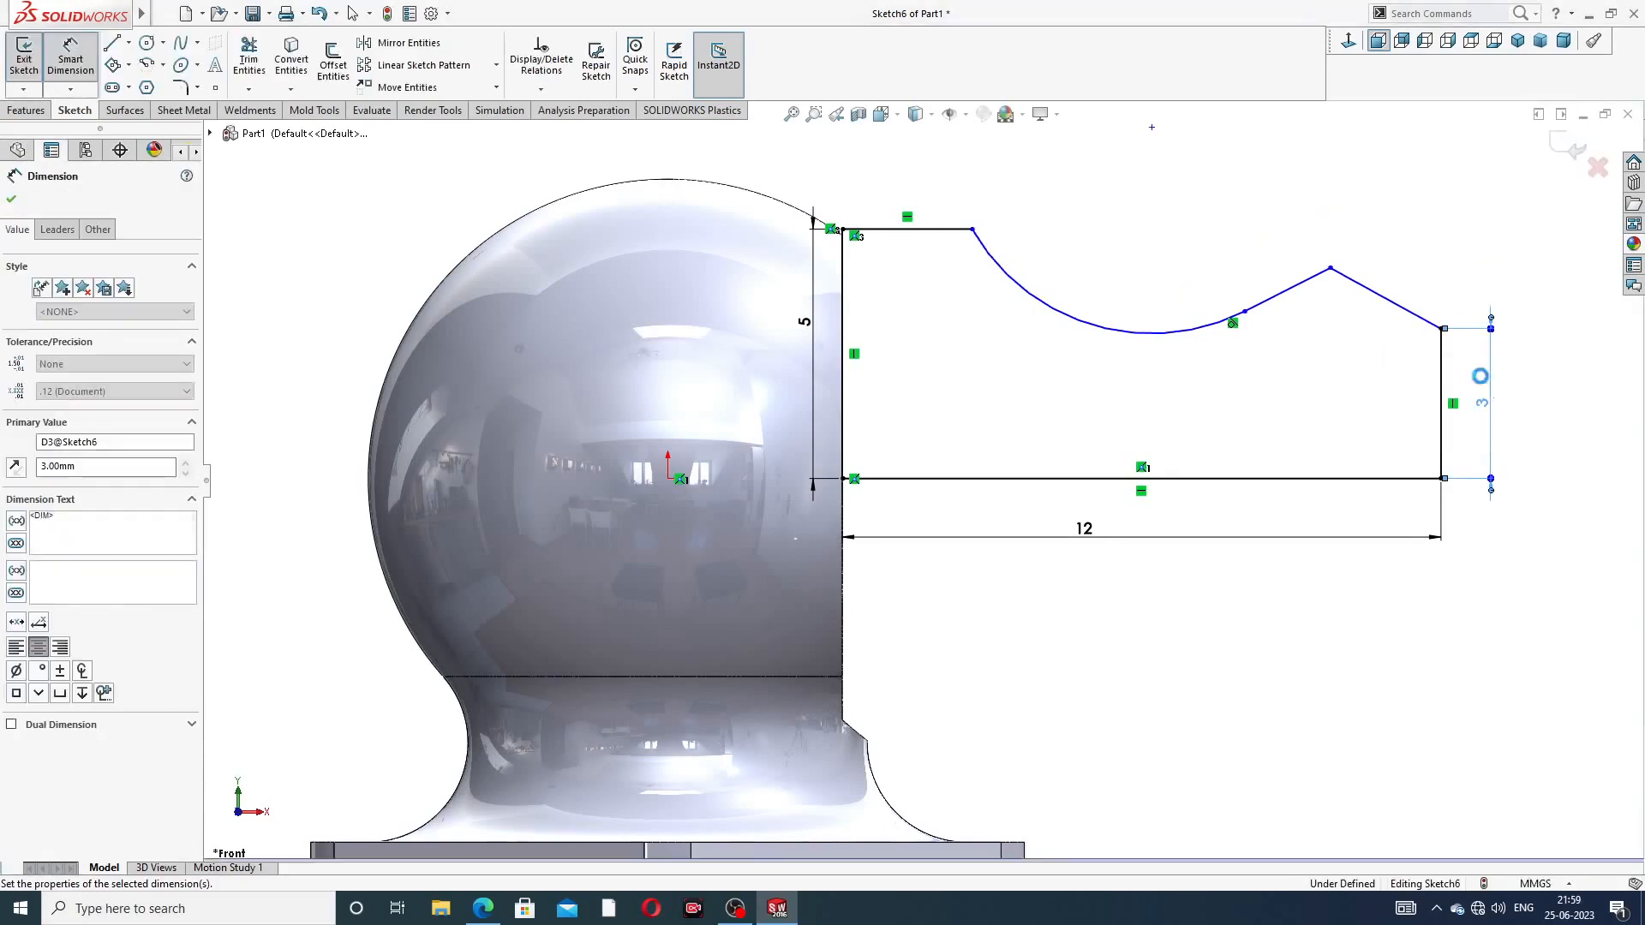
Dimension the short horizontal line between the ball's flat and the arc as 3 mm
{"action": "left_click", "coordinate": [948, 228]}
{"action": "left_click", "coordinate": [944, 216]}
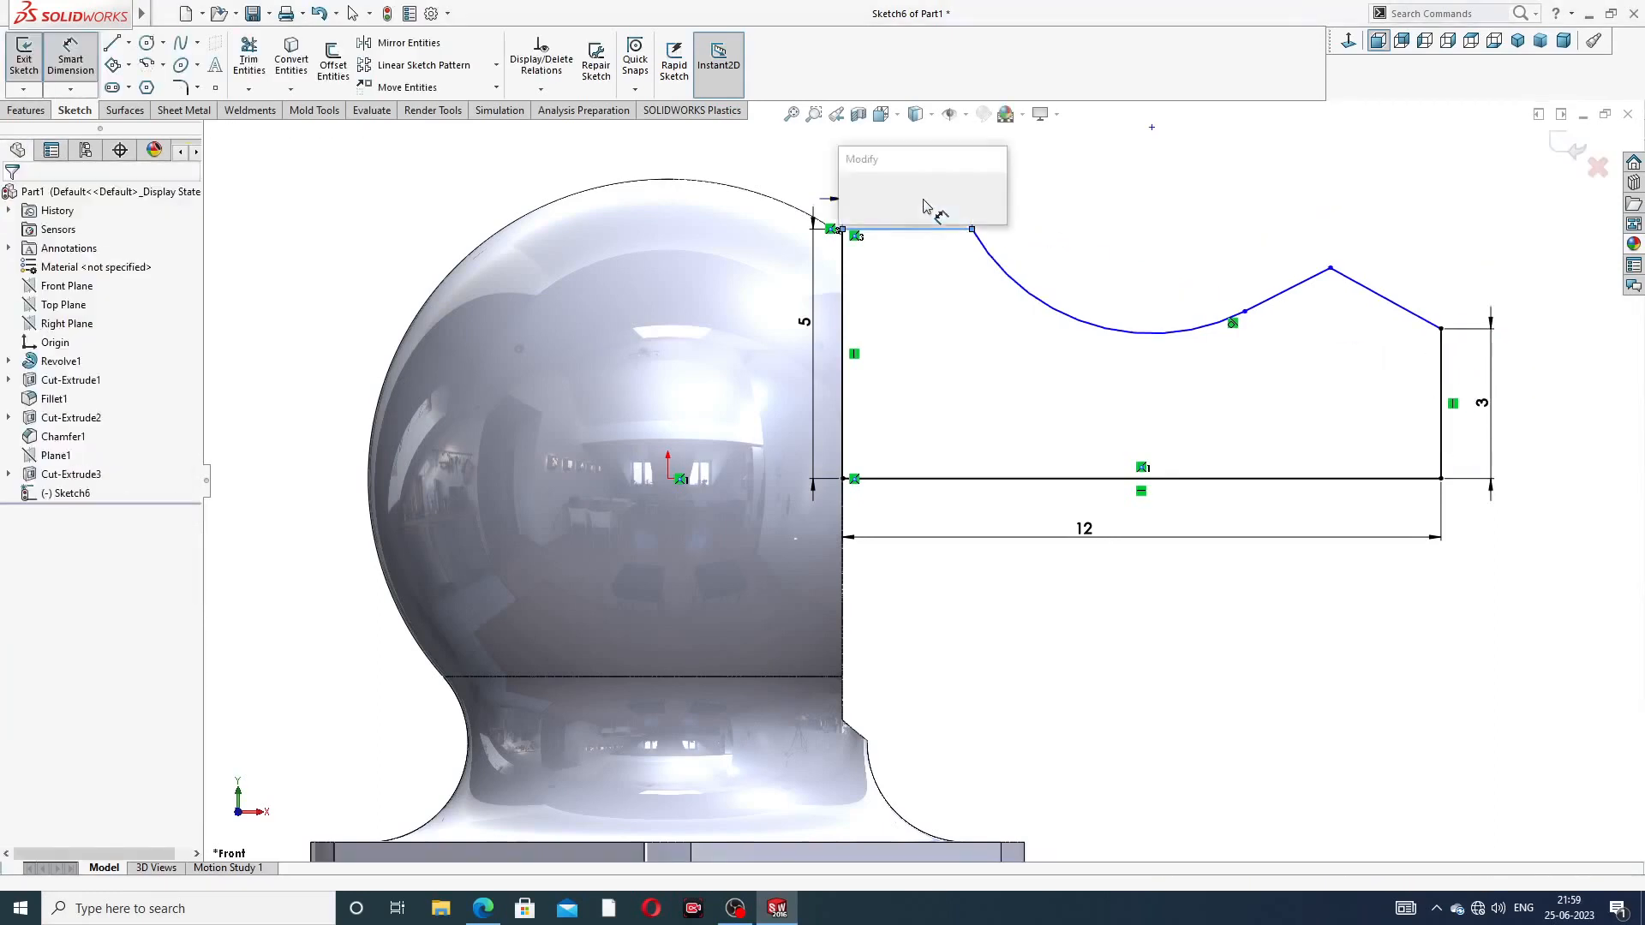
{"action": "type", "text": "3"}
{"action": "key", "text": "Return"}
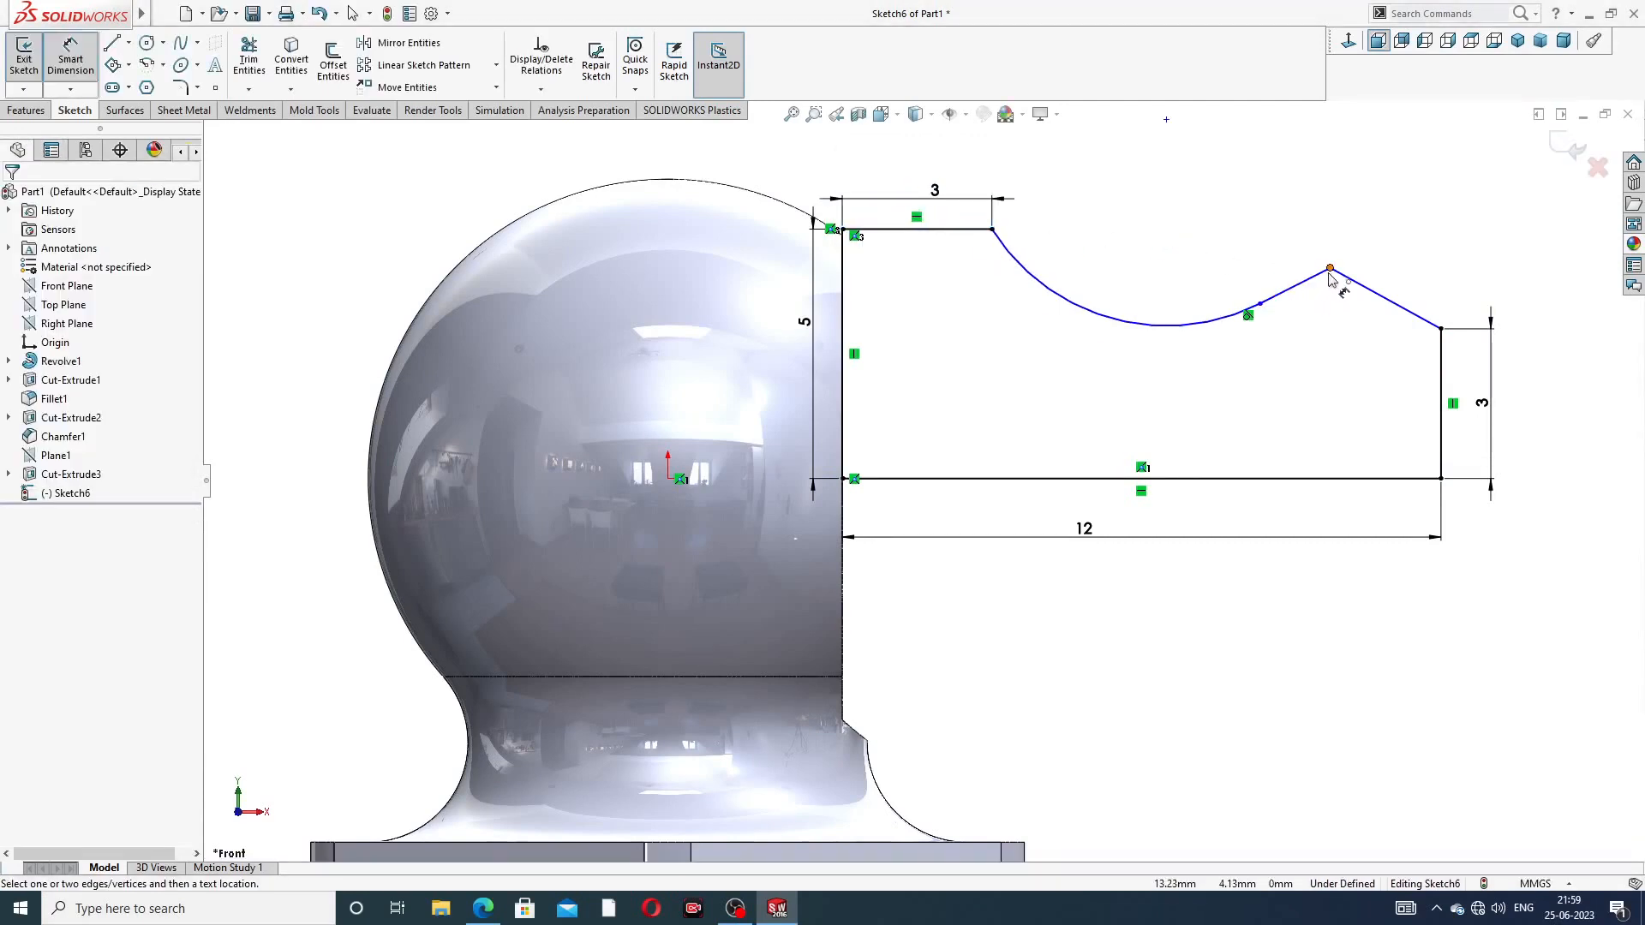
Check the nozzle's neck in the PDF drawing and dimension the profile's concave arc with a 2 mm radius
{"action": "left_click", "coordinate": [492, 907]}
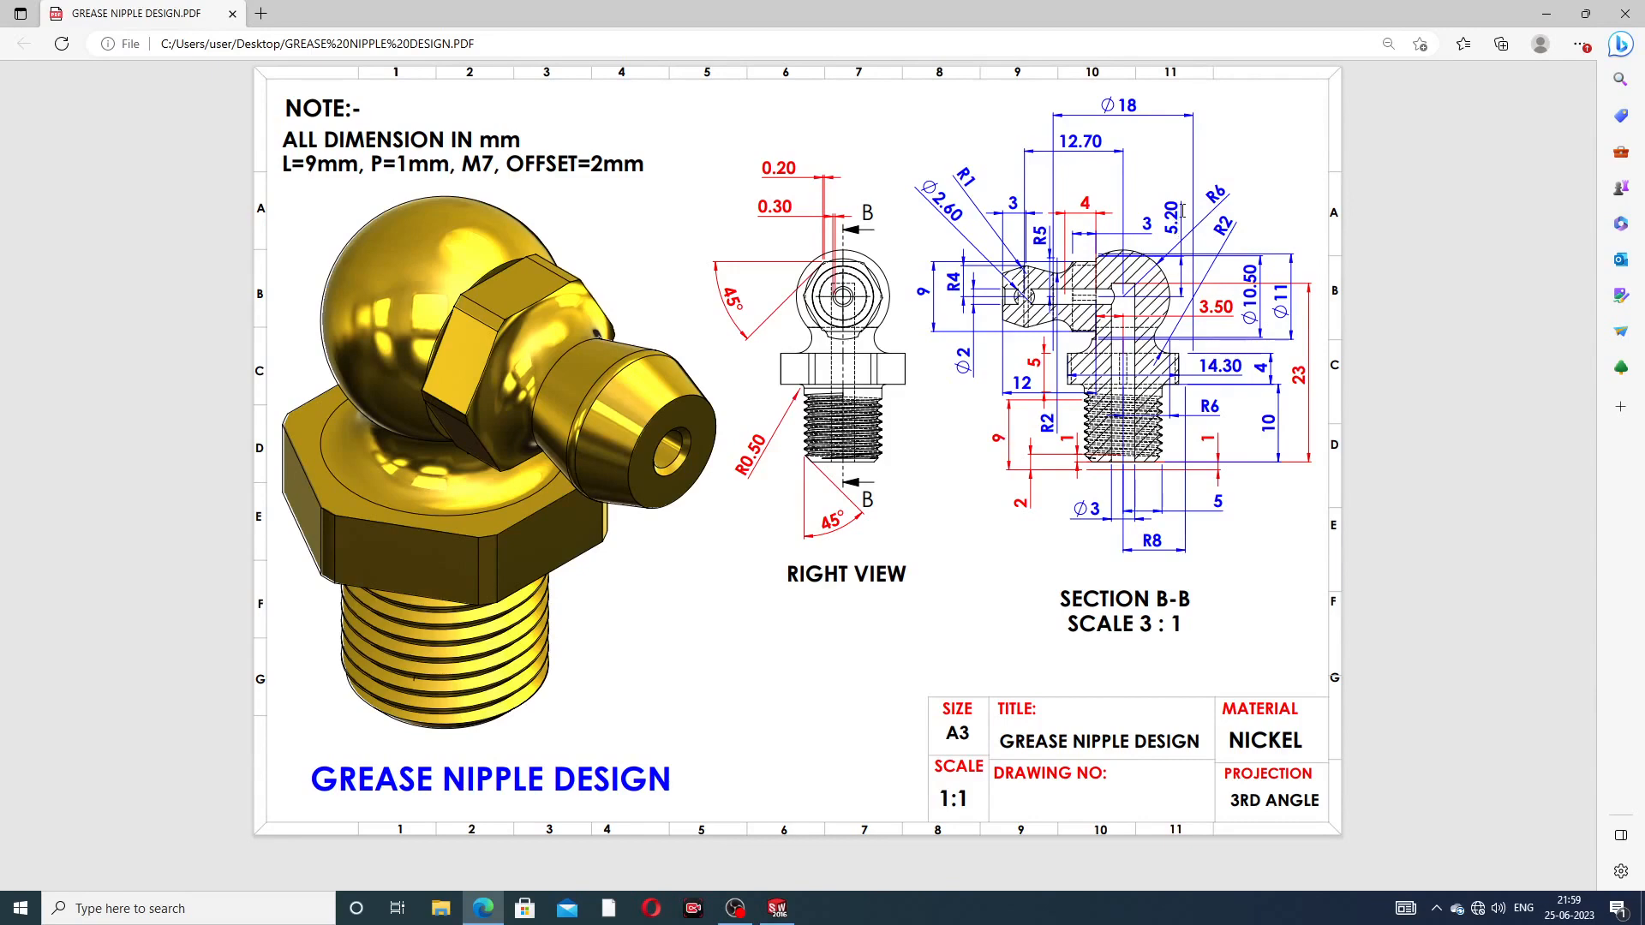
{"action": "left_click", "coordinate": [483, 909]}
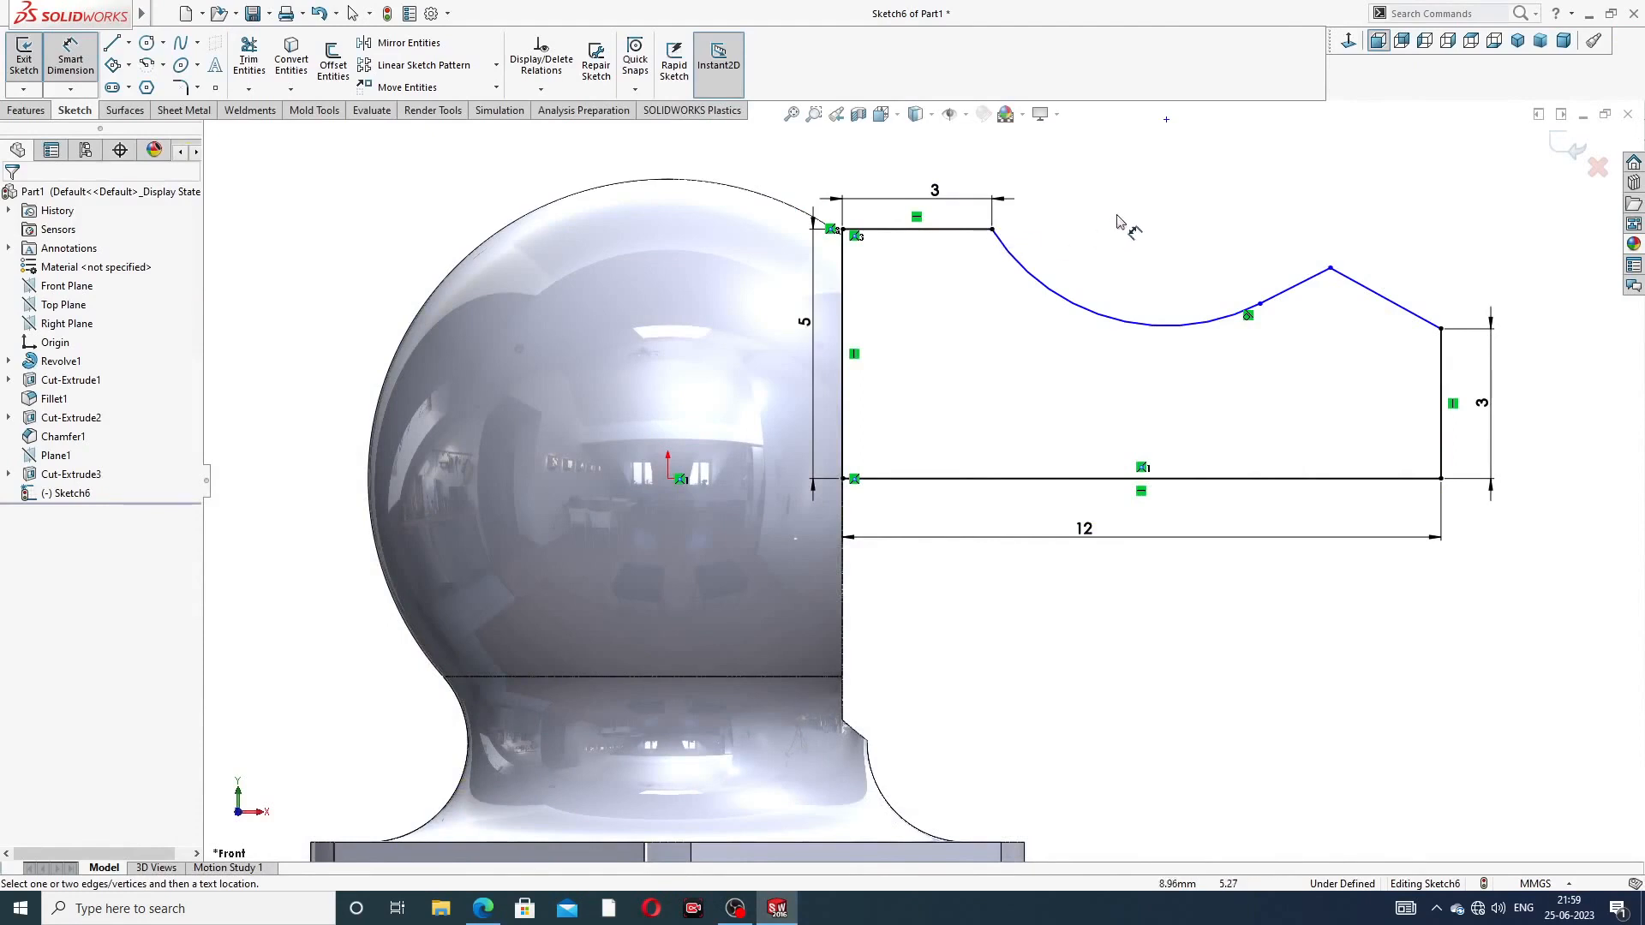
{"action": "left_click", "coordinate": [1124, 322]}
{"action": "left_click", "coordinate": [1149, 249]}
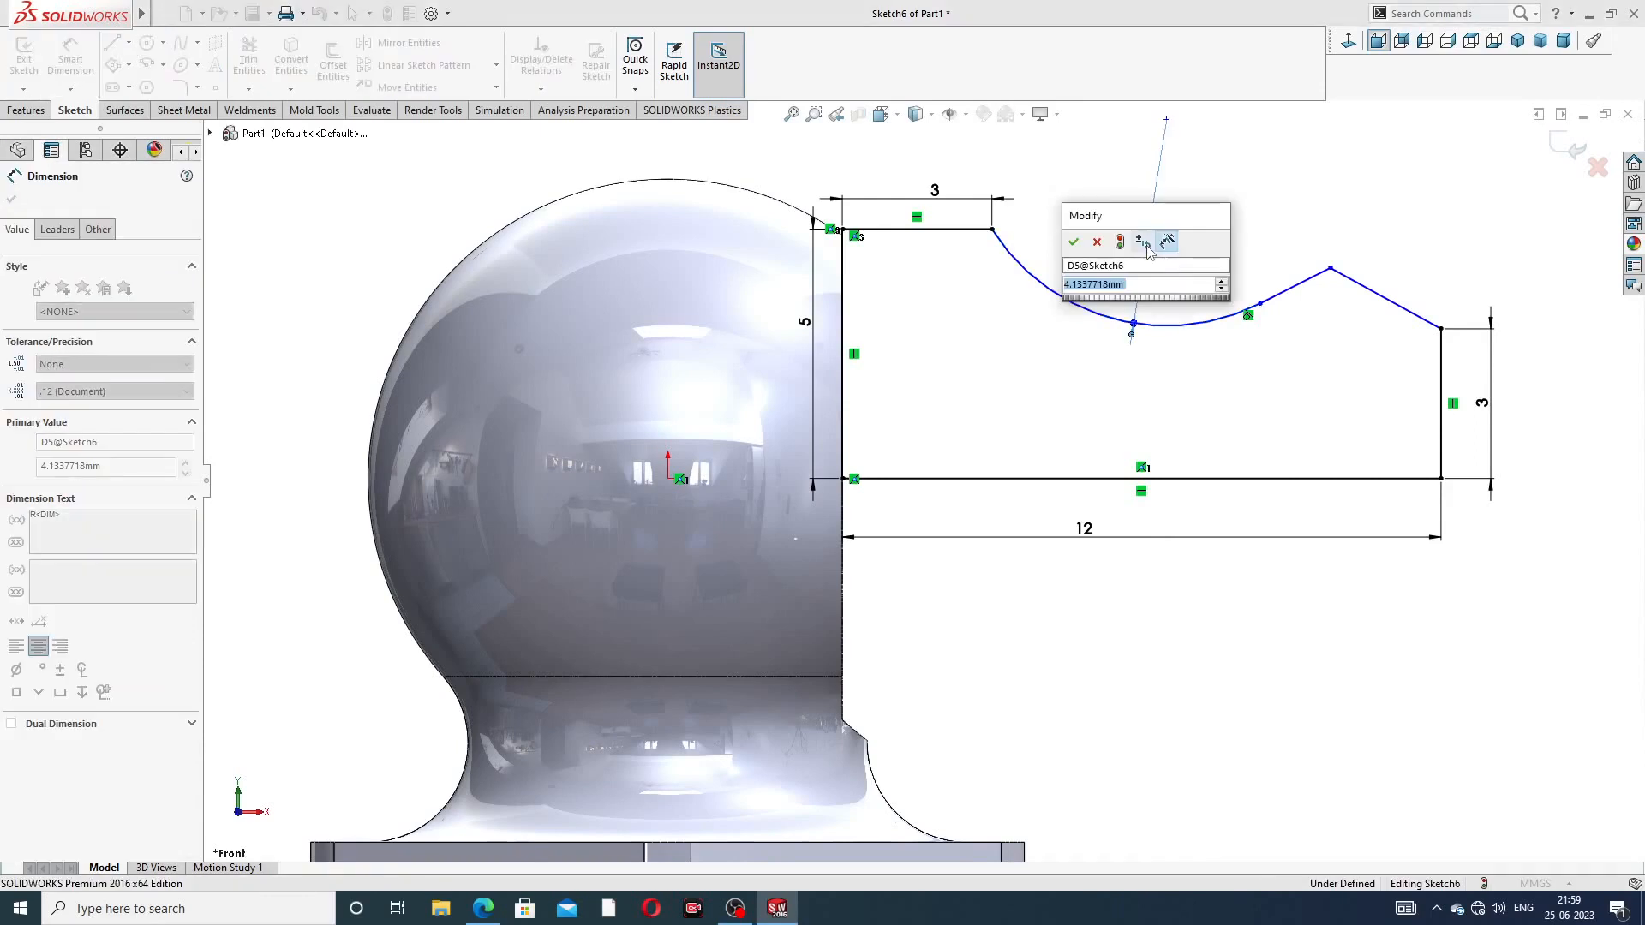
{"action": "type", "text": "2"}
{"action": "key", "text": "Return"}
{"action": "left_click", "coordinate": [1271, 197]}
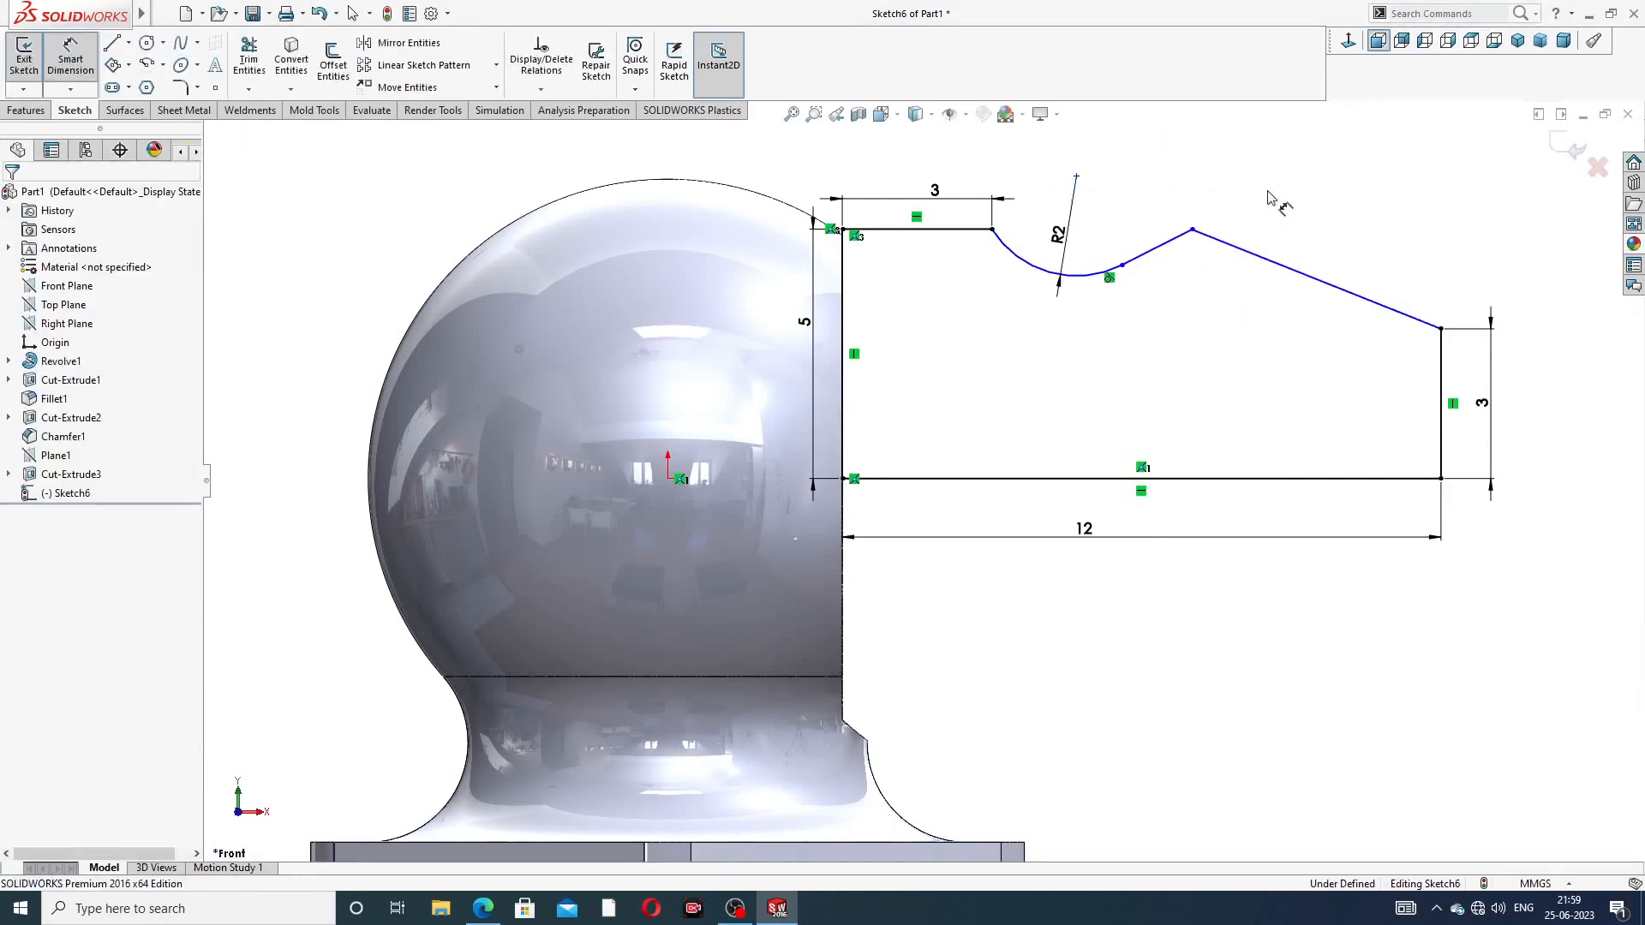
Dimension the horizontal distance between the profile's outer peak and the upper end of its outer vertical line as 3 mm
{"action": "left_click", "coordinate": [1192, 229]}
{"action": "left_click", "coordinate": [1441, 328]}
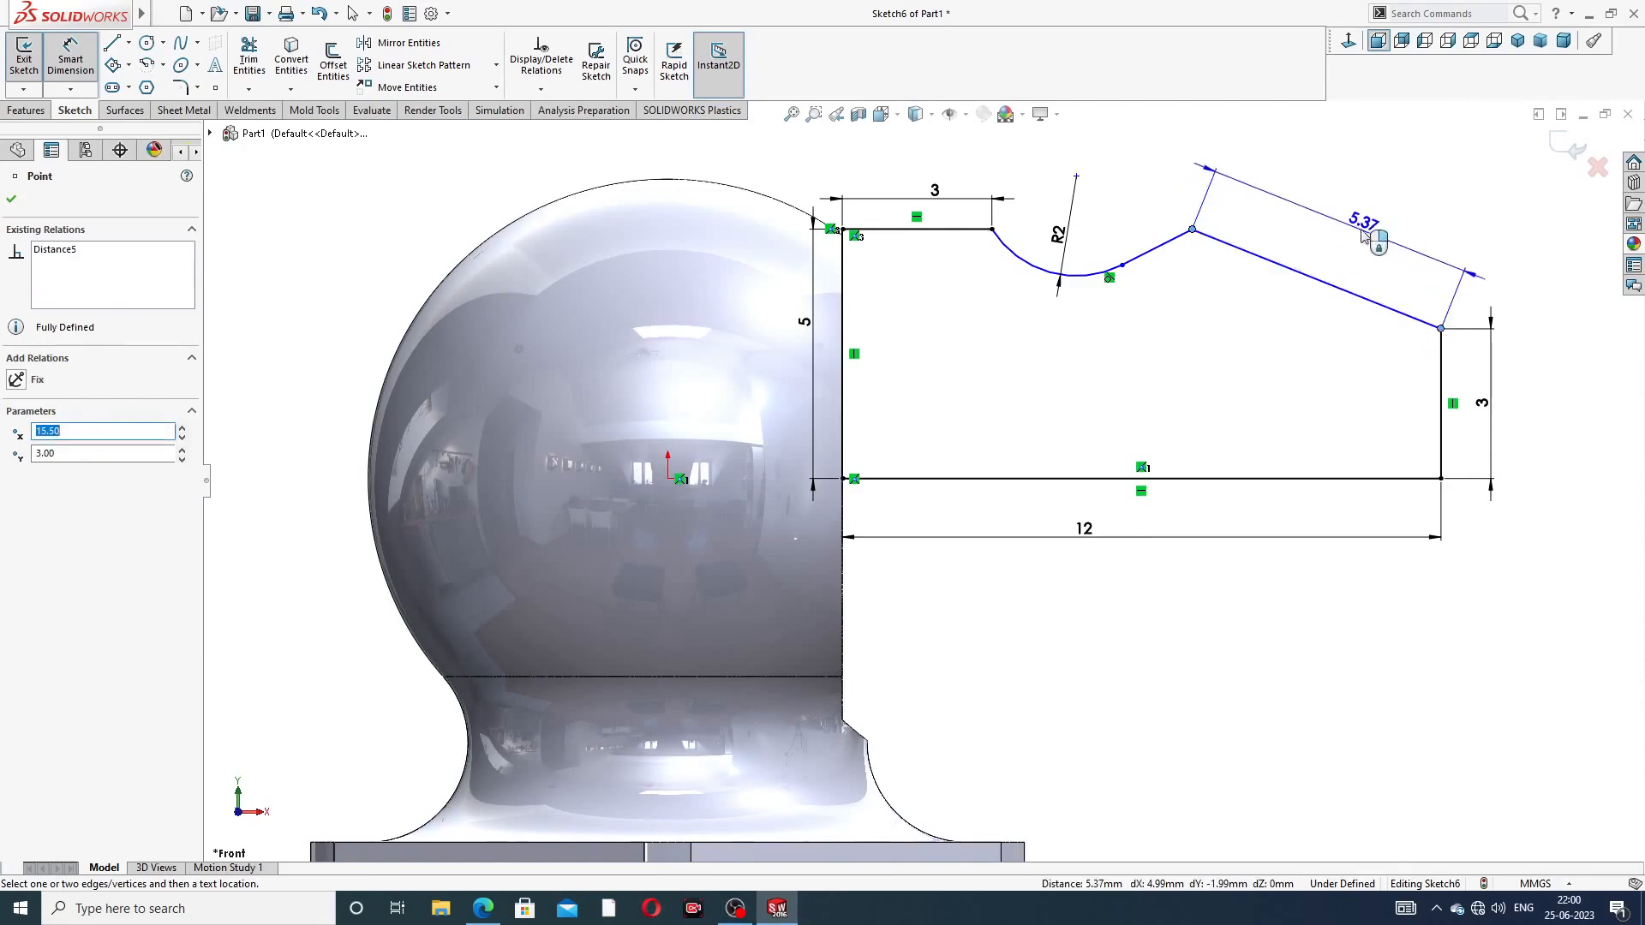
{"action": "left_click", "coordinate": [1360, 214]}
{"action": "type", "text": "3"}
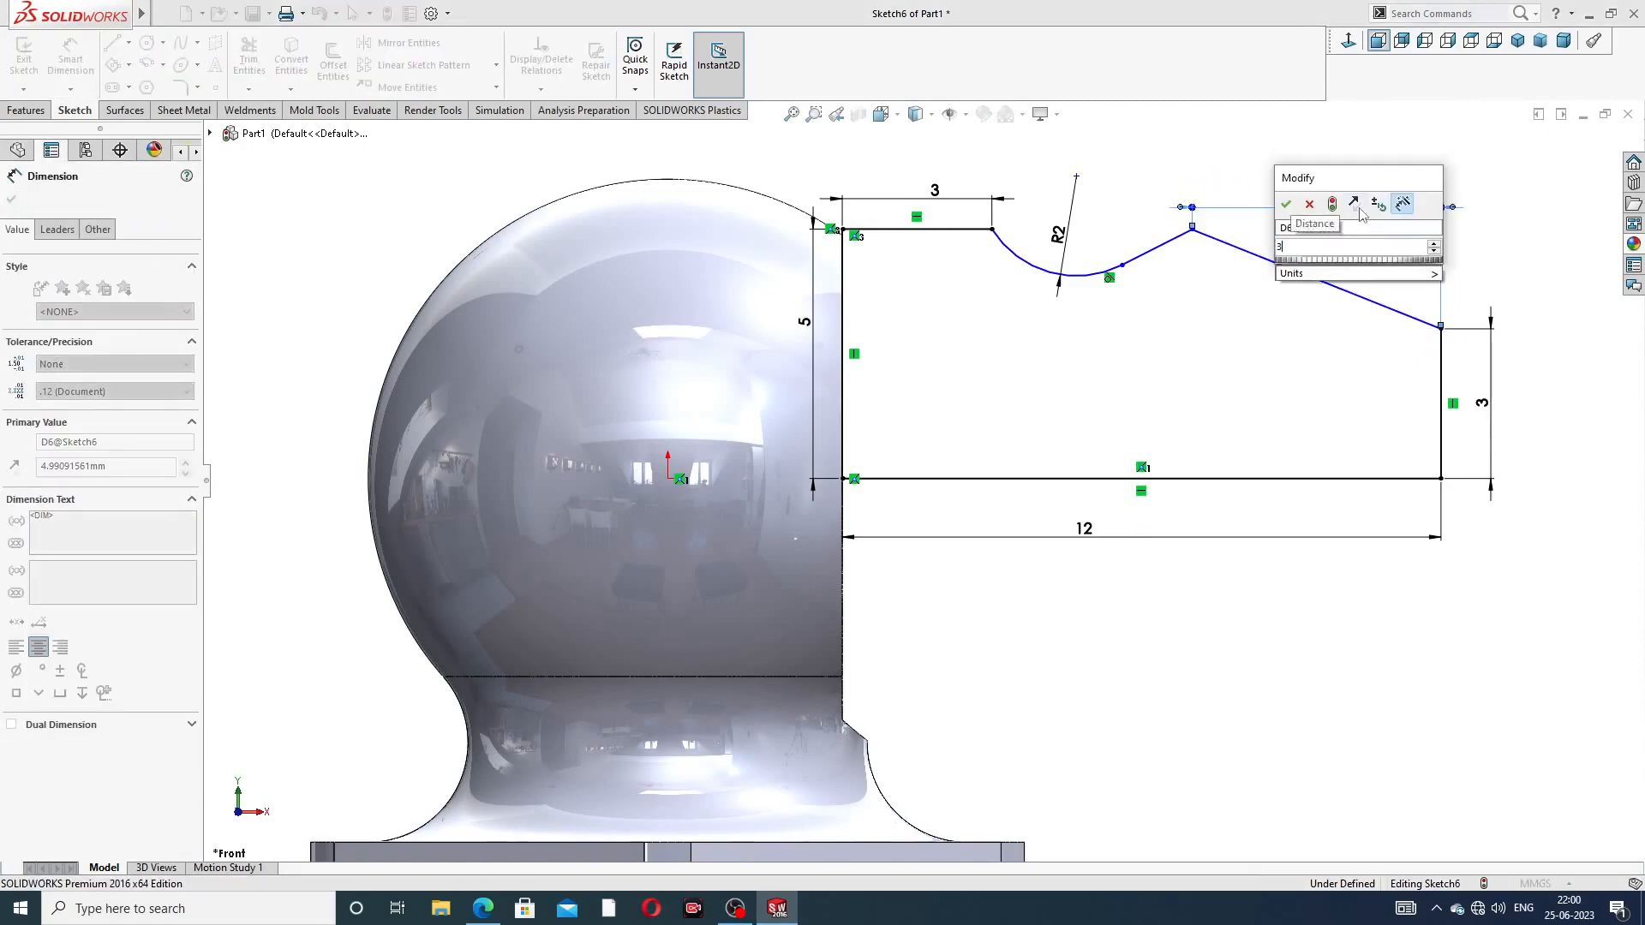
{"action": "key", "text": "Return"}
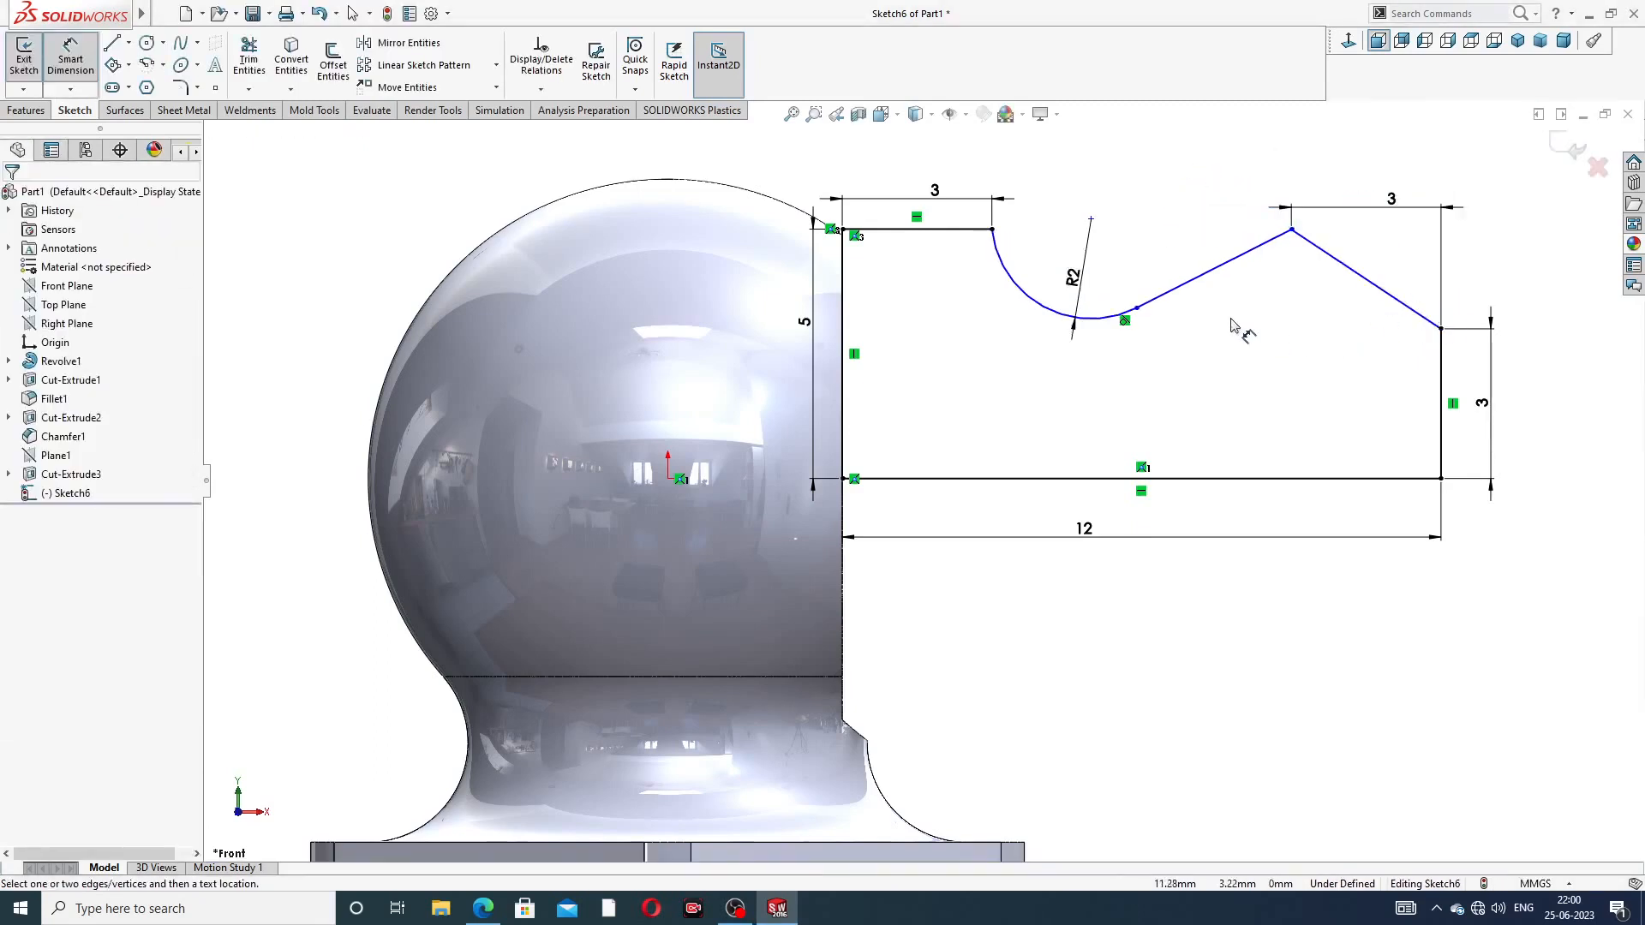
Dimension the outer peak's height above the profile's base line as 5 mm
{"action": "left_click", "coordinate": [1291, 231]}
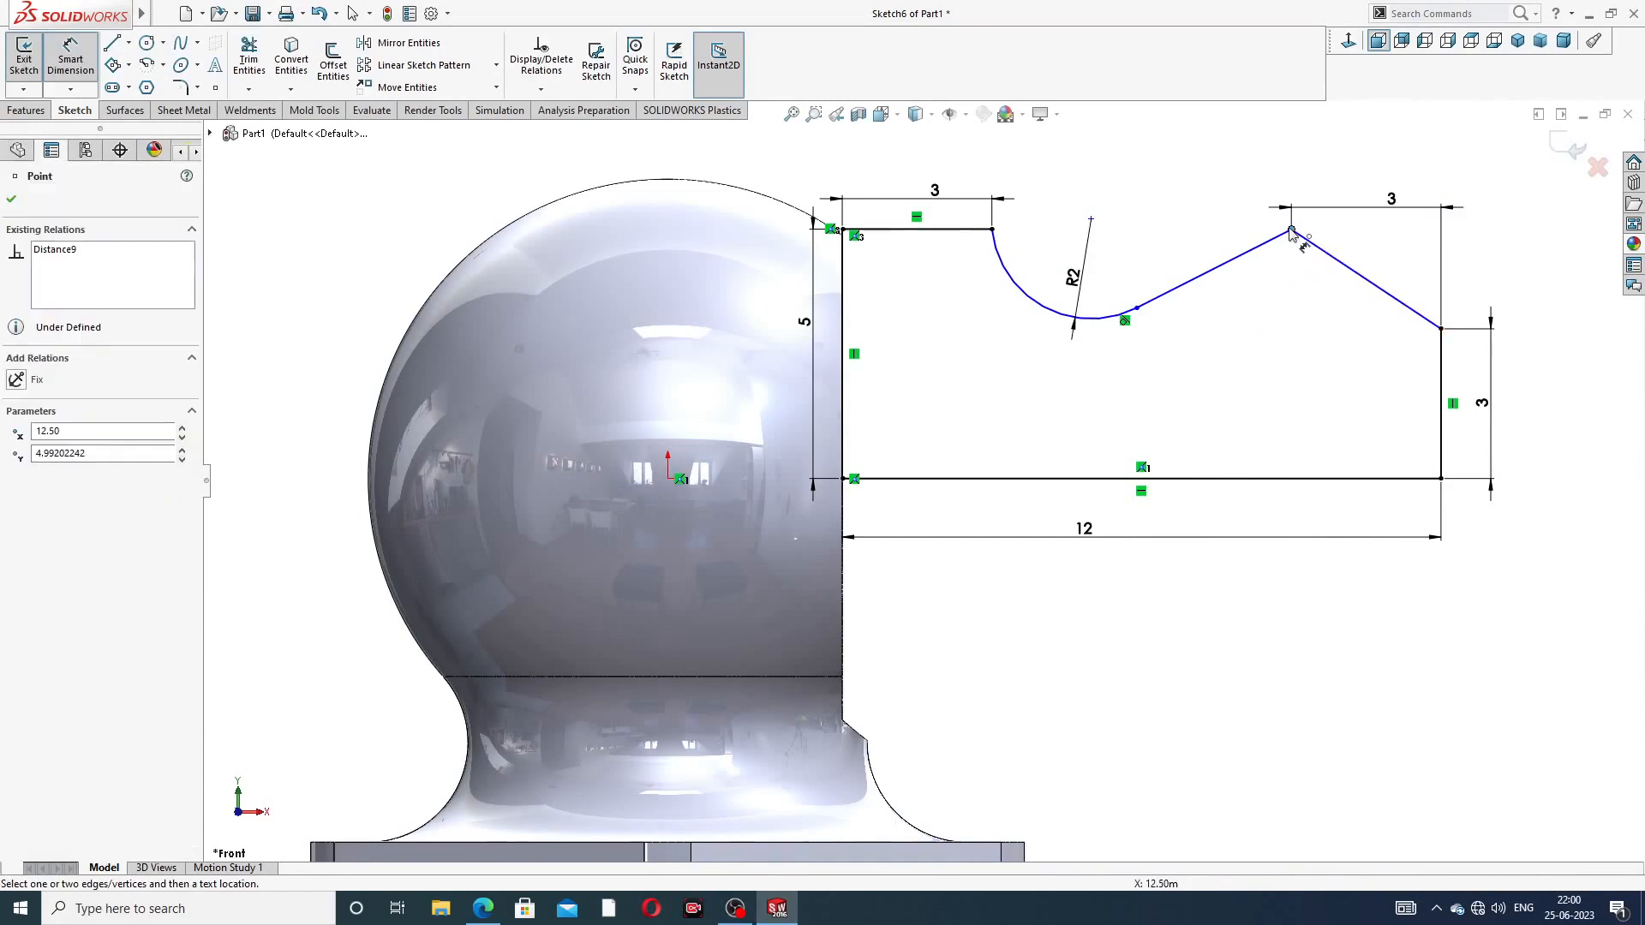
{"action": "left_click", "coordinate": [1296, 478]}
{"action": "left_click", "coordinate": [1535, 377]}
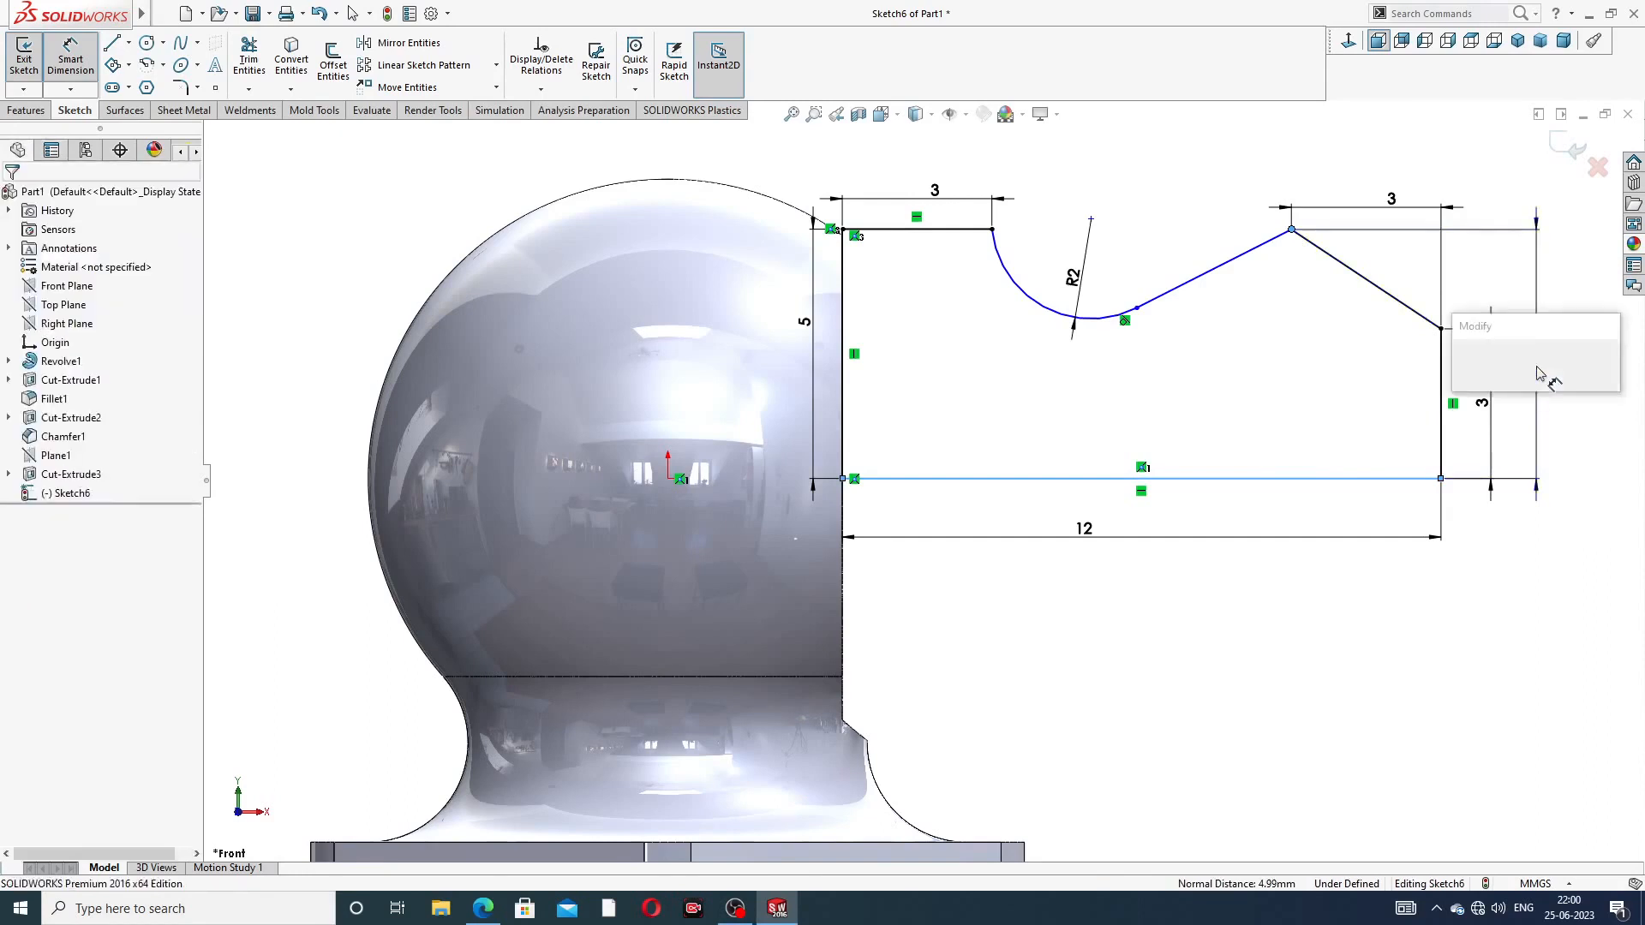
{"action": "type", "text": "5"}
{"action": "key", "text": "Return"}
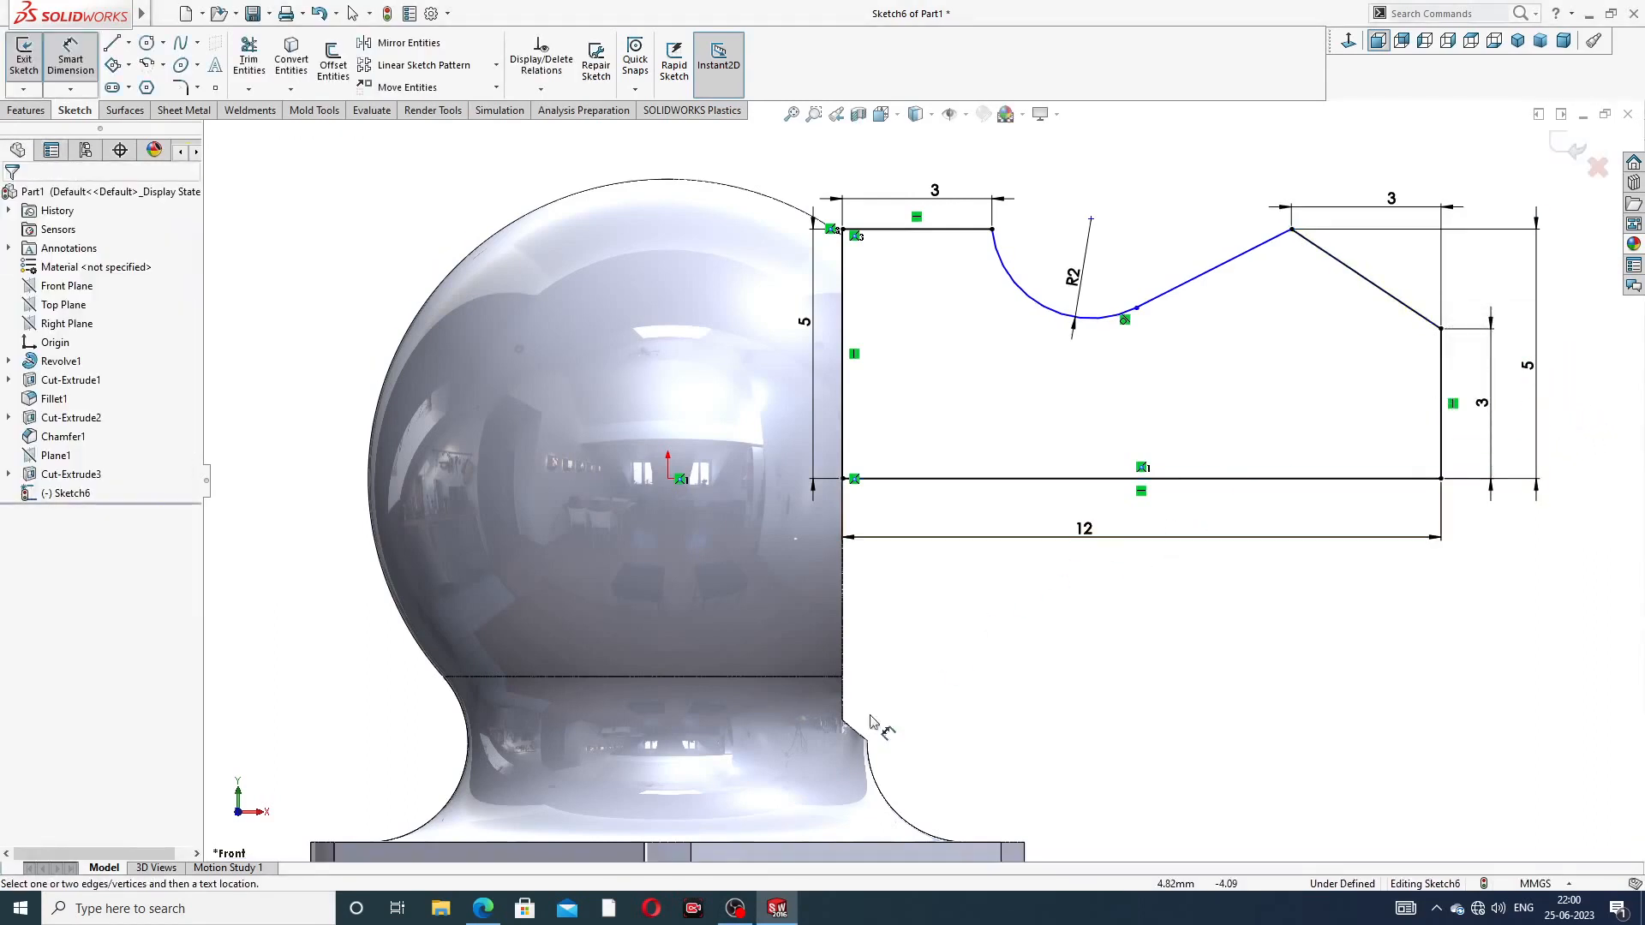
Check the nozzle's neck in the PDF drawing and set the concave arc's radius to 2.6 mm
{"action": "left_click", "coordinate": [484, 910]}
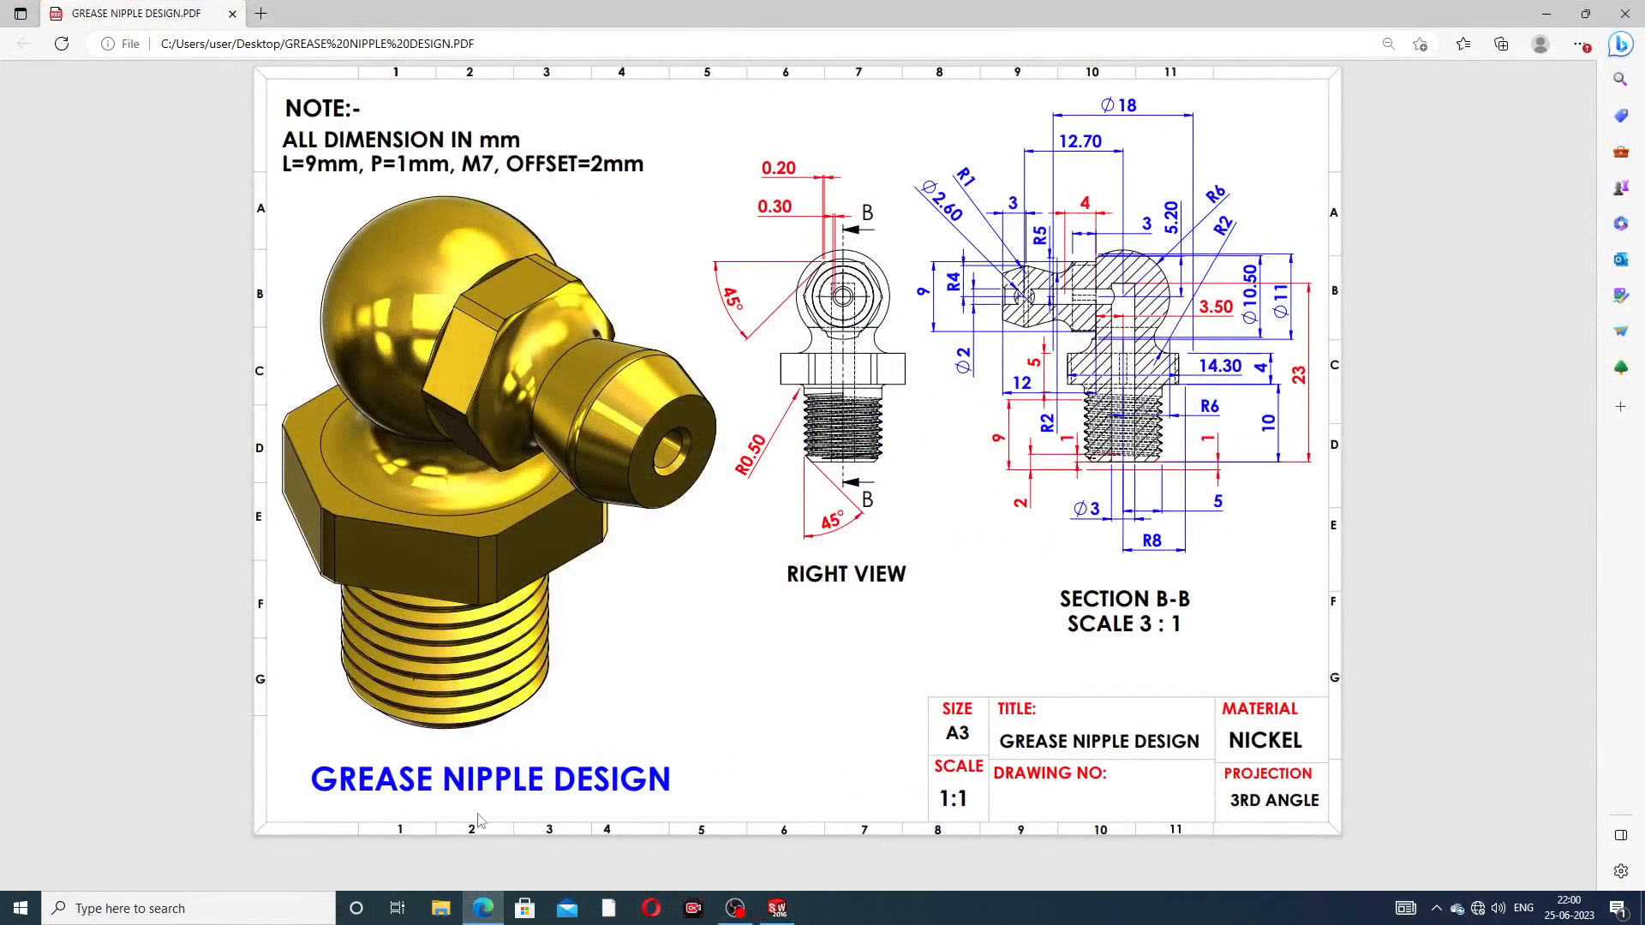
{"action": "left_click", "coordinate": [488, 910]}
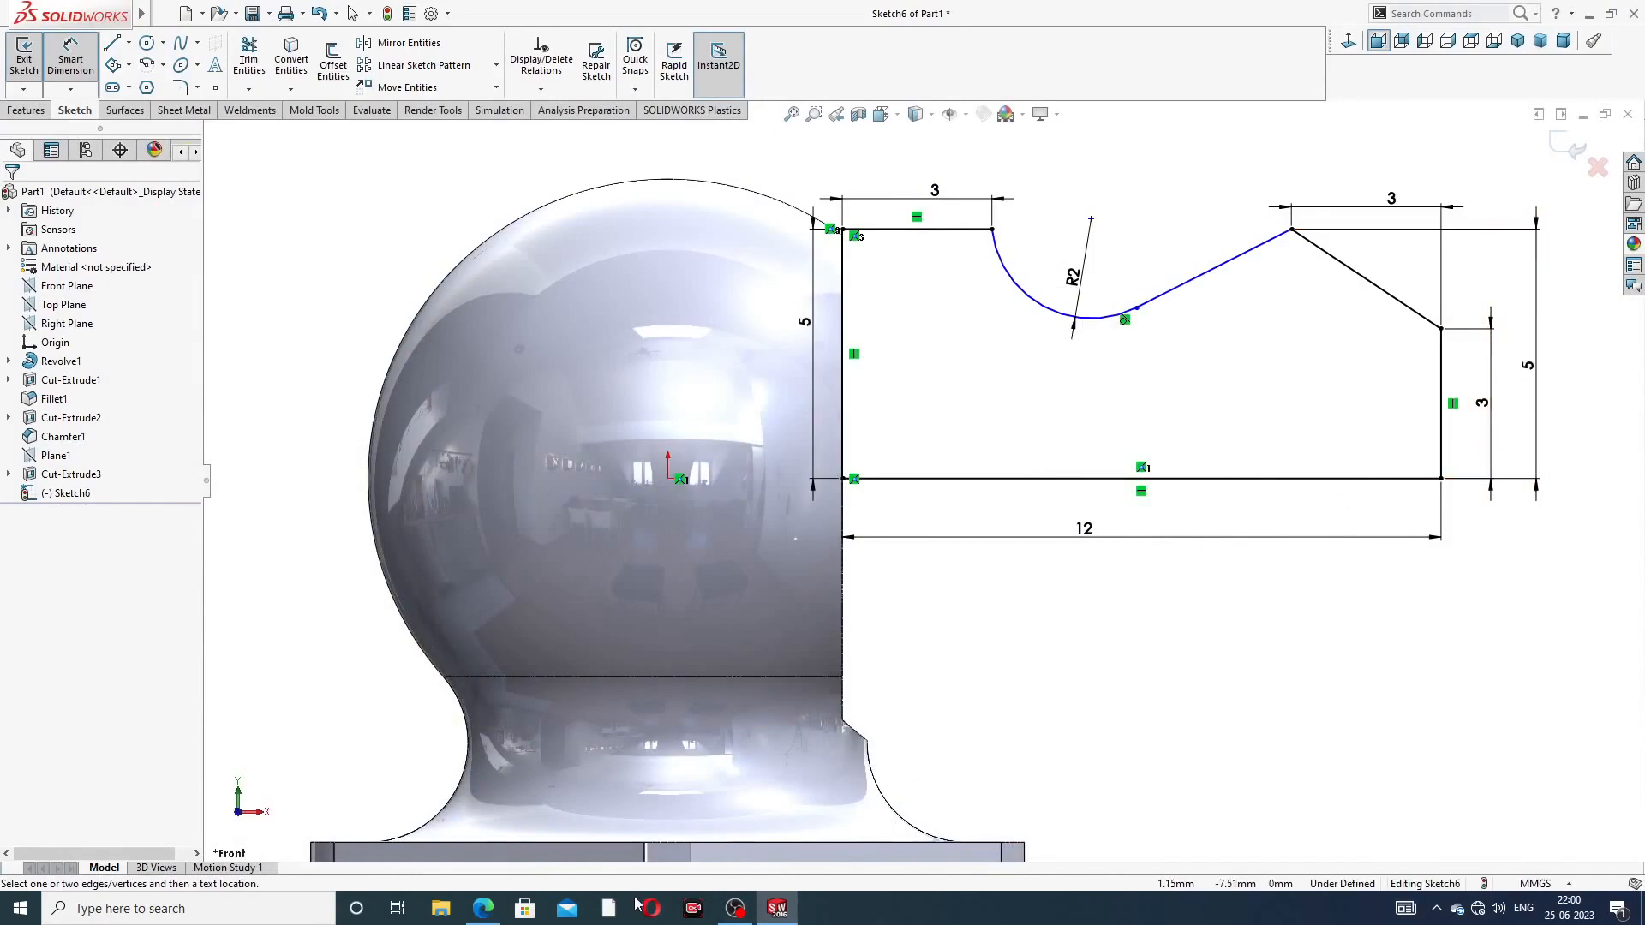
{"action": "left_click", "coordinate": [484, 910]}
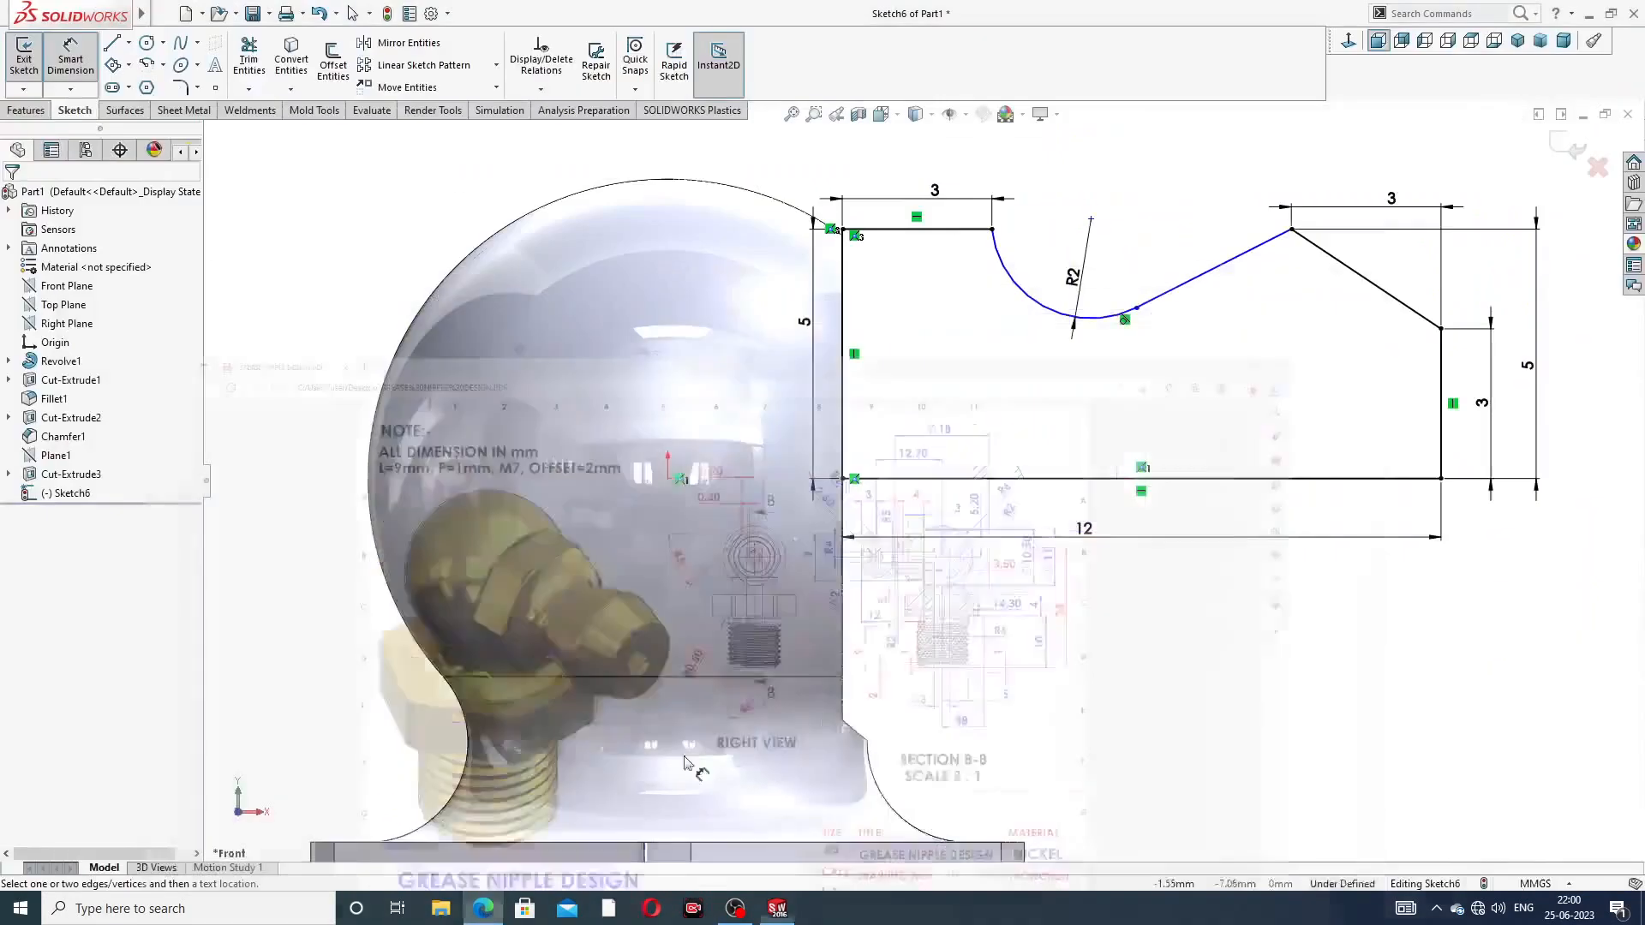
{"action": "left_click", "coordinate": [483, 909]}
{"action": "double_click", "coordinate": [1078, 283]}
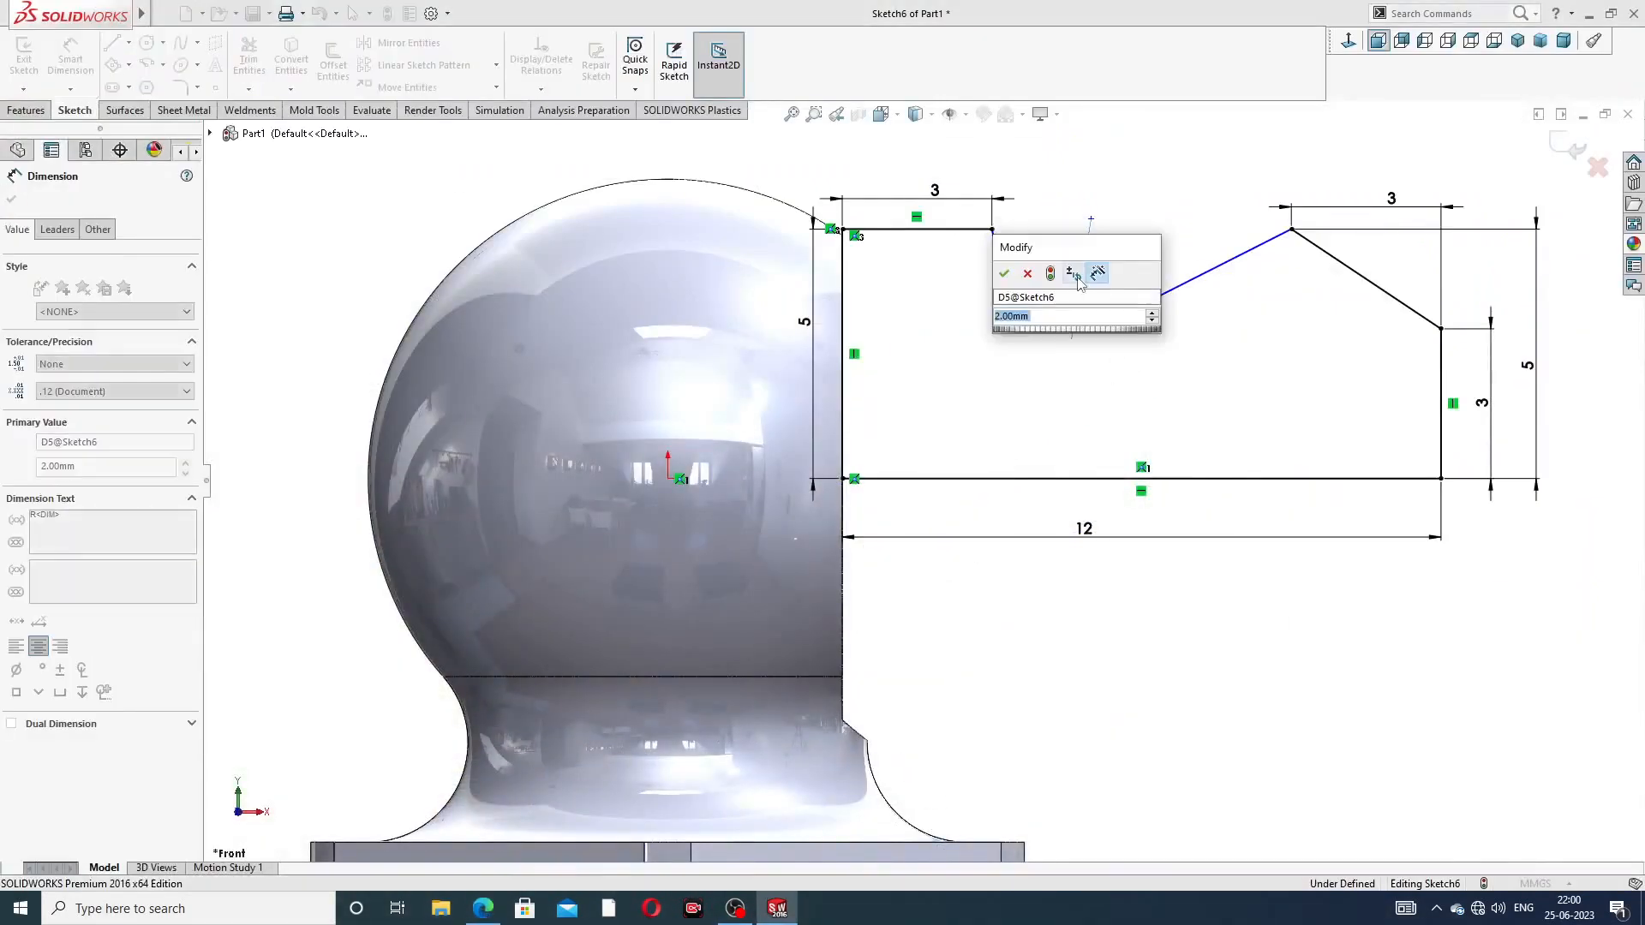
{"action": "type", "text": "2."}
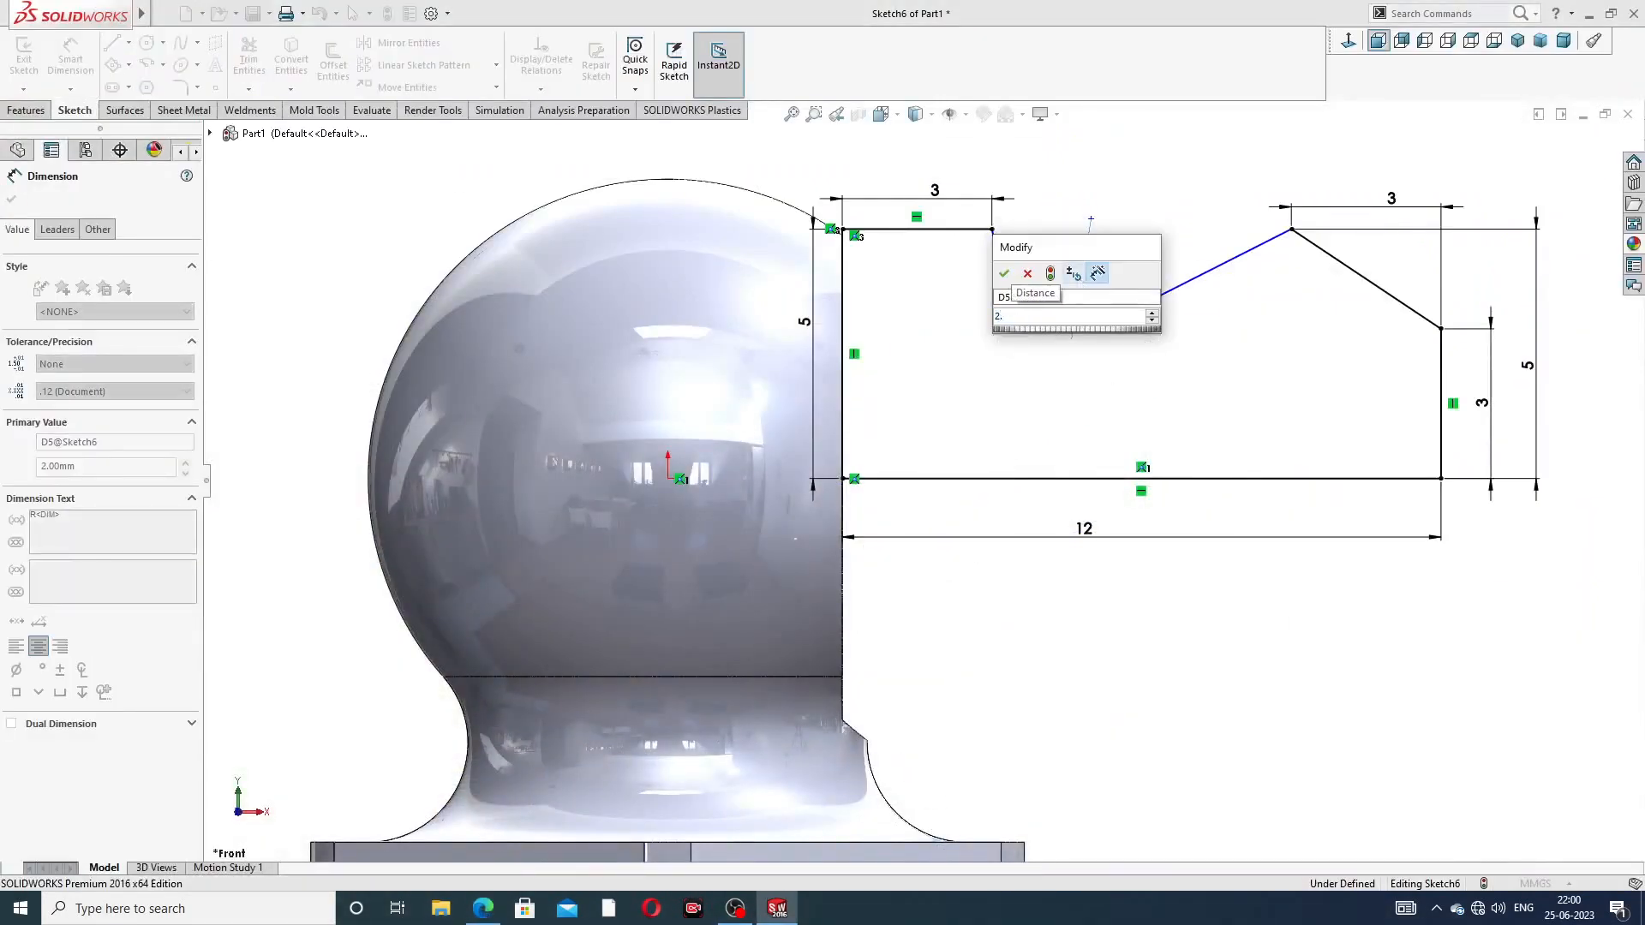
{"action": "type", "text": "6"}
{"action": "key", "text": "Return"}
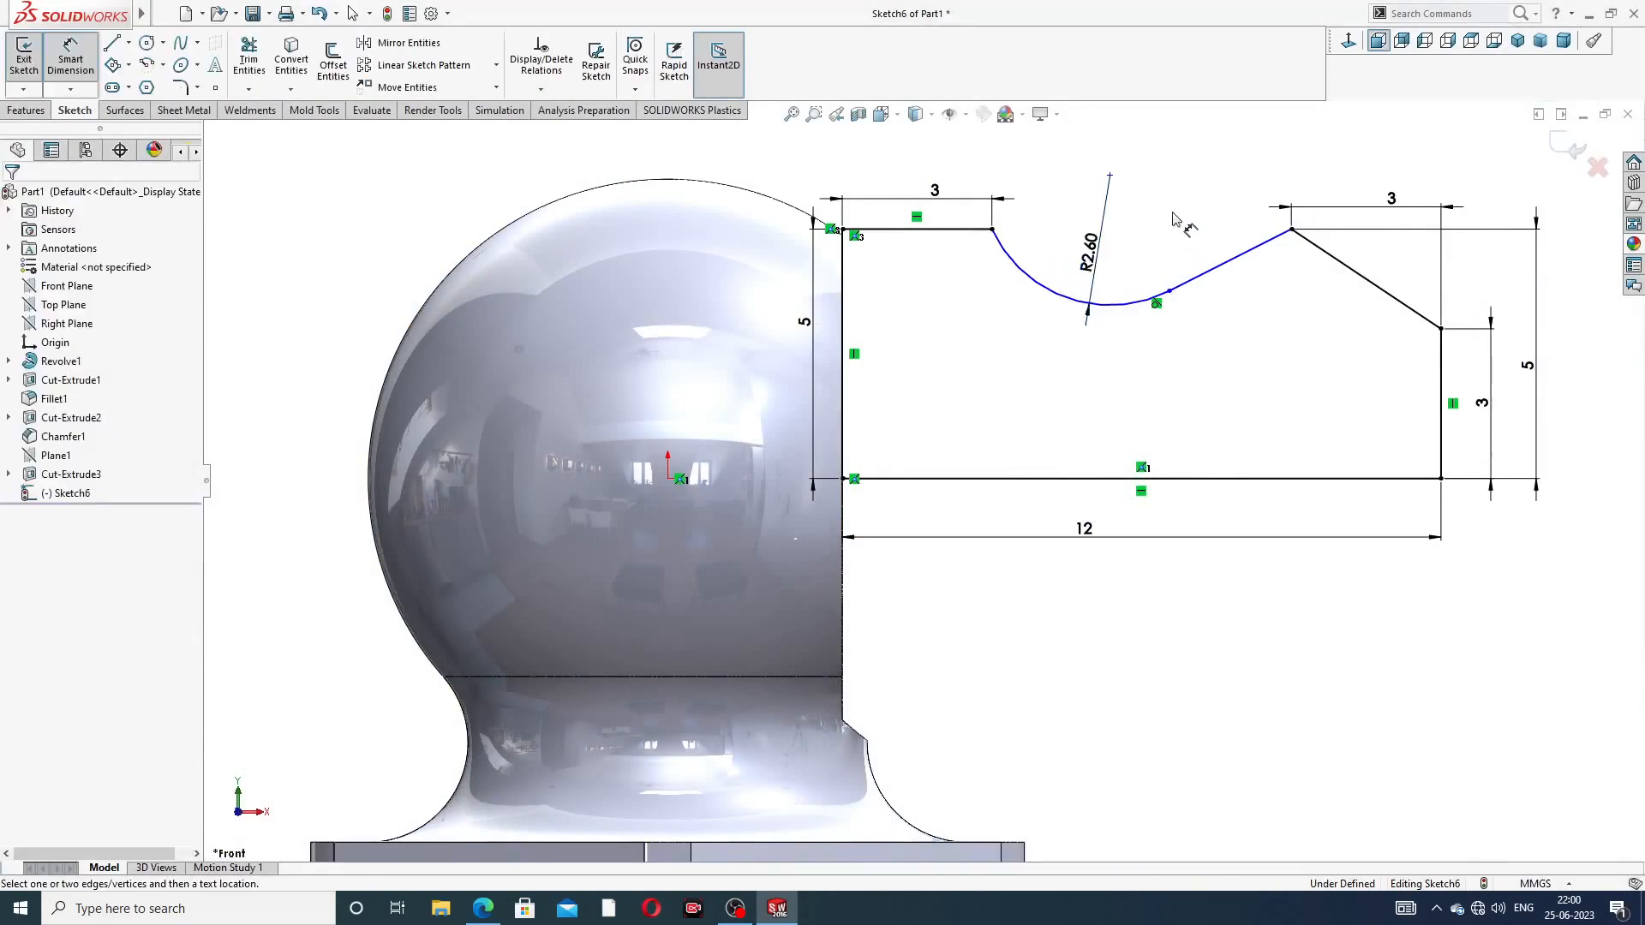
{"action": "left_click", "coordinate": [1373, 204]}
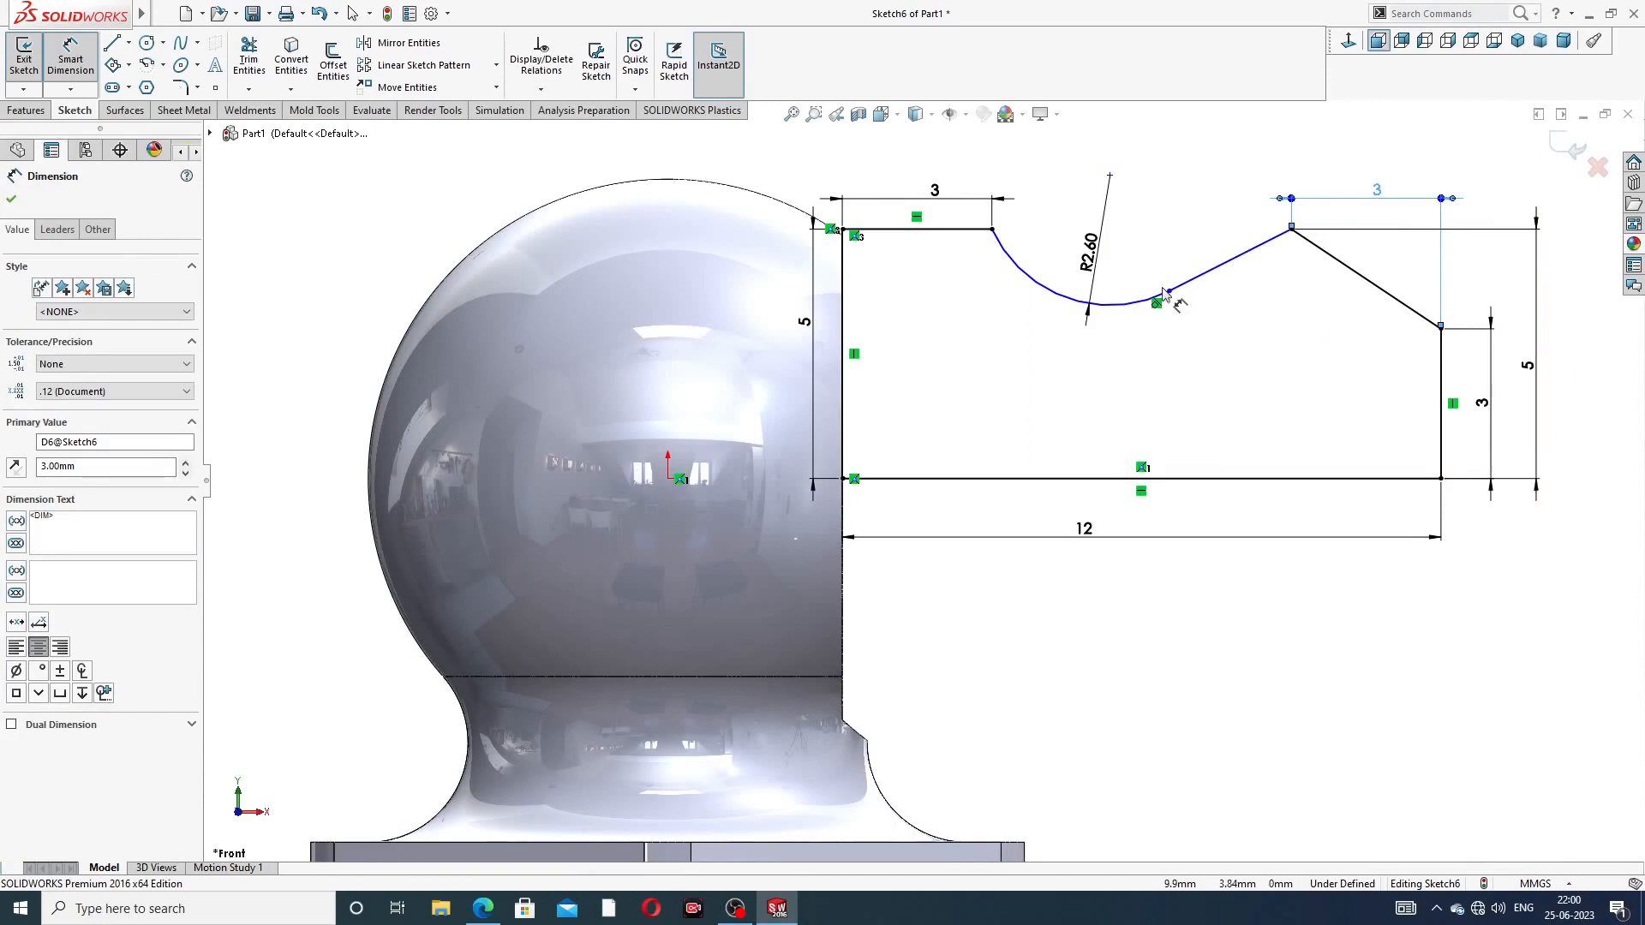
{"action": "left_click", "coordinate": [993, 231]}
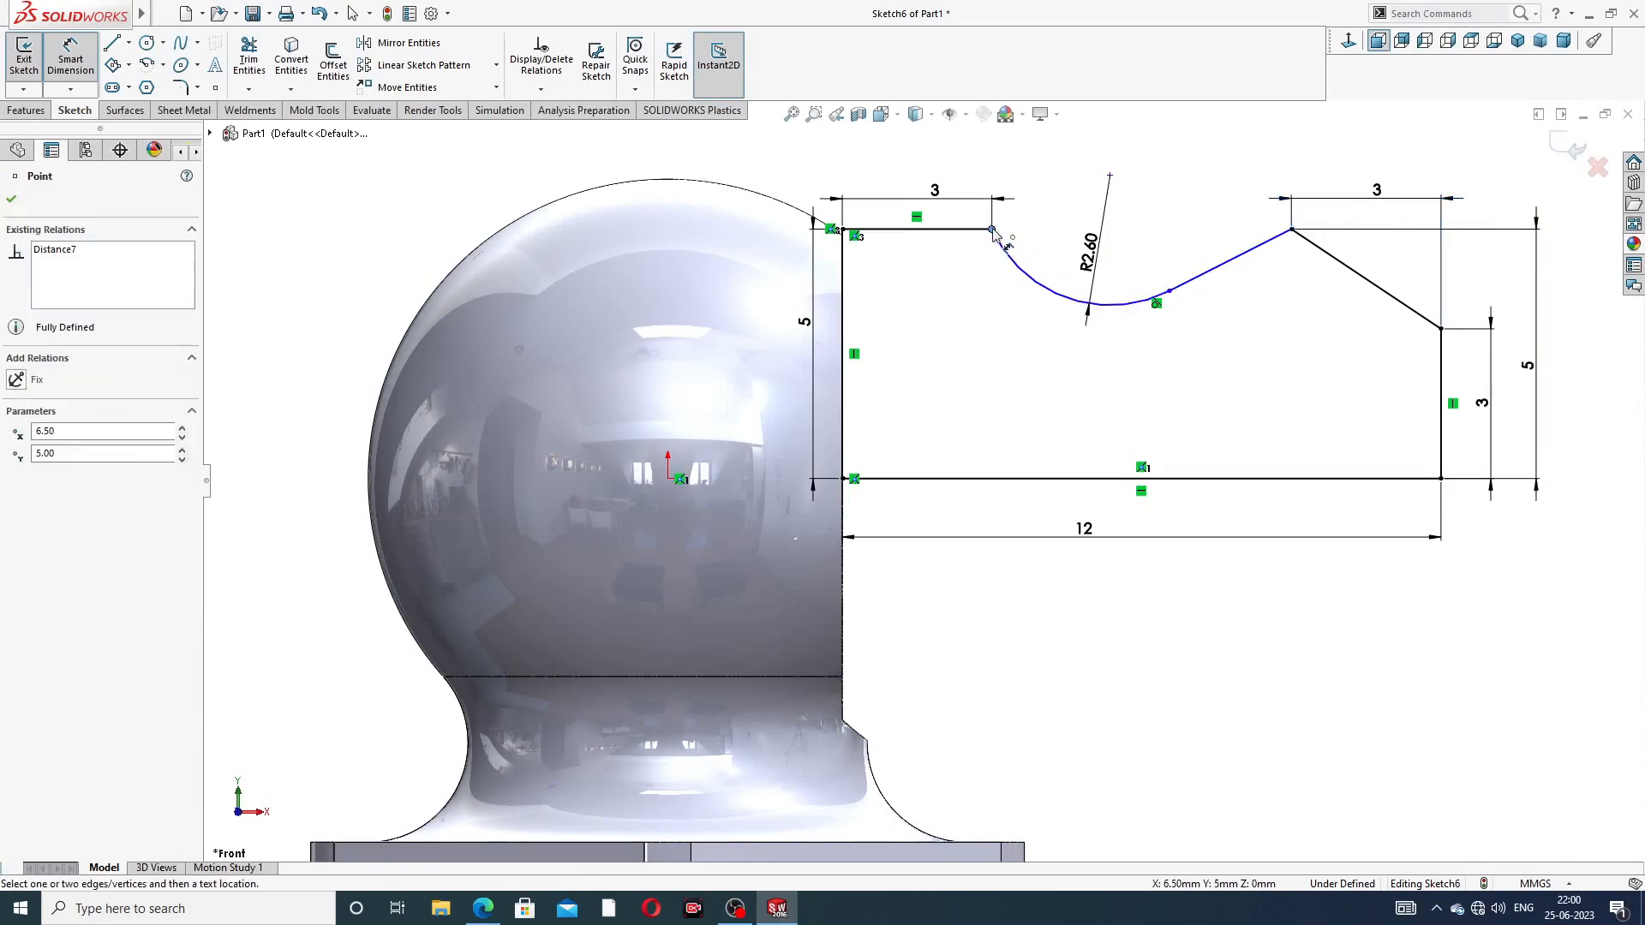
{"action": "left_click", "coordinate": [1072, 480]}
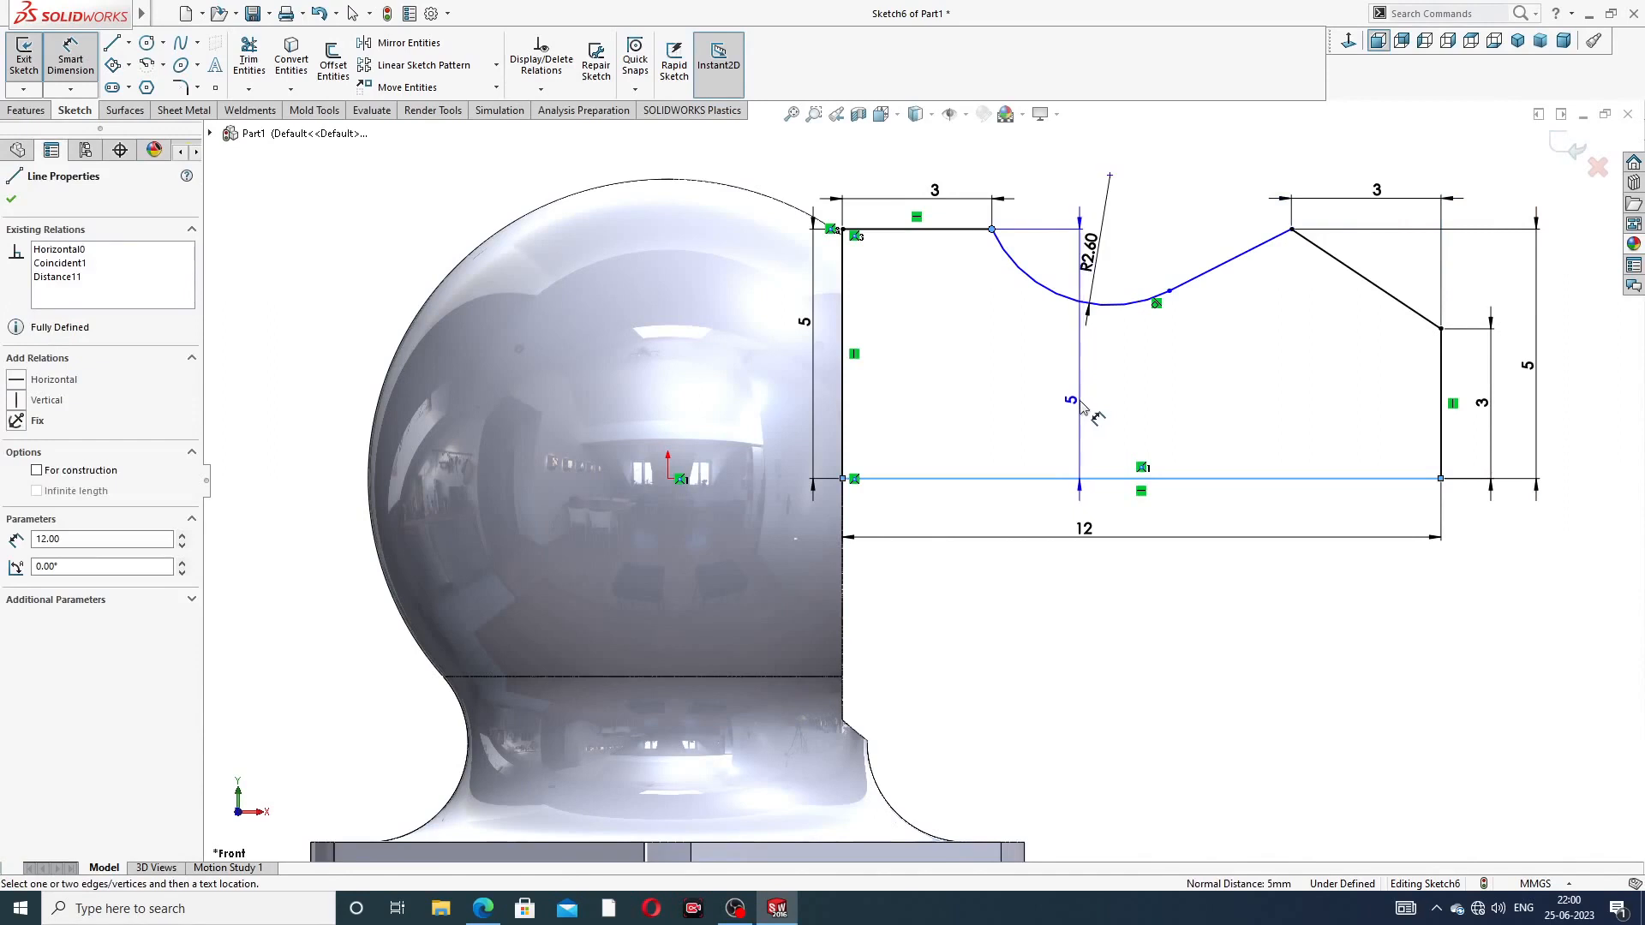
{"action": "key", "text": "Escape"}
{"action": "left_click", "coordinate": [1110, 177]}
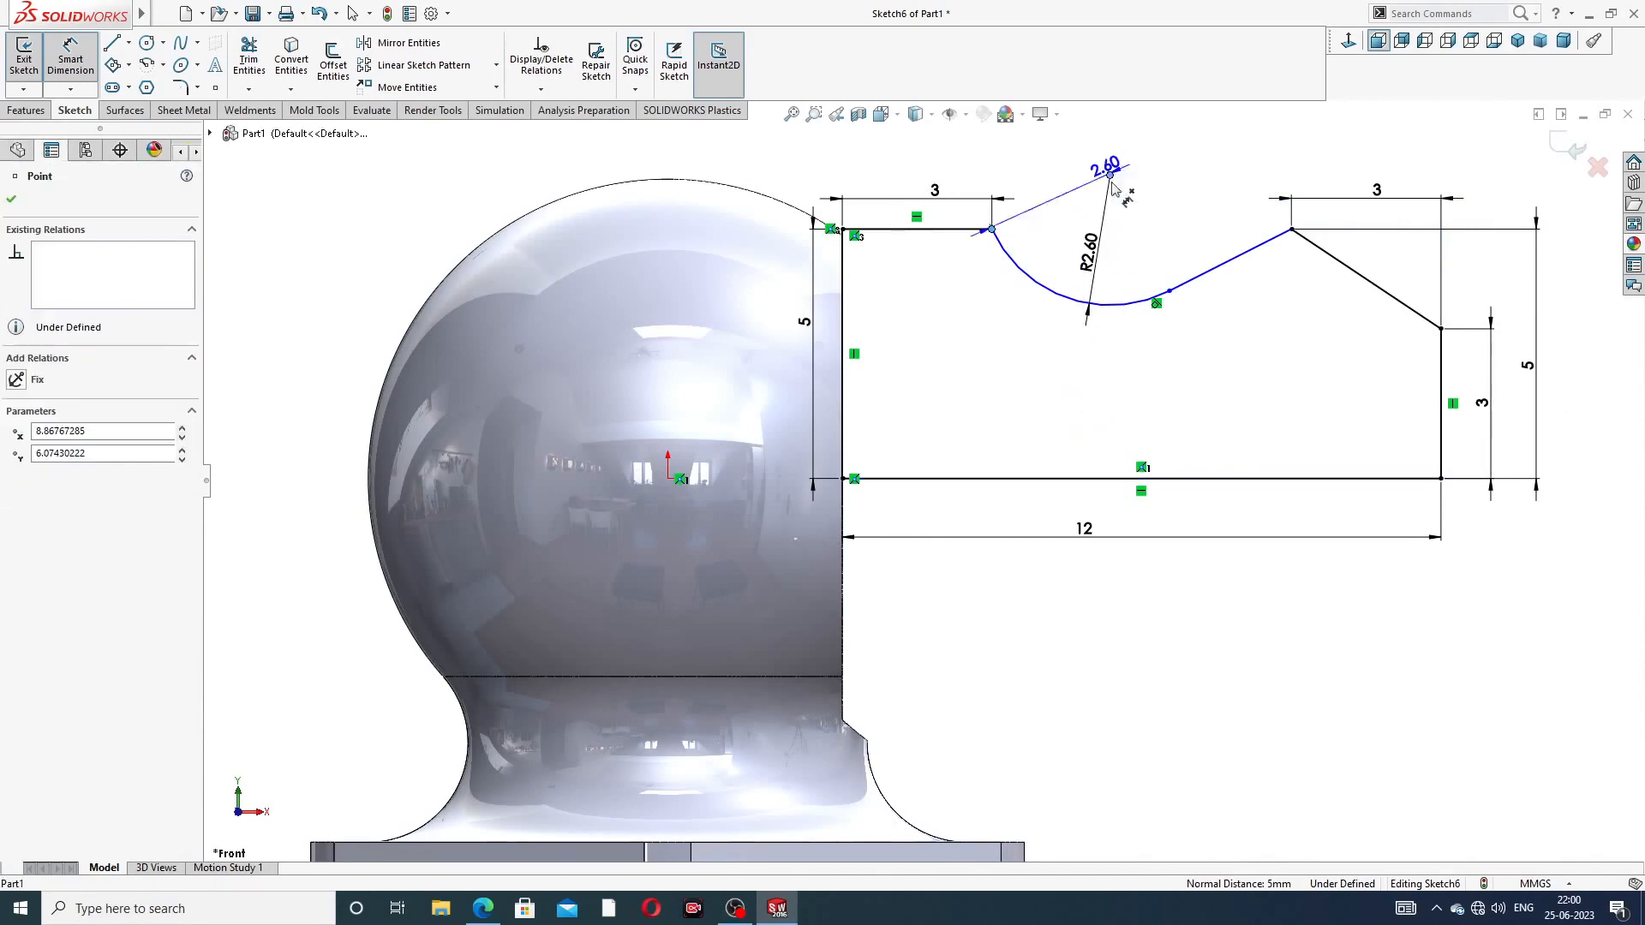
{"action": "key", "text": "Escape"}
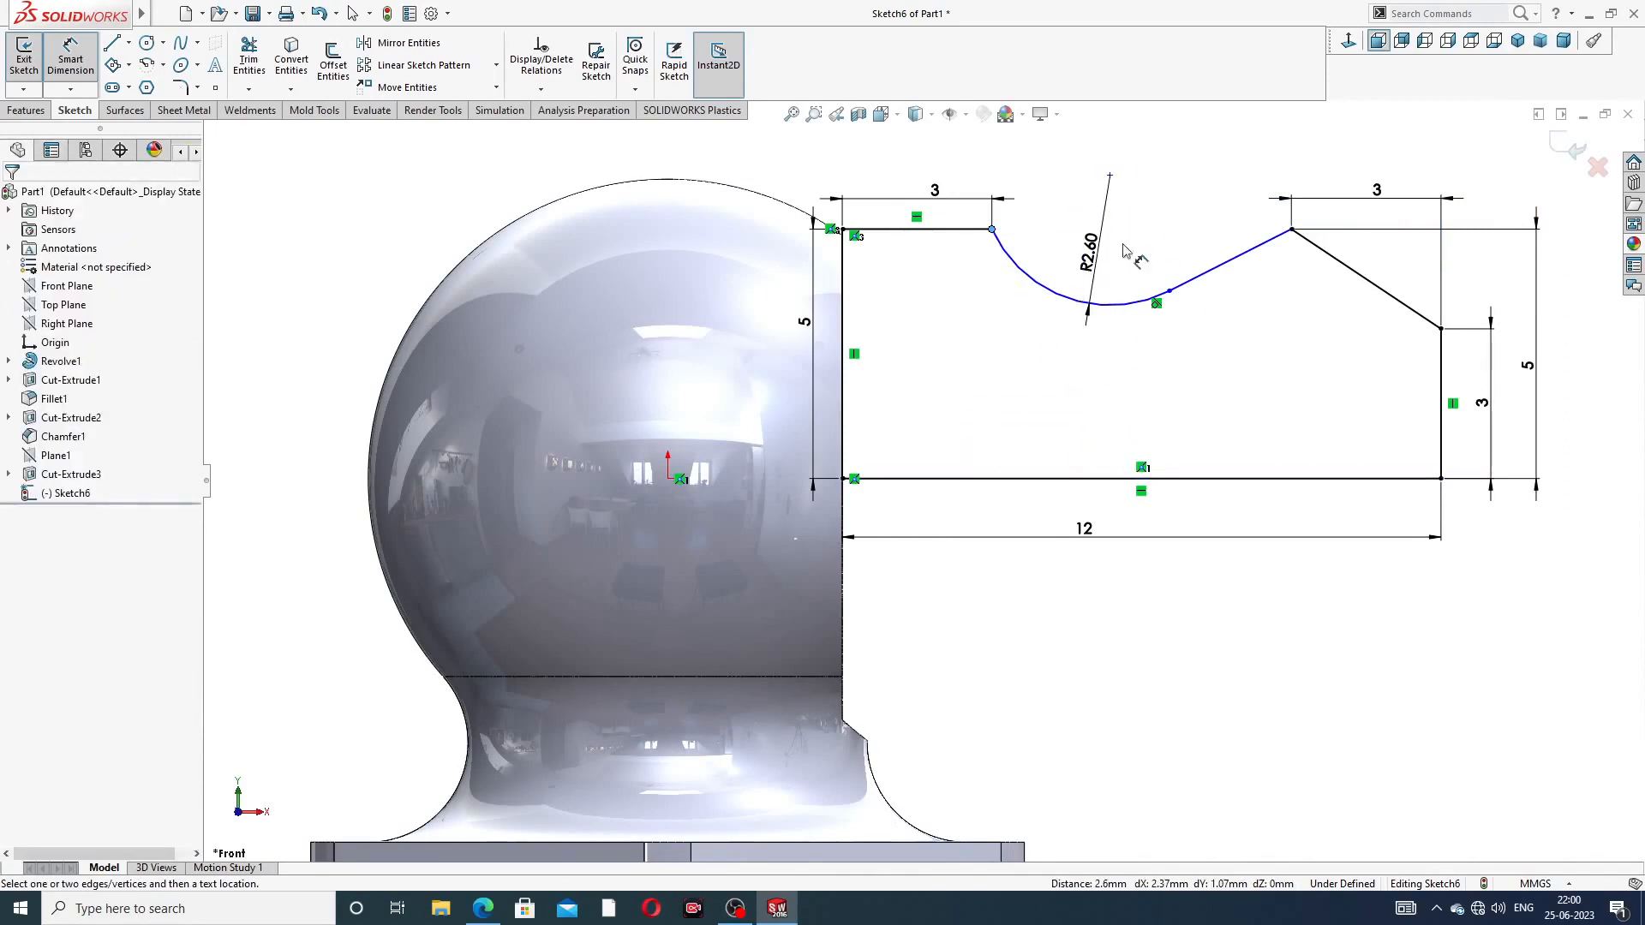
{"action": "left_click", "coordinate": [1111, 176]}
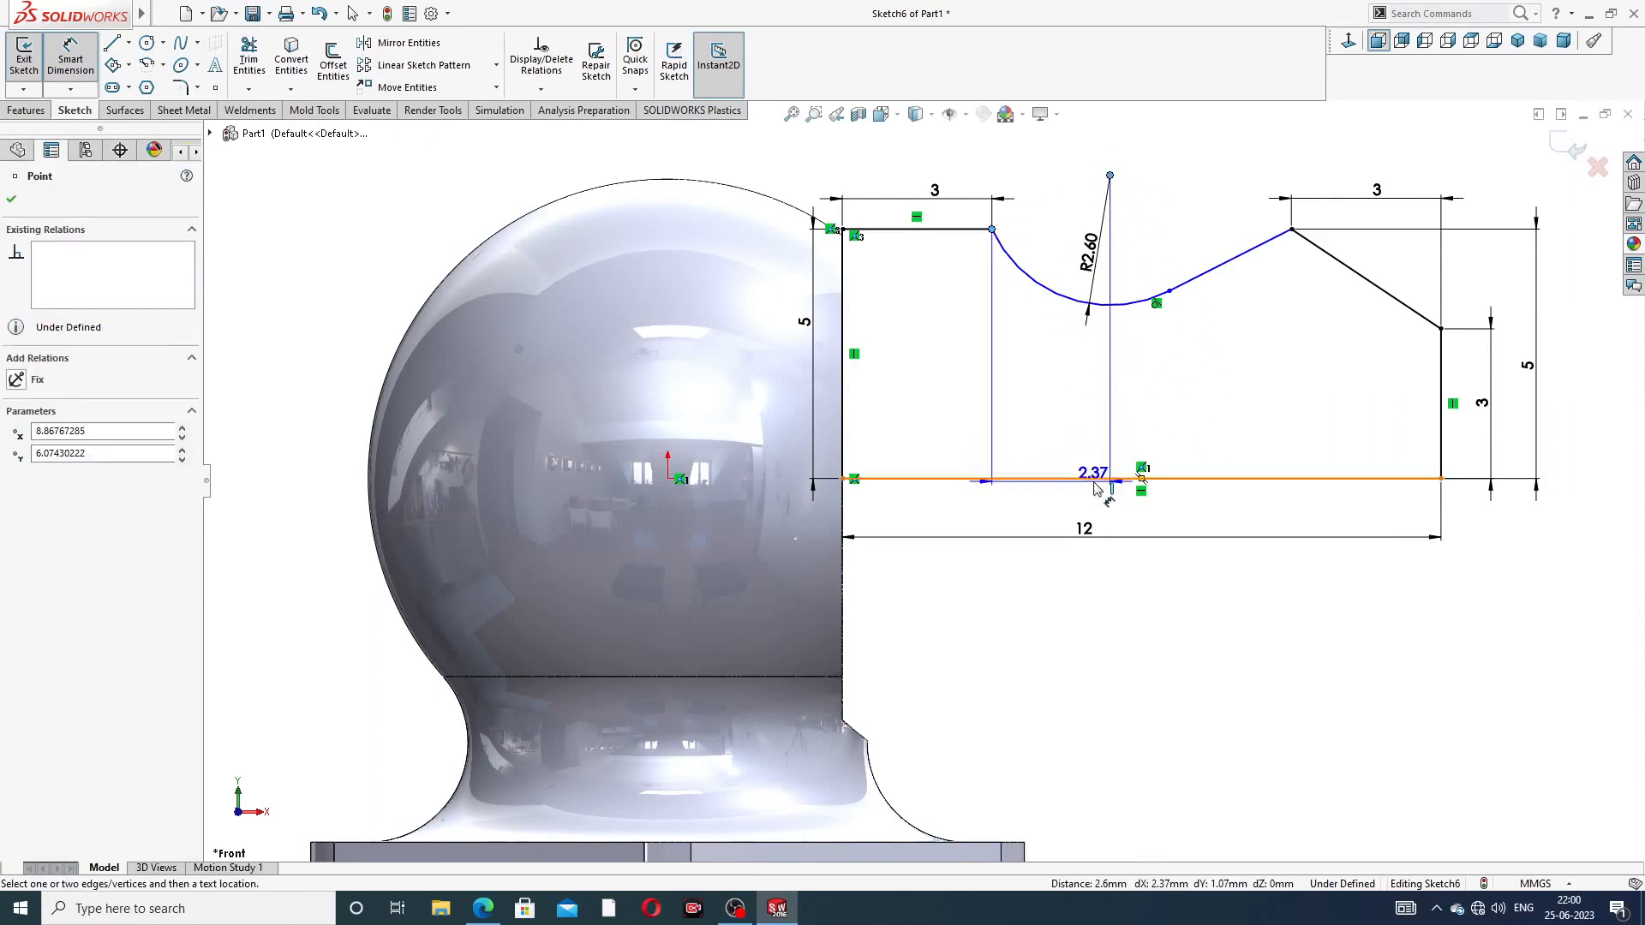
{"action": "left_click", "coordinate": [1096, 488]}
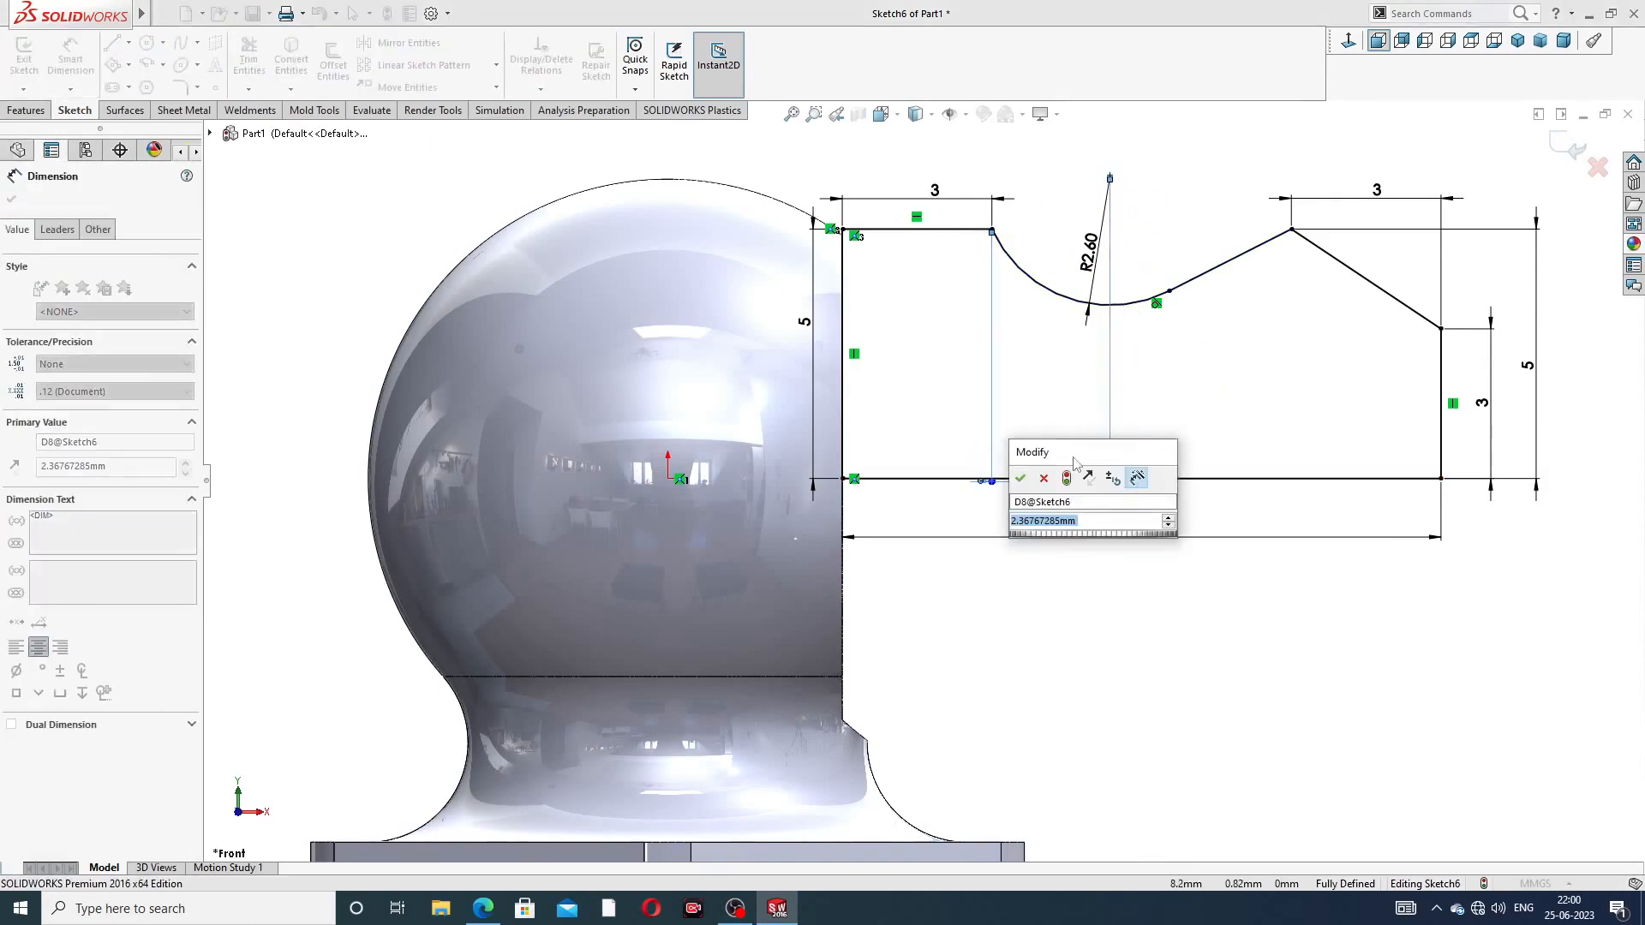
{"action": "left_click", "coordinate": [1045, 480]}
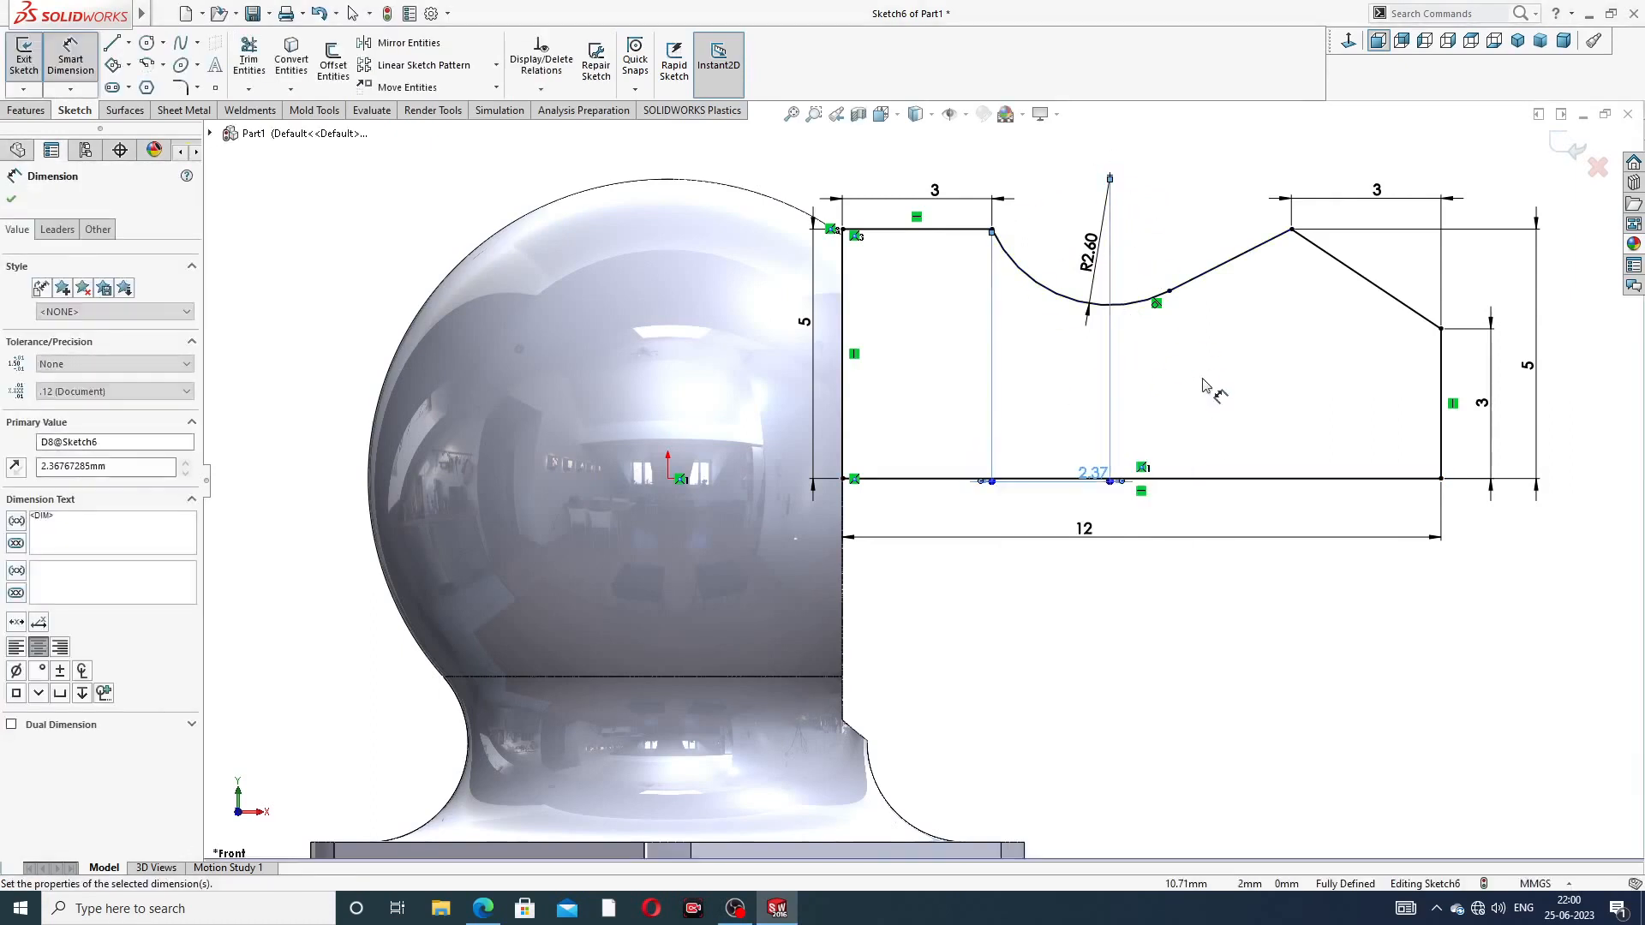
{"action": "left_click", "coordinate": [1111, 396]}
{"action": "key", "text": "Delete"}
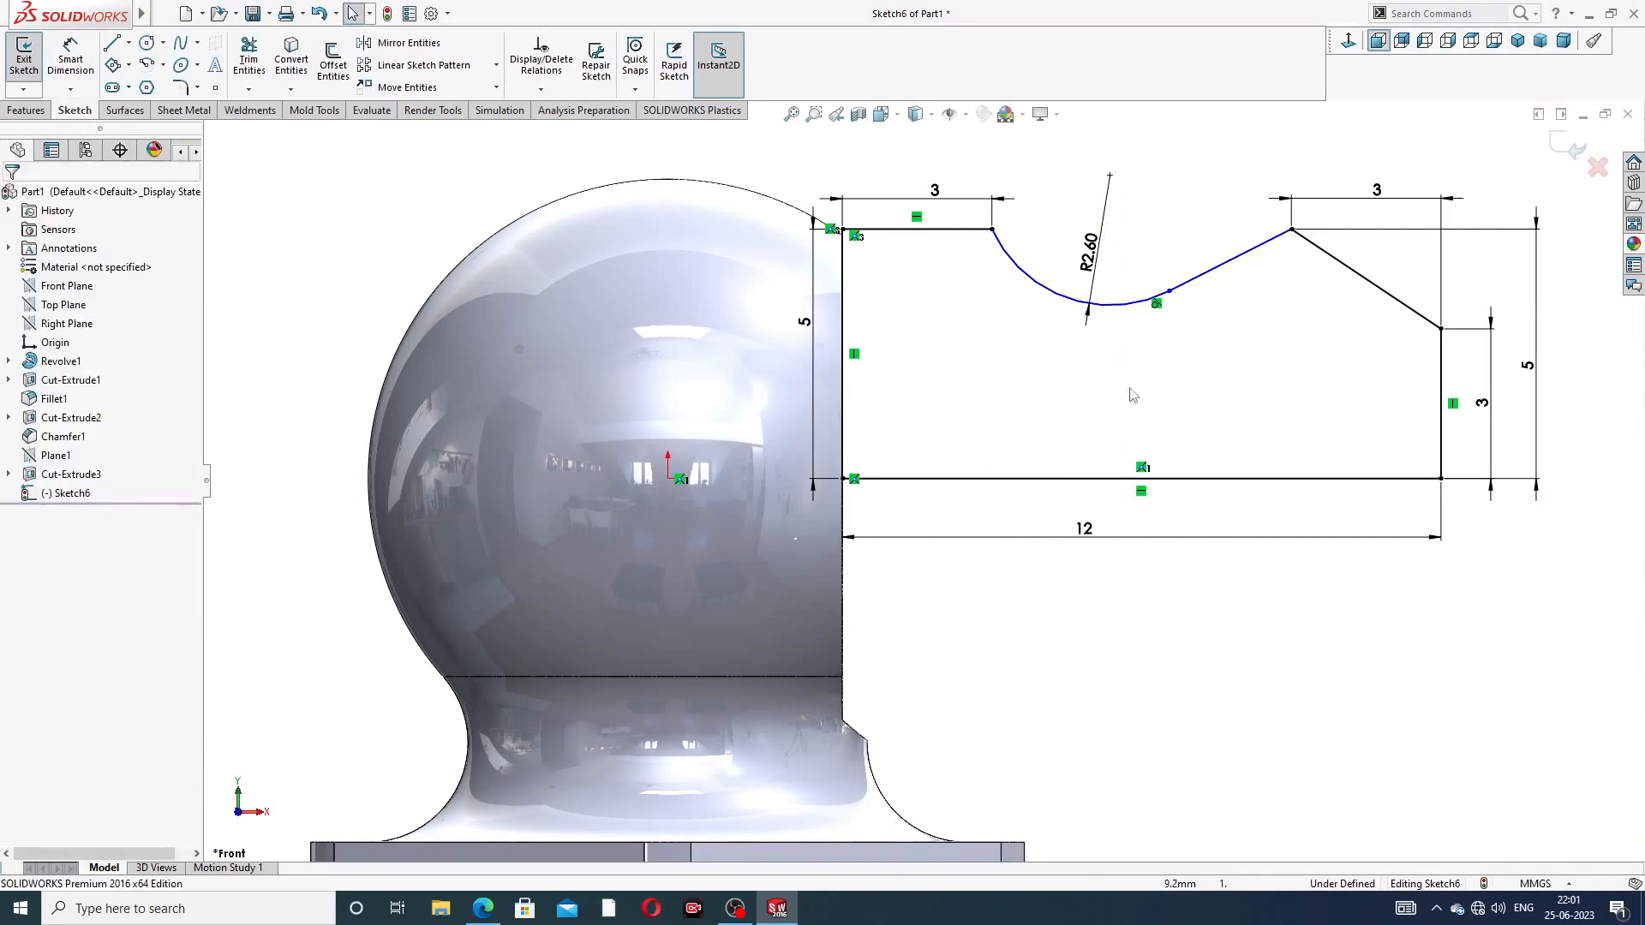
{"action": "left_click", "coordinate": [1110, 177]}
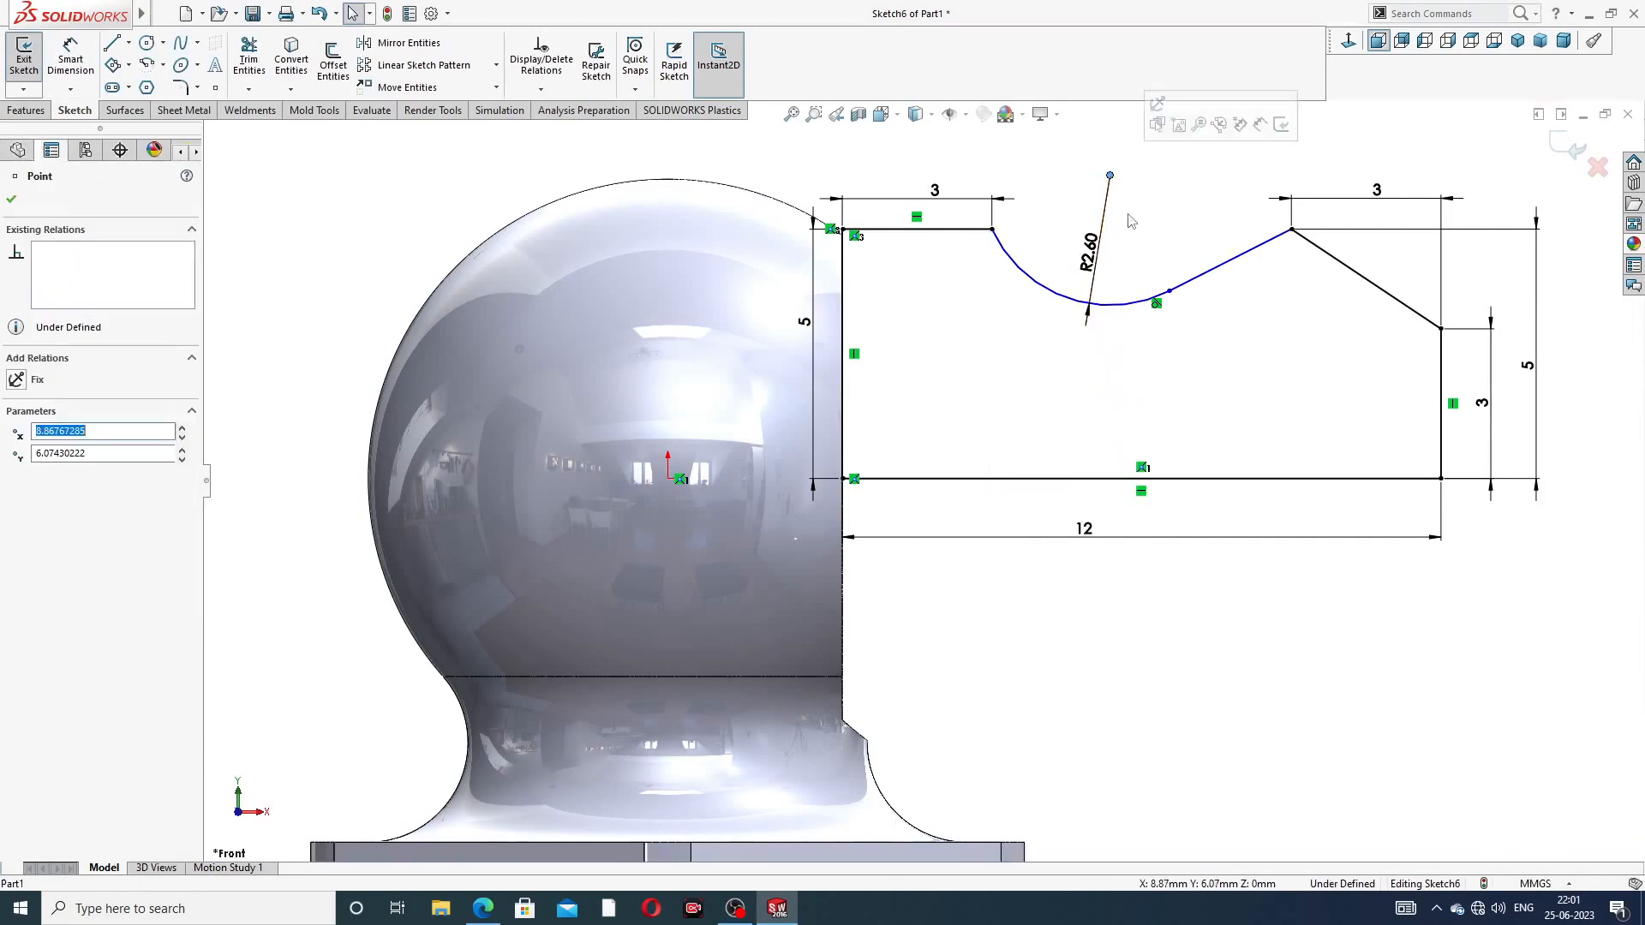
{"action": "left_click", "coordinate": [1150, 396]}
Dimension the height of the concave arc's centre above the base line as 5.2 mm and place the dimension beside the arc
{"action": "left_click", "coordinate": [70, 58]}
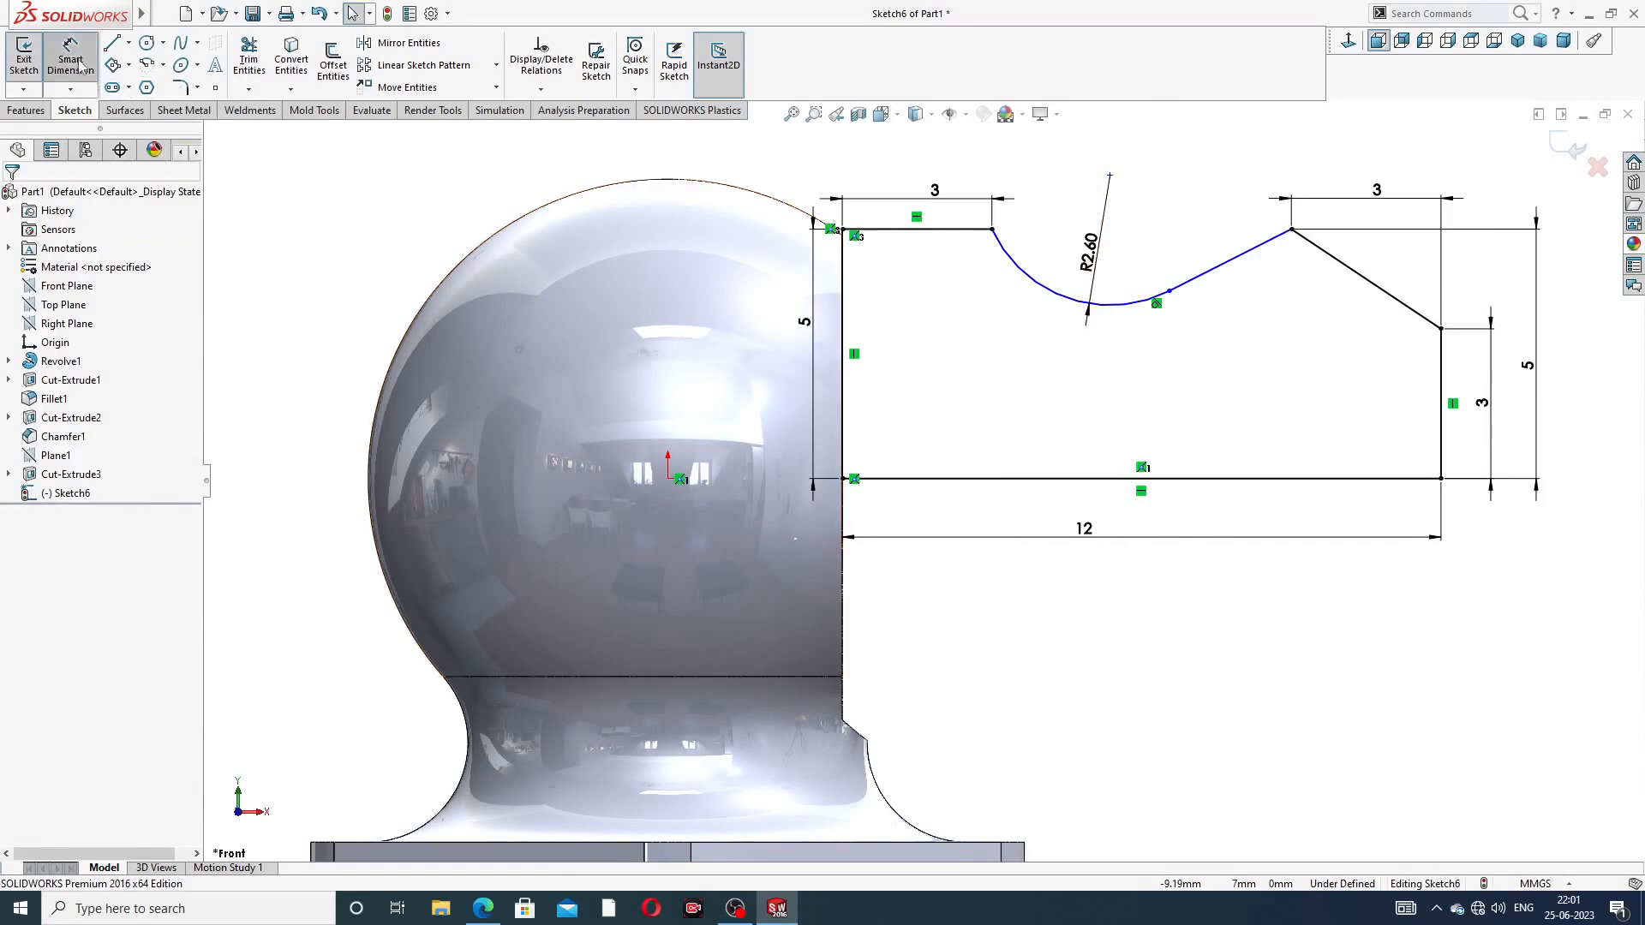
{"action": "left_click", "coordinate": [1109, 175]}
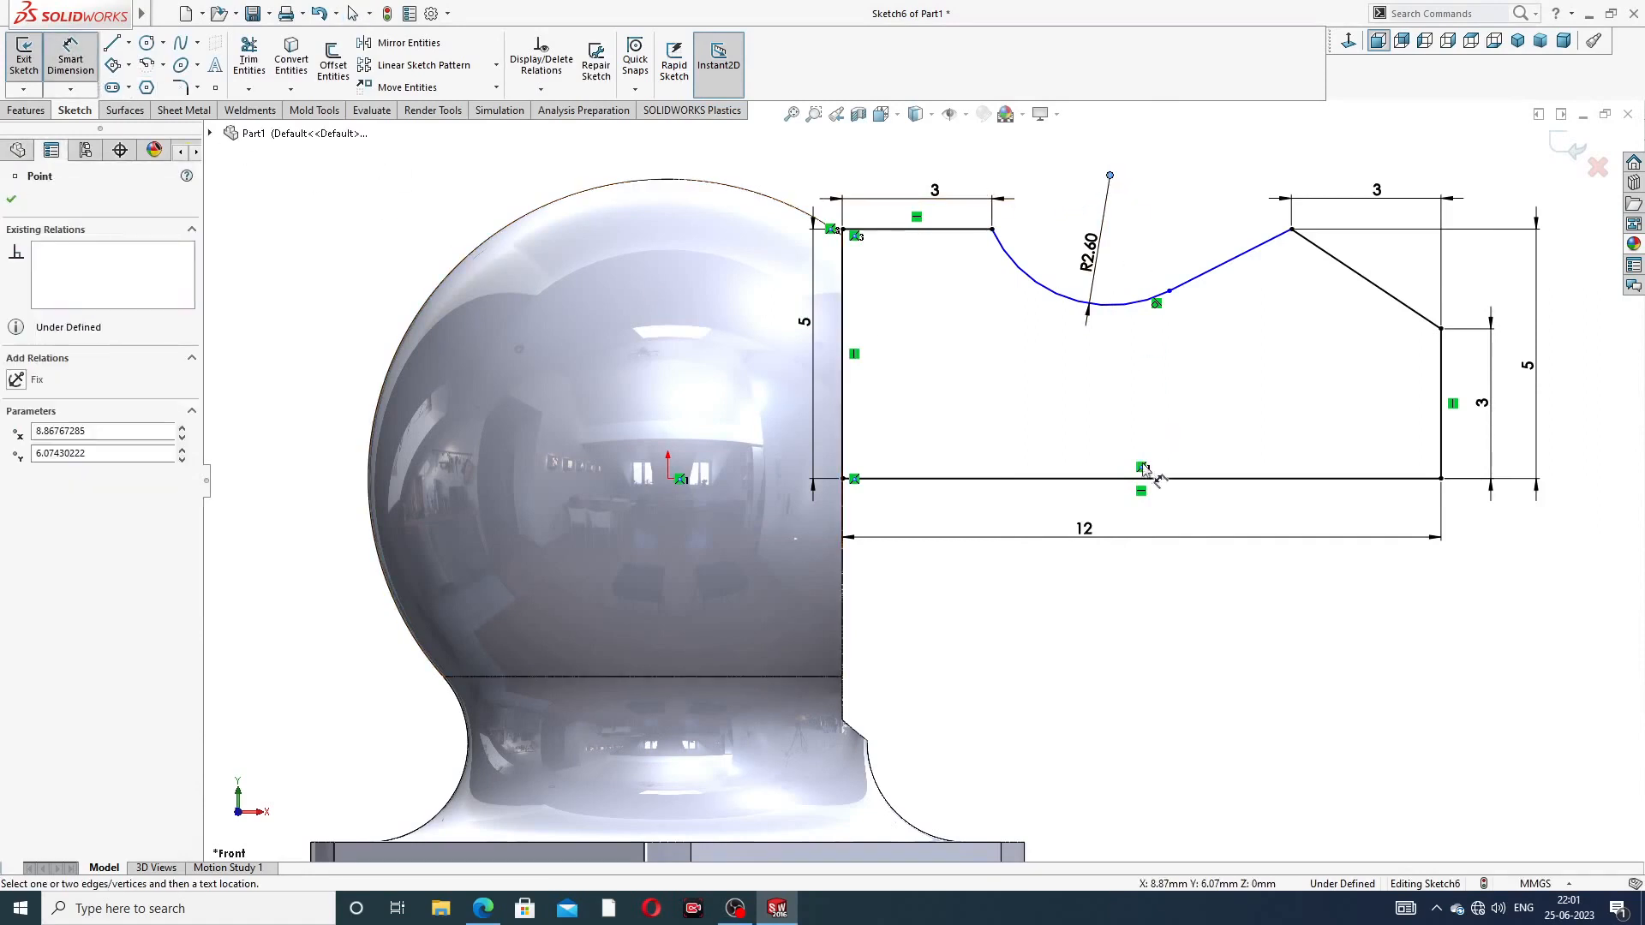
{"action": "left_click", "coordinate": [1146, 478]}
{"action": "left_click", "coordinate": [1158, 394]}
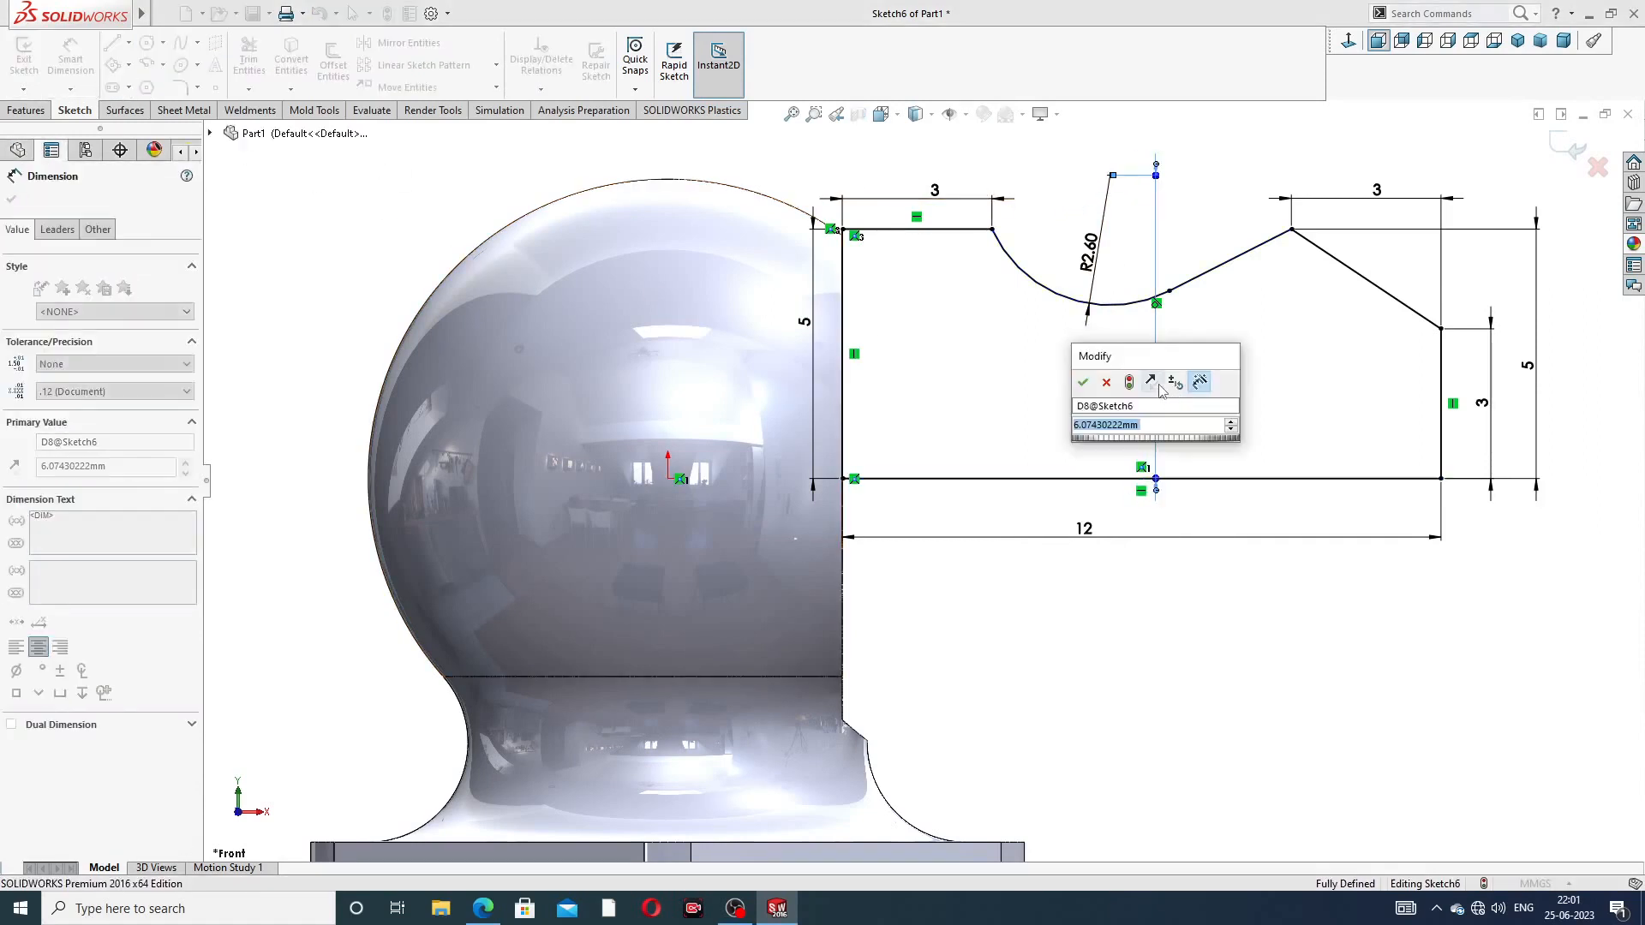
{"action": "type", "text": "5"}
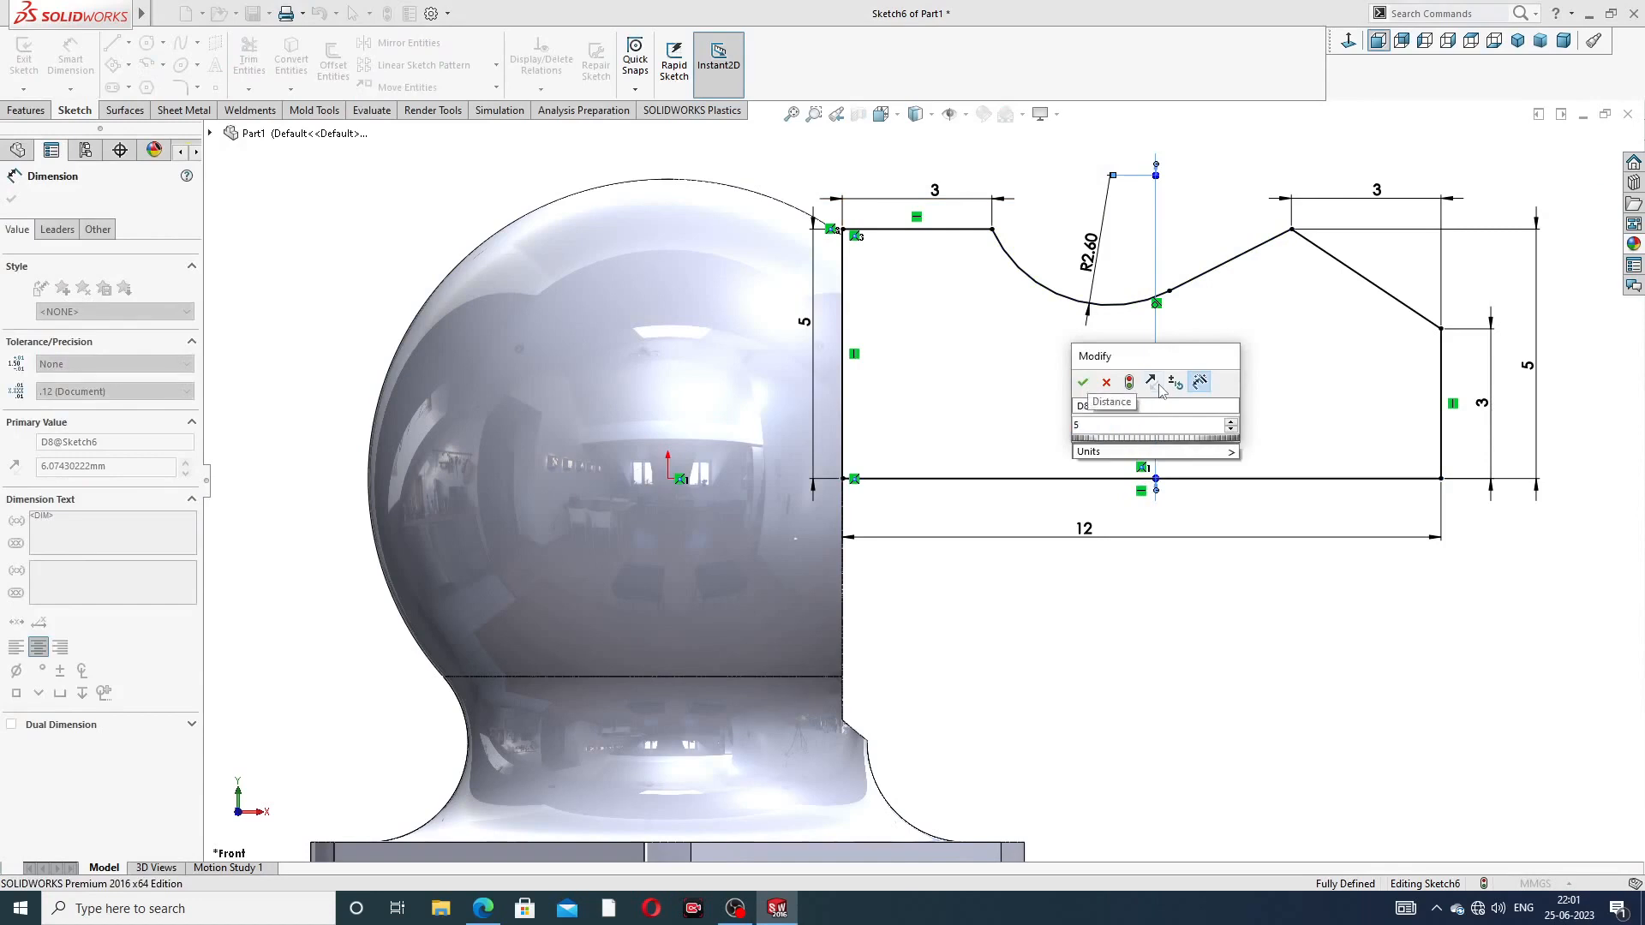
{"action": "type", "text": ".2"}
{"action": "key", "text": "Return"}
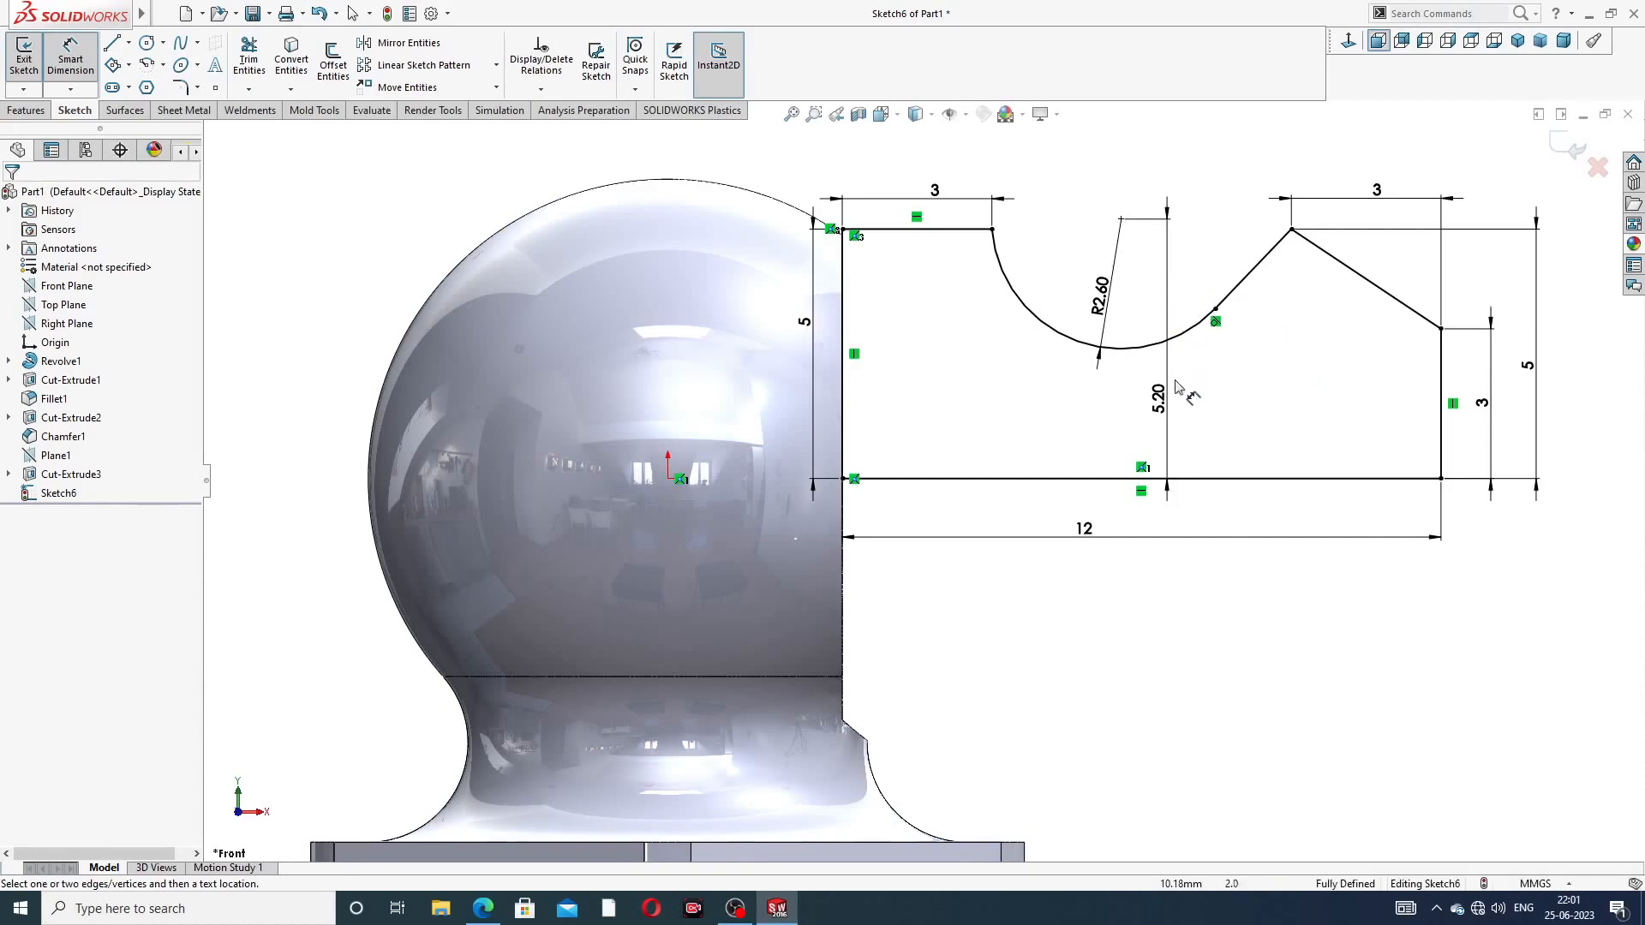
{"action": "left_click_drag", "start_coordinate": [1159, 398], "coordinate": [1040, 368]}
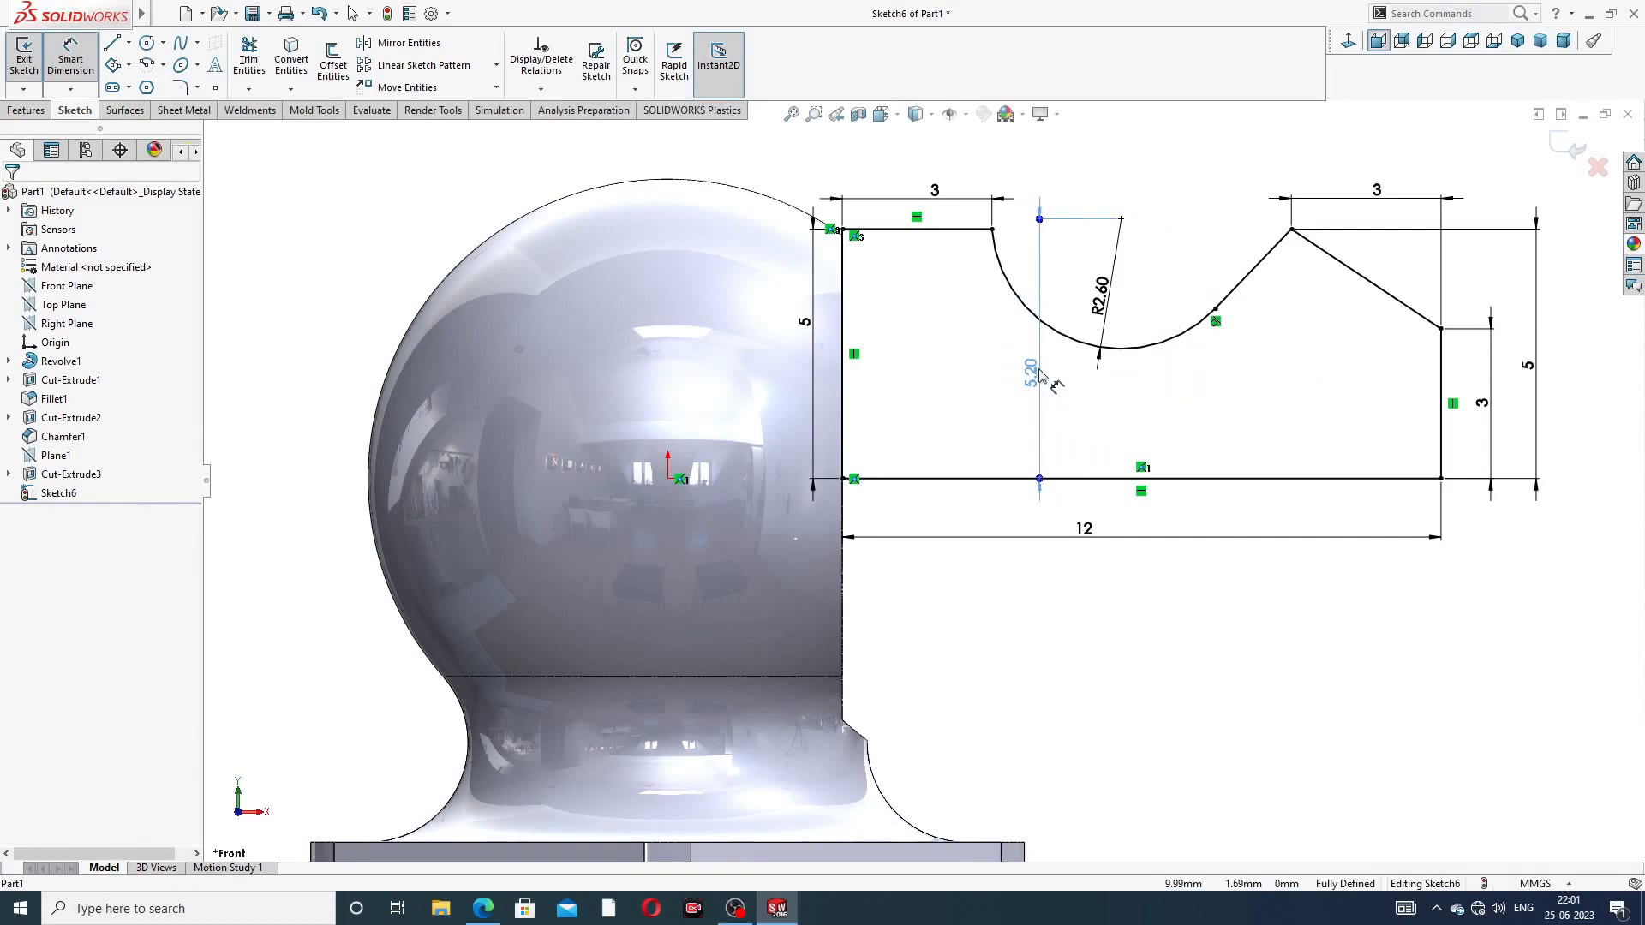
{"action": "left_click", "coordinate": [1287, 394]}
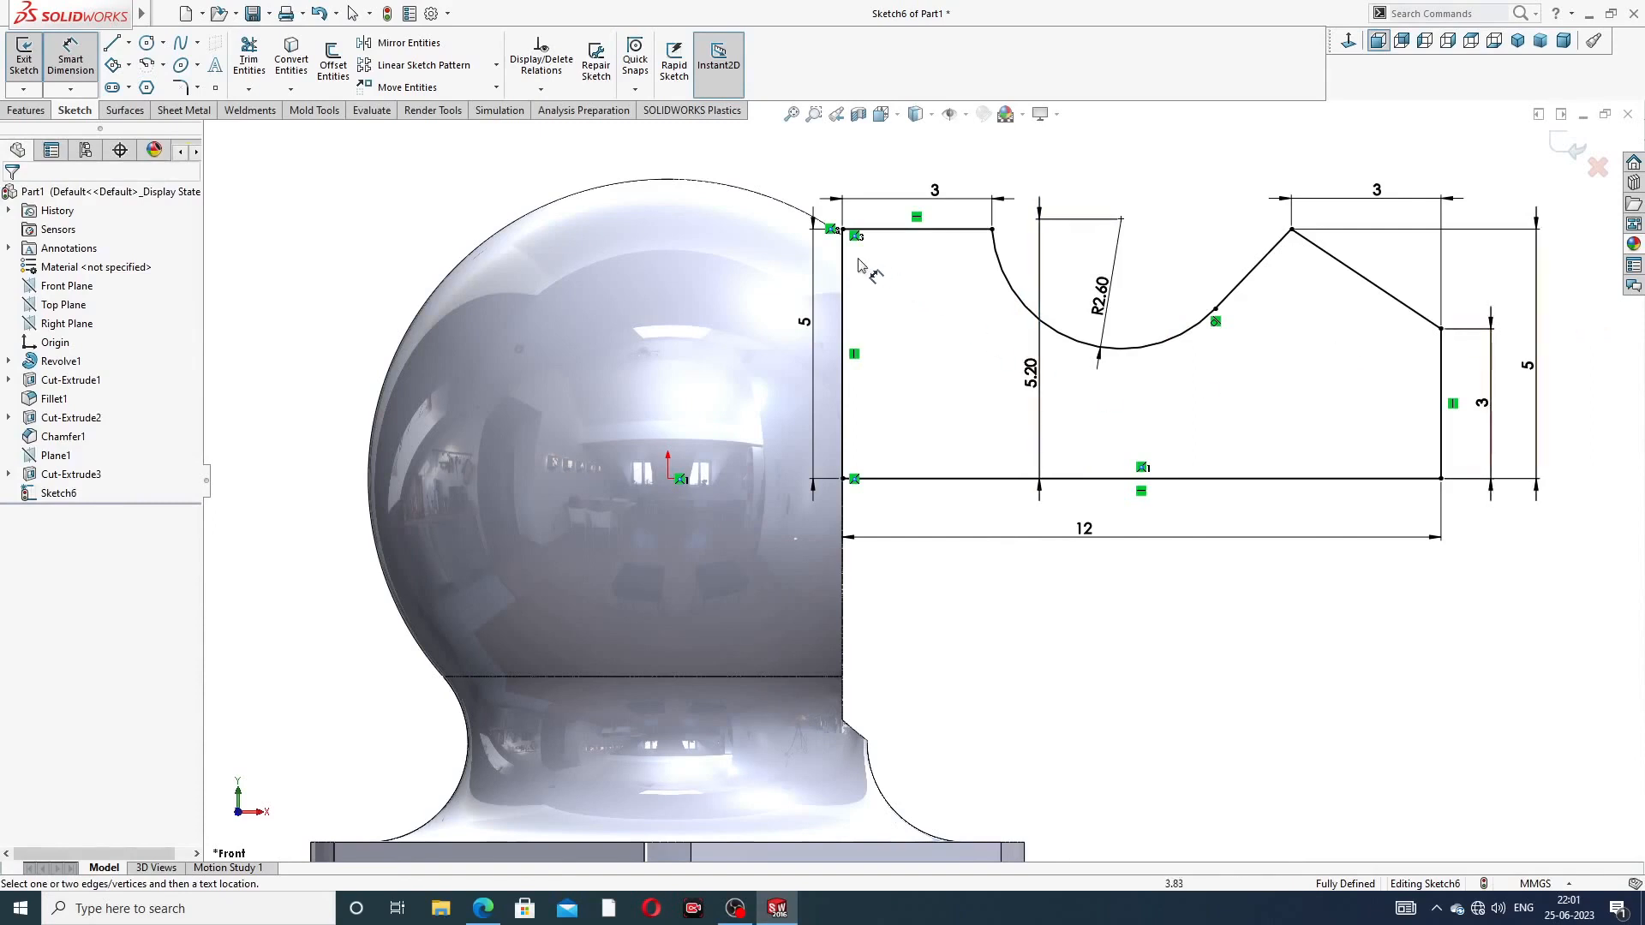
Set the outer peak's height above the base line to 4.5 mm and move the 3 mm horizontal dimension clear of the peak
{"action": "double_click", "coordinate": [1523, 371]}
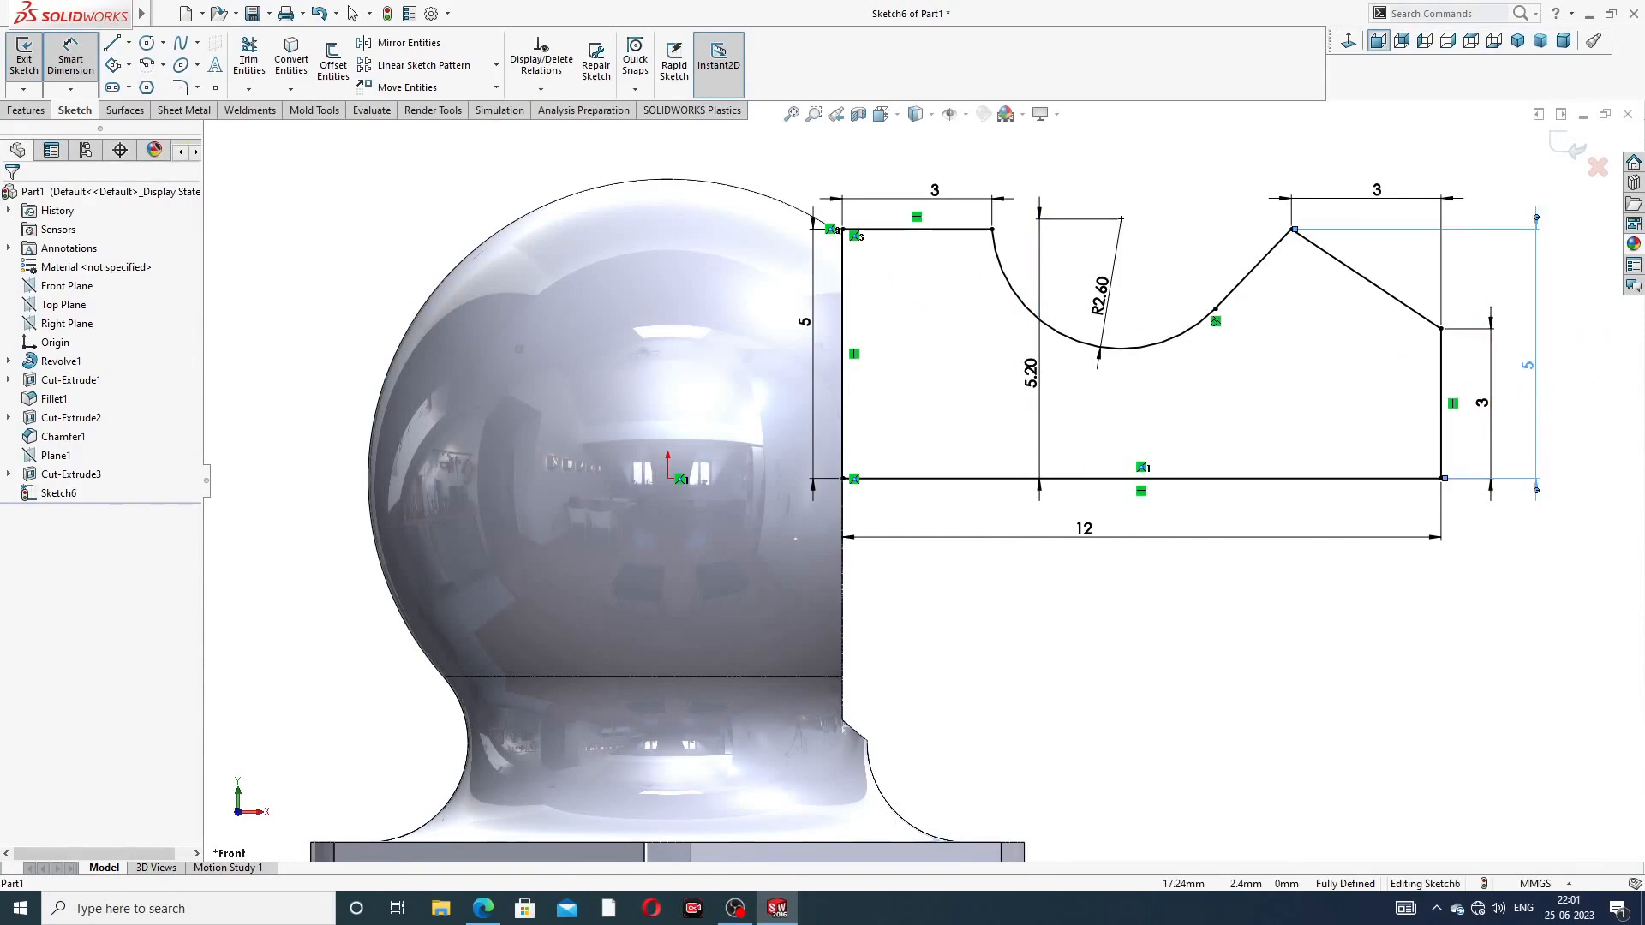
{"action": "type", "text": "3"}
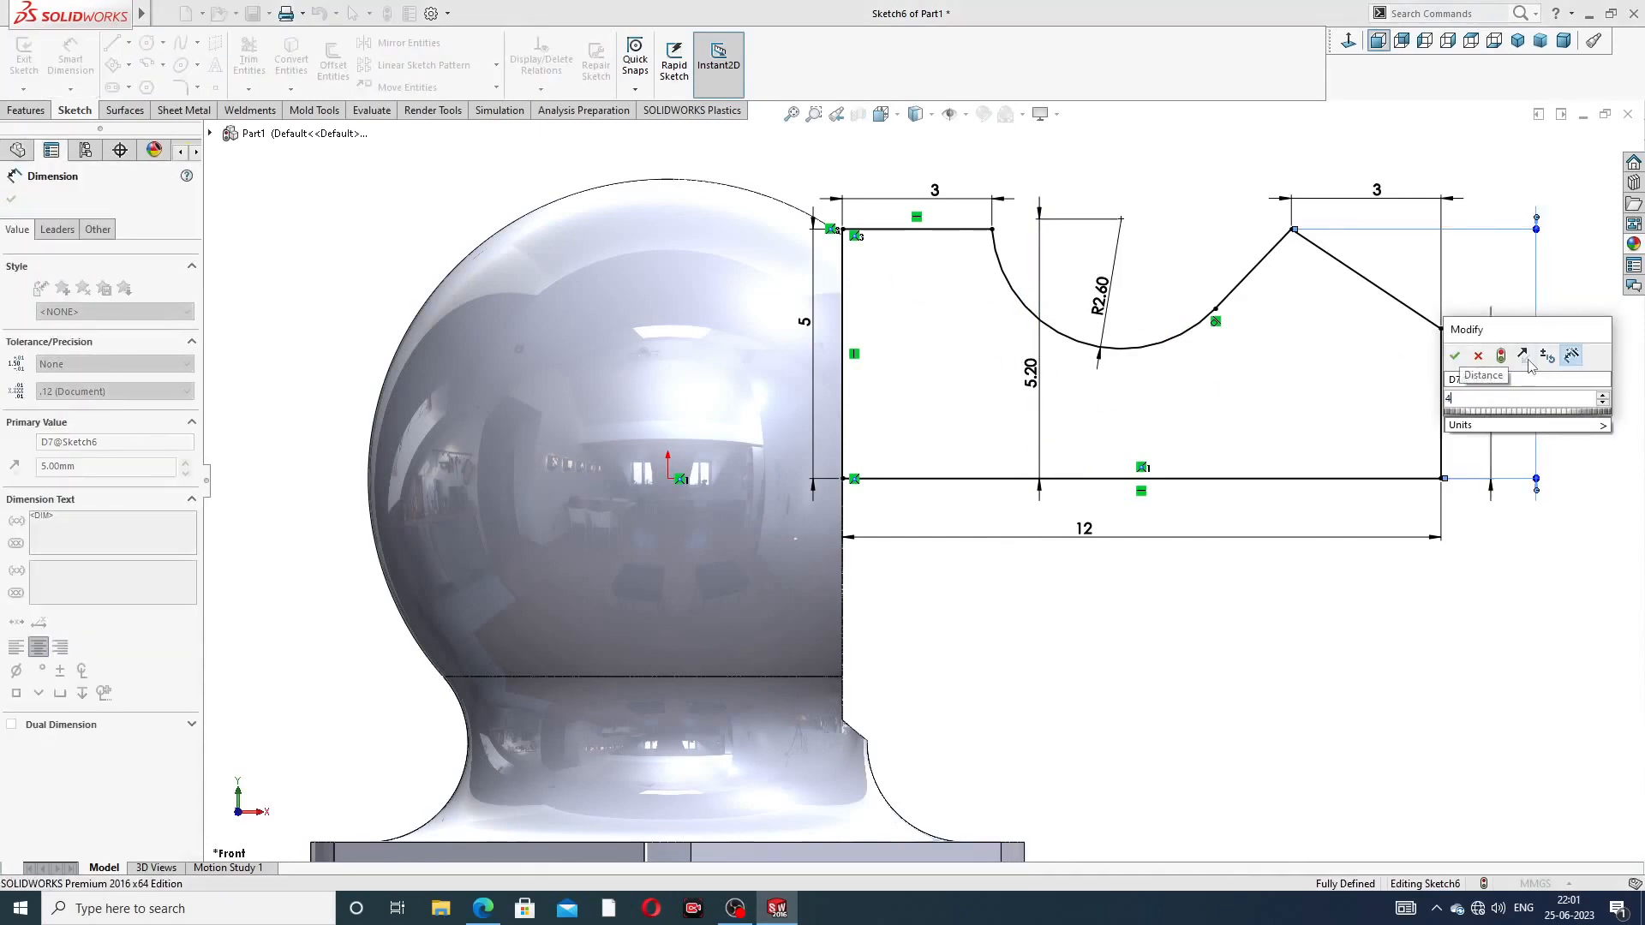
{"action": "key", "text": "Return"}
{"action": "left_click", "coordinate": [1589, 430]}
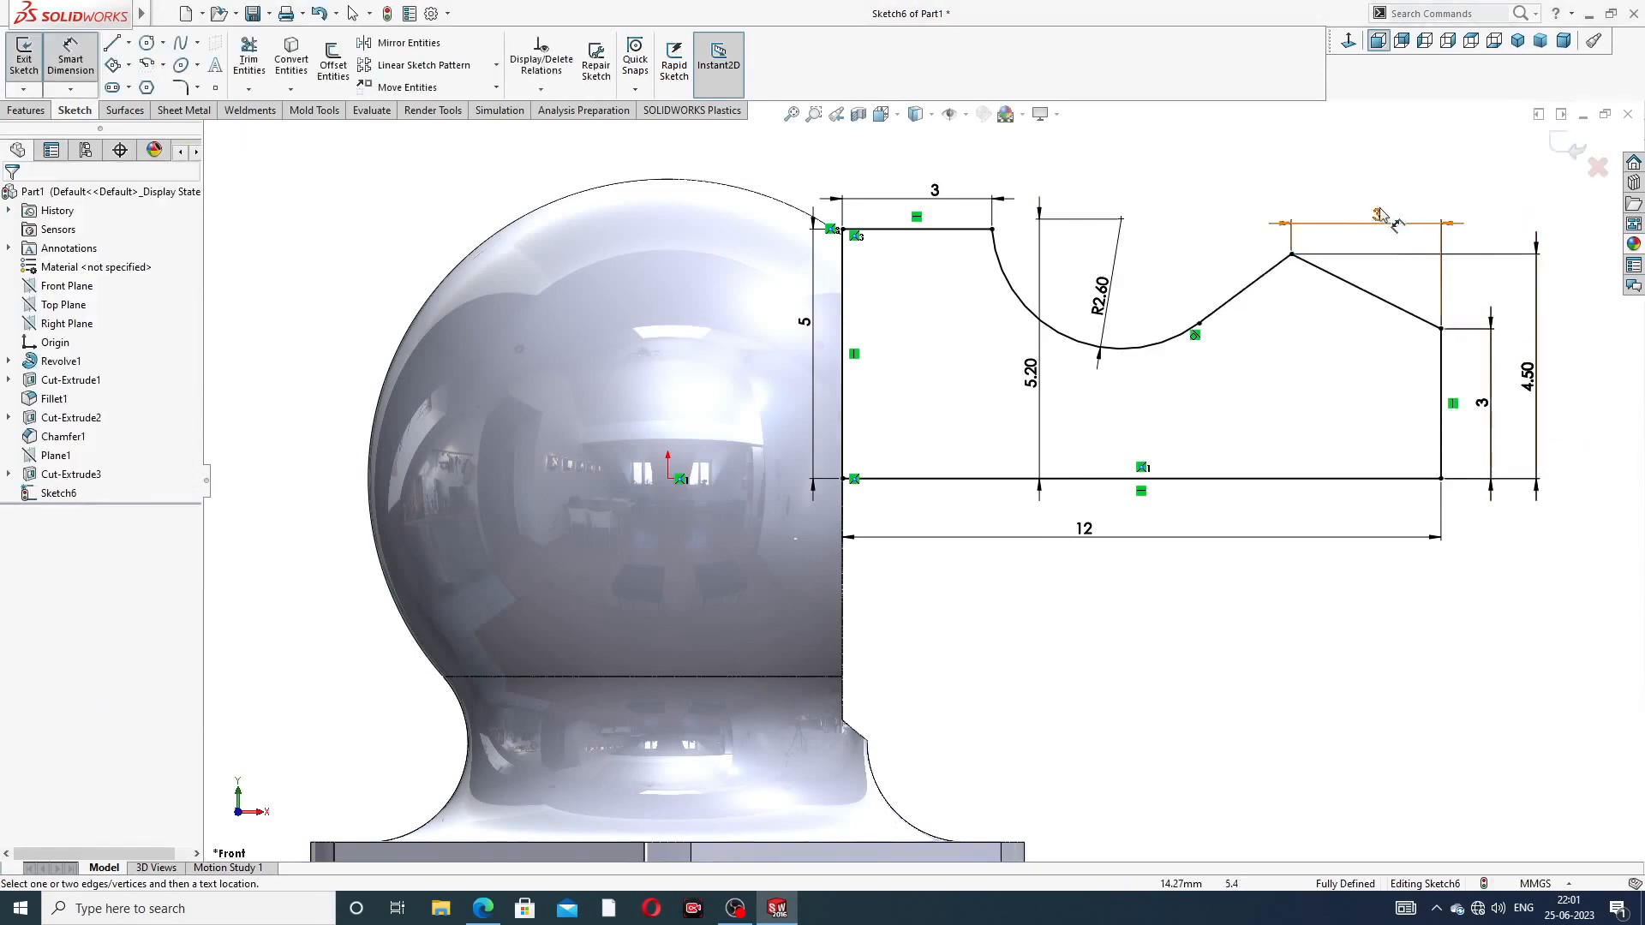
{"action": "left_click_drag", "start_coordinate": [1377, 214], "coordinate": [1377, 199]}
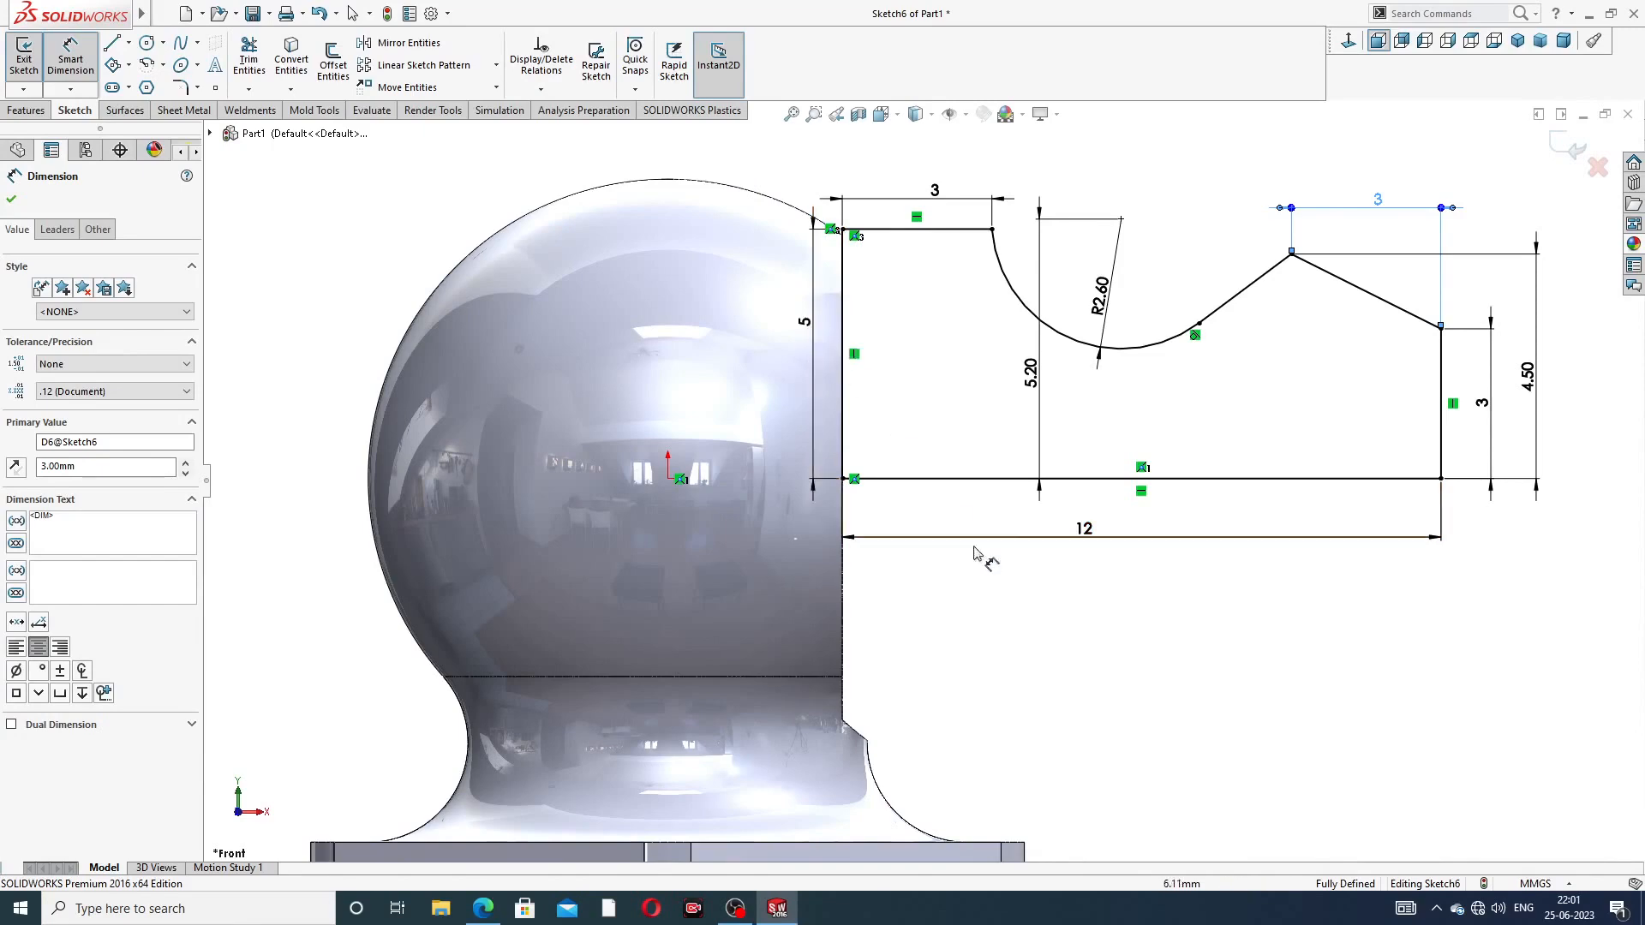
Compare the dimensioned nozzle profile with the section view in the PDF drawing
{"action": "key", "text": "alt+Tab"}
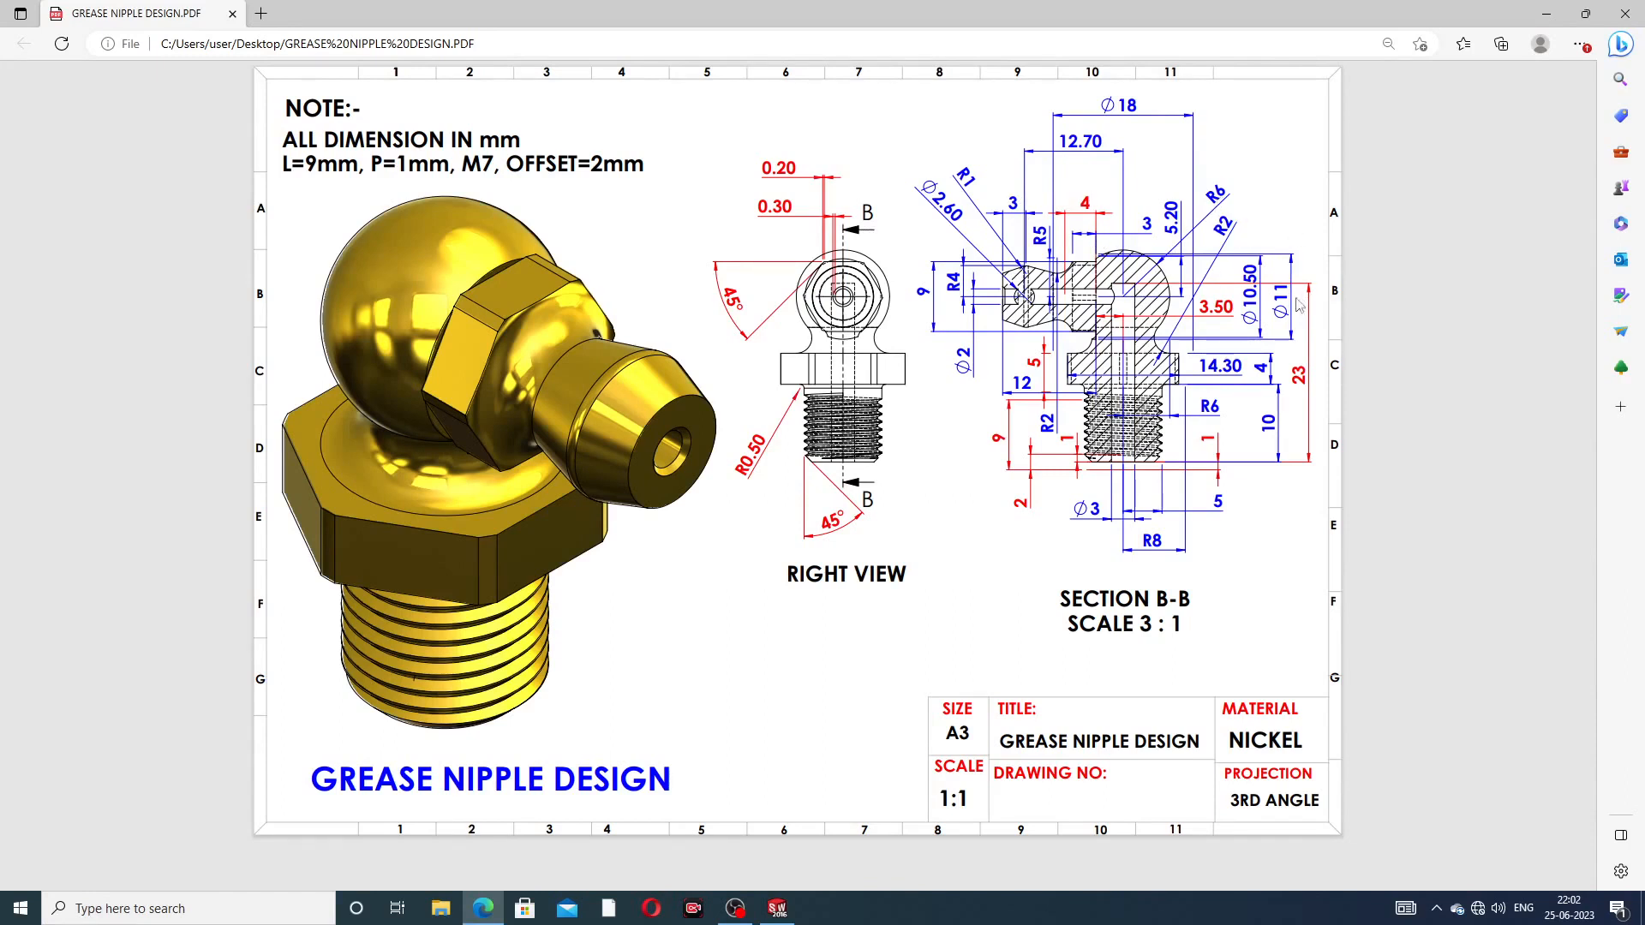
{"action": "left_click", "coordinate": [482, 909]}
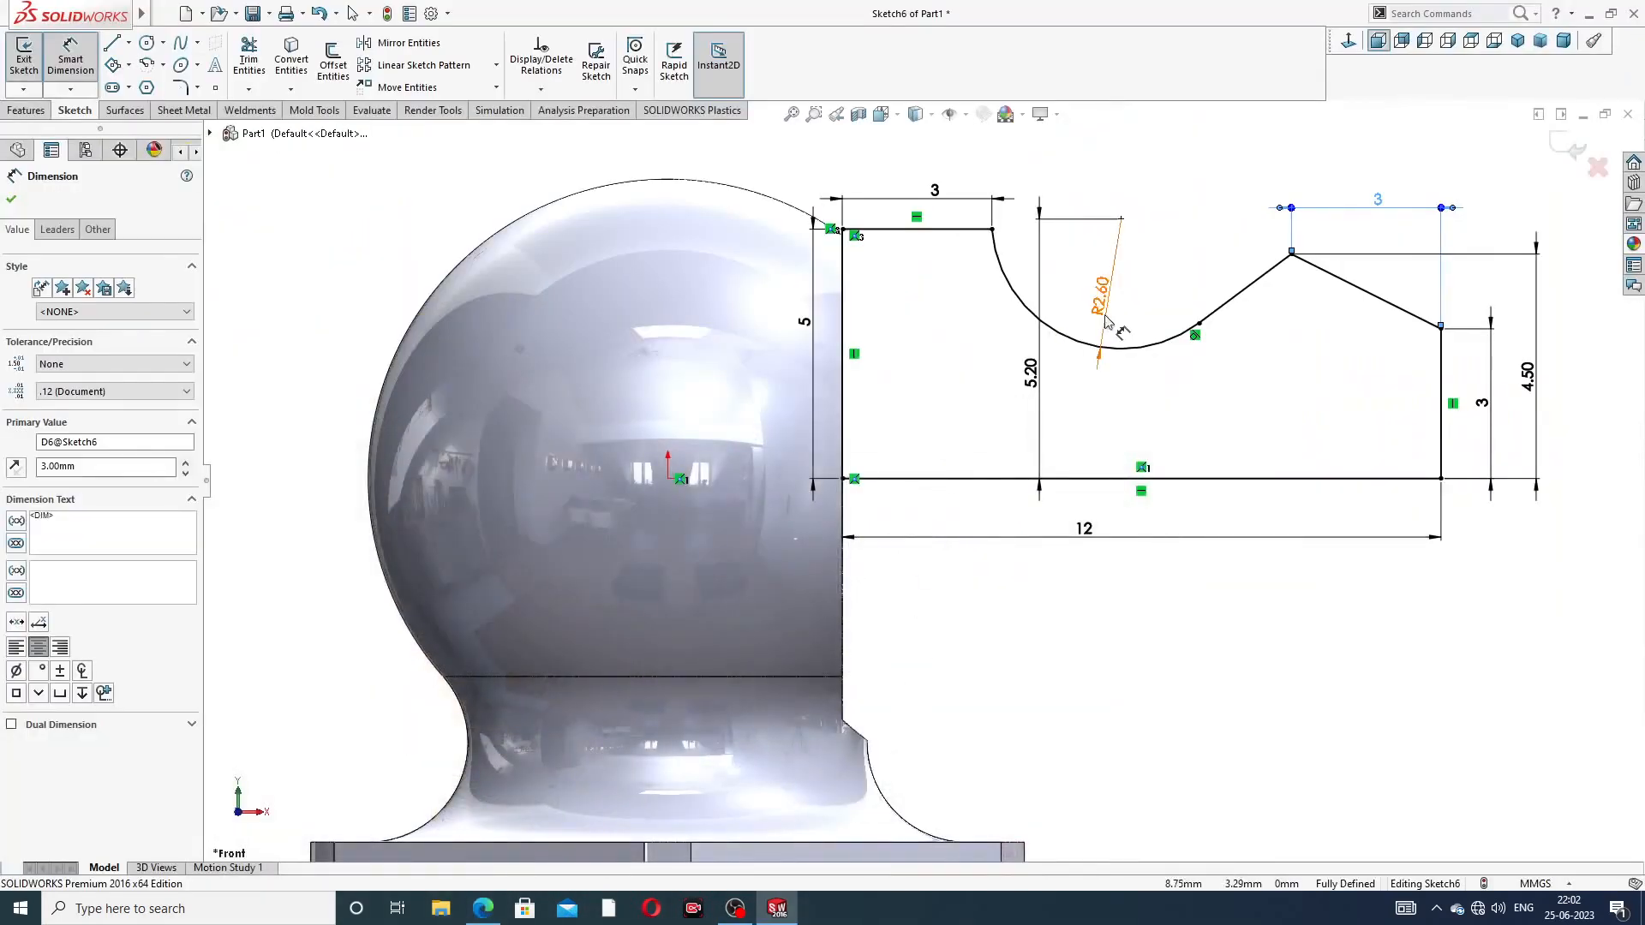
Revolve the nozzle profile a full 360° about its 12 mm base line as a boss merged with the ball
{"action": "right_click", "coordinate": [1194, 203]}
{"action": "left_click", "coordinate": [1245, 252]}
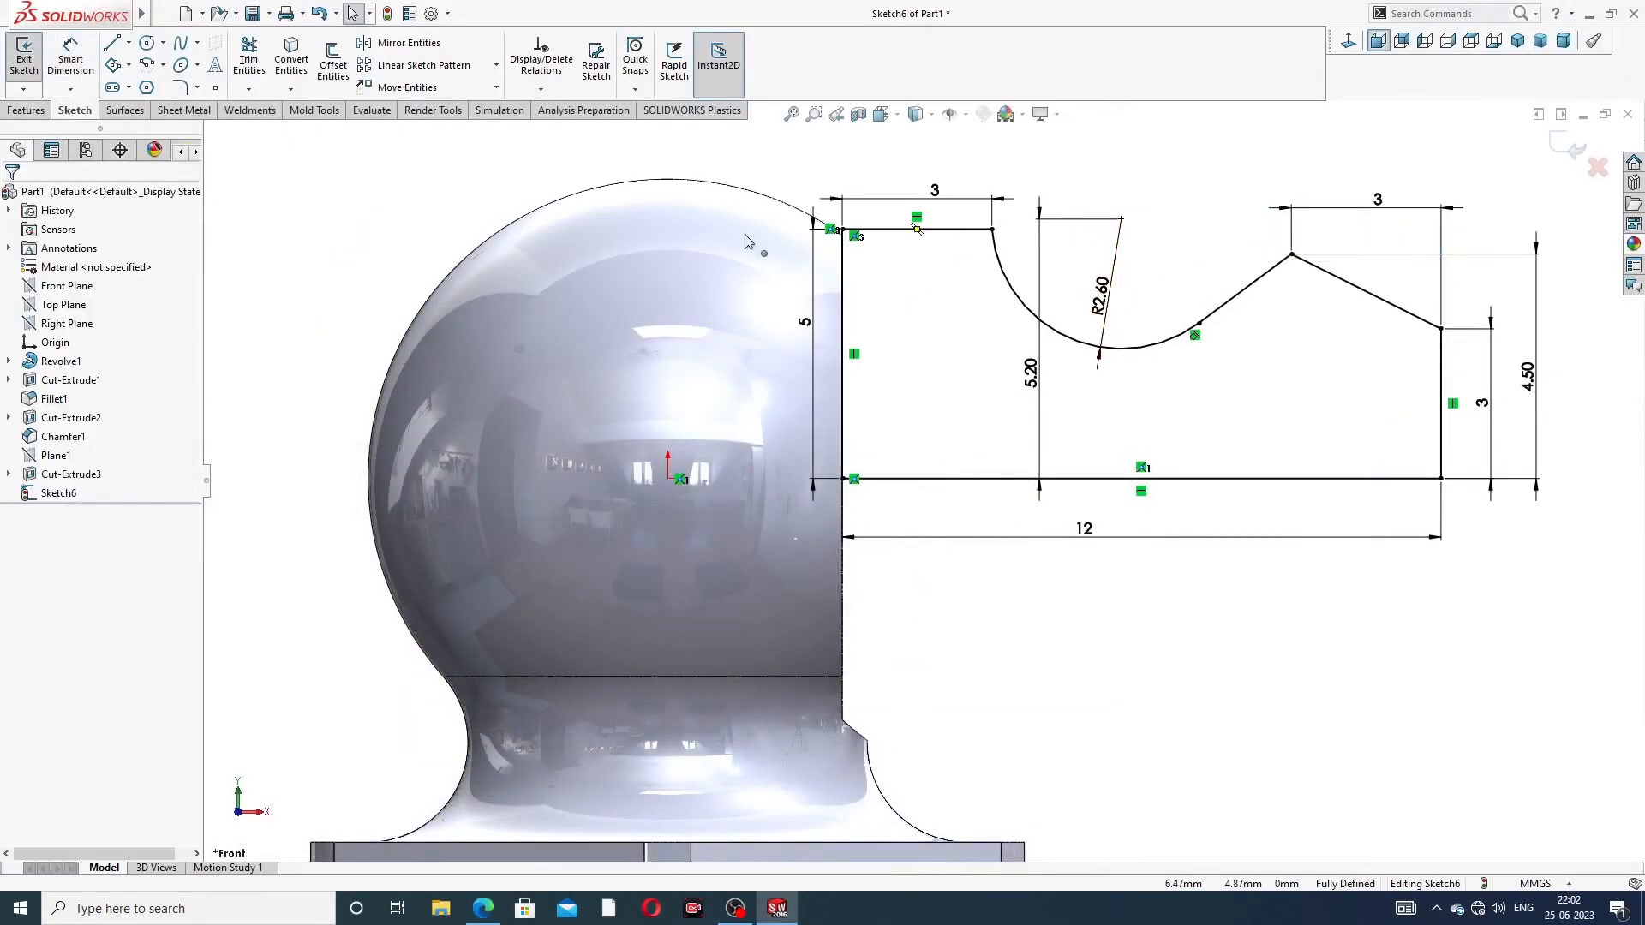
{"action": "left_click", "coordinate": [26, 110]}
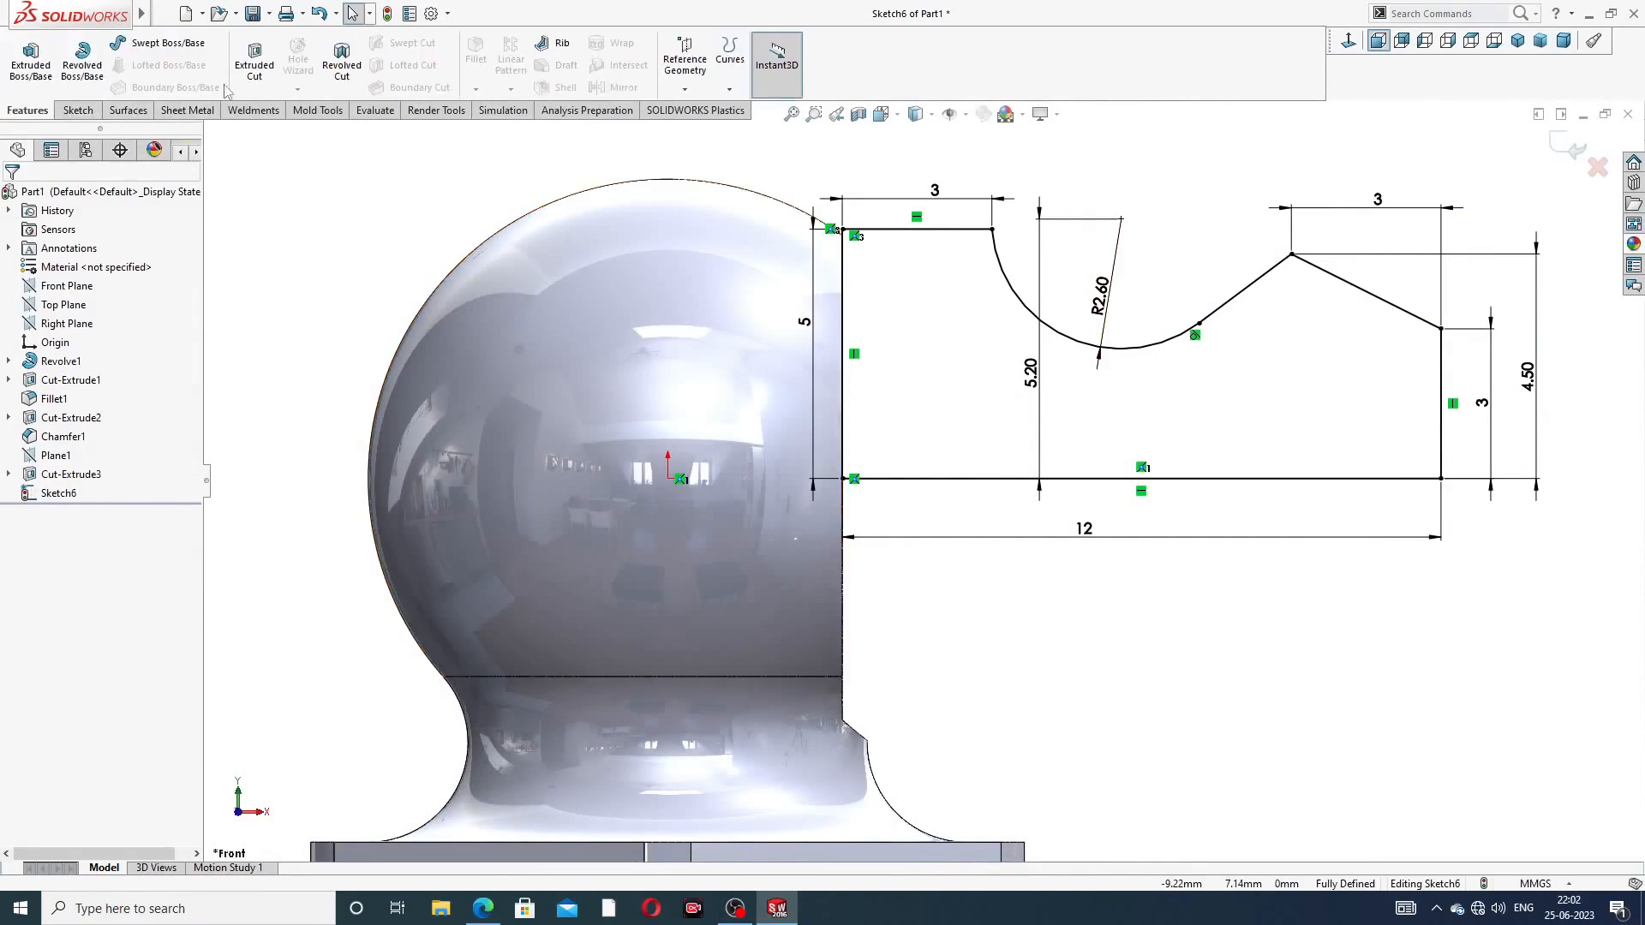
{"action": "left_click", "coordinate": [83, 60]}
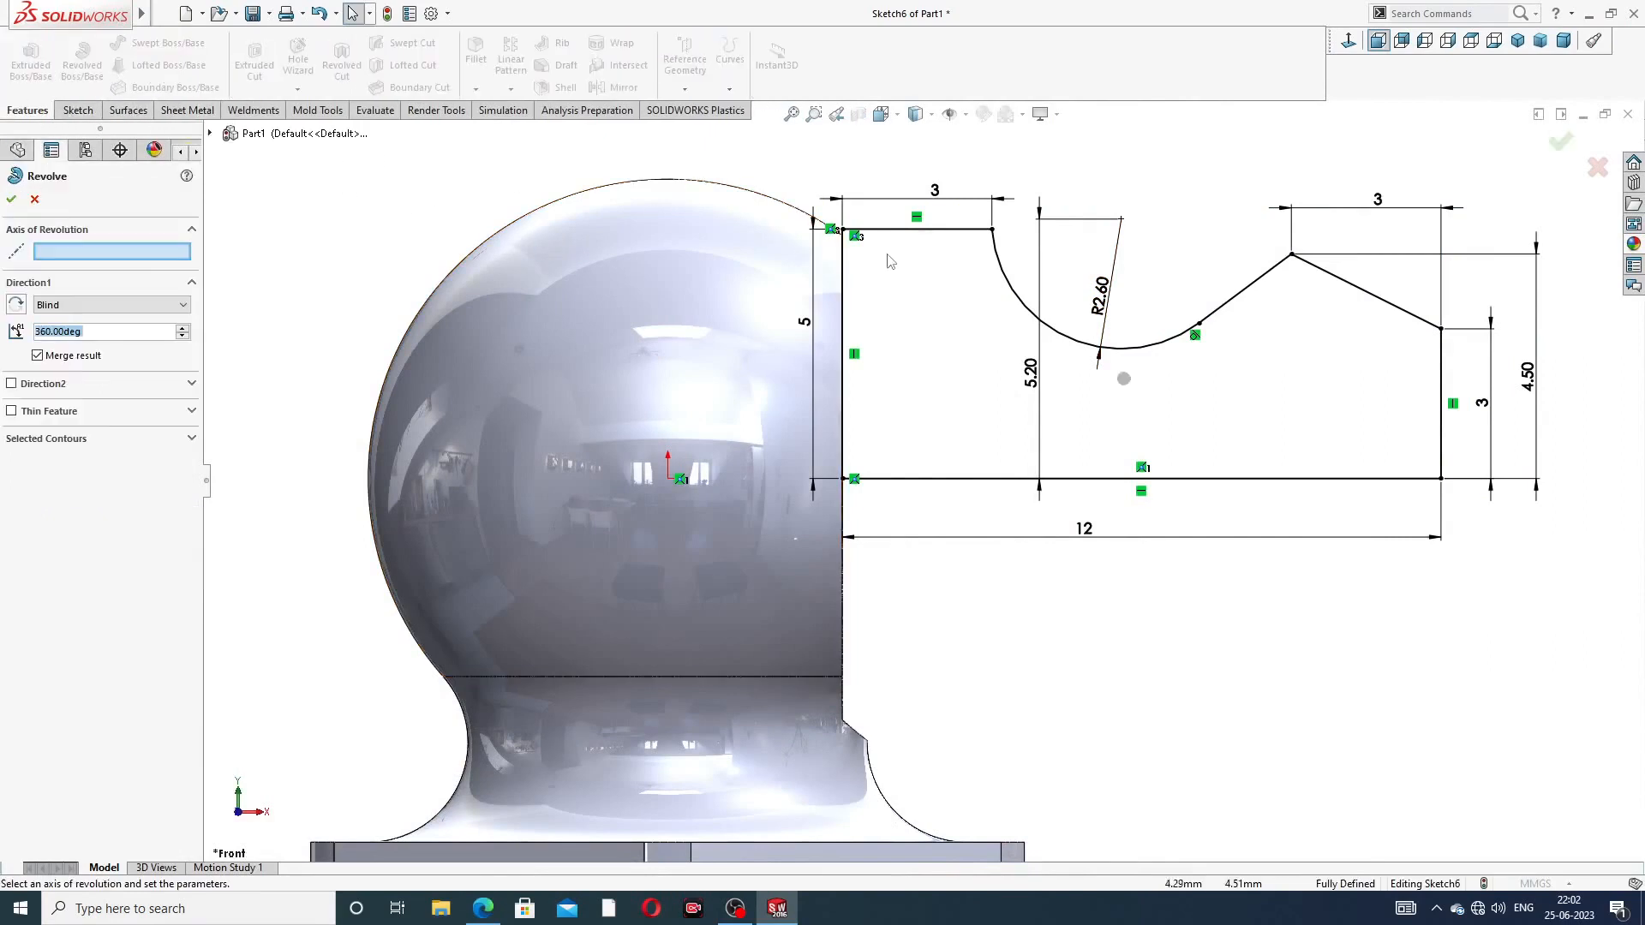
{"action": "left_click", "coordinate": [1231, 479]}
{"action": "scroll", "coordinate": [1264, 504], "scroll_direction": "up", "scroll_amount": 4}
{"action": "mouse_move", "coordinate": [1264, 506]}
{"action": "middle_mouse_down"}
{"action": "mouse_move", "coordinate": [1053, 445]}
{"action": "mouse_move", "coordinate": [1124, 443]}
{"action": "mouse_move", "coordinate": [1226, 477]}
{"action": "mouse_move", "coordinate": [1216, 462]}
{"action": "mouse_move", "coordinate": [1237, 494]}
{"action": "mouse_move", "coordinate": [1146, 521]}
{"action": "mouse_move", "coordinate": [1182, 489]}
{"action": "middle_mouse_up"}
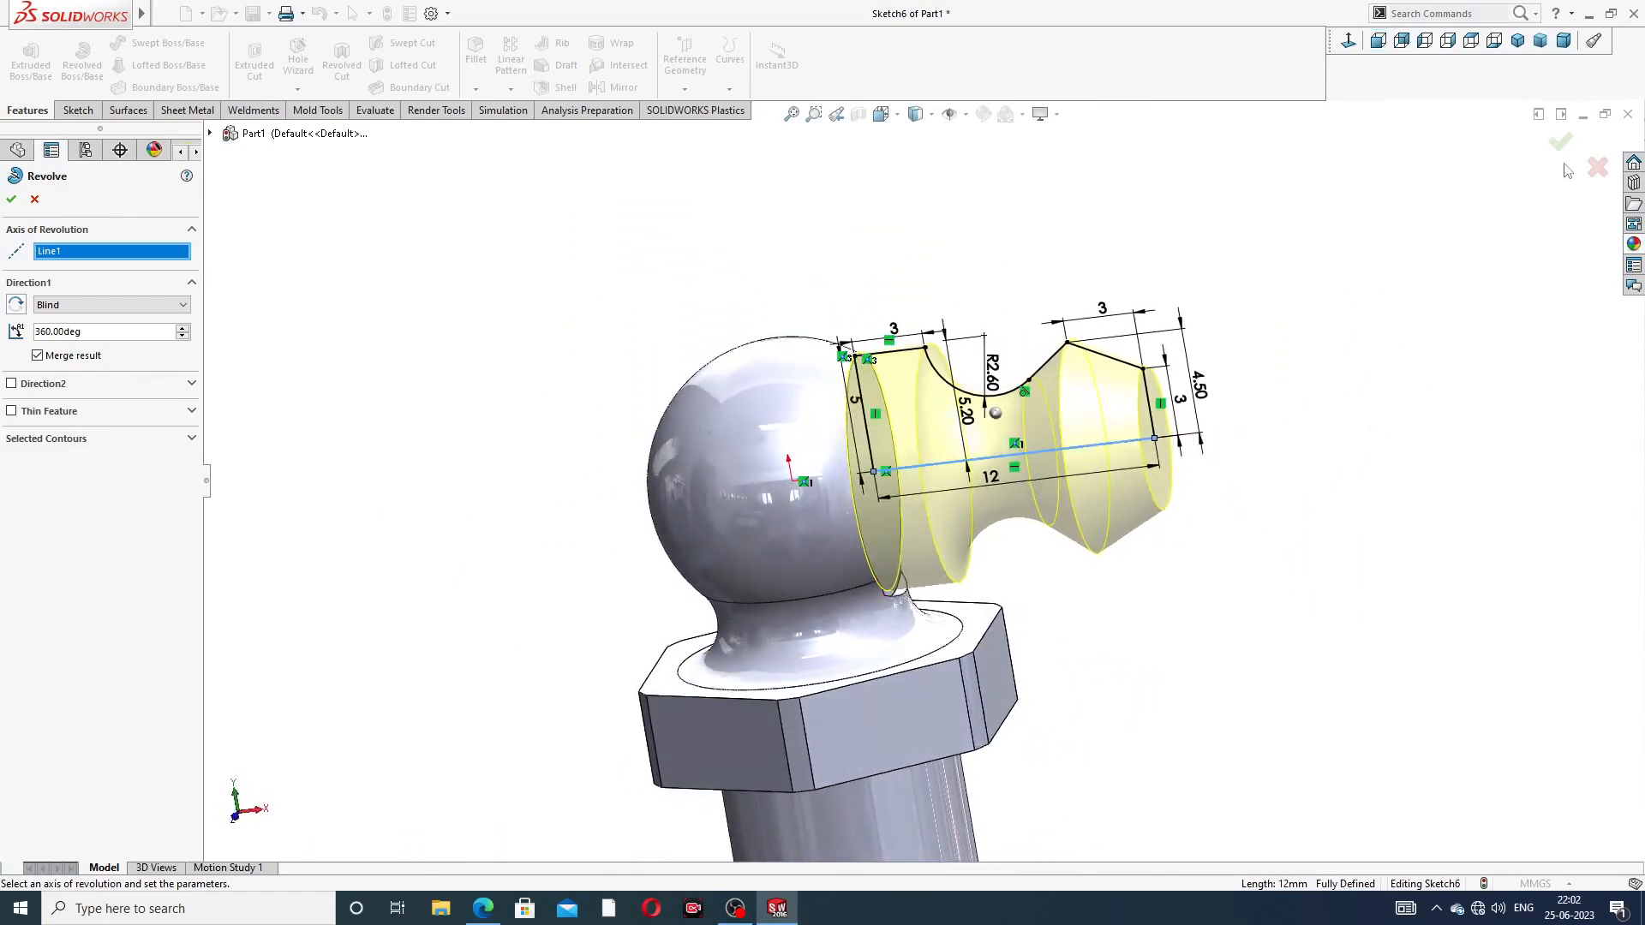
{"action": "left_click", "coordinate": [1562, 141]}
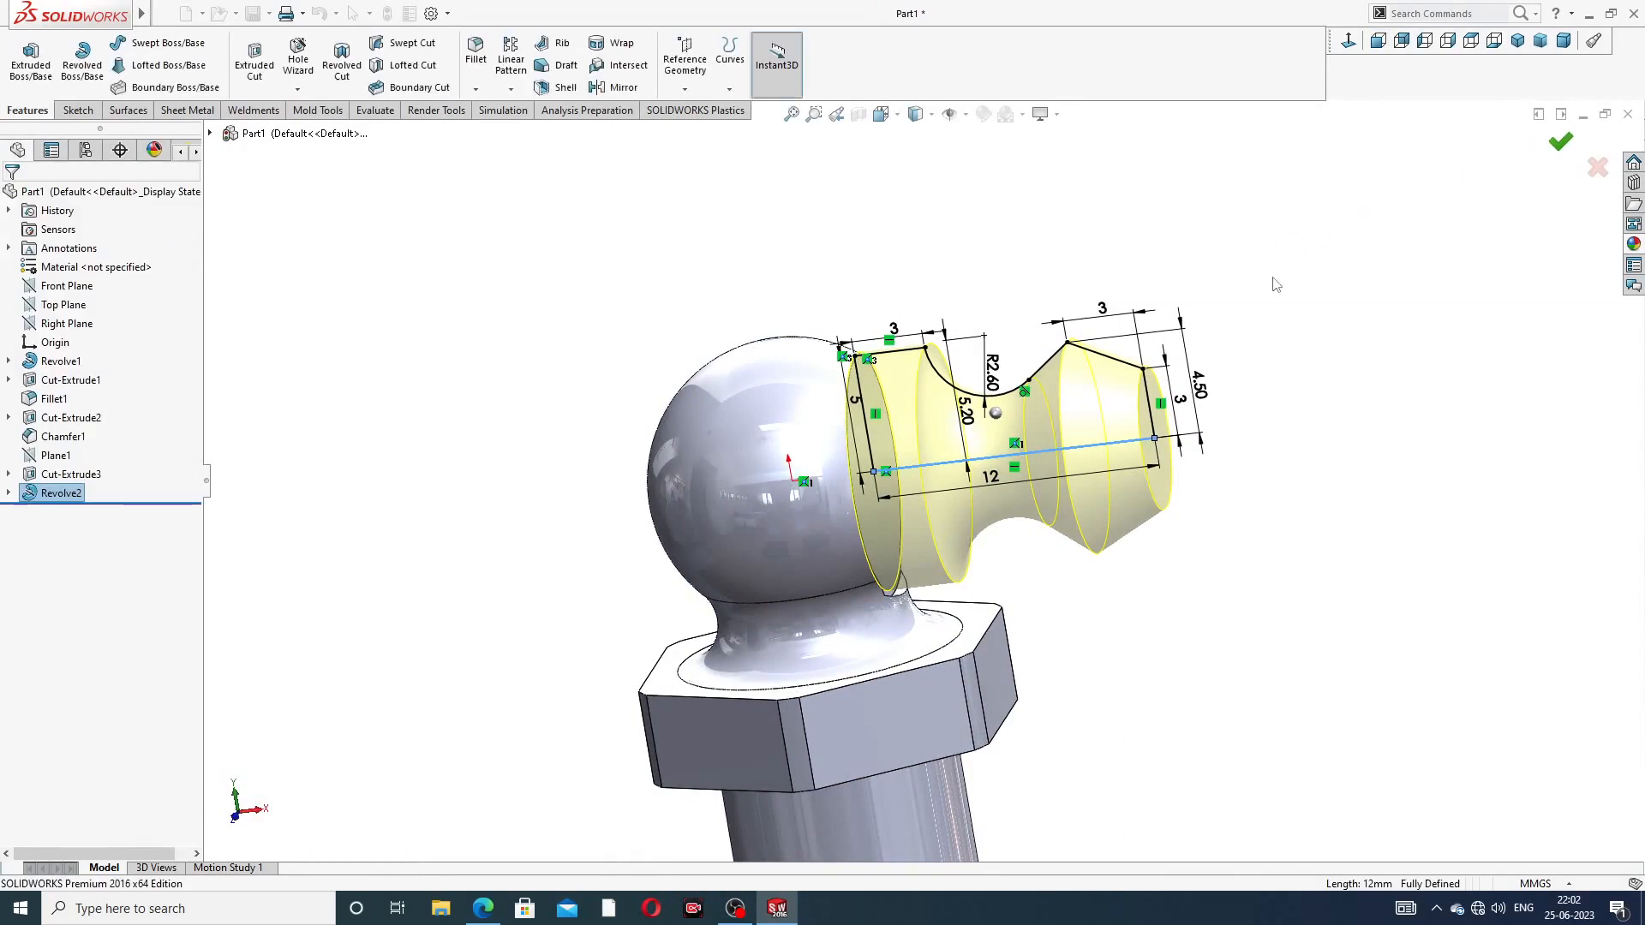
Start a sketch on the thin exposed back face of the nozzle's collar beside the ball and view it face-on
{"action": "key", "text": "f"}
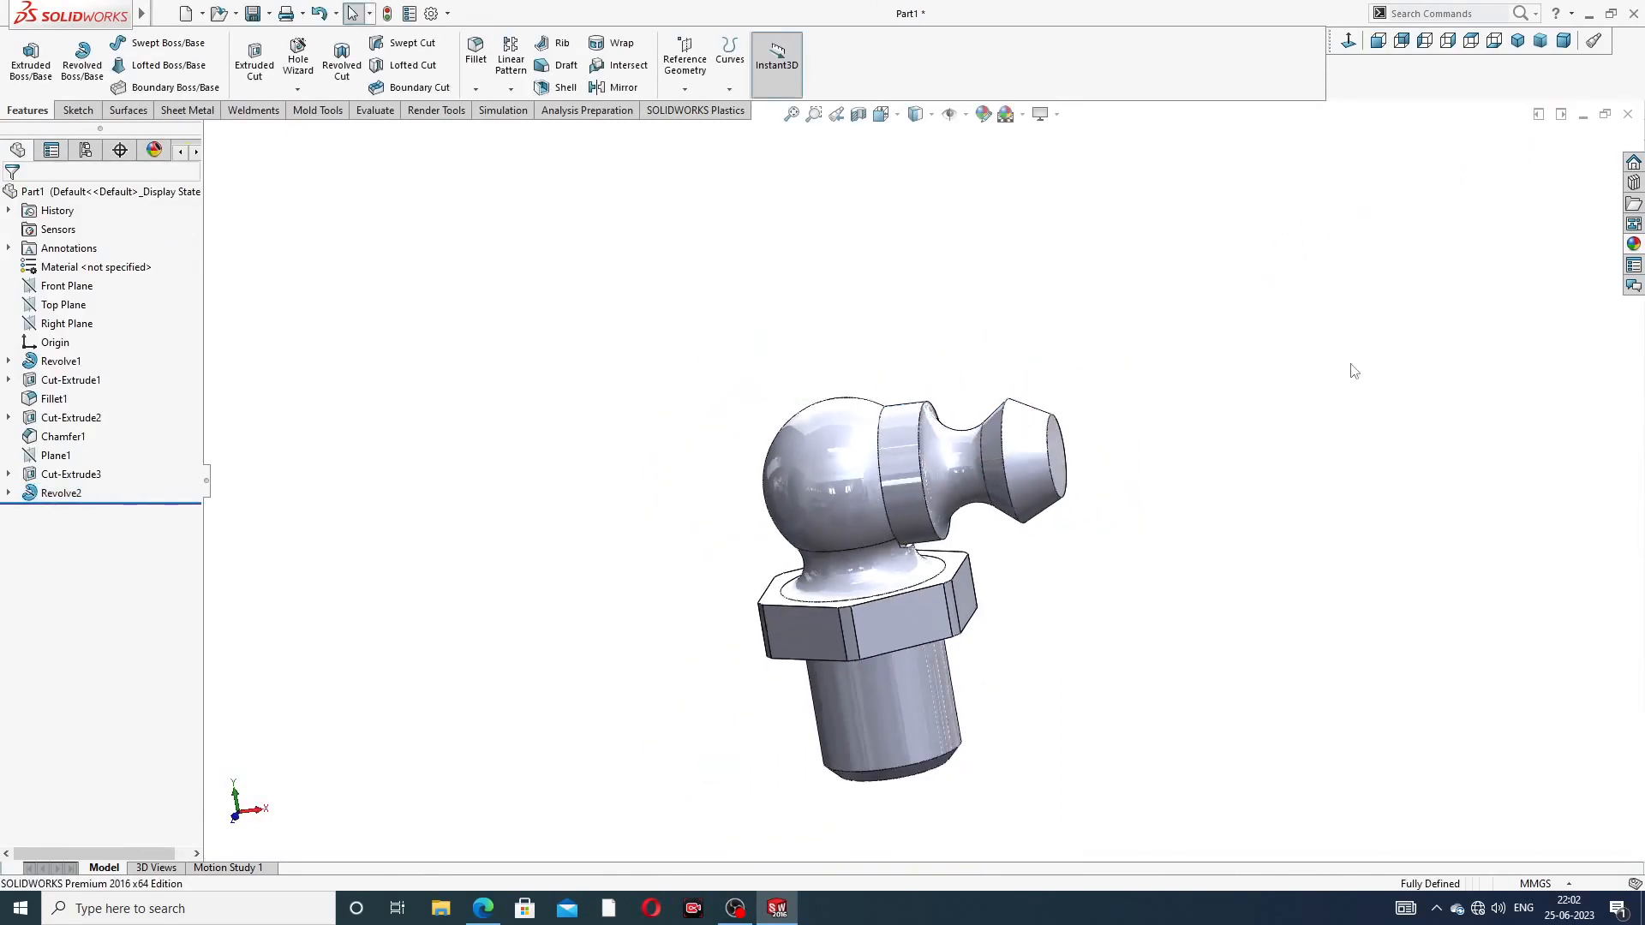
{"action": "middle_click_drag", "start_coordinate": [1353, 370], "coordinate": [1336, 524]}
{"action": "scroll", "coordinate": [958, 477], "scroll_direction": "down", "scroll_amount": 3}
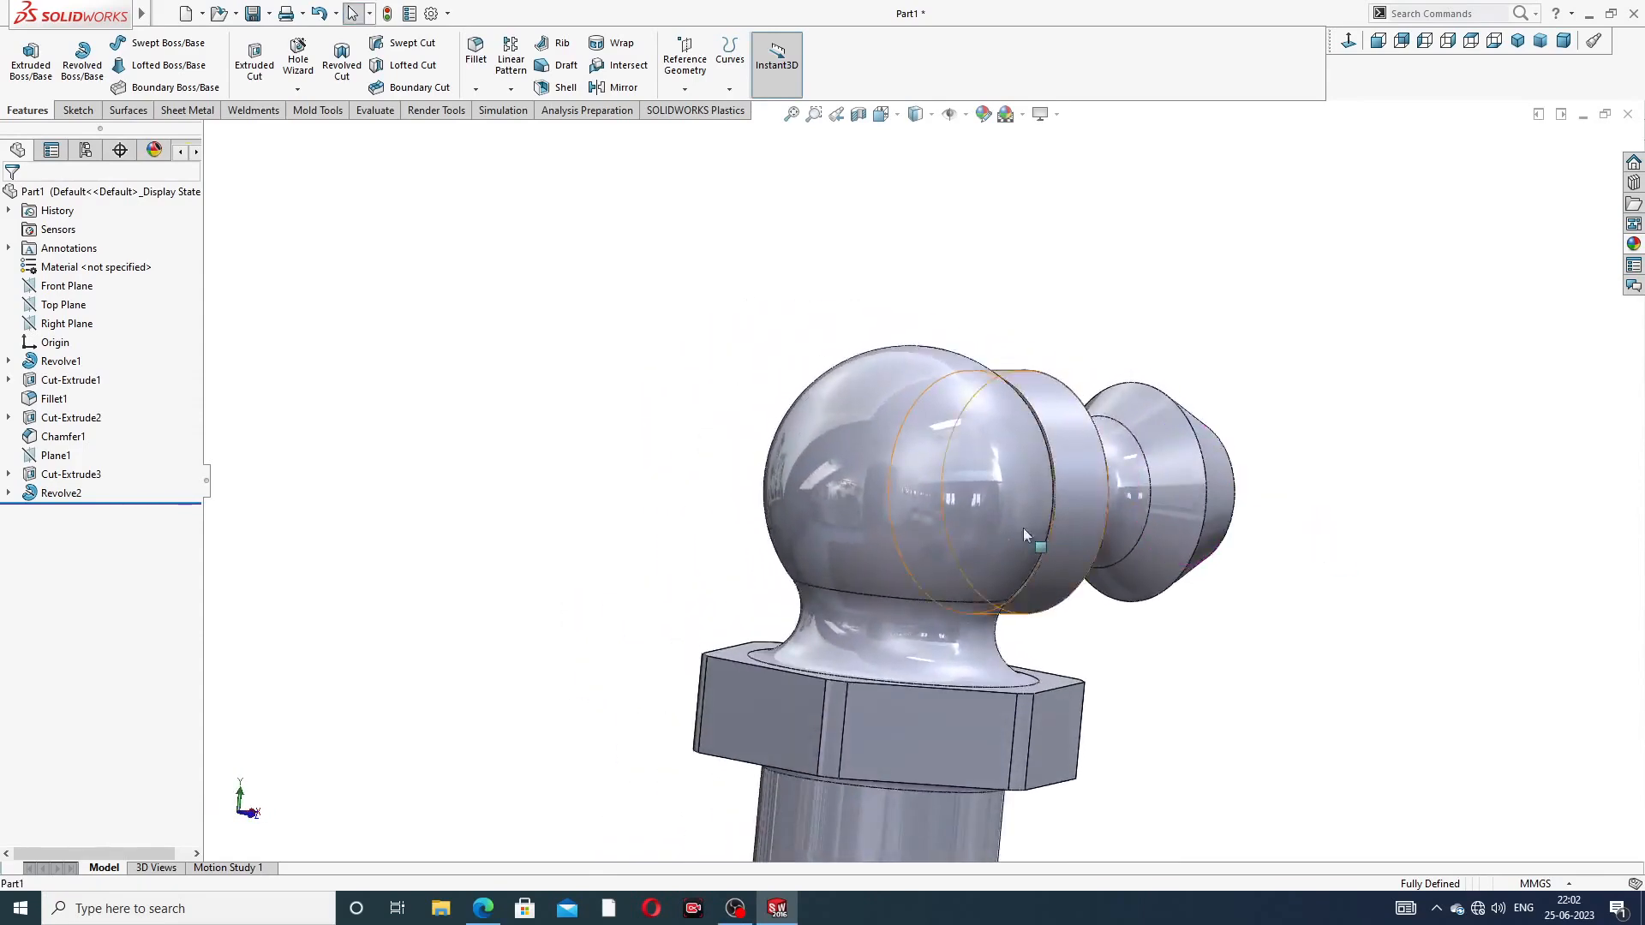
{"action": "scroll", "coordinate": [1023, 531], "scroll_direction": "down", "scroll_amount": 5}
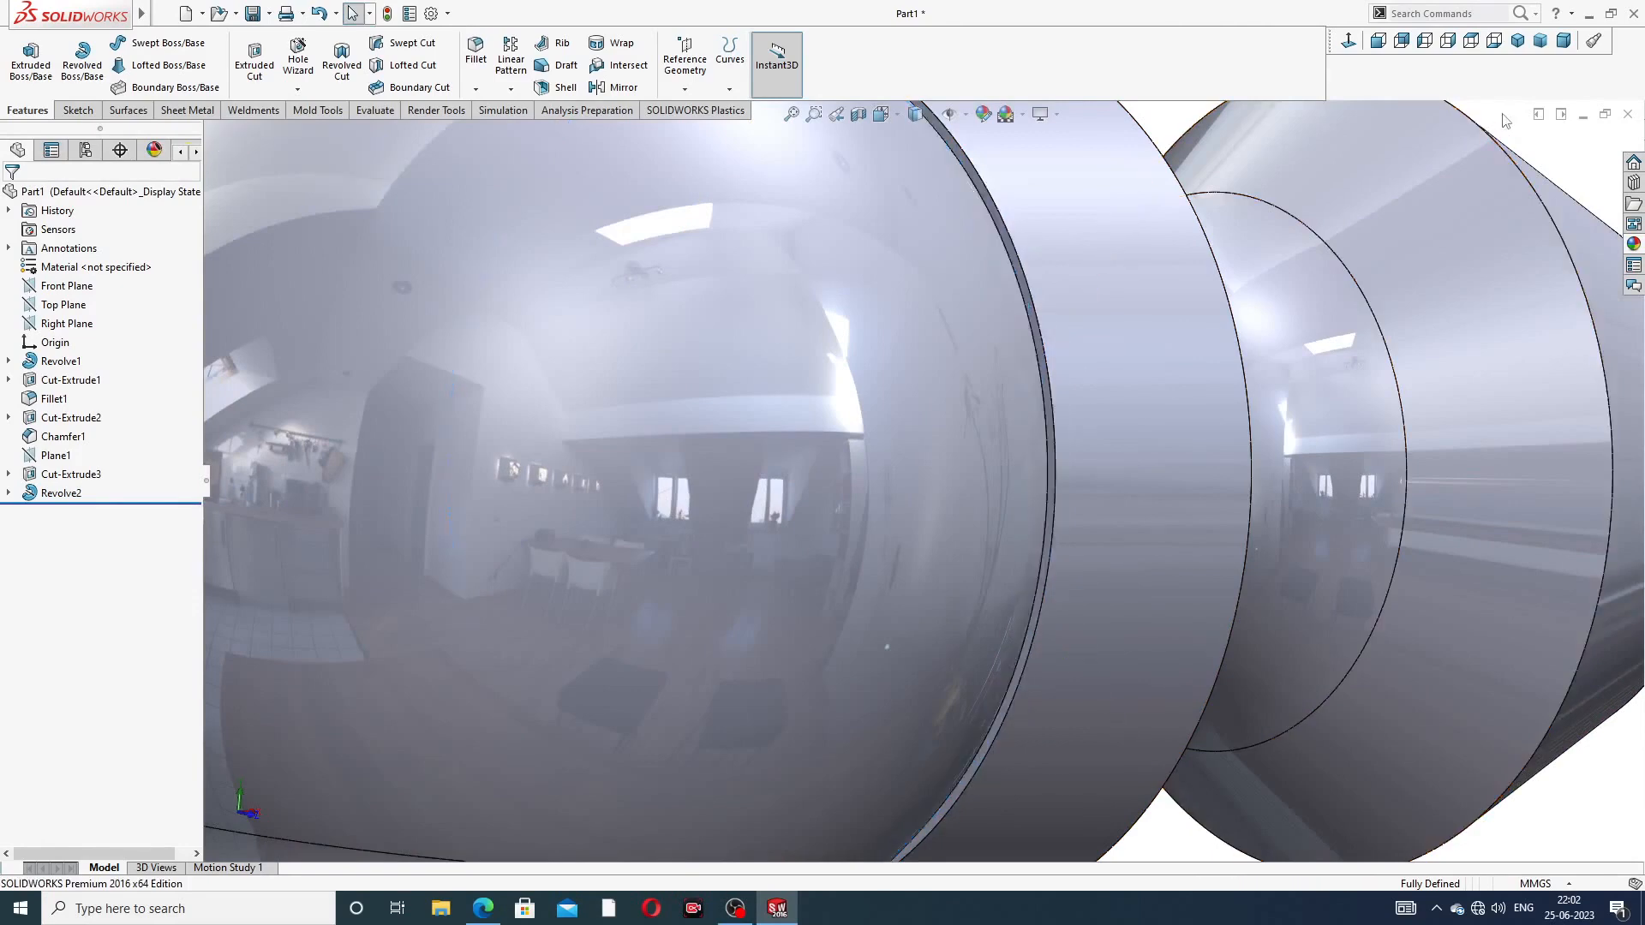
{"action": "scroll", "coordinate": [1030, 280], "scroll_direction": "down", "scroll_amount": 4}
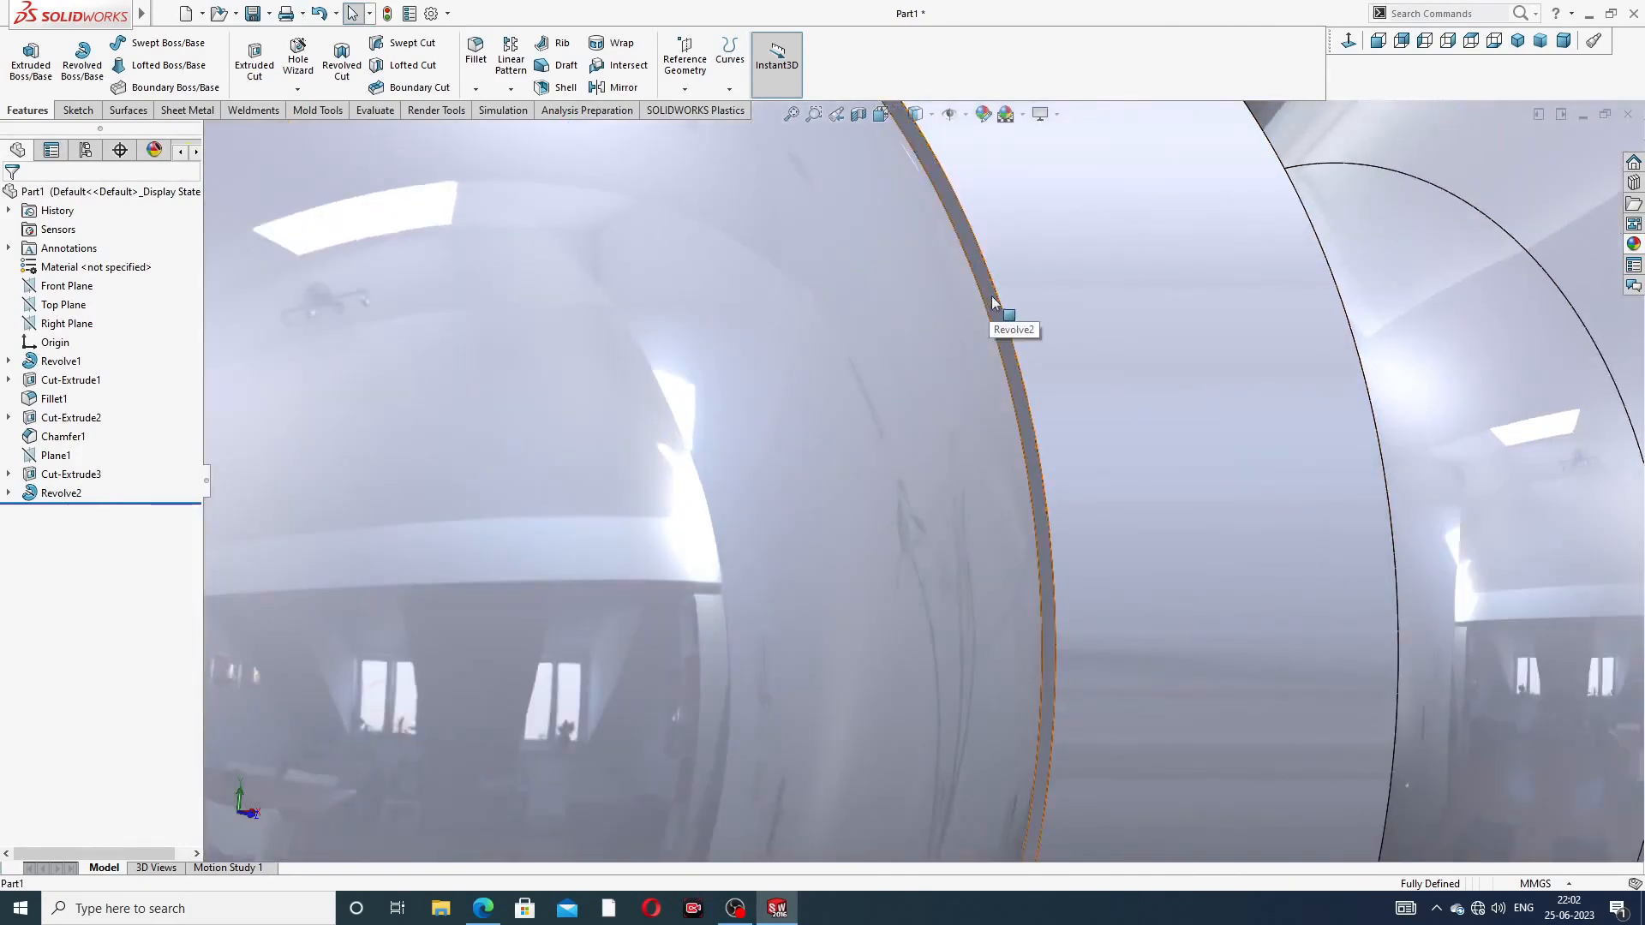
{"action": "left_click", "coordinate": [992, 300]}
{"action": "left_click", "coordinate": [1064, 247]}
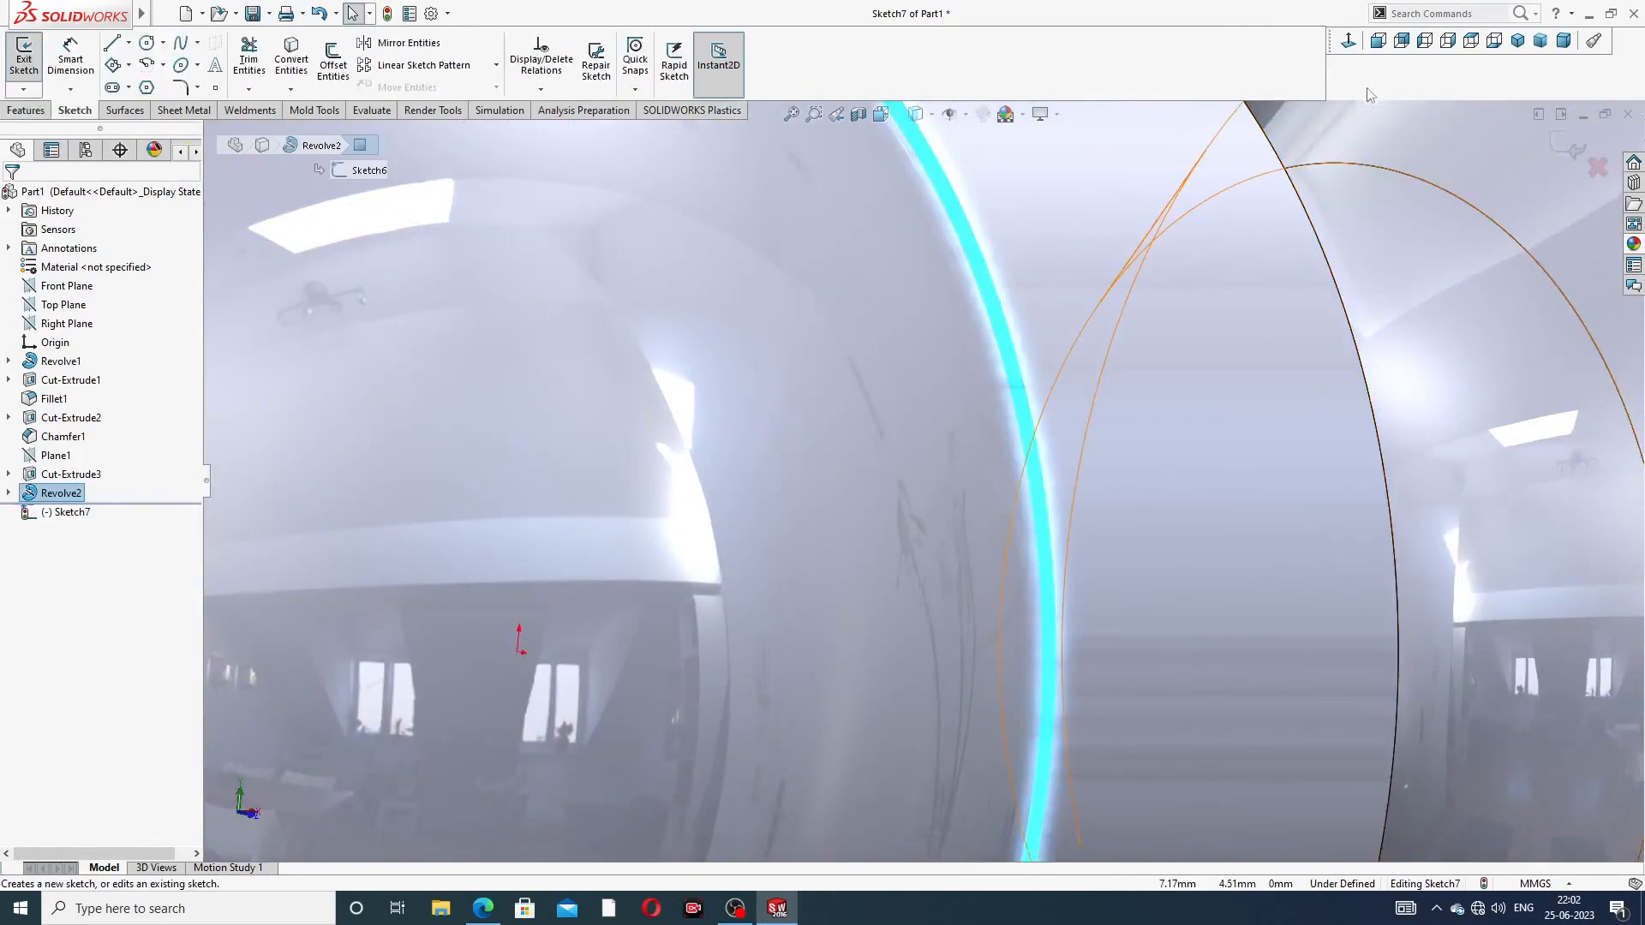
{"action": "left_click", "coordinate": [1349, 41]}
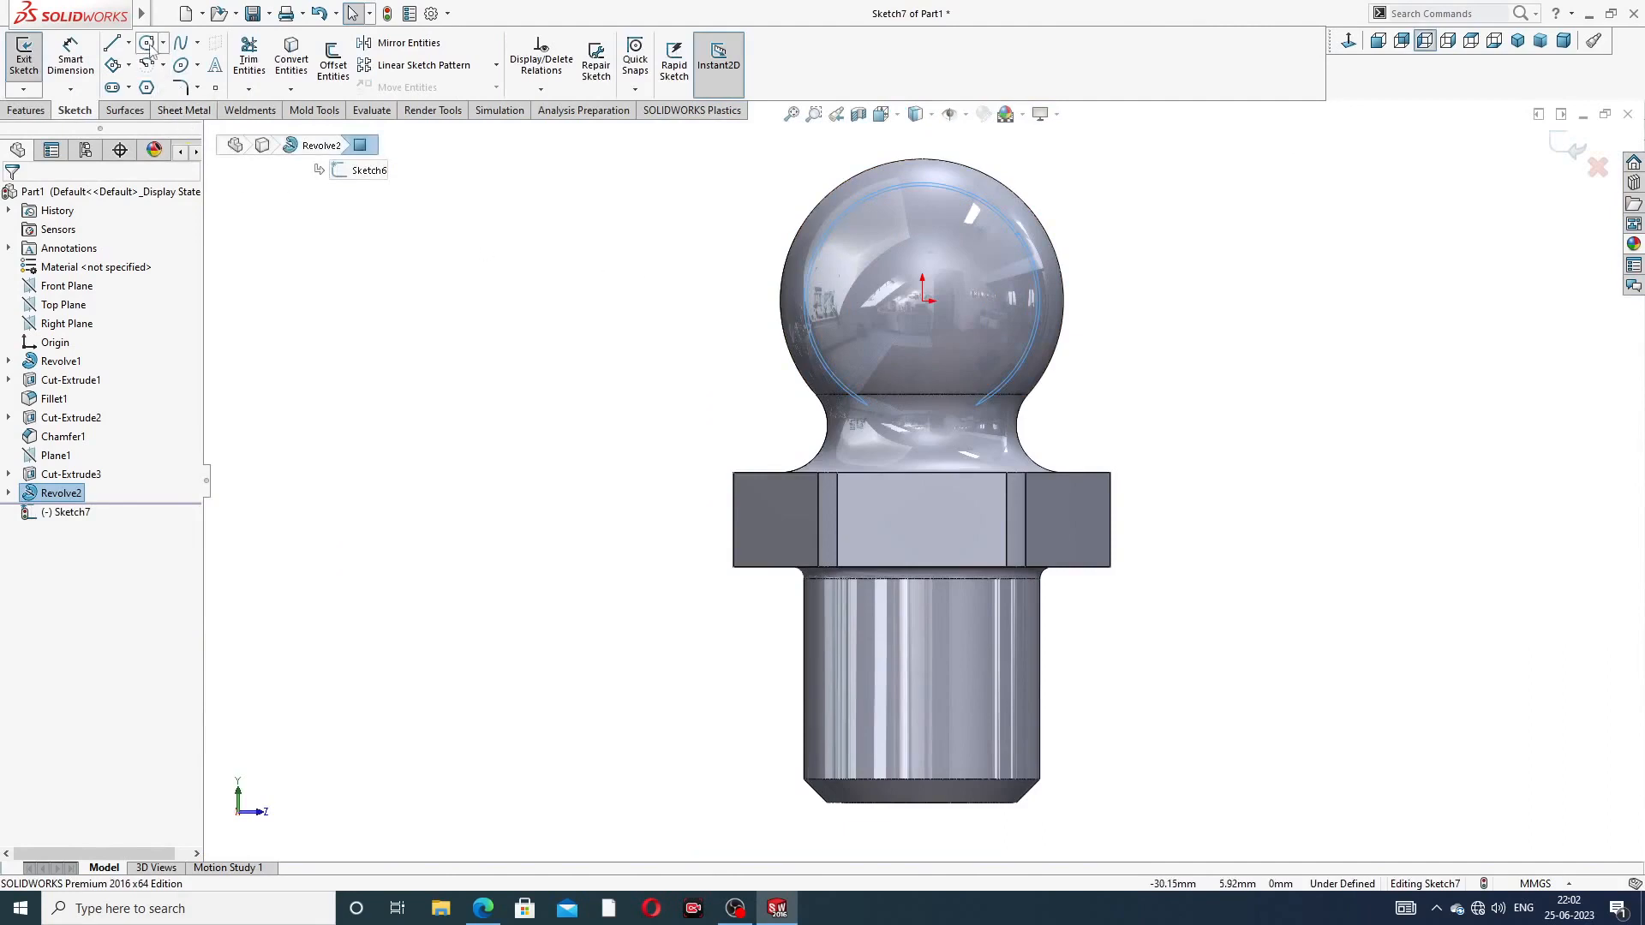
Sketch a circle of about 8.37 mm radius centred on the origin around the ball
{"action": "left_click", "coordinate": [147, 43]}
{"action": "scroll", "coordinate": [932, 296], "scroll_direction": "down", "scroll_amount": 3}
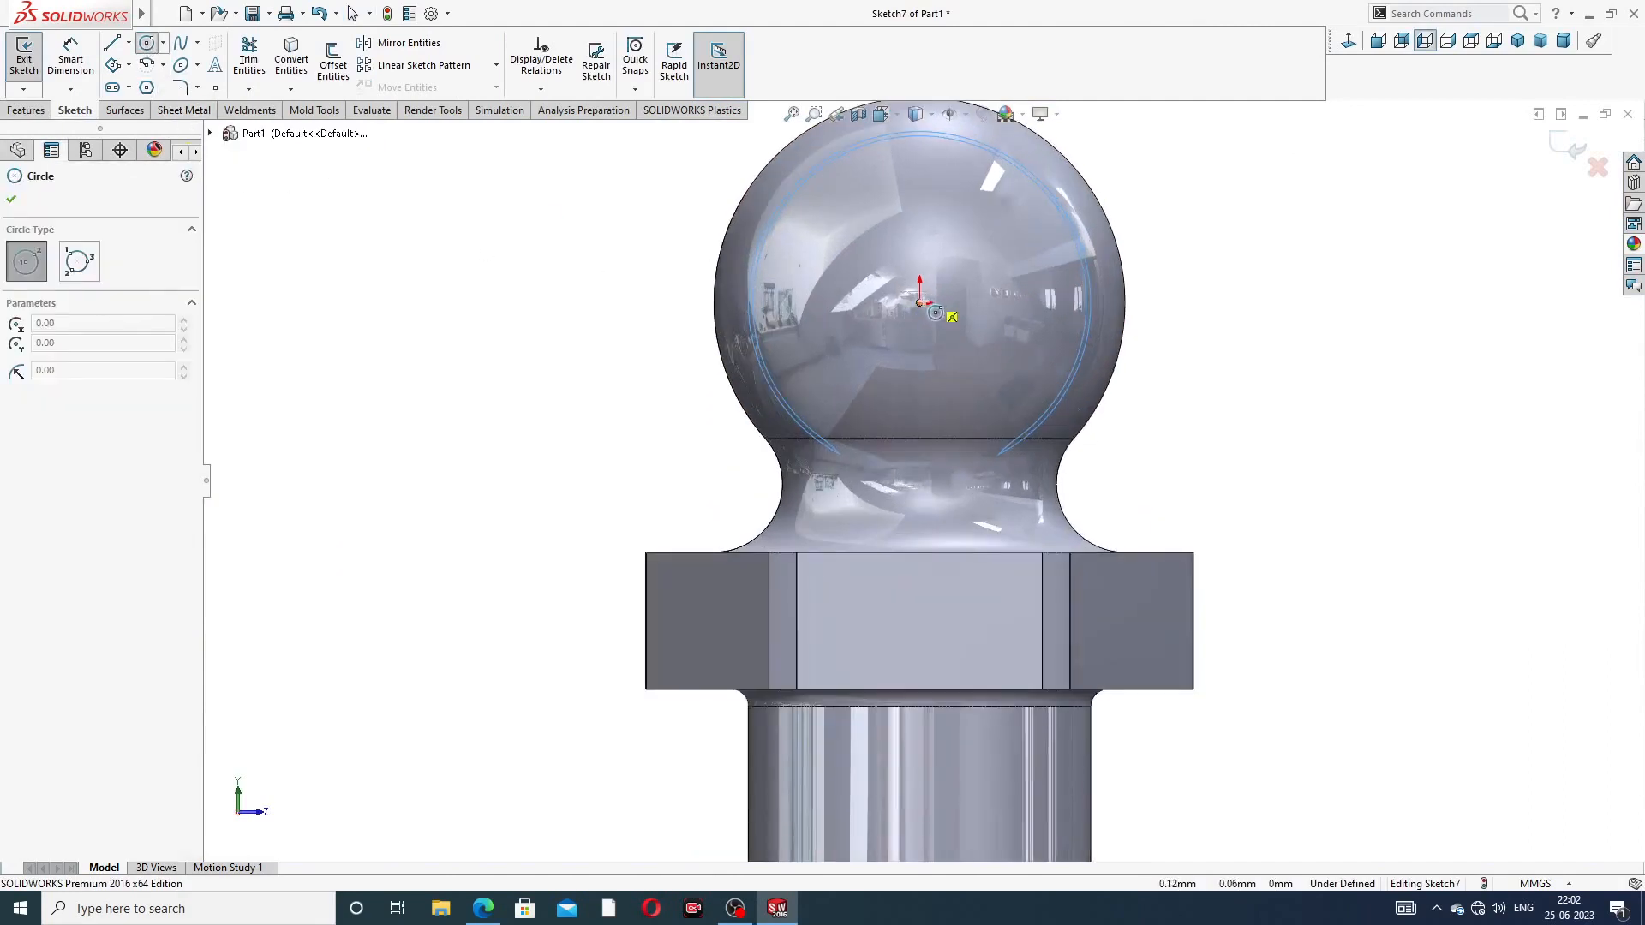
{"action": "left_click", "coordinate": [921, 304]}
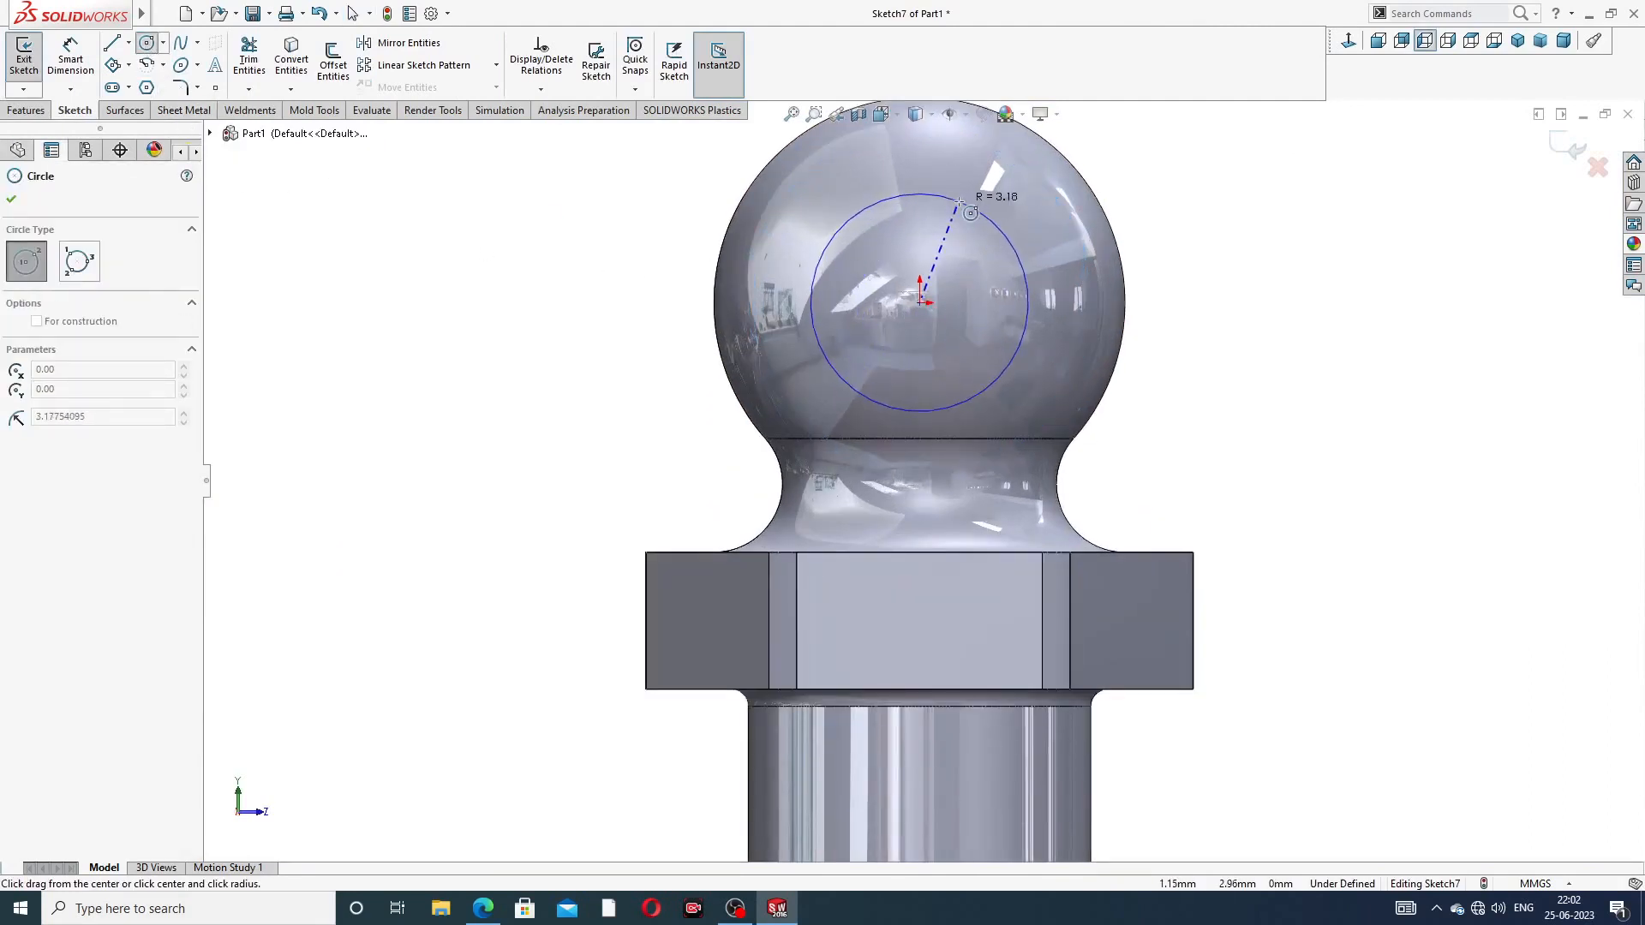
{"action": "scroll", "coordinate": [994, 164], "scroll_direction": "up", "scroll_amount": 2}
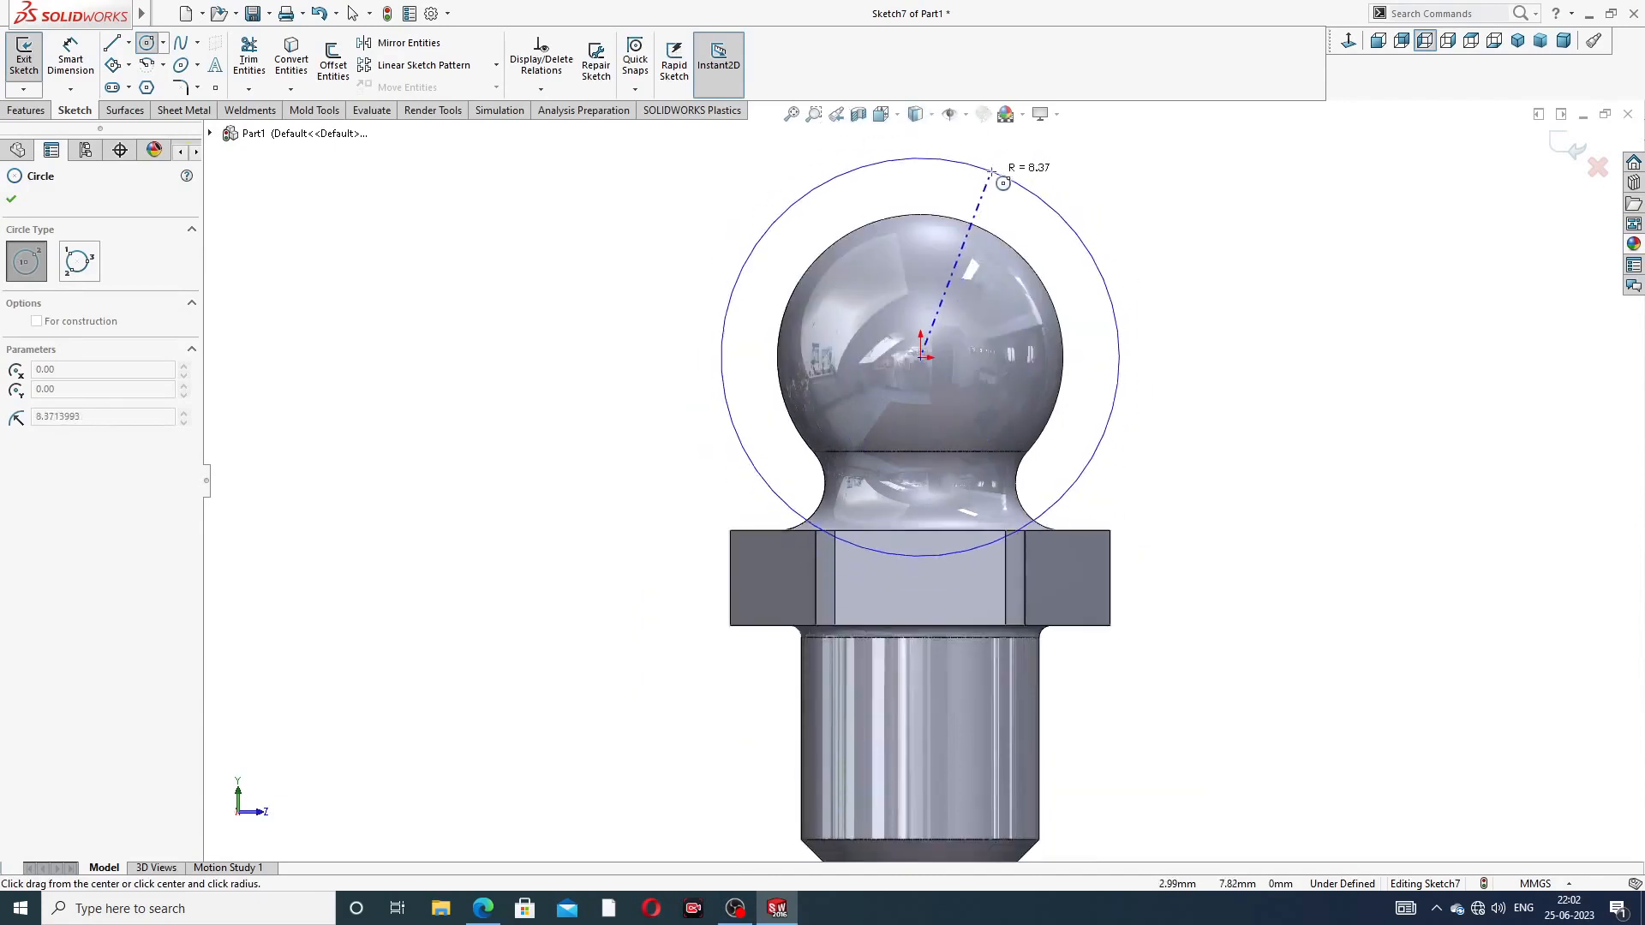
{"action": "left_click", "coordinate": [1009, 177]}
Sketch a six-sided polygon on its inscribed circle, centred on the origin and about 12.09 mm across flats, and make one side vertical
{"action": "left_click", "coordinate": [146, 88]}
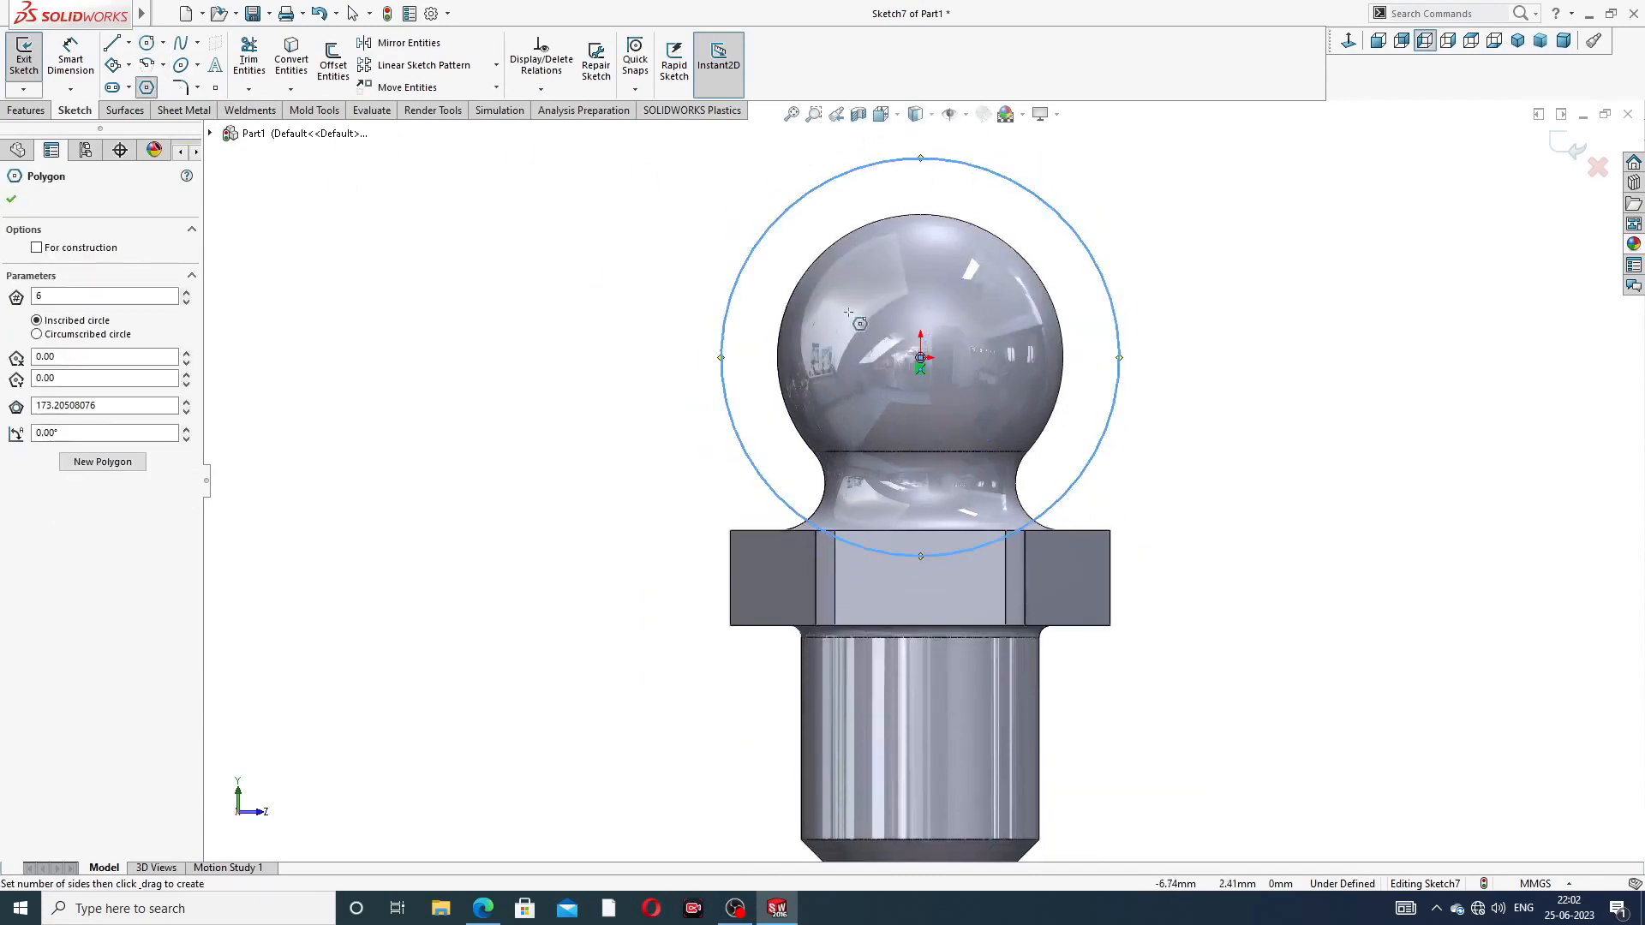
{"action": "left_click", "coordinate": [920, 357]}
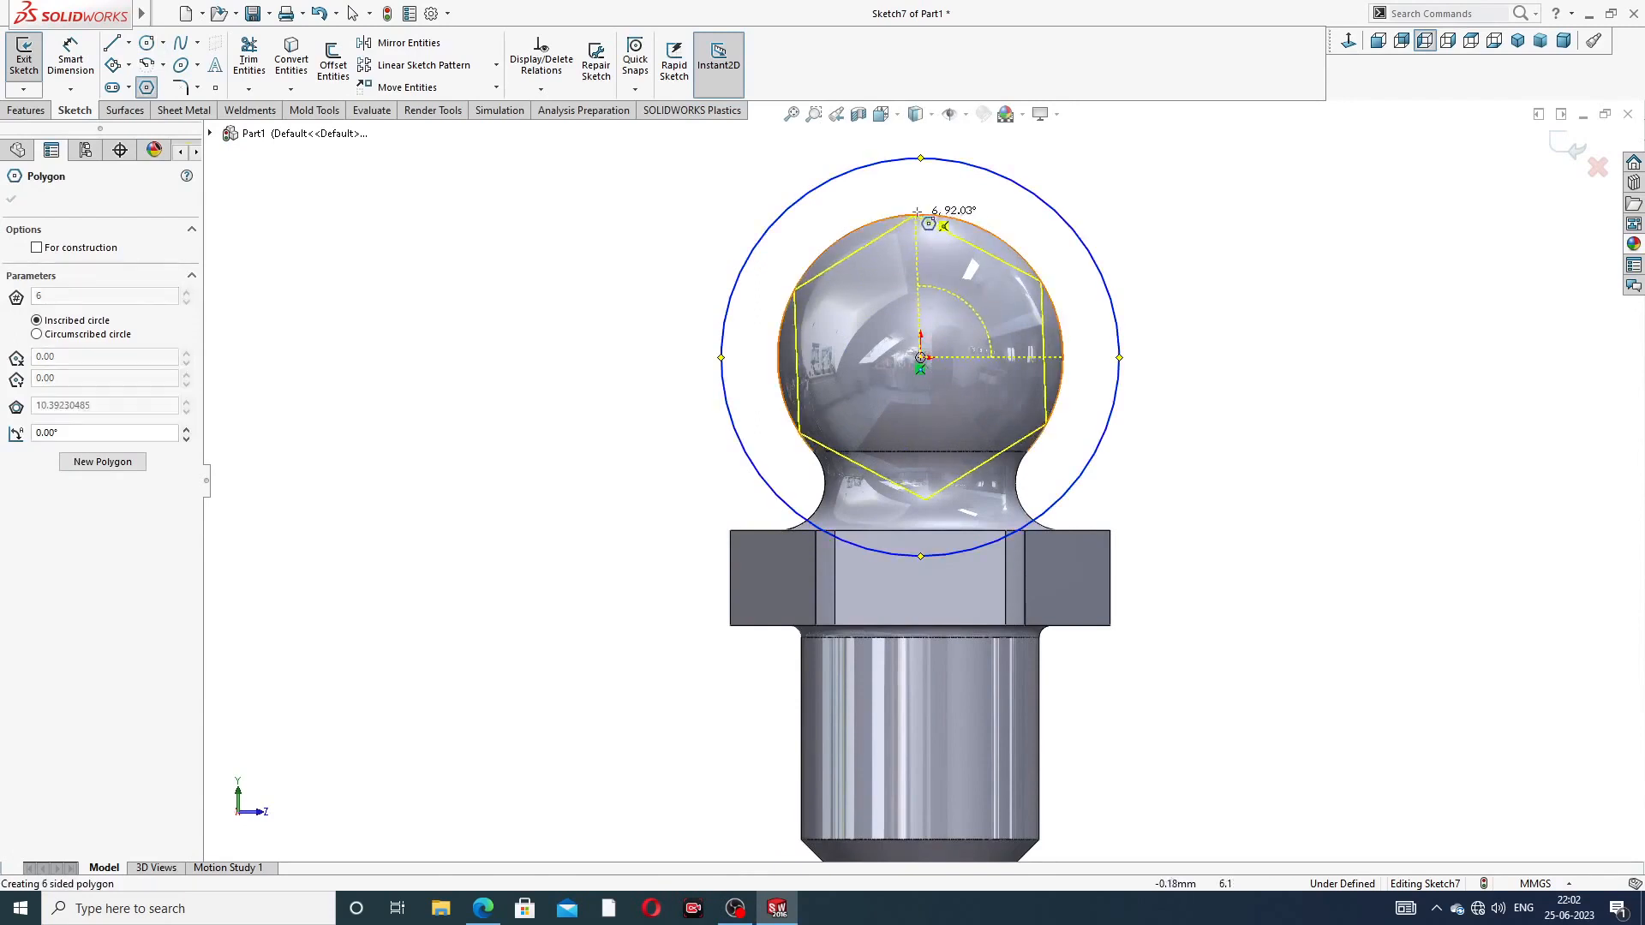
{"action": "left_click", "coordinate": [1018, 223]}
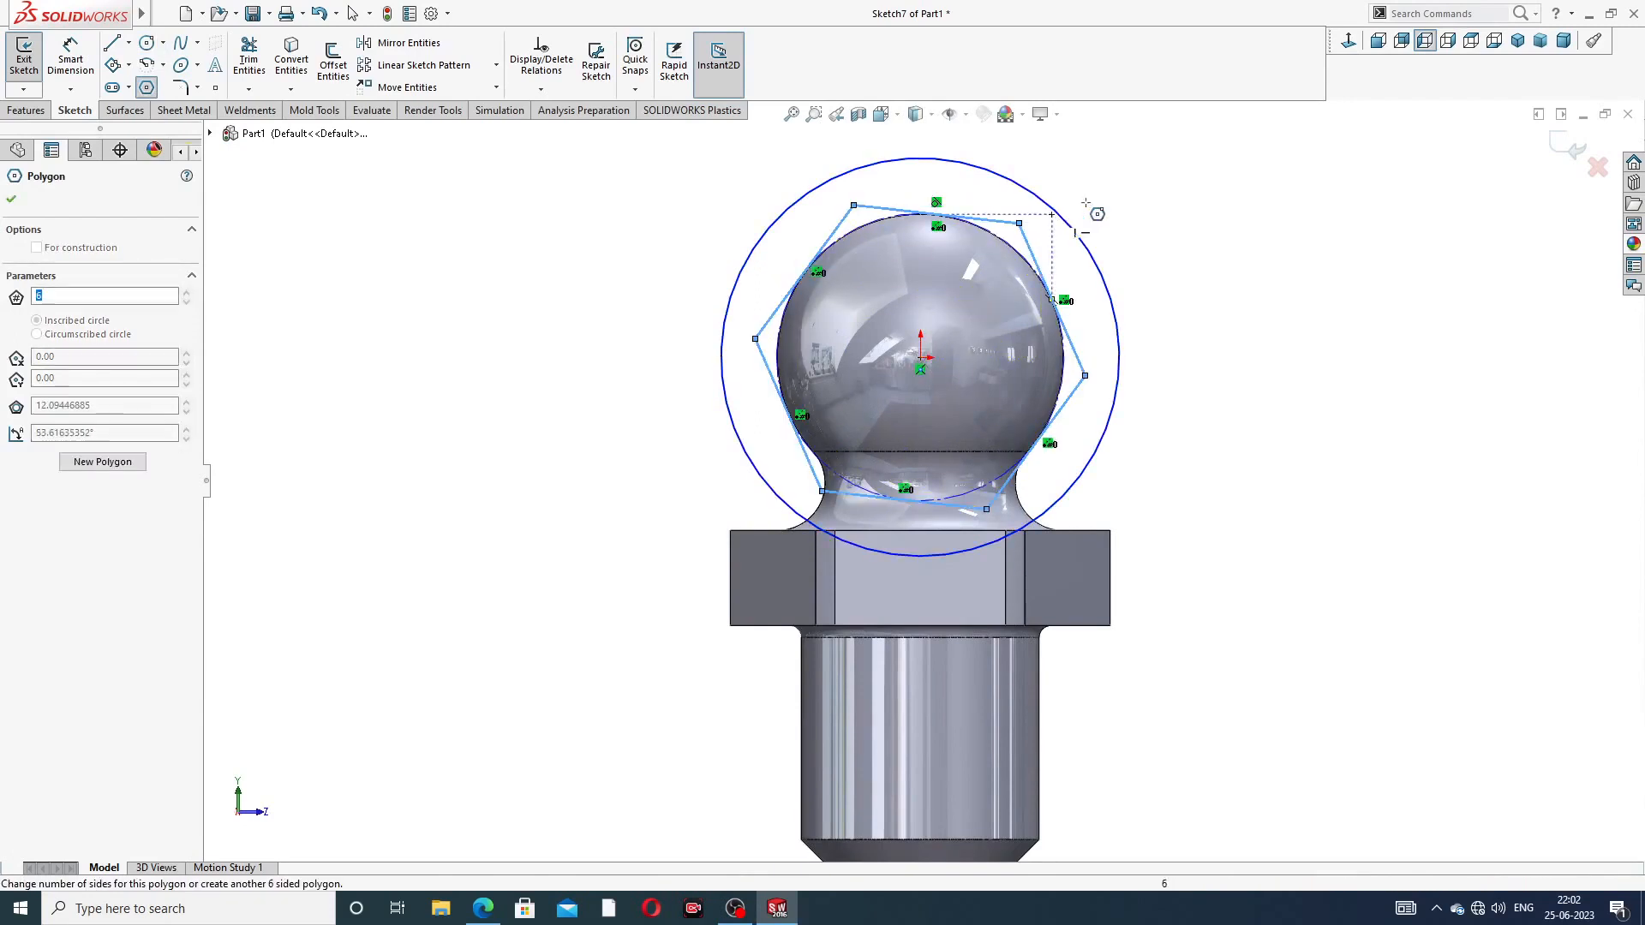
{"action": "right_click", "coordinate": [1124, 177]}
{"action": "left_click", "coordinate": [1165, 193]}
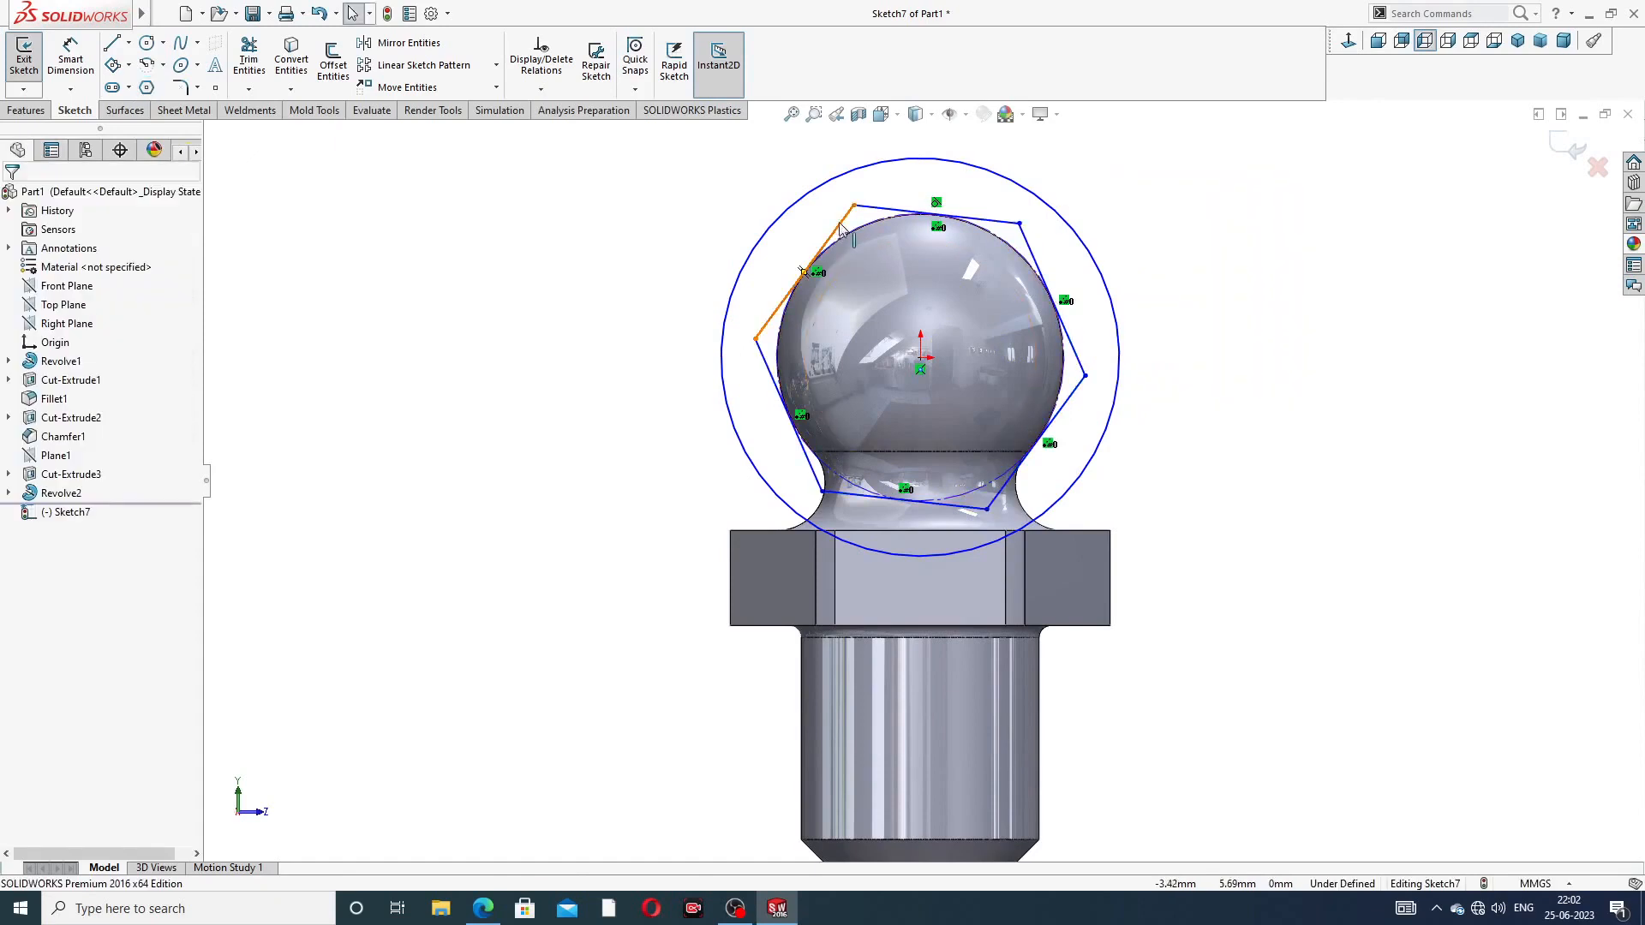
{"action": "left_click", "coordinate": [805, 271]}
{"action": "left_click", "coordinate": [909, 153]}
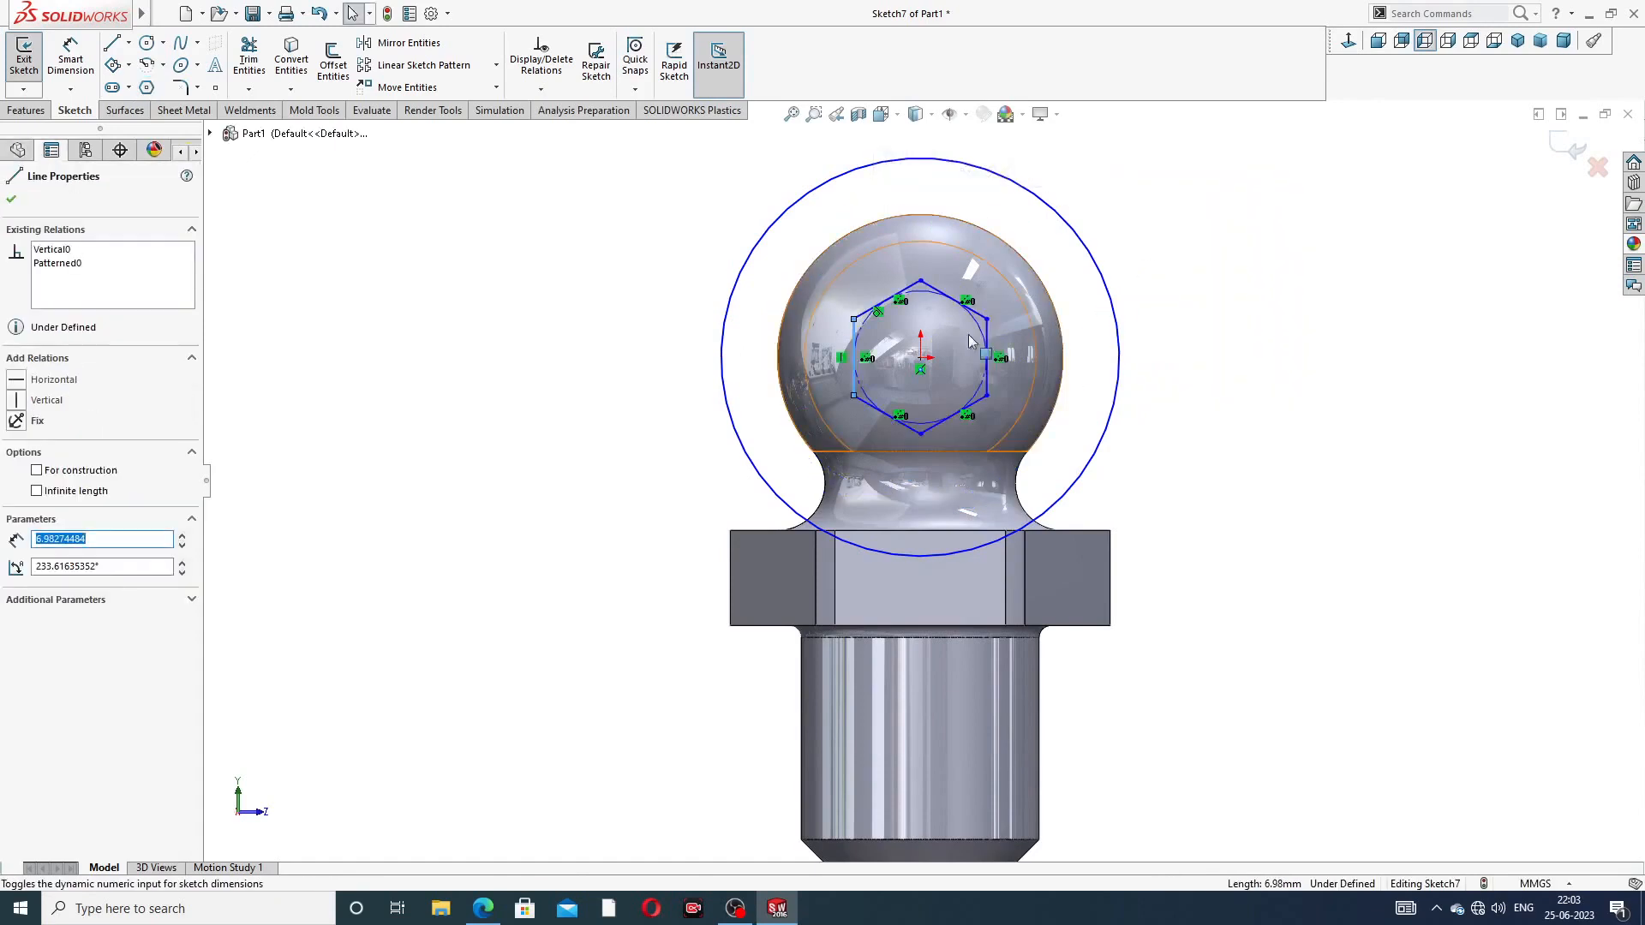
{"action": "scroll", "coordinate": [1148, 239], "scroll_direction": "down", "scroll_amount": 2}
{"action": "left_click", "coordinate": [1224, 222]}
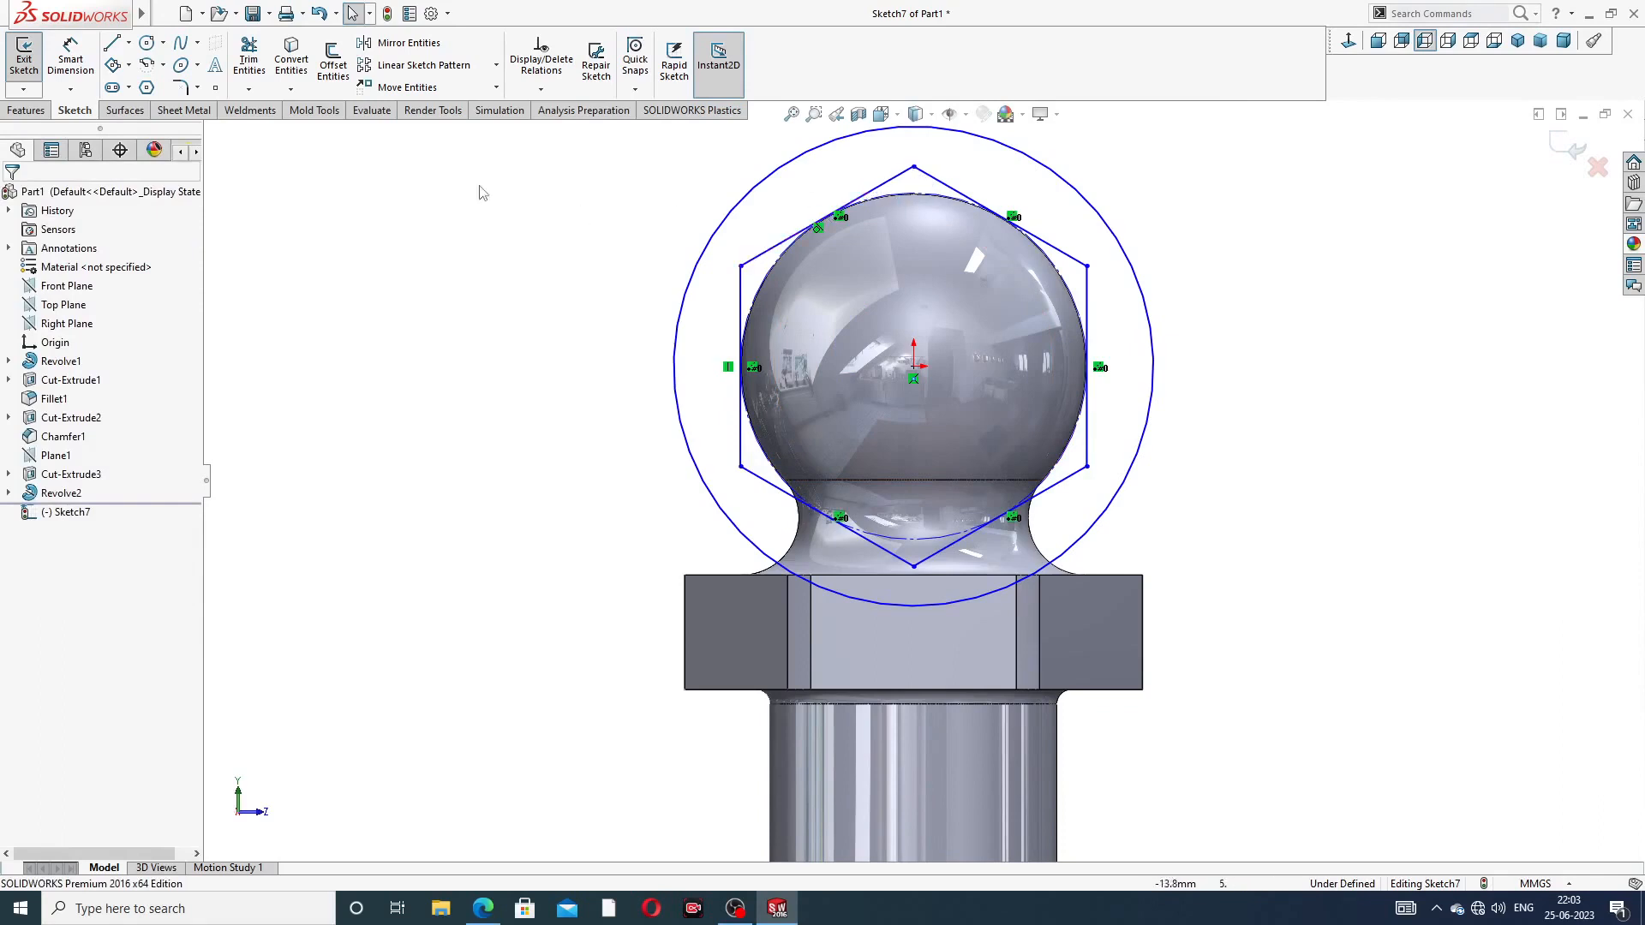
Set the hexagon's width between its two vertical sides to 9 mm
{"action": "left_click", "coordinate": [70, 56]}
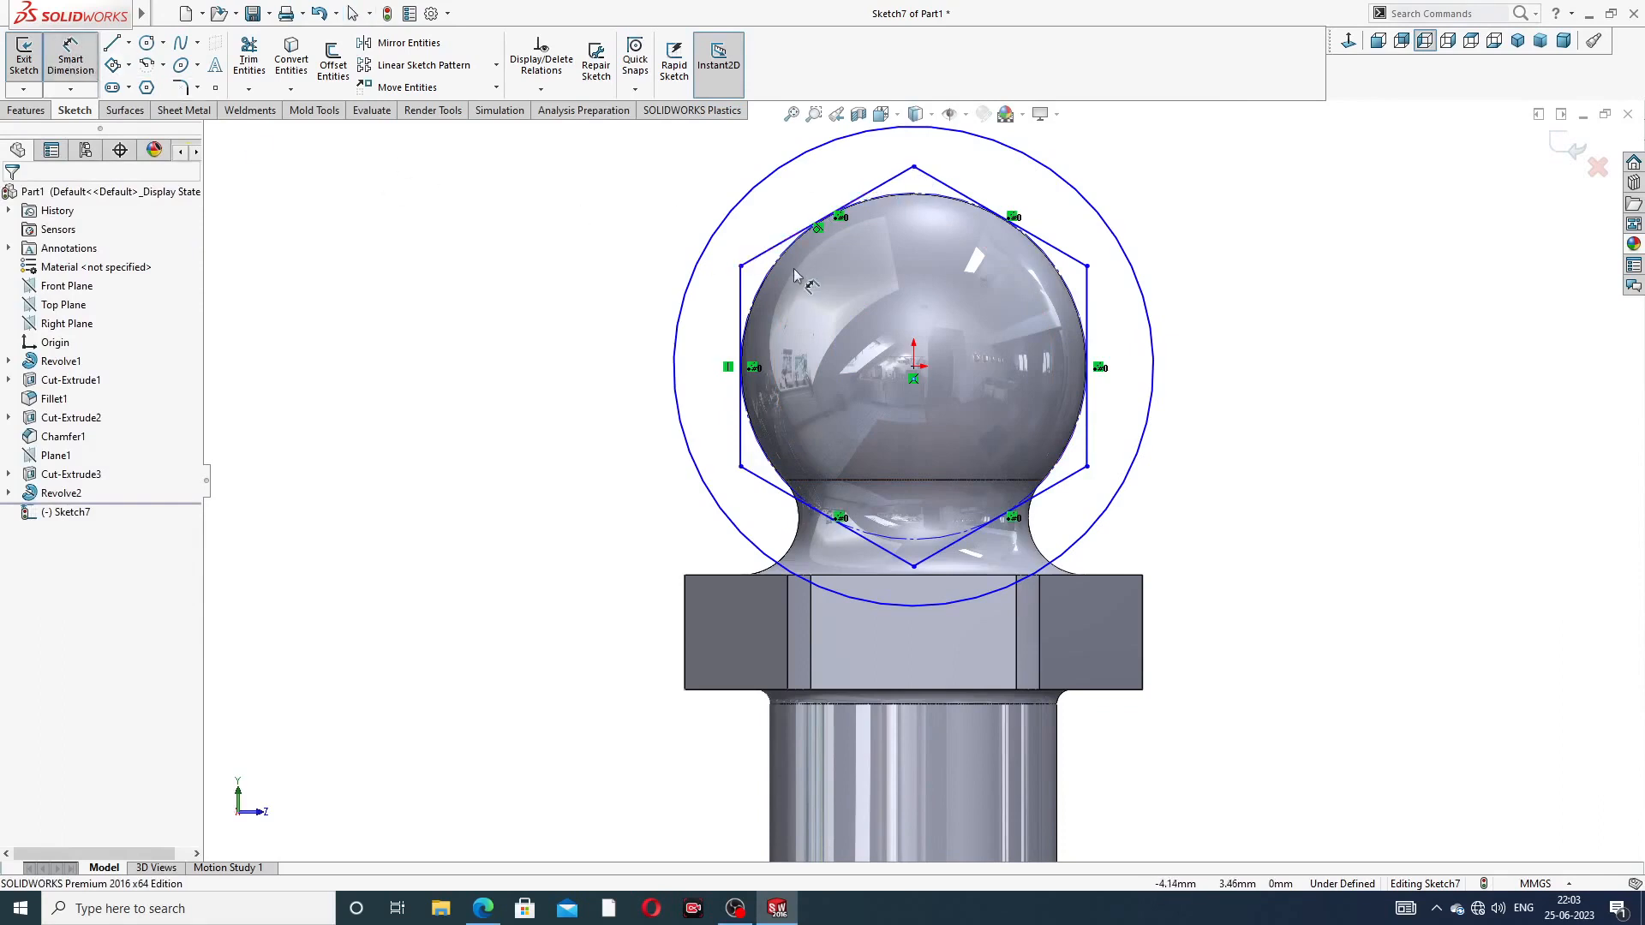
{"action": "left_click", "coordinate": [741, 267]}
{"action": "left_click", "coordinate": [1086, 266]}
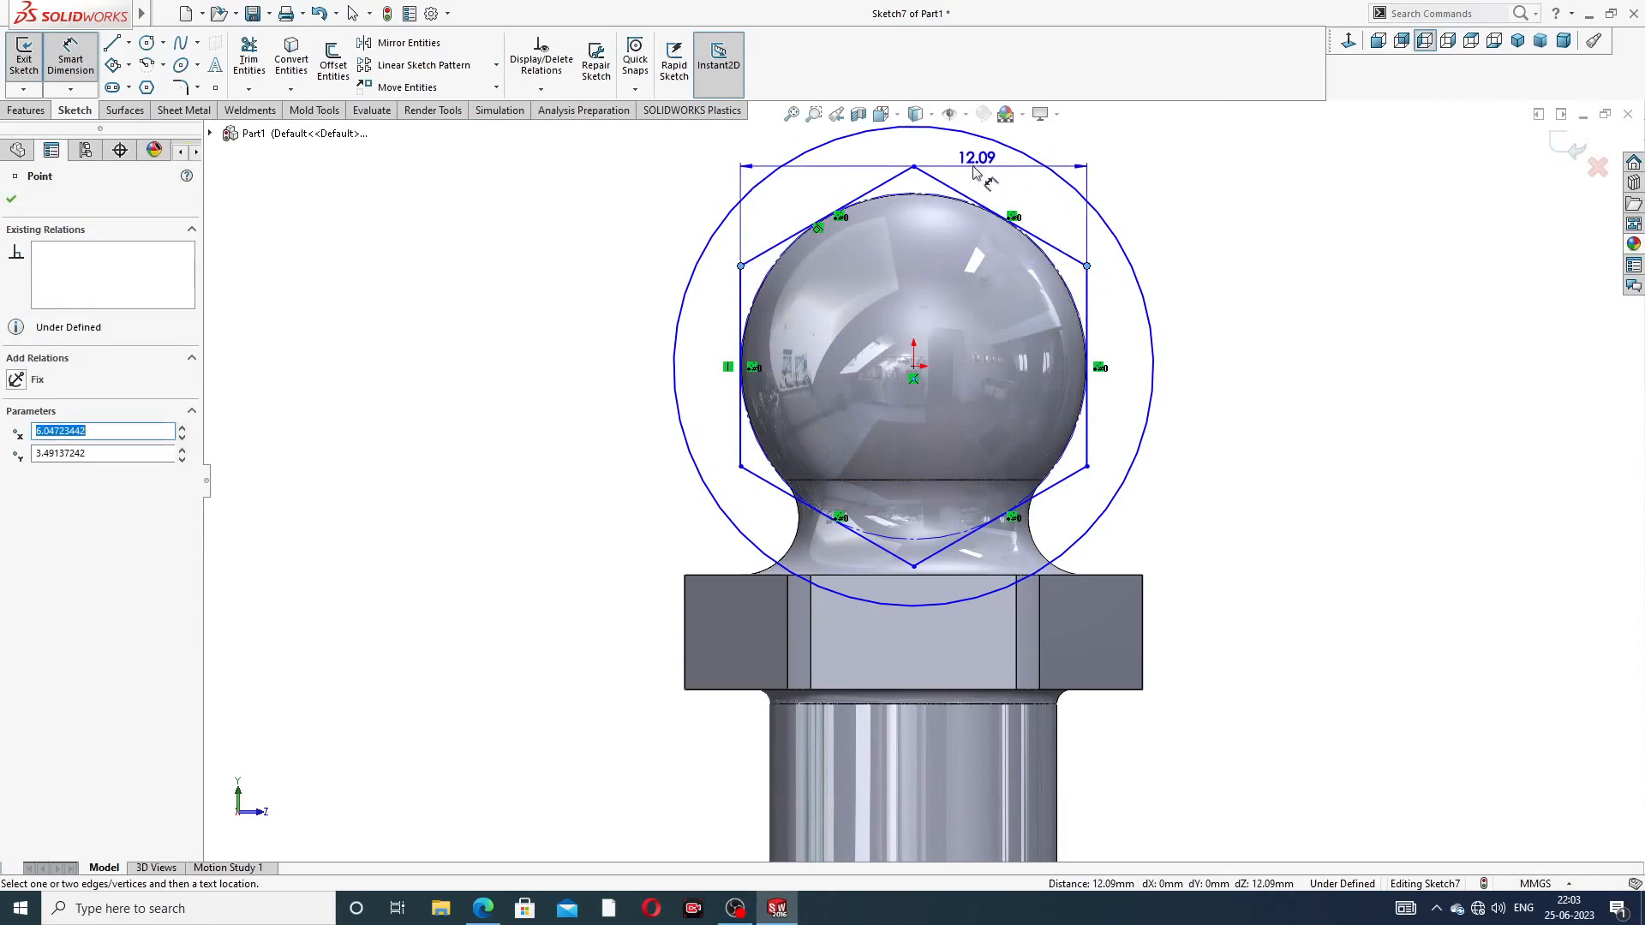
{"action": "left_click", "coordinate": [910, 151]}
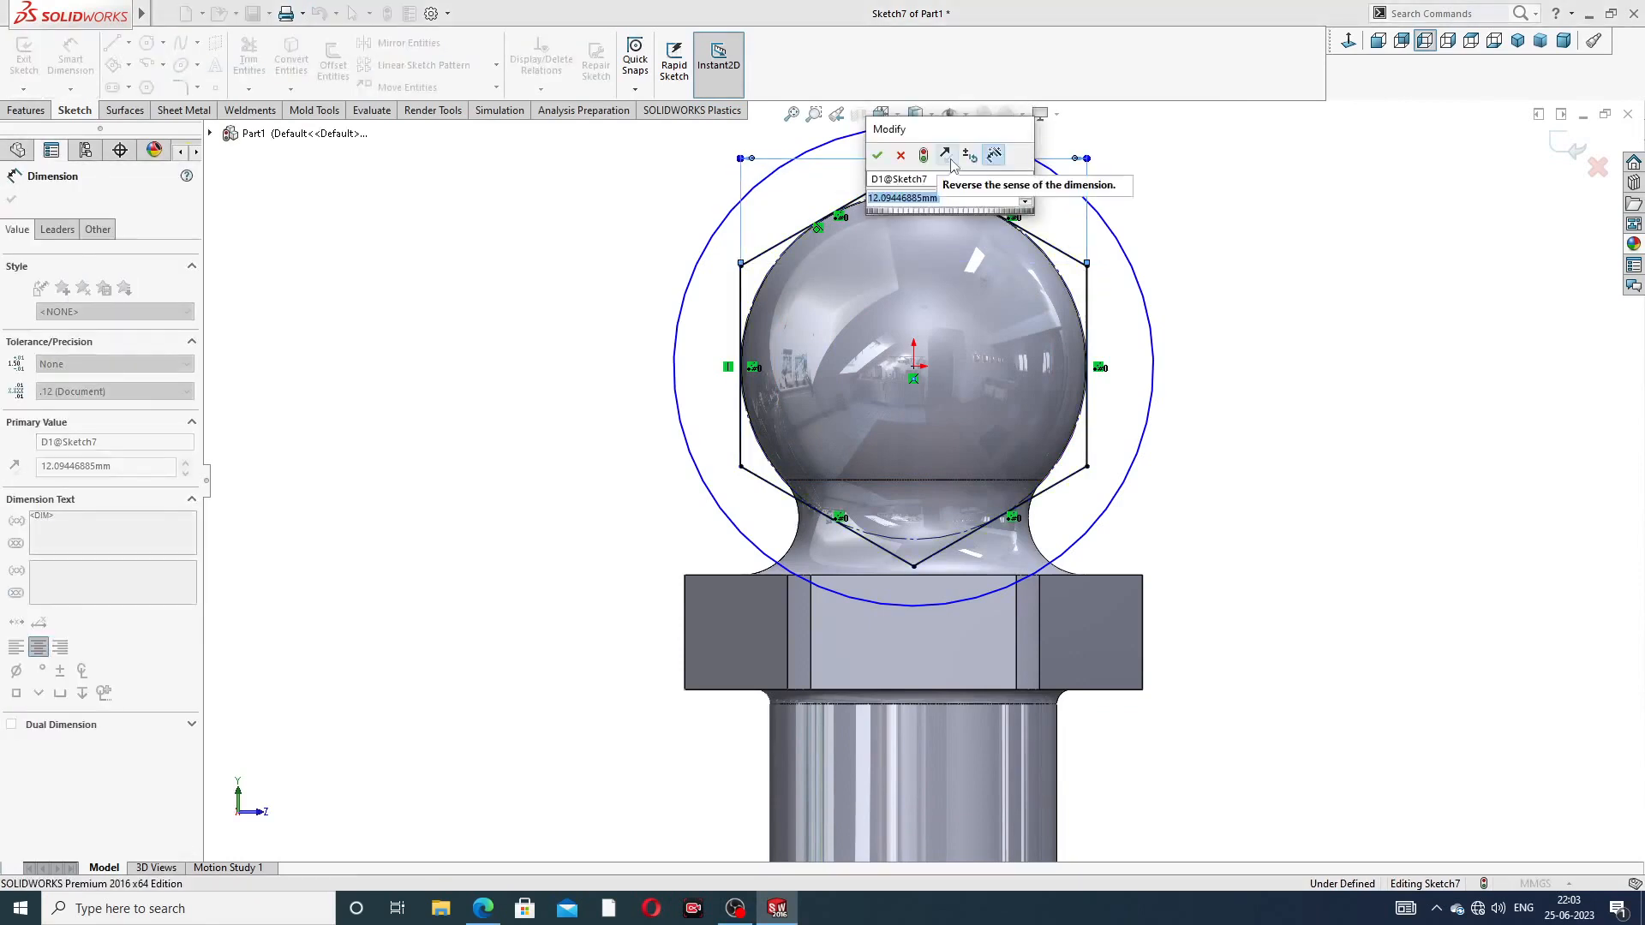
{"action": "type", "text": "9"}
{"action": "key", "text": "Return"}
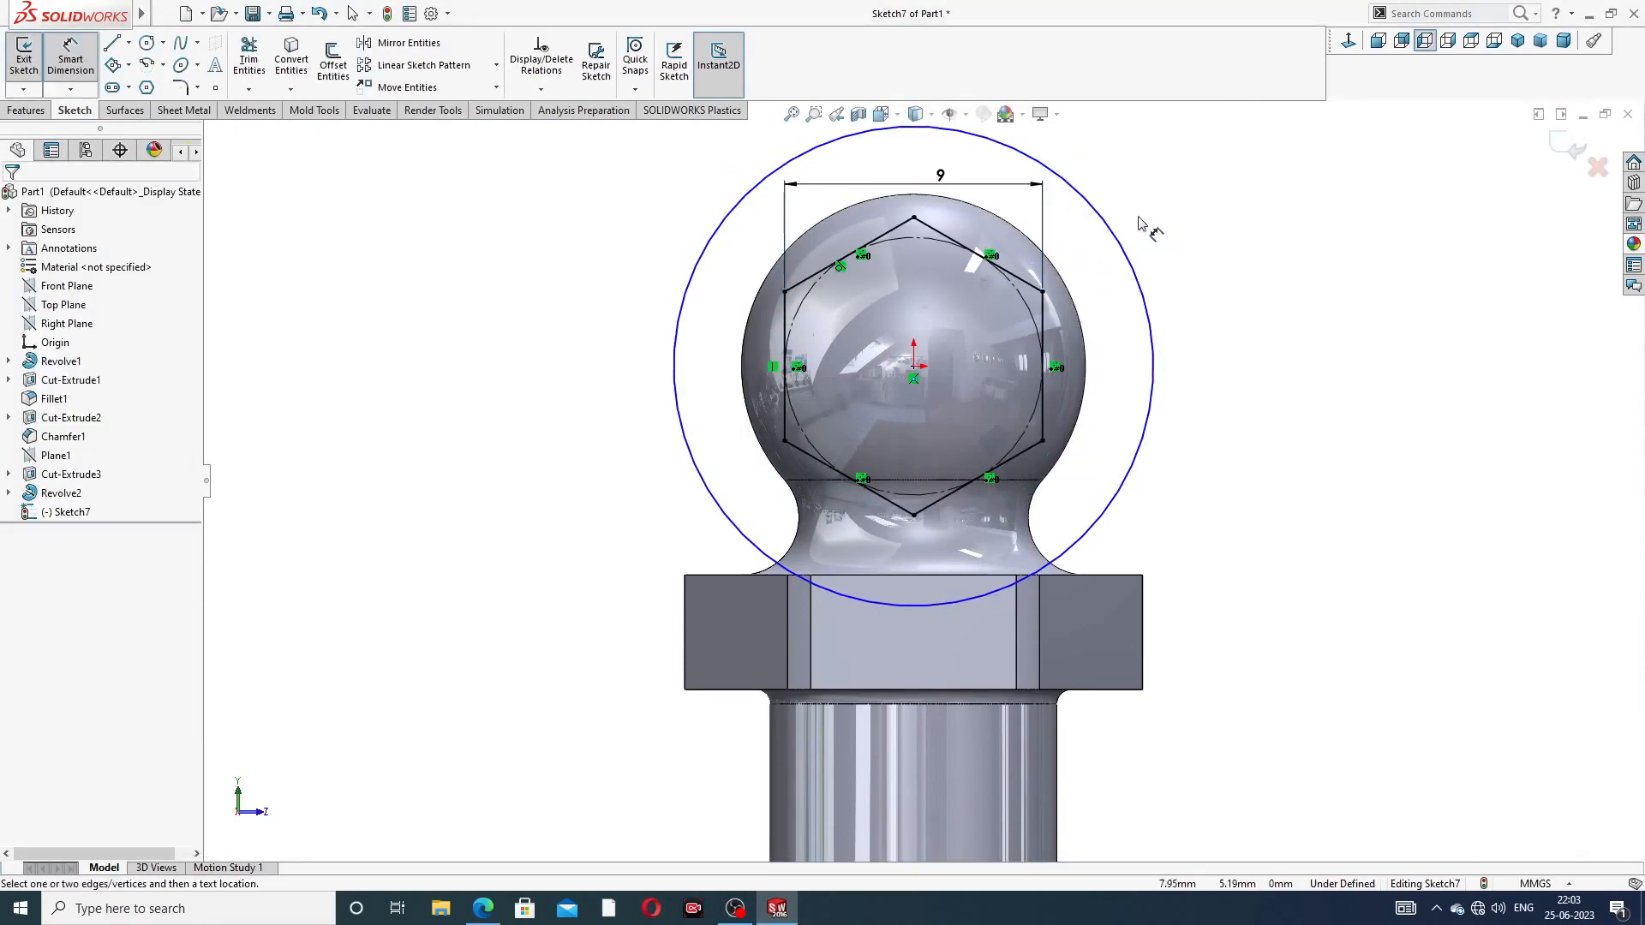
Set the outer circle's diameter to 11 mm and finish dimensioning
{"action": "left_click", "coordinate": [1097, 218]}
{"action": "left_click", "coordinate": [1147, 202]}
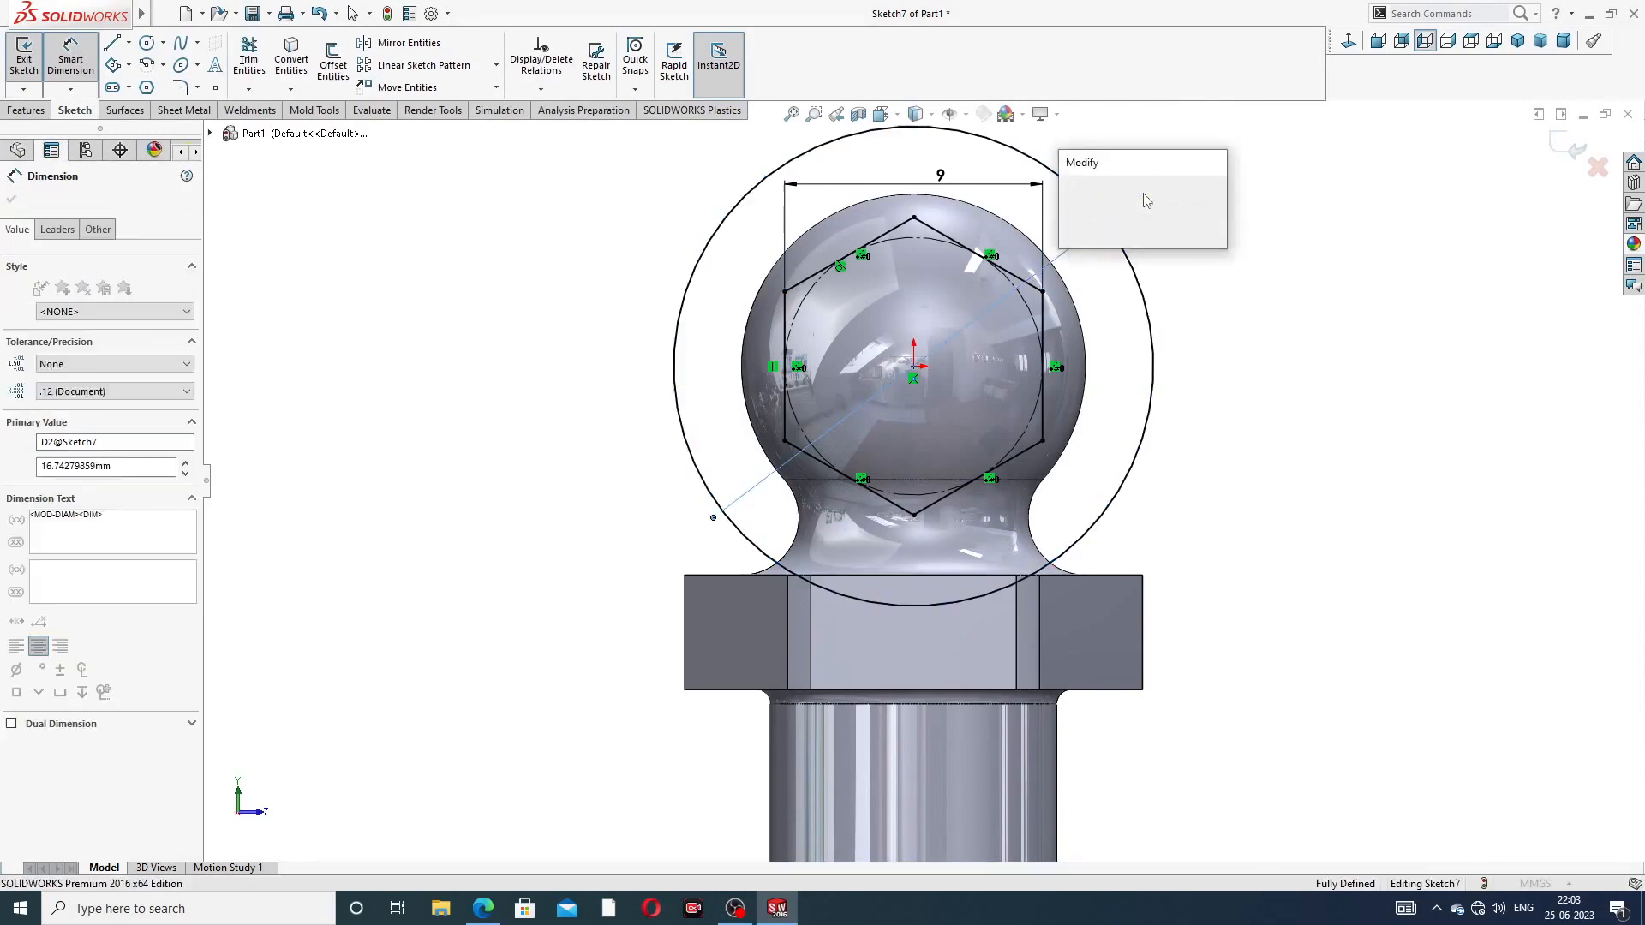
{"action": "type", "text": "11"}
{"action": "key", "text": "Return"}
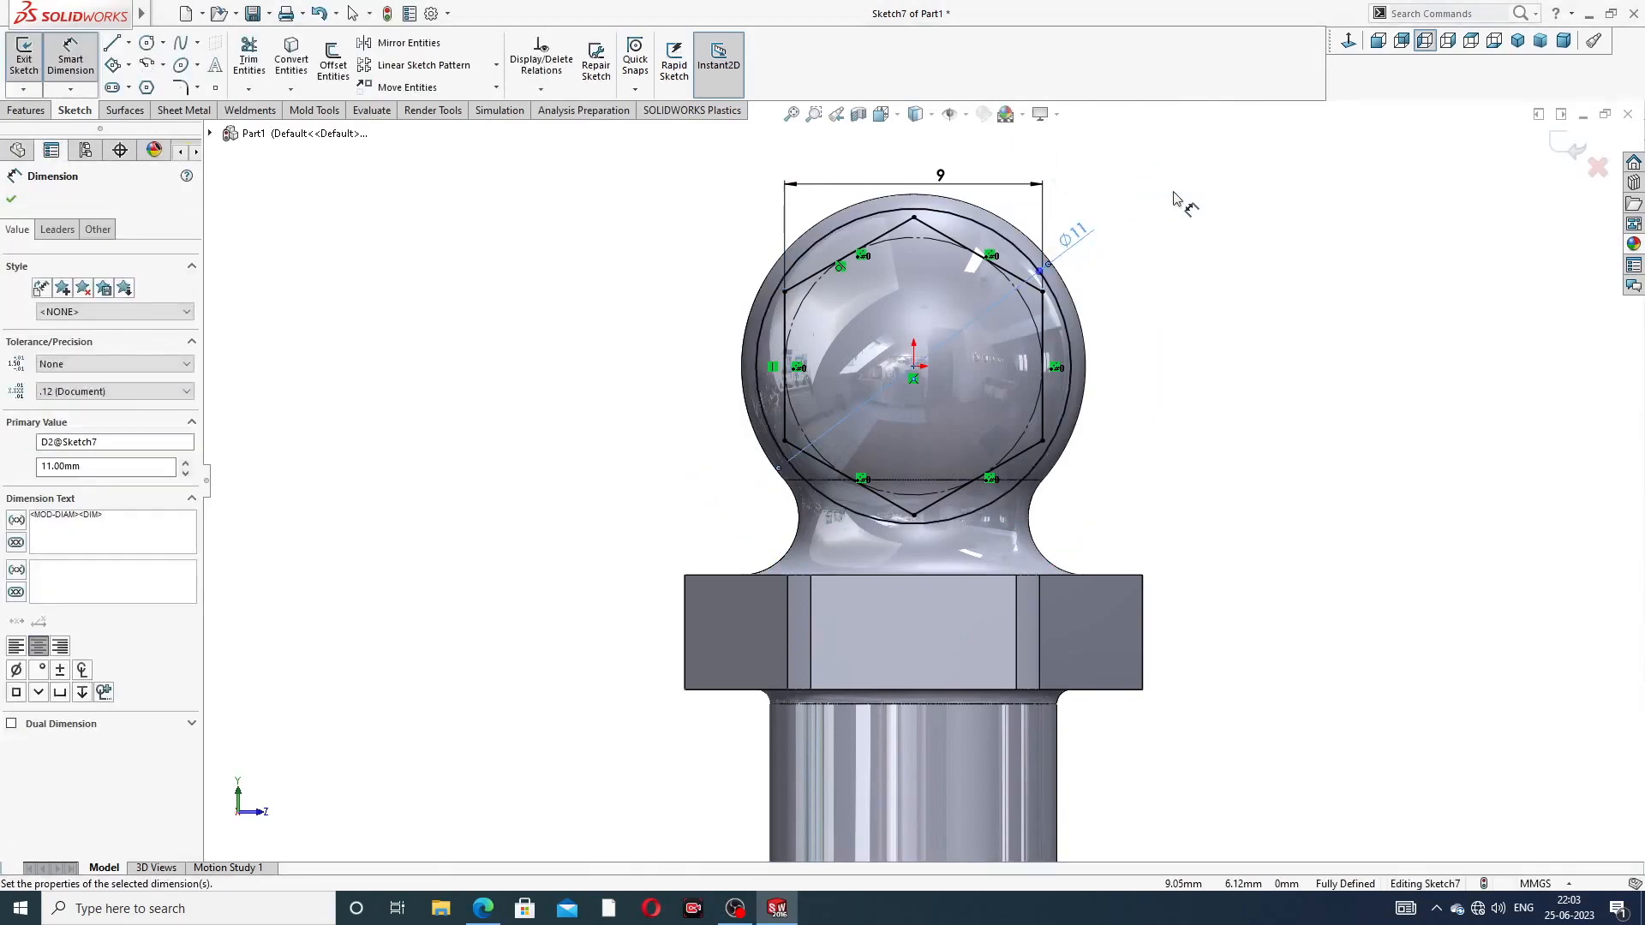
{"action": "right_click", "coordinate": [1175, 199]}
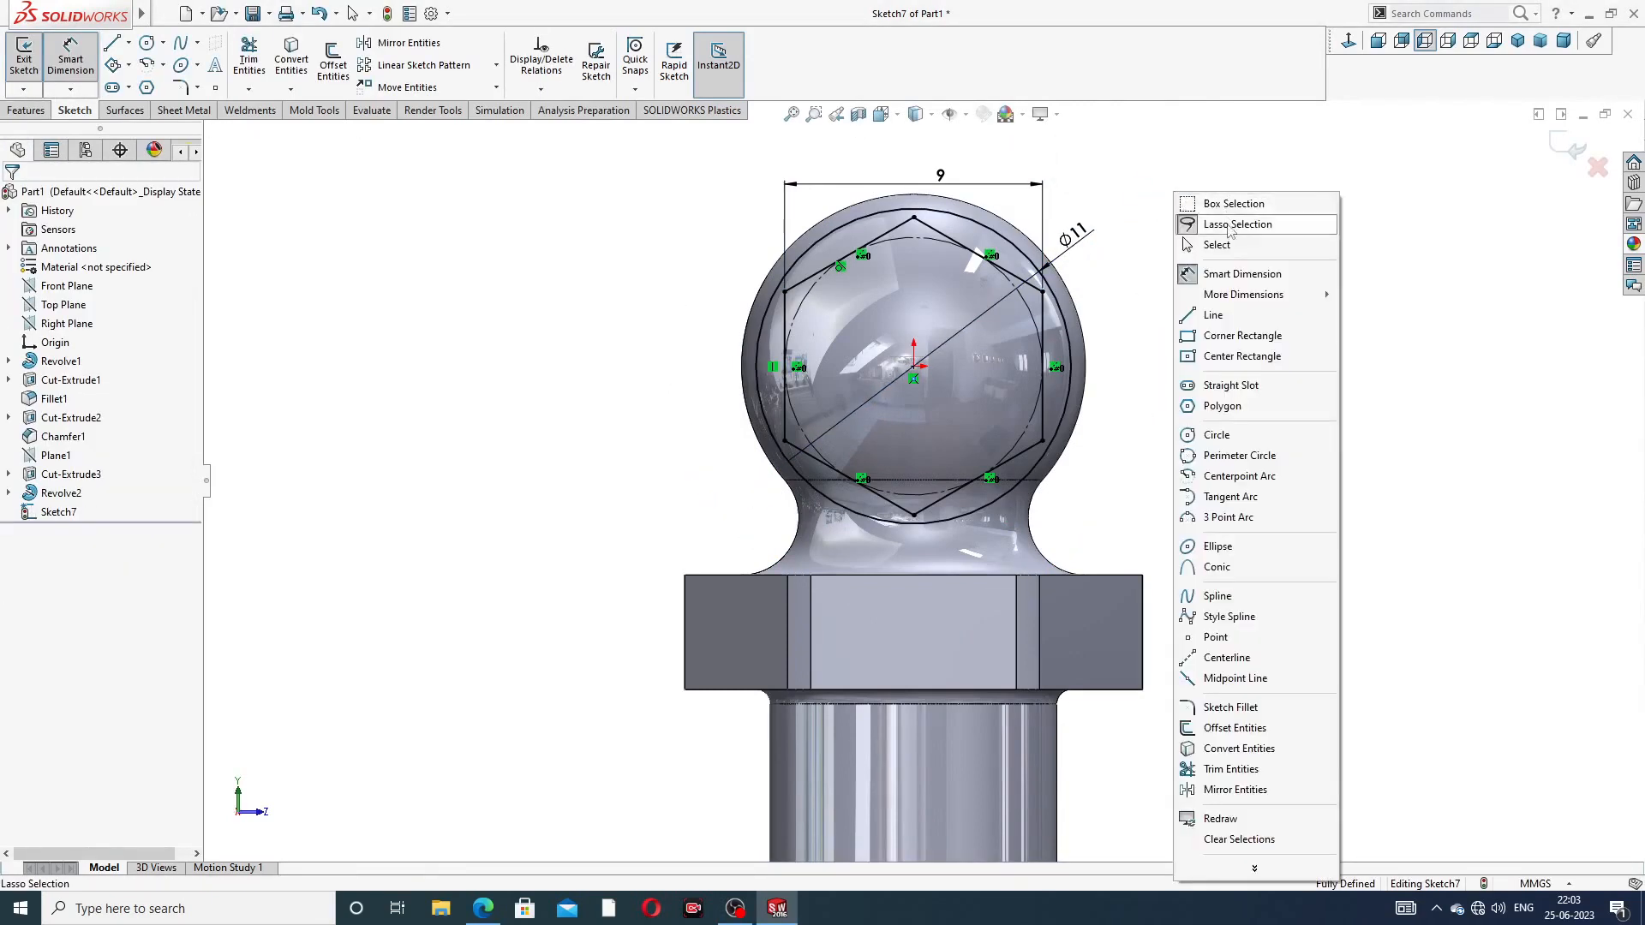
{"action": "left_click", "coordinate": [1215, 245]}
Check the PDF drawing, and cut the region between the hexagon and the circle 5 mm deep along the nozzle's collar
{"action": "left_click", "coordinate": [480, 909]}
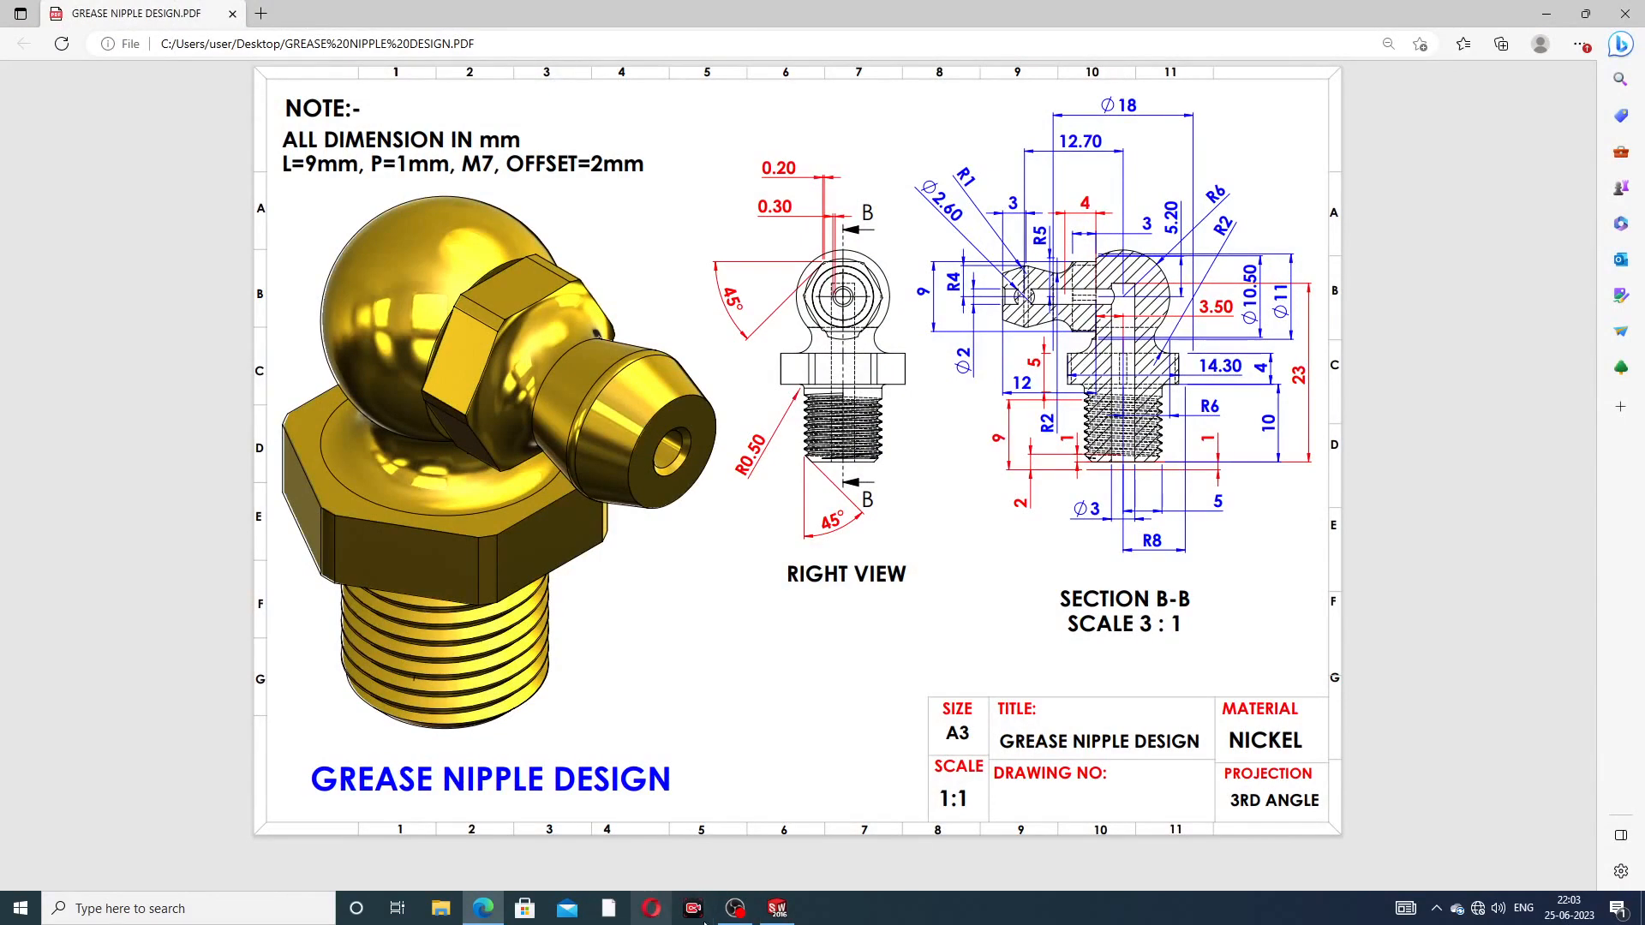
{"action": "left_click", "coordinate": [777, 908]}
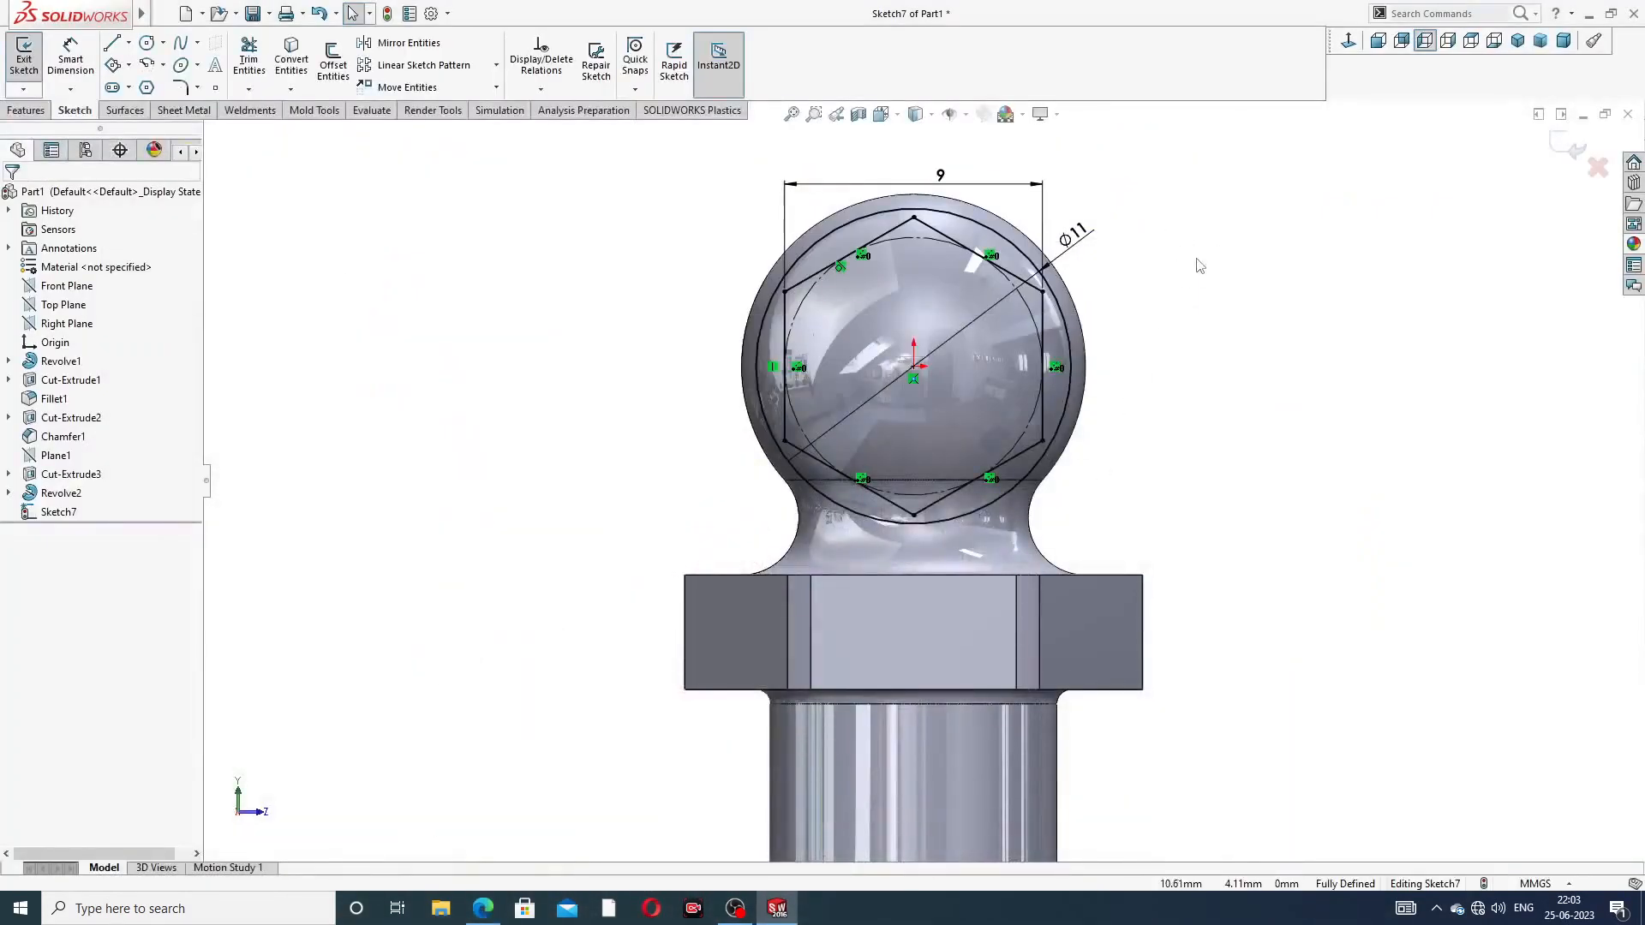
{"action": "left_click", "coordinate": [26, 110]}
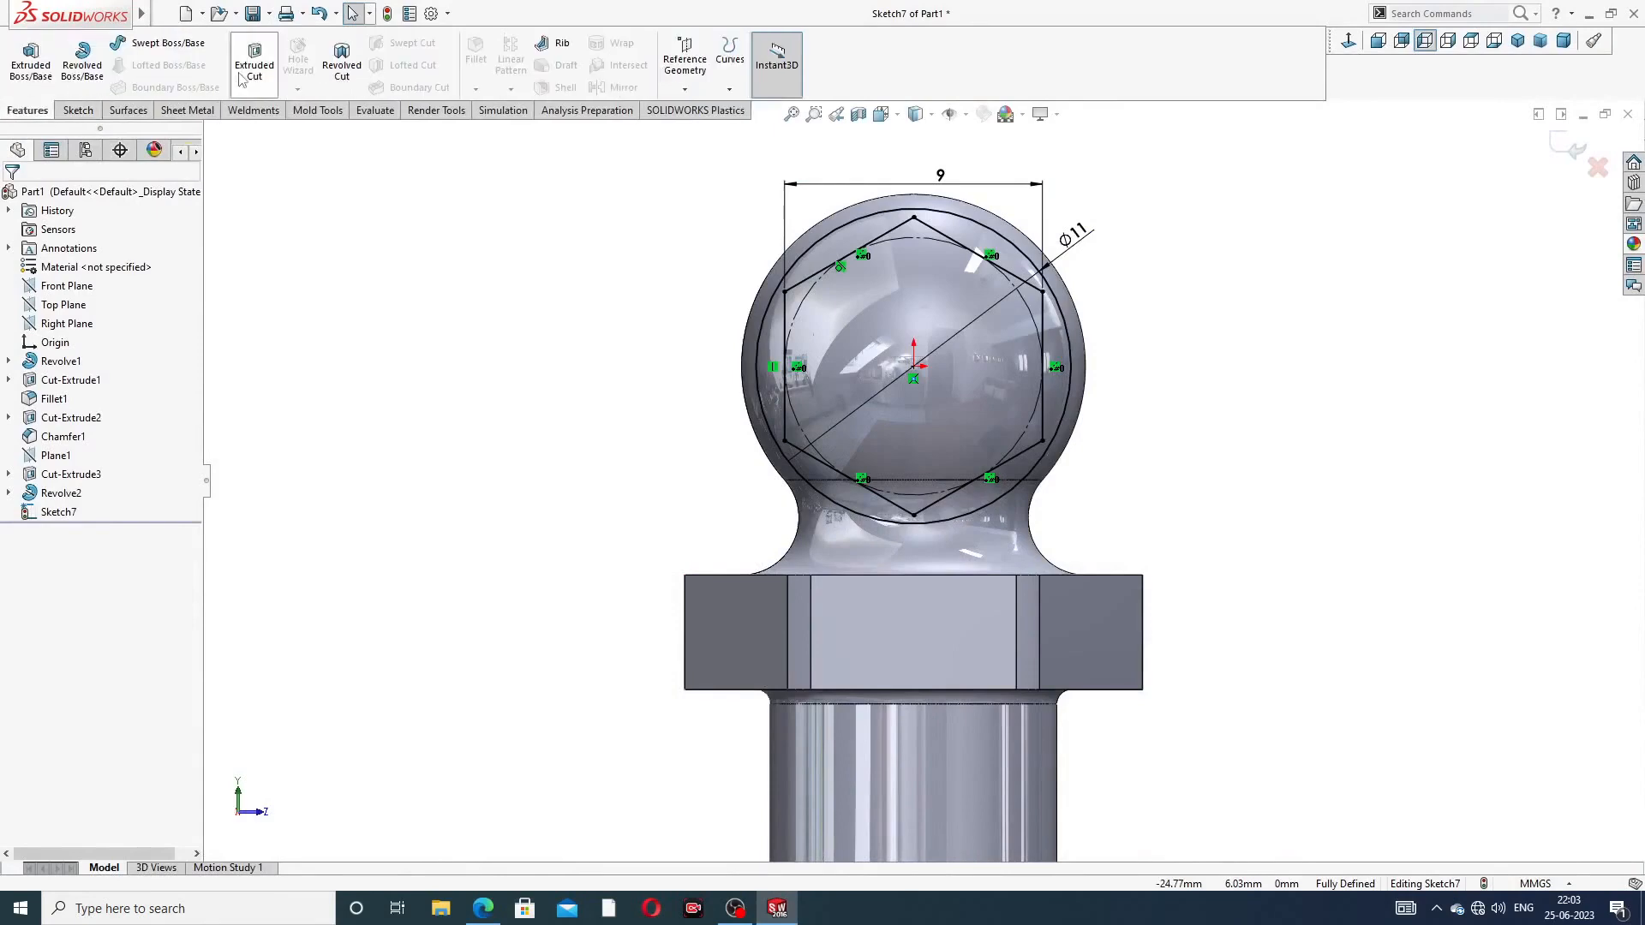
{"action": "left_click", "coordinate": [255, 60]}
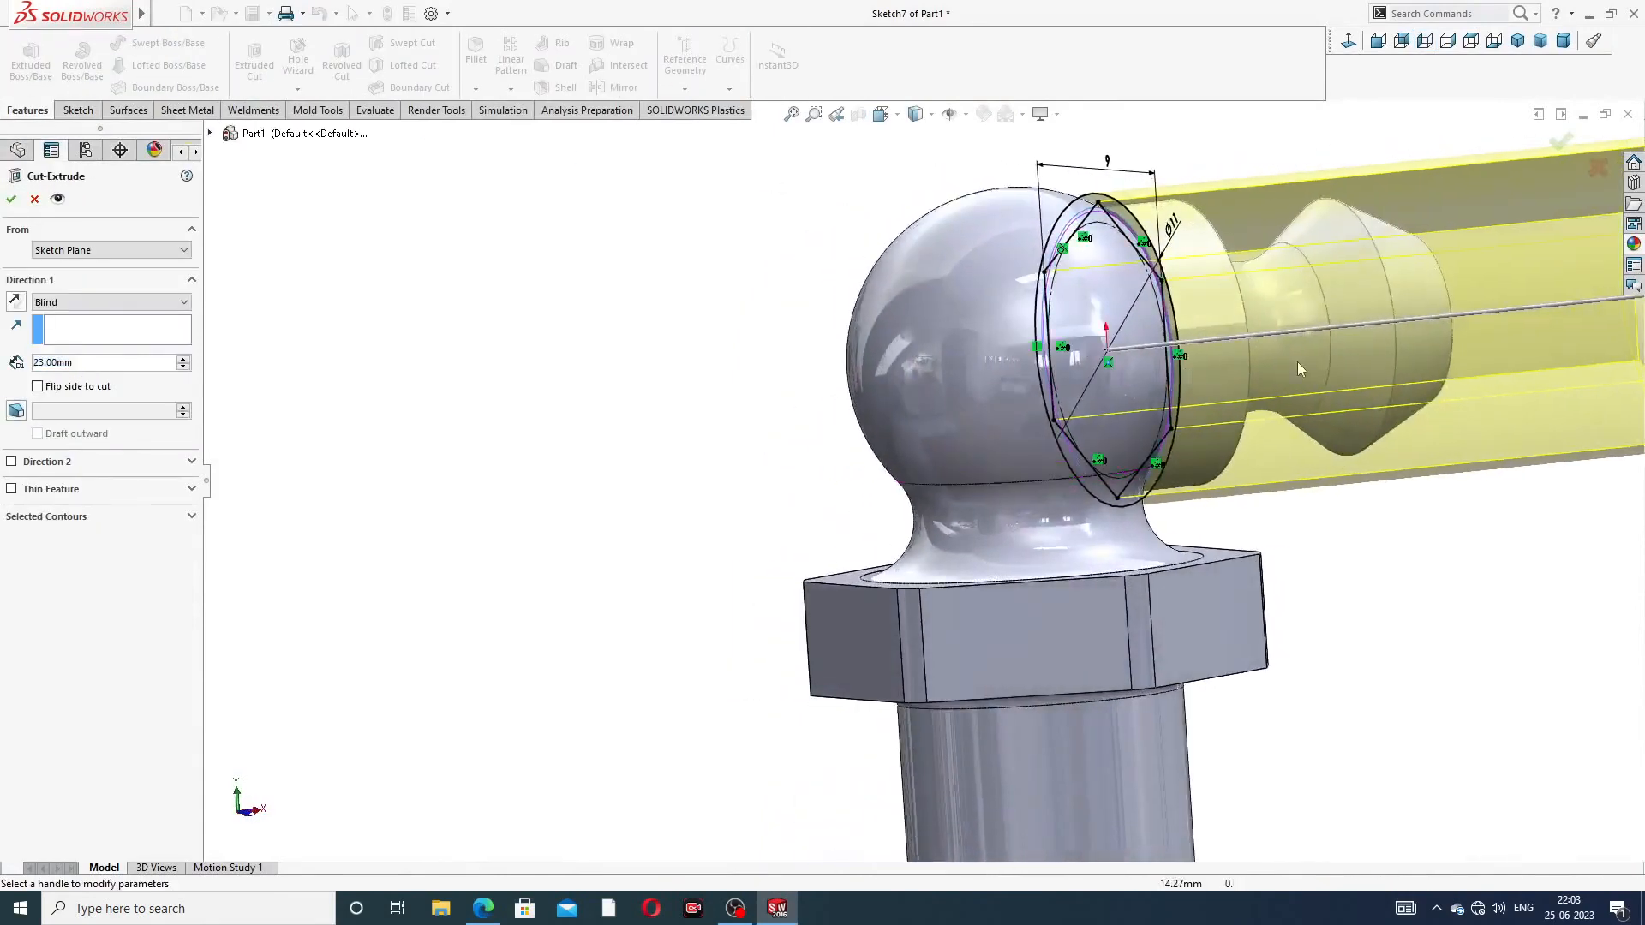
{"action": "middle_click_drag", "start_coordinate": [1343, 370], "coordinate": [1252, 368]}
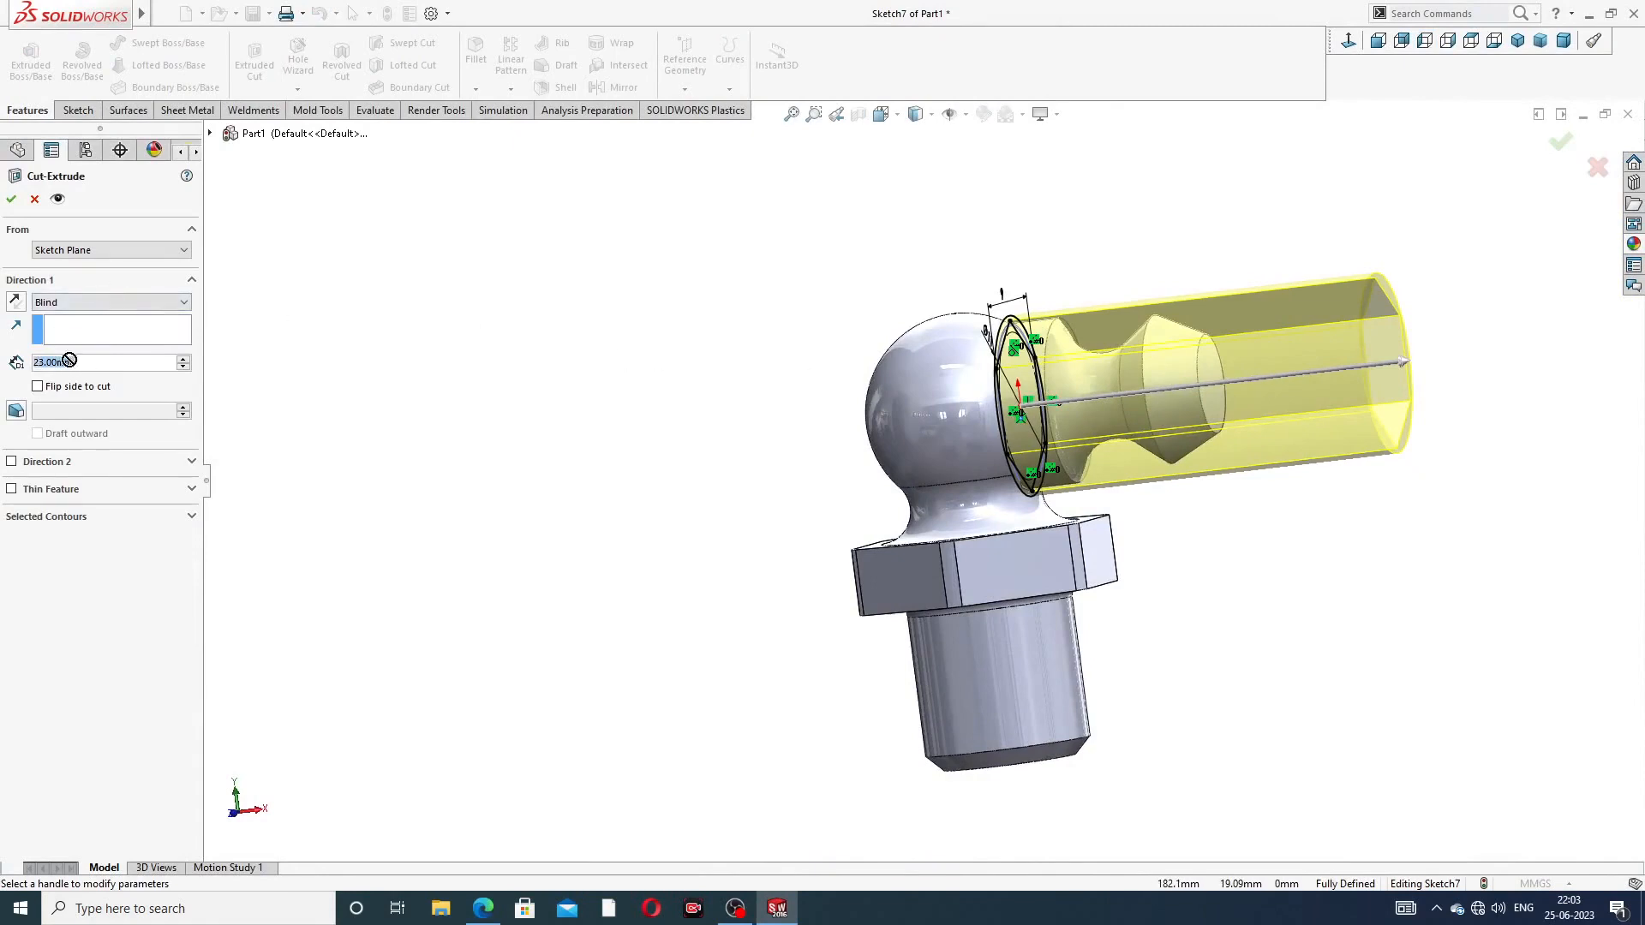
{"action": "type", "text": "5"}
{"action": "key", "text": "Return"}
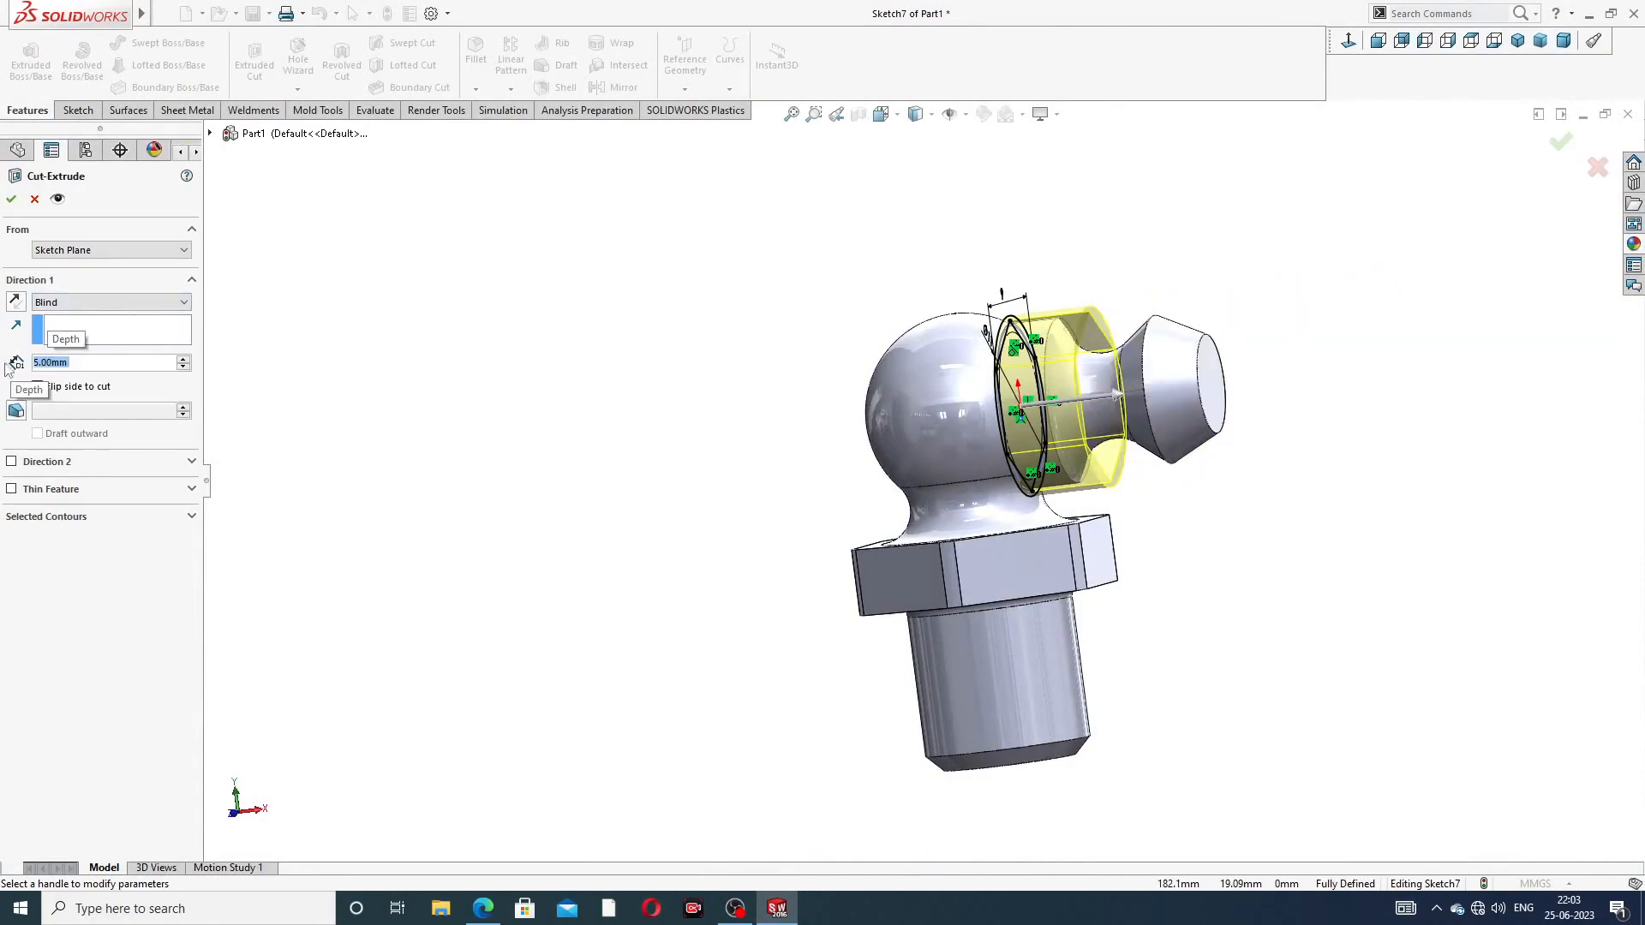
{"action": "left_click", "coordinate": [12, 200]}
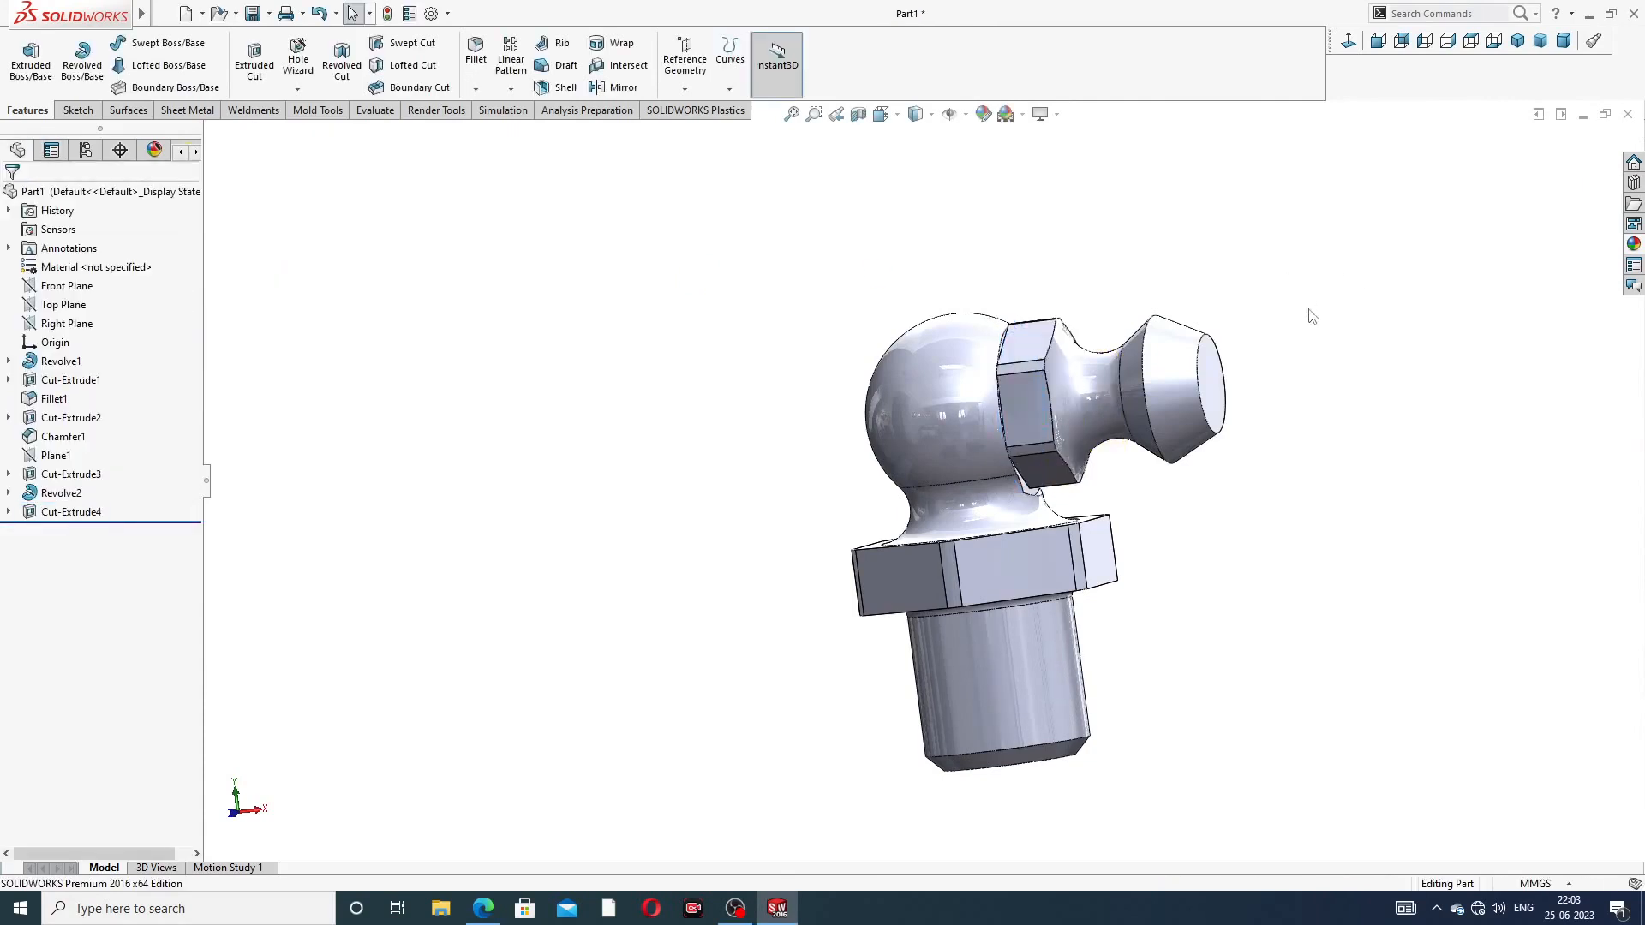
{"action": "middle_click_drag", "start_coordinate": [1303, 312], "coordinate": [1149, 477]}
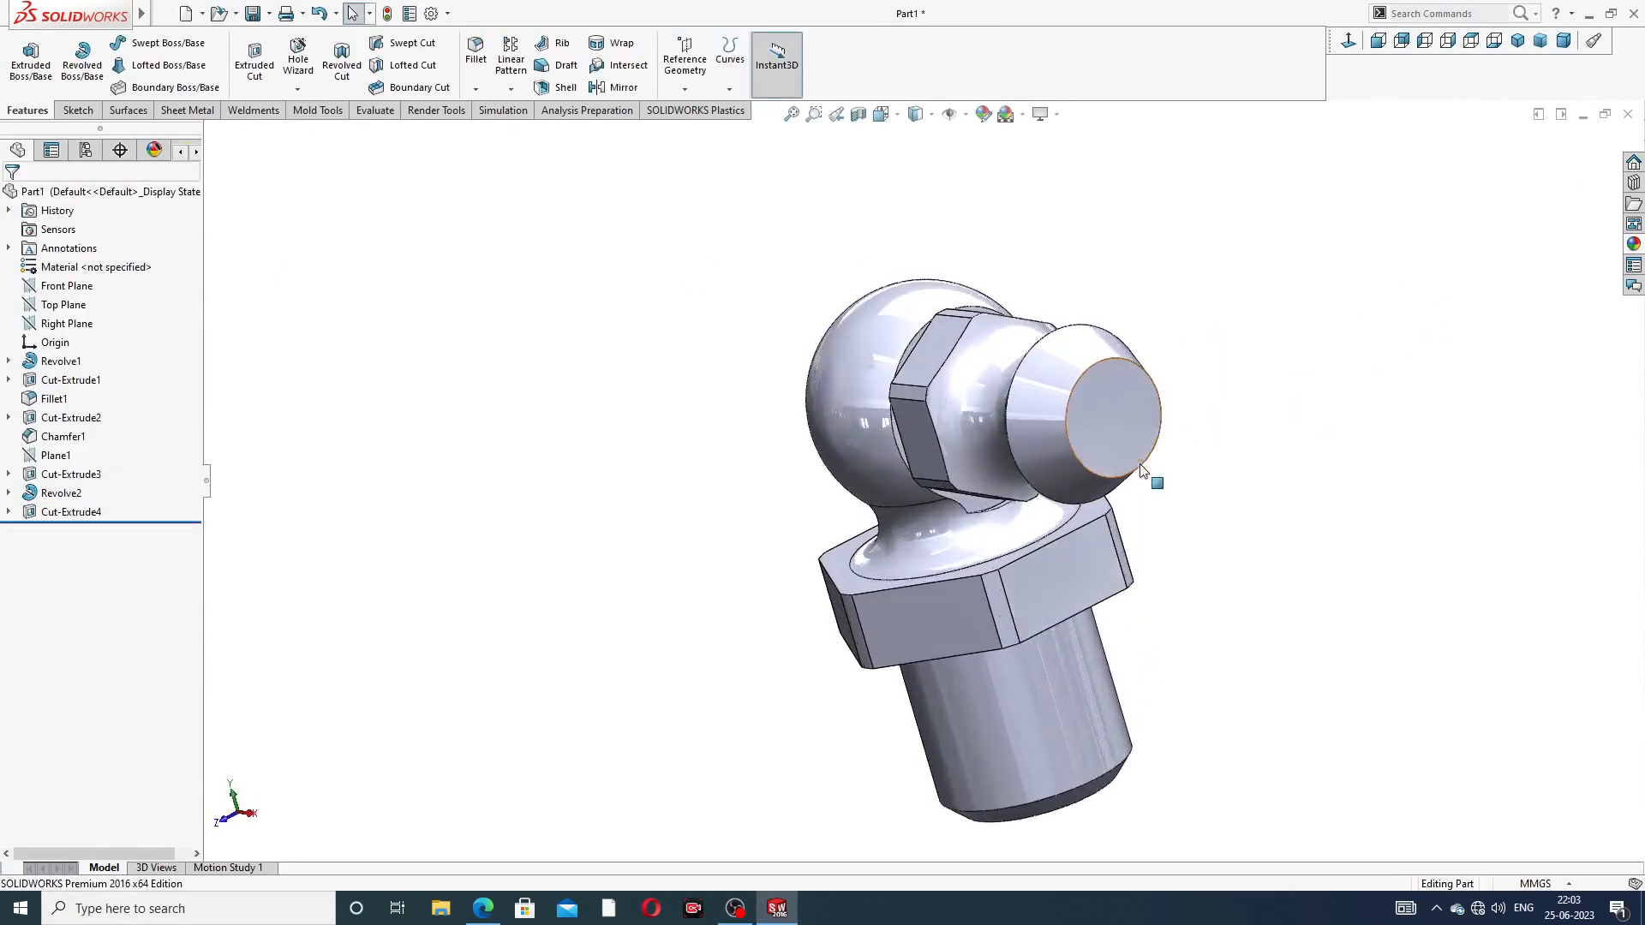
Sketch a circle about 3.02 mm in diameter on the nozzle's flat end face, centred on the origin
{"action": "scroll", "coordinate": [1114, 404], "scroll_direction": "down", "scroll_amount": 3}
{"action": "left_click", "coordinate": [1108, 409]}
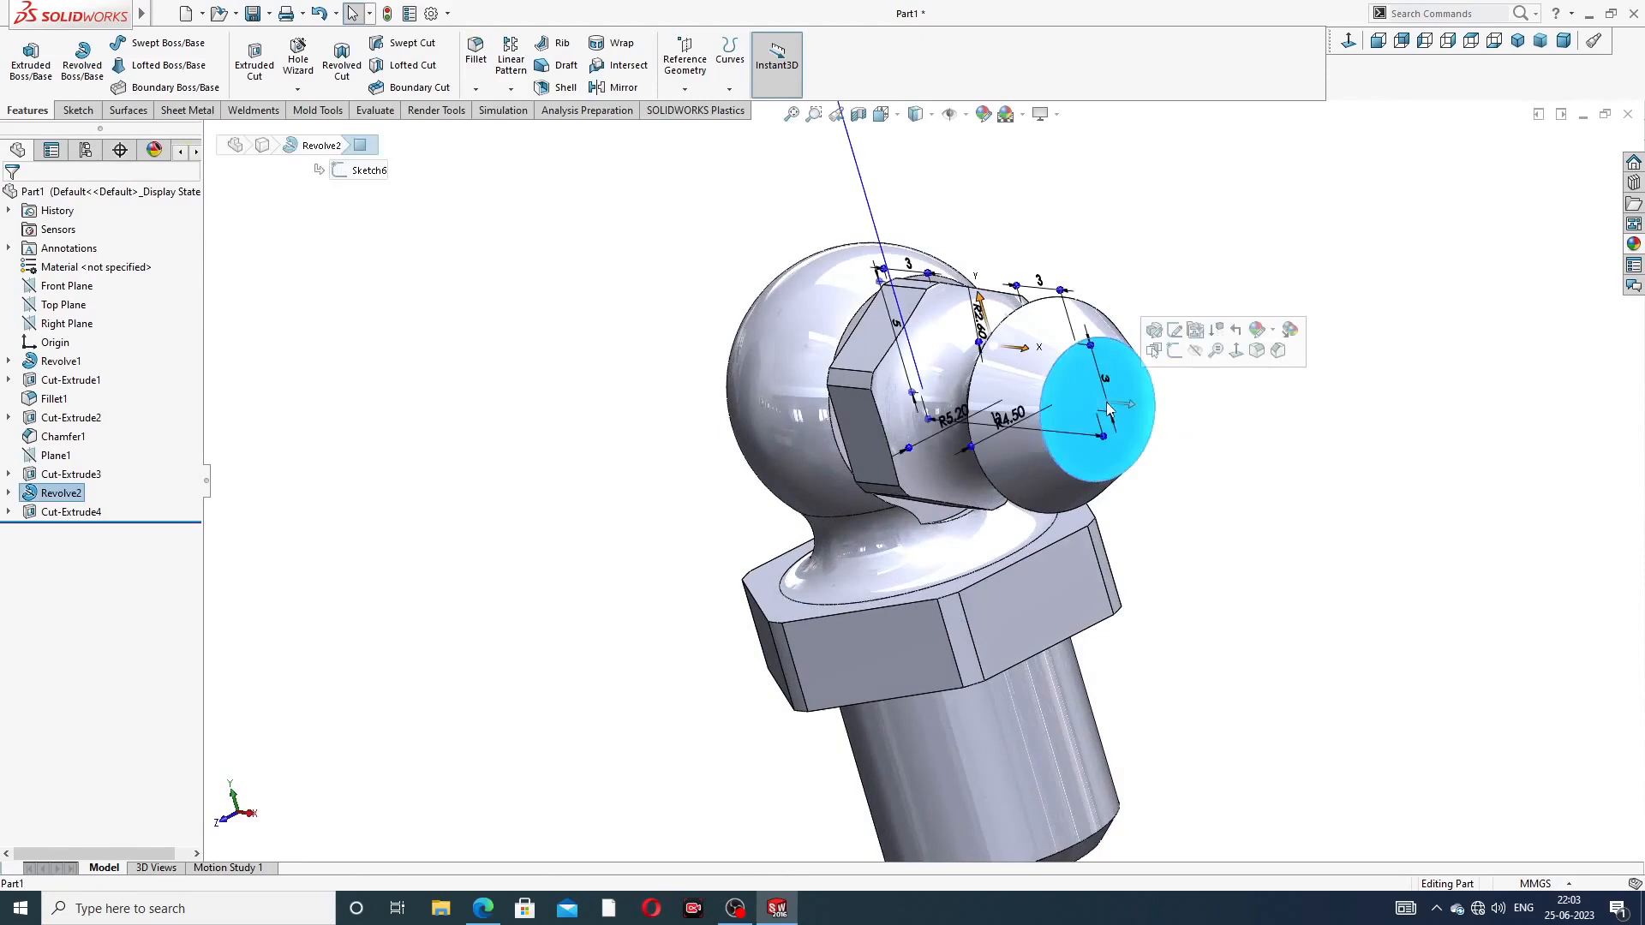
{"action": "left_click", "coordinate": [1174, 352]}
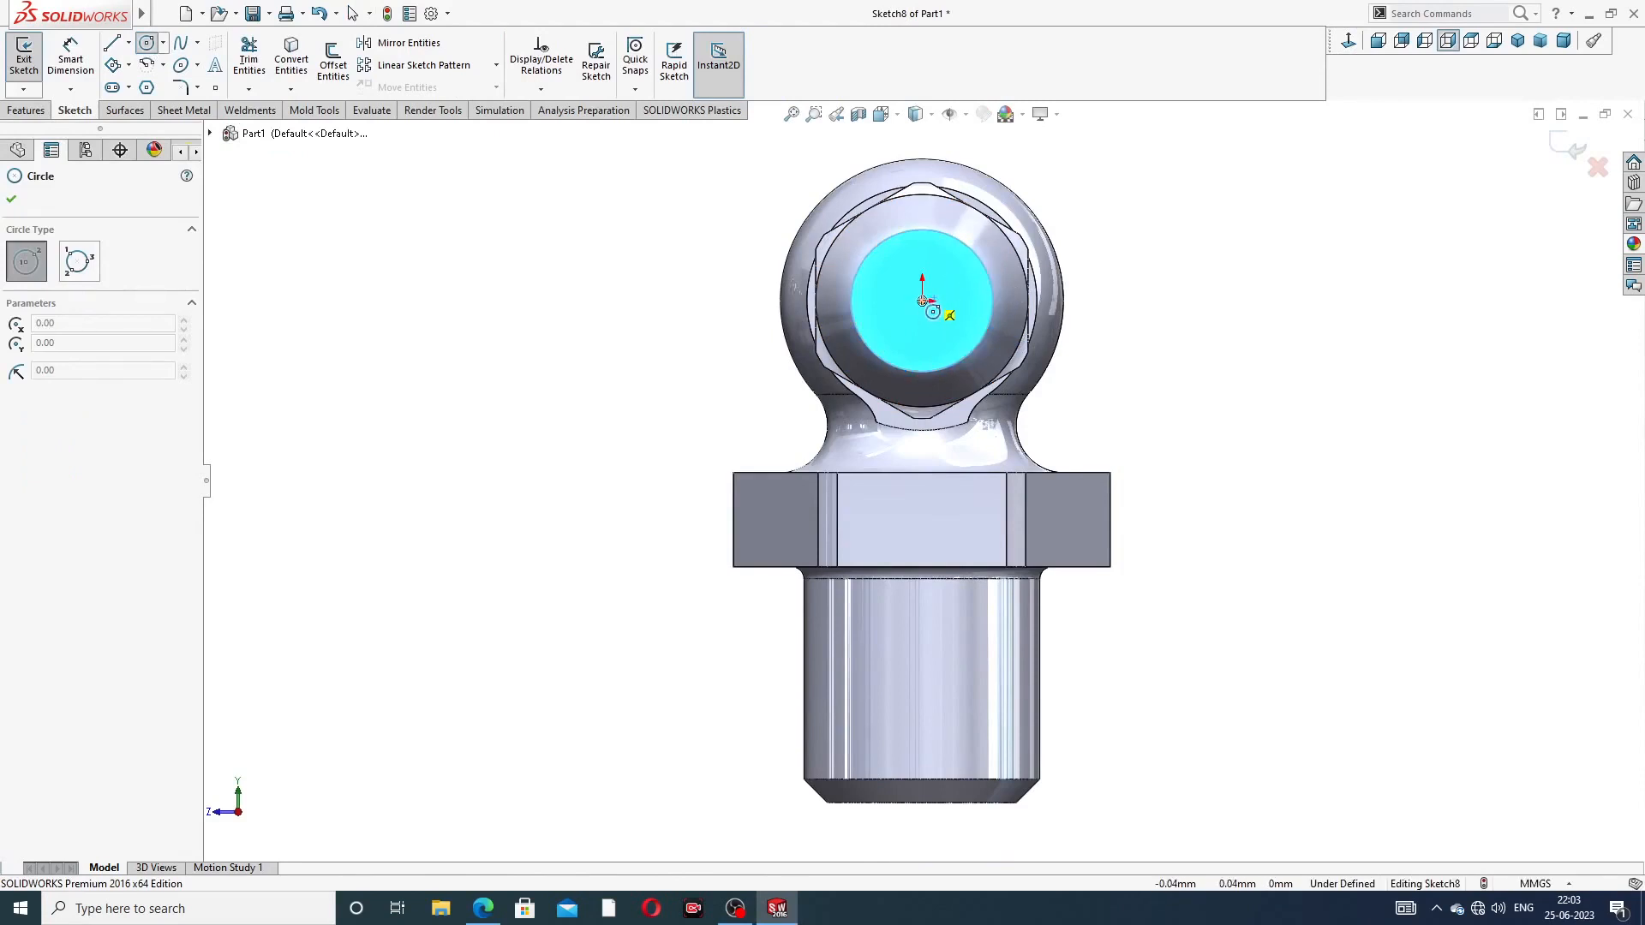
{"action": "left_click", "coordinate": [922, 301]}
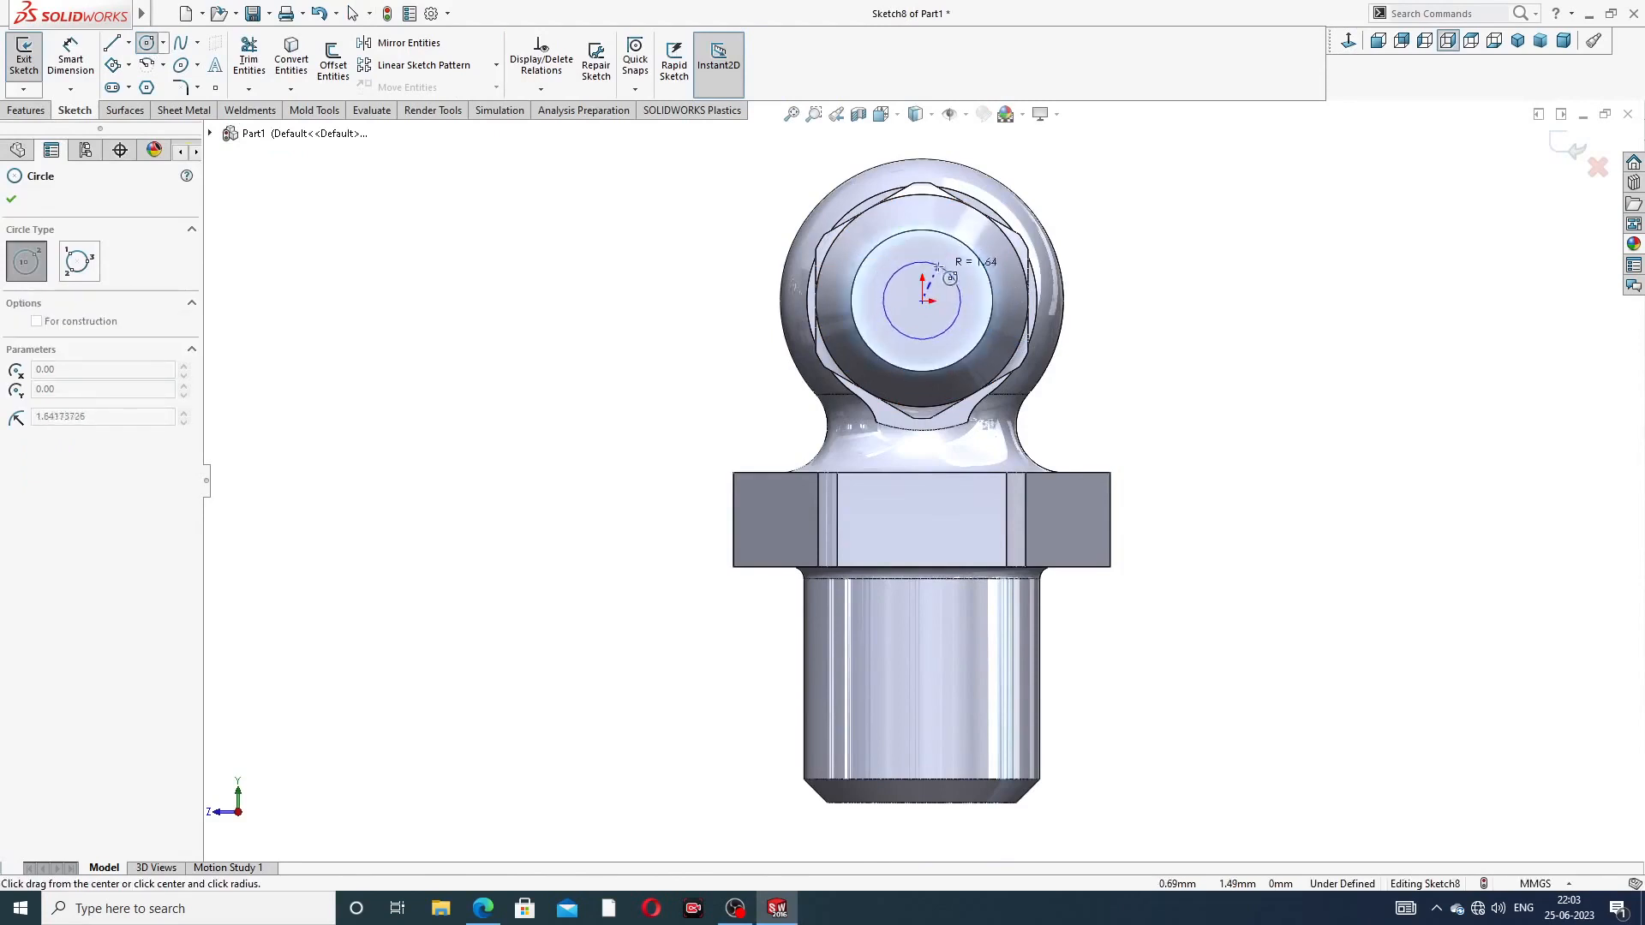
{"action": "left_click", "coordinate": [947, 276]}
{"action": "right_click", "coordinate": [1125, 180]}
{"action": "left_click", "coordinate": [1165, 183]}
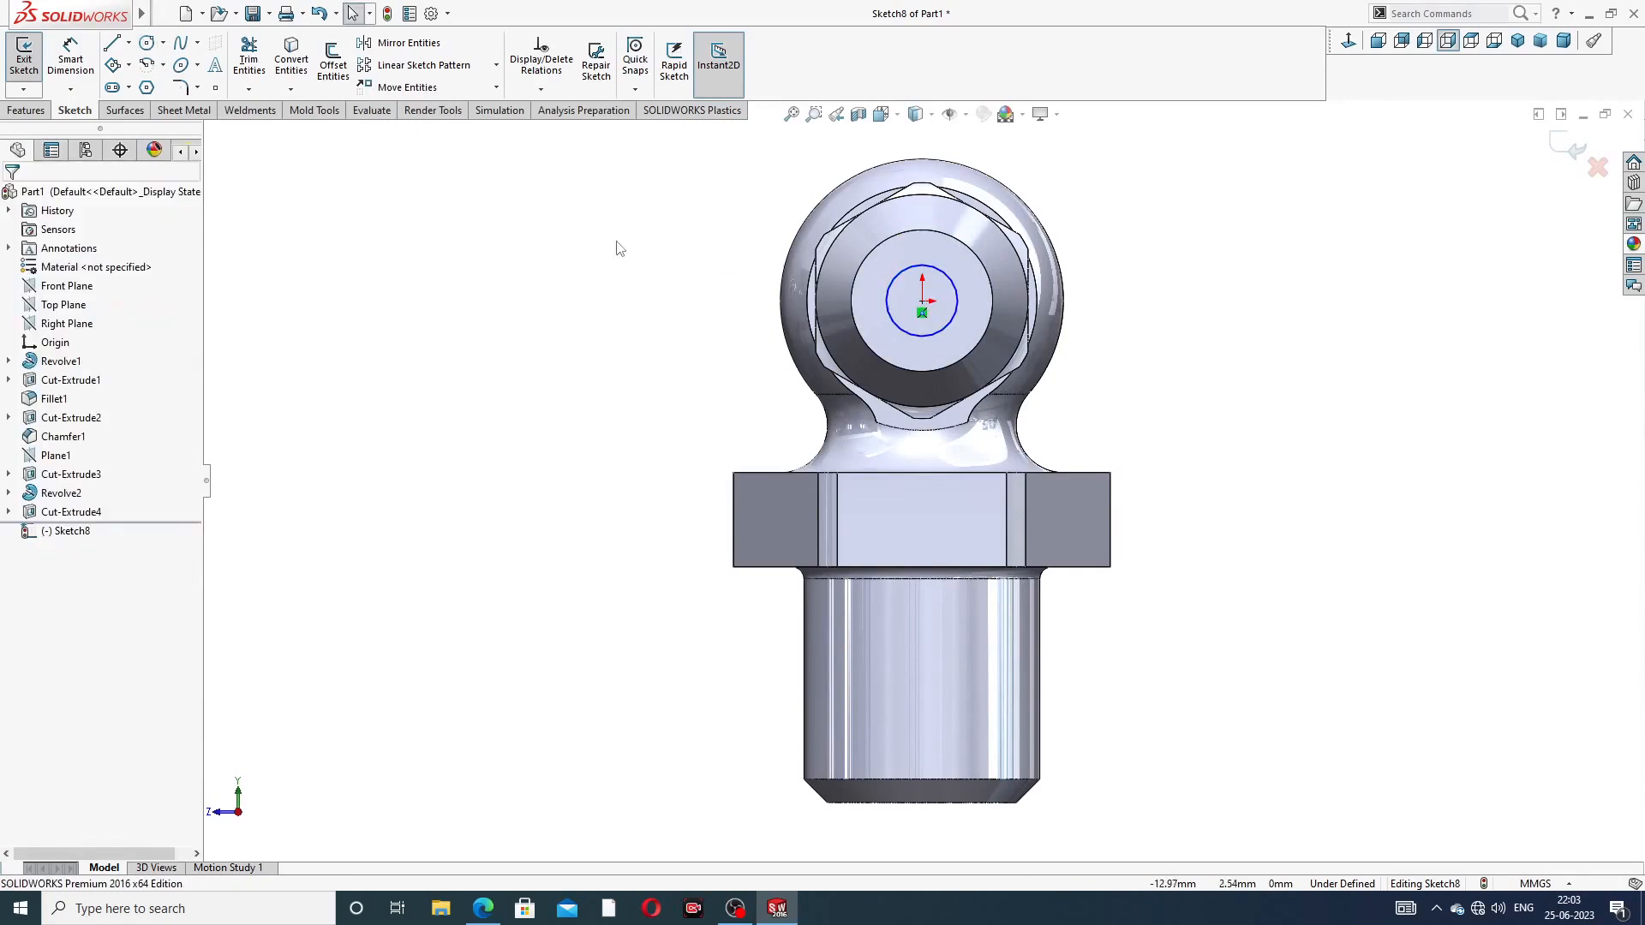
Set the circle's diameter to 2 mm and finish dimensioning
{"action": "left_click", "coordinate": [85, 67]}
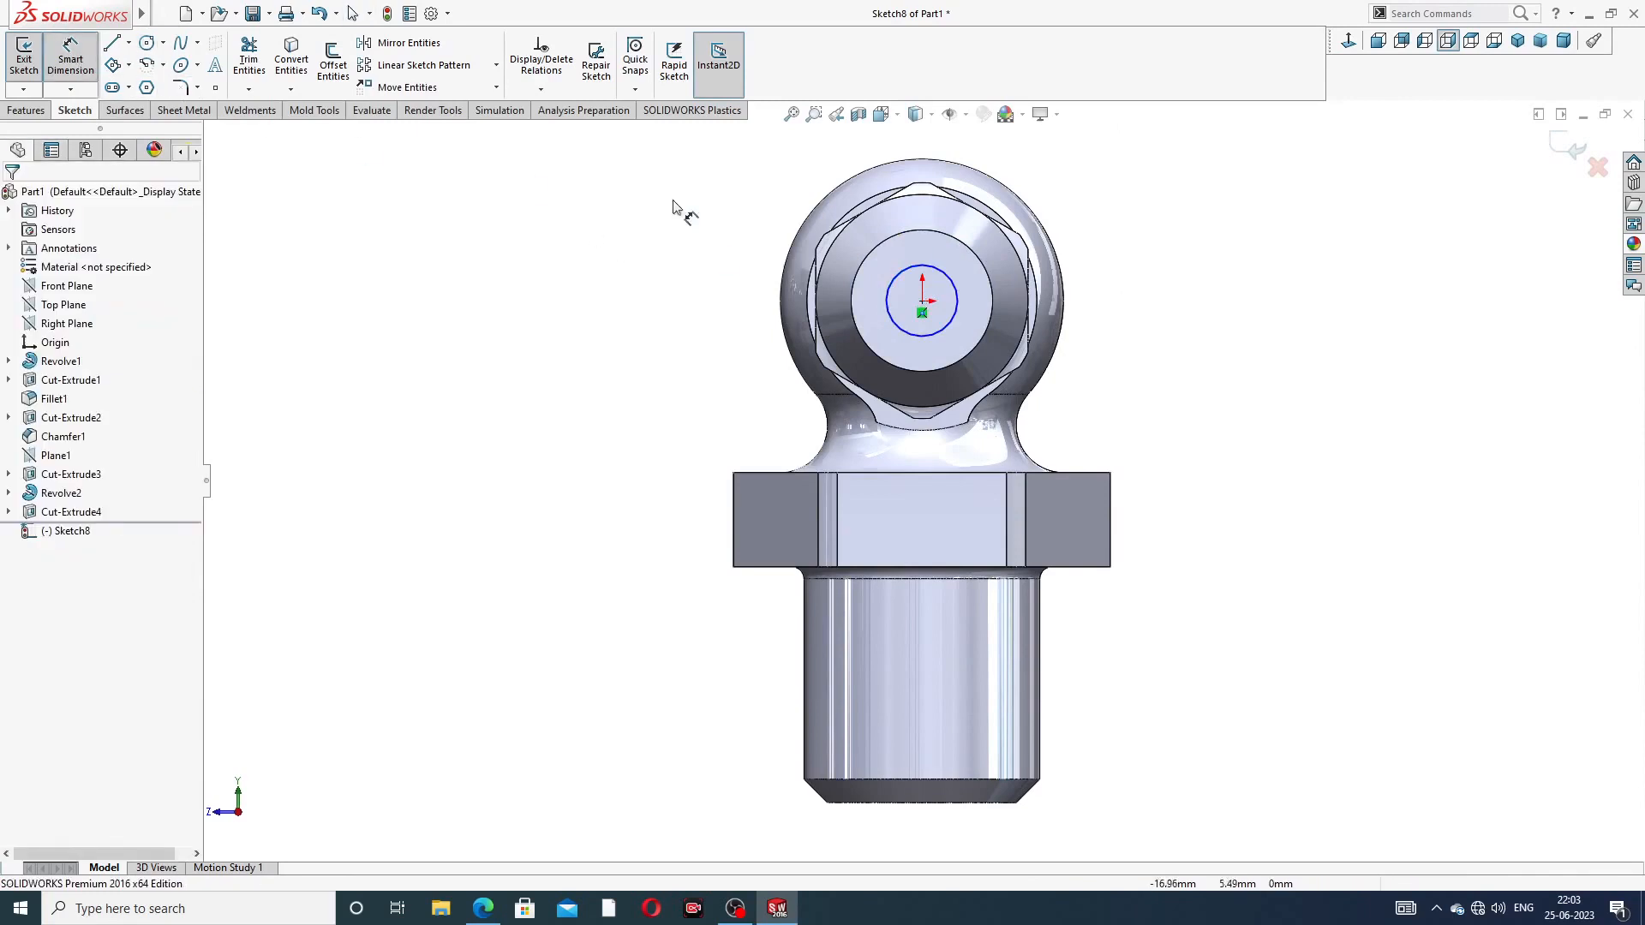
{"action": "left_click", "coordinate": [947, 276]}
{"action": "left_click", "coordinate": [1097, 243]}
{"action": "type", "text": "2"}
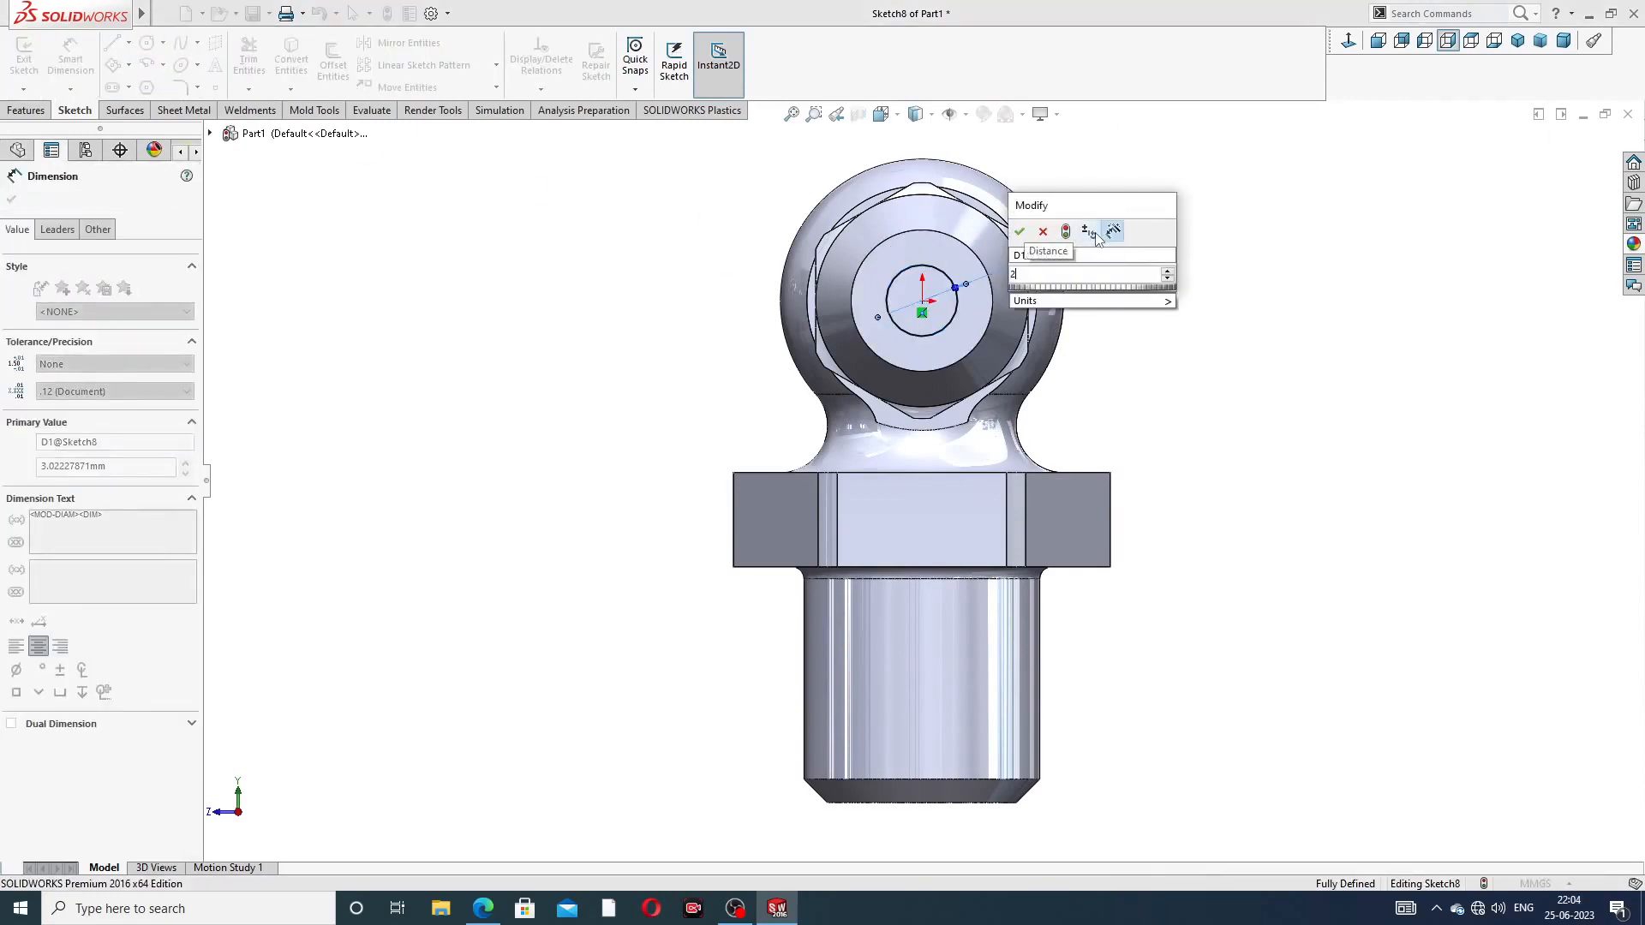
{"action": "key", "text": "Return"}
{"action": "right_click", "coordinate": [1207, 203]}
{"action": "left_click", "coordinate": [1242, 210]}
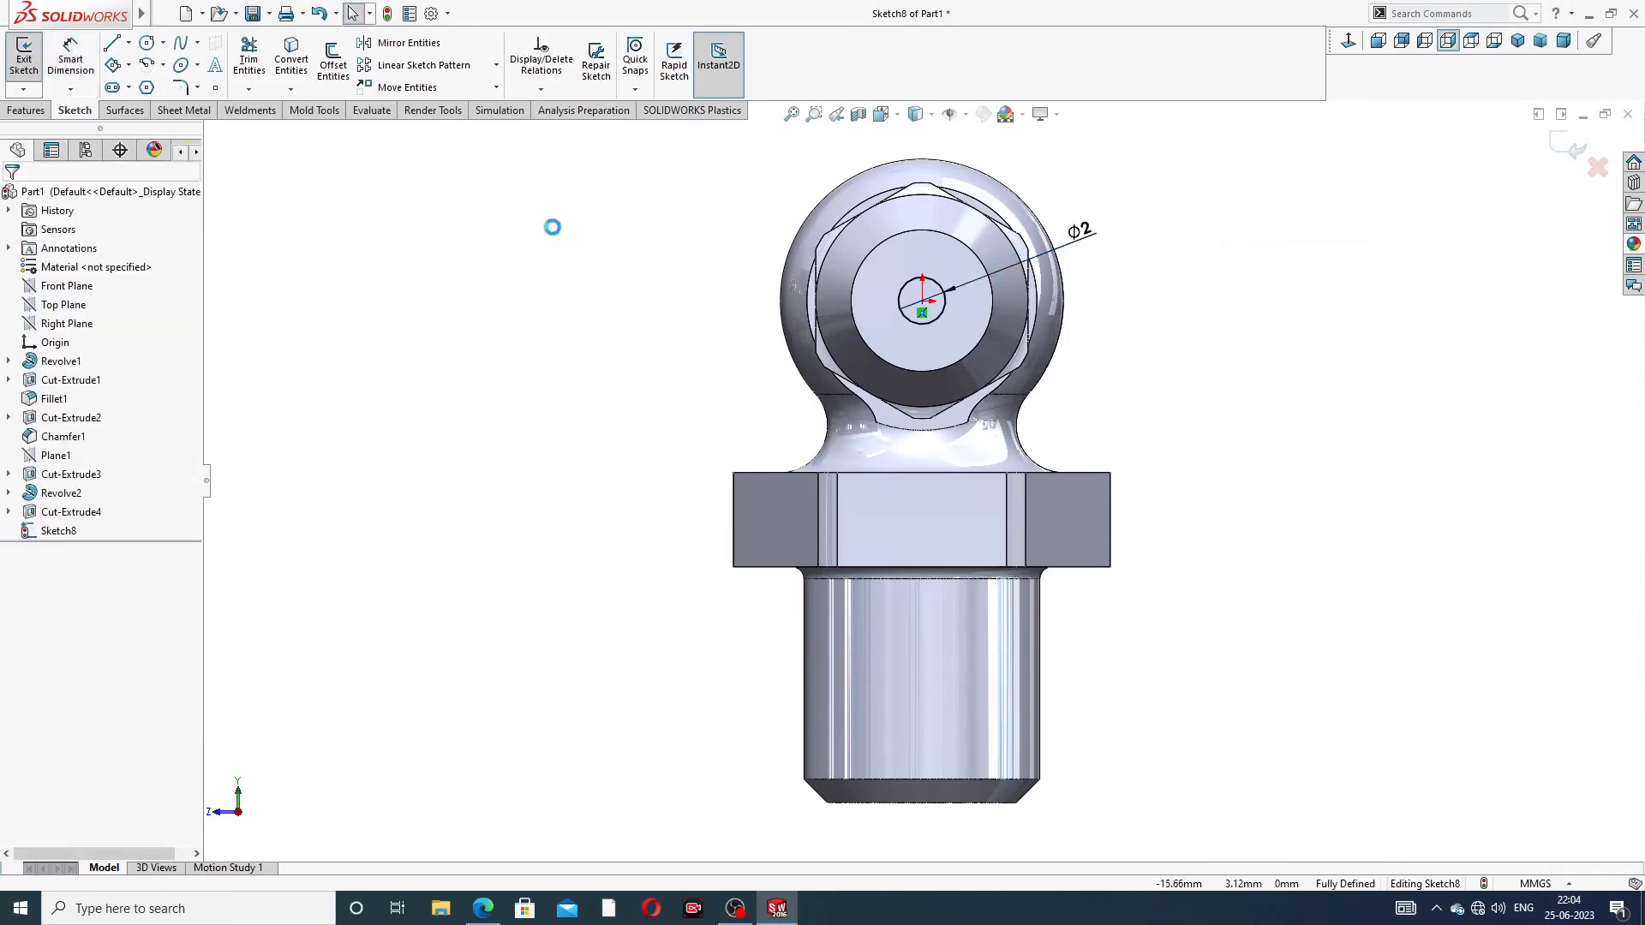
Cut the circle 15.7 mm deep, blind, through the nozzle towards the vertical bore, and check the PDF drawing
{"action": "left_click", "coordinate": [252, 70]}
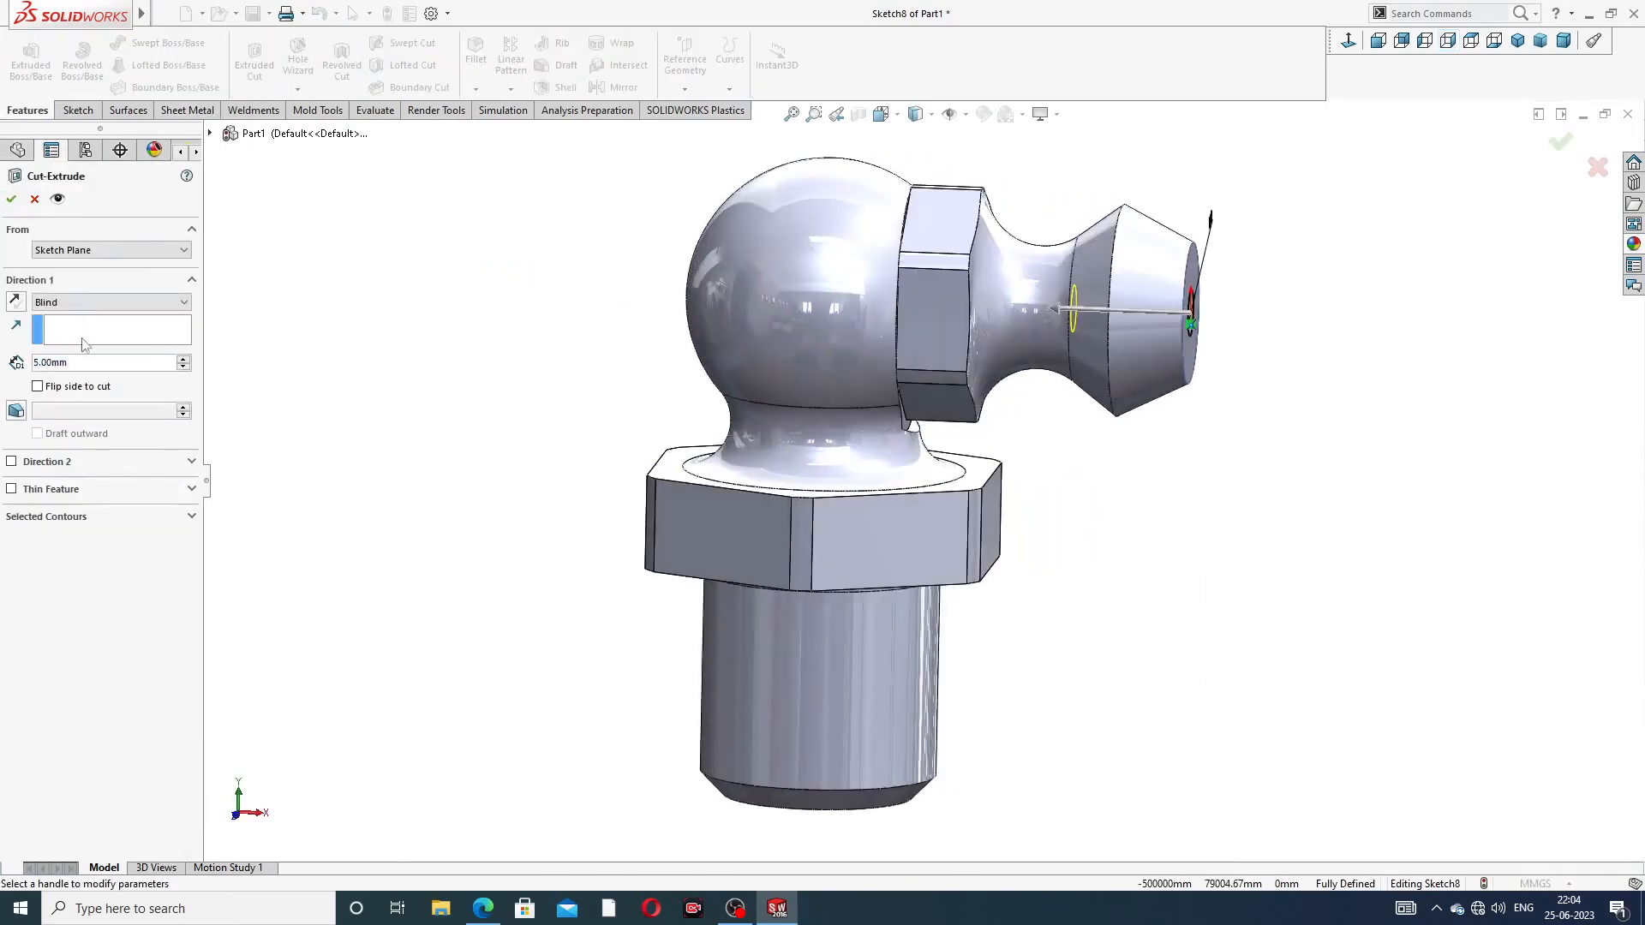
{"action": "double_click", "coordinate": [76, 365]}
{"action": "type", "text": "1"}
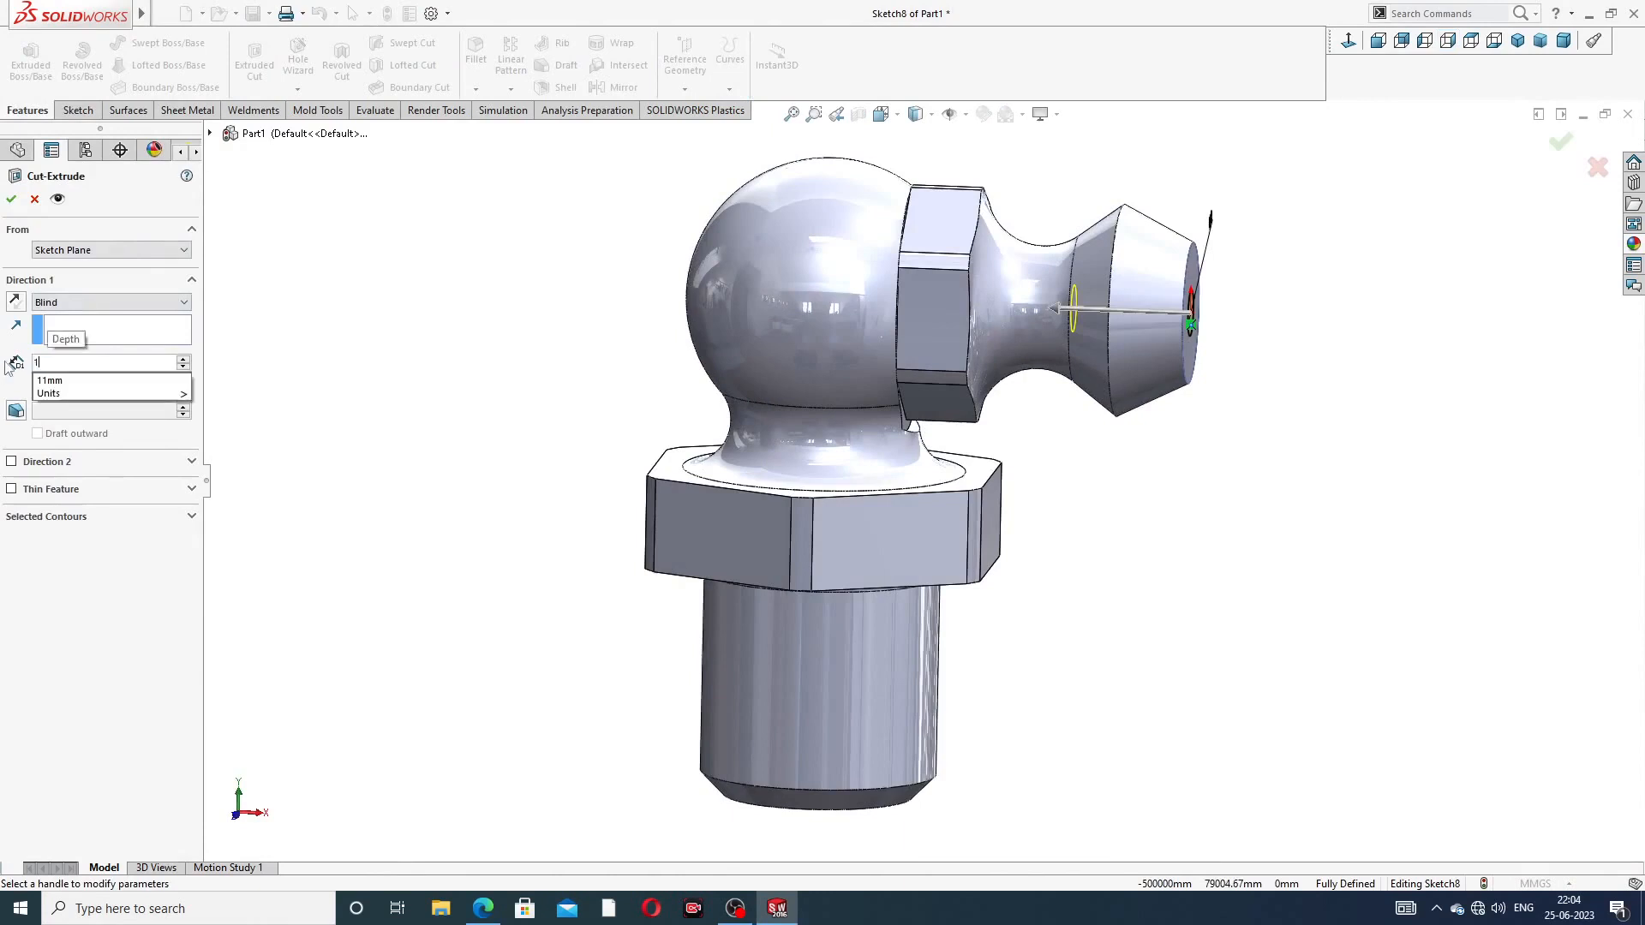
{"action": "type", "text": "5.7"}
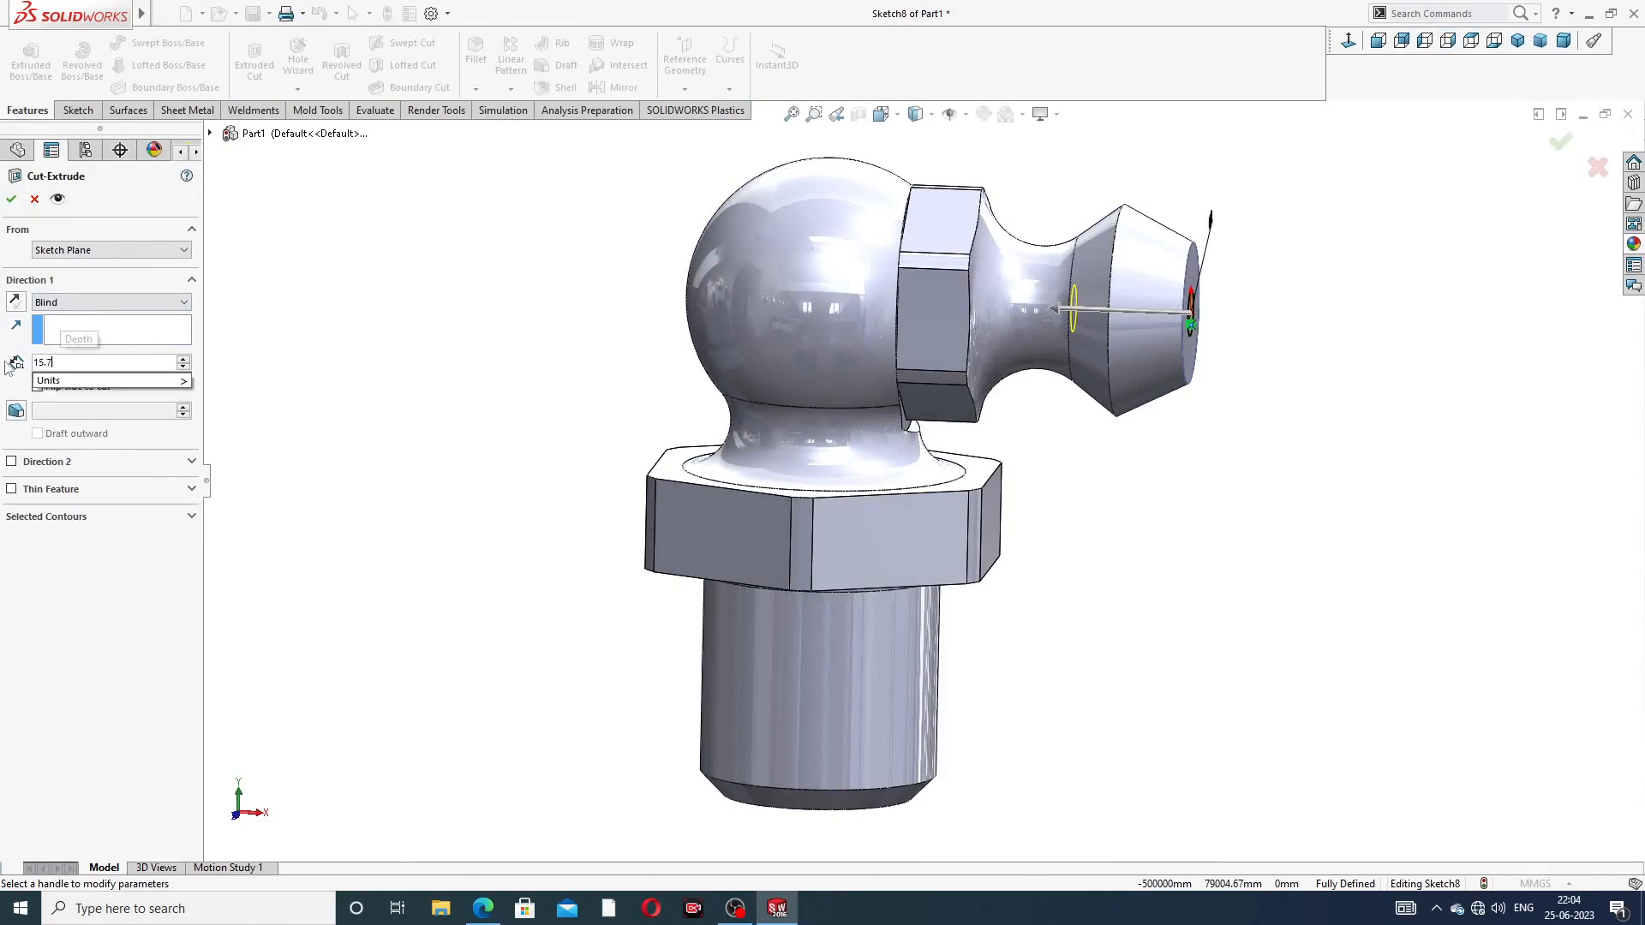
{"action": "key", "text": "Return"}
{"action": "middle_click_drag", "start_coordinate": [696, 557], "coordinate": [955, 167]}
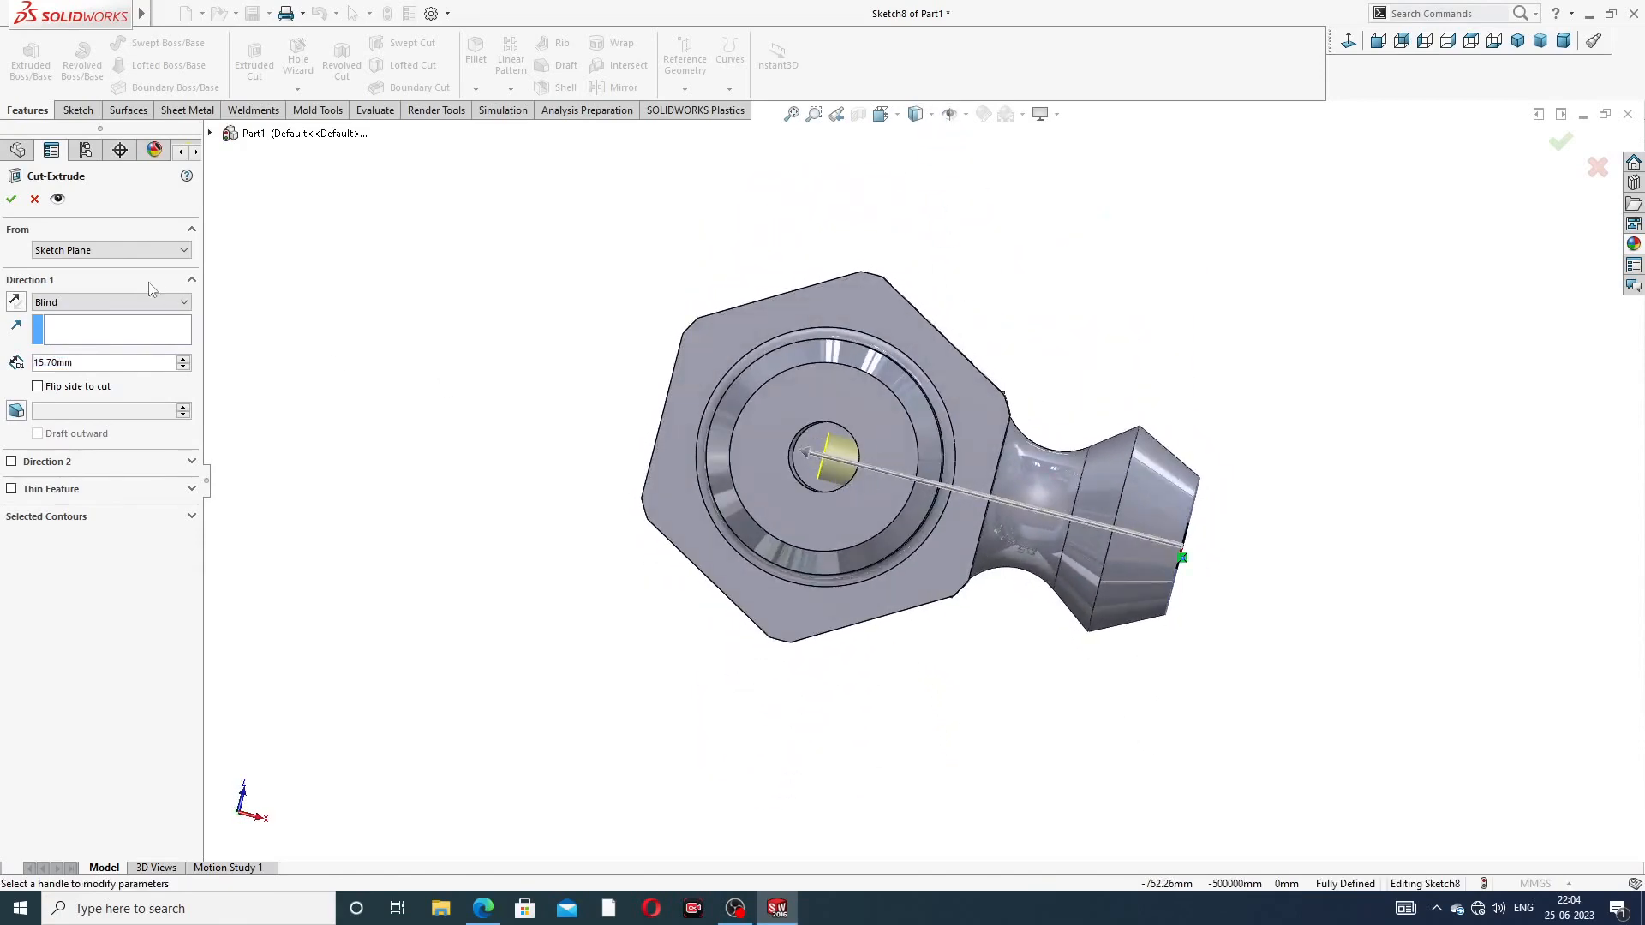
{"action": "left_click", "coordinate": [483, 908]}
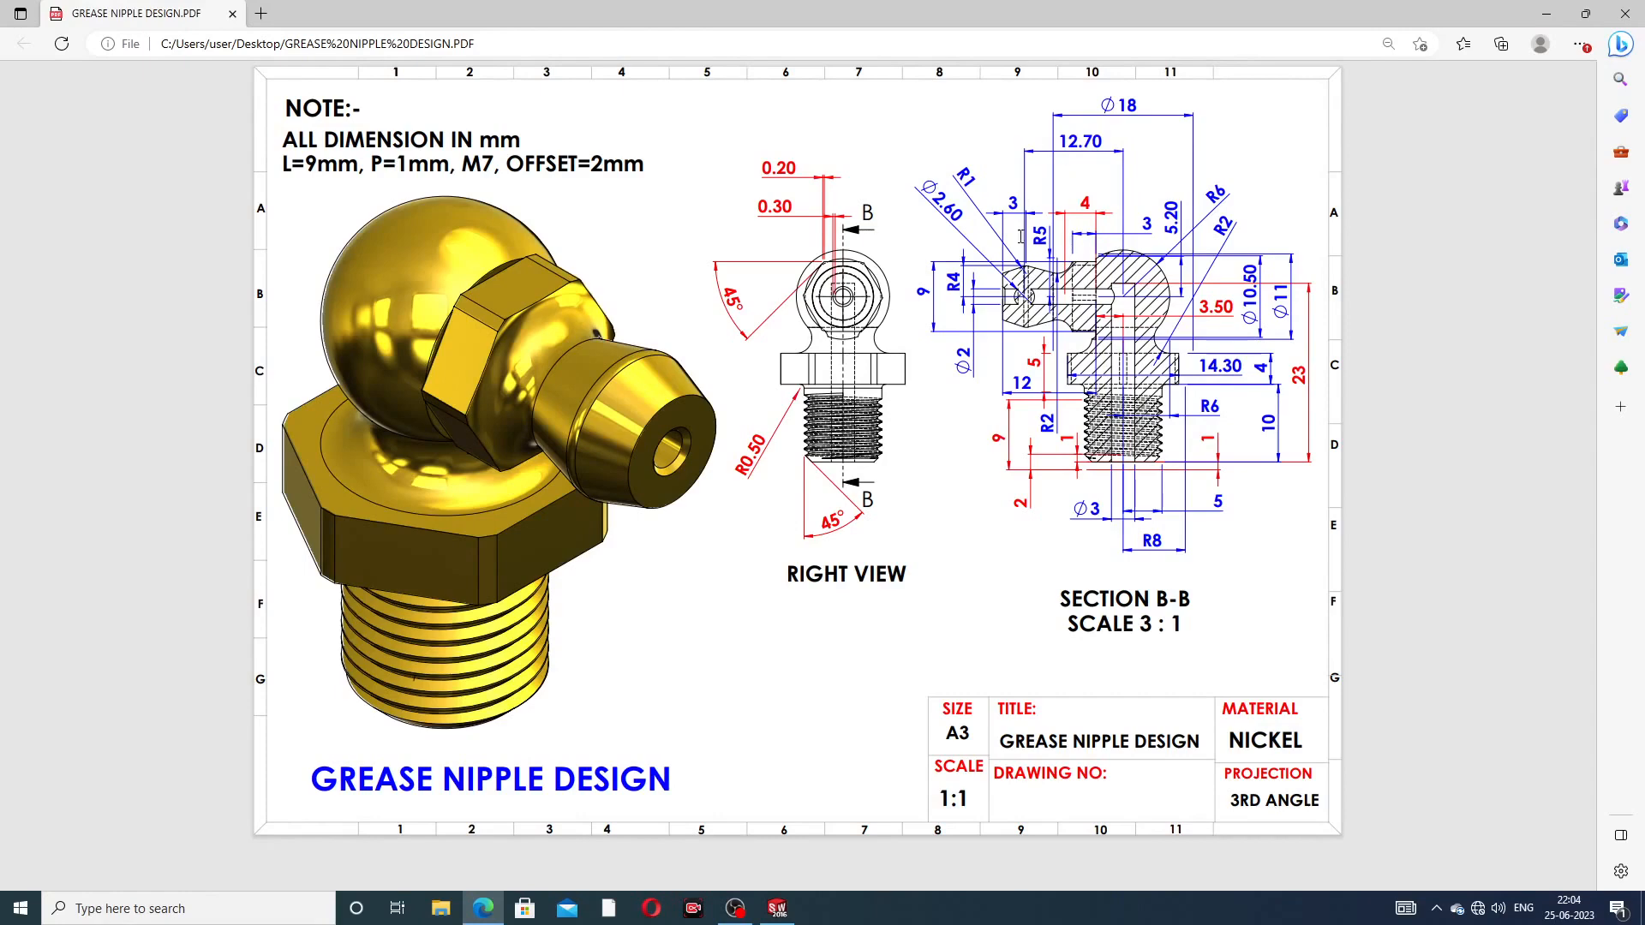
{"action": "left_click", "coordinate": [484, 909]}
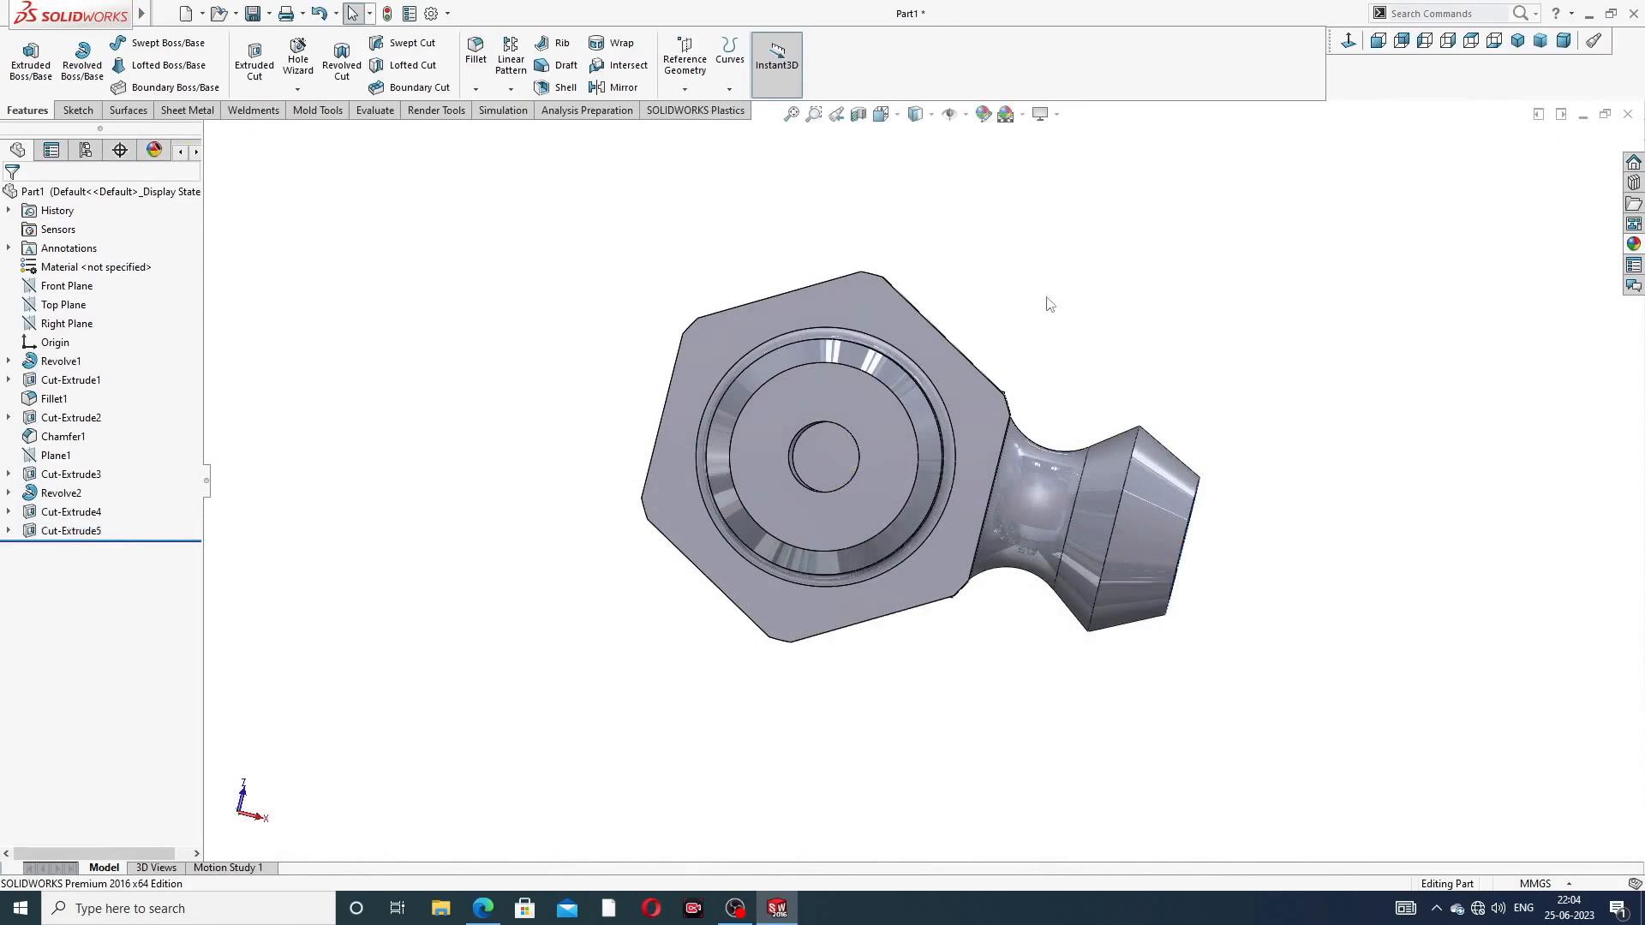
Examine how the nozzle hole meets the vertical bore in a section view on the Front Plane, and close the section view
{"action": "middle_click_drag", "start_coordinate": [1067, 362], "coordinate": [999, 343]}
{"action": "scroll", "coordinate": [927, 343], "scroll_direction": "down", "scroll_amount": 3}
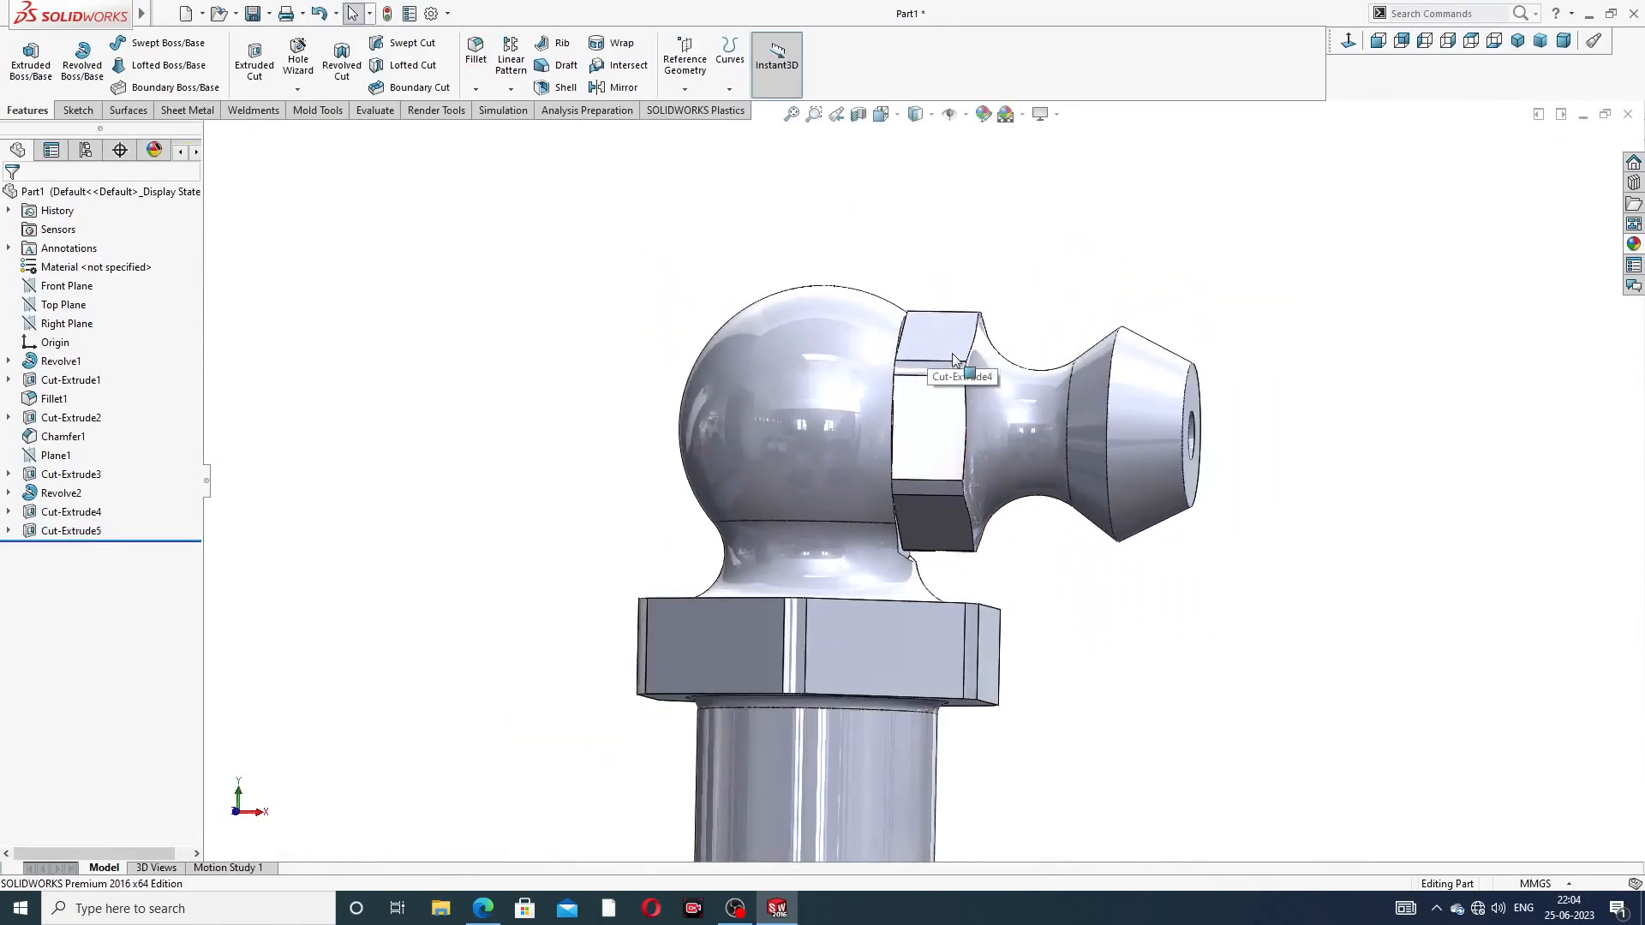
{"action": "left_click", "coordinate": [904, 388]}
{"action": "middle_click_drag", "start_coordinate": [904, 387], "coordinate": [896, 421]}
{"action": "left_click", "coordinate": [914, 234]}
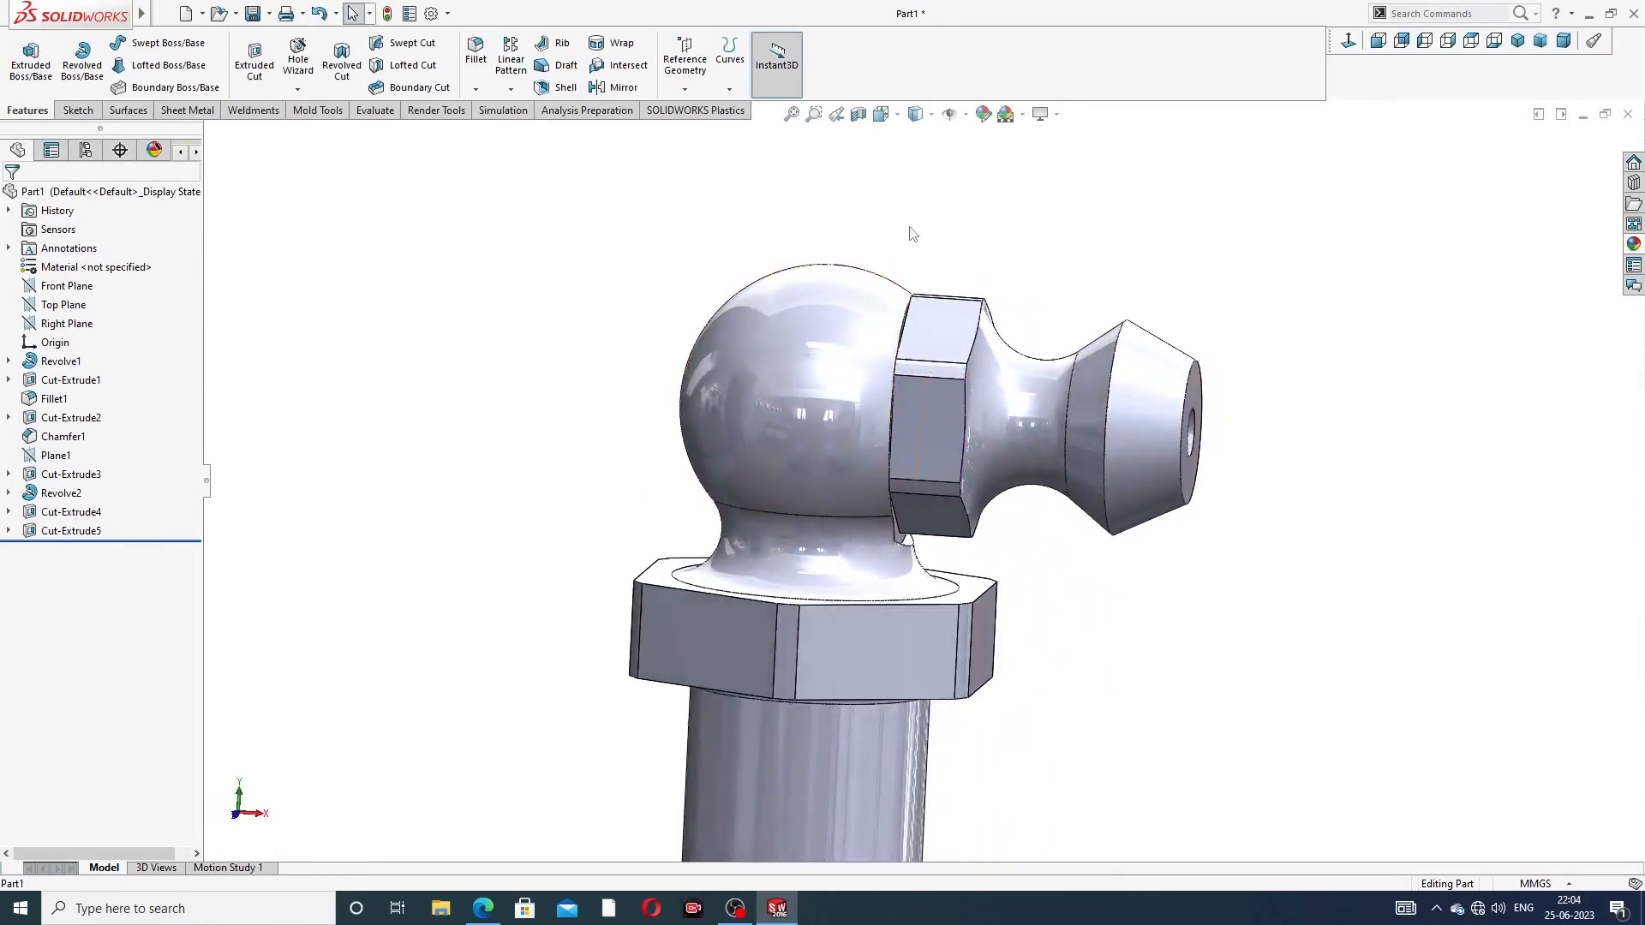
{"action": "left_click", "coordinate": [858, 114]}
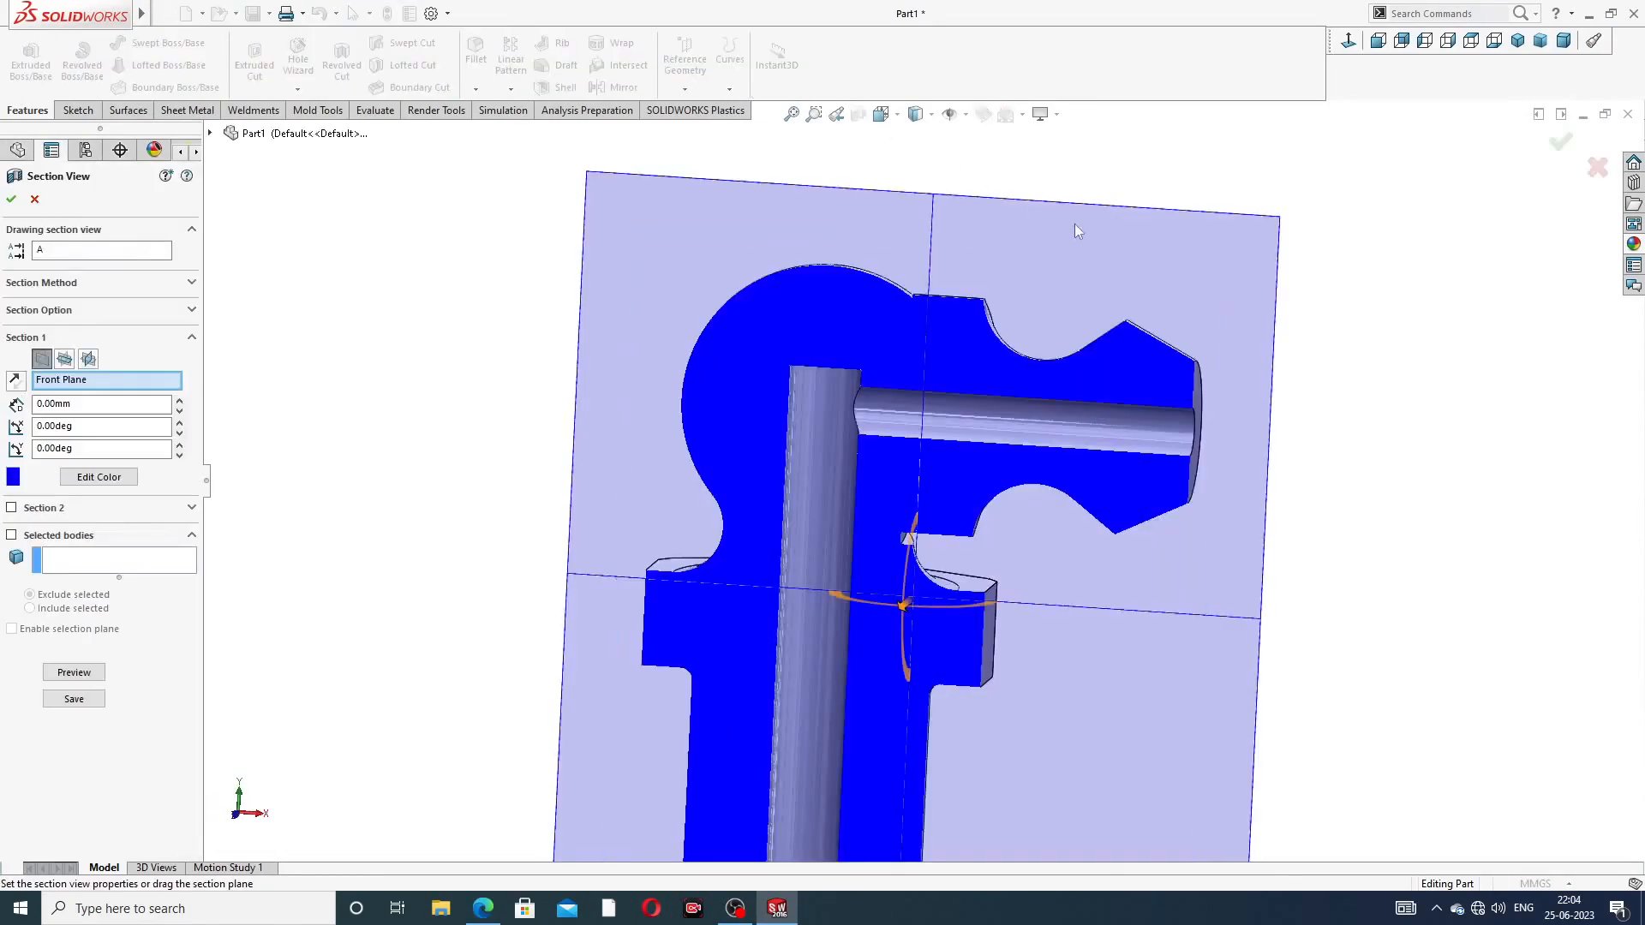
{"action": "left_click", "coordinate": [1562, 145]}
{"action": "mouse_move", "coordinate": [1370, 348]}
{"action": "middle_mouse_down"}
{"action": "mouse_move", "coordinate": [1405, 330]}
{"action": "mouse_move", "coordinate": [1353, 333]}
{"action": "middle_mouse_up"}
{"action": "scroll", "coordinate": [1352, 333], "scroll_direction": "up", "scroll_amount": 2}
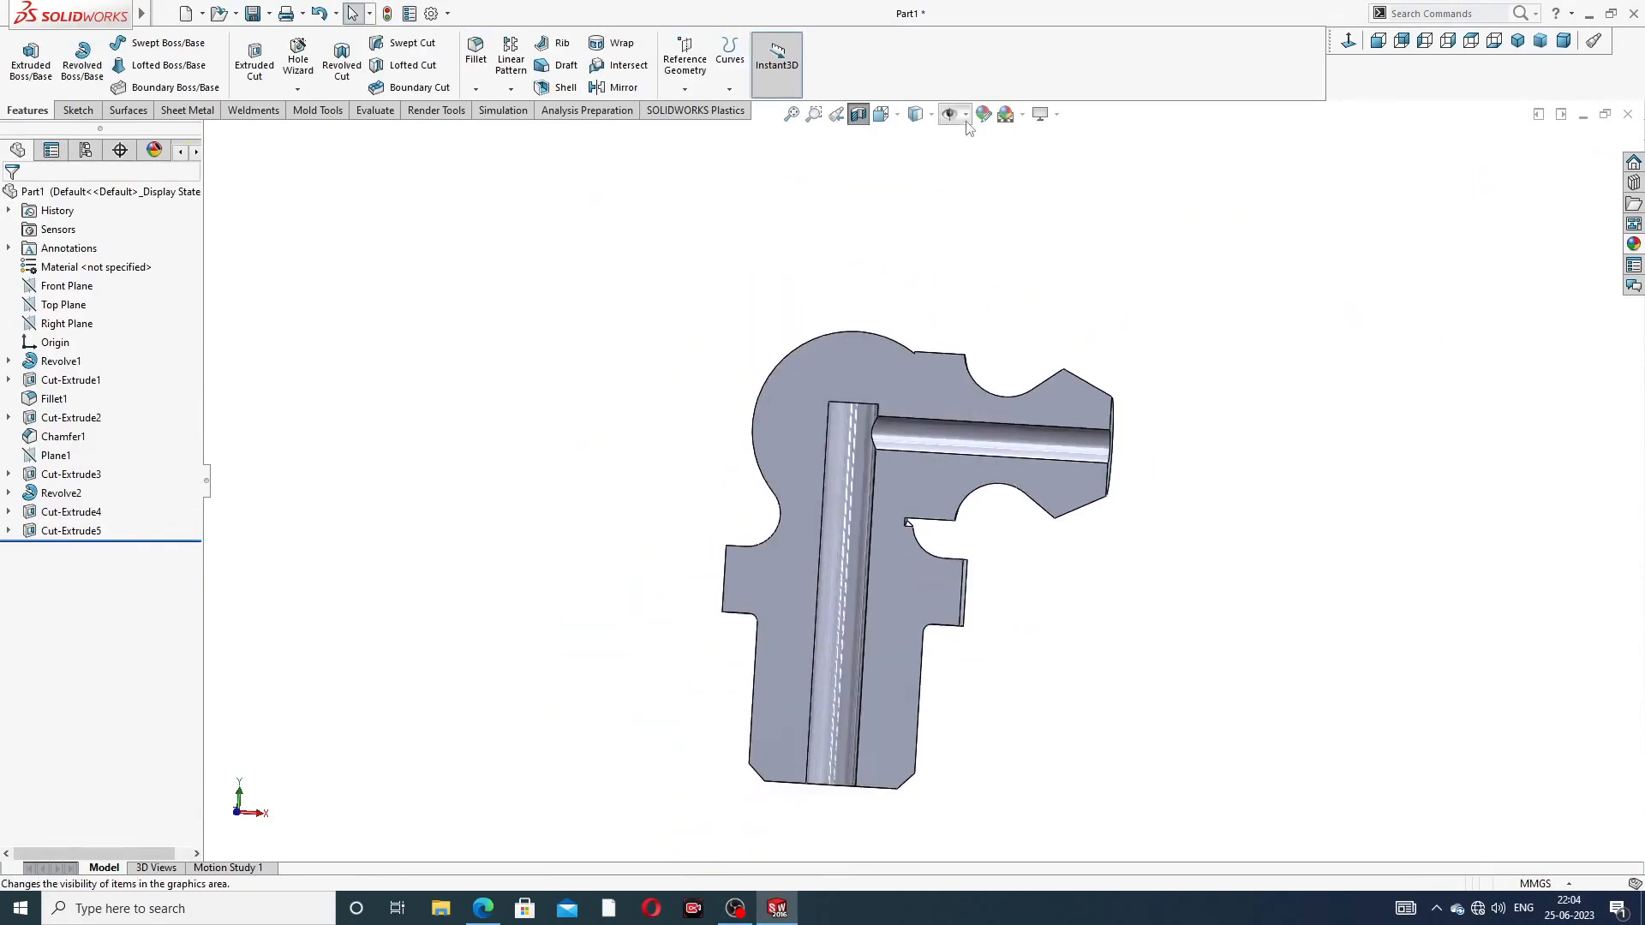
{"action": "left_click", "coordinate": [858, 115]}
{"action": "middle_click_drag", "start_coordinate": [1202, 335], "coordinate": [1078, 367]}
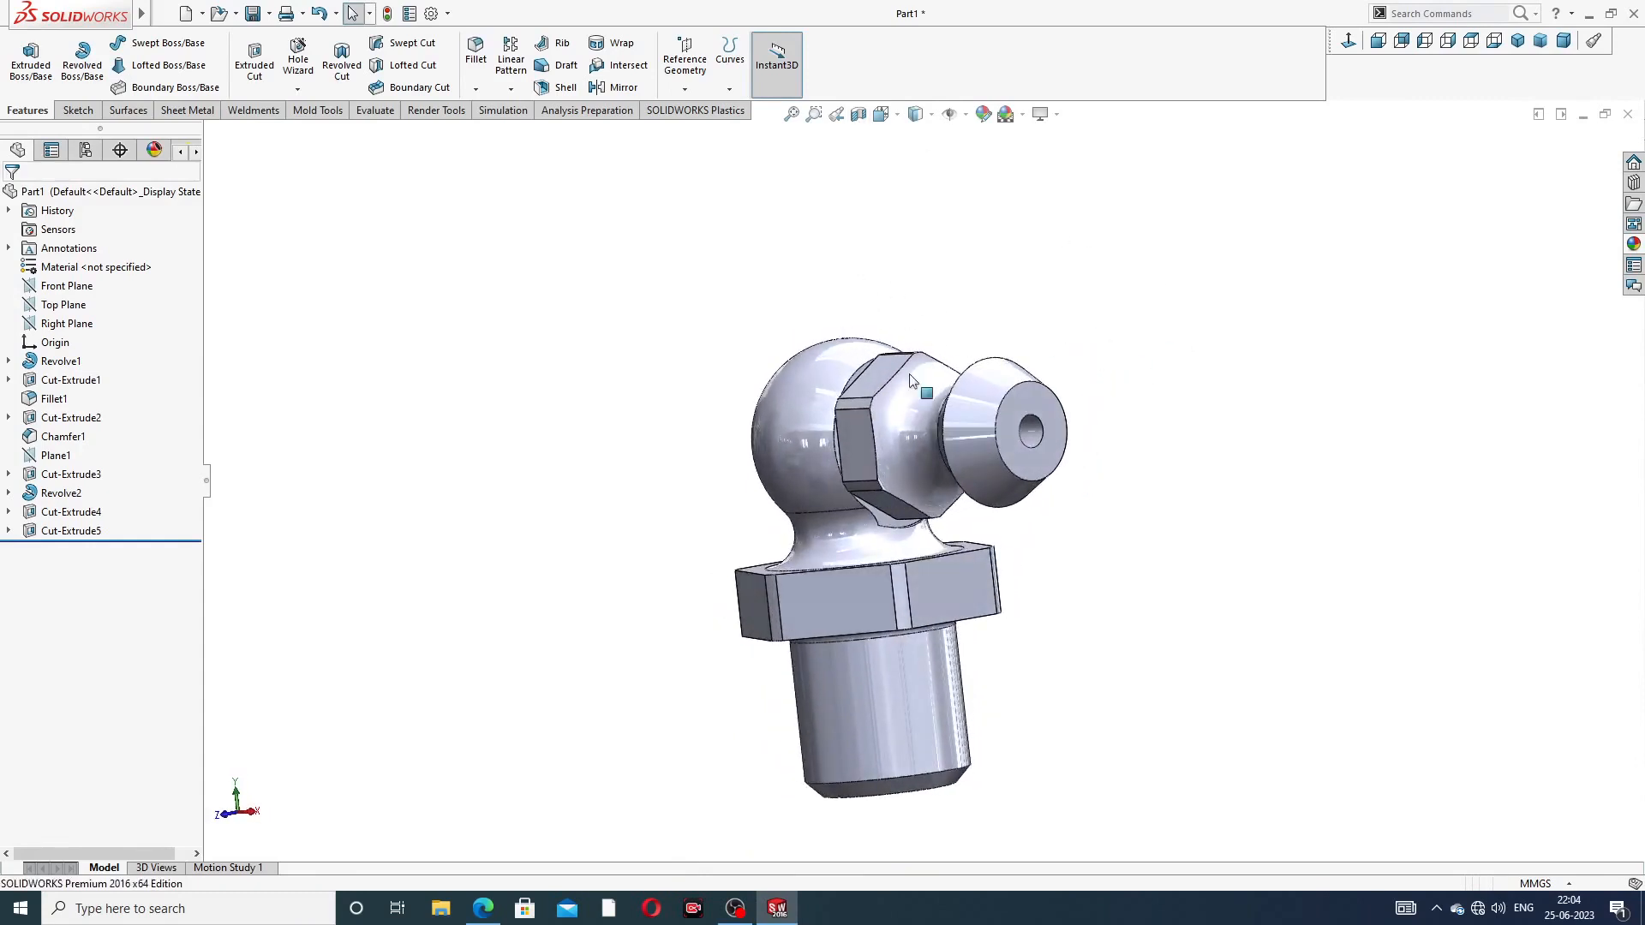
Start a sketch on the Front Plane and draw a horizontal centerline from the origin along the nozzle axis into its tapered tip
{"action": "left_click", "coordinate": [74, 288]}
{"action": "left_click", "coordinate": [84, 264]}
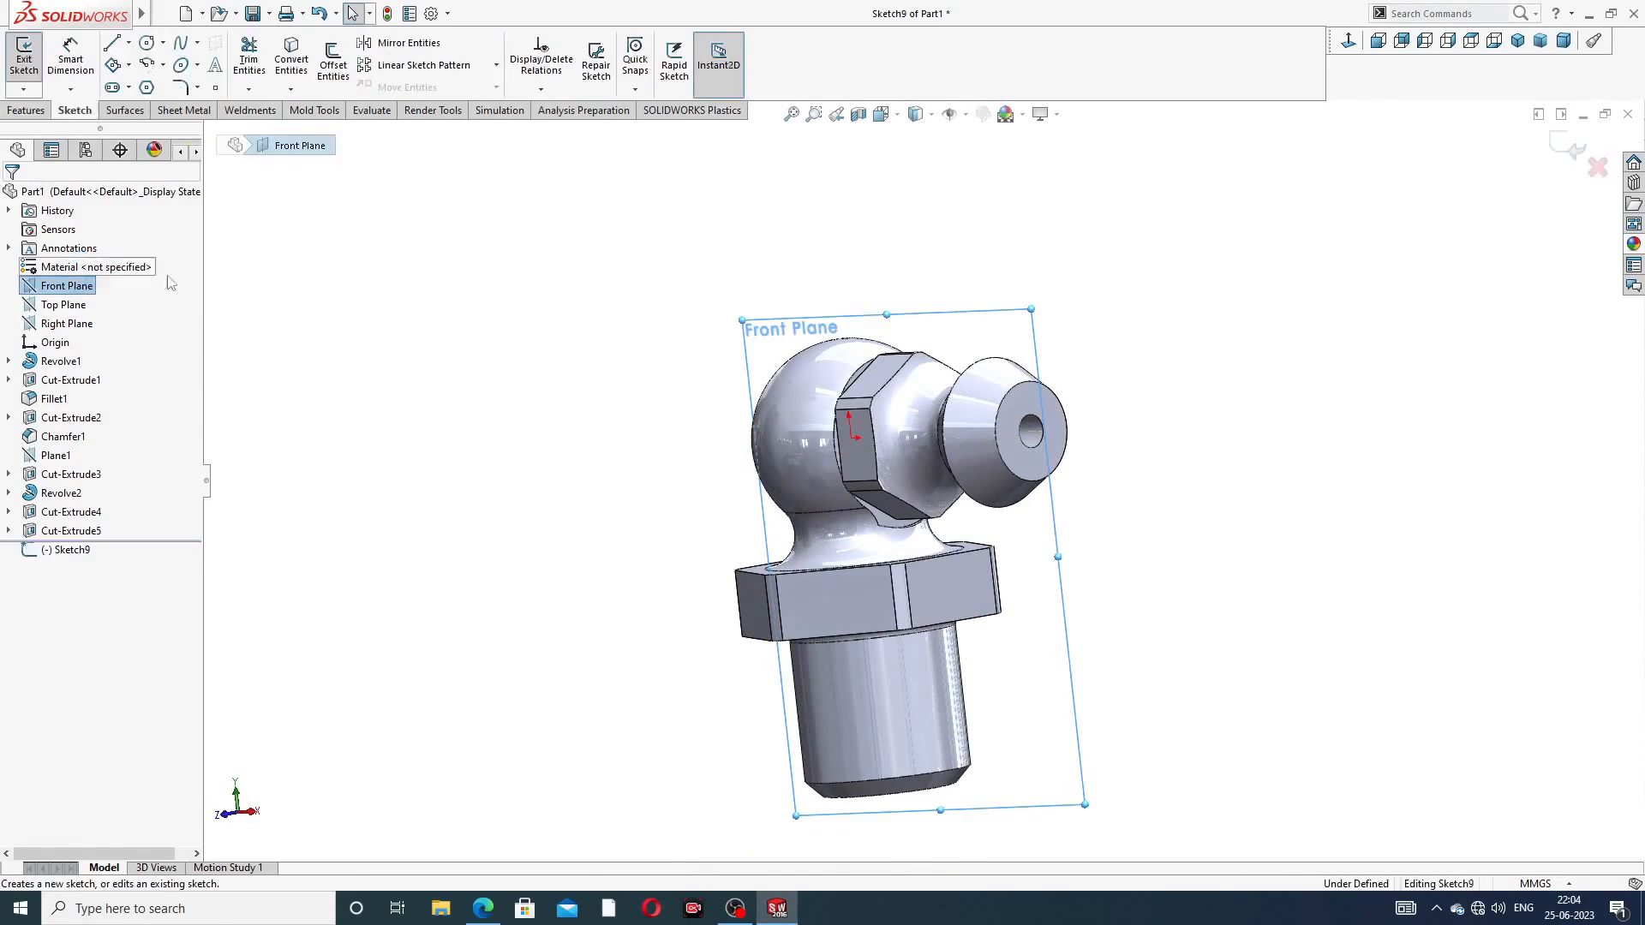
{"action": "left_click", "coordinate": [1350, 41]}
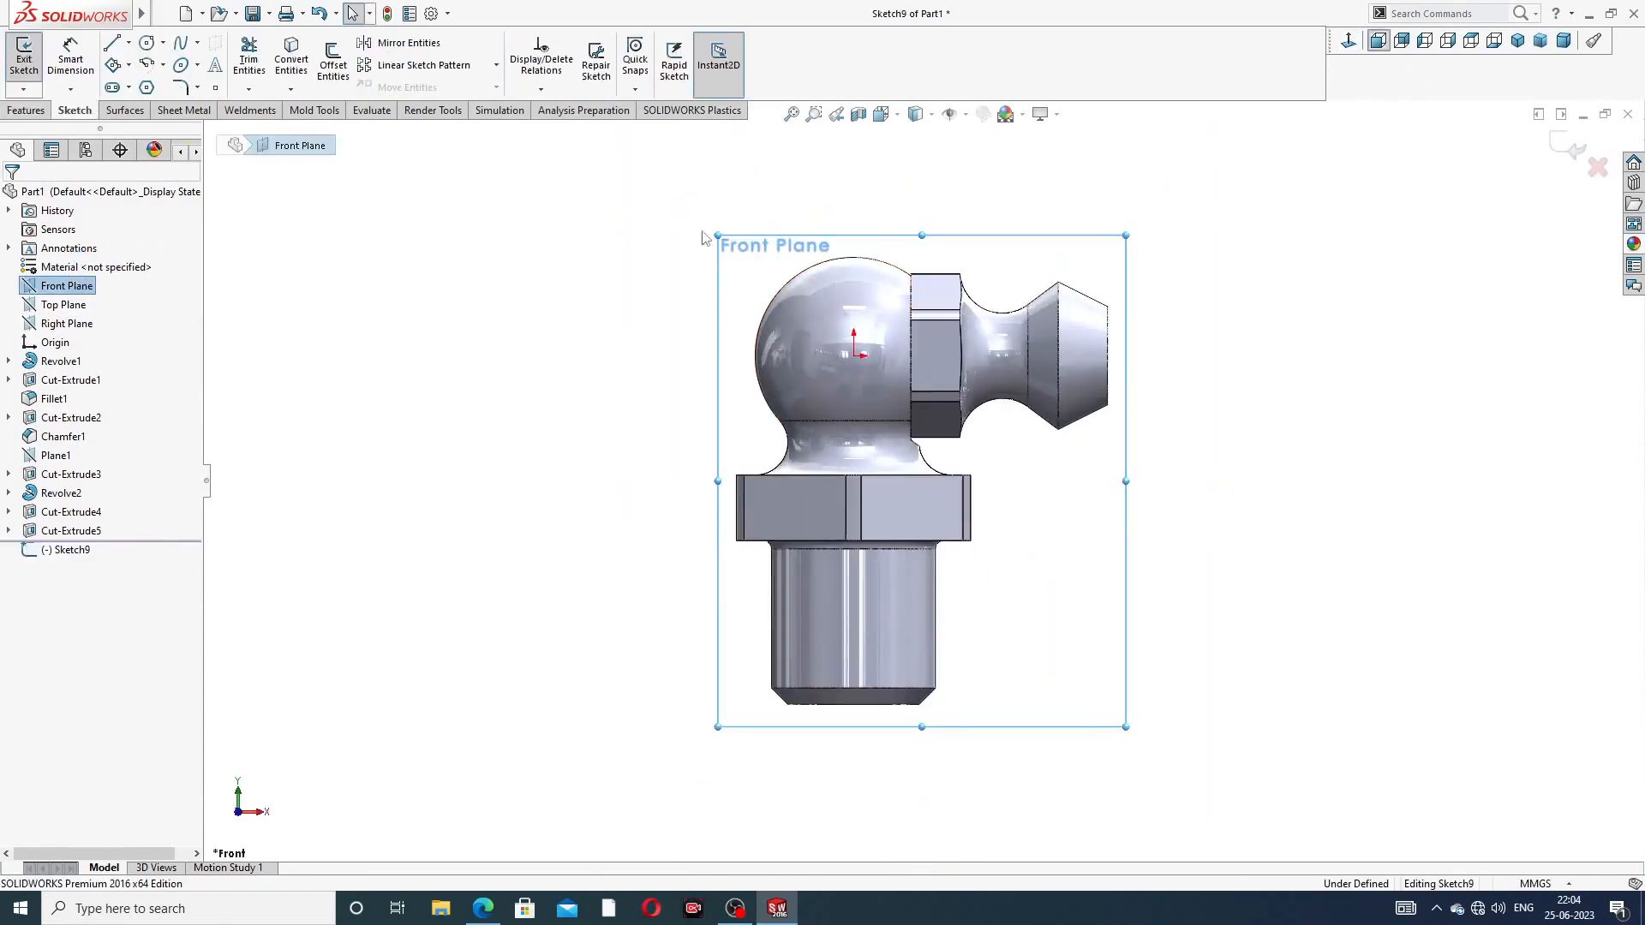
{"action": "left_click", "coordinate": [128, 42]}
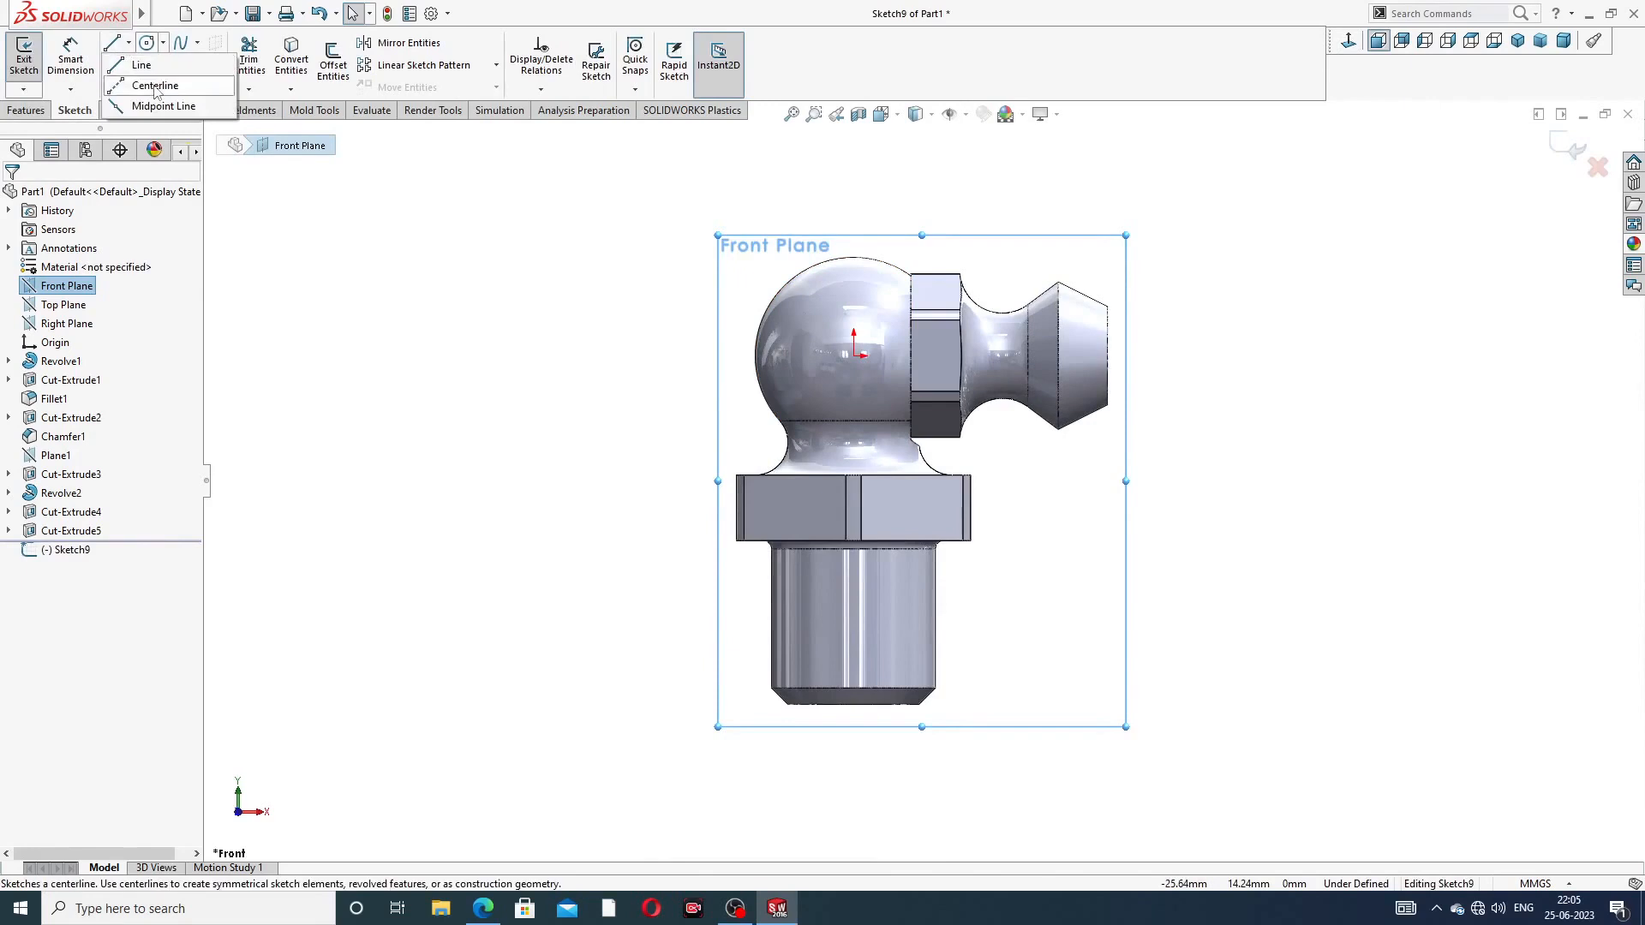
{"action": "left_click", "coordinate": [155, 86]}
{"action": "scroll", "coordinate": [1062, 340], "scroll_direction": "down", "scroll_amount": 2}
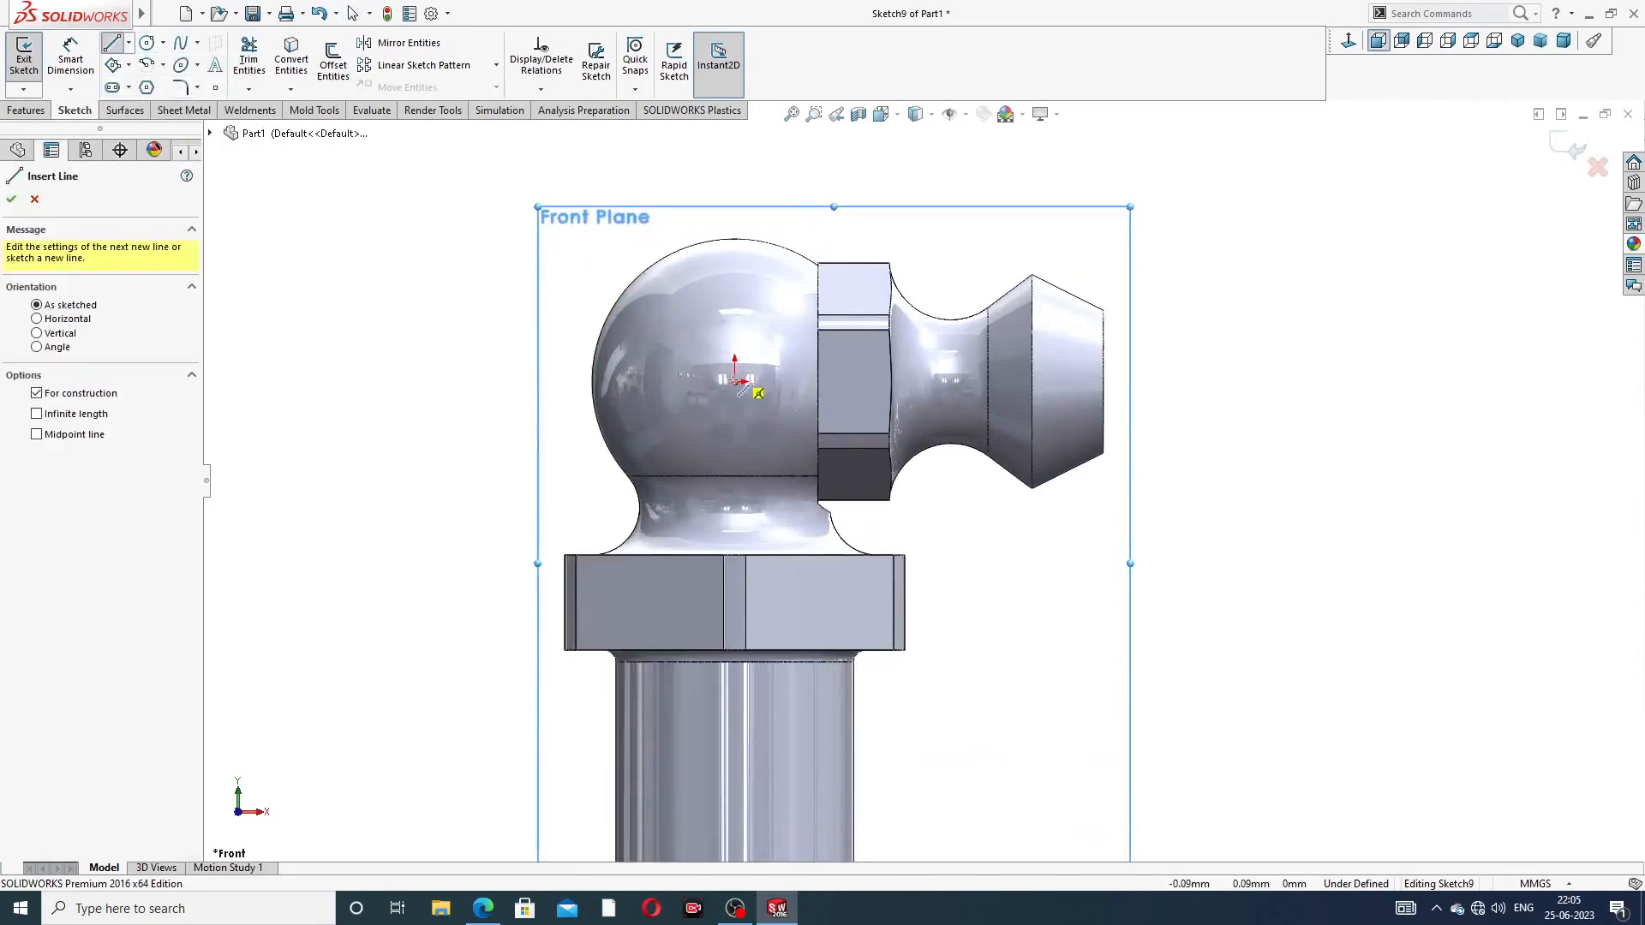
{"action": "left_click", "coordinate": [735, 380]}
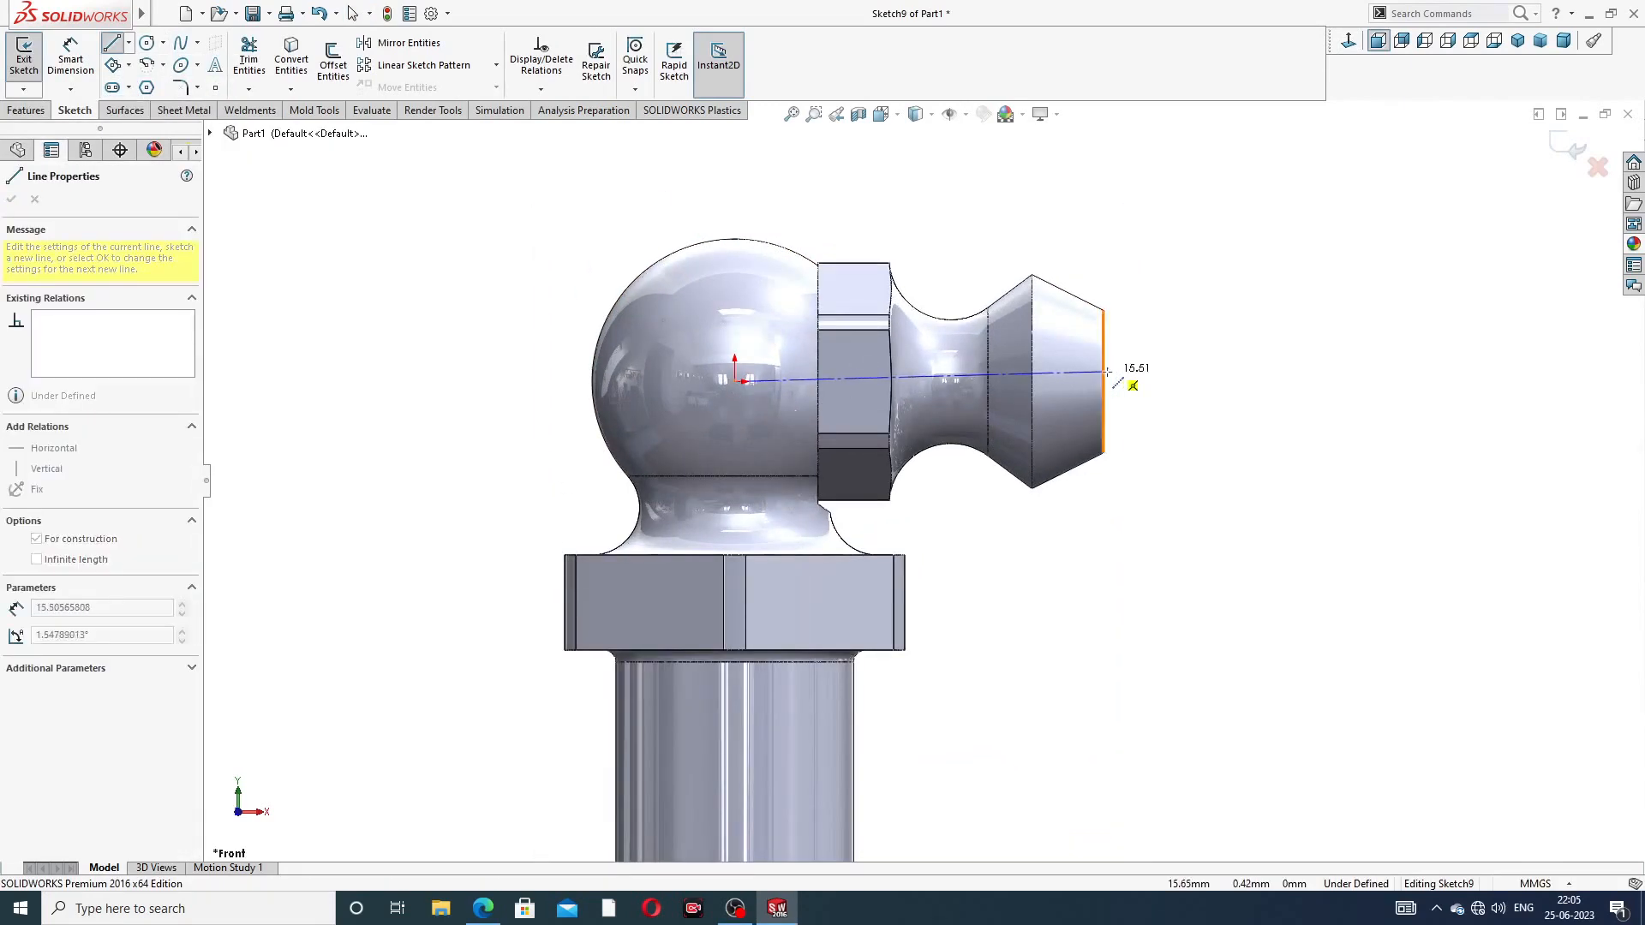
{"action": "left_click", "coordinate": [1062, 381]}
{"action": "right_click", "coordinate": [1153, 348]}
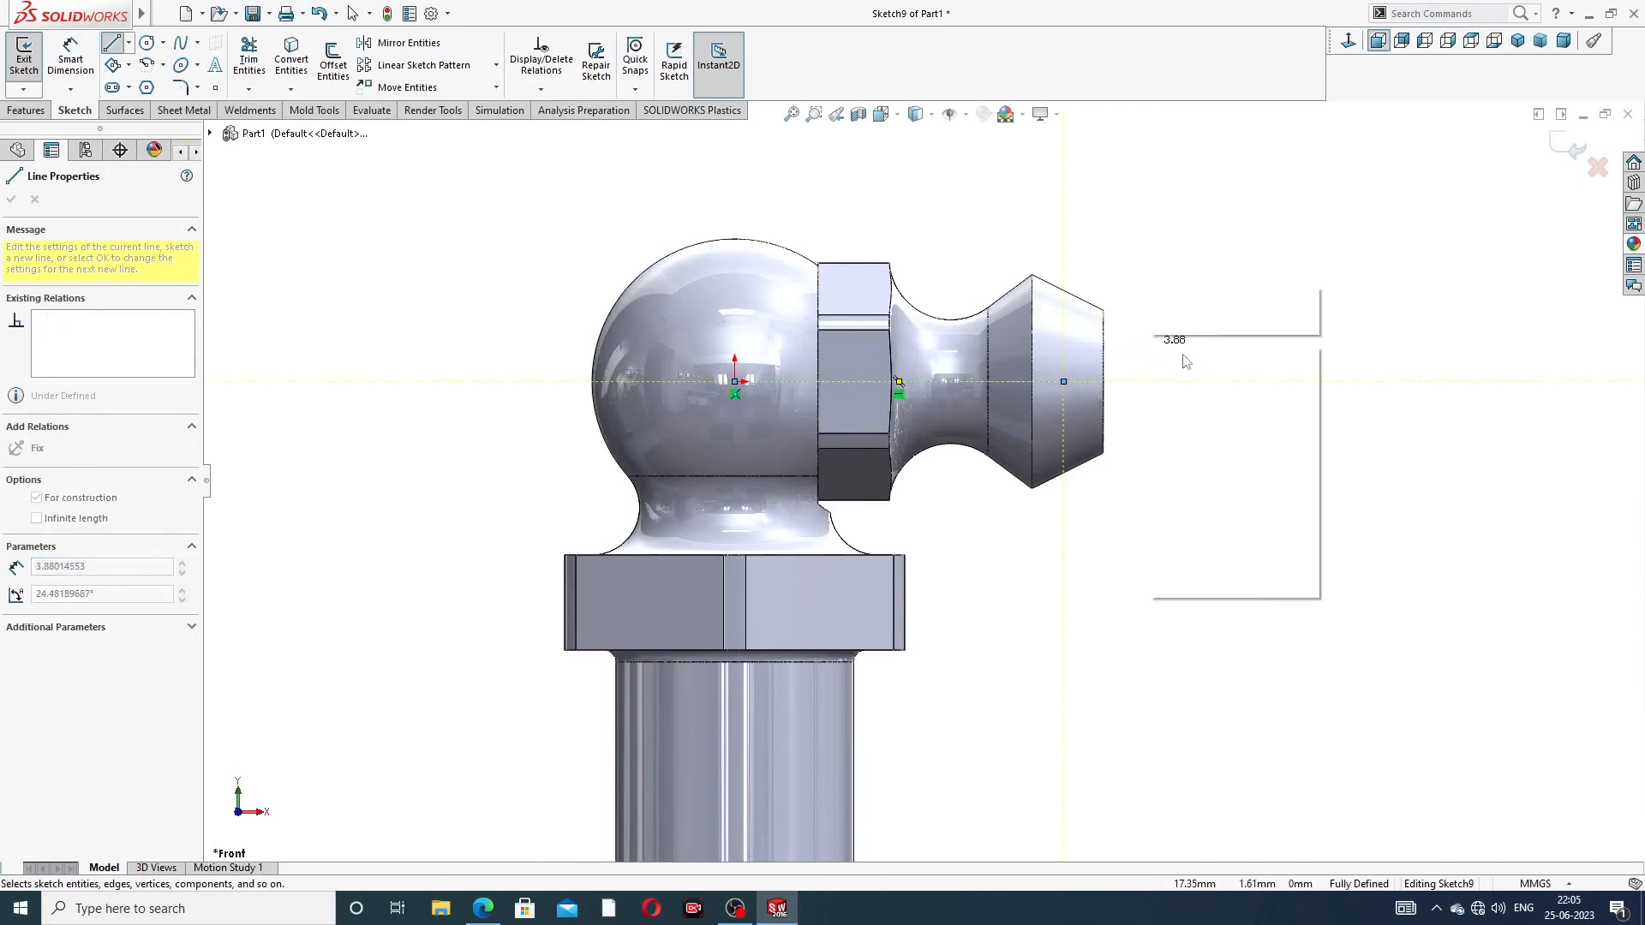
{"action": "left_click", "coordinate": [1186, 341]}
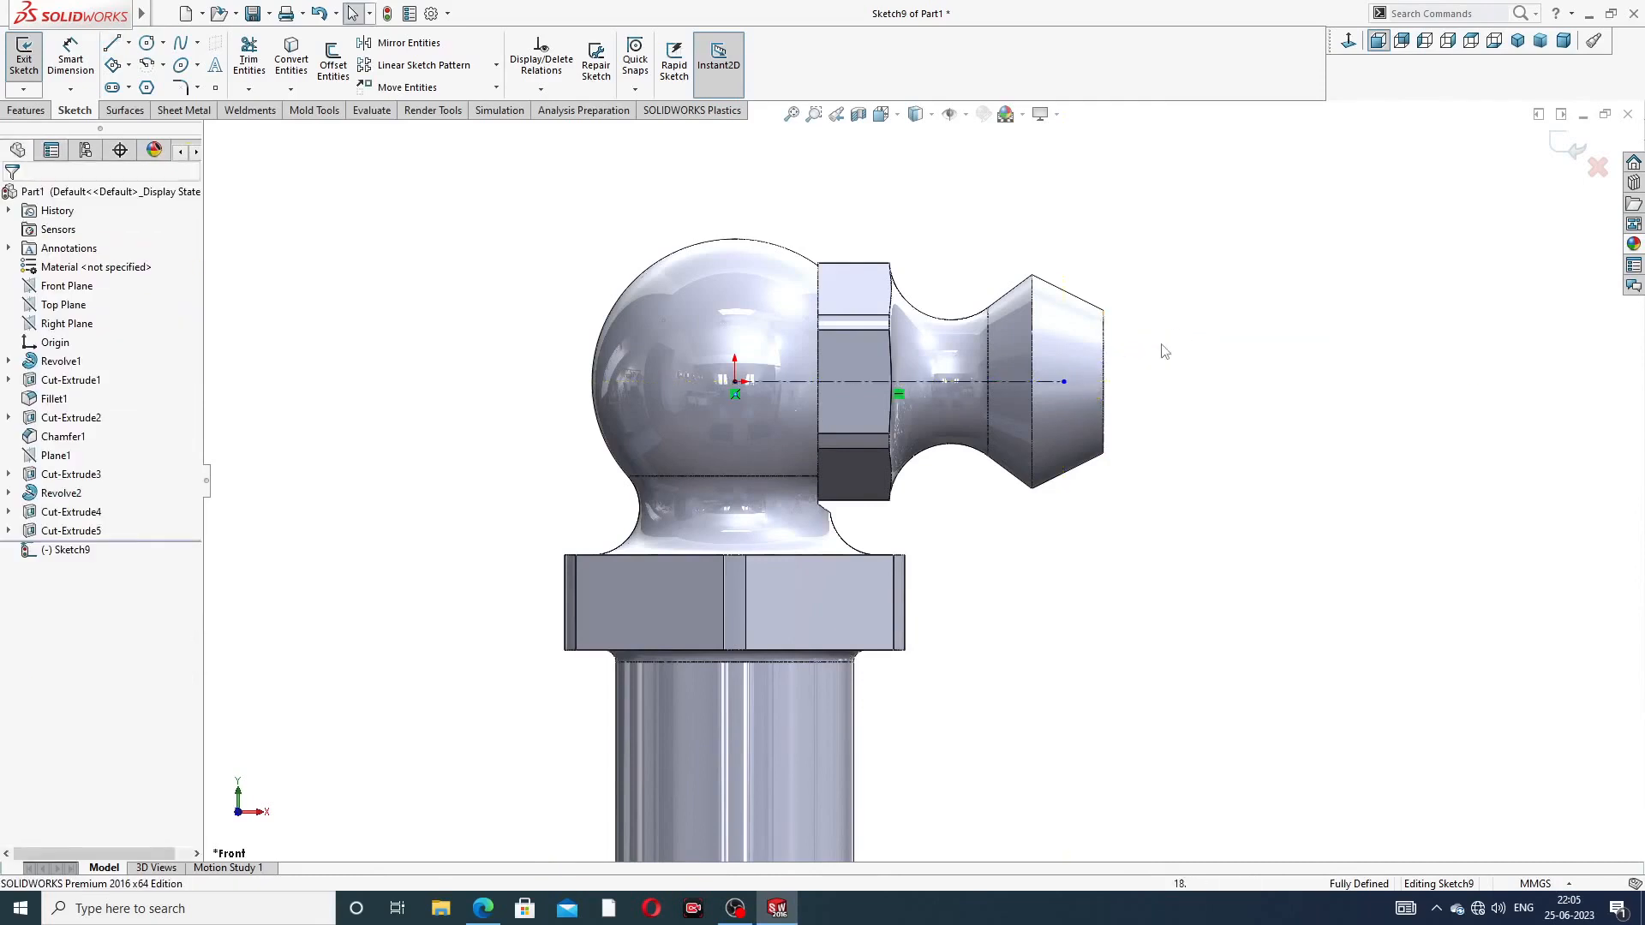
Sketch a circle of about 1.26 mm radius centred on the free end of the construction centerline inside the nipple's conical tip
{"action": "scroll", "coordinate": [1114, 342], "scroll_direction": "down", "scroll_amount": 2}
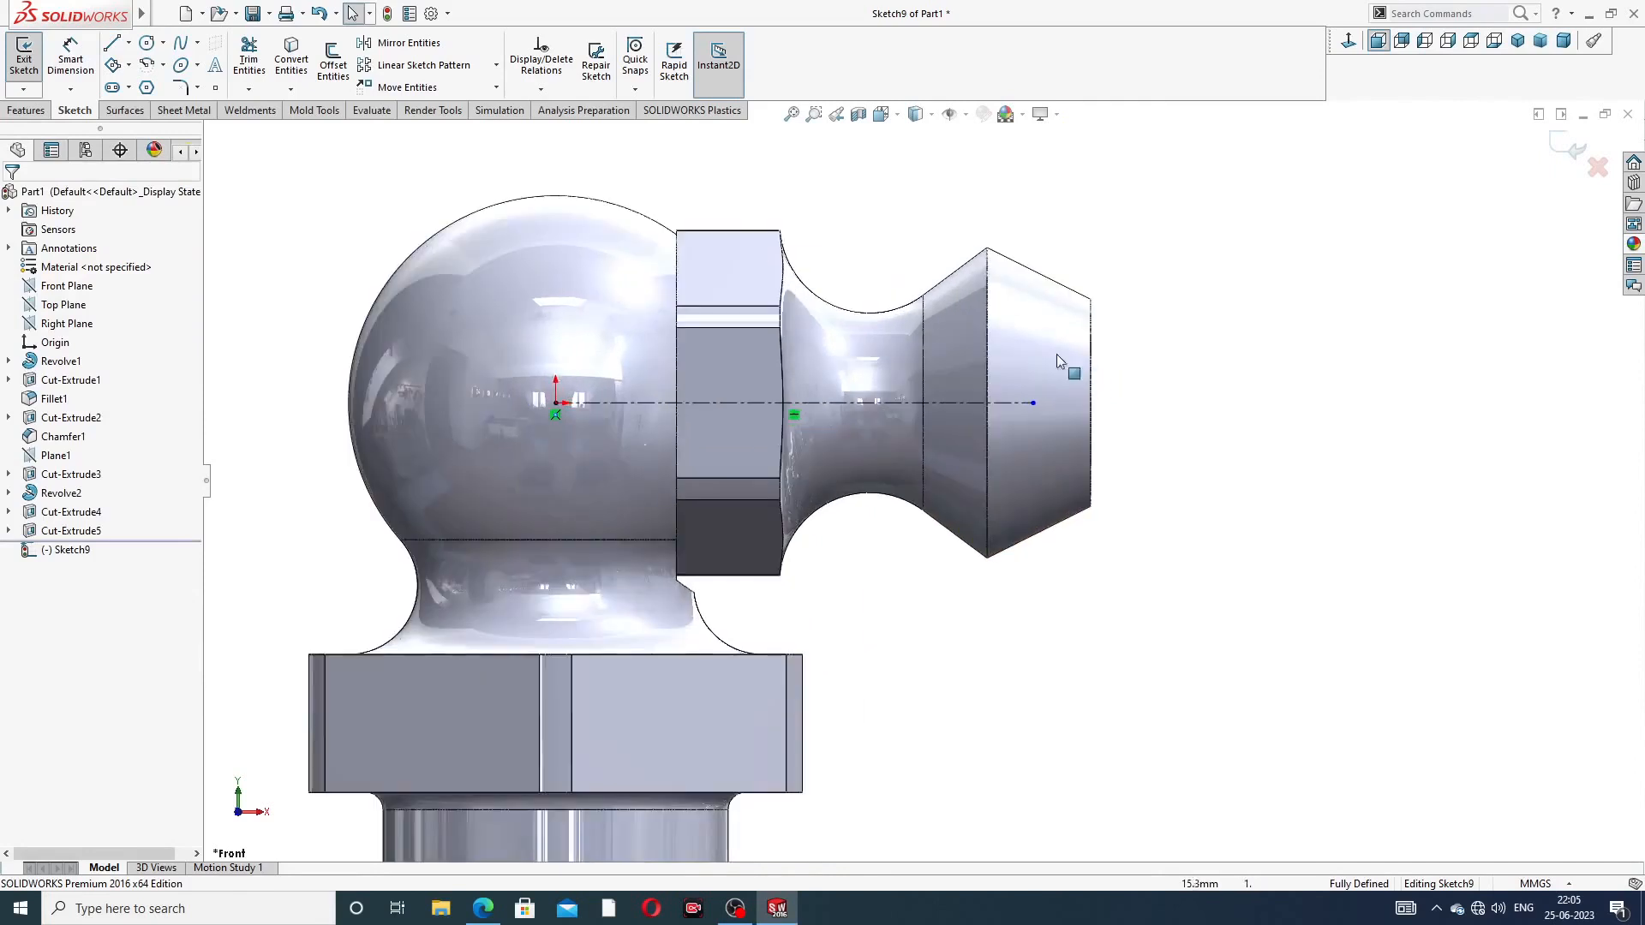
{"action": "left_click", "coordinate": [147, 43]}
{"action": "scroll", "coordinate": [1071, 403], "scroll_direction": "down", "scroll_amount": 2}
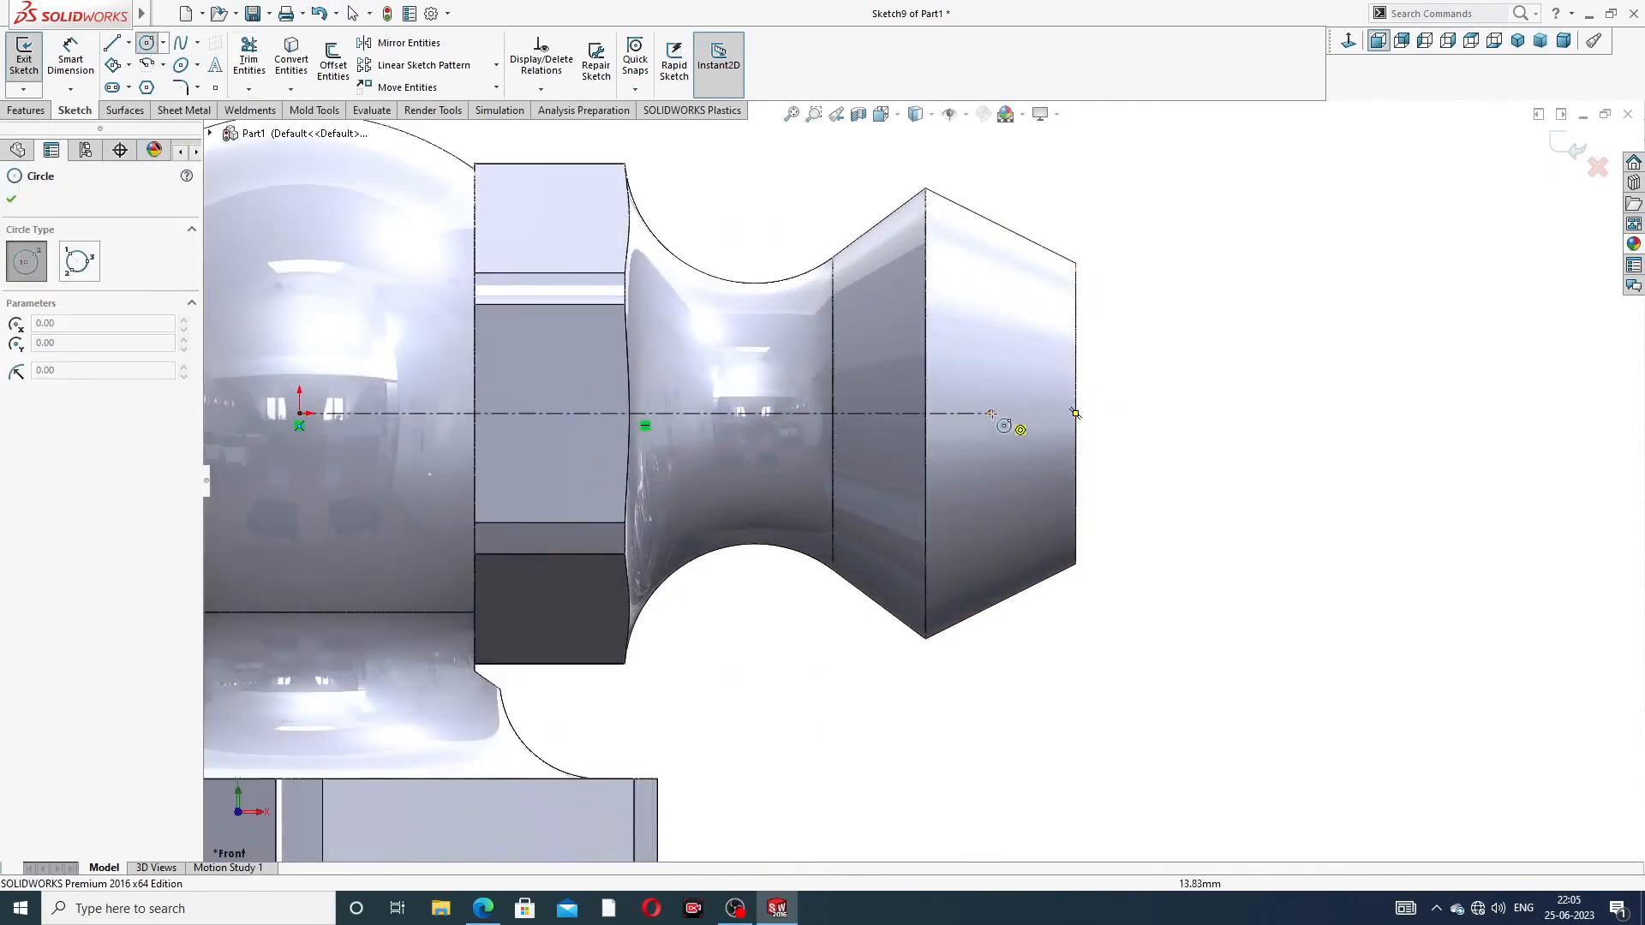
{"action": "left_click", "coordinate": [991, 412]}
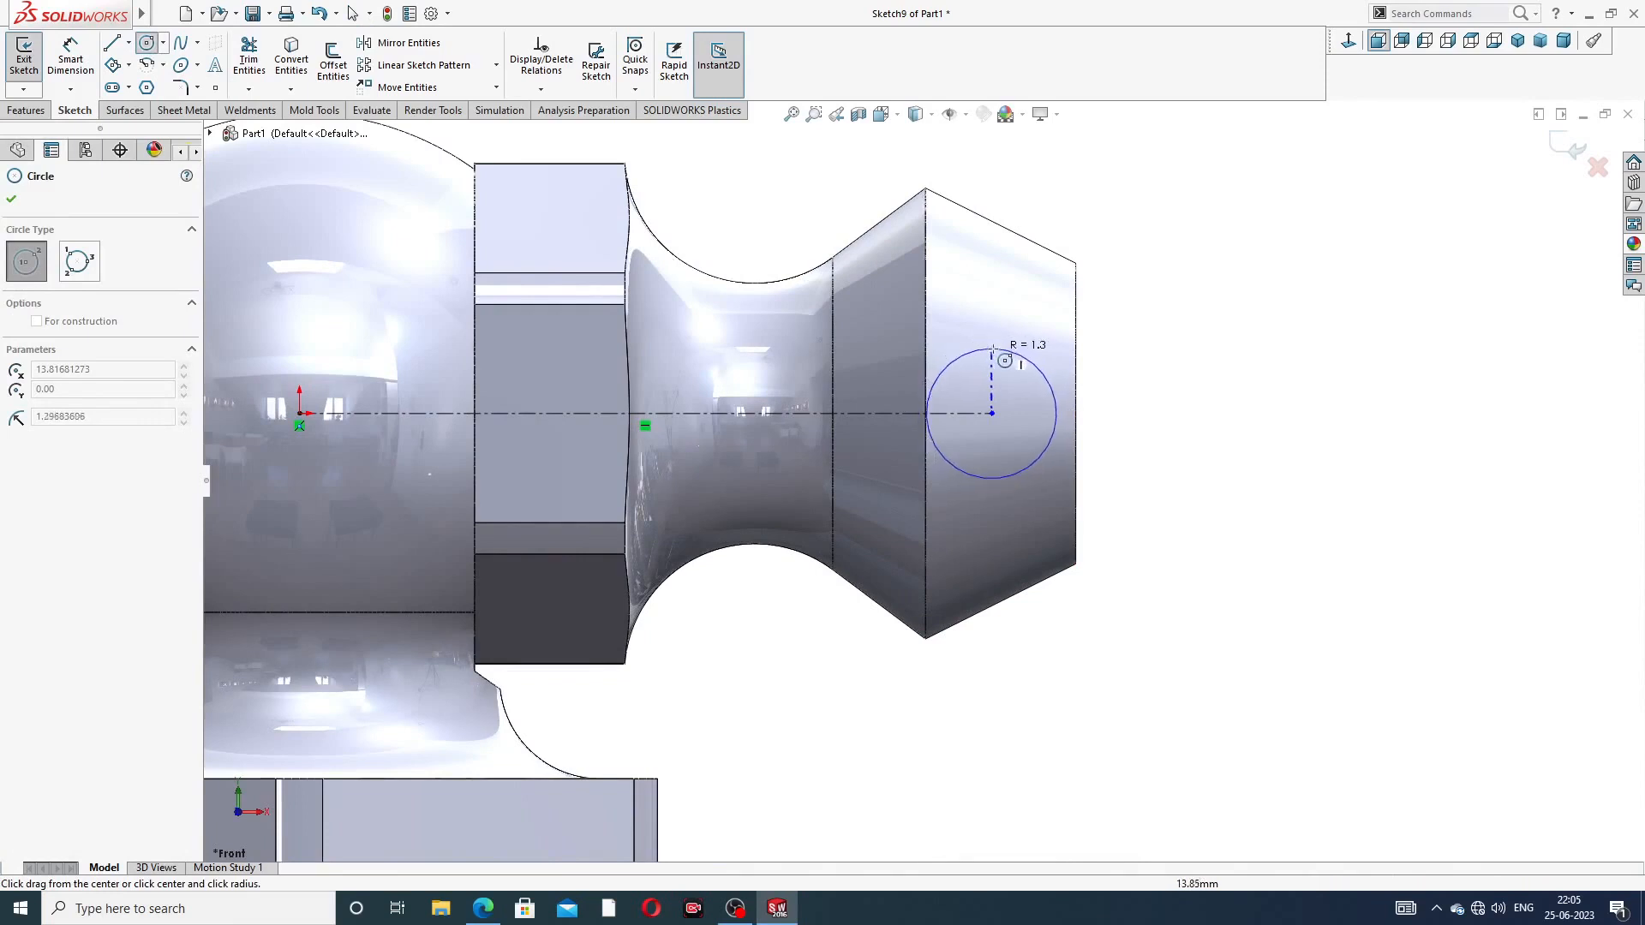
{"action": "left_click", "coordinate": [1028, 363]}
{"action": "right_click", "coordinate": [1161, 320]}
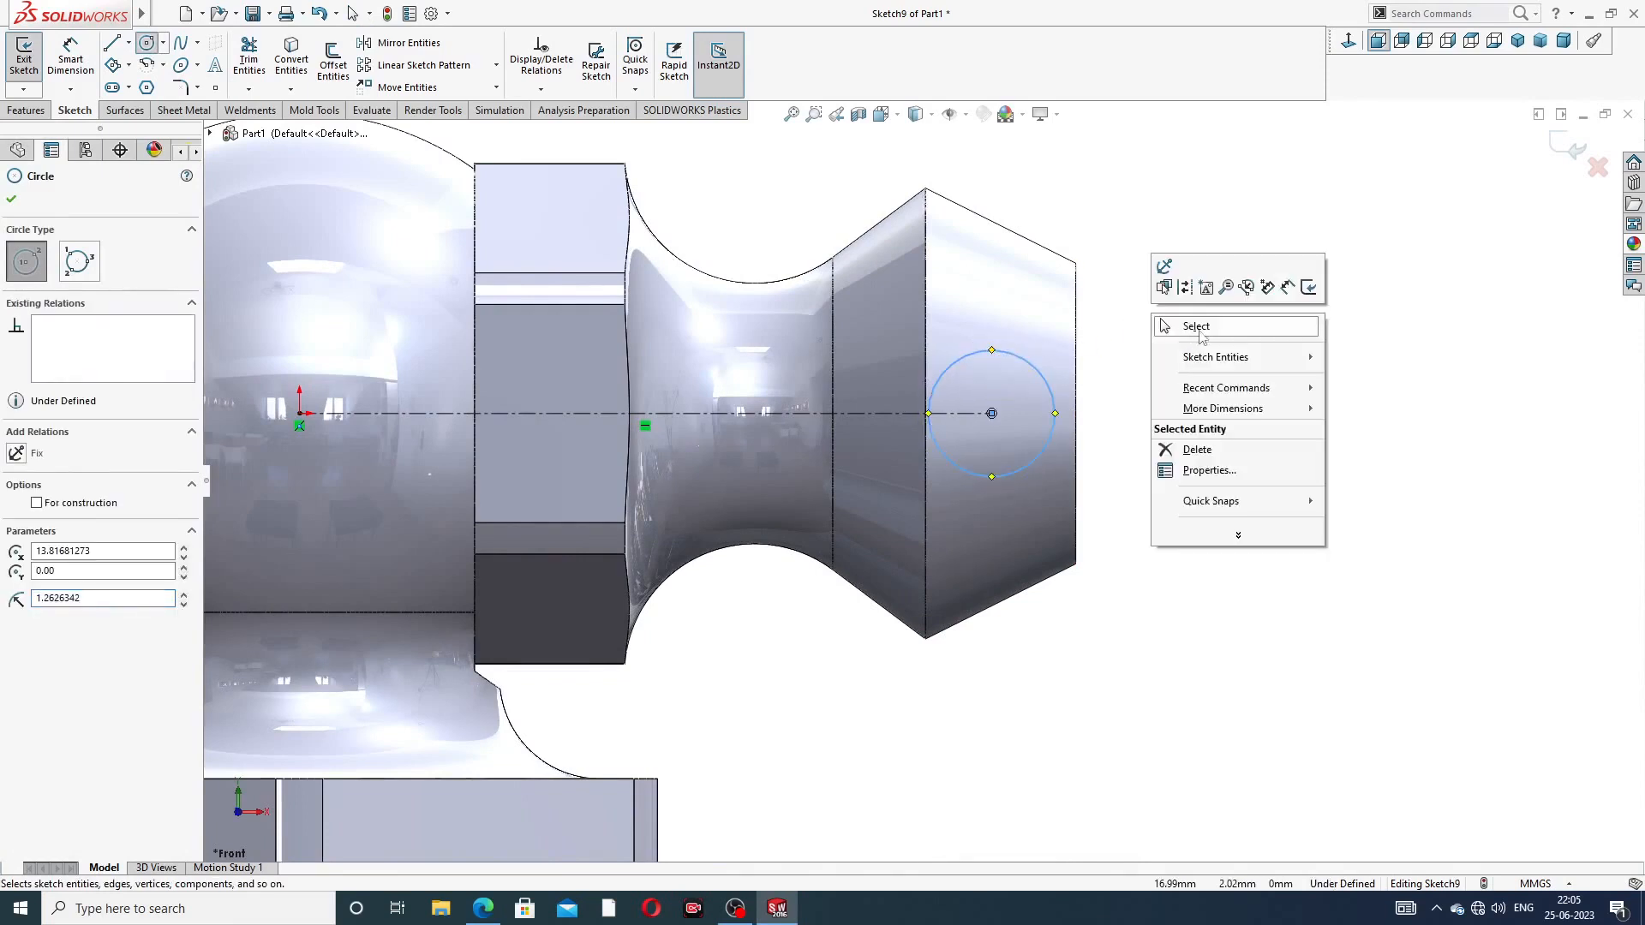
{"action": "left_click", "coordinate": [1187, 329]}
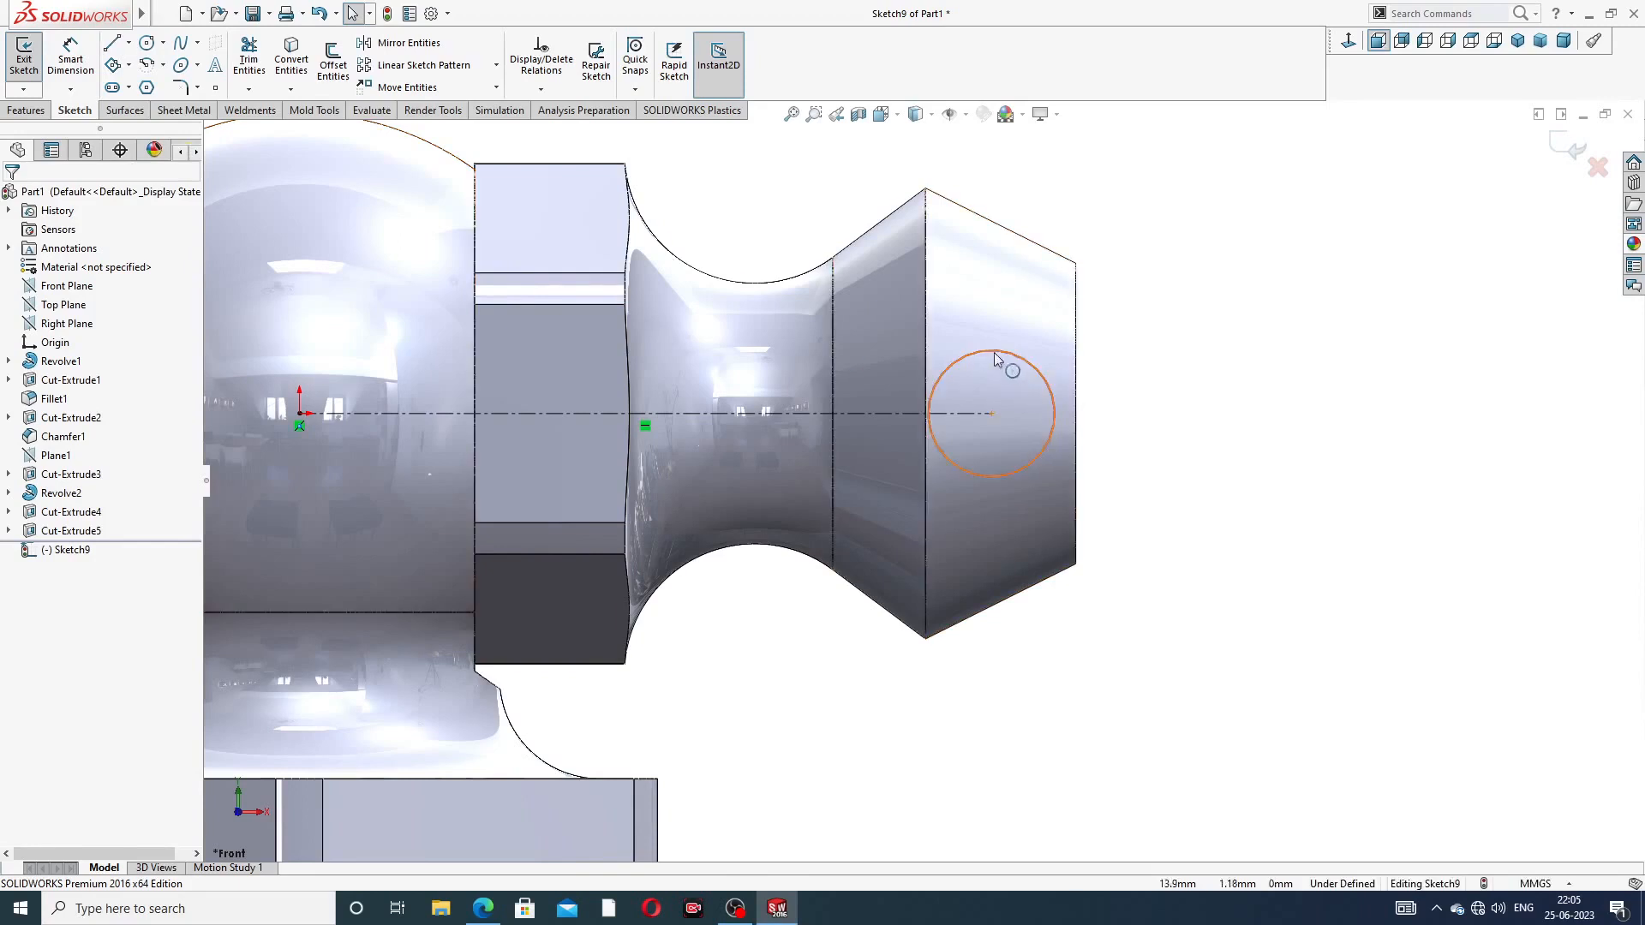
Draw a vertical line about 2.53 mm long through the circle's centre, joining its upper and lower quadrant points
{"action": "left_click", "coordinate": [112, 43]}
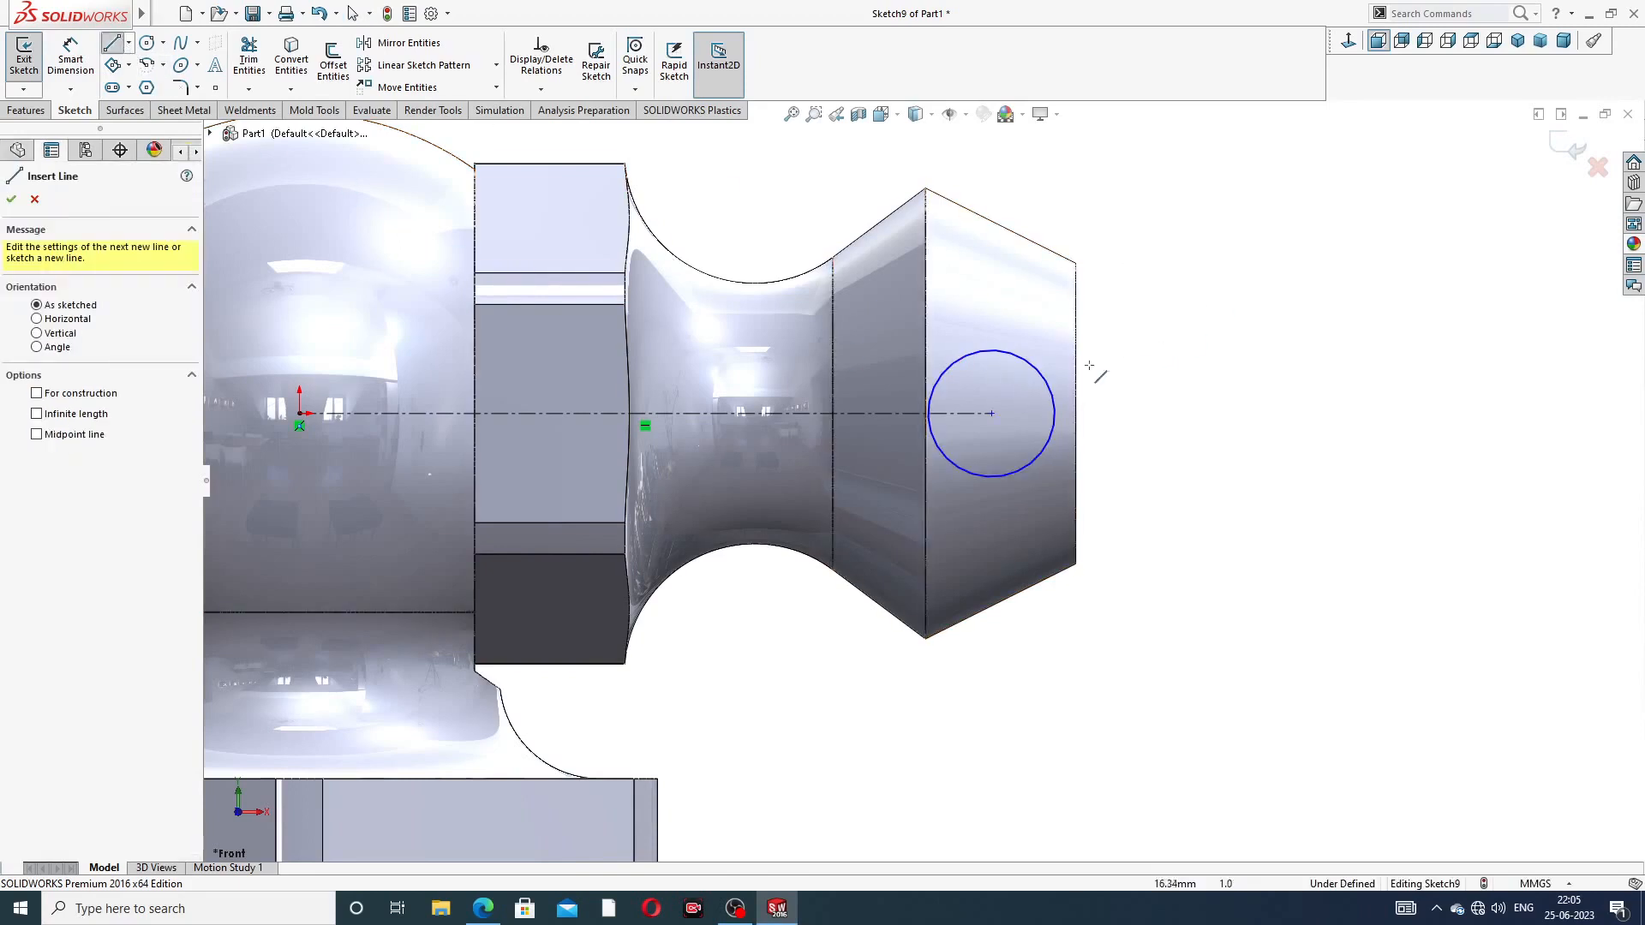
{"action": "left_click", "coordinate": [992, 476]}
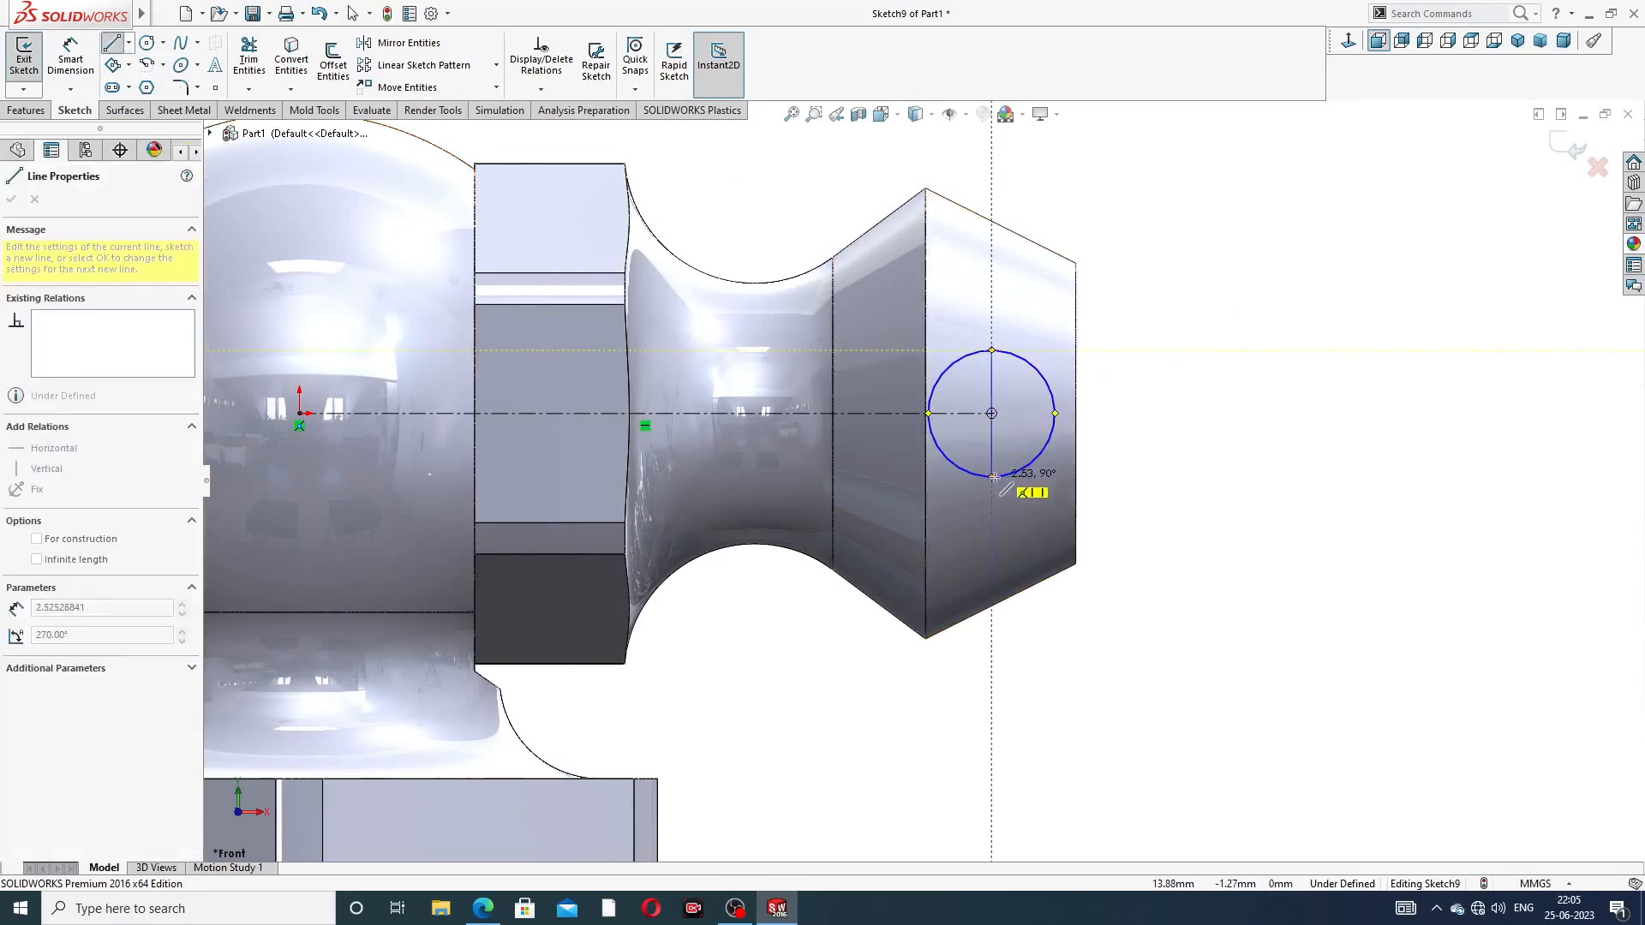
{"action": "right_click", "coordinate": [1170, 341]}
{"action": "left_click", "coordinate": [1213, 360]}
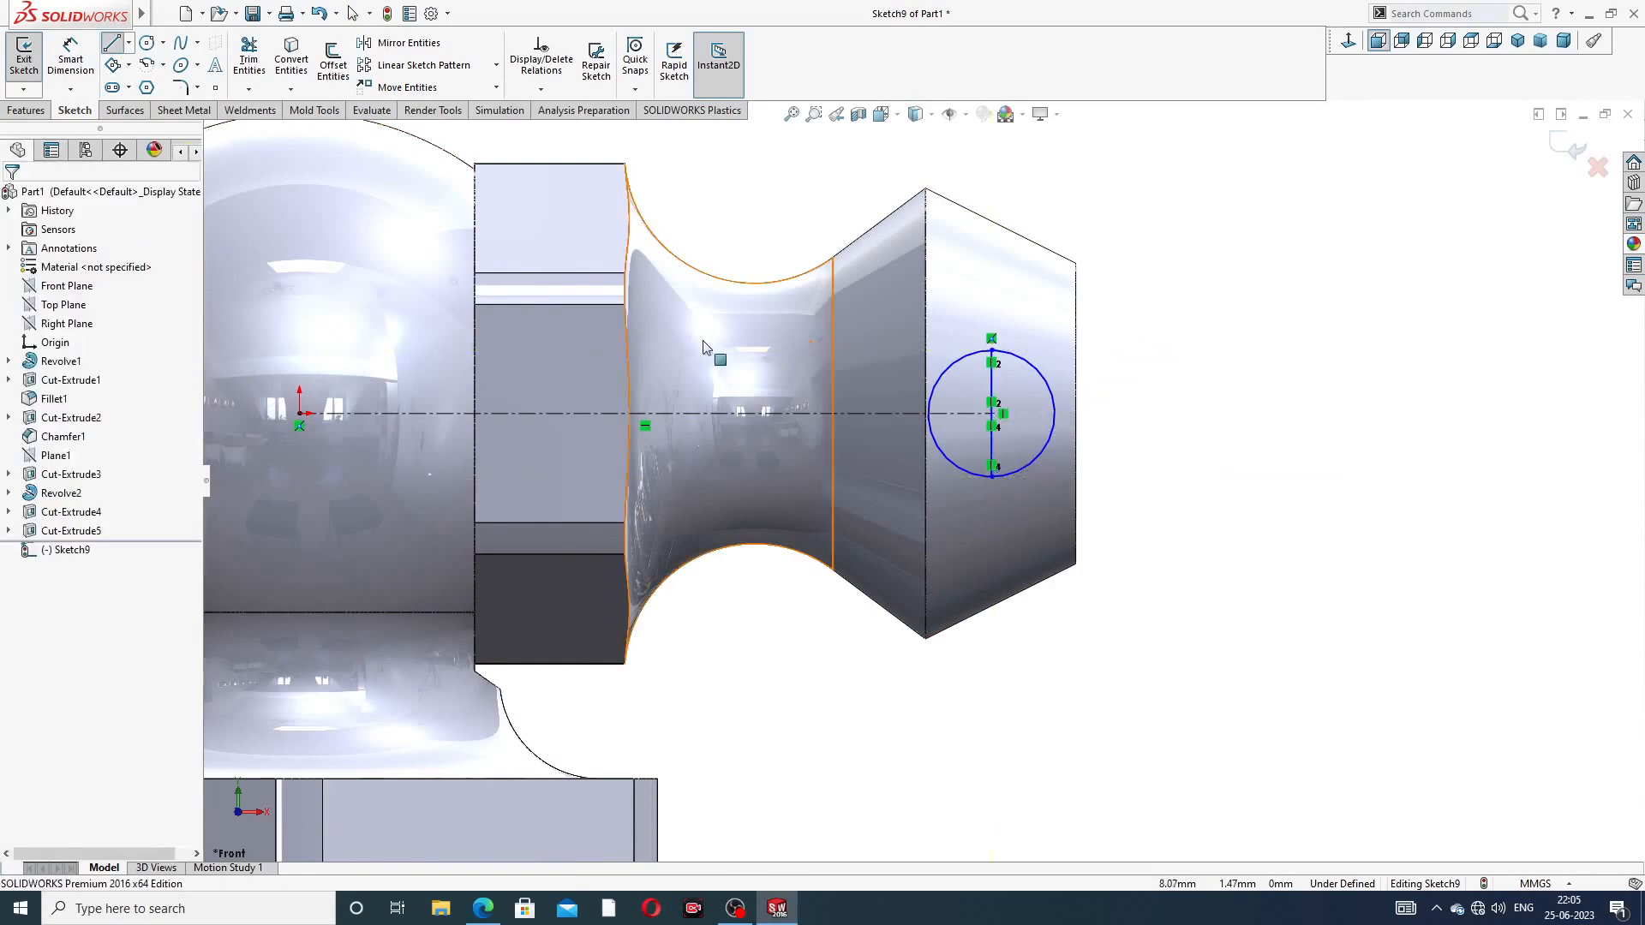
Trim away the half of the circle facing the neck and the horizontal construction centerline, leaving a closed semicircle
{"action": "left_click", "coordinate": [254, 60]}
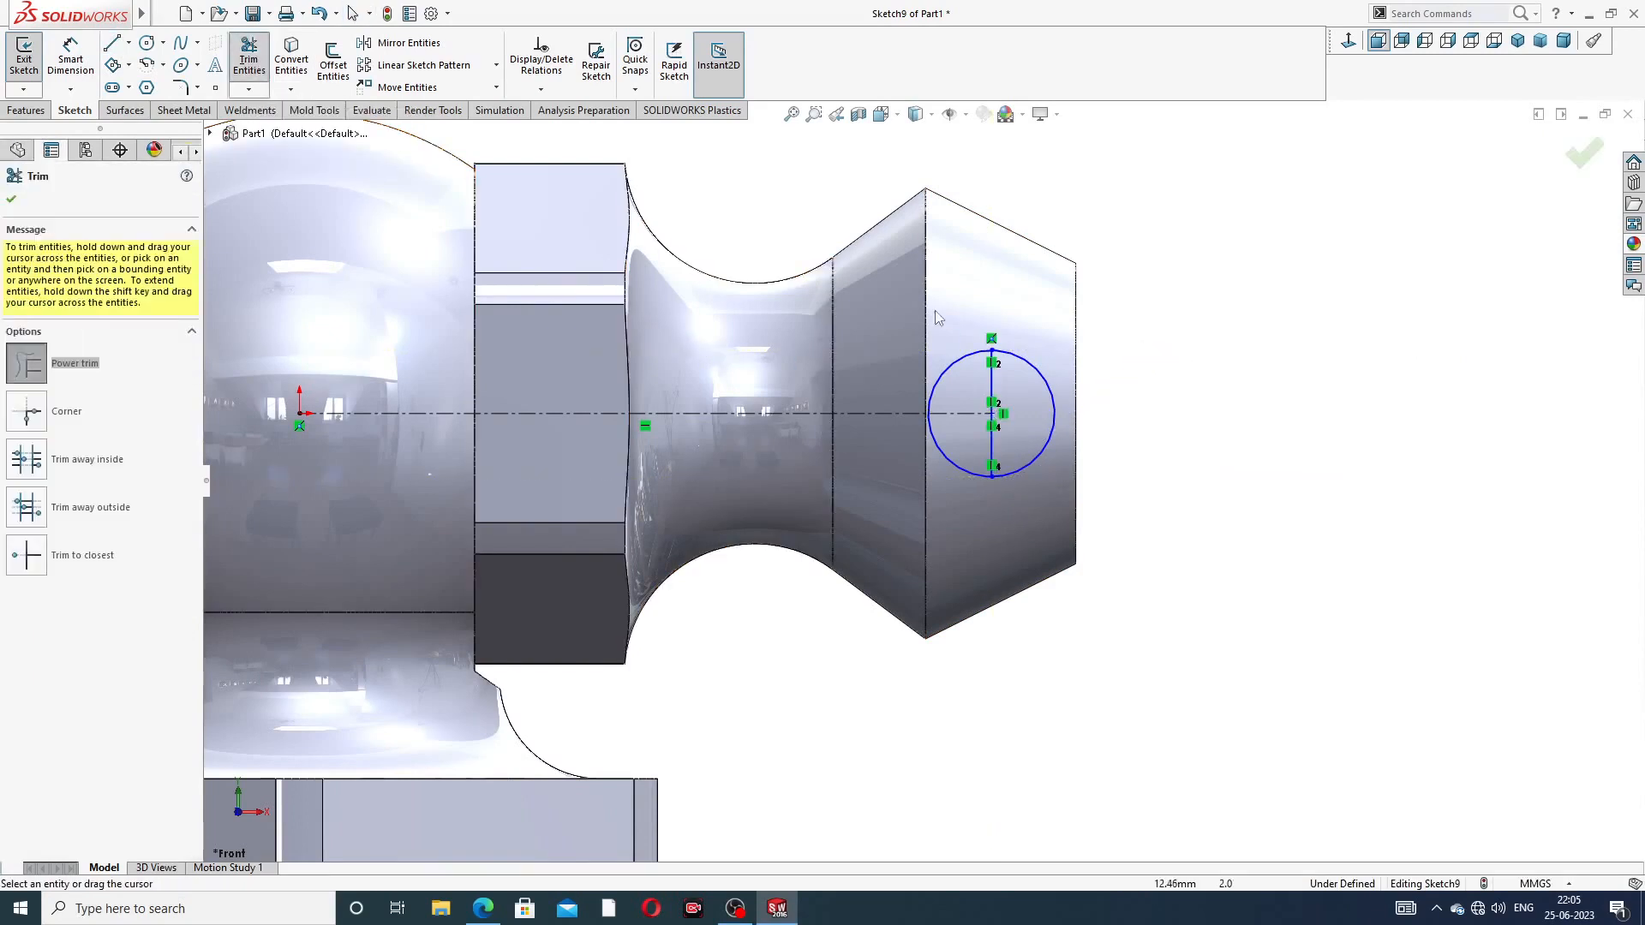
{"action": "left_click_drag", "start_coordinate": [962, 350], "coordinate": [961, 392]}
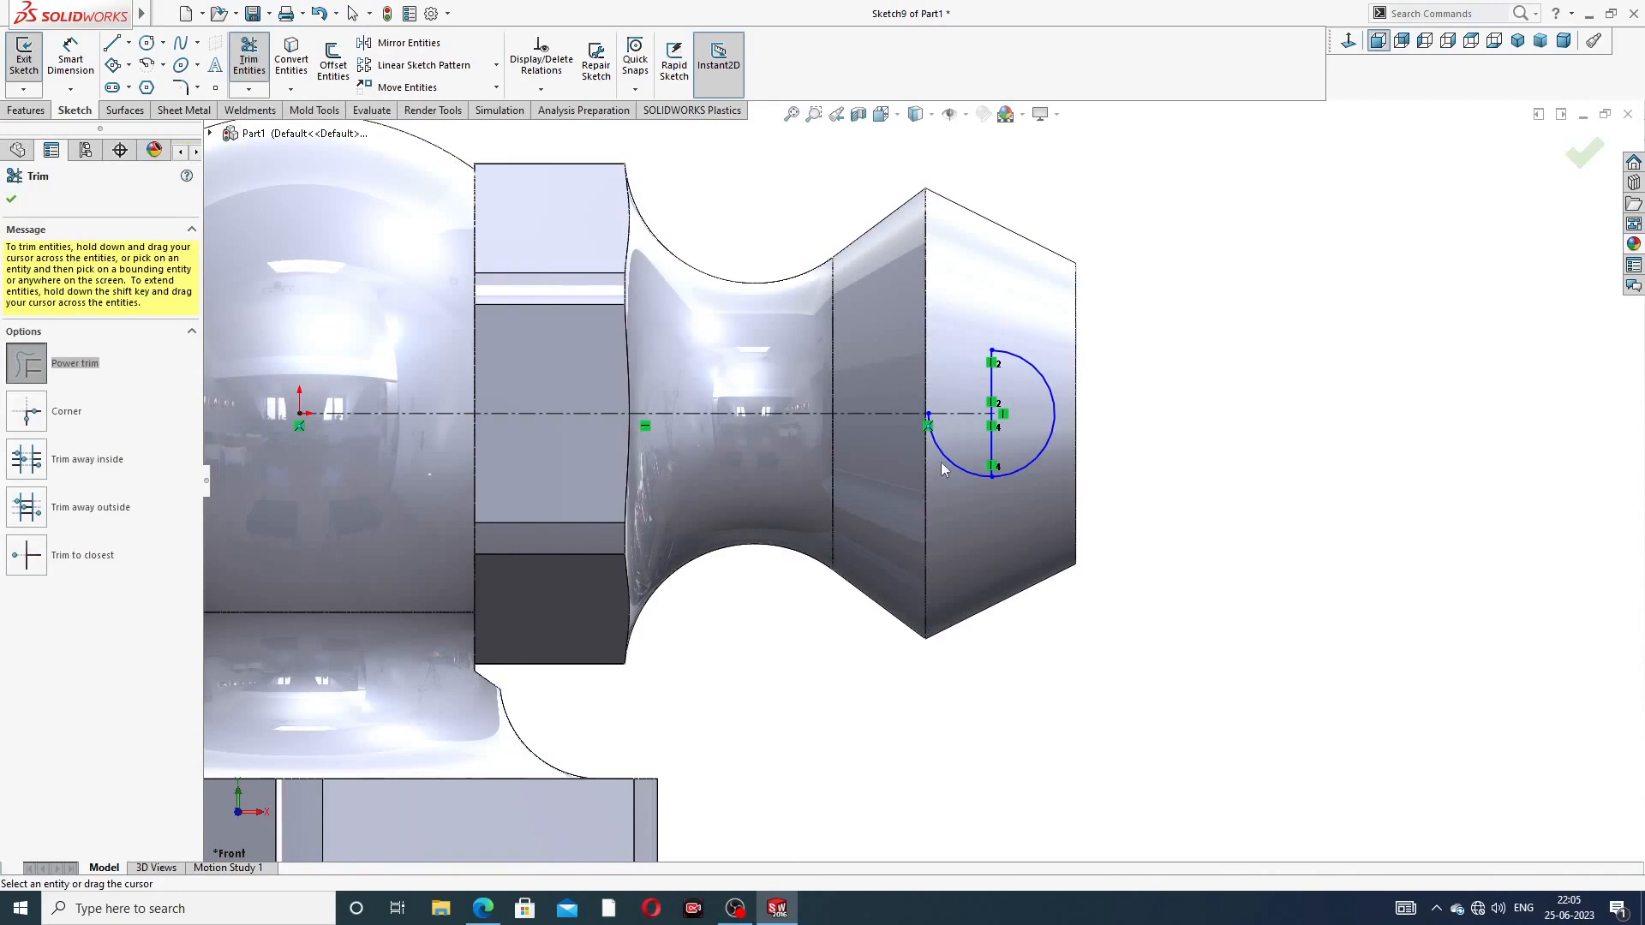
{"action": "left_click_drag", "start_coordinate": [937, 461], "coordinate": [957, 437]}
{"action": "left_click_drag", "start_coordinate": [961, 431], "coordinate": [966, 398]}
{"action": "scroll", "coordinate": [1042, 429], "scroll_direction": "up", "scroll_amount": 1}
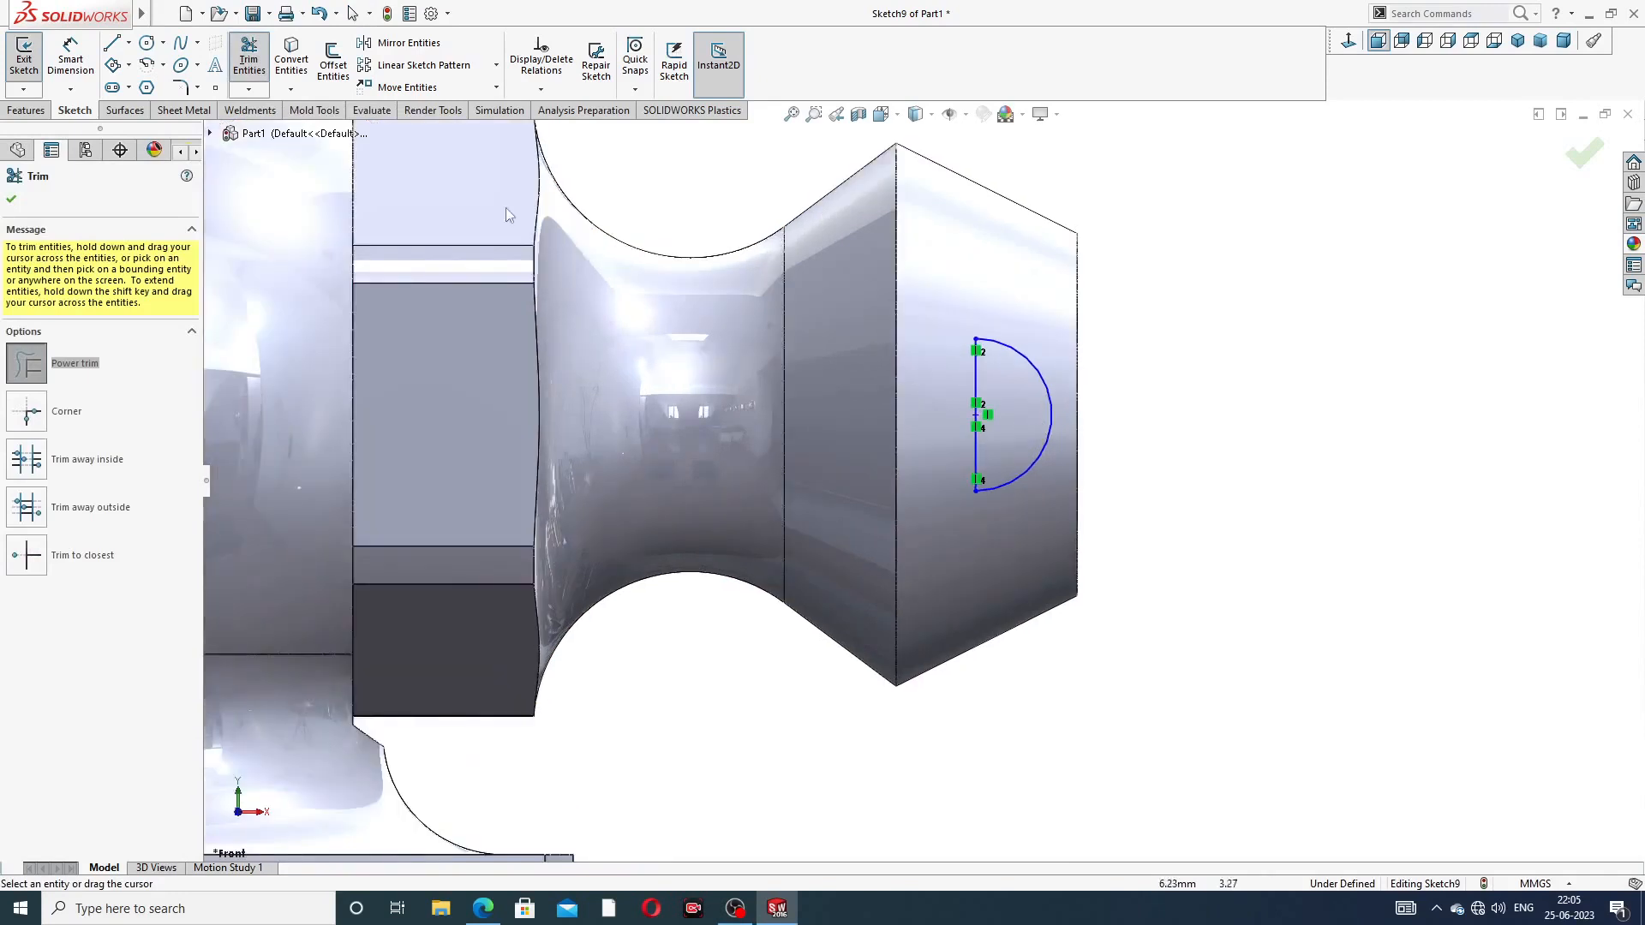
{"action": "left_click", "coordinate": [11, 198]}
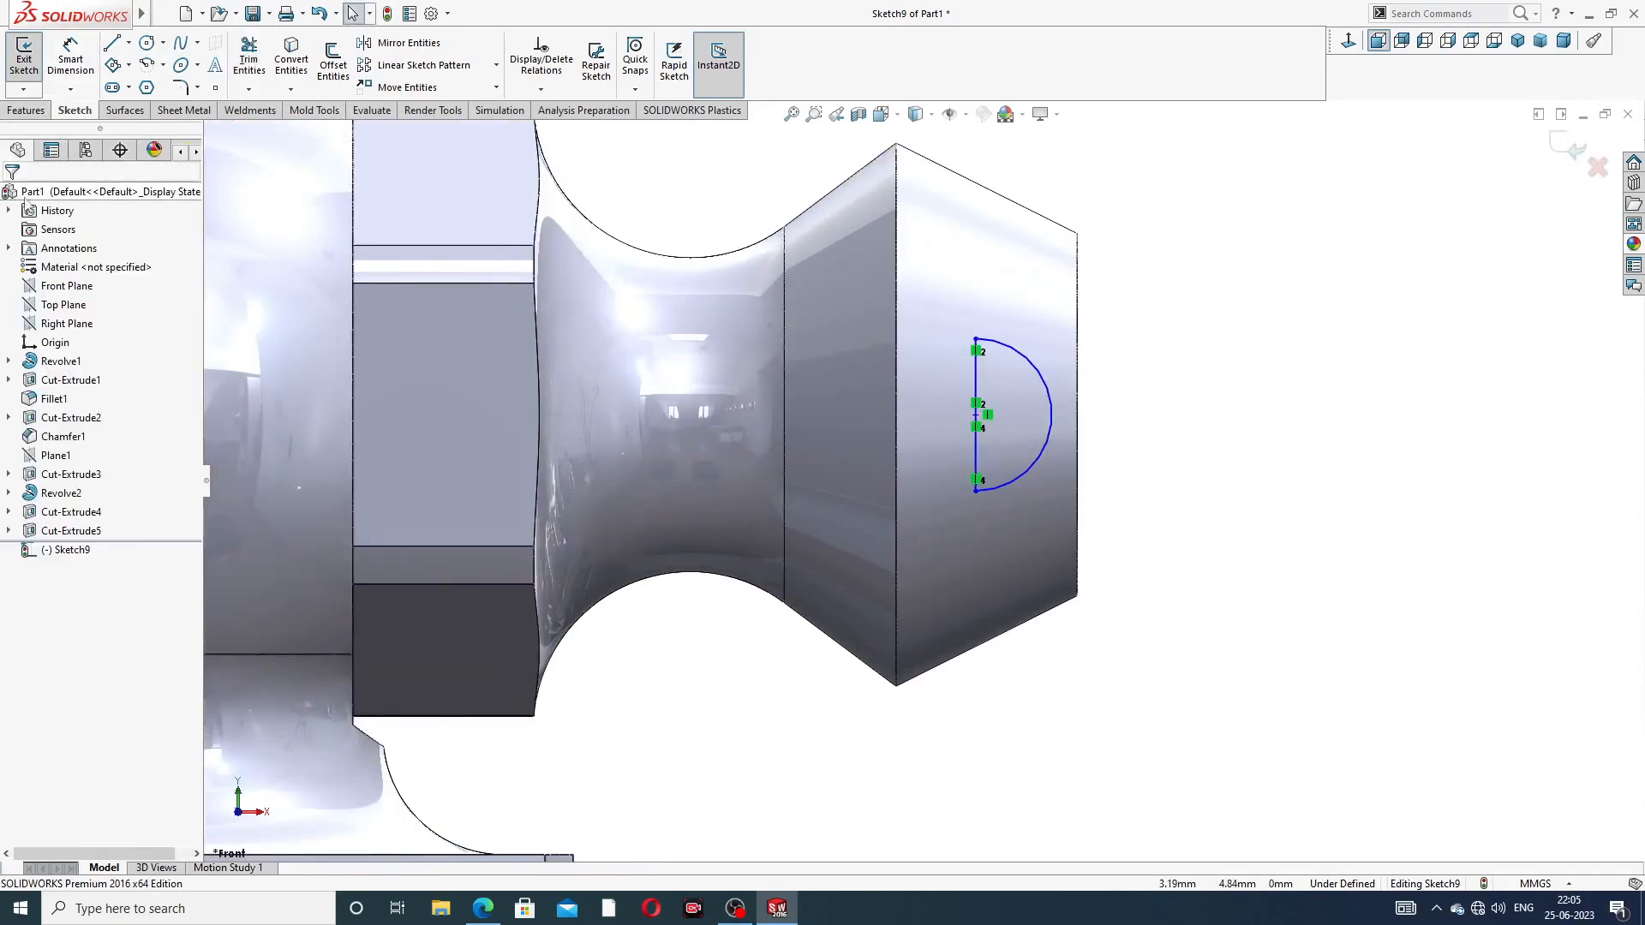
Revolve the semicircle 360 degrees about its vertical line, merged with the body, to form a ball behind the tip's hole
{"action": "scroll", "coordinate": [1040, 232], "scroll_direction": "down", "scroll_amount": 2}
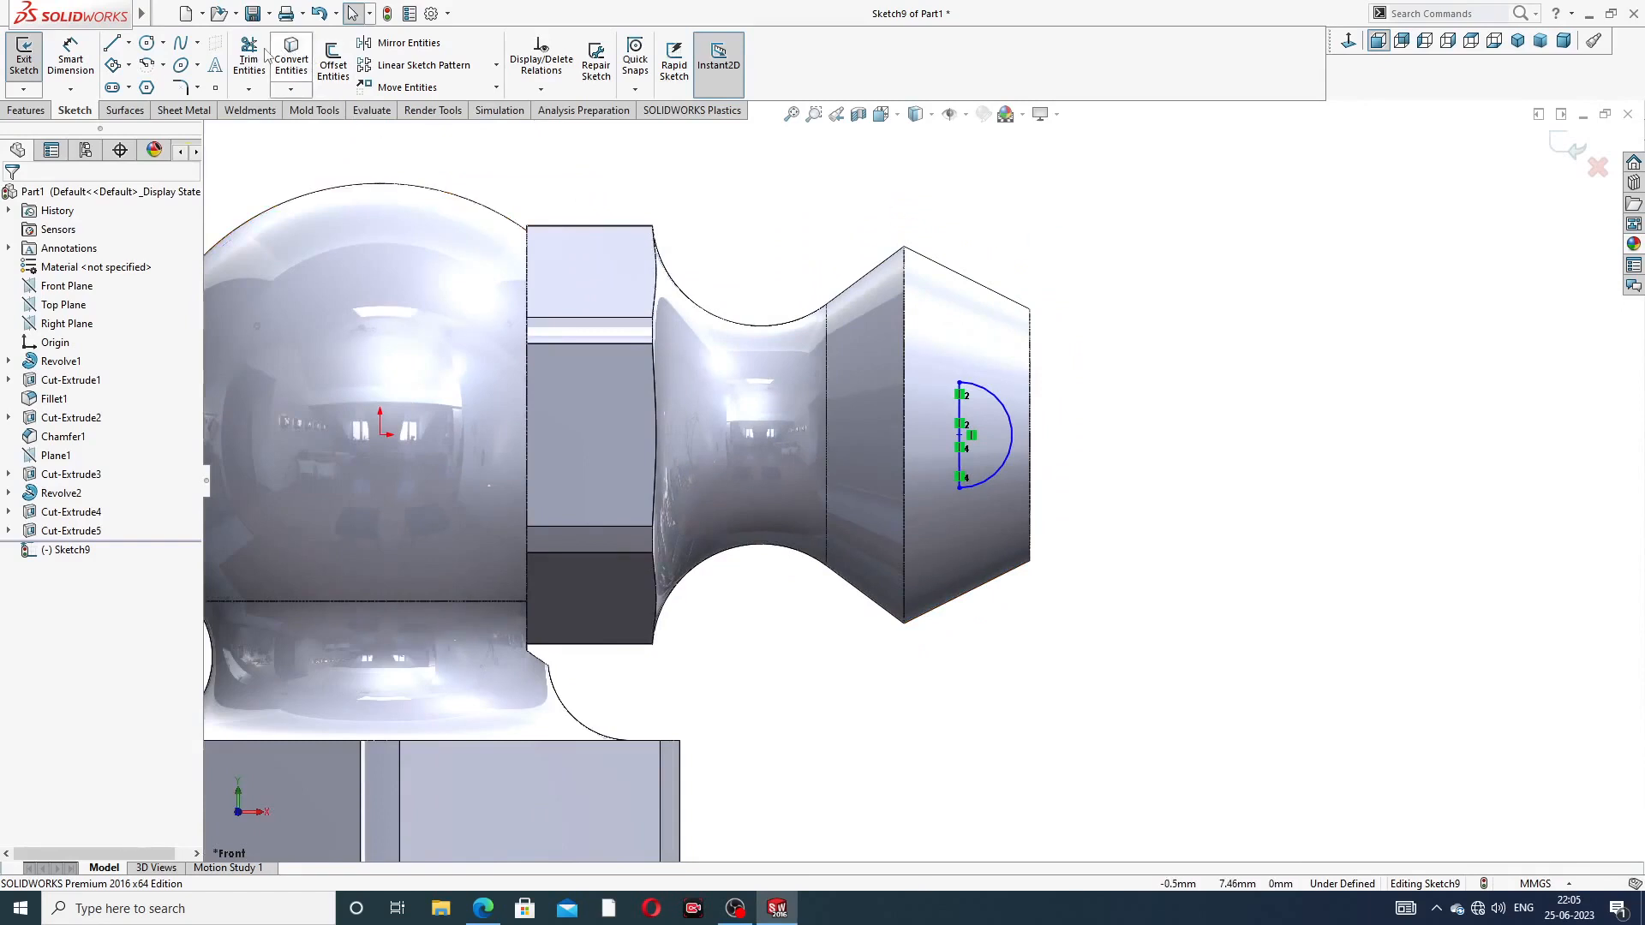
{"action": "left_click", "coordinate": [26, 110]}
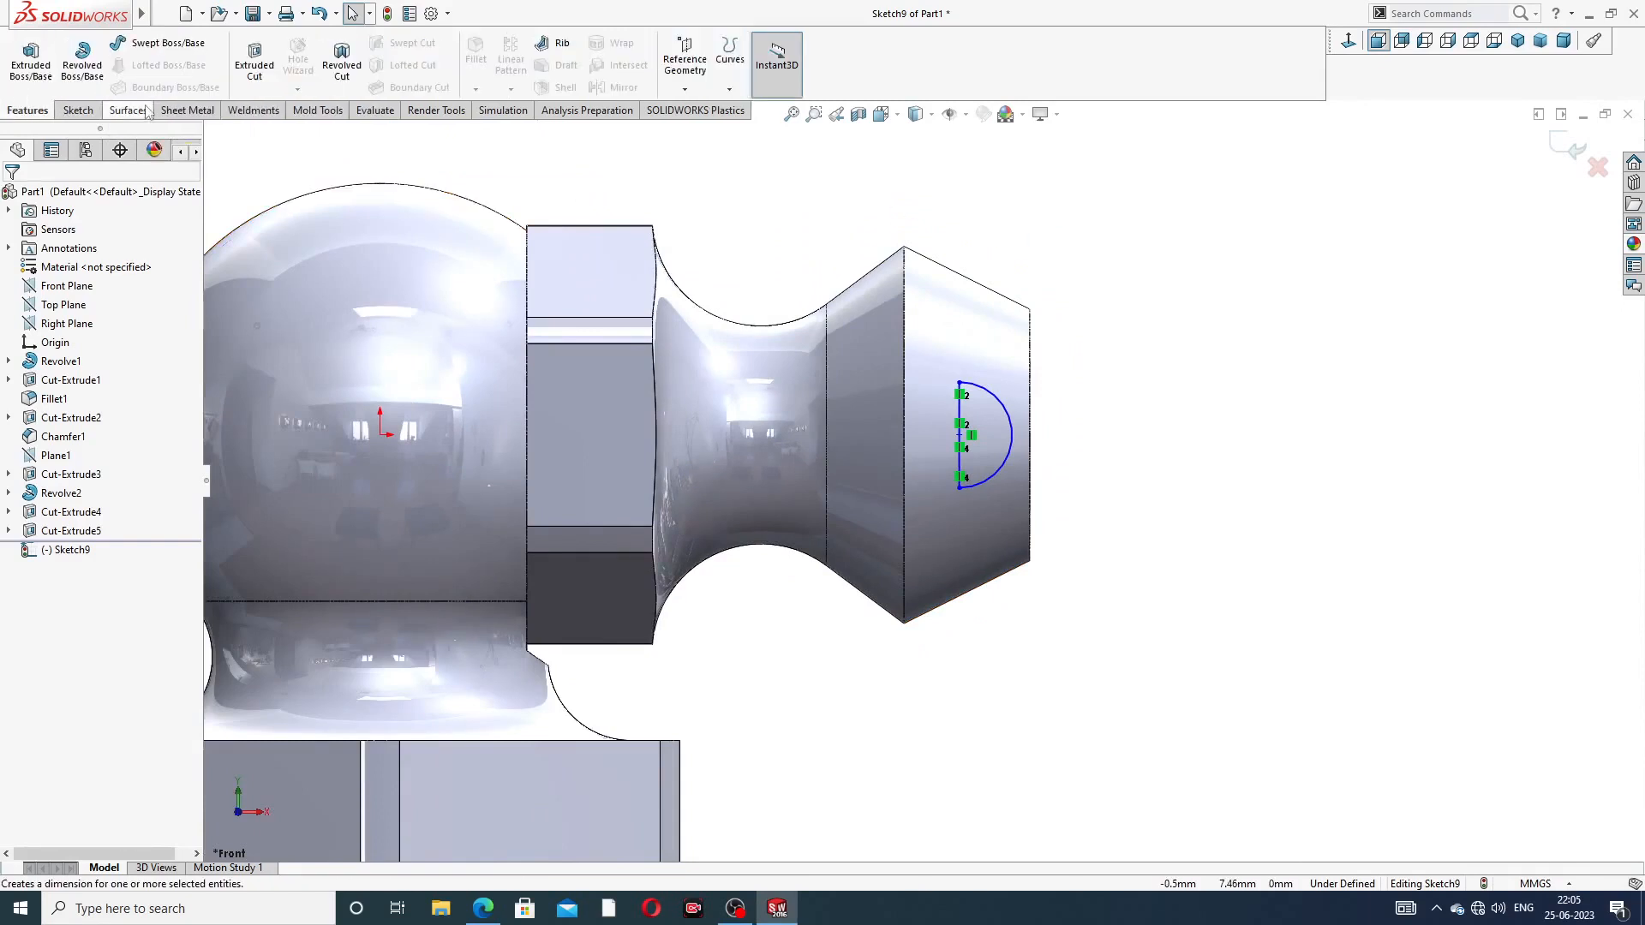
{"action": "left_click", "coordinate": [88, 75]}
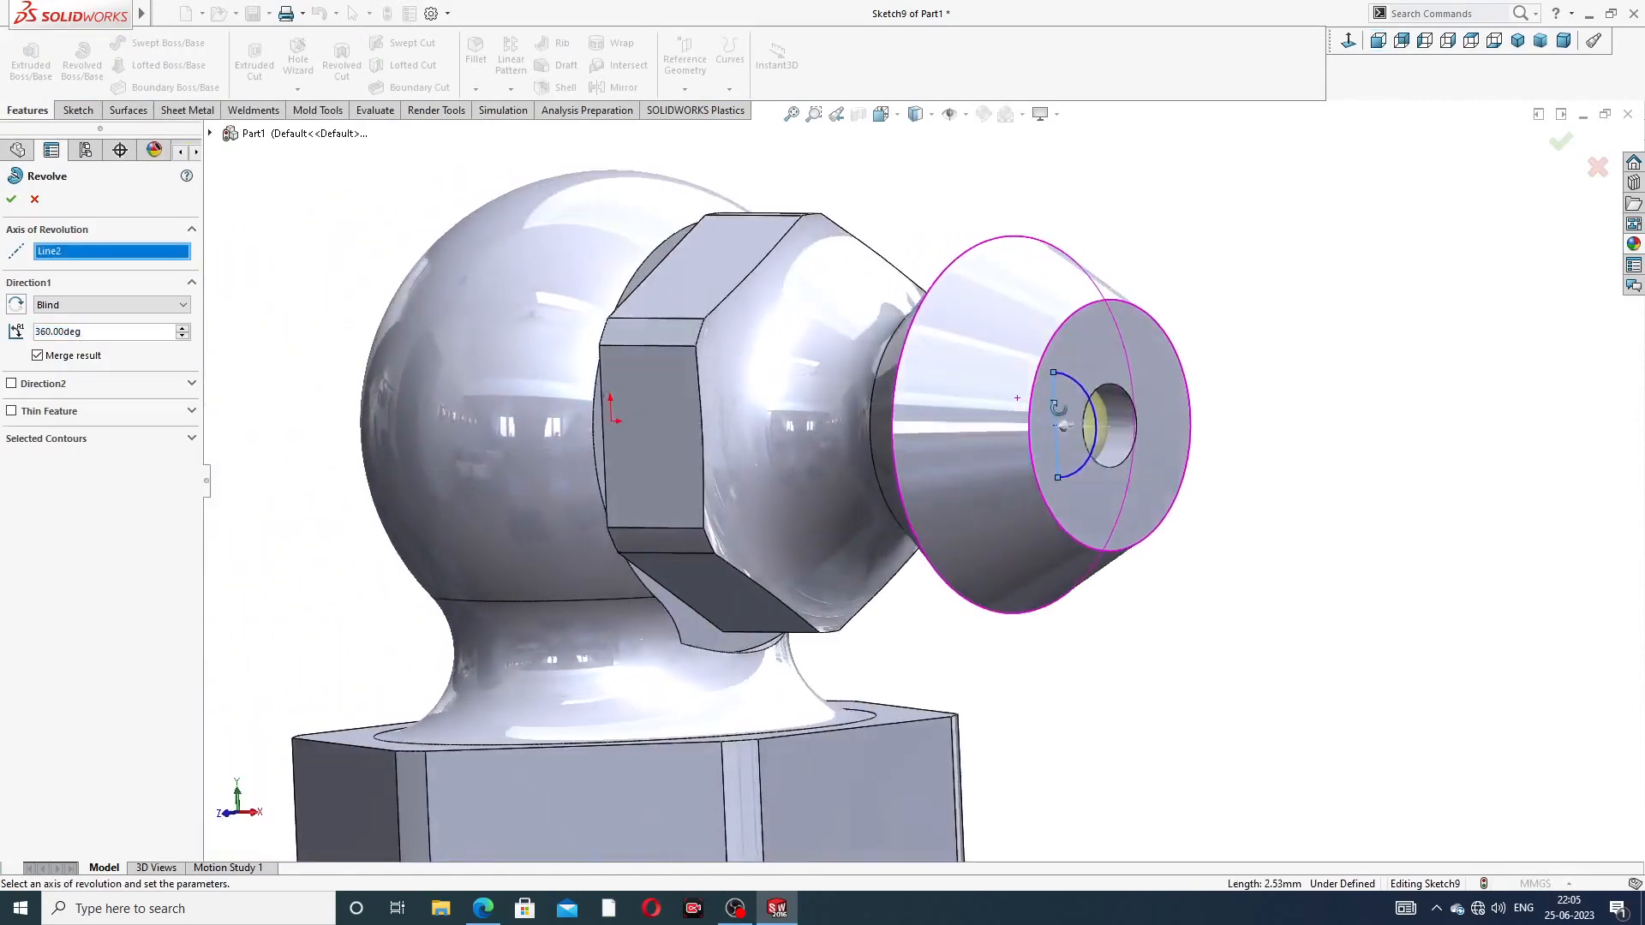
{"action": "left_click", "coordinate": [1560, 143]}
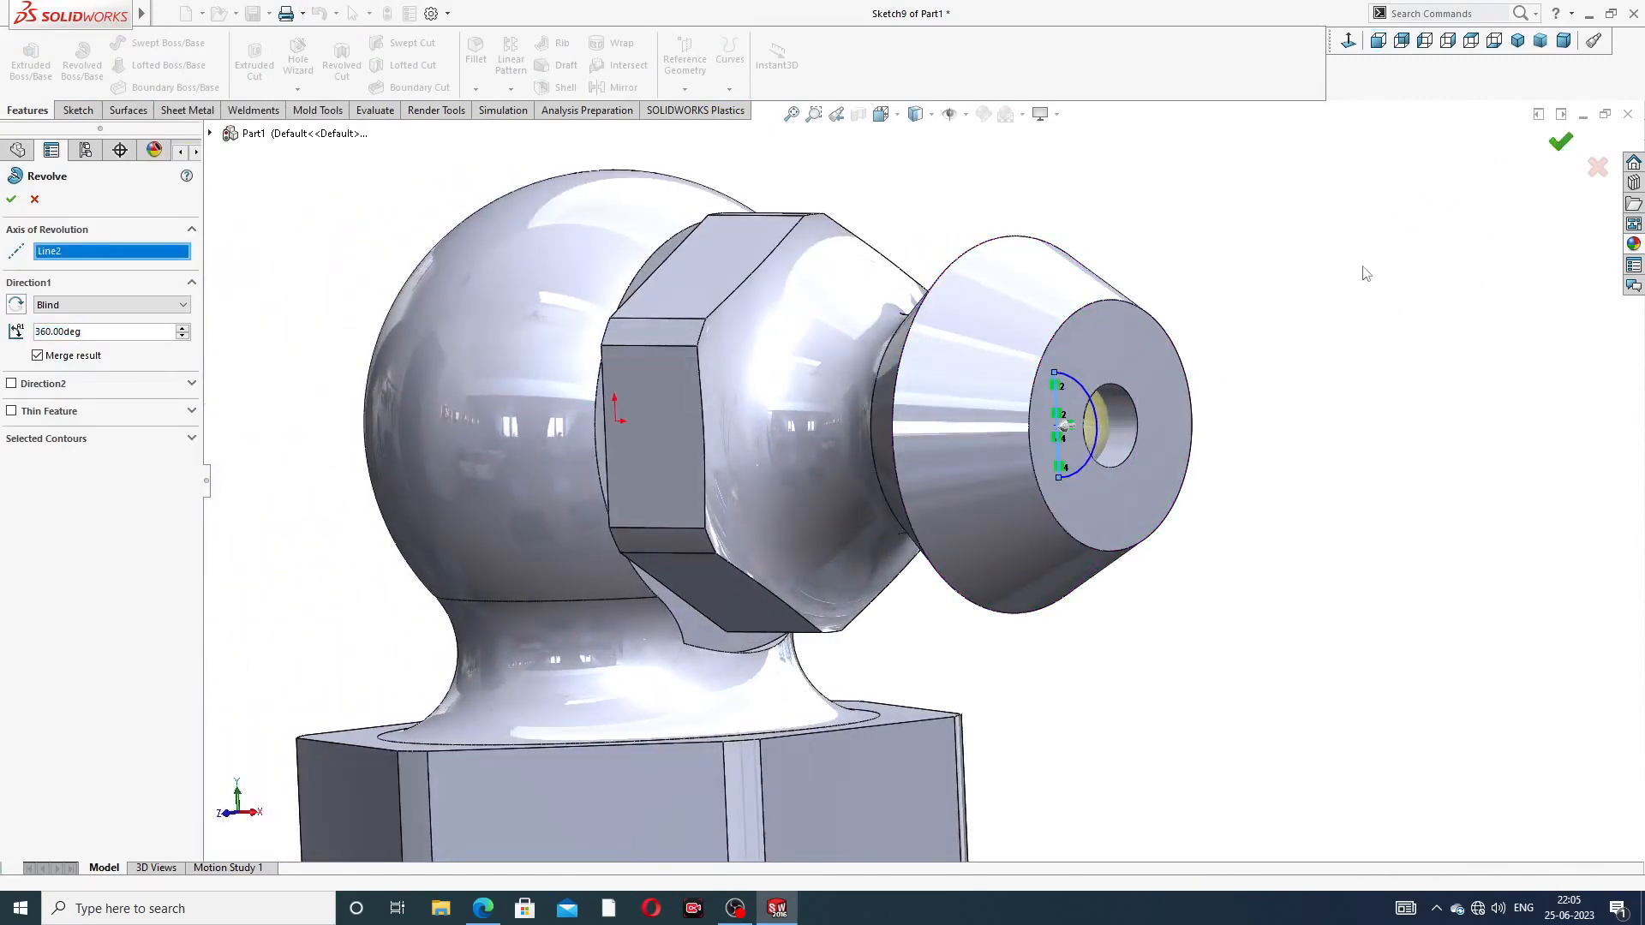
{"action": "left_click", "coordinate": [1306, 317]}
{"action": "mouse_move", "coordinate": [1302, 343]}
{"action": "middle_mouse_down"}
{"action": "mouse_move", "coordinate": [1219, 319]}
{"action": "mouse_move", "coordinate": [1302, 331]}
{"action": "middle_mouse_up"}
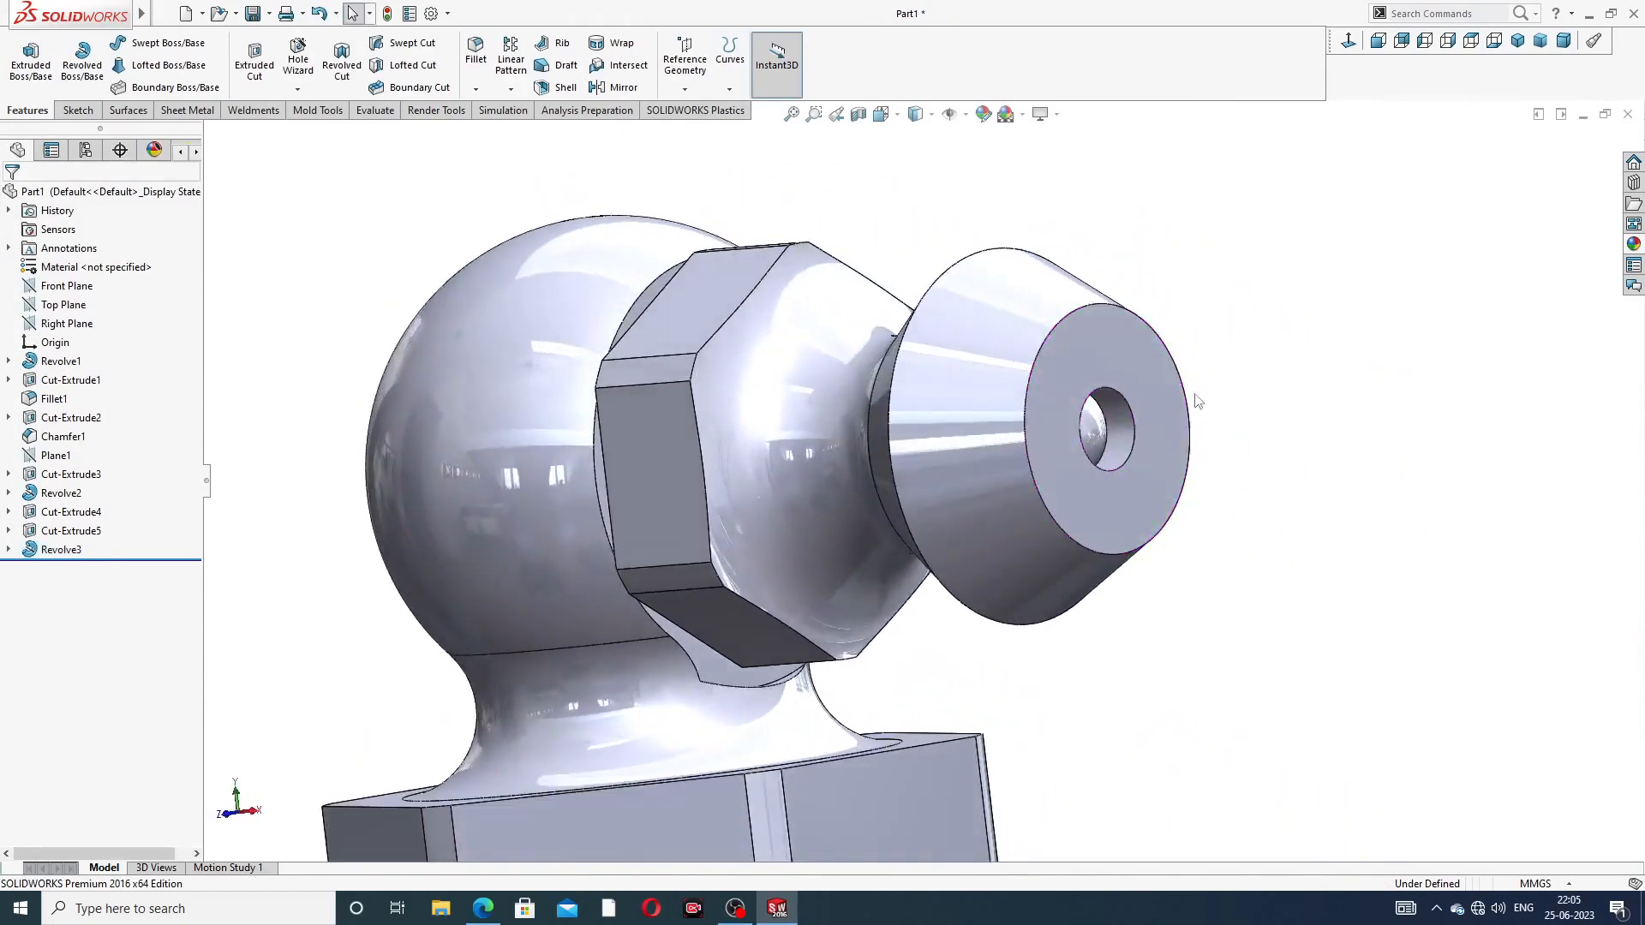
Apply the chromium plate metal appearance to the ball's face inside the tip's hole
{"action": "scroll", "coordinate": [1106, 429], "scroll_direction": "down", "scroll_amount": 3}
{"action": "left_click", "coordinate": [1060, 441]}
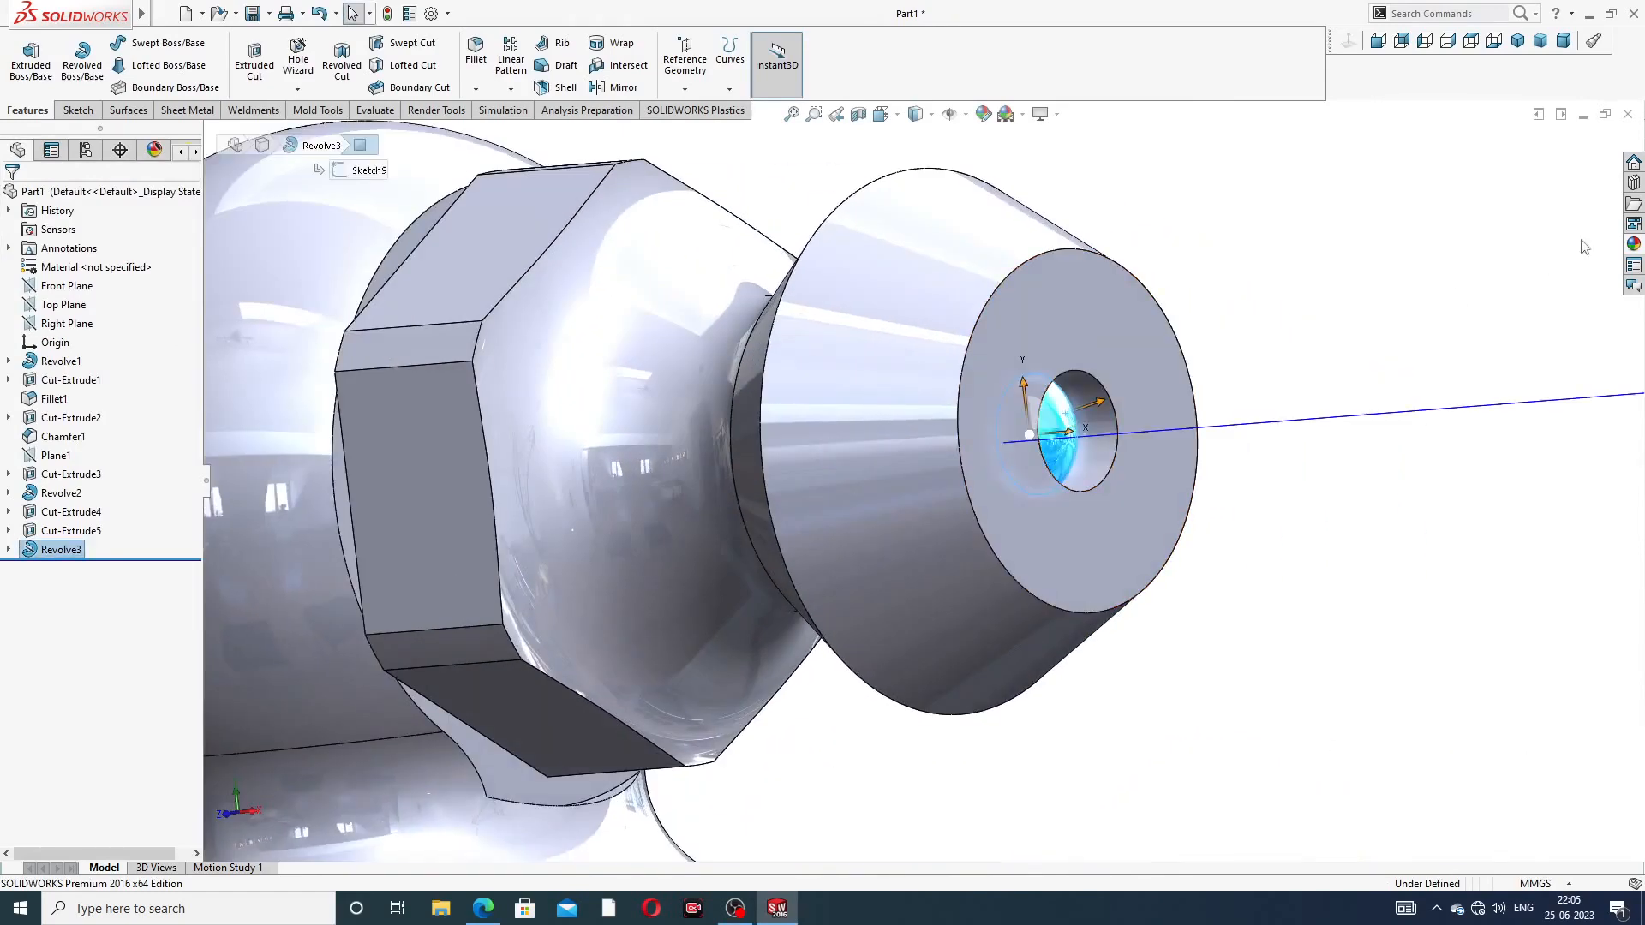
{"action": "left_click", "coordinate": [1634, 246]}
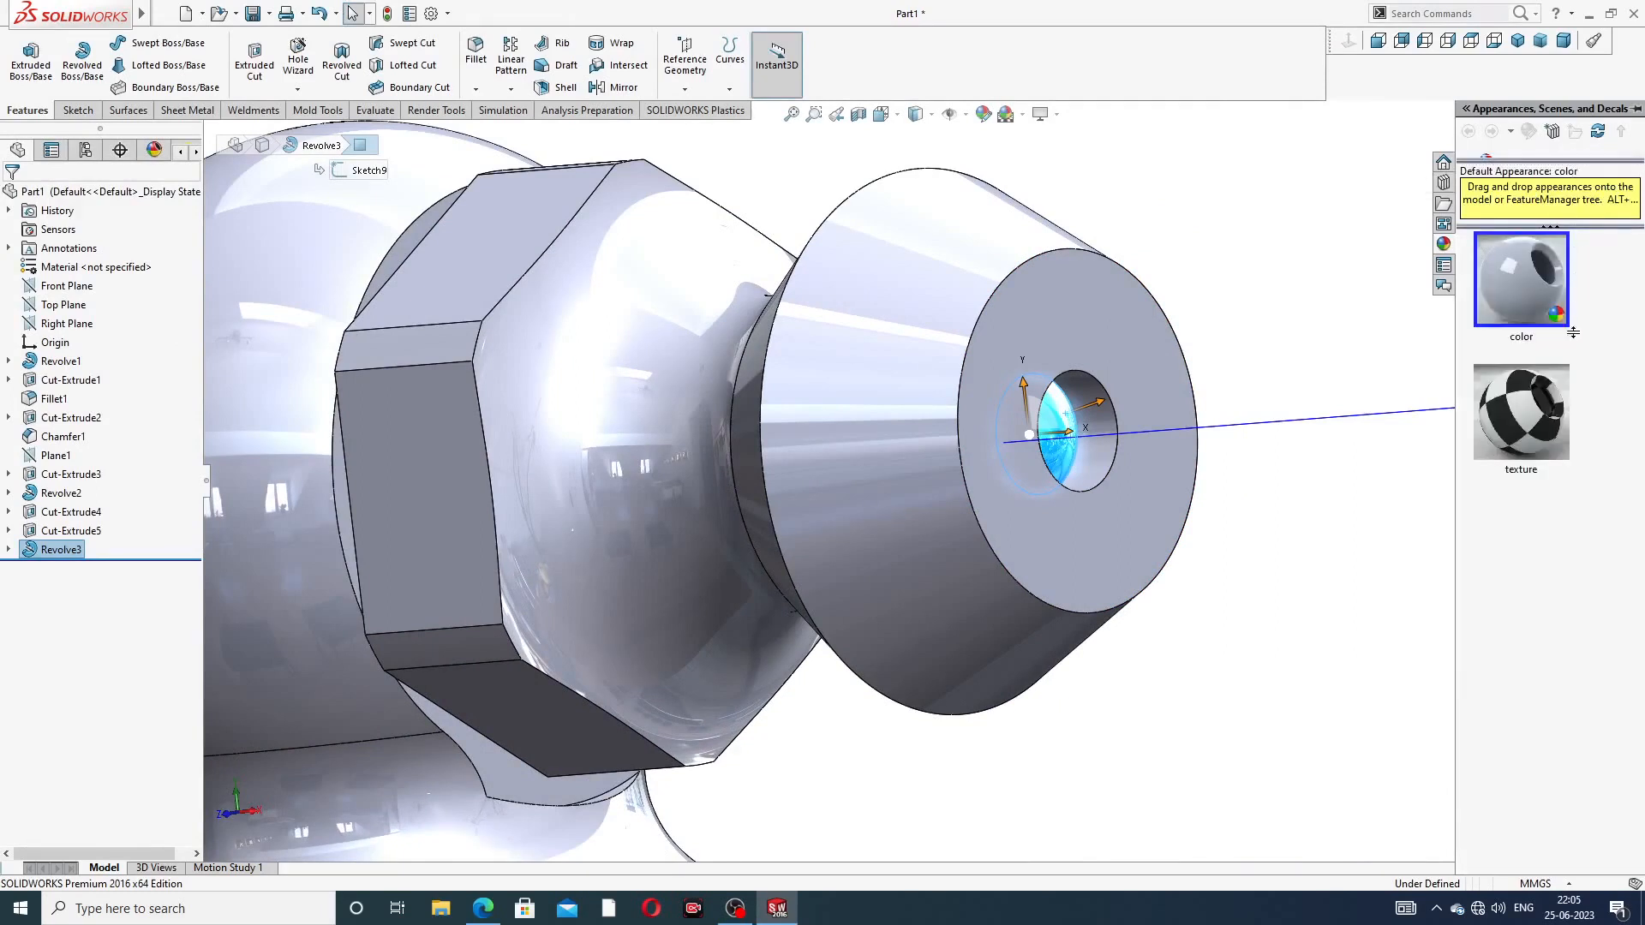
{"action": "left_click_drag", "start_coordinate": [1573, 332], "coordinate": [1573, 561]}
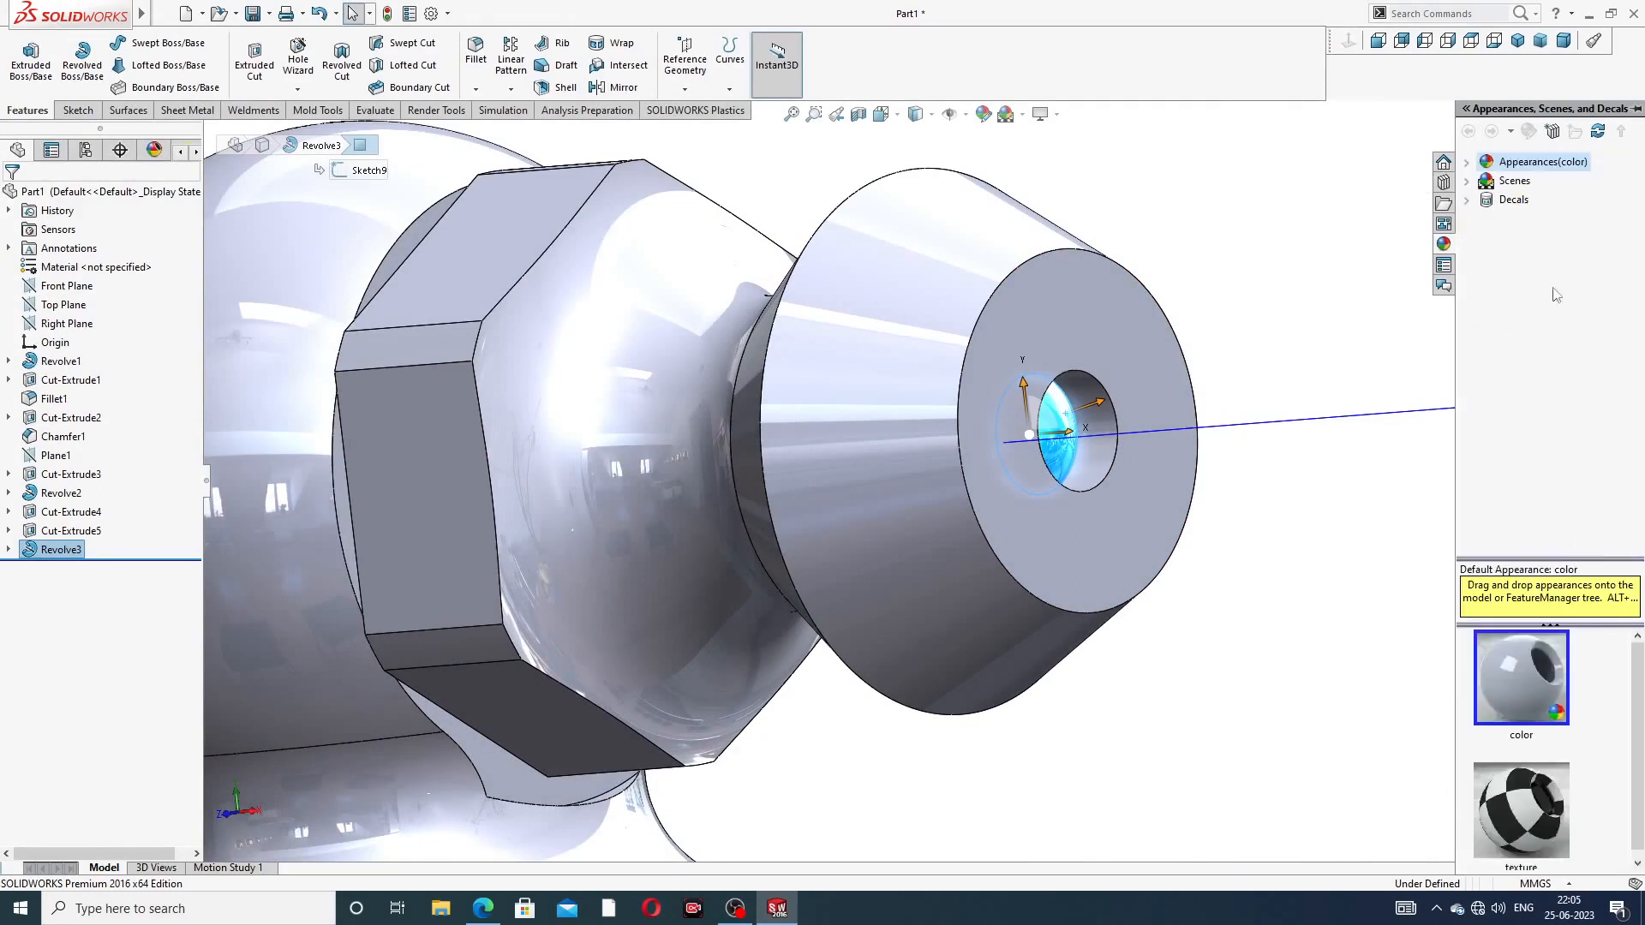
{"action": "double_click", "coordinate": [1552, 164]}
{"action": "double_click", "coordinate": [1536, 201]}
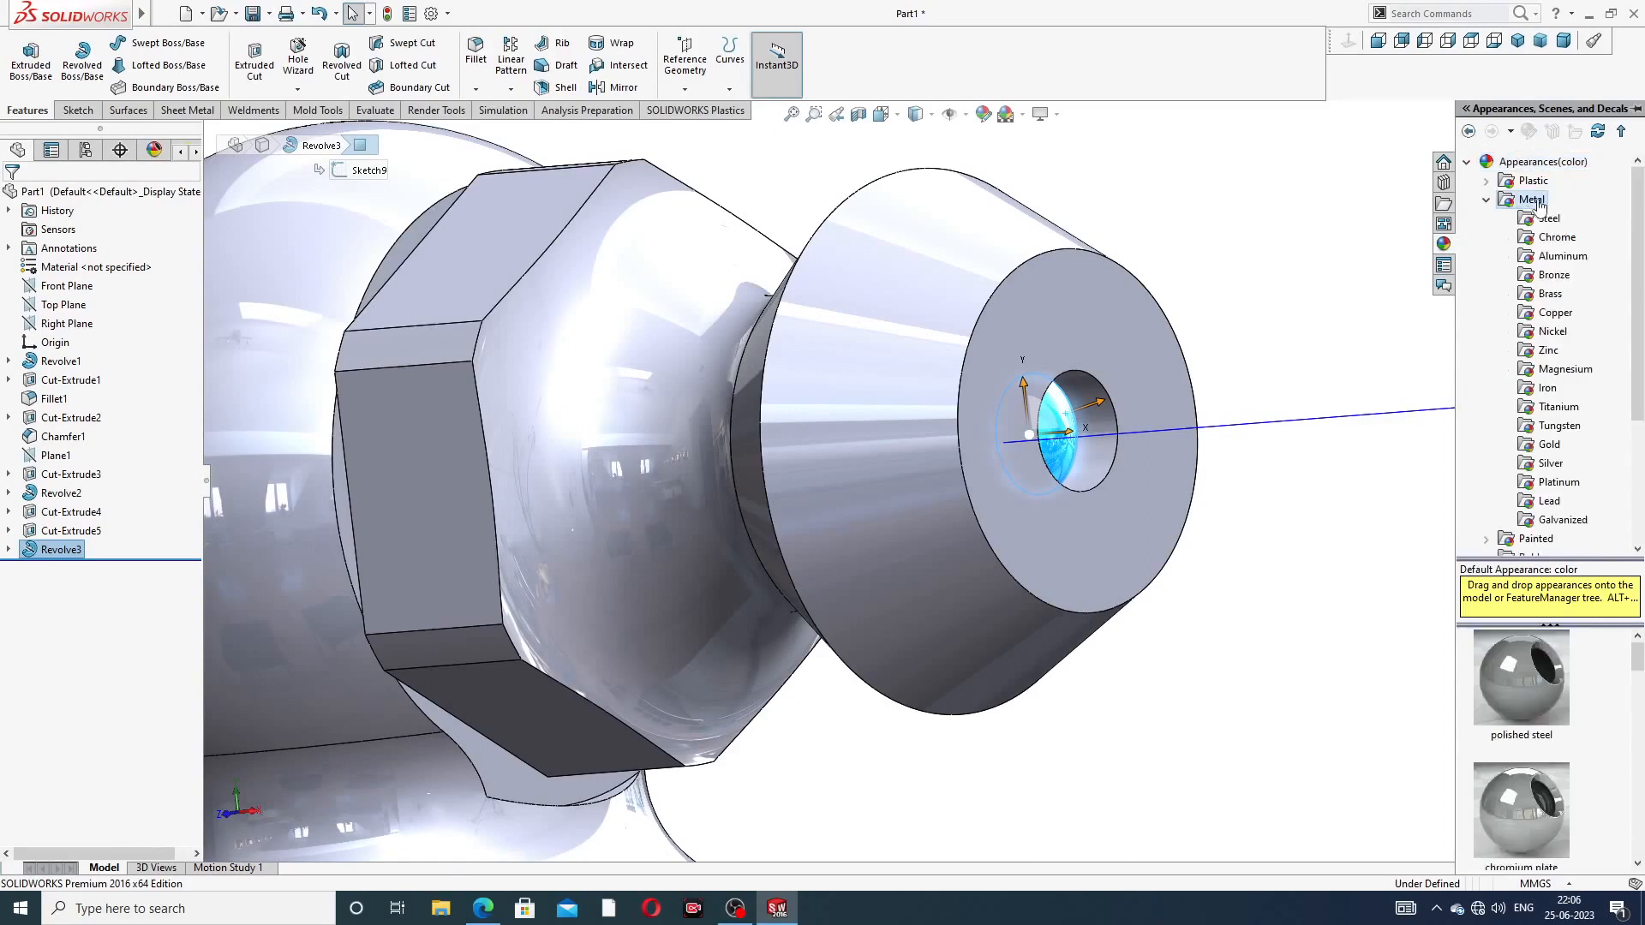
{"action": "left_click", "coordinate": [1565, 244]}
{"action": "double_click", "coordinate": [1511, 668]}
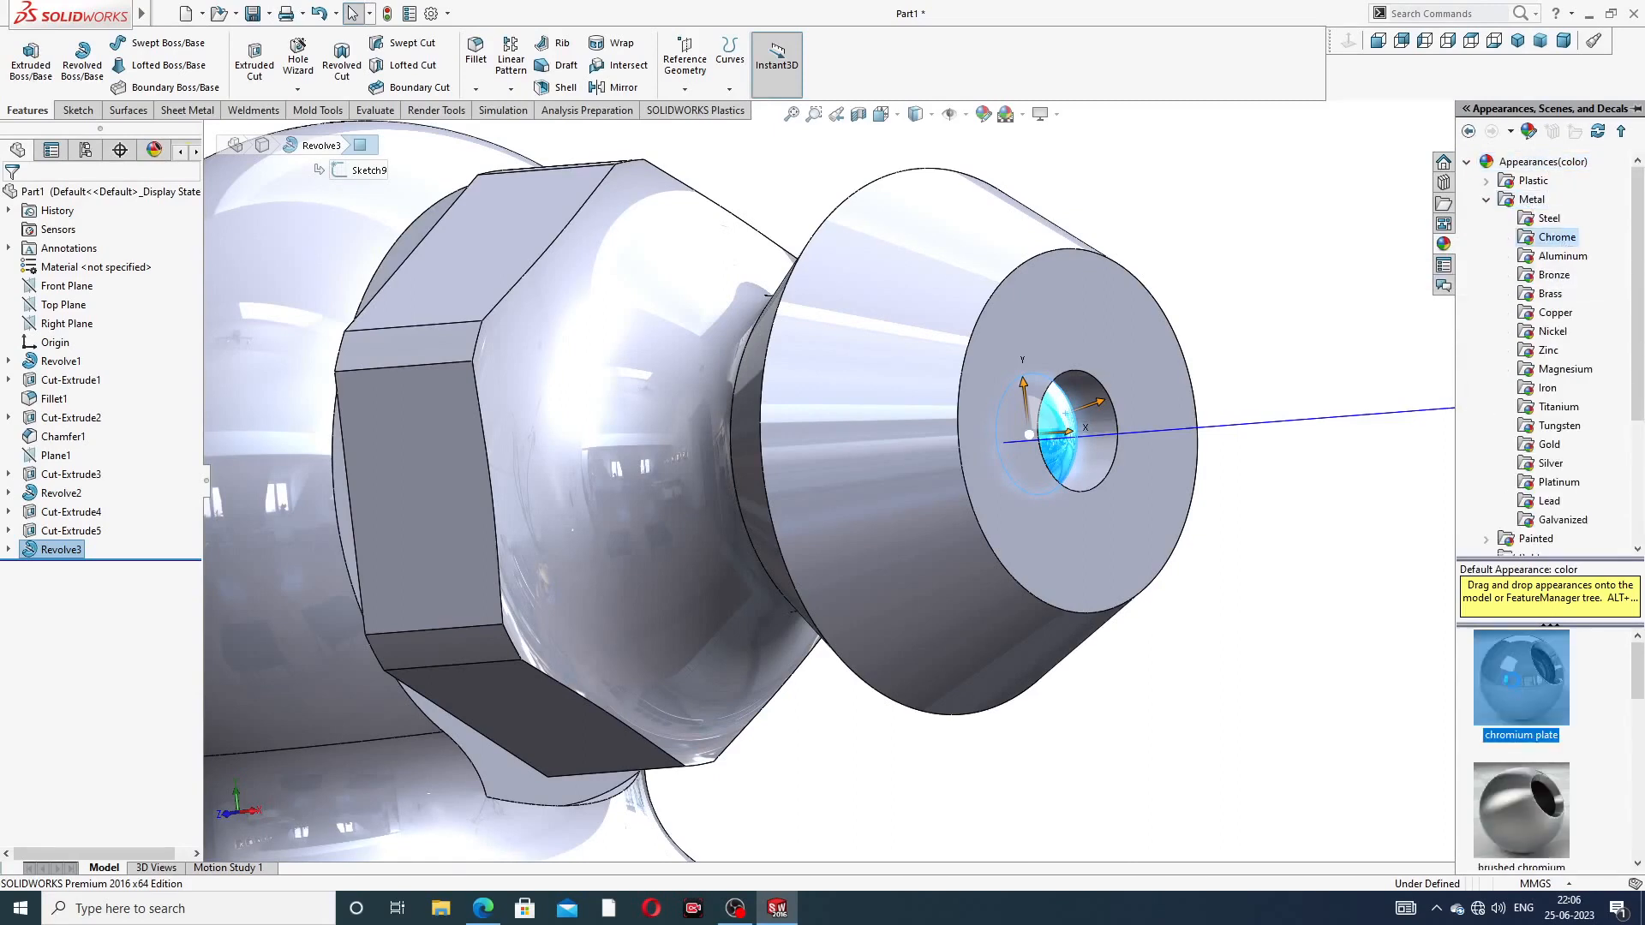
{"action": "left_click", "coordinate": [1319, 592]}
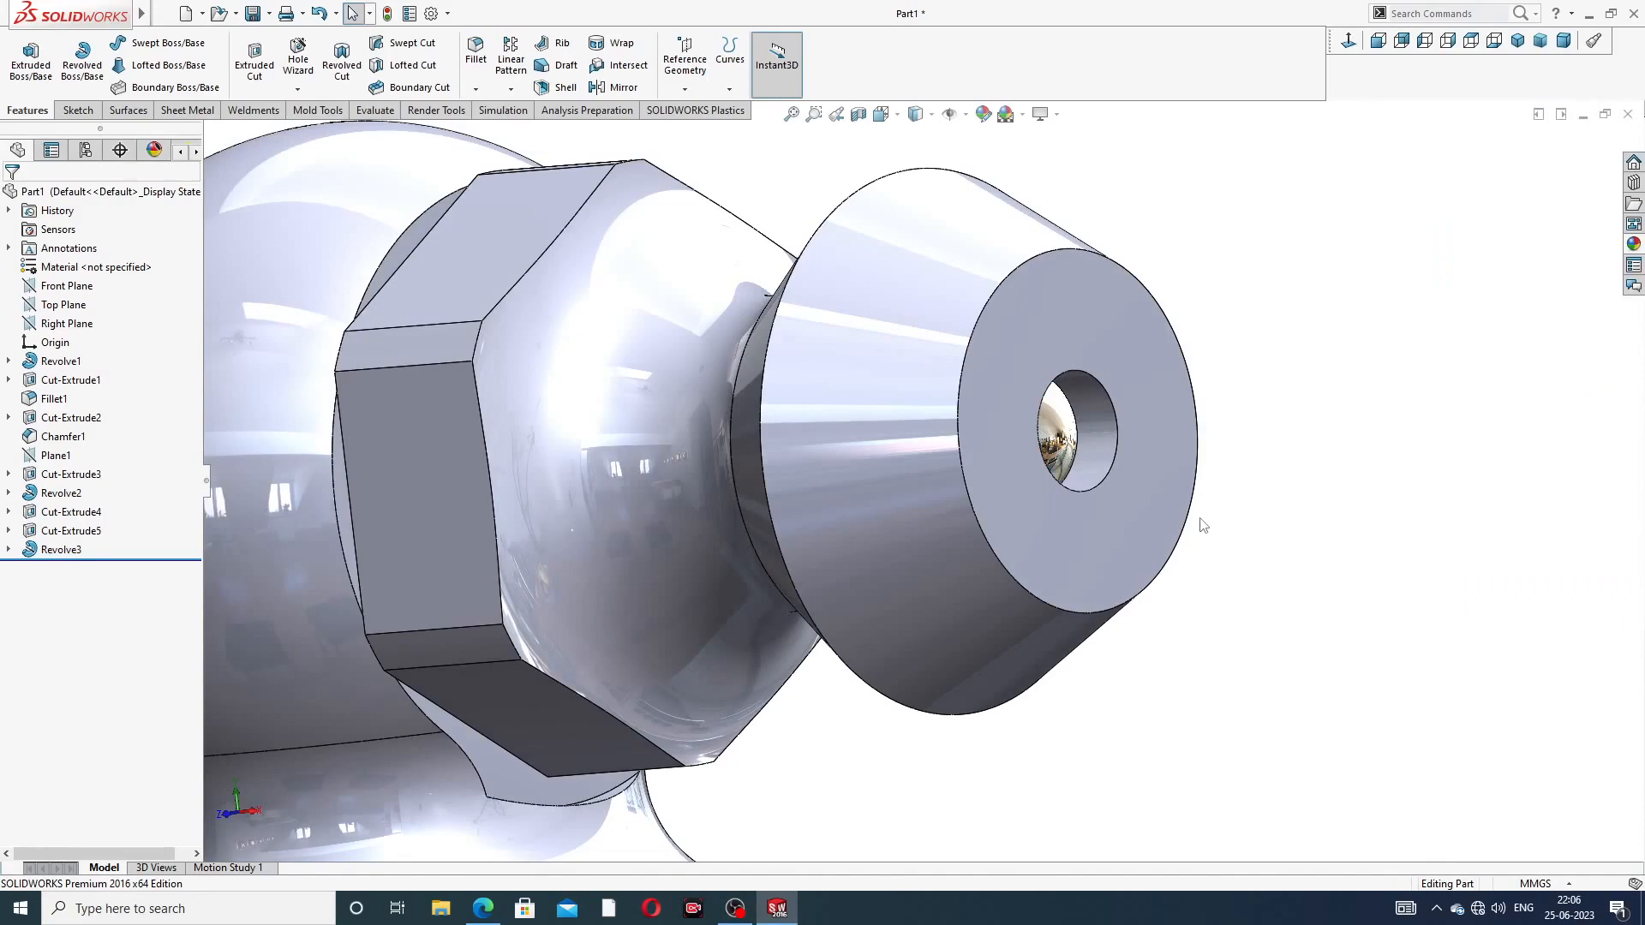
Apply the polished brass appearance to the whole part
{"action": "scroll", "coordinate": [1200, 518], "scroll_direction": "up", "scroll_amount": 4}
{"action": "middle_click_drag", "start_coordinate": [862, 497], "coordinate": [1182, 523]}
{"action": "scroll", "coordinate": [954, 490], "scroll_direction": "up", "scroll_amount": 3}
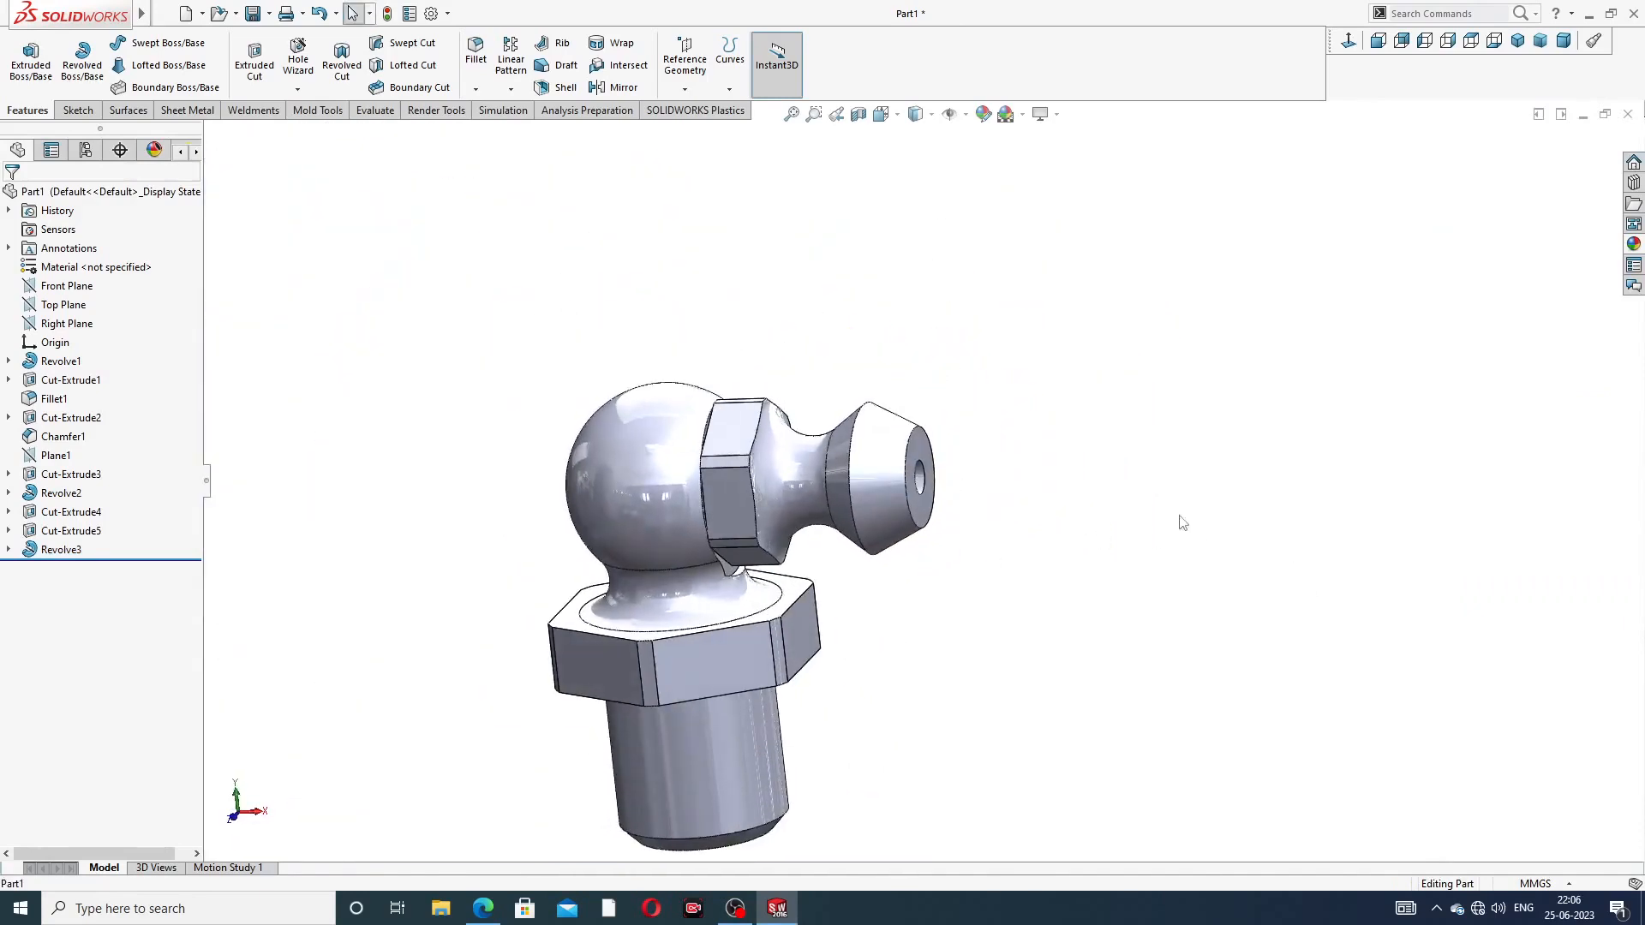
{"action": "left_click", "coordinate": [1634, 246]}
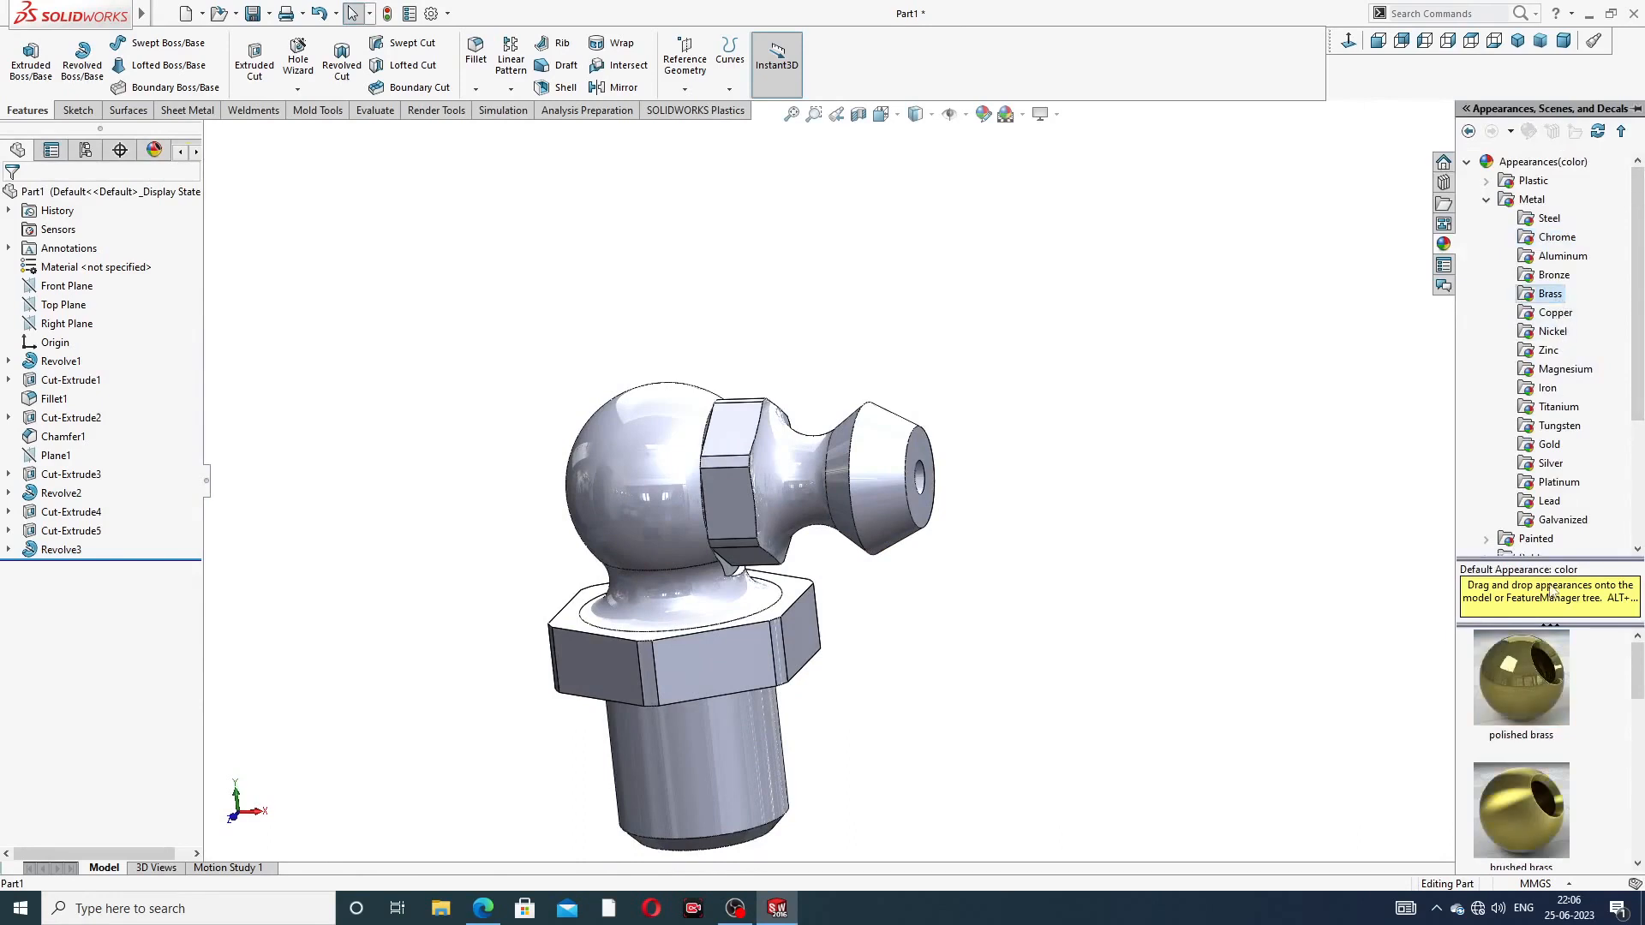
{"action": "double_click", "coordinate": [1487, 665]}
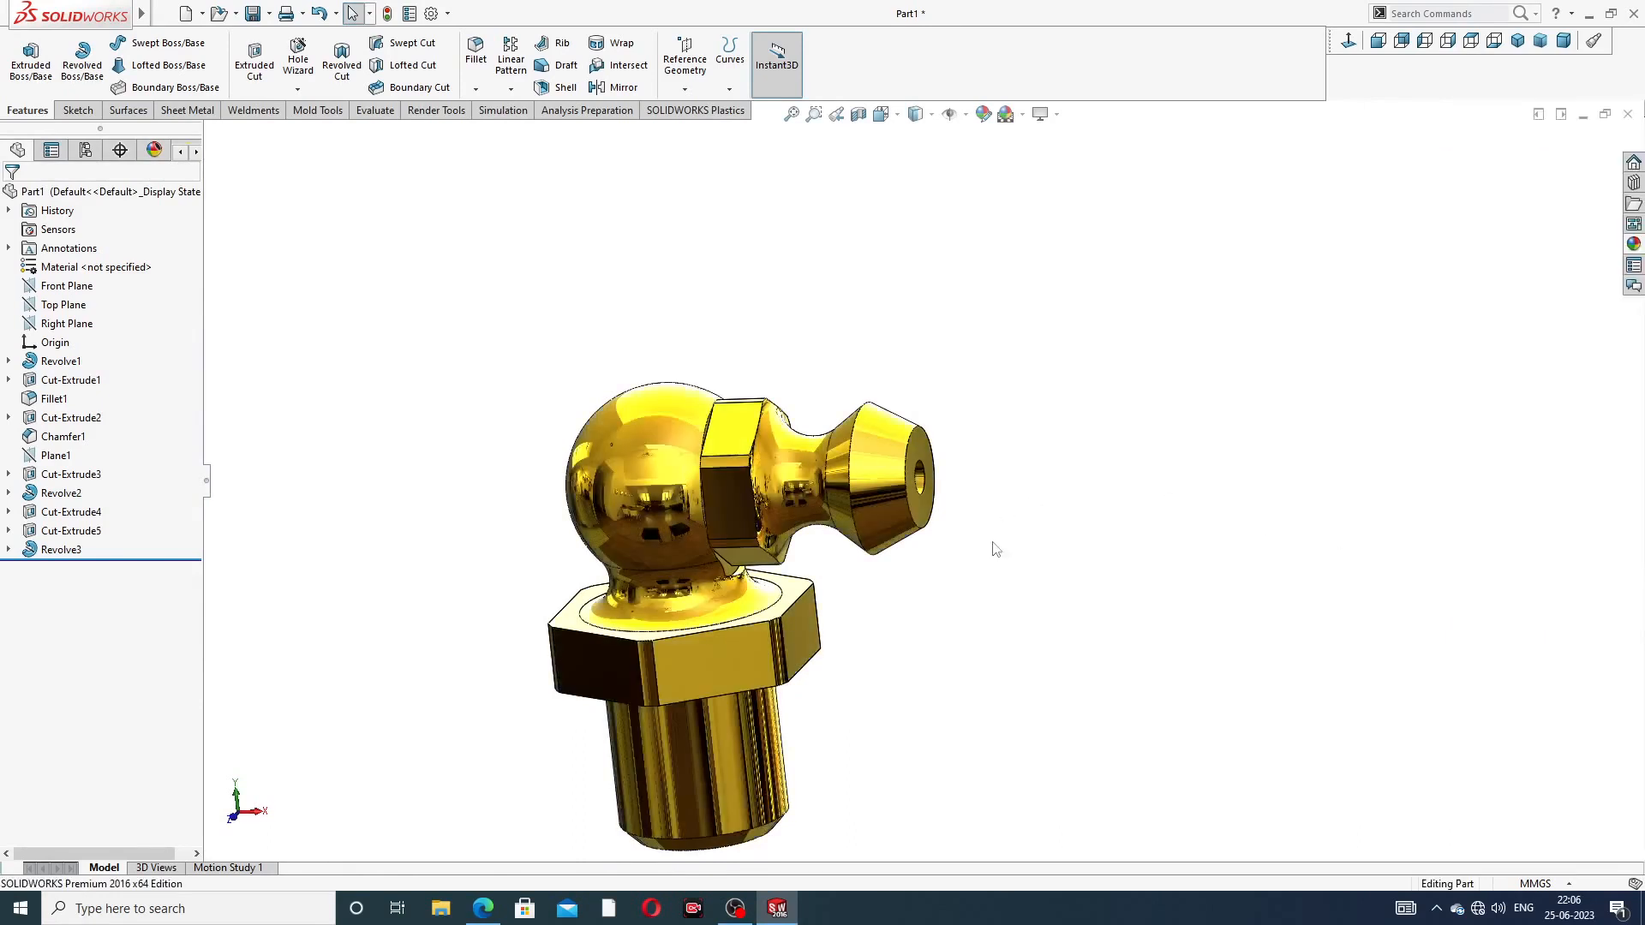
Section the part along the Front Plane and examine the internal passages and the ball in the tip
{"action": "middle_click_drag", "start_coordinate": [993, 549], "coordinate": [840, 588]}
{"action": "scroll", "coordinate": [840, 588], "scroll_direction": "down", "scroll_amount": 2}
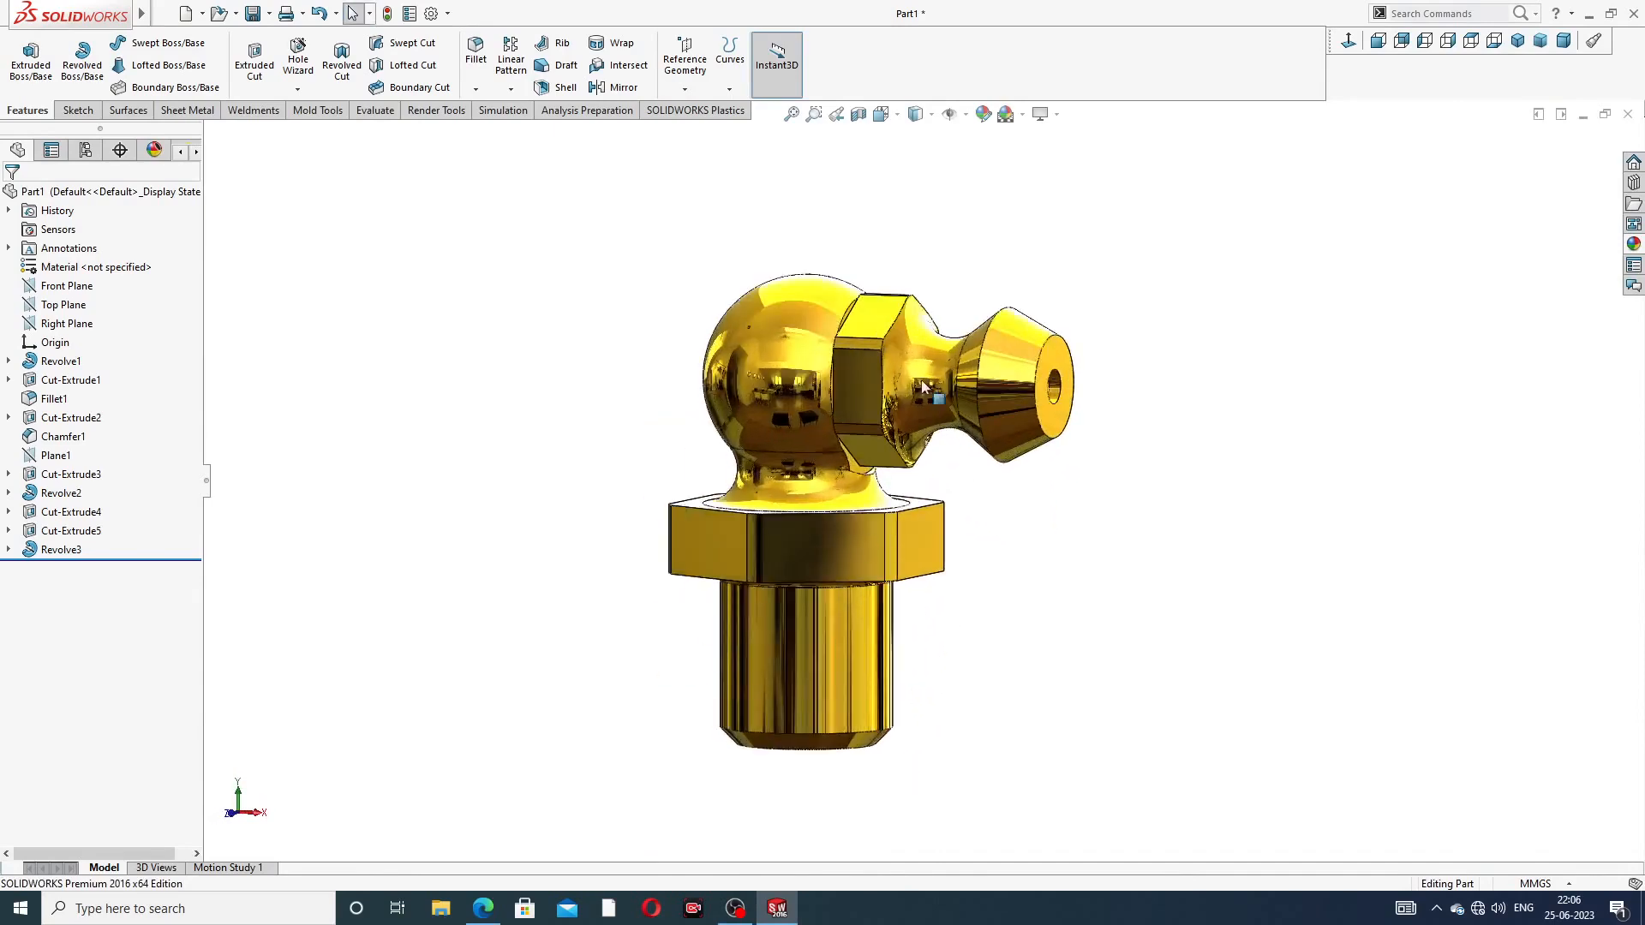
{"action": "left_click", "coordinate": [858, 115]}
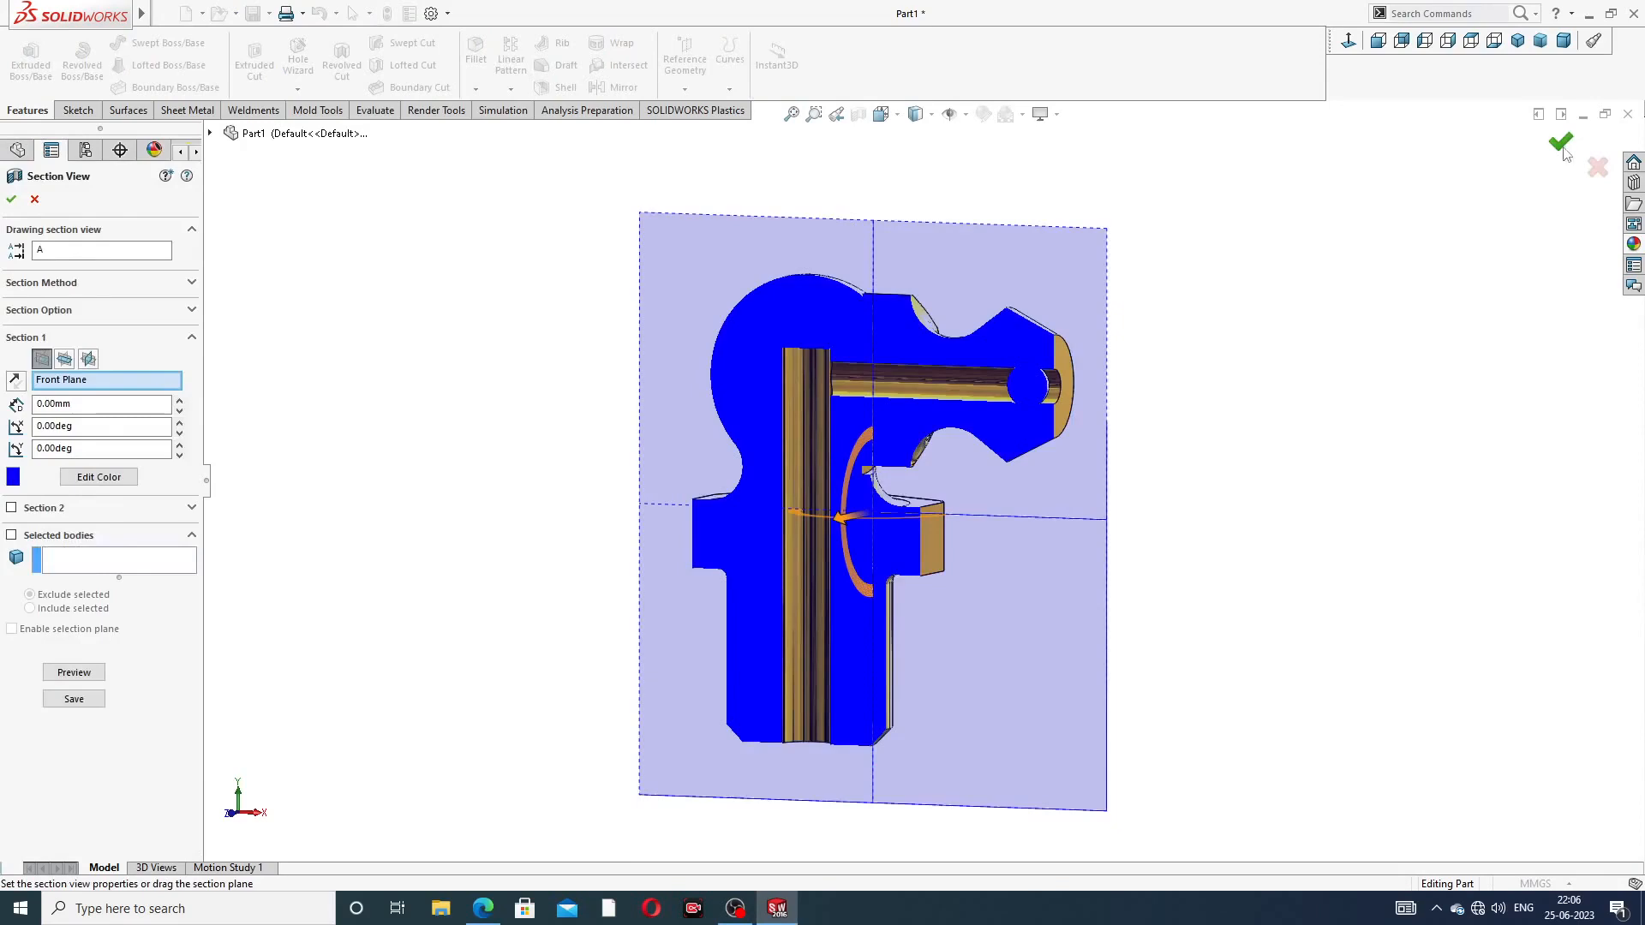
{"action": "left_click", "coordinate": [1561, 144]}
{"action": "middle_click_drag", "start_coordinate": [1205, 386], "coordinate": [1148, 392]}
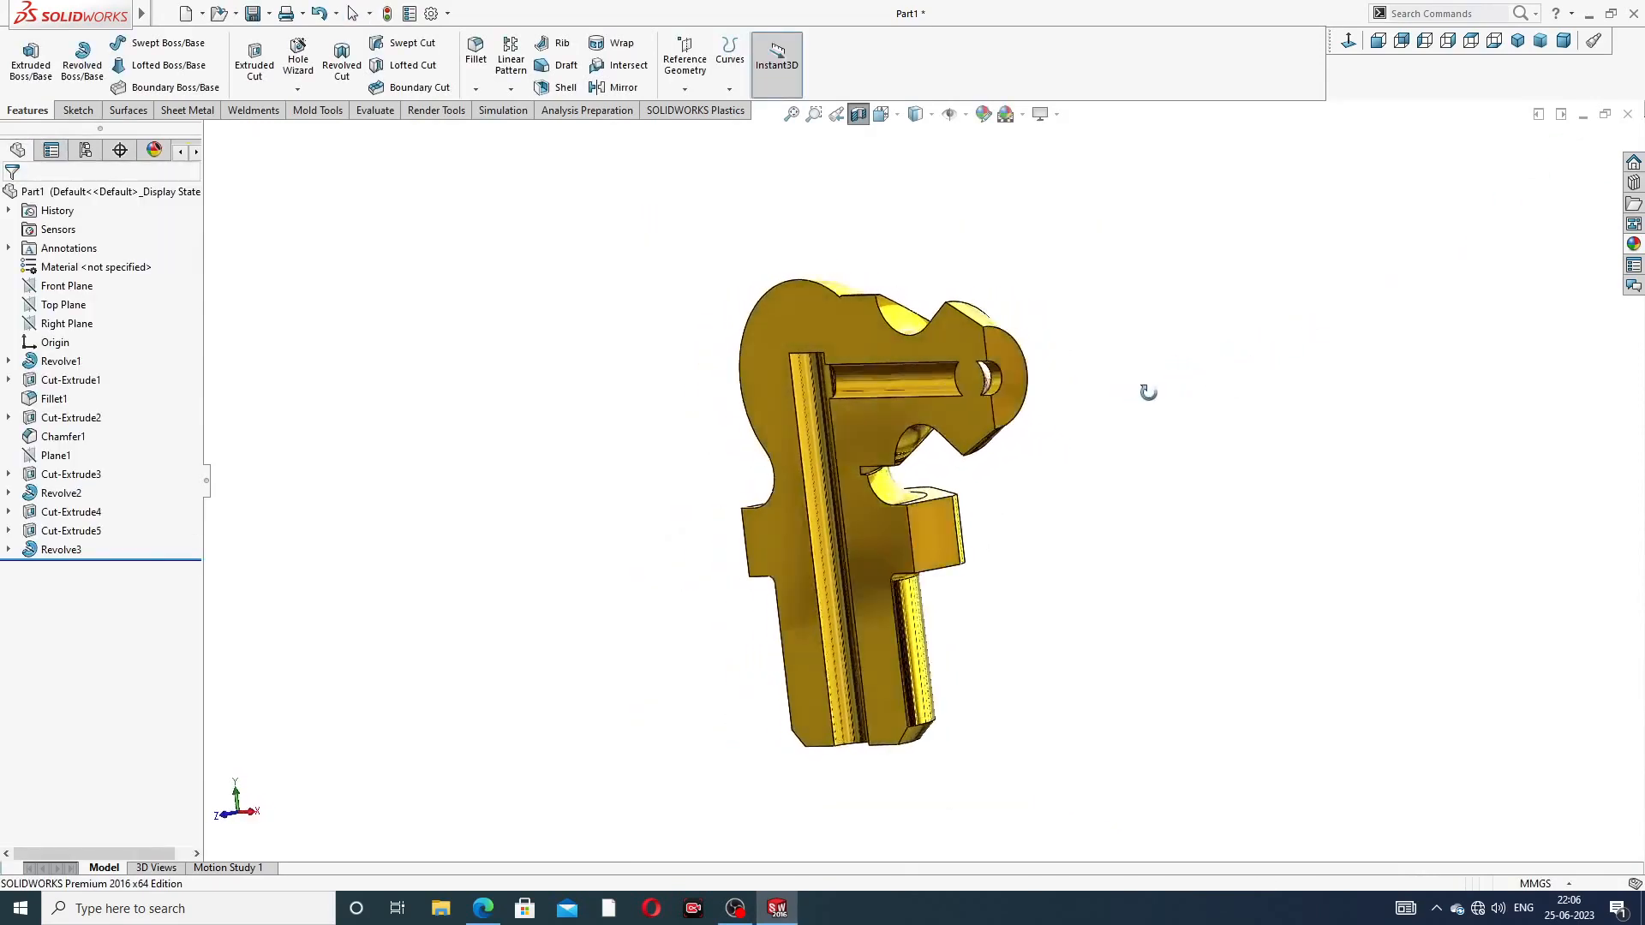
{"action": "scroll", "coordinate": [983, 368], "scroll_direction": "down", "scroll_amount": 5}
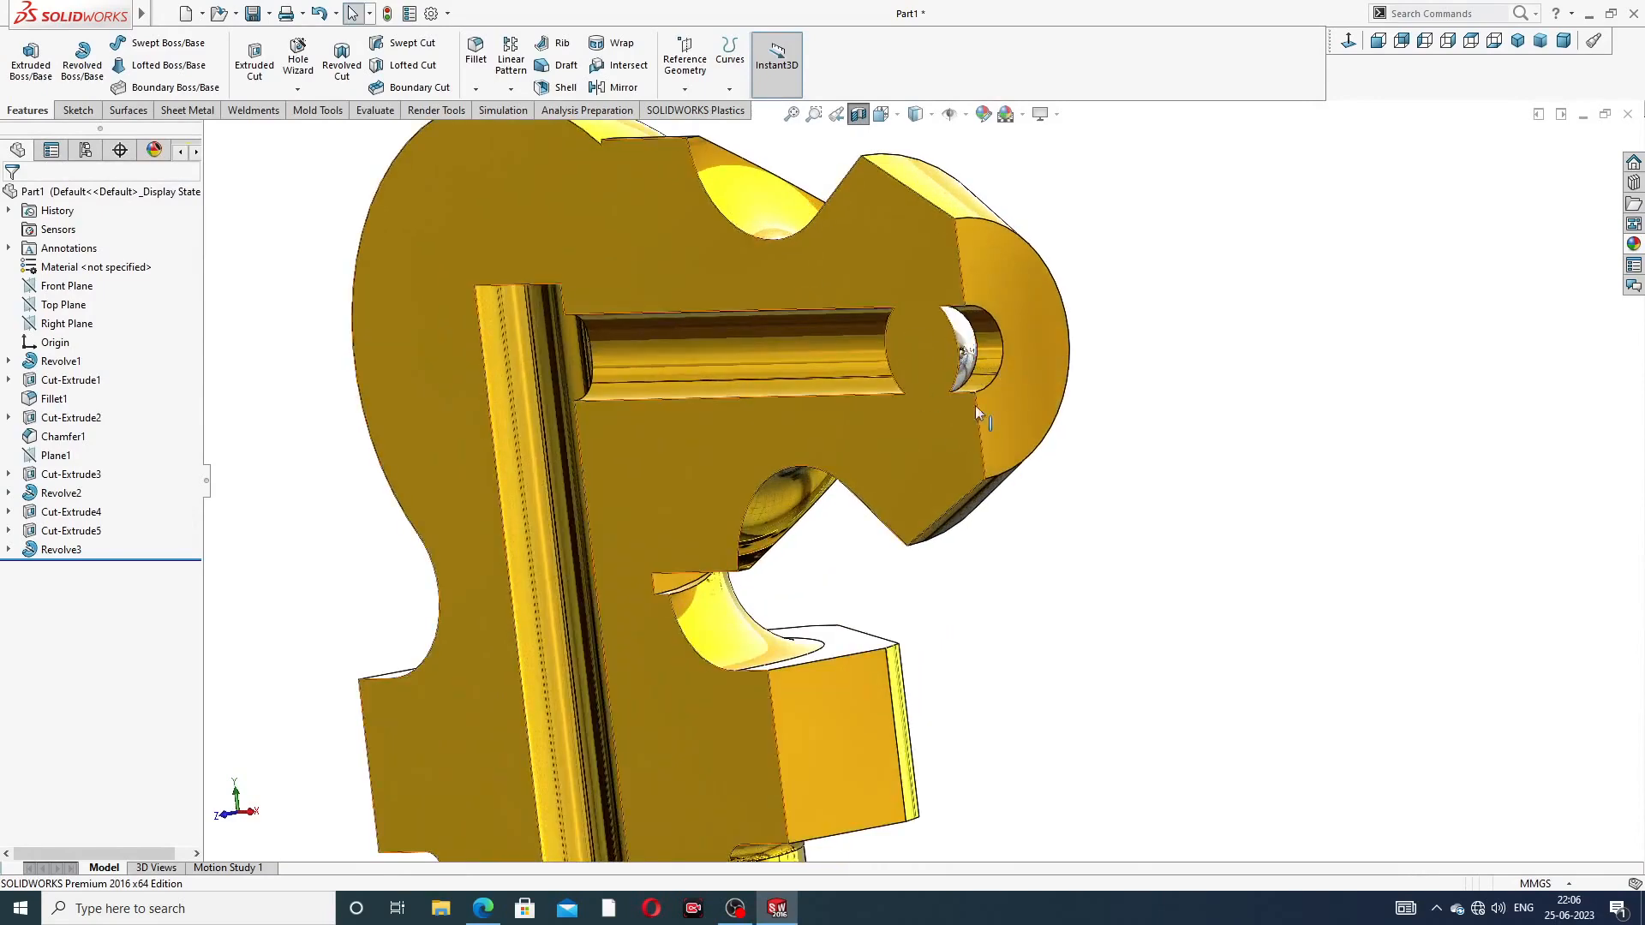
{"action": "middle_click_drag", "start_coordinate": [1010, 318], "coordinate": [975, 347]}
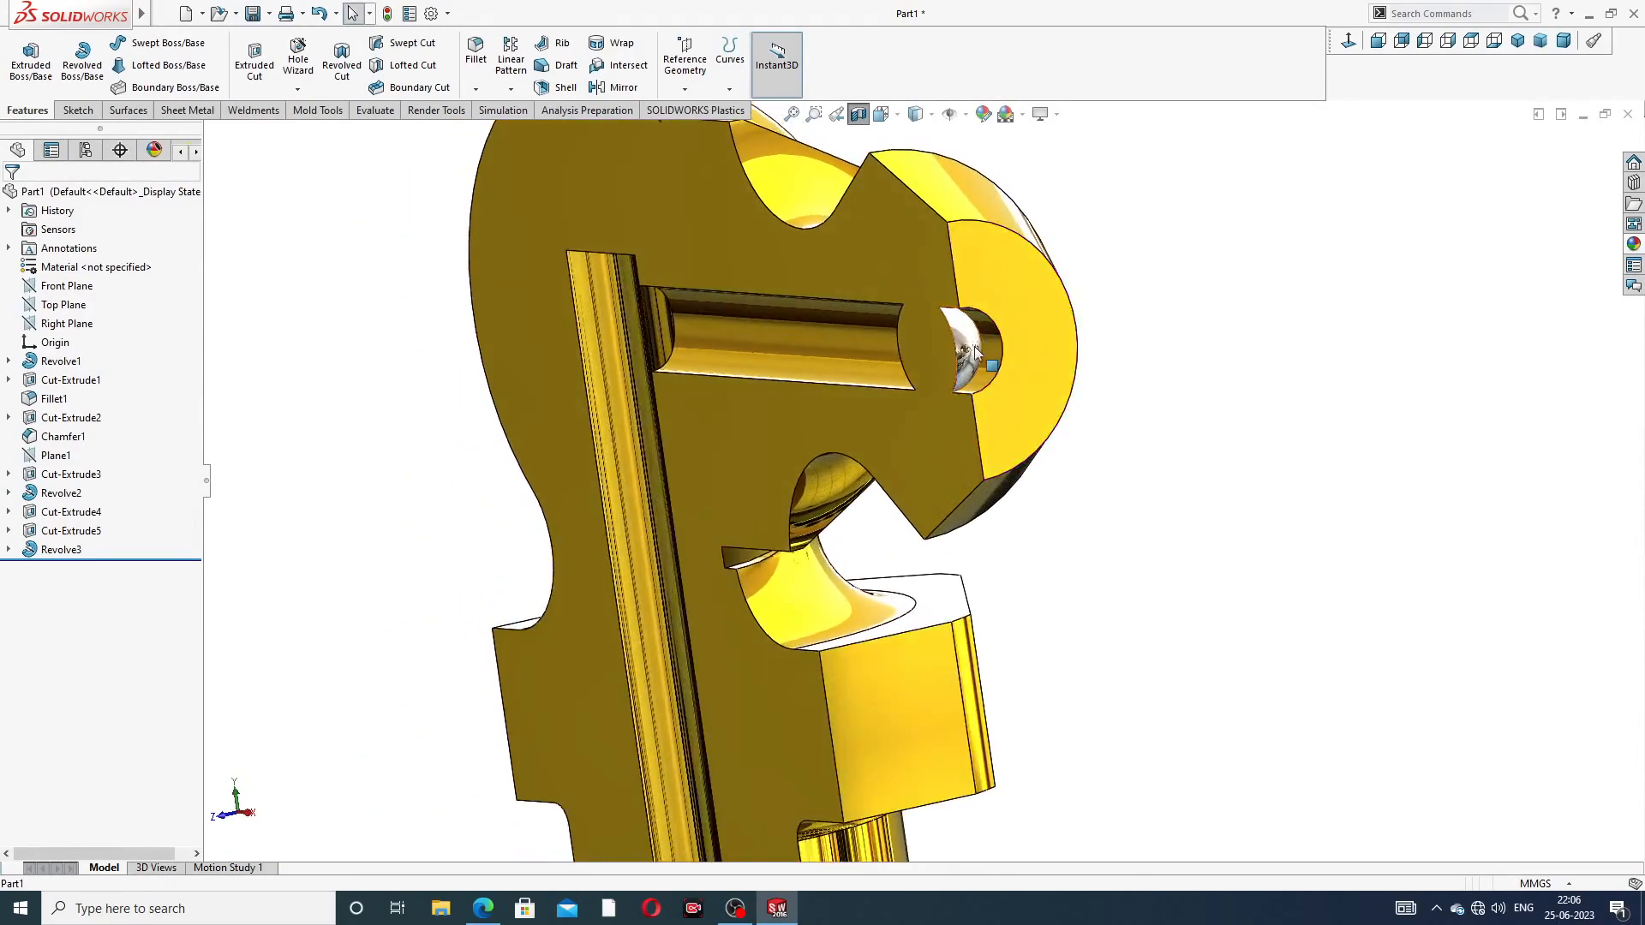
{"action": "scroll", "coordinate": [981, 364], "scroll_direction": "up", "scroll_amount": 6}
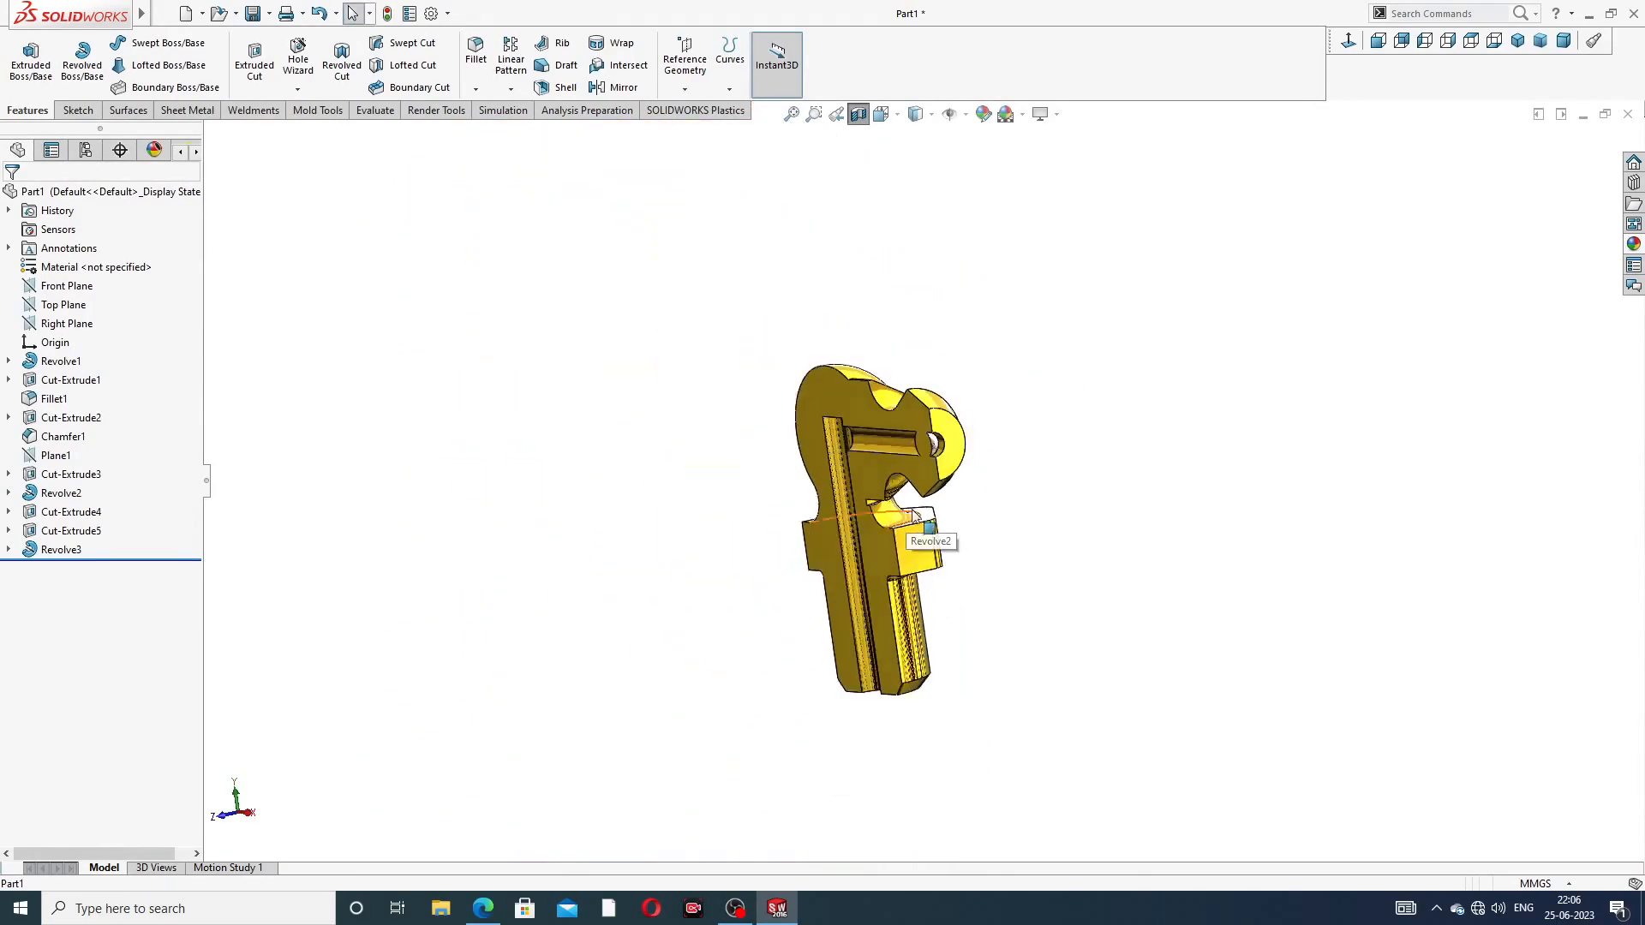
{"action": "middle_click_drag", "start_coordinate": [914, 514], "coordinate": [985, 489]}
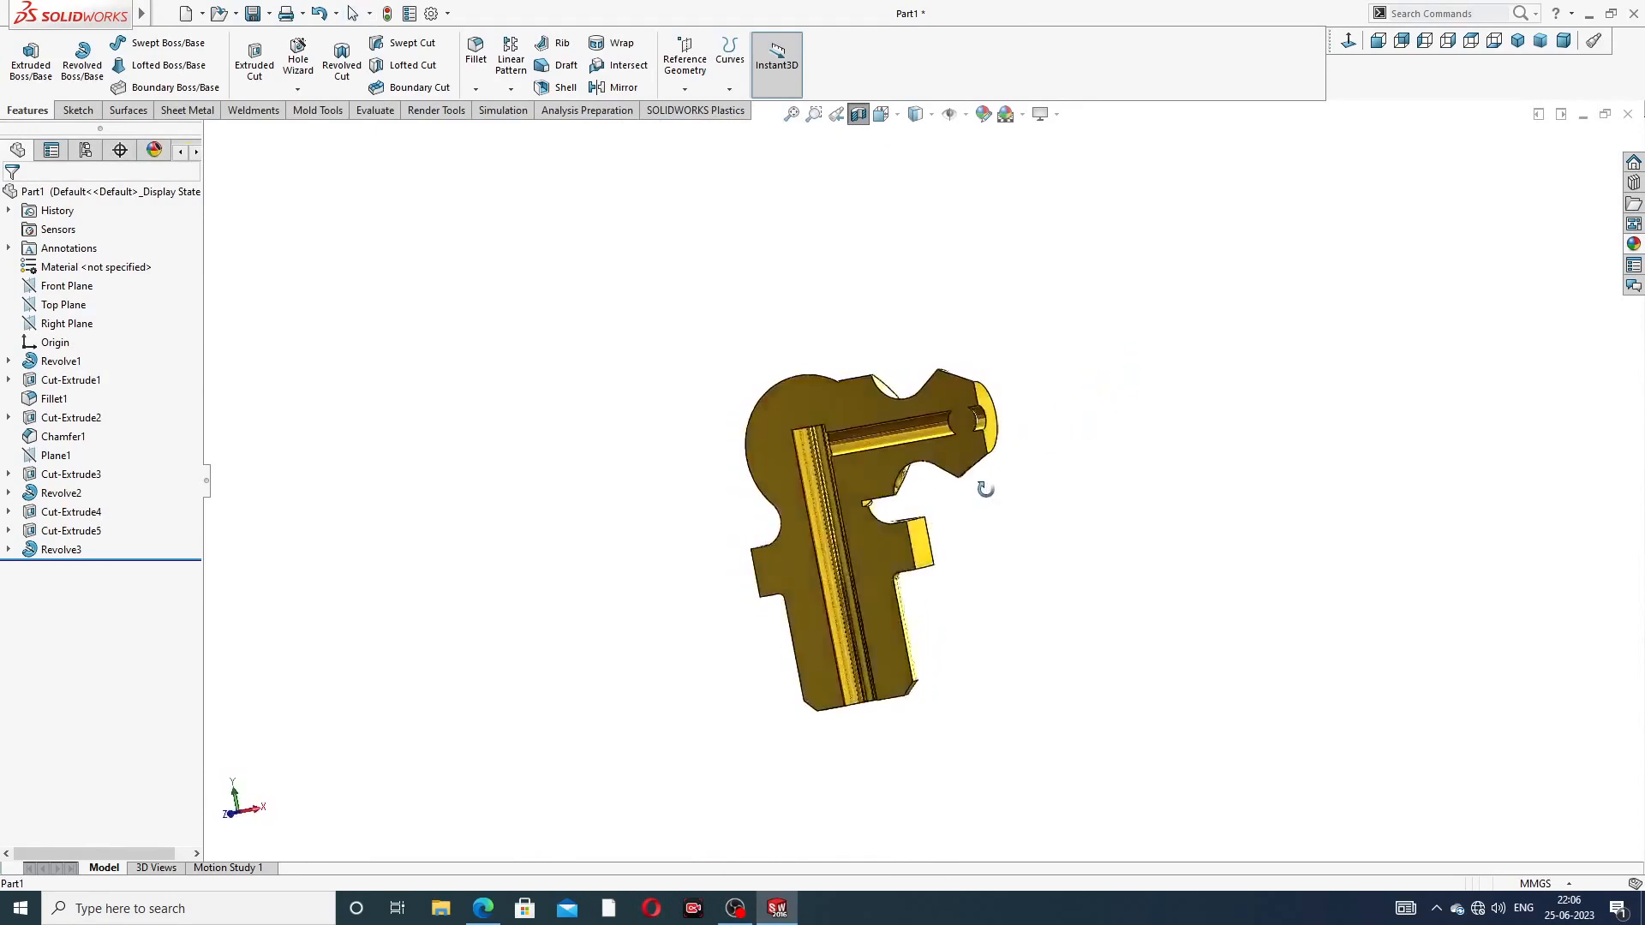
{"action": "scroll", "coordinate": [985, 466], "scroll_direction": "down", "scroll_amount": 2}
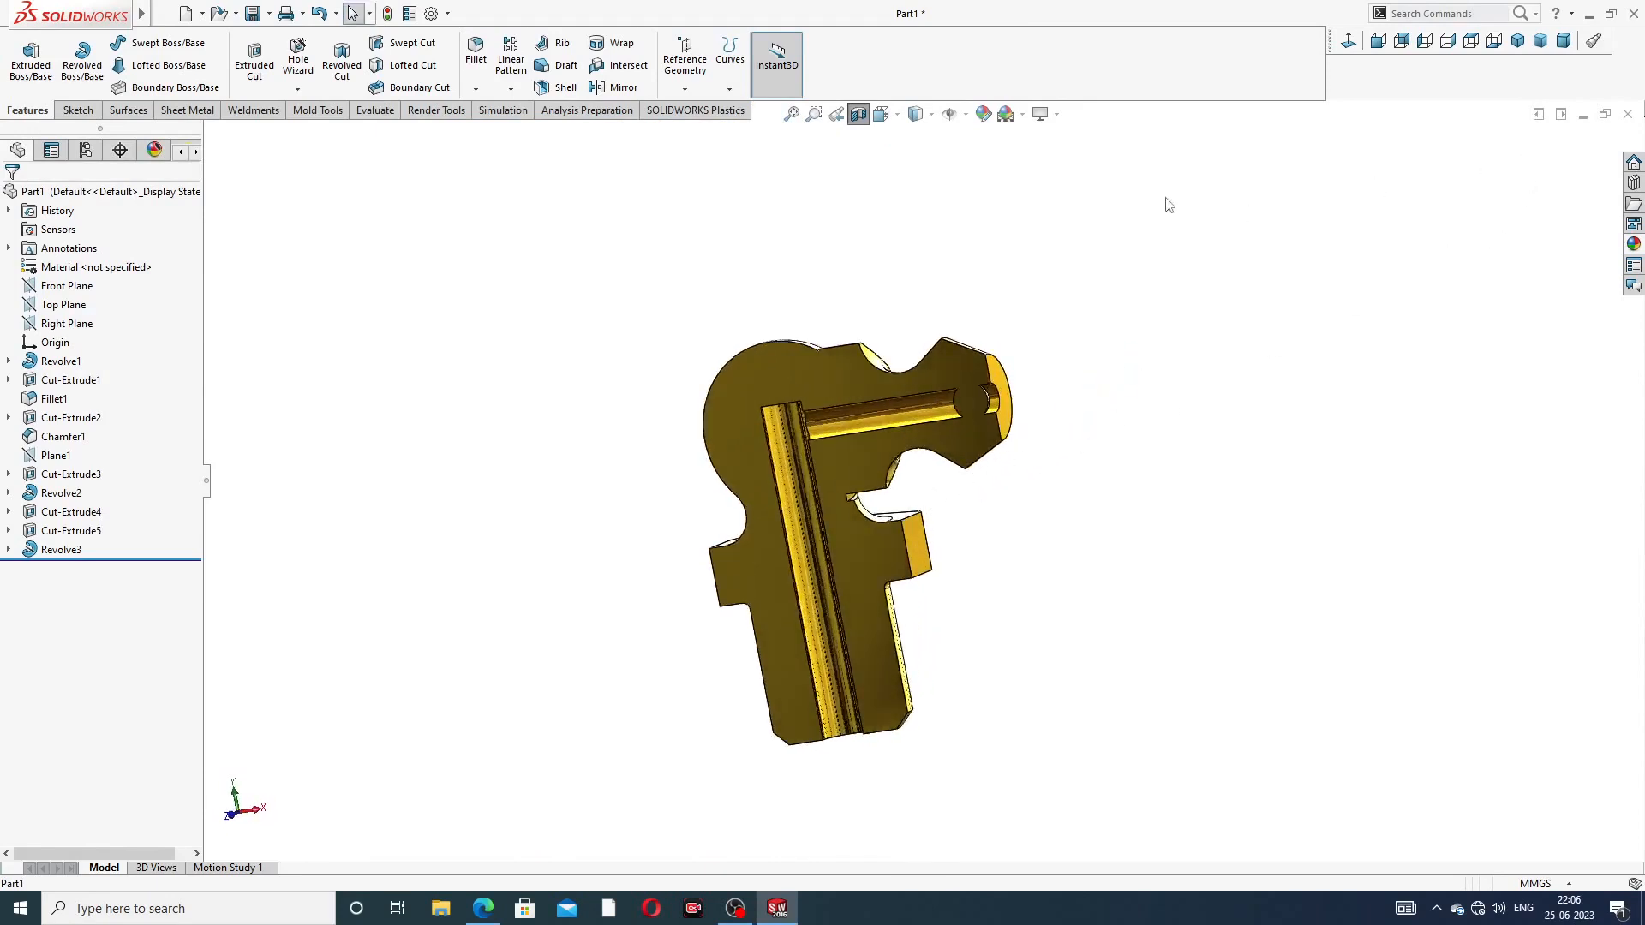
{"action": "left_click", "coordinate": [1378, 41]}
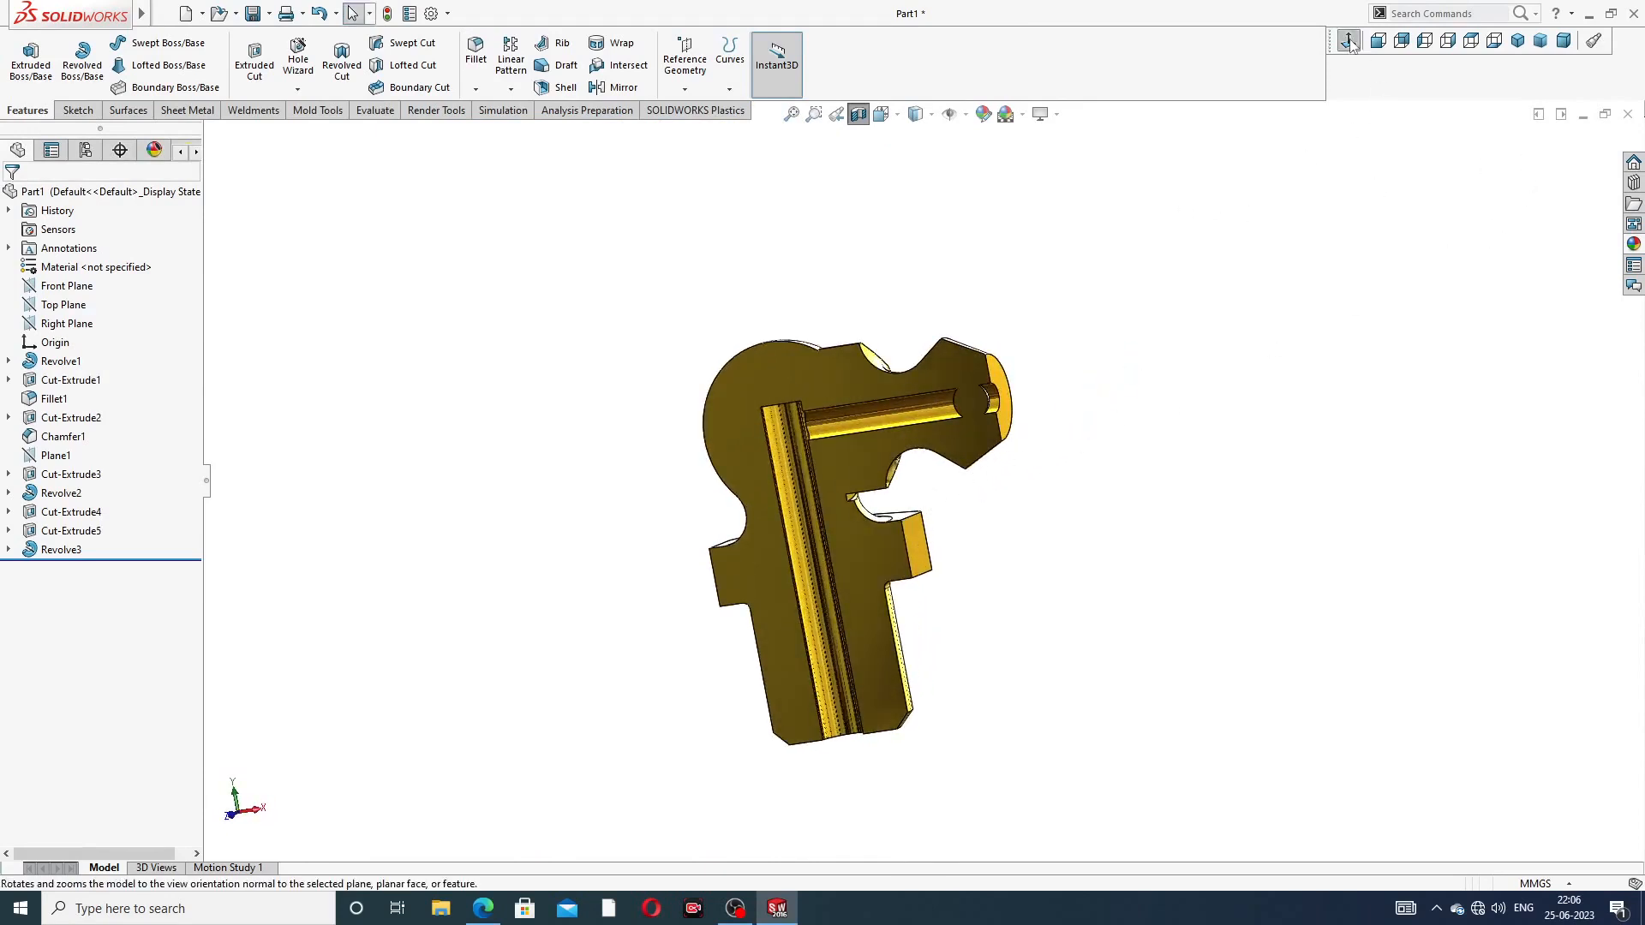
Turn off the section view and consult the grease nipple drawing in the browser for the thread's length, pitch, size and offset
{"action": "left_click", "coordinate": [858, 114]}
{"action": "middle_click_drag", "start_coordinate": [1070, 389], "coordinate": [968, 579]}
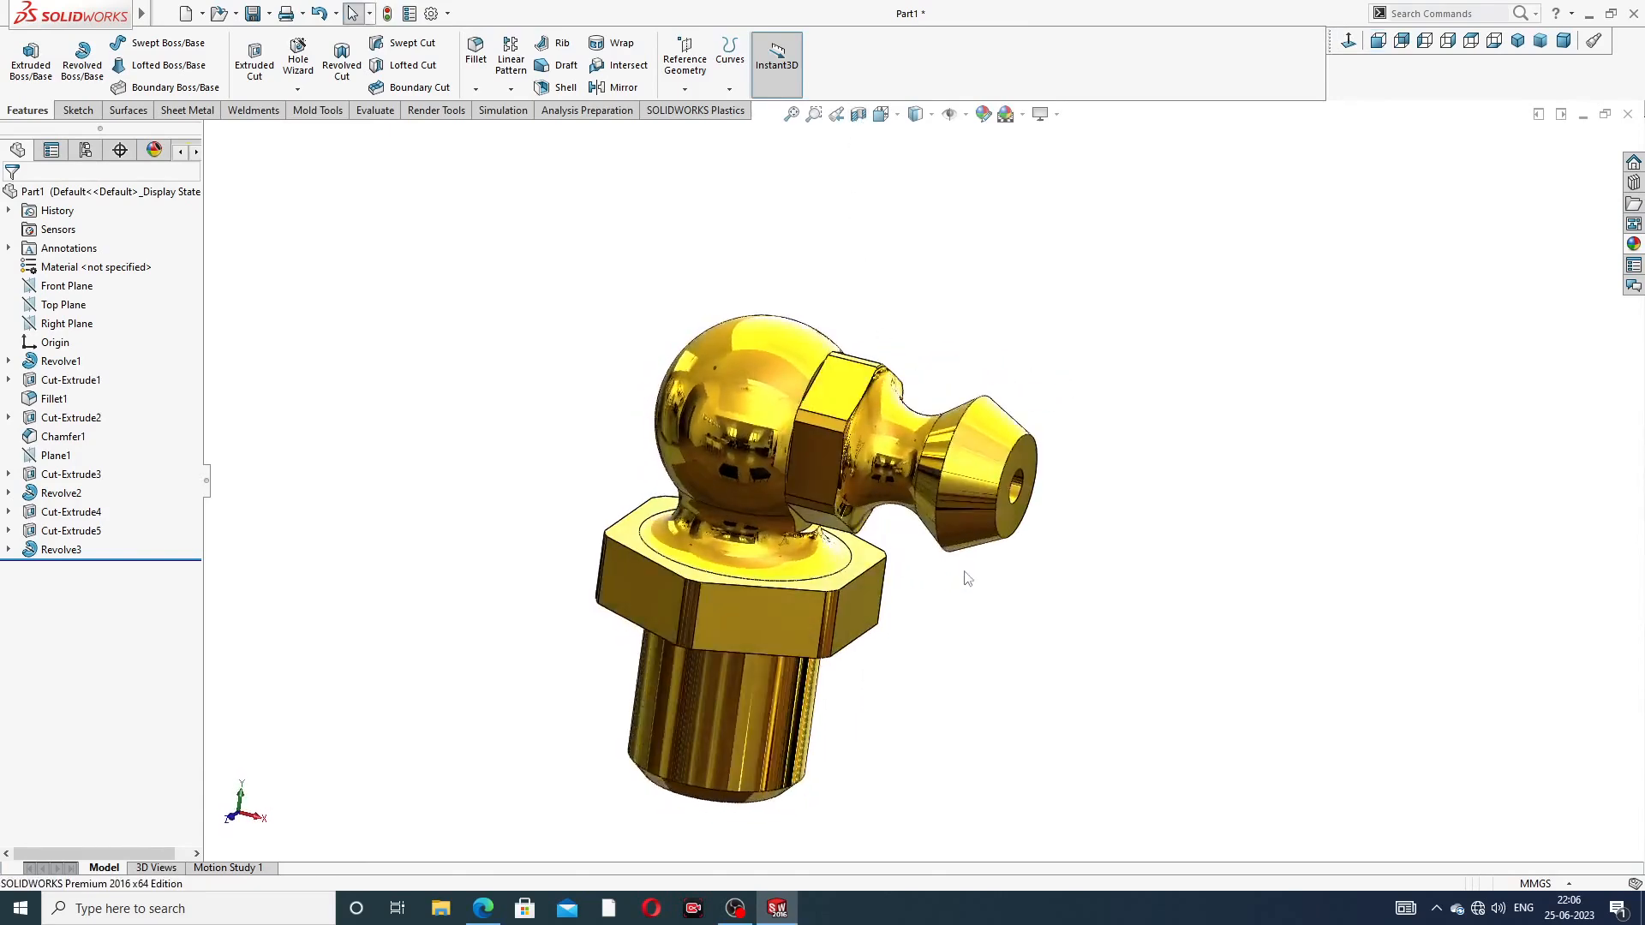
{"action": "left_click", "coordinate": [493, 904]}
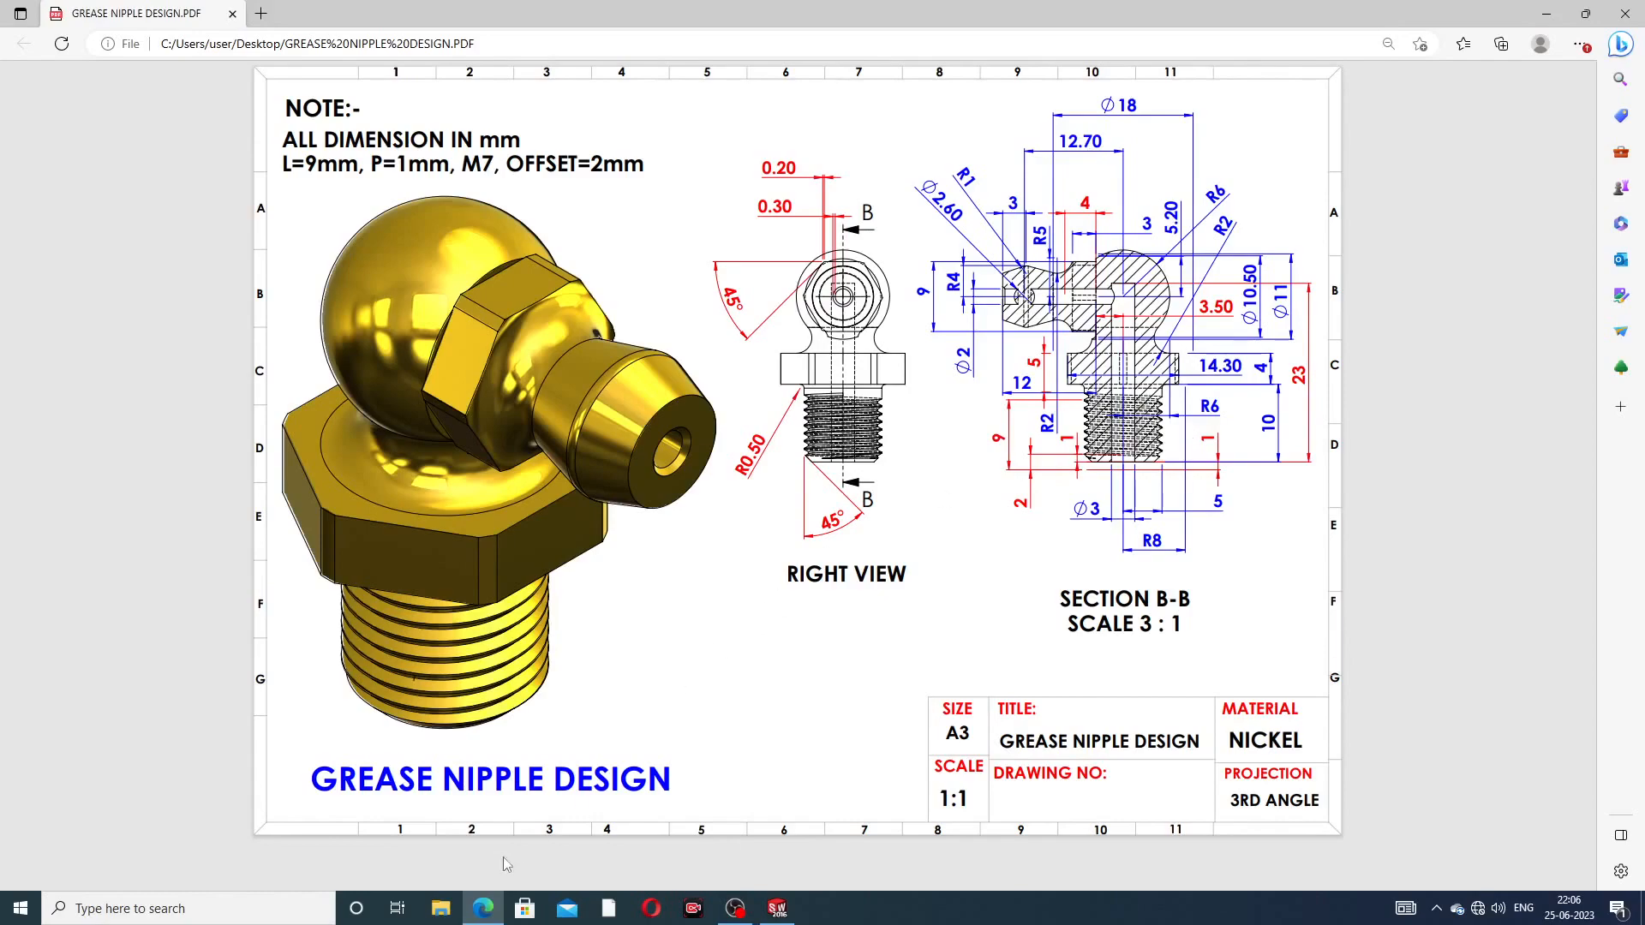
{"action": "left_click", "coordinate": [484, 908]}
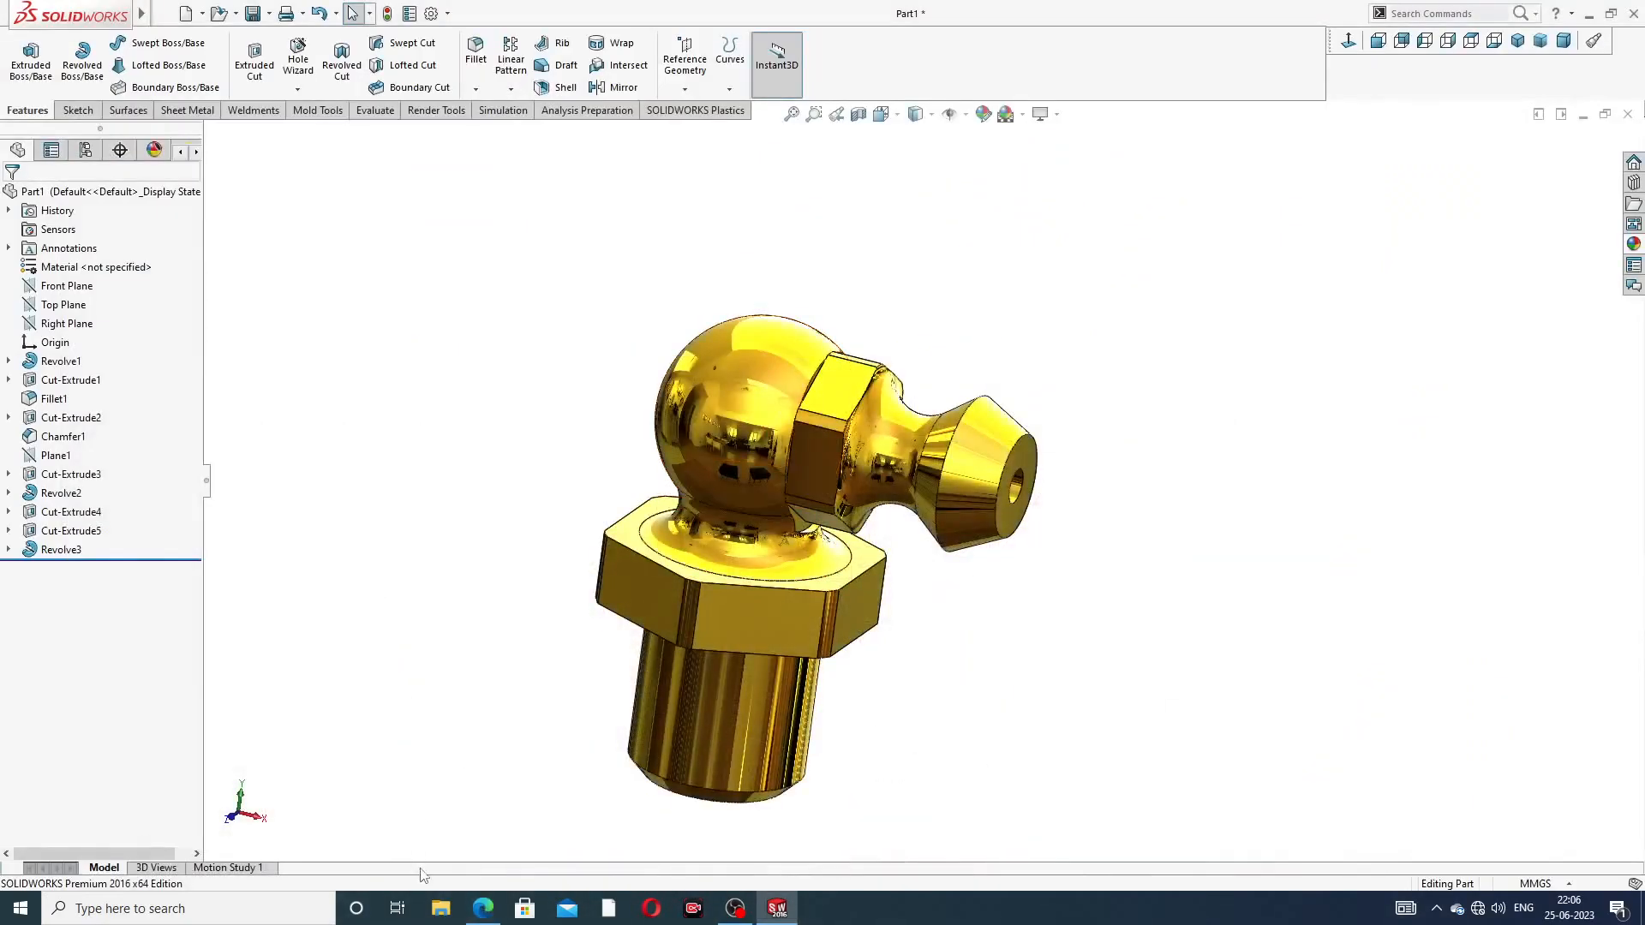
{"action": "left_click", "coordinate": [485, 908]}
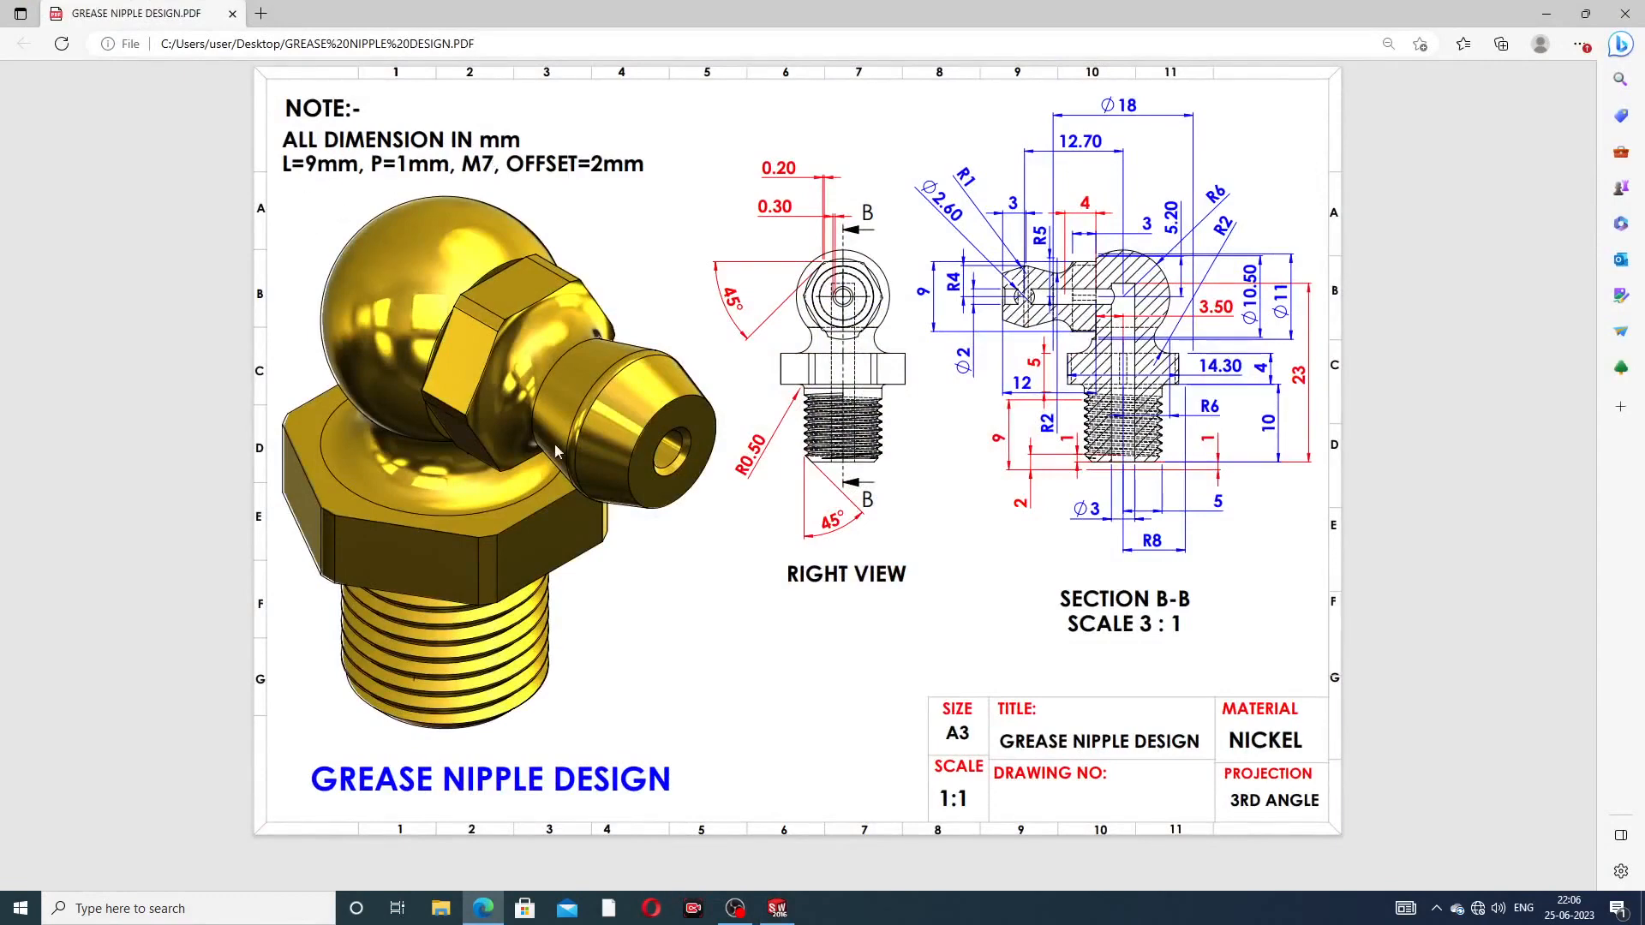
{"action": "left_click", "coordinate": [484, 908]}
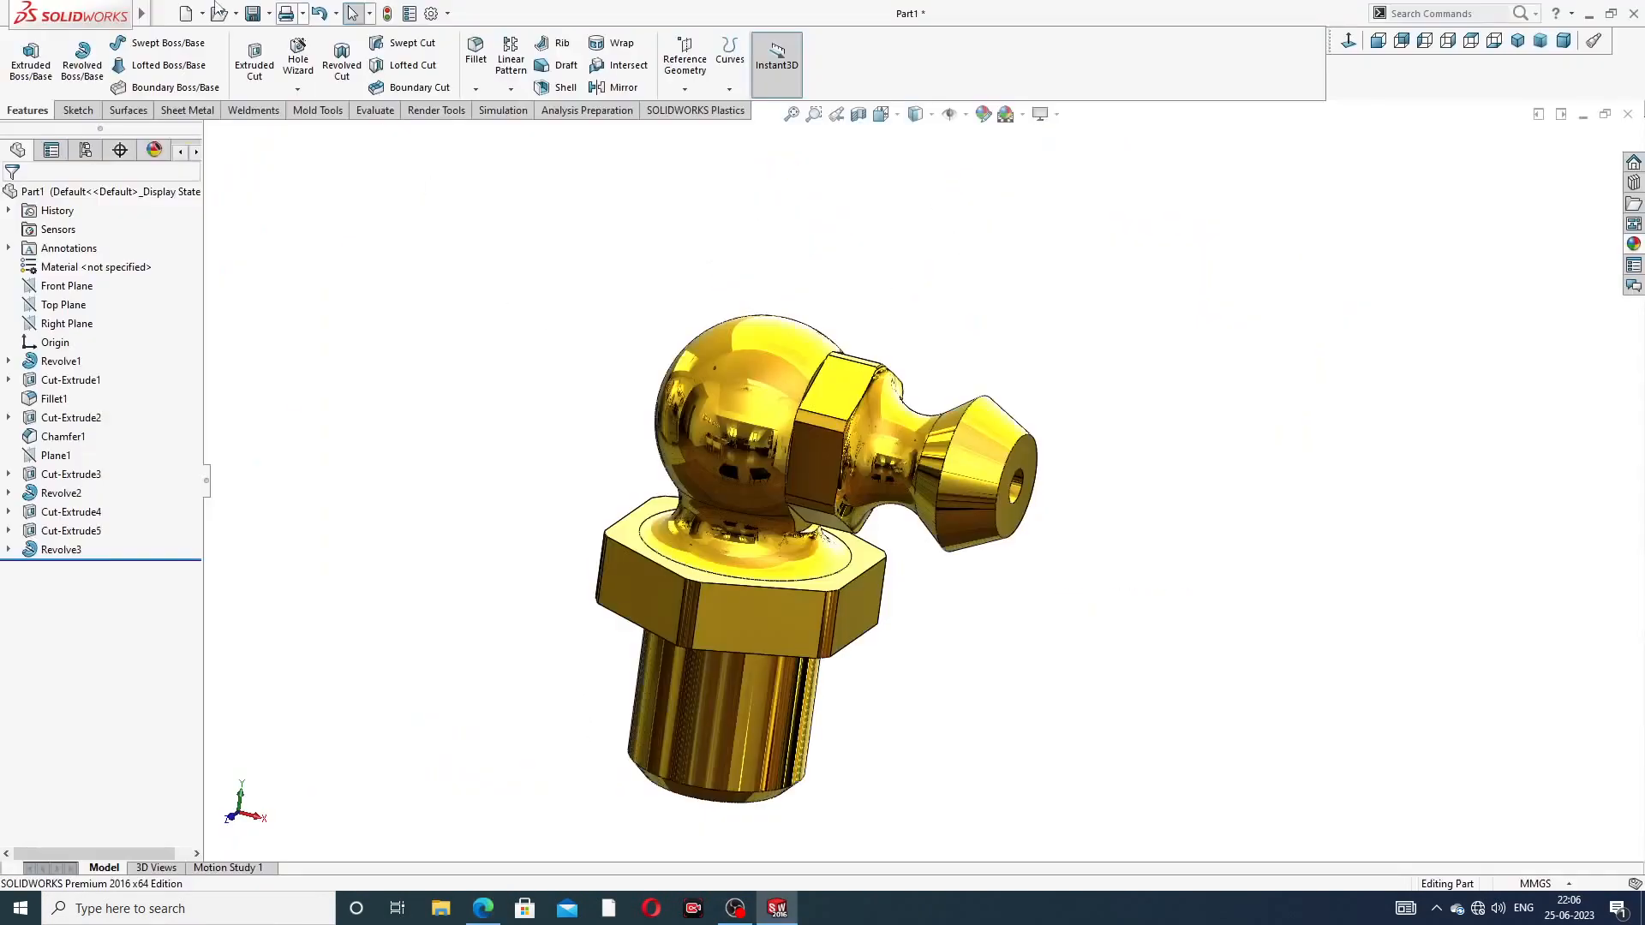
Start a Thread on the circular edge at the shank's chamfered end, with a 2 mm offset reversed to begin beyond the end
{"action": "left_click", "coordinate": [297, 89]}
{"action": "left_click", "coordinate": [330, 132]}
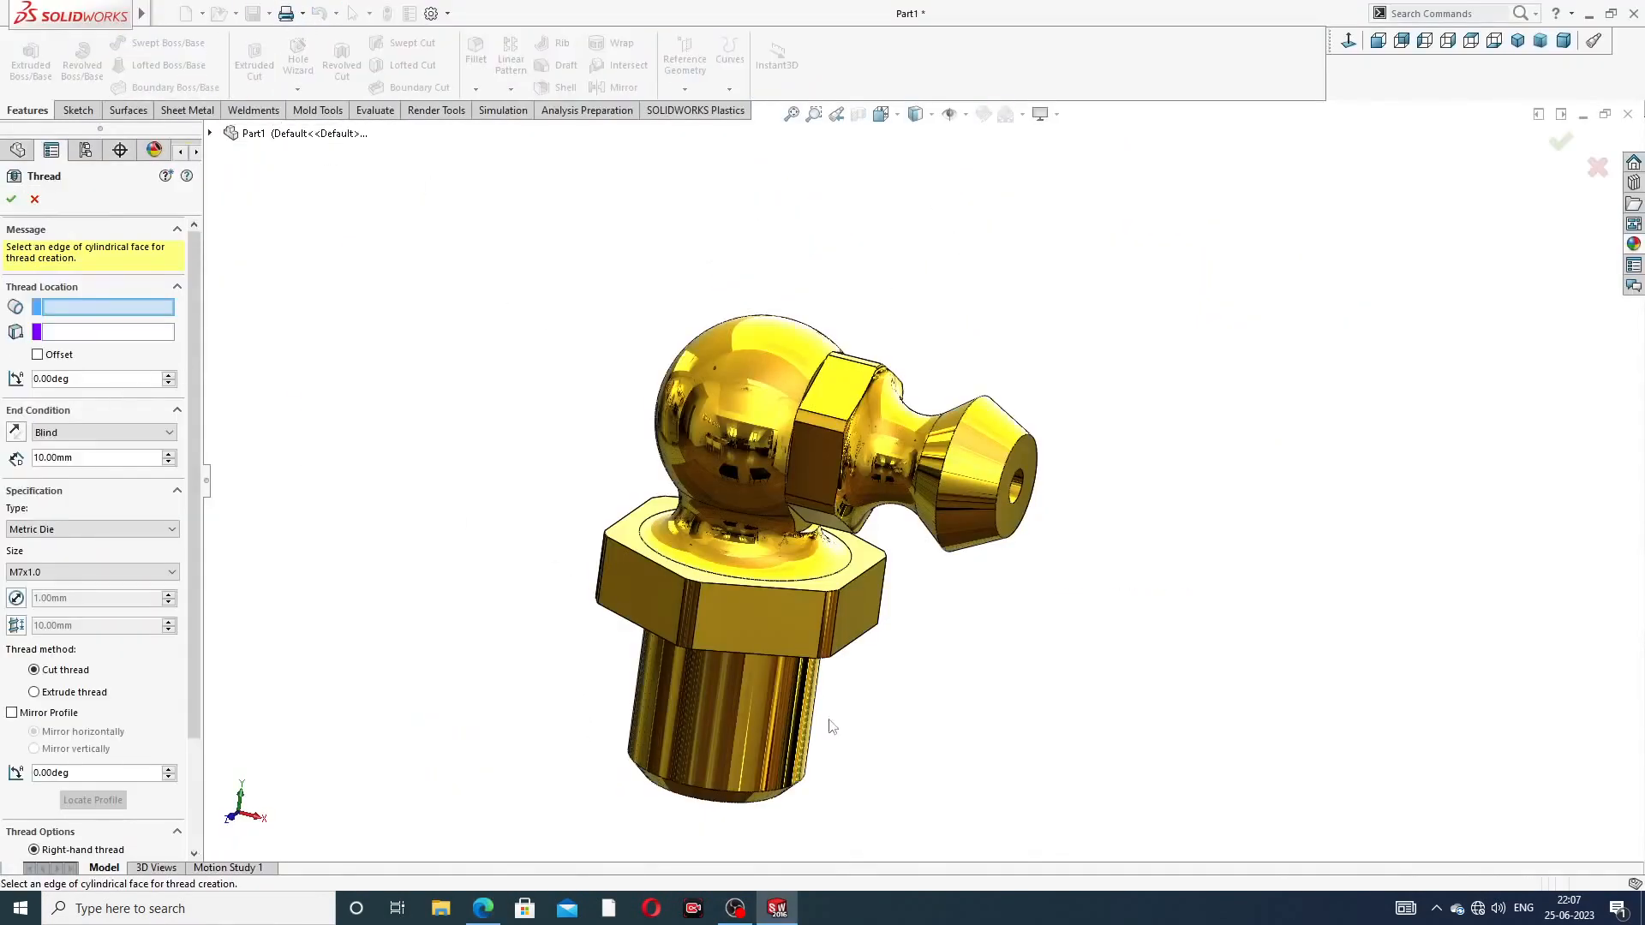
{"action": "middle_click_drag", "start_coordinate": [831, 727], "coordinate": [758, 735]}
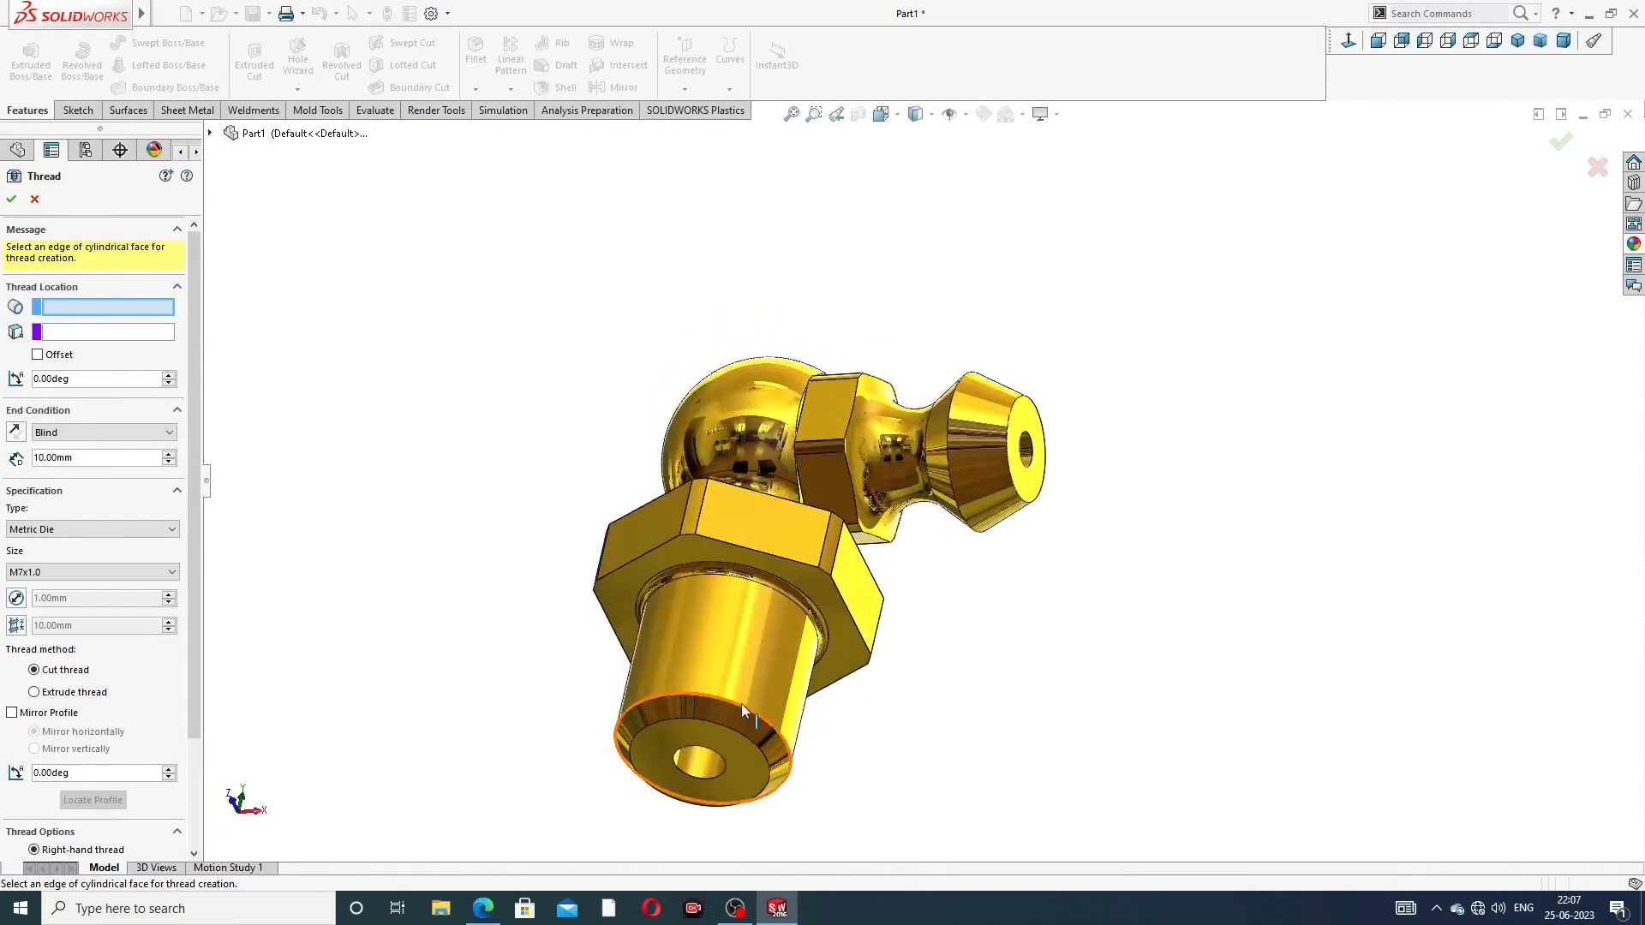
{"action": "left_click", "coordinate": [742, 702]}
{"action": "middle_click_drag", "start_coordinate": [813, 599], "coordinate": [721, 658]}
{"action": "scroll", "coordinate": [721, 657], "scroll_direction": "down", "scroll_amount": 2}
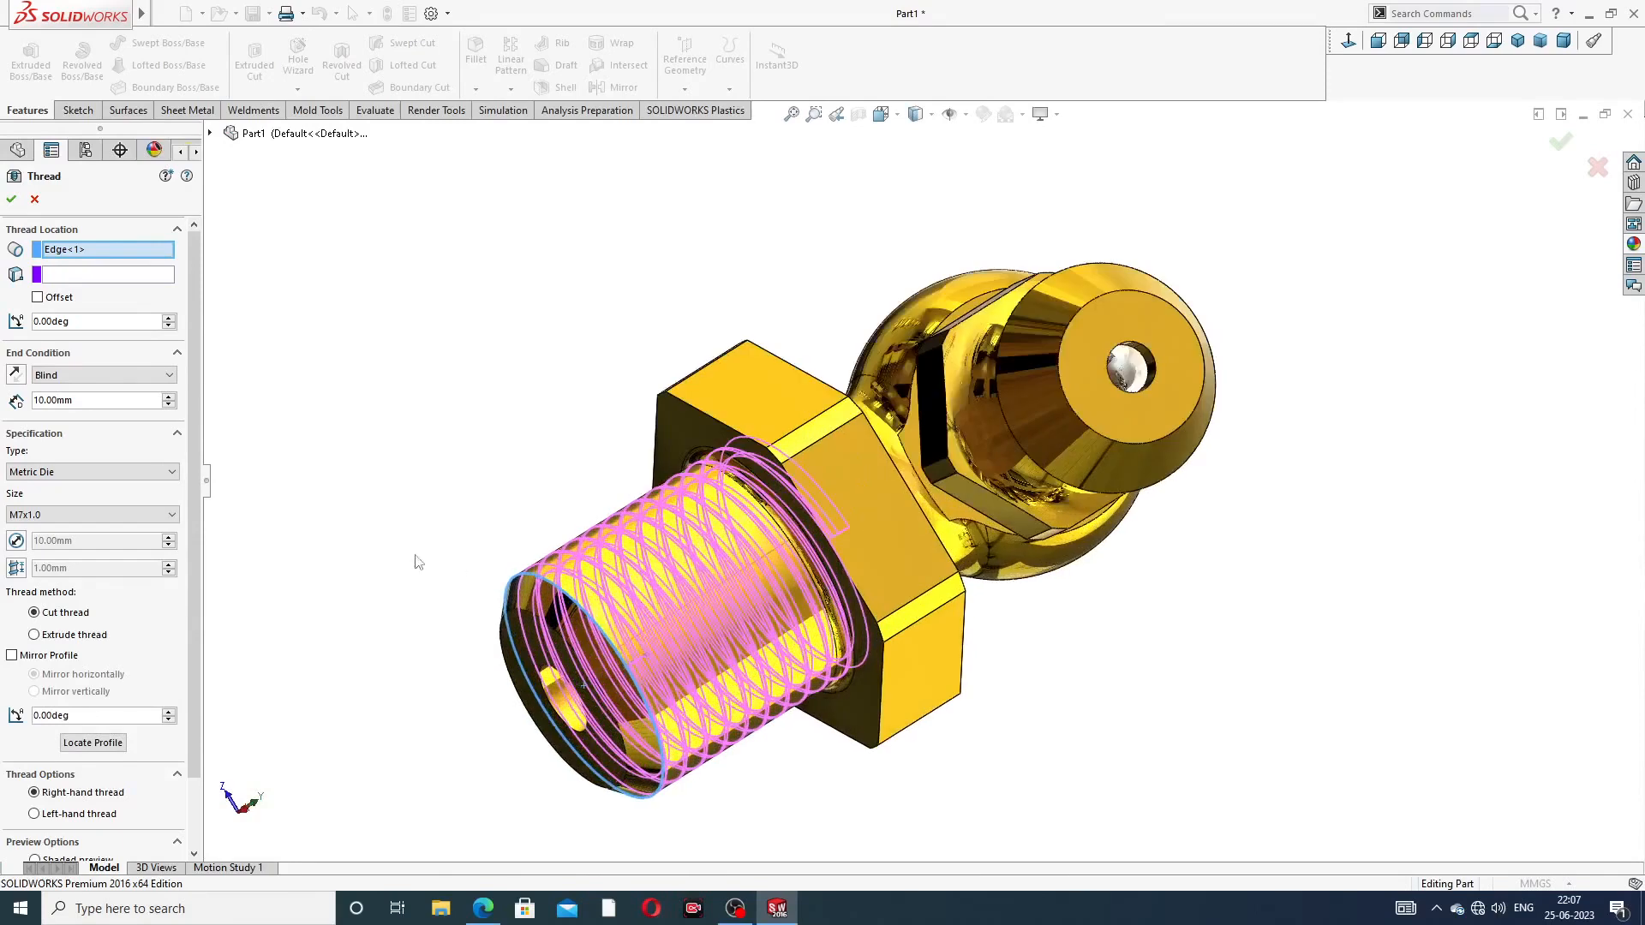
{"action": "left_click", "coordinate": [43, 297]}
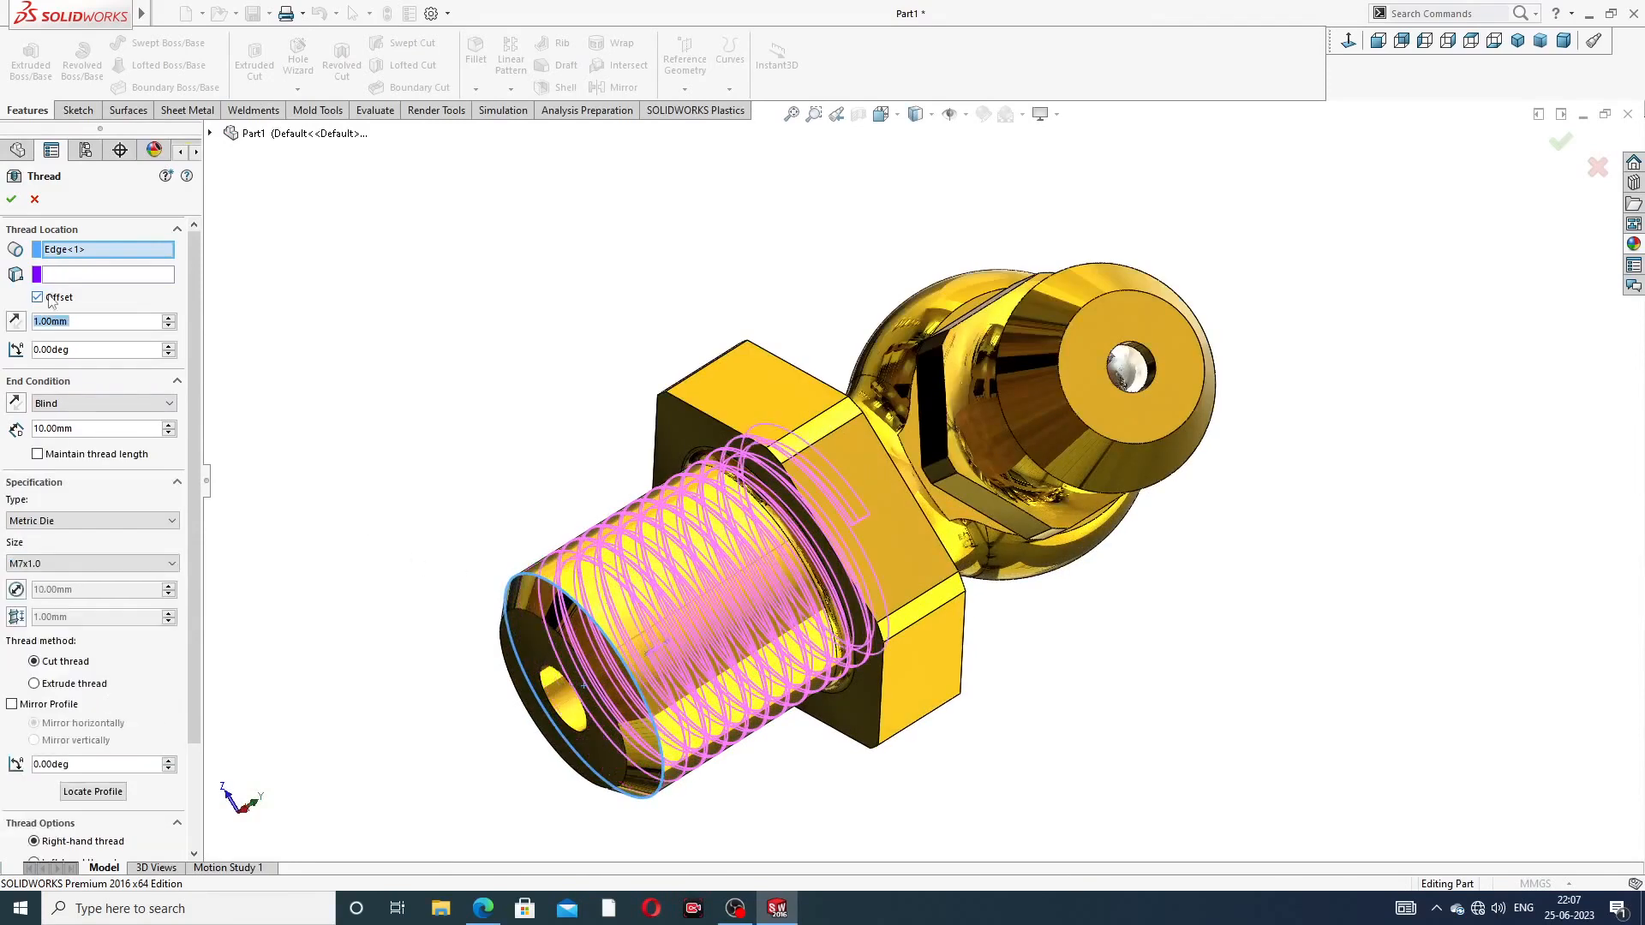
{"action": "type", "text": "2"}
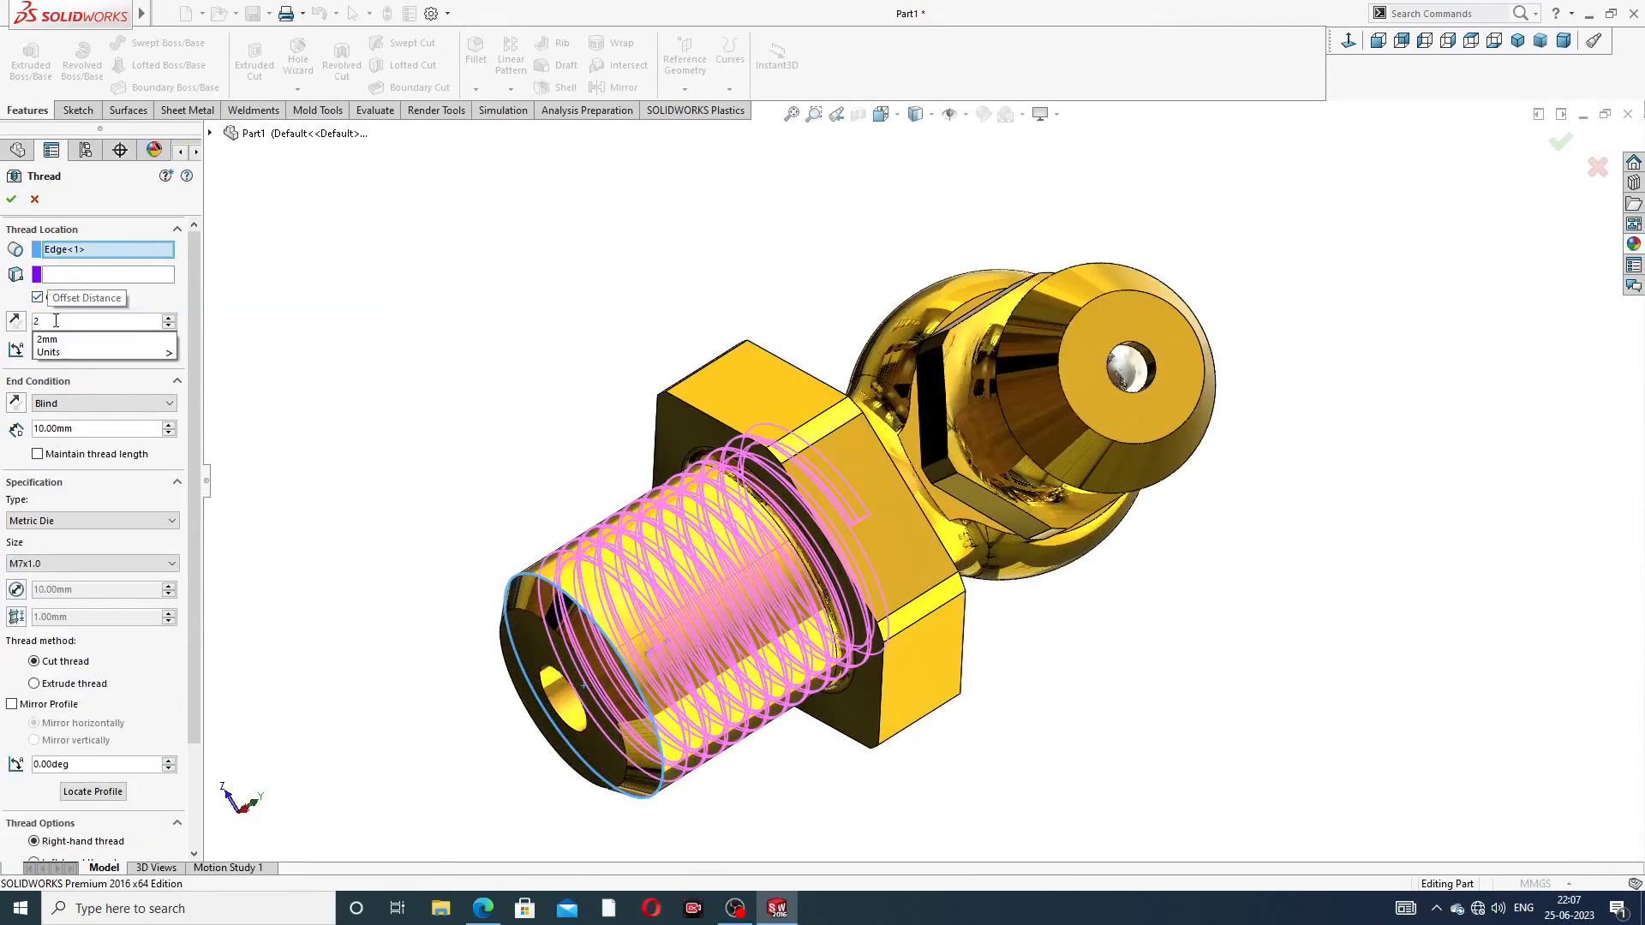
{"action": "key", "text": "Return"}
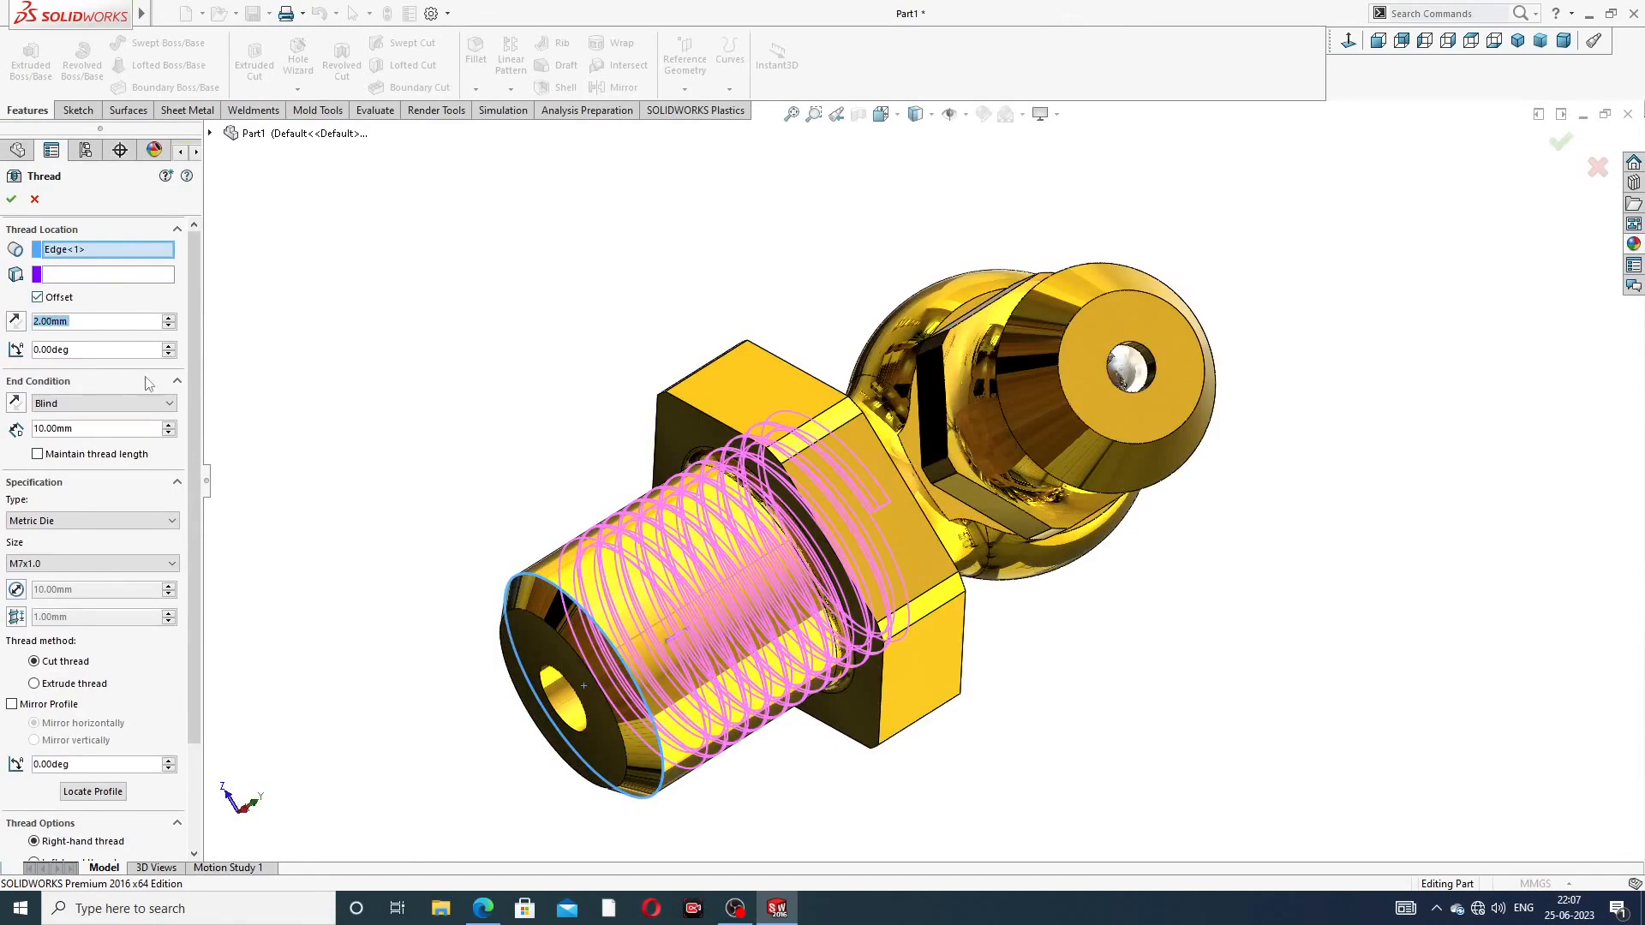
{"action": "left_click", "coordinate": [14, 322]}
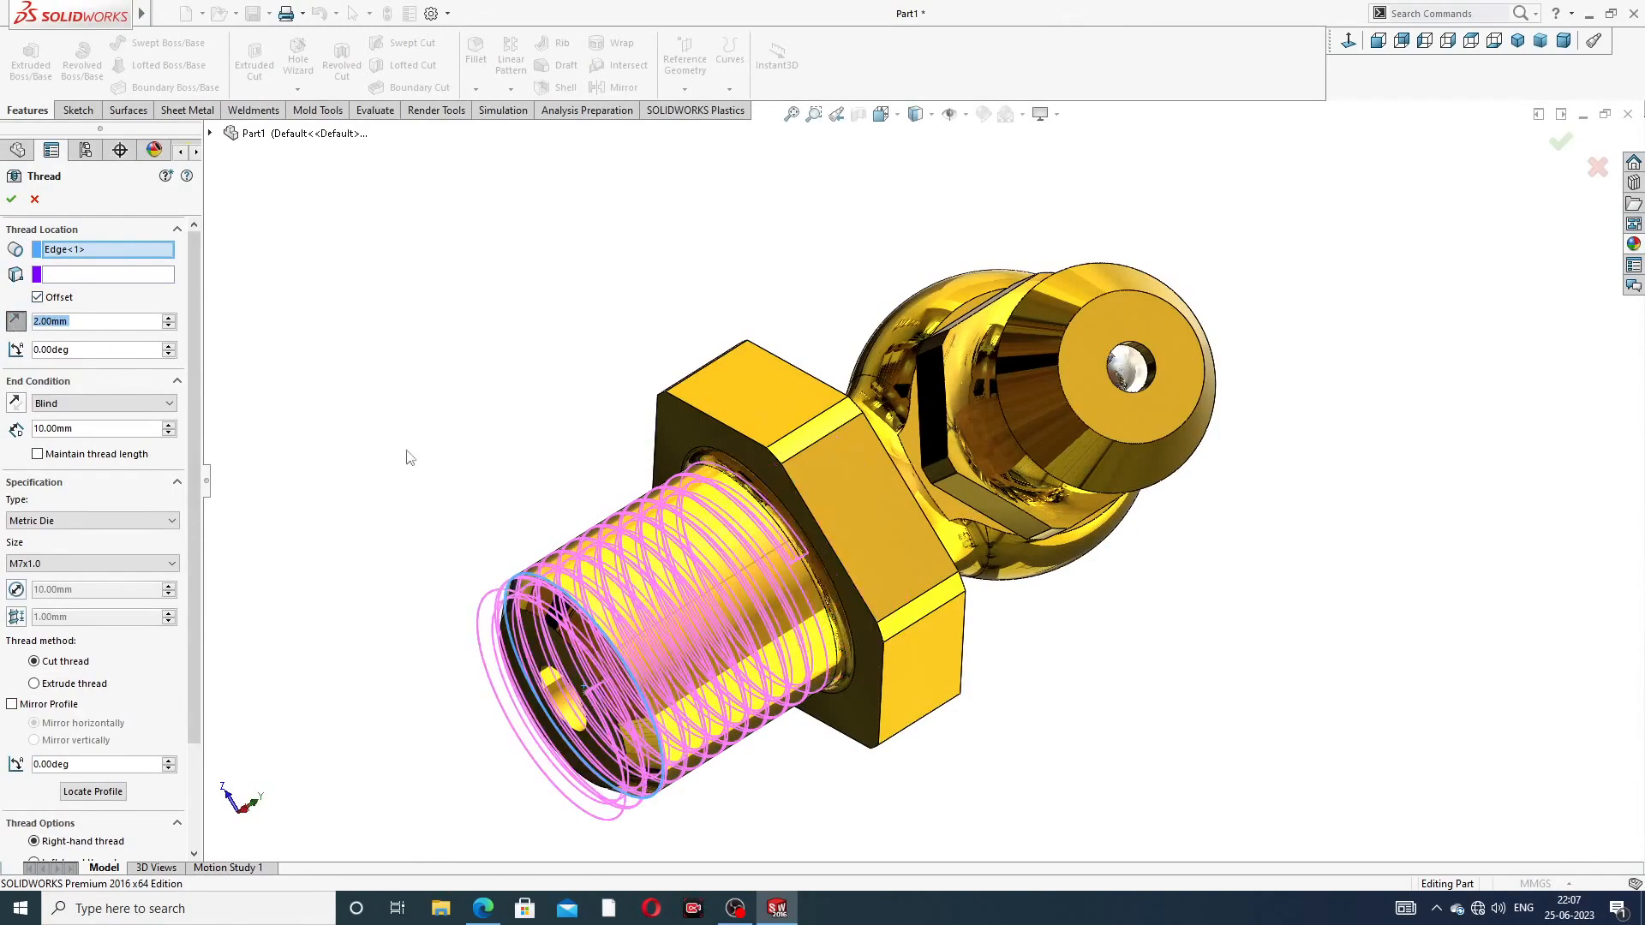
Set the thread depth to 9 mm and create it as a right-hand Metric Die M7x1.0 cut thread
{"action": "mouse_move", "coordinate": [477, 511]}
{"action": "middle_mouse_down"}
{"action": "mouse_move", "coordinate": [462, 517]}
{"action": "mouse_move", "coordinate": [484, 497]}
{"action": "middle_mouse_up"}
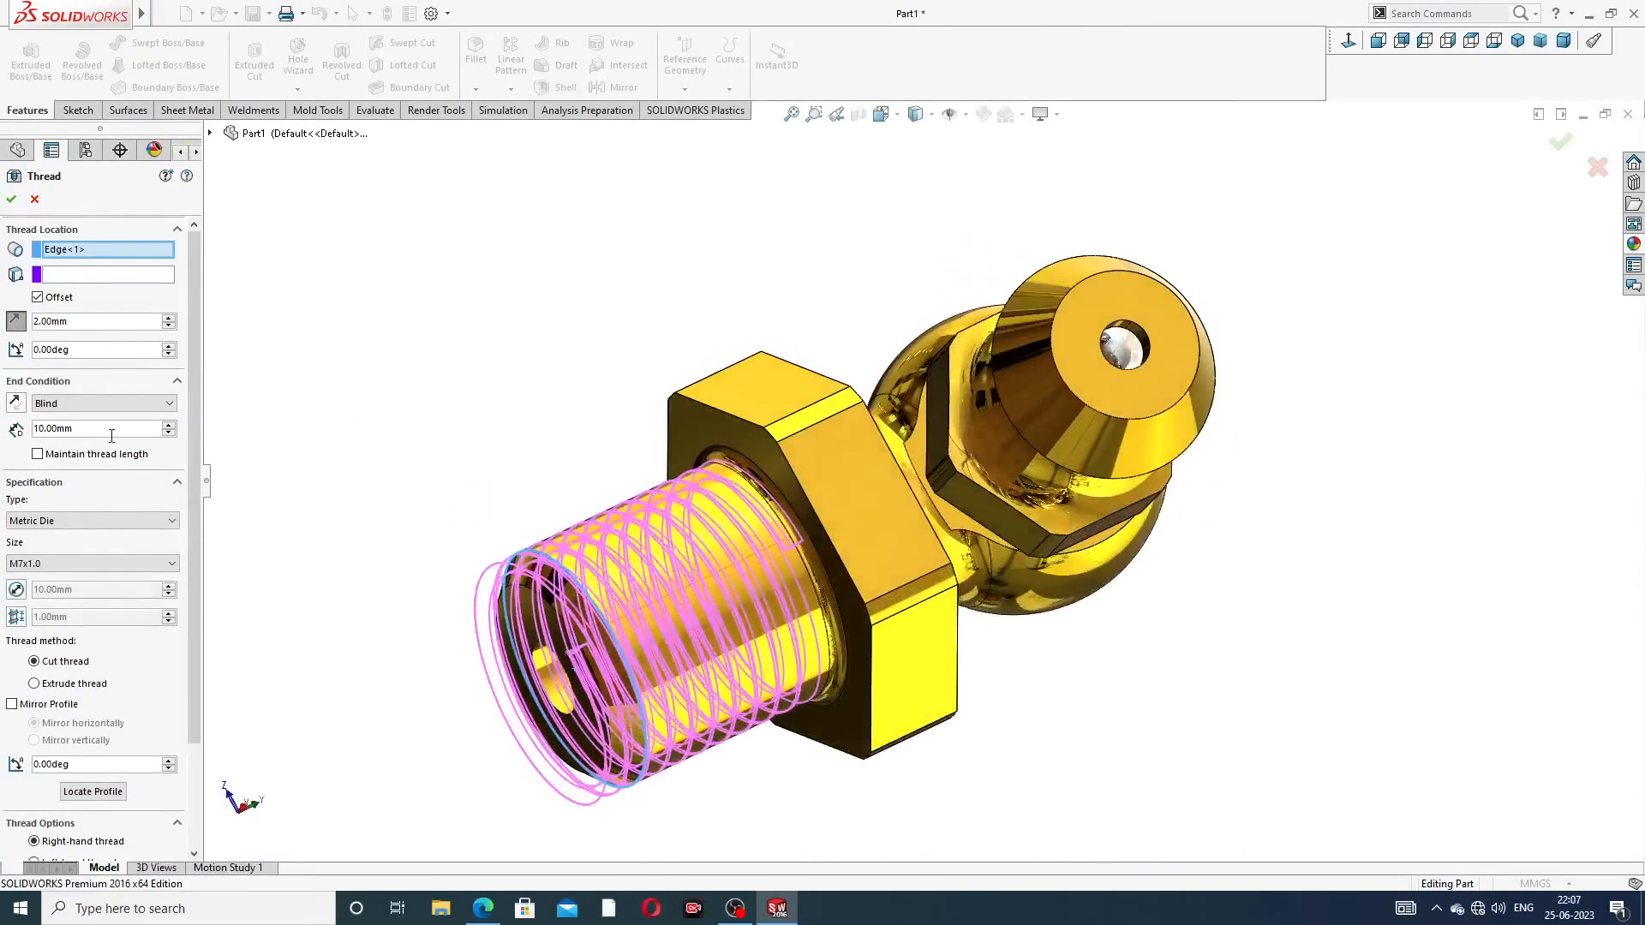
{"action": "type", "text": "9"}
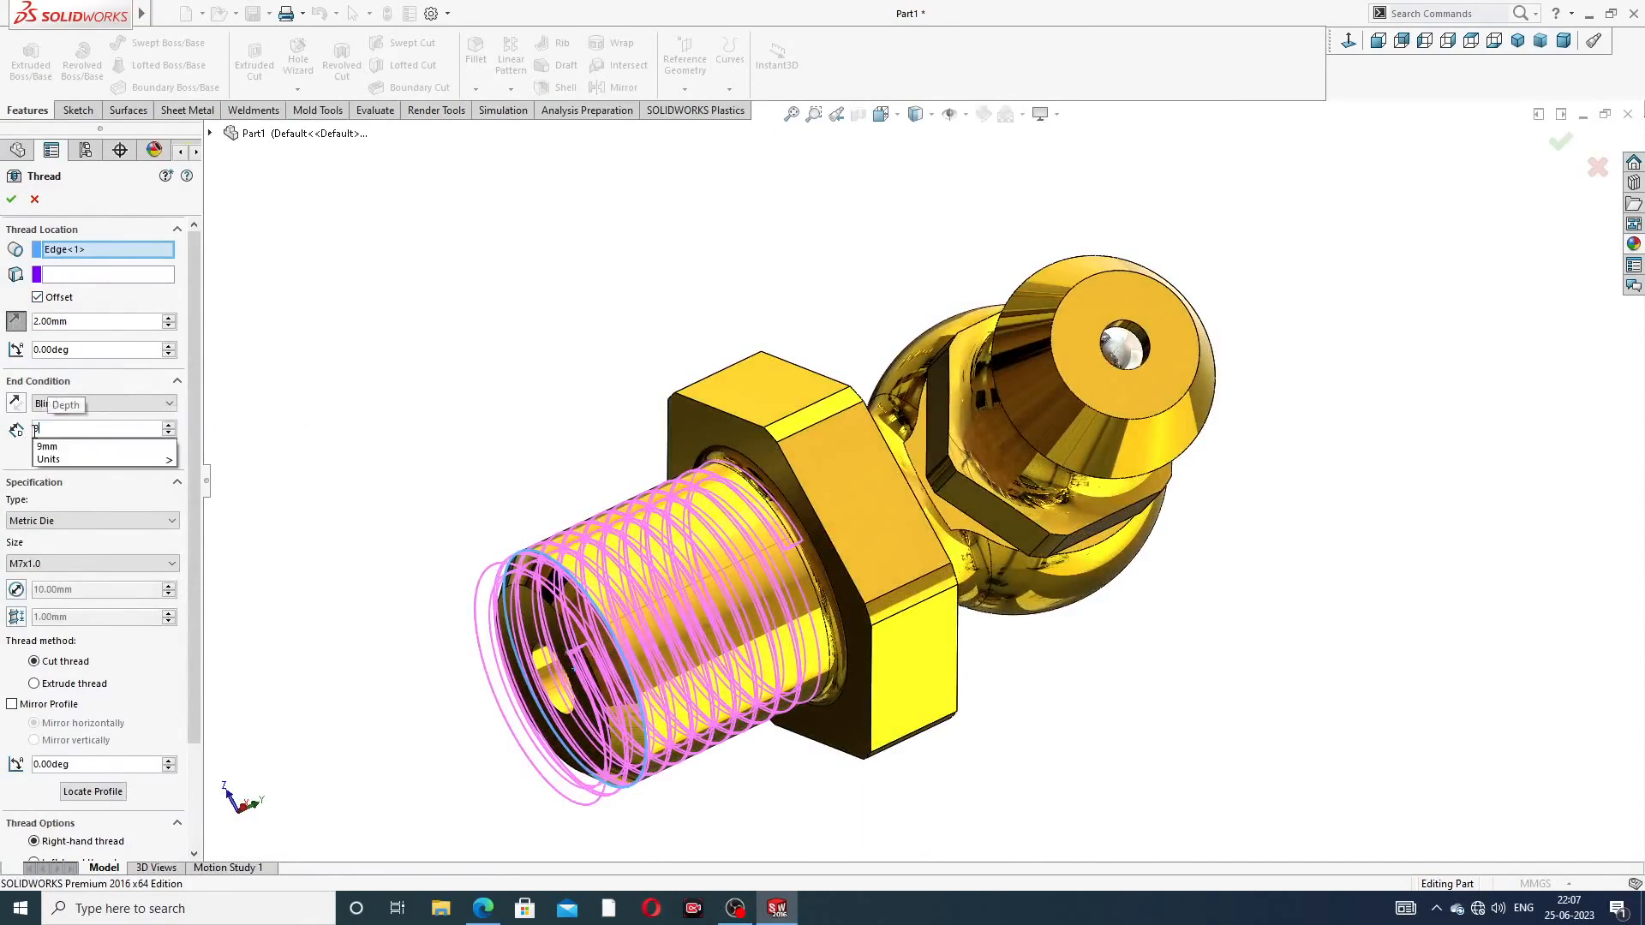
{"action": "key", "text": "Return"}
{"action": "middle_click_drag", "start_coordinate": [994, 589], "coordinate": [848, 660]}
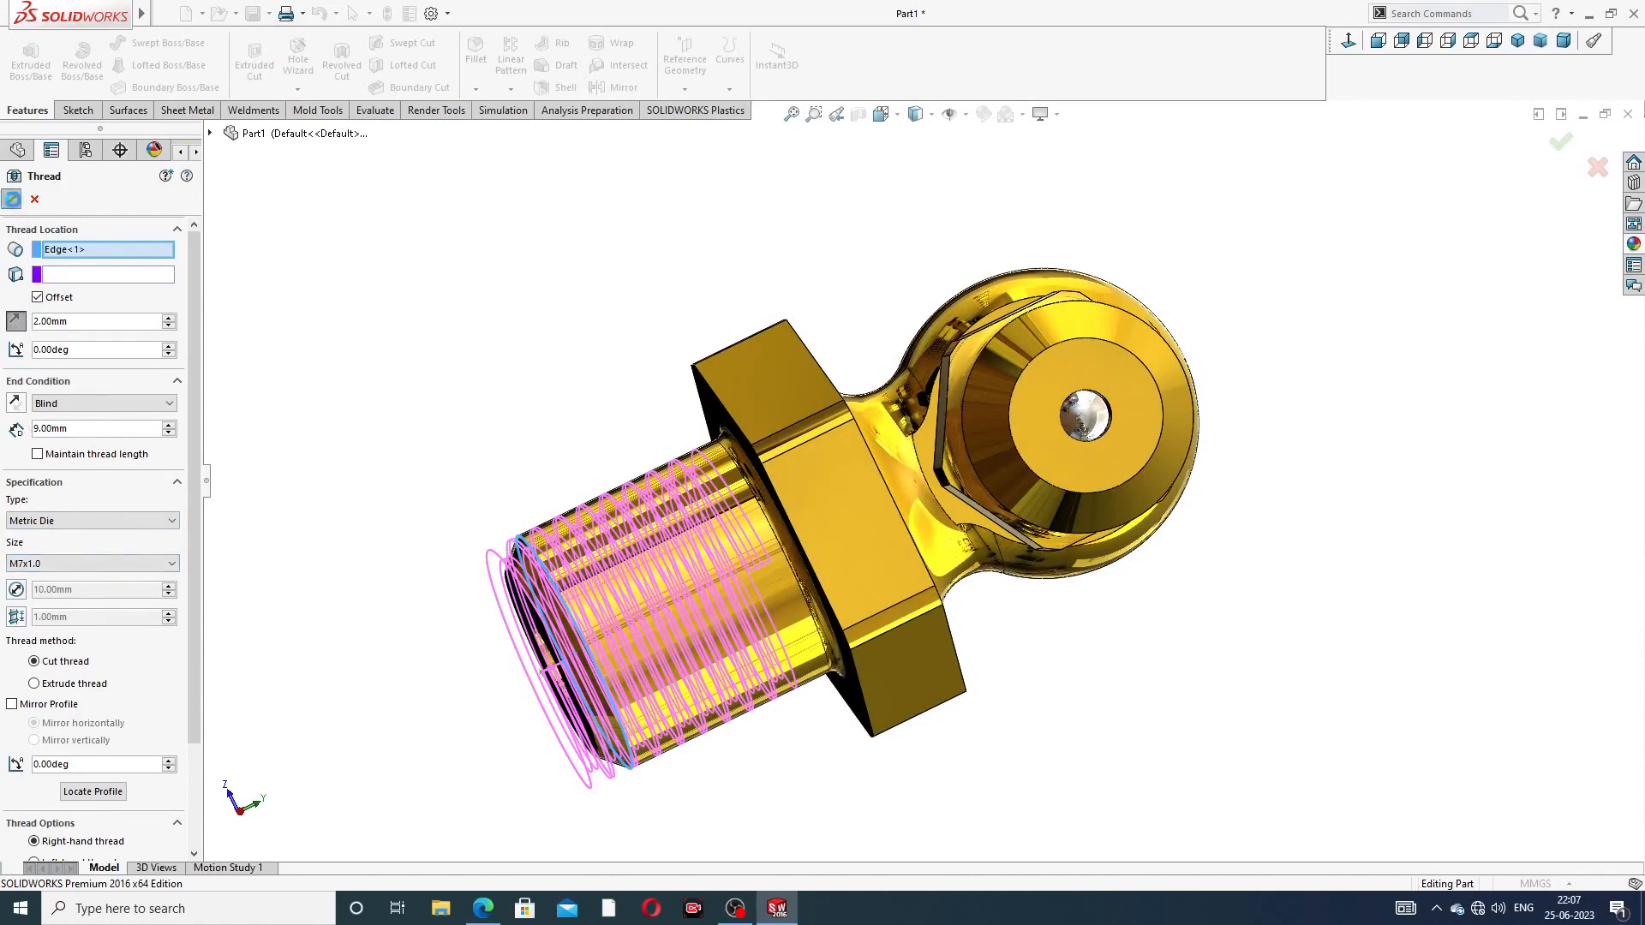
{"action": "left_click", "coordinate": [12, 199]}
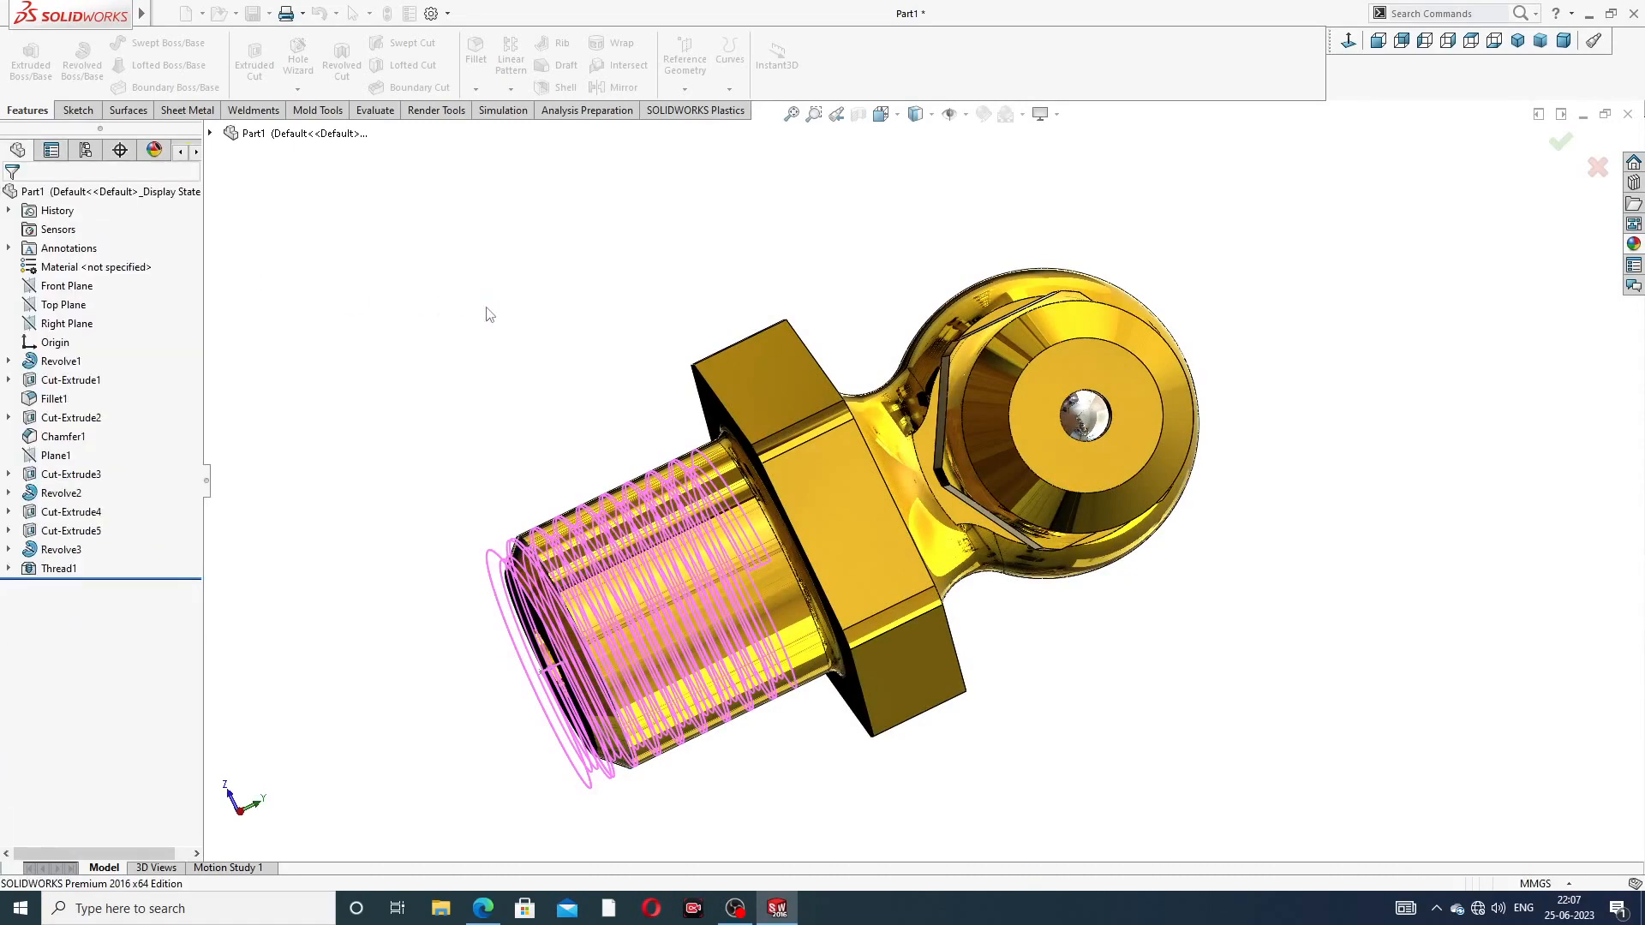
Examine the threaded grease nipple in isometric view and from several other angles
{"action": "scroll", "coordinate": [527, 353], "scroll_direction": "up", "scroll_amount": 3}
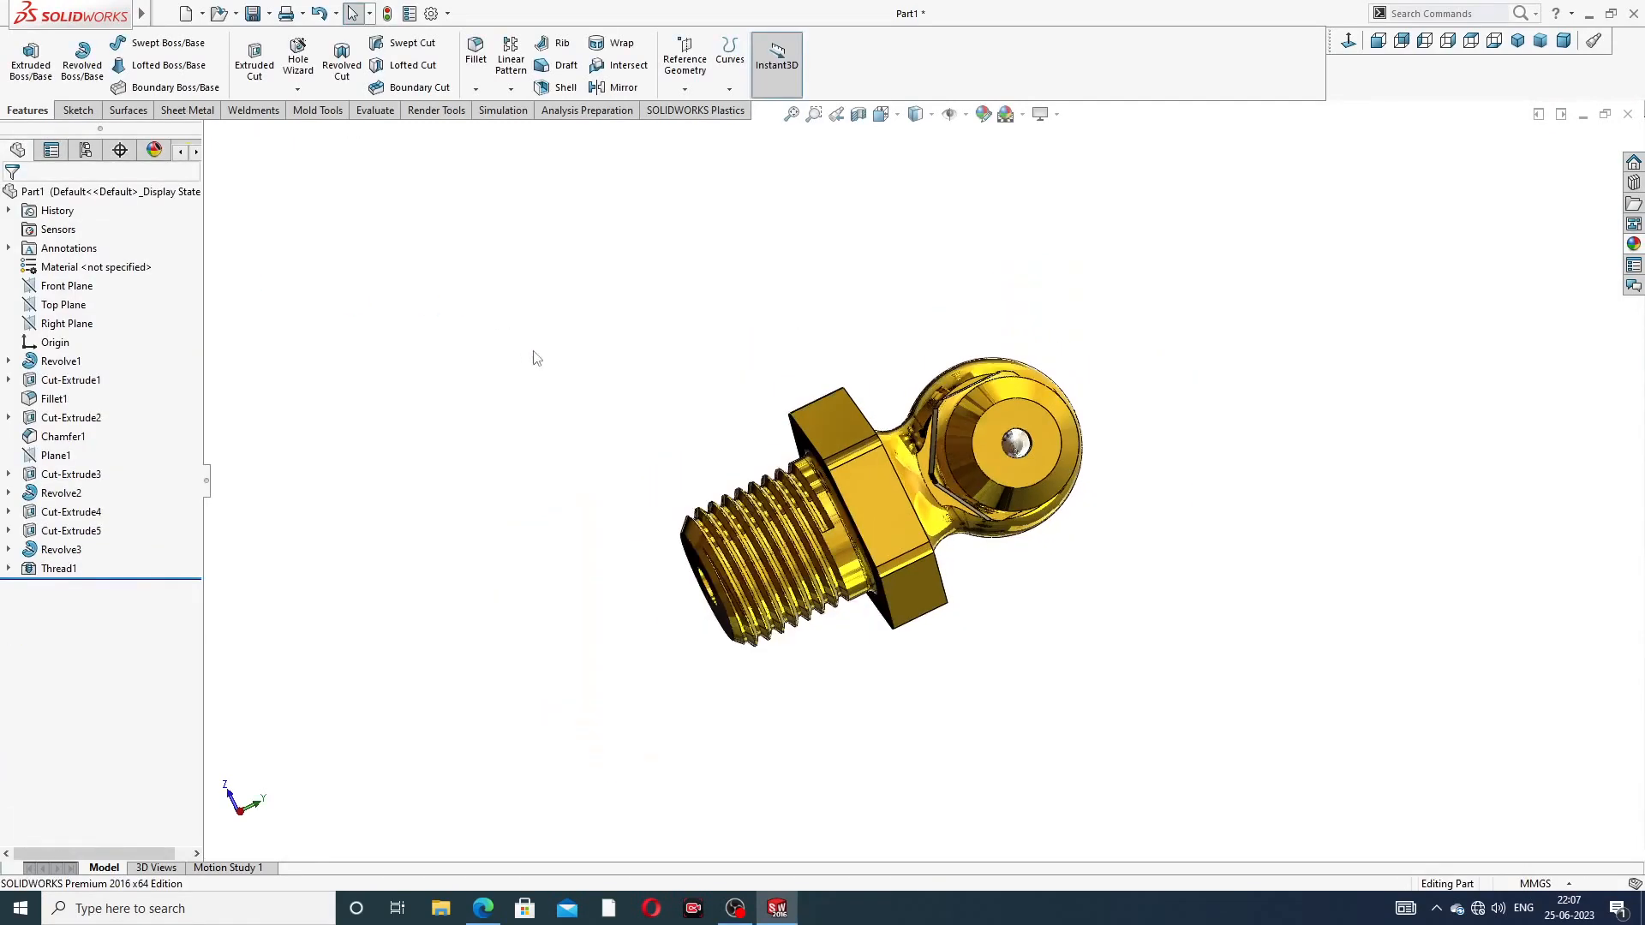
{"action": "middle_click_drag", "start_coordinate": [715, 378], "coordinate": [947, 362]}
{"action": "scroll", "coordinate": [937, 488], "scroll_direction": "down", "scroll_amount": 3}
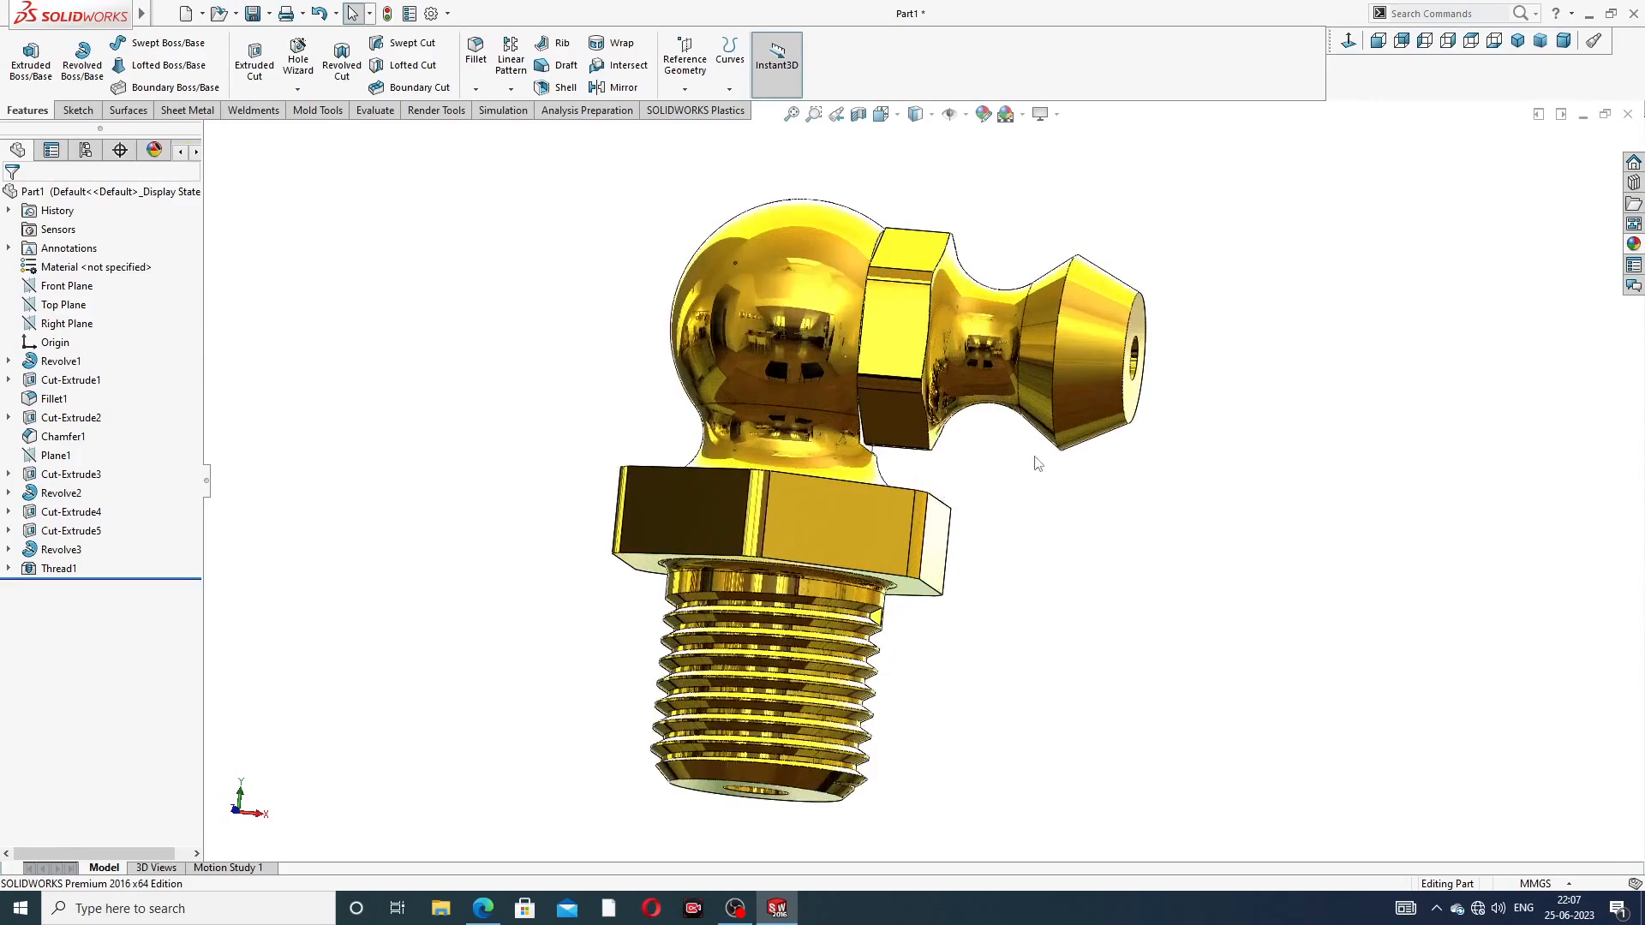
{"action": "middle_click_drag", "start_coordinate": [1035, 460], "coordinate": [959, 526]}
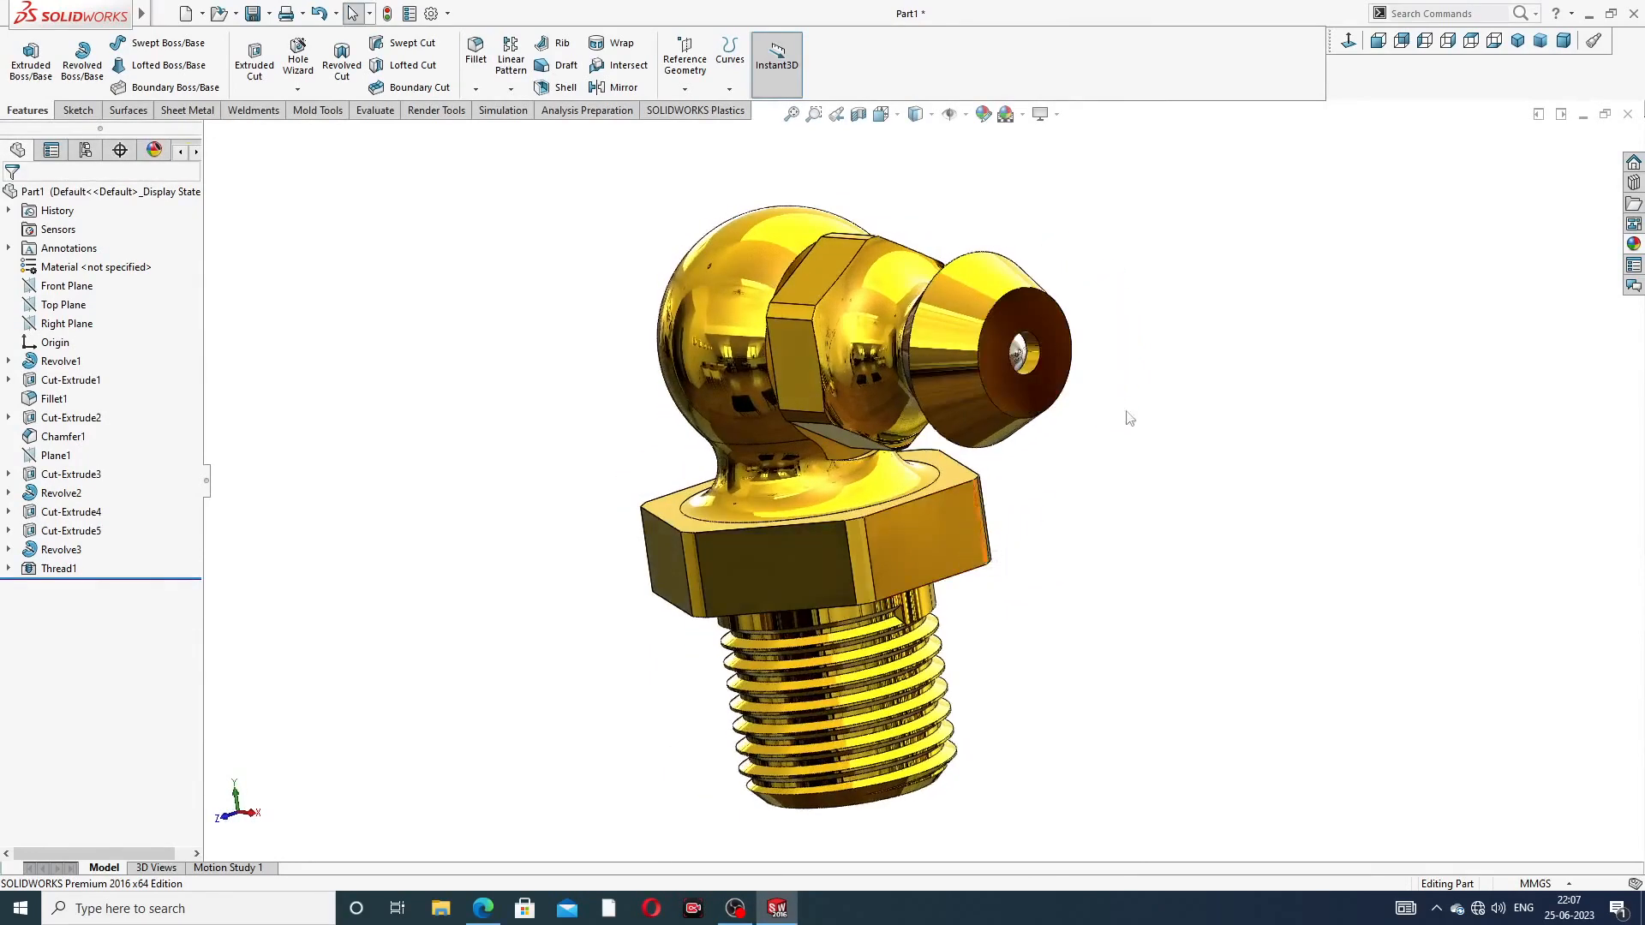
{"action": "left_click", "coordinate": [1517, 41]}
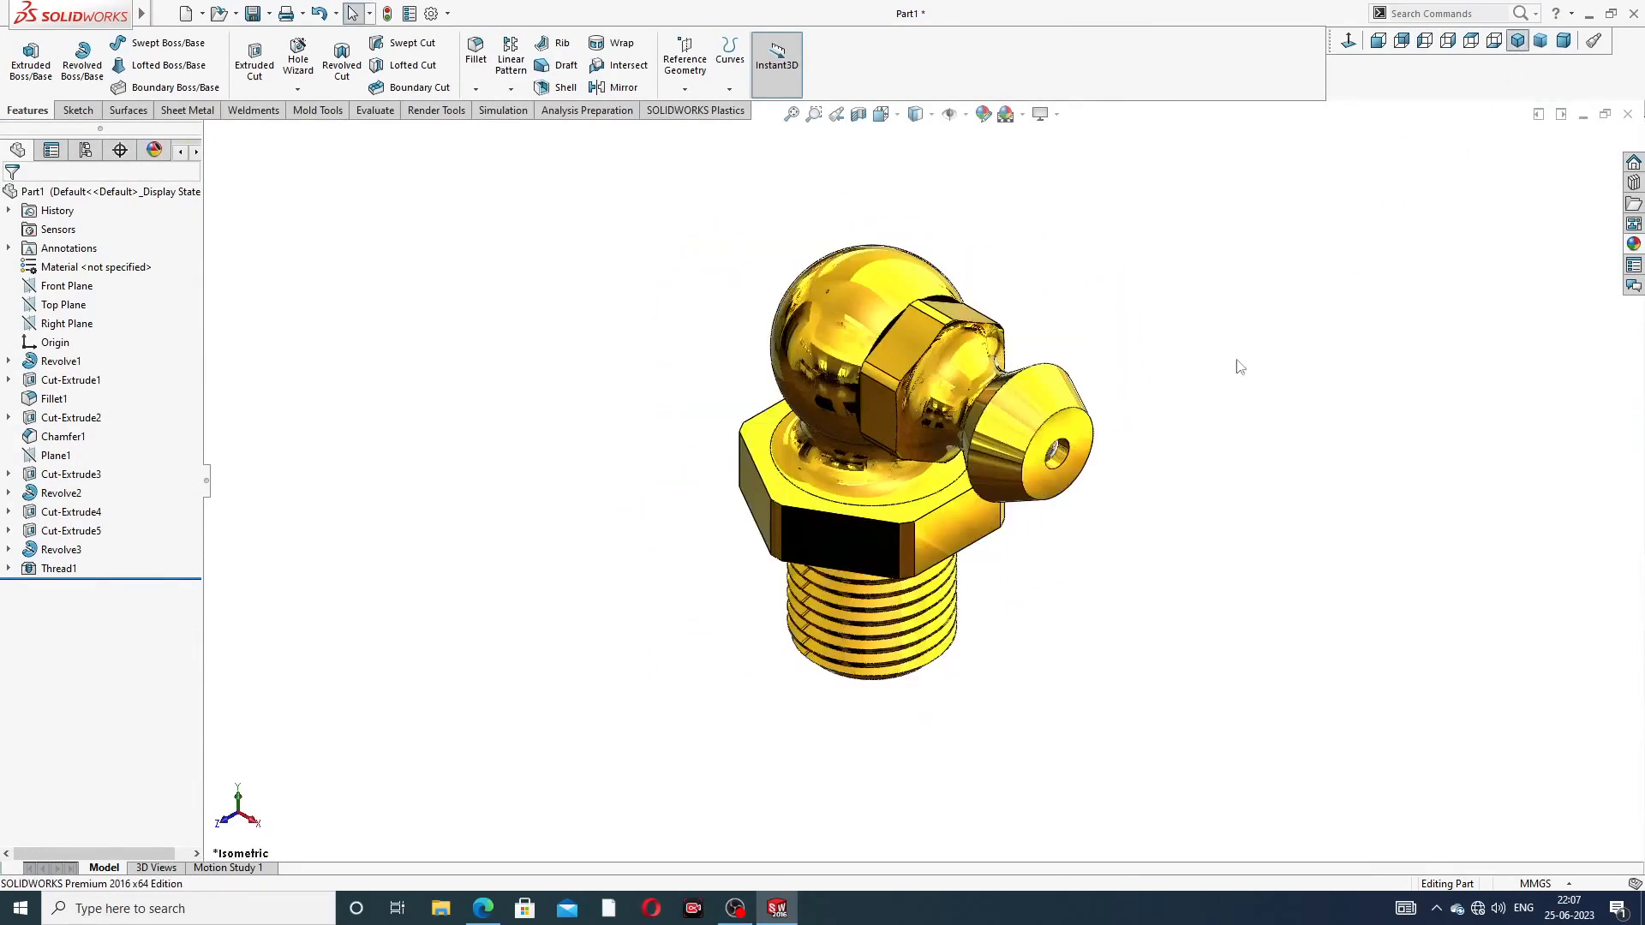
{"action": "mouse_move", "coordinate": [1039, 506]}
{"action": "middle_mouse_down"}
{"action": "mouse_move", "coordinate": [957, 367]}
{"action": "mouse_move", "coordinate": [1020, 489]}
{"action": "middle_mouse_up"}
{"action": "scroll", "coordinate": [1018, 484], "scroll_direction": "down", "scroll_amount": 2}
{"action": "middle_click_drag", "start_coordinate": [1158, 394], "coordinate": [1170, 417]}
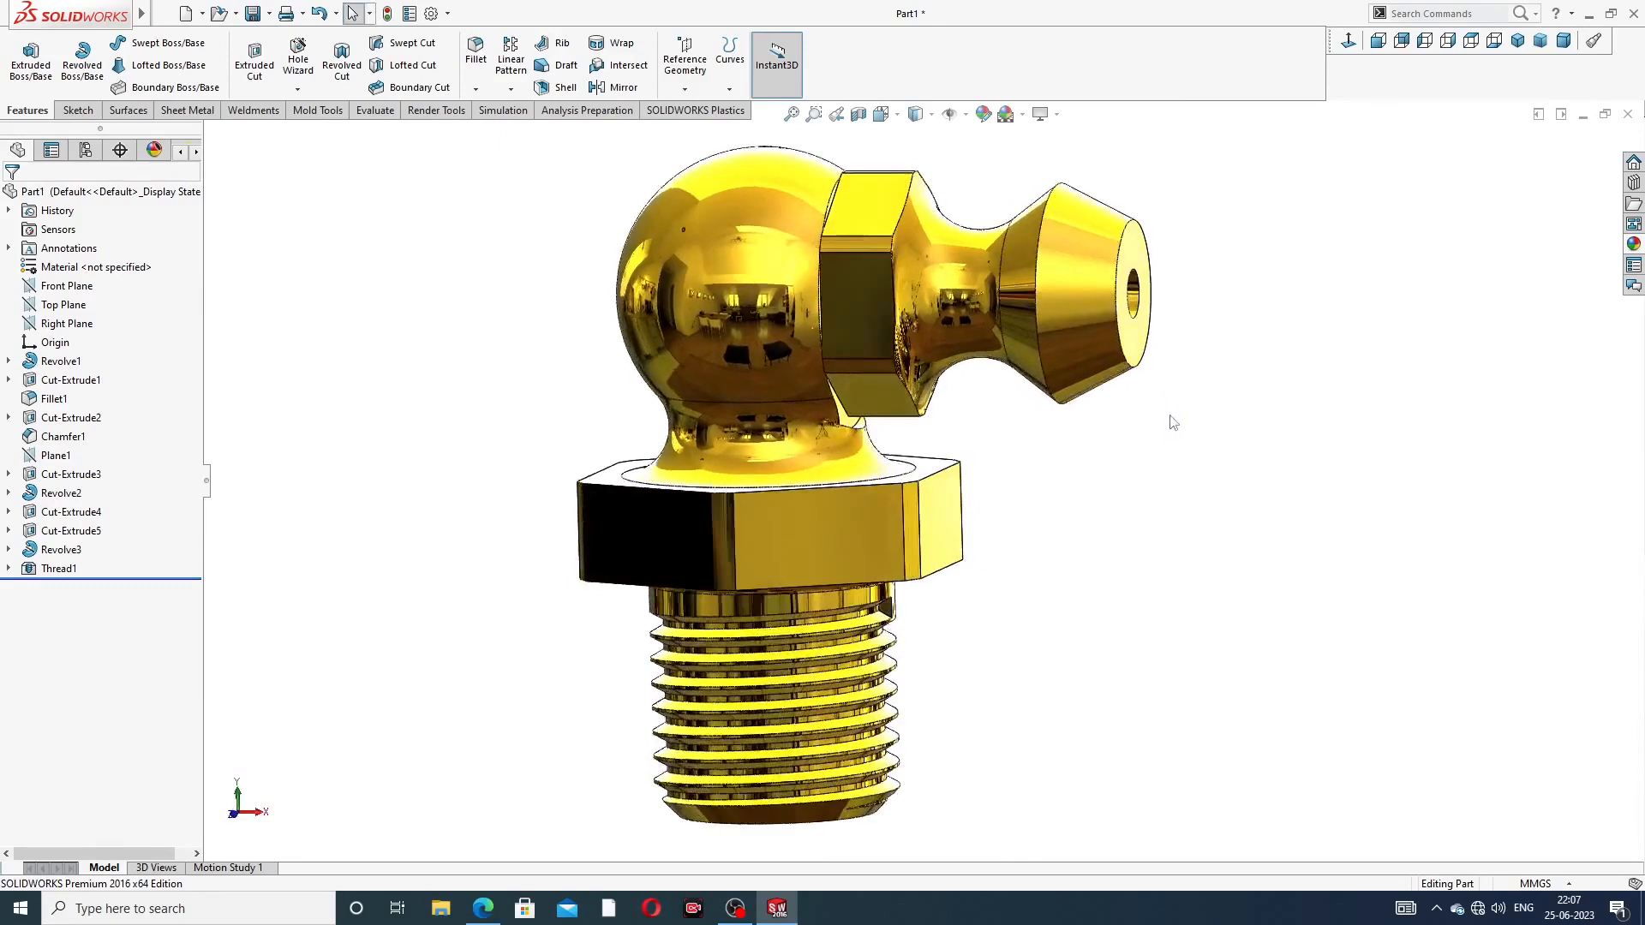
{"action": "scroll", "coordinate": [1169, 411], "scroll_direction": "up", "scroll_amount": 2}
{"action": "middle_click_drag", "start_coordinate": [1193, 293], "coordinate": [1180, 202]}
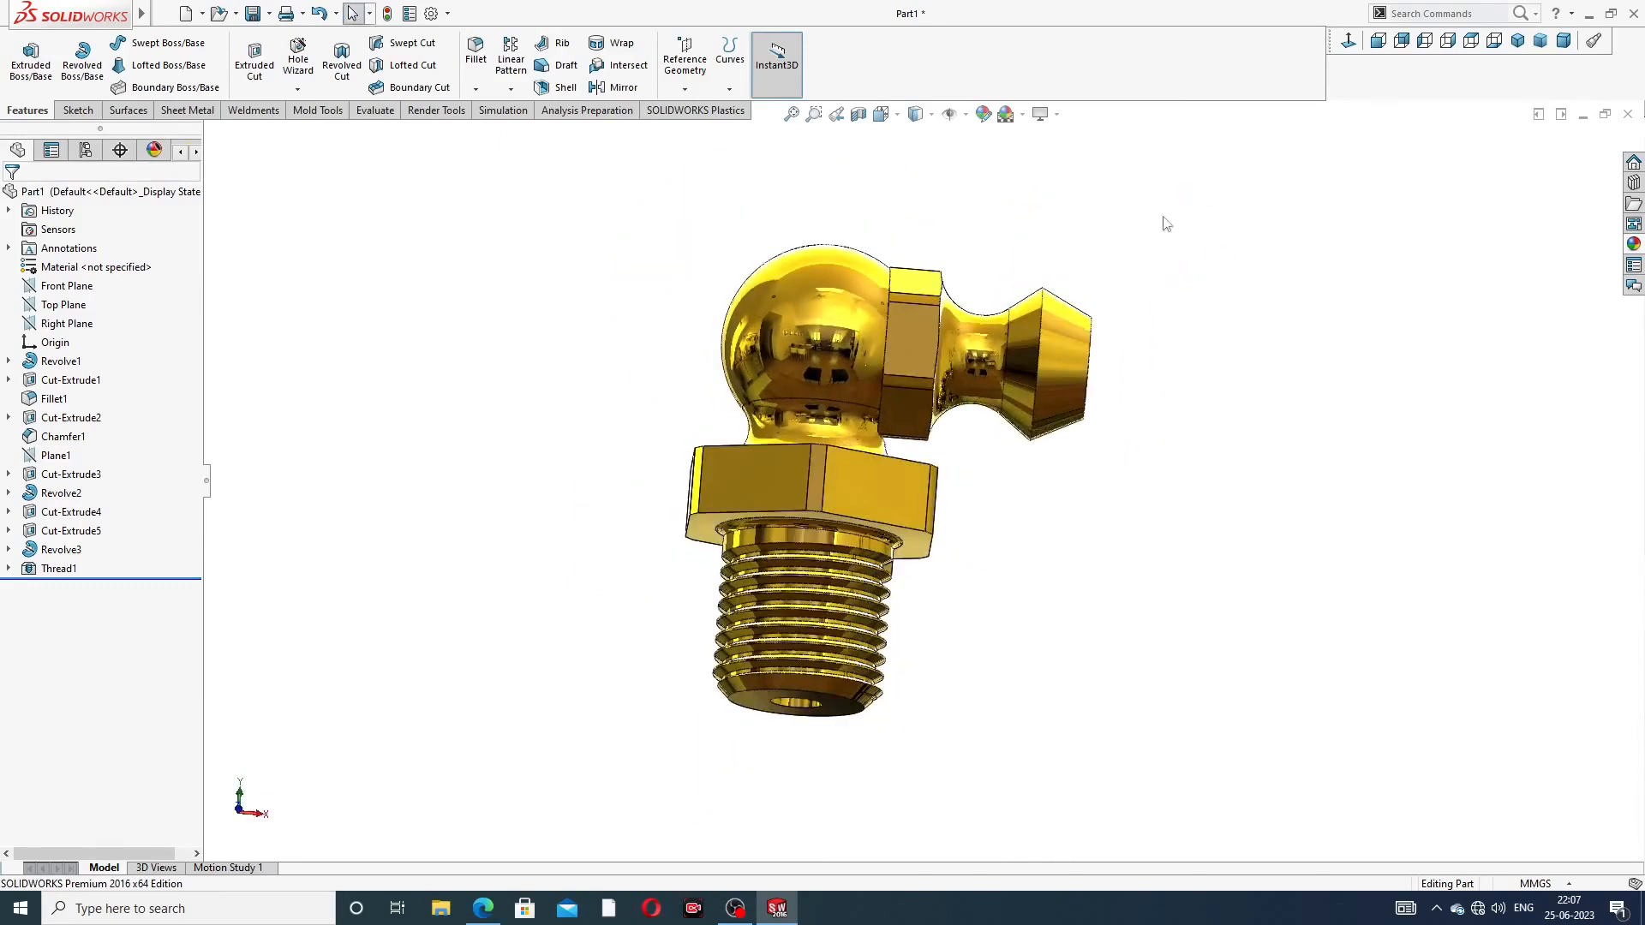
{"action": "scroll", "coordinate": [1085, 294], "scroll_direction": "down", "scroll_amount": 1}
{"action": "middle_click_drag", "start_coordinate": [1085, 300], "coordinate": [1093, 381]}
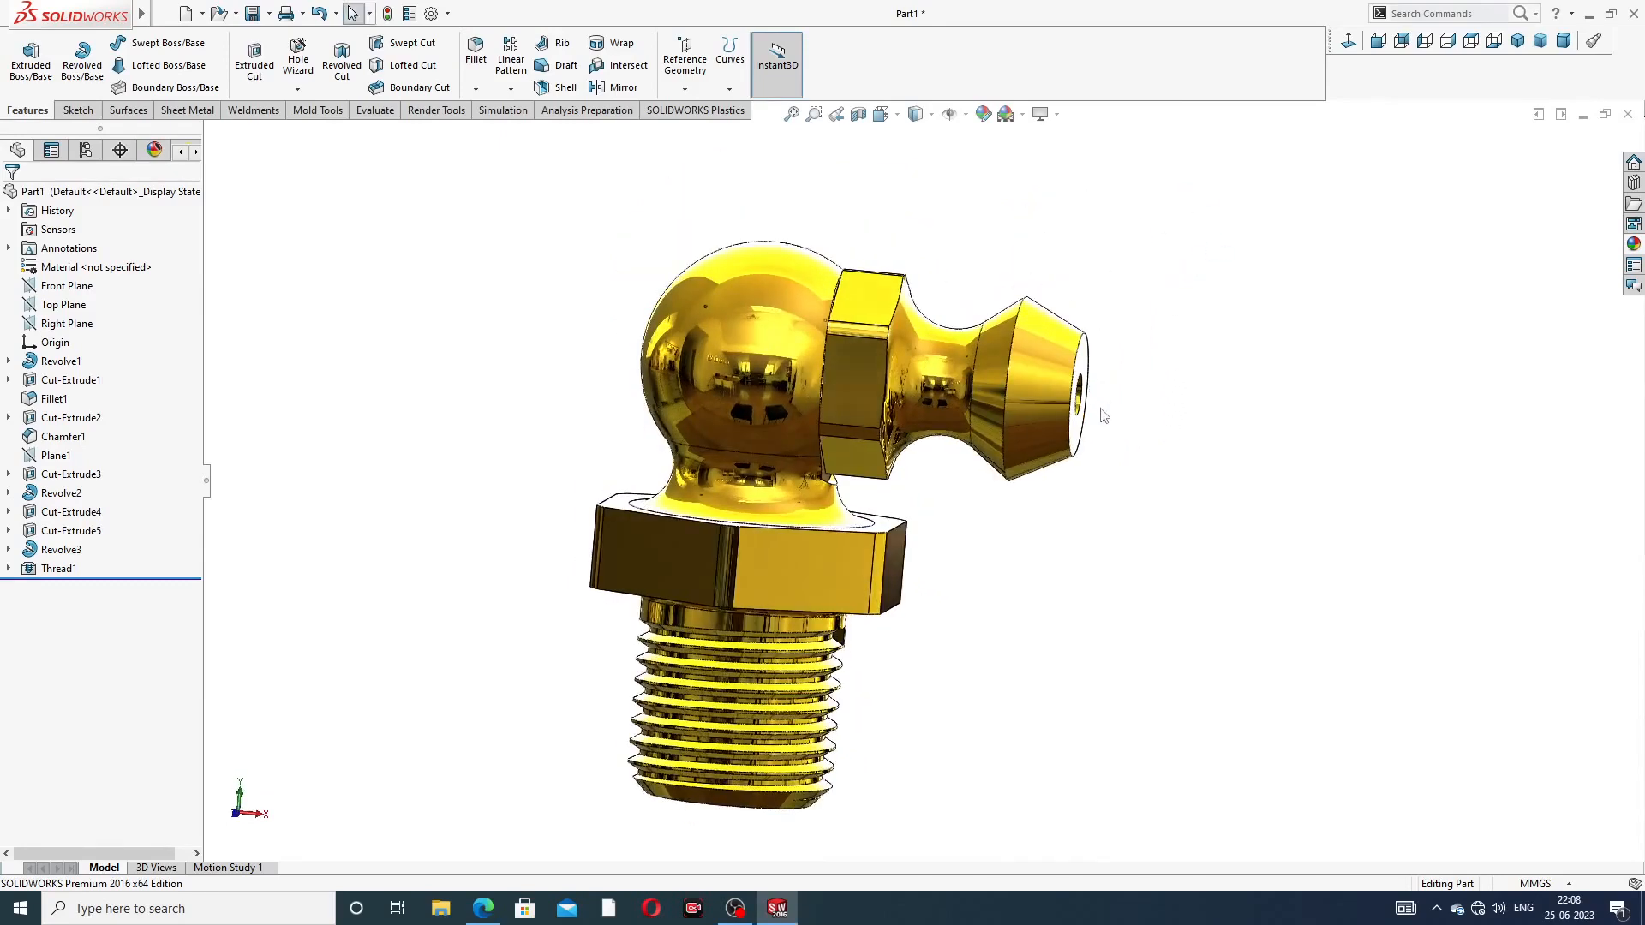
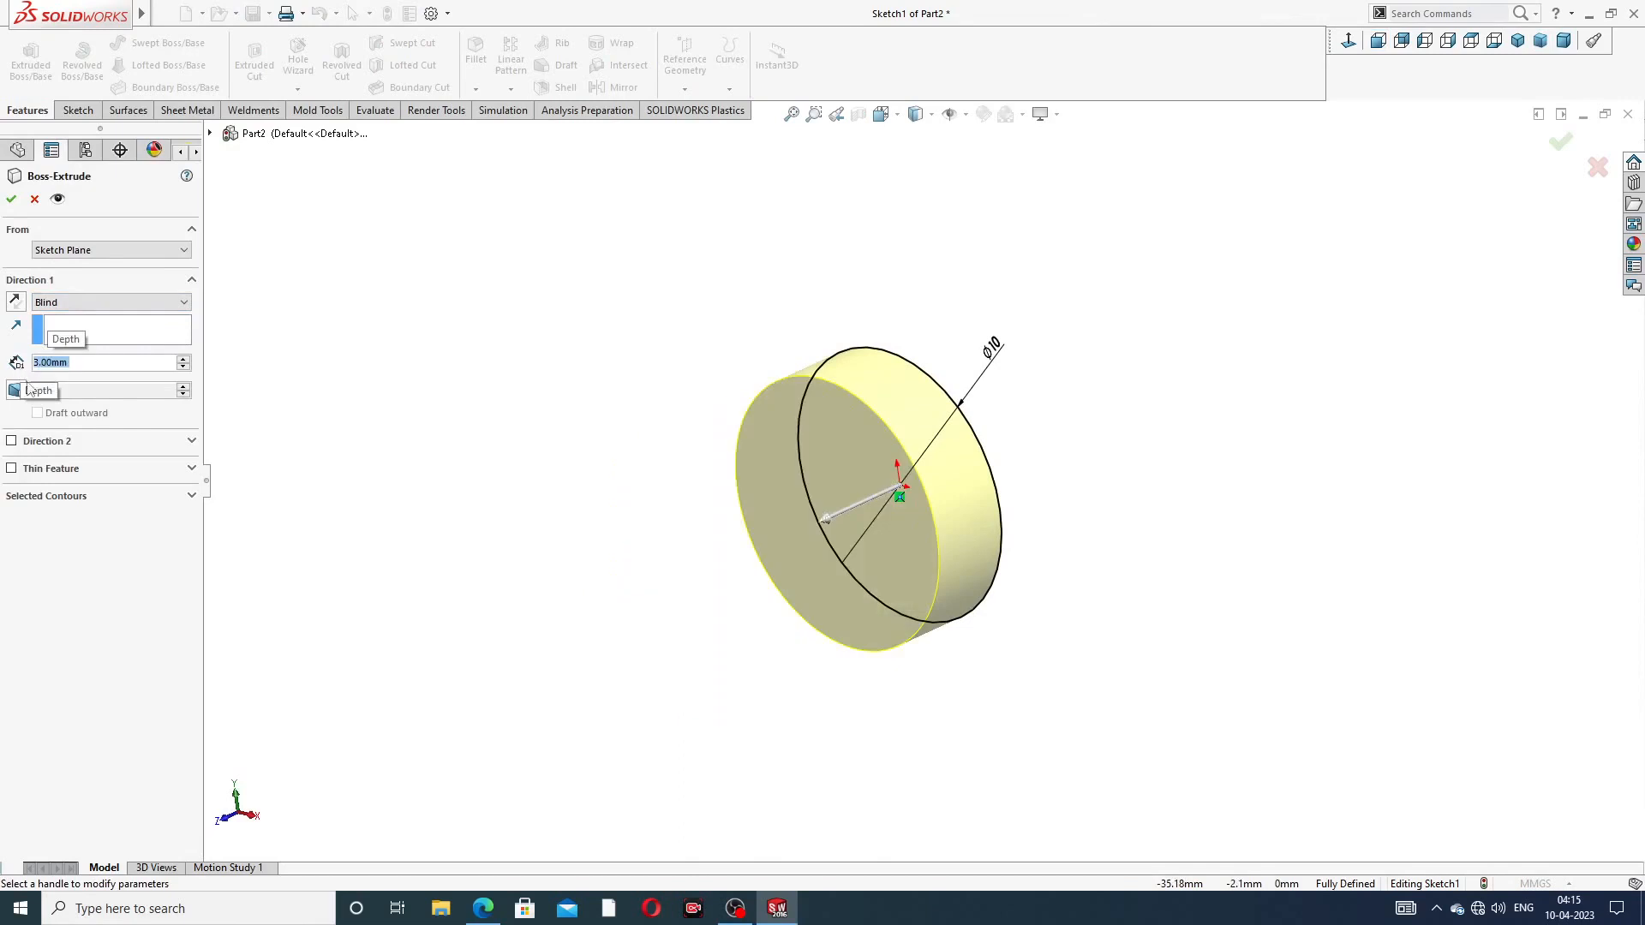
Extrude the 10 mm circle 3 mm blind with an inward draft of 22 degrees
{"action": "left_click", "coordinate": [15, 390]}
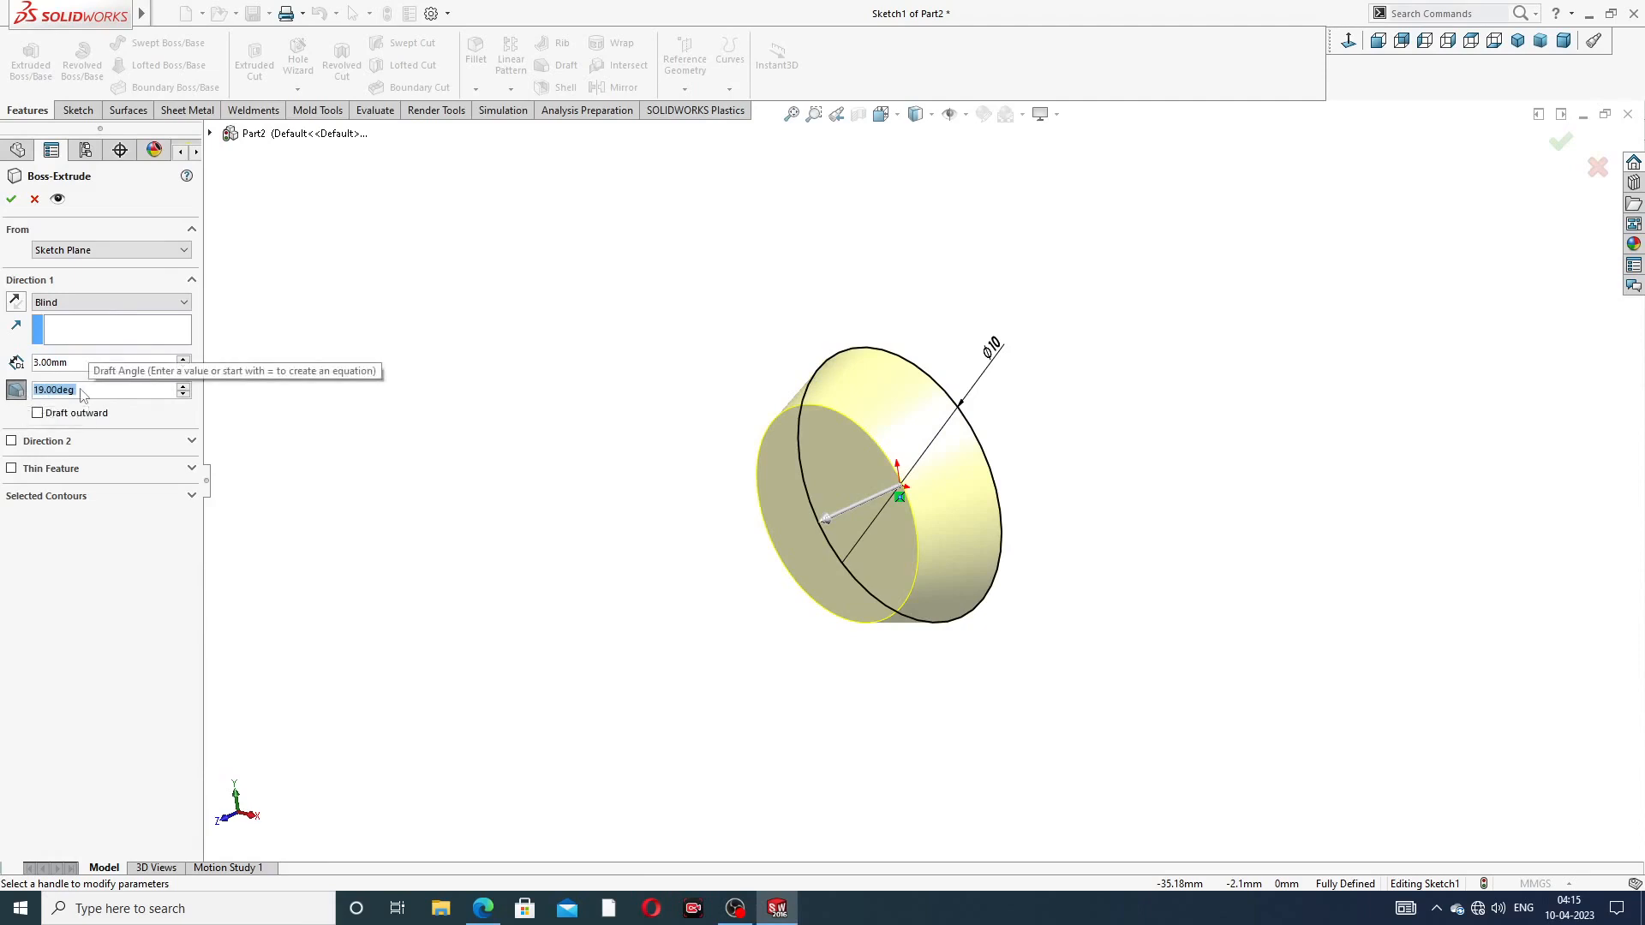
{"action": "type", "text": "22"}
{"action": "key", "text": "Return"}
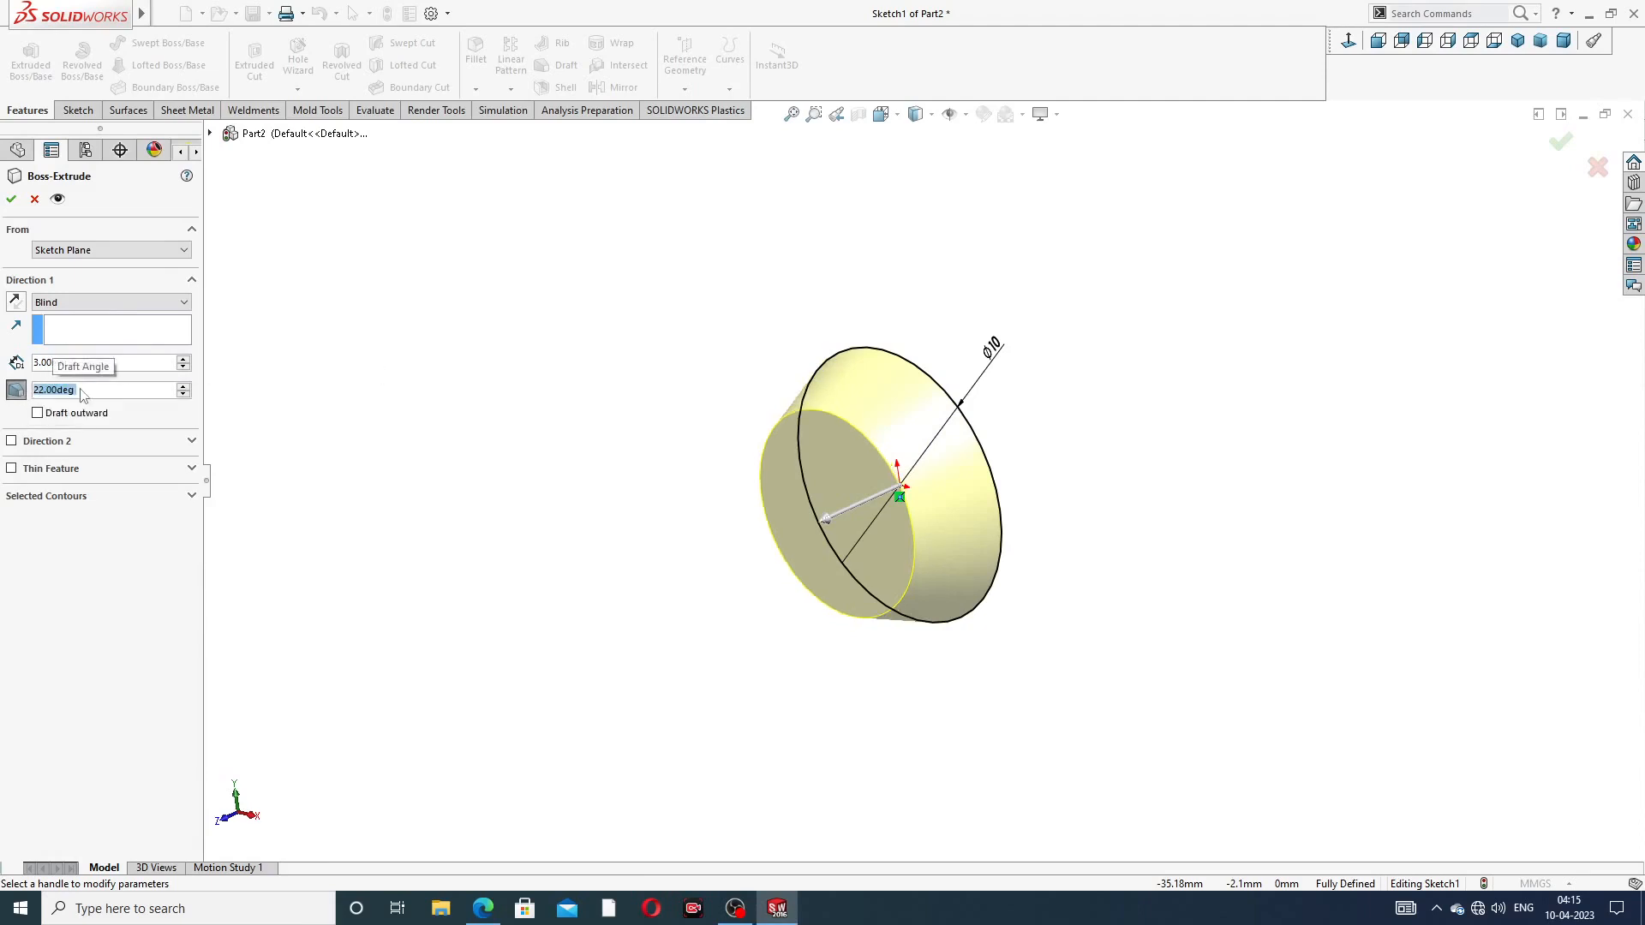
{"action": "left_click", "coordinate": [11, 199]}
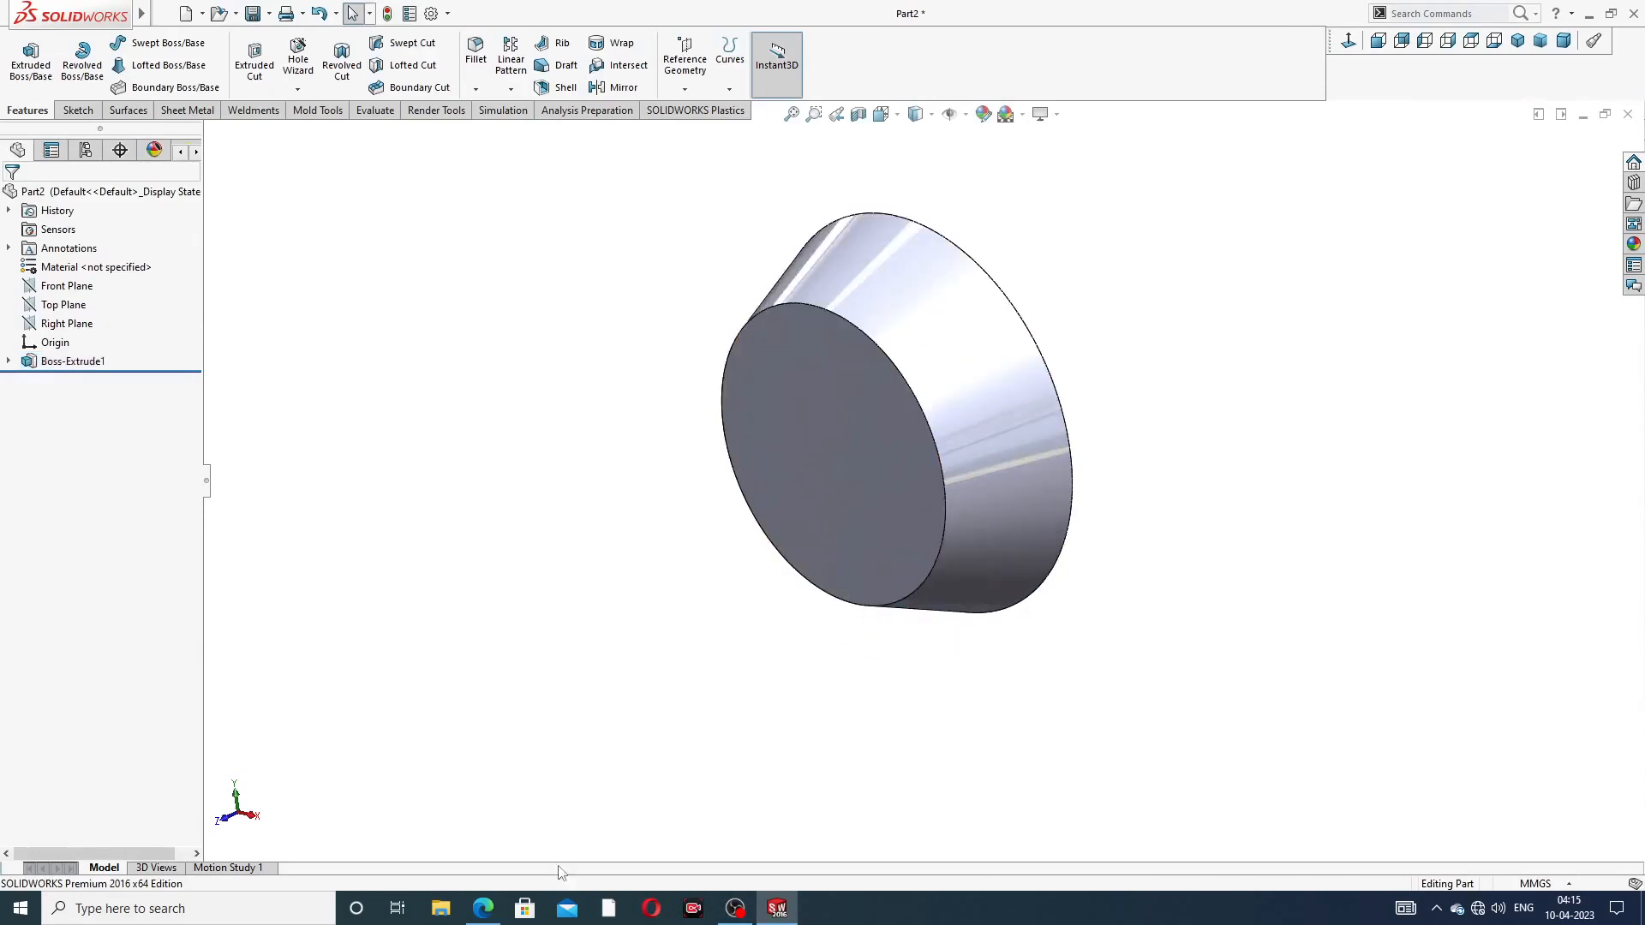
Check the collar radius in the pin drawing and fillet the edge of the tapered disc's smaller face with a 2 mm radius
{"action": "left_click", "coordinate": [482, 908]}
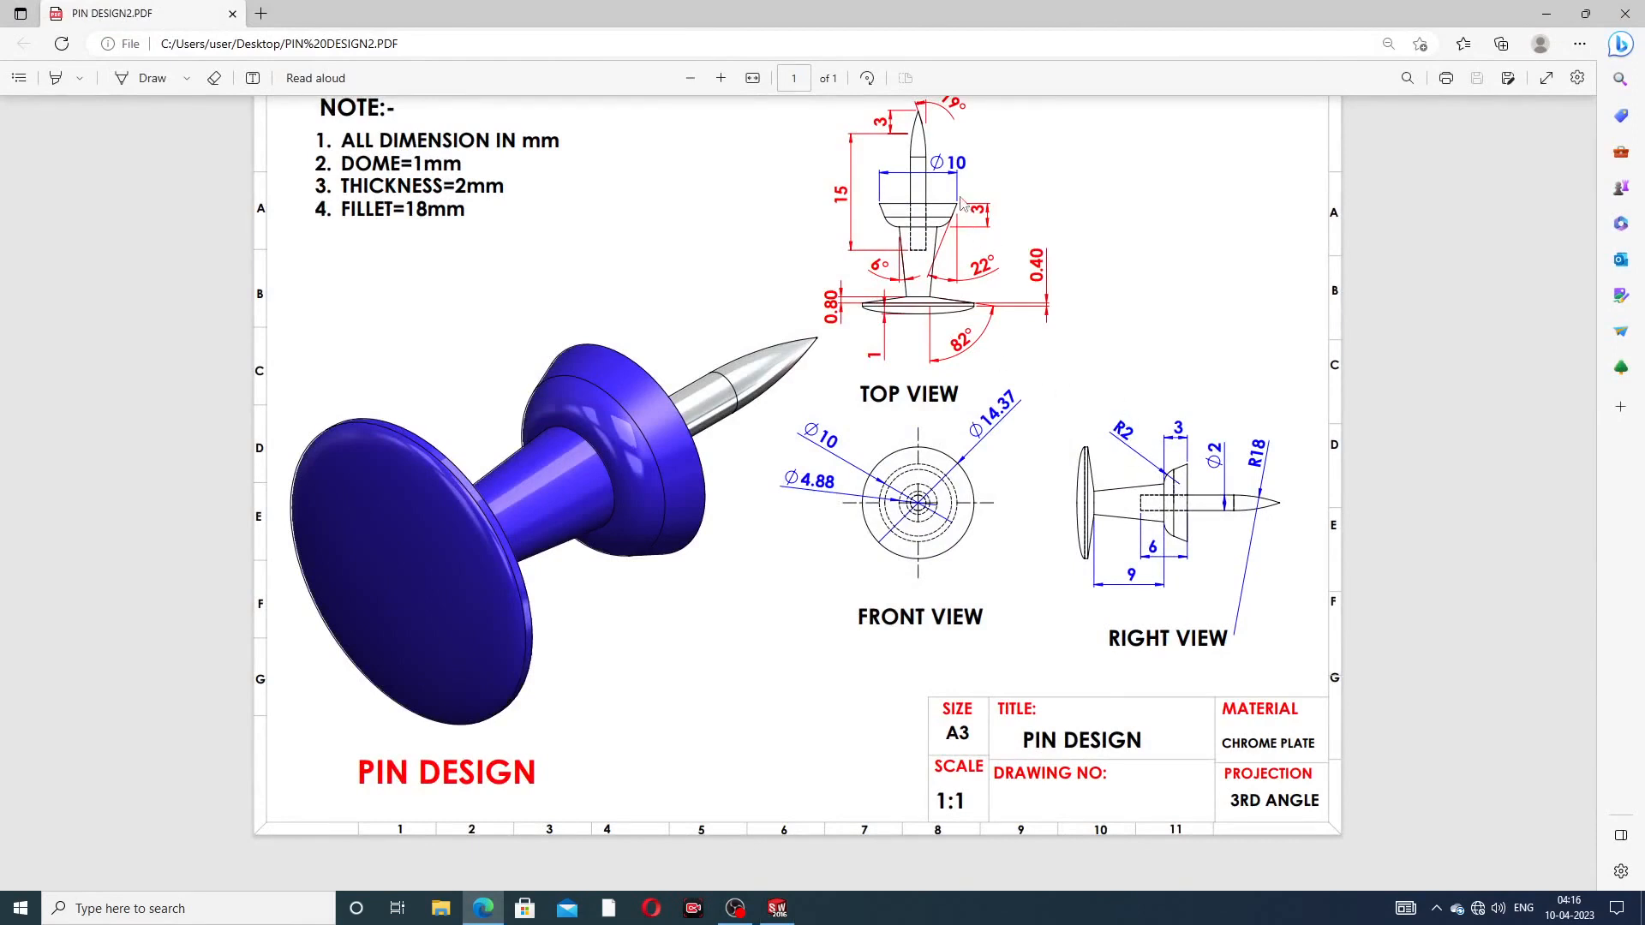
{"action": "left_click", "coordinate": [482, 908]}
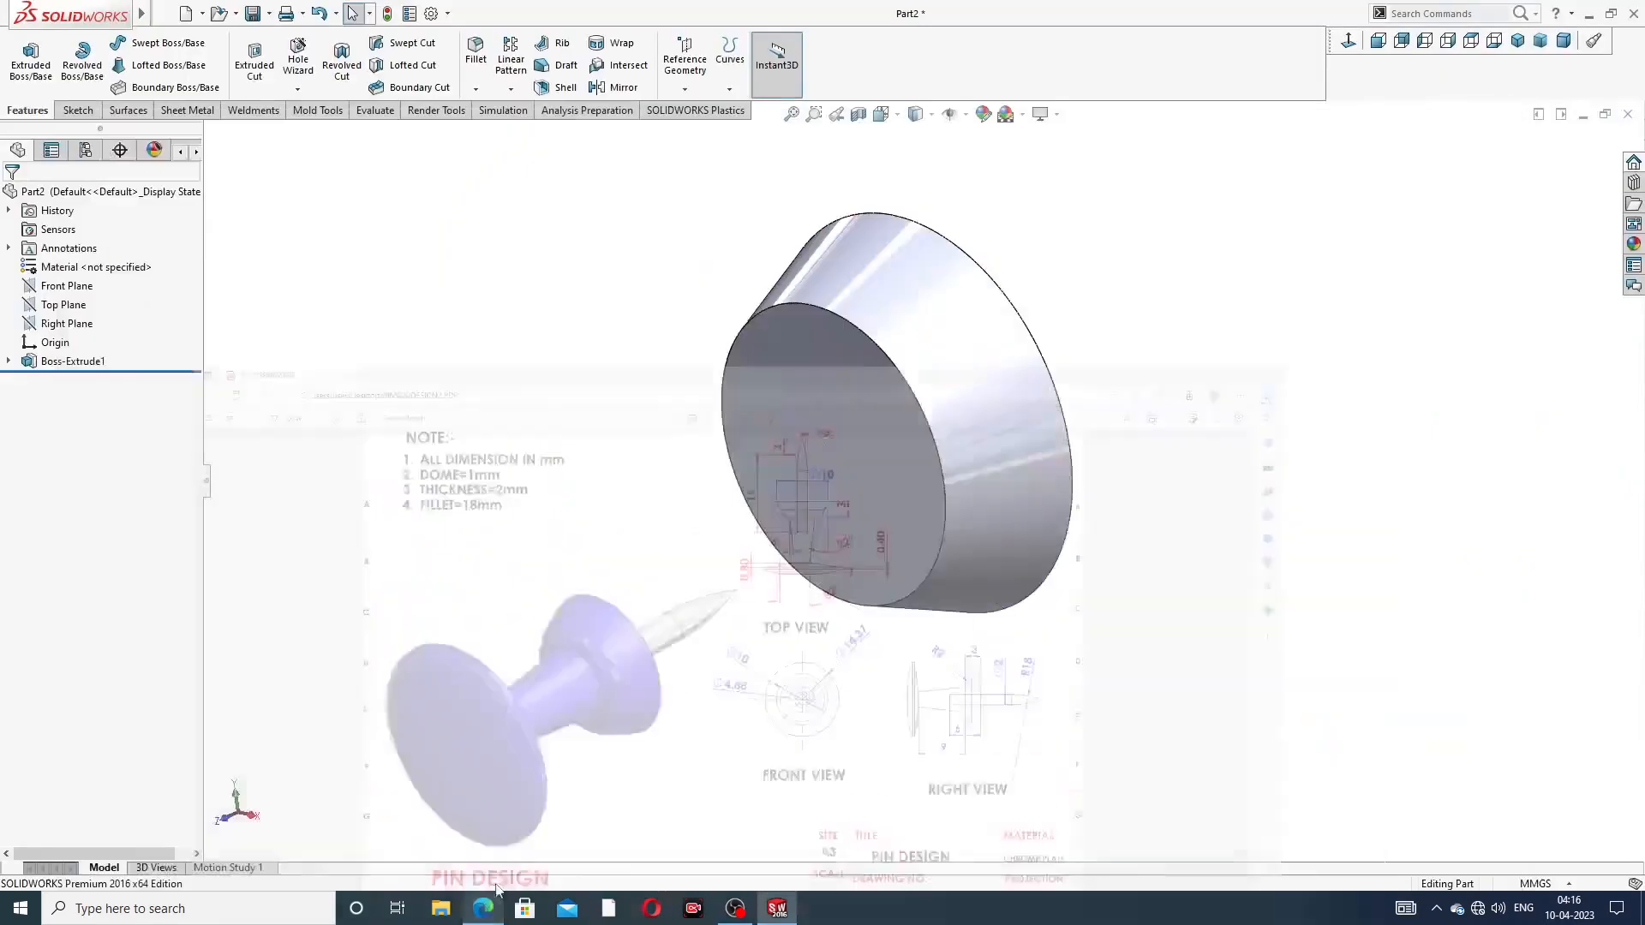
{"action": "left_click", "coordinate": [476, 53]}
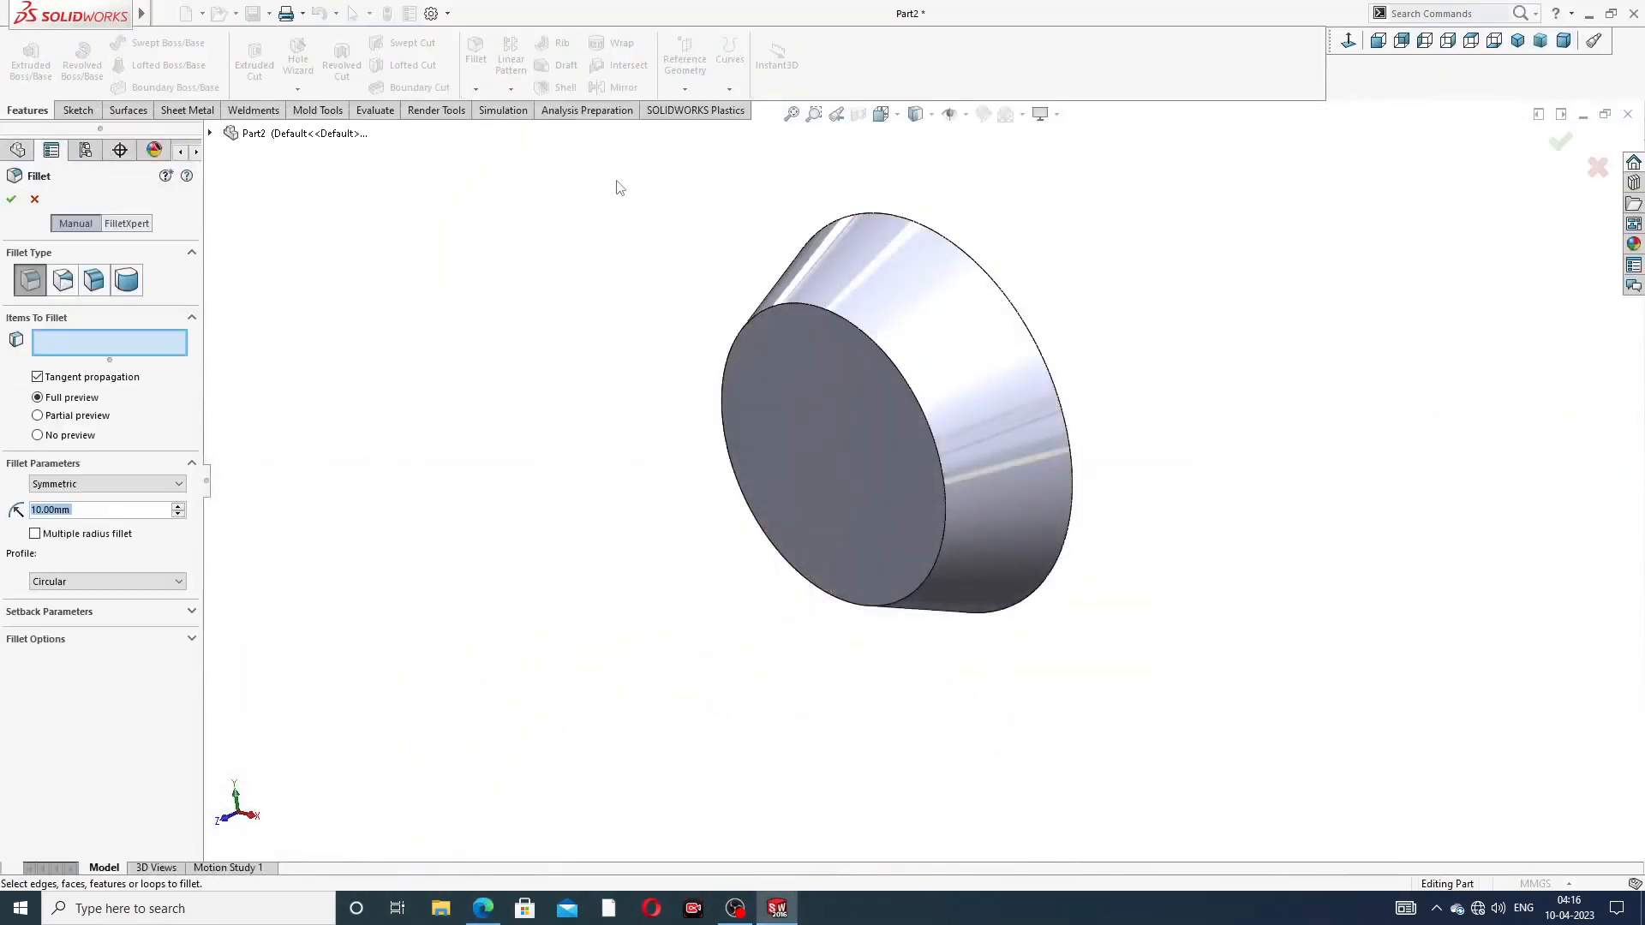
{"action": "type", "text": "2"}
{"action": "key", "text": "Return"}
{"action": "left_click", "coordinate": [885, 357]}
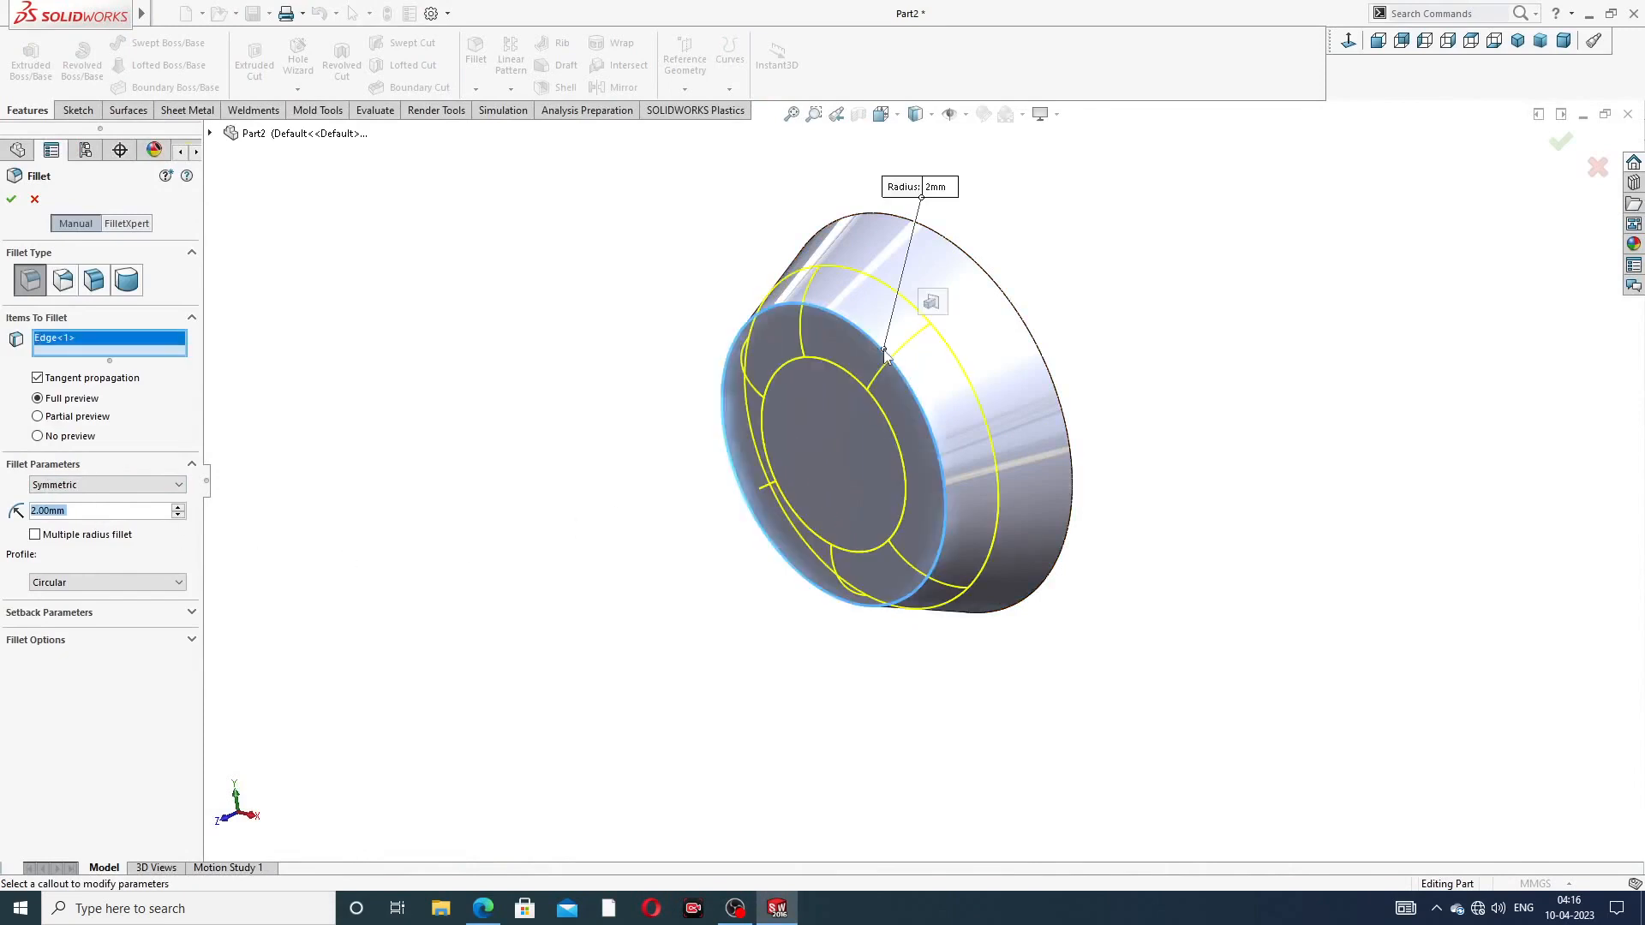
{"action": "left_click", "coordinate": [11, 202]}
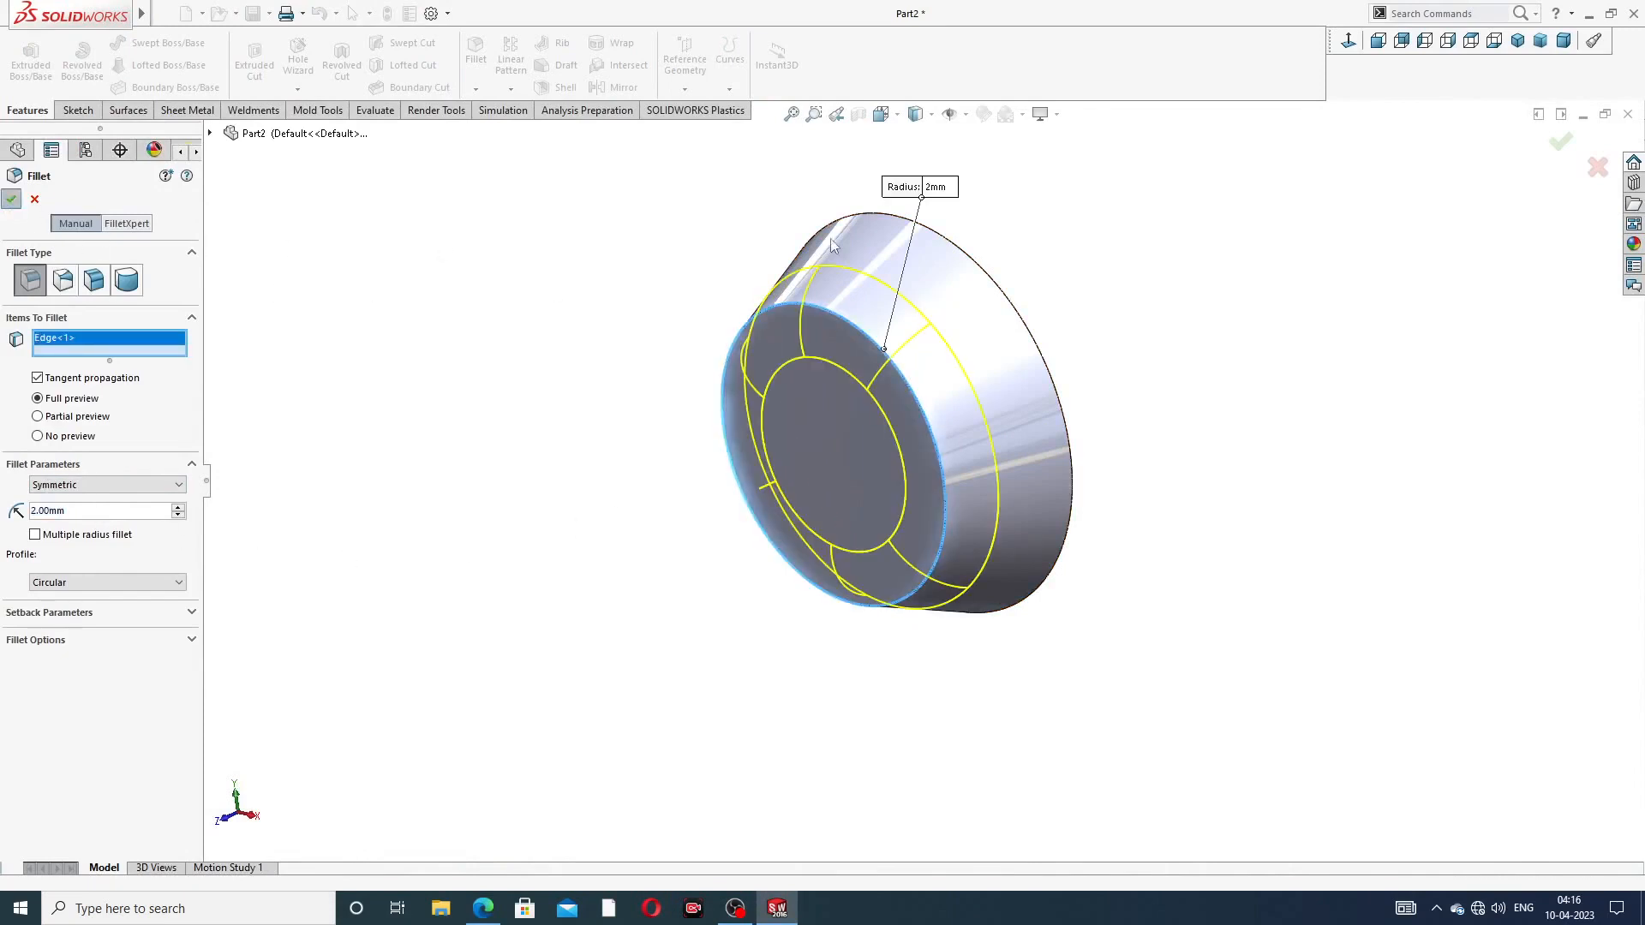
Inspect the filleted end of the disc and consult the pin drawing for the stem's dimensions
{"action": "middle_click_drag", "start_coordinate": [1052, 341], "coordinate": [980, 268]}
{"action": "middle_click_drag", "start_coordinate": [904, 412], "coordinate": [914, 429]}
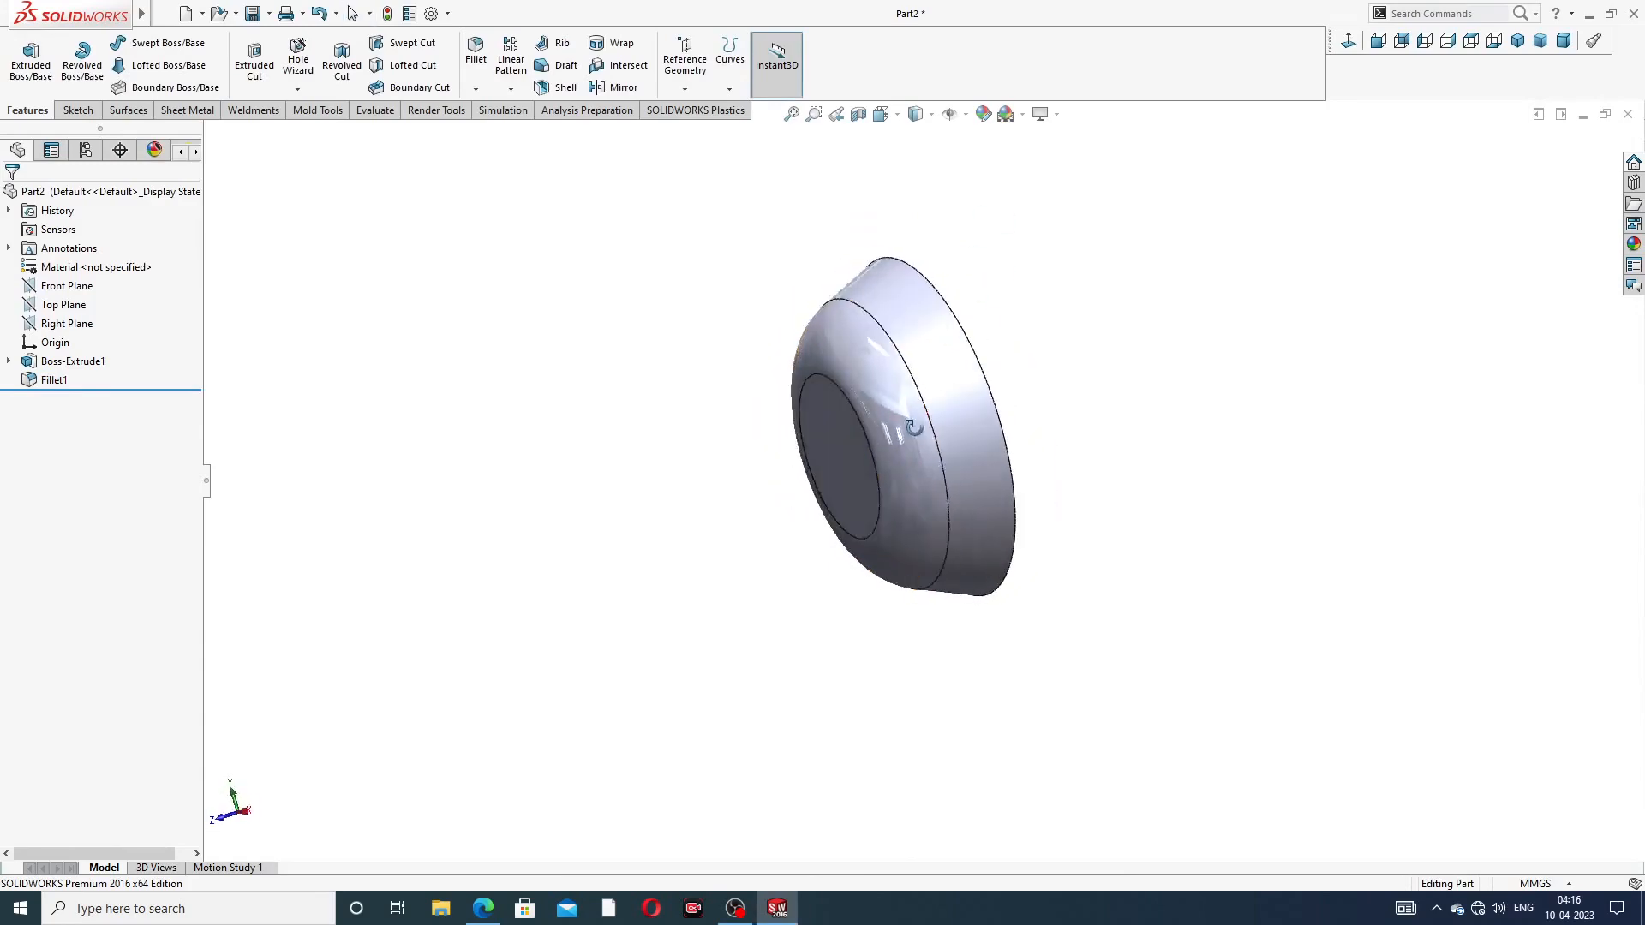
{"action": "scroll", "coordinate": [879, 432], "scroll_direction": "down", "scroll_amount": 2}
{"action": "left_click", "coordinate": [482, 908]}
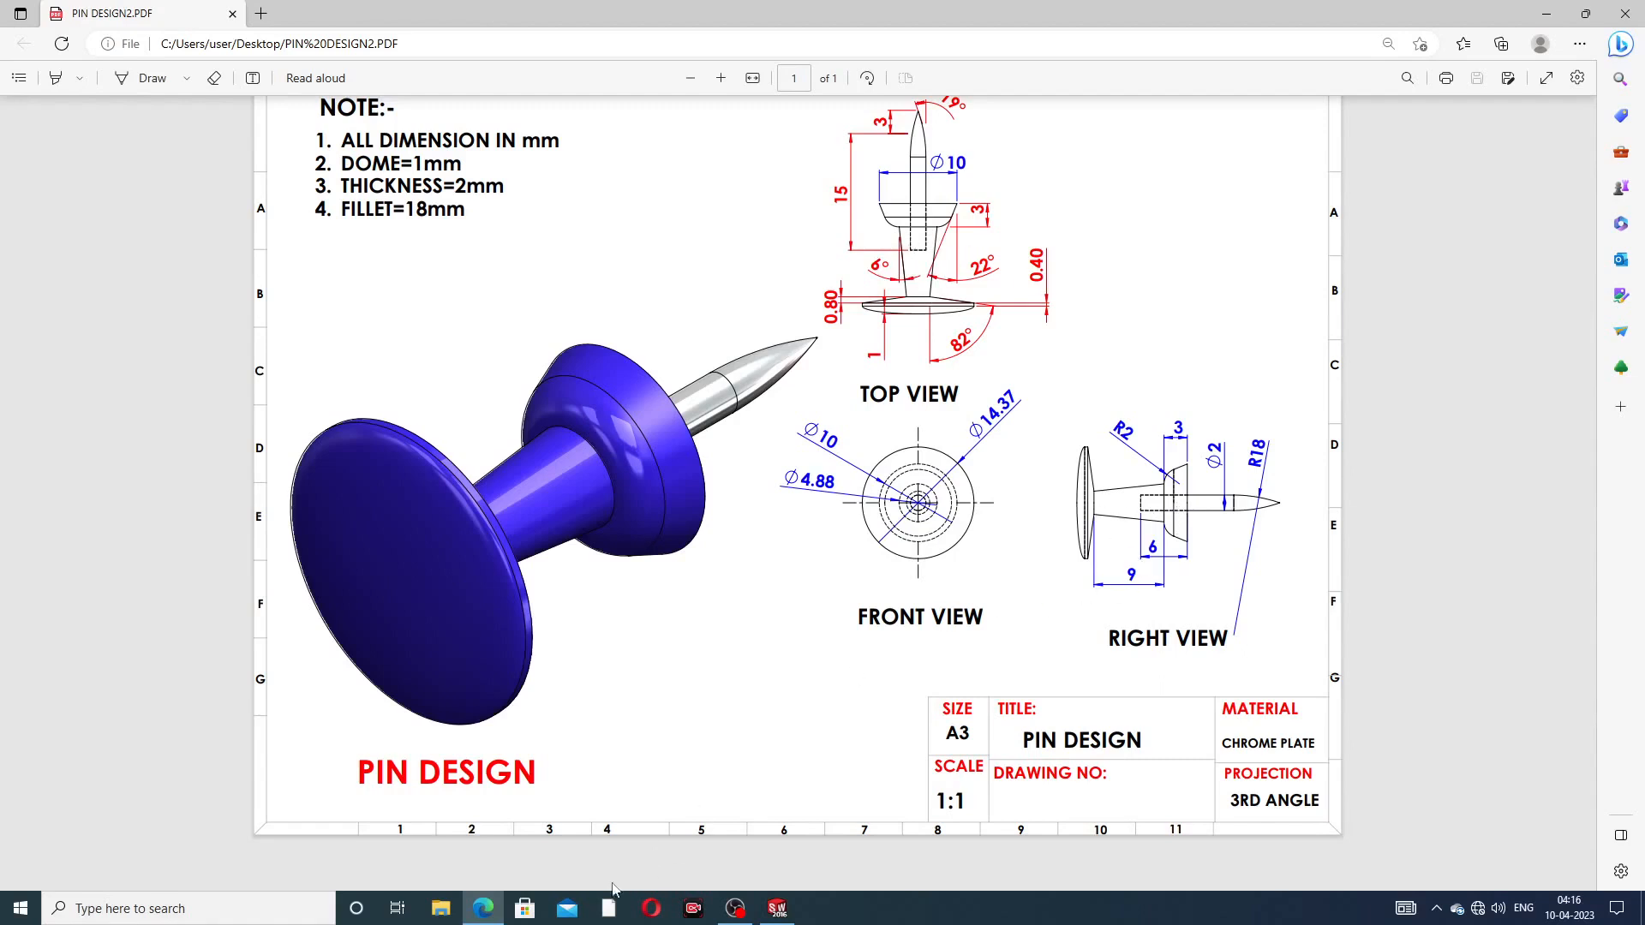
{"action": "left_click", "coordinate": [486, 909]}
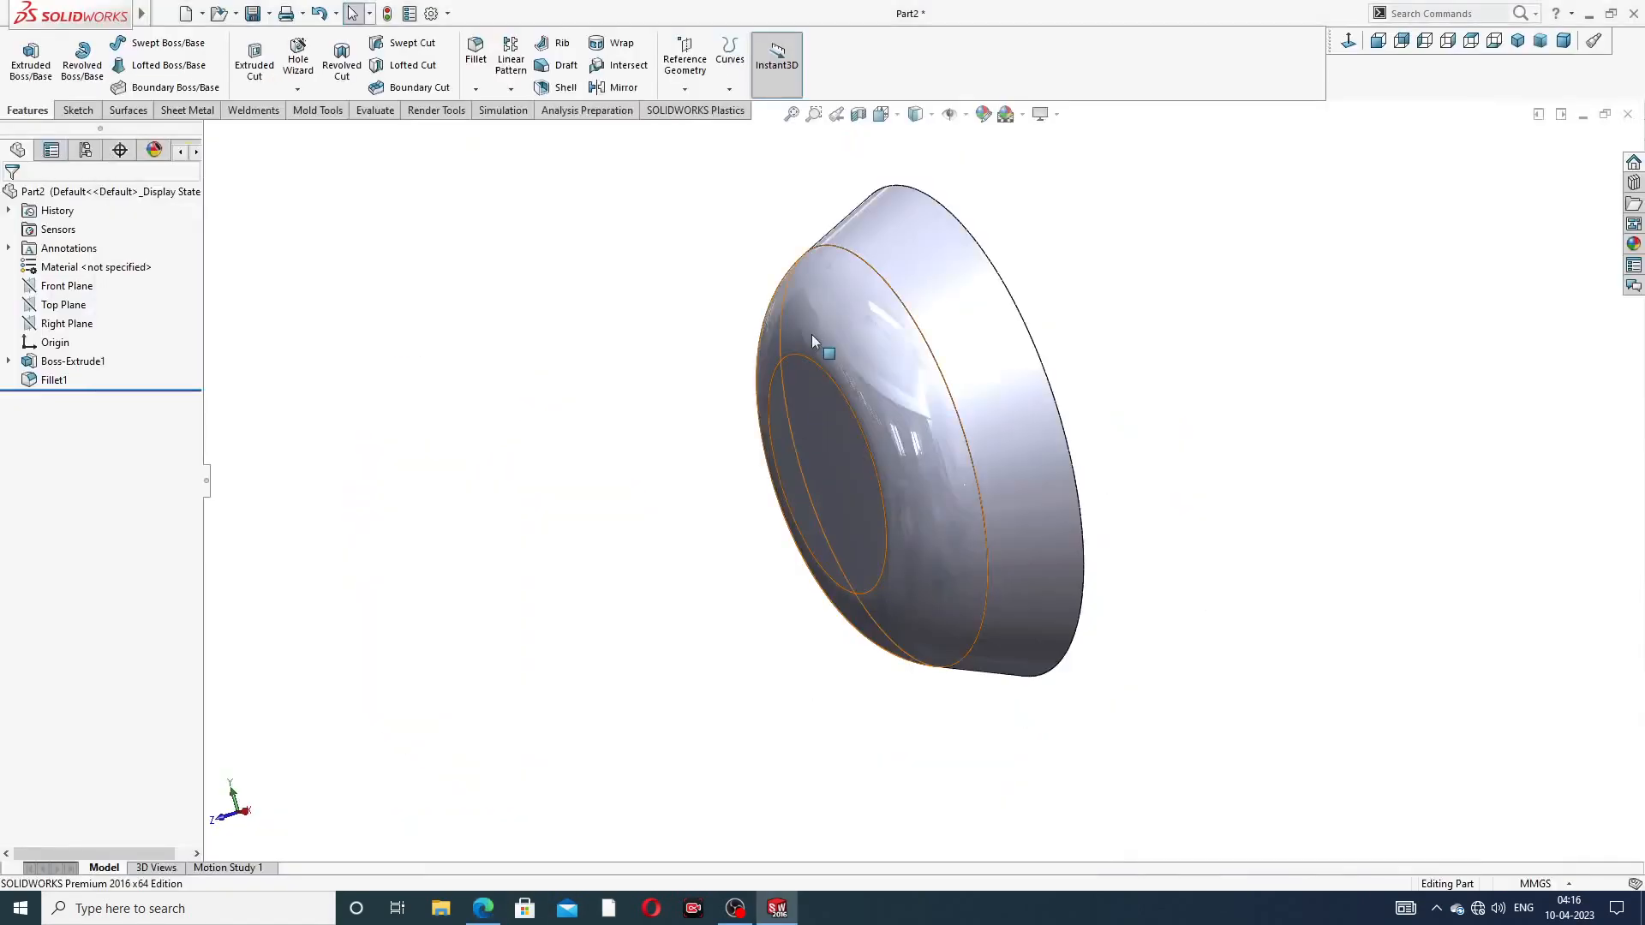
Start a sketch on the flat face at the collar's filleted end and convert its circular edge into sketch geometry
{"action": "left_click", "coordinate": [820, 403]}
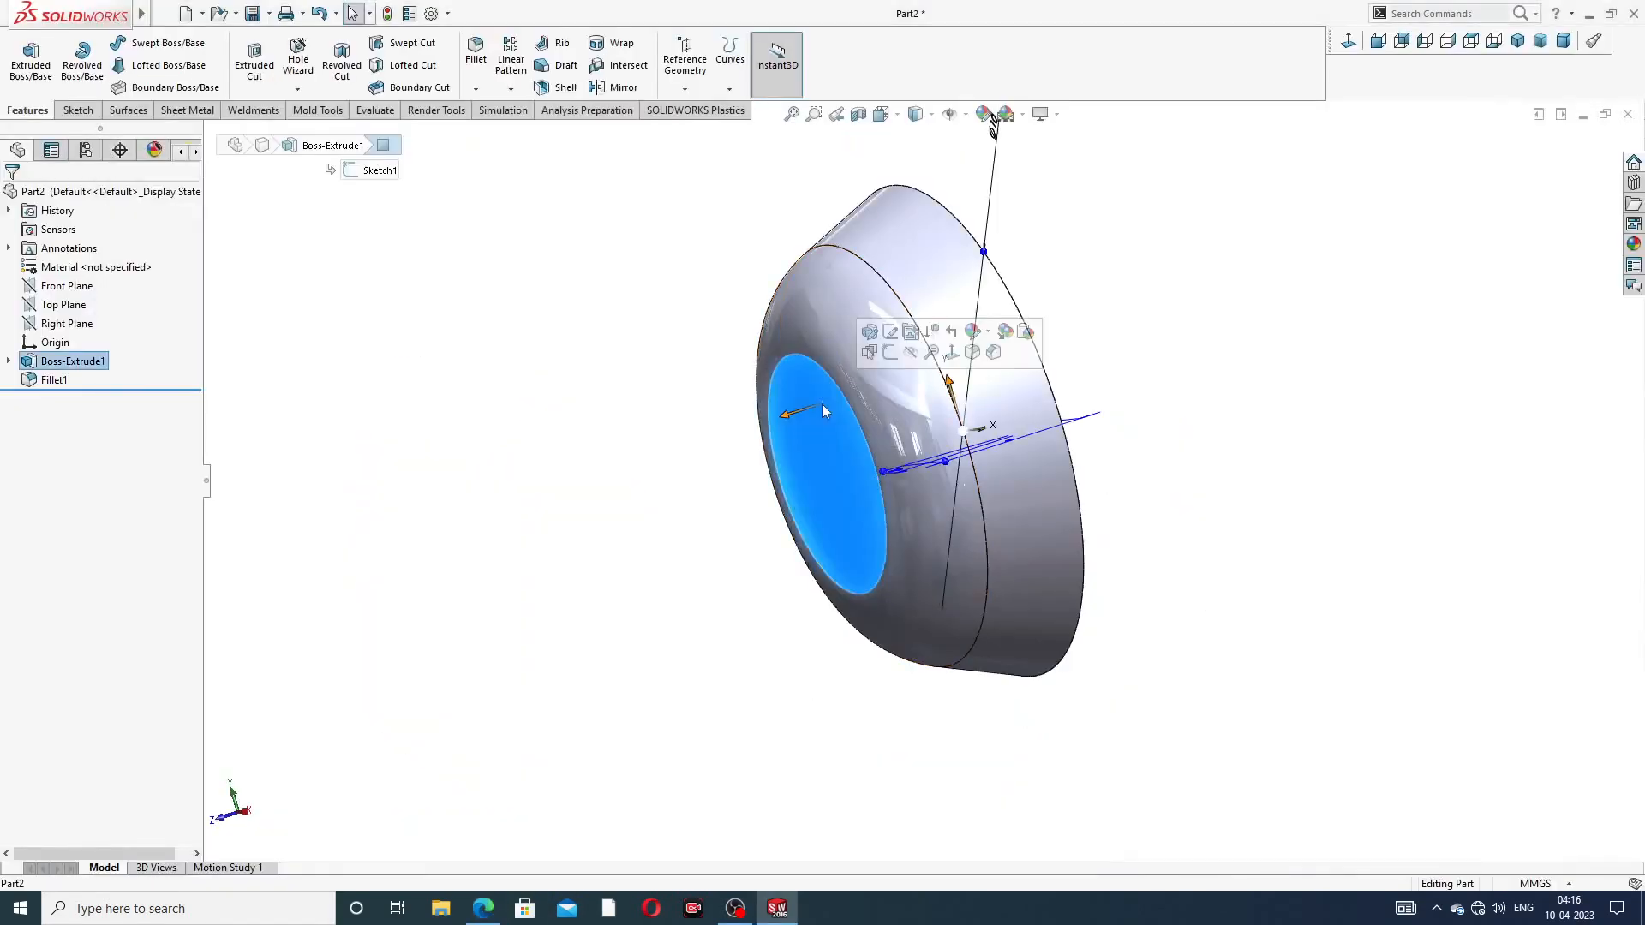
{"action": "left_click", "coordinate": [943, 367]}
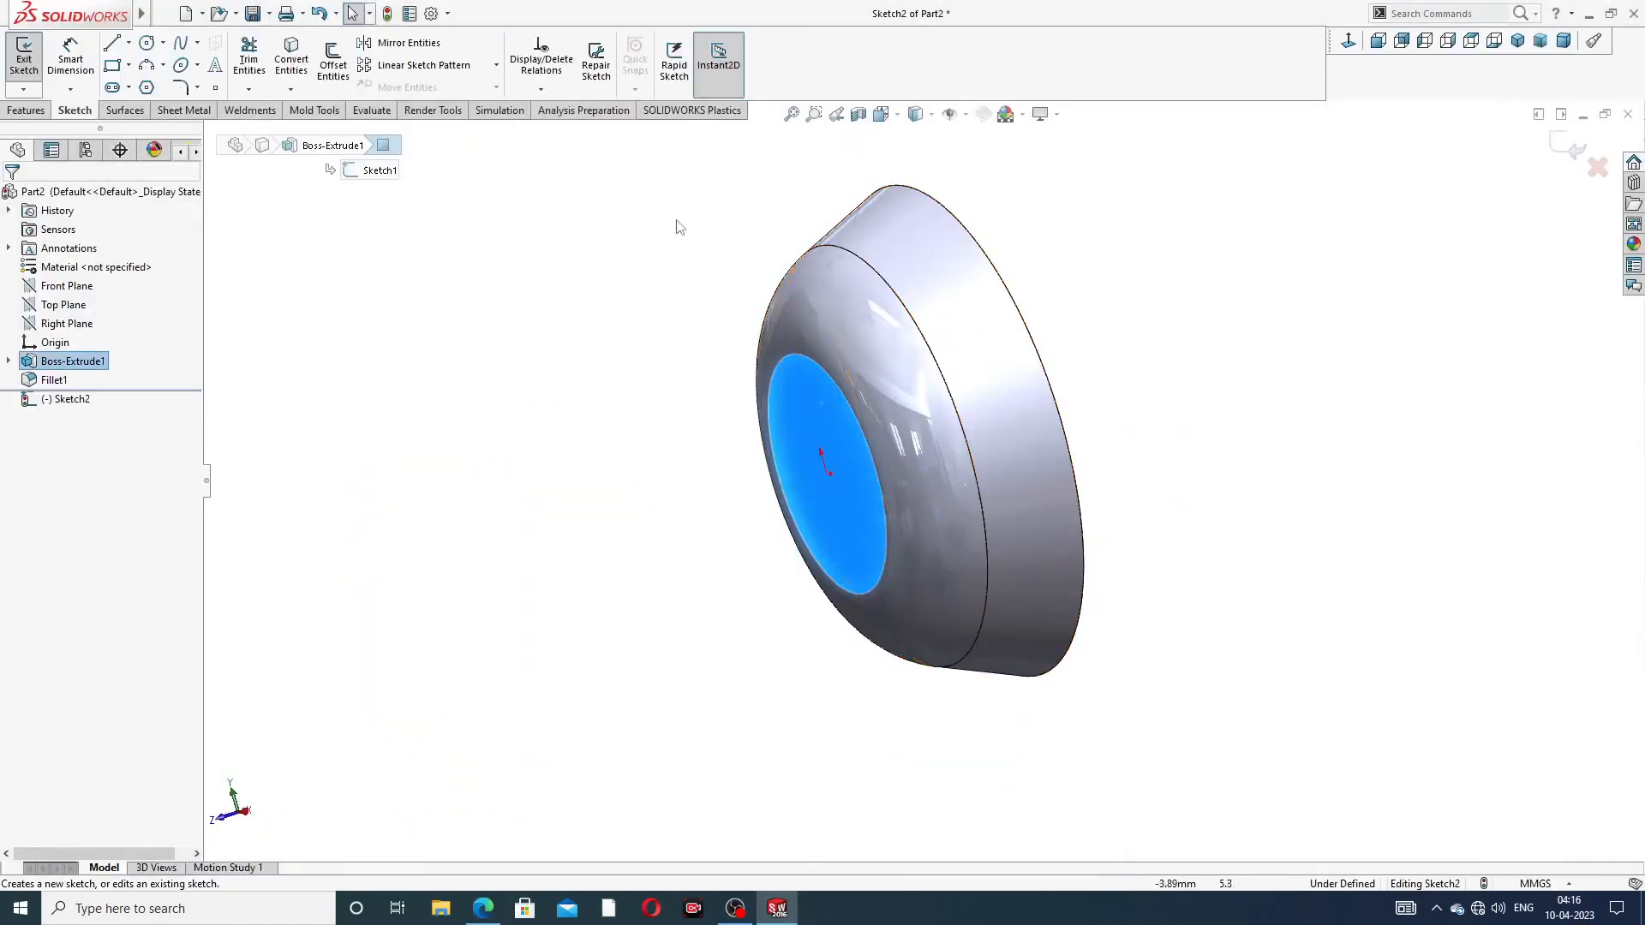
{"action": "left_click", "coordinate": [291, 60]}
{"action": "scroll", "coordinate": [481, 344], "scroll_direction": "up", "scroll_amount": 3}
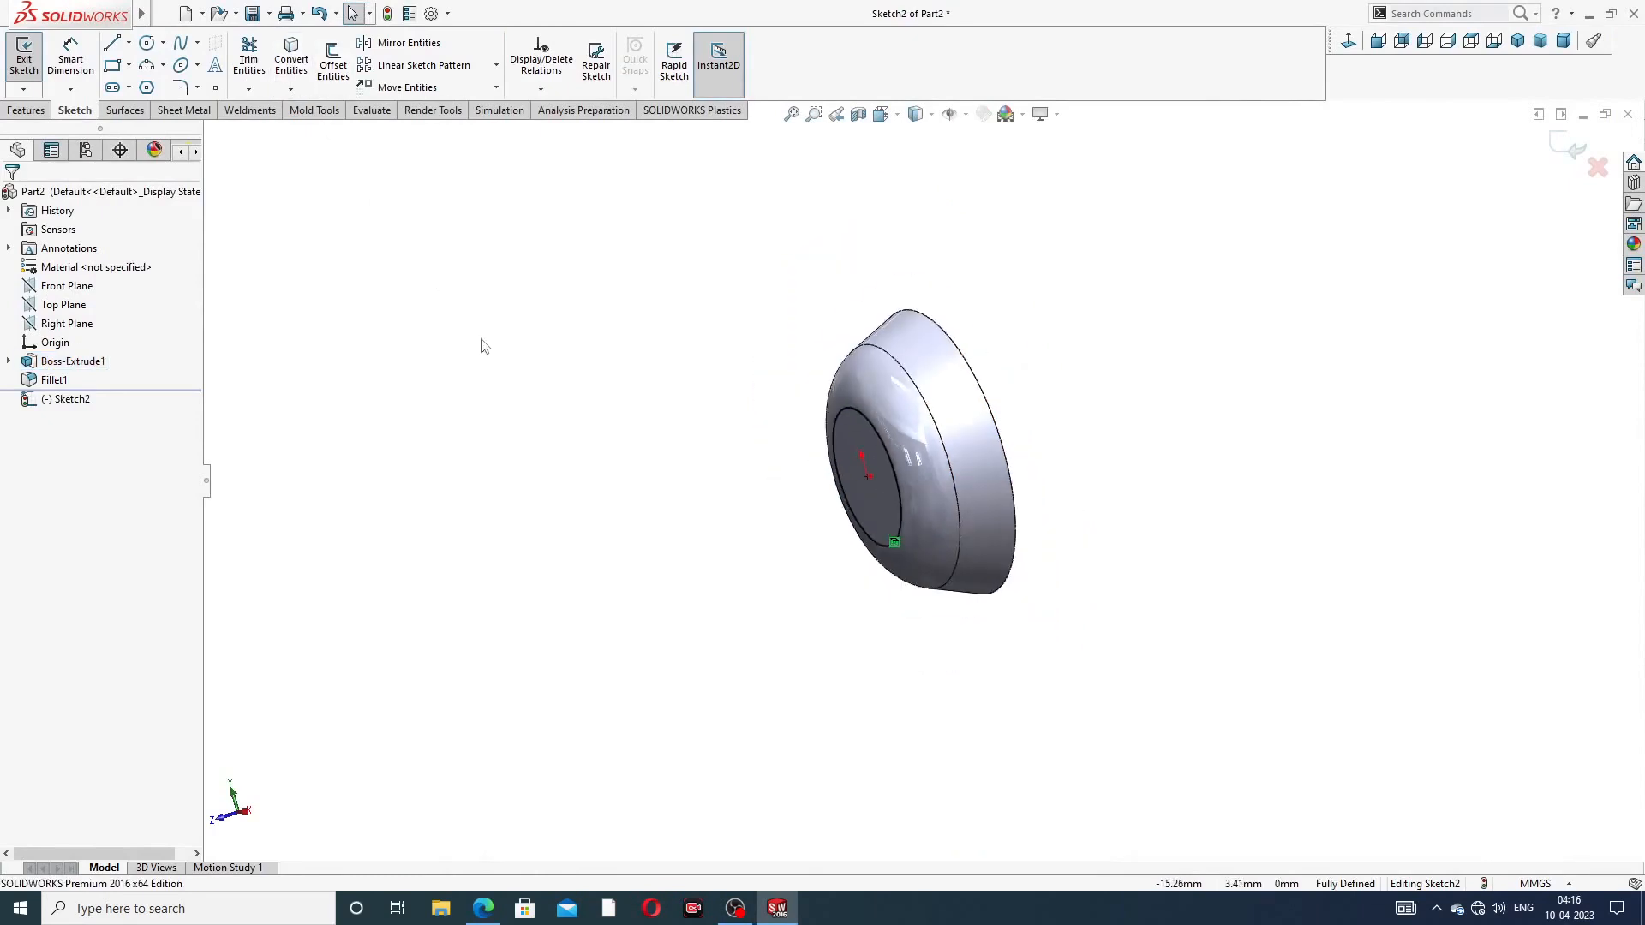
Extrude the converted circle 9 mm blind with an inward draft of 6 degrees to form the stem, checking it against the pin drawing
{"action": "left_click", "coordinate": [24, 69]}
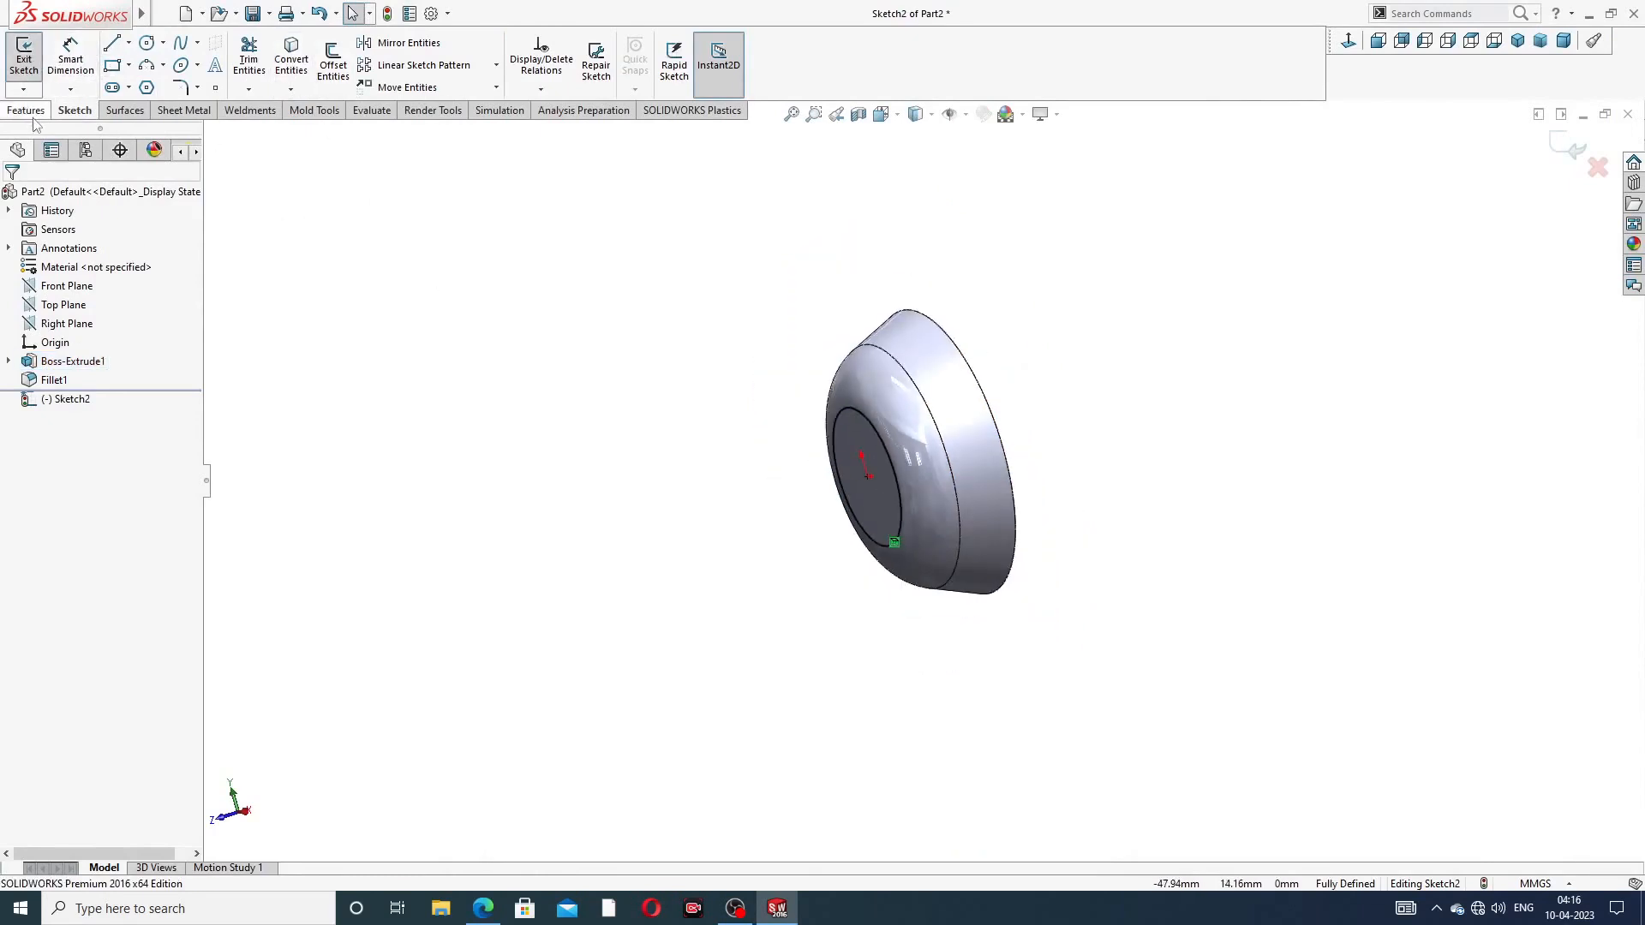
{"action": "left_click", "coordinate": [29, 61]}
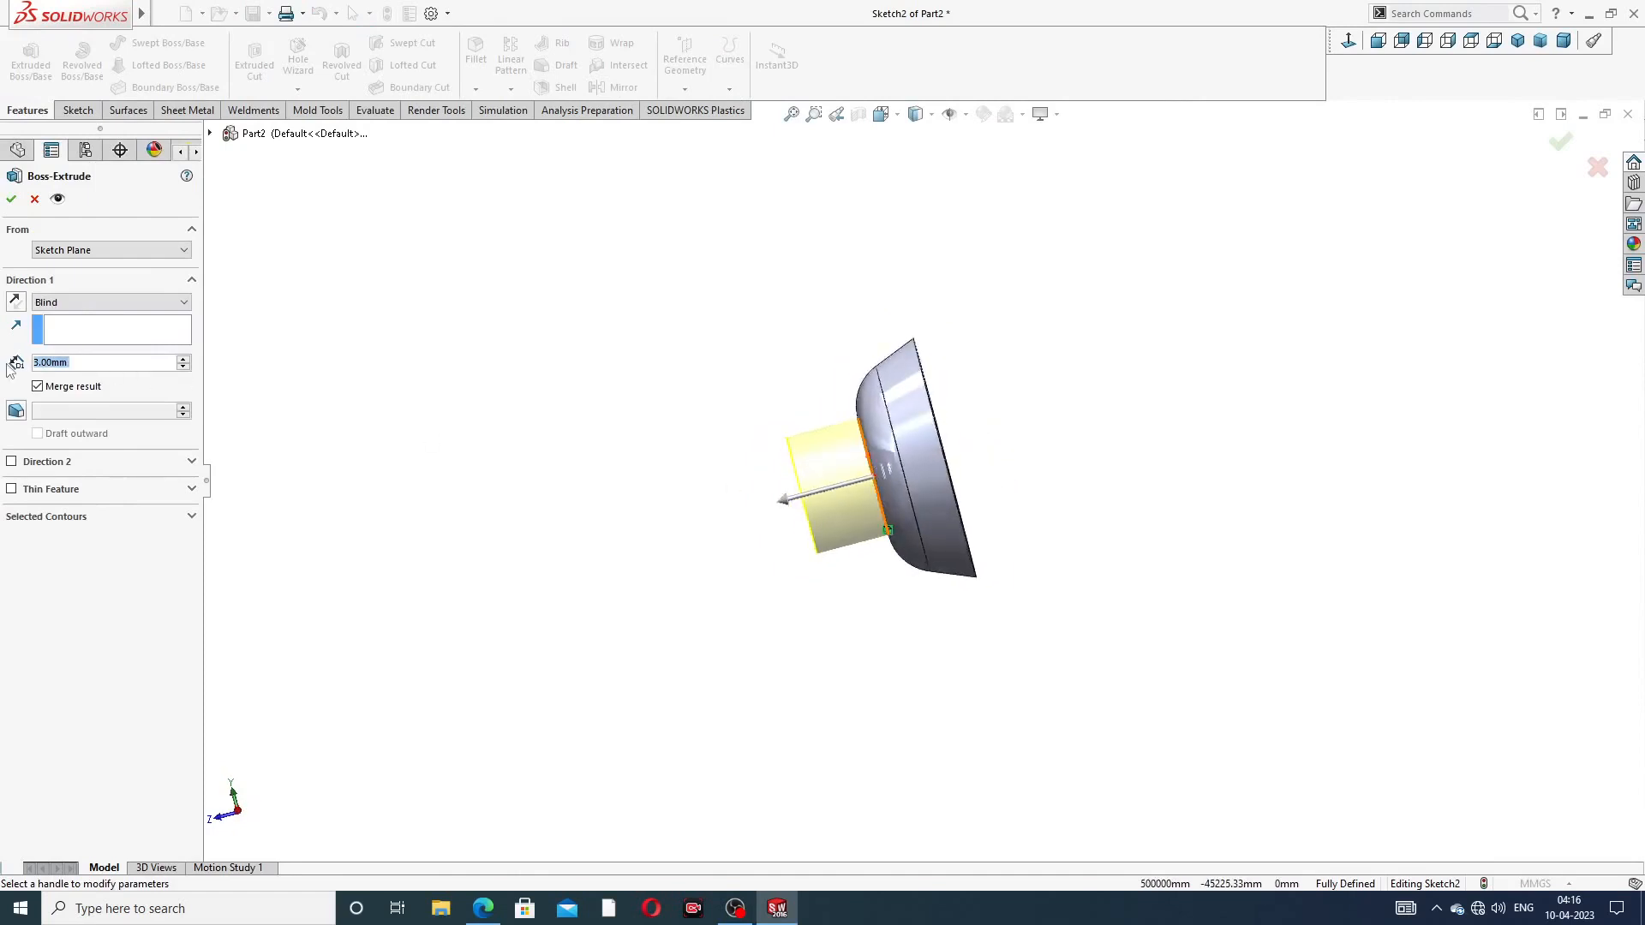
{"action": "type", "text": "9"}
{"action": "key", "text": "Return"}
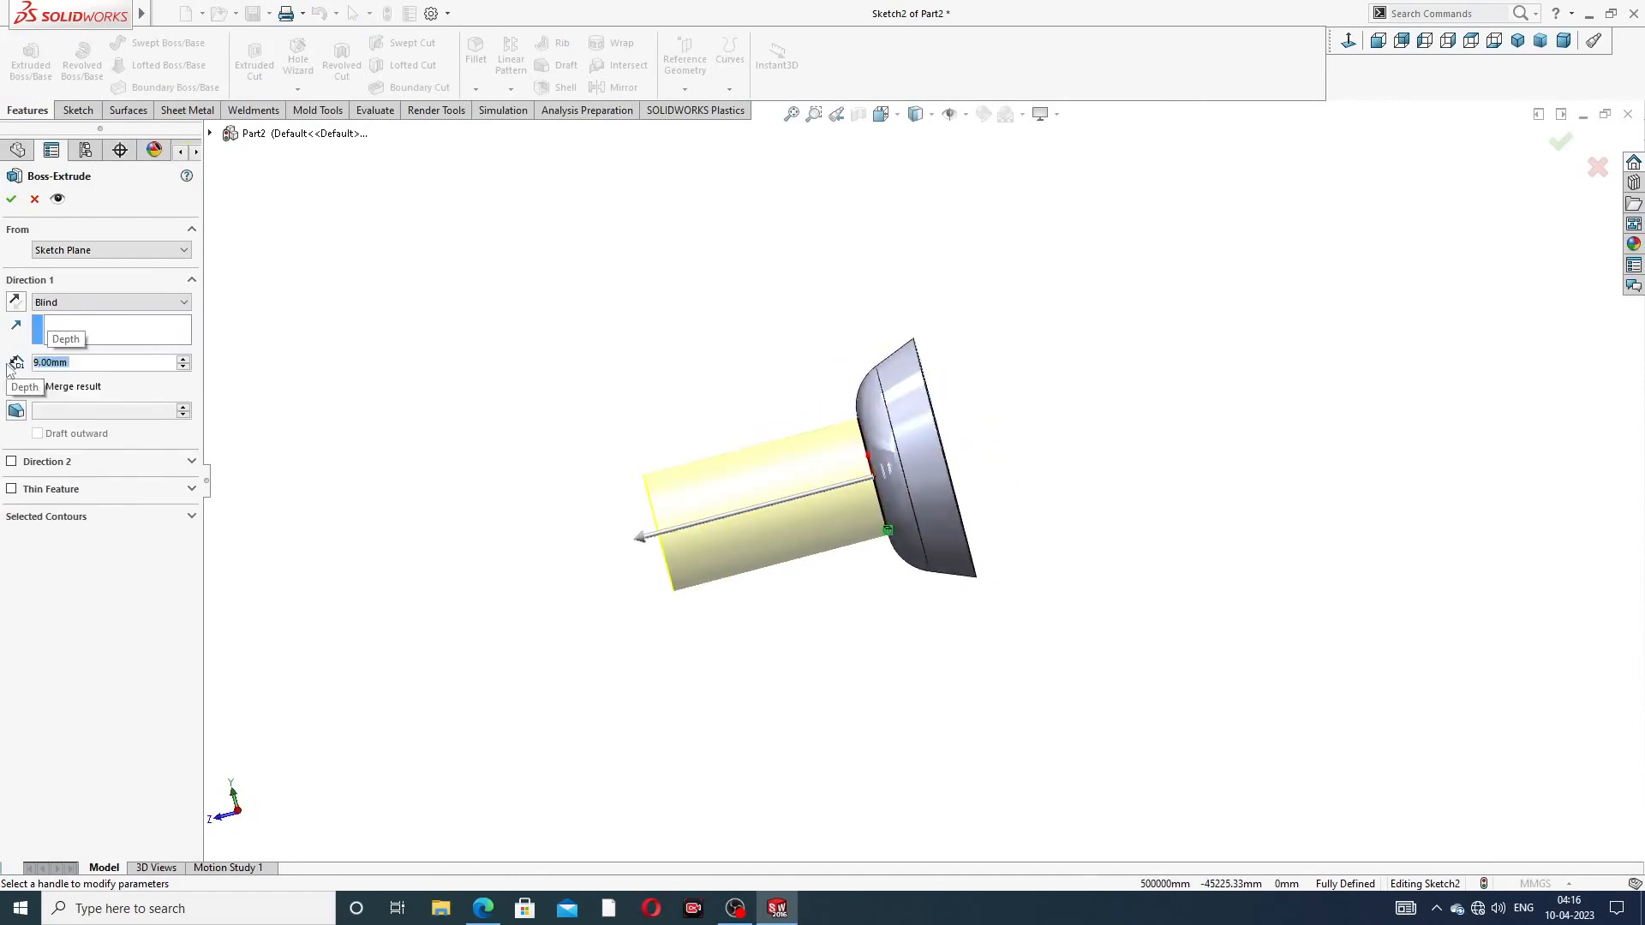
{"action": "left_click", "coordinate": [17, 412]}
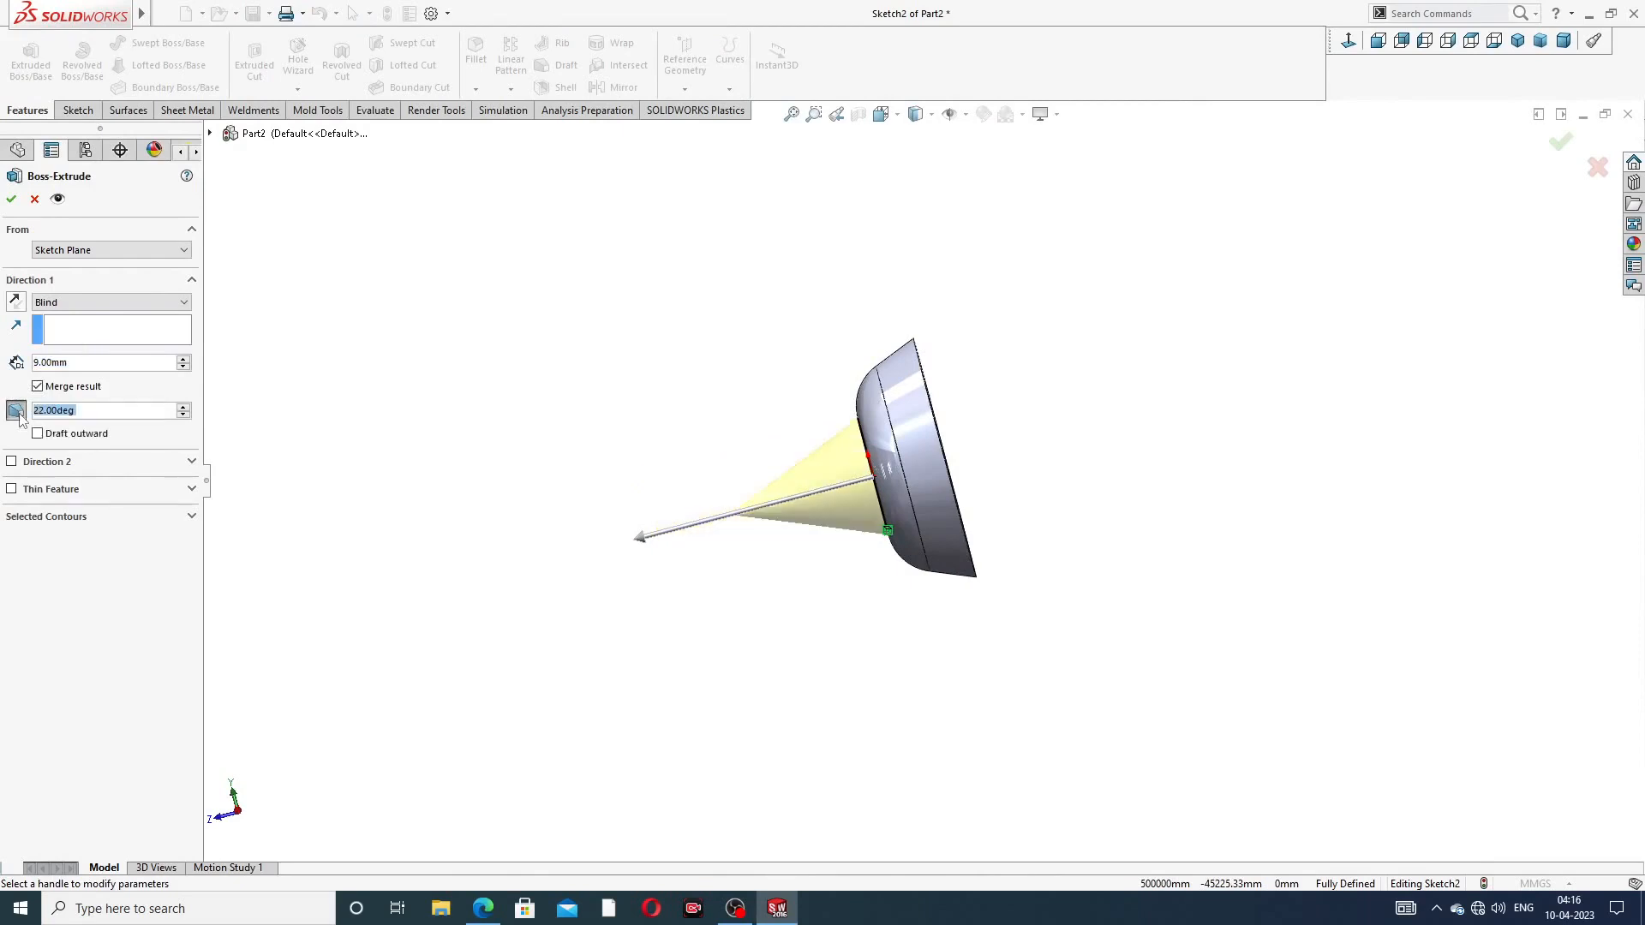
{"action": "middle_click_drag", "start_coordinate": [477, 412], "coordinate": [526, 364]}
{"action": "left_click", "coordinate": [69, 410]}
{"action": "type", "text": "6"}
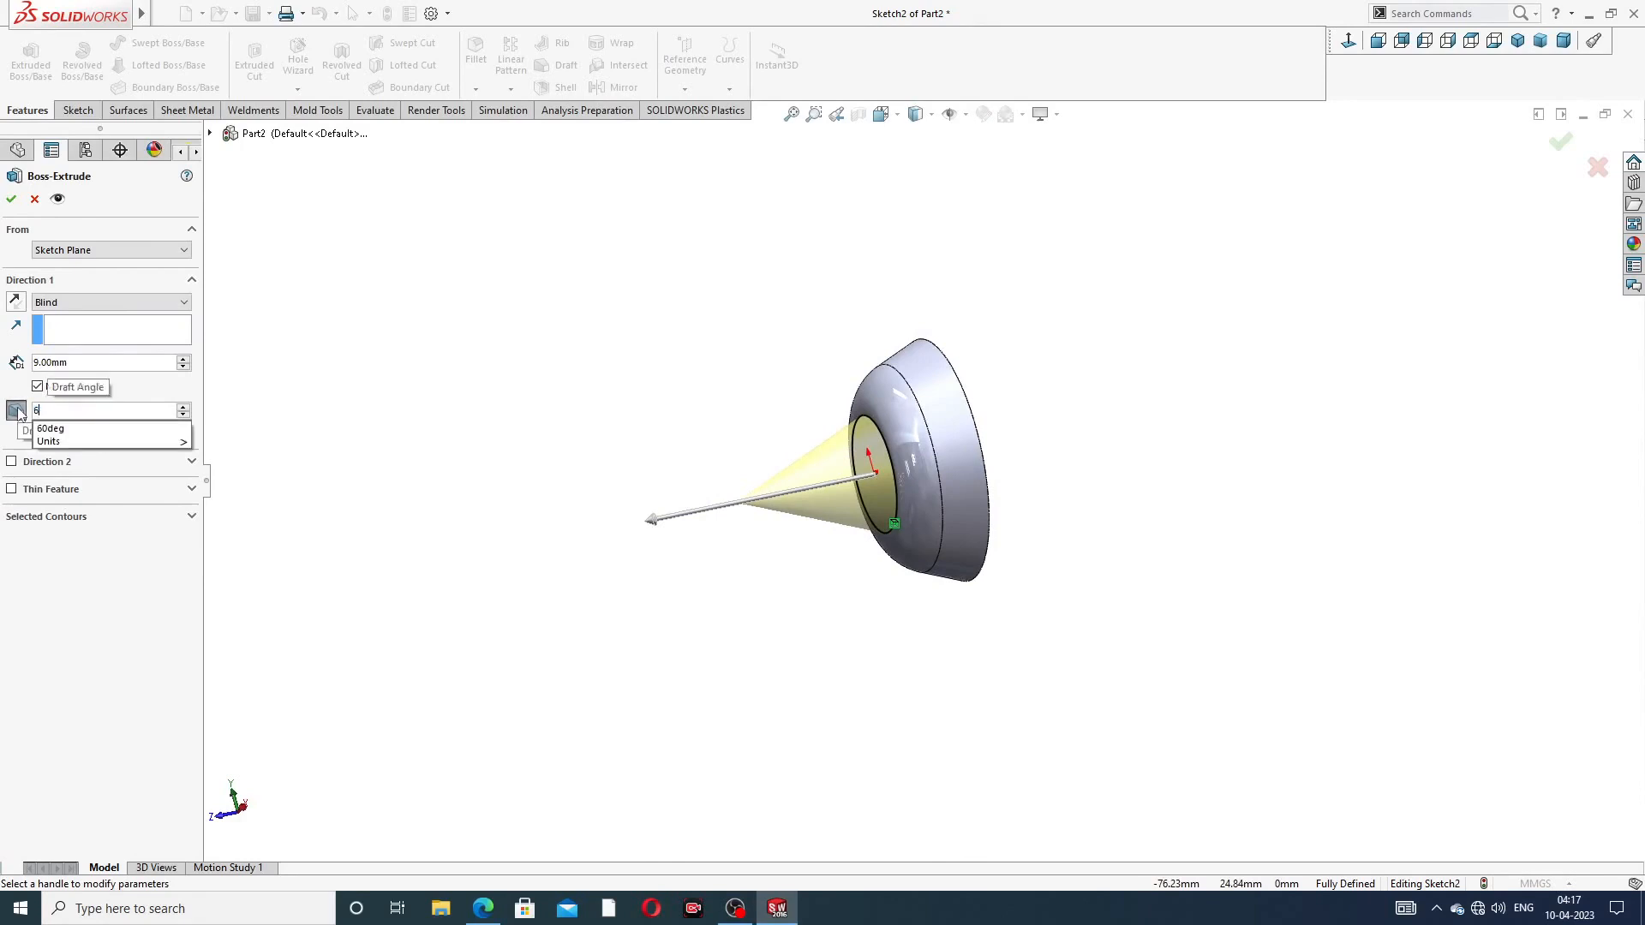
{"action": "key", "text": "Return"}
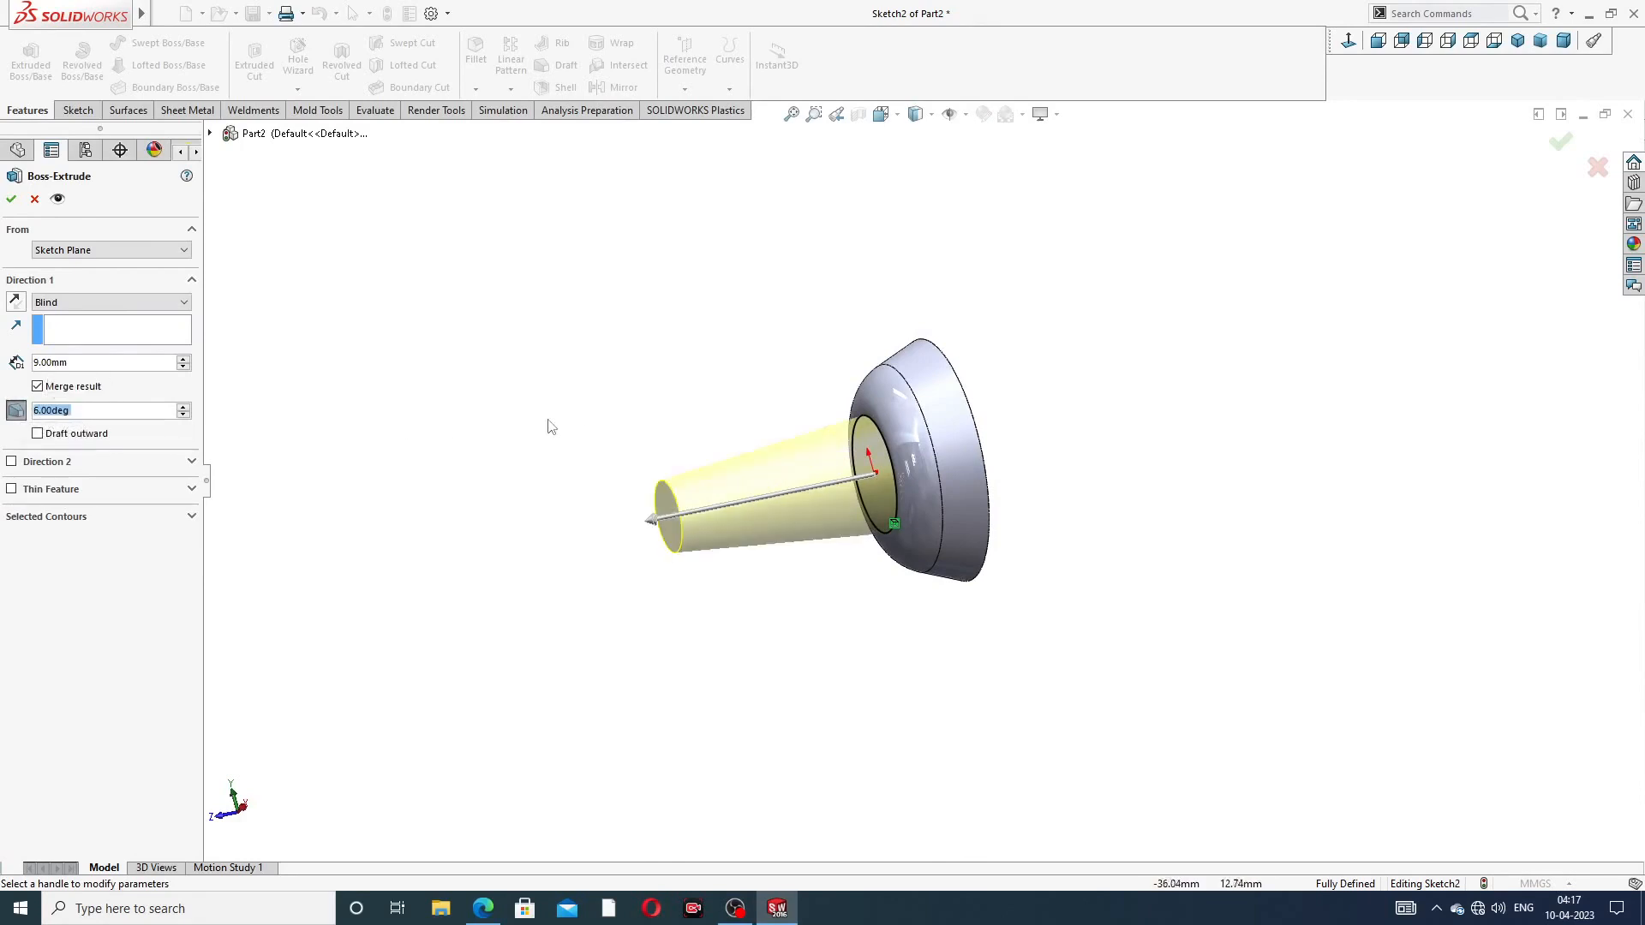
{"action": "left_click", "coordinate": [483, 916]}
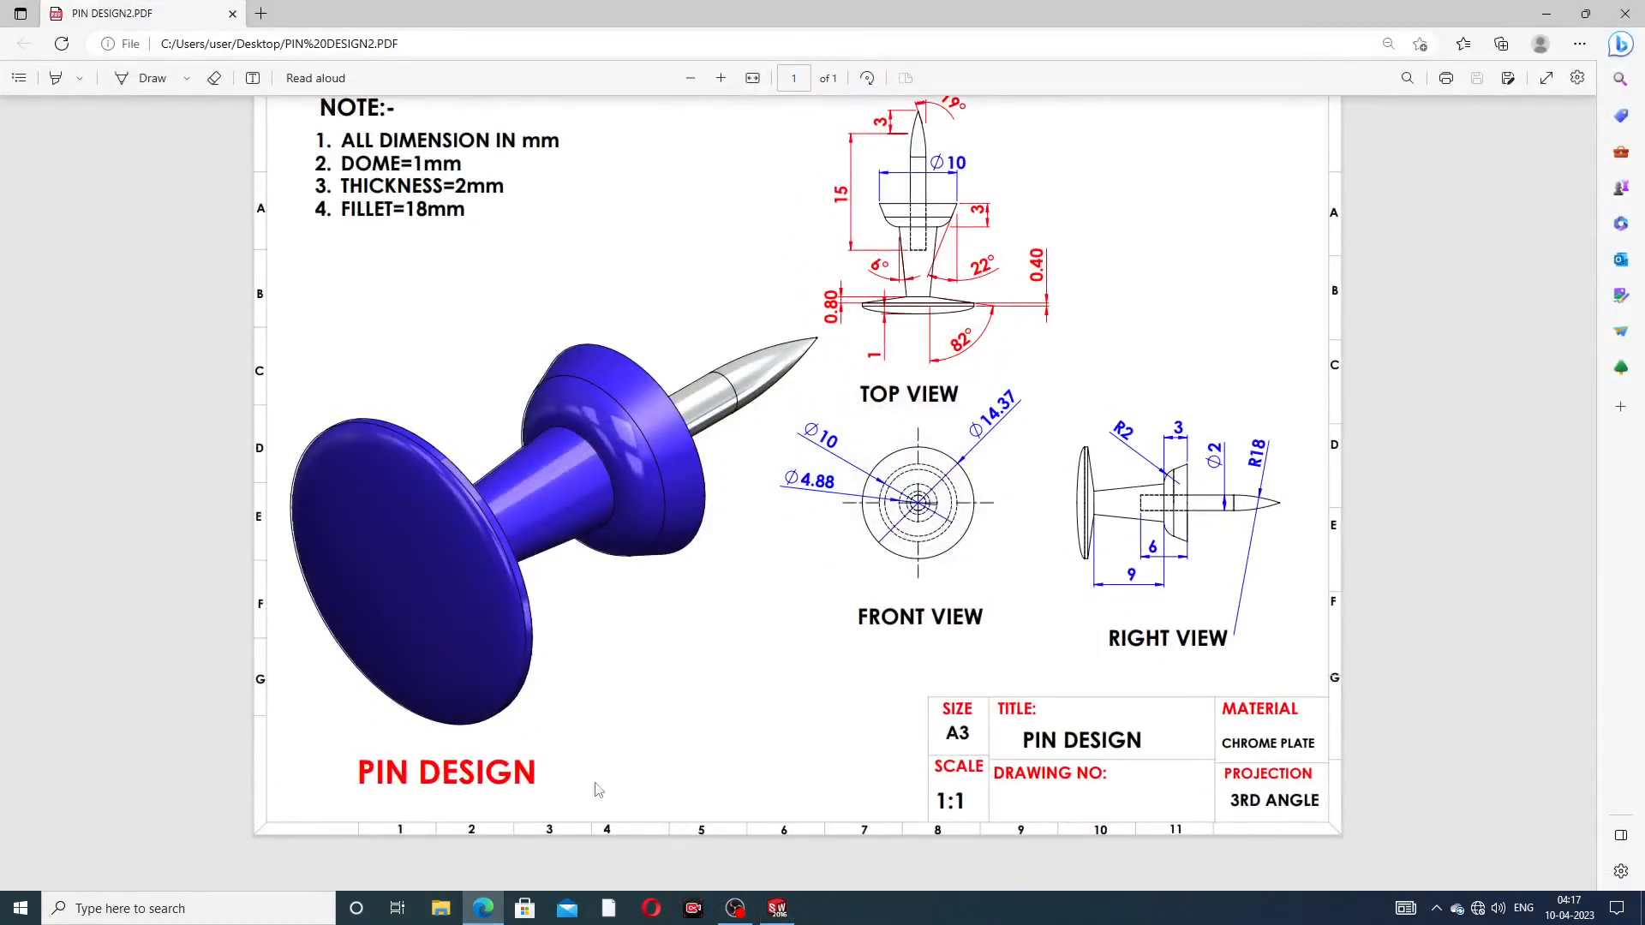
{"action": "left_click", "coordinate": [483, 908]}
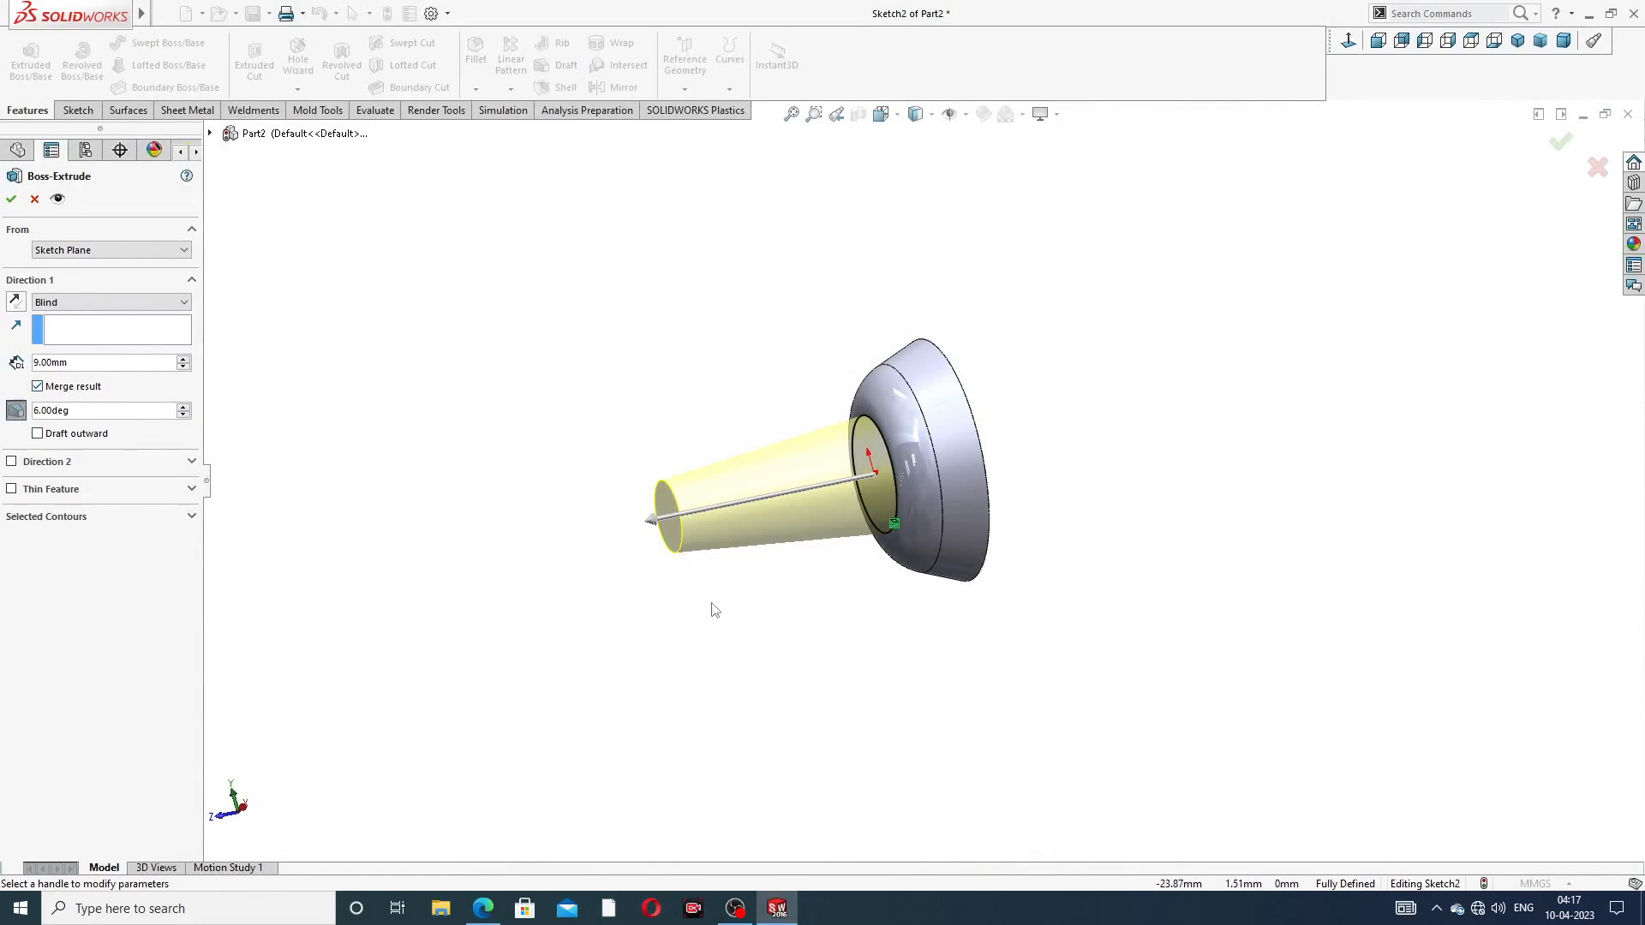
{"action": "middle_click_drag", "start_coordinate": [531, 495], "coordinate": [541, 400]}
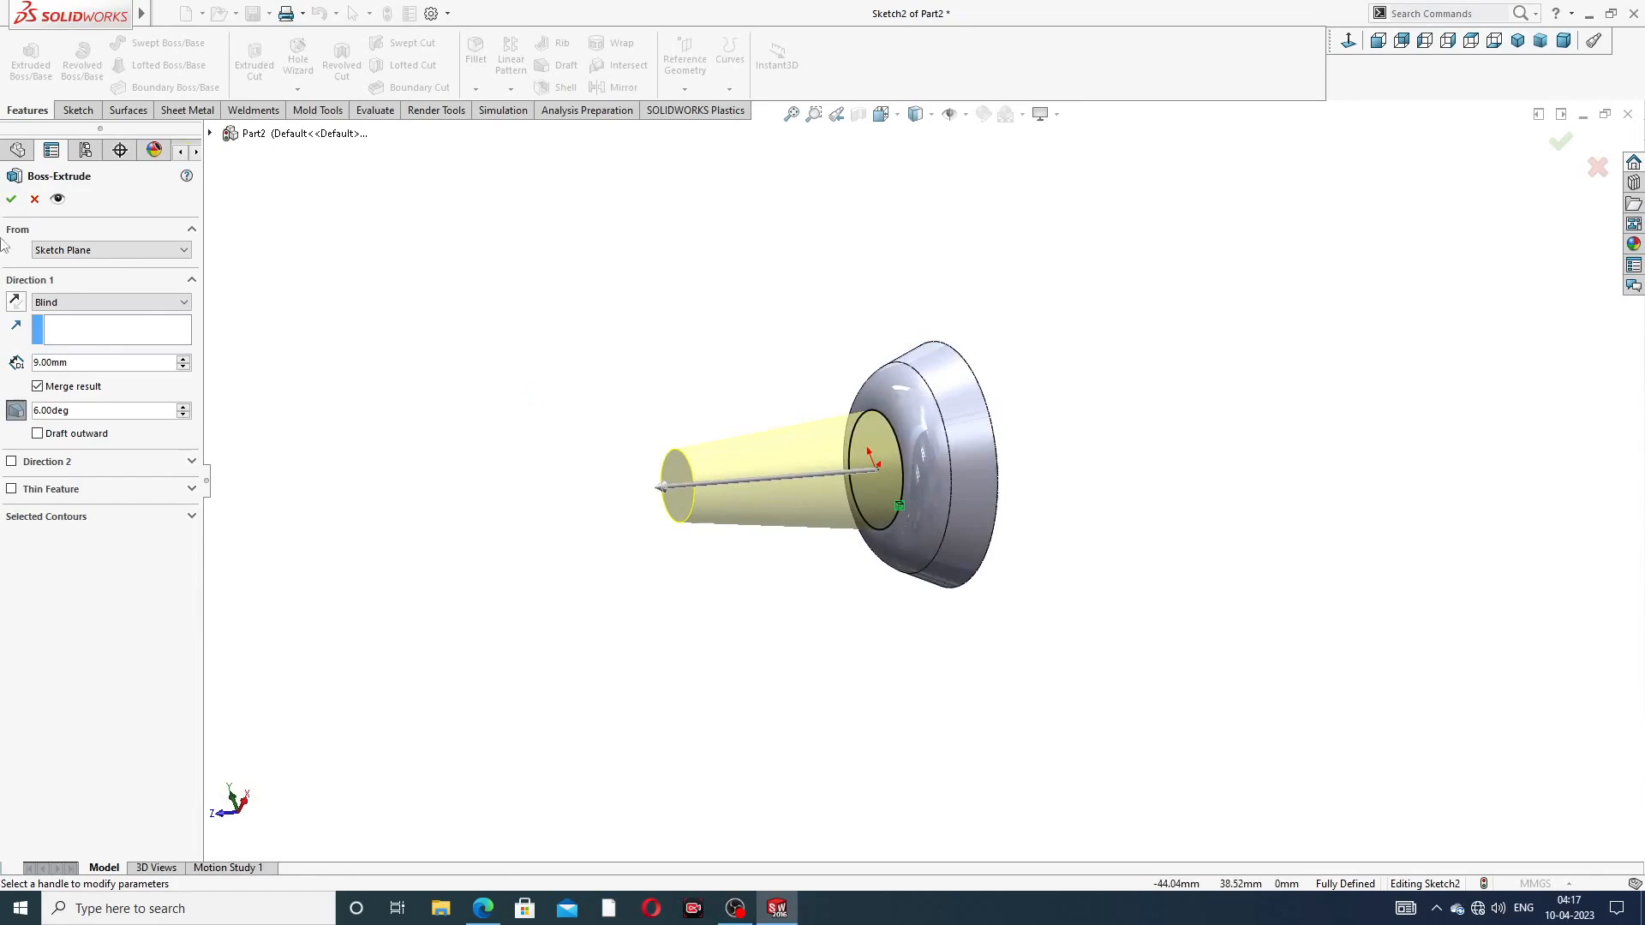
{"action": "left_click", "coordinate": [11, 199]}
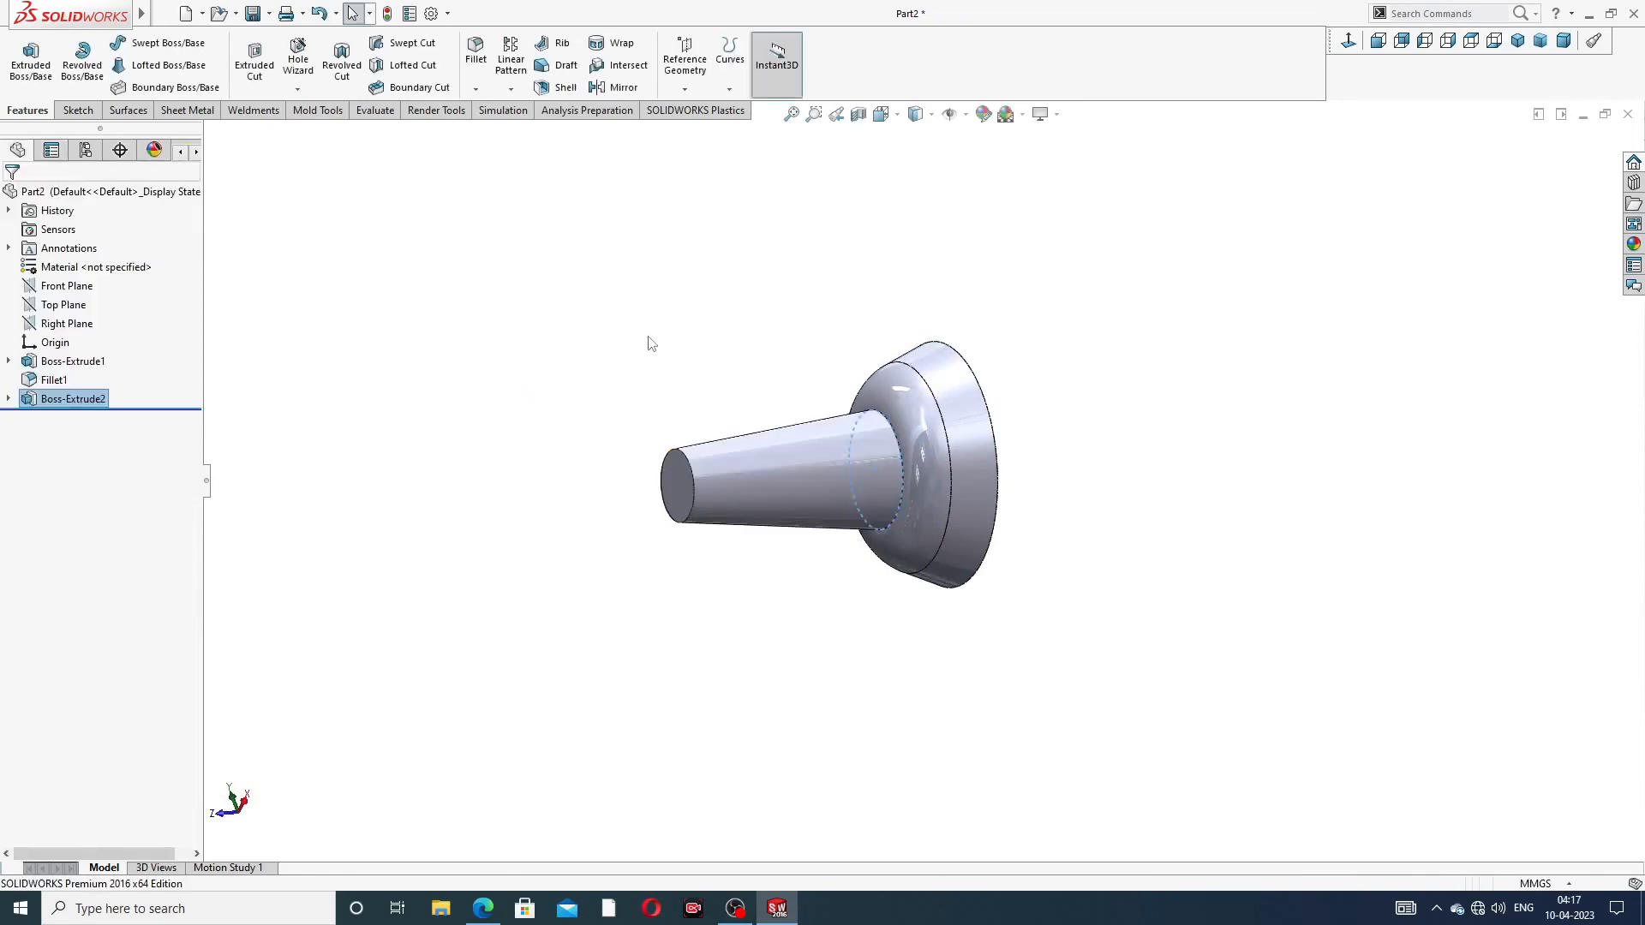
Start a sketch on the free end face of the tapered stem and convert its circular edge into sketch geometry
{"action": "scroll", "coordinate": [710, 530], "scroll_direction": "down", "scroll_amount": 4}
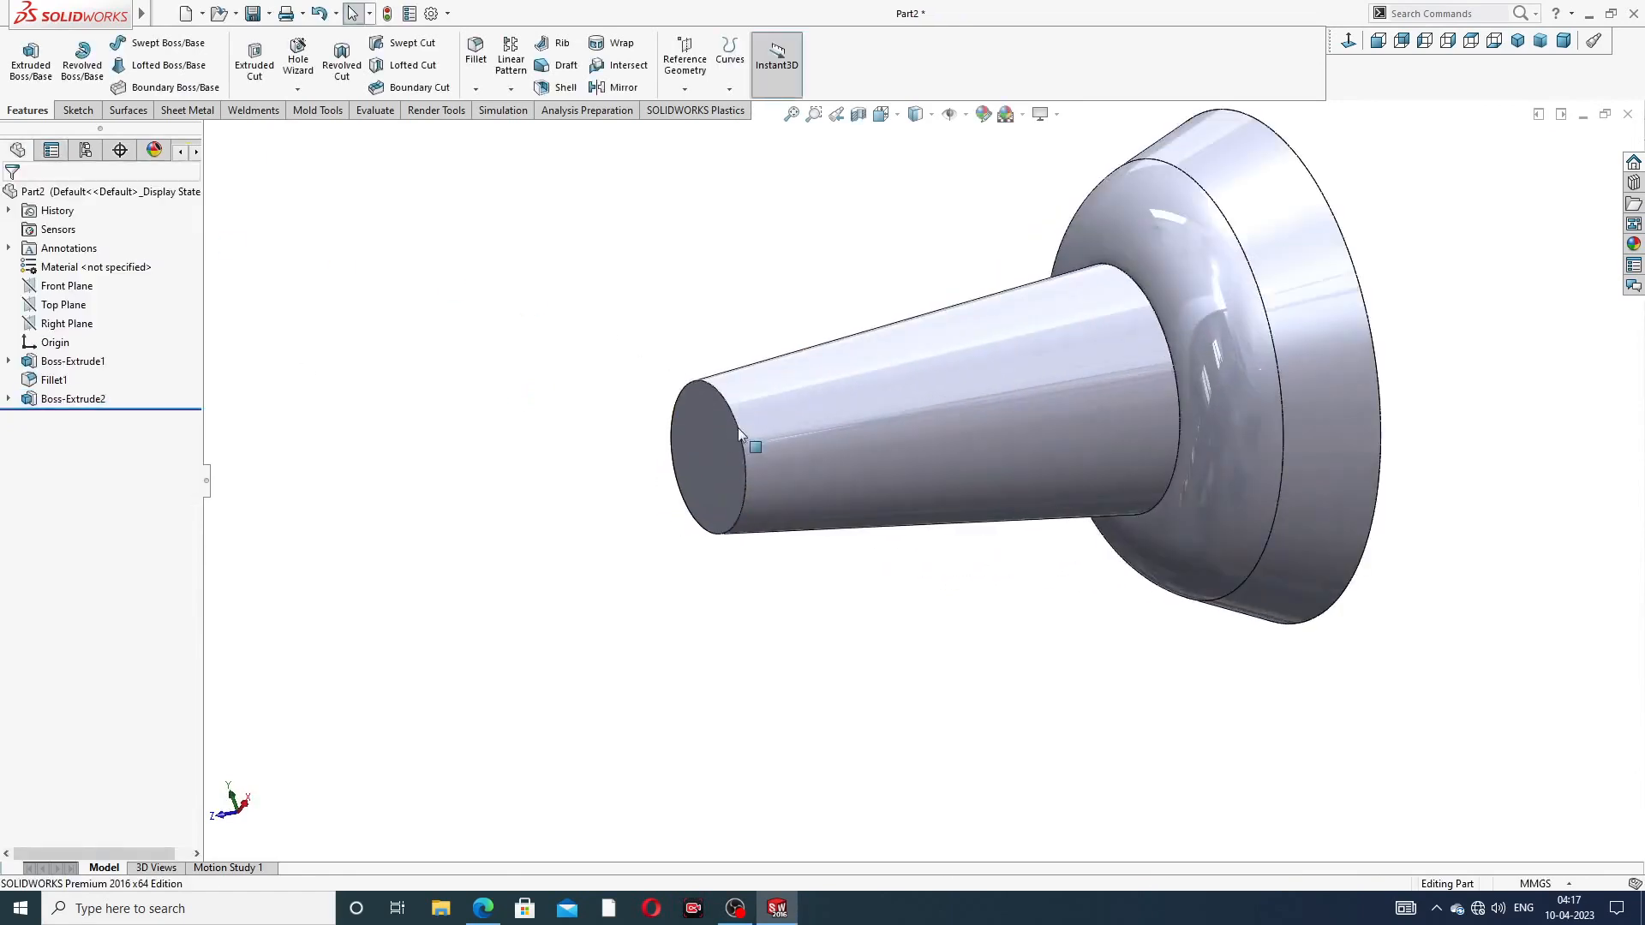
{"action": "left_click", "coordinate": [724, 443]}
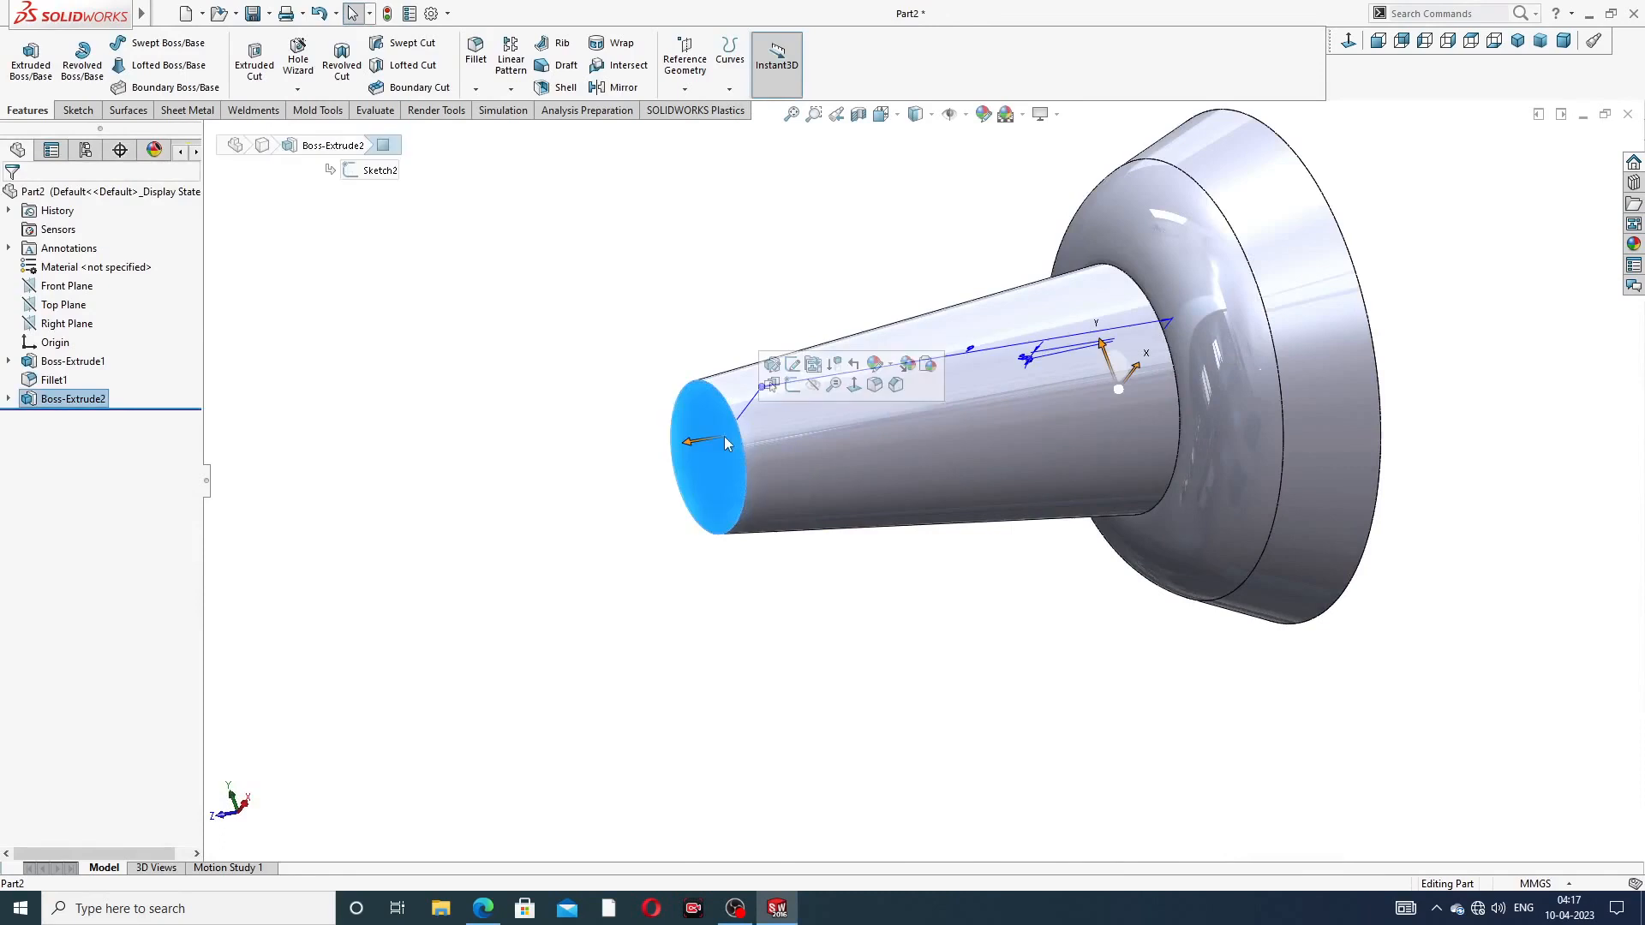
{"action": "left_click", "coordinate": [791, 370]}
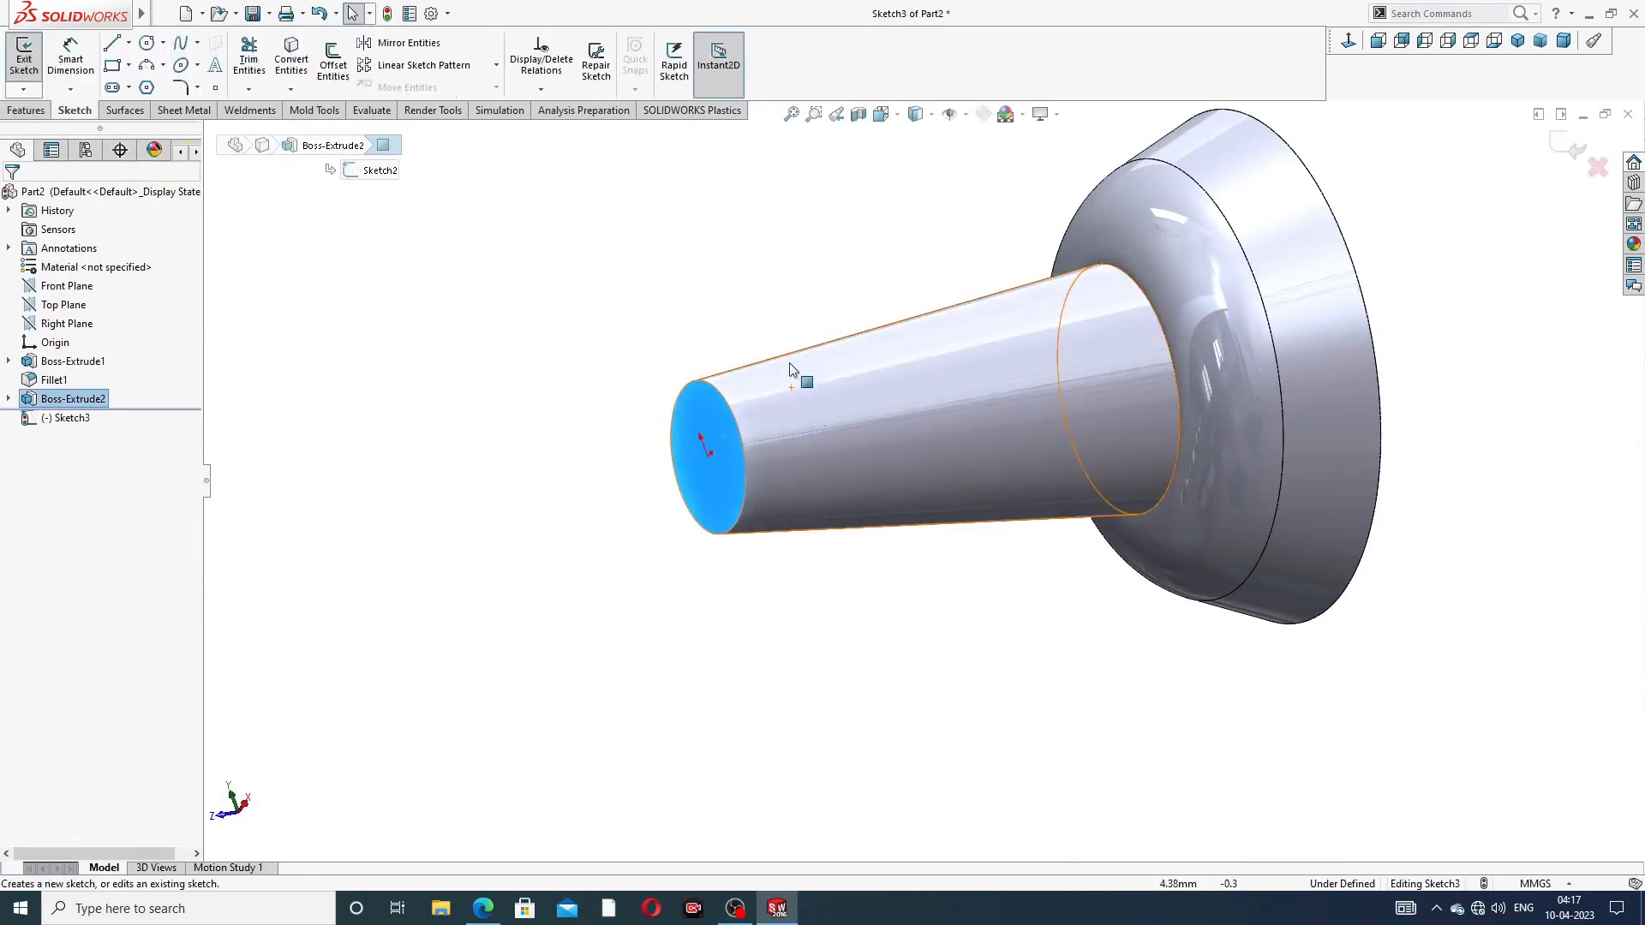
{"action": "left_click", "coordinate": [288, 69]}
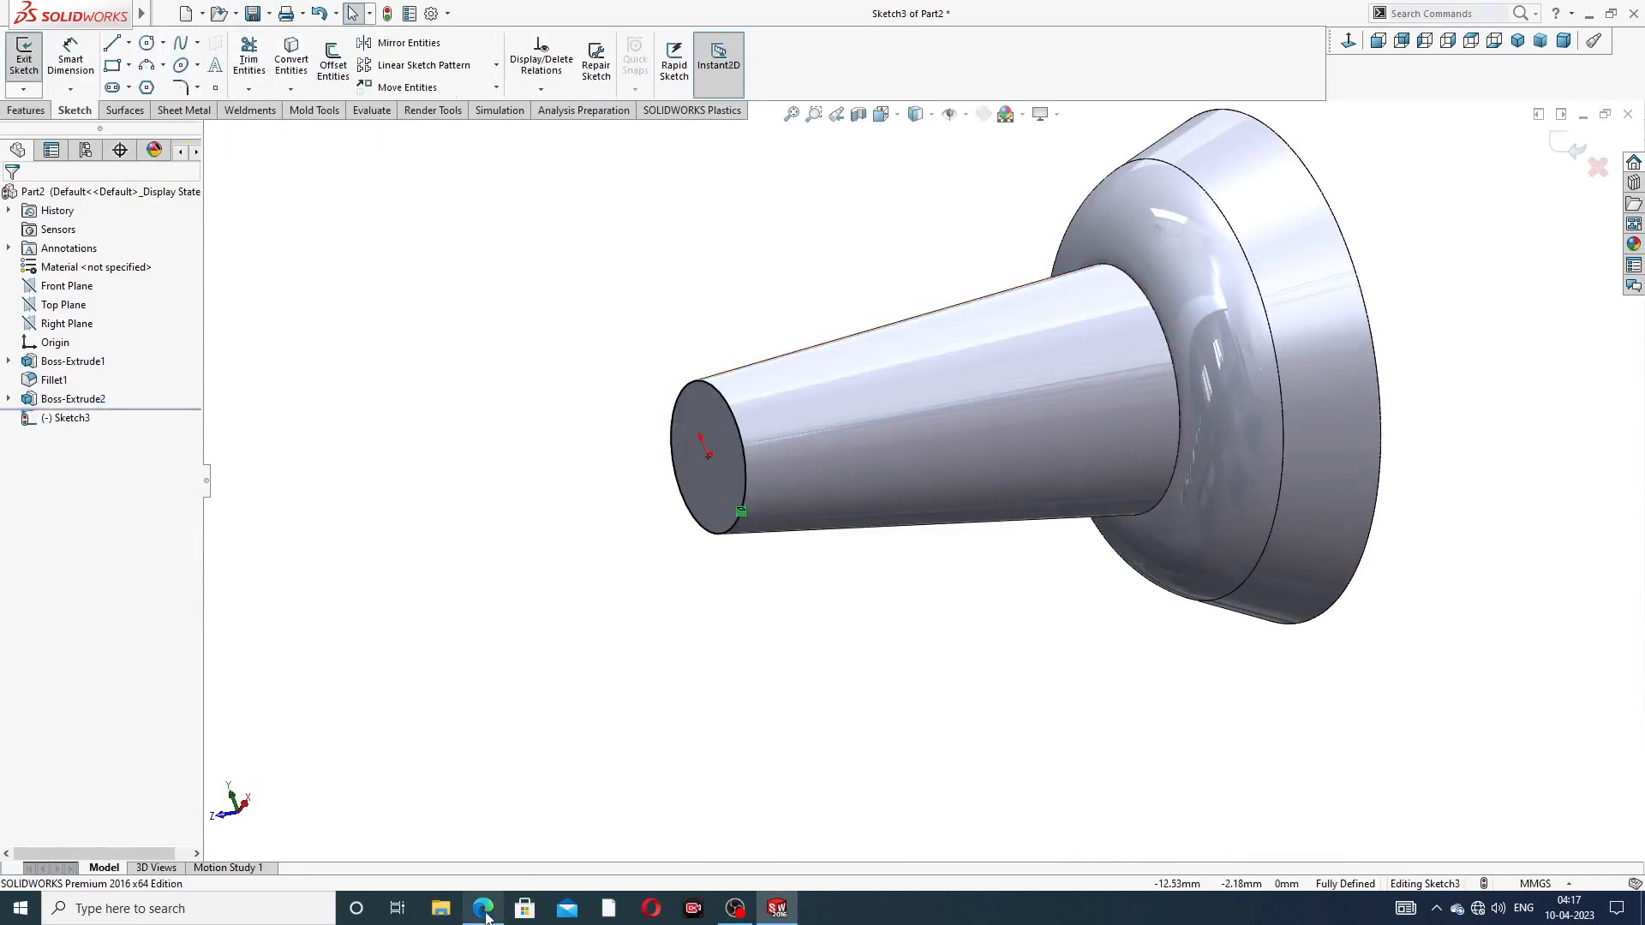
Look up the head's thickness in the pin drawing and set up a 0.80 mm blind extrusion of the stem-end circle
{"action": "key", "text": "alt+Tab"}
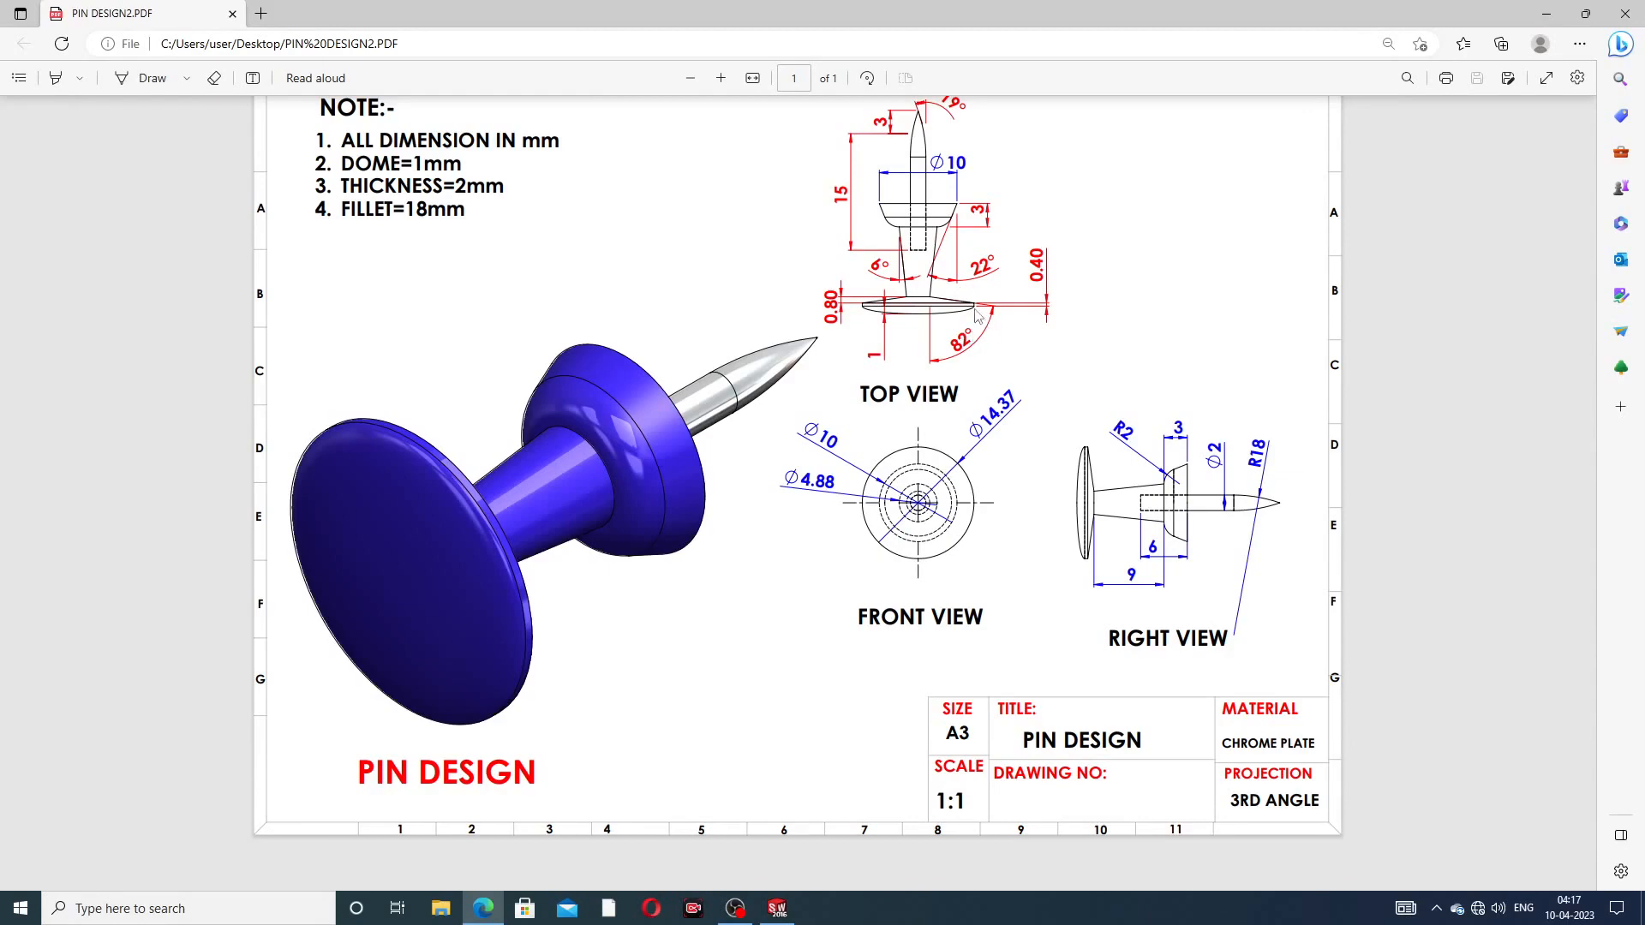
{"action": "left_click", "coordinate": [483, 909]}
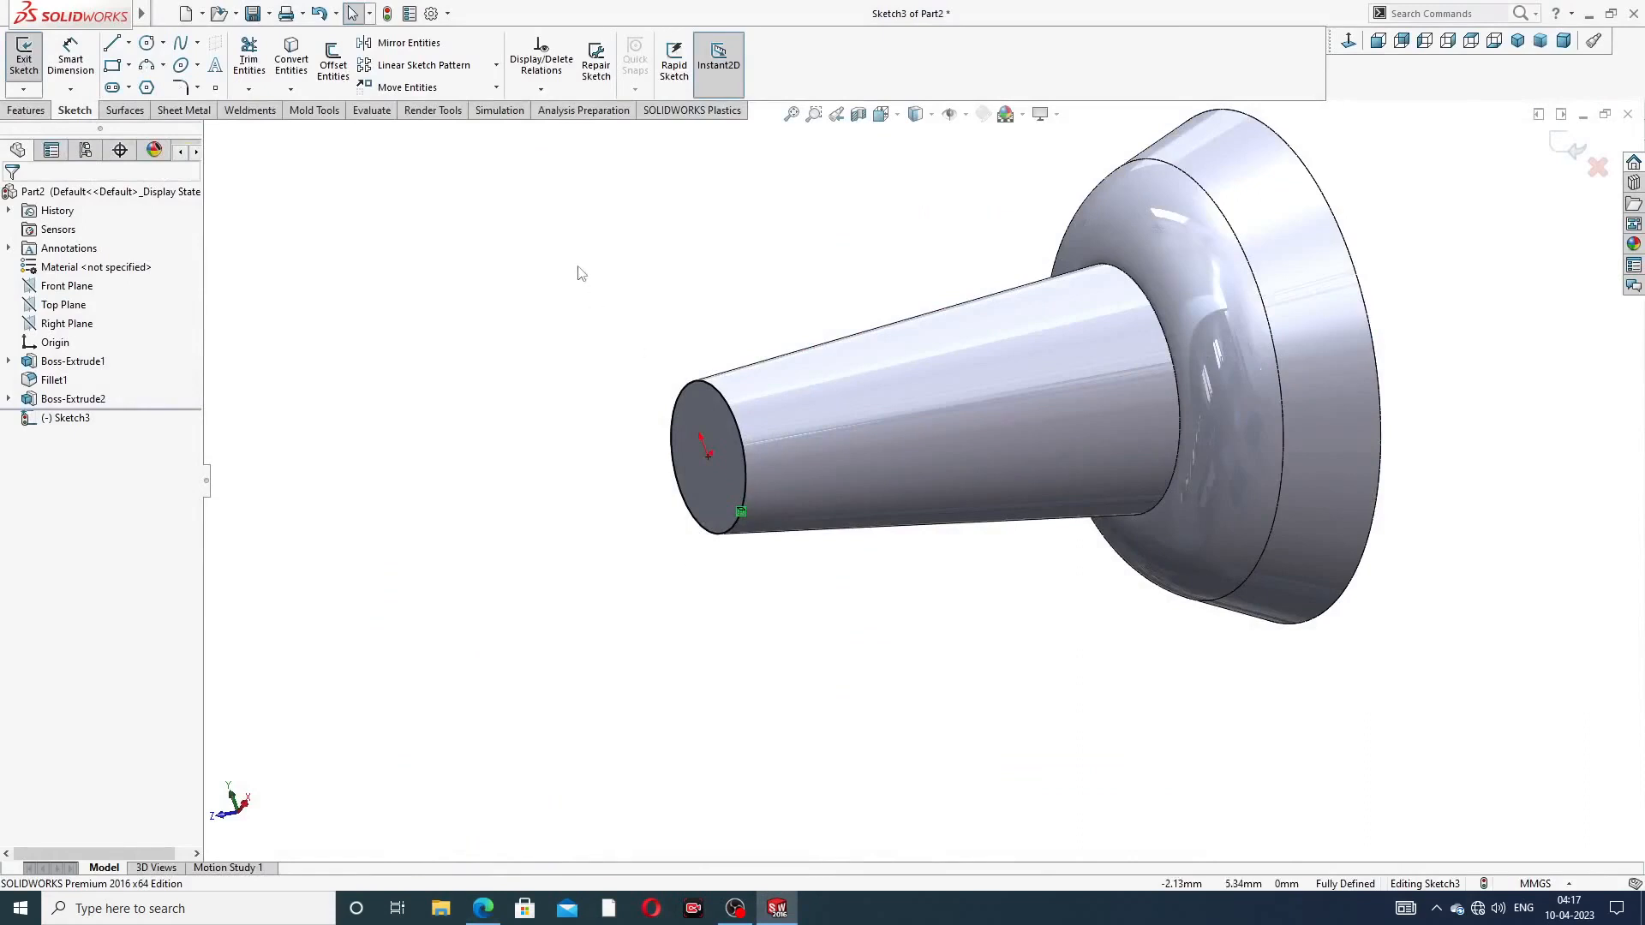
{"action": "left_click", "coordinate": [24, 61]}
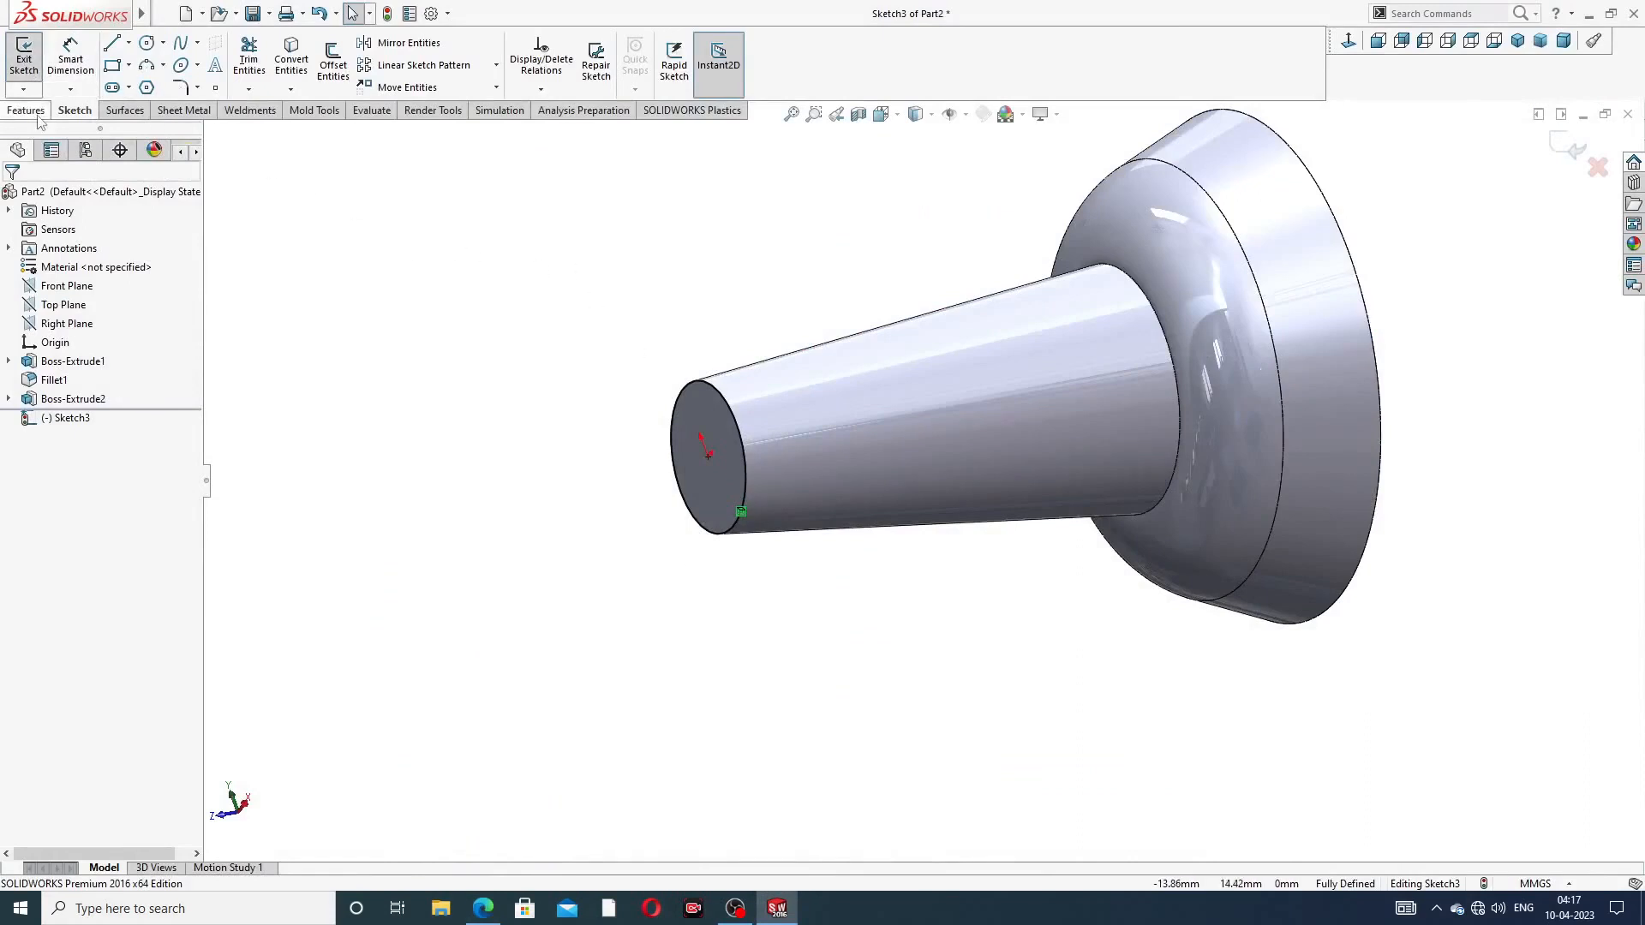
{"action": "left_click", "coordinate": [30, 60]}
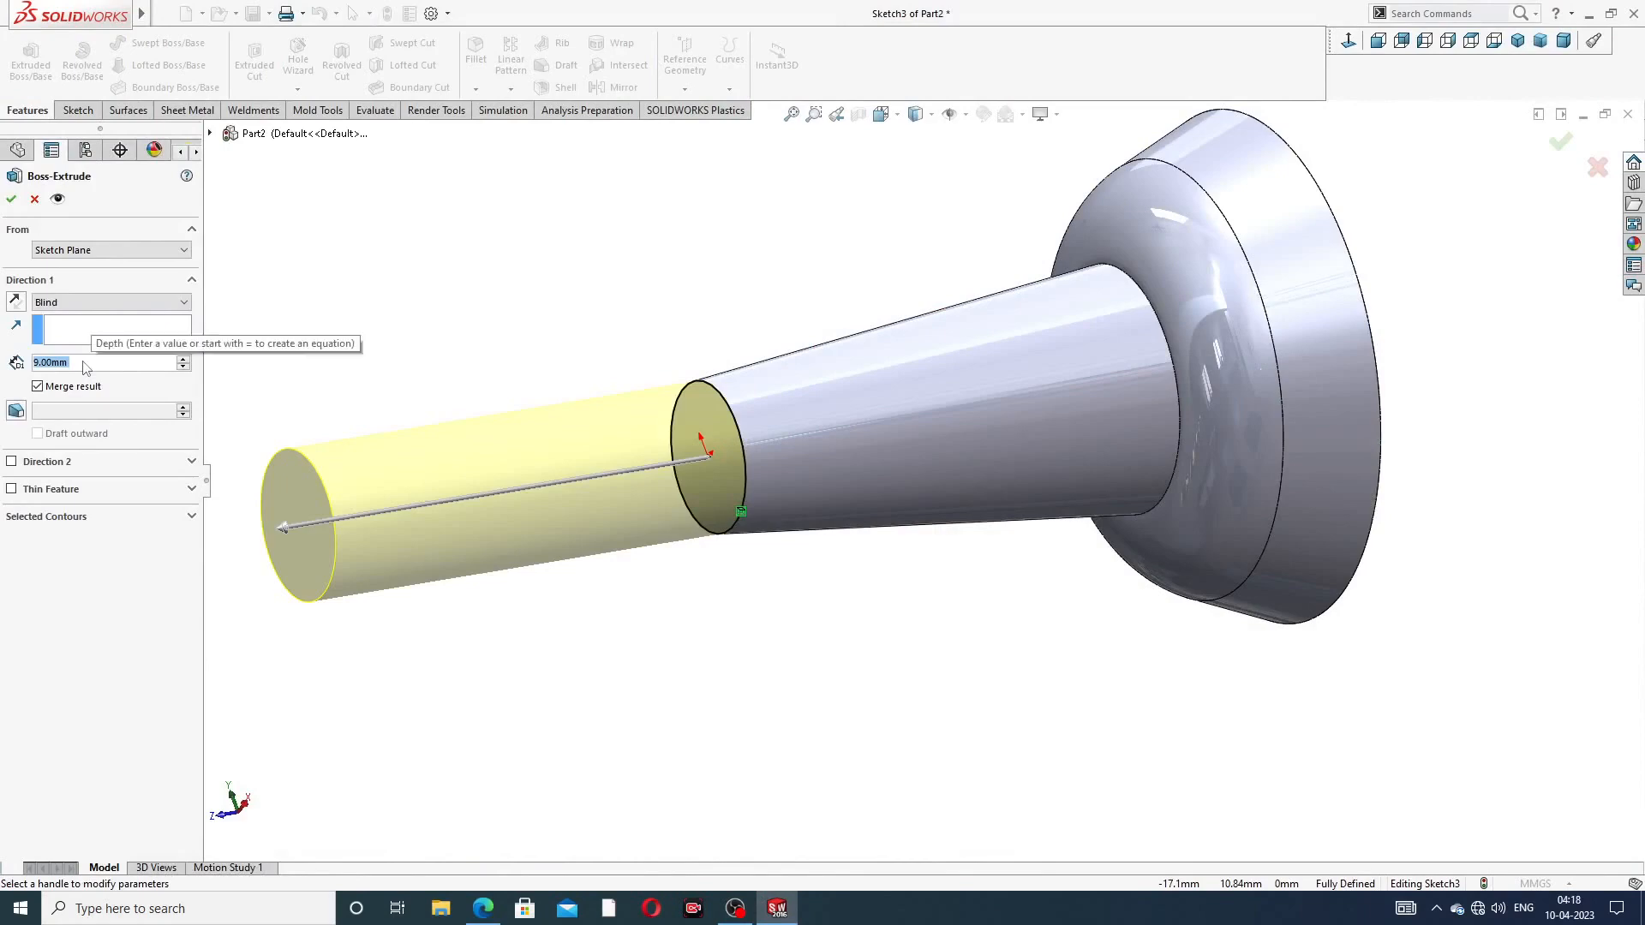
{"action": "type", "text": "0.88"}
{"action": "key", "text": "Return"}
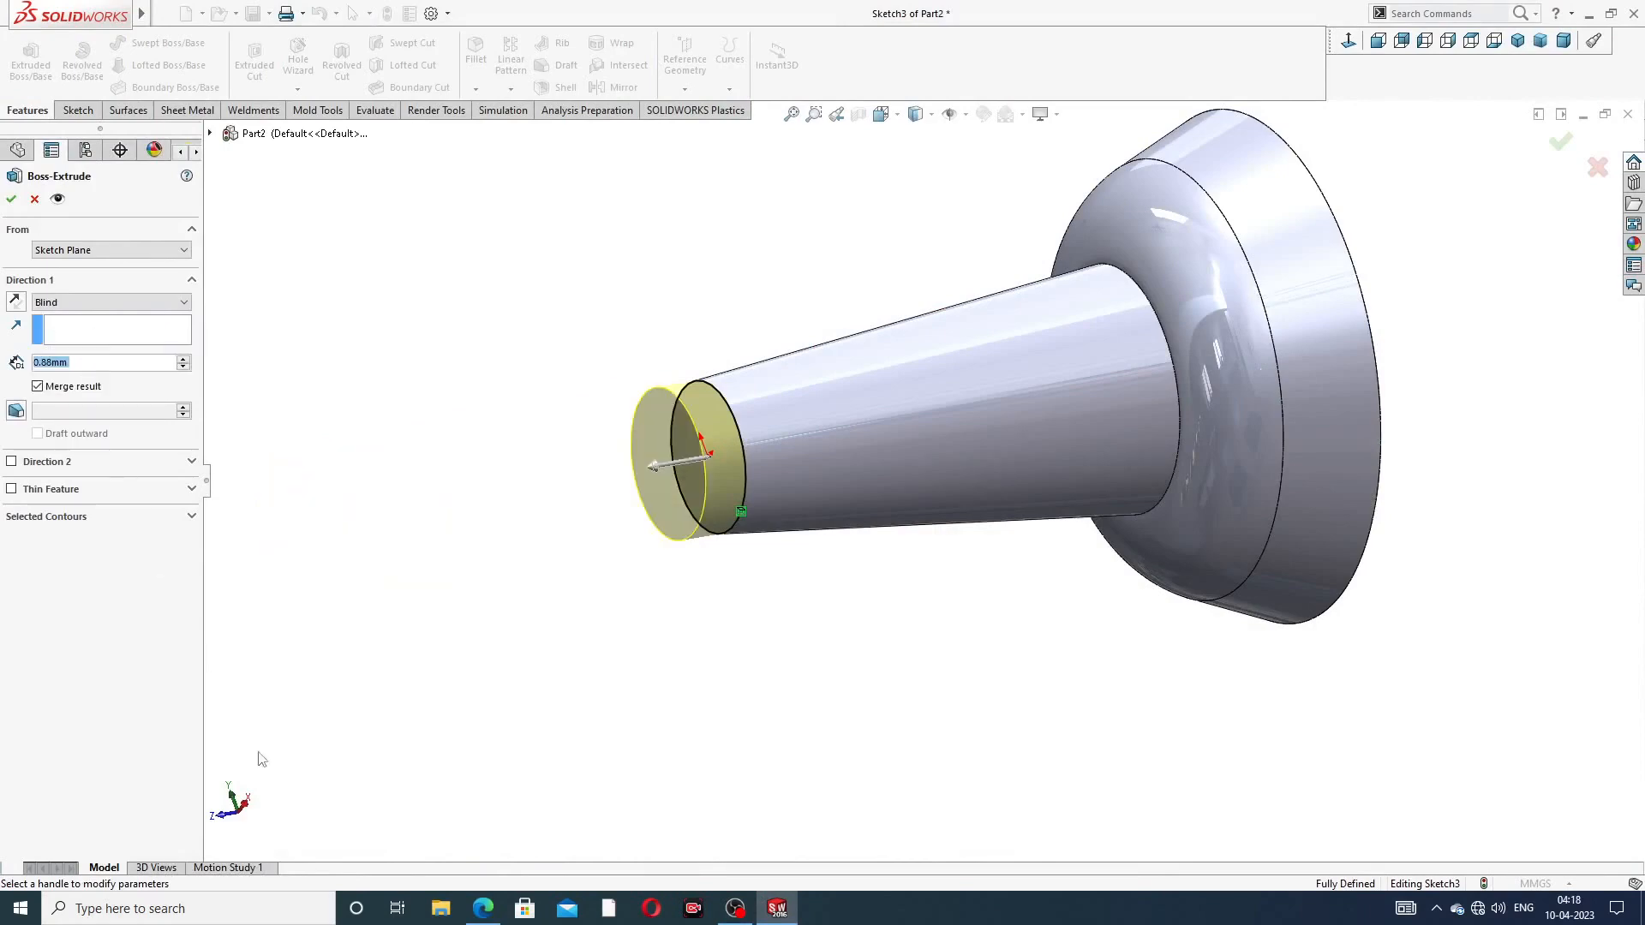
{"action": "left_click", "coordinate": [484, 908]}
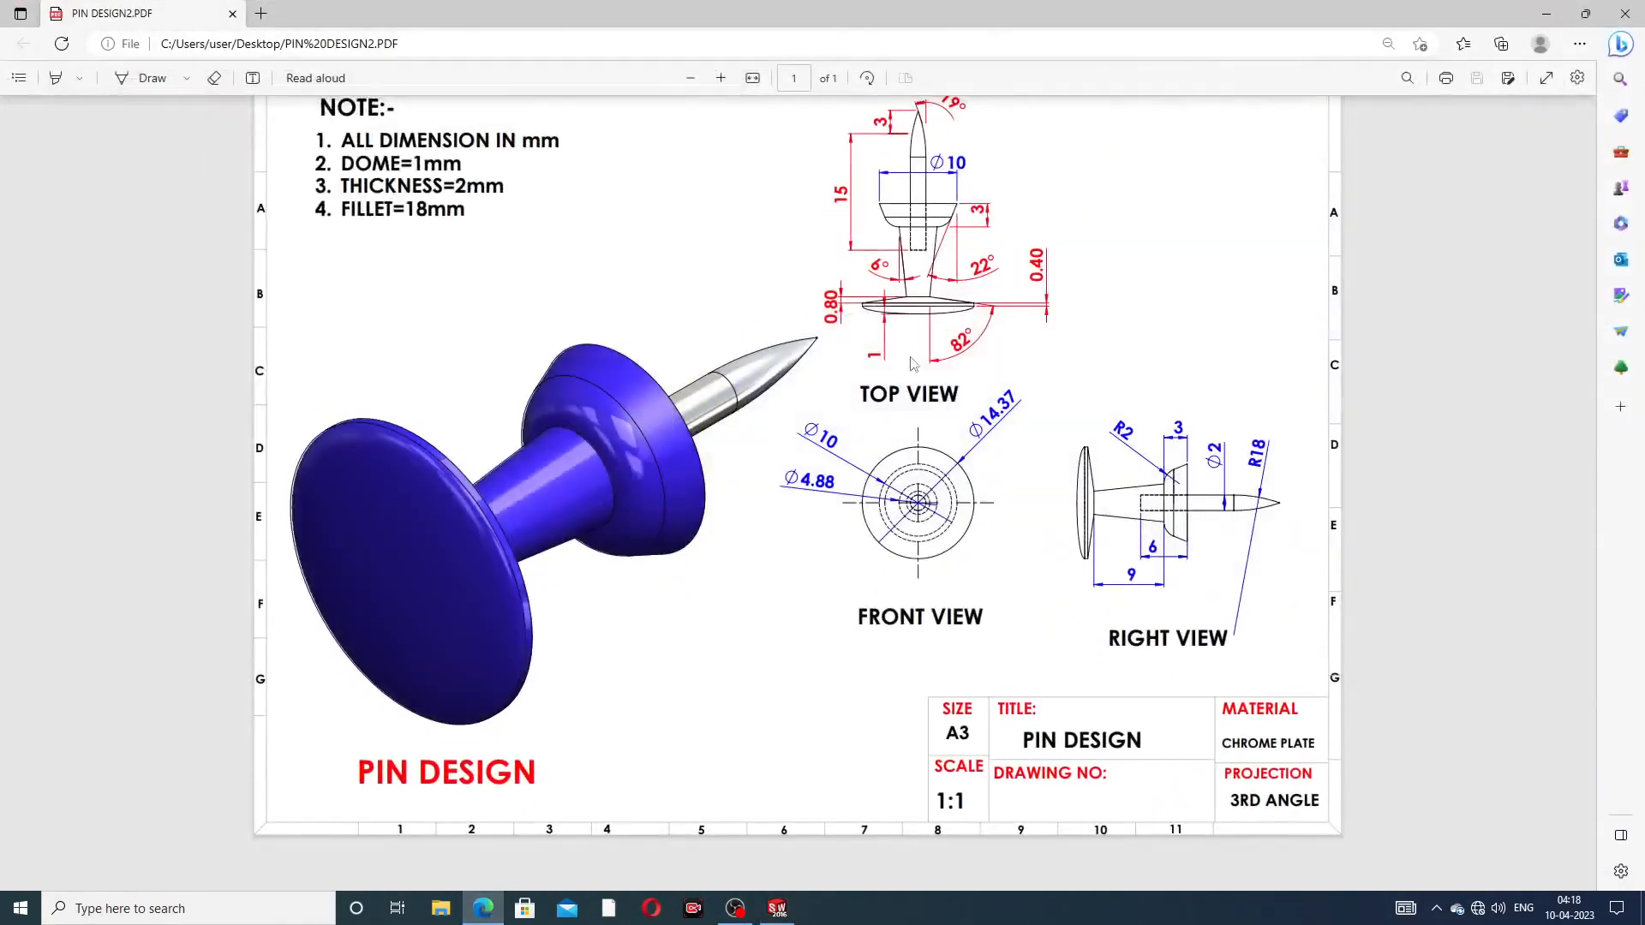
{"action": "left_click", "coordinate": [483, 908]}
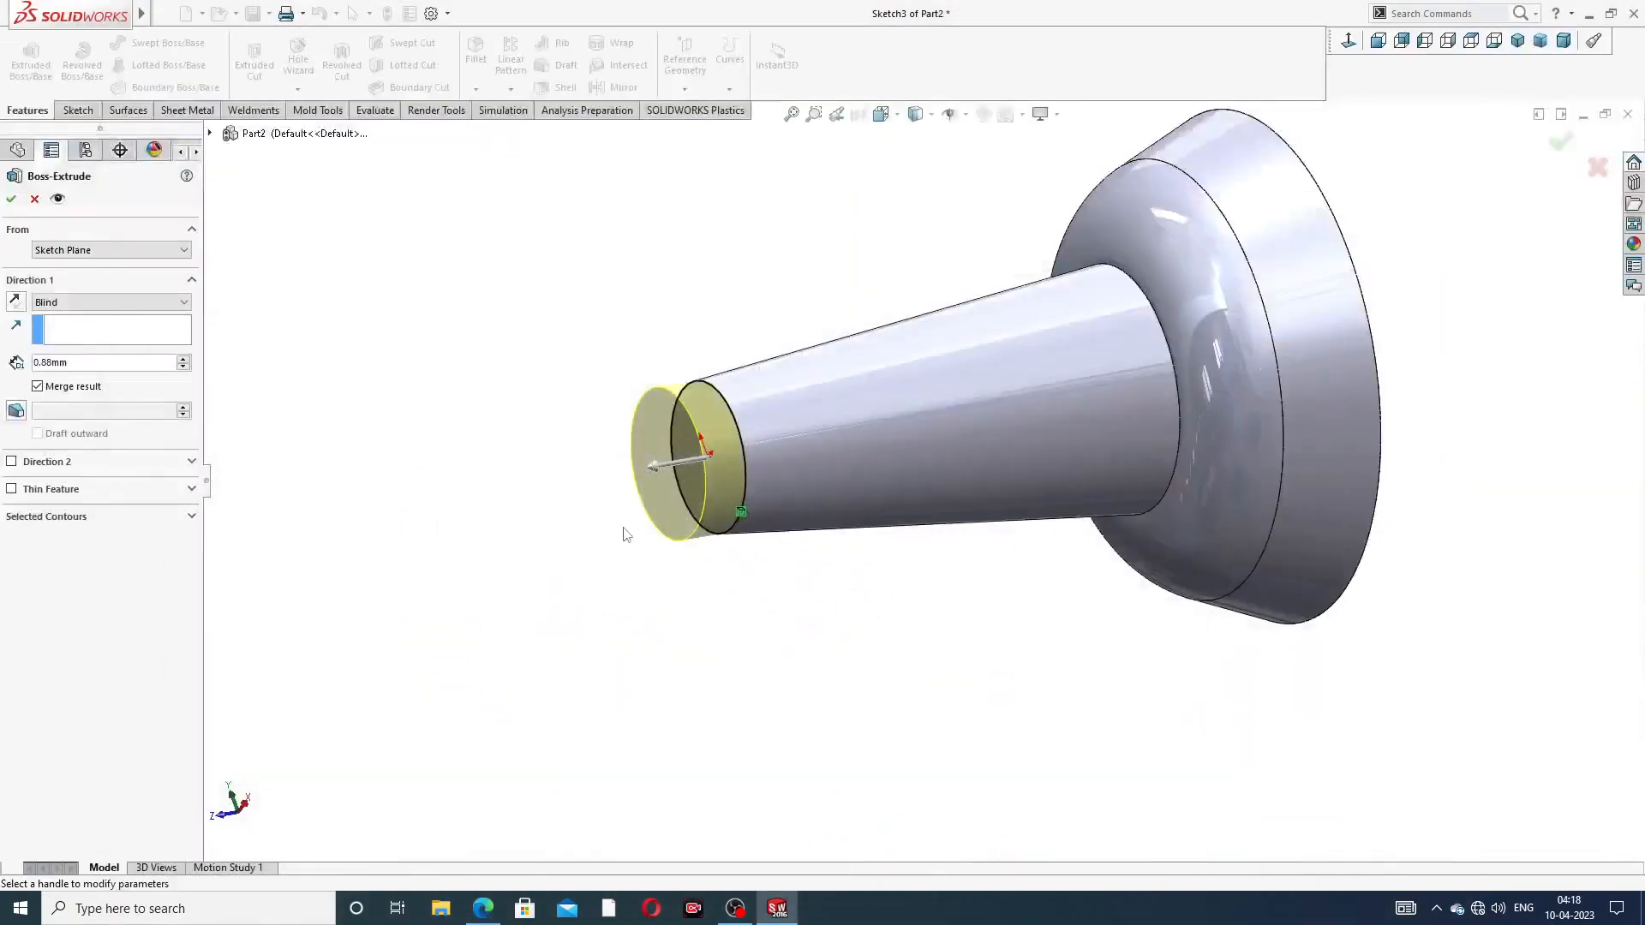
{"action": "left_click", "coordinate": [35, 364]}
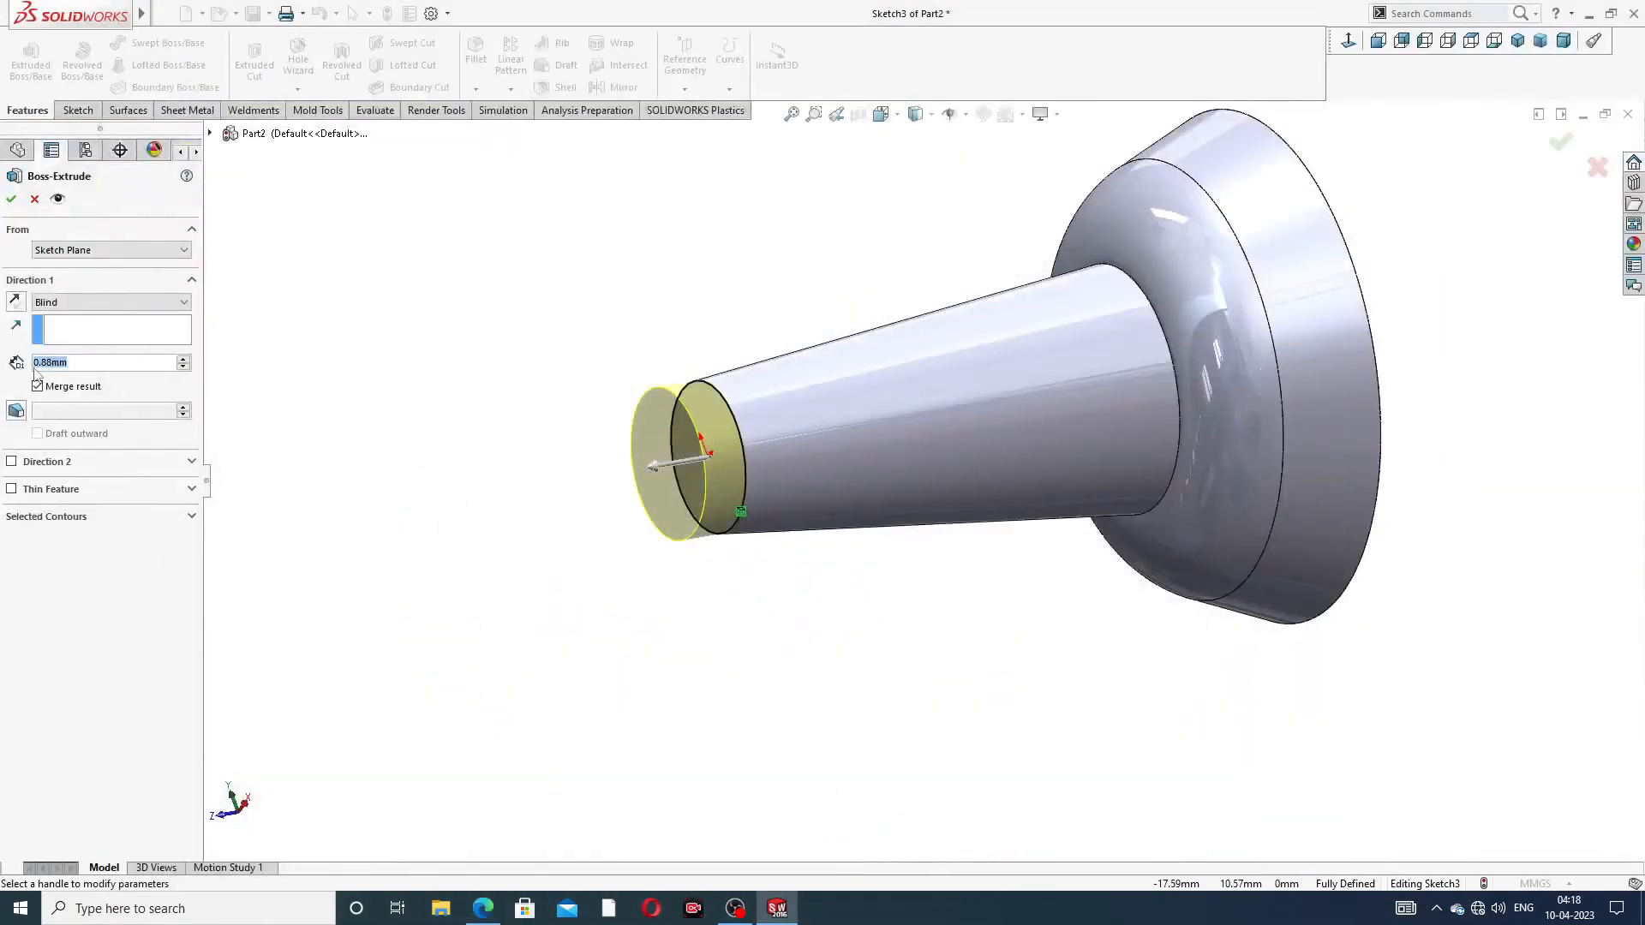
{"action": "type", "text": "60"}
{"action": "key", "text": "Return"}
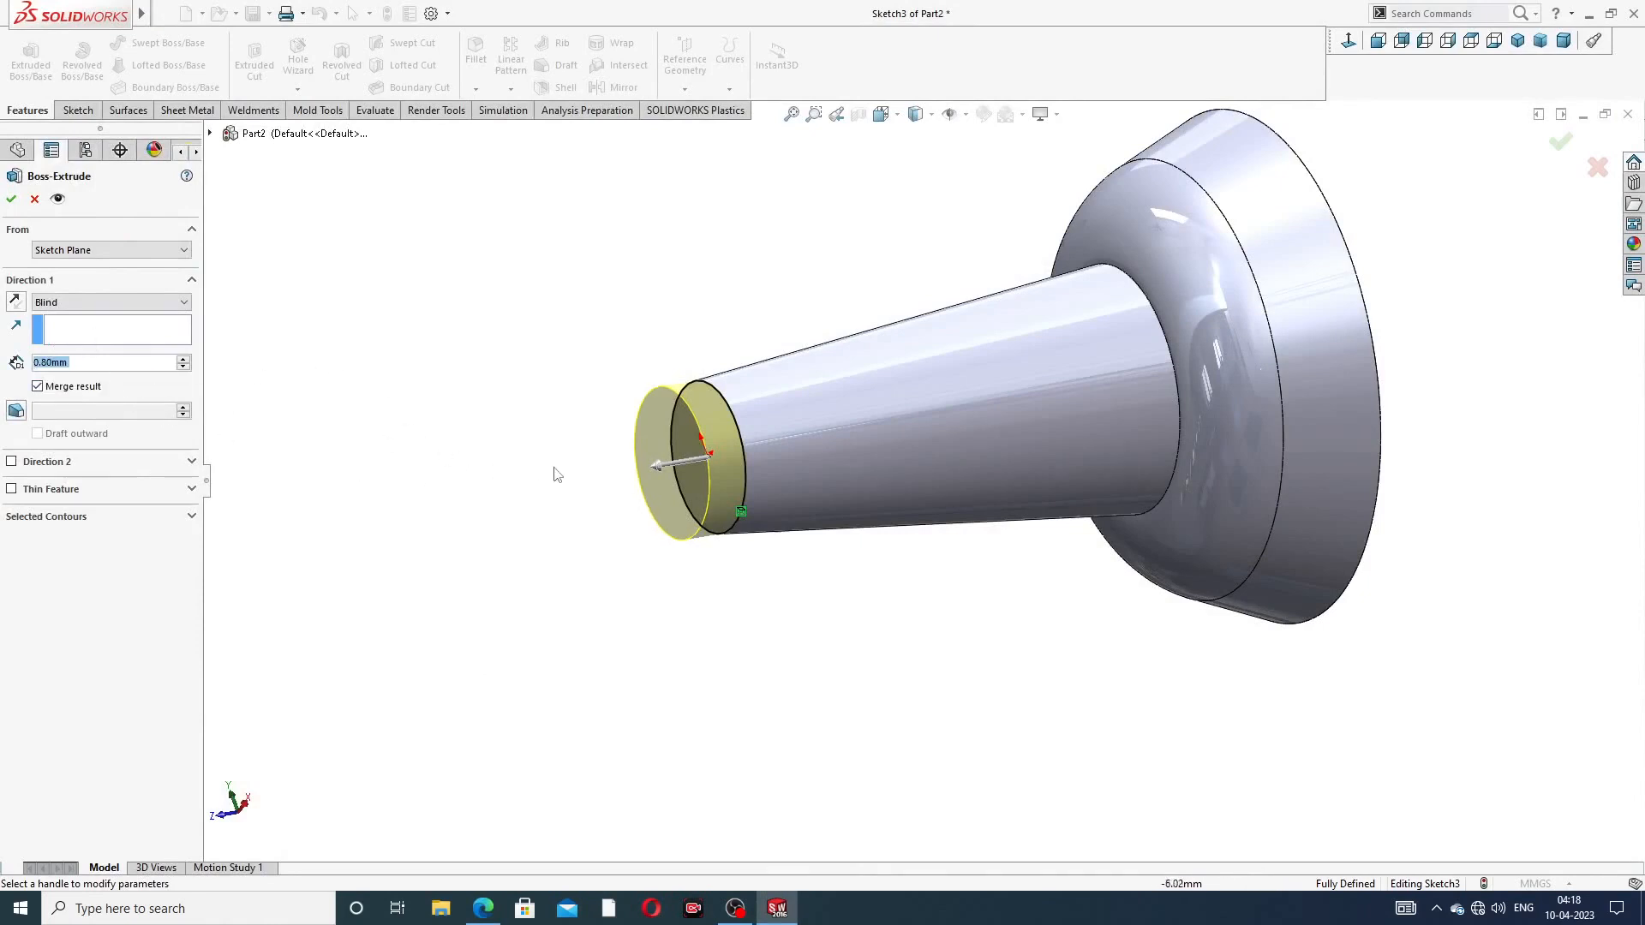
{"action": "middle_click_drag", "start_coordinate": [614, 429], "coordinate": [569, 434]}
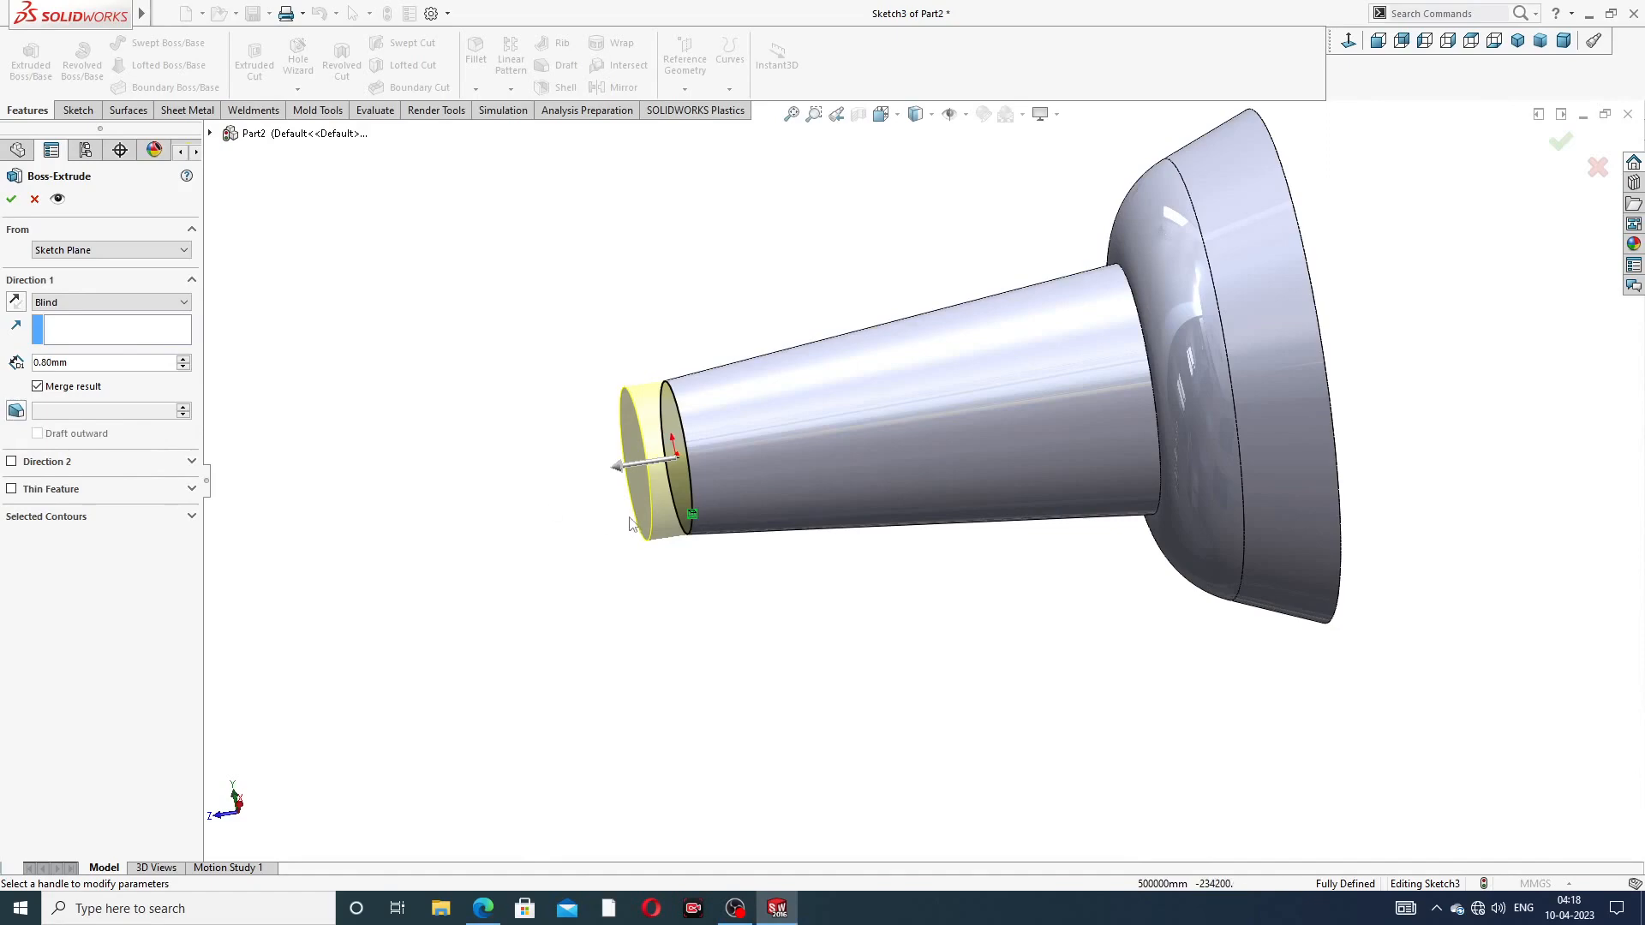
Check the head angle in the pin drawing and finish the extrusion with an outward draft of 82 degrees
{"action": "left_click", "coordinate": [483, 908]}
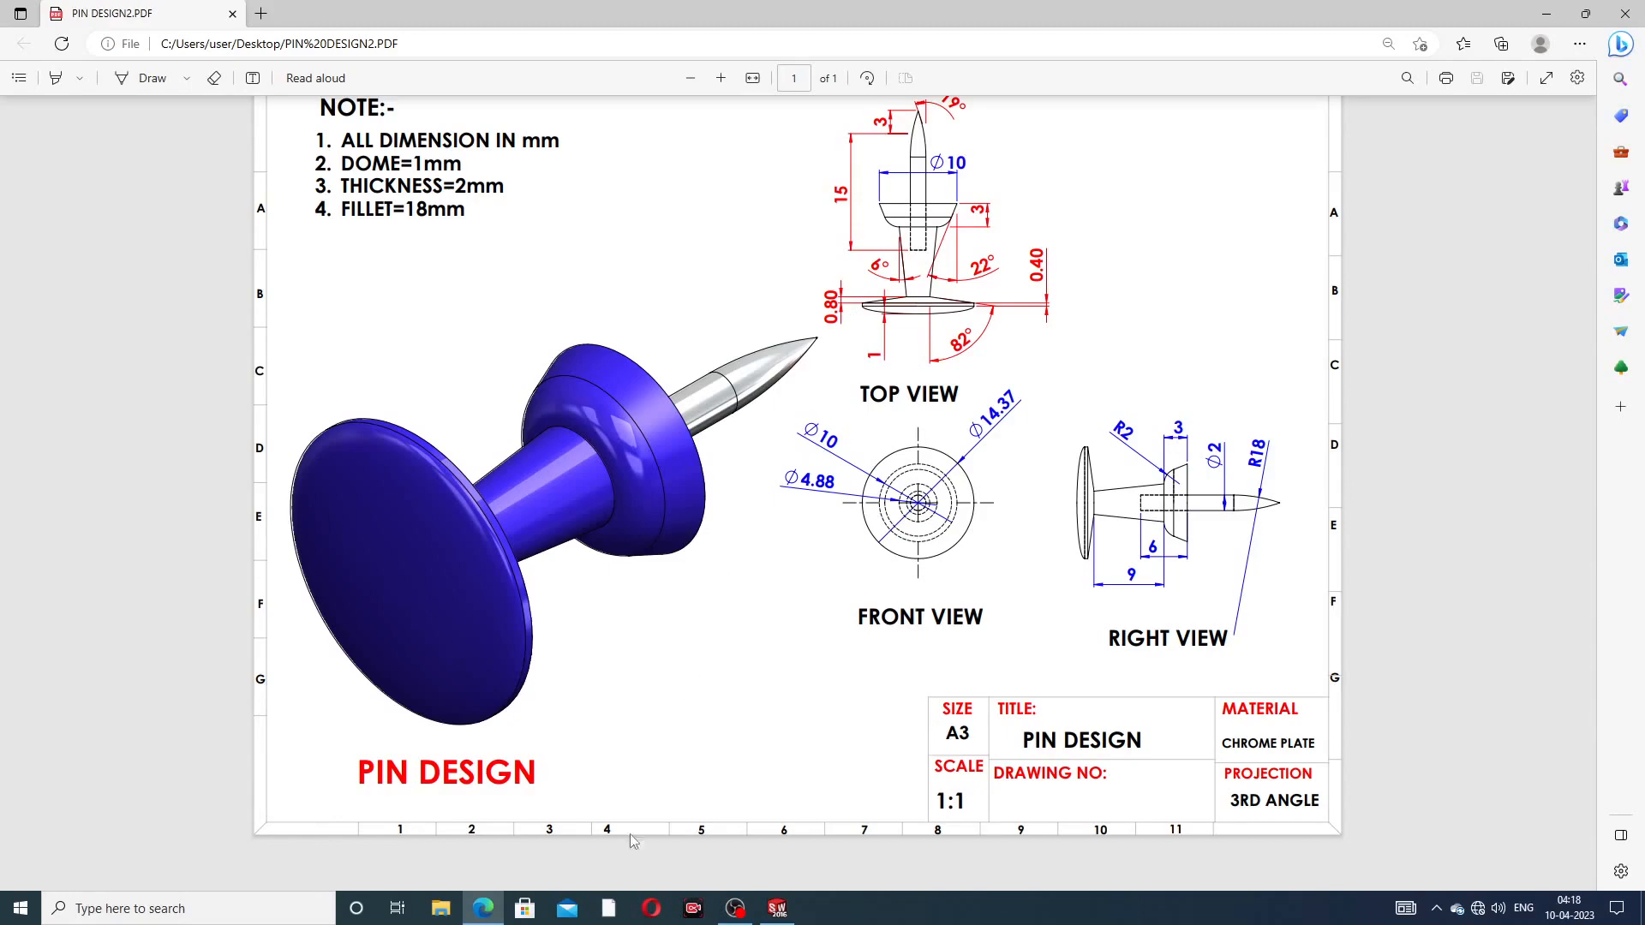
{"action": "left_click", "coordinate": [483, 909]}
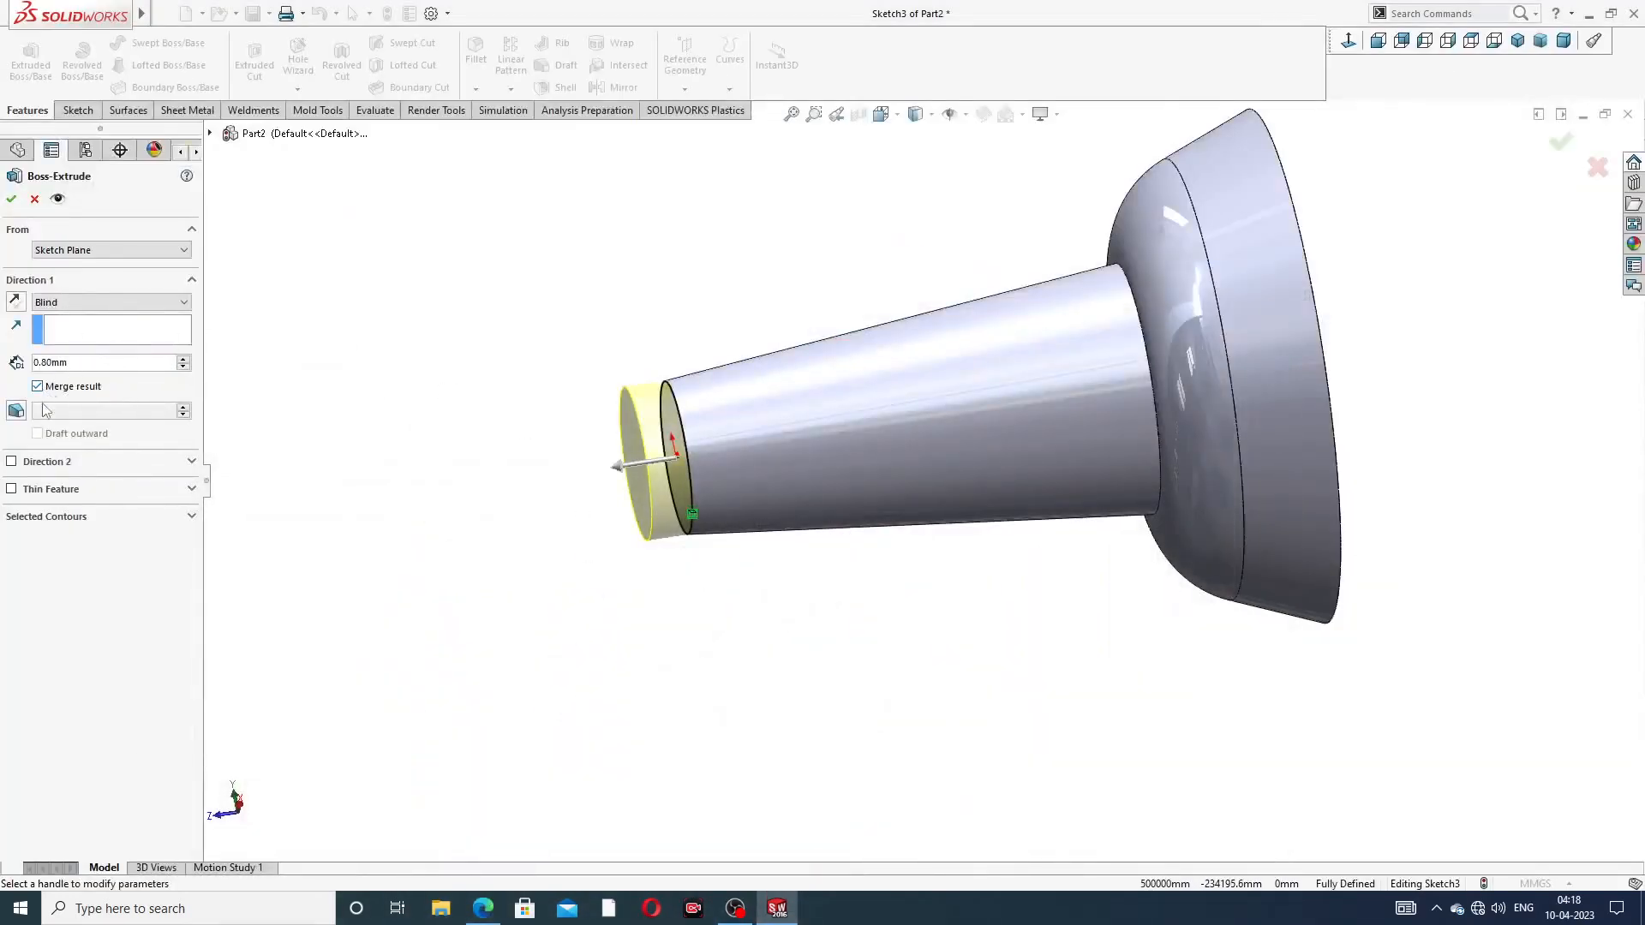
{"action": "left_click", "coordinate": [16, 412]}
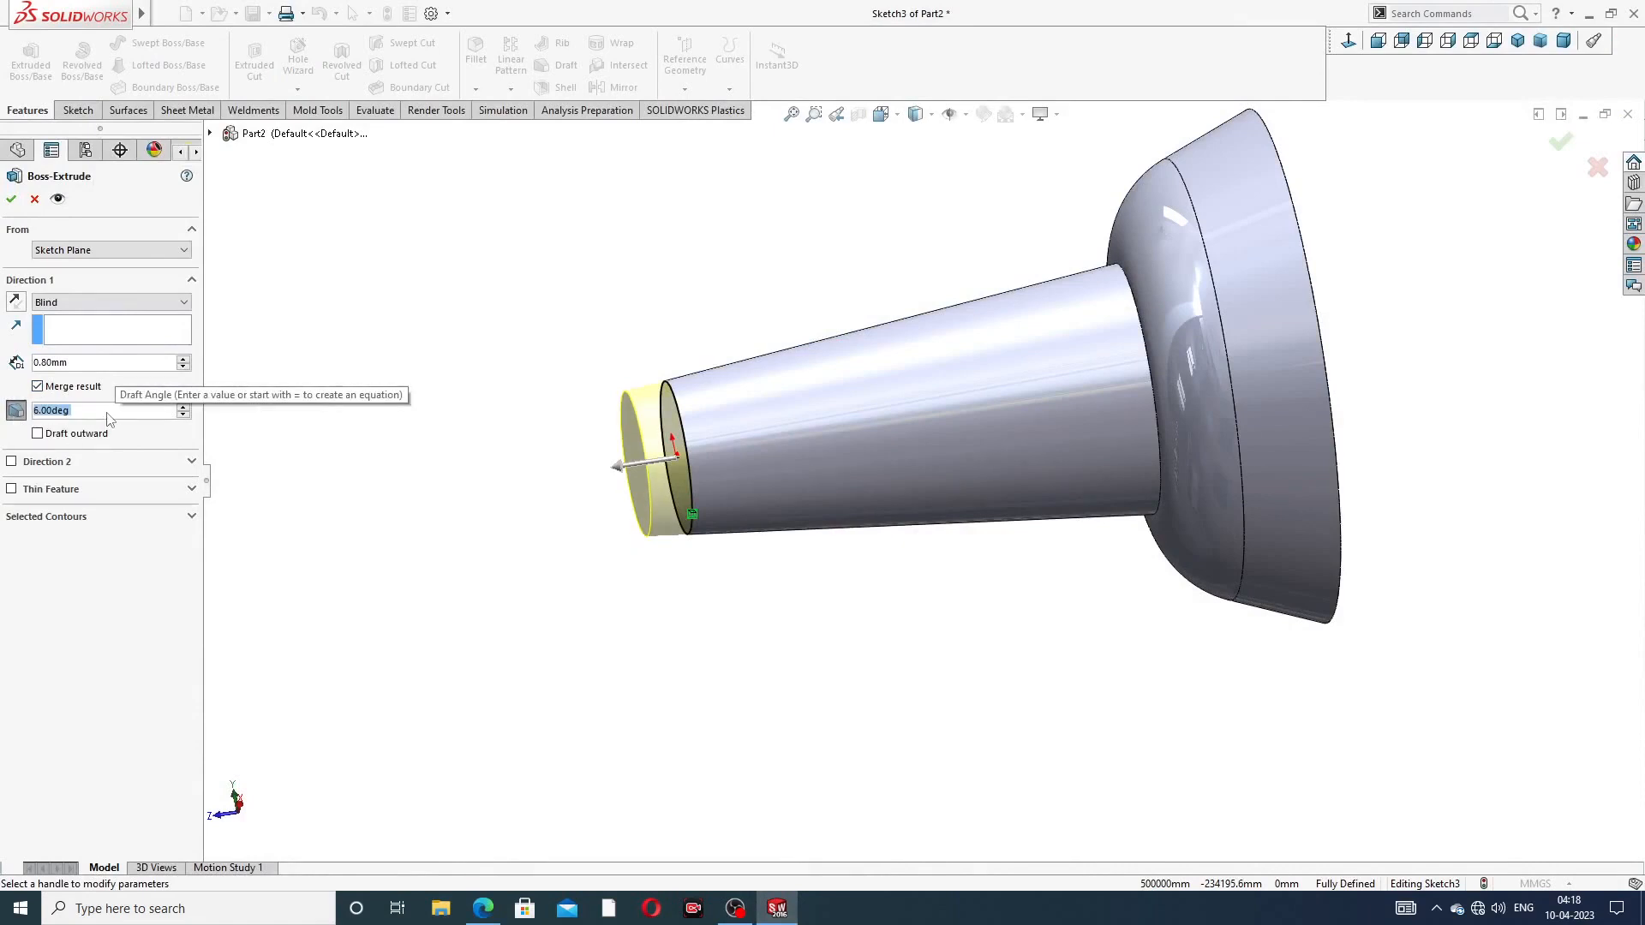
{"action": "type", "text": "82"}
{"action": "key", "text": "Return"}
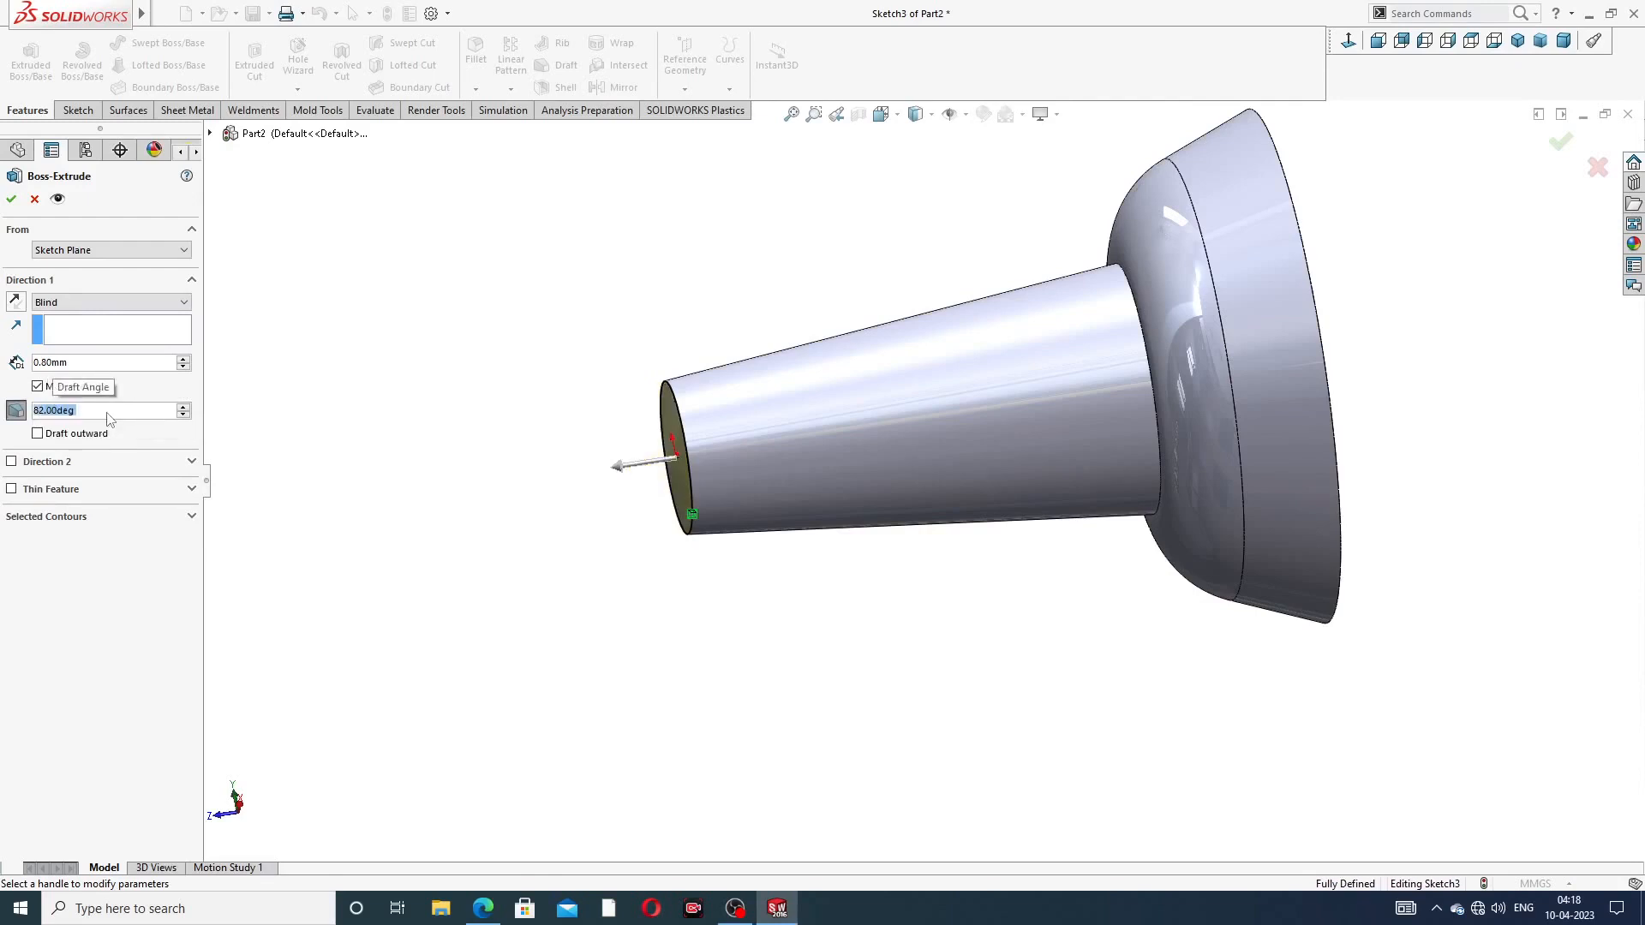
{"action": "left_click", "coordinate": [38, 435]}
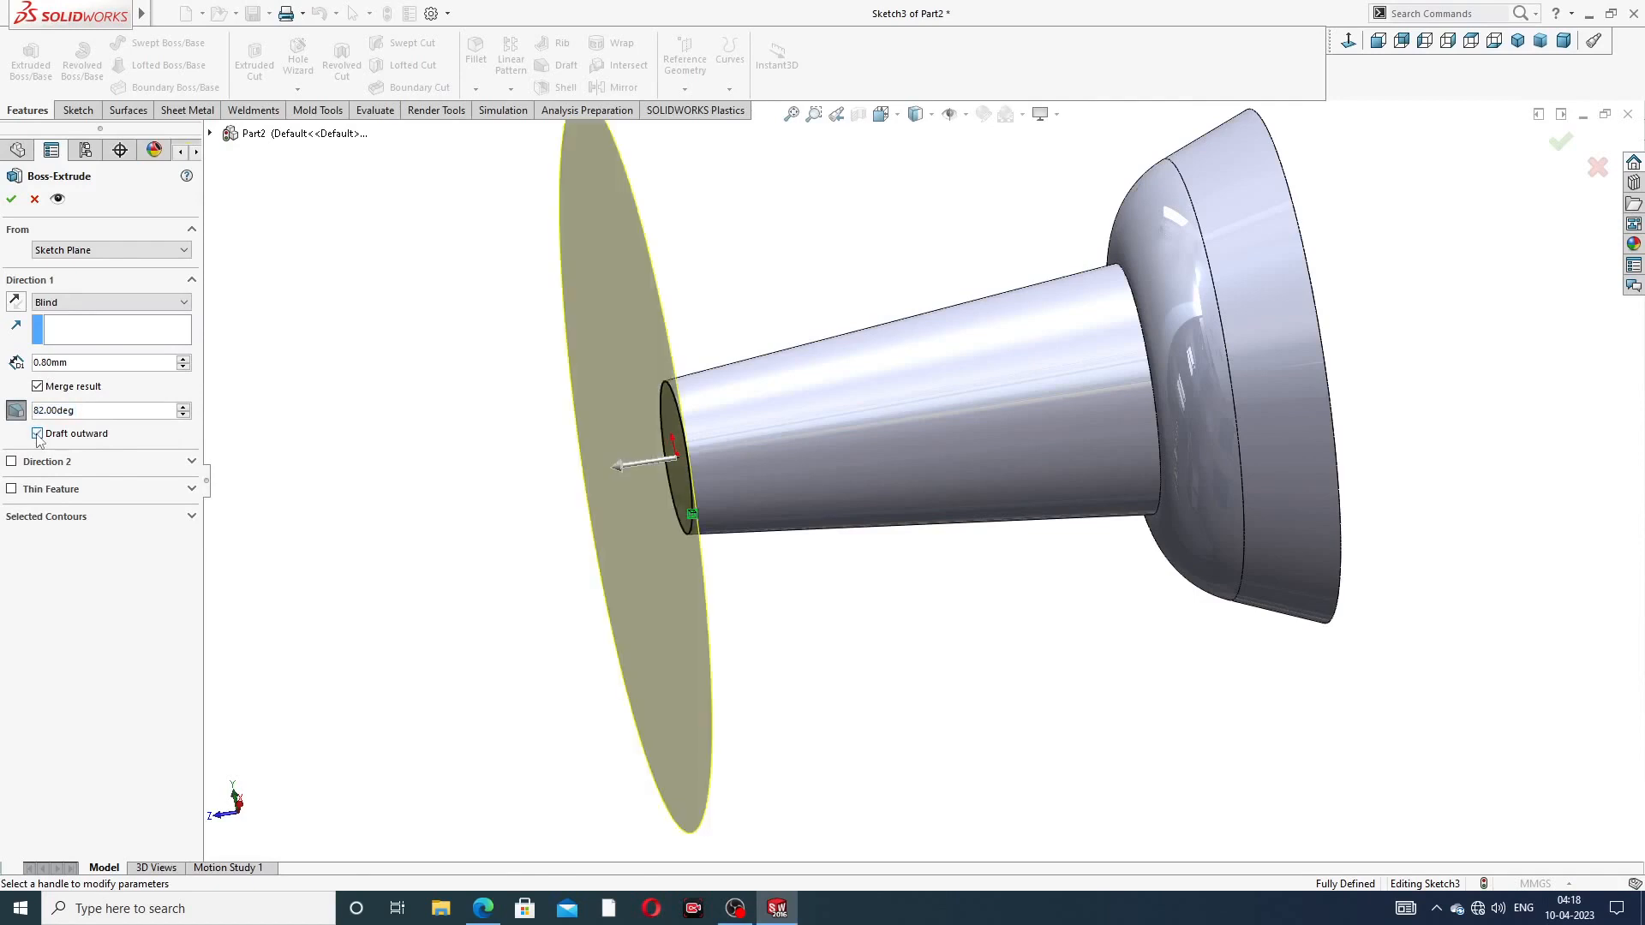
{"action": "middle_click_drag", "start_coordinate": [804, 350], "coordinate": [794, 382]}
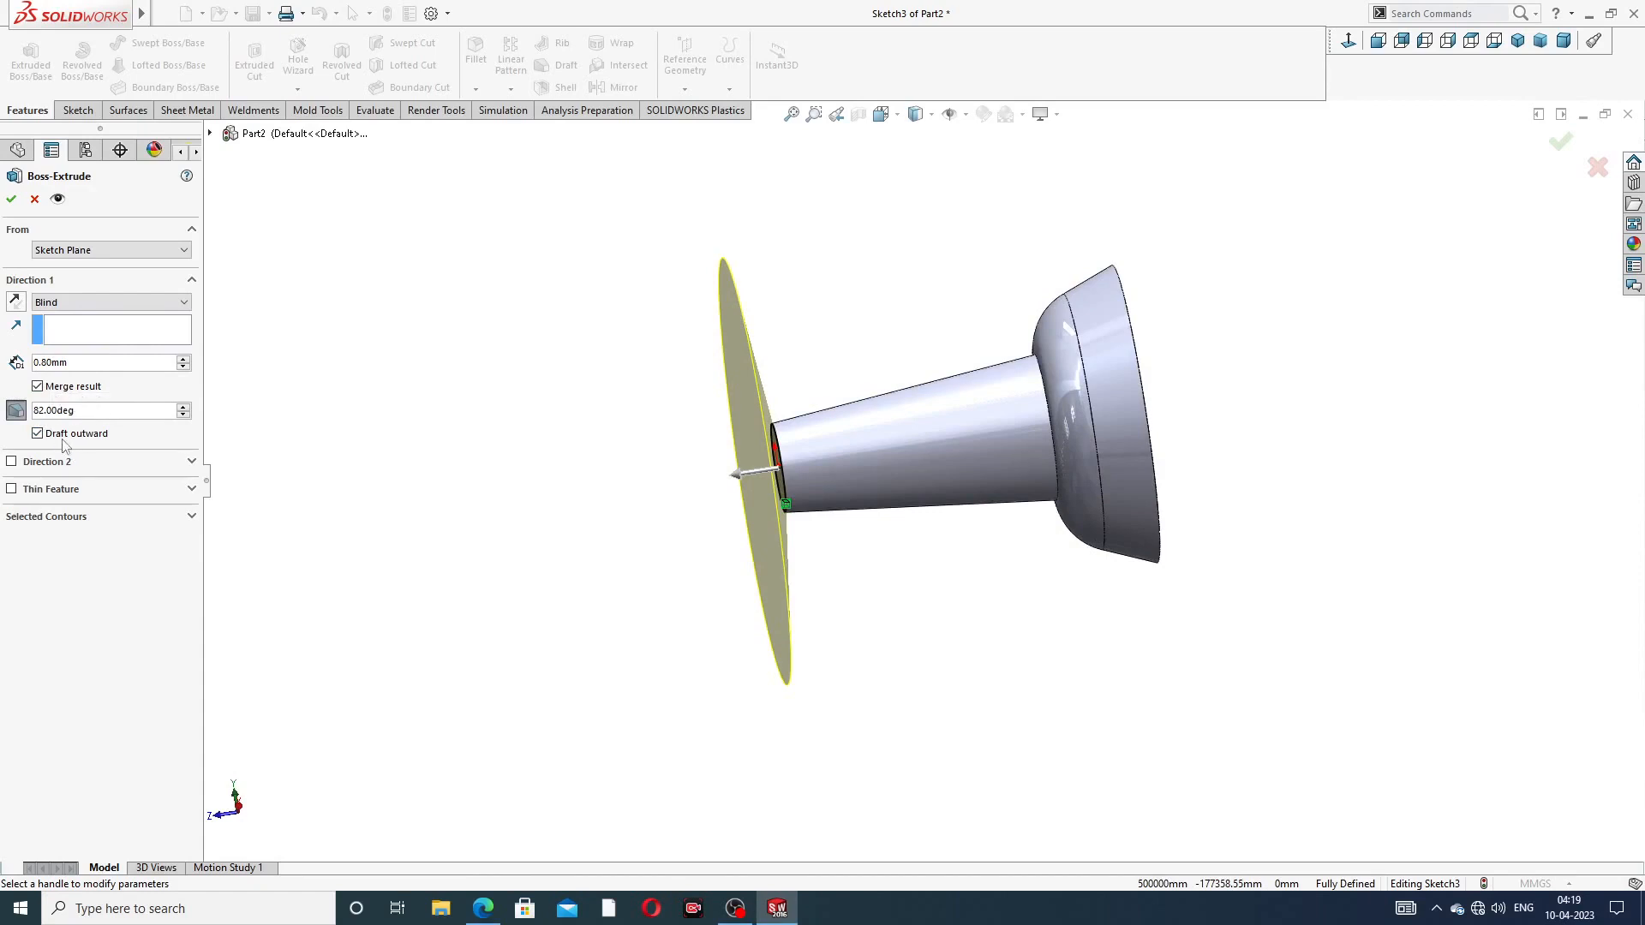
{"action": "left_click", "coordinate": [11, 199]}
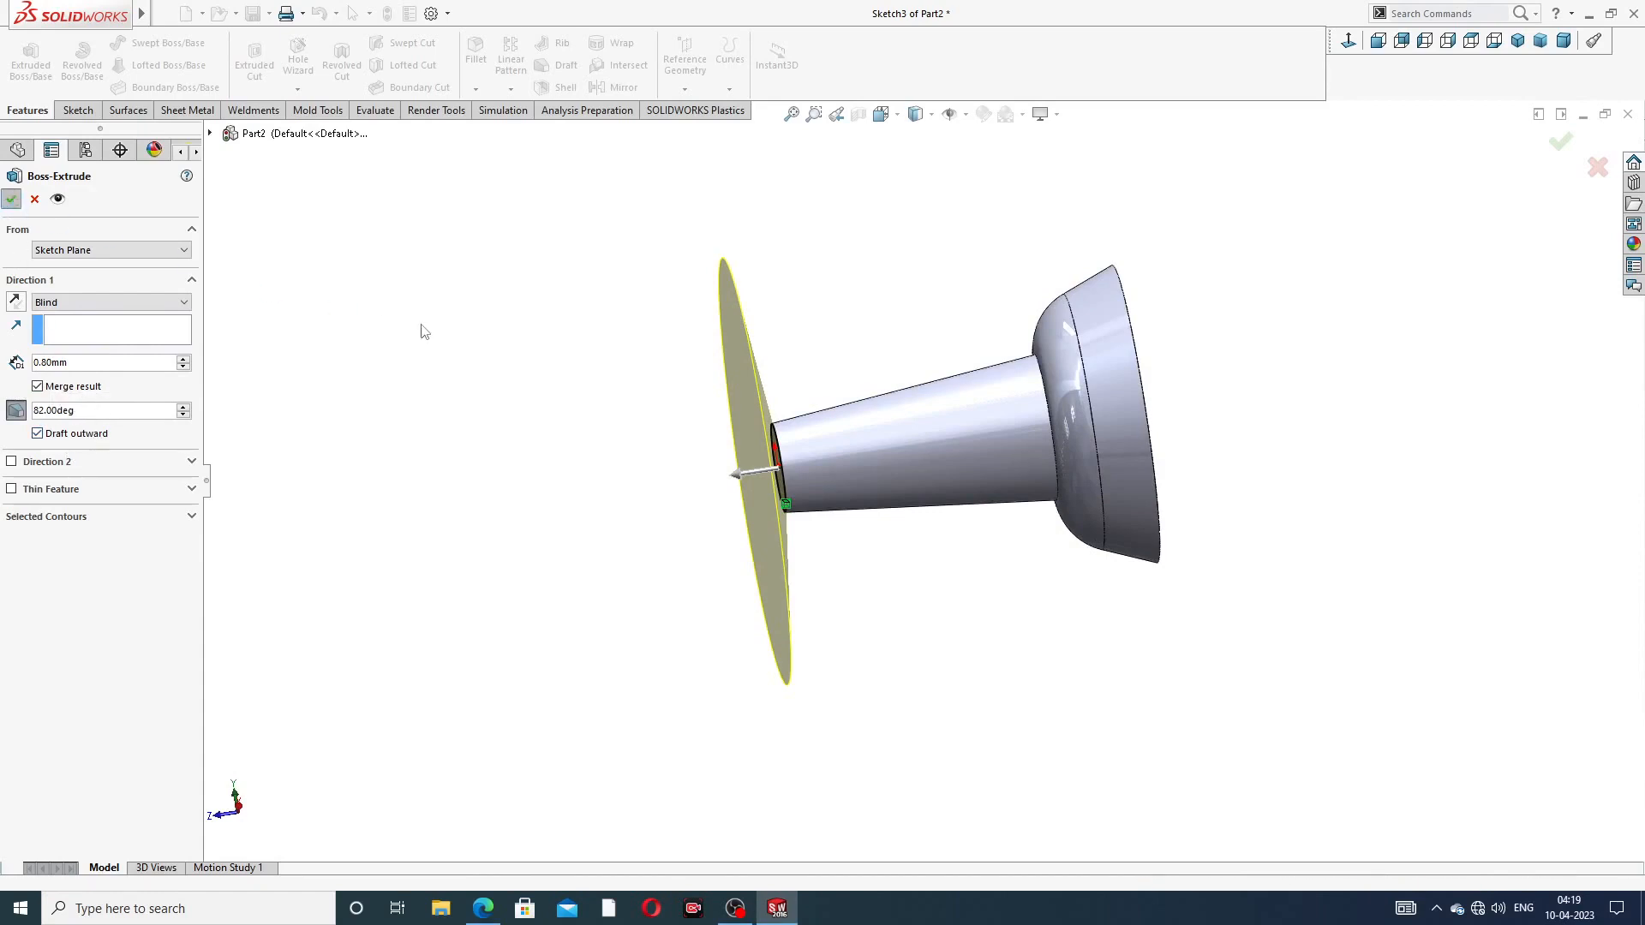
{"action": "mouse_move", "coordinate": [626, 408]}
{"action": "middle_mouse_down"}
{"action": "mouse_move", "coordinate": [514, 462]}
{"action": "mouse_move", "coordinate": [623, 434]}
{"action": "middle_mouse_up"}
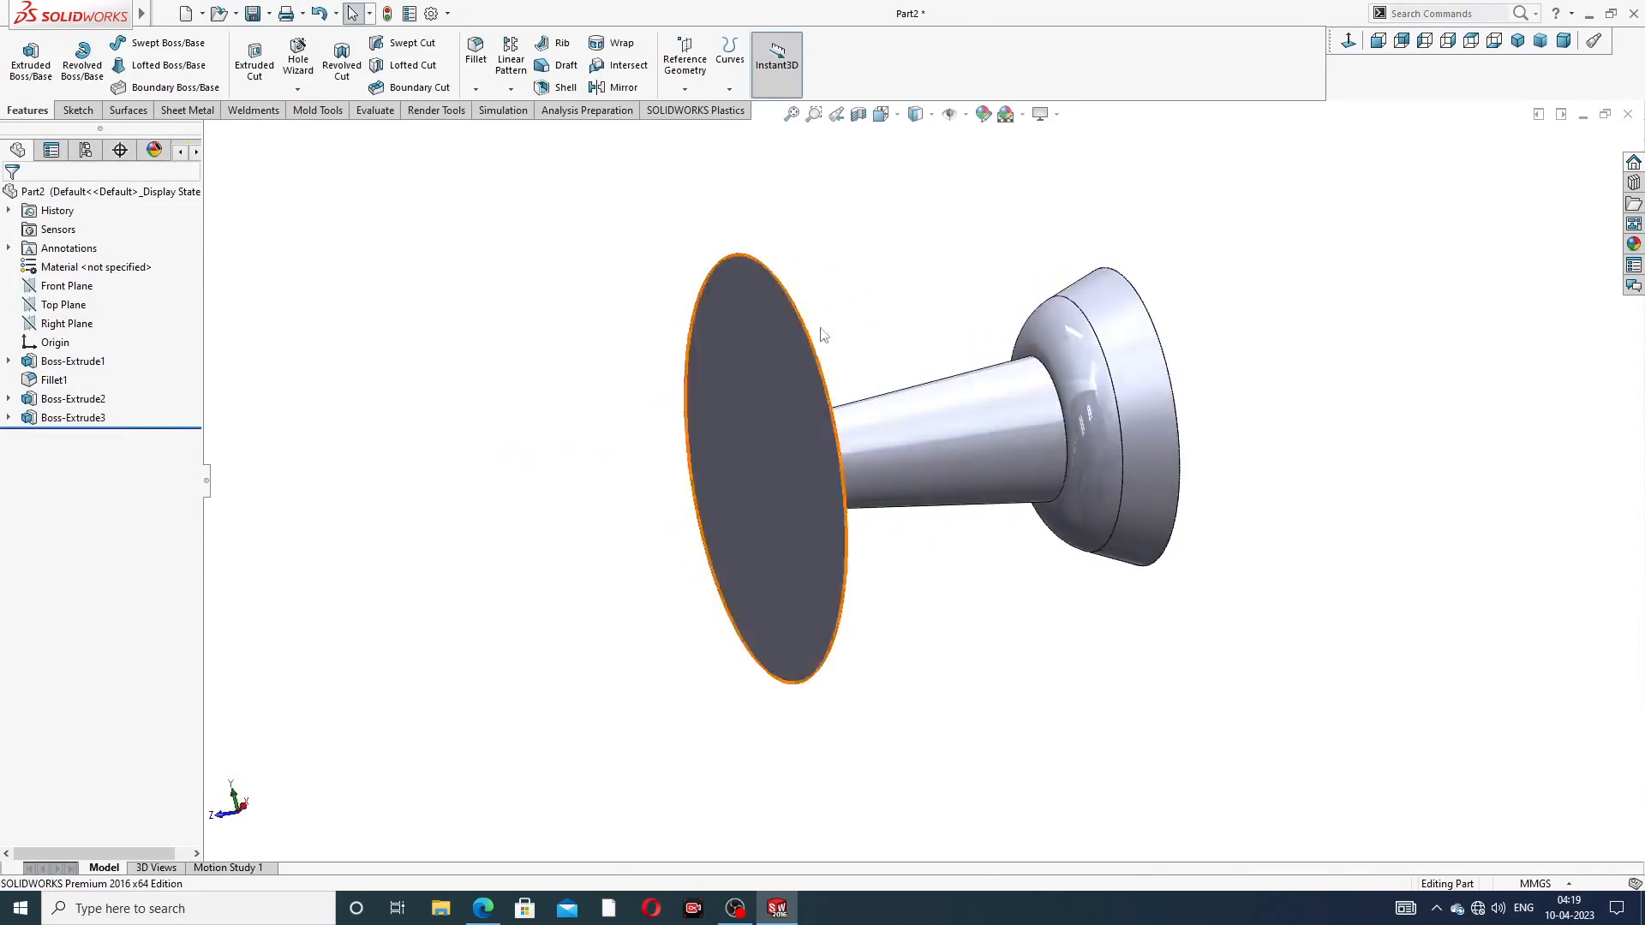
Start a sketch on the flat outer face of the disc head and convert its circular edge into sketch geometry
{"action": "left_click", "coordinate": [780, 371]}
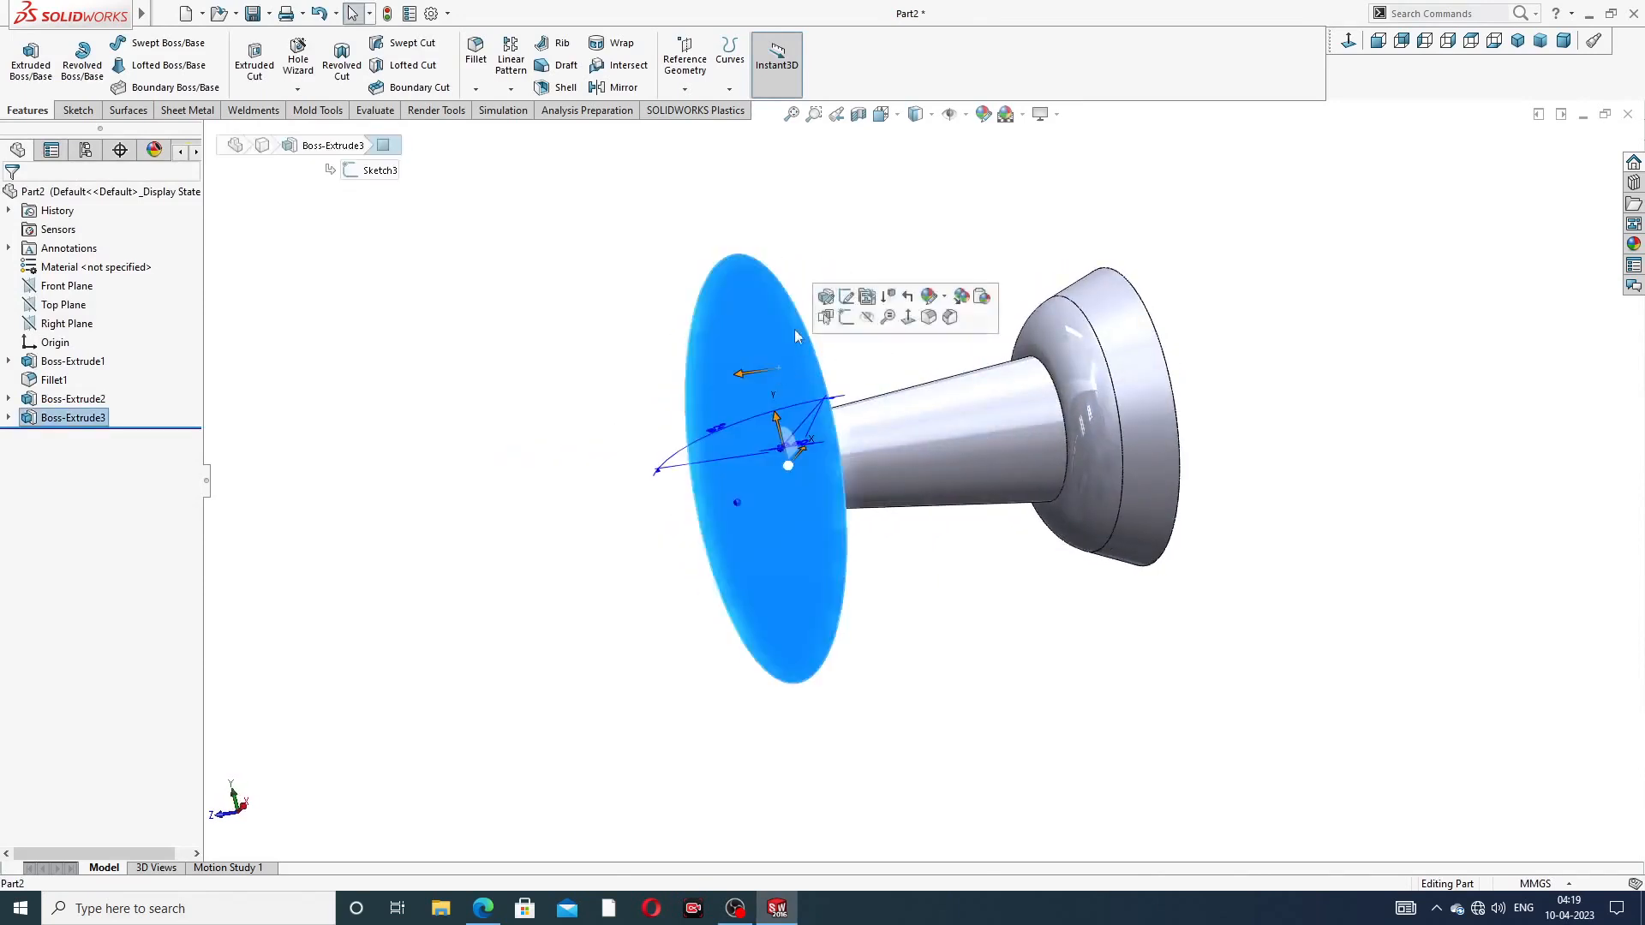
{"action": "left_click", "coordinate": [846, 317]}
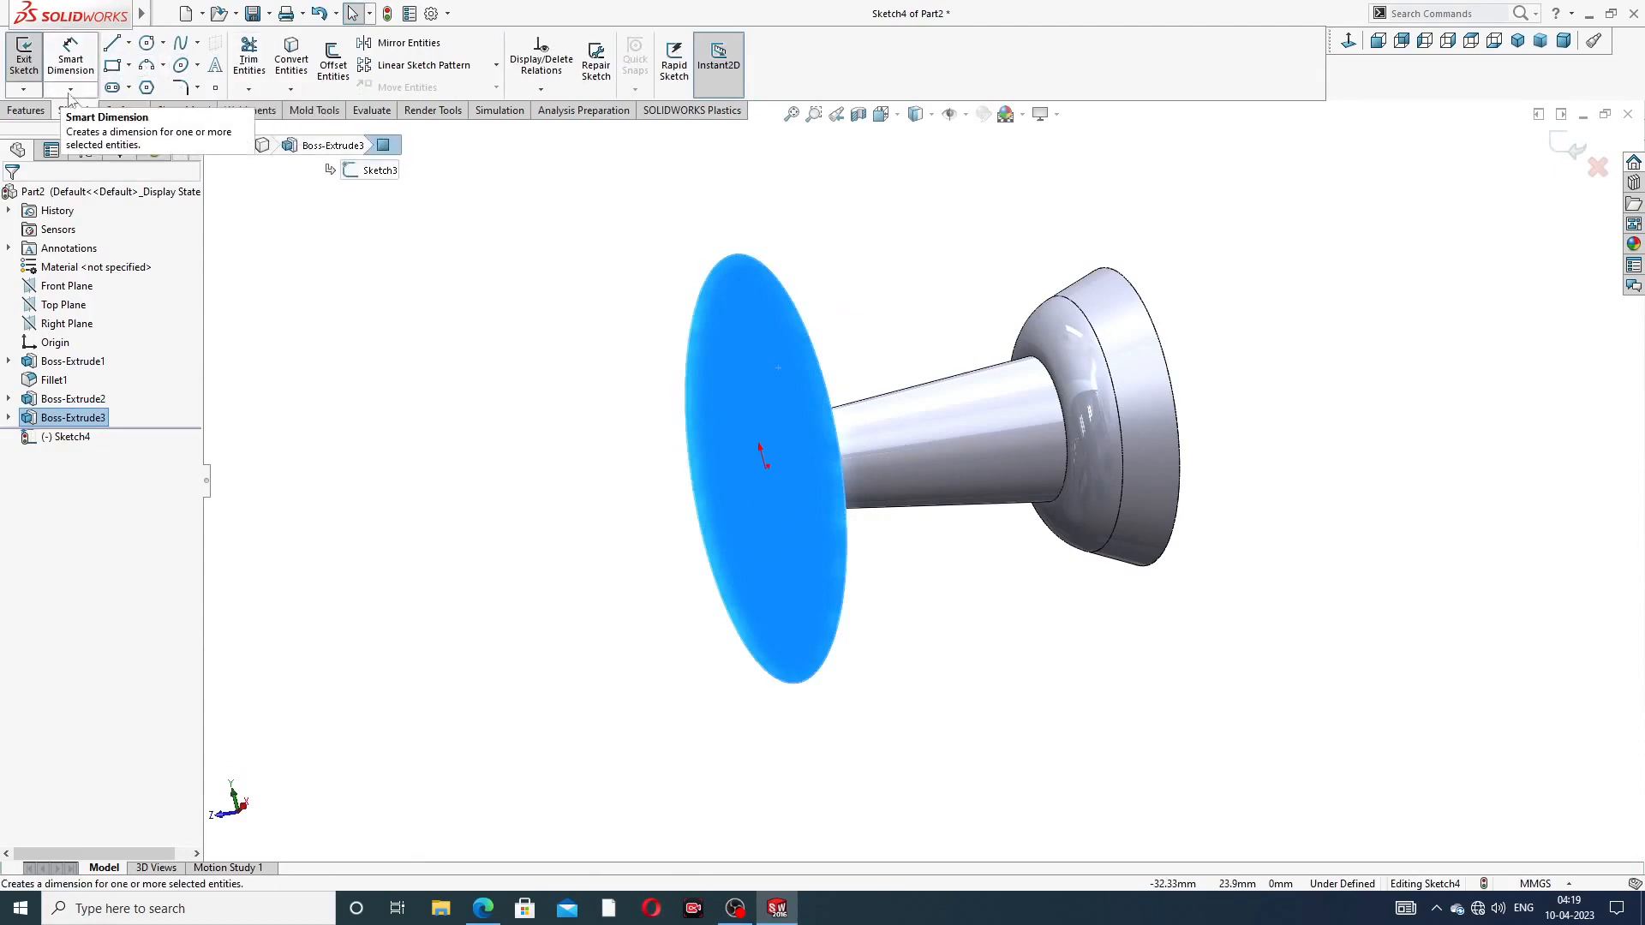
{"action": "left_click", "coordinate": [37, 114]}
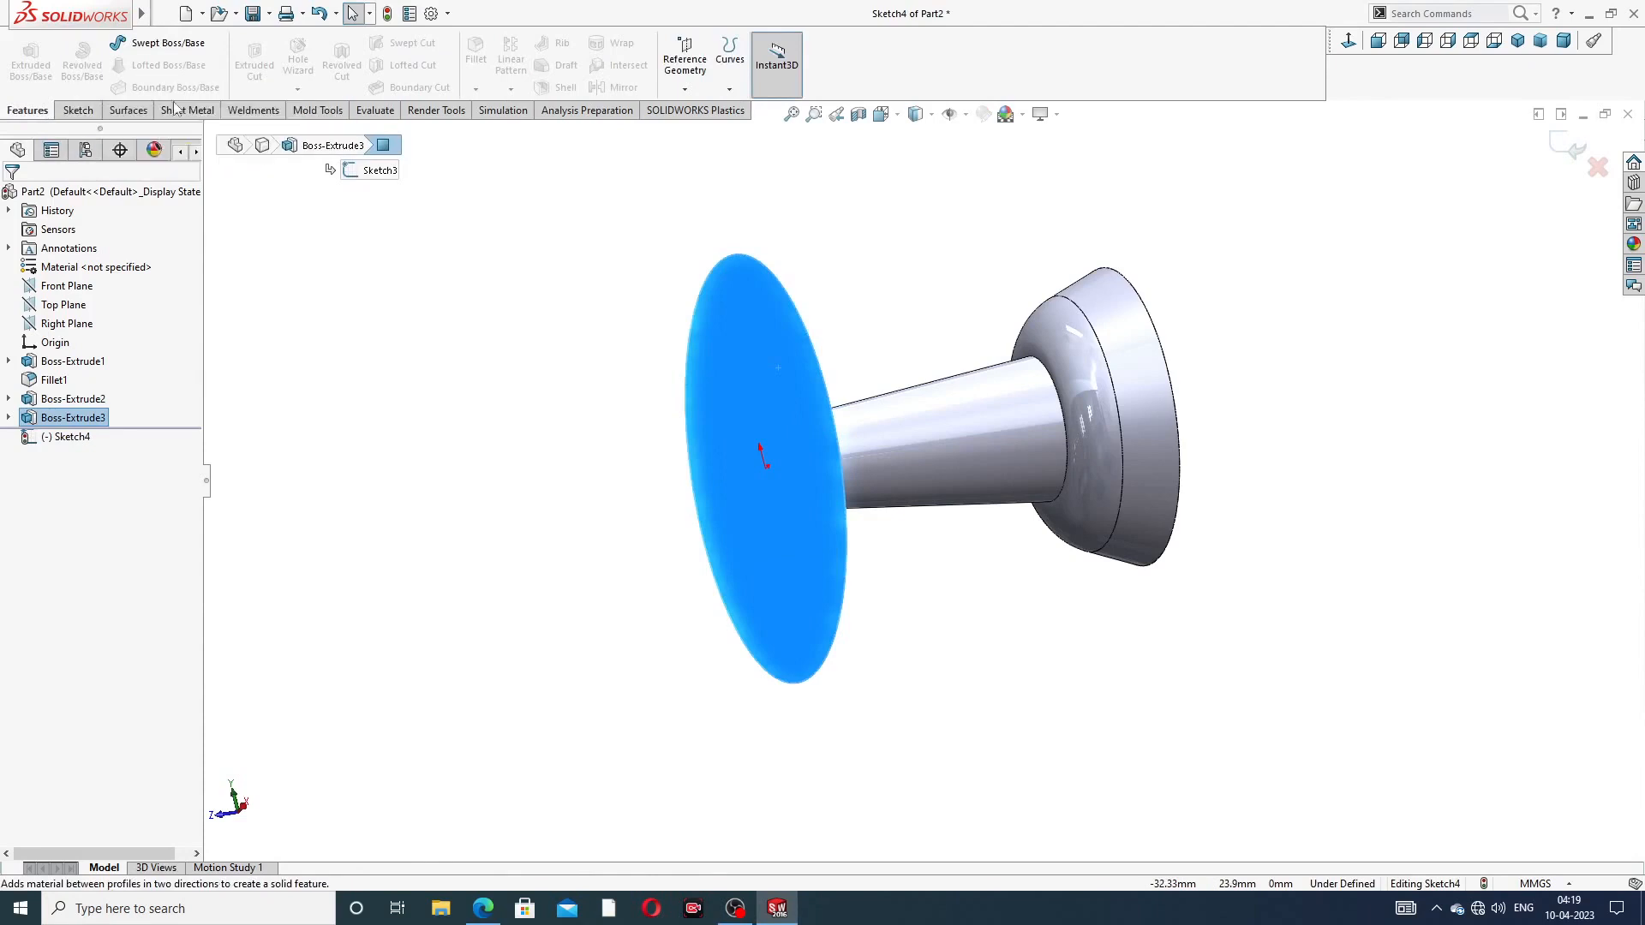
{"action": "left_click", "coordinate": [78, 111]}
{"action": "left_click", "coordinate": [294, 69]}
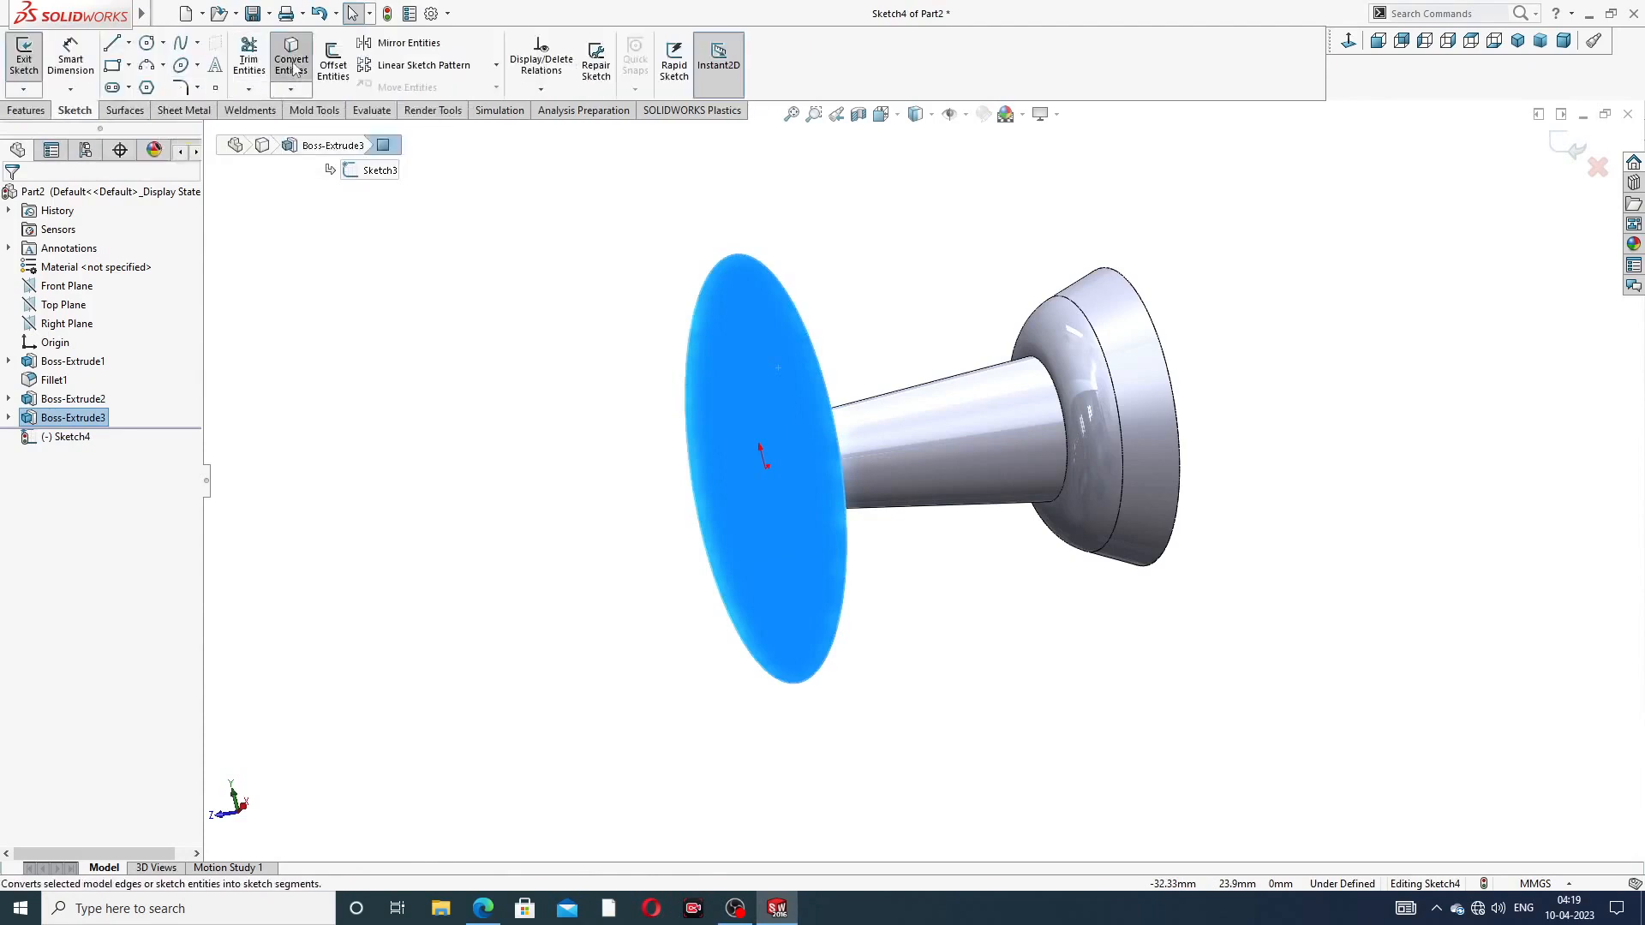
Extrude the converted disc circle 0.40 mm blind, away from the stem, to form the head's straight rim
{"action": "left_click", "coordinate": [25, 111]}
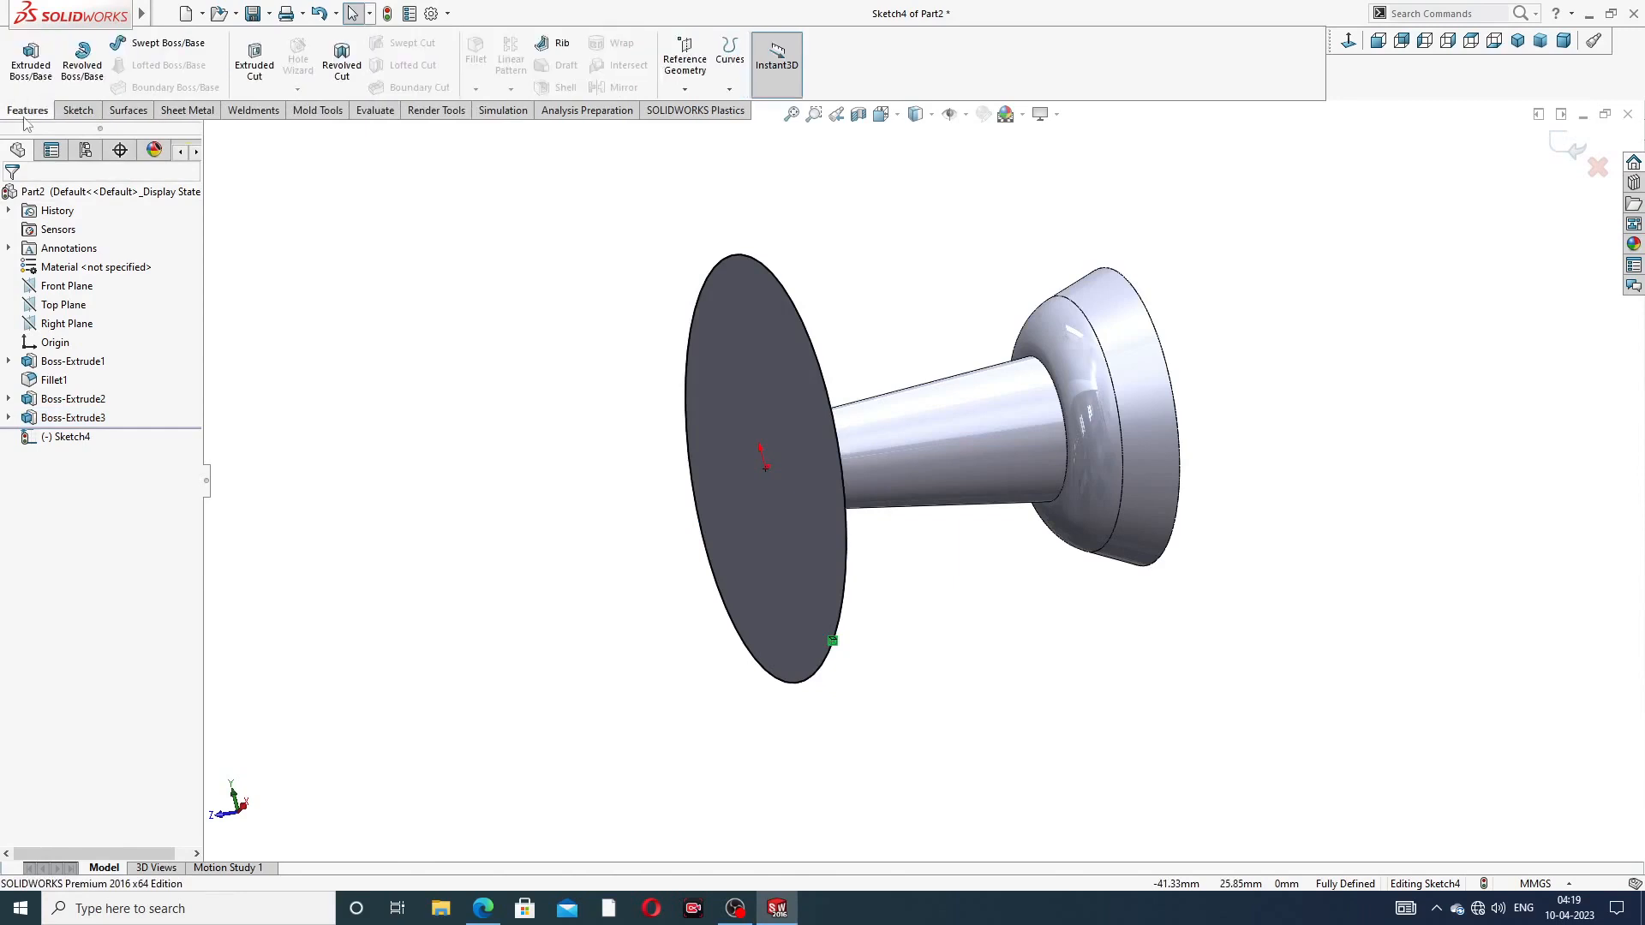
{"action": "left_click", "coordinate": [30, 60]}
{"action": "middle_click_drag", "start_coordinate": [709, 309], "coordinate": [506, 362]}
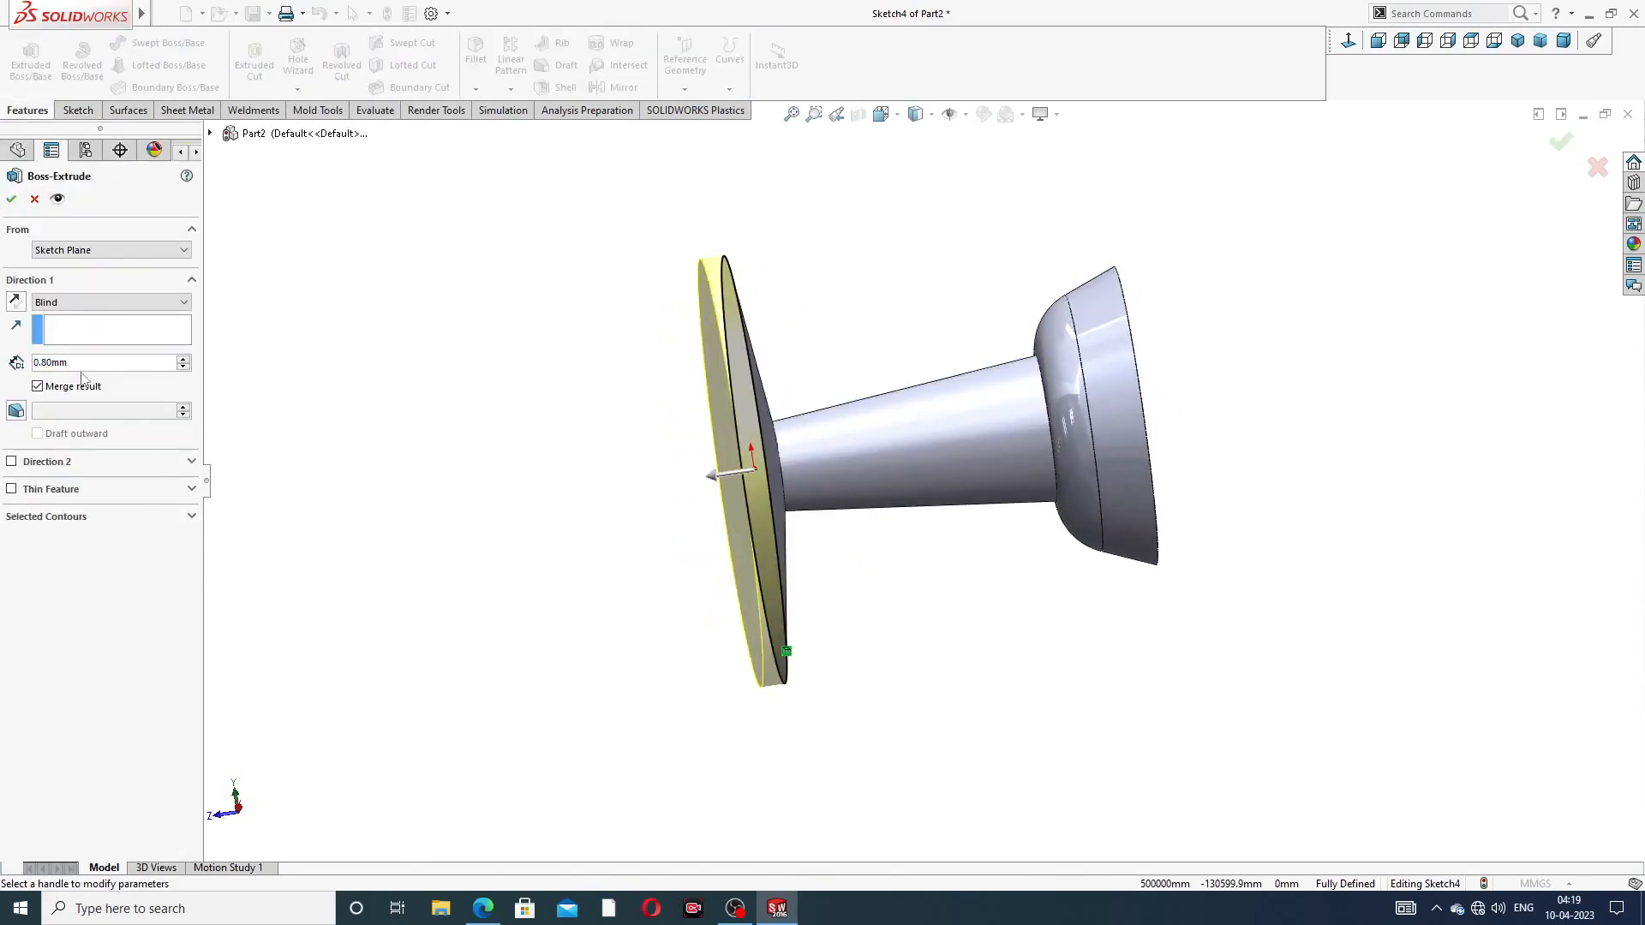
{"action": "double_click", "coordinate": [39, 363]}
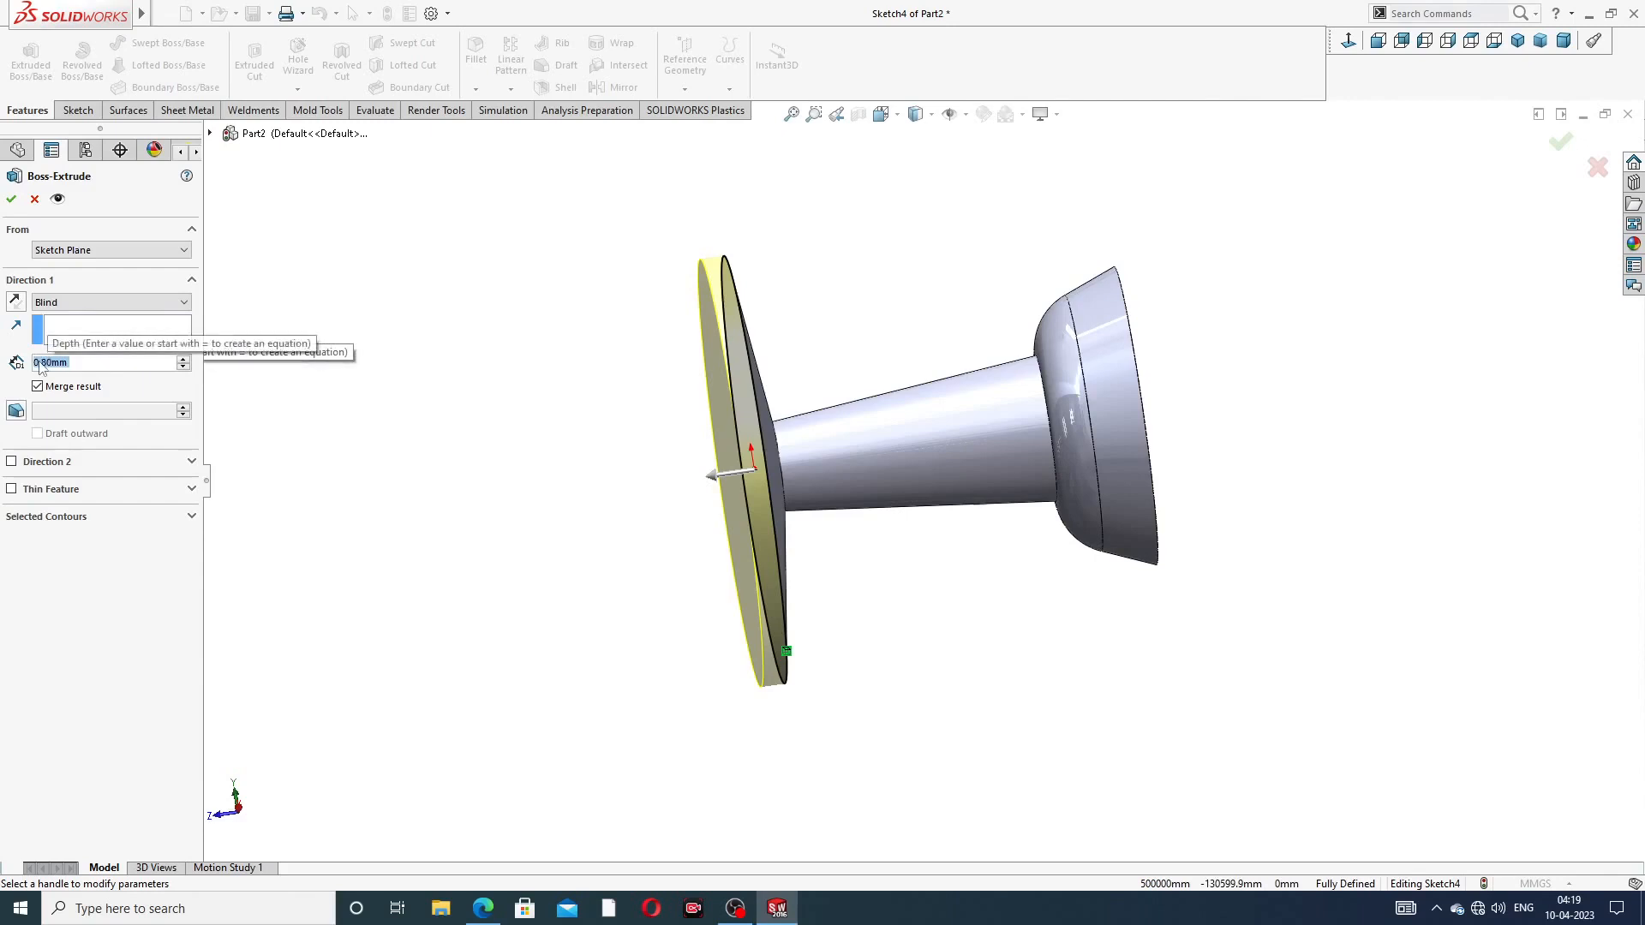
{"action": "type", "text": "0.4"}
{"action": "key", "text": "Return"}
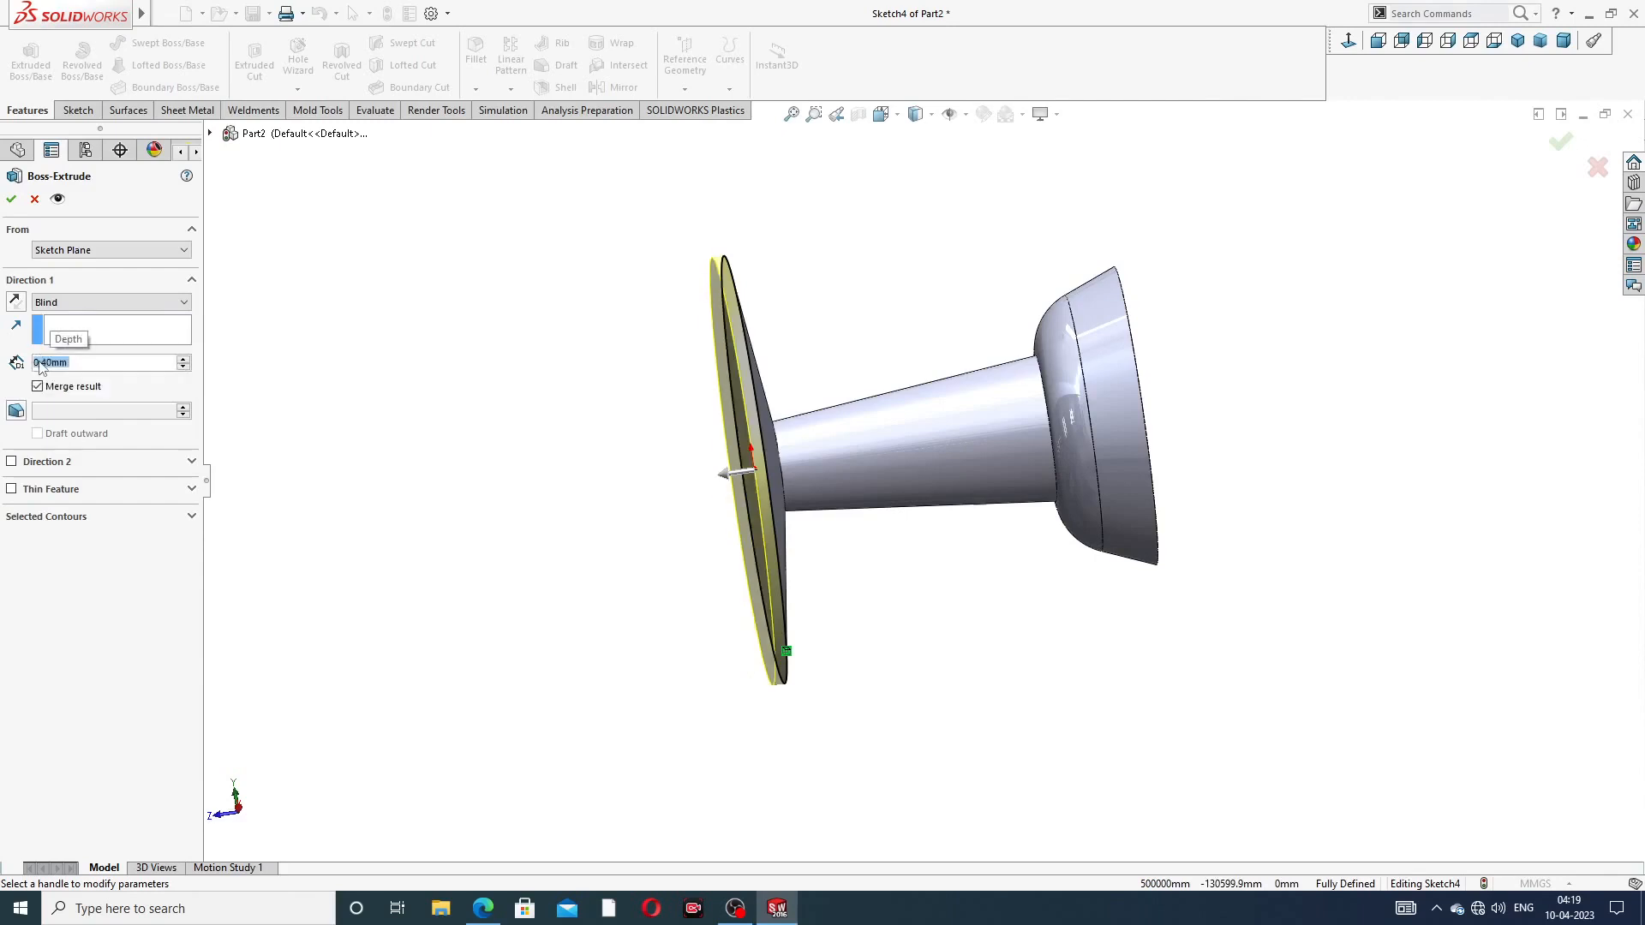
{"action": "left_click", "coordinate": [12, 201]}
{"action": "mouse_move", "coordinate": [844, 340]}
{"action": "middle_mouse_down"}
{"action": "mouse_move", "coordinate": [962, 246]}
{"action": "mouse_move", "coordinate": [829, 319]}
{"action": "mouse_move", "coordinate": [837, 343]}
{"action": "middle_mouse_up"}
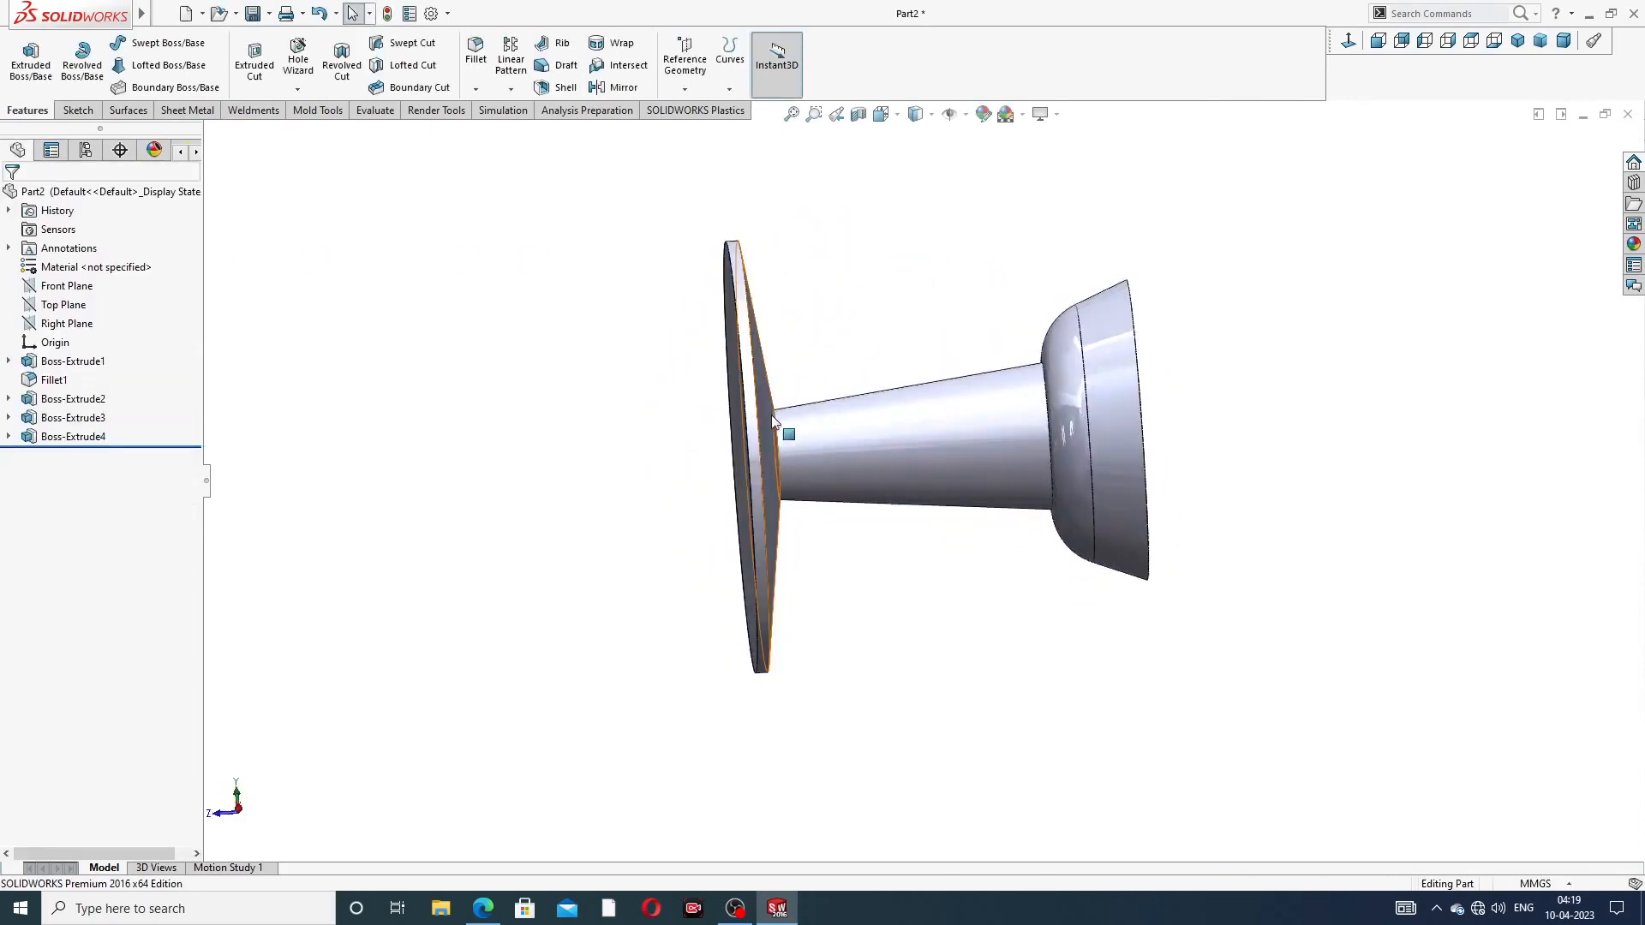
Check the dome note in the pin drawing and start a Dome feature with a height of 1 mm
{"action": "scroll", "coordinate": [773, 420], "scroll_direction": "down", "scroll_amount": 3}
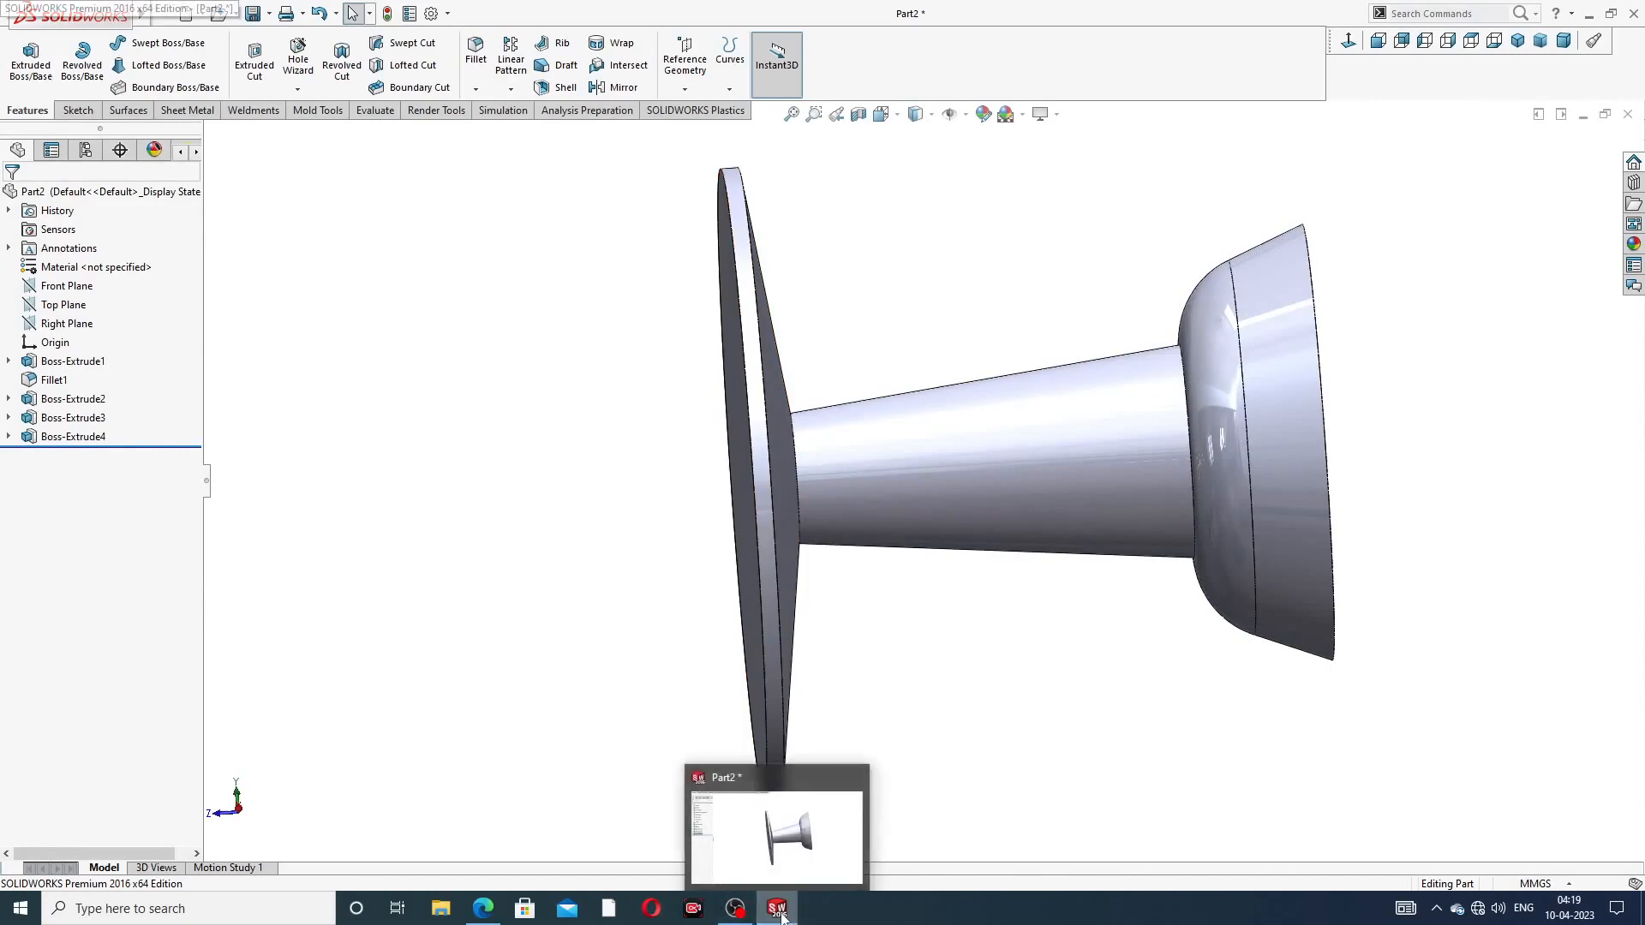
{"action": "left_click", "coordinate": [483, 911]}
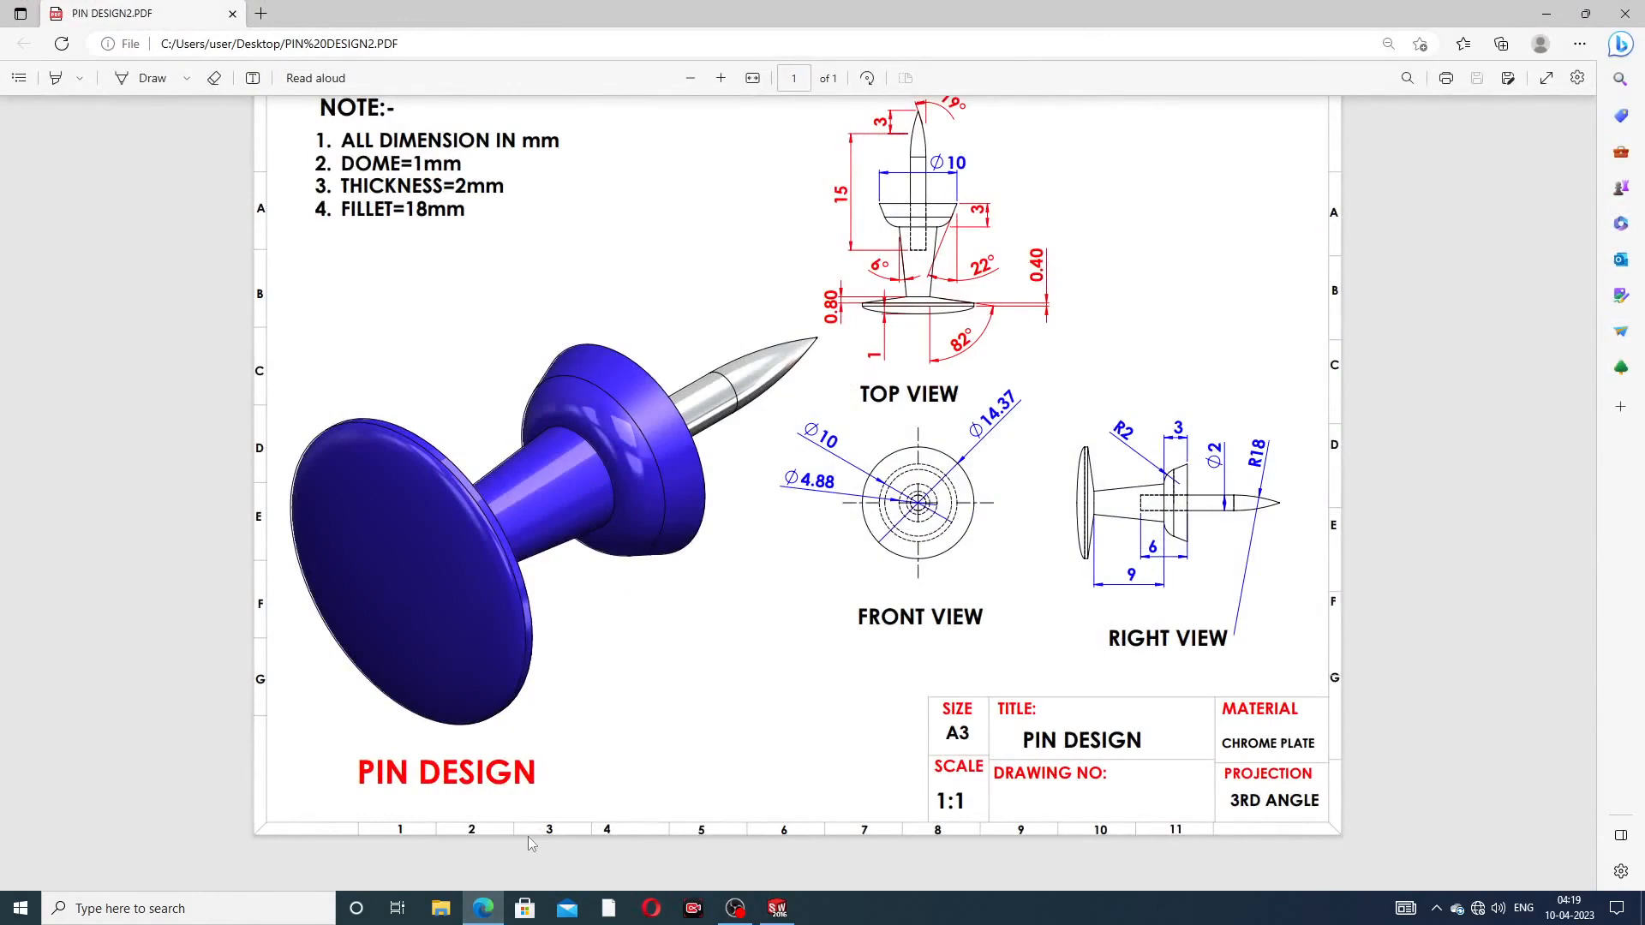
{"action": "left_click", "coordinate": [485, 911]}
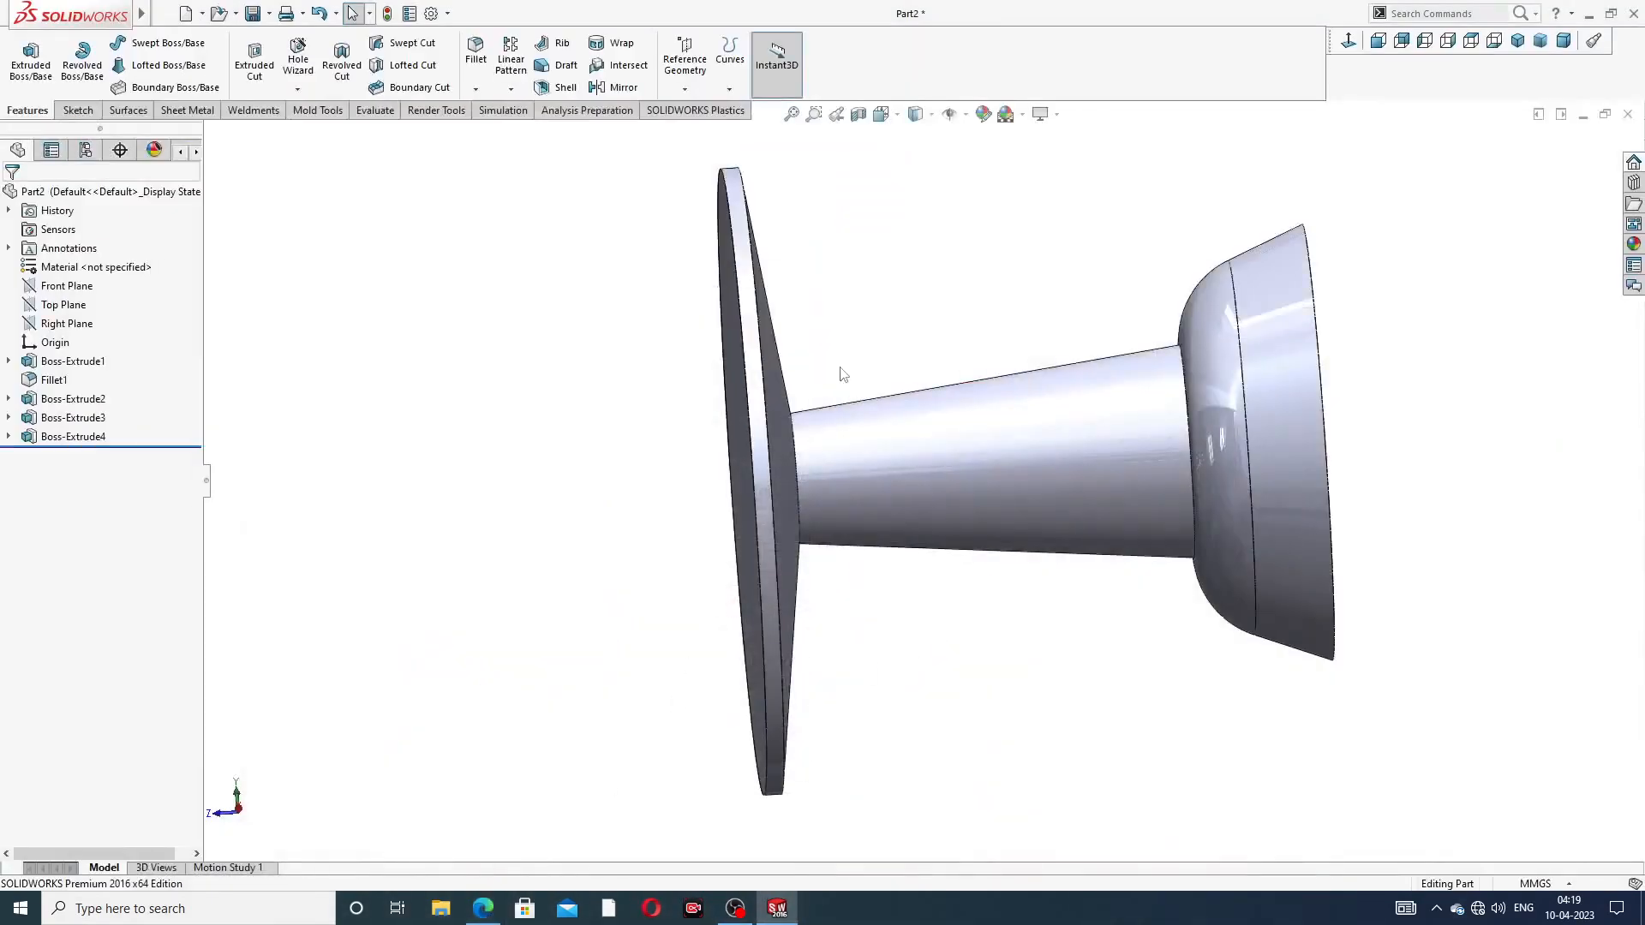
{"action": "scroll", "coordinate": [809, 292], "scroll_direction": "up", "scroll_amount": 2}
{"action": "mouse_move", "coordinate": [840, 333]}
{"action": "middle_mouse_down"}
{"action": "mouse_move", "coordinate": [873, 320]}
{"action": "mouse_move", "coordinate": [836, 342]}
{"action": "middle_mouse_up"}
{"action": "mouse_move", "coordinate": [89, 10]}
{"action": "left_click", "coordinate": [262, 14]}
{"action": "mouse_move", "coordinate": [343, 82]}
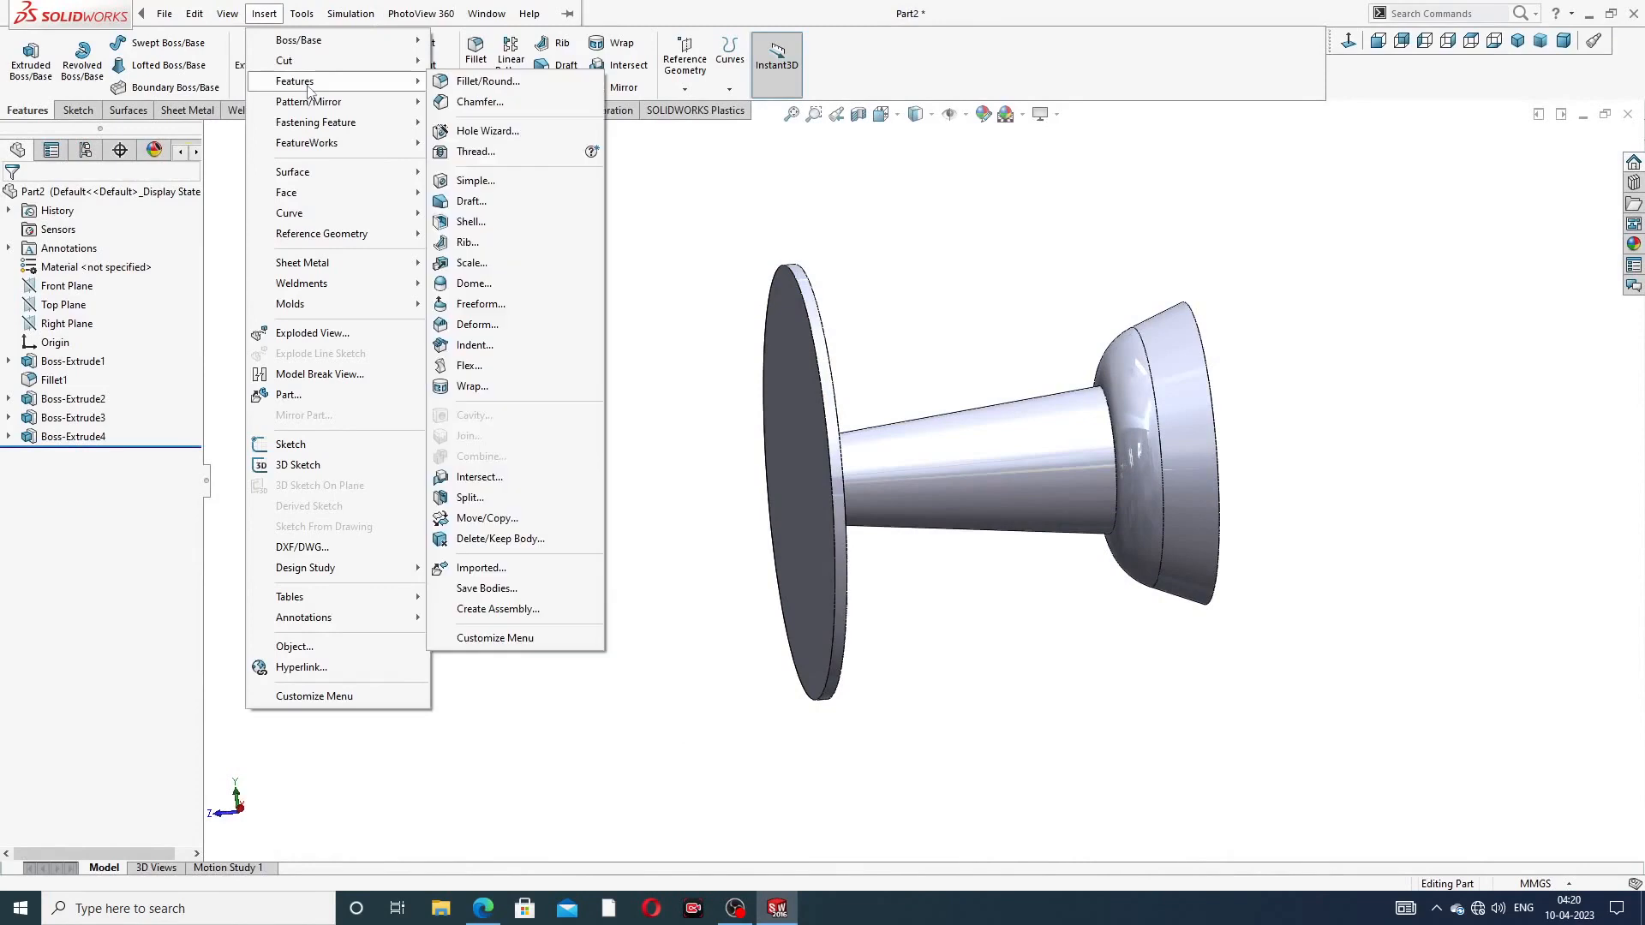
{"action": "left_click", "coordinate": [485, 285]}
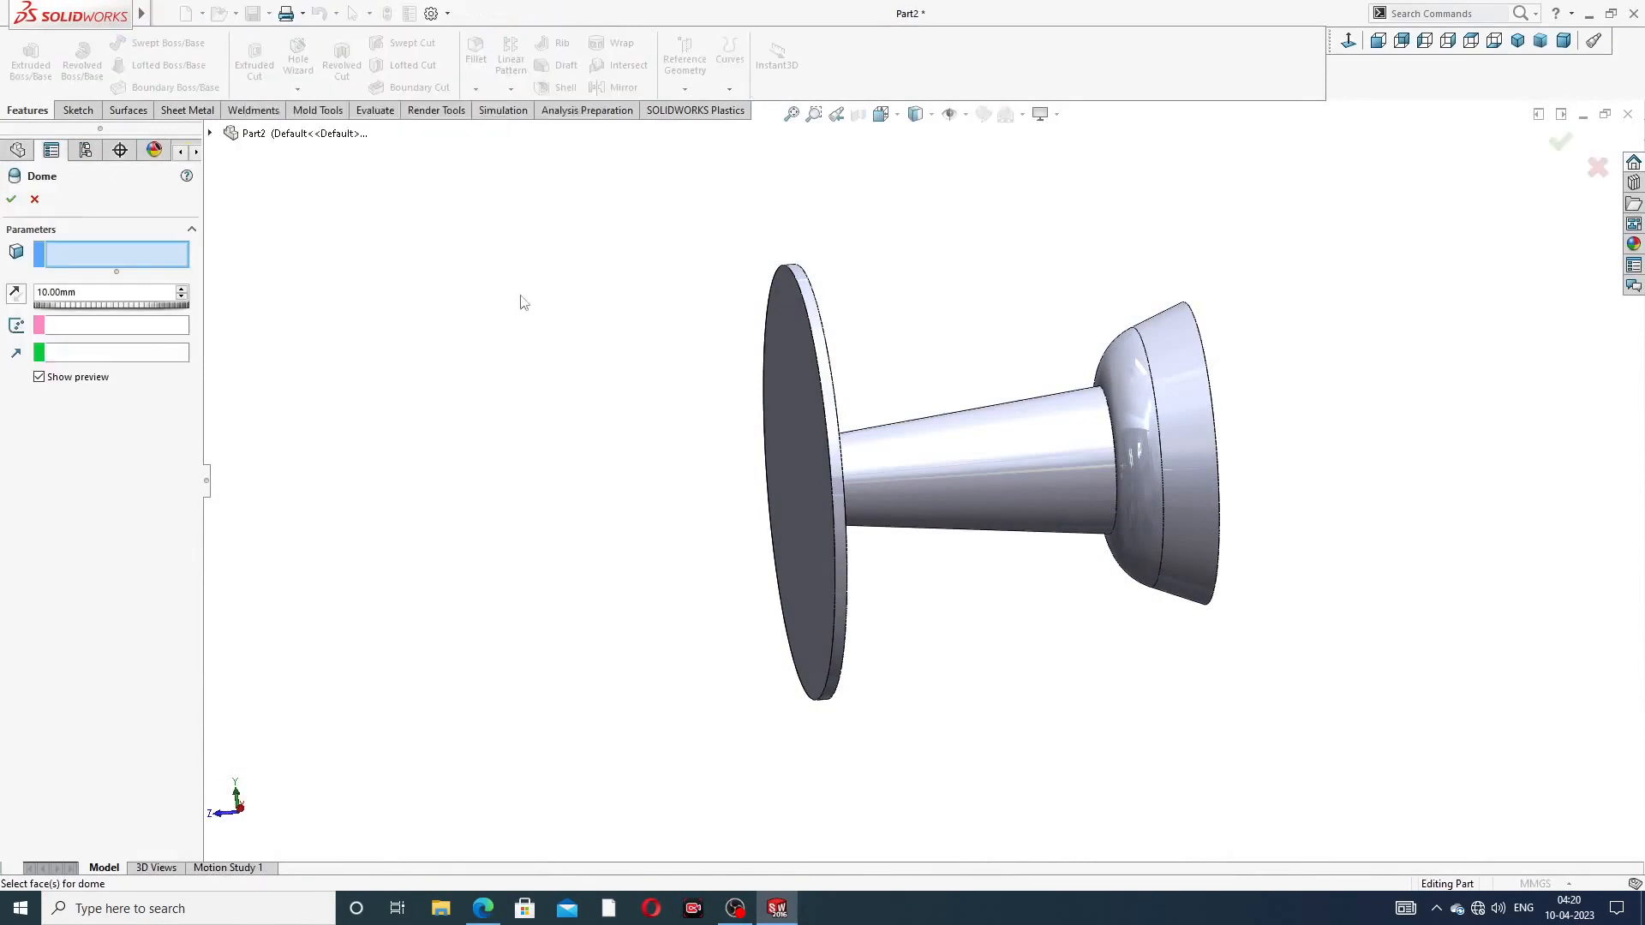
{"action": "left_click_drag", "start_coordinate": [79, 293], "coordinate": [8, 301]}
{"action": "type", "text": "1"}
{"action": "key", "text": "Return"}
Apply the dome to the disc head's flat outer face with the elliptical dome option enabled
{"action": "left_click", "coordinate": [825, 370]}
{"action": "middle_click_drag", "start_coordinate": [915, 385], "coordinate": [876, 391]}
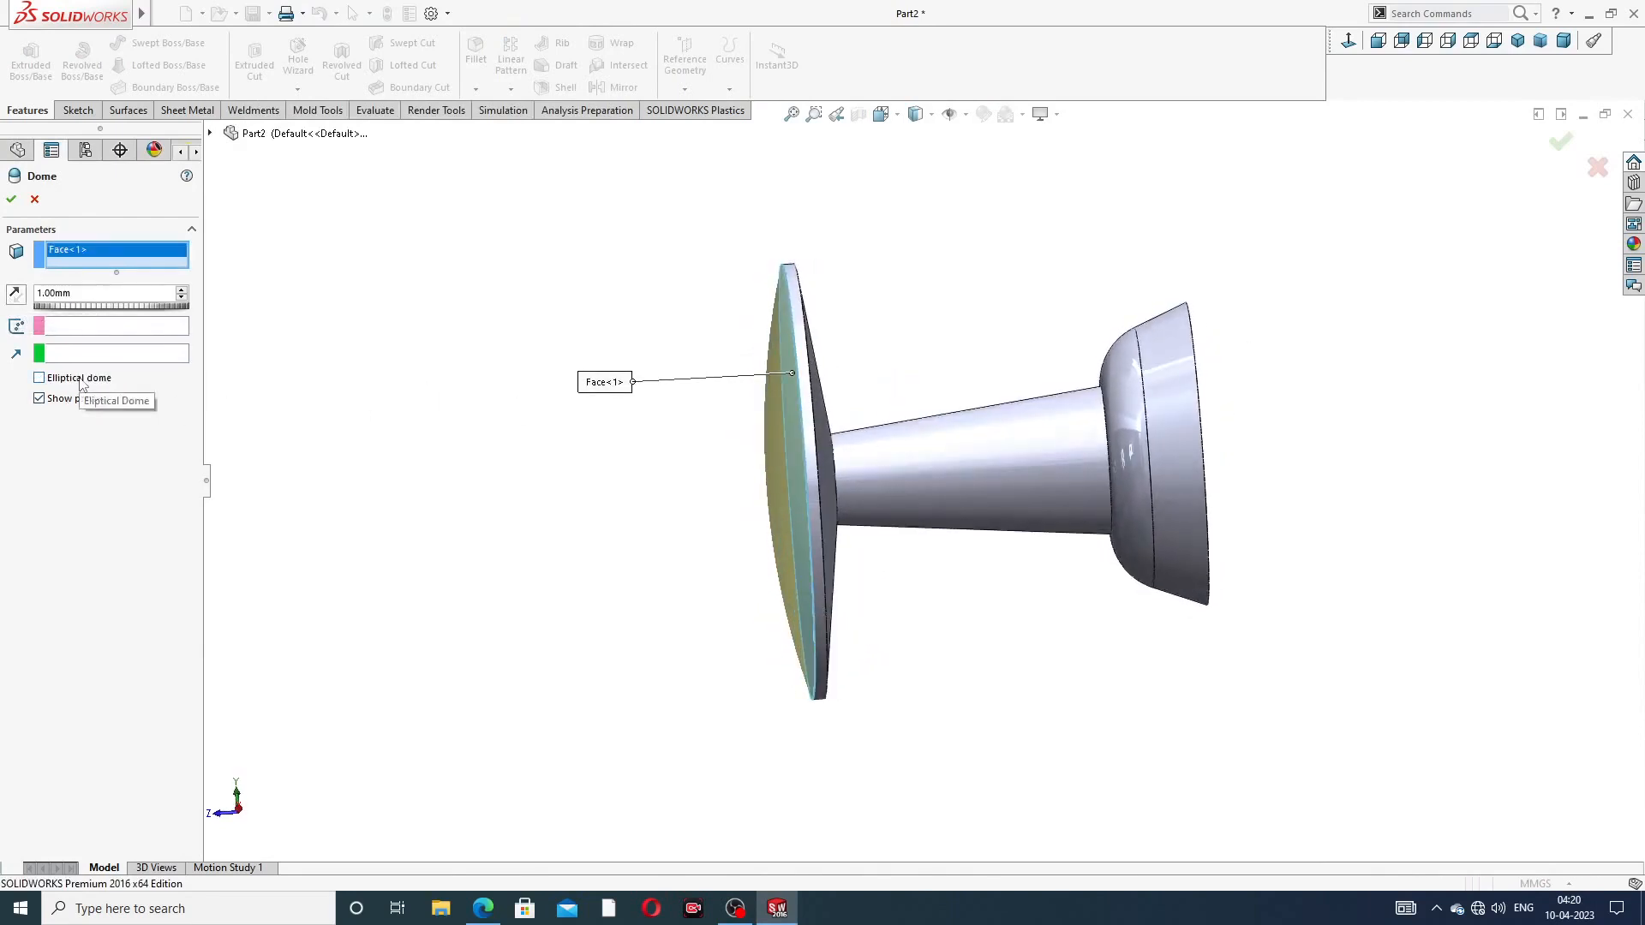
{"action": "scroll", "coordinate": [795, 396], "scroll_direction": "down", "scroll_amount": 3}
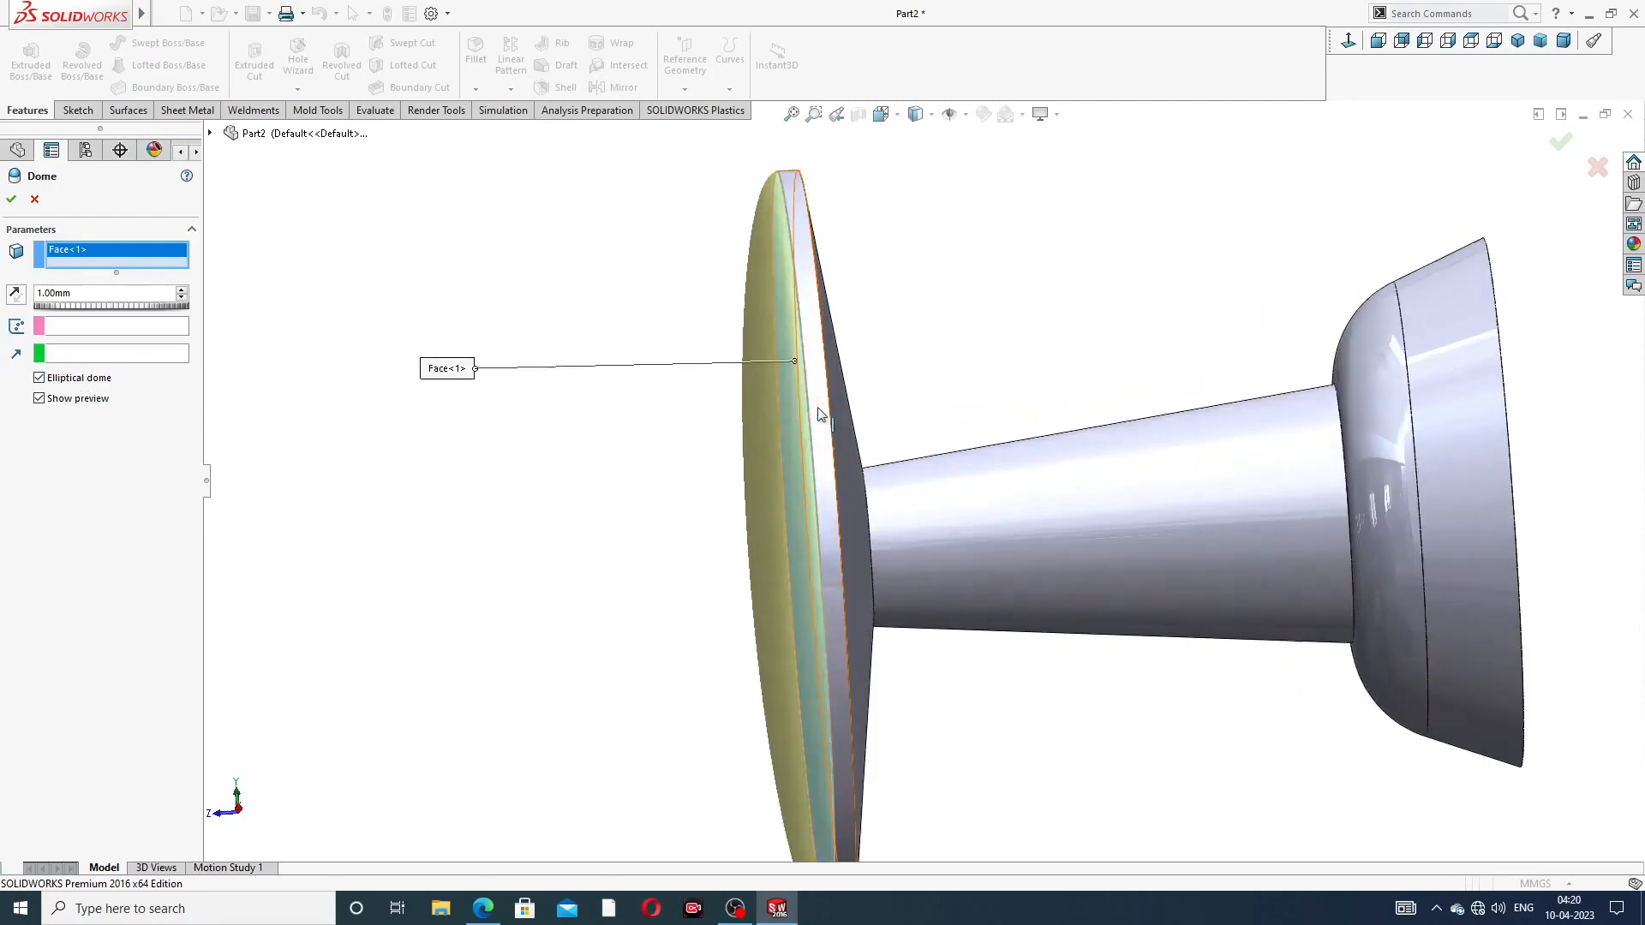
{"action": "scroll", "coordinate": [921, 401], "scroll_direction": "up", "scroll_amount": 2}
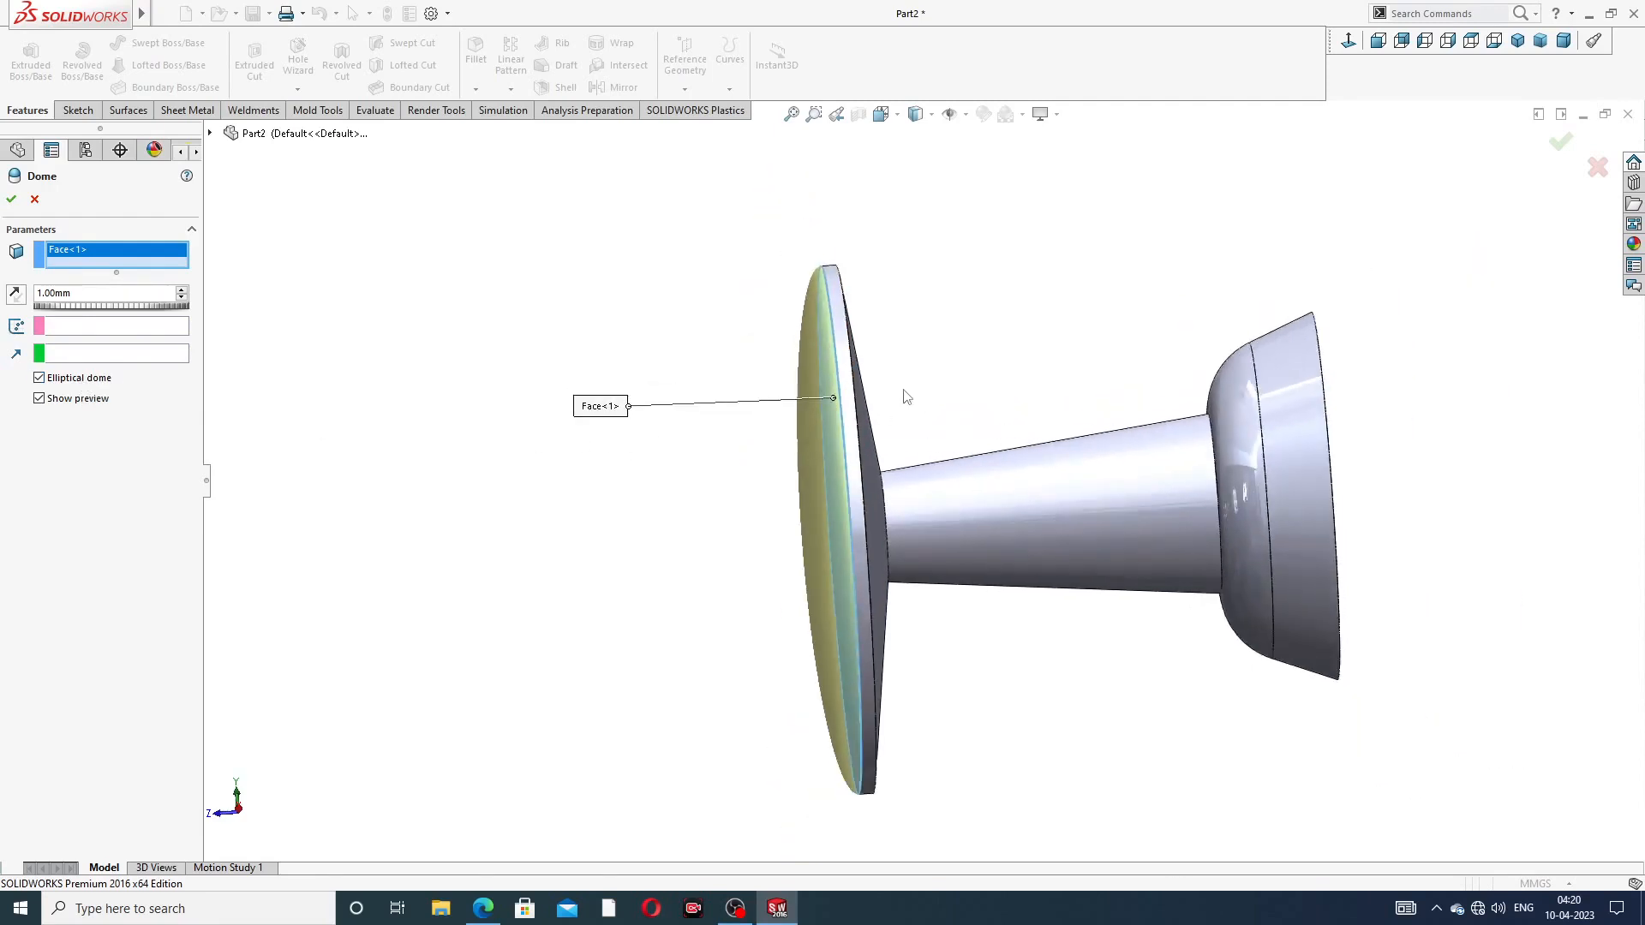
{"action": "left_click", "coordinate": [11, 199]}
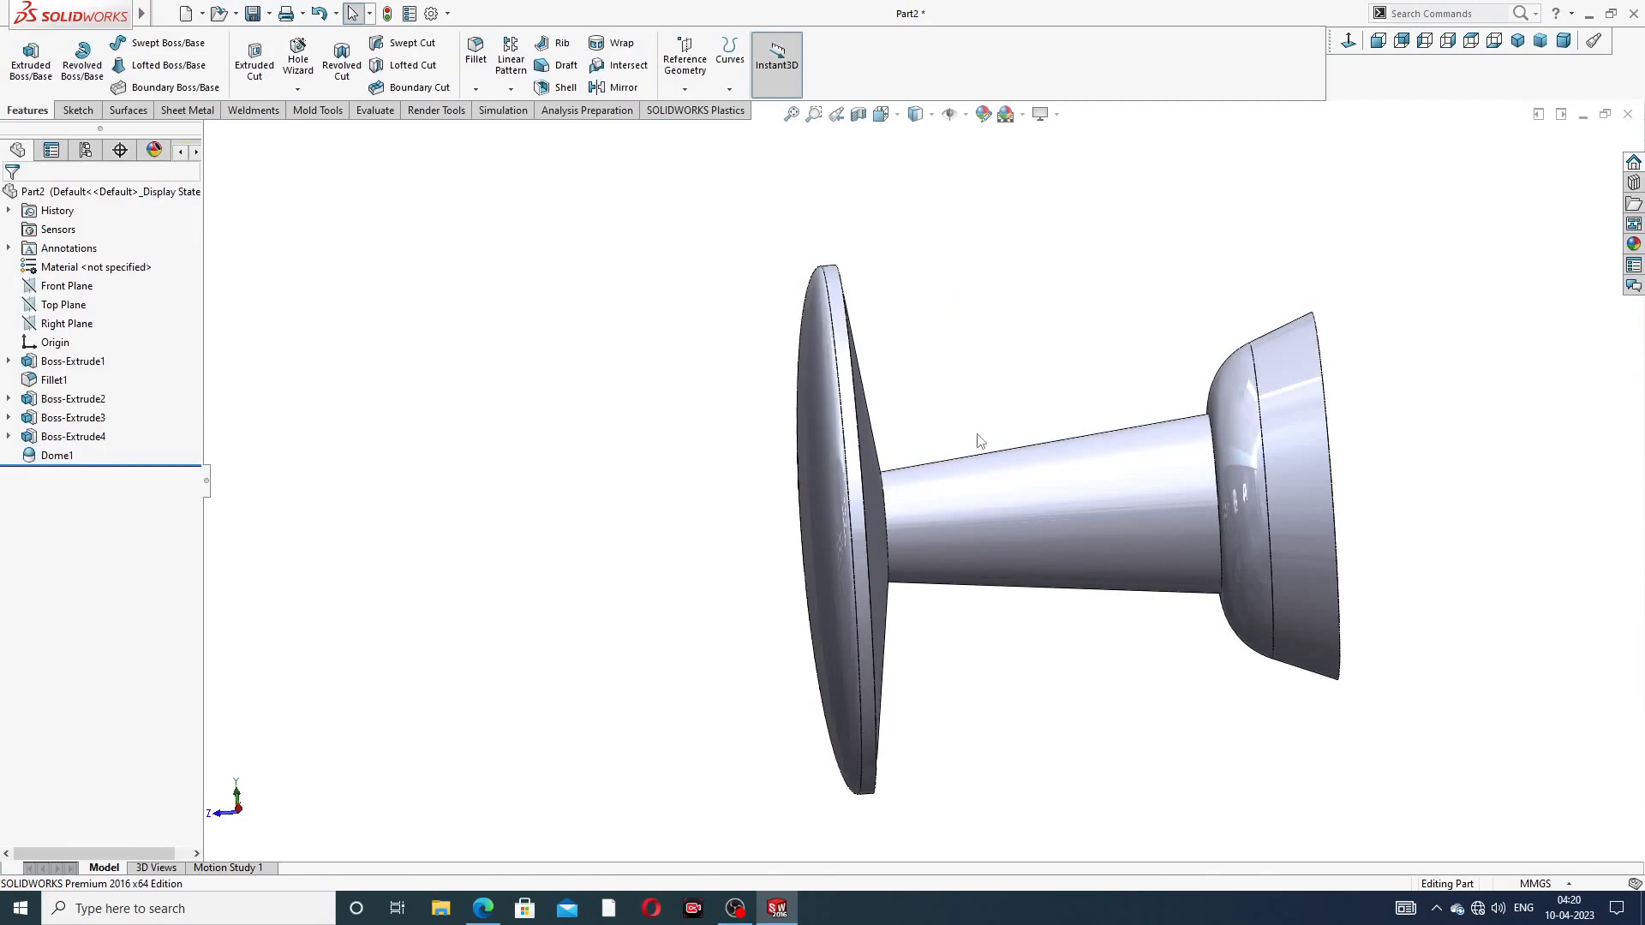
Color the whole part blue, starting from the standard pure blue swatch and slightly raising its green component
{"action": "scroll", "coordinate": [977, 440], "scroll_direction": "up", "scroll_amount": 4}
{"action": "middle_click_drag", "start_coordinate": [1005, 498], "coordinate": [1014, 374]}
{"action": "scroll", "coordinate": [986, 535], "scroll_direction": "down", "scroll_amount": 2}
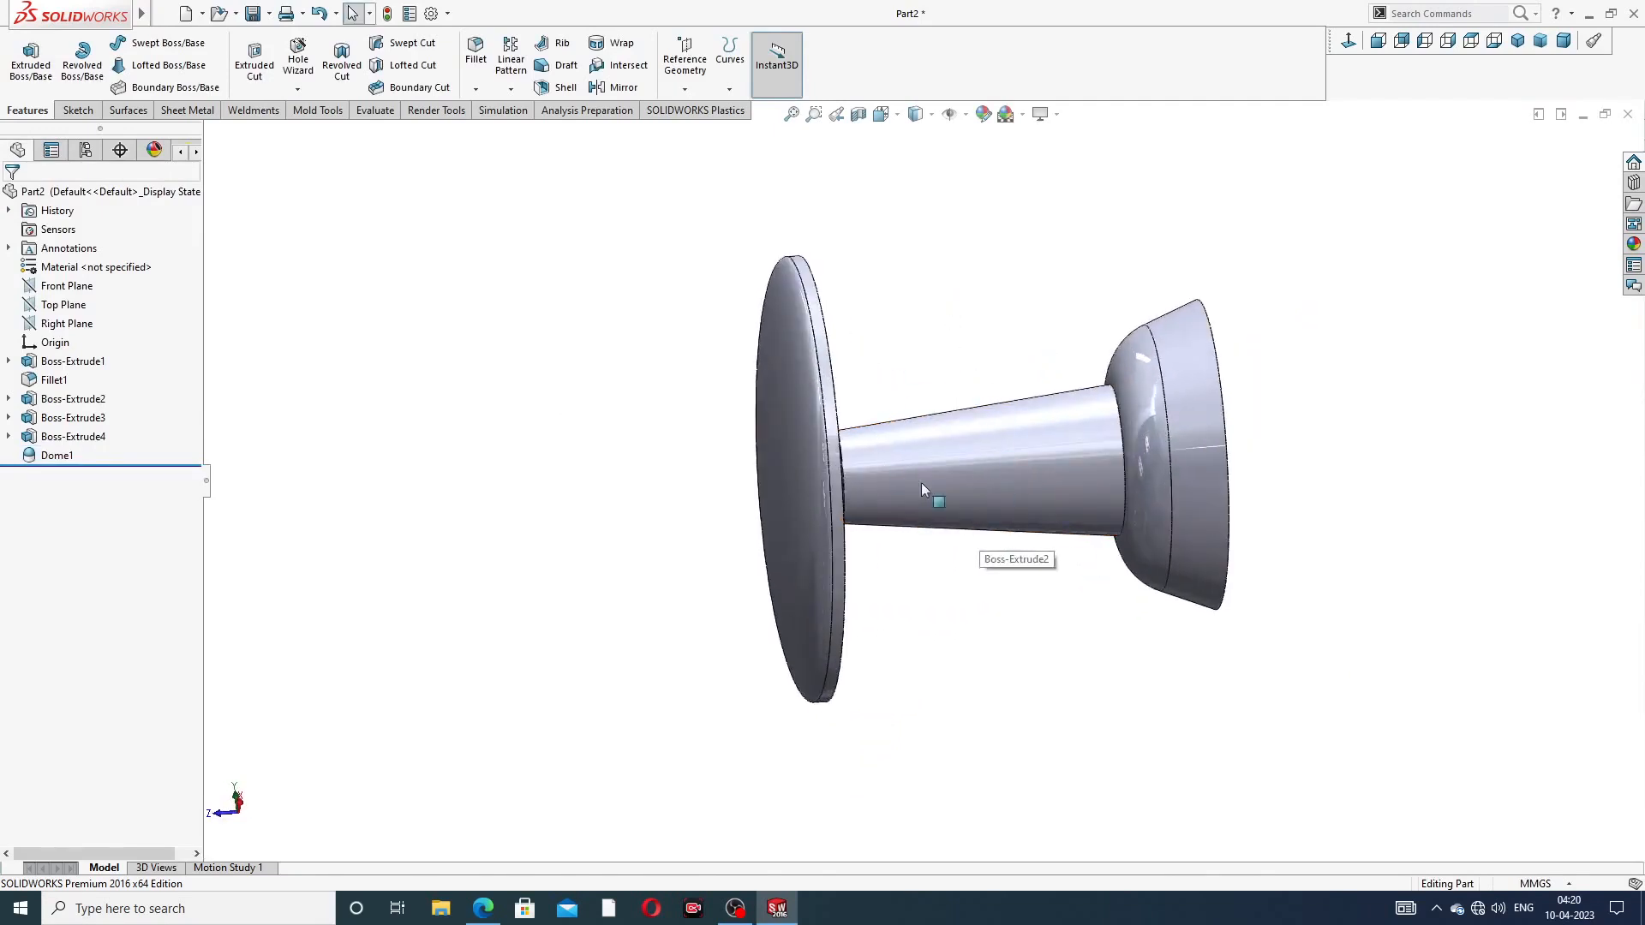
{"action": "middle_click_drag", "start_coordinate": [1054, 428], "coordinate": [1248, 348]}
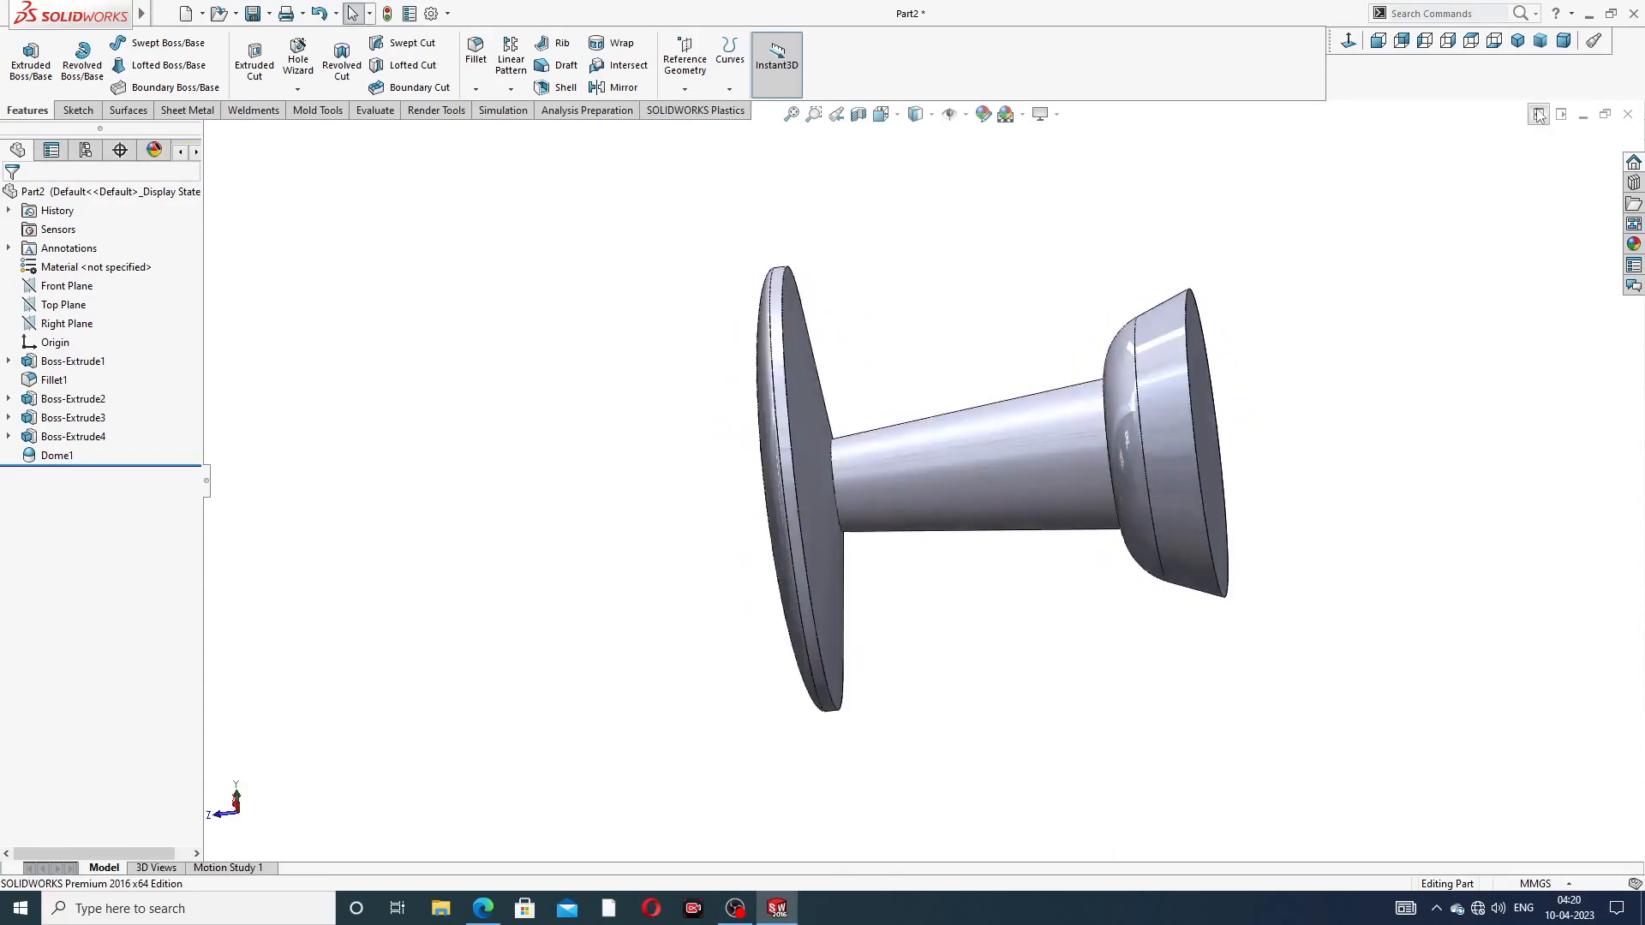
{"action": "left_click", "coordinate": [983, 115]}
{"action": "left_click", "coordinate": [117, 557]}
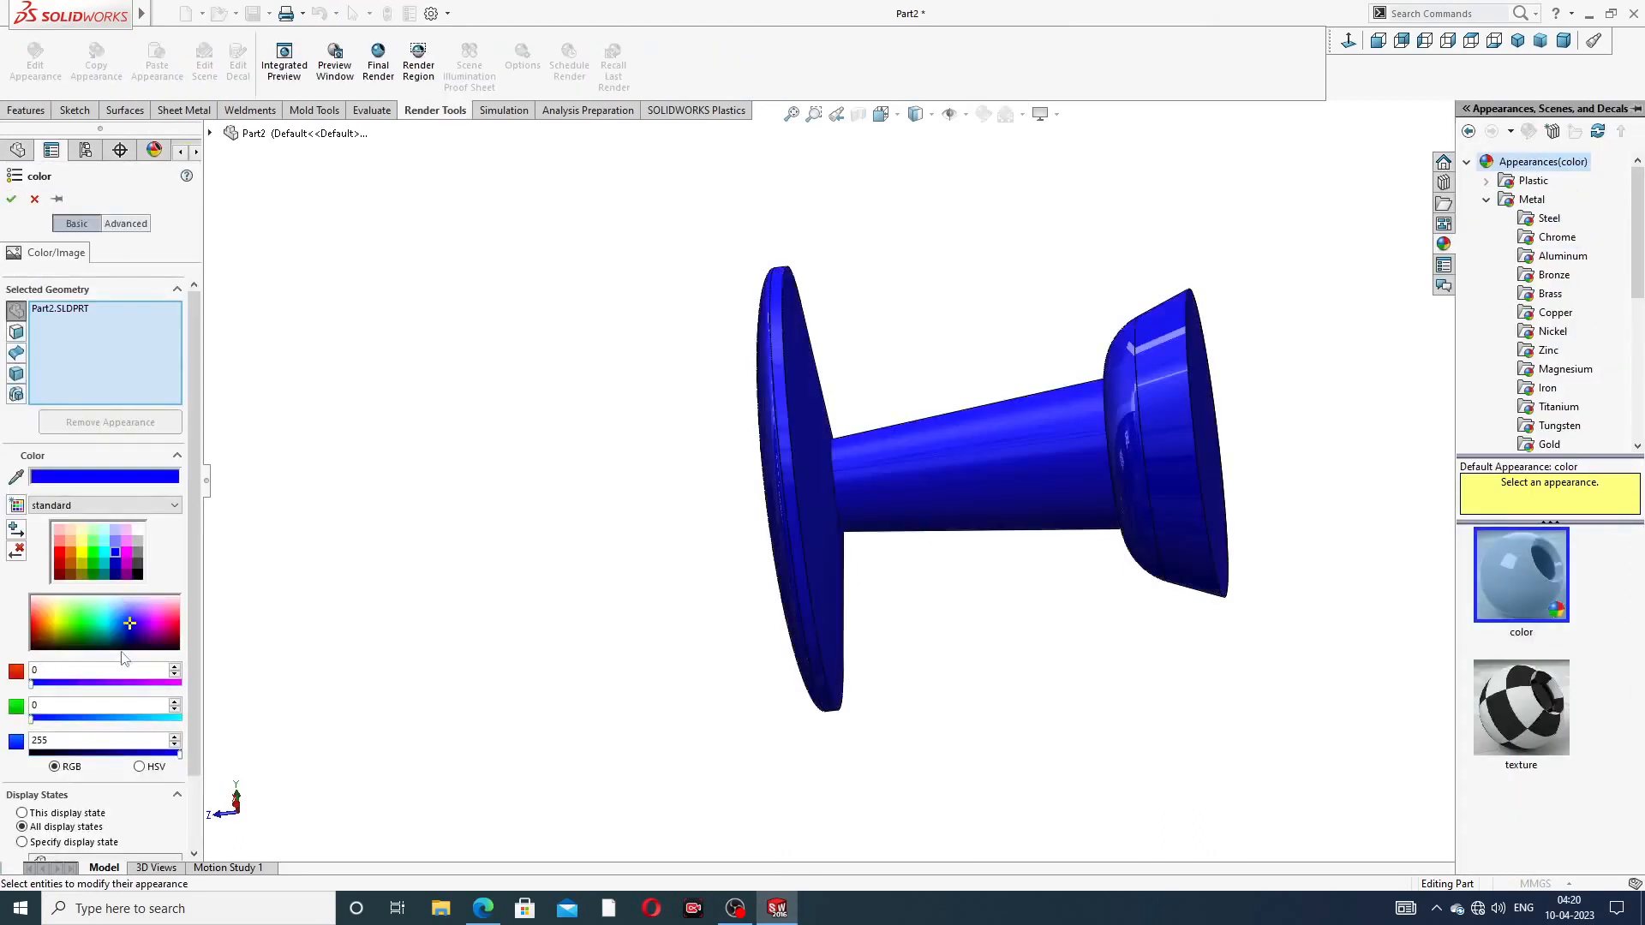
{"action": "left_click", "coordinate": [51, 719]}
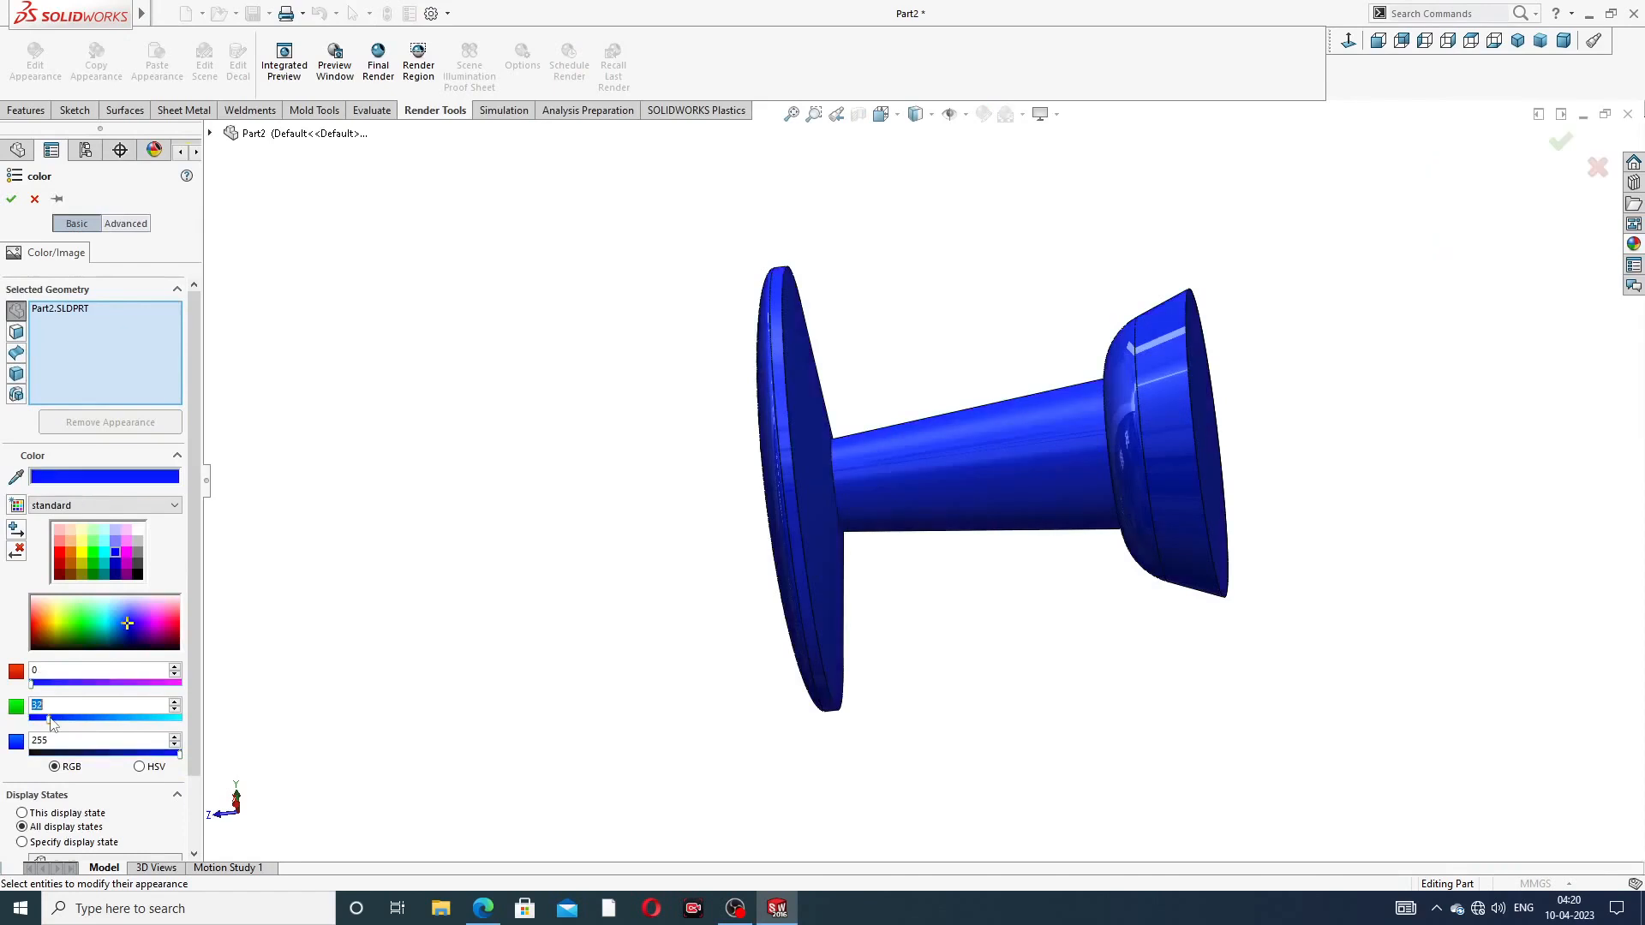
{"action": "left_click", "coordinate": [11, 199]}
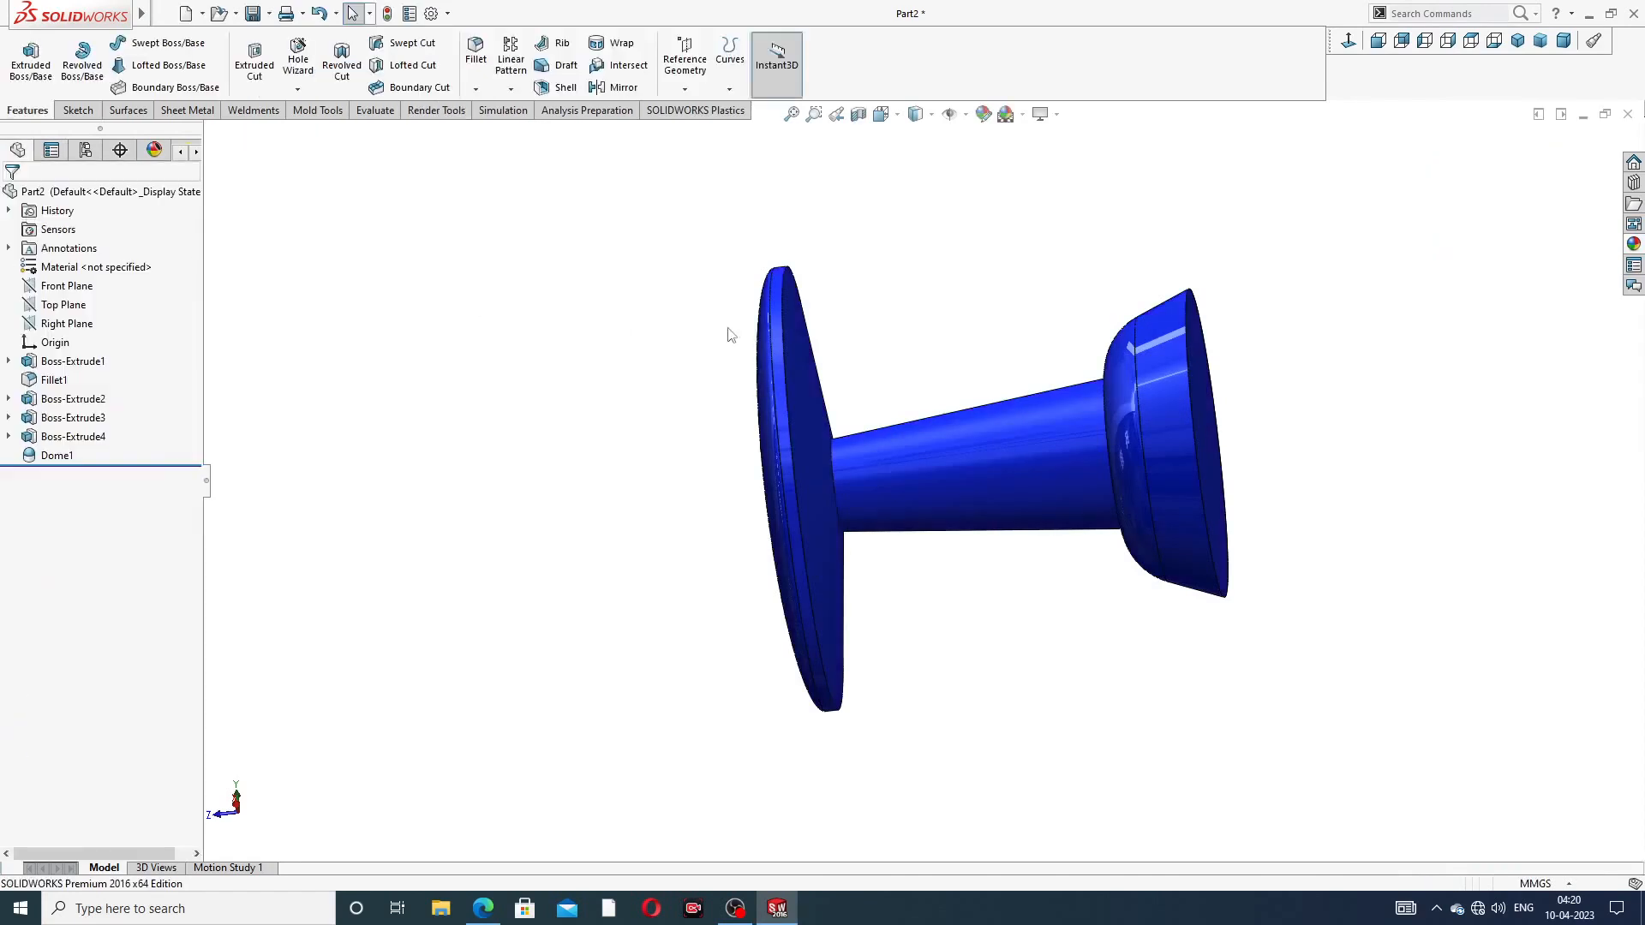
Consult the needle dimensions in the pin drawing and start a sketch on the collar's flat end face, viewed head-on
{"action": "scroll", "coordinate": [946, 364], "scroll_direction": "up", "scroll_amount": 3}
{"action": "middle_click_drag", "start_coordinate": [946, 364], "coordinate": [943, 415]}
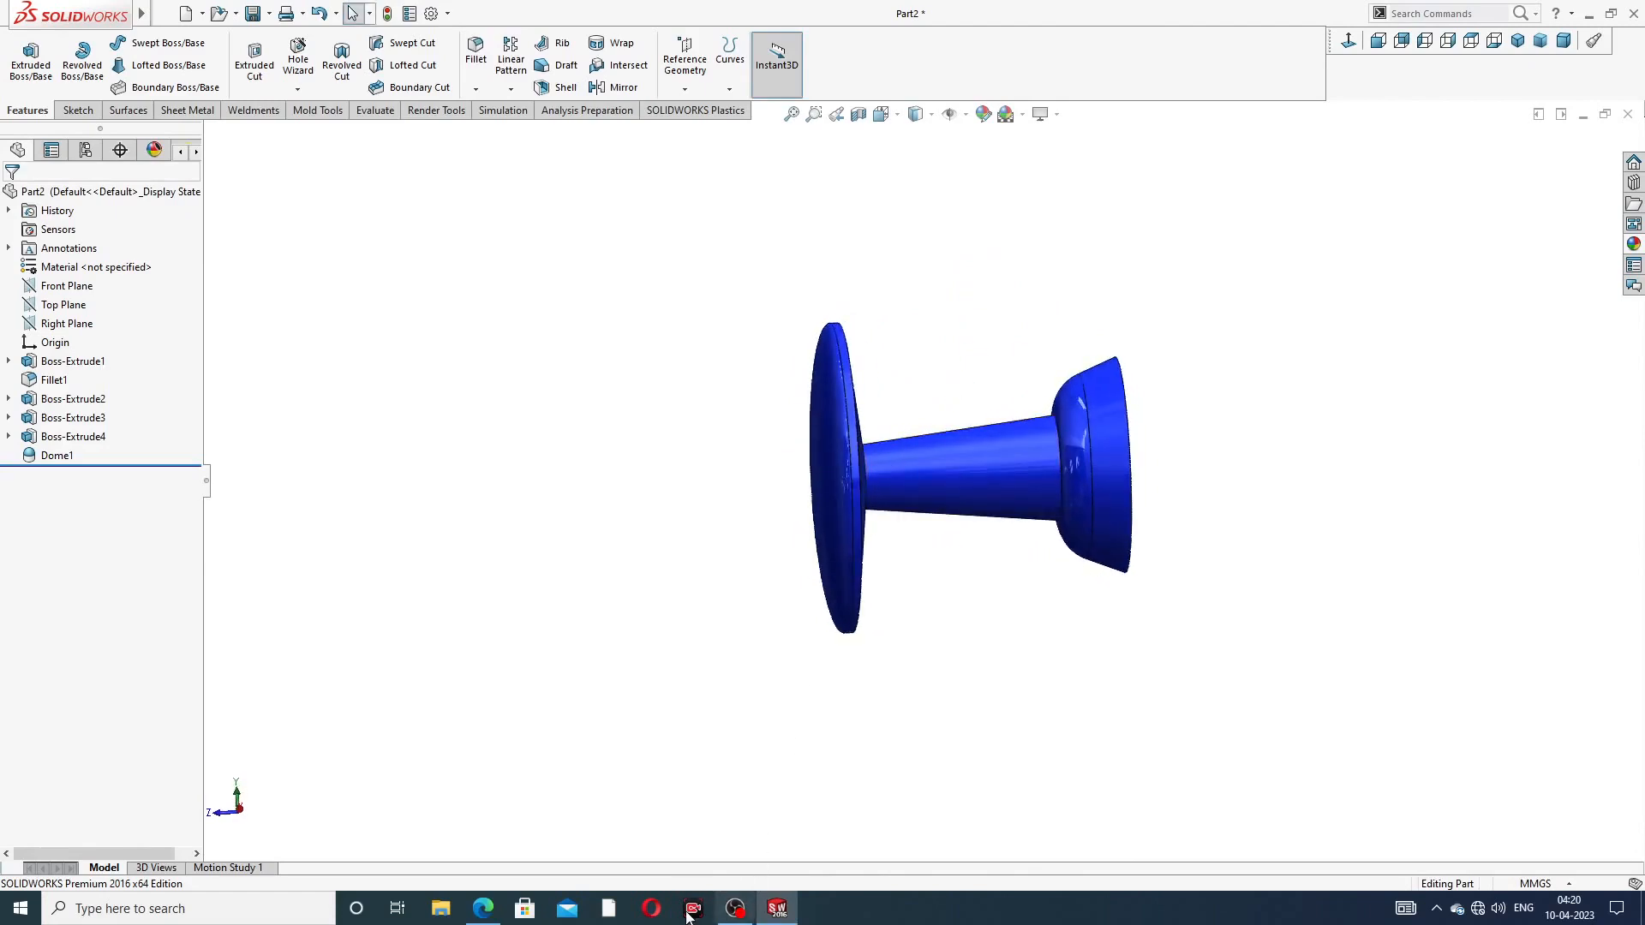
{"action": "left_click", "coordinate": [483, 910]}
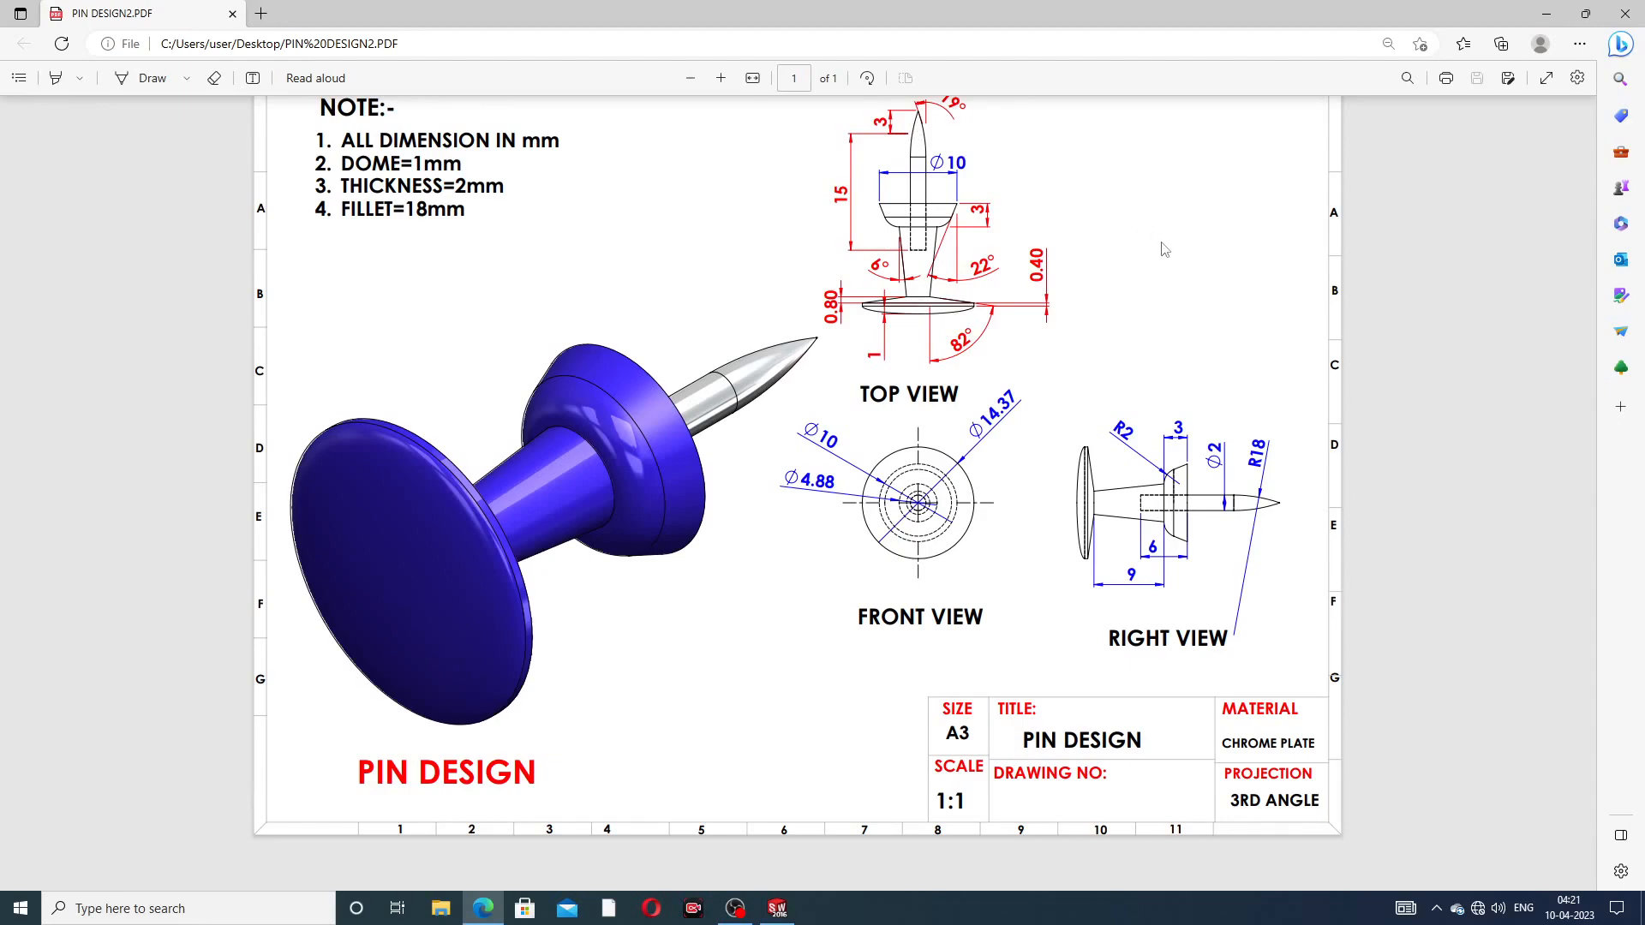
{"action": "left_click", "coordinate": [481, 911]}
{"action": "middle_click_drag", "start_coordinate": [1191, 510], "coordinate": [1113, 485]}
{"action": "left_click", "coordinate": [1113, 446]}
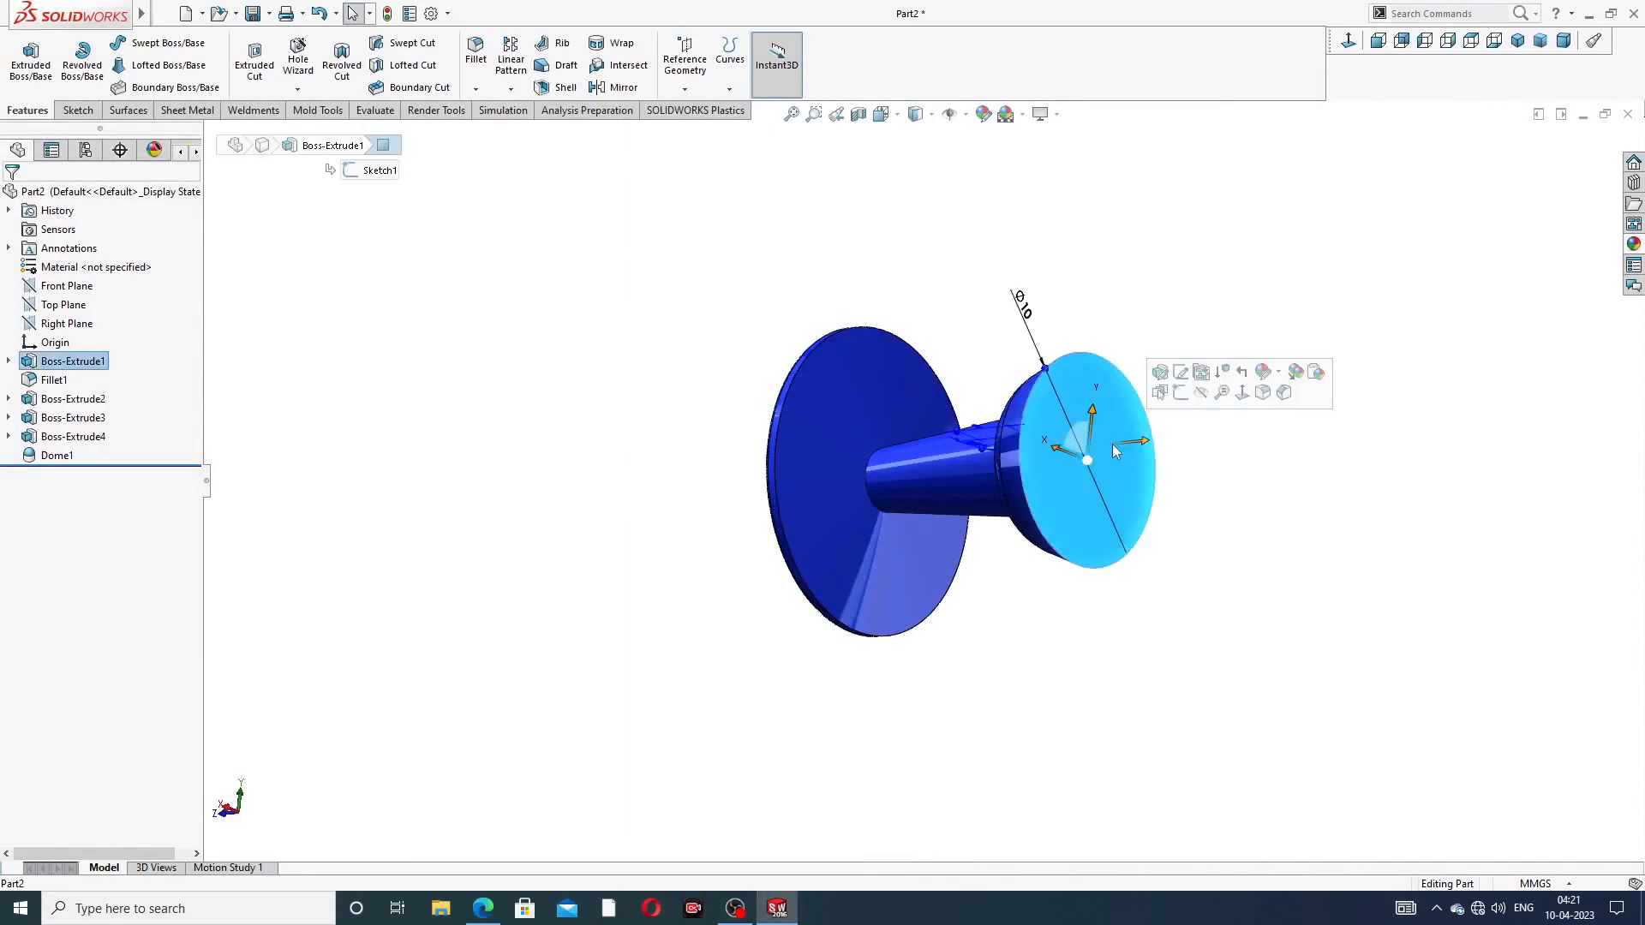
{"action": "left_click", "coordinate": [1181, 392]}
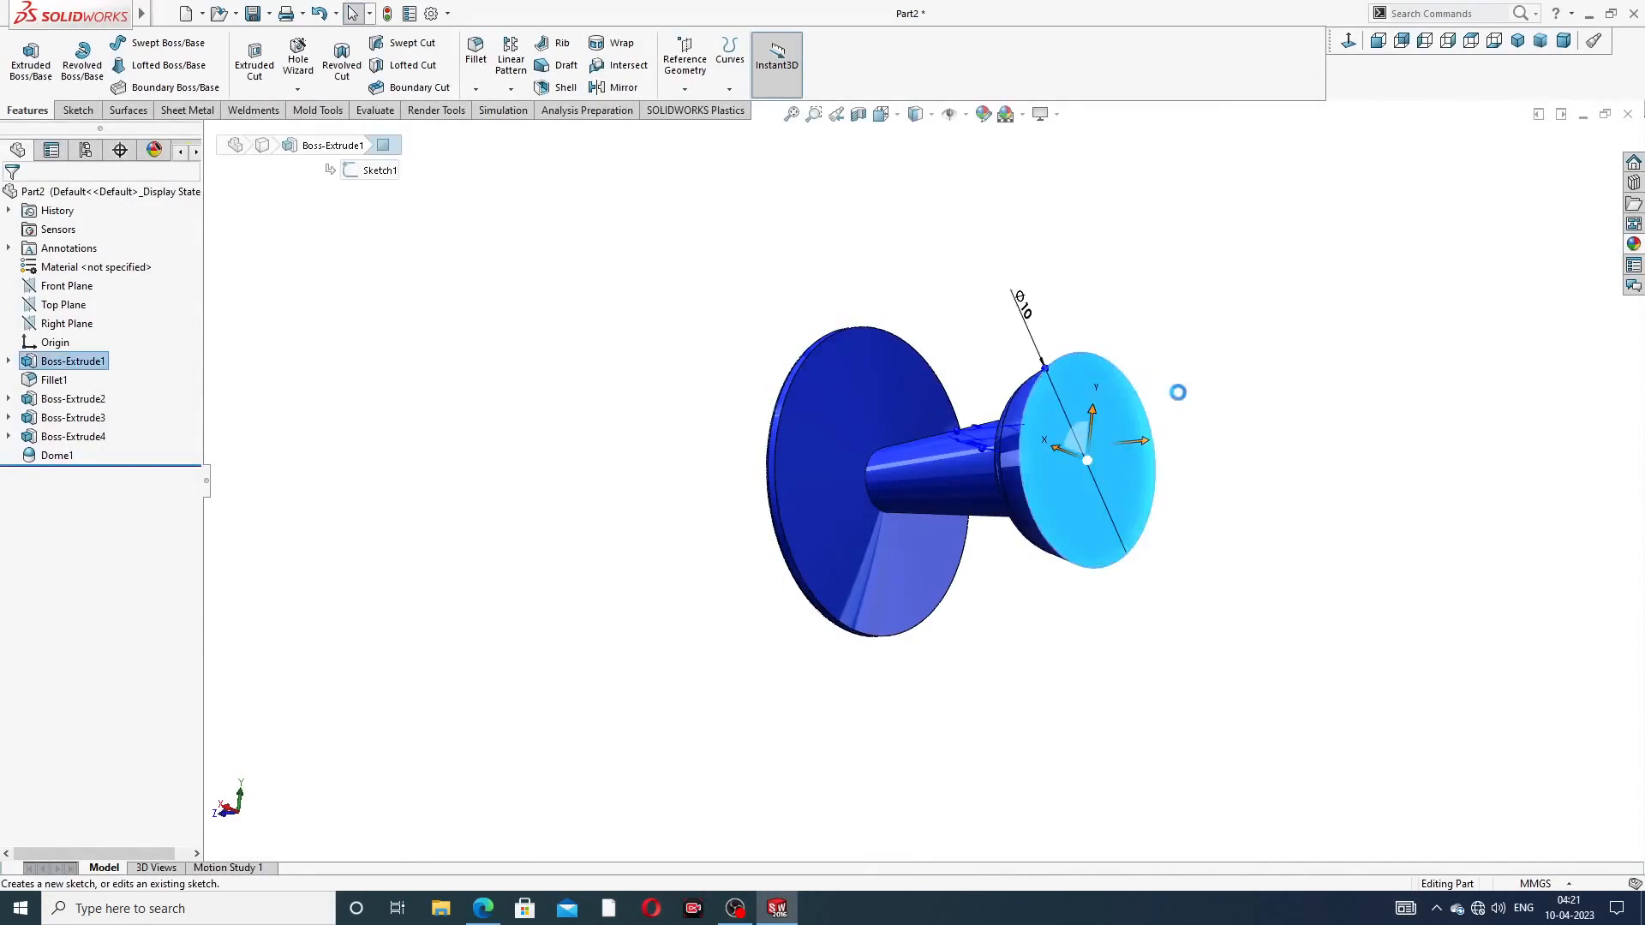
{"action": "left_click", "coordinate": [1349, 41]}
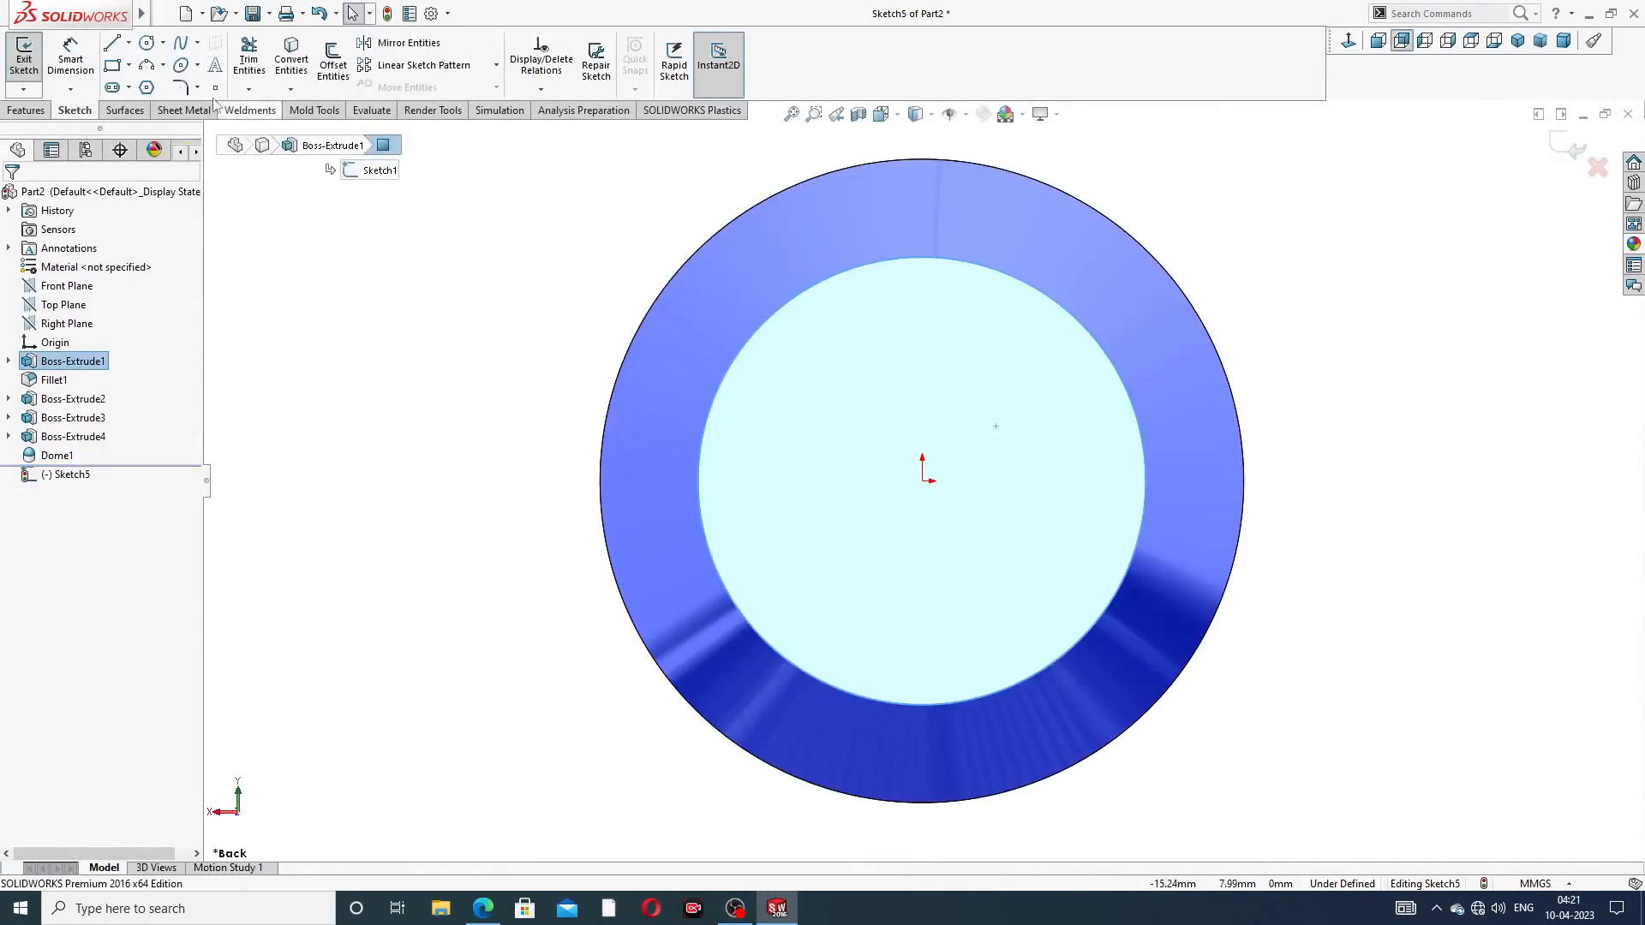
Sketch a circle about 4.18 mm in diameter centred on the origin of the collar's end face
{"action": "left_click", "coordinate": [146, 42]}
{"action": "left_click", "coordinate": [923, 482]}
{"action": "left_click", "coordinate": [985, 411]}
{"action": "right_click", "coordinate": [1225, 272]}
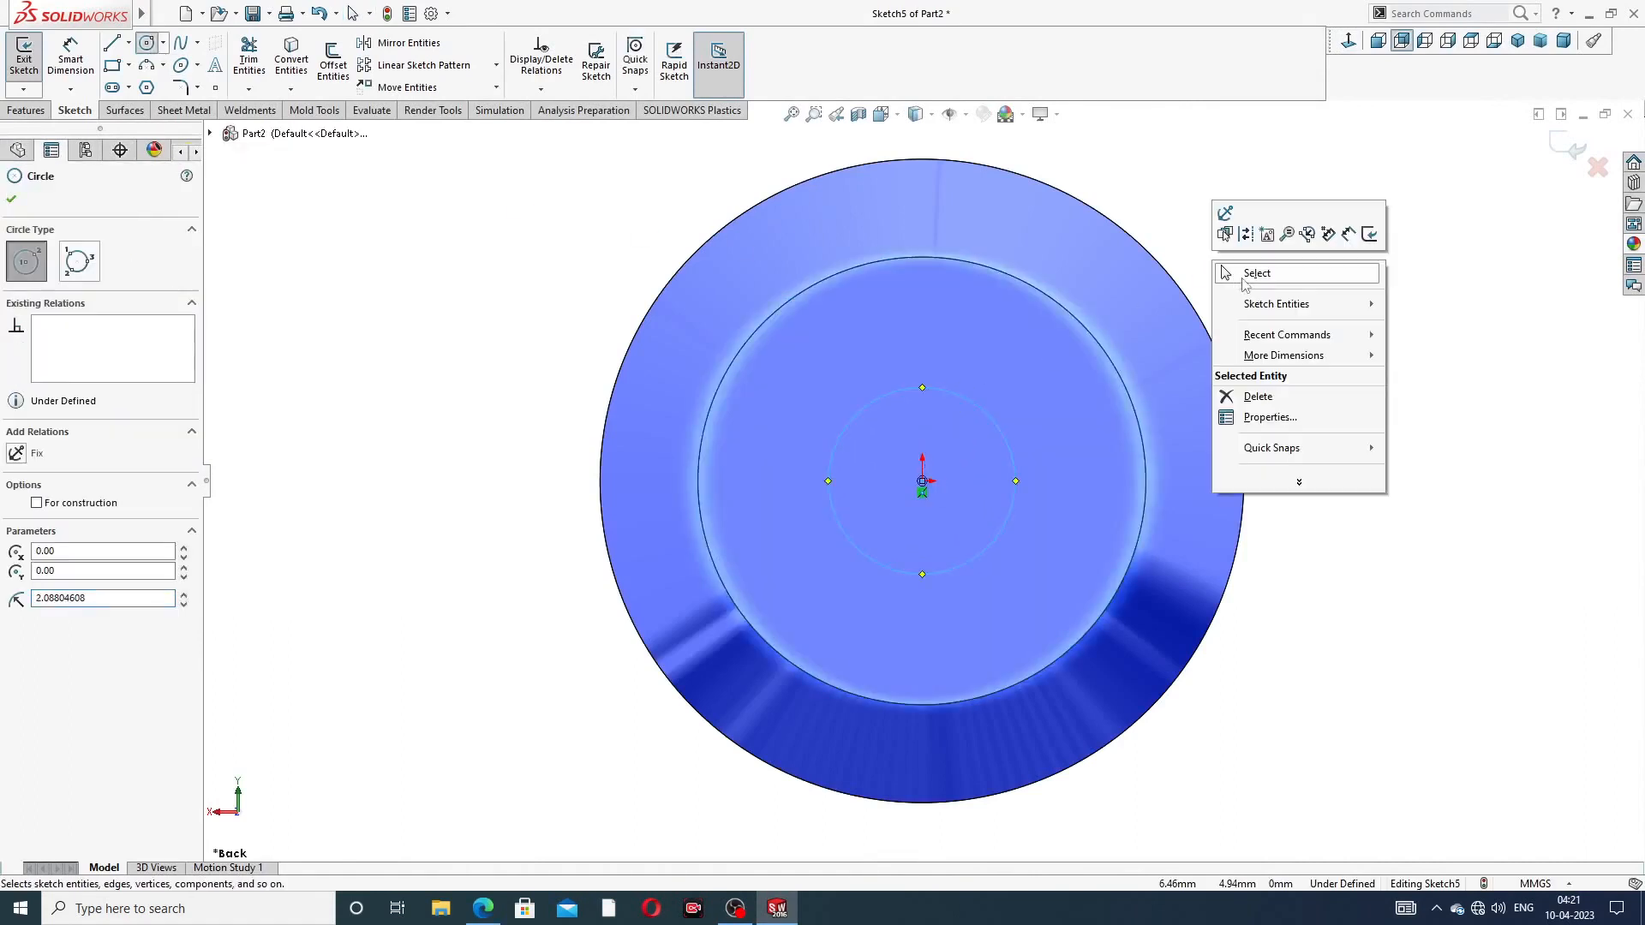
{"action": "left_click", "coordinate": [1244, 276]}
Dimension the sketched circle on the collar's end face to a diameter of 2 mm
{"action": "left_click", "coordinate": [70, 60]}
{"action": "left_click", "coordinate": [964, 392]}
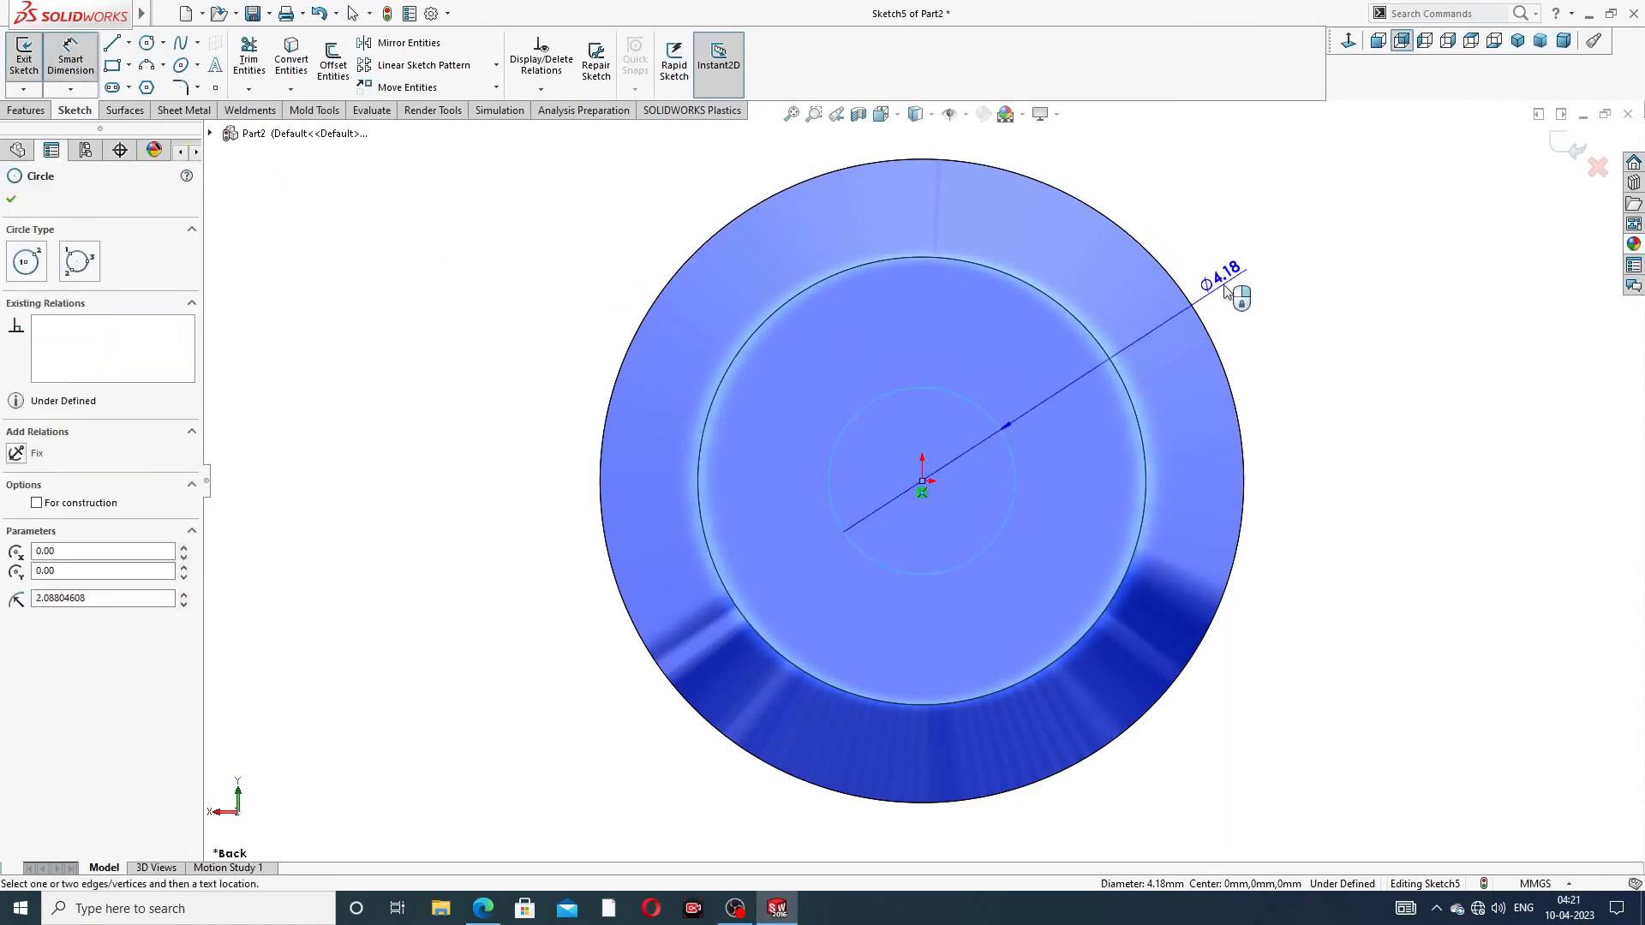
{"action": "left_click", "coordinate": [1225, 291]}
{"action": "type", "text": "2"}
{"action": "key", "text": "Return"}
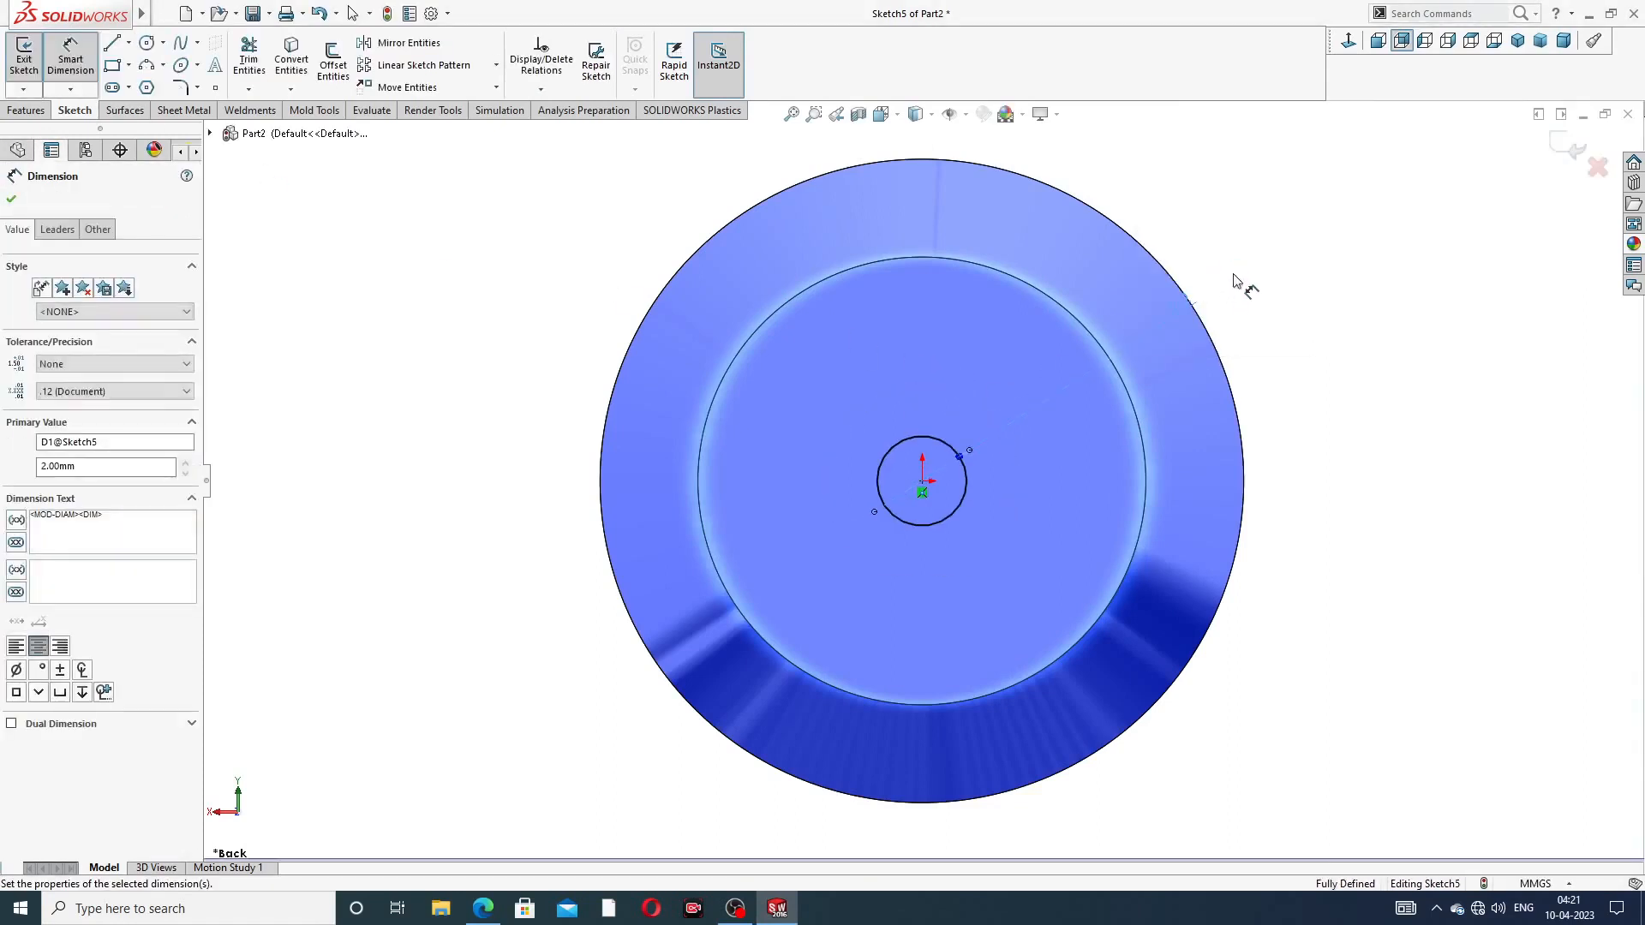
{"action": "right_click", "coordinate": [1292, 242]}
{"action": "left_click", "coordinate": [1336, 259]}
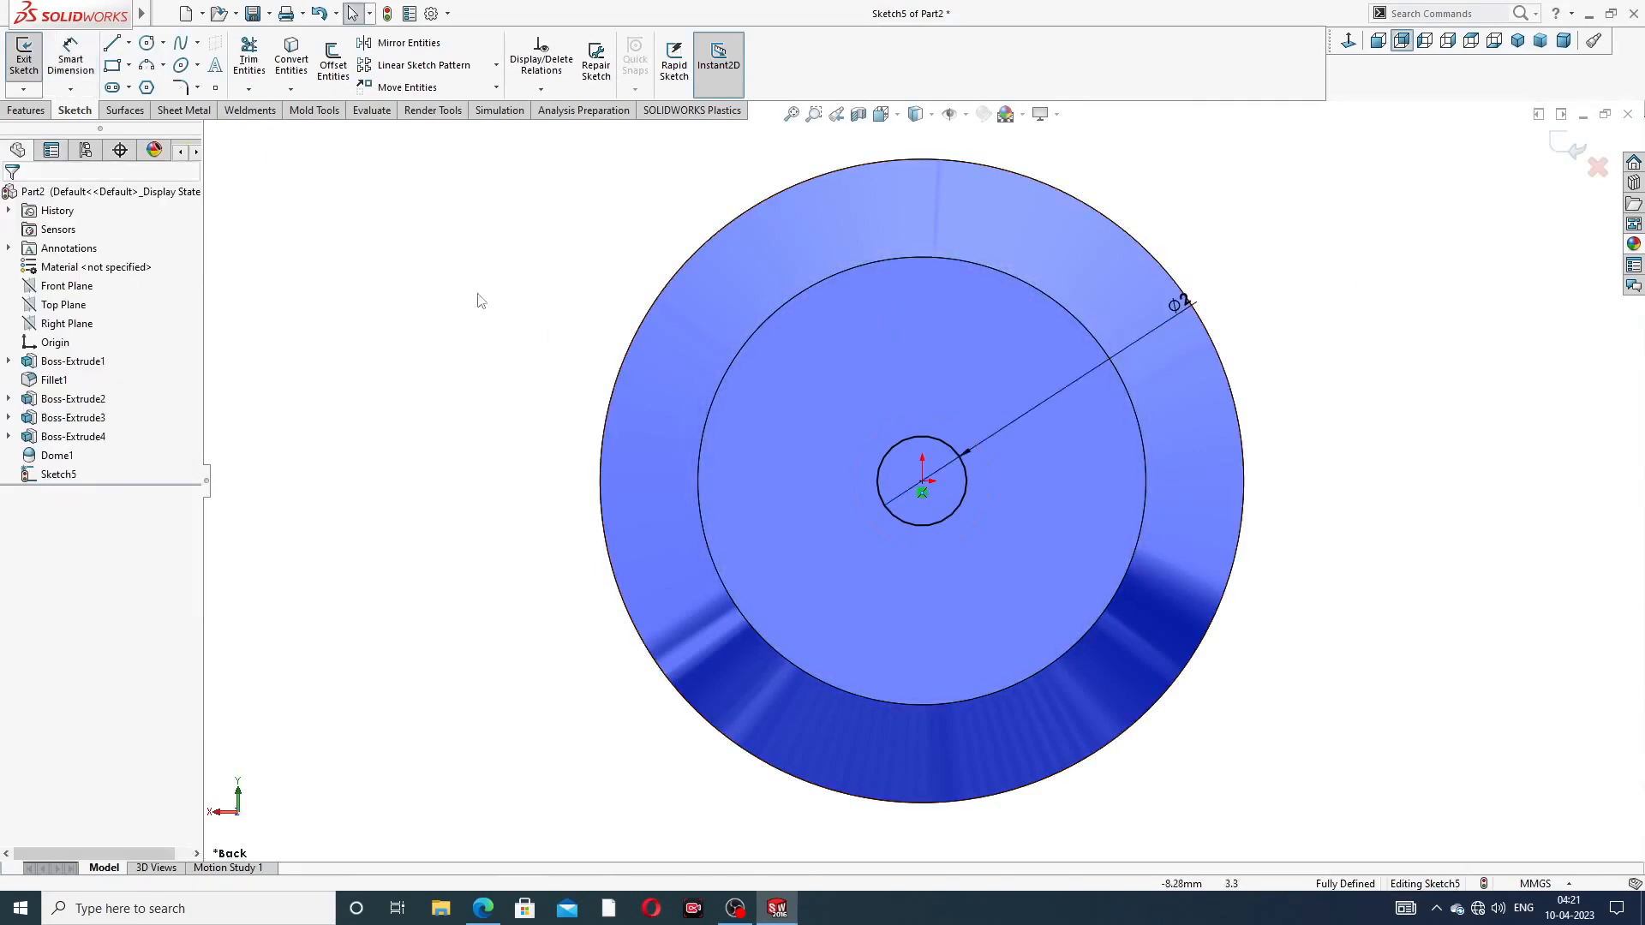
Cut the 2 mm circle 6 mm blind into the collar to make the needle hole
{"action": "left_click", "coordinate": [39, 114]}
{"action": "left_click", "coordinate": [254, 60]}
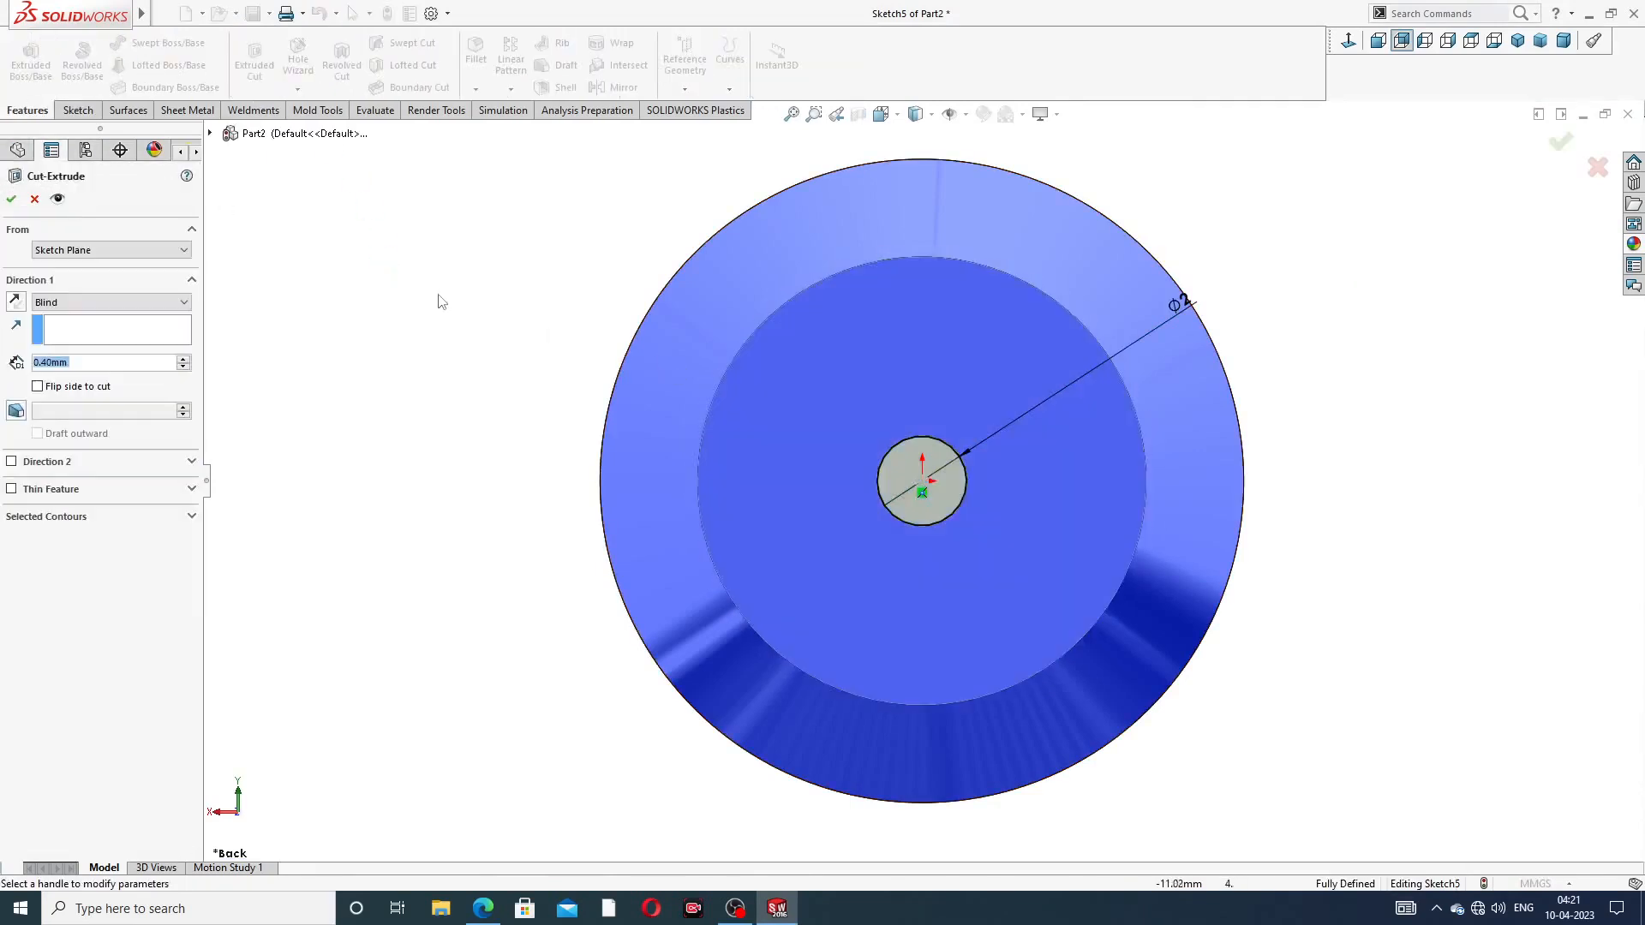
{"action": "left_click_drag", "start_coordinate": [90, 366], "coordinate": [30, 365]}
{"action": "type", "text": "6"}
{"action": "key", "text": "Return"}
{"action": "left_click", "coordinate": [11, 199]}
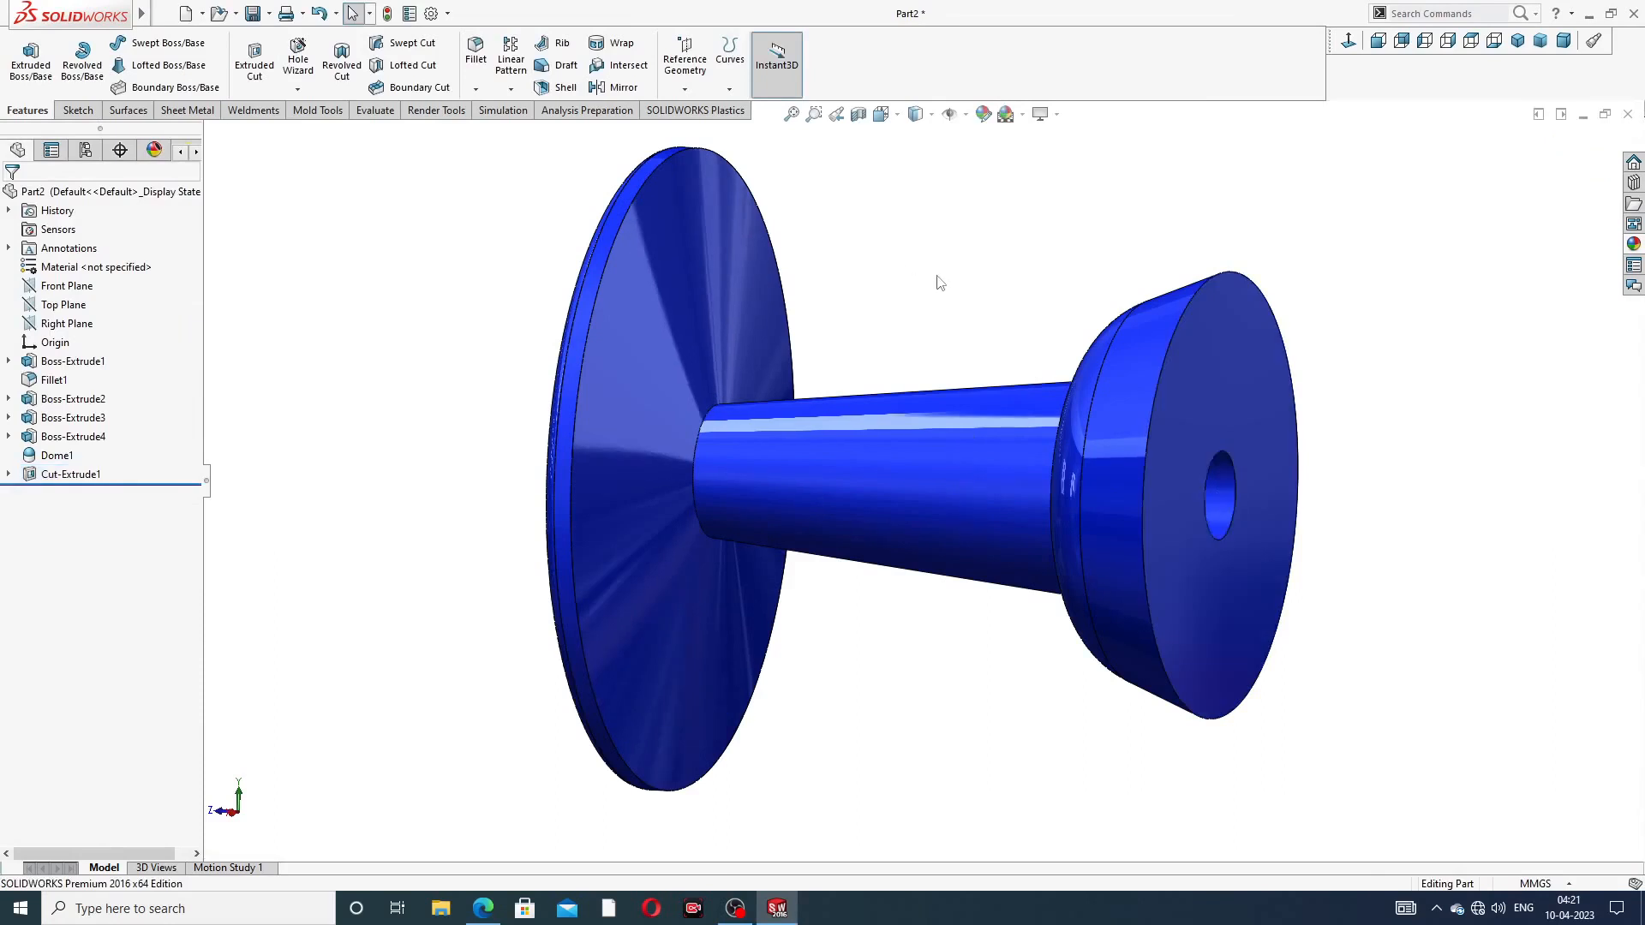
Start a sketch on the floor of the needle hole and convert its circular edge into a sketch circle
{"action": "middle_click_drag", "start_coordinate": [951, 297], "coordinate": [906, 447]}
{"action": "scroll", "coordinate": [907, 447], "scroll_direction": "down", "scroll_amount": 5}
{"action": "left_click", "coordinate": [963, 431]}
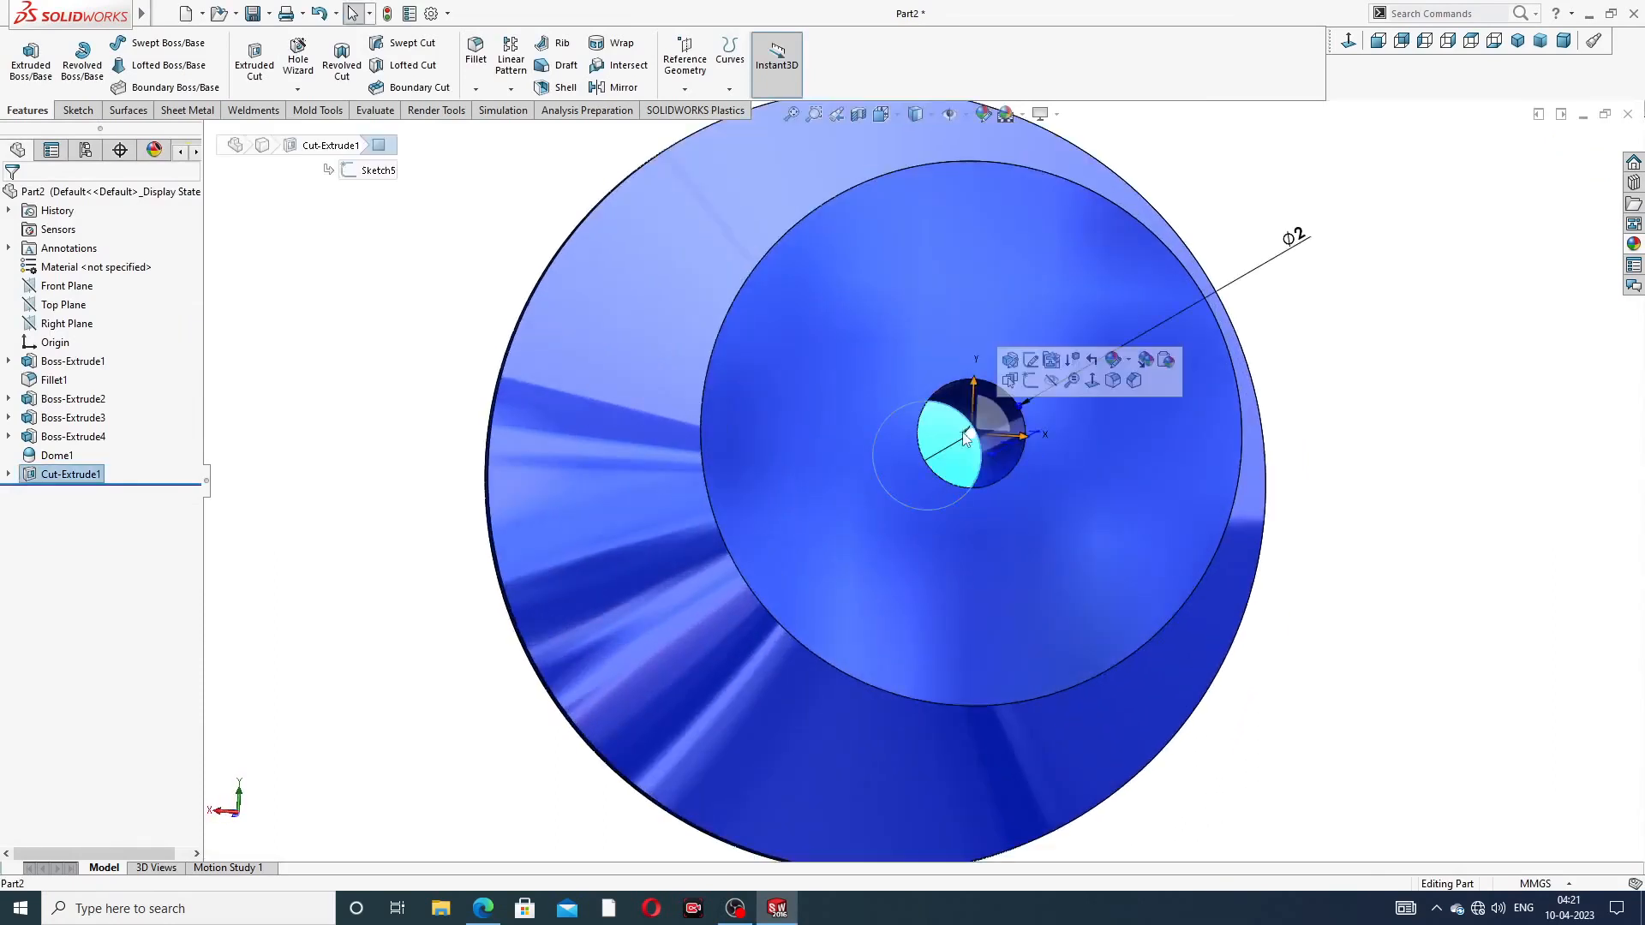
{"action": "left_click", "coordinate": [1031, 380]}
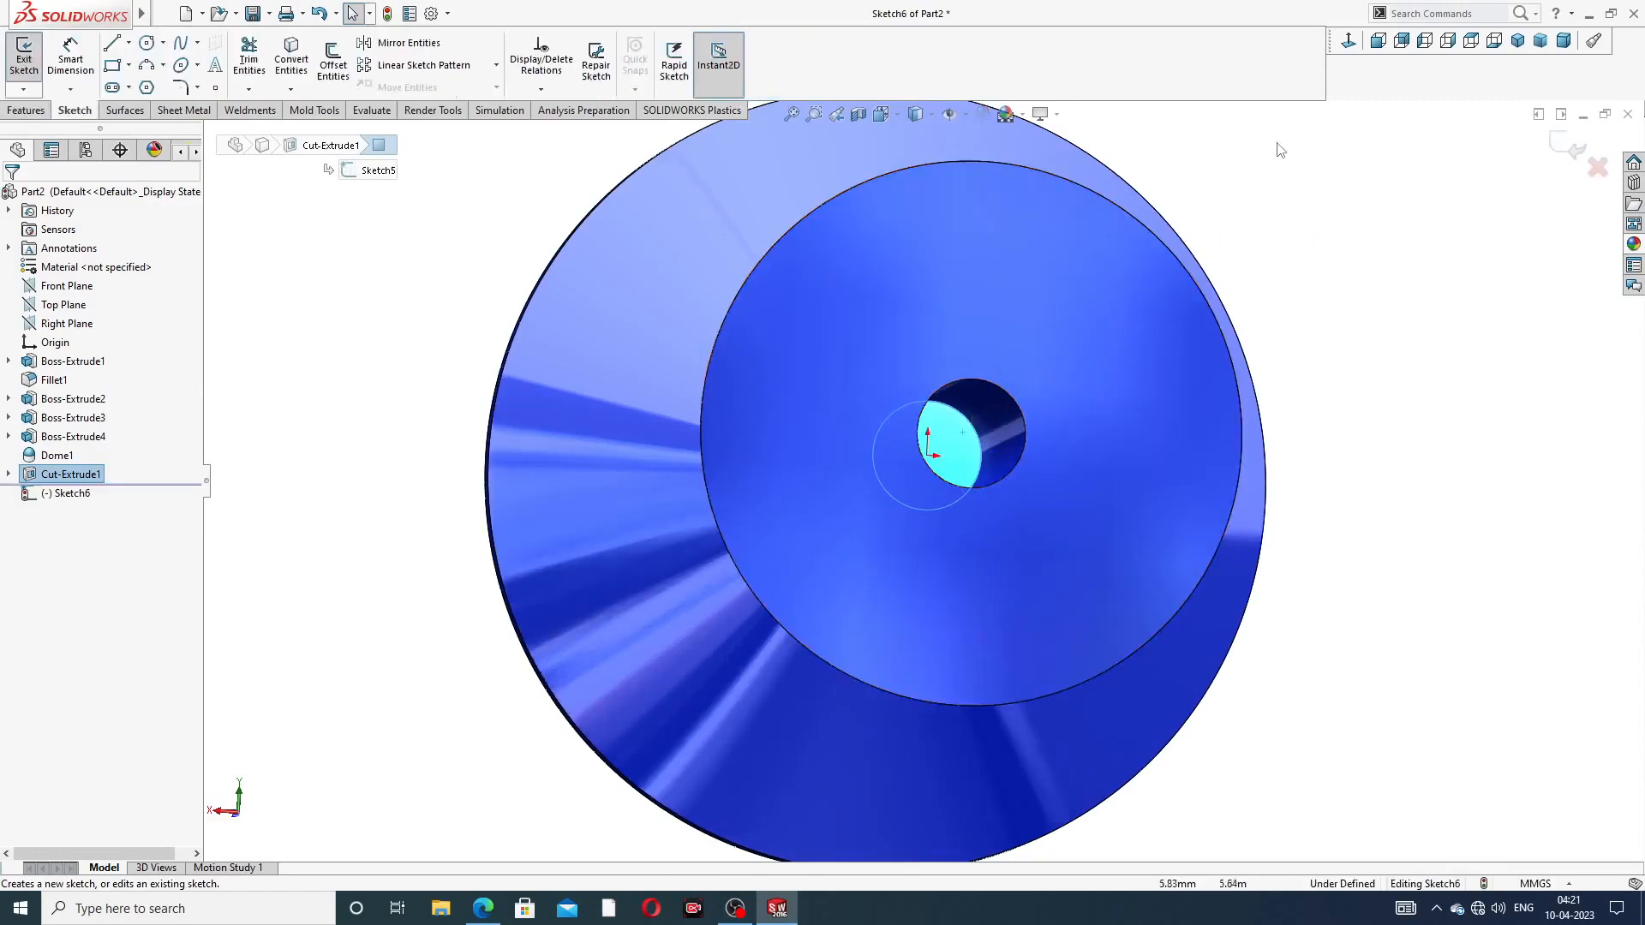
{"action": "left_click", "coordinate": [1348, 41]}
{"action": "left_click", "coordinate": [301, 76]}
Extrude the converted hole circle 15 mm blind out of the collar with Merge result off, making the needle a separate body
{"action": "mouse_move", "coordinate": [527, 304]}
{"action": "middle_mouse_down"}
{"action": "mouse_move", "coordinate": [635, 272]}
{"action": "mouse_move", "coordinate": [646, 294]}
{"action": "middle_mouse_up"}
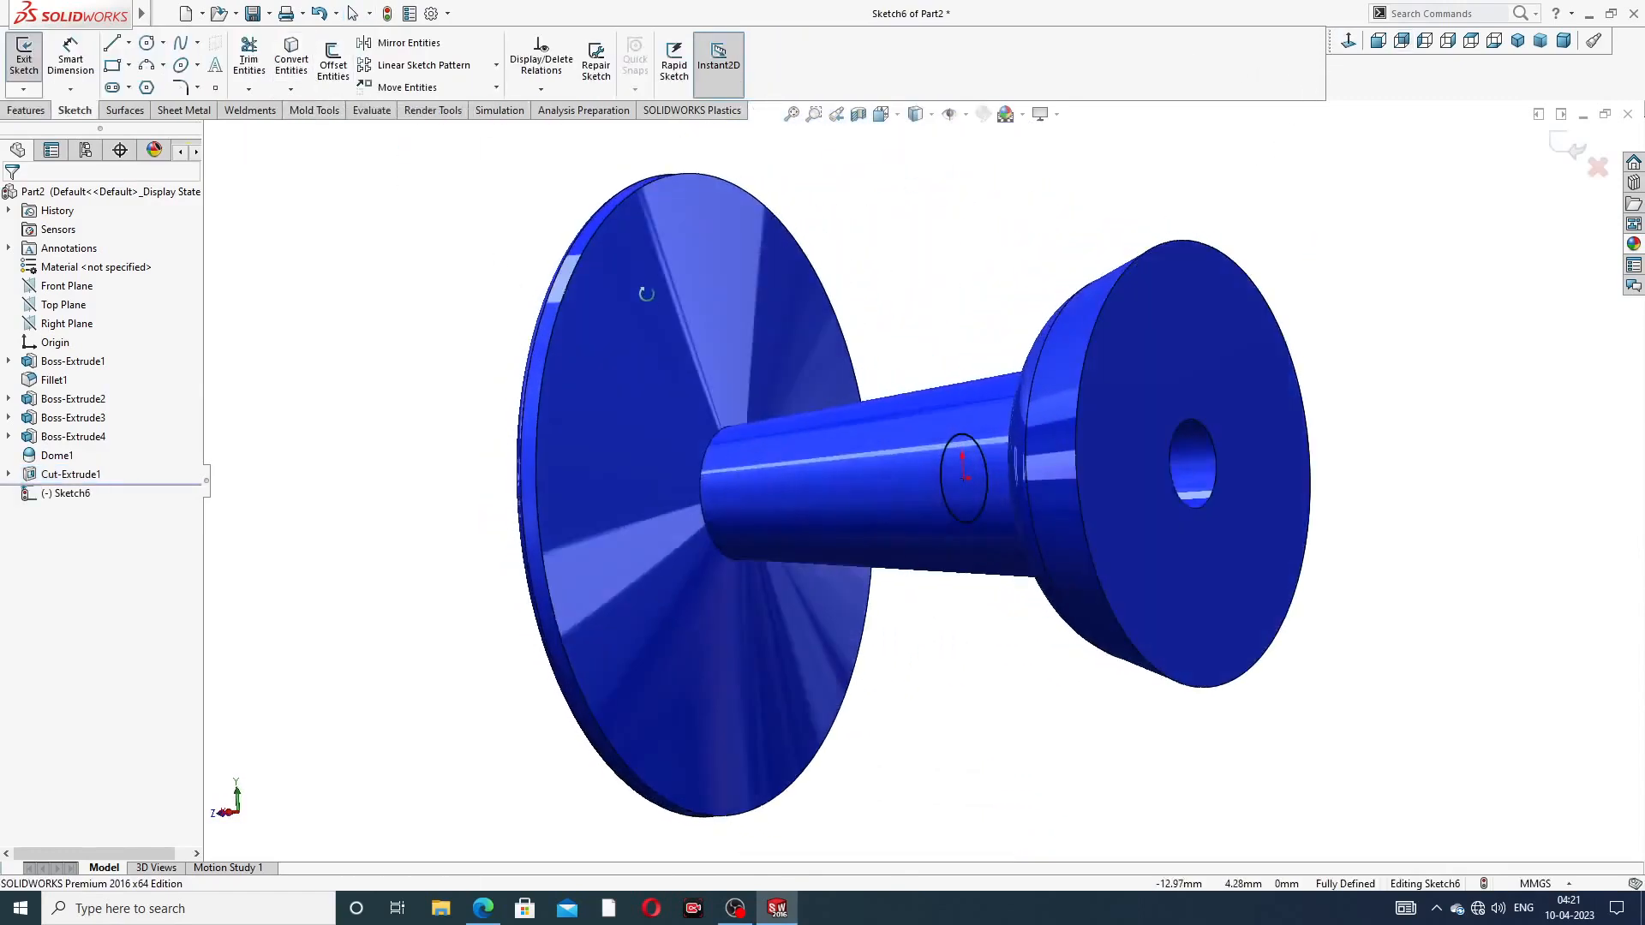
{"action": "left_click", "coordinate": [27, 110]}
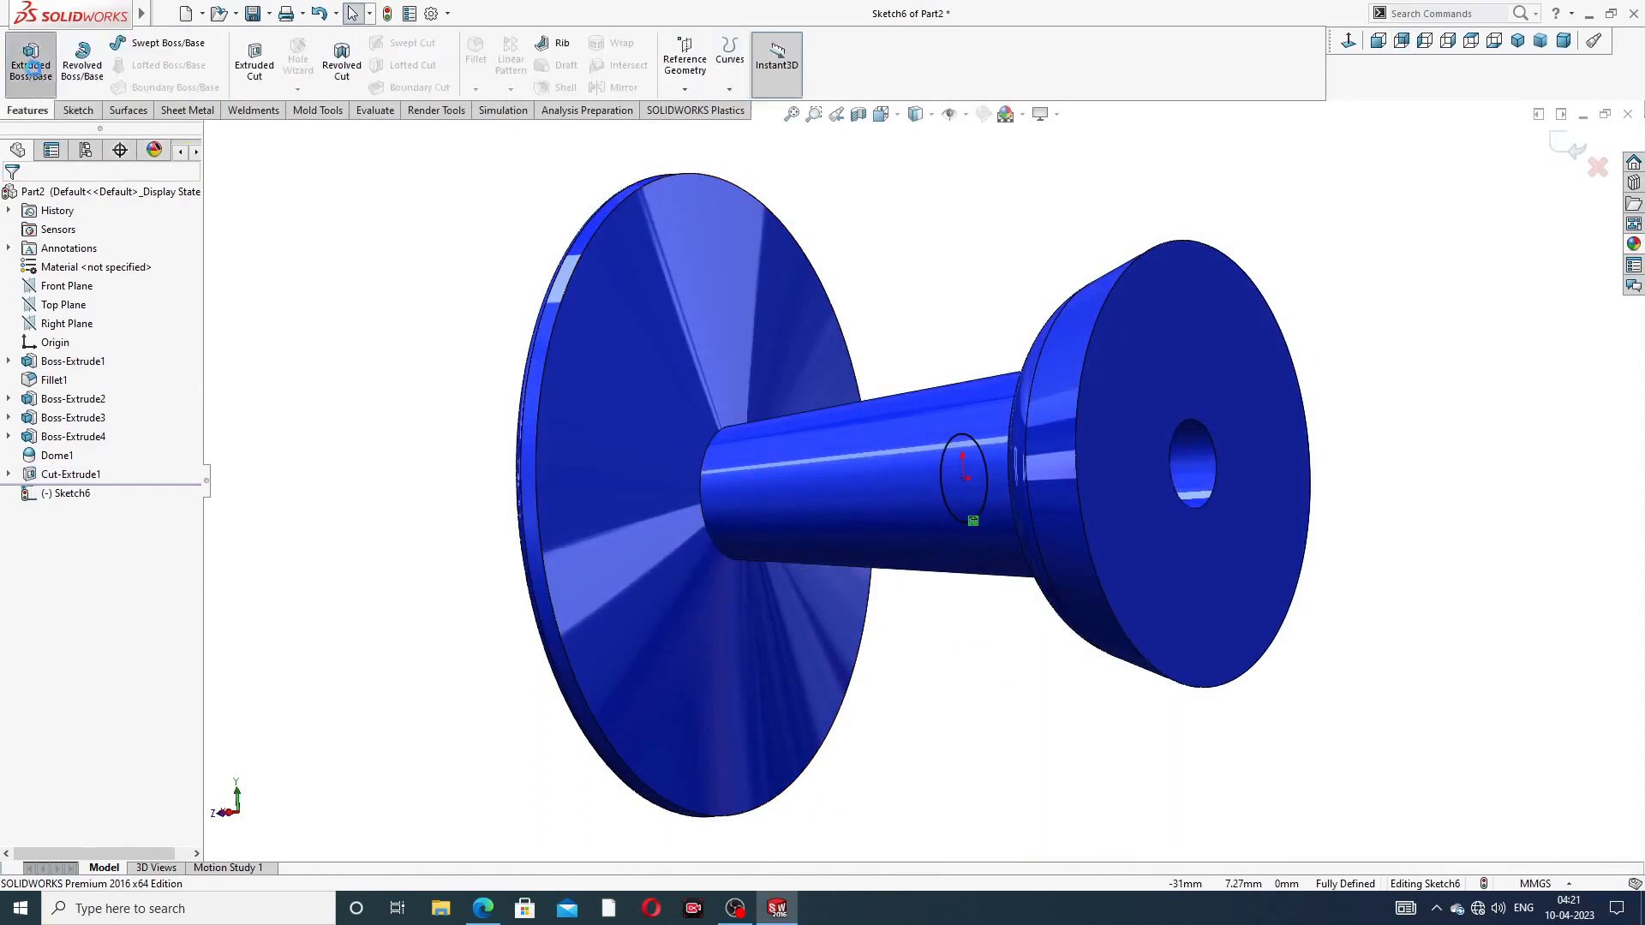
{"action": "left_click", "coordinate": [31, 62]}
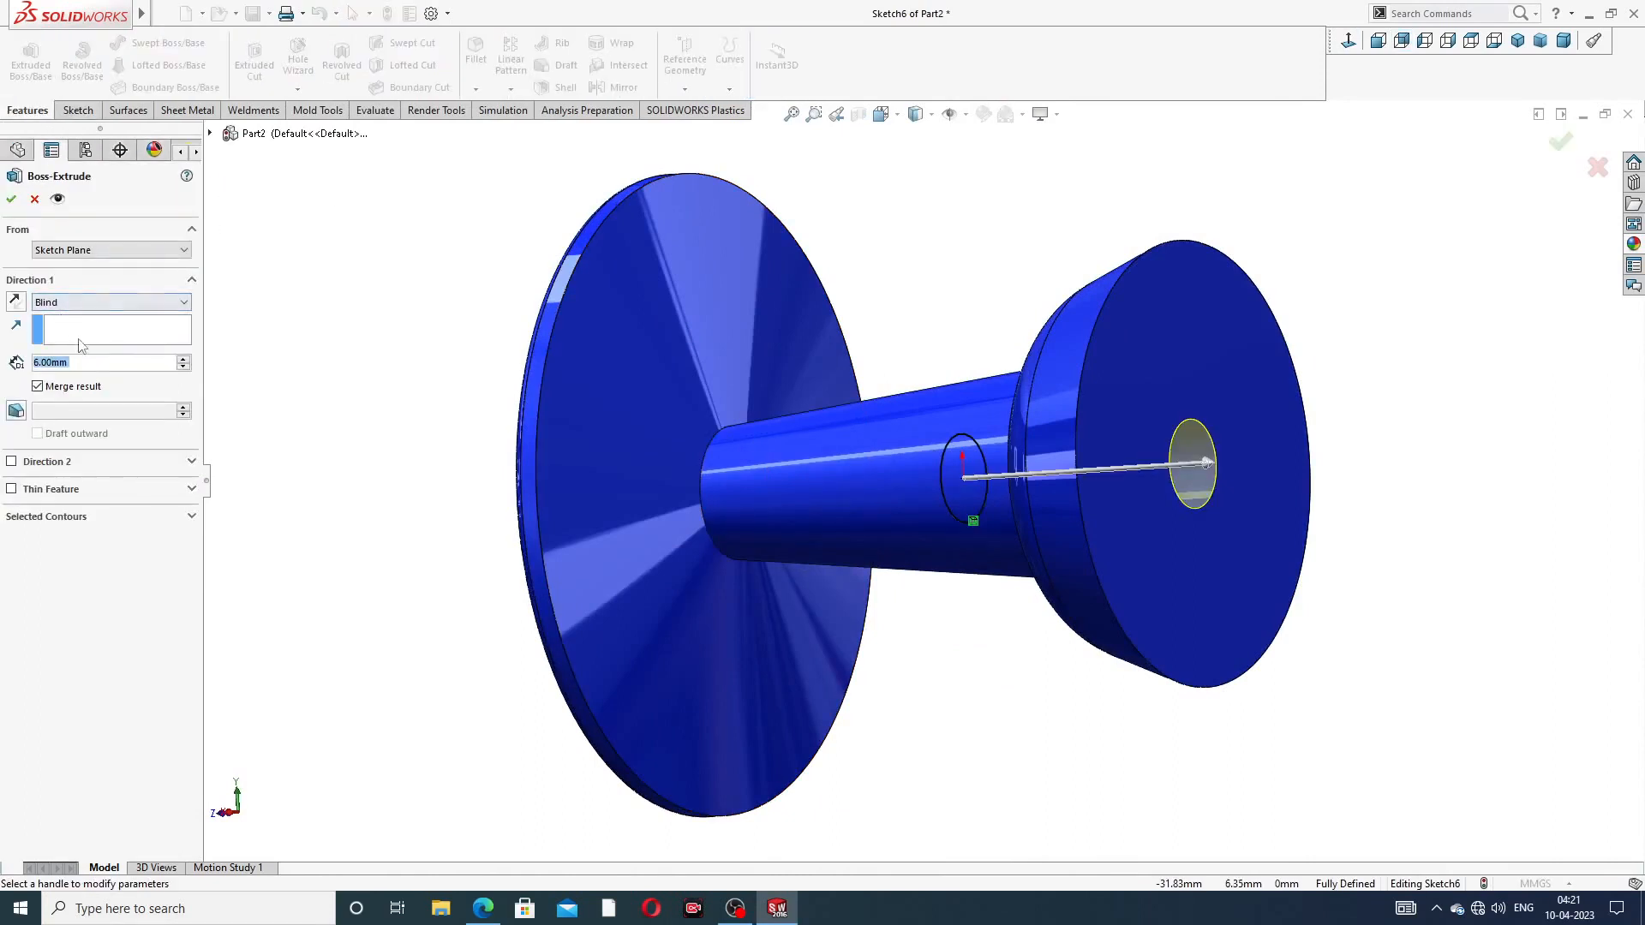
{"action": "type", "text": "15"}
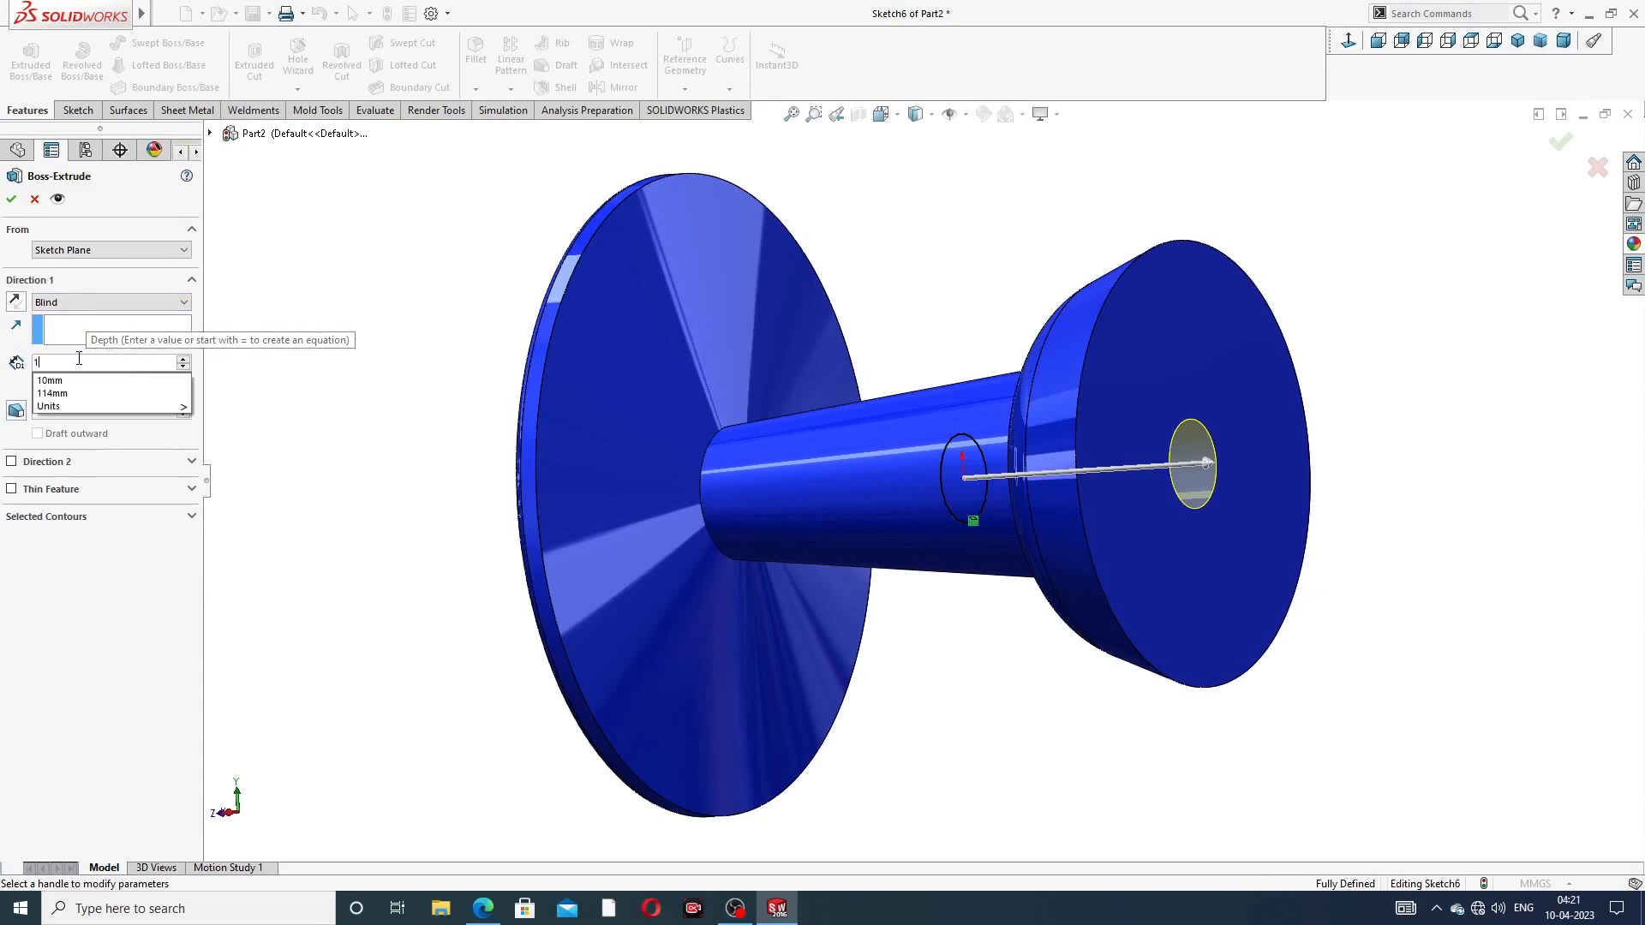
{"action": "key", "text": "Return"}
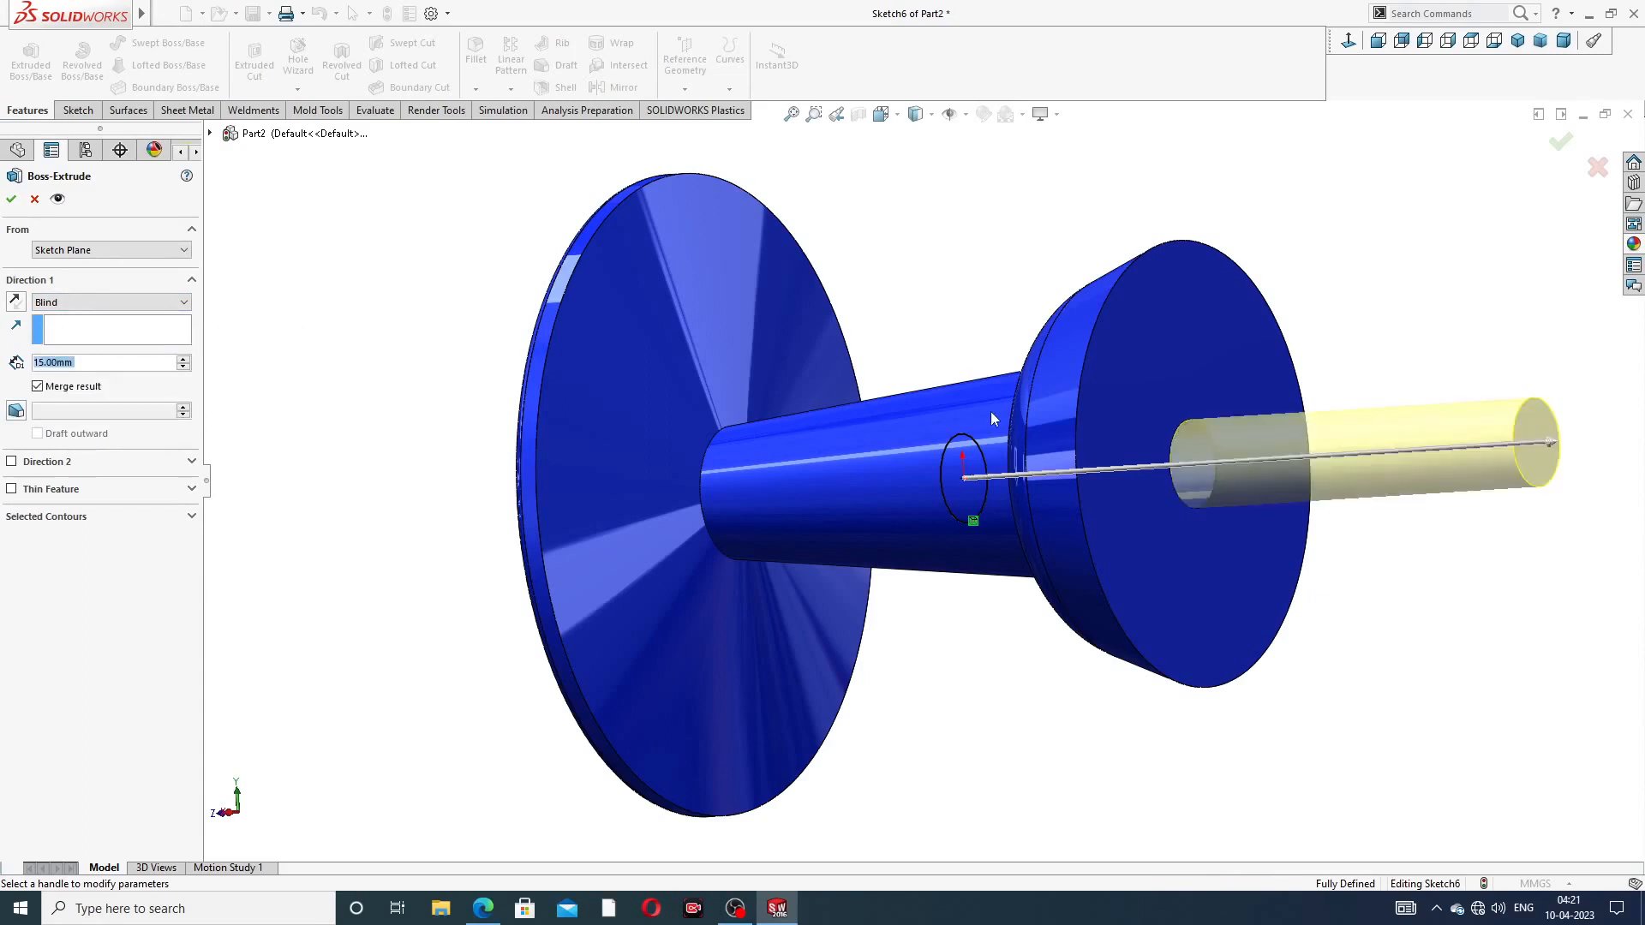
{"action": "scroll", "coordinate": [1066, 413], "scroll_direction": "up", "scroll_amount": 3}
{"action": "middle_click_drag", "start_coordinate": [1066, 414], "coordinate": [1119, 426]}
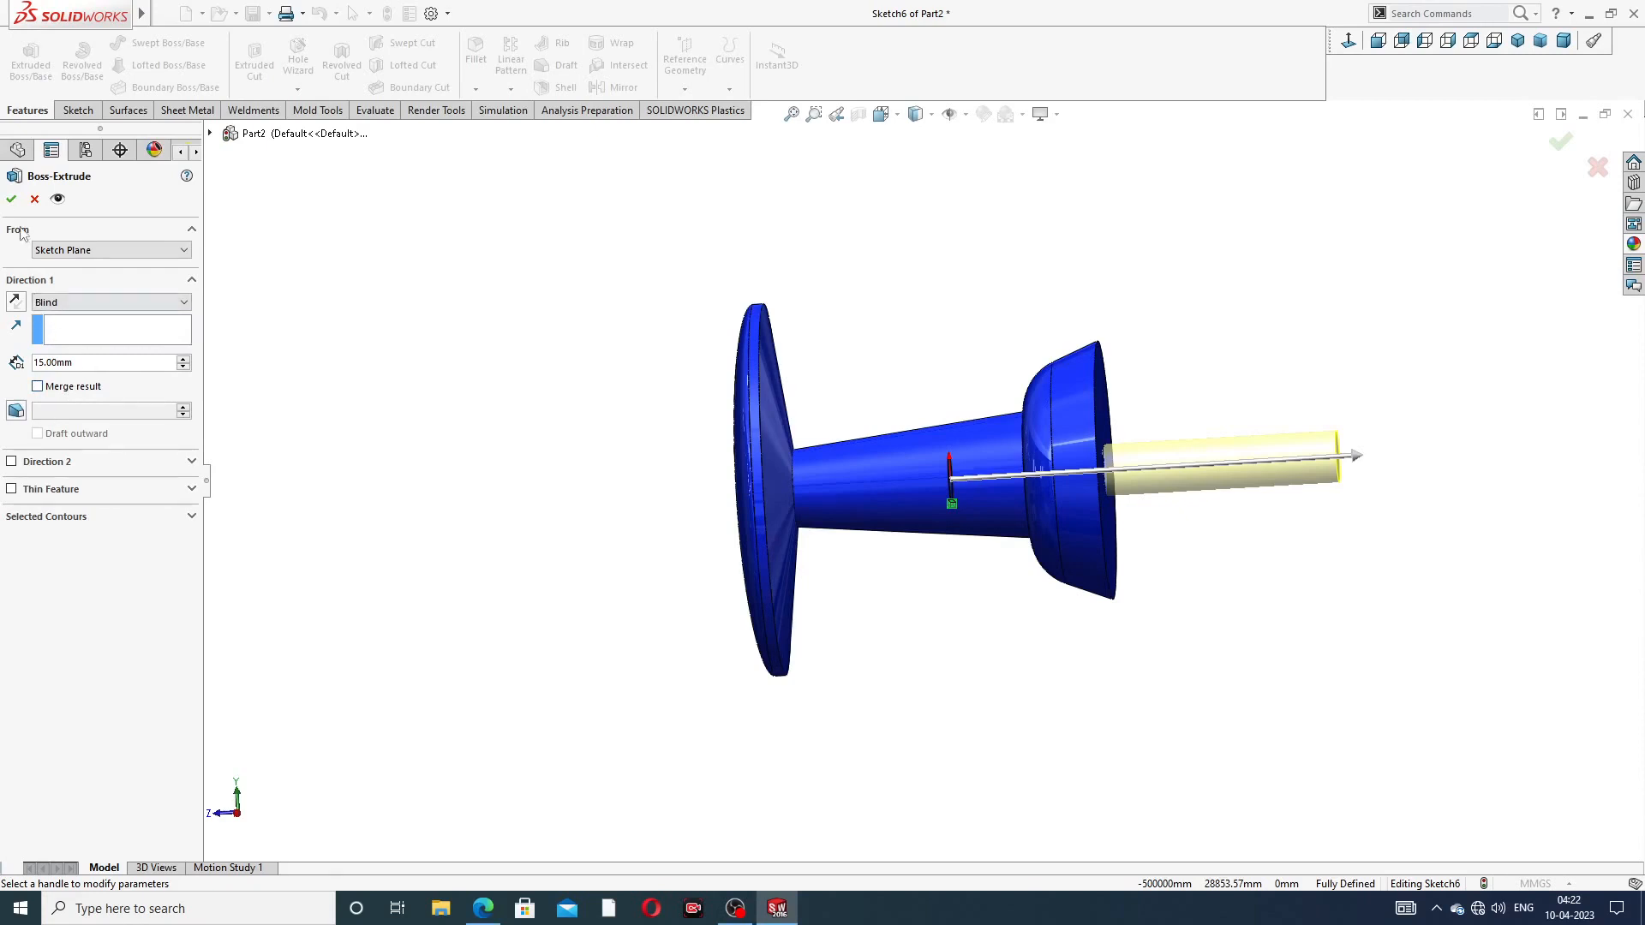
{"action": "left_click", "coordinate": [12, 199]}
{"action": "middle_click_drag", "start_coordinate": [1104, 285], "coordinate": [1142, 317]}
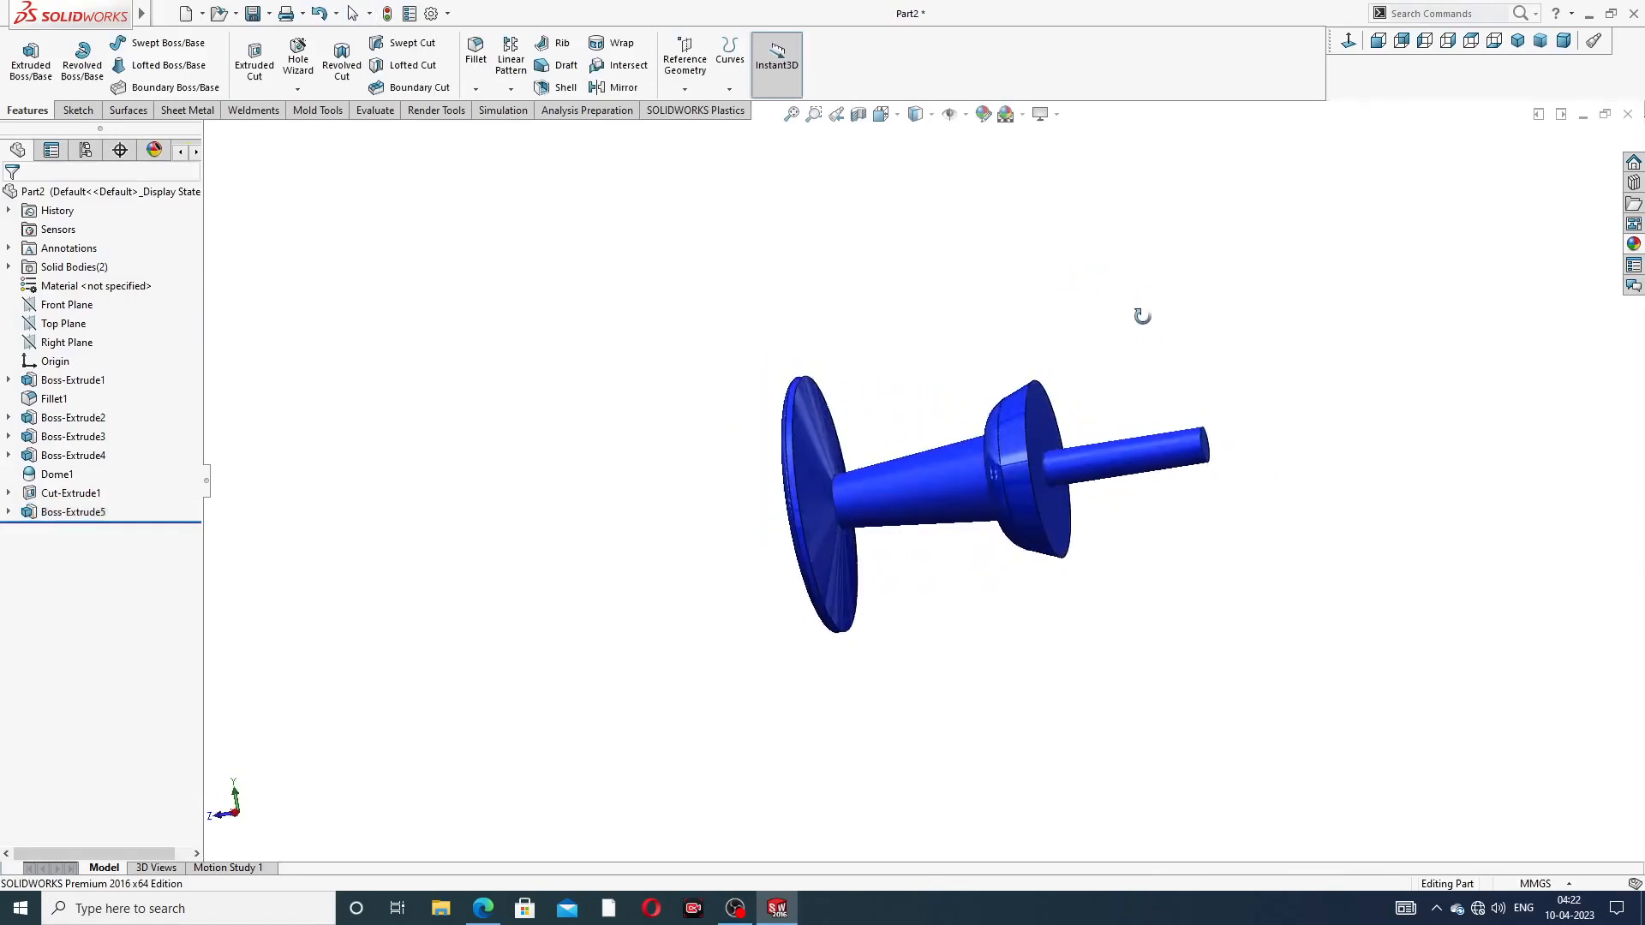
{"action": "scroll", "coordinate": [1166, 445], "scroll_direction": "down", "scroll_amount": 2}
{"action": "scroll", "coordinate": [1148, 480], "scroll_direction": "down", "scroll_amount": 2}
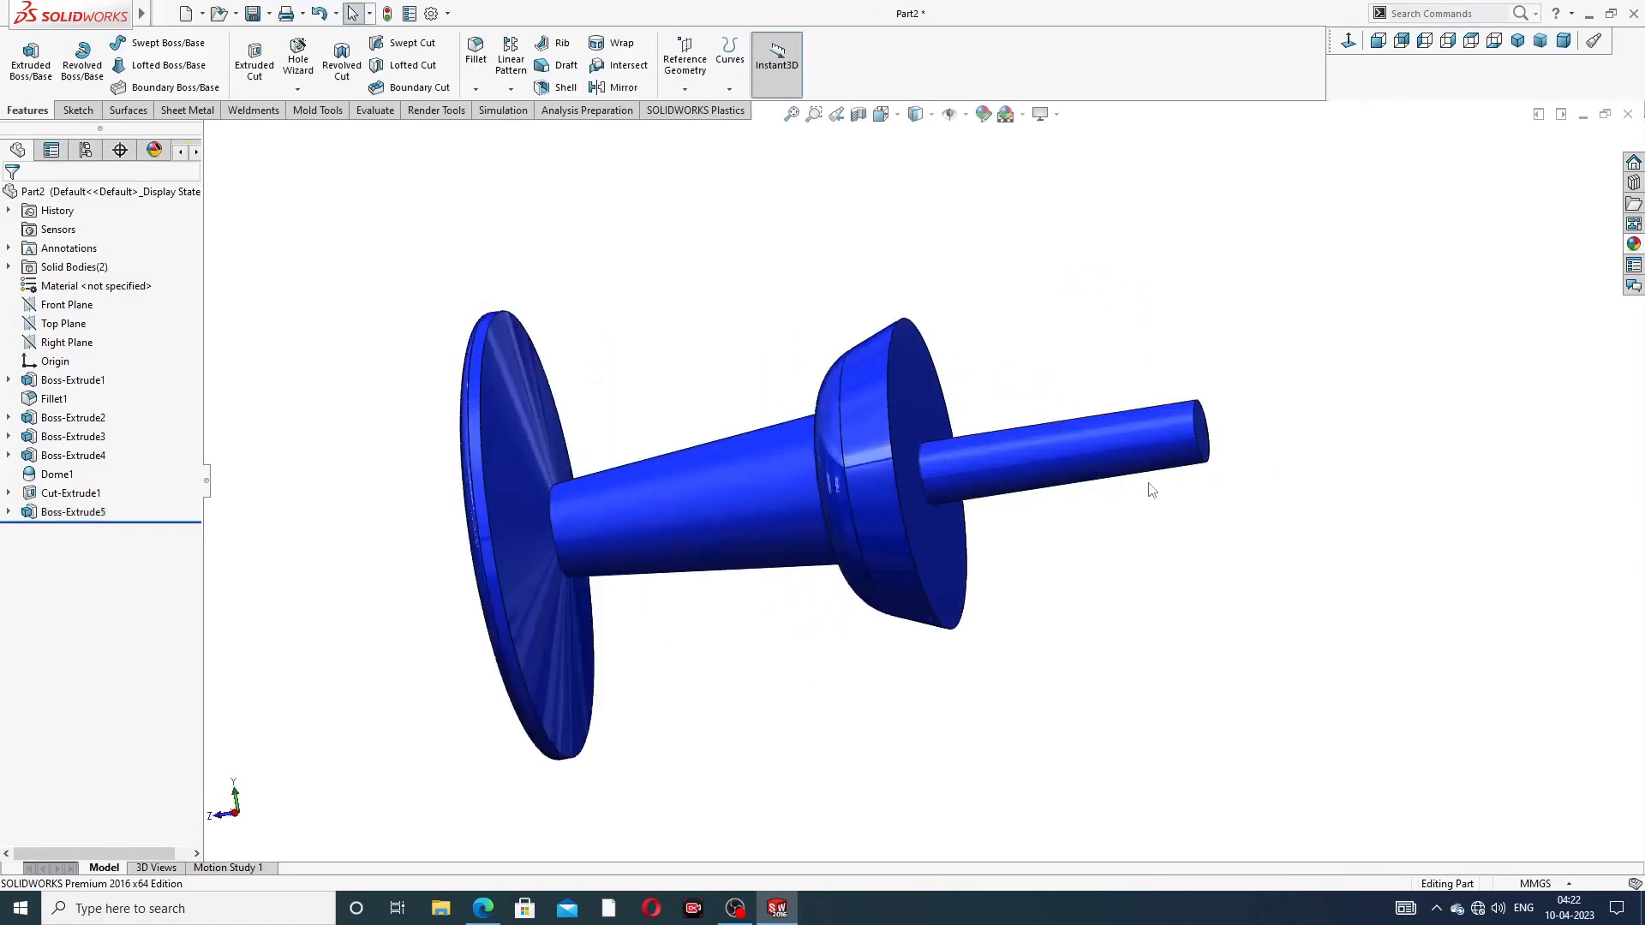
{"action": "scroll", "coordinate": [1151, 490], "scroll_direction": "down", "scroll_amount": 2}
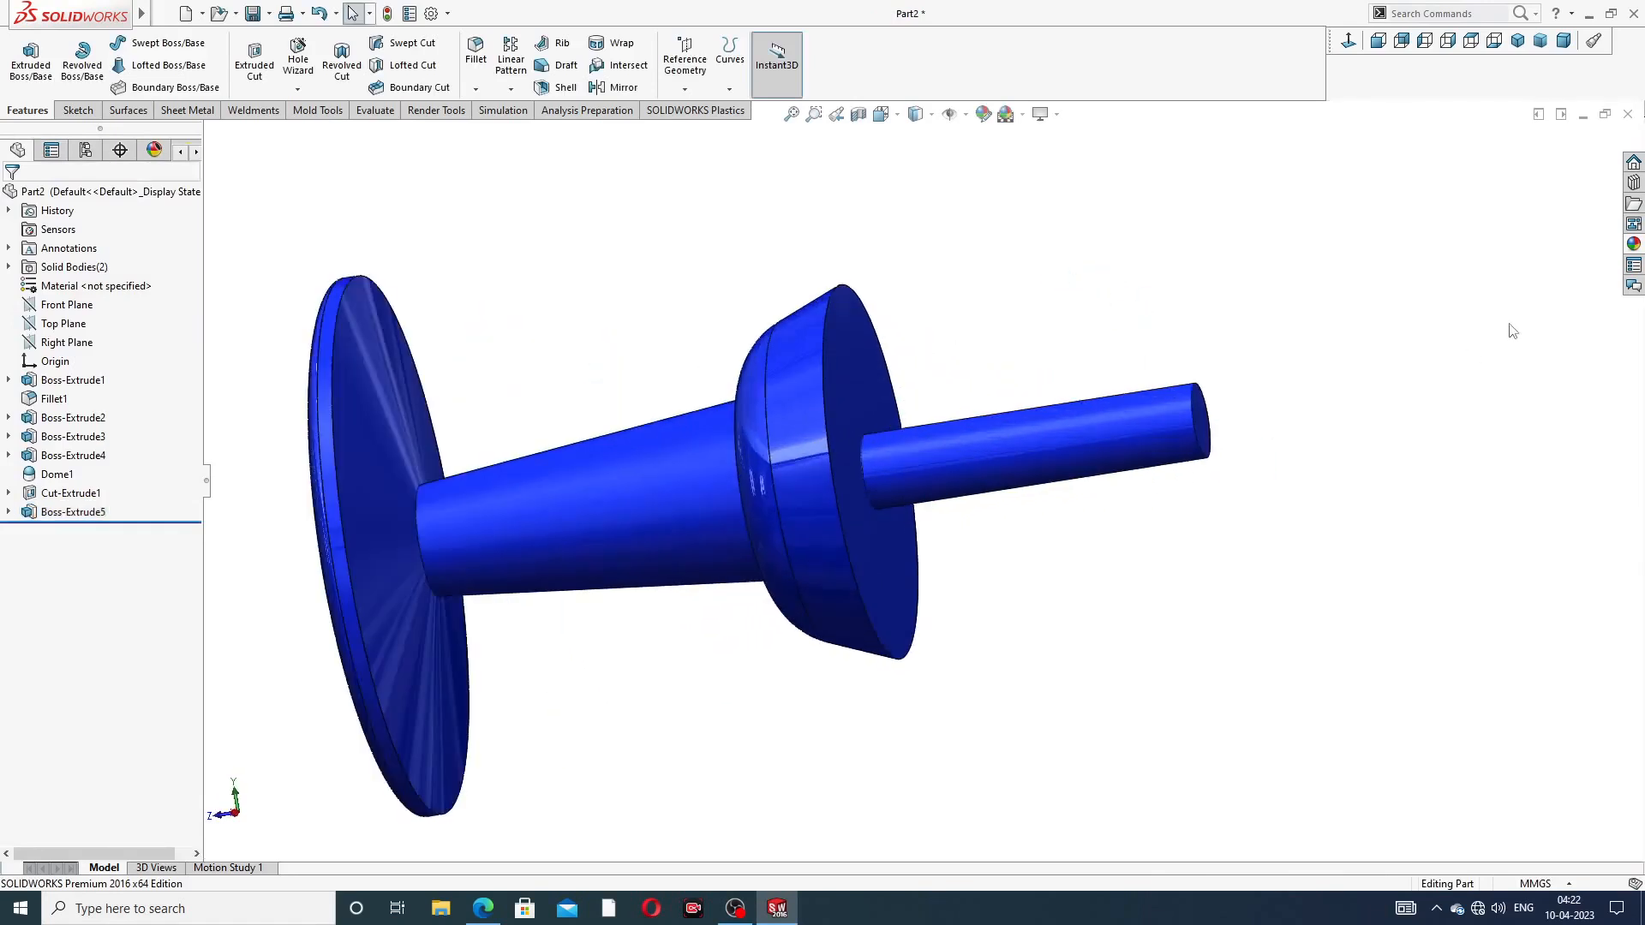
Apply the chromium plate appearance from the Chrome metals to the needle extrusion
{"action": "left_click", "coordinate": [80, 516]}
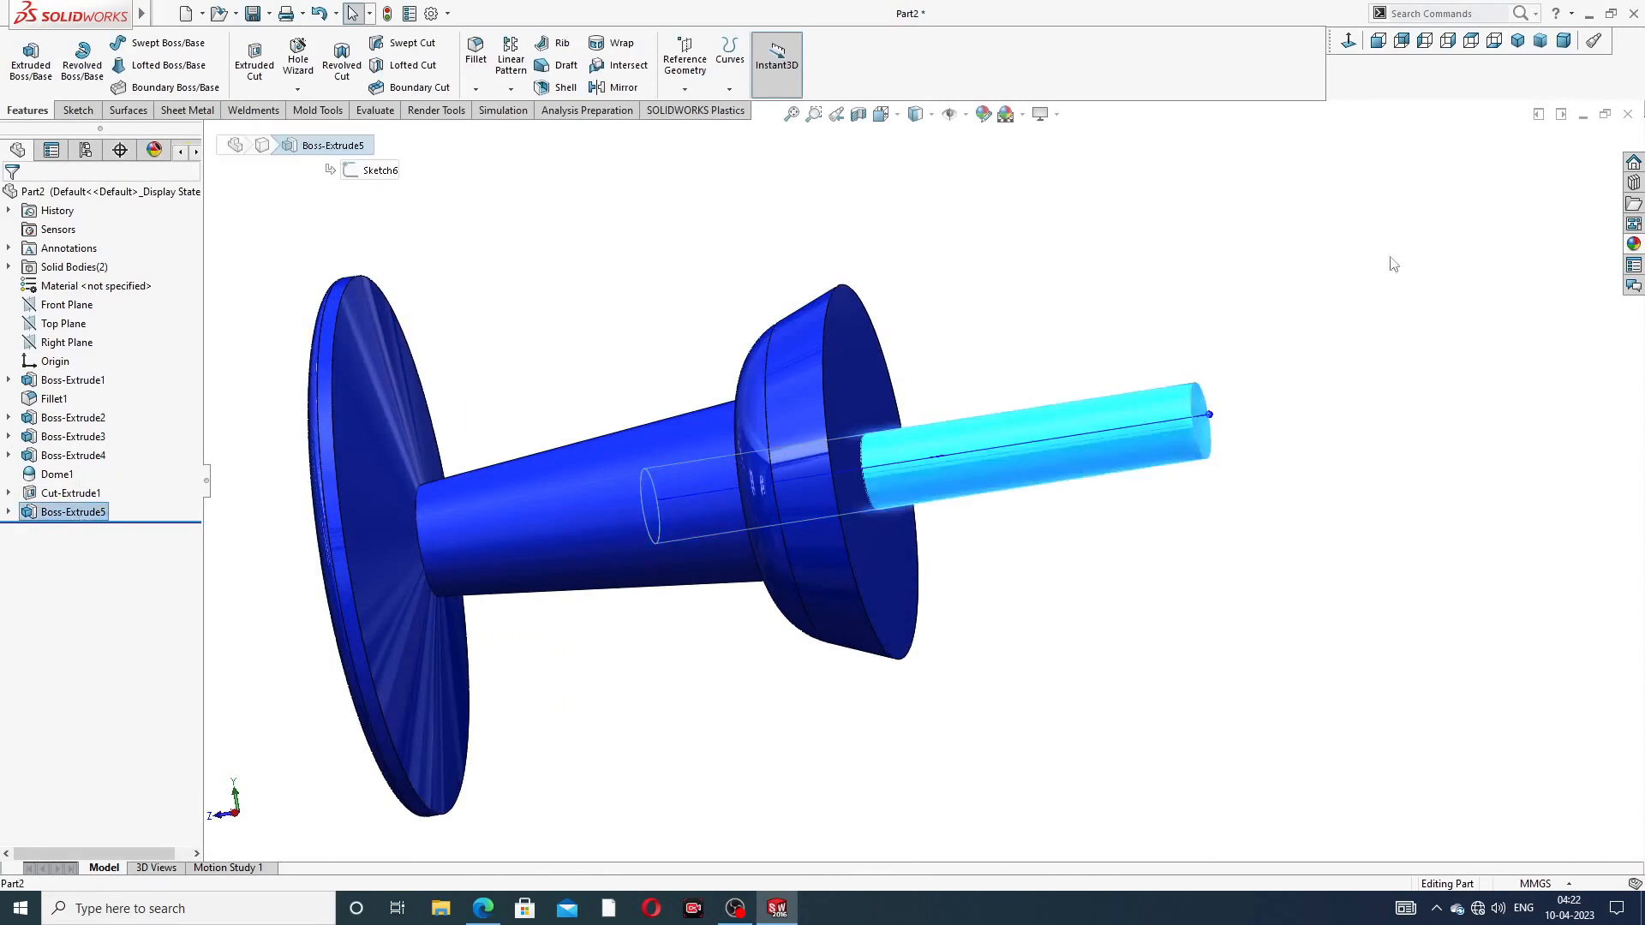
{"action": "left_click", "coordinate": [1634, 243]}
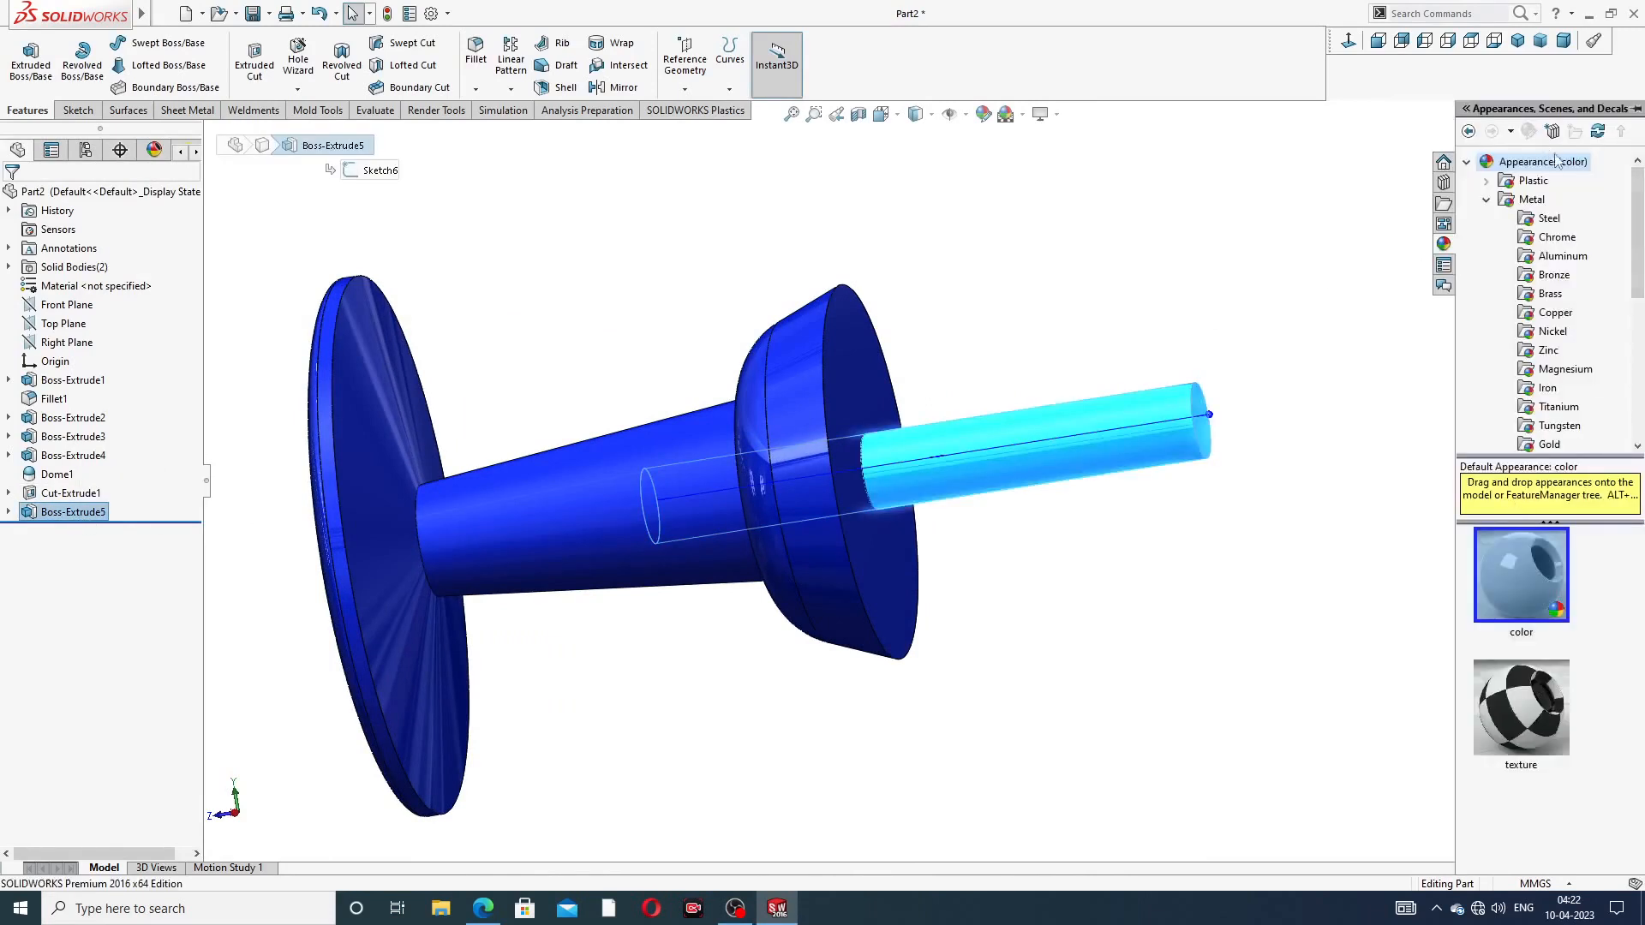
{"action": "left_click", "coordinate": [1556, 239]}
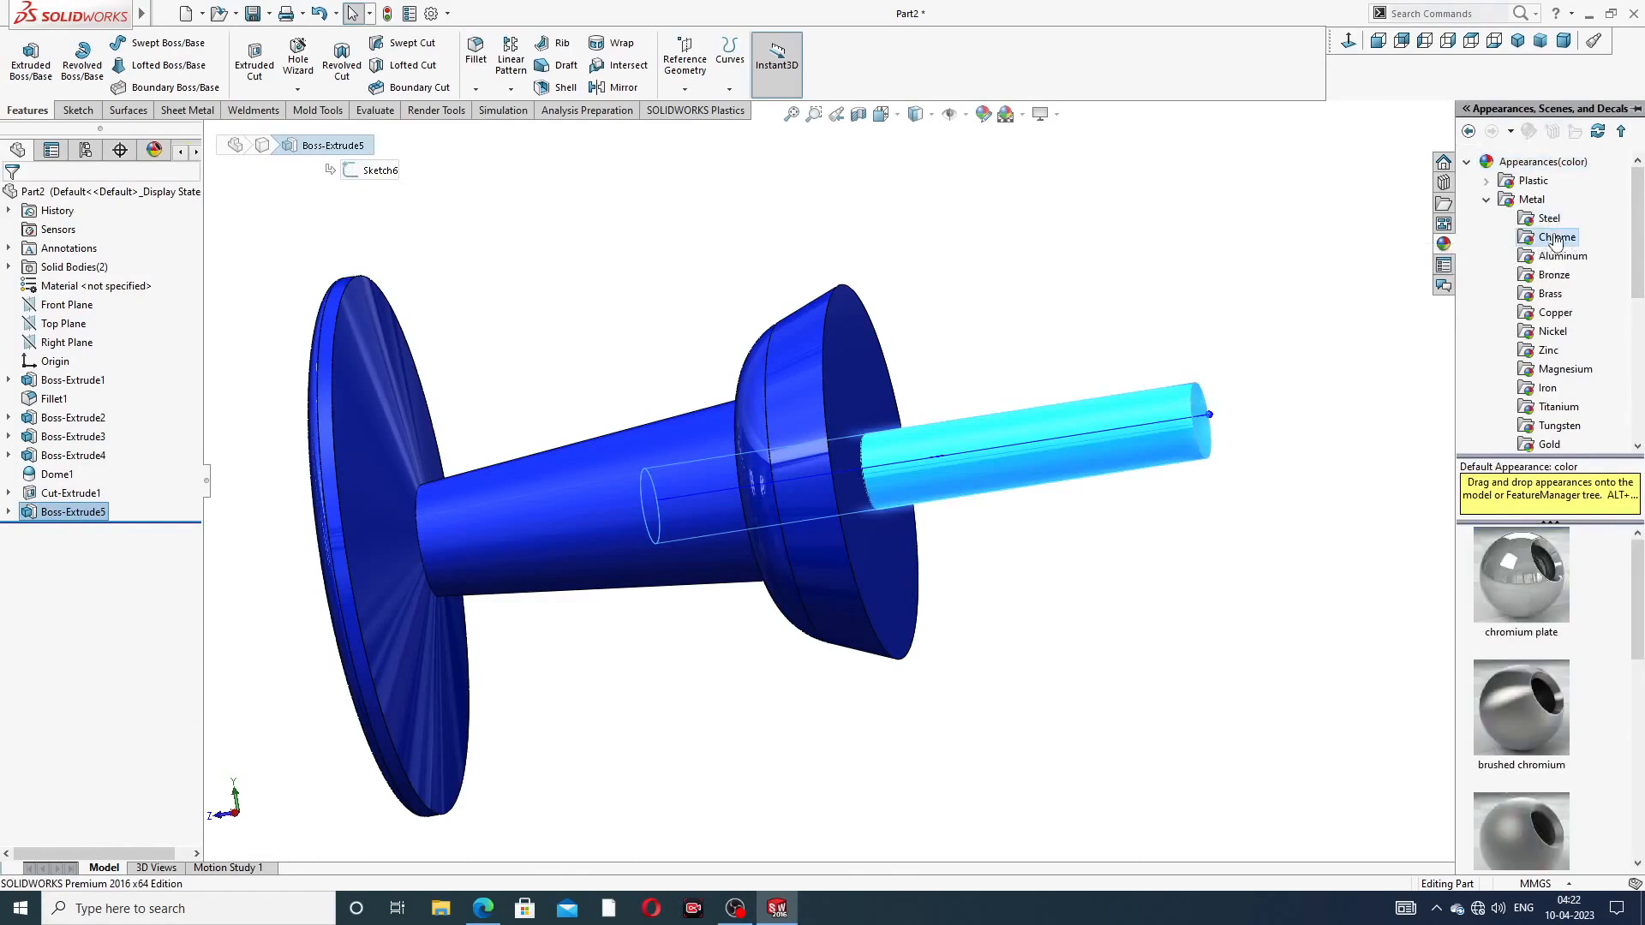
{"action": "double_click", "coordinate": [1543, 573]}
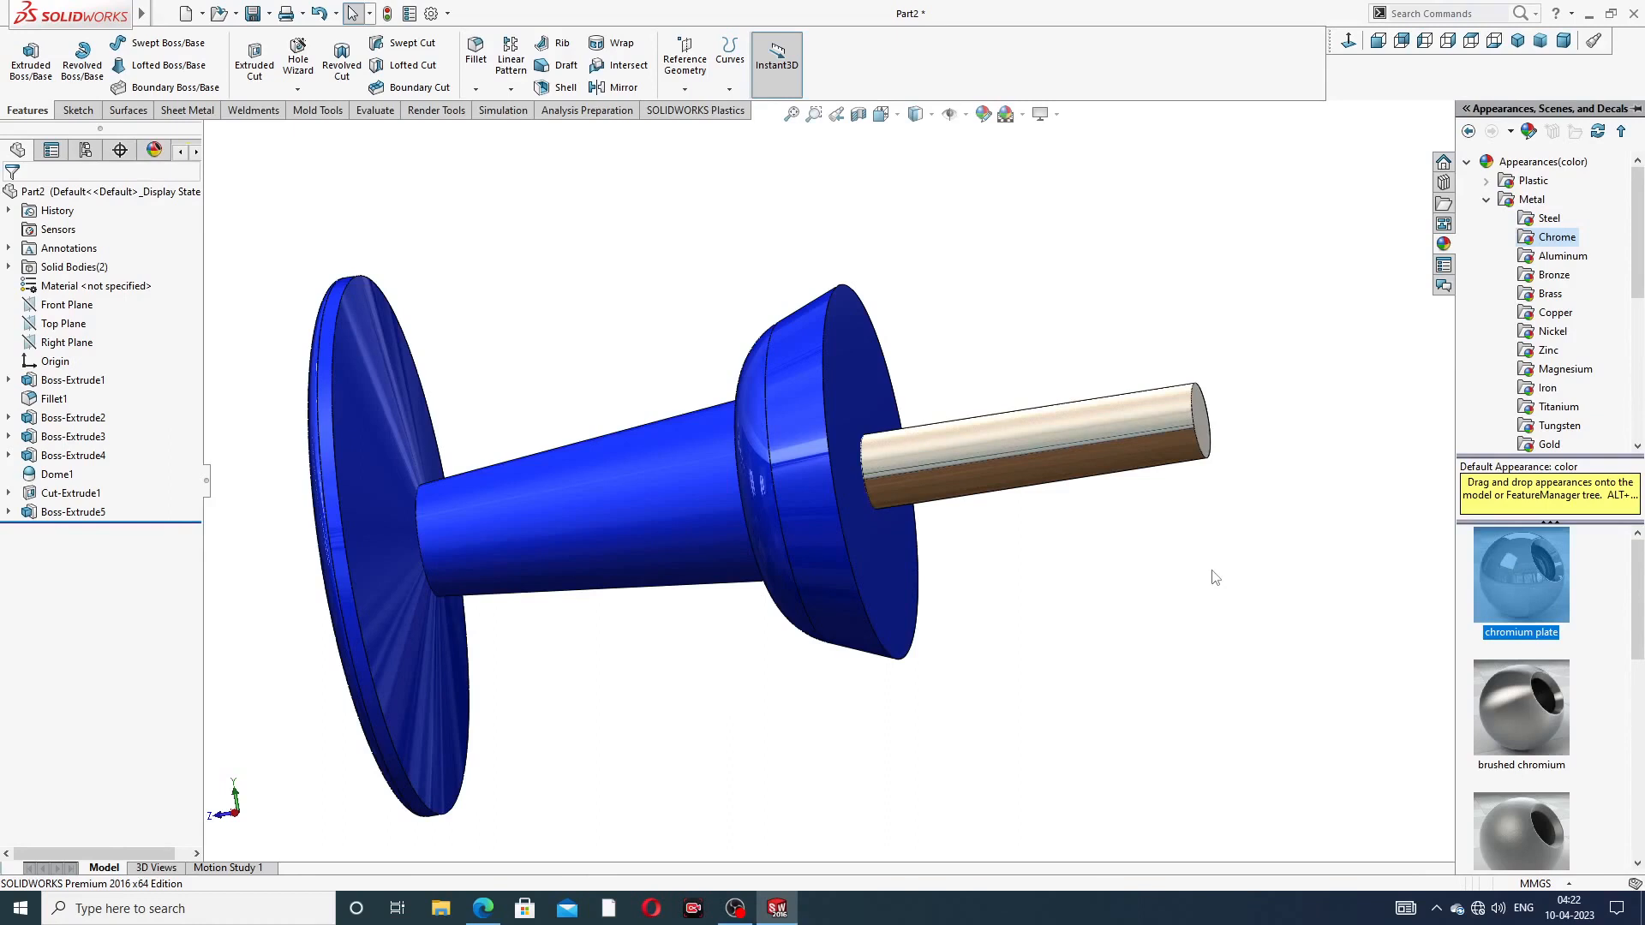
Try the polished nickel appearance on the whole part
{"action": "left_click", "coordinate": [1561, 336]}
{"action": "double_click", "coordinate": [1530, 543]}
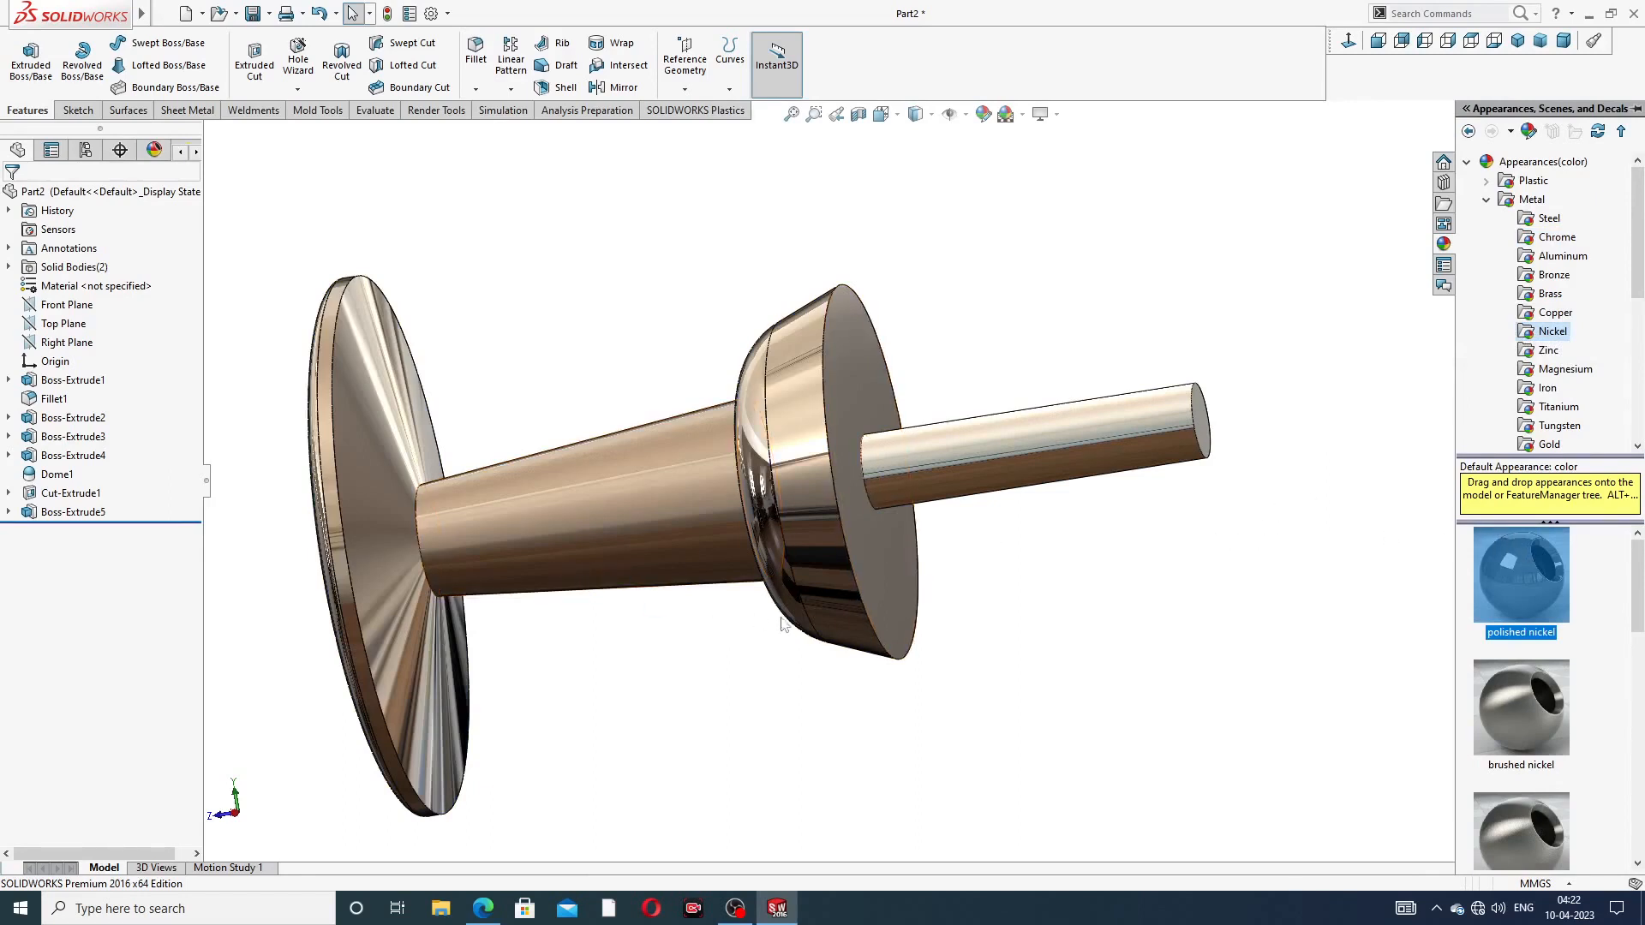
{"action": "left_click", "coordinate": [1190, 569]}
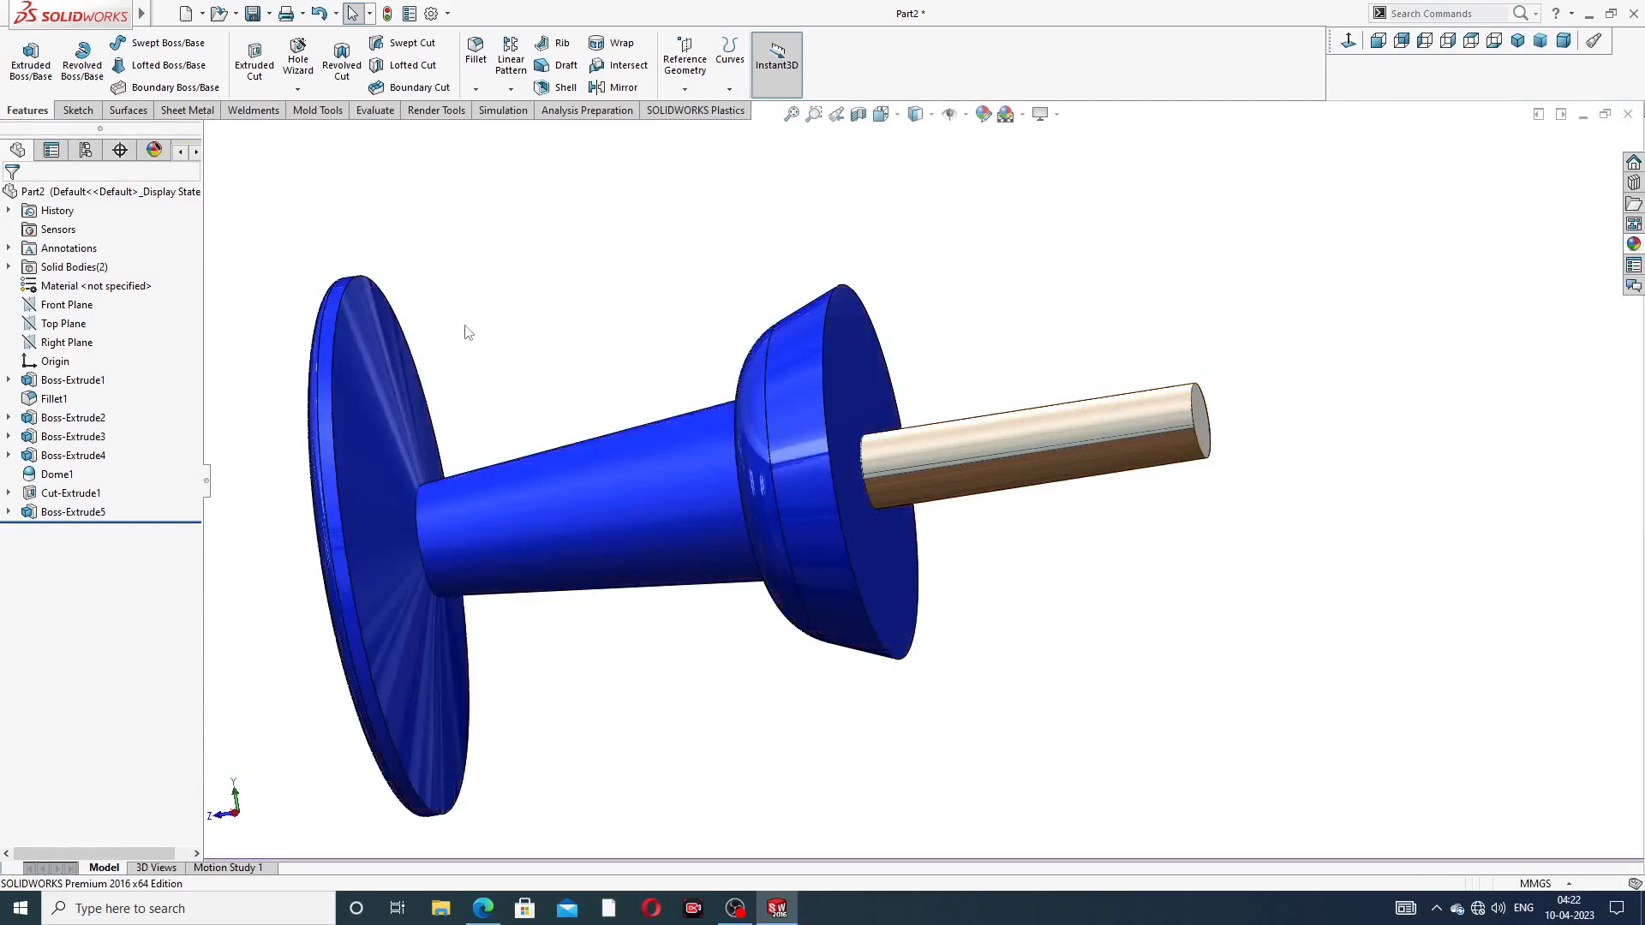
Apply the polished nickel appearance to the needle extrusion only
{"action": "scroll", "coordinate": [804, 481], "scroll_direction": "up", "scroll_amount": 3}
{"action": "middle_click_drag", "start_coordinate": [805, 485], "coordinate": [752, 505]}
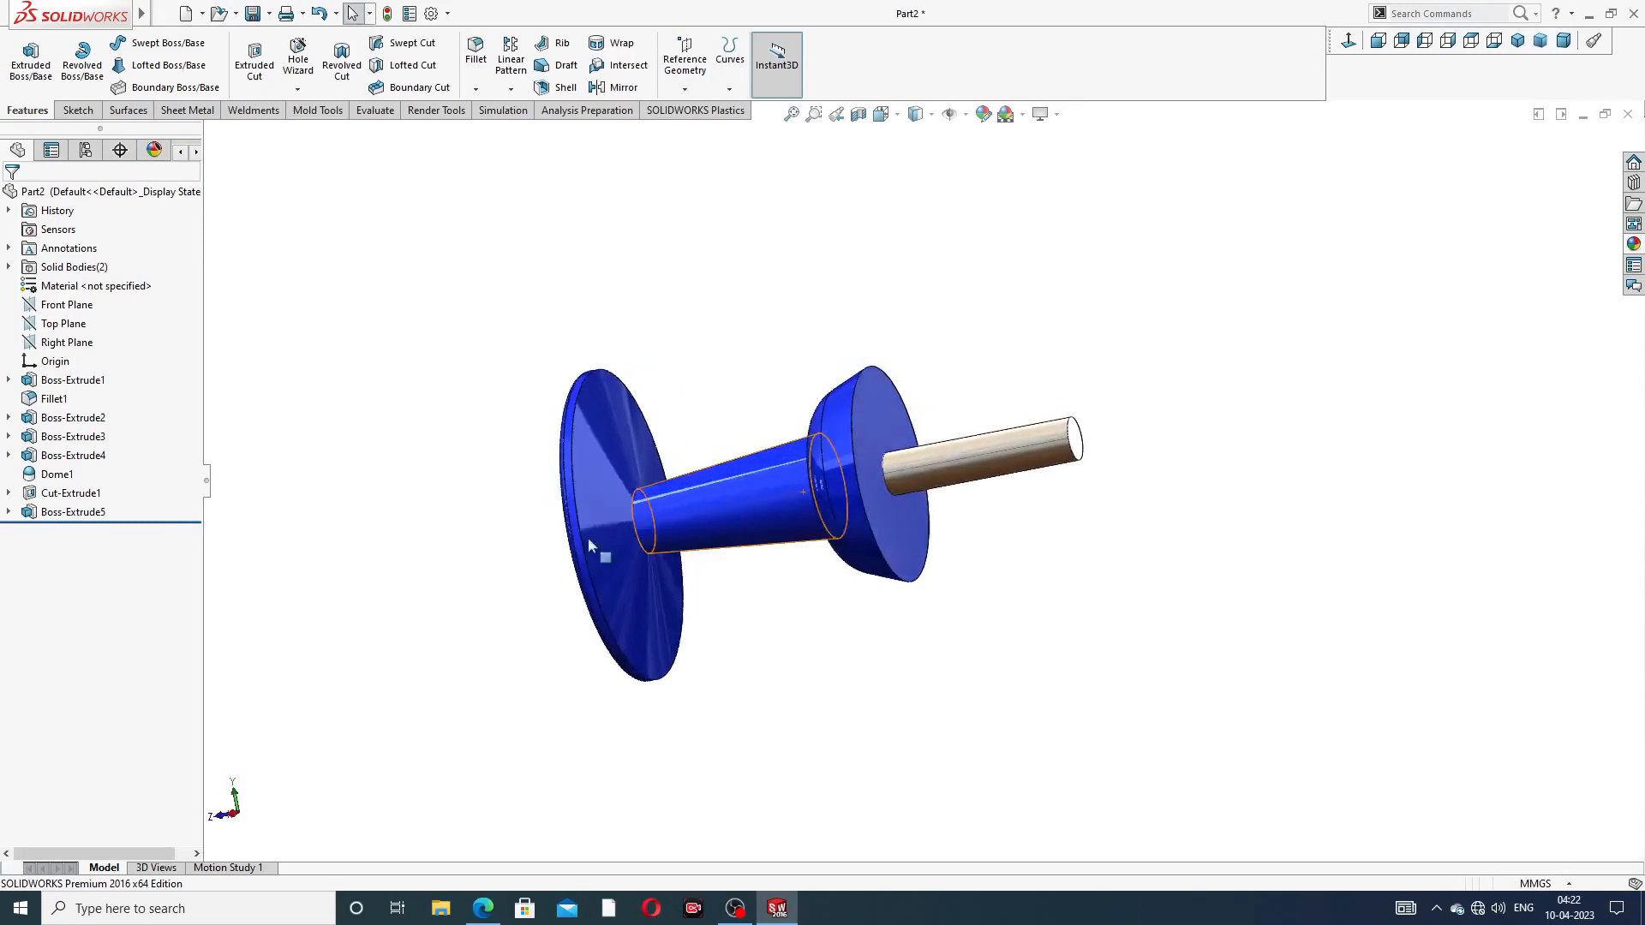
{"action": "left_click", "coordinate": [101, 513]}
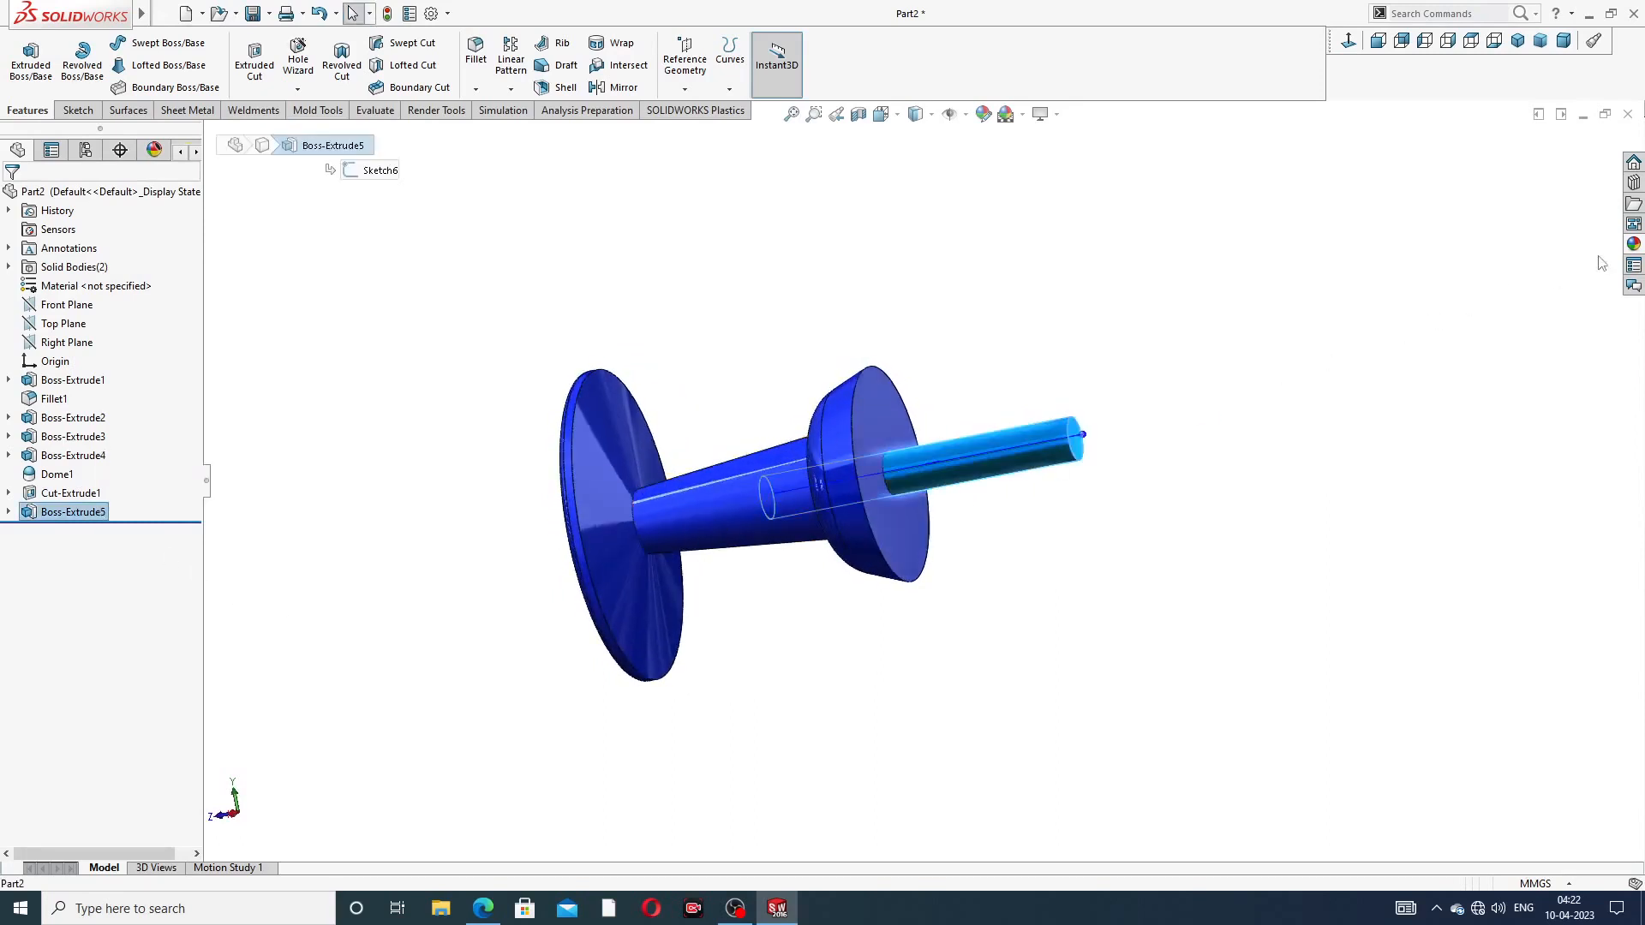
{"action": "left_click", "coordinate": [1634, 244]}
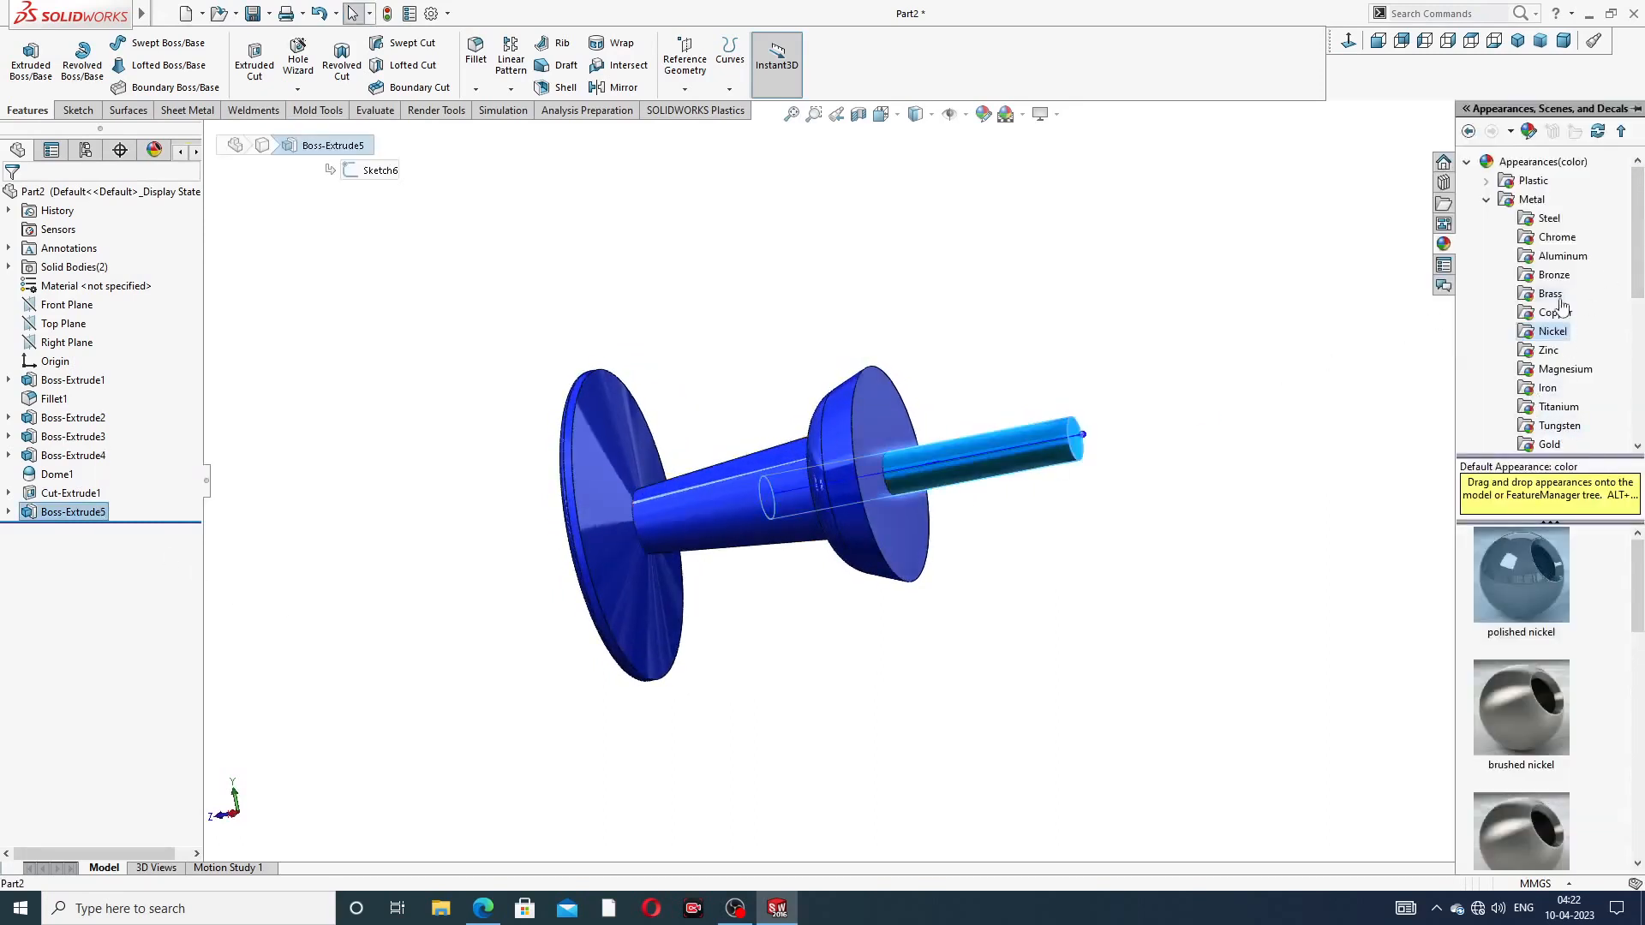
{"action": "left_click", "coordinate": [1522, 571]}
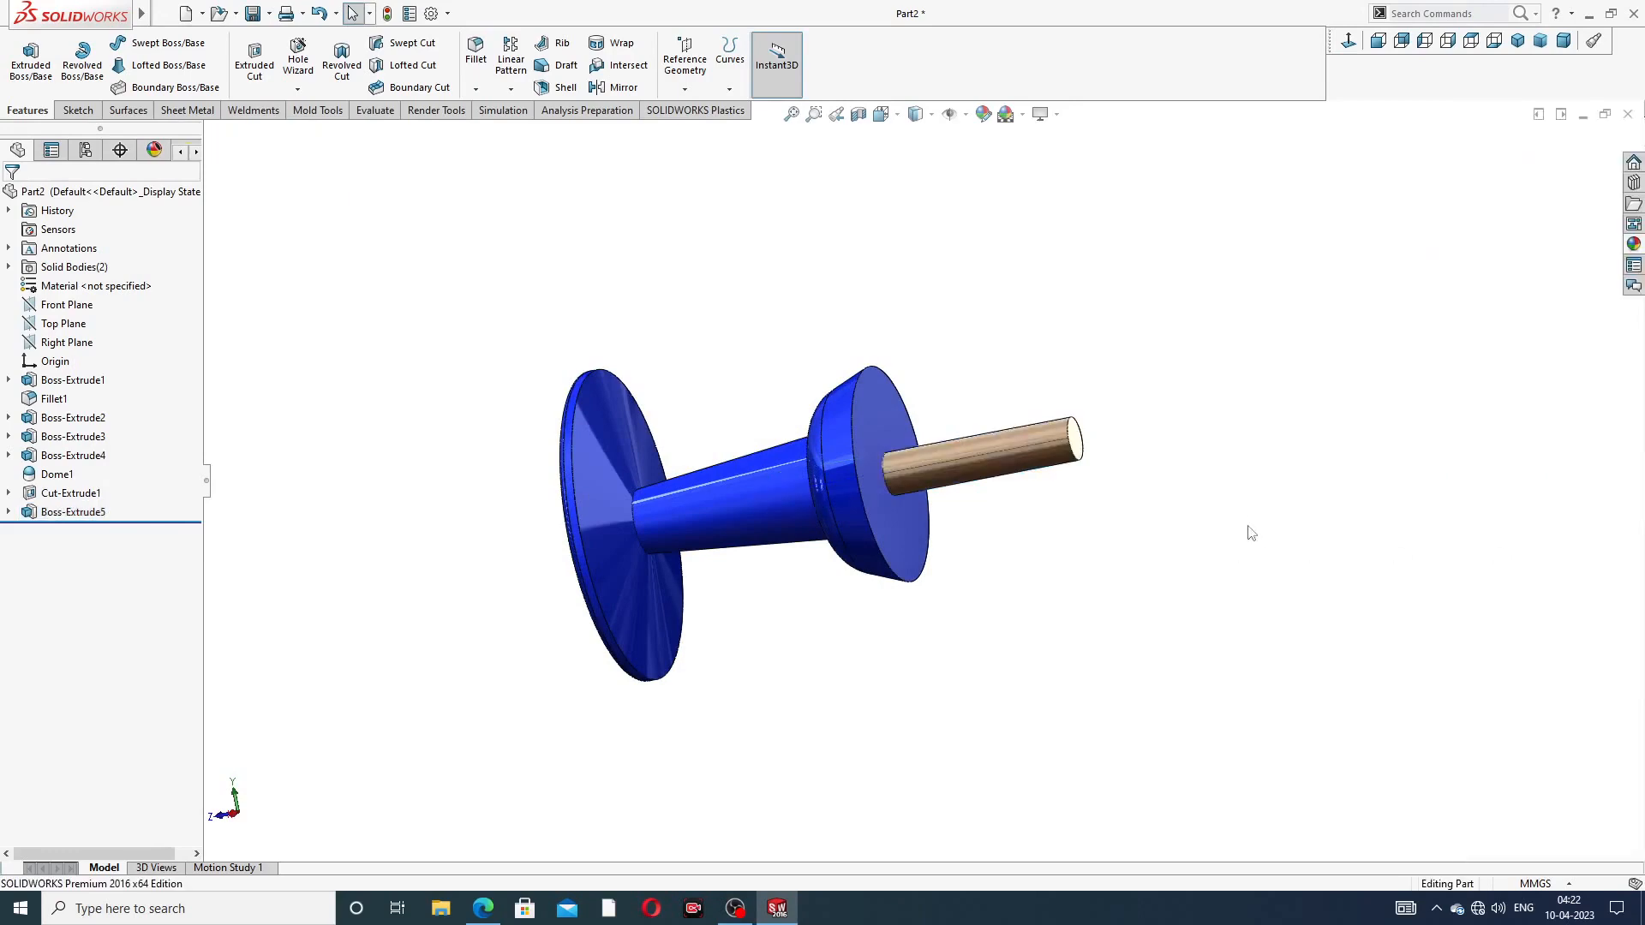
Replace the needle extrusion's appearance with chromium plate from the Chrome metals
{"action": "scroll", "coordinate": [1028, 497], "scroll_direction": "down", "scroll_amount": 3}
{"action": "middle_click_drag", "start_coordinate": [1047, 497], "coordinate": [1072, 569]}
{"action": "left_click", "coordinate": [1634, 243]}
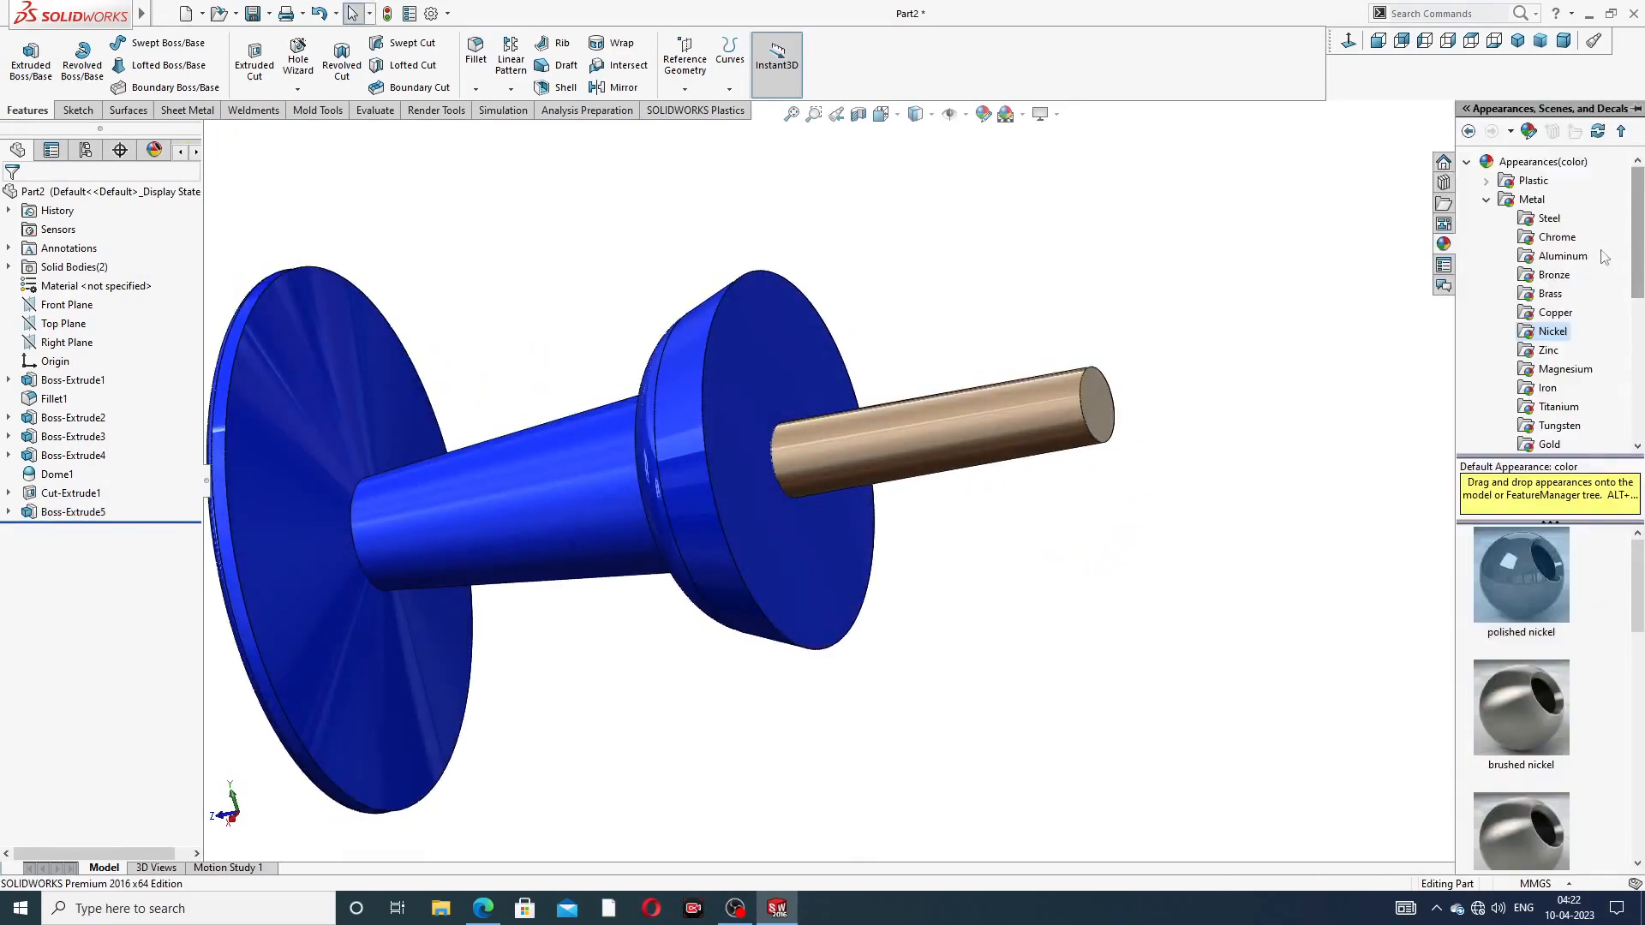
{"action": "left_click", "coordinate": [1558, 239]}
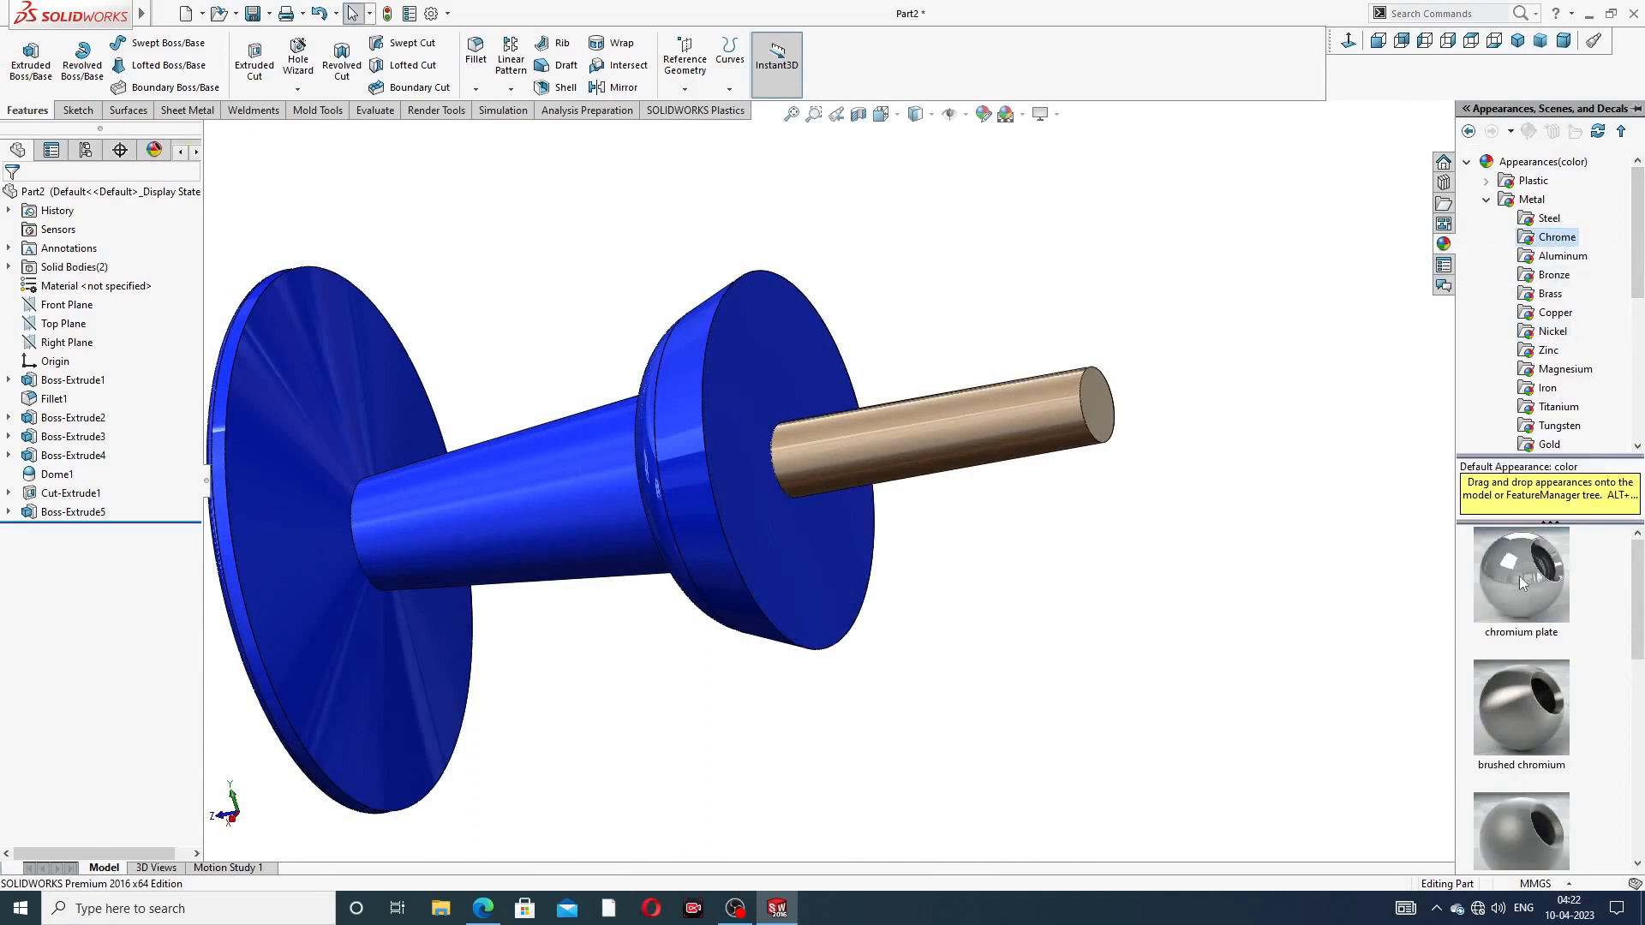
{"action": "left_click", "coordinate": [72, 511]}
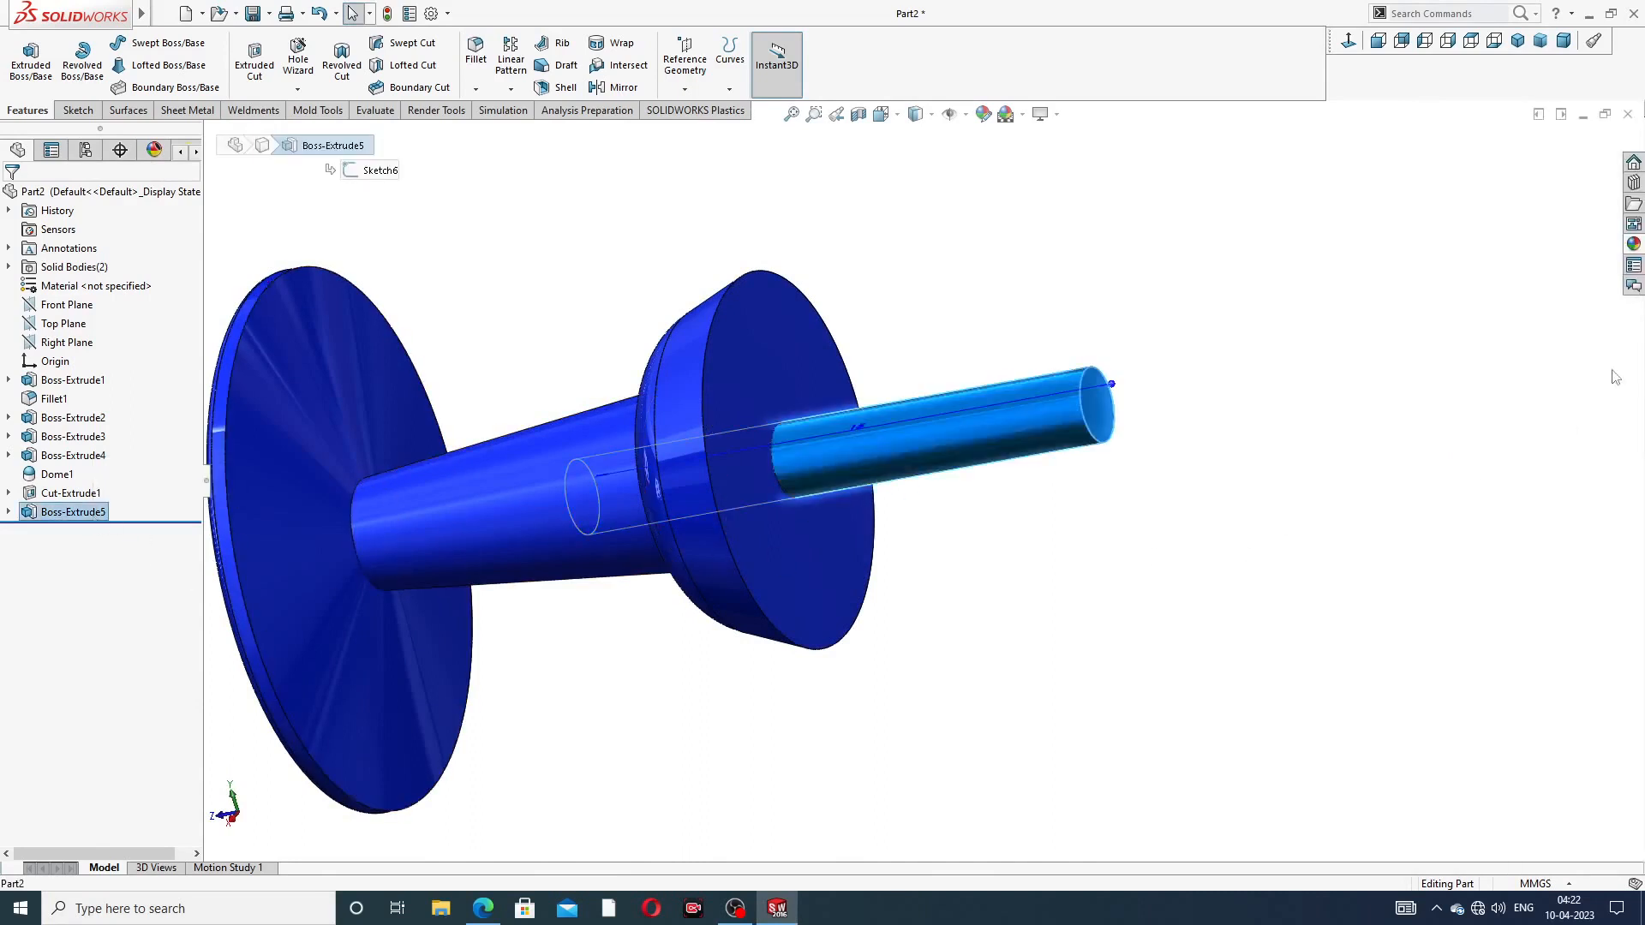
{"action": "left_click", "coordinate": [1633, 245]}
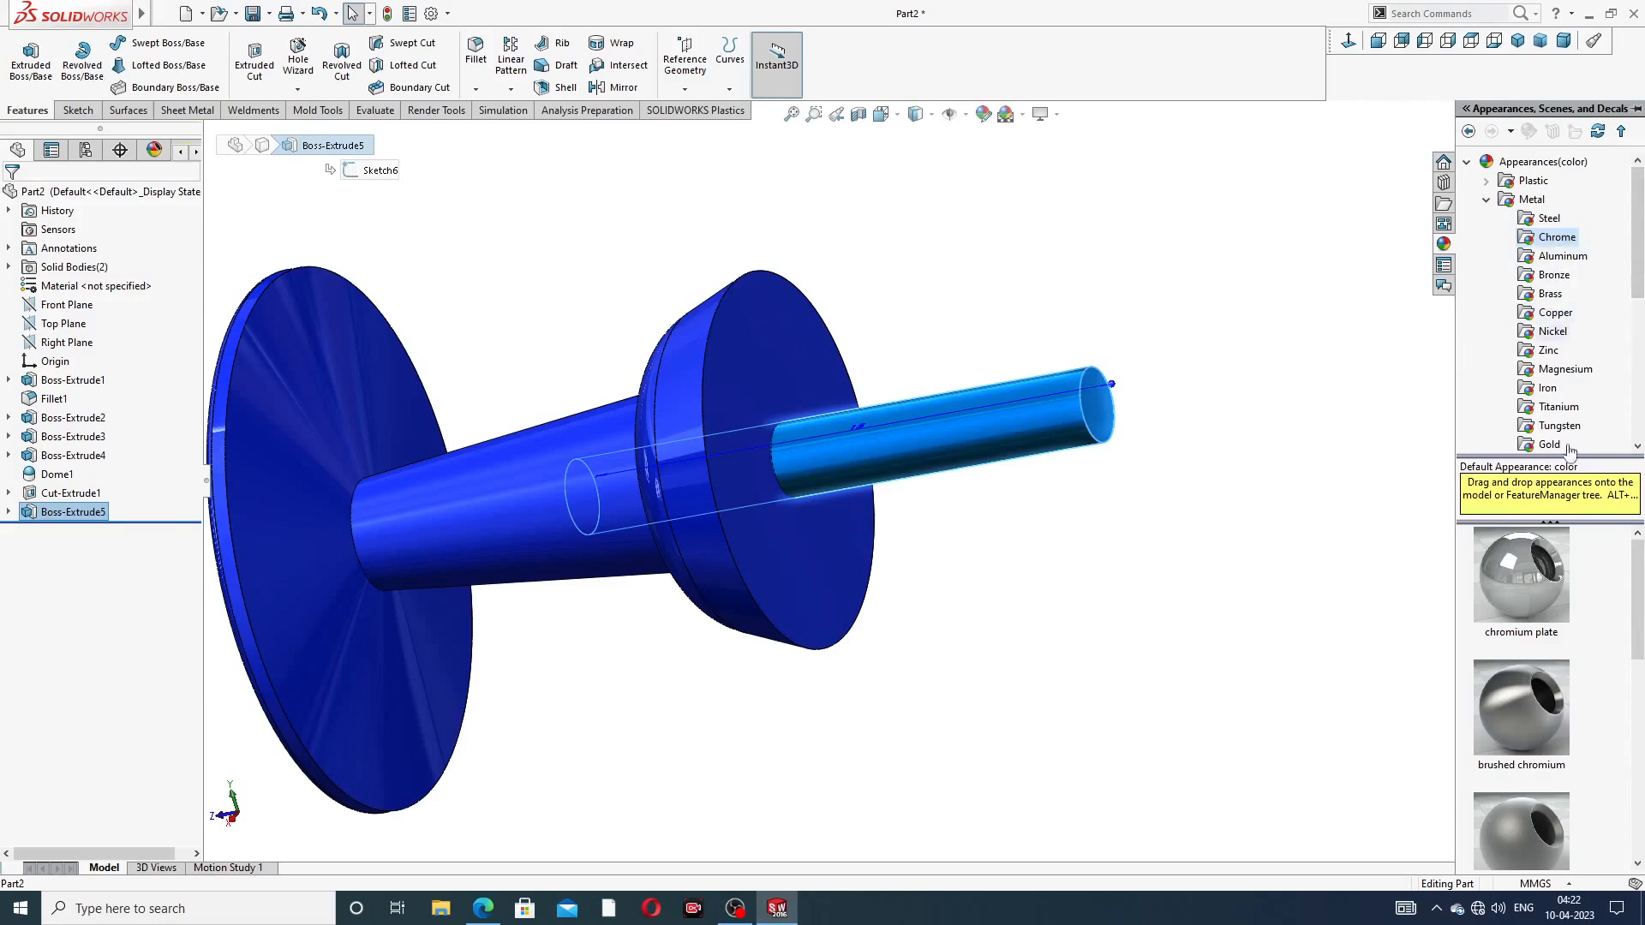
{"action": "left_click", "coordinate": [1533, 559]}
Start a sketch on the needle's free end face and convert its circular edge into a sketch circle
{"action": "scroll", "coordinate": [1259, 554], "scroll_direction": "up", "scroll_amount": 3}
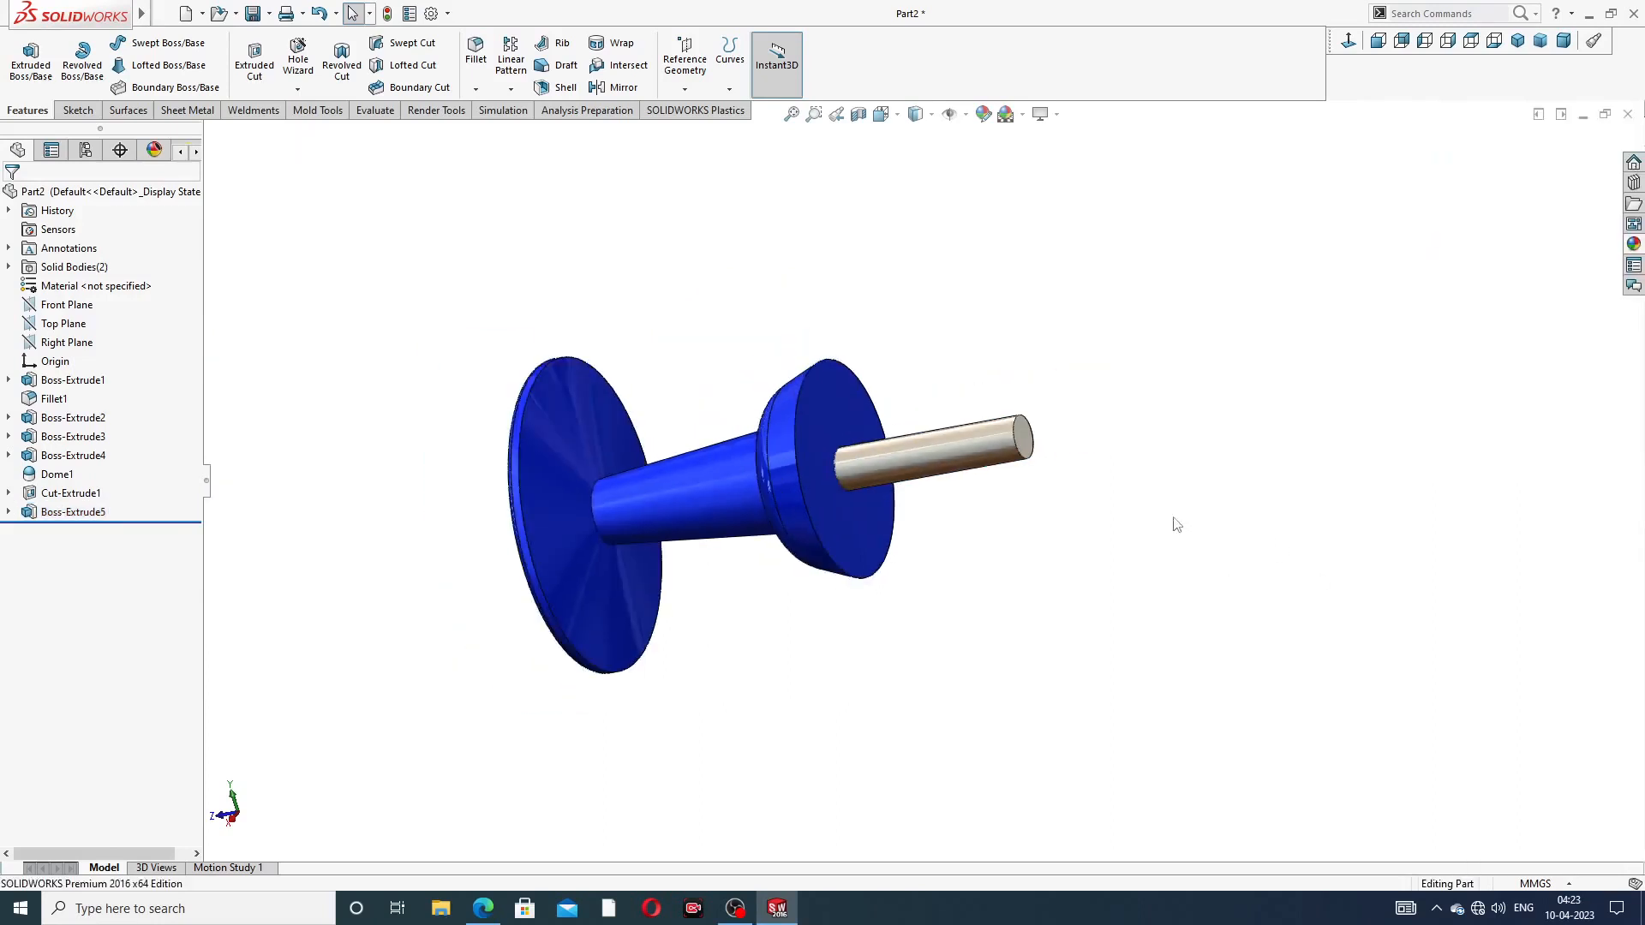
{"action": "middle_click_drag", "start_coordinate": [980, 374], "coordinate": [1007, 396]}
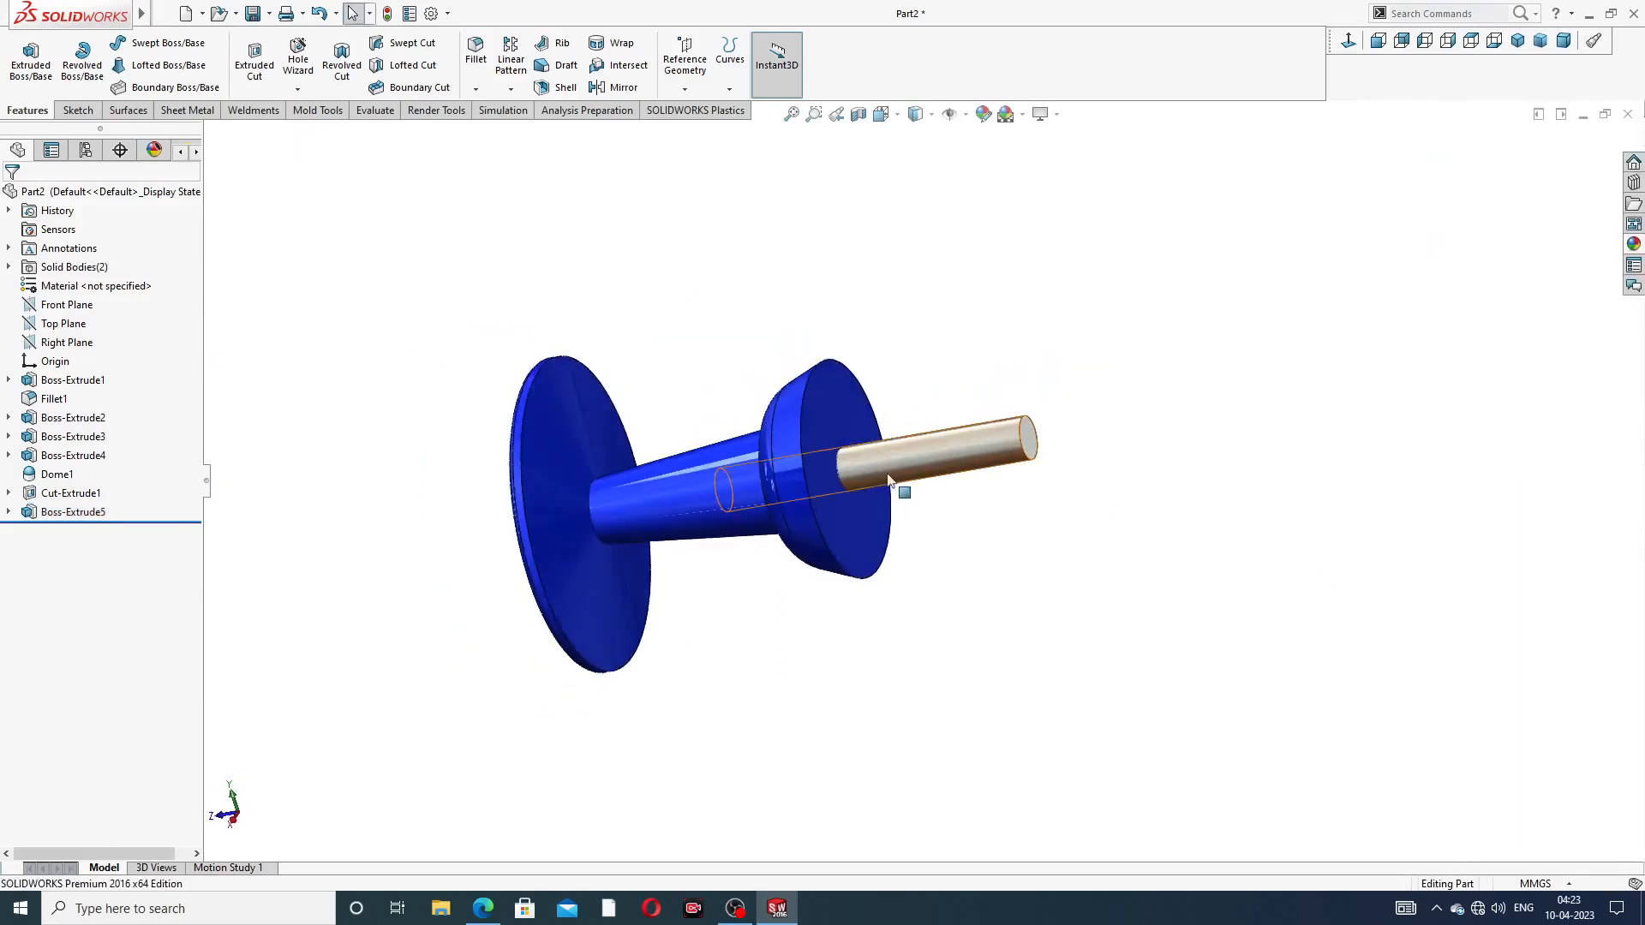
{"action": "scroll", "coordinate": [891, 481], "scroll_direction": "down", "scroll_amount": 2}
{"action": "mouse_move", "coordinate": [1125, 397]}
{"action": "middle_mouse_down"}
{"action": "mouse_move", "coordinate": [1095, 393]}
{"action": "mouse_move", "coordinate": [1154, 412]}
{"action": "middle_mouse_up"}
{"action": "scroll", "coordinate": [1105, 428], "scroll_direction": "down", "scroll_amount": 4}
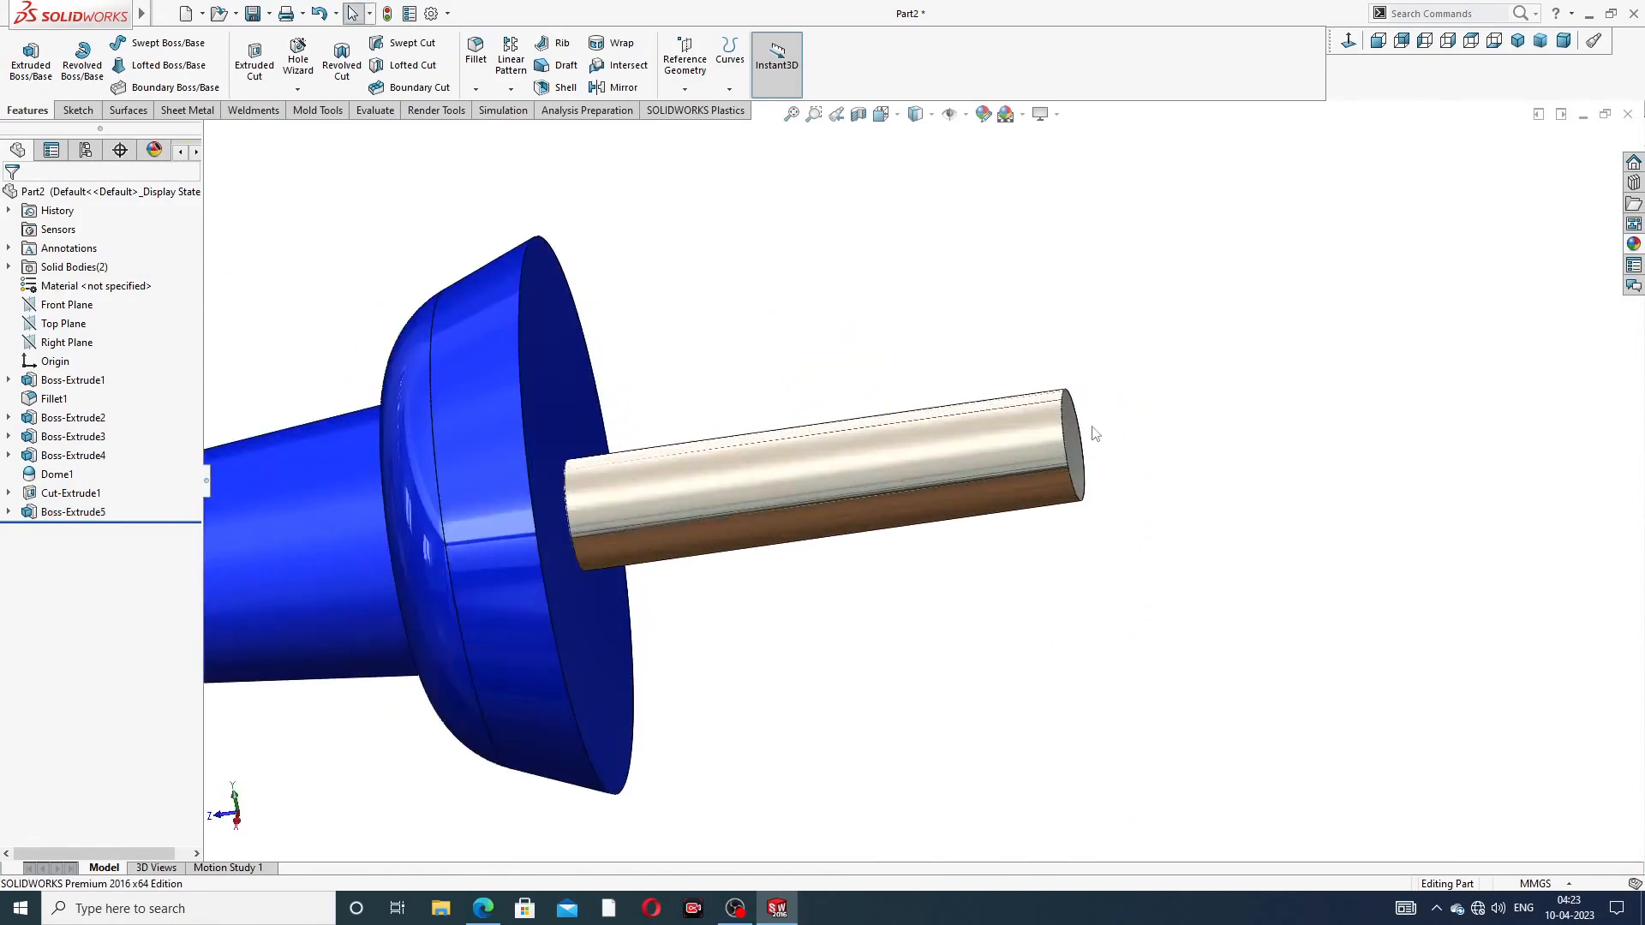
{"action": "left_click", "coordinate": [1070, 428]}
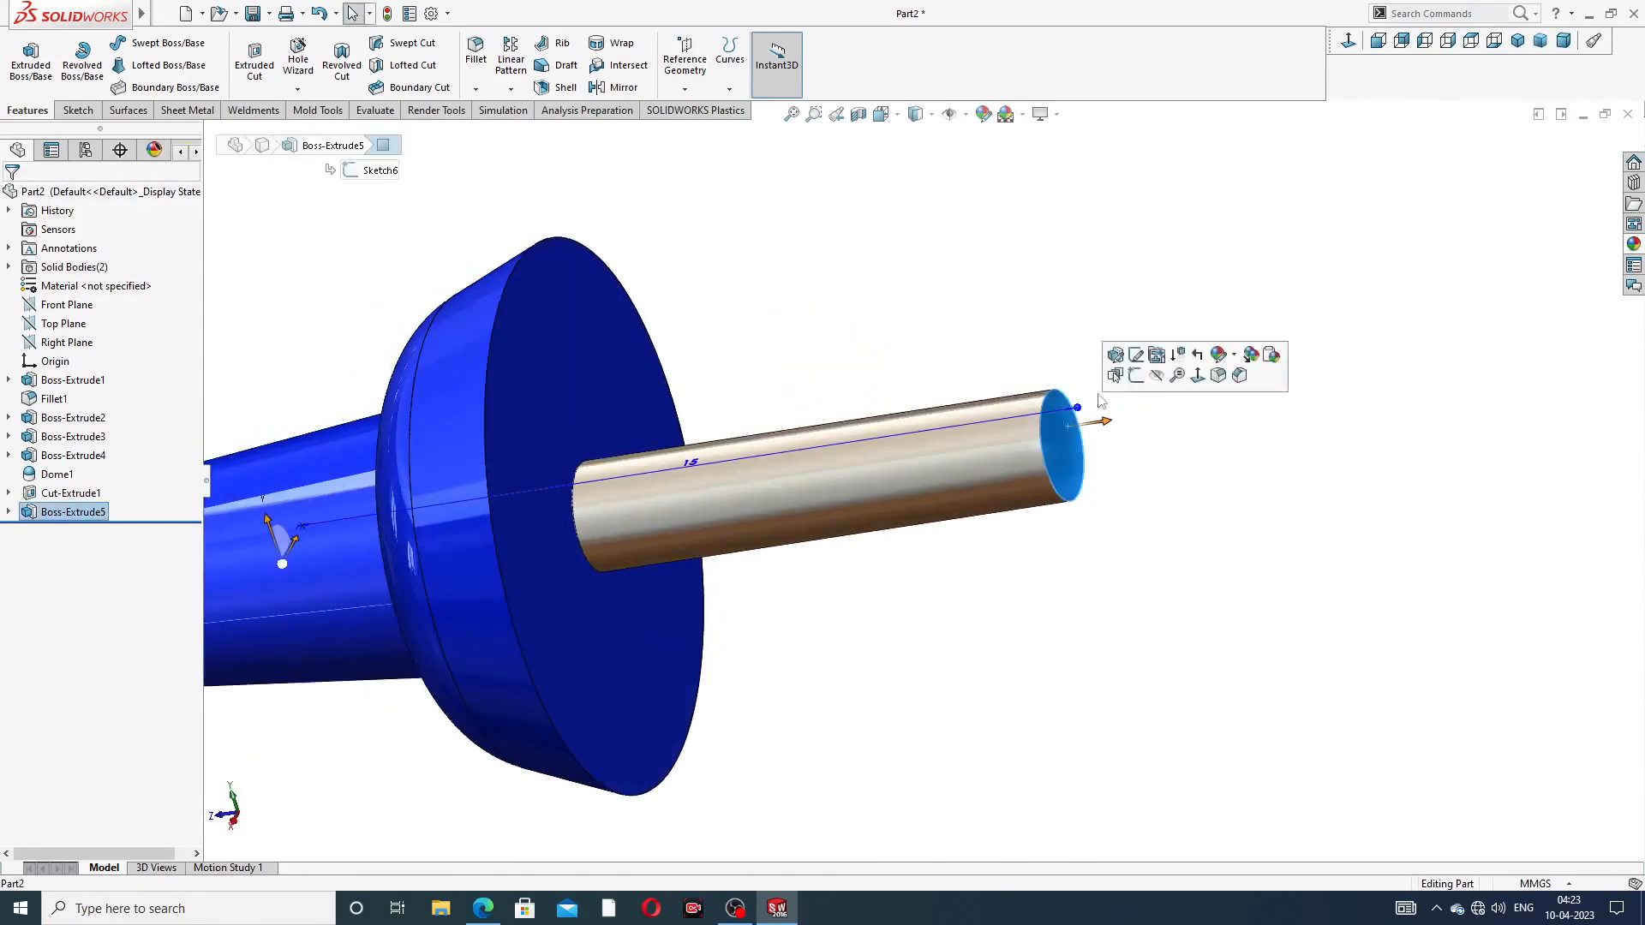
{"action": "left_click", "coordinate": [1122, 374]}
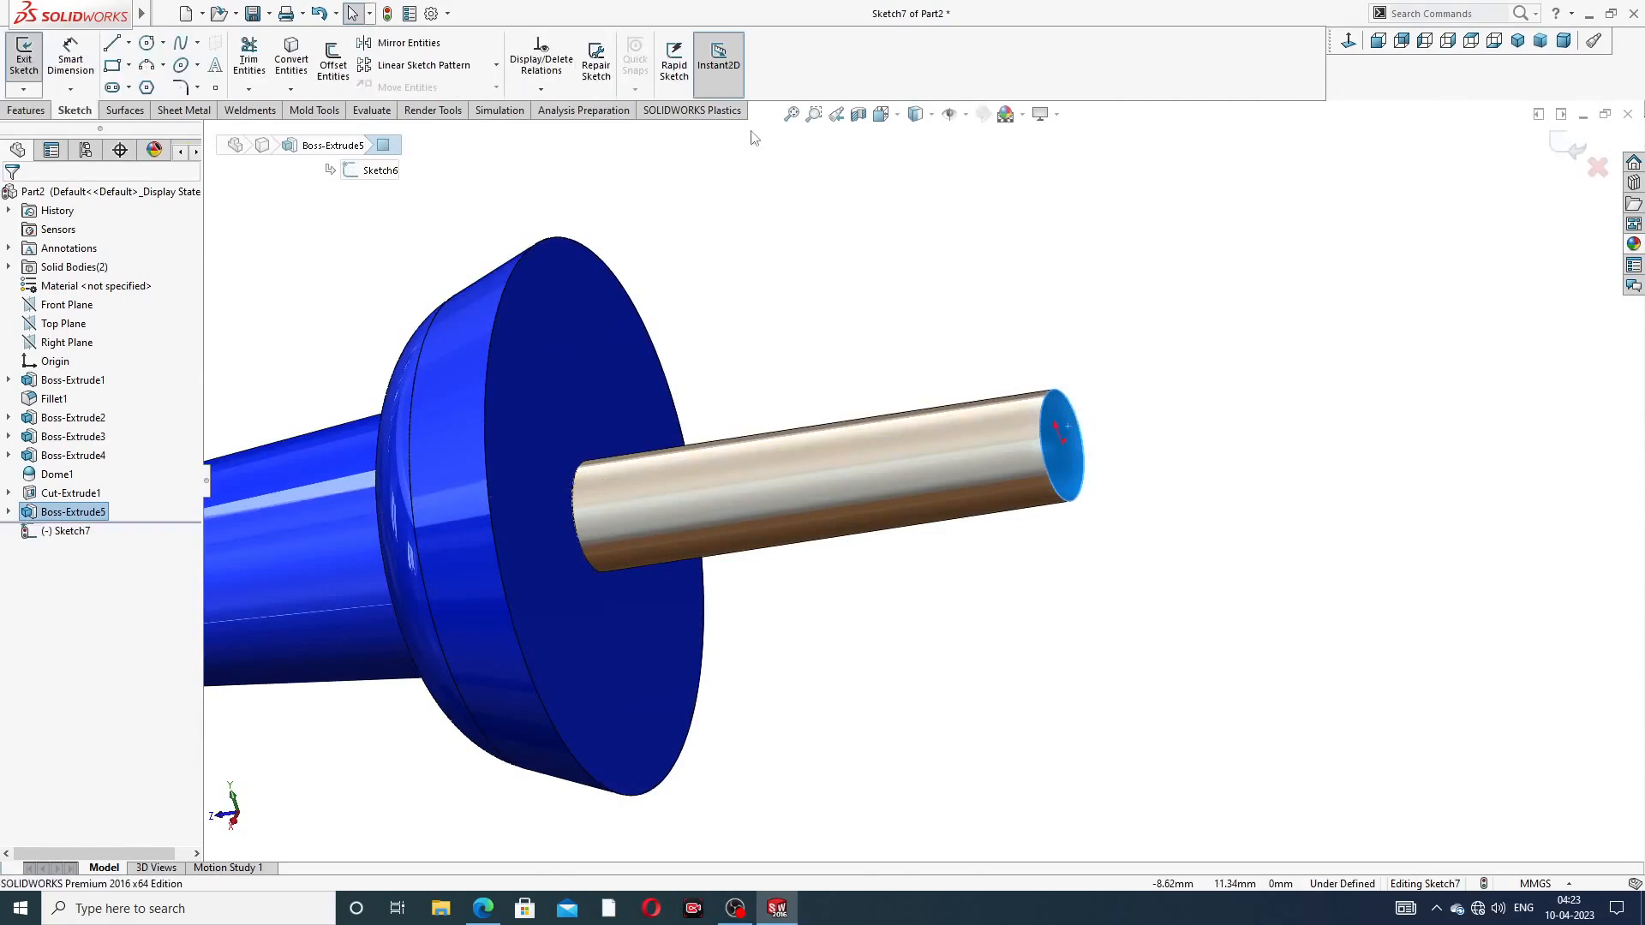
{"action": "left_click", "coordinate": [310, 69]}
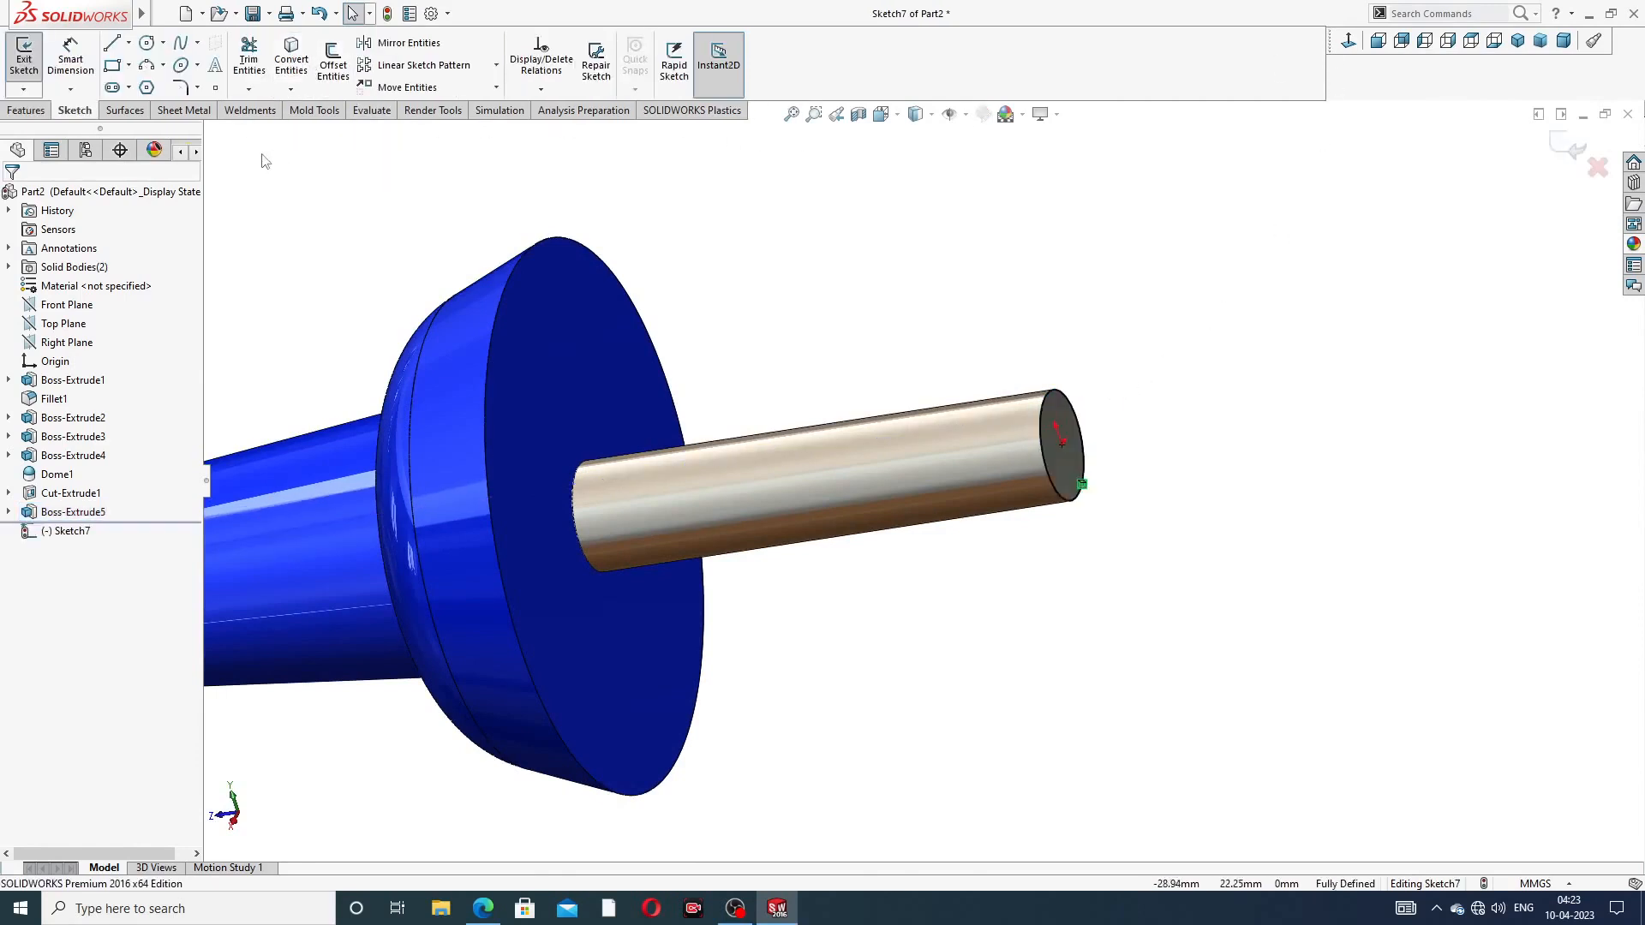
Start a blind boss extrusion of the converted circle on the needle's end with a depth of 3 mm
{"action": "left_click", "coordinate": [26, 110]}
{"action": "left_click", "coordinate": [31, 60]}
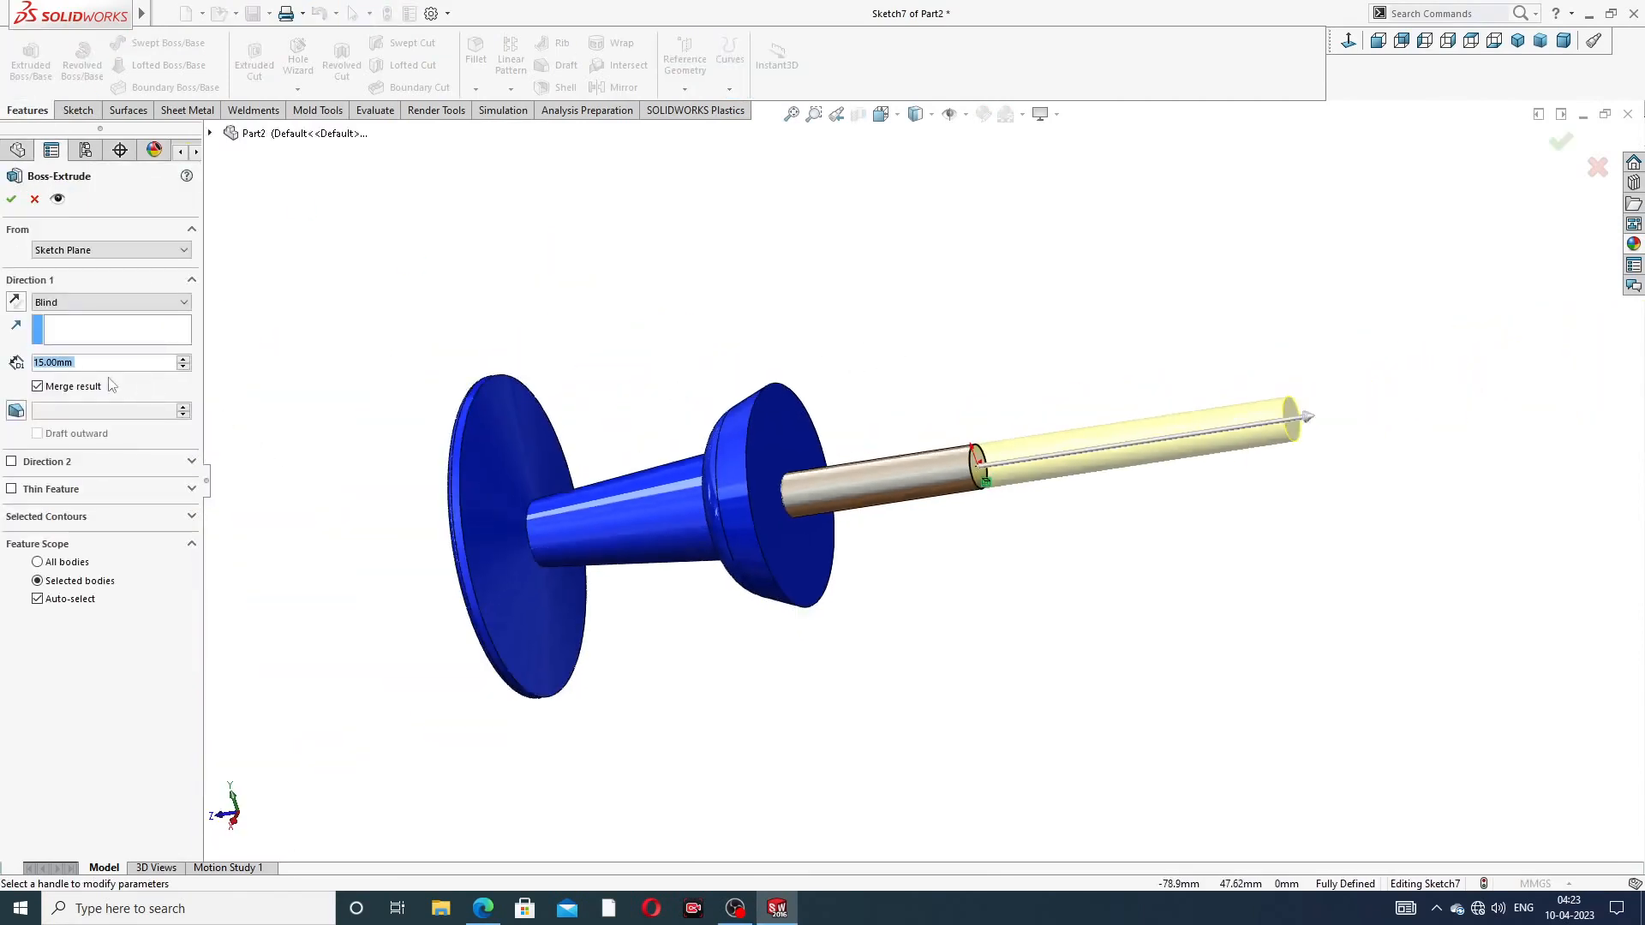
{"action": "type", "text": "3"}
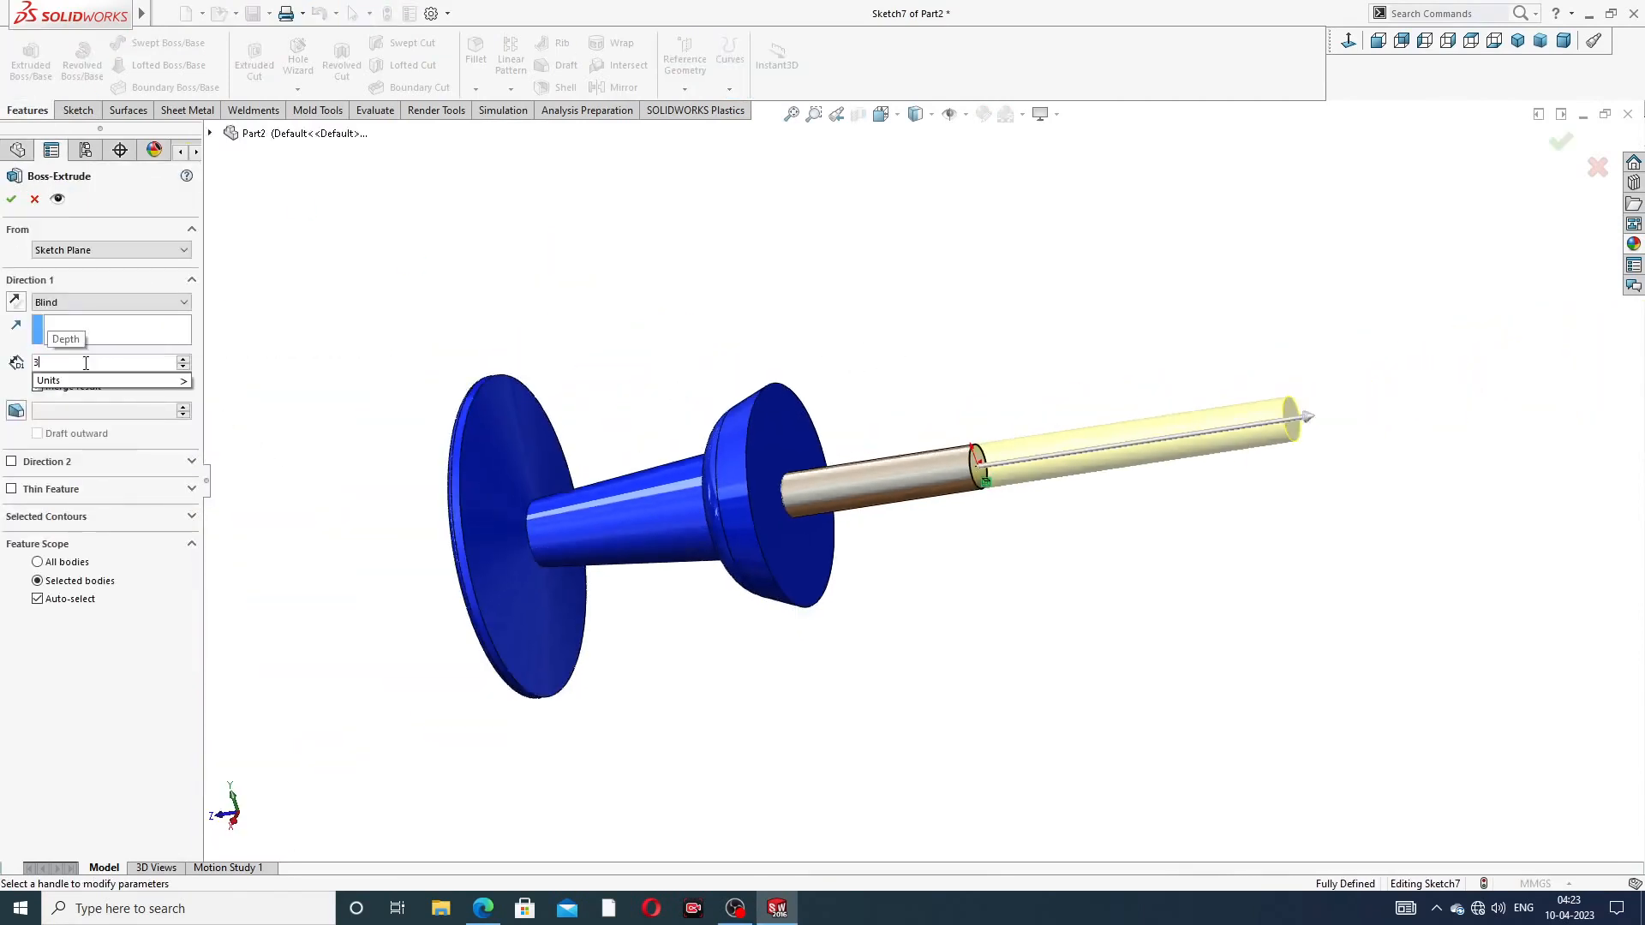
{"action": "key", "text": "Return"}
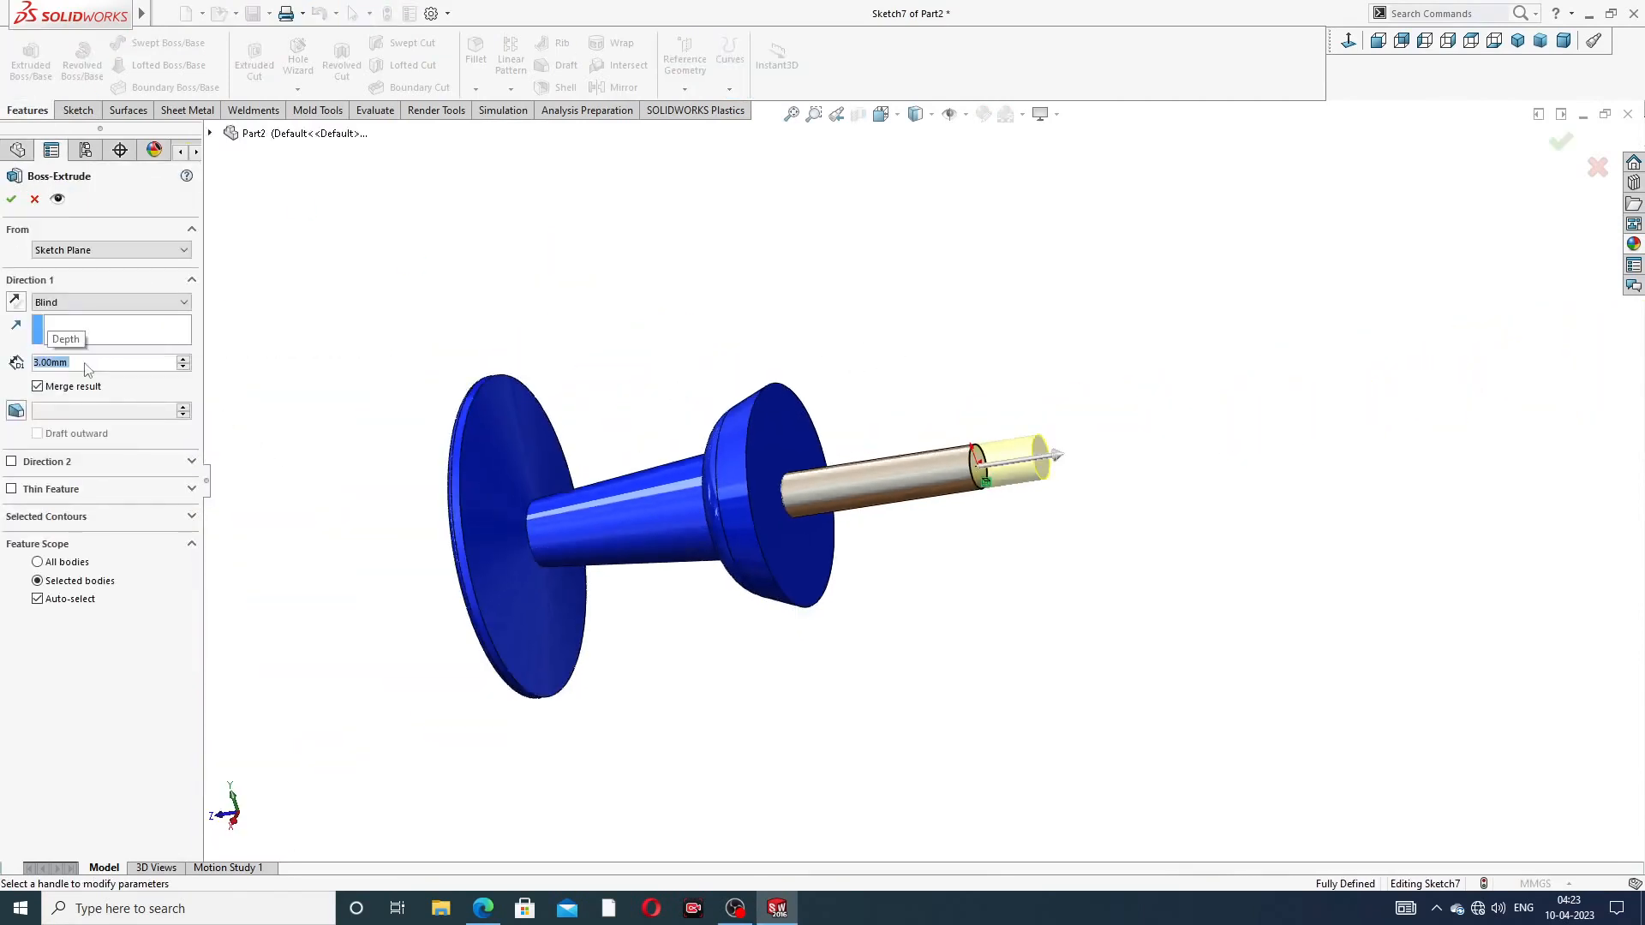
Add a 19° inward draft to the needle-tip extrusion, as given in the pin drawing, and complete the feature
{"action": "left_click", "coordinate": [15, 412]}
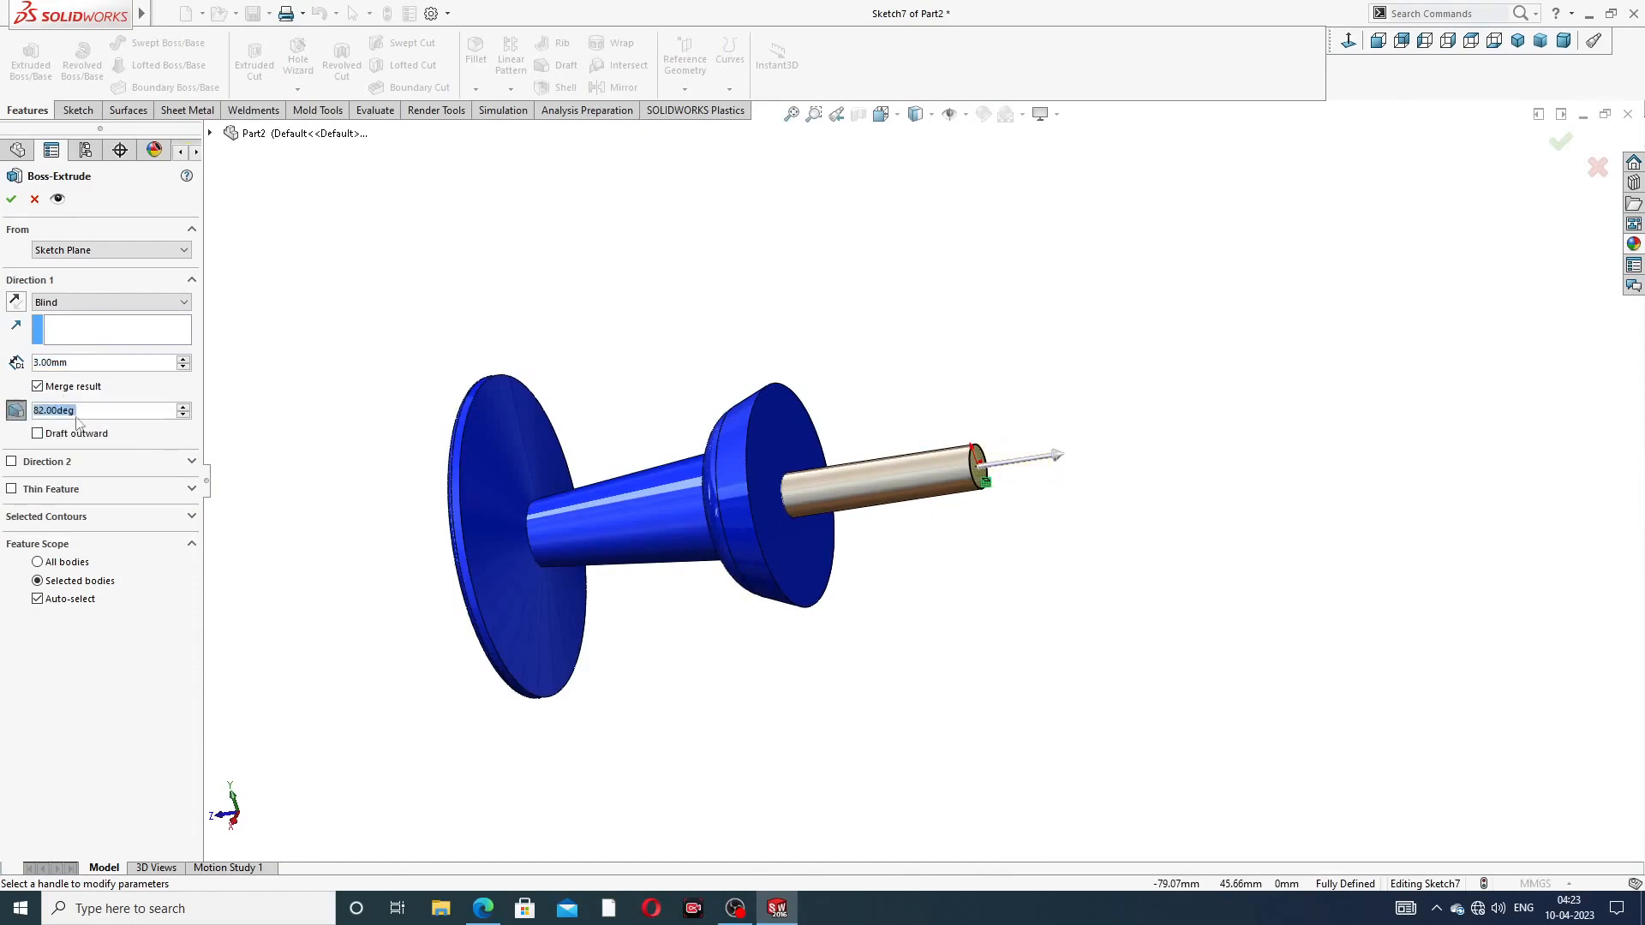
{"action": "left_click", "coordinate": [485, 913]}
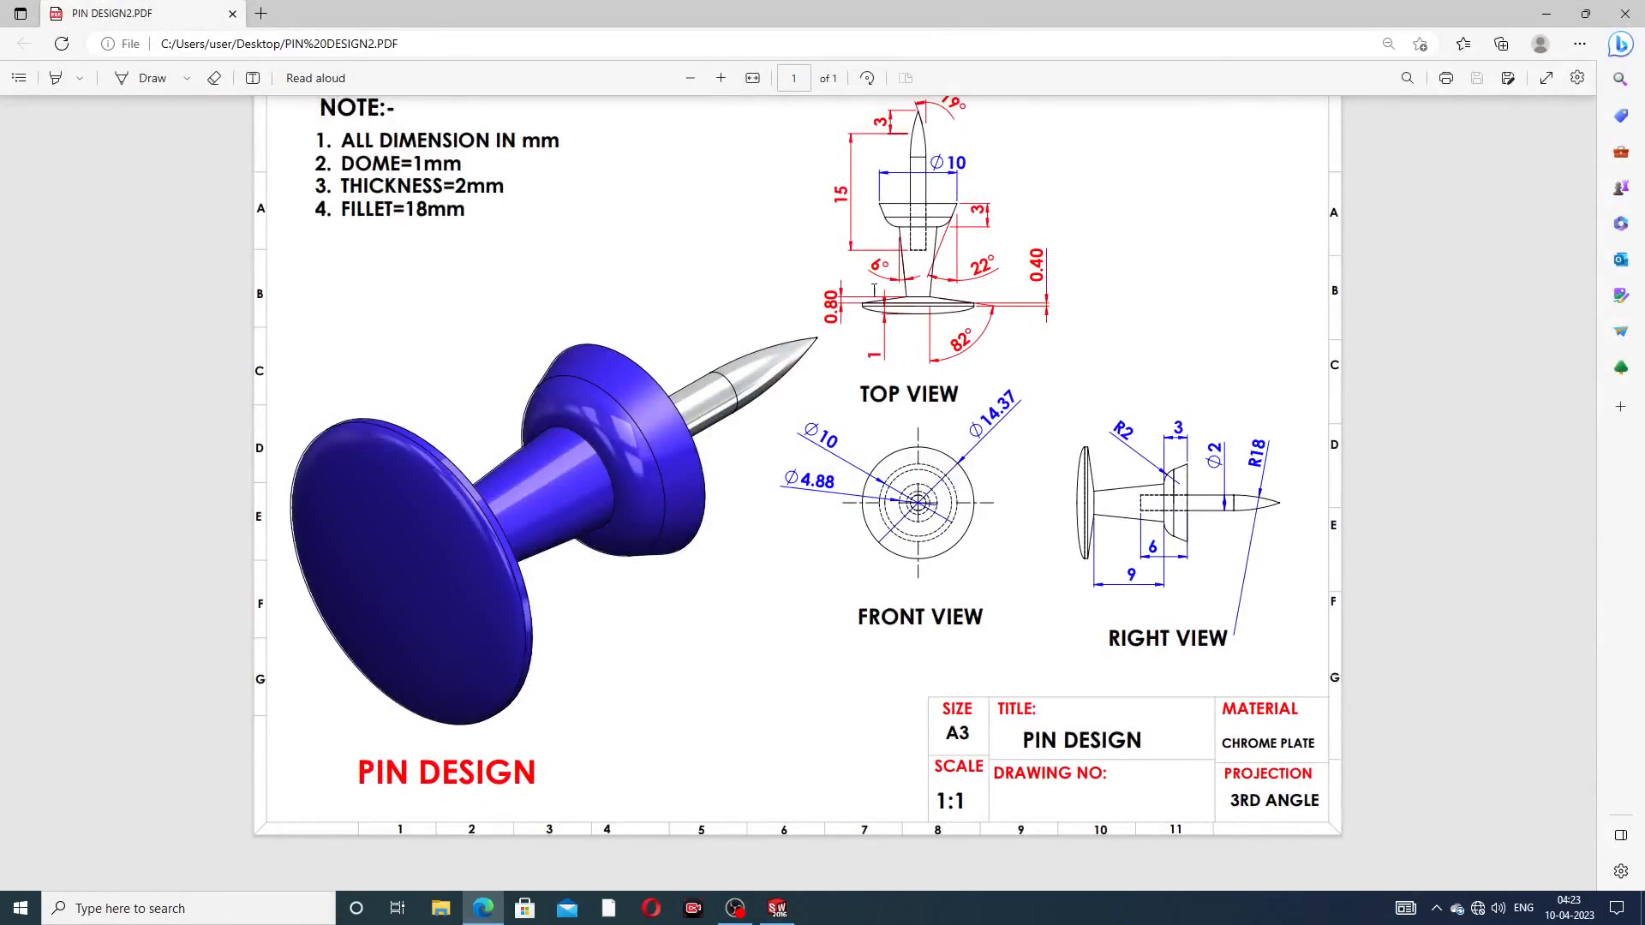
{"action": "left_click", "coordinate": [483, 909]}
{"action": "double_click", "coordinate": [91, 410]}
{"action": "type", "text": "19"}
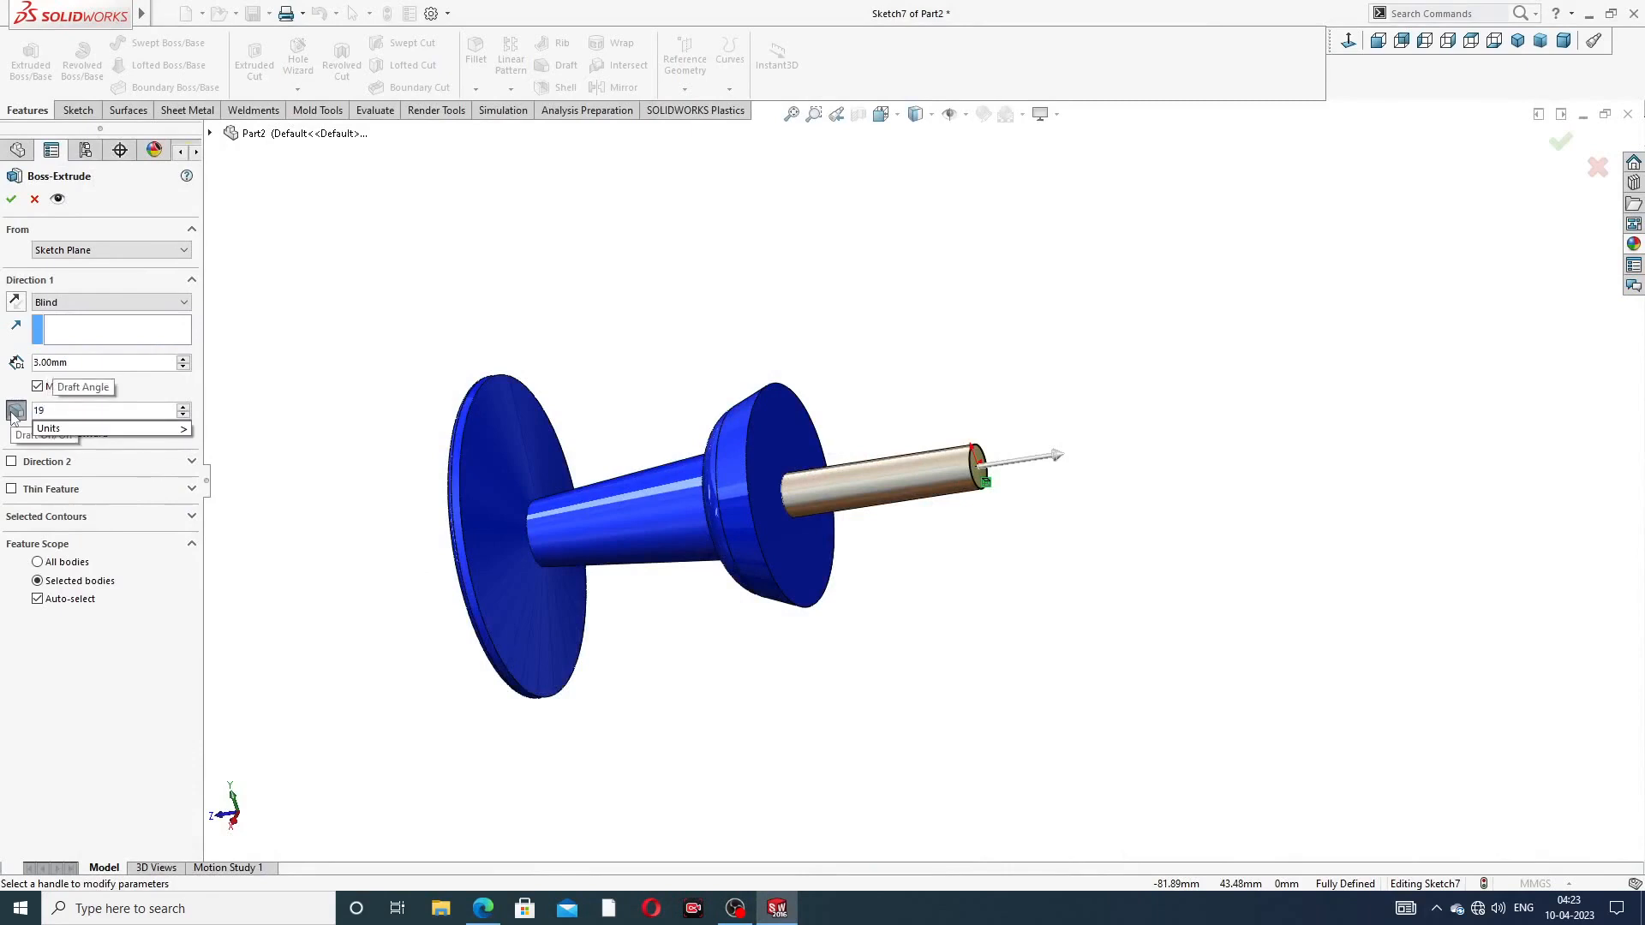
{"action": "key", "text": "Return"}
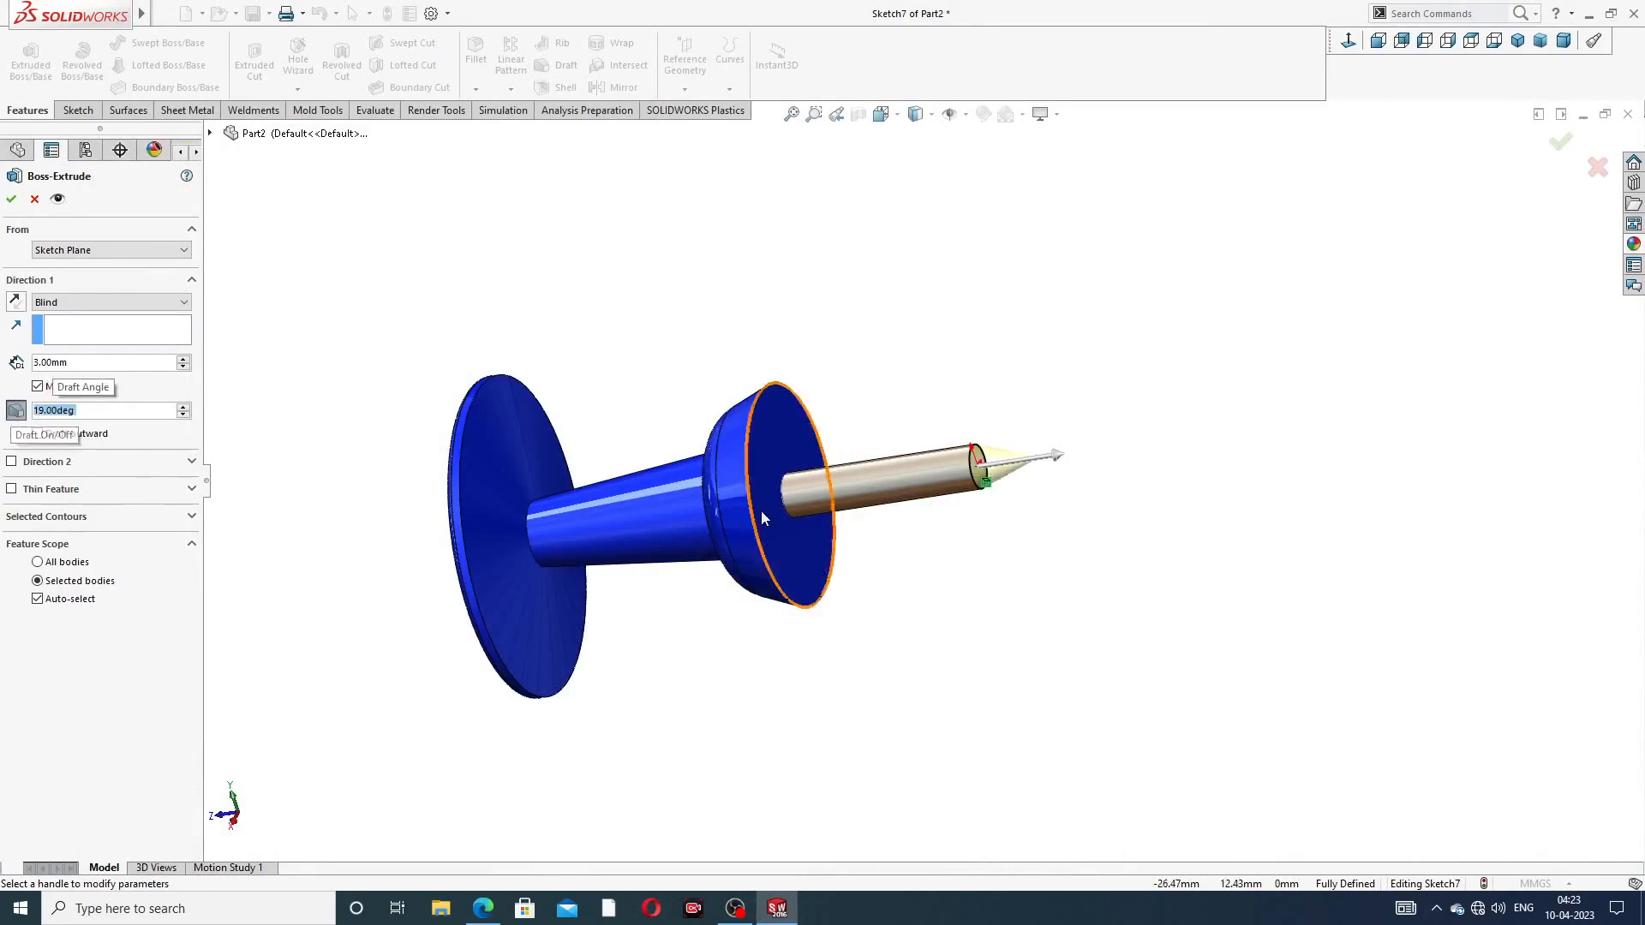
{"action": "scroll", "coordinate": [925, 511], "scroll_direction": "down", "scroll_amount": 3}
{"action": "scroll", "coordinate": [999, 443], "scroll_direction": "down", "scroll_amount": 2}
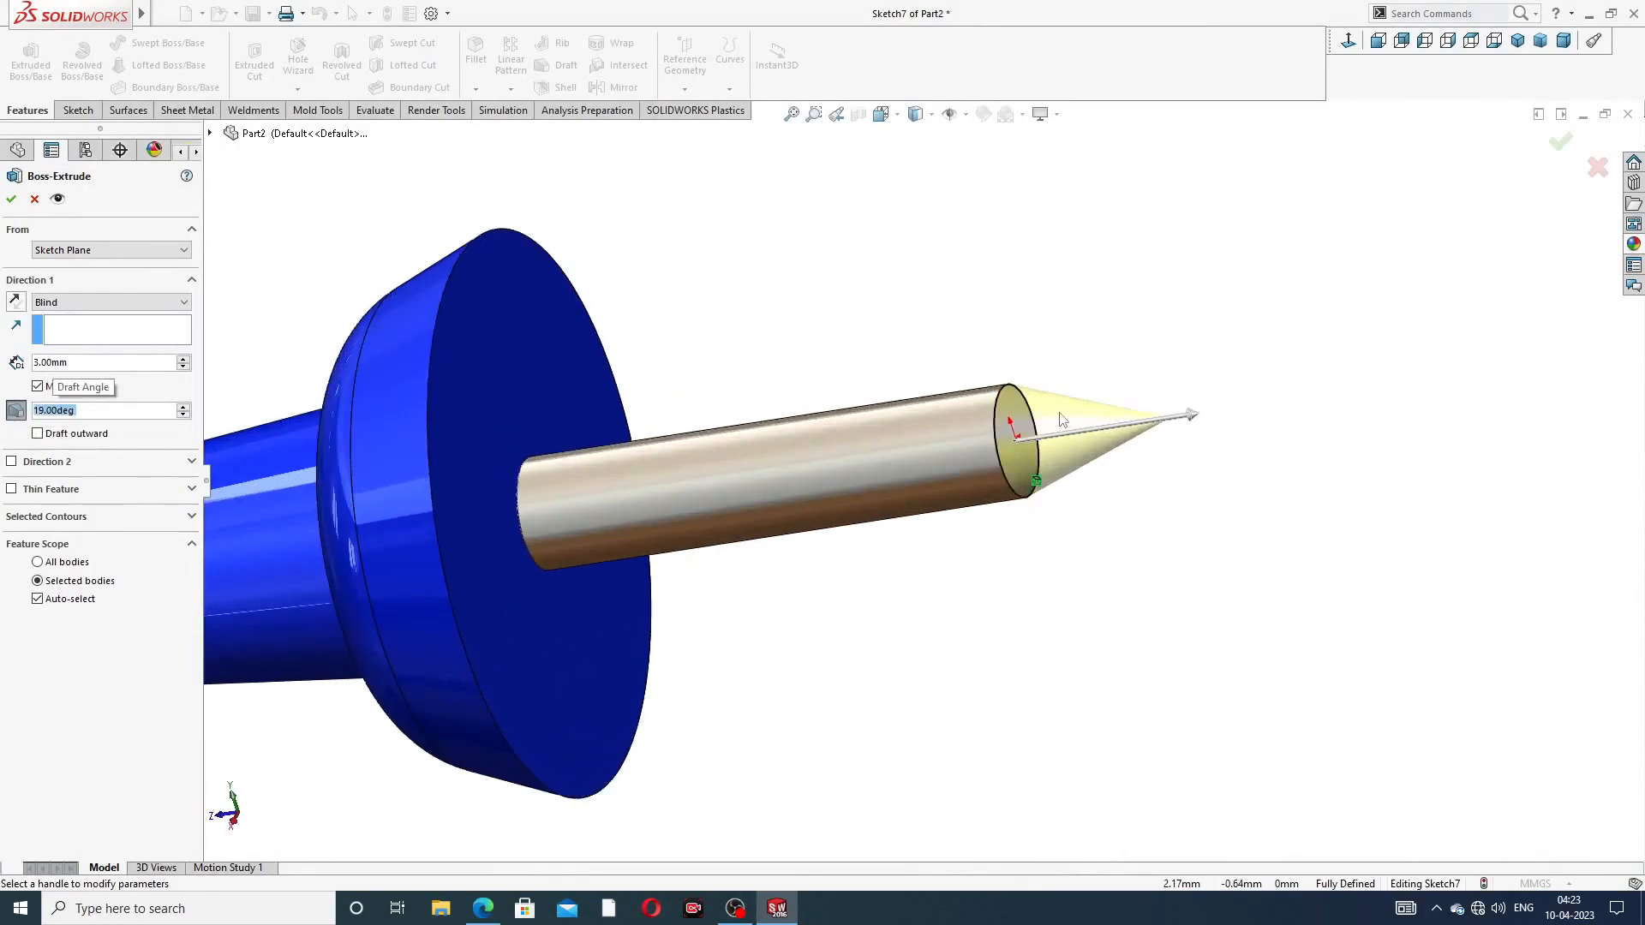
{"action": "middle_click_drag", "start_coordinate": [1144, 434], "coordinate": [1161, 460]}
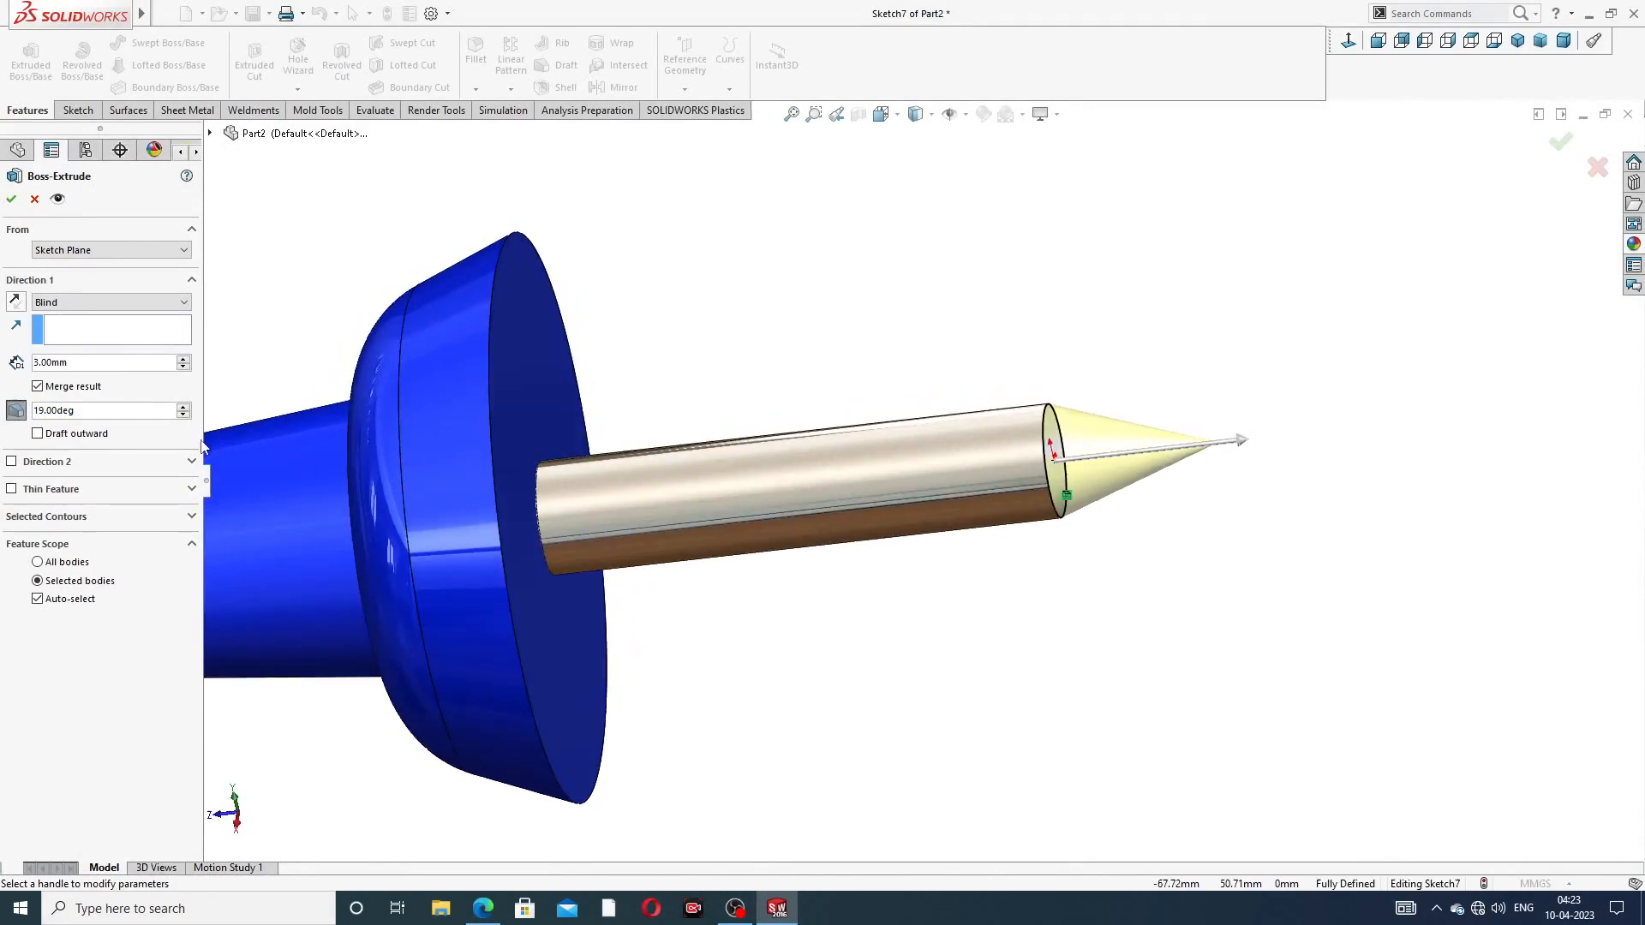
{"action": "left_click", "coordinate": [11, 199]}
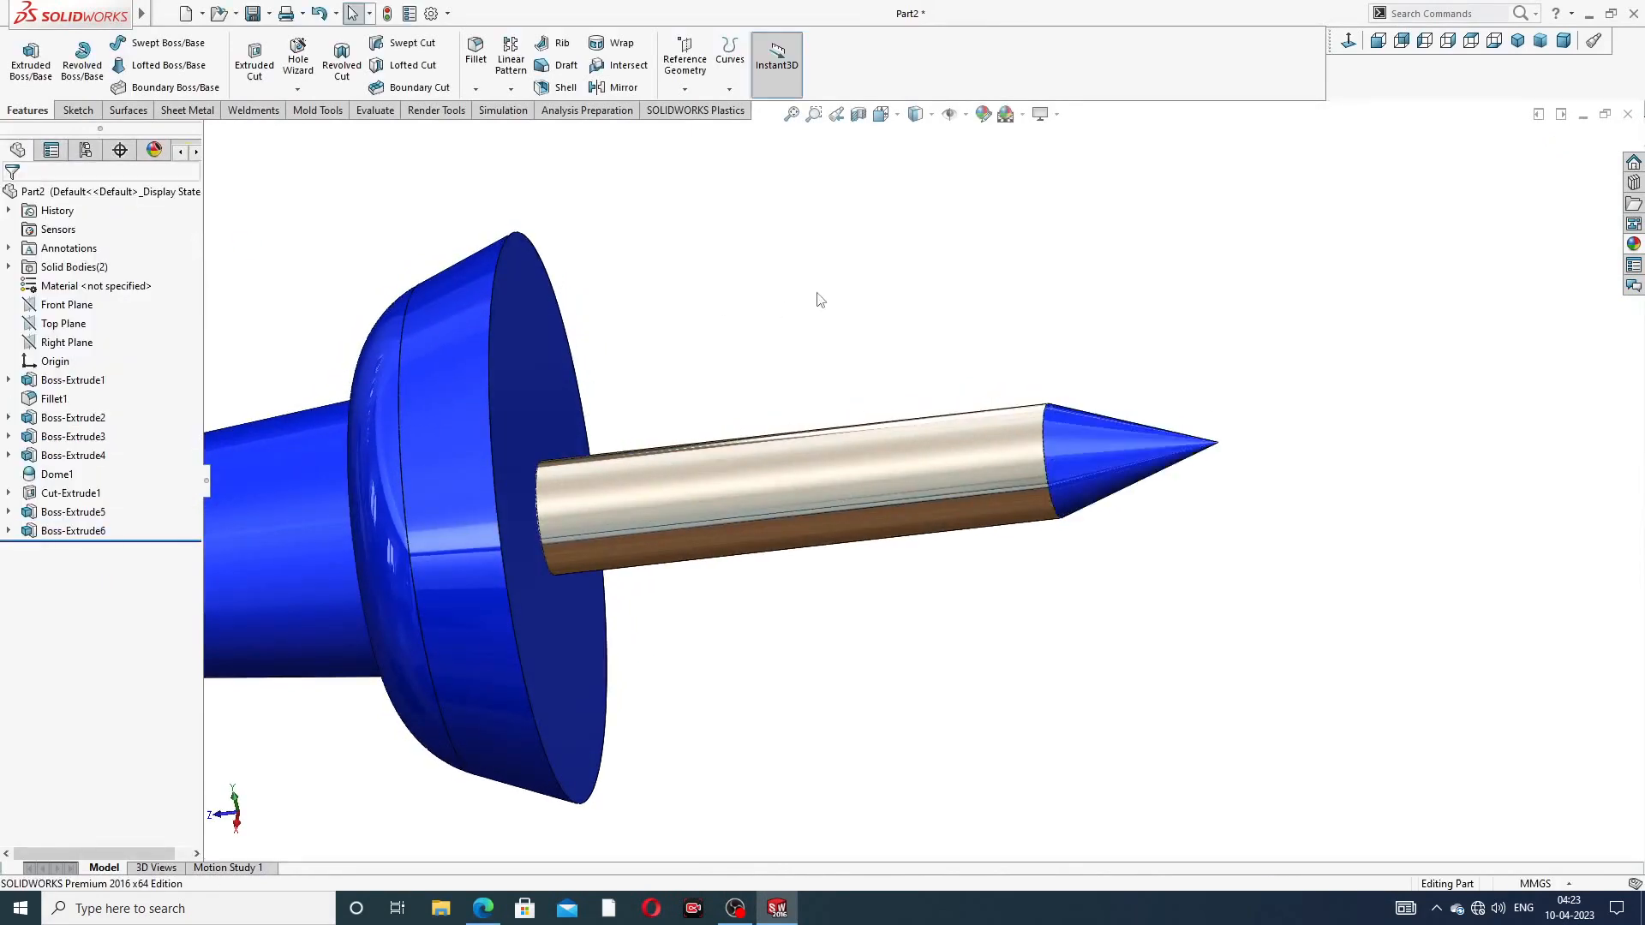
Apply the chromium plate appearance to the conical needle tip
{"action": "left_click", "coordinate": [48, 532]}
{"action": "left_click", "coordinate": [1633, 245]}
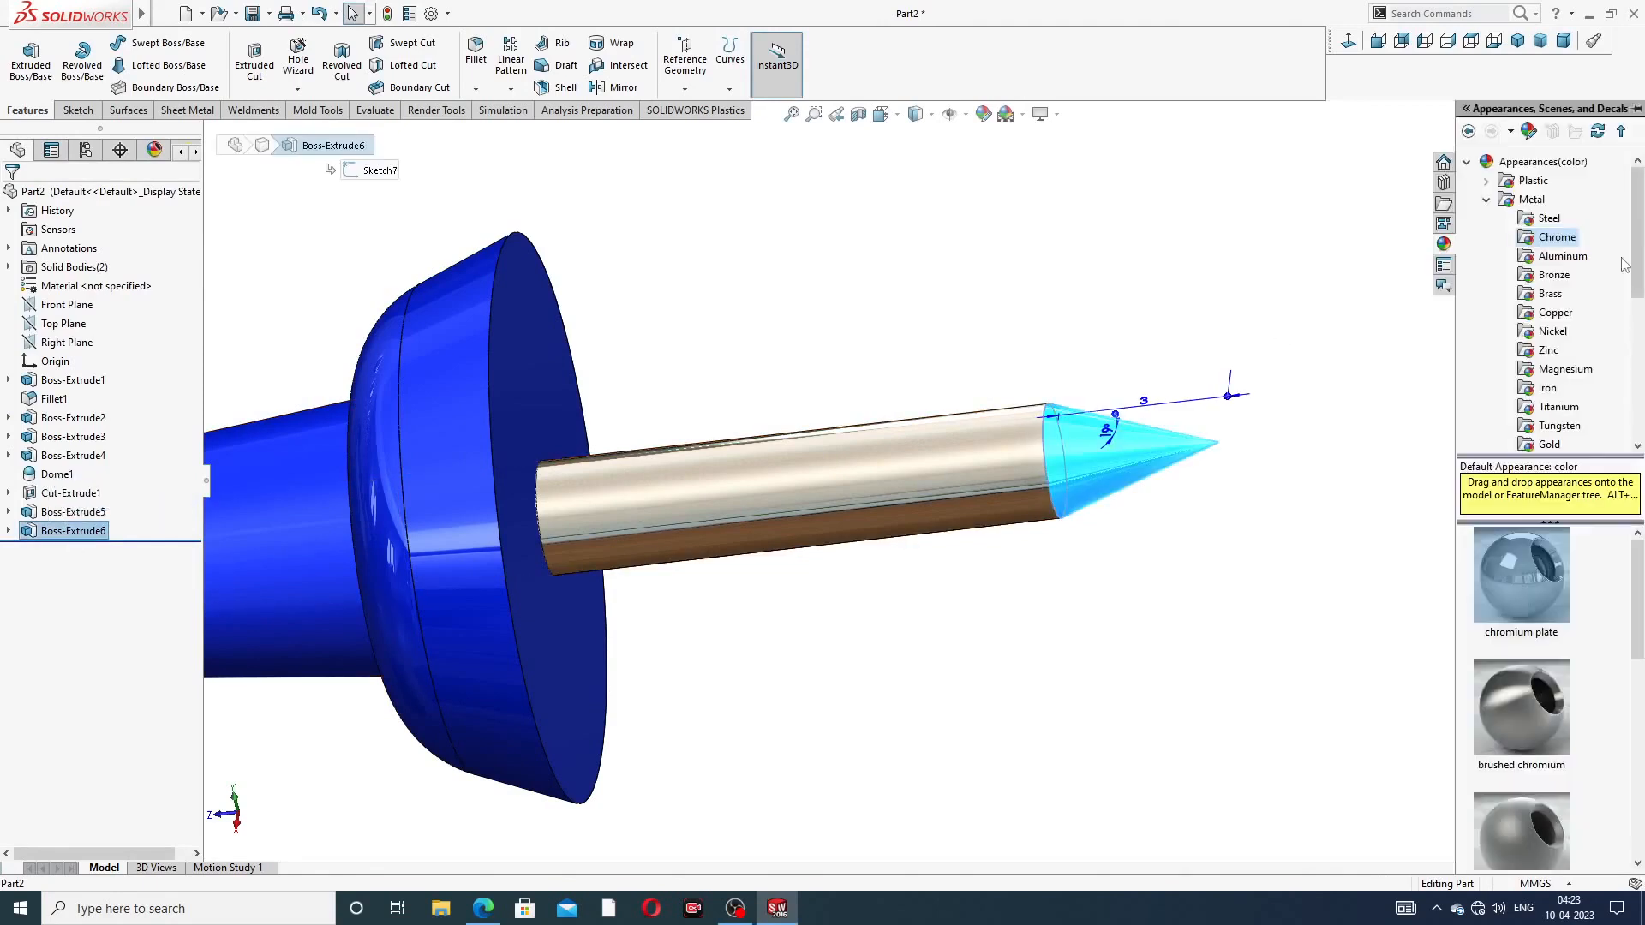
{"action": "left_click", "coordinate": [1517, 565]}
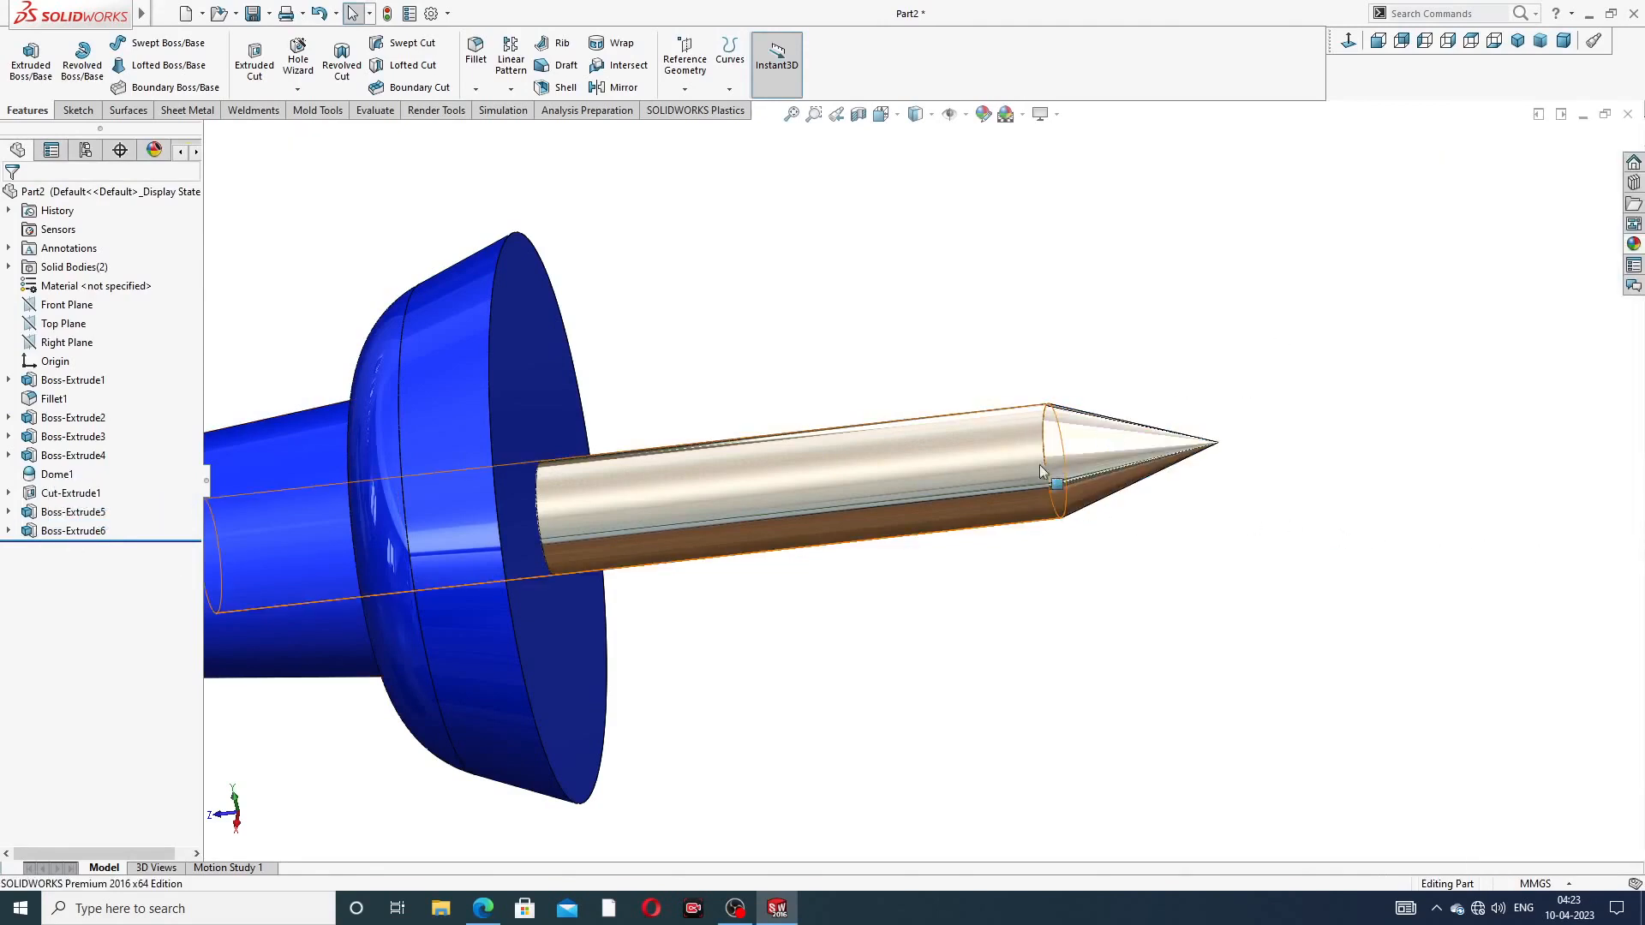
{"action": "scroll", "coordinate": [648, 322], "scroll_direction": "up", "scroll_amount": 2}
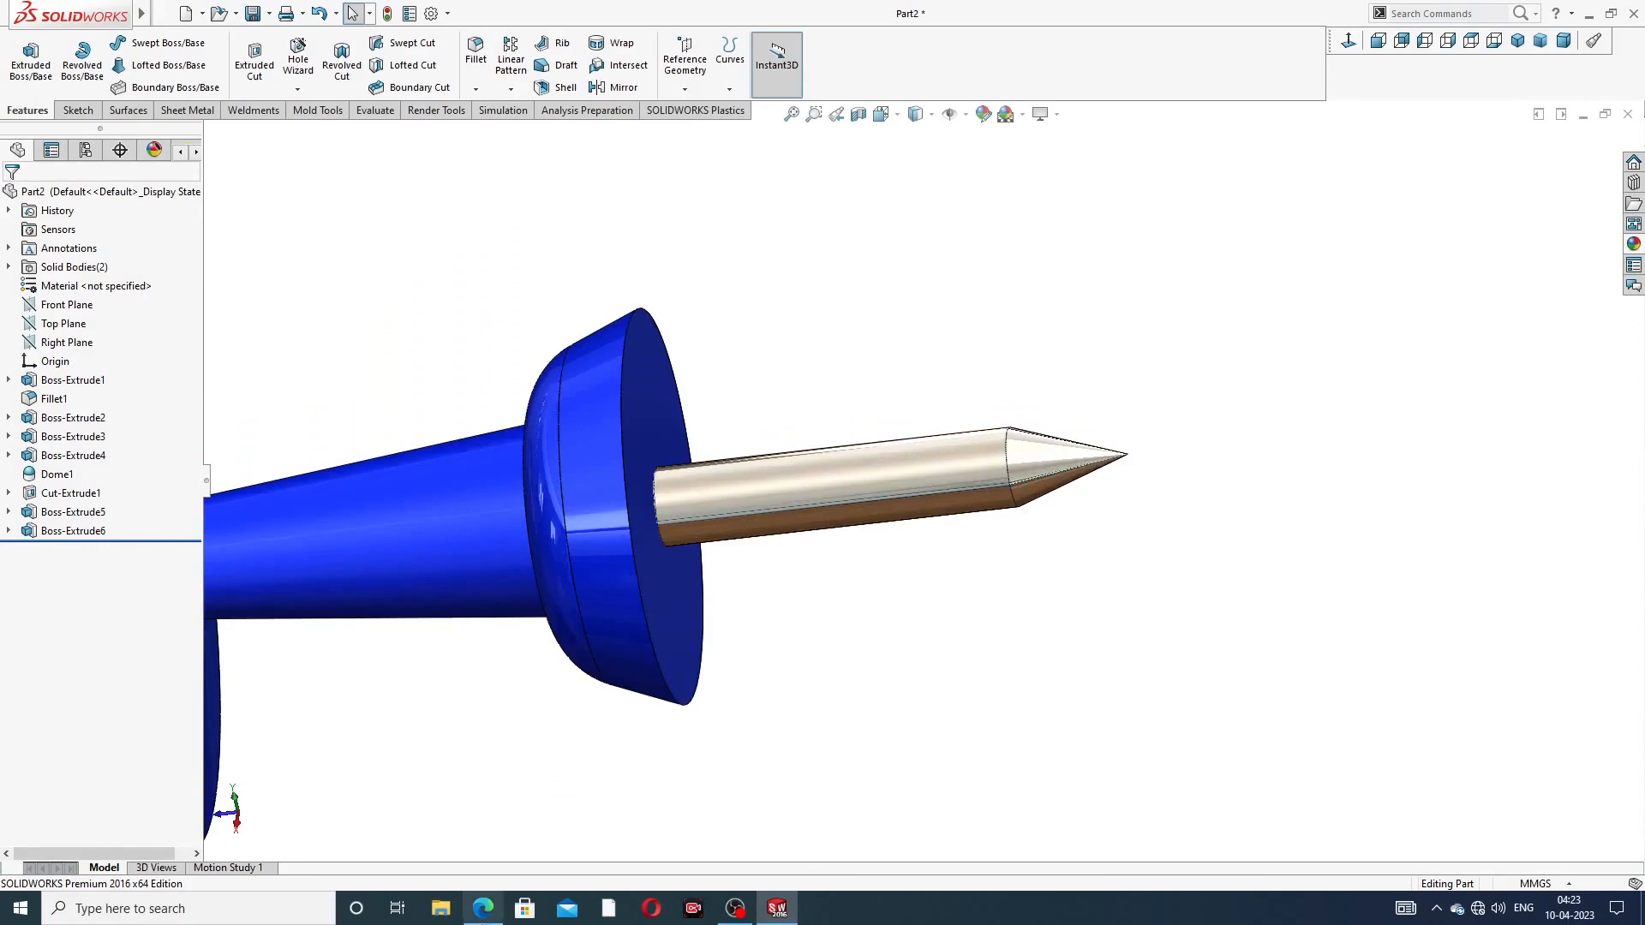
Fillet the circular edge between the needle shaft and its conical tip with the drawing's 18 mm radius
{"action": "left_click", "coordinate": [494, 918]}
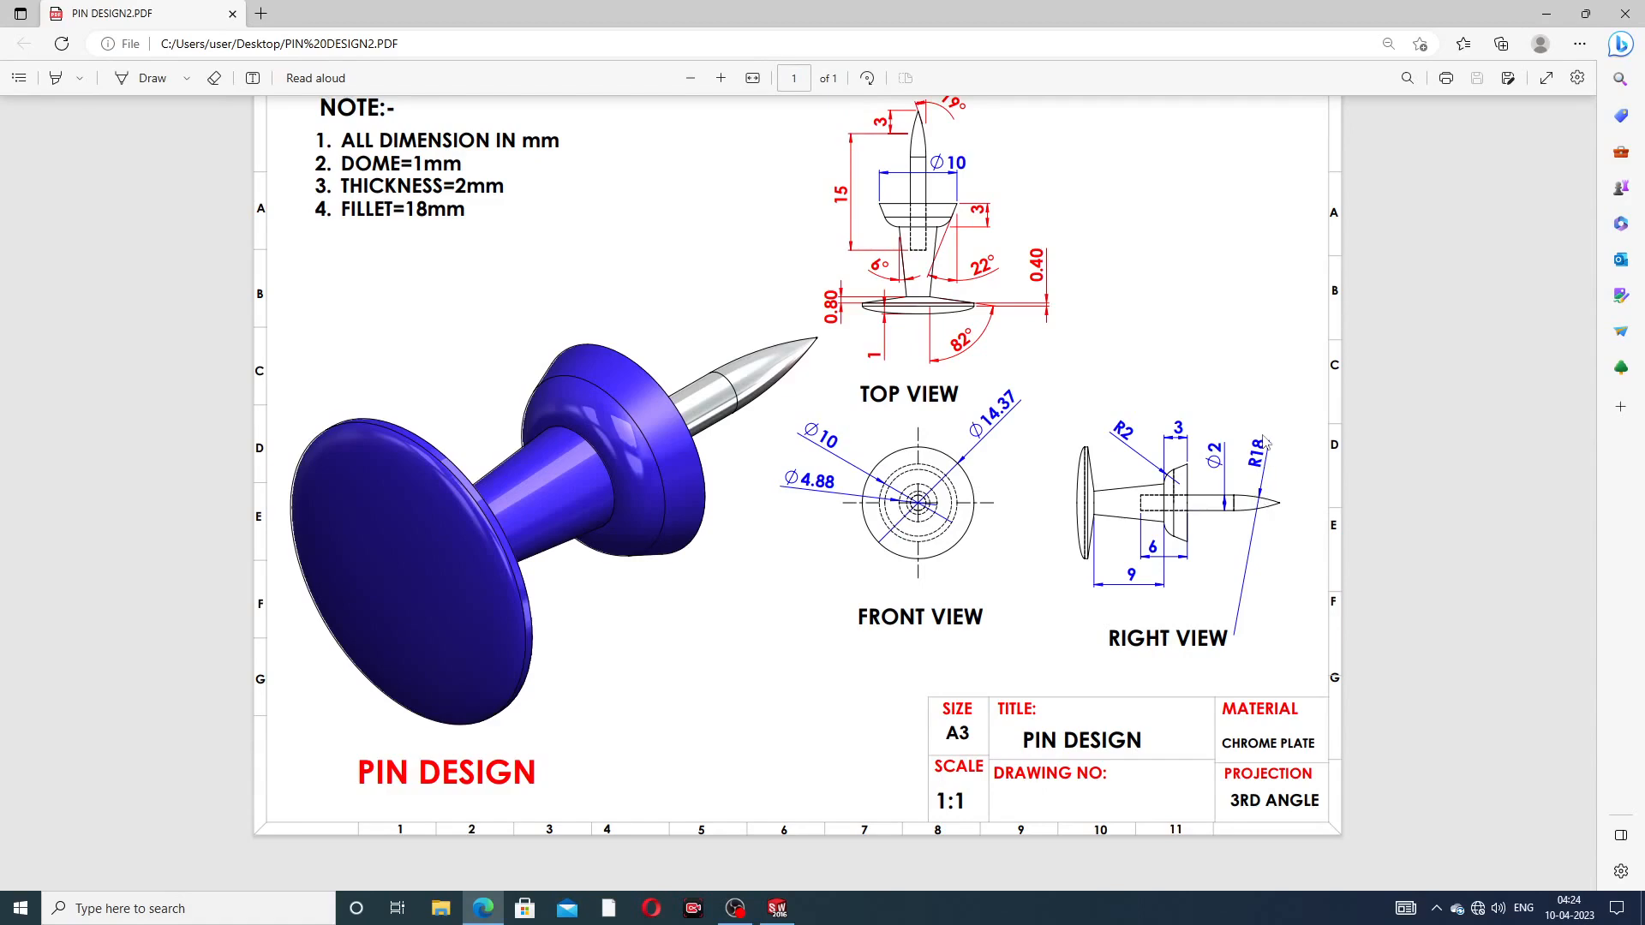
{"action": "left_click", "coordinate": [484, 909]}
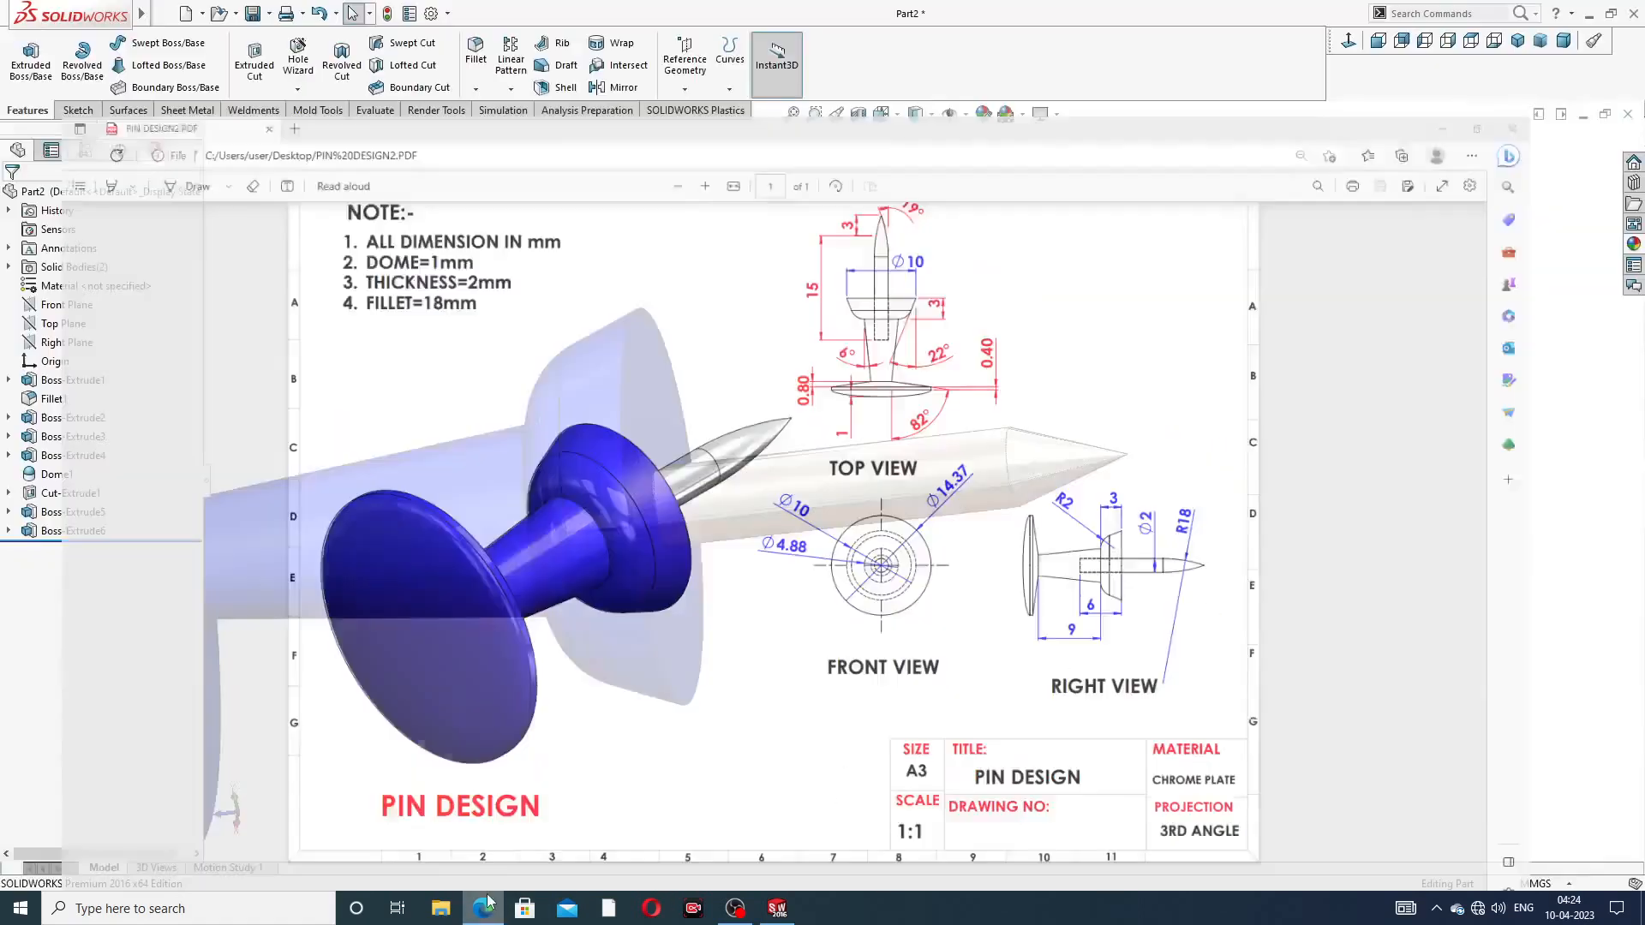
{"action": "left_click", "coordinate": [475, 51]}
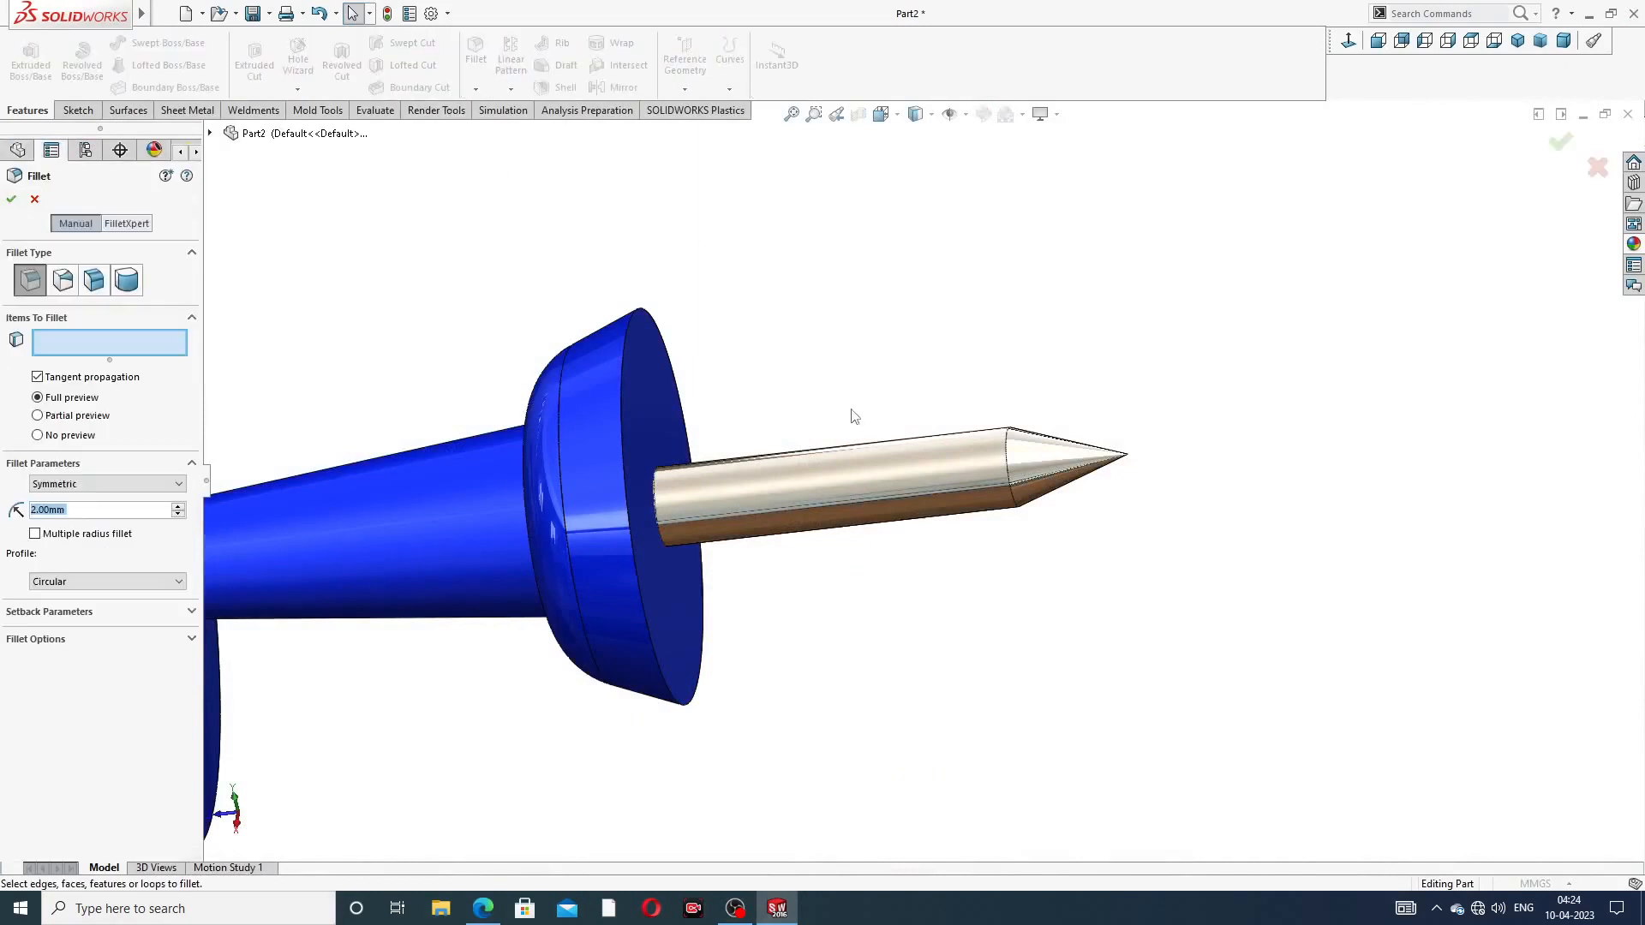
{"action": "scroll", "coordinate": [918, 488], "scroll_direction": "down", "scroll_amount": 2}
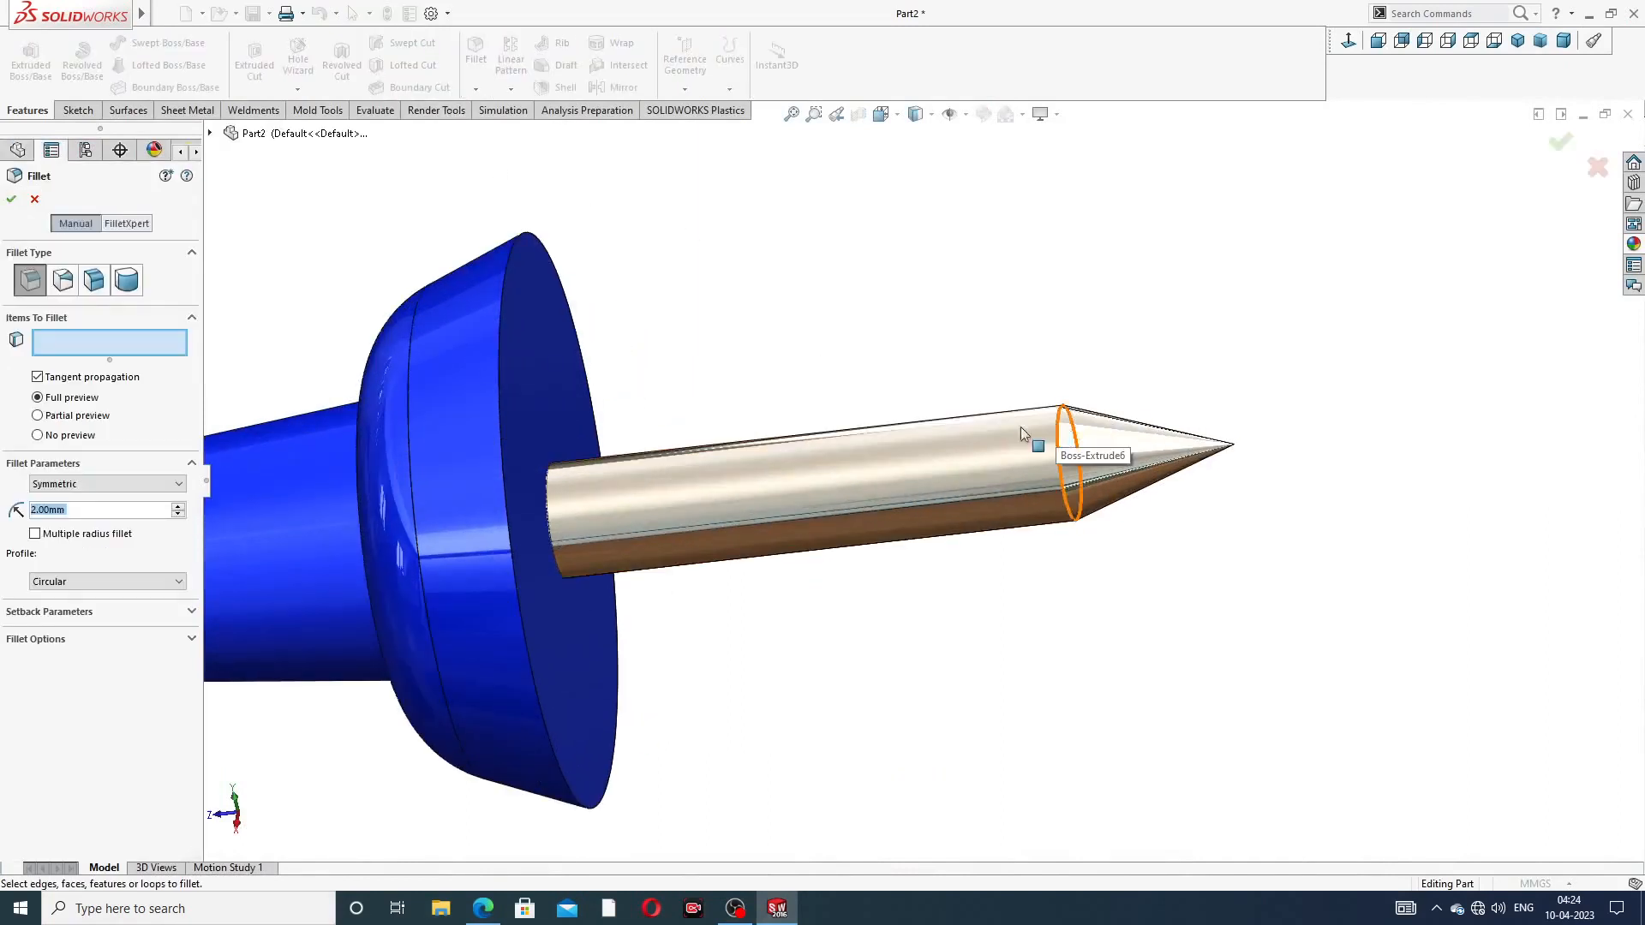
{"action": "type", "text": "18"}
{"action": "key", "text": "Return"}
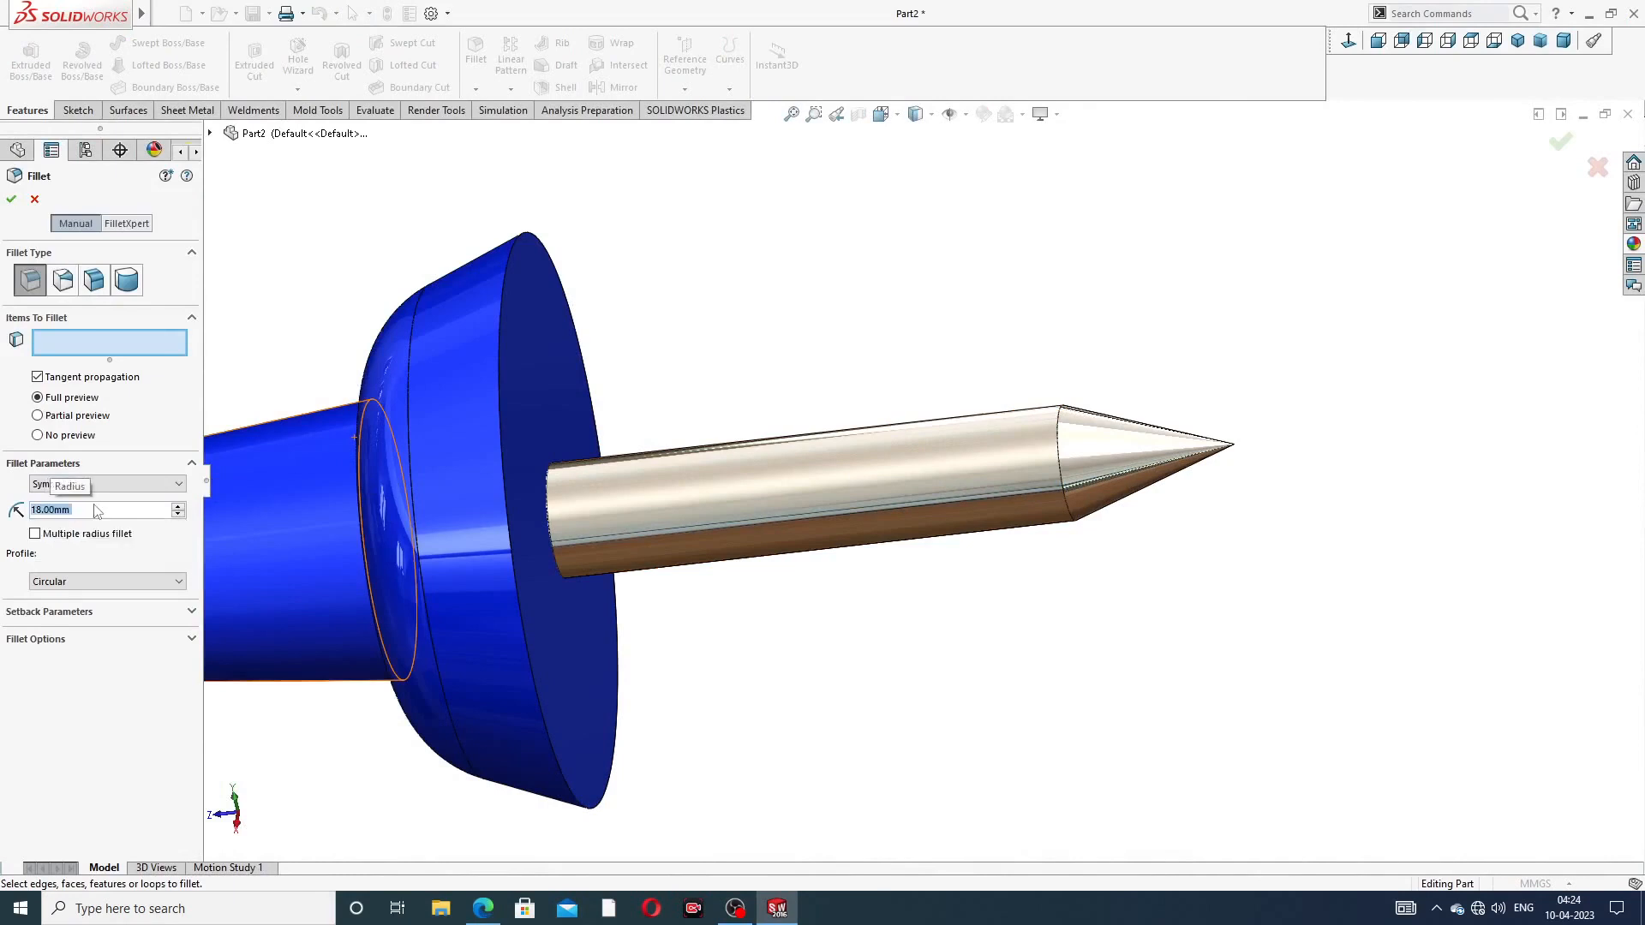
{"action": "left_click", "coordinate": [1068, 436]}
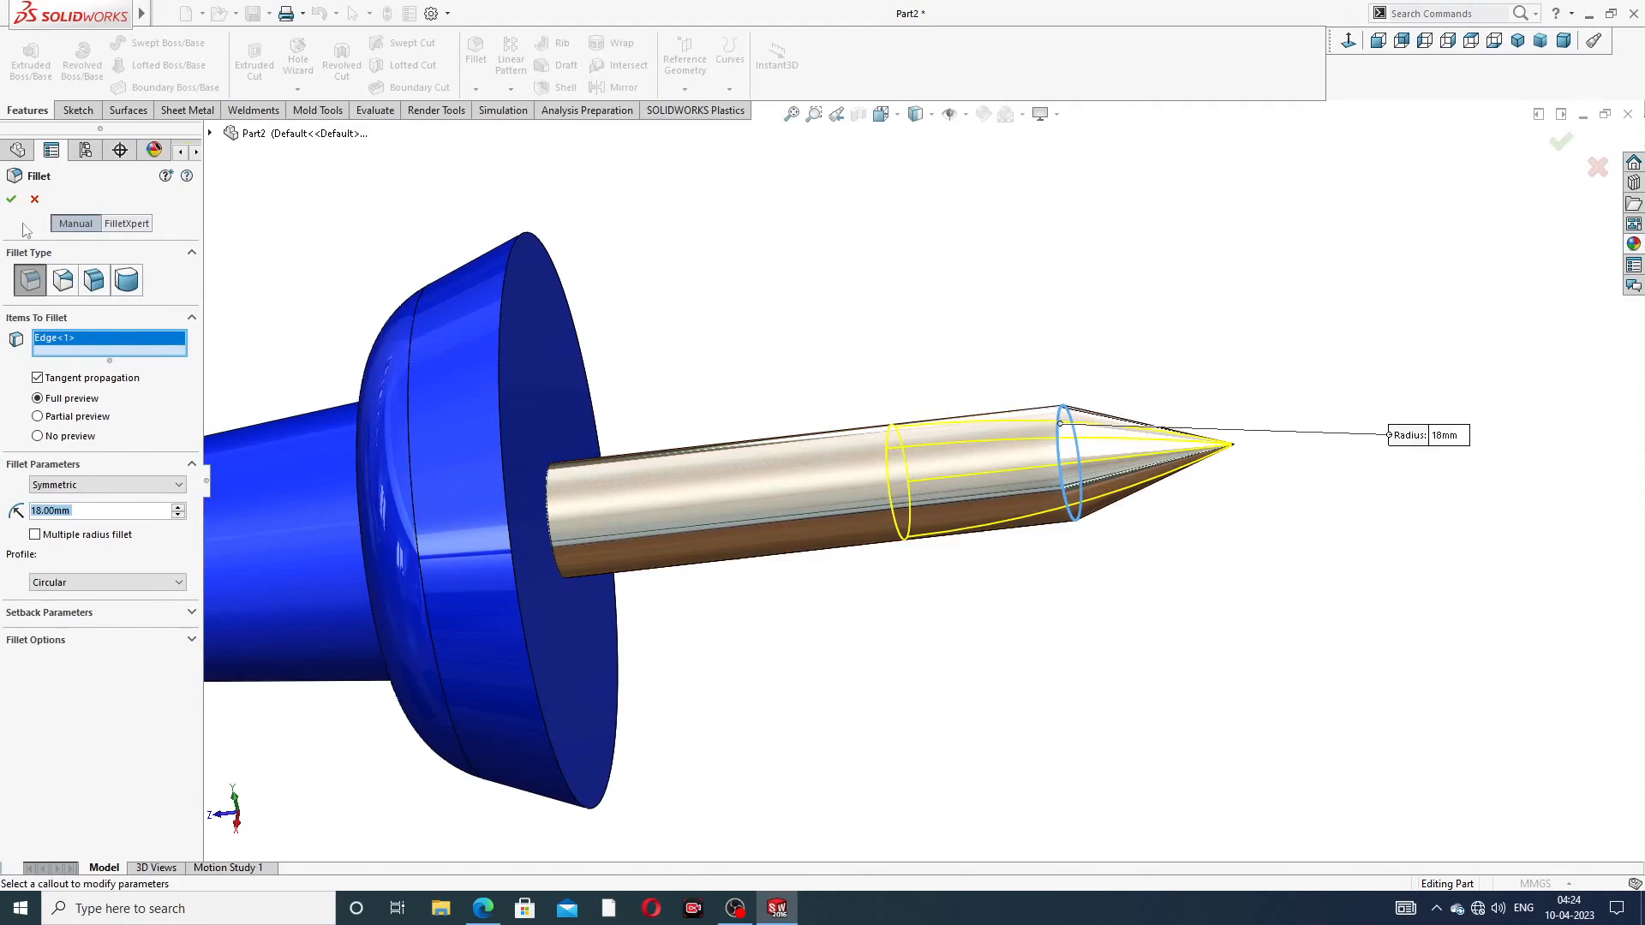
{"action": "left_click", "coordinate": [12, 199]}
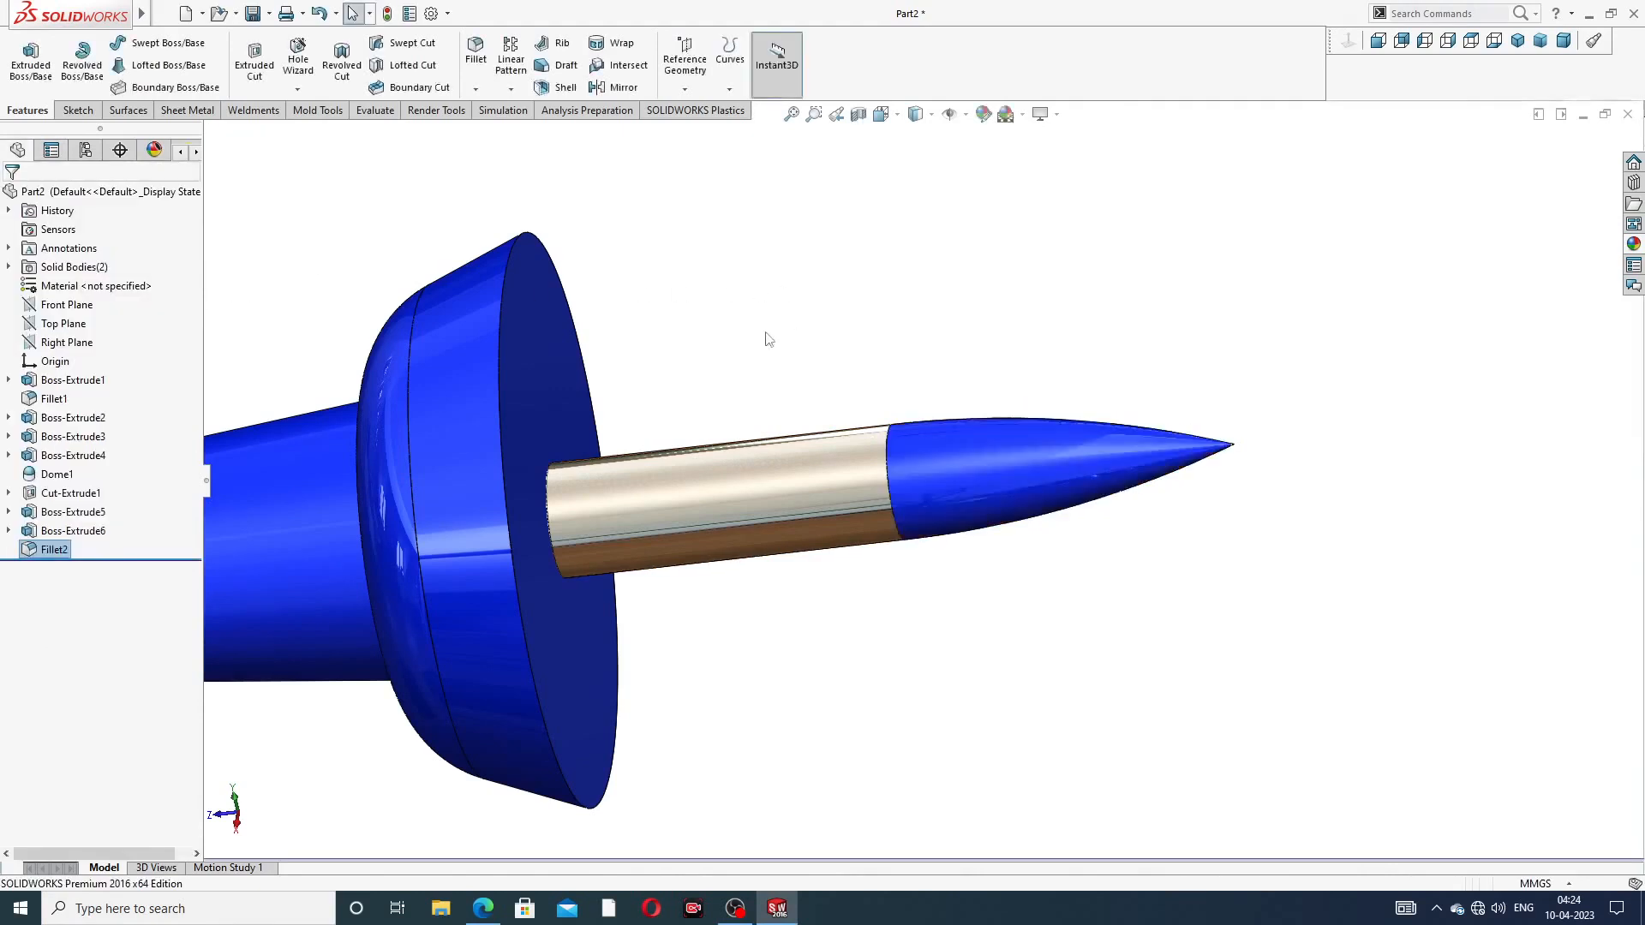
Apply the chromium plate appearance to the new fillet on the needle tip
{"action": "left_click", "coordinate": [55, 550]}
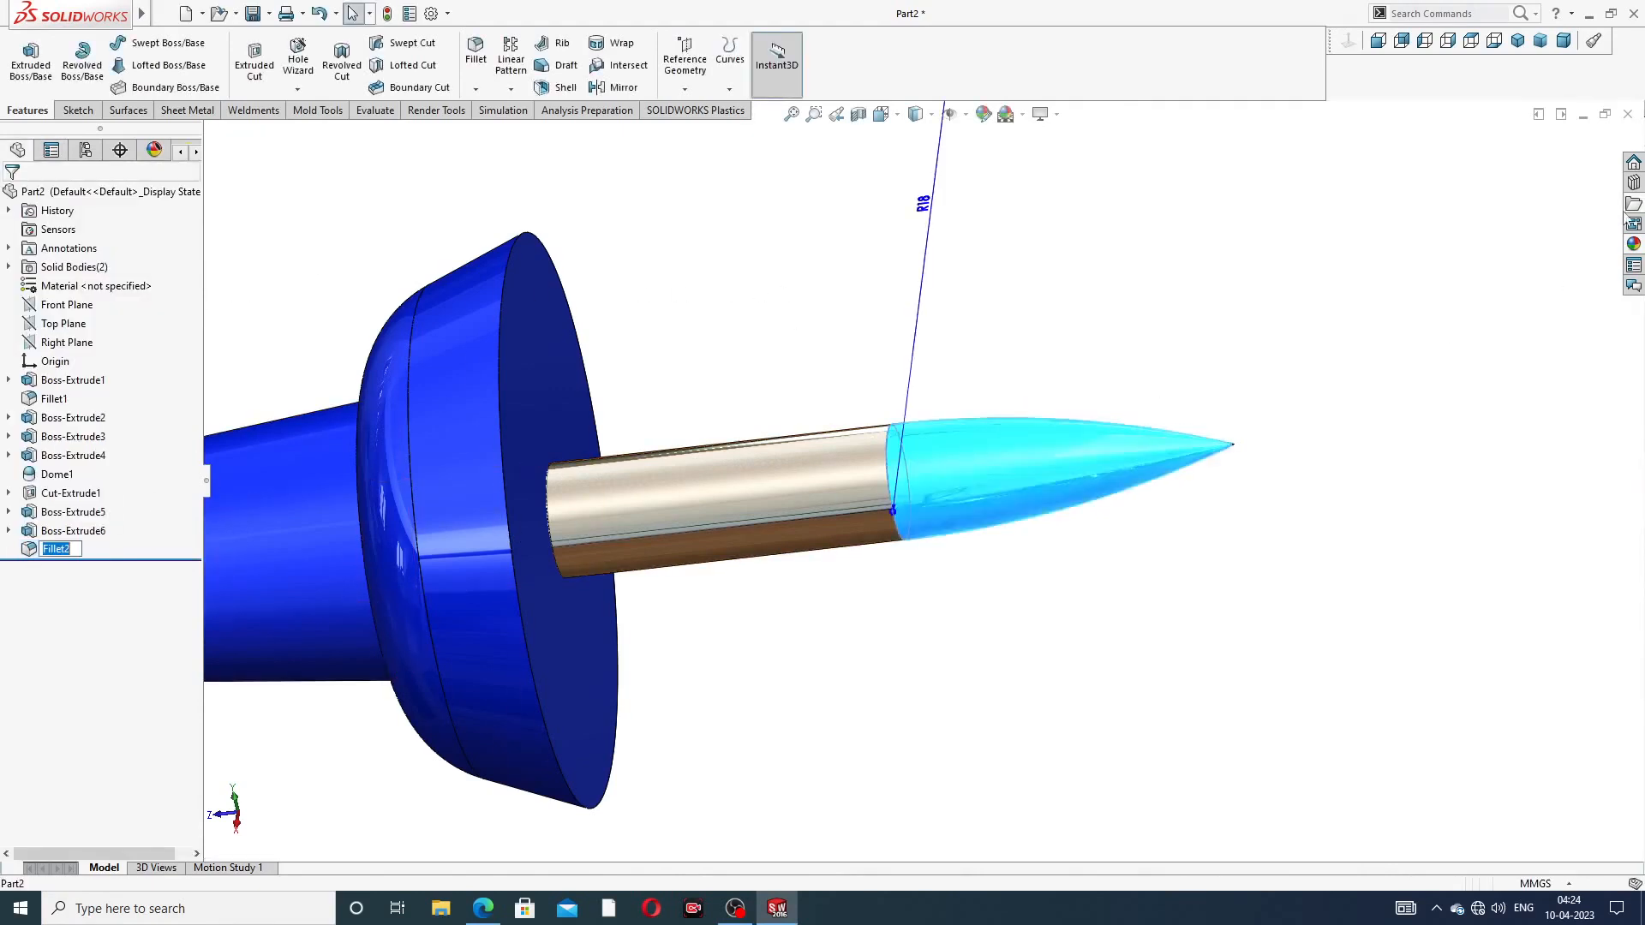
{"action": "left_click", "coordinate": [1634, 245]}
{"action": "left_click_drag", "start_coordinate": [1522, 574], "coordinate": [1230, 439]}
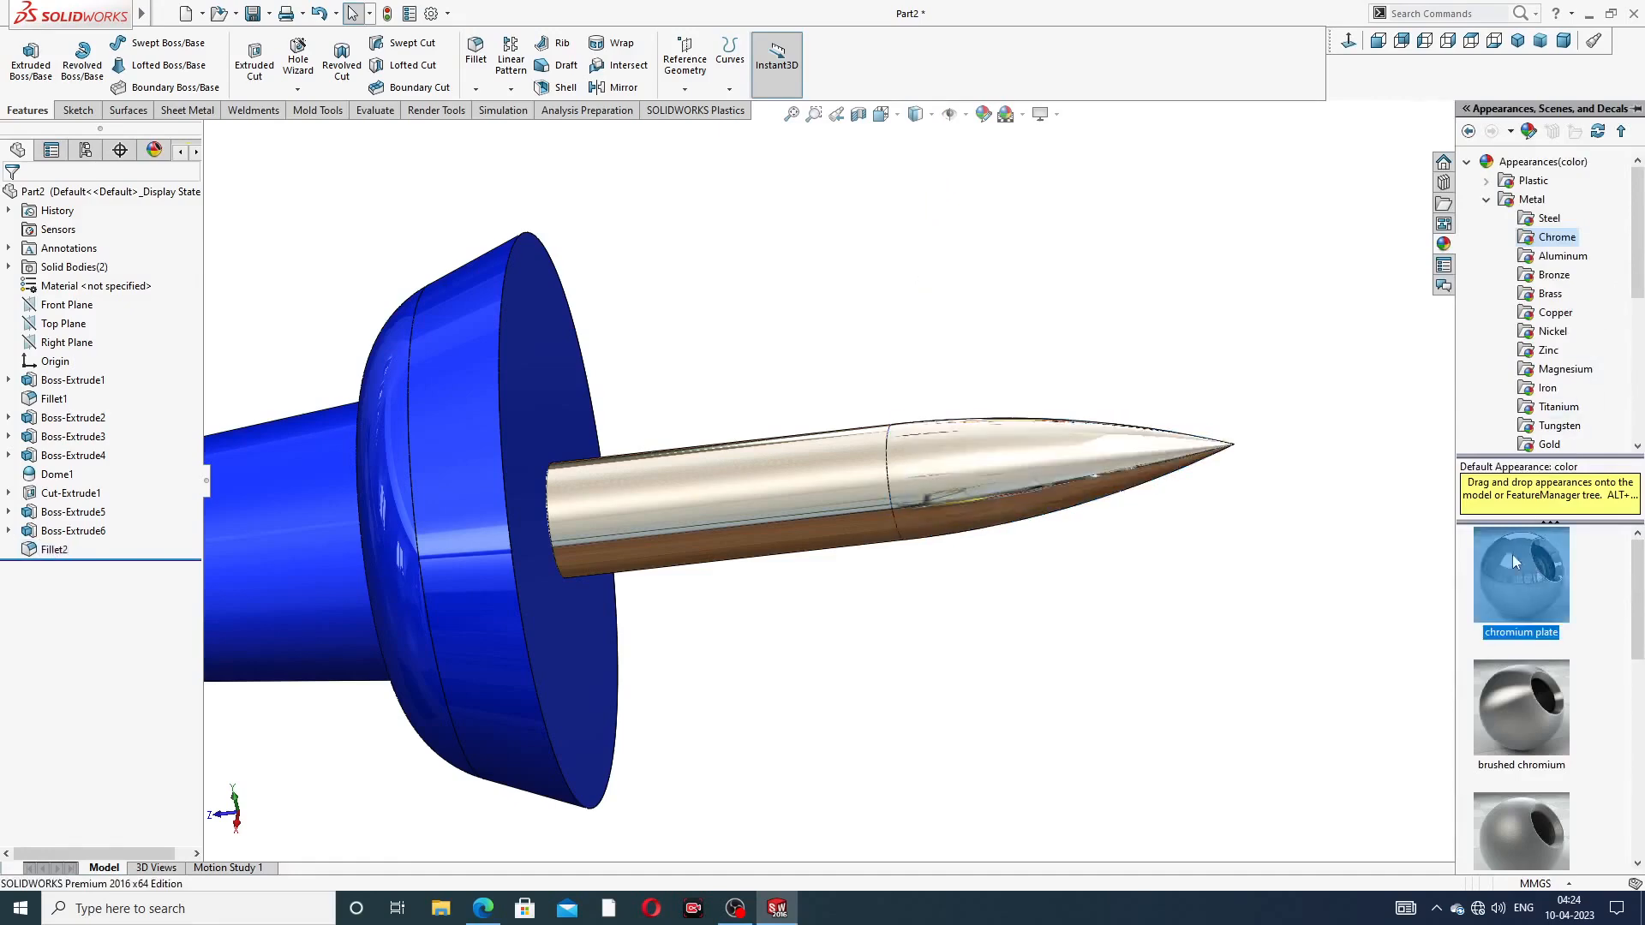
{"action": "left_click", "coordinate": [1100, 350]}
Inspect the completed push pin, from the disc head to the needle tip, at several angles and distances
{"action": "scroll", "coordinate": [961, 354], "scroll_direction": "up", "scroll_amount": 6}
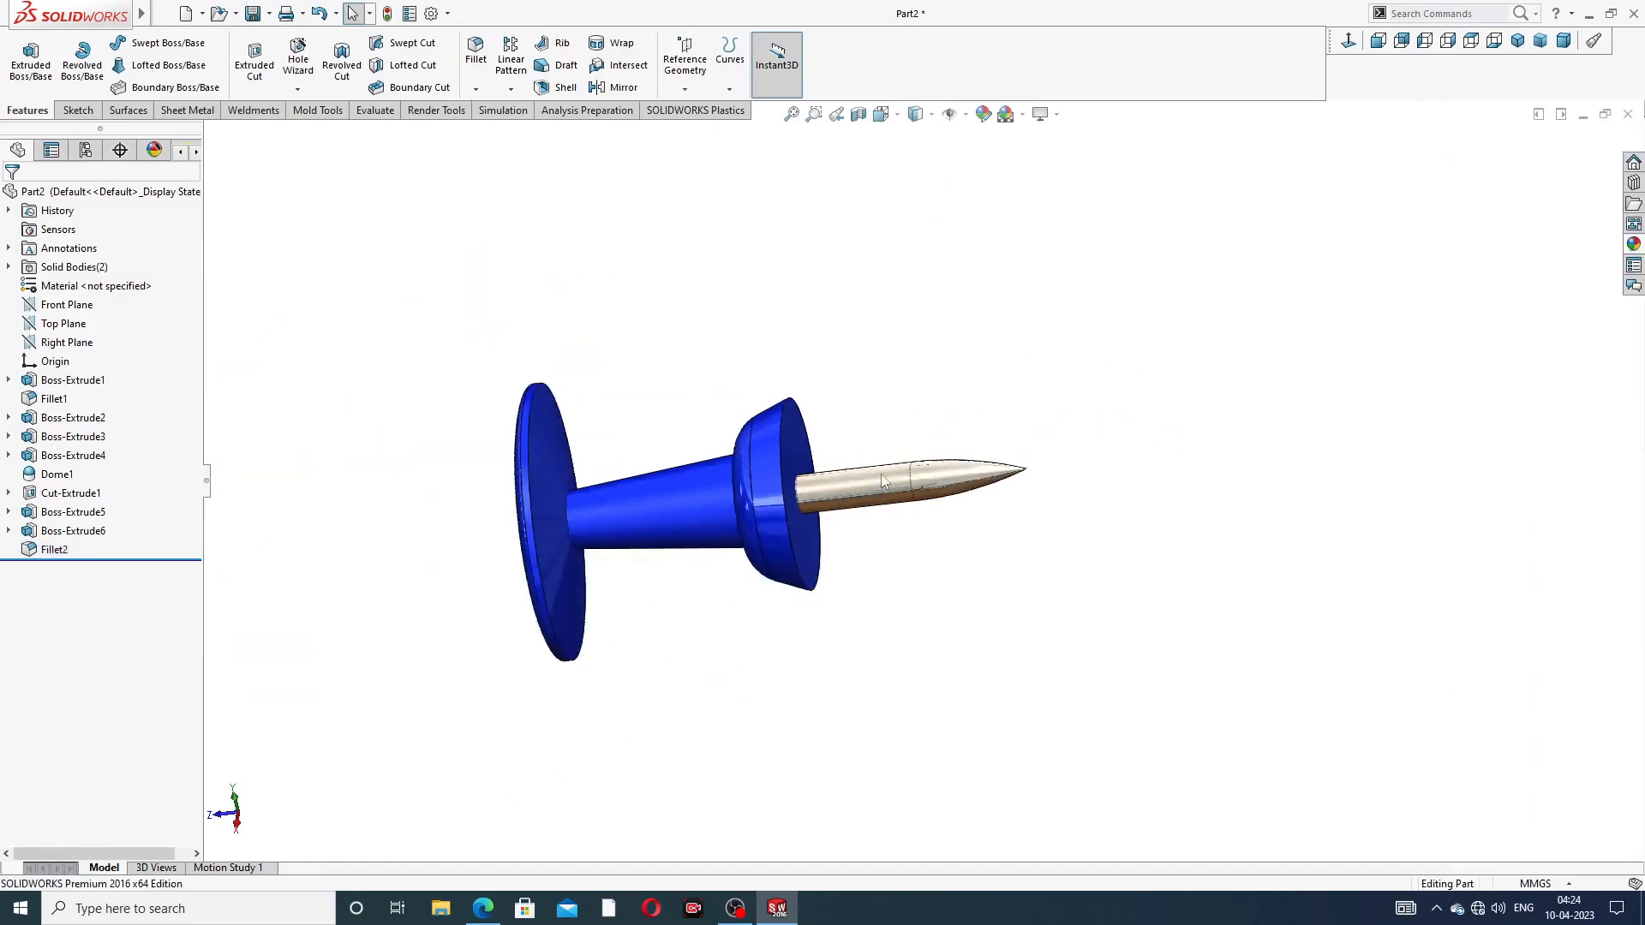
{"action": "scroll", "coordinate": [823, 541], "scroll_direction": "down", "scroll_amount": 3}
{"action": "middle_click_drag", "start_coordinate": [784, 358], "coordinate": [656, 426]}
{"action": "scroll", "coordinate": [662, 434], "scroll_direction": "down", "scroll_amount": 4}
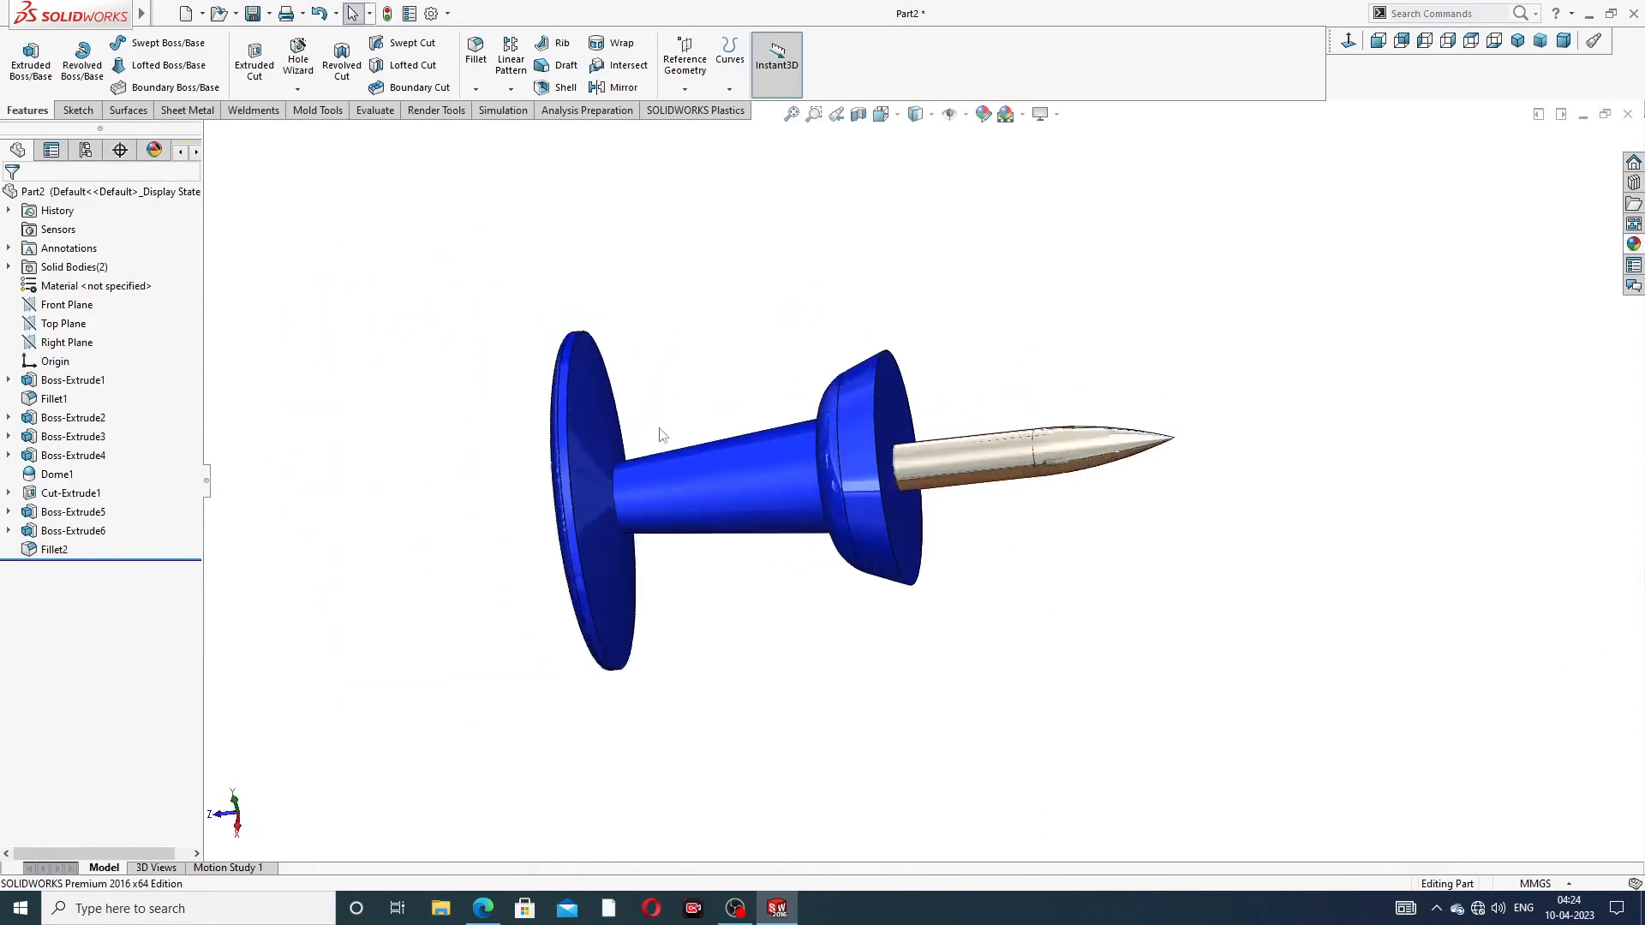
{"action": "mouse_move", "coordinate": [1195, 543]}
{"action": "middle_mouse_down"}
{"action": "mouse_move", "coordinate": [1222, 569]}
{"action": "mouse_move", "coordinate": [1186, 488]}
{"action": "mouse_move", "coordinate": [1190, 514]}
{"action": "middle_mouse_up"}
{"action": "scroll", "coordinate": [1045, 603], "scroll_direction": "up", "scroll_amount": 1}
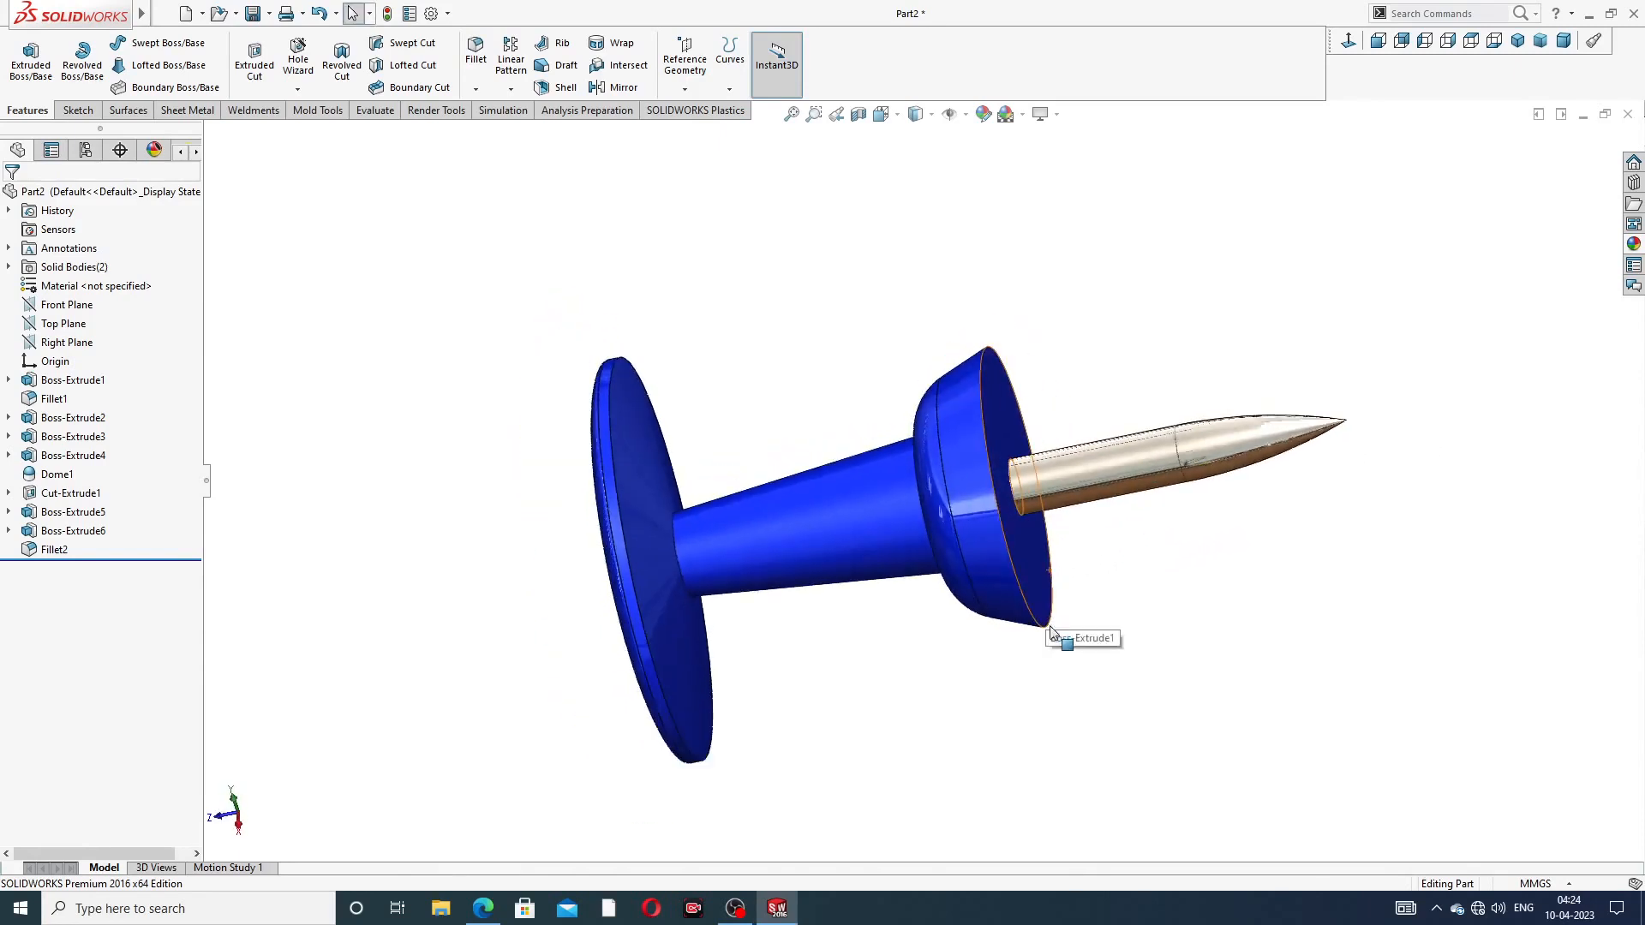
{"action": "scroll", "coordinate": [1045, 604], "scroll_direction": "down", "scroll_amount": 1}
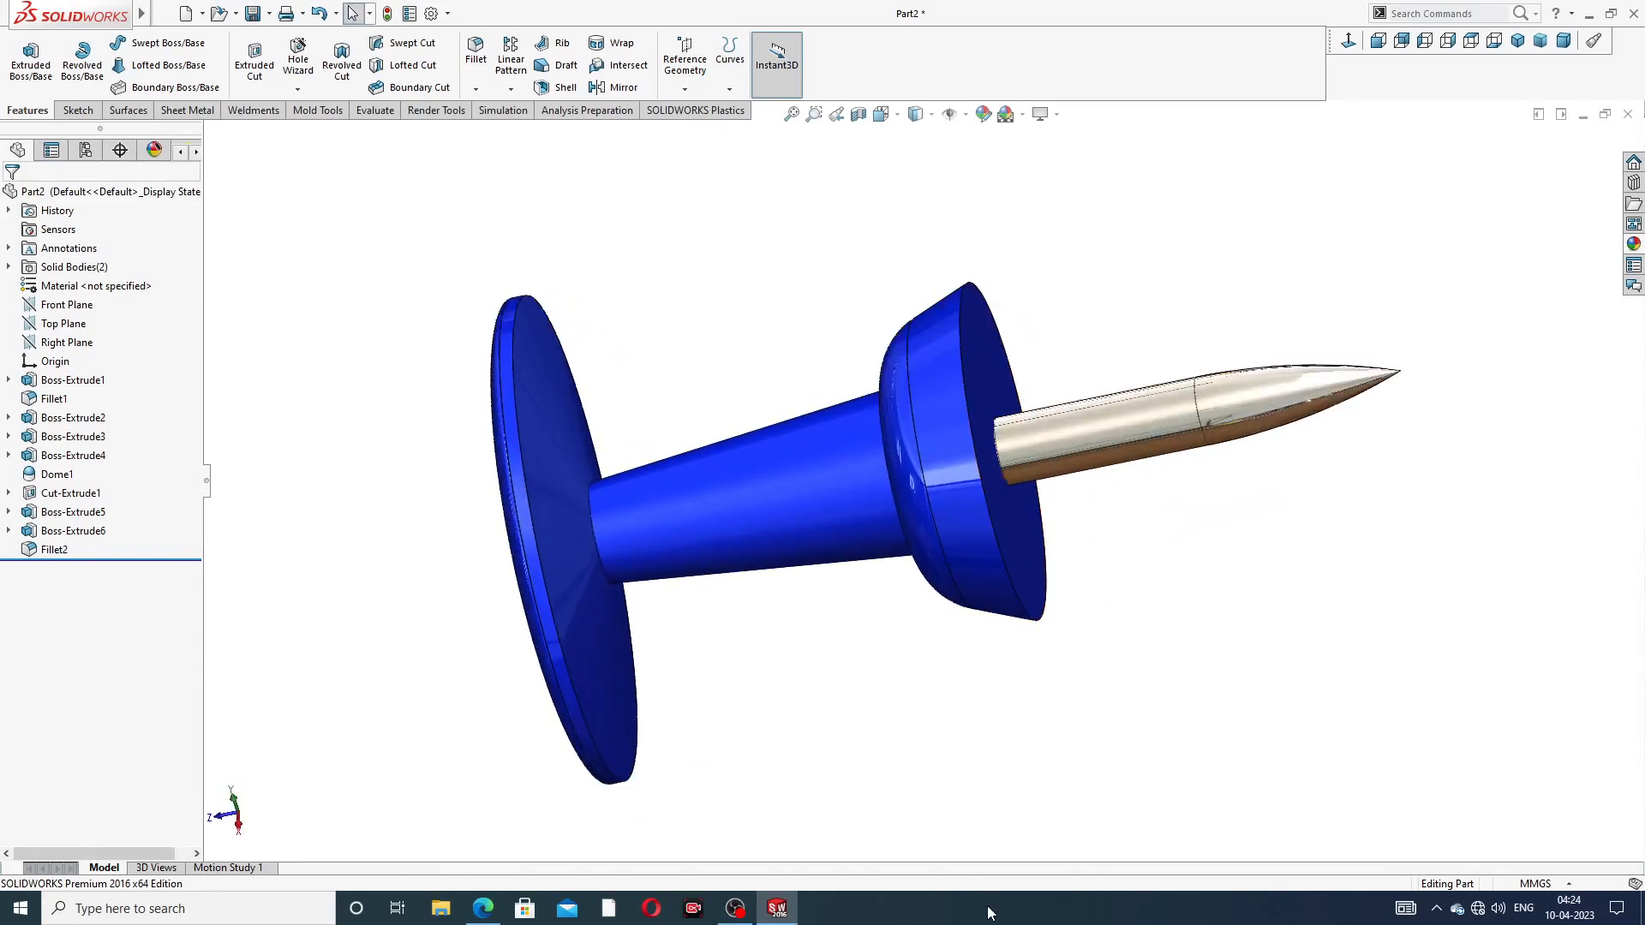
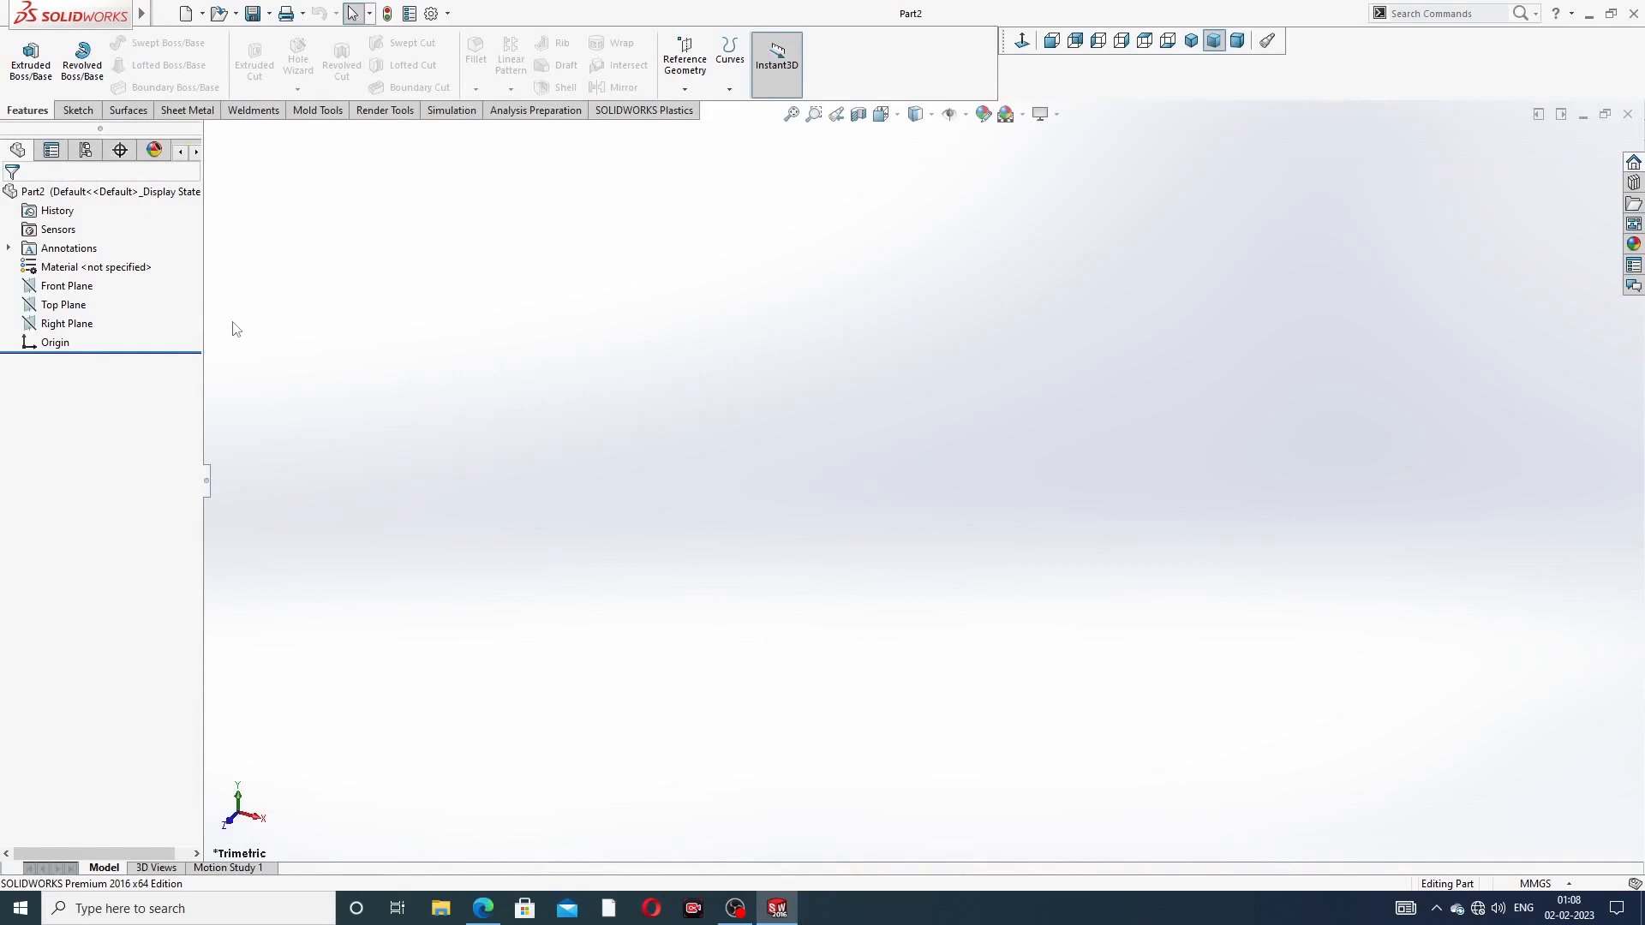
On the Top Plane, sketch a horizontal line about 92 mm long from the origin, continued by a vertical line about 72 mm downward
{"action": "left_click", "coordinate": [74, 313]}
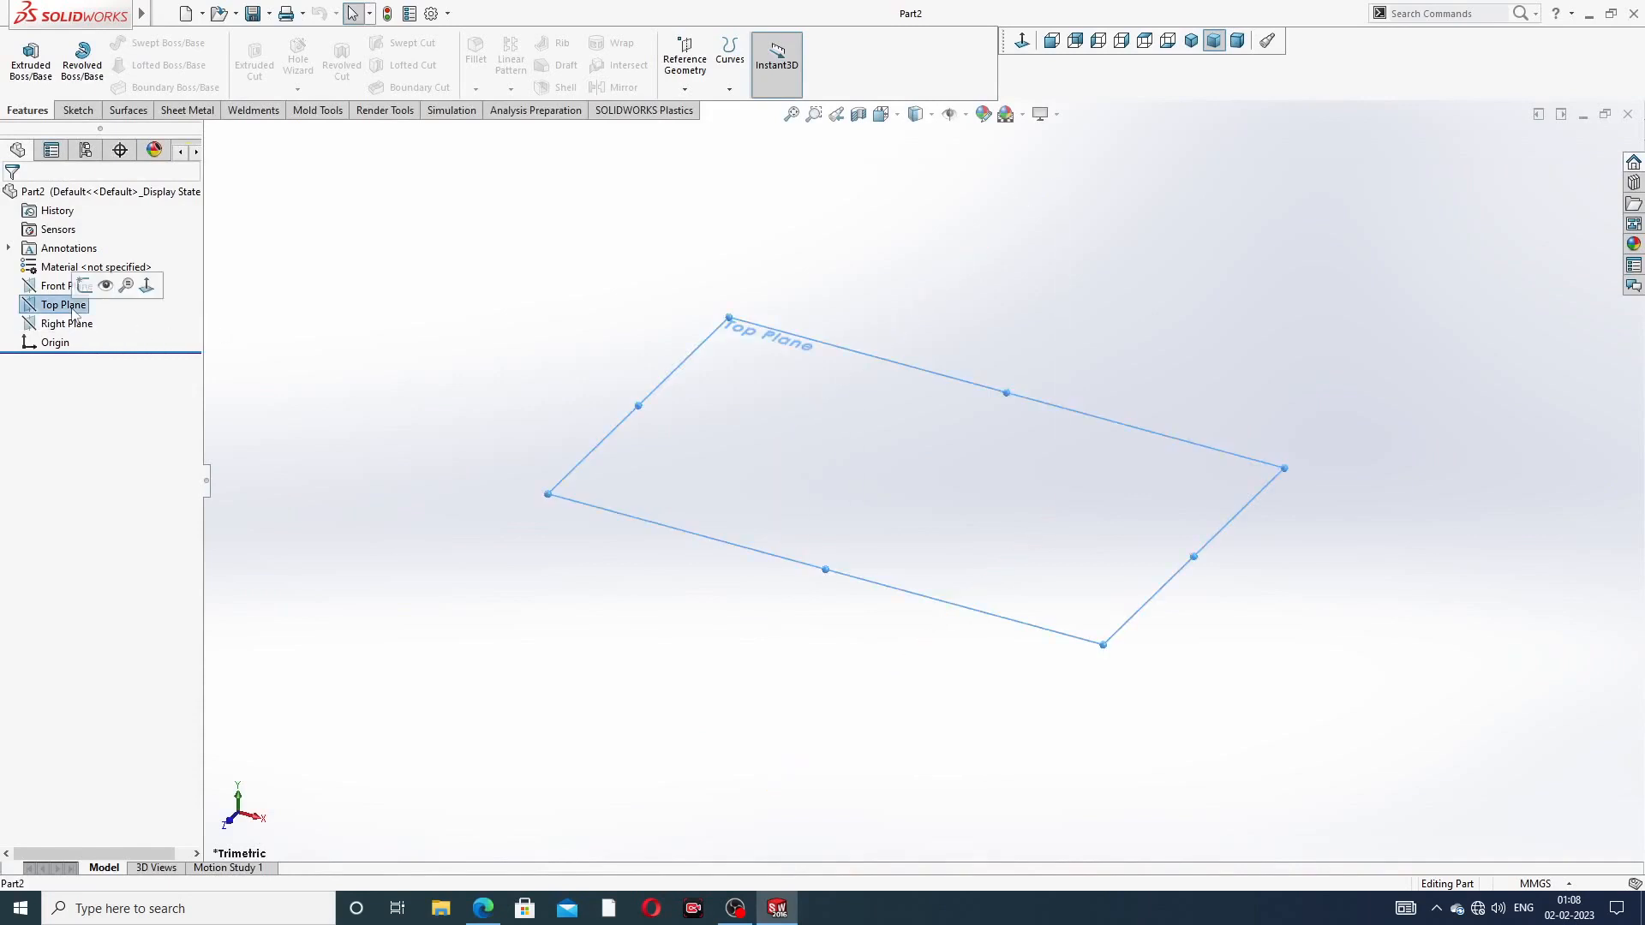
{"action": "left_click", "coordinate": [118, 288]}
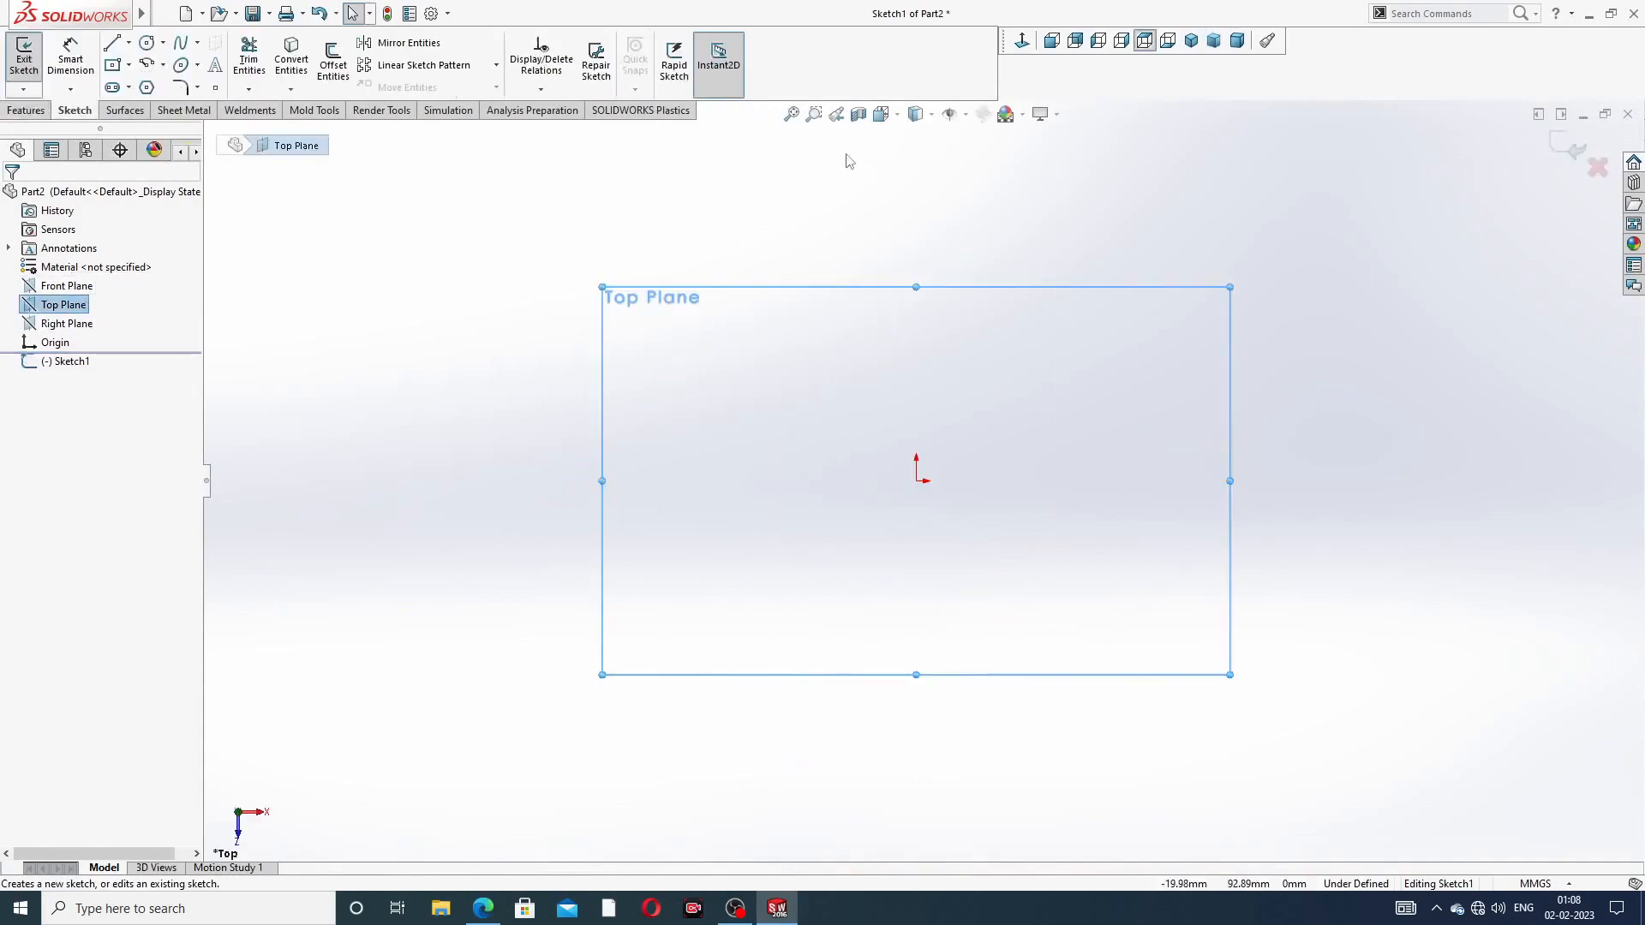
{"action": "left_click", "coordinate": [120, 44]}
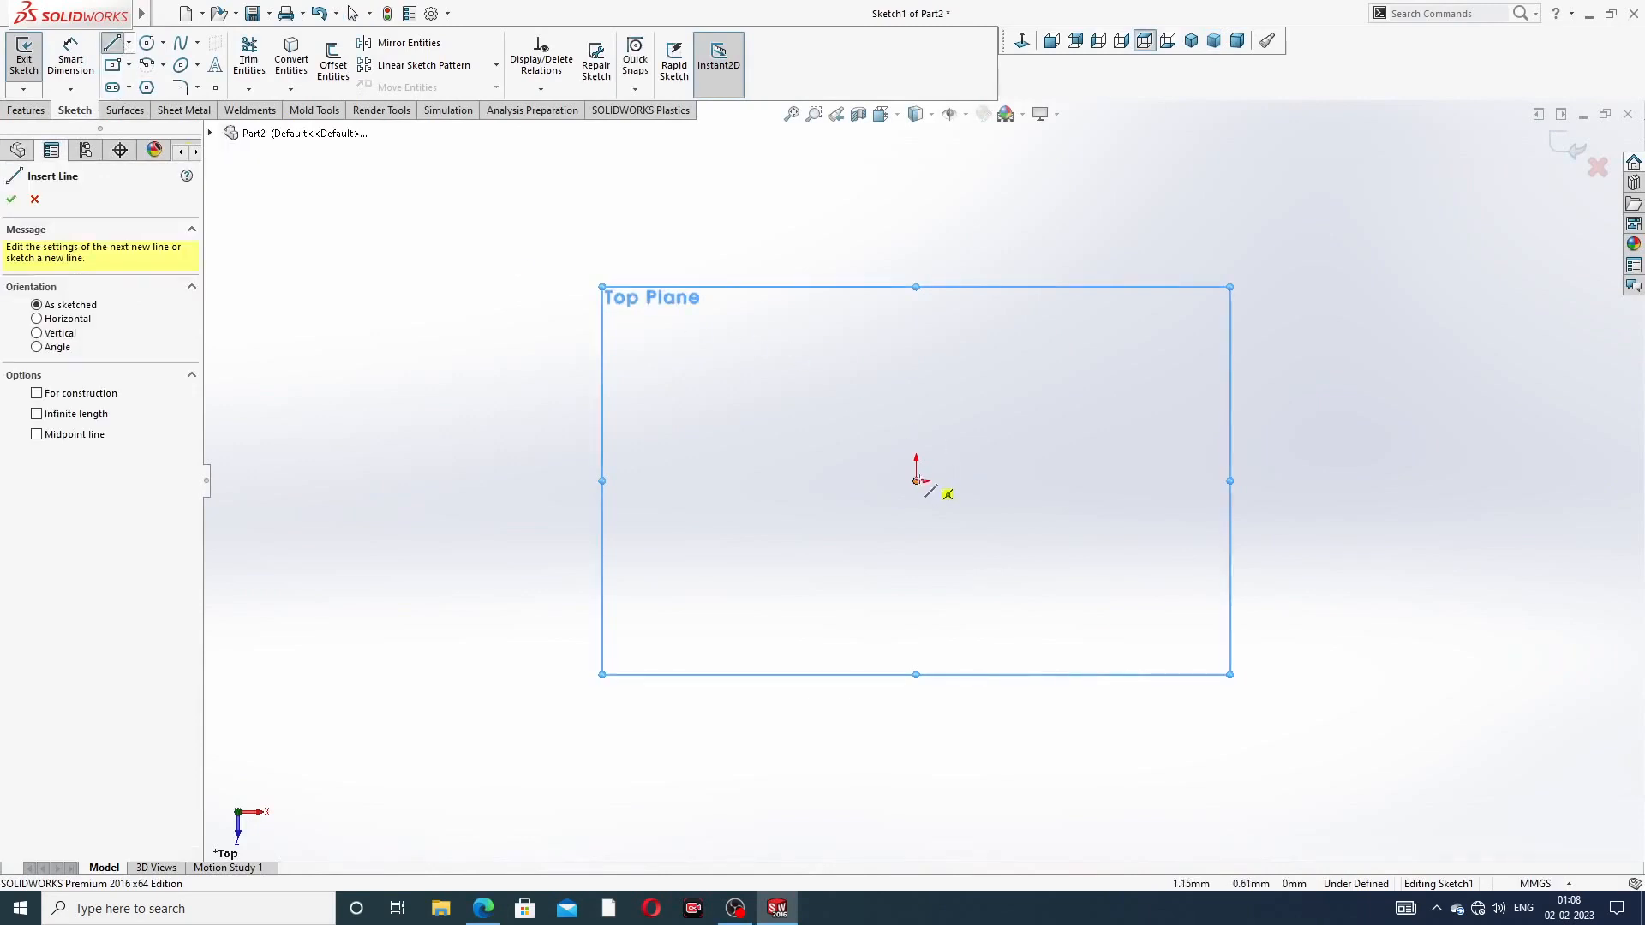
{"action": "left_click", "coordinate": [916, 481]}
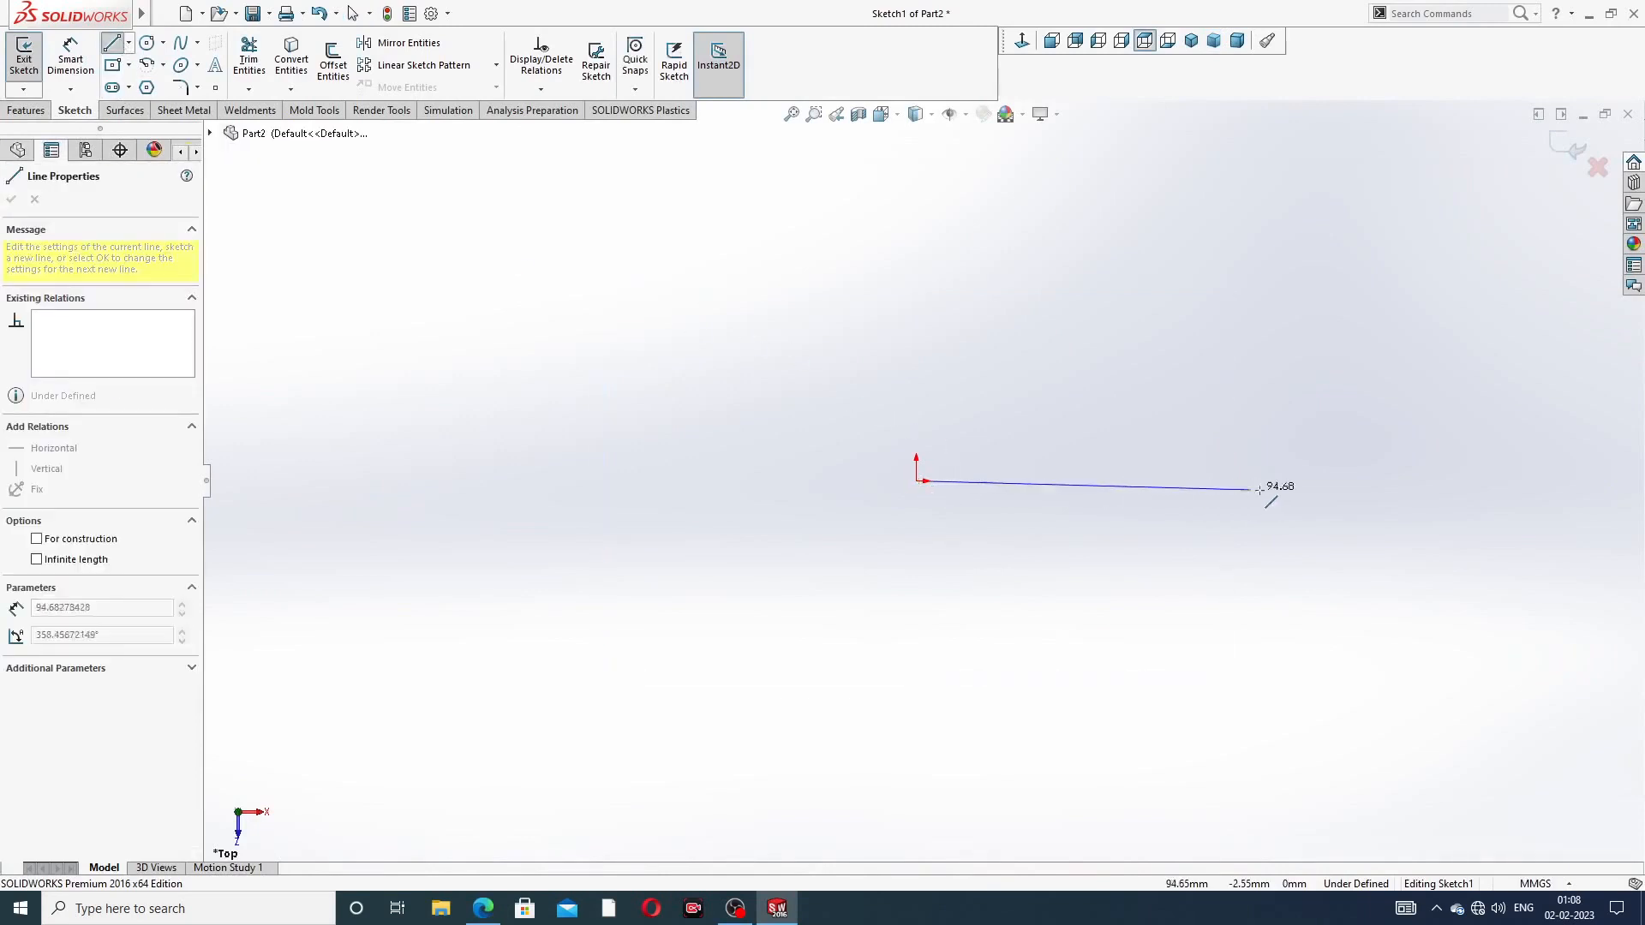
{"action": "left_click", "coordinate": [1239, 481]}
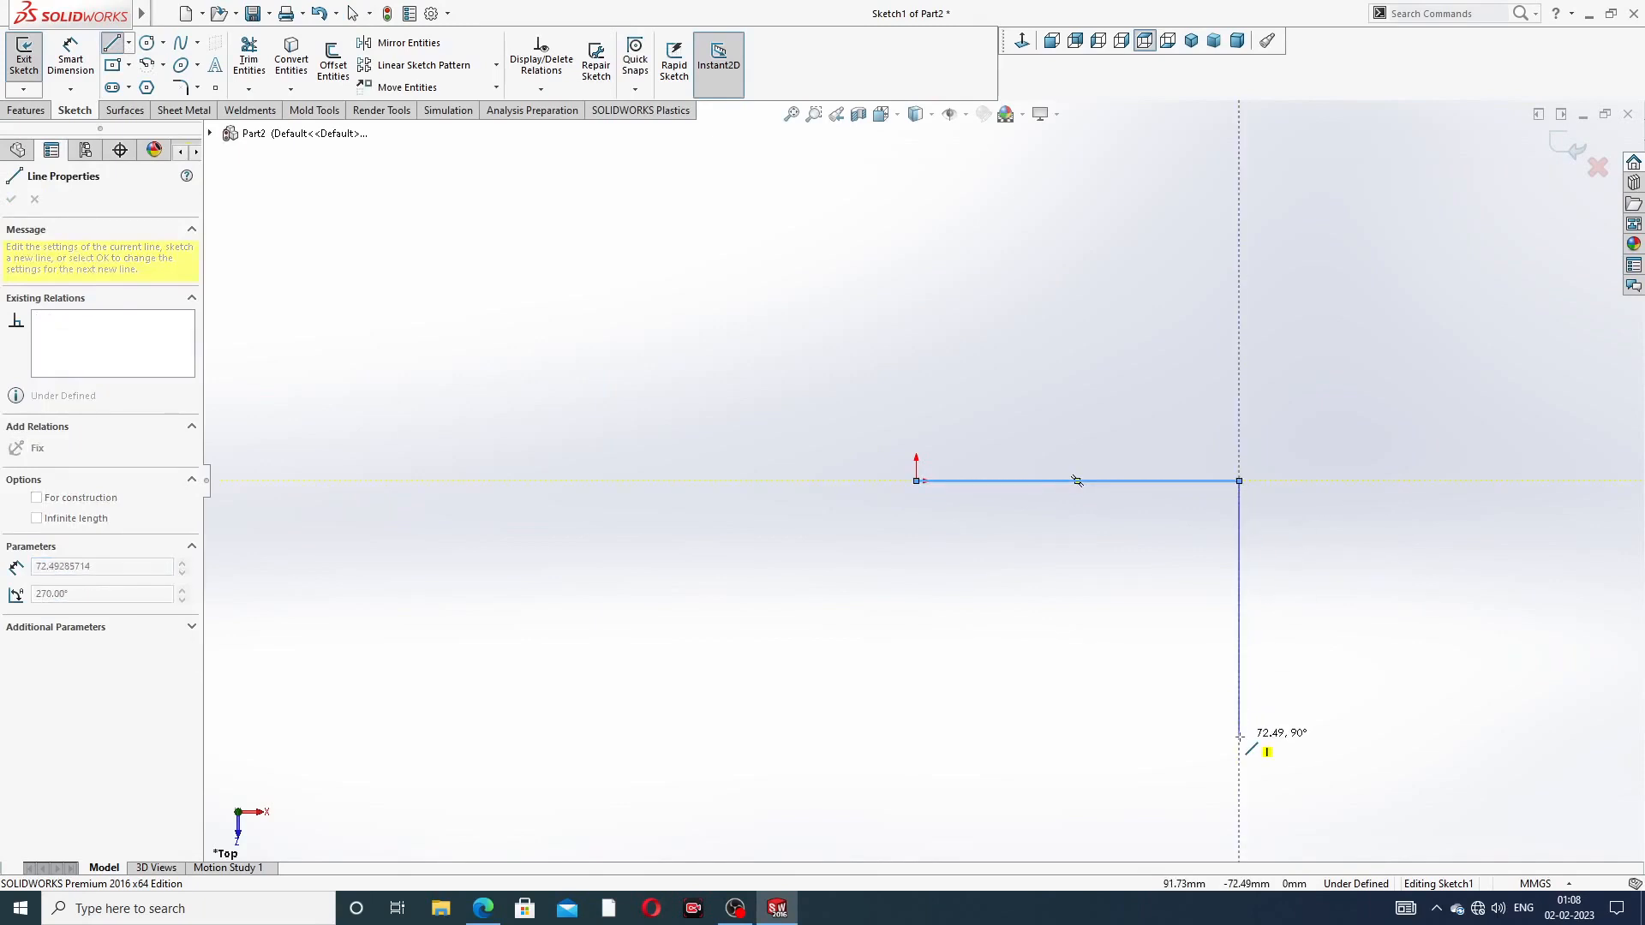
{"action": "left_click", "coordinate": [1239, 735]}
{"action": "right_click", "coordinate": [1319, 353]}
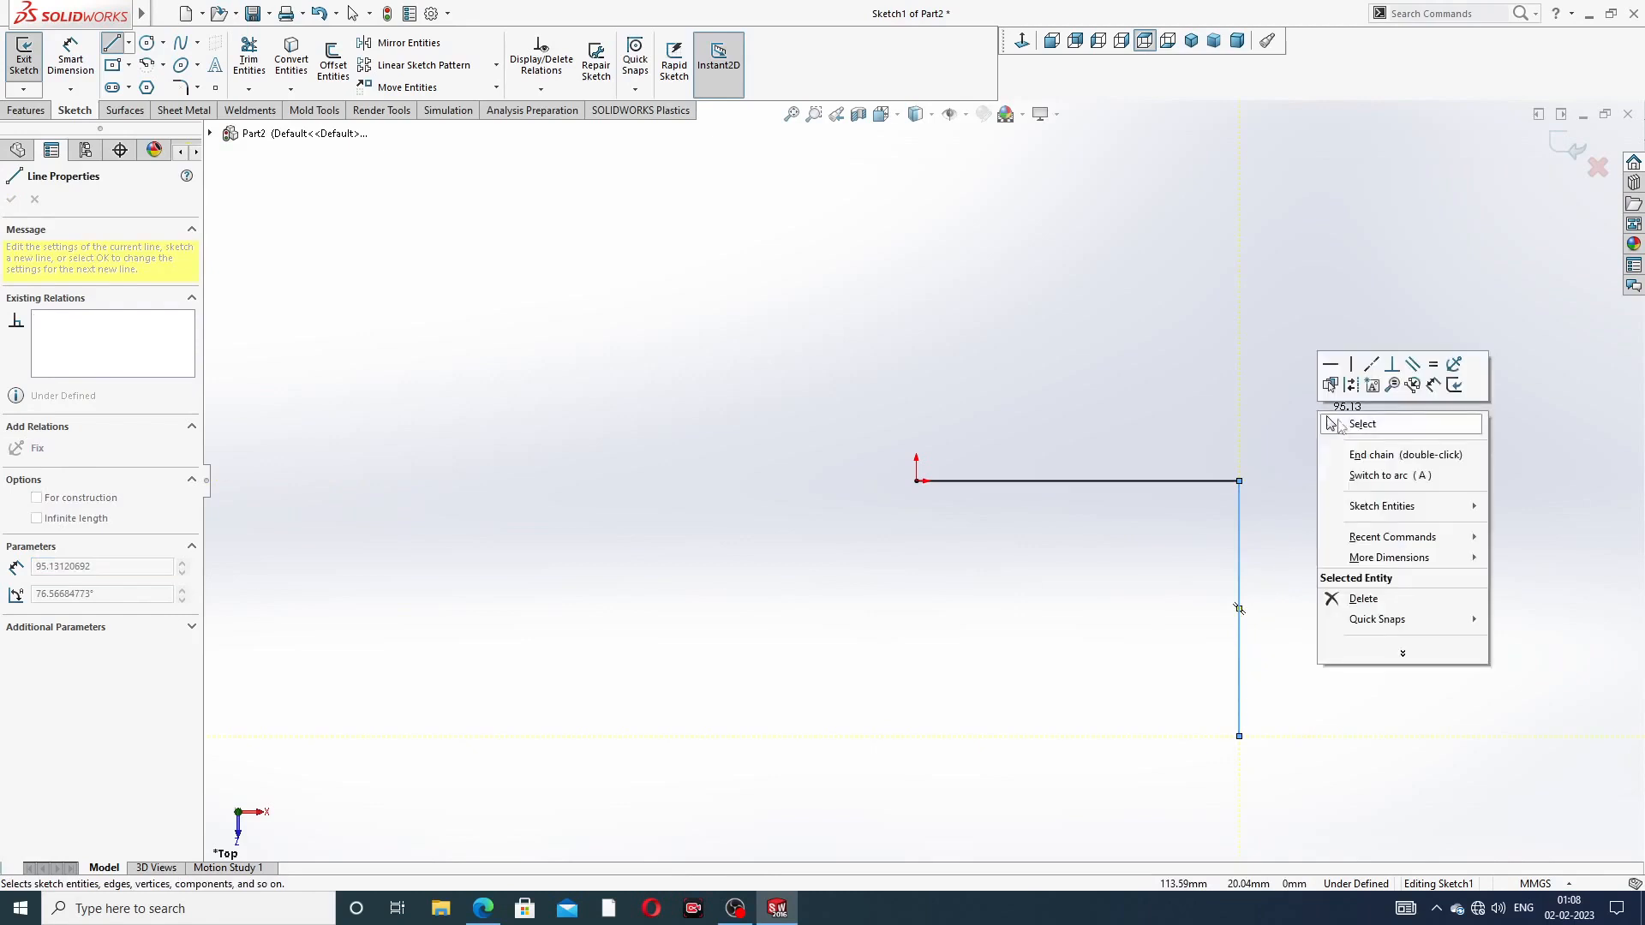
{"action": "left_click", "coordinate": [1351, 426]}
{"action": "key", "text": "Escape"}
{"action": "scroll", "coordinate": [1308, 481], "scroll_direction": "up", "scroll_amount": 3}
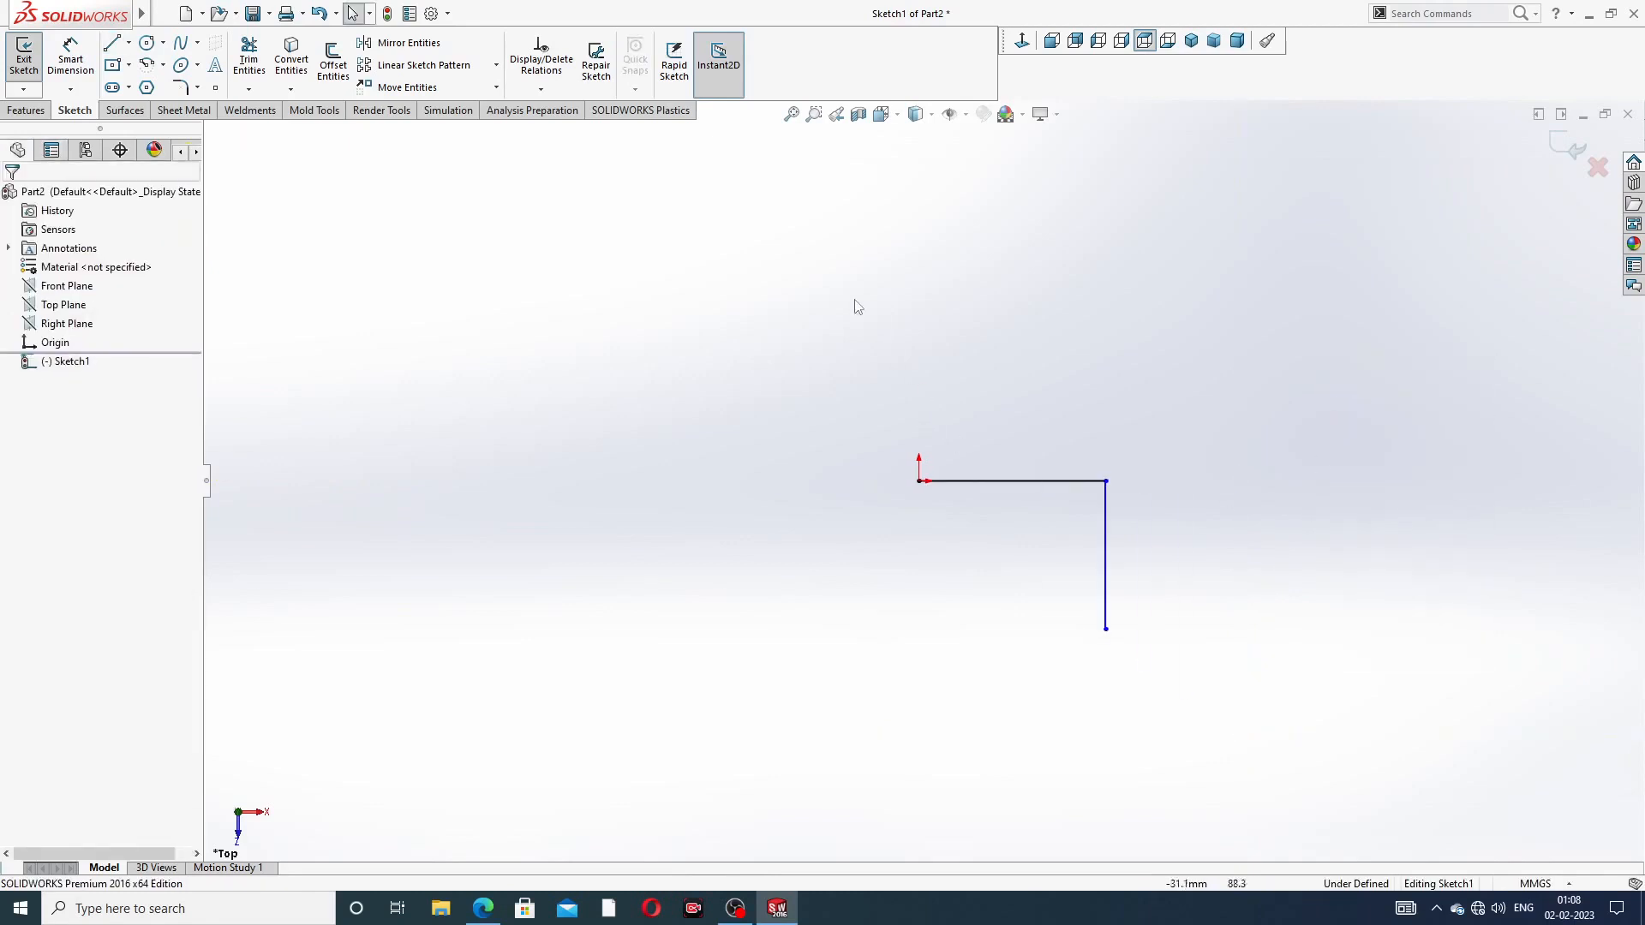
{"action": "scroll", "coordinate": [961, 499], "scroll_direction": "down", "scroll_amount": 2}
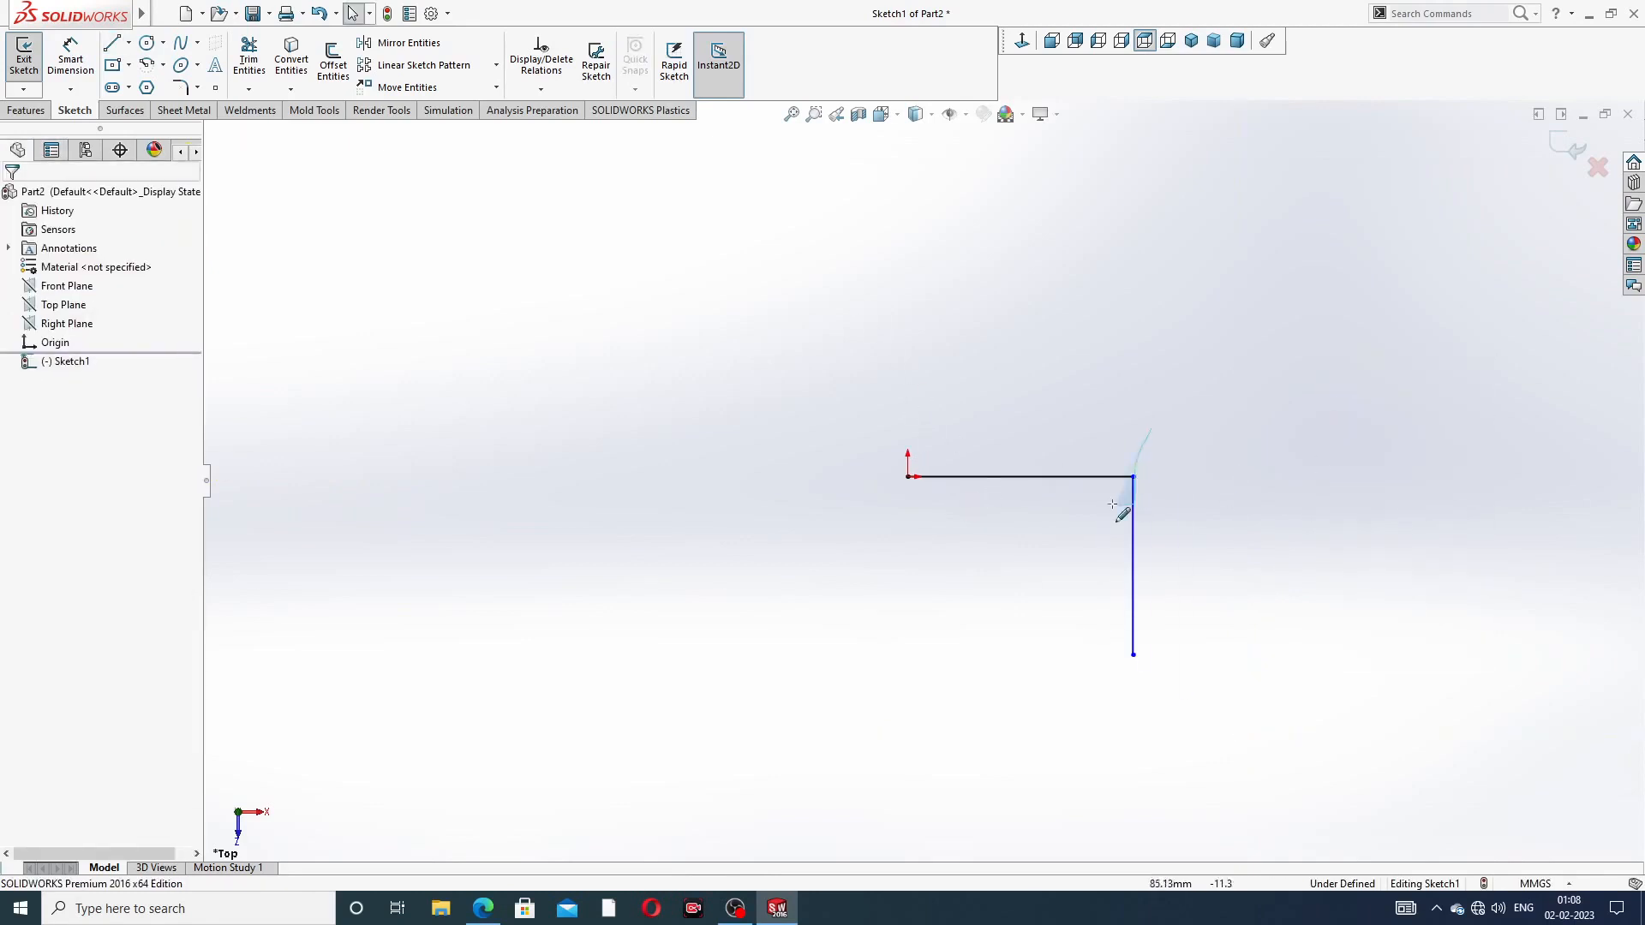
Add an Equal relation between the horizontal and vertical sketch lines
{"action": "mouse_move", "coordinate": [1116, 442]}
{"action": "left_mouse_down"}
{"action": "mouse_move", "coordinate": [1164, 529]}
{"action": "mouse_move", "coordinate": [1199, 483]}
{"action": "left_mouse_up"}
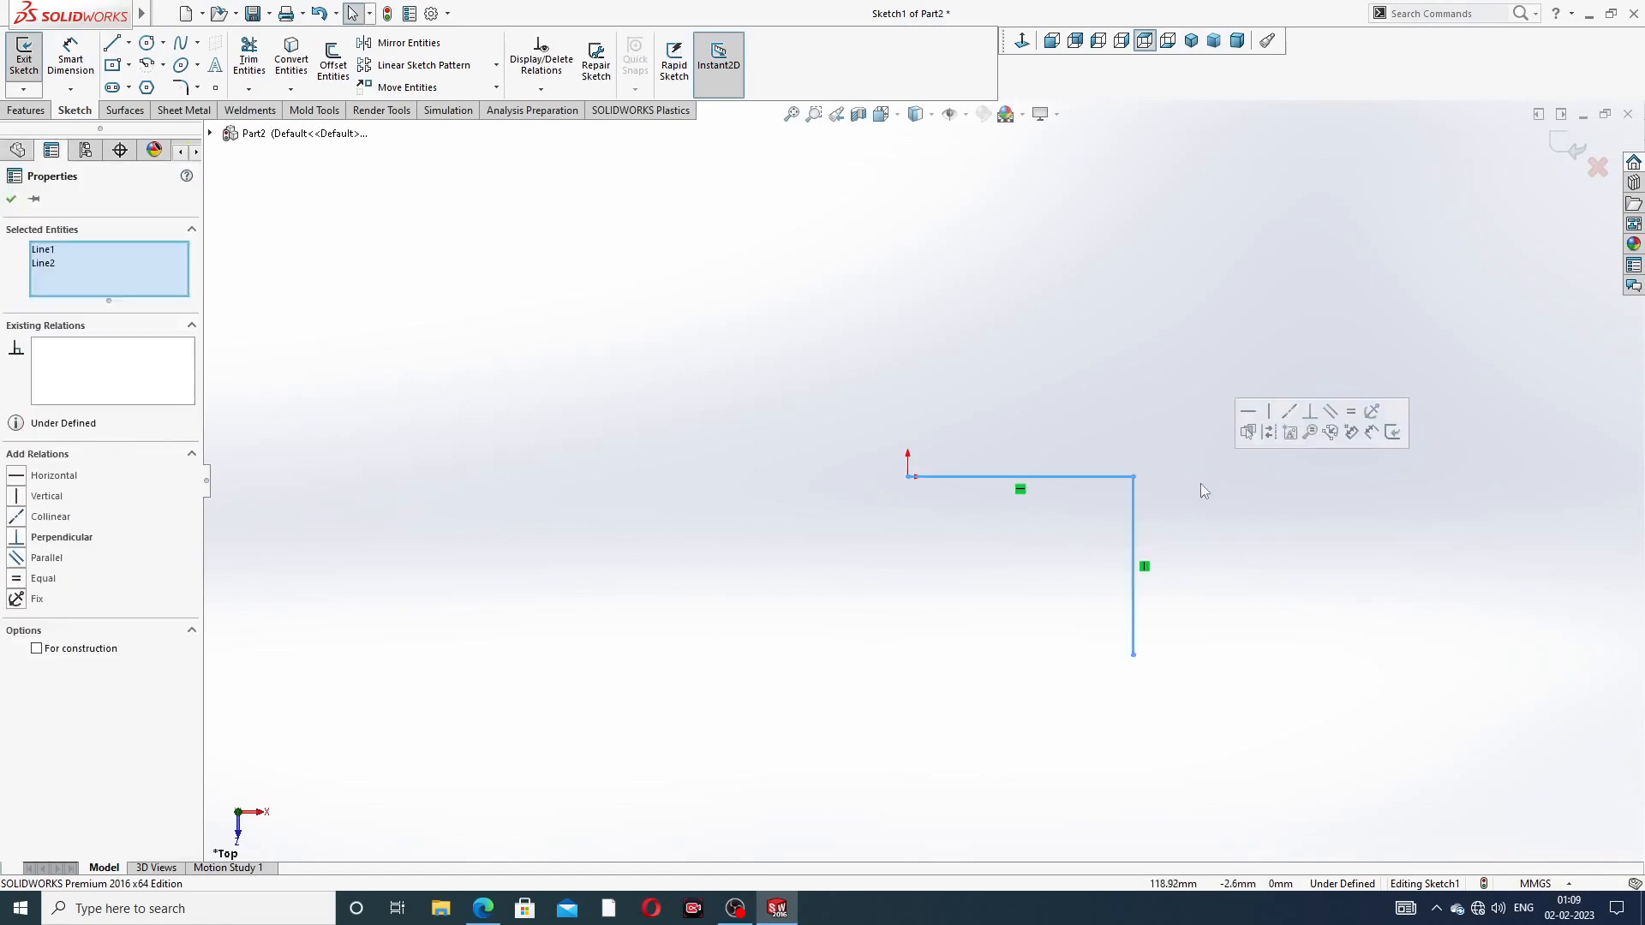
{"action": "left_click", "coordinate": [1351, 411]}
{"action": "left_click", "coordinate": [1262, 317]}
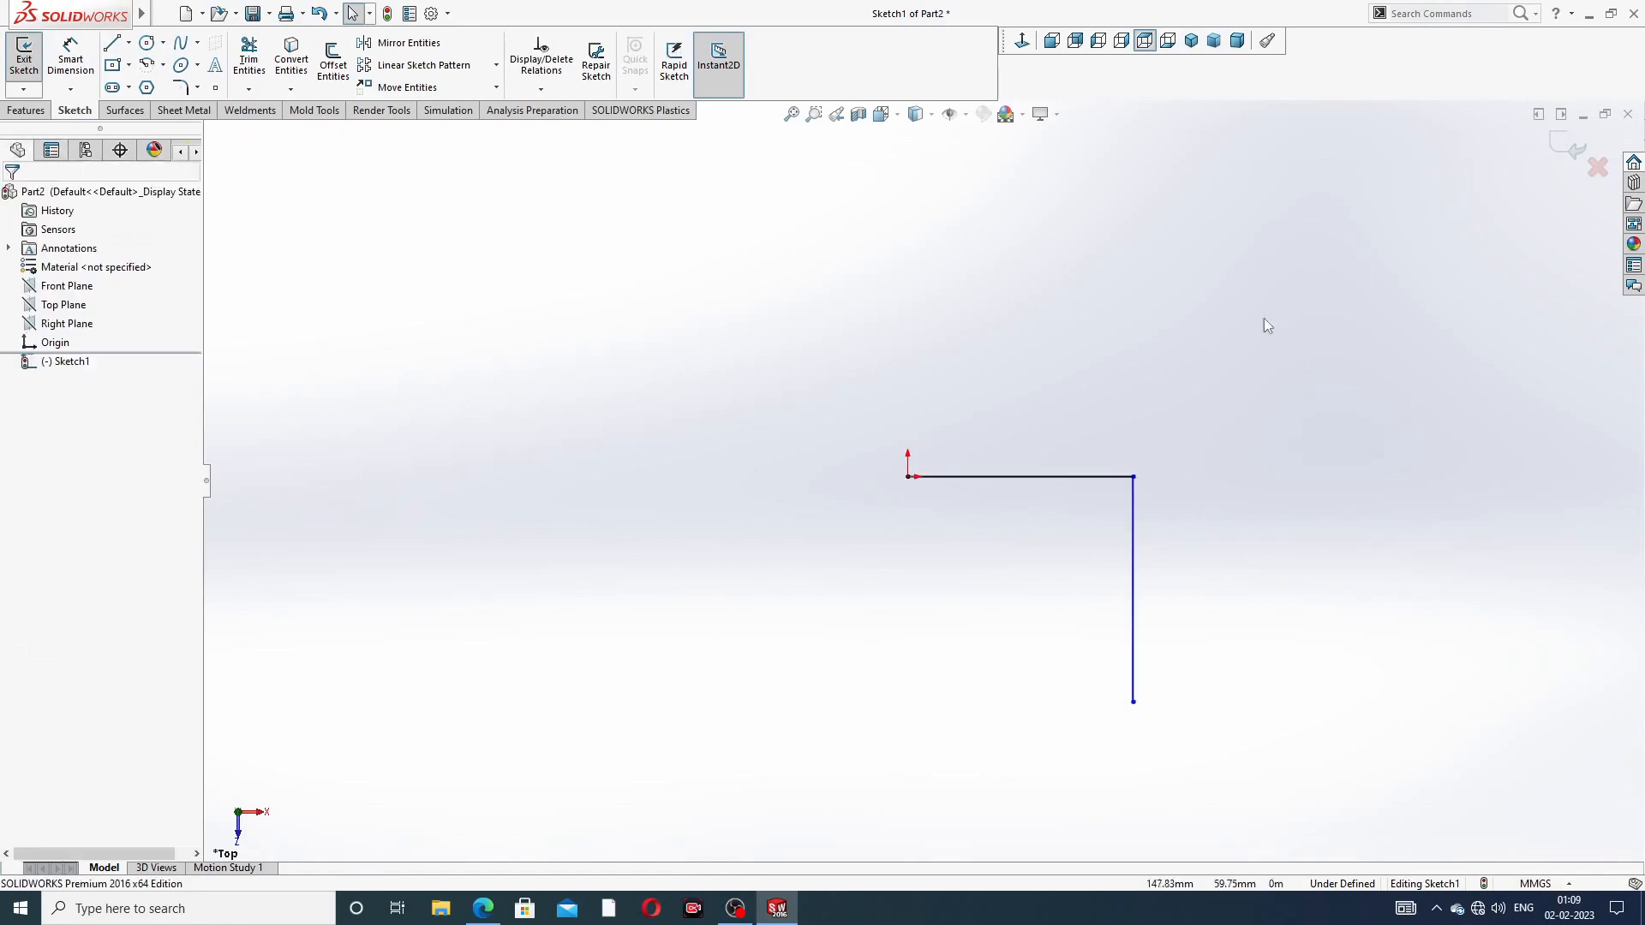
Dimension the horizontal line starting at the origin to 42 mm
{"action": "left_click", "coordinate": [71, 59]}
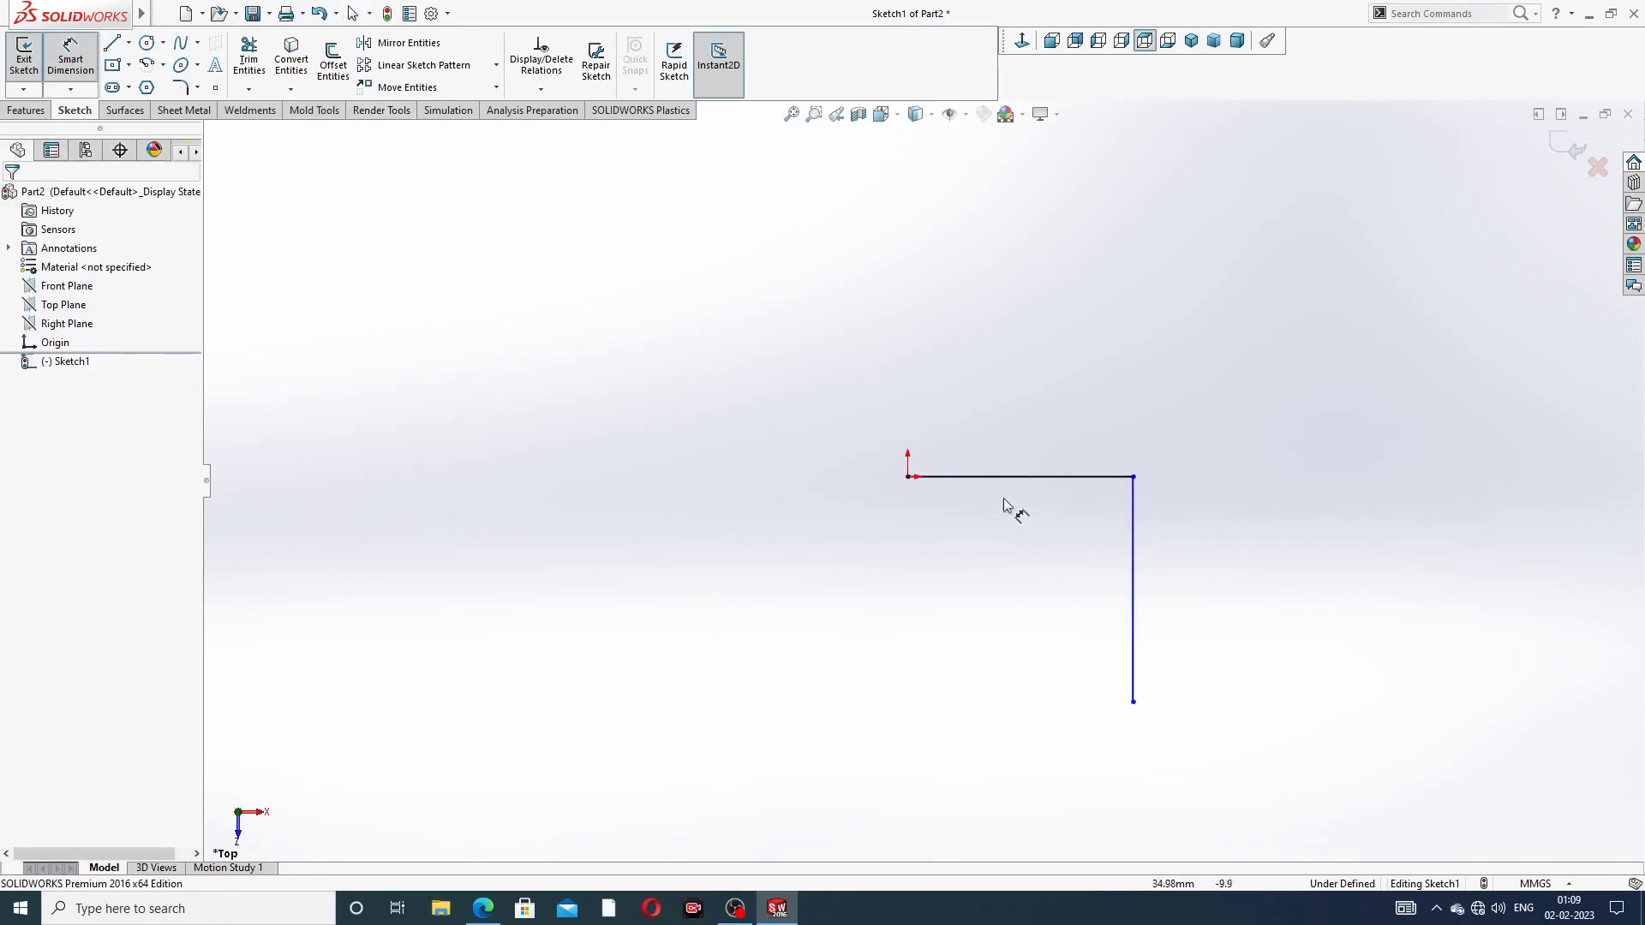
{"action": "left_click", "coordinate": [1020, 478]}
{"action": "left_click", "coordinate": [1021, 443]}
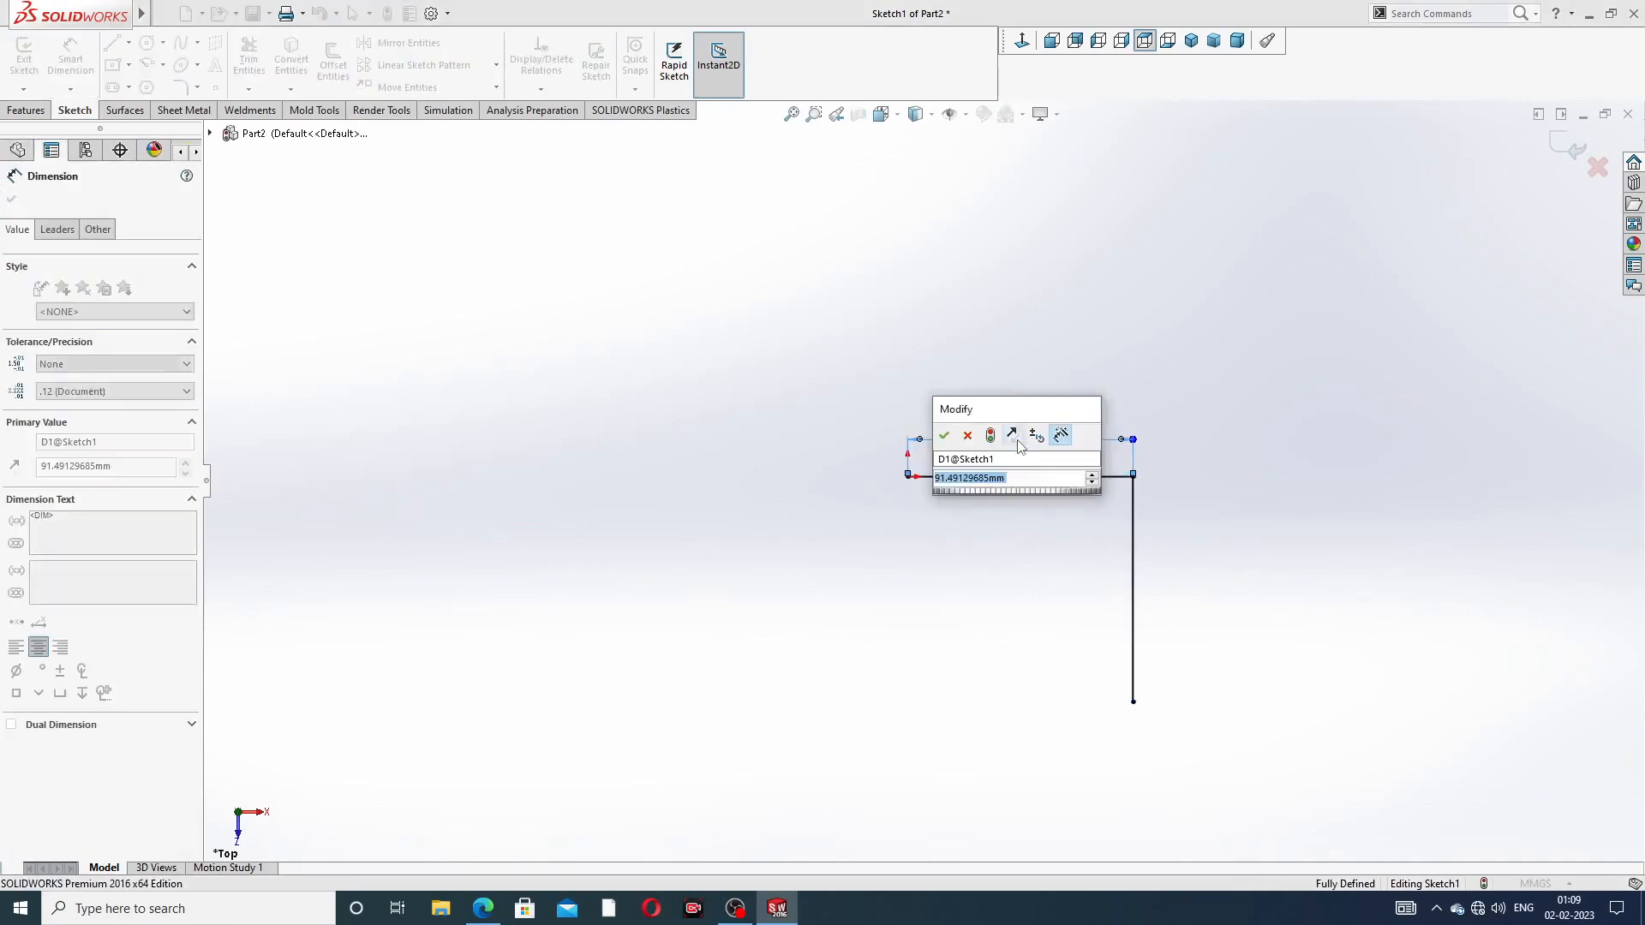
{"action": "type", "text": "42"}
{"action": "key", "text": "Return"}
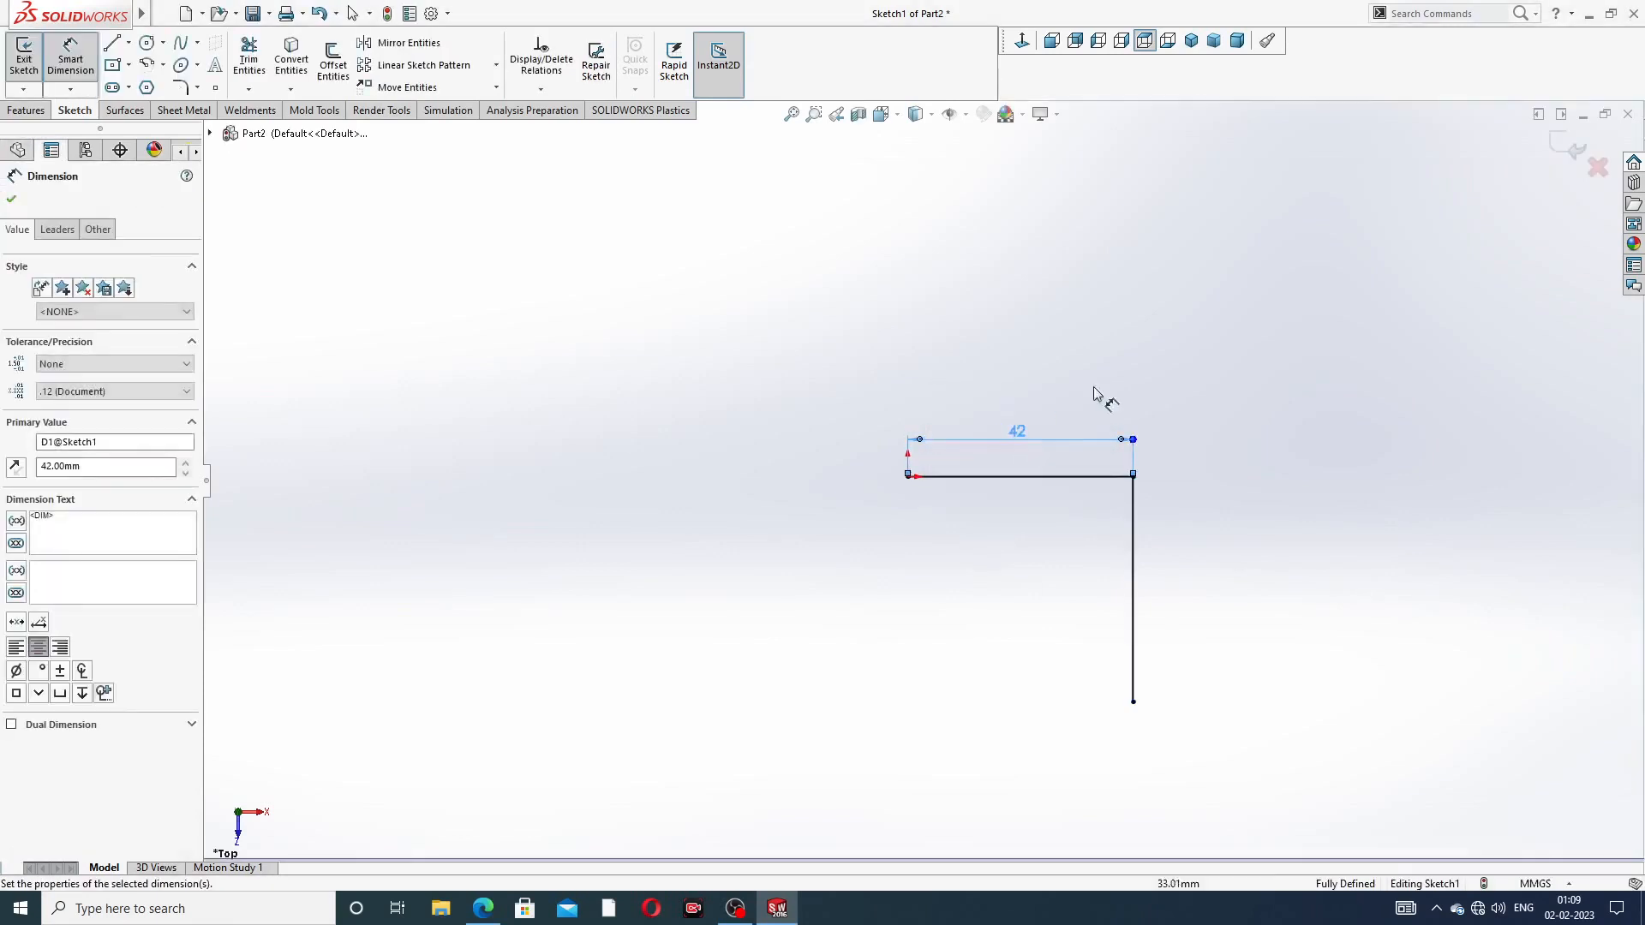
{"action": "right_click", "coordinate": [1147, 330]}
{"action": "left_click", "coordinate": [1182, 254]}
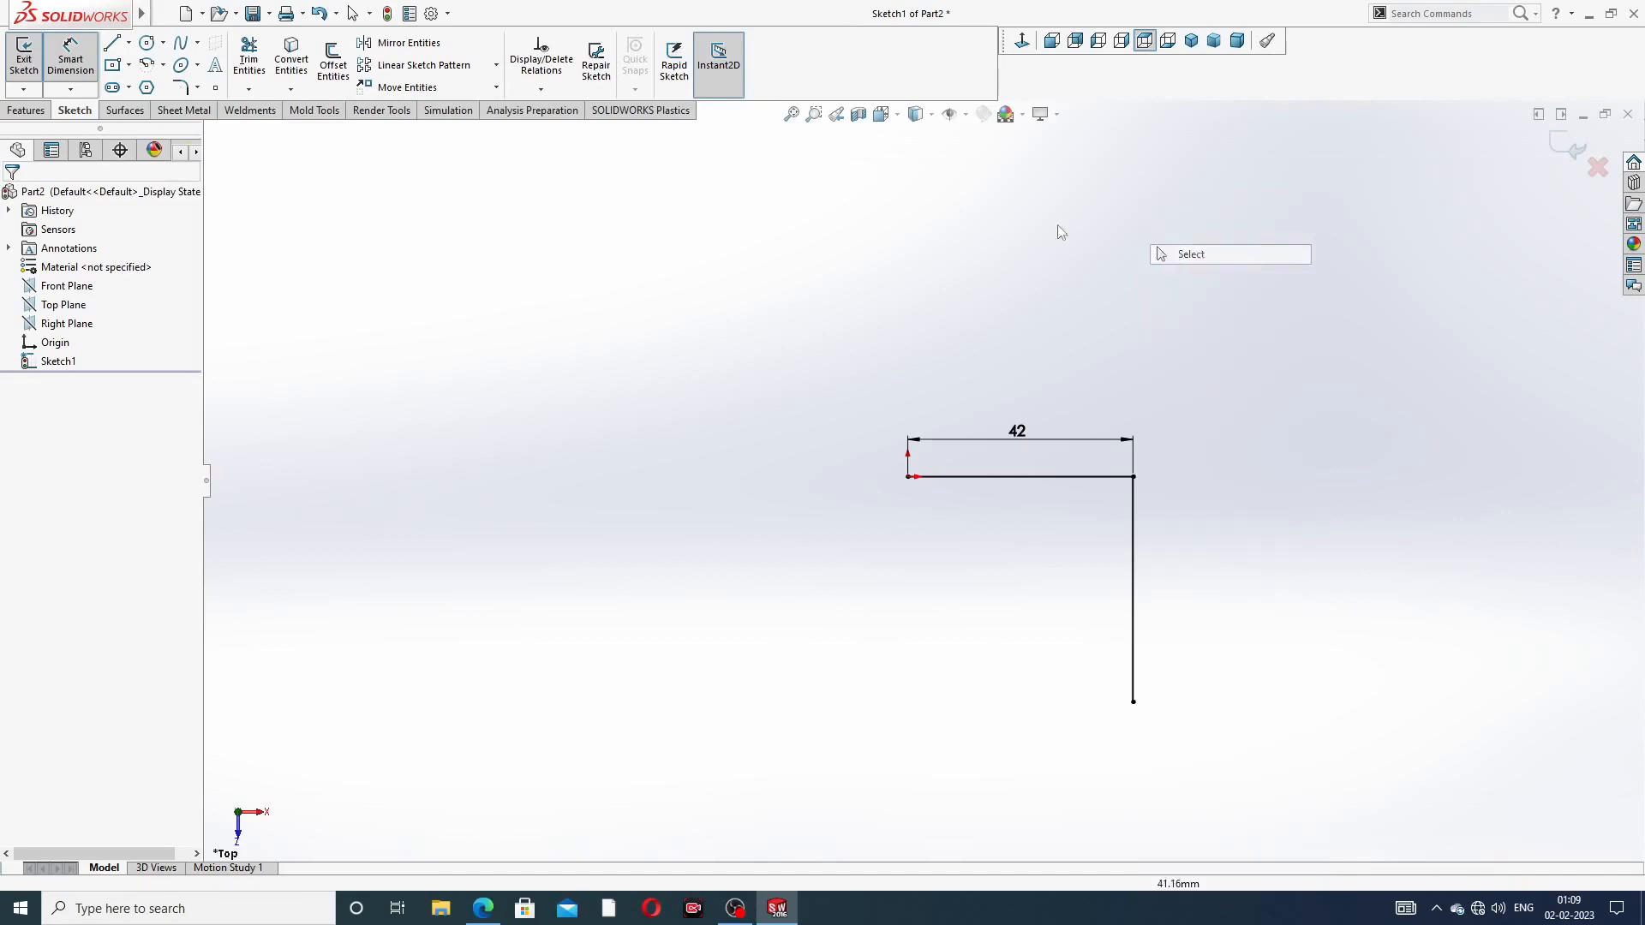
Round the corner between the two equal lines with an 18 mm sketch fillet, accepting removal of conflicting relations
{"action": "left_click", "coordinate": [200, 88]}
{"action": "left_click", "coordinate": [200, 89]}
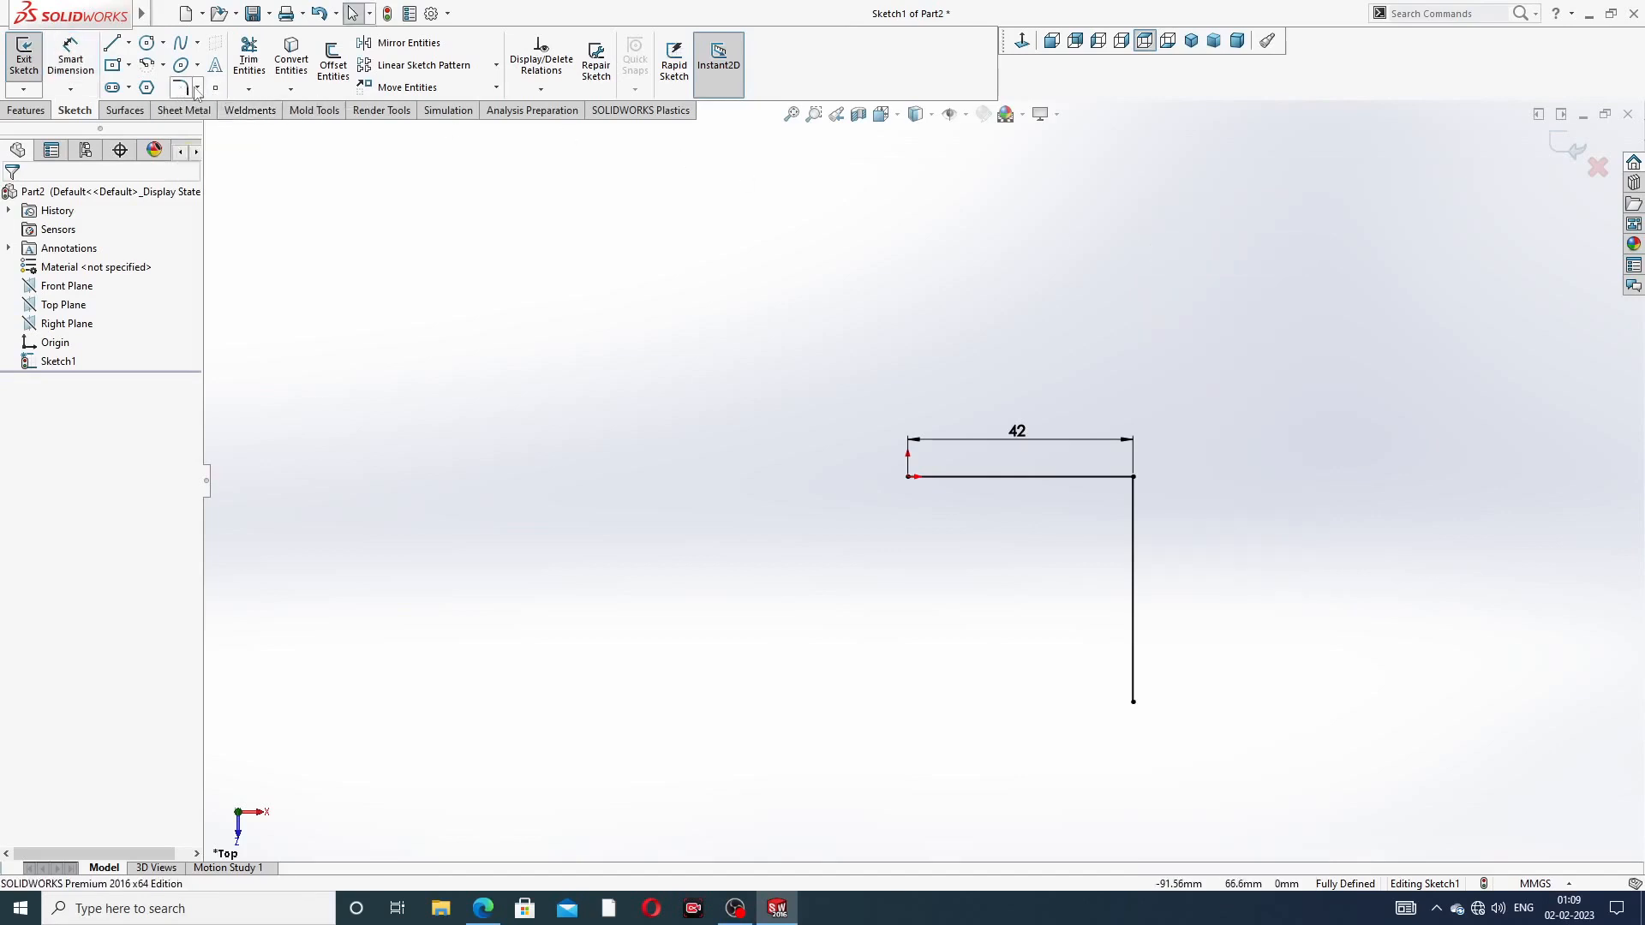
{"action": "left_click", "coordinate": [198, 89]}
{"action": "left_click", "coordinate": [221, 106]}
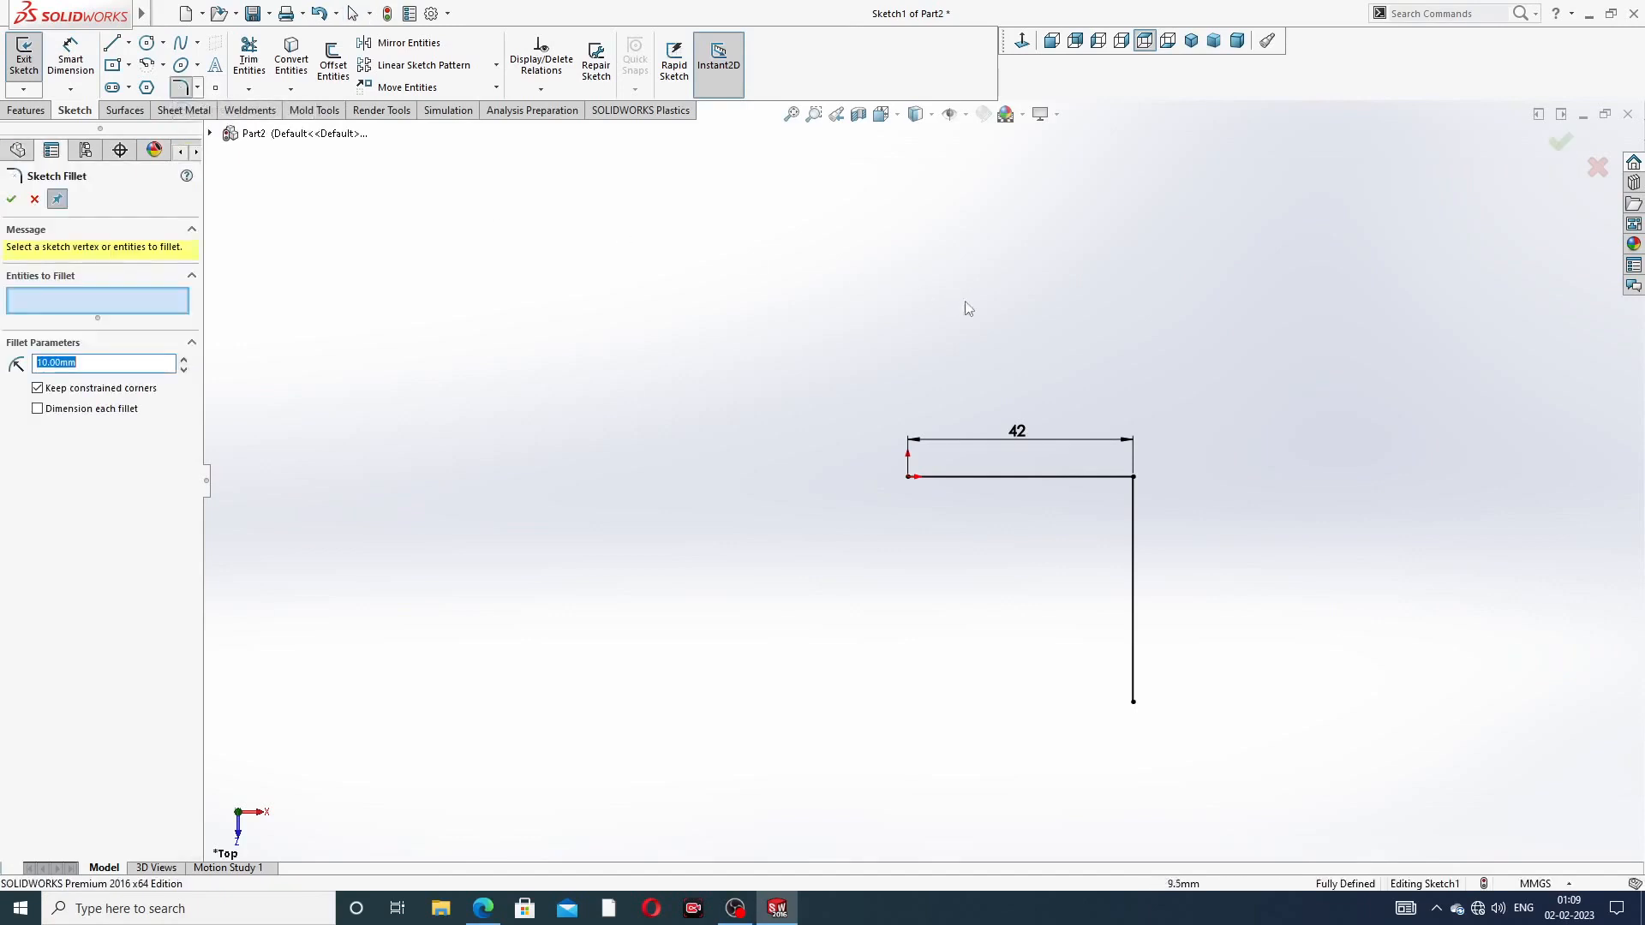
{"action": "left_click", "coordinate": [1134, 477]}
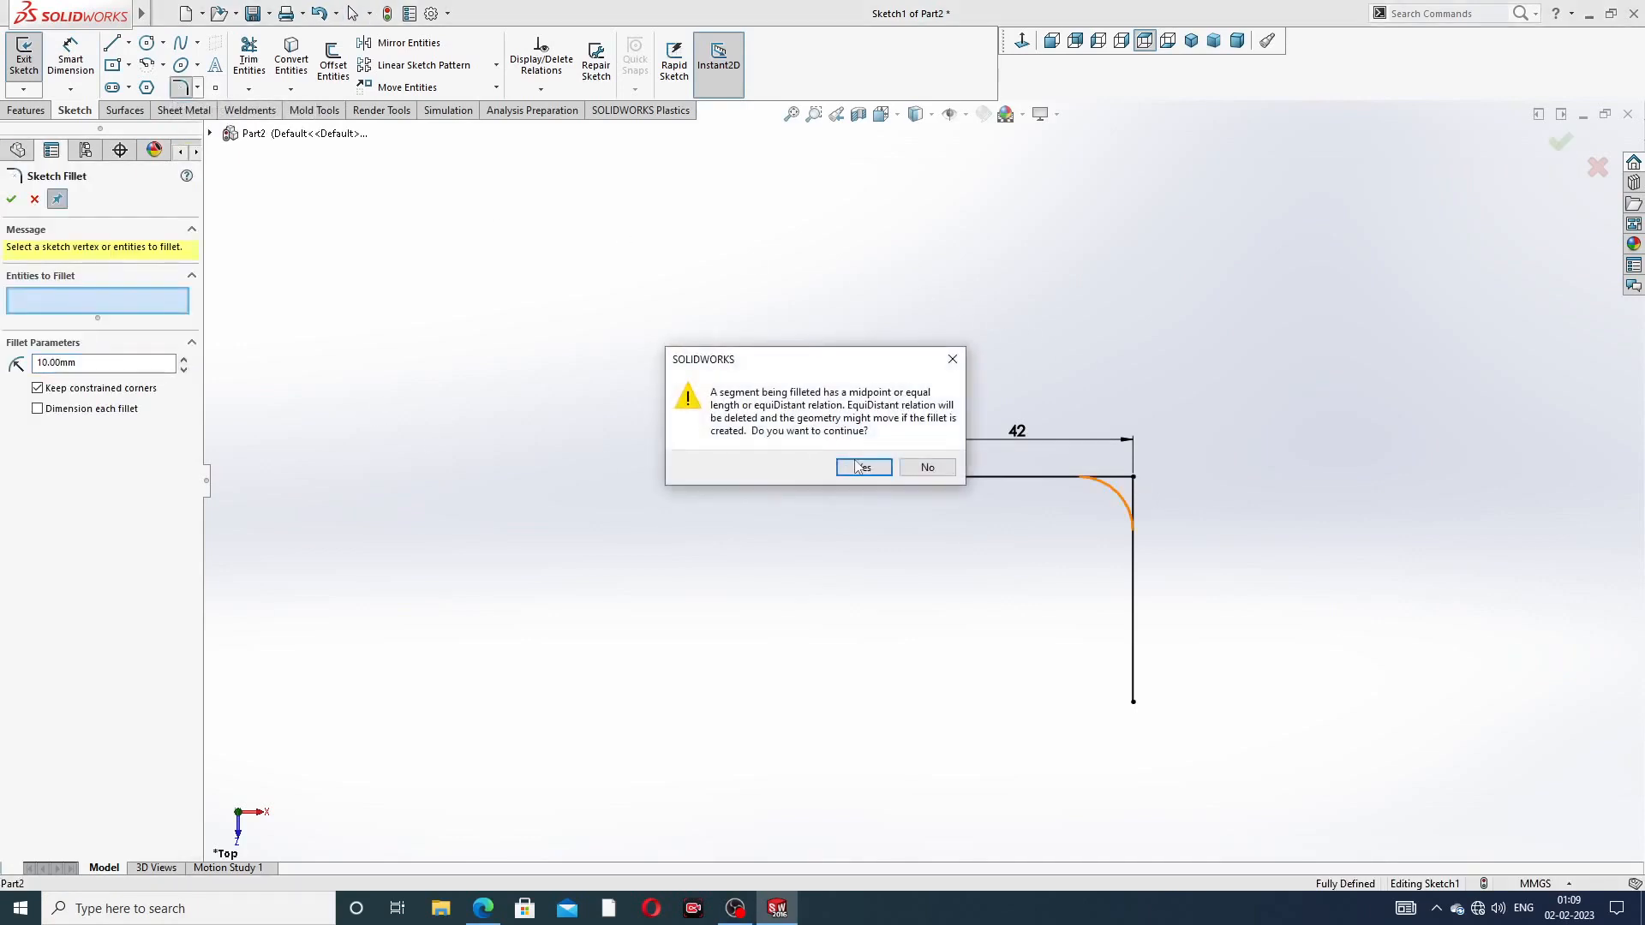
{"action": "left_click", "coordinate": [858, 466]}
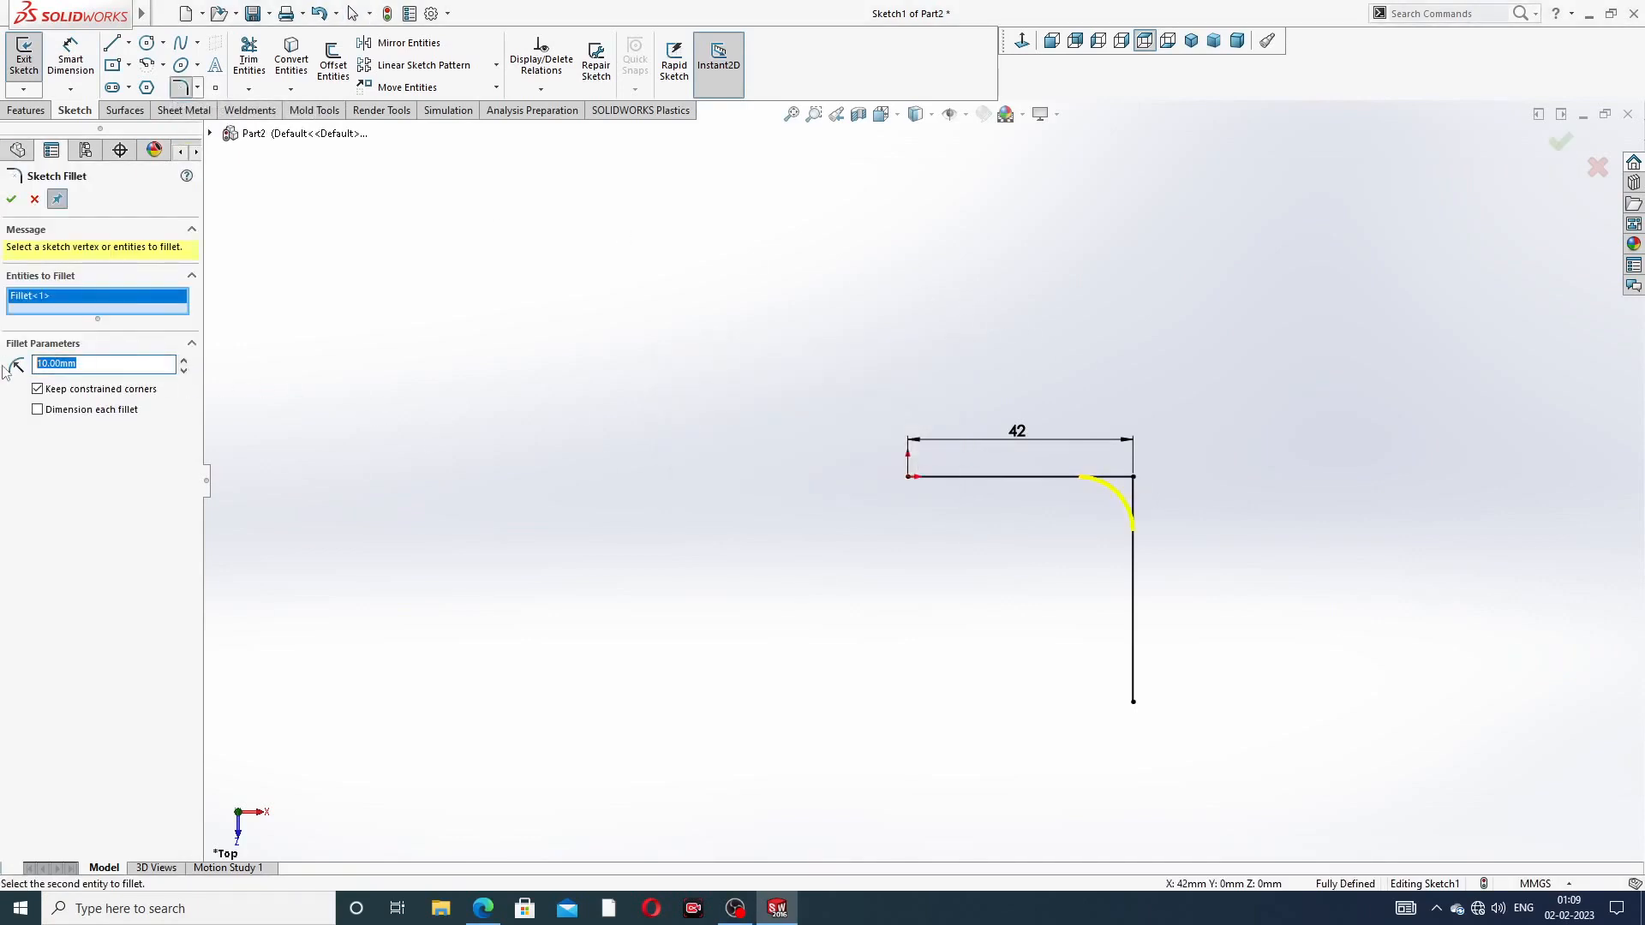
{"action": "type", "text": "18"}
{"action": "key", "text": "Return"}
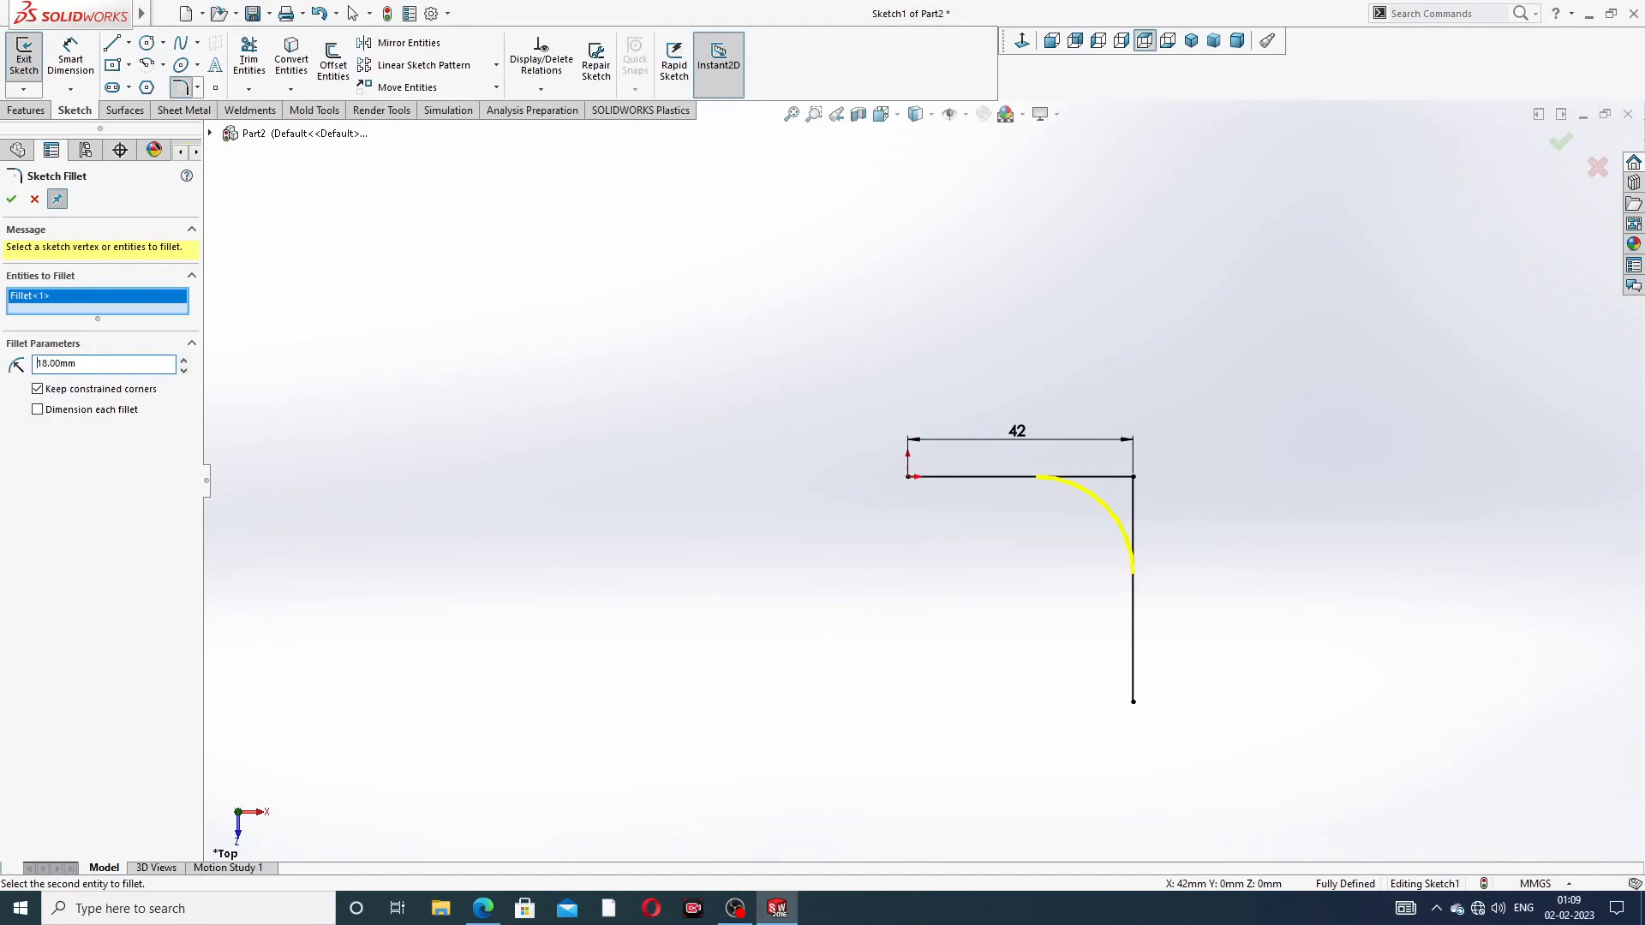
{"action": "left_click", "coordinate": [12, 199]}
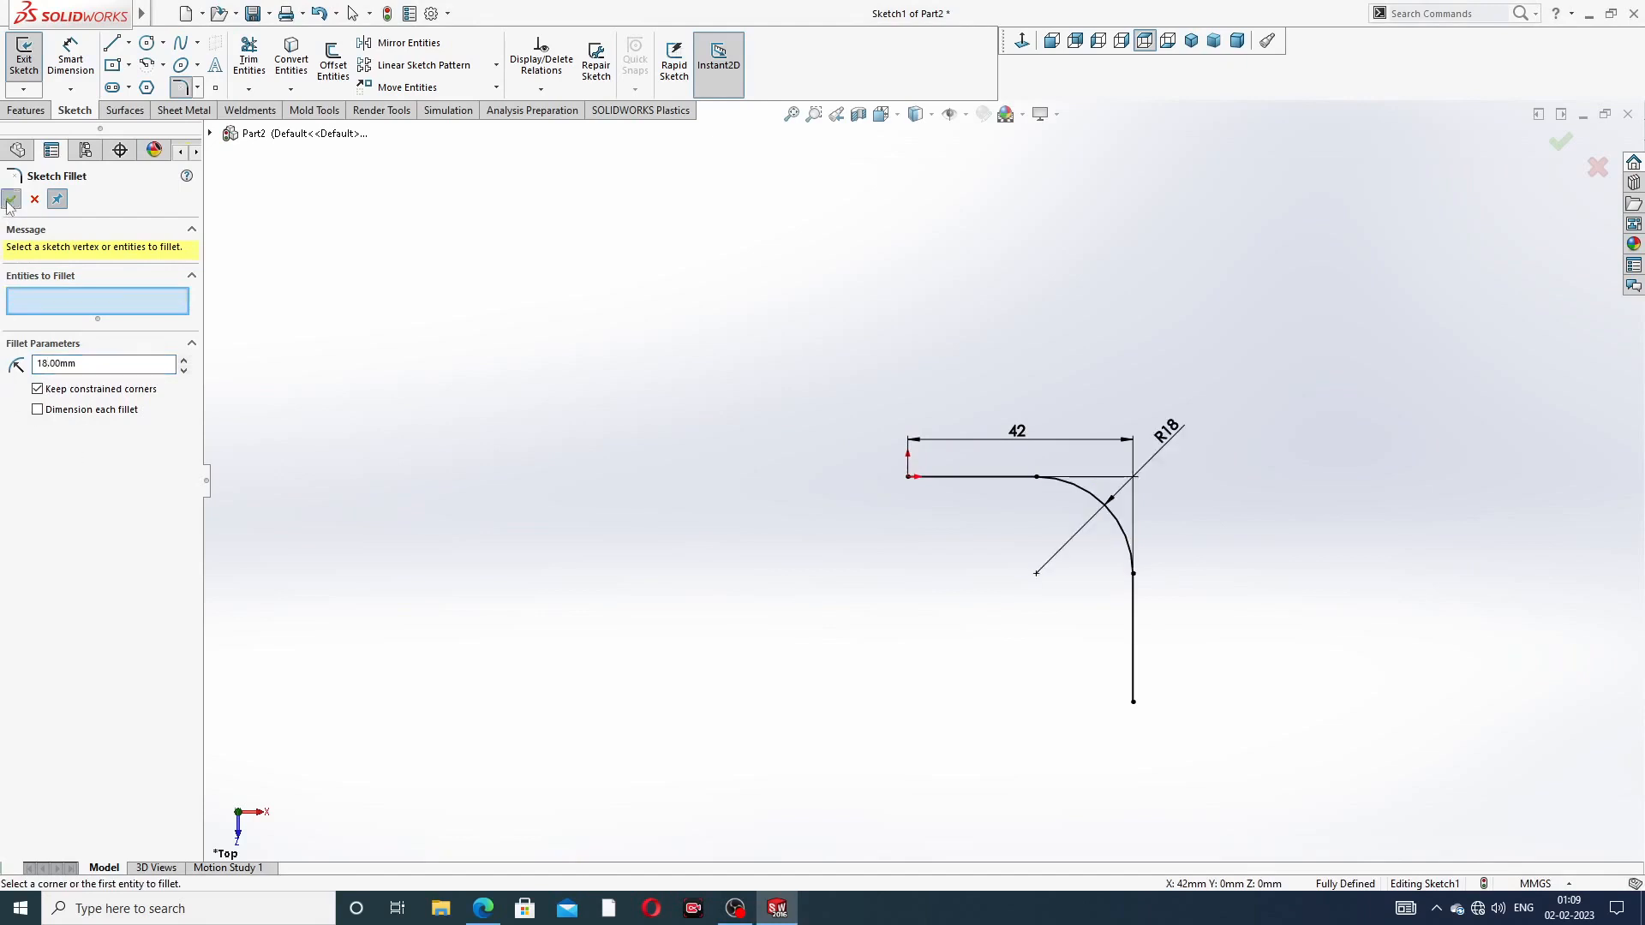
{"action": "left_click", "coordinate": [11, 199]}
Check the path against the bottom view of the PIPE ELBOW drawing and exit the sketch
{"action": "left_click", "coordinate": [483, 908]}
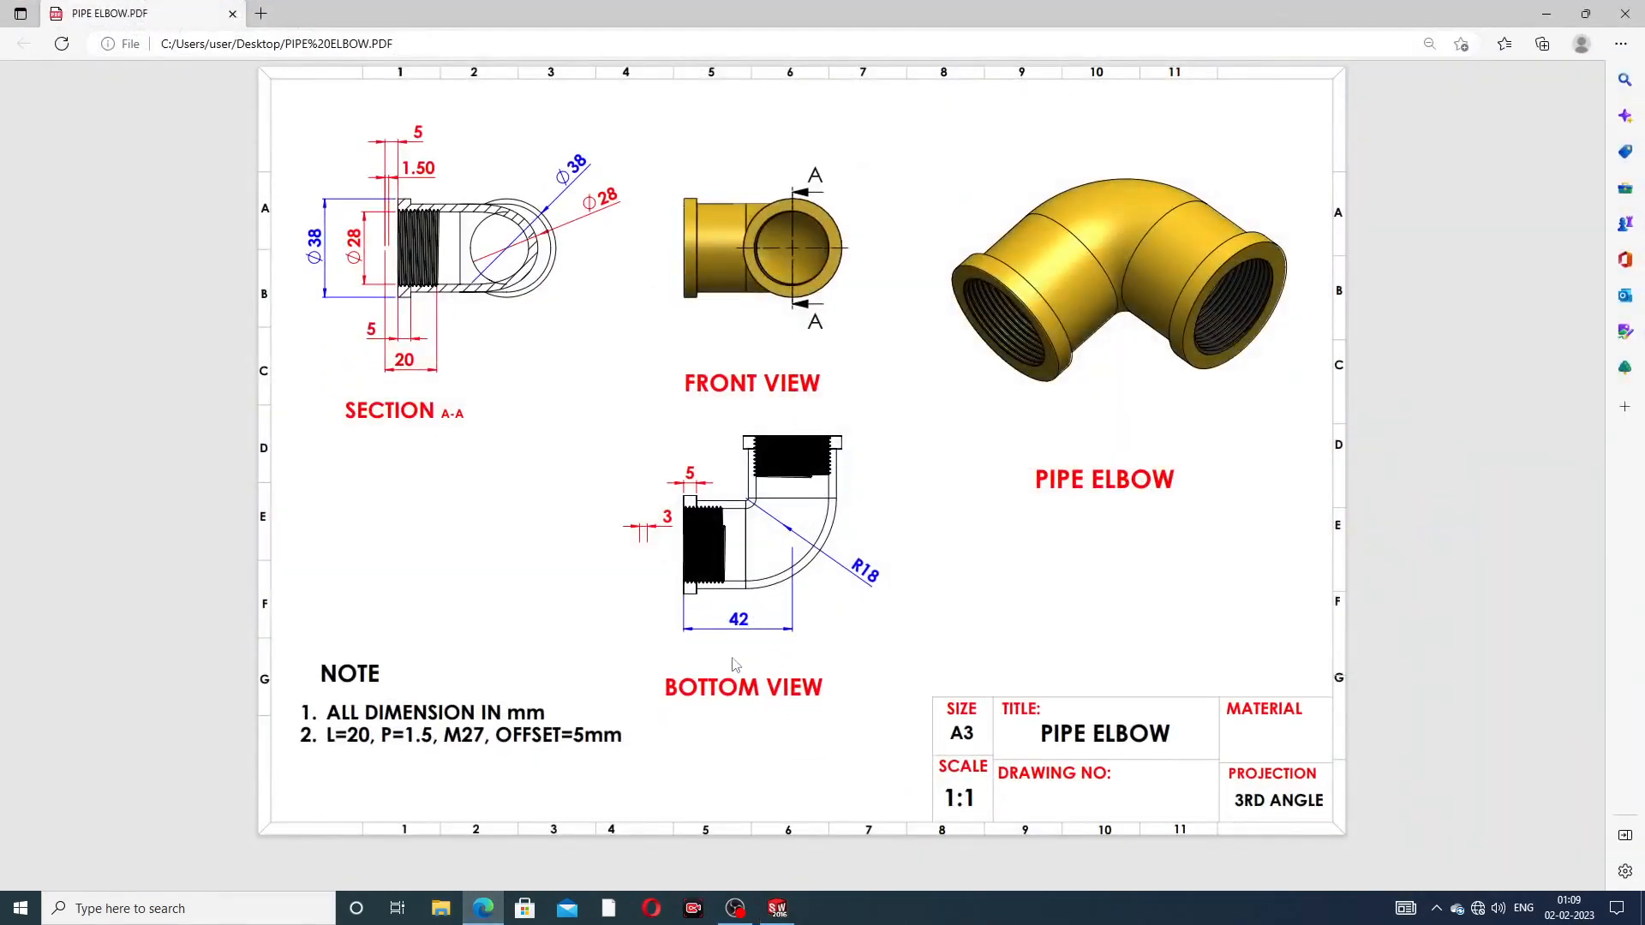
{"action": "left_click", "coordinate": [485, 910]}
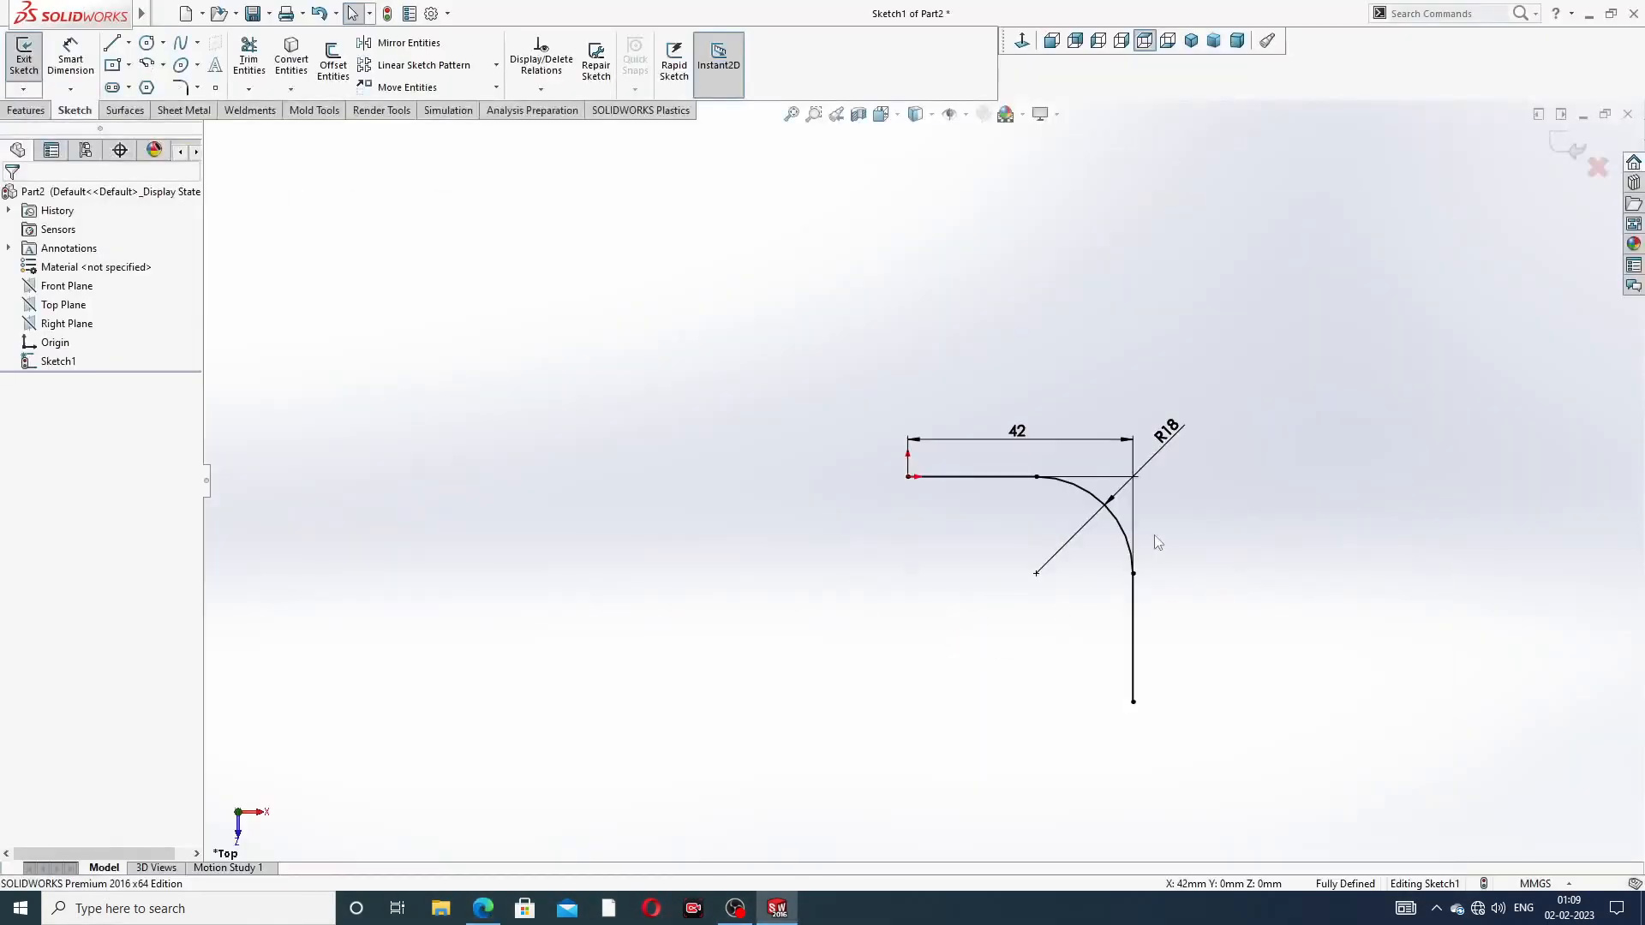
{"action": "scroll", "coordinate": [1217, 565], "scroll_direction": "up", "scroll_amount": 2}
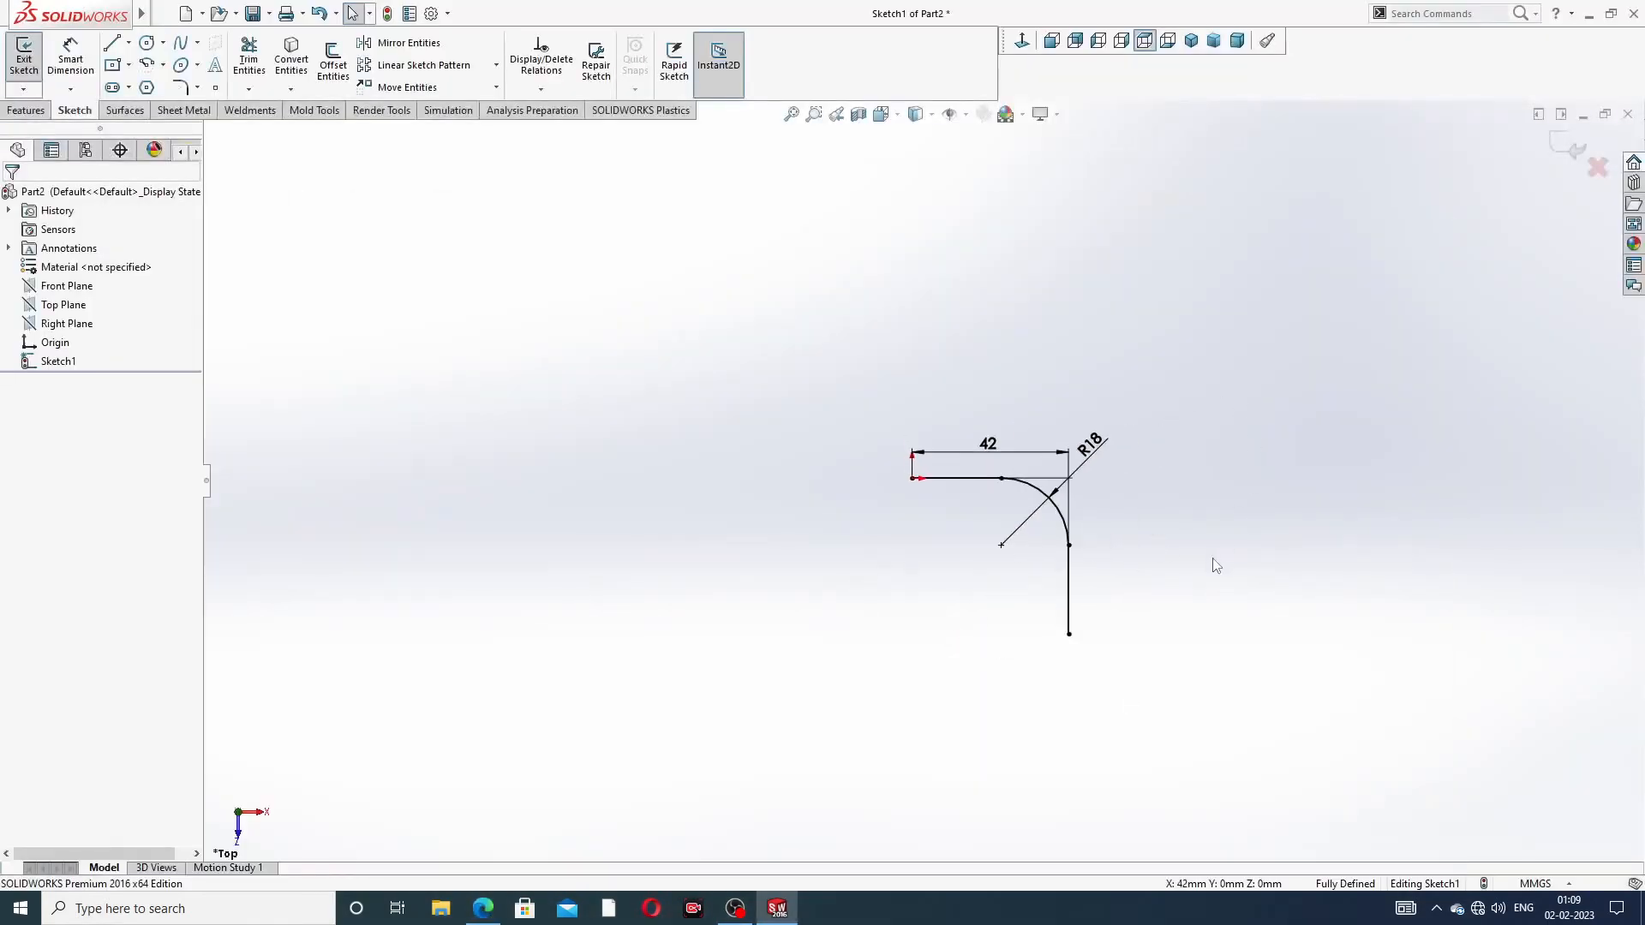
{"action": "scroll", "coordinate": [1215, 566], "scroll_direction": "down", "scroll_amount": 2}
{"action": "left_click", "coordinate": [1557, 146]}
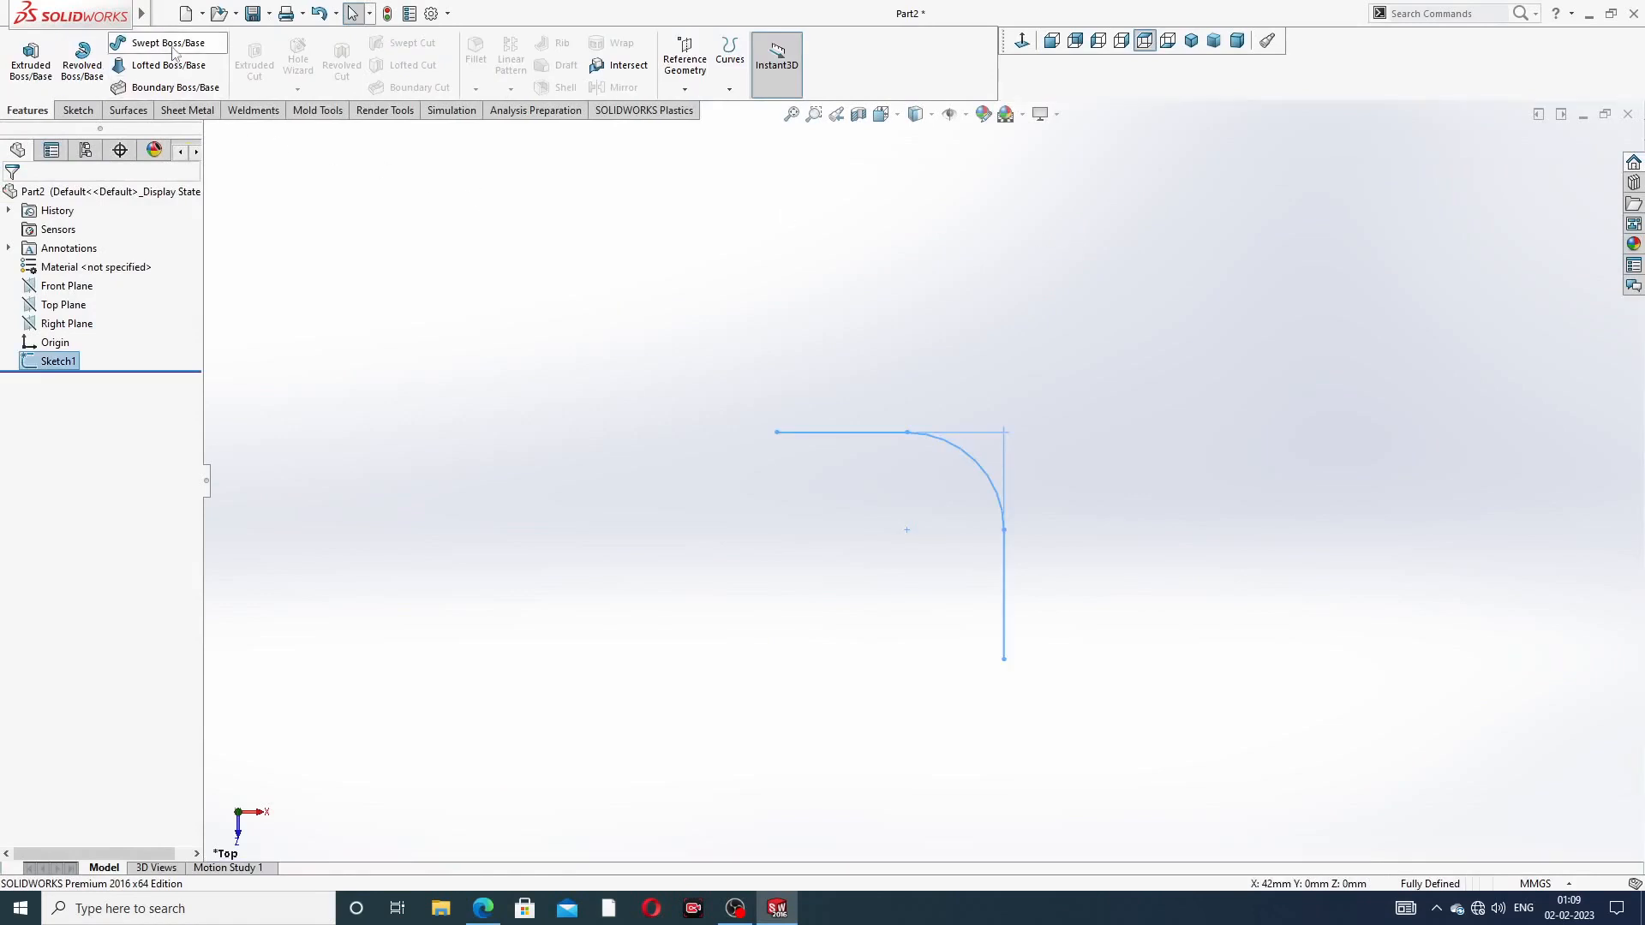
Start a Swept Boss/Base along the elbow path with a circular profile of the drawing's 28 mm diameter
{"action": "left_click", "coordinate": [168, 43]}
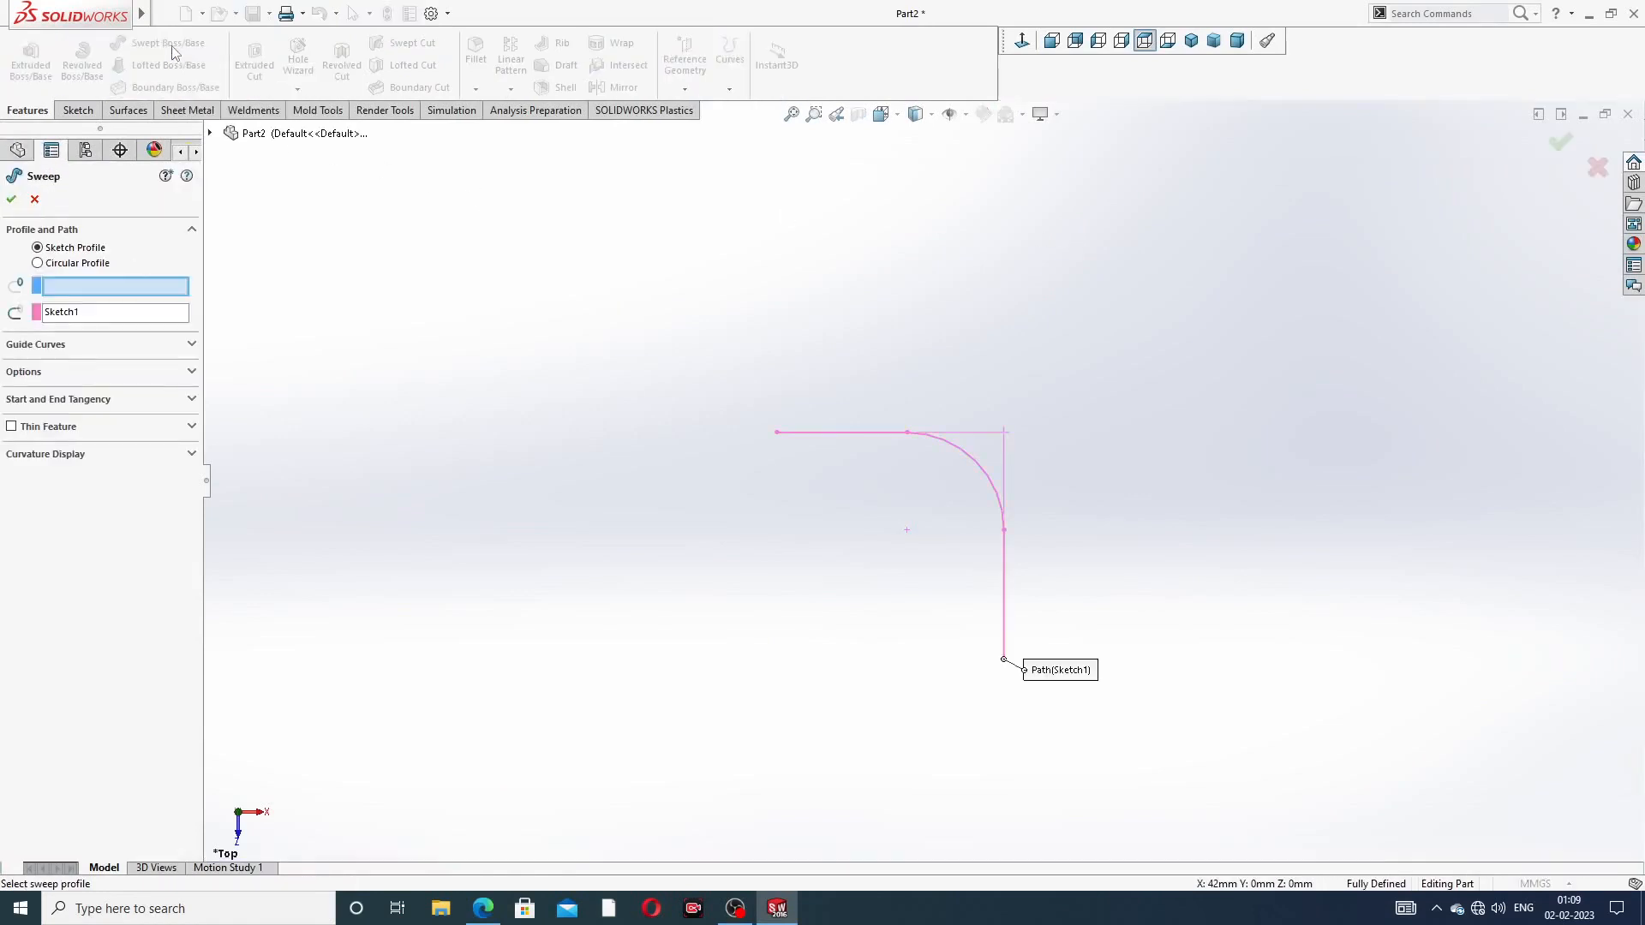
{"action": "left_click", "coordinate": [91, 270]}
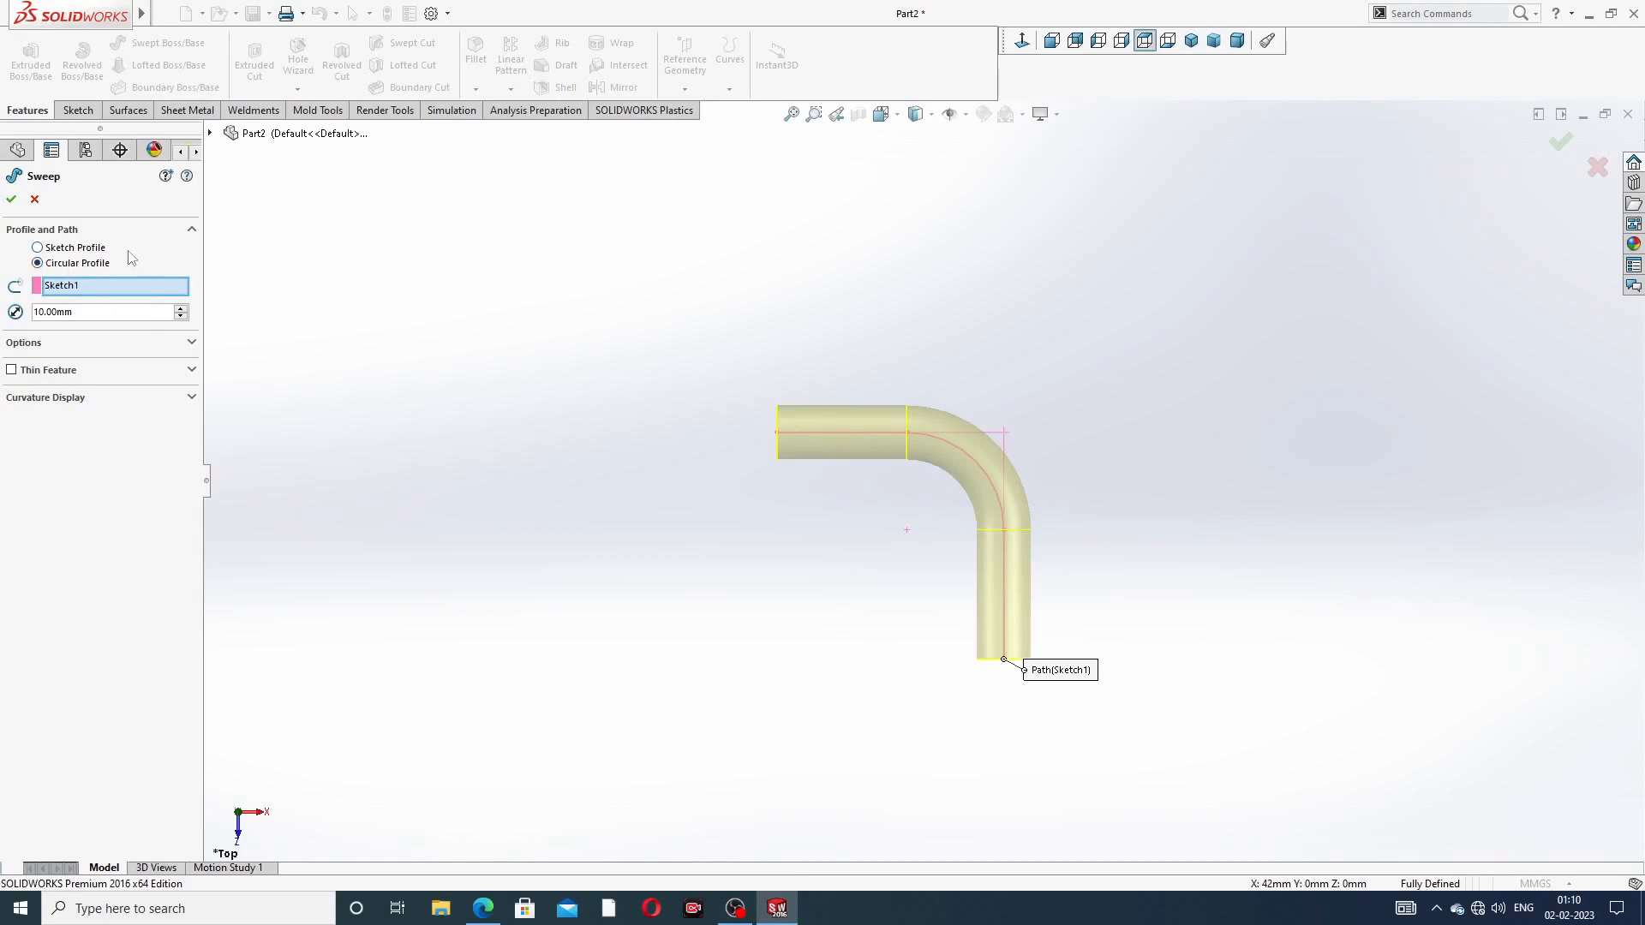
{"action": "scroll", "coordinate": [930, 599], "scroll_direction": "down", "scroll_amount": 2}
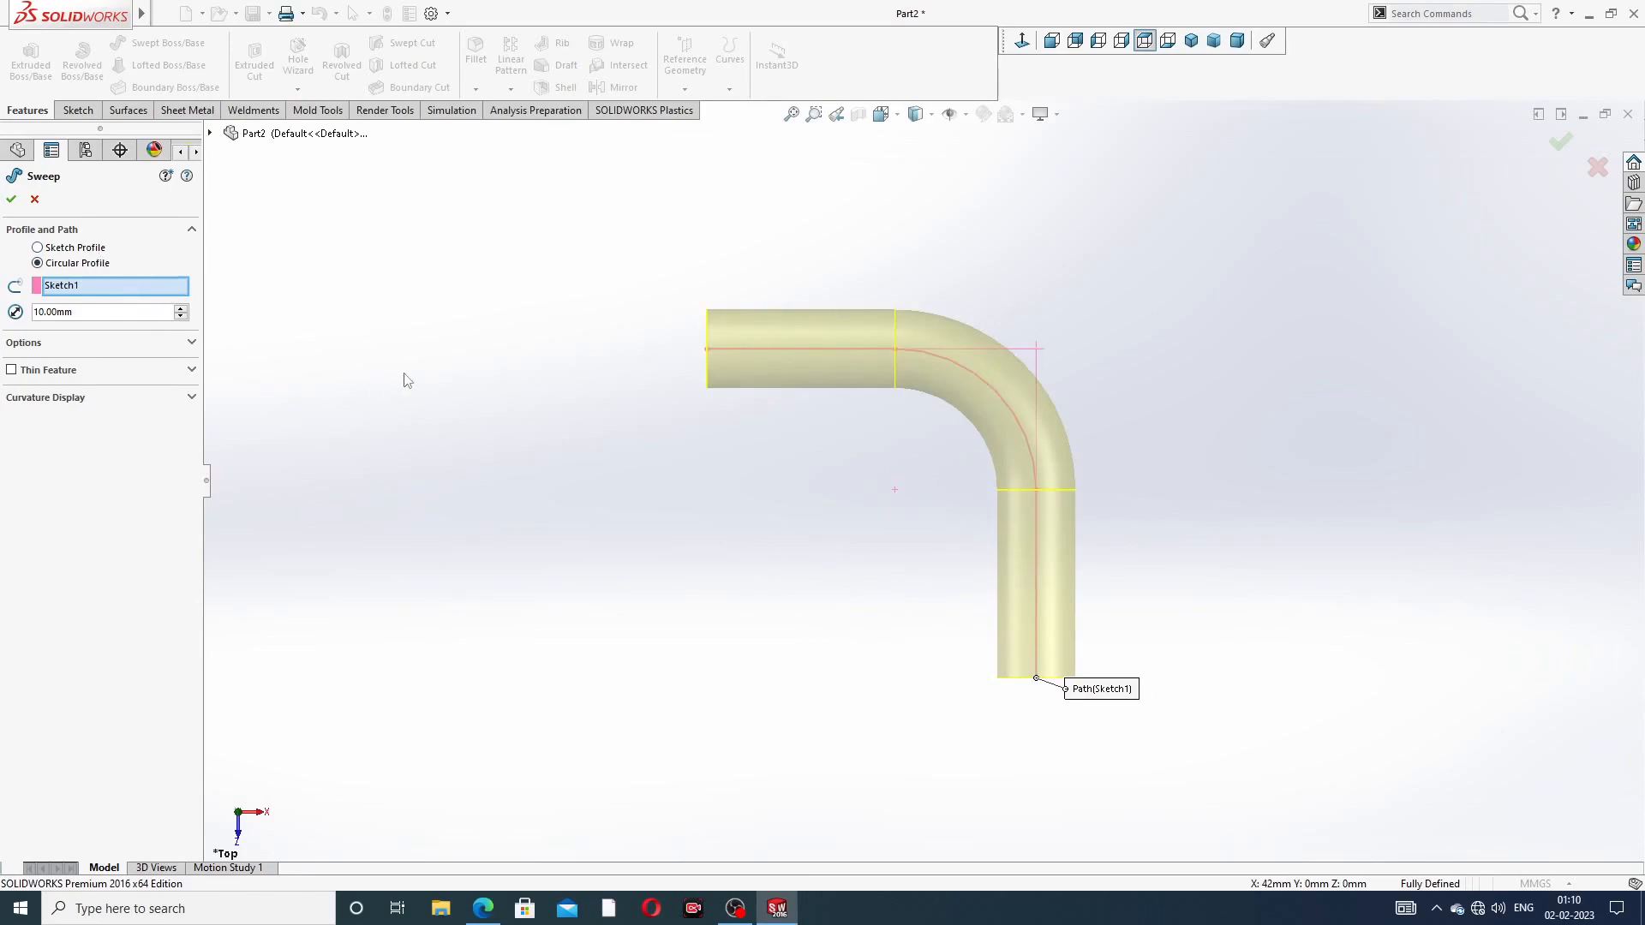
{"action": "middle_click_drag", "start_coordinate": [441, 386], "coordinate": [536, 408]}
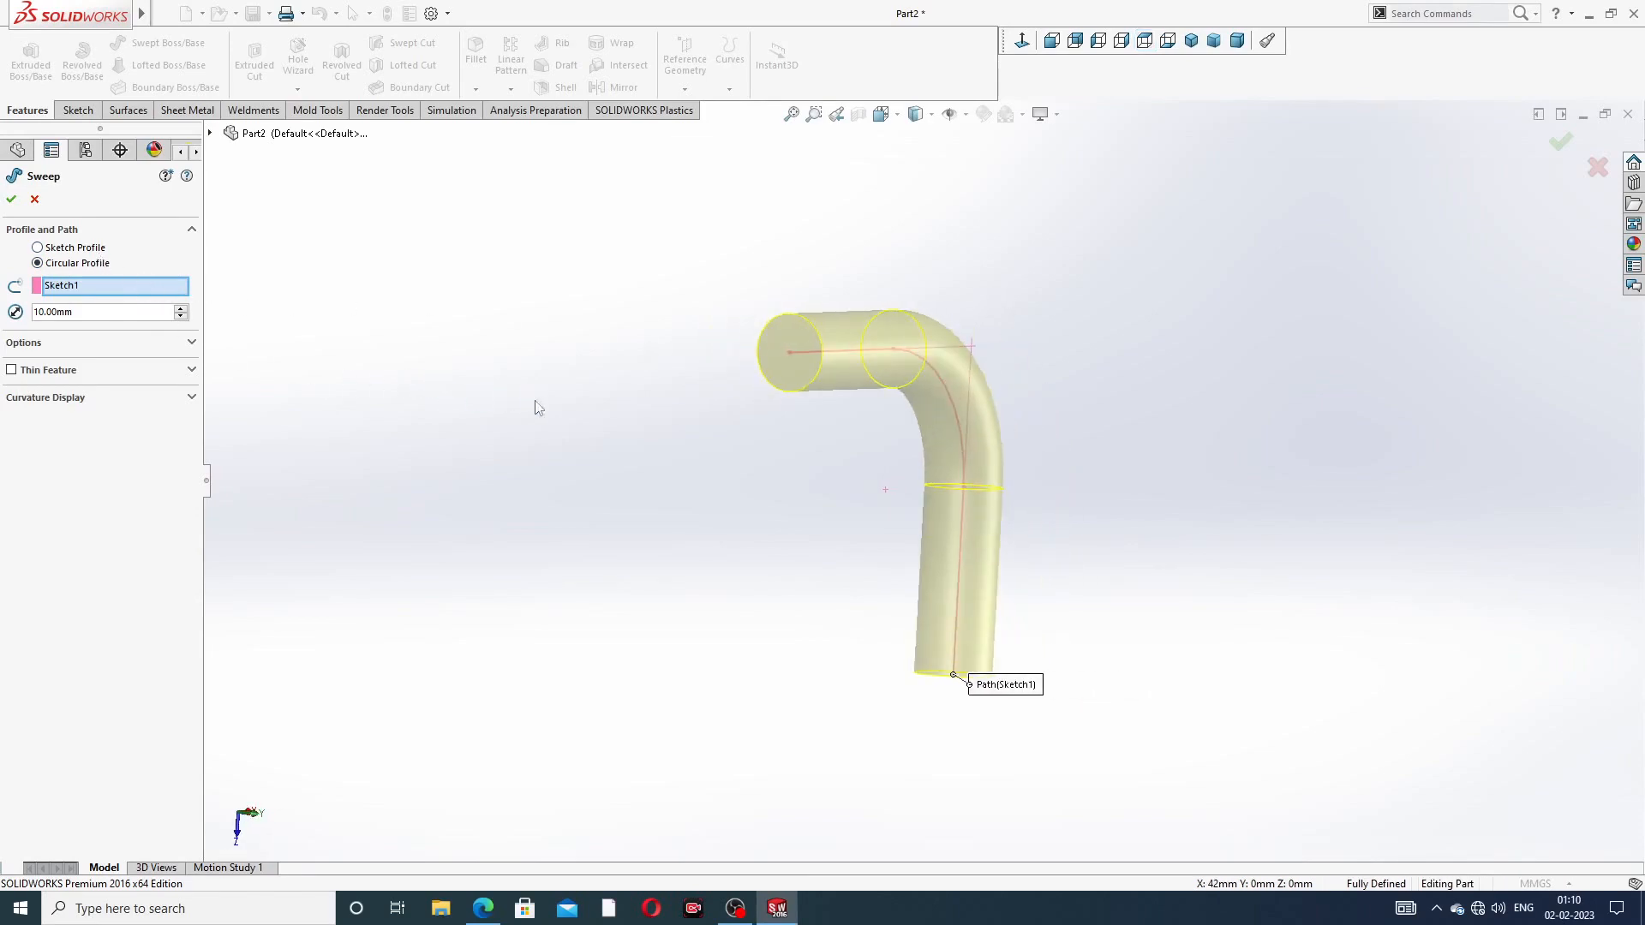
{"action": "left_click", "coordinate": [485, 916]}
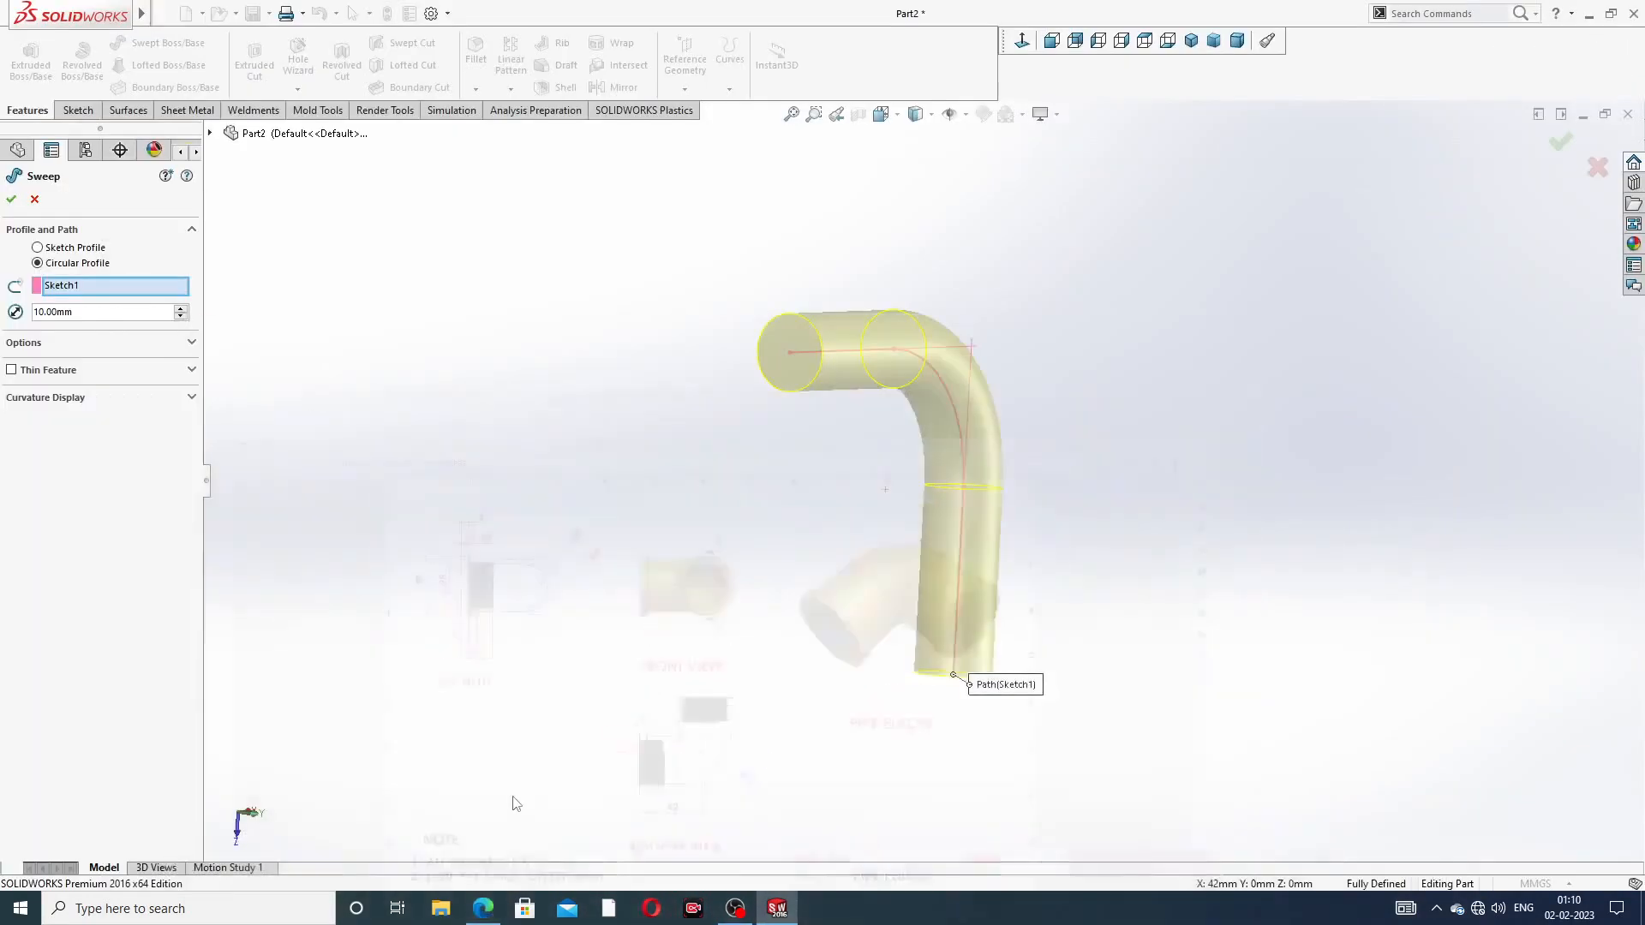
{"action": "left_click", "coordinate": [483, 908]}
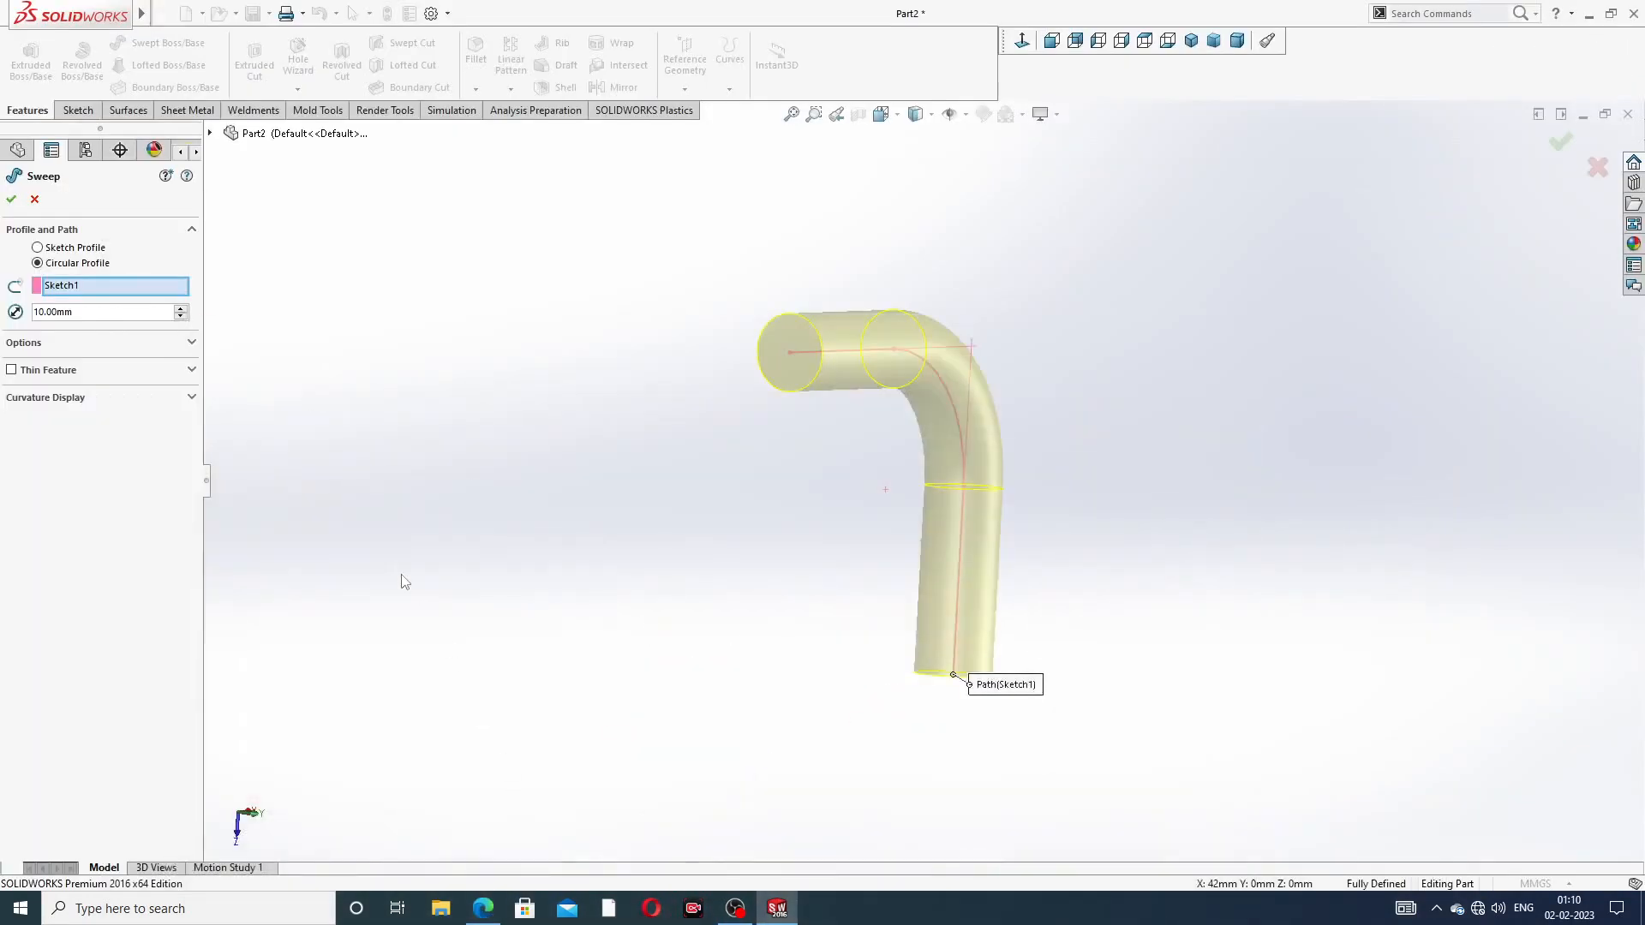
{"action": "left_click", "coordinate": [97, 310]}
{"action": "type", "text": "28"}
{"action": "key", "text": "Return"}
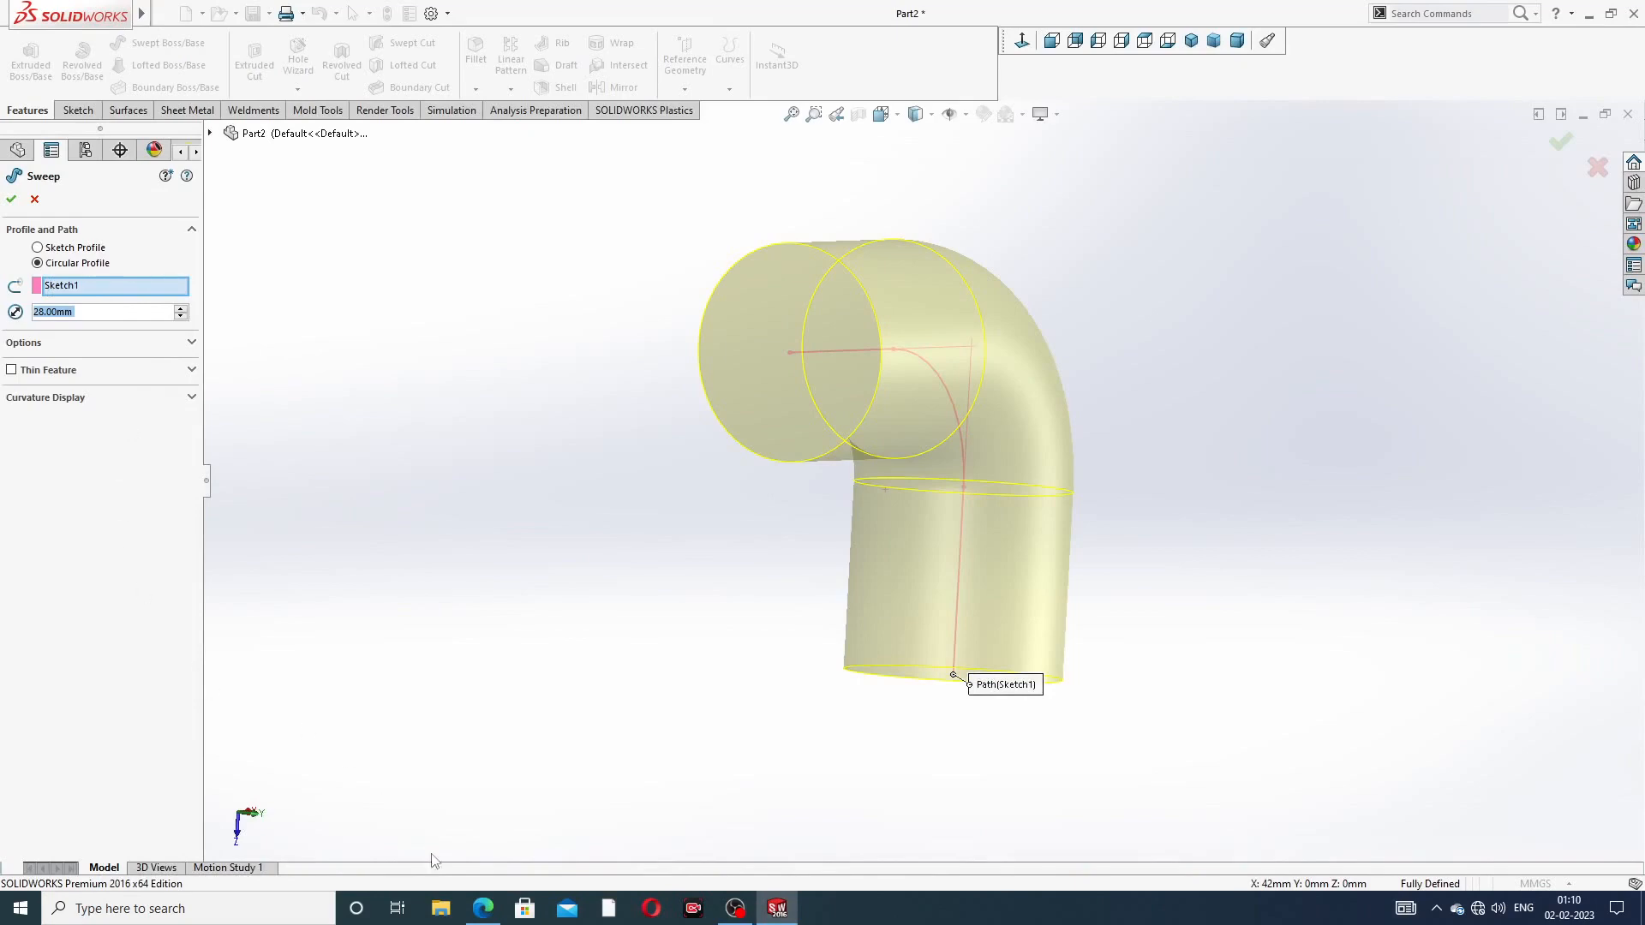
Make the sweep a one-direction thin feature with a 3 mm wall outside the 28 mm bore, and create it
{"action": "left_click", "coordinate": [483, 908]}
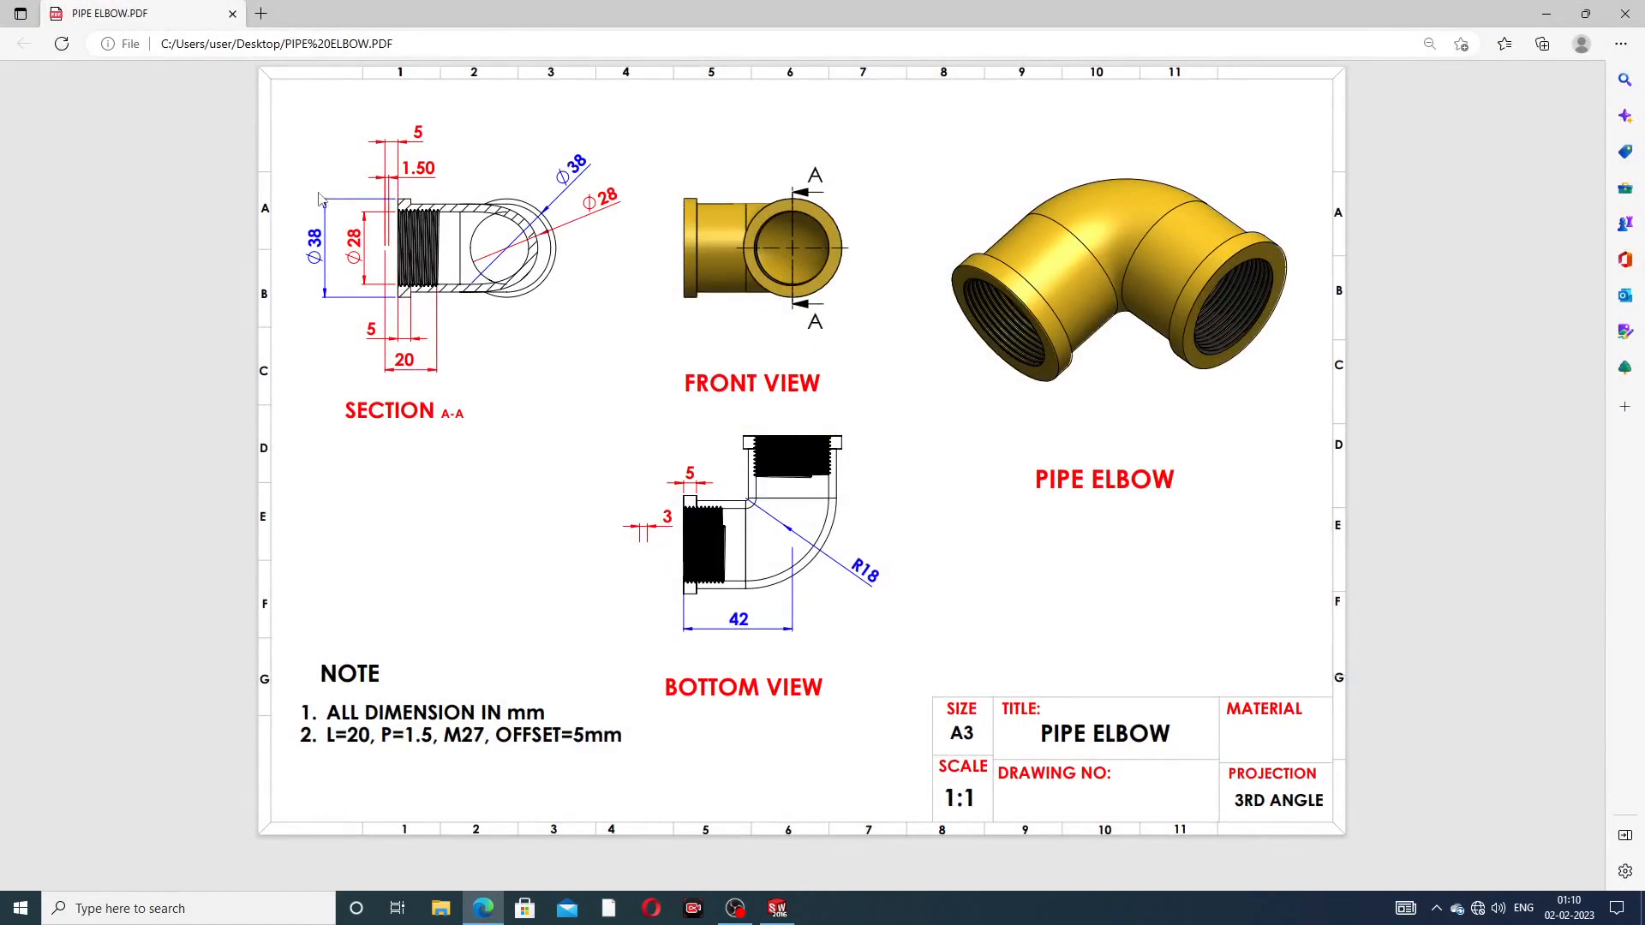
{"action": "left_click", "coordinate": [482, 909]}
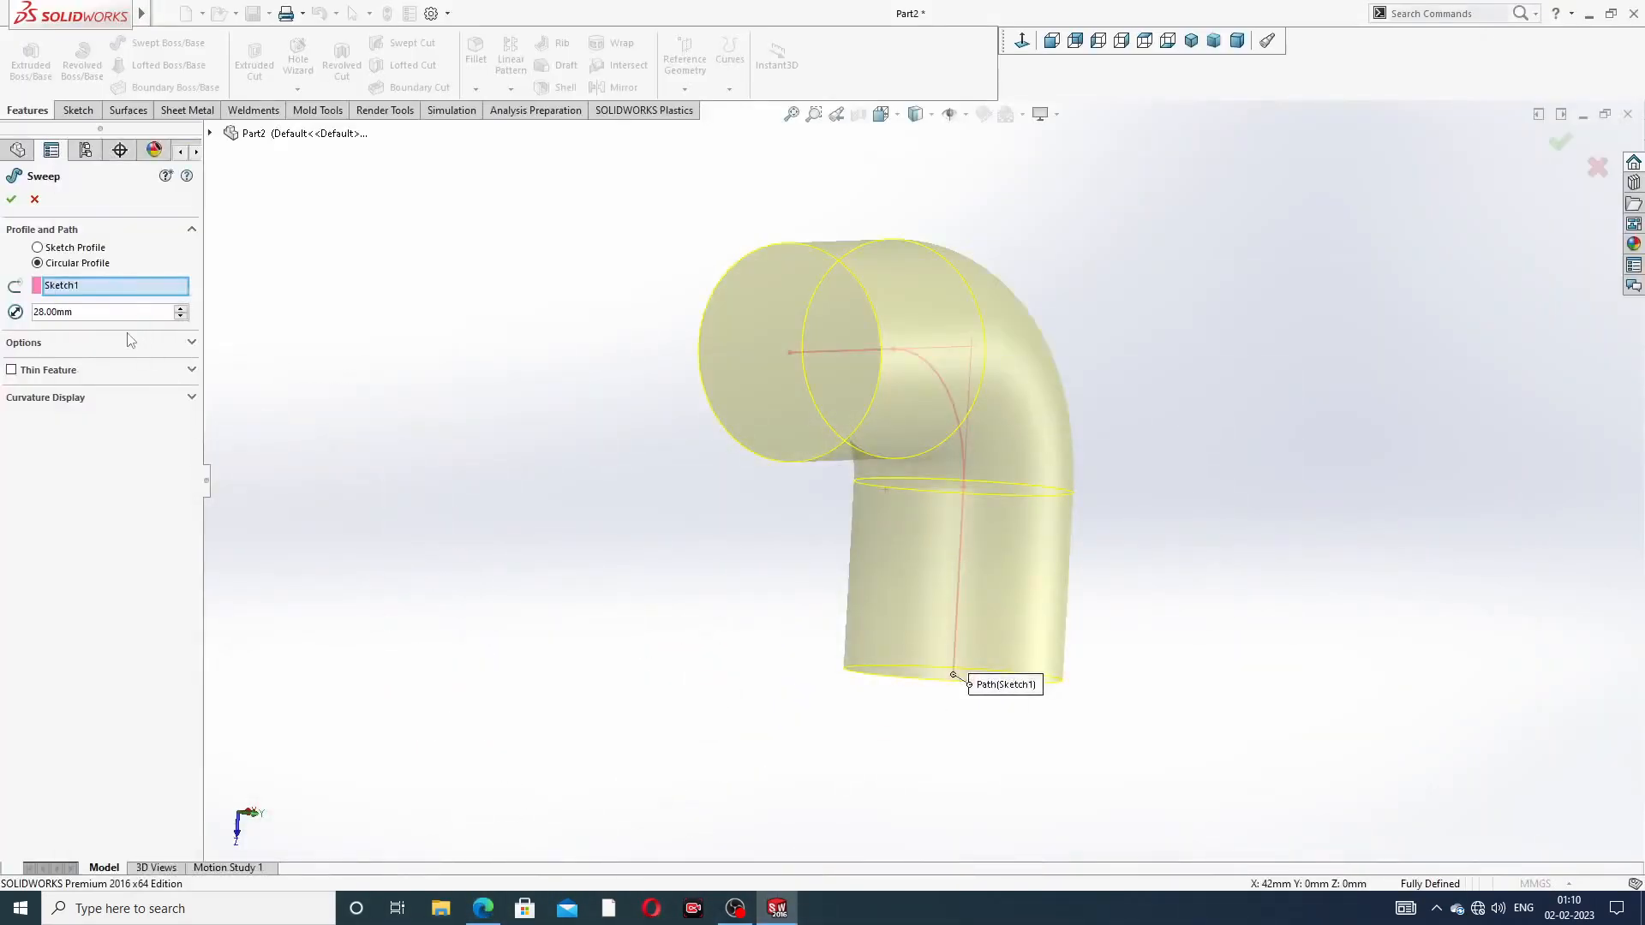
{"action": "left_click", "coordinate": [11, 370]}
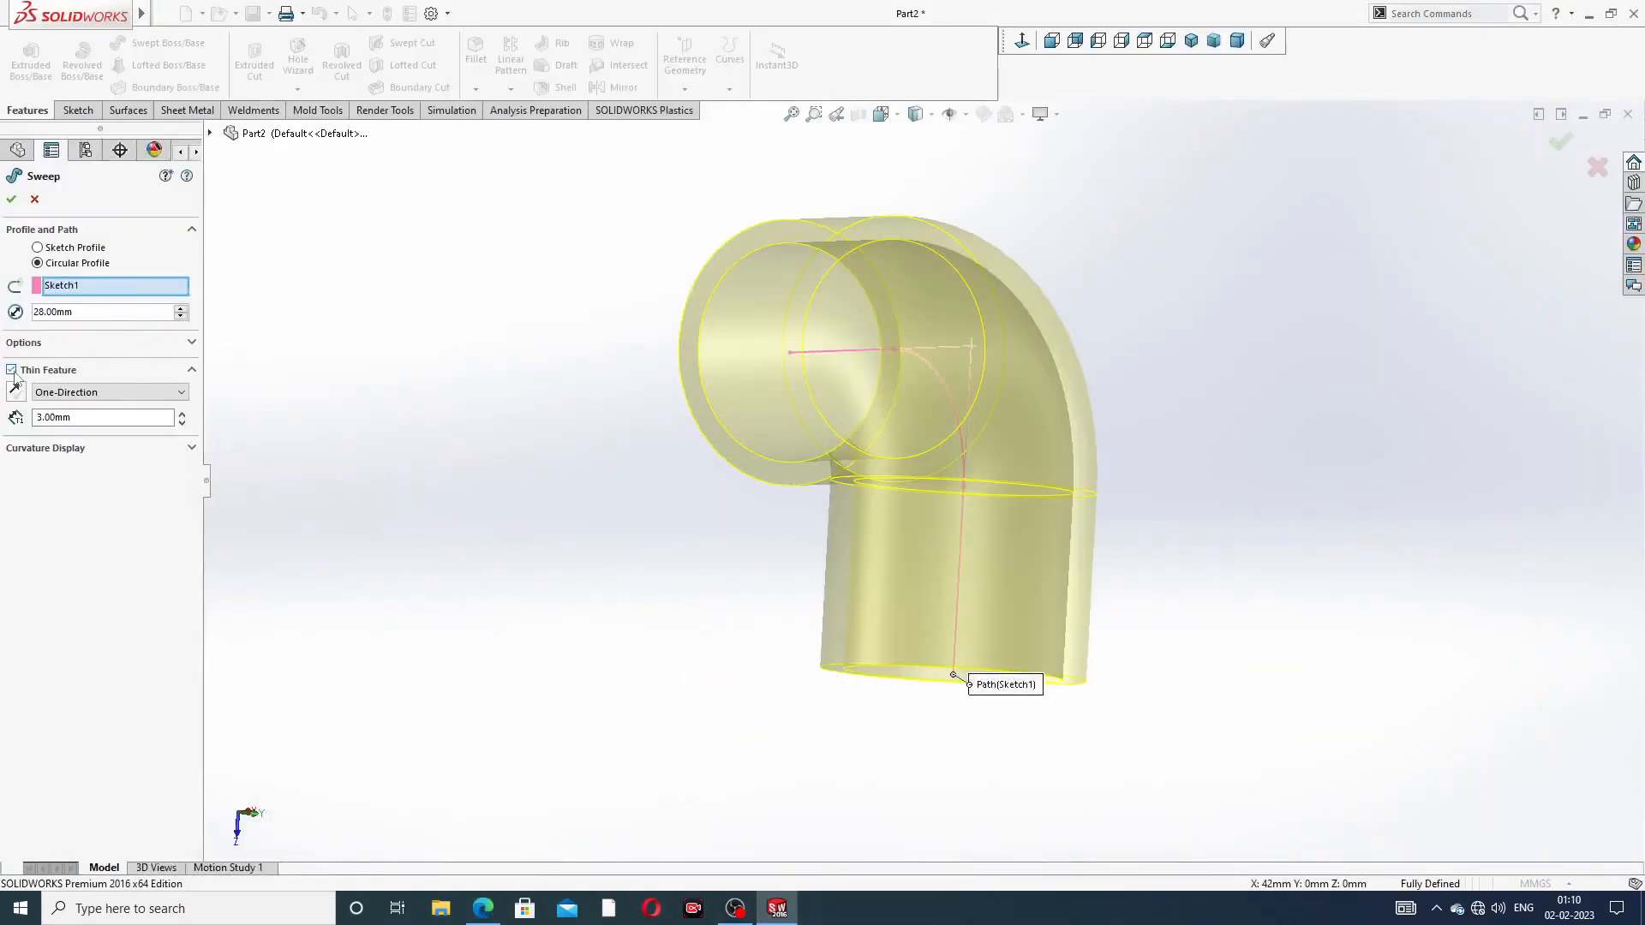
{"action": "double_click", "coordinate": [77, 418]}
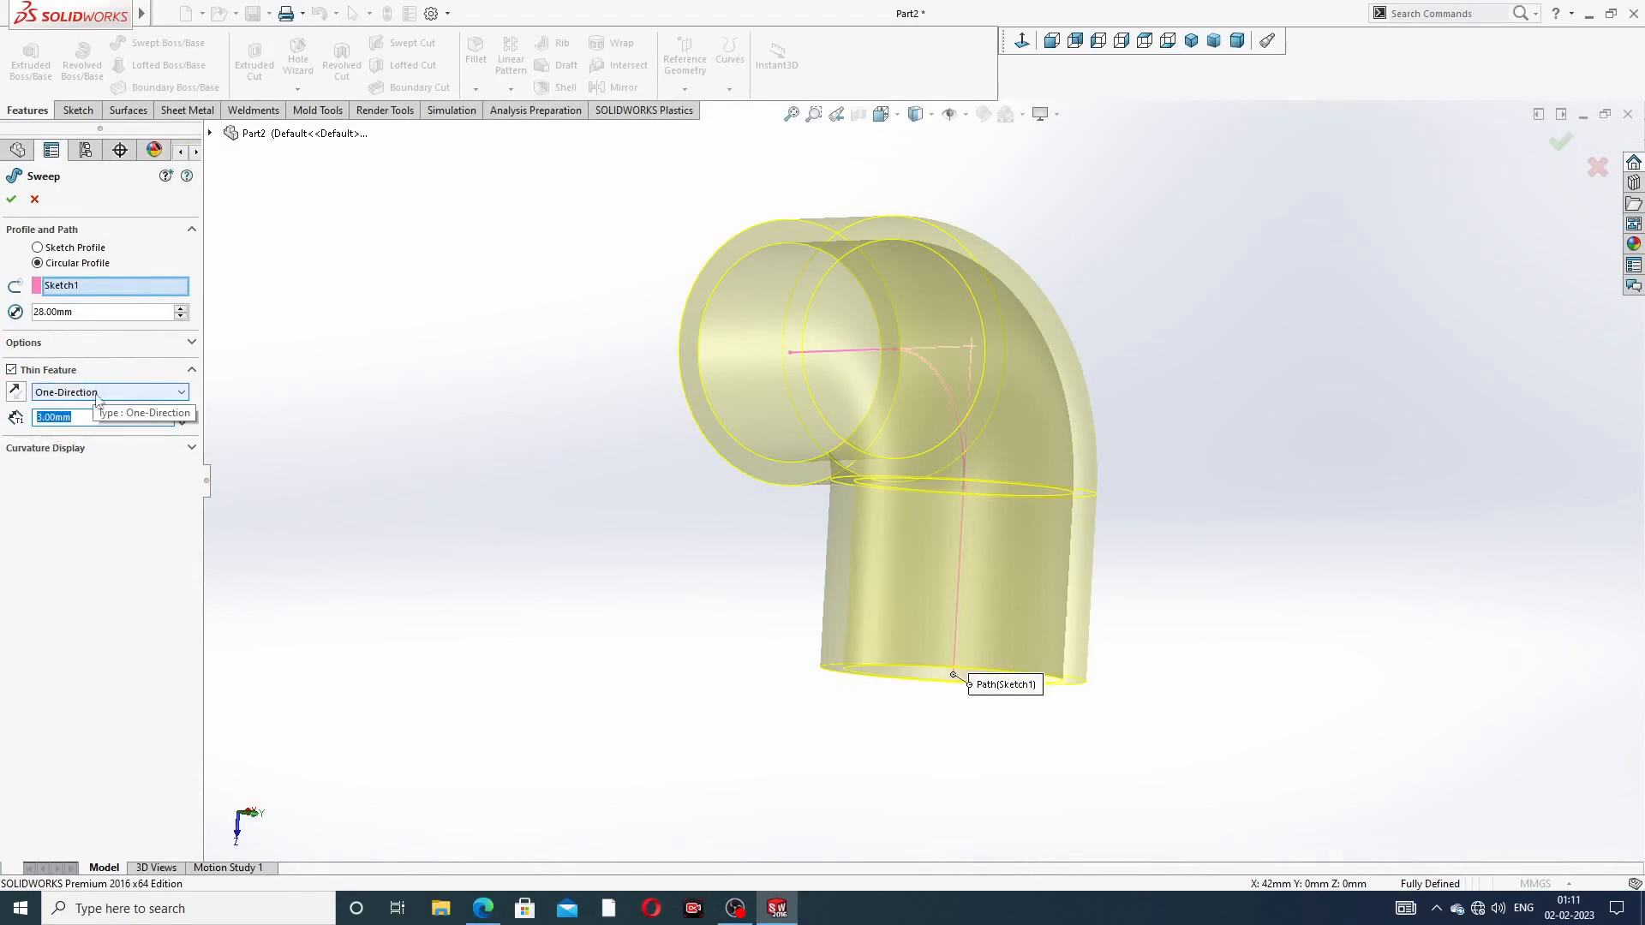
{"action": "left_click", "coordinate": [16, 392]}
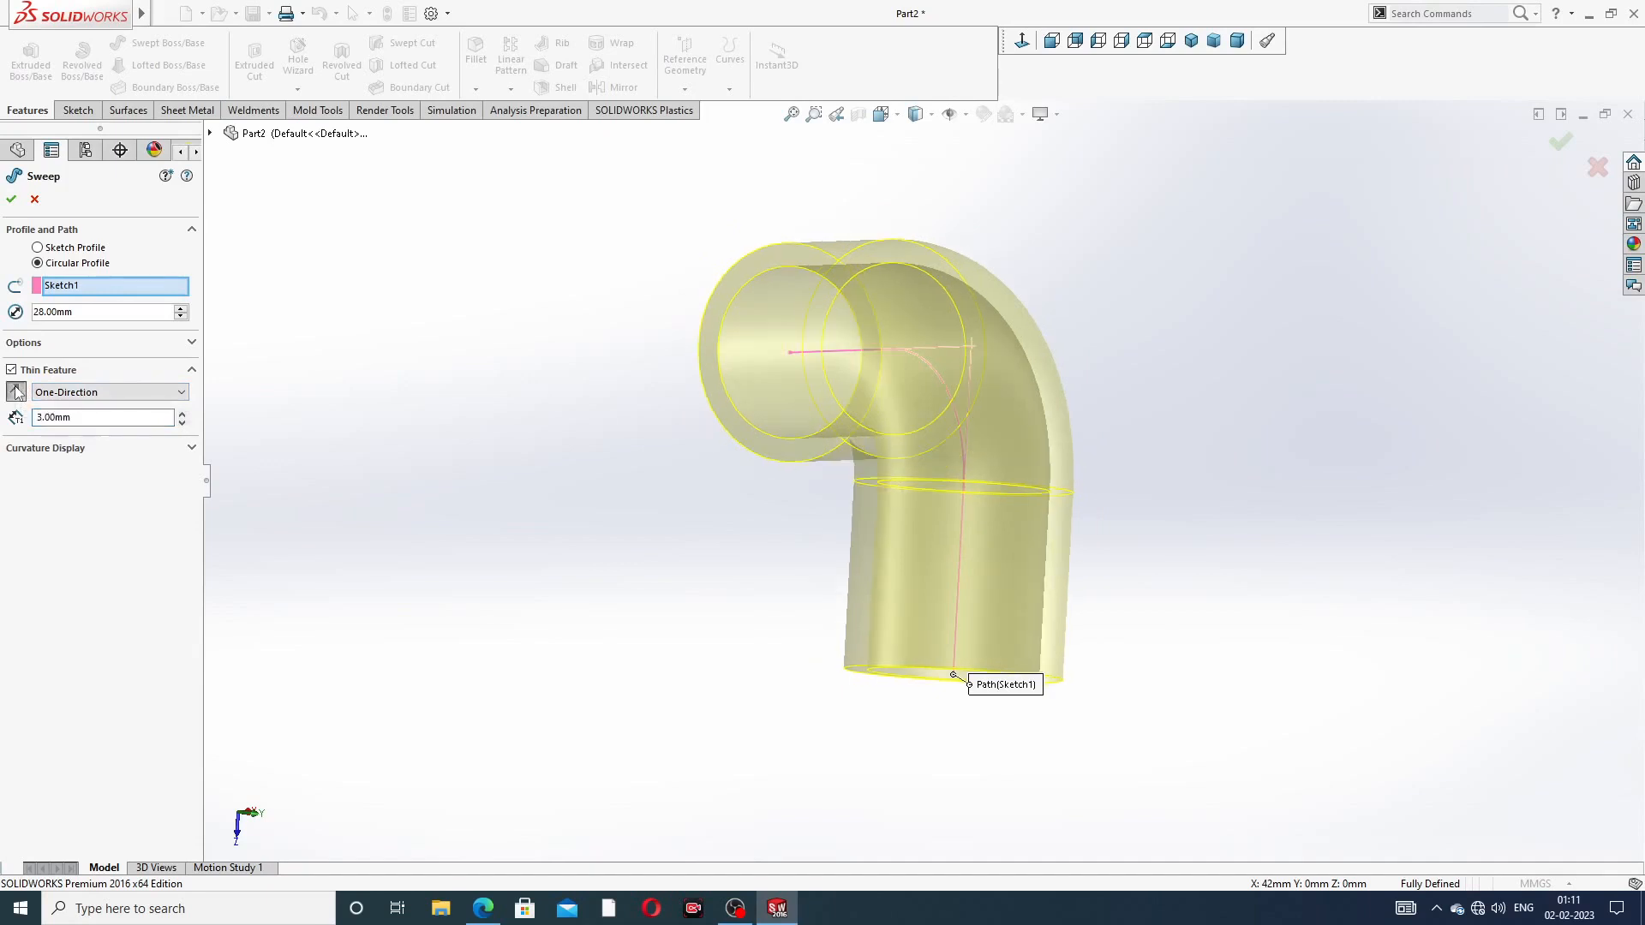
{"action": "left_click", "coordinate": [17, 391]}
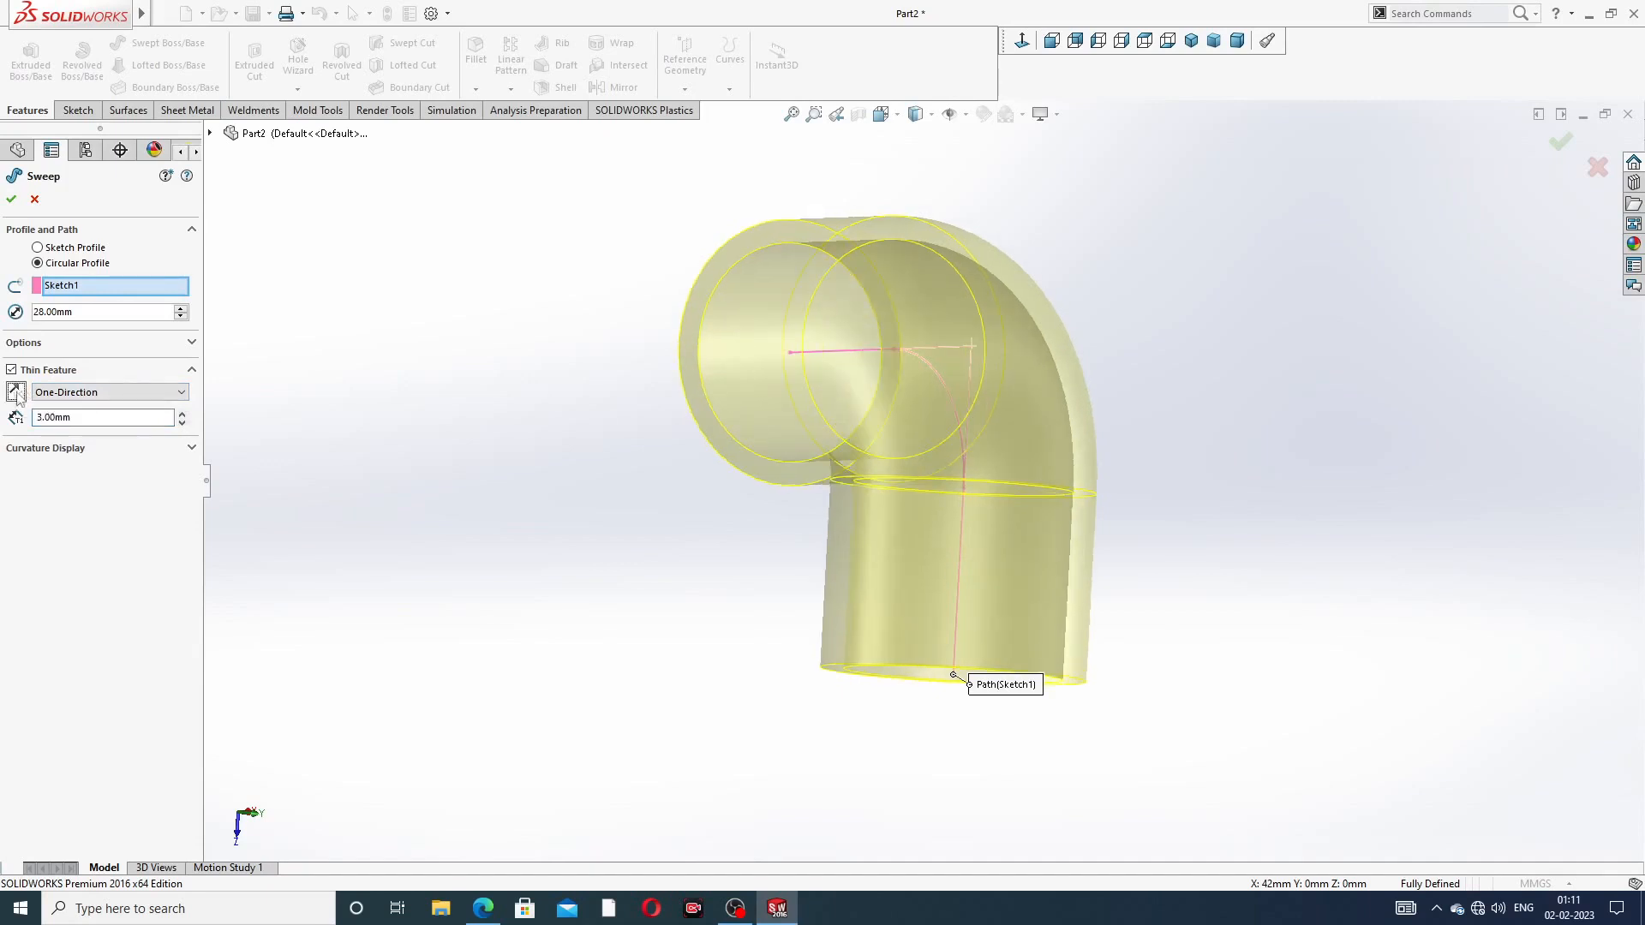
{"action": "middle_click_drag", "start_coordinate": [663, 454], "coordinate": [584, 430]}
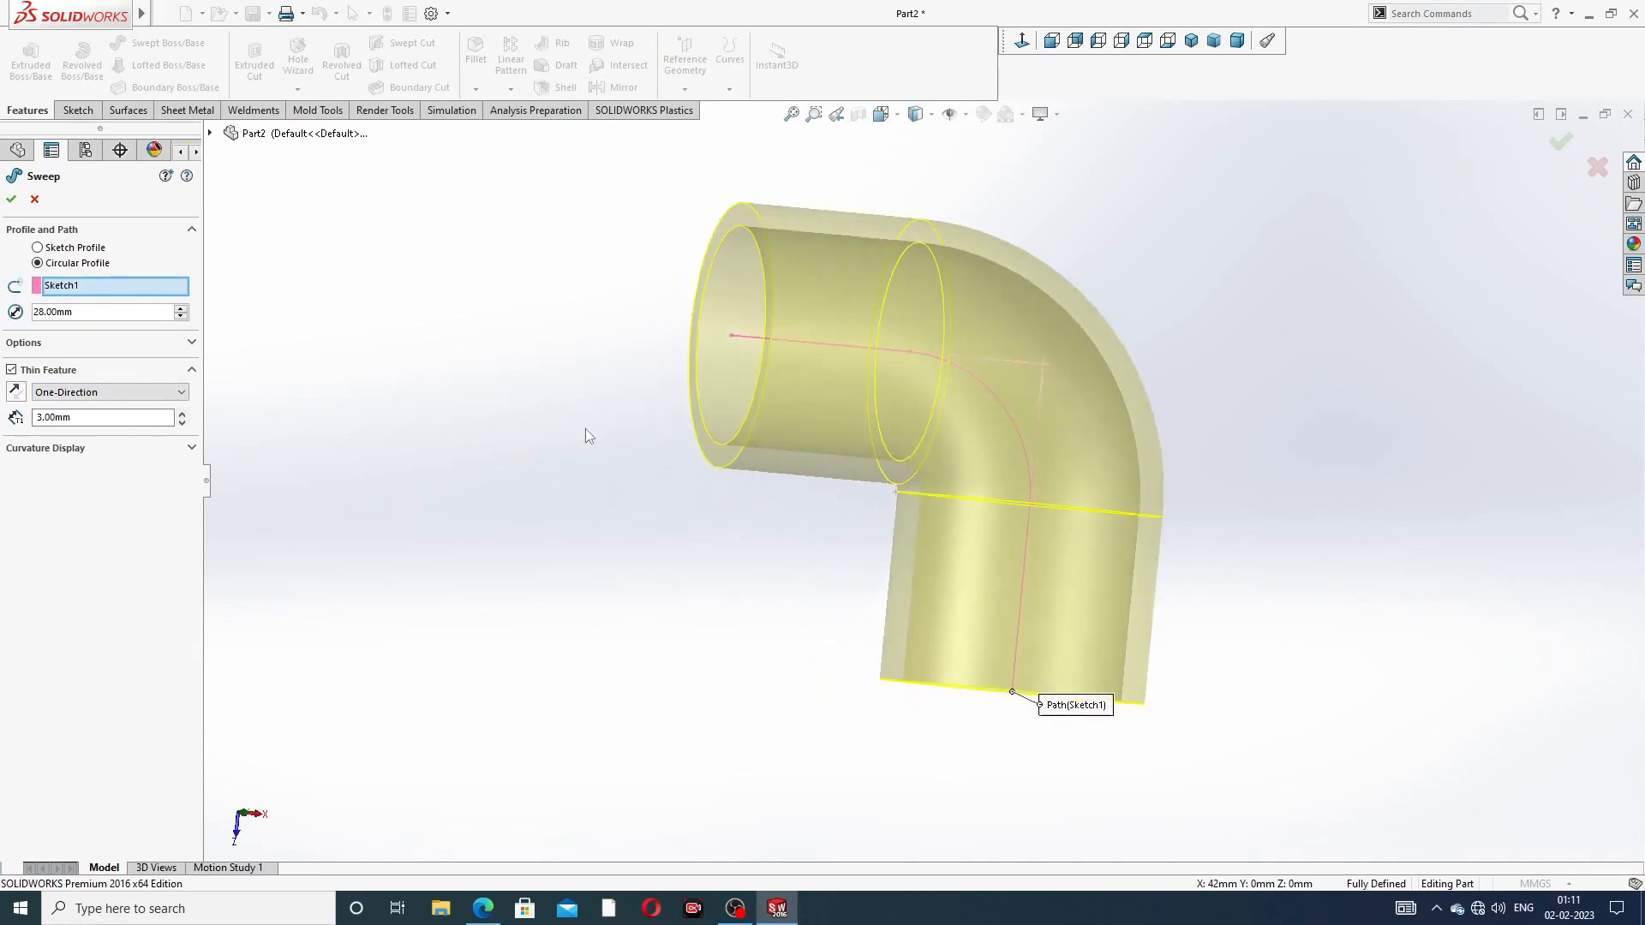
{"action": "left_click", "coordinate": [15, 391]}
{"action": "left_click", "coordinate": [14, 391]}
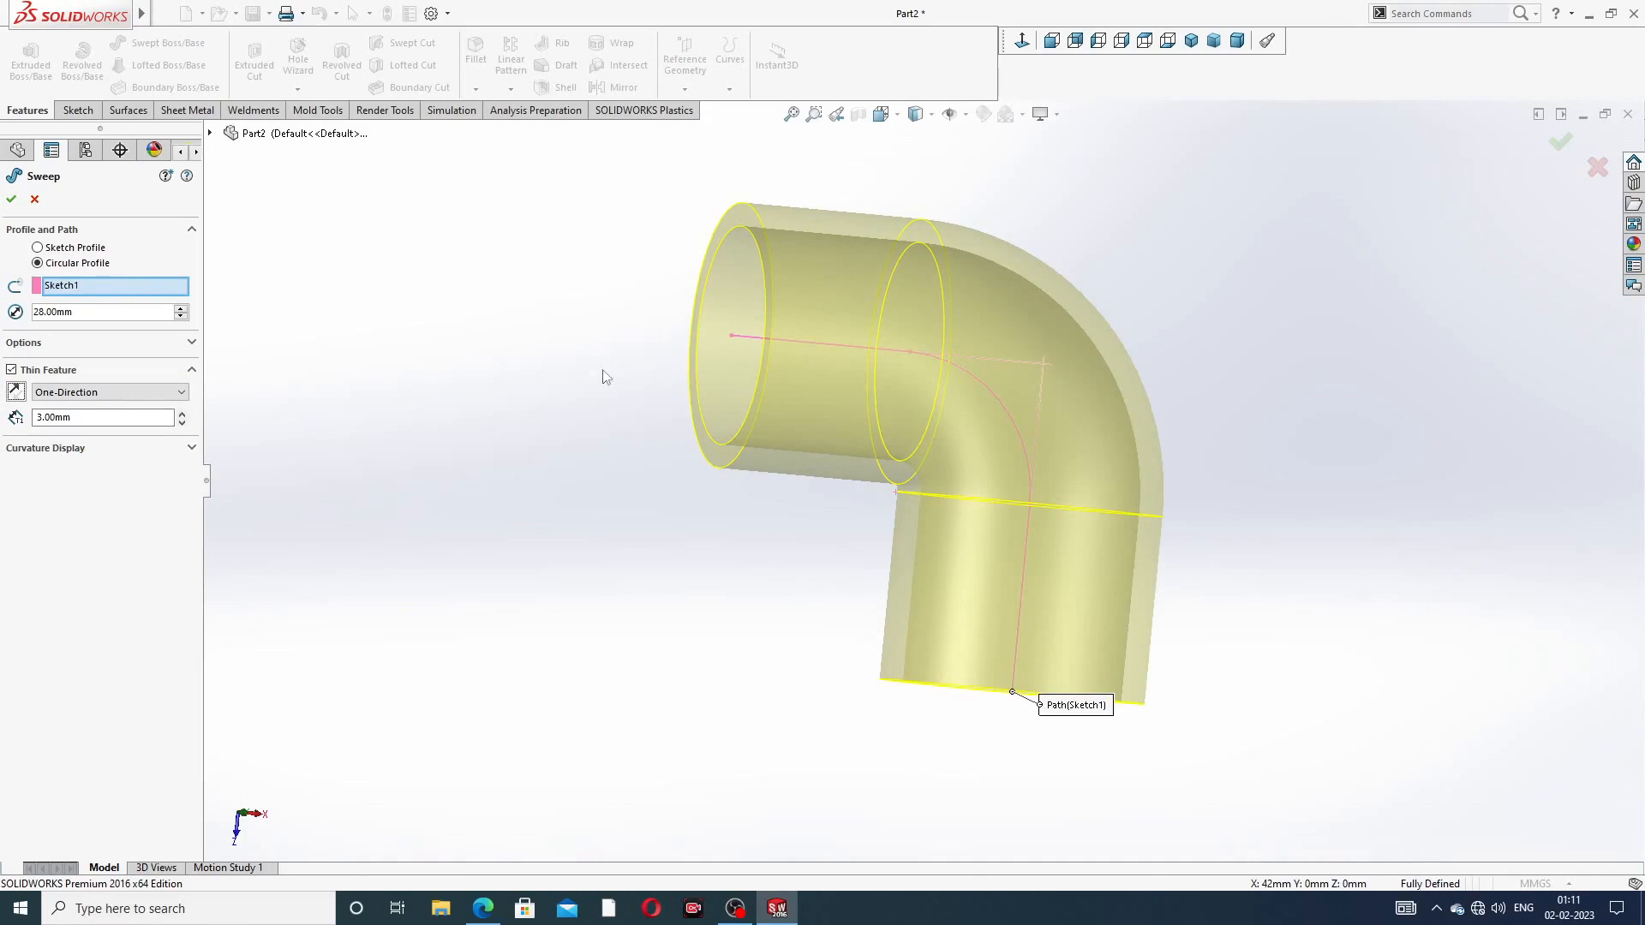
{"action": "middle_click_drag", "start_coordinate": [604, 370], "coordinate": [623, 333]}
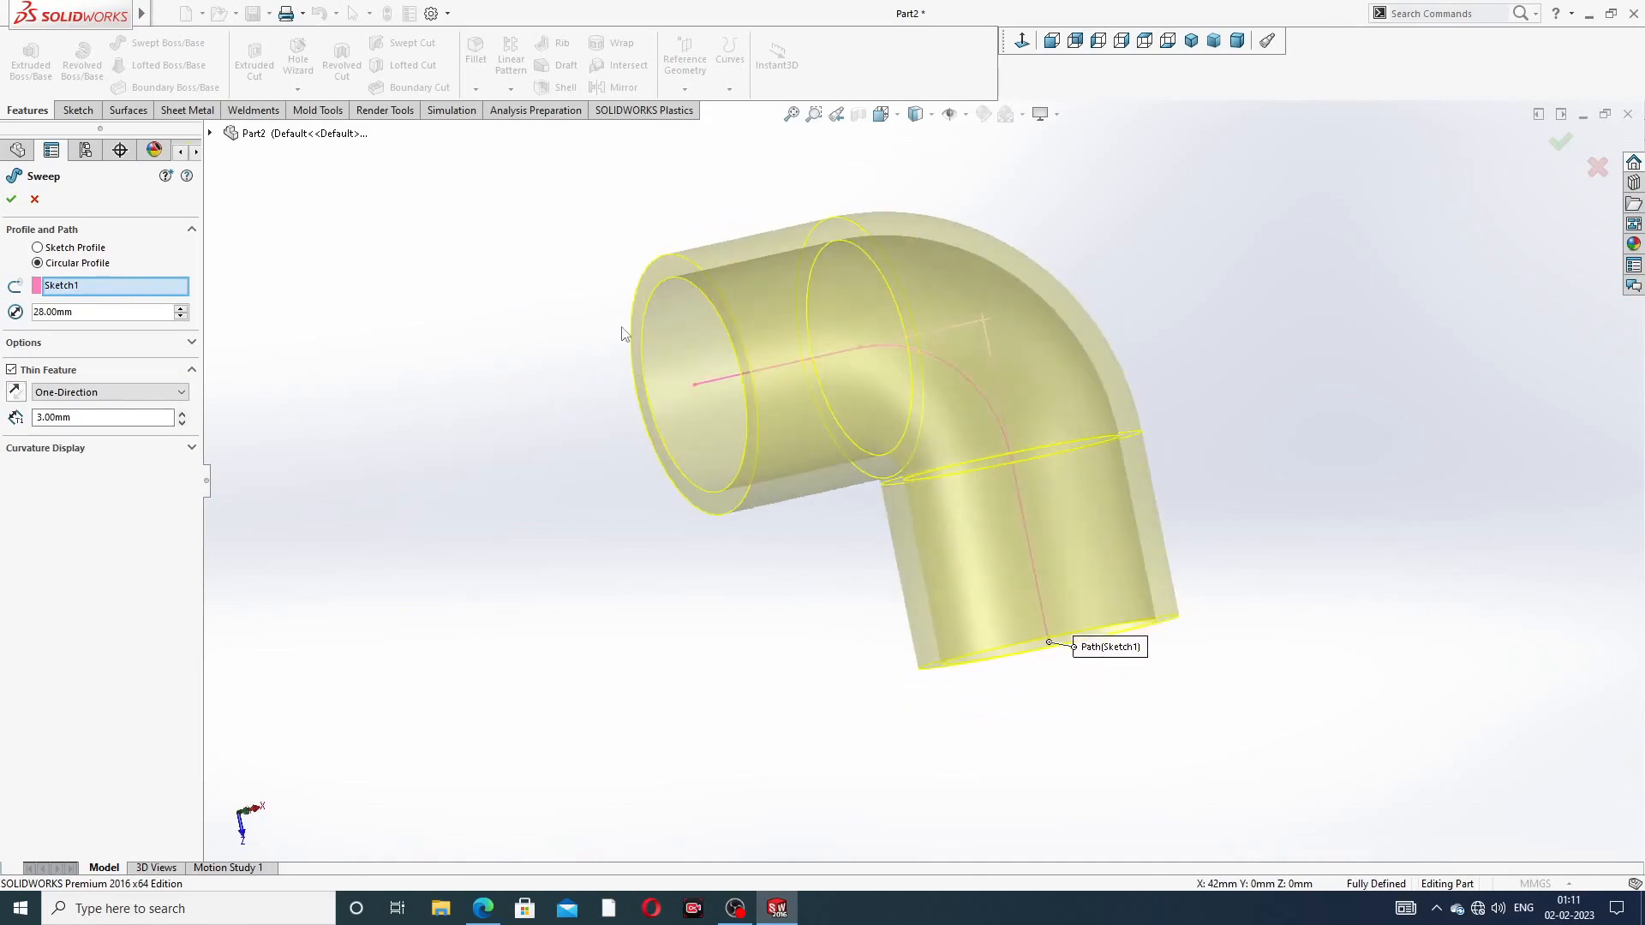
{"action": "left_click", "coordinate": [12, 200]}
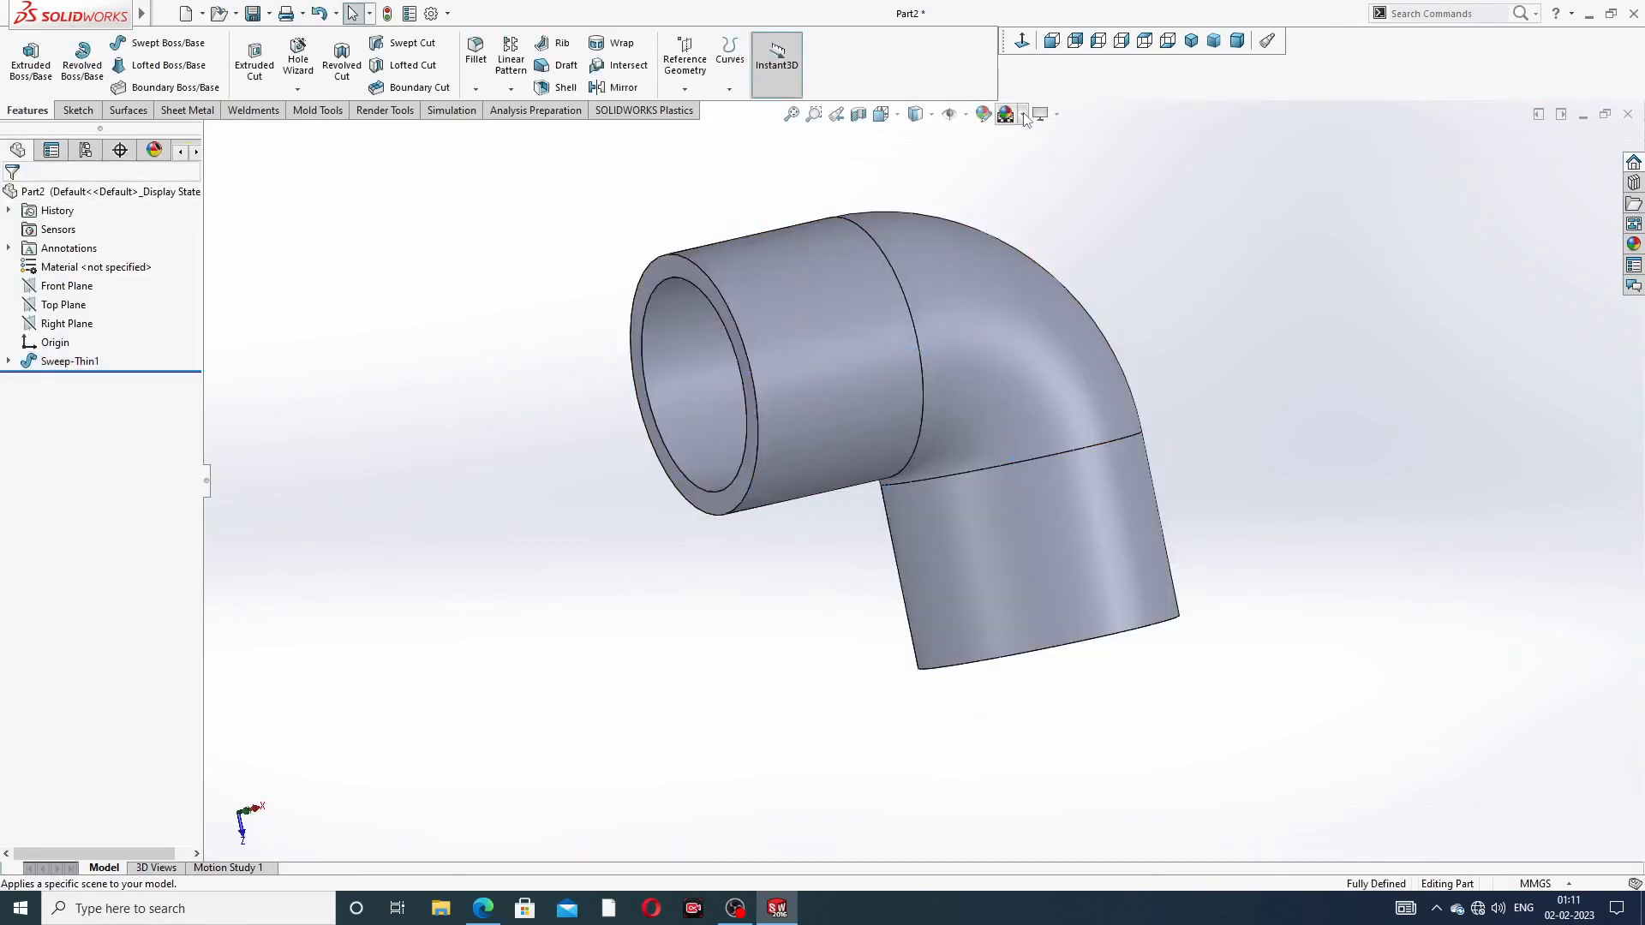
Apply the plain white scene and raise both image quality resolutions, shaded and wireframe, to their highest settings
{"action": "left_click", "coordinate": [1021, 114]}
{"action": "left_click", "coordinate": [1046, 50]}
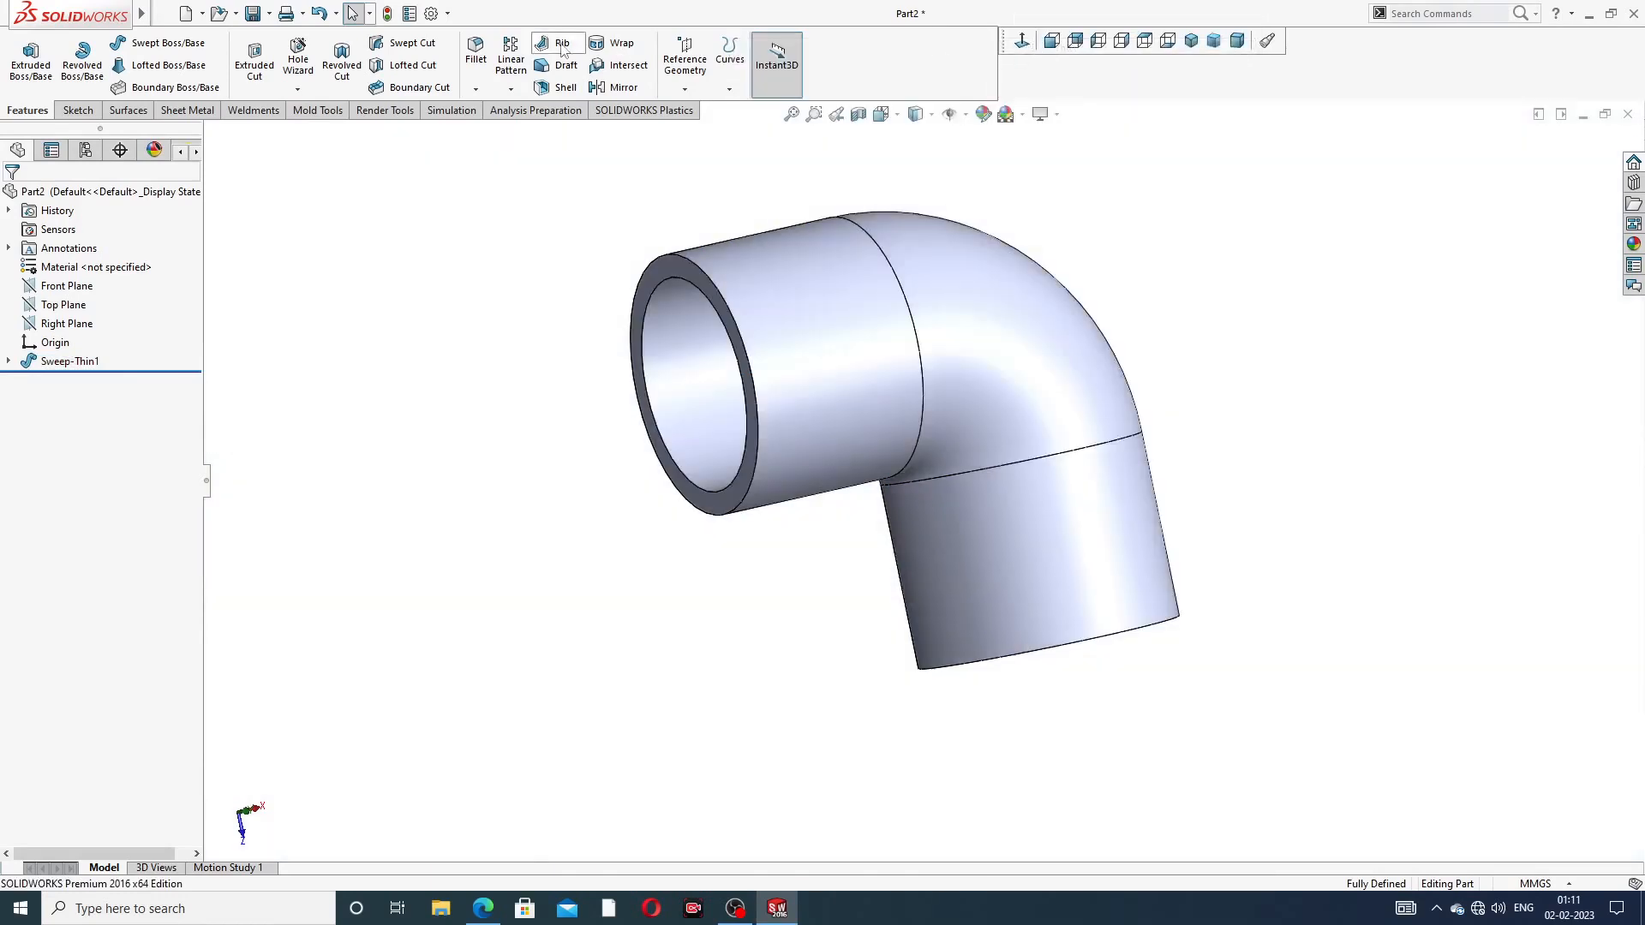
{"action": "left_click", "coordinate": [432, 13]}
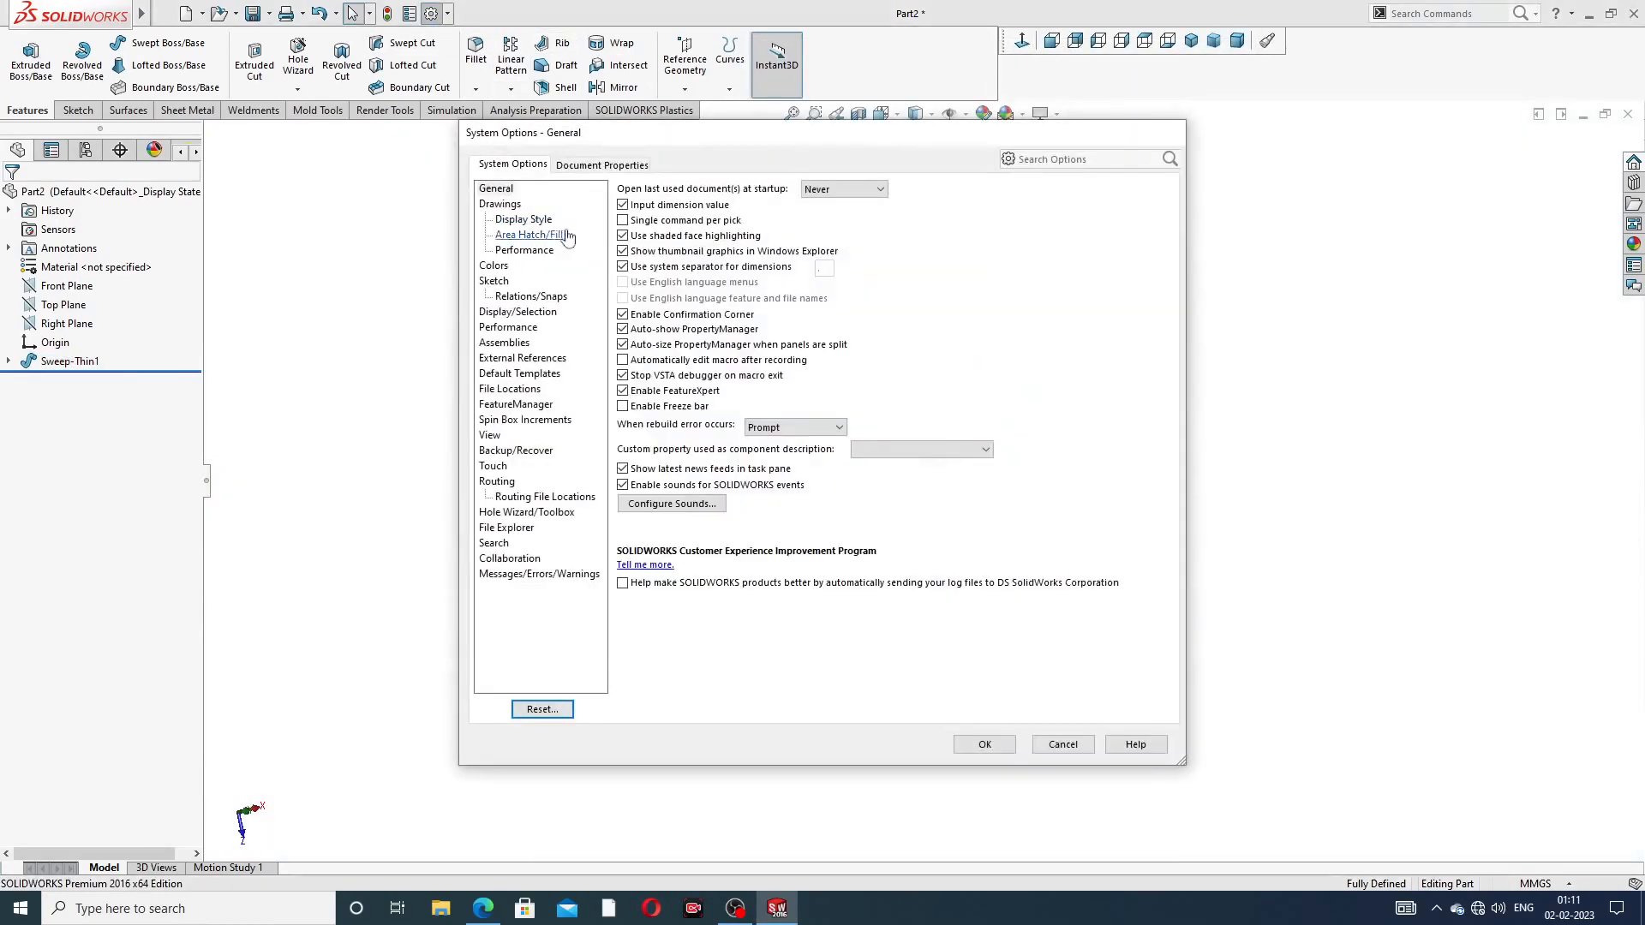
{"action": "left_click", "coordinate": [574, 167]}
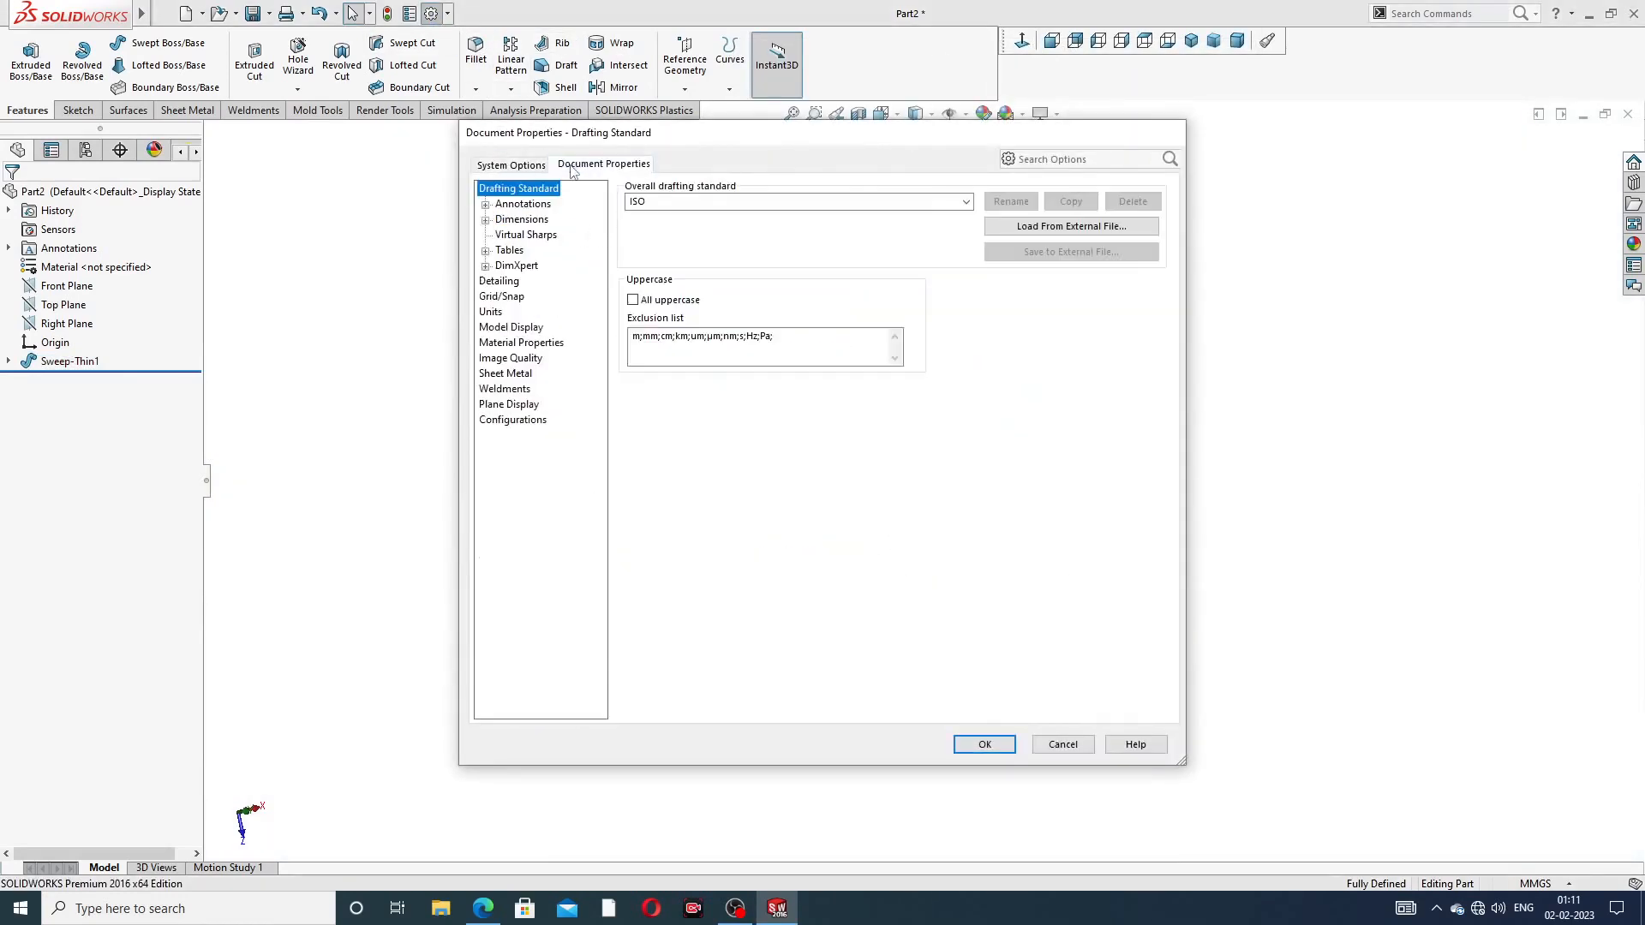
{"action": "left_click", "coordinate": [511, 358]}
{"action": "left_click_drag", "start_coordinate": [768, 215], "coordinate": [945, 216]}
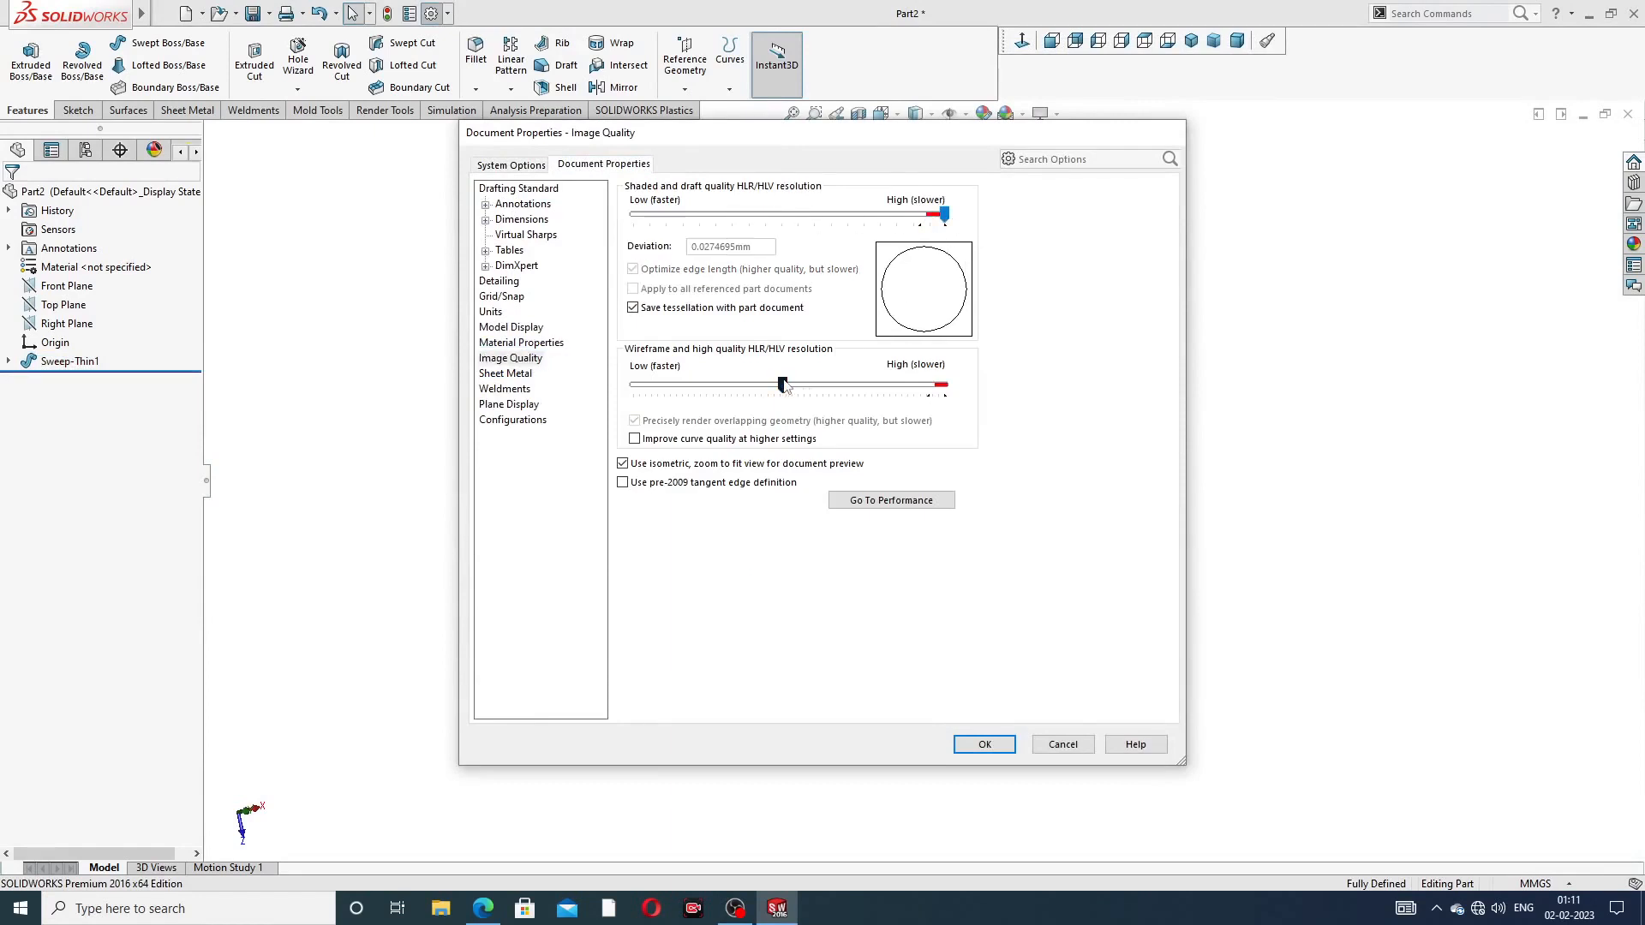
{"action": "left_click_drag", "start_coordinate": [783, 384], "coordinate": [943, 385]}
{"action": "left_click", "coordinate": [985, 745]}
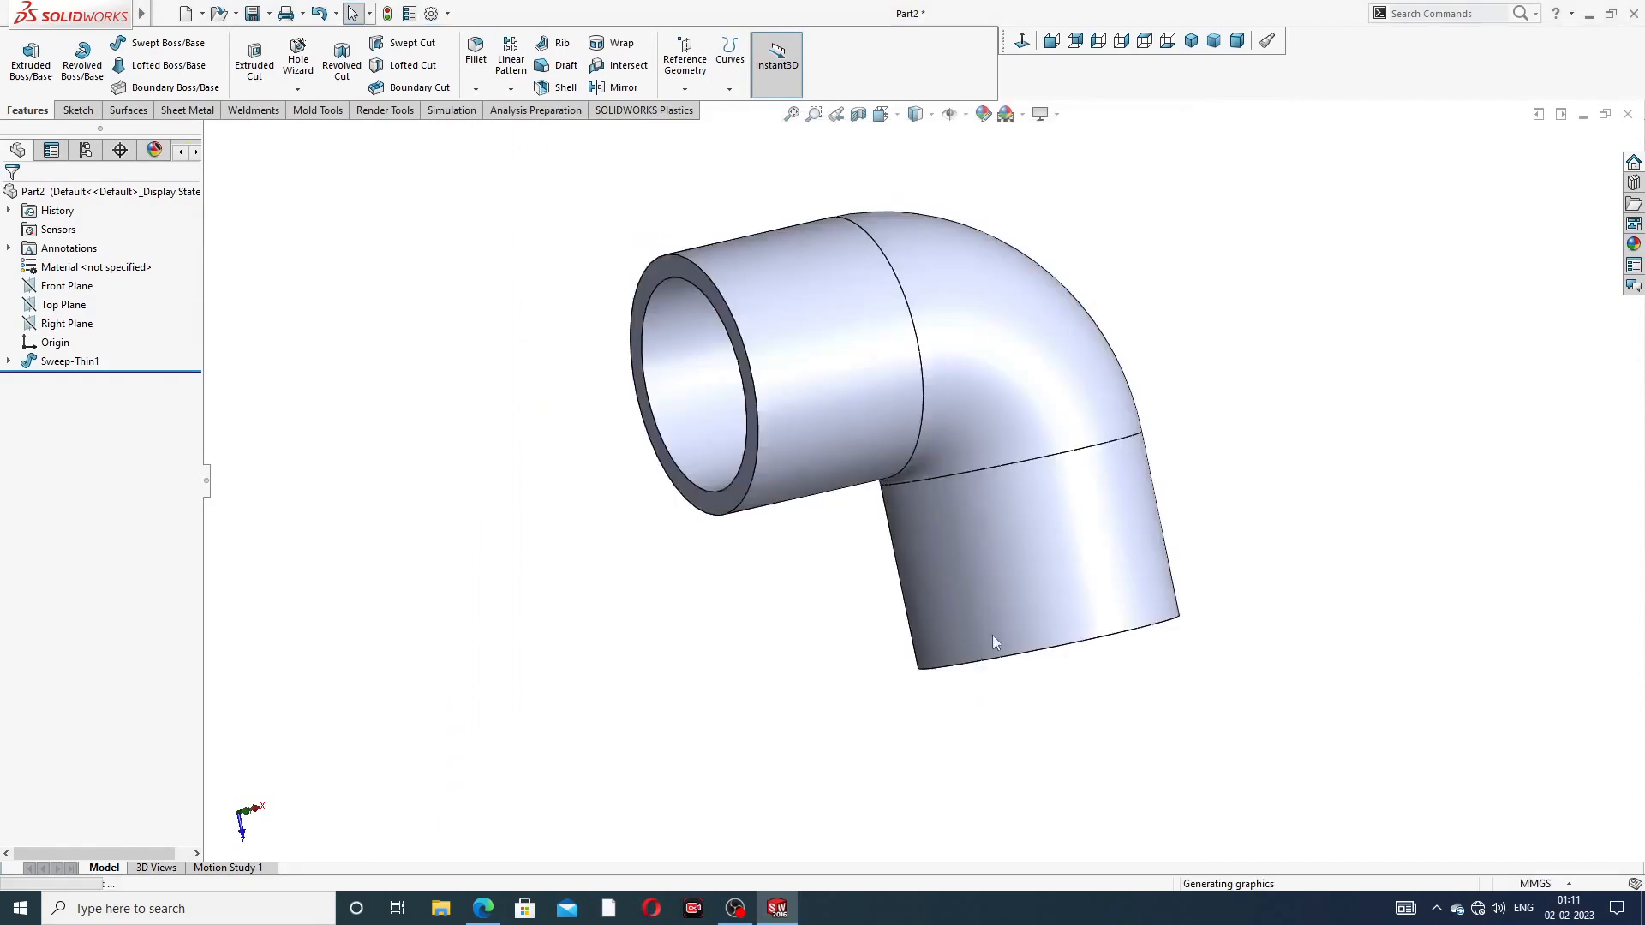
Check the PIPE ELBOW drawing, then open a sketch on the ring-shaped end face at the origin, viewed straight on
{"action": "middle_click_drag", "start_coordinate": [1047, 454], "coordinate": [996, 294]}
{"action": "scroll", "coordinate": [946, 397], "scroll_direction": "down", "scroll_amount": 3}
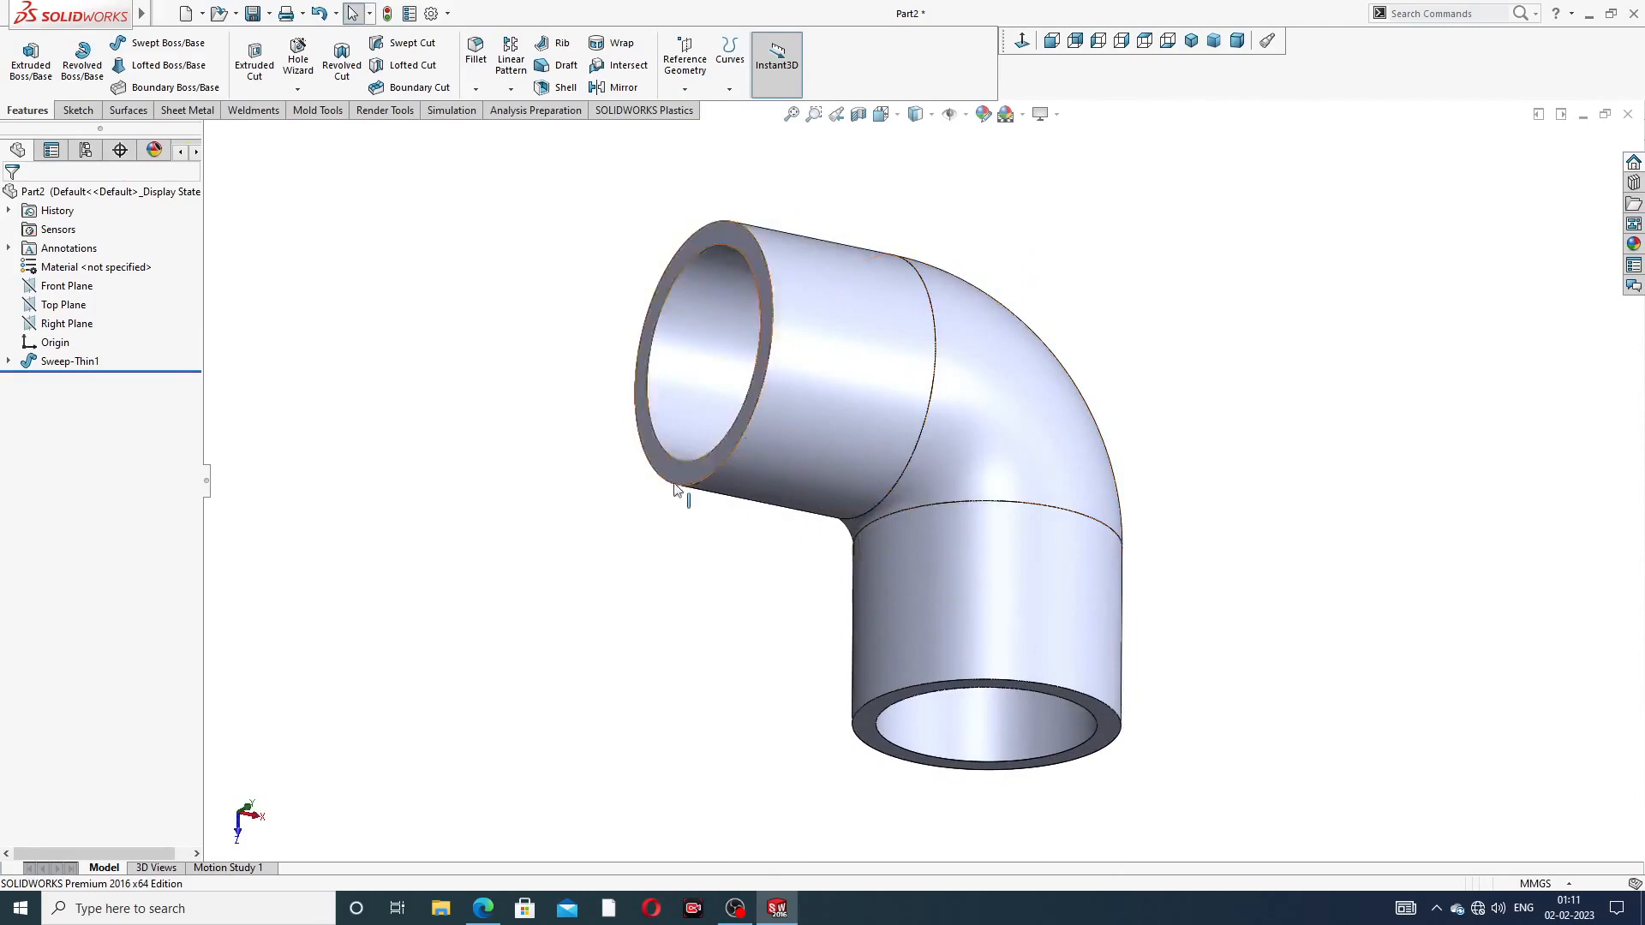
{"action": "left_click", "coordinate": [483, 908]}
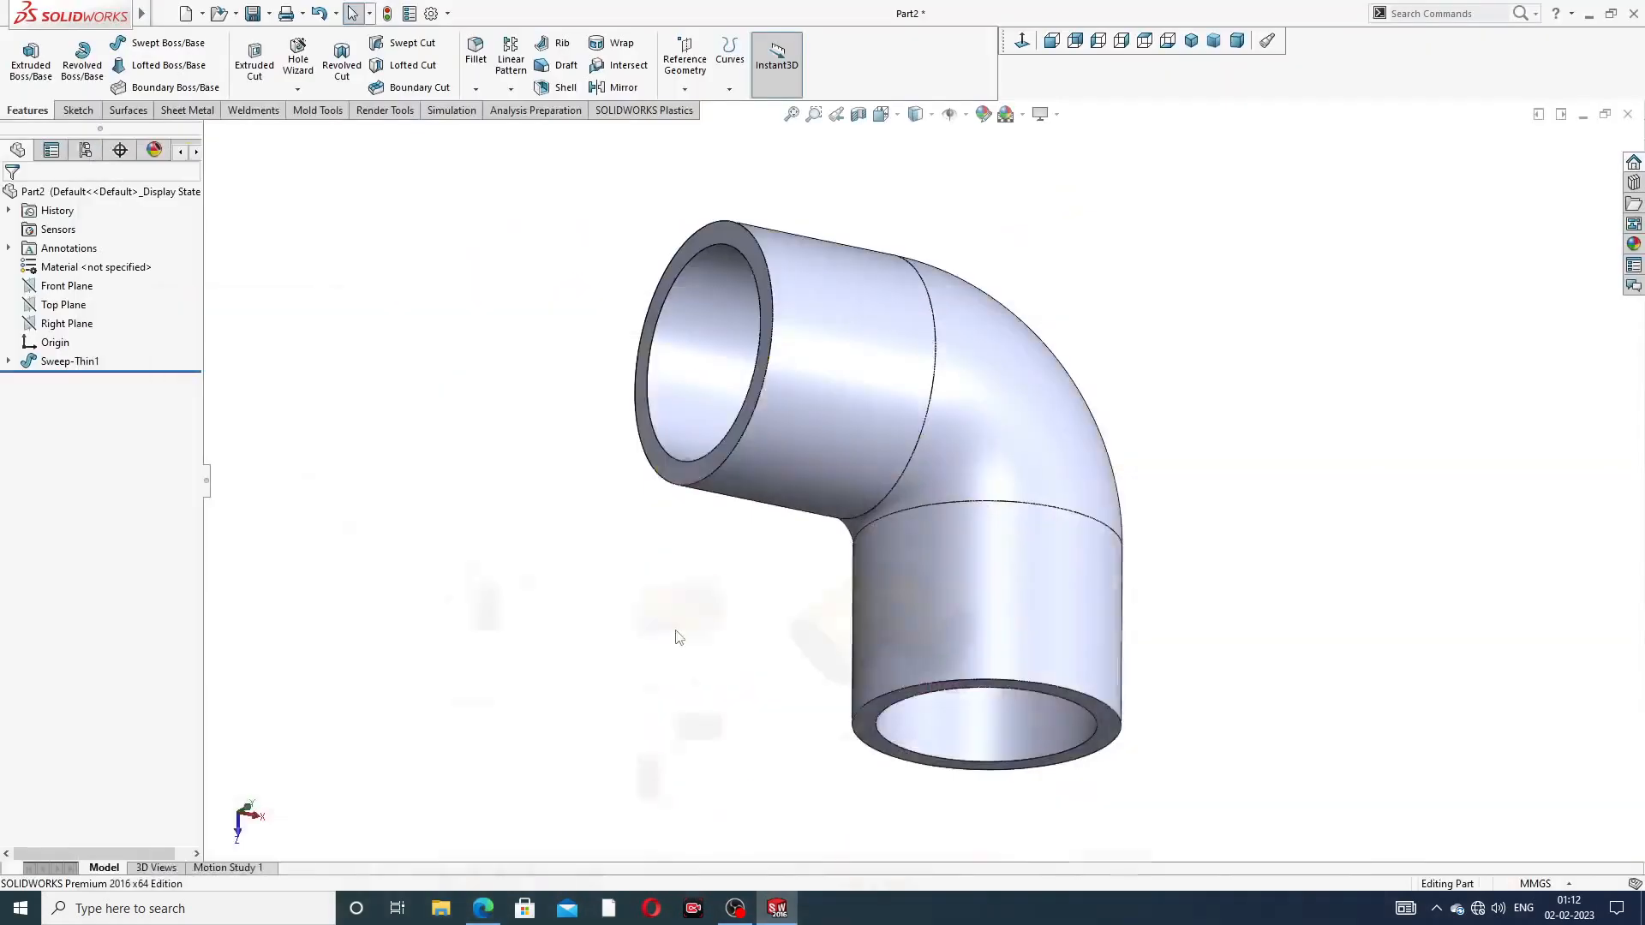
{"action": "left_click", "coordinate": [762, 301]}
{"action": "left_click", "coordinate": [830, 240]}
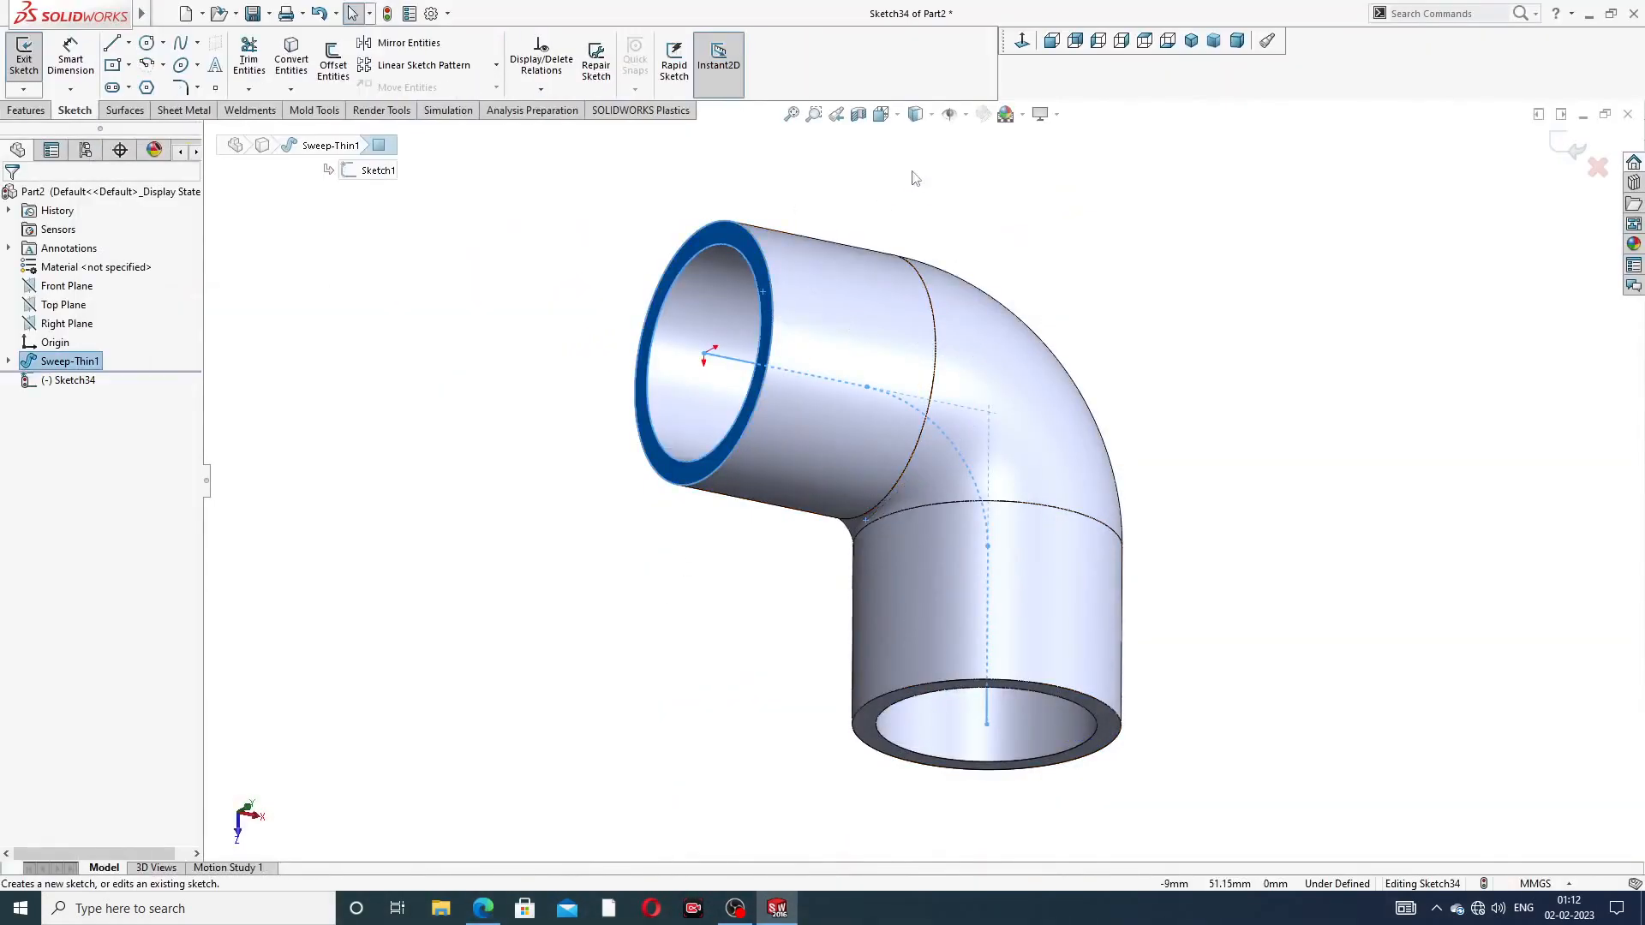
{"action": "left_click", "coordinate": [1023, 41]}
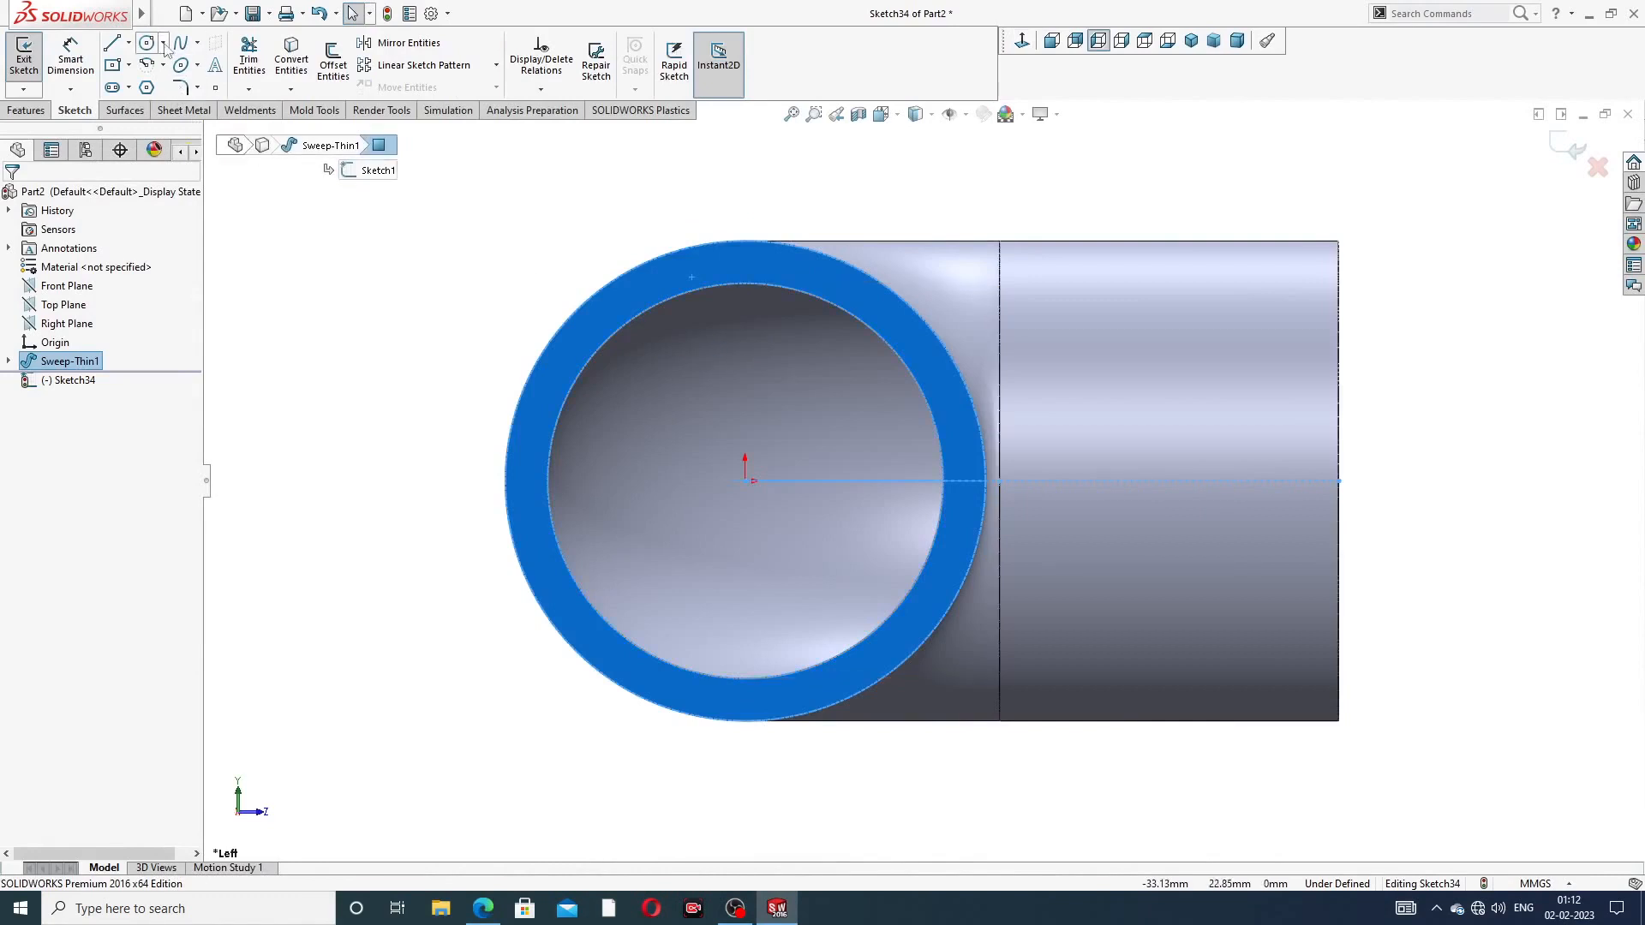
Sketch a circle of about 21.4 mm radius centred on the origin, around the outside of the pipe end
{"action": "left_click", "coordinate": [147, 43]}
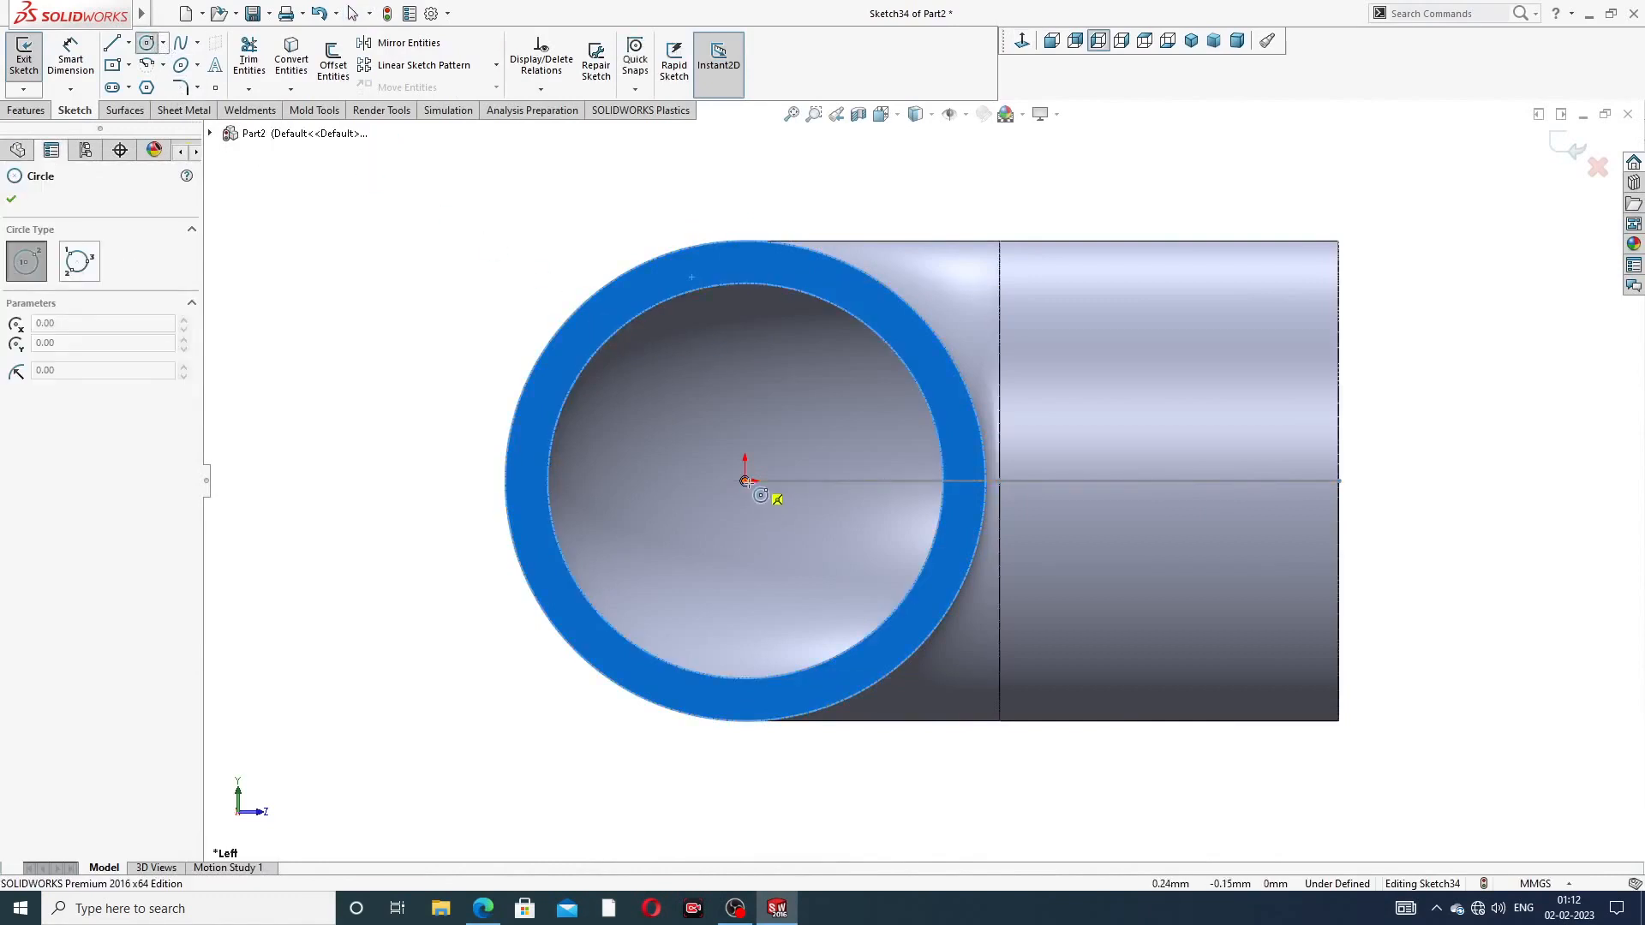
{"action": "left_click", "coordinate": [745, 480]}
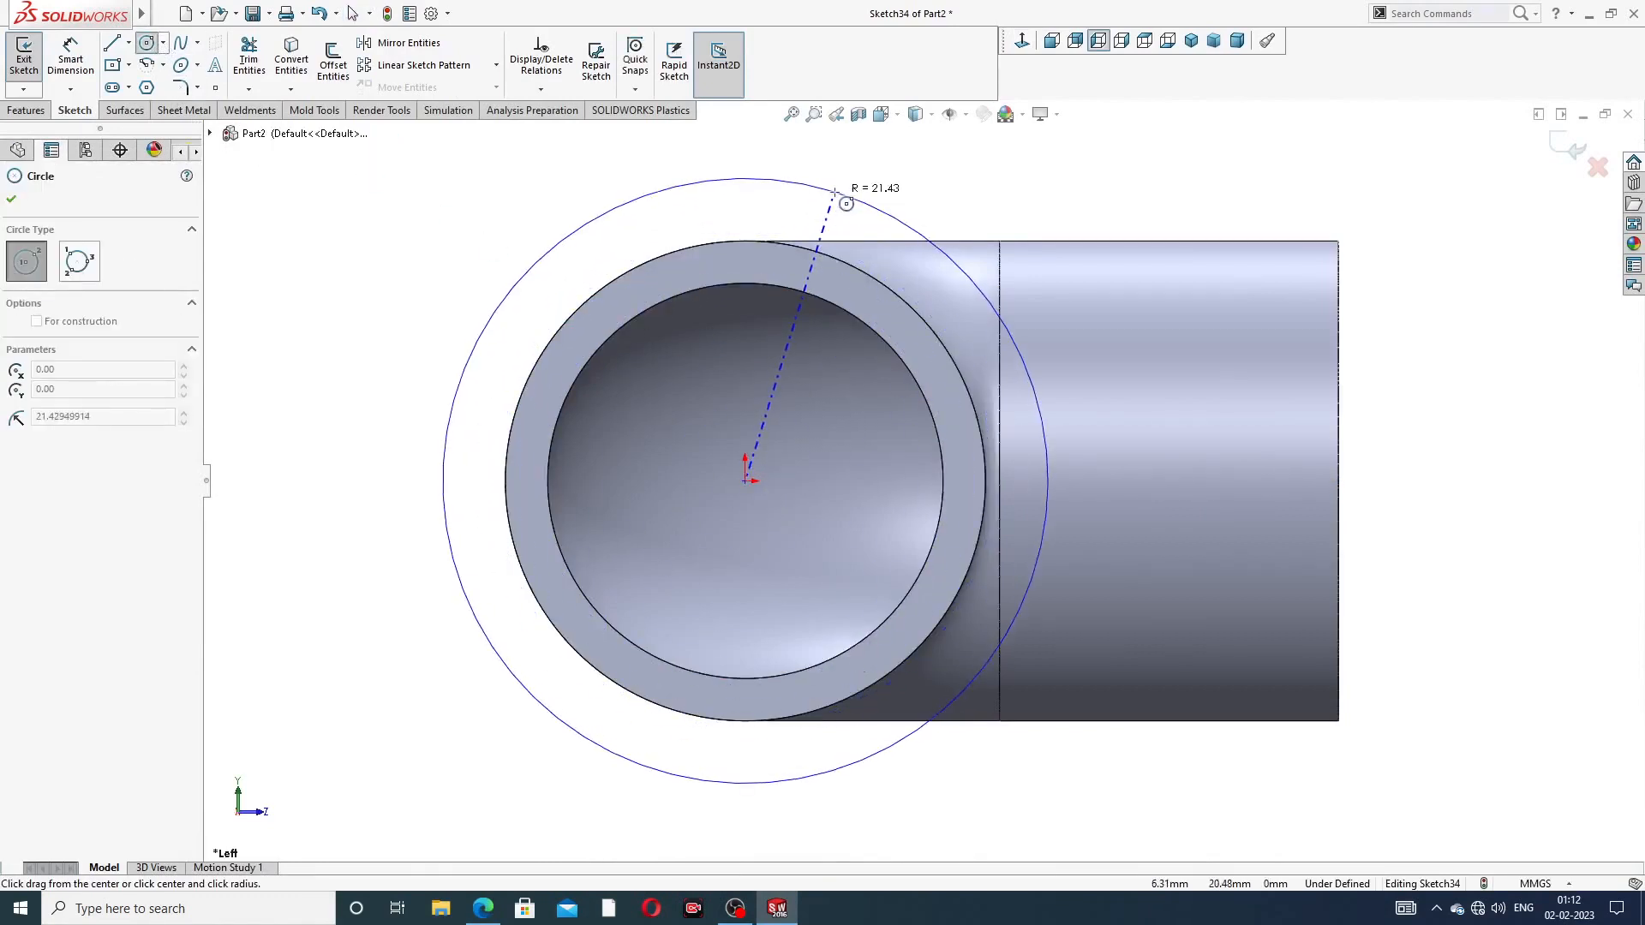
{"action": "left_click", "coordinate": [836, 193]}
{"action": "right_click", "coordinate": [1001, 153]}
{"action": "left_click", "coordinate": [1028, 172]}
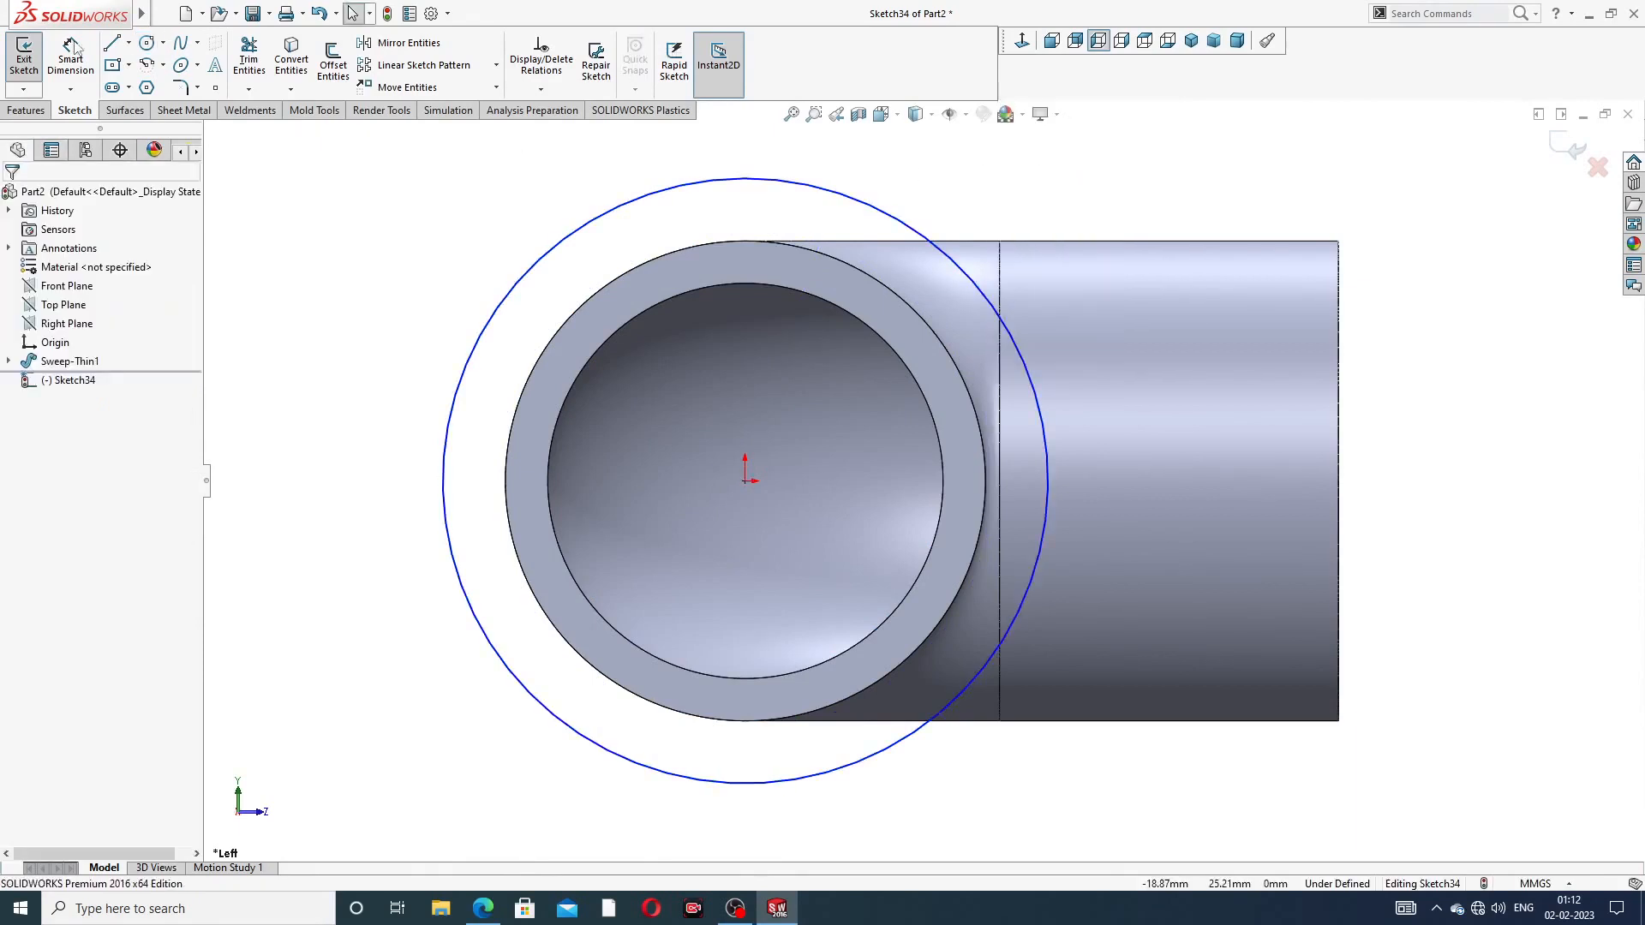
Dimension the circle around the pipe end to a 38 mm diameter
{"action": "left_click", "coordinate": [71, 58]}
{"action": "left_click", "coordinate": [932, 244]}
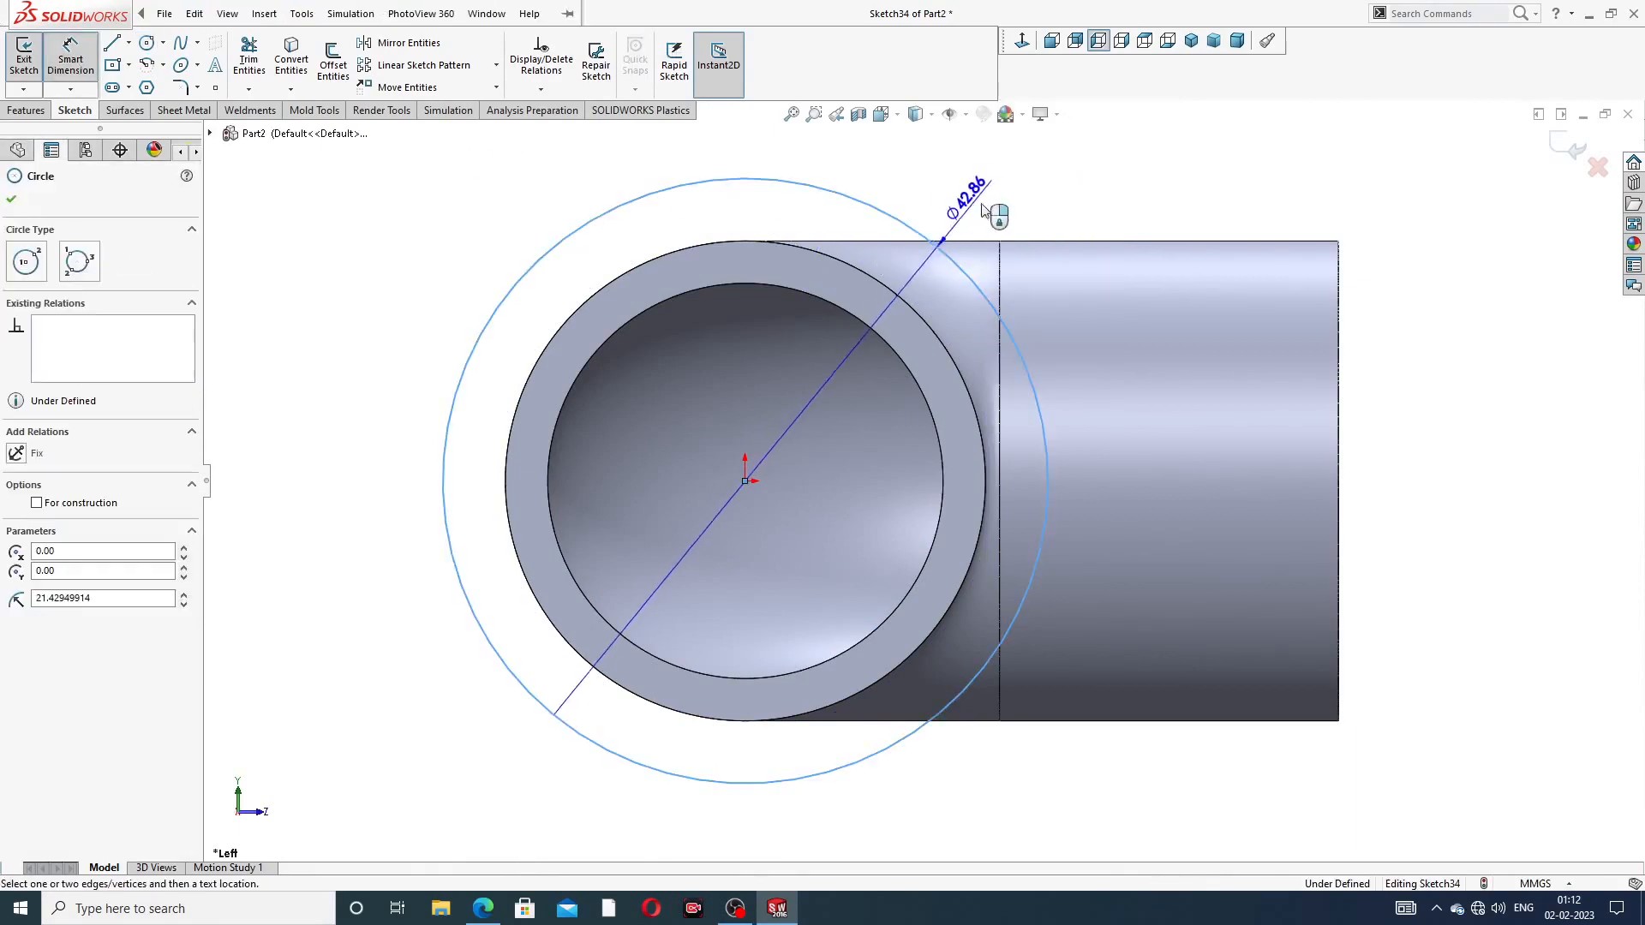
{"action": "left_click", "coordinate": [992, 205]}
{"action": "type", "text": "38"}
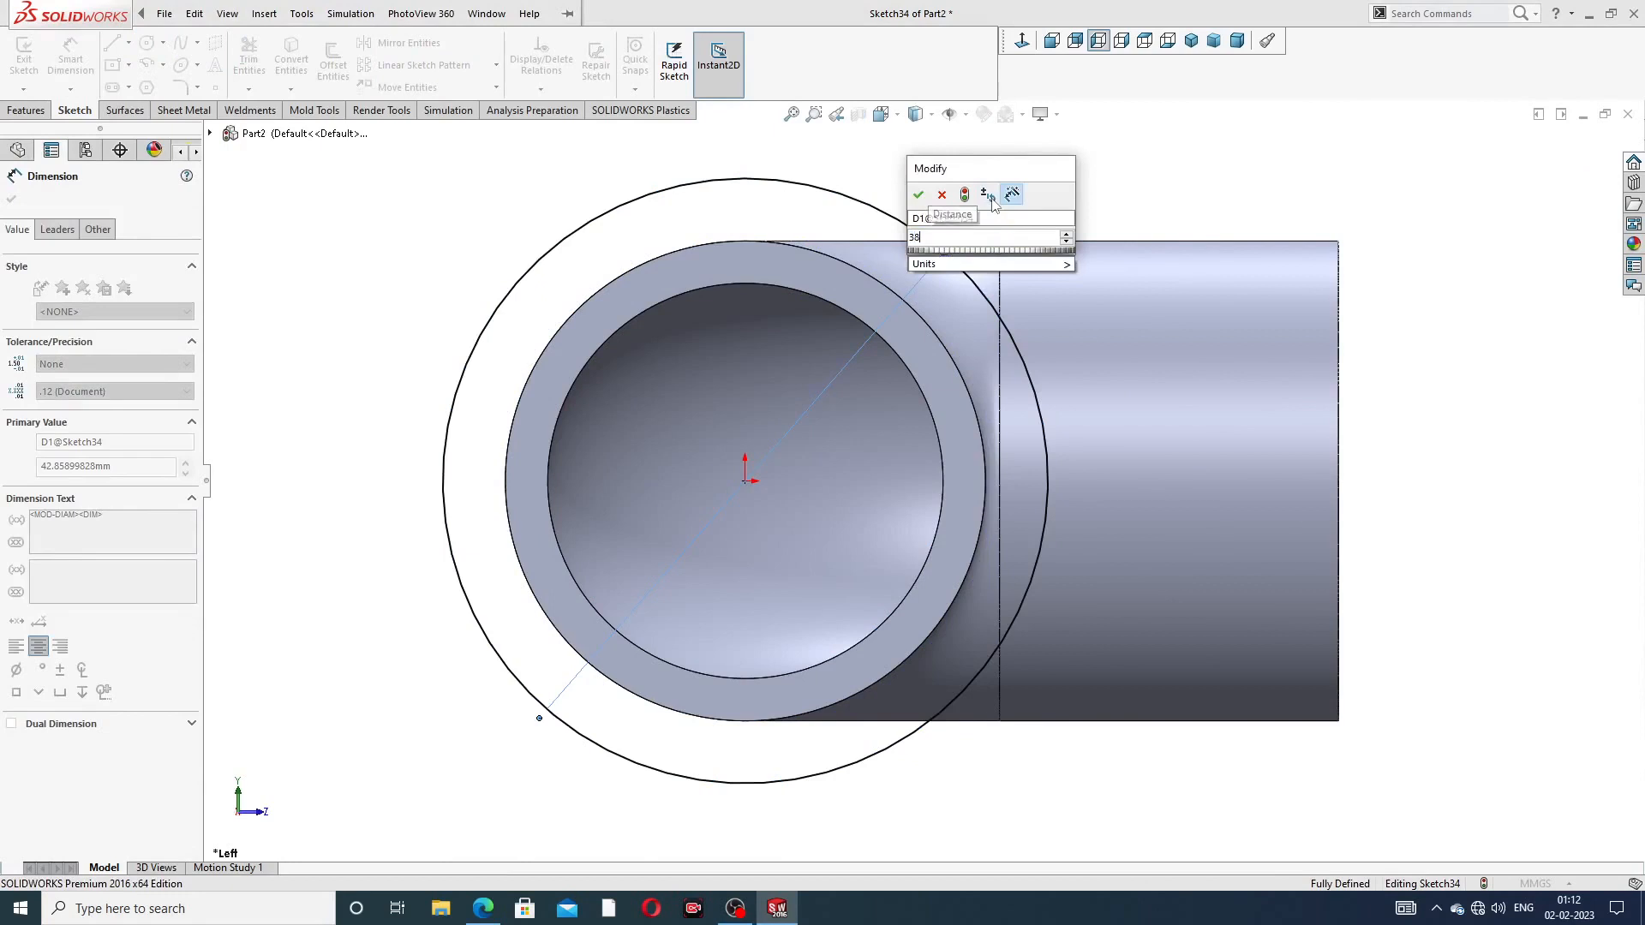
{"action": "key", "text": "Return"}
{"action": "key", "text": "Escape"}
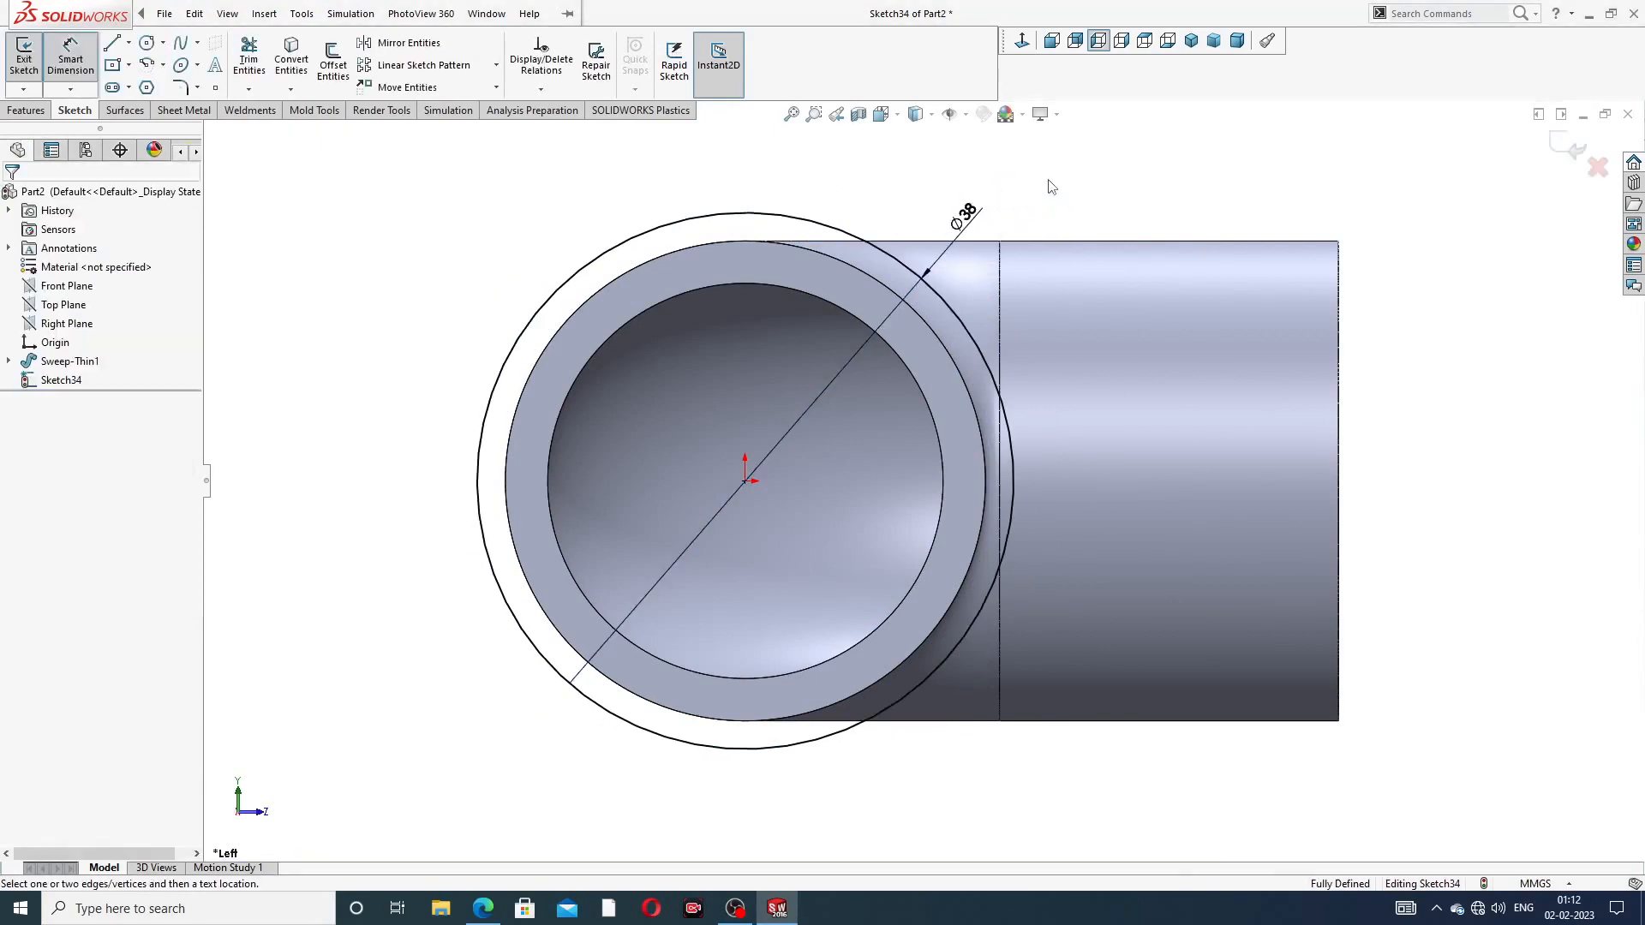
{"action": "right_click", "coordinate": [1048, 185]}
{"action": "left_click", "coordinate": [1105, 231]}
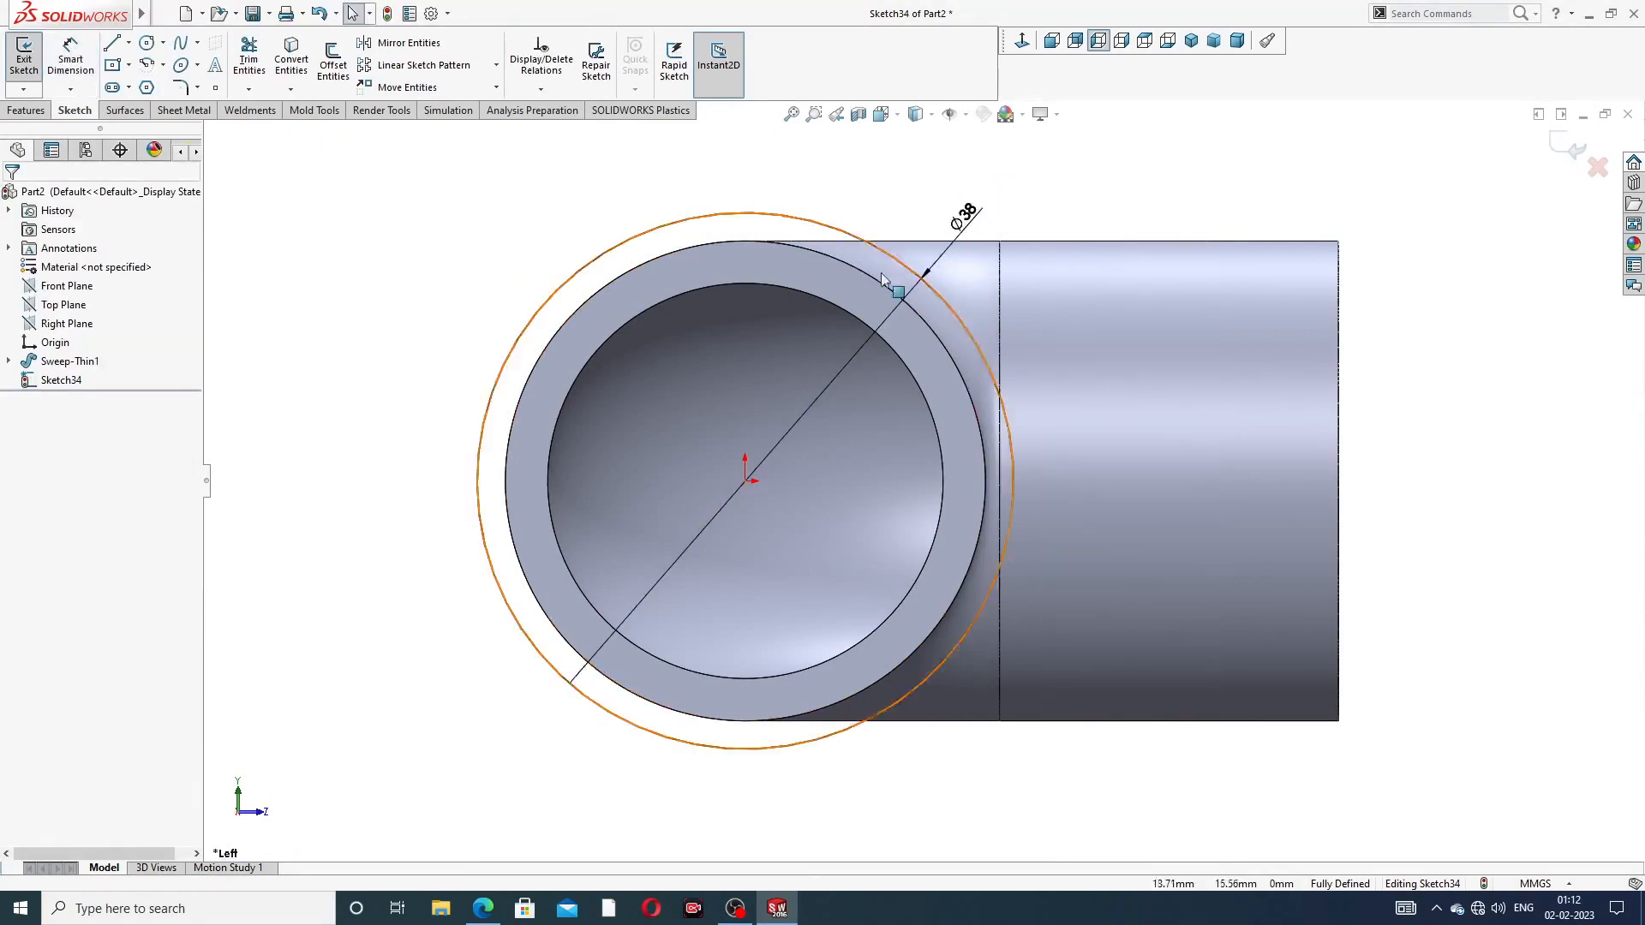
Convert the bore's 28 mm inner edge into the sketch as the collar's inner circle
{"action": "left_click", "coordinate": [790, 289]}
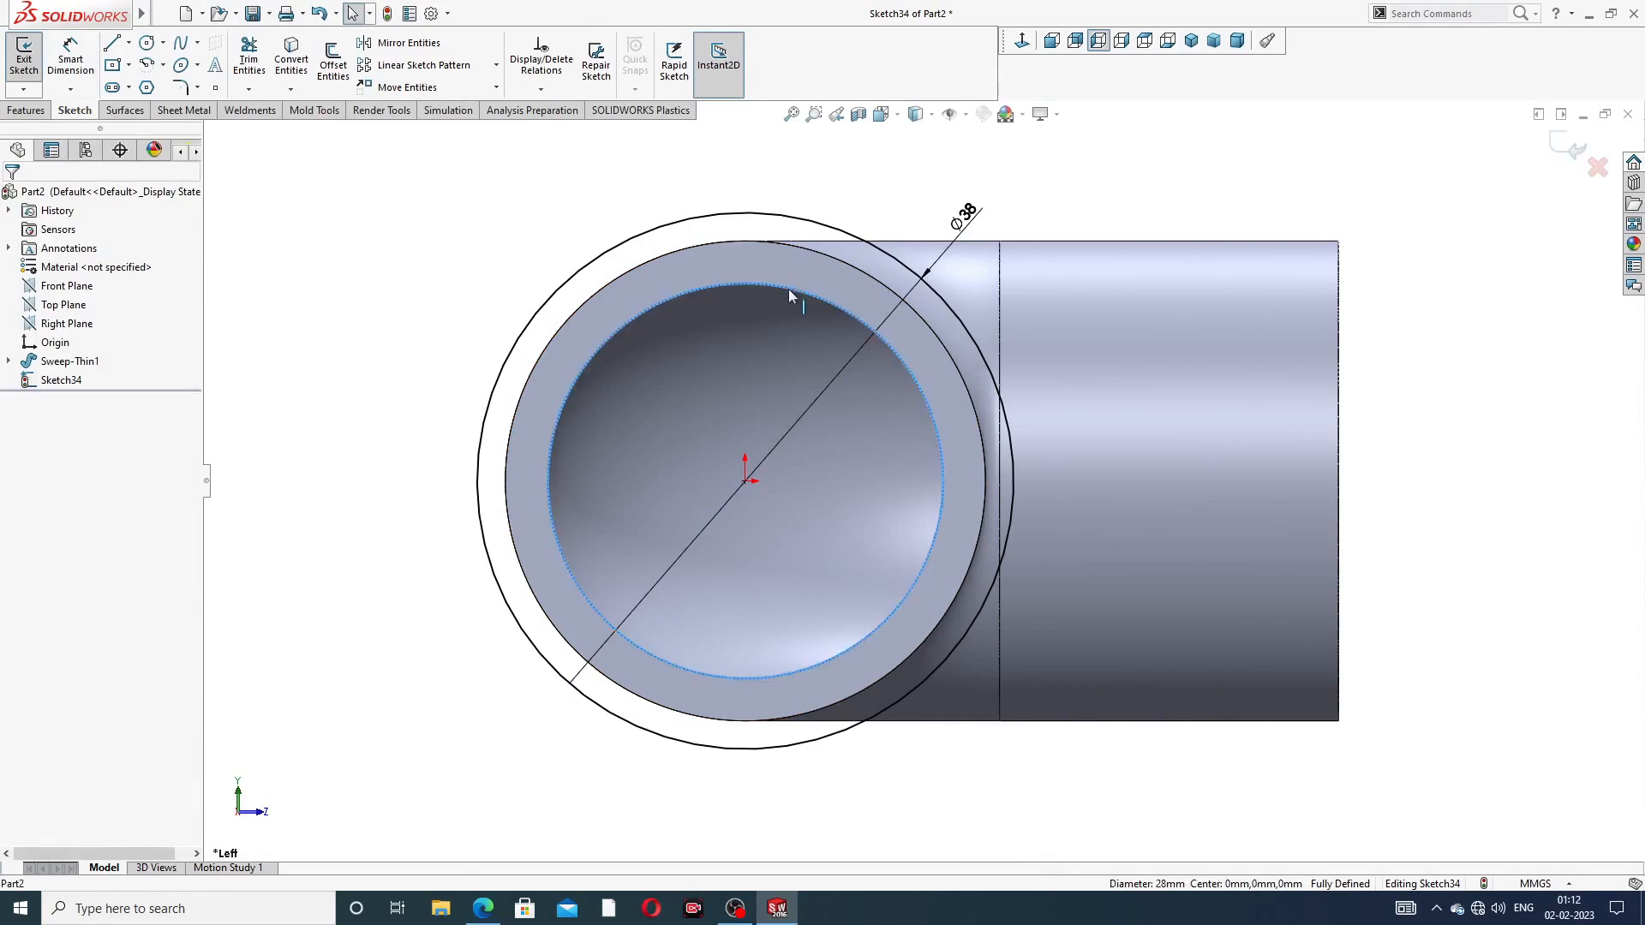
{"action": "left_click", "coordinate": [291, 72]}
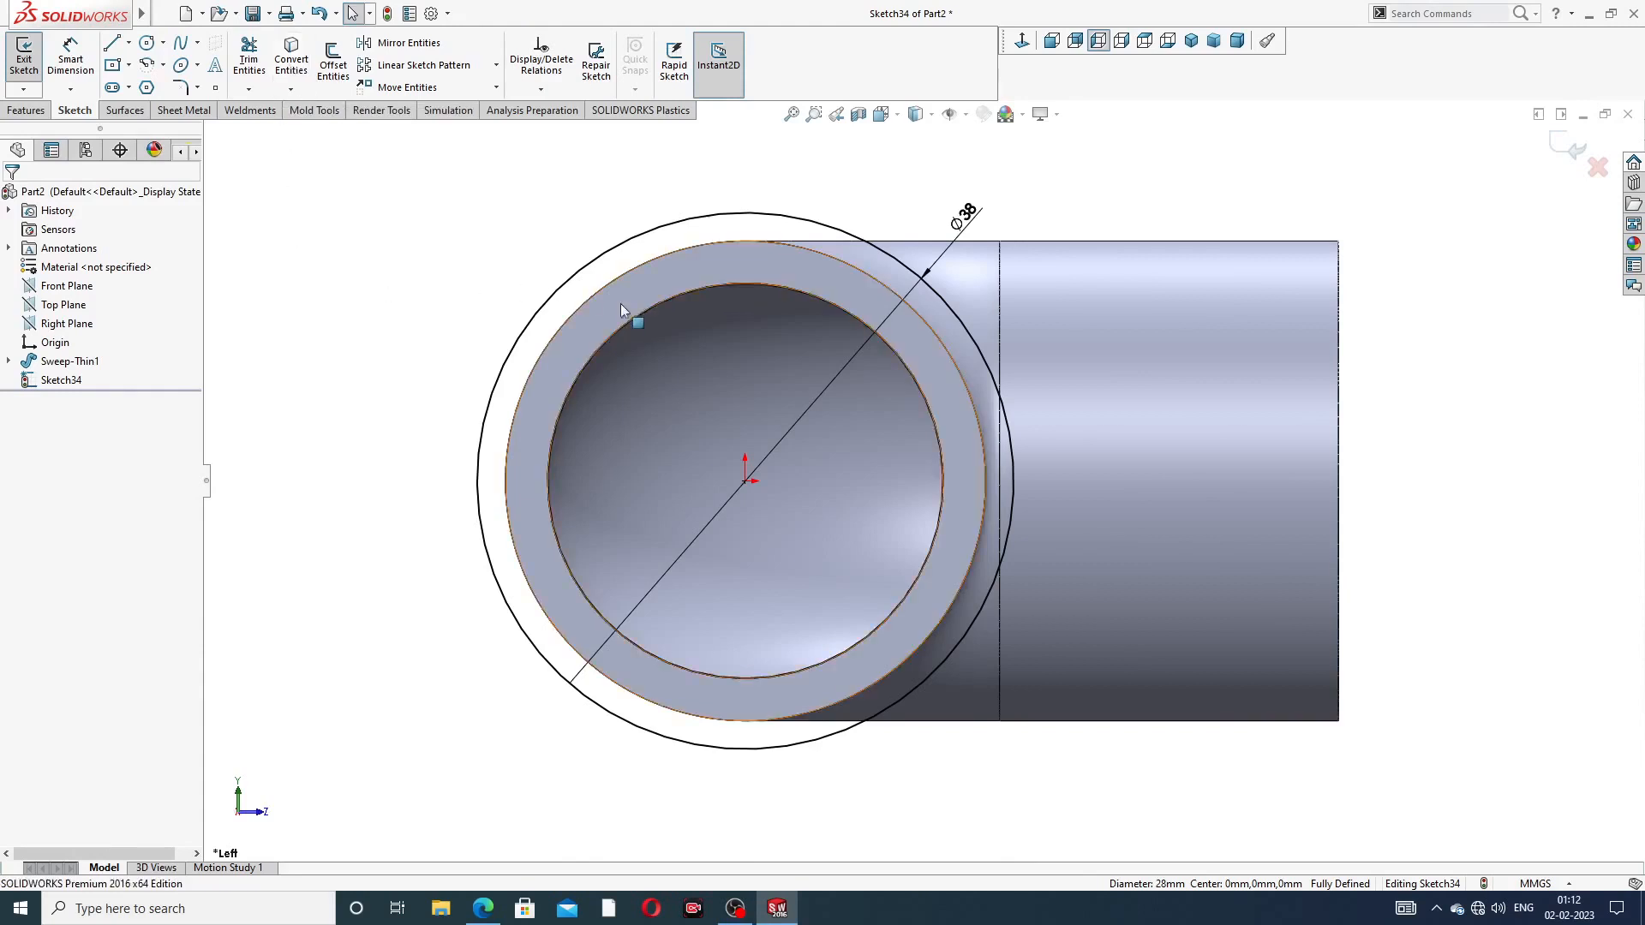
{"action": "scroll", "coordinate": [815, 394], "scroll_direction": "up", "scroll_amount": 4}
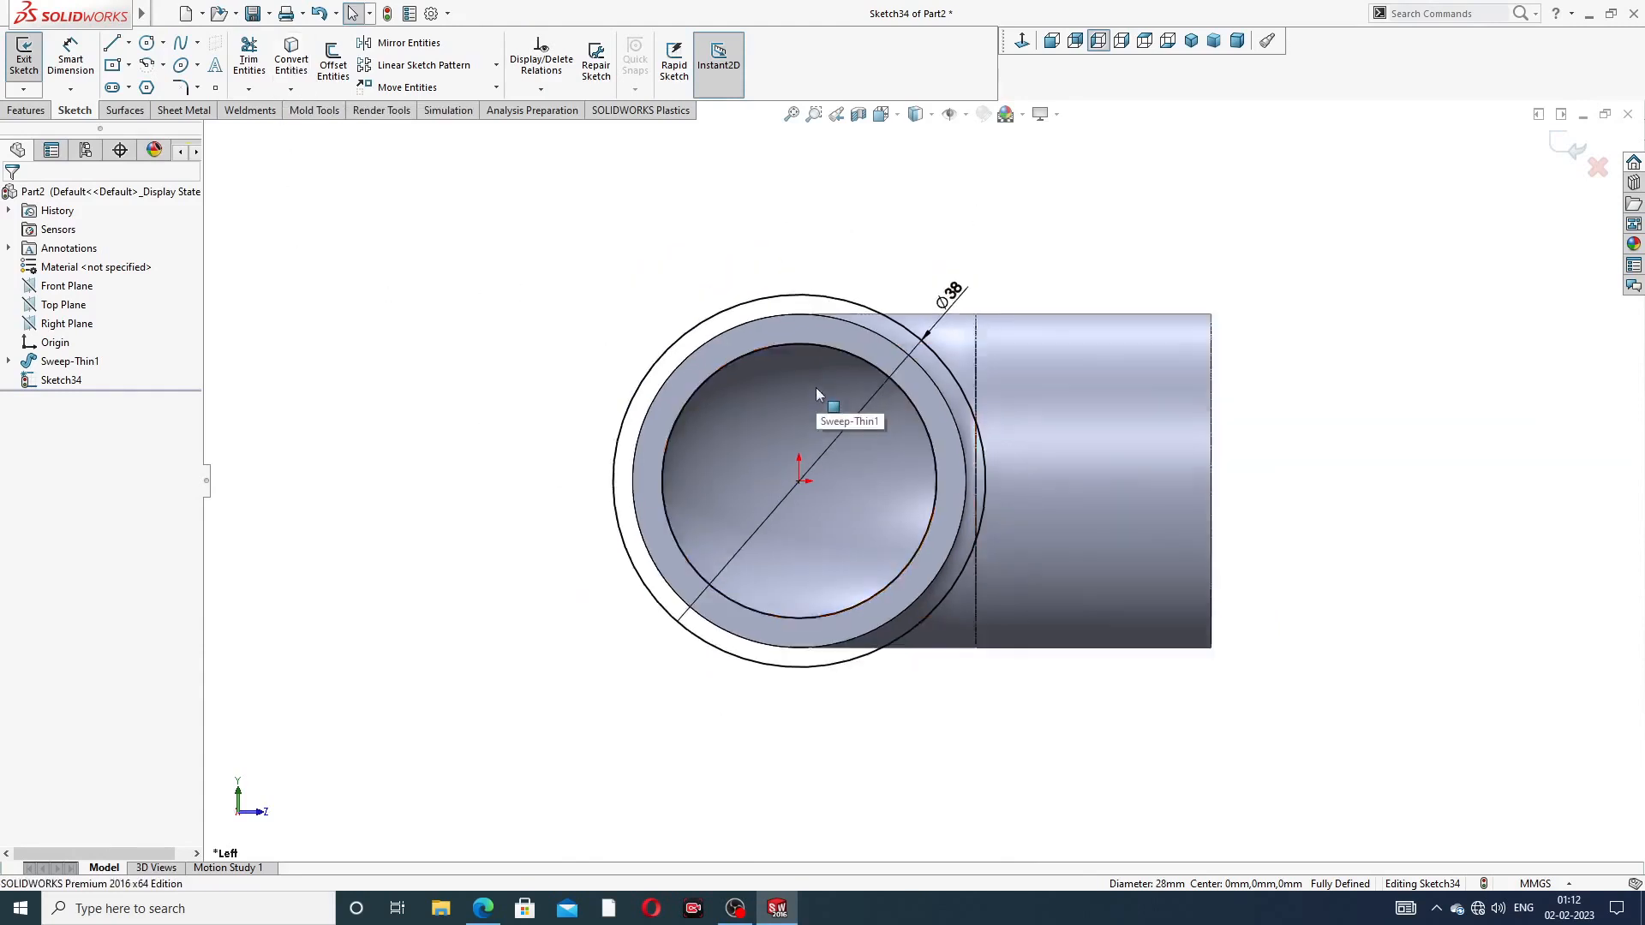
{"action": "middle_click_drag", "start_coordinate": [816, 396], "coordinate": [720, 413]}
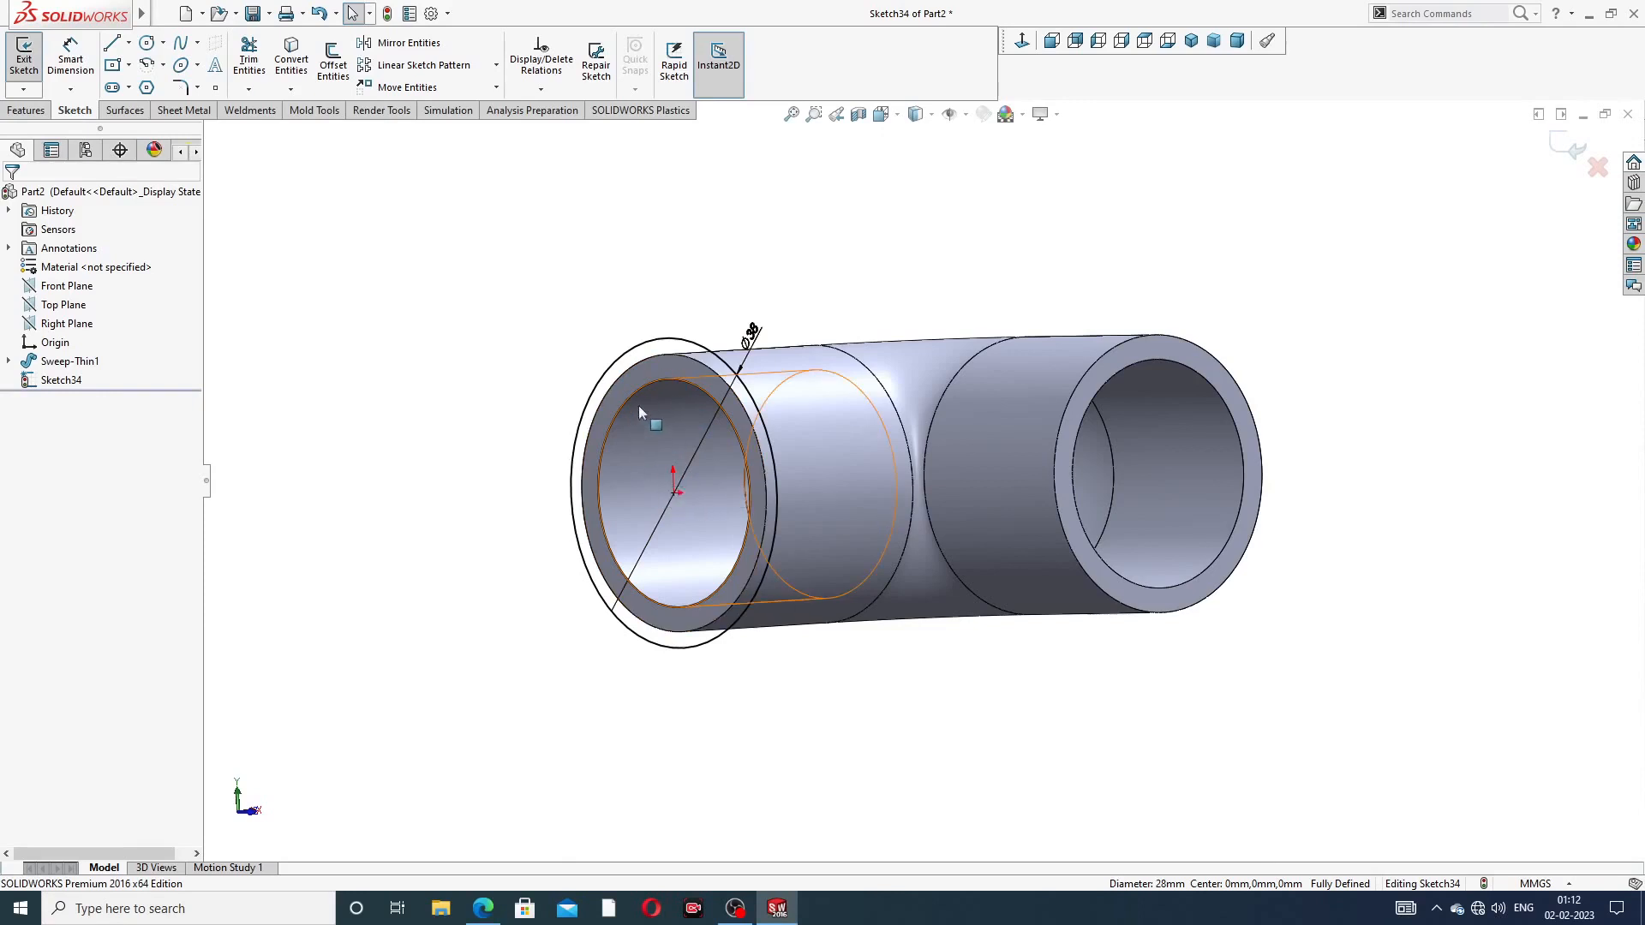
{"action": "middle_click_drag", "start_coordinate": [703, 450], "coordinate": [865, 407]}
Start an Extruded Boss/Base of the ring profile, blind 5 mm deep, and reverse it to run back over the pipe
{"action": "left_click", "coordinate": [27, 111]}
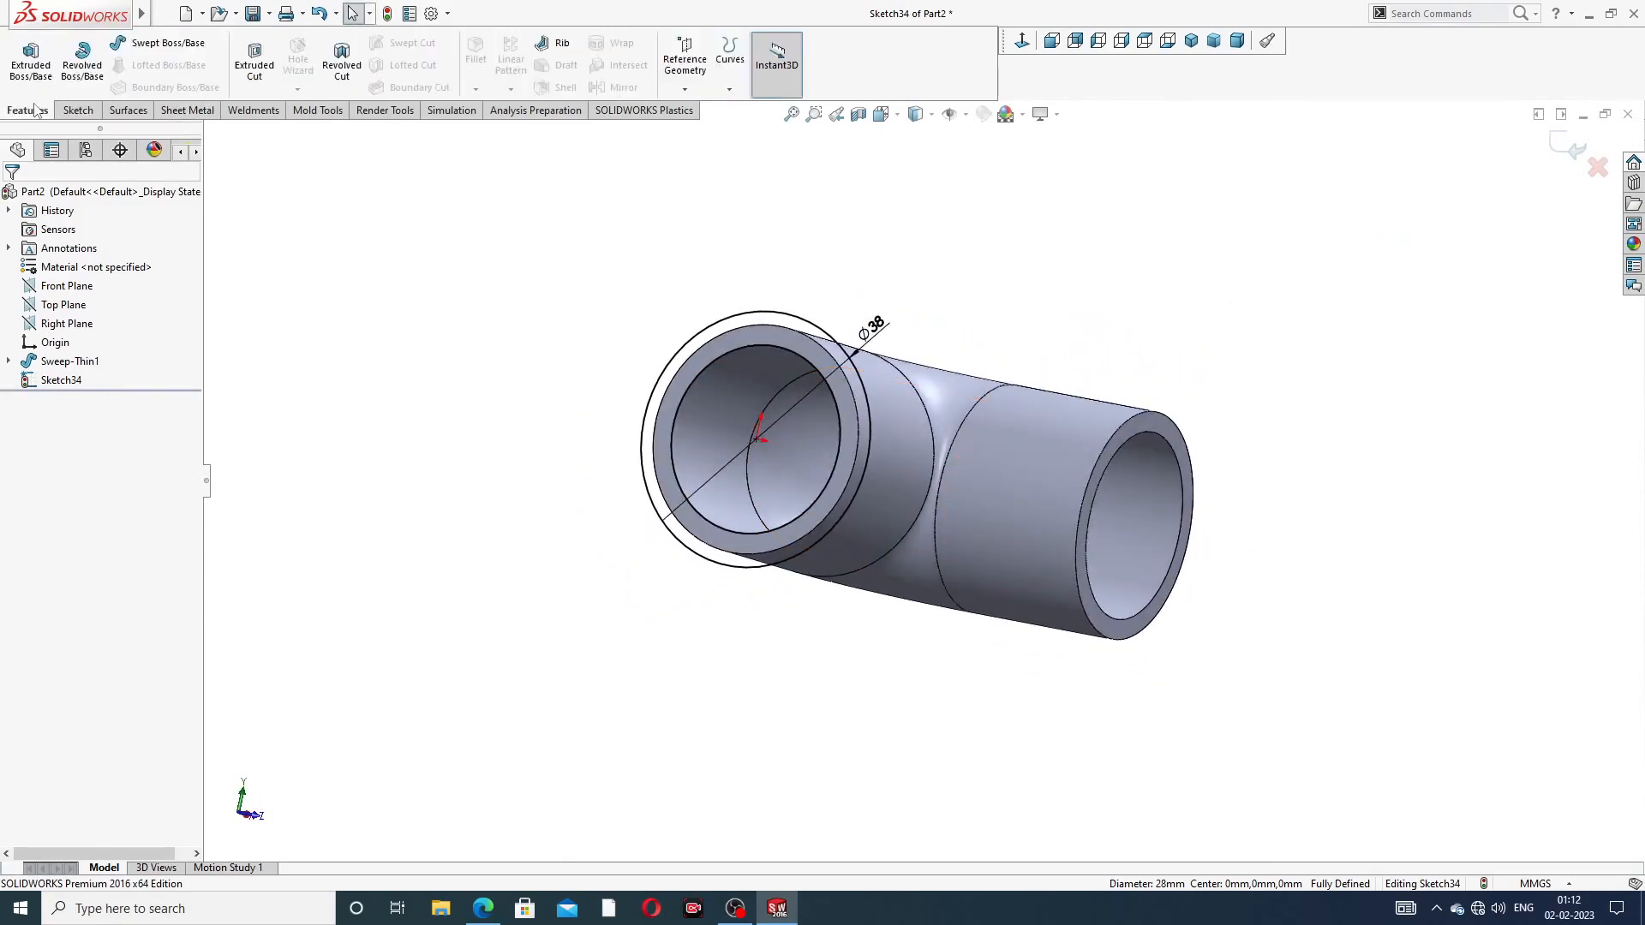
{"action": "left_click", "coordinate": [31, 60]}
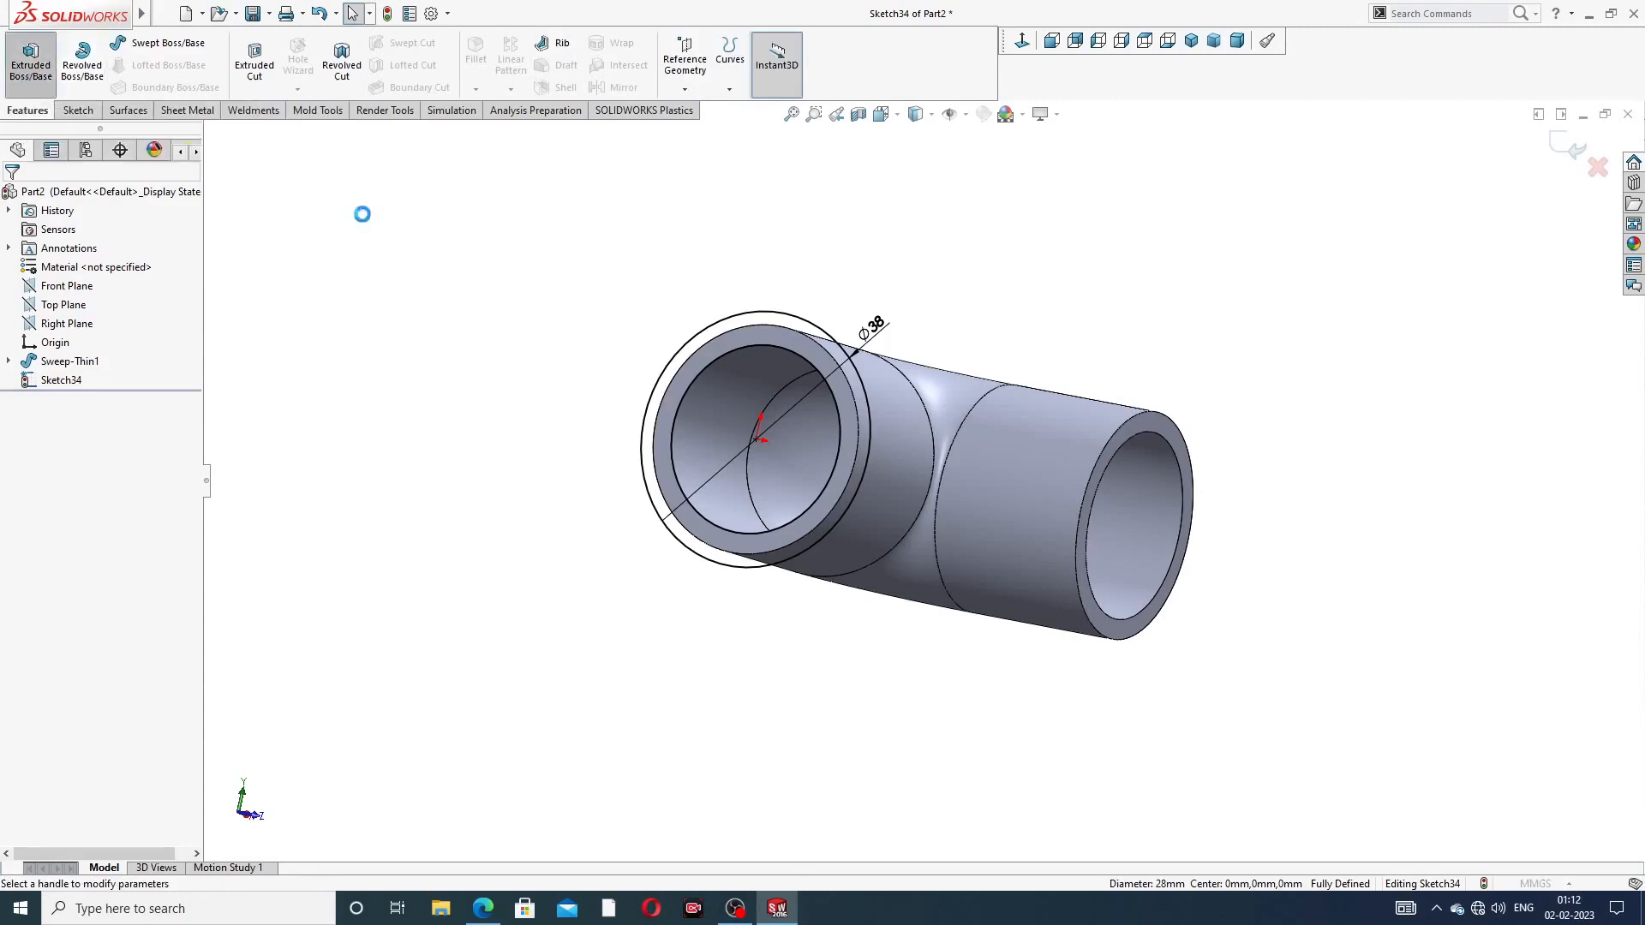
{"action": "middle_click_drag", "start_coordinate": [639, 424], "coordinate": [705, 435]}
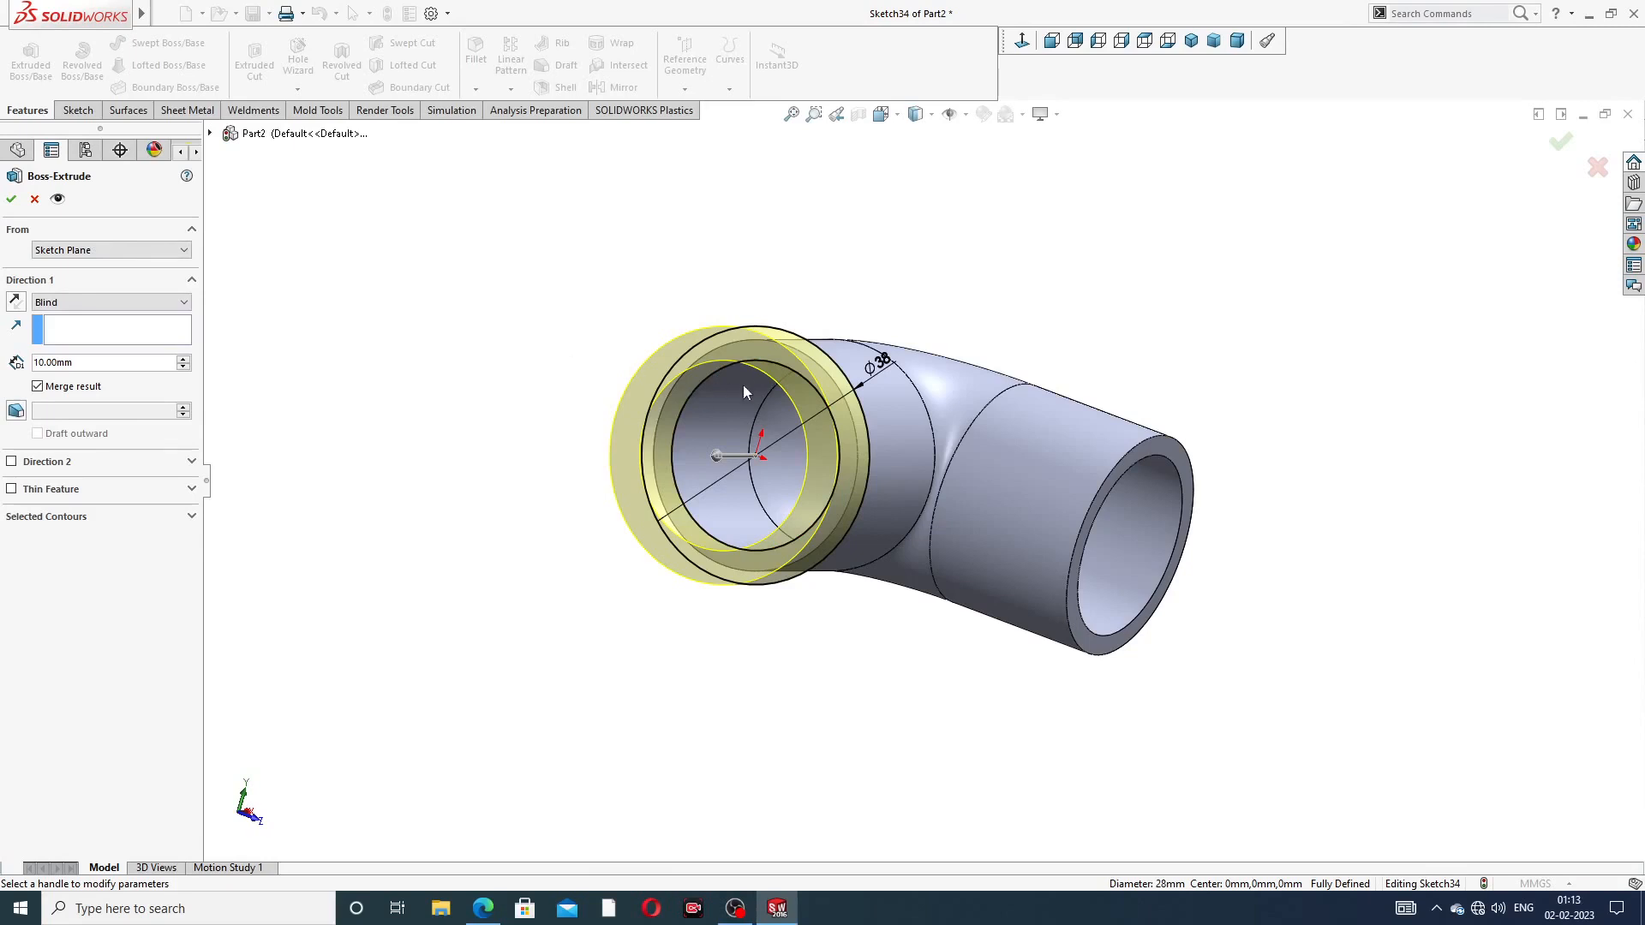
{"action": "middle_click_drag", "start_coordinate": [768, 362], "coordinate": [700, 302]}
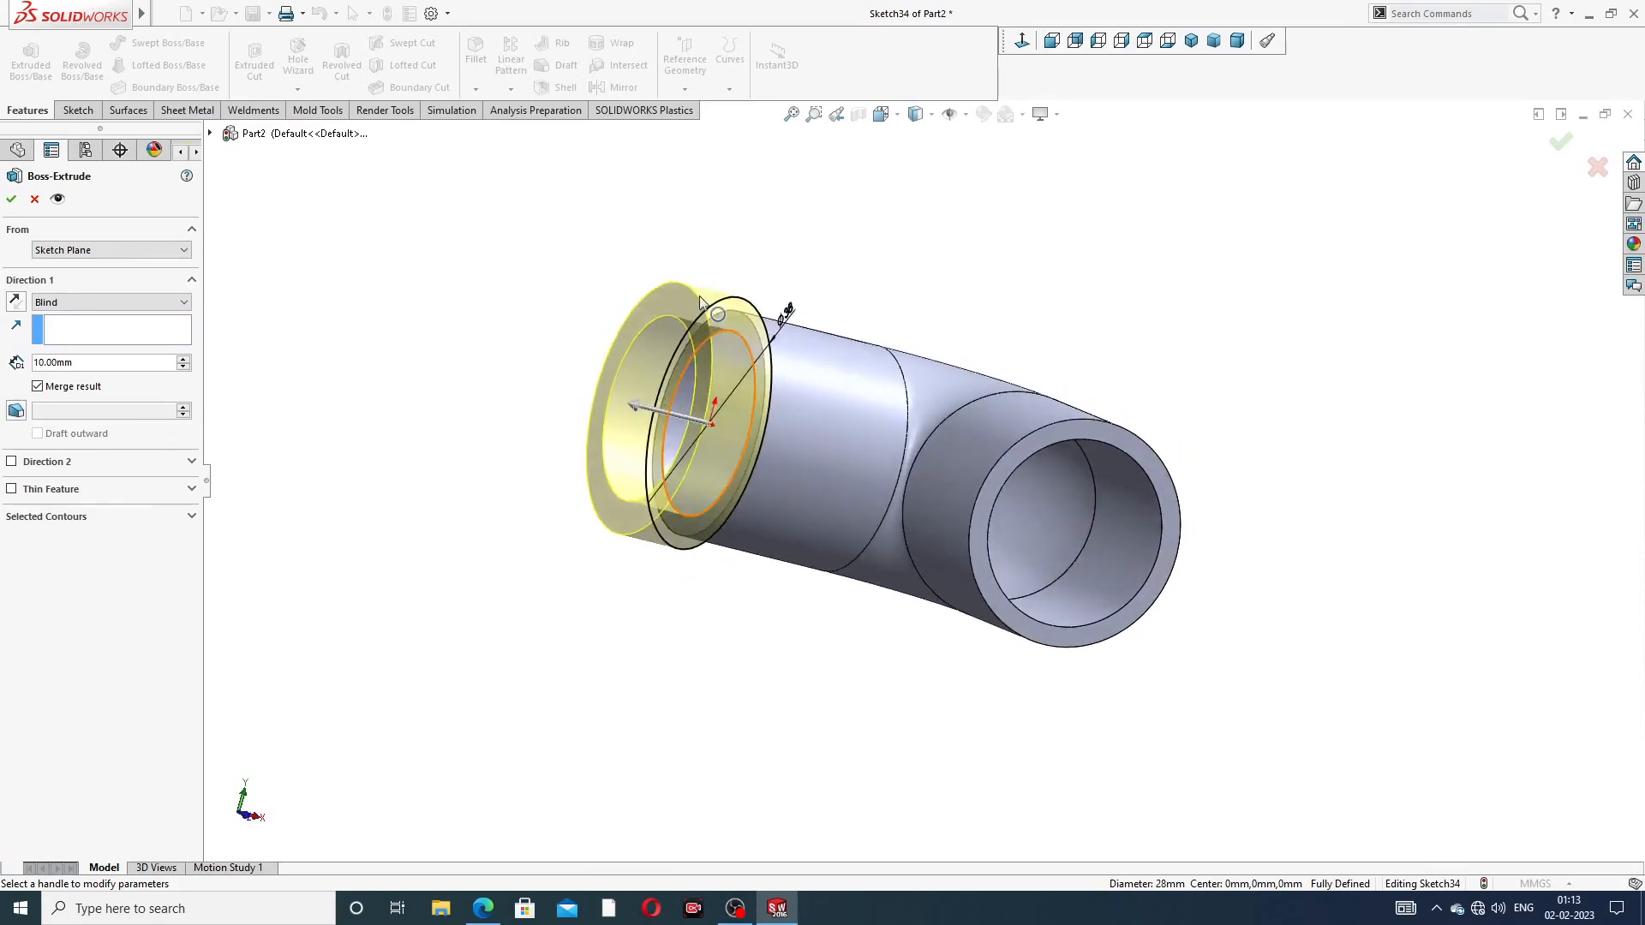
{"action": "scroll", "coordinate": [706, 378], "scroll_direction": "down", "scroll_amount": 3}
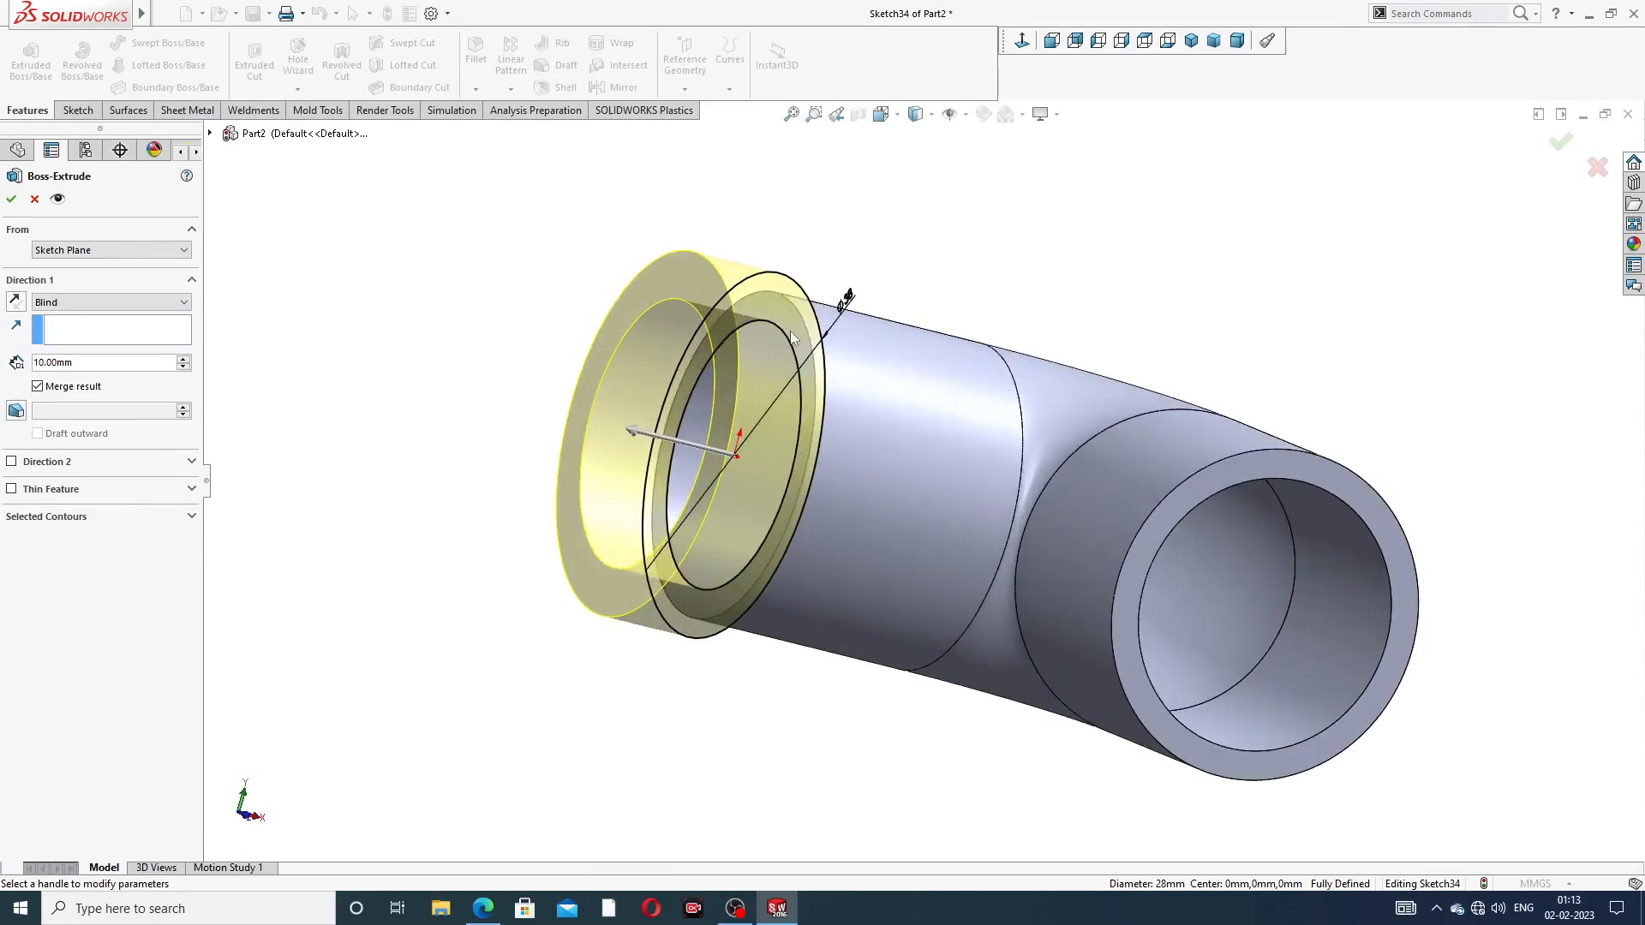
{"action": "key", "text": "f"}
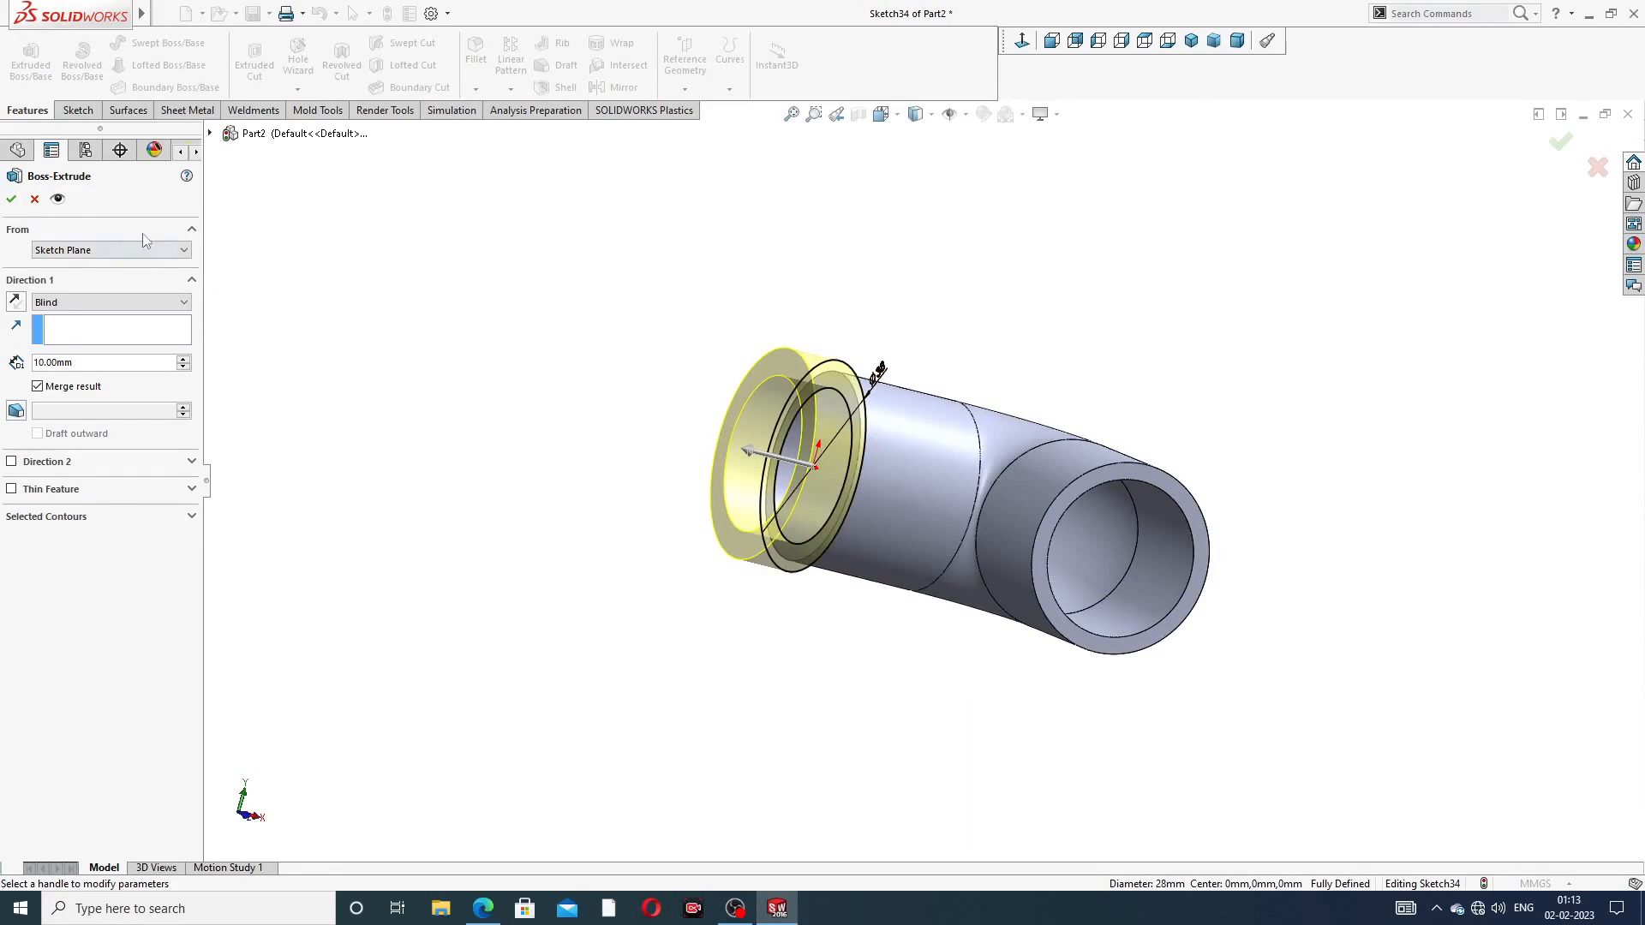
{"action": "double_click", "coordinate": [83, 366]}
{"action": "type", "text": "5"}
{"action": "key", "text": "Return"}
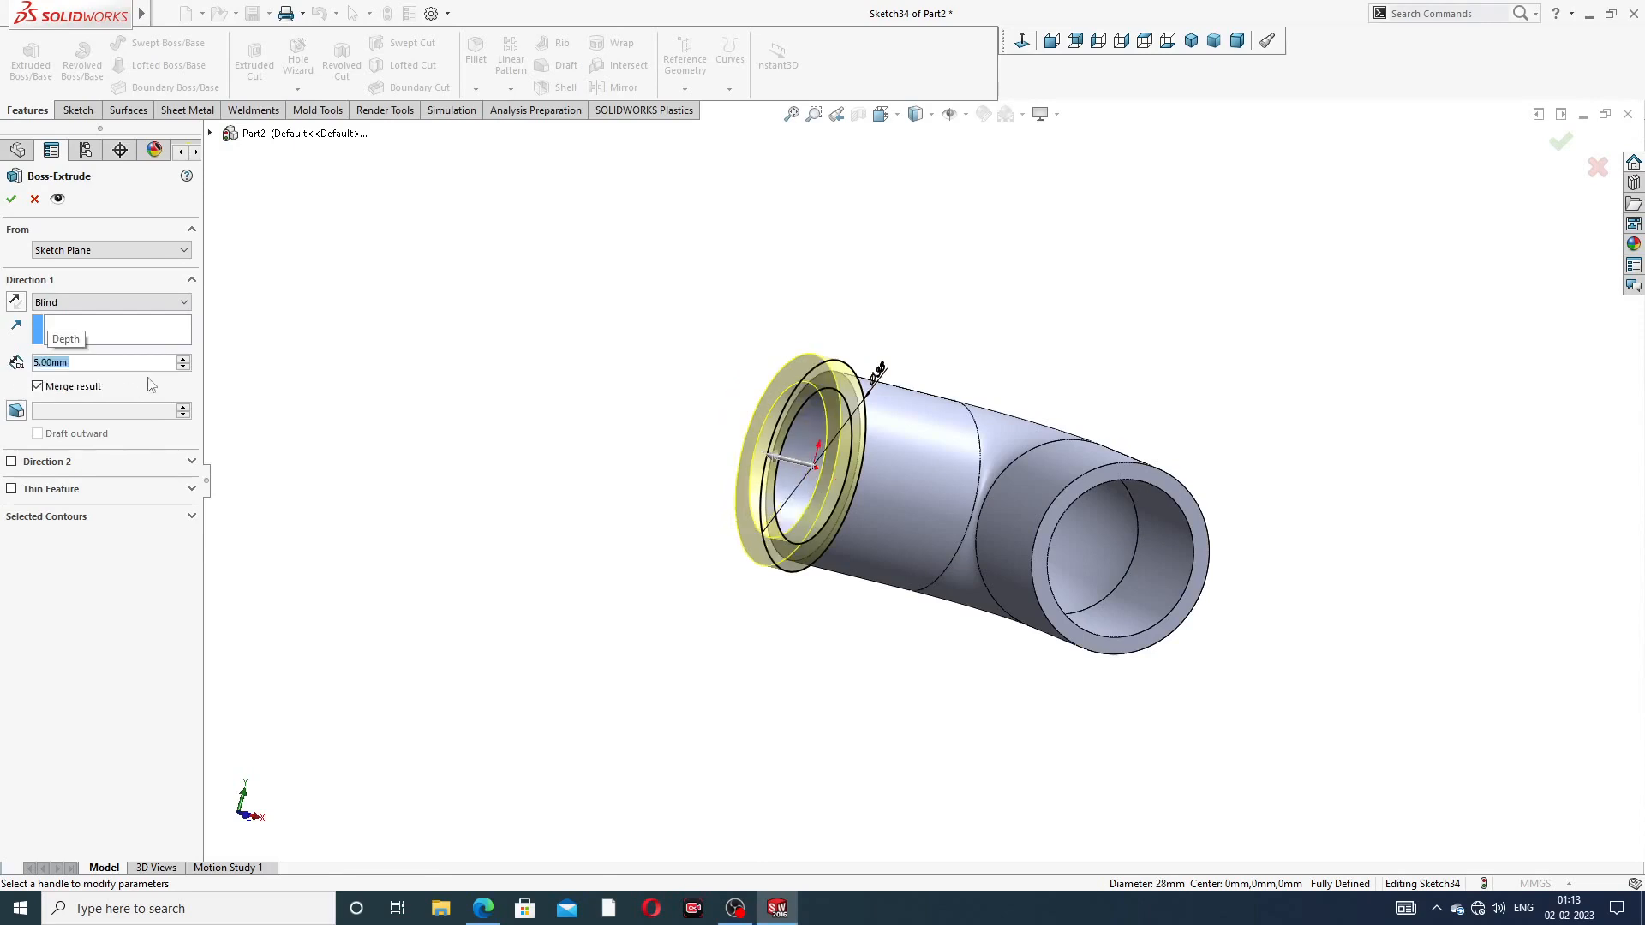
{"action": "left_click", "coordinate": [14, 303]}
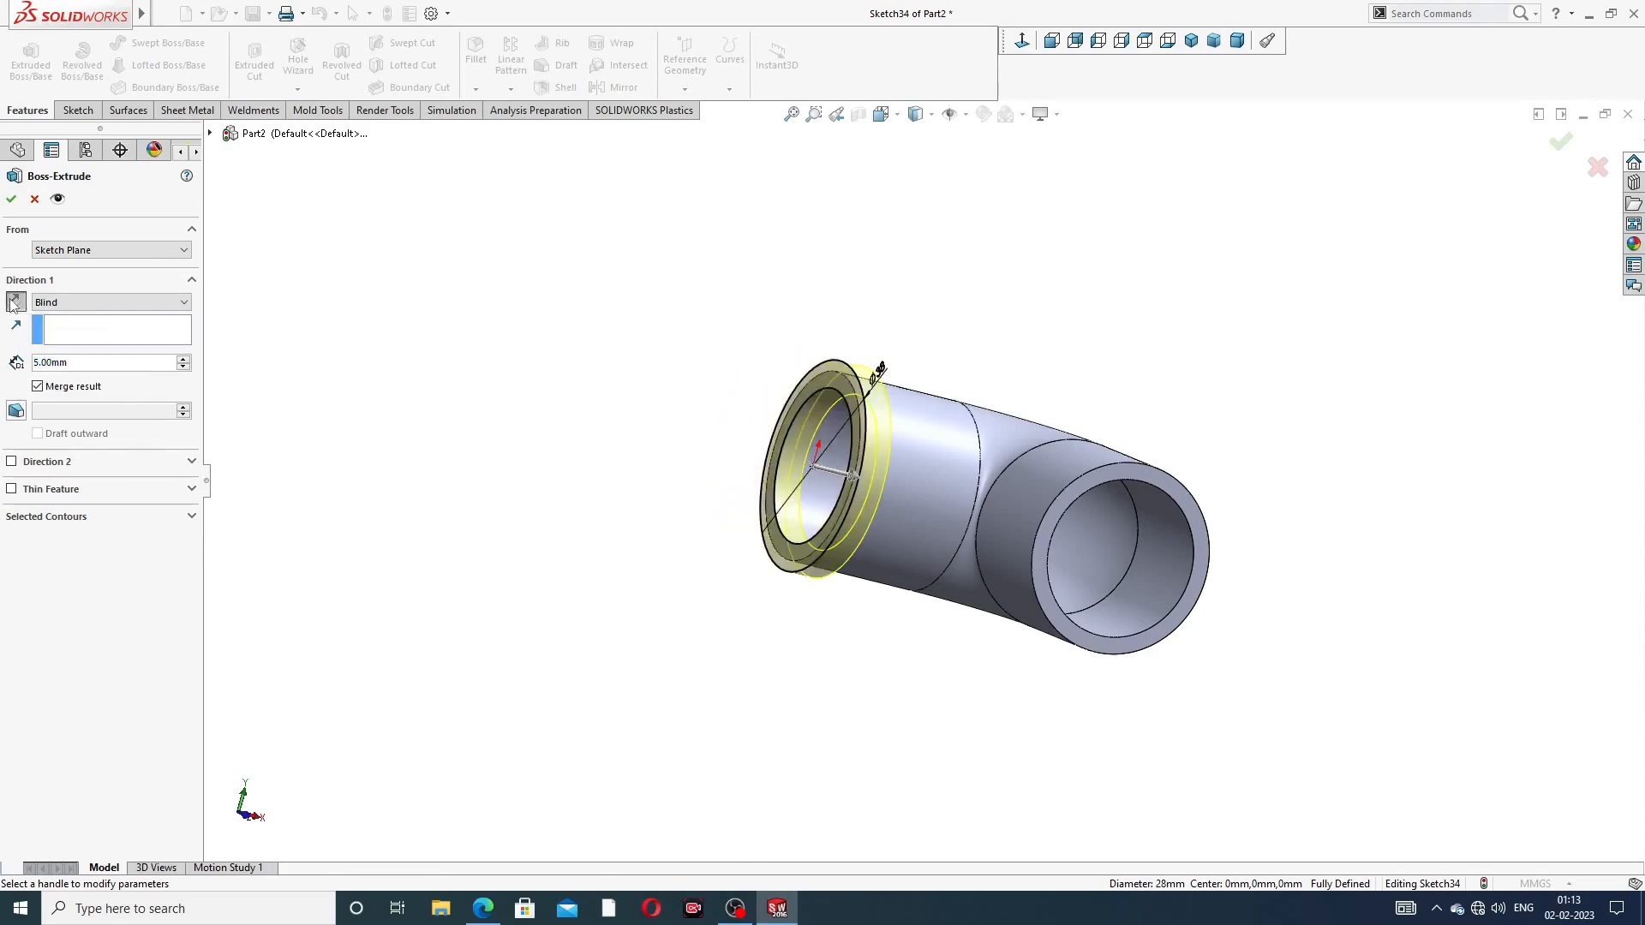
{"action": "middle_click_drag", "start_coordinate": [726, 470], "coordinate": [671, 488]}
{"action": "scroll", "coordinate": [812, 507], "scroll_direction": "down", "scroll_amount": 3}
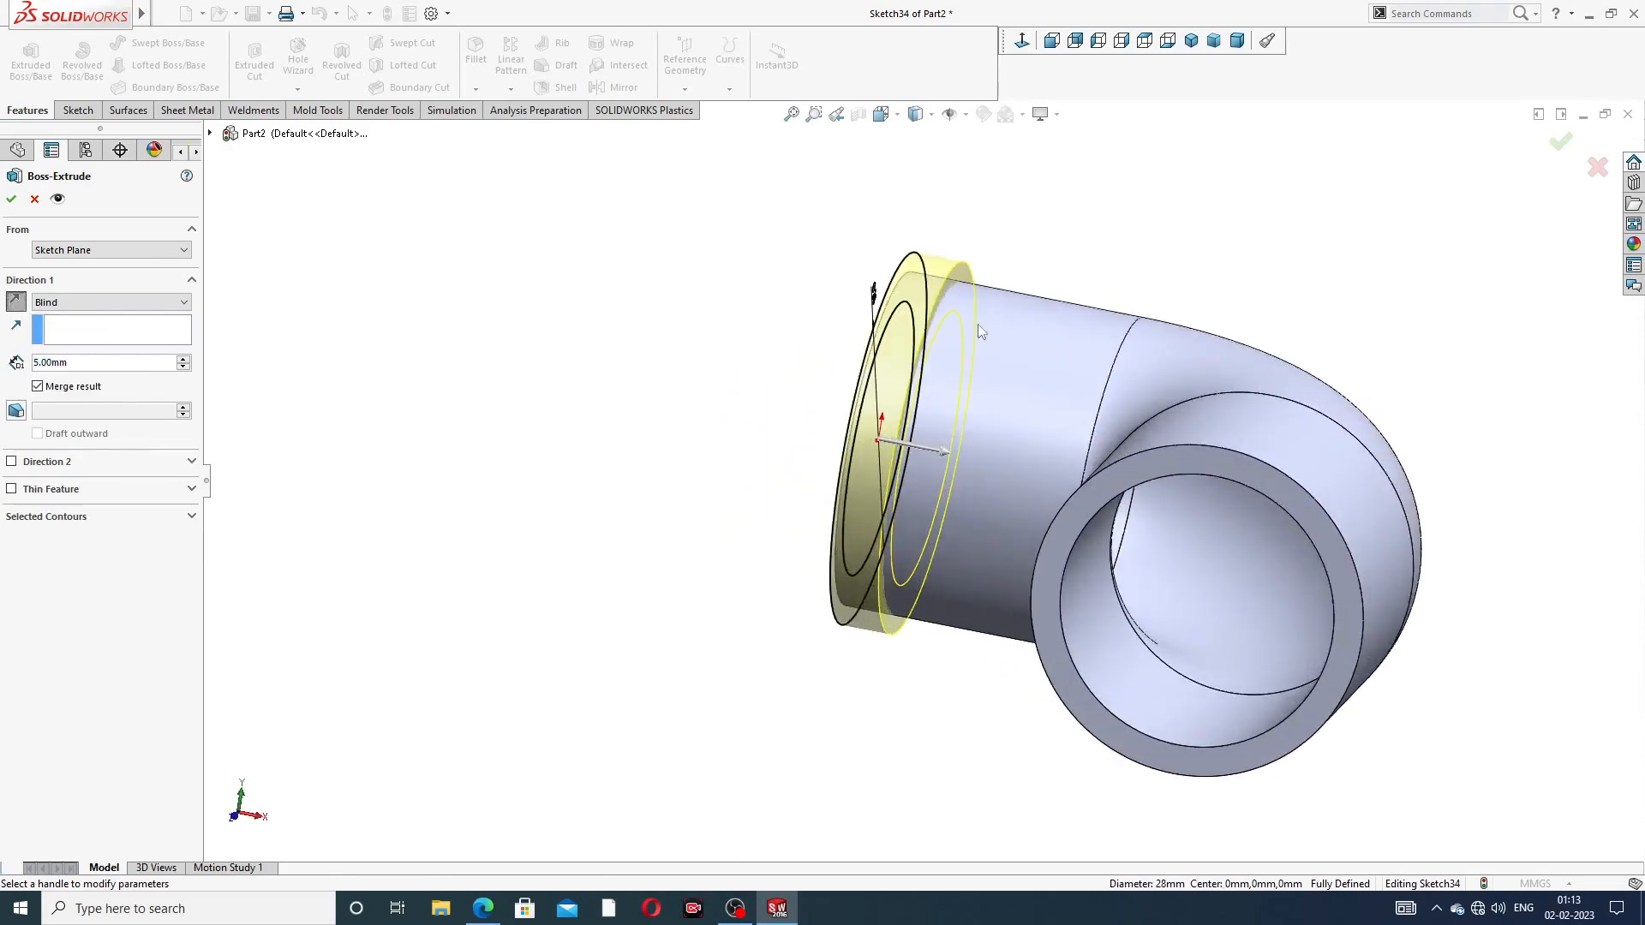
{"action": "middle_click_drag", "start_coordinate": [981, 330], "coordinate": [1013, 368]}
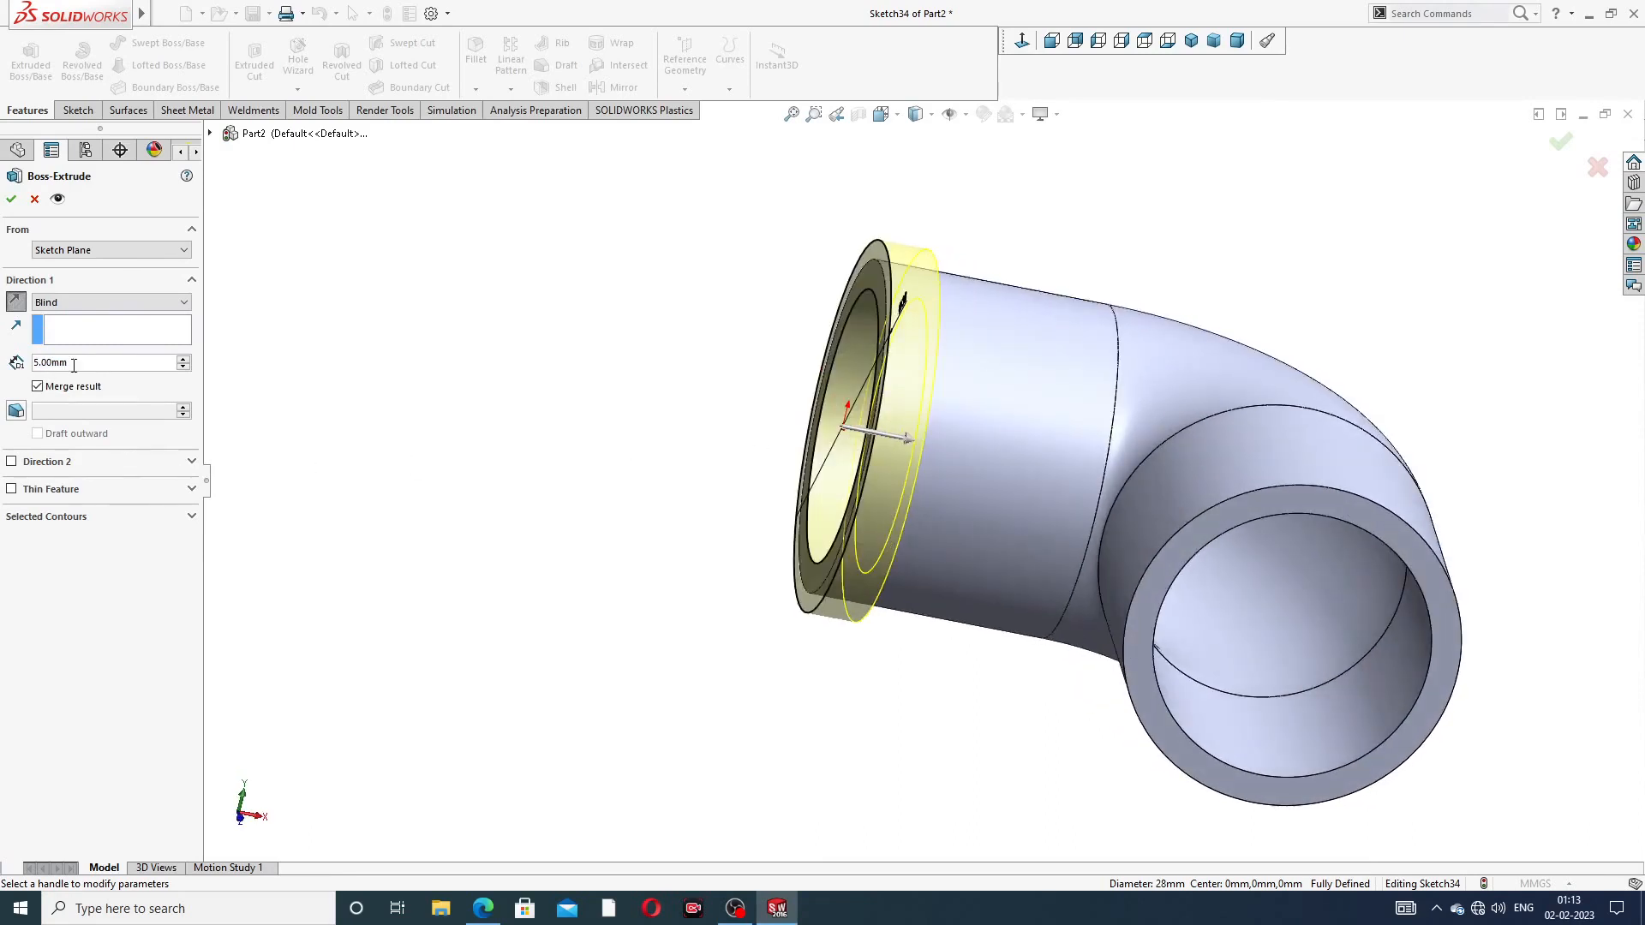
Set the collar's extrusion depth to 6.2 mm and create it merged with the pipe
{"action": "left_click_drag", "start_coordinate": [73, 365], "coordinate": [13, 370]}
{"action": "type", "text": "6."}
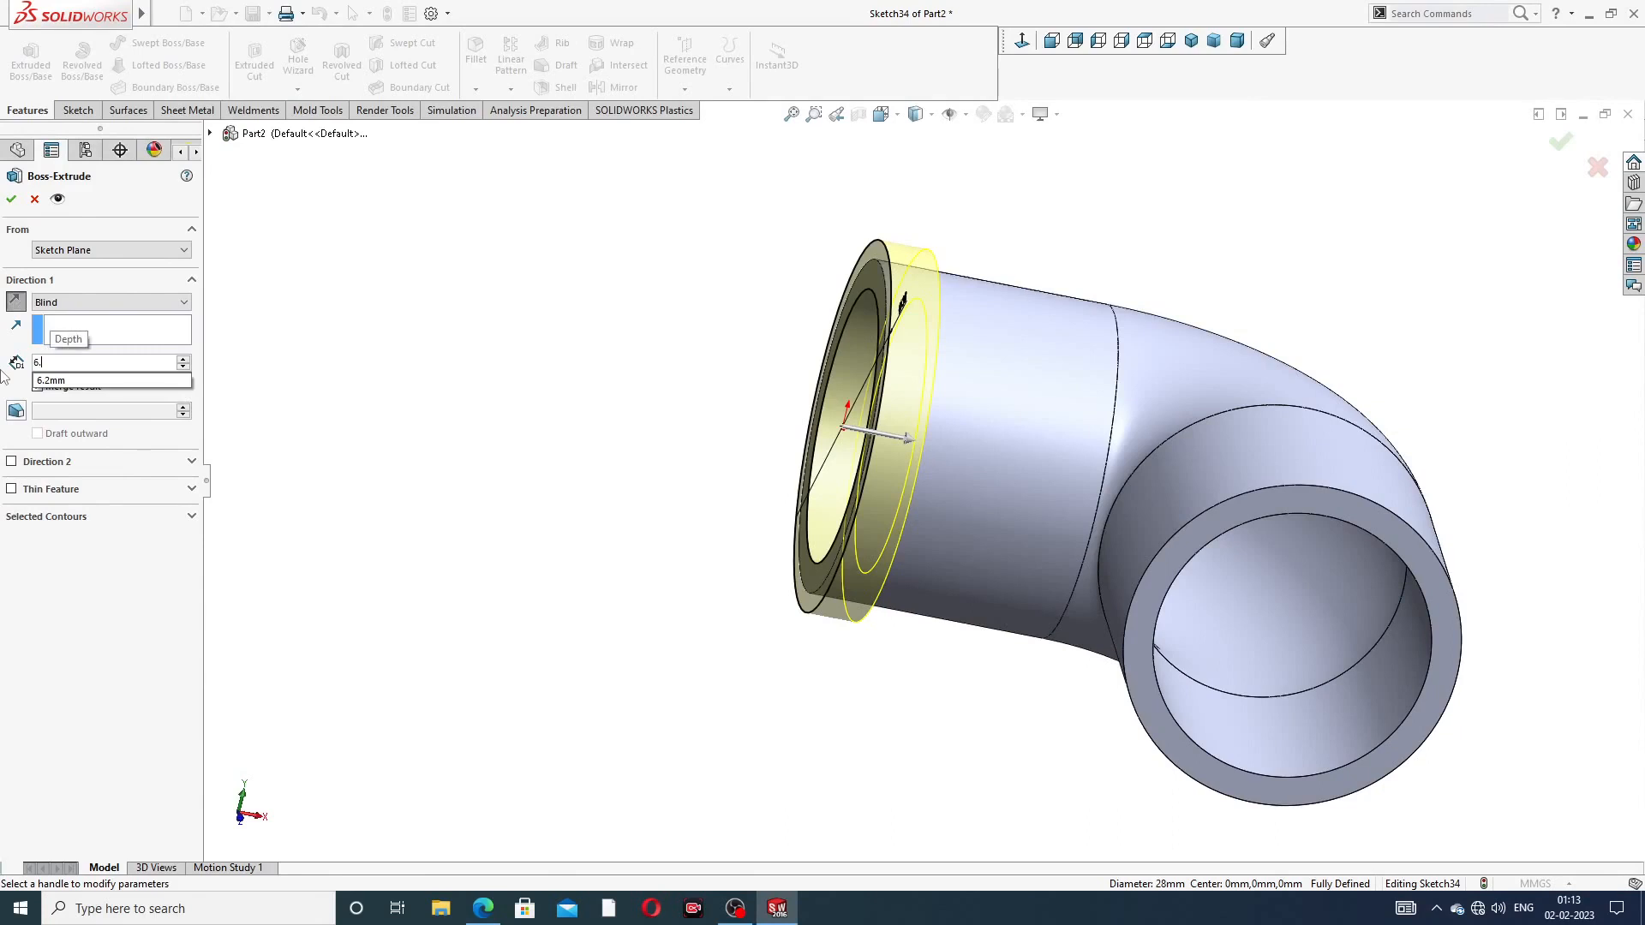
{"action": "type", "text": "2"}
{"action": "key", "text": "Return"}
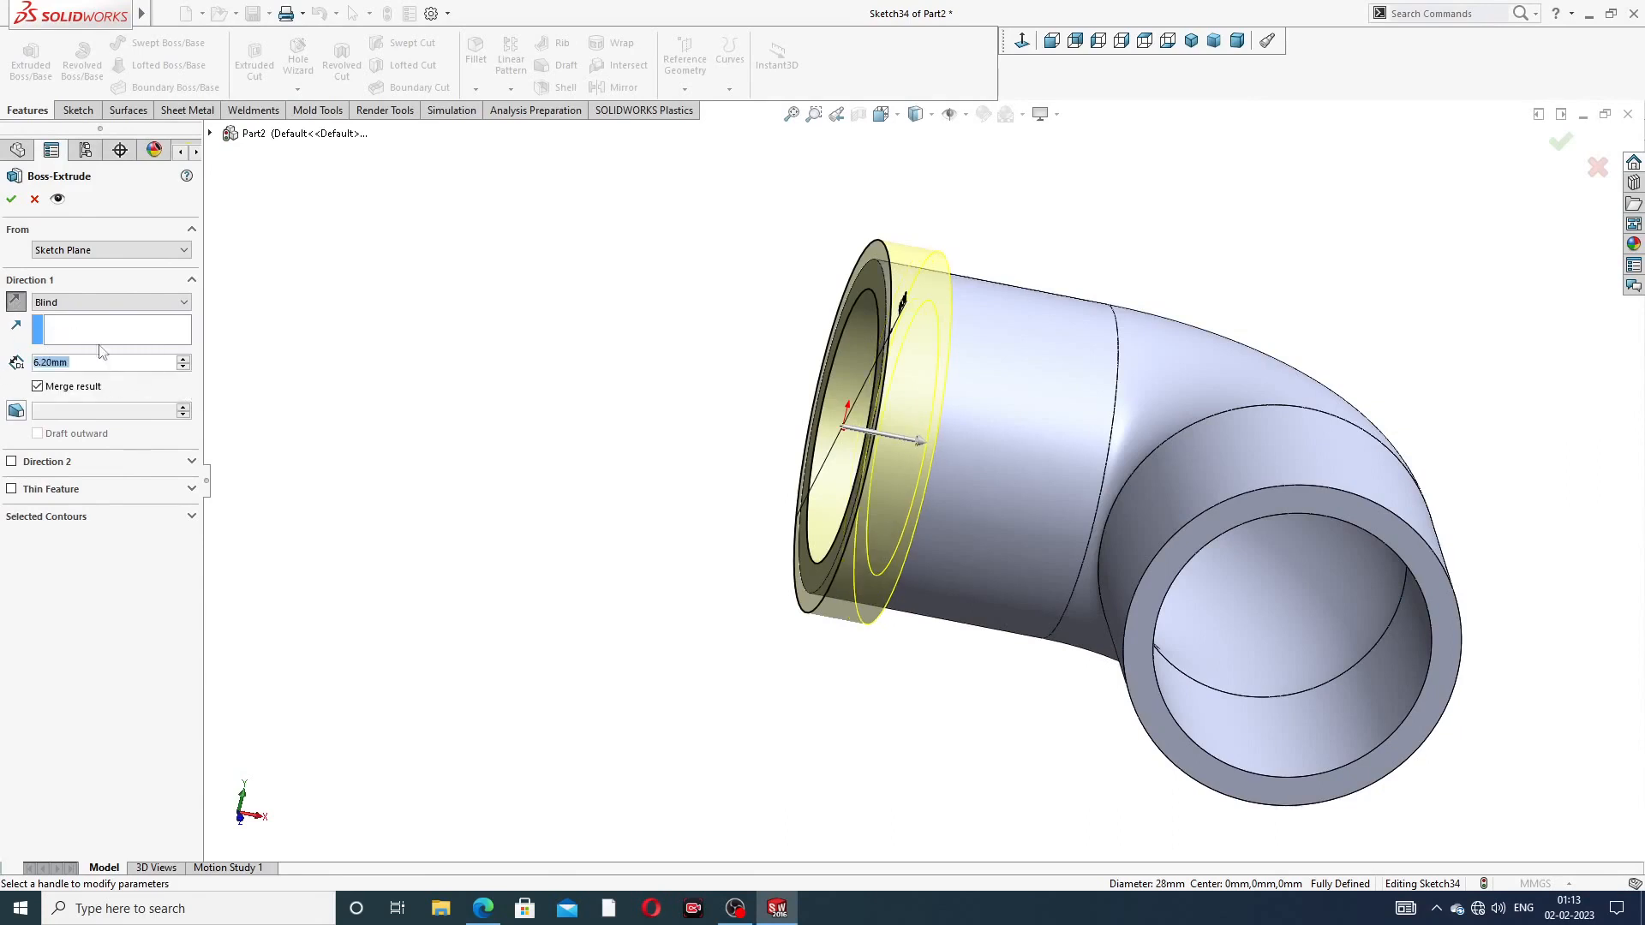
{"action": "left_click", "coordinate": [12, 199]}
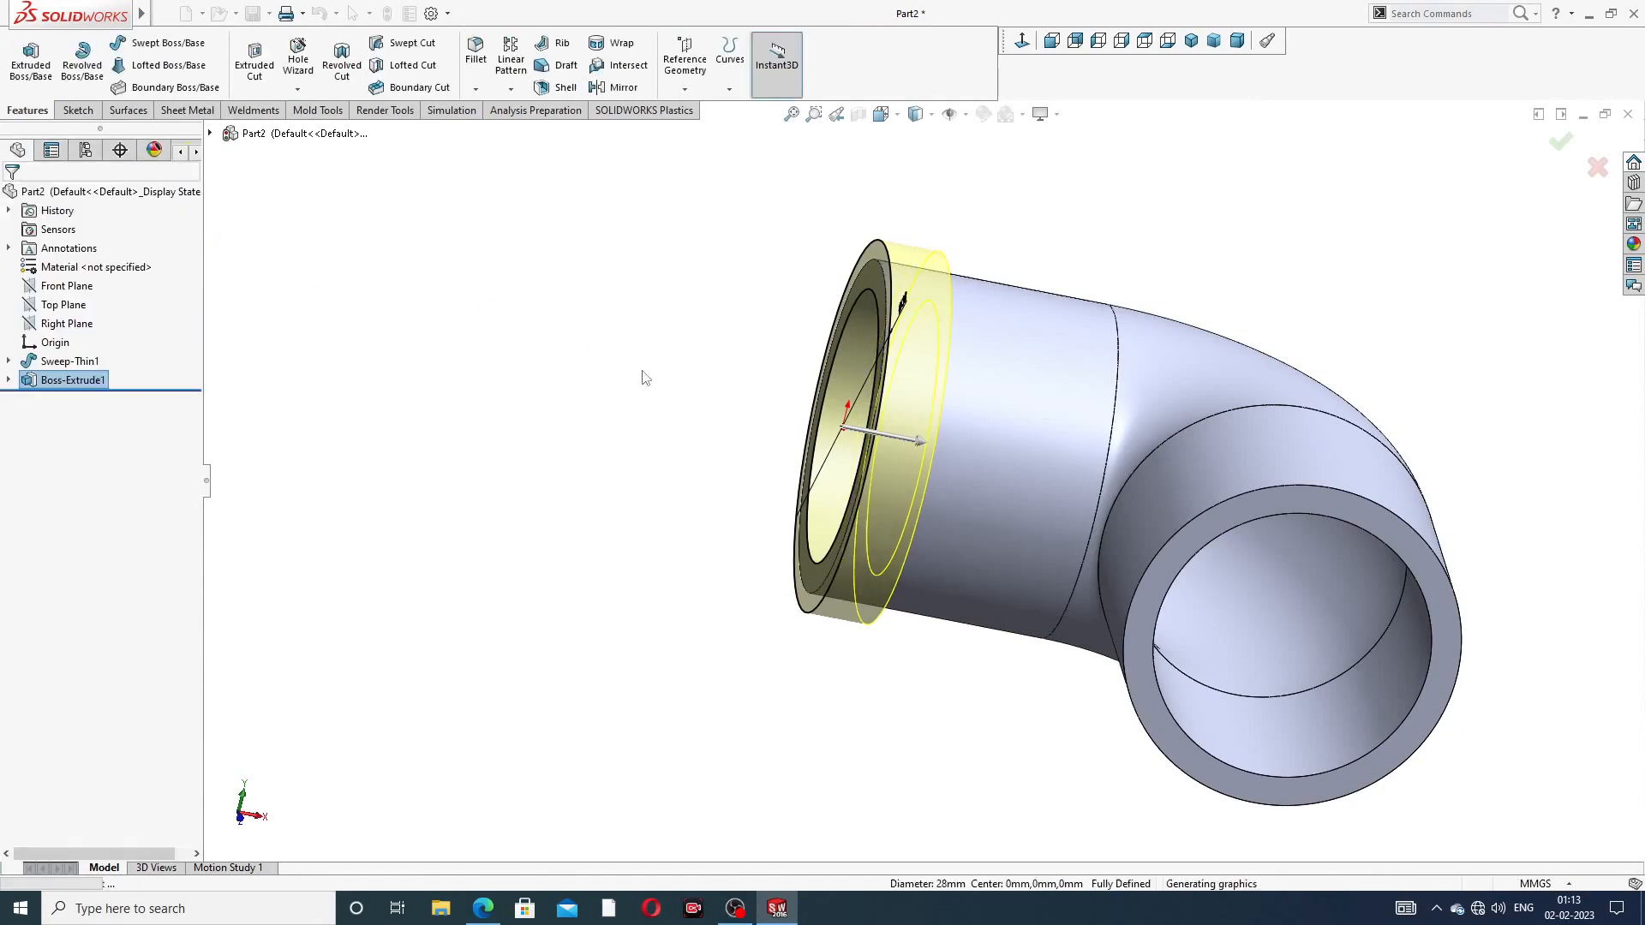
Start a sketch on the elbow's other end face and draw a circle about 36 mm in diameter from the bore's centre
{"action": "scroll", "coordinate": [702, 440], "scroll_direction": "up", "scroll_amount": 4}
{"action": "middle_click_drag", "start_coordinate": [1060, 516], "coordinate": [1000, 353]}
{"action": "left_click", "coordinate": [1040, 400]}
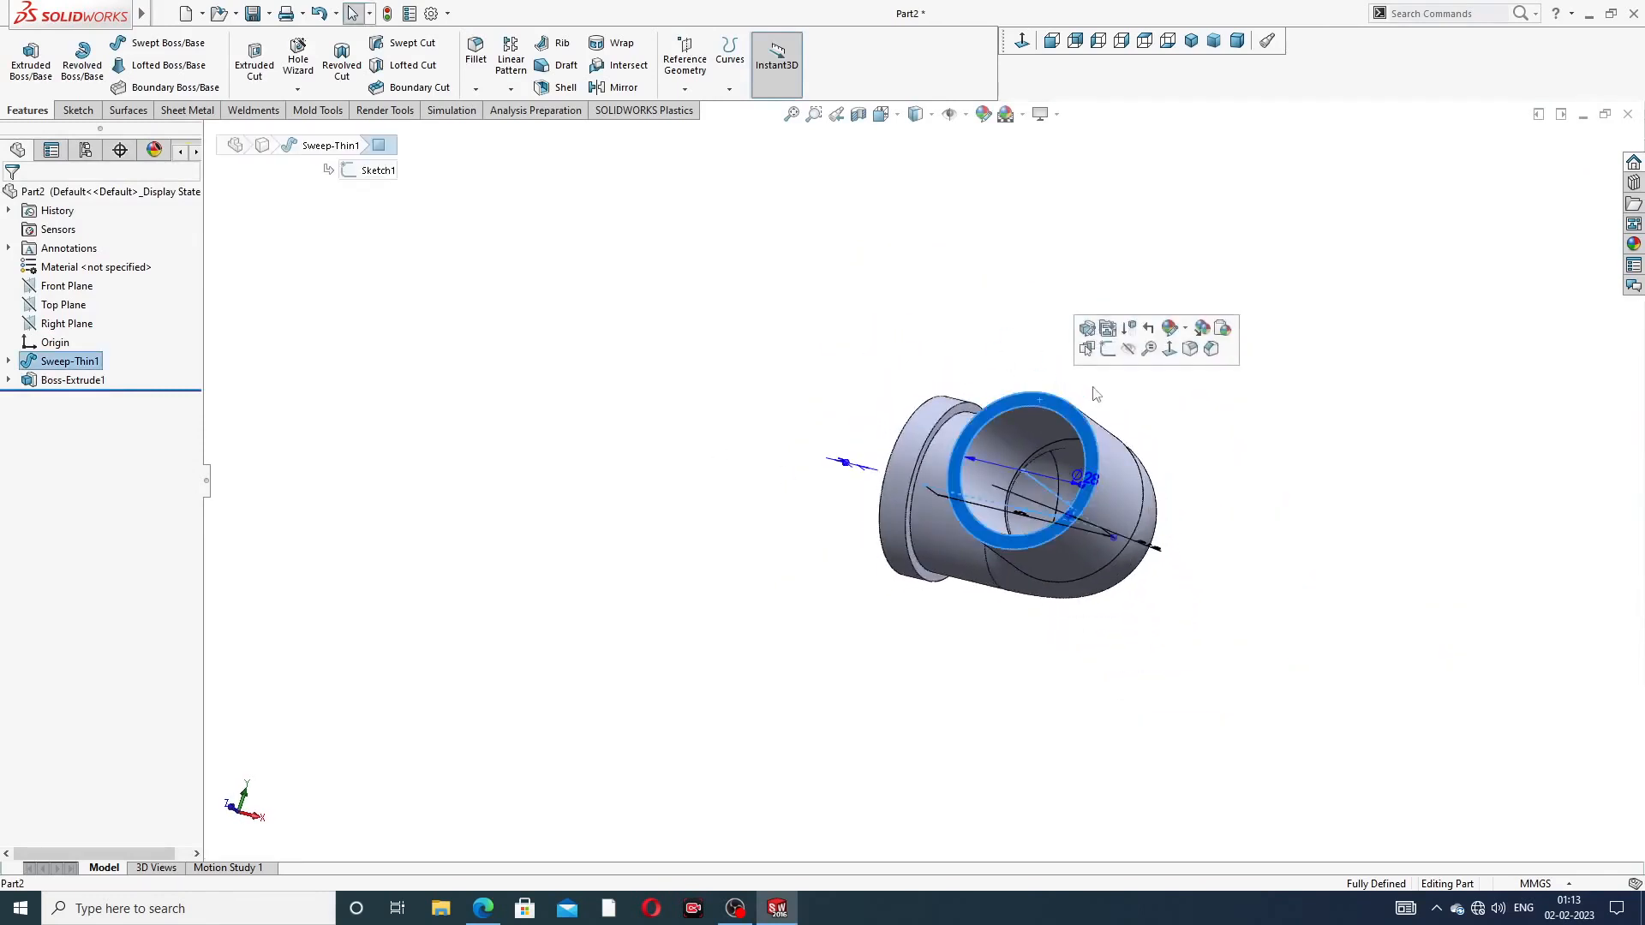
{"action": "left_click", "coordinate": [1099, 345]}
{"action": "left_click", "coordinate": [1024, 44]}
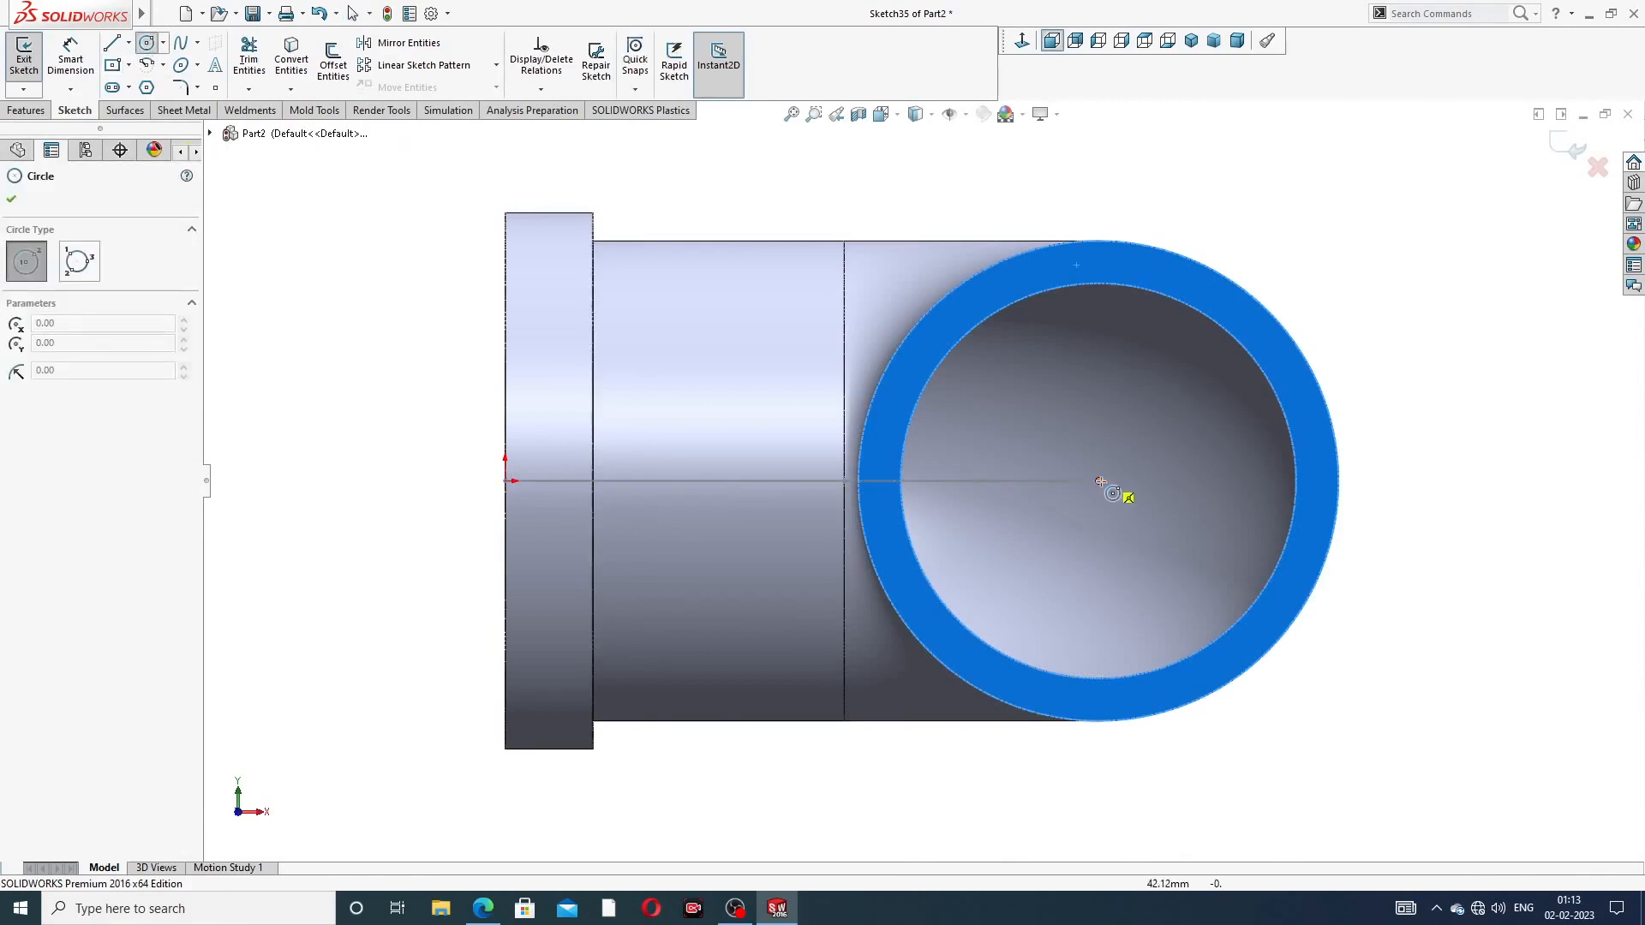
{"action": "left_click", "coordinate": [1105, 467]}
{"action": "left_click", "coordinate": [1252, 275]}
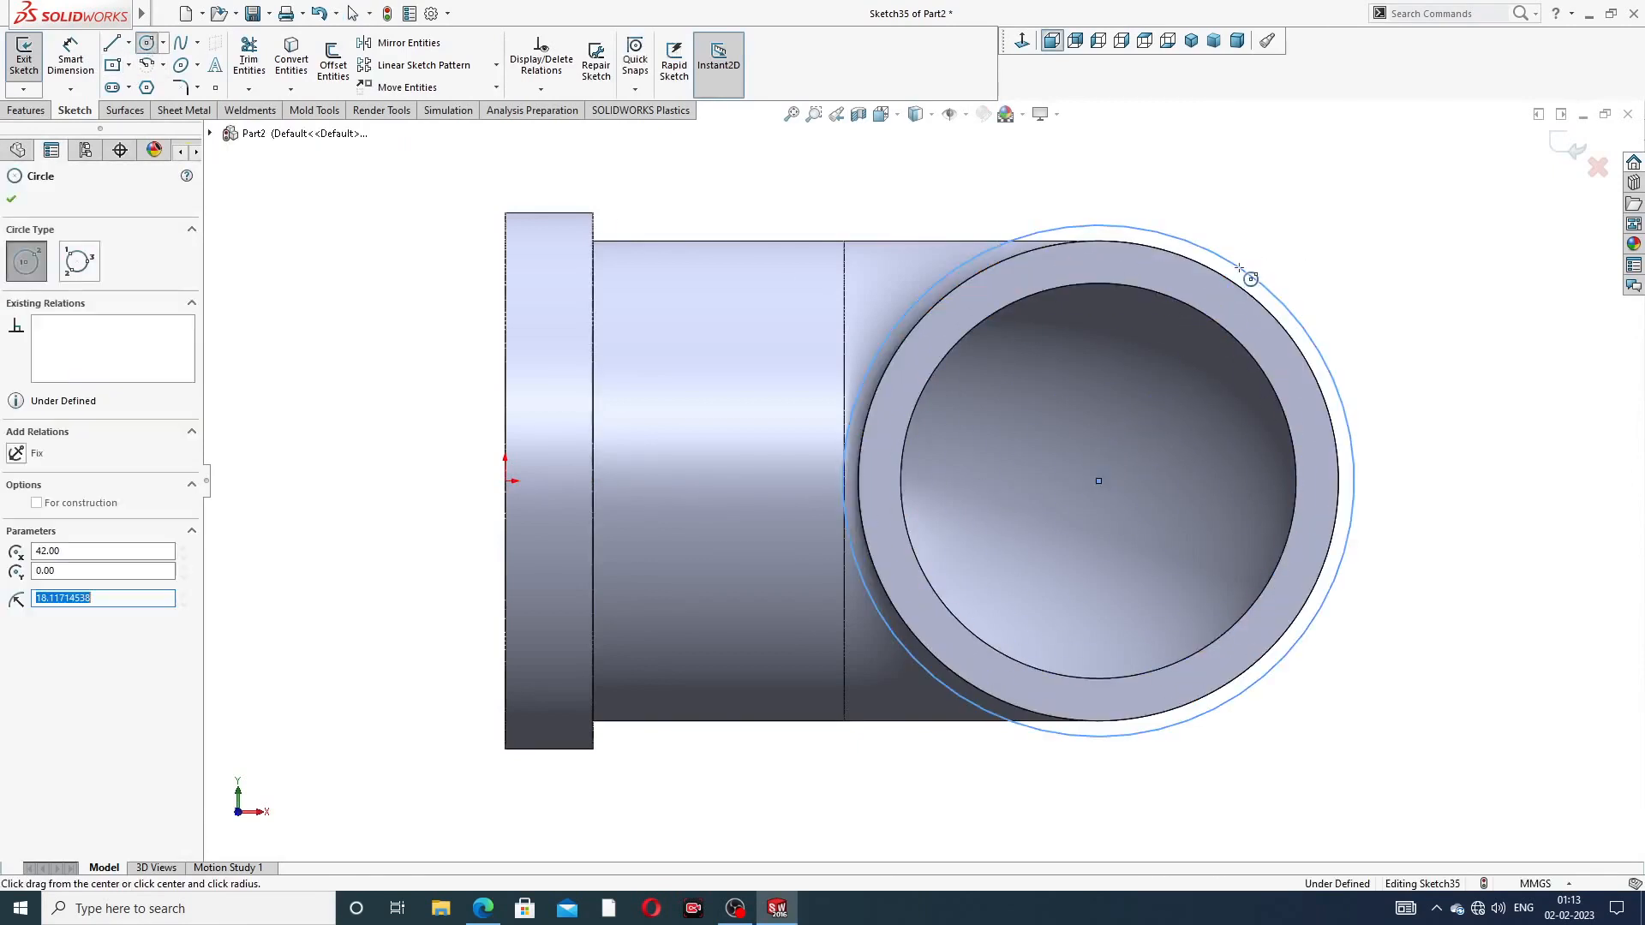
{"action": "right_click", "coordinate": [1287, 214]}
{"action": "left_click", "coordinate": [1349, 227]}
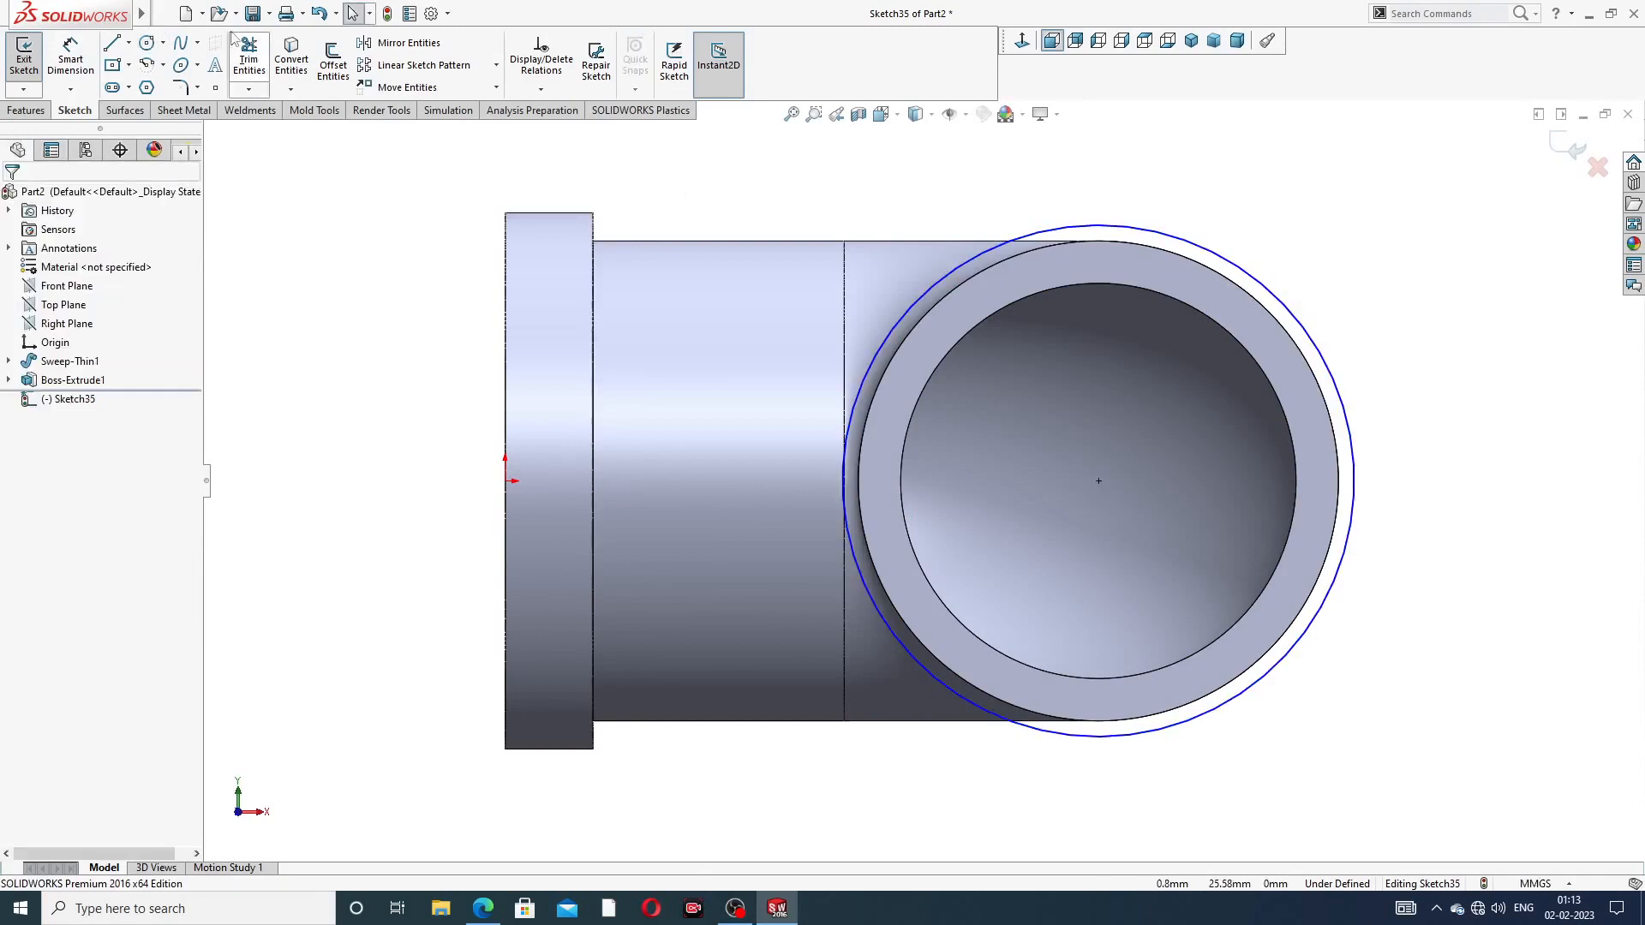
Dimension the new circle around the second pipe end to a 38 mm diameter
{"action": "left_click", "coordinate": [1212, 251]}
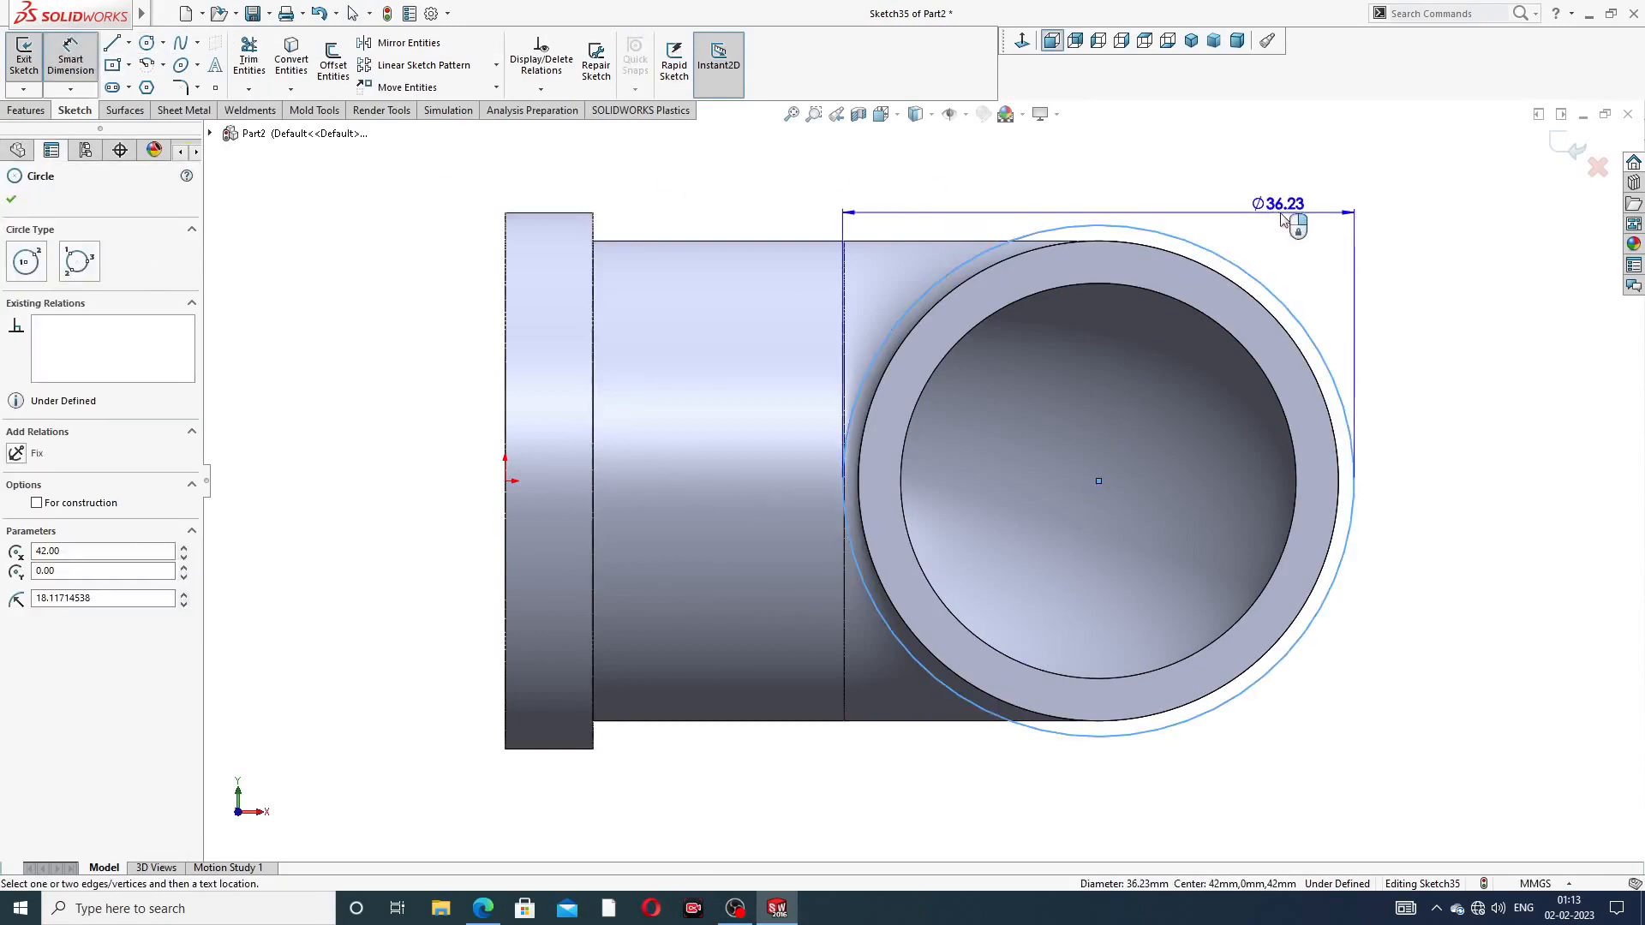
{"action": "left_click", "coordinate": [1381, 195]}
{"action": "type", "text": "38"}
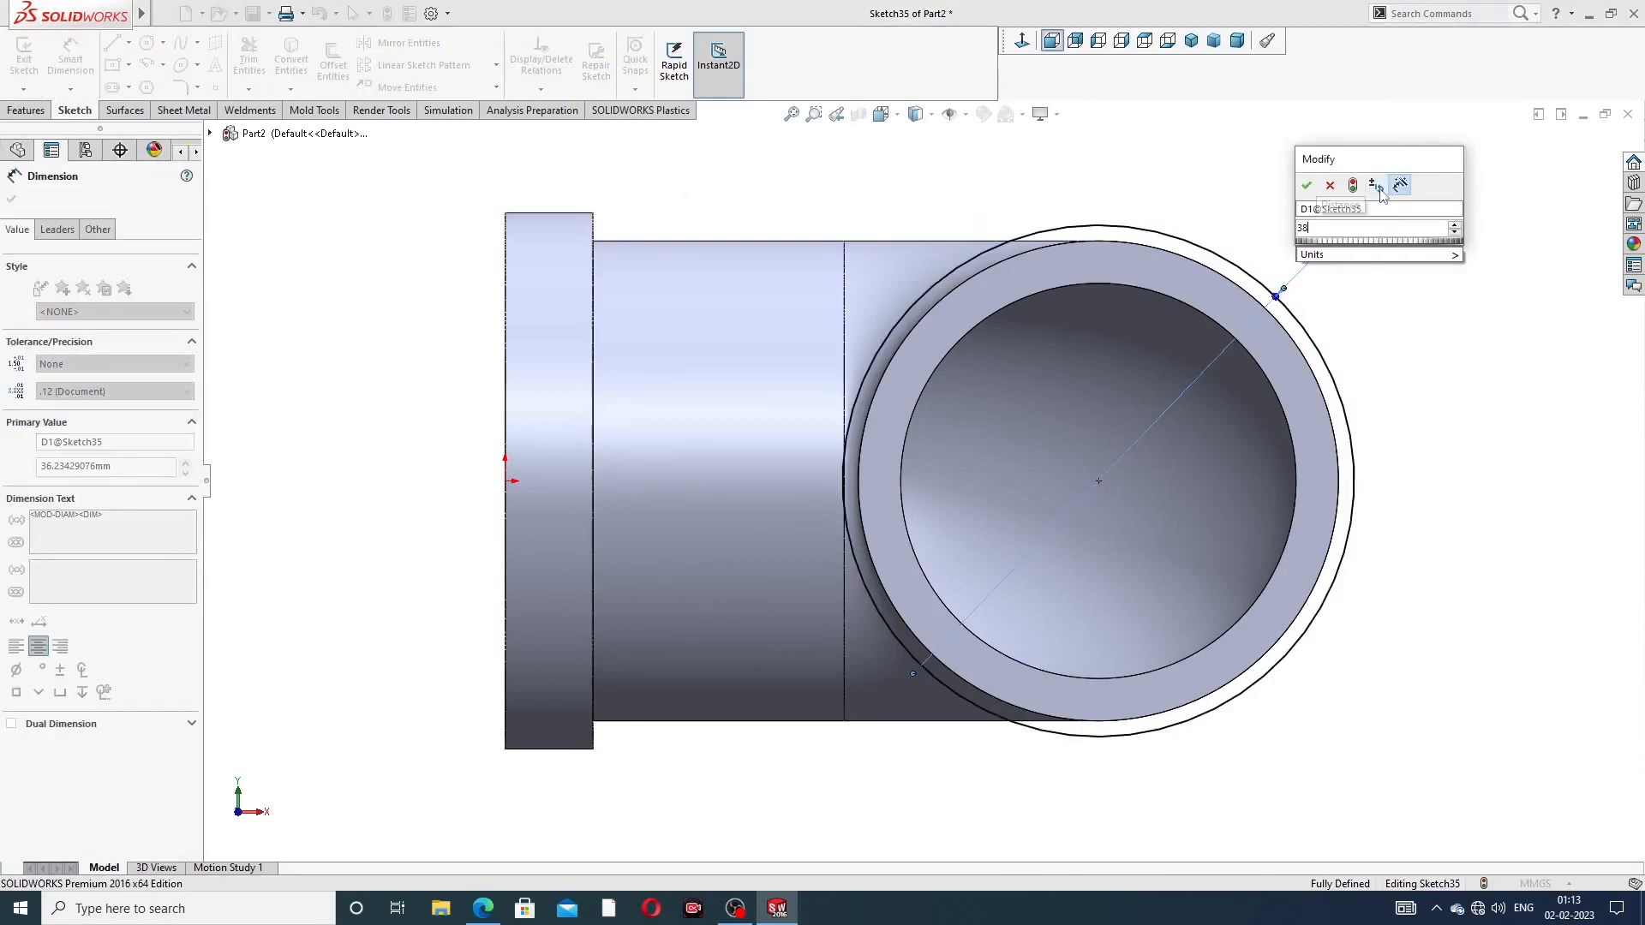
{"action": "key", "text": "Return"}
{"action": "left_click", "coordinate": [1353, 286]}
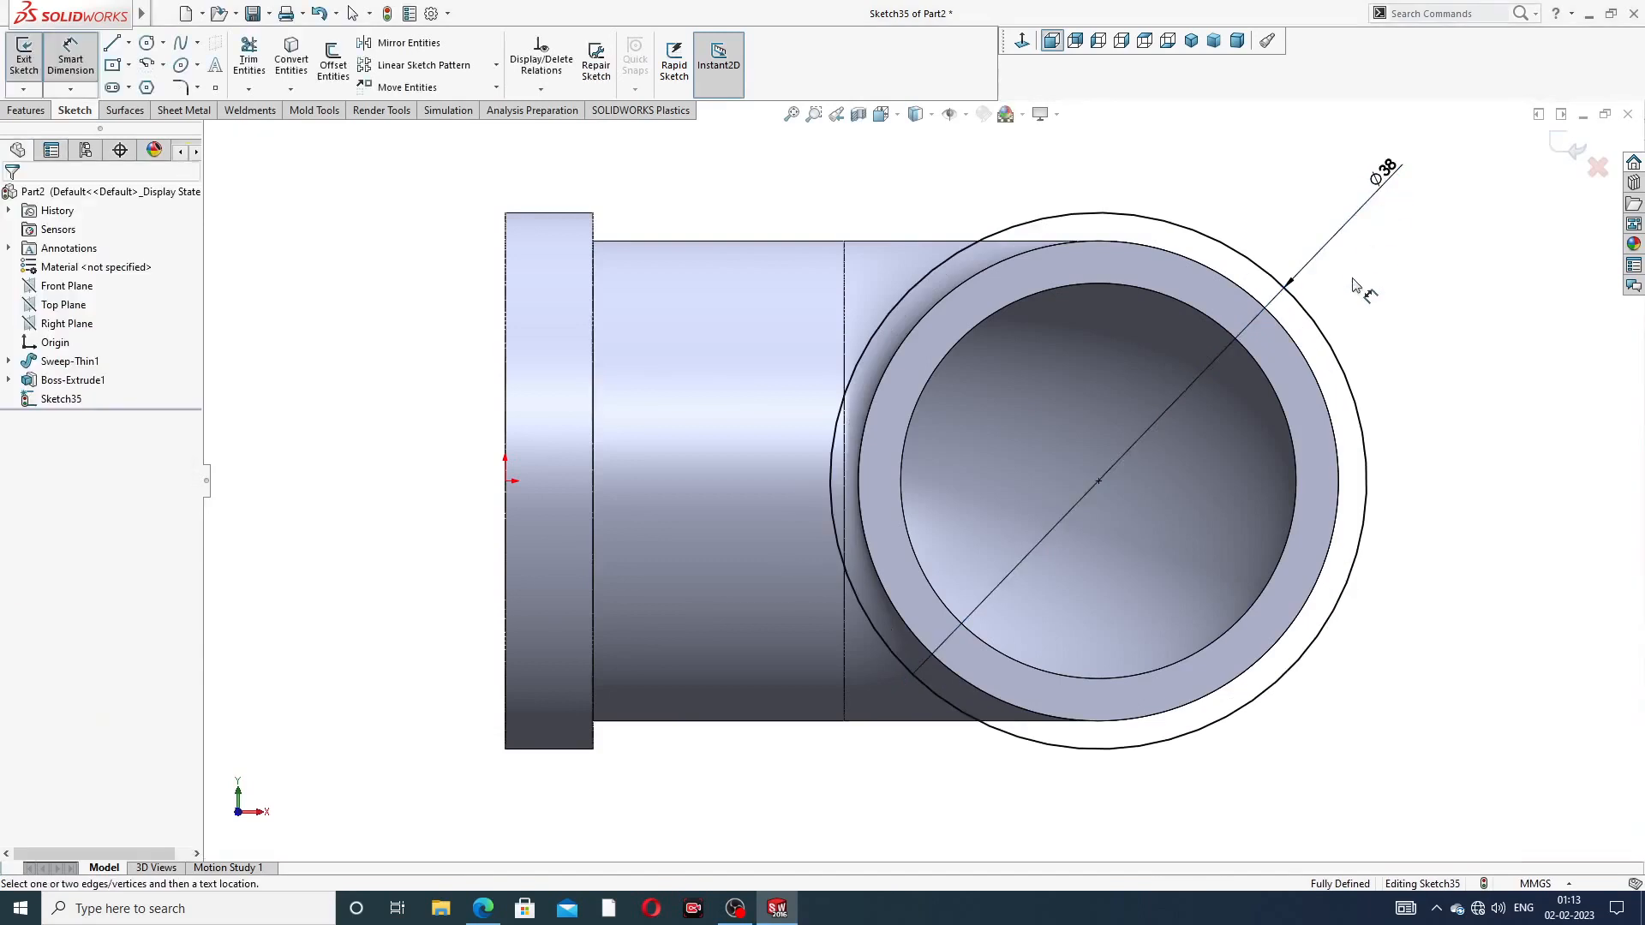
{"action": "right_click", "coordinate": [1354, 285]}
{"action": "left_click", "coordinate": [1405, 259]}
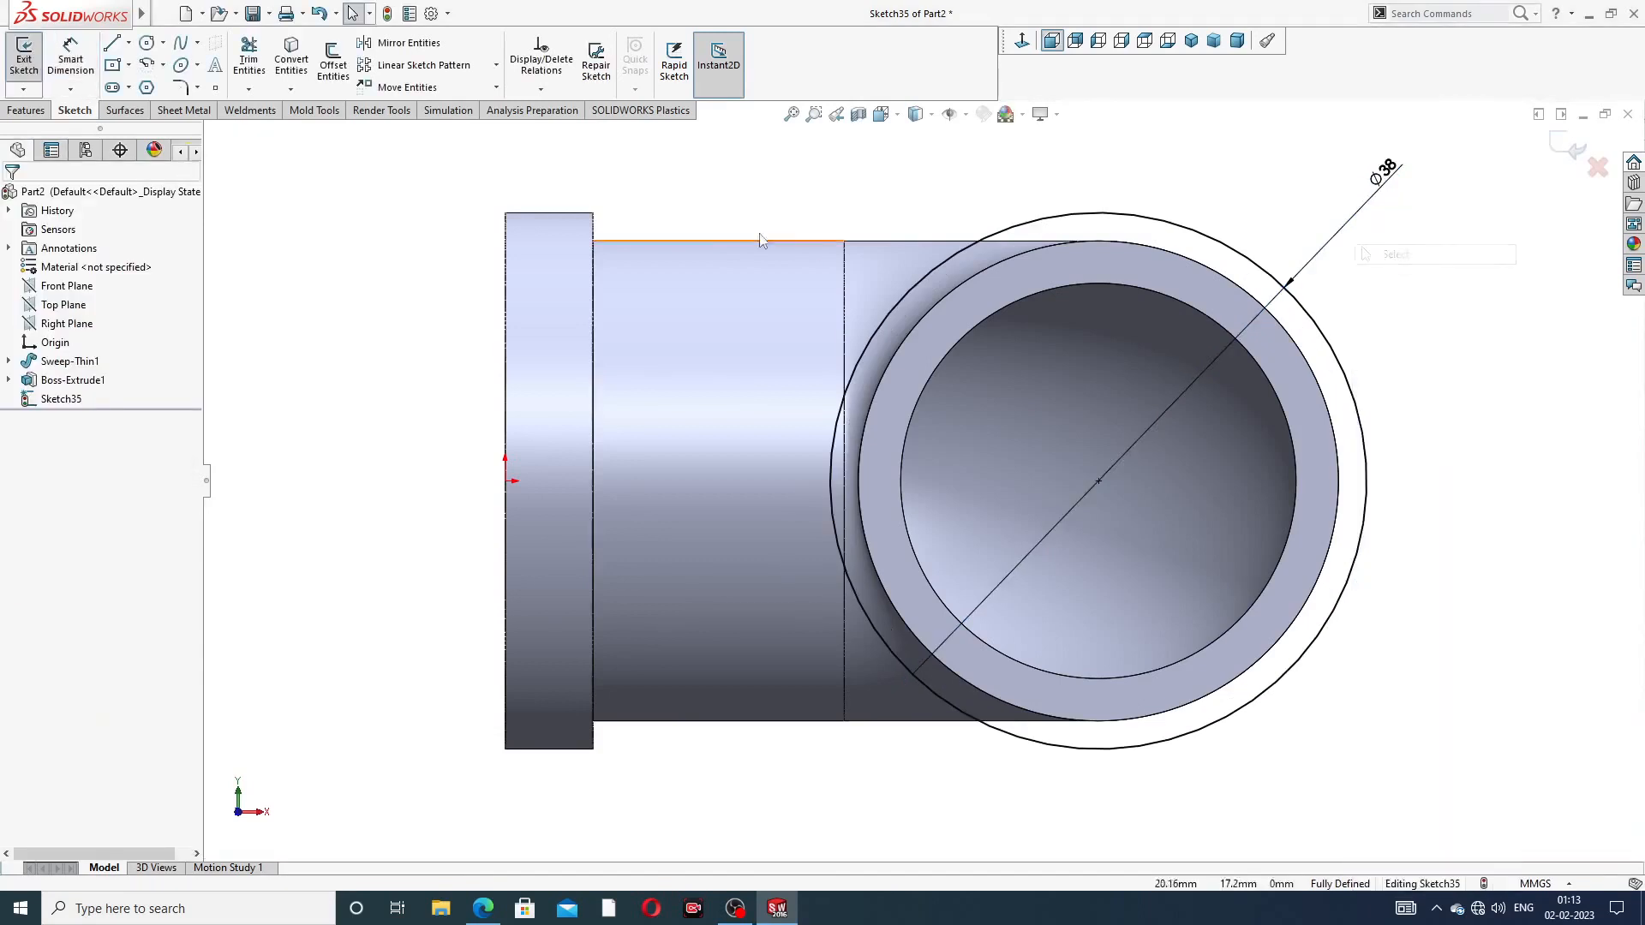
Convert the second end's inner bore edge into the sketch and extrude the ring as a merged blind boss 6.2 mm deep
{"action": "left_click", "coordinate": [1044, 298]}
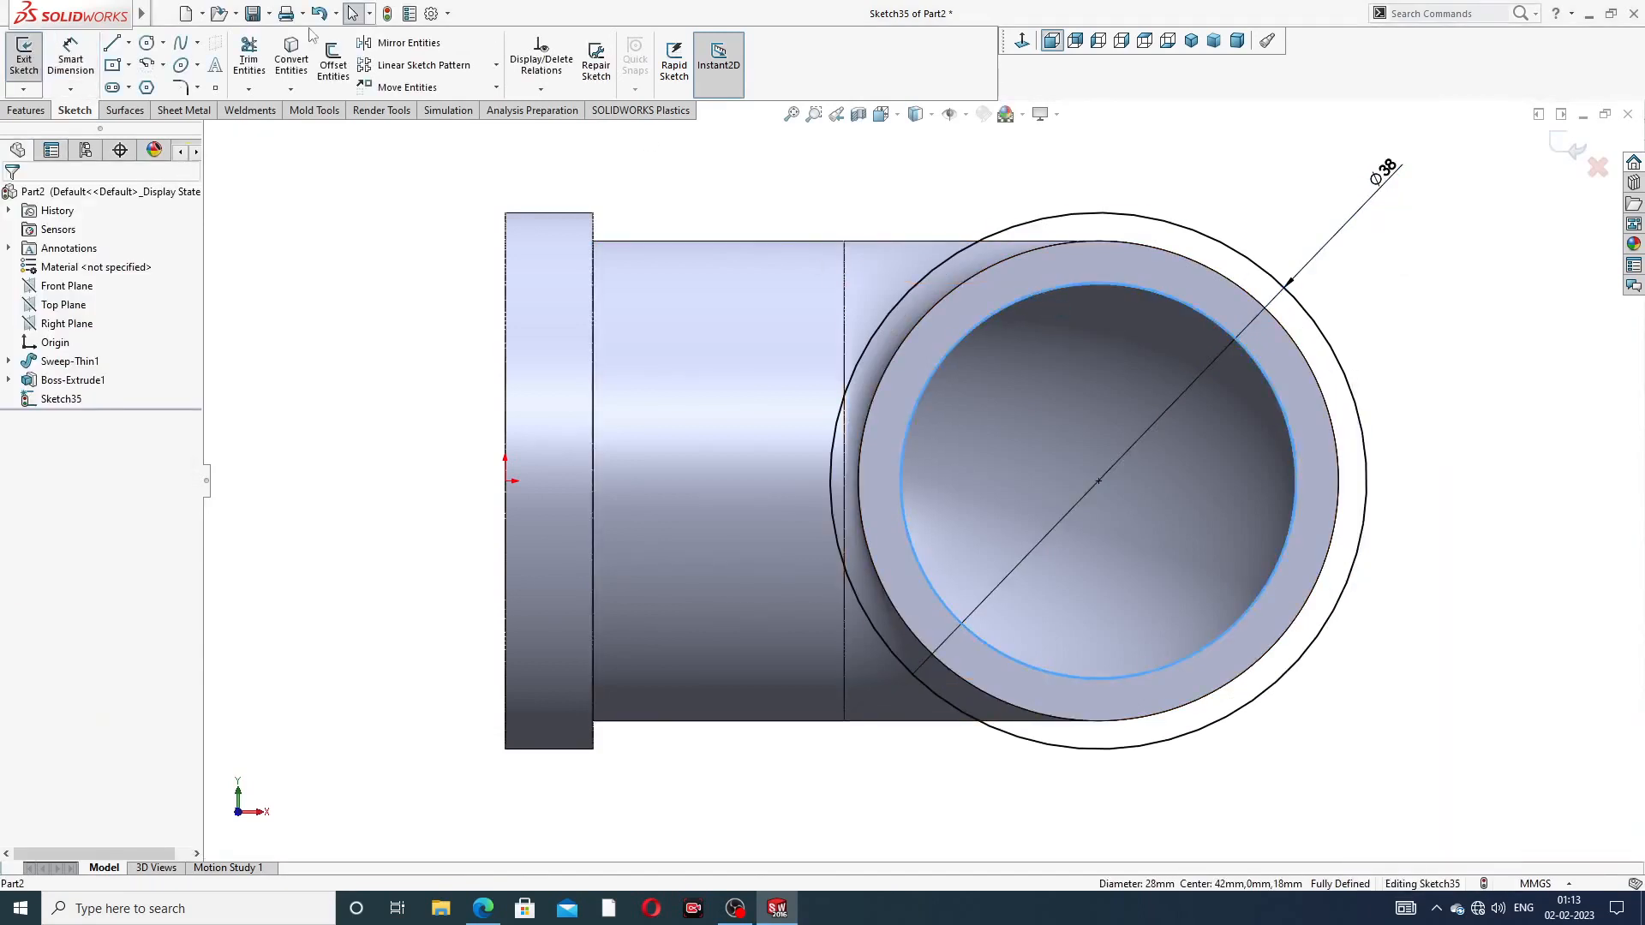
{"action": "left_click", "coordinate": [300, 65]}
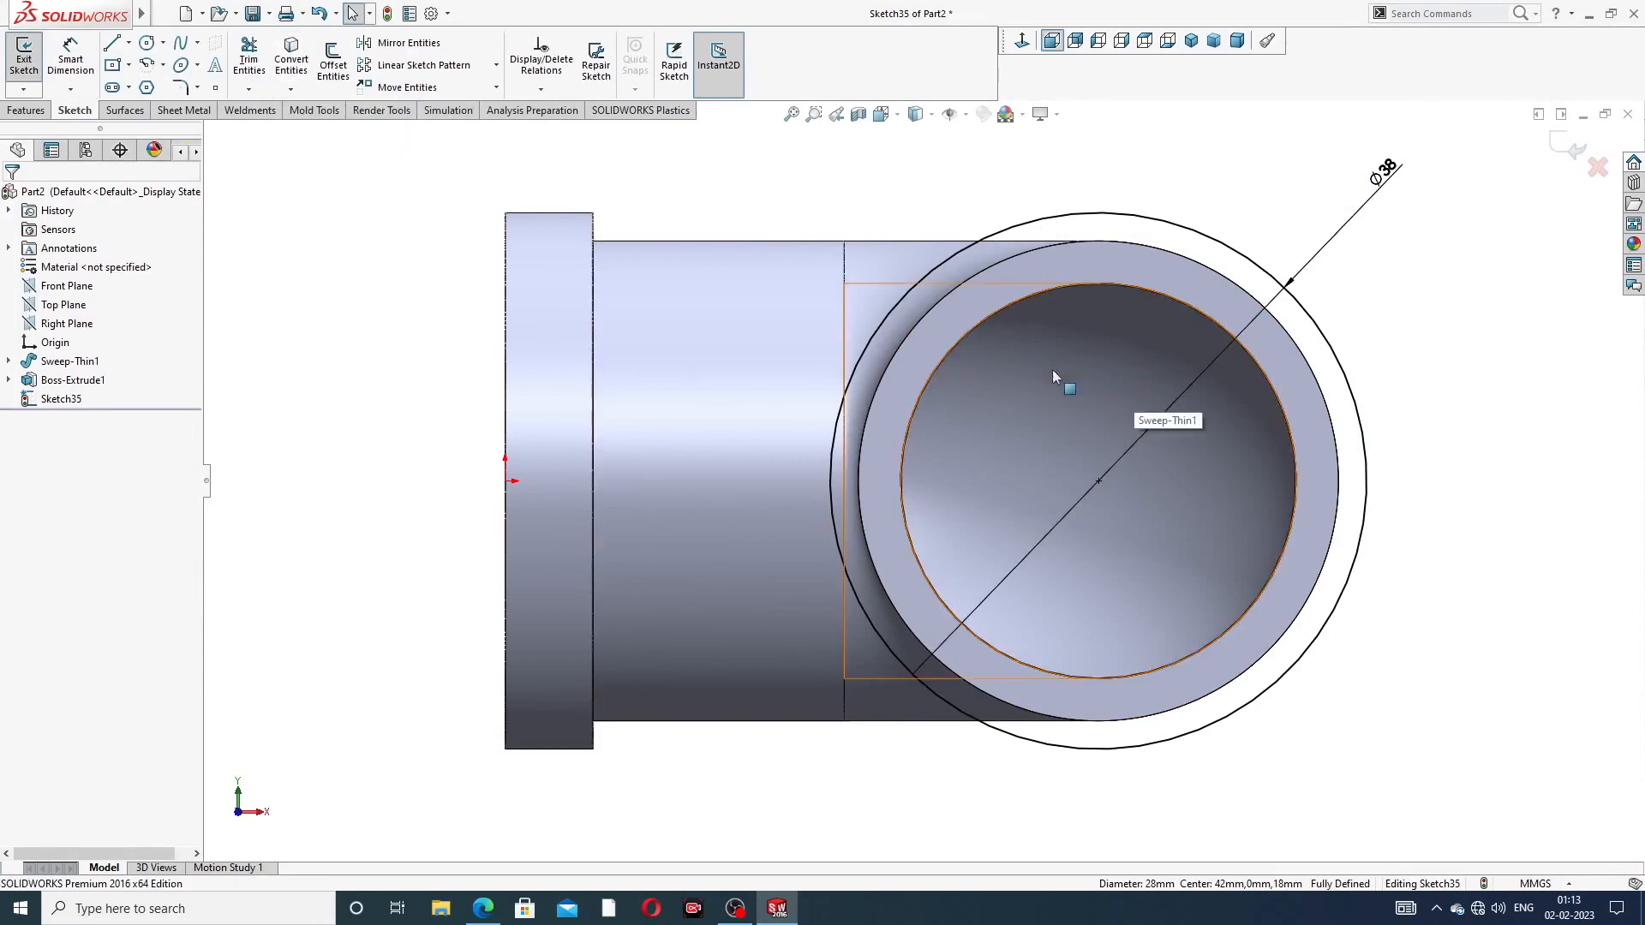
{"action": "left_click", "coordinate": [25, 109]}
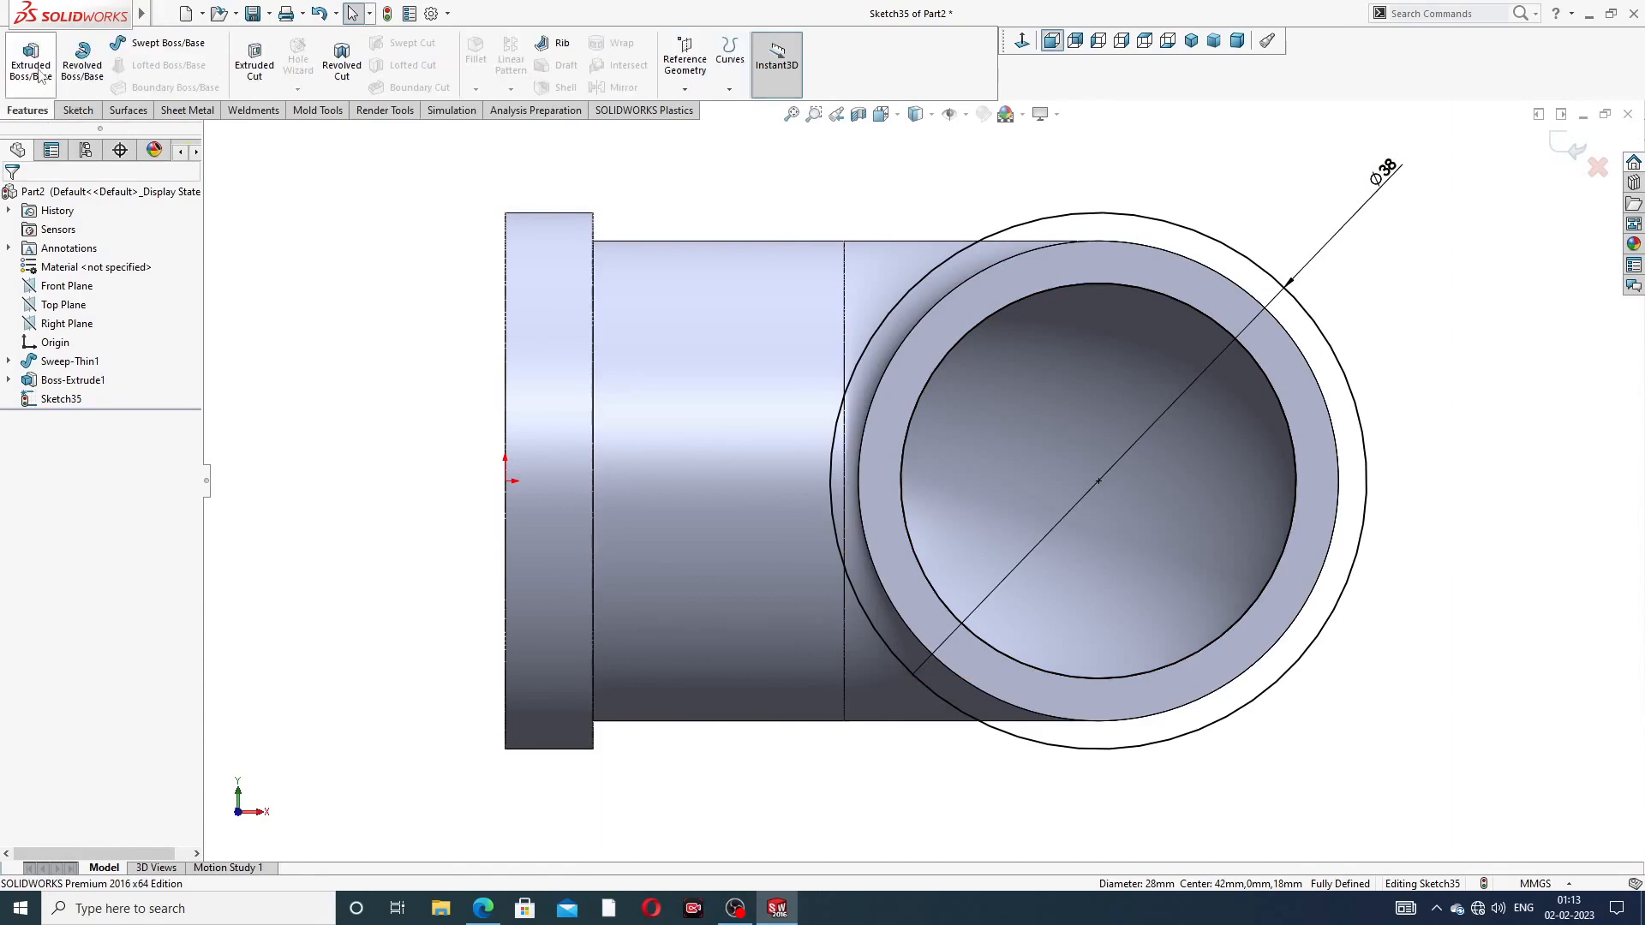
{"action": "left_click", "coordinate": [31, 60]}
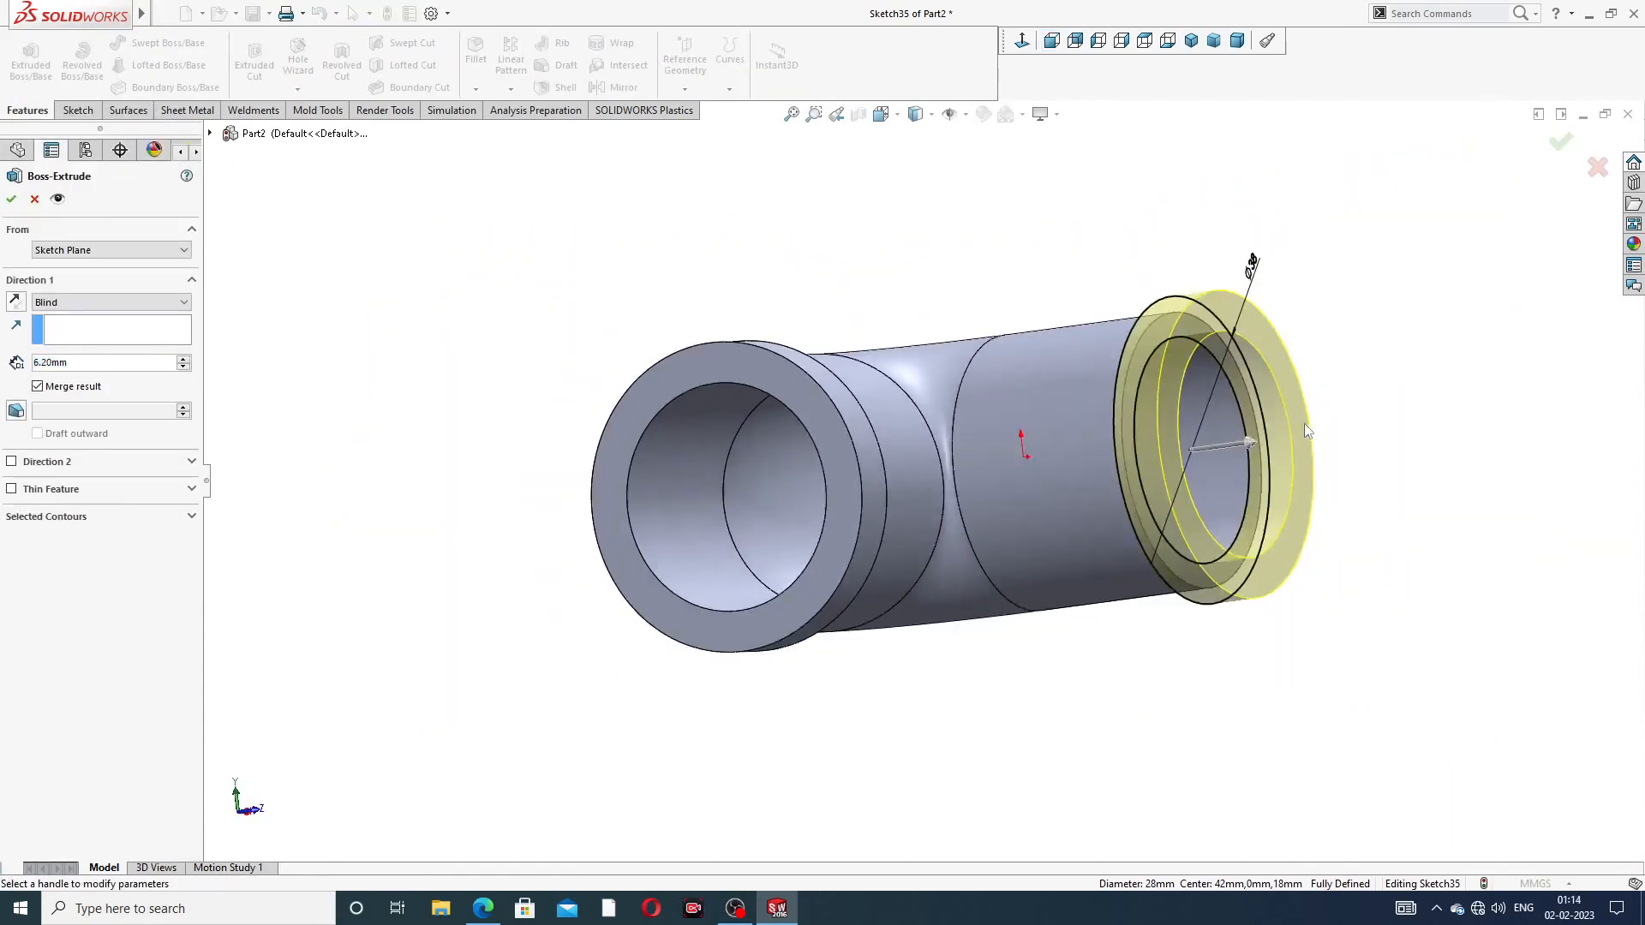
{"action": "middle_click_drag", "start_coordinate": [1304, 423], "coordinate": [1231, 399]}
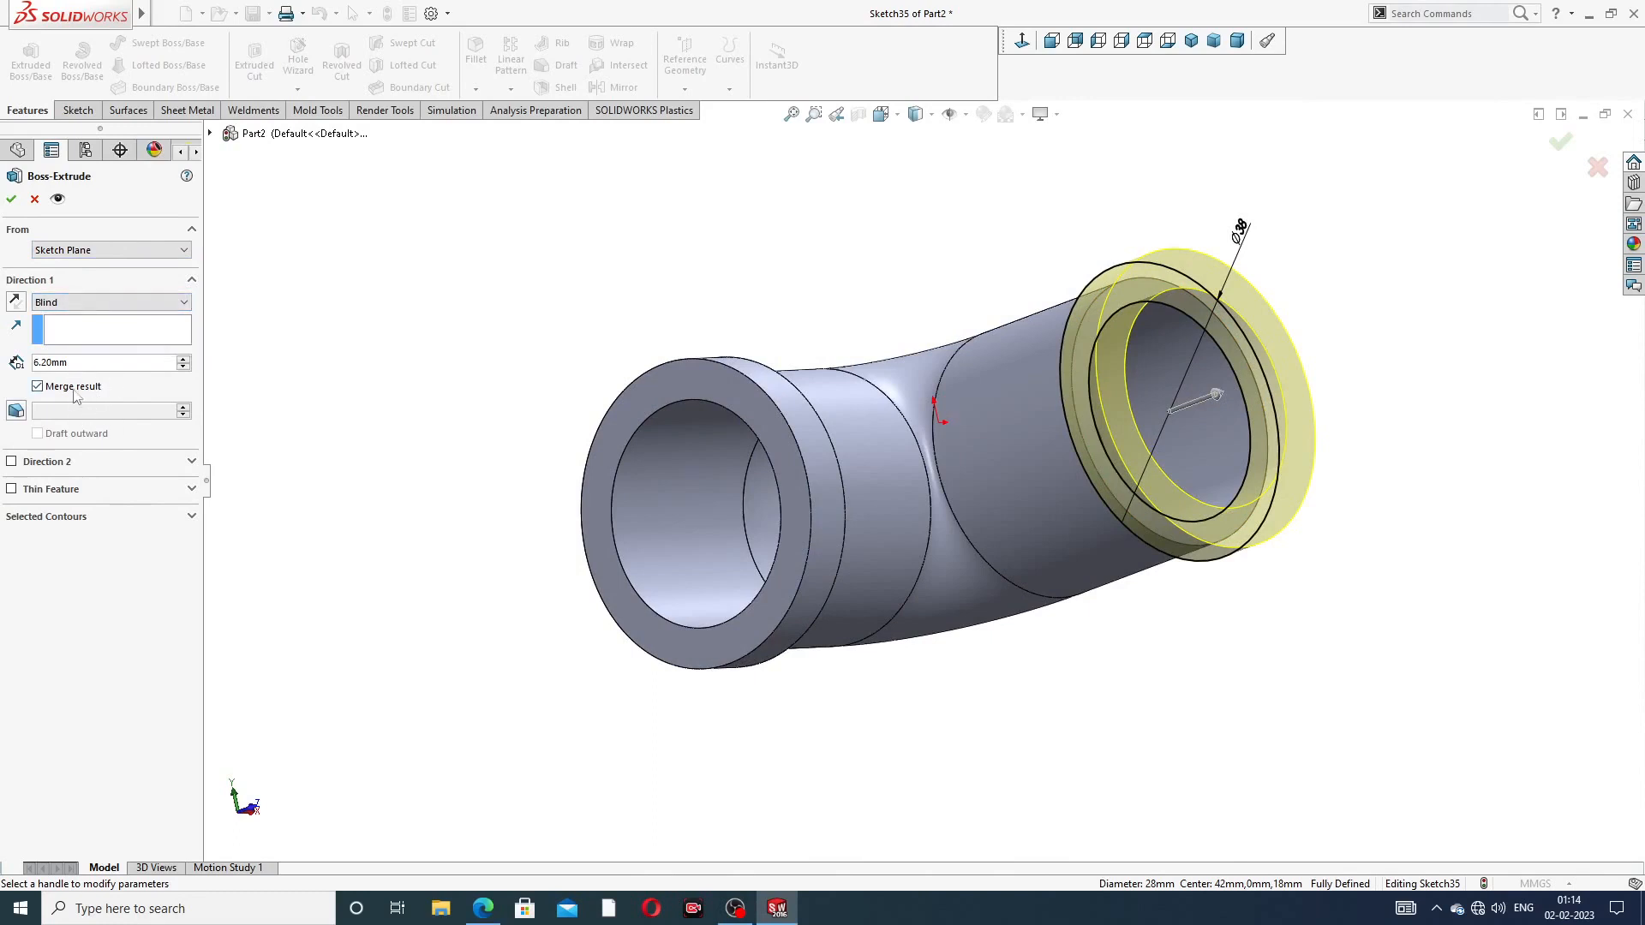
{"action": "left_click", "coordinate": [11, 199]}
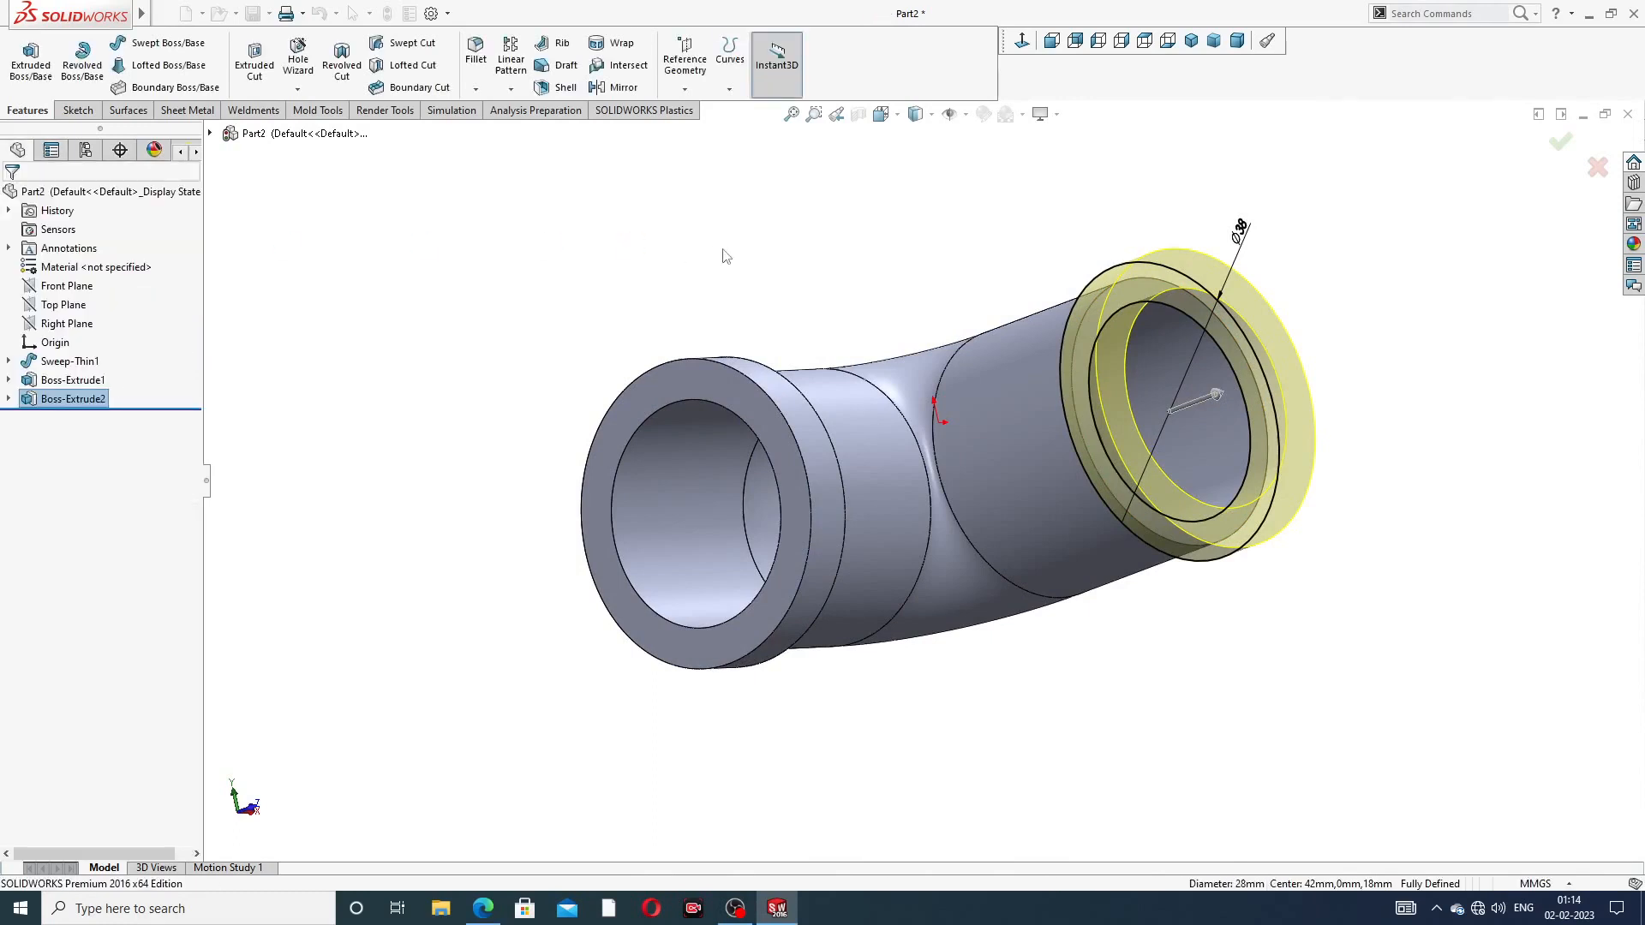
Edit the second collar's extrusion and reverse its direction so that it runs back over the pipe
{"action": "middle_click_drag", "start_coordinate": [932, 321], "coordinate": [1057, 324]}
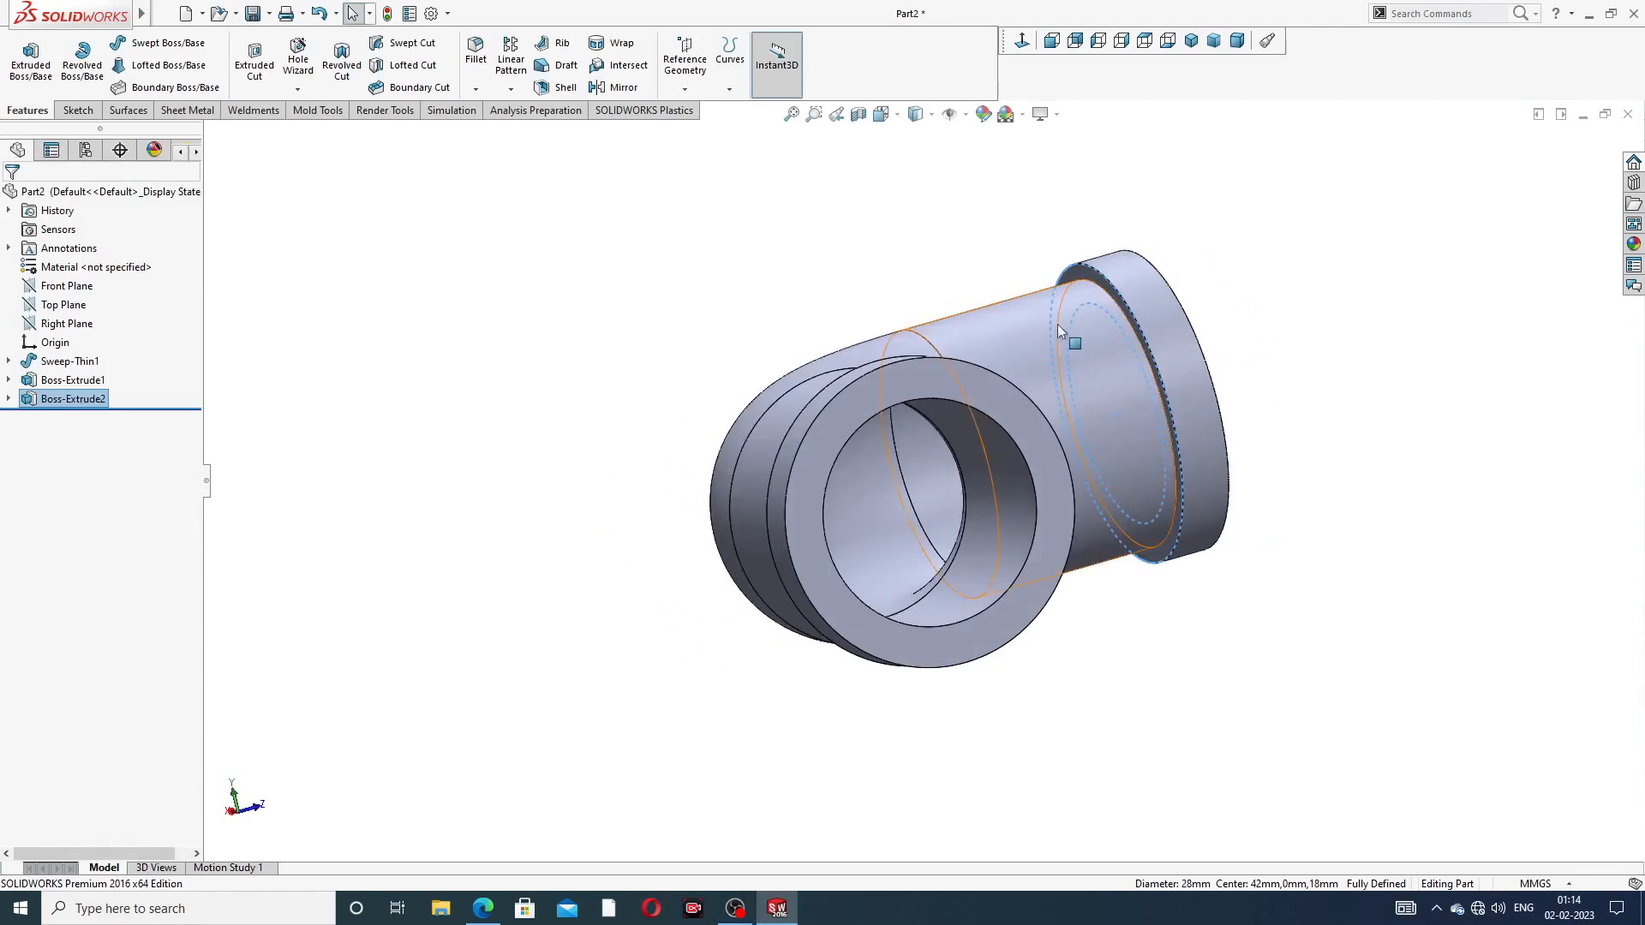
{"action": "left_click", "coordinate": [74, 399]}
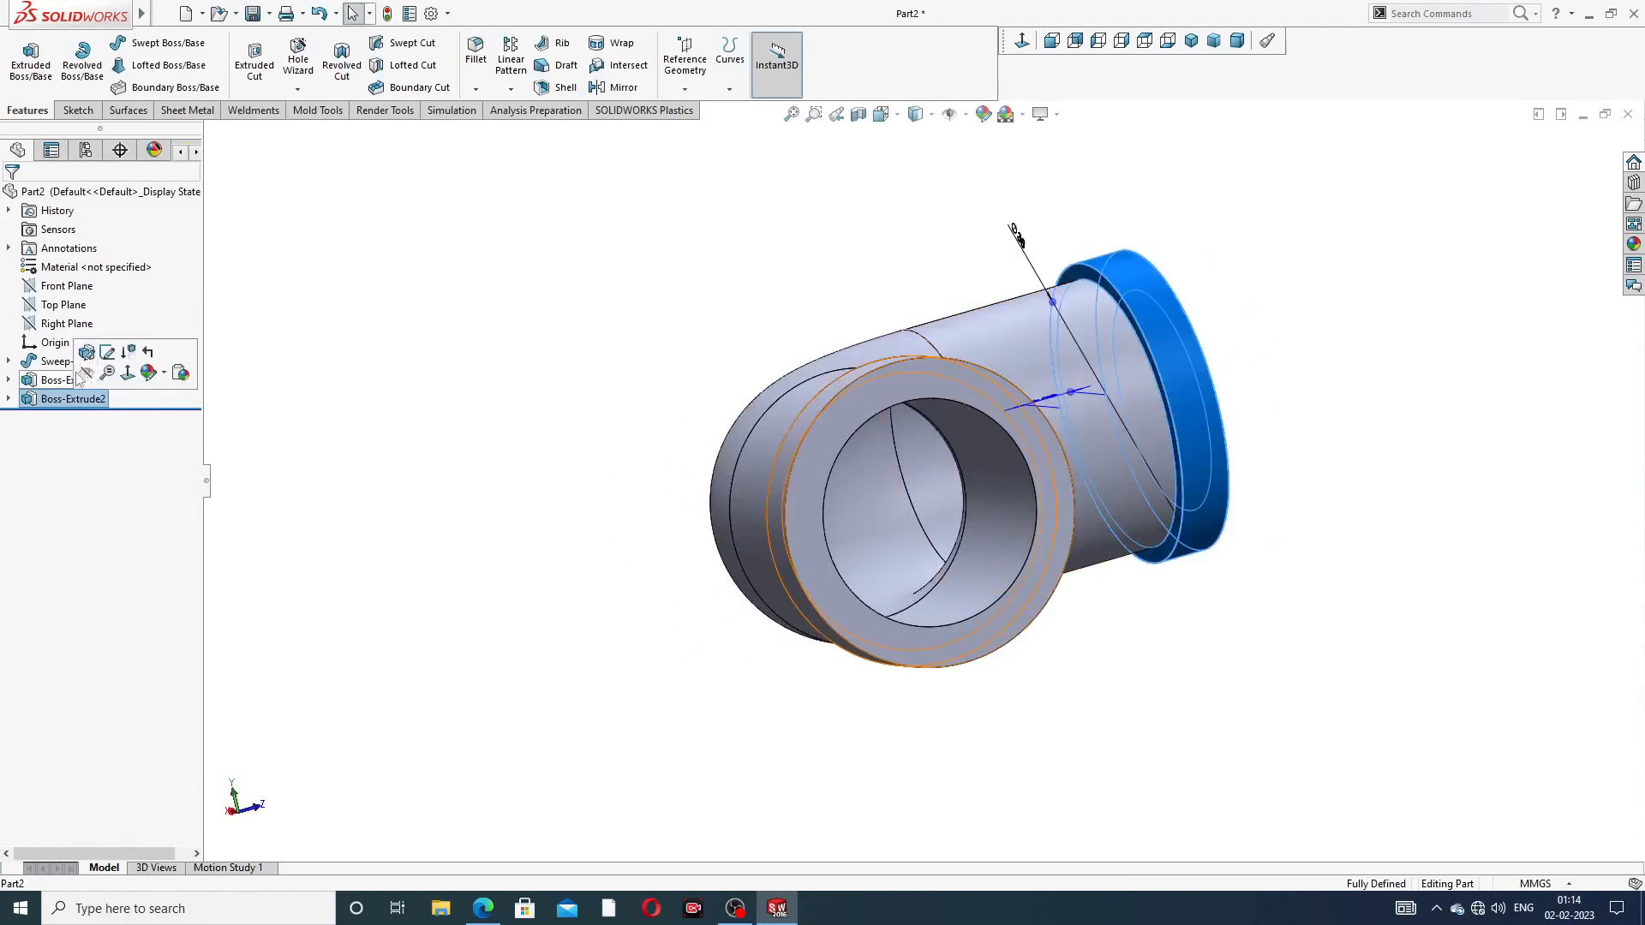
{"action": "left_click", "coordinate": [85, 360]}
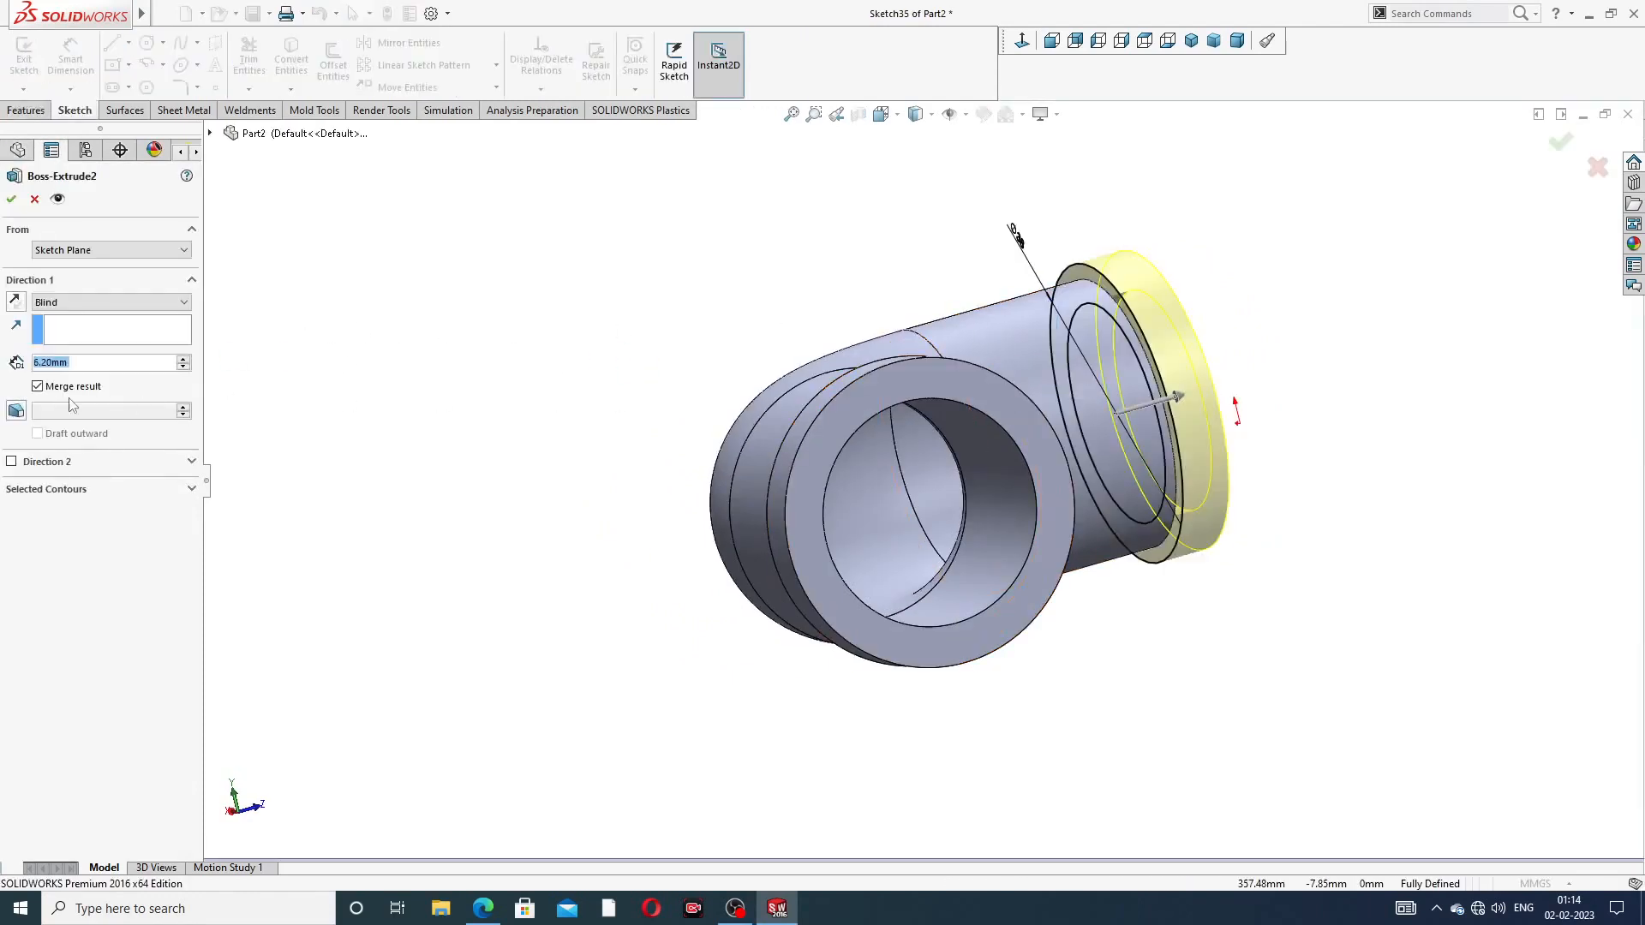
{"action": "middle_click_drag", "start_coordinate": [850, 382], "coordinate": [713, 407]}
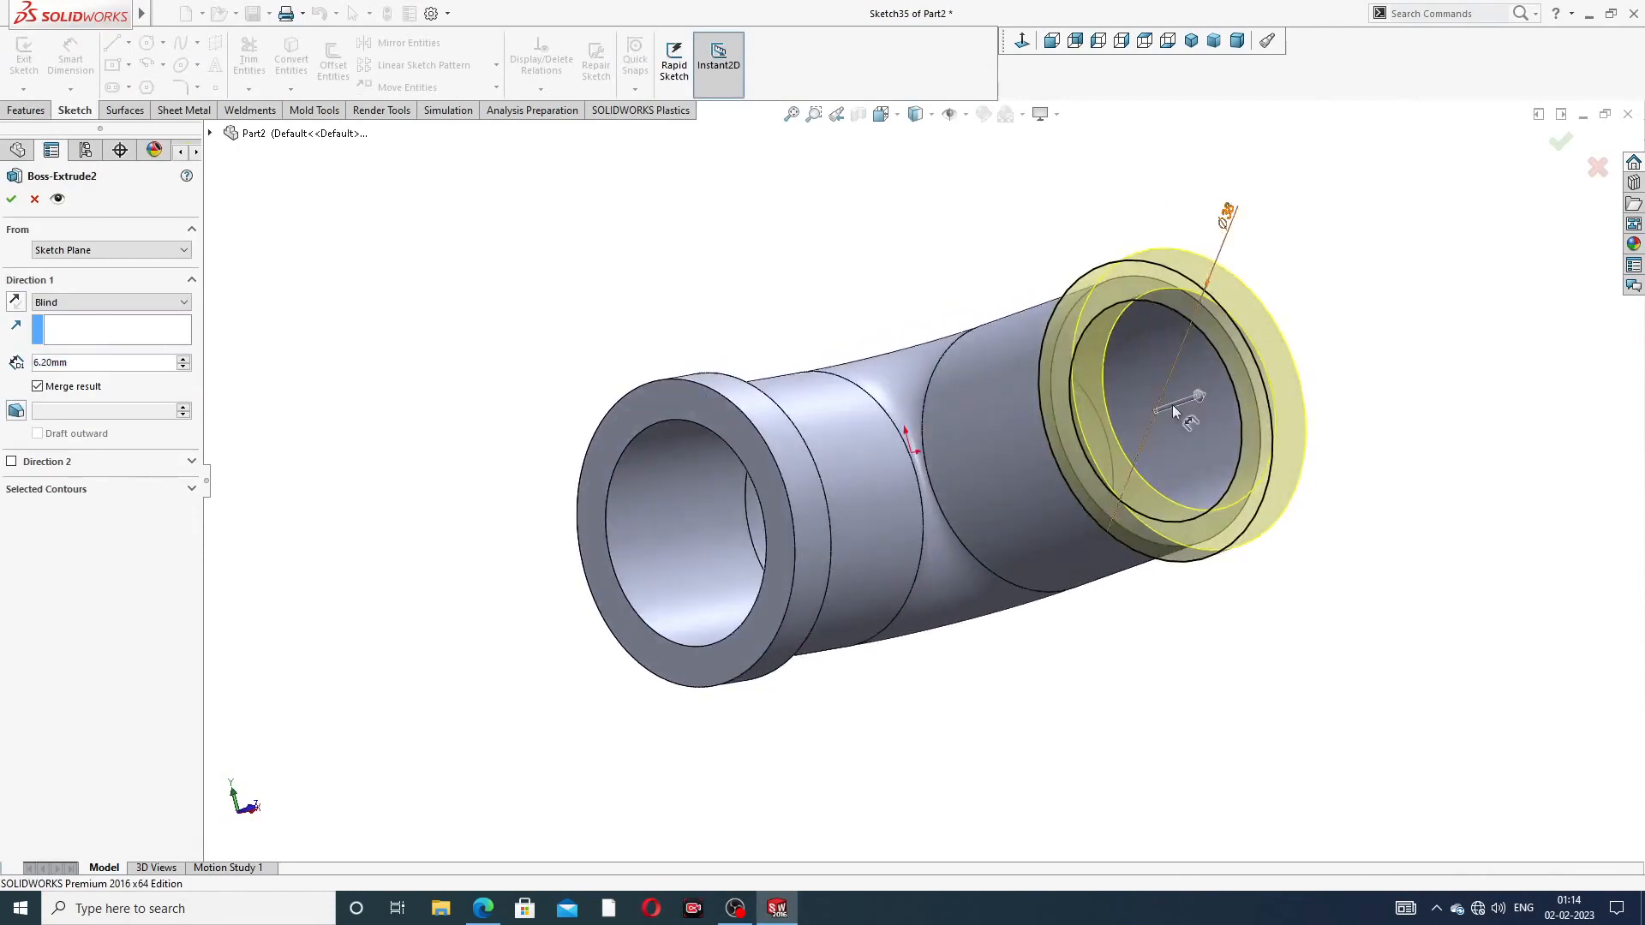
{"action": "middle_click_drag", "start_coordinate": [1199, 394], "coordinate": [1234, 411]}
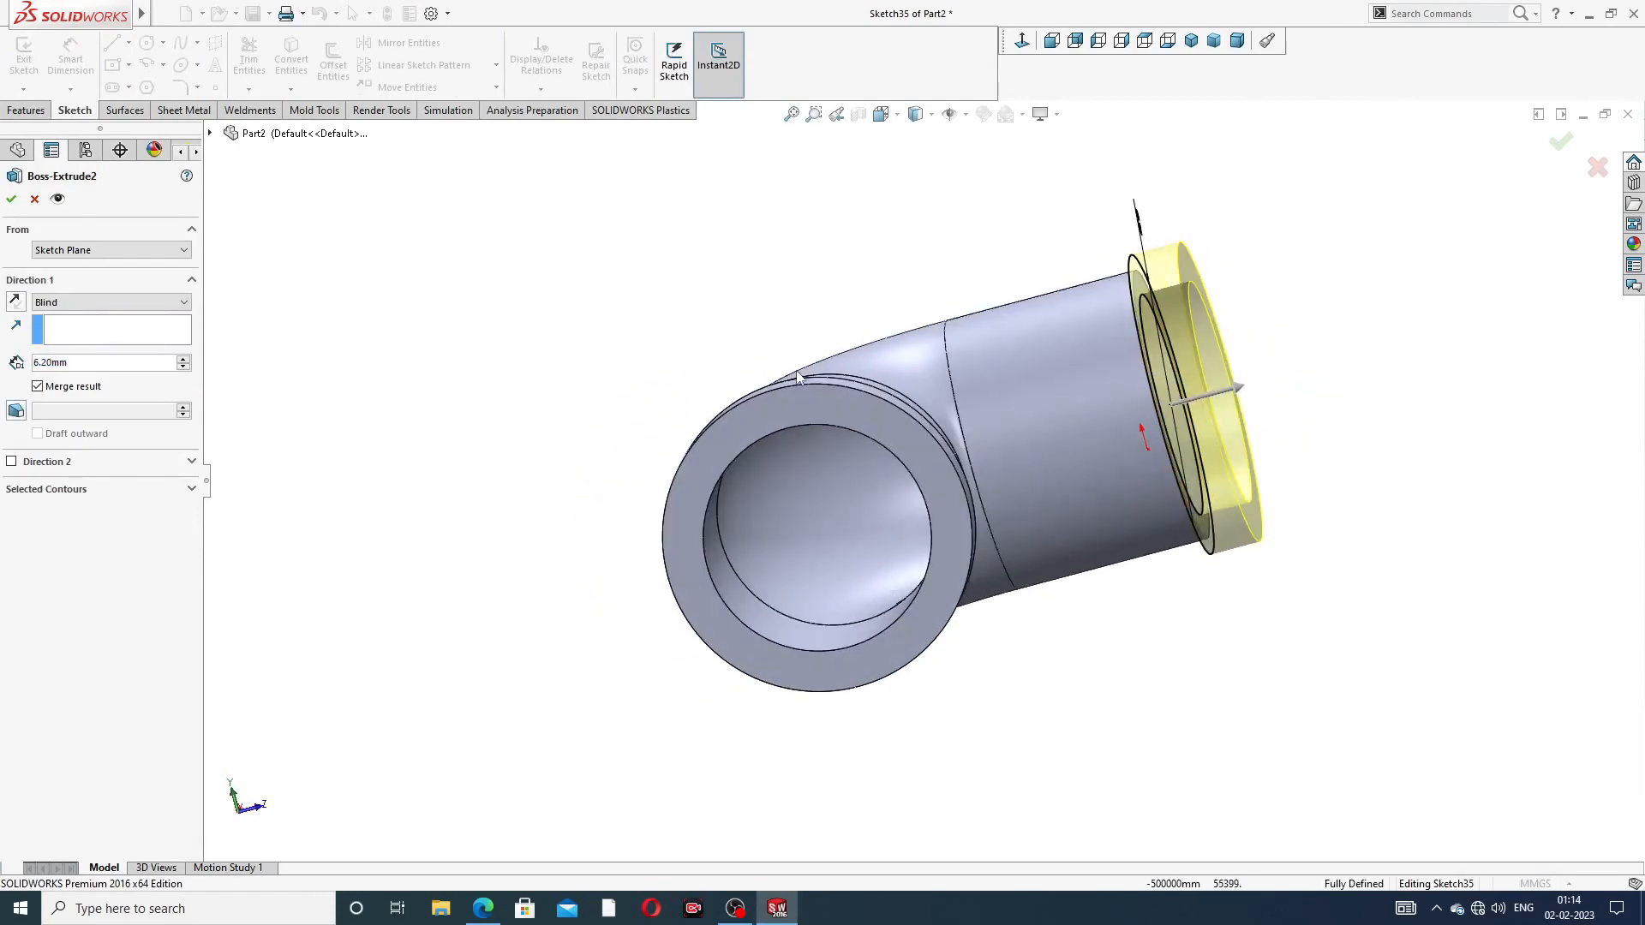
{"action": "left_click", "coordinate": [16, 303]}
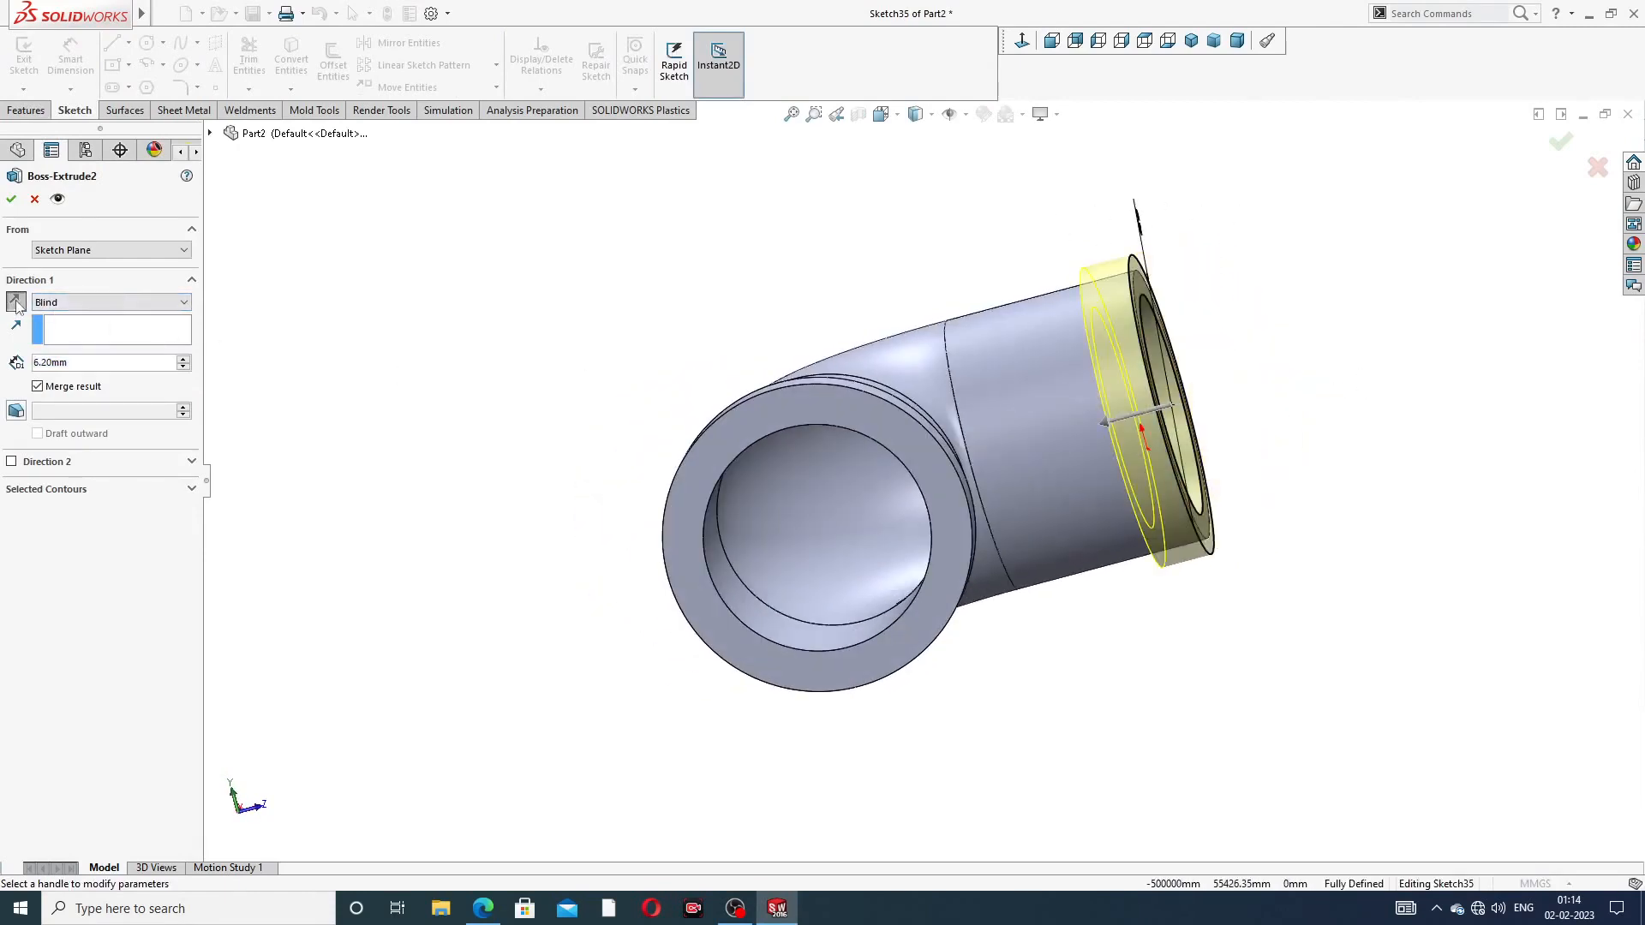
{"action": "left_click", "coordinate": [10, 199]}
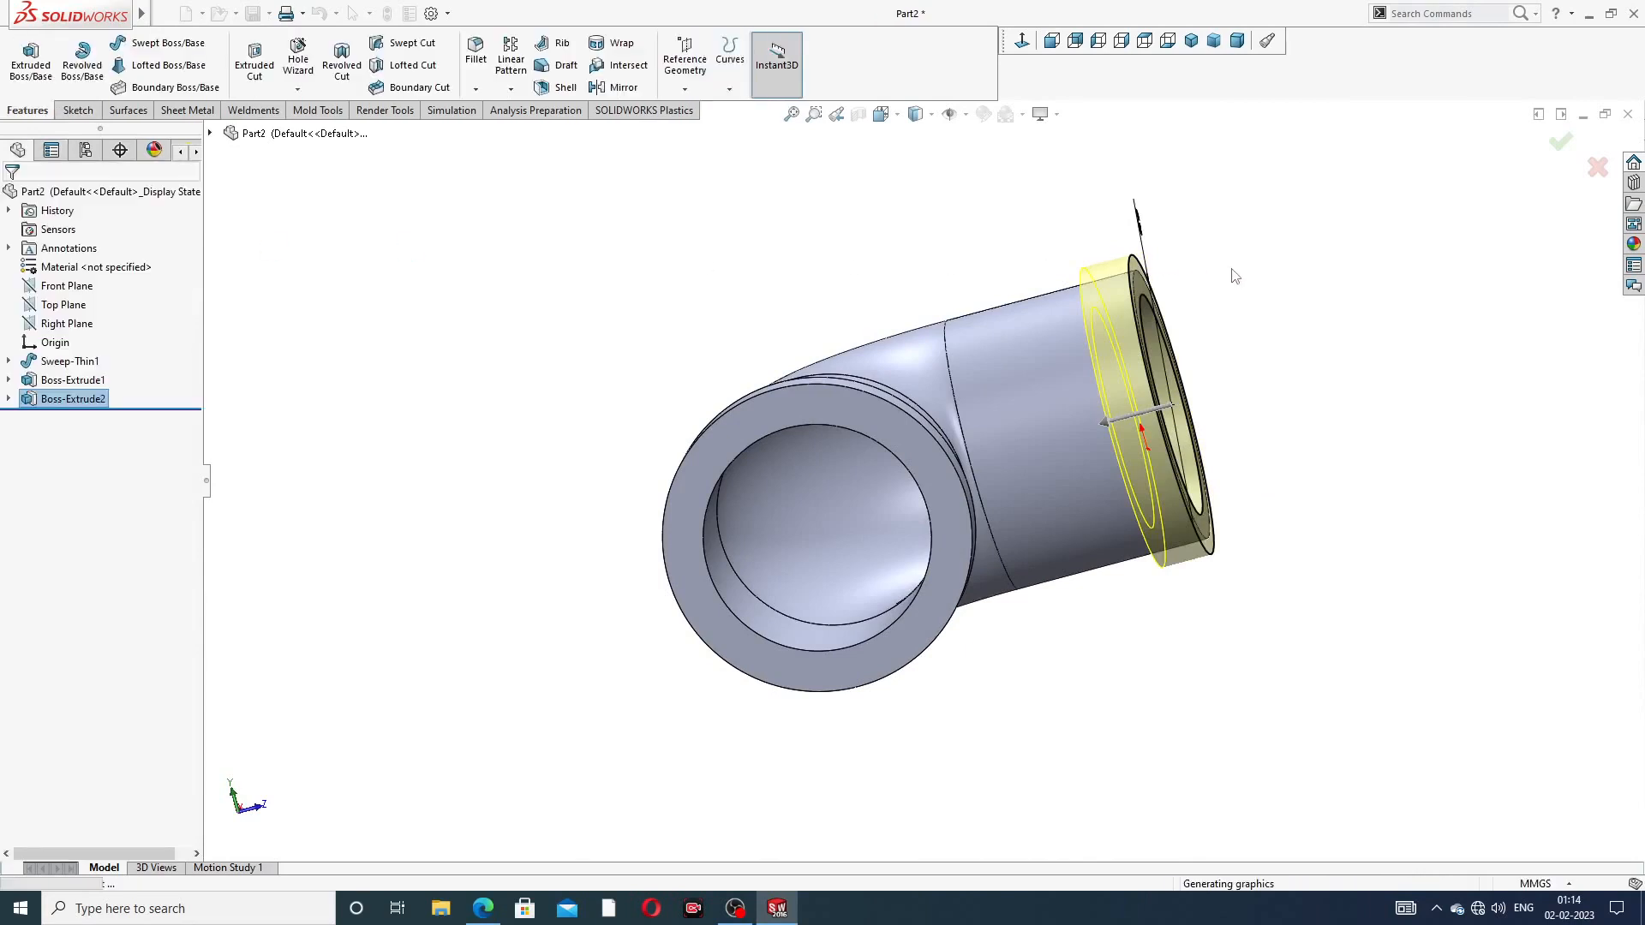
{"action": "middle_click_drag", "start_coordinate": [1248, 356], "coordinate": [1091, 599]}
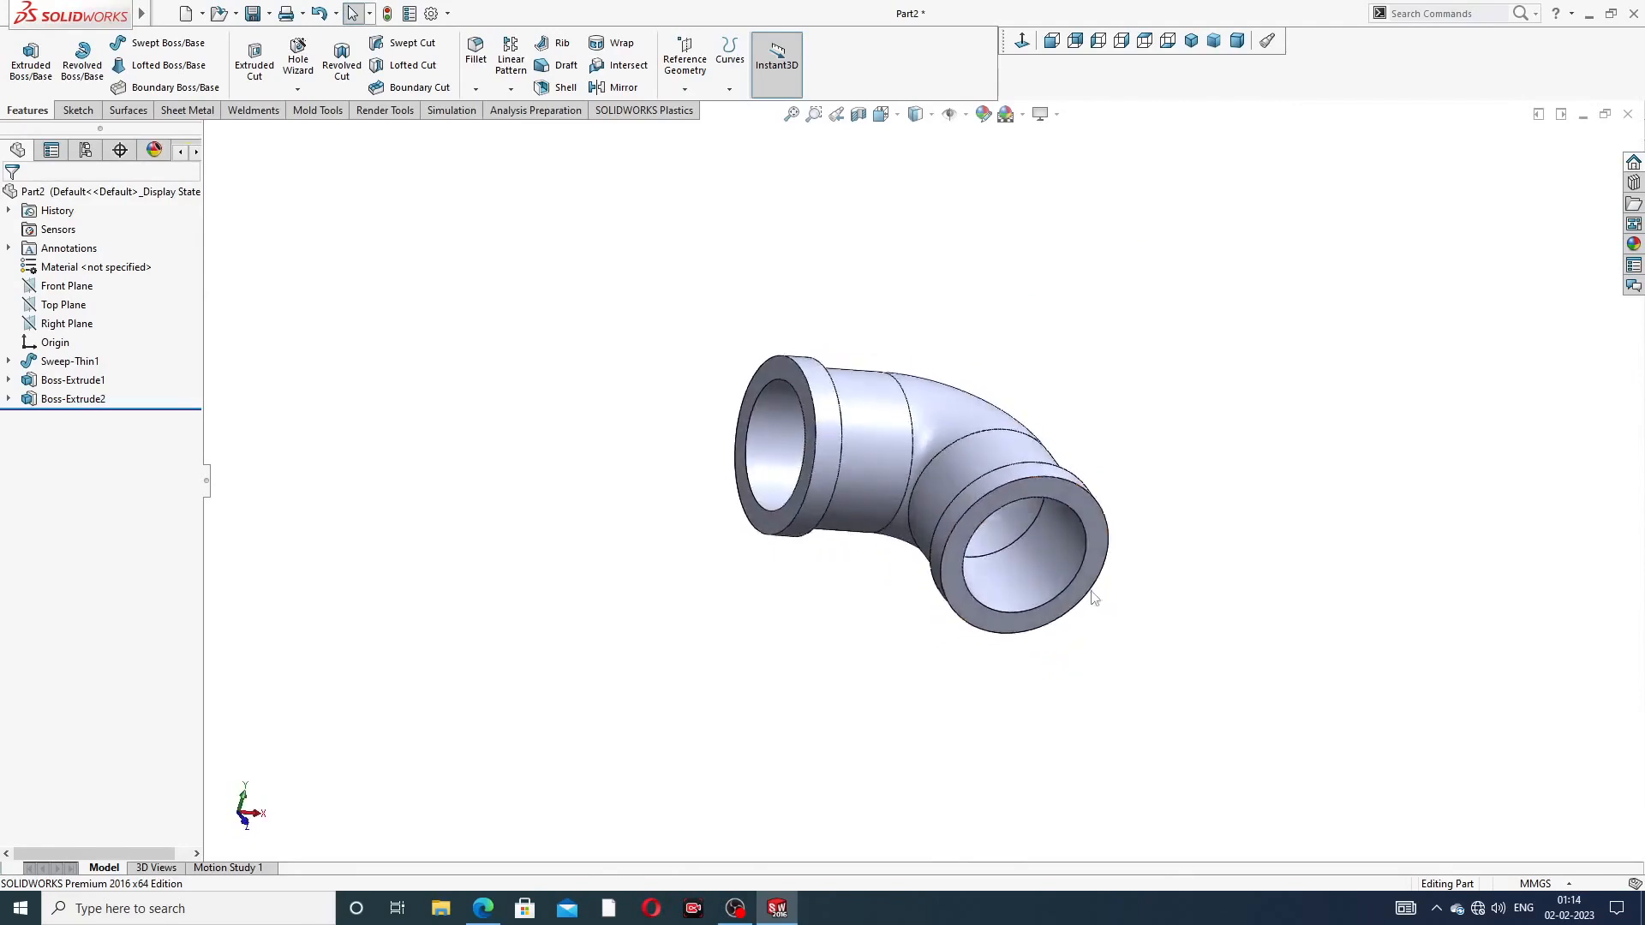
{"action": "scroll", "coordinate": [1001, 568], "scroll_direction": "down", "scroll_amount": 3}
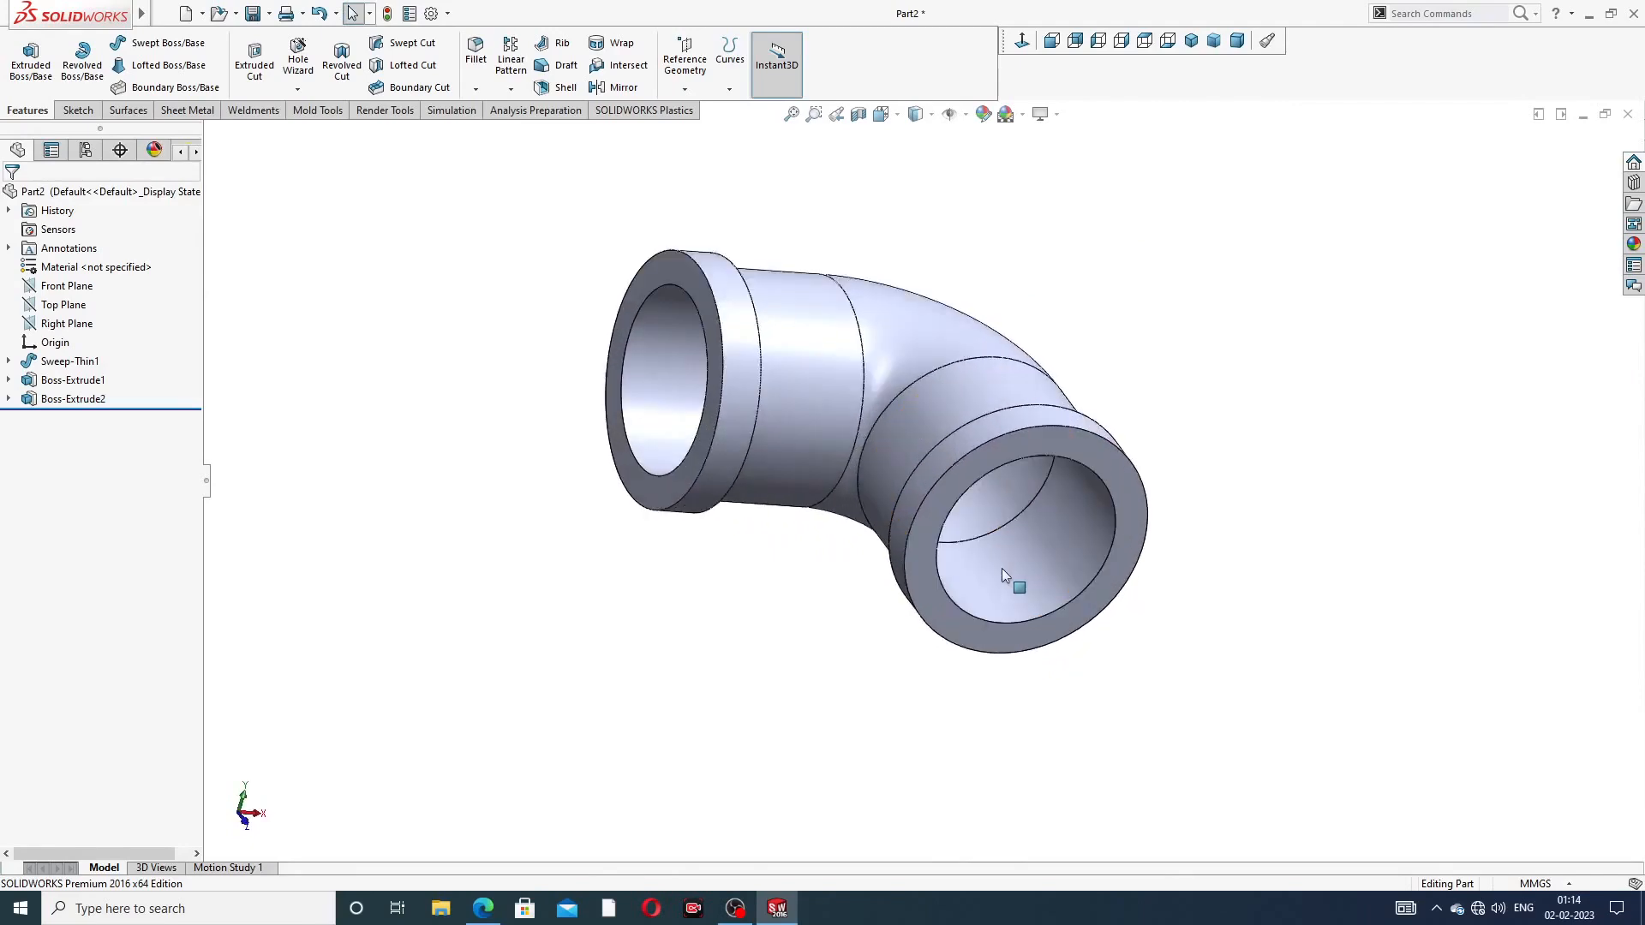
Consult the thread note in the PIPE ELBOW PDF and start a Thread feature on the second collar's inner bore edge
{"action": "left_click", "coordinate": [483, 909]}
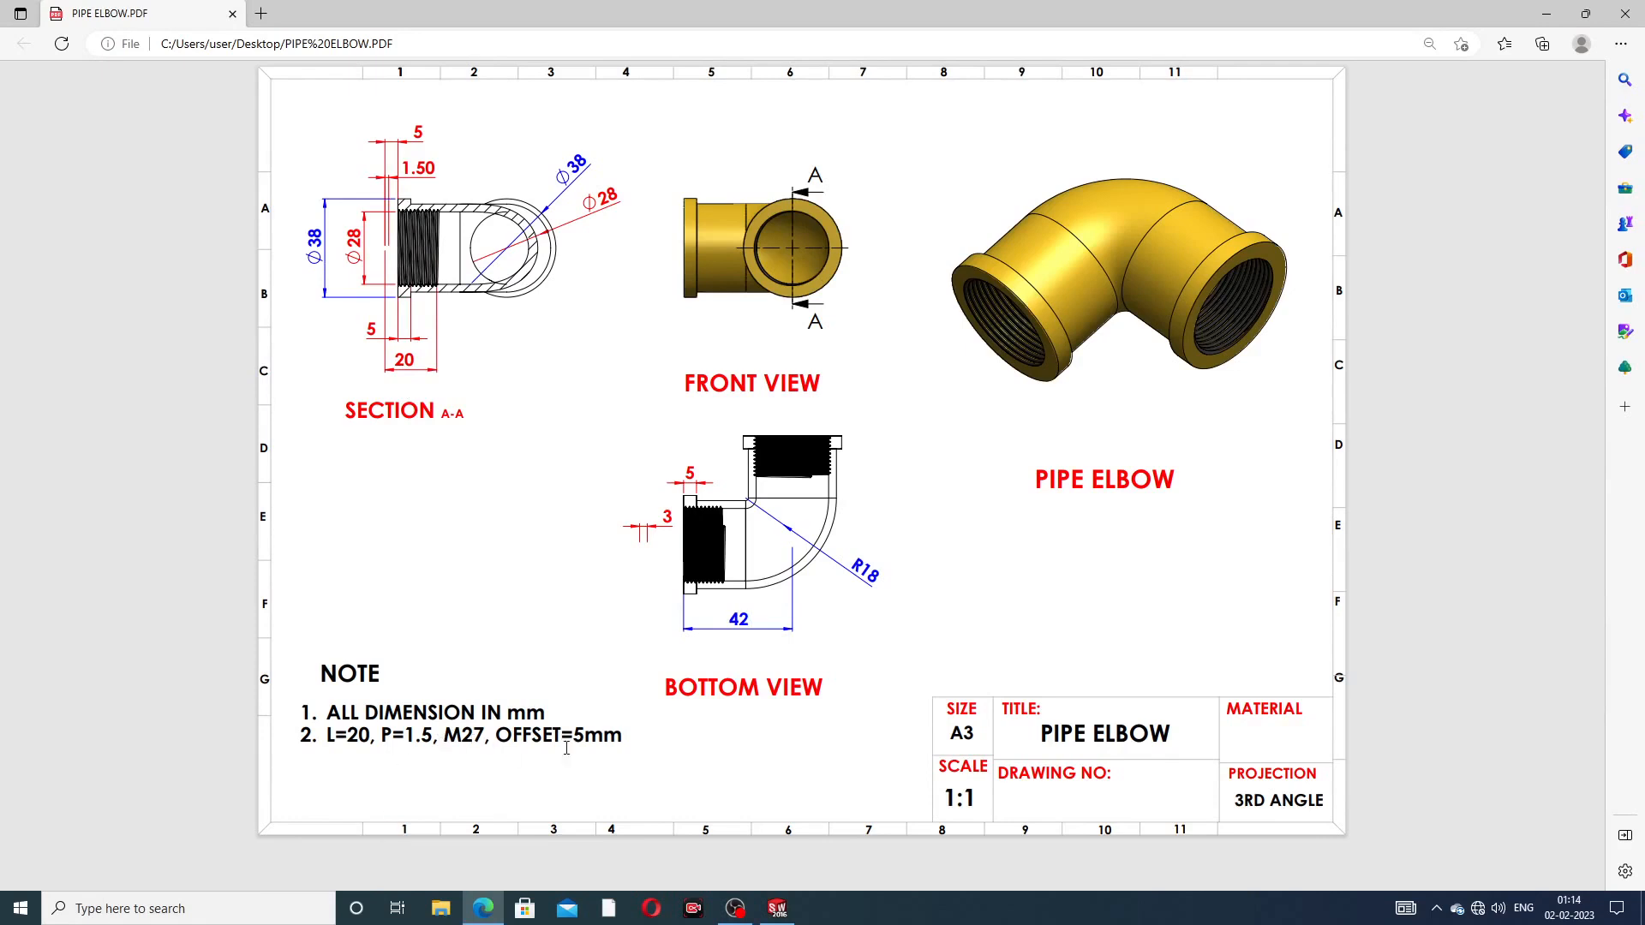
{"action": "left_click", "coordinate": [484, 909]}
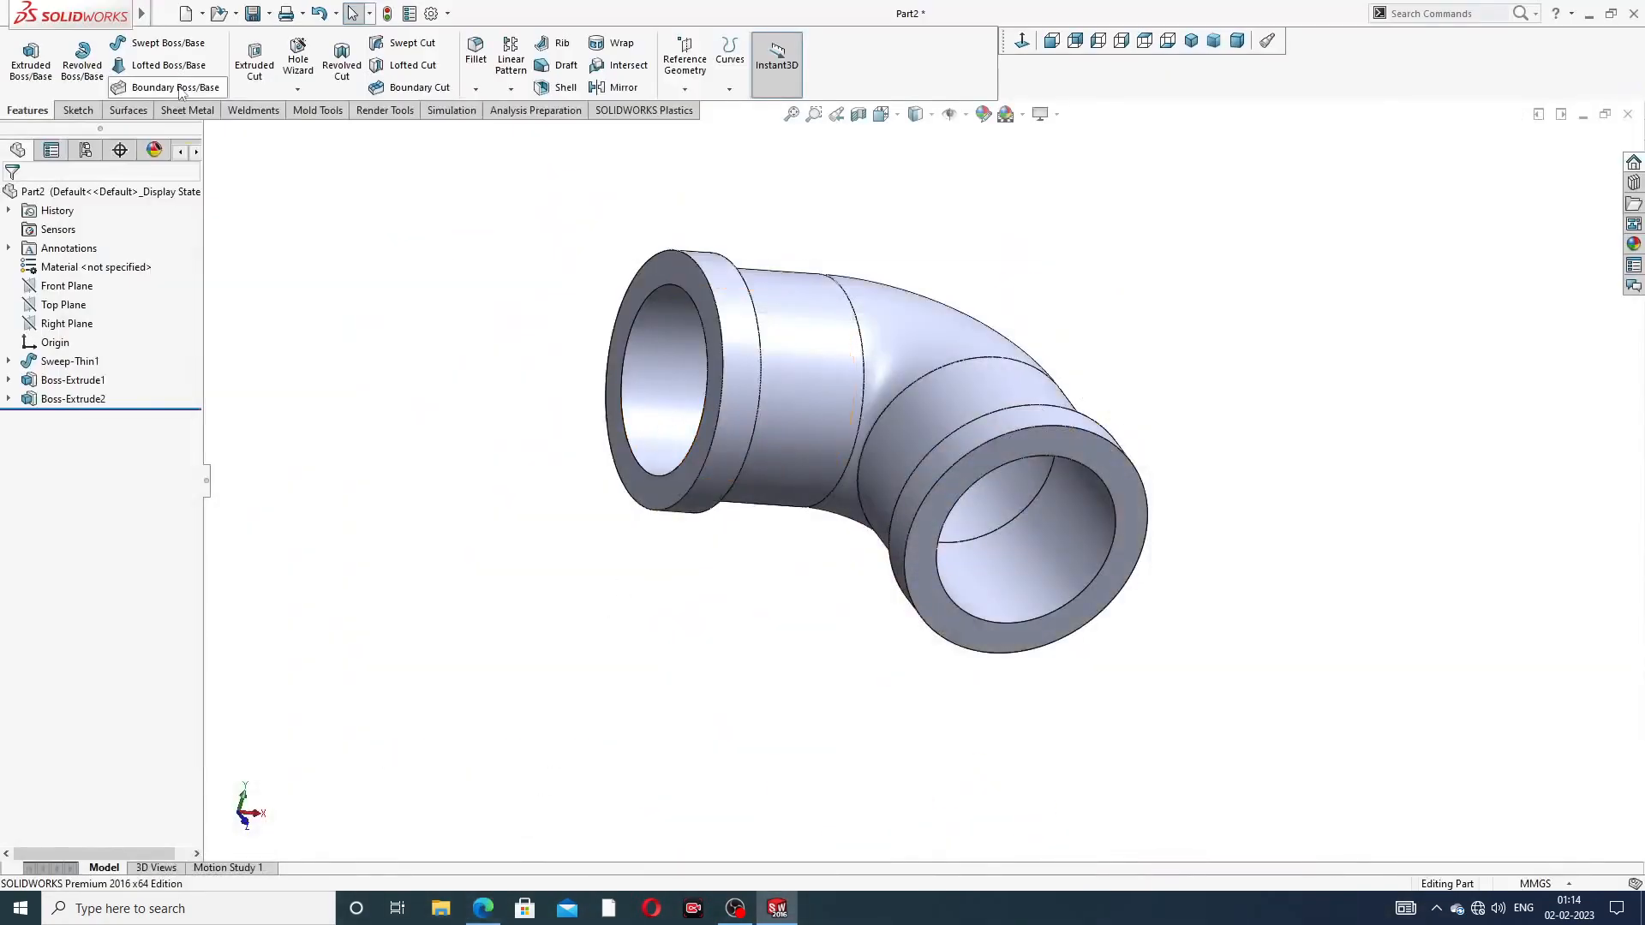
{"action": "left_click", "coordinate": [298, 89]}
{"action": "left_click", "coordinate": [319, 133]}
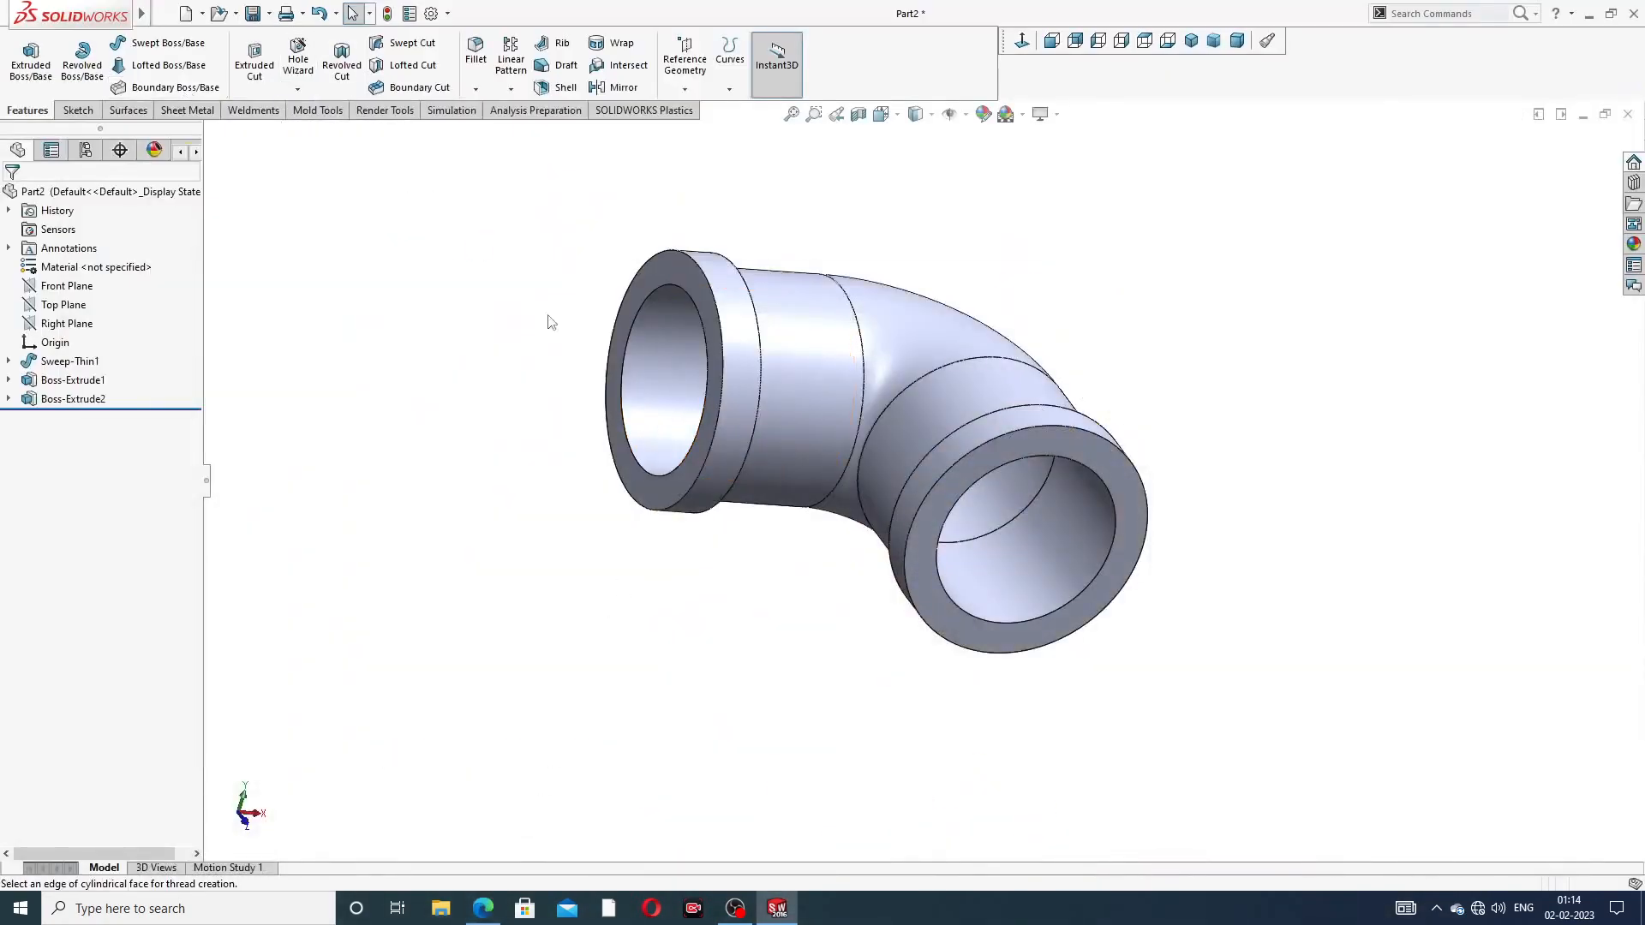
{"action": "middle_click_drag", "start_coordinate": [901, 466], "coordinate": [1027, 430]}
{"action": "scroll", "coordinate": [1113, 434], "scroll_direction": "down", "scroll_amount": 3}
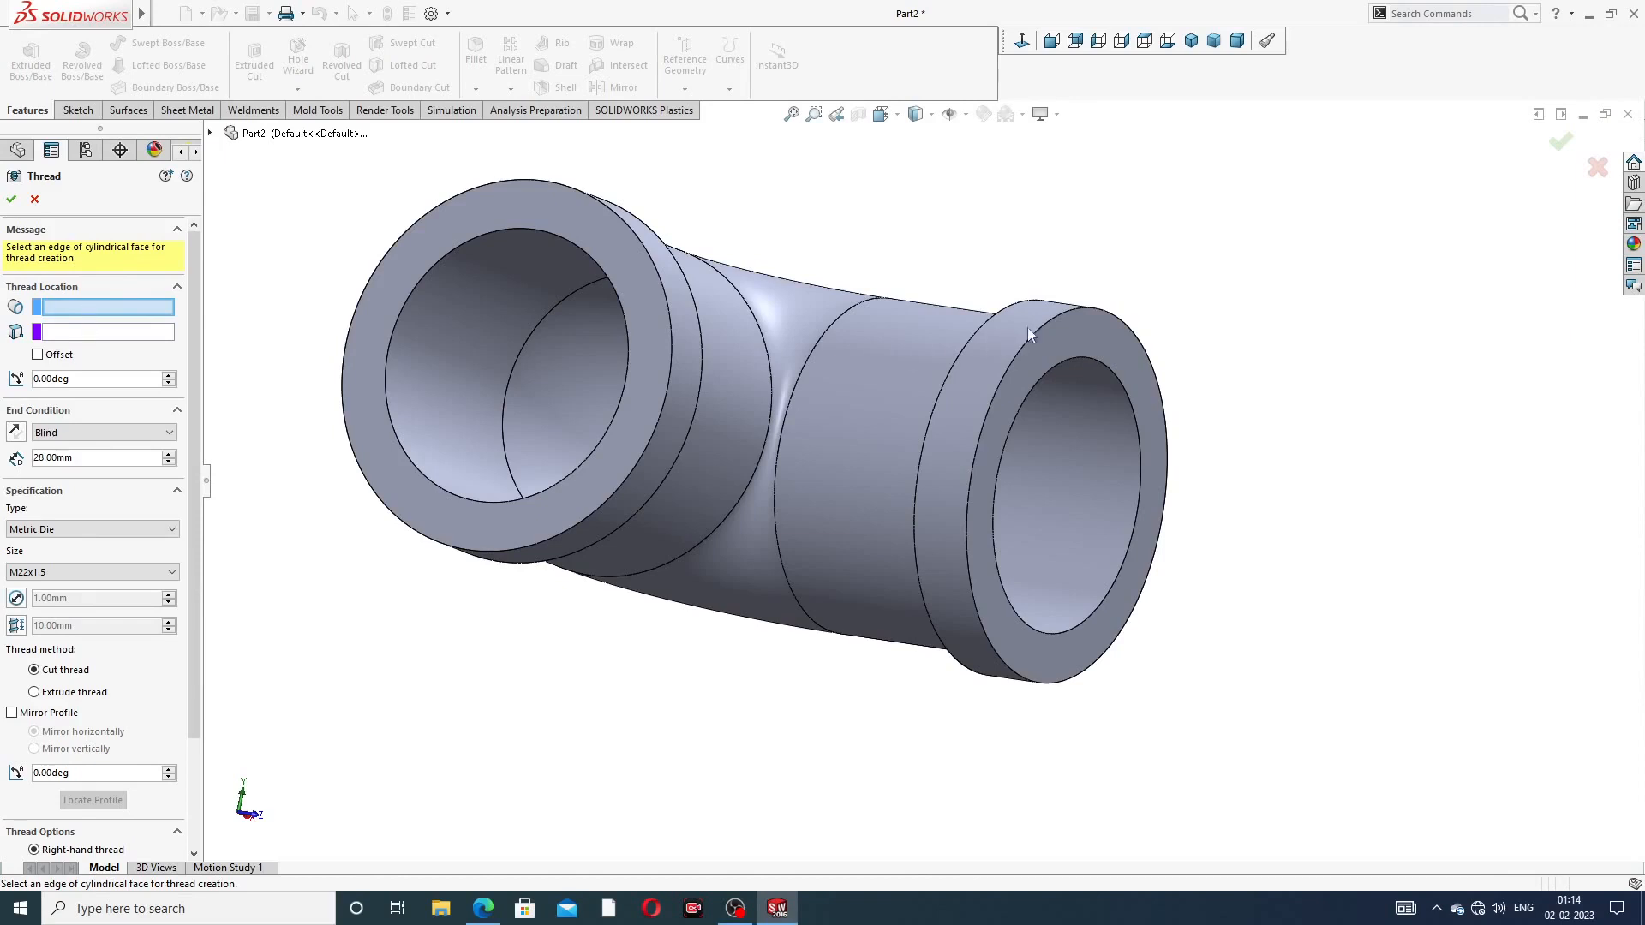
{"action": "left_click", "coordinate": [1094, 364]}
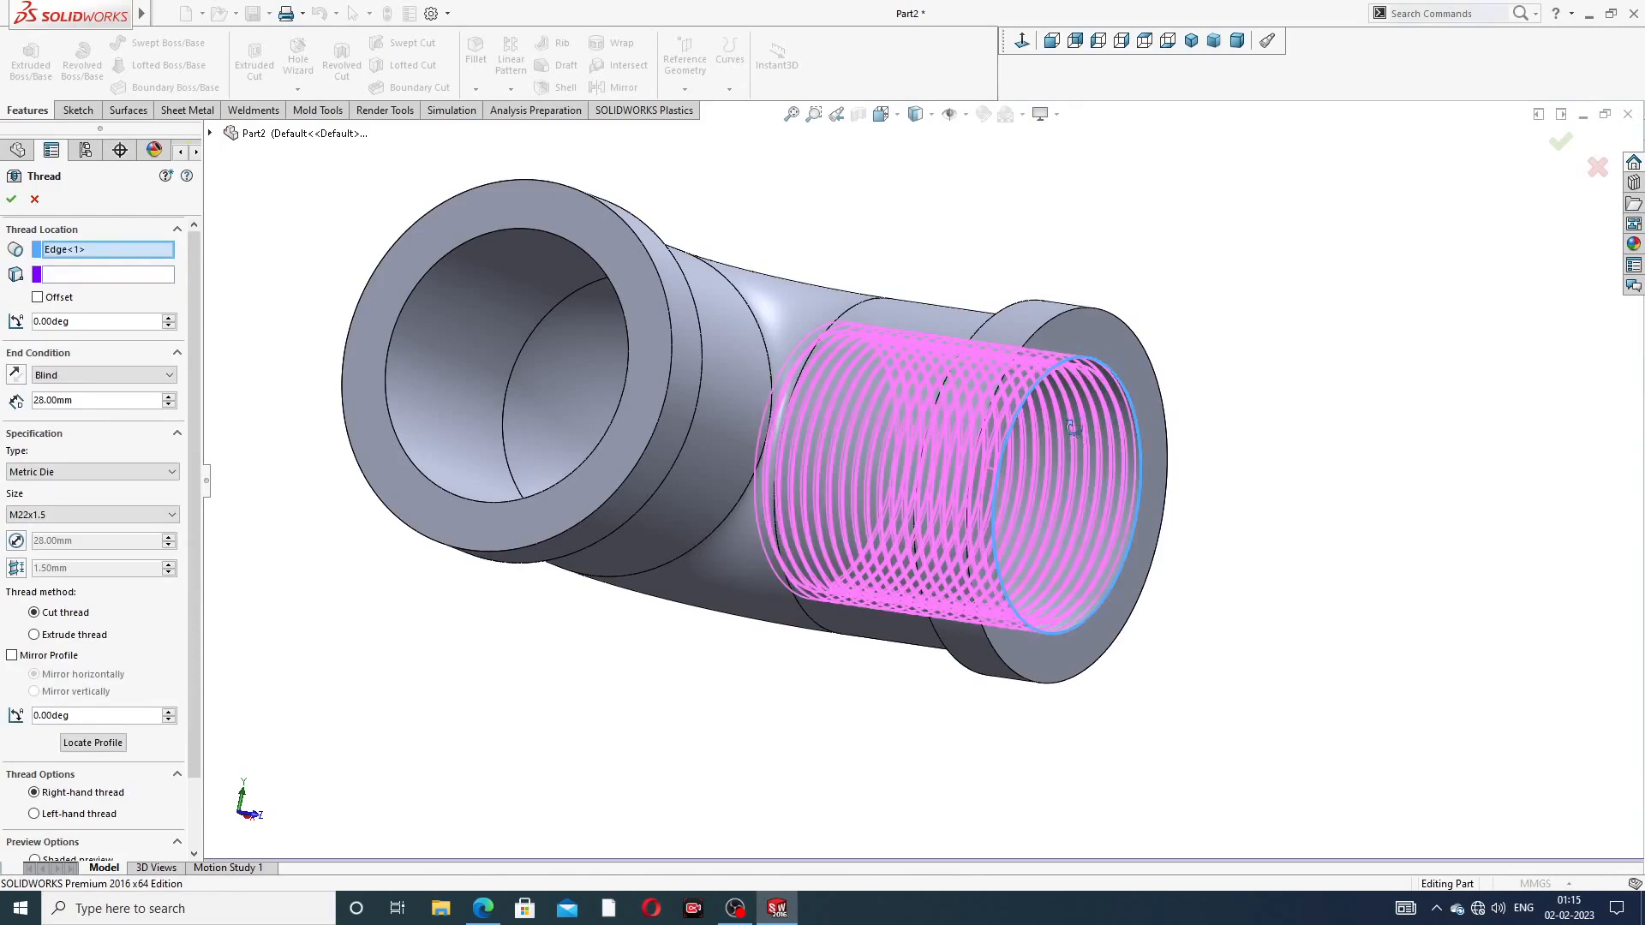
Set the thread's blind depth to 20 mm
{"action": "mouse_move", "coordinate": [1074, 428]}
{"action": "middle_mouse_down"}
{"action": "mouse_move", "coordinate": [1142, 460]}
{"action": "mouse_move", "coordinate": [1070, 418]}
{"action": "middle_mouse_up"}
{"action": "scroll", "coordinate": [1071, 422], "scroll_direction": "up", "scroll_amount": 2}
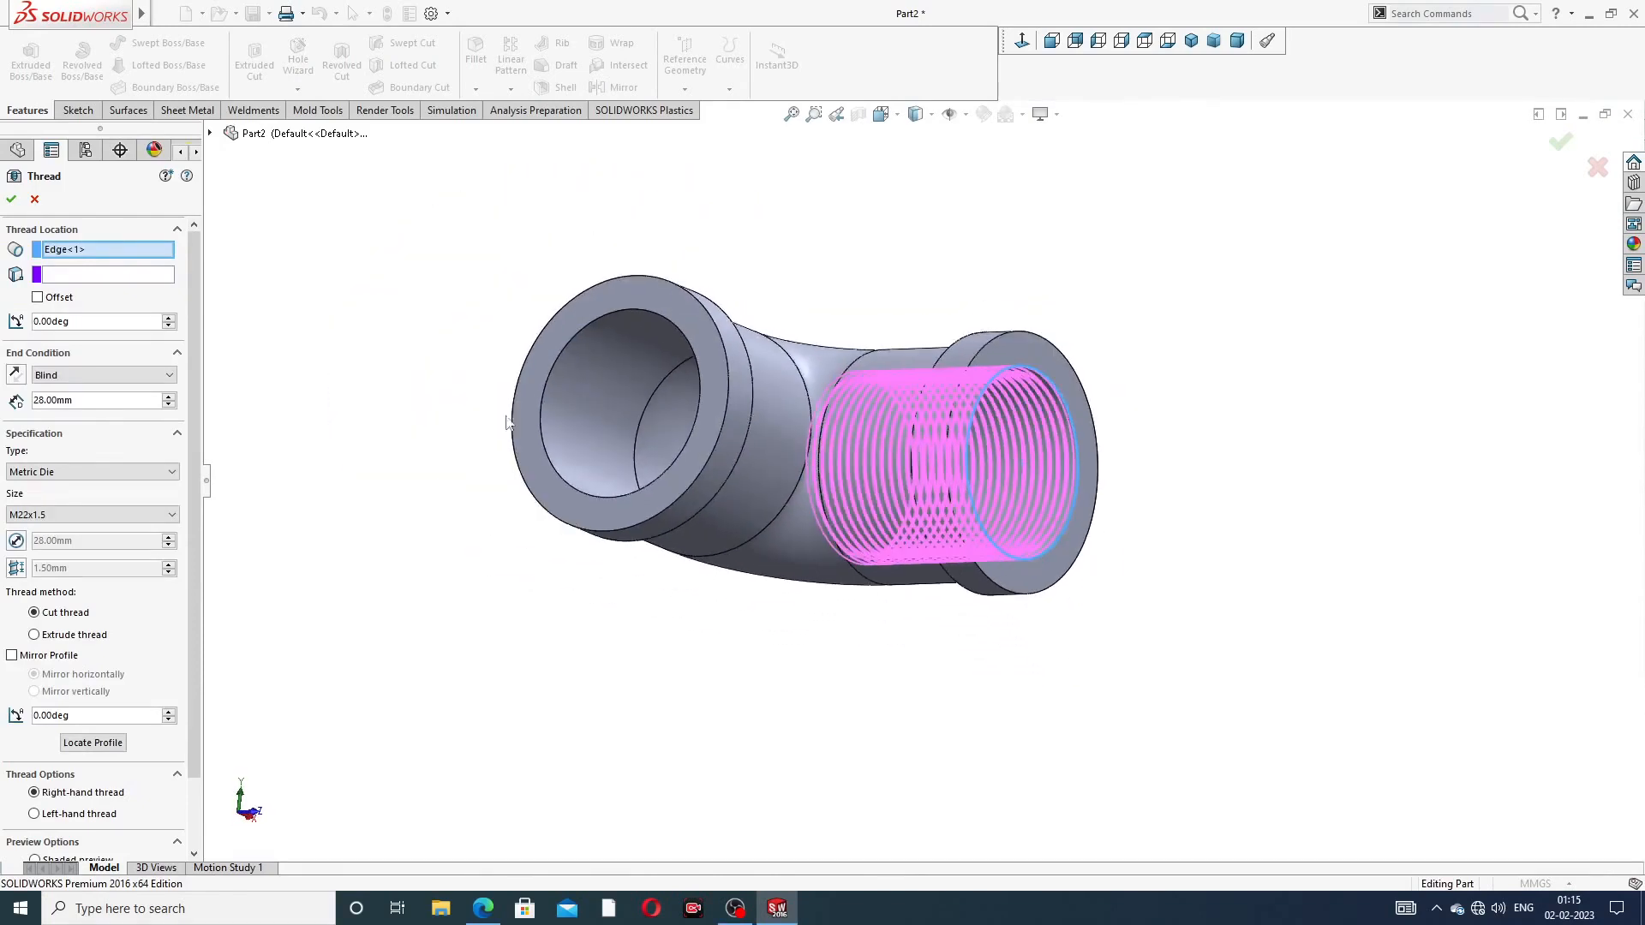
{"action": "left_click_drag", "start_coordinate": [72, 403], "coordinate": [16, 399]}
{"action": "type", "text": "20"}
{"action": "key", "text": "Return"}
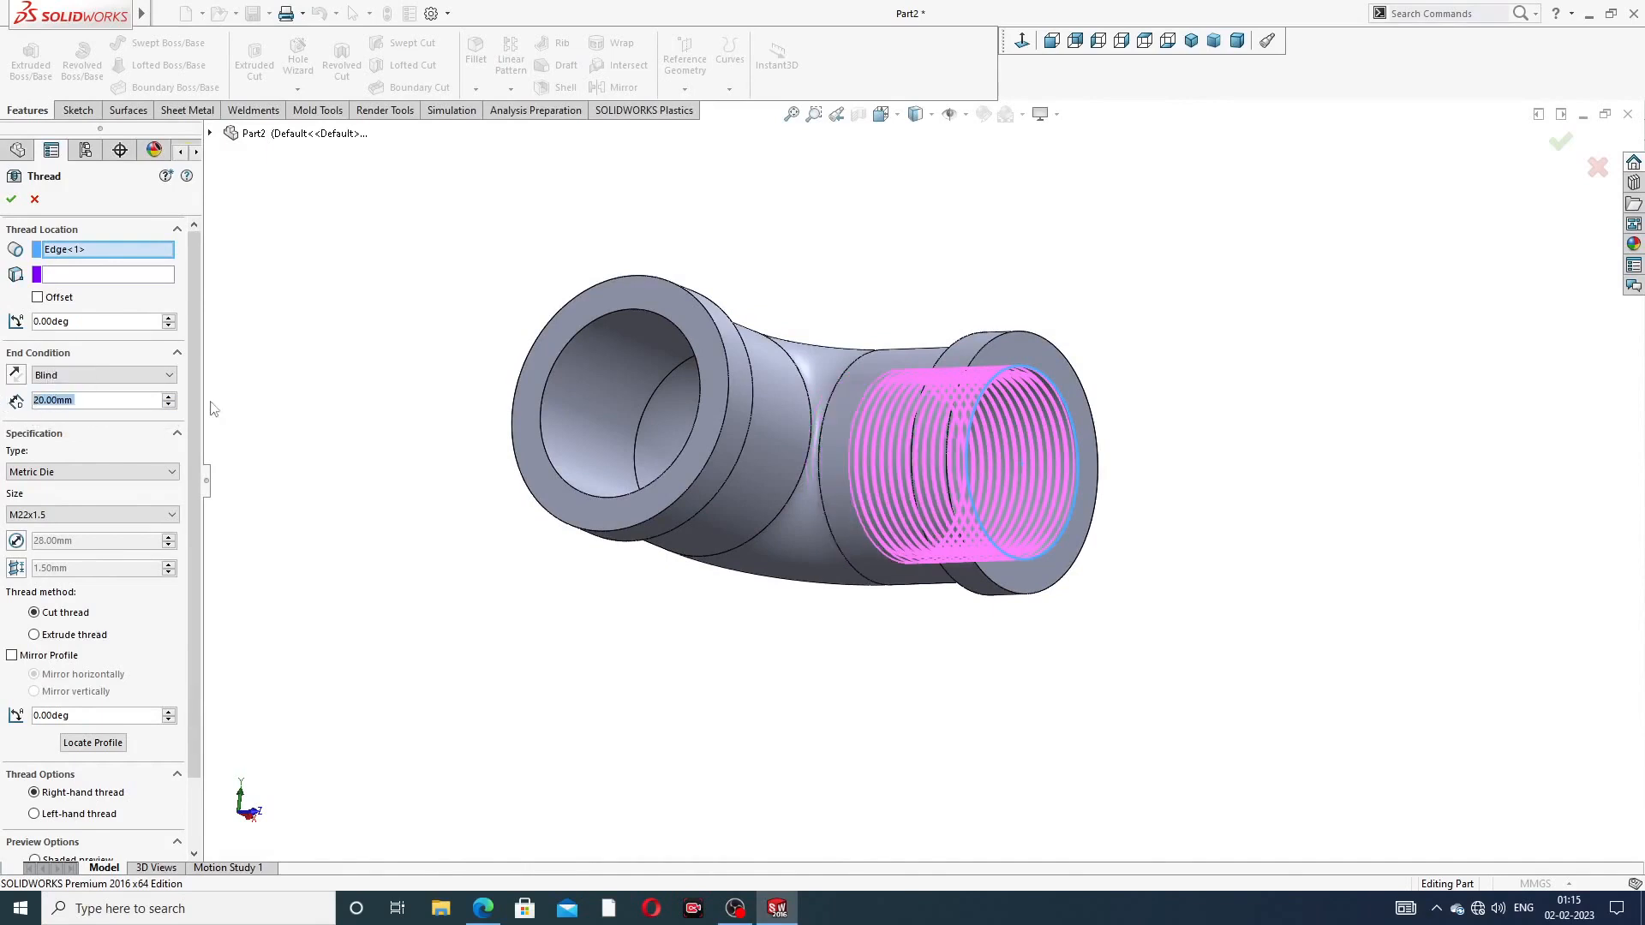
{"action": "middle_click_drag", "start_coordinate": [576, 411], "coordinate": [595, 531]}
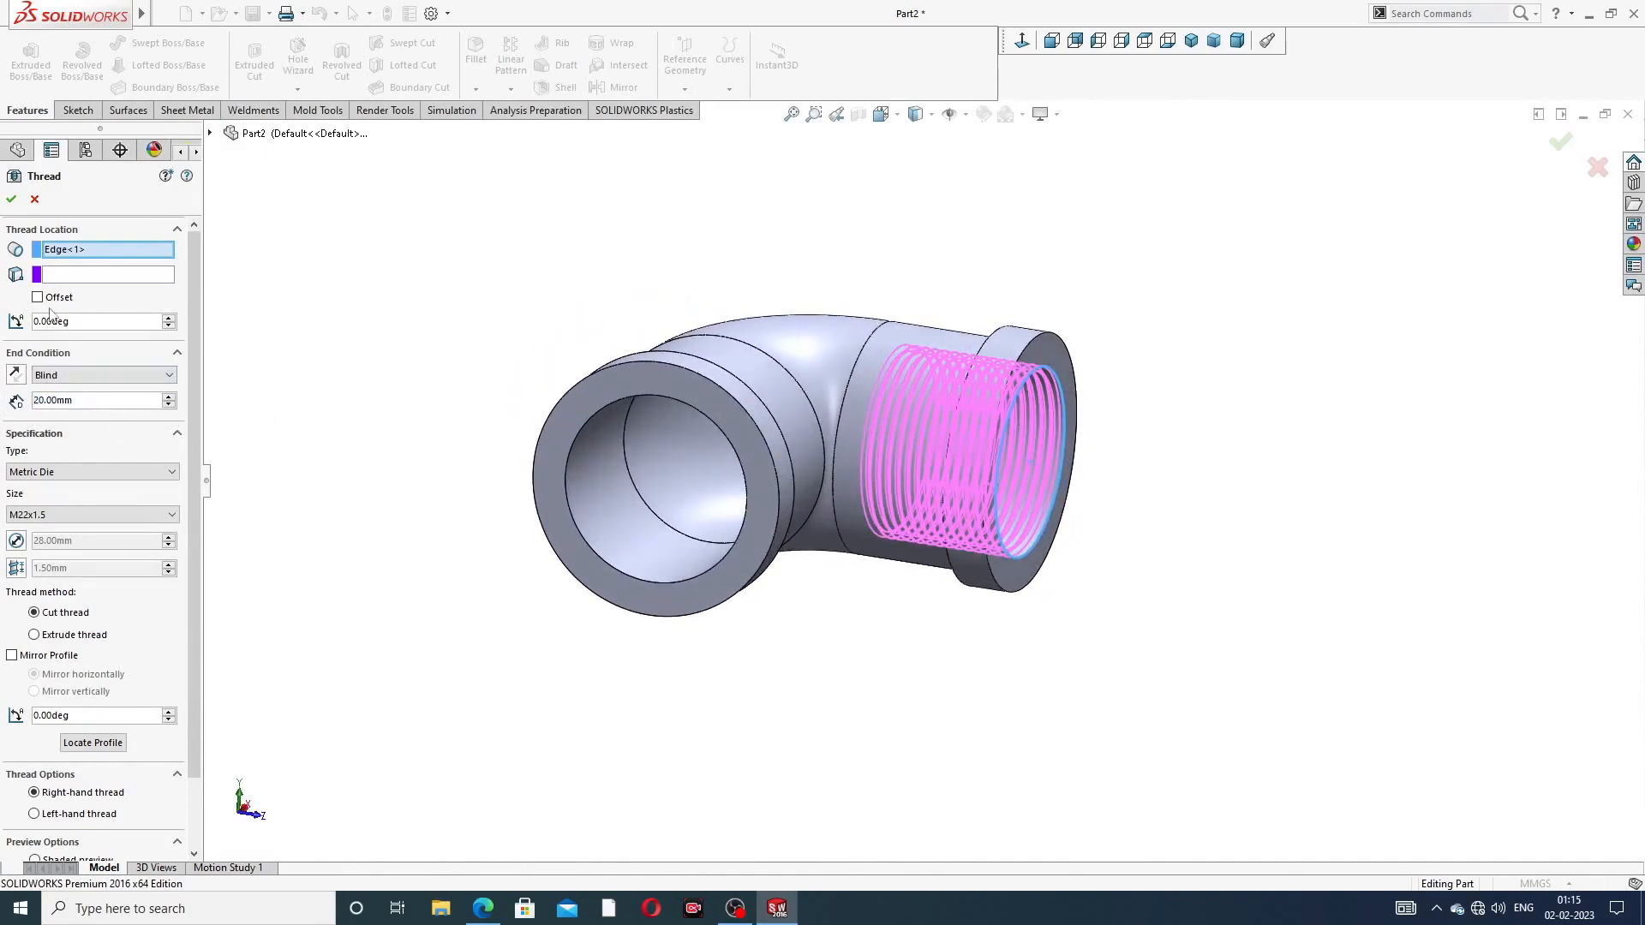
Set the thread type to Metric Tap, check the thread note in the PIPE ELBOW PDF, and choose size M27x2.0
{"action": "left_click", "coordinate": [71, 476]}
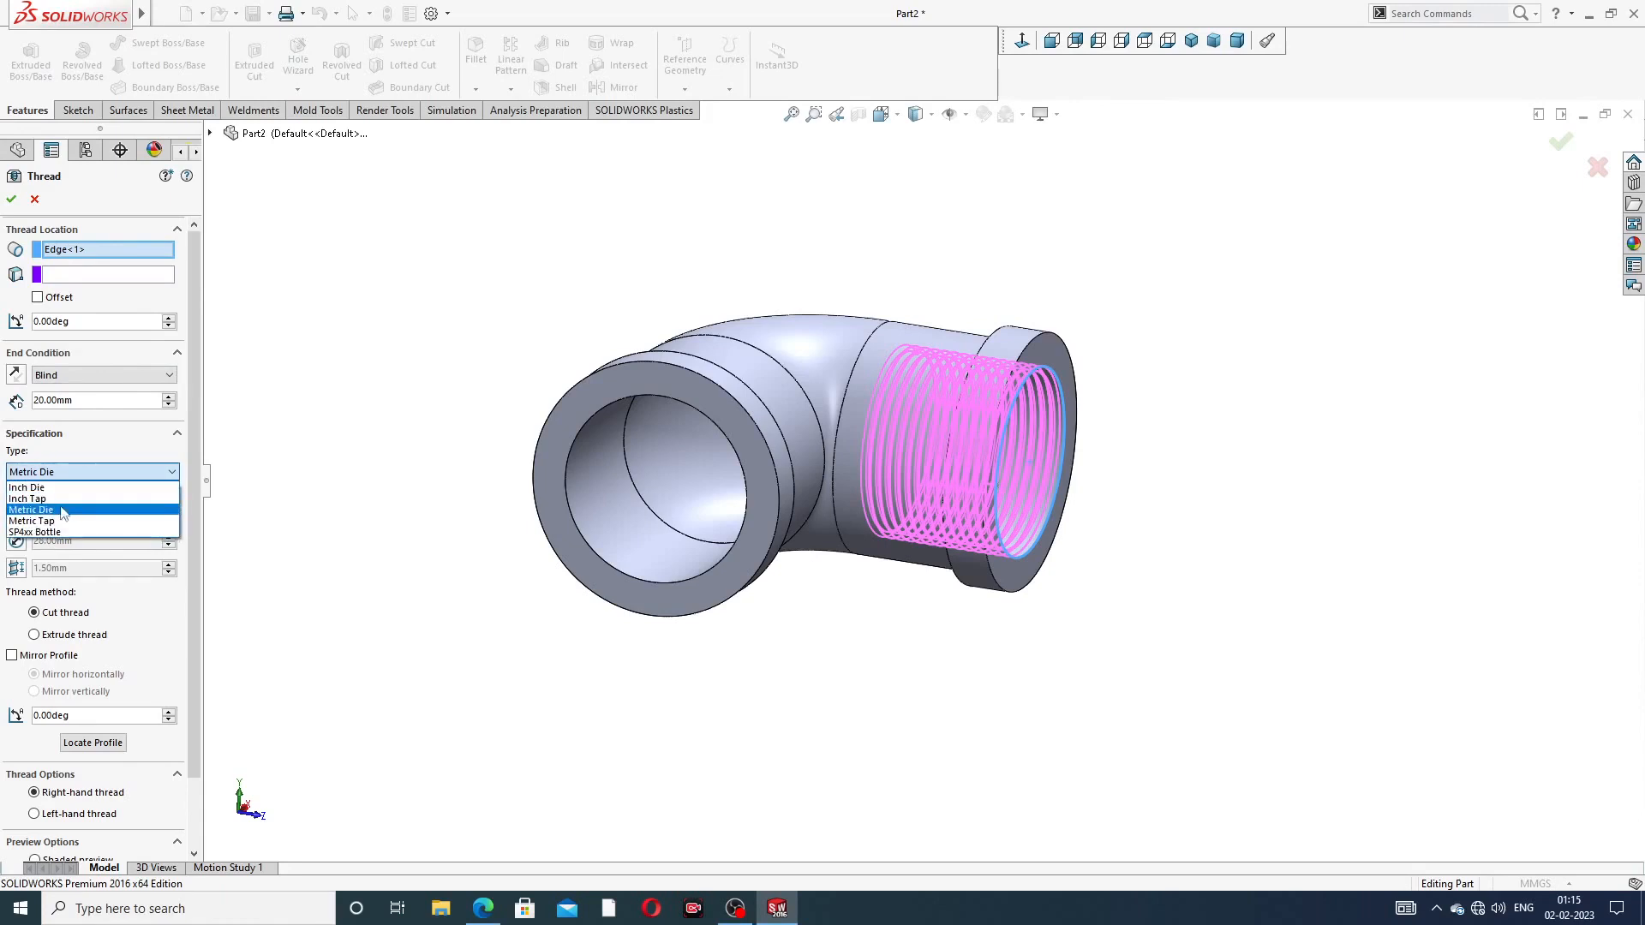
{"action": "left_click", "coordinate": [34, 521]}
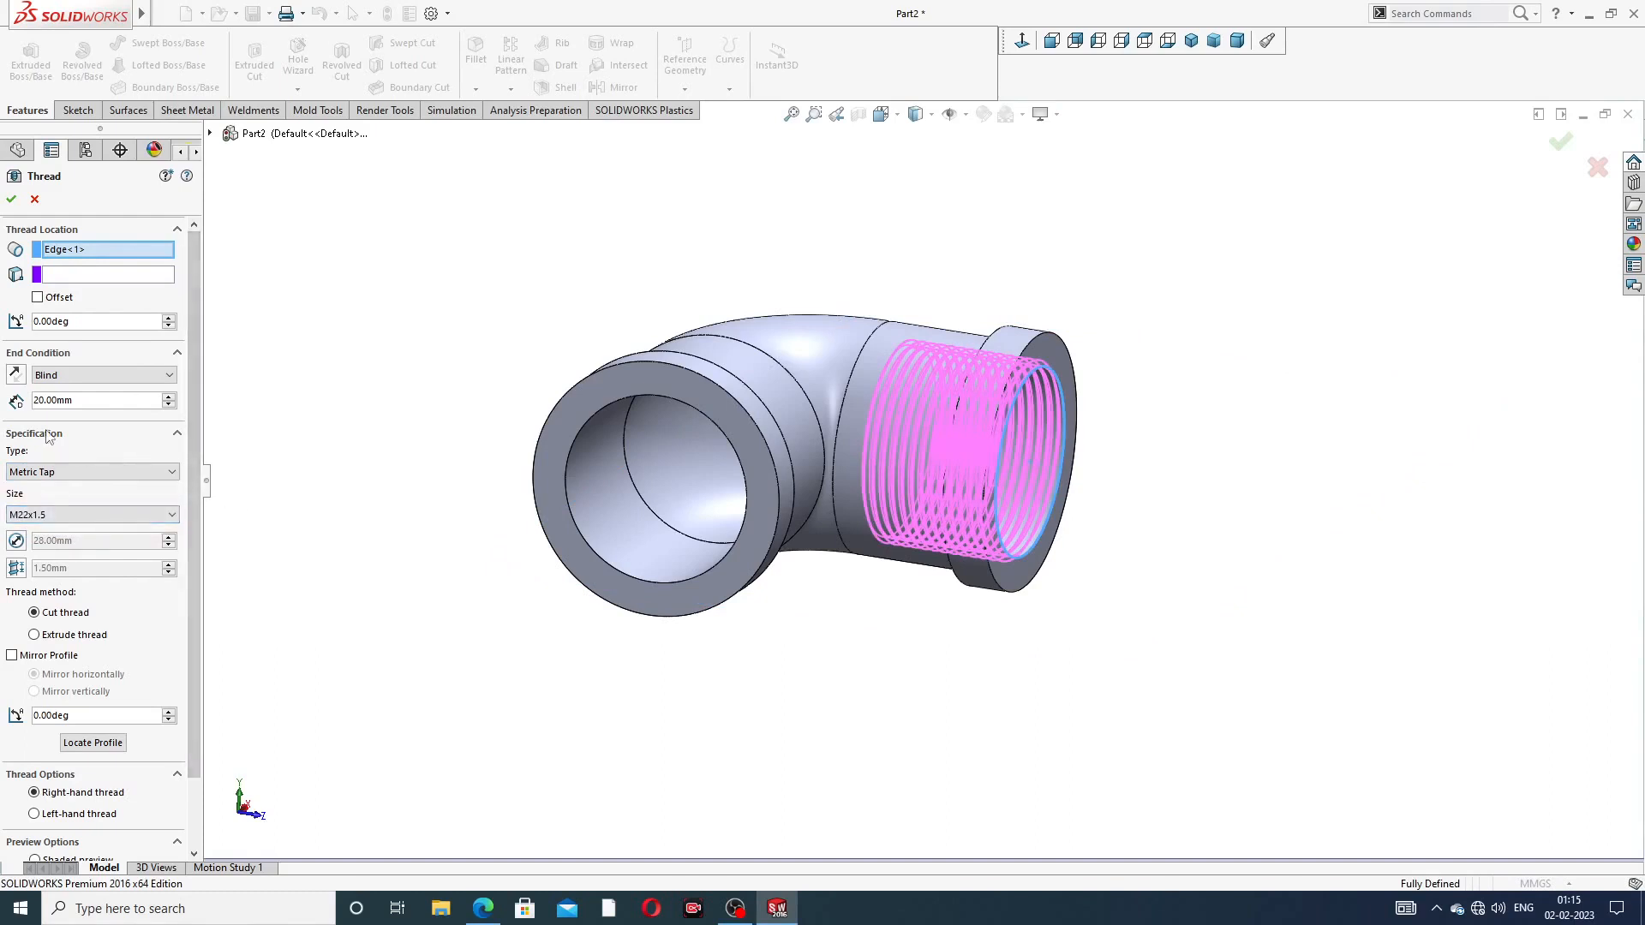
{"action": "left_click", "coordinate": [69, 515]}
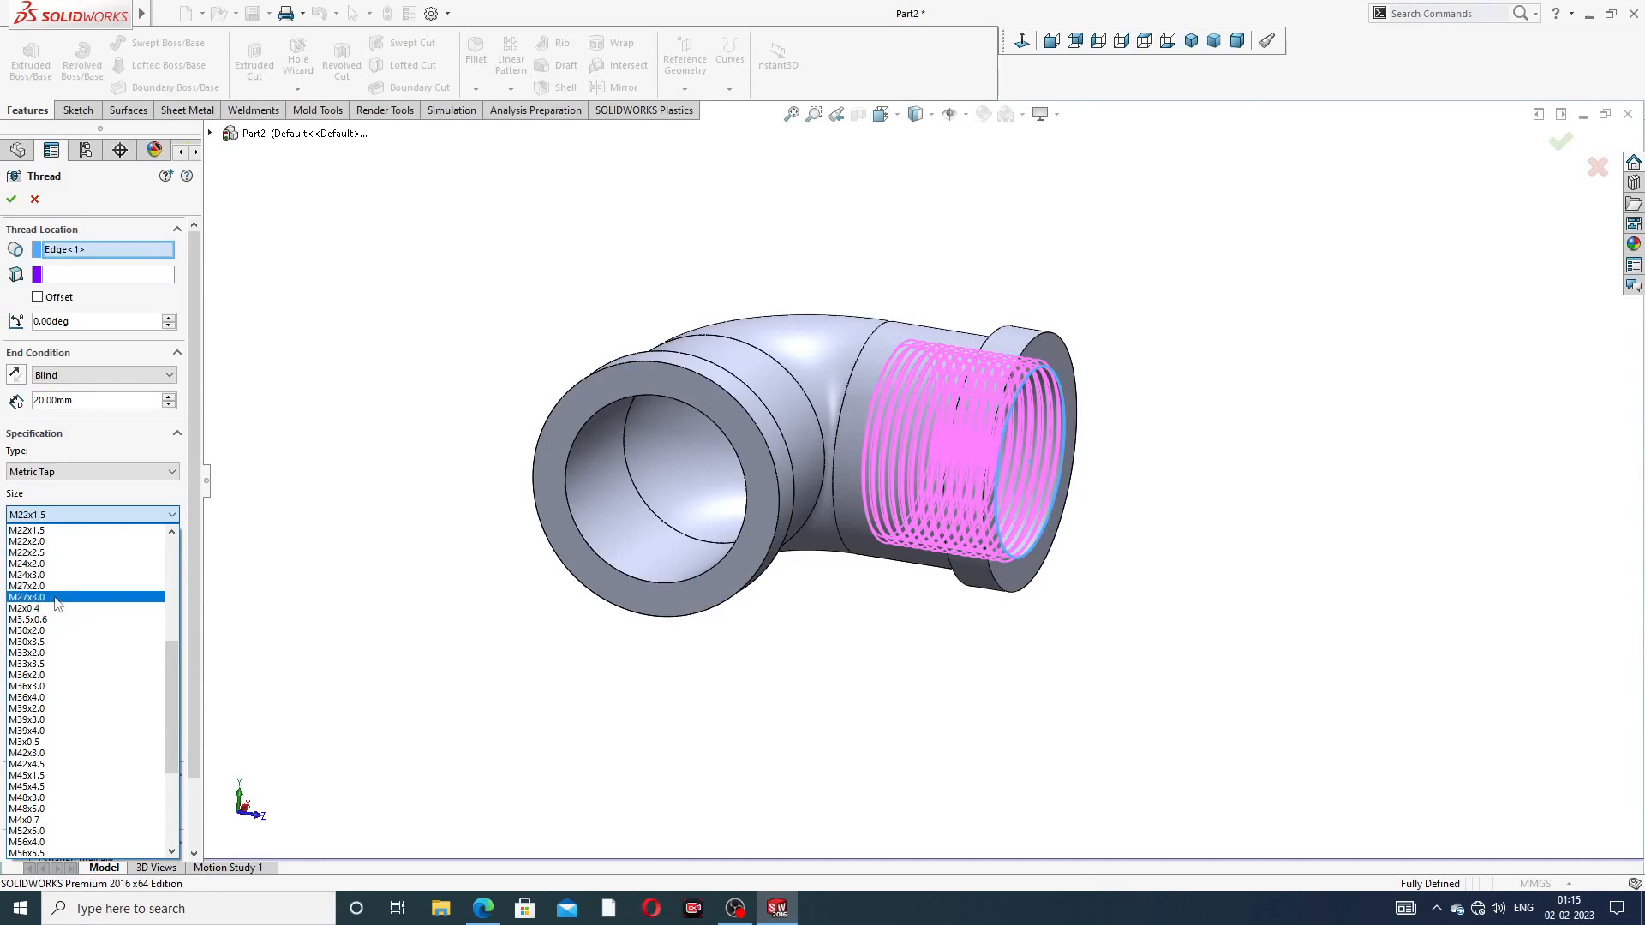
{"action": "left_click", "coordinate": [483, 909]}
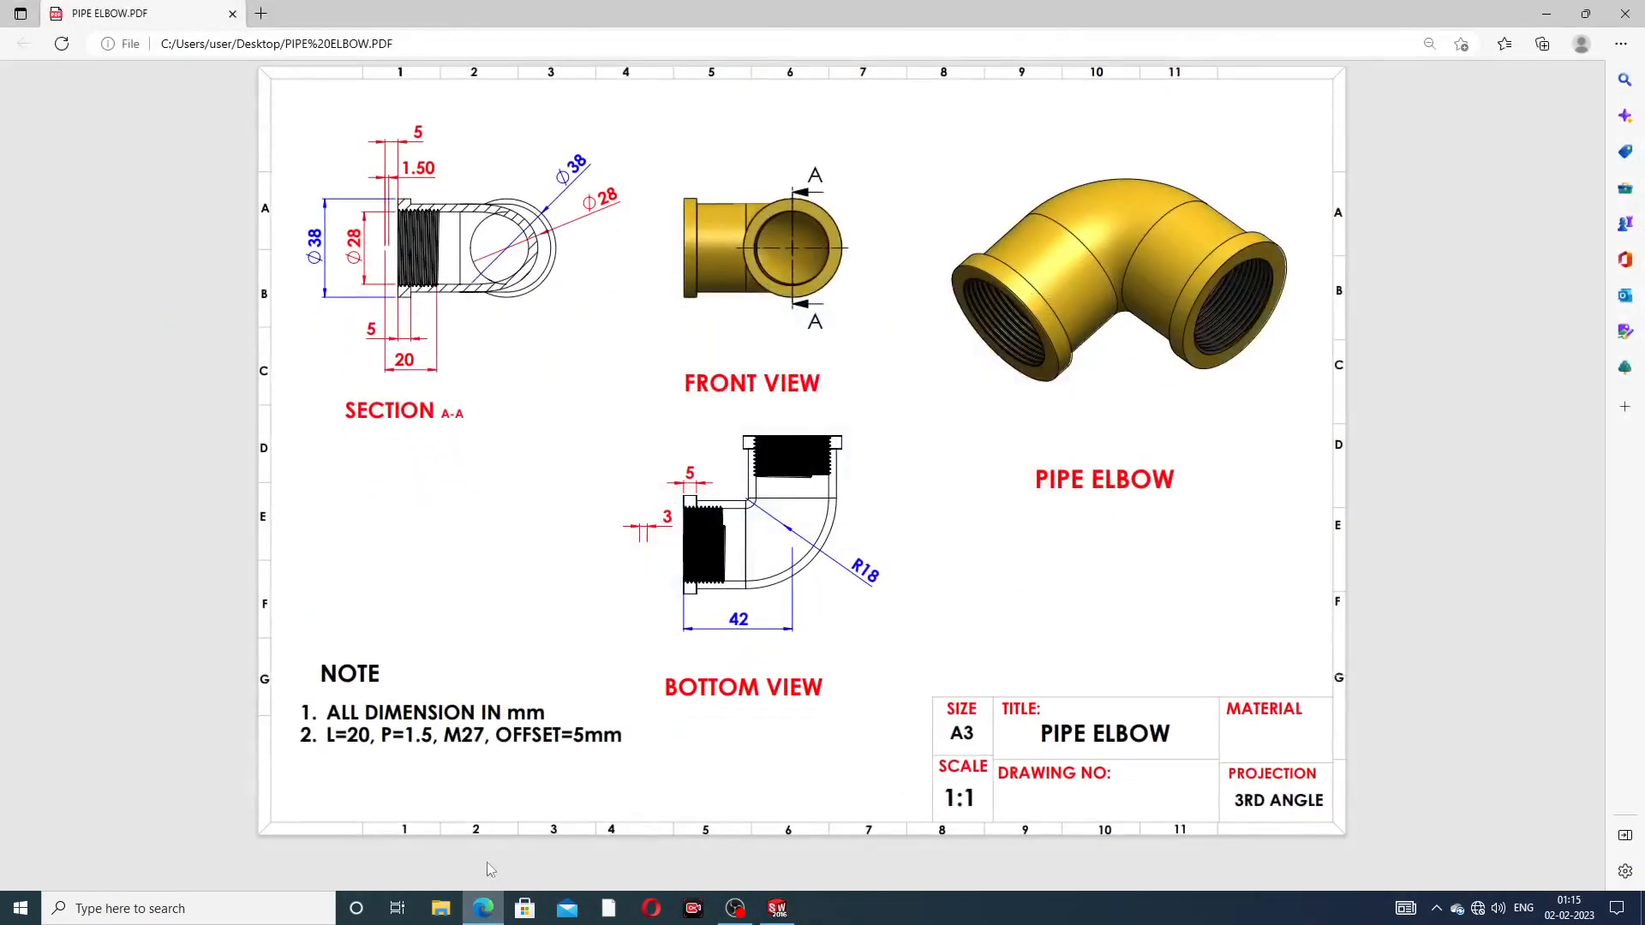
{"action": "left_click", "coordinate": [483, 908]}
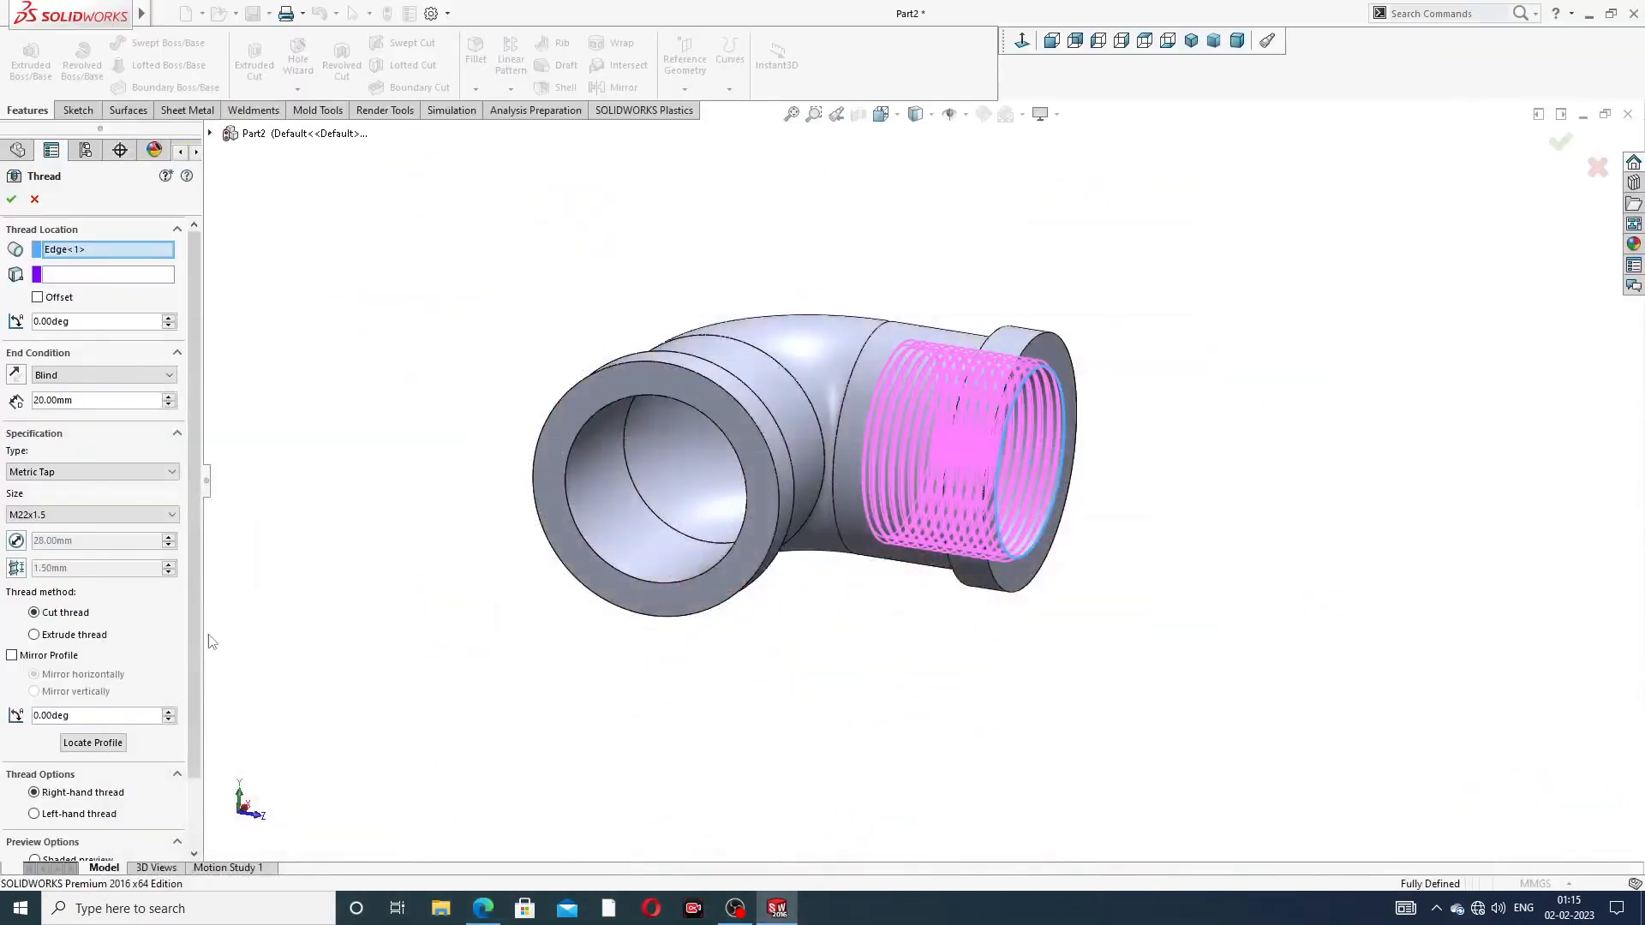
{"action": "left_click", "coordinate": [72, 516]}
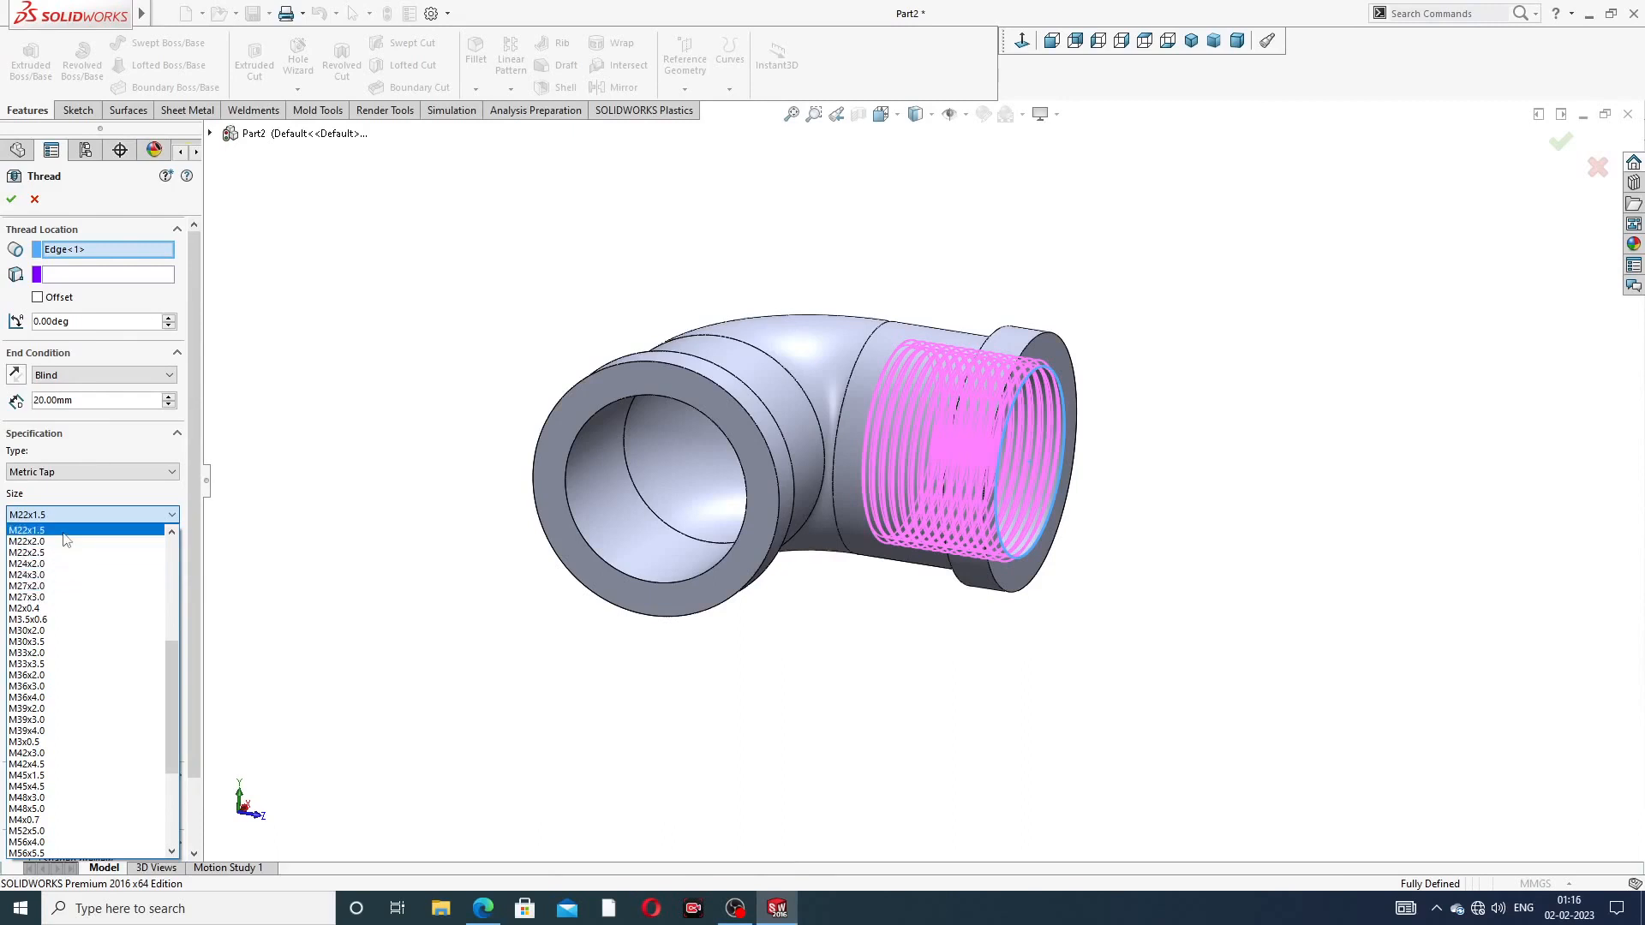
{"action": "left_click", "coordinate": [60, 586]}
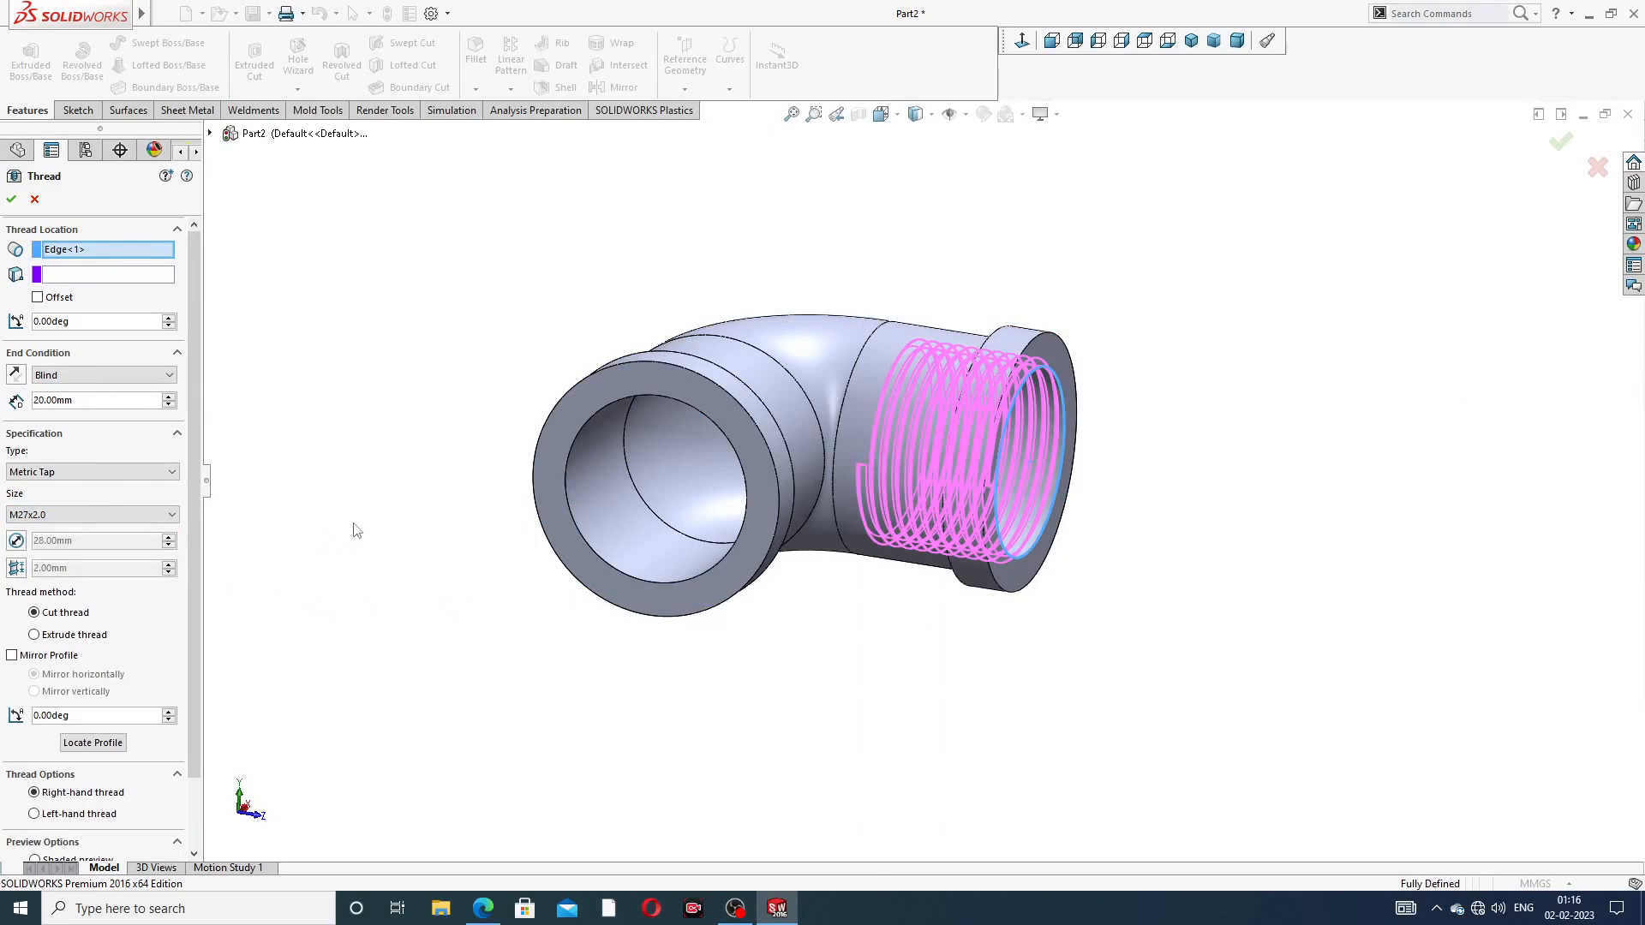
{"action": "left_click", "coordinate": [60, 518]}
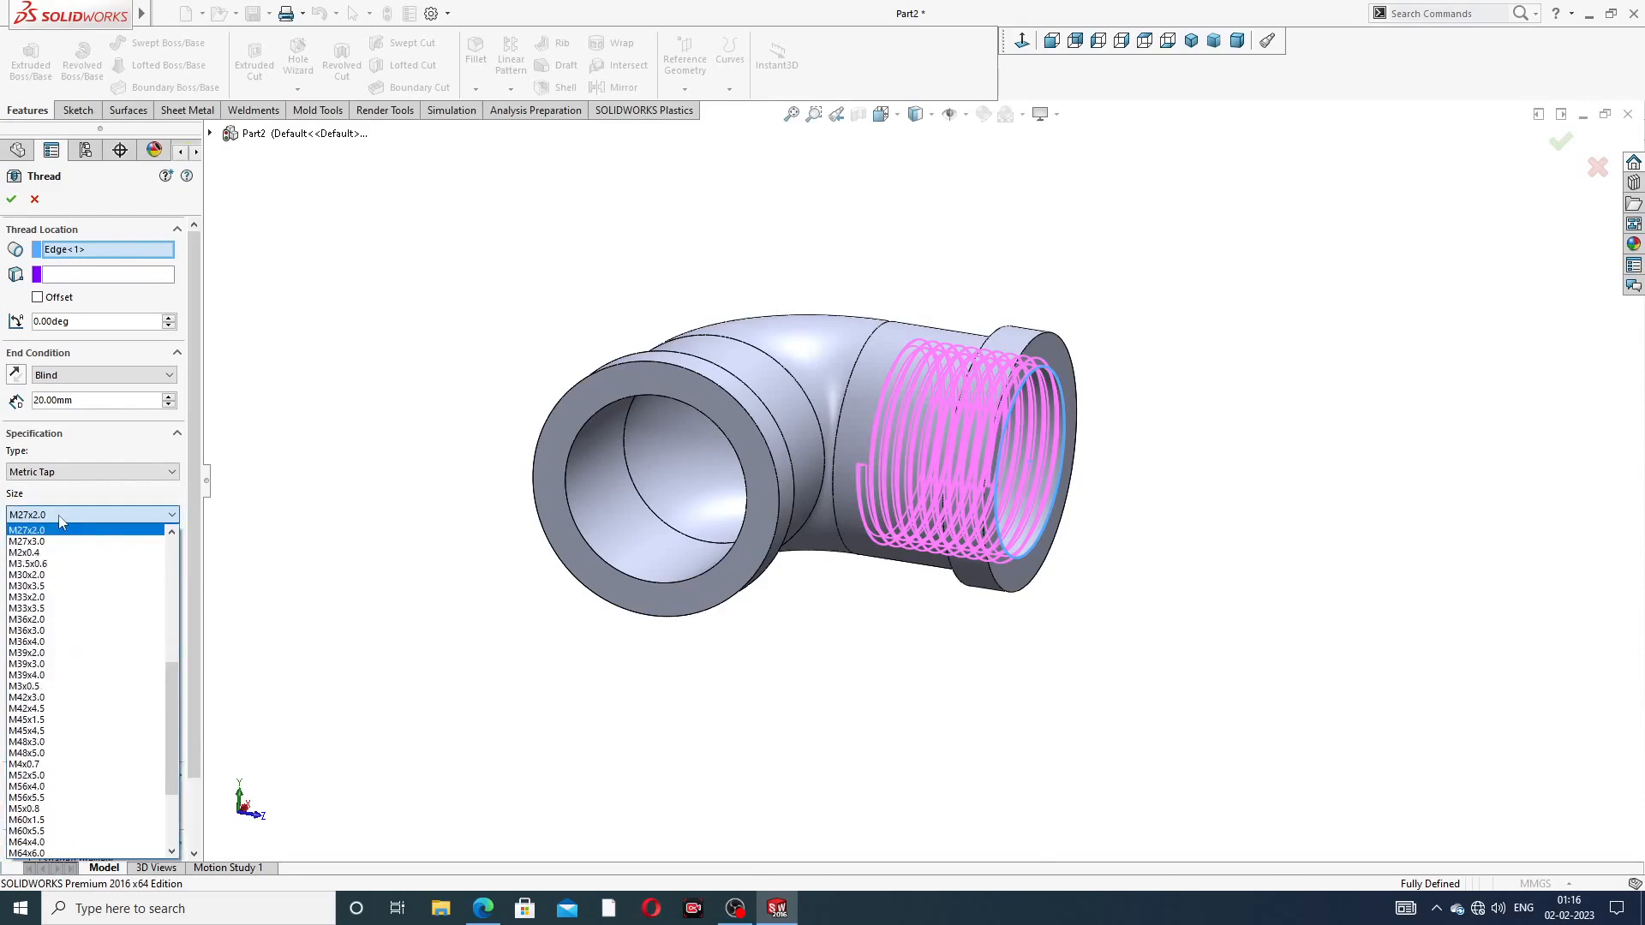
{"action": "left_click", "coordinate": [67, 517]}
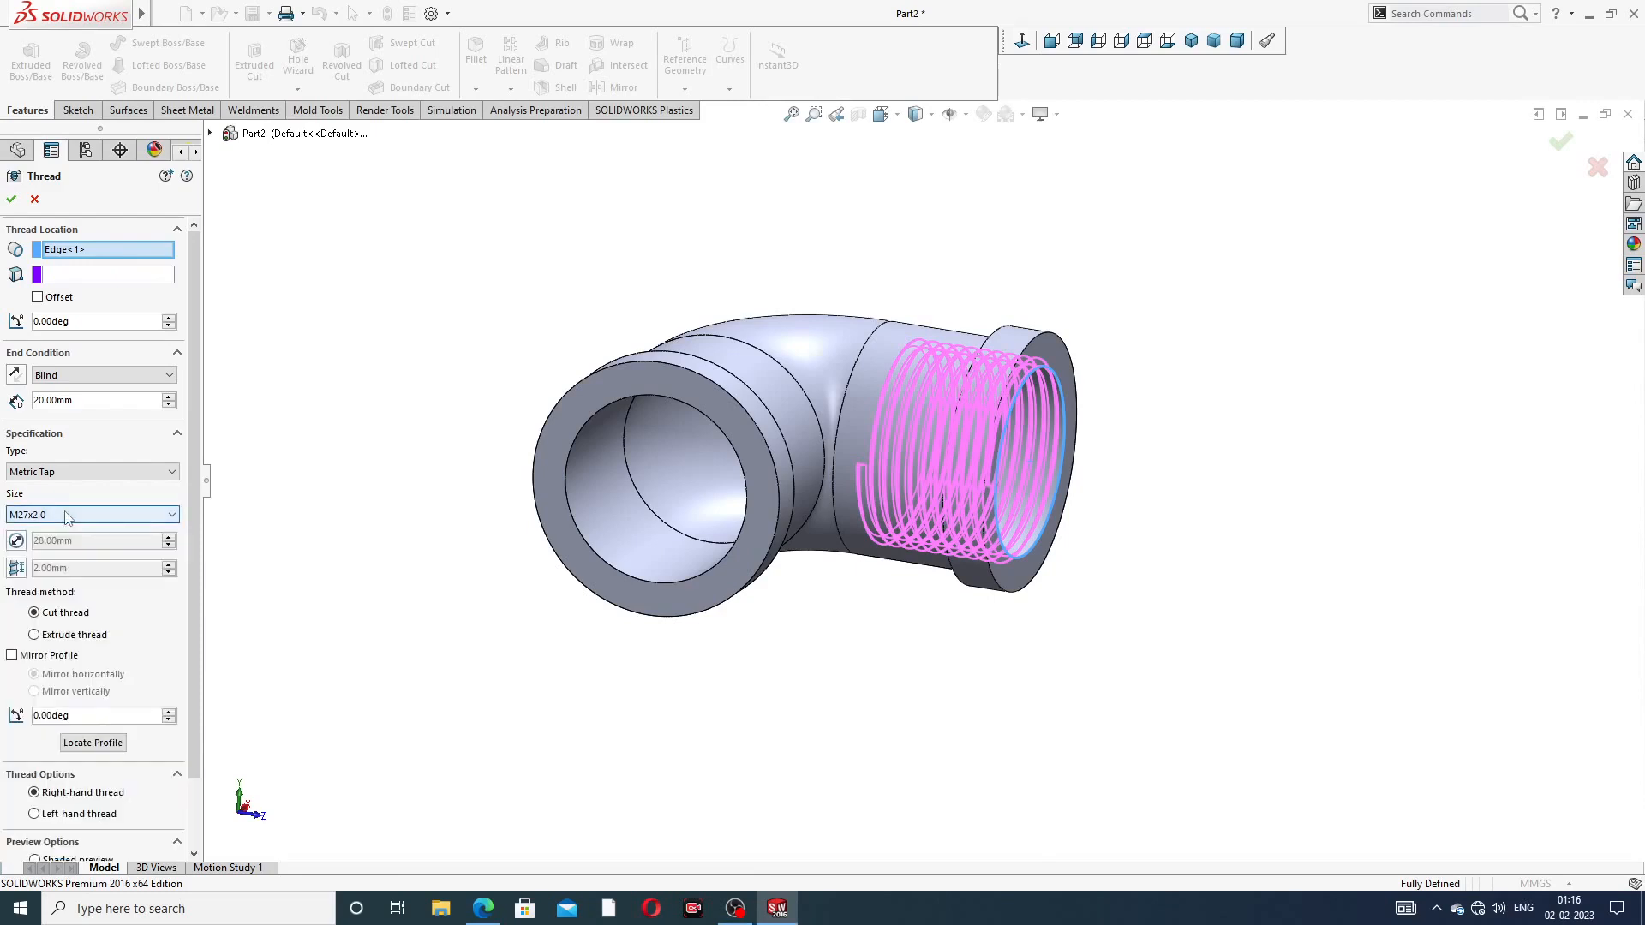
{"action": "left_click", "coordinate": [68, 472]}
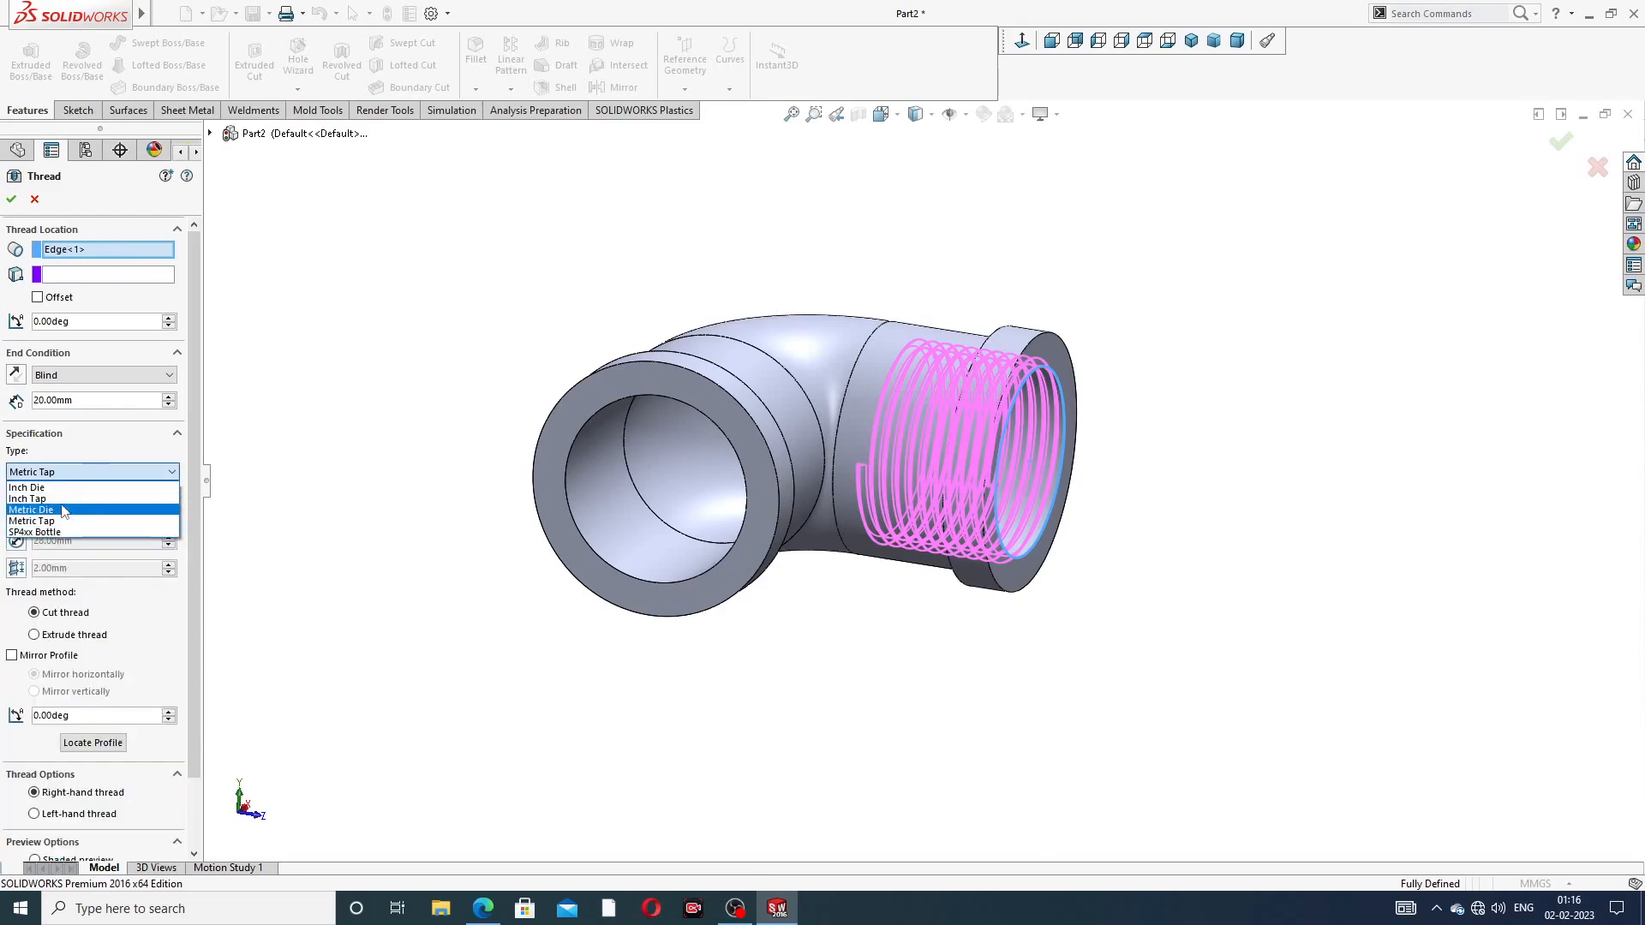
{"action": "left_click", "coordinate": [61, 511]}
{"action": "left_click", "coordinate": [63, 518]}
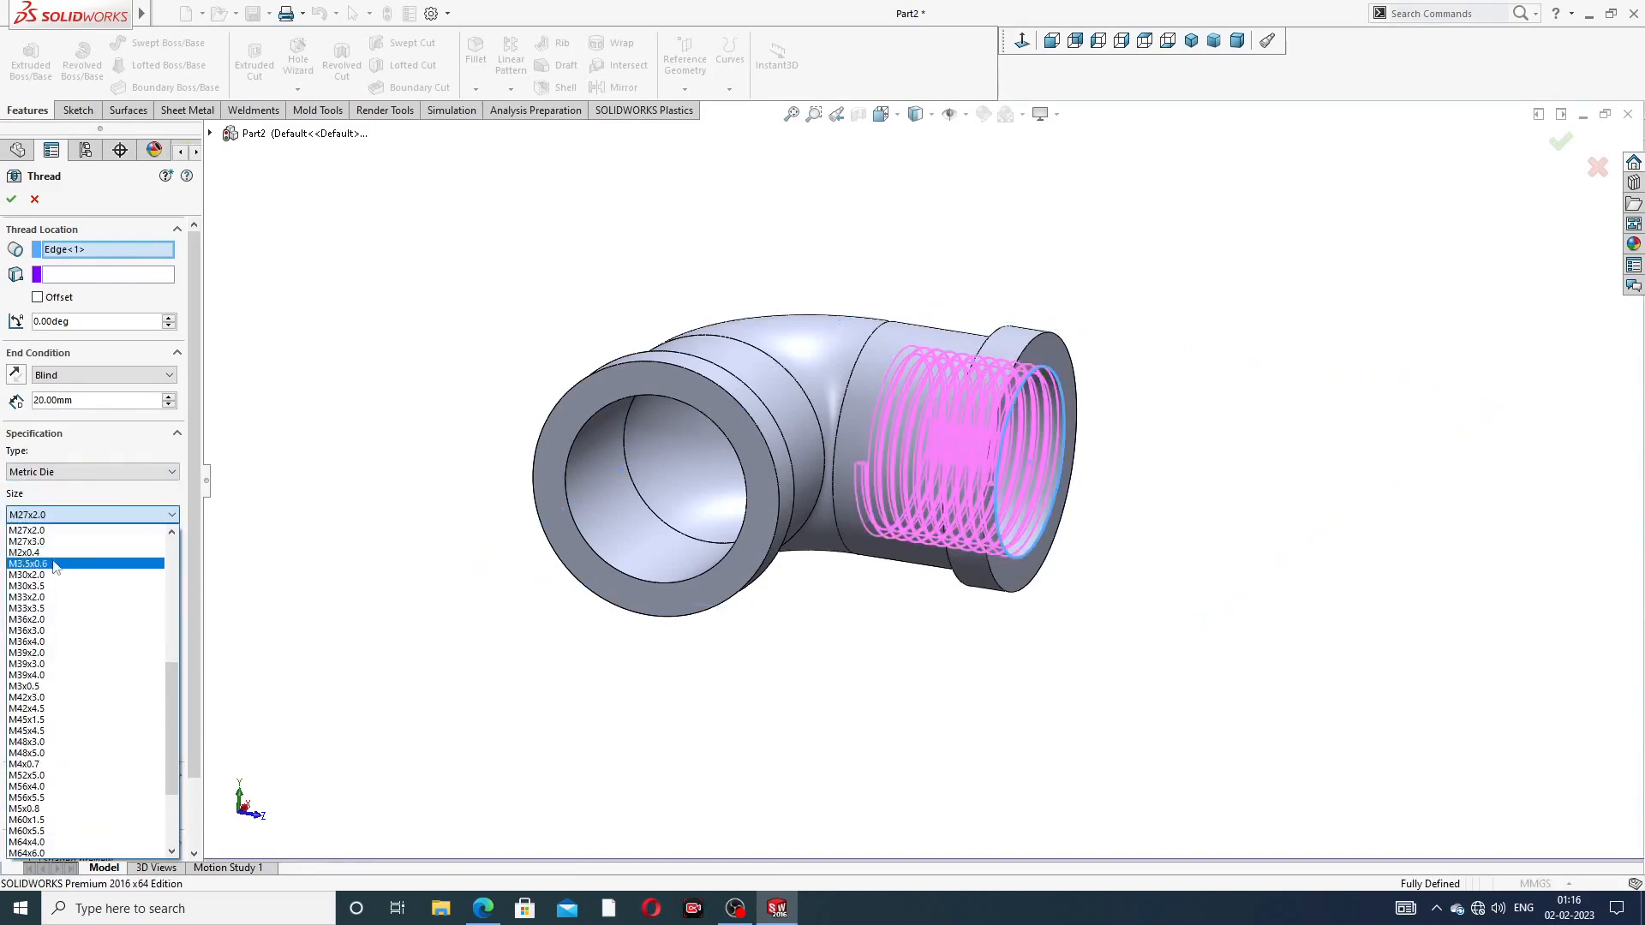
{"action": "scroll", "coordinate": [63, 558], "scroll_direction": "up", "scroll_amount": 2}
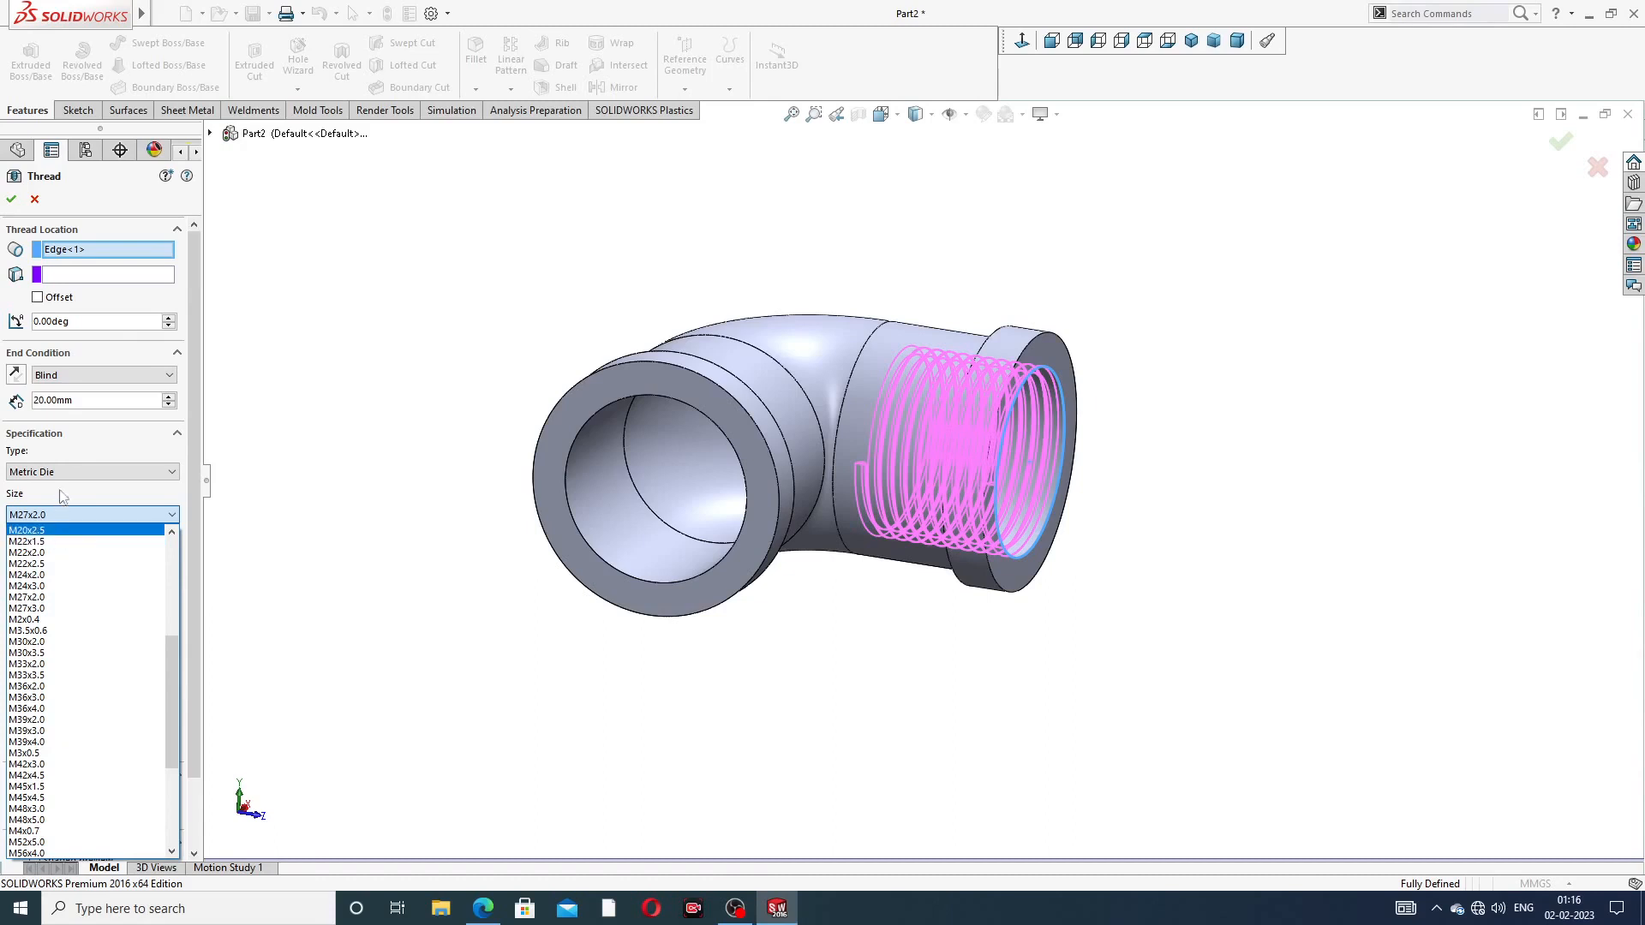
{"action": "left_click", "coordinate": [65, 515]}
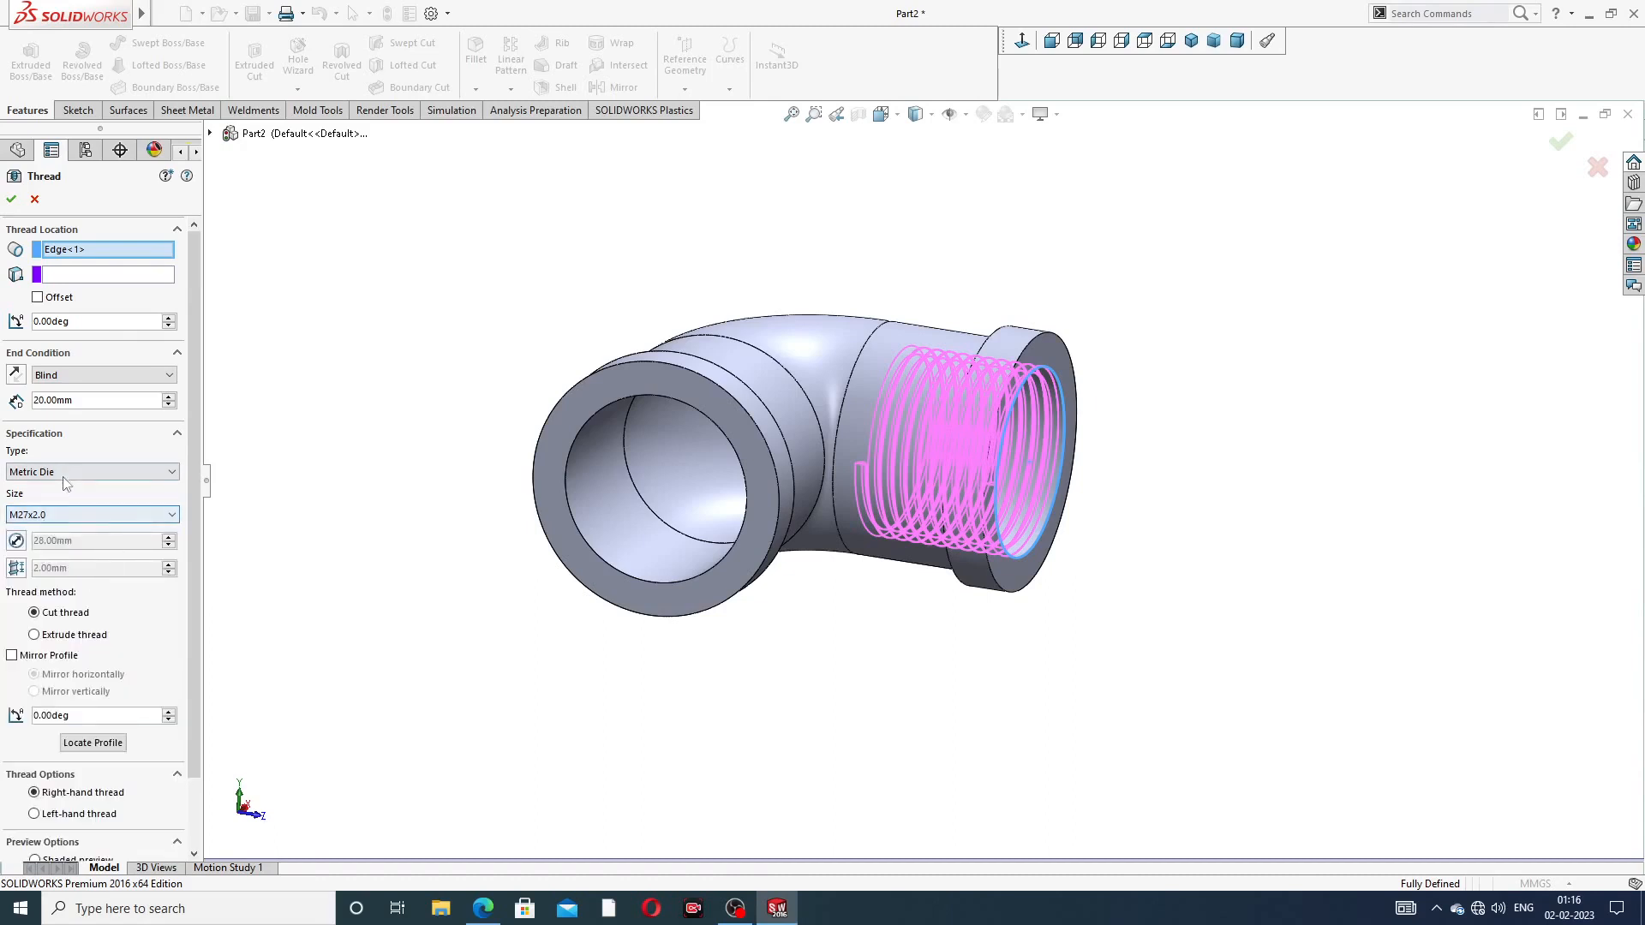
{"action": "left_click", "coordinate": [66, 476]}
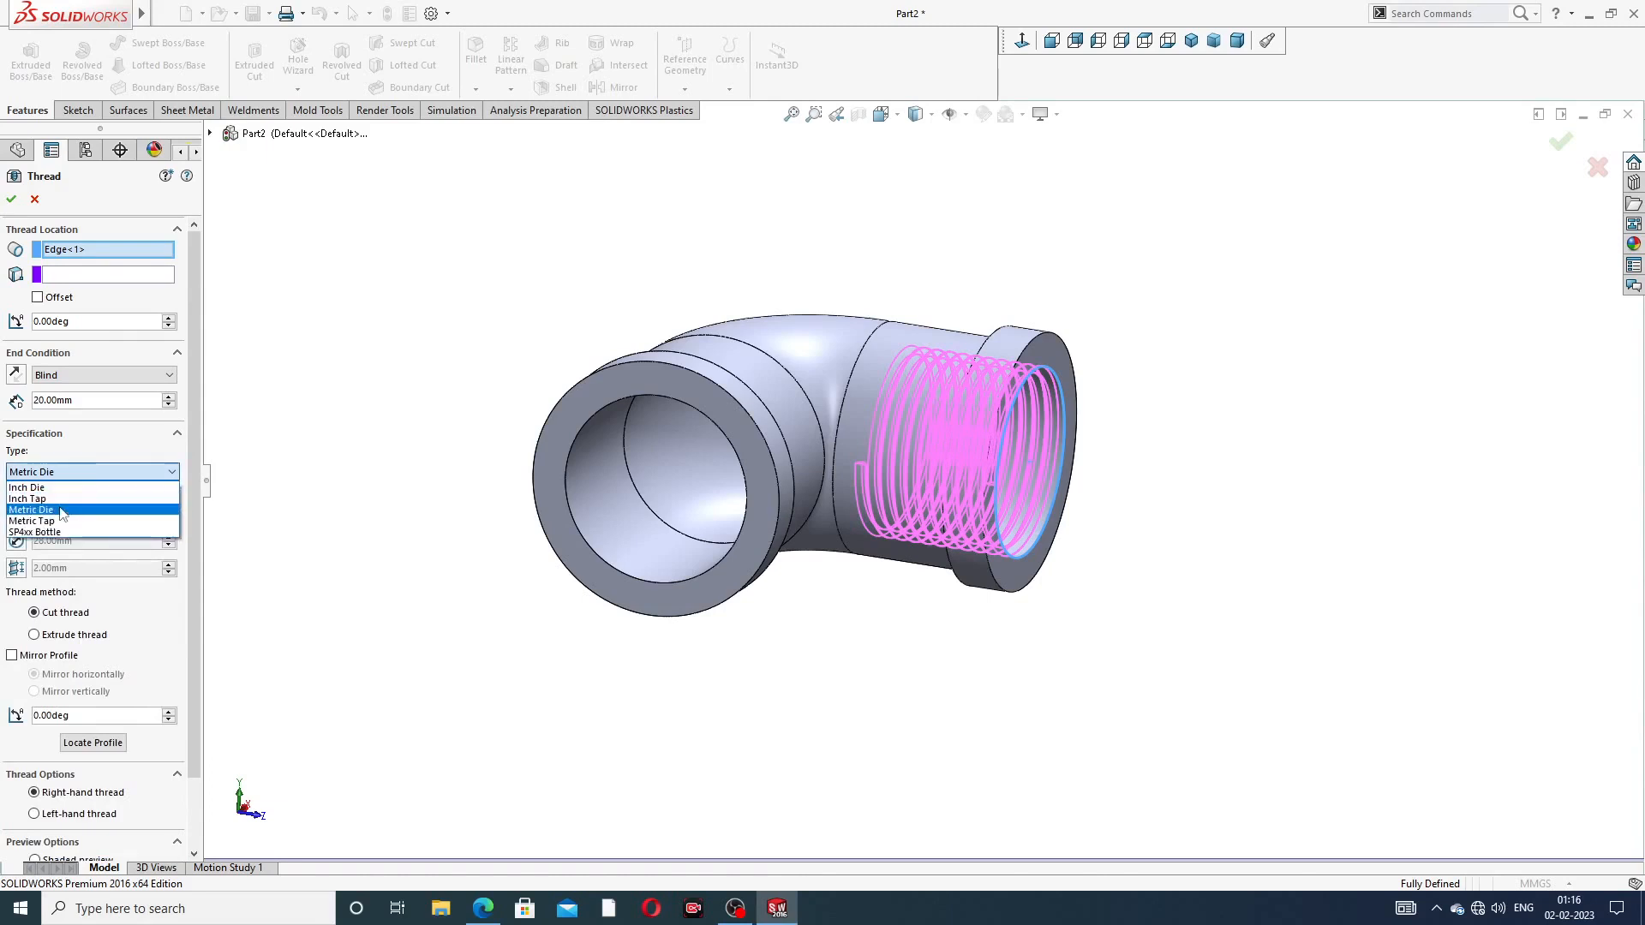
{"action": "left_click", "coordinate": [61, 521]}
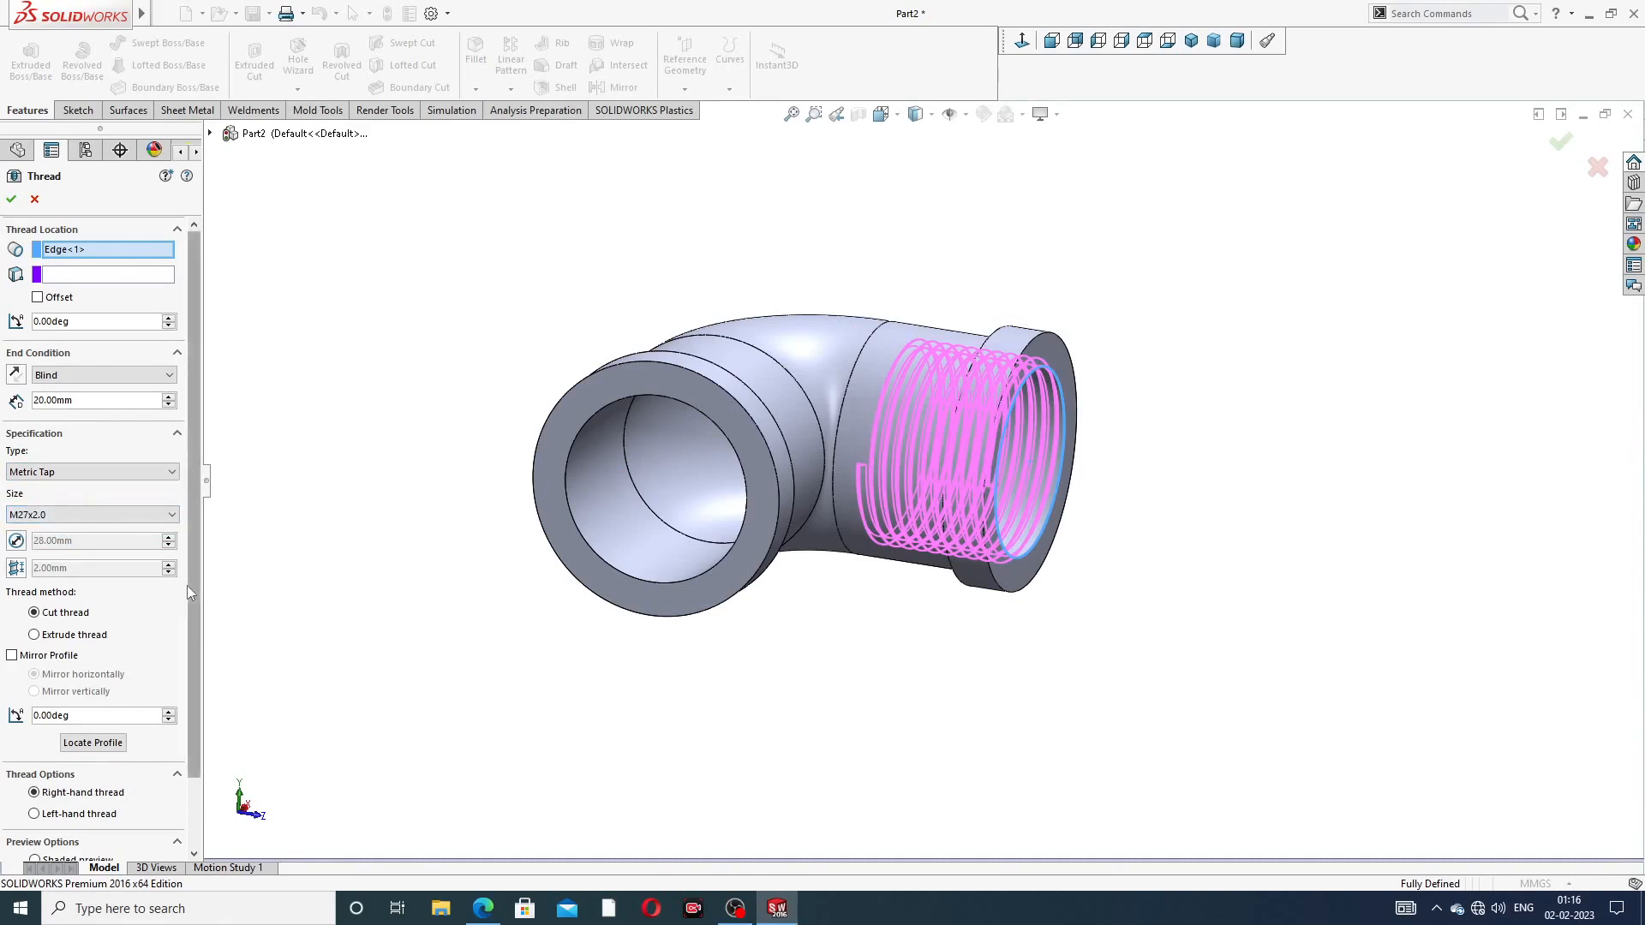
Offset the thread start by 2 mm in the reversed direction, outward past the collar face, and create the cut thread
{"action": "left_click", "coordinate": [37, 296]}
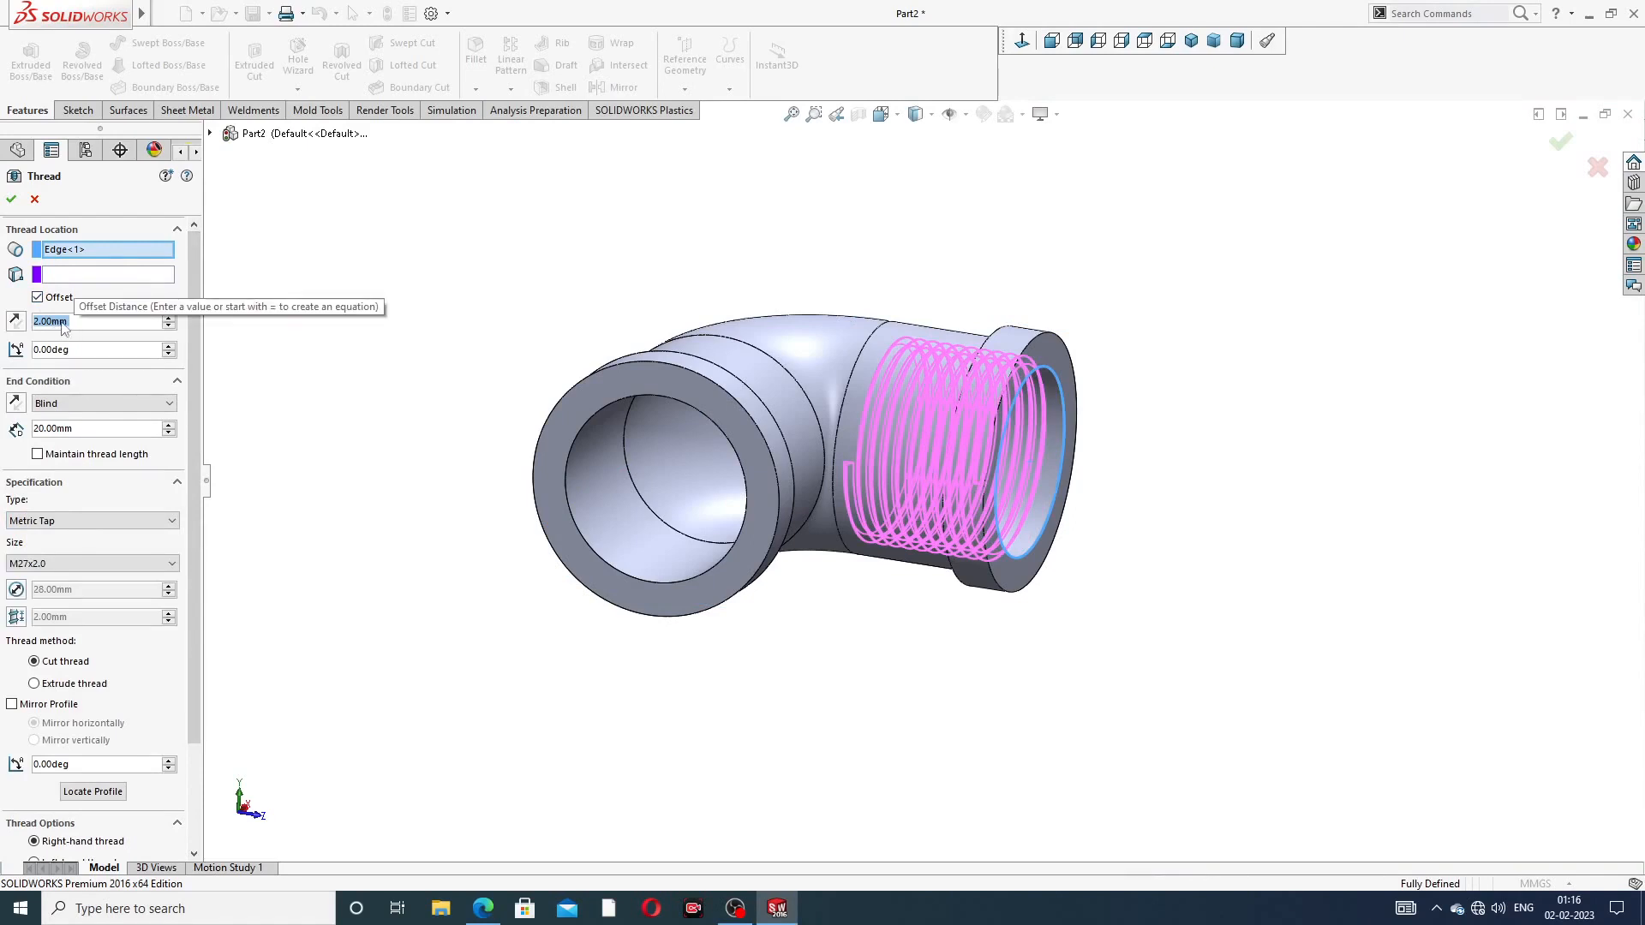
{"action": "left_click", "coordinate": [16, 322]}
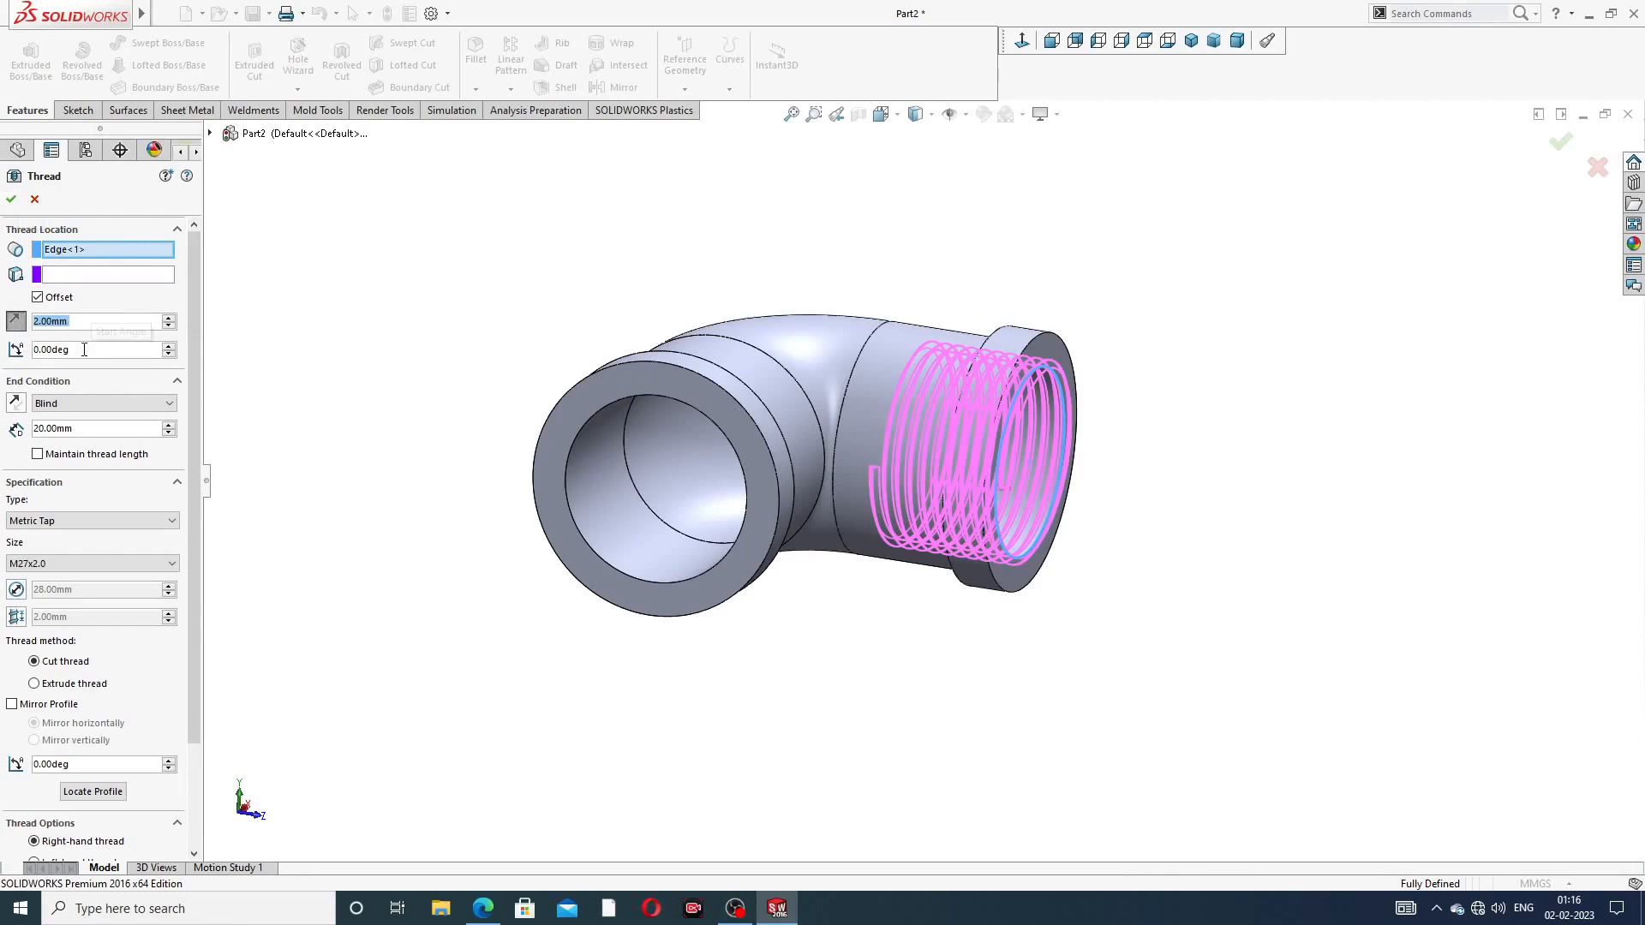
{"action": "left_click", "coordinate": [11, 198]}
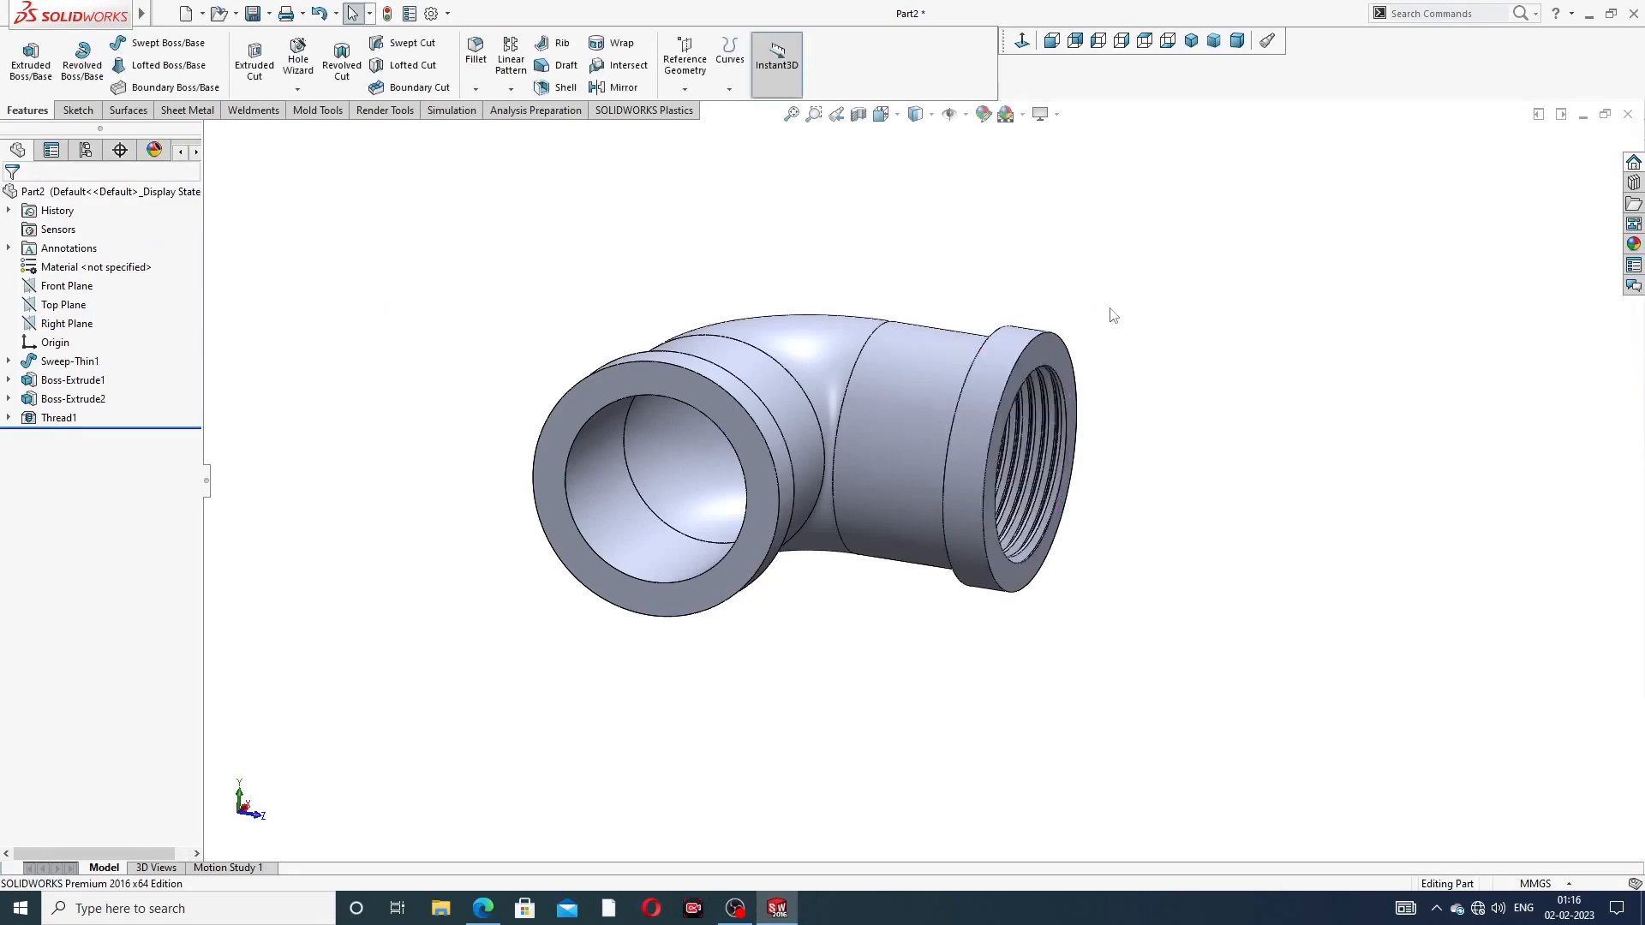
Examine the cut thread inside the second collar's bore, including its start at the face and its inner end
{"action": "middle_click_drag", "start_coordinate": [1051, 482], "coordinate": [1034, 364]}
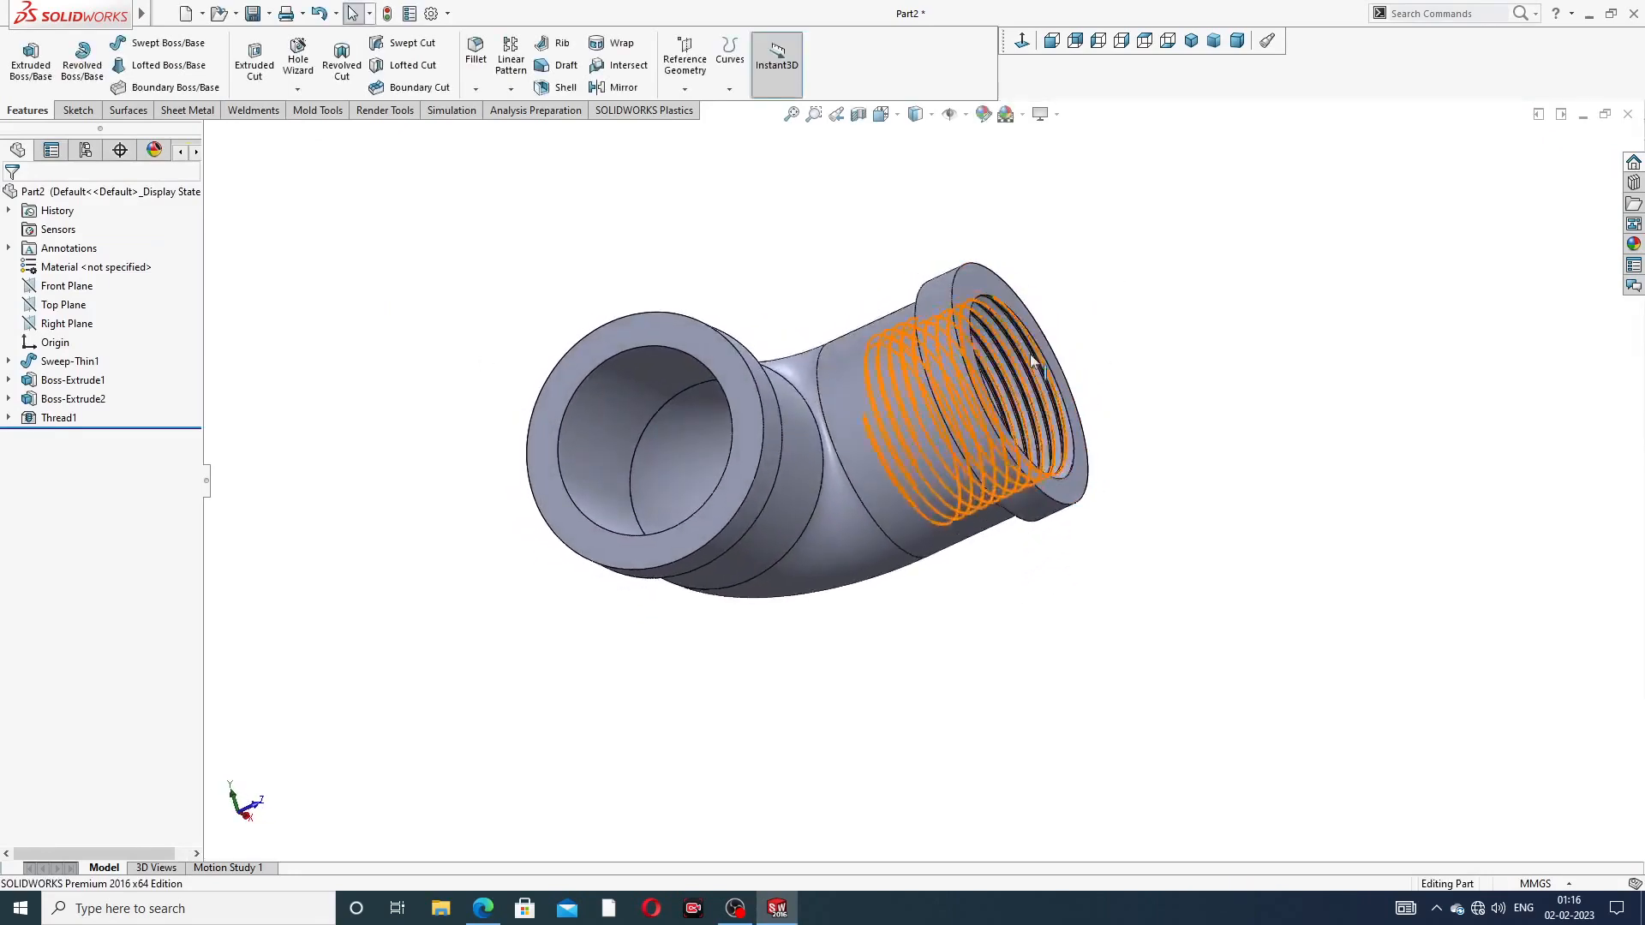
{"action": "scroll", "coordinate": [1033, 364], "scroll_direction": "down", "scroll_amount": 5}
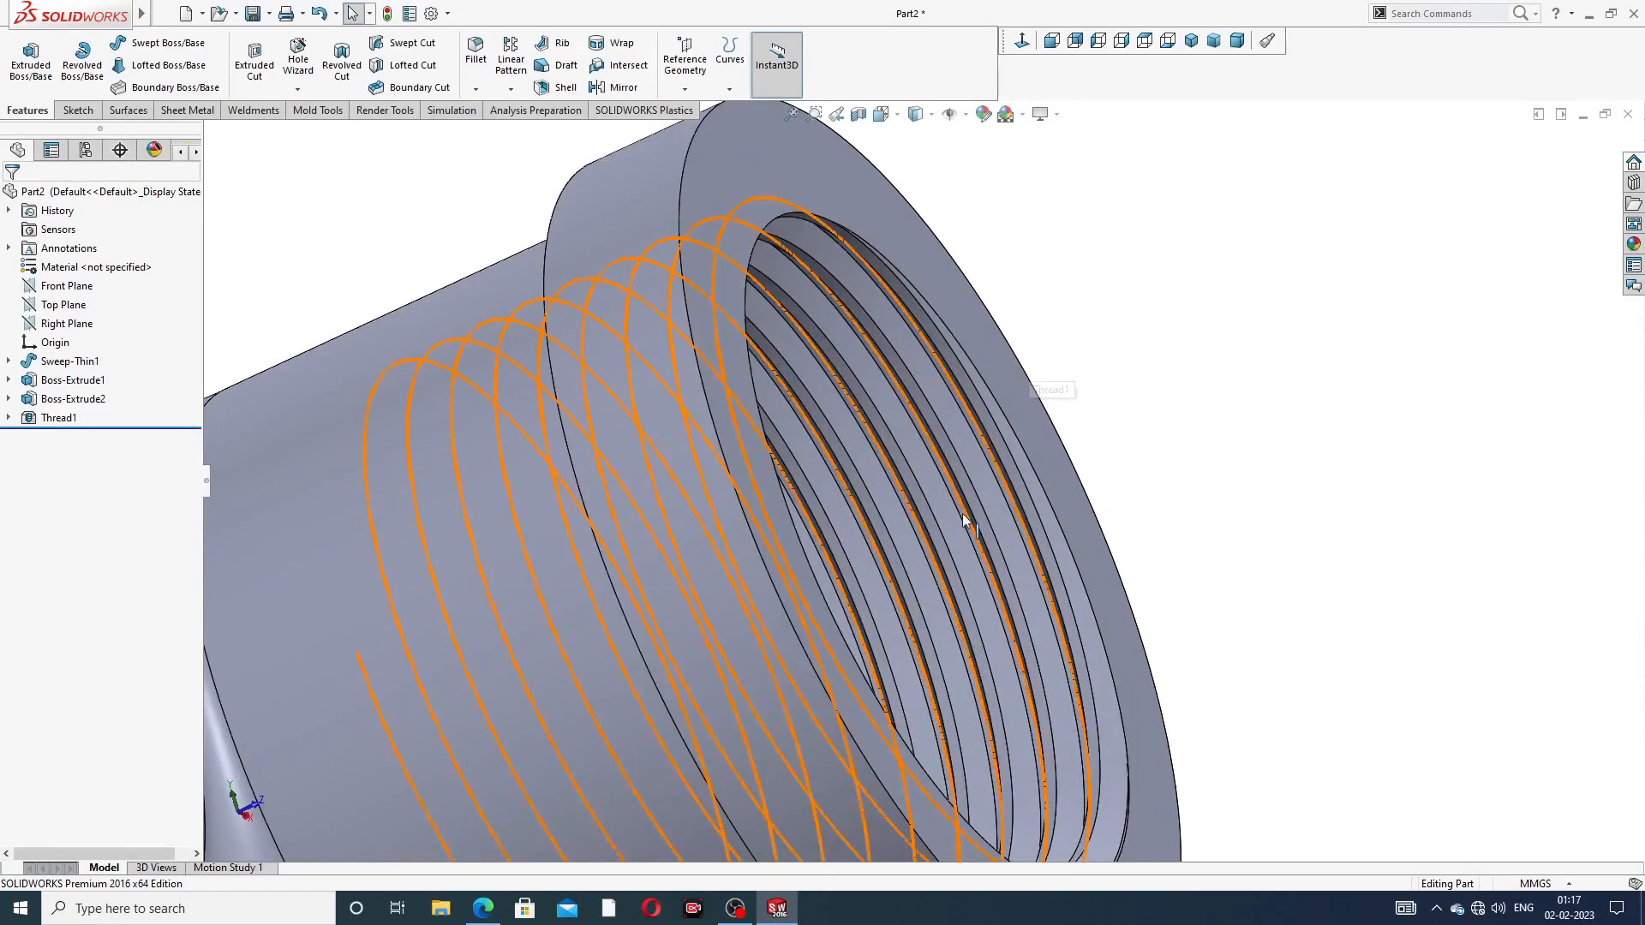
{"action": "scroll", "coordinate": [908, 567], "scroll_direction": "up", "scroll_amount": 6}
{"action": "middle_click_drag", "start_coordinate": [908, 567], "coordinate": [755, 562]}
{"action": "scroll", "coordinate": [756, 562], "scroll_direction": "up", "scroll_amount": 3}
{"action": "scroll", "coordinate": [830, 563], "scroll_direction": "down", "scroll_amount": 8}
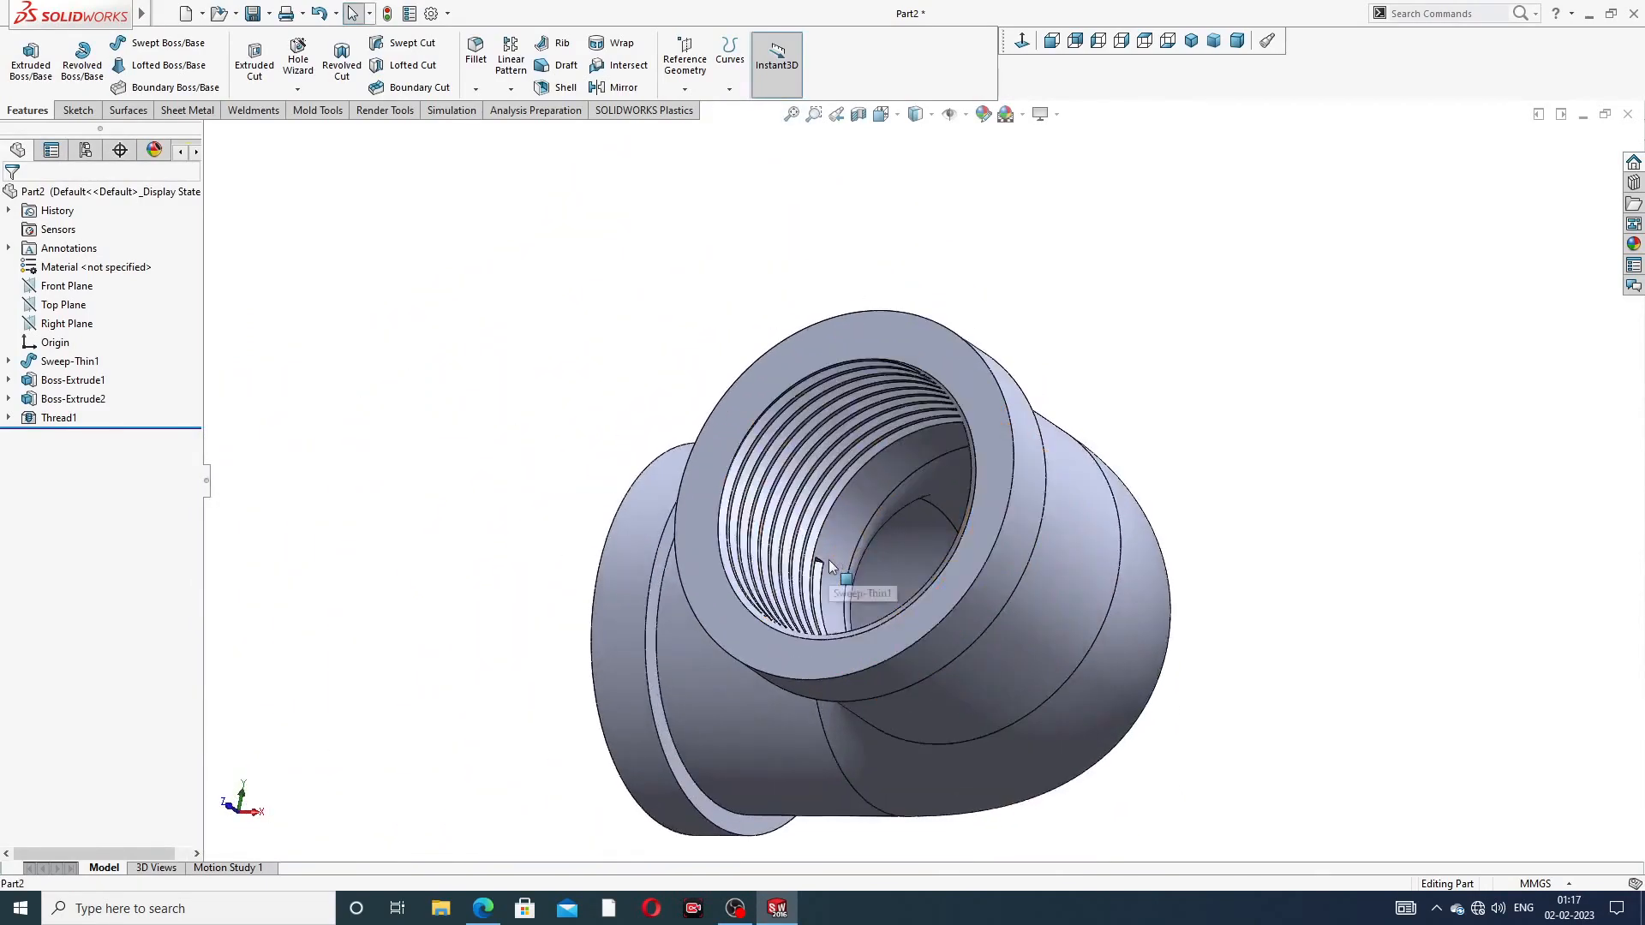
{"action": "scroll", "coordinate": [836, 546], "scroll_direction": "up", "scroll_amount": 8}
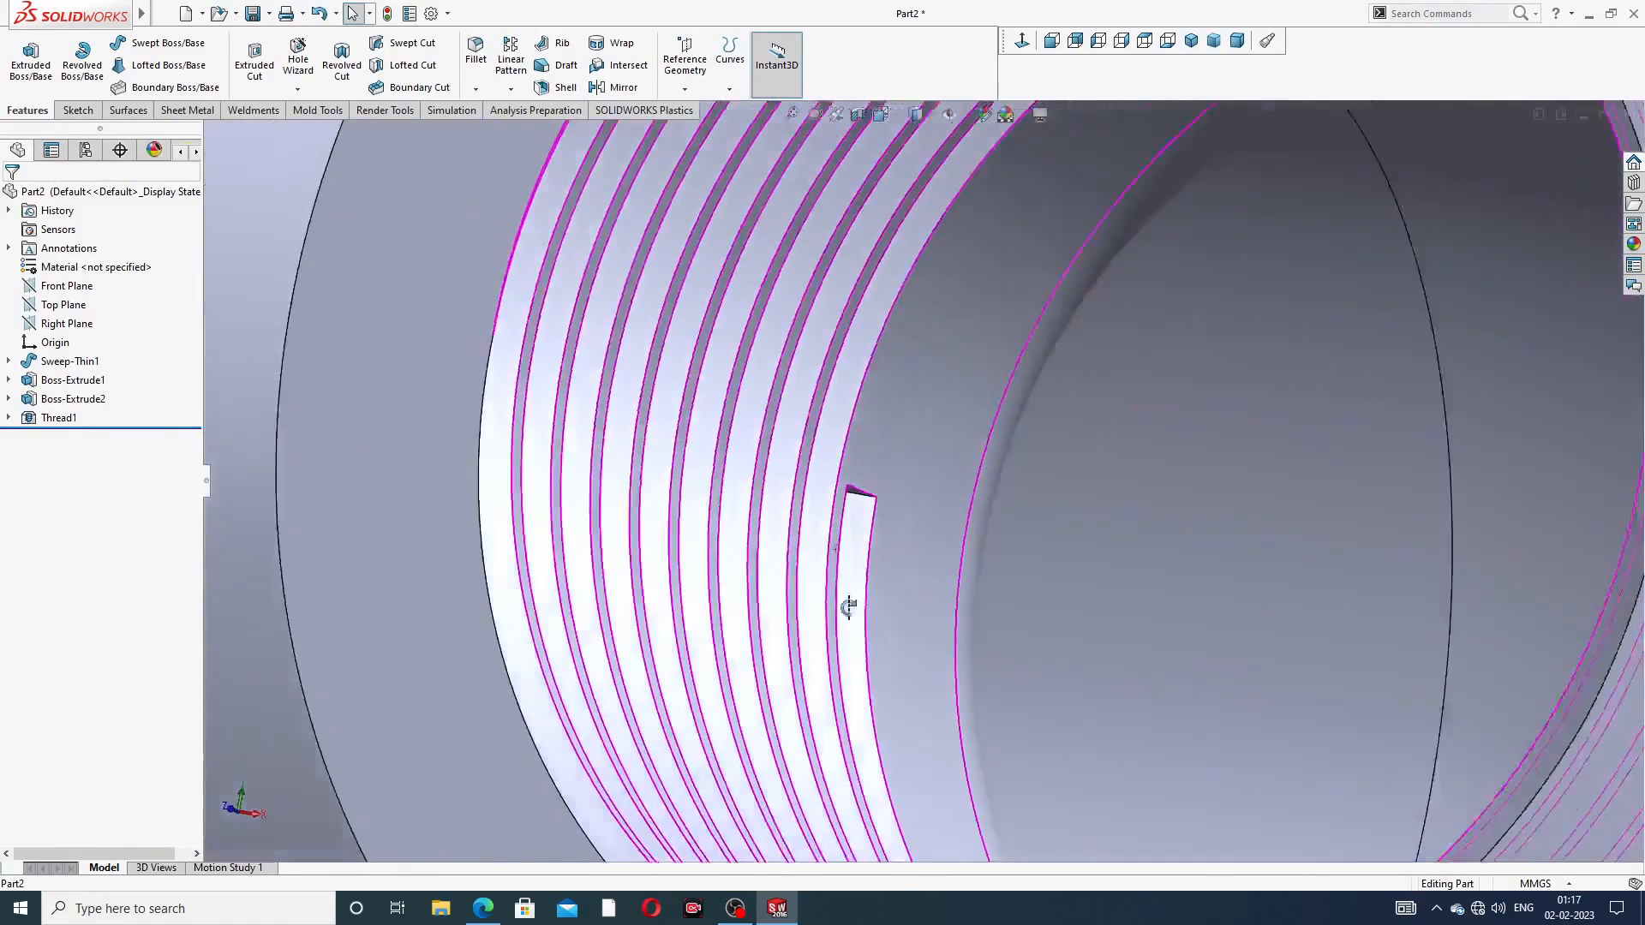
{"action": "scroll", "coordinate": [864, 646], "scroll_direction": "up", "scroll_amount": 5}
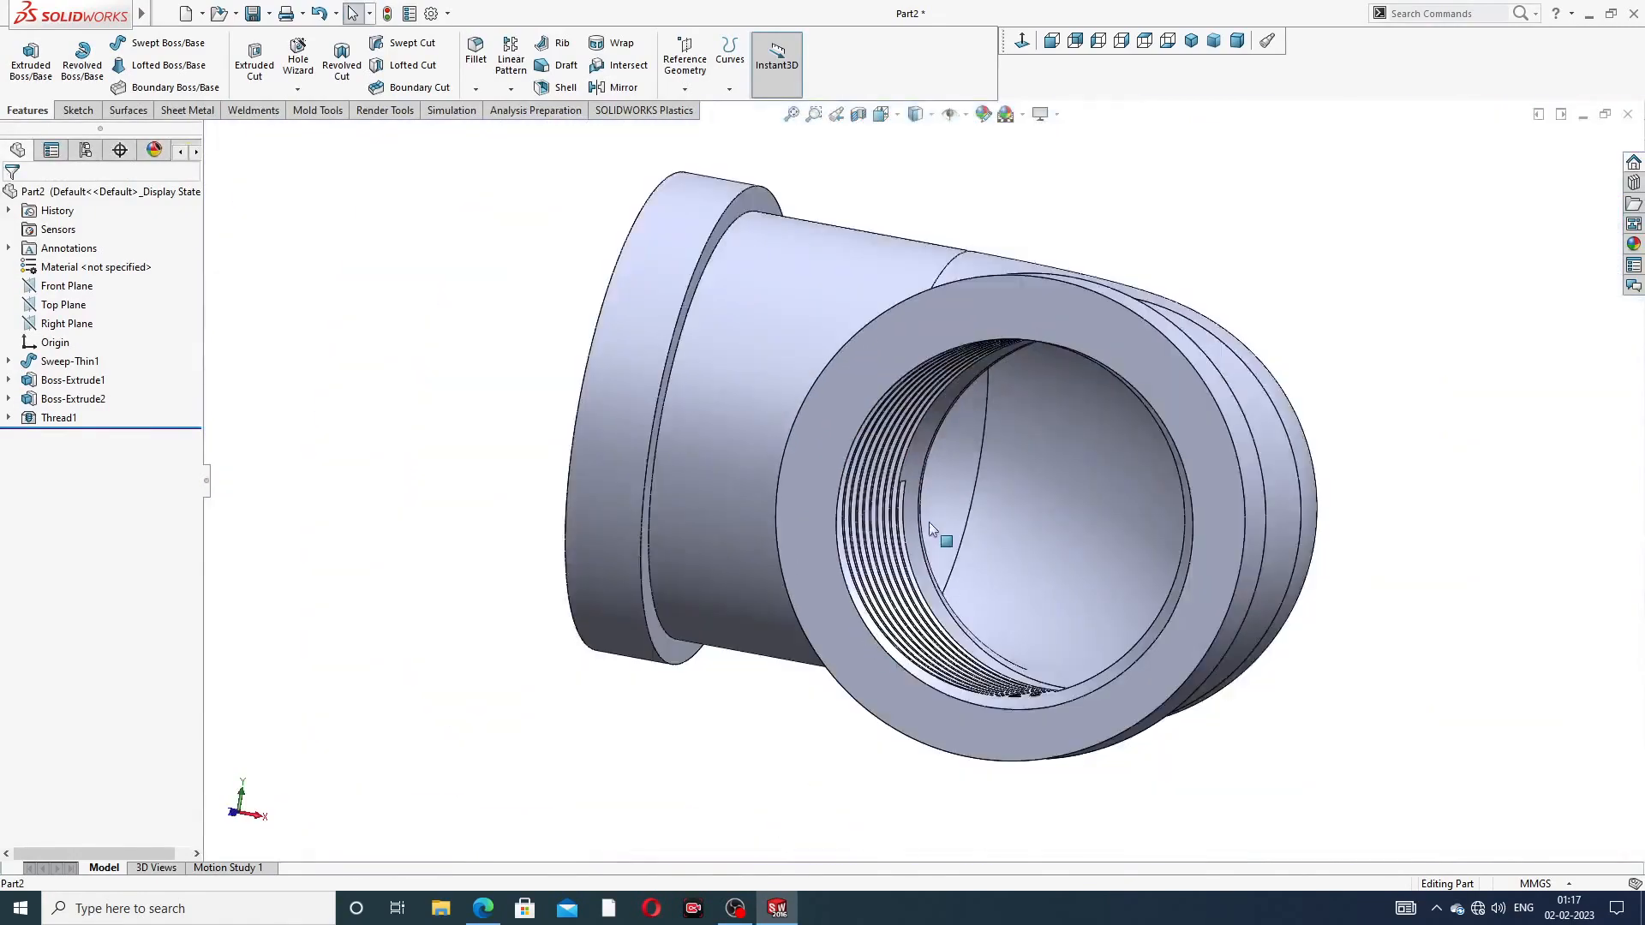
{"action": "middle_click_drag", "start_coordinate": [929, 521], "coordinate": [1062, 554]}
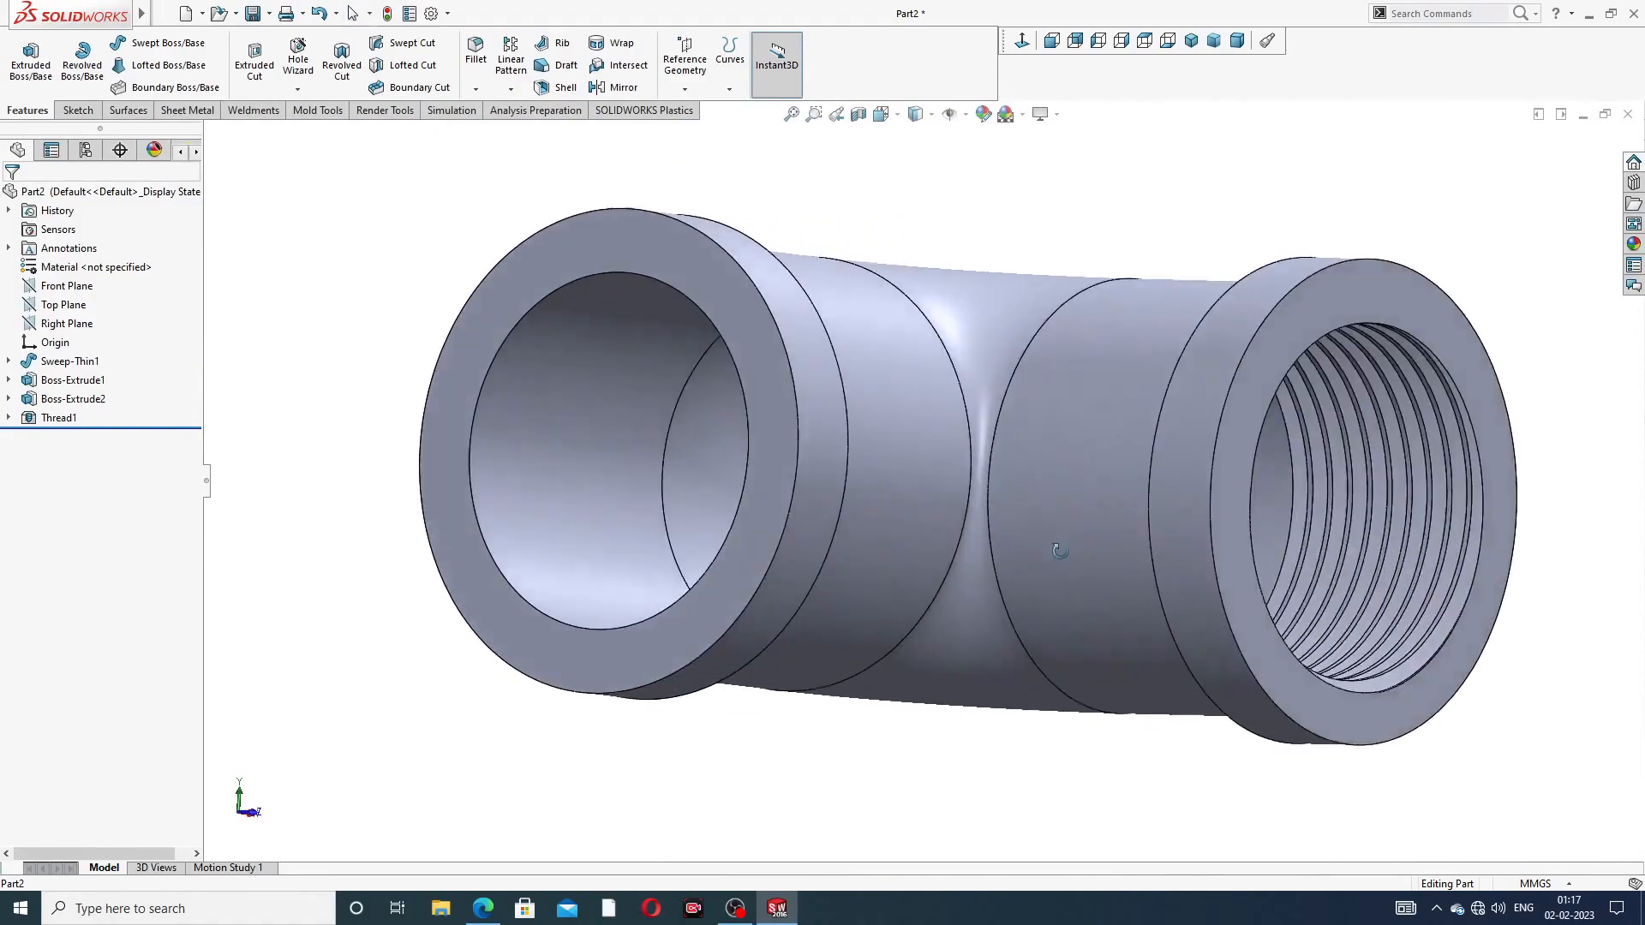
{"action": "scroll", "coordinate": [1377, 487], "scroll_direction": "up", "scroll_amount": 2}
{"action": "scroll", "coordinate": [1278, 530], "scroll_direction": "down", "scroll_amount": 3}
{"action": "scroll", "coordinate": [1214, 463], "scroll_direction": "down", "scroll_amount": 2}
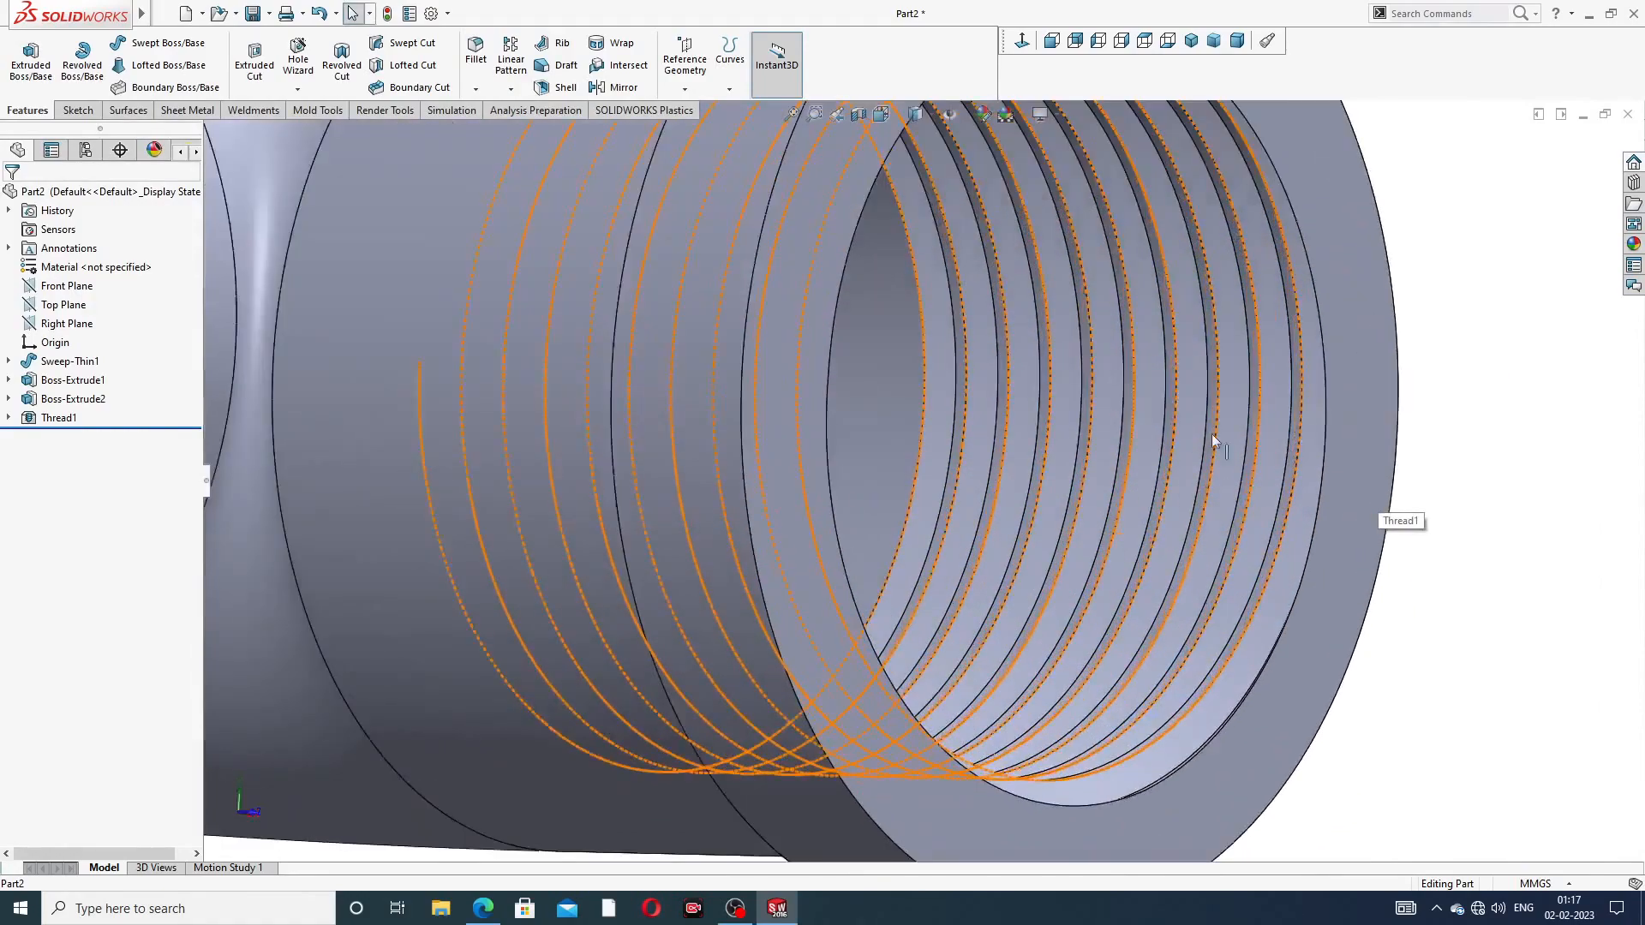
{"action": "scroll", "coordinate": [1051, 477], "scroll_direction": "up", "scroll_amount": 6}
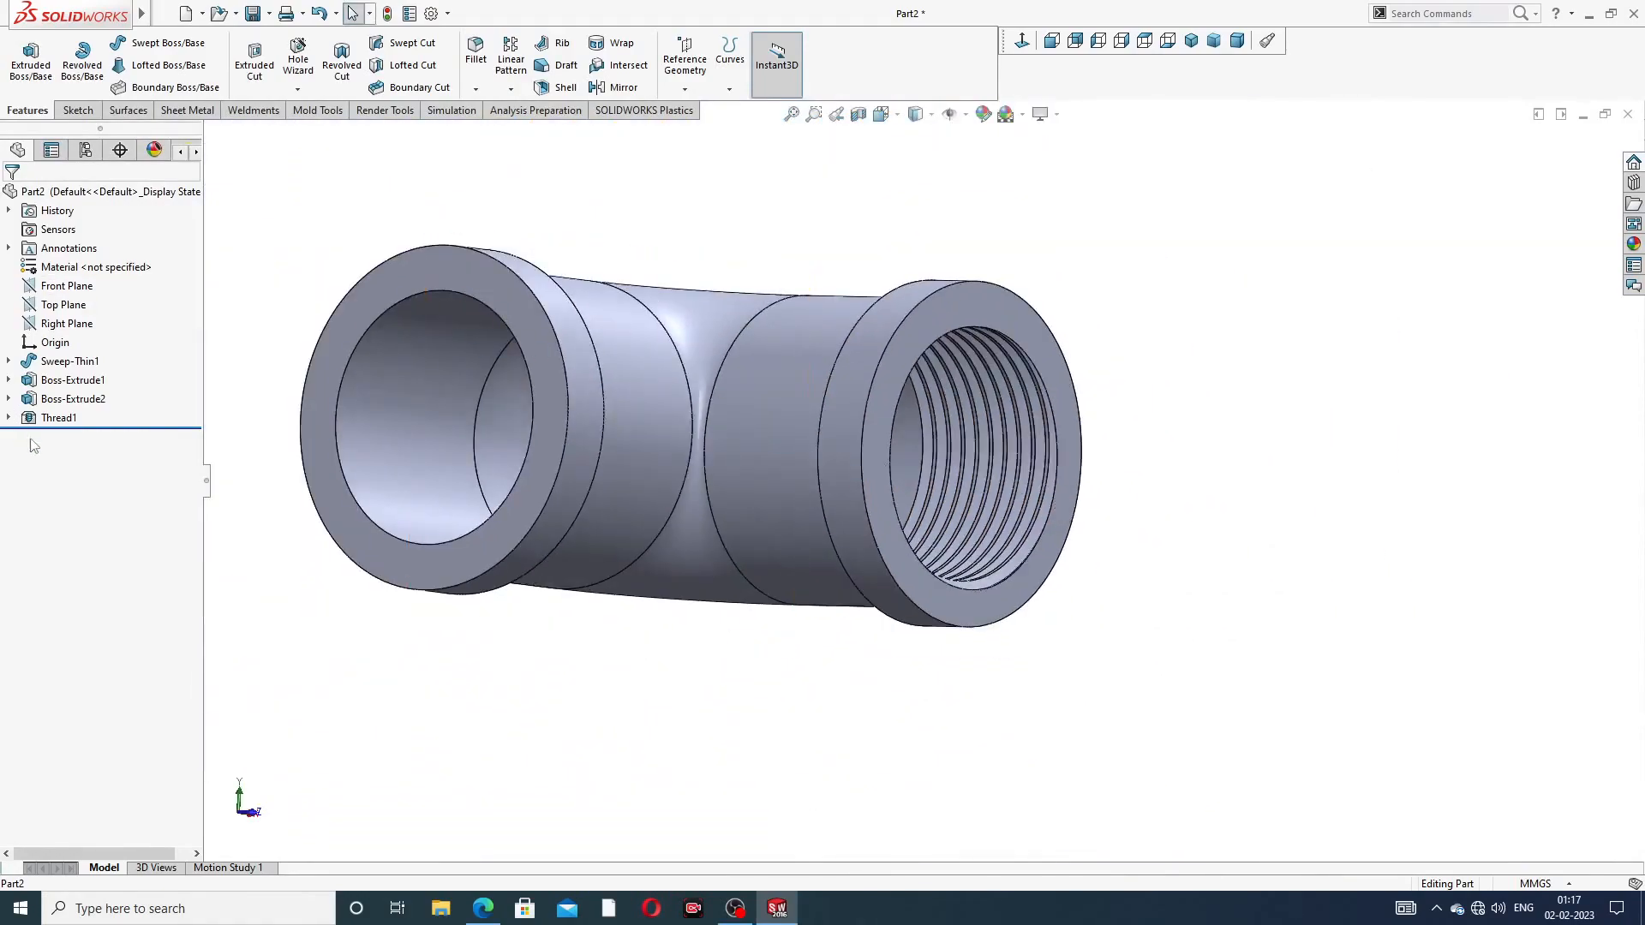
Edit the second collar's thread, setting its type to Metric Die and its size to M22x1.5, and apply the change
{"action": "left_click", "coordinate": [58, 418]}
{"action": "left_click", "coordinate": [68, 375]}
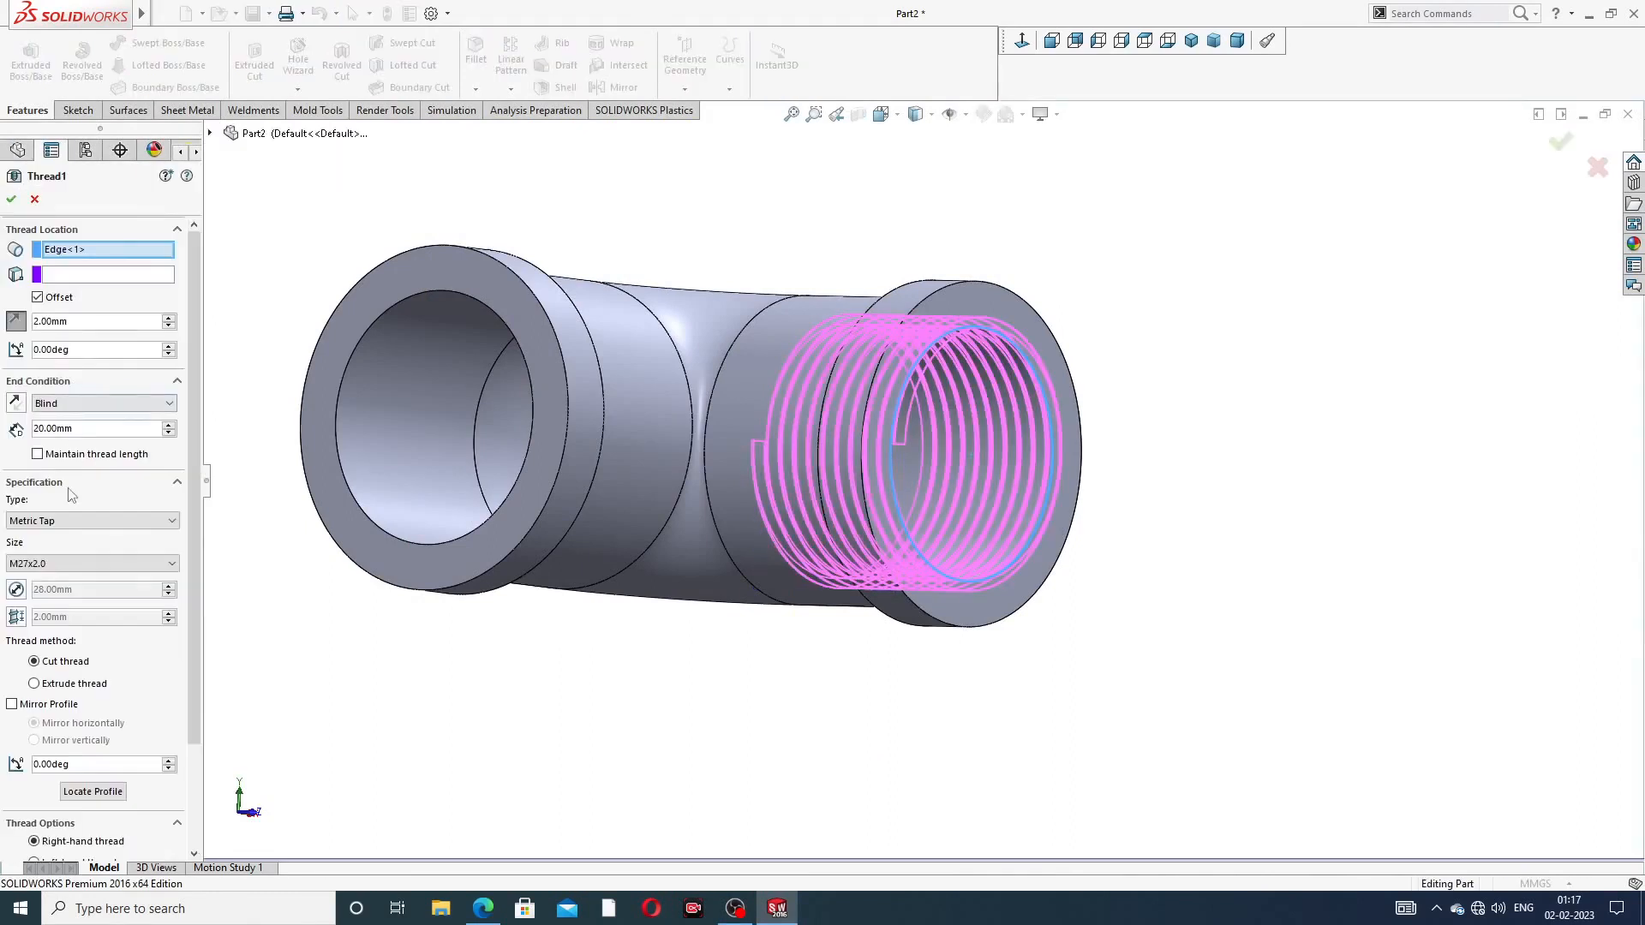
{"action": "left_click", "coordinate": [65, 521]}
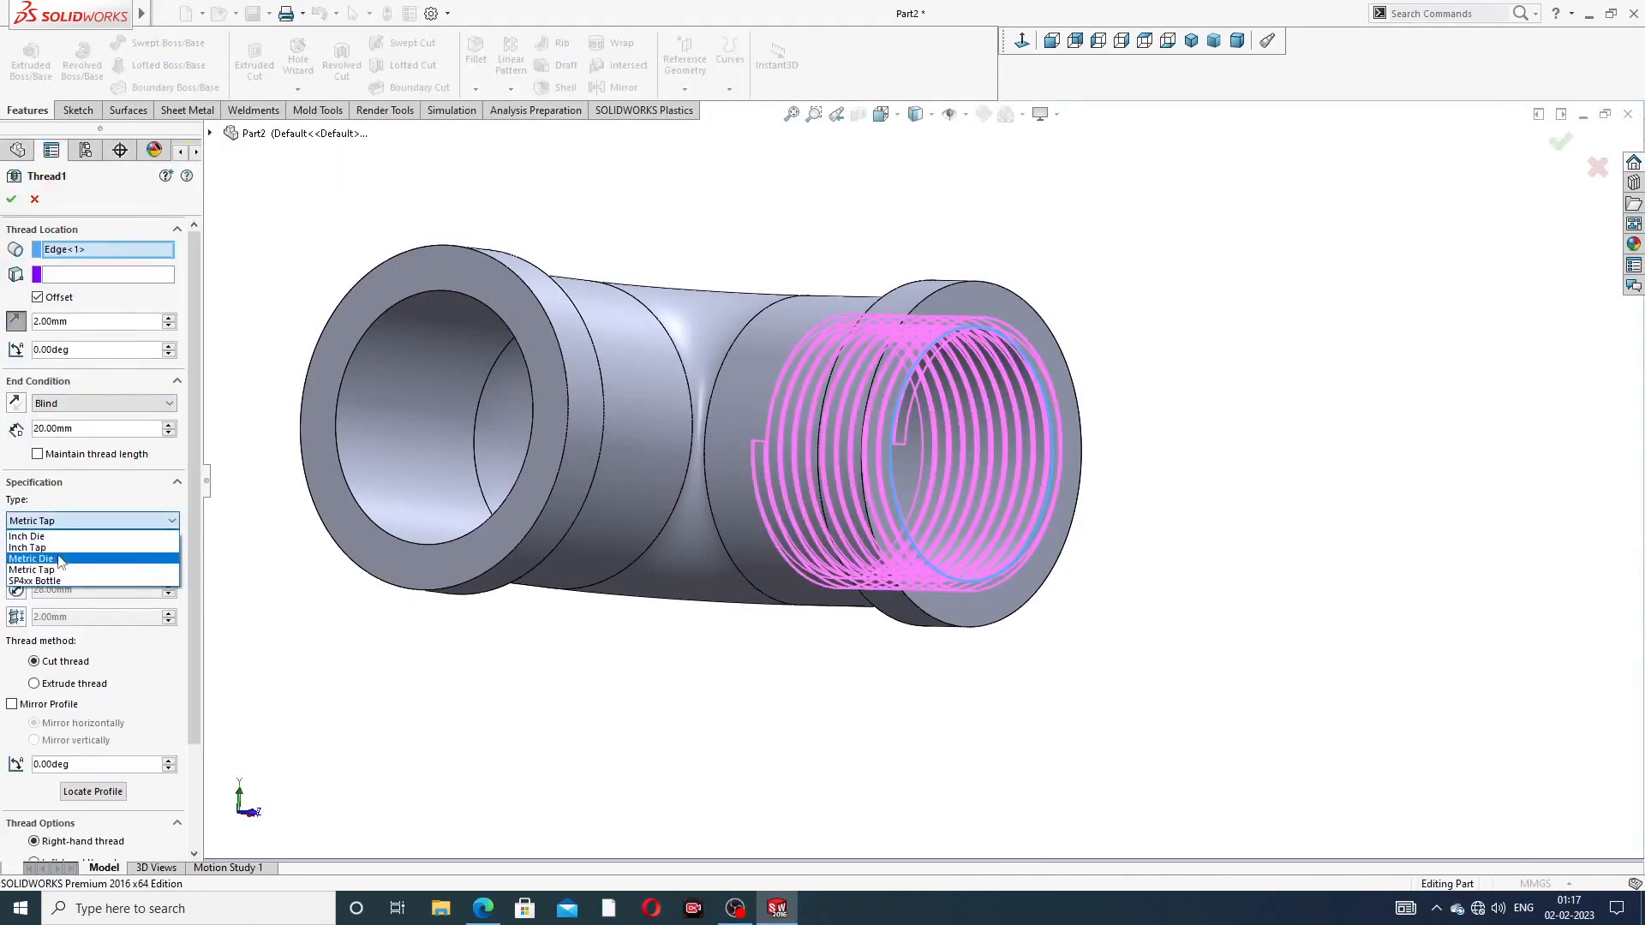
{"action": "left_click", "coordinate": [58, 559]}
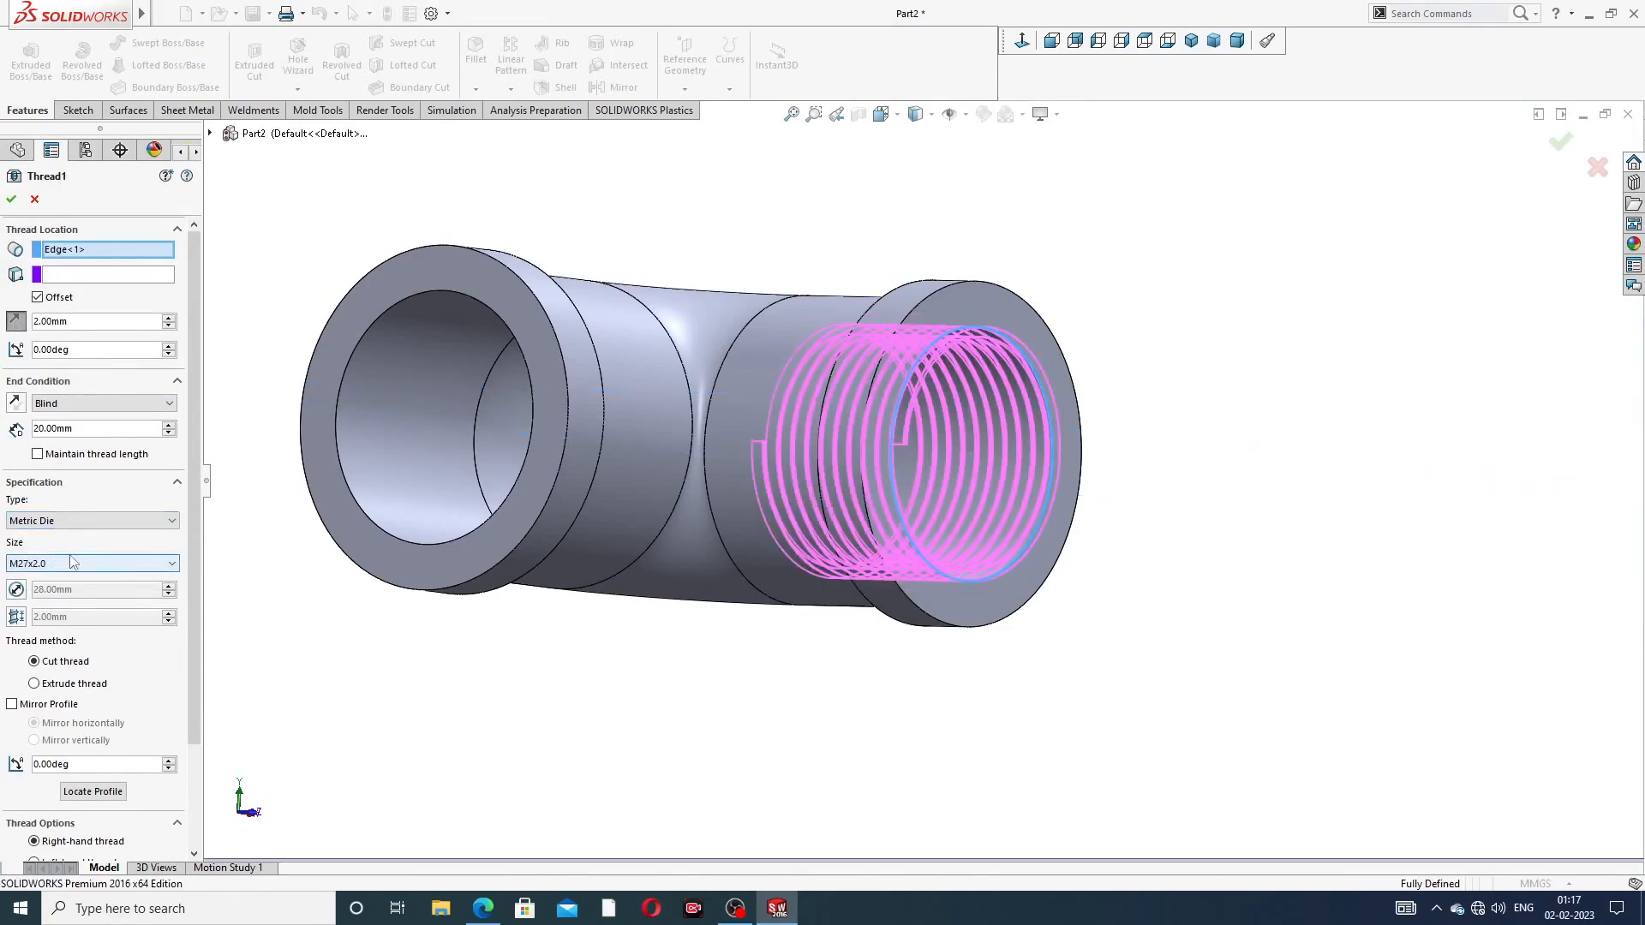
{"action": "left_click", "coordinate": [61, 566]}
{"action": "scroll", "coordinate": [55, 591], "scroll_direction": "up", "scroll_amount": 2}
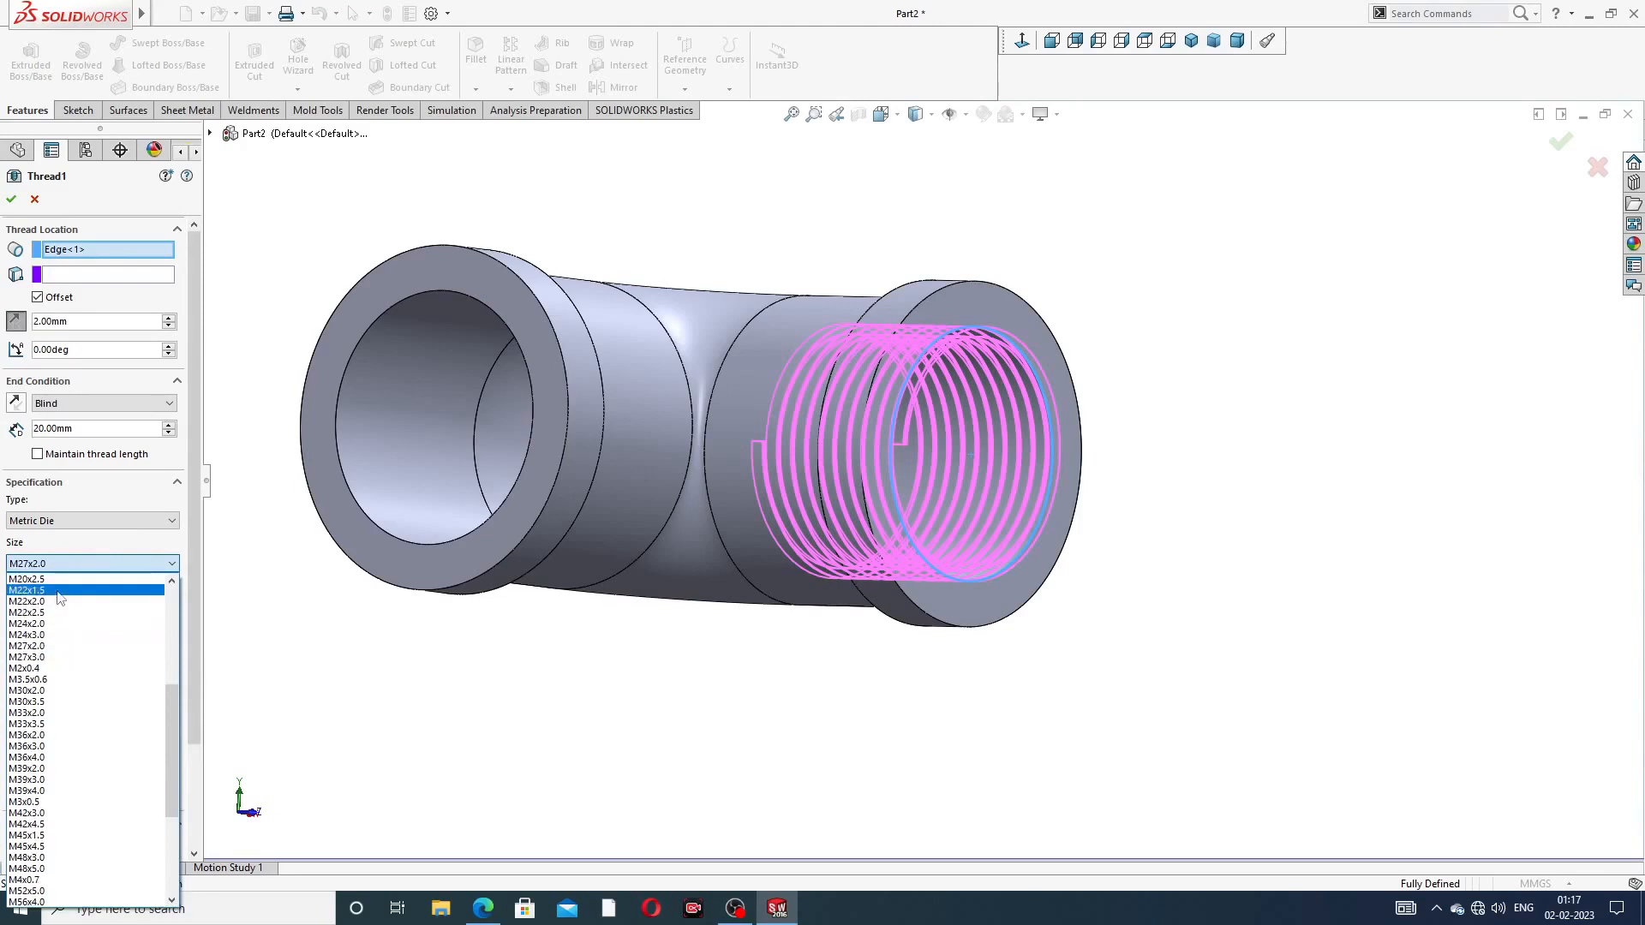
{"action": "left_click", "coordinate": [63, 591]}
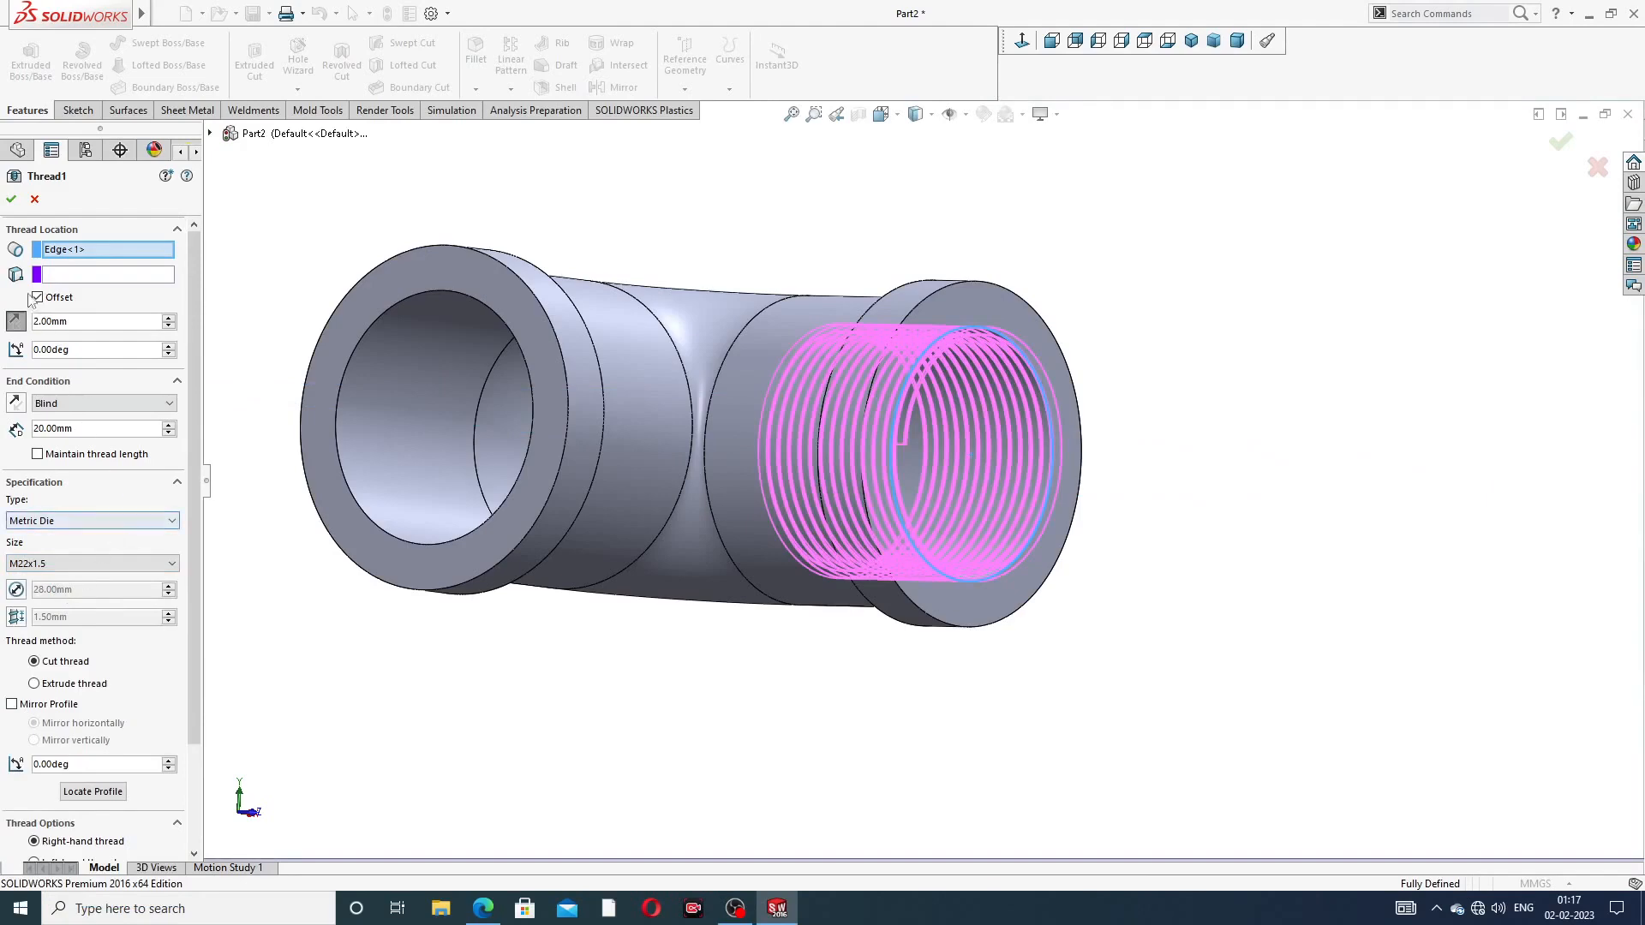
{"action": "left_click", "coordinate": [11, 198]}
Inspect the edited thread, then change its type to Metric Tap and apply the edit
{"action": "middle_click_drag", "start_coordinate": [293, 323], "coordinate": [375, 331]}
{"action": "scroll", "coordinate": [375, 331], "scroll_direction": "up", "scroll_amount": 3}
{"action": "middle_click_drag", "start_coordinate": [701, 361], "coordinate": [599, 463]}
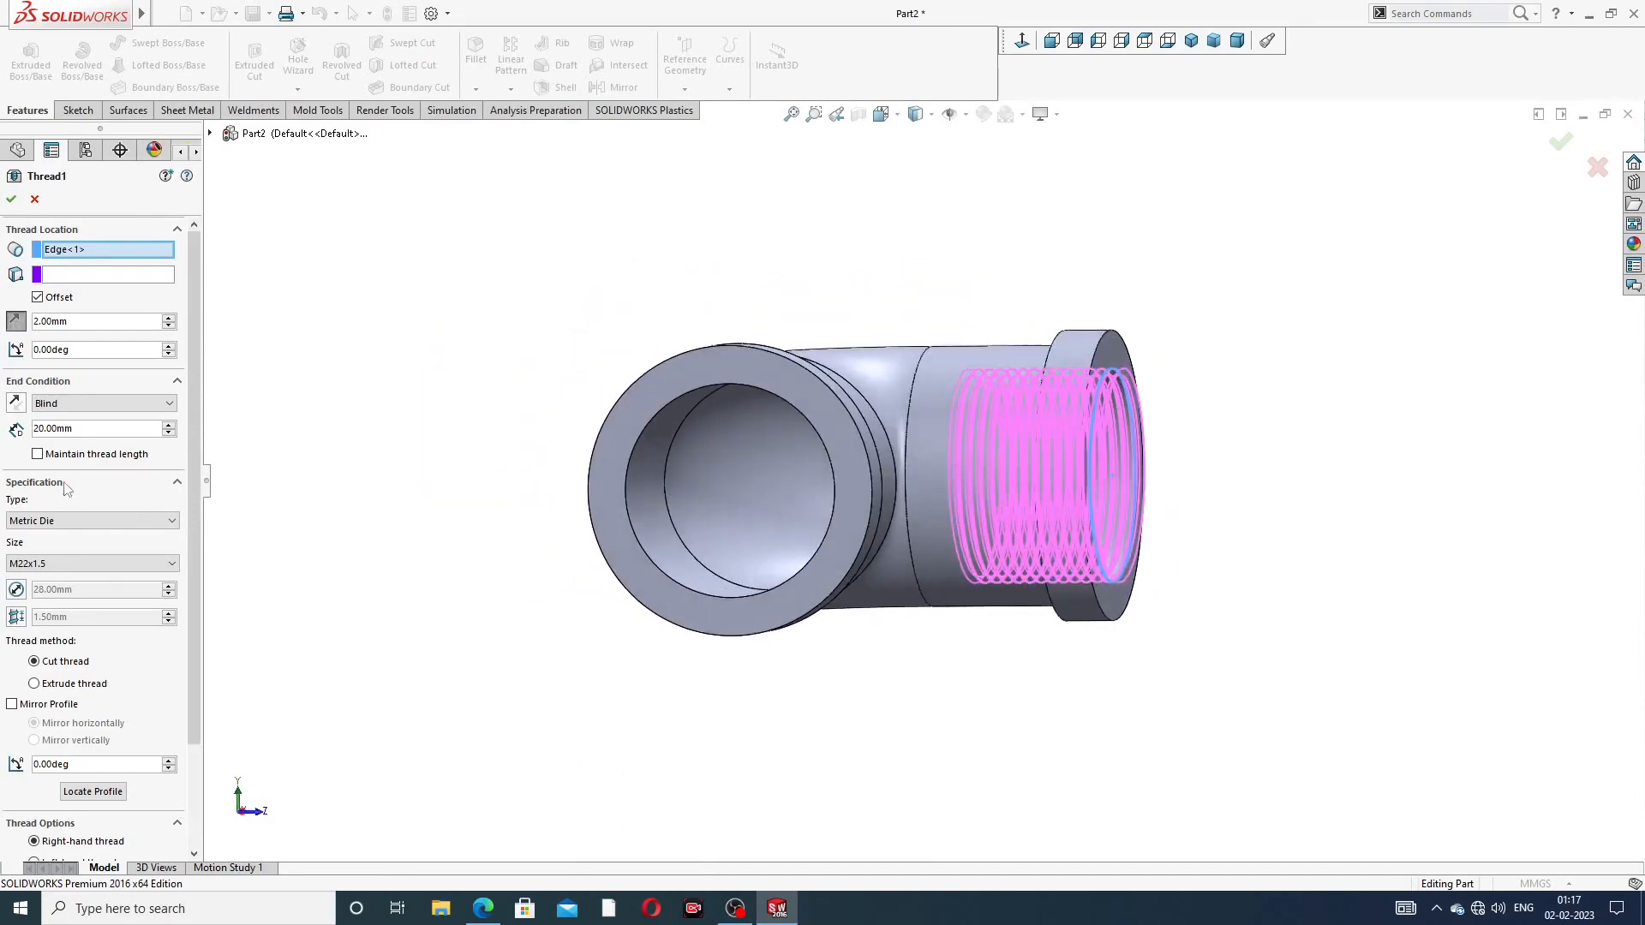
{"action": "left_click", "coordinate": [62, 521]}
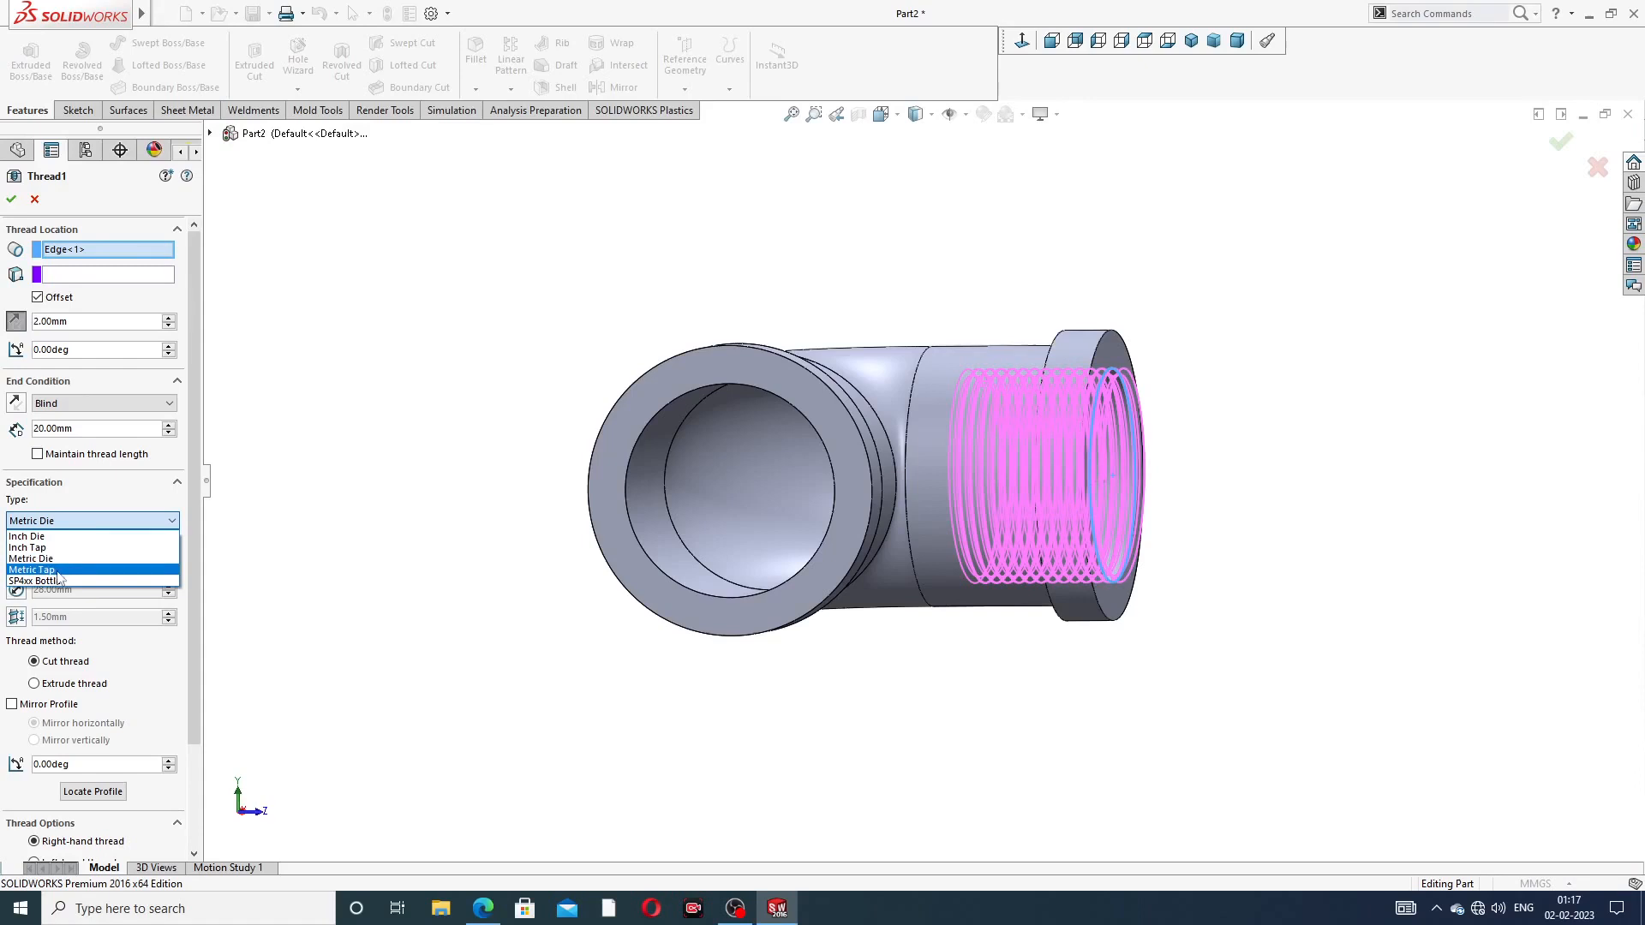
{"action": "left_click", "coordinate": [59, 570]}
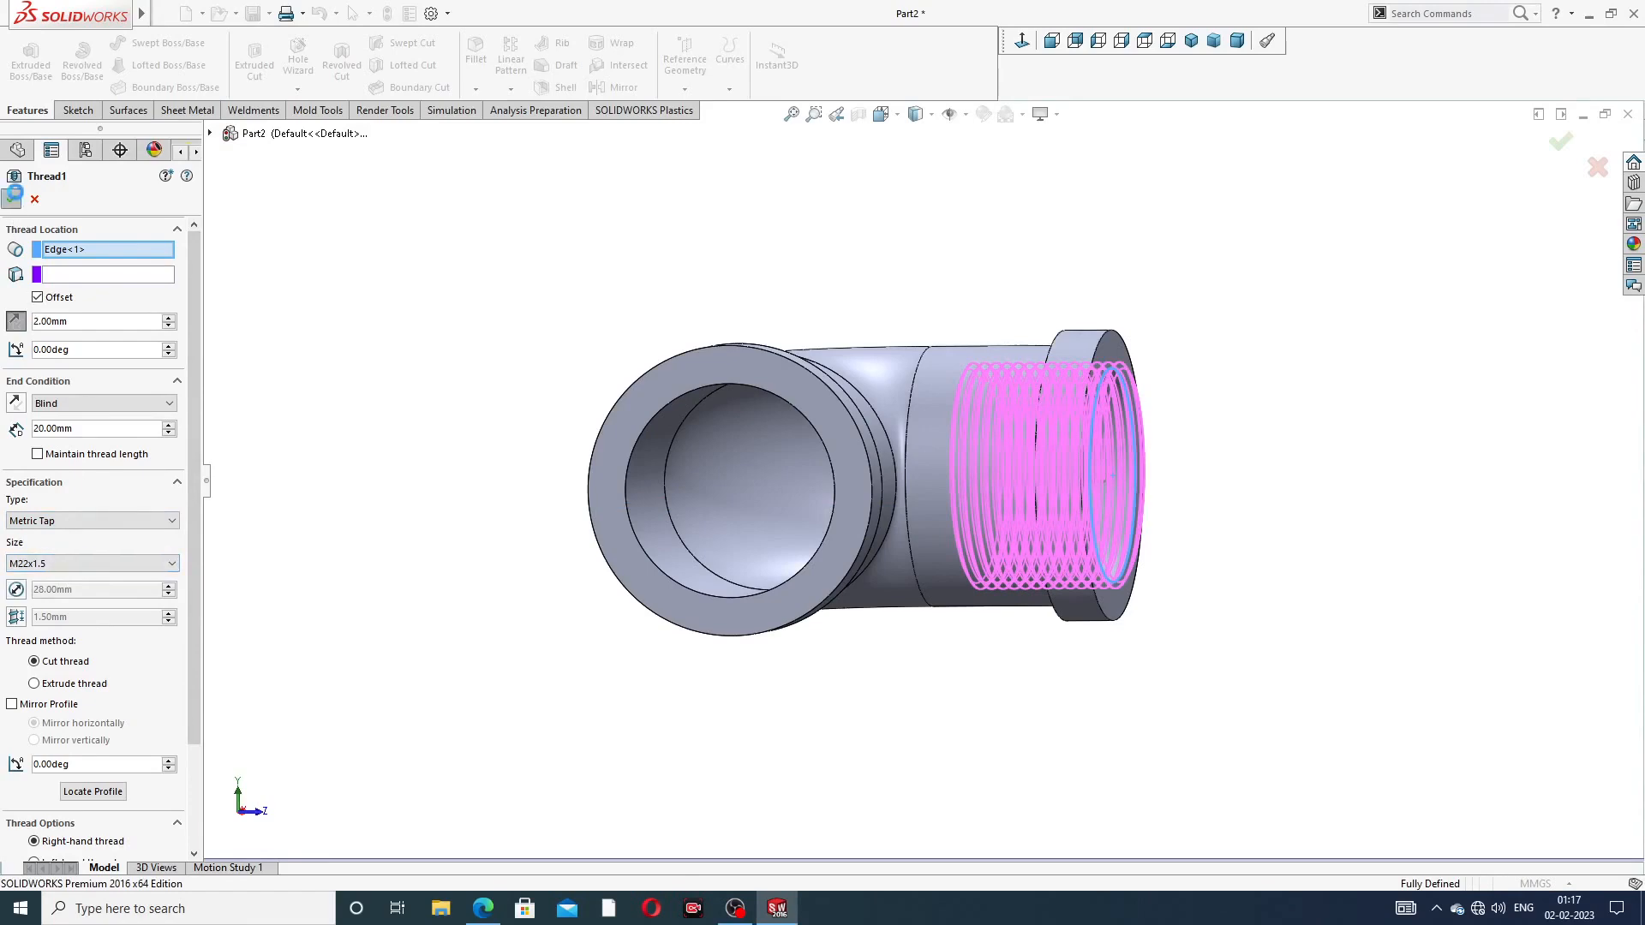
{"action": "left_click", "coordinate": [11, 199]}
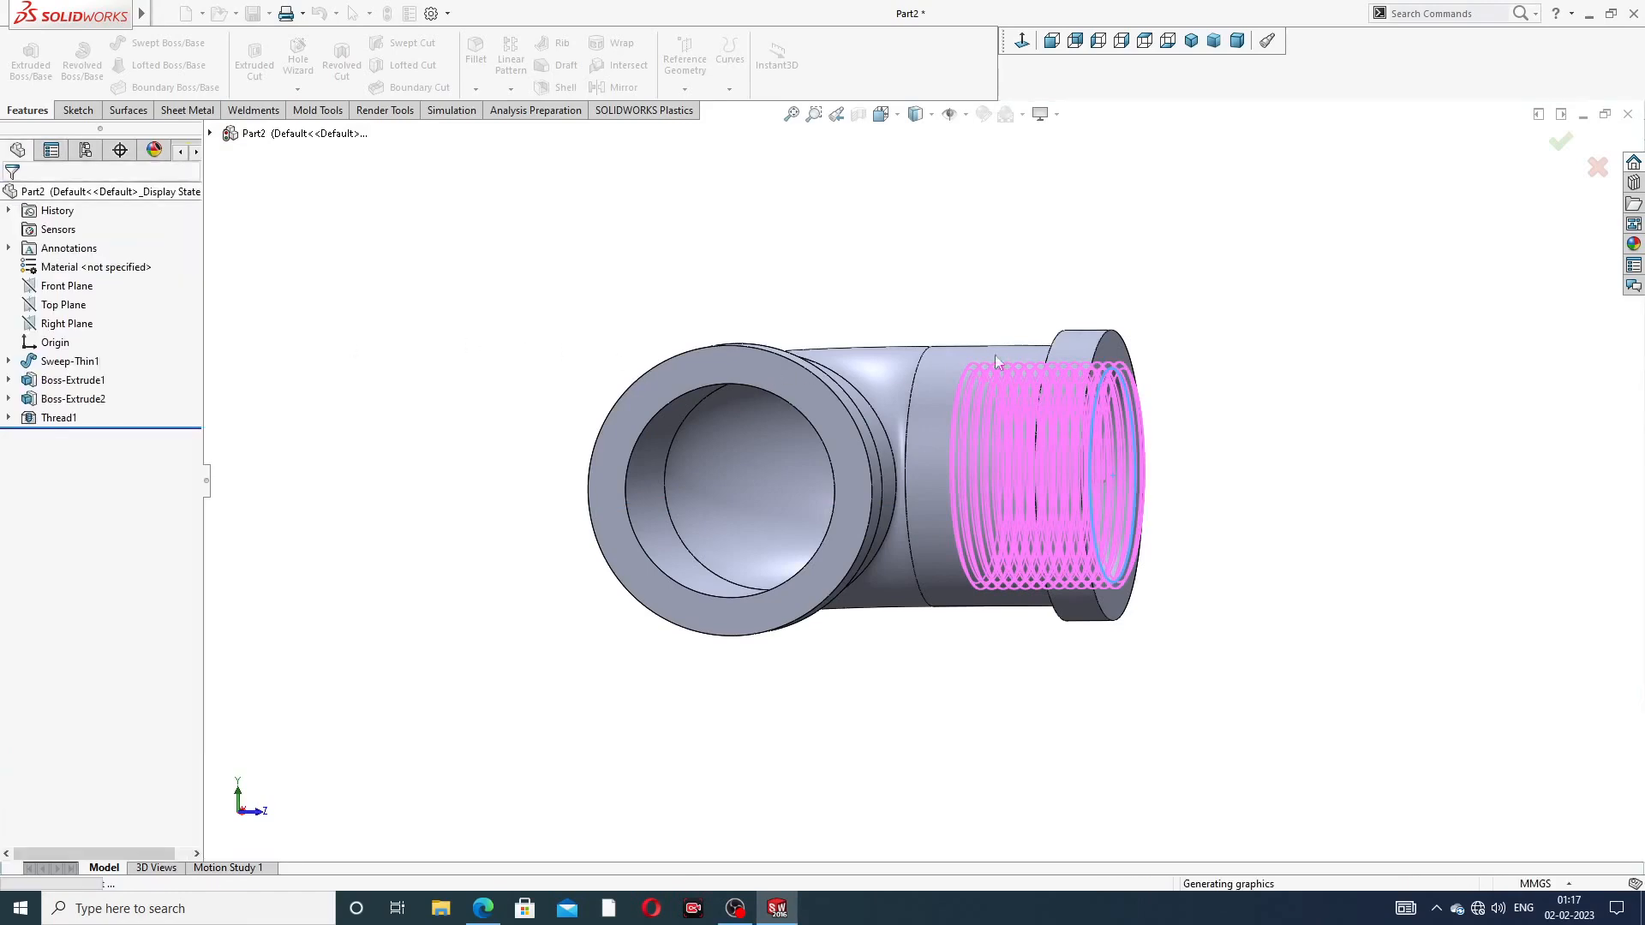
Inspect the Metric Tap thread in the bore and check its settings against the thread note in the PIPE ELBOW drawing
{"action": "scroll", "coordinate": [1117, 478], "scroll_direction": "down", "scroll_amount": 5}
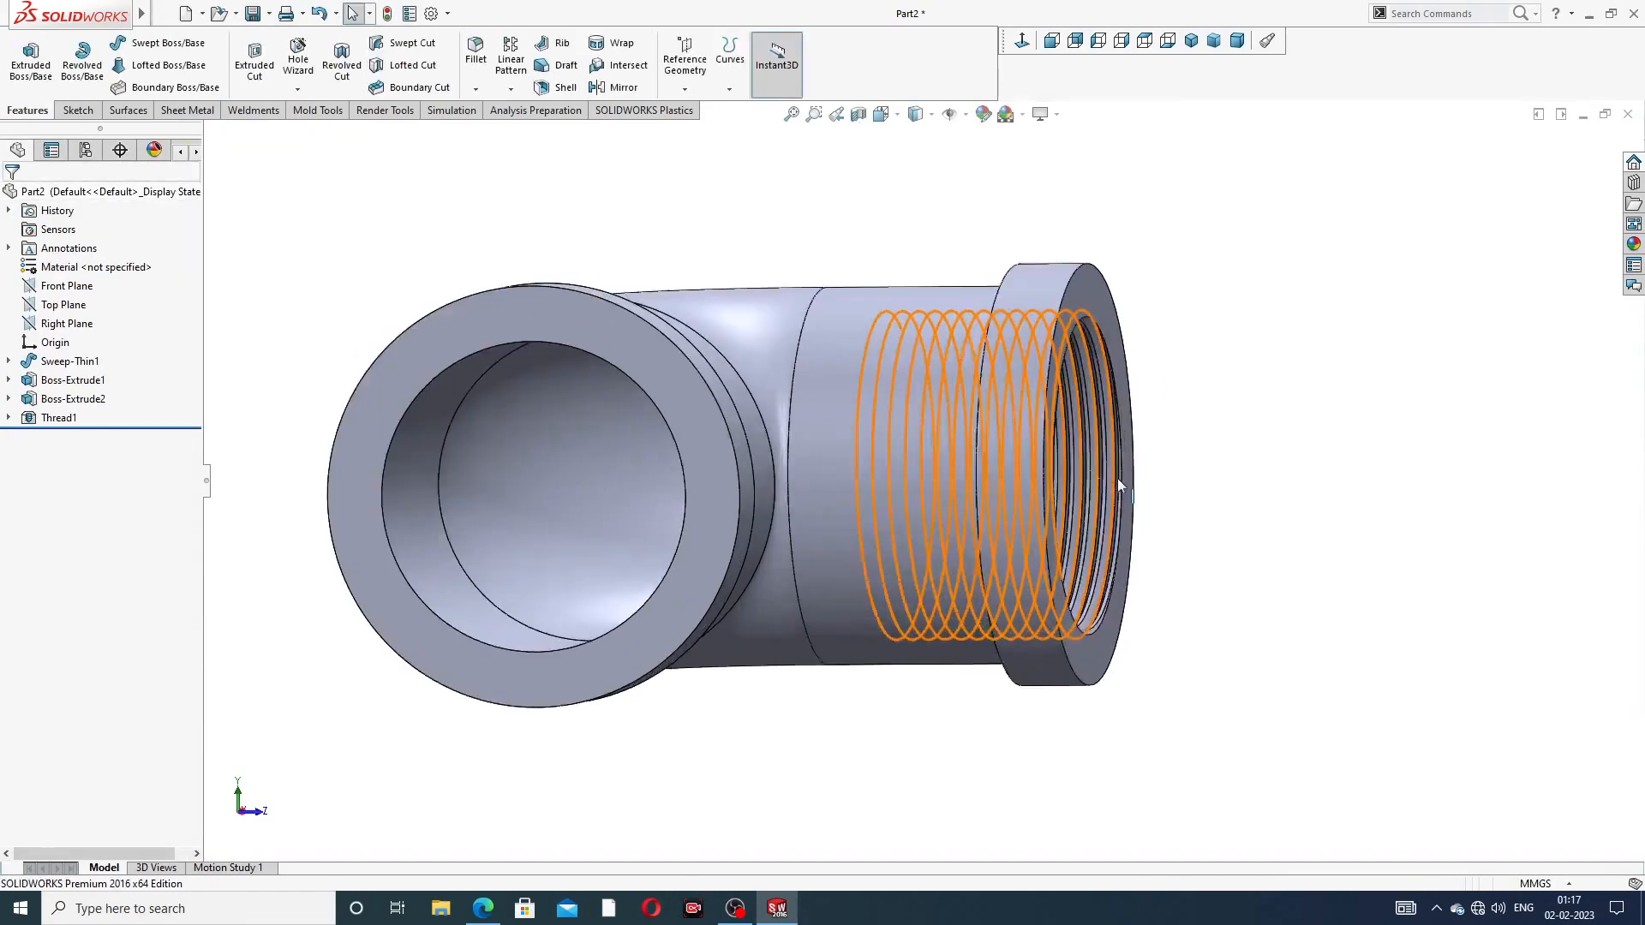
{"action": "scroll", "coordinate": [1149, 429], "scroll_direction": "up", "scroll_amount": 4}
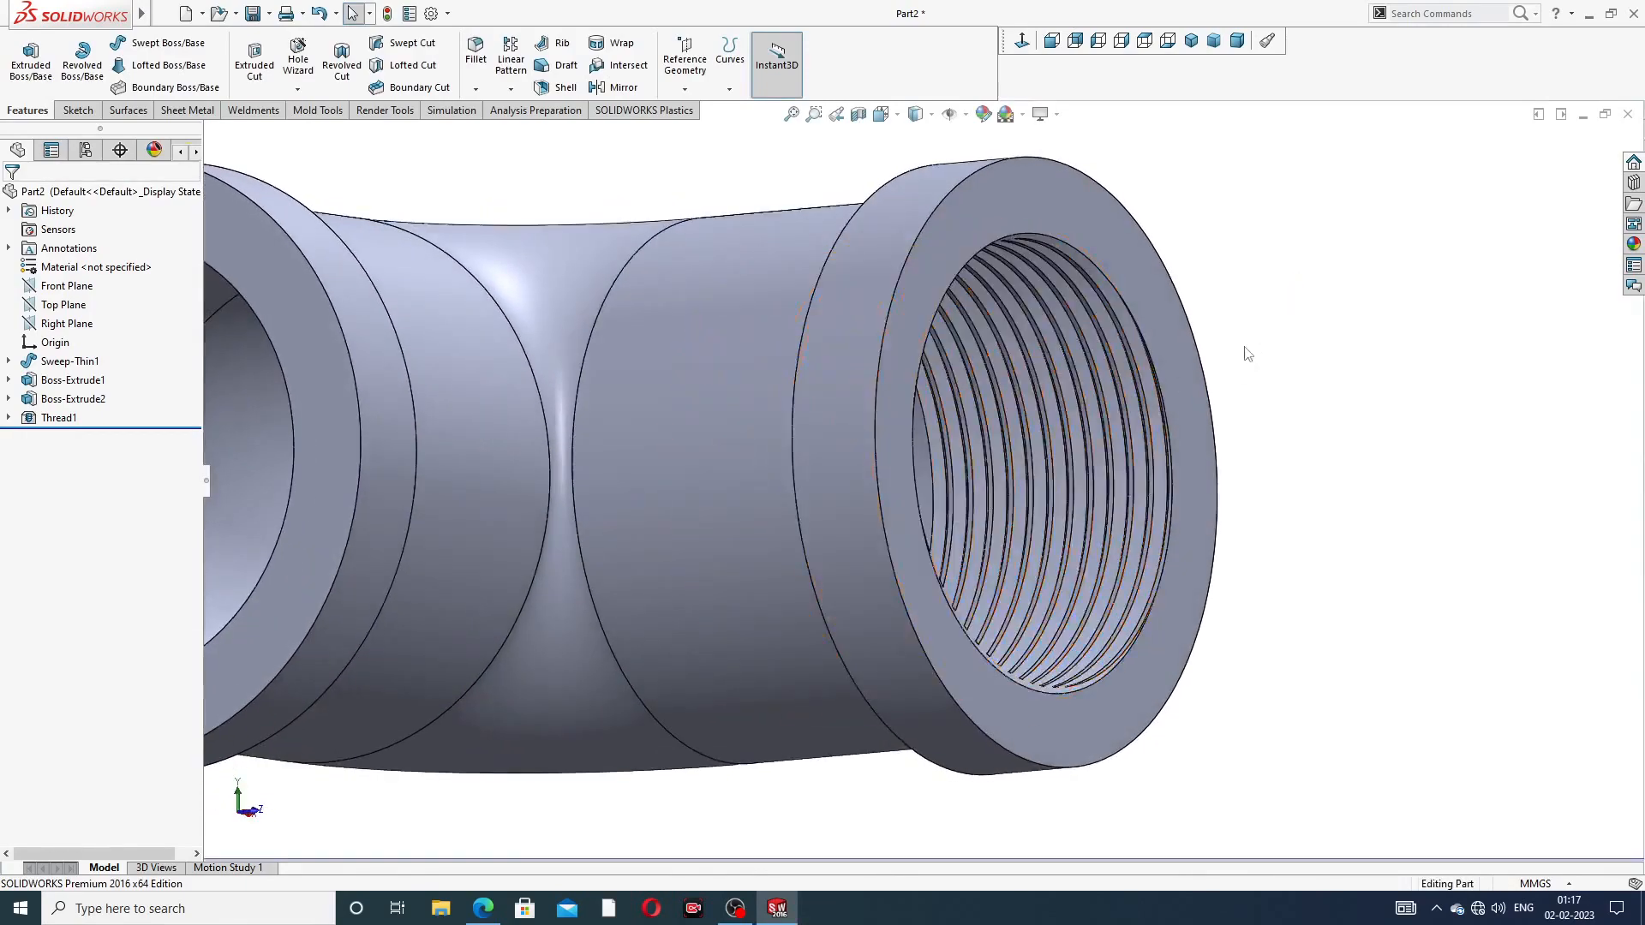
{"action": "scroll", "coordinate": [1234, 368], "scroll_direction": "up", "scroll_amount": 2}
{"action": "middle_click_drag", "start_coordinate": [1062, 465], "coordinate": [1095, 471]}
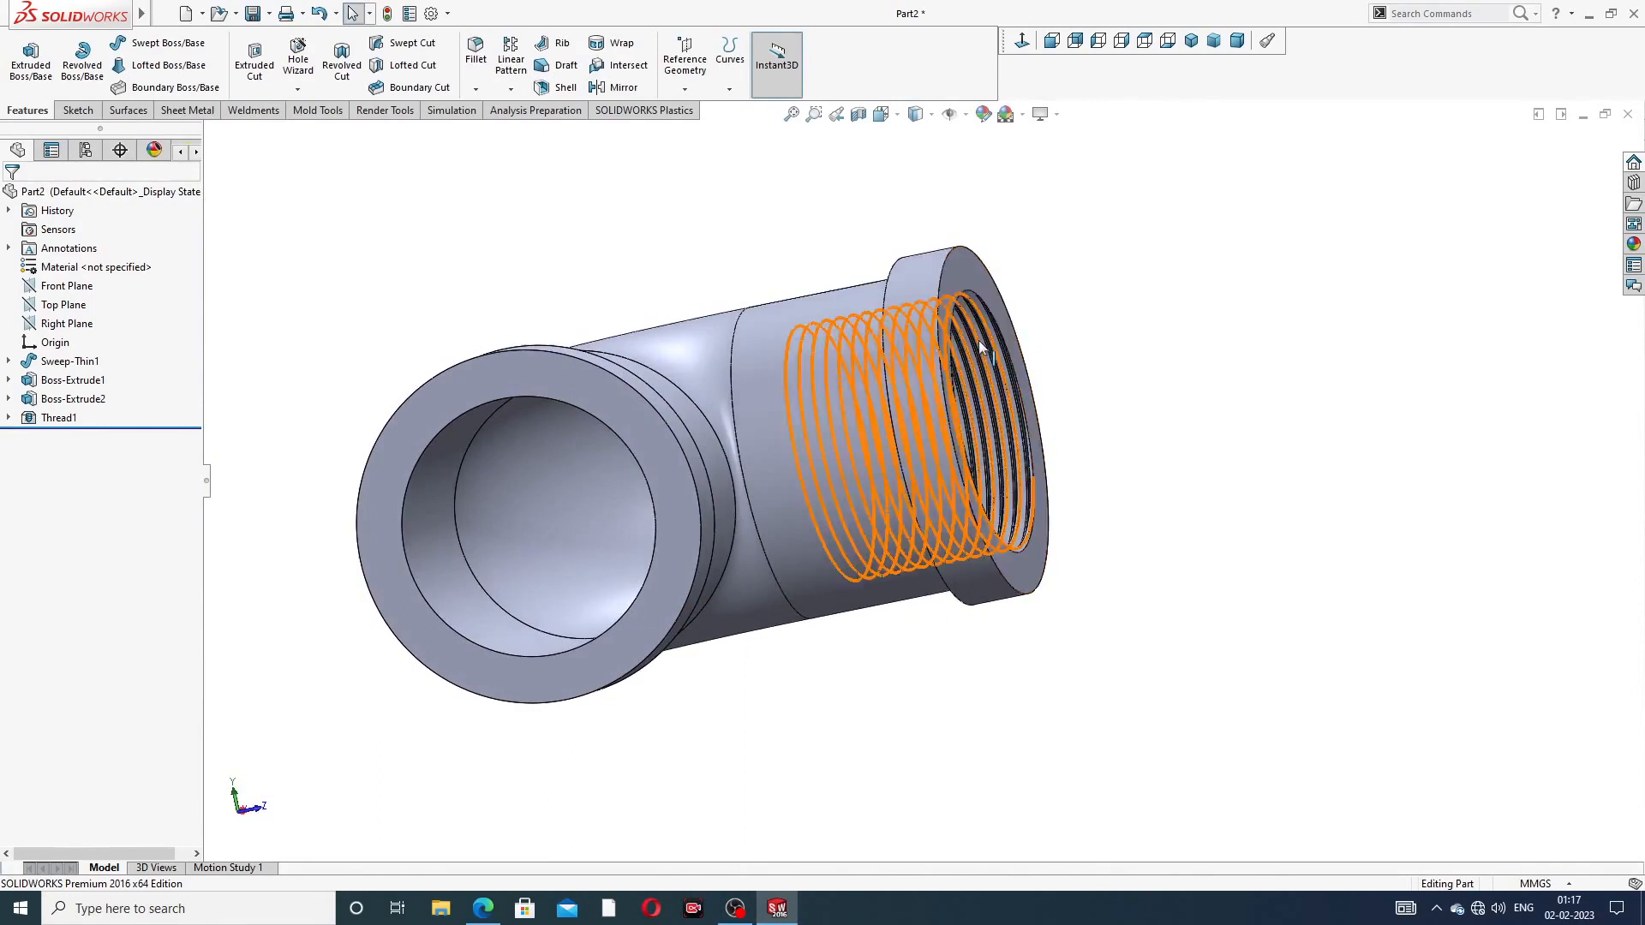
{"action": "left_click", "coordinate": [58, 417]}
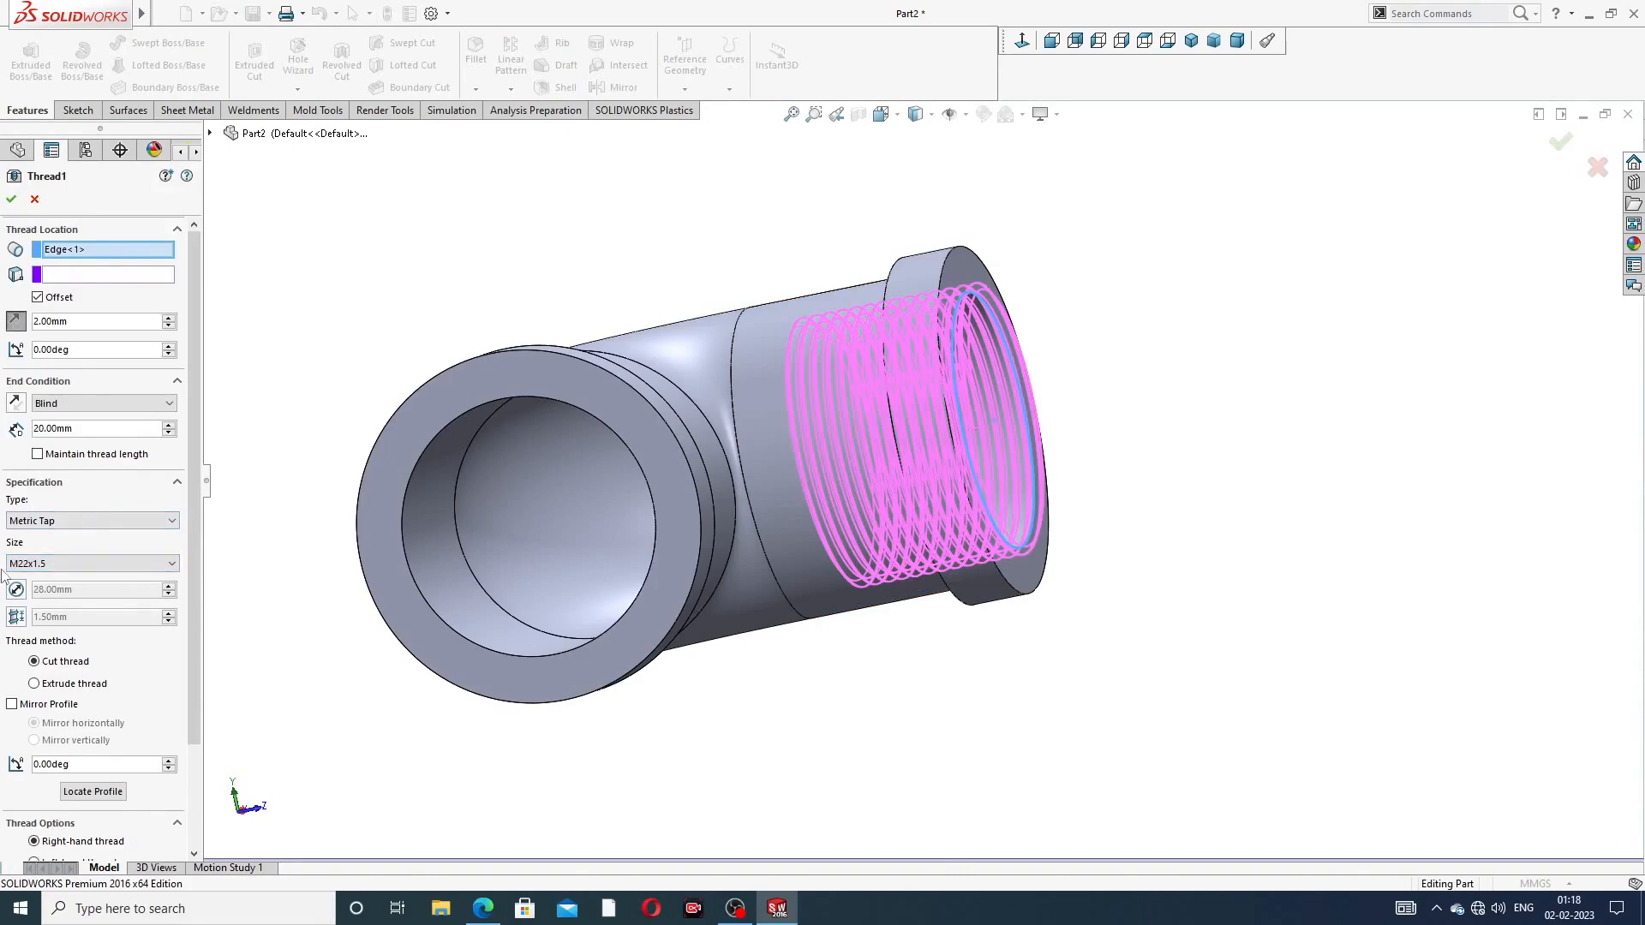
{"action": "left_click", "coordinate": [484, 909]}
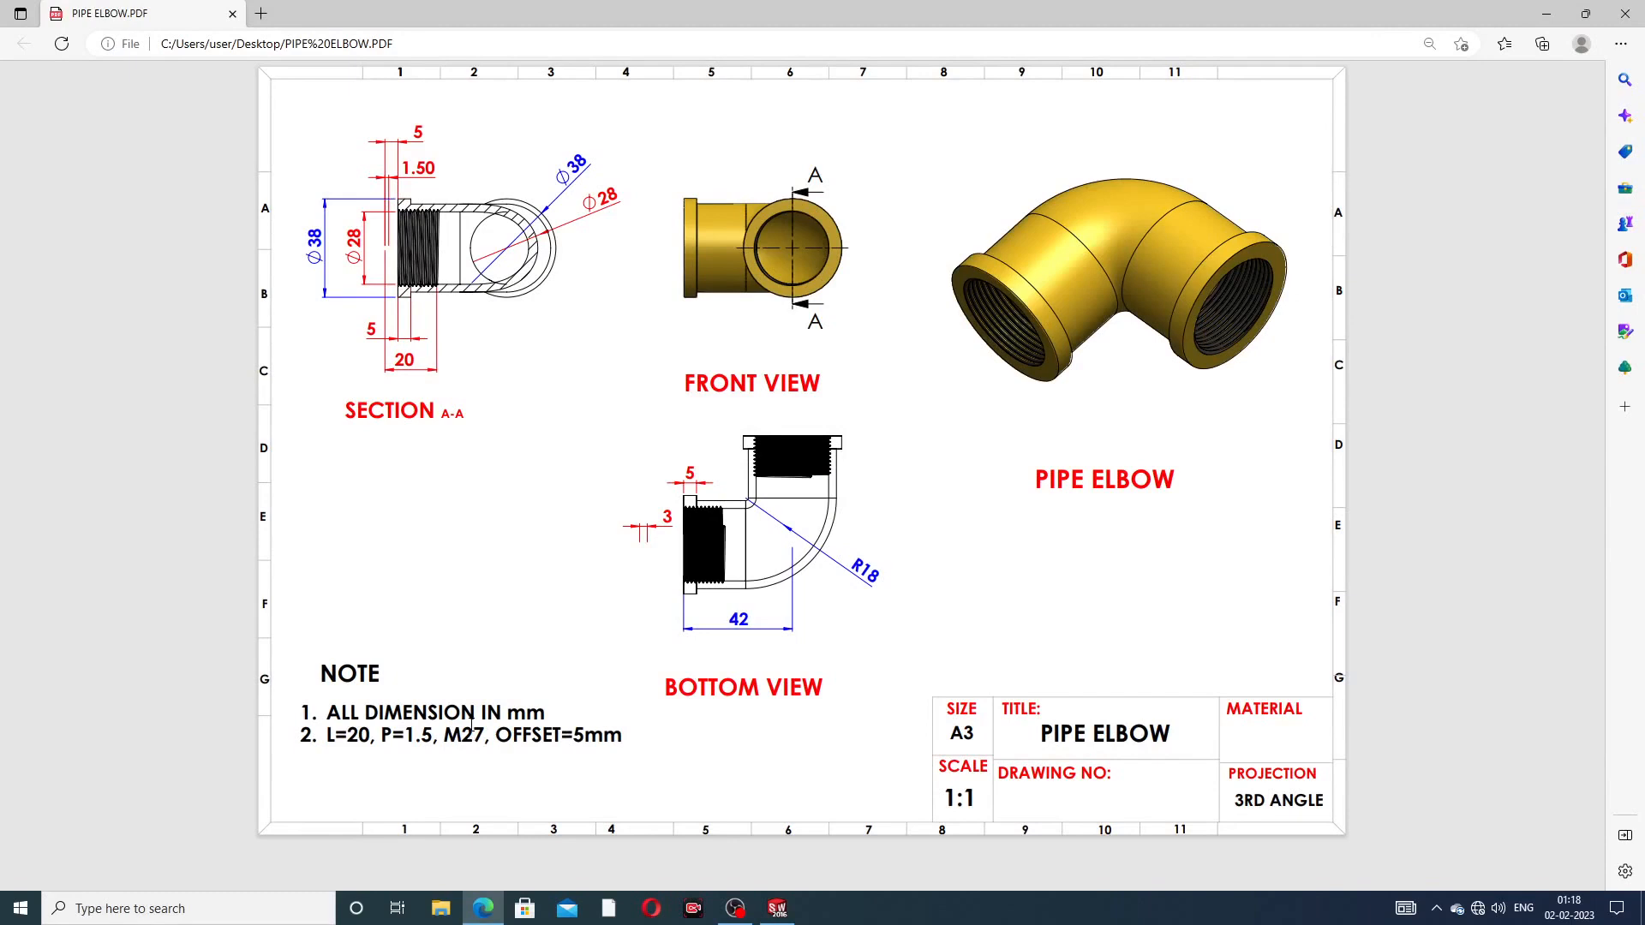
{"action": "left_click", "coordinate": [488, 909]}
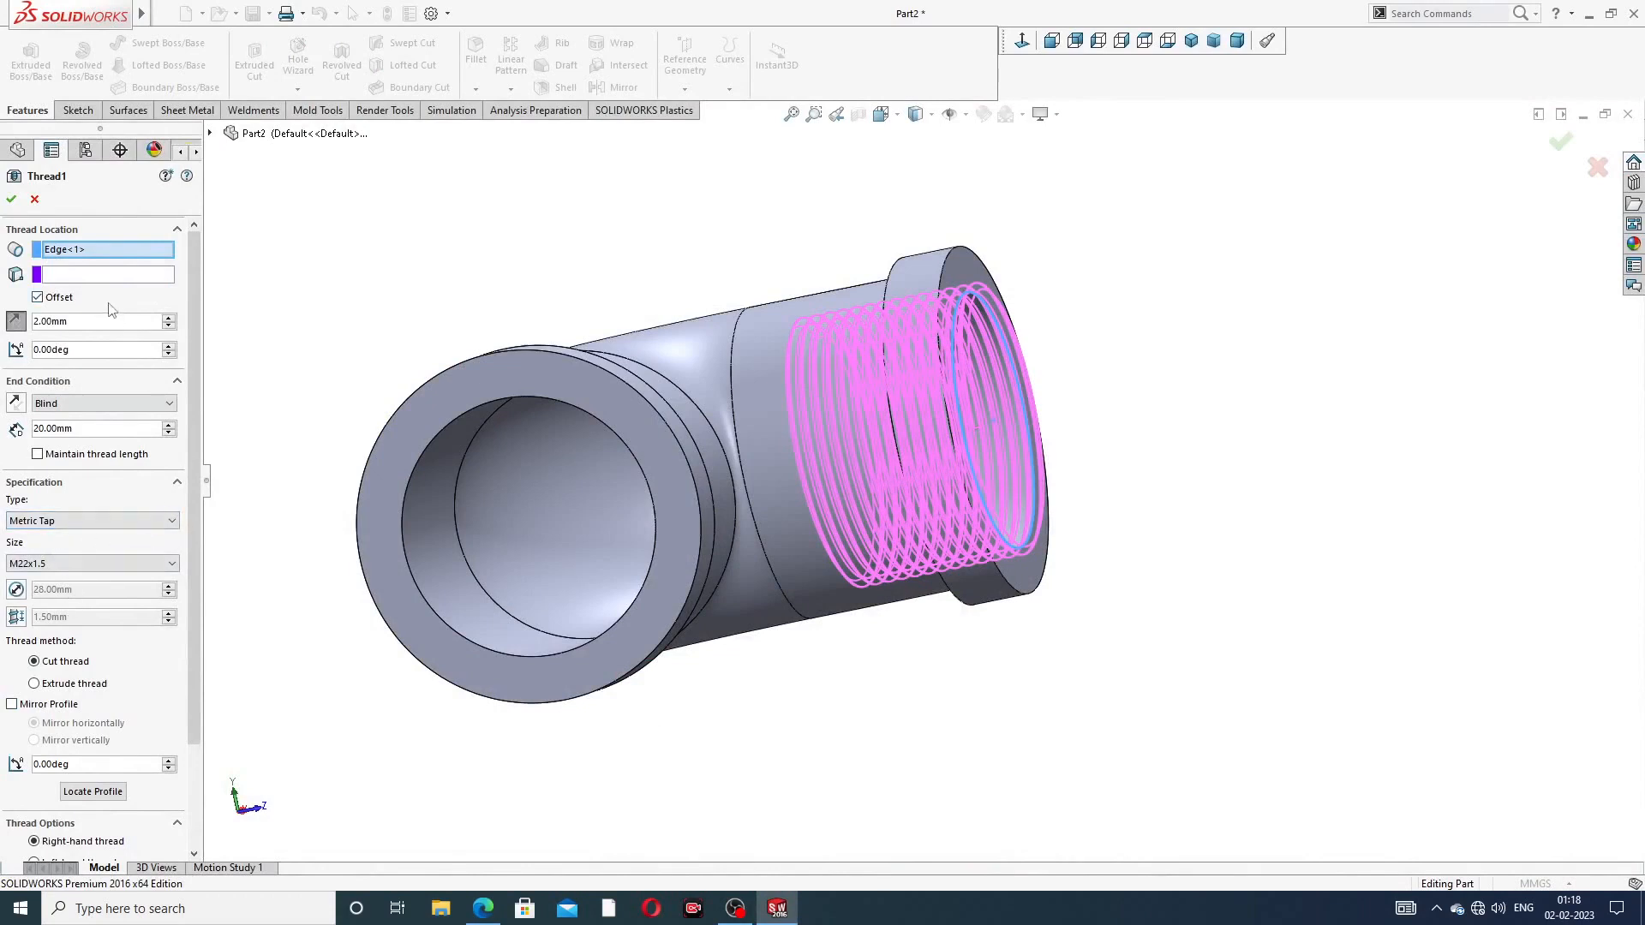
{"action": "left_click", "coordinate": [11, 199]}
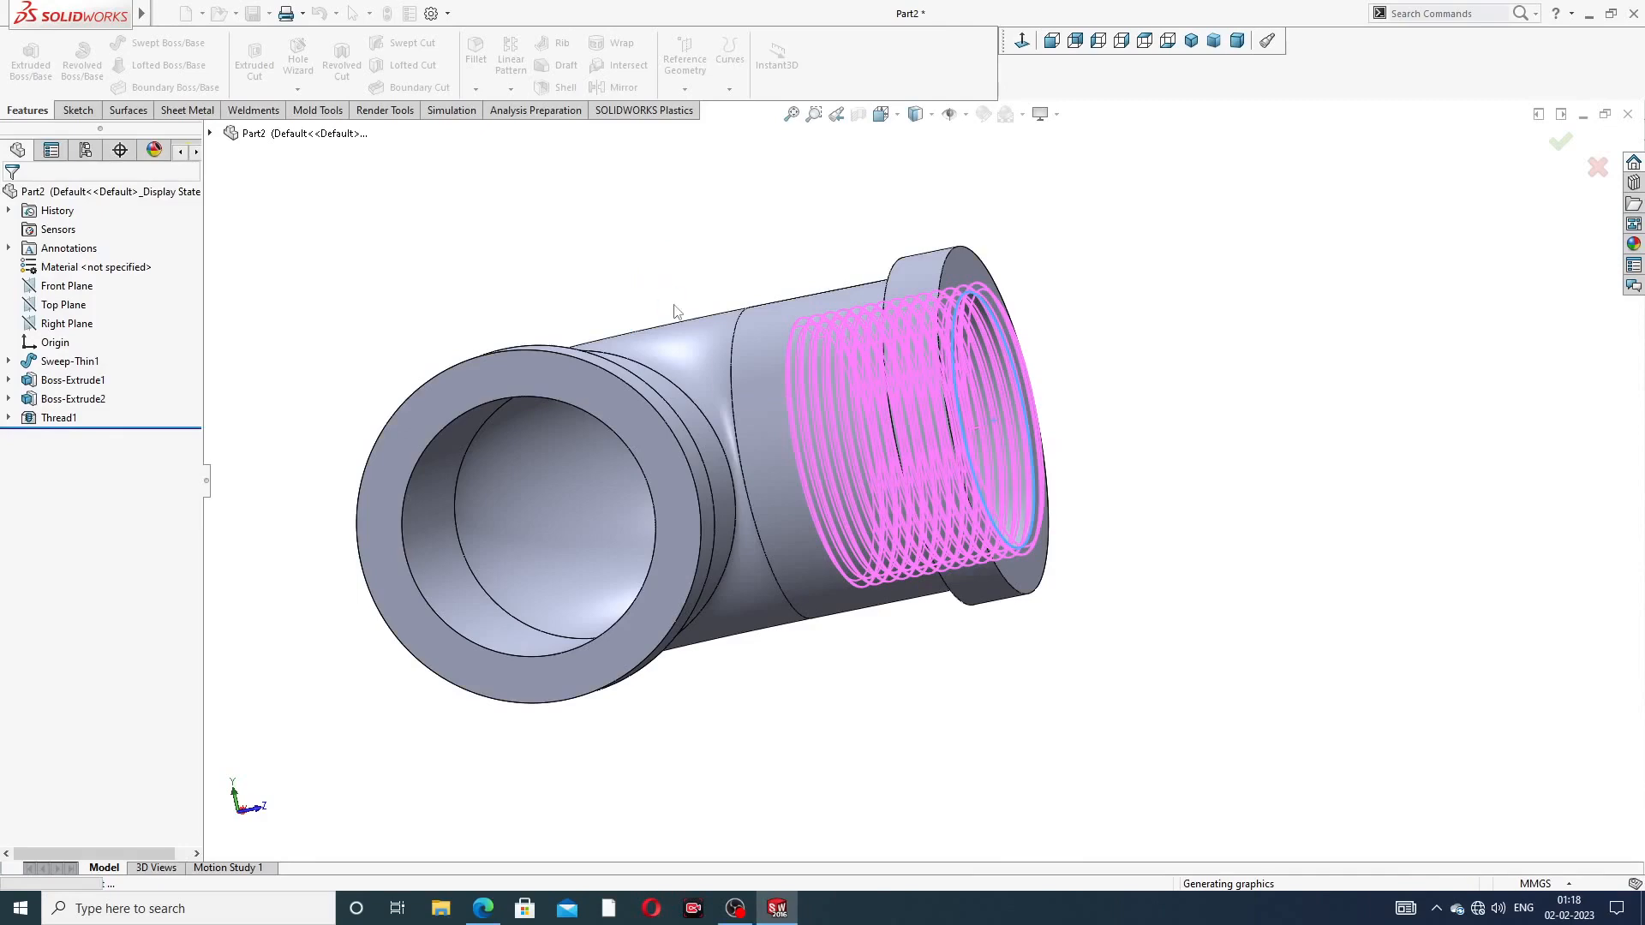
Cut a 20 mm M22x1.5 Metric Tap thread from the unthreaded collar's inner edge, with its start offset 2 mm in the reversed direction
{"action": "middle_click_drag", "start_coordinate": [759, 435], "coordinate": [661, 337]}
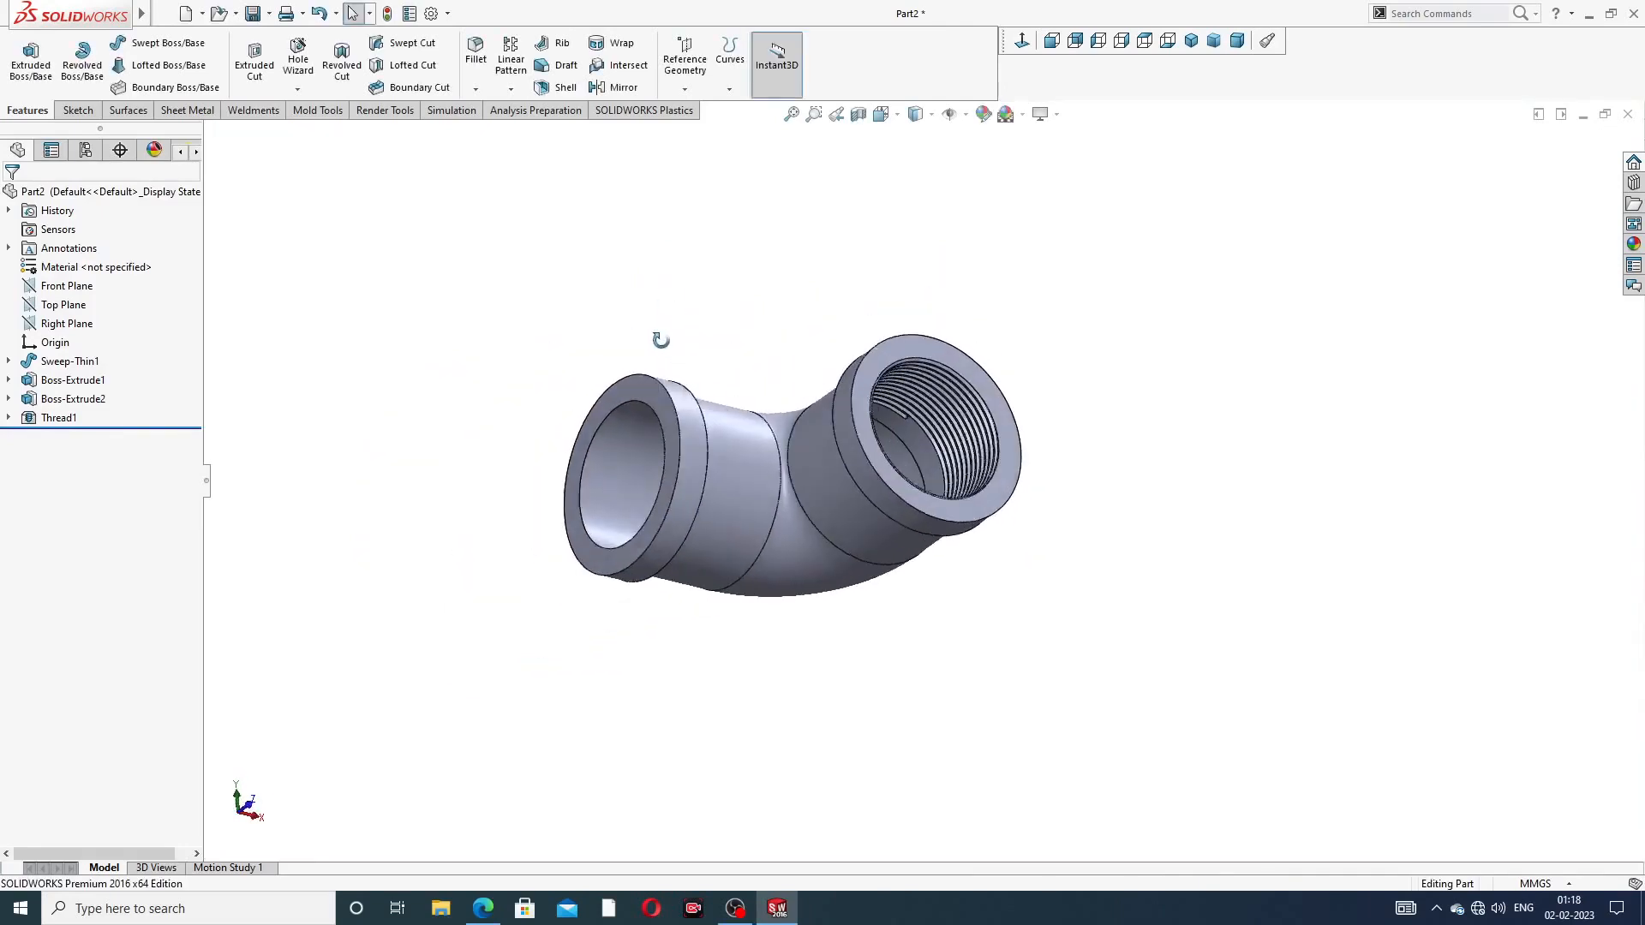
{"action": "scroll", "coordinate": [613, 409], "scroll_direction": "down", "scroll_amount": 3}
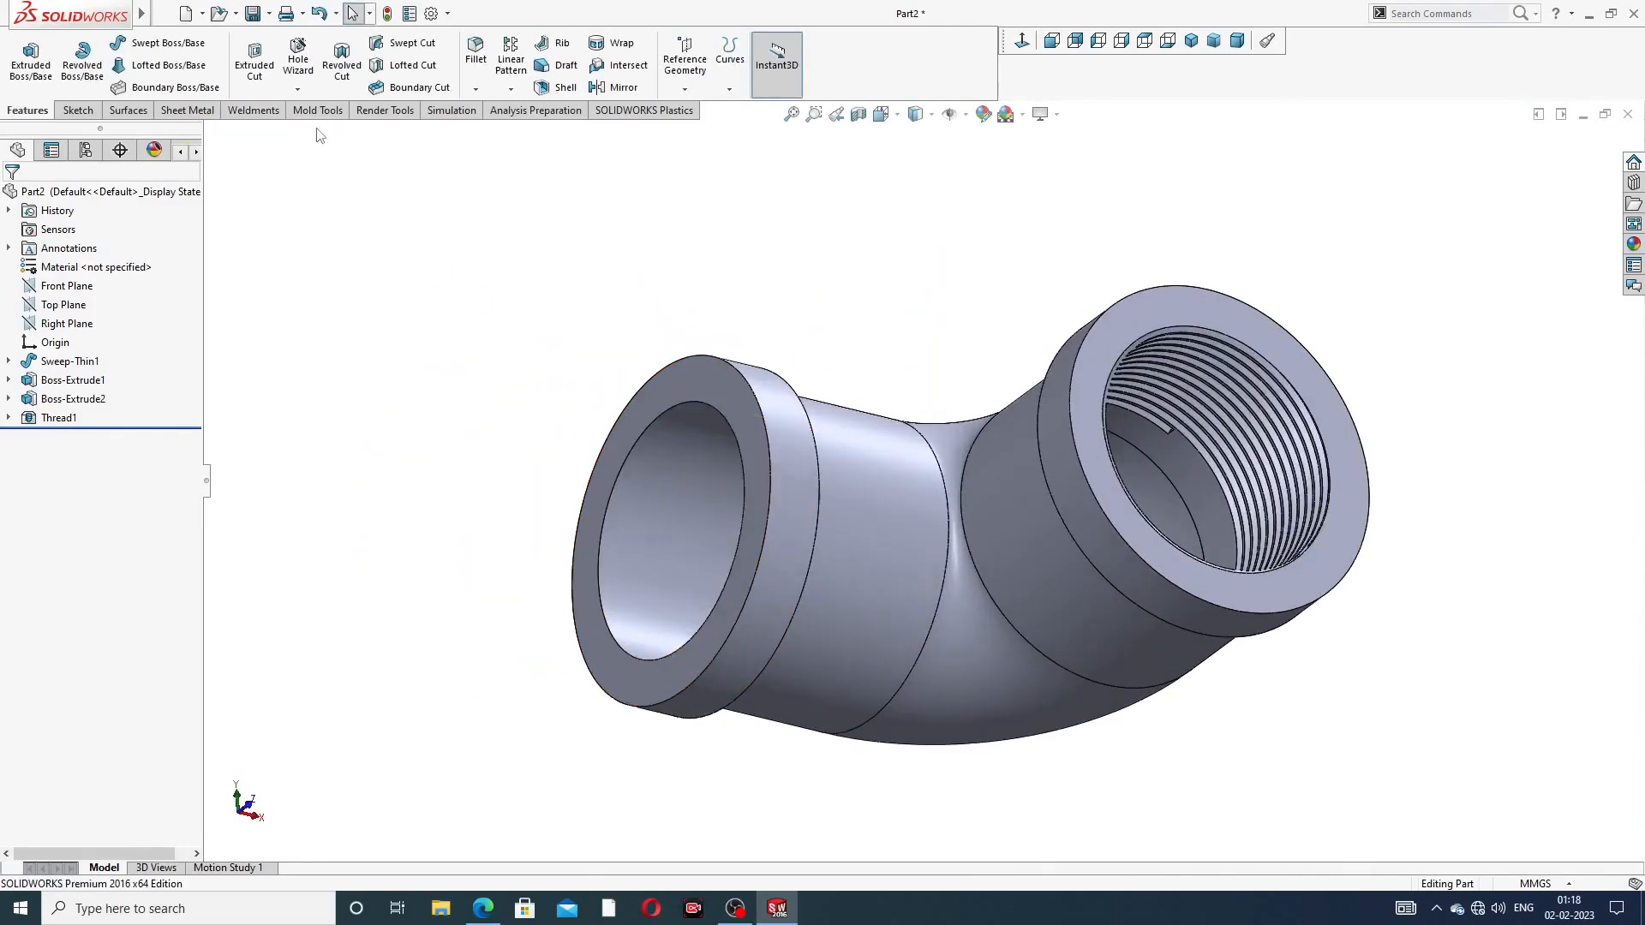
{"action": "left_click", "coordinate": [297, 89]}
{"action": "left_click", "coordinate": [324, 130]}
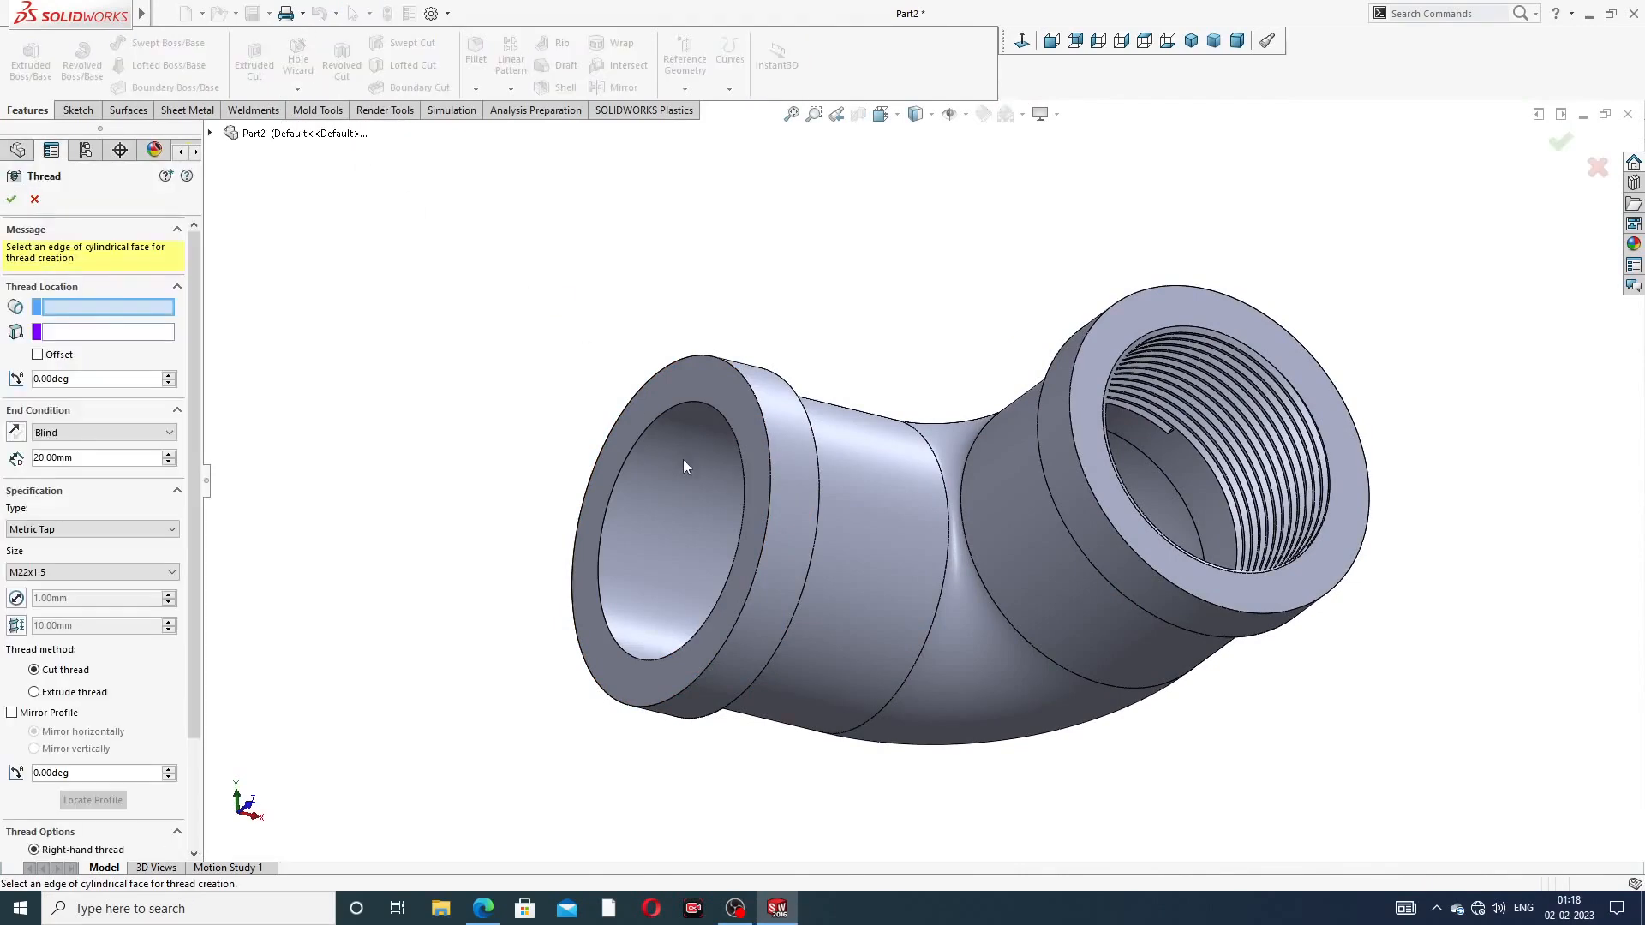
{"action": "scroll", "coordinate": [682, 459], "scroll_direction": "down", "scroll_amount": 2}
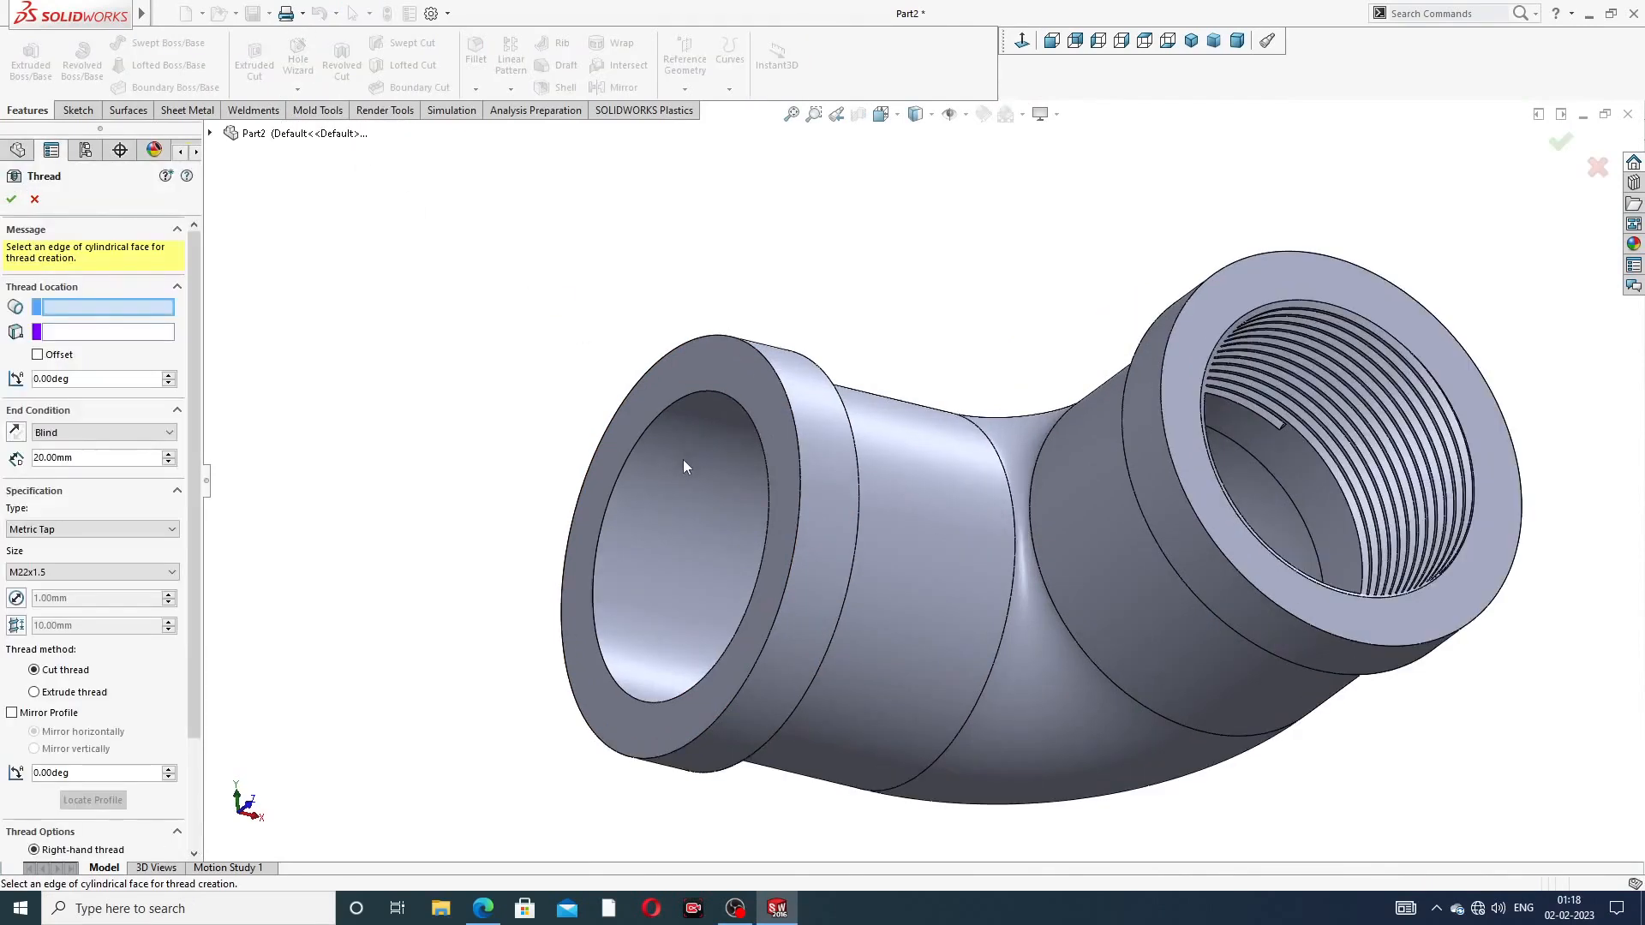
{"action": "left_click", "coordinate": [655, 414]}
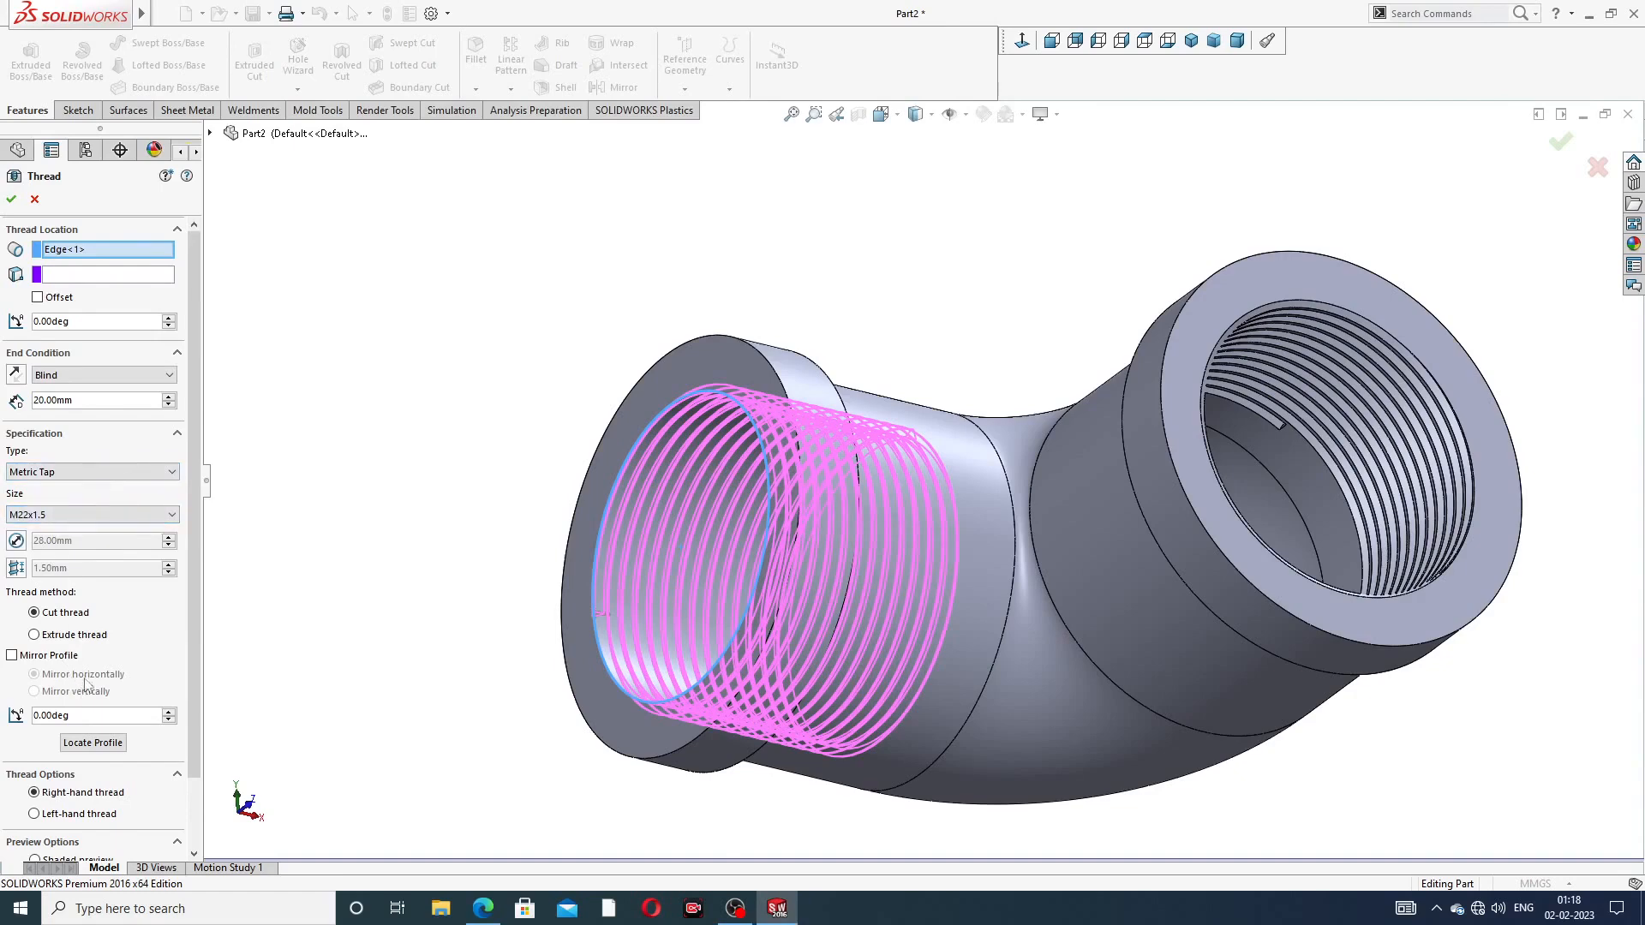
{"action": "left_click", "coordinate": [37, 298]}
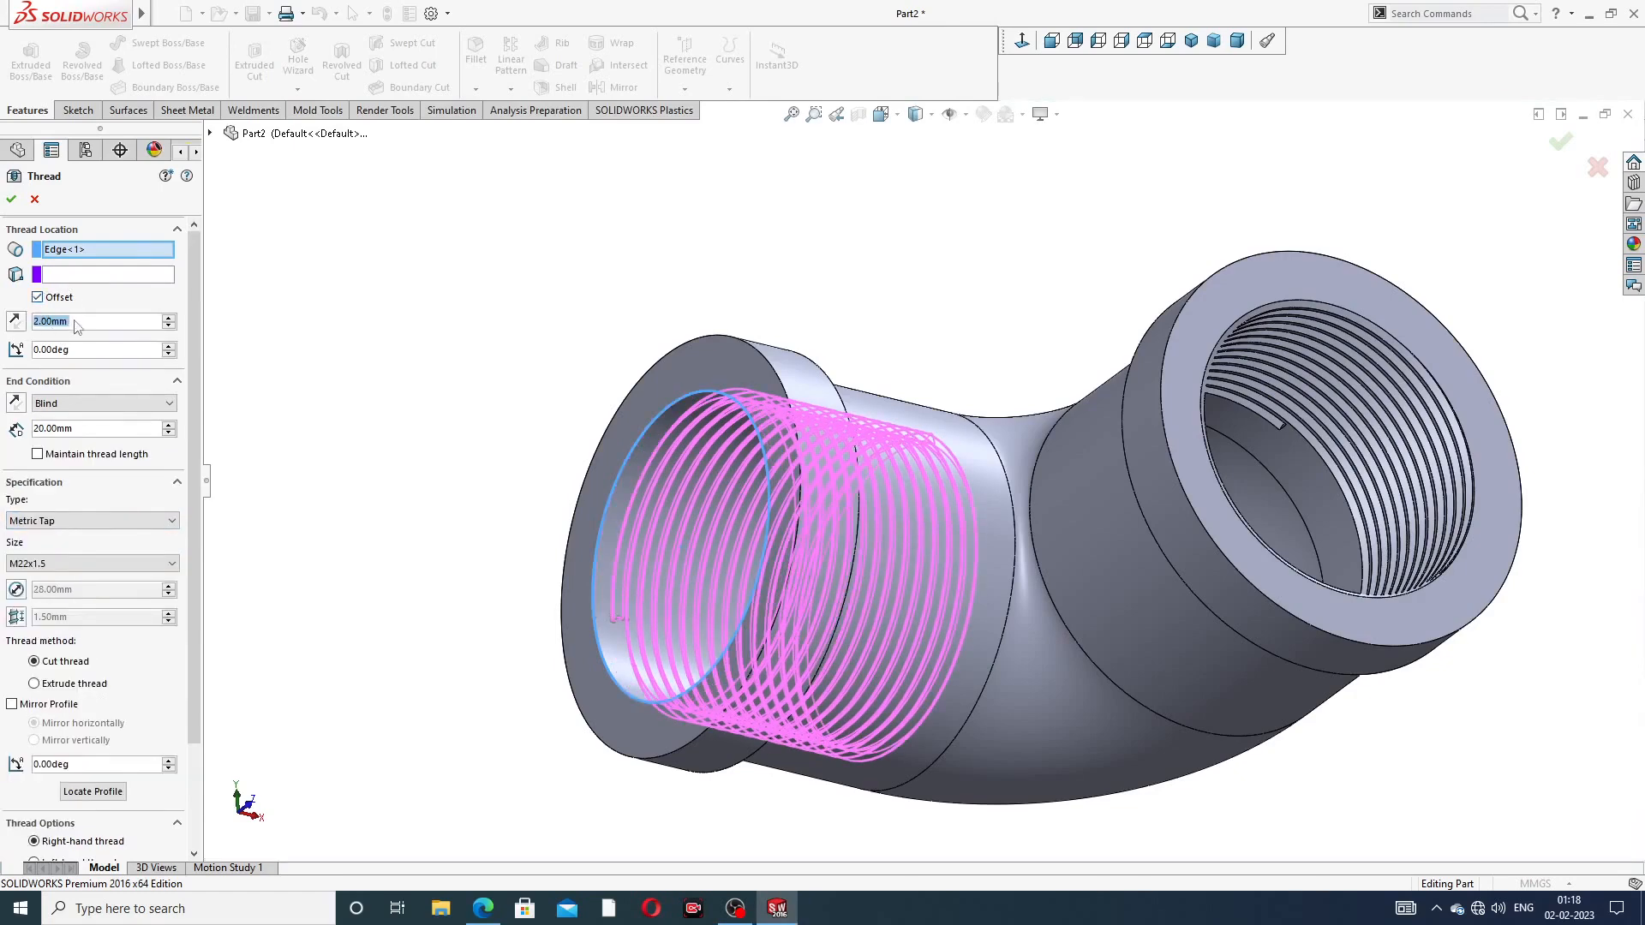
{"action": "left_click", "coordinate": [15, 321]}
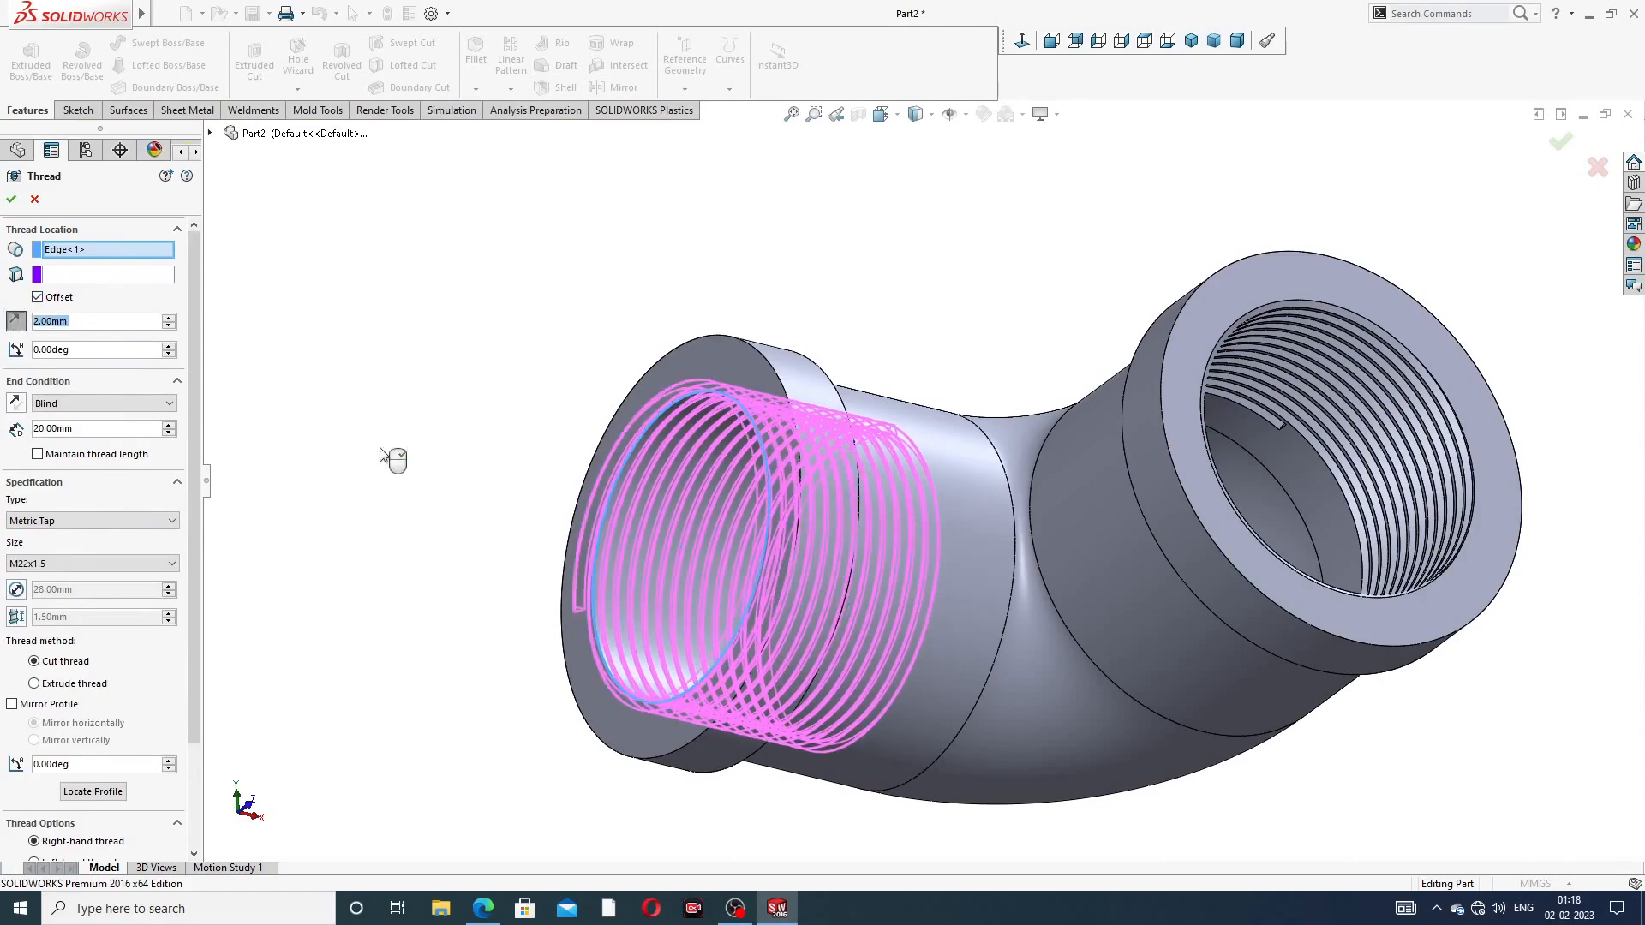
{"action": "middle_click_drag", "start_coordinate": [393, 461], "coordinate": [672, 496]}
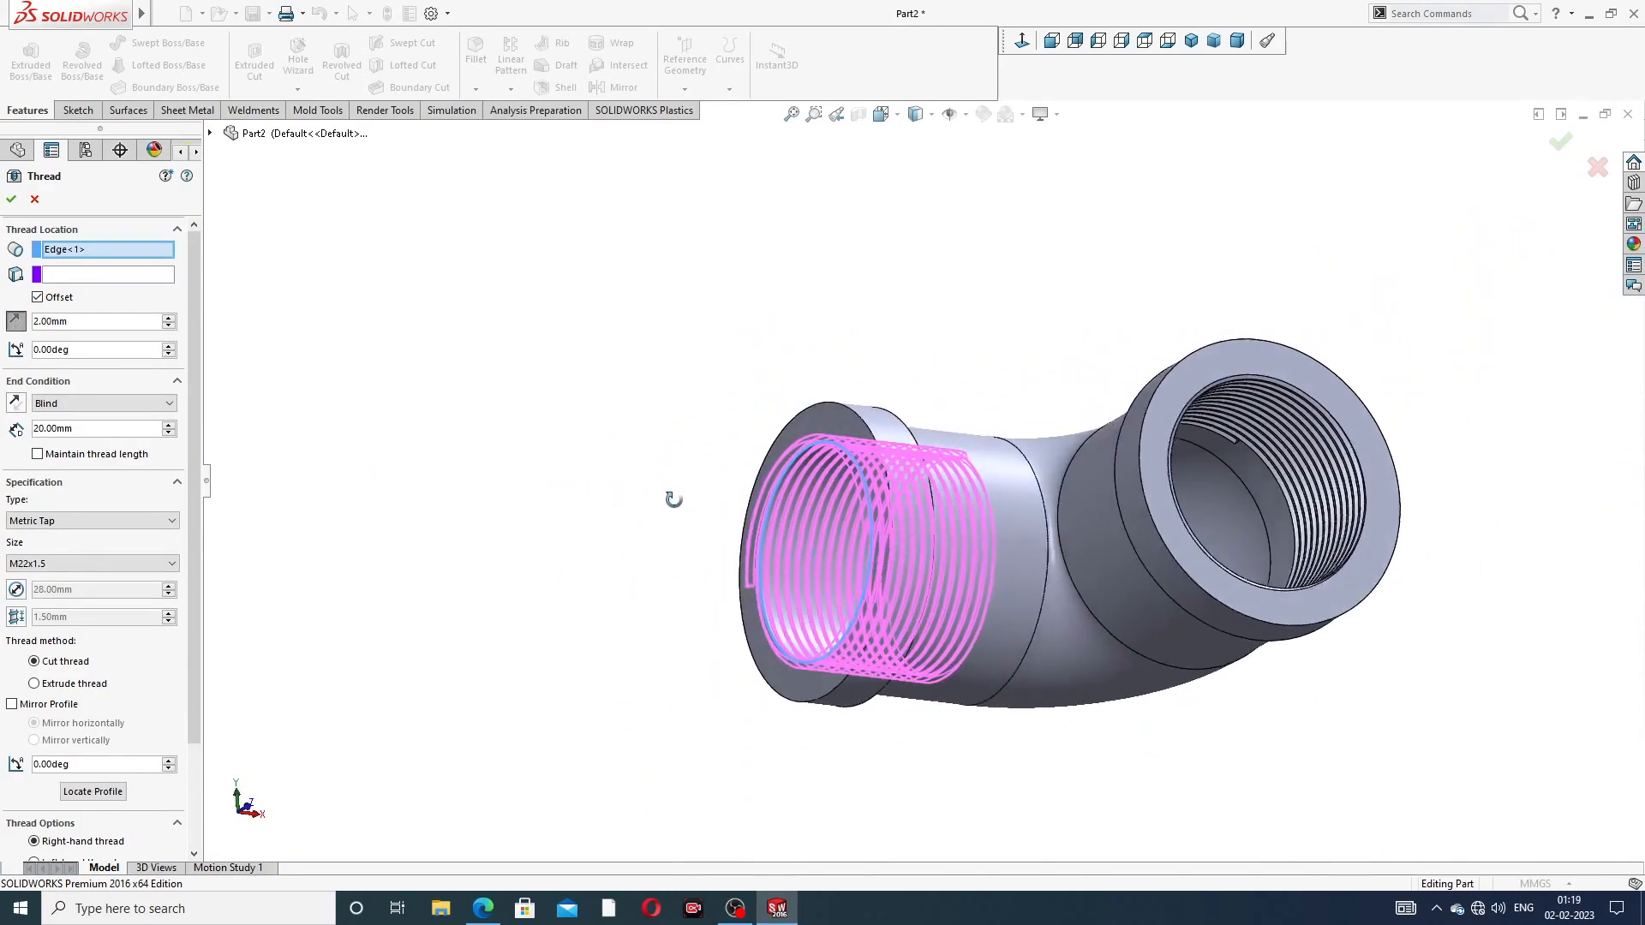
{"action": "left_click", "coordinate": [11, 199]}
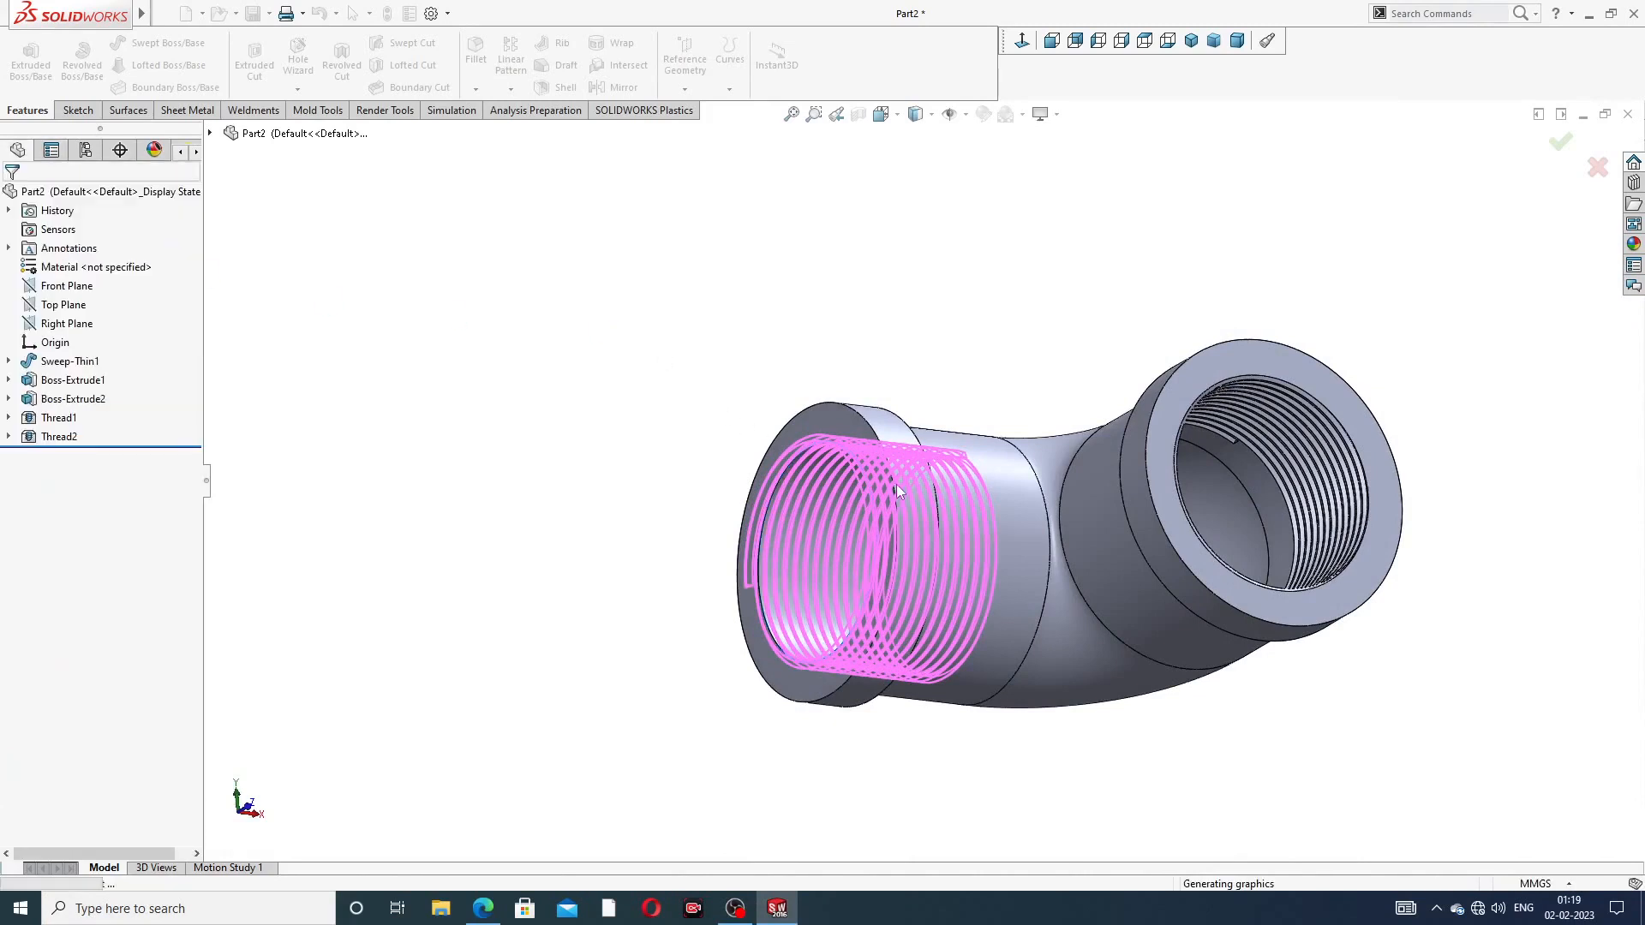
Color both thread features dark gray, RGB 64, 64, 64
{"action": "scroll", "coordinate": [896, 485], "scroll_direction": "down", "scroll_amount": 1}
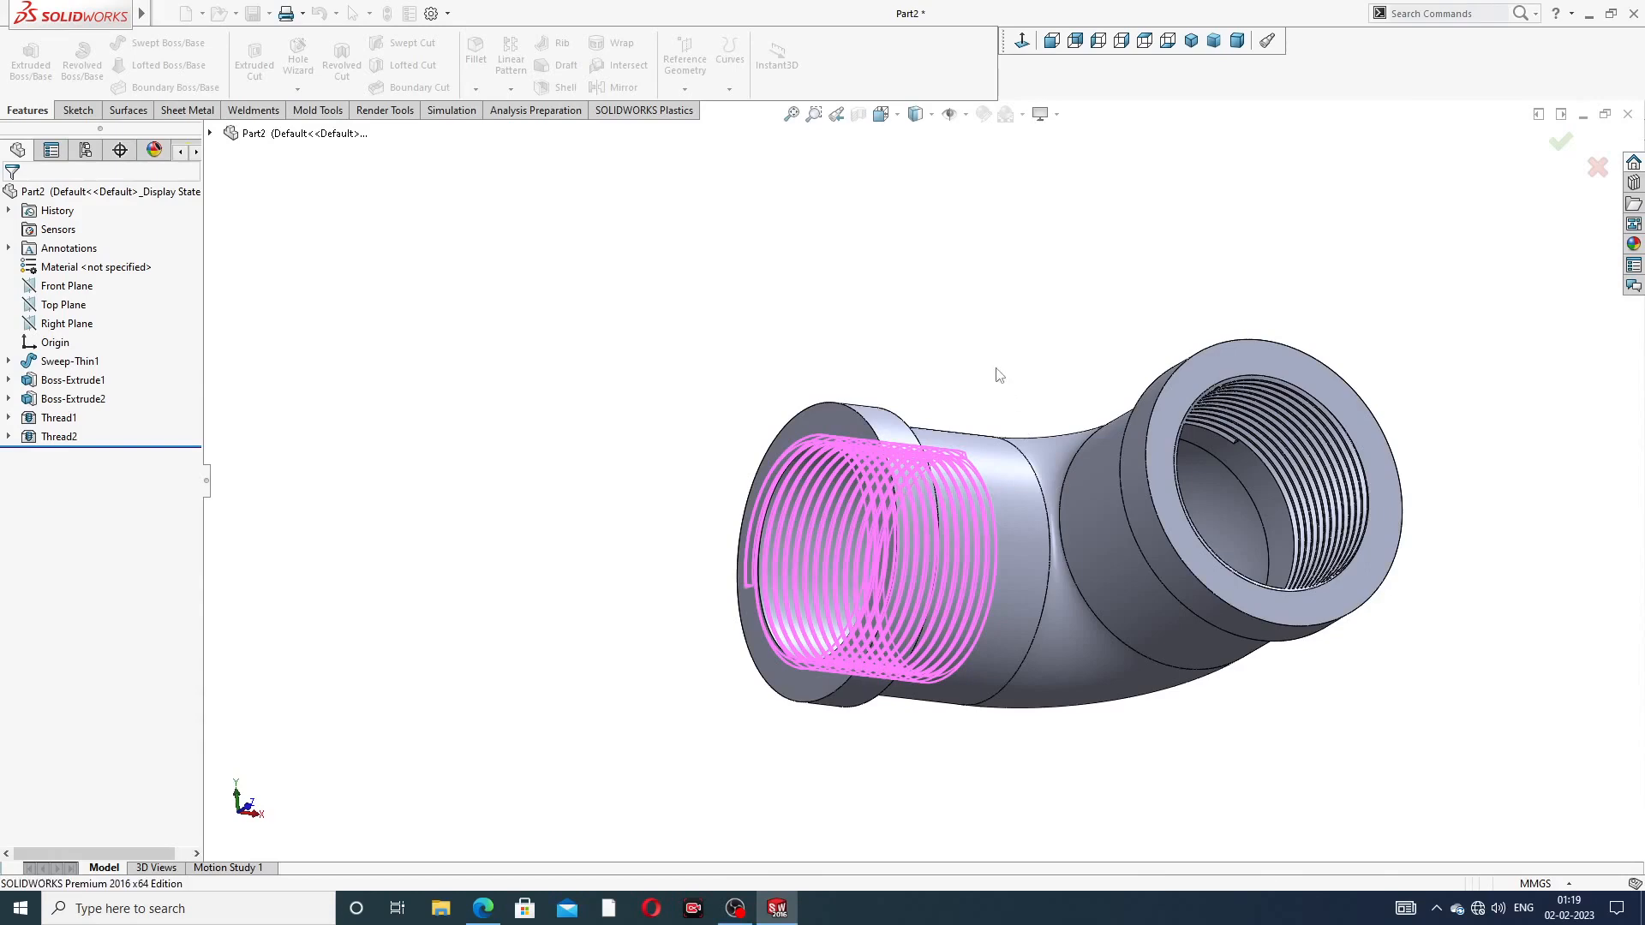
{"action": "middle_click_drag", "start_coordinate": [1011, 457], "coordinate": [954, 454]}
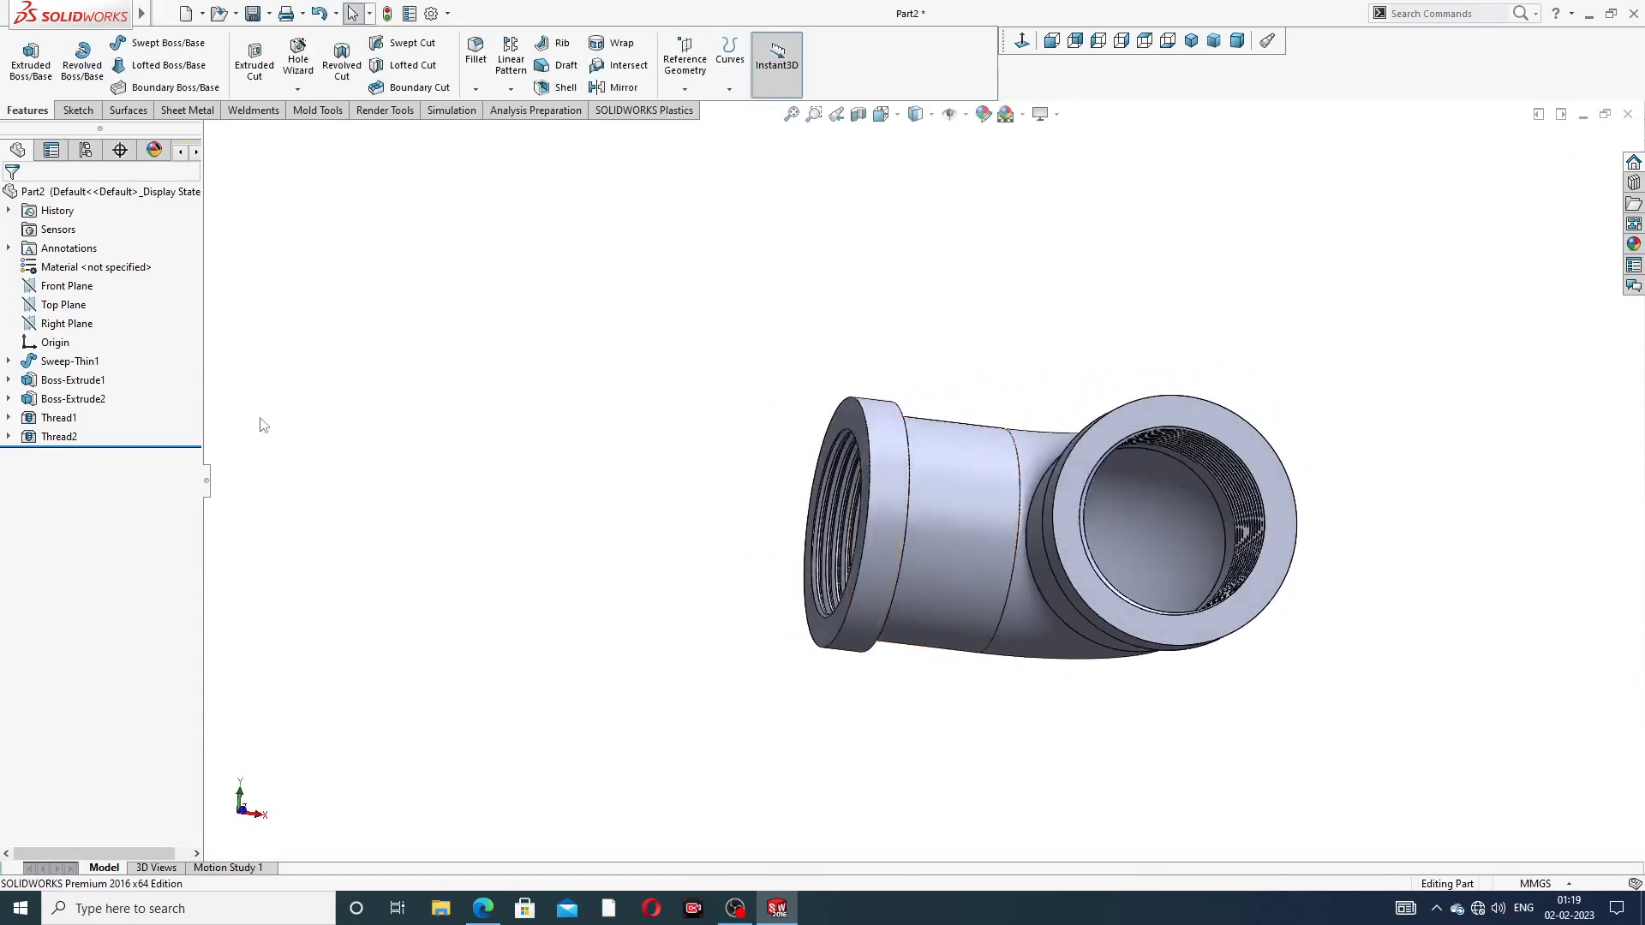
{"action": "left_click", "coordinate": [57, 419]}
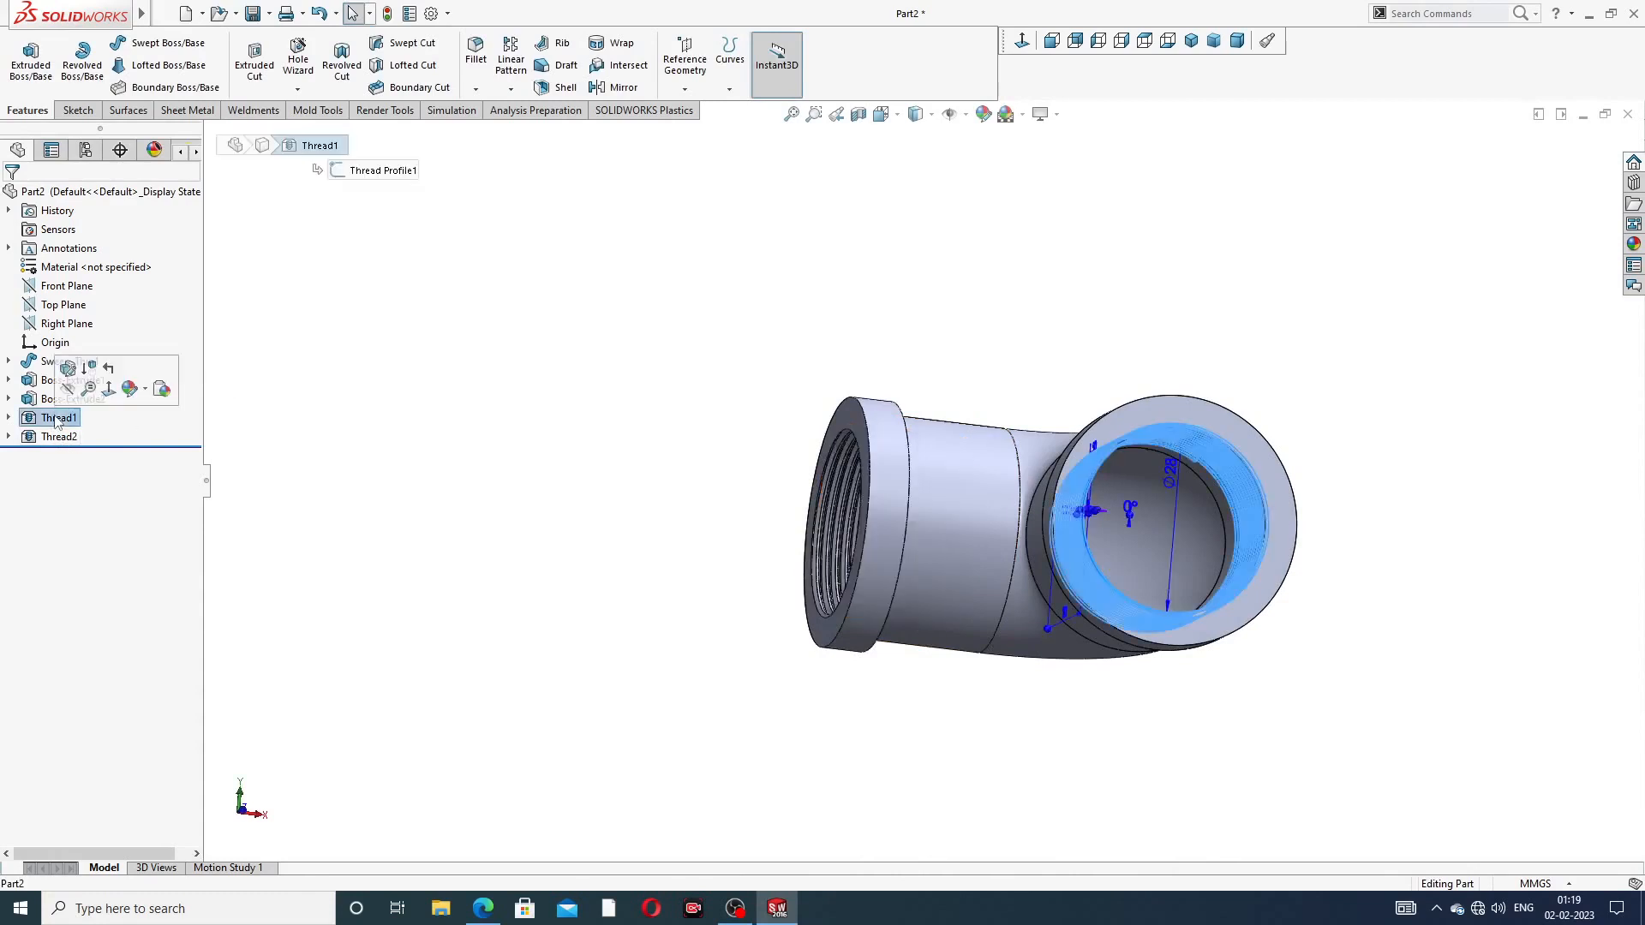
{"action": "left_click", "coordinate": [58, 438], "text": "ctrl"}
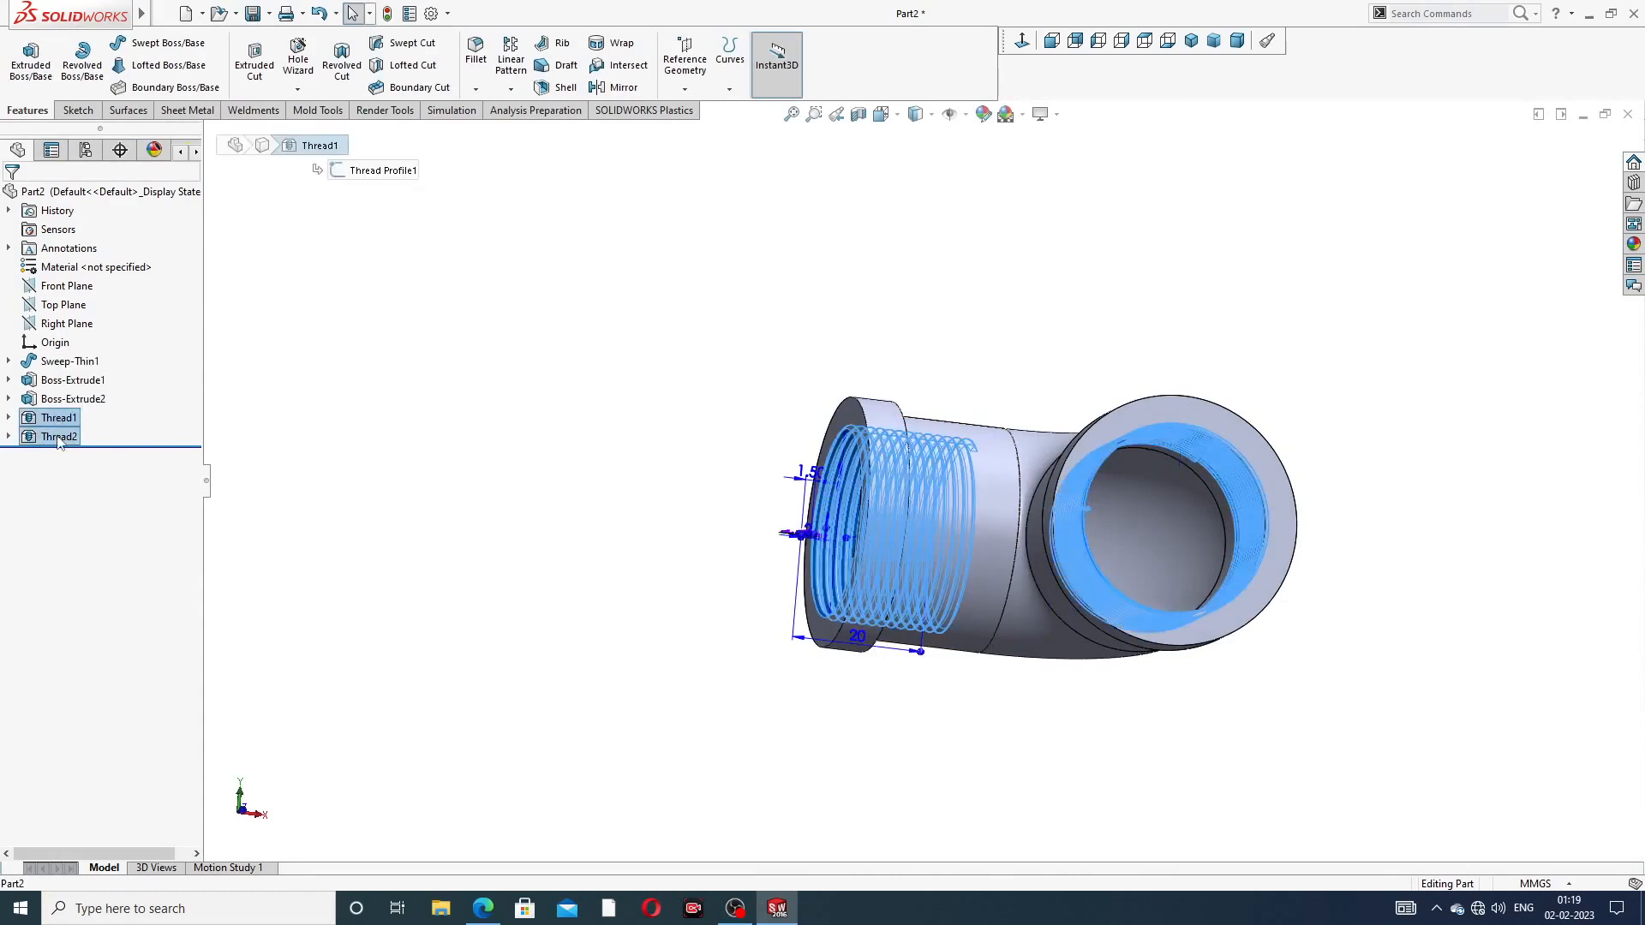
{"action": "left_click", "coordinate": [984, 114]}
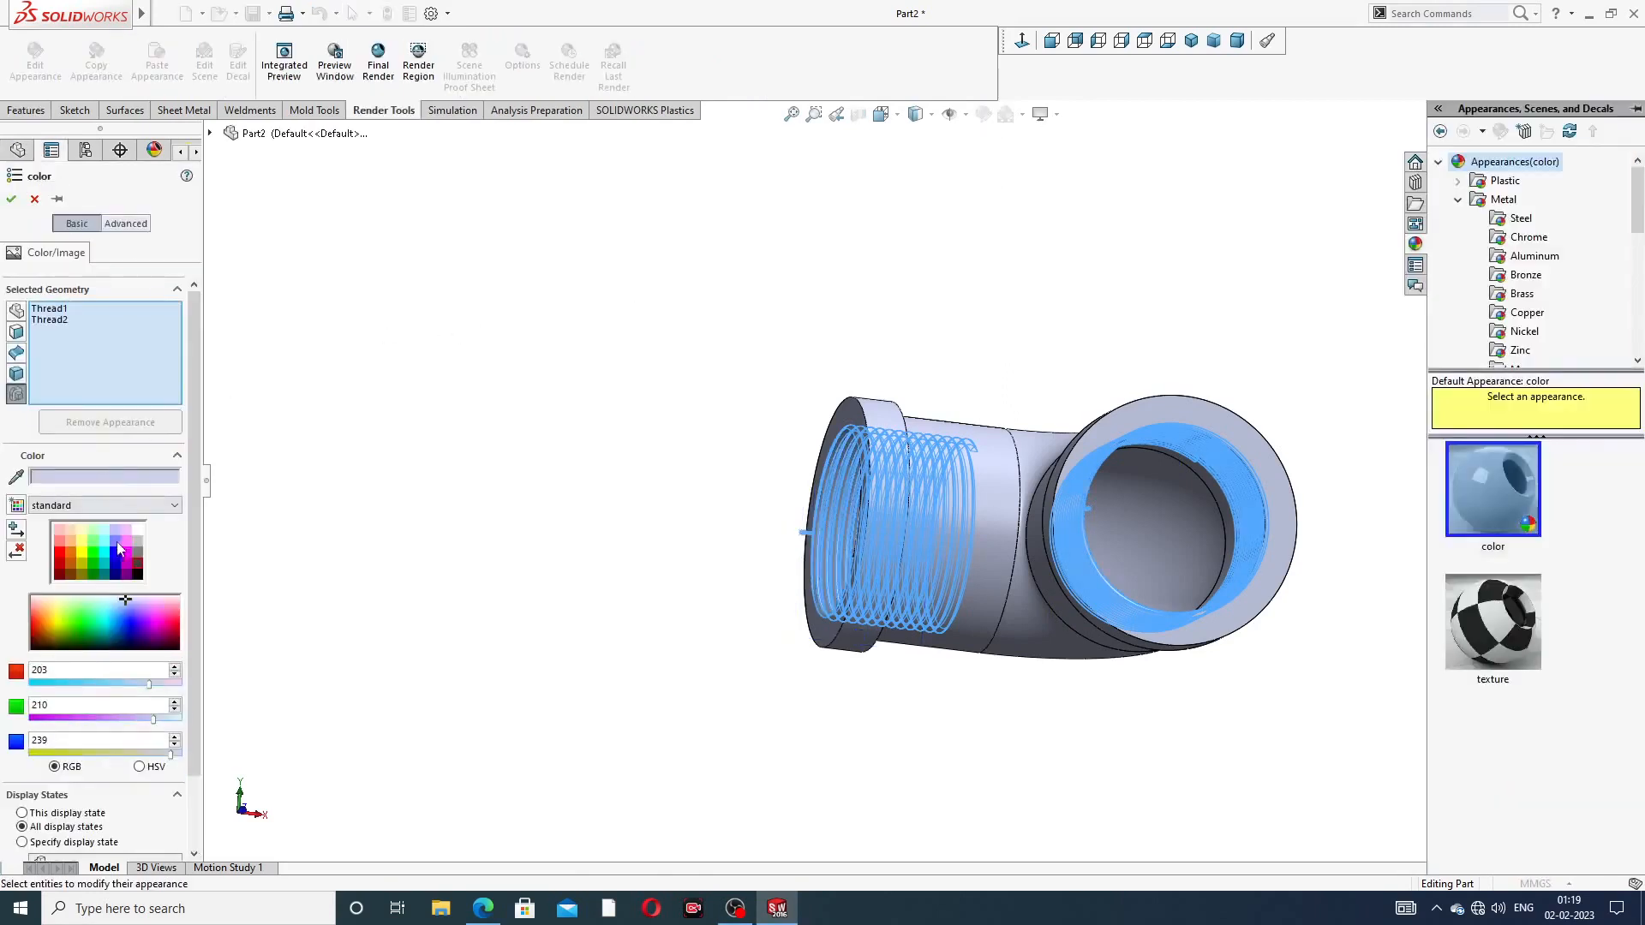
{"action": "left_click", "coordinate": [137, 566]}
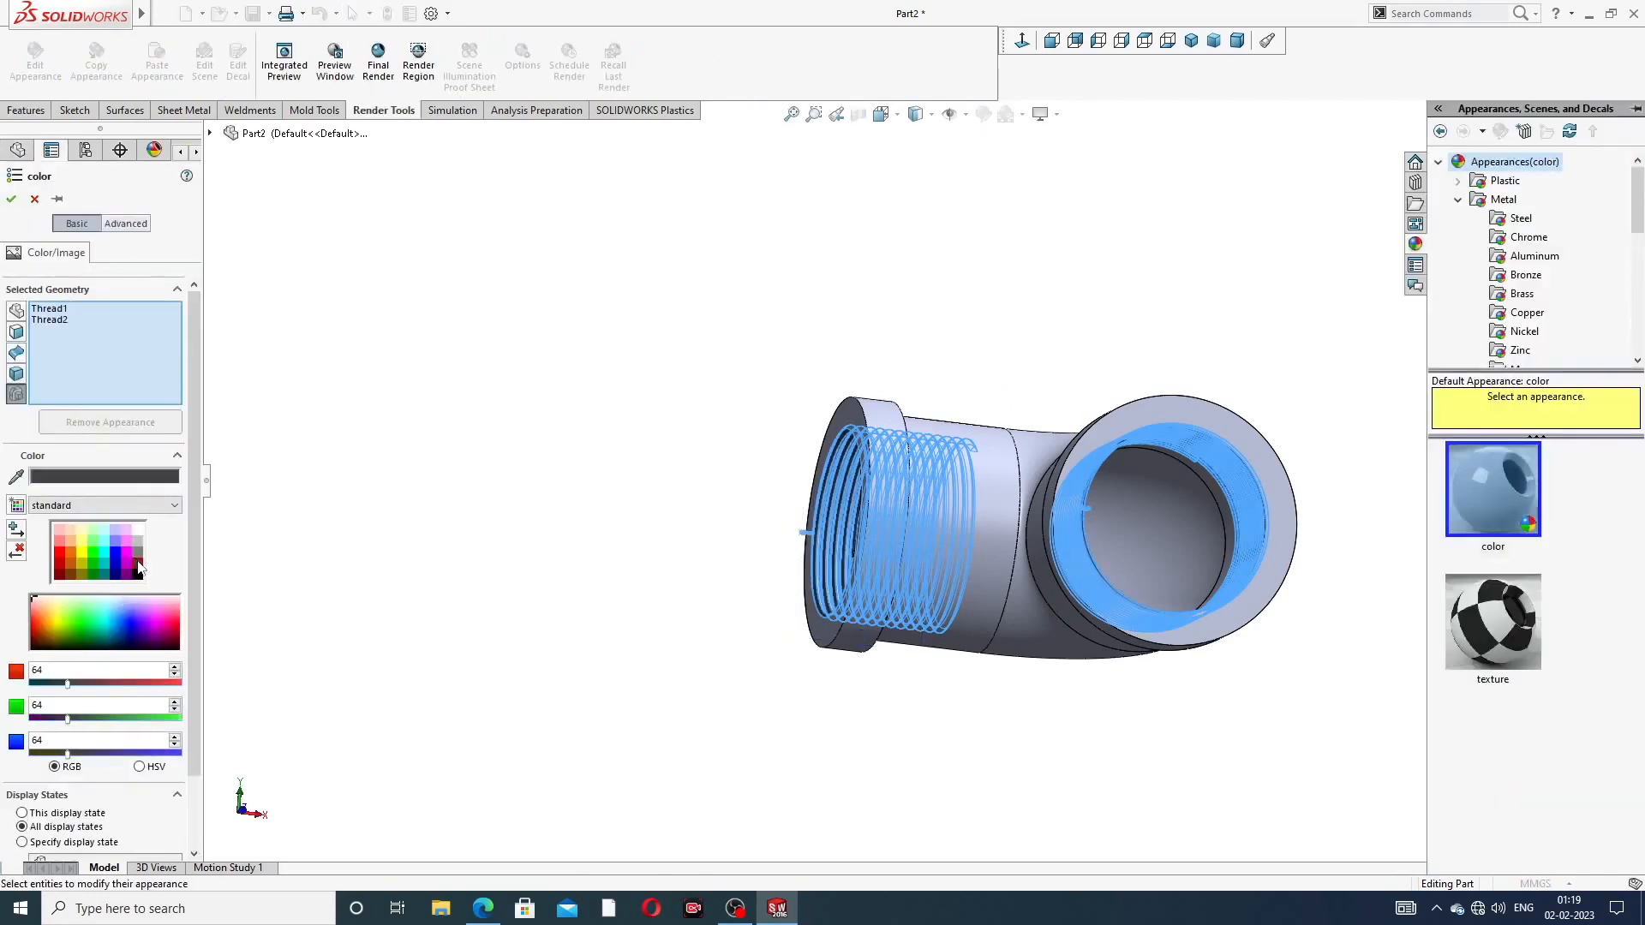
{"action": "left_click", "coordinate": [11, 199]}
Apply the polished brass metal appearance to the whole elbow part
{"action": "middle_click_drag", "start_coordinate": [910, 482], "coordinate": [1146, 444]}
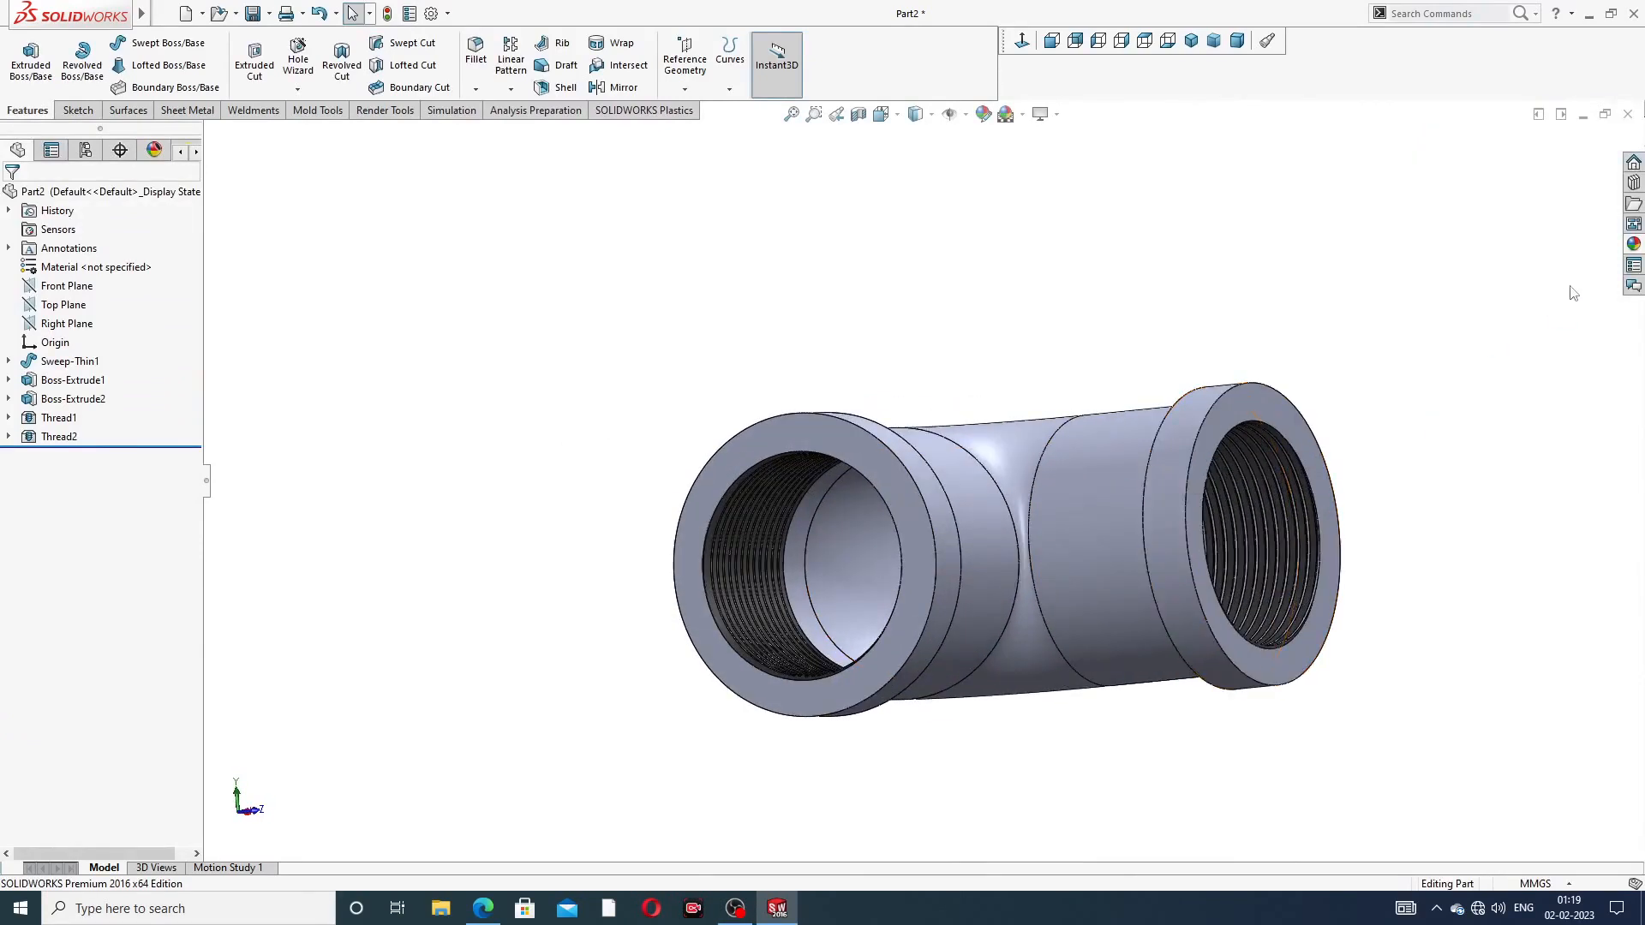
{"action": "left_click", "coordinate": [1634, 244]}
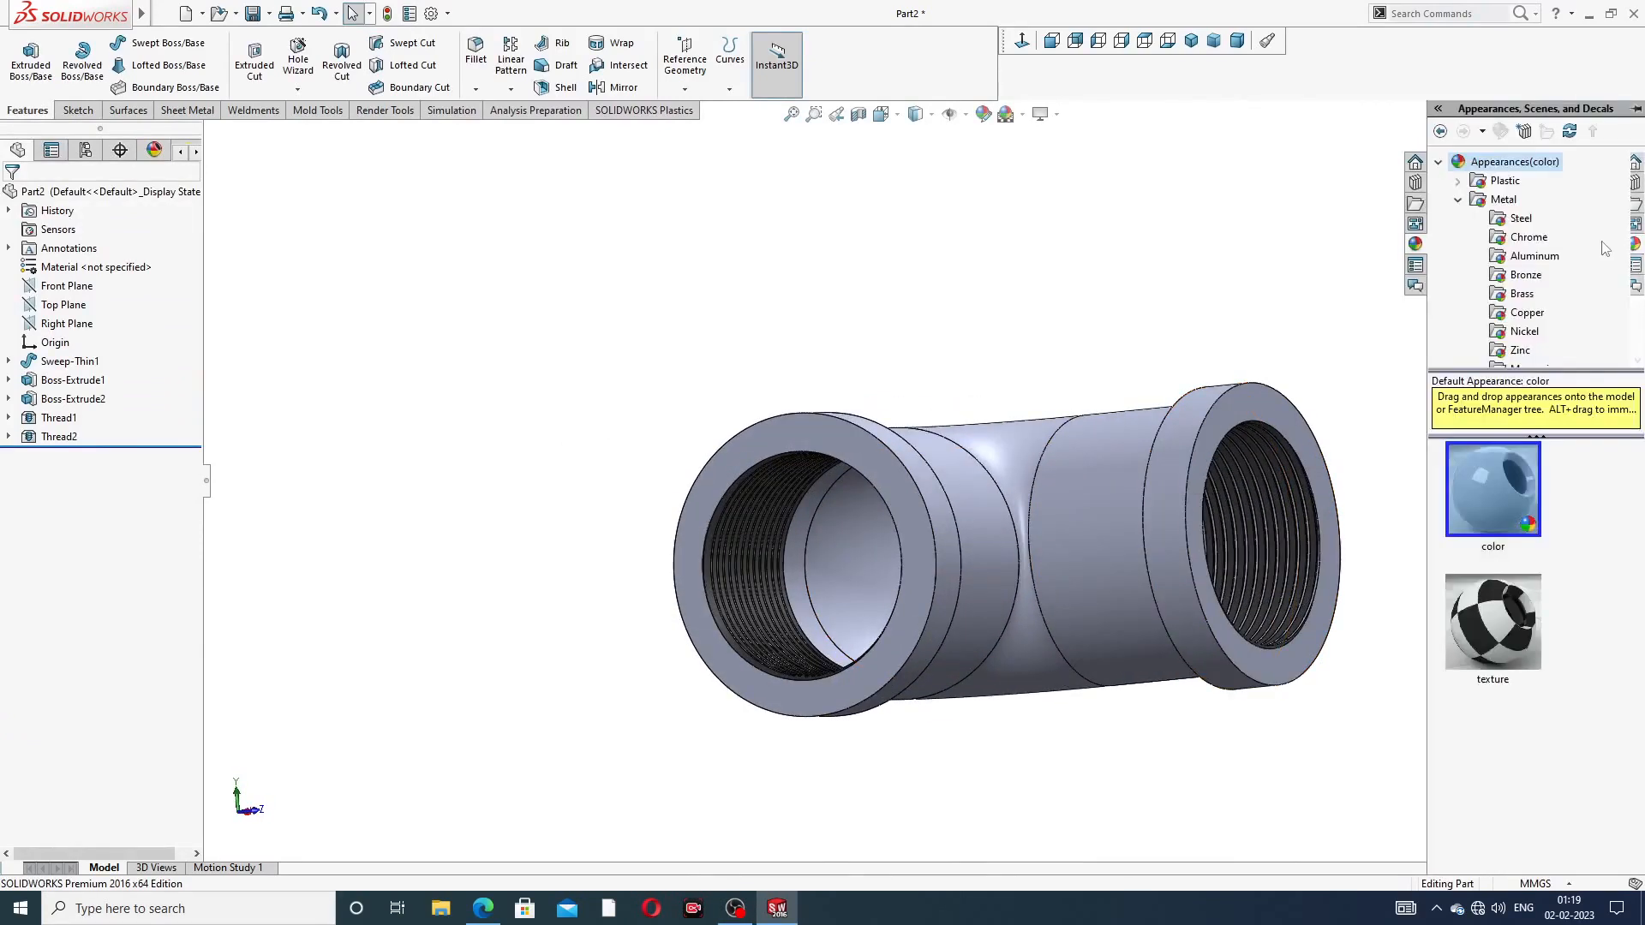
{"action": "left_click", "coordinate": [1508, 200]}
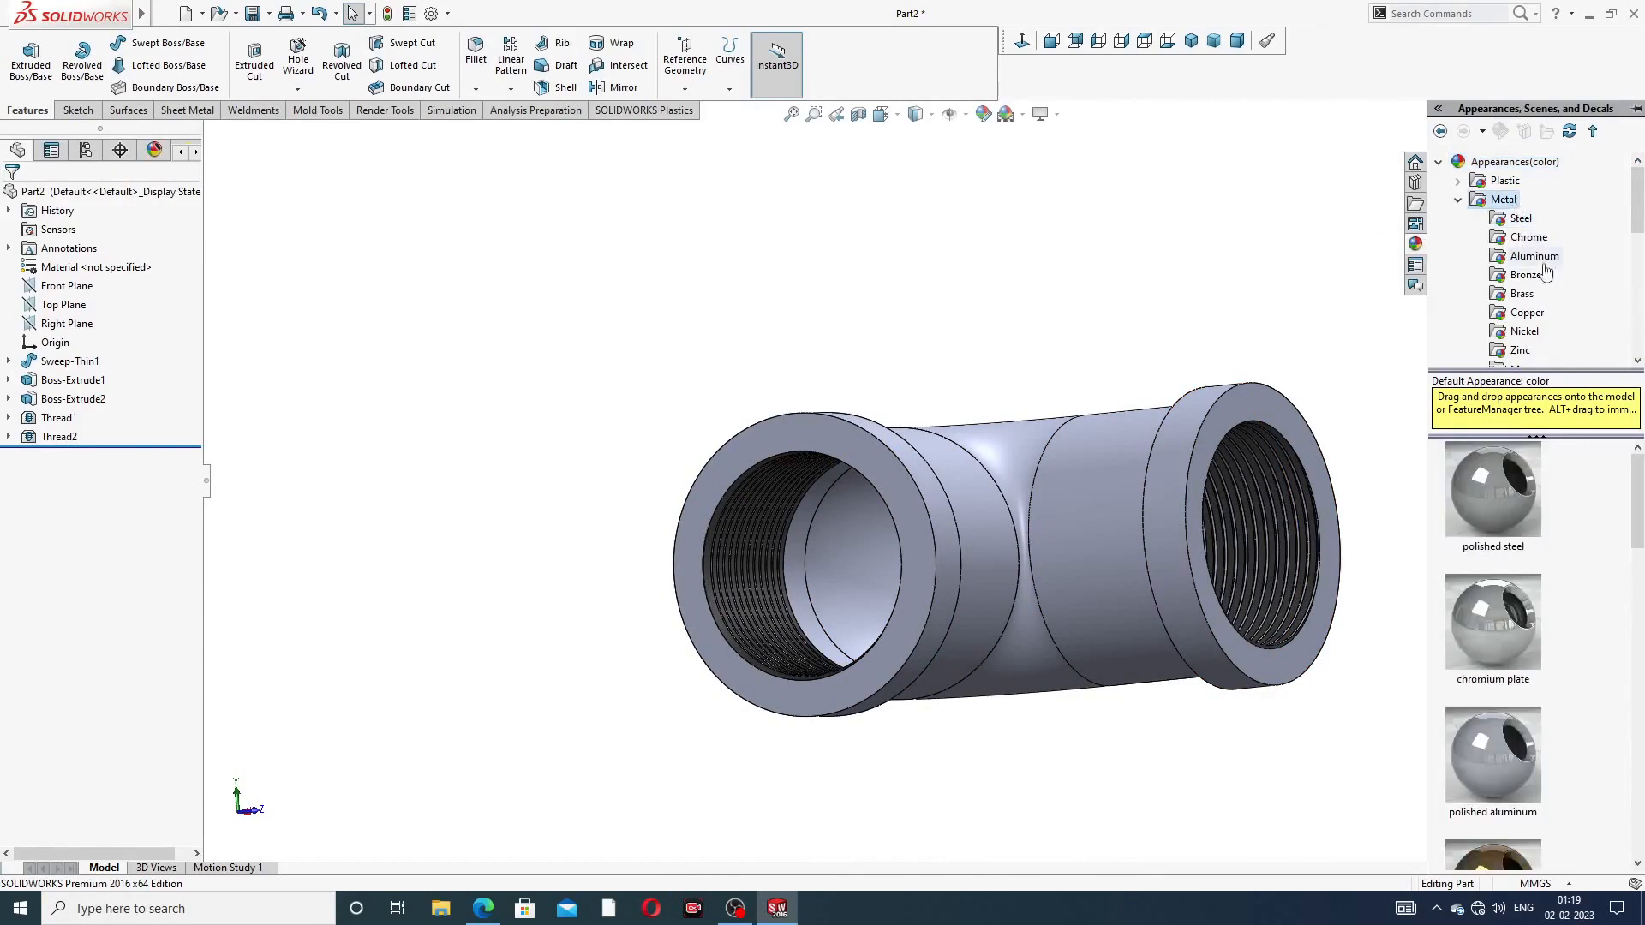
{"action": "left_click", "coordinate": [1529, 238]}
{"action": "left_click", "coordinate": [1534, 259]}
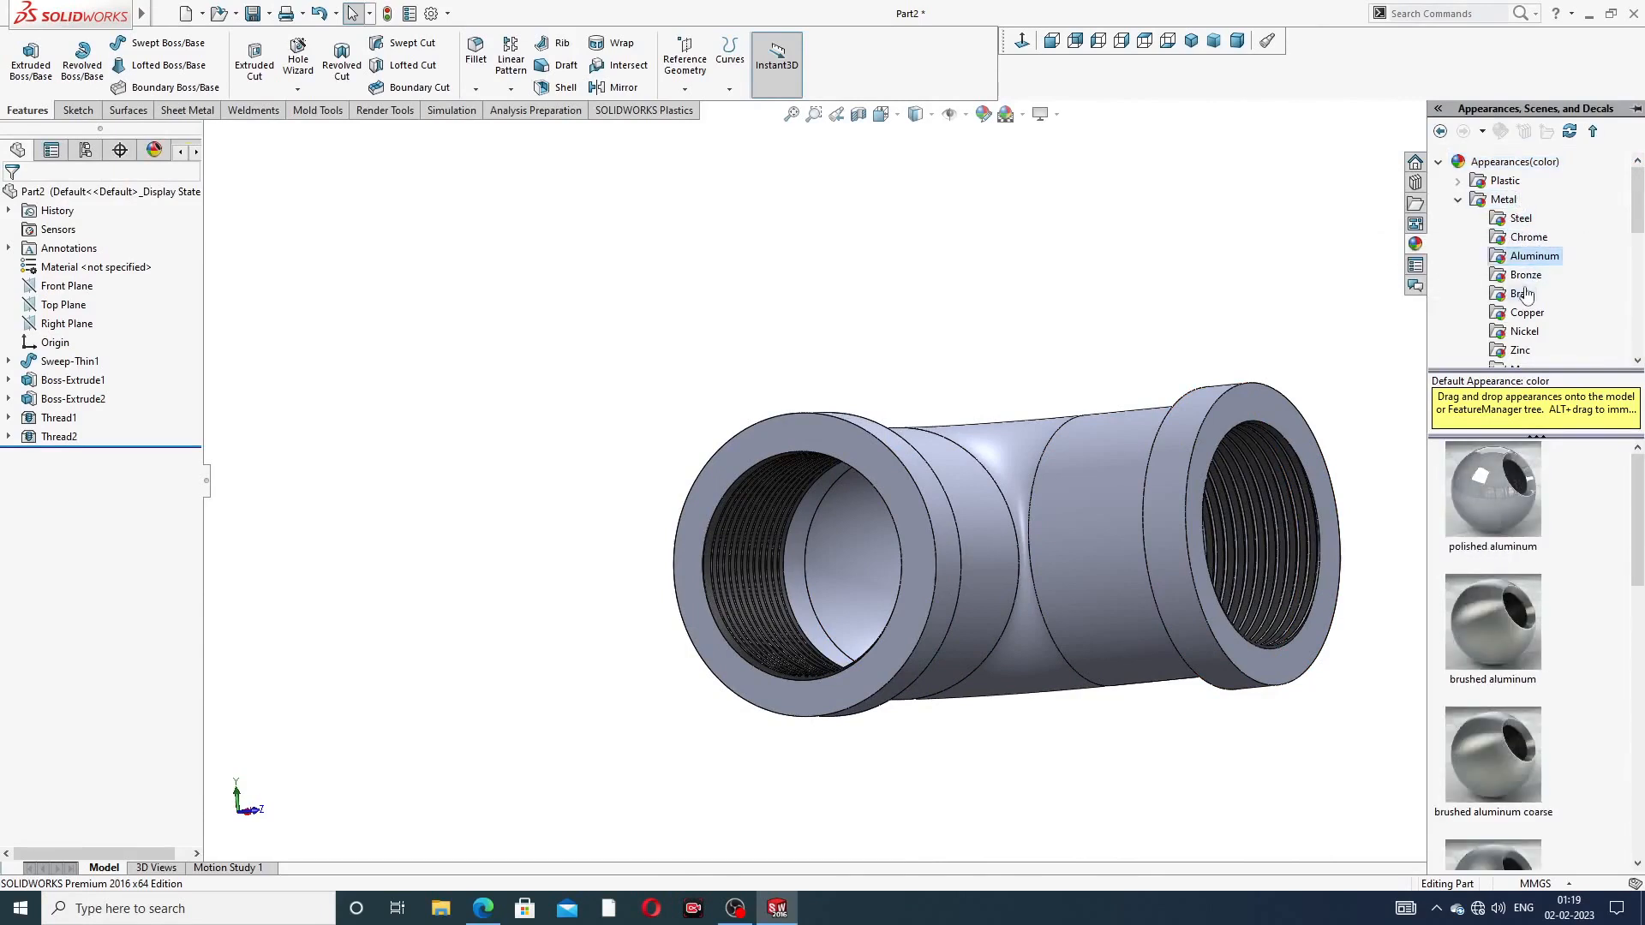
{"action": "left_click", "coordinate": [1525, 275]}
{"action": "left_click", "coordinate": [1523, 294]}
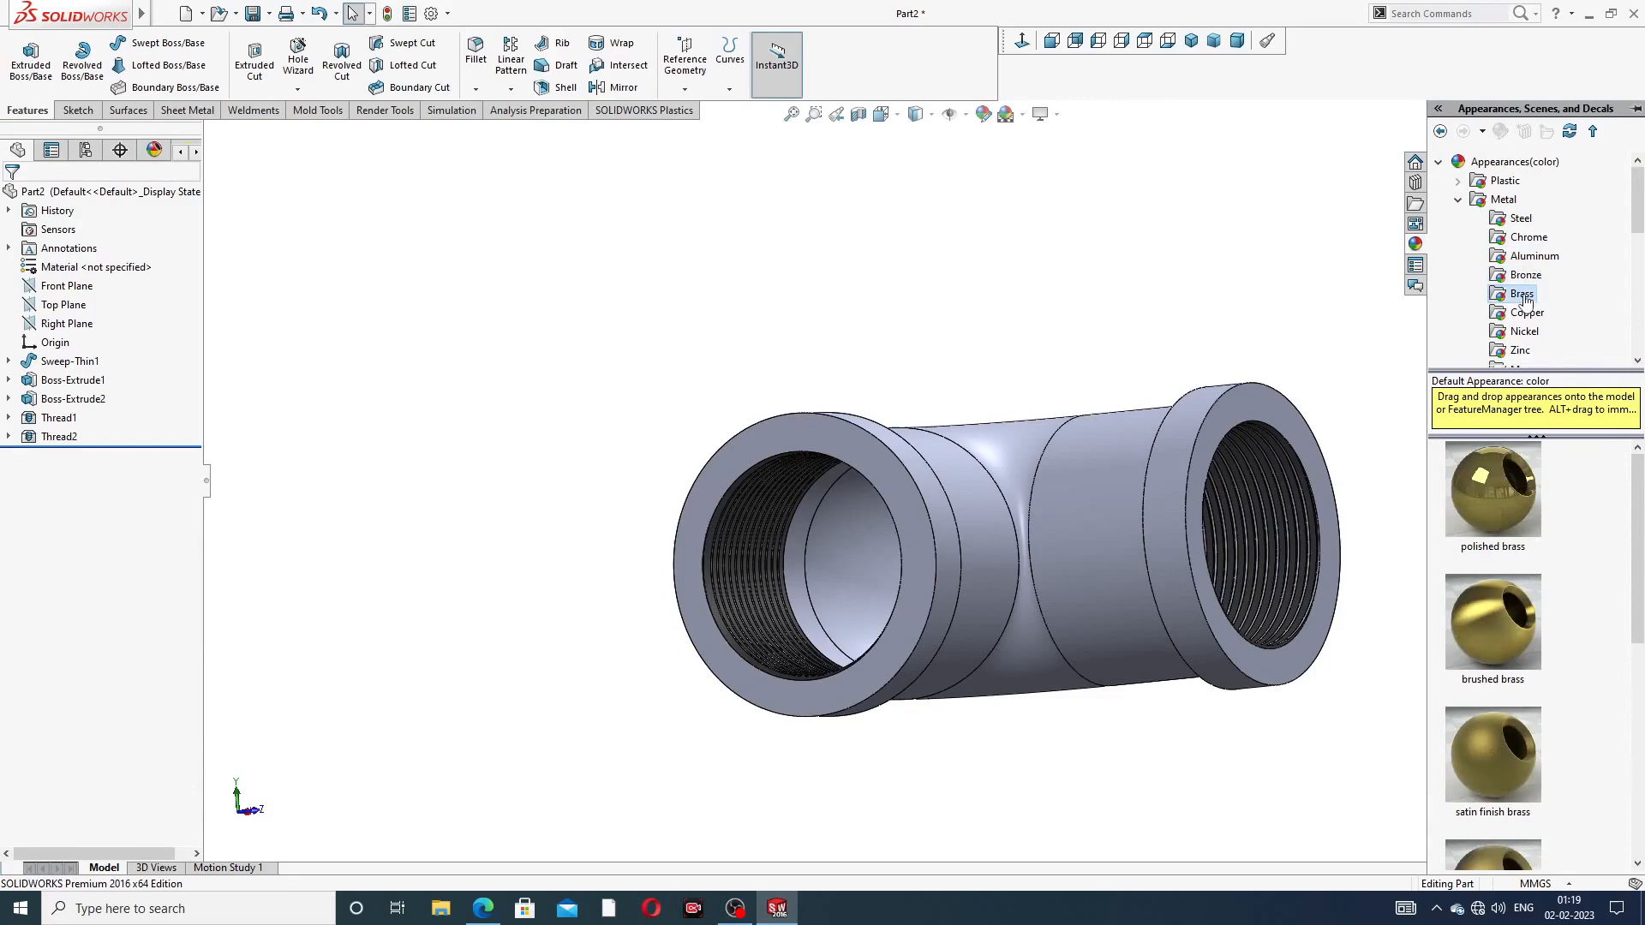
{"action": "double_click", "coordinate": [1490, 465]}
Turn on the Cartoon display effect for the brass elbow
{"action": "middle_click_drag", "start_coordinate": [1305, 504], "coordinate": [1229, 640]}
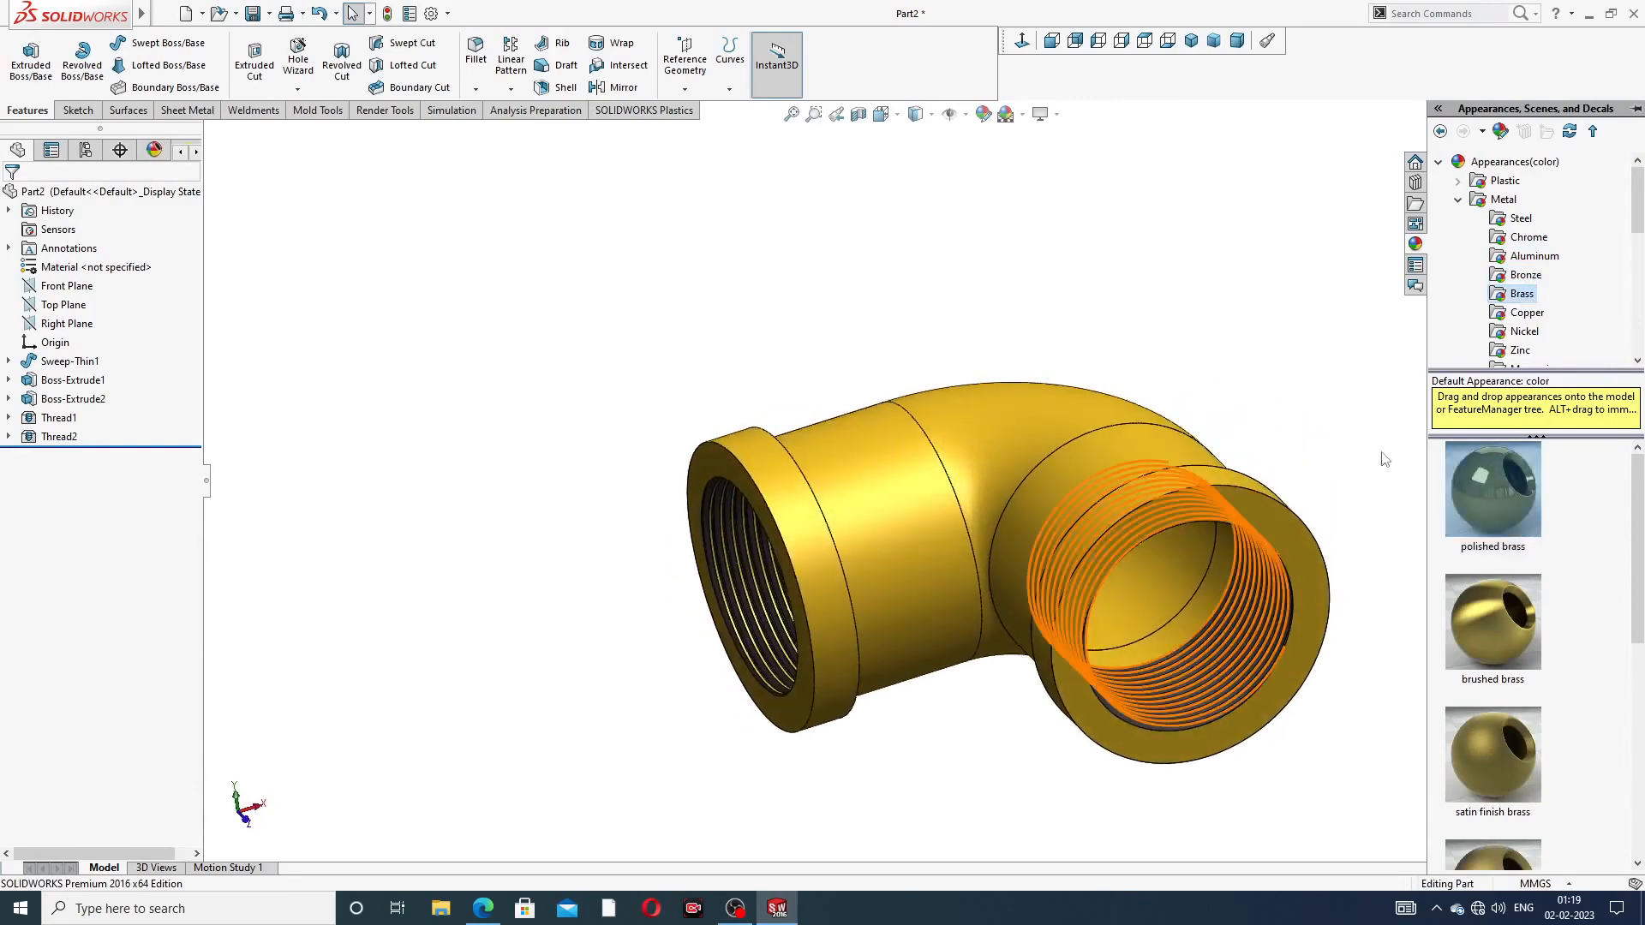
{"action": "left_click", "coordinate": [1041, 114]}
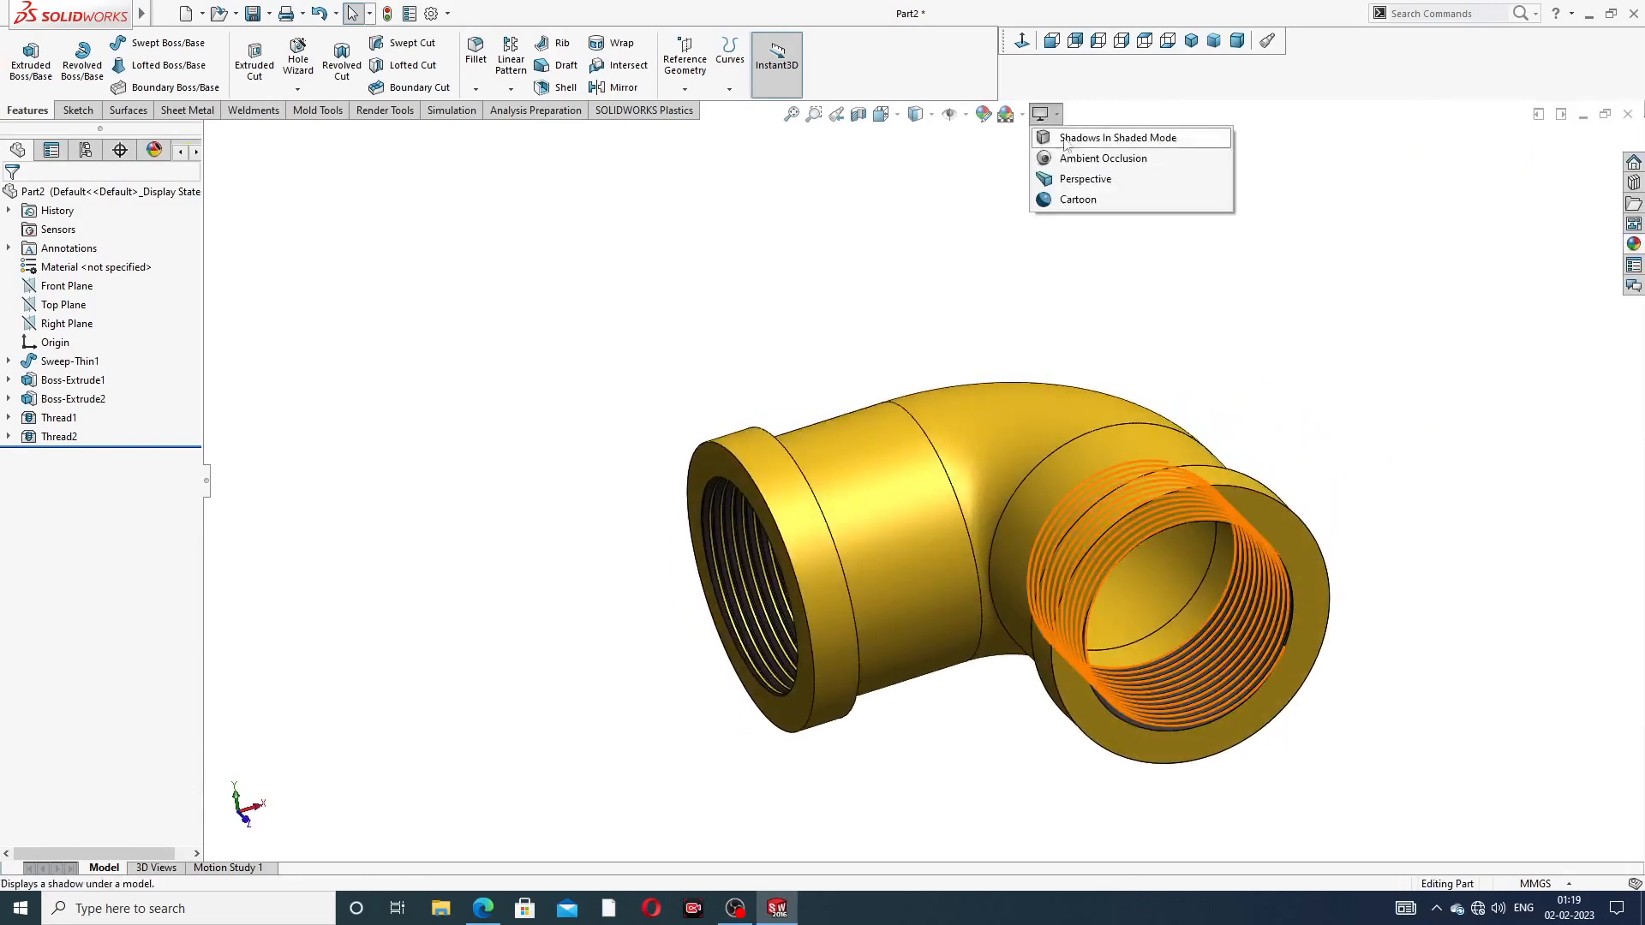
{"action": "left_click", "coordinate": [1075, 199]}
{"action": "left_click", "coordinate": [936, 471]}
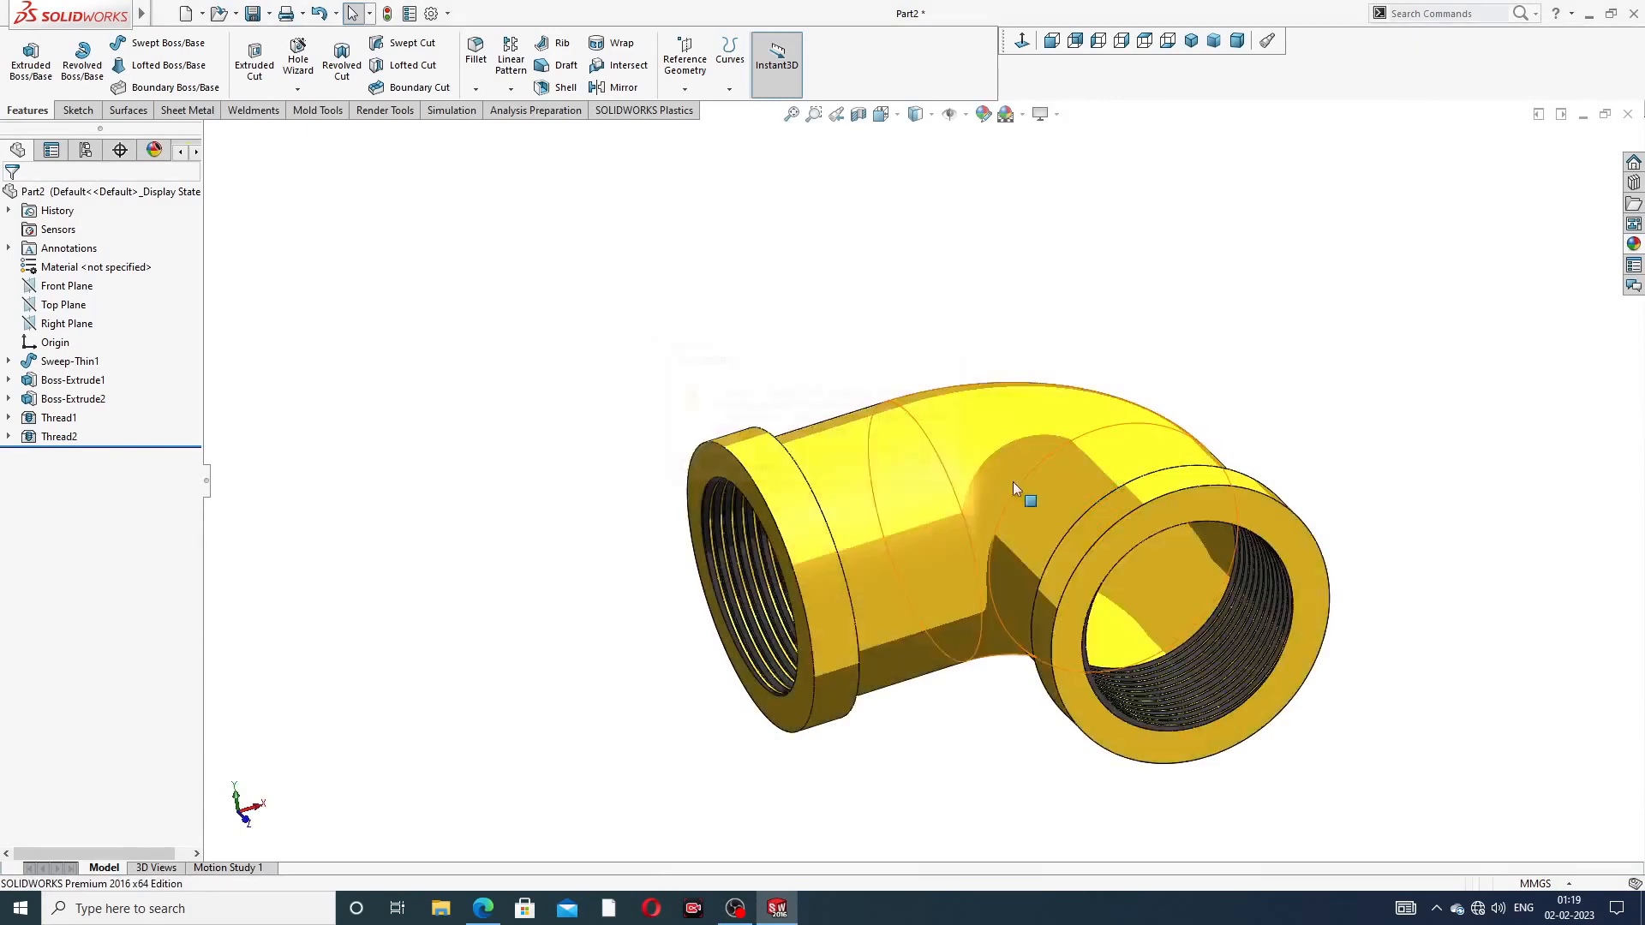
Examine the finished elbow in isometric and rotated views, including both collars and their threaded bores
{"action": "scroll", "coordinate": [1069, 543], "scroll_direction": "down", "scroll_amount": 3}
{"action": "scroll", "coordinate": [1067, 543], "scroll_direction": "up", "scroll_amount": 3}
{"action": "middle_click_drag", "start_coordinate": [1047, 511], "coordinate": [911, 558]}
{"action": "left_click", "coordinate": [1191, 43]}
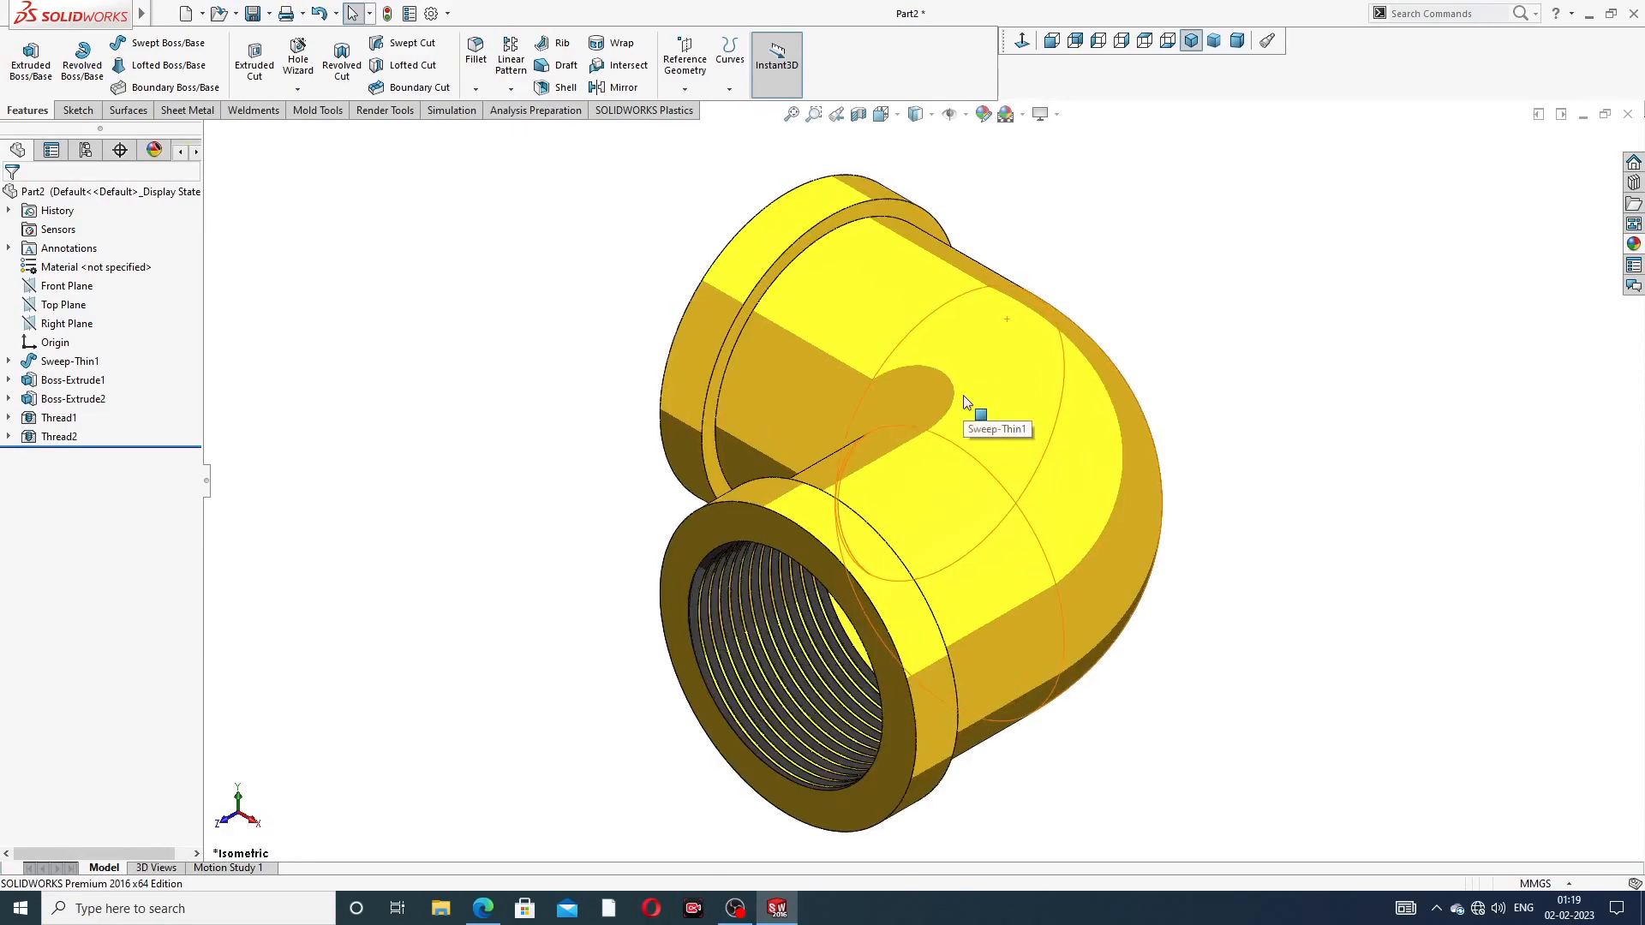
{"action": "middle_click_drag", "start_coordinate": [973, 415], "coordinate": [1009, 605]}
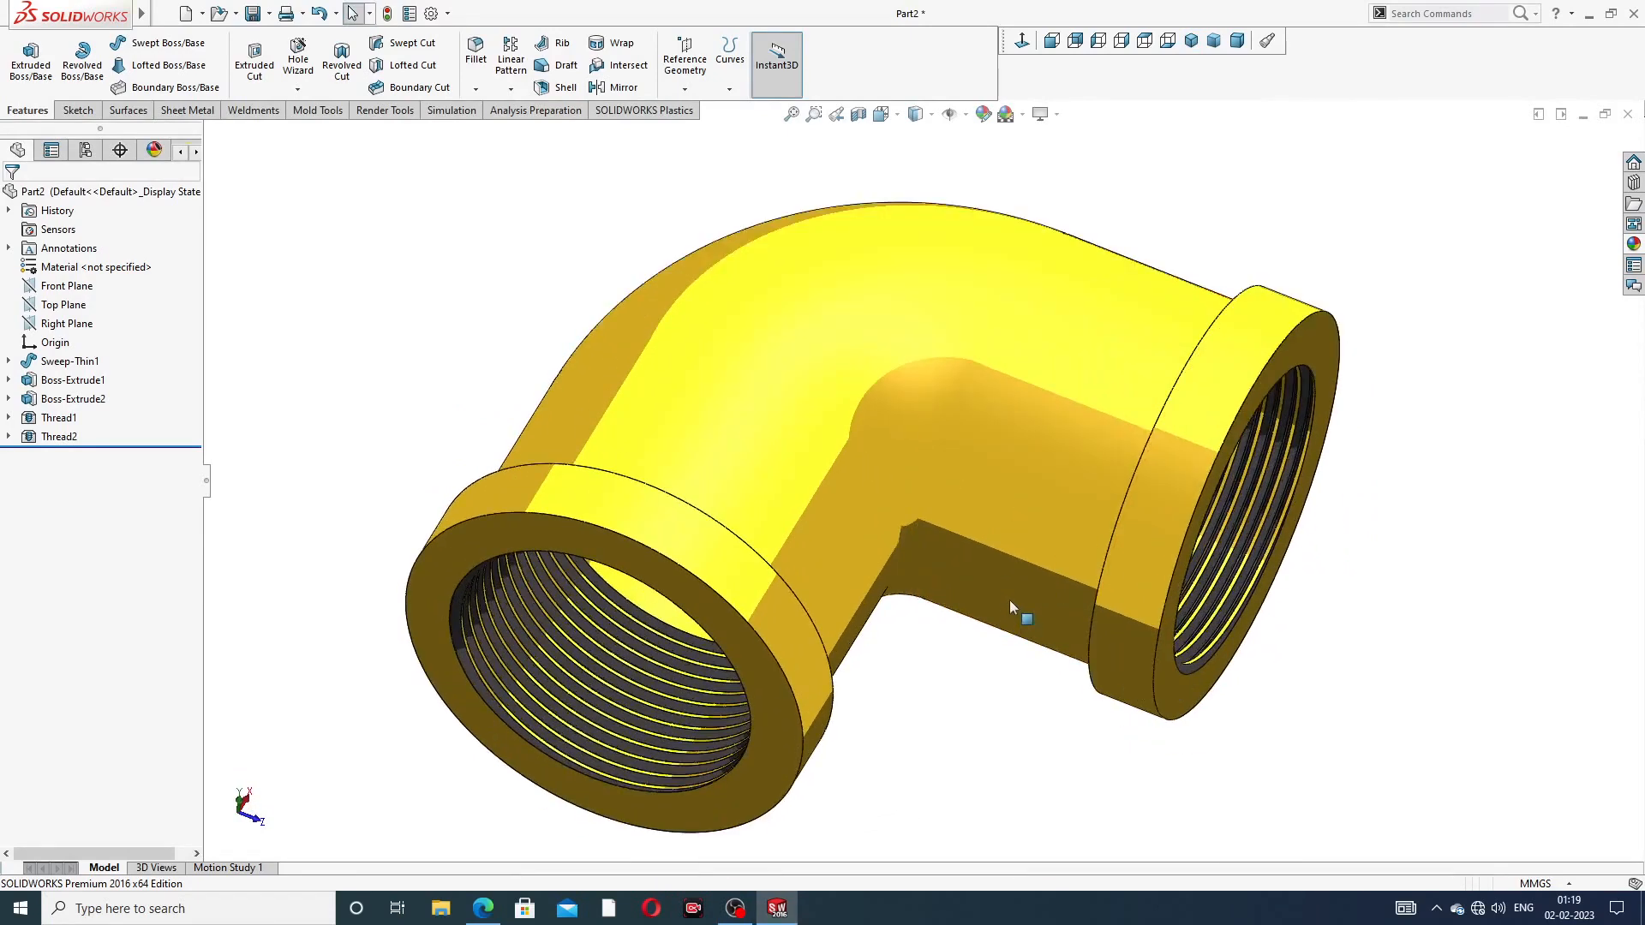
{"action": "scroll", "coordinate": [1011, 602], "scroll_direction": "up", "scroll_amount": 1}
{"action": "scroll", "coordinate": [1012, 602], "scroll_direction": "down", "scroll_amount": 1}
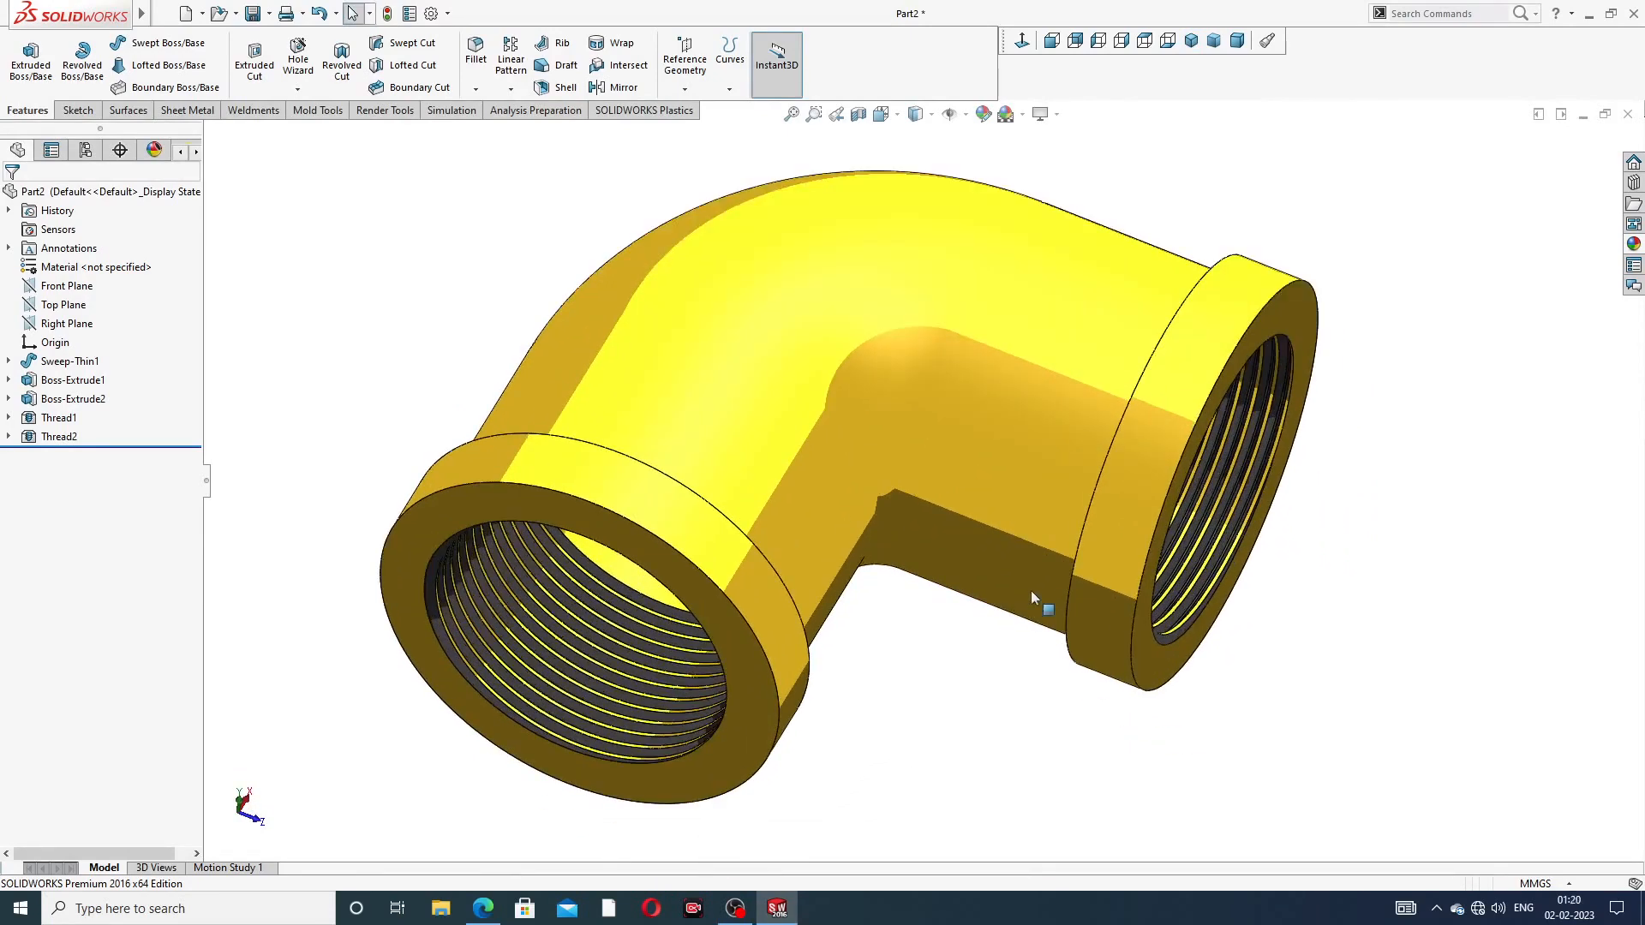
{"action": "middle_click_drag", "start_coordinate": [1328, 490], "coordinate": [1319, 460]}
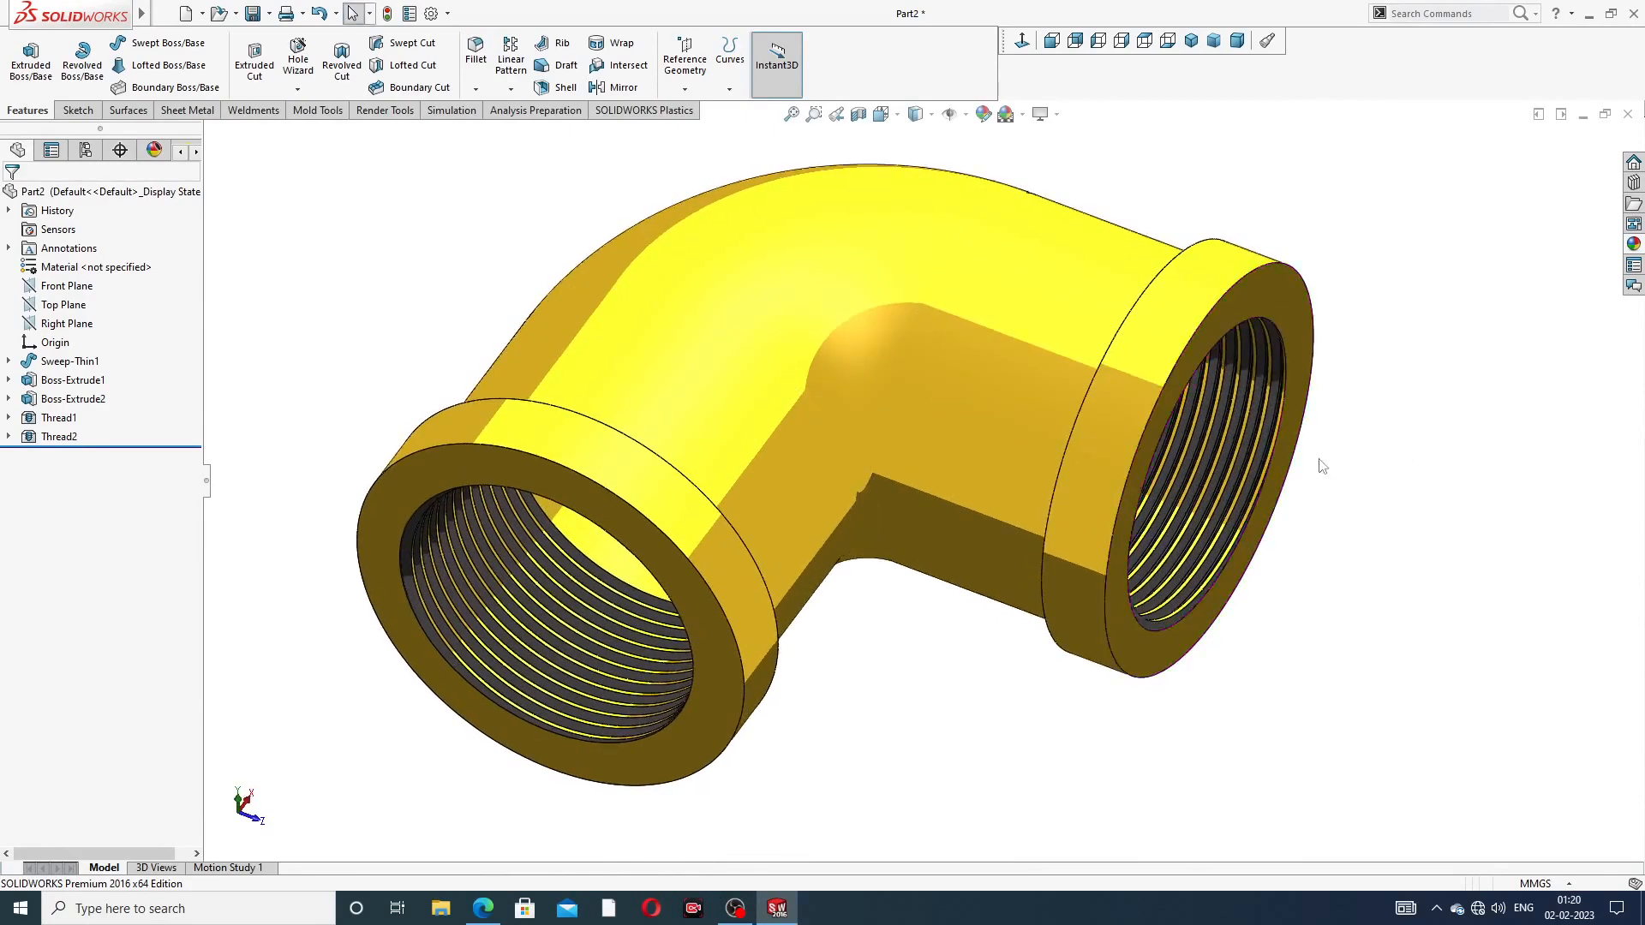
{"action": "scroll", "coordinate": [1322, 466], "scroll_direction": "up", "scroll_amount": 1}
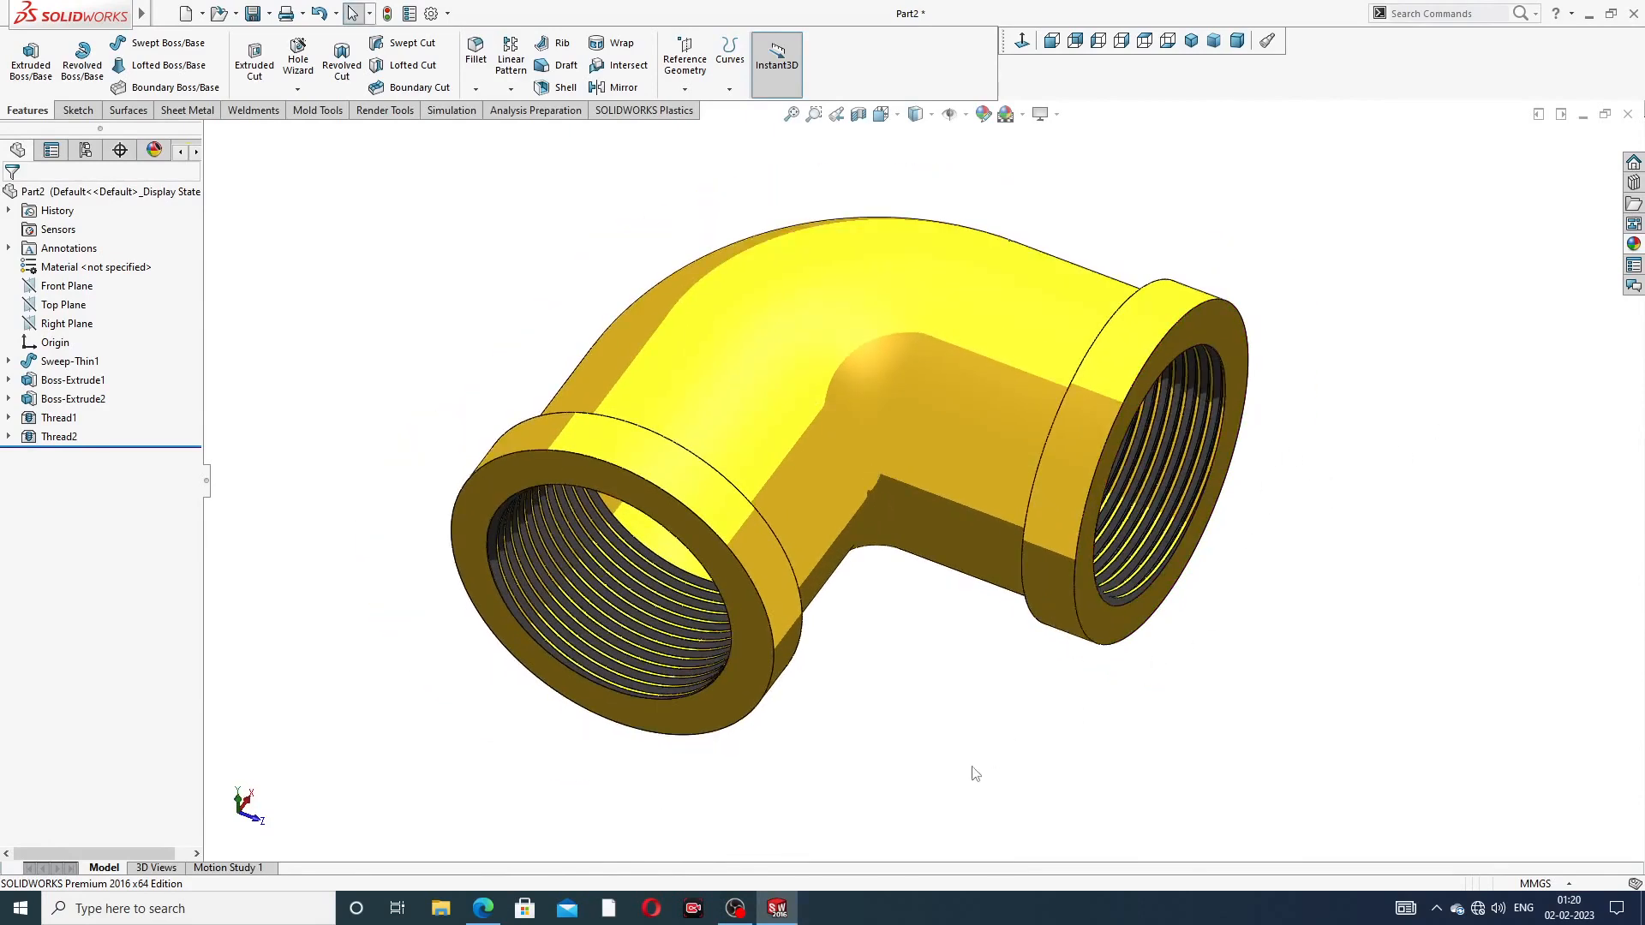
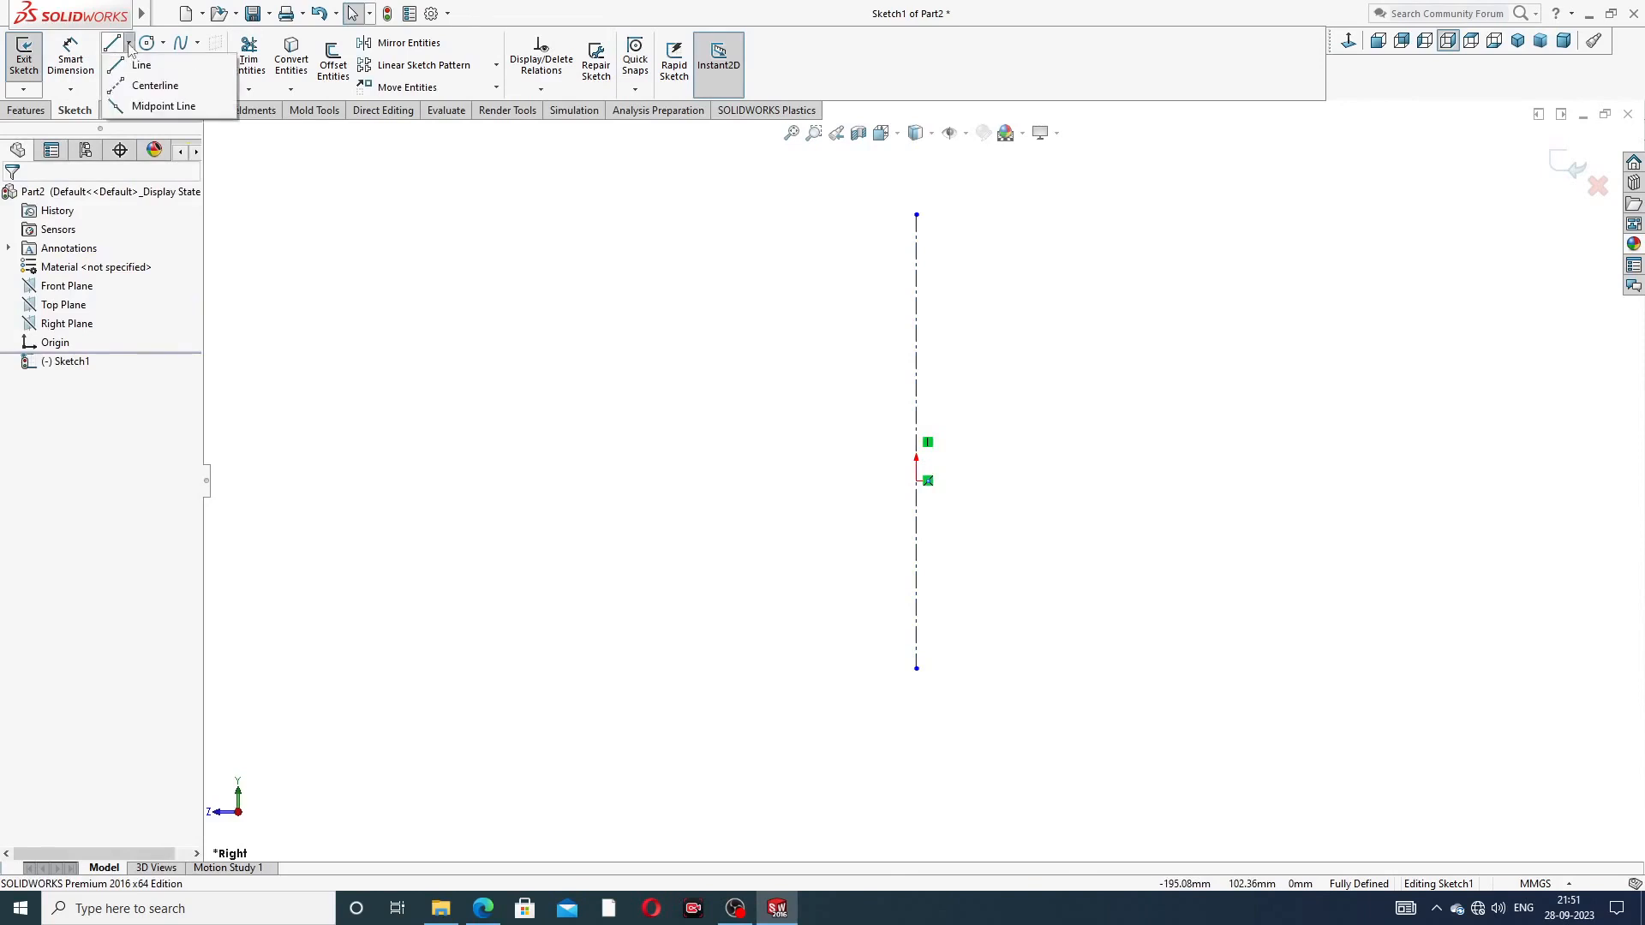
Sketch a horizontal centerline through the origin and stretch its outer end to about 94 mm from the vertical centerline
{"action": "left_click", "coordinate": [145, 85]}
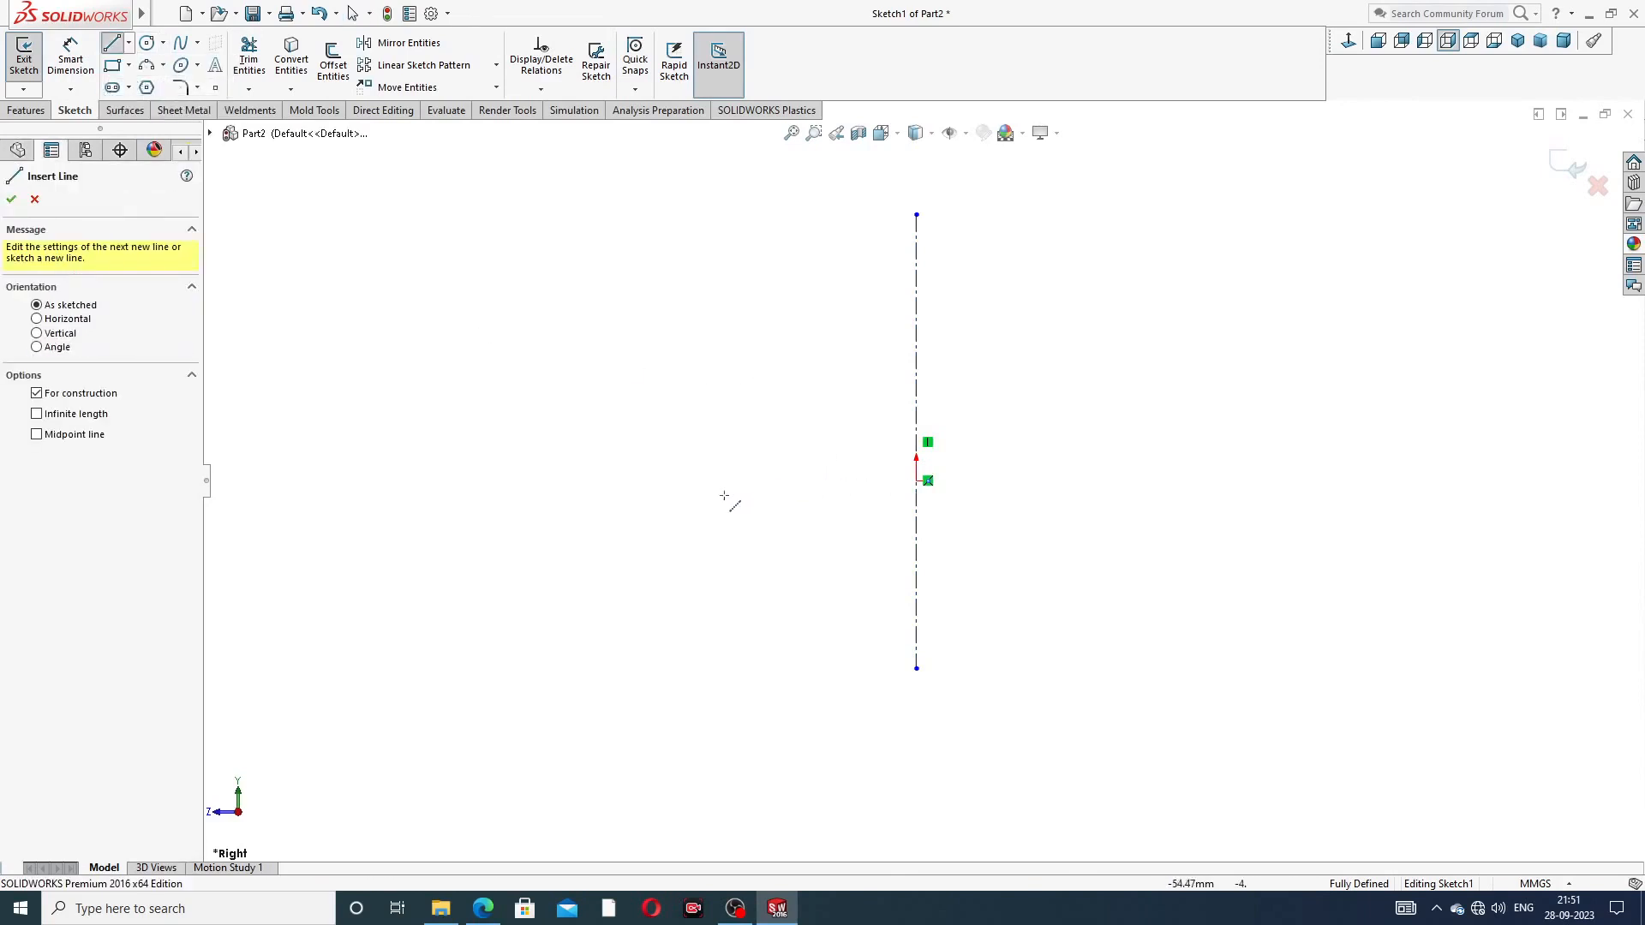
{"action": "left_click", "coordinate": [698, 480]}
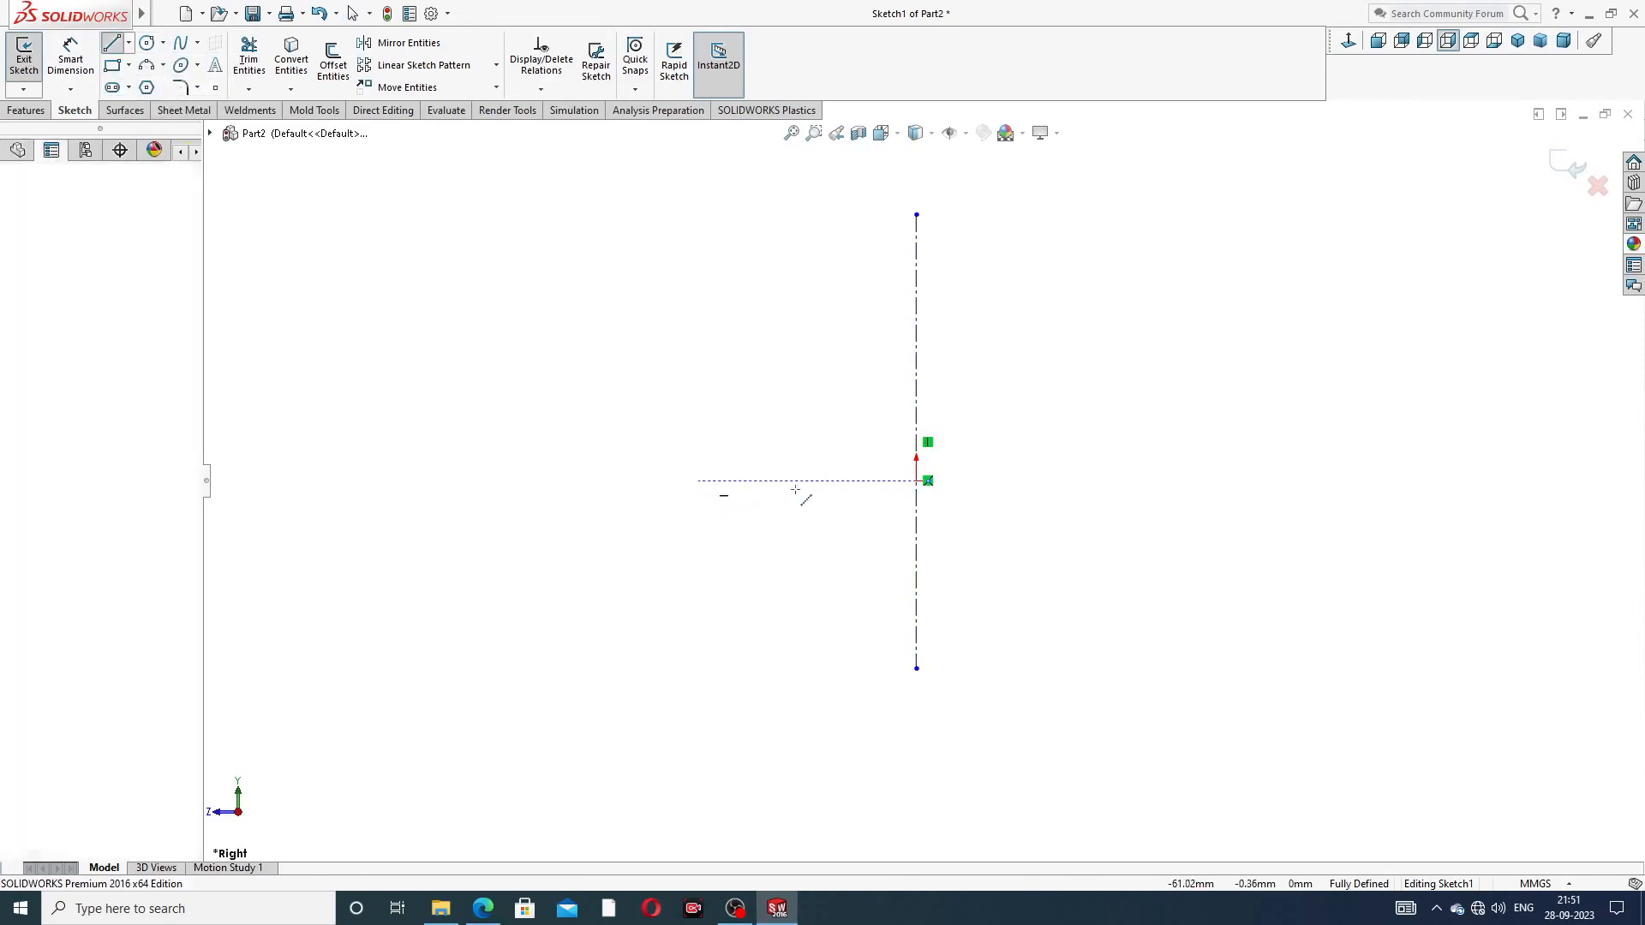
{"action": "left_click", "coordinate": [1173, 481]}
{"action": "right_click", "coordinate": [1149, 391]}
{"action": "left_click", "coordinate": [1194, 377]}
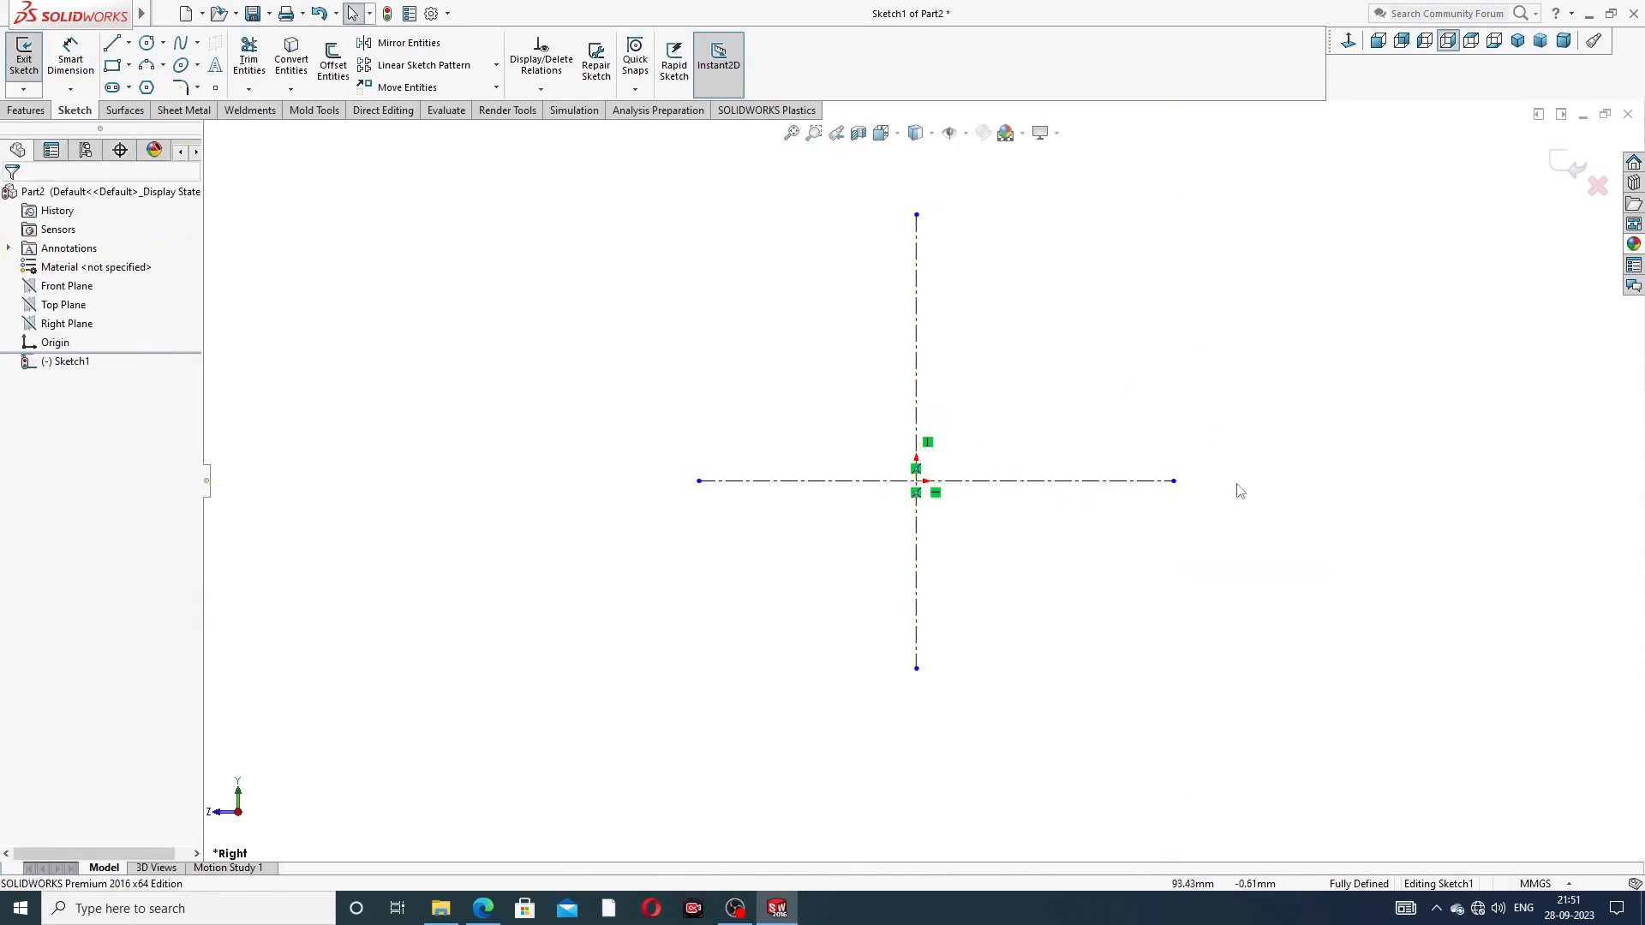
{"action": "left_click_drag", "start_coordinate": [1173, 481], "coordinate": [1253, 484]}
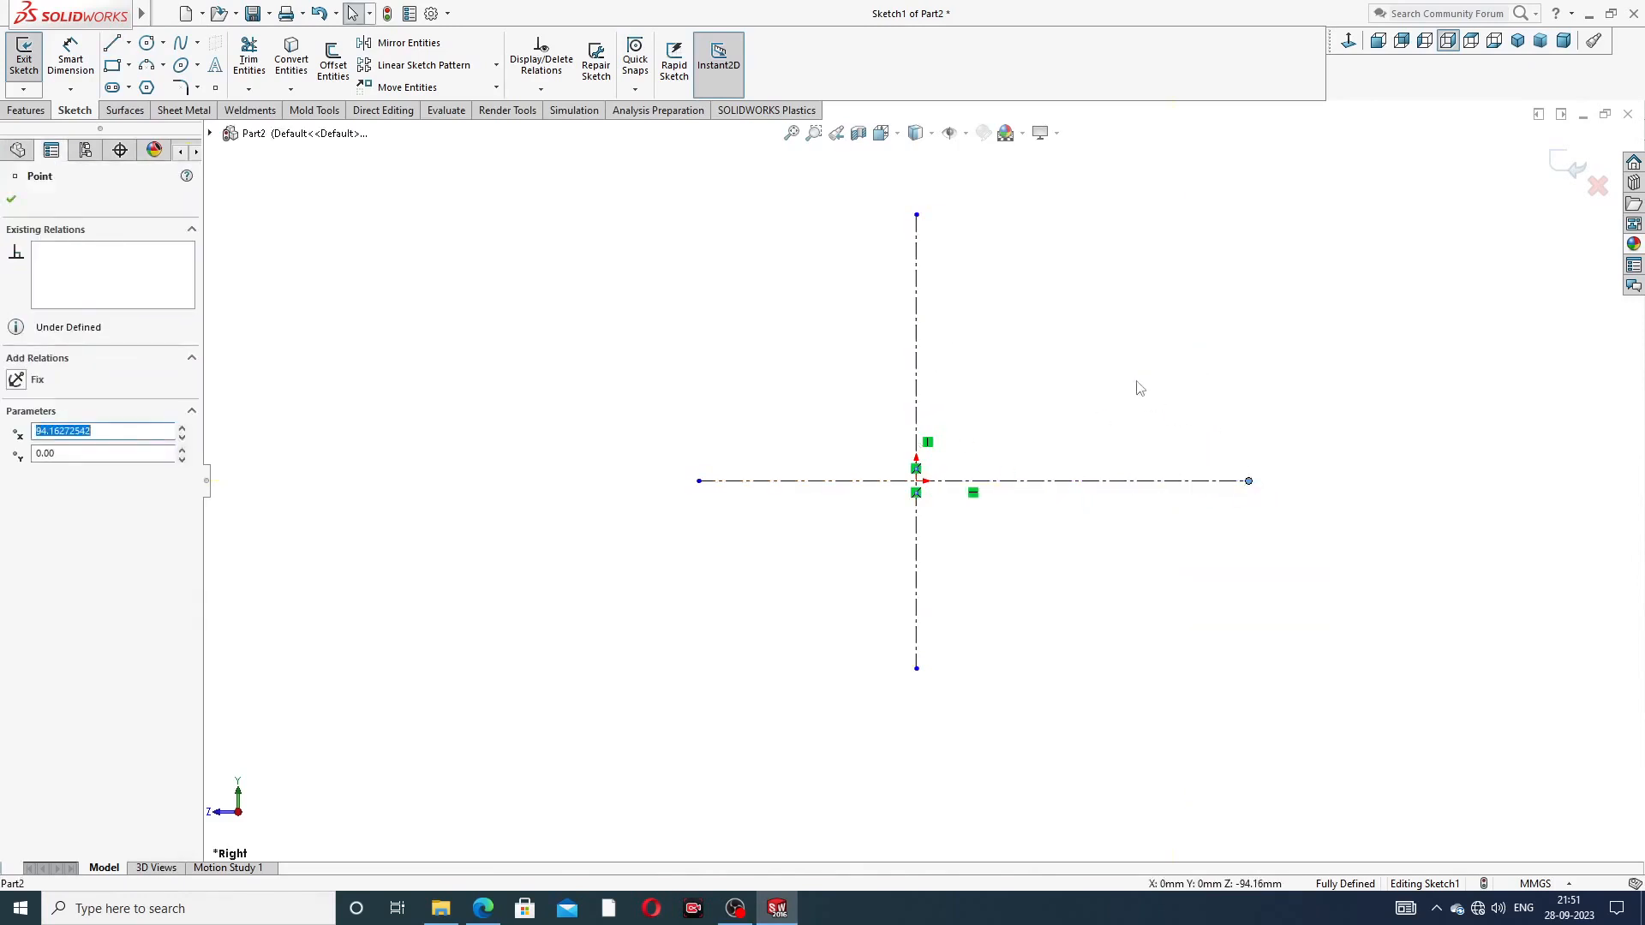
{"action": "left_click", "coordinate": [566, 255]}
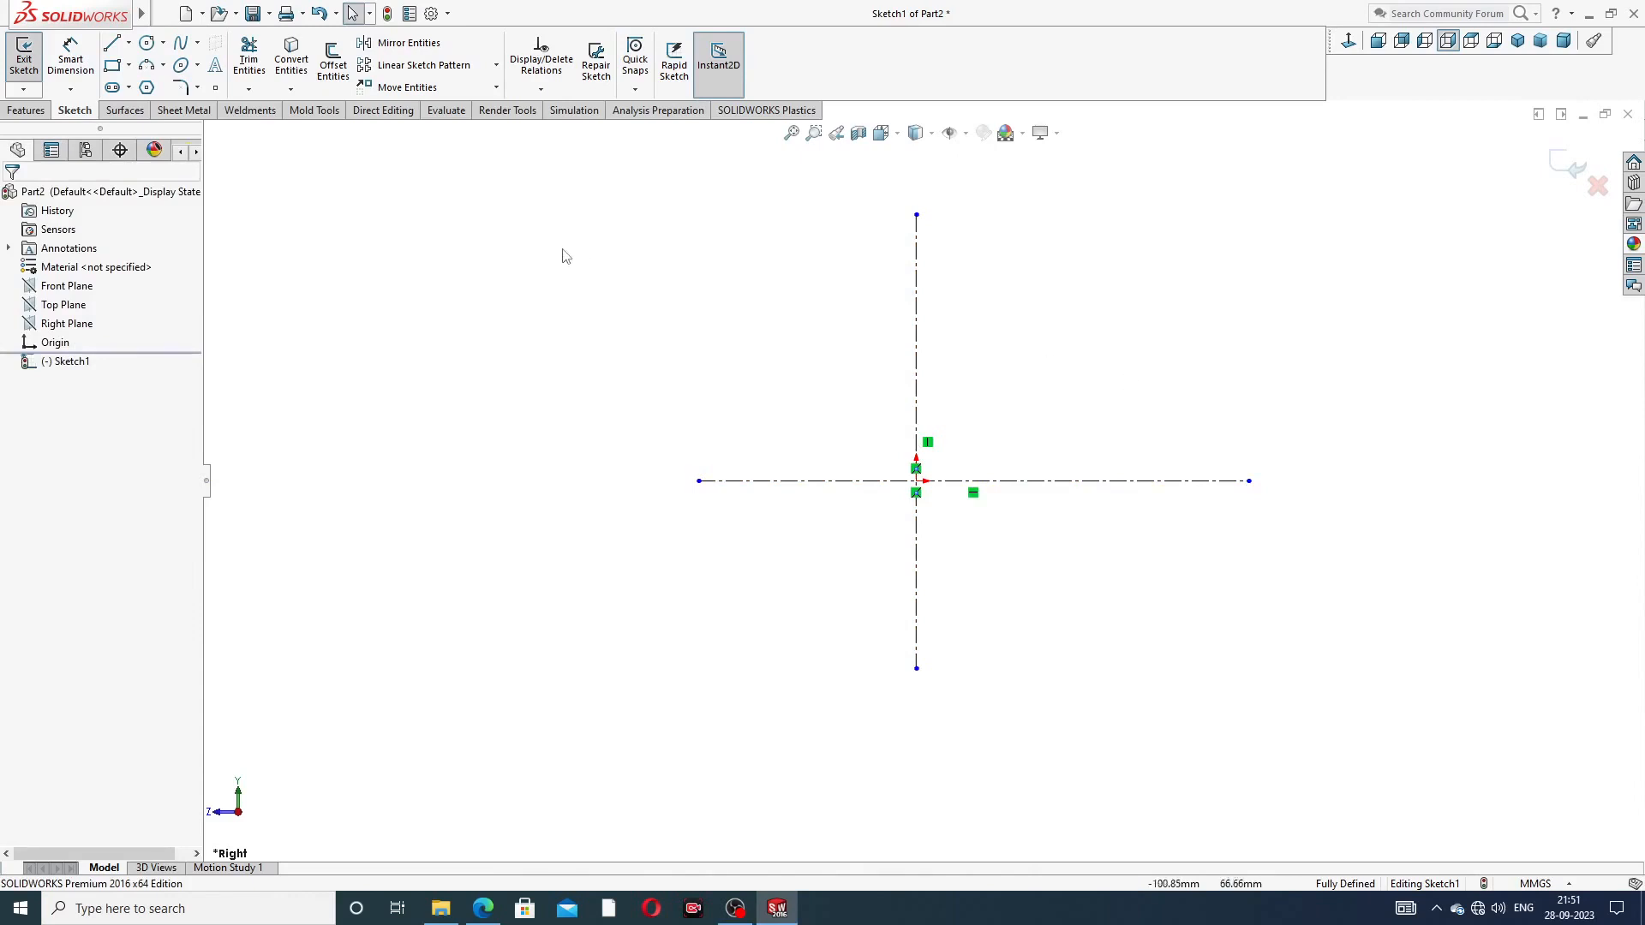
Sketch connected lines starting on the horizontal centerline: about 39 mm along it, 36 mm upward at 60°, 10 mm up, 36 mm outward and 21 mm up
{"action": "left_click", "coordinate": [111, 43]}
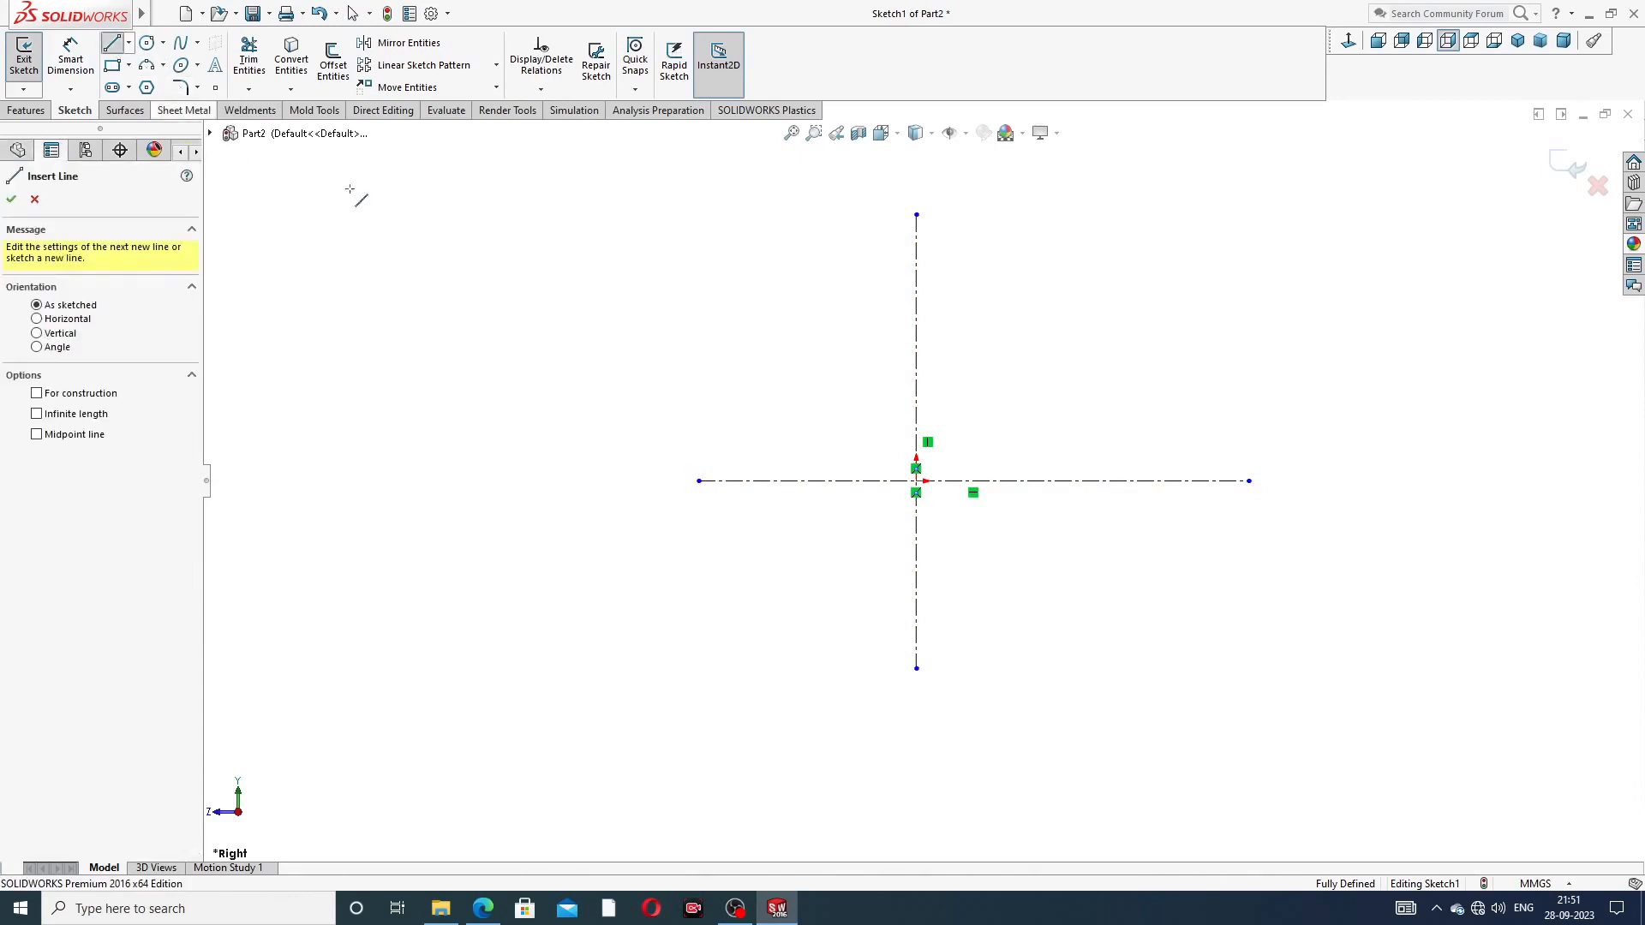
{"action": "left_click", "coordinate": [998, 481]}
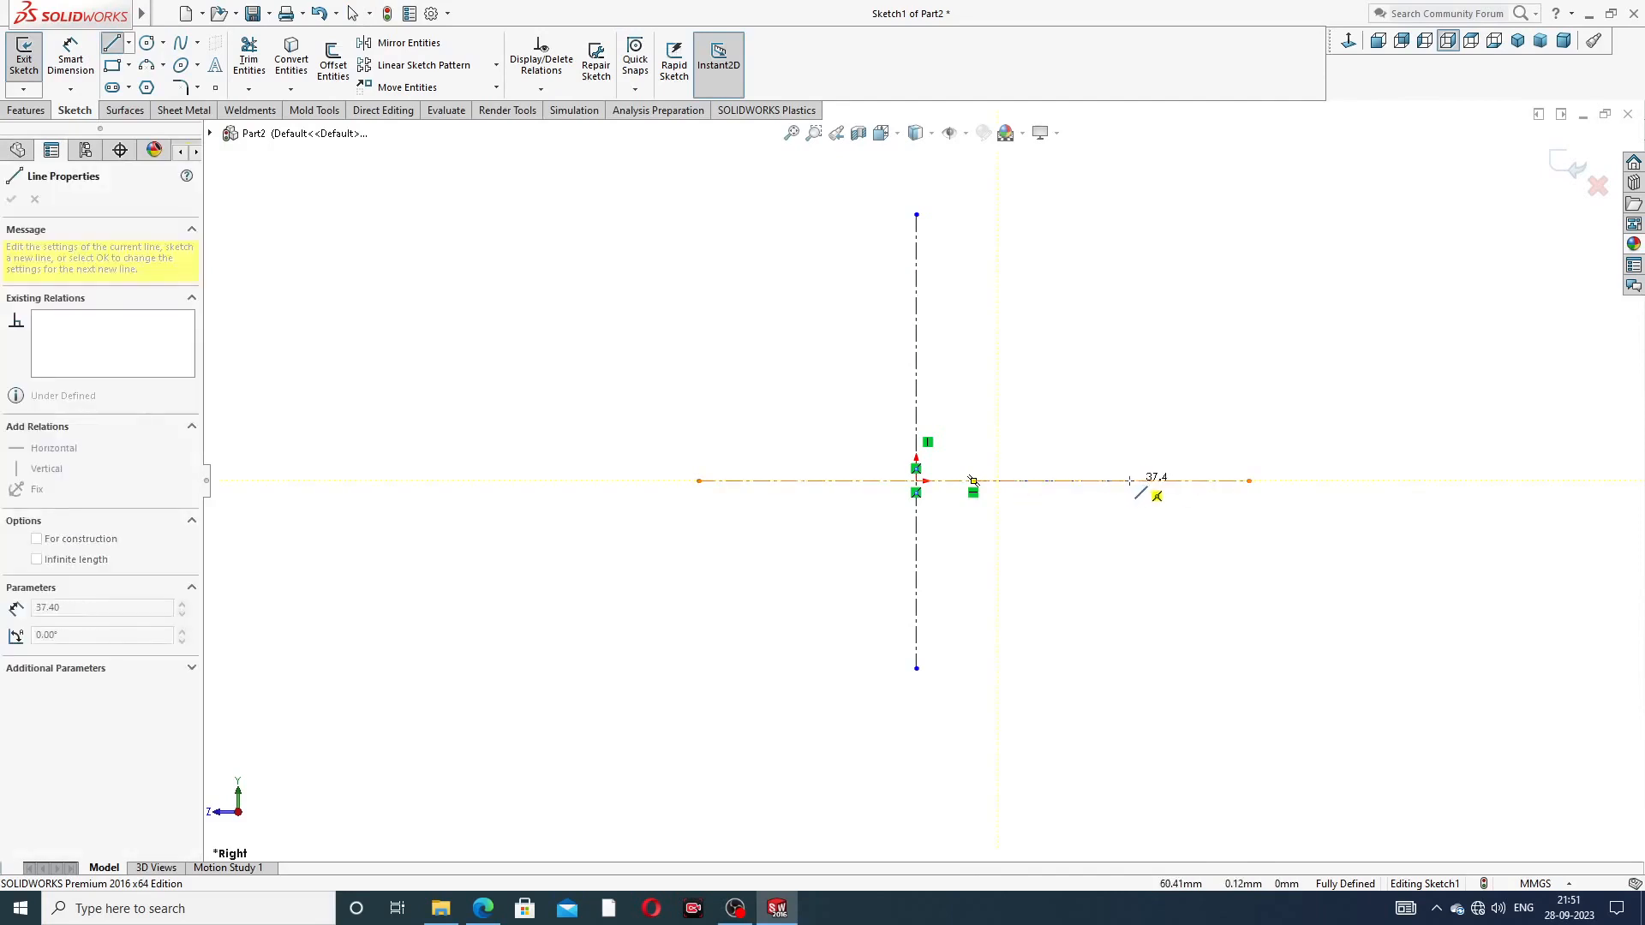
{"action": "left_click", "coordinate": [1136, 480]}
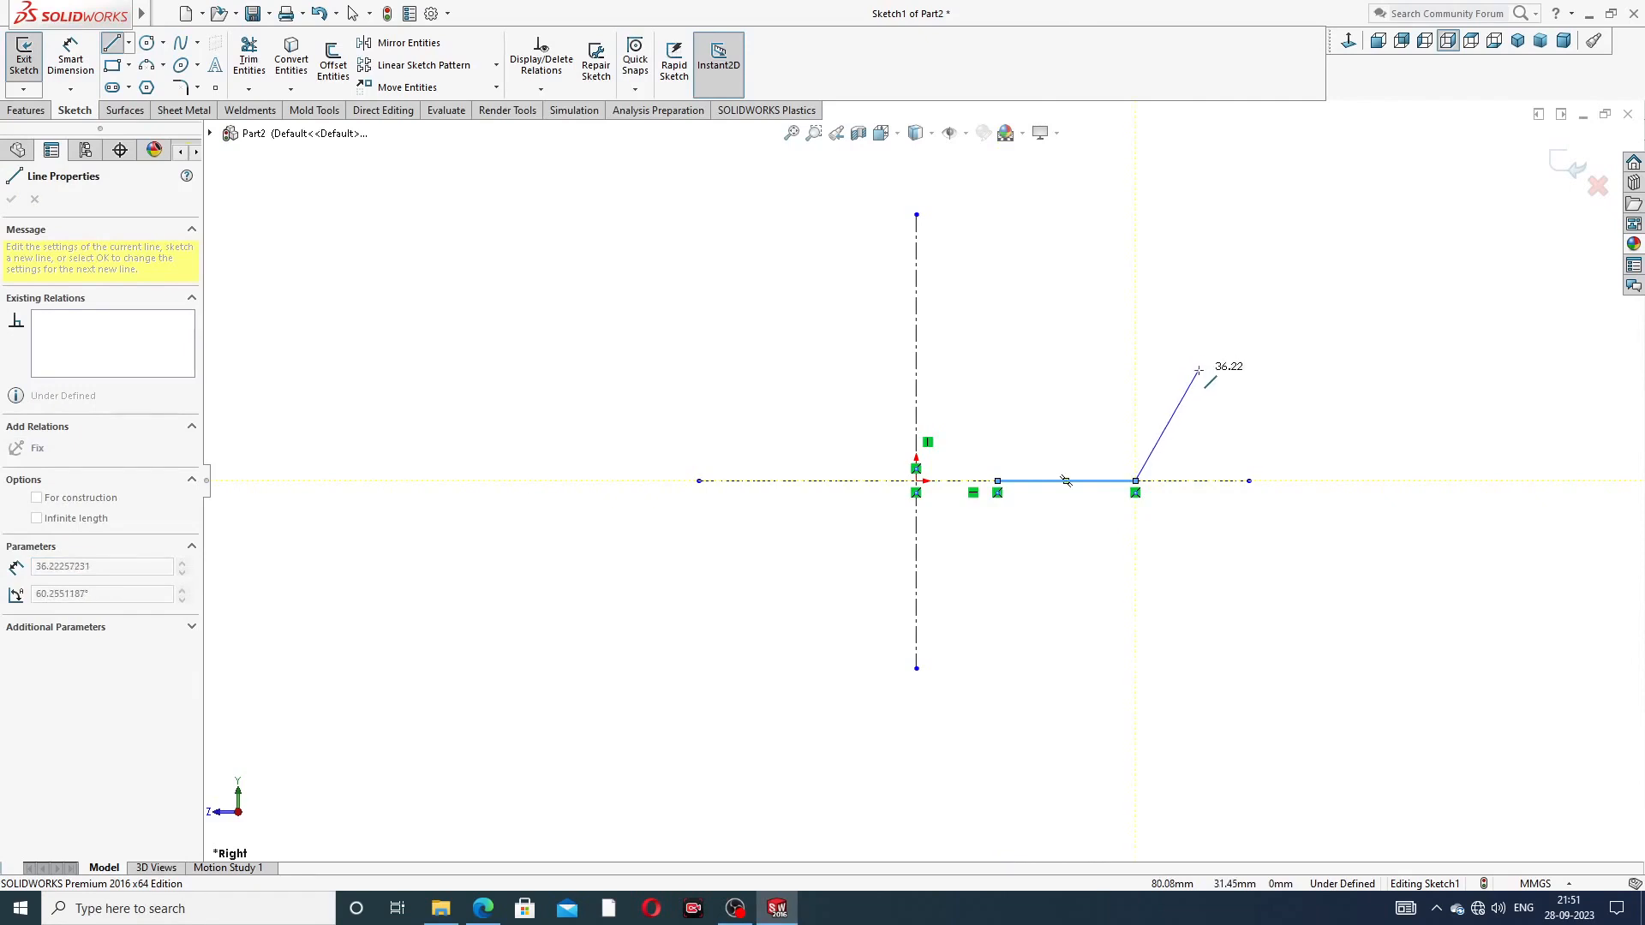
{"action": "left_click", "coordinate": [1197, 370]}
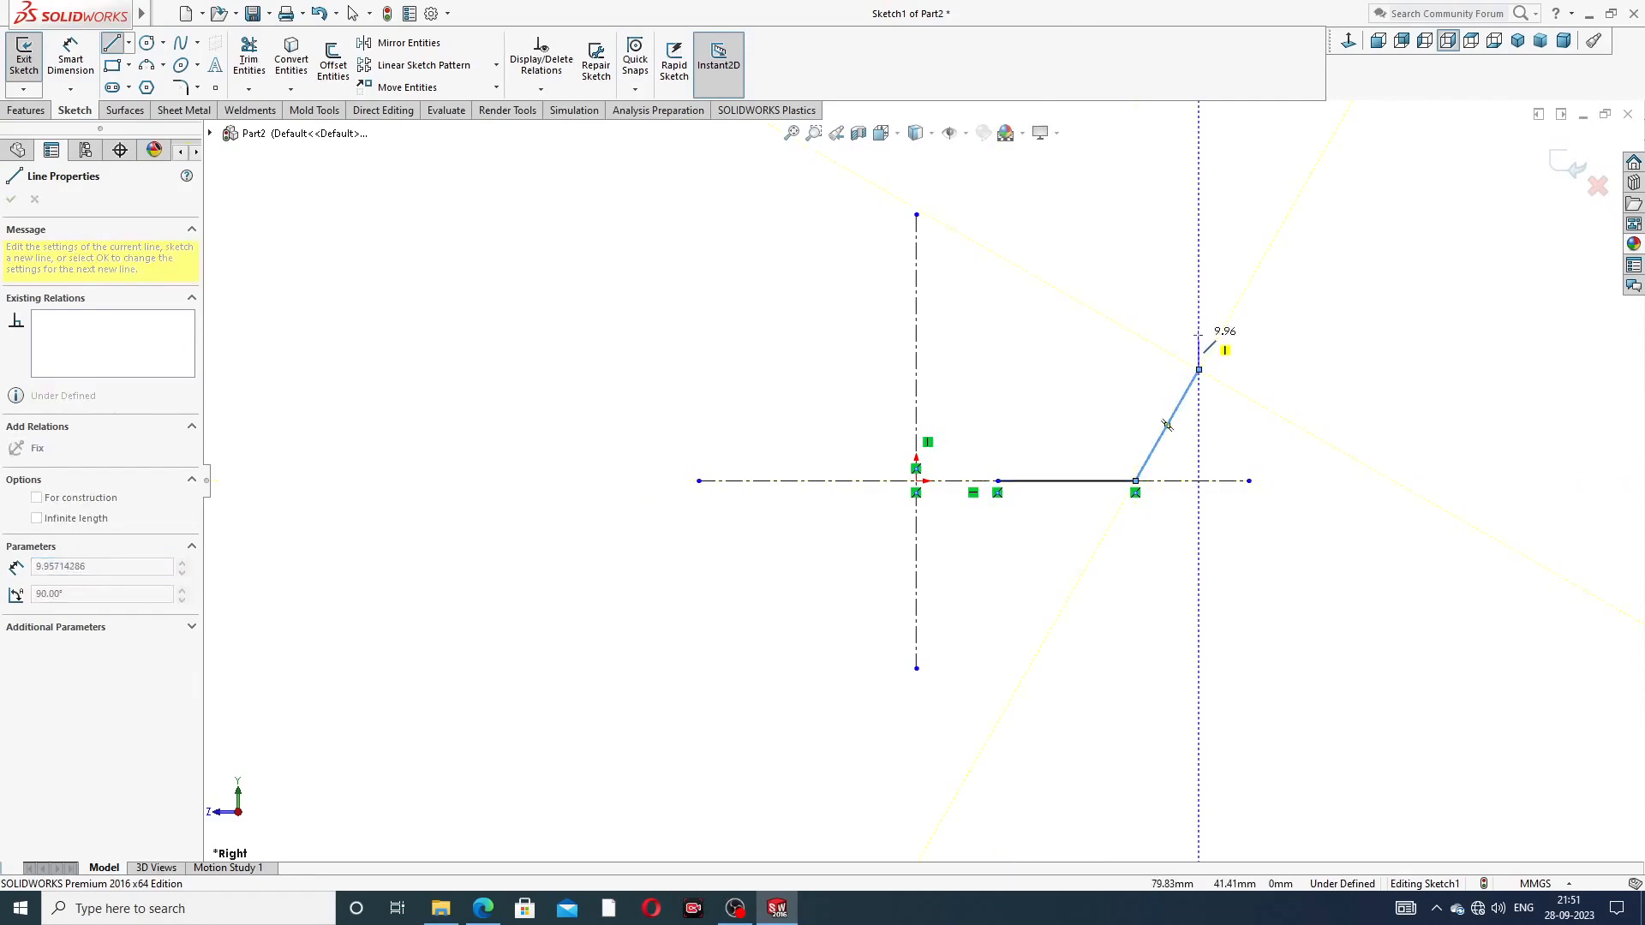
{"action": "left_click", "coordinate": [1197, 336]}
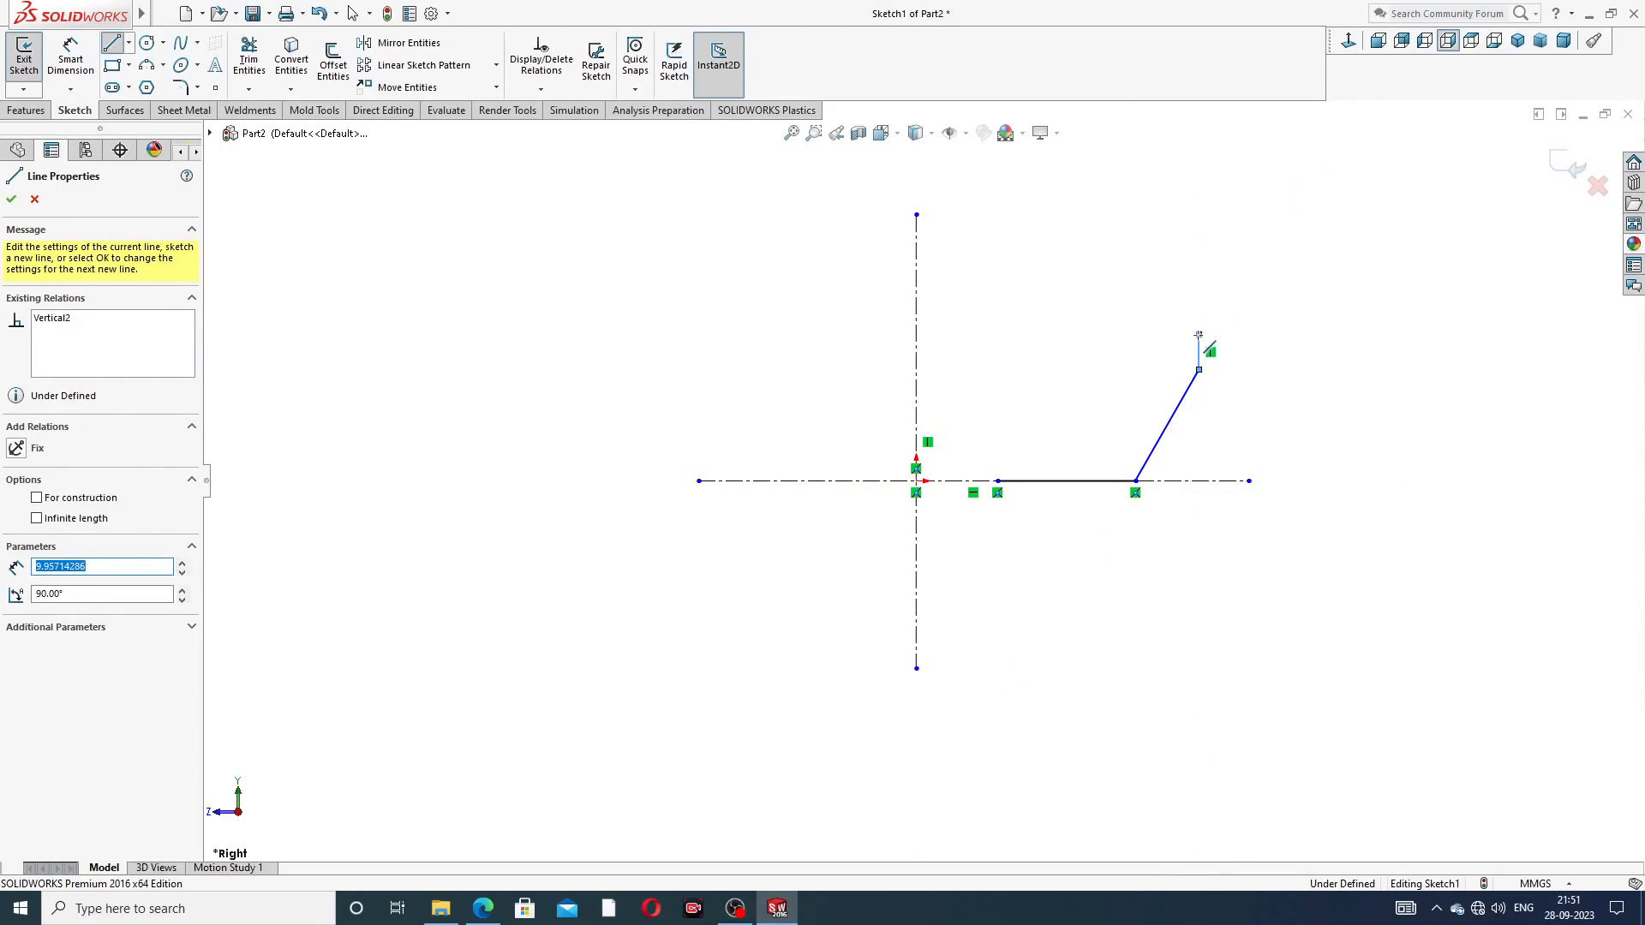
{"action": "left_click", "coordinate": [1327, 335]}
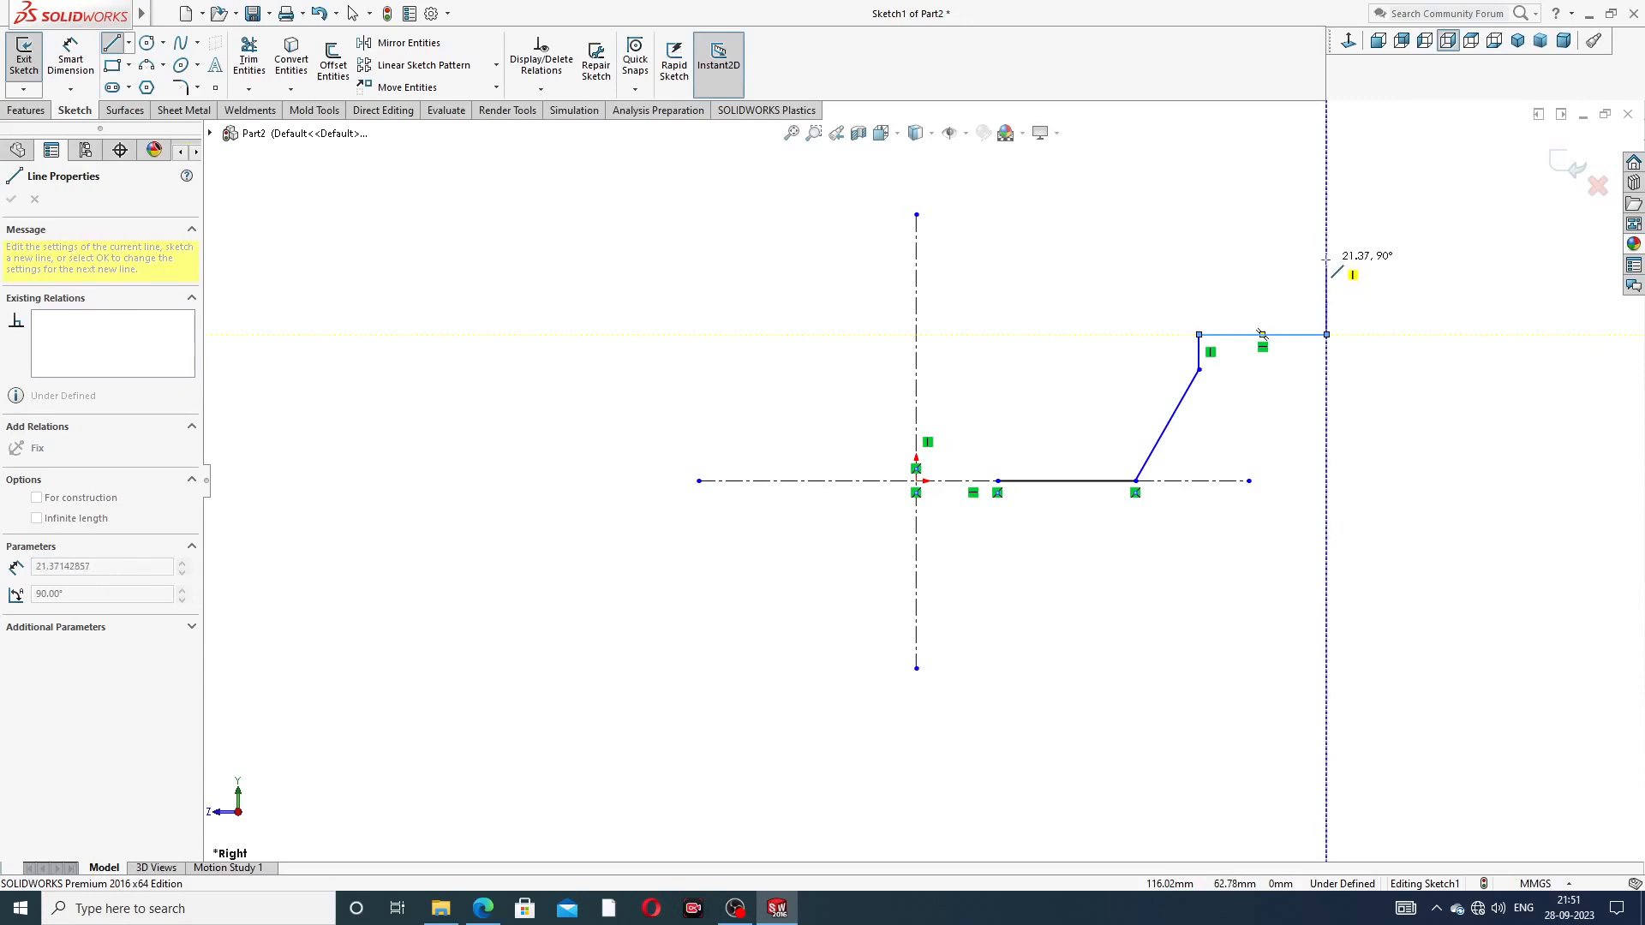
{"action": "left_click", "coordinate": [1327, 259]}
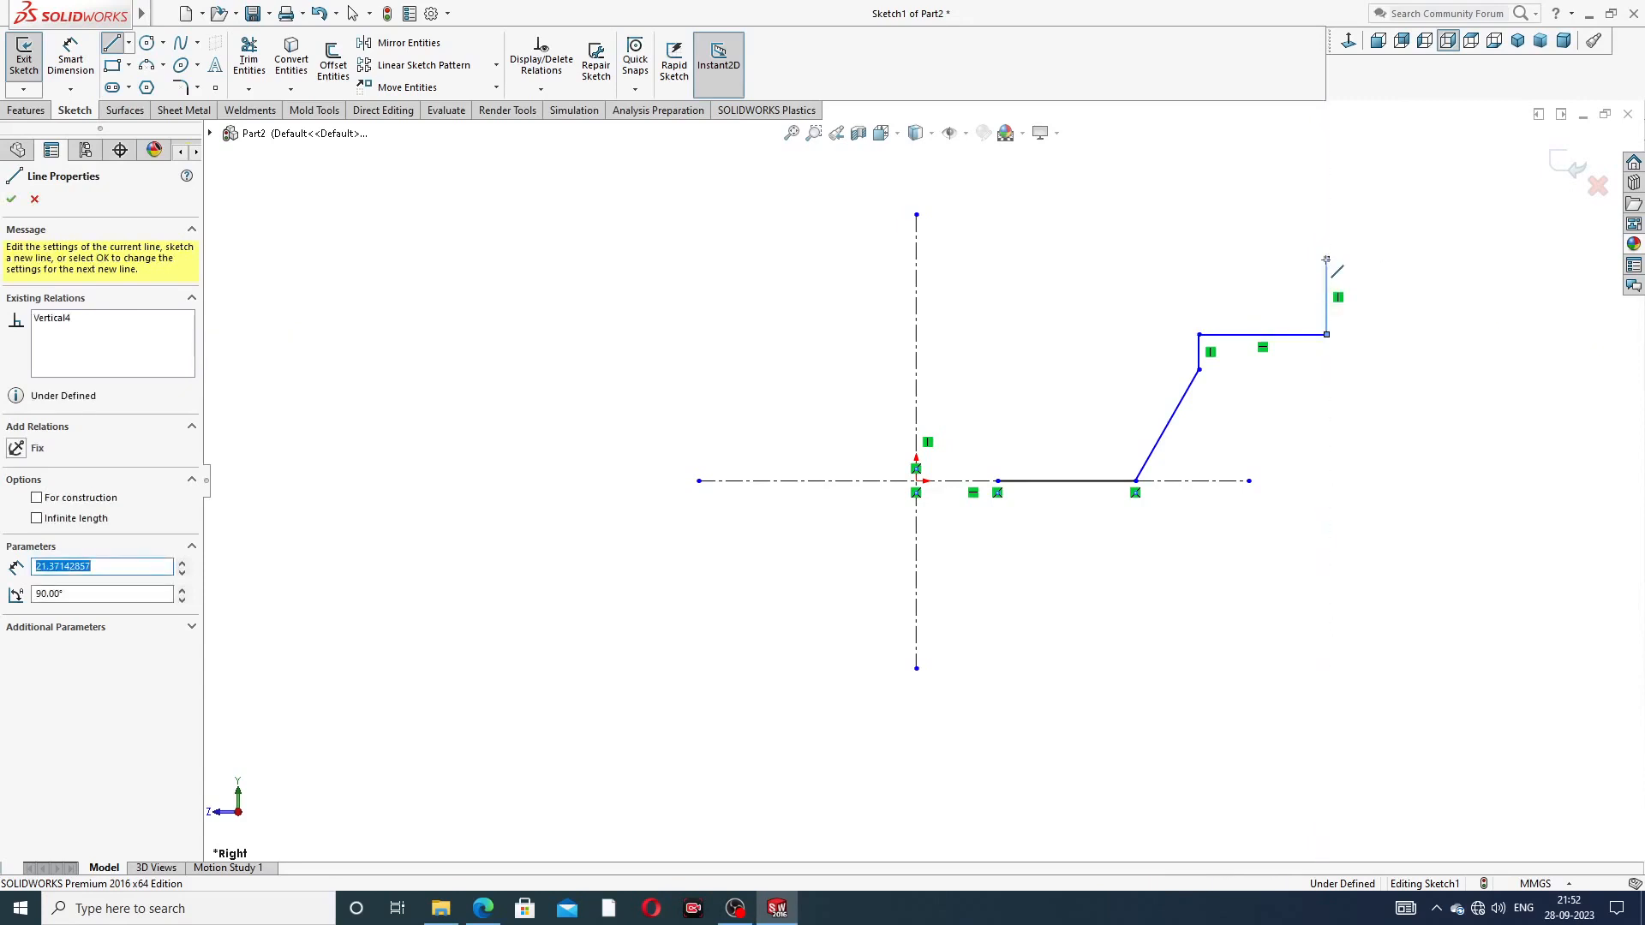
Close the profile with an inward line, a tangent arc of about 17 mm radius, another inward line, 41 mm down, a 19 mm diagonal and 13 mm down
{"action": "left_click", "coordinate": [1217, 259]}
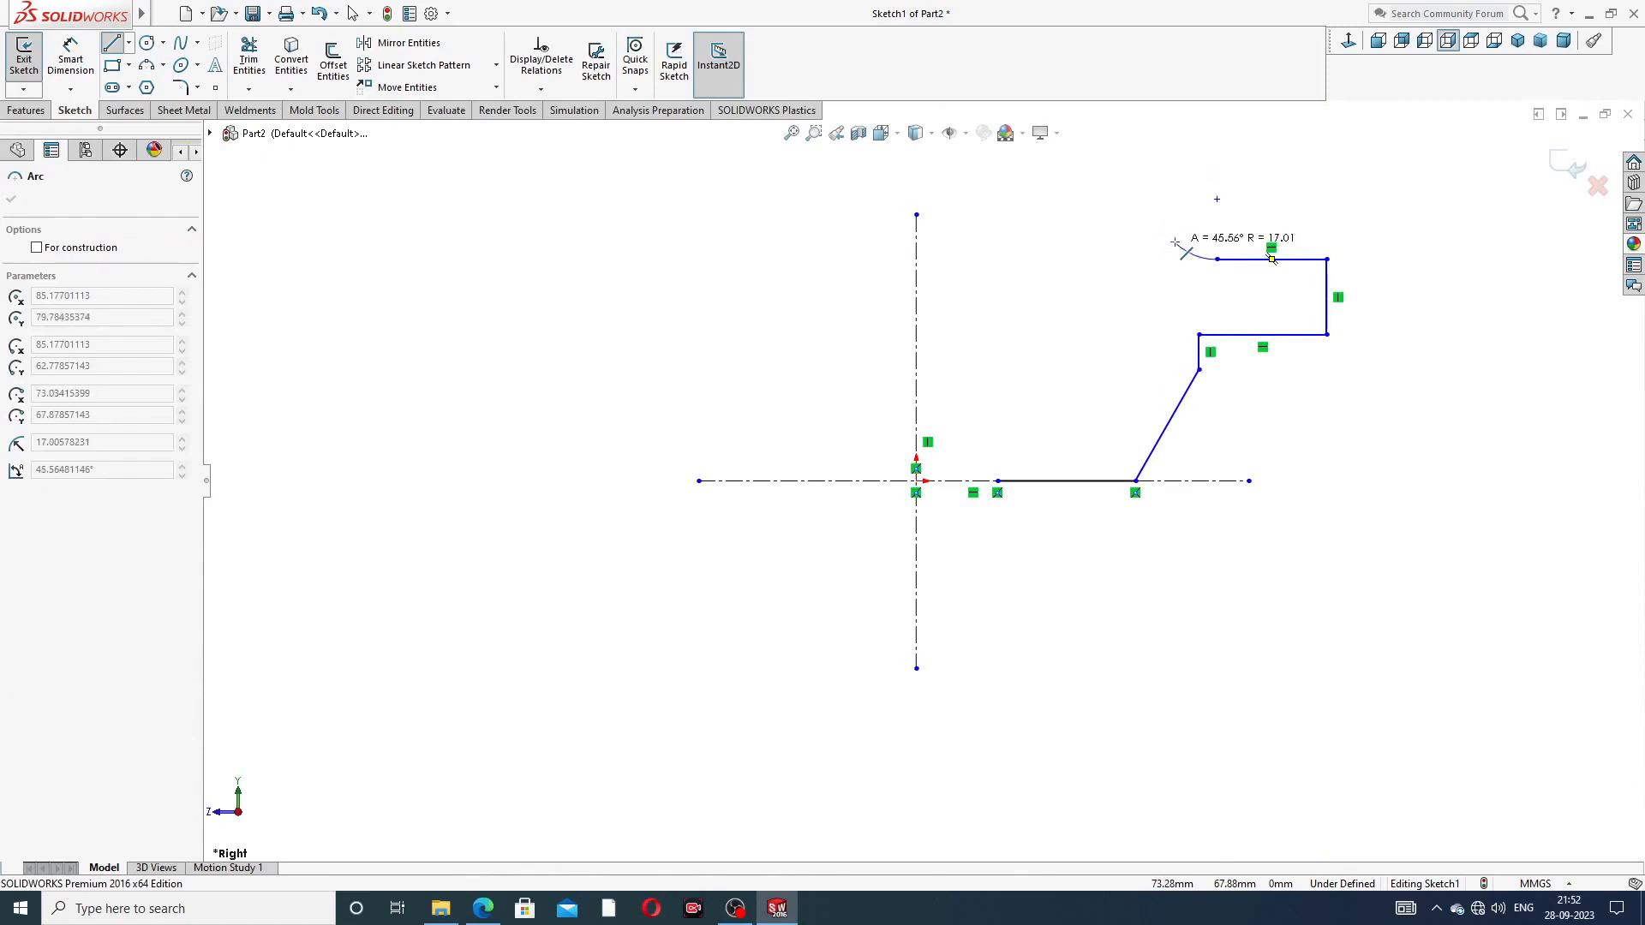
{"action": "left_click", "coordinate": [1175, 242]}
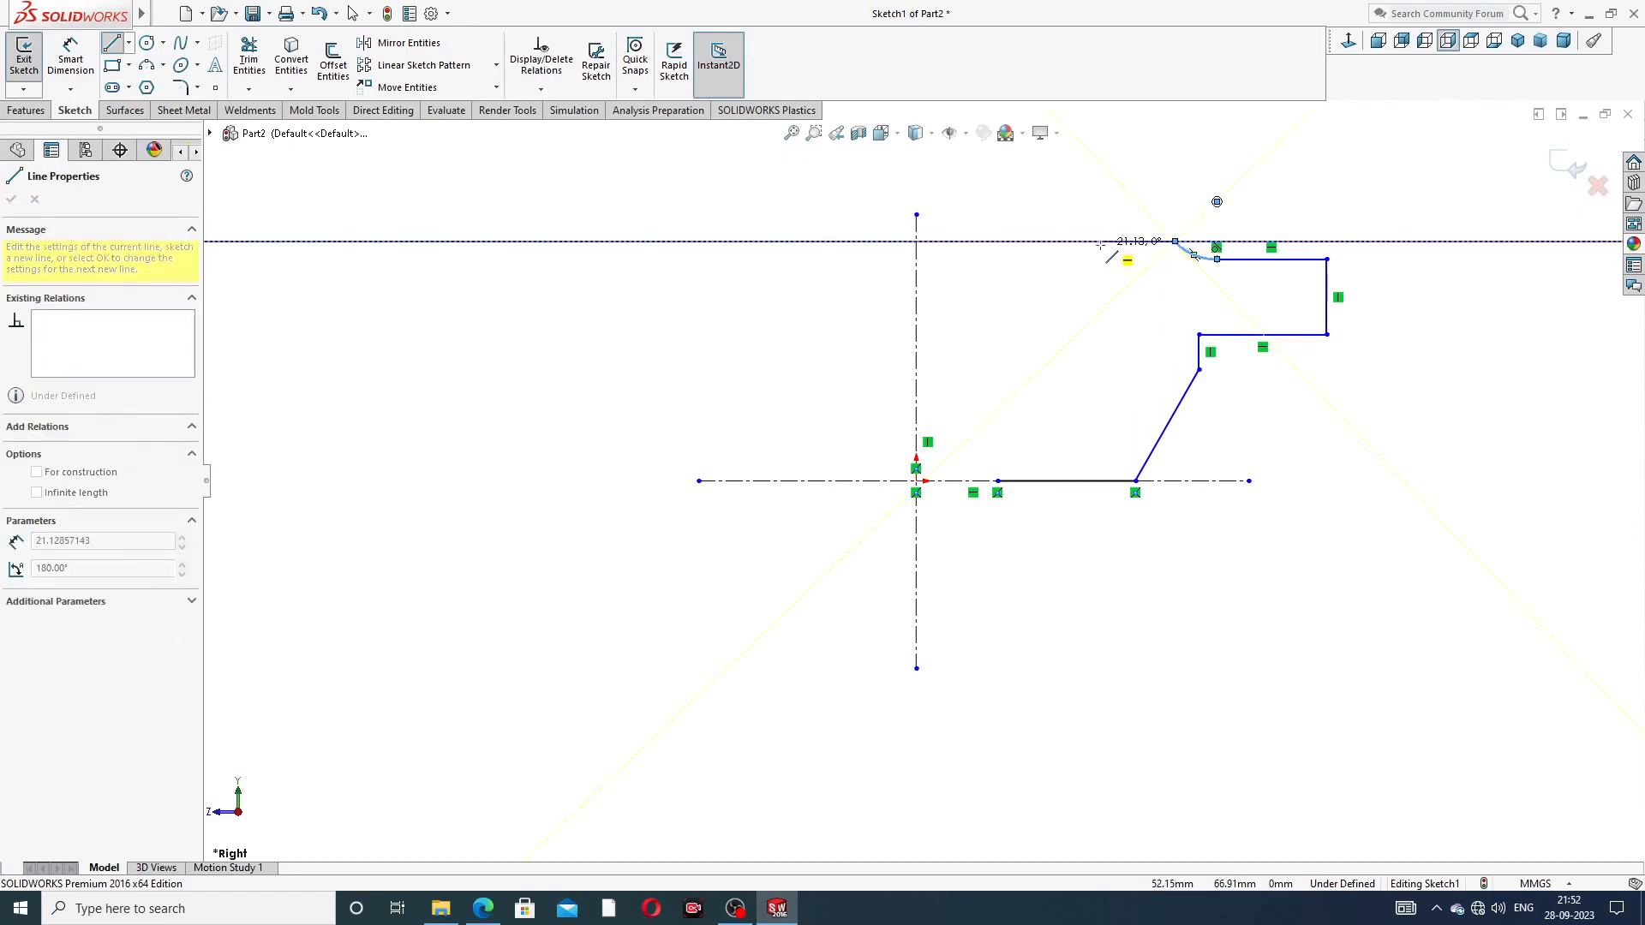
{"action": "left_click", "coordinate": [1045, 242]}
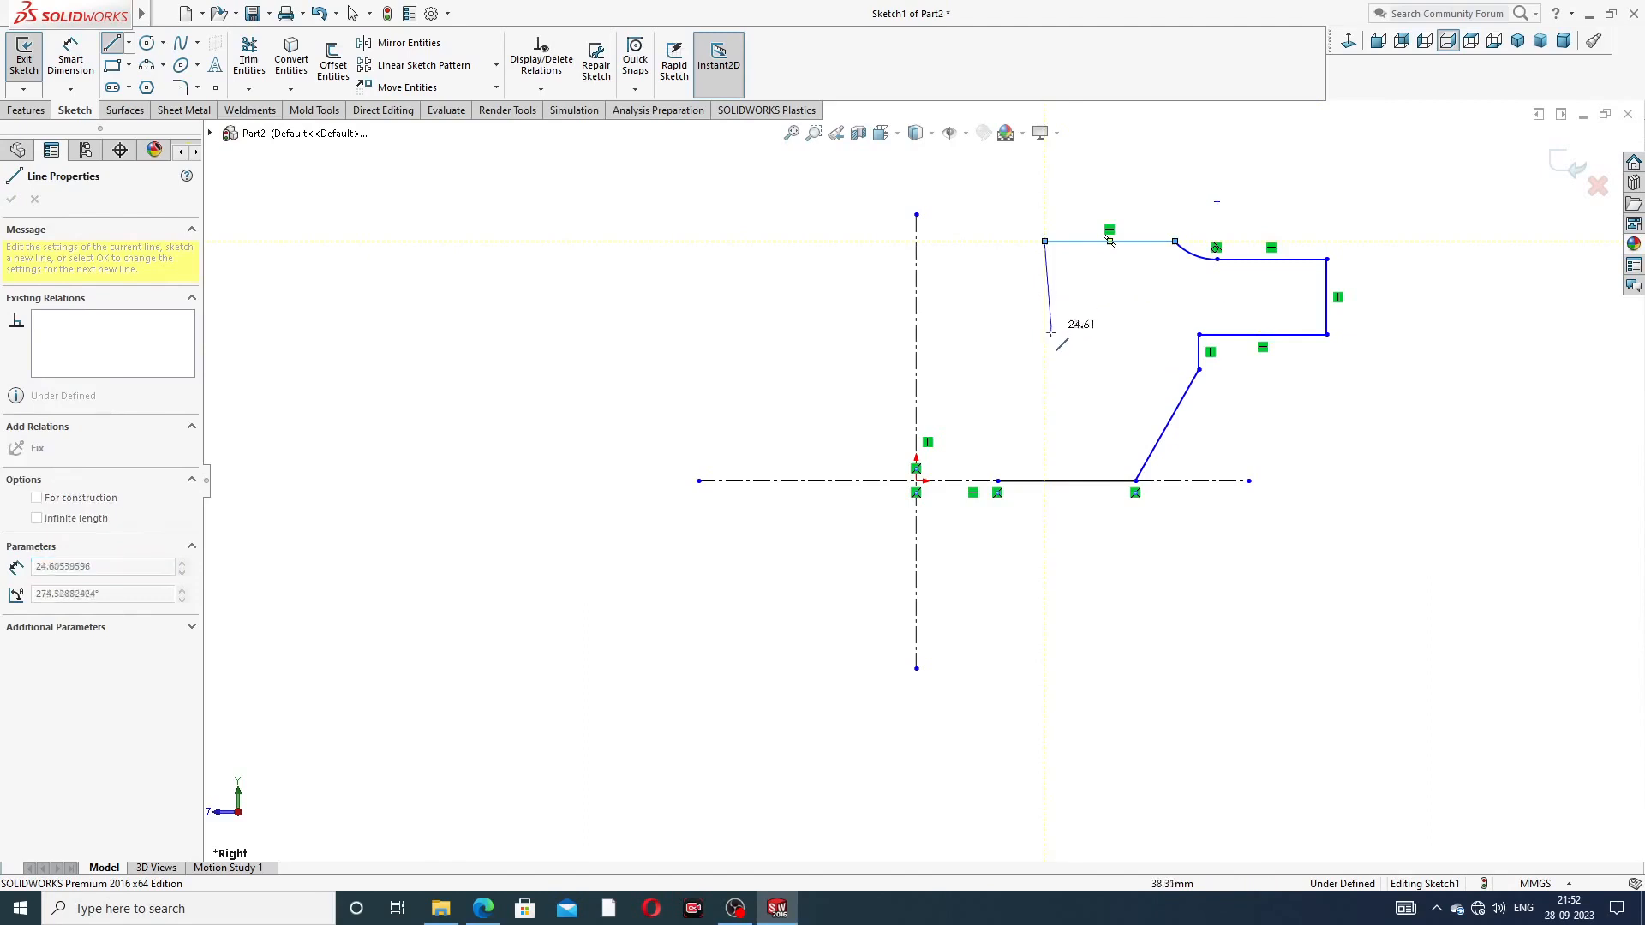
{"action": "left_click", "coordinate": [1045, 386]}
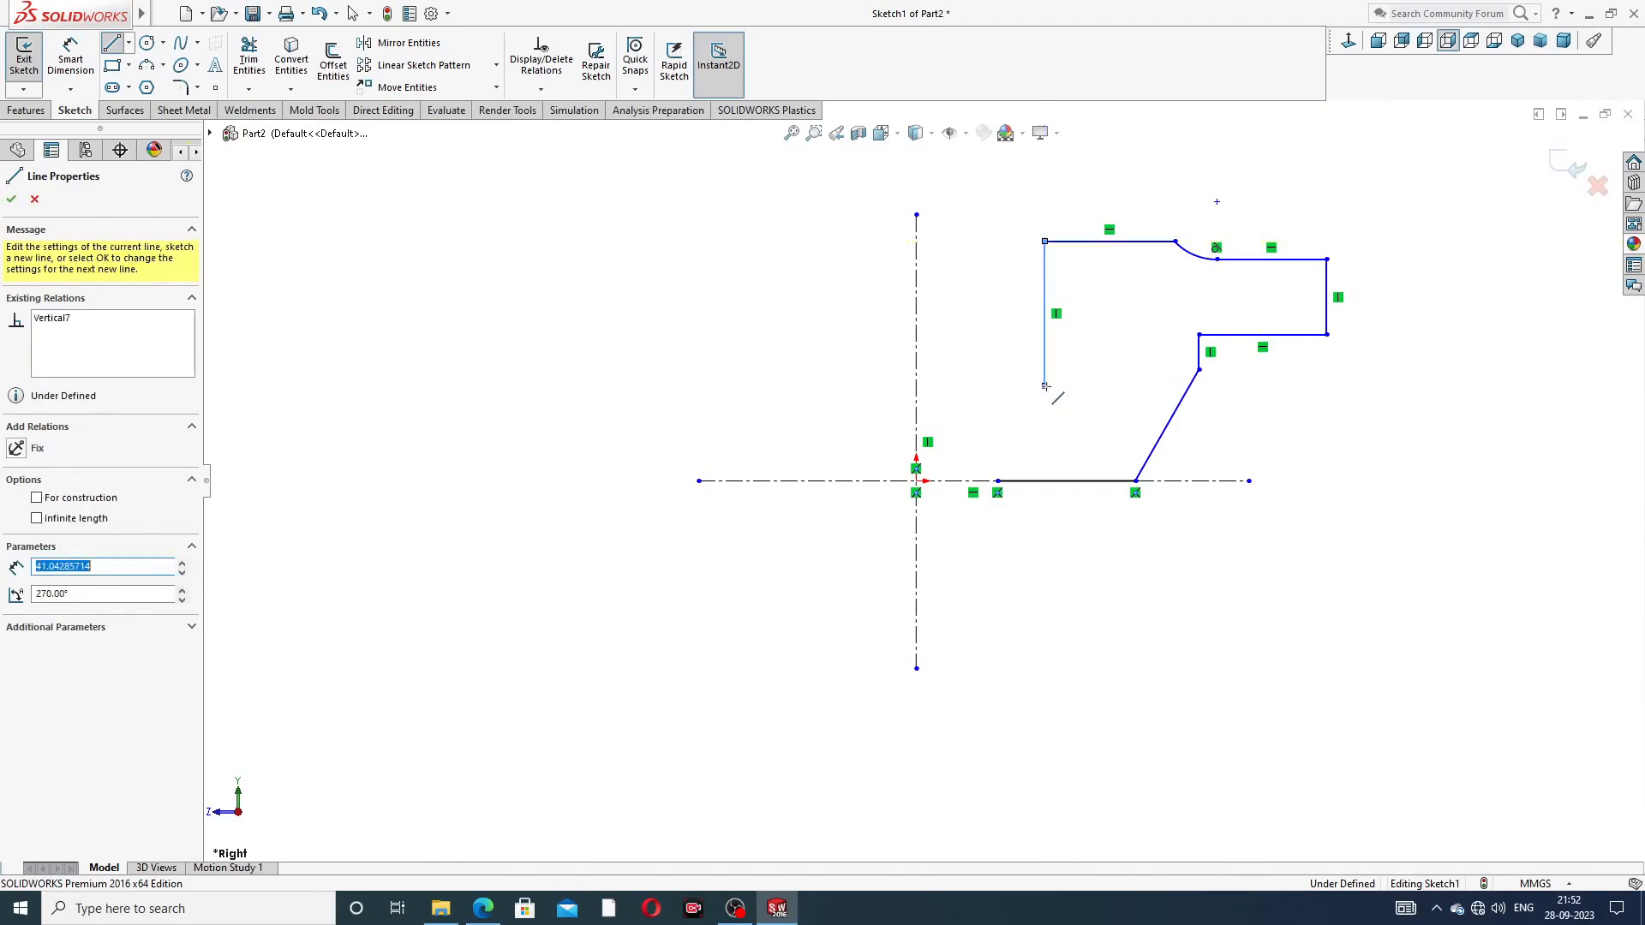
{"action": "left_click", "coordinate": [996, 433]}
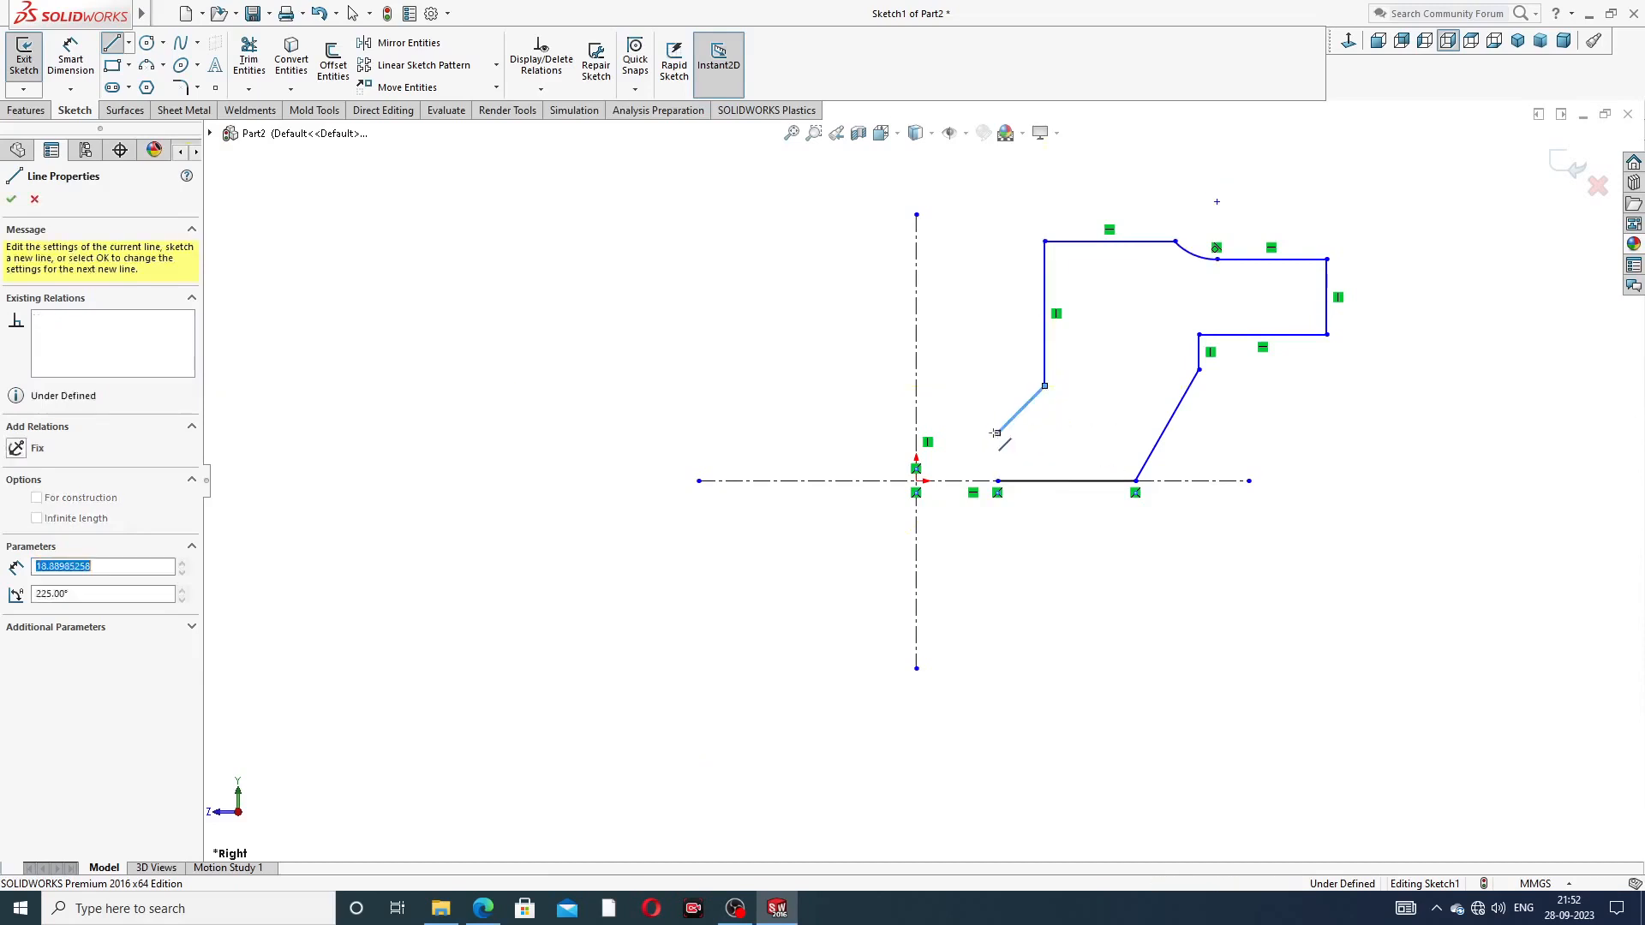
{"action": "left_click", "coordinate": [998, 480]}
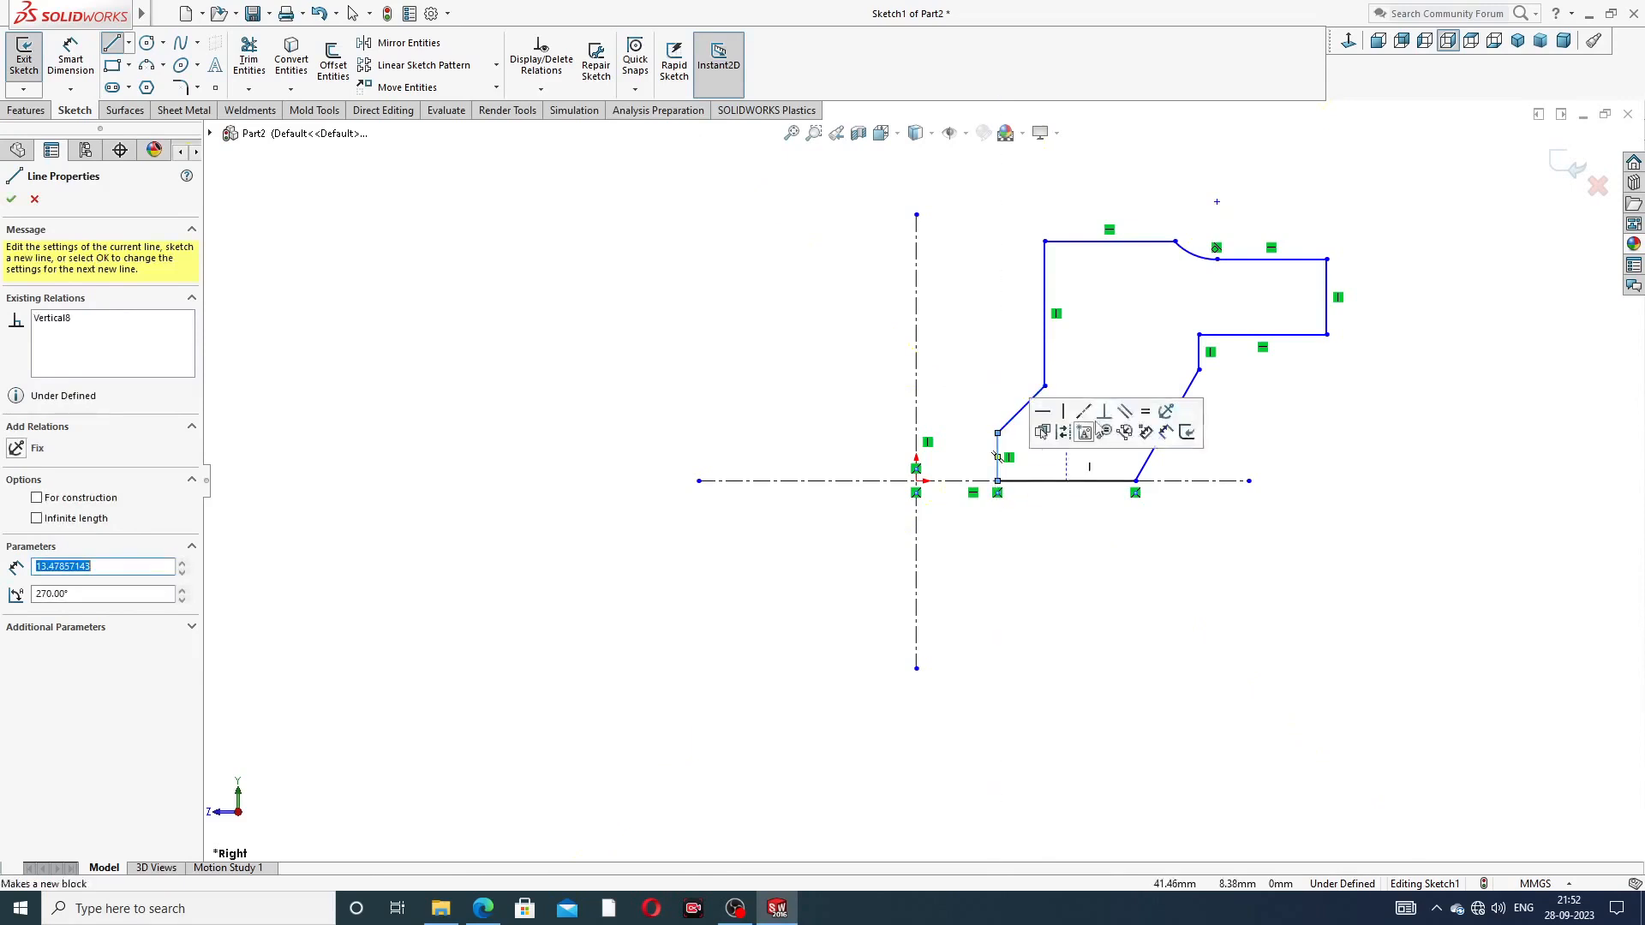
{"action": "right_click", "coordinate": [1293, 377]}
{"action": "left_click", "coordinate": [1354, 394]}
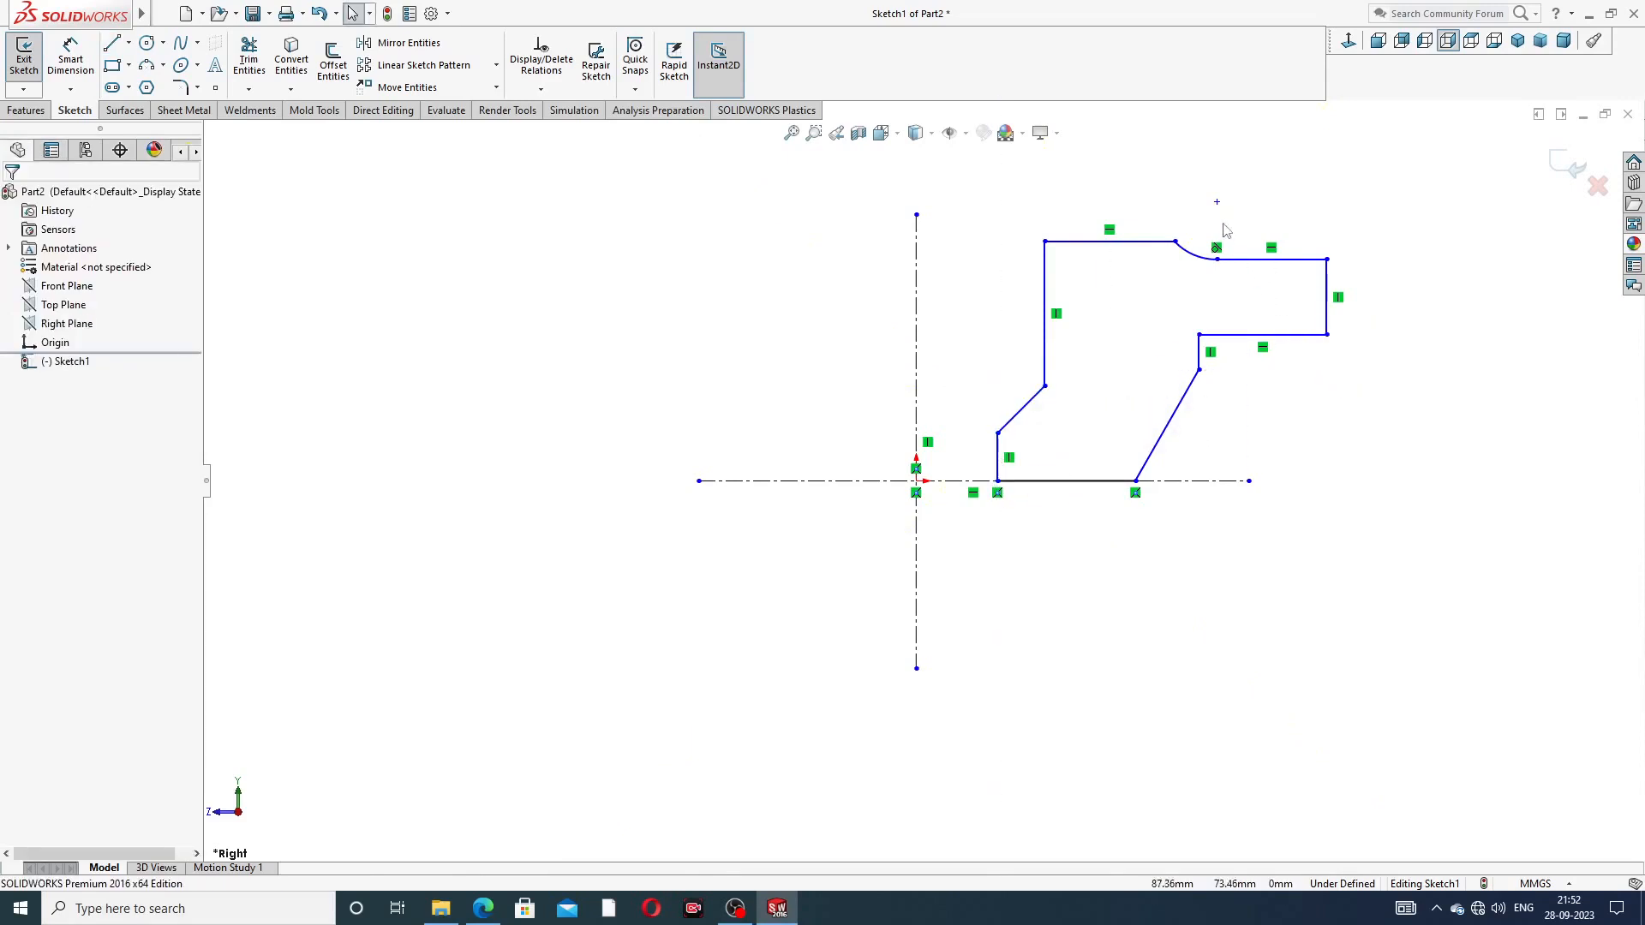
Start dimensioning the closed profile with the Smart Dimension tool
{"action": "scroll", "coordinate": [1225, 230], "scroll_direction": "down", "scroll_amount": 2}
{"action": "scroll", "coordinate": [1215, 269], "scroll_direction": "up", "scroll_amount": 2}
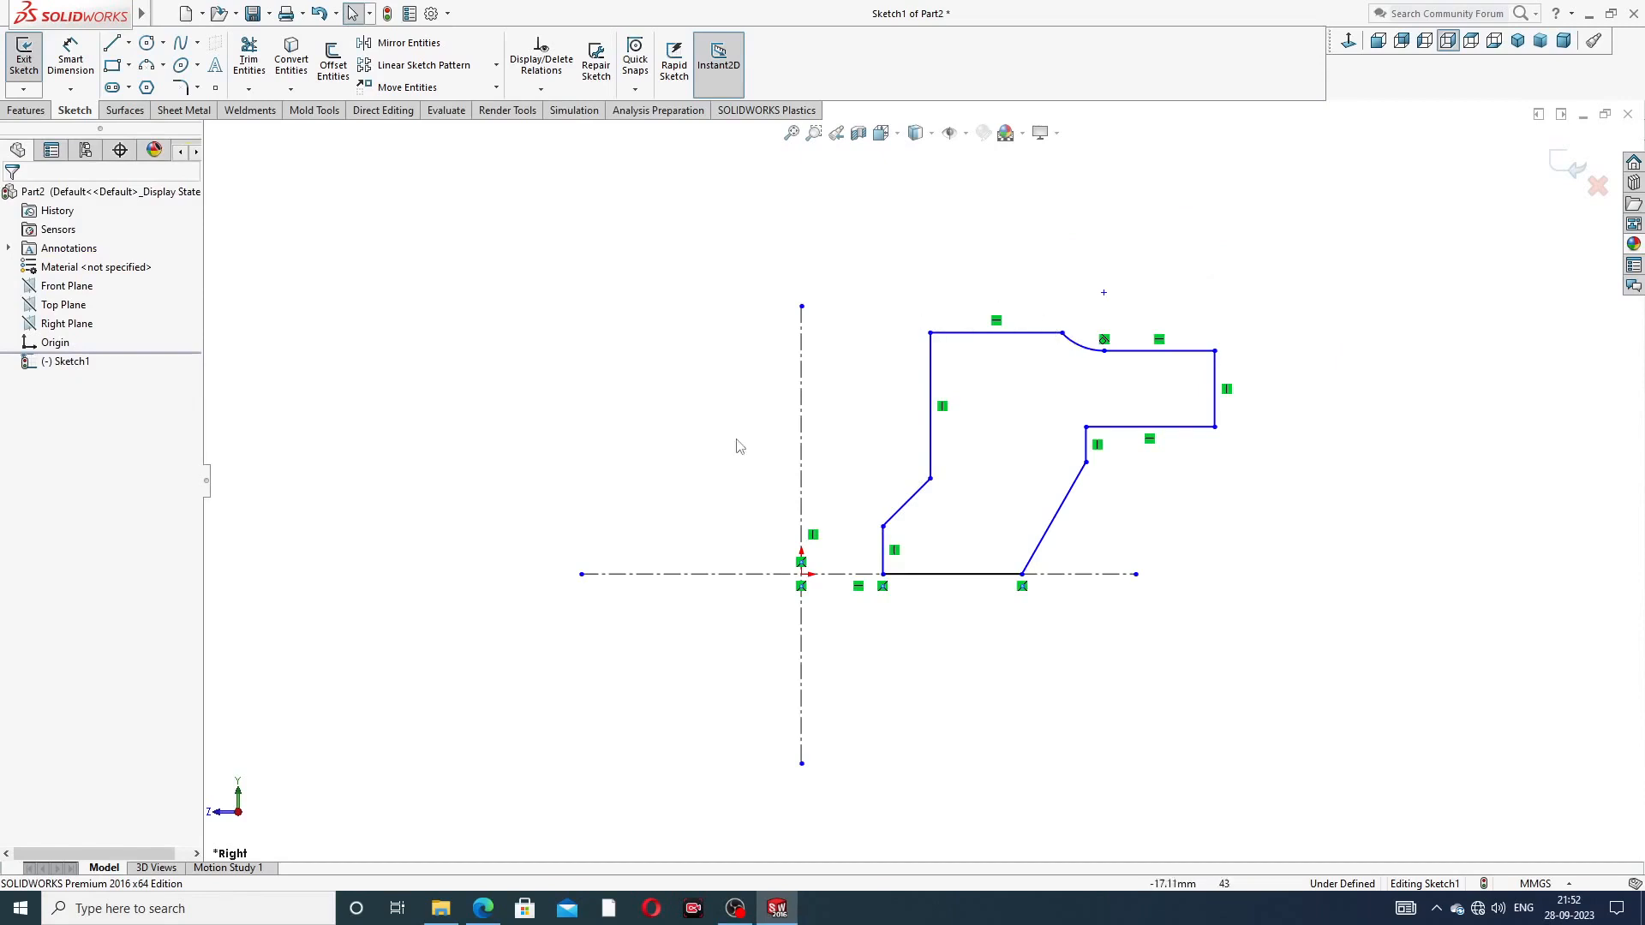
{"action": "left_click", "coordinate": [71, 59]}
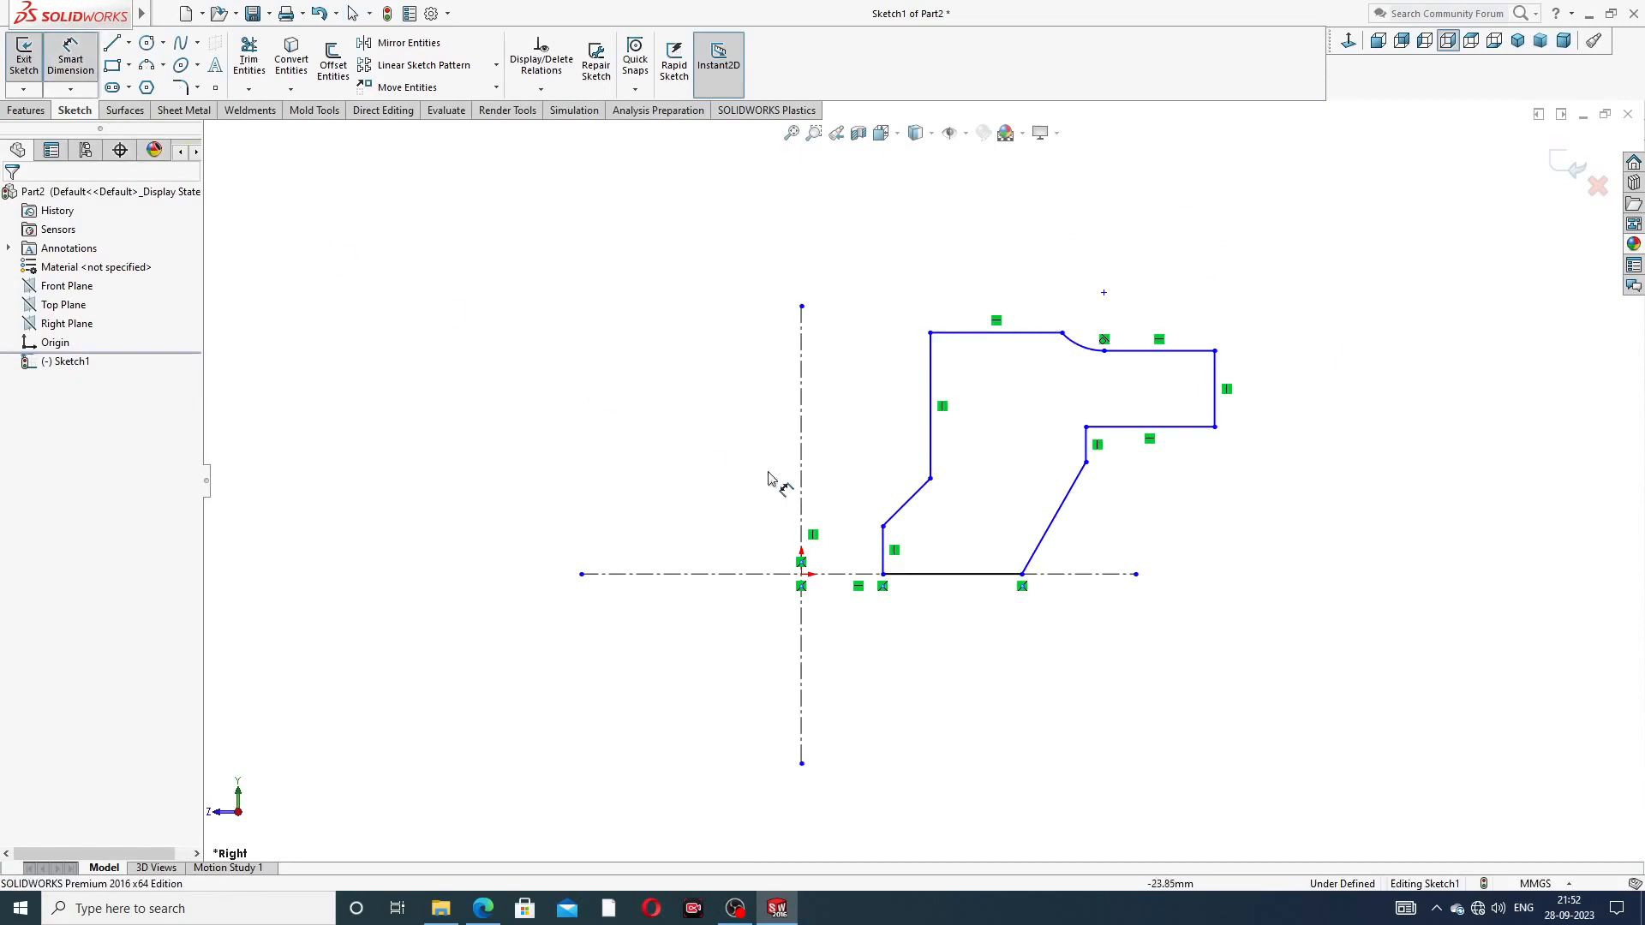
Dimension the distance from the vertical centerline to the near endpoint of the profile's base line as 14 mm
{"action": "left_click", "coordinate": [883, 575]}
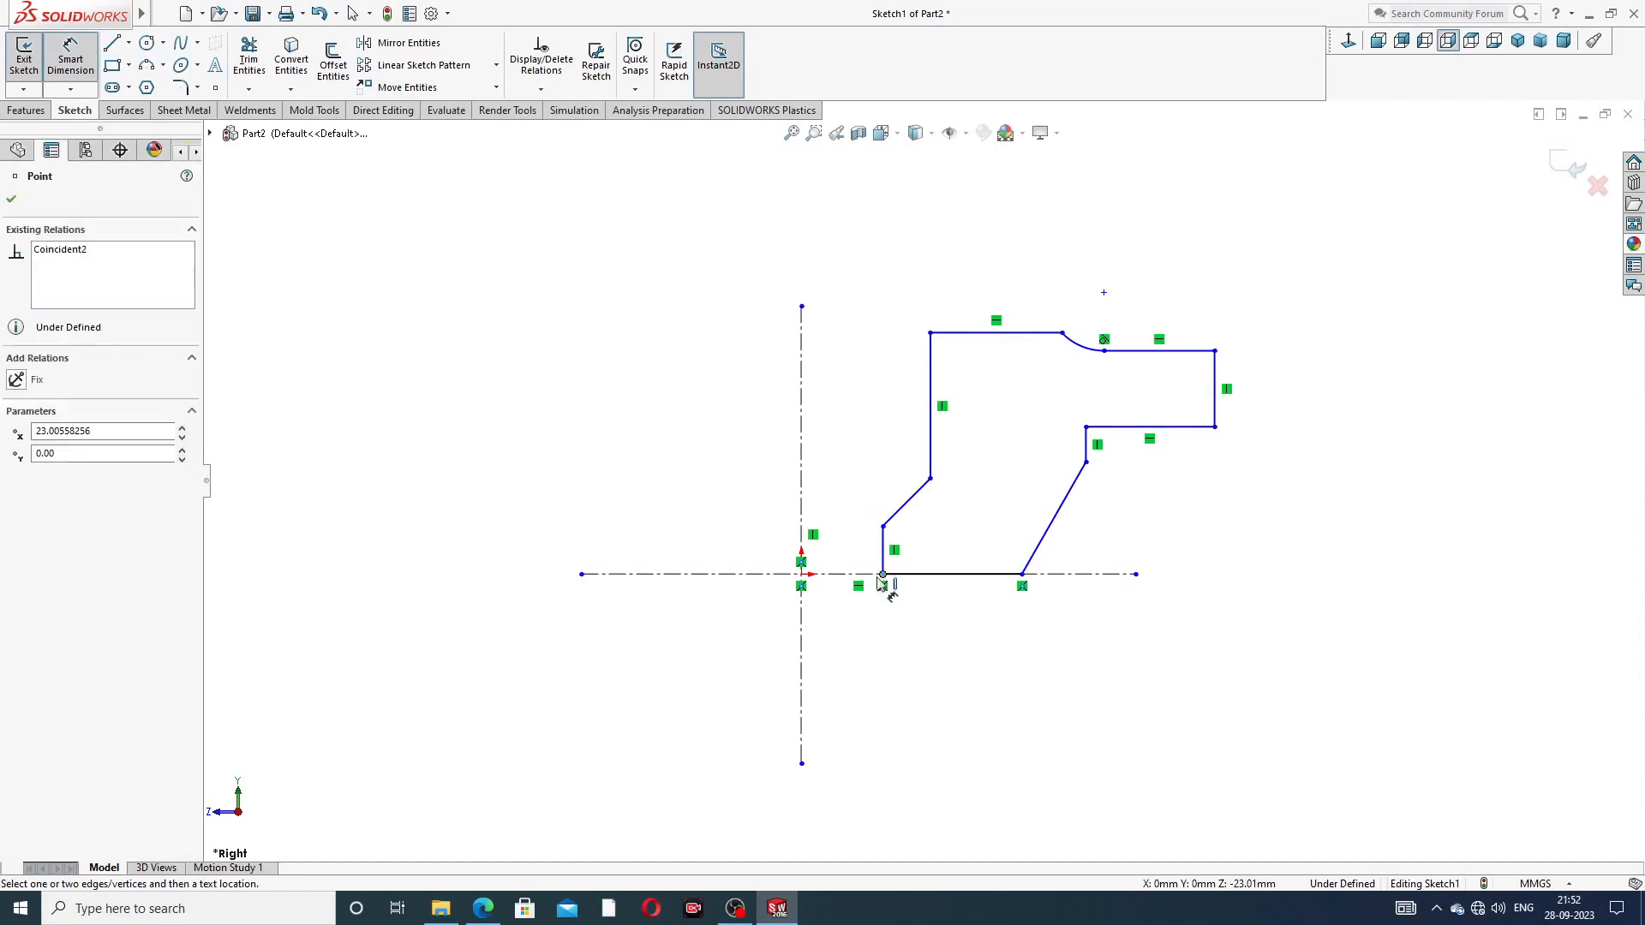
{"action": "left_click", "coordinate": [800, 536]}
{"action": "left_click", "coordinate": [843, 619]}
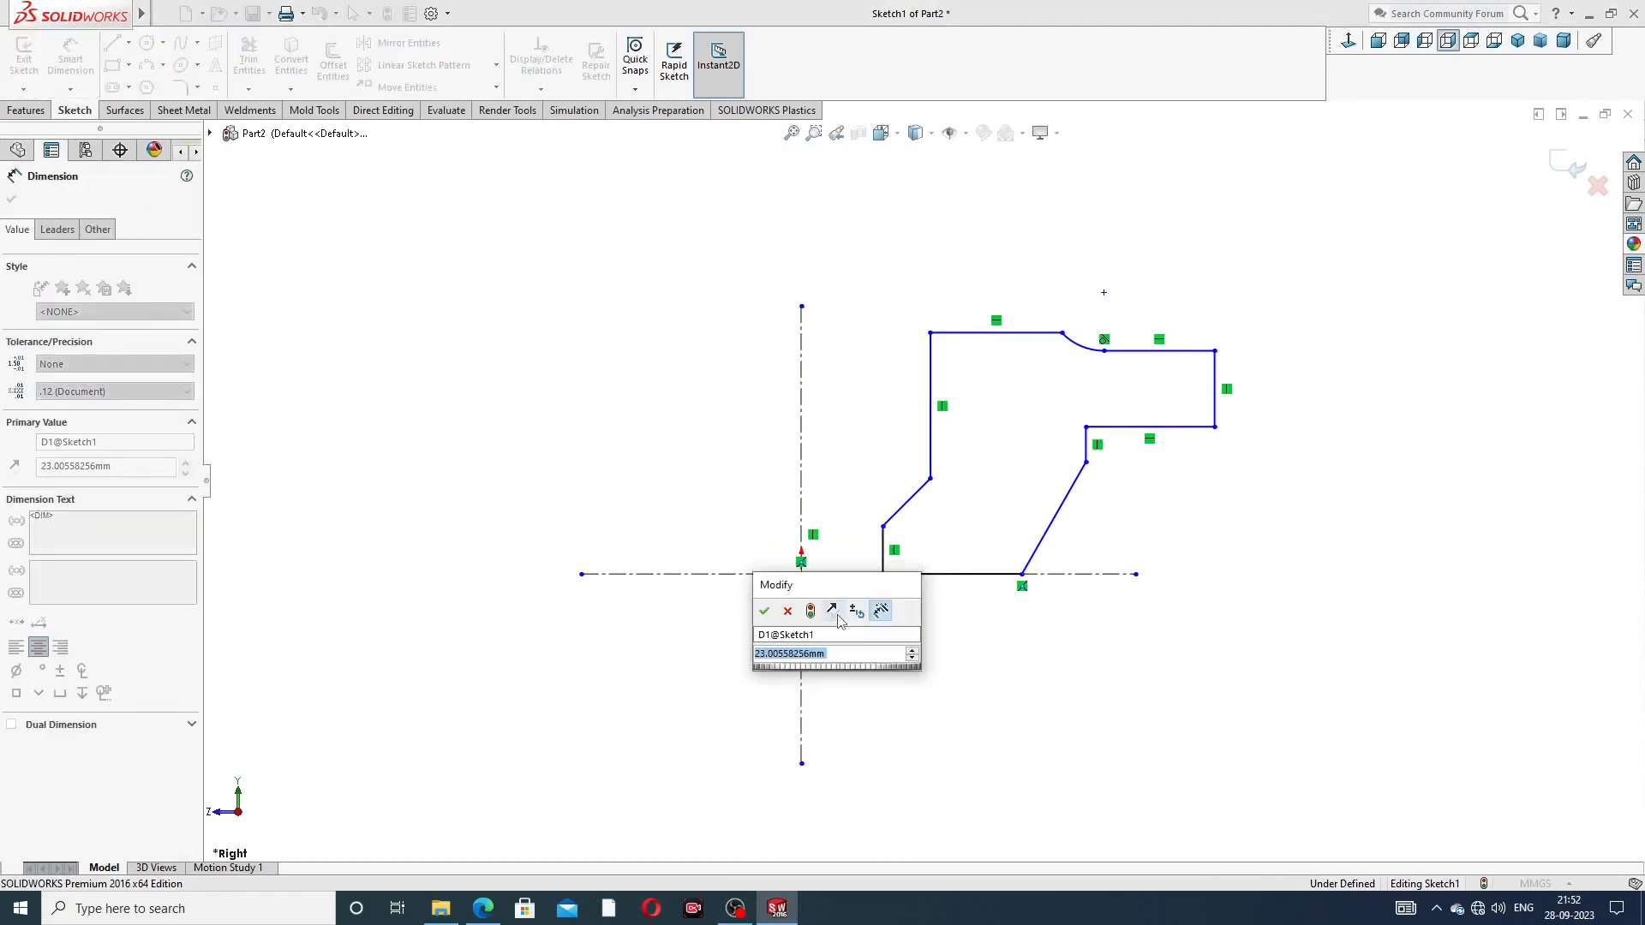
{"action": "type", "text": "14"}
{"action": "key", "text": "Return"}
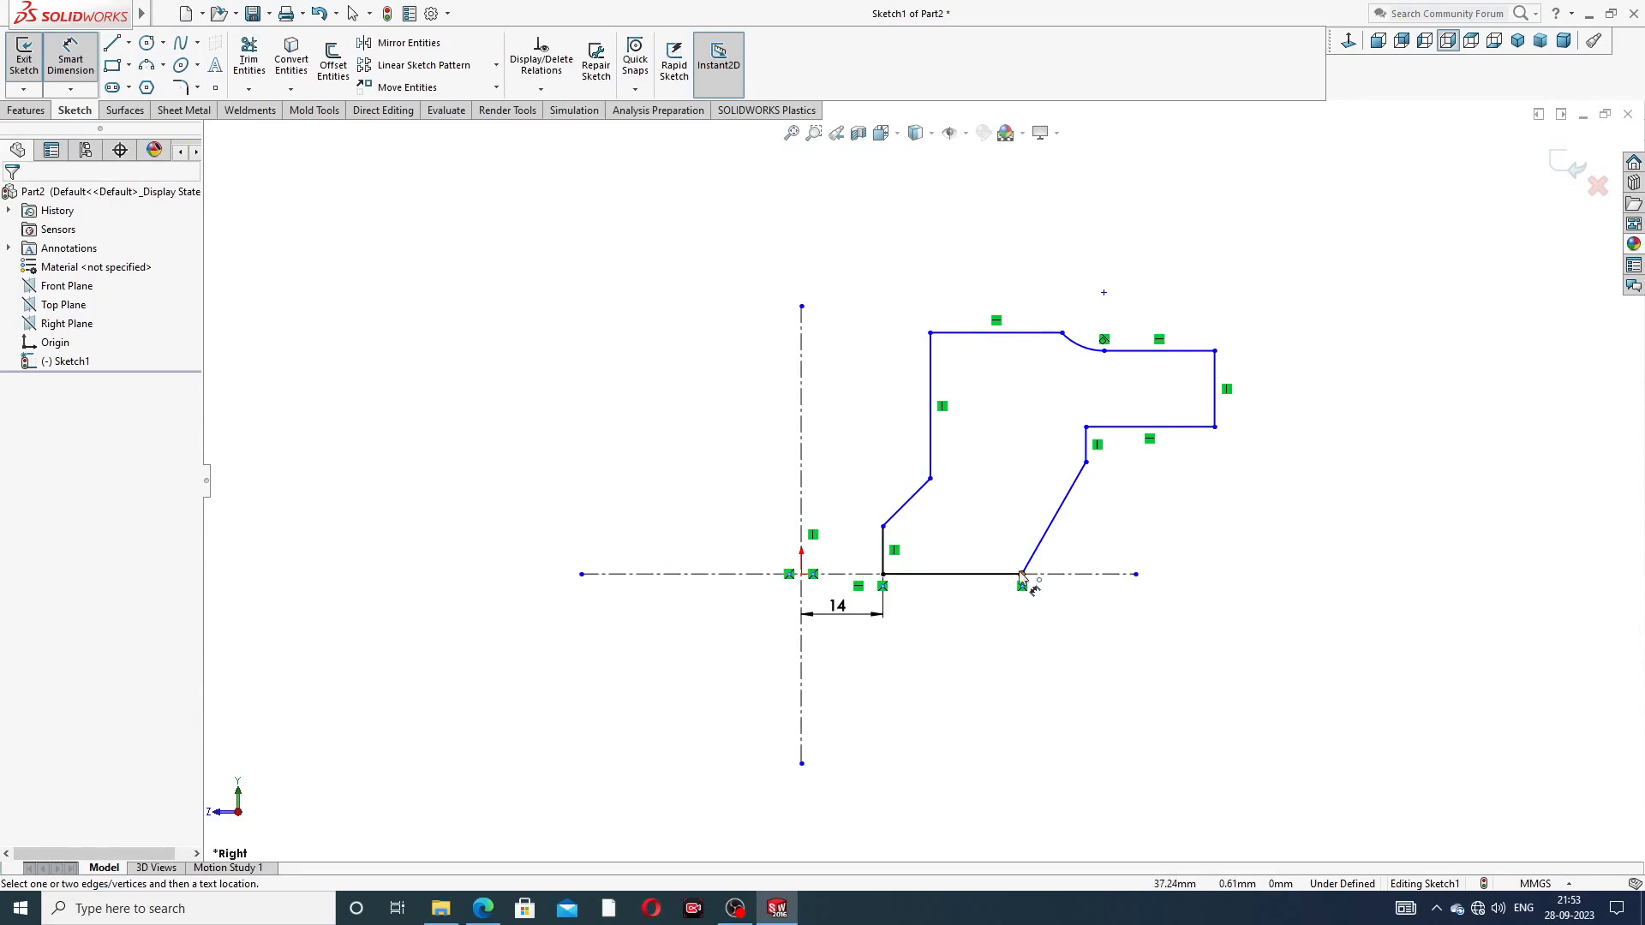
Dimension the distance from the vertical centerline to the far endpoint of the base line as 35 mm
{"action": "left_click", "coordinate": [1024, 575]}
{"action": "left_click", "coordinate": [801, 599]}
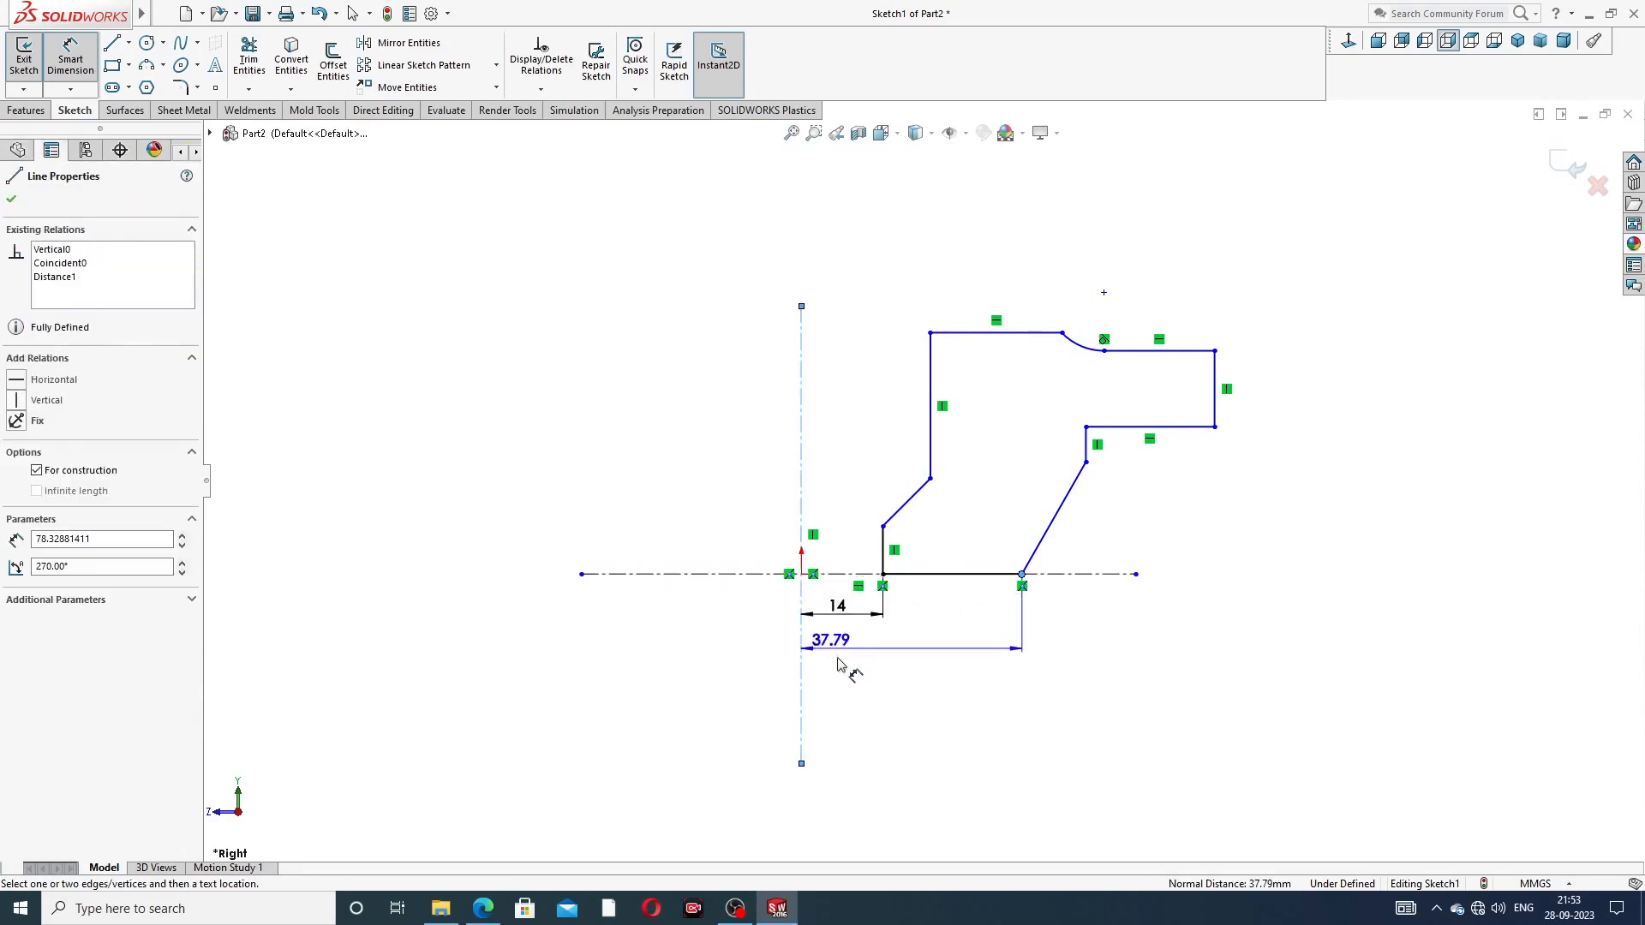
{"action": "left_click", "coordinate": [870, 670]}
{"action": "type", "text": "35"}
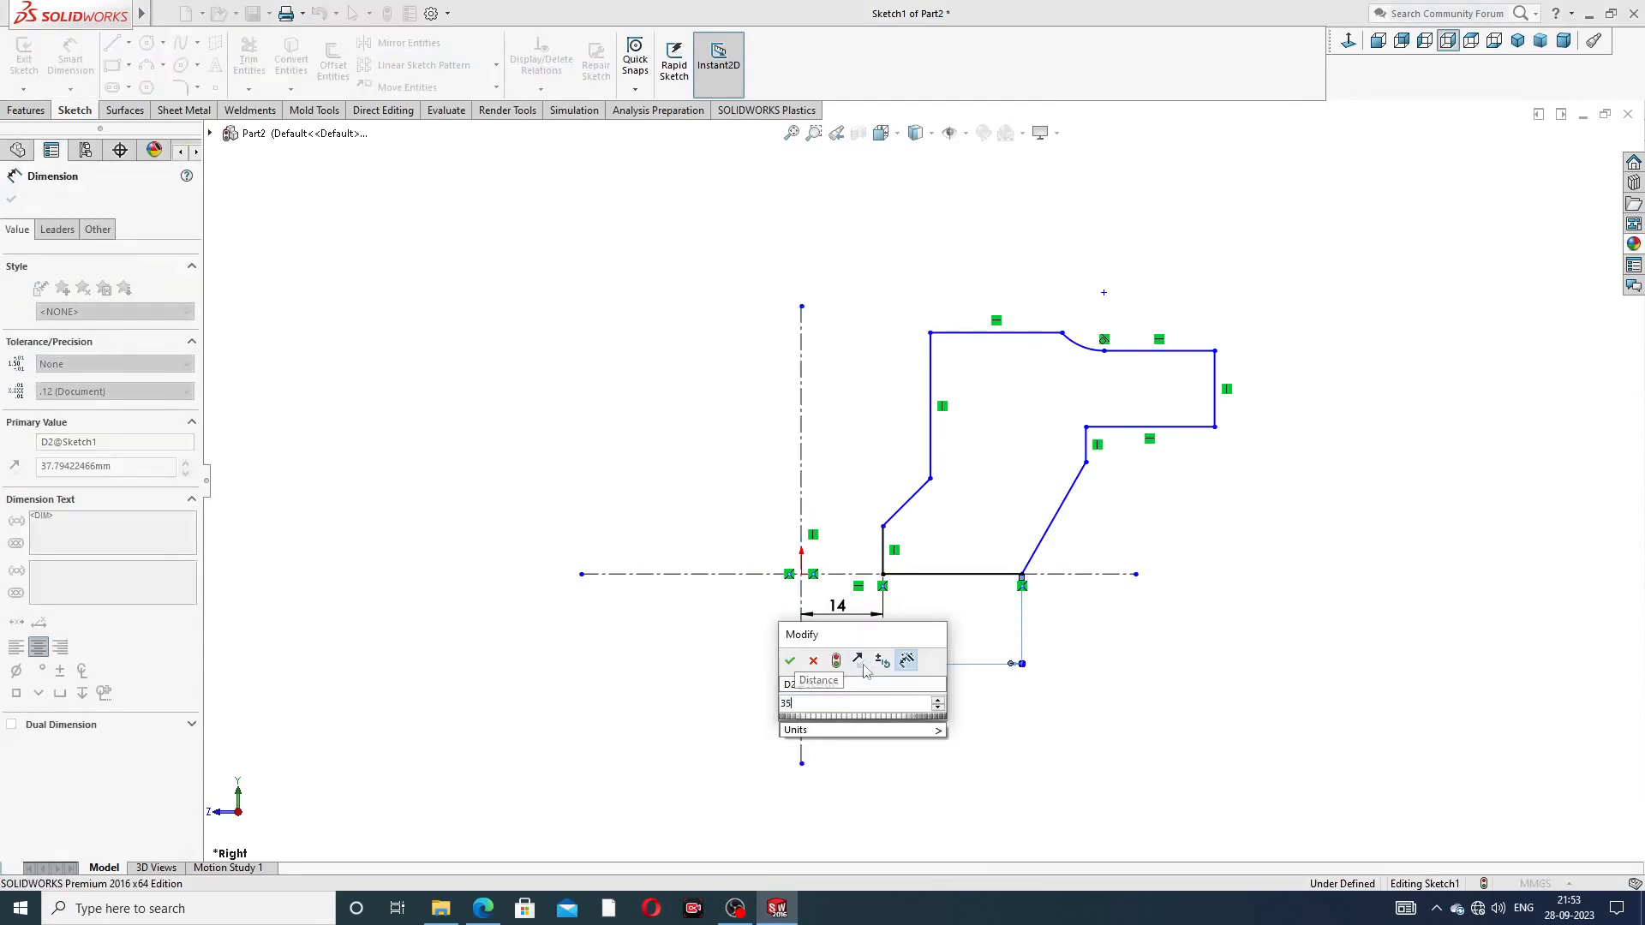
{"action": "key", "text": "Return"}
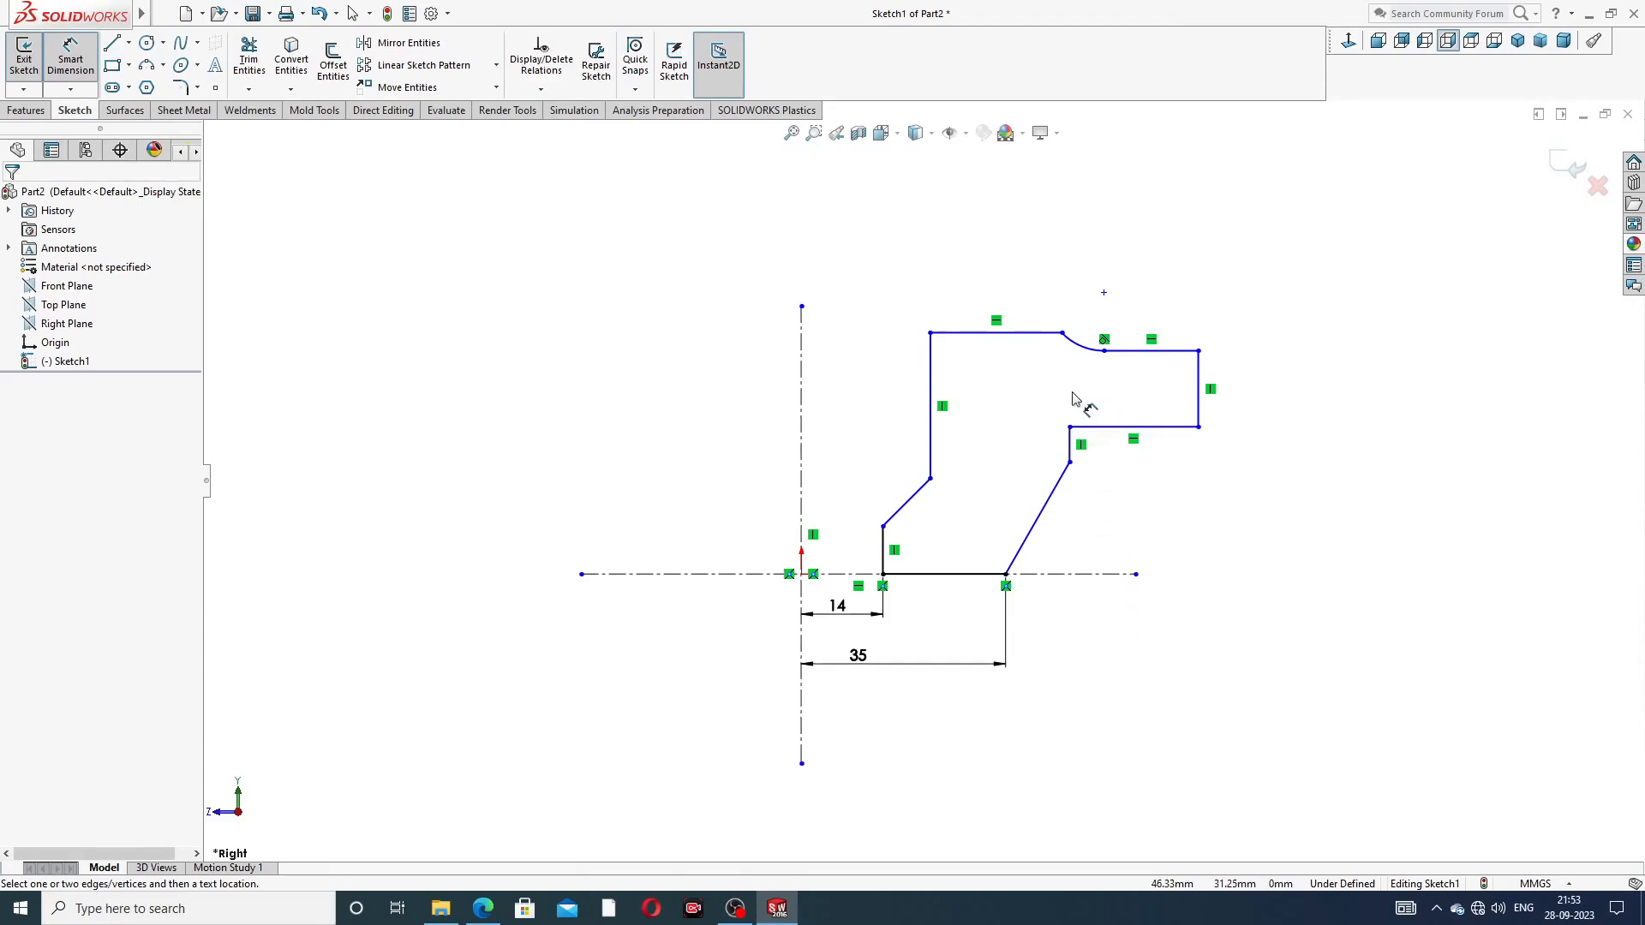
Dimension the distance from the vertical centerline to the arc's start at the end of the upper horizontal edge as 88 mm
{"action": "left_click", "coordinate": [1062, 333]}
{"action": "left_click", "coordinate": [803, 361]}
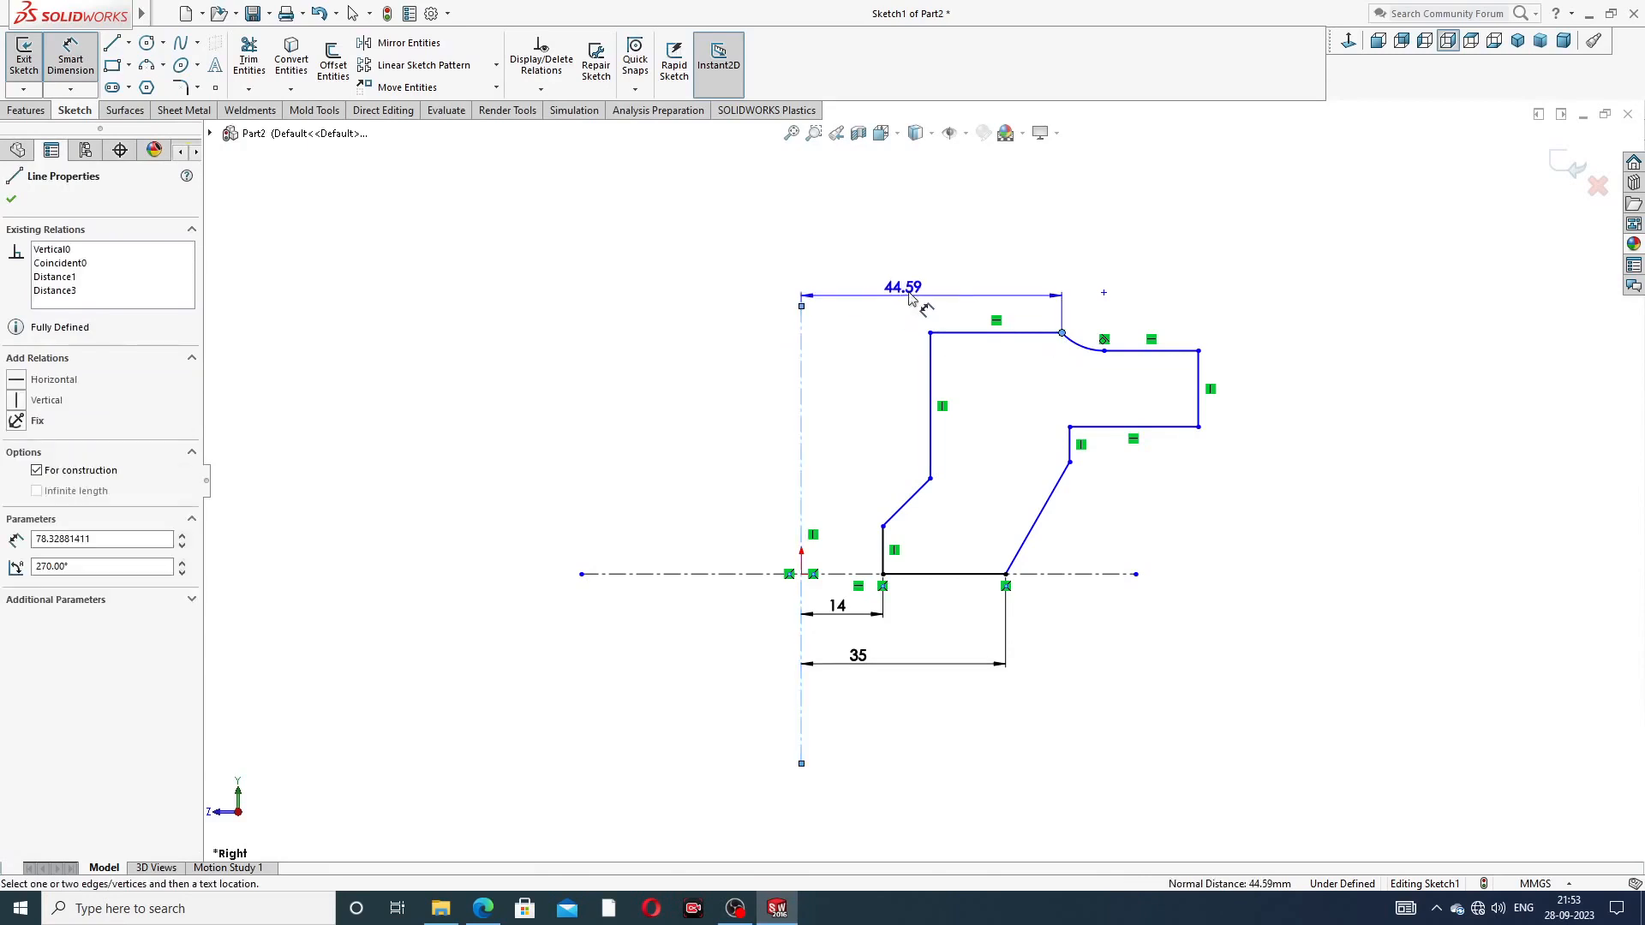
{"action": "left_click", "coordinate": [918, 276]}
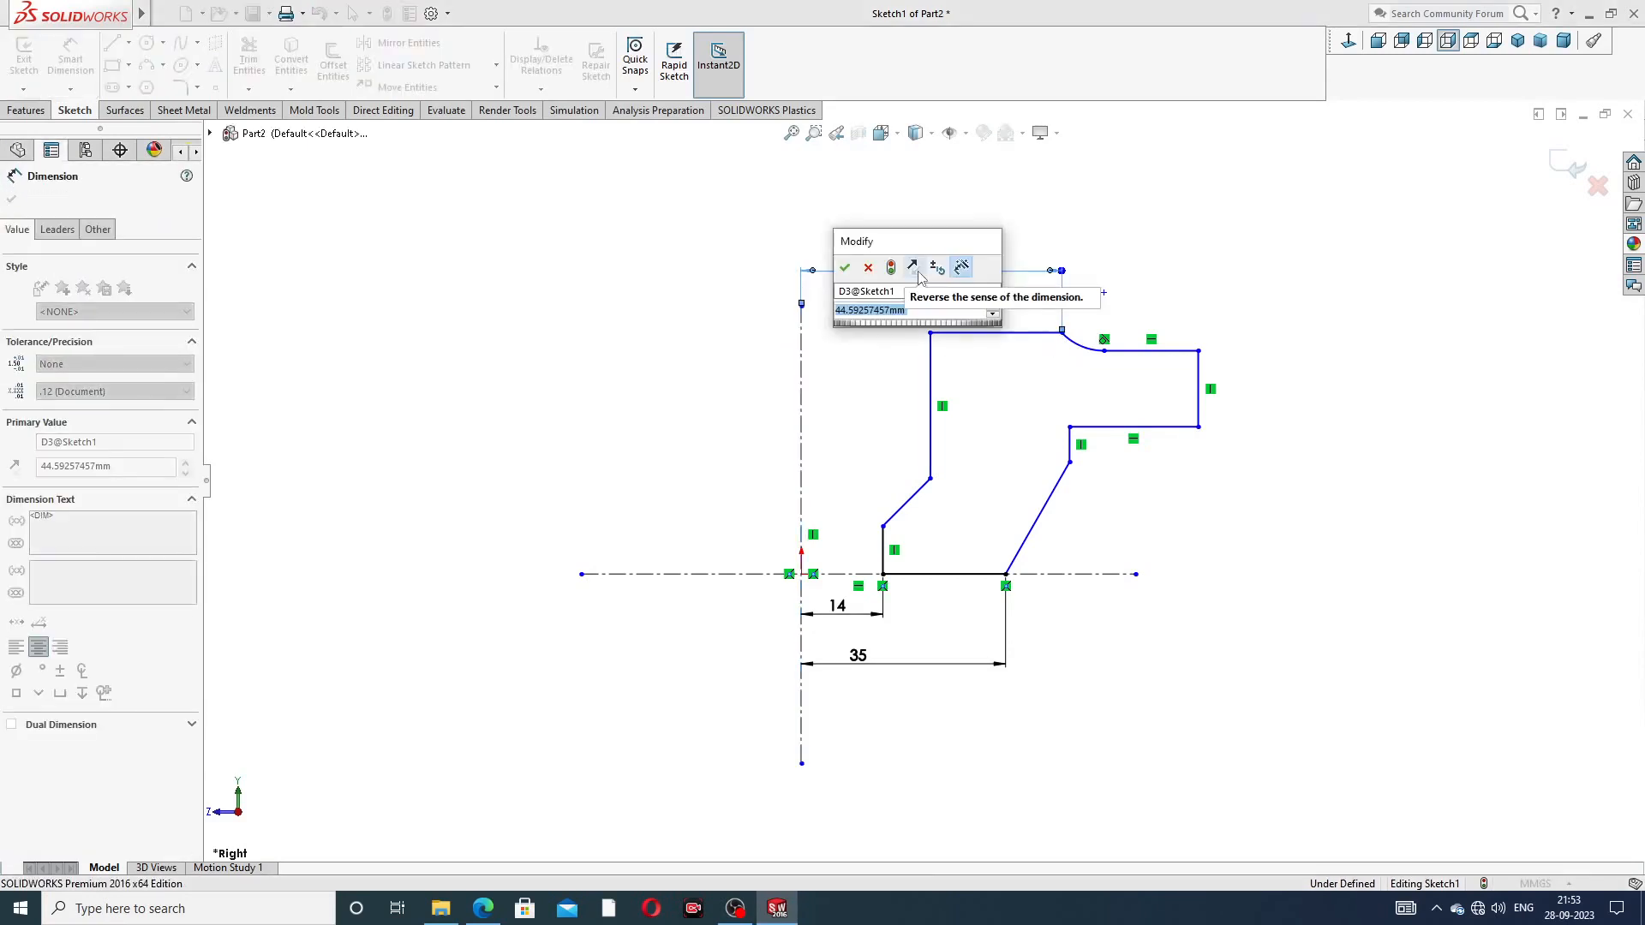
{"action": "type", "text": "88"}
{"action": "key", "text": "Return"}
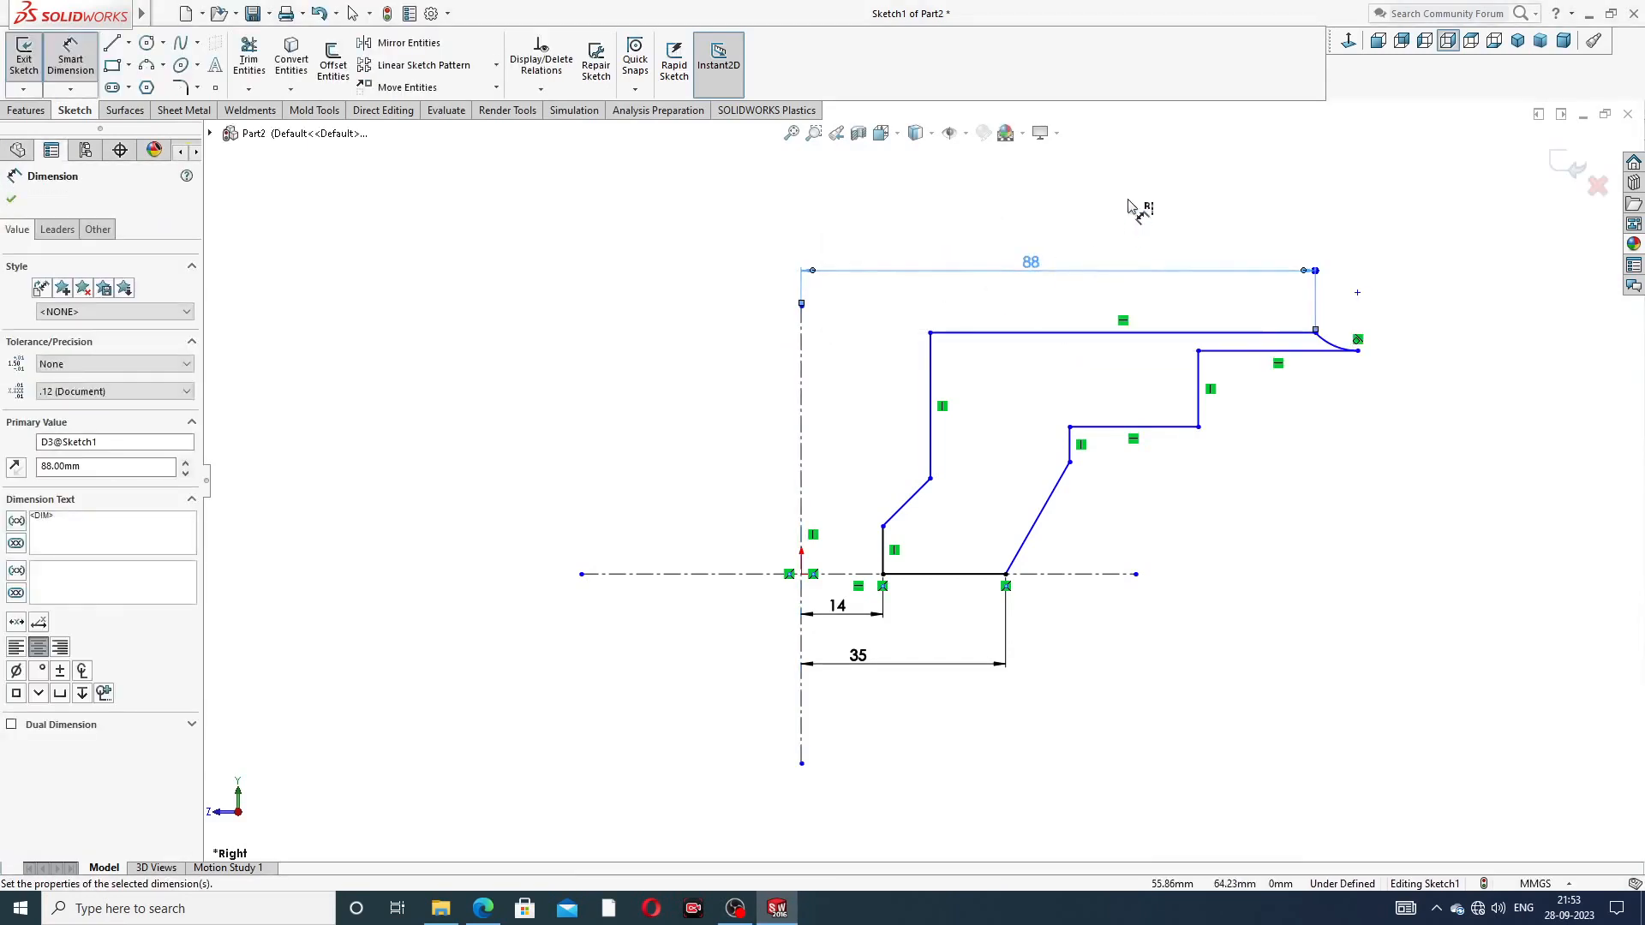
Dimension the distance from the vertical centerline to the vertical end edge of the profile's arm as 138 mm
{"action": "left_click", "coordinate": [1198, 375]}
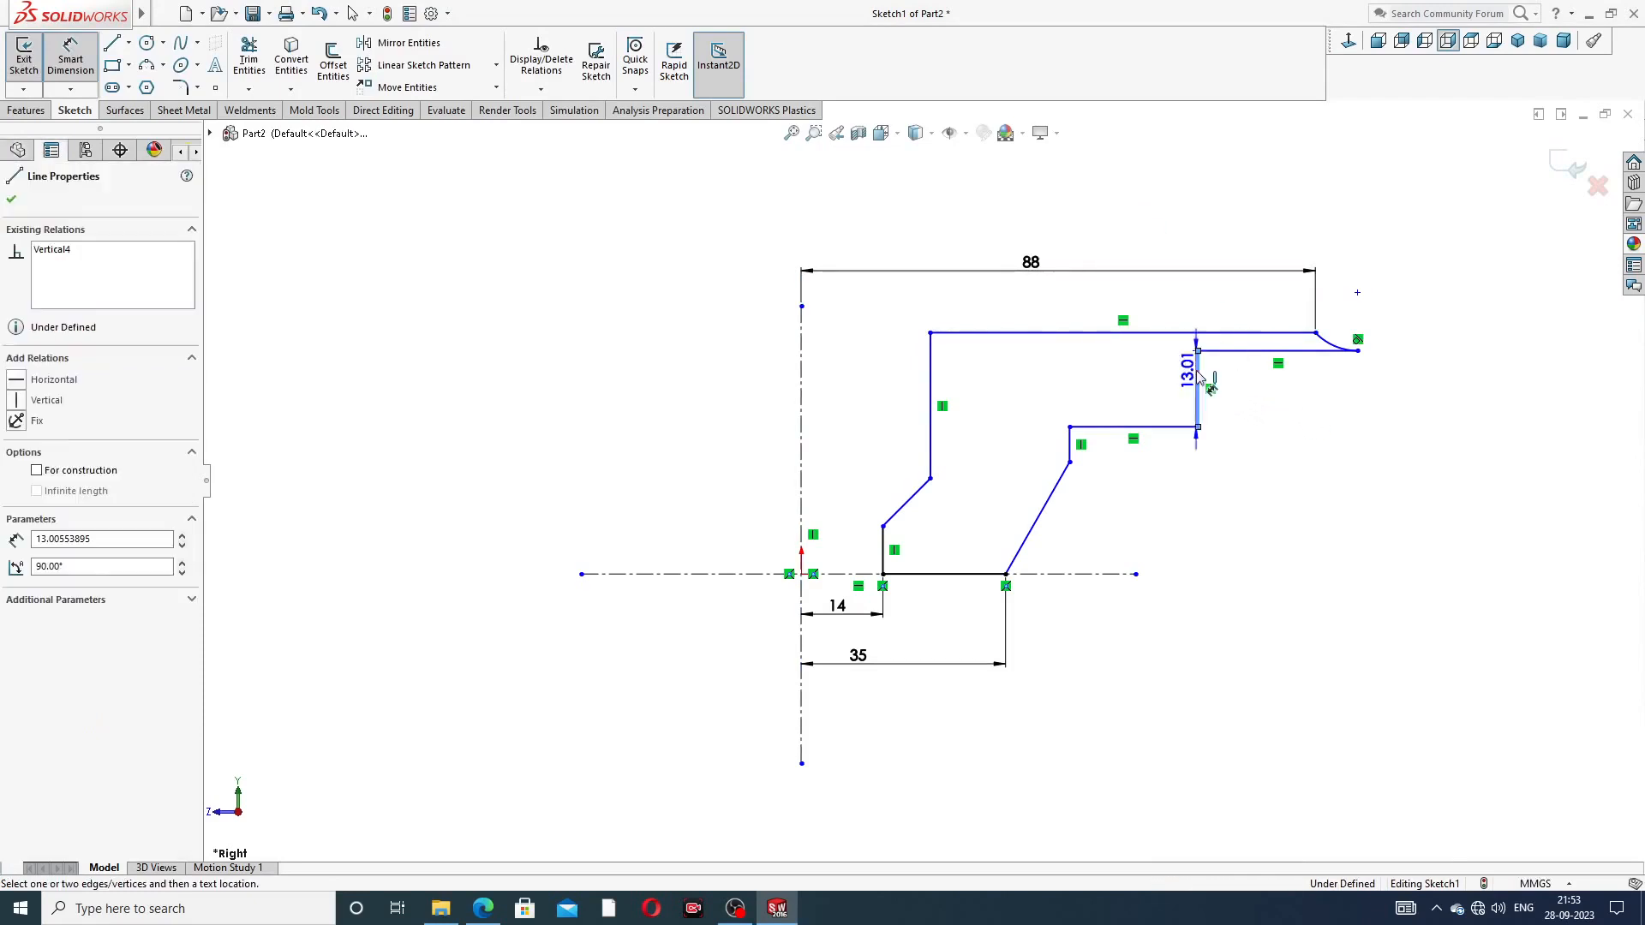
{"action": "left_click", "coordinate": [802, 359]}
{"action": "left_click", "coordinate": [987, 207]}
{"action": "type", "text": "1"}
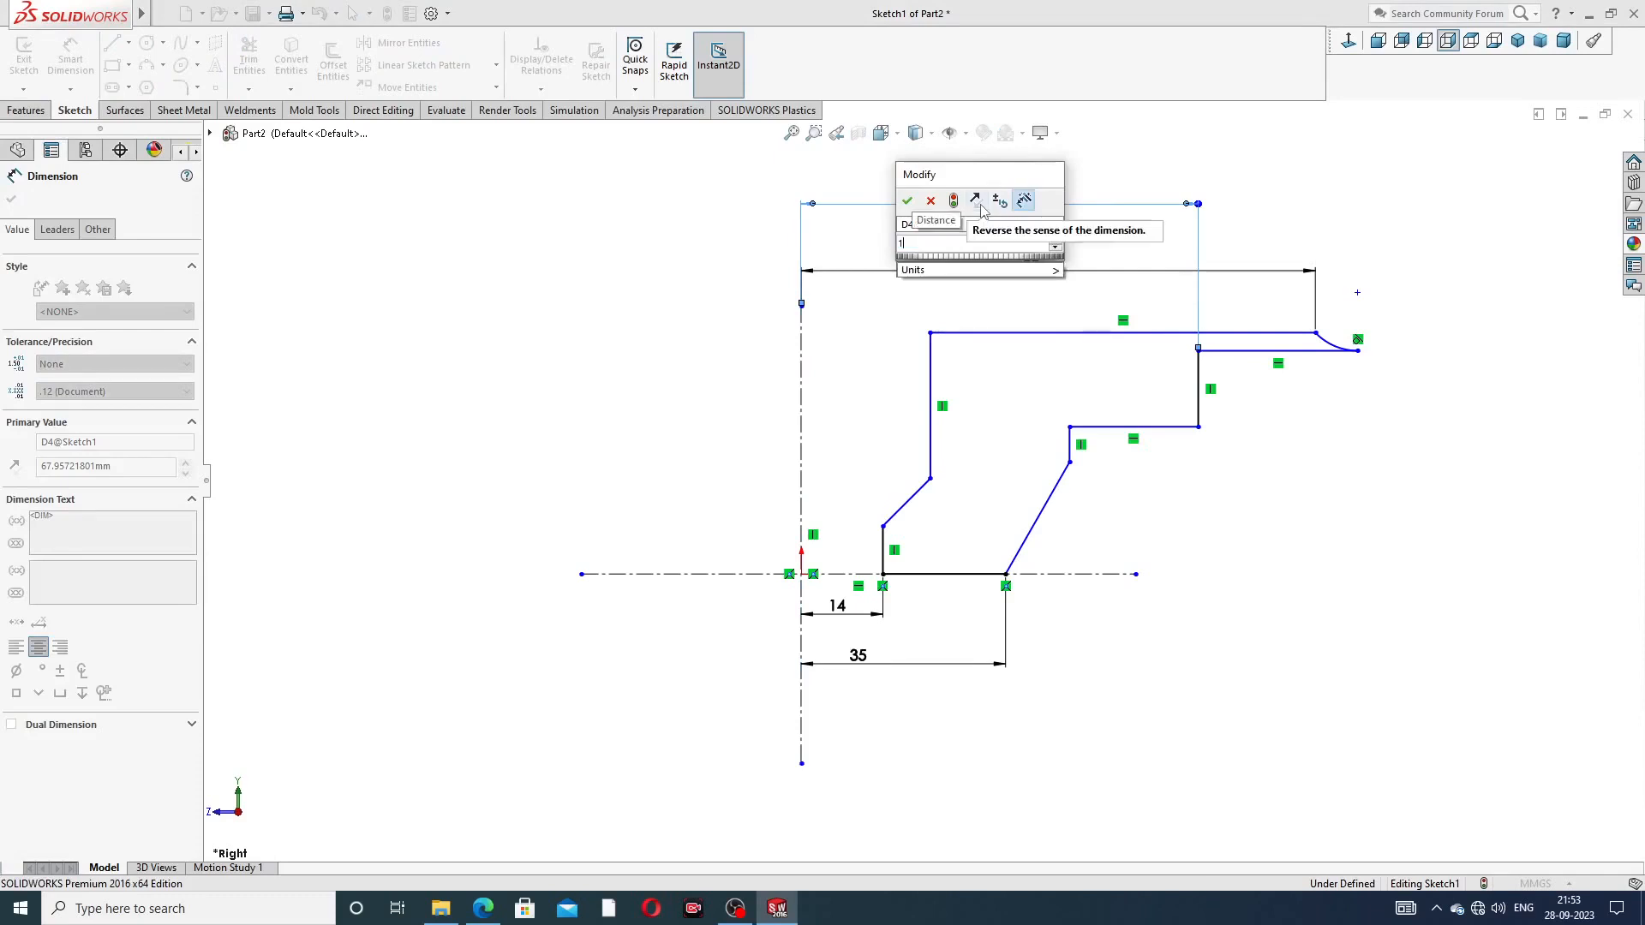
{"action": "type", "text": "38"}
{"action": "key", "text": "Return"}
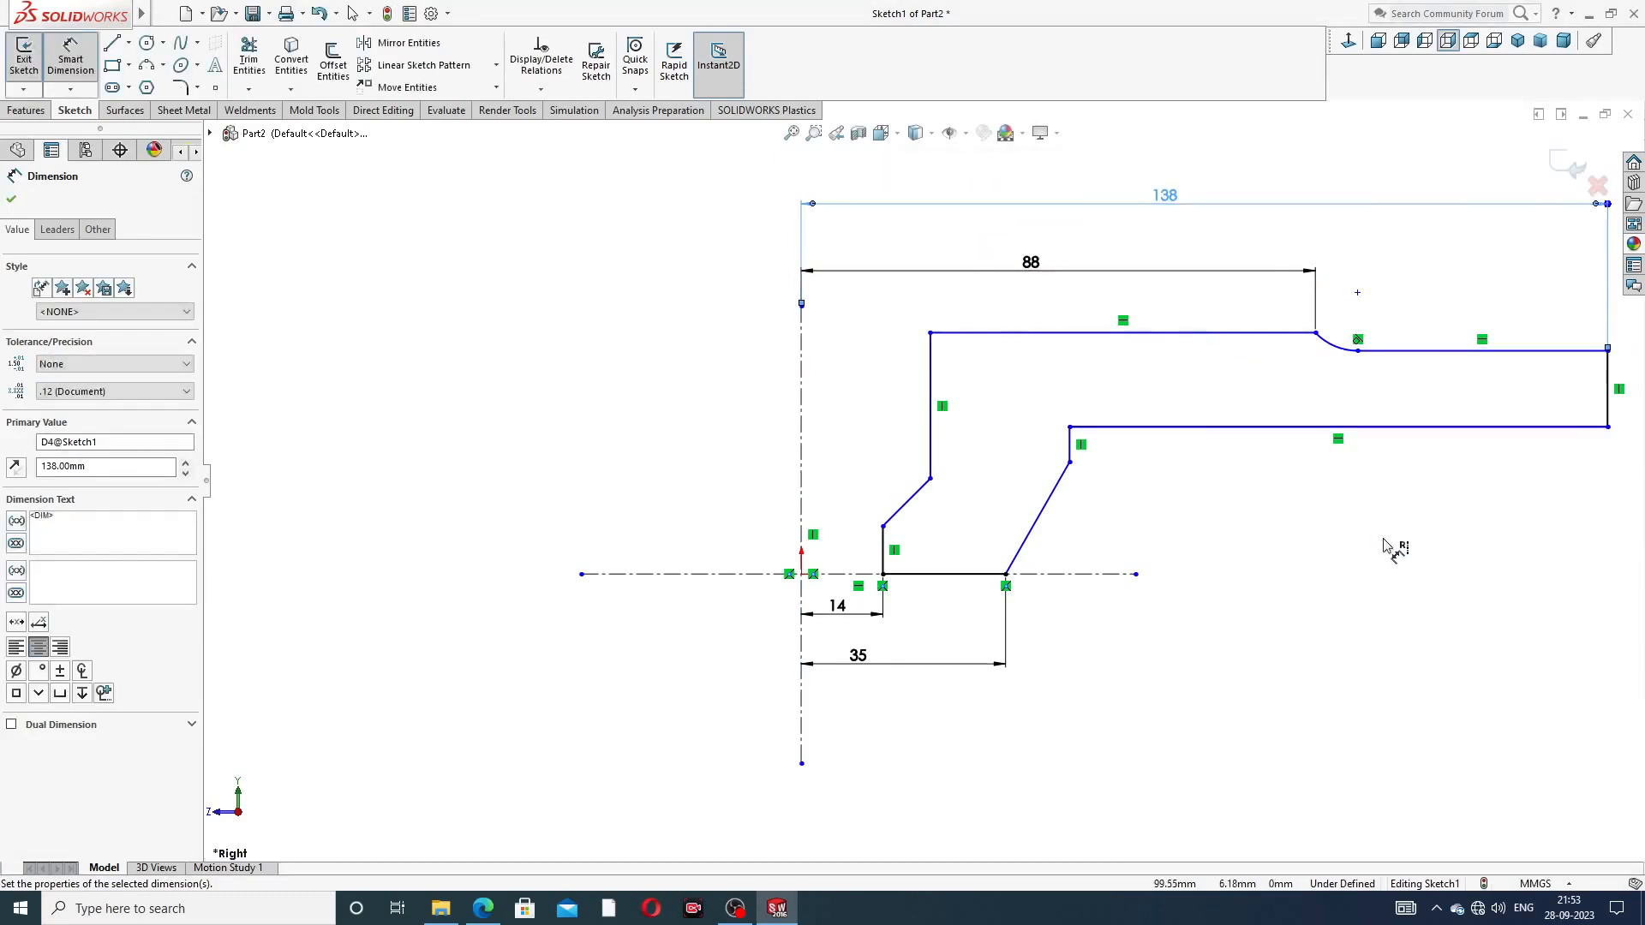
{"action": "left_click", "coordinate": [1385, 543]}
Dimension the height of the arm's vertical end edge as 22 mm
{"action": "scroll", "coordinate": [1410, 480], "scroll_direction": "up", "scroll_amount": 2}
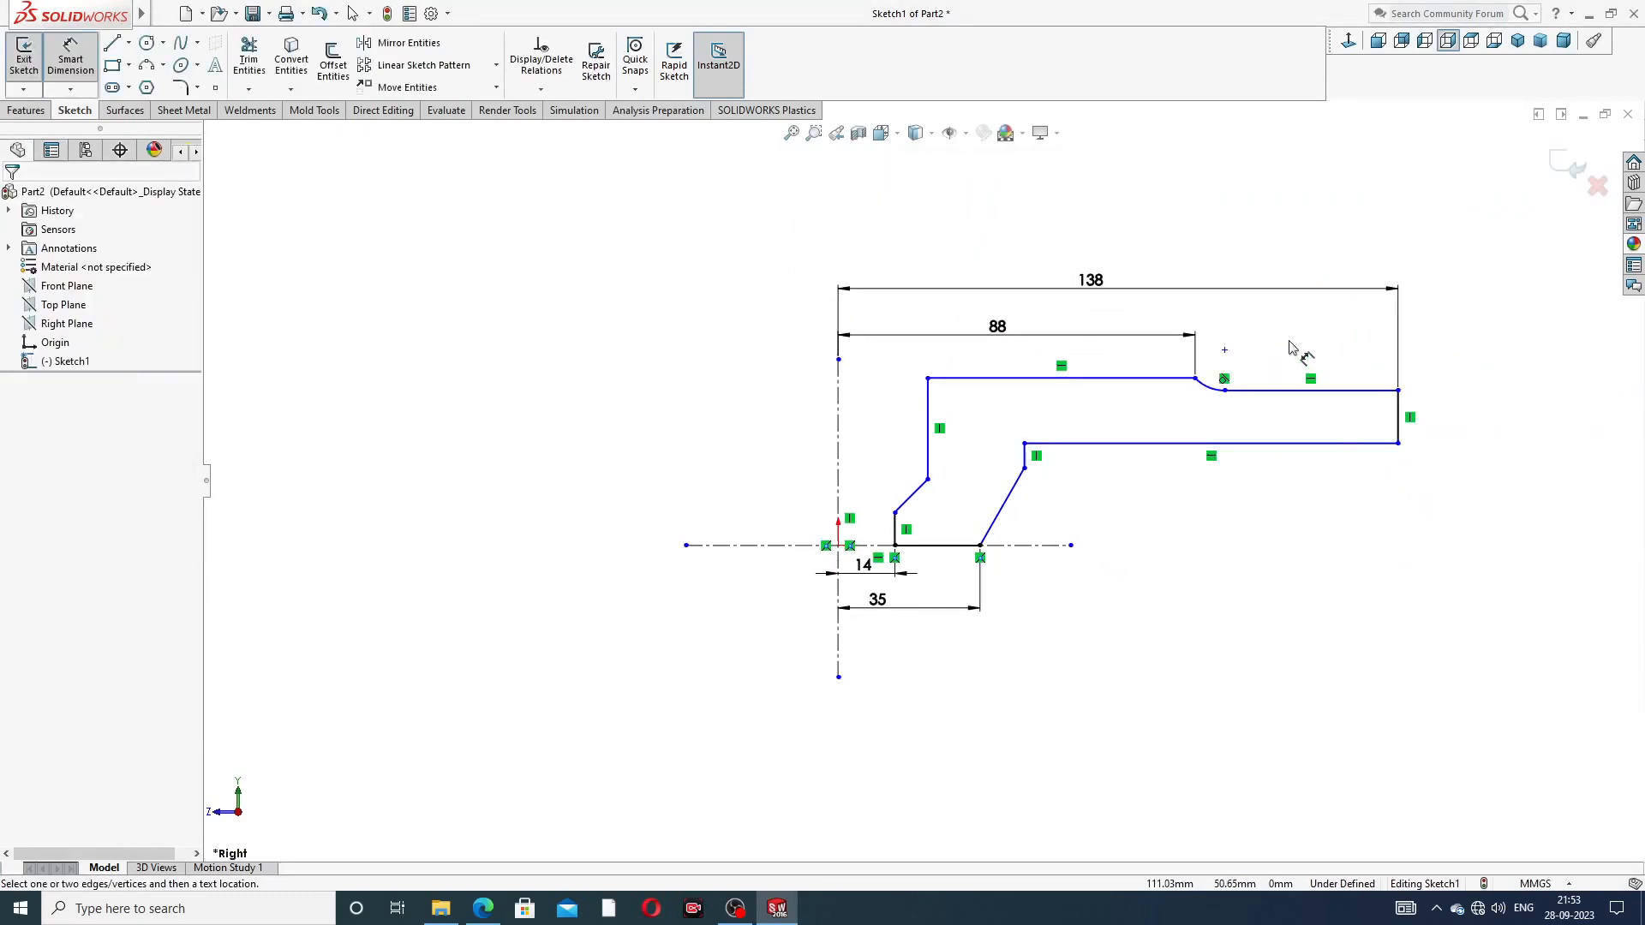
{"action": "left_click", "coordinate": [1400, 416]}
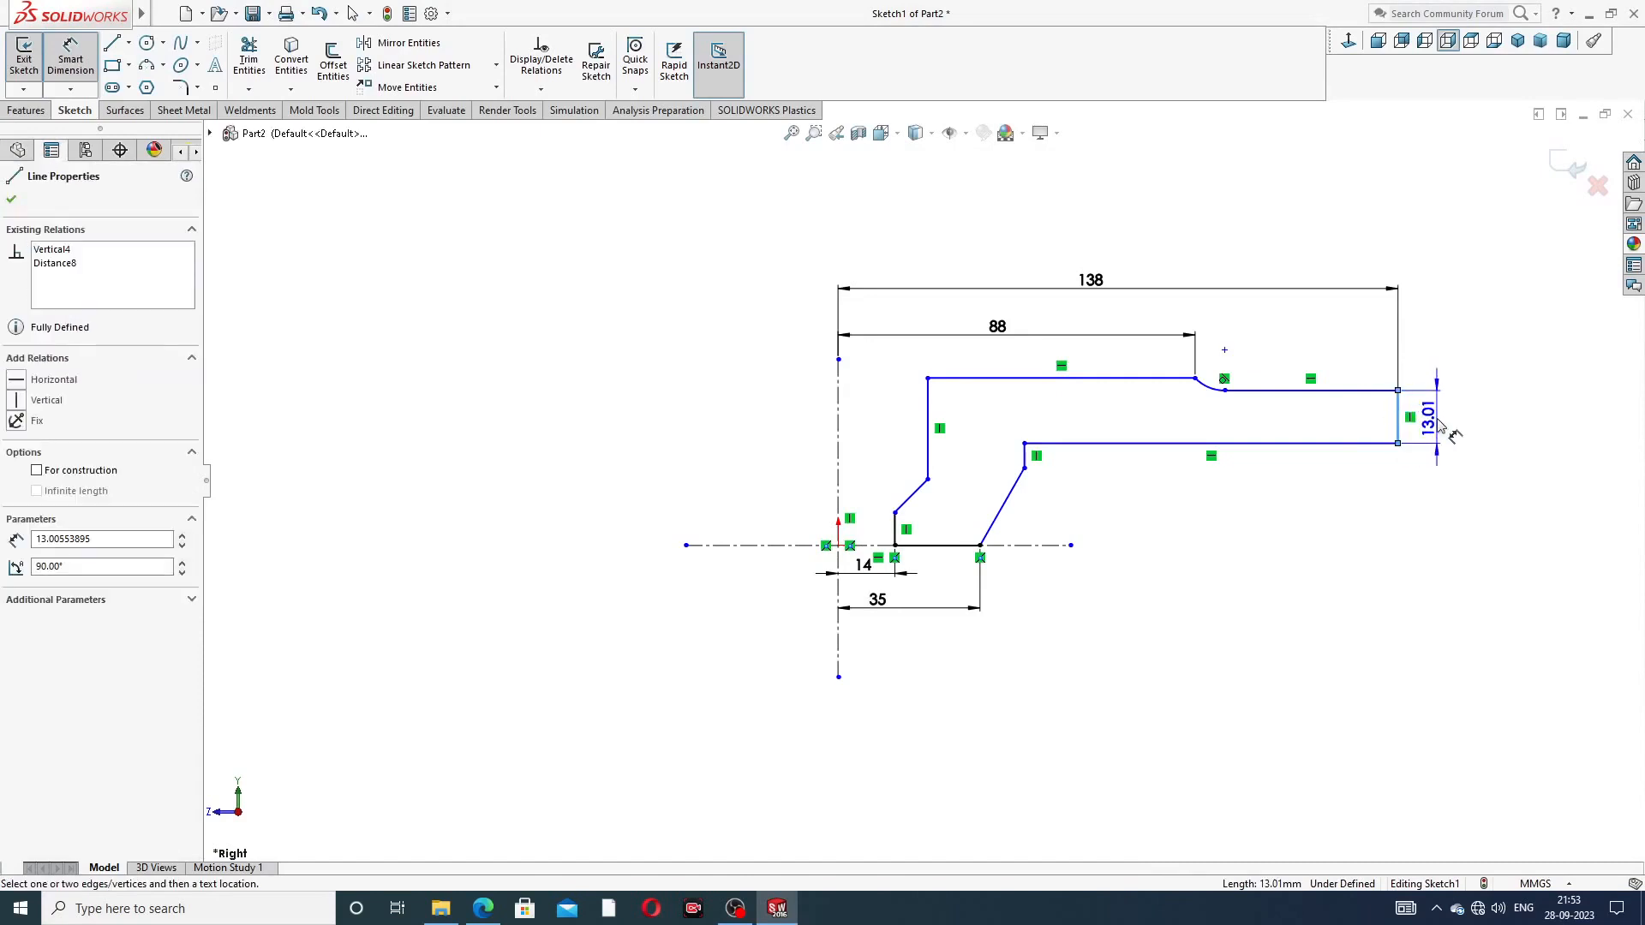
{"action": "left_click", "coordinate": [1442, 425]}
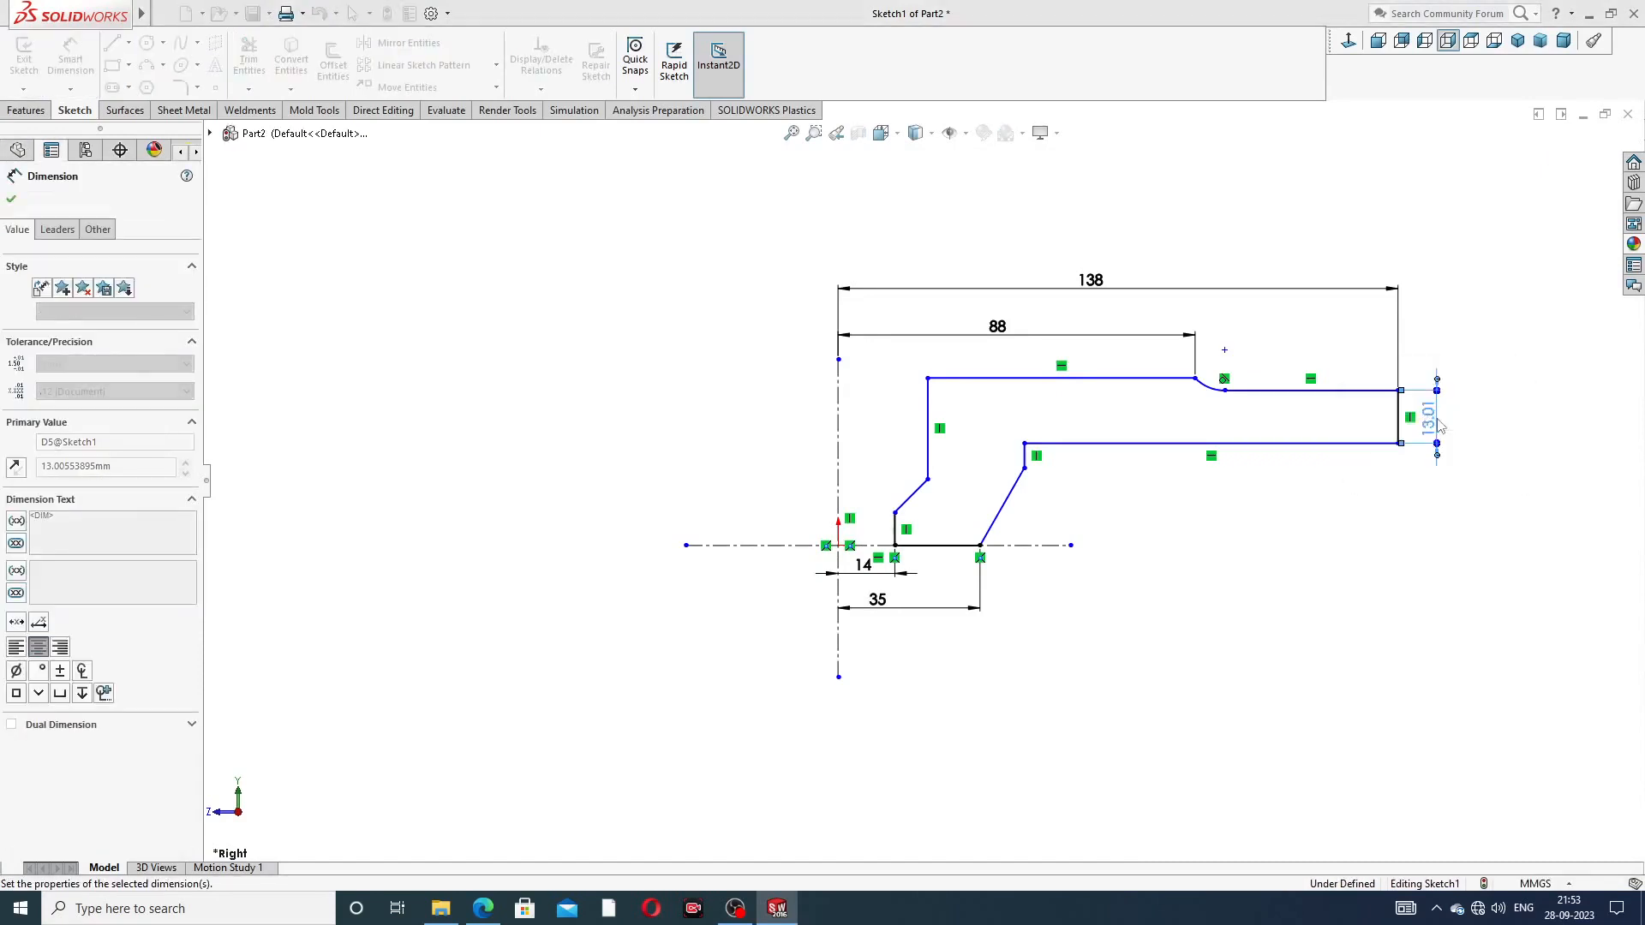
{"action": "type", "text": "22"}
{"action": "key", "text": "Return"}
{"action": "left_click", "coordinate": [1359, 565]}
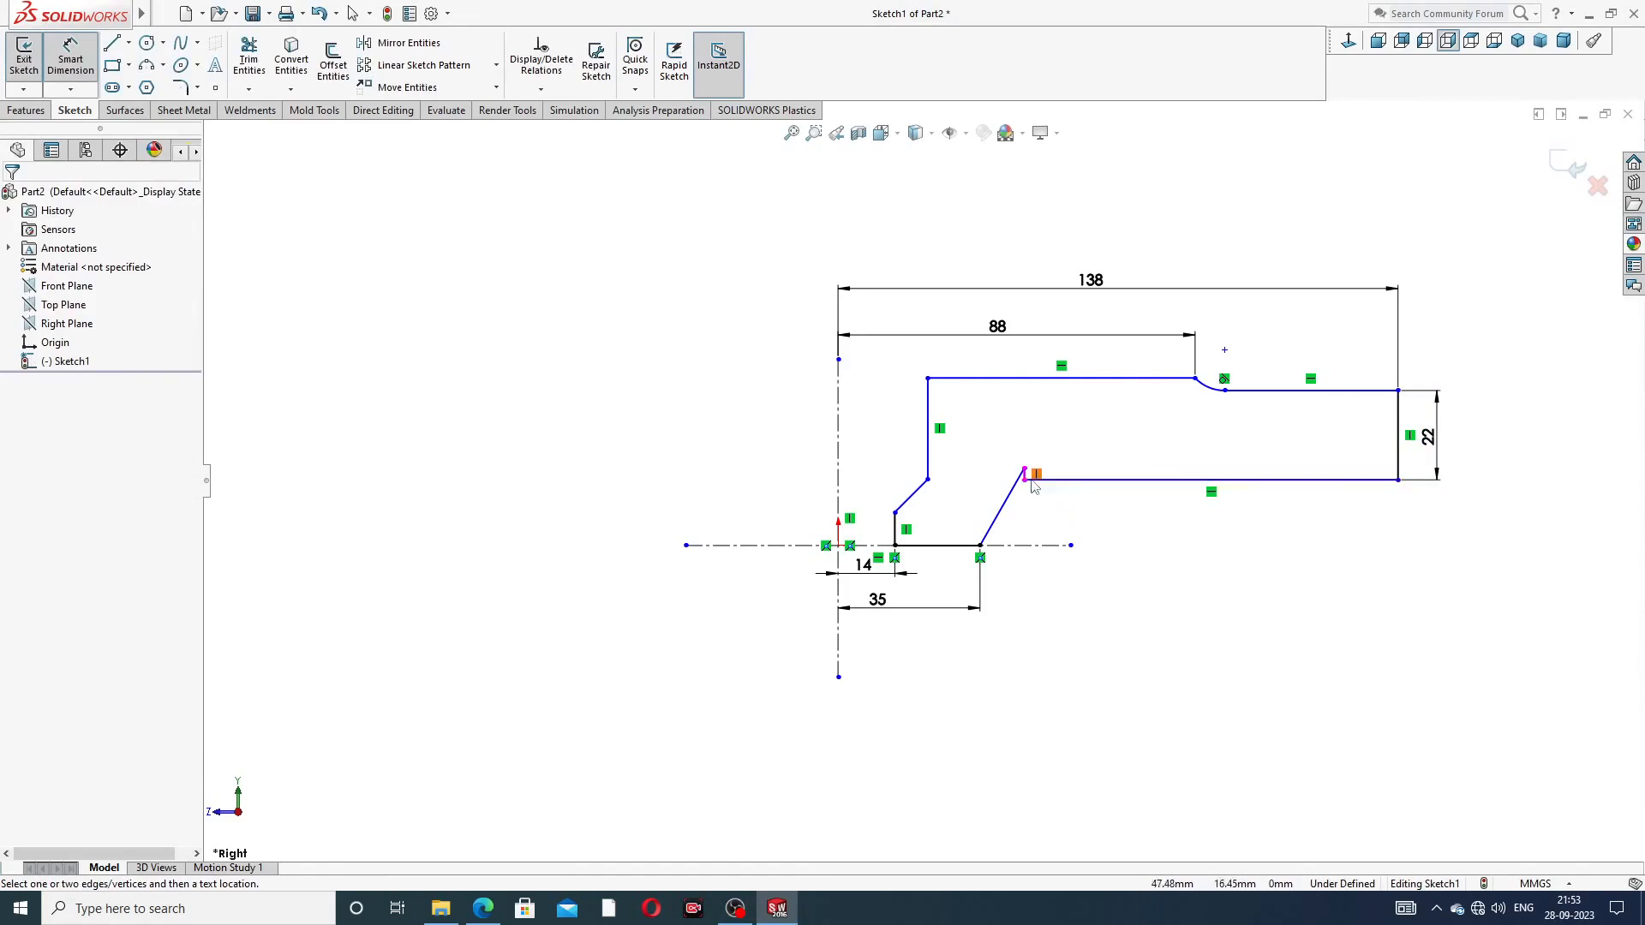
Move the upper vertex of the slanted line below the arm's lower edge so the short vertical line points downward
{"action": "right_click", "coordinate": [1127, 530]}
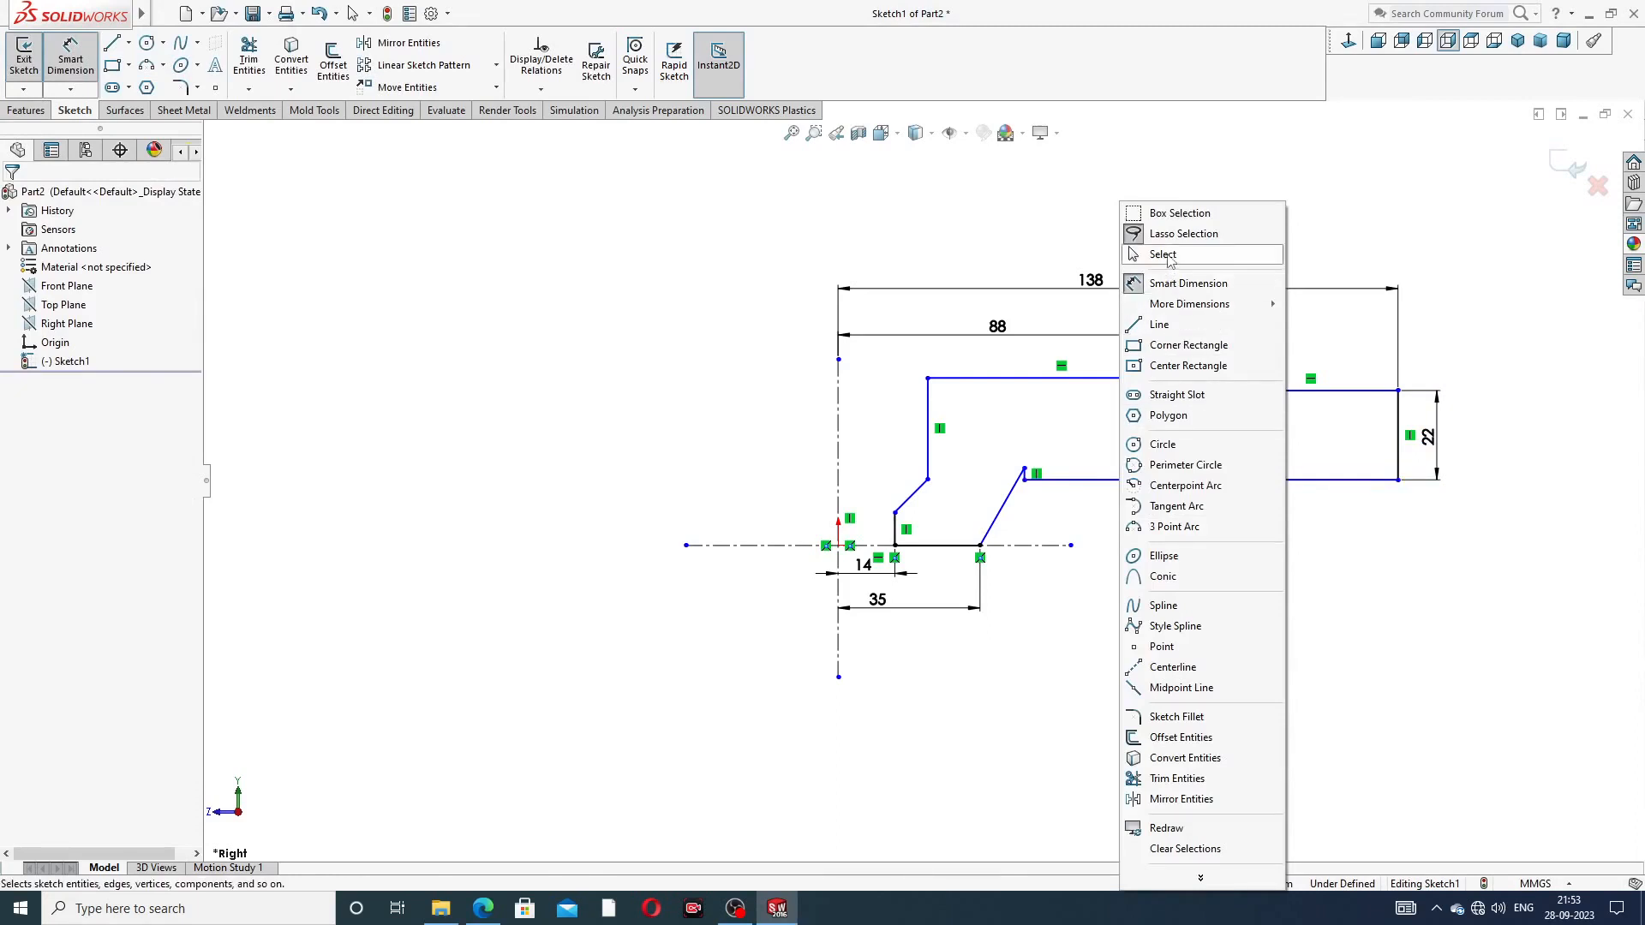
{"action": "left_click", "coordinate": [1166, 255]}
{"action": "left_click_drag", "start_coordinate": [1024, 472], "coordinate": [1017, 503]}
{"action": "left_click", "coordinate": [1129, 539]}
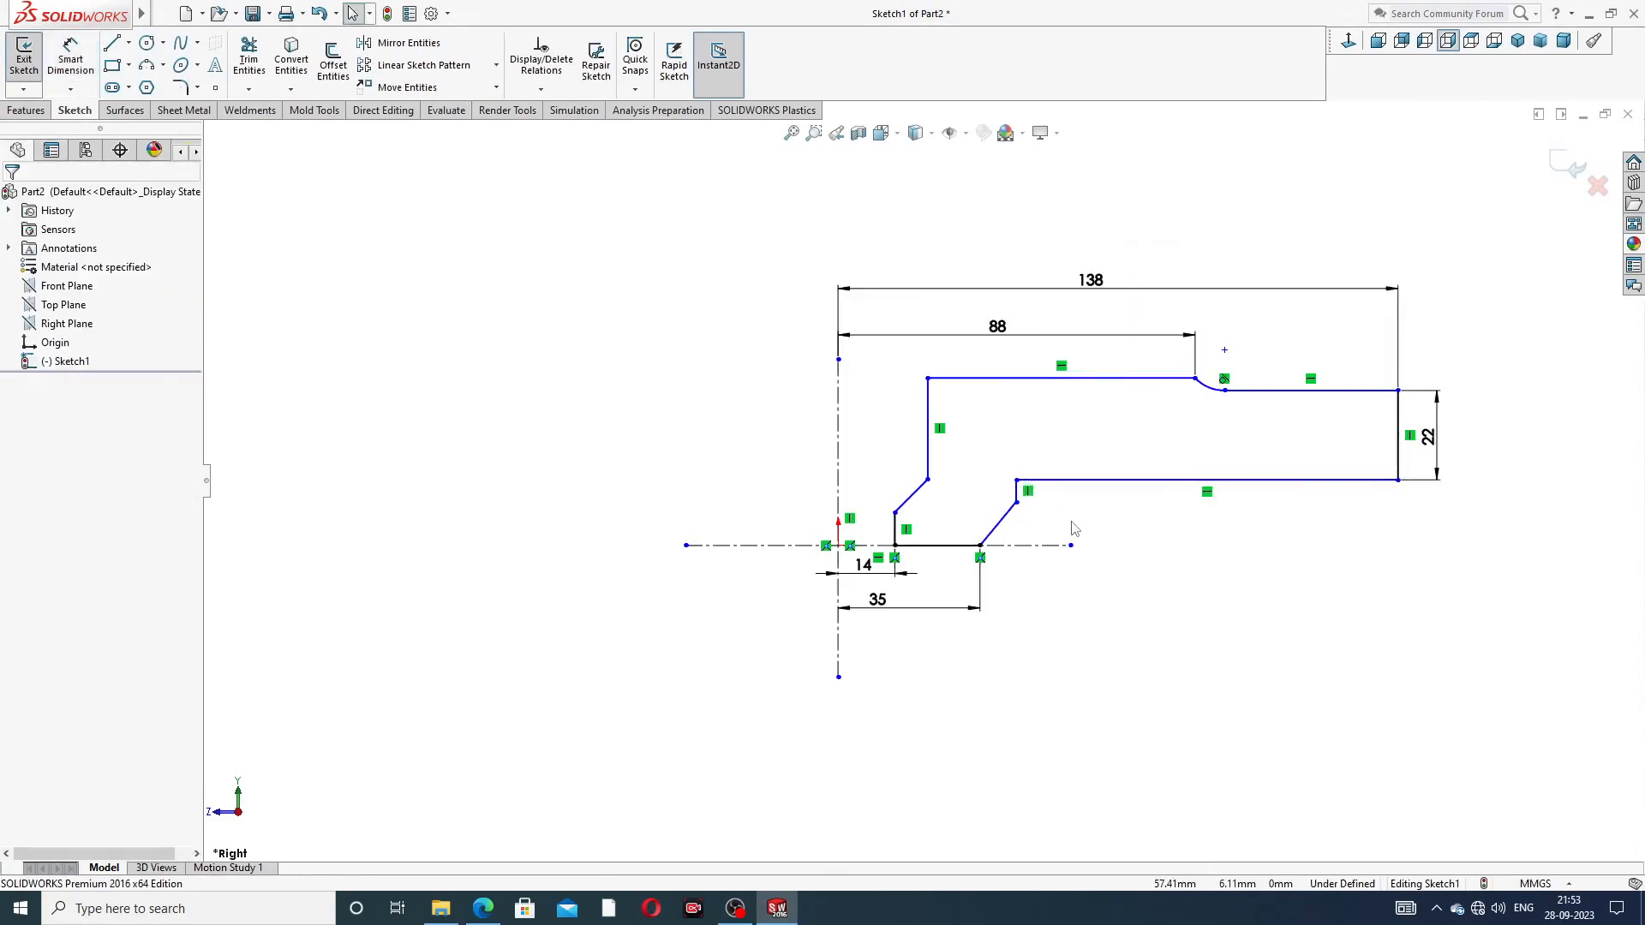
Dimension the short vertical line beneath the arm's lower edge as 6 mm
{"action": "scroll", "coordinate": [1075, 524], "scroll_direction": "up", "scroll_amount": 2}
{"action": "scroll", "coordinate": [1076, 521], "scroll_direction": "down", "scroll_amount": 2}
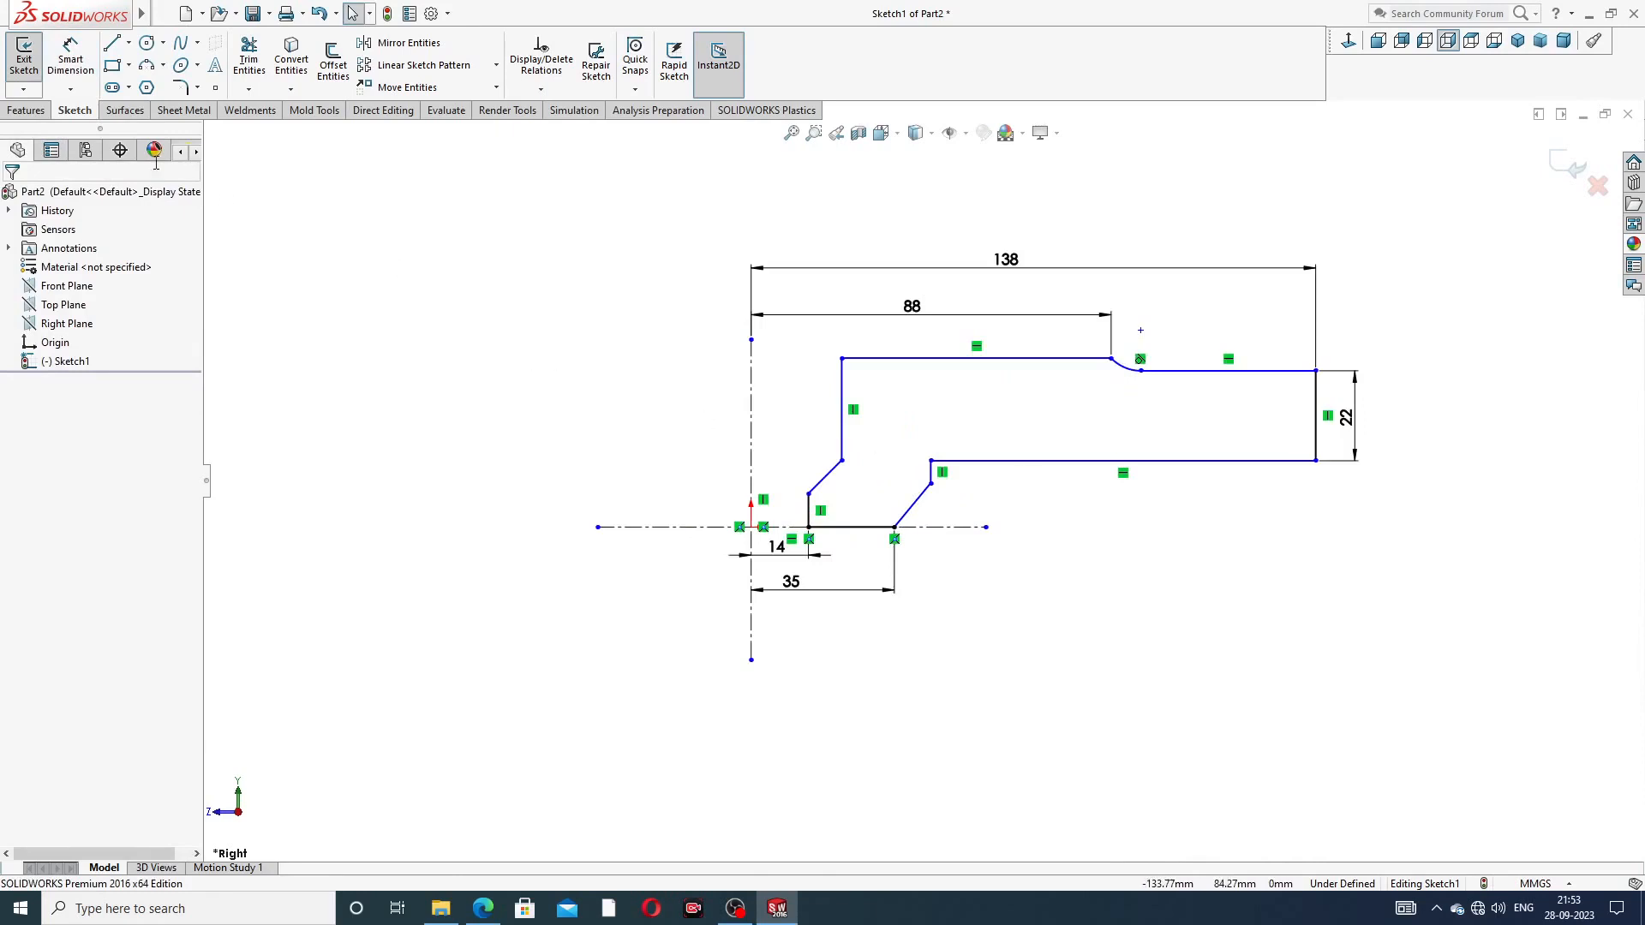
{"action": "left_click", "coordinate": [72, 58]}
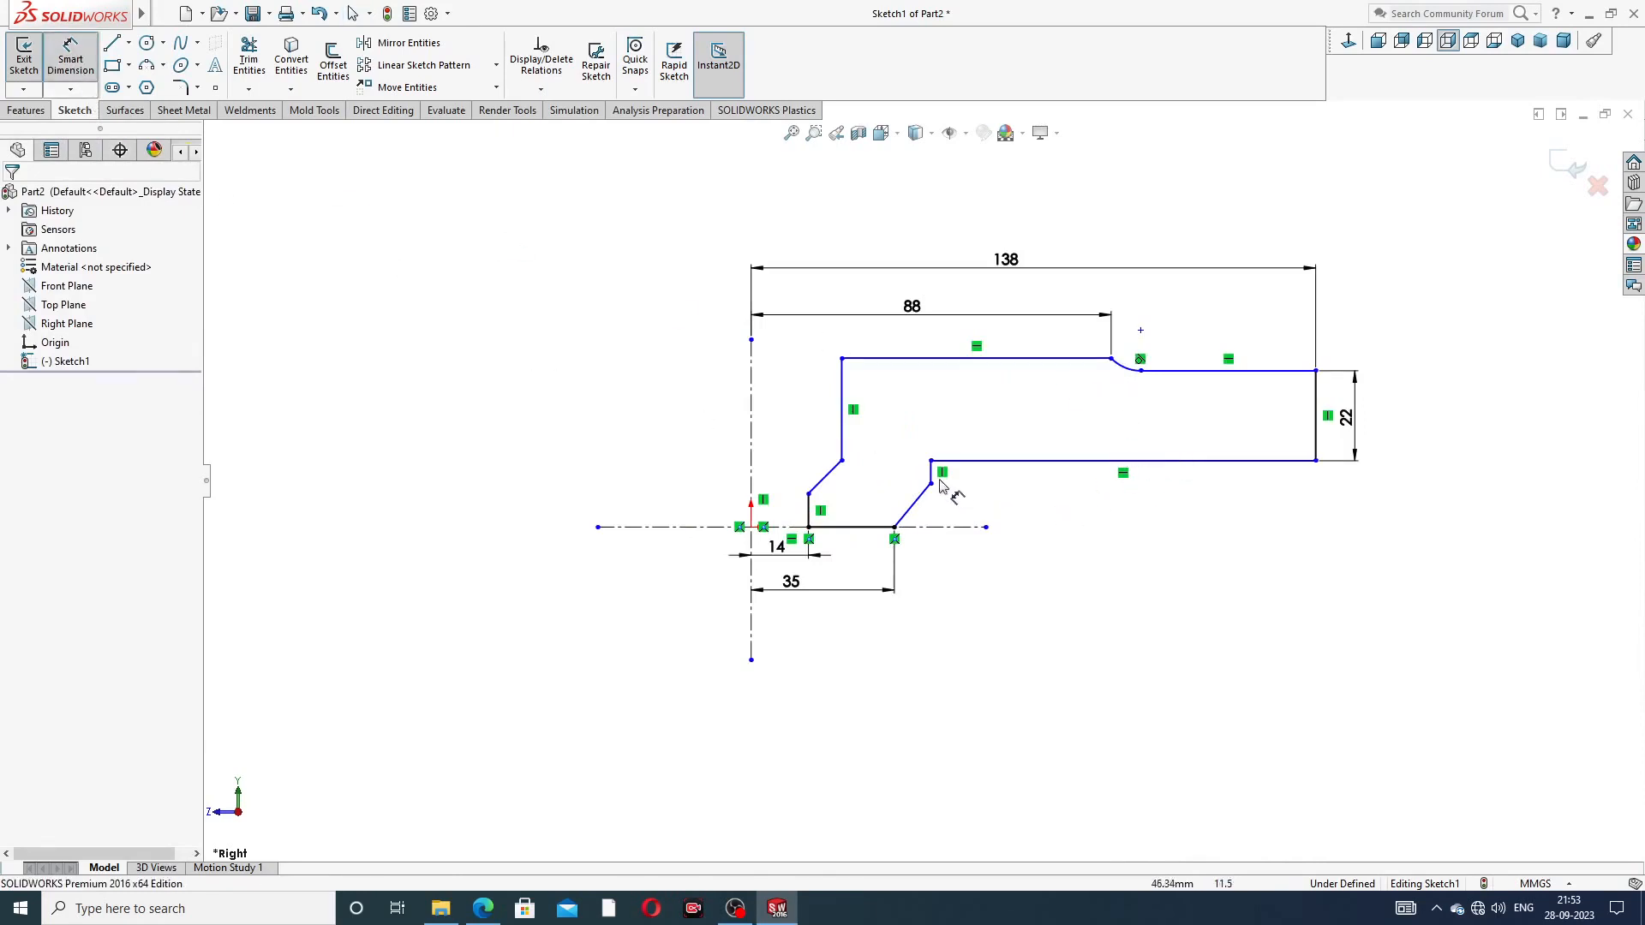
{"action": "left_click", "coordinate": [932, 473]}
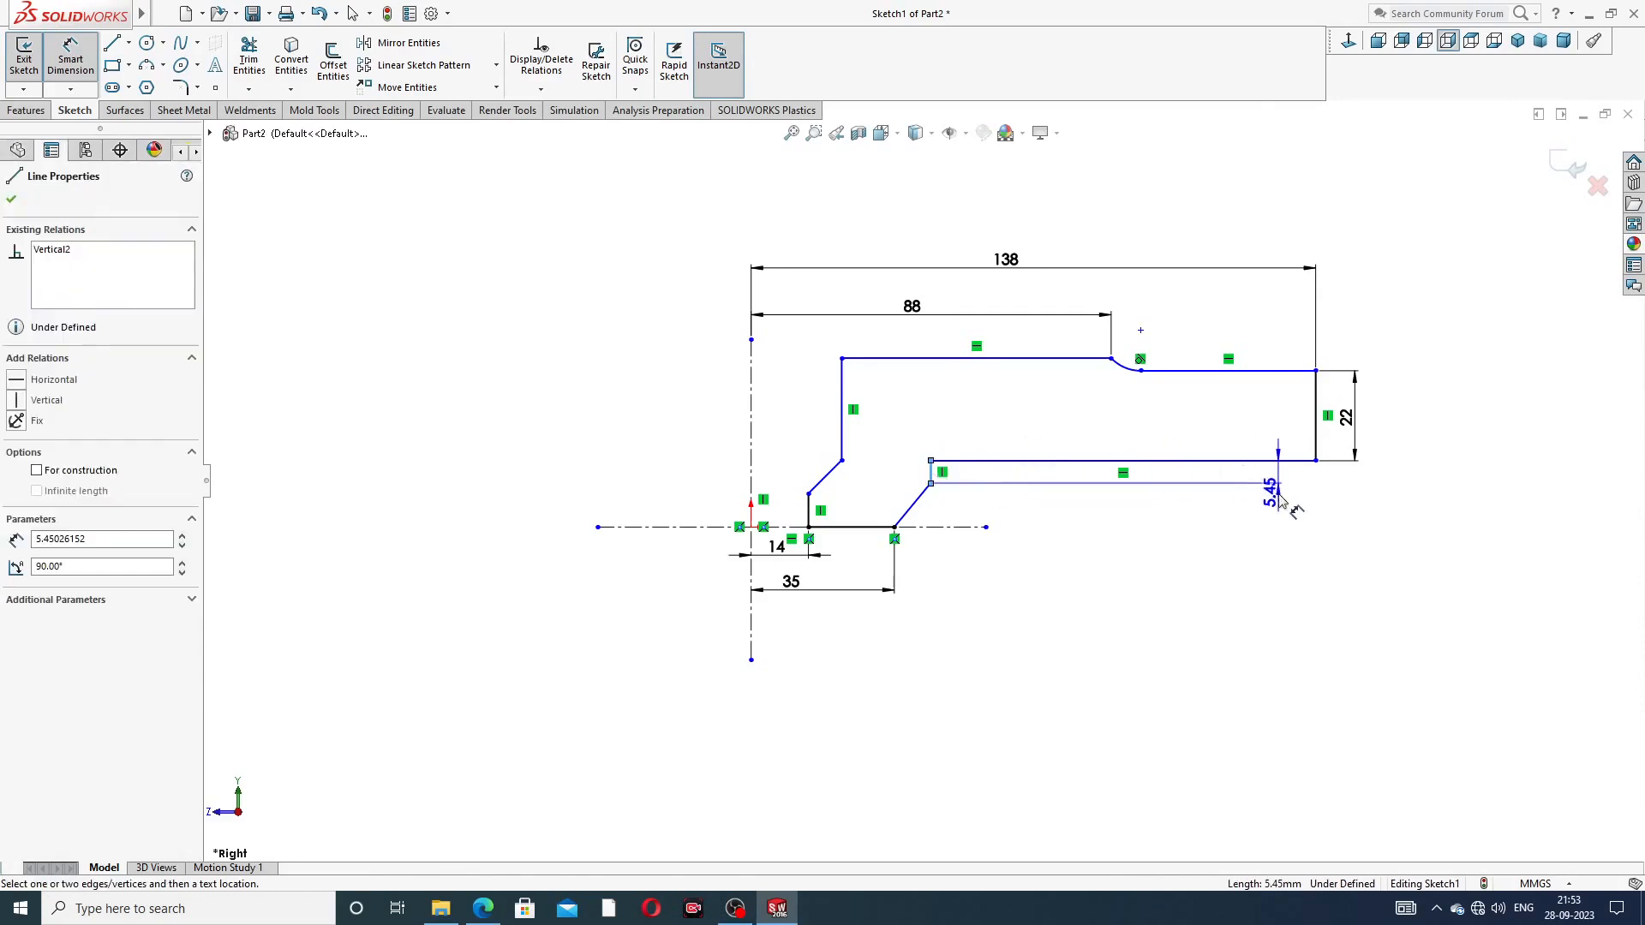
{"action": "left_click", "coordinate": [1281, 518]}
{"action": "type", "text": "6"}
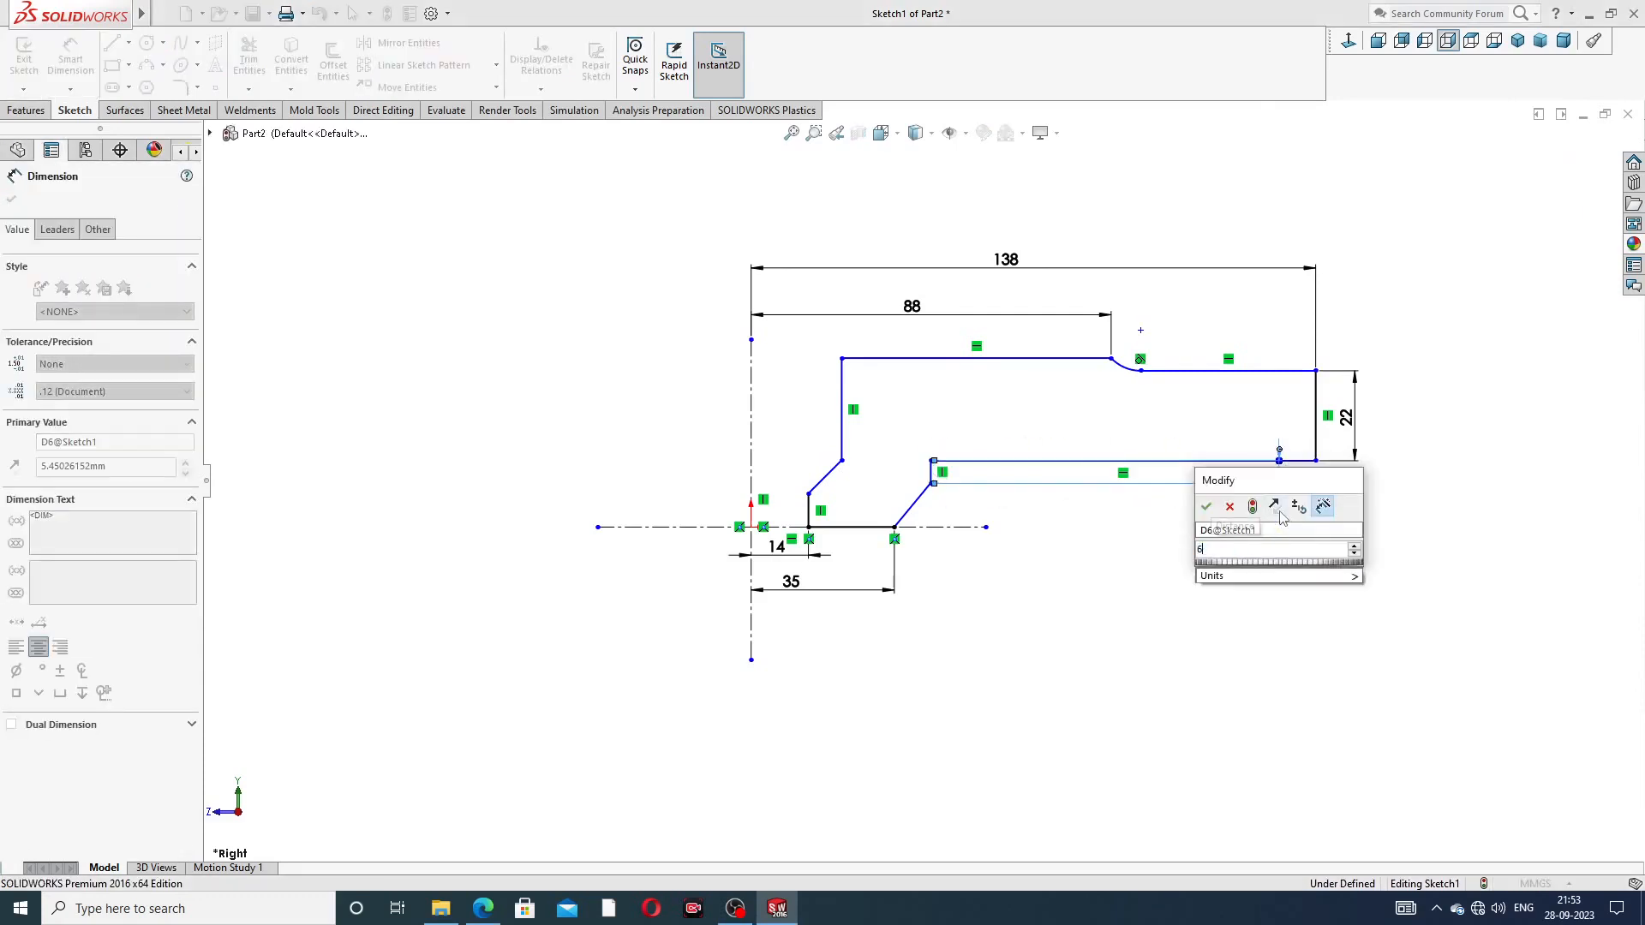
{"action": "key", "text": "Return"}
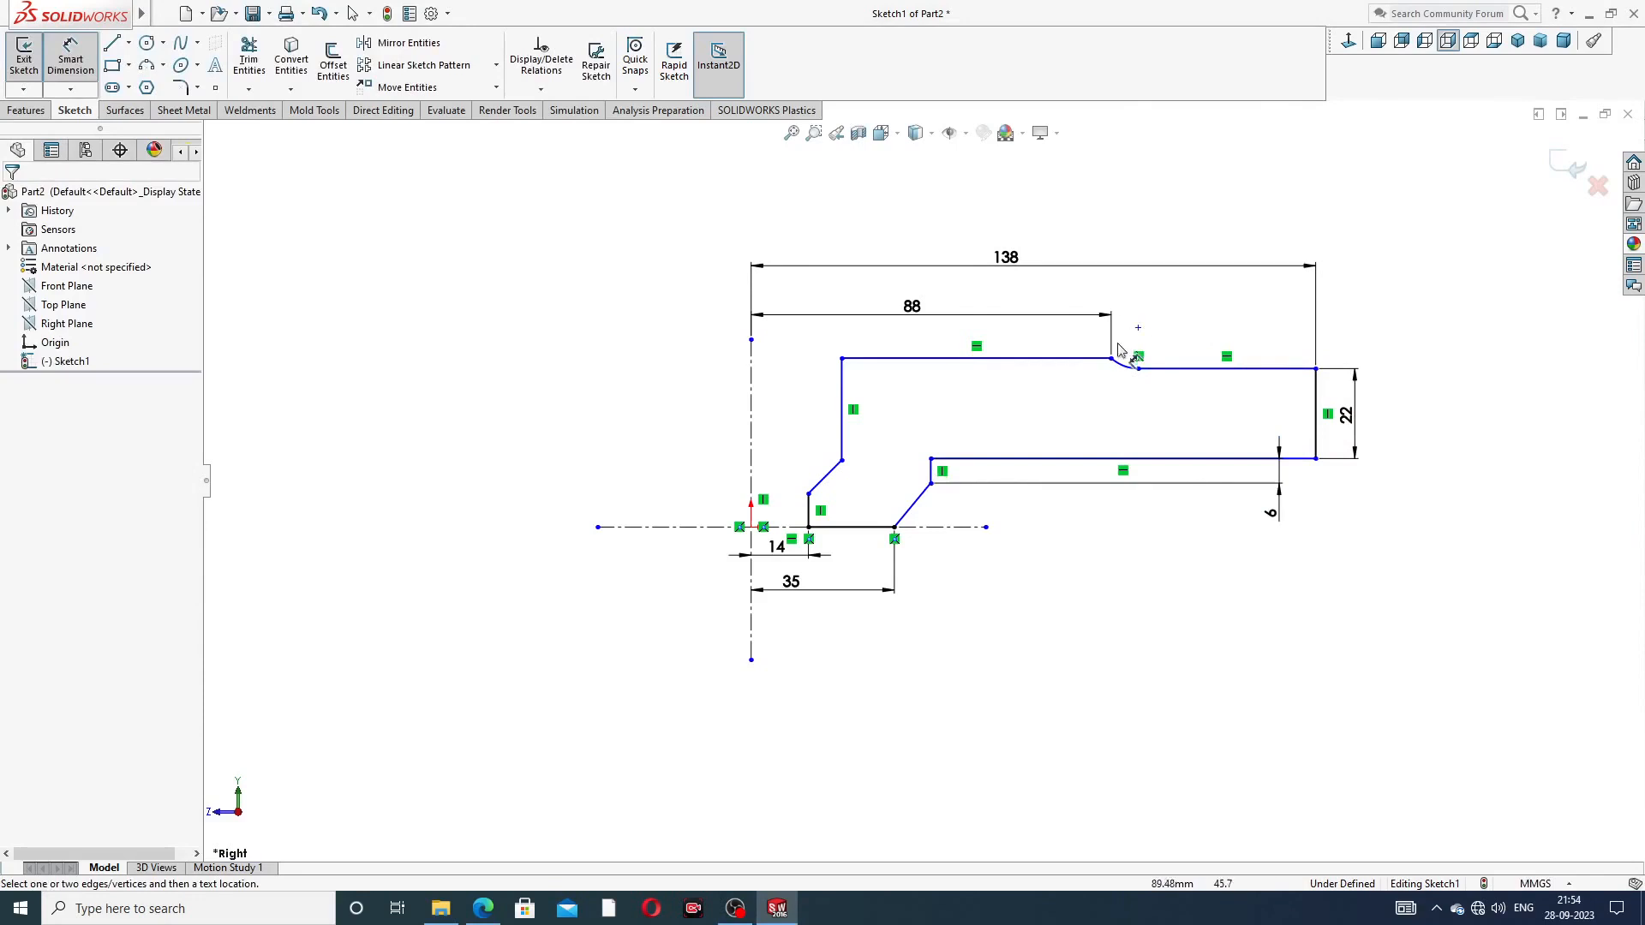
Dimension the vertical step between the arc's upper endpoint and the arm's upper edge as 6 mm
{"action": "left_click", "coordinate": [1112, 359]}
{"action": "left_click", "coordinate": [1195, 370]}
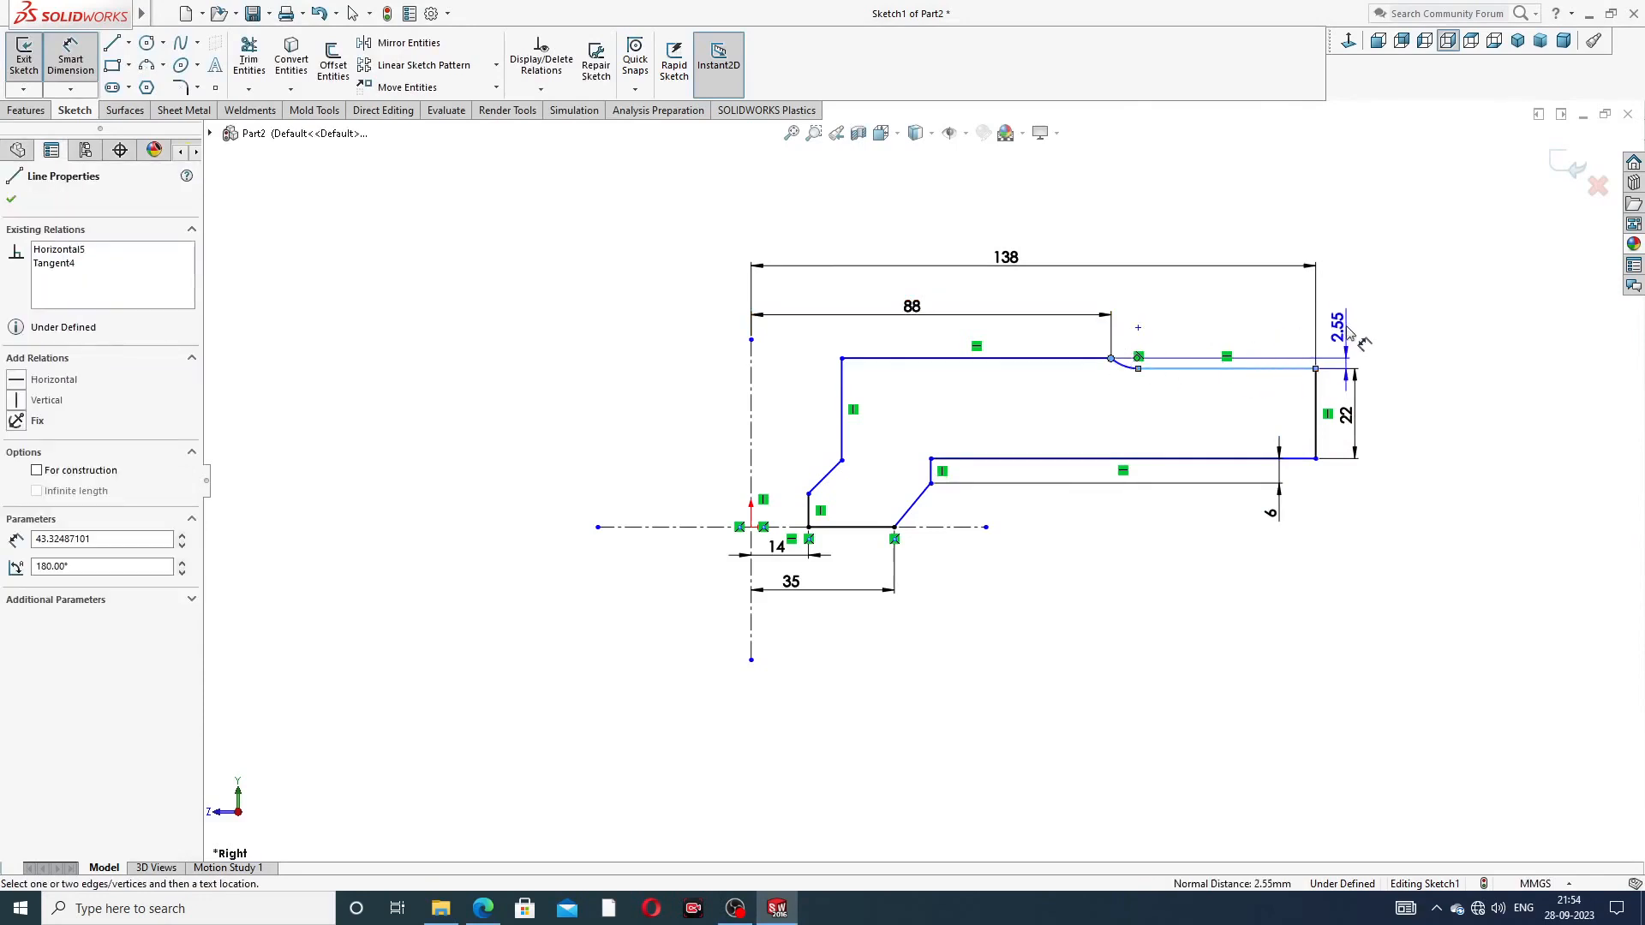
{"action": "left_click", "coordinate": [1339, 326]}
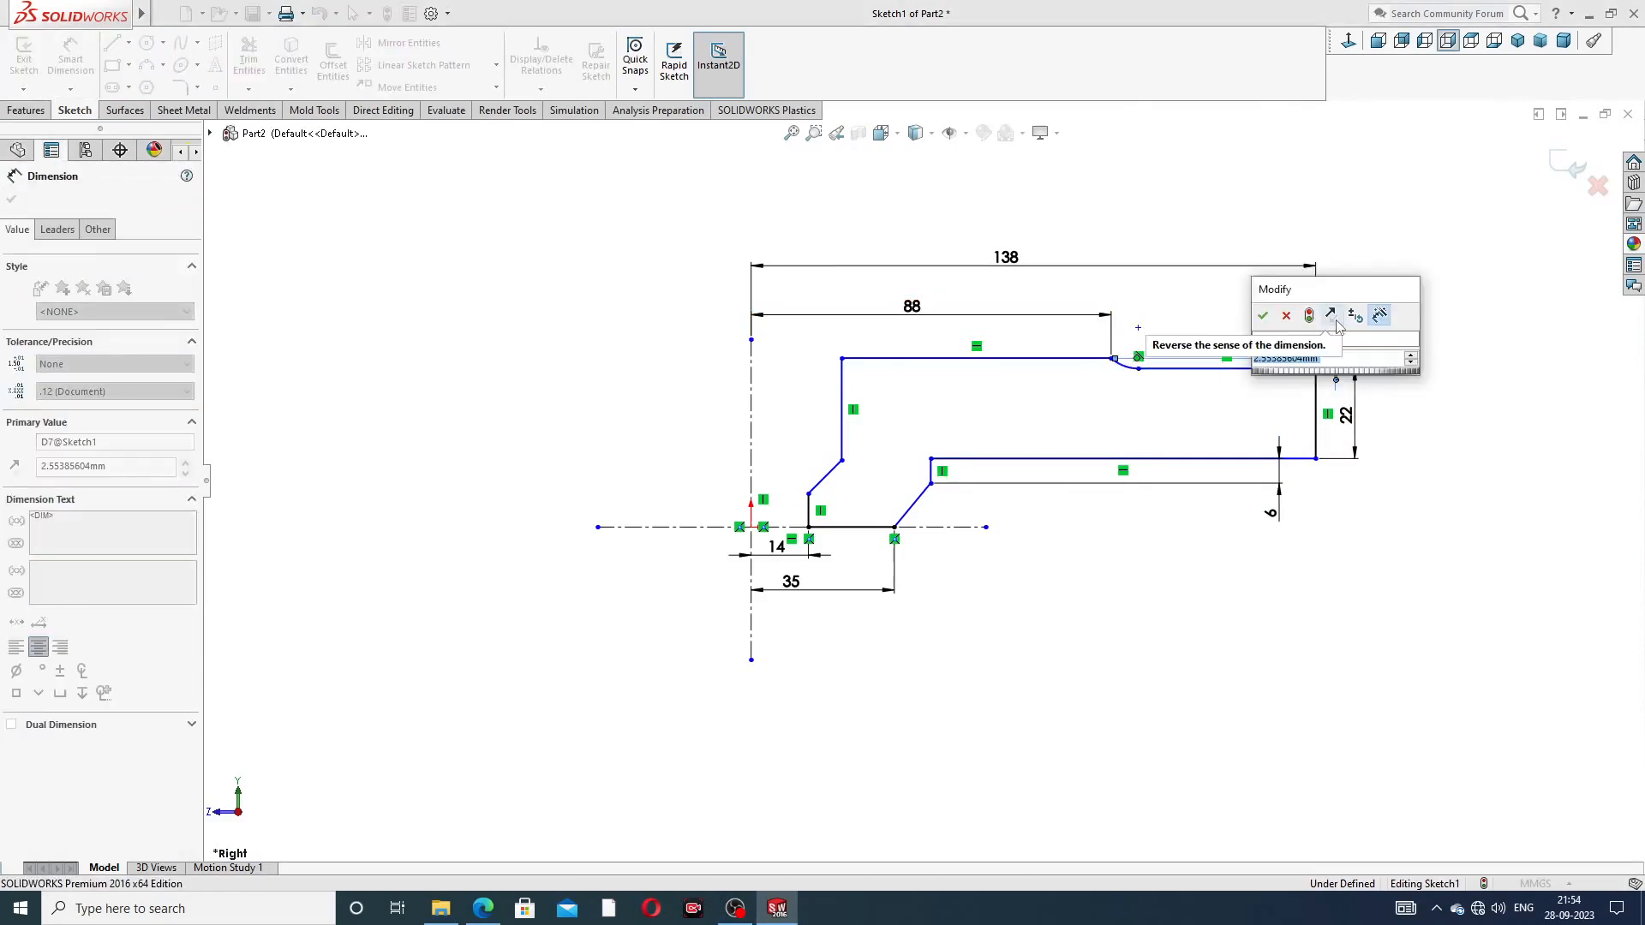
{"action": "type", "text": "6"}
{"action": "key", "text": "Return"}
{"action": "left_click", "coordinate": [1405, 337]}
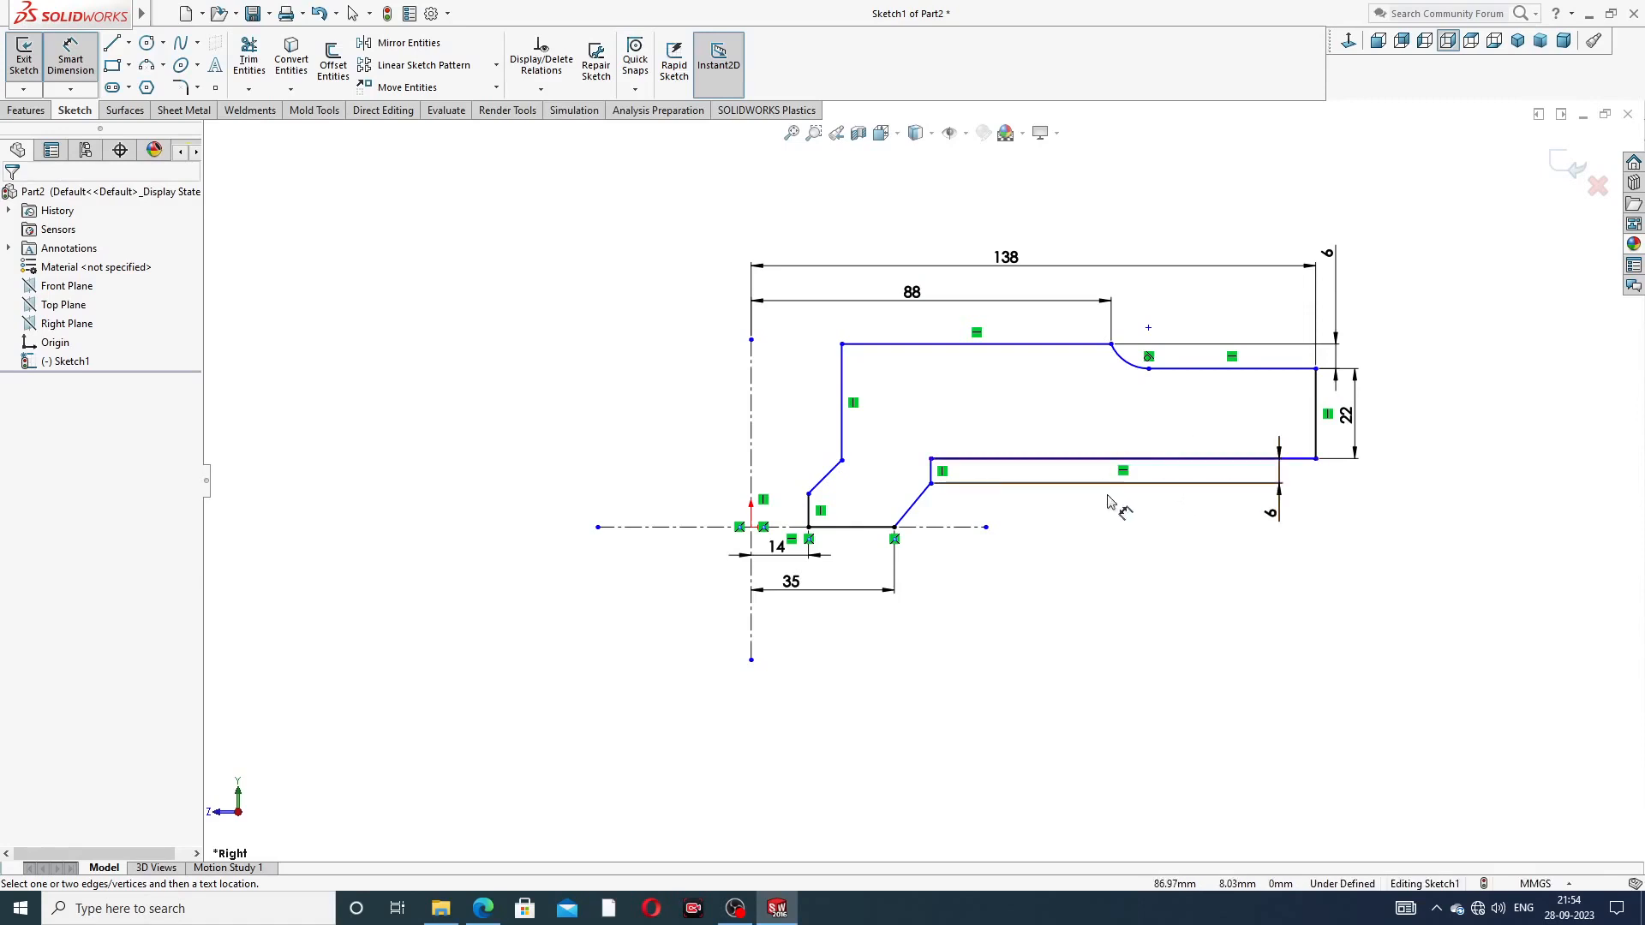
Dimension the height from the horizontal centerline to the upper end of the slanted line as 47 mm
{"action": "left_click", "coordinate": [931, 484]}
{"action": "left_click", "coordinate": [943, 527]}
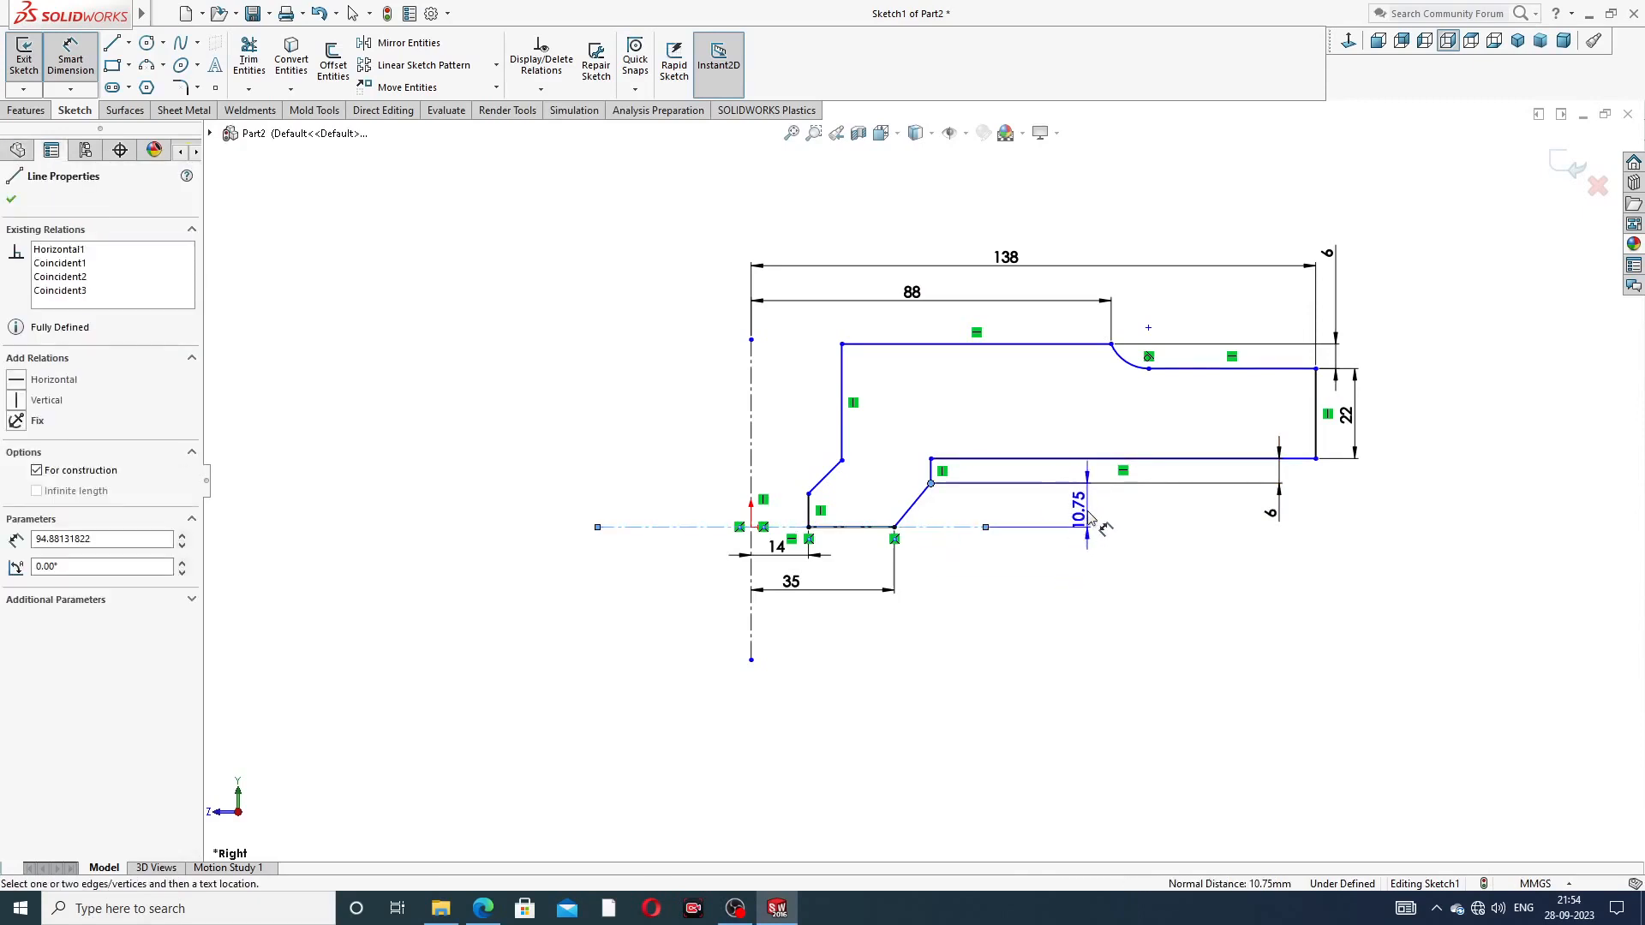
{"action": "left_click", "coordinate": [1088, 518]}
{"action": "type", "text": "47"}
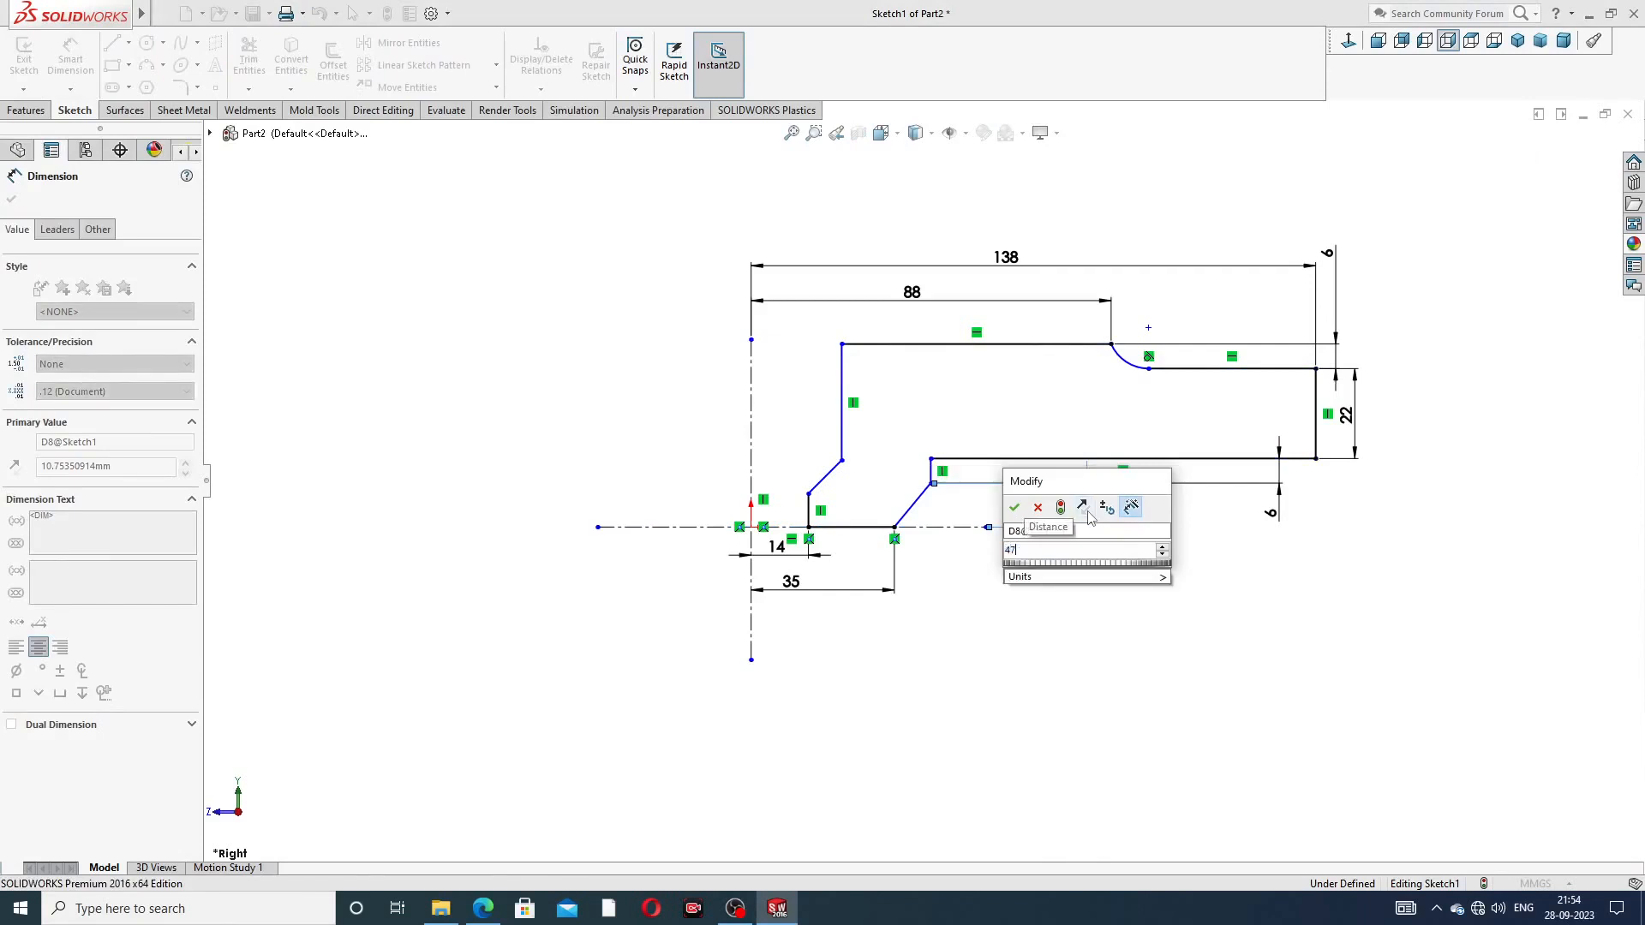
{"action": "key", "text": "Return"}
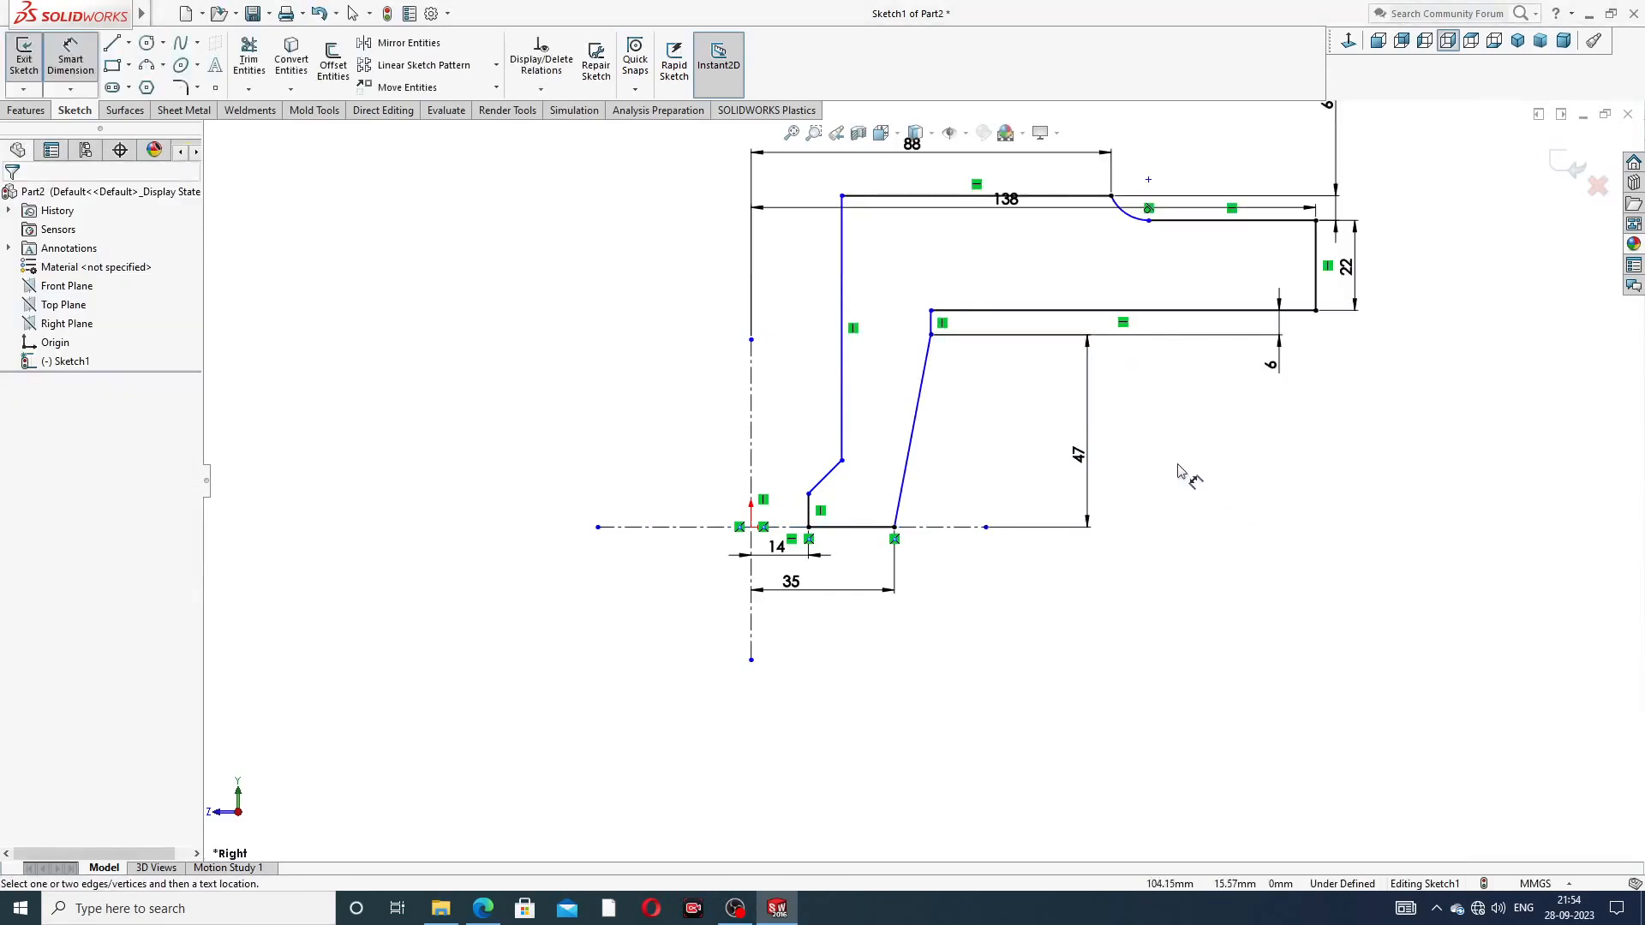
Reposition the 138, 22, upper 6 and 88 mm dimensions so they are spaced clear of each other around the profile
{"action": "scroll", "coordinate": [1071, 266], "scroll_direction": "up", "scroll_amount": 1}
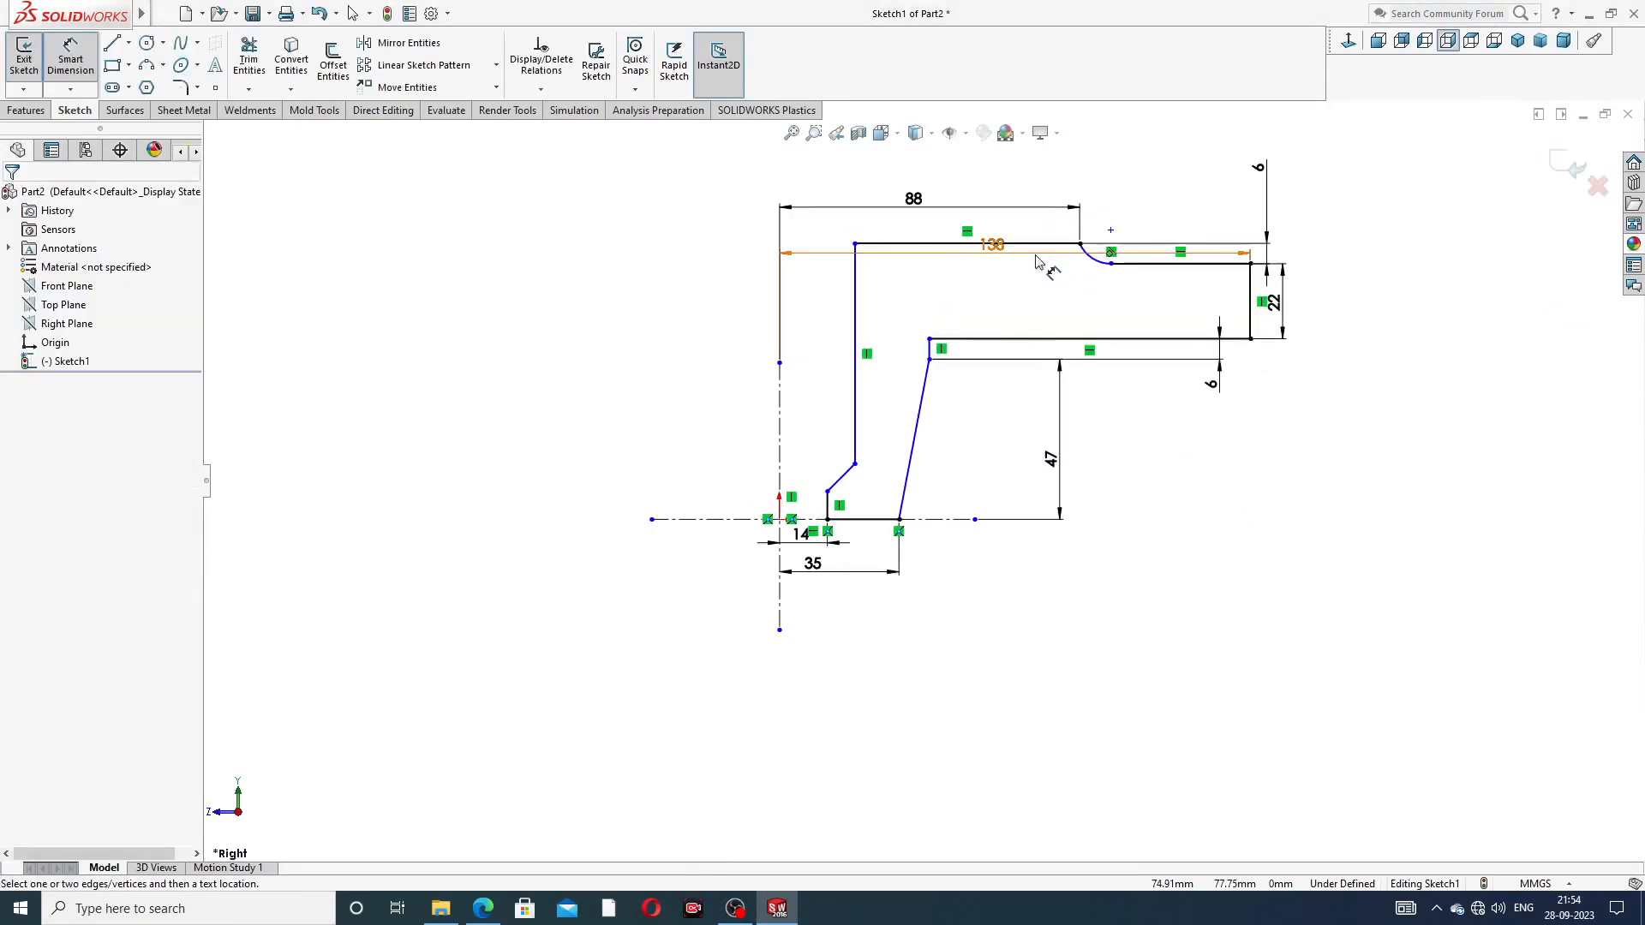
{"action": "scroll", "coordinate": [1007, 276], "scroll_direction": "up", "scroll_amount": 1}
{"action": "left_click", "coordinate": [977, 210]}
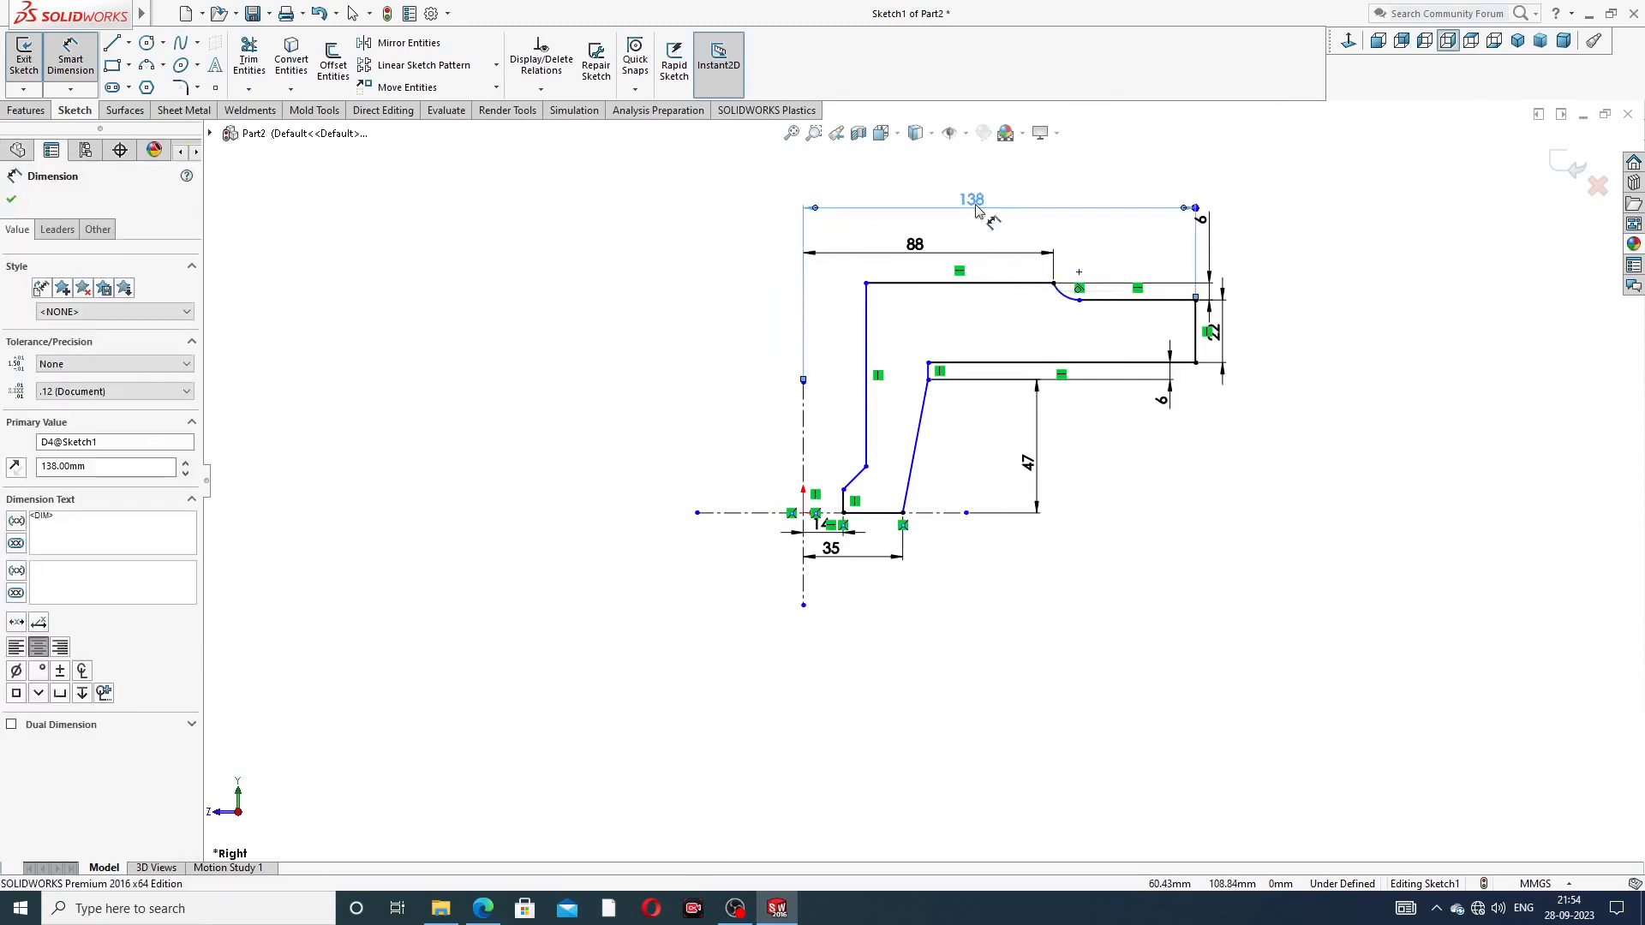
{"action": "left_click_drag", "start_coordinate": [977, 217], "coordinate": [975, 192]}
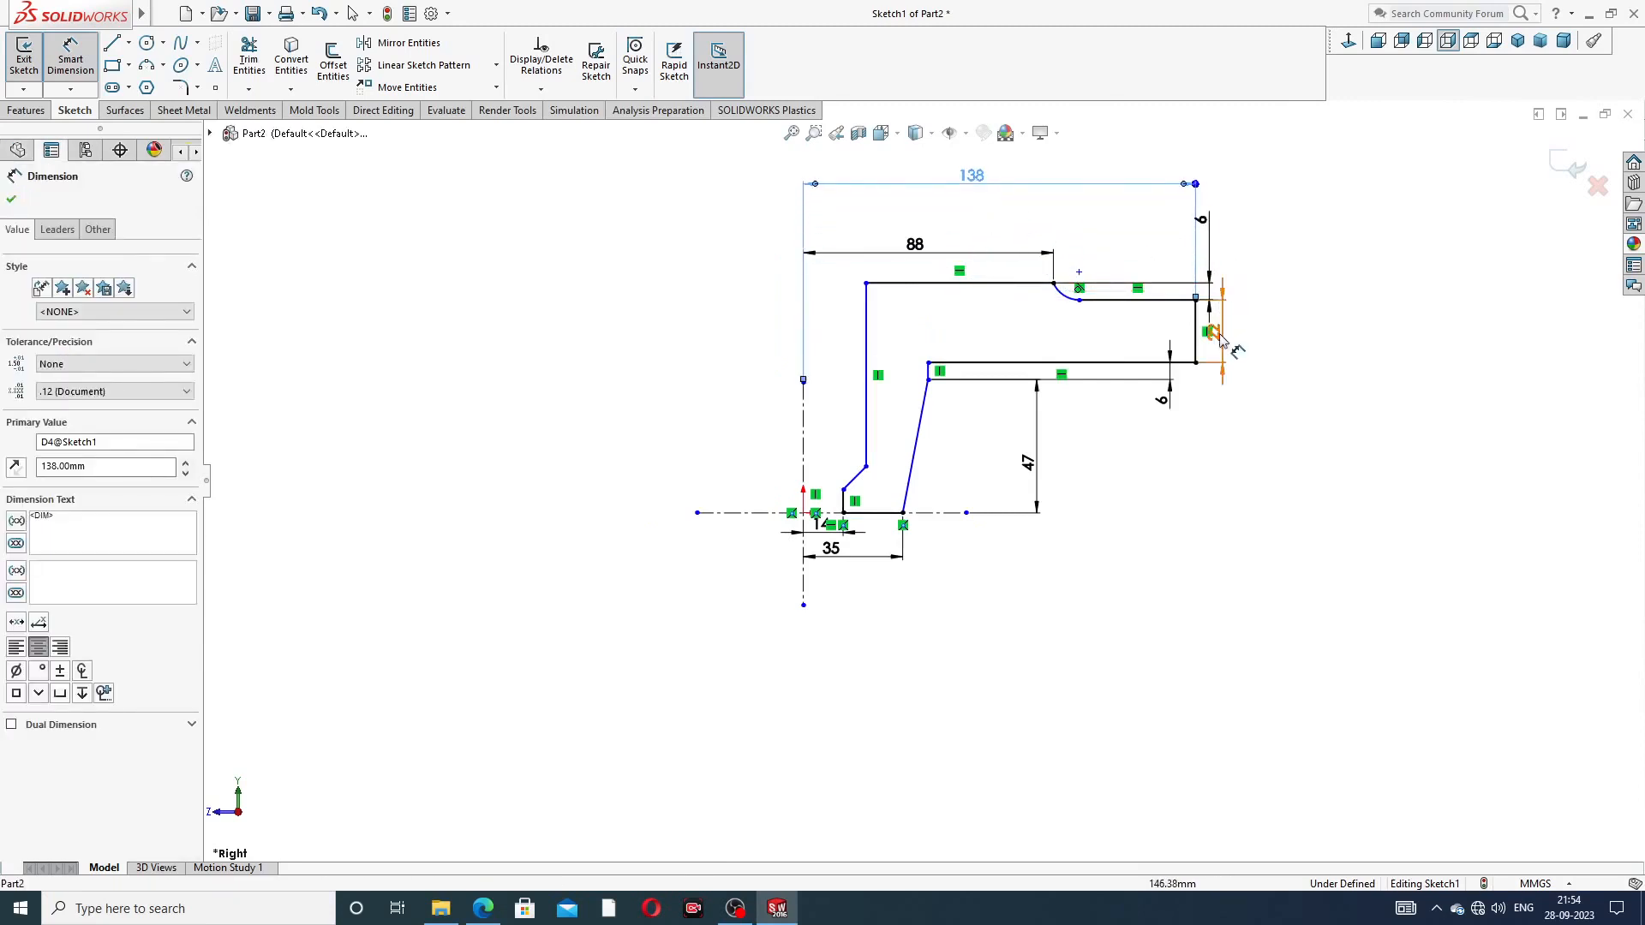
{"action": "left_click_drag", "start_coordinate": [1223, 336], "coordinate": [1277, 335]}
{"action": "left_click_drag", "start_coordinate": [1203, 221], "coordinate": [1227, 224]}
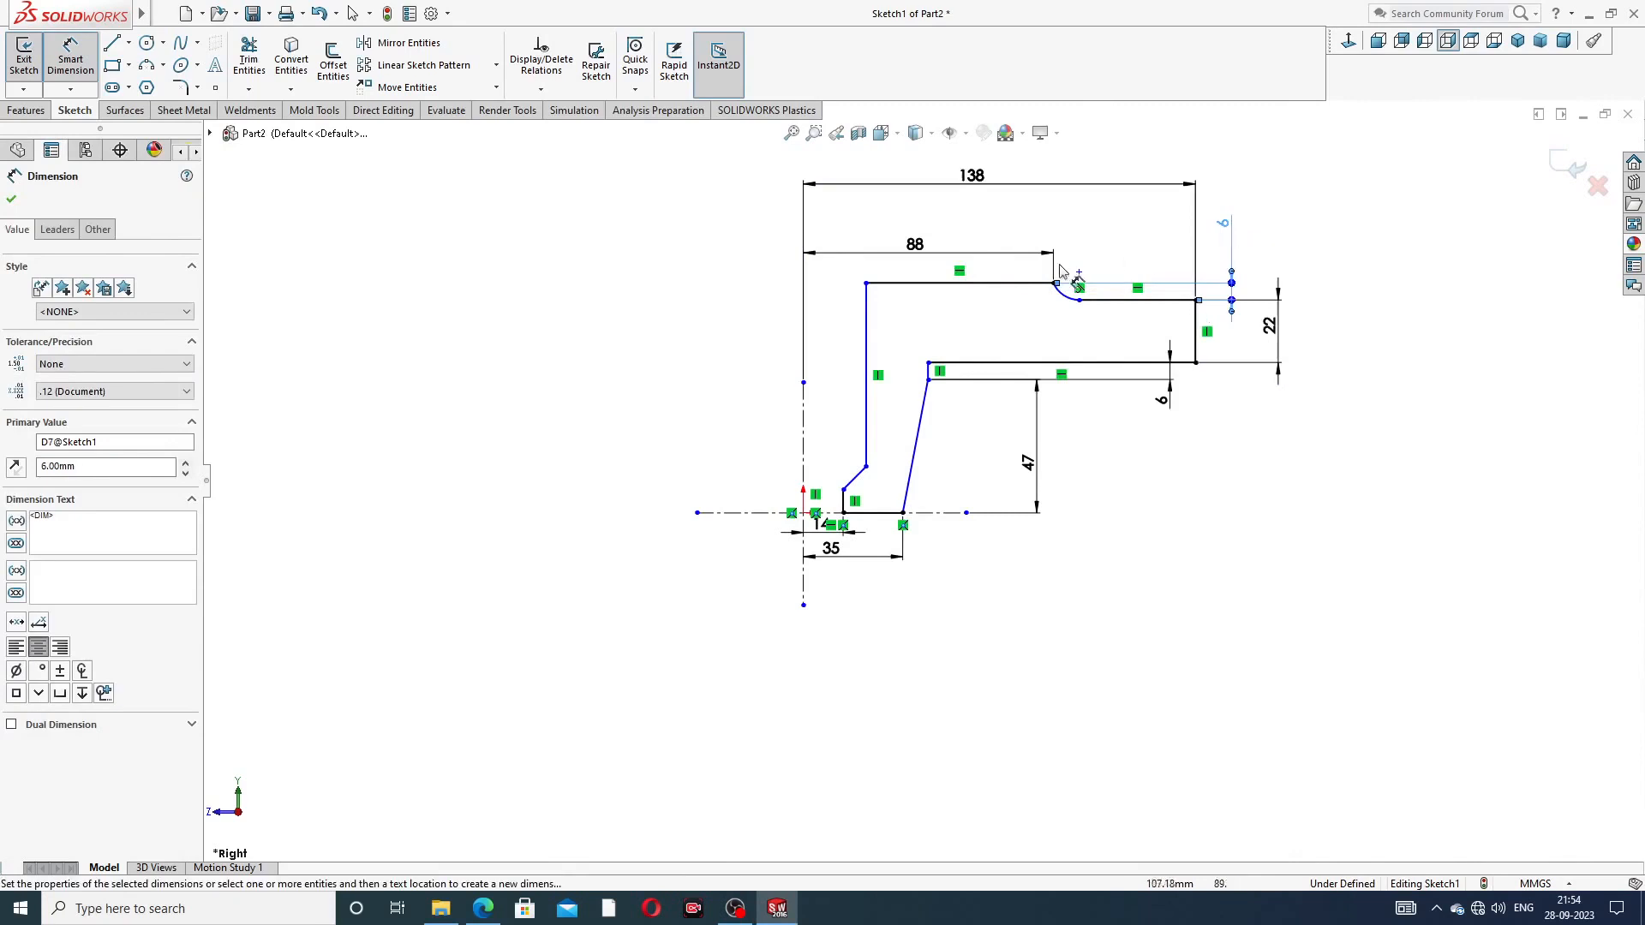
{"action": "left_click_drag", "start_coordinate": [927, 249], "coordinate": [942, 229]}
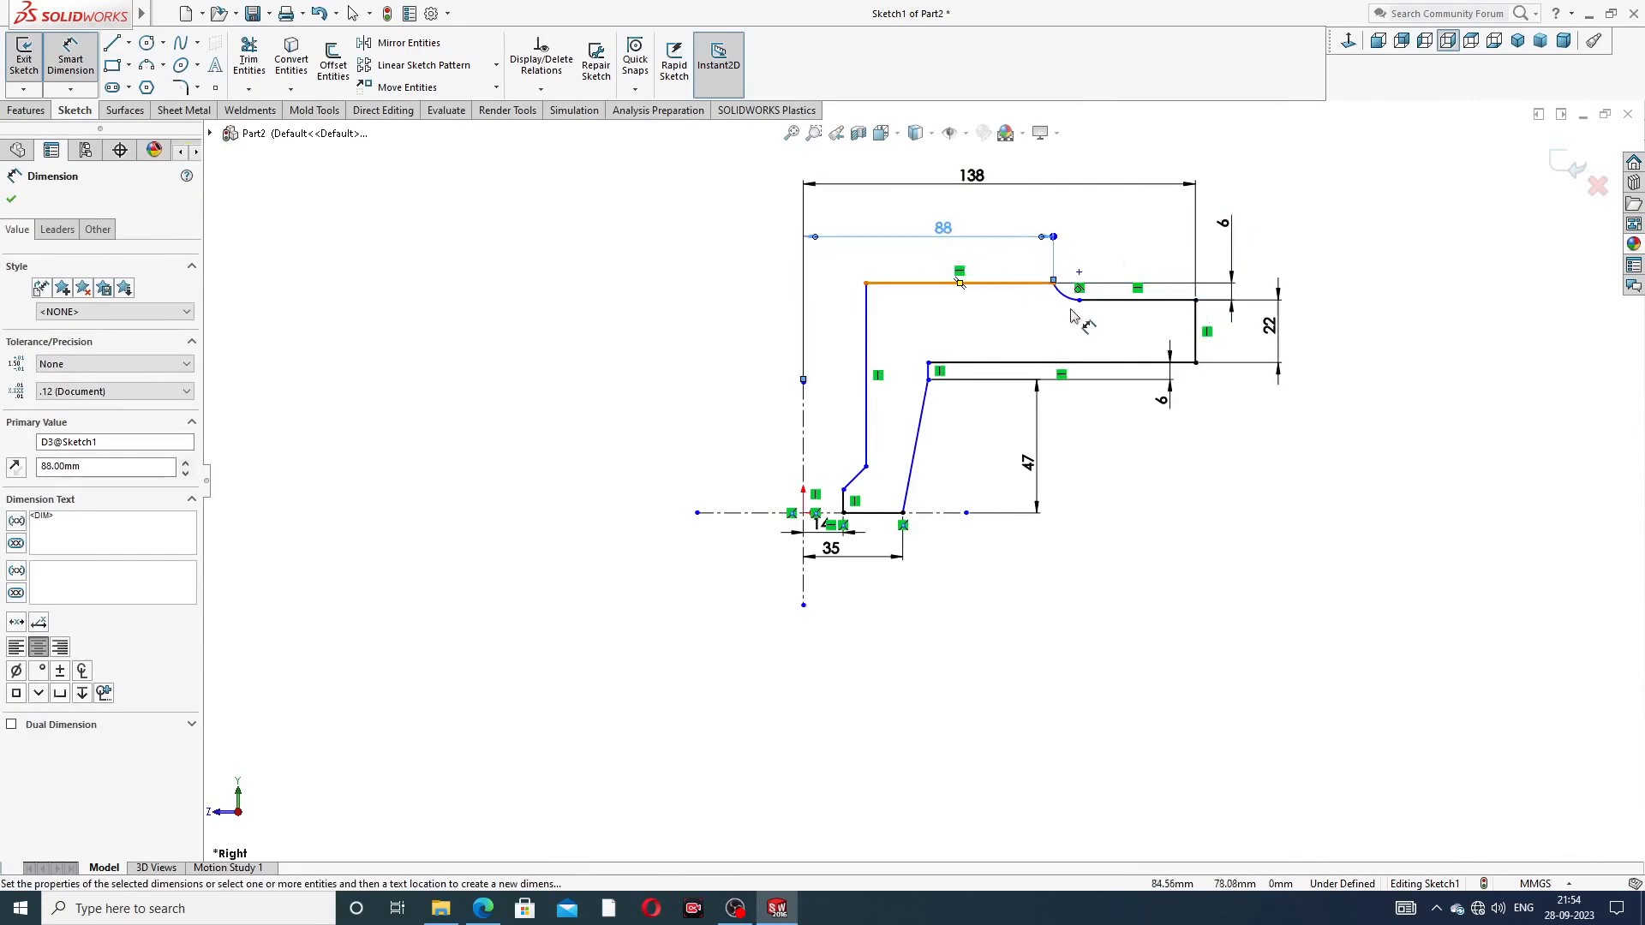
{"action": "left_click", "coordinate": [1186, 422]}
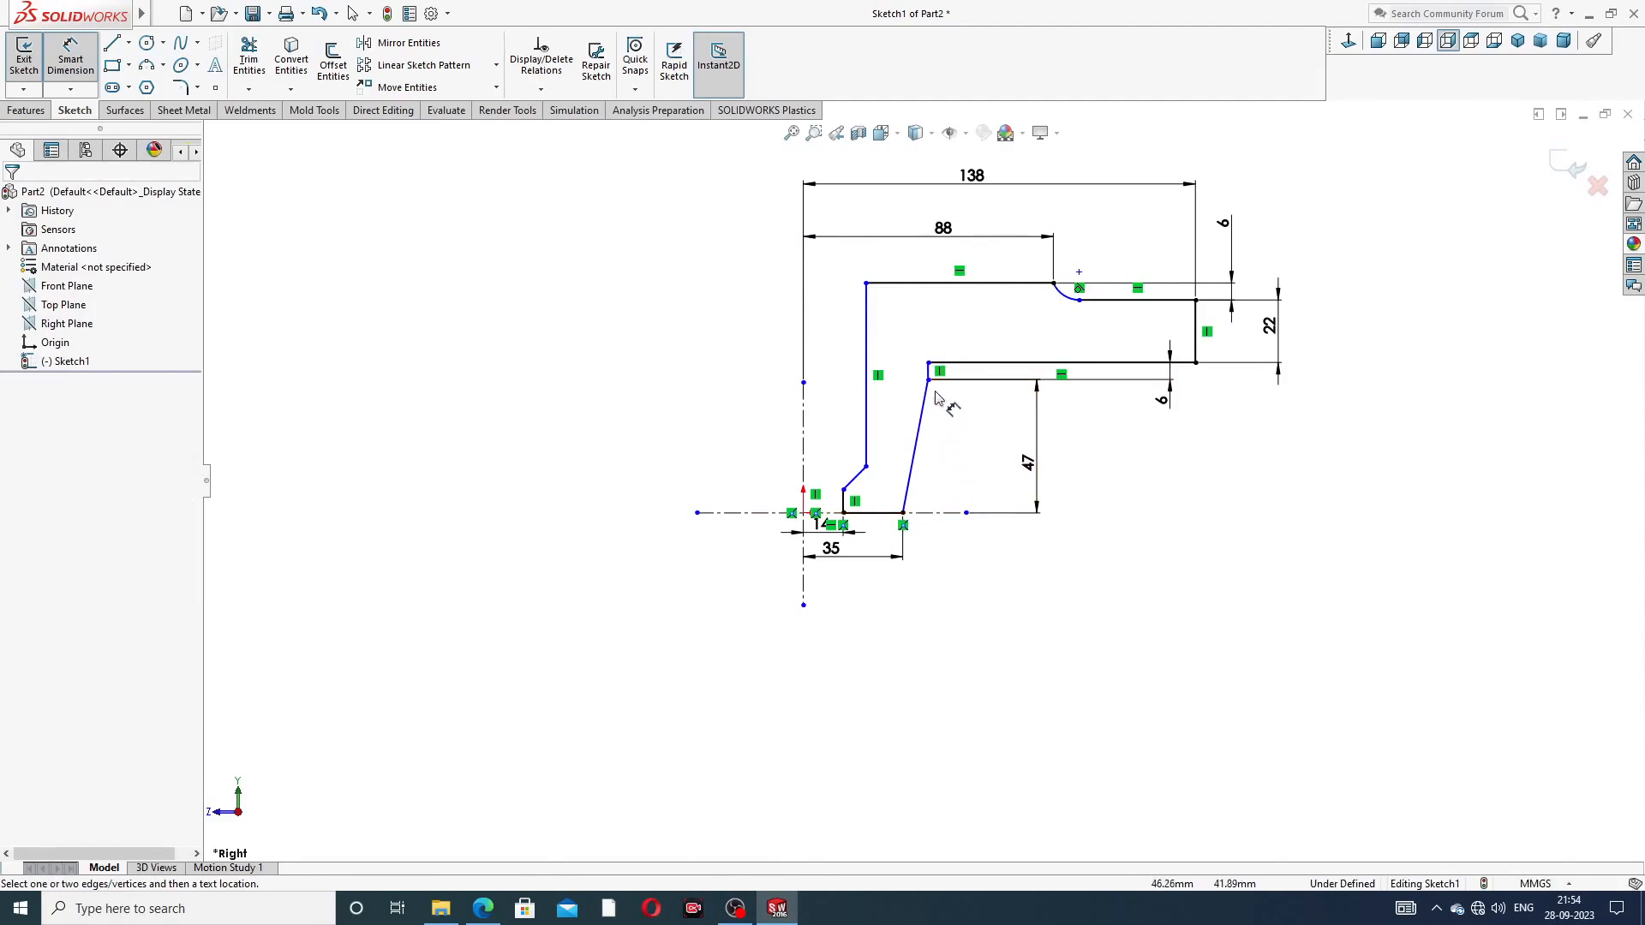
Dimension the horizontal distance from the vertical centerline to the slanted line's upper end as 81 mm
{"action": "left_click", "coordinate": [929, 380]}
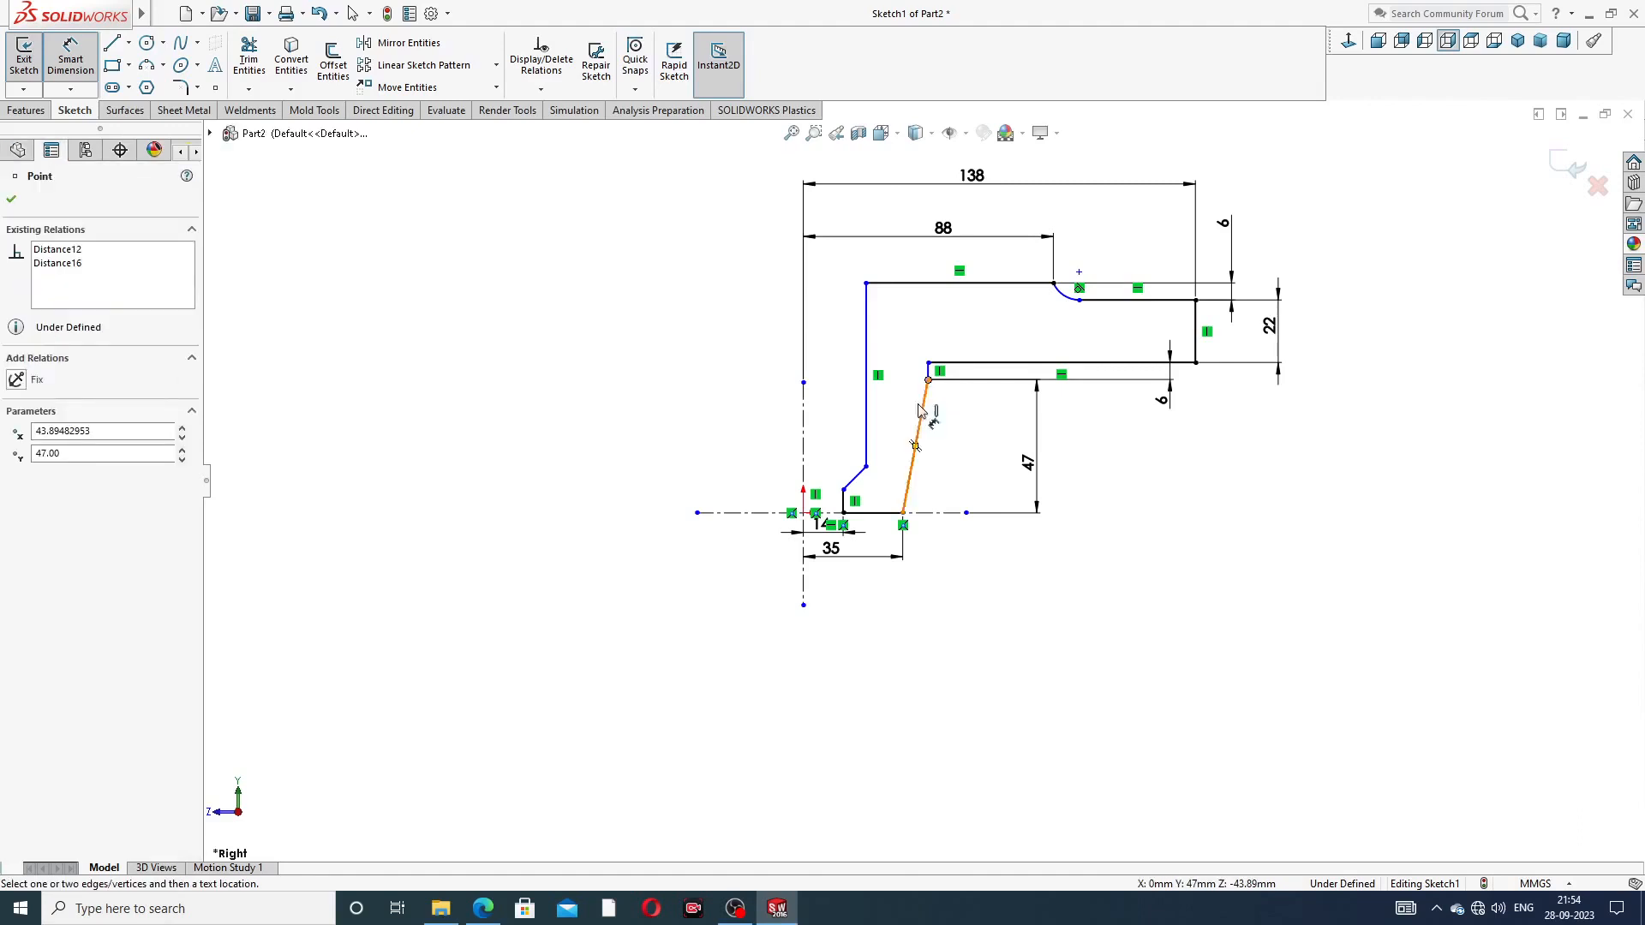
{"action": "left_click", "coordinate": [804, 449]}
{"action": "left_click", "coordinate": [874, 624]}
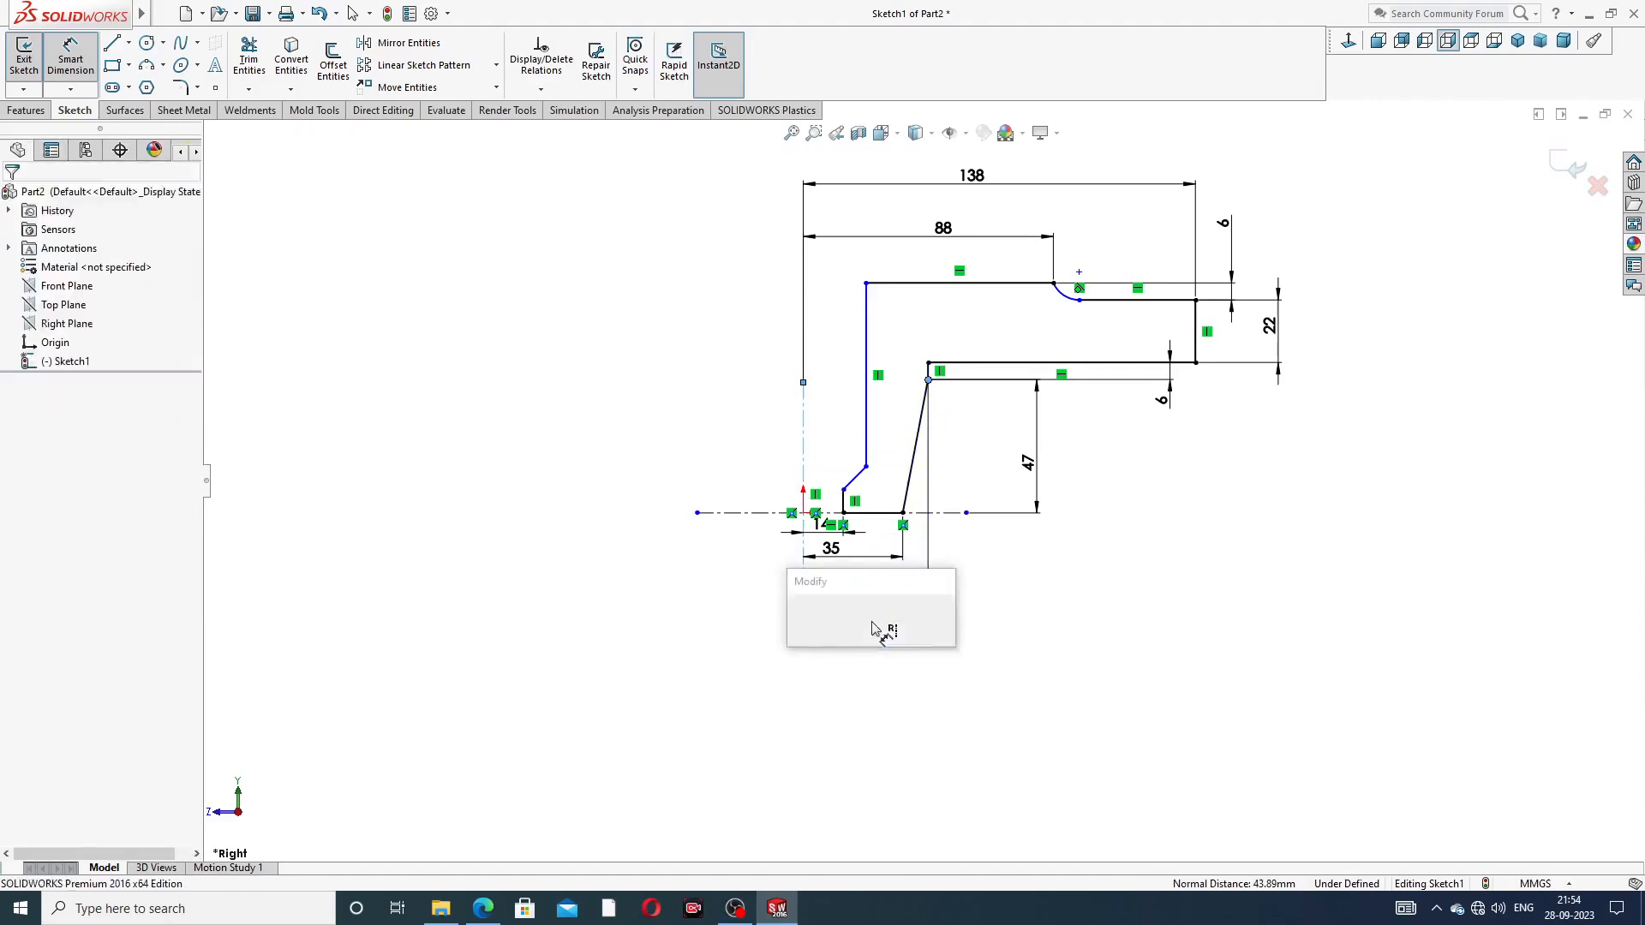
{"action": "type", "text": "81"}
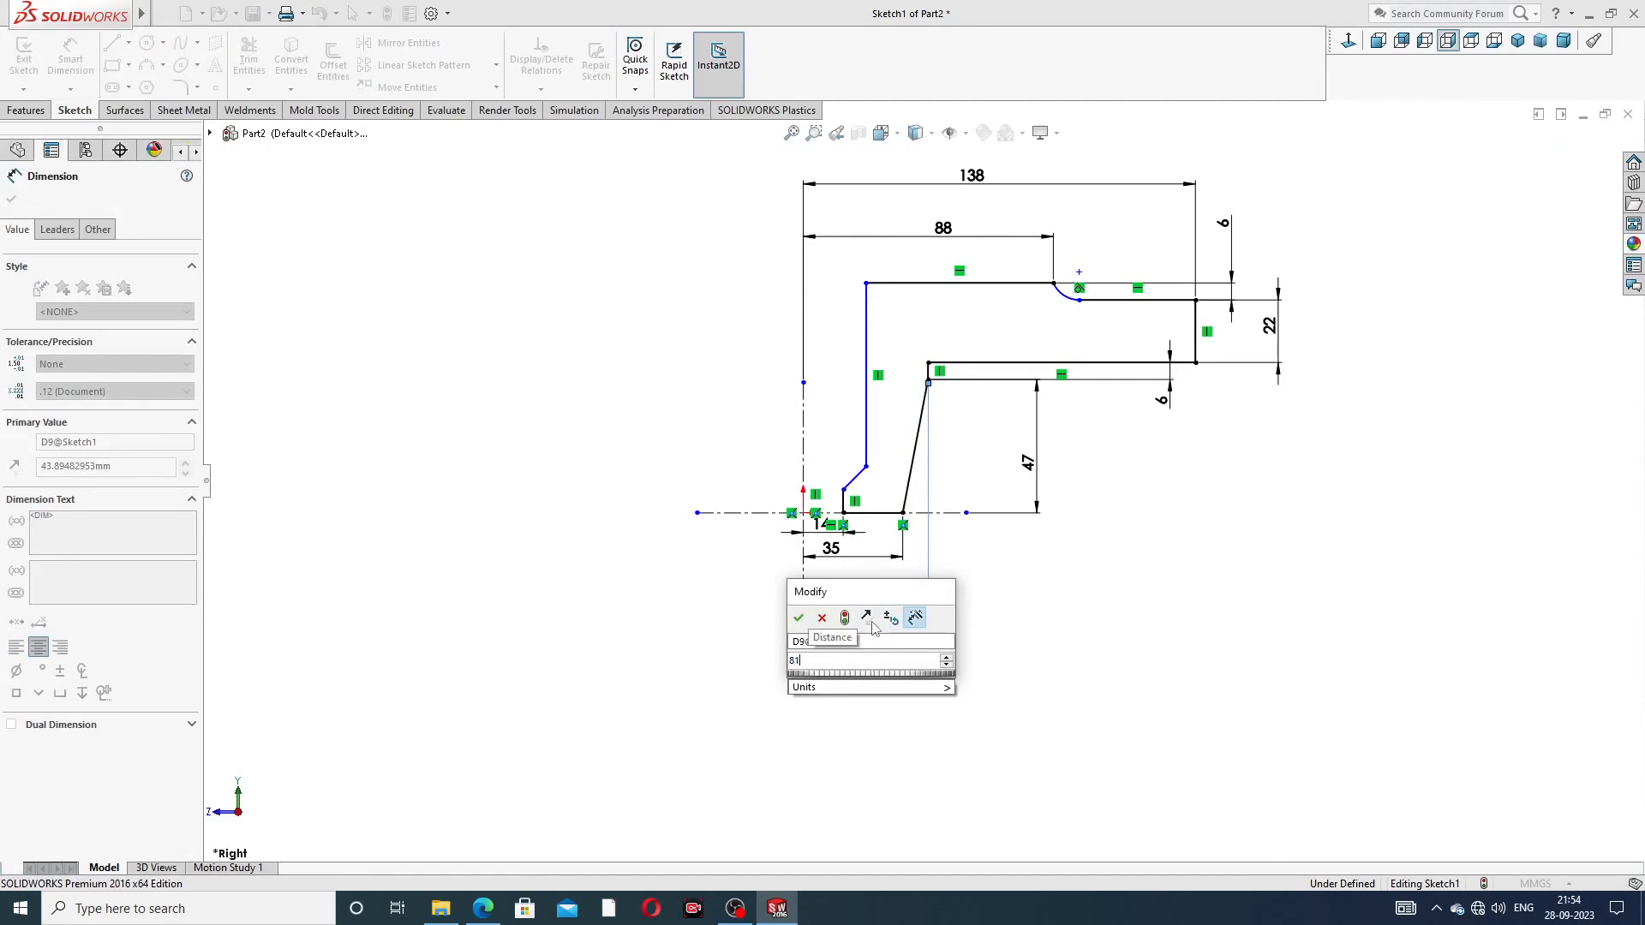
{"action": "key", "text": "Return"}
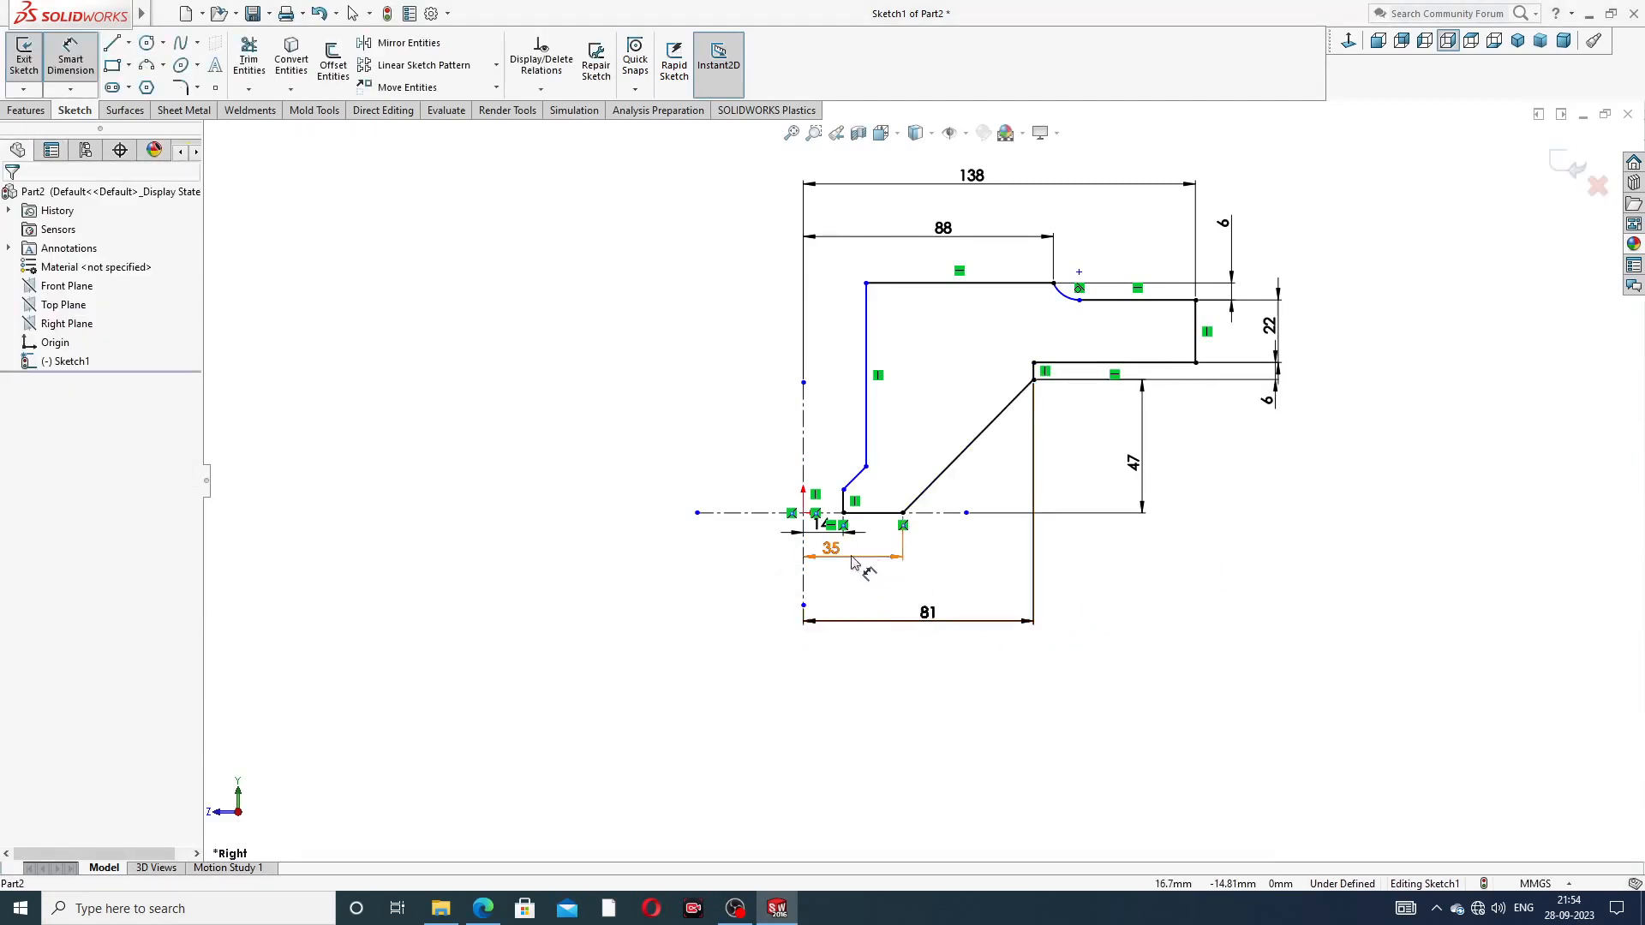
Reposition the 35 and 14 mm dimensions so they are stacked clear of each other beneath the profile
{"action": "left_click_drag", "start_coordinate": [880, 564], "coordinate": [883, 595]}
{"action": "left_click", "coordinate": [1114, 561]}
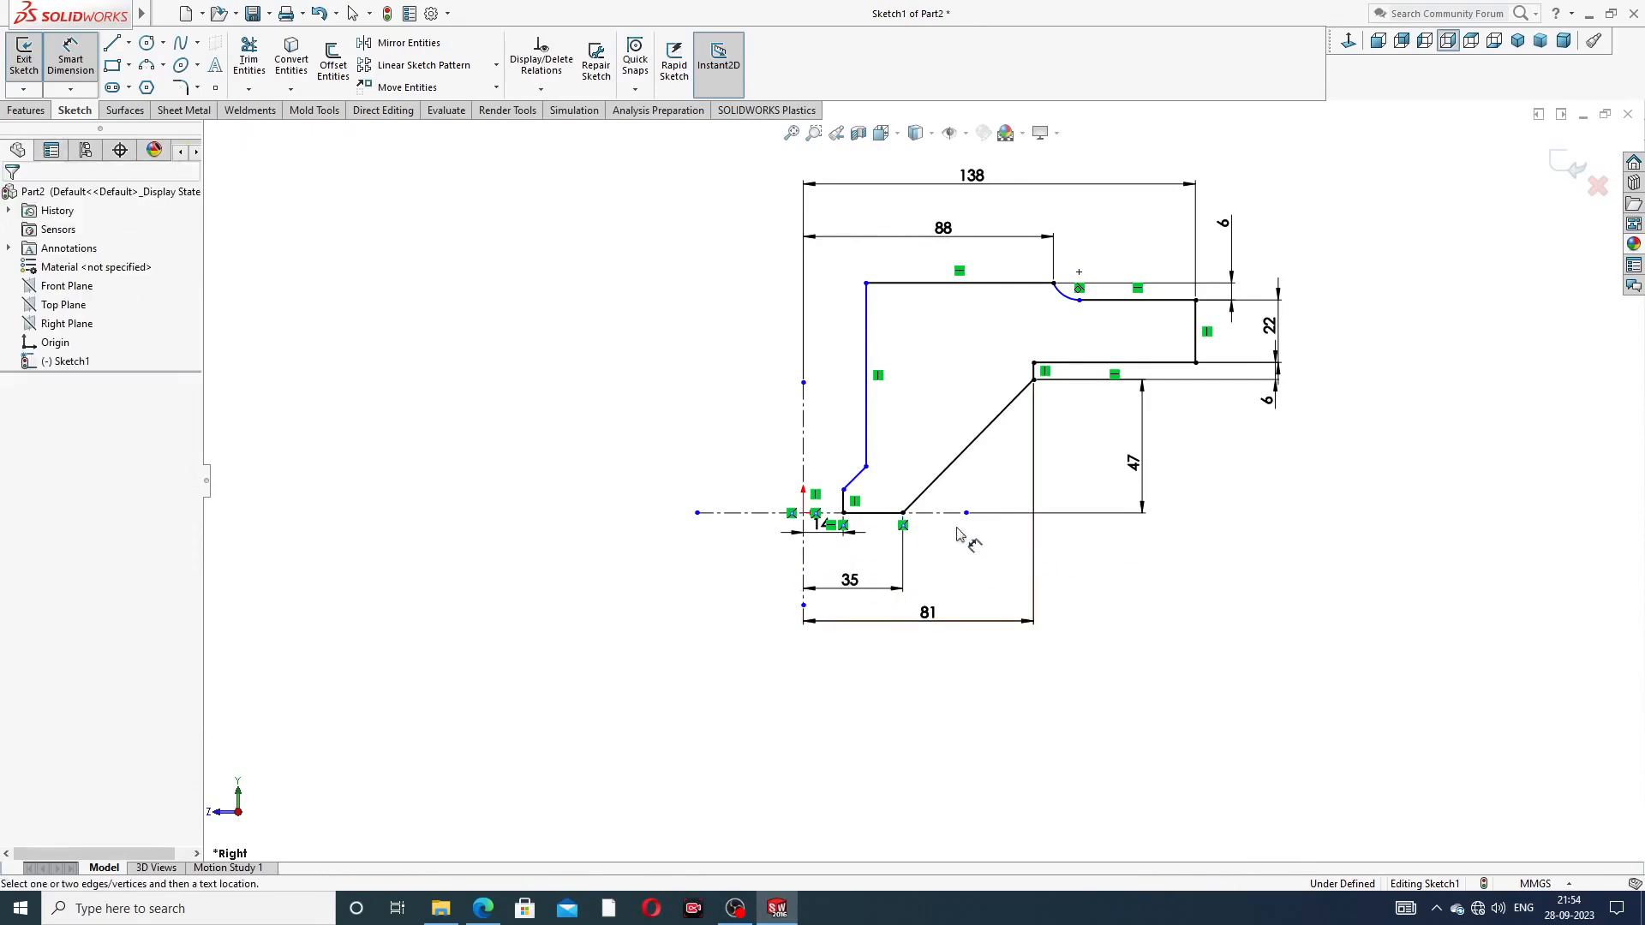
{"action": "left_click_drag", "start_coordinate": [822, 525], "coordinate": [827, 561]}
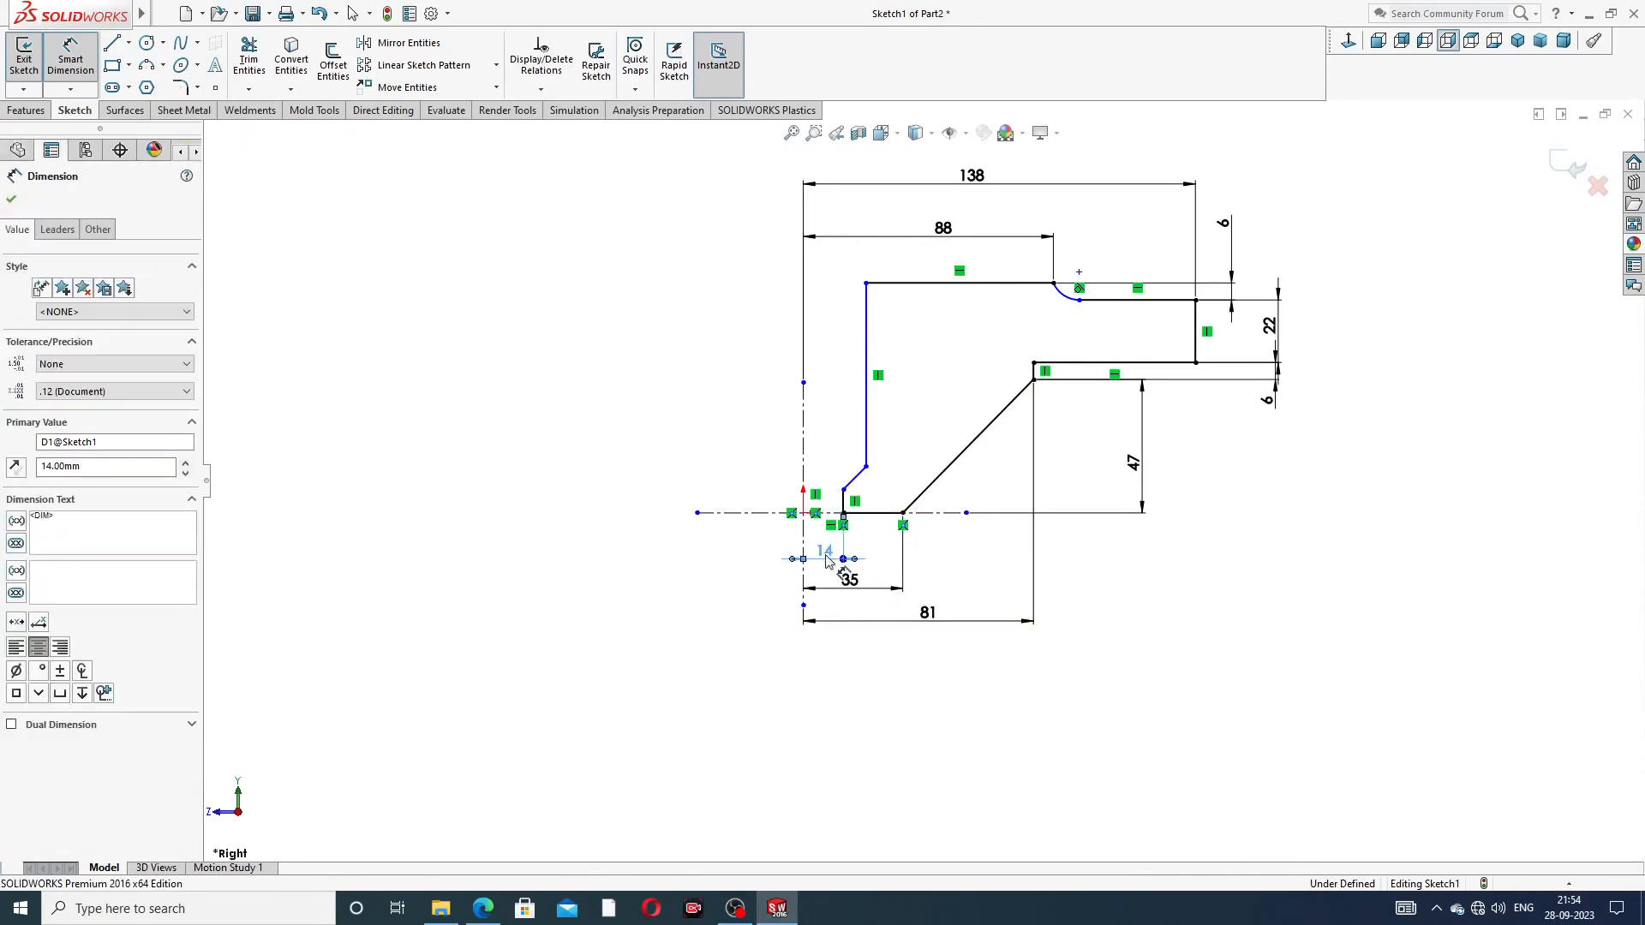
{"action": "left_click", "coordinate": [1073, 626]}
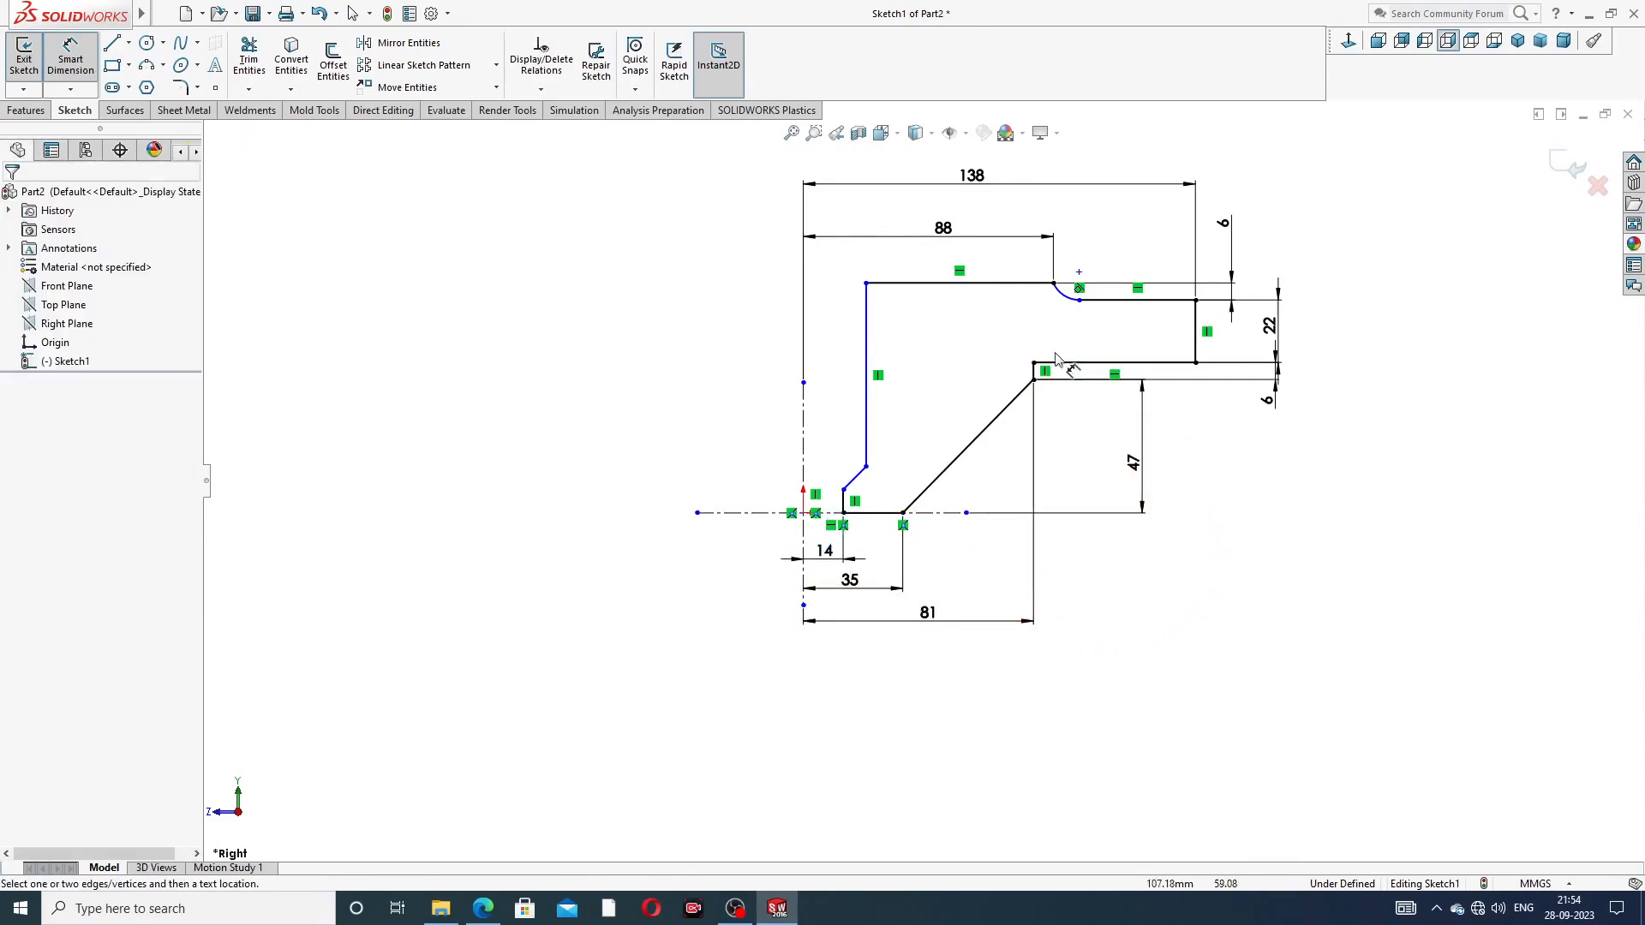
Dimension the distance from the vertical centerline to the profile's long inner vertical line as 28 mm
{"action": "left_click", "coordinate": [866, 353]}
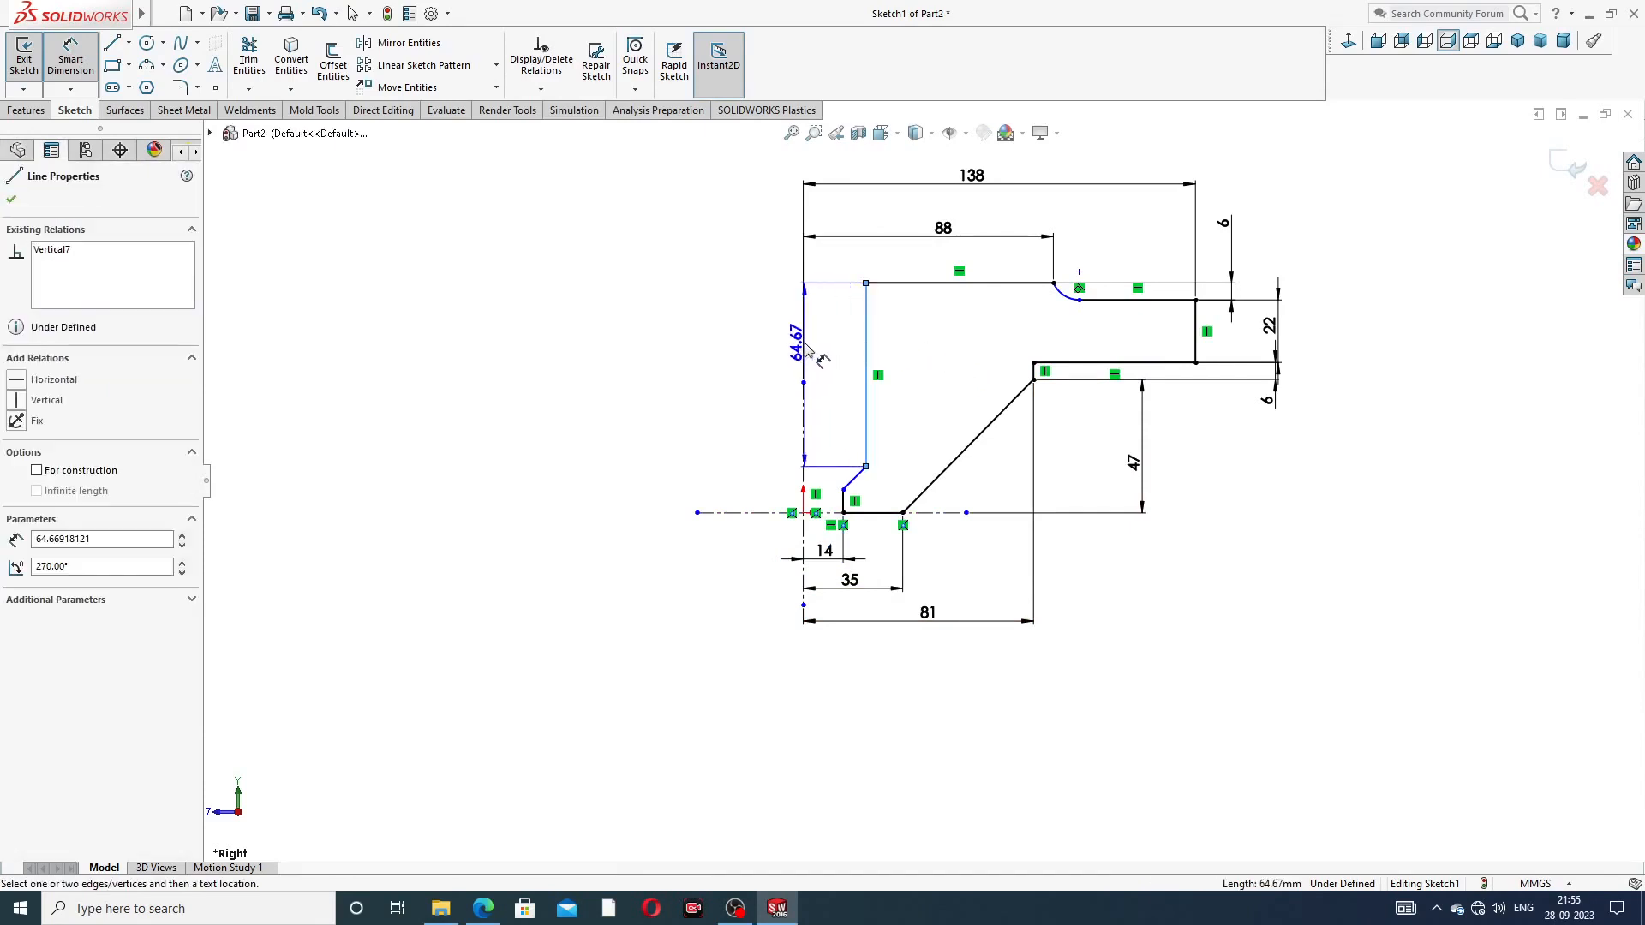
{"action": "left_click", "coordinate": [804, 392]}
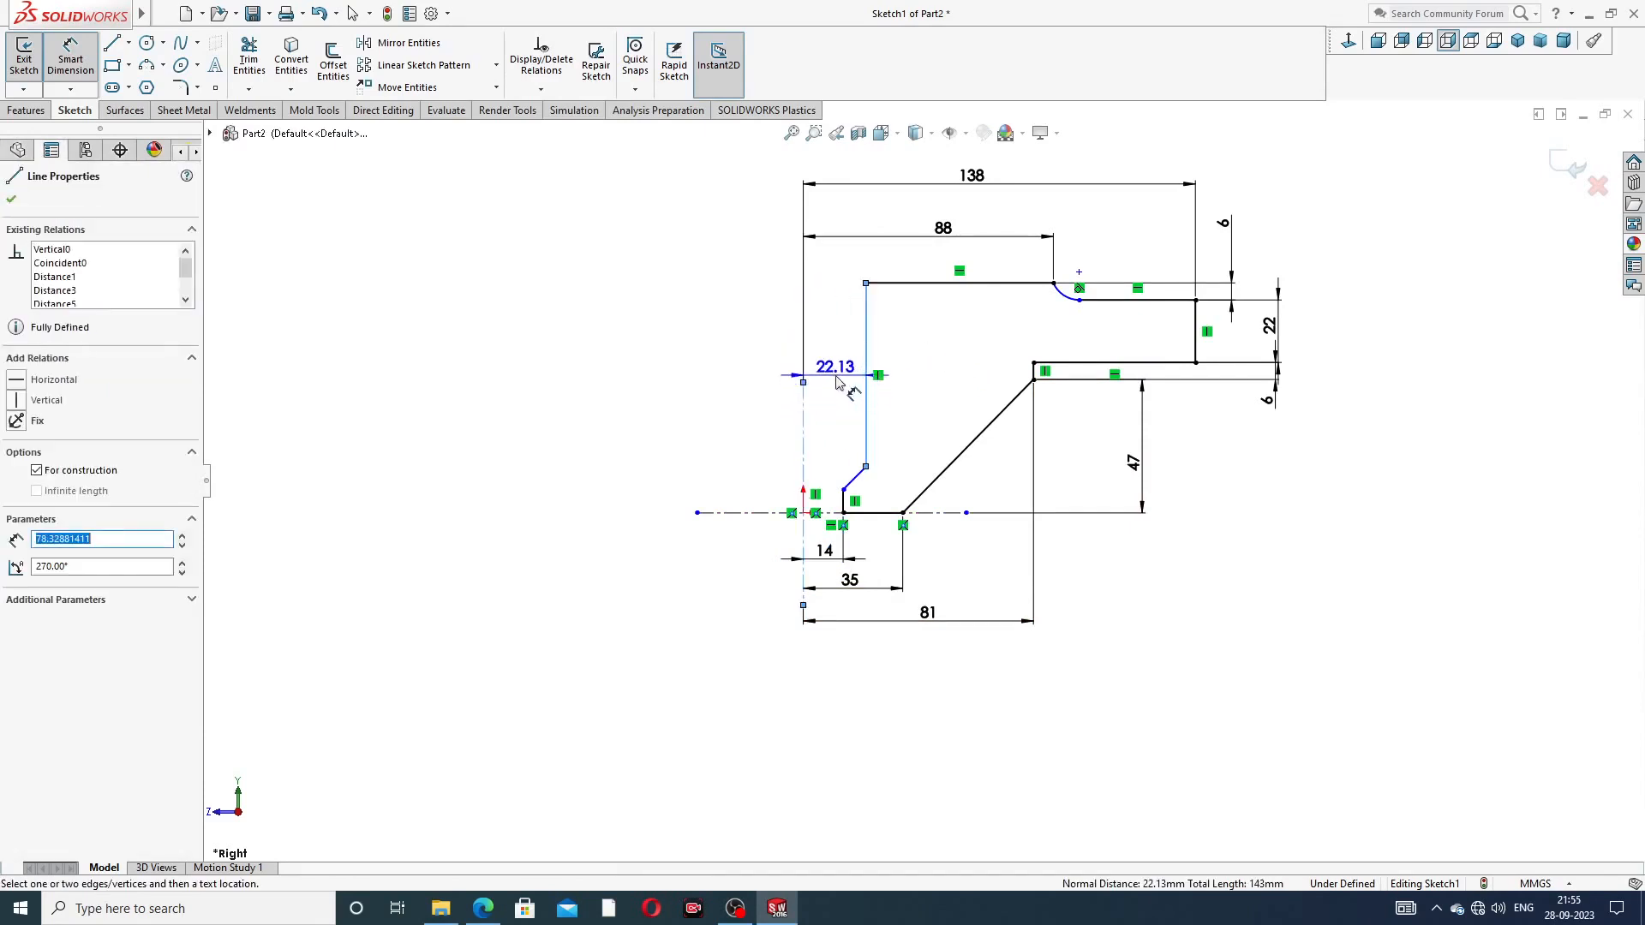
{"action": "left_click", "coordinate": [852, 392]}
{"action": "type", "text": "28"}
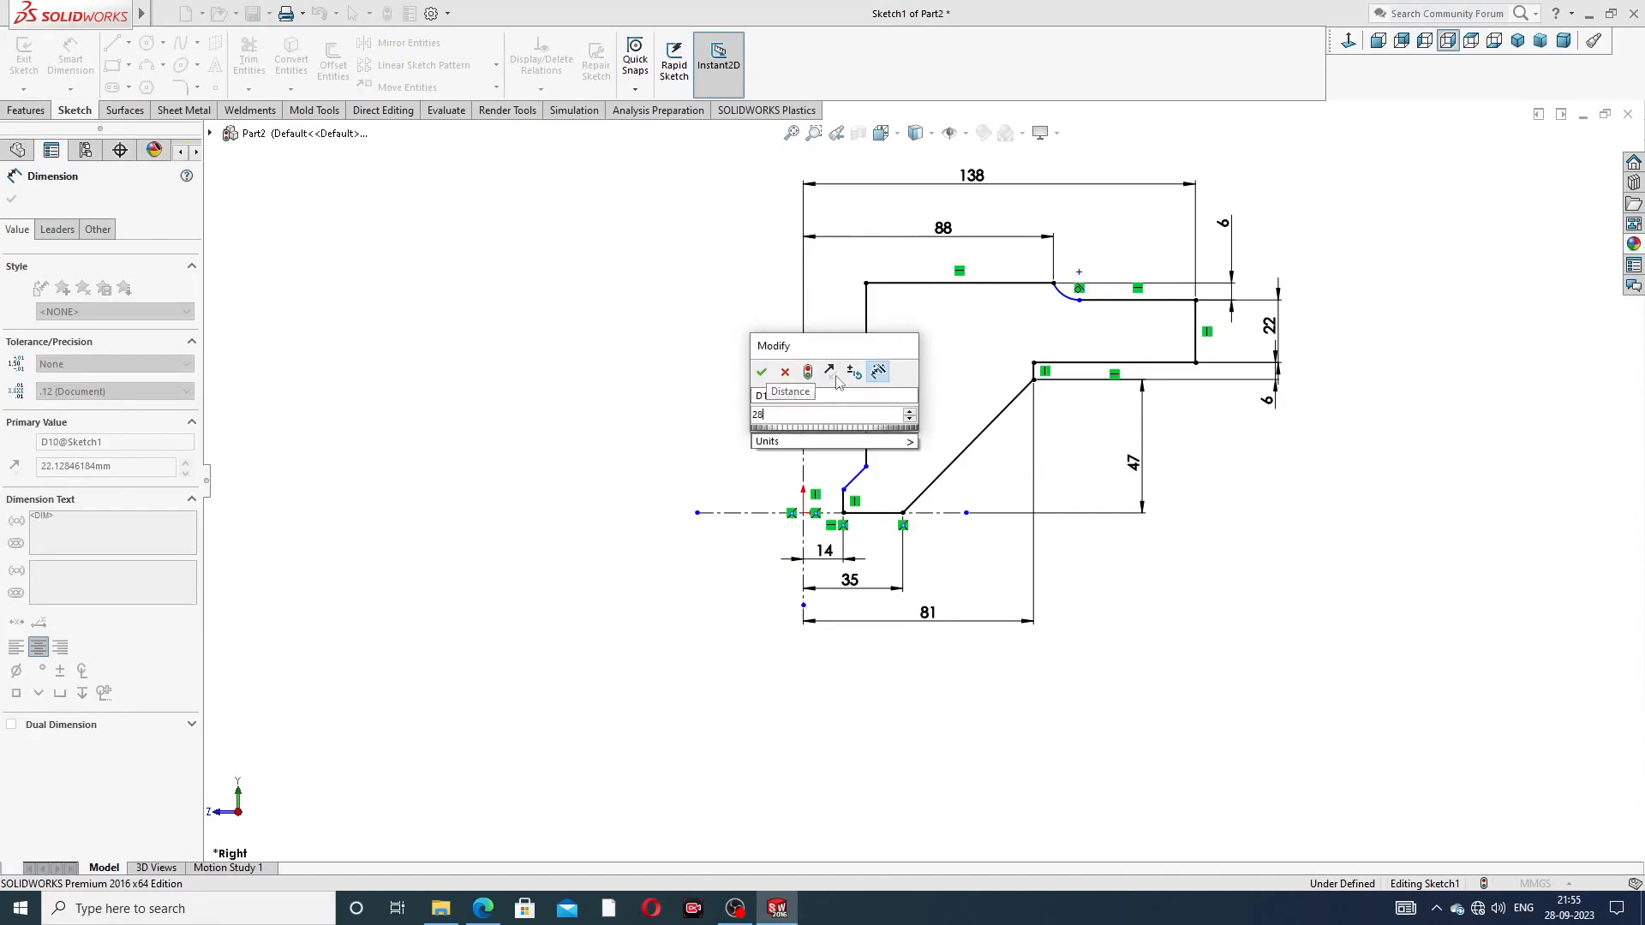
{"action": "key", "text": "Return"}
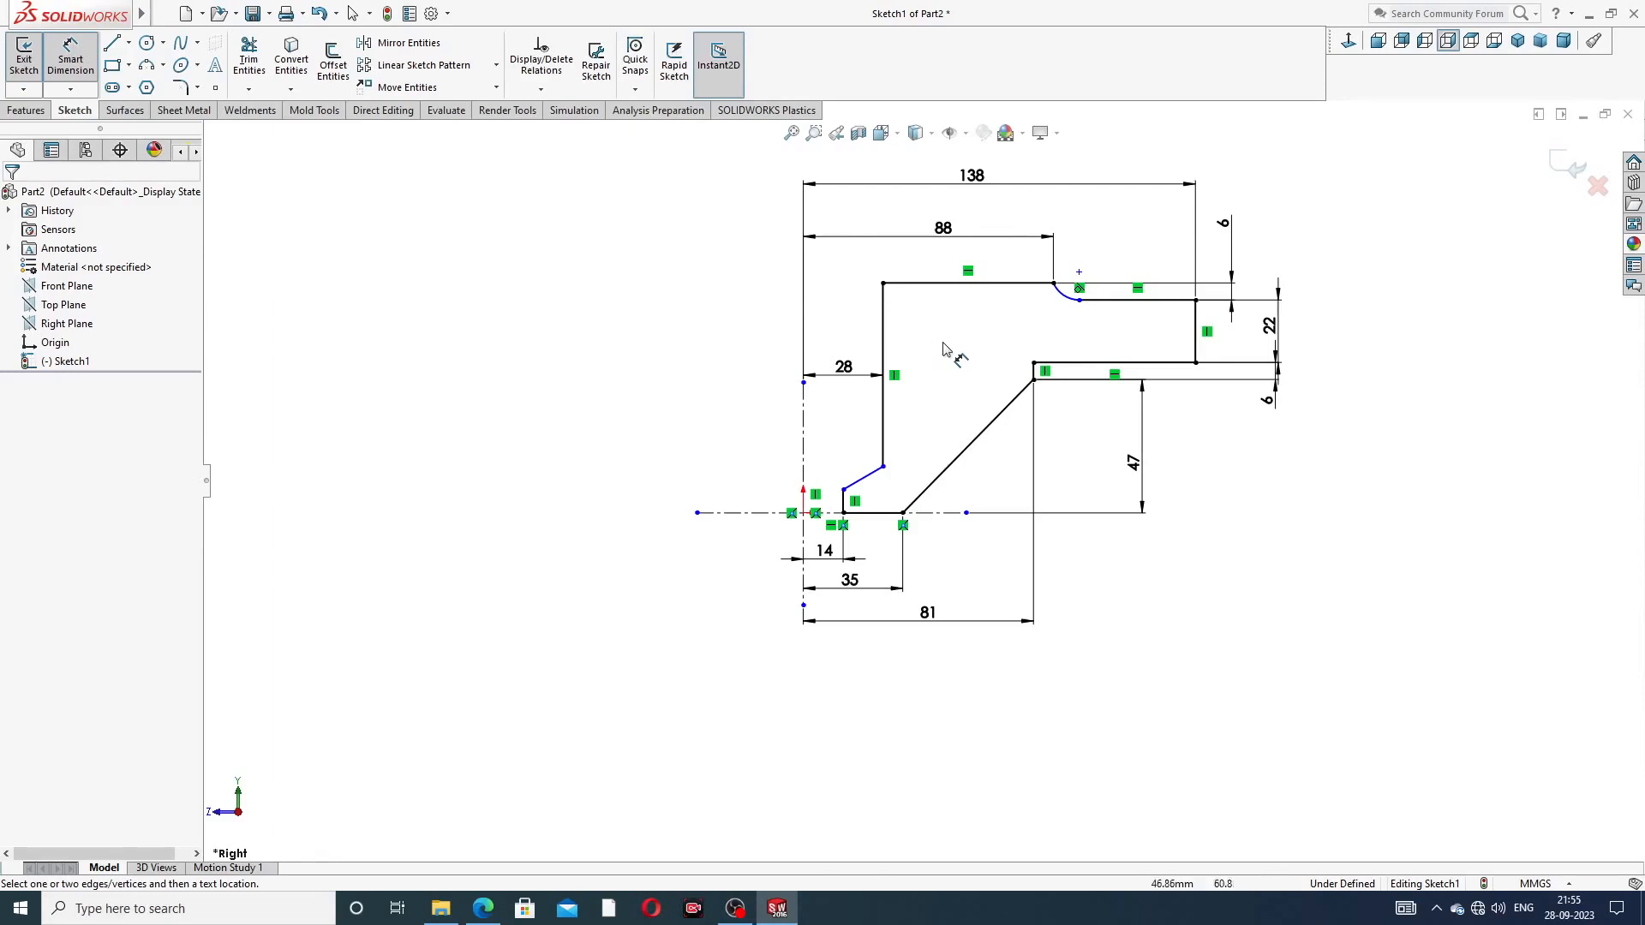
Dimension the vertical distance from the arc's lower endpoint to the top of the short inner vertical line as 48 mm
{"action": "left_click", "coordinate": [1080, 301]}
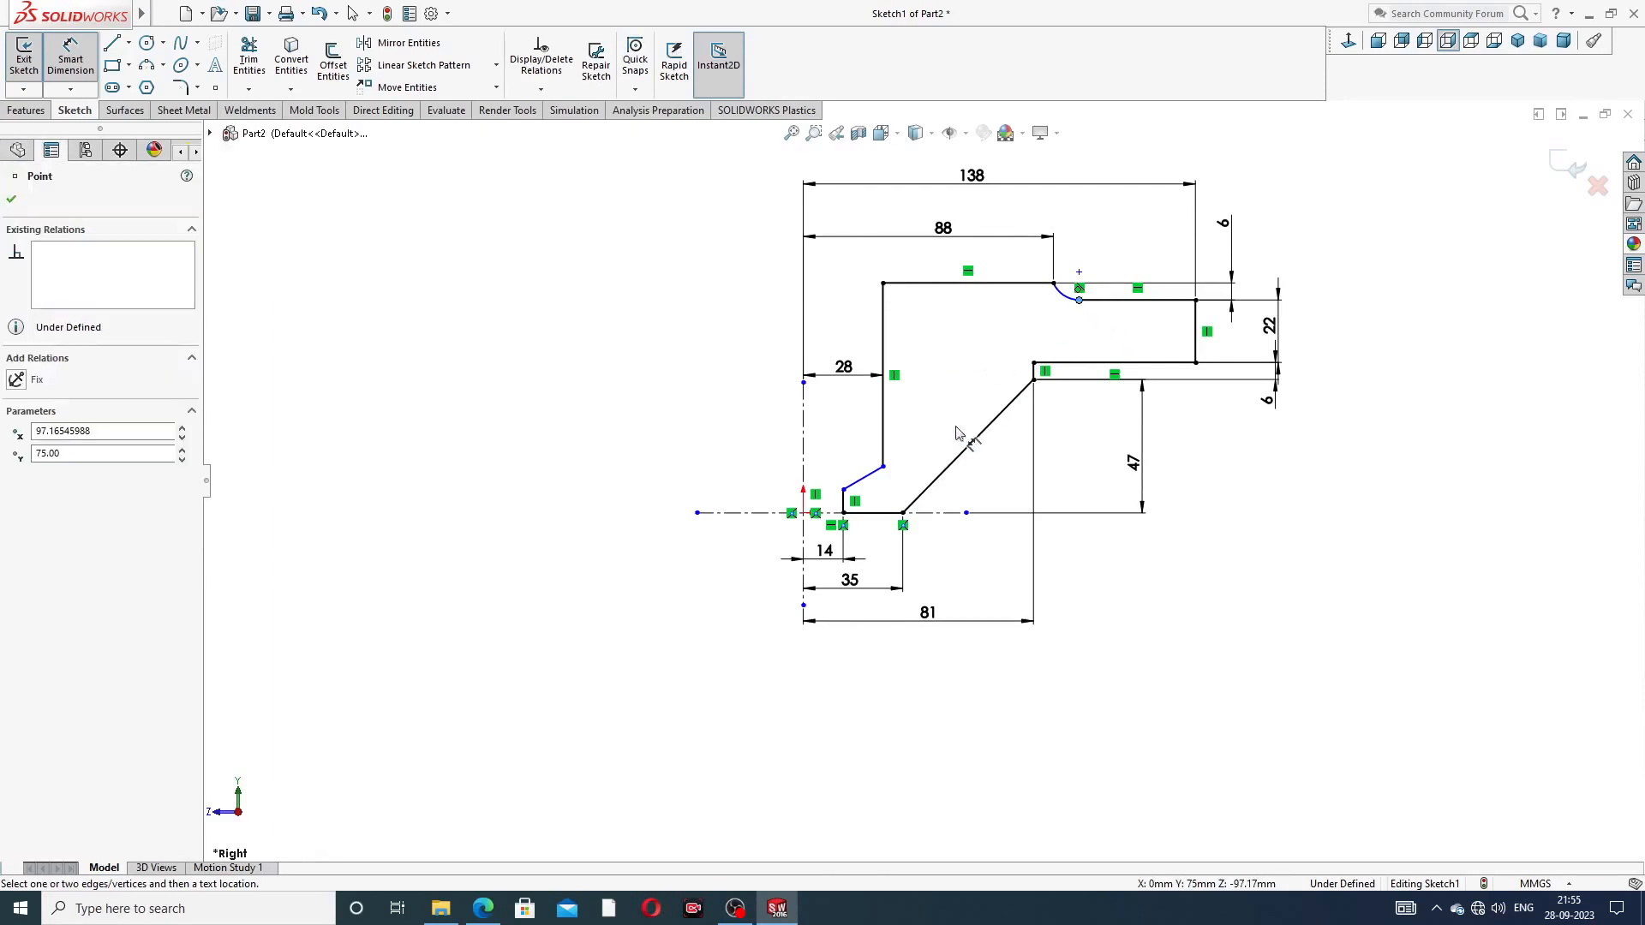
{"action": "left_click", "coordinate": [844, 490]}
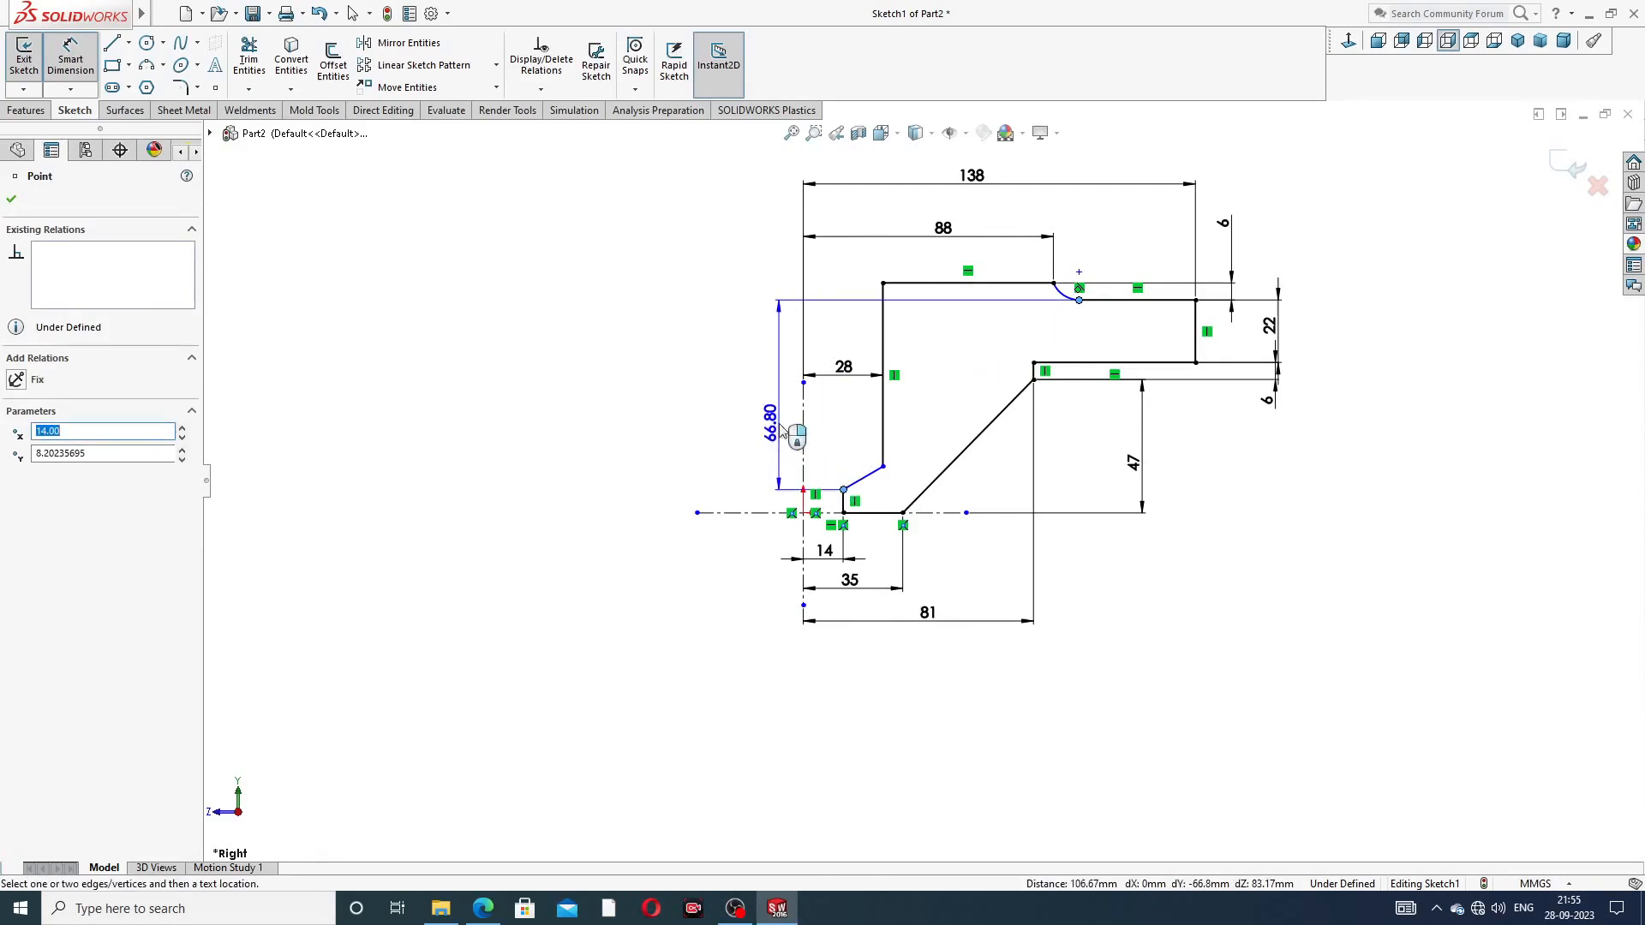
{"action": "left_click", "coordinate": [772, 404]}
{"action": "type", "text": "48"}
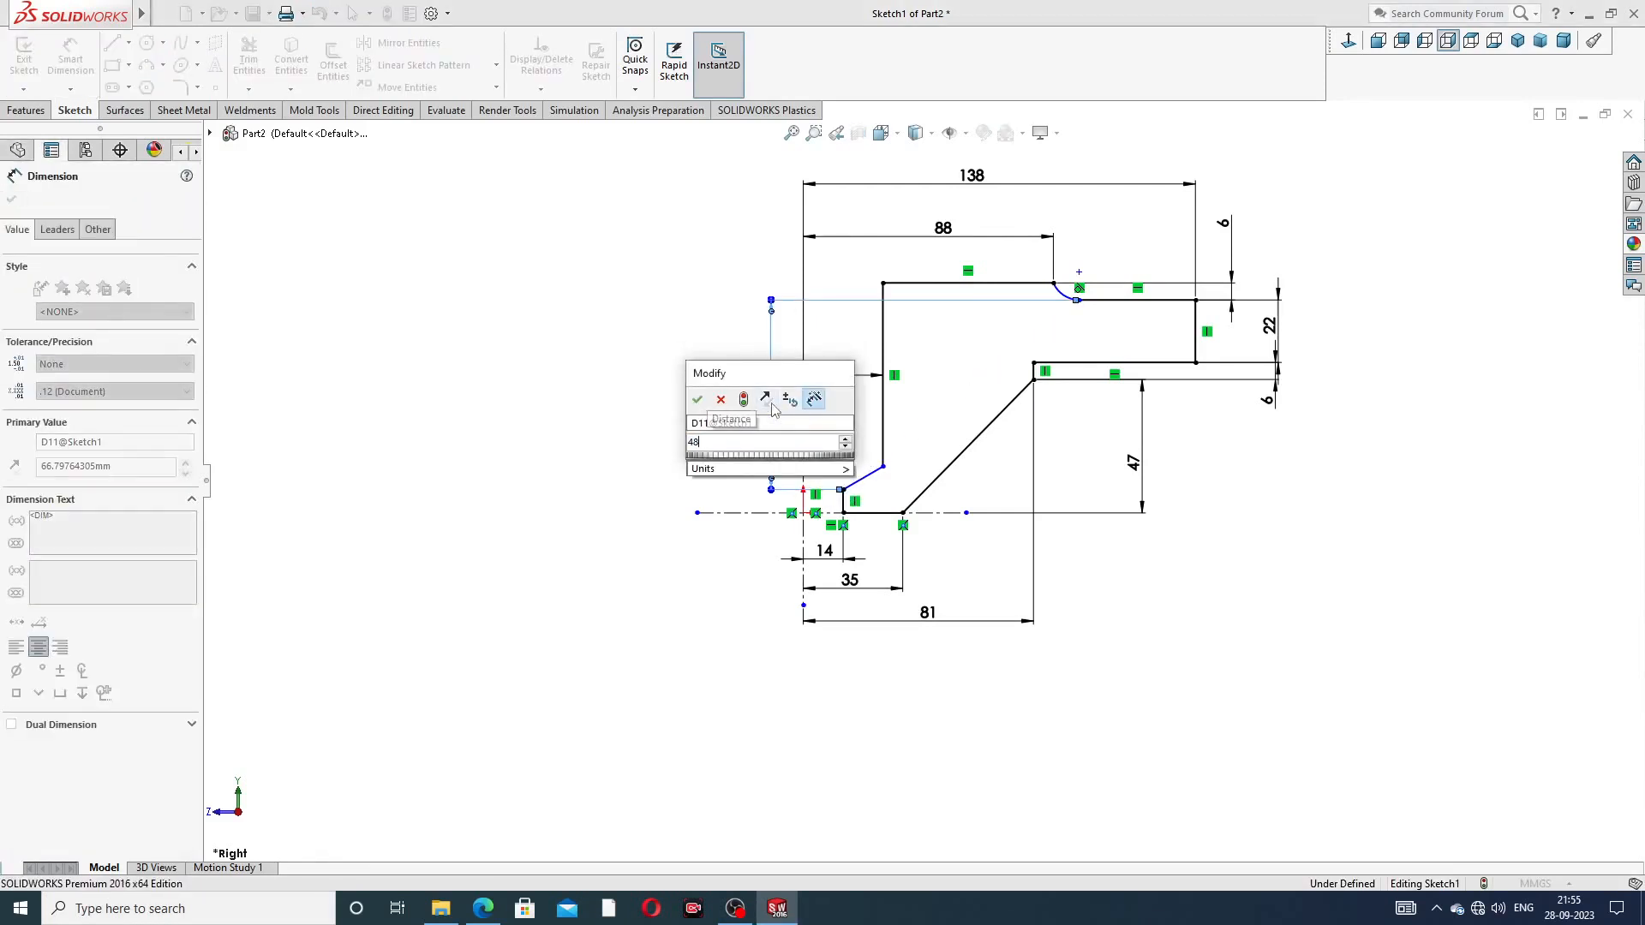
{"action": "key", "text": "Return"}
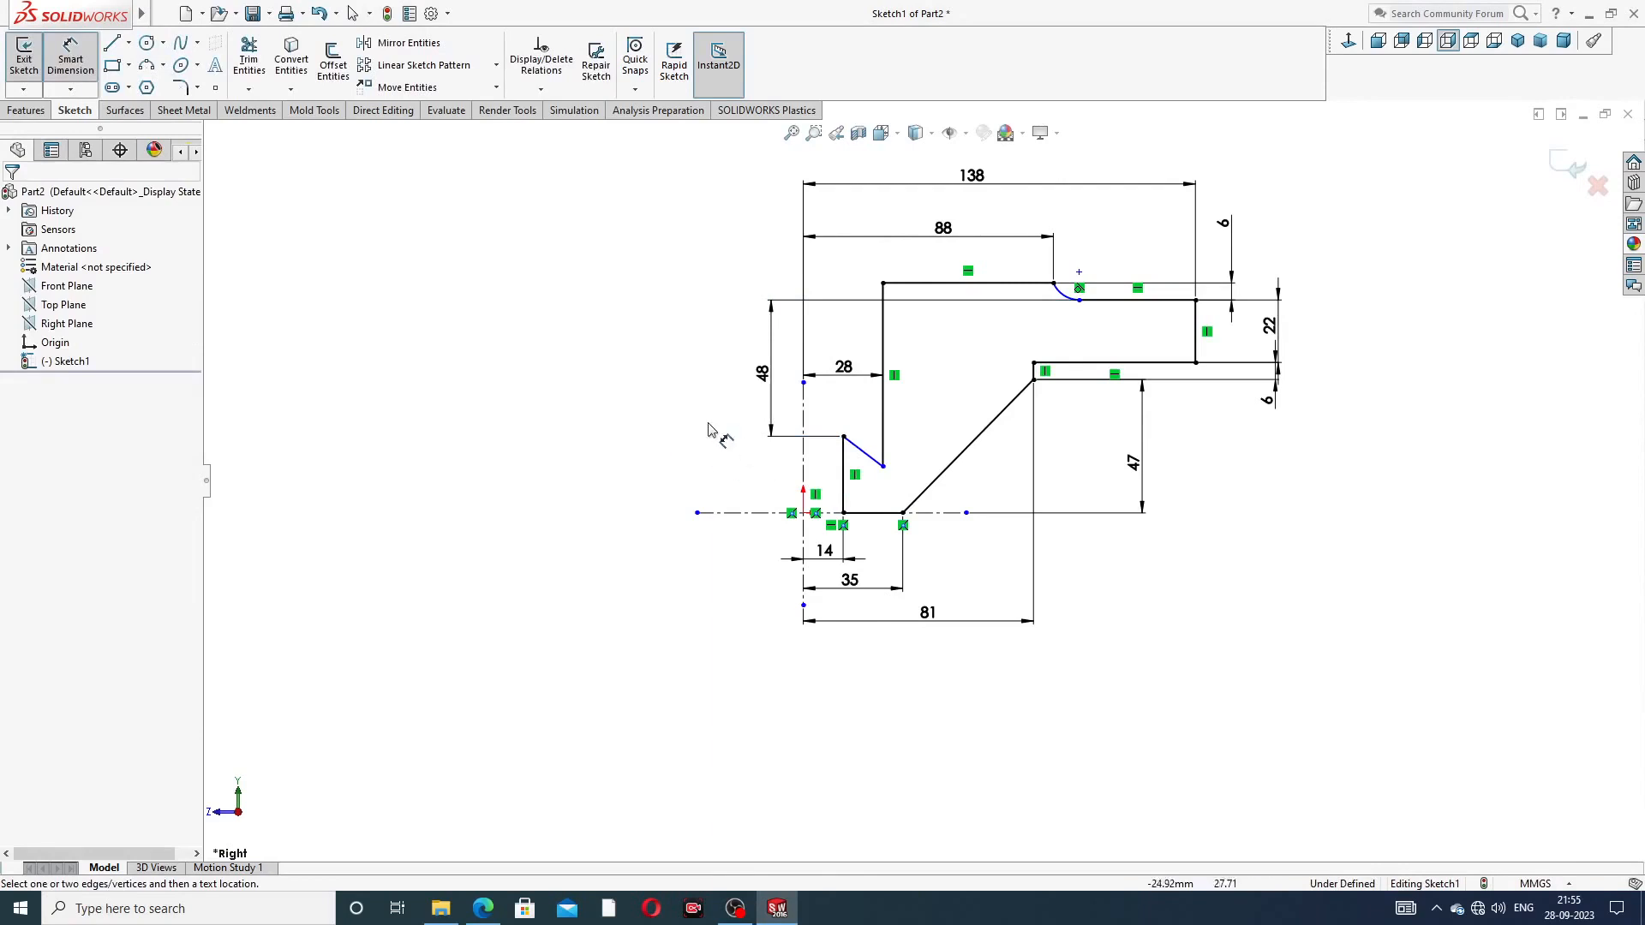
Move the lower end of the long inner vertical line up above the top of the short inner vertical line
{"action": "right_click", "coordinate": [675, 429]}
{"action": "left_click", "coordinate": [718, 255]}
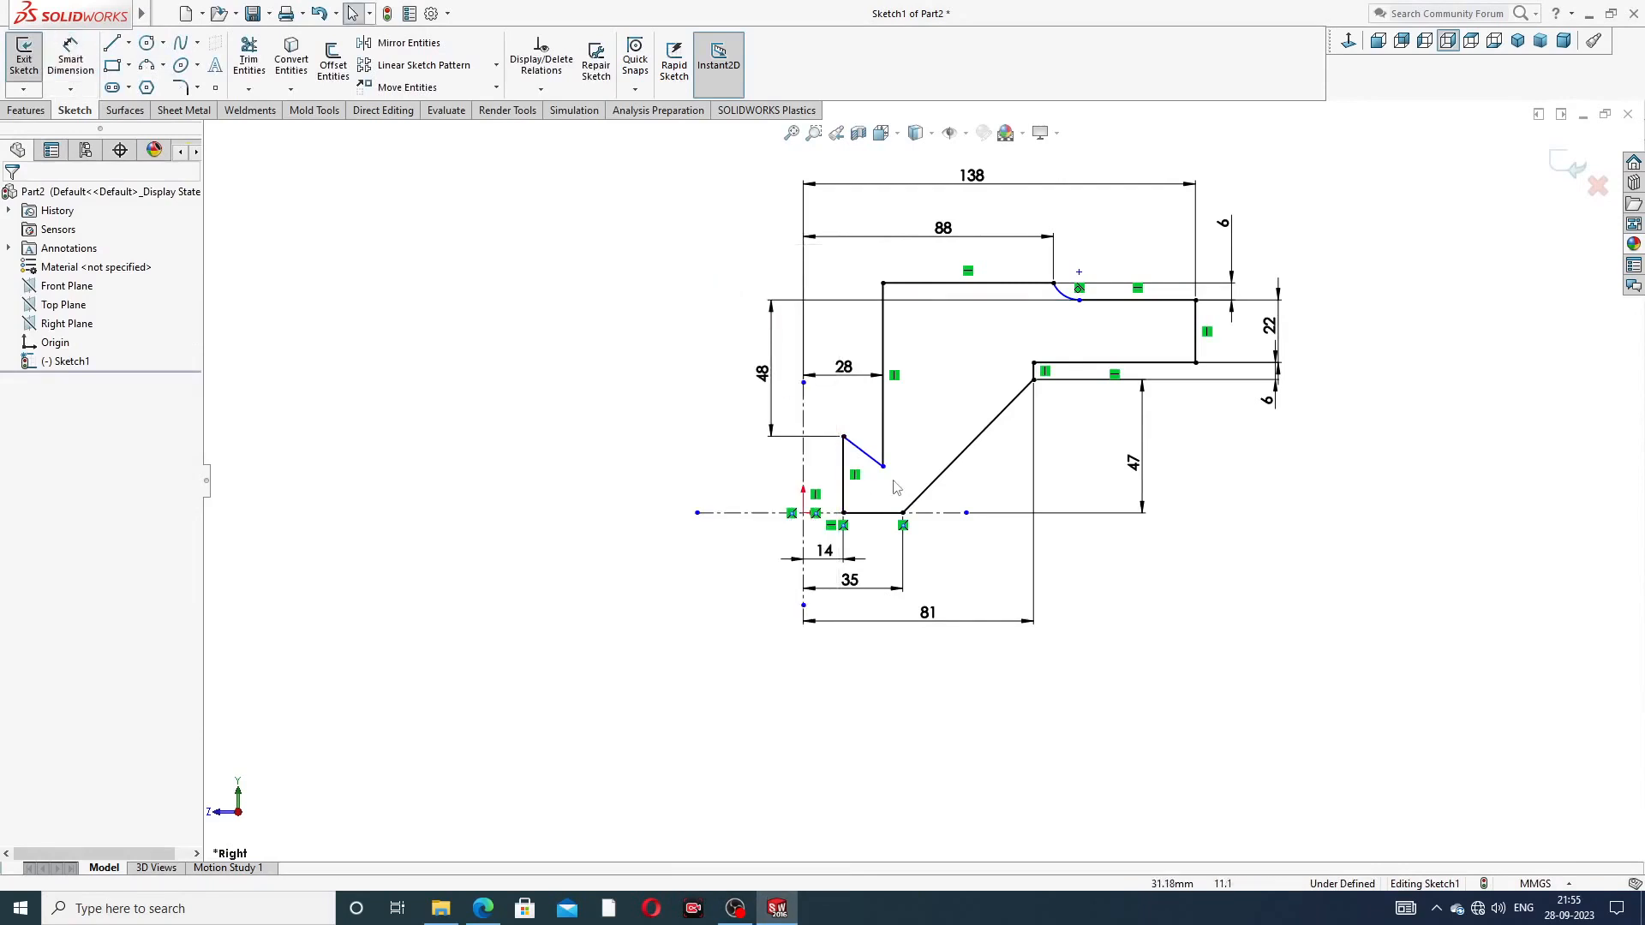
{"action": "left_click_drag", "start_coordinate": [882, 465], "coordinate": [881, 410]}
{"action": "left_click", "coordinate": [671, 381]}
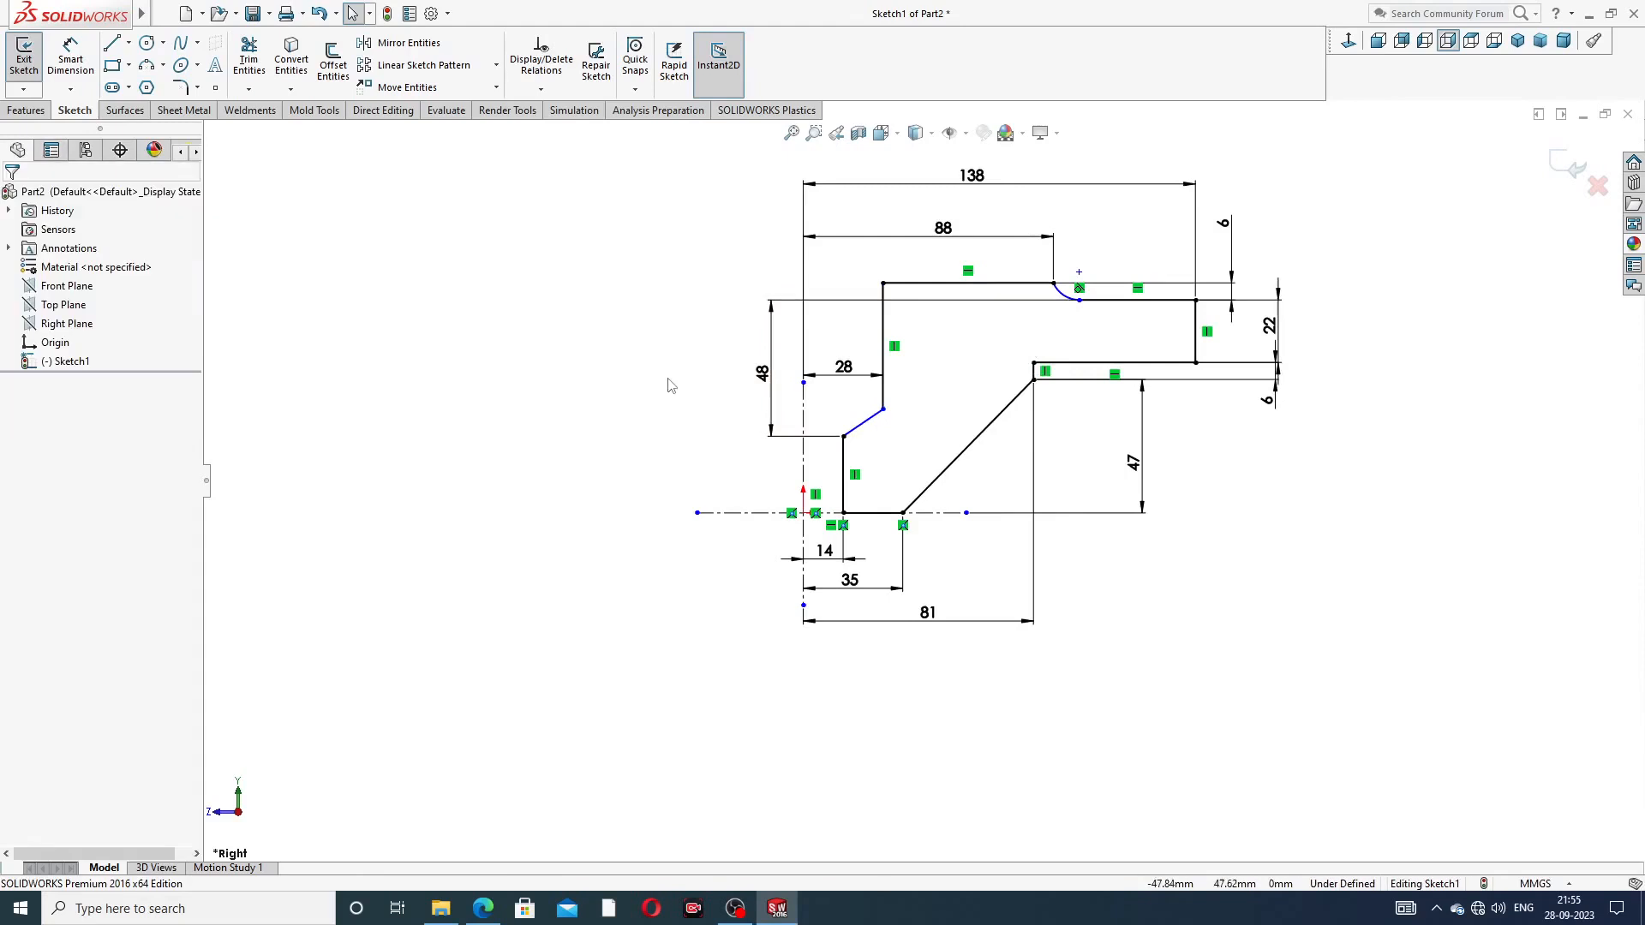
Dimension the angle between the short inner slanted line and the vertical centerline as 60°
{"action": "left_click", "coordinate": [70, 60]}
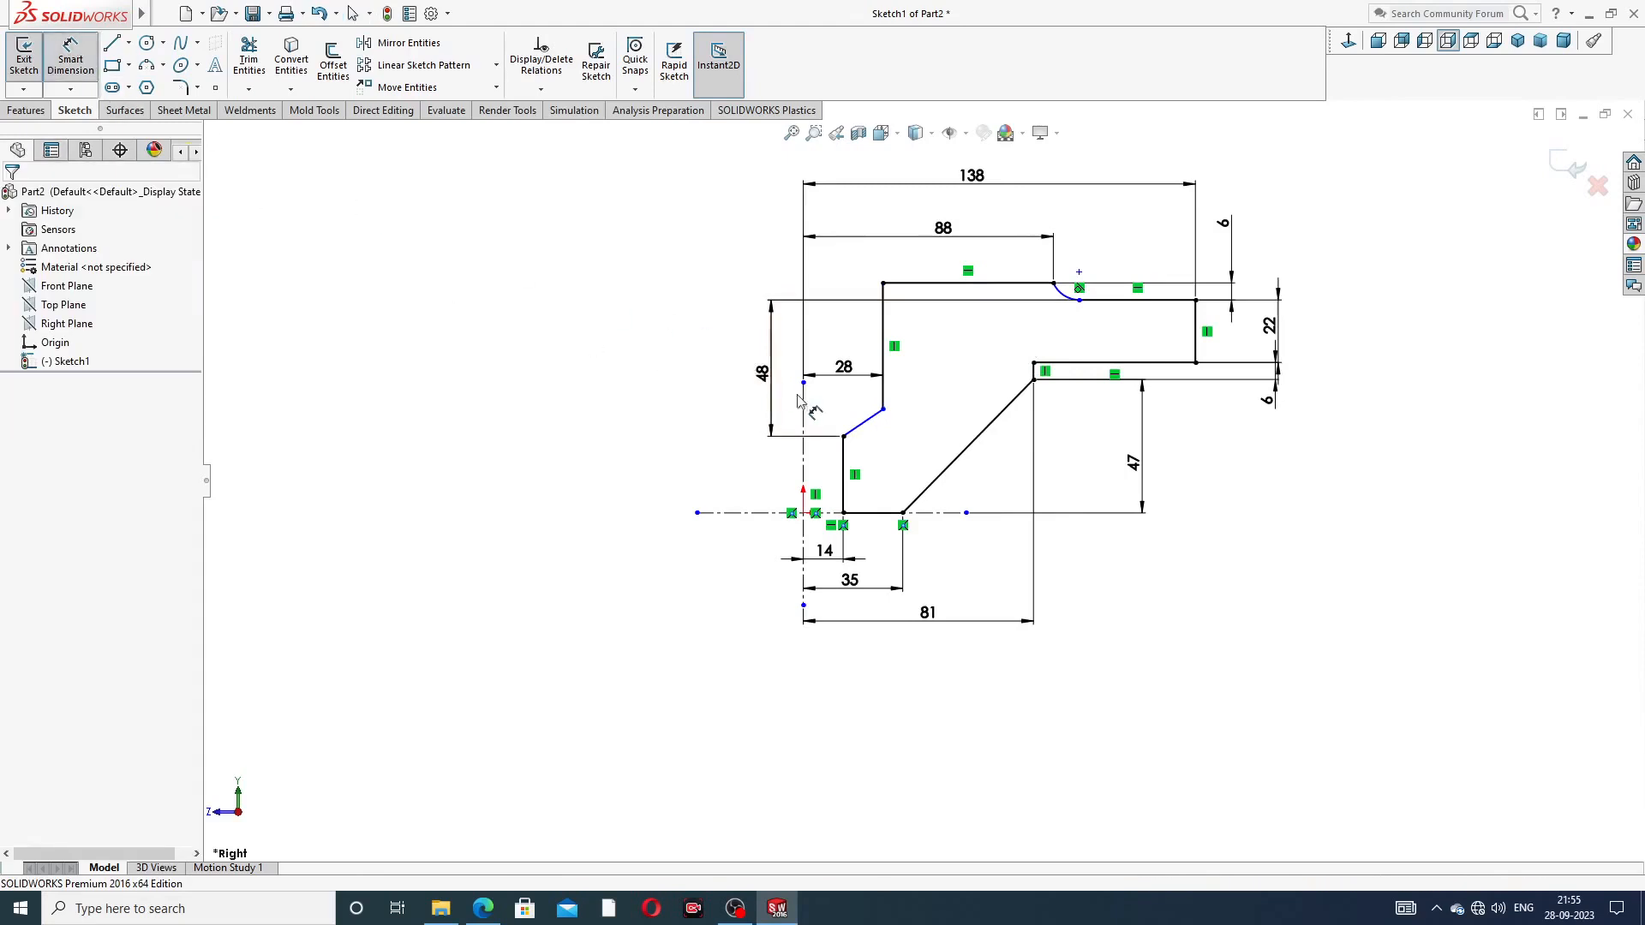
{"action": "left_click", "coordinate": [864, 425]}
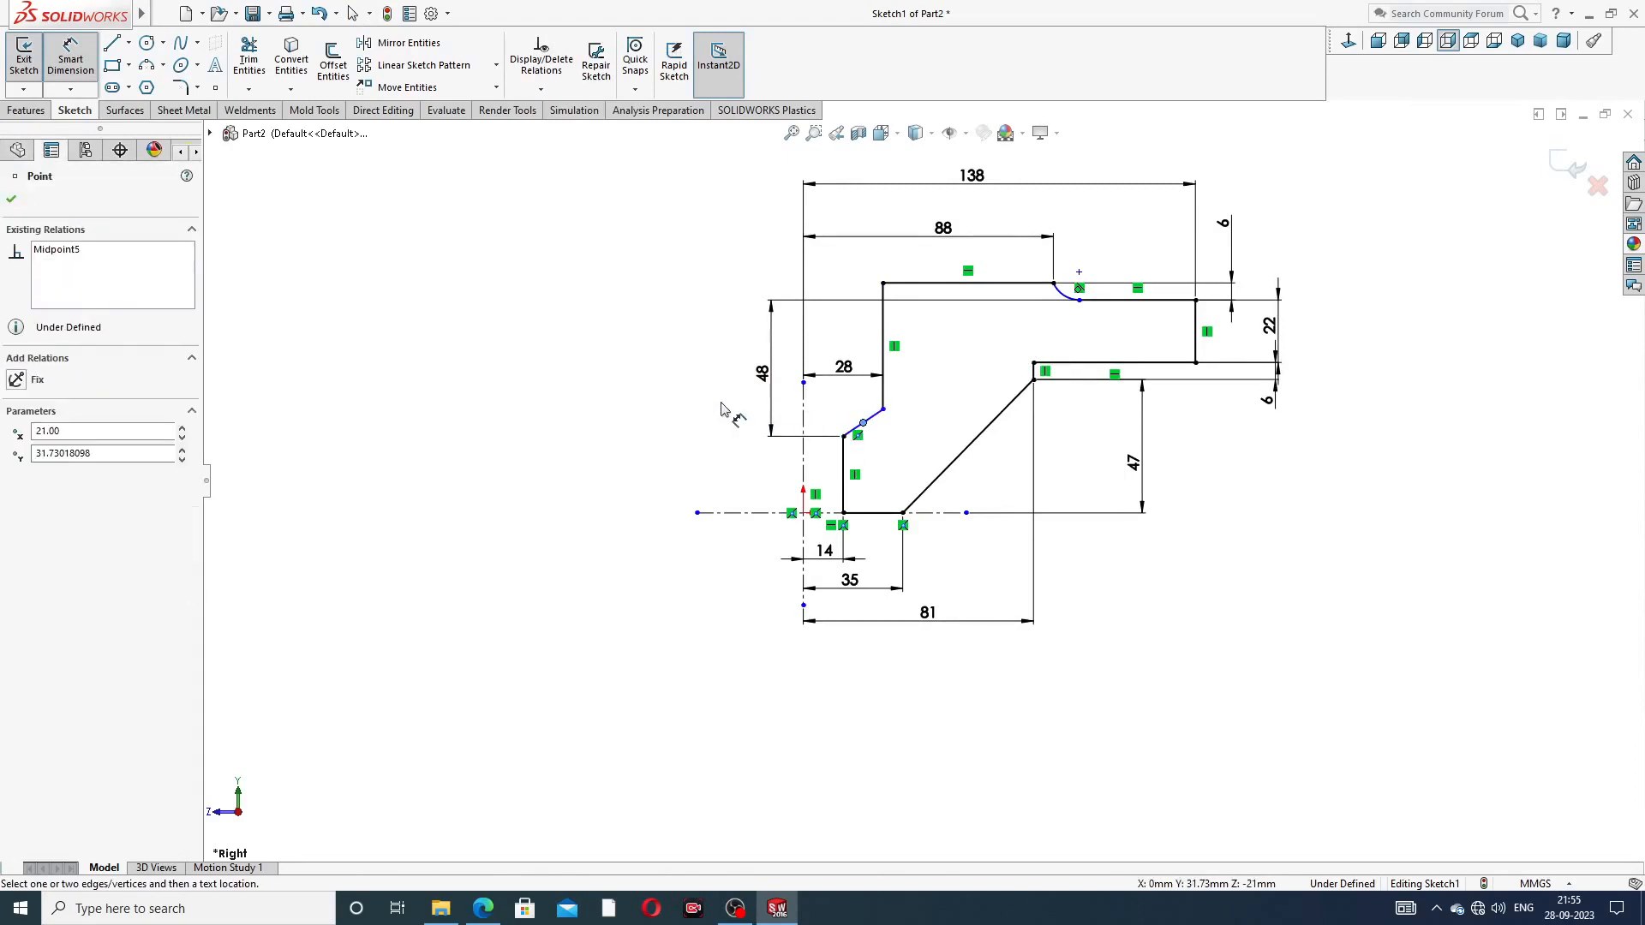
{"action": "key", "text": "Escape"}
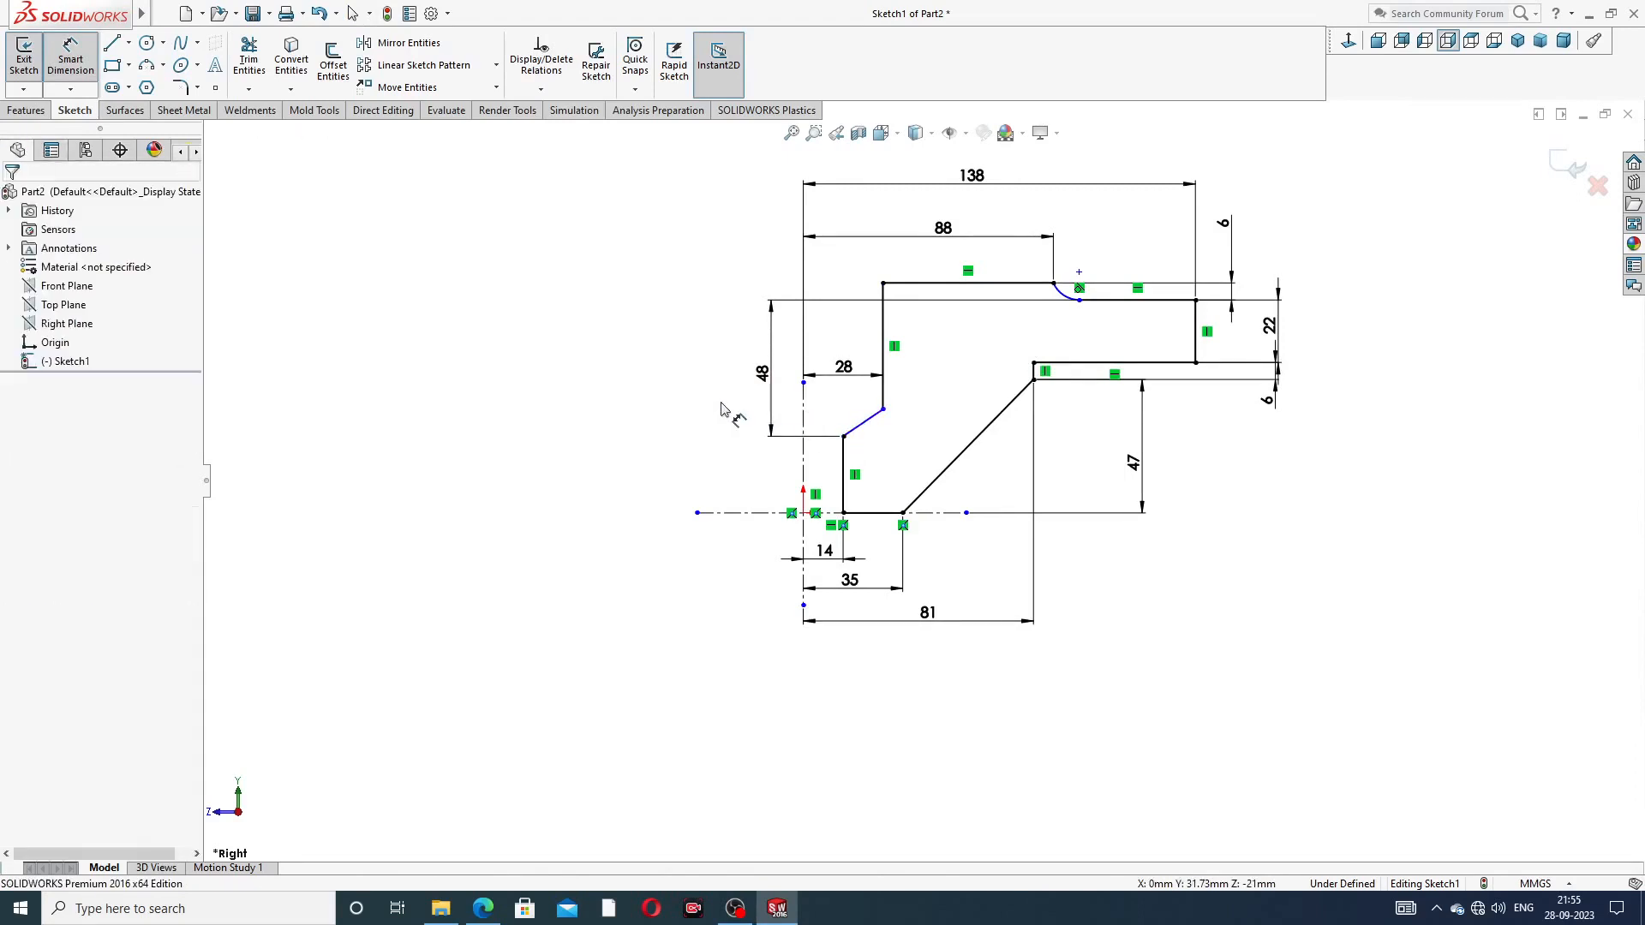
{"action": "left_click", "coordinate": [860, 429]}
{"action": "left_click", "coordinate": [844, 445]}
{"action": "left_click", "coordinate": [829, 426]}
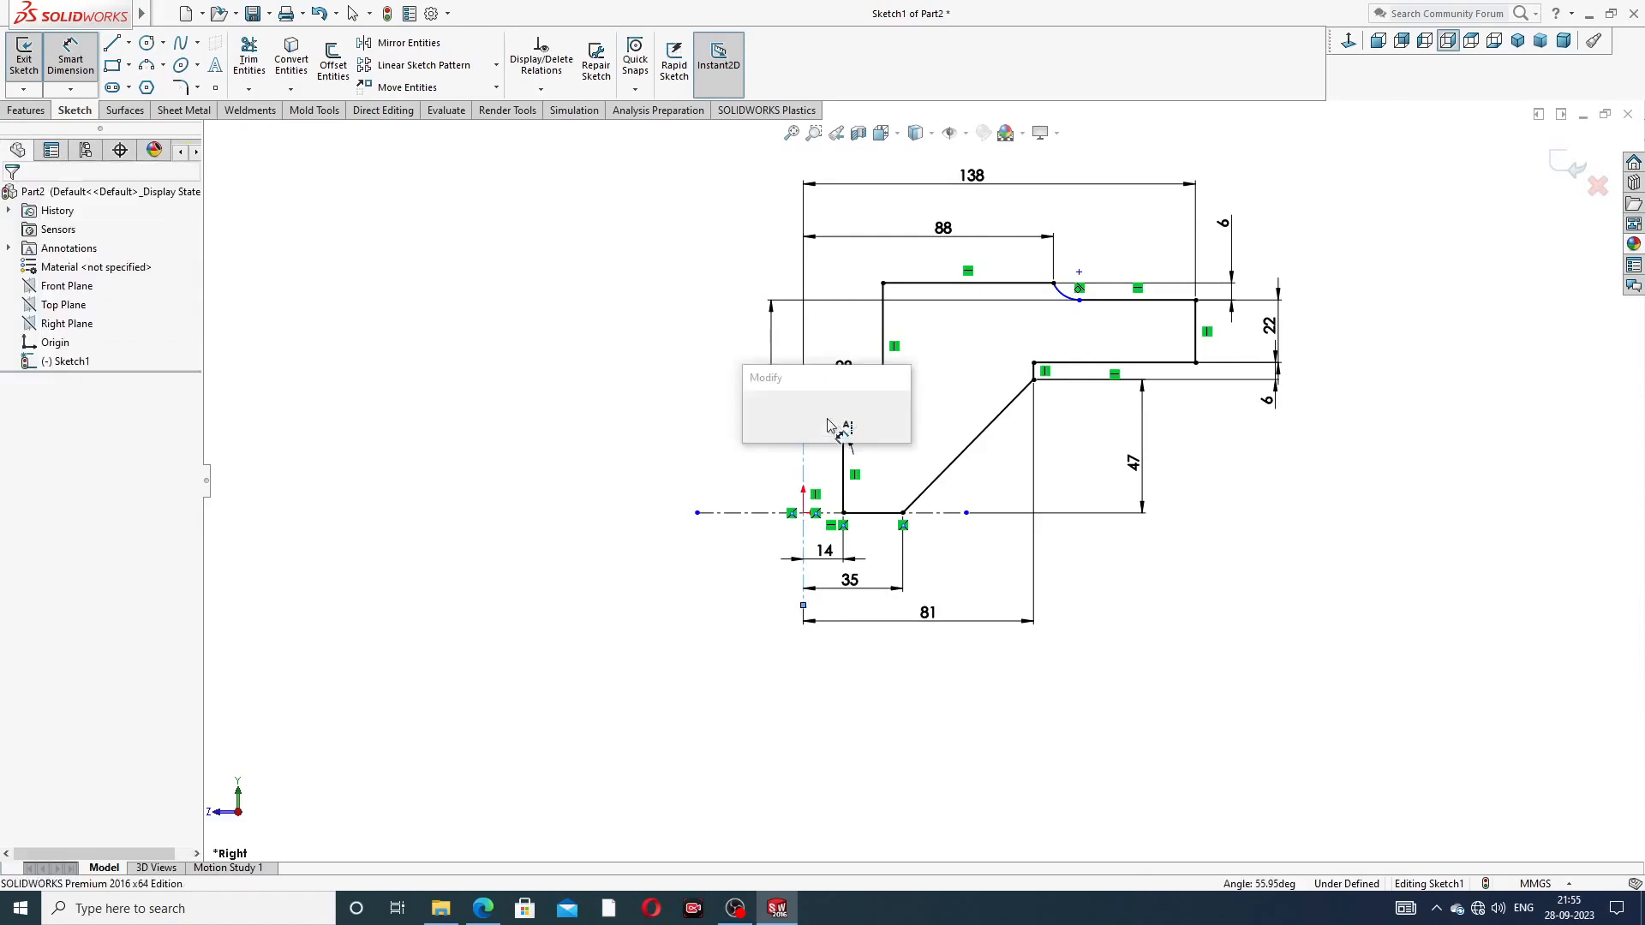
{"action": "type", "text": "60"}
{"action": "key", "text": "Return"}
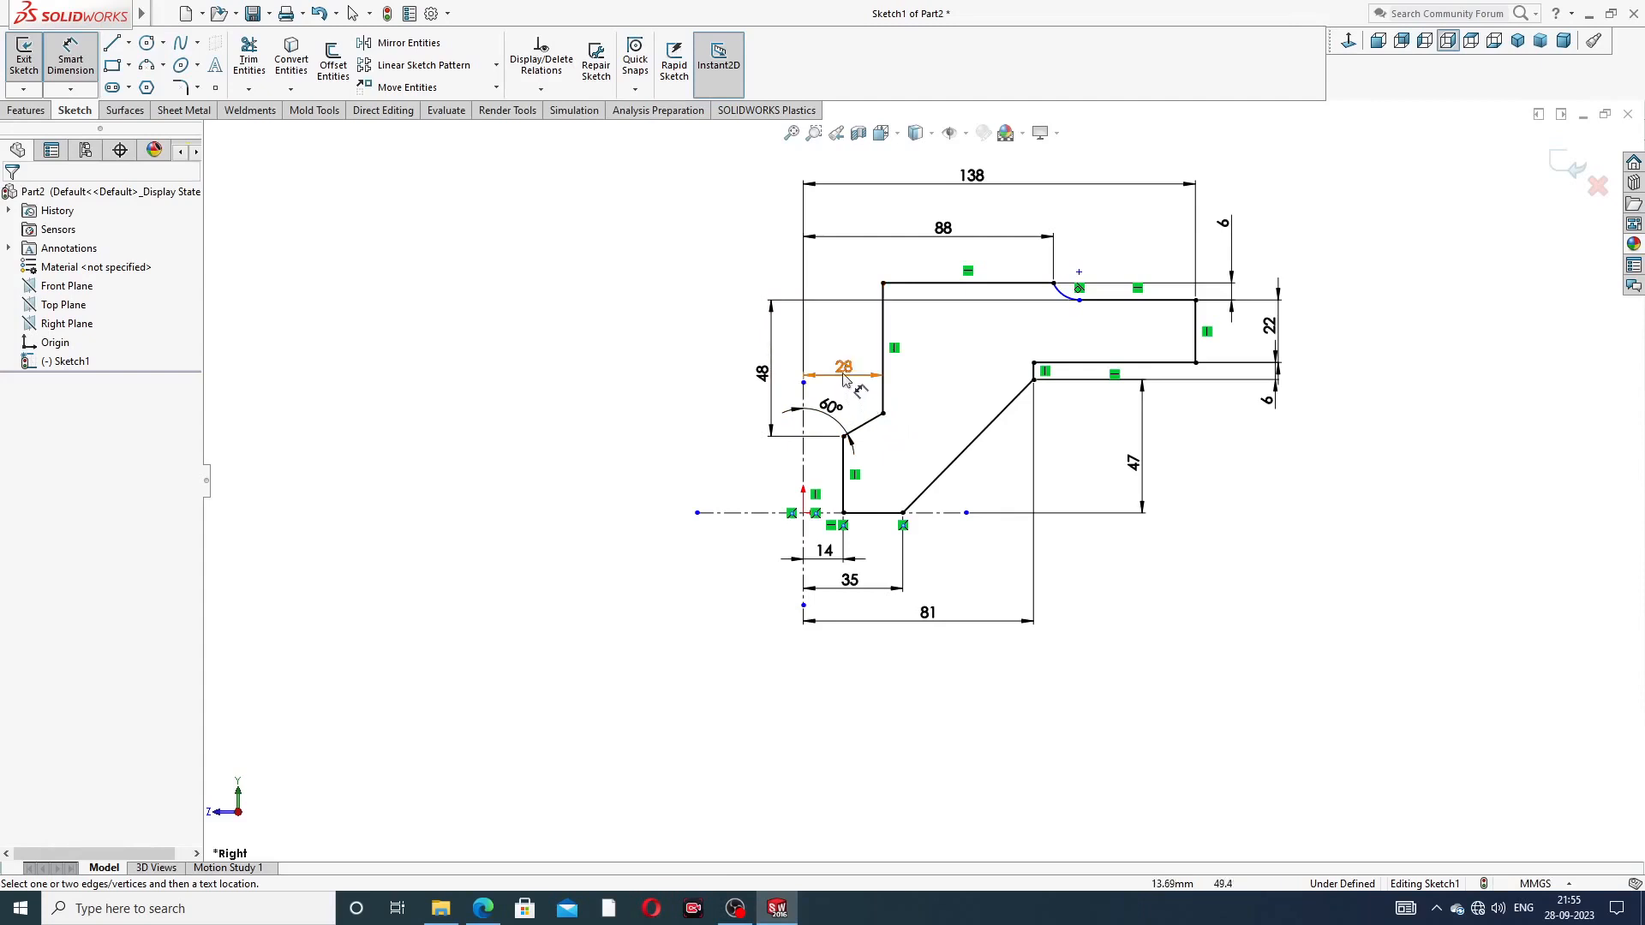
Reposition the 28 mm and 60° dimensions so they no longer crowd each other
{"action": "left_click_drag", "start_coordinate": [844, 379], "coordinate": [844, 326]}
{"action": "left_click_drag", "start_coordinate": [833, 407], "coordinate": [842, 392]}
{"action": "left_click", "coordinate": [651, 375]}
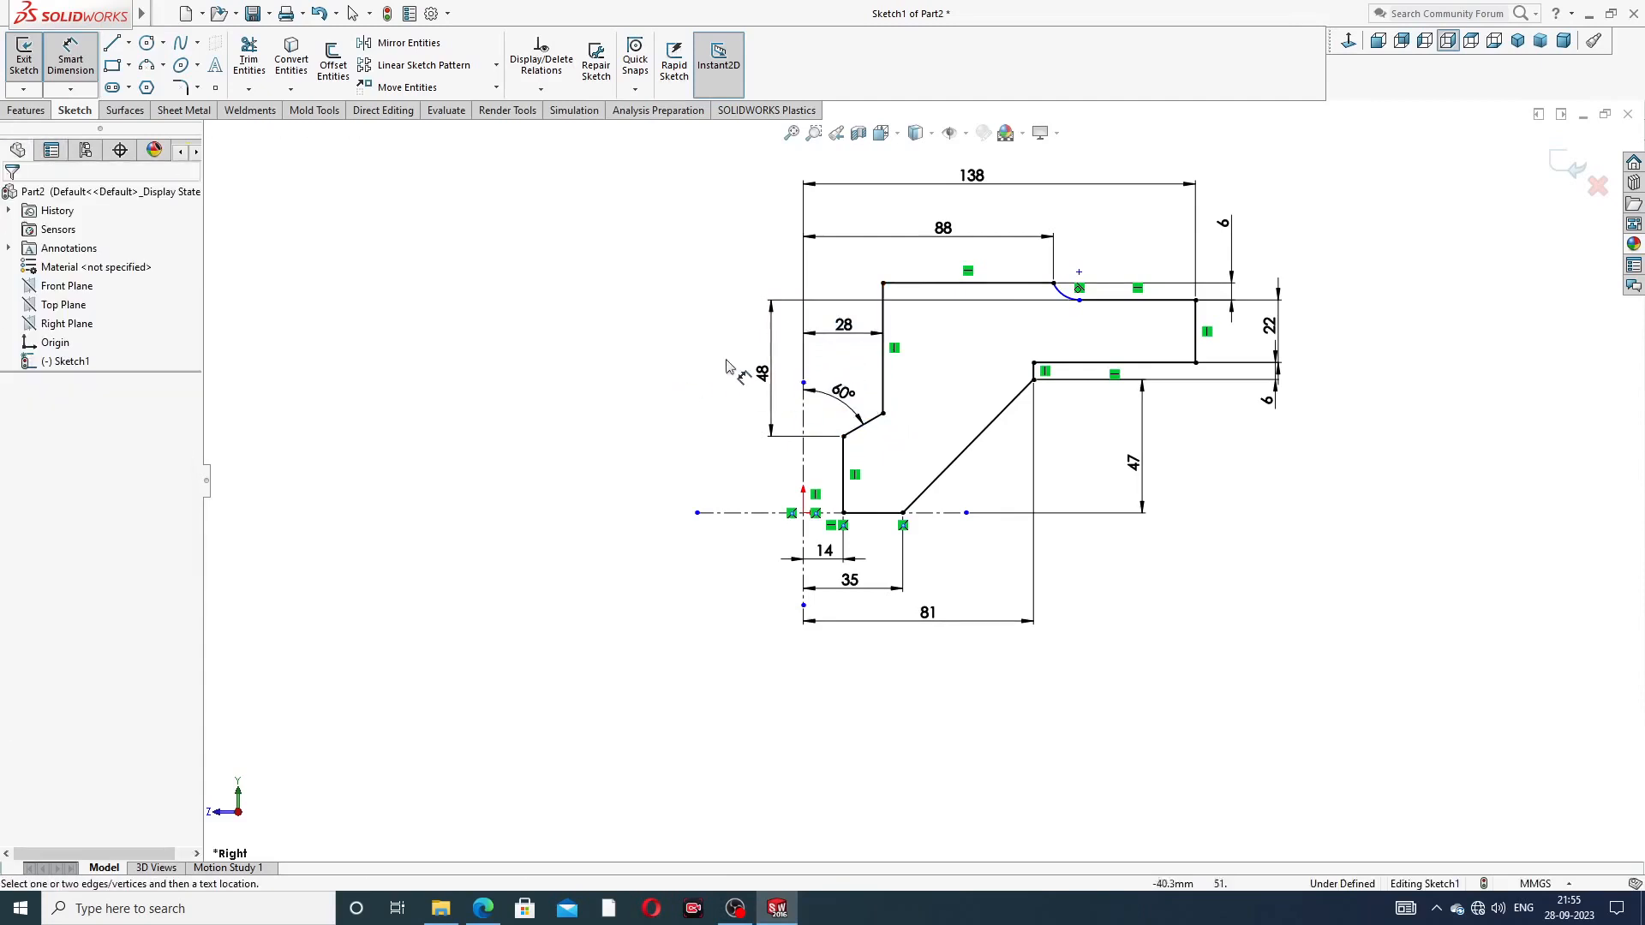
Add a horizontal relation between the arc's upper endpoint and its center point
{"action": "scroll", "coordinate": [1084, 270], "scroll_direction": "down", "scroll_amount": 2}
{"action": "right_click", "coordinate": [1310, 196]}
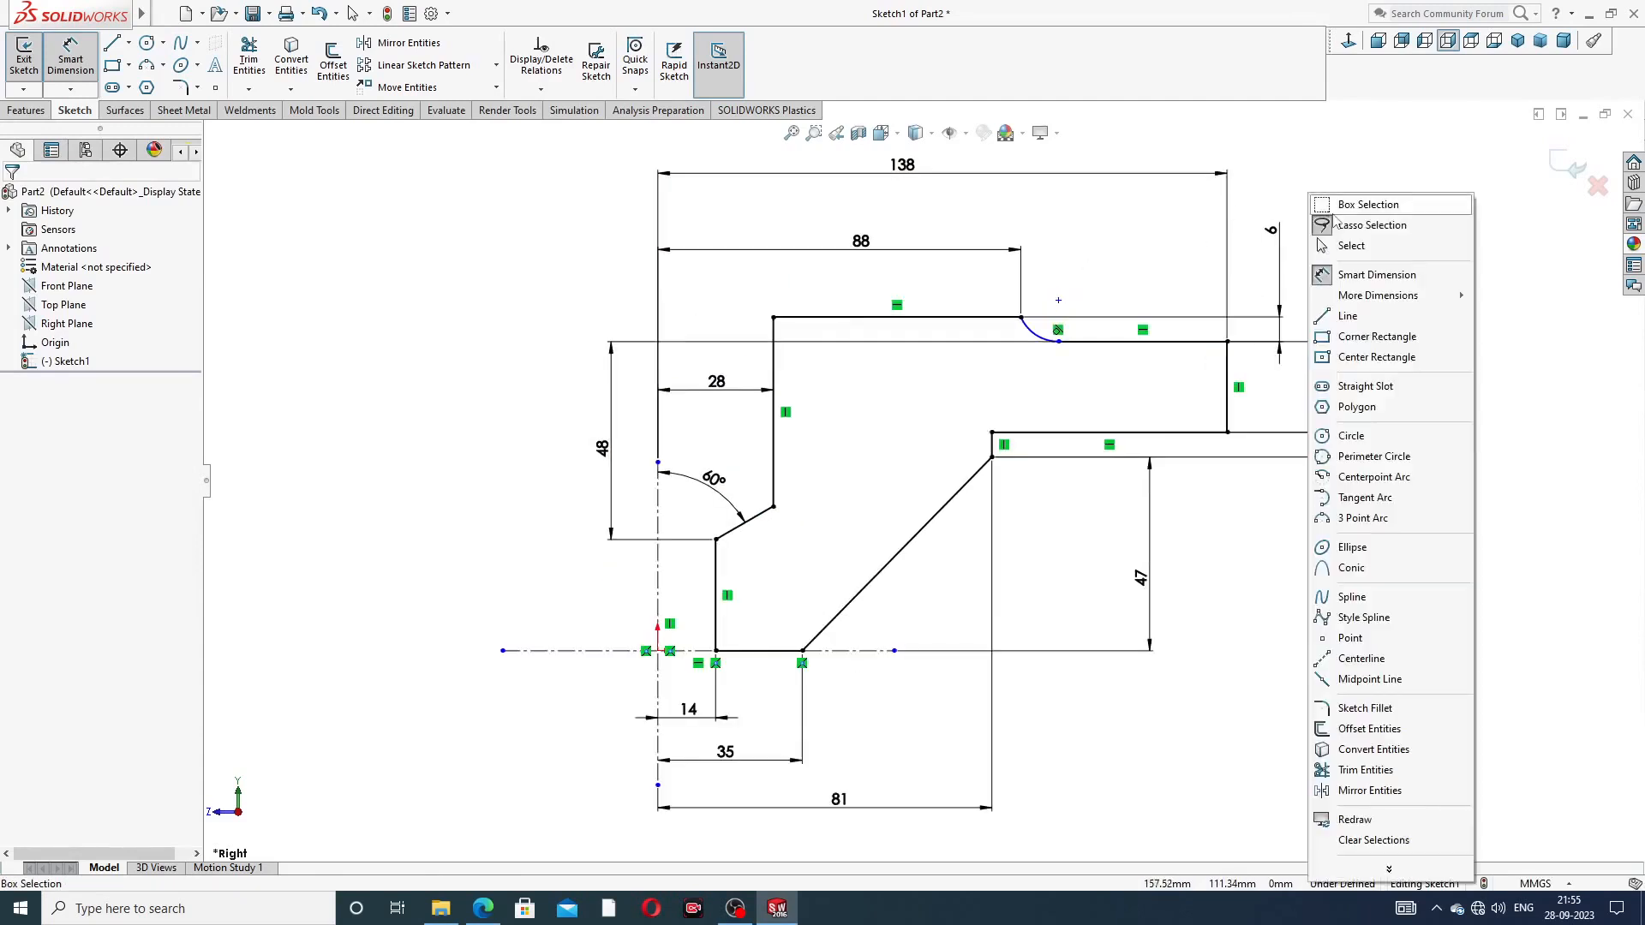
{"action": "left_click", "coordinate": [1351, 246]}
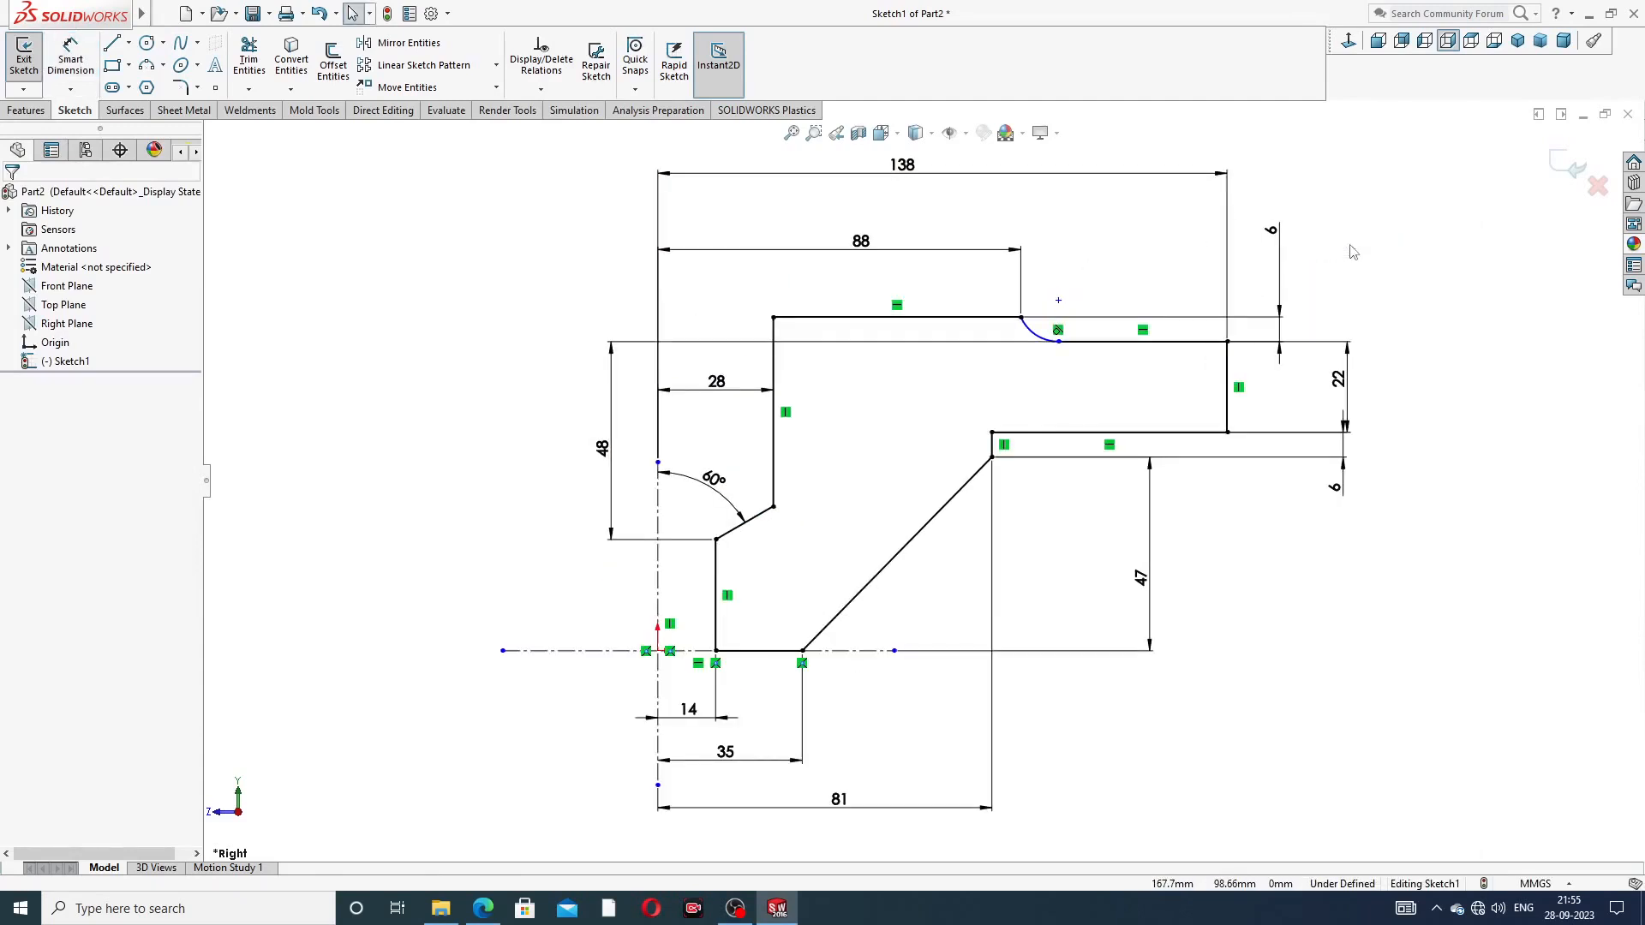
{"action": "left_click", "coordinate": [1023, 319]}
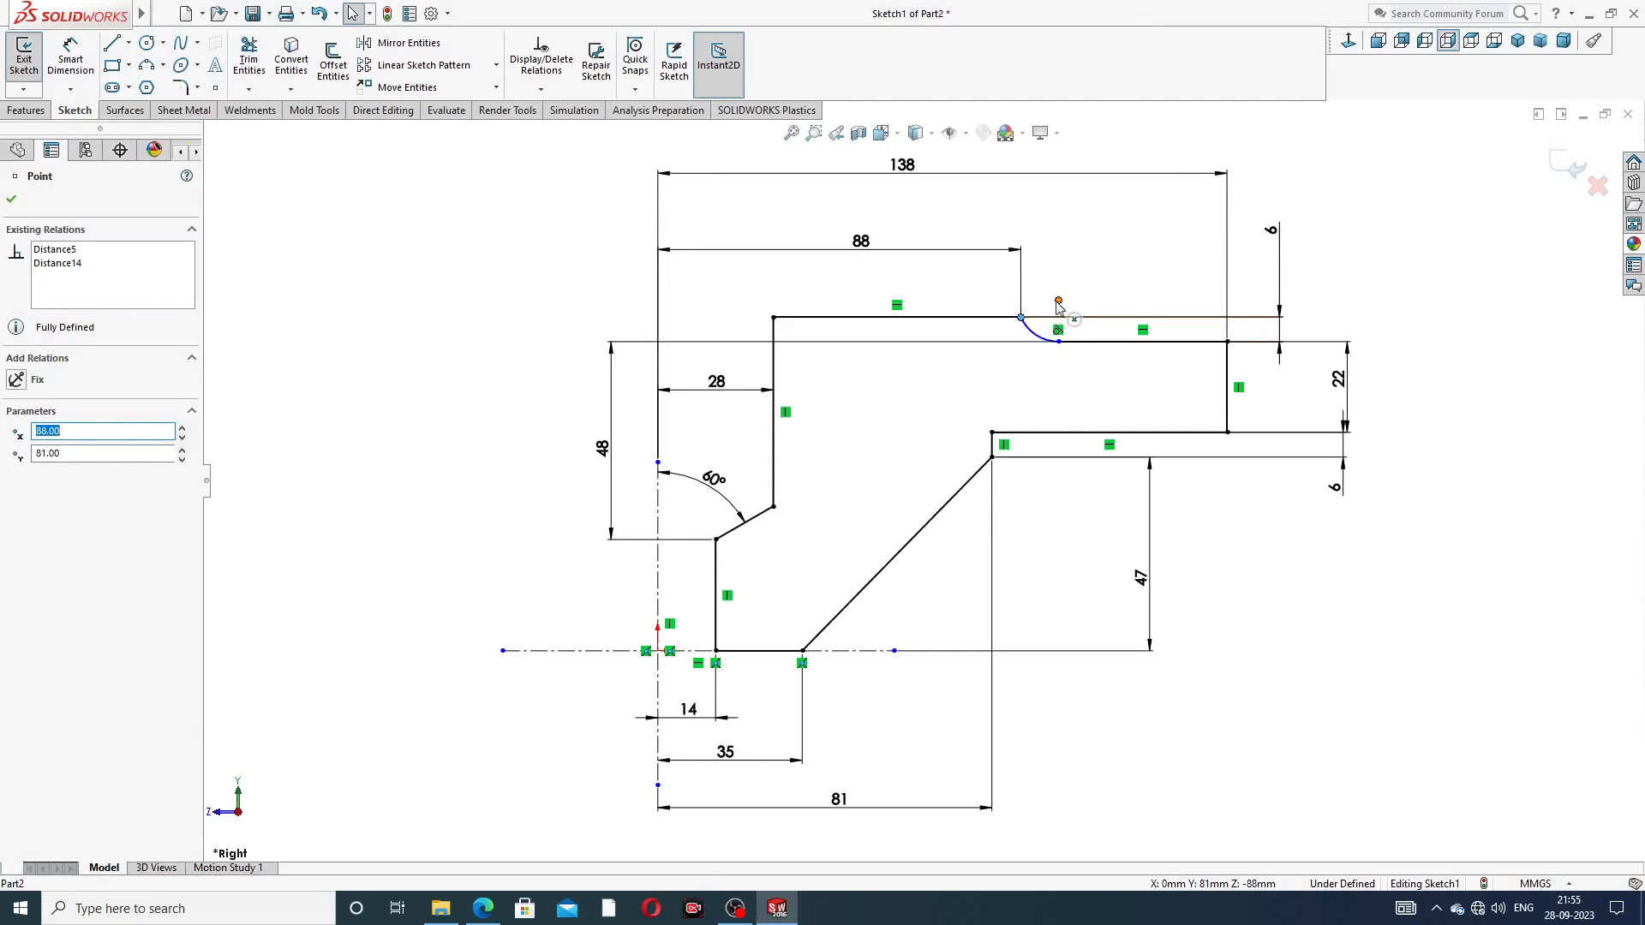
{"action": "left_click", "coordinate": [1058, 300], "text": "ctrl"}
{"action": "left_click", "coordinate": [1103, 228]}
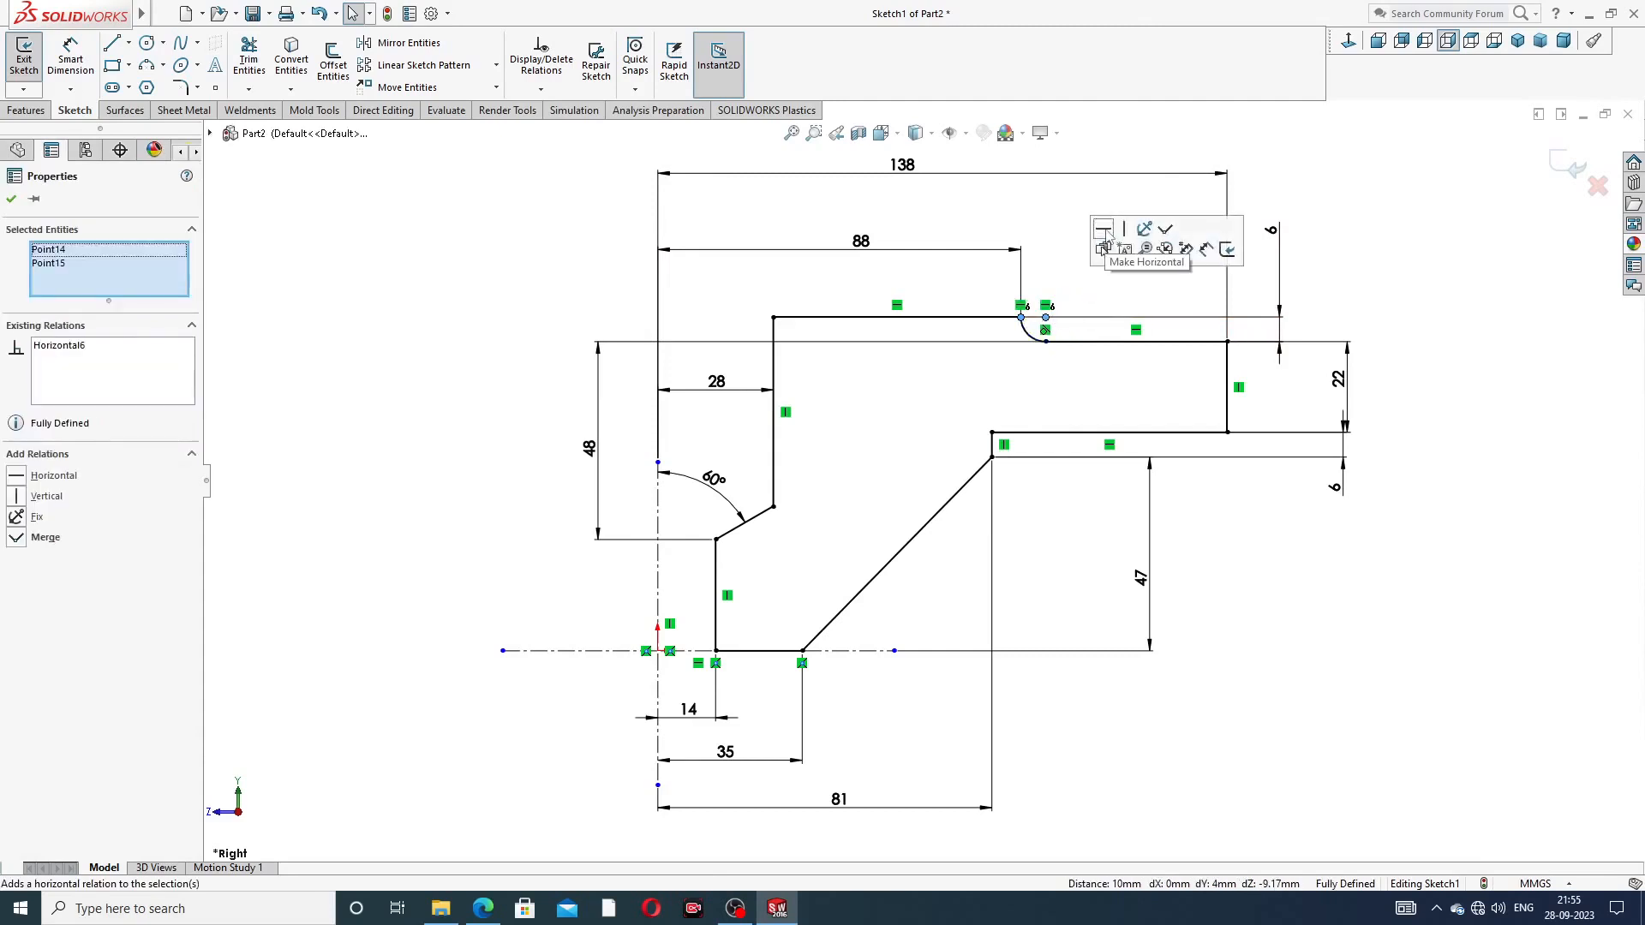
{"action": "left_click", "coordinate": [1353, 273]}
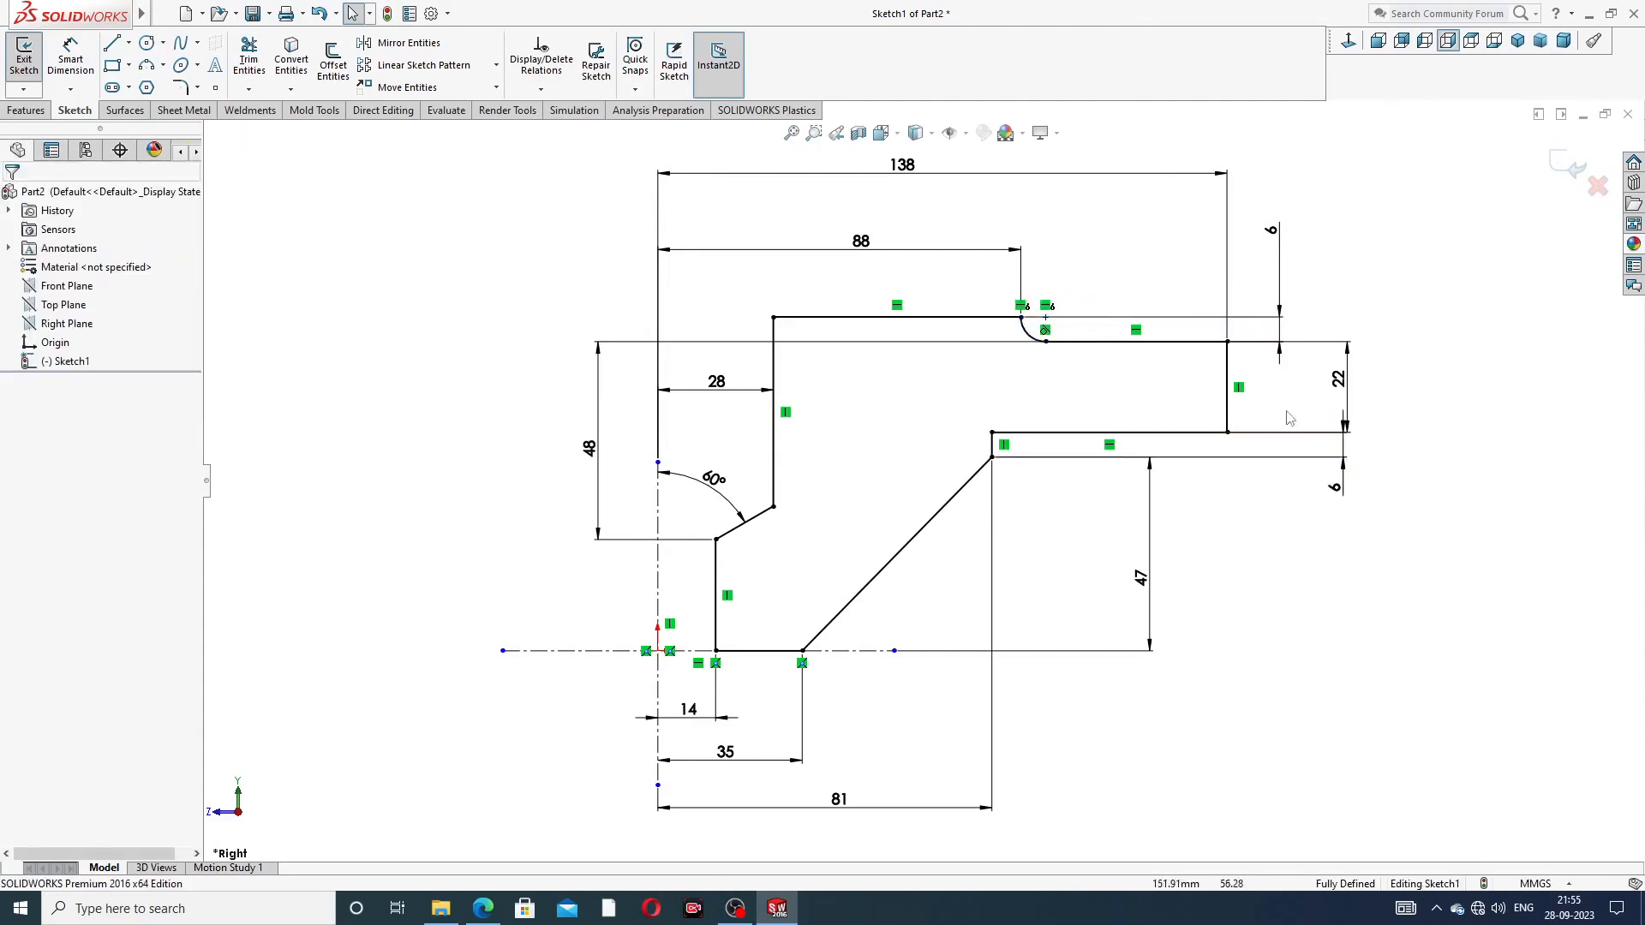
Reposition the 81, lower 6, 22 and 48 mm dimensions so they are spaced clearly around the profile
{"action": "key", "text": "f"}
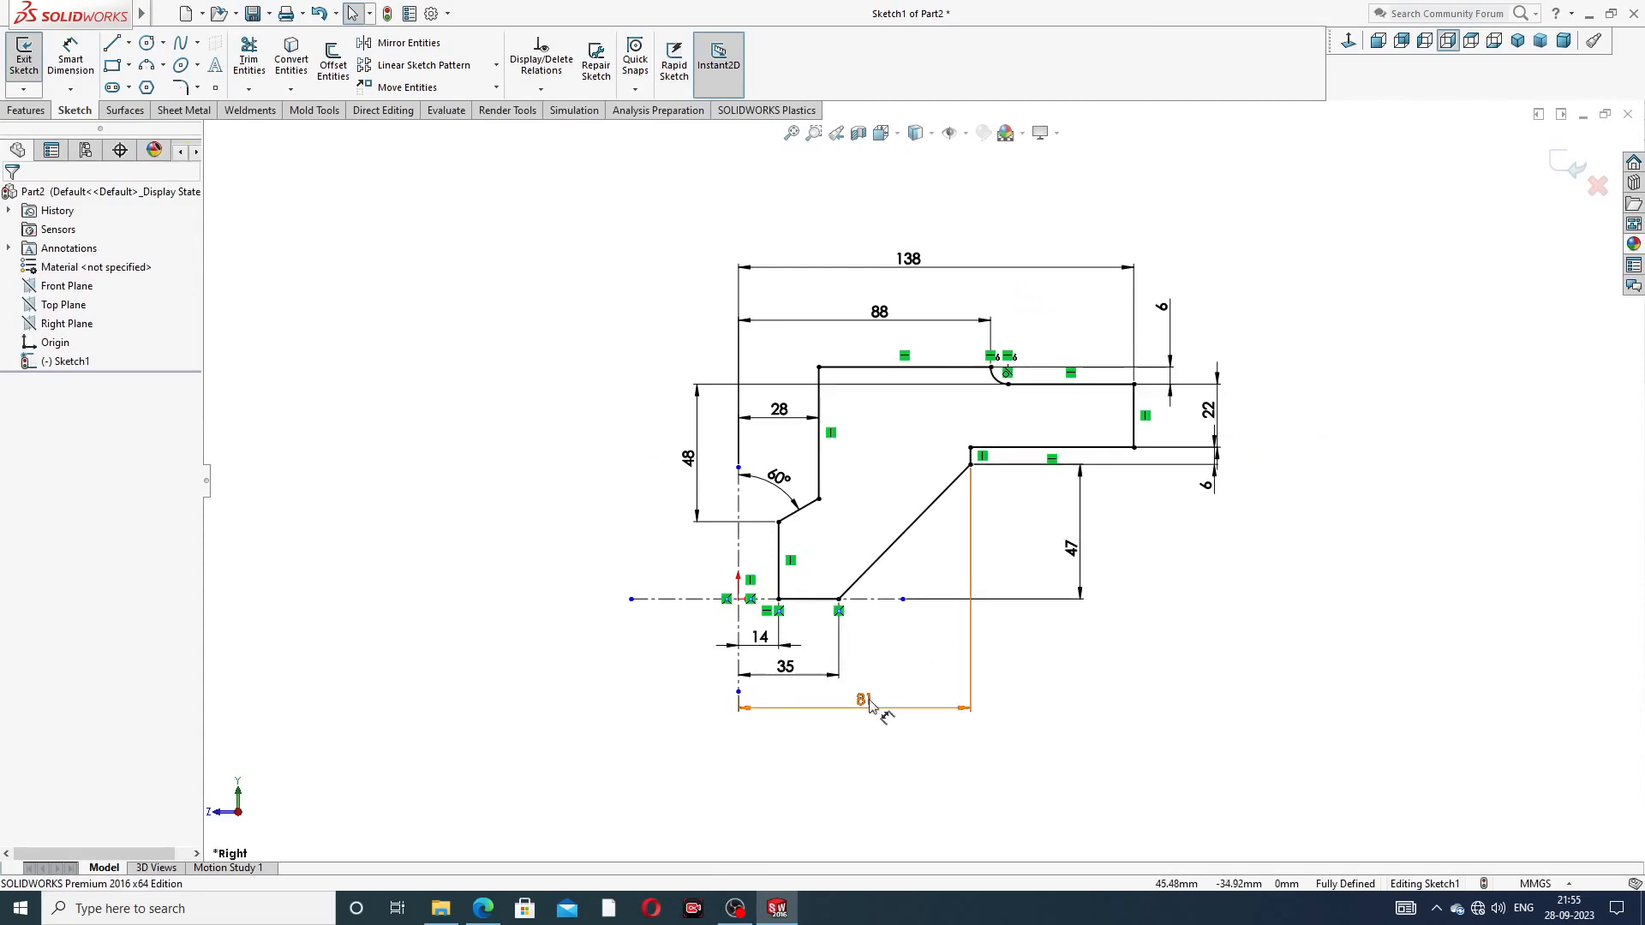
{"action": "left_click_drag", "start_coordinate": [864, 701], "coordinate": [855, 712]}
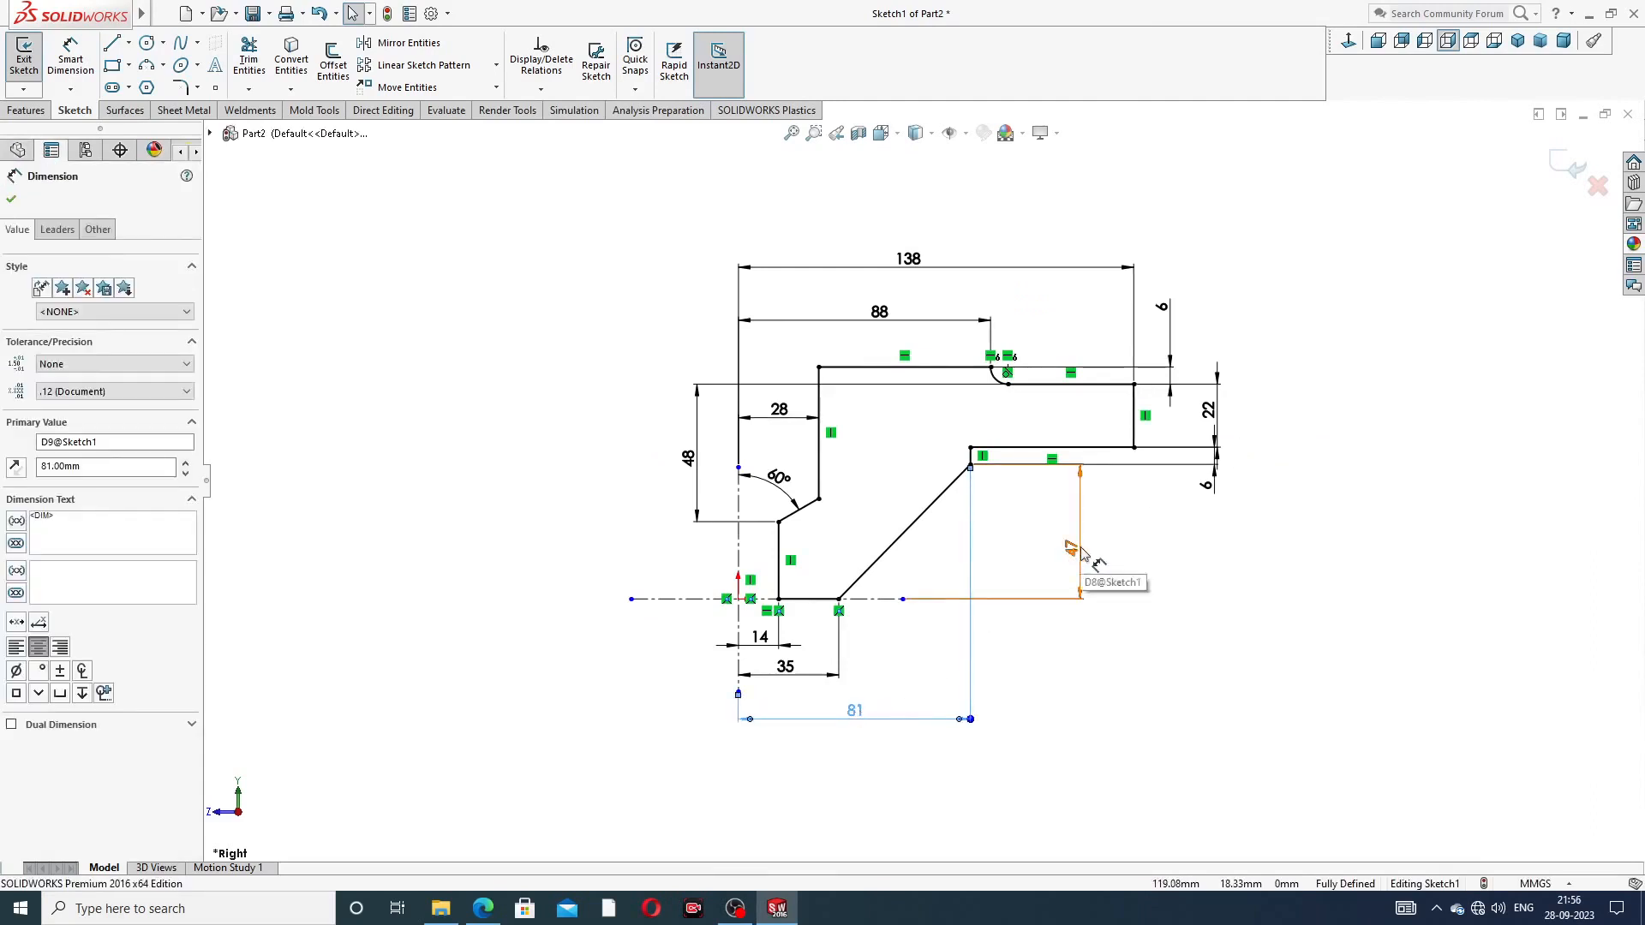
{"action": "left_click", "coordinate": [1145, 568]}
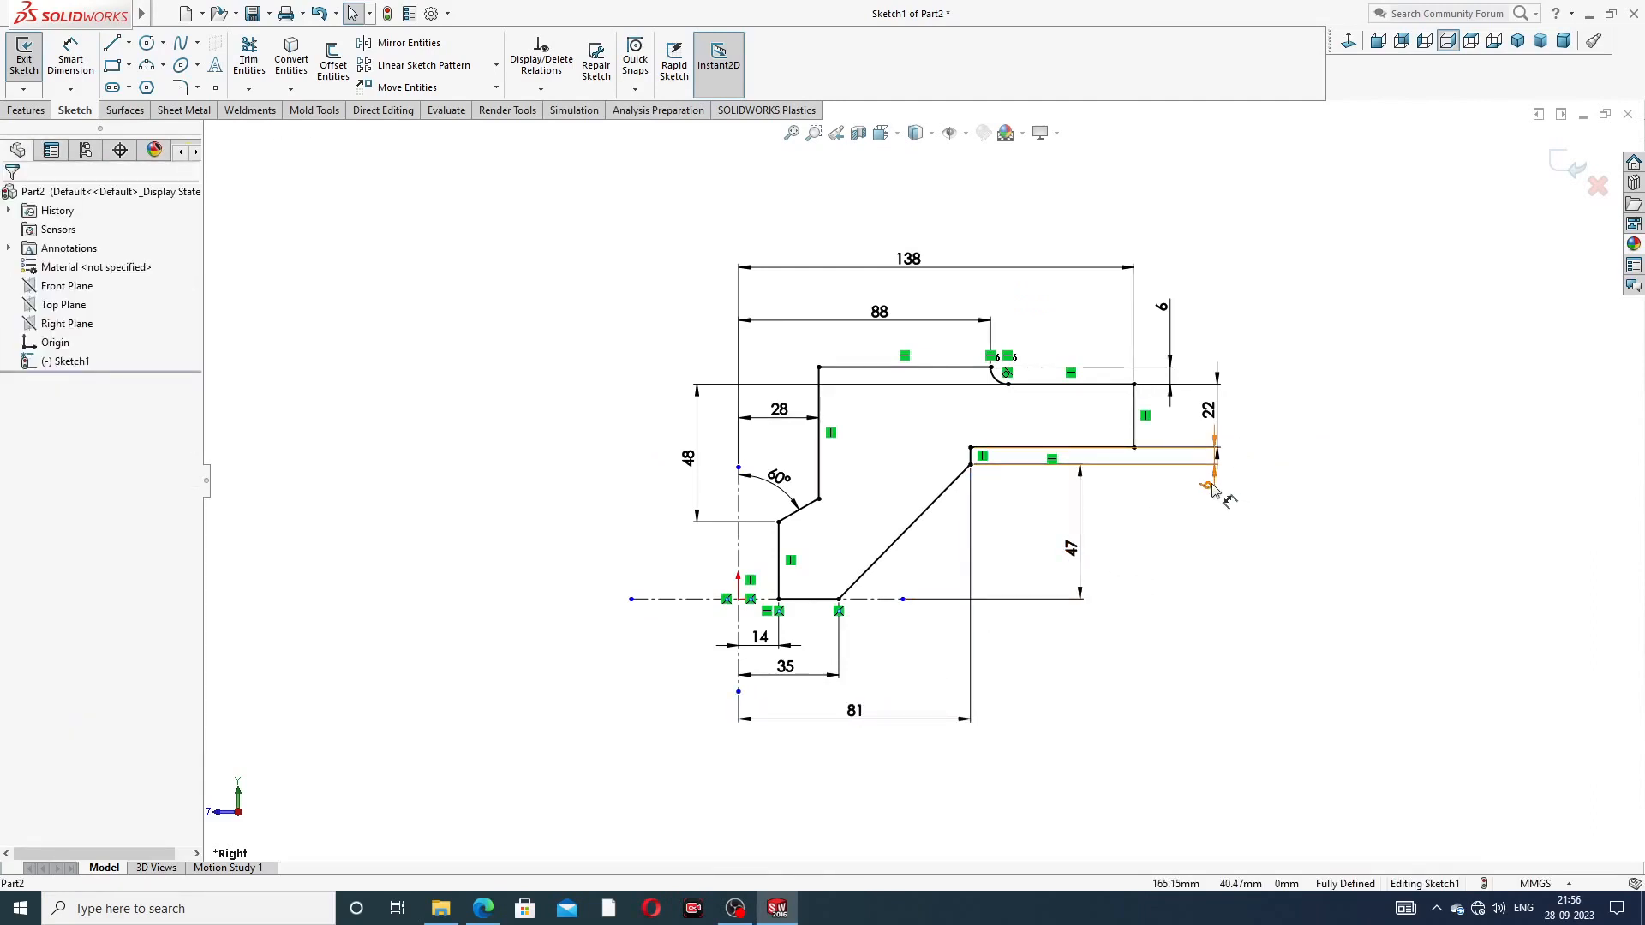
{"action": "left_click_drag", "start_coordinate": [1208, 485], "coordinate": [1169, 495]}
{"action": "left_click", "coordinate": [1205, 538]}
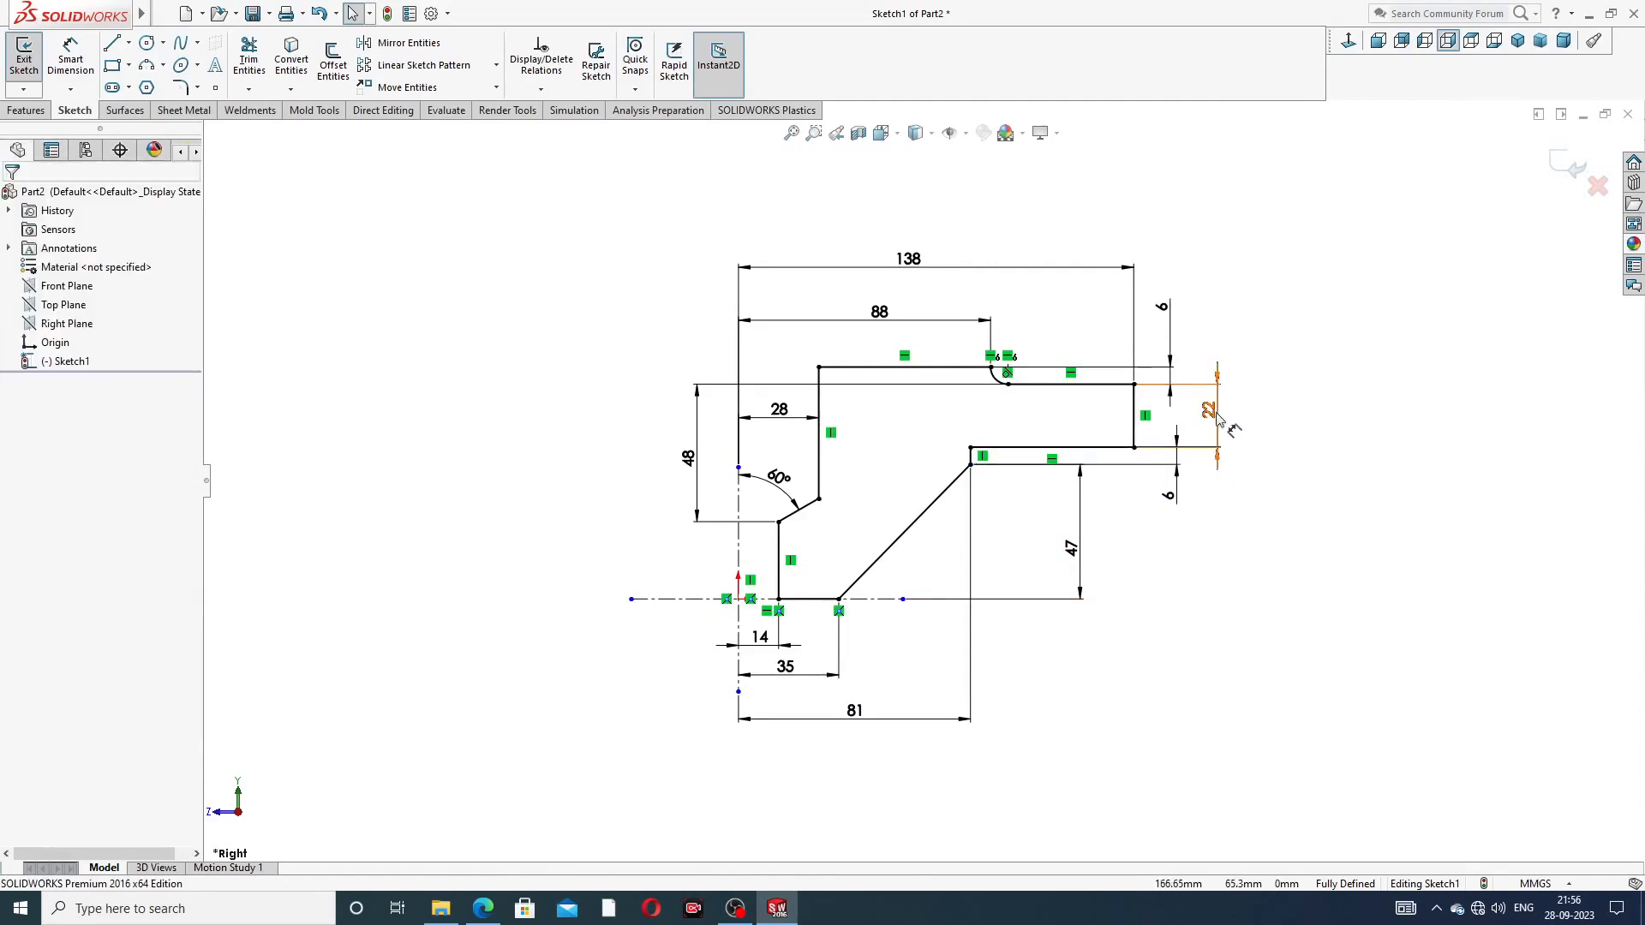
{"action": "left_click_drag", "start_coordinate": [1213, 413], "coordinate": [1216, 412]}
{"action": "left_click", "coordinate": [1259, 514]}
{"action": "scroll", "coordinate": [1056, 409], "scroll_direction": "down", "scroll_amount": 2}
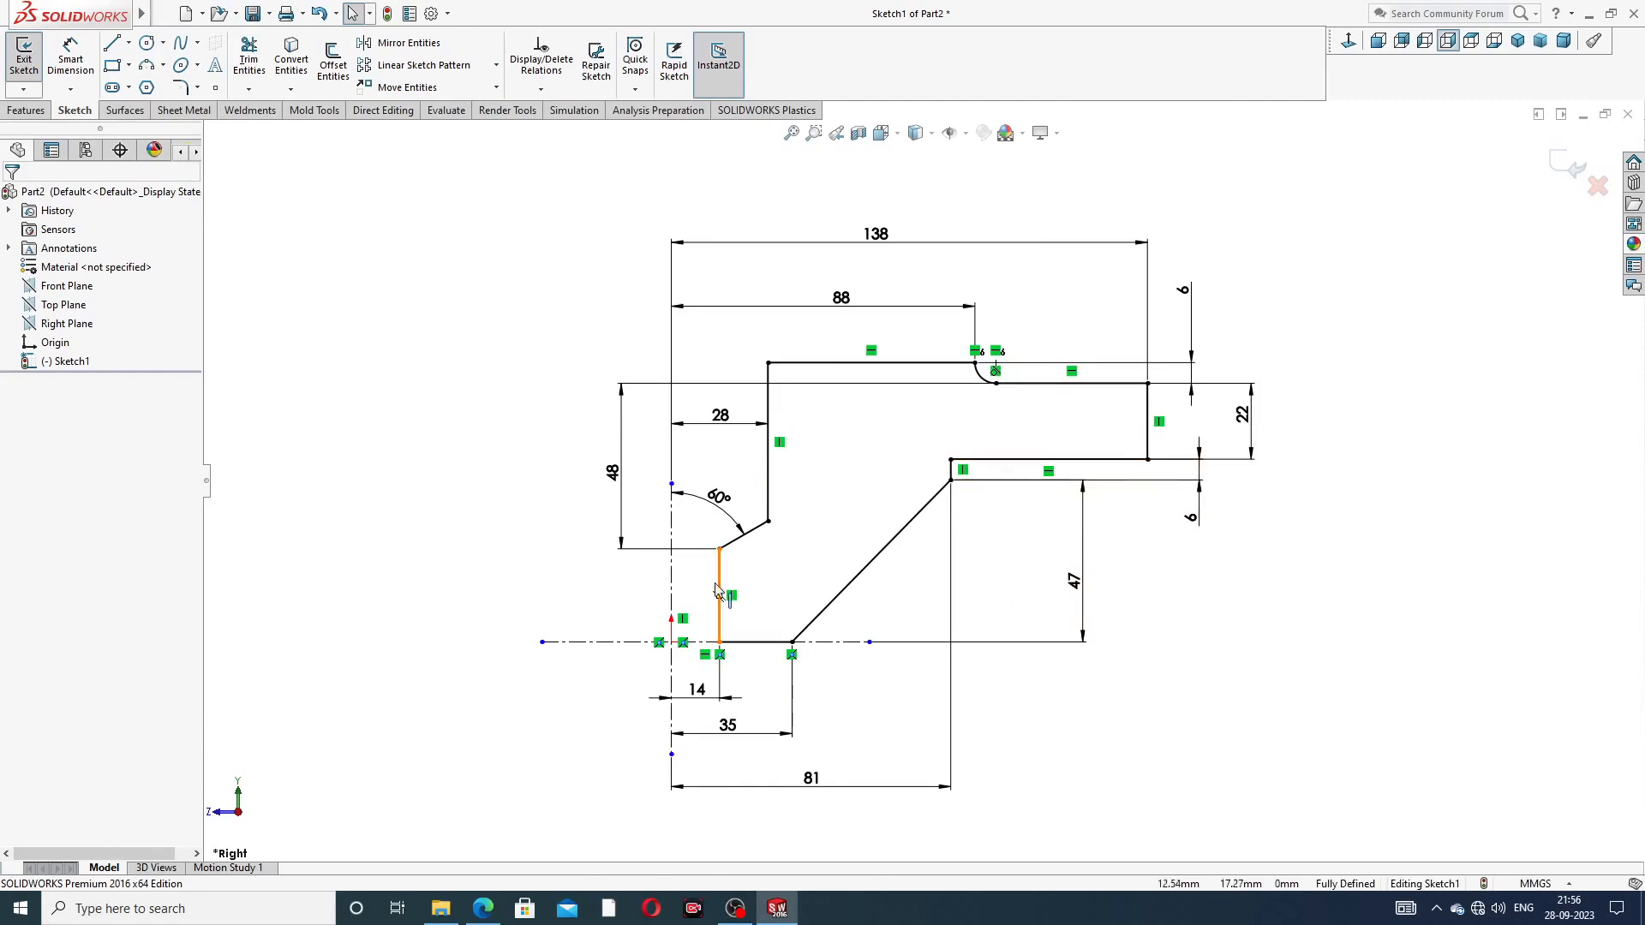
{"action": "left_click_drag", "start_coordinate": [622, 474], "coordinate": [610, 474]}
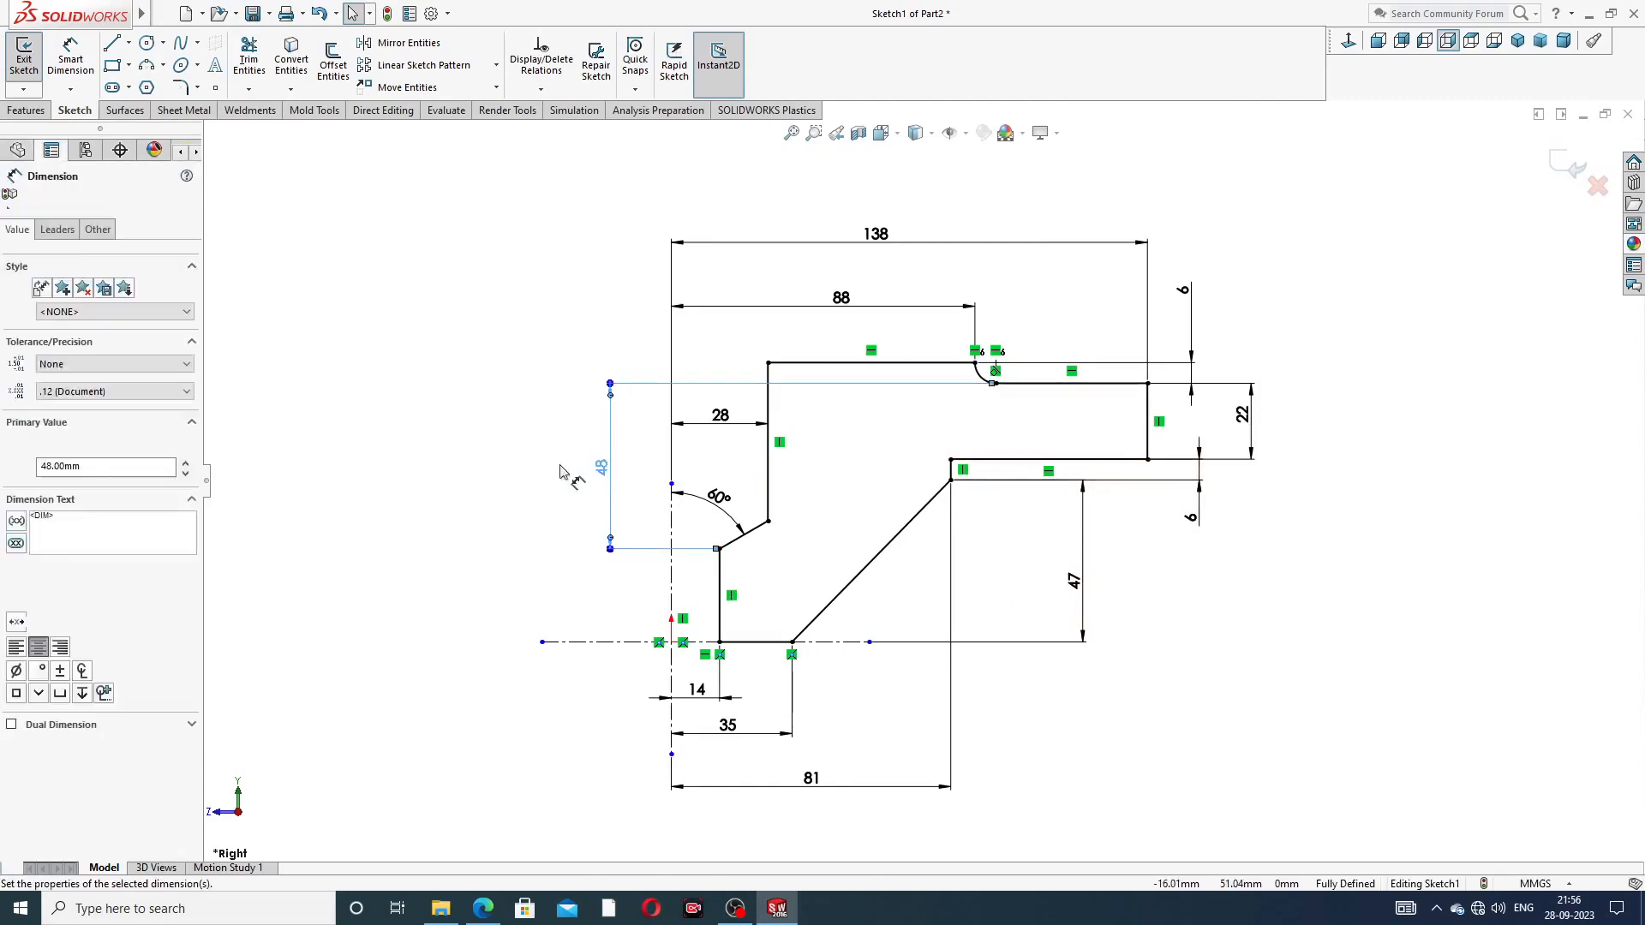
{"action": "left_click", "coordinate": [503, 471]}
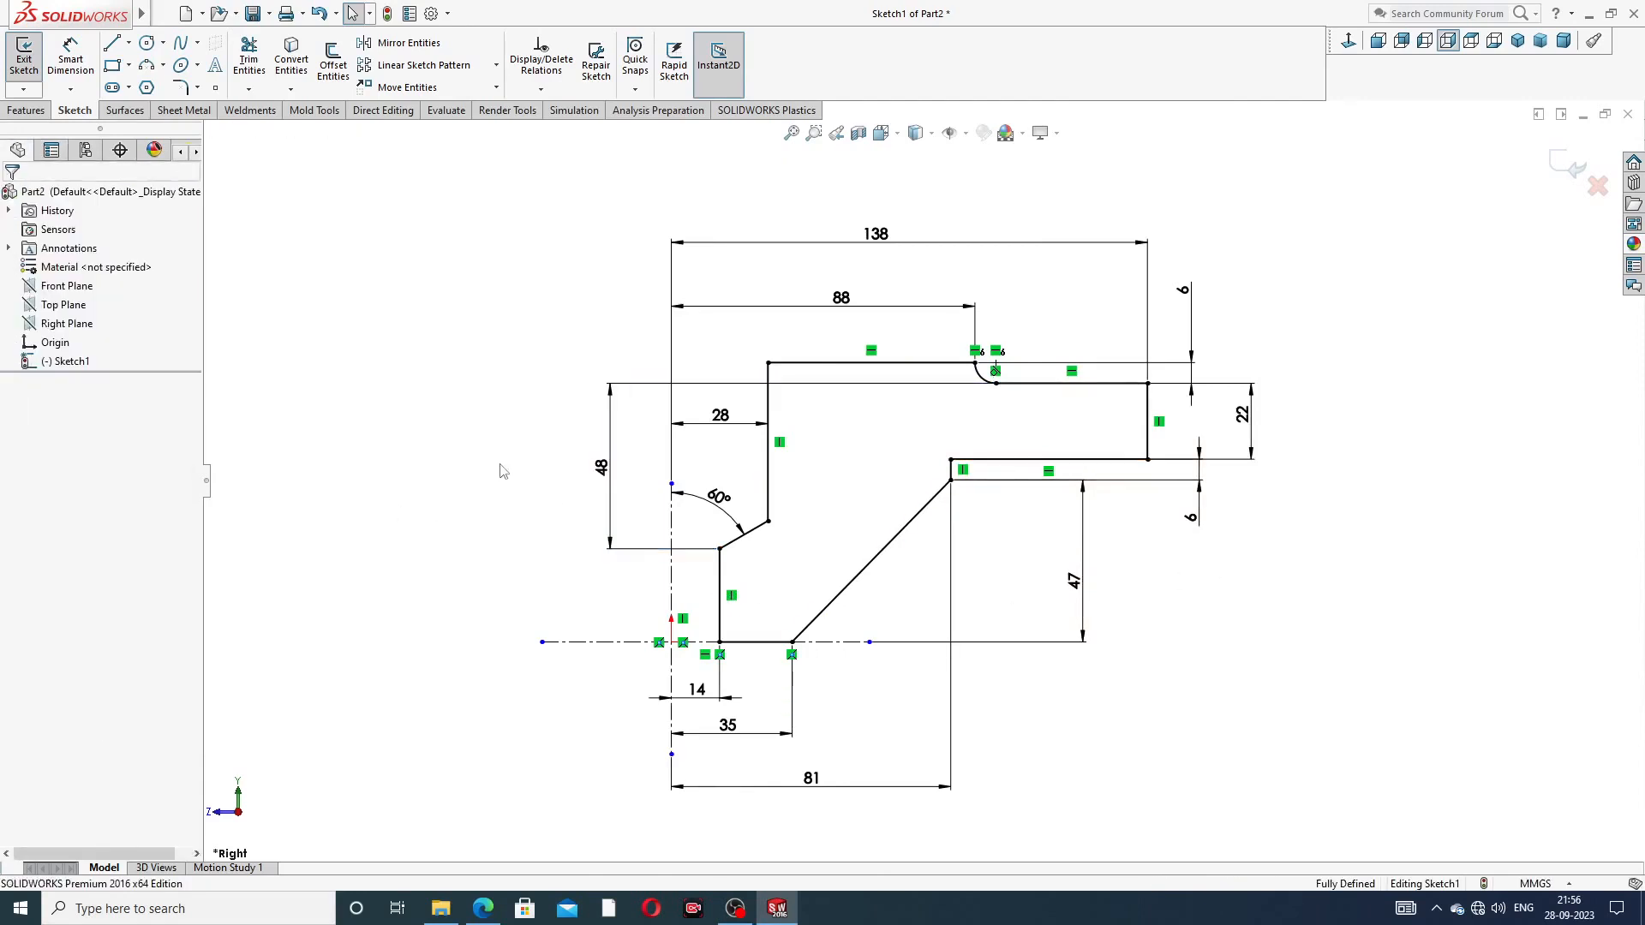
Check the valve cover drawing, then revolve the stepped profile 360° about the vertical centerline
{"action": "left_click", "coordinate": [483, 909]}
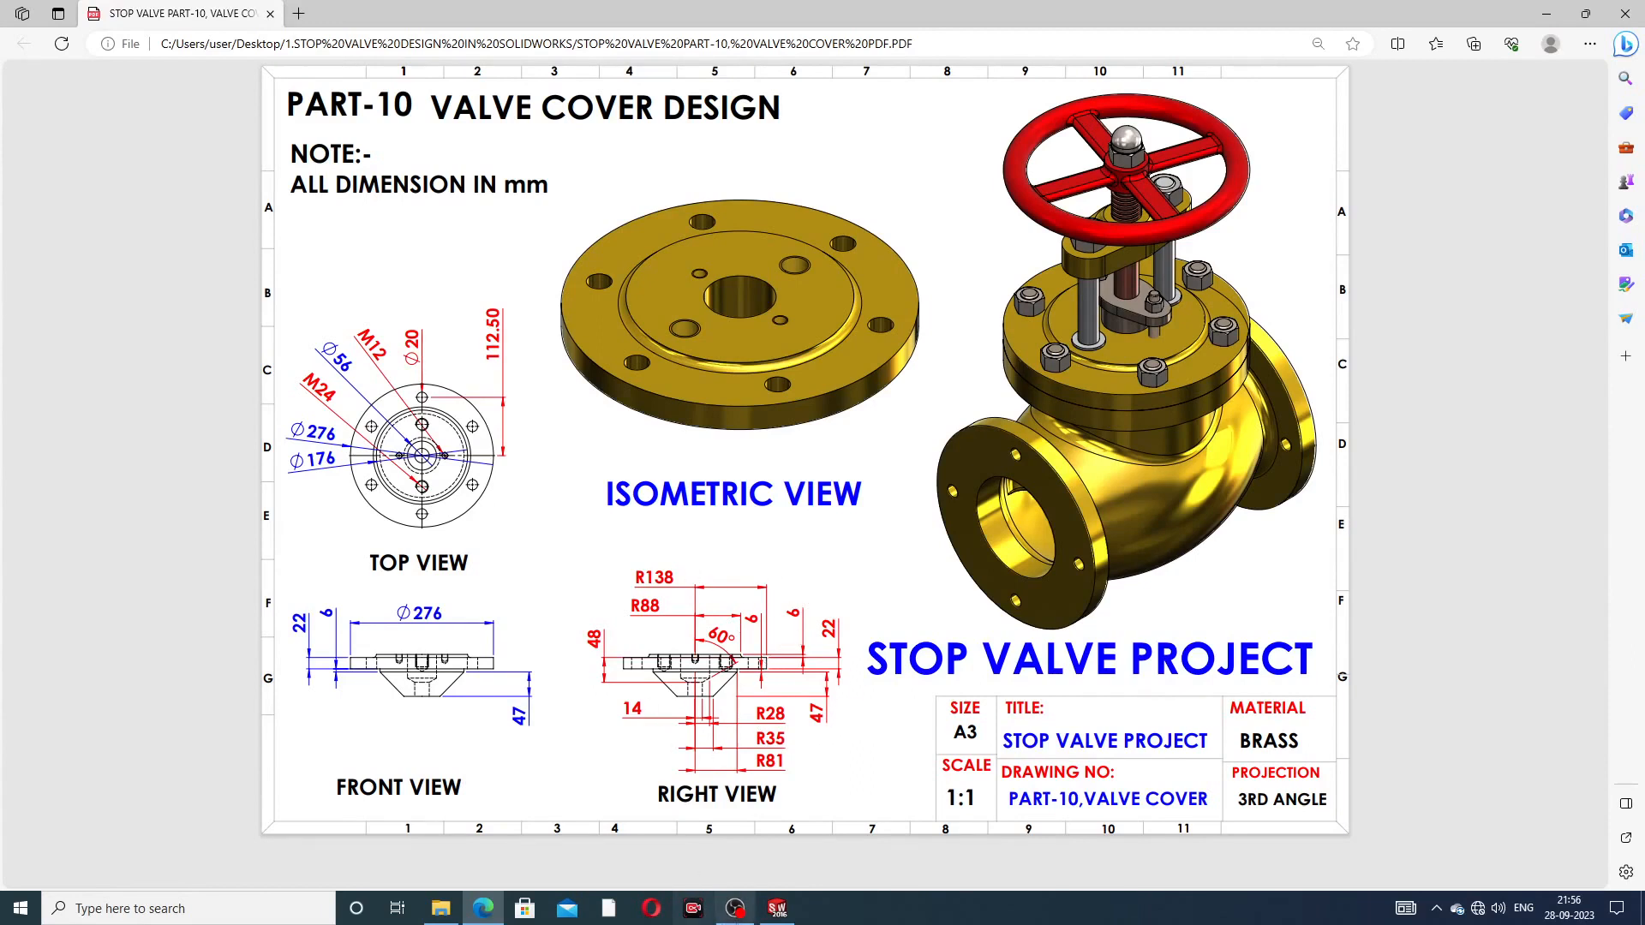
{"action": "left_click", "coordinate": [777, 908]}
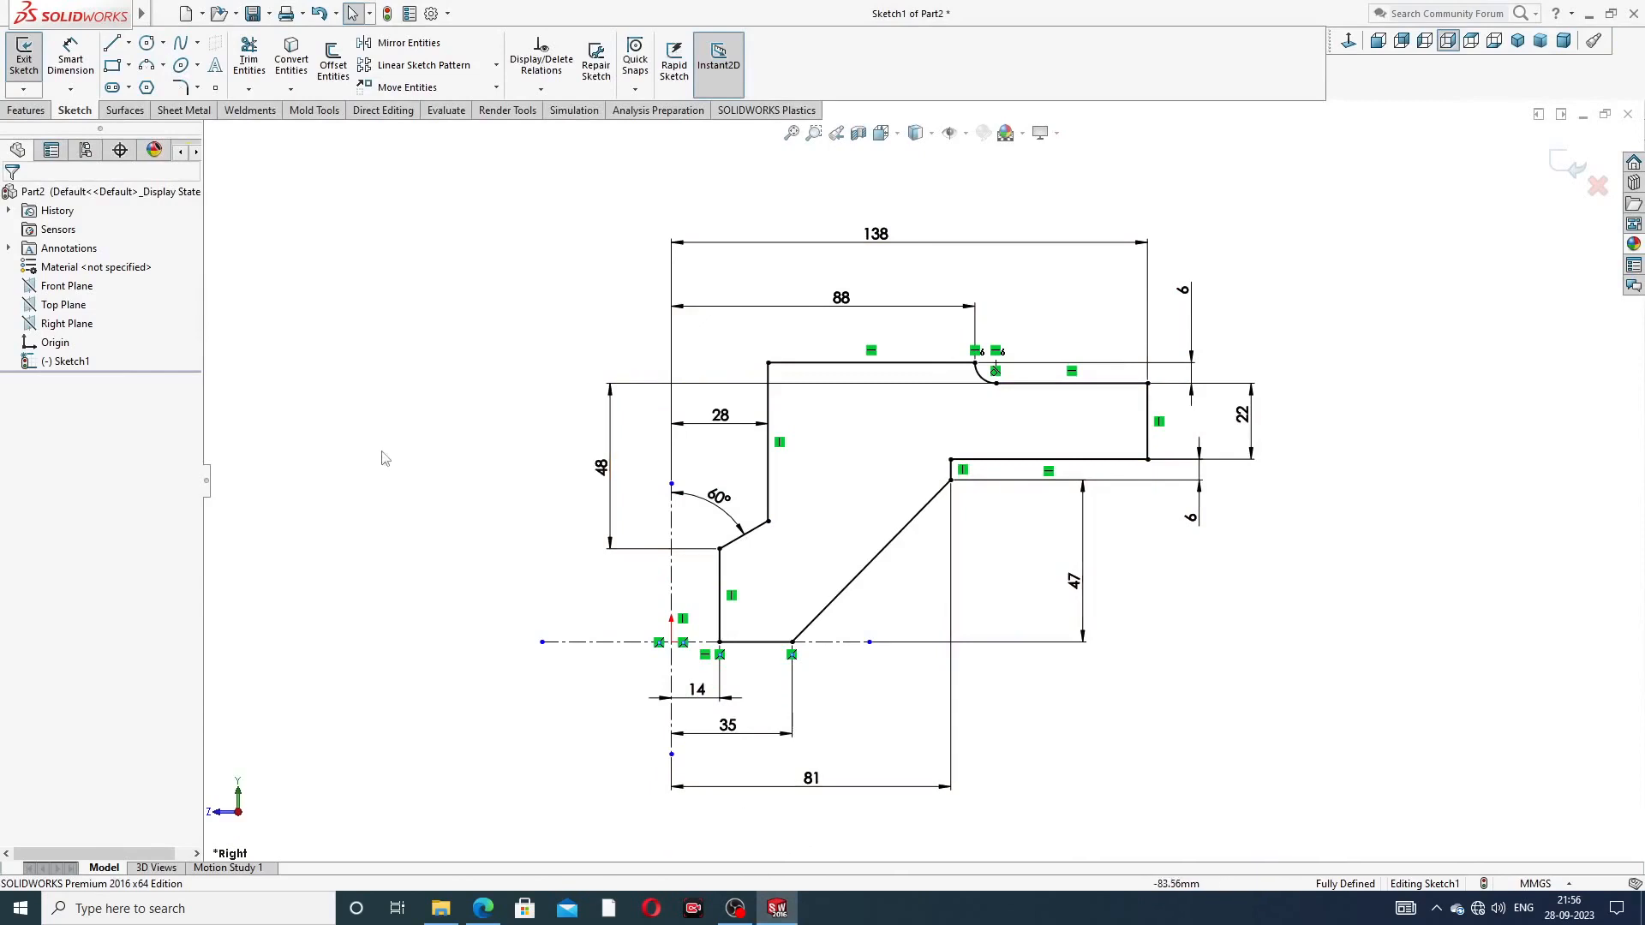
{"action": "left_click", "coordinate": [24, 110]}
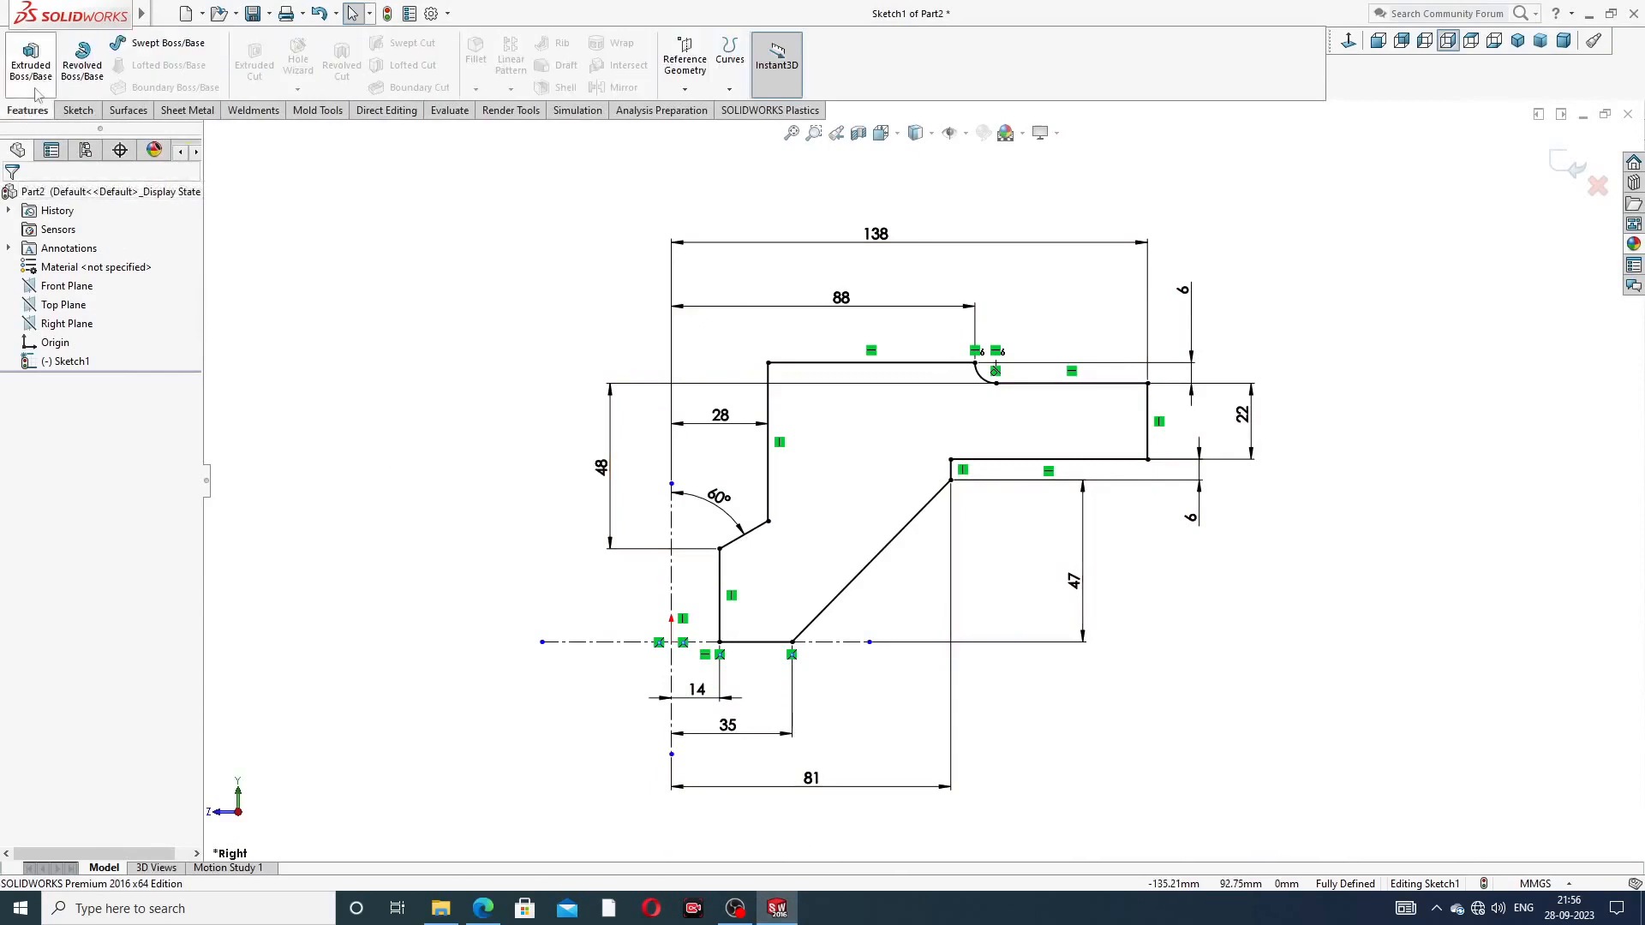
{"action": "left_click", "coordinate": [83, 67]}
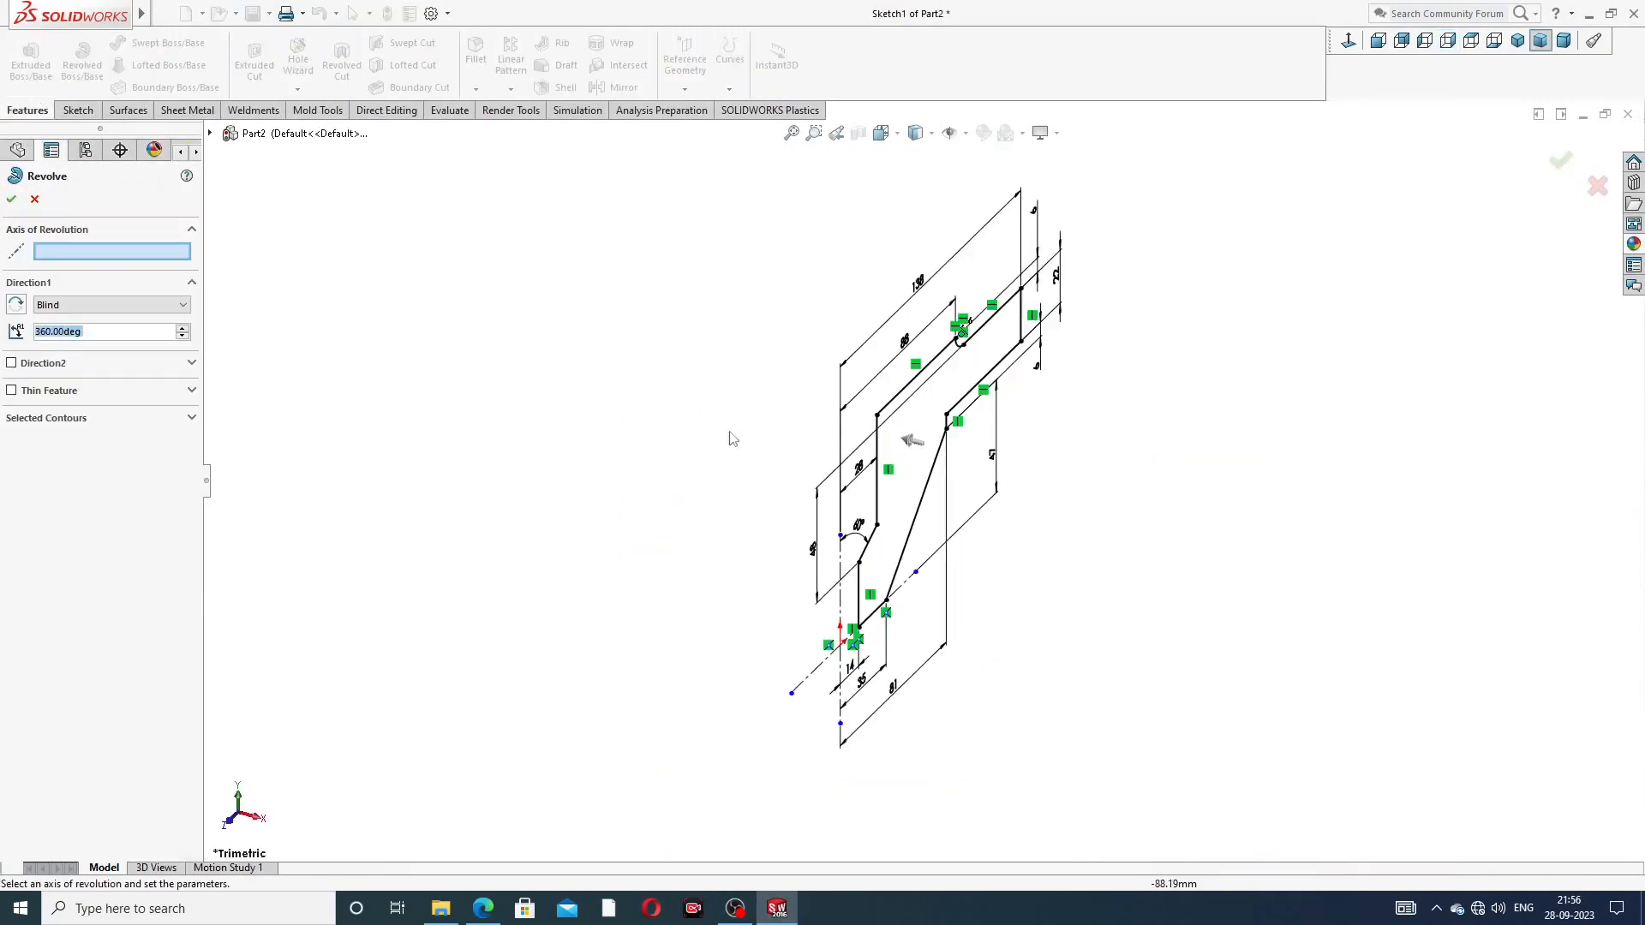
{"action": "left_click", "coordinate": [842, 566]}
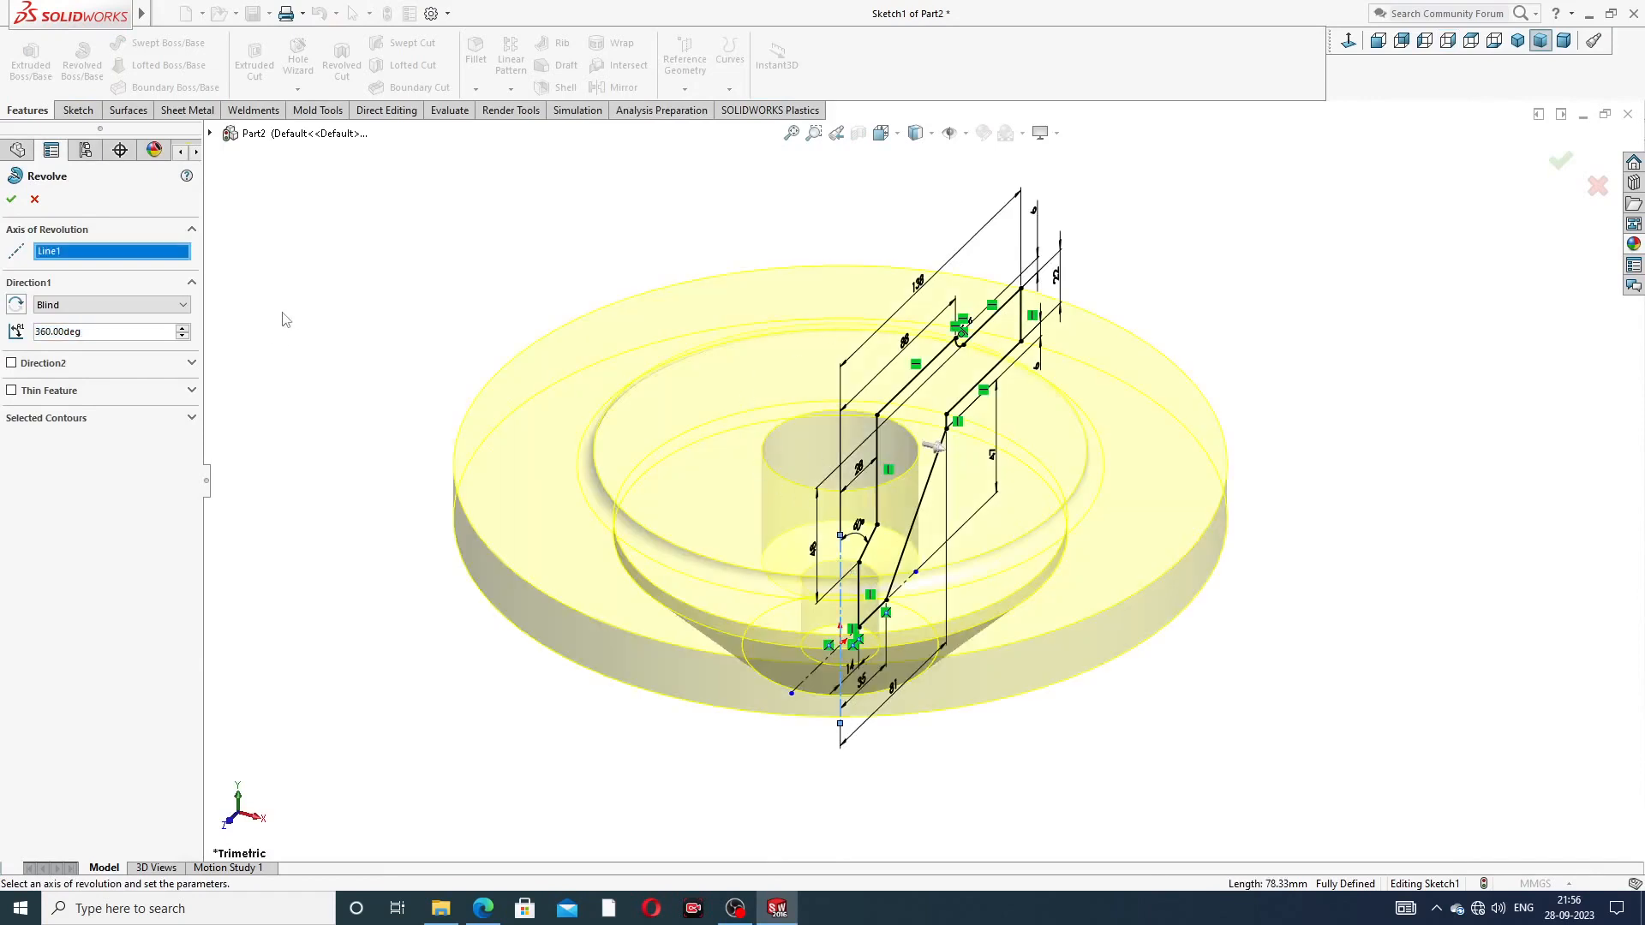
{"action": "left_click", "coordinate": [11, 200]}
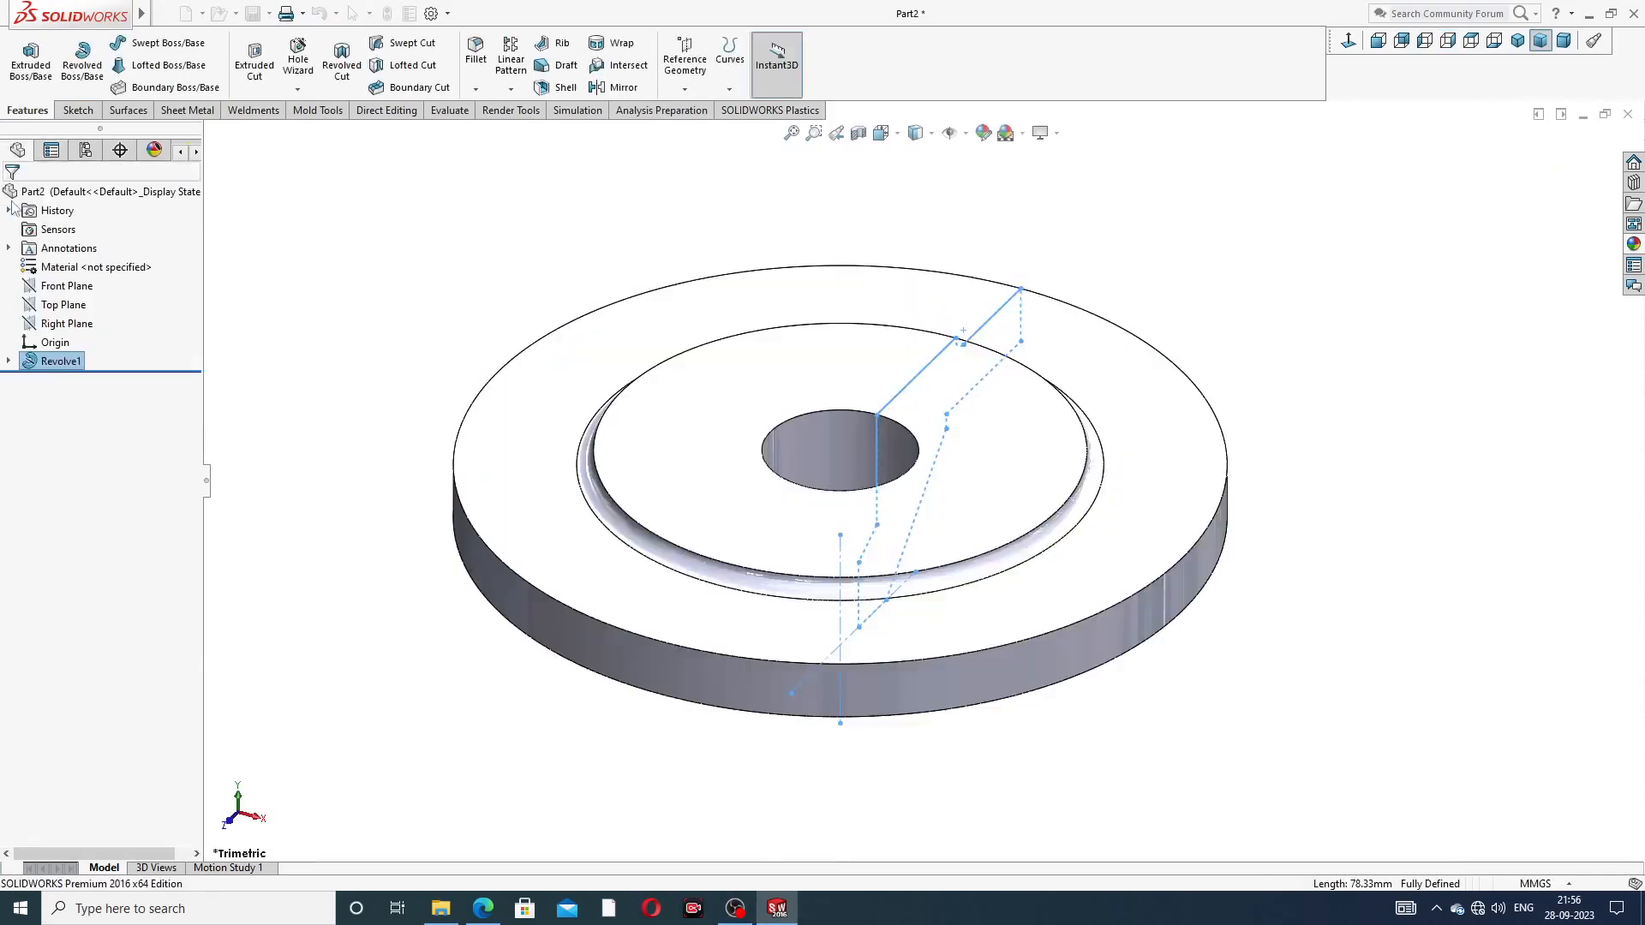
Start a sketch on the flange's outer ring-shaped upper face and view it straight on
{"action": "middle_click_drag", "start_coordinate": [654, 439], "coordinate": [892, 603]}
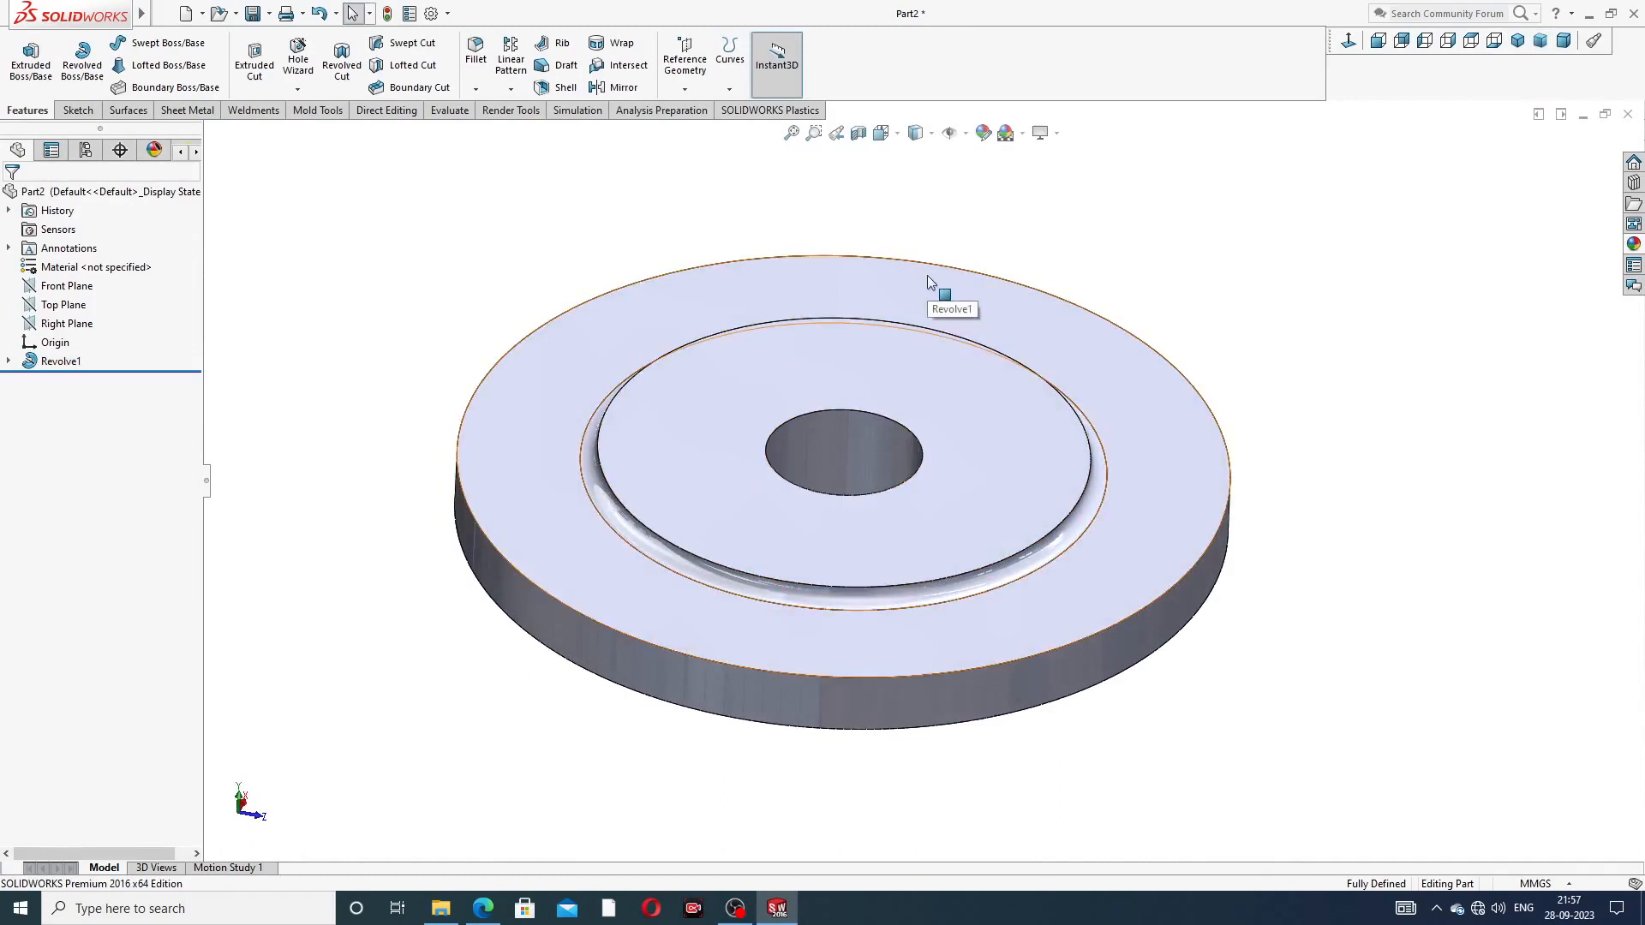
{"action": "left_click", "coordinate": [532, 439]}
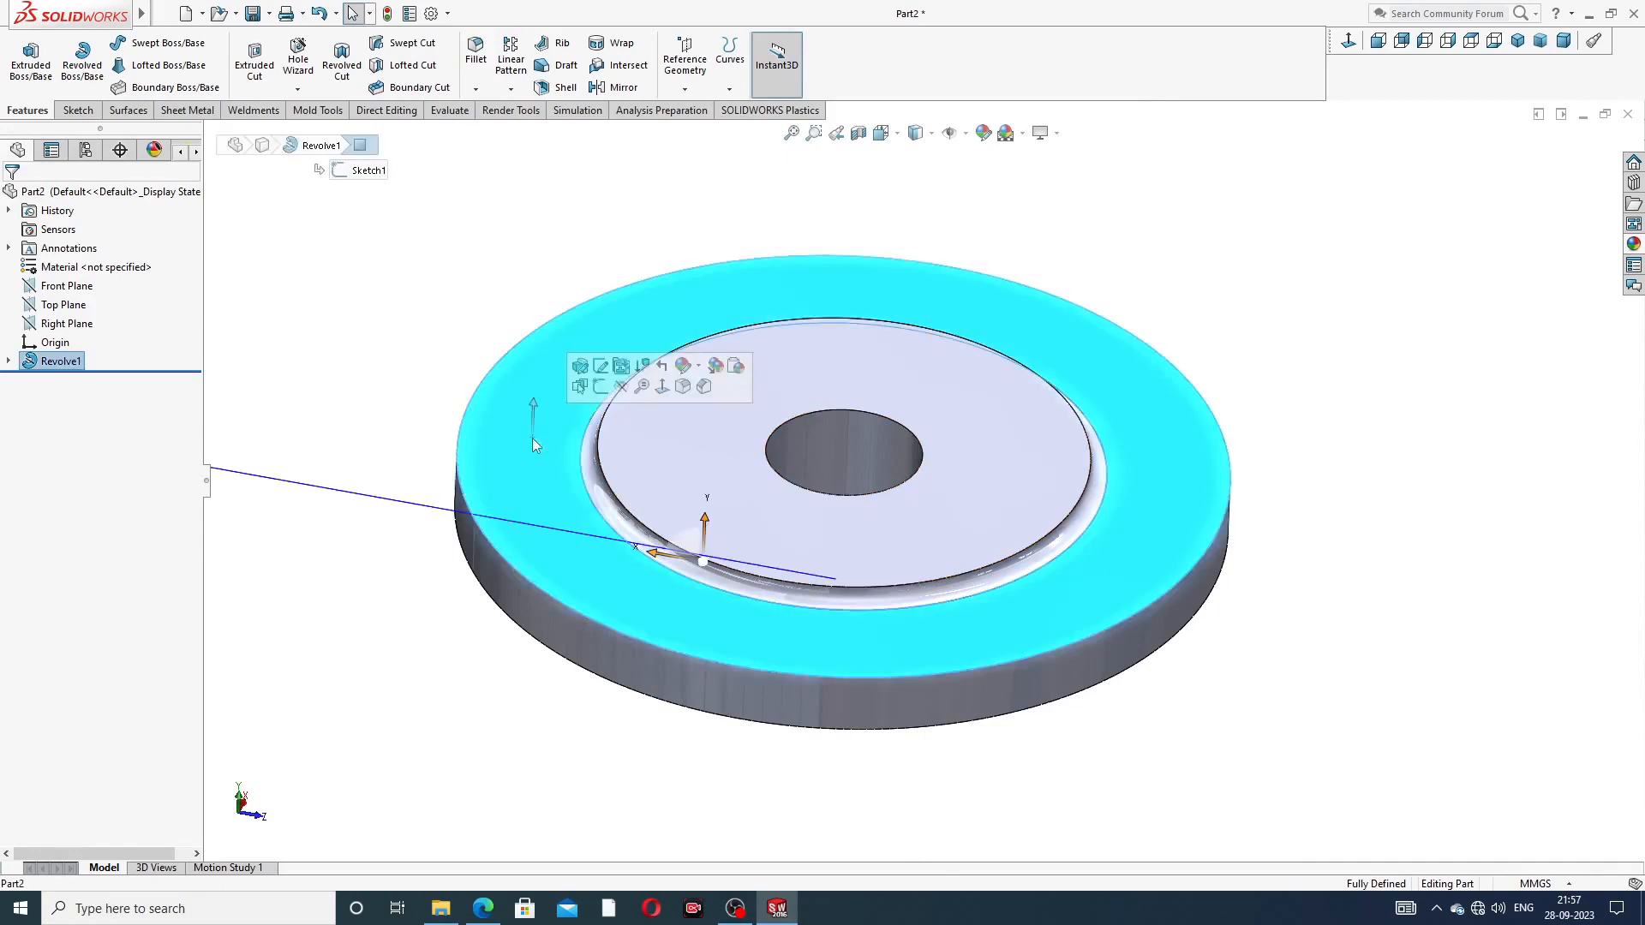
{"action": "left_click", "coordinate": [601, 387]}
{"action": "left_click", "coordinate": [1348, 40]}
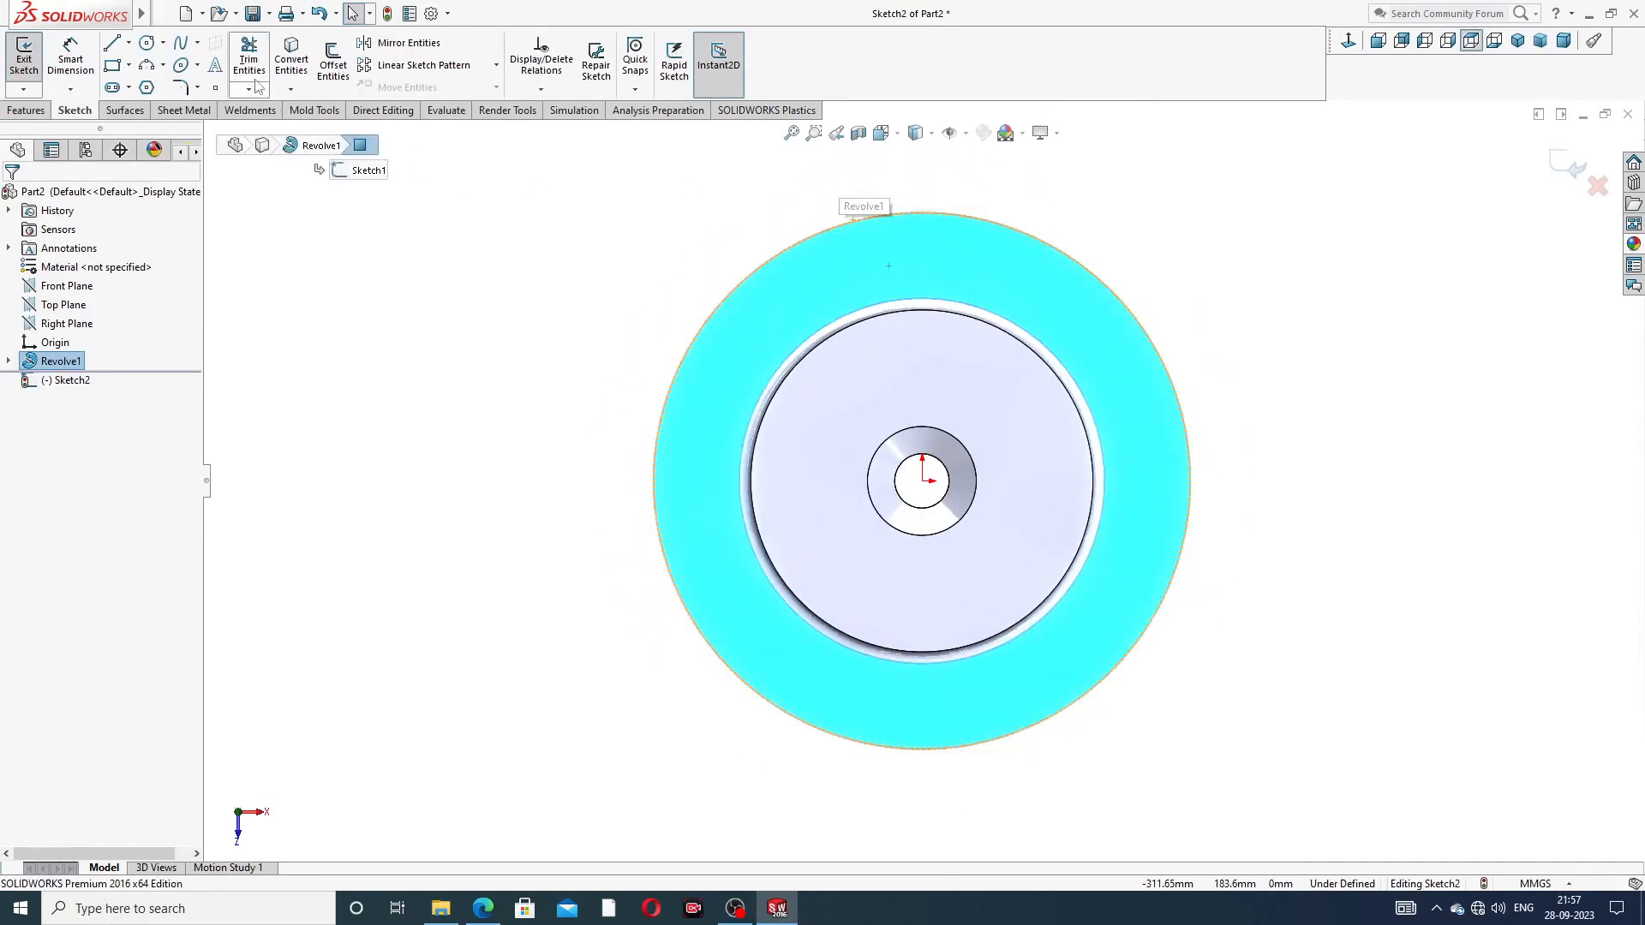
Draw a vertical construction line about 116 mm long from the origin up into the flange's outer ring
{"action": "left_click", "coordinate": [129, 43]}
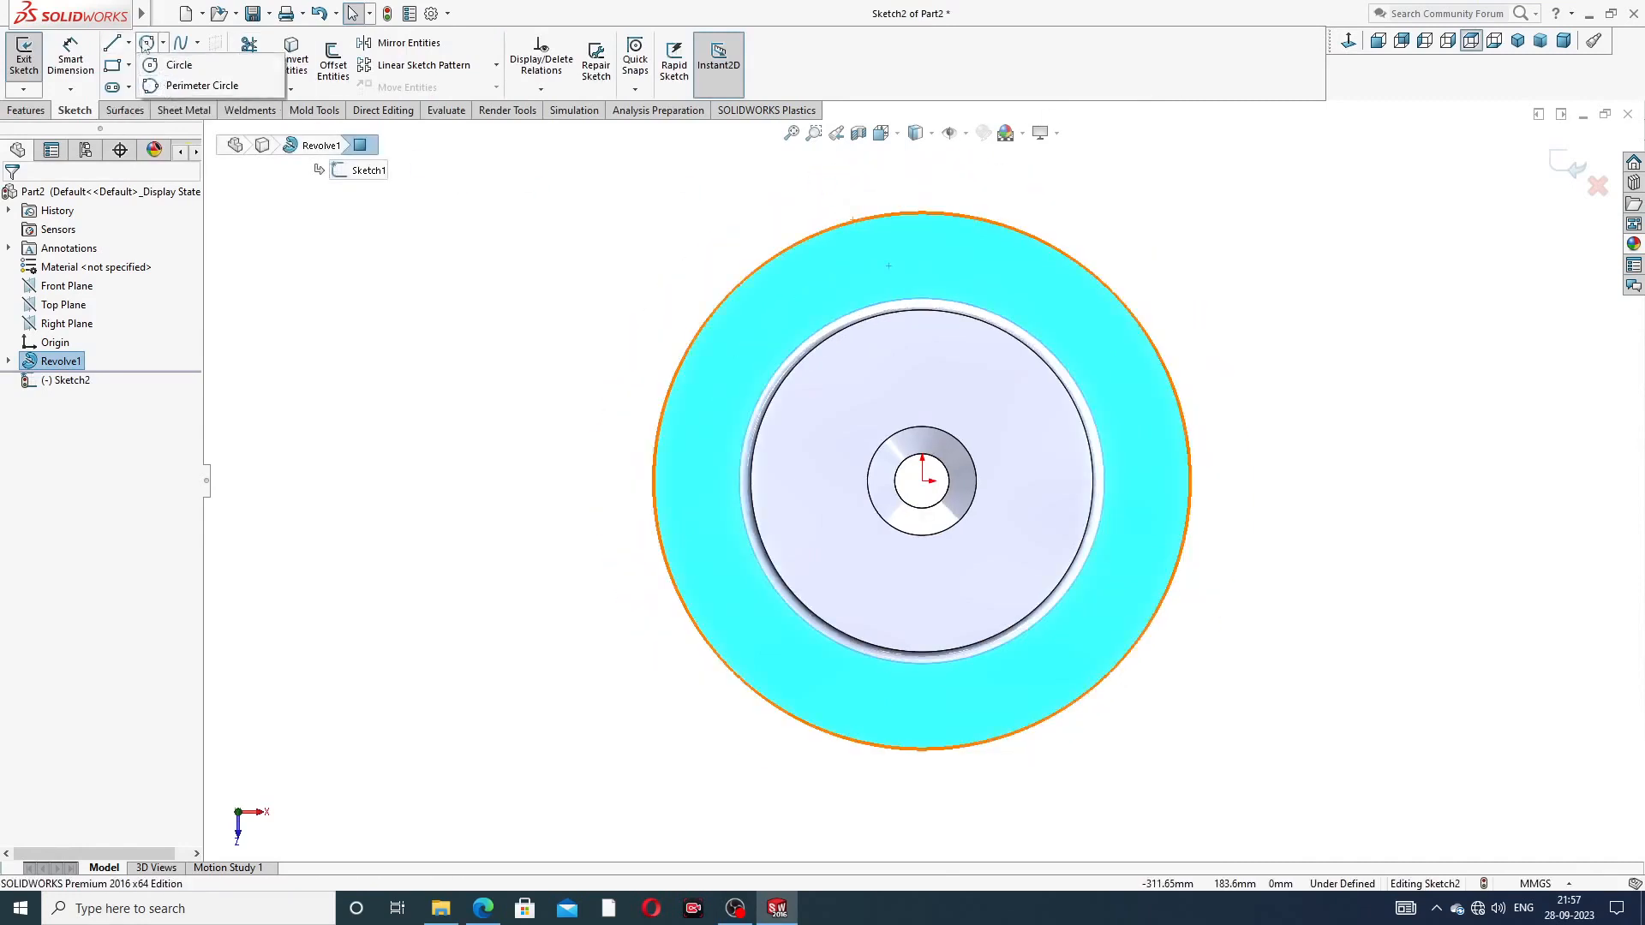
{"action": "left_click", "coordinate": [170, 88]}
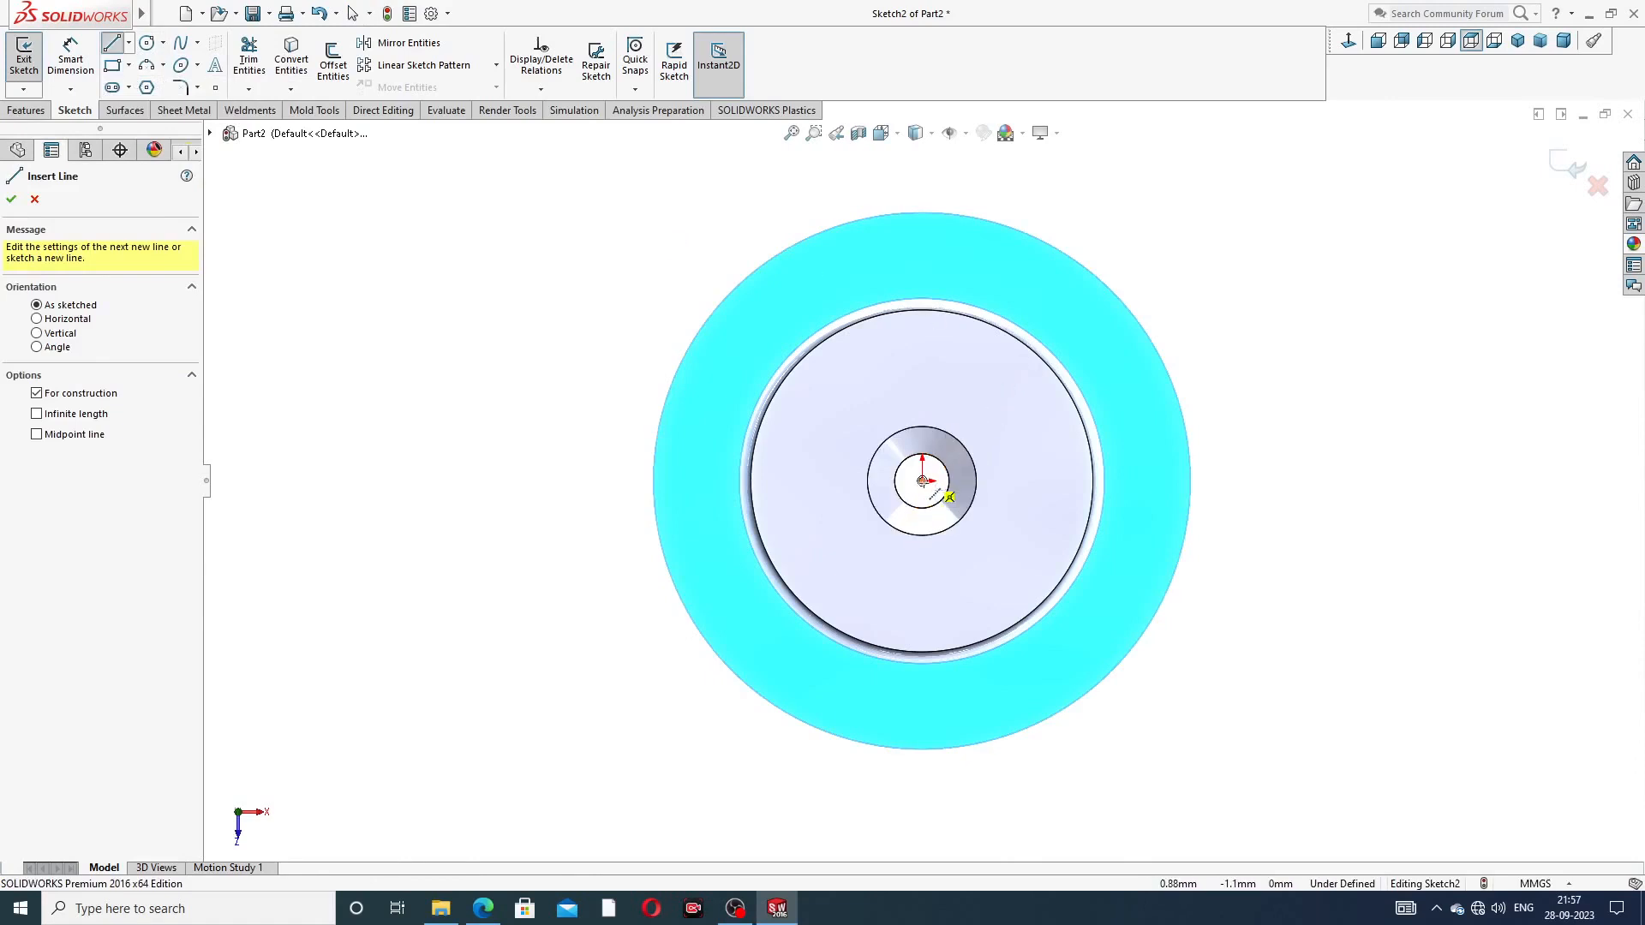
{"action": "left_click", "coordinate": [922, 481]}
{"action": "left_click", "coordinate": [924, 256]}
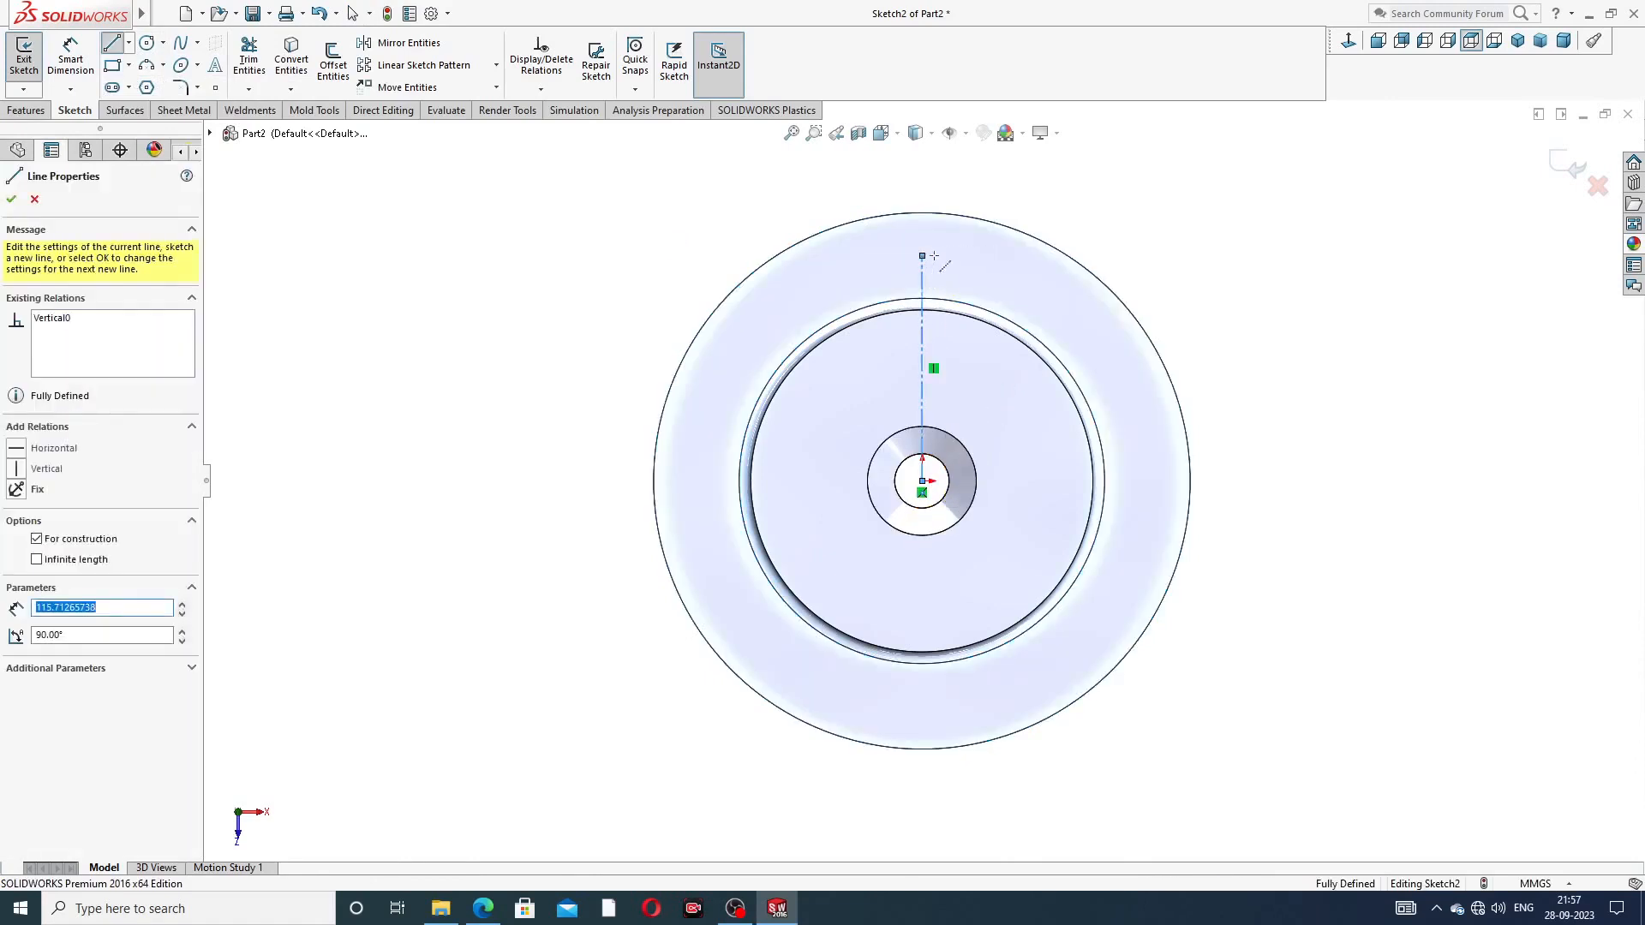
{"action": "right_click", "coordinate": [1118, 125]}
{"action": "left_click", "coordinate": [1146, 202]}
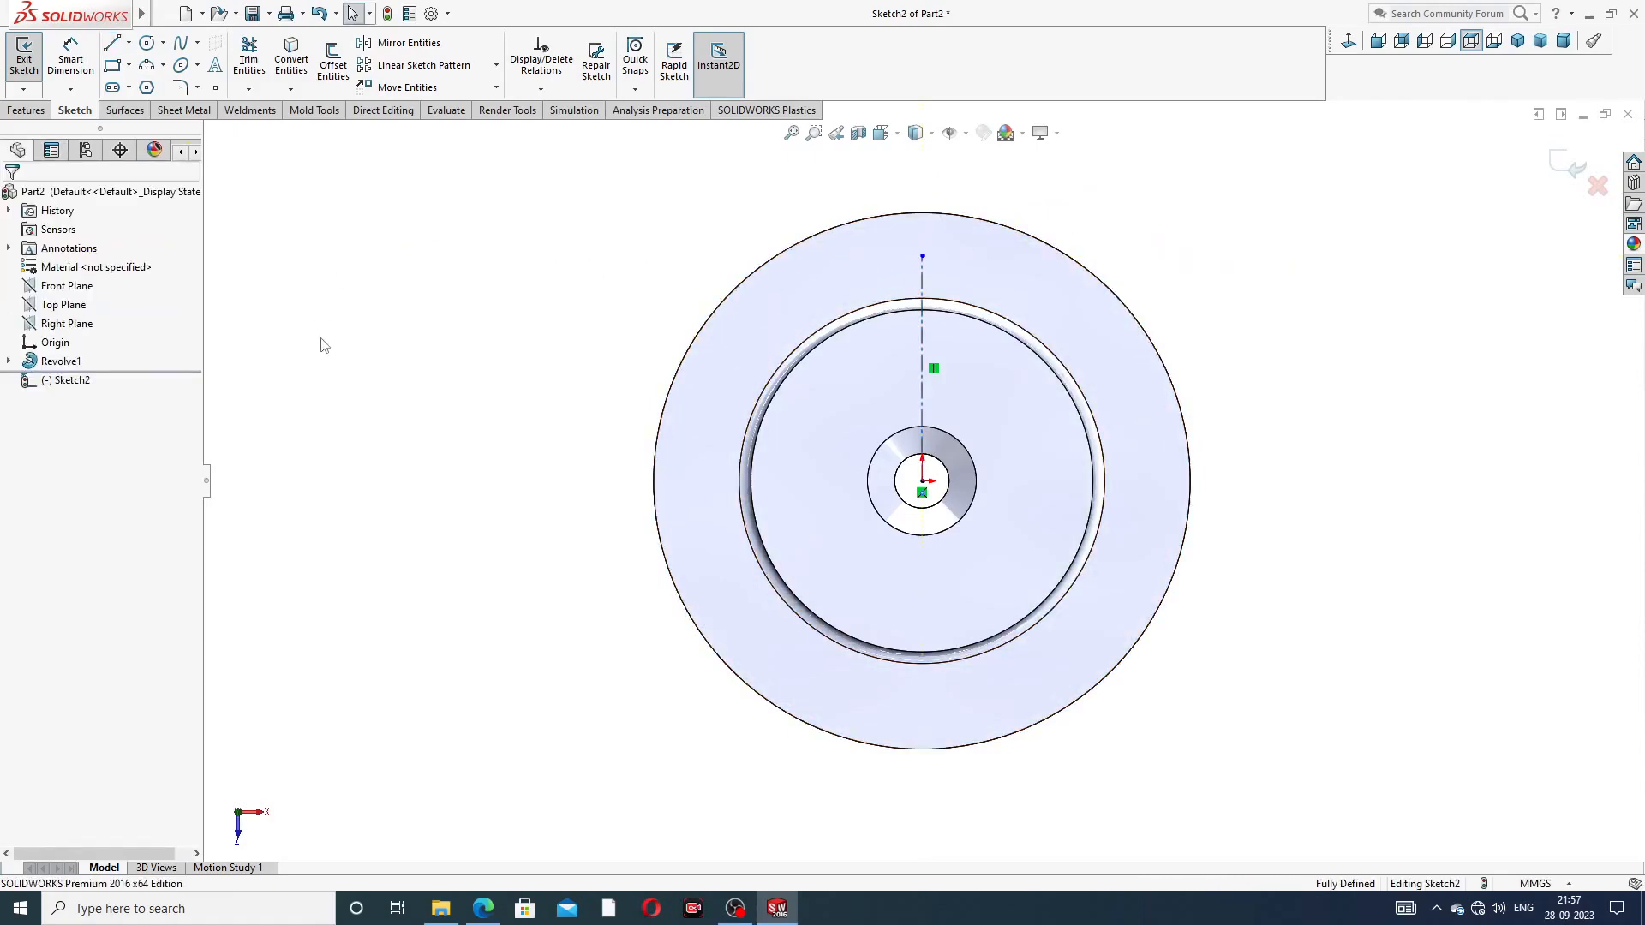
Check the hole data in the drawing and sketch a circle of about 10 mm radius on the centerline's upper endpoint
{"action": "left_click", "coordinate": [483, 908]}
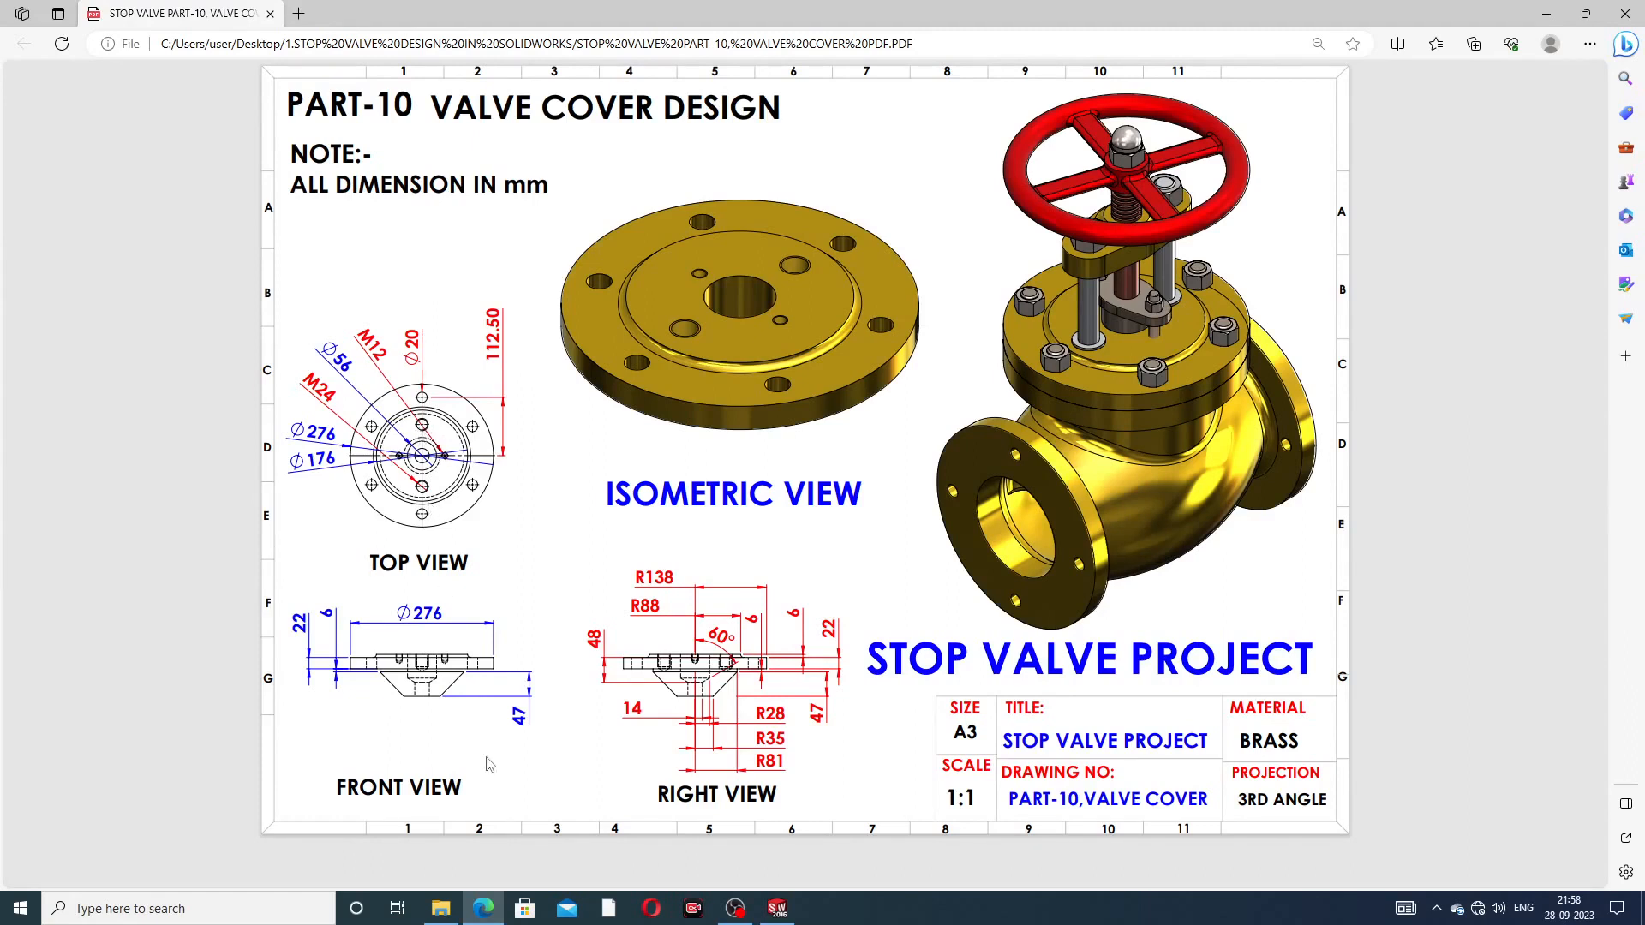
{"action": "left_click", "coordinate": [780, 910]}
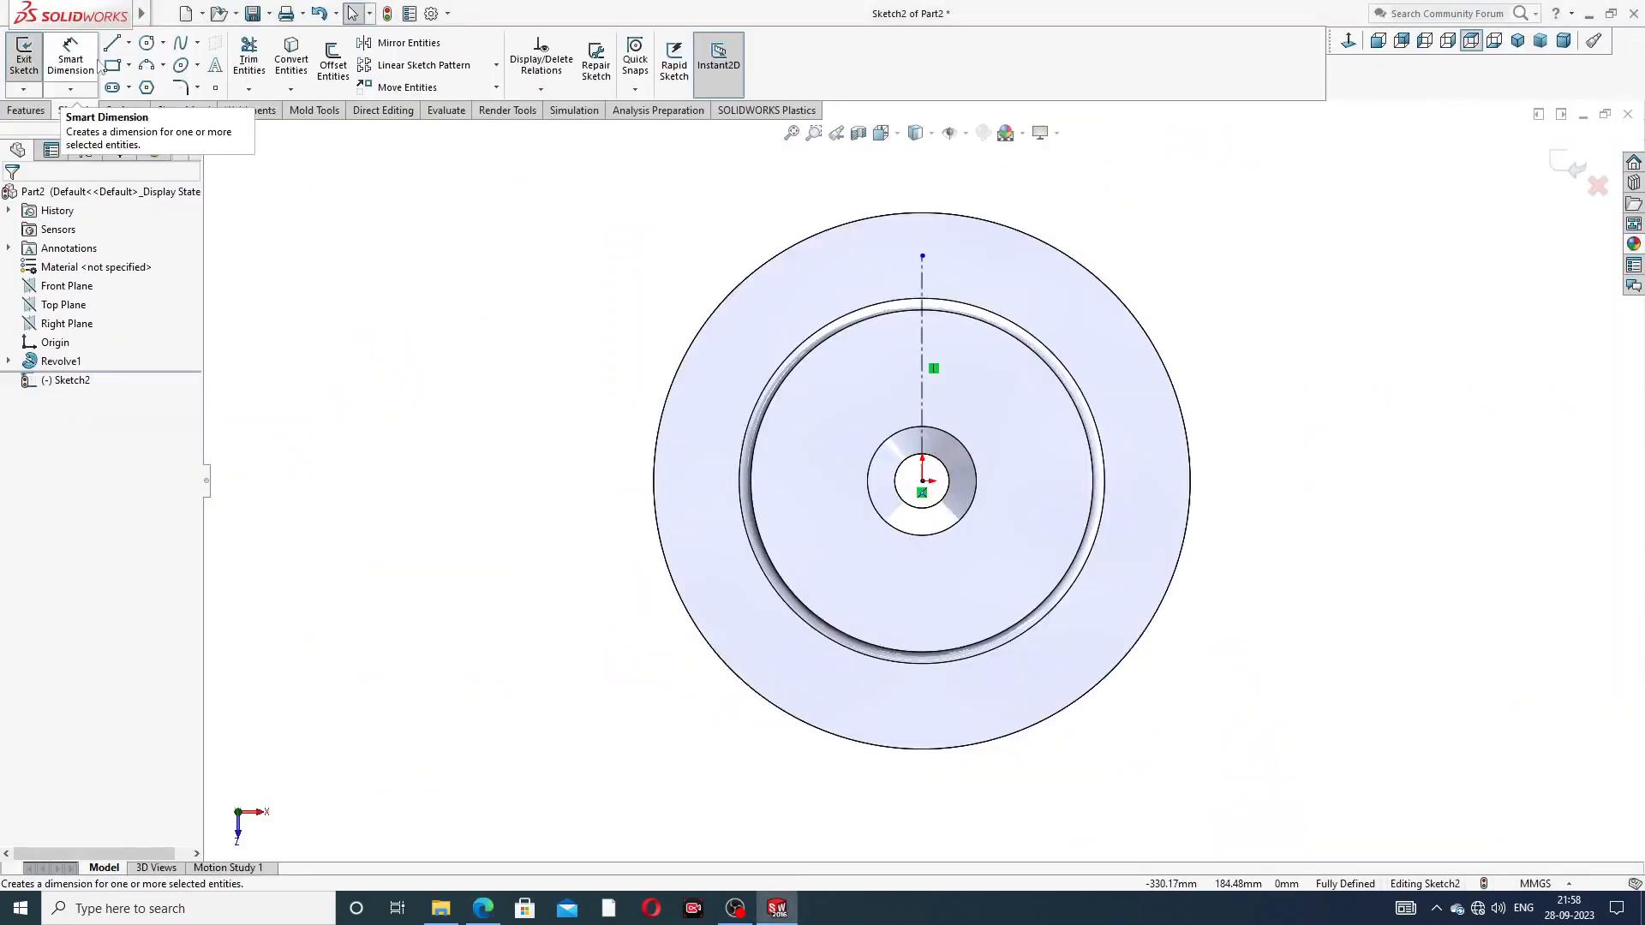
{"action": "left_click", "coordinate": [147, 43]}
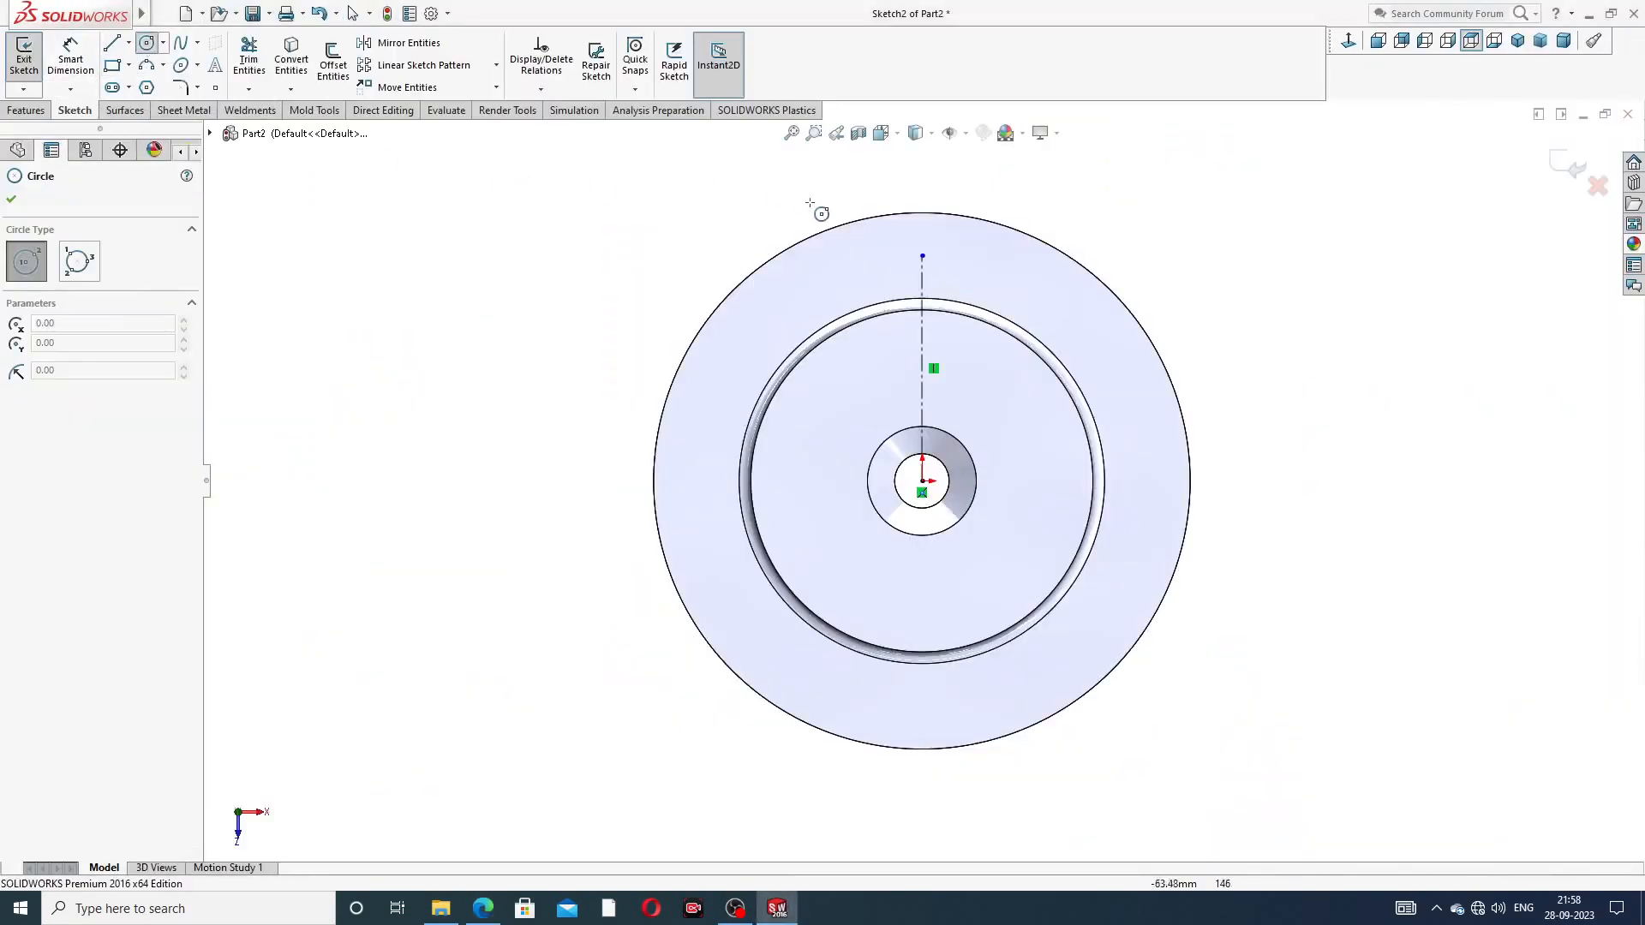
{"action": "left_click", "coordinate": [922, 255]}
{"action": "left_click", "coordinate": [938, 244]}
{"action": "right_click", "coordinate": [1056, 206]}
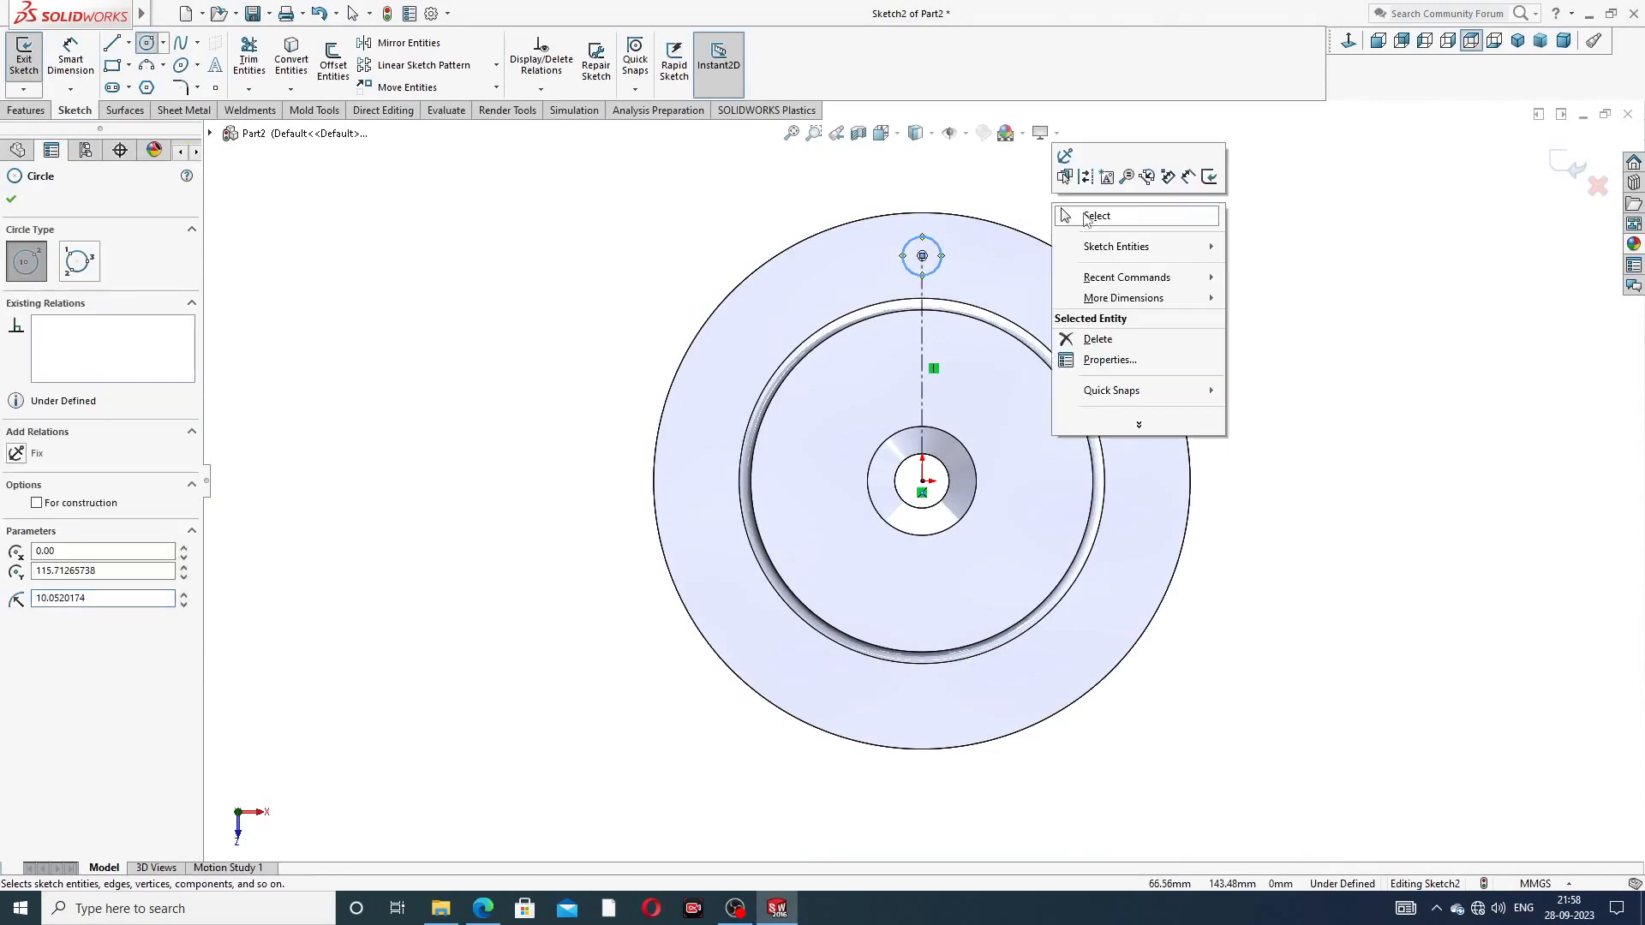
{"action": "left_click", "coordinate": [1097, 216]}
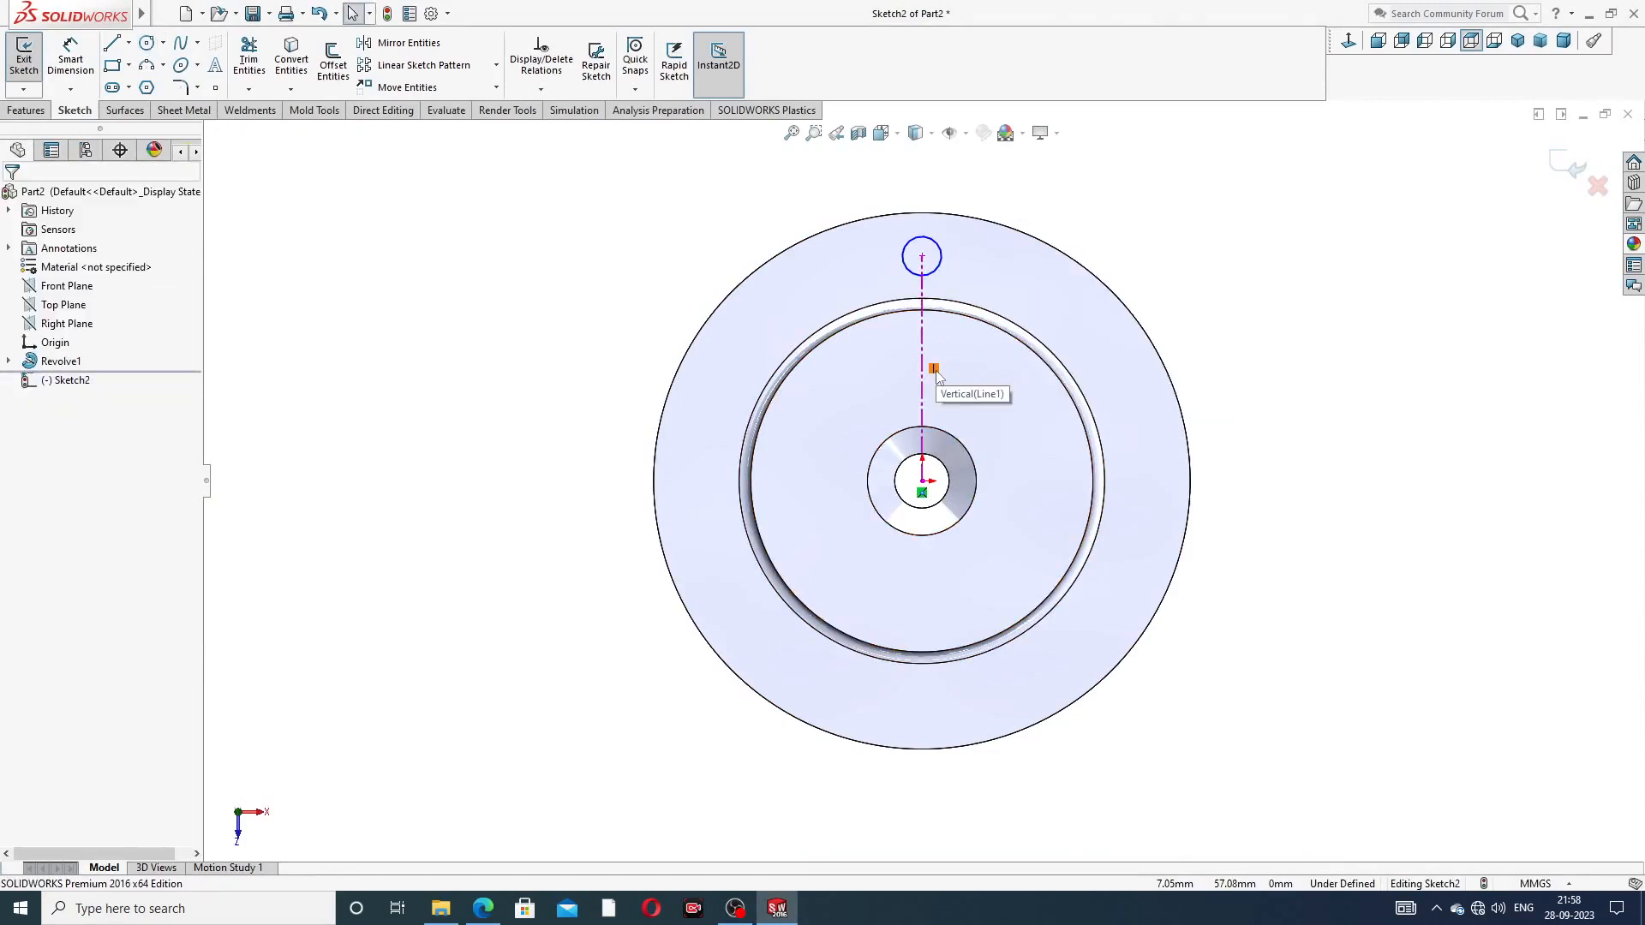
Dimension the vertical distance from the circle's center to the origin as 112.5 mm
{"action": "left_click", "coordinate": [72, 56]}
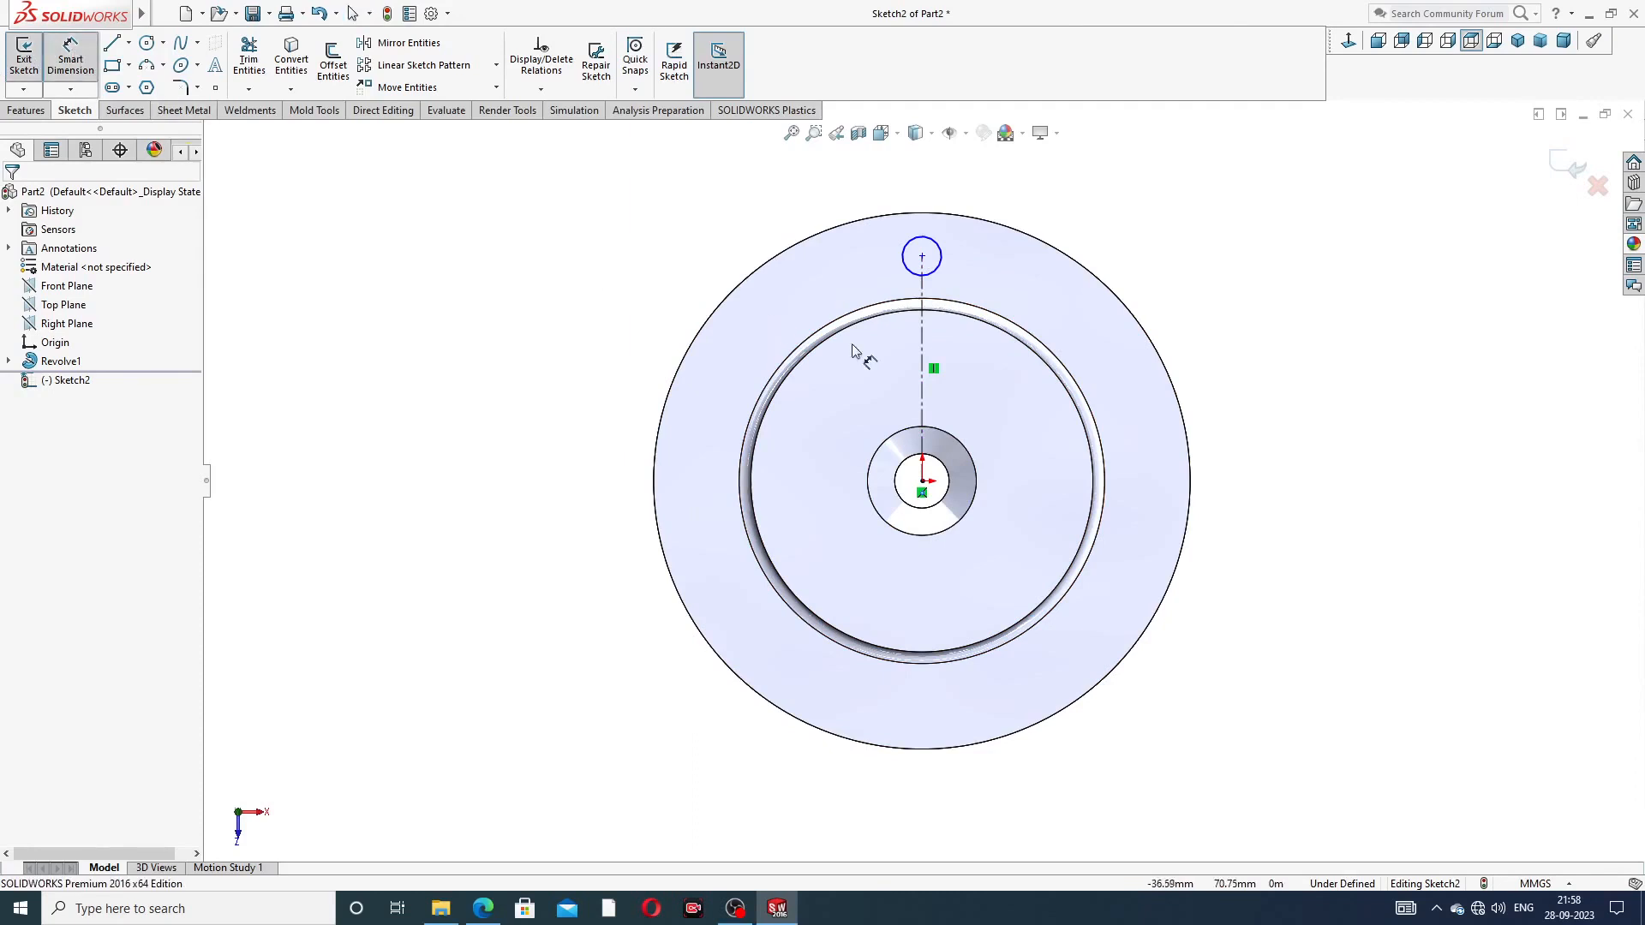
{"action": "left_click", "coordinate": [923, 257]}
{"action": "left_click", "coordinate": [922, 481]}
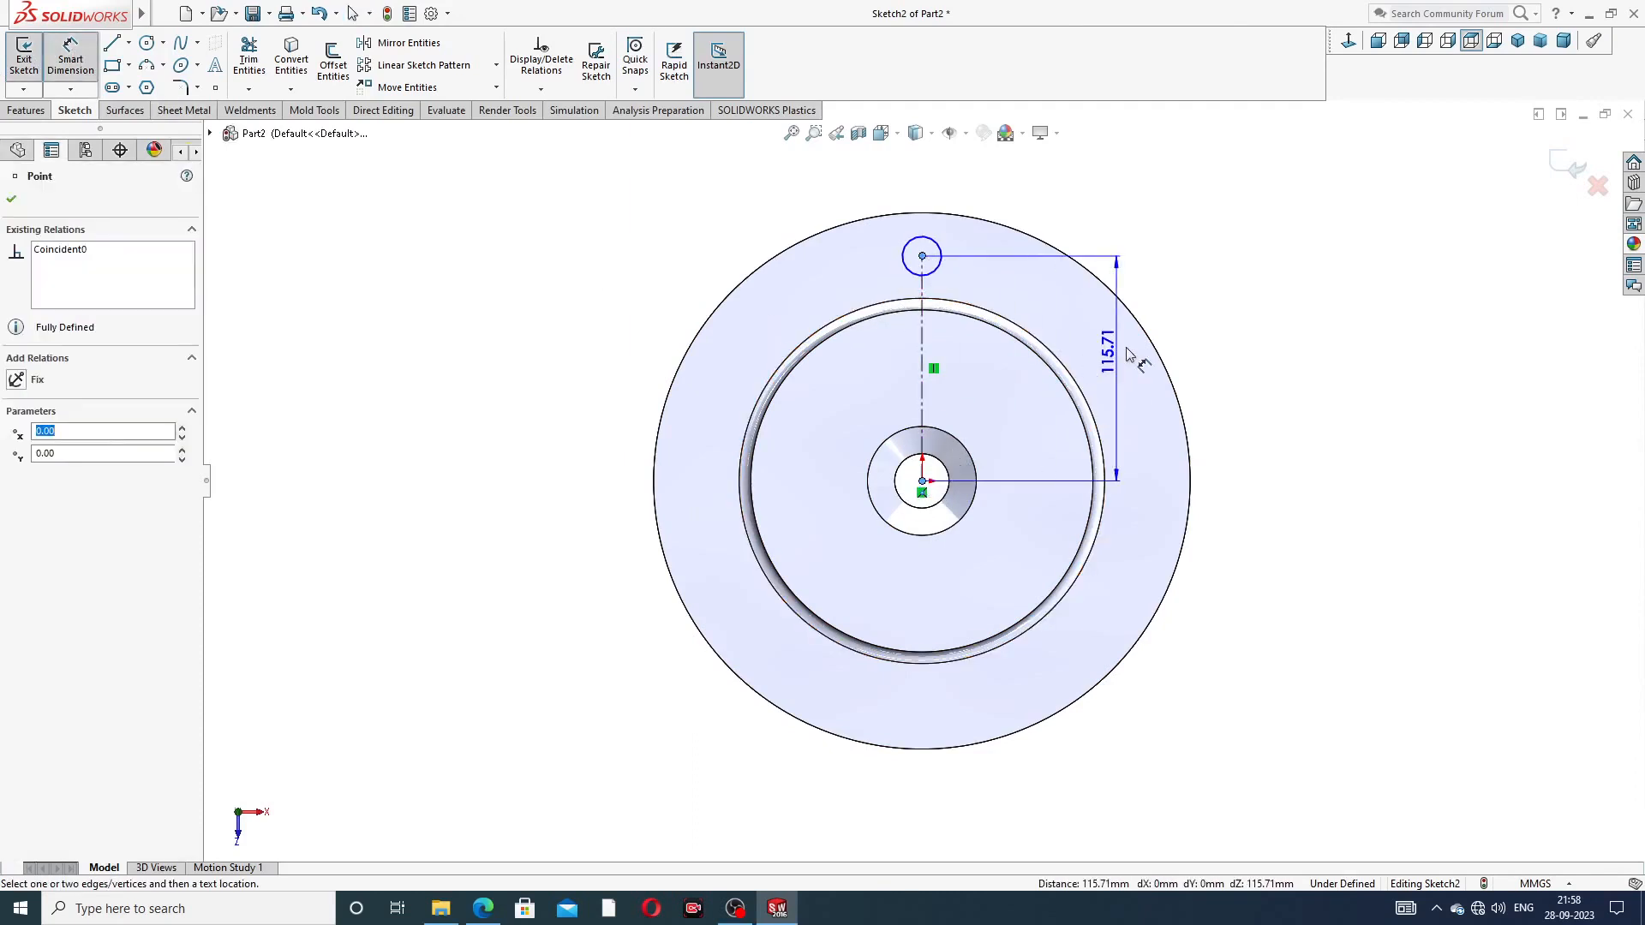
{"action": "left_click", "coordinate": [1210, 358]}
{"action": "type", "text": "11"}
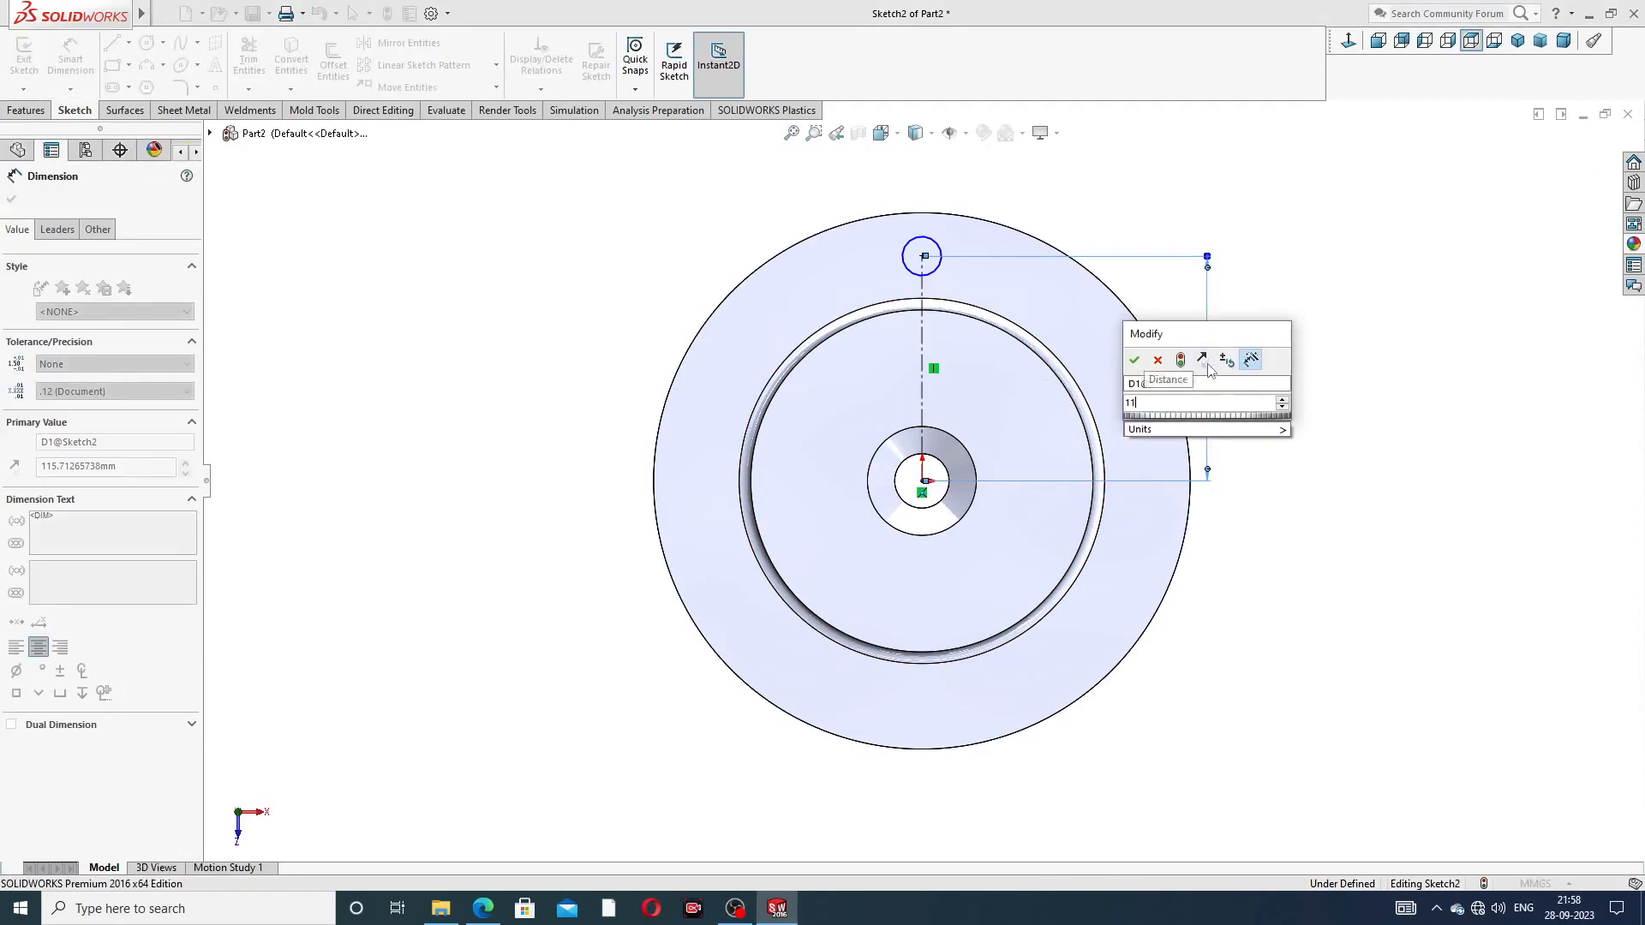
{"action": "type", "text": "2.5"}
{"action": "key", "text": "Return"}
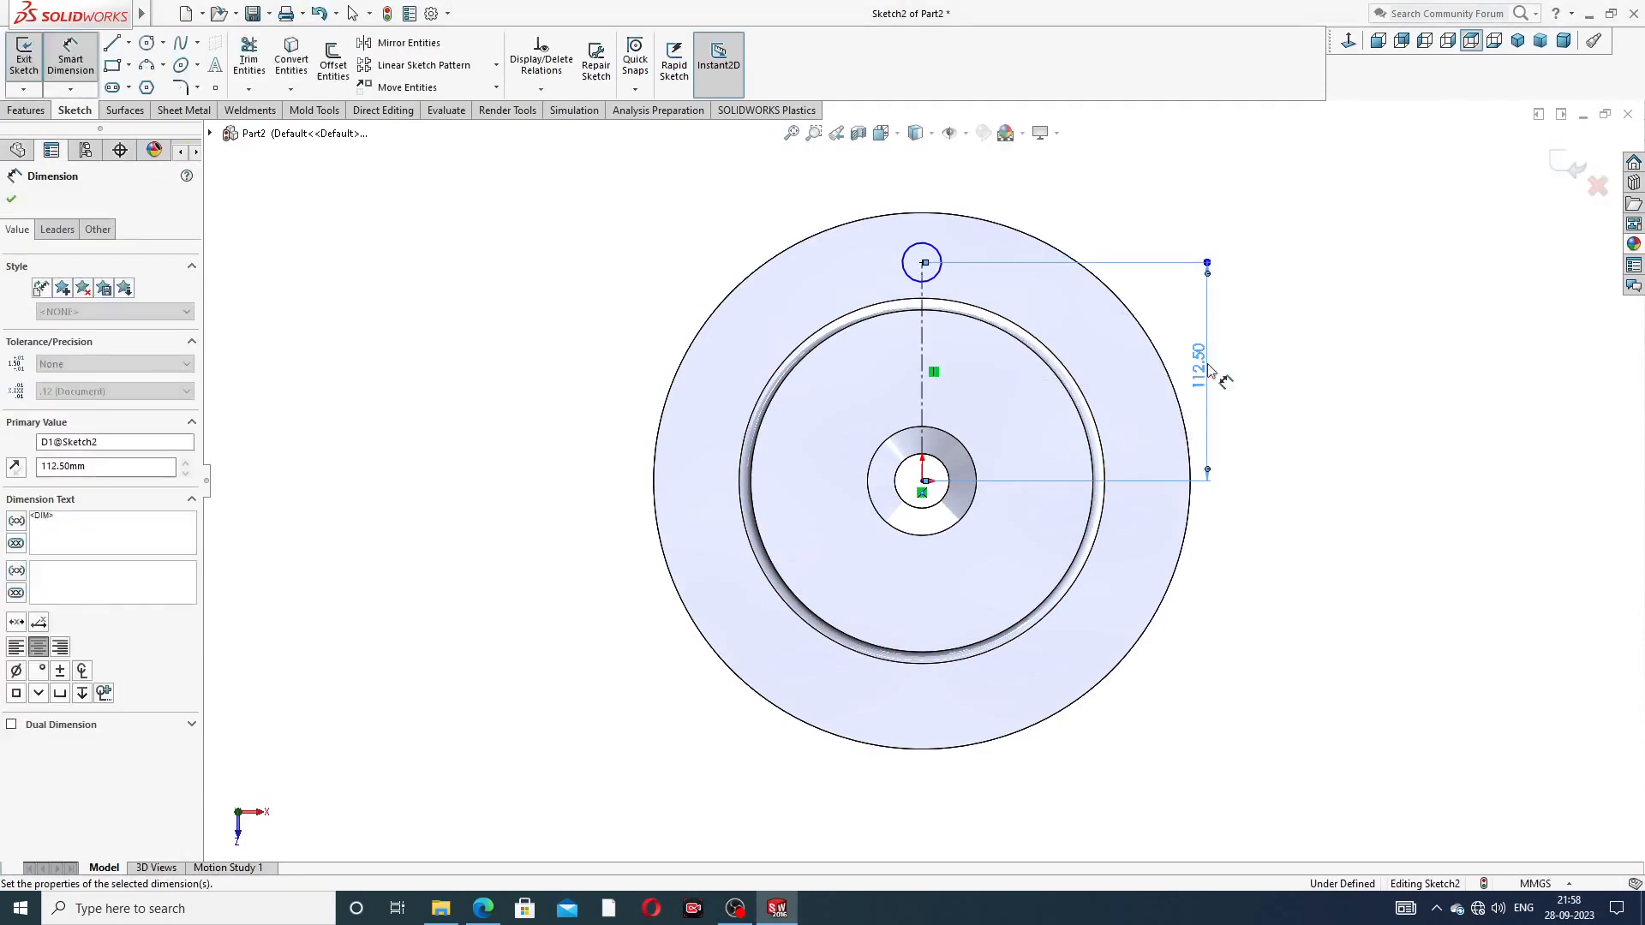
{"action": "left_click", "coordinate": [1303, 349]}
Dimension the small circle's diameter as 20 mm
{"action": "left_click", "coordinate": [941, 257]}
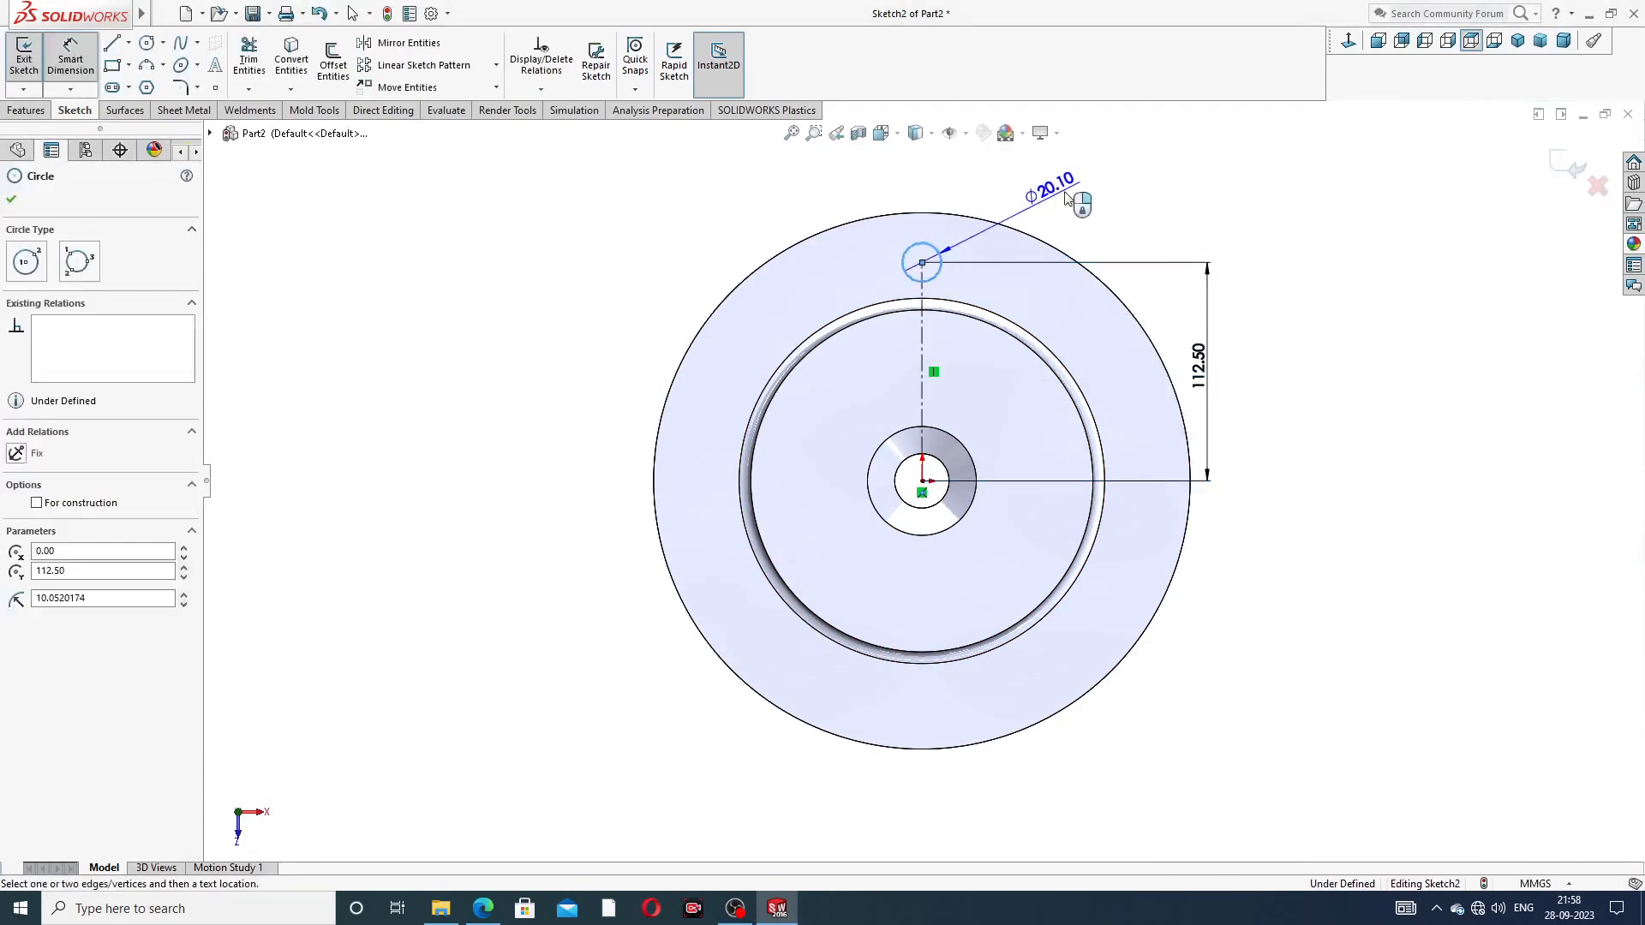
{"action": "left_click", "coordinate": [1071, 200]}
{"action": "type", "text": "20"}
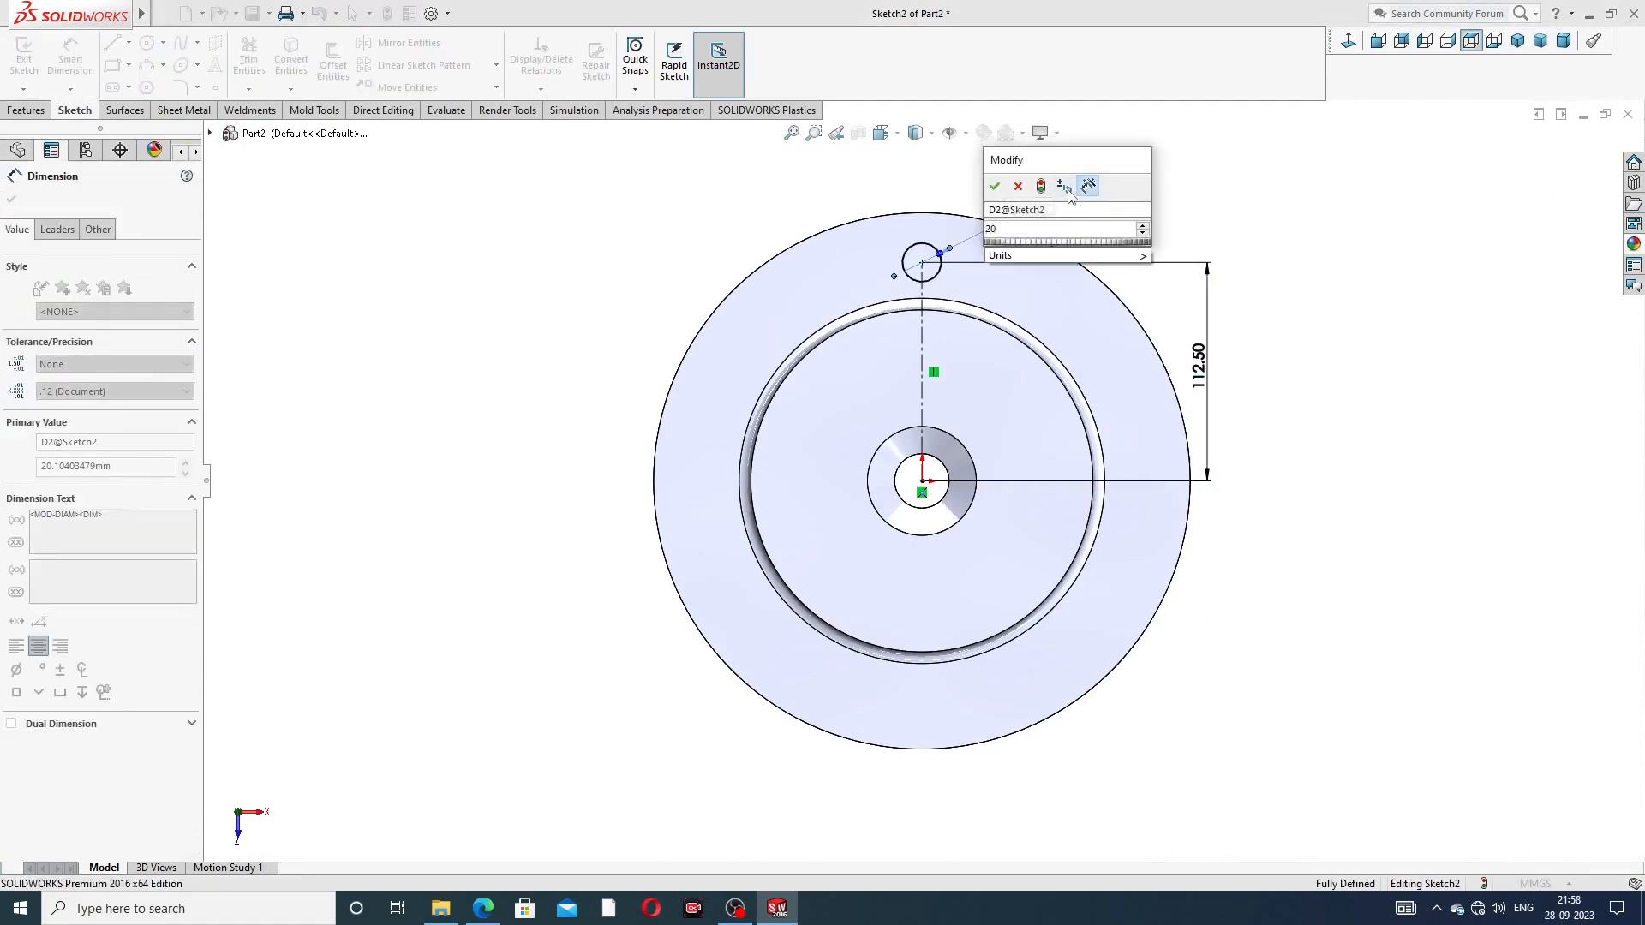
{"action": "key", "text": "Return"}
{"action": "left_click", "coordinate": [1302, 205]}
{"action": "right_click", "coordinate": [1303, 205]}
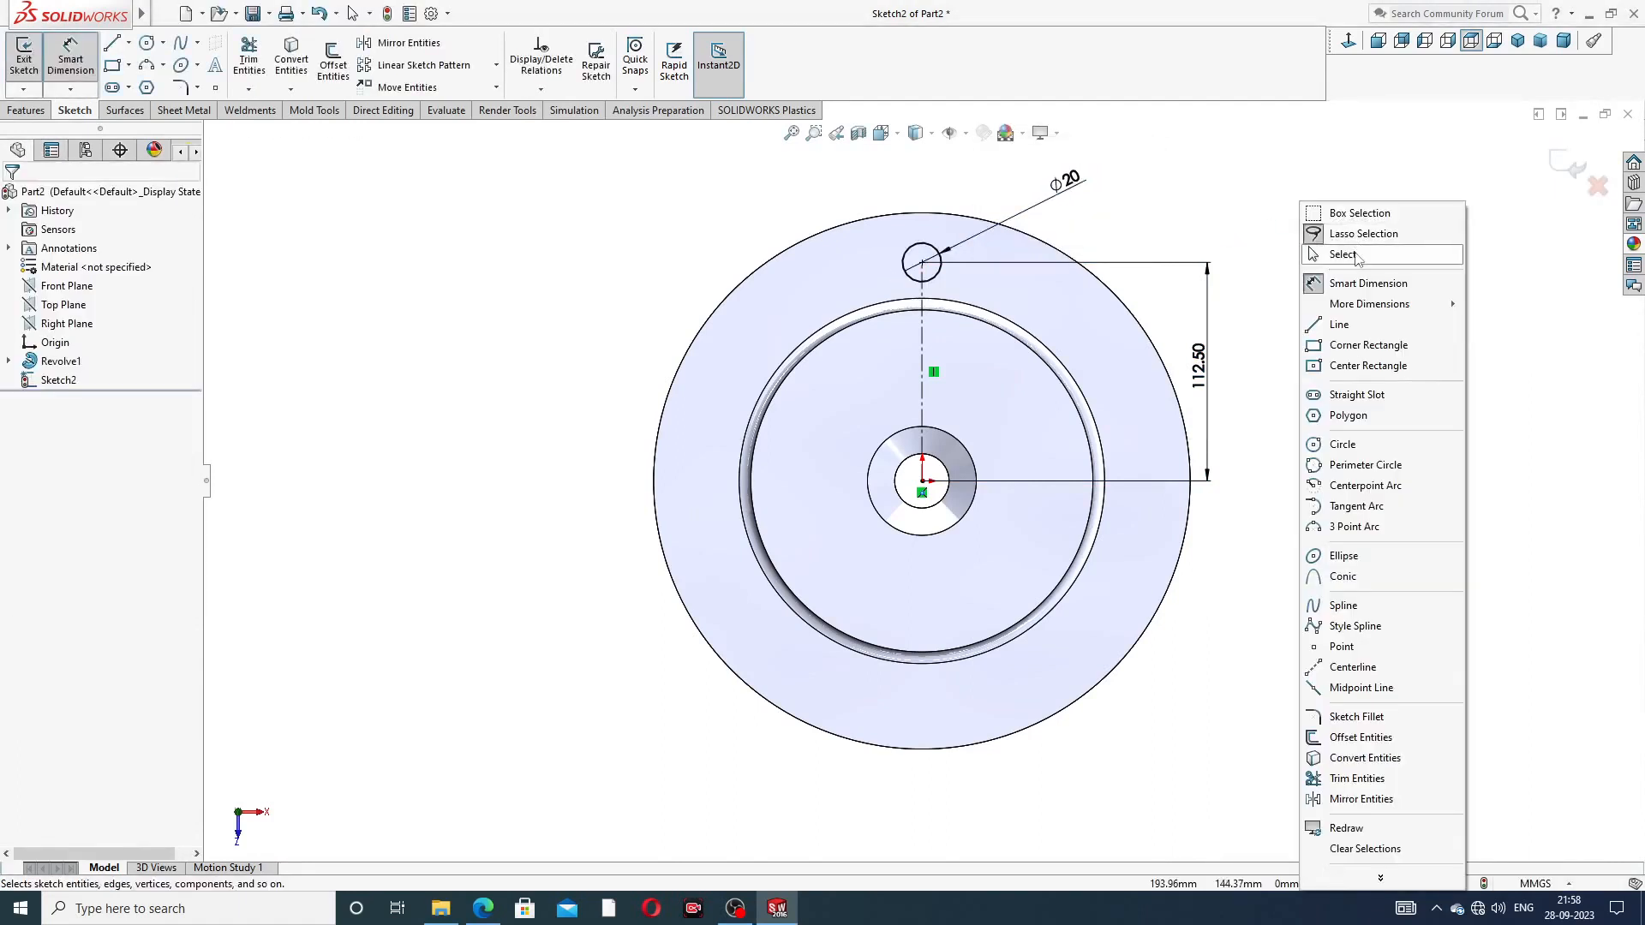
{"action": "left_click", "coordinate": [1357, 255]}
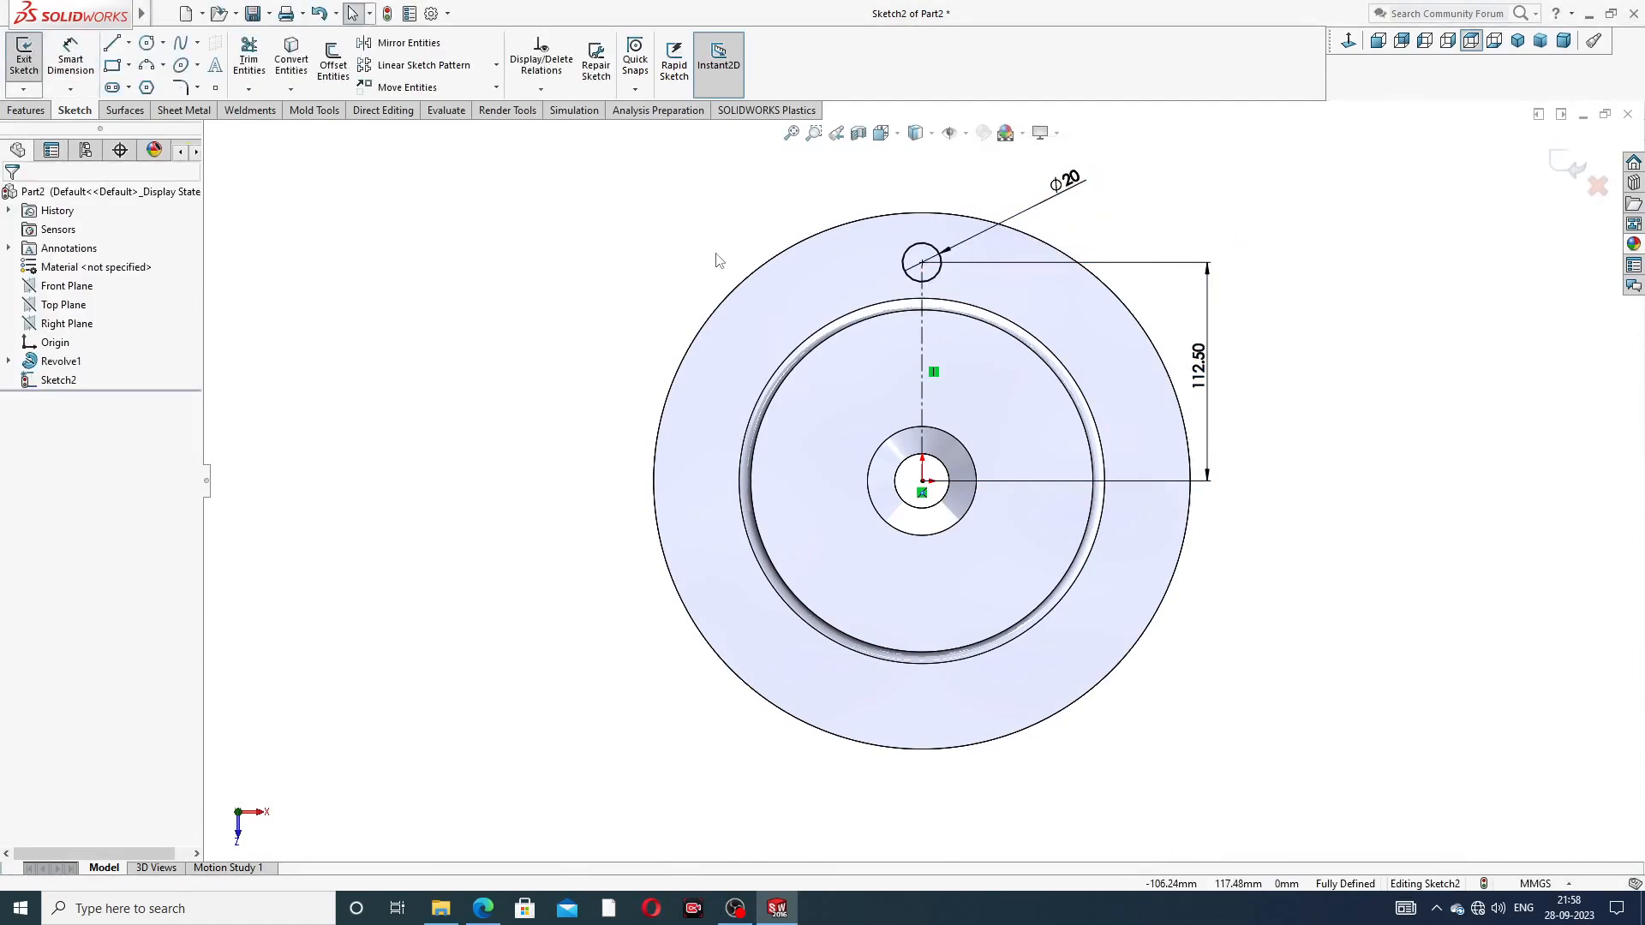
Create a circular sketch pattern of the 20 mm circle around the origin with 6 equally spaced instances over 360°
{"action": "left_click", "coordinate": [496, 66]}
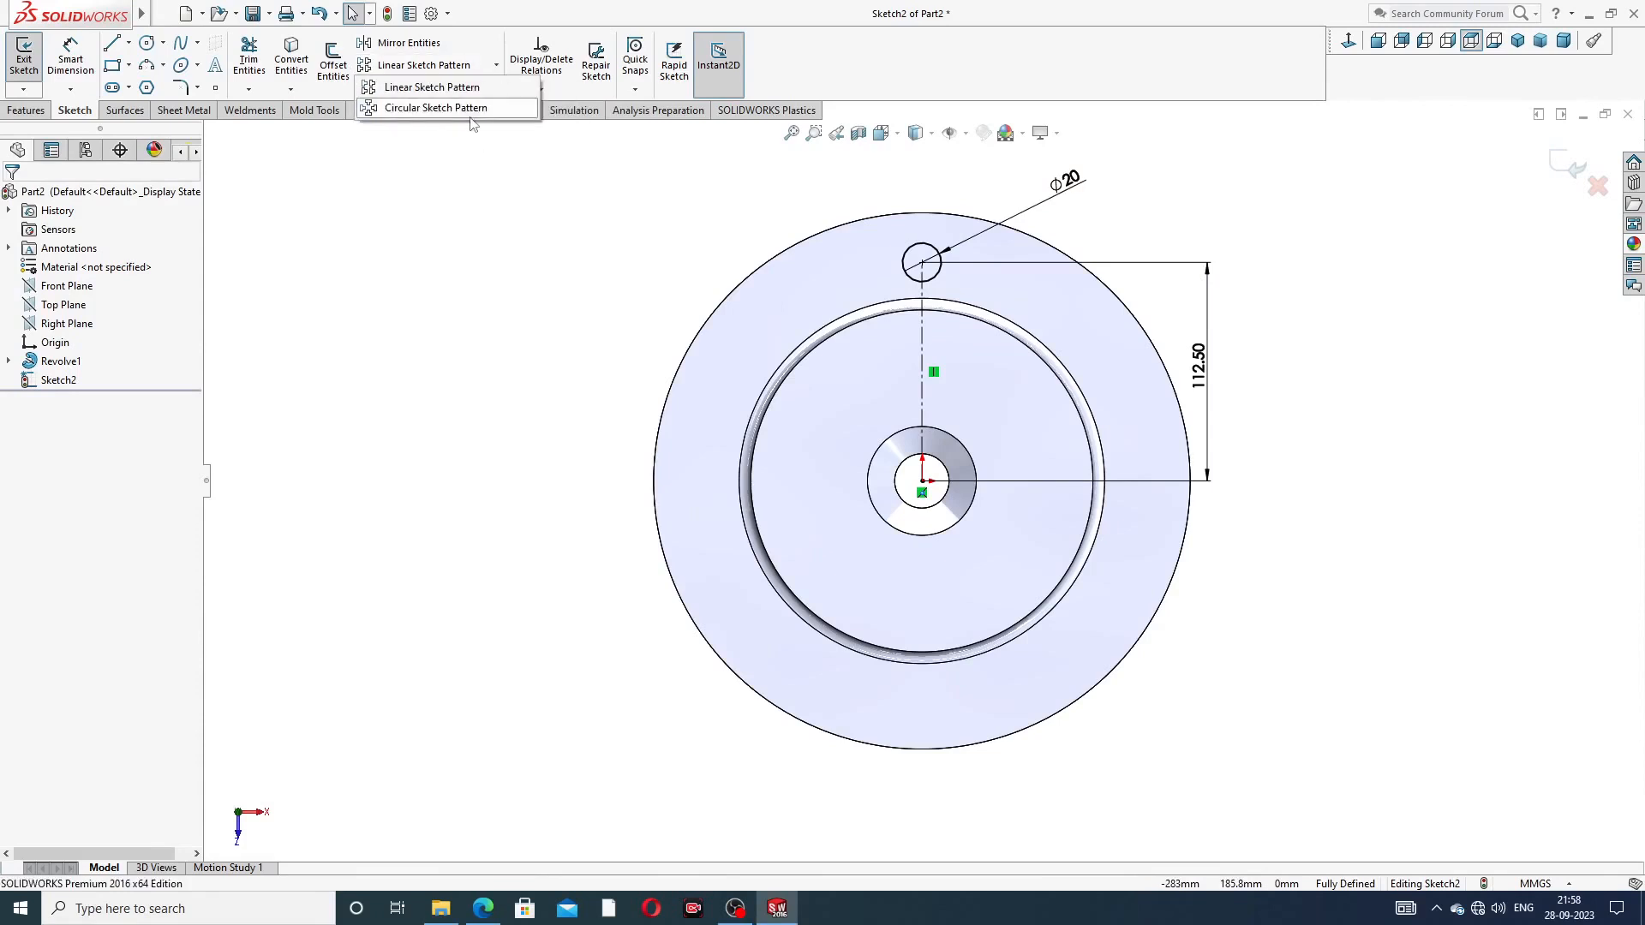
{"action": "left_click", "coordinate": [472, 109]}
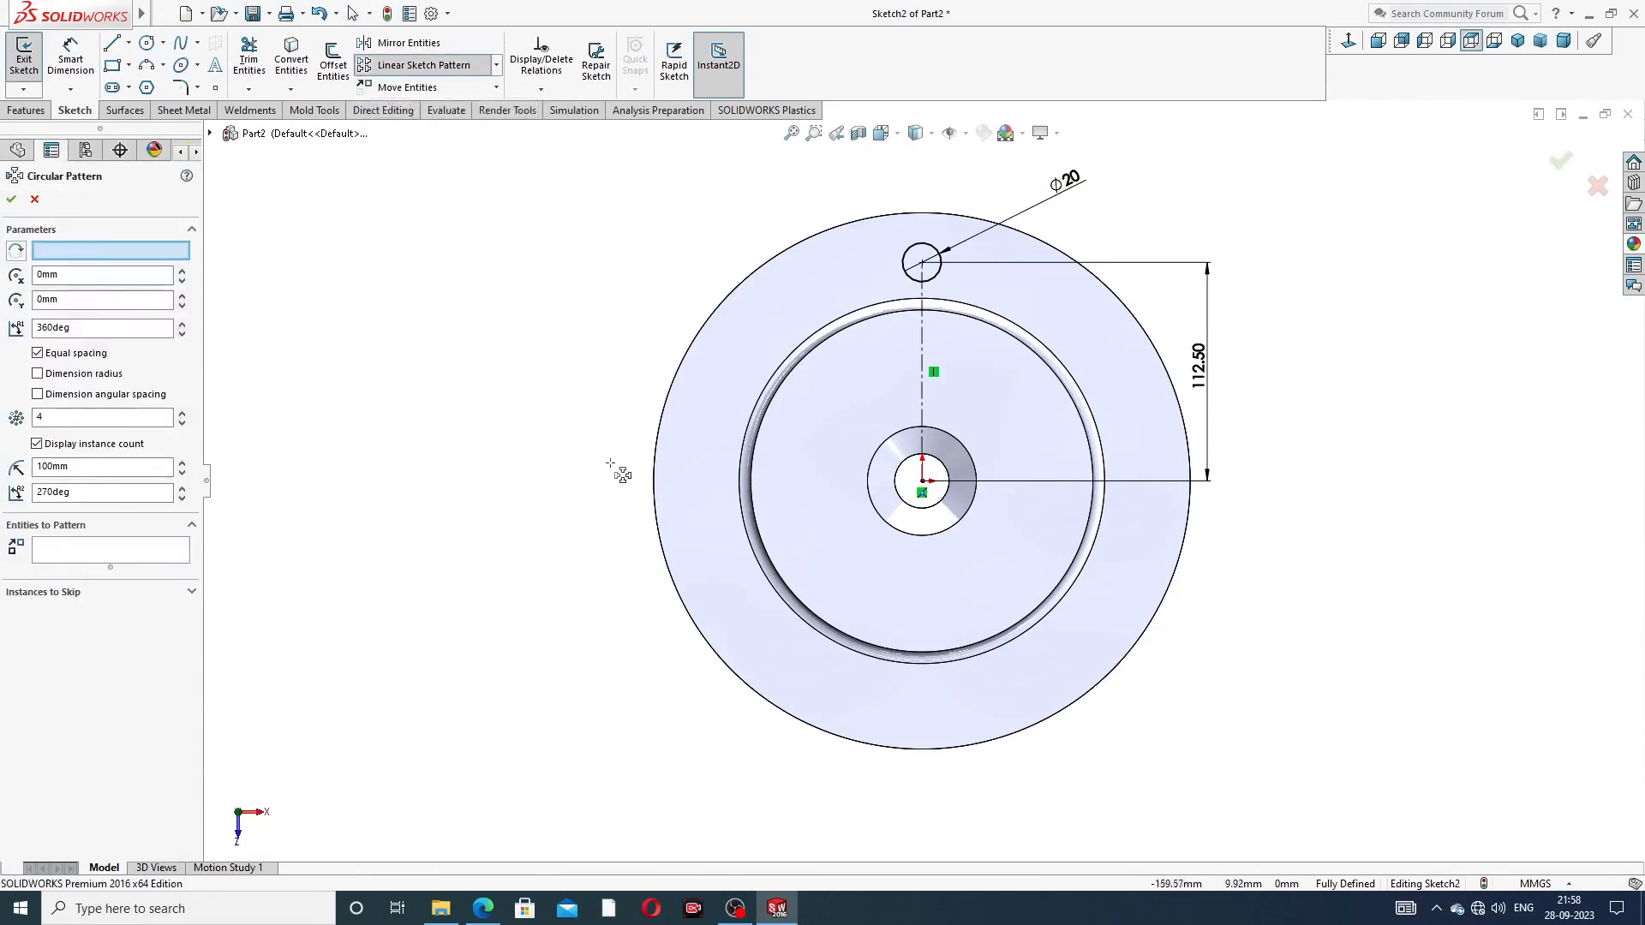
{"action": "left_click", "coordinate": [134, 549]}
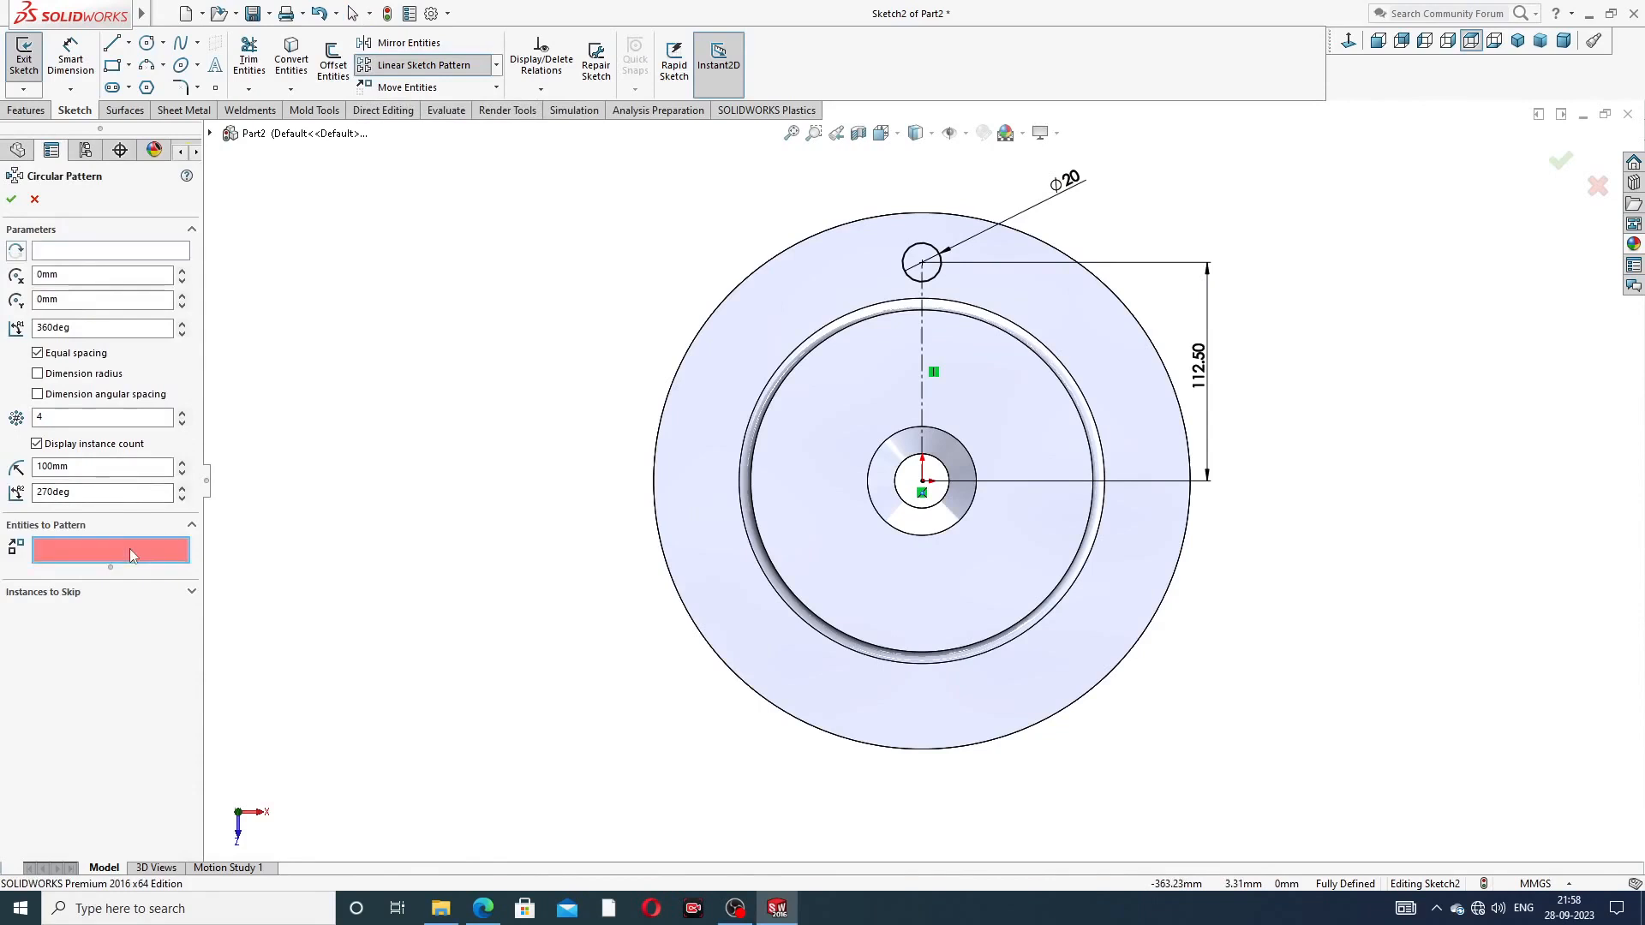
{"action": "left_click", "coordinate": [922, 482]}
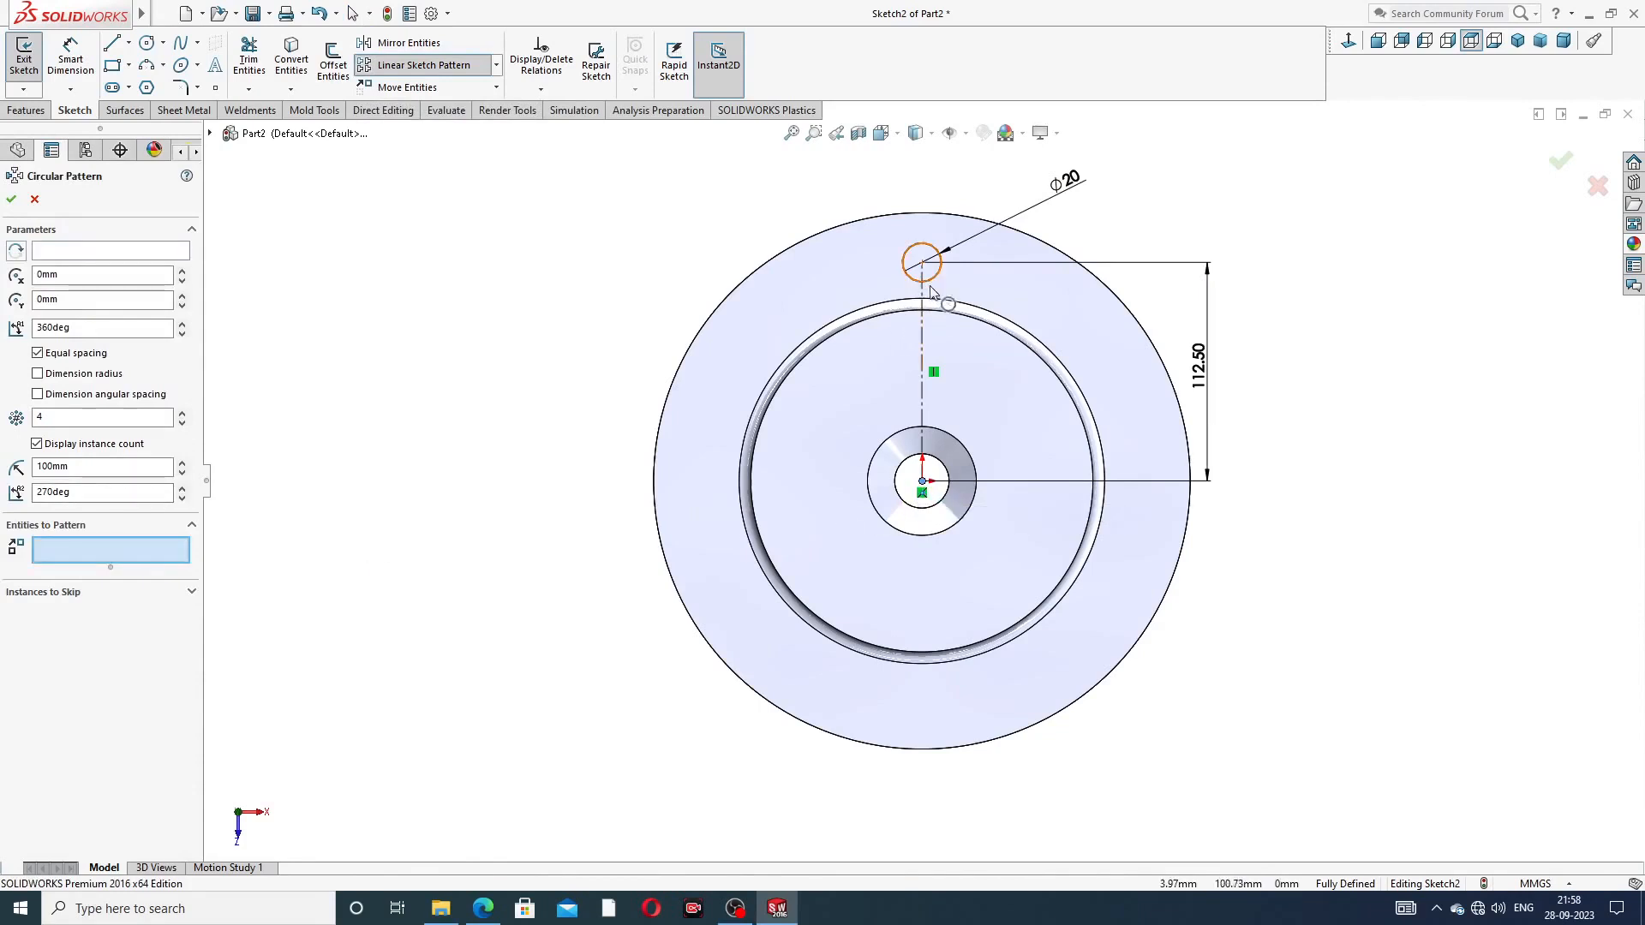
{"action": "left_click", "coordinate": [932, 286]}
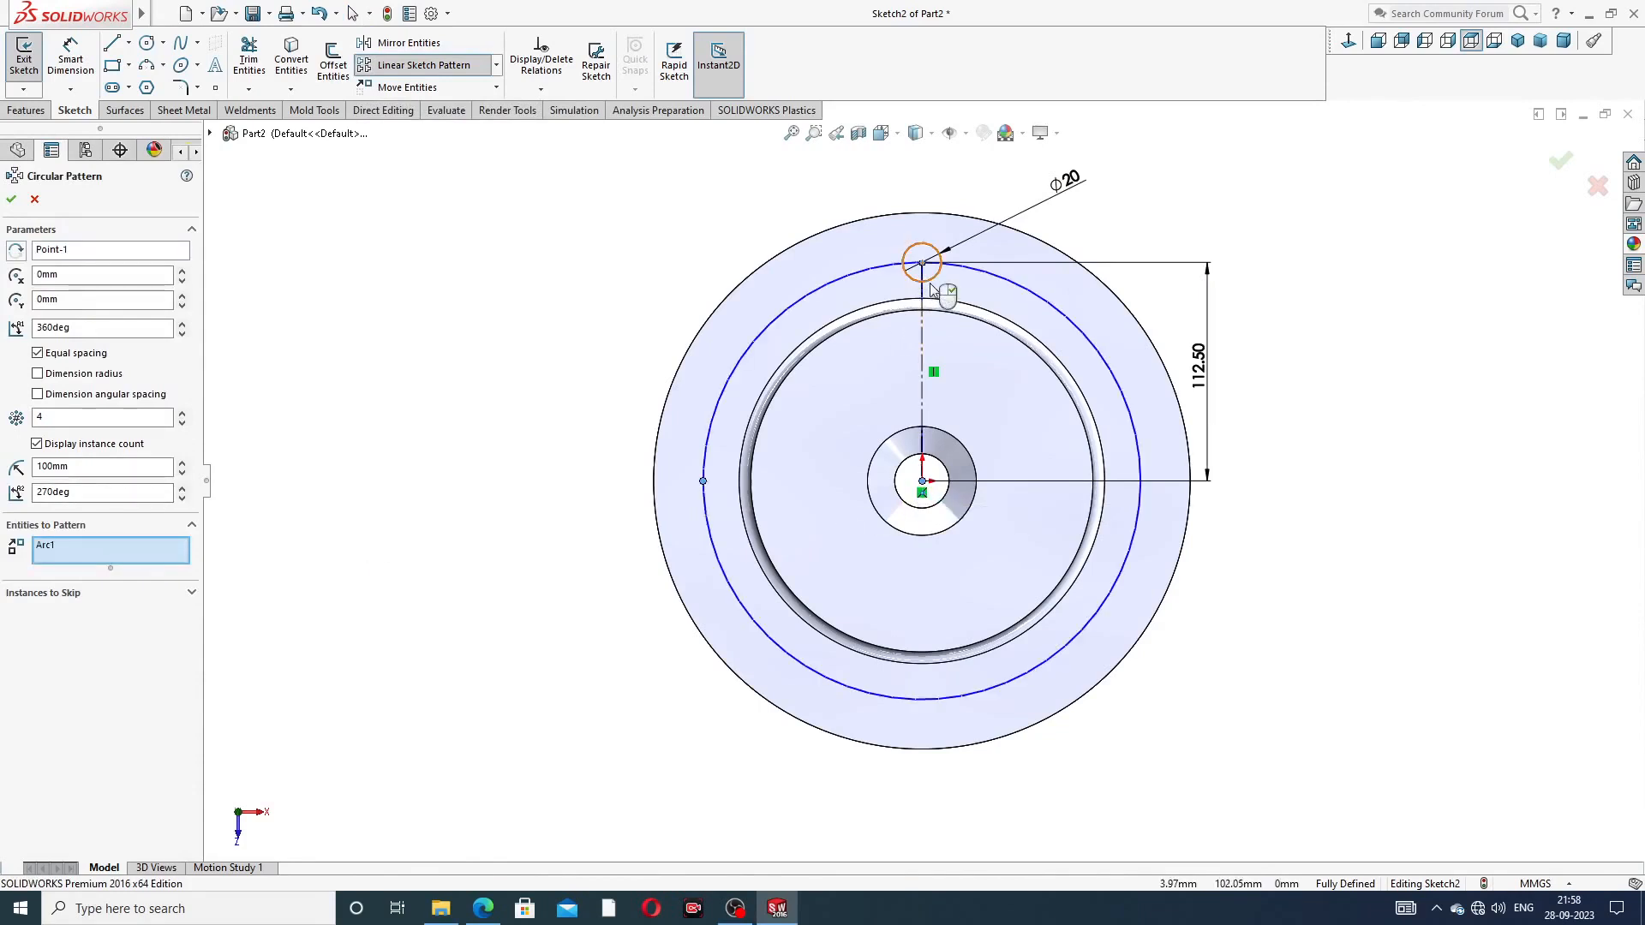
{"action": "left_click", "coordinate": [182, 414]}
{"action": "left_click", "coordinate": [181, 414]}
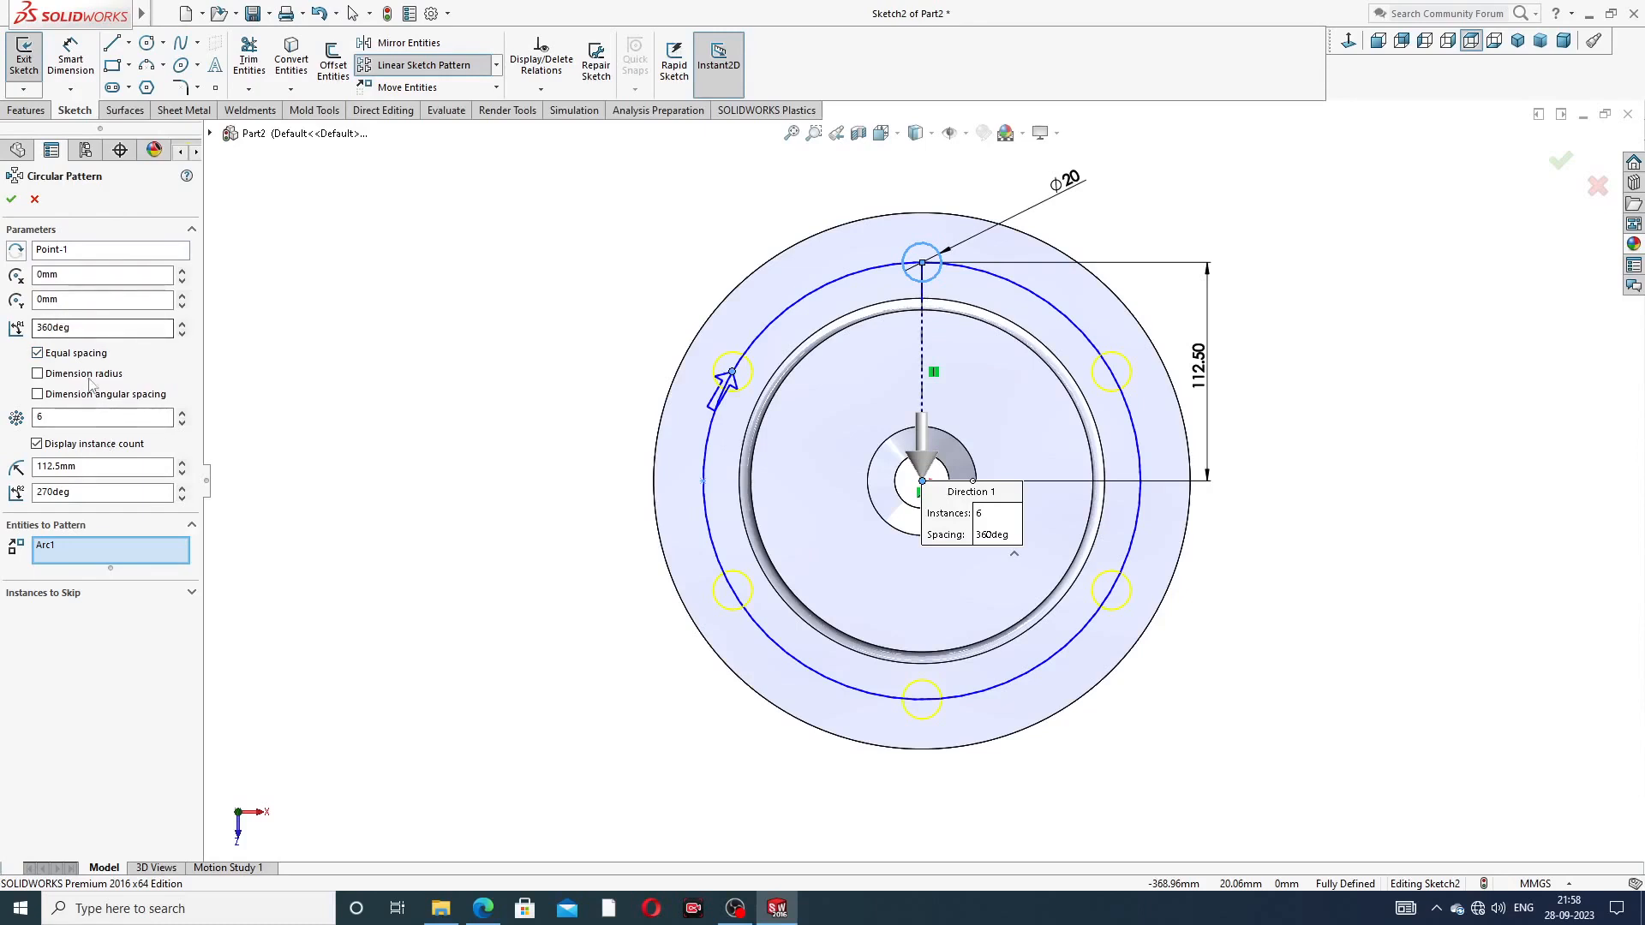
{"action": "left_click", "coordinate": [12, 198]}
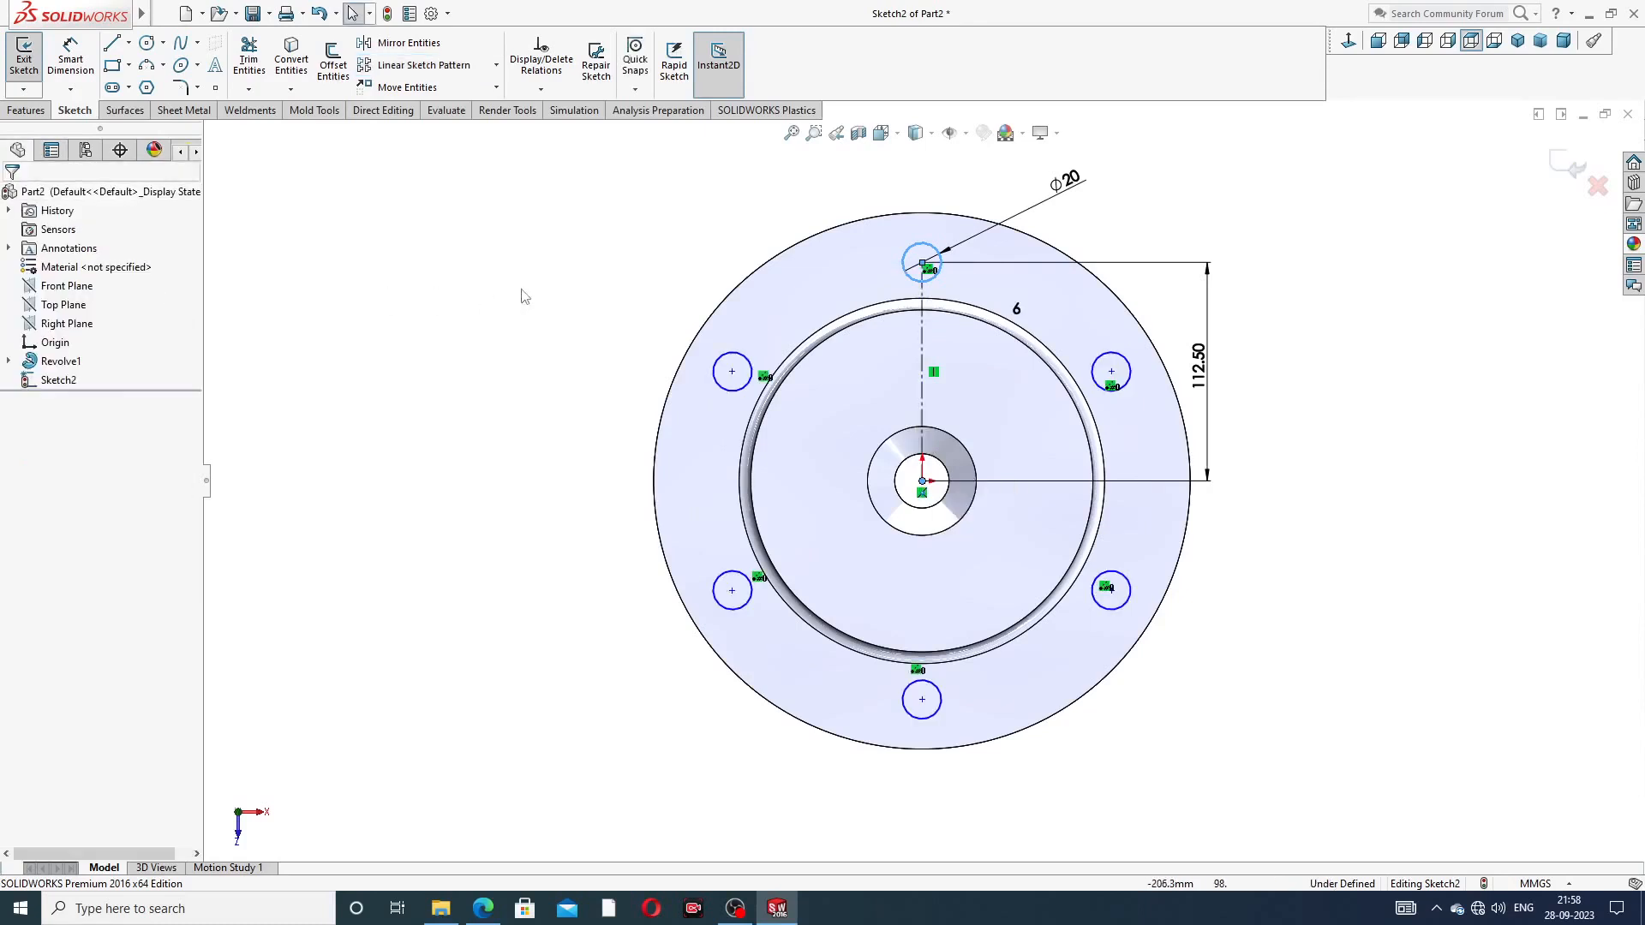
Cut the six 20 mm circles through the flange with an Extruded Cut set to Through All
{"action": "left_click", "coordinate": [28, 113]}
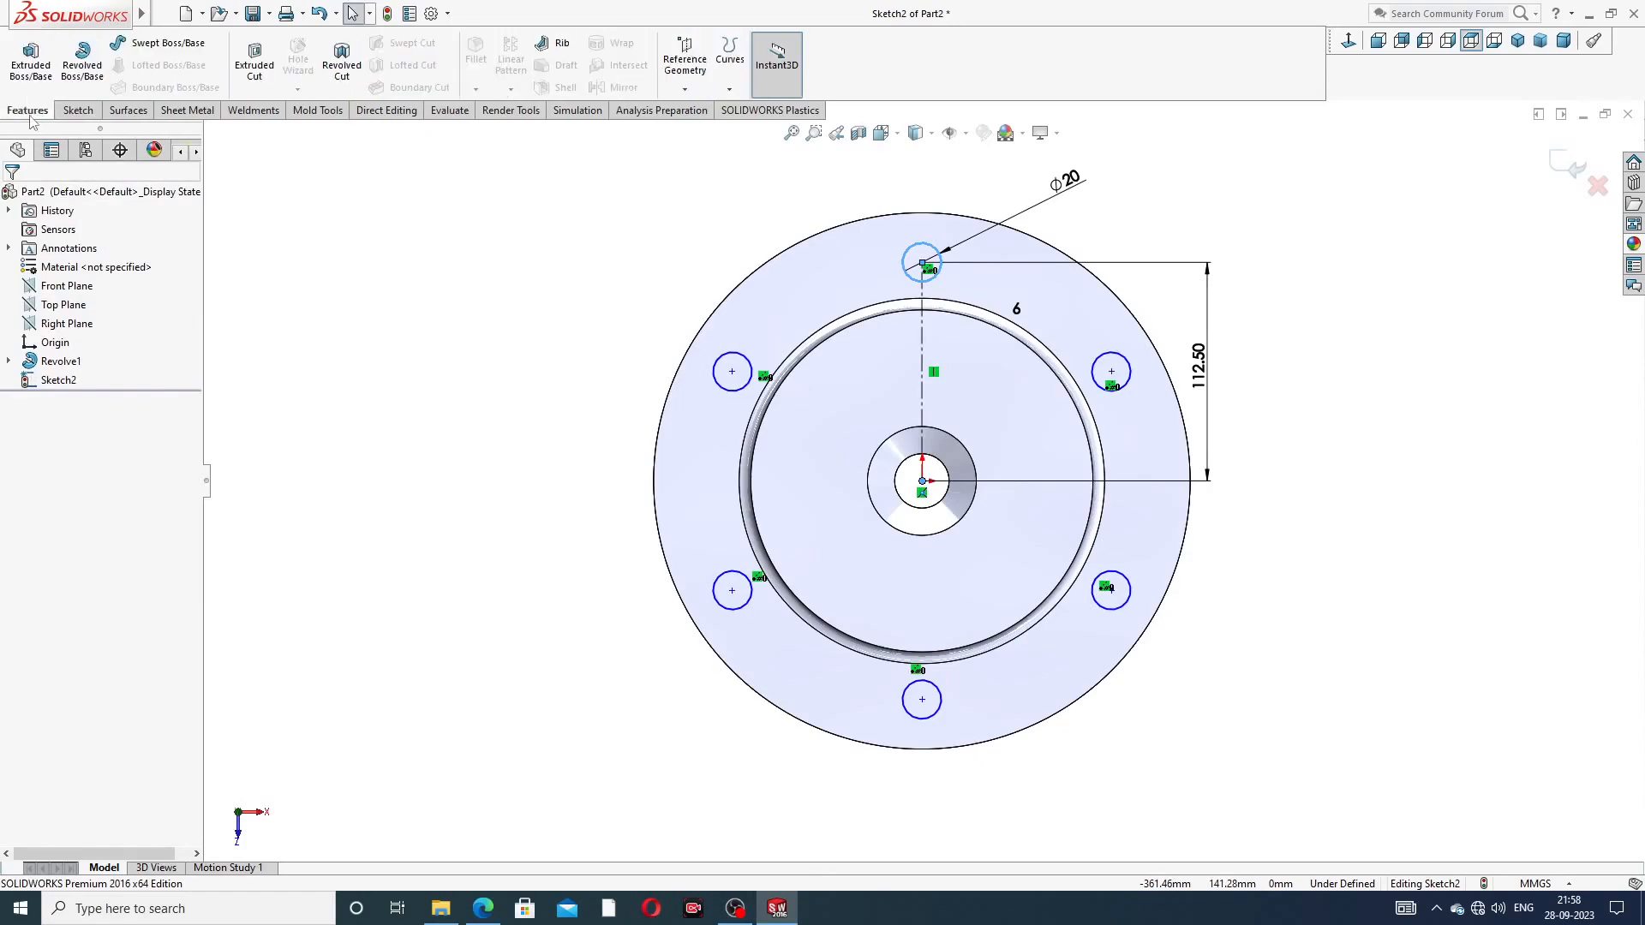
{"action": "left_click", "coordinate": [260, 77]}
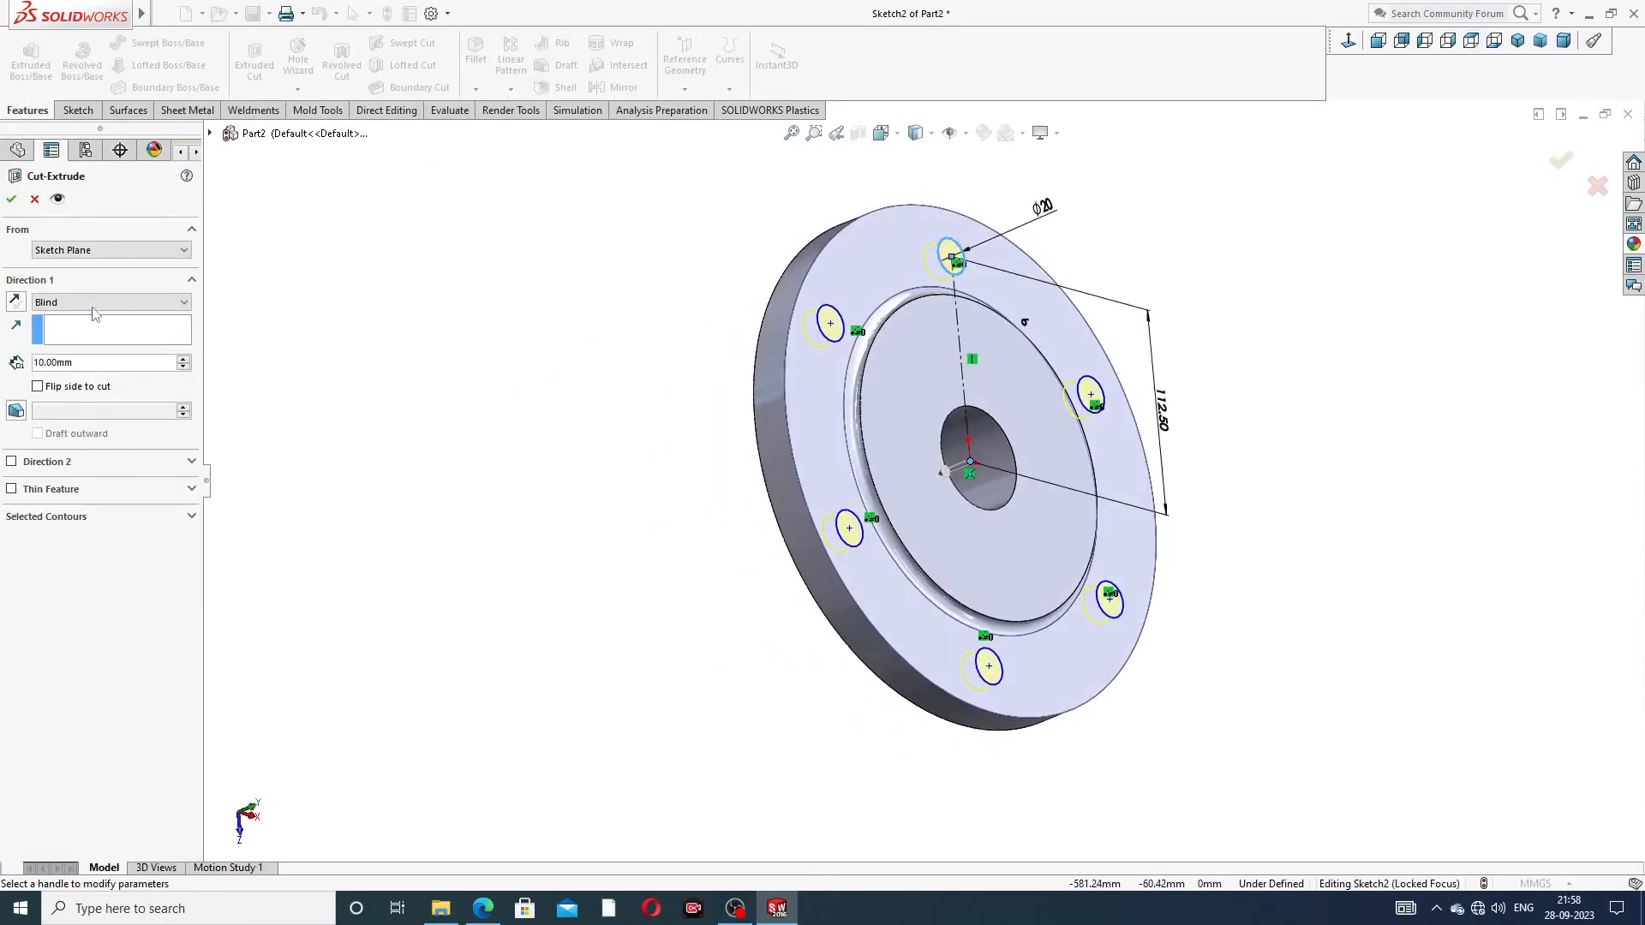
{"action": "left_click", "coordinate": [94, 305]}
{"action": "left_click", "coordinate": [95, 329]}
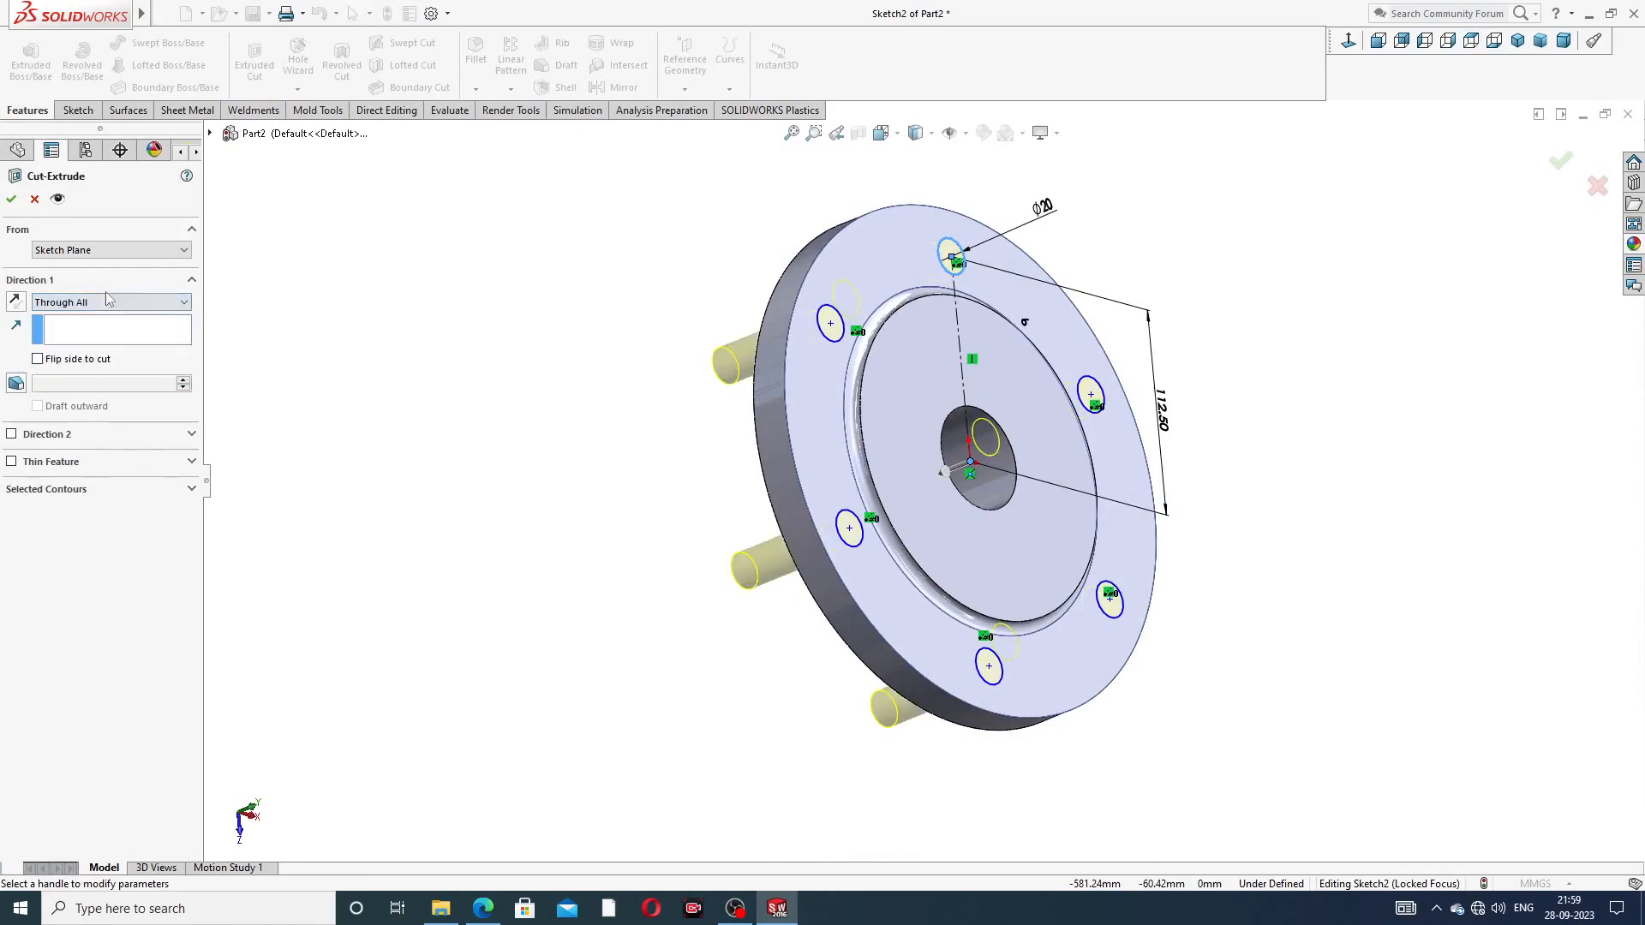
{"action": "left_click", "coordinate": [12, 201]}
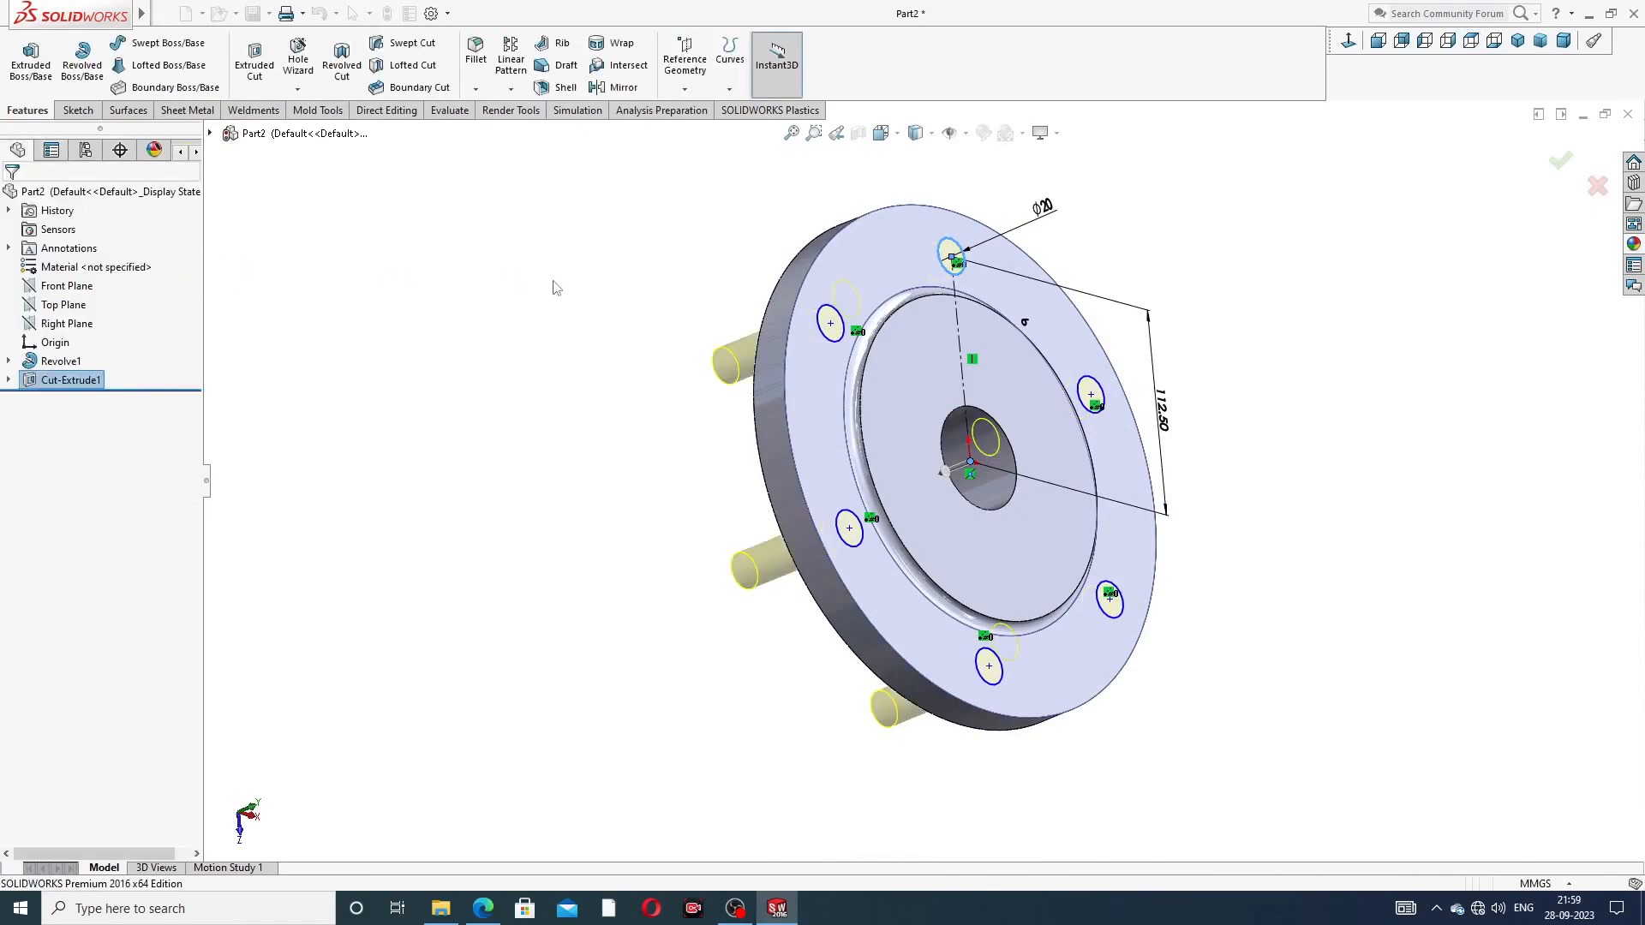
Examine the cover's bolt holes, raised face and central bore from several angles and straight on
{"action": "mouse_move", "coordinate": [630, 387]}
{"action": "middle_mouse_down"}
{"action": "mouse_move", "coordinate": [804, 320]}
{"action": "mouse_move", "coordinate": [702, 378]}
{"action": "mouse_move", "coordinate": [657, 382]}
{"action": "middle_mouse_up"}
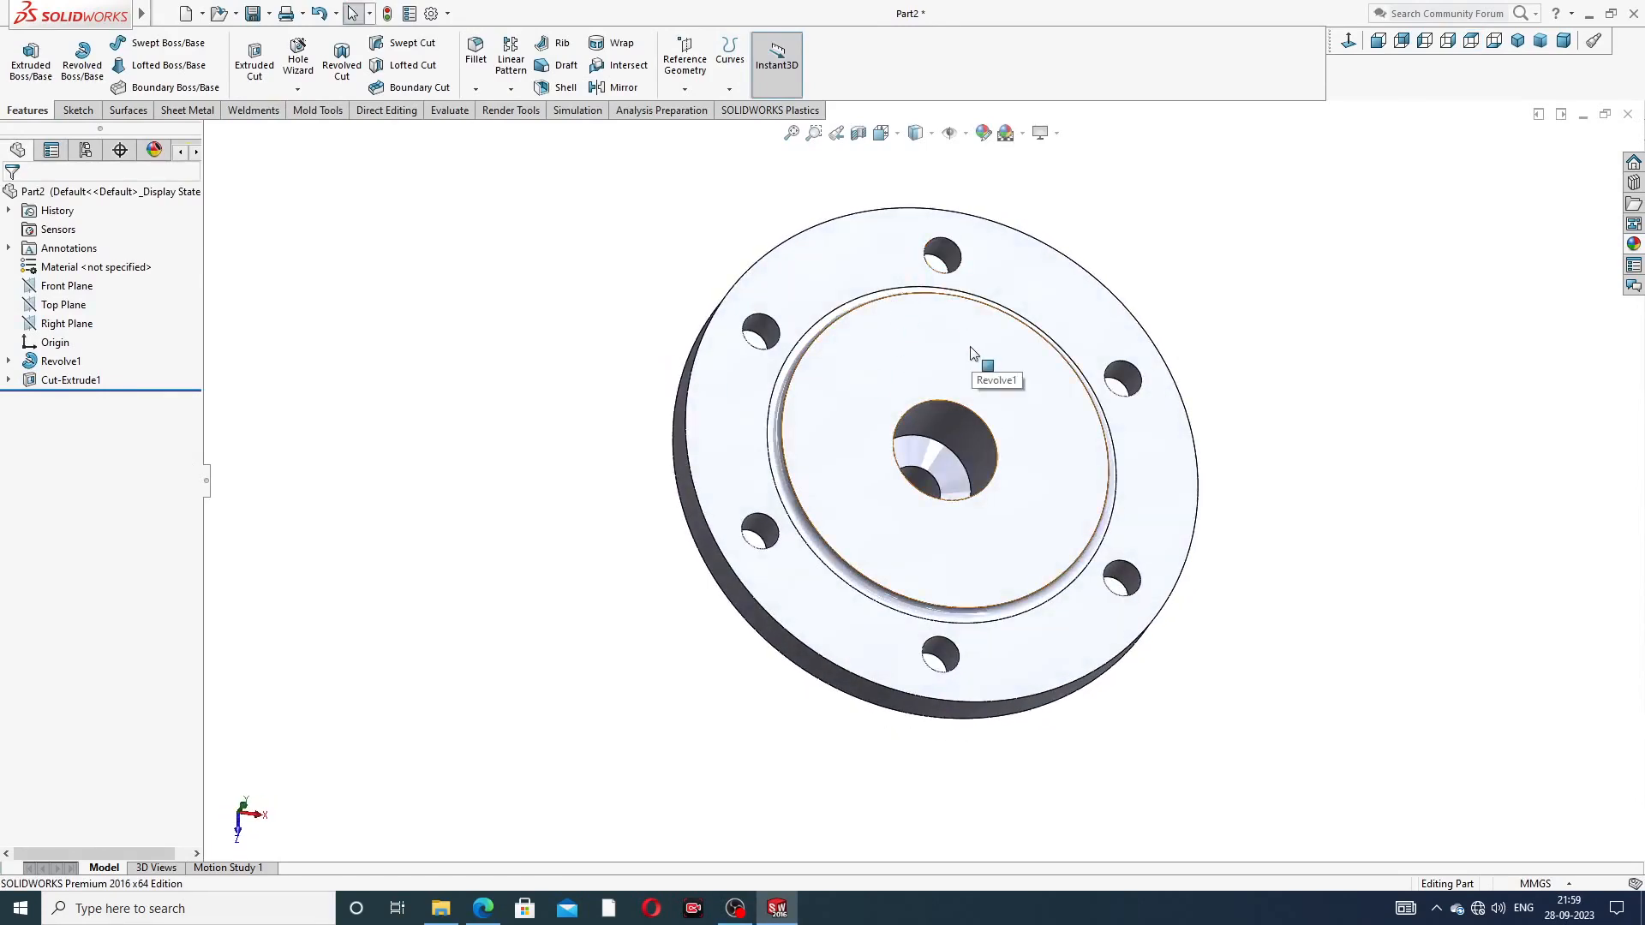
{"action": "left_click", "coordinate": [880, 364]}
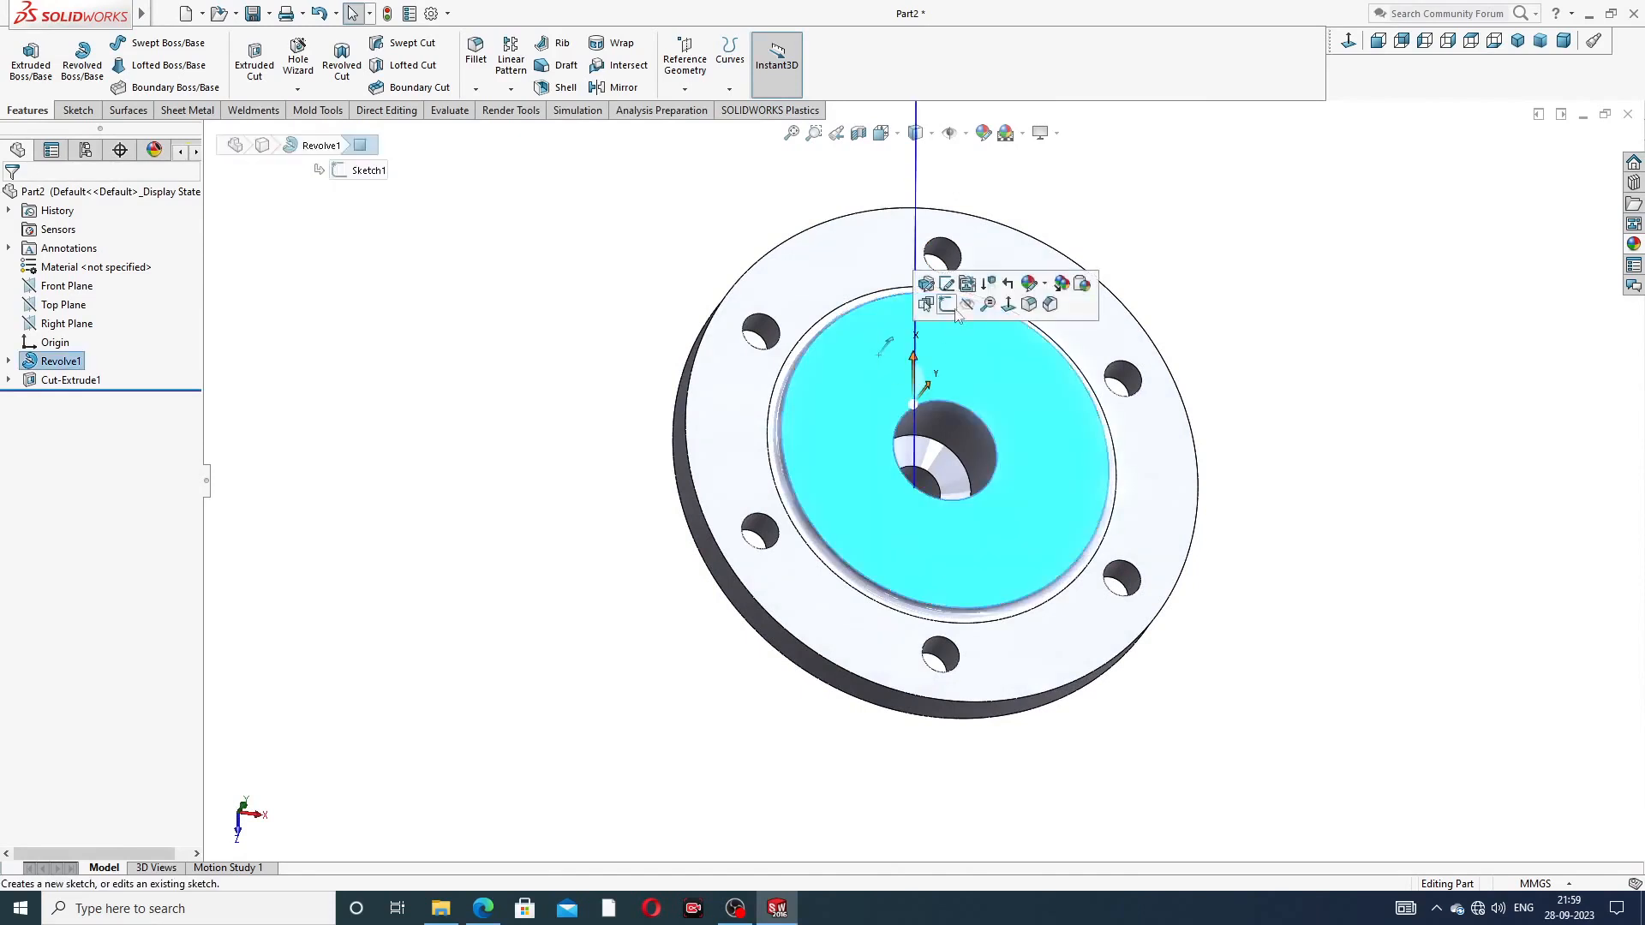
{"action": "left_click", "coordinate": [1183, 257]}
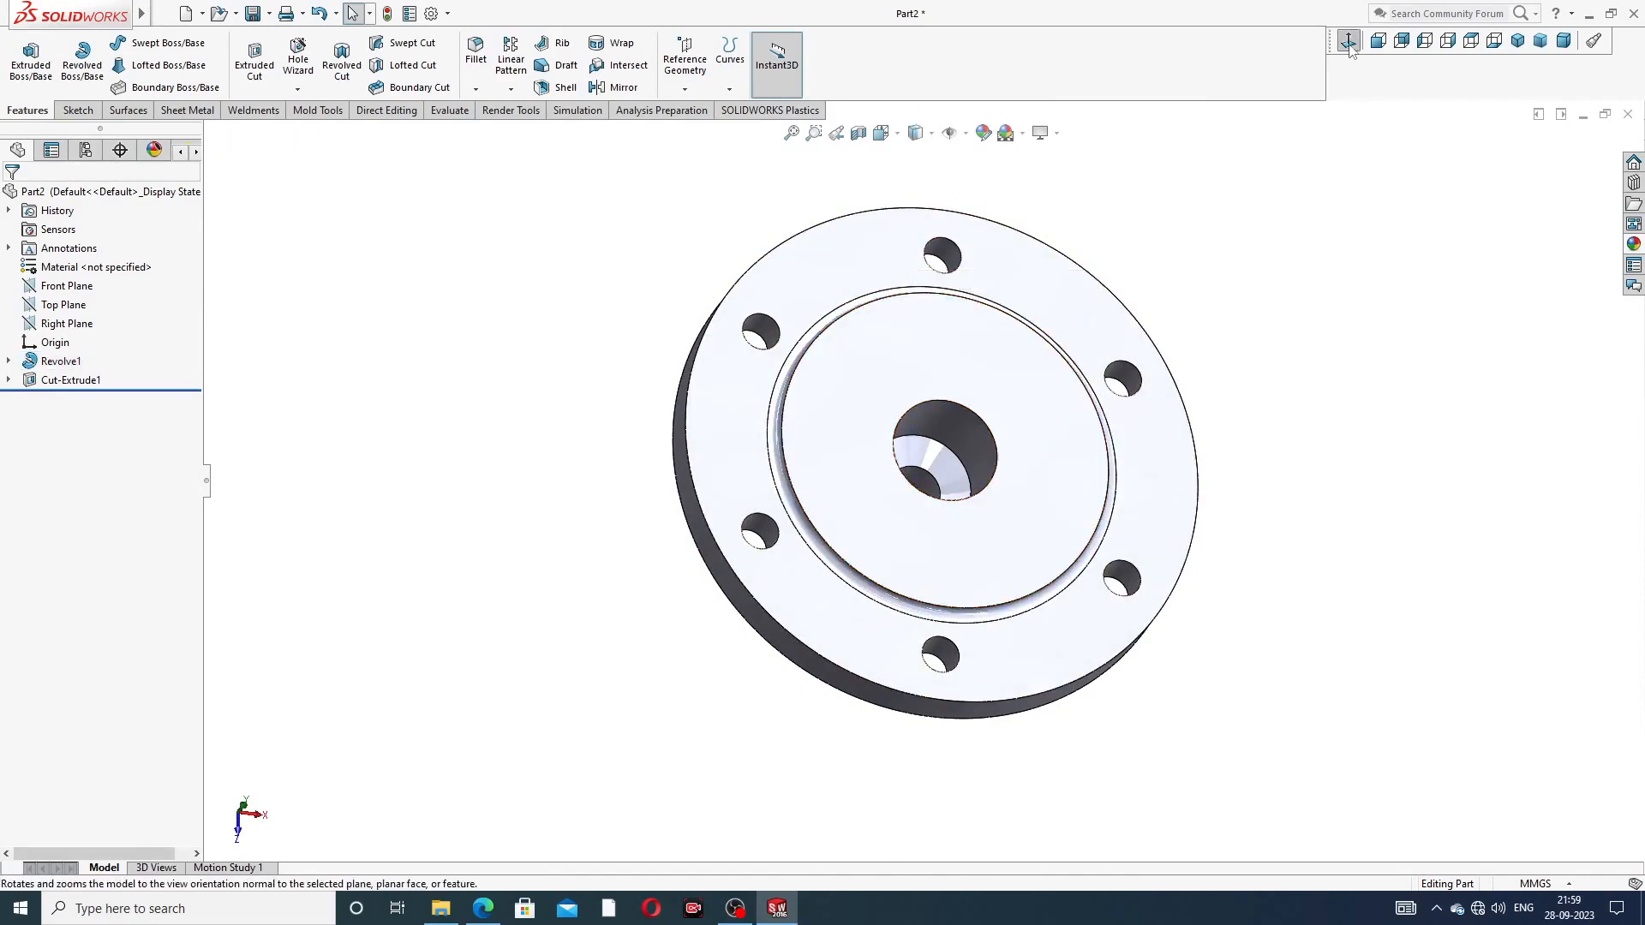
{"action": "left_click", "coordinate": [1349, 43]}
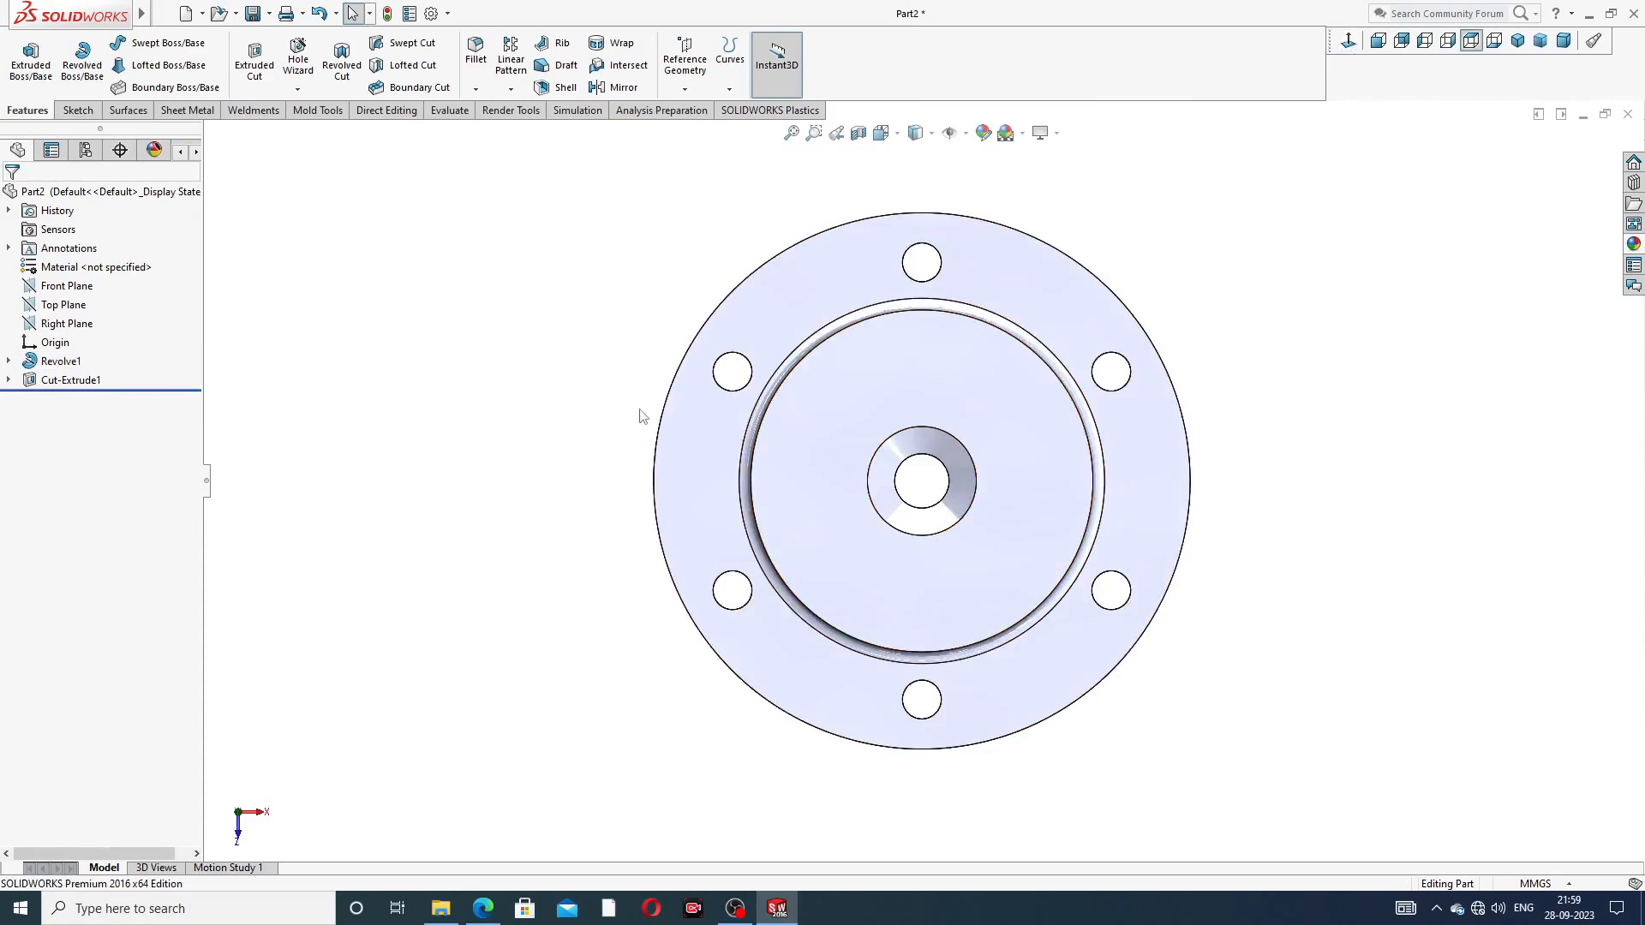
{"action": "middle_click_drag", "start_coordinate": [712, 454], "coordinate": [725, 402]}
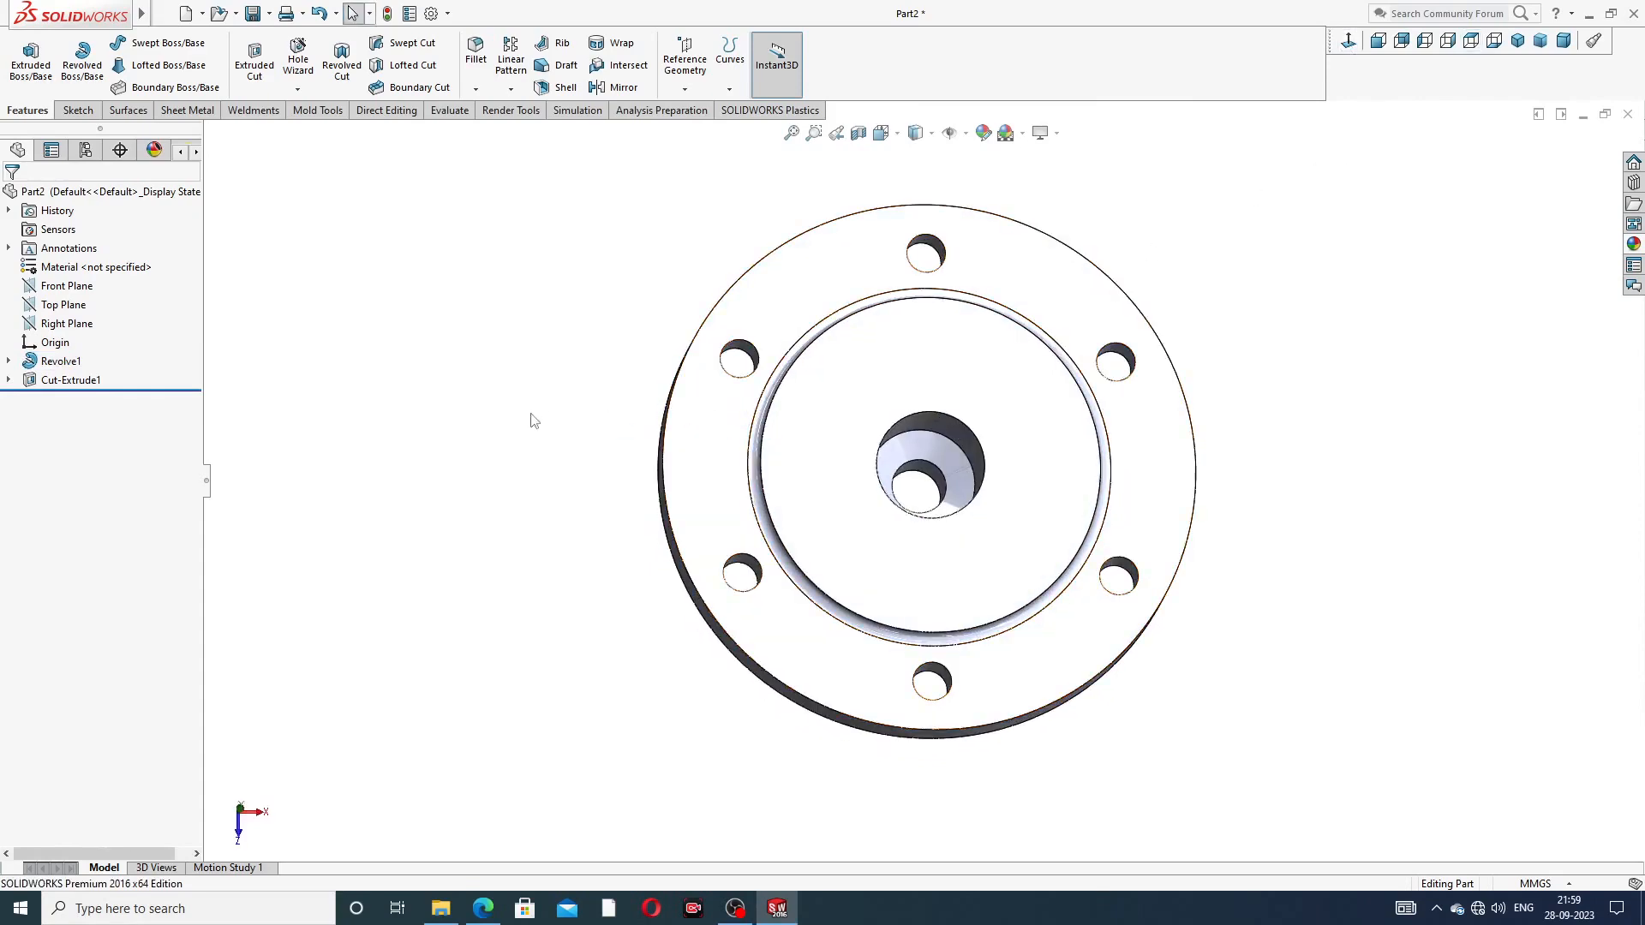
{"action": "middle_click_drag", "start_coordinate": [859, 349], "coordinate": [1227, 169]}
{"action": "left_click", "coordinate": [1347, 44]}
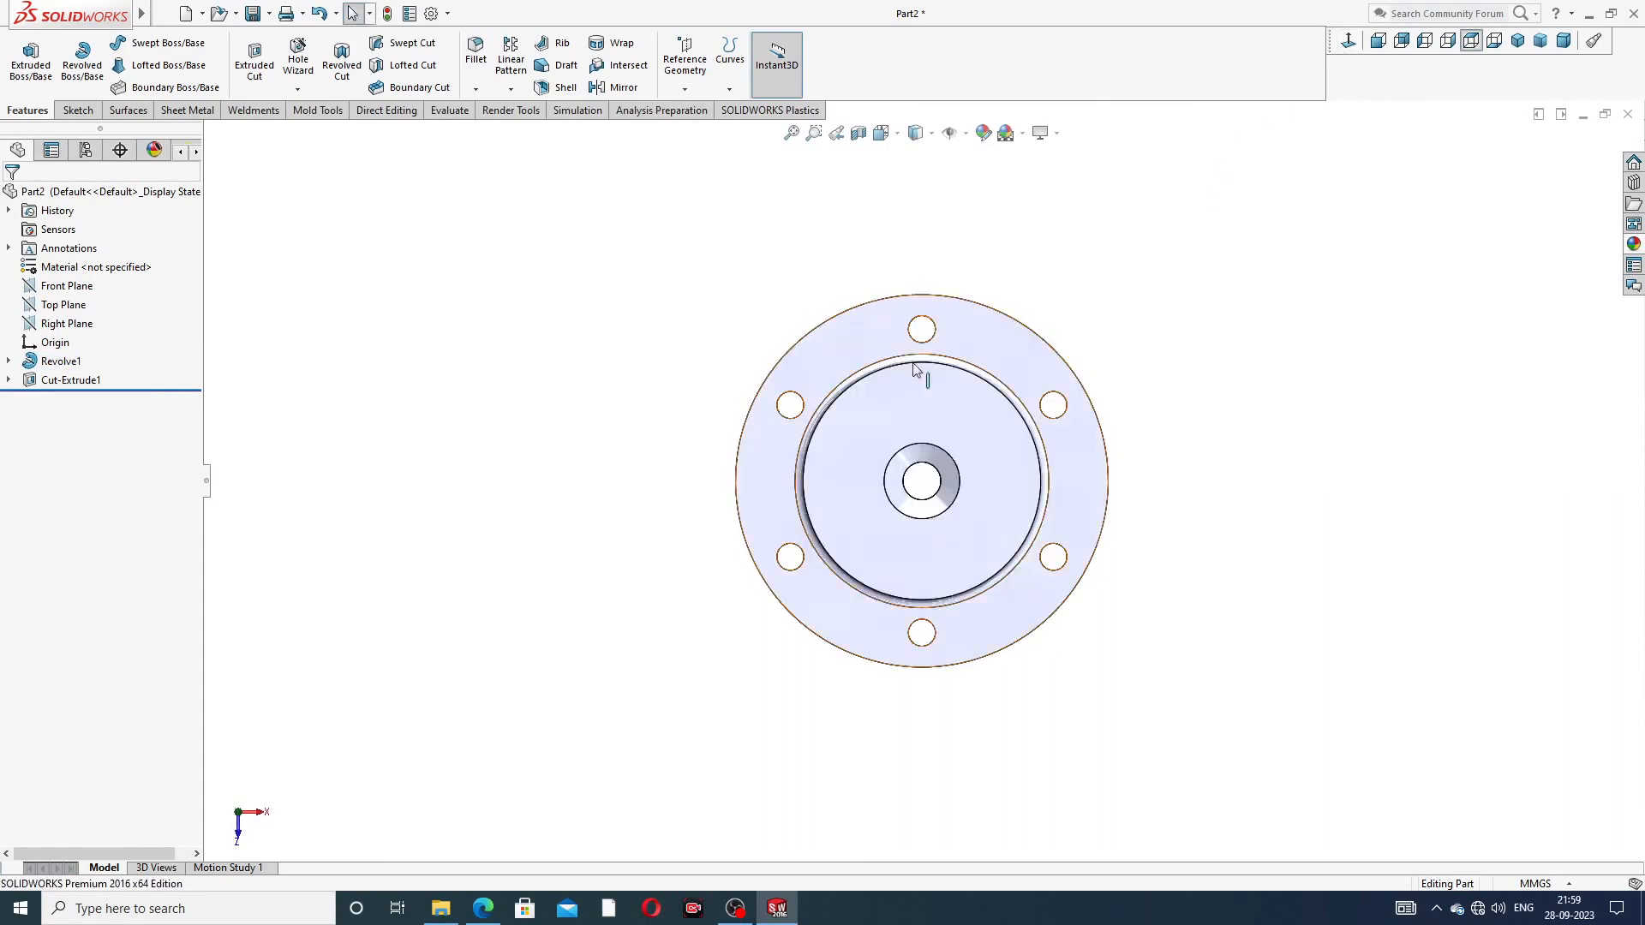
{"action": "scroll", "coordinate": [958, 530], "scroll_direction": "down", "scroll_amount": 3}
{"action": "scroll", "coordinate": [920, 449], "scroll_direction": "up", "scroll_amount": 2}
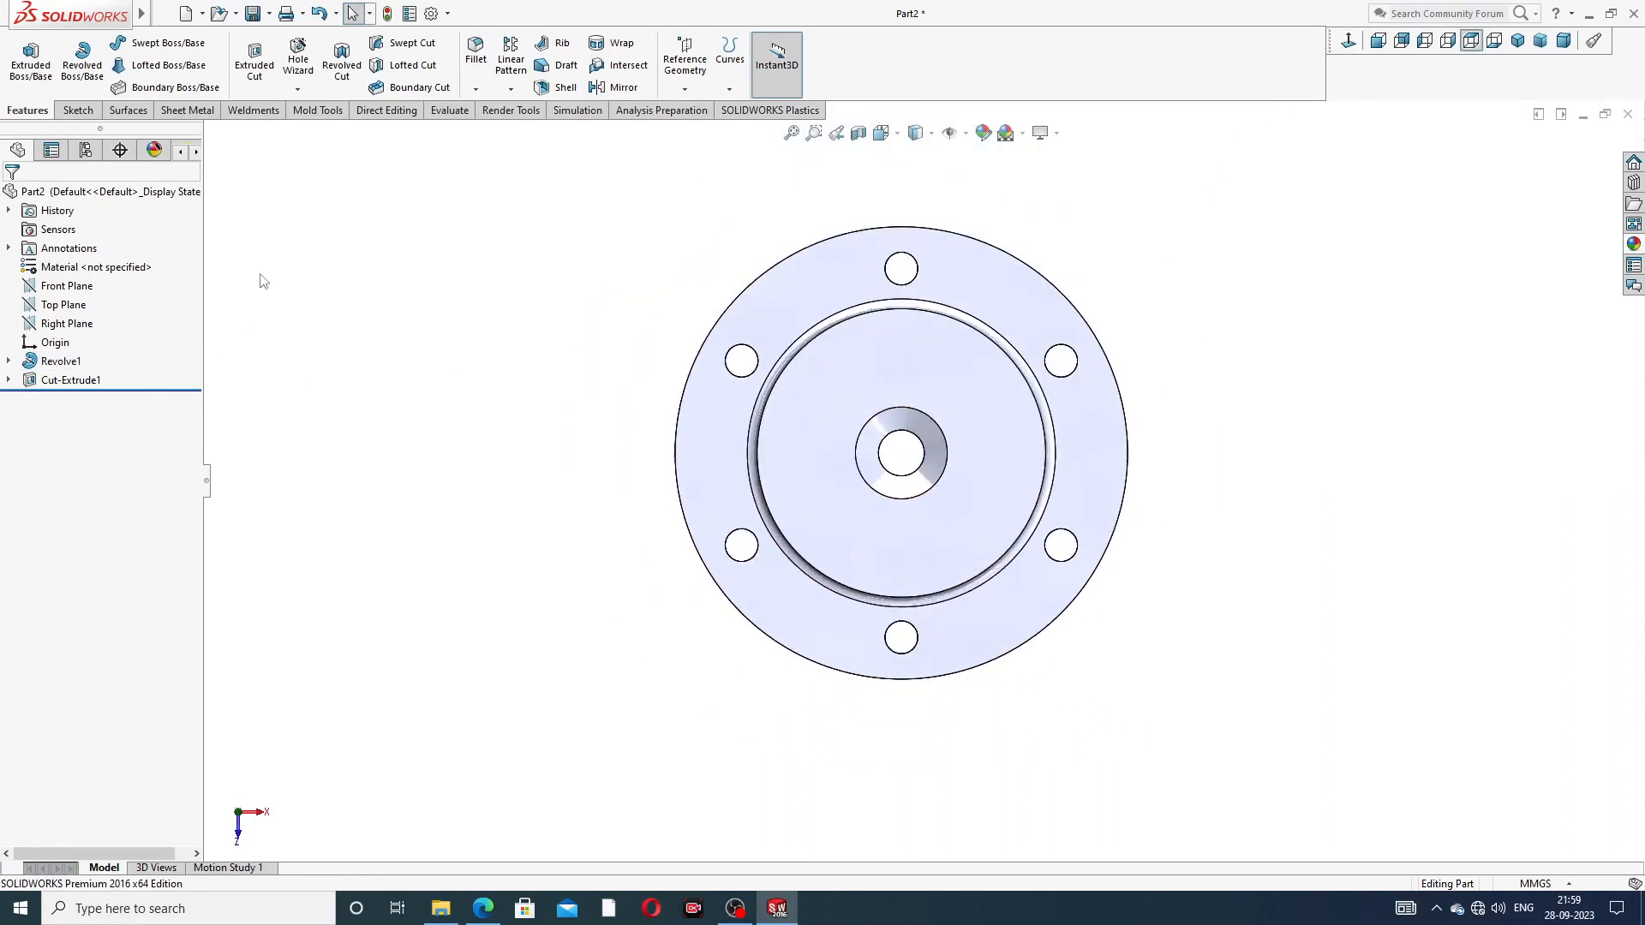
Start a Hole Wizard ISO straight tap of the bottoming tapped type, check the drawing, and set the size to M24
{"action": "left_click", "coordinate": [299, 90]}
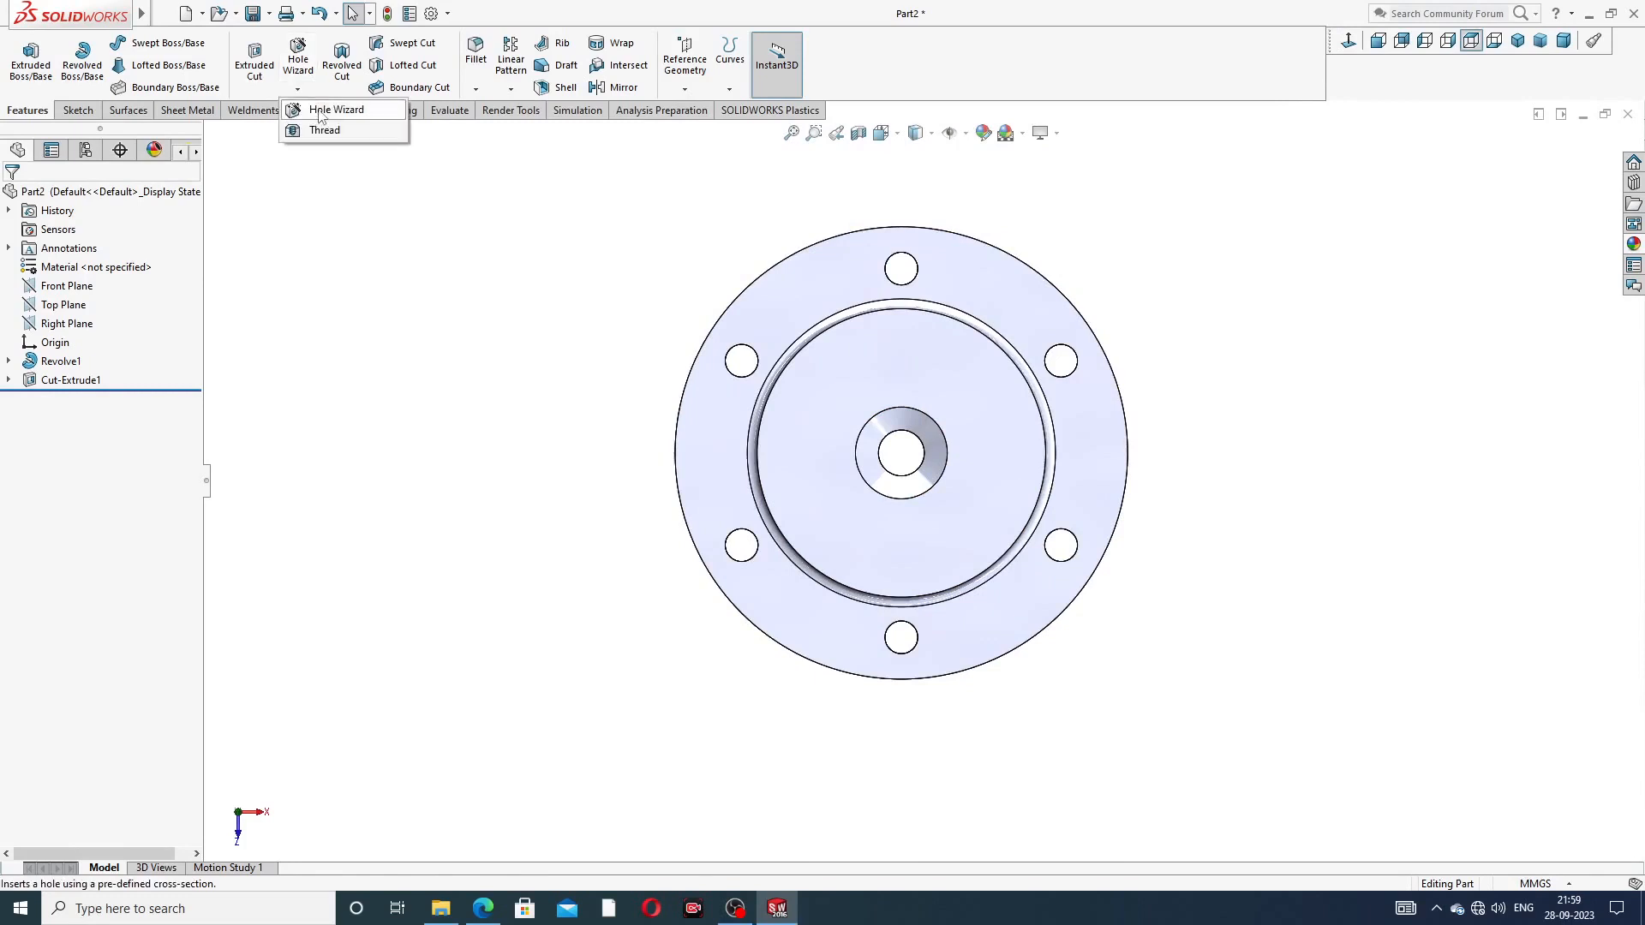
{"action": "left_click", "coordinate": [324, 119]}
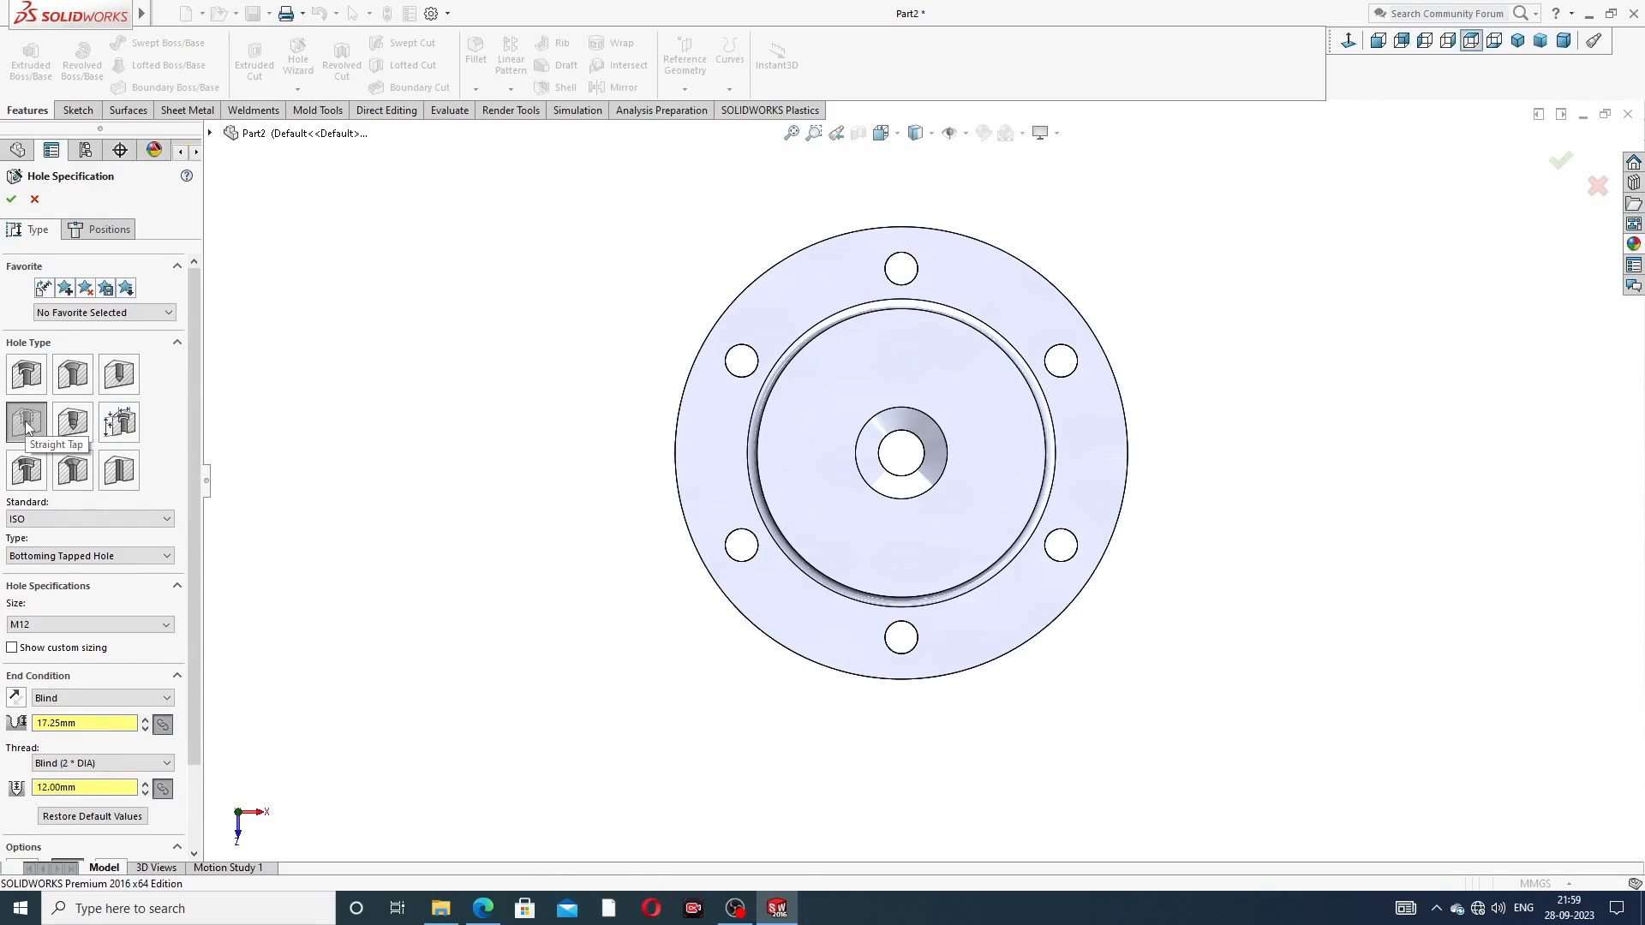
{"action": "scroll", "coordinate": [201, 386], "scroll_direction": "down", "scroll_amount": 2}
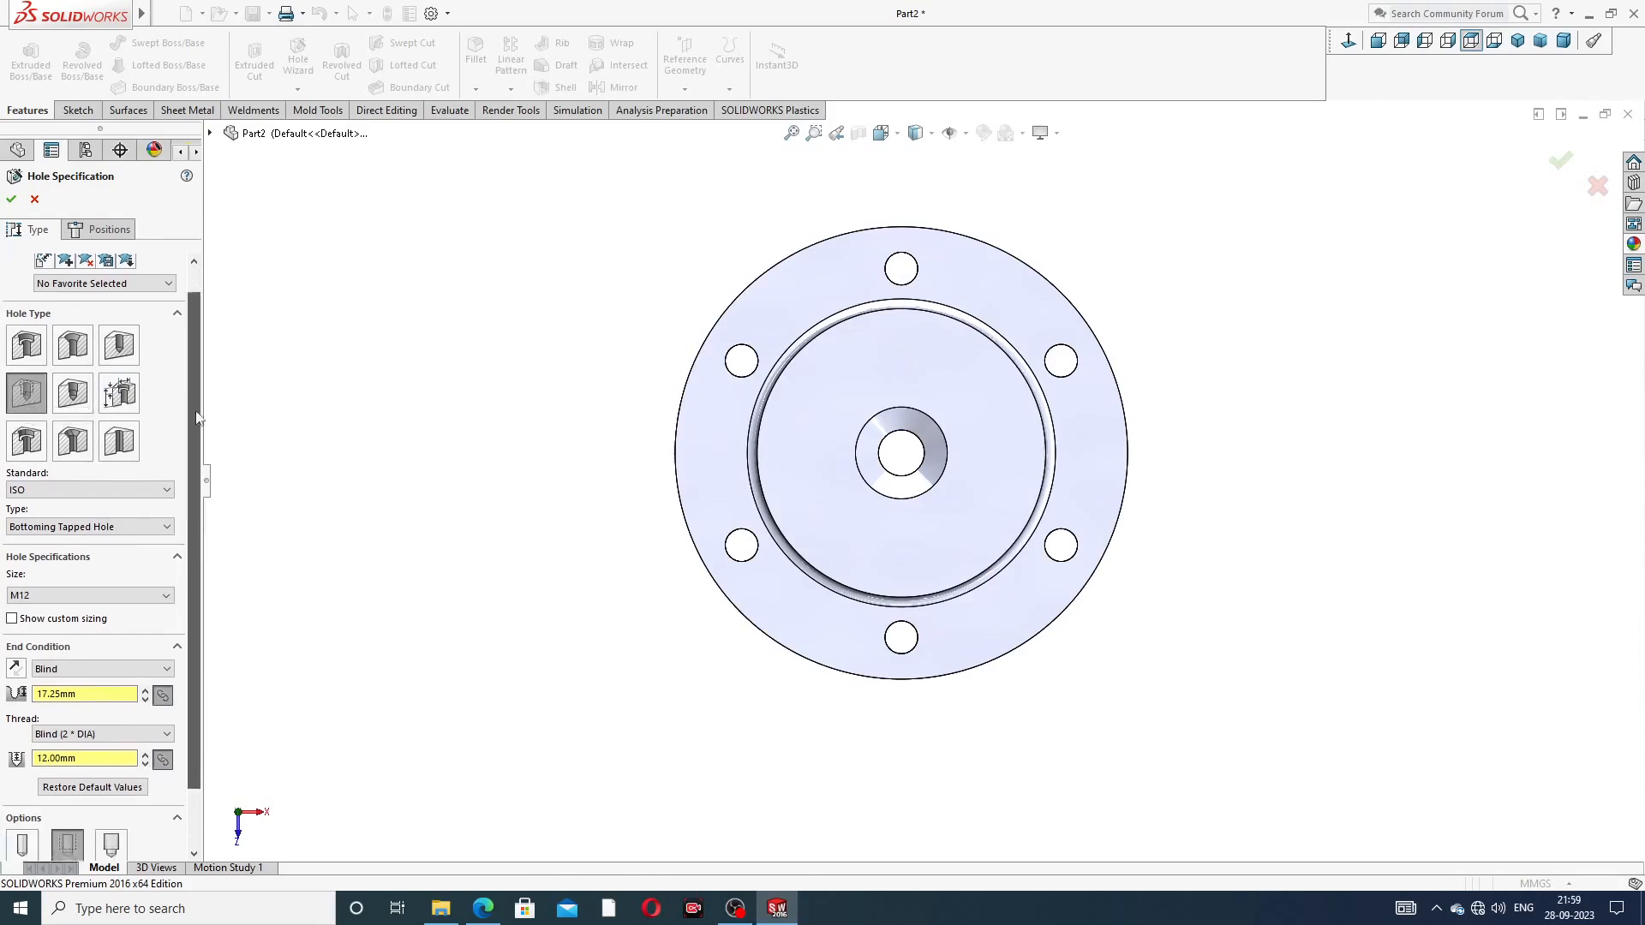
{"action": "left_click", "coordinate": [484, 911]}
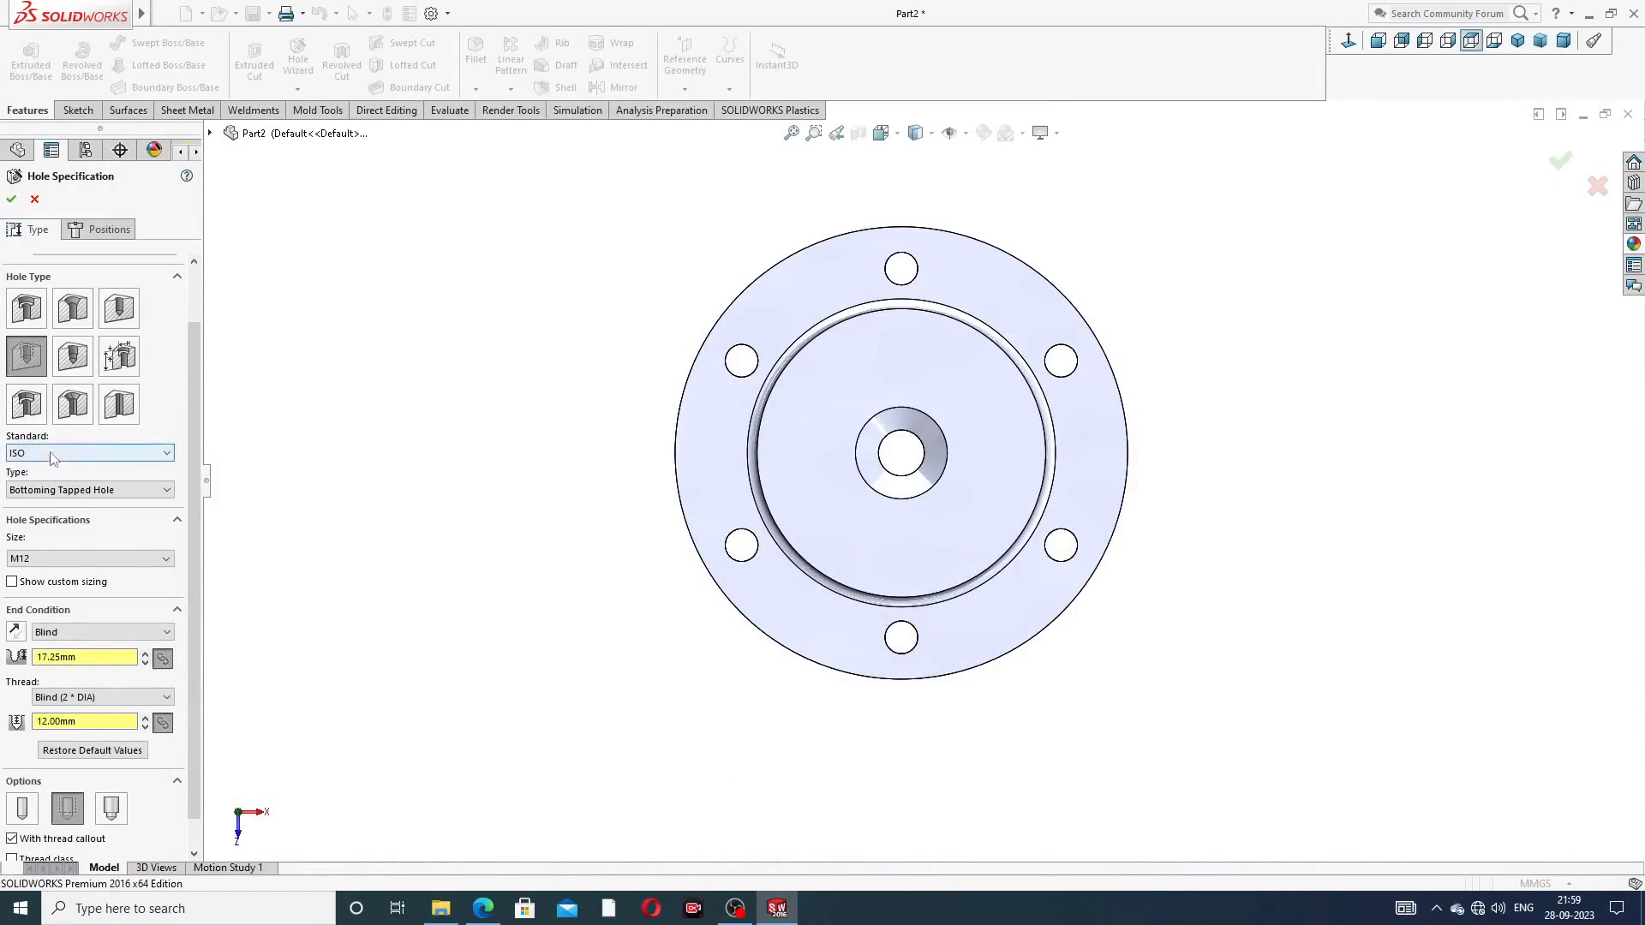
{"action": "left_click", "coordinate": [70, 558]}
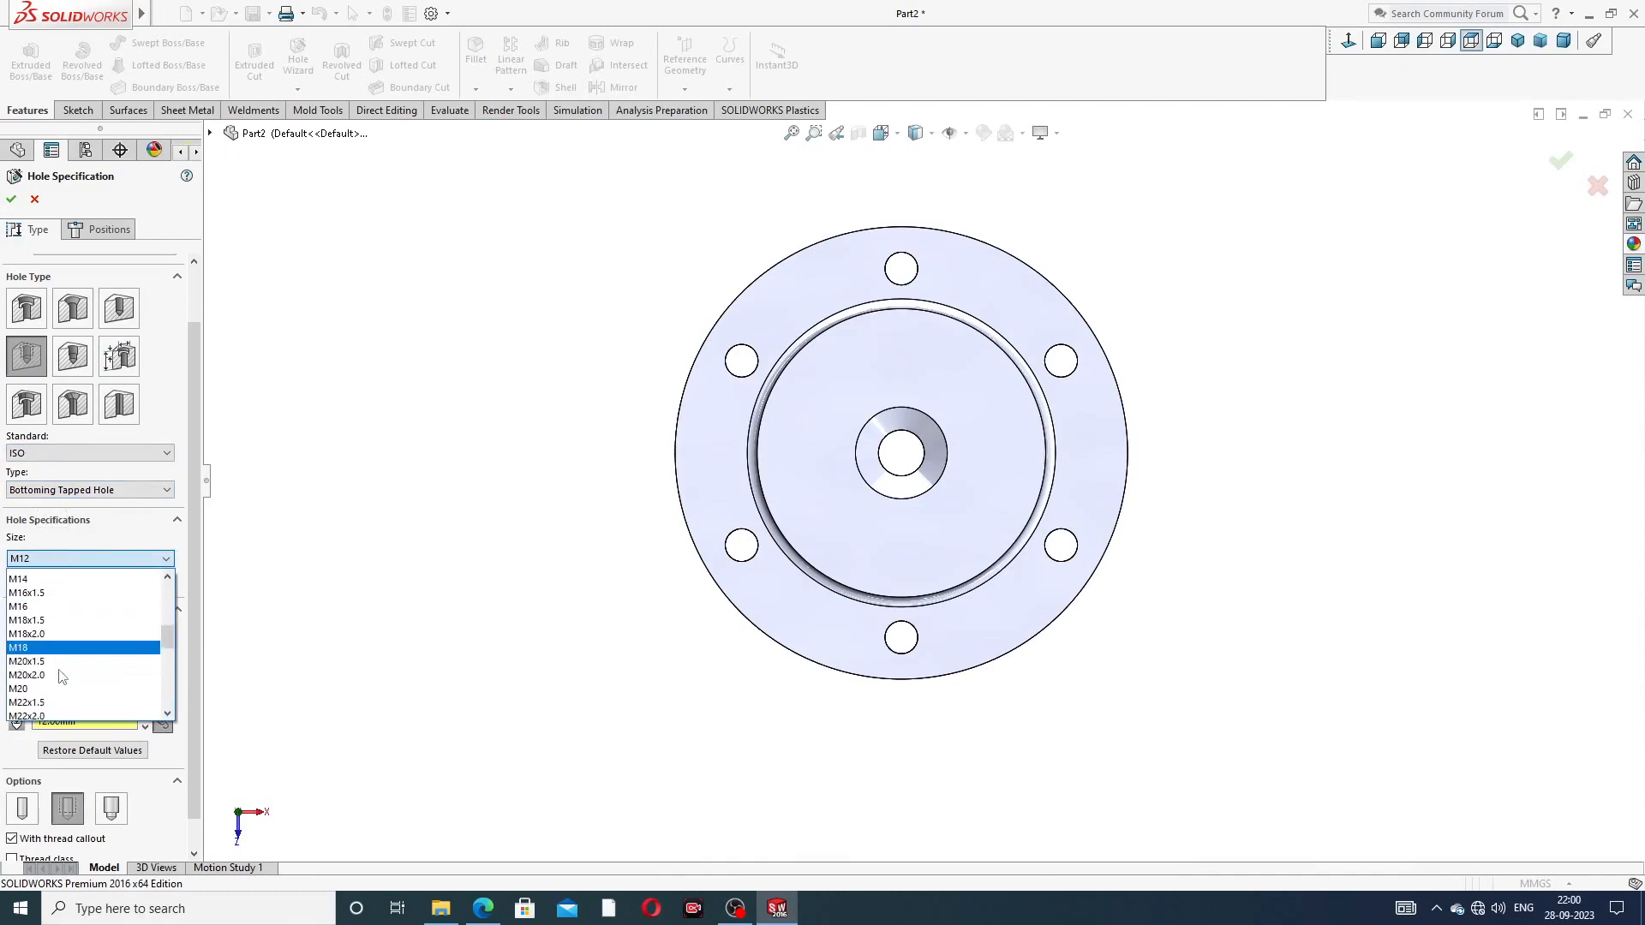
{"action": "scroll", "coordinate": [61, 677], "scroll_direction": "down", "scroll_amount": 2}
{"action": "left_click", "coordinate": [55, 675]}
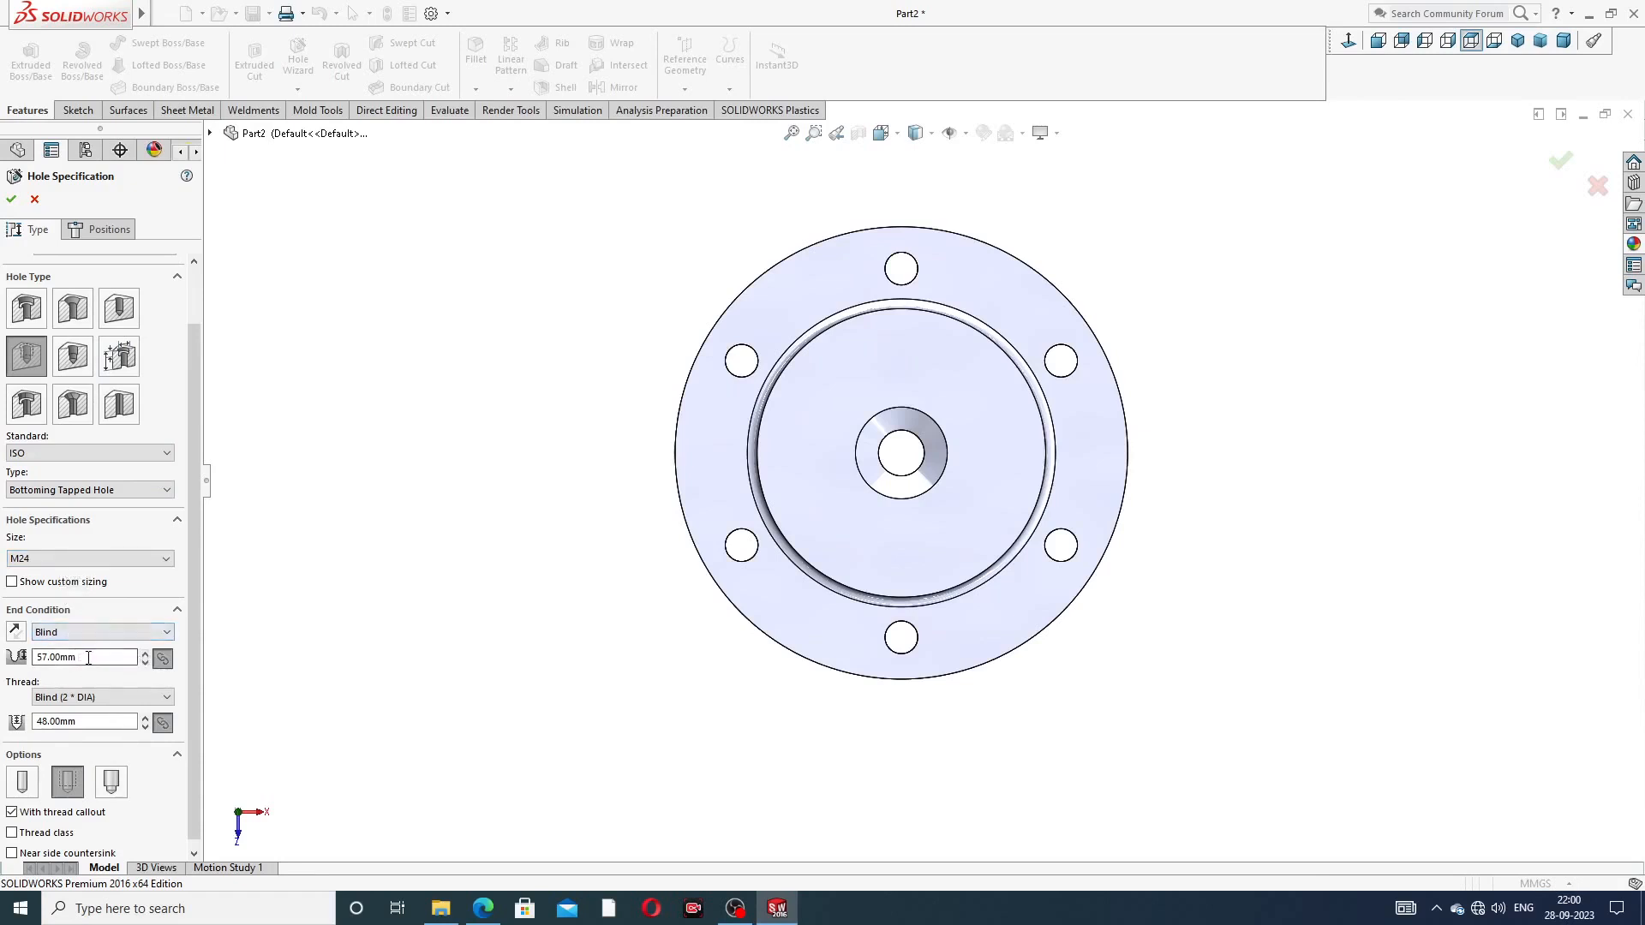
Set the tapped hole's blind depth to 27 mm and its thread depth to 24 mm
{"action": "left_click", "coordinate": [33, 658]}
{"action": "type", "text": "27"}
{"action": "key", "text": "Return"}
{"action": "double_click", "coordinate": [84, 720]}
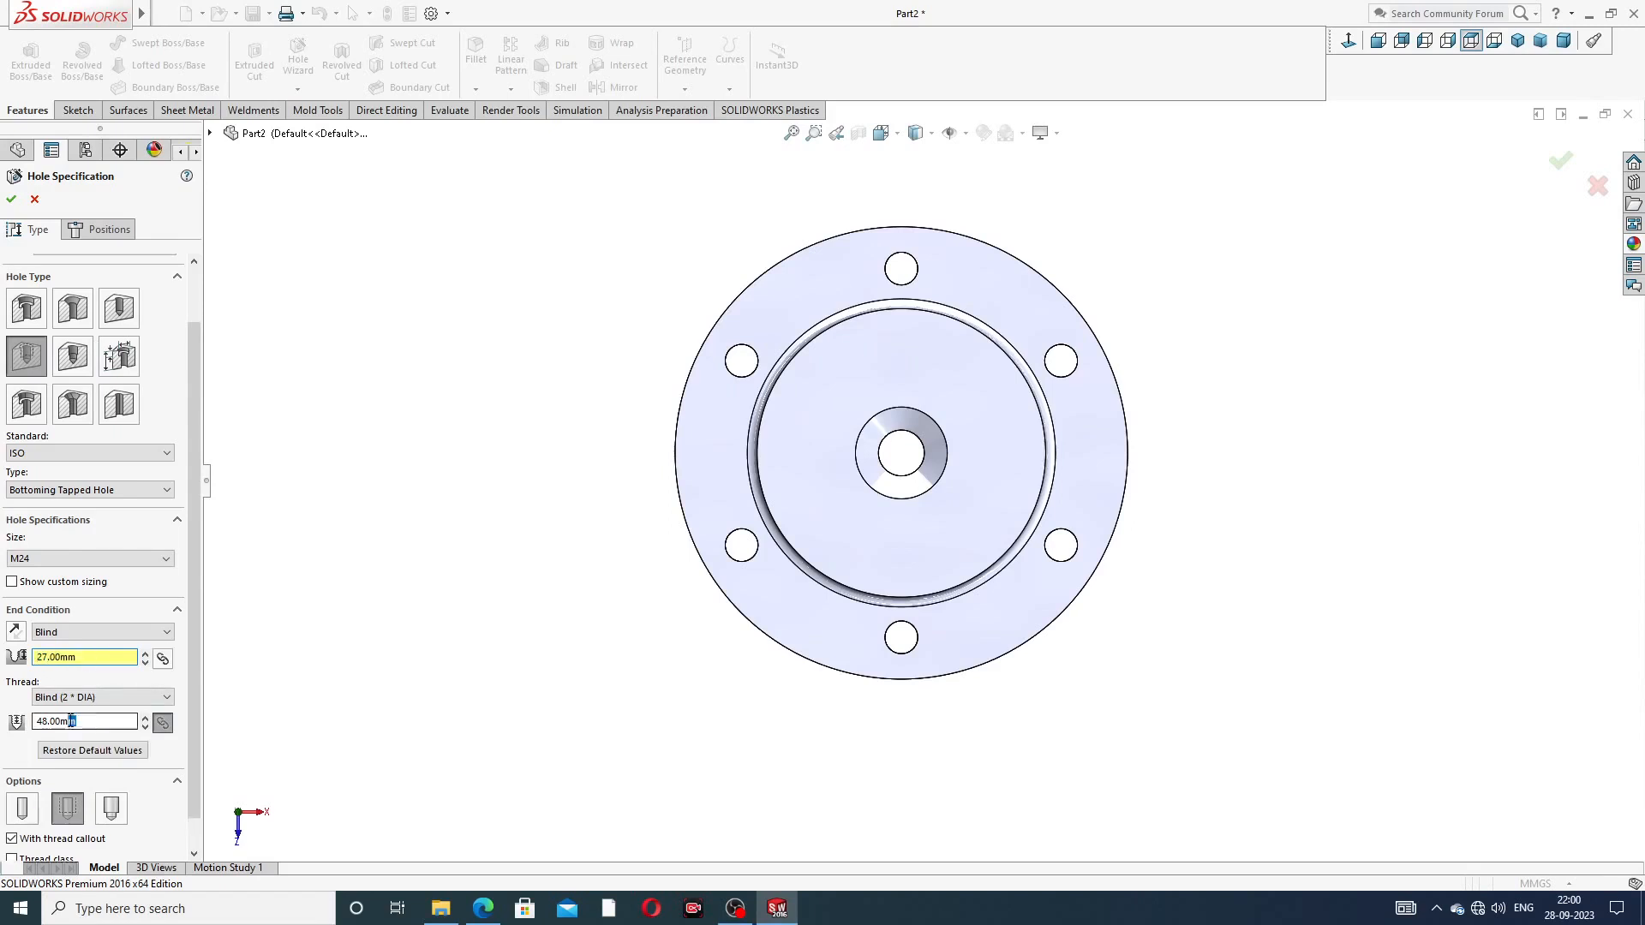
{"action": "type", "text": "24"}
{"action": "key", "text": "Return"}
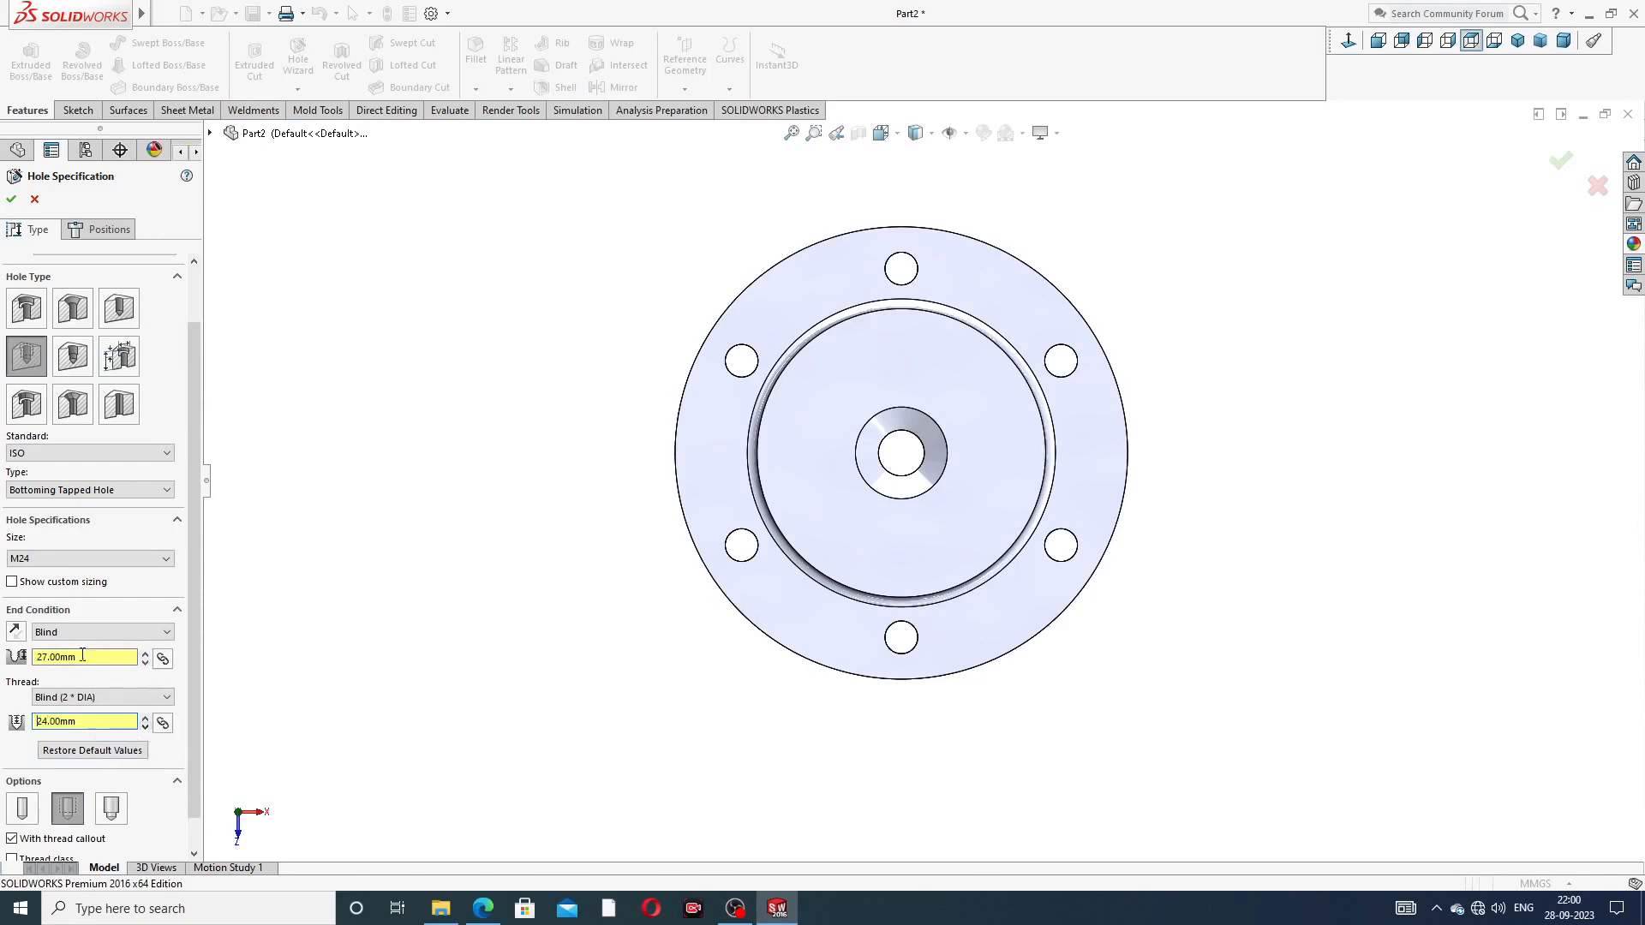
{"action": "left_click_drag", "start_coordinate": [192, 649], "coordinate": [193, 727]}
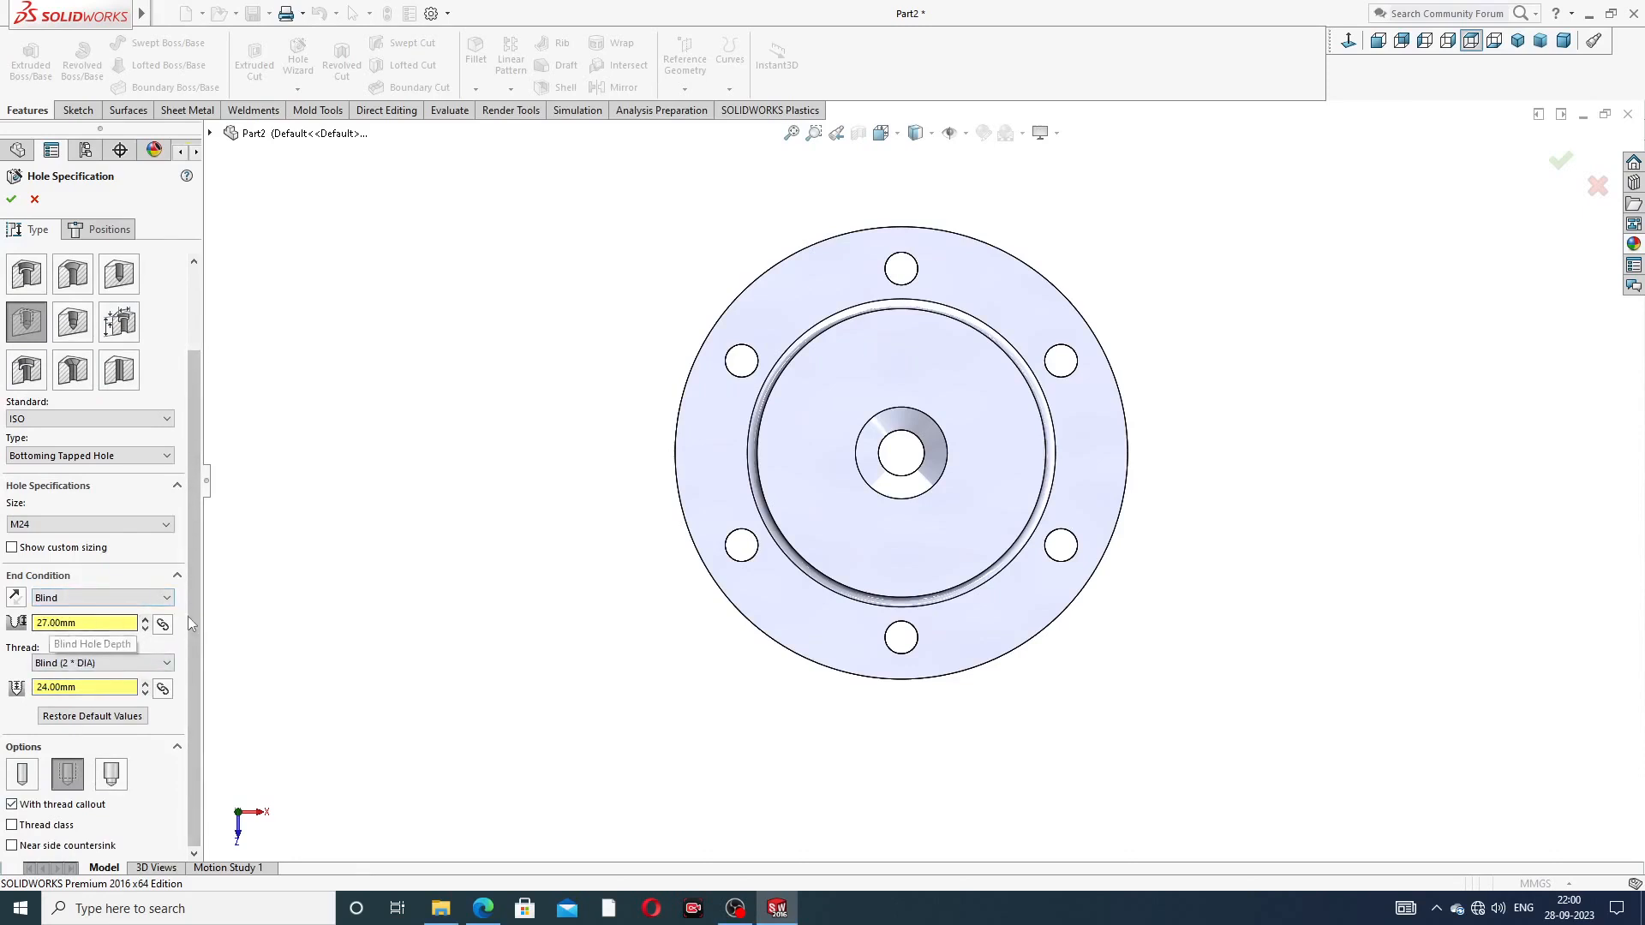
{"action": "left_click_drag", "start_coordinate": [192, 615], "coordinate": [194, 549]}
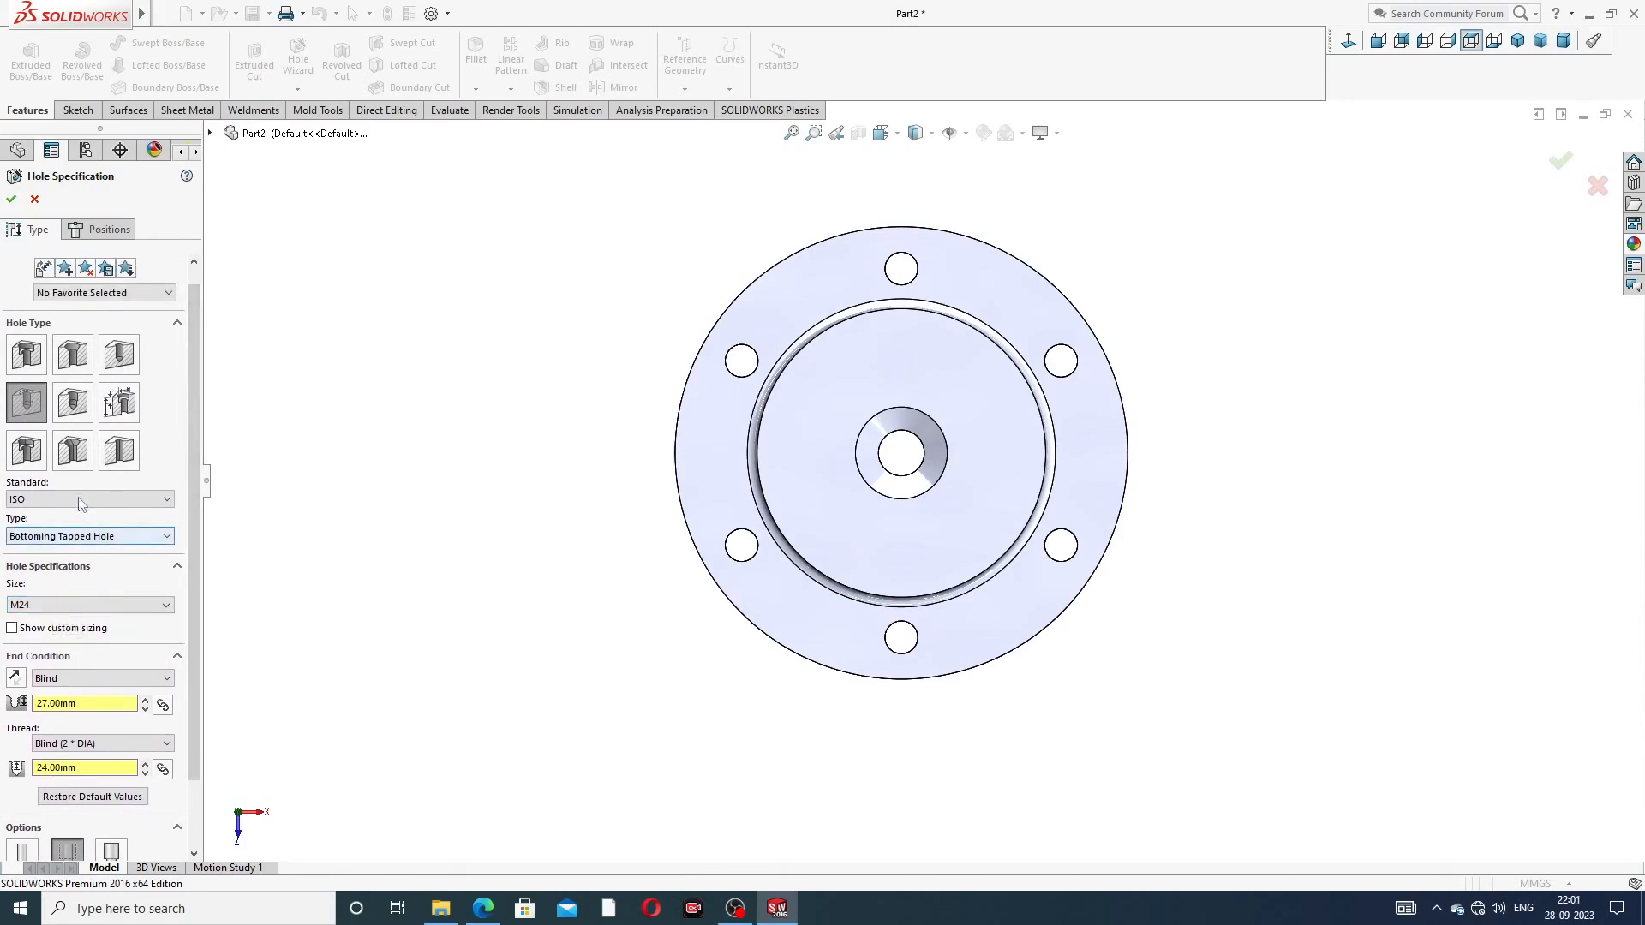
Choose the raised central face for the hole positions and sketch a vertical centerline about 112 mm long through the origin
{"action": "left_click", "coordinate": [108, 232]}
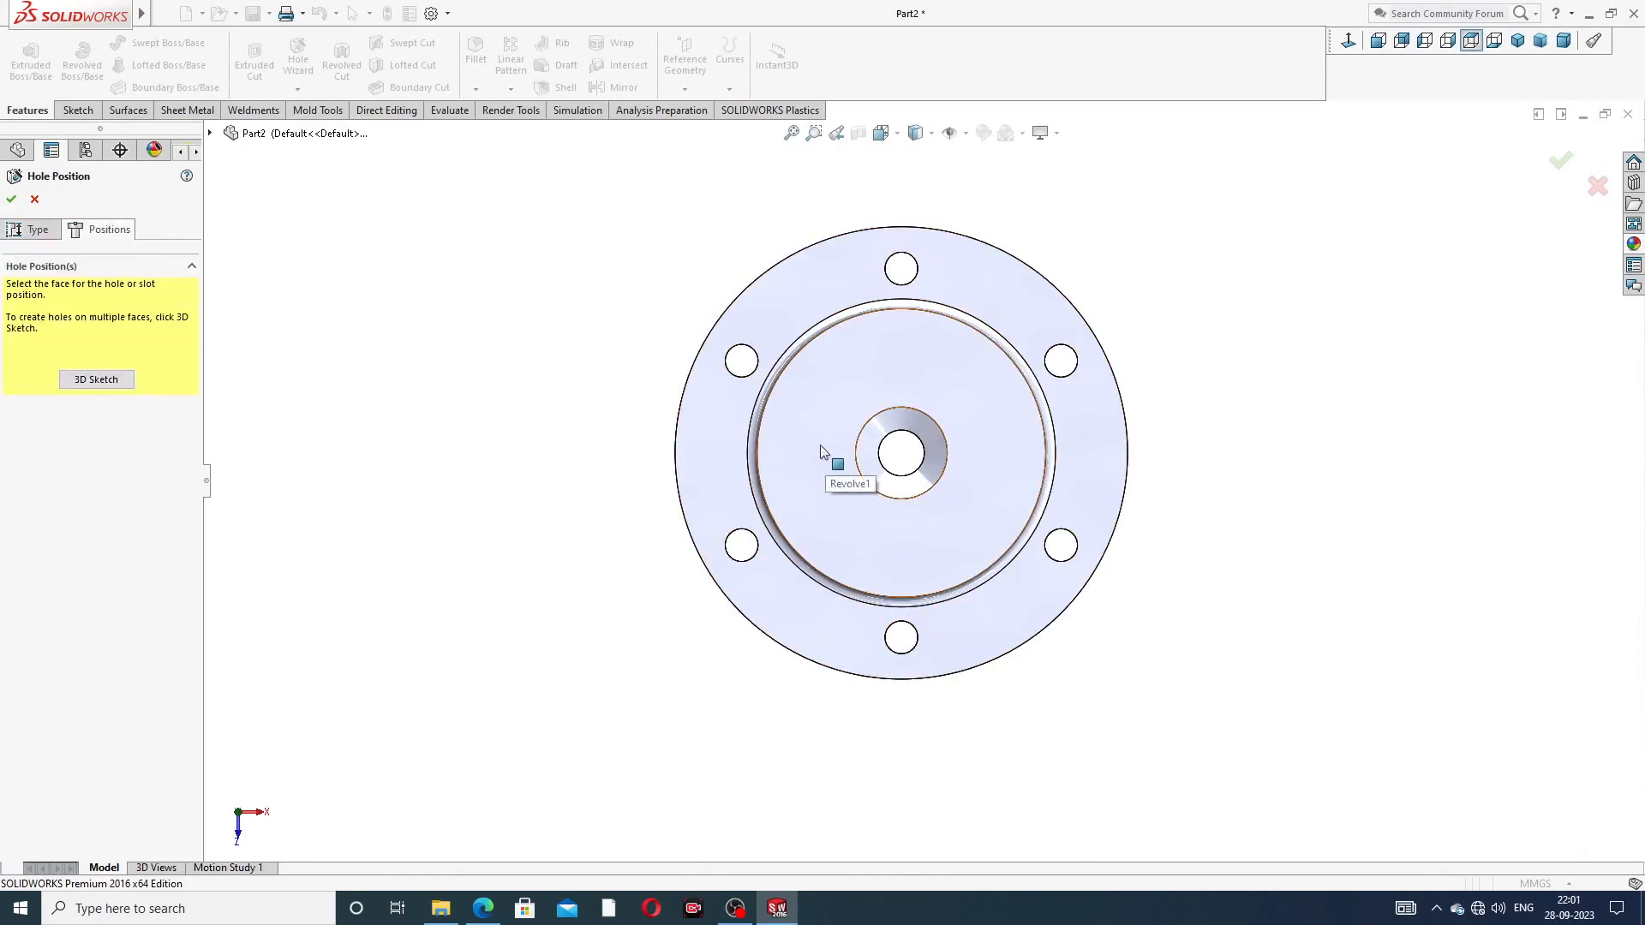
{"action": "left_click", "coordinate": [901, 370]}
{"action": "left_click", "coordinate": [1348, 40]}
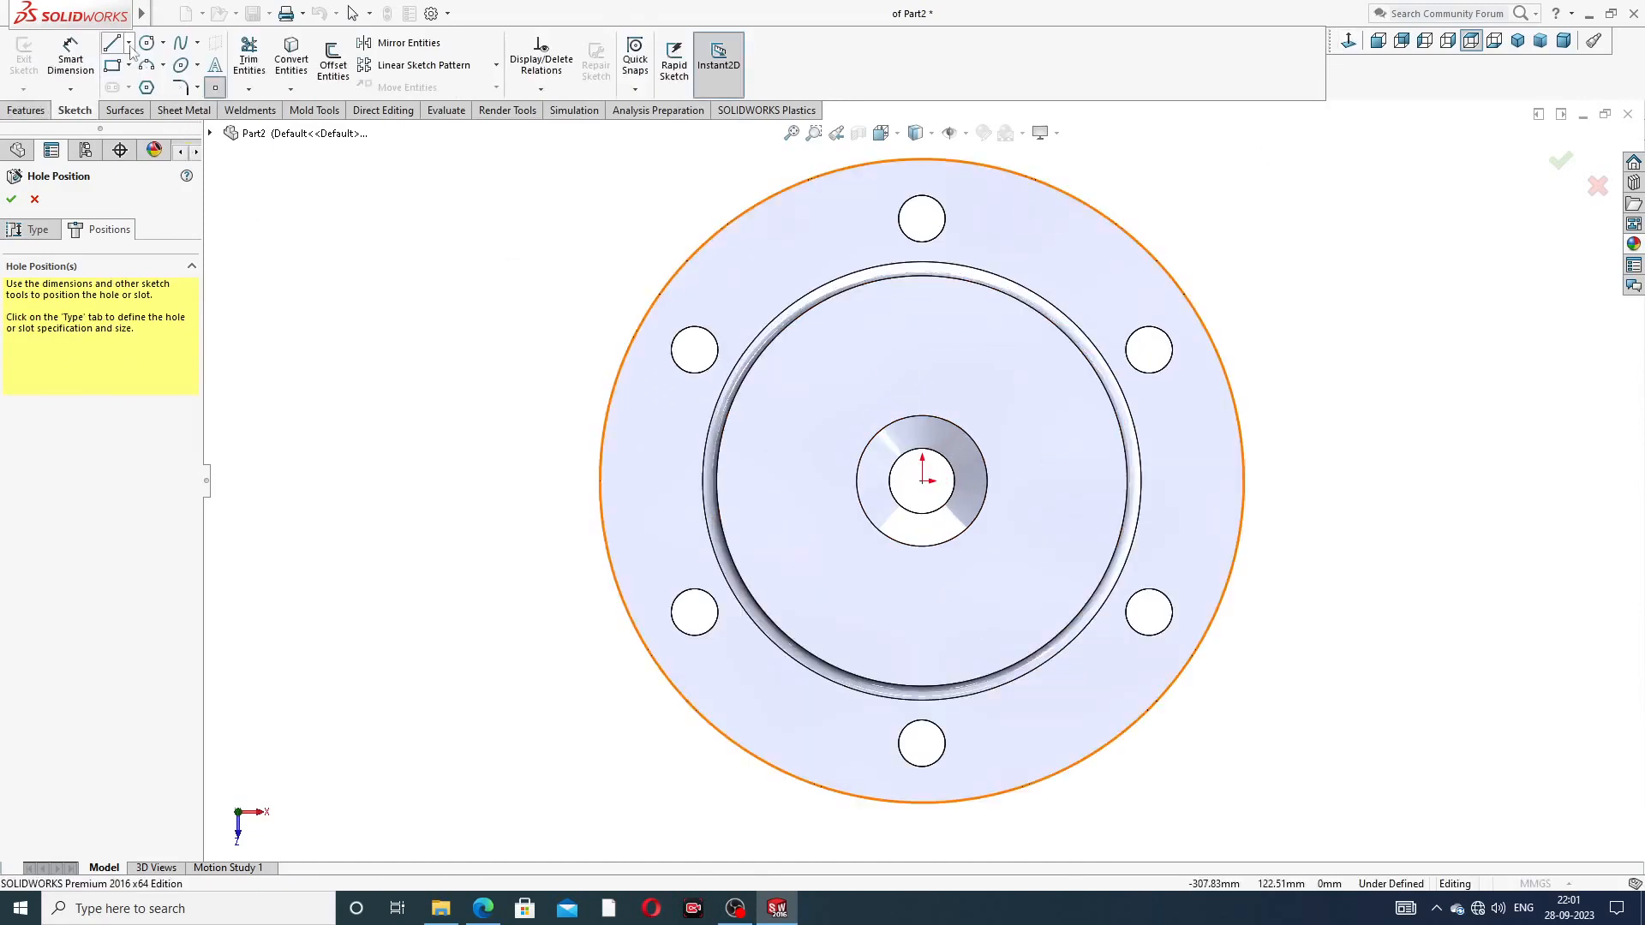
{"action": "left_click", "coordinate": [128, 44]}
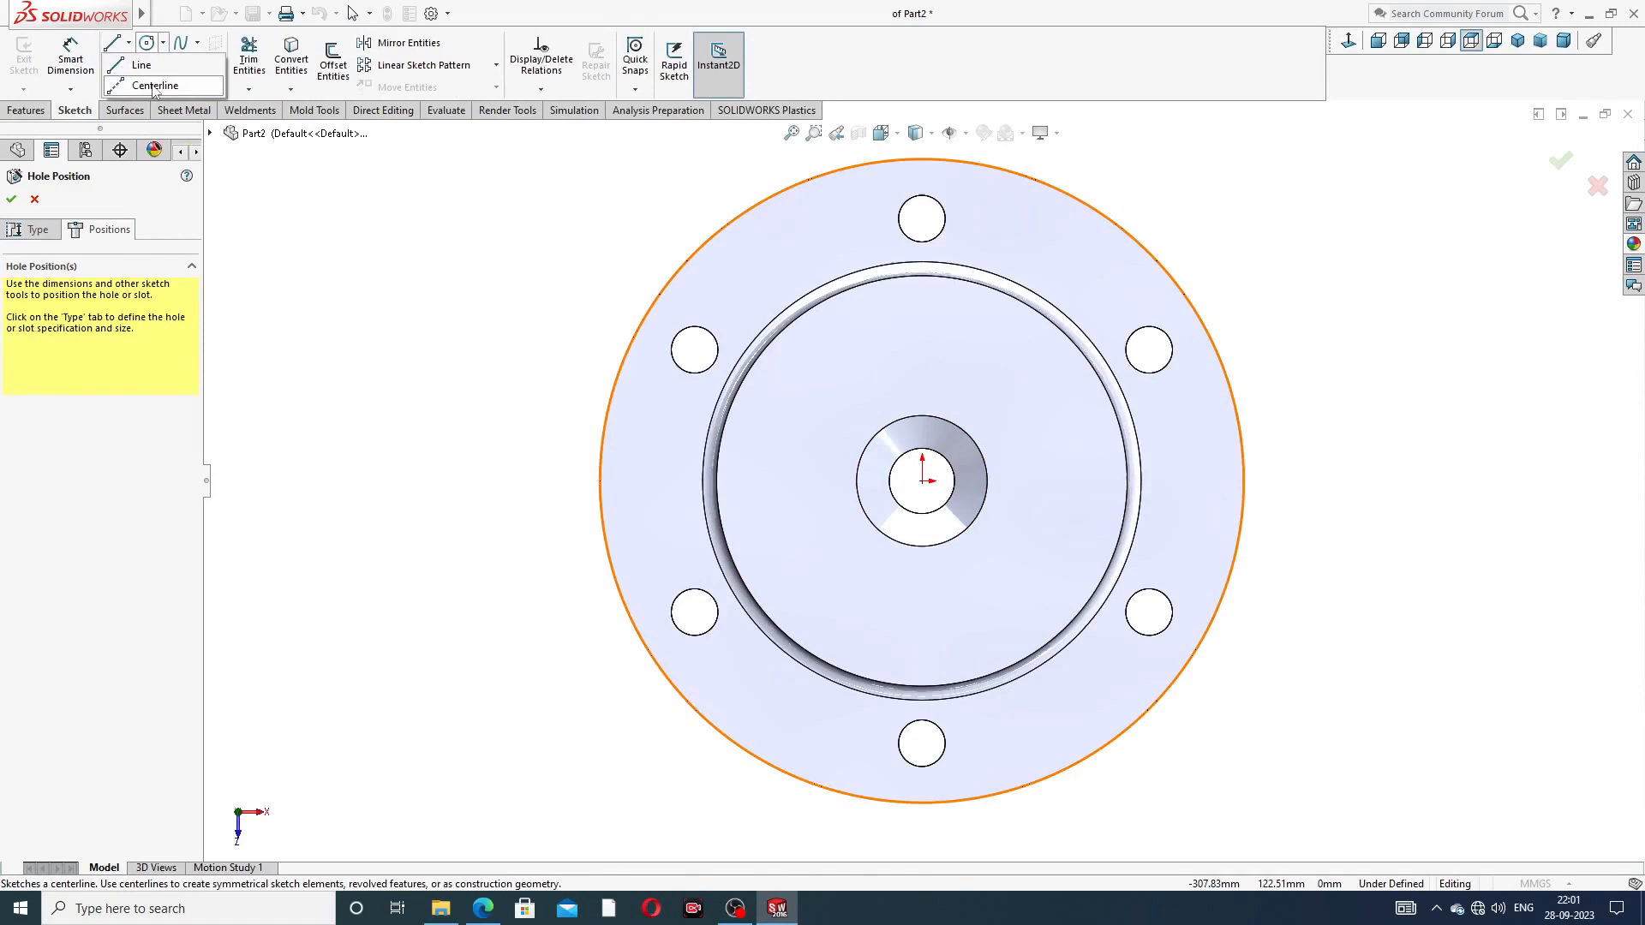
{"action": "left_click", "coordinate": [154, 87]}
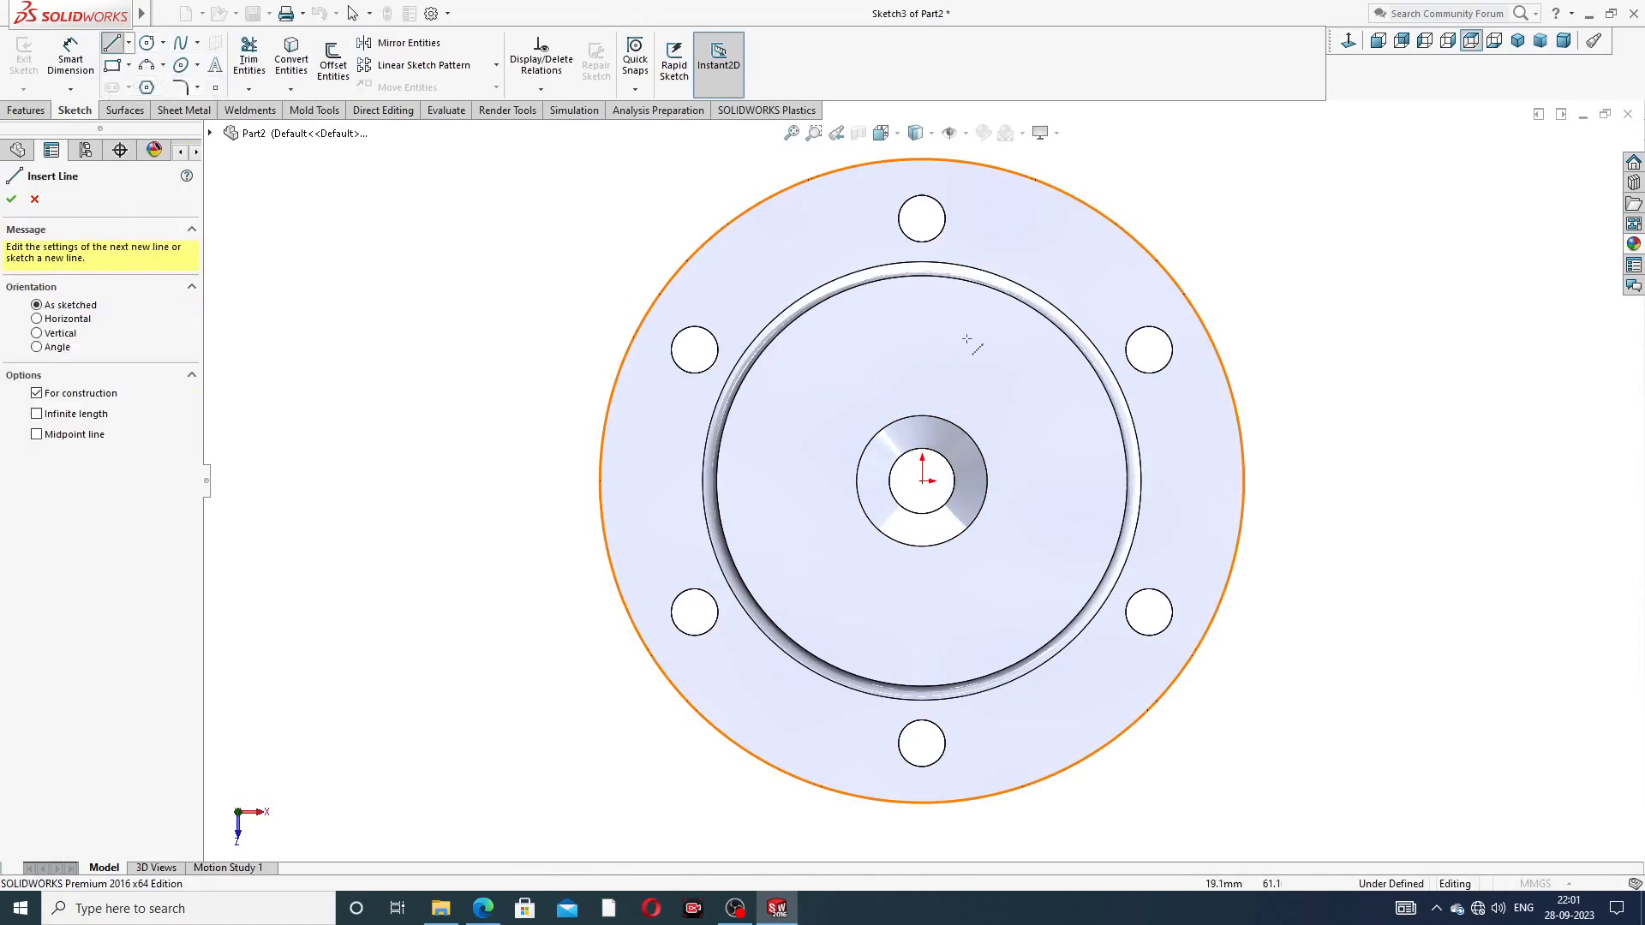
{"action": "left_click", "coordinate": [923, 342]}
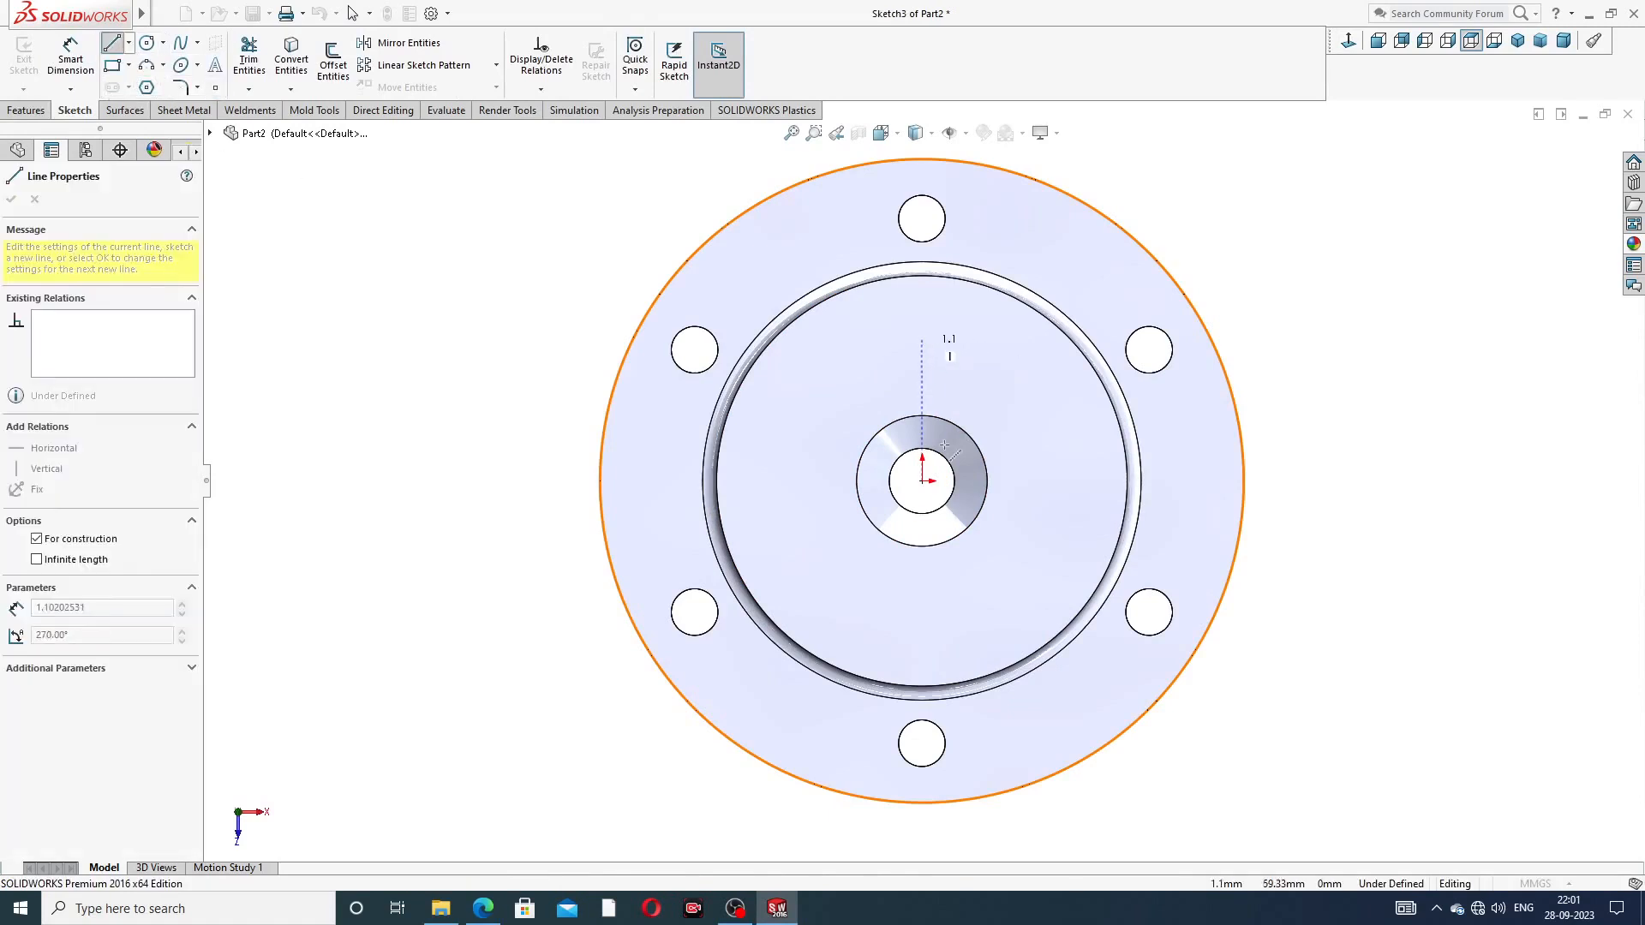
{"action": "left_click", "coordinate": [923, 601]}
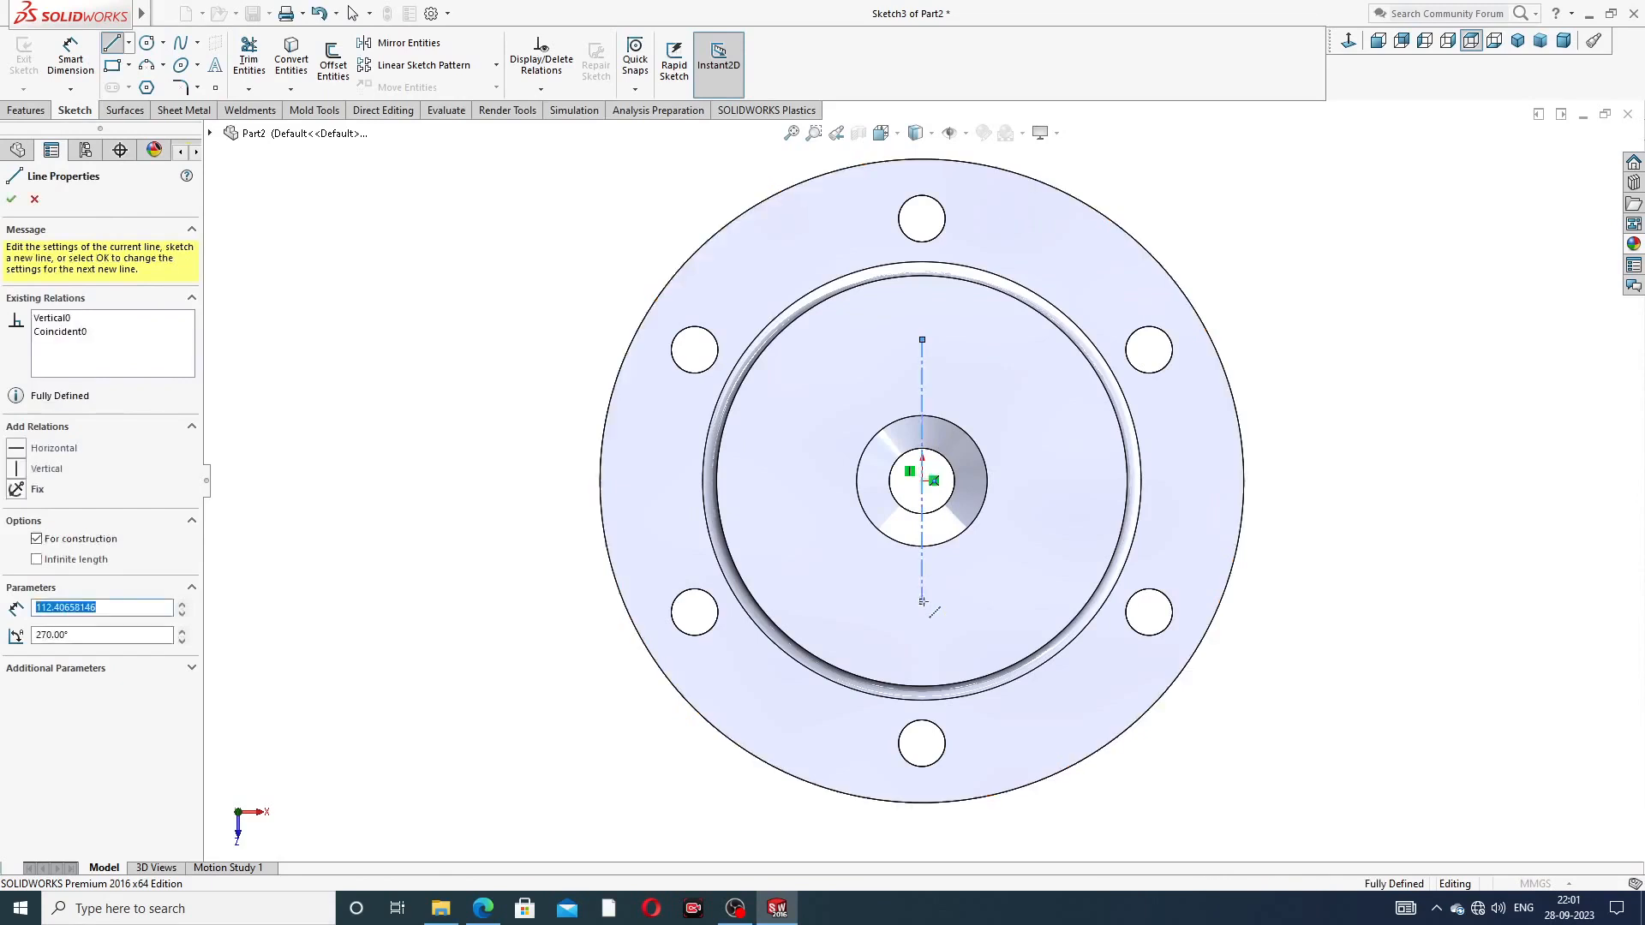
{"action": "right_click", "coordinate": [1020, 418]}
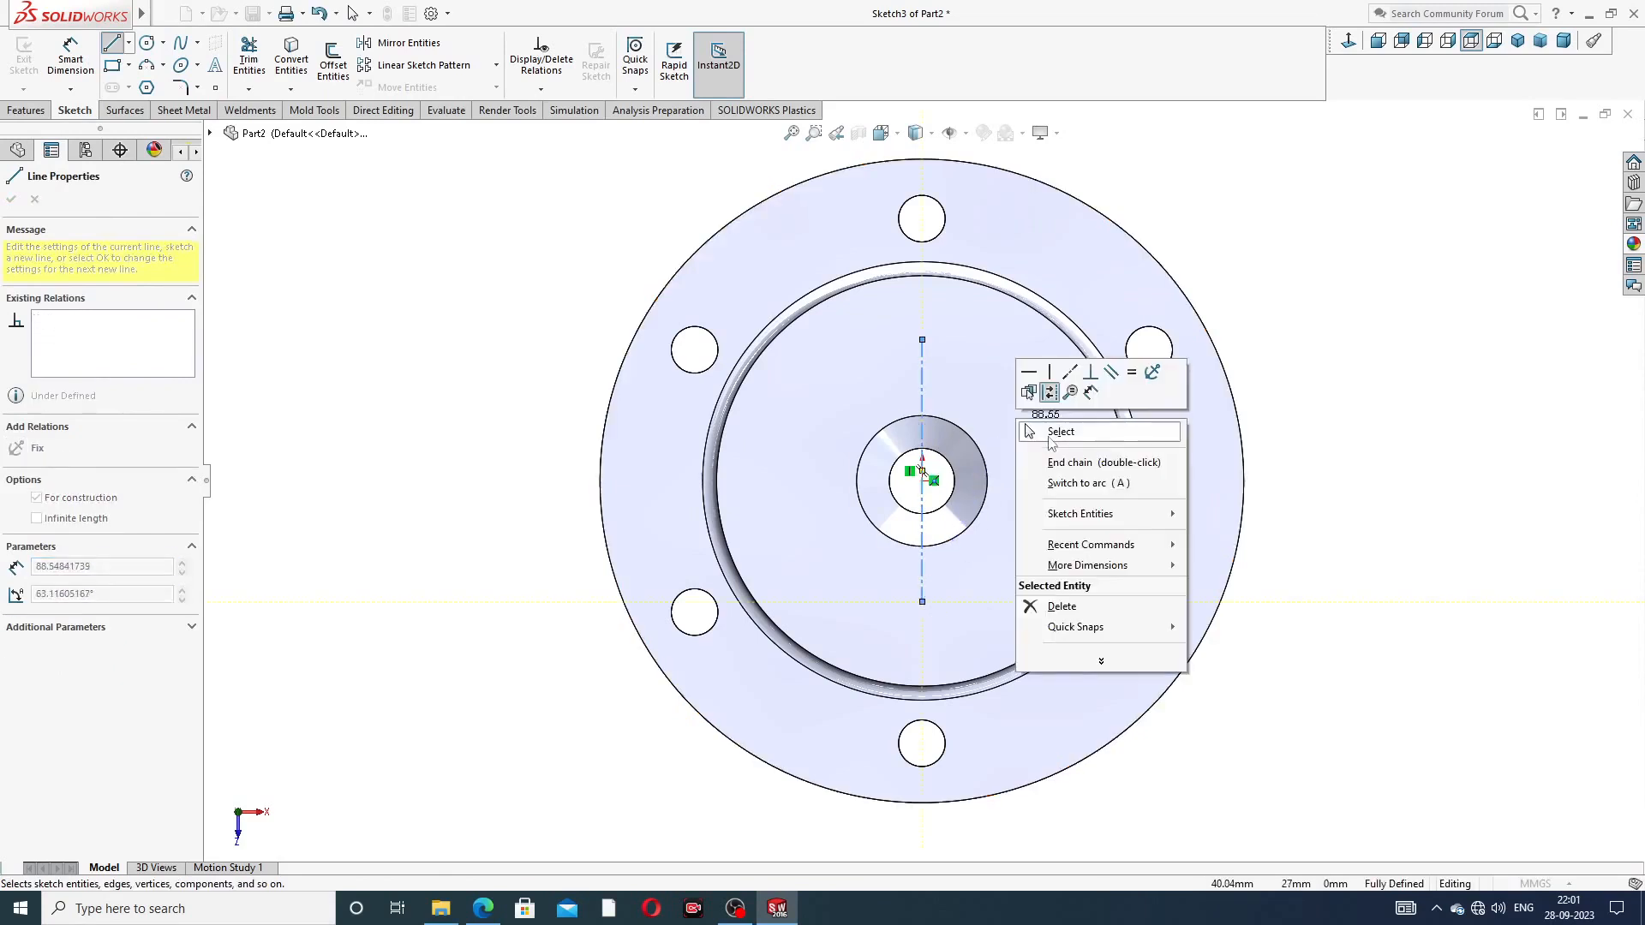
Add a Midpoint relation between the vertical centerline and the origin
{"action": "left_click", "coordinate": [924, 383]}
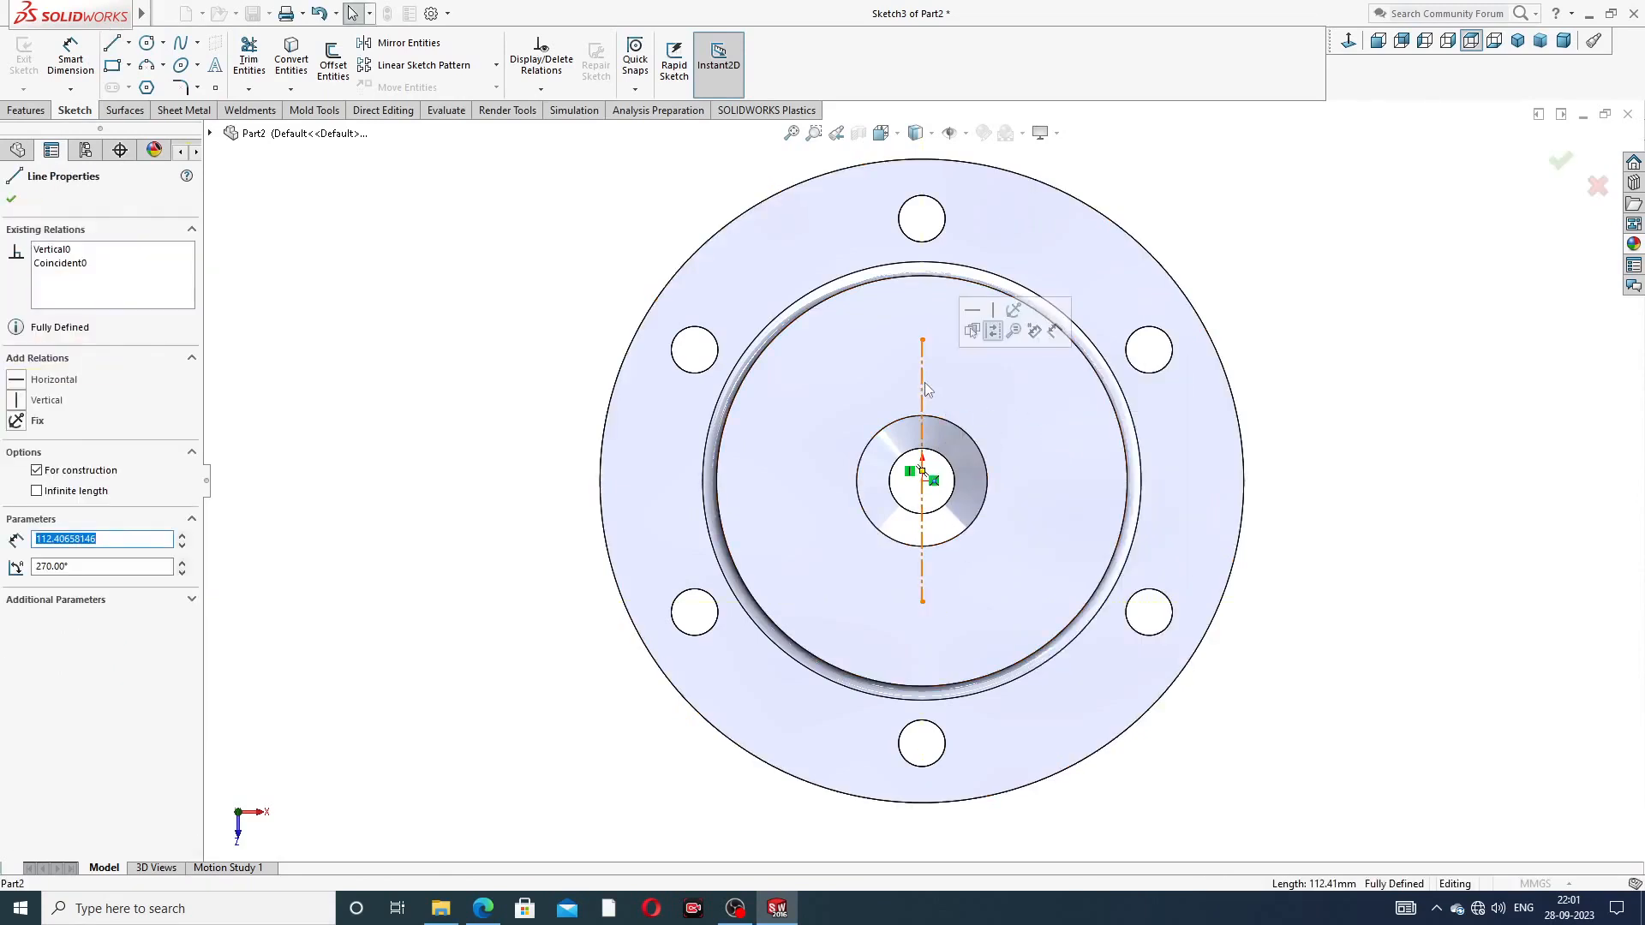
{"action": "left_click", "coordinate": [923, 482], "text": "ctrl"}
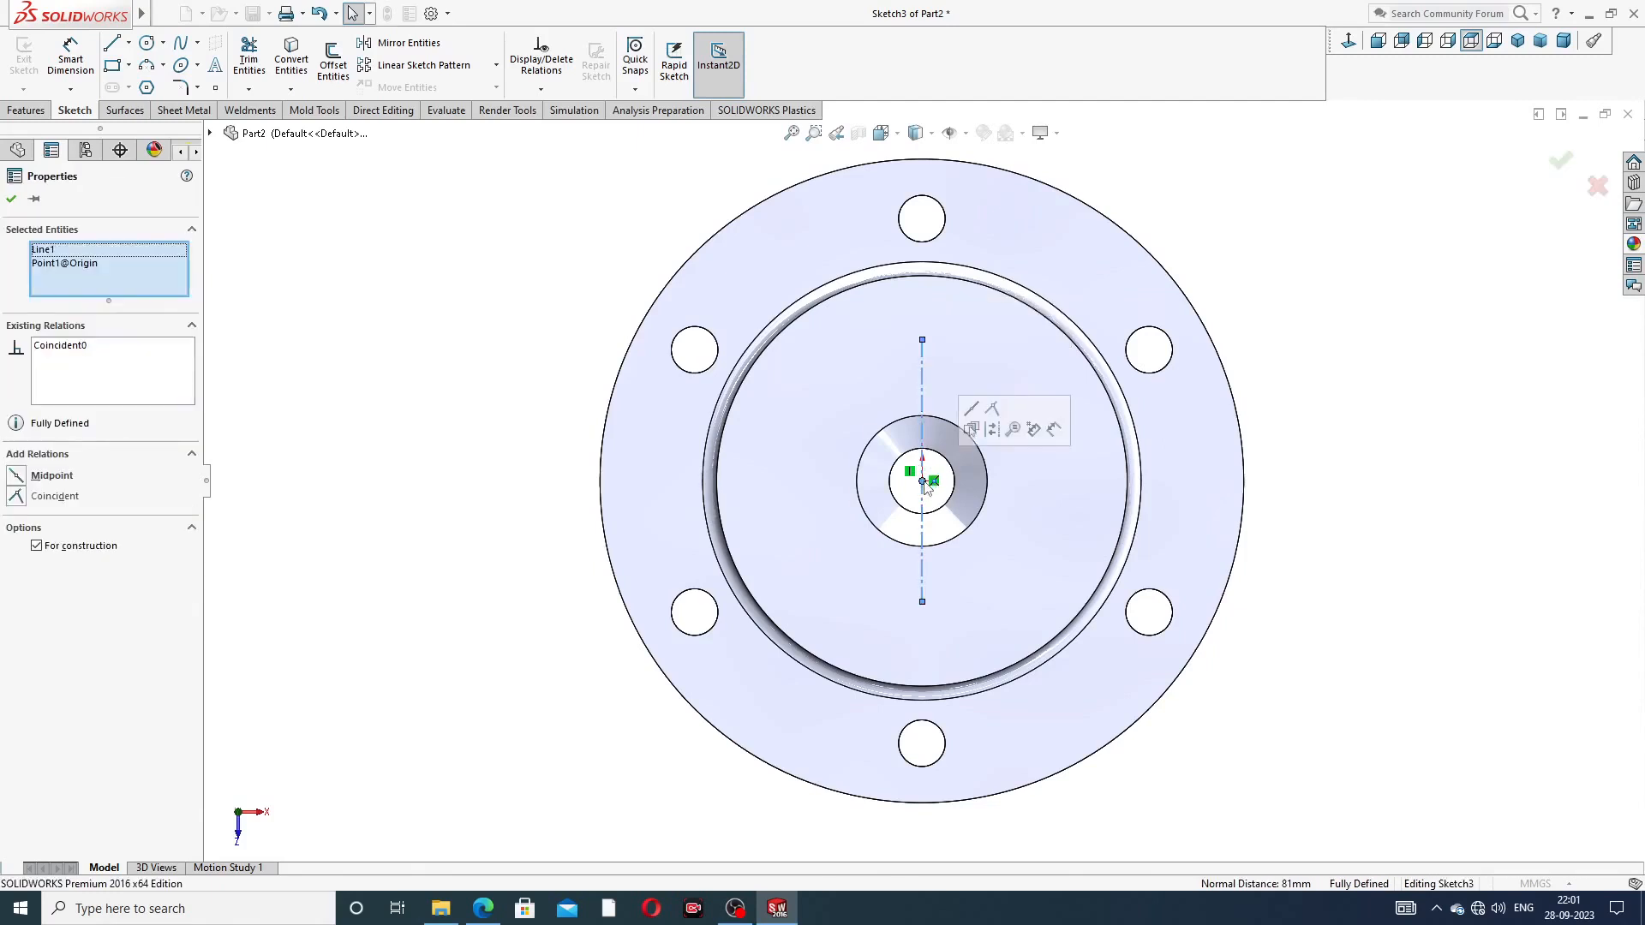
{"action": "left_click", "coordinate": [973, 425]}
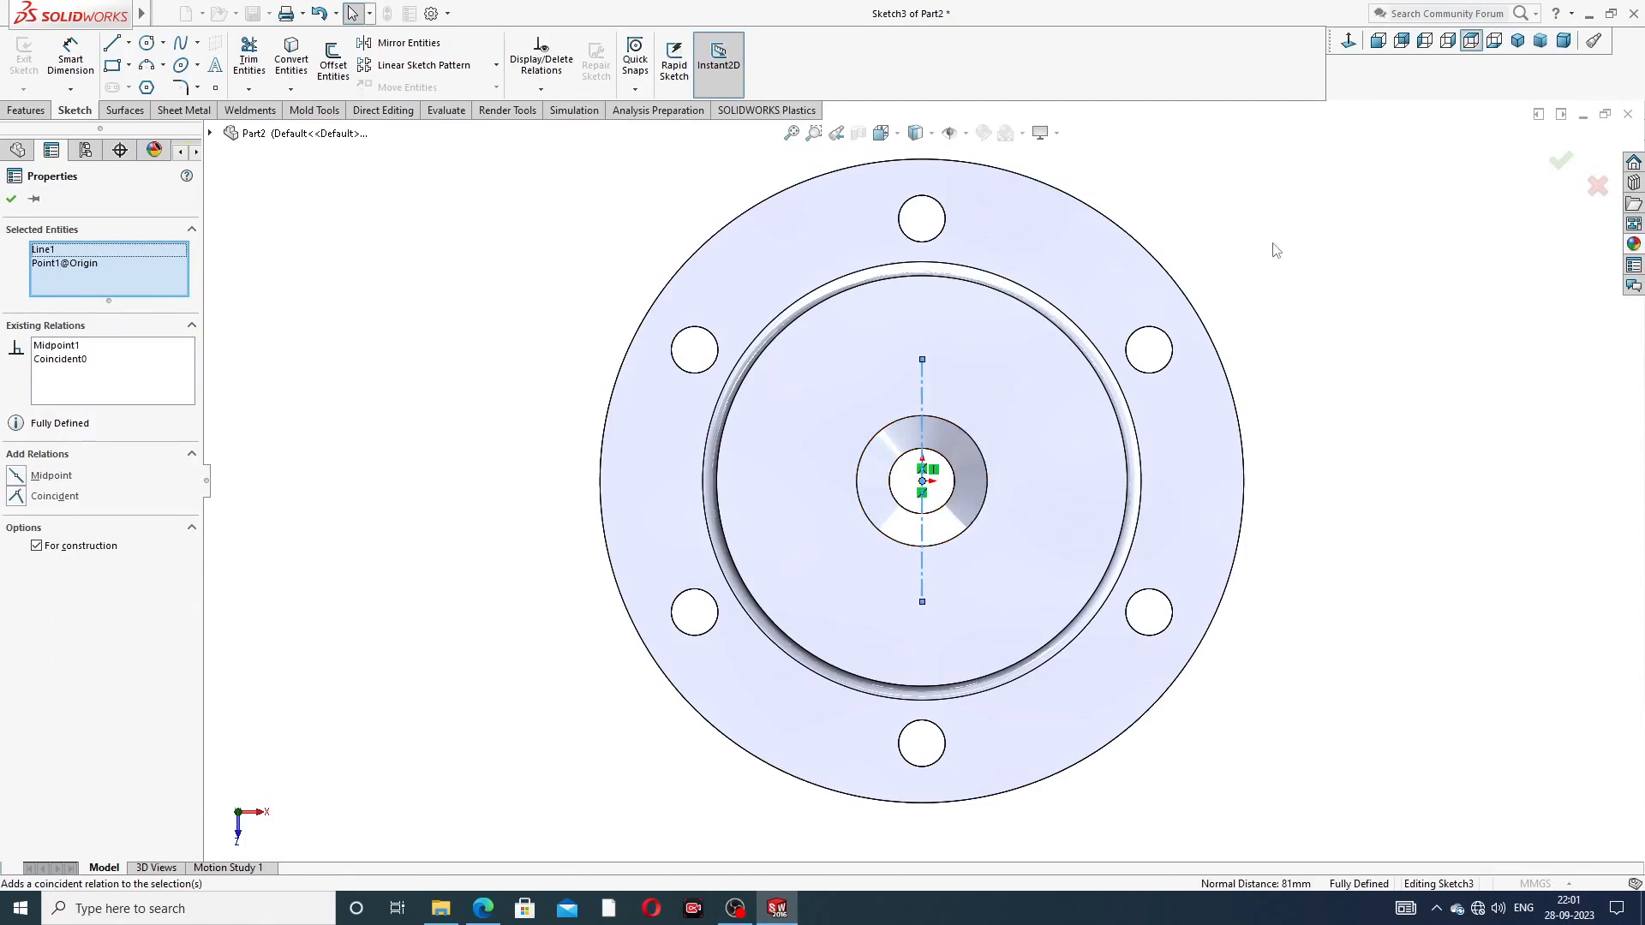
Dimension the vertical centerline's length as 120 mm
{"action": "left_click", "coordinate": [70, 57]}
{"action": "left_click", "coordinate": [923, 395]}
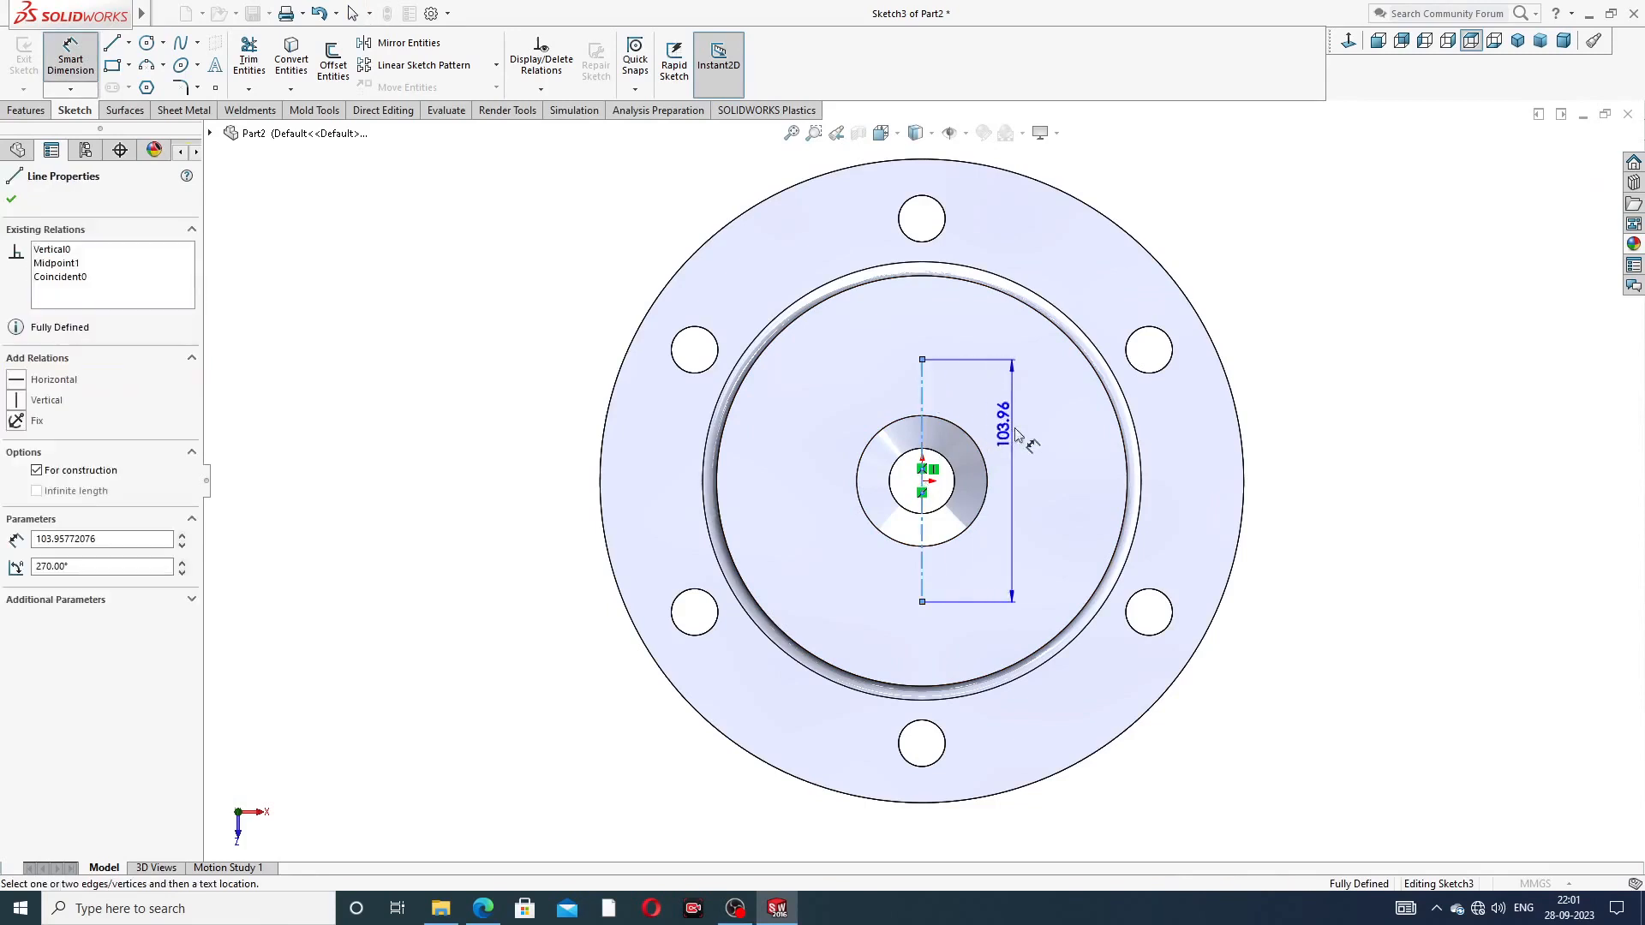
{"action": "left_click", "coordinate": [1042, 485]}
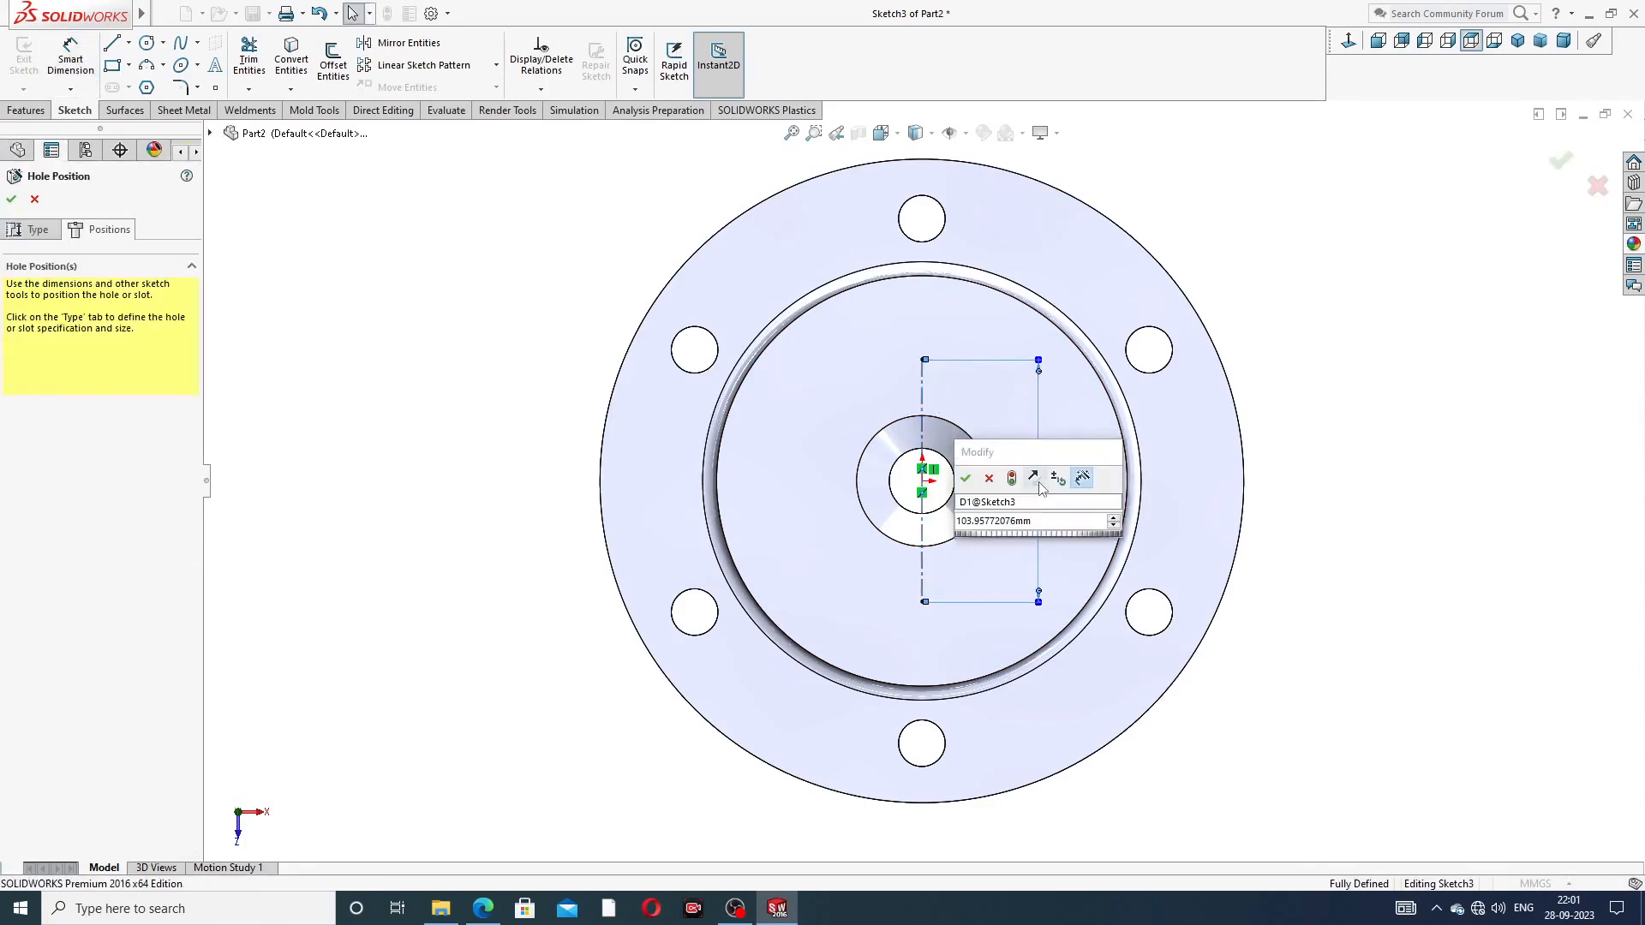
{"action": "left_click", "coordinate": [999, 523]}
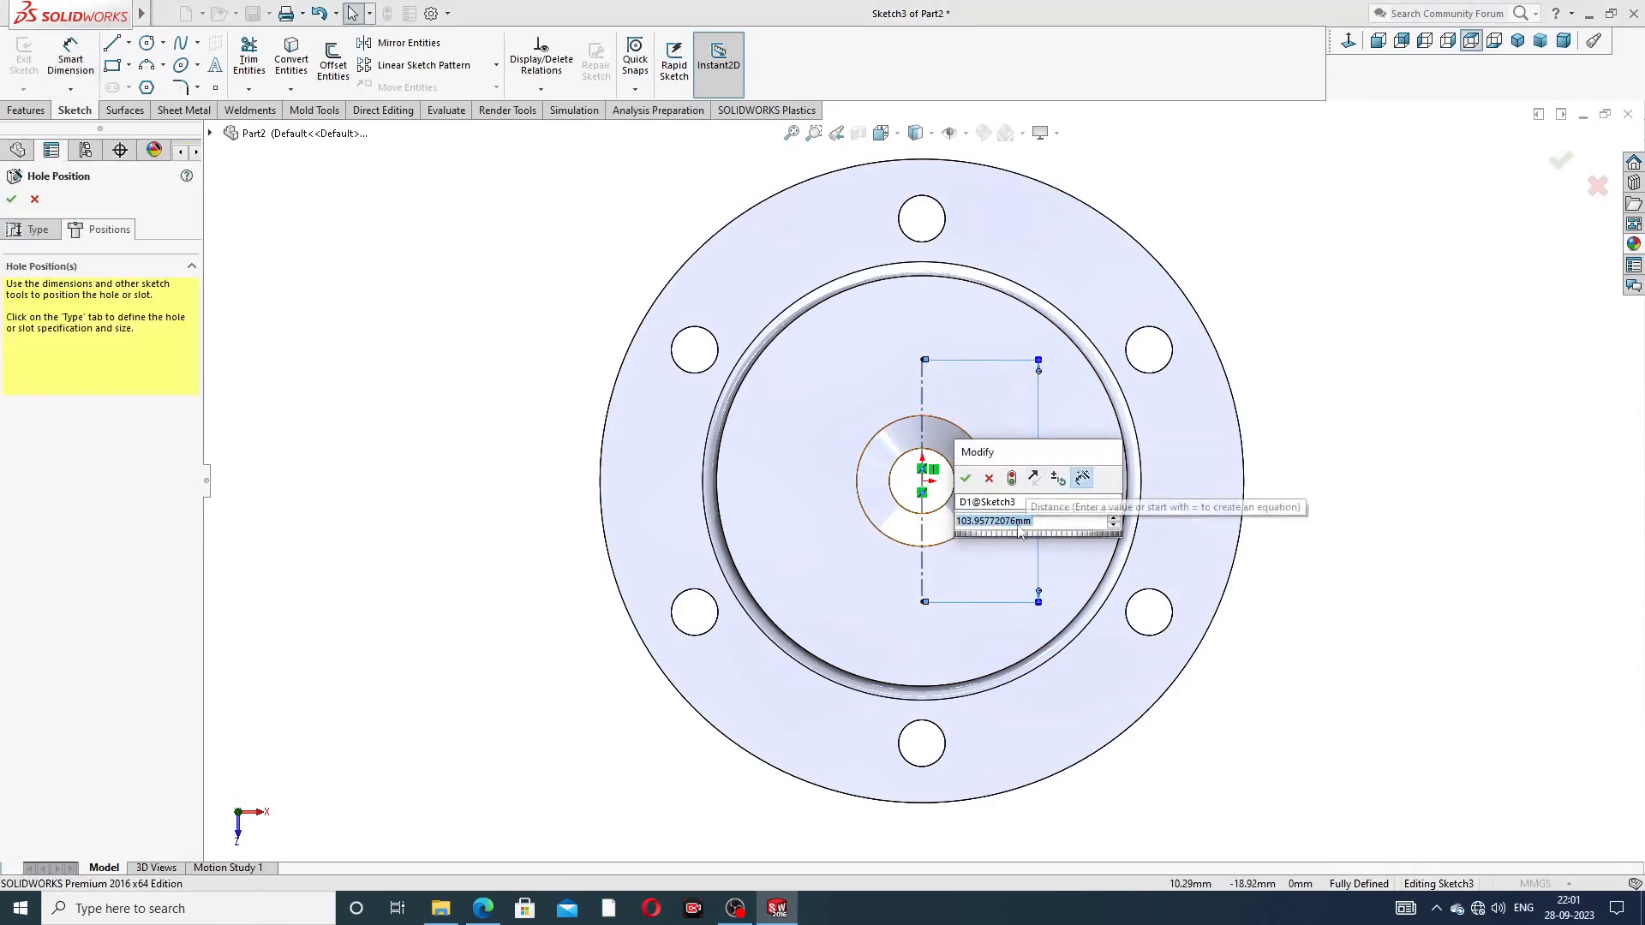
{"action": "type", "text": "120"}
{"action": "key", "text": "Return"}
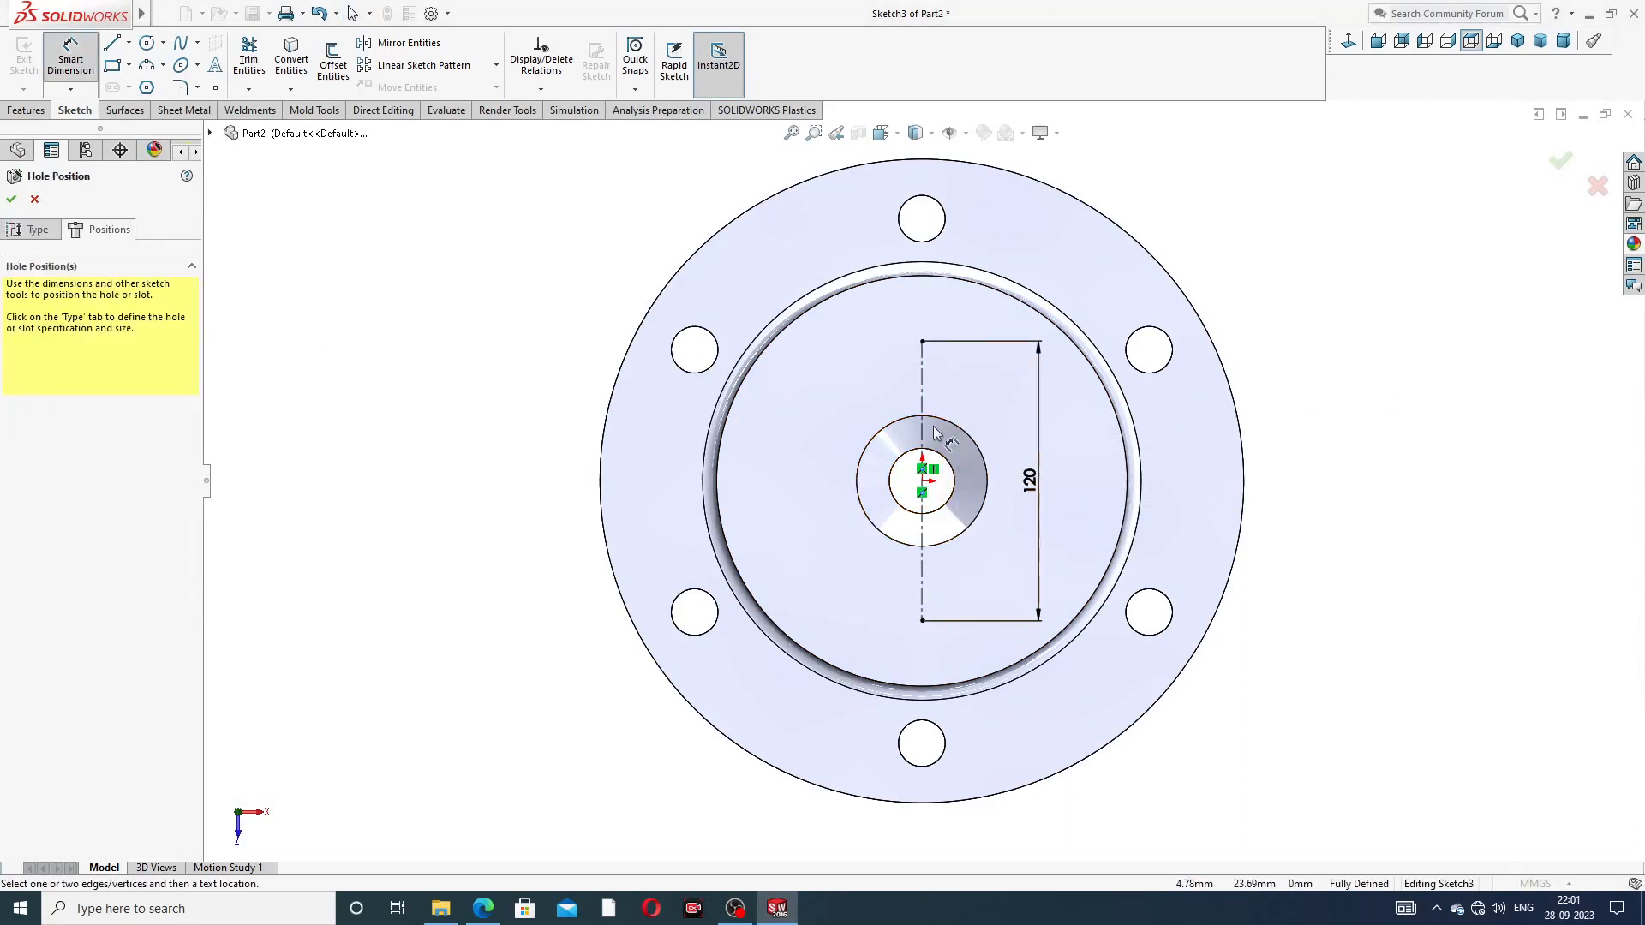
Place hole points on both endpoints of the 120 mm vertical centerline and finish the M24 tapped holes
{"action": "right_click", "coordinate": [378, 254]}
{"action": "left_click", "coordinate": [419, 294]}
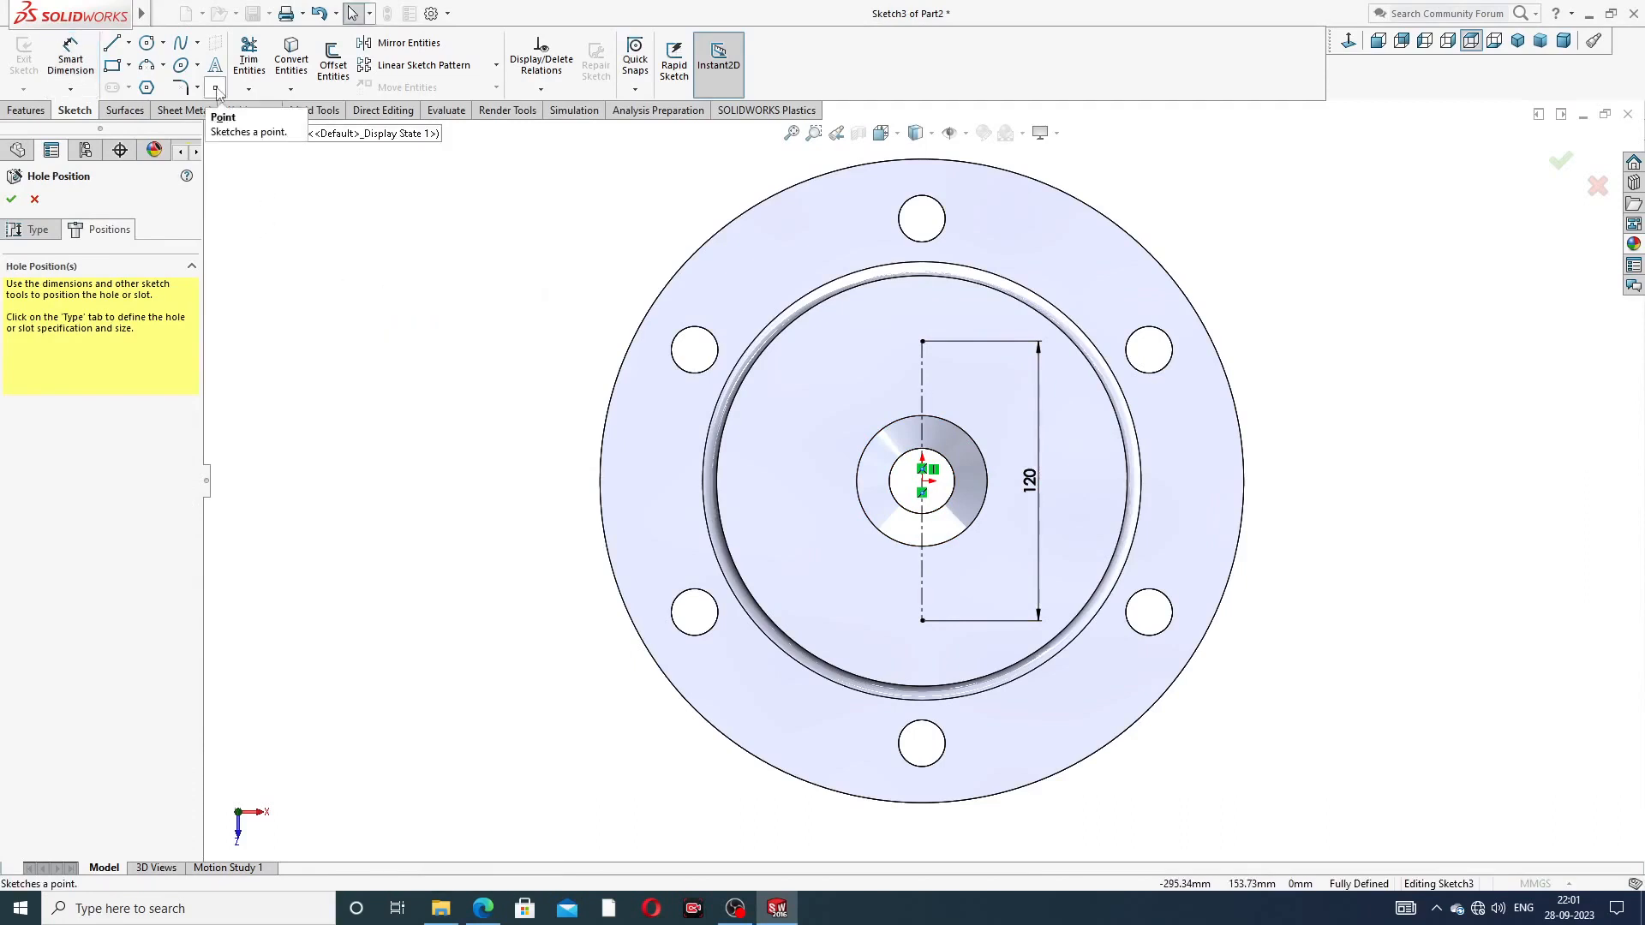
{"action": "left_click", "coordinate": [215, 88]}
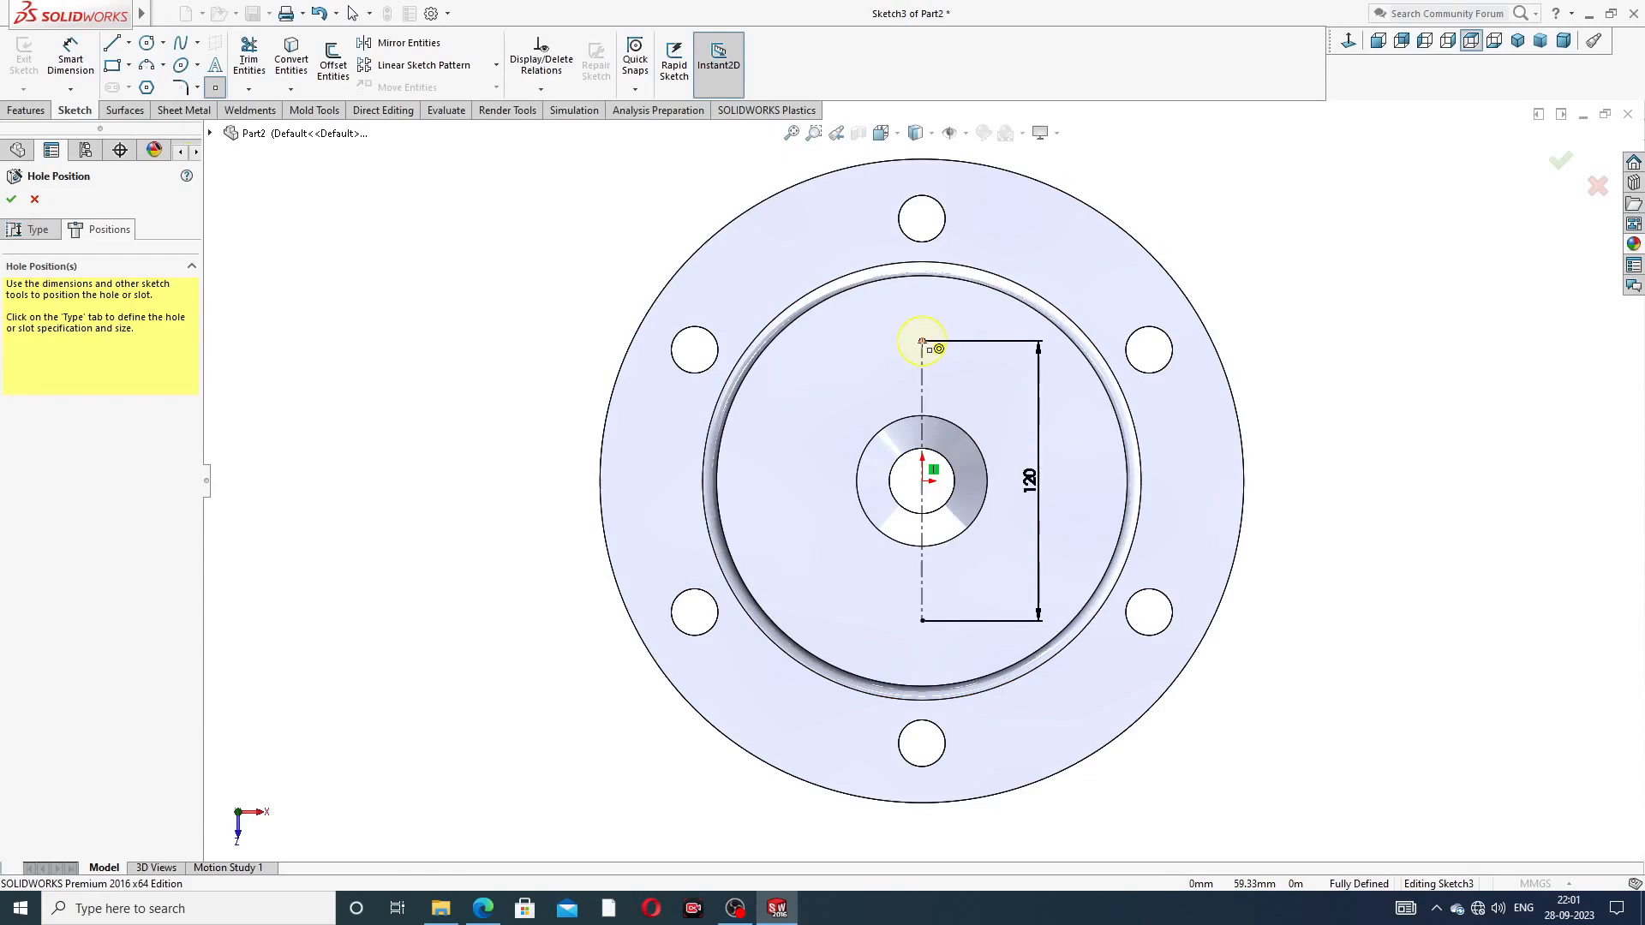
{"action": "left_click", "coordinate": [922, 341]}
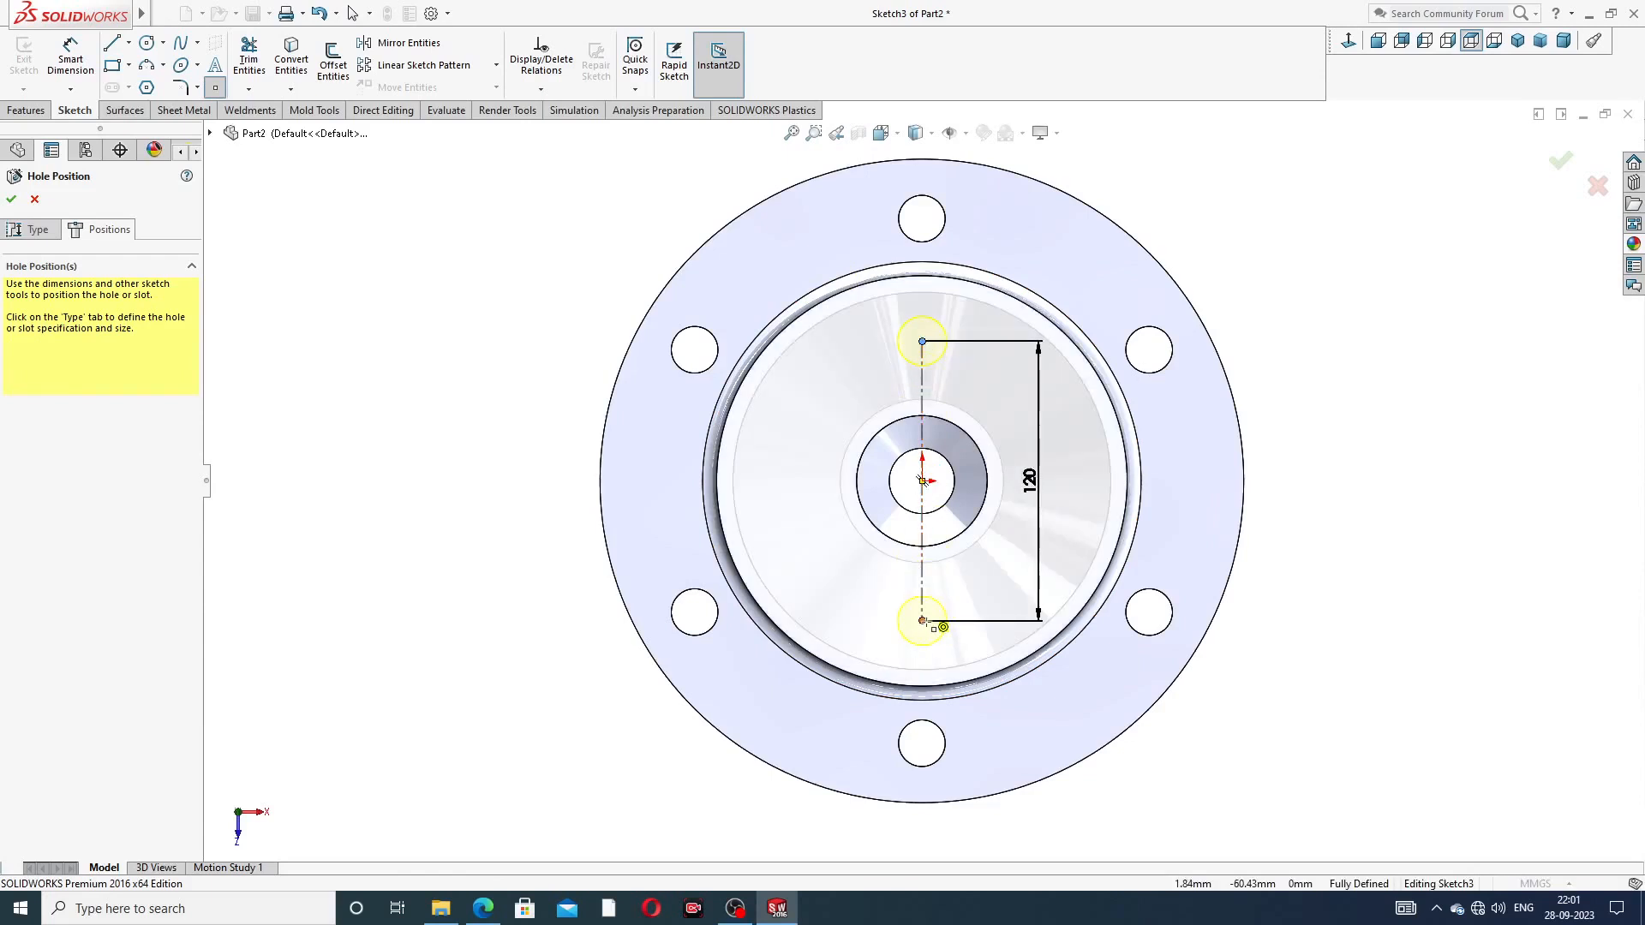
{"action": "left_click", "coordinate": [921, 621]}
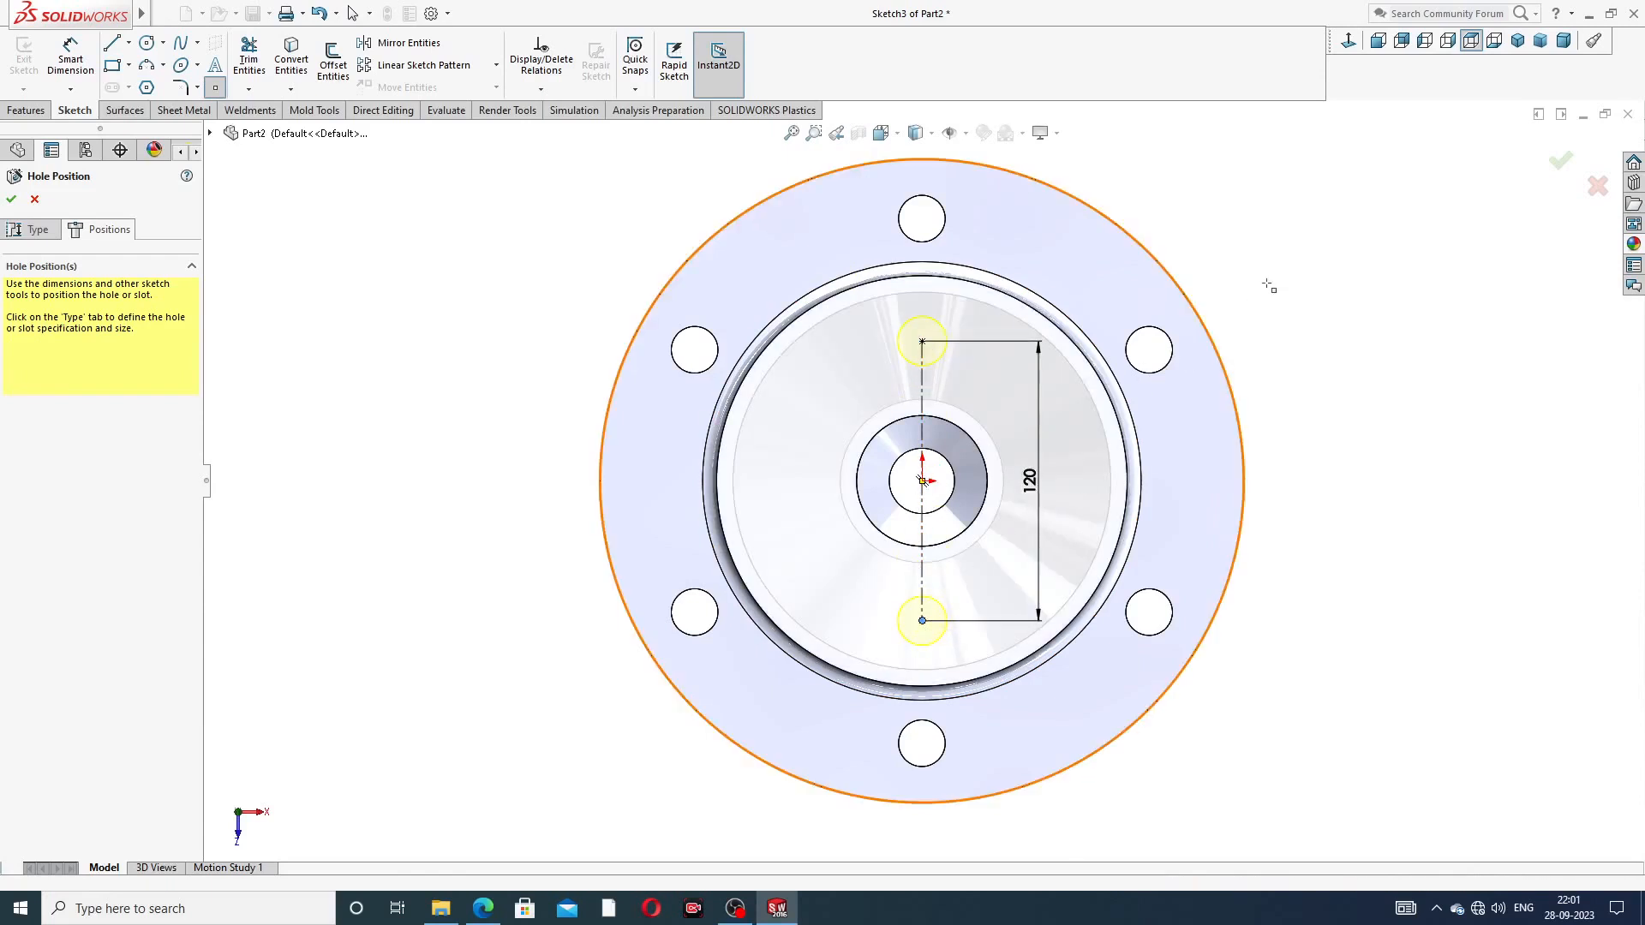
{"action": "right_click", "coordinate": [1267, 281]}
{"action": "left_click", "coordinate": [1305, 301]}
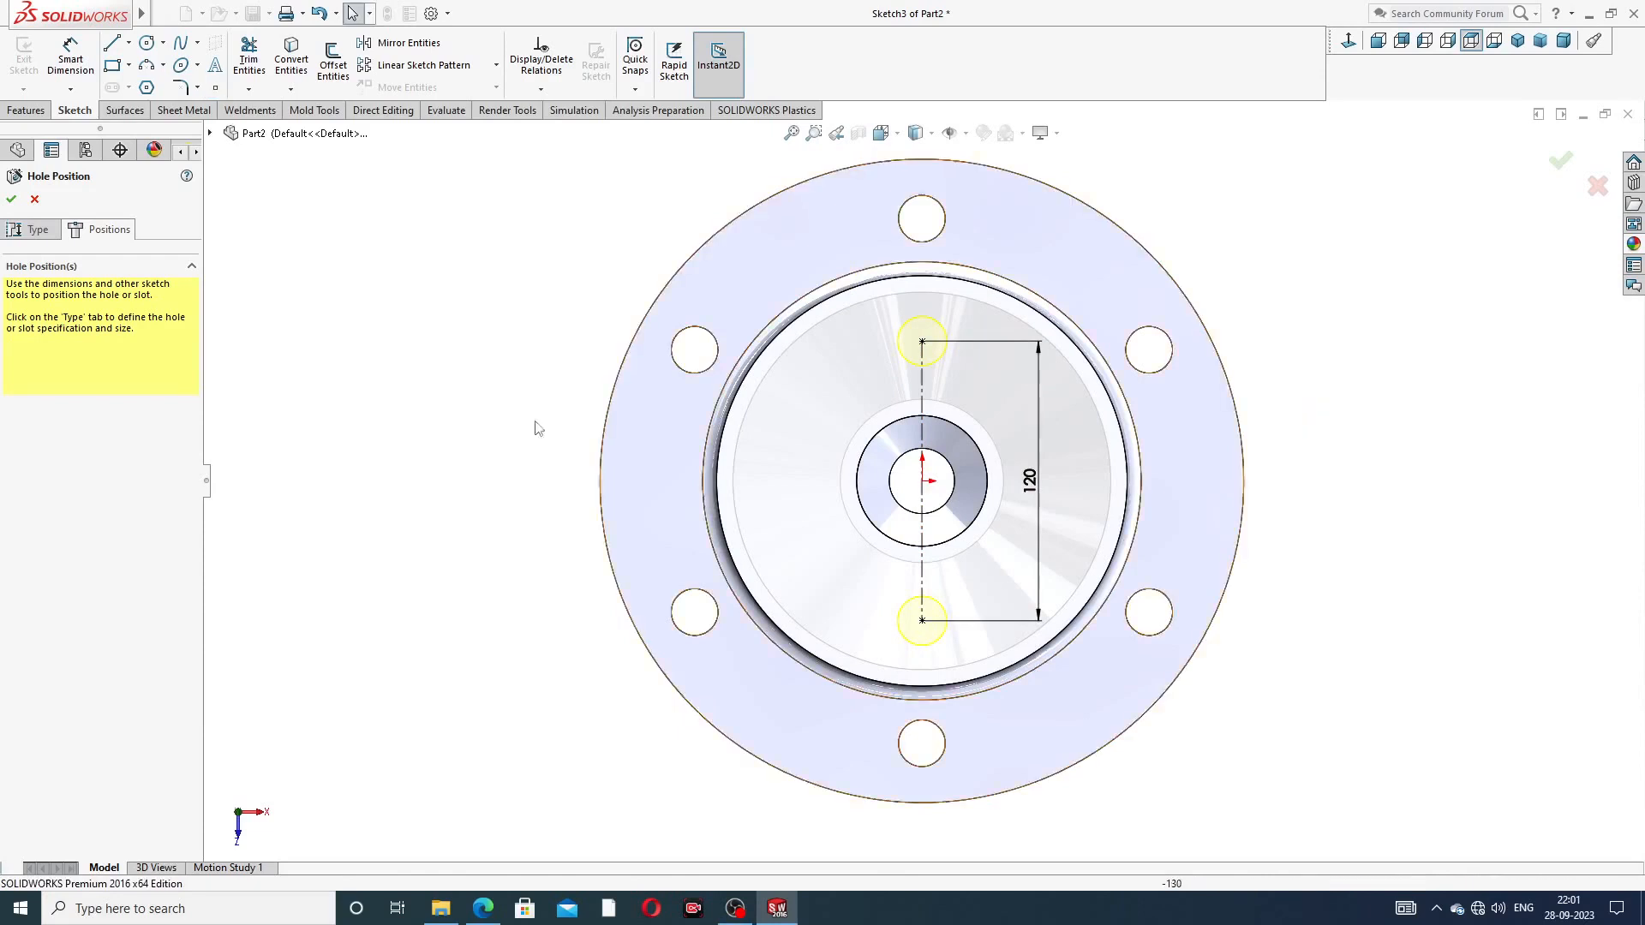
{"action": "left_click", "coordinate": [11, 199]}
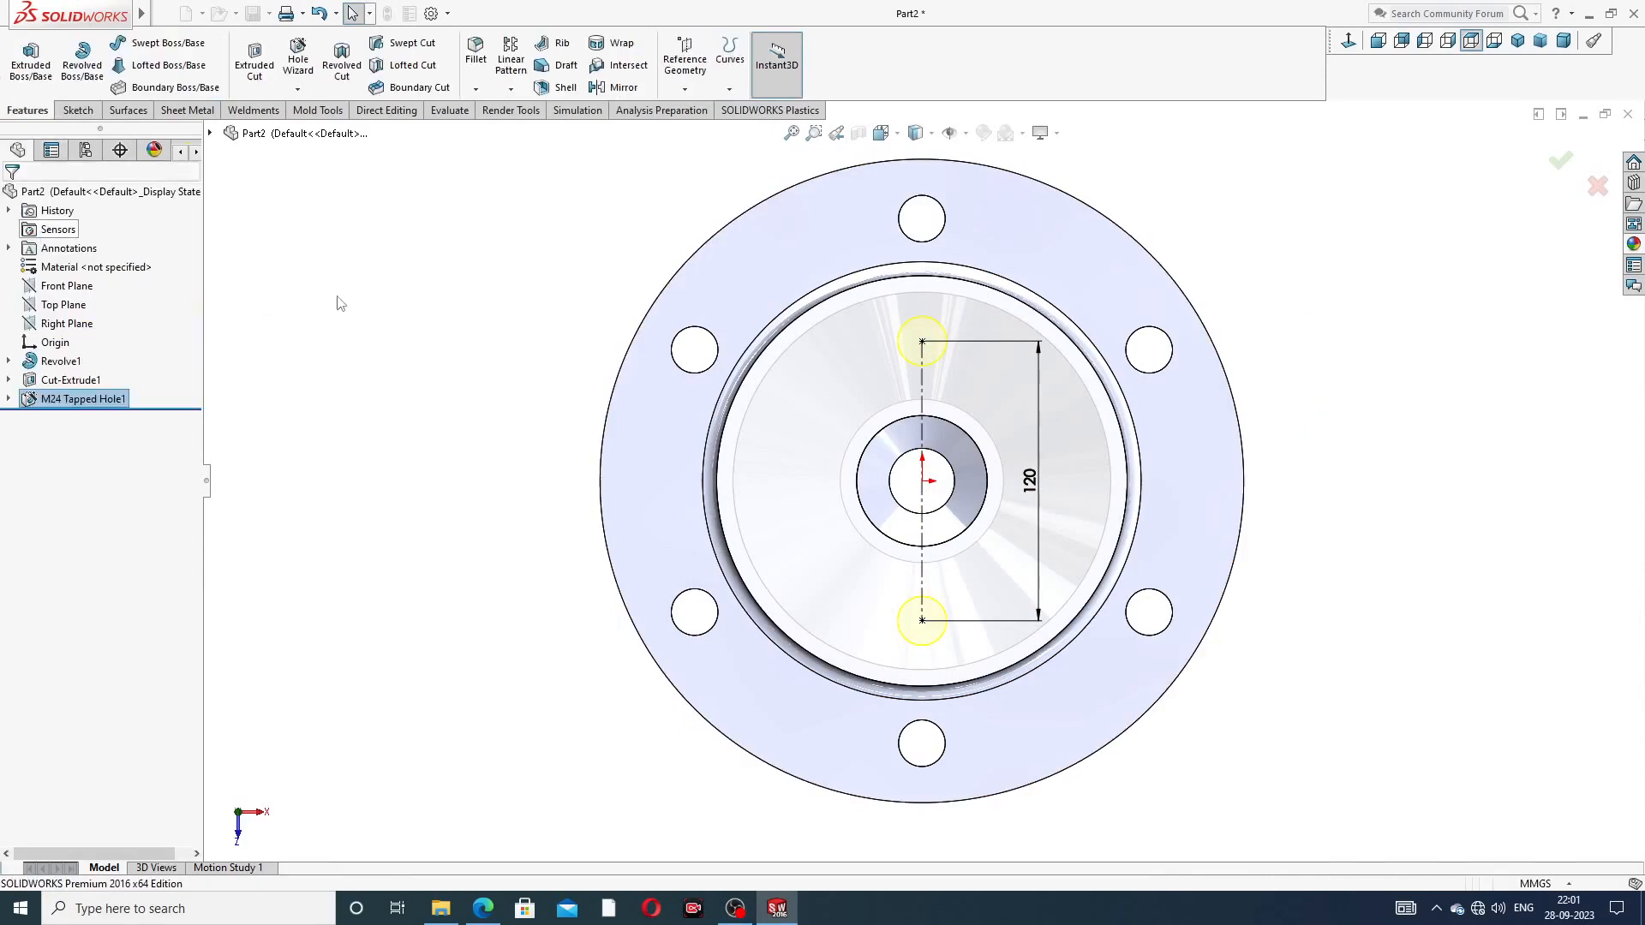
Turn on shaded cosmetic threads in the document's detailing properties
{"action": "middle_click_drag", "start_coordinate": [1234, 426], "coordinate": [974, 333]}
{"action": "scroll", "coordinate": [973, 333], "scroll_direction": "down", "scroll_amount": 2}
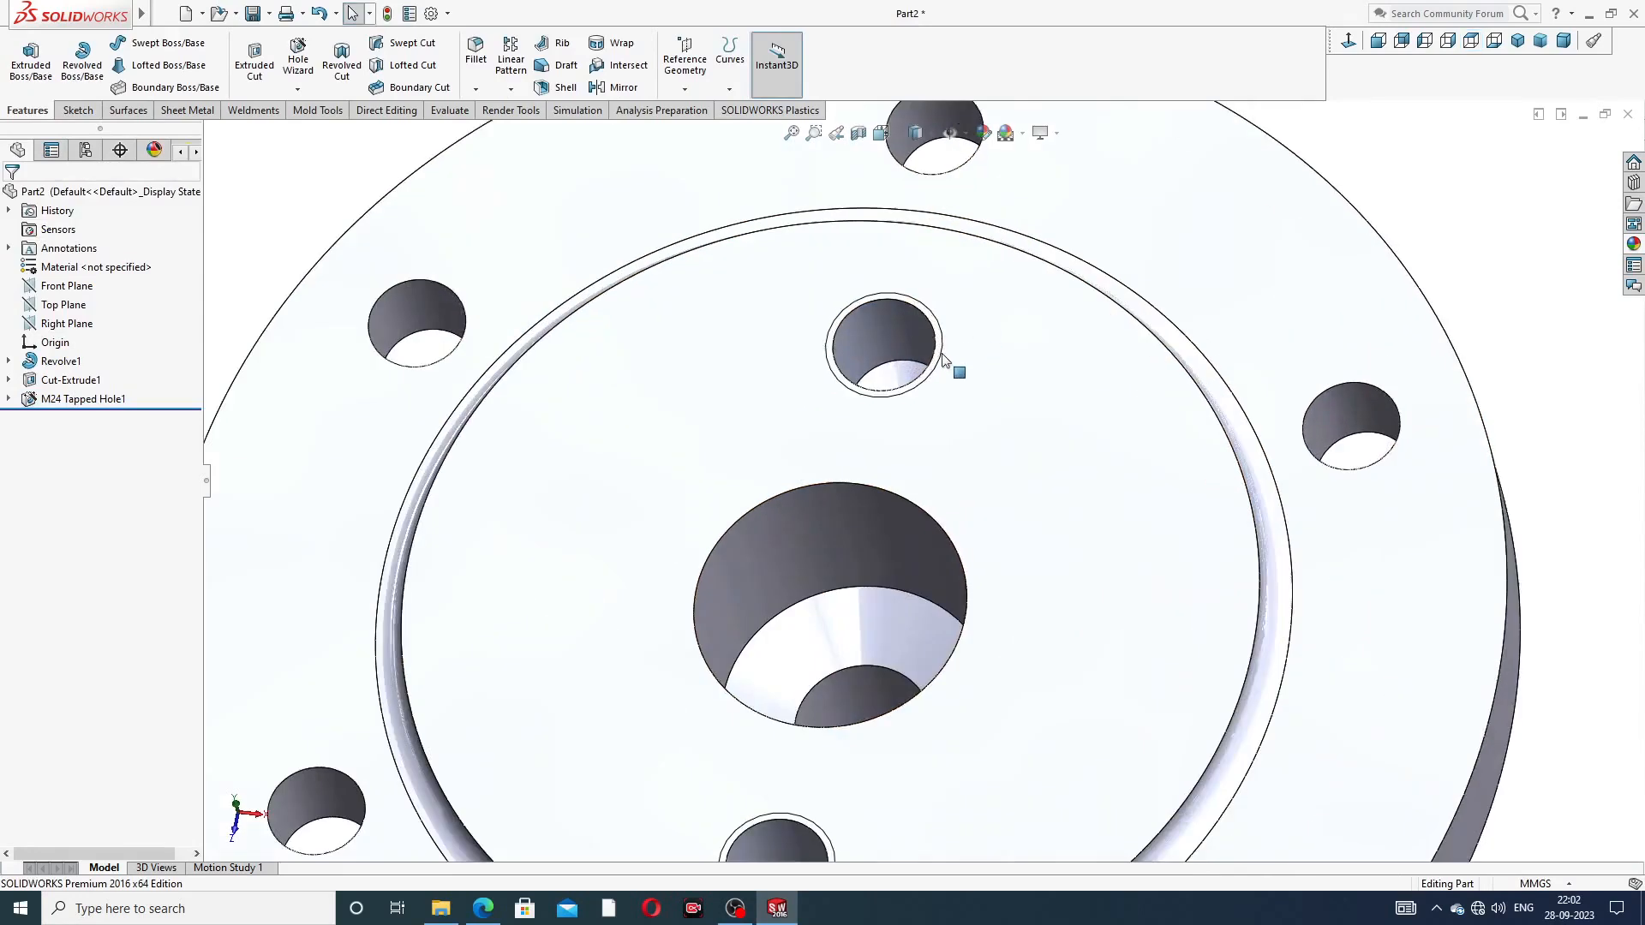
{"action": "scroll", "coordinate": [865, 338], "scroll_direction": "down", "scroll_amount": 3}
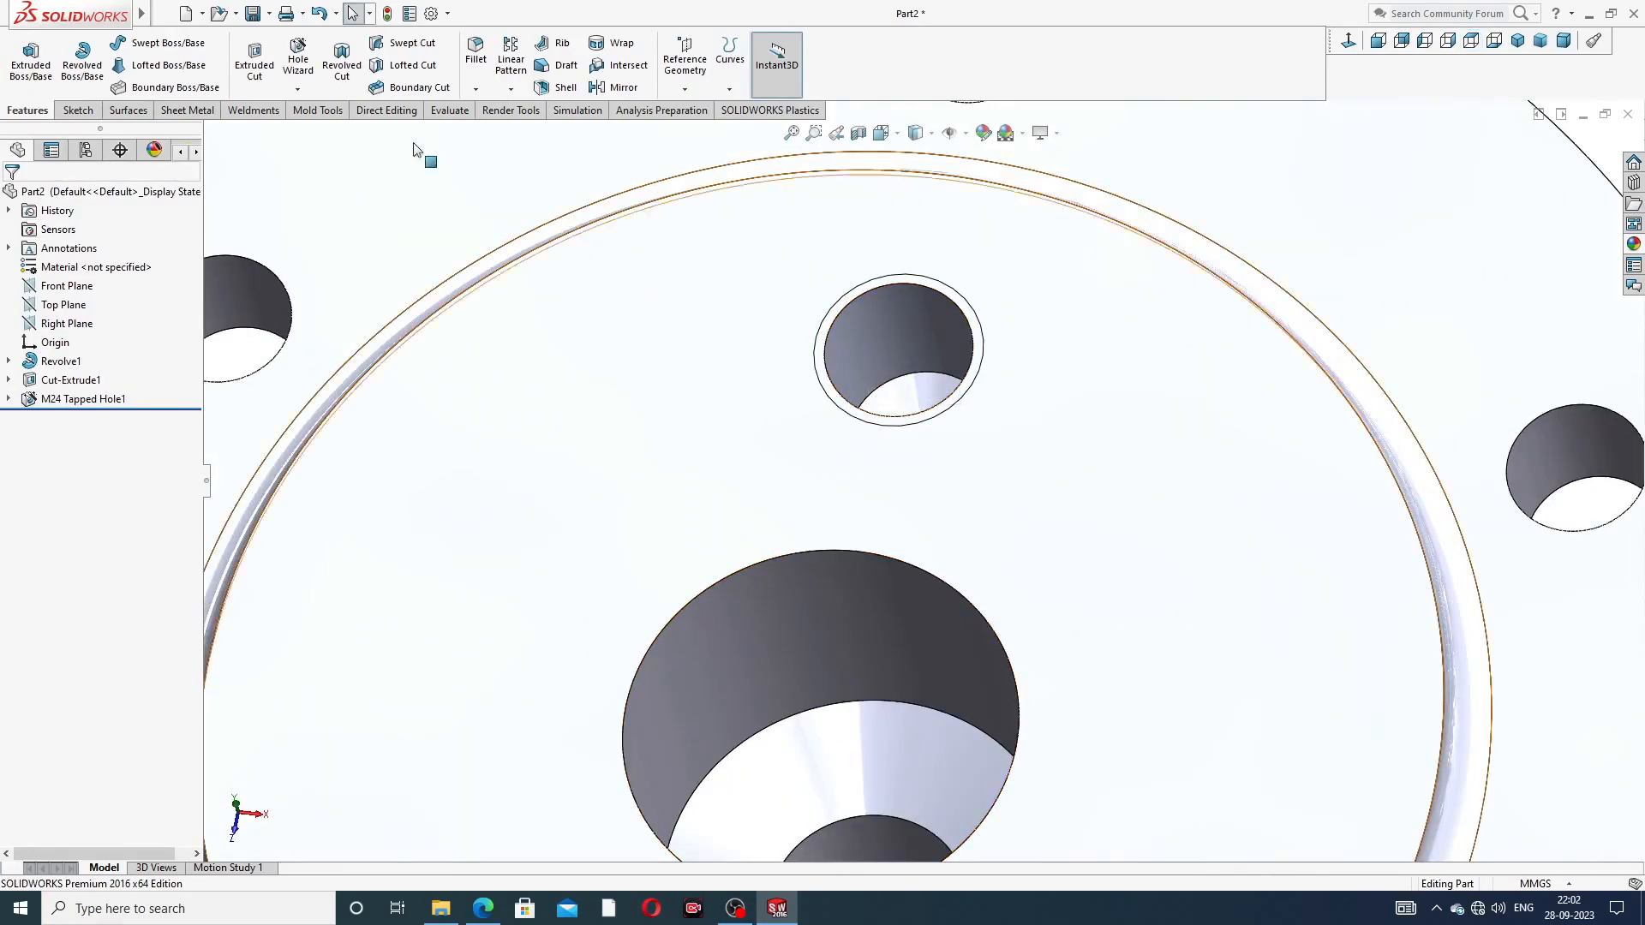
{"action": "left_click", "coordinate": [430, 14]}
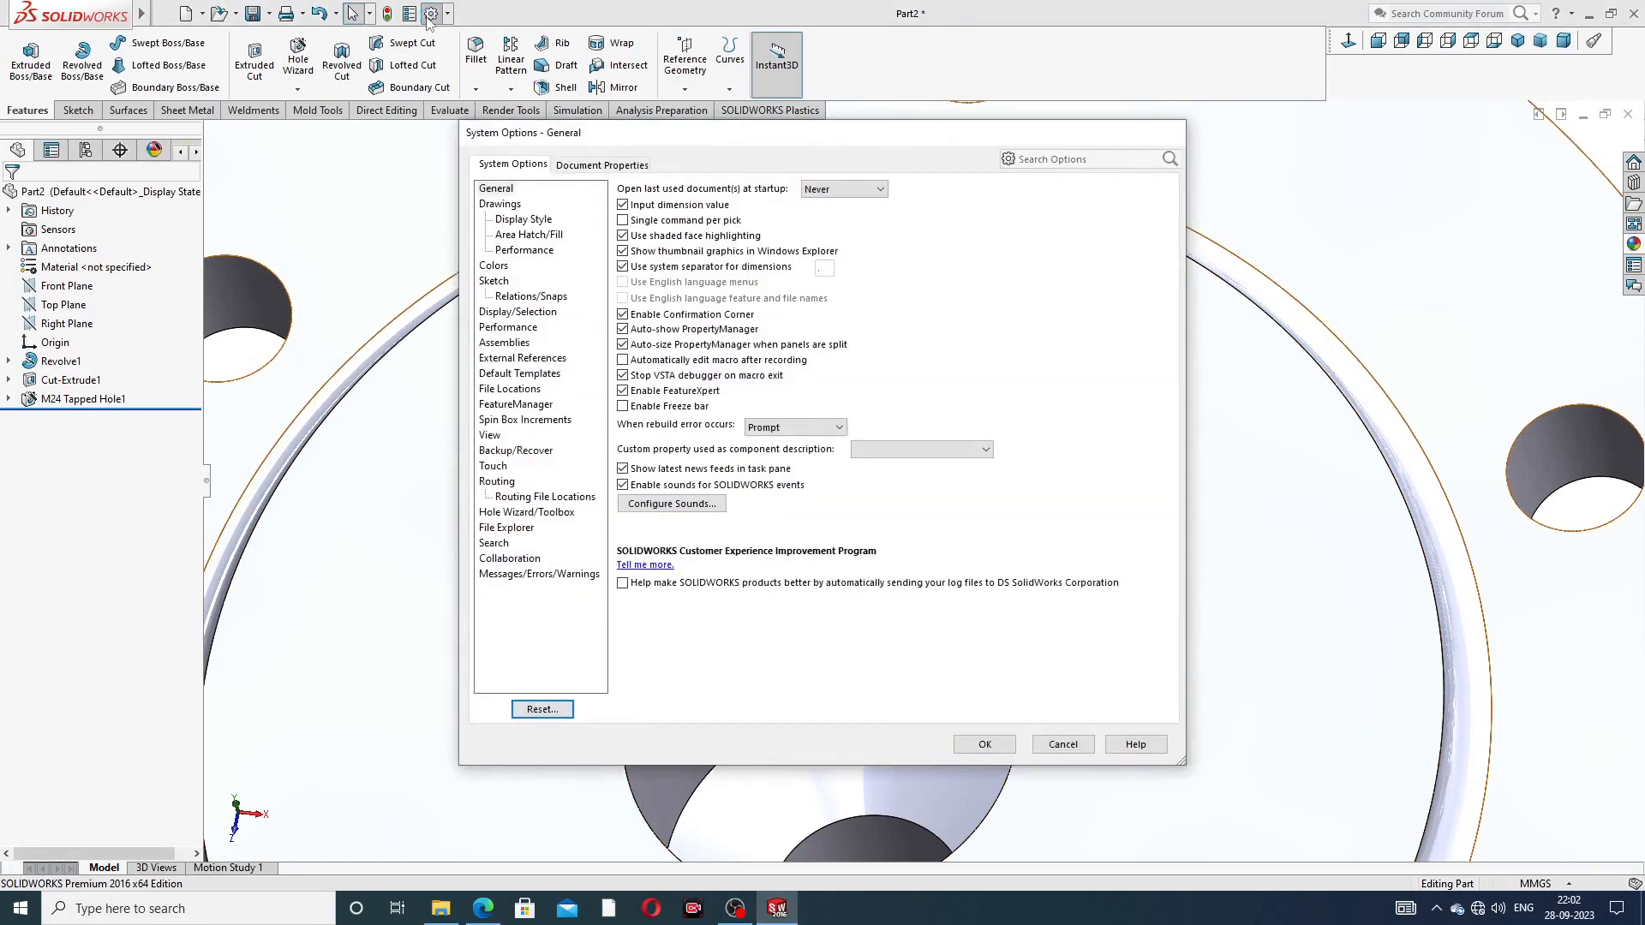
{"action": "left_click", "coordinate": [567, 167]}
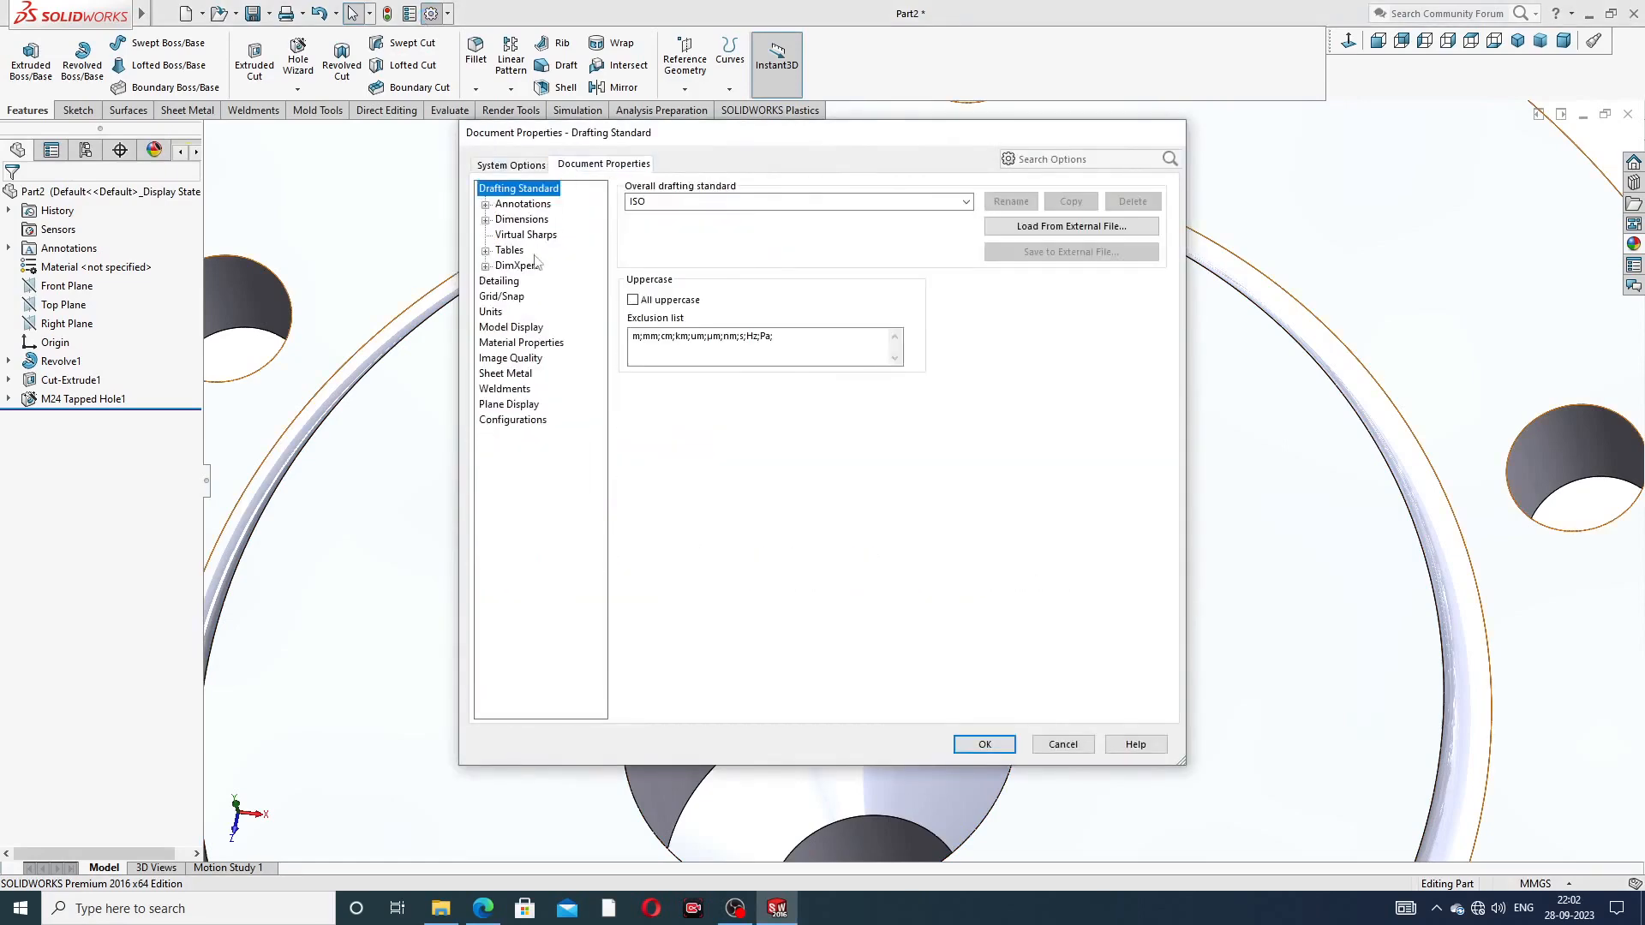
{"action": "left_click", "coordinate": [509, 283]}
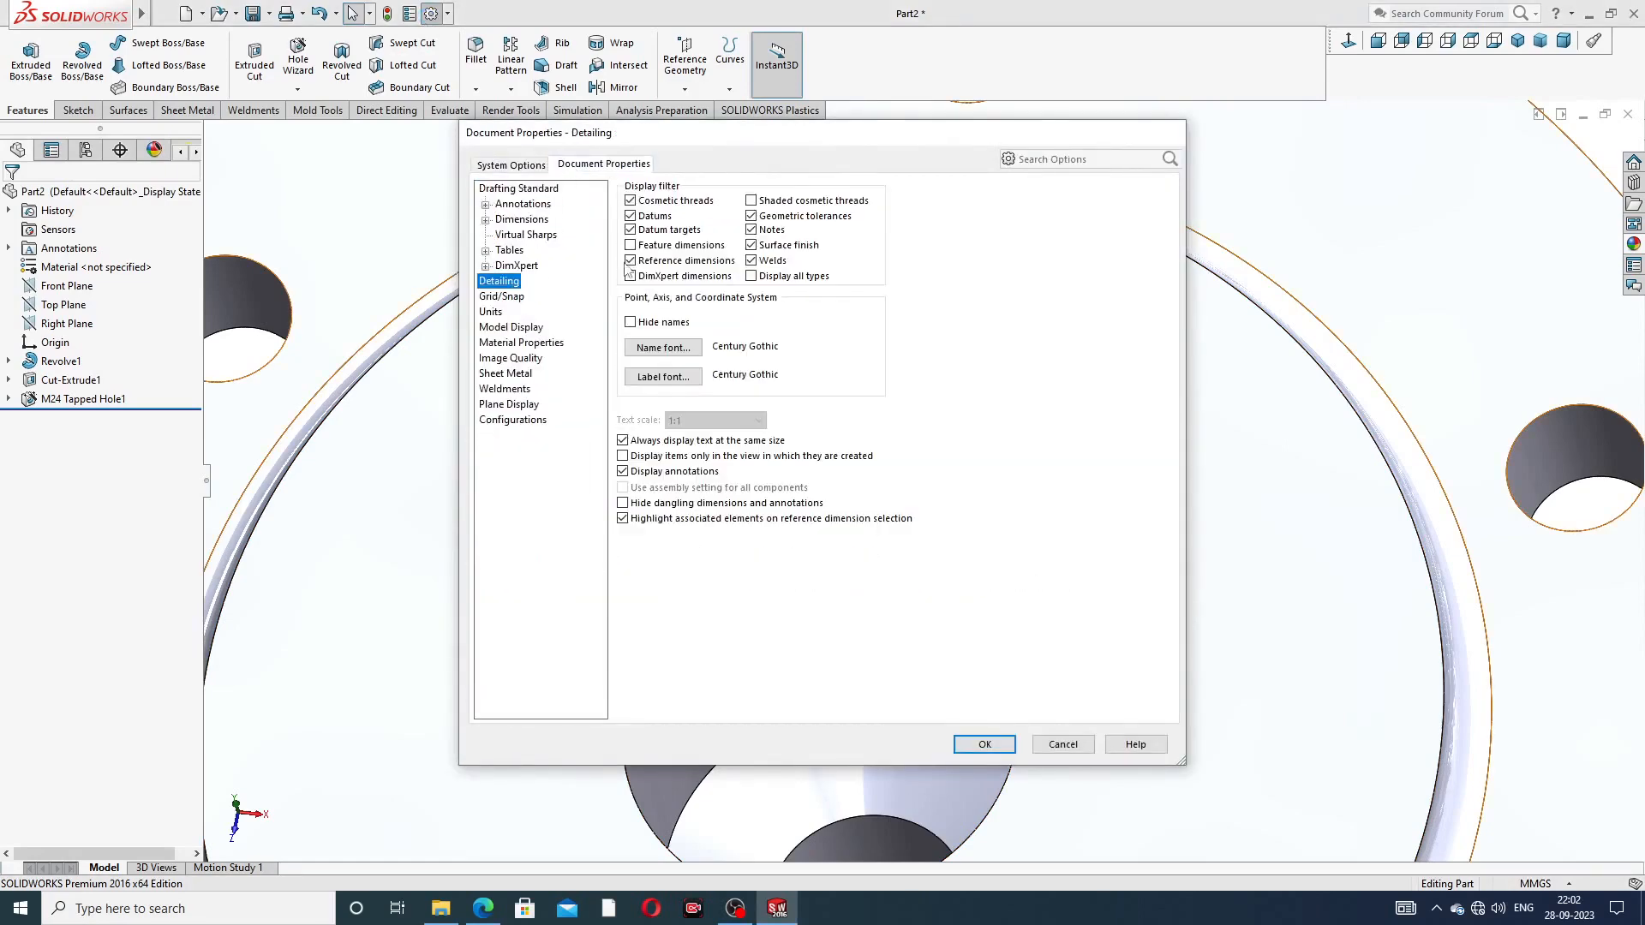
{"action": "left_click", "coordinate": [753, 202]}
{"action": "left_click", "coordinate": [966, 745]}
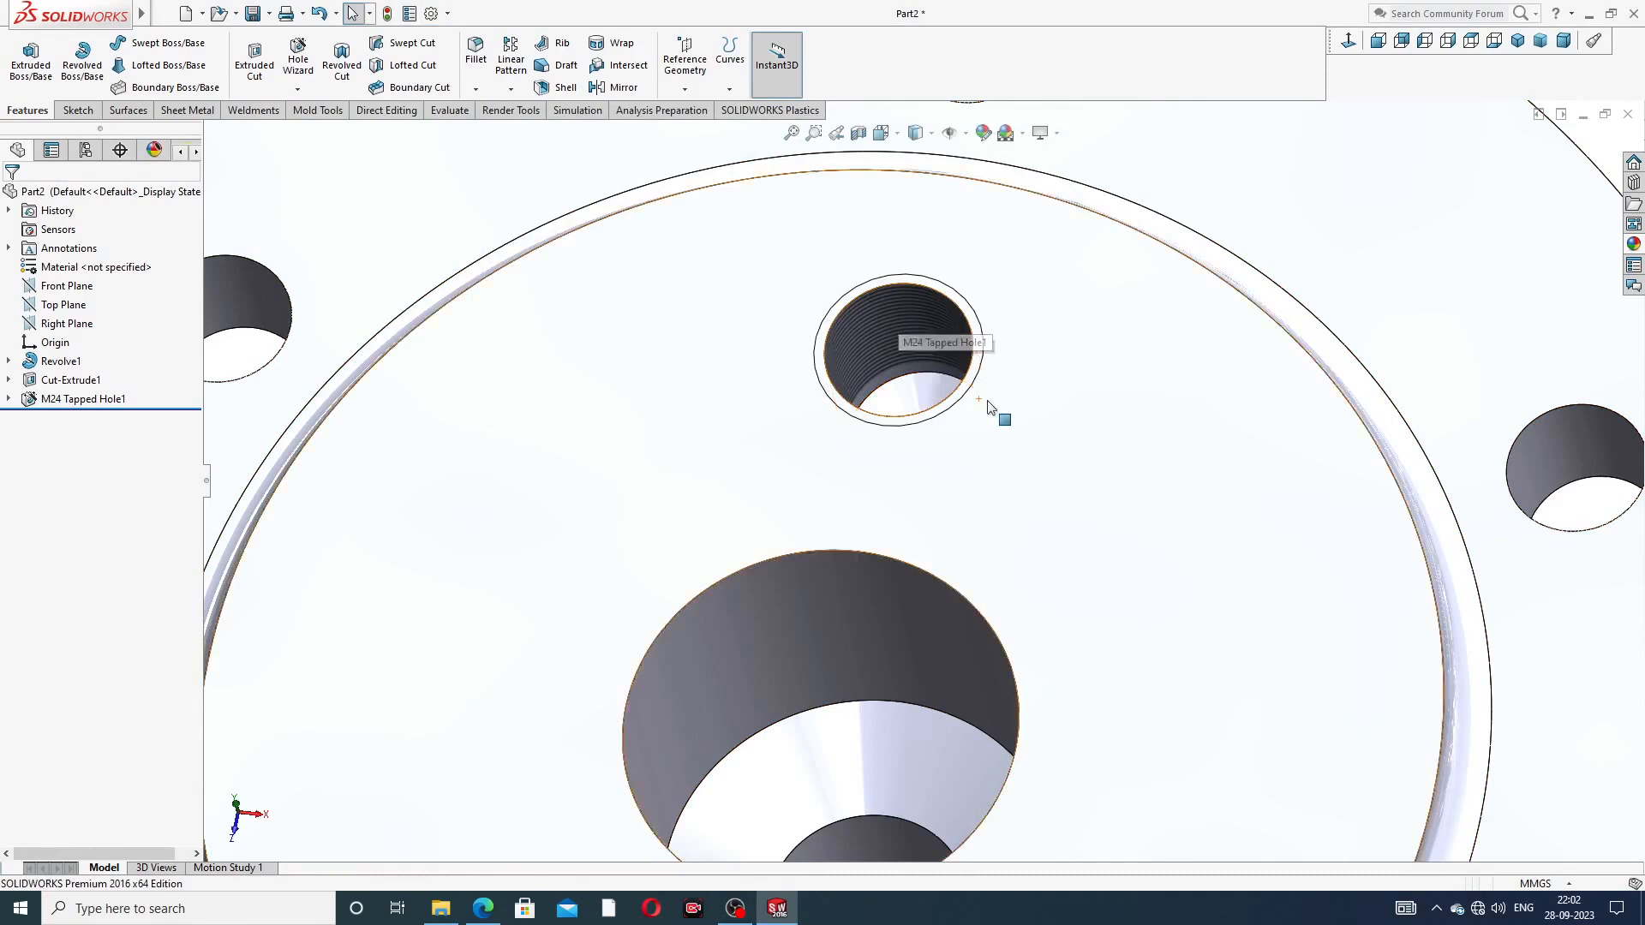
Examine the two M24 tapped holes and their shaded threads on the cover from several angles
{"action": "scroll", "coordinate": [994, 416], "scroll_direction": "down", "scroll_amount": 8}
{"action": "middle_click_drag", "start_coordinate": [1015, 538], "coordinate": [1024, 421]}
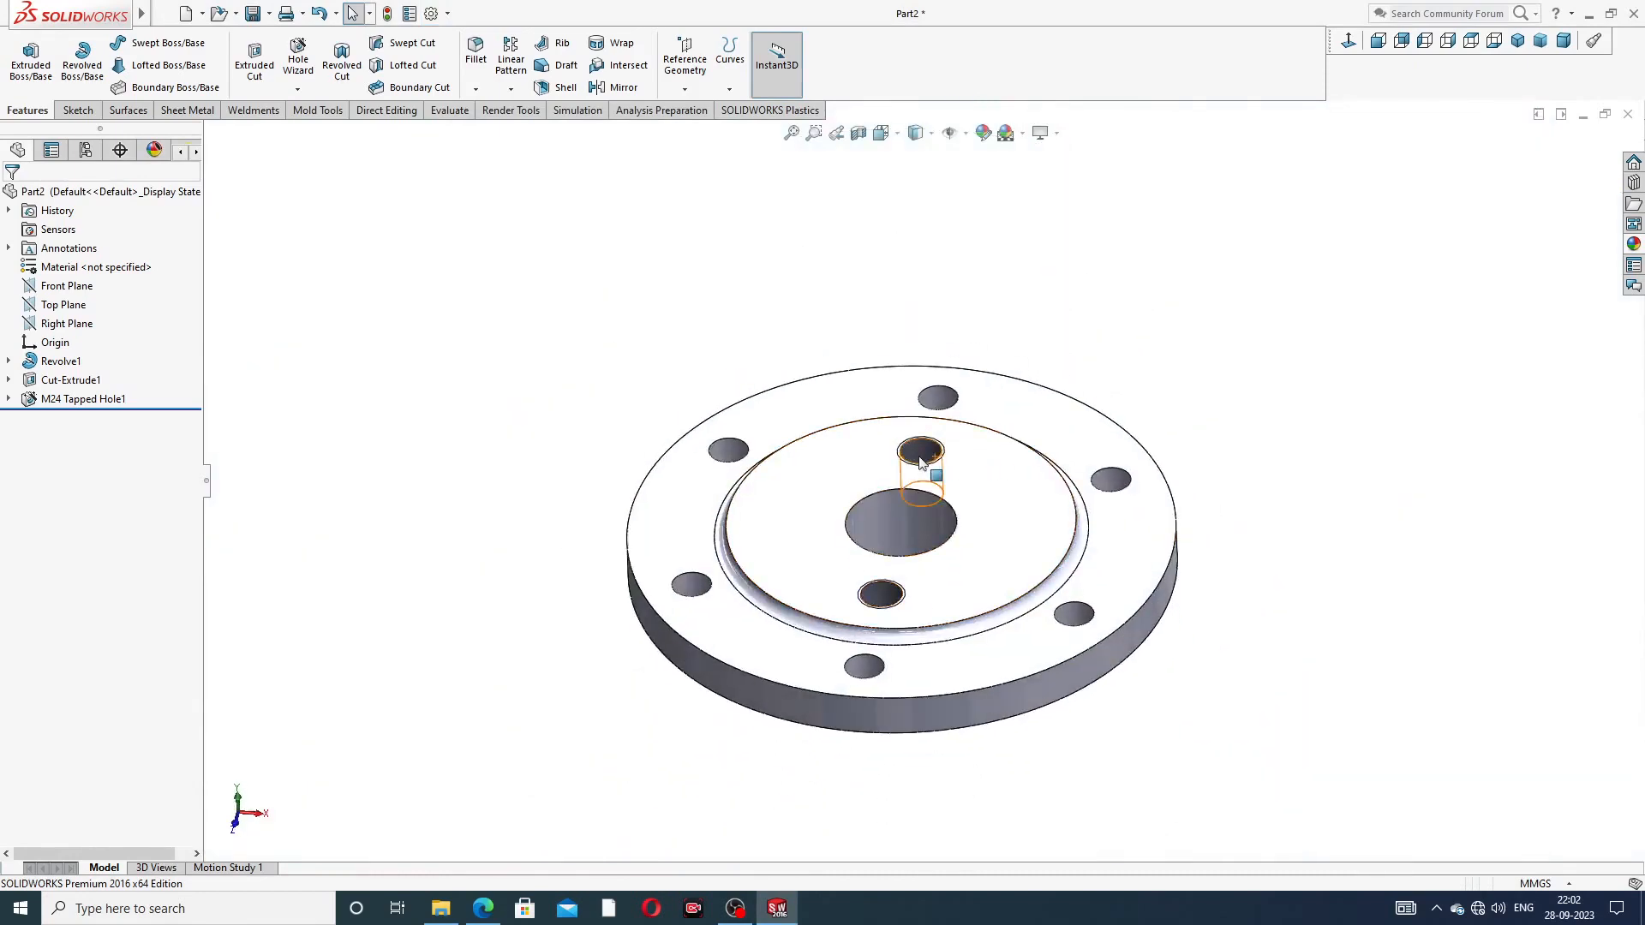
{"action": "scroll", "coordinate": [922, 460], "scroll_direction": "up", "scroll_amount": 10}
{"action": "middle_click_drag", "start_coordinate": [935, 504], "coordinate": [943, 617]}
{"action": "scroll", "coordinate": [958, 622], "scroll_direction": "up", "scroll_amount": 7}
{"action": "scroll", "coordinate": [989, 626], "scroll_direction": "up", "scroll_amount": 5}
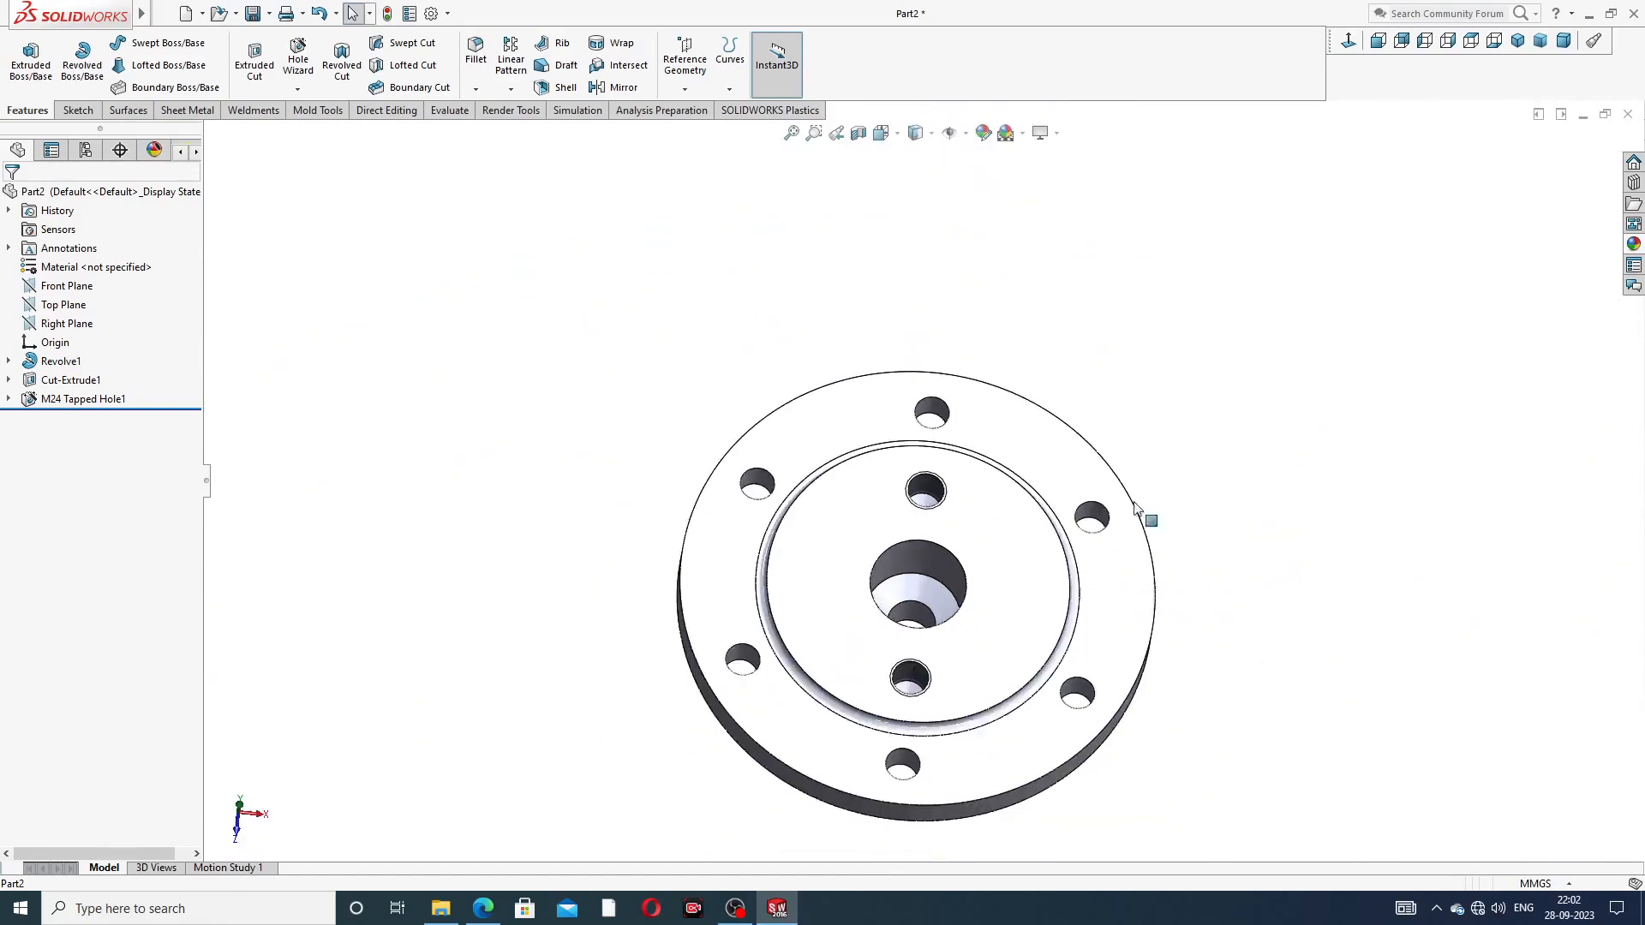
{"action": "scroll", "coordinate": [955, 646], "scroll_direction": "down", "scroll_amount": 3}
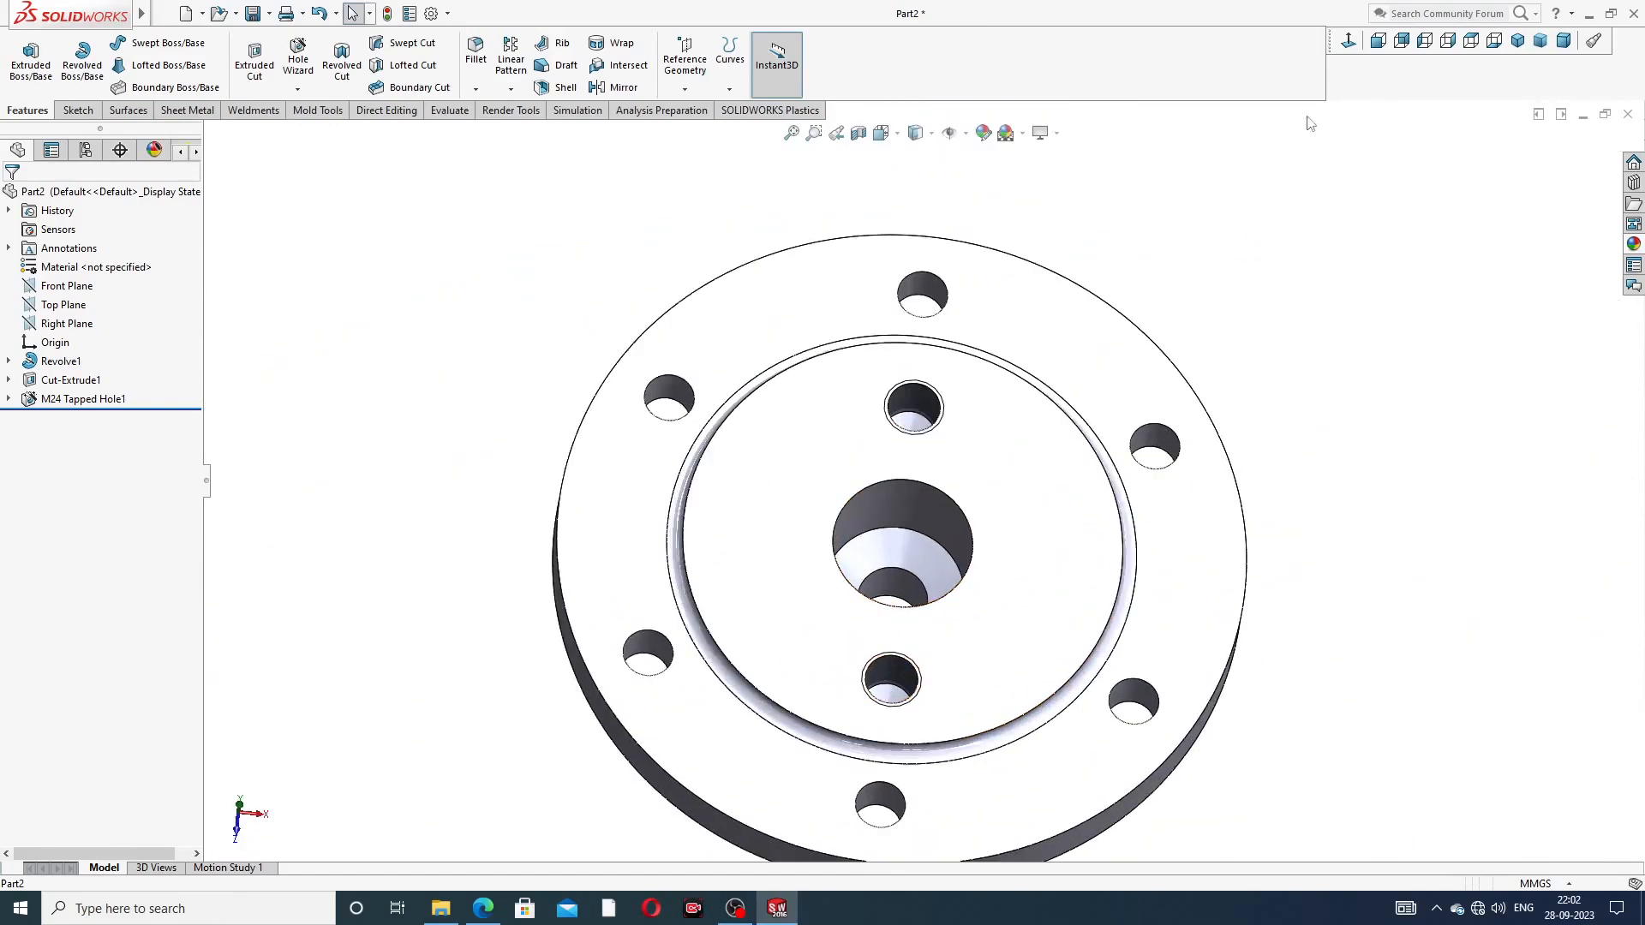
{"action": "key", "text": "ctrl+5"}
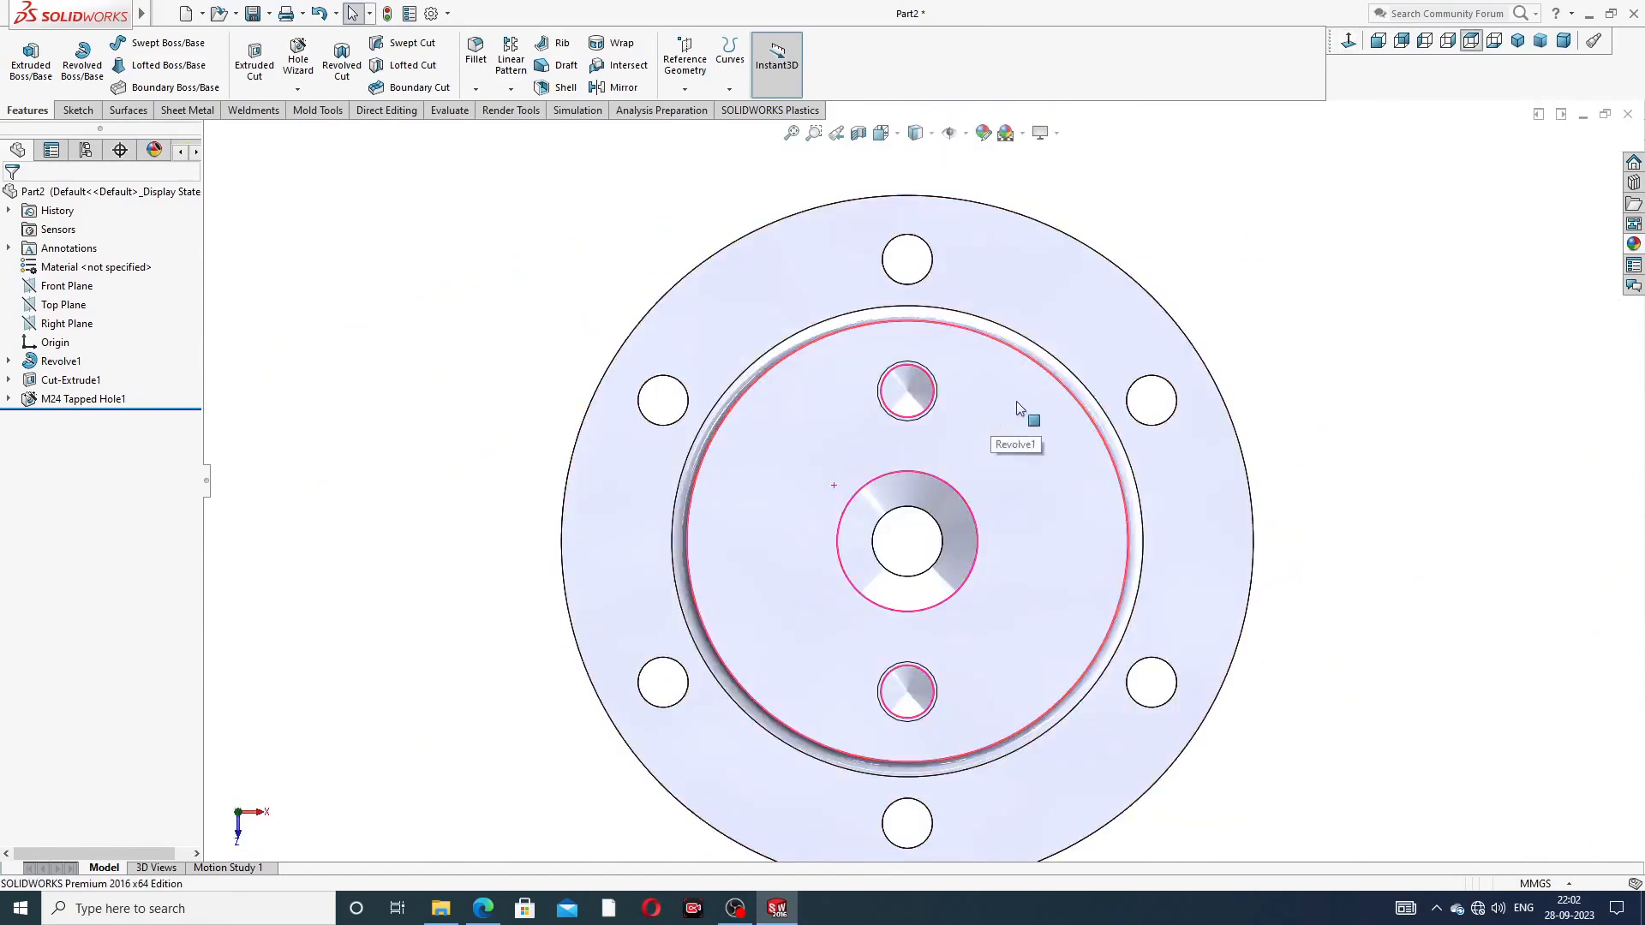
{"action": "middle_click_drag", "start_coordinate": [1017, 405], "coordinate": [998, 374]}
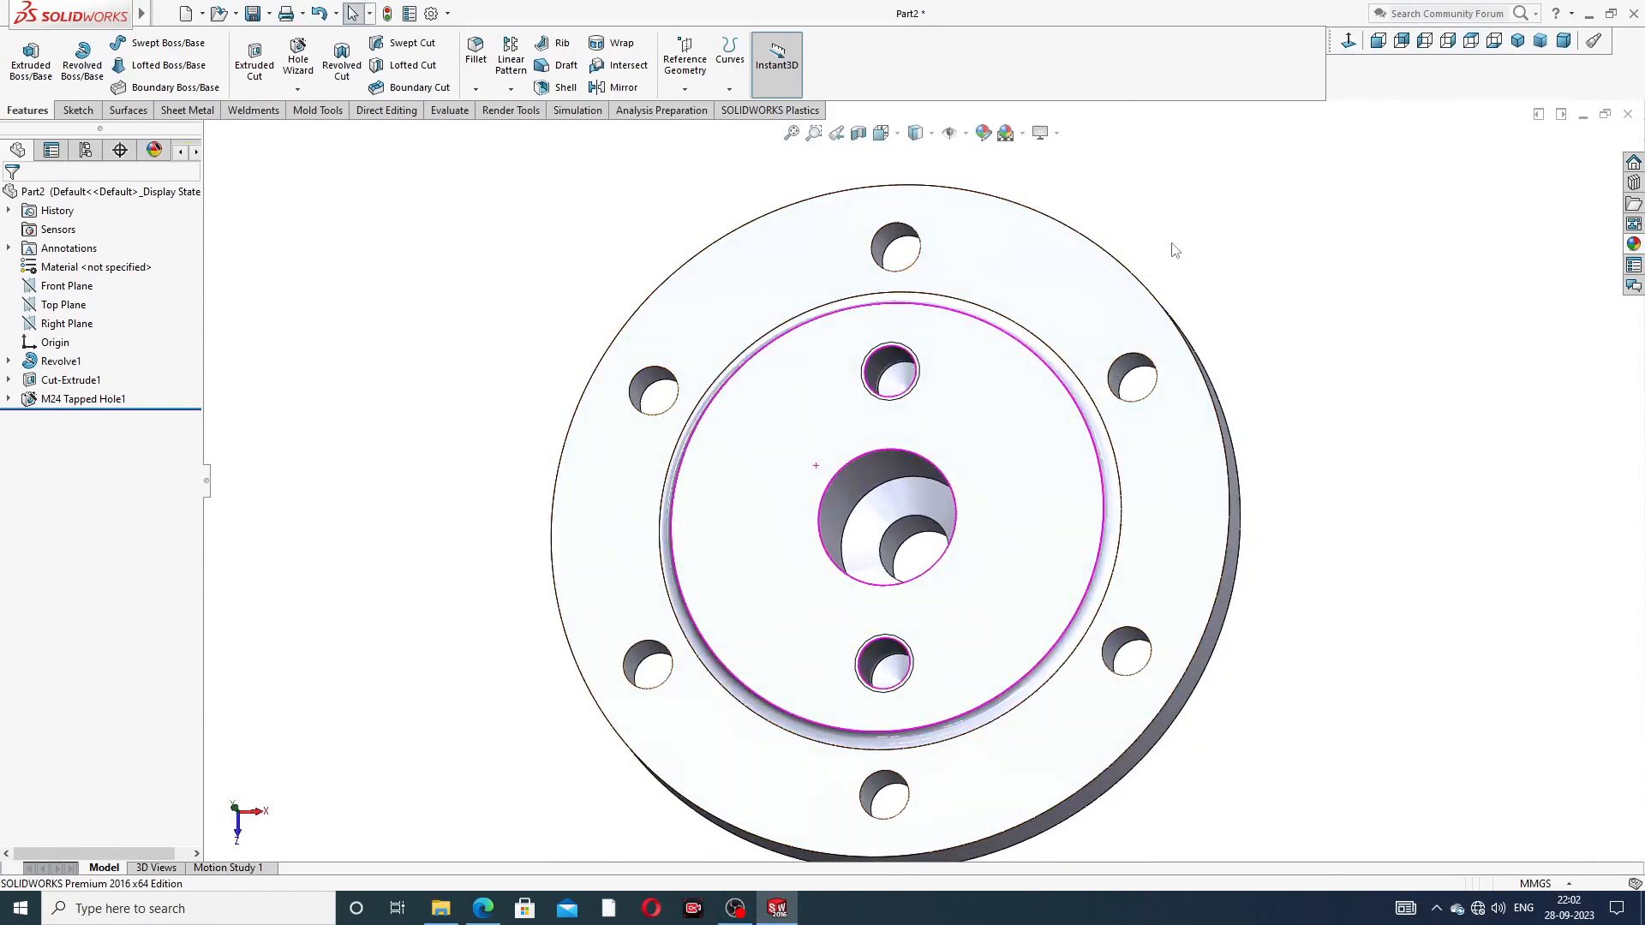
Start another tapped hole with the Hole Wizard and set its size to M12, consulting the valve cover drawing
{"action": "left_click", "coordinate": [299, 91]}
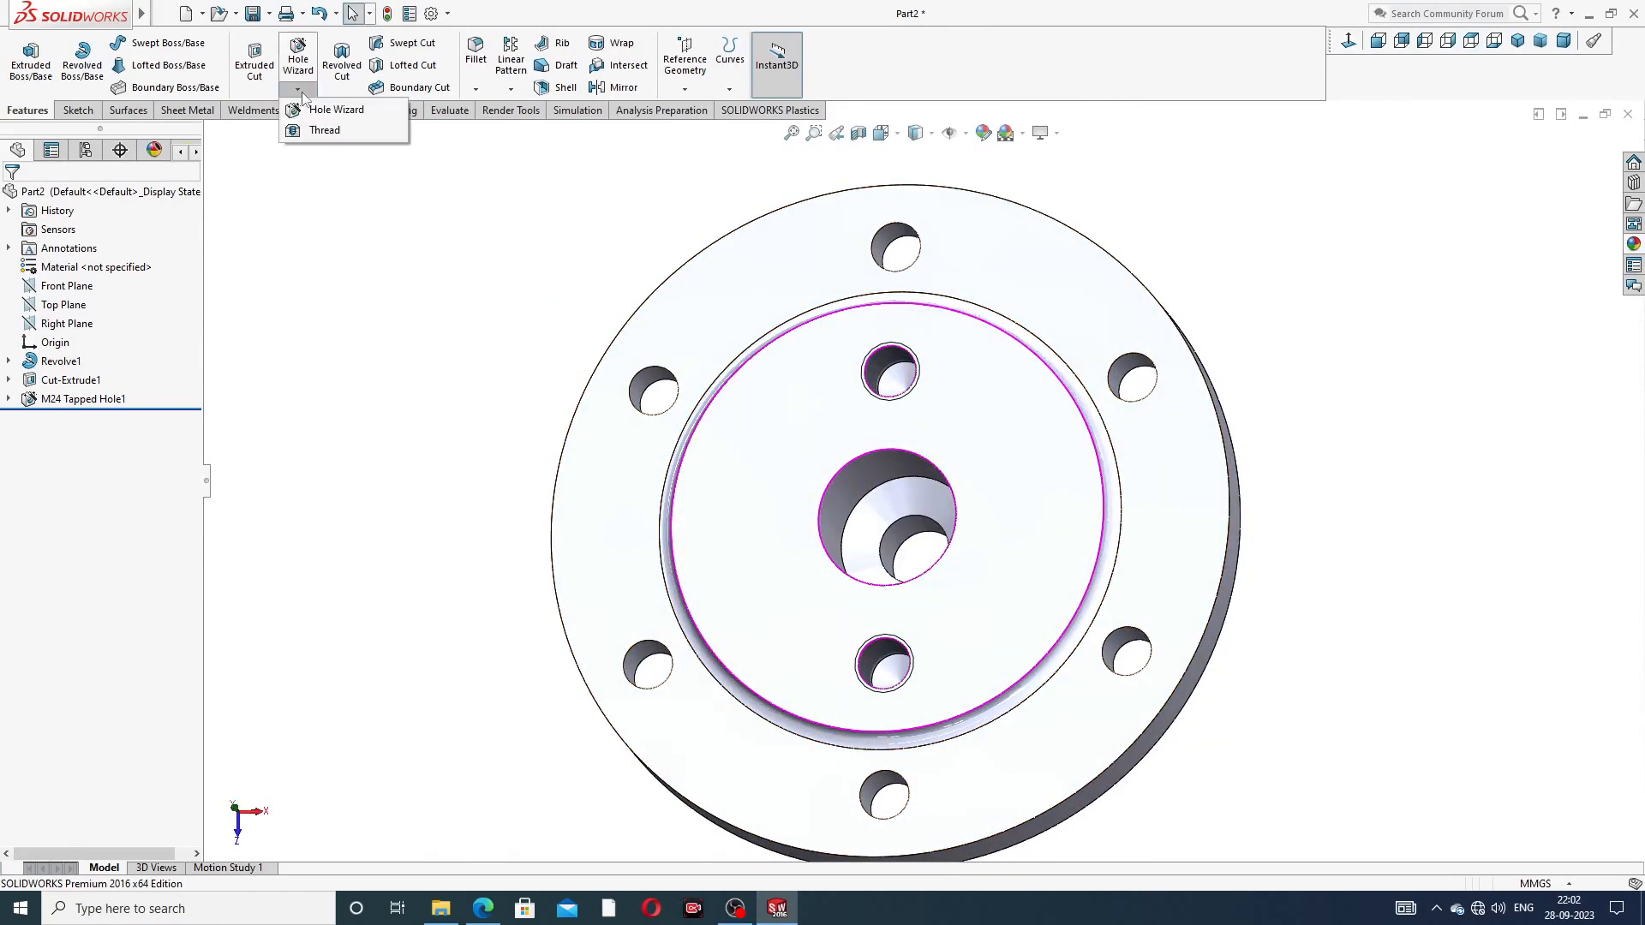
{"action": "left_click", "coordinate": [324, 112]}
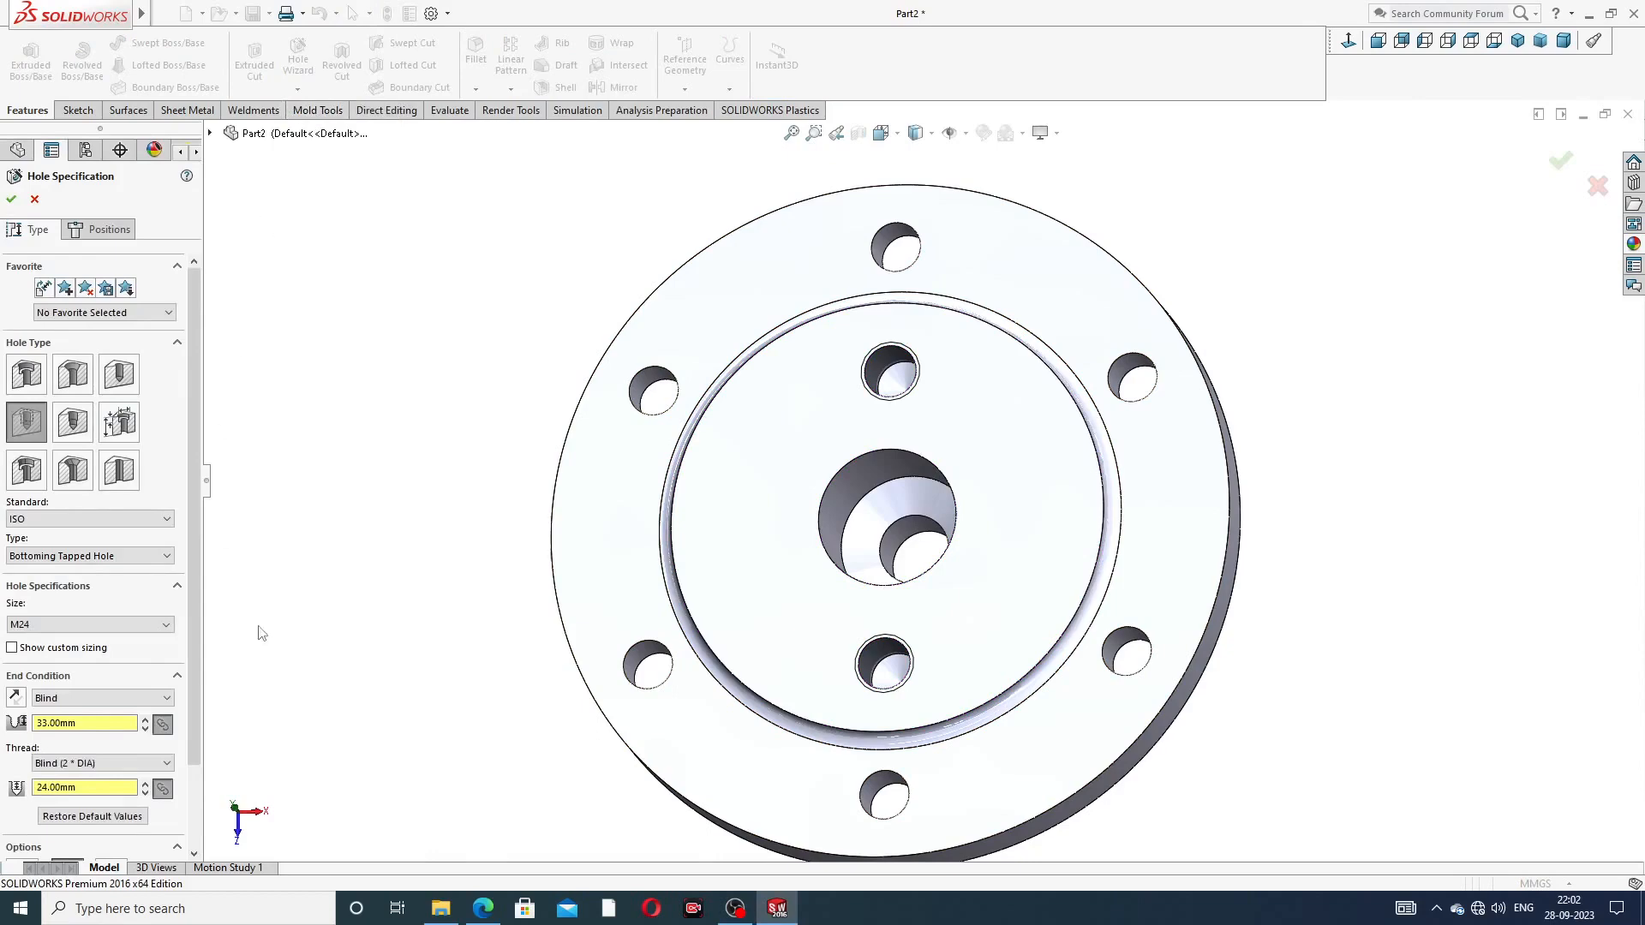
{"action": "left_click", "coordinate": [483, 908]}
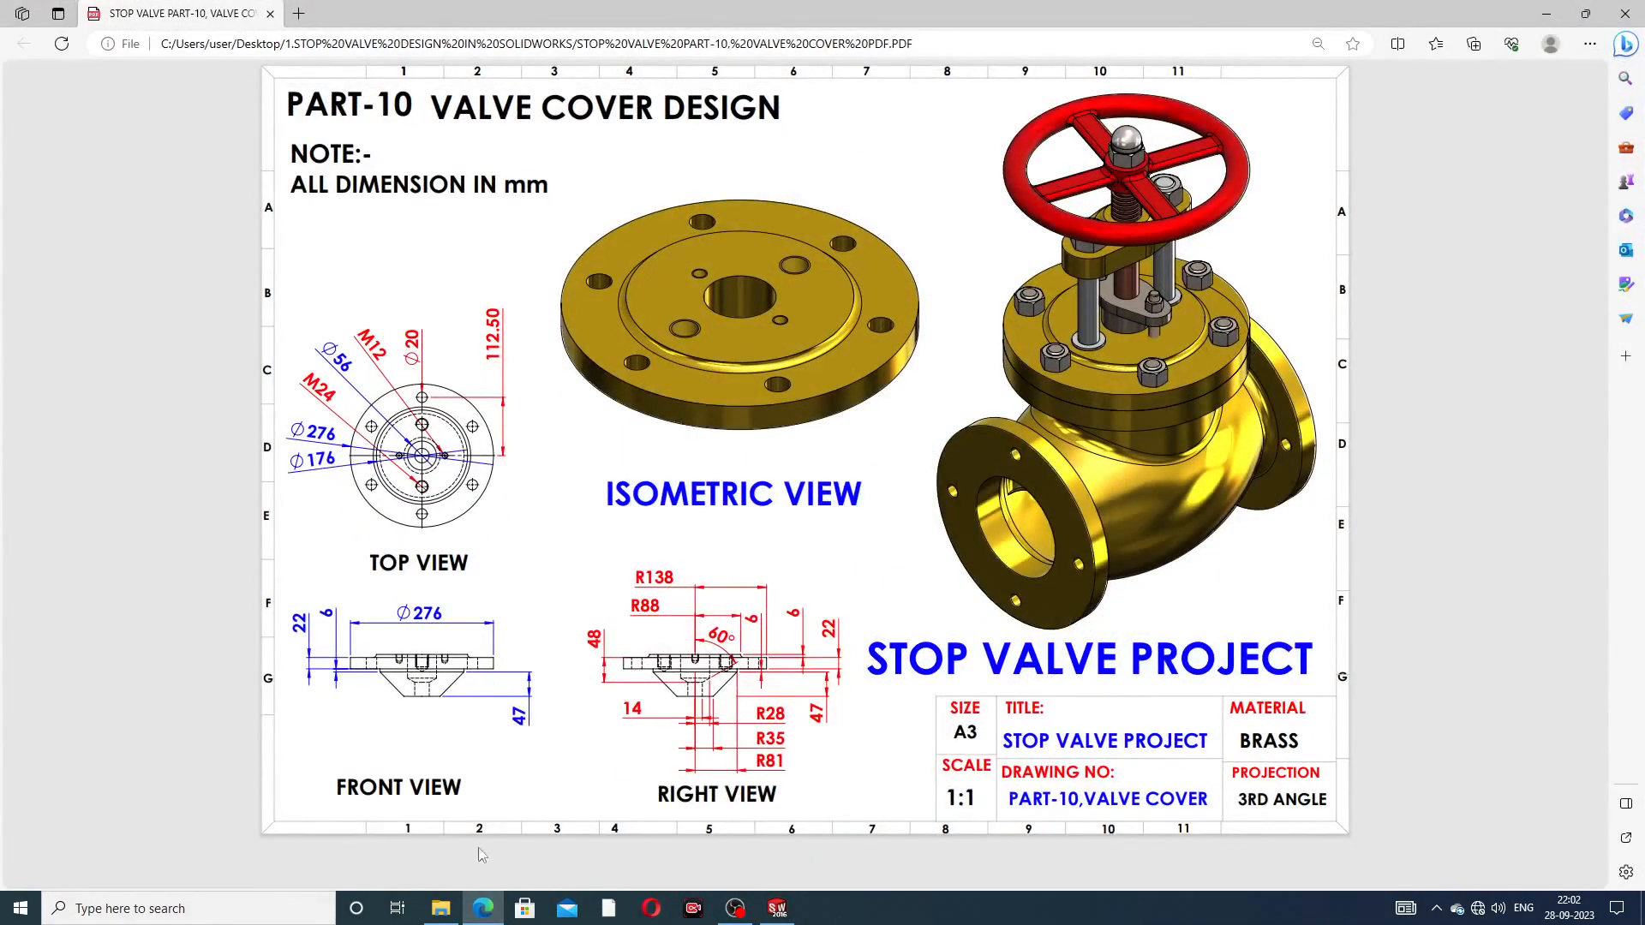
{"action": "left_click", "coordinate": [419, 797]}
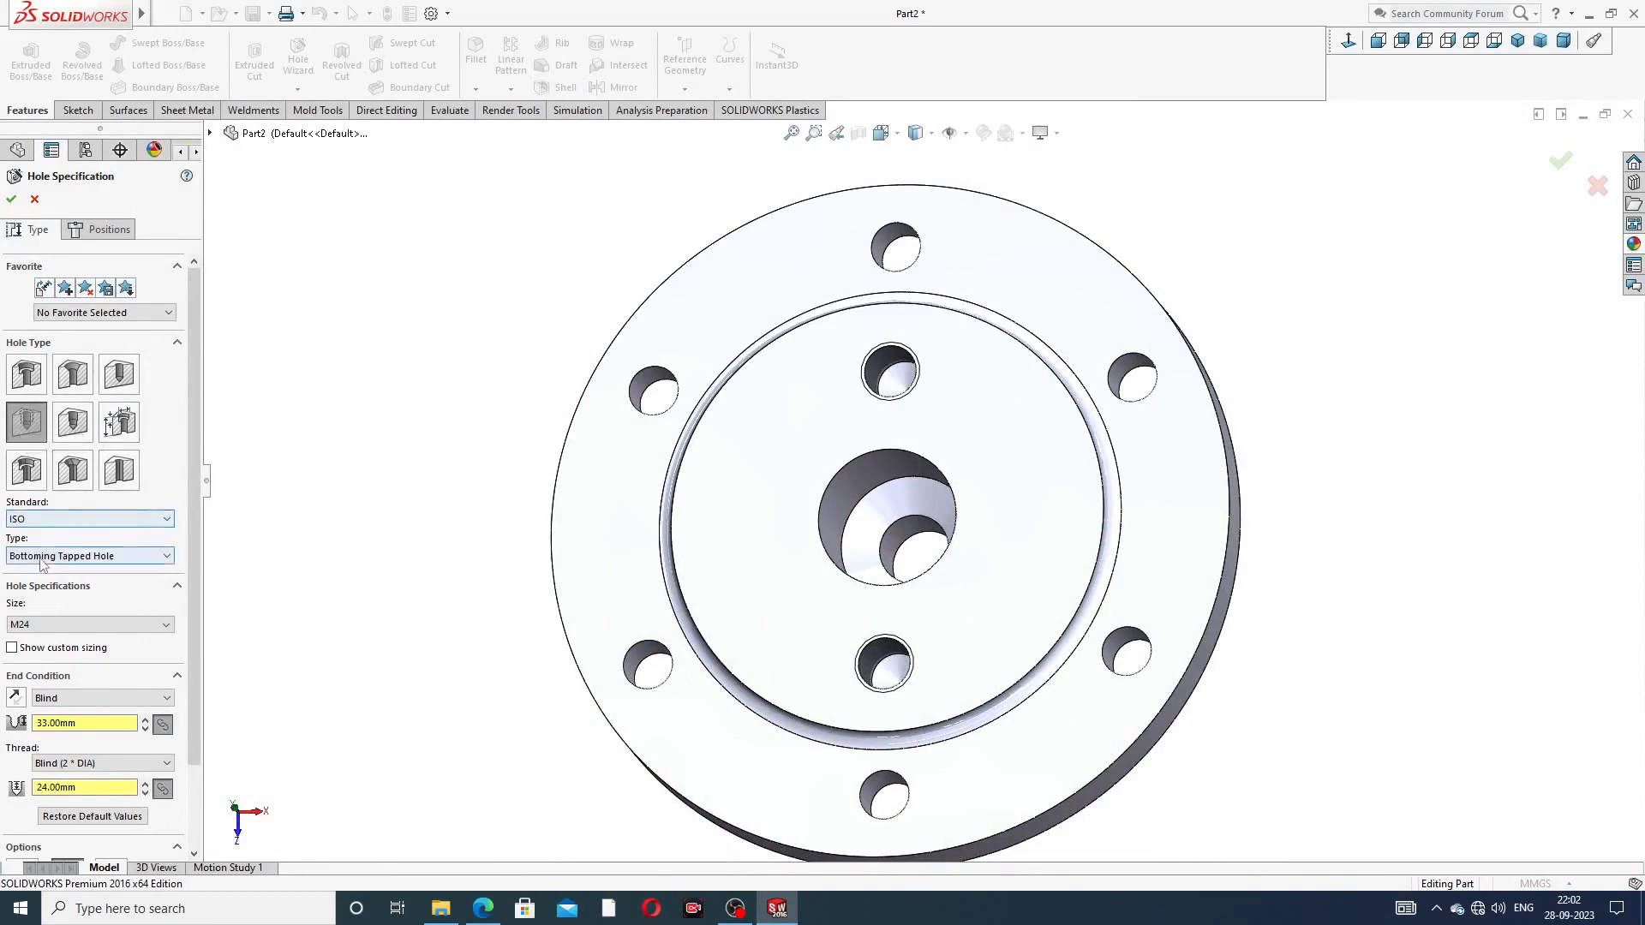
{"action": "left_click", "coordinate": [57, 624]}
{"action": "scroll", "coordinate": [59, 685], "scroll_direction": "up", "scroll_amount": 1}
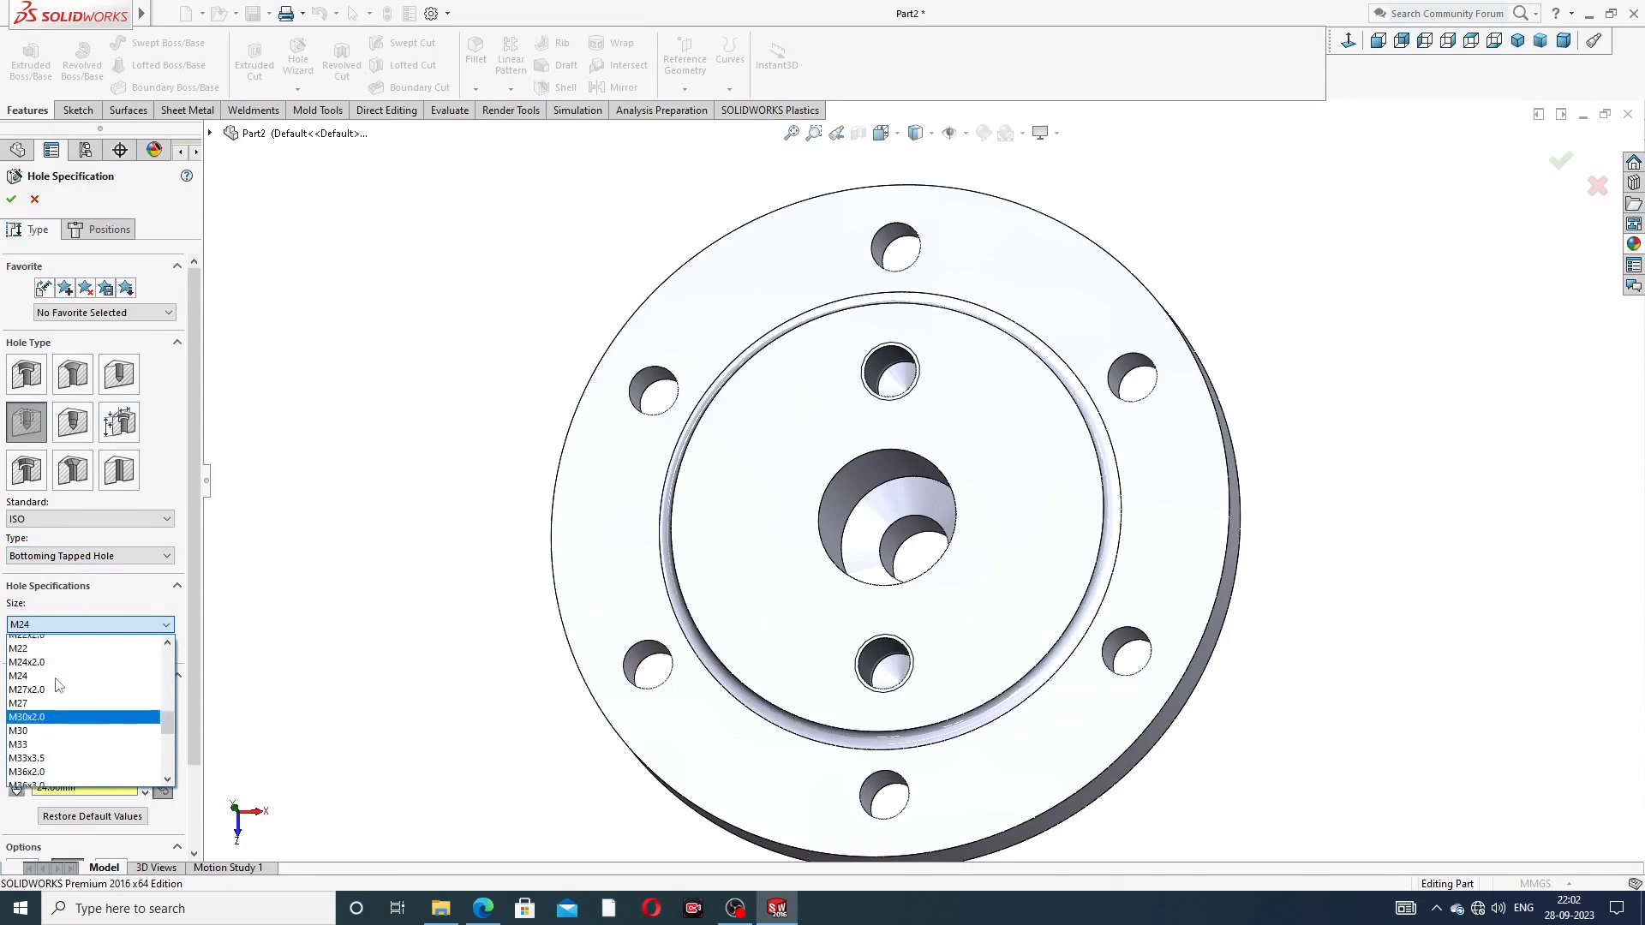
{"action": "scroll", "coordinate": [56, 687], "scroll_direction": "up", "scroll_amount": 5}
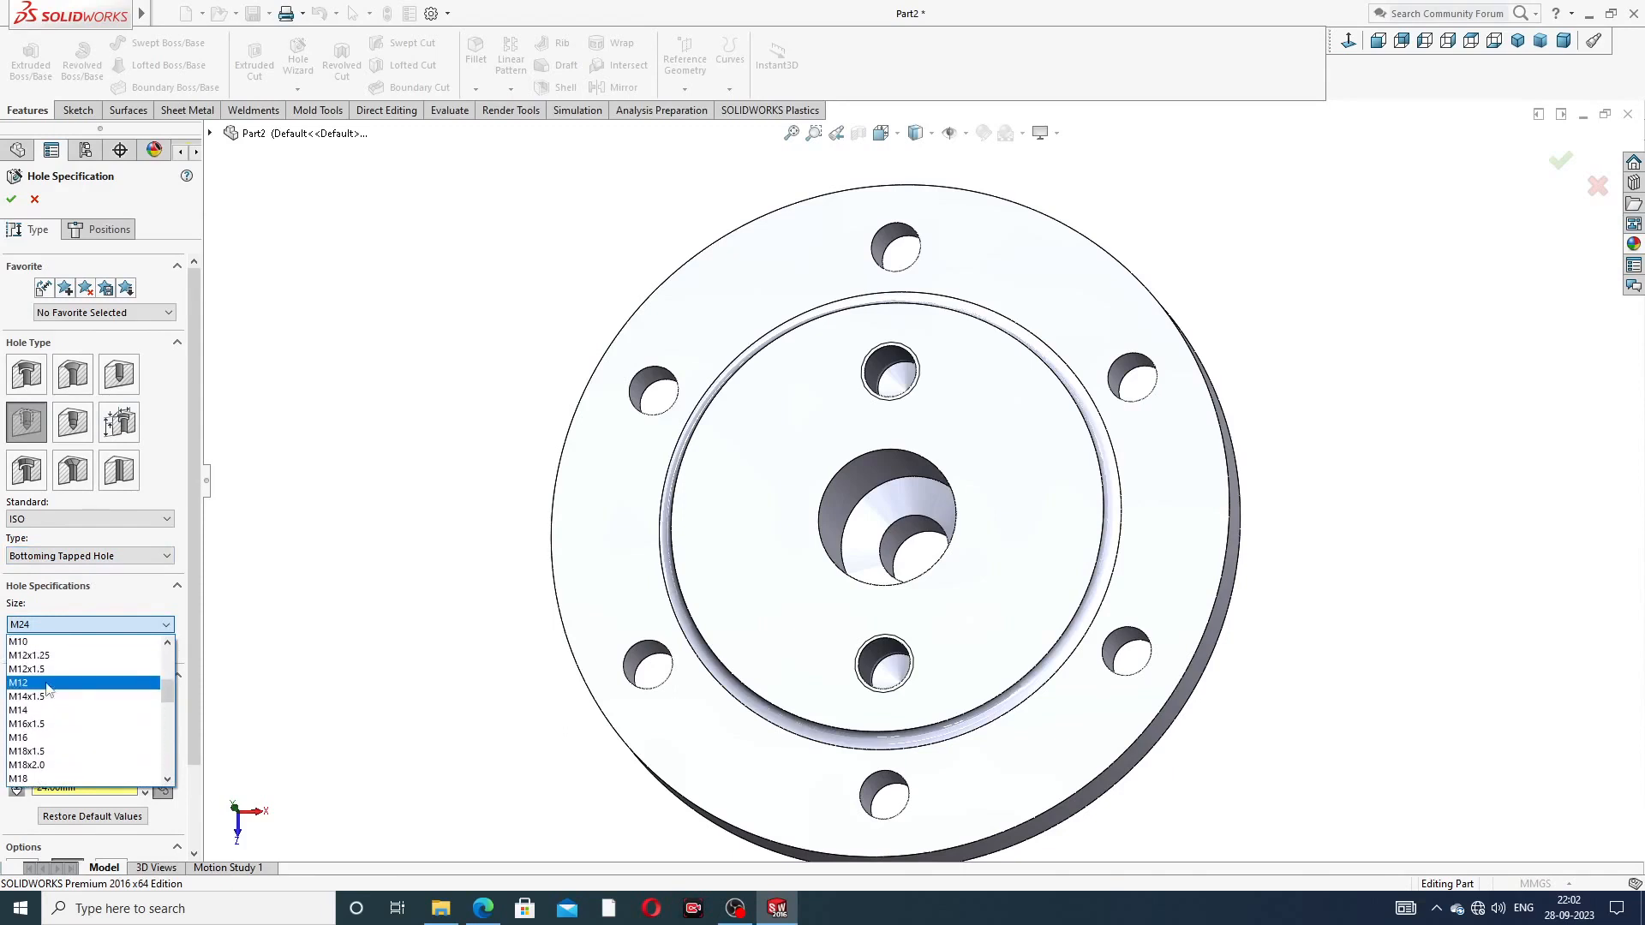
{"action": "left_click", "coordinate": [47, 686]}
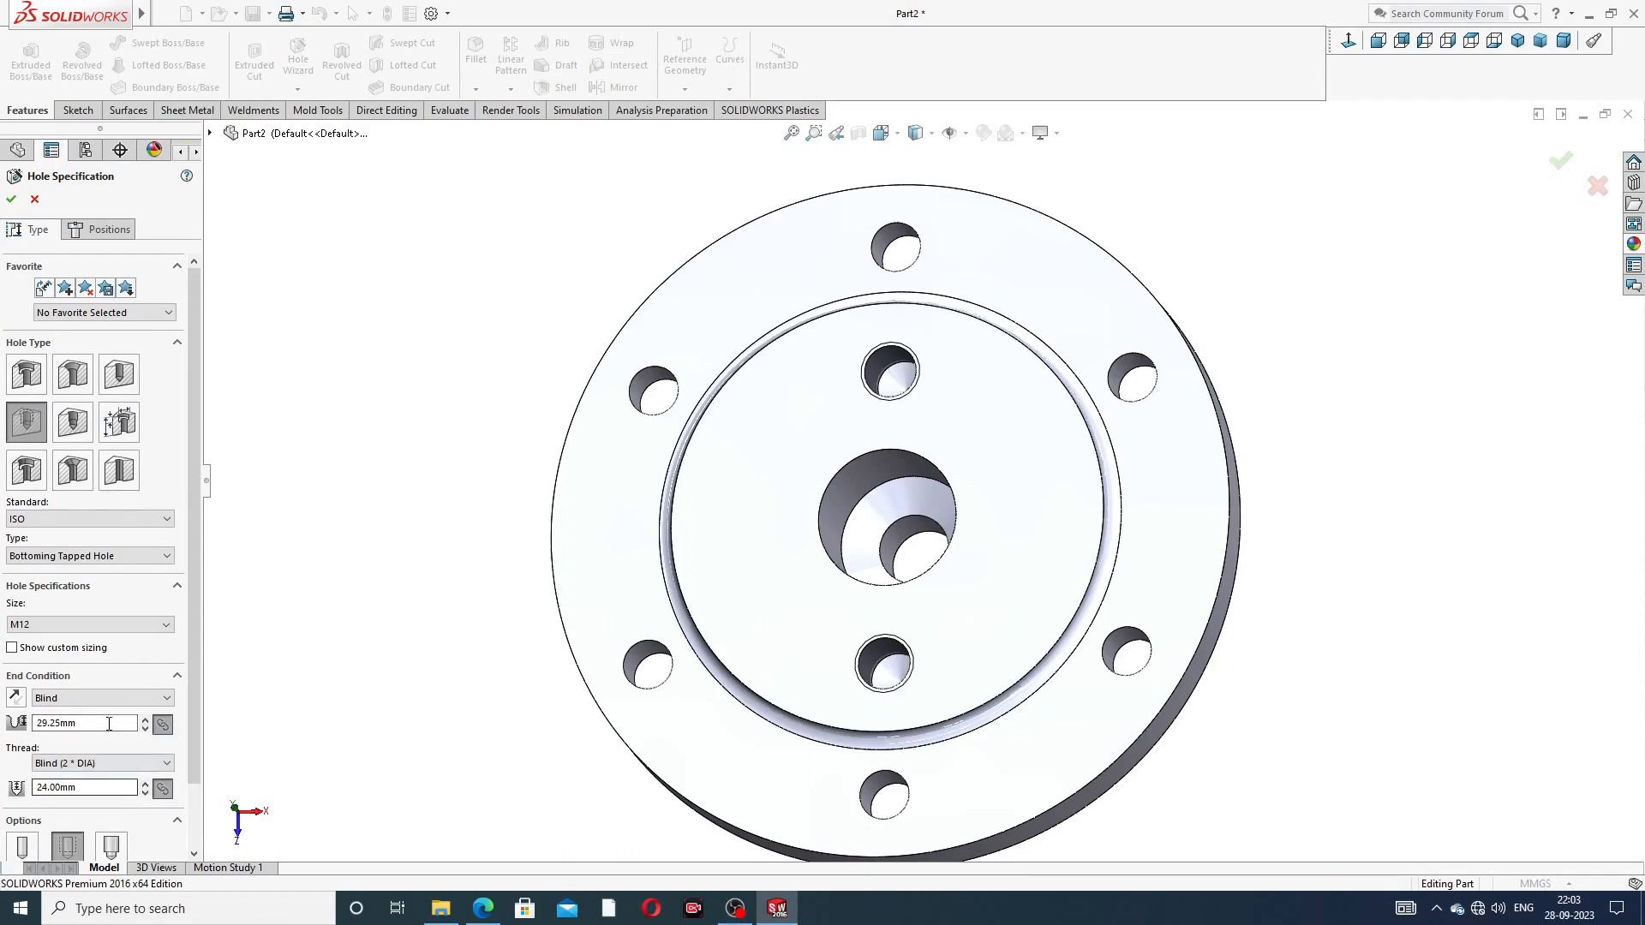
Set the M12 tapped hole's blind depth to 15 mm and its thread depth to 12 mm
{"action": "double_click", "coordinate": [96, 720]}
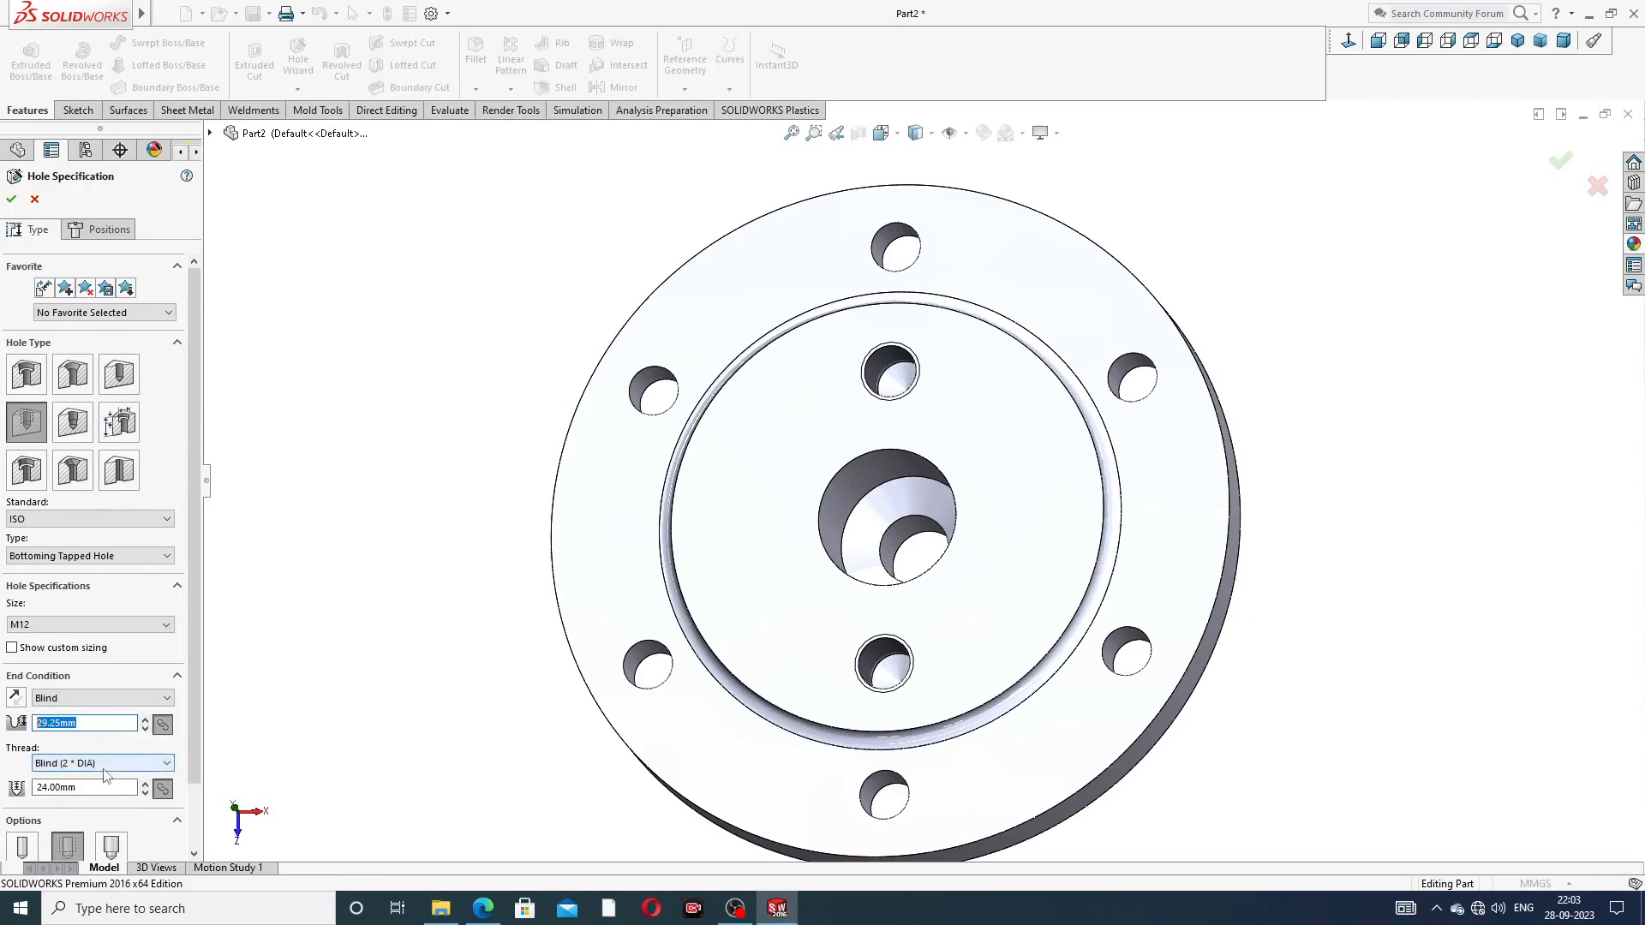
{"action": "type", "text": "15"}
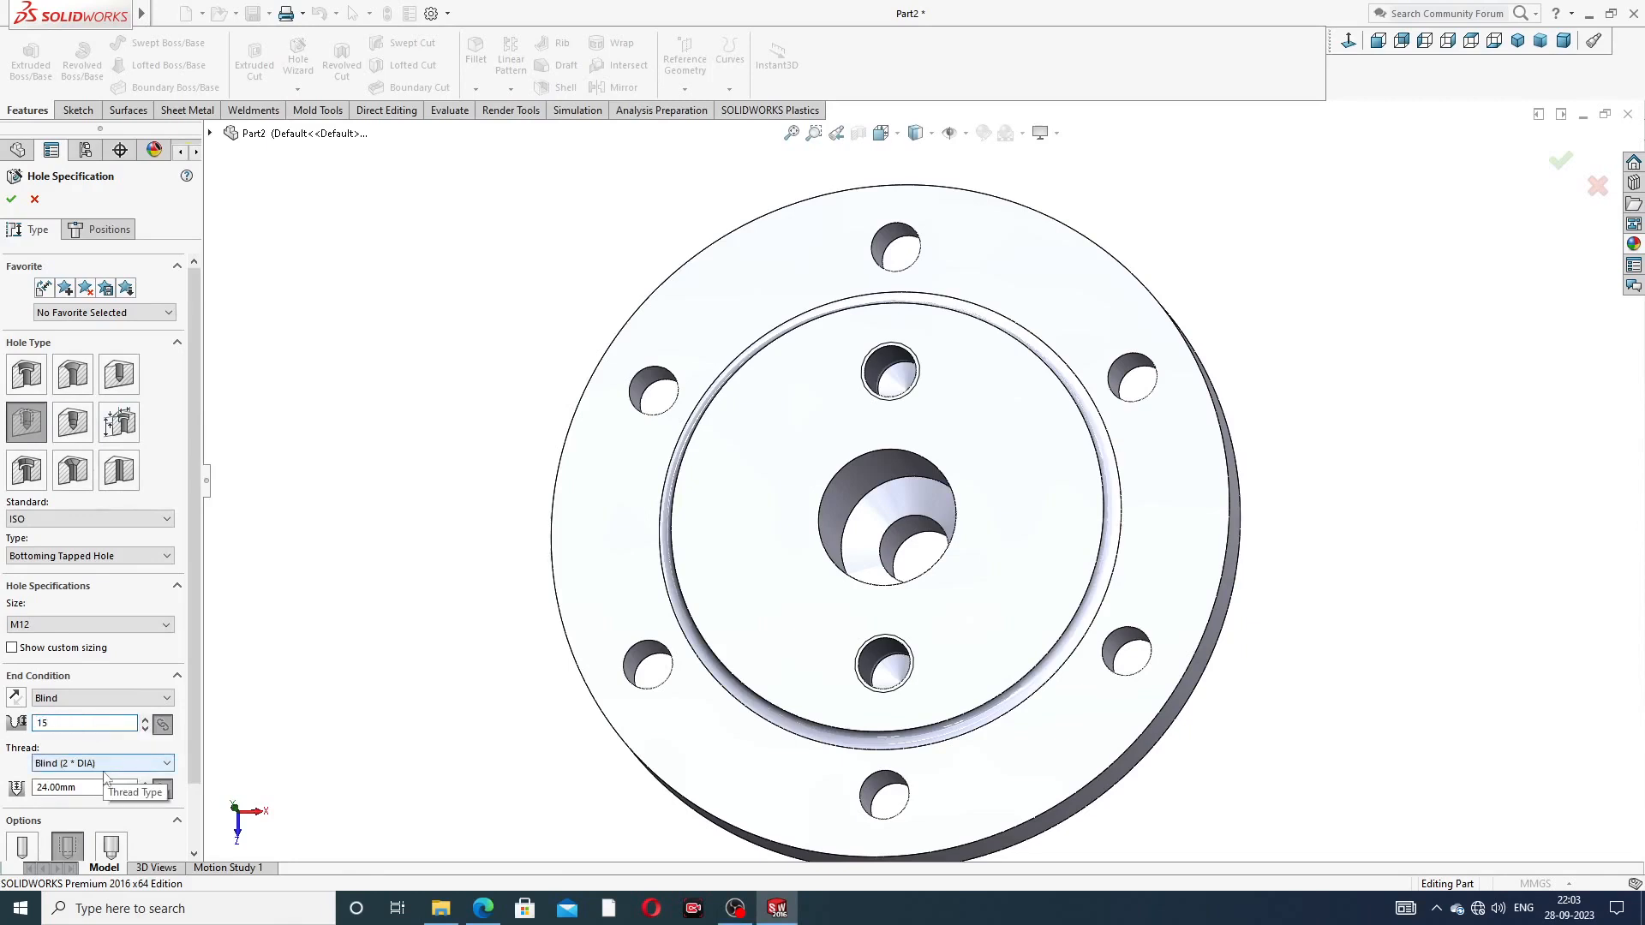
{"action": "left_click_drag", "start_coordinate": [86, 788], "coordinate": [38, 788]}
{"action": "type", "text": "12"}
{"action": "key", "text": "Return"}
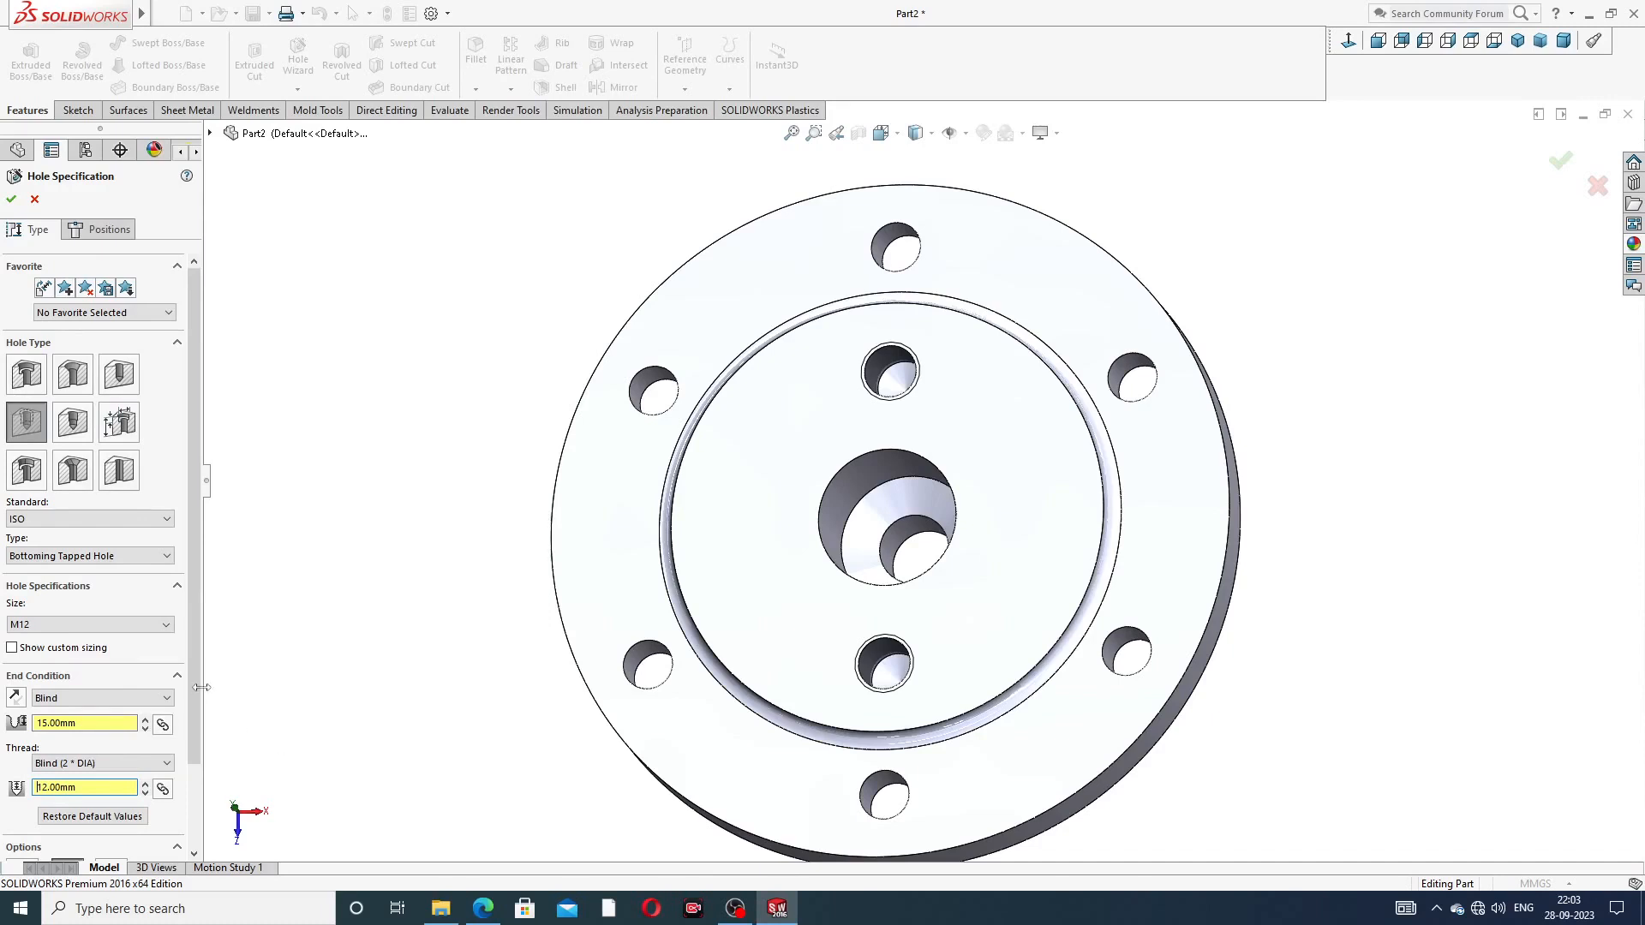
{"action": "scroll", "coordinate": [192, 771], "scroll_direction": "down", "scroll_amount": 3}
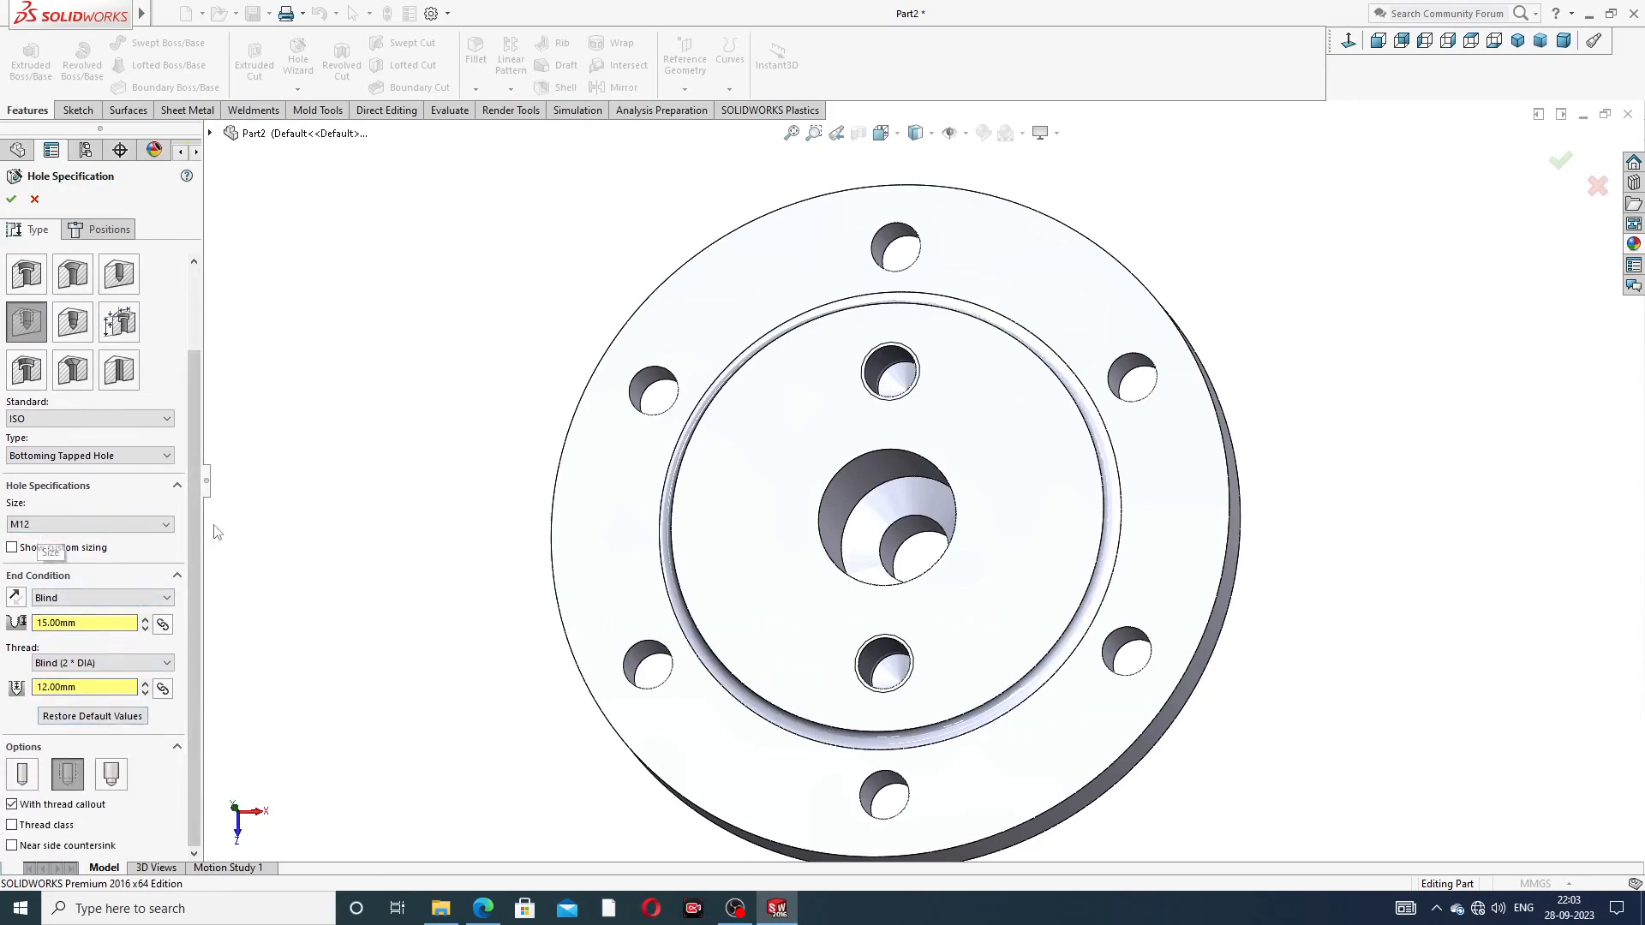
{"action": "scroll", "coordinate": [203, 450], "scroll_direction": "up", "scroll_amount": 3}
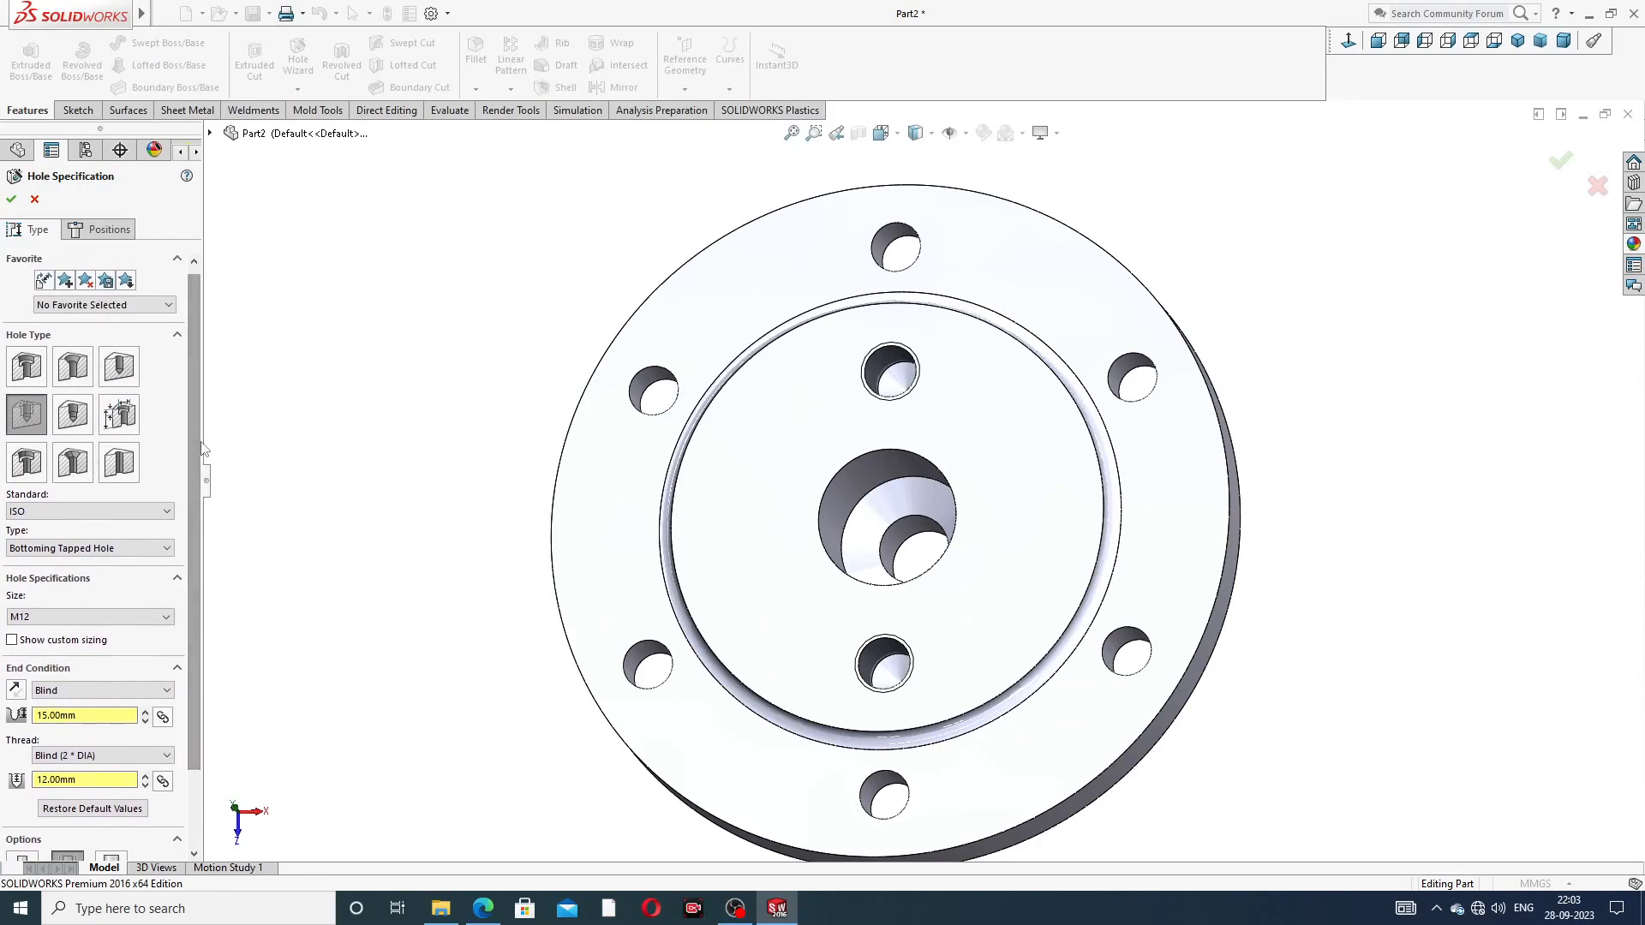
Choose the raised central face for the M12 hole positions and sketch a horizontal centerline through the origin
{"action": "left_click", "coordinate": [116, 232]}
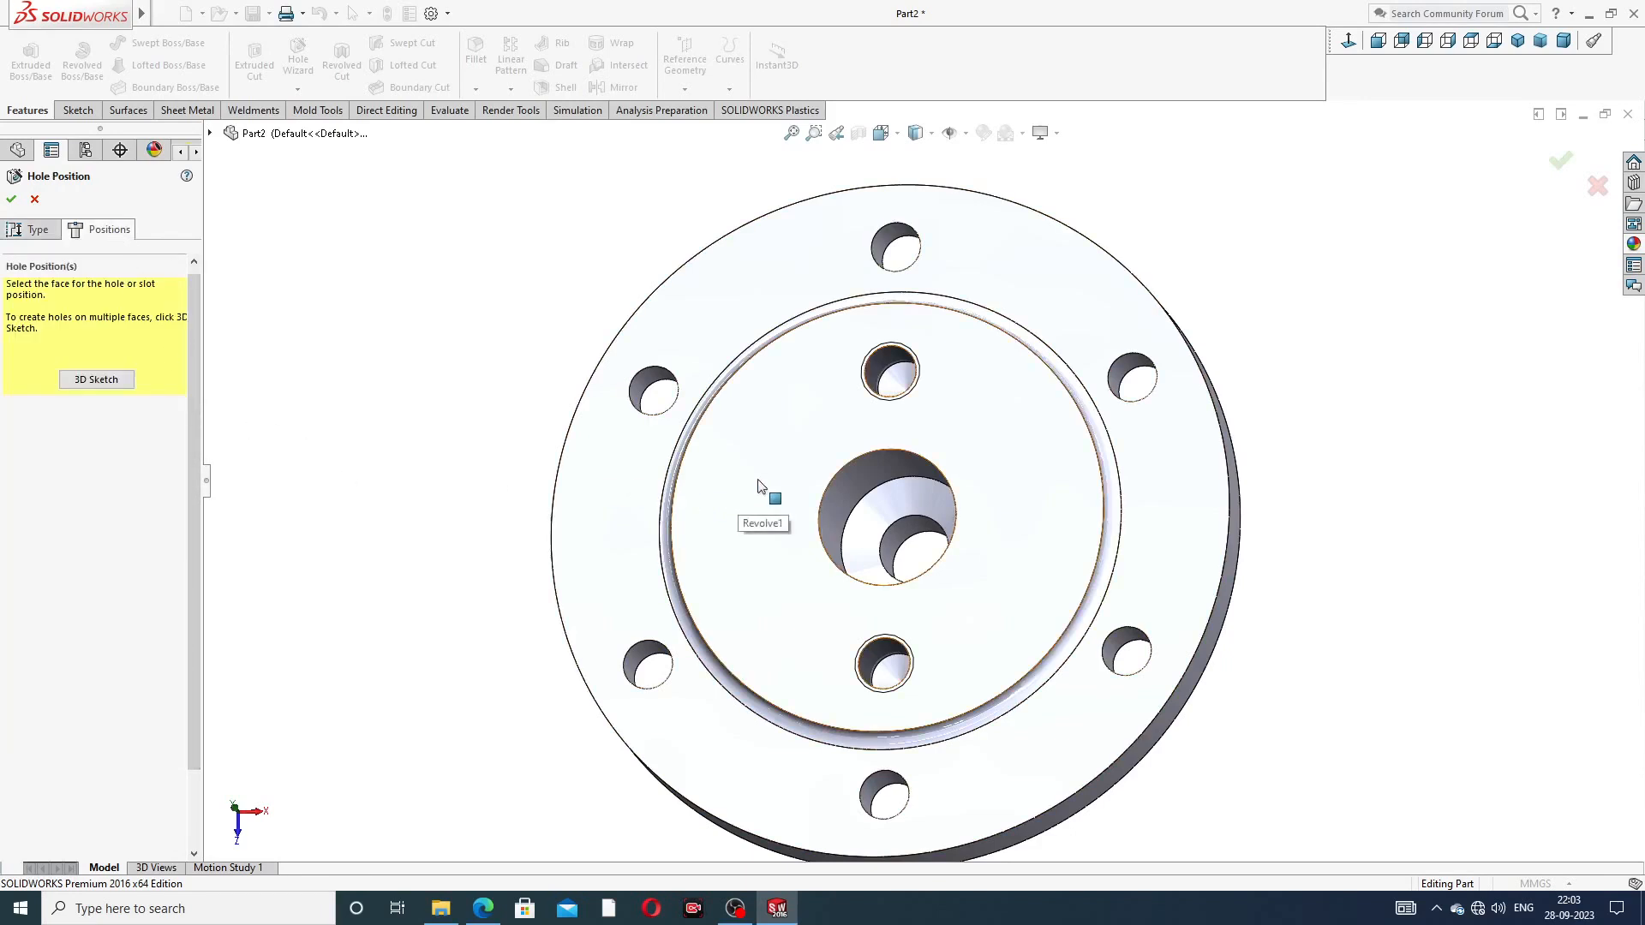
{"action": "left_click", "coordinate": [892, 426]}
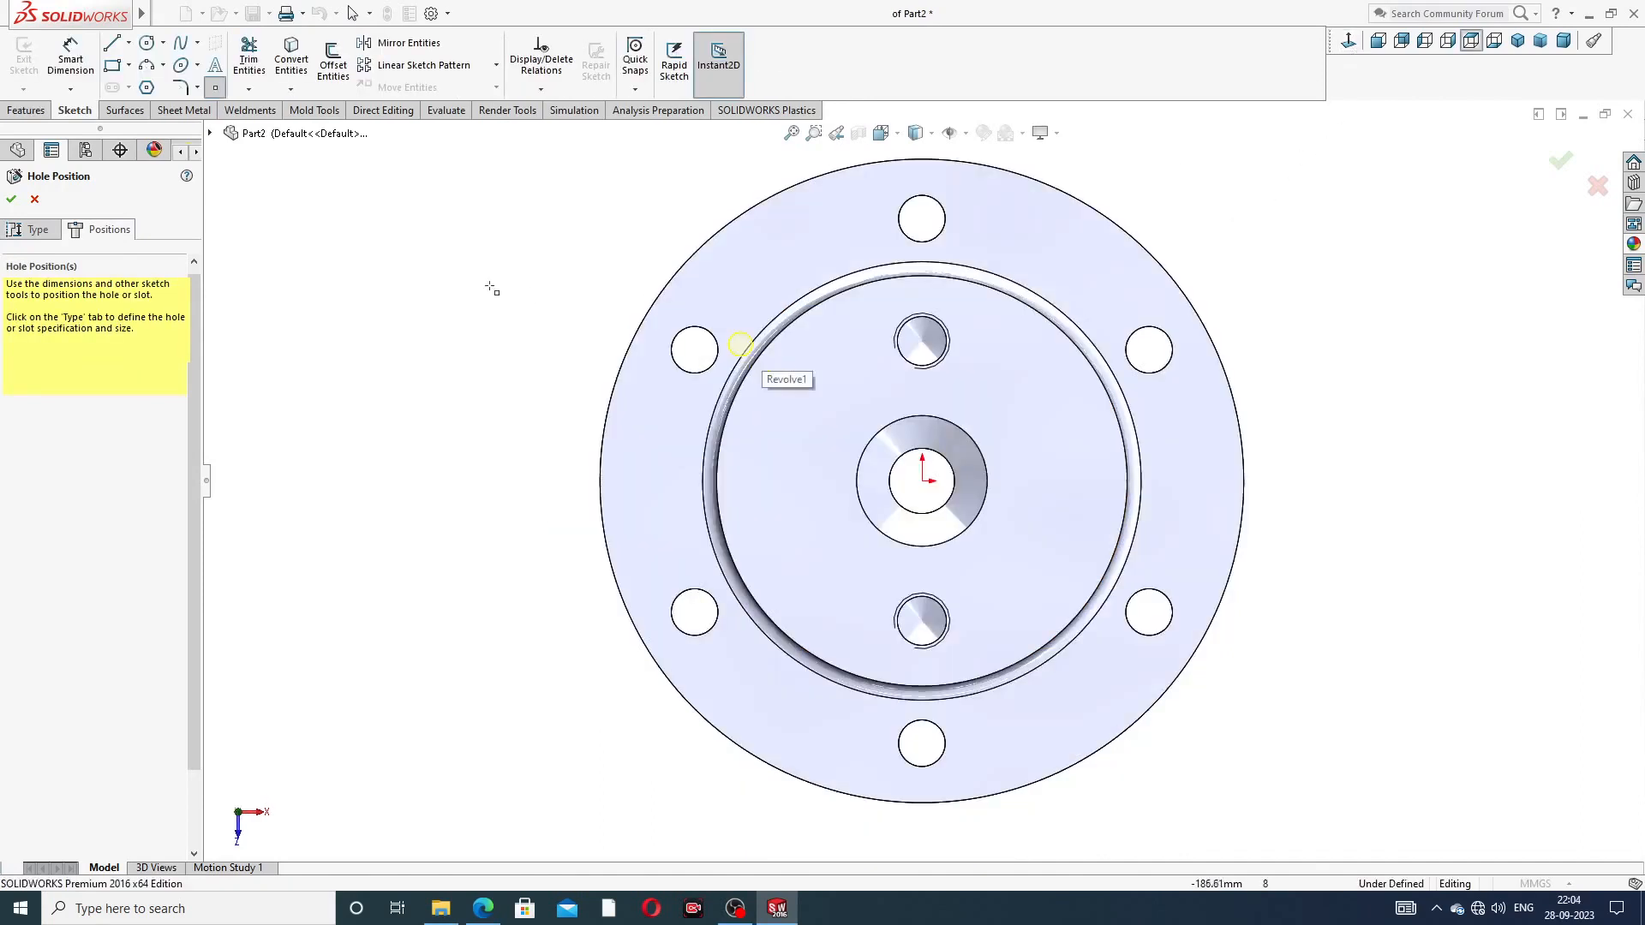
{"action": "left_click", "coordinate": [129, 42]}
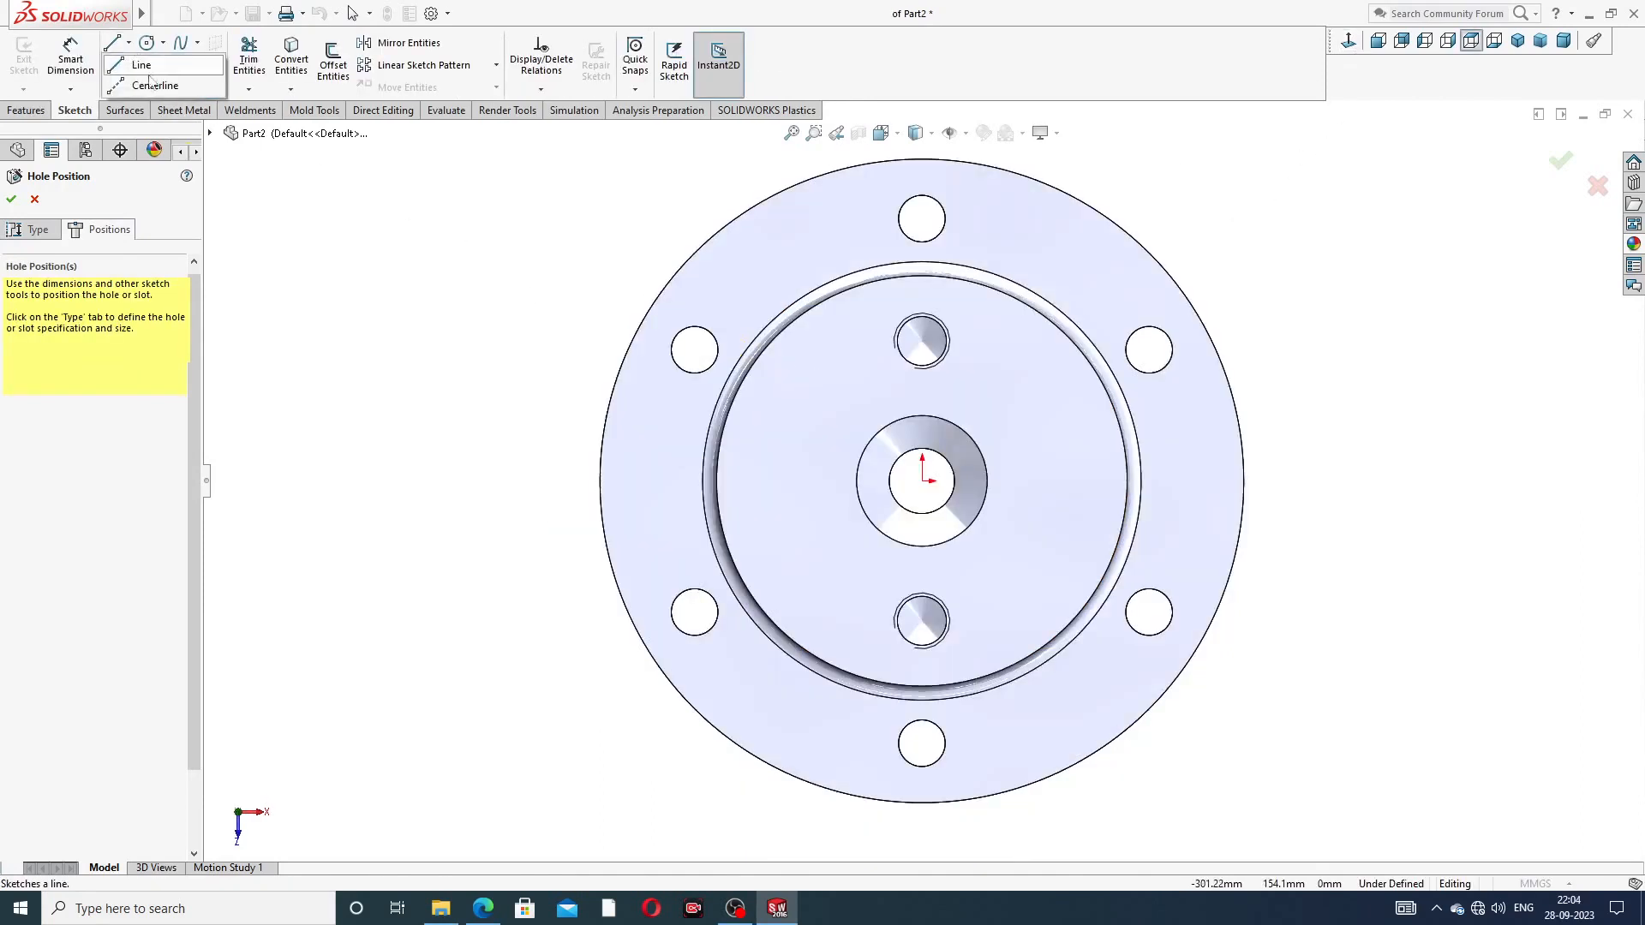
{"action": "left_click", "coordinate": [138, 70]}
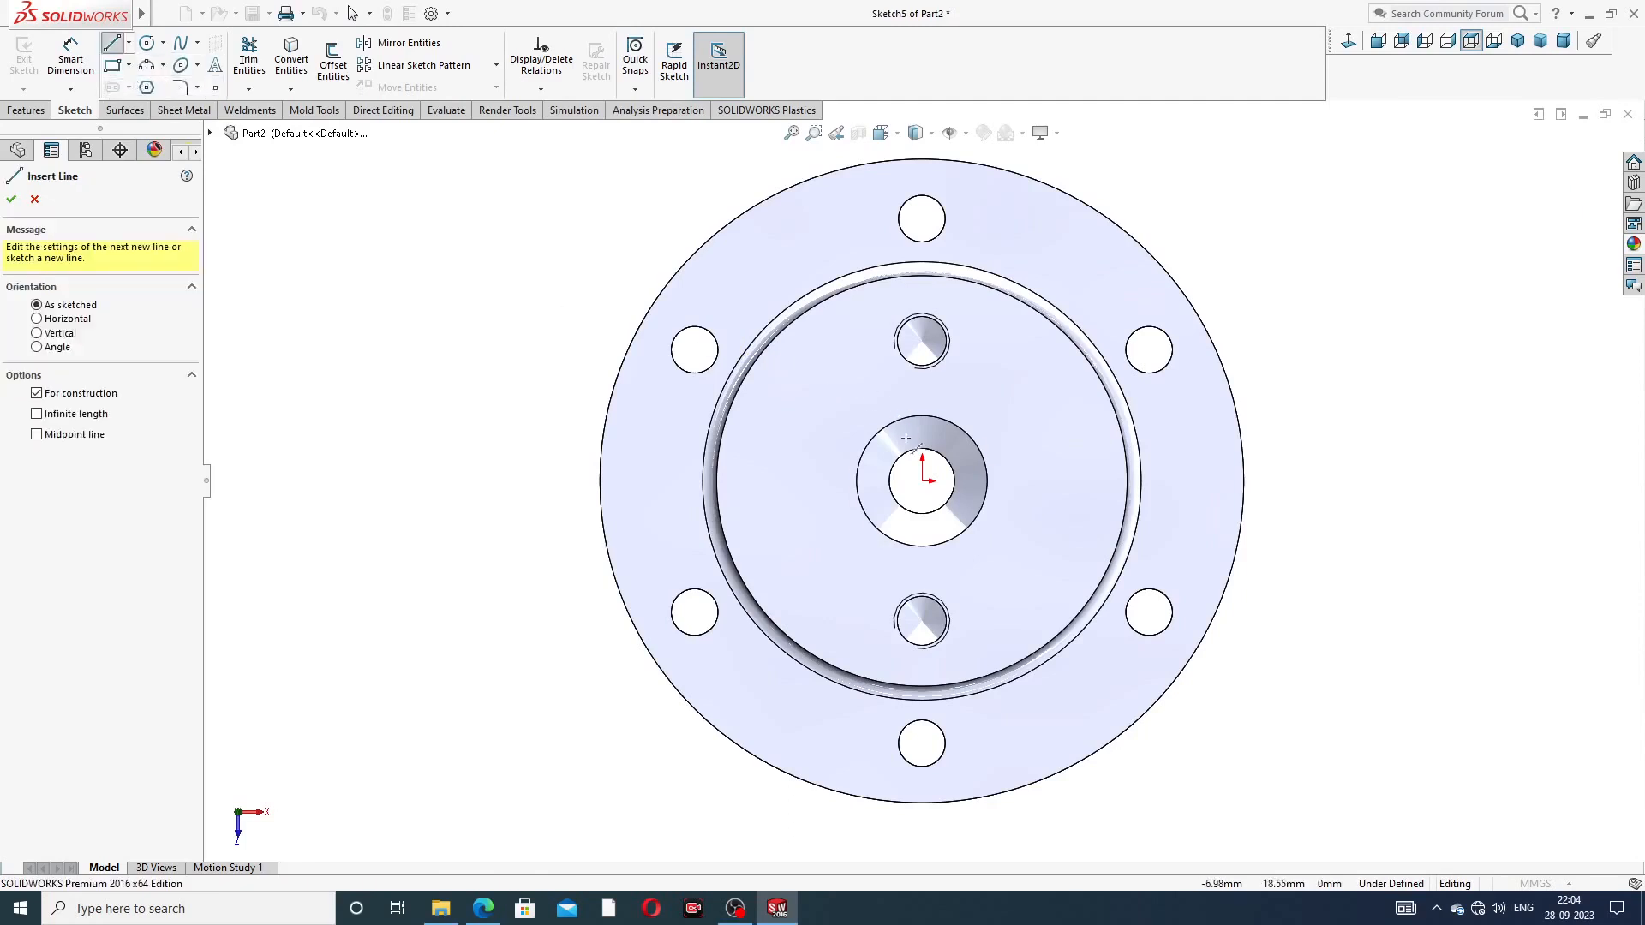
{"action": "left_click", "coordinate": [797, 481]}
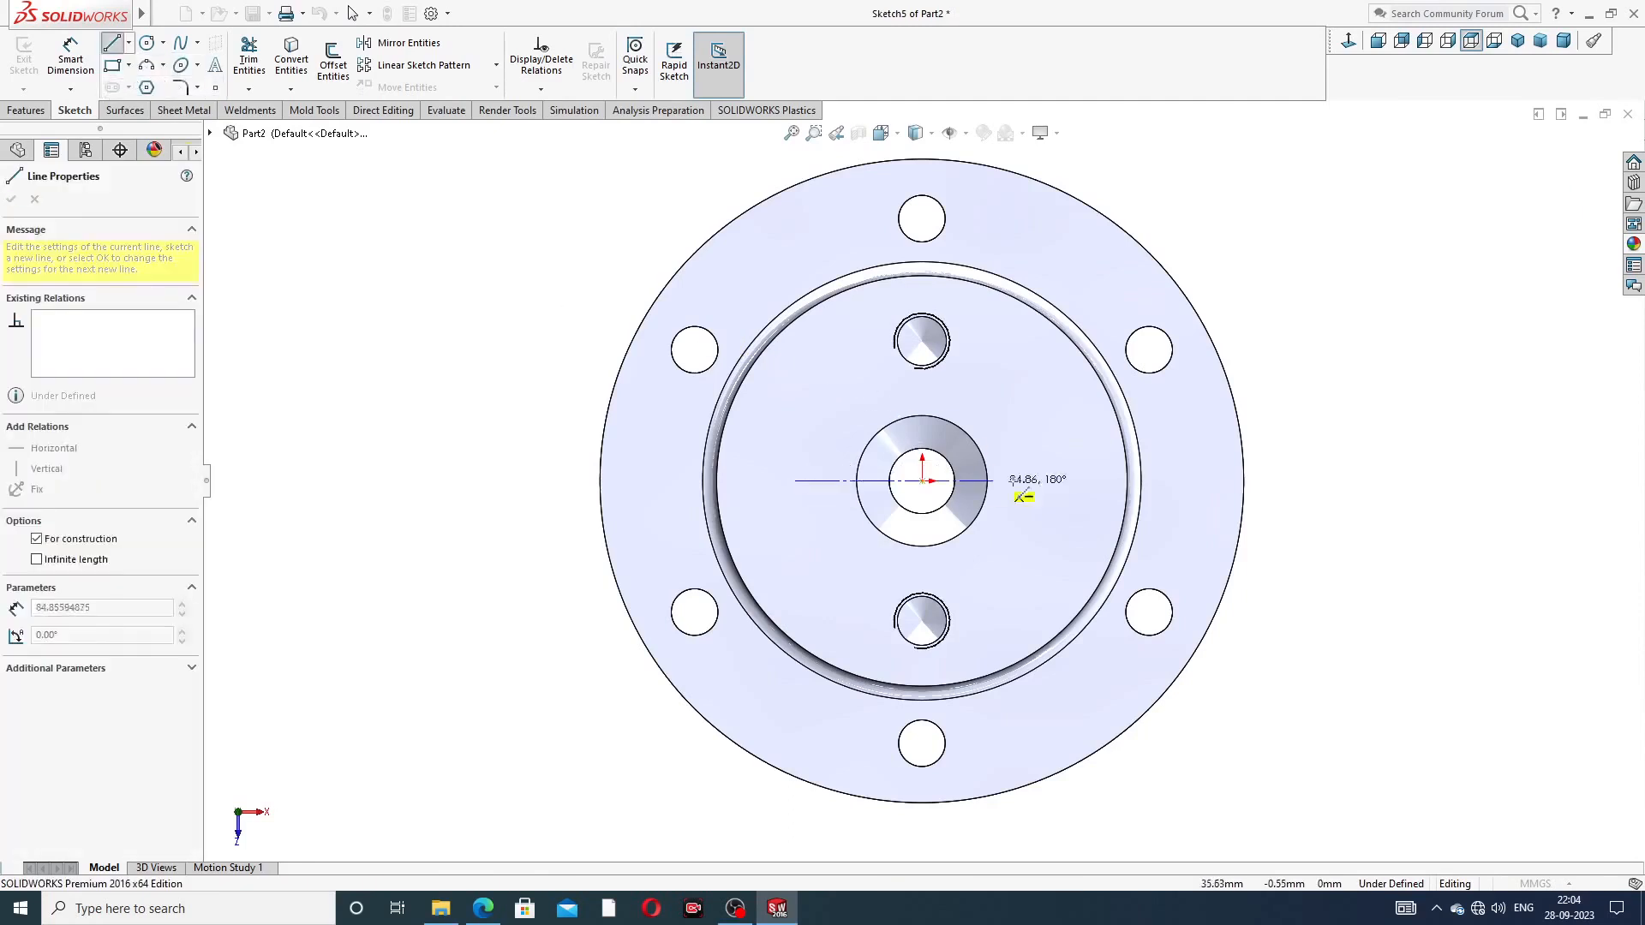
{"action": "left_click", "coordinate": [1071, 479]}
{"action": "right_click", "coordinate": [1305, 332]}
{"action": "left_click", "coordinate": [1343, 343]}
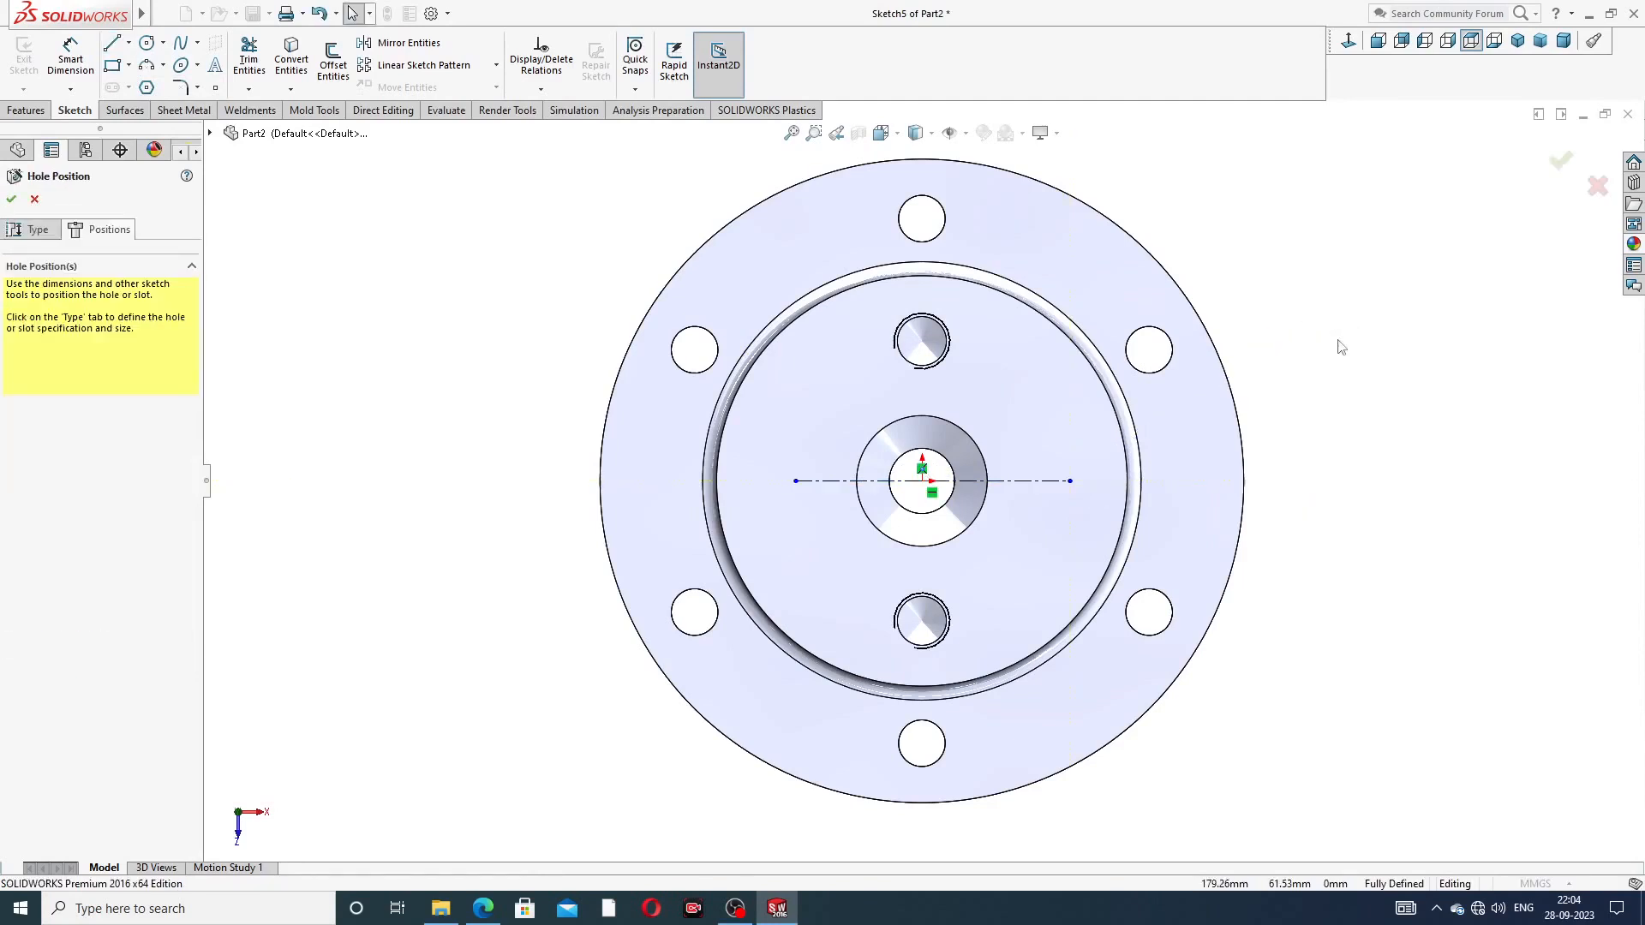
Add a midpoint relation between the horizontal centerline and the origin in the M12 hole position sketch
{"action": "left_click", "coordinate": [1011, 483]}
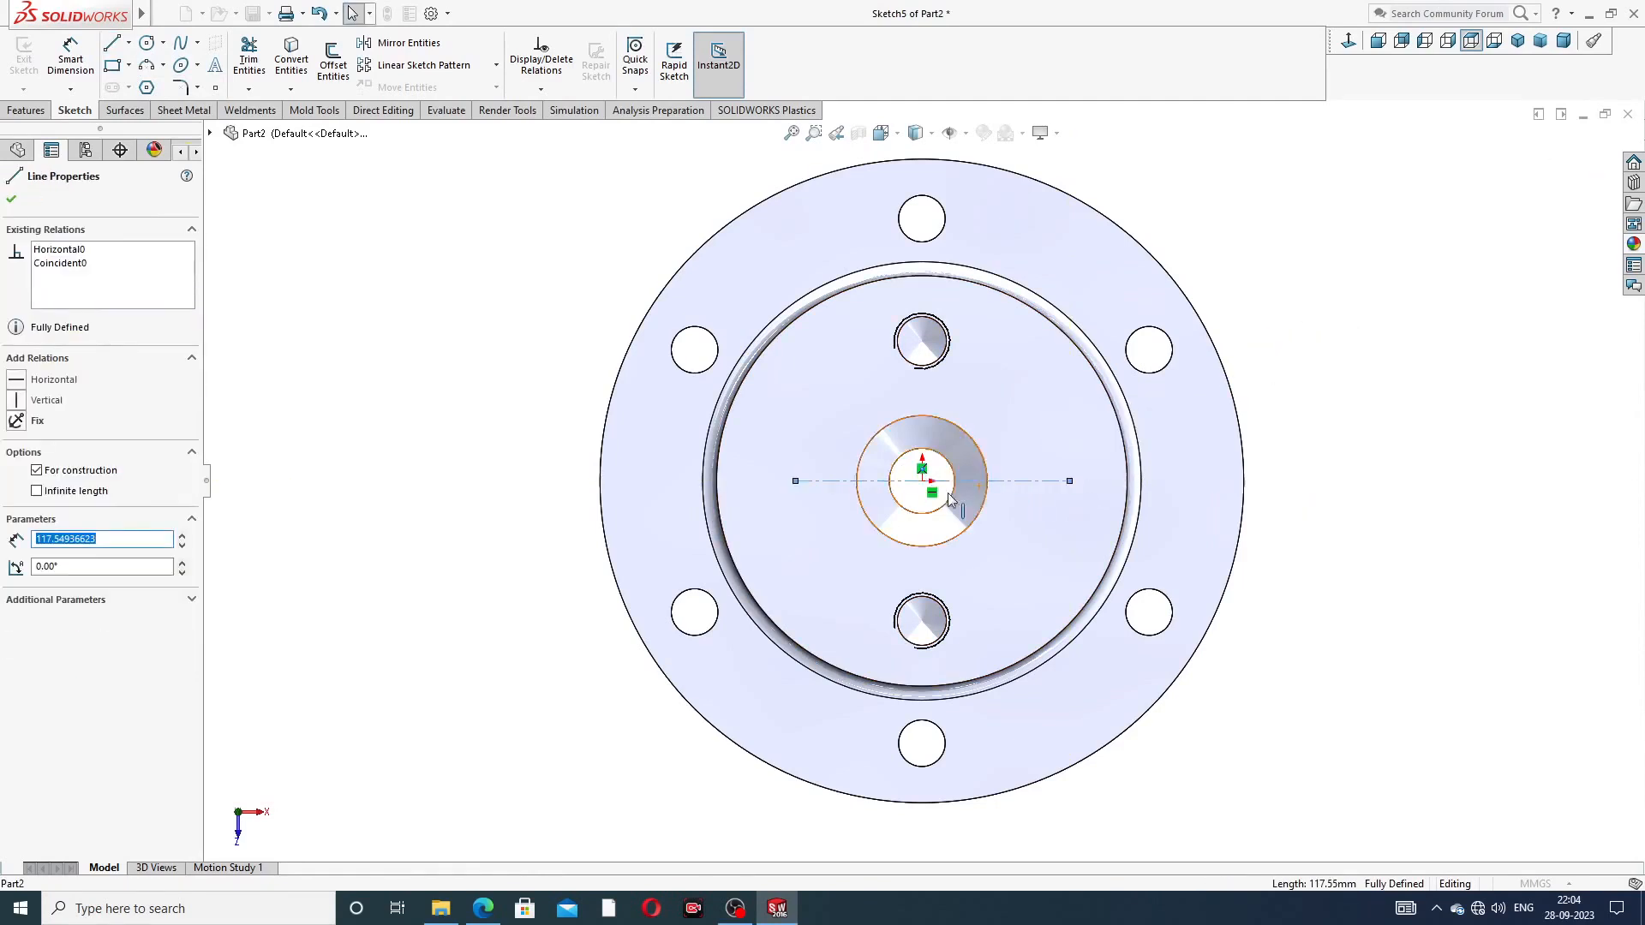
{"action": "left_click", "coordinate": [922, 486], "text": "ctrl"}
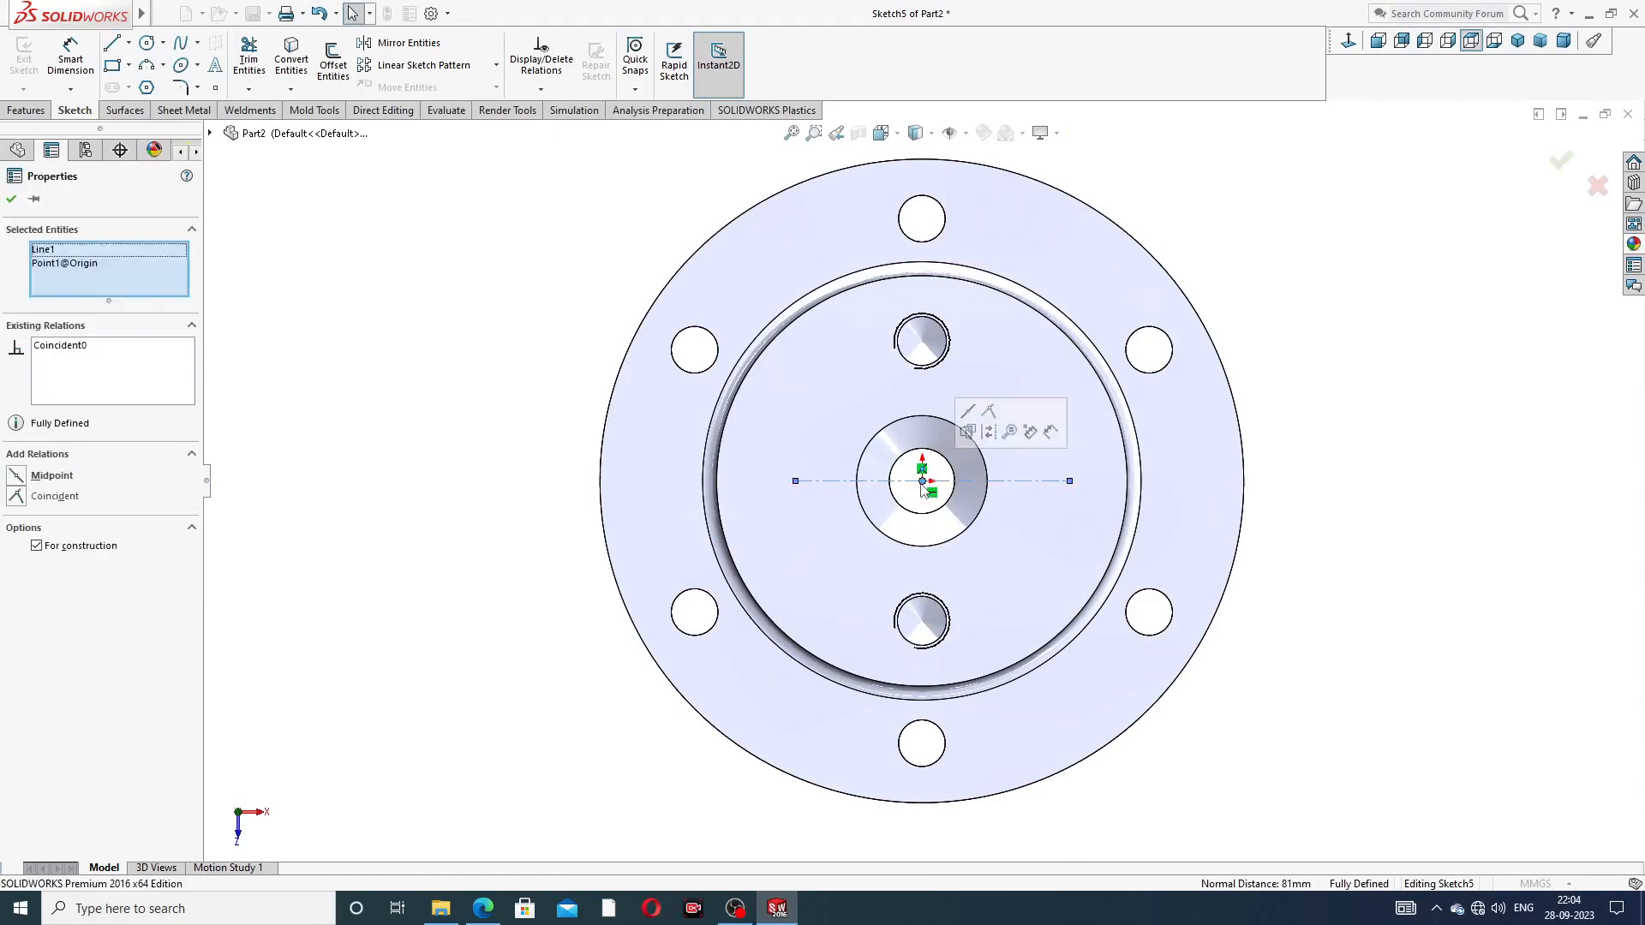
{"action": "left_click", "coordinate": [977, 439]}
{"action": "left_click", "coordinate": [1329, 319]}
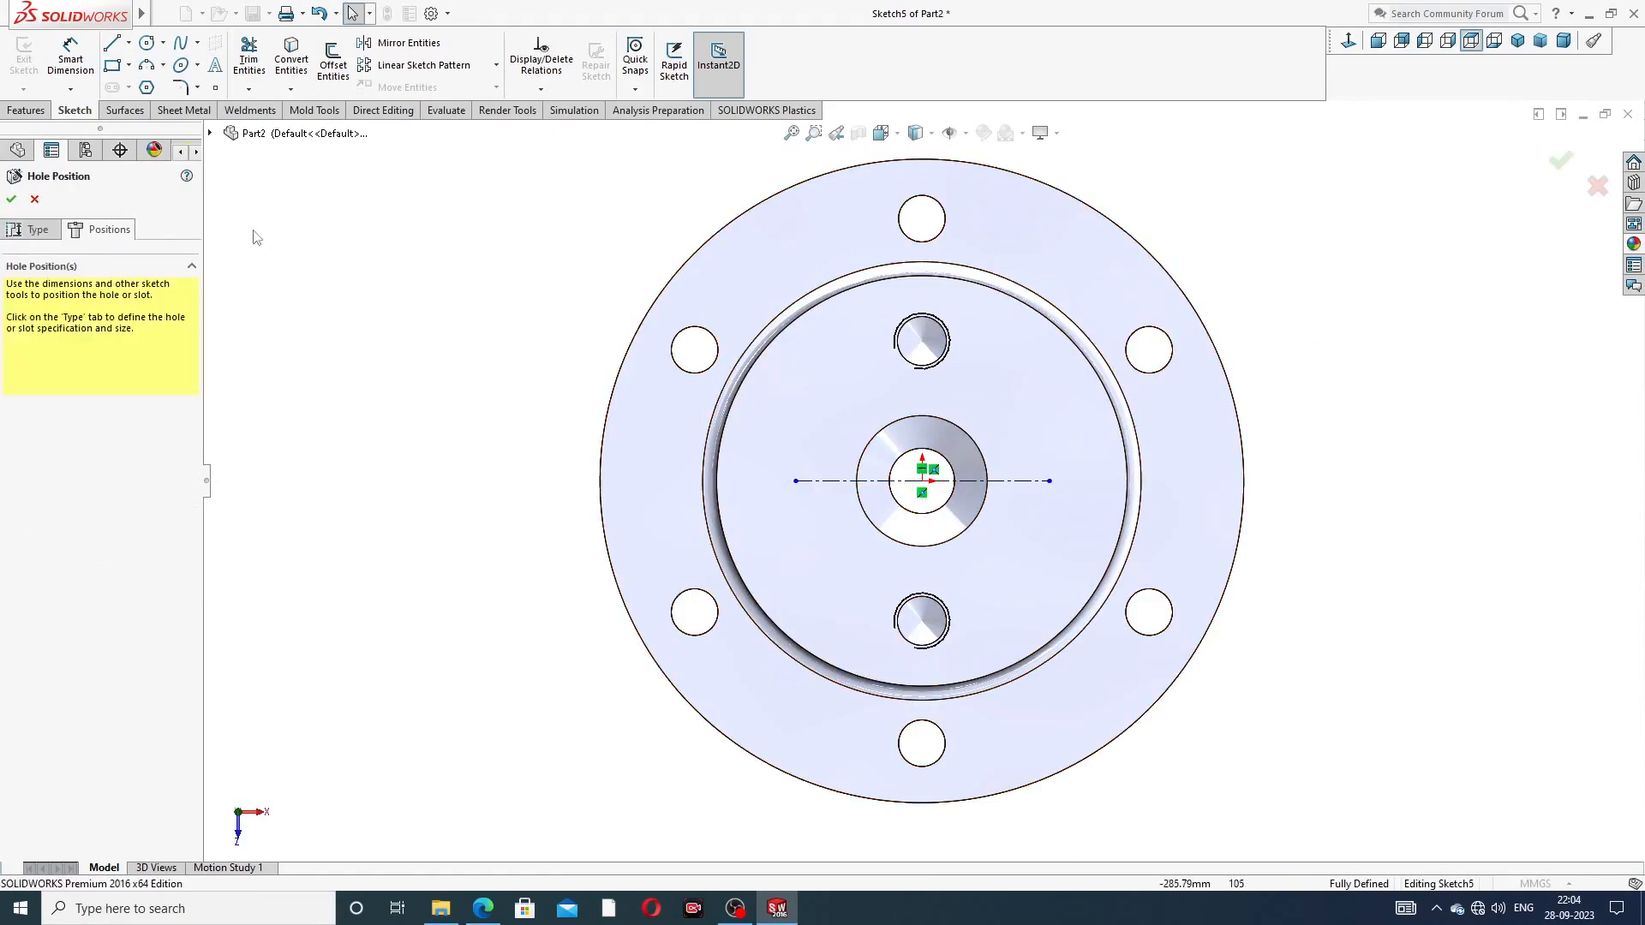
Dimension the horizontal centerline's length to 88 mm
{"action": "left_click", "coordinate": [70, 59]}
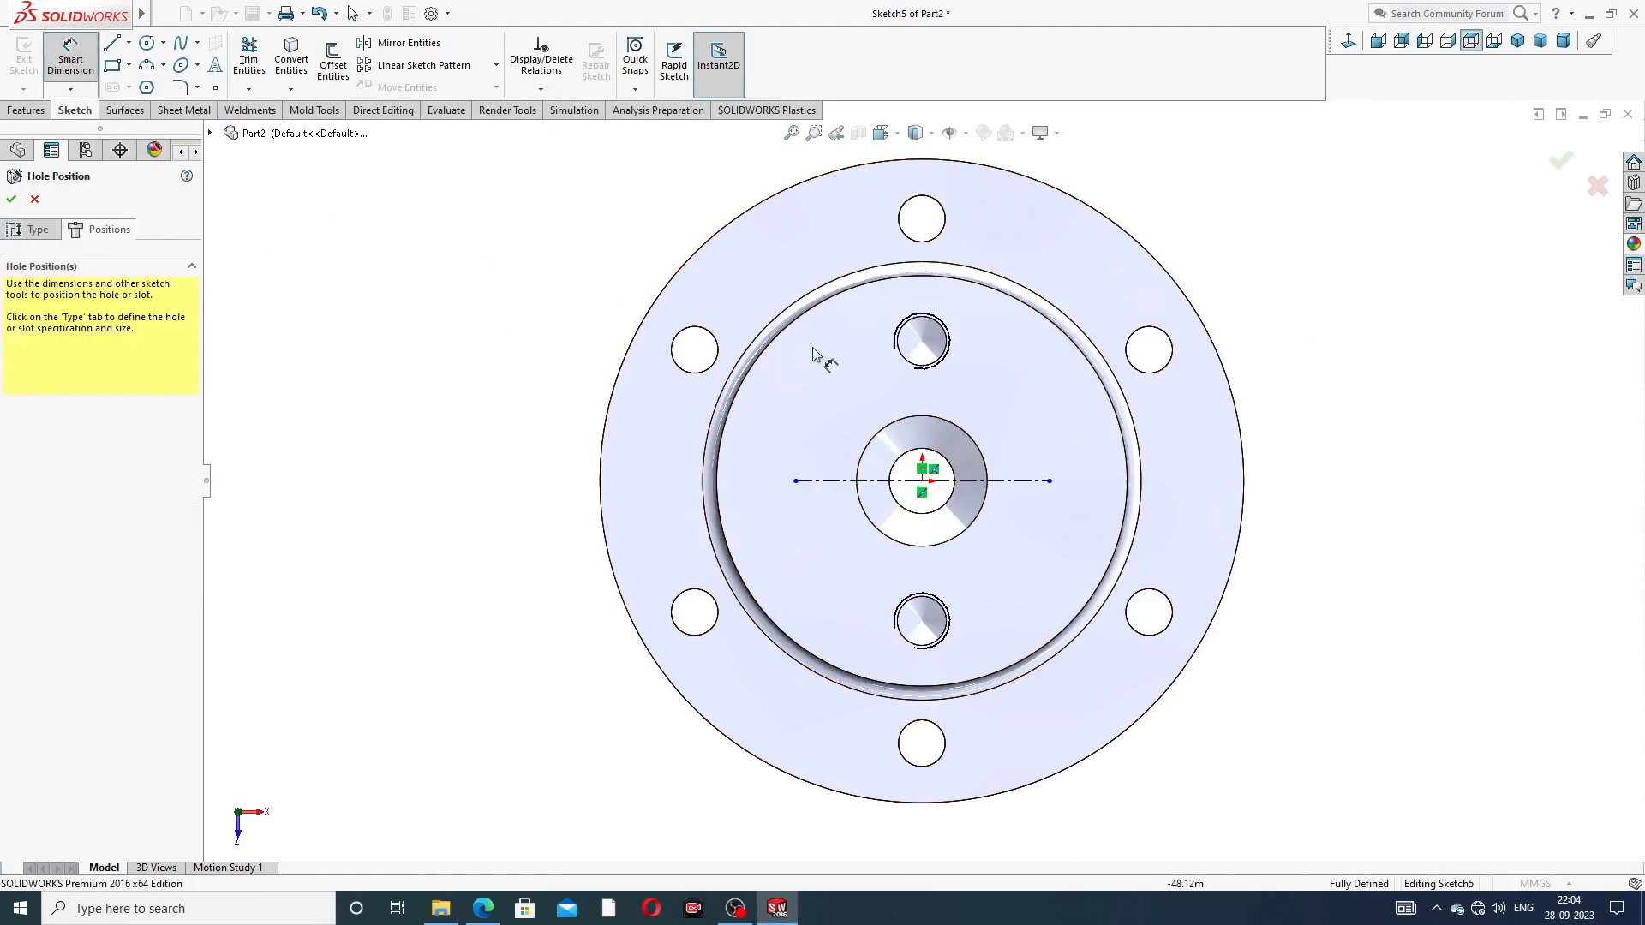
{"action": "left_click", "coordinate": [831, 481]}
{"action": "left_click", "coordinate": [907, 409]}
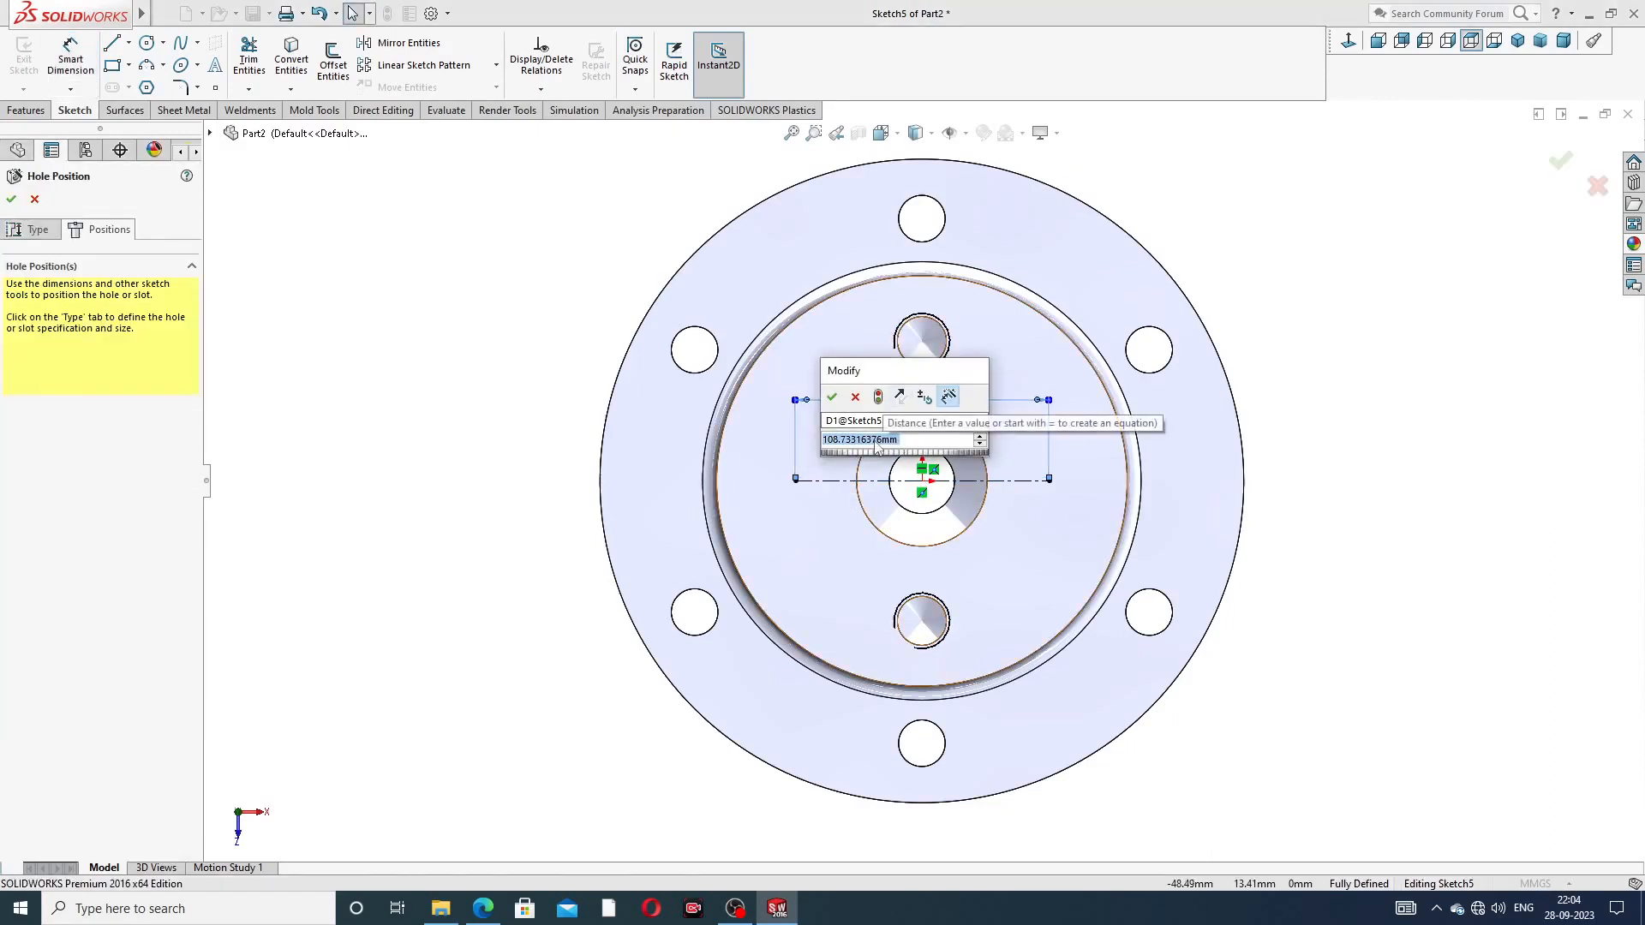
{"action": "type", "text": "88"}
{"action": "key", "text": "Return"}
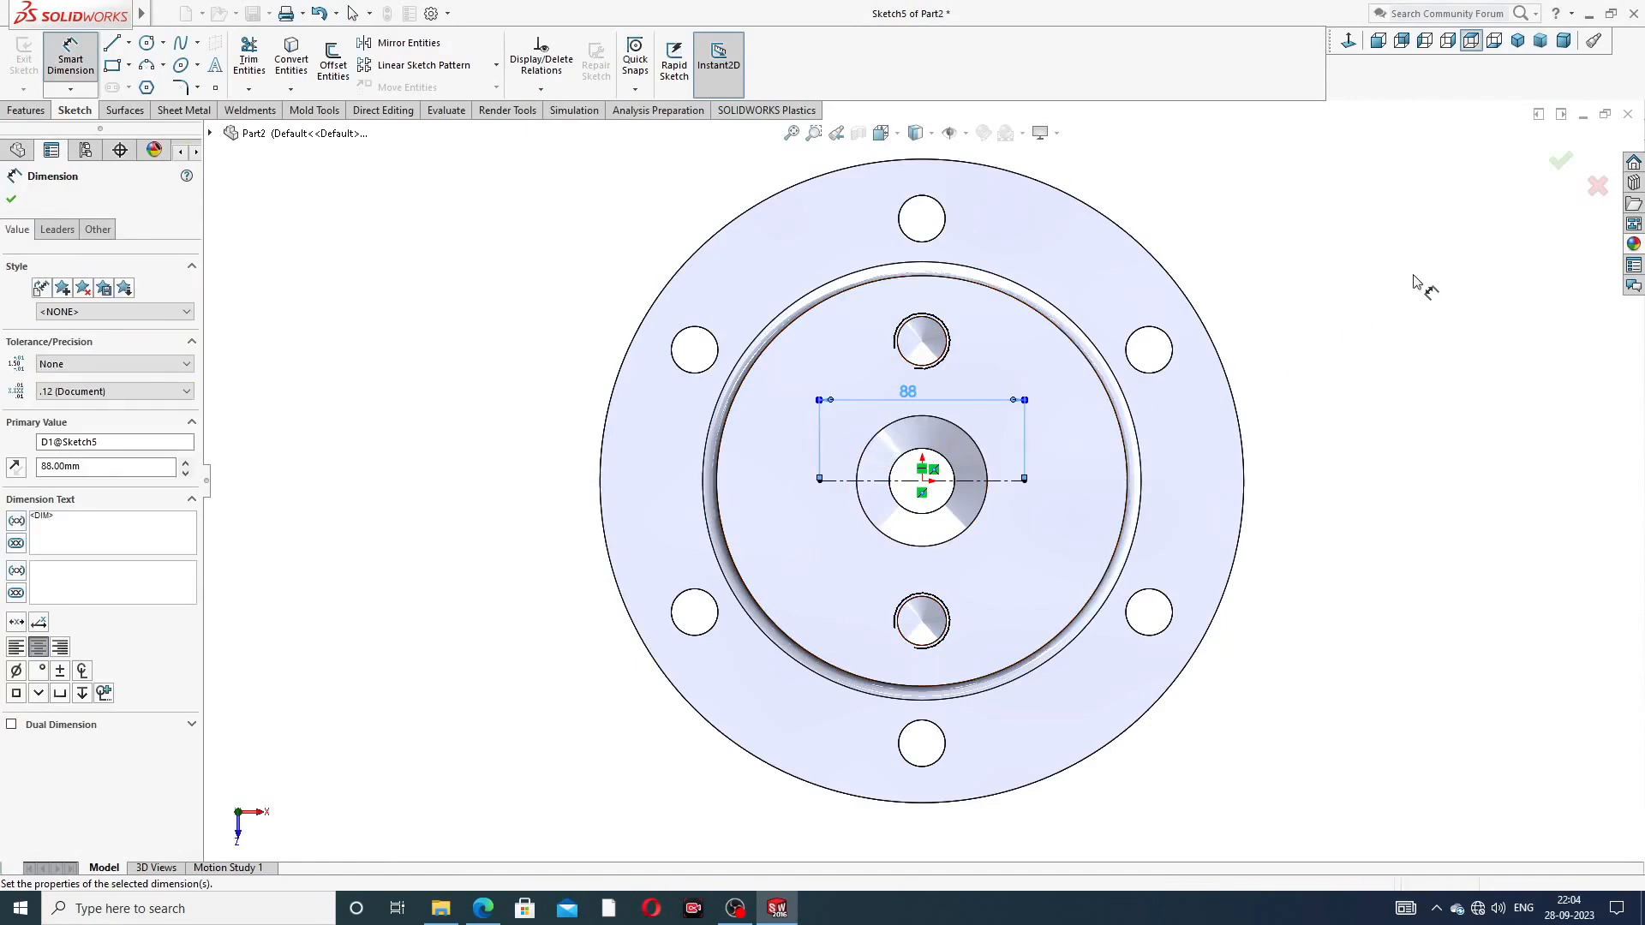
{"action": "right_click", "coordinate": [479, 249]}
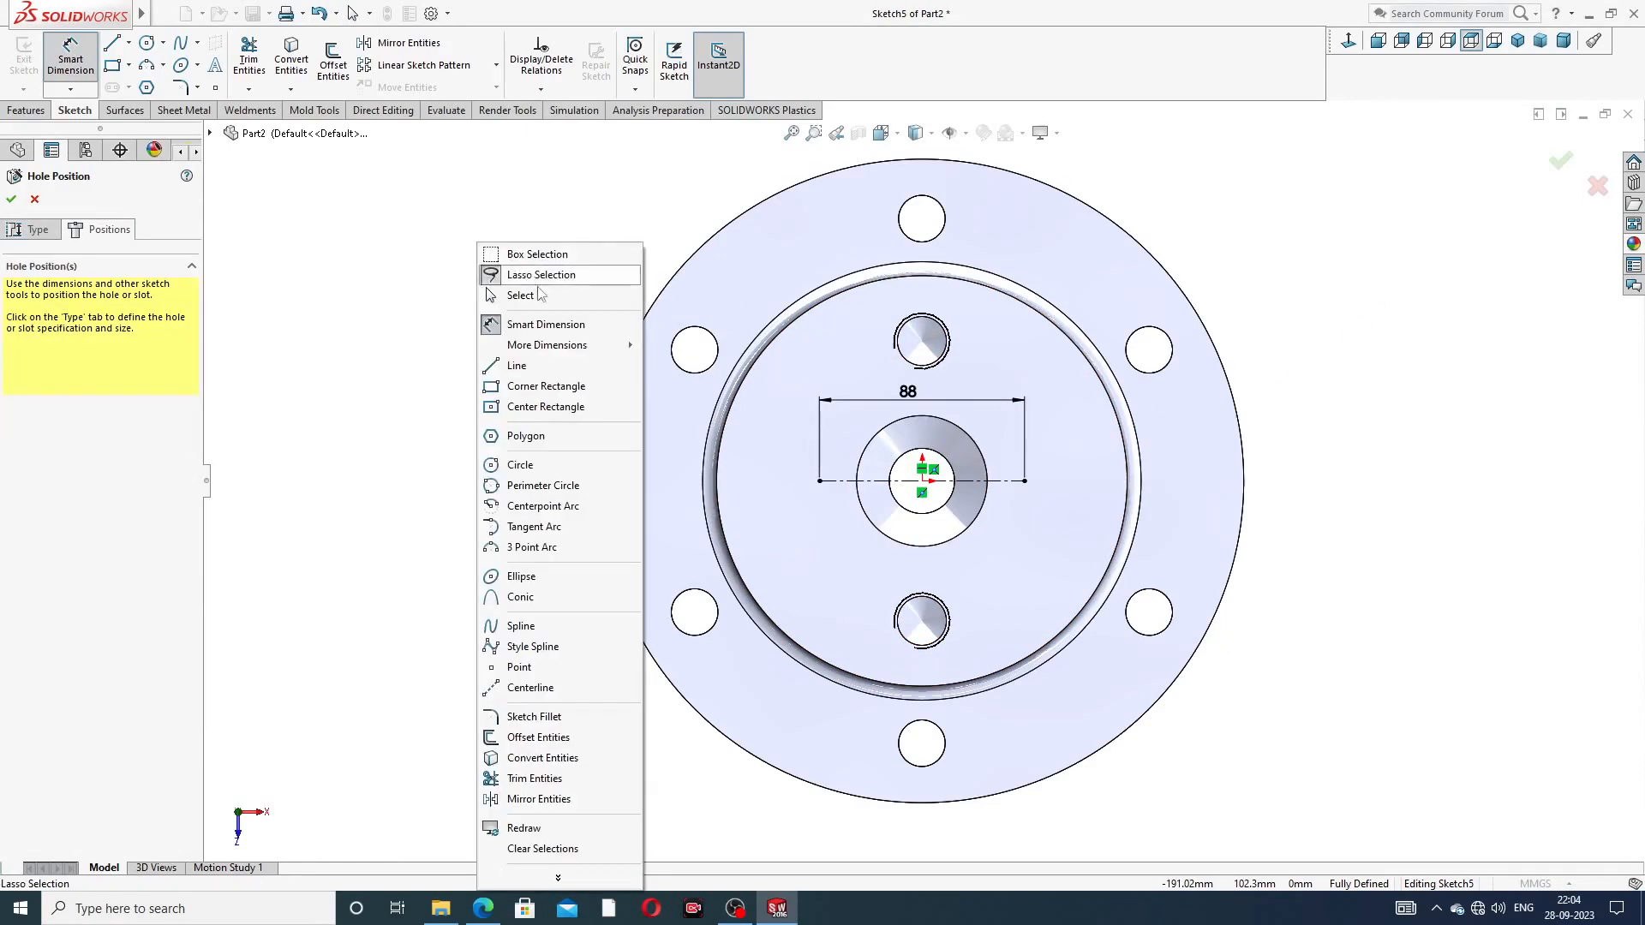
{"action": "left_click", "coordinate": [503, 294]}
Place hole position points on both ends of the 88 mm centerline and finish the M12 tapped holes
{"action": "left_click", "coordinate": [215, 86]}
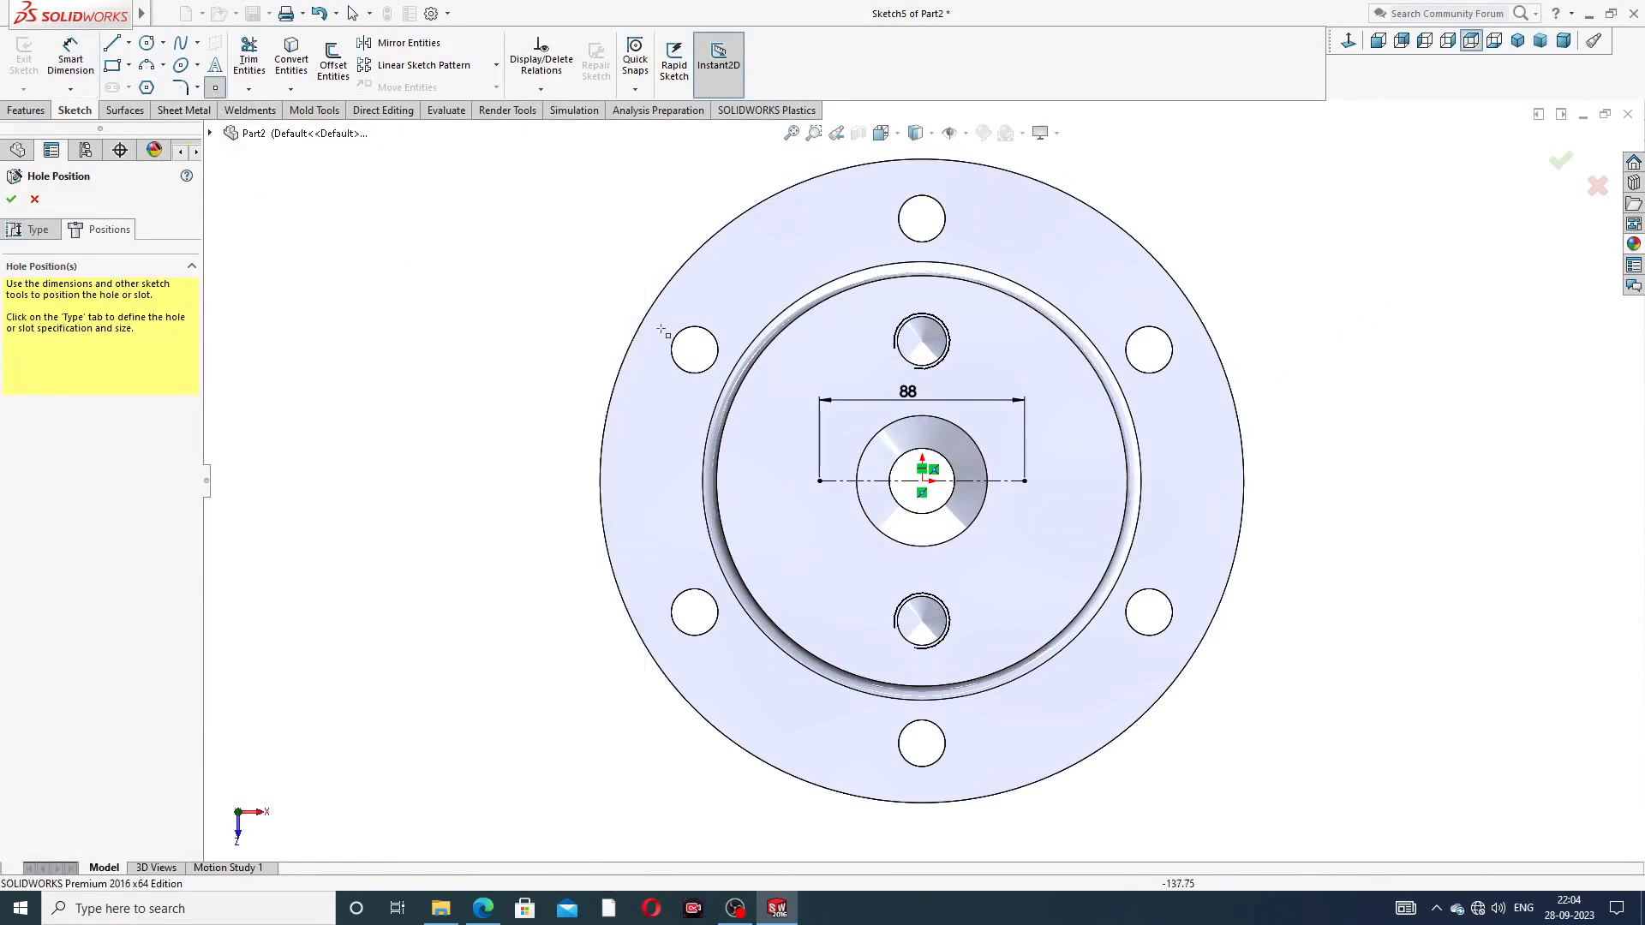
{"action": "left_click", "coordinate": [820, 482]}
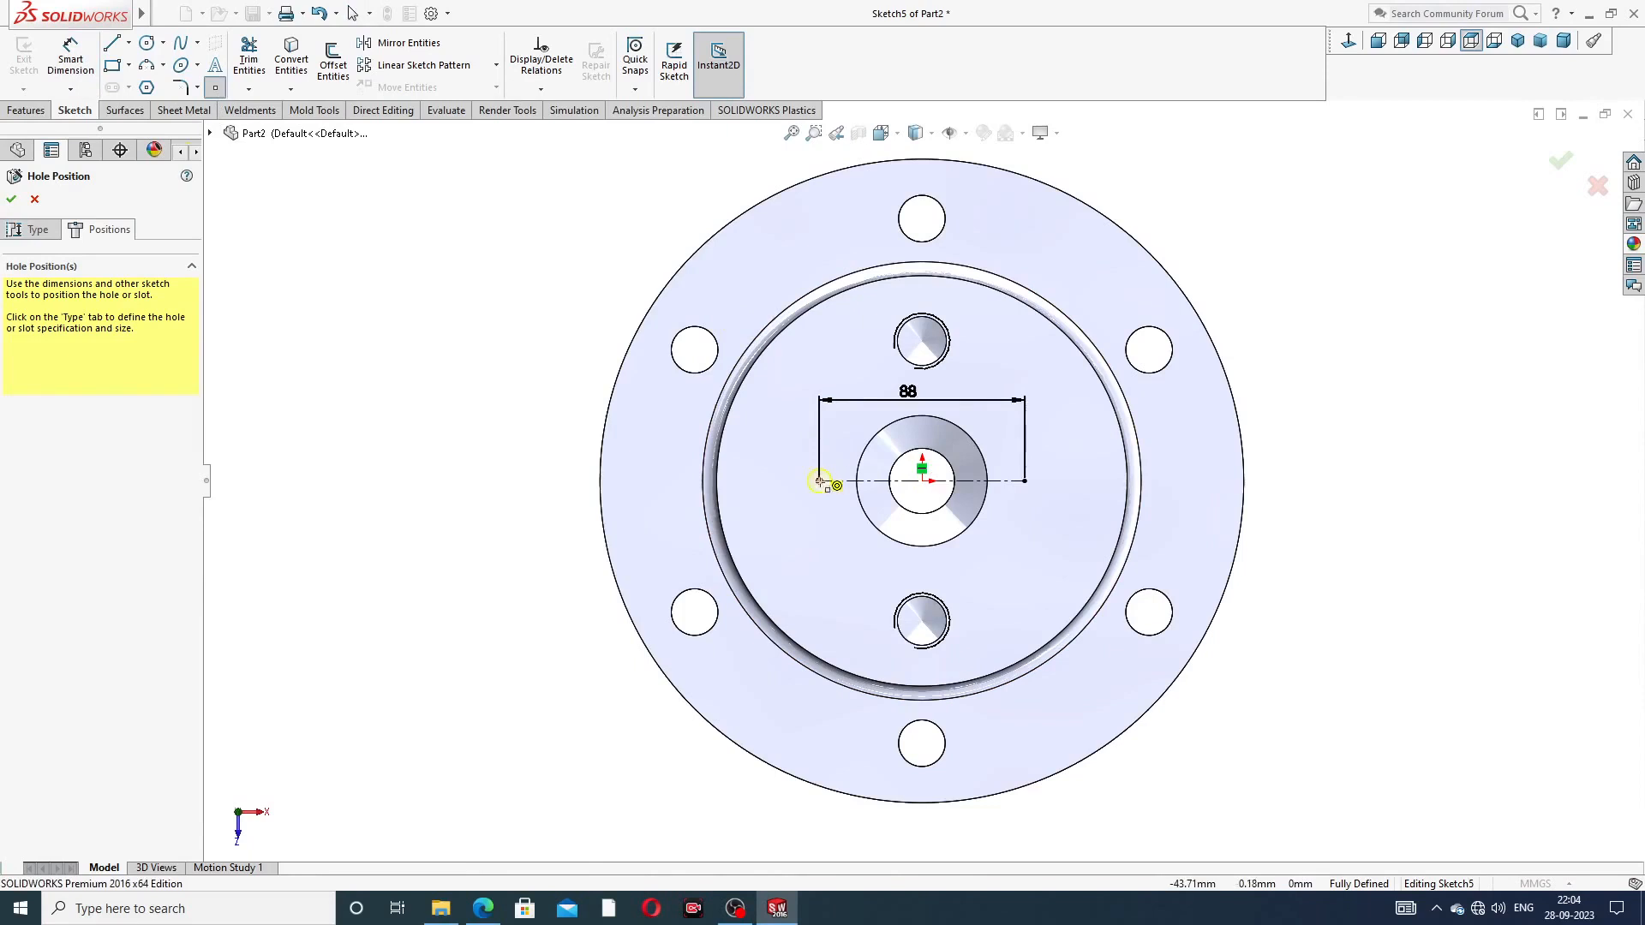
{"action": "left_click", "coordinate": [820, 482]}
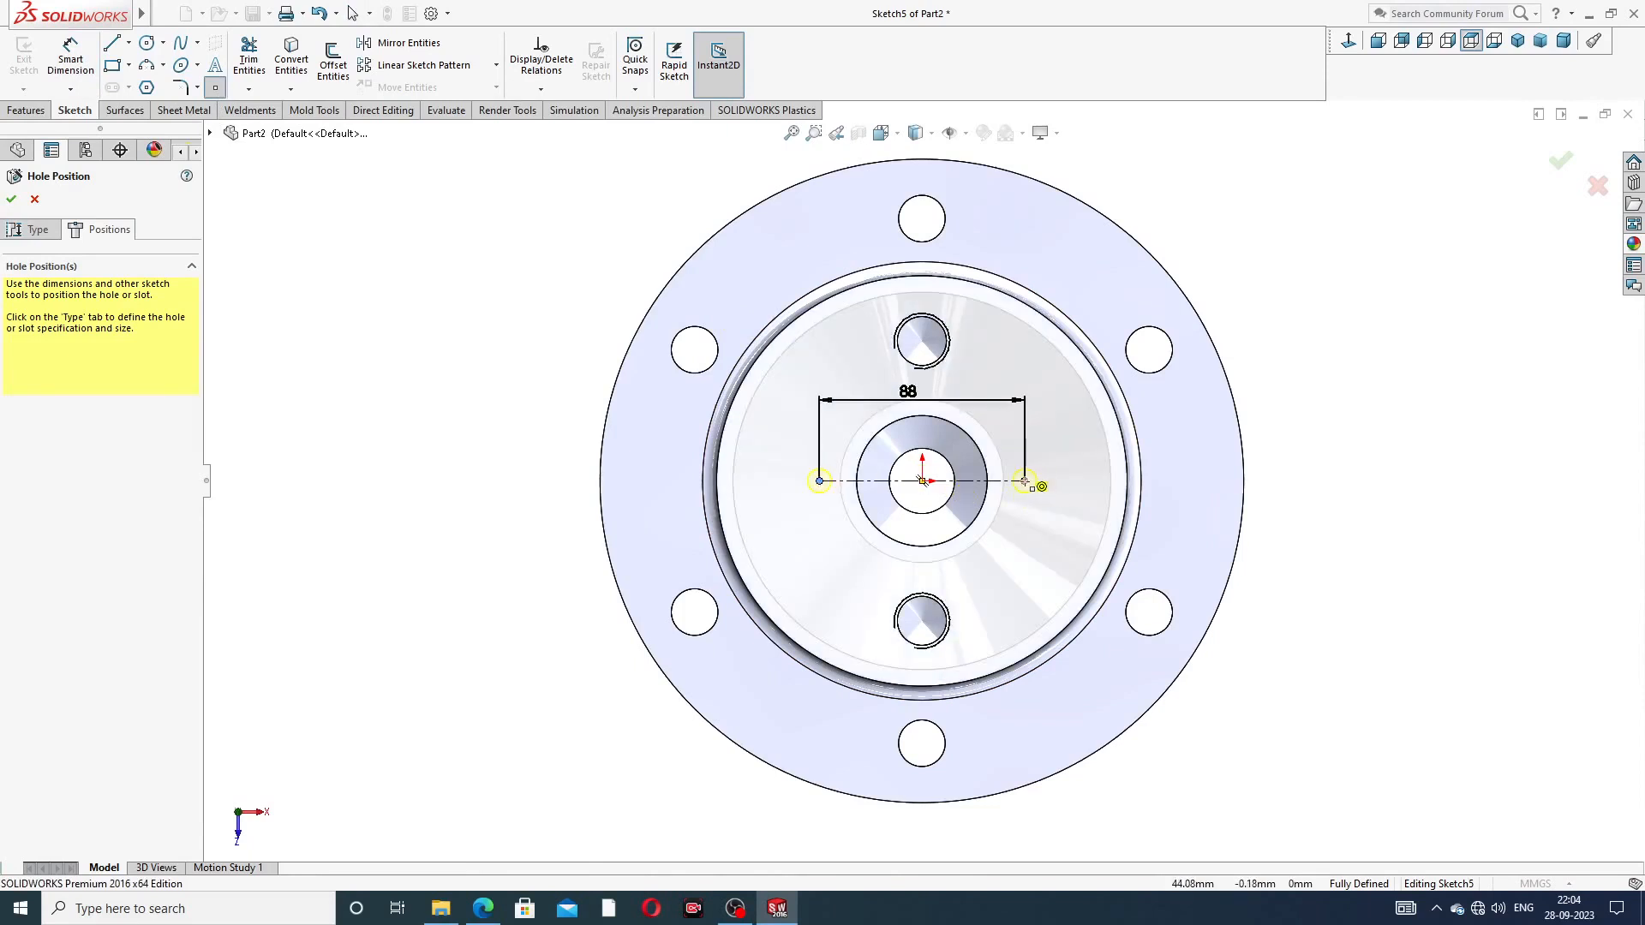
{"action": "left_click", "coordinate": [1025, 482]}
{"action": "right_click", "coordinate": [1260, 302]}
{"action": "left_click", "coordinate": [1303, 324]}
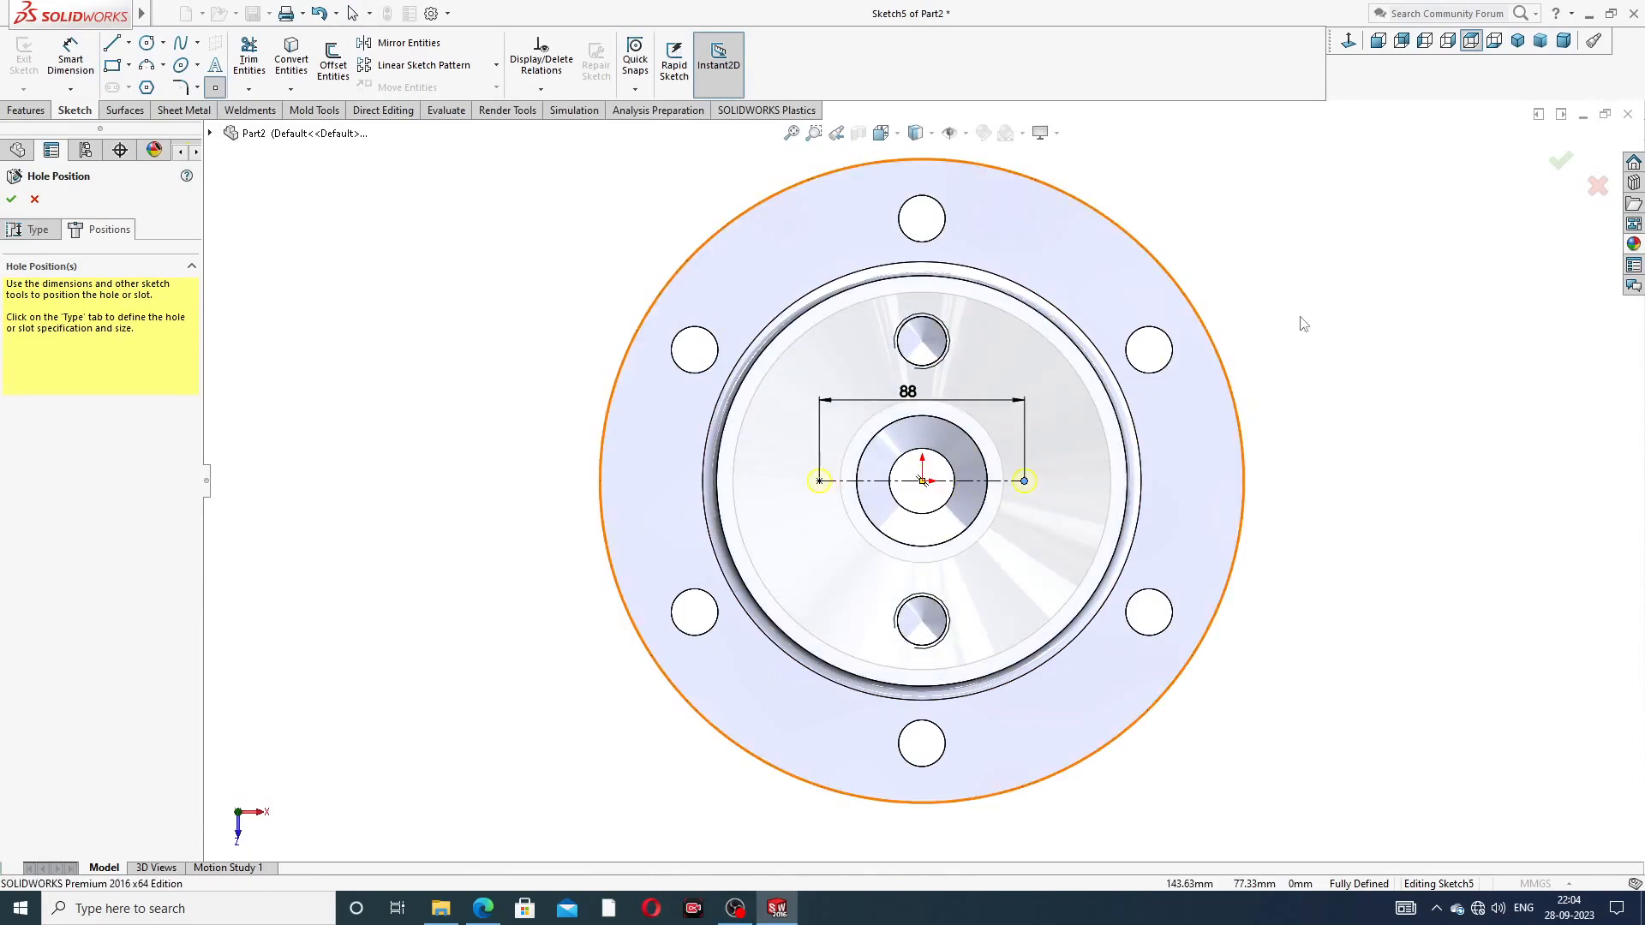
{"action": "left_click", "coordinate": [1564, 172]}
Examine the two M12 tapped holes and their threads on the cover's raised face up close and at an angle
{"action": "scroll", "coordinate": [892, 462], "scroll_direction": "down", "scroll_amount": 2}
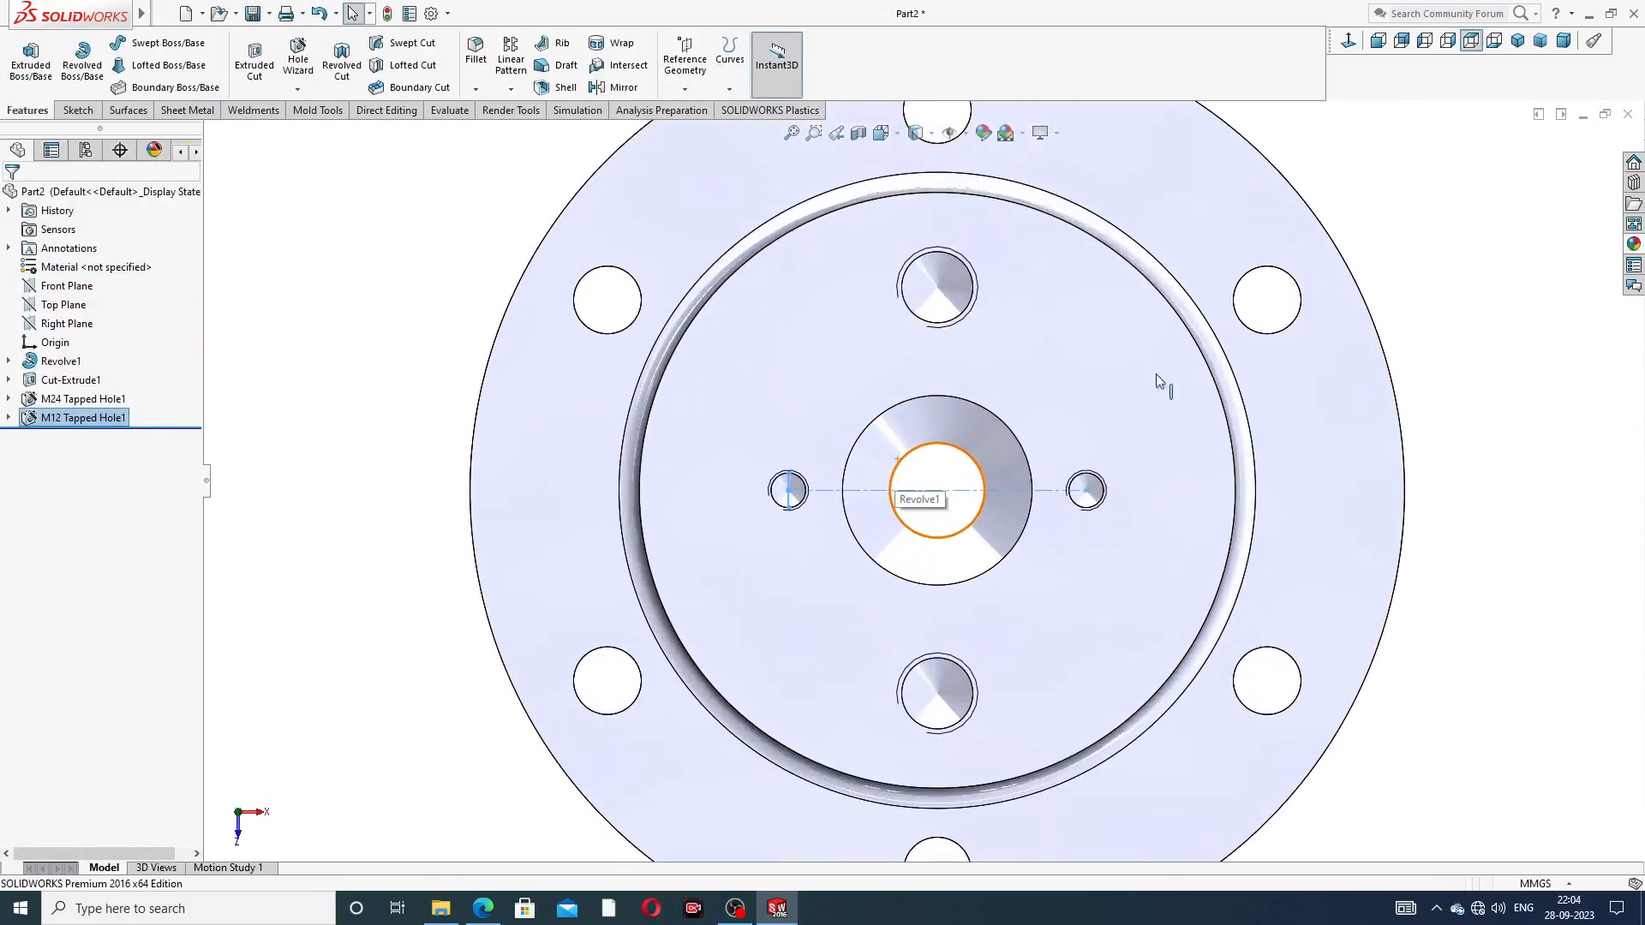
{"action": "left_click", "coordinate": [1431, 213]}
{"action": "middle_click_drag", "start_coordinate": [944, 425], "coordinate": [869, 412]}
{"action": "scroll", "coordinate": [999, 375], "scroll_direction": "up", "scroll_amount": 3}
{"action": "scroll", "coordinate": [862, 466], "scroll_direction": "down", "scroll_amount": 10}
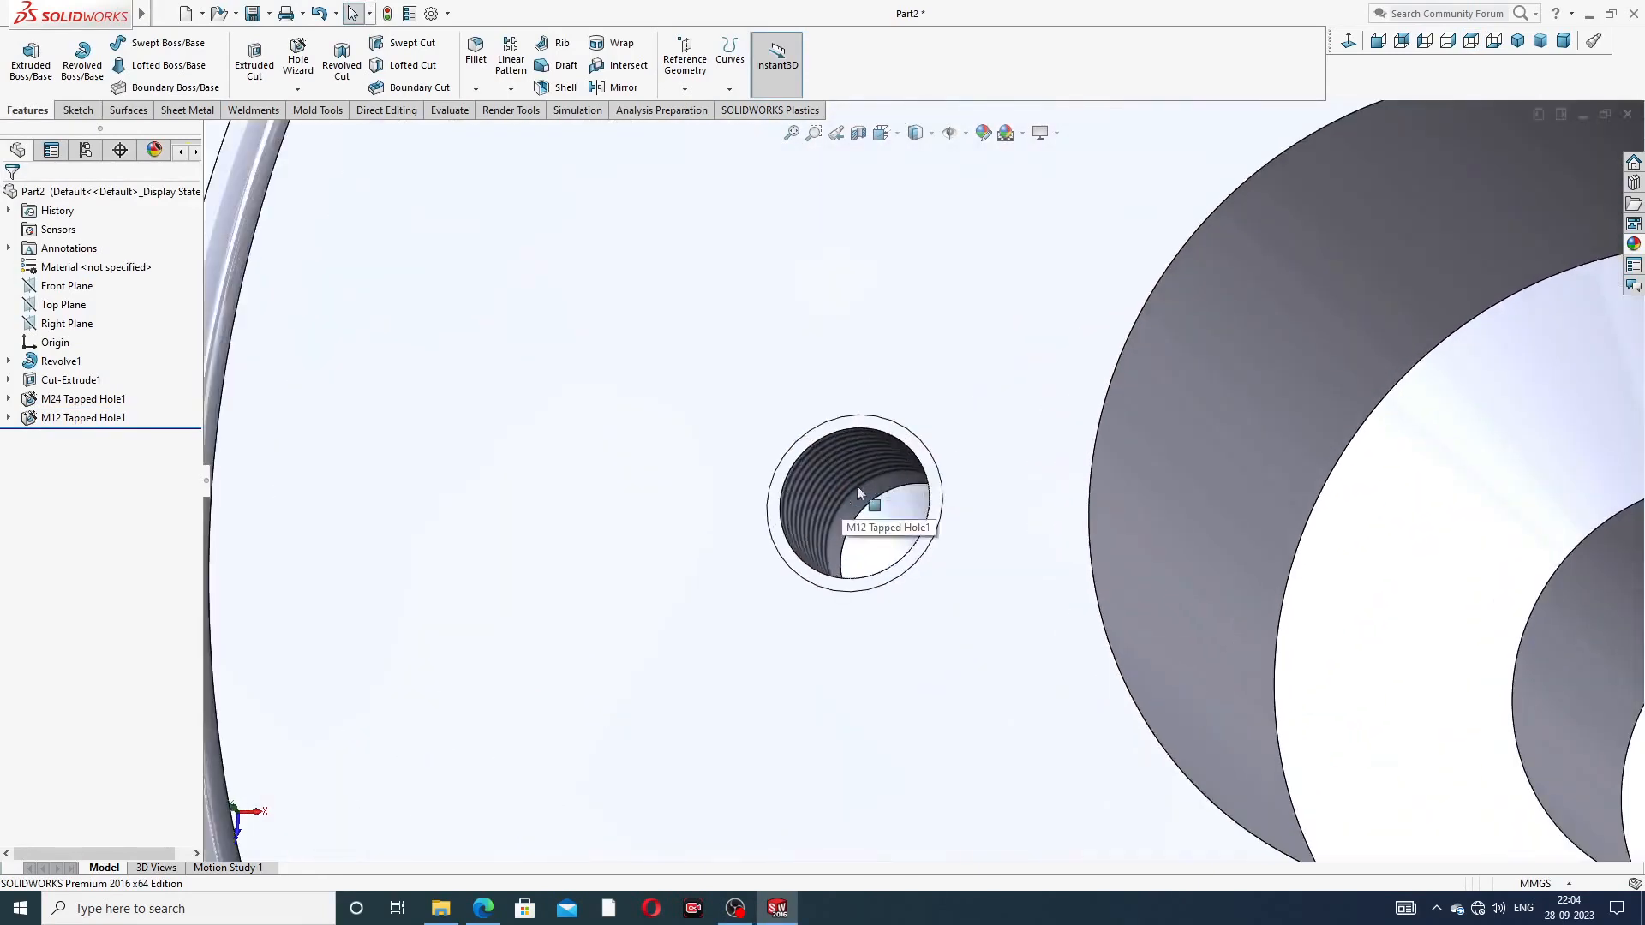
{"action": "scroll", "coordinate": [1203, 407], "scroll_direction": "up", "scroll_amount": 10}
{"action": "scroll", "coordinate": [1171, 357], "scroll_direction": "down", "scroll_amount": 2}
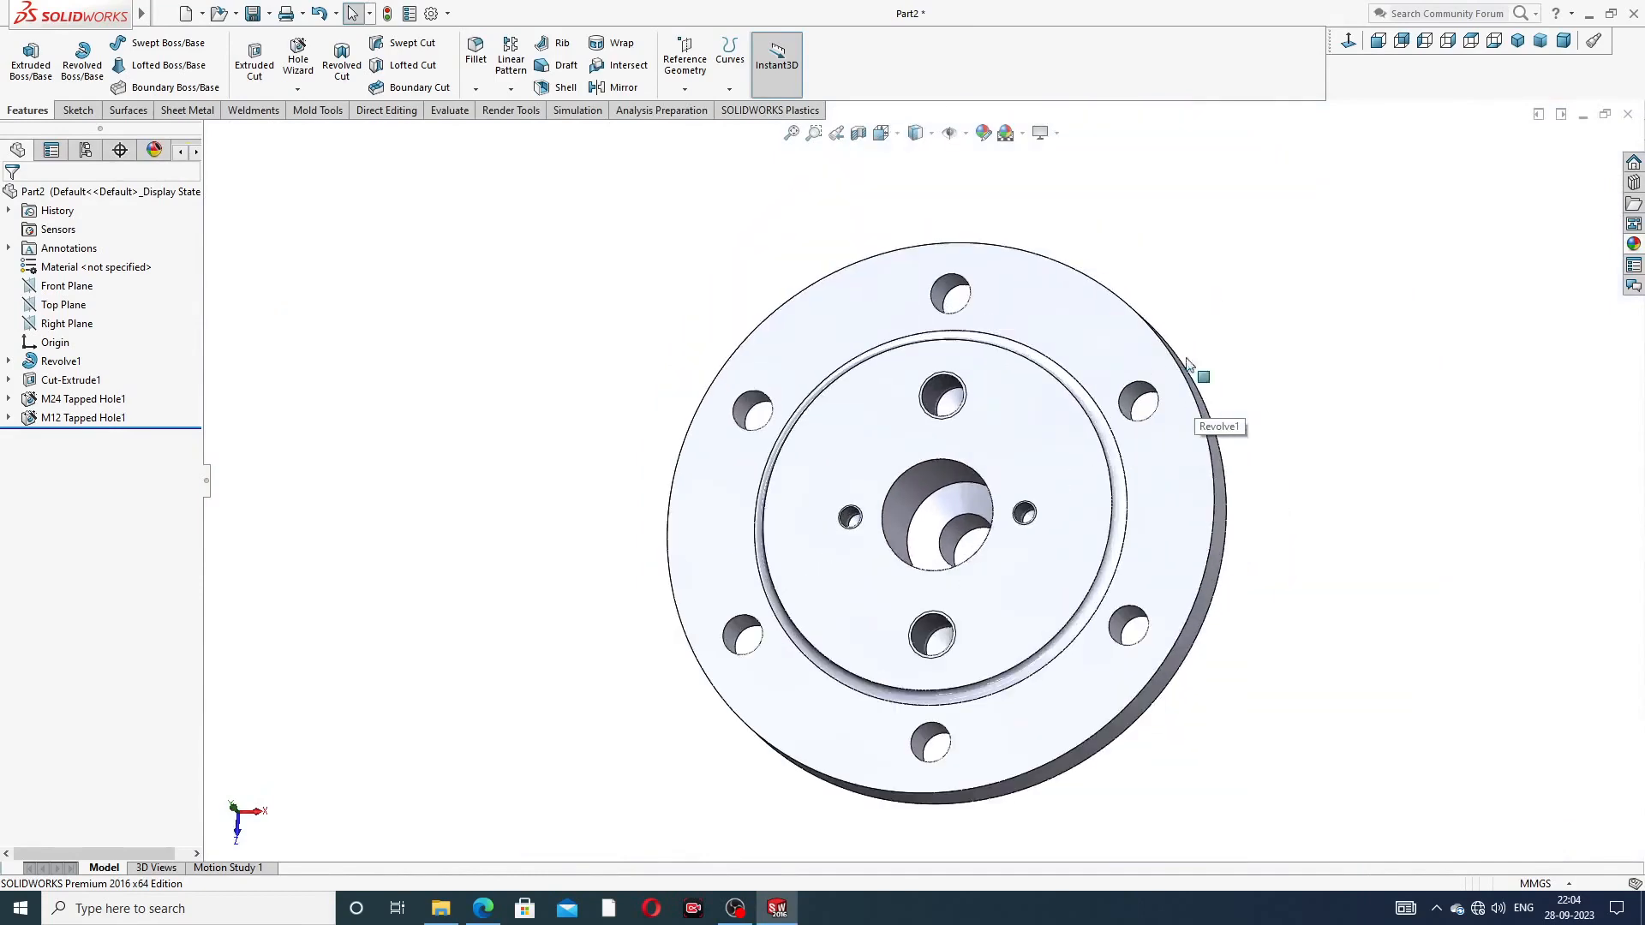
Apply the polished brass appearance to the whole valve cover
{"action": "left_click", "coordinate": [1634, 244]}
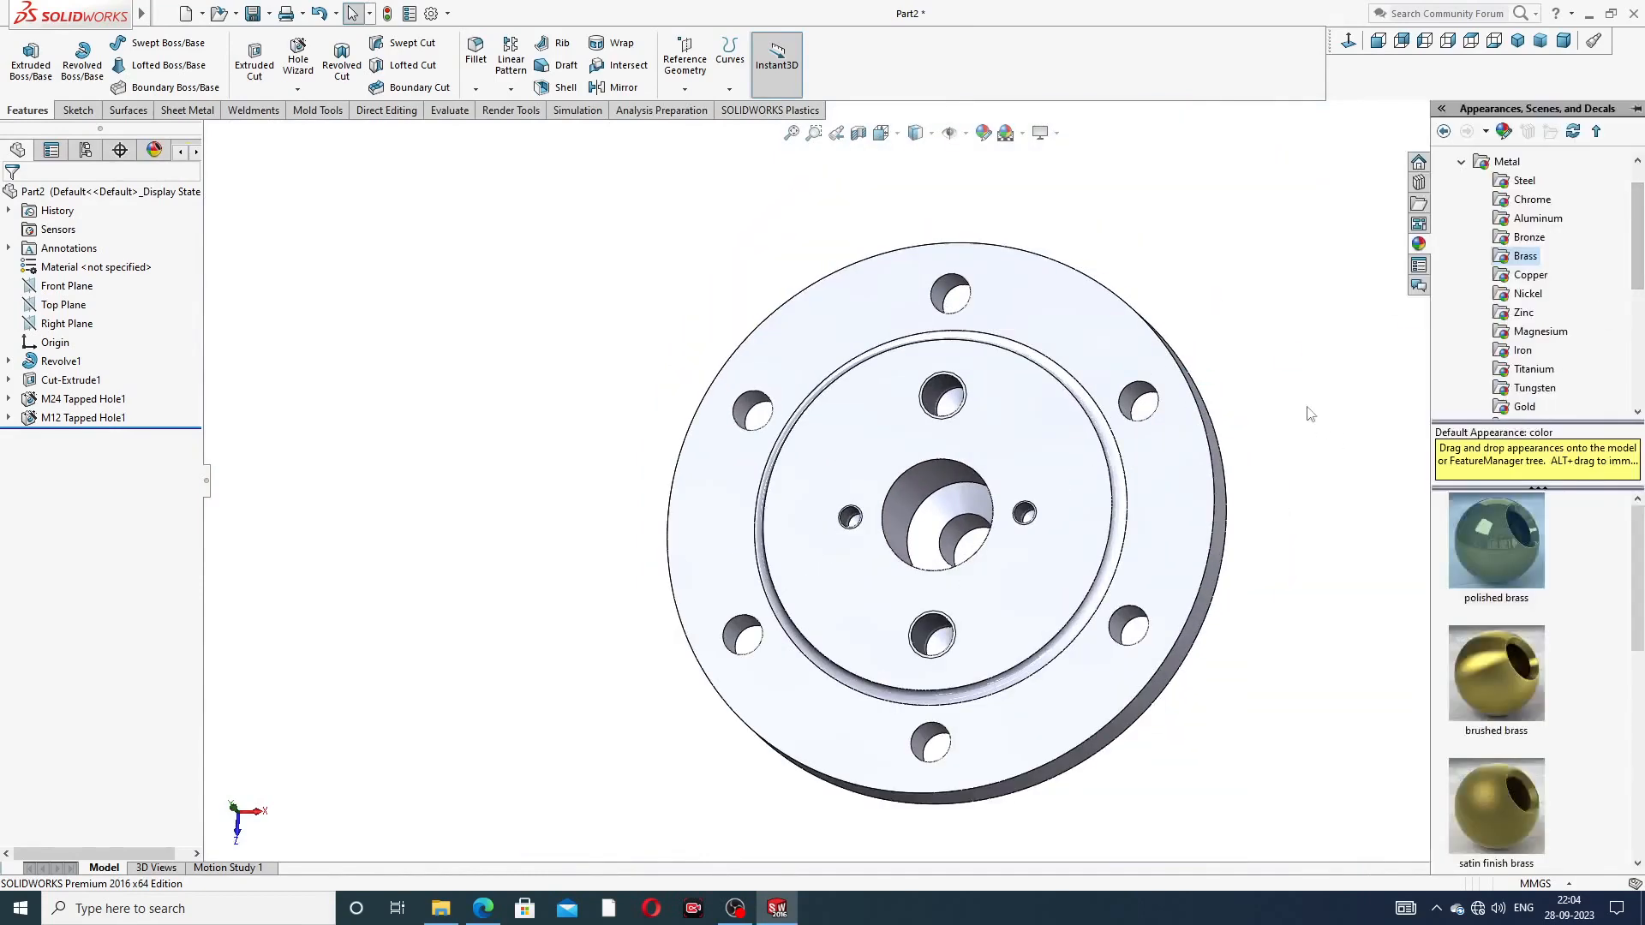
{"action": "double_click", "coordinate": [1493, 542]}
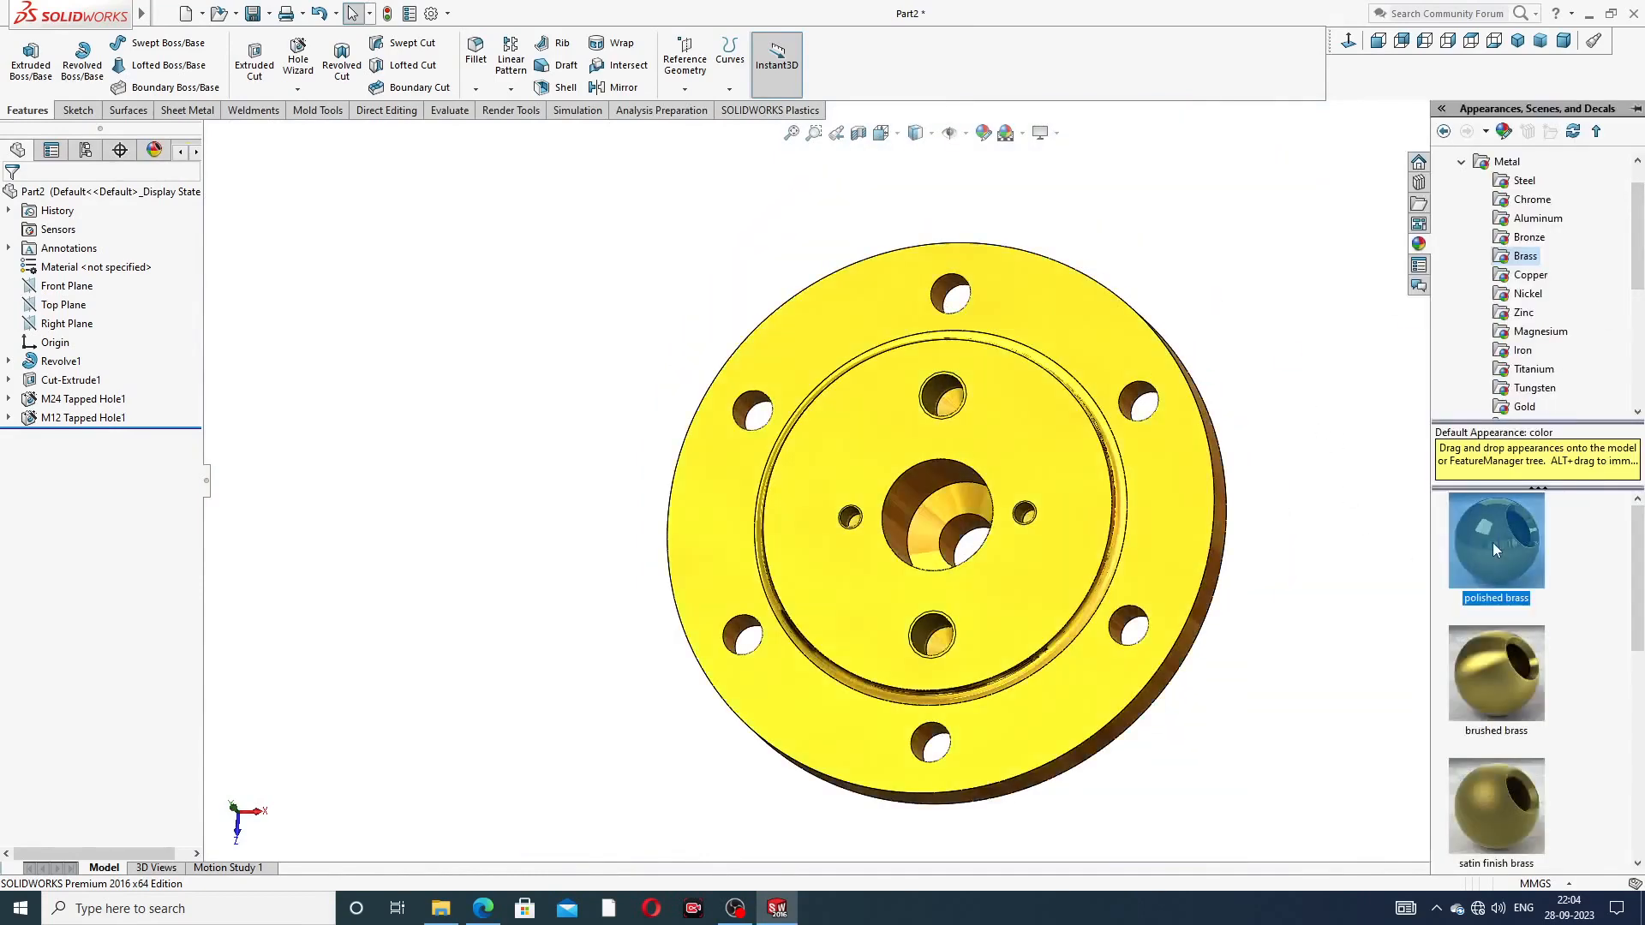
{"action": "middle_click_drag", "start_coordinate": [1247, 482], "coordinate": [1157, 592]}
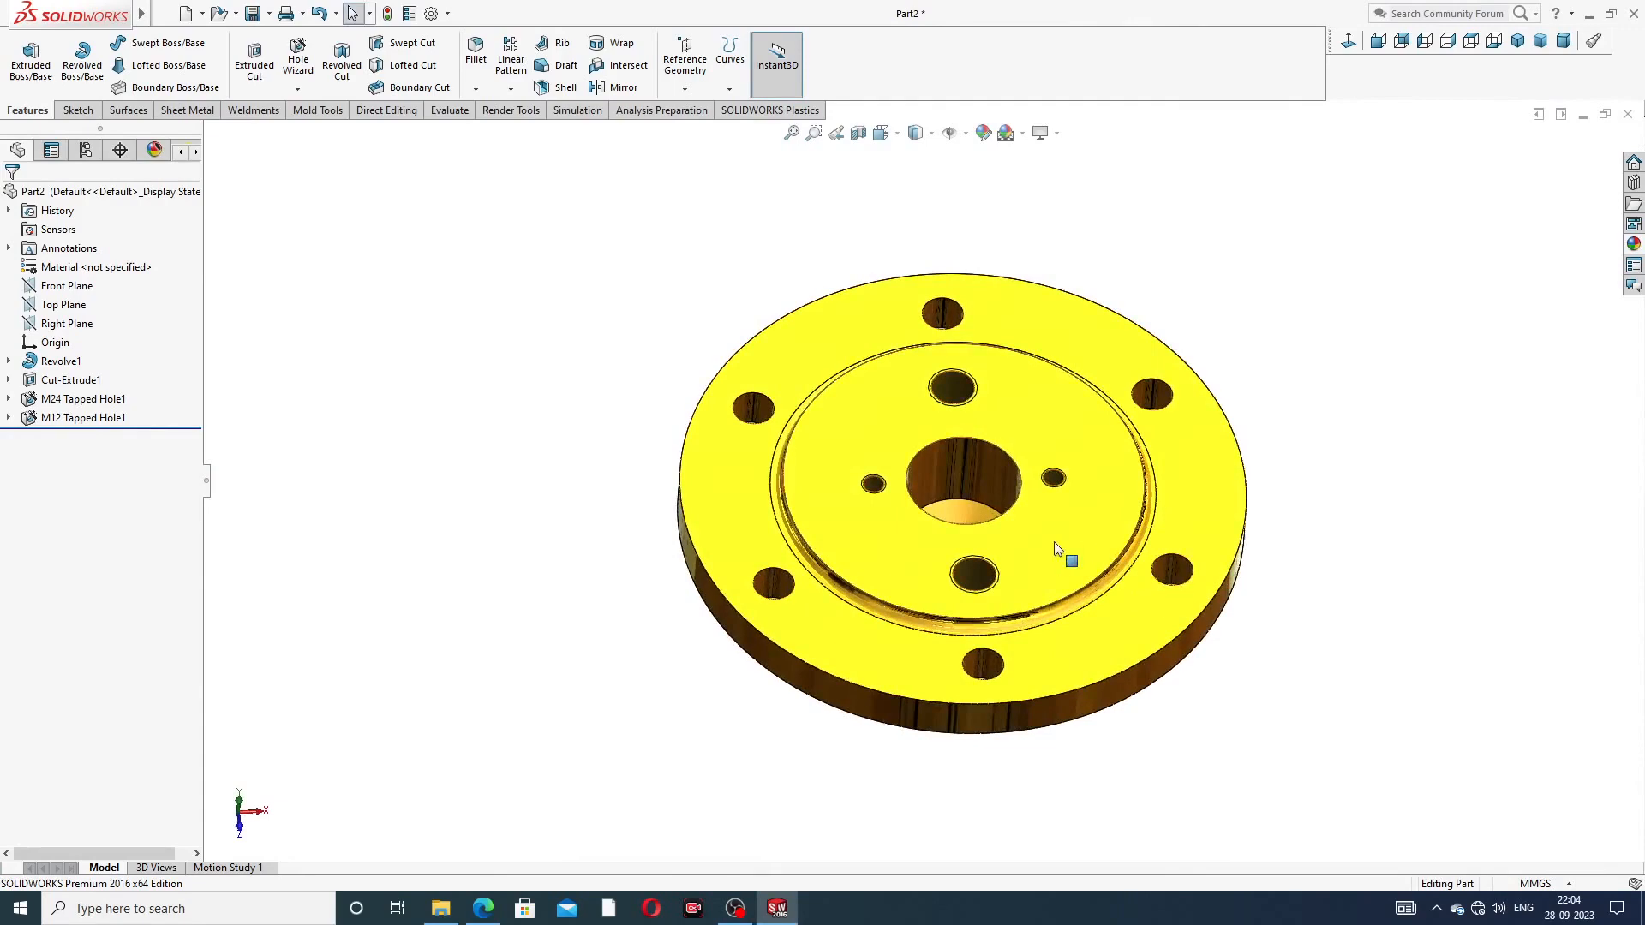
{"action": "middle_click_drag", "start_coordinate": [1061, 554], "coordinate": [1039, 591]}
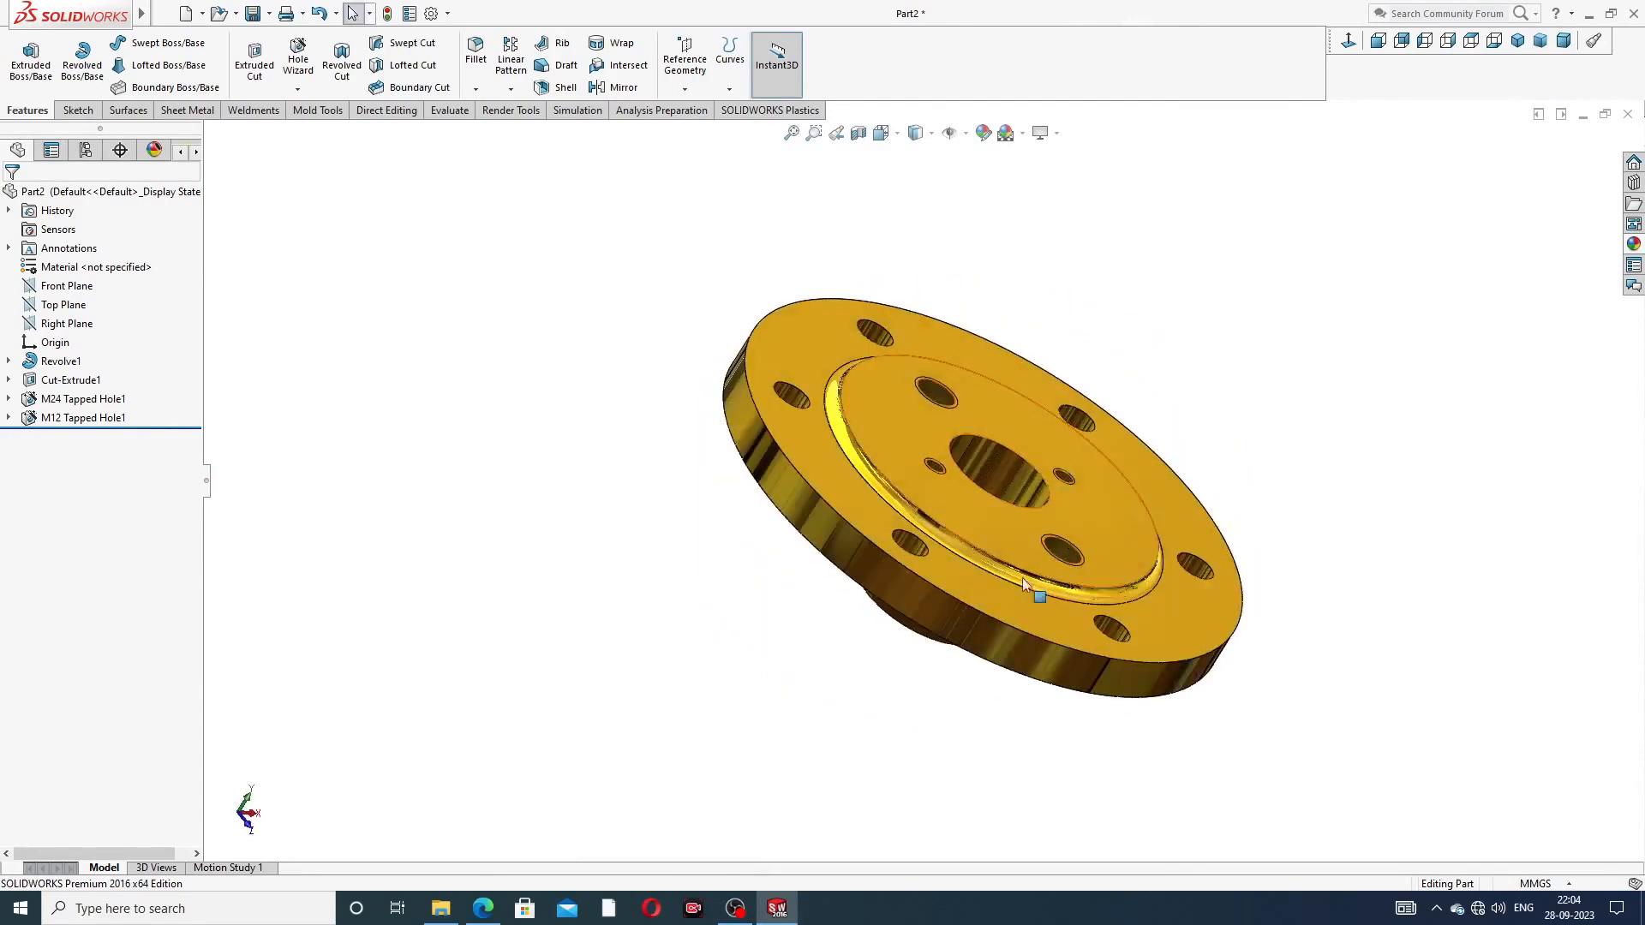
Compare the finished brass cover in isometric view with the Part-10 valve cover drawing in the browser
{"action": "left_click", "coordinate": [483, 908]}
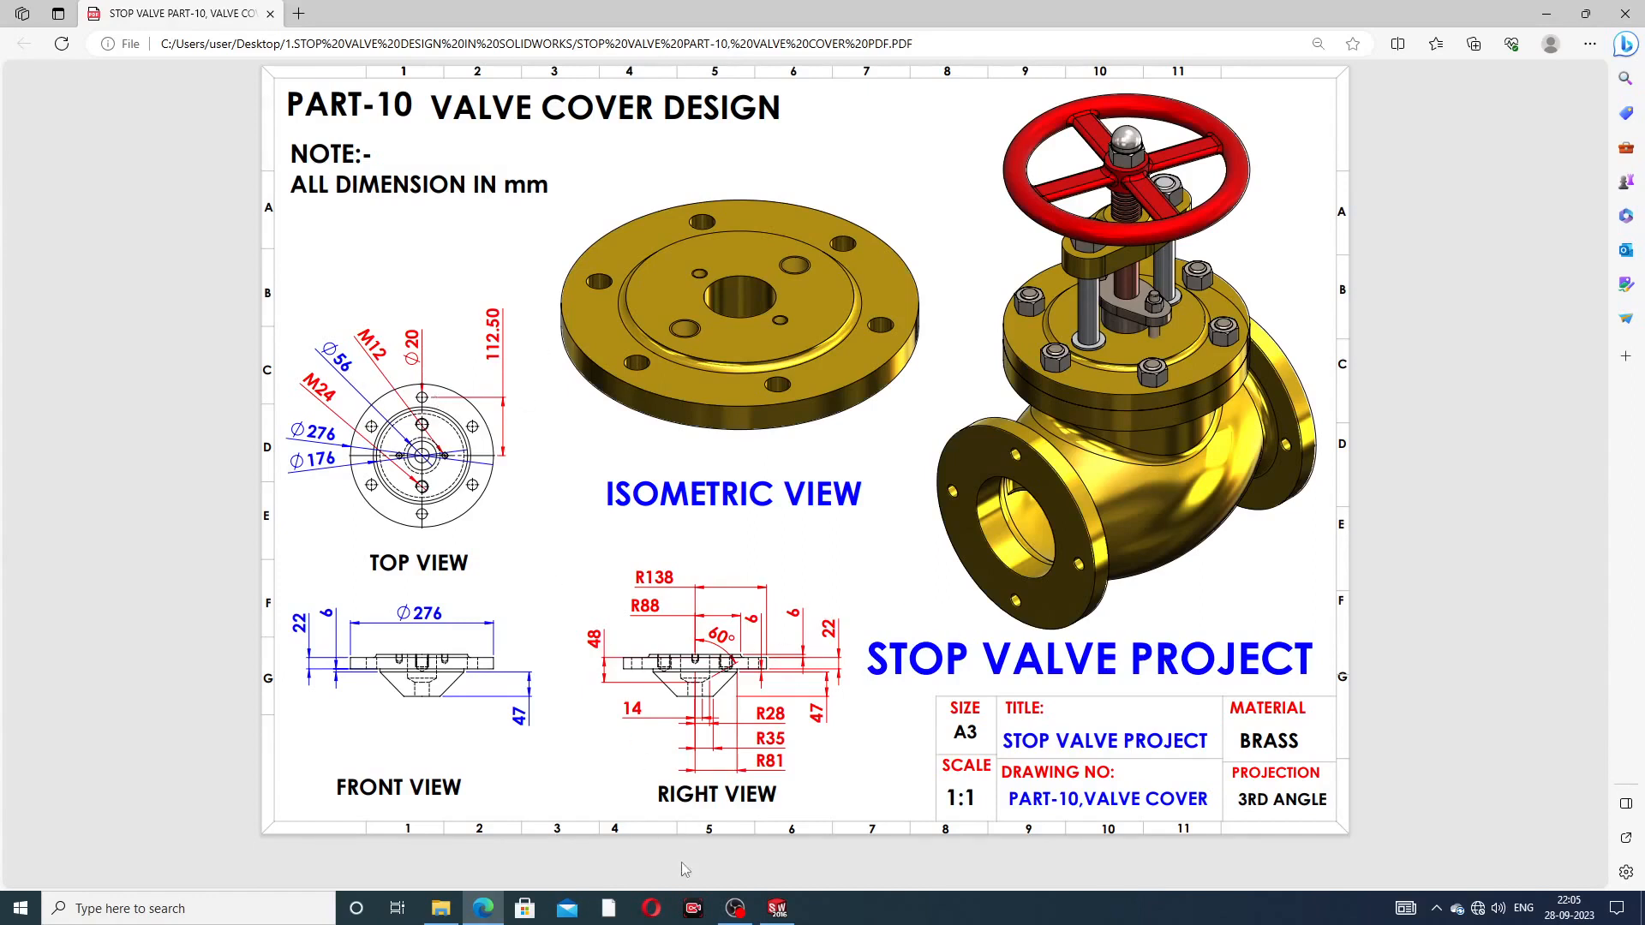
{"action": "left_click", "coordinate": [777, 909]}
{"action": "middle_click_drag", "start_coordinate": [1084, 514], "coordinate": [1004, 512]}
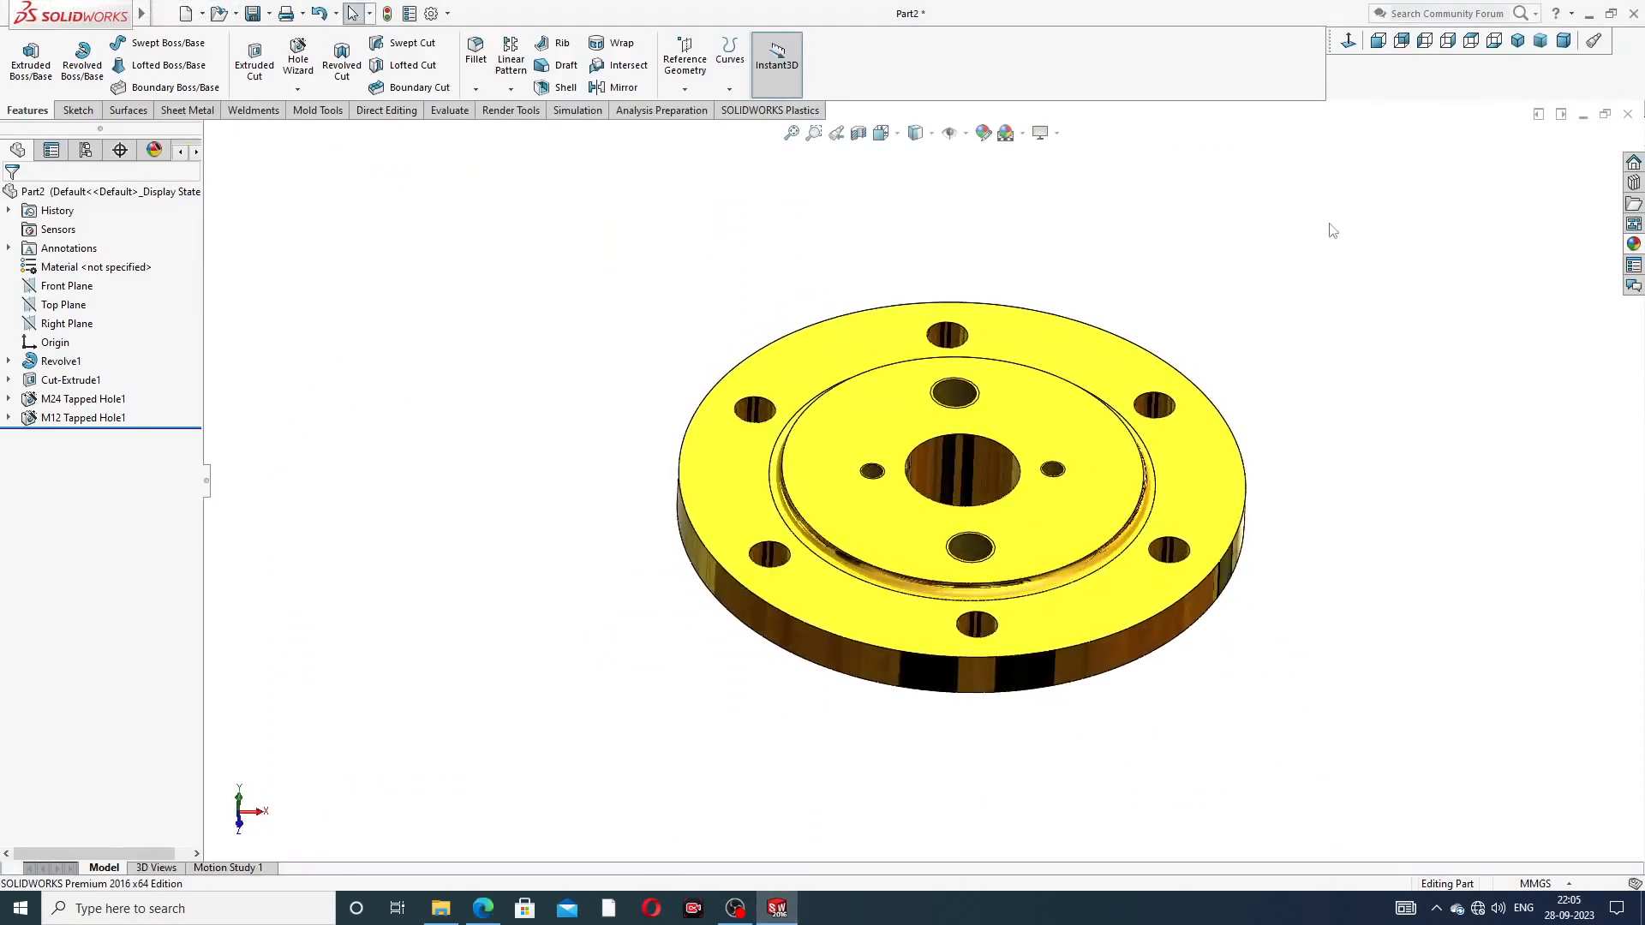
{"action": "left_click", "coordinate": [1517, 41]}
{"action": "scroll", "coordinate": [925, 378], "scroll_direction": "down", "scroll_amount": 3}
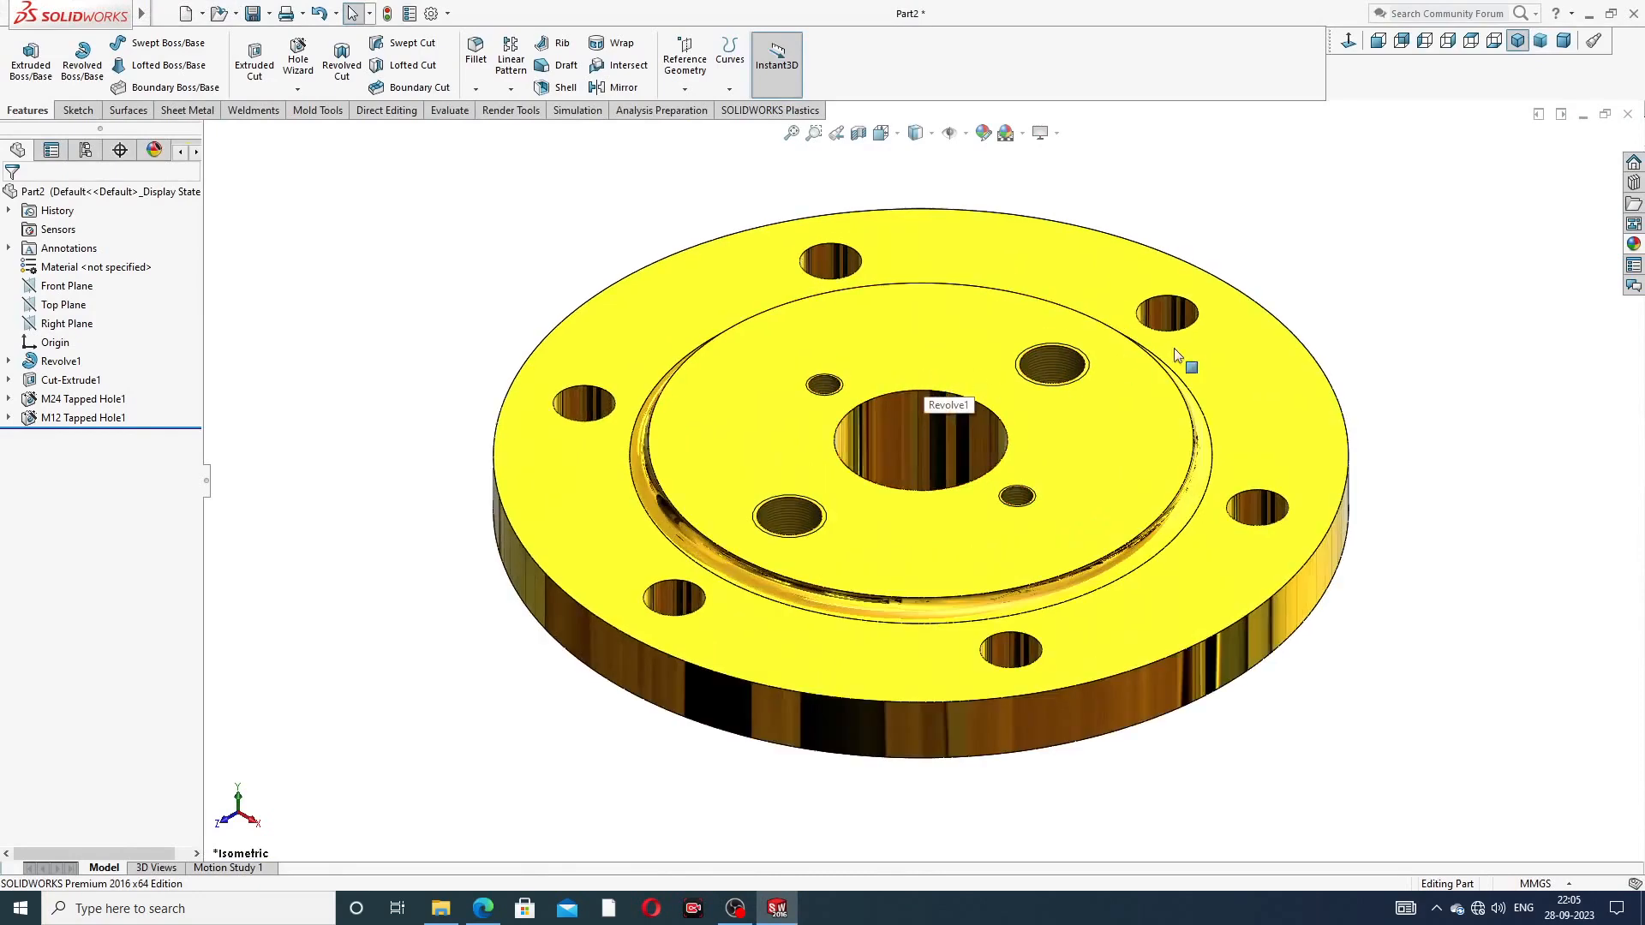
{"action": "middle_click_drag", "start_coordinate": [1062, 535], "coordinate": [1045, 656]}
{"action": "left_click", "coordinate": [1518, 42]}
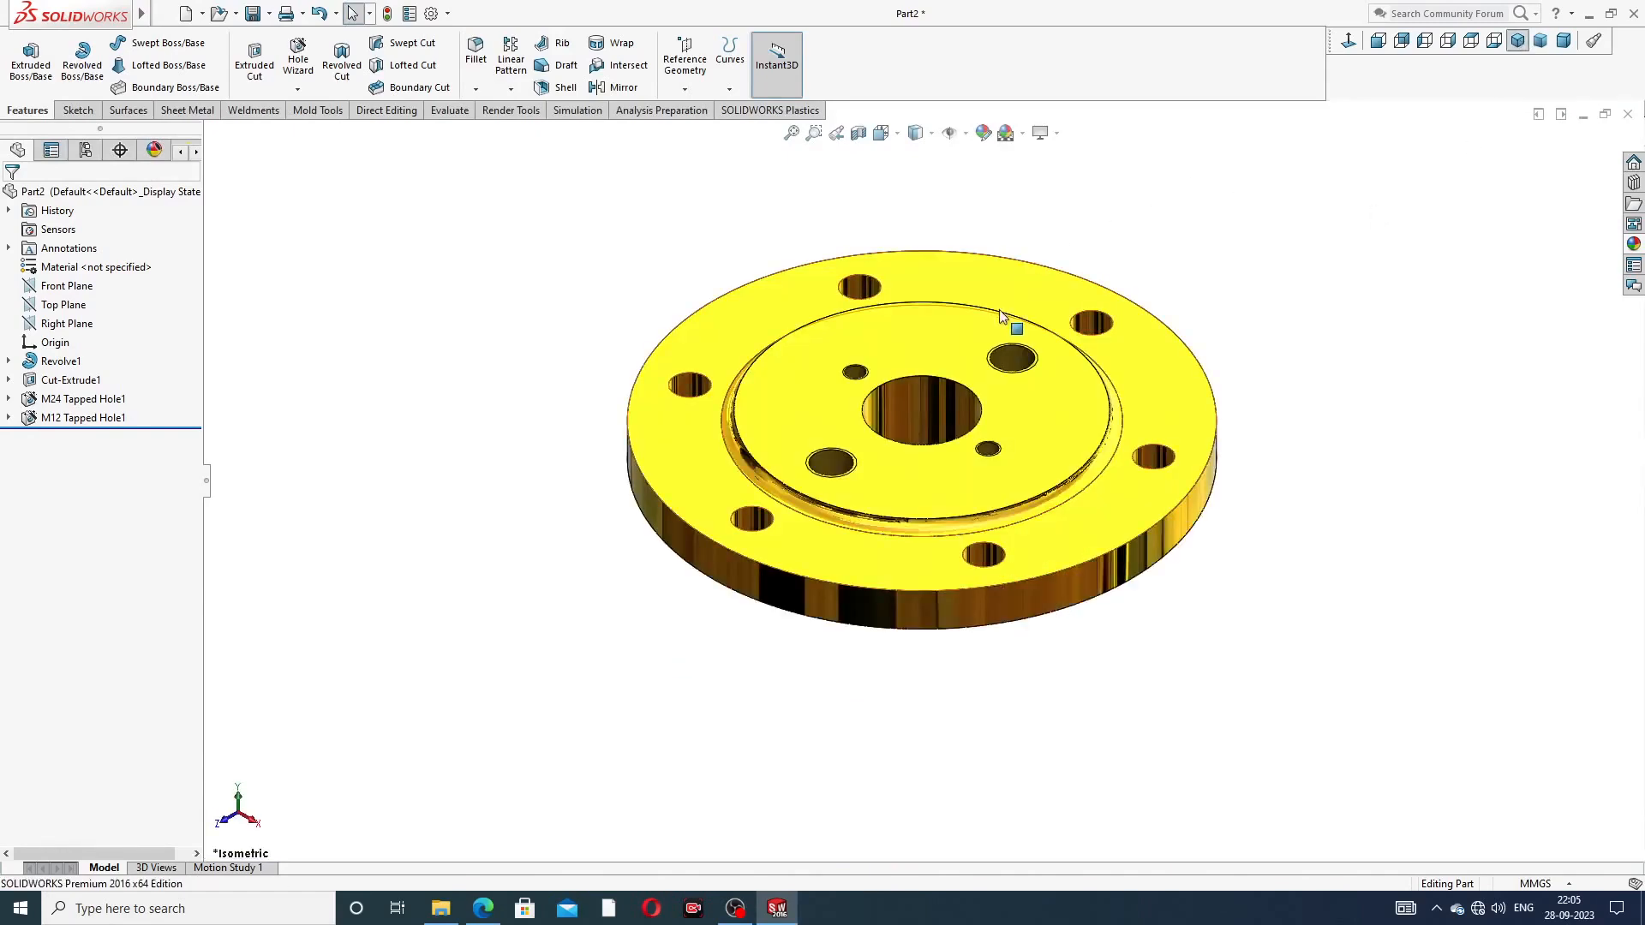
{"action": "scroll", "coordinate": [1011, 324], "scroll_direction": "down", "scroll_amount": 3}
{"action": "scroll", "coordinate": [1122, 330], "scroll_direction": "up", "scroll_amount": 2}
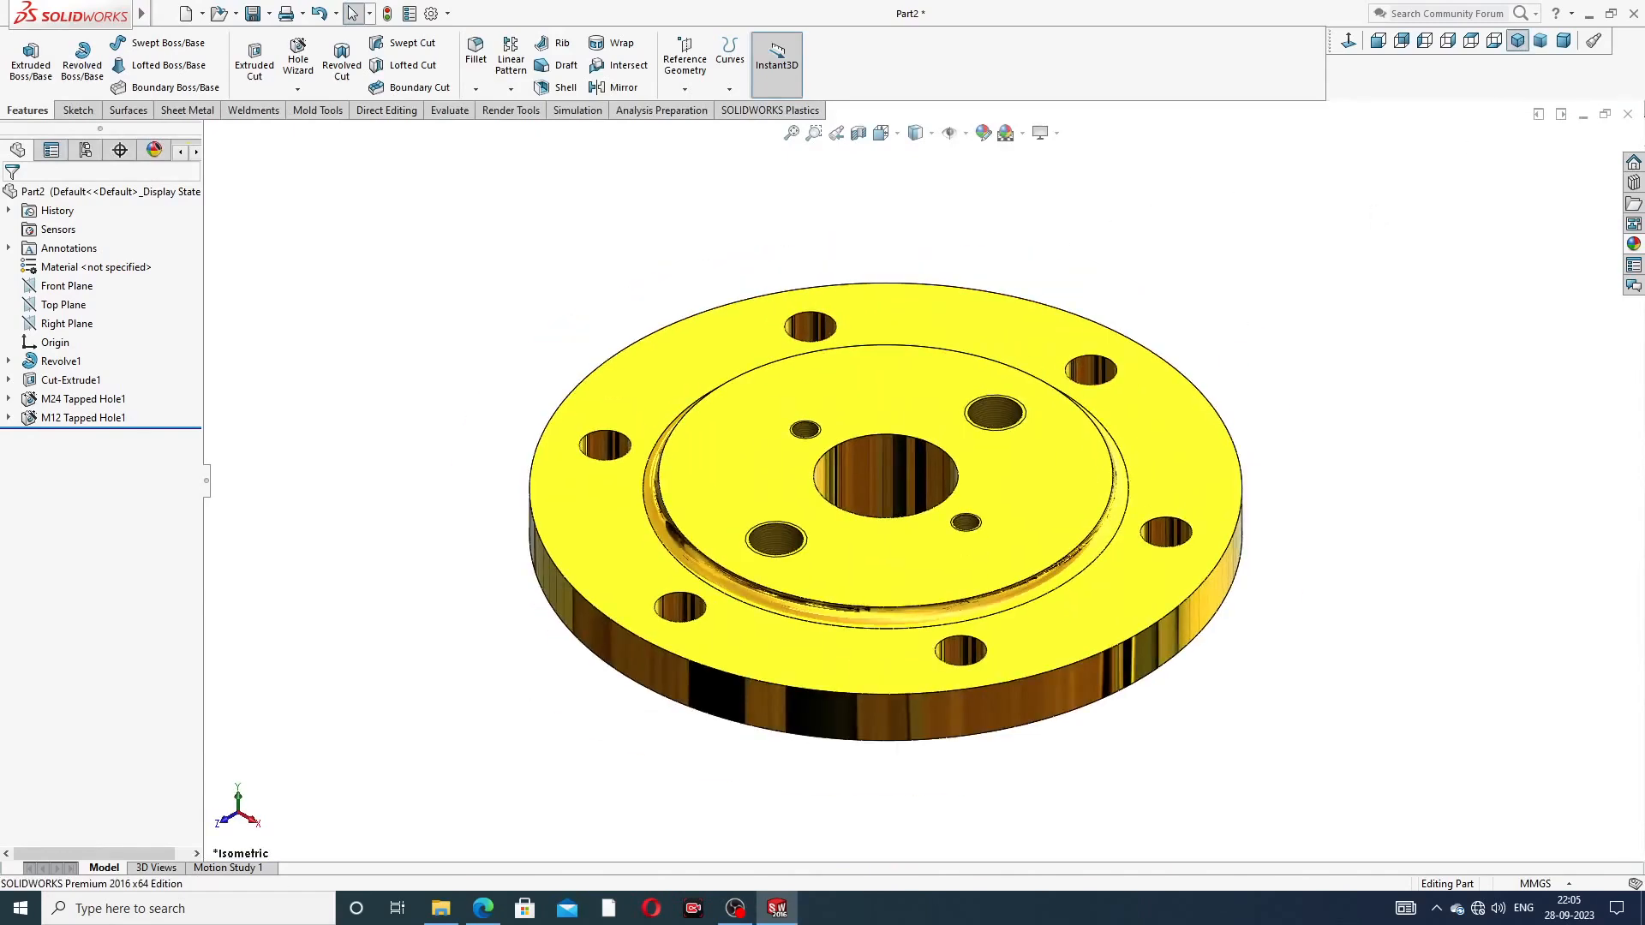
{"action": "left_click", "coordinate": [482, 908]}
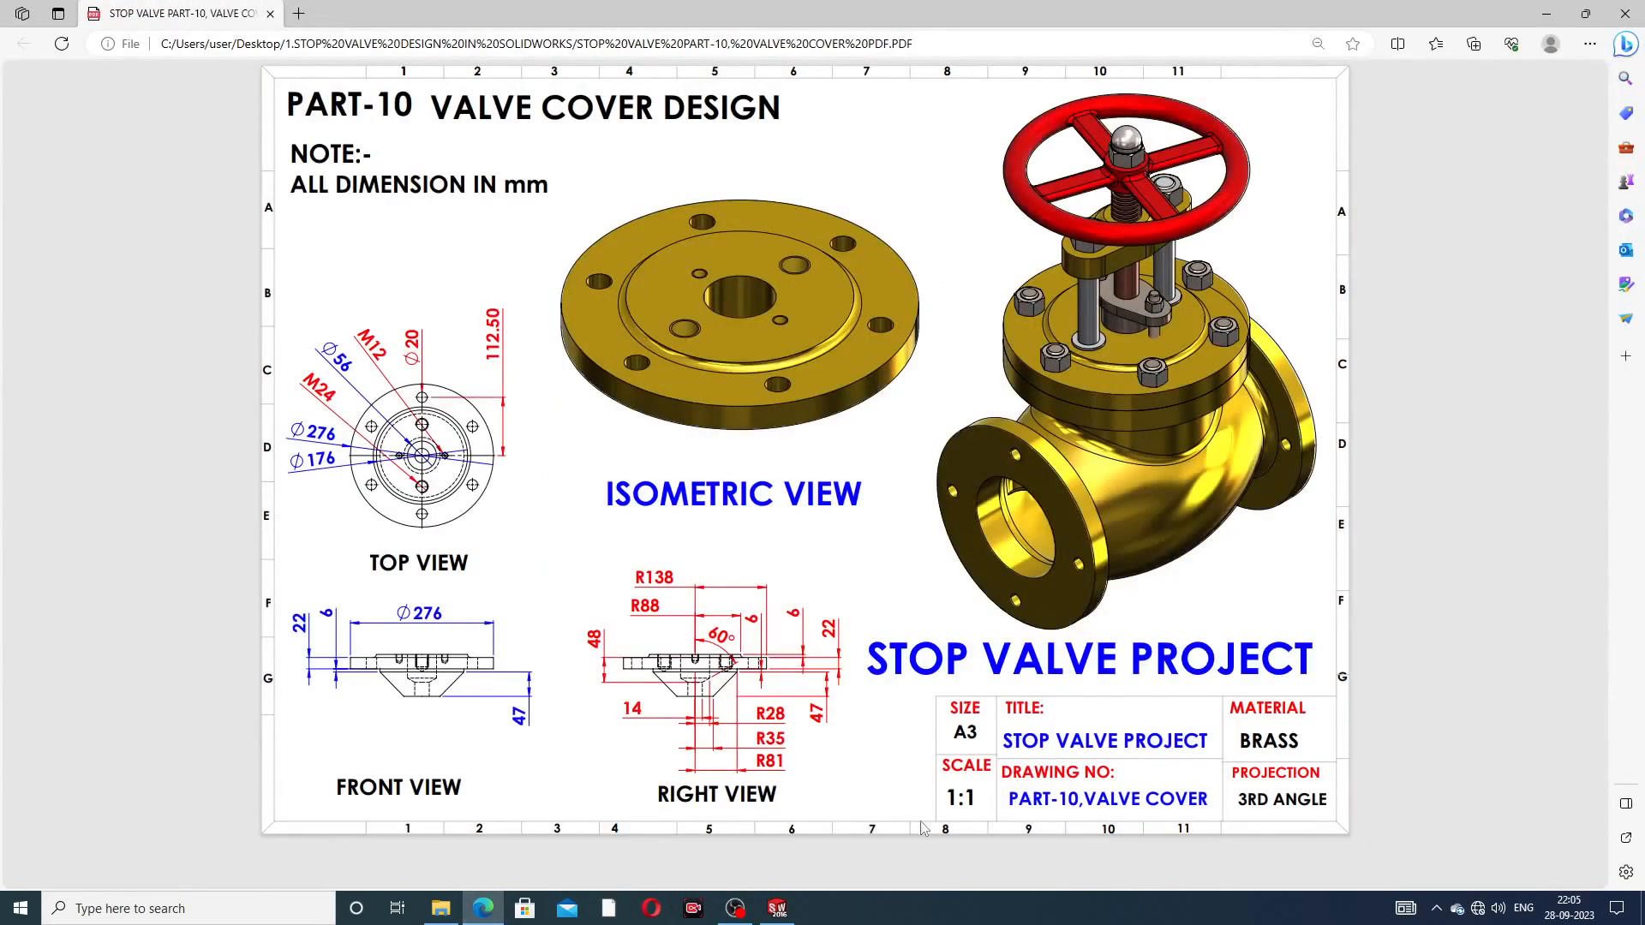
{"action": "left_click", "coordinate": [952, 918]}
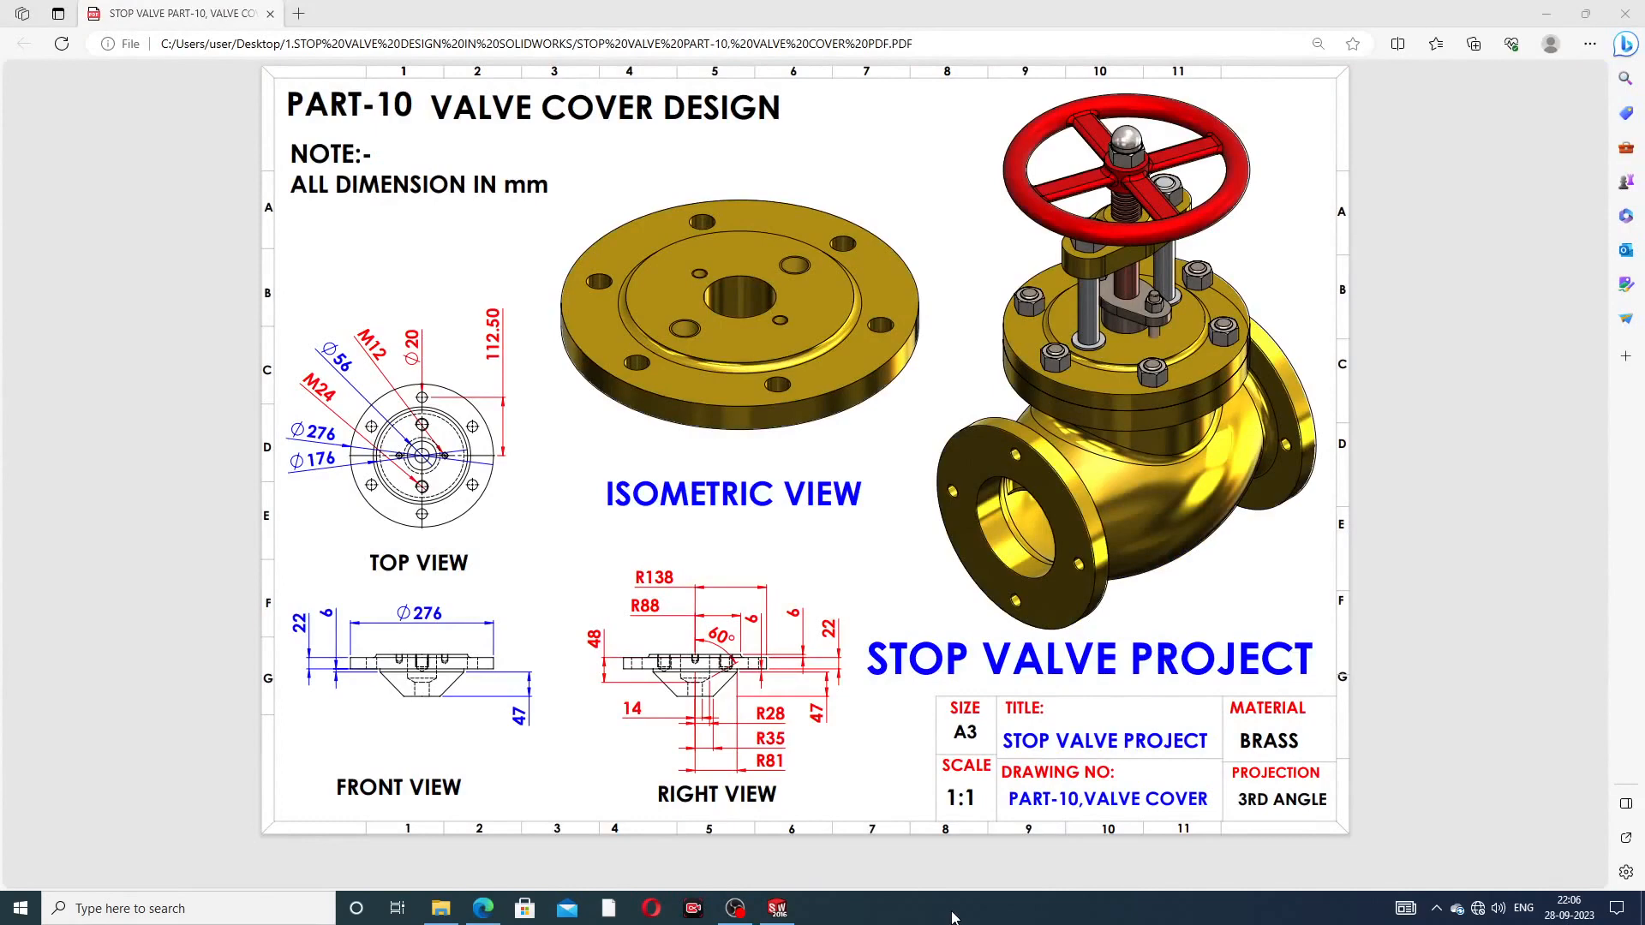
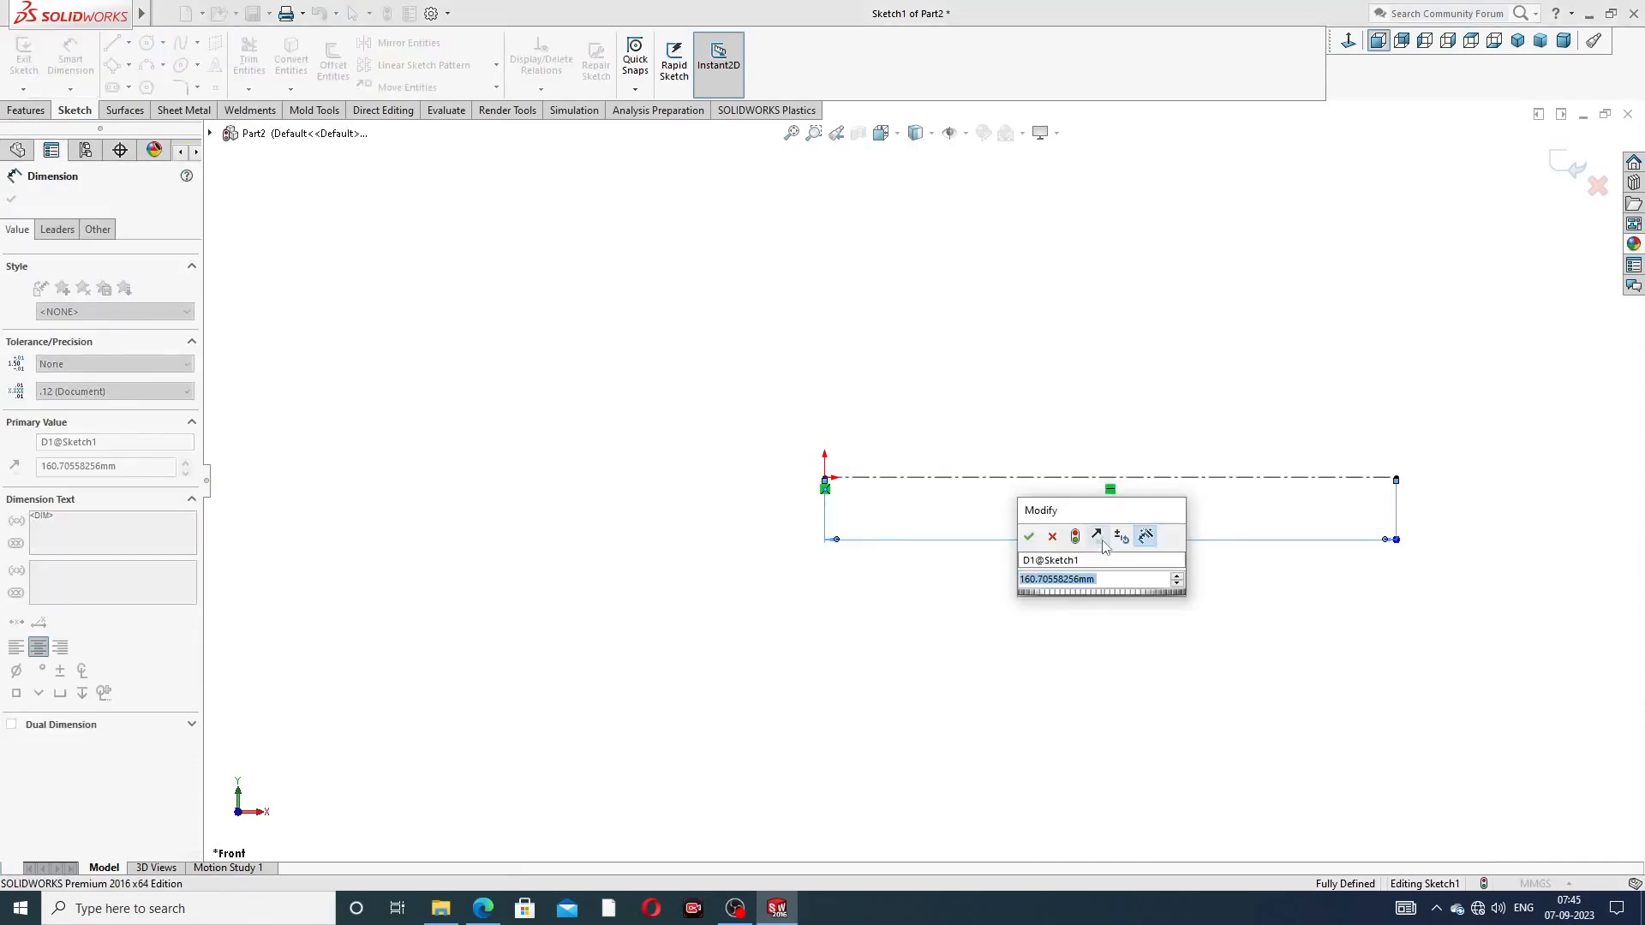
Set the horizontal centerline's length to 87 mm in the new part's front-plane sketch
{"action": "type", "text": "87"}
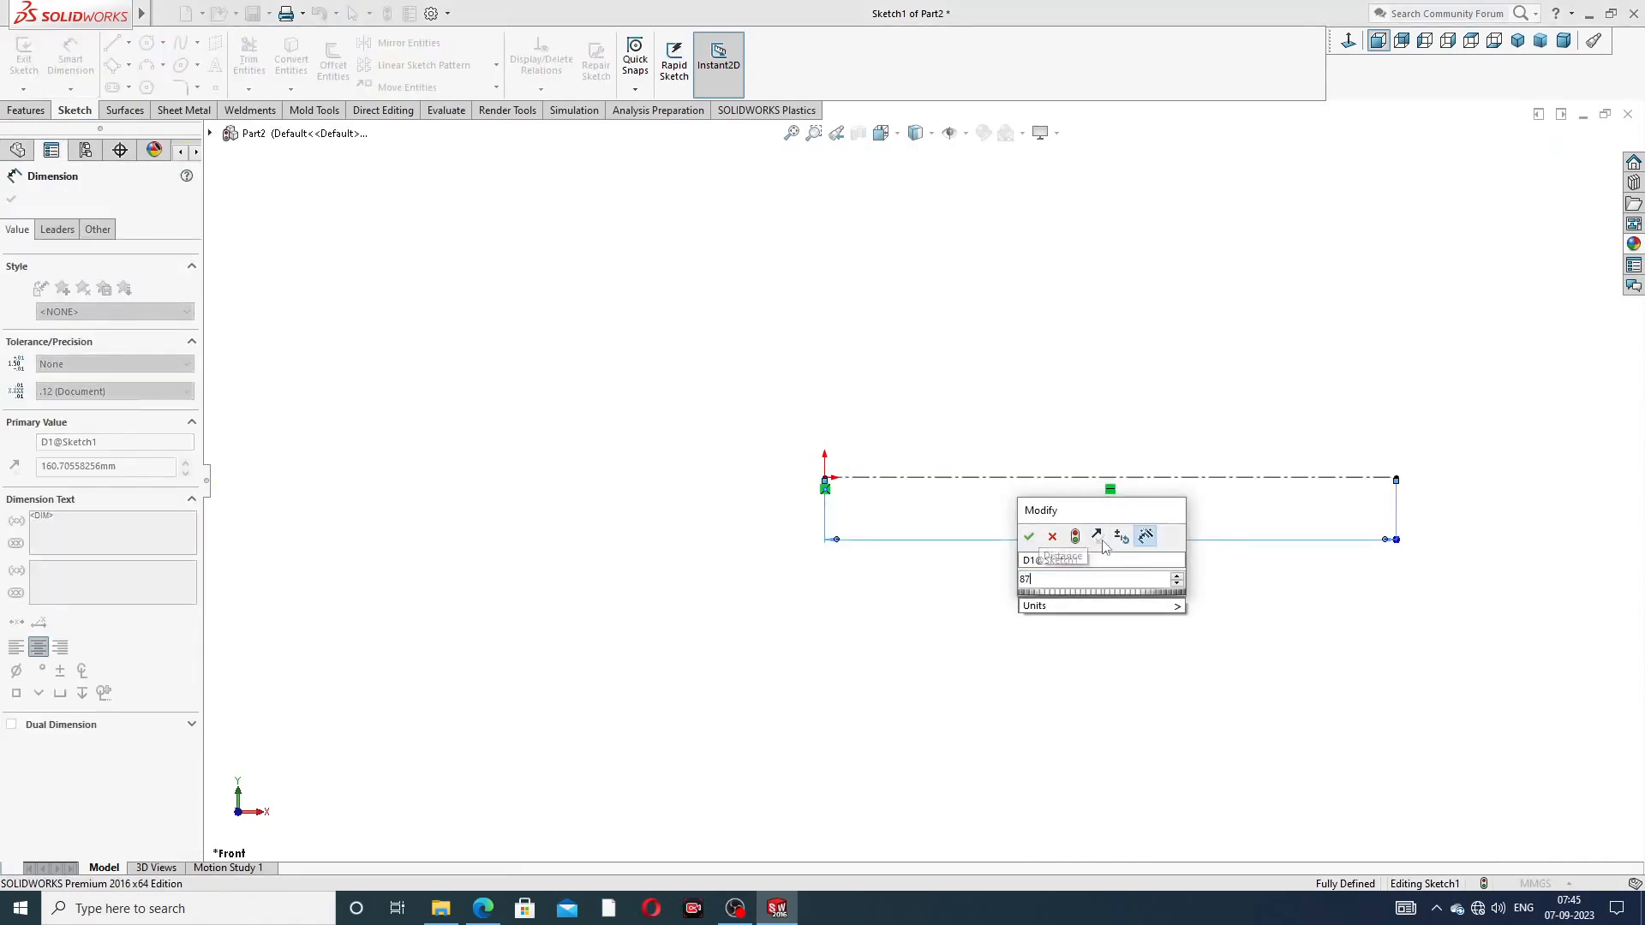
{"action": "key", "text": "Return"}
{"action": "scroll", "coordinate": [1105, 385], "scroll_direction": "up", "scroll_amount": 3}
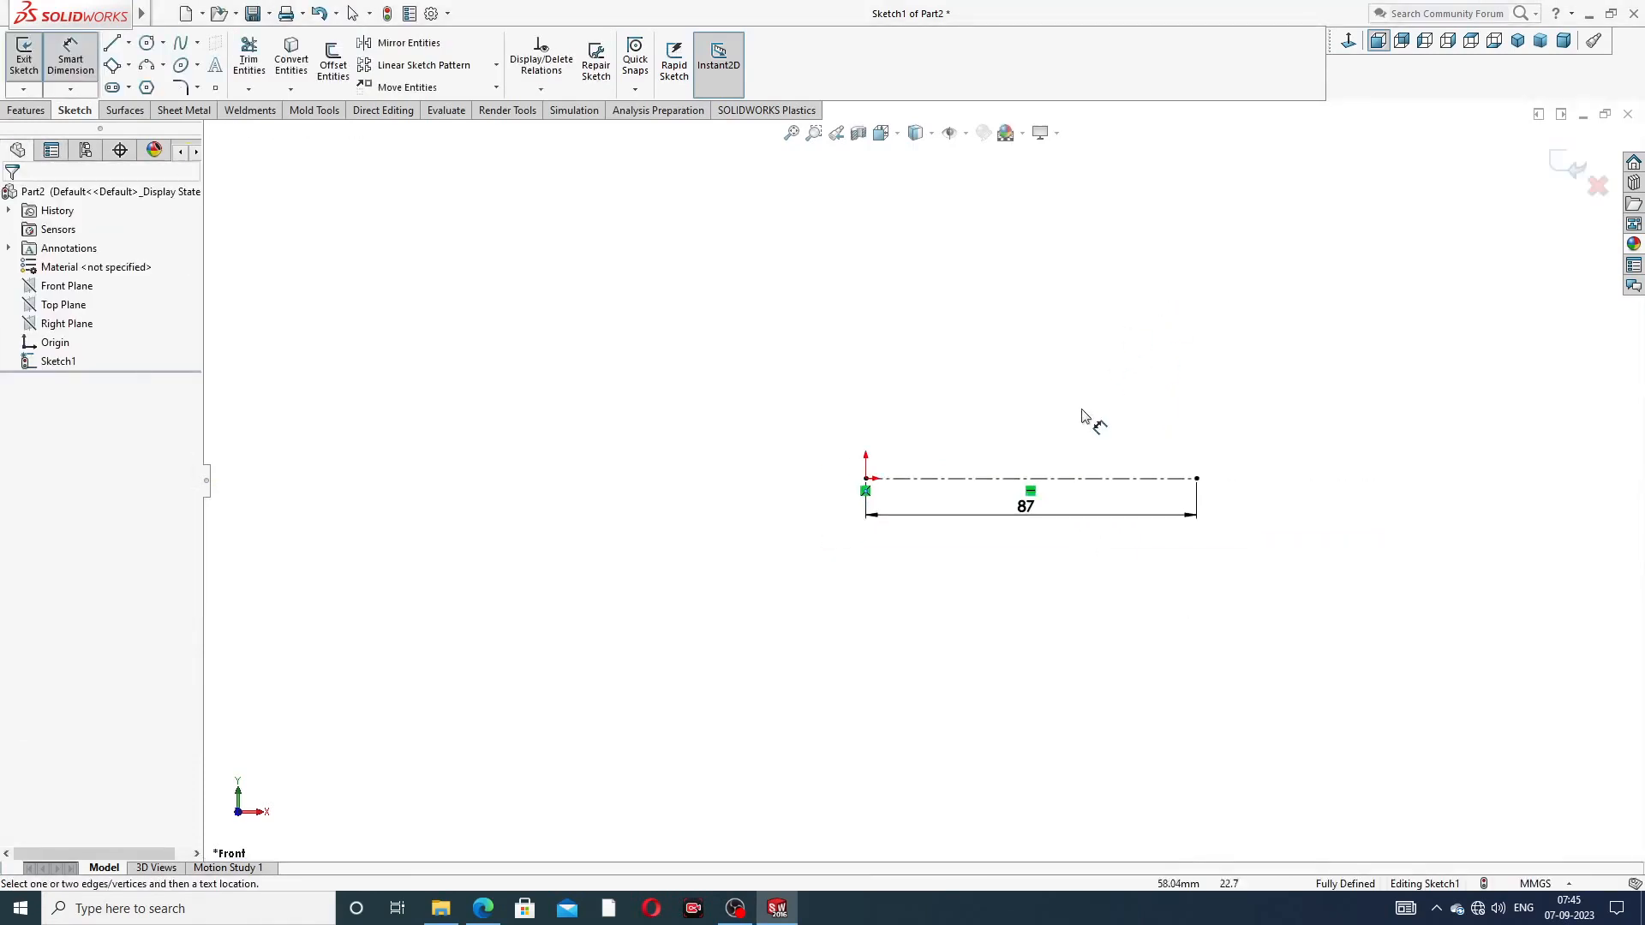
{"action": "scroll", "coordinate": [1079, 437], "scroll_direction": "down", "scroll_amount": 4}
{"action": "right_click", "coordinate": [961, 327]}
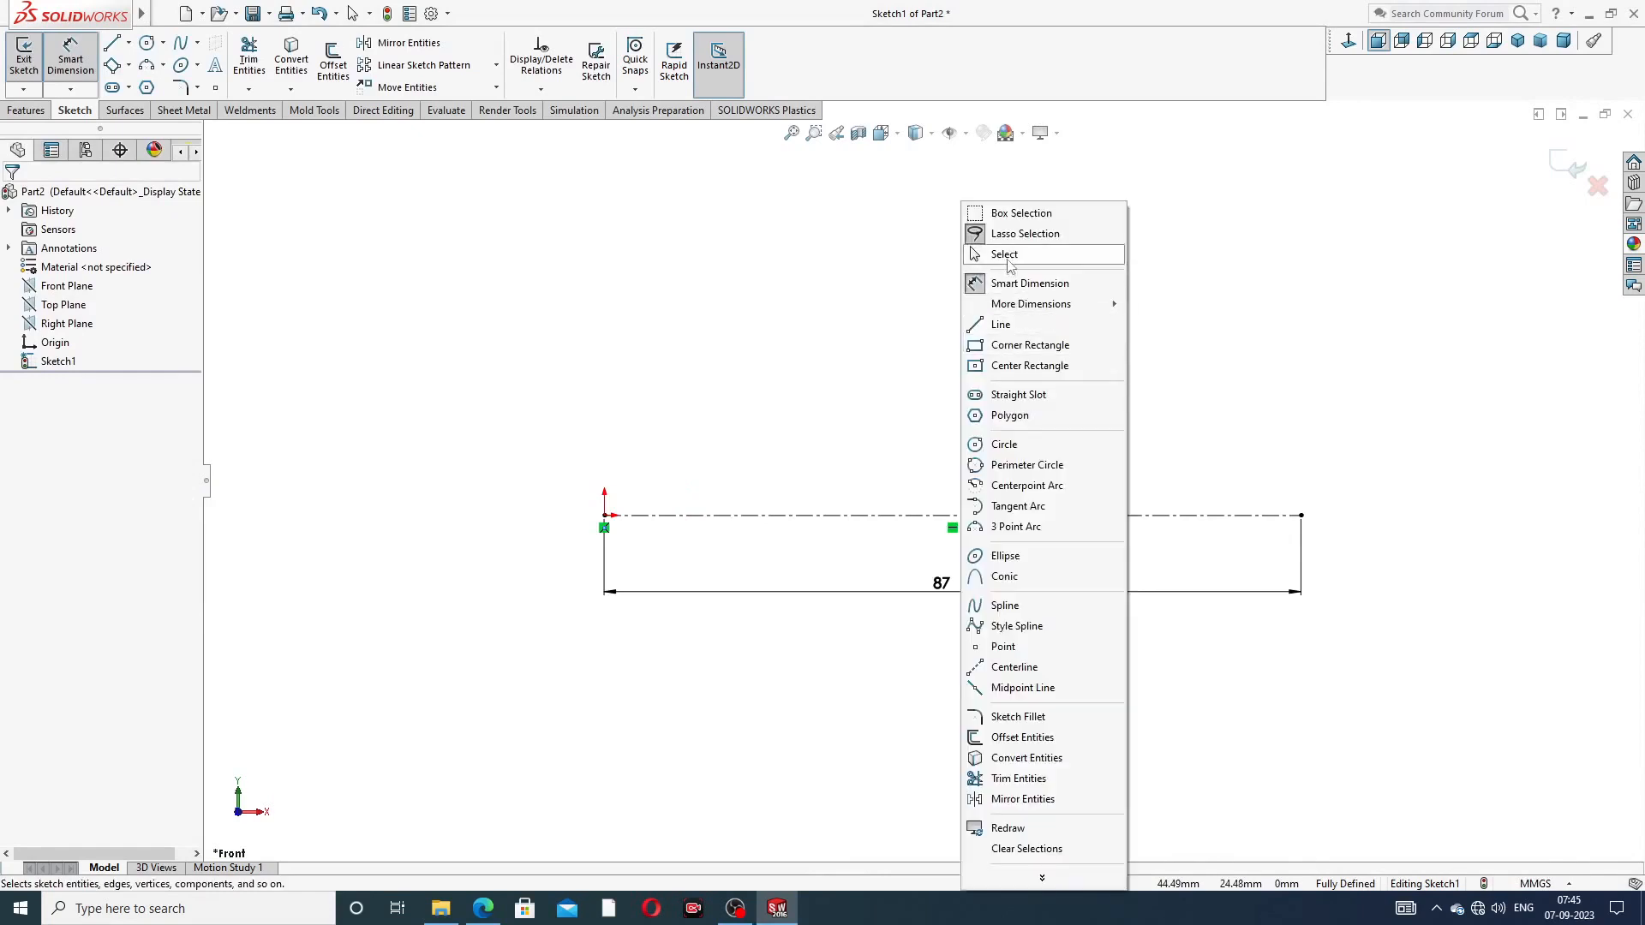
{"action": "left_click", "coordinate": [998, 256]}
Sketch connected lines stepping up from the centerline's right end: riser about 4 mm, end step about 9 mm, and a collar top about 12 mm wide
{"action": "left_click", "coordinate": [111, 44]}
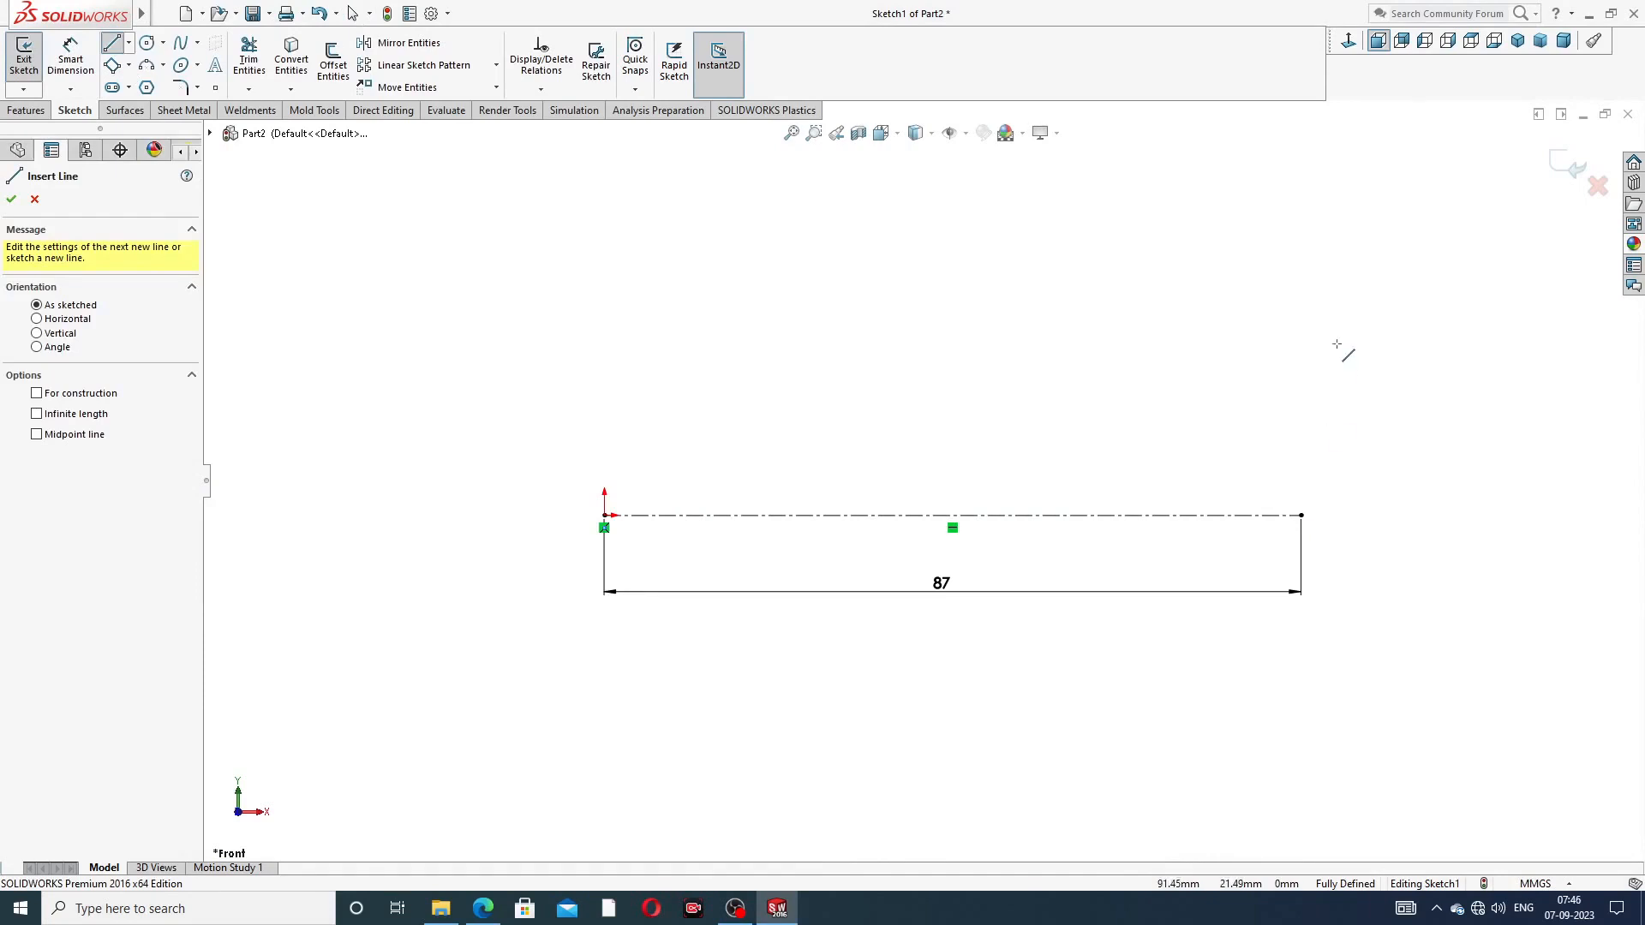
{"action": "left_click", "coordinate": [1302, 514]}
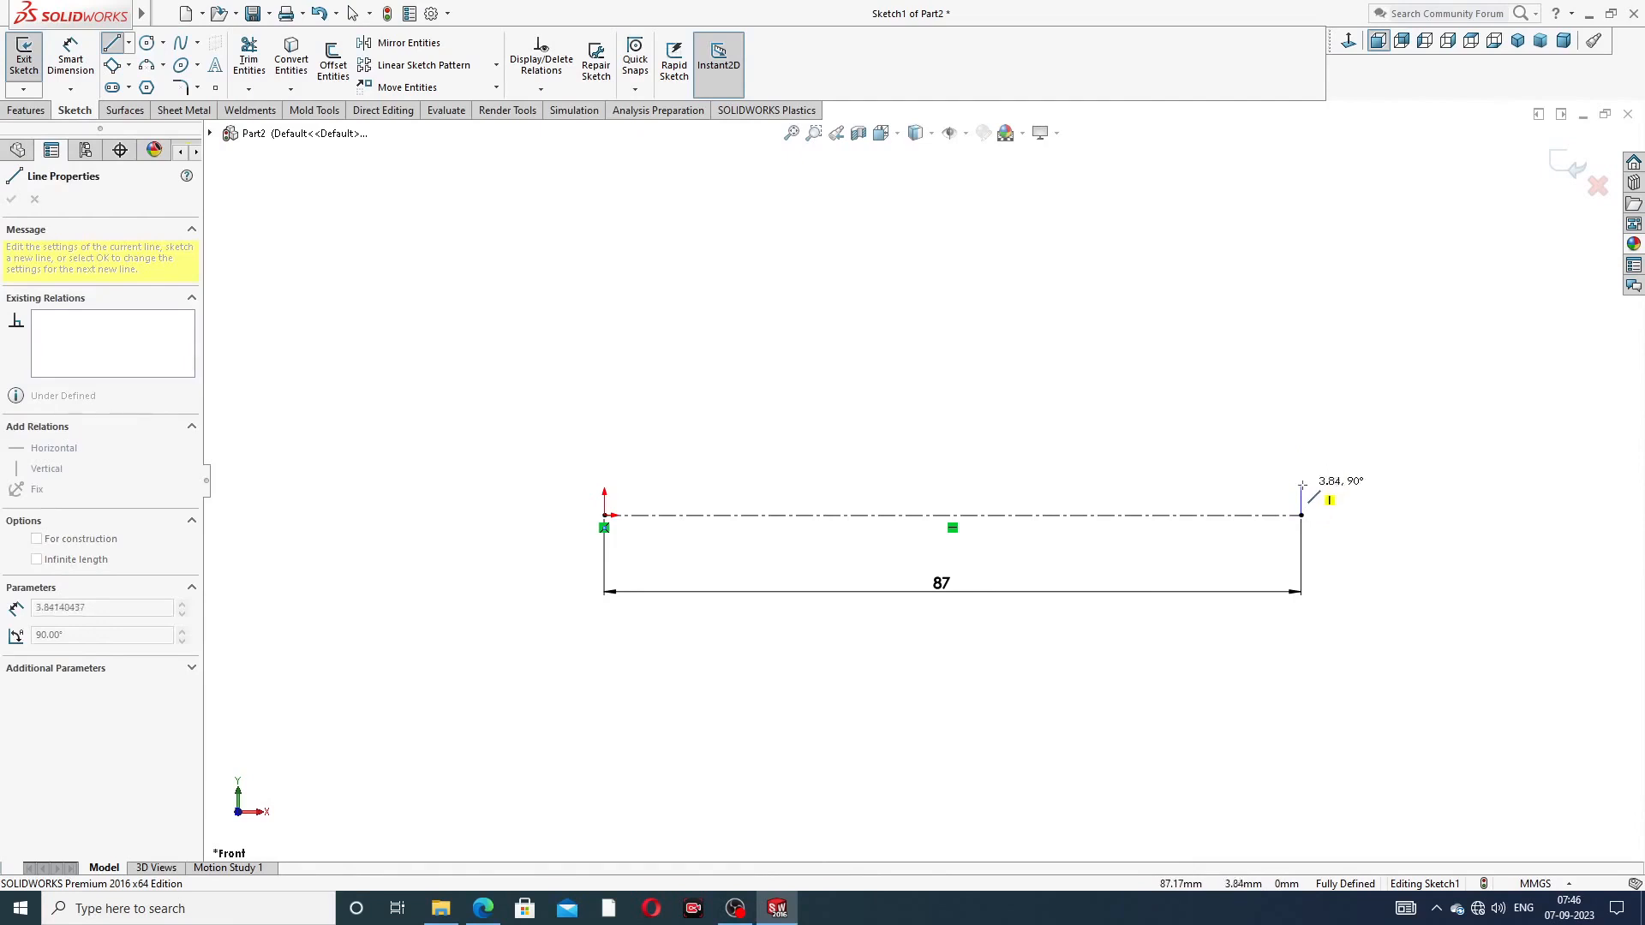
{"action": "left_click", "coordinate": [1302, 484]}
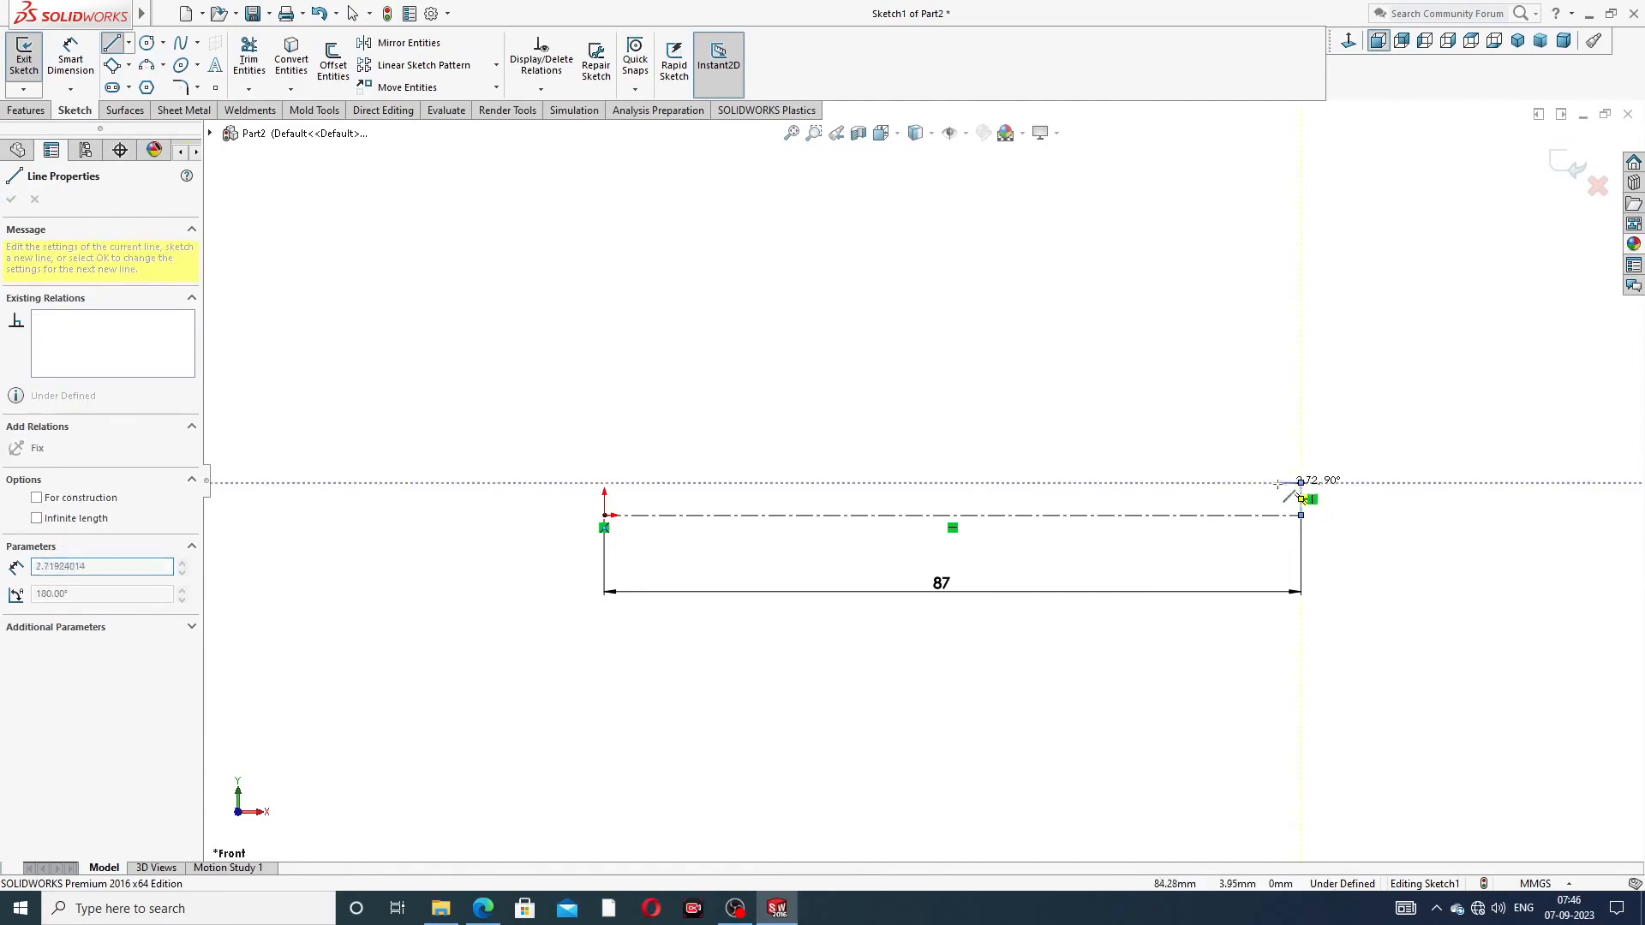
{"action": "left_click", "coordinate": [1233, 484]}
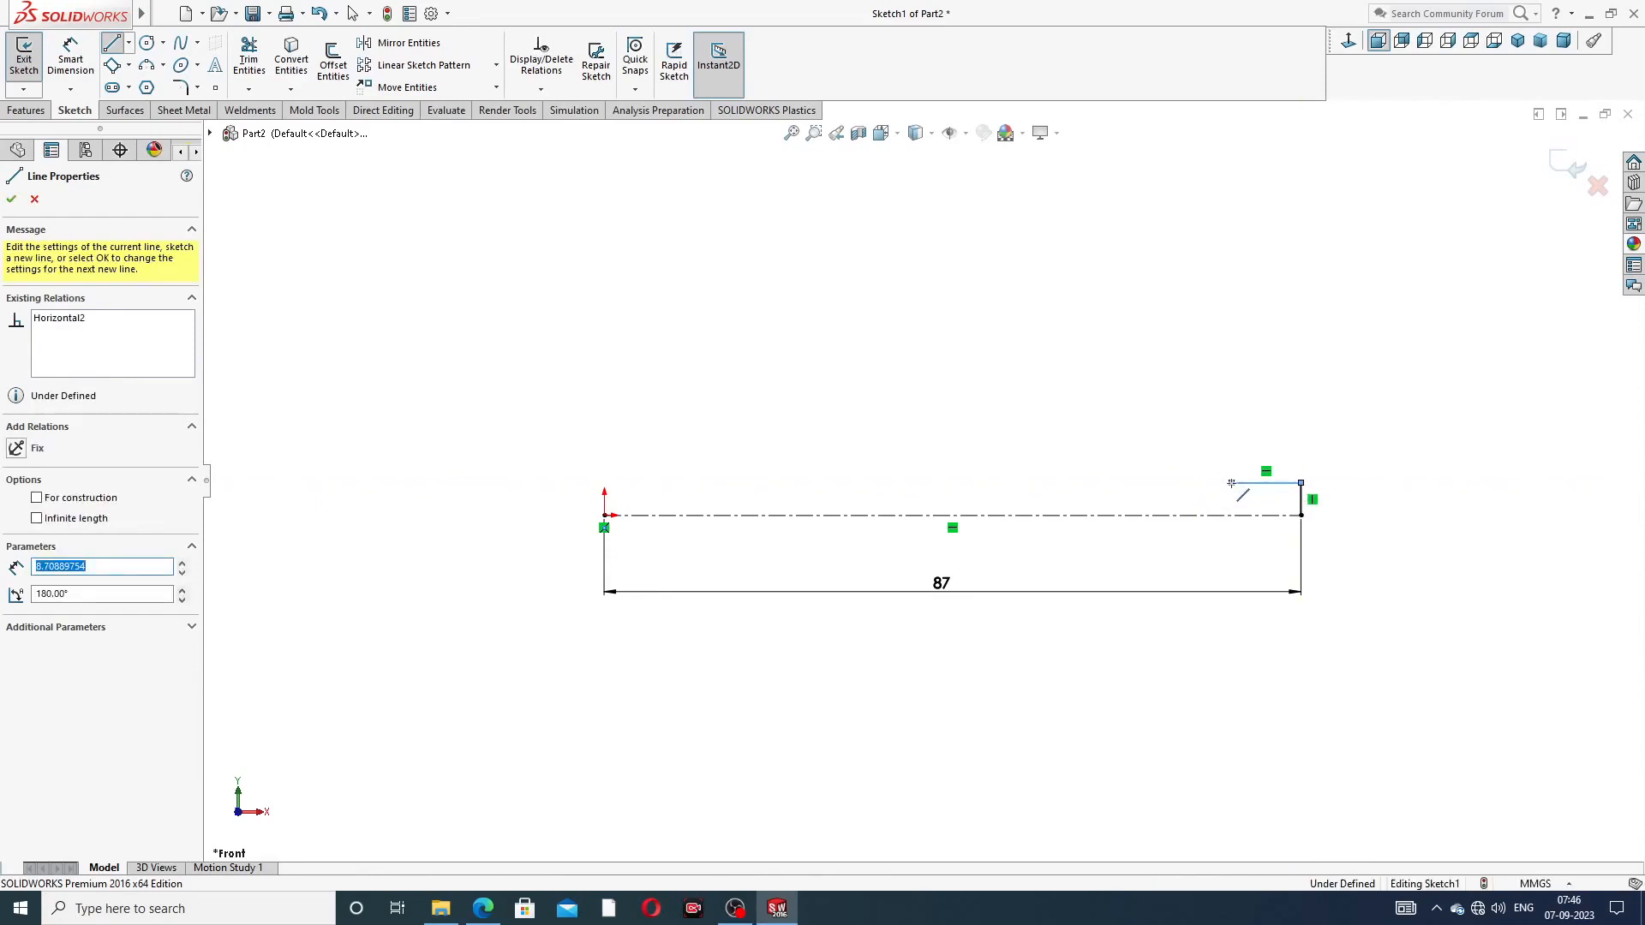
{"action": "left_click", "coordinate": [1232, 457]}
{"action": "left_click", "coordinate": [1018, 456]}
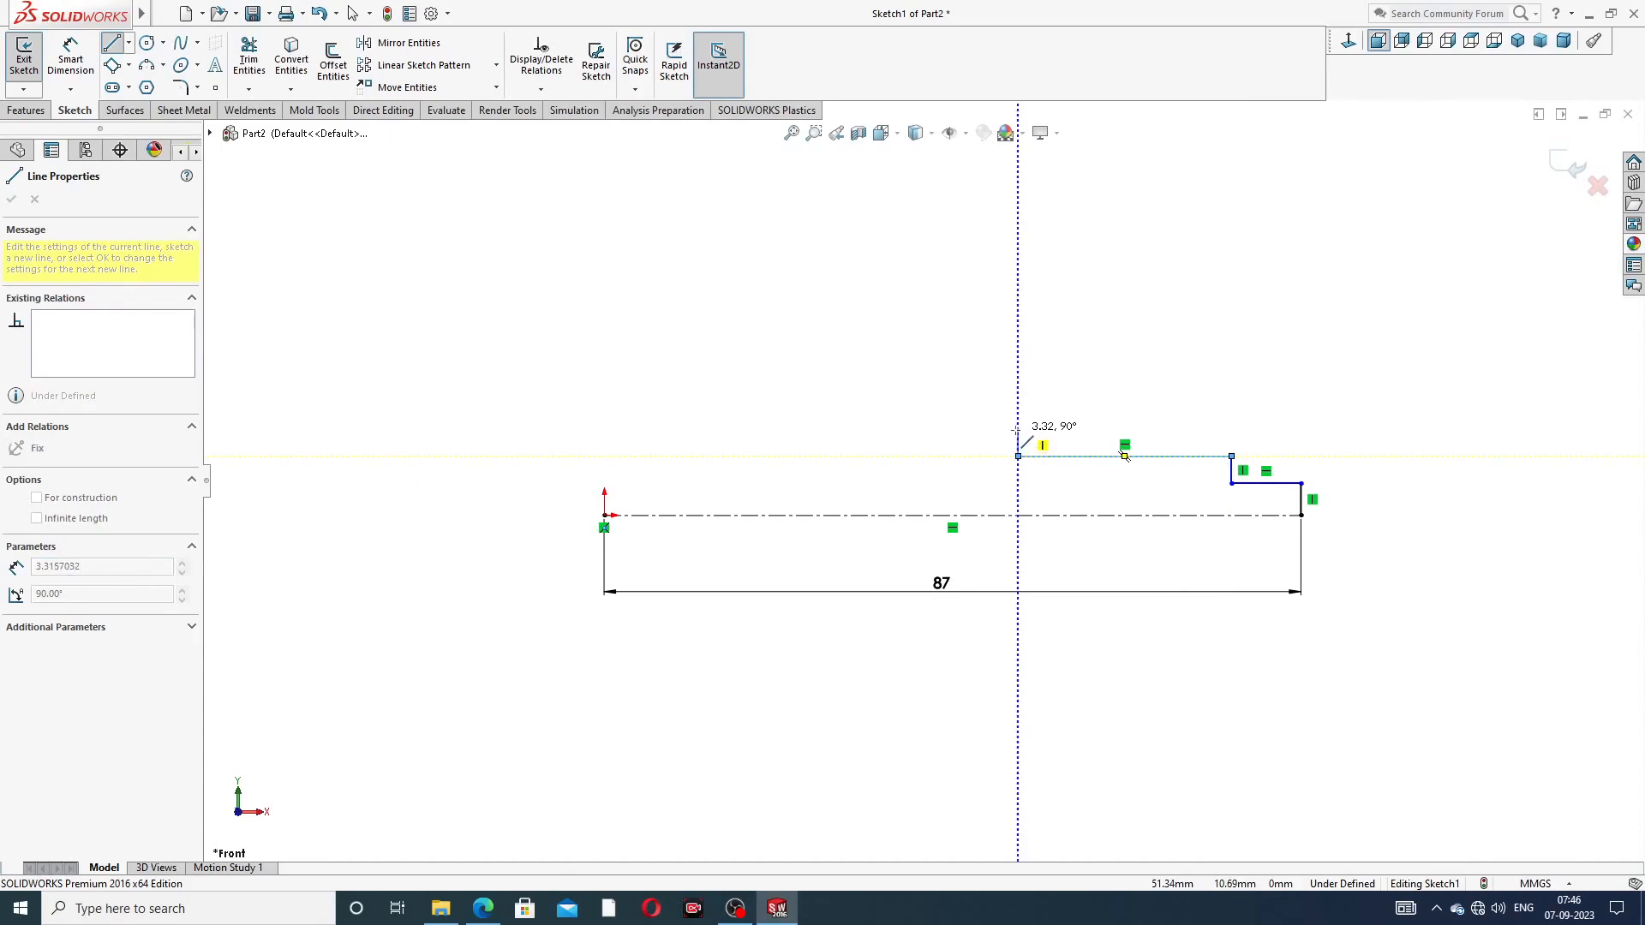
{"action": "left_click", "coordinate": [1017, 430]}
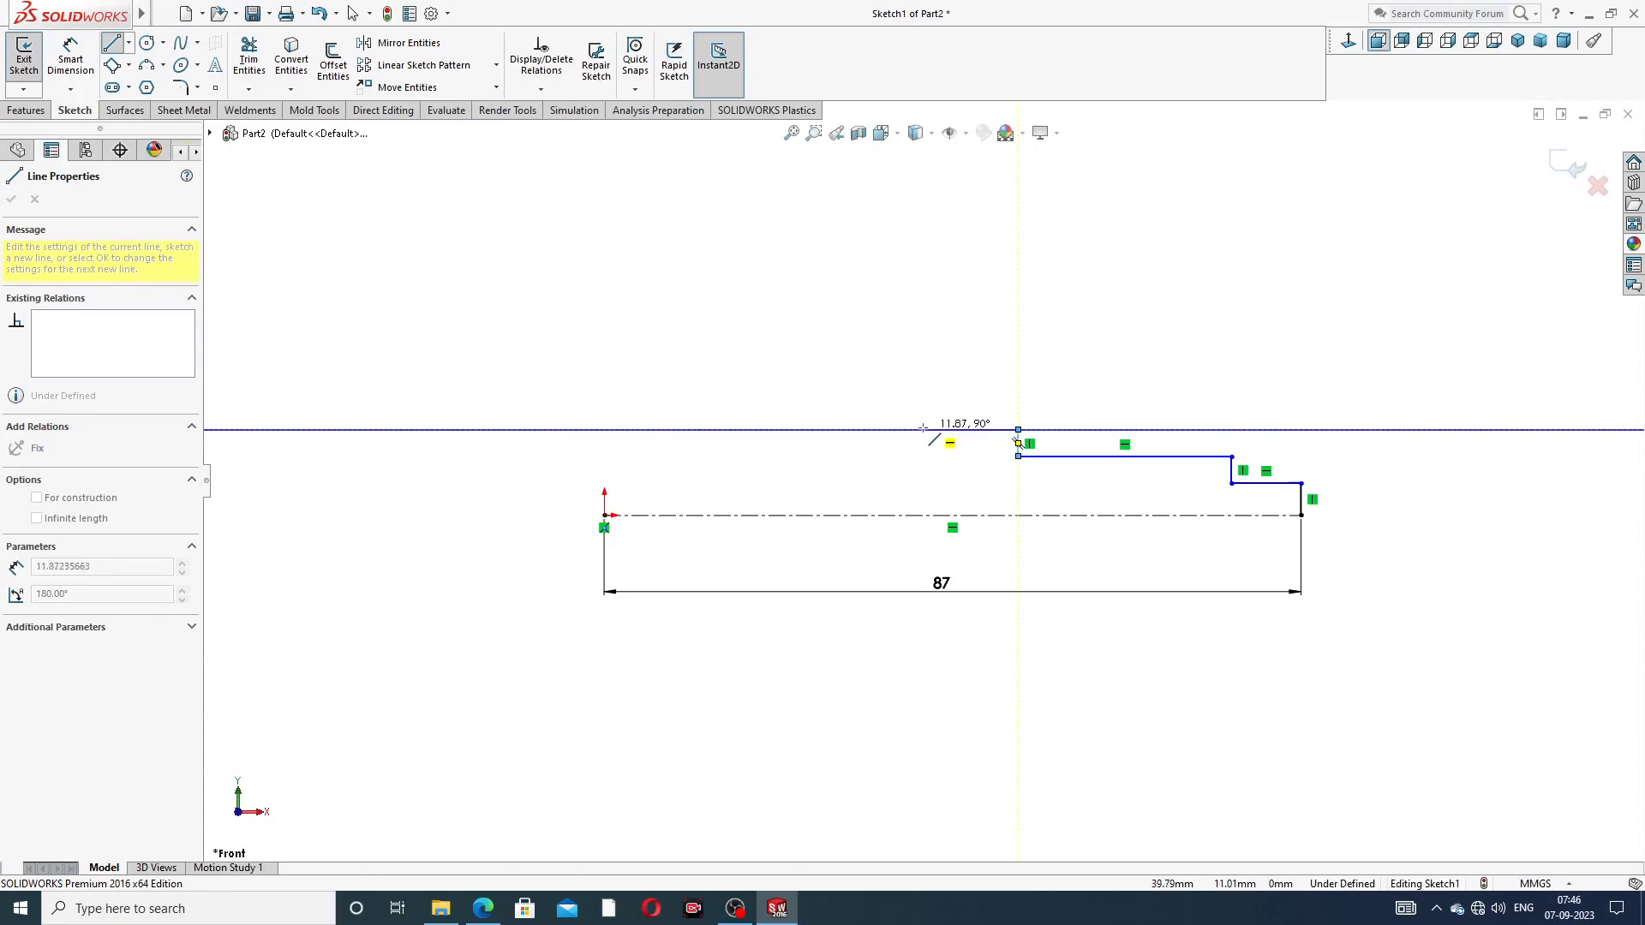
{"action": "left_click", "coordinate": [922, 429]}
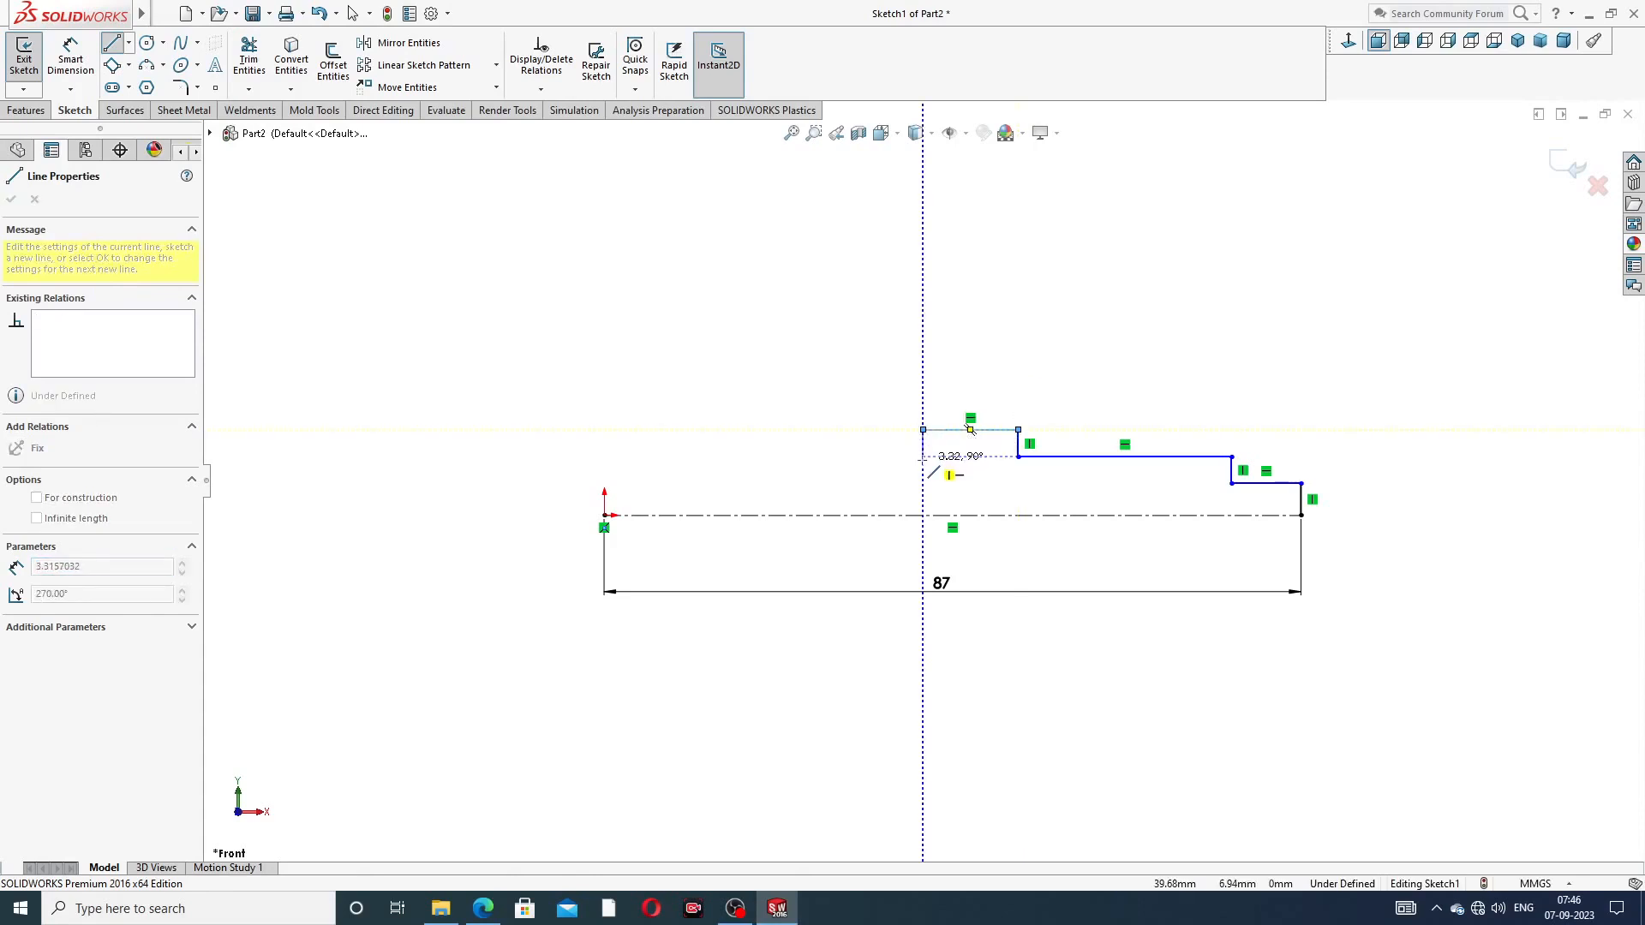
Continue the line chain left of the collar with two descending steps, a recessed groove, and an open-ended horizontal line above the centerline
{"action": "left_click", "coordinate": [923, 456]}
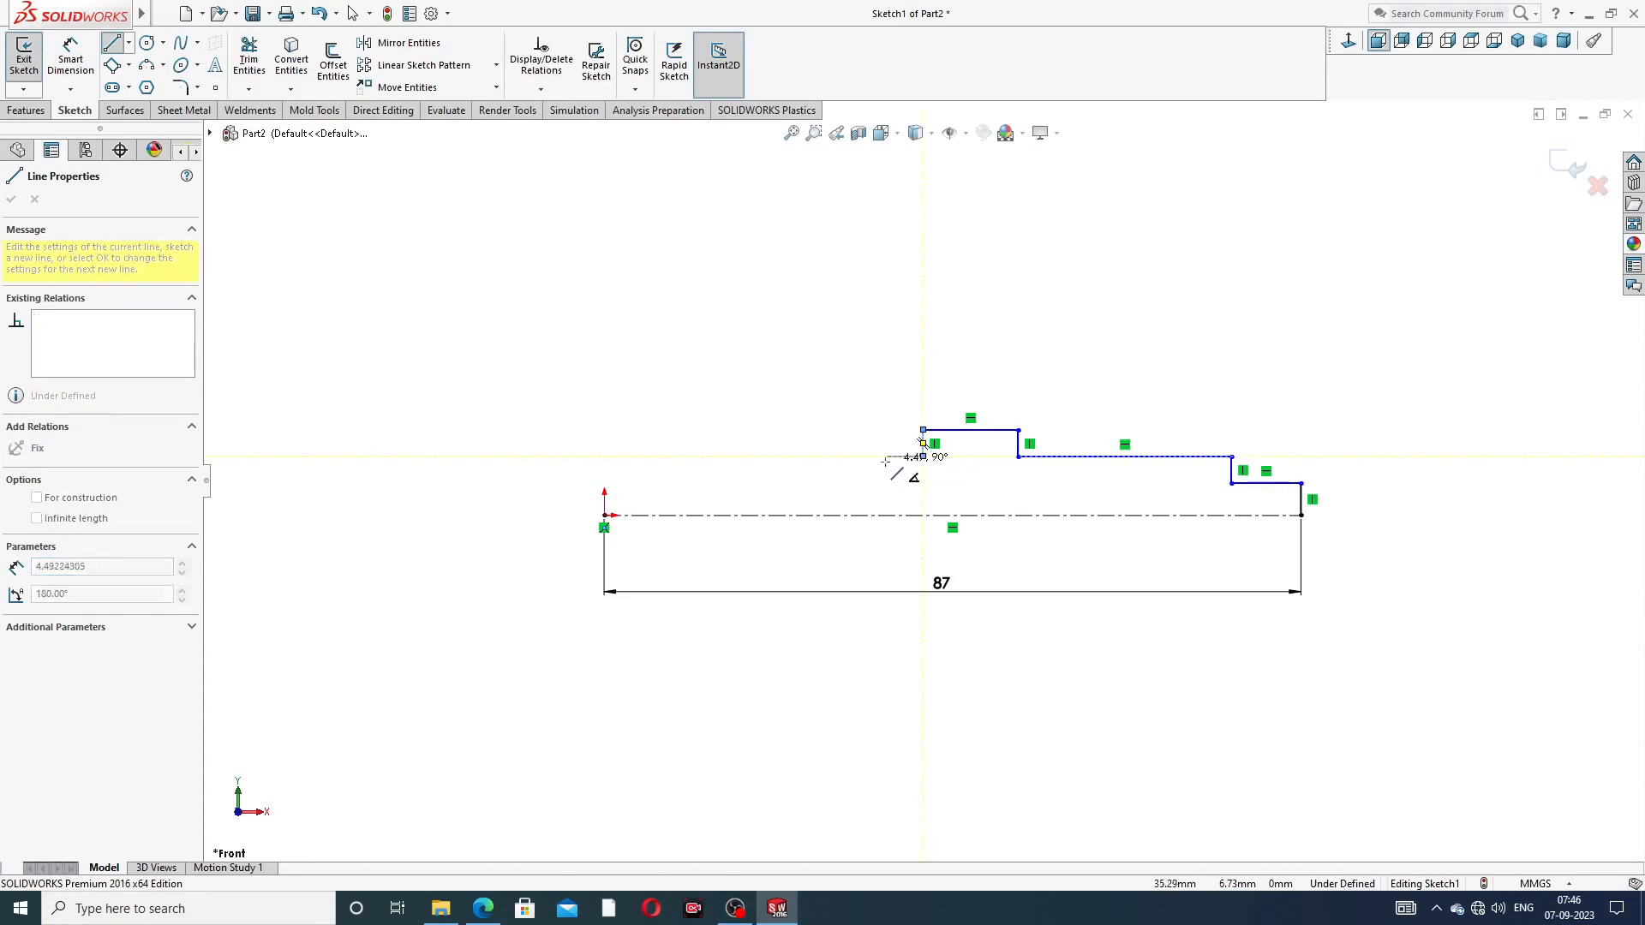
{"action": "left_click", "coordinate": [840, 457]}
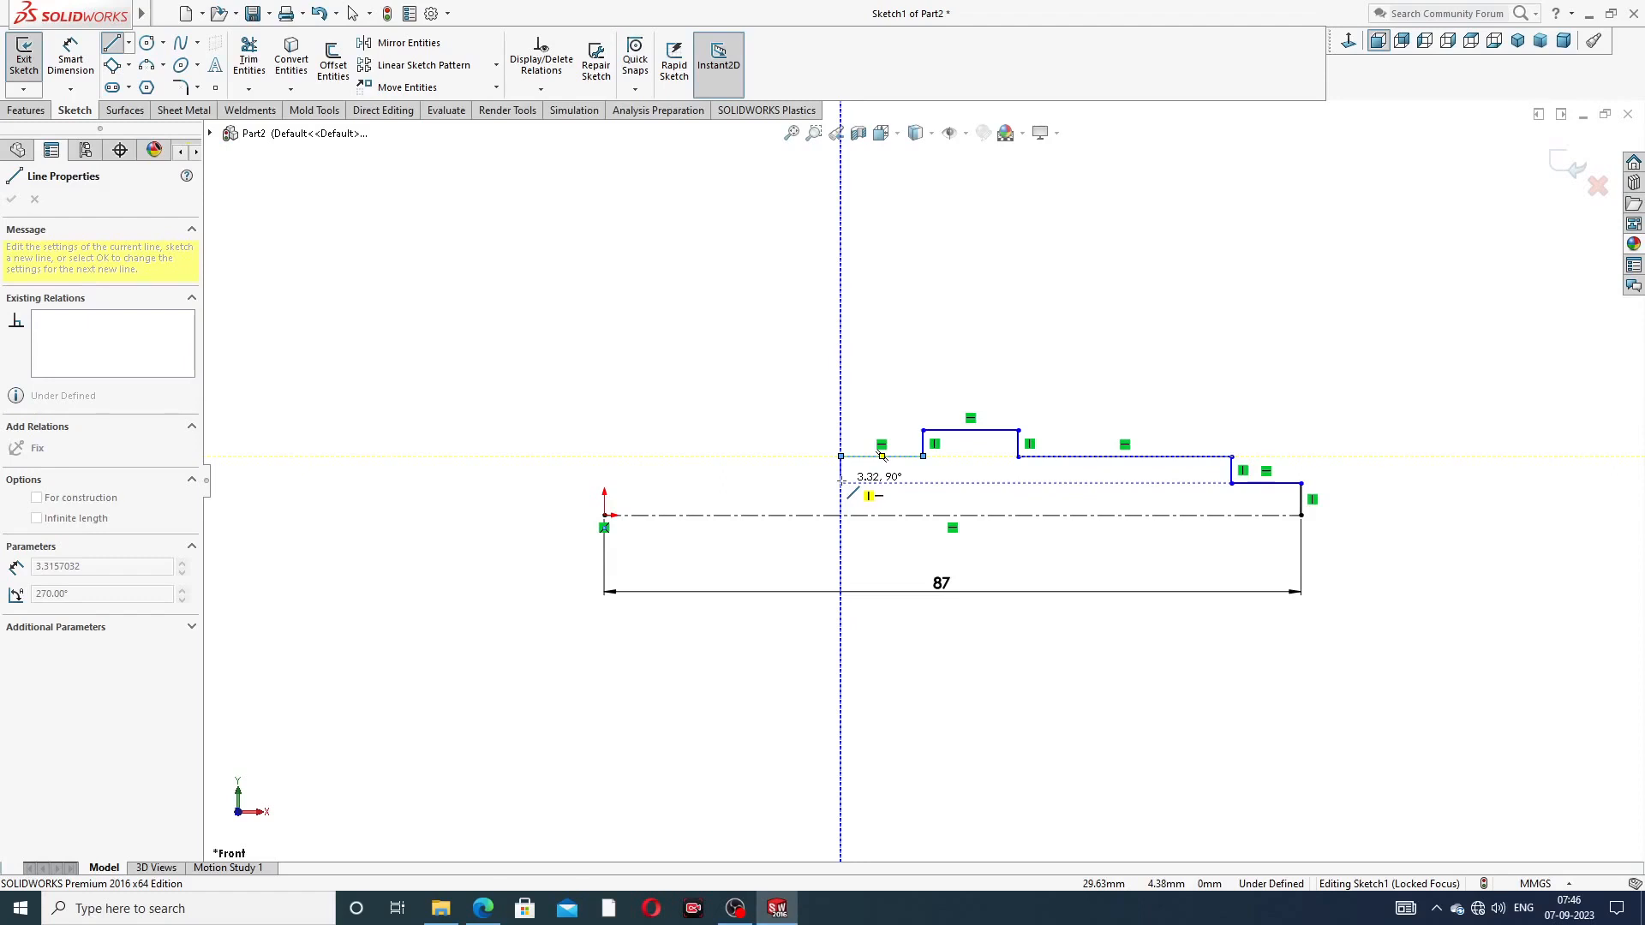
{"action": "left_click", "coordinate": [841, 482]}
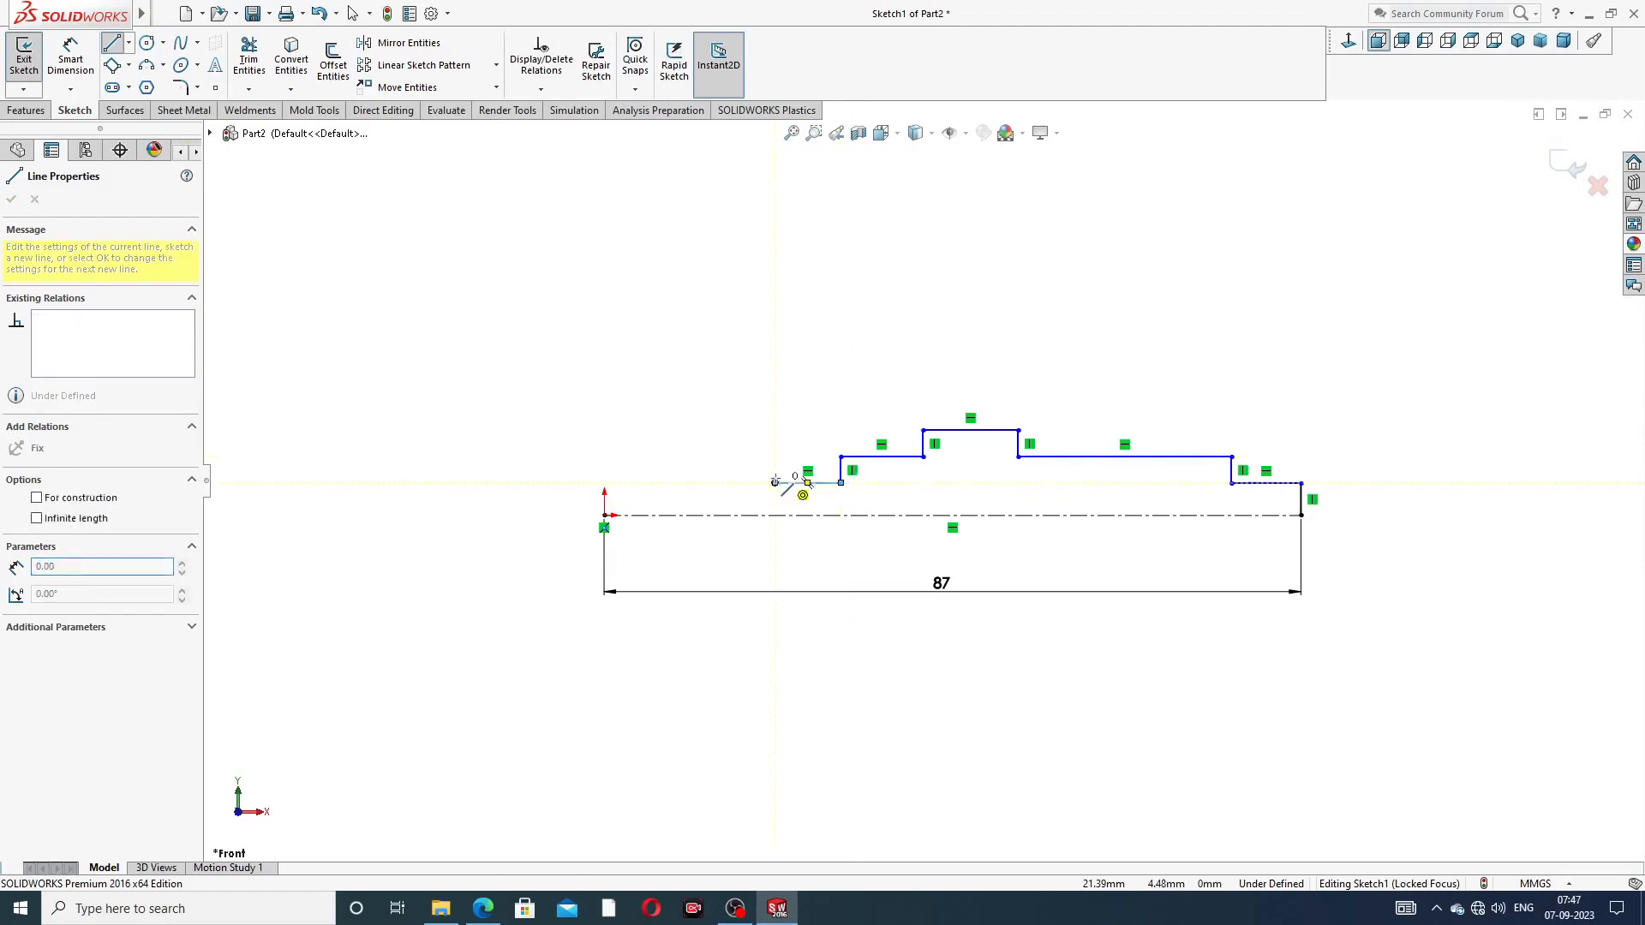
{"action": "left_click", "coordinate": [774, 482]}
{"action": "left_click", "coordinate": [775, 455]}
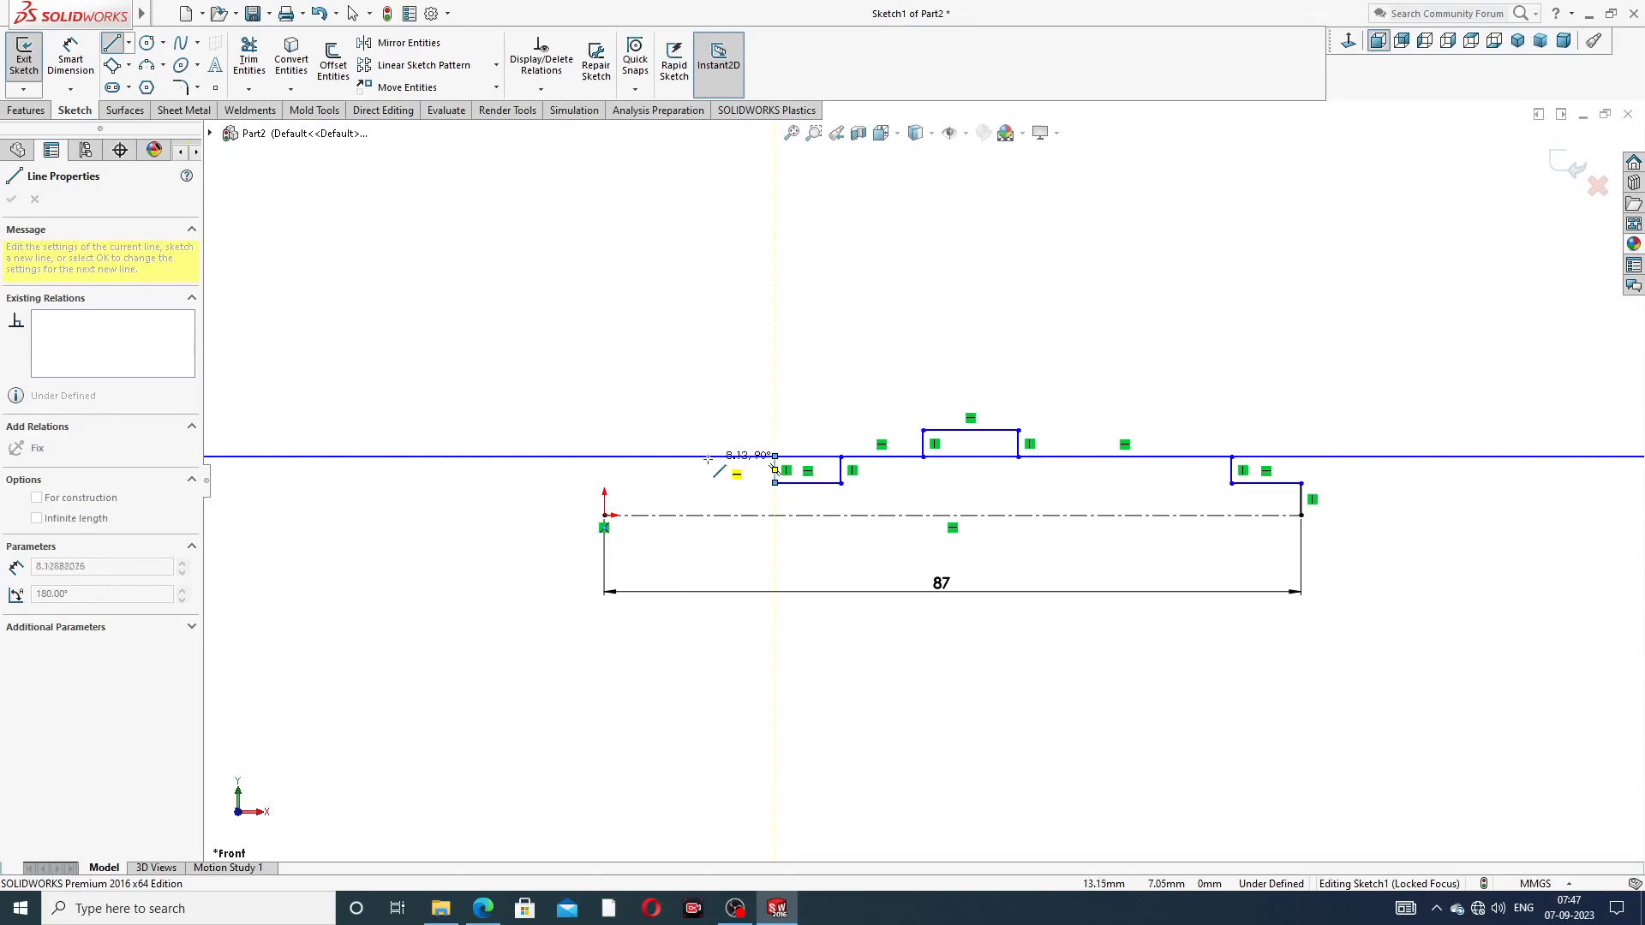
{"action": "left_click", "coordinate": [702, 455]}
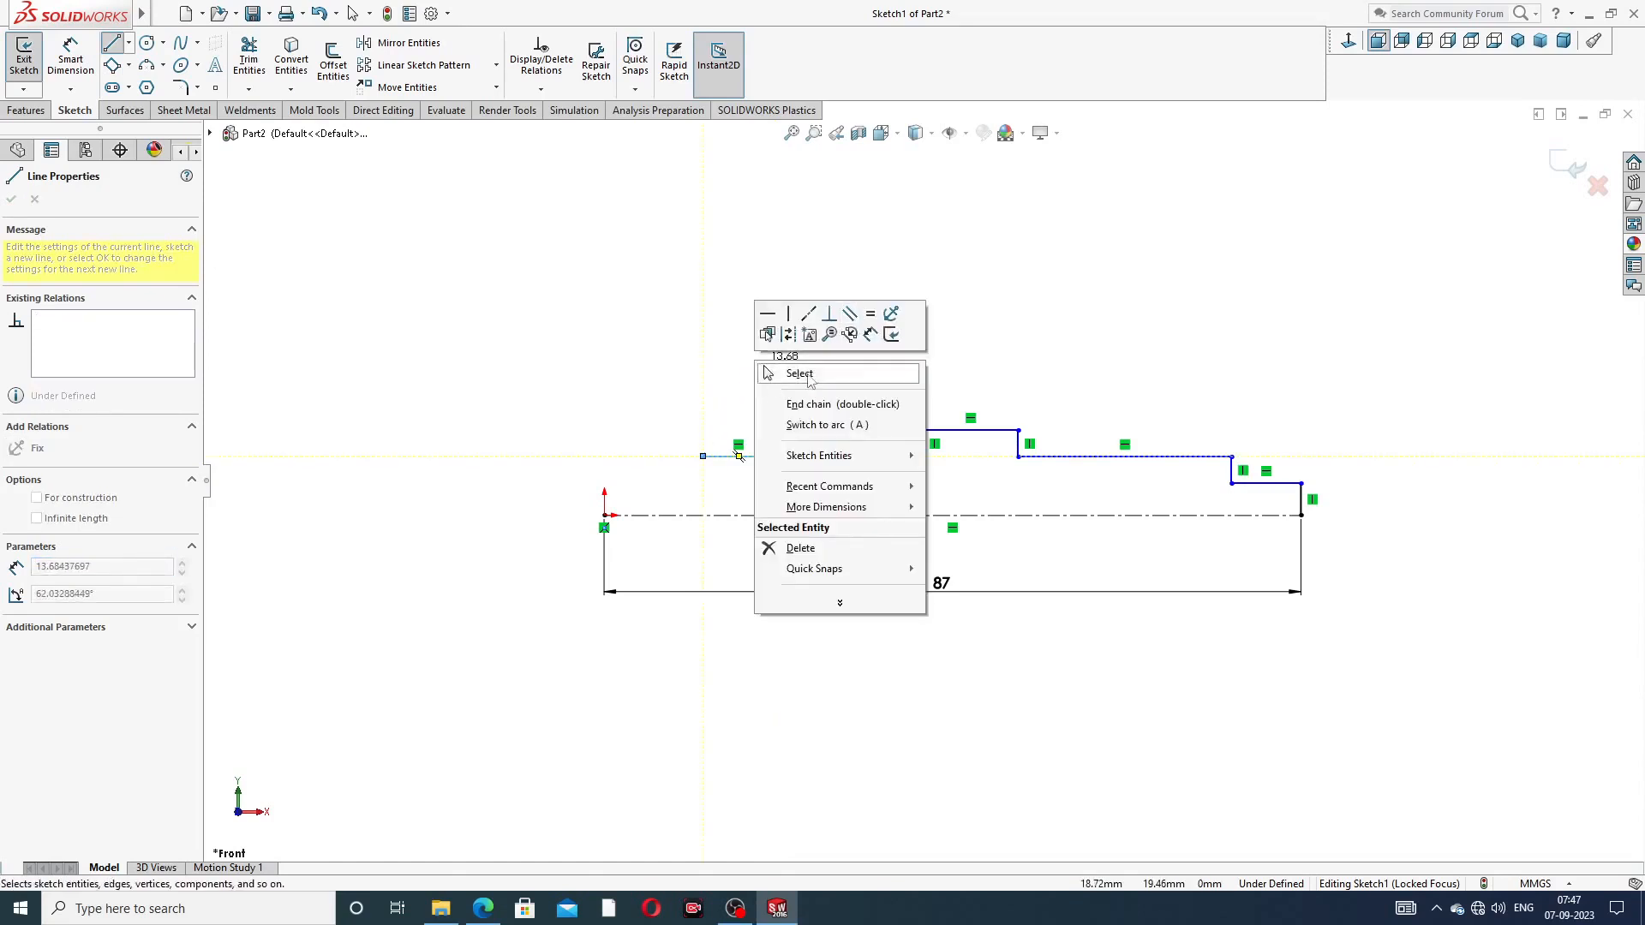
{"action": "left_click", "coordinate": [804, 374]}
{"action": "scroll", "coordinate": [857, 433], "scroll_direction": "down", "scroll_amount": 1}
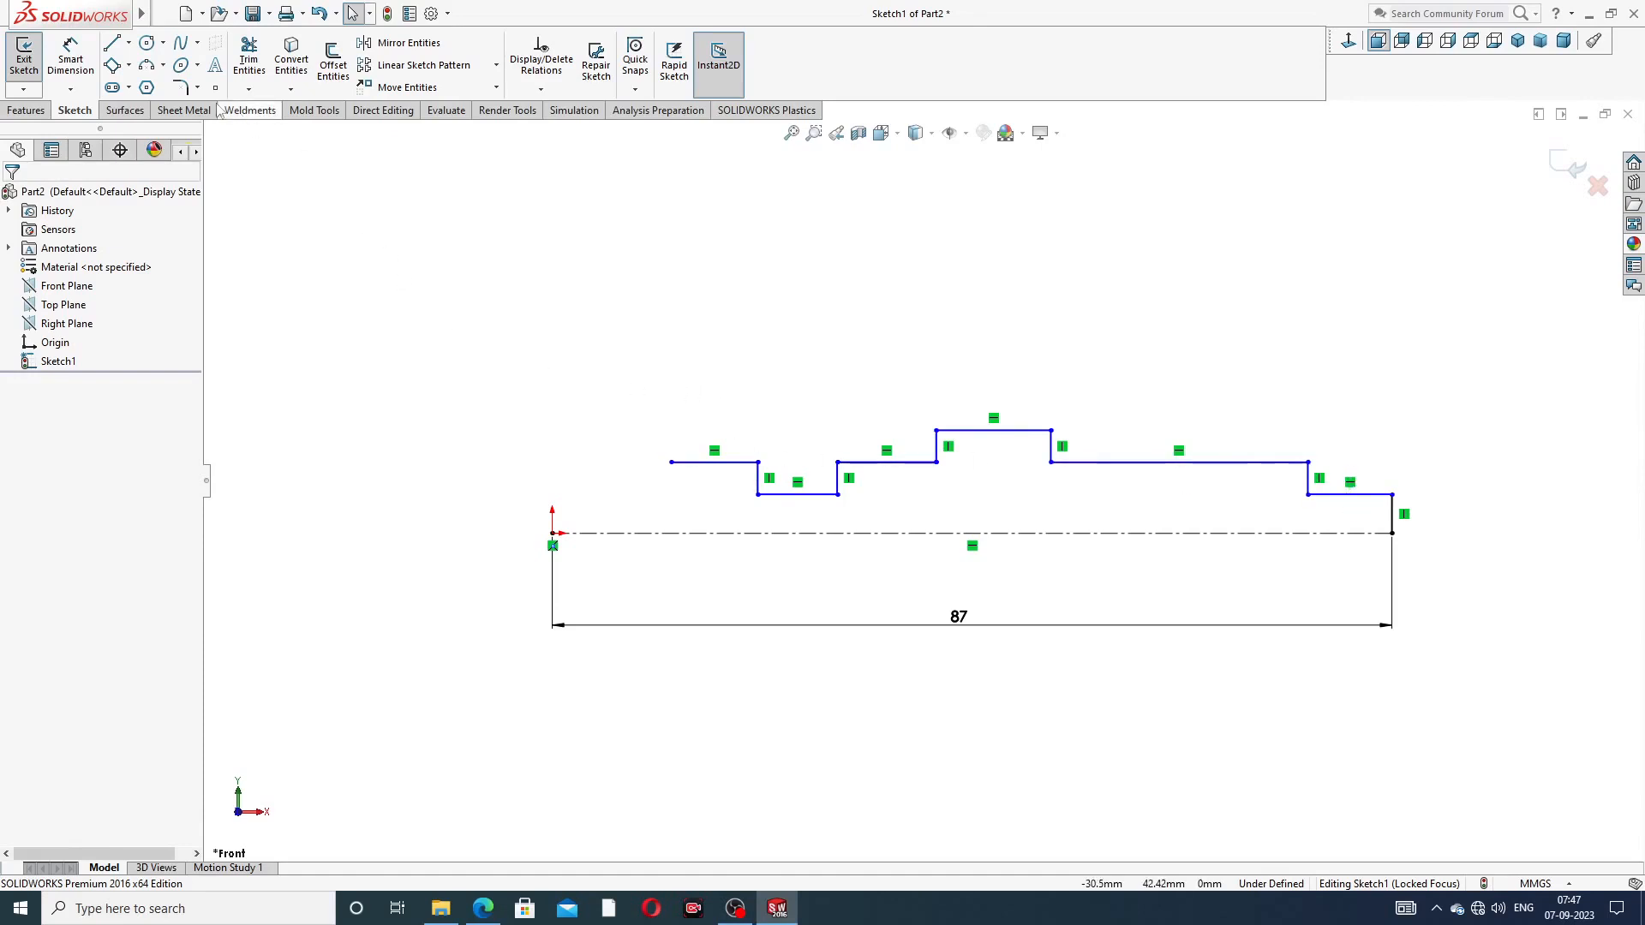
{"action": "left_click", "coordinate": [163, 66]}
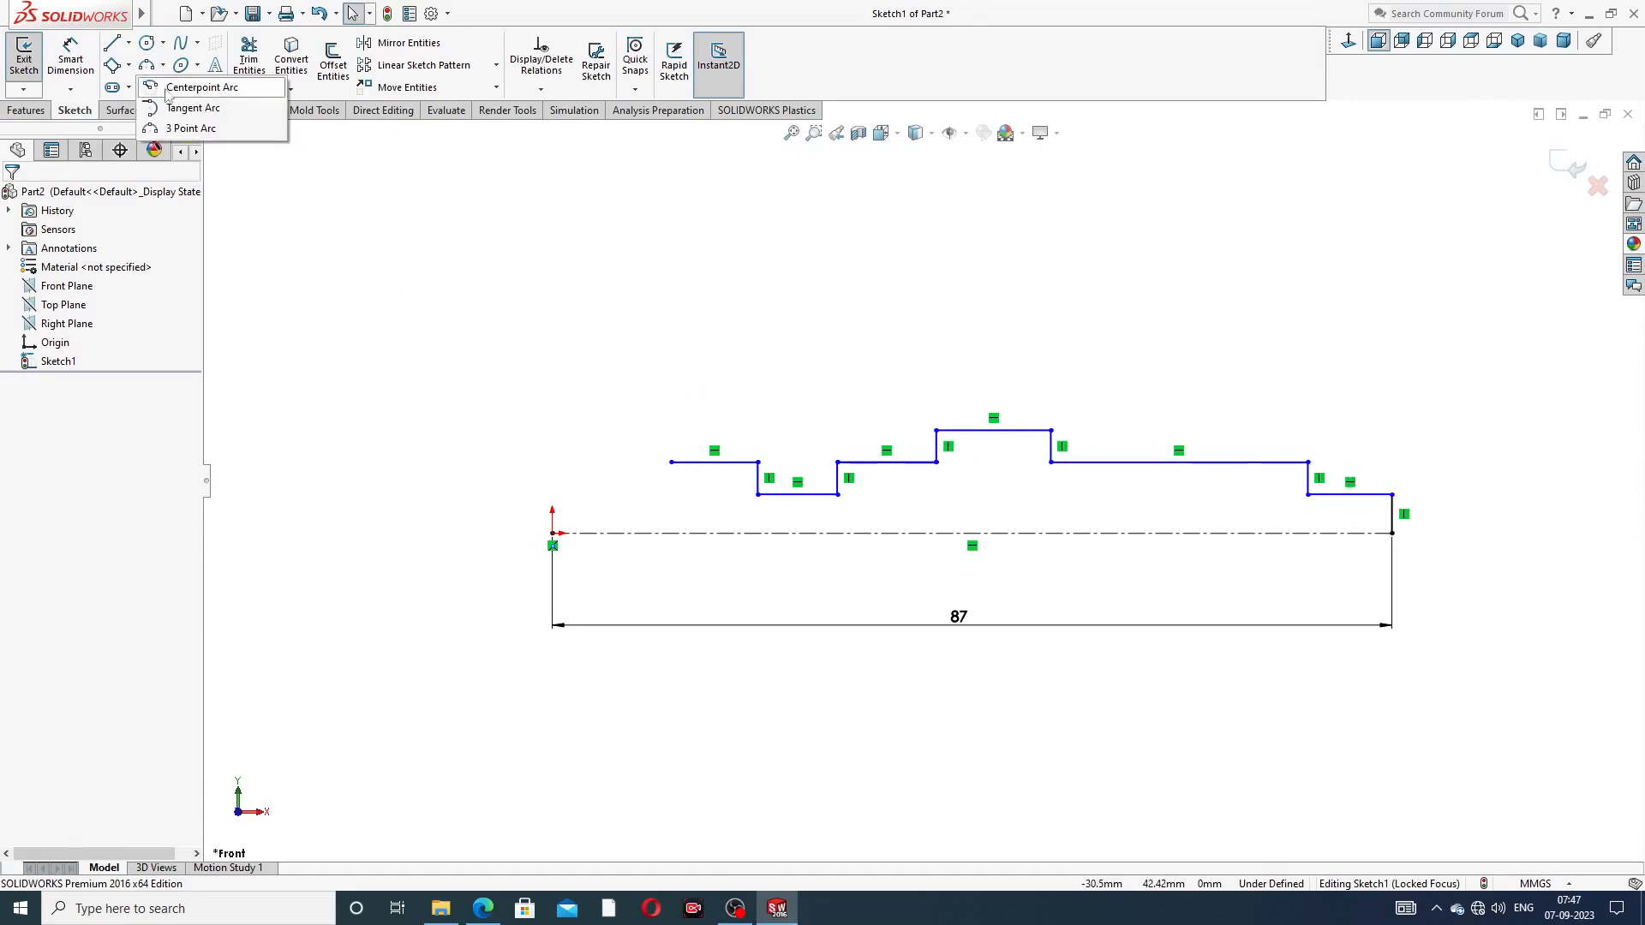
{"action": "left_click", "coordinate": [176, 128]}
{"action": "scroll", "coordinate": [708, 463], "scroll_direction": "down", "scroll_amount": 2}
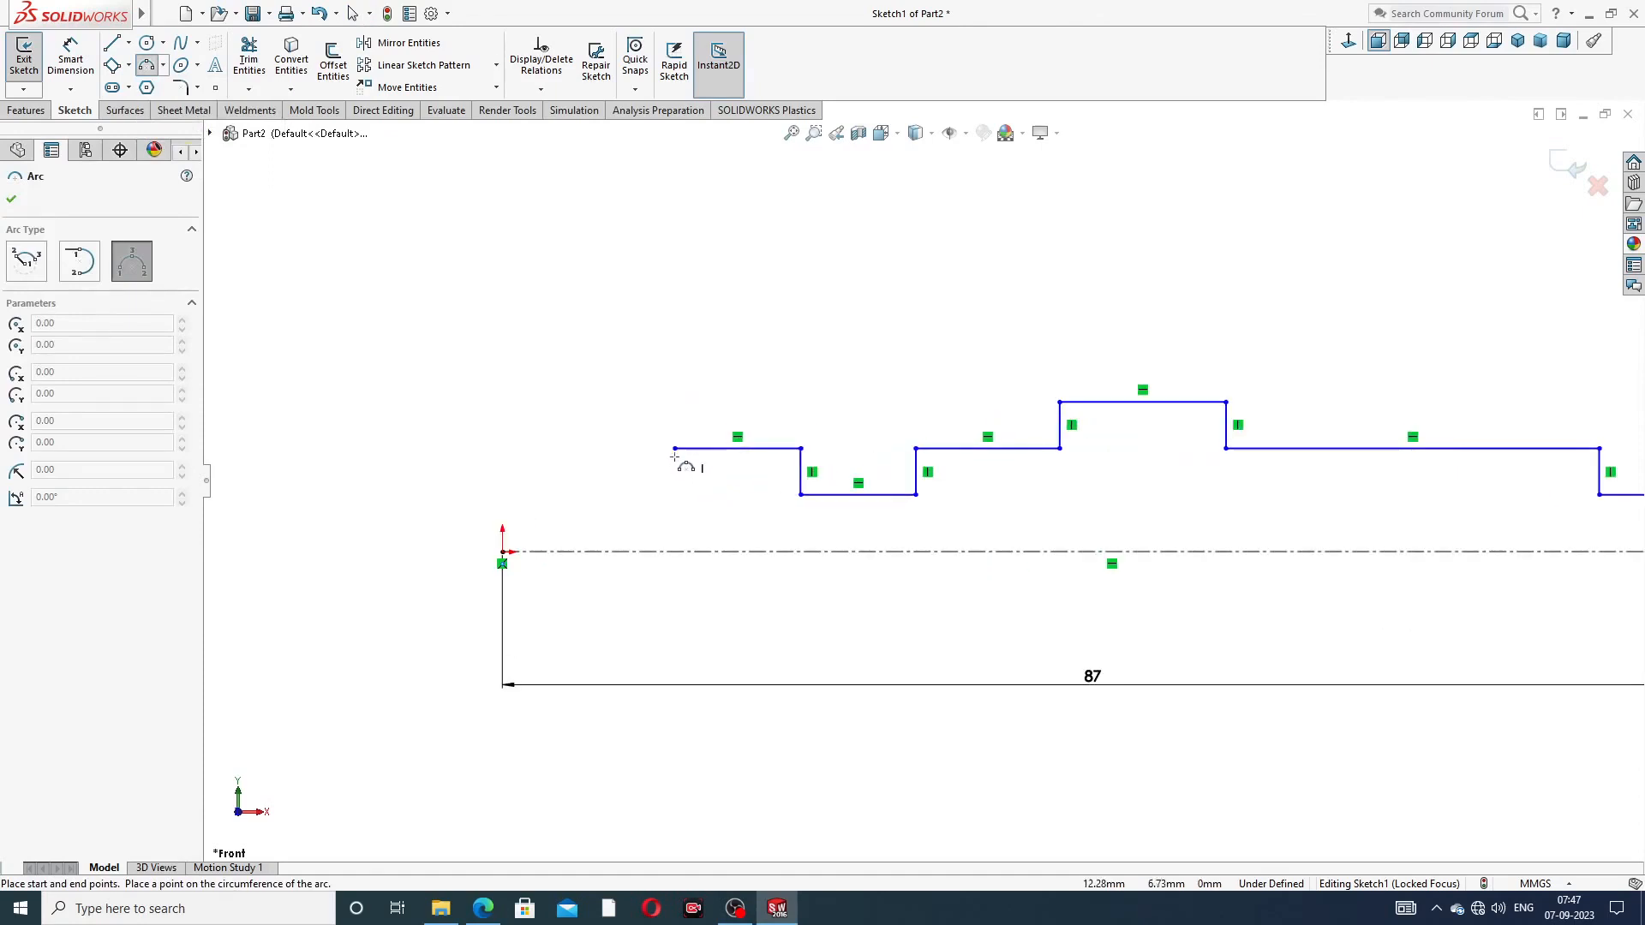
{"action": "right_click", "coordinate": [767, 334]}
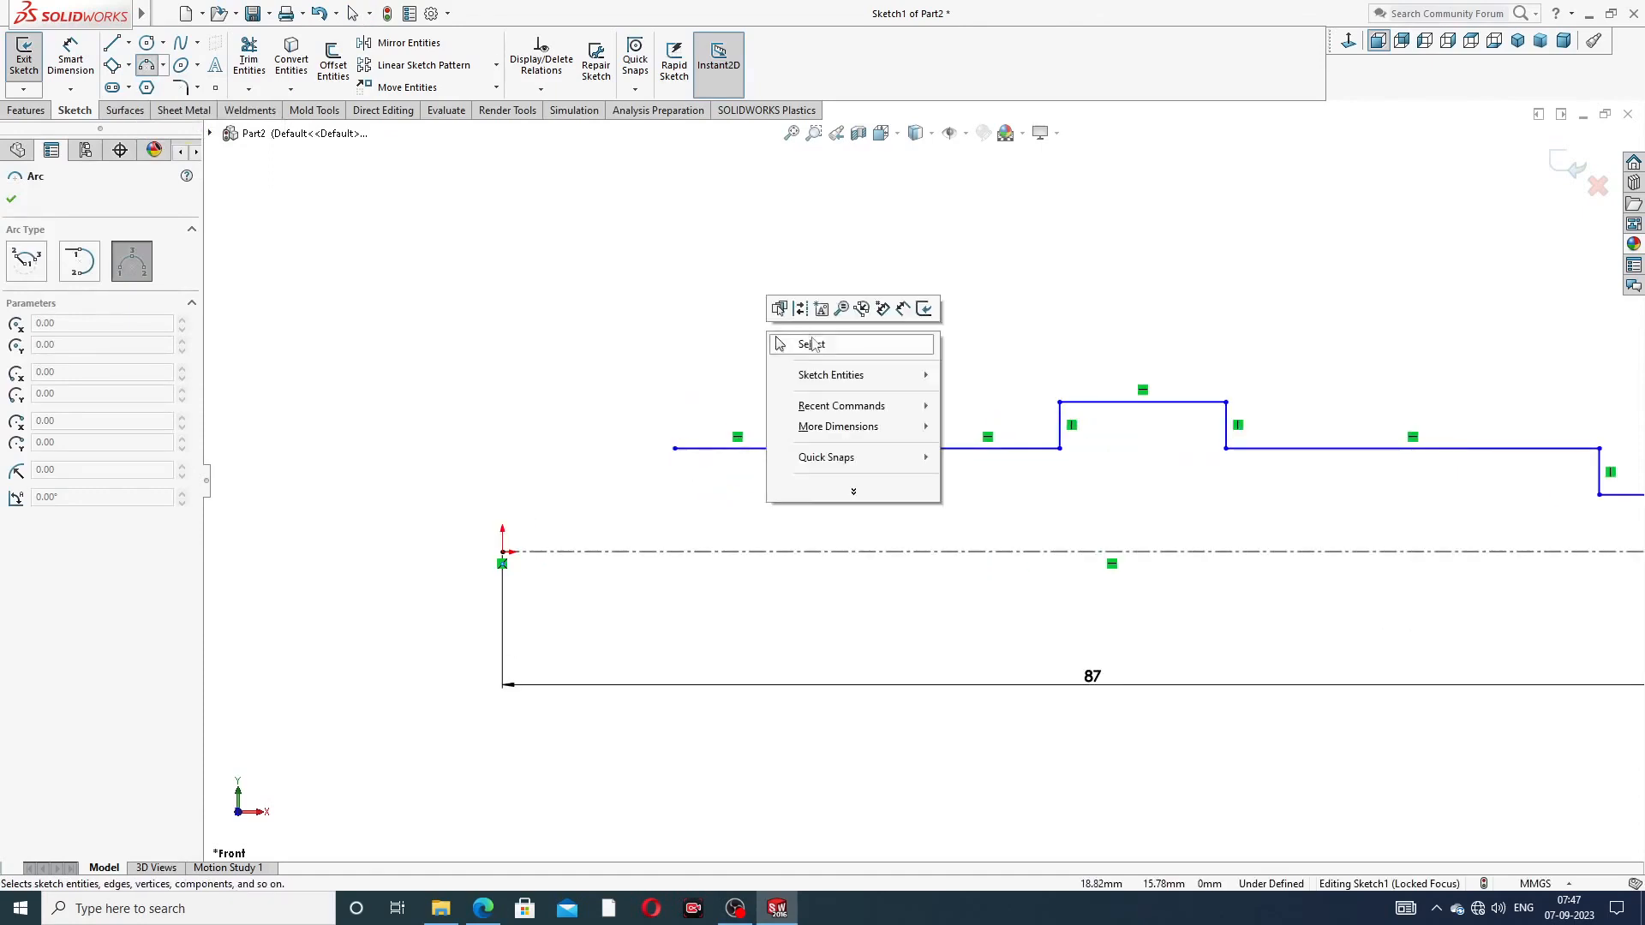
{"action": "left_click", "coordinate": [813, 344]}
Lengthen and lower the leftmost horizontal line, and draw a 3-point arc of about 9.5 mm radius from its end through the origin
{"action": "left_click_drag", "start_coordinate": [676, 449], "coordinate": [587, 462]}
{"action": "left_click", "coordinate": [619, 369]}
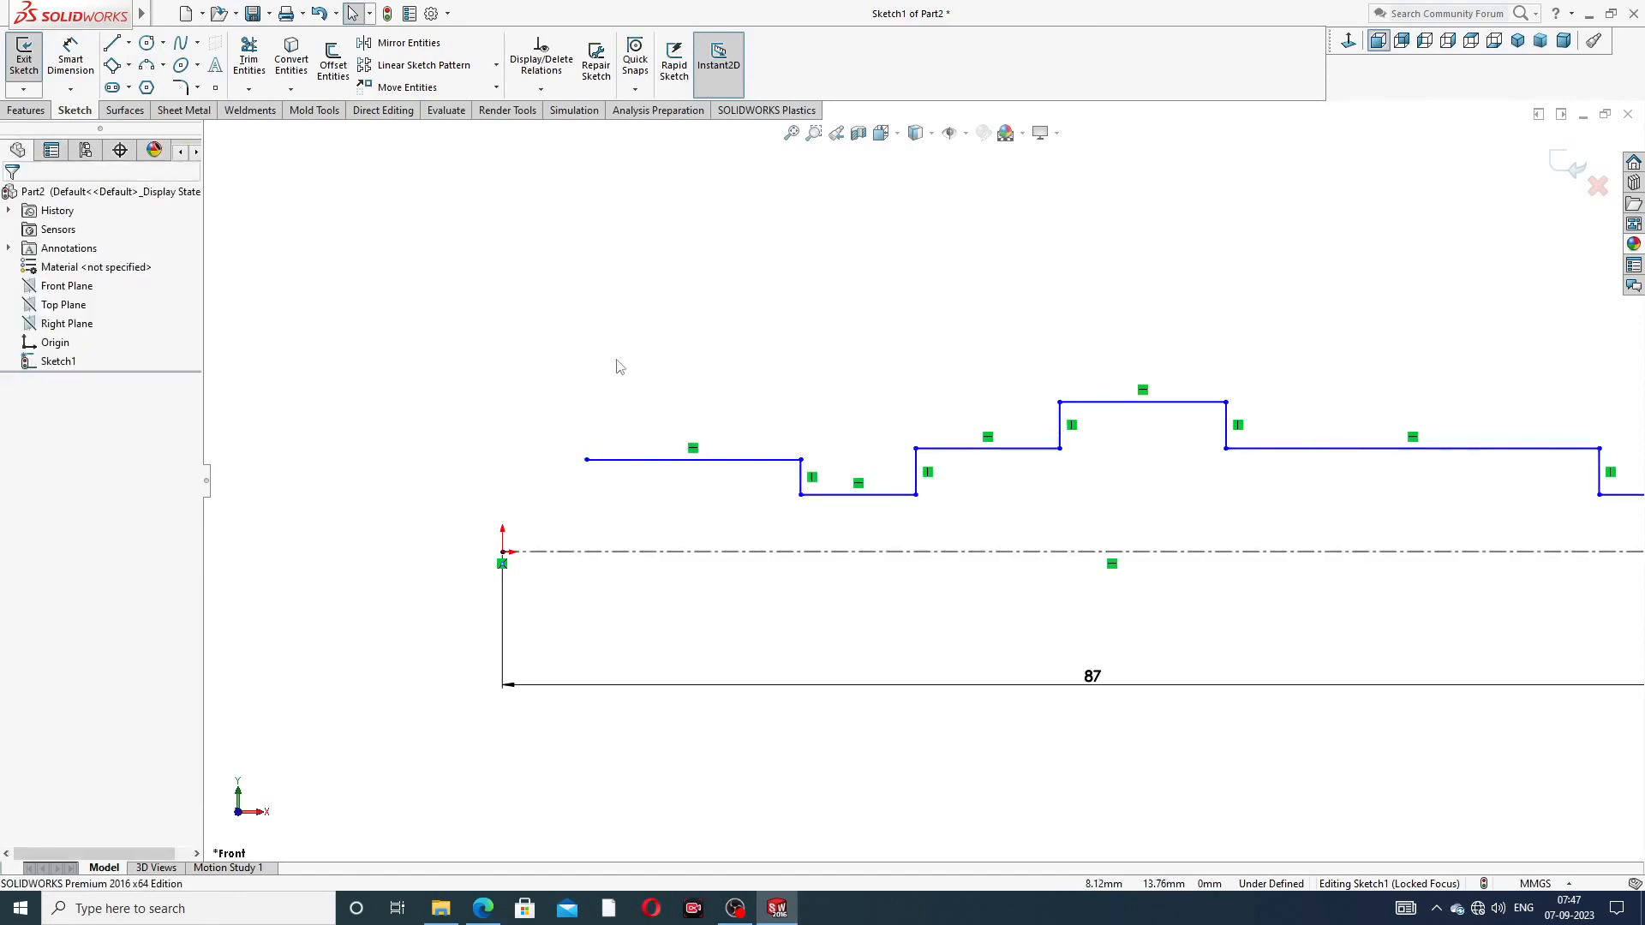
{"action": "left_click", "coordinate": [164, 66]}
{"action": "left_click", "coordinate": [184, 127]}
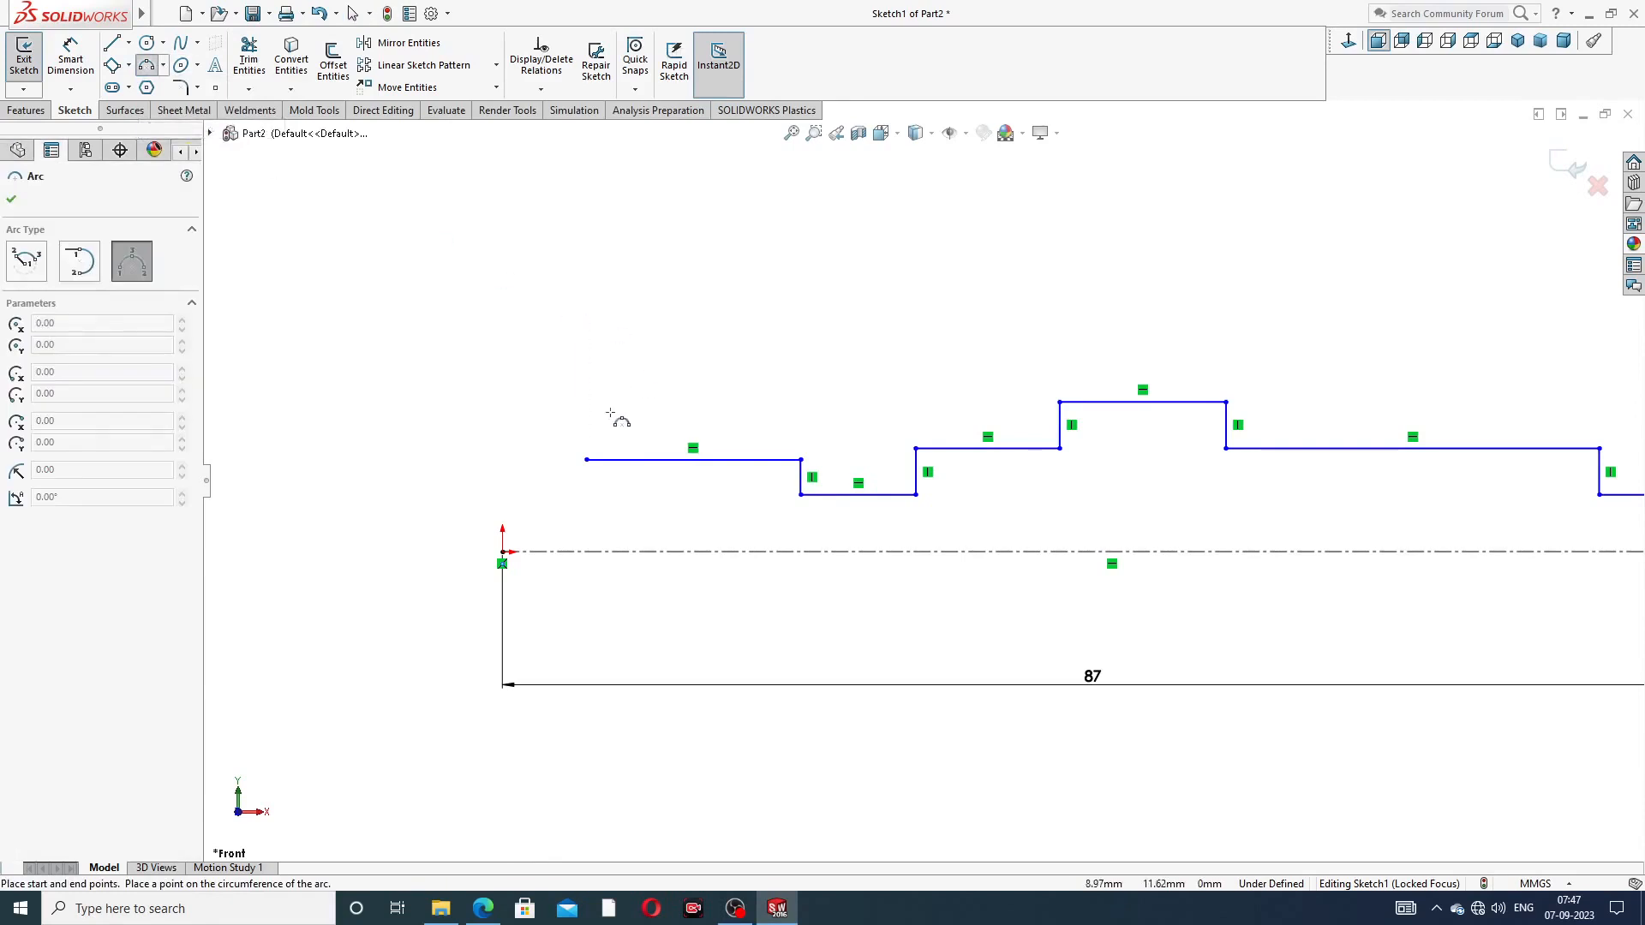
{"action": "left_click", "coordinate": [587, 460]}
{"action": "left_click", "coordinate": [587, 709]}
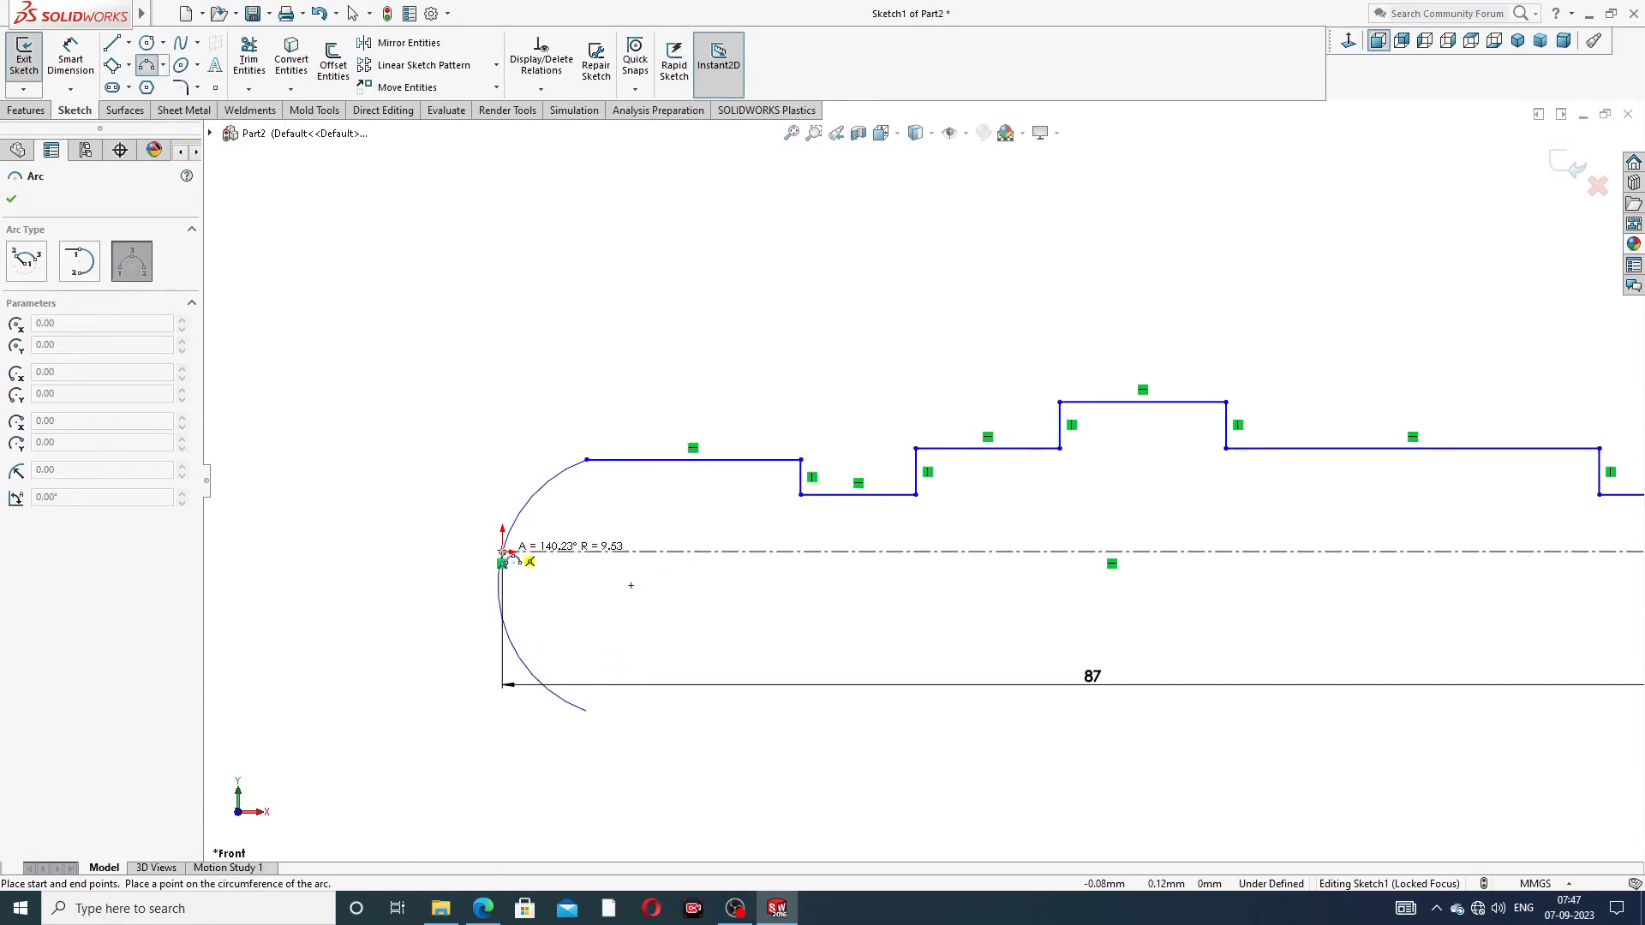
{"action": "left_click", "coordinate": [502, 554]}
{"action": "right_click", "coordinate": [763, 359]}
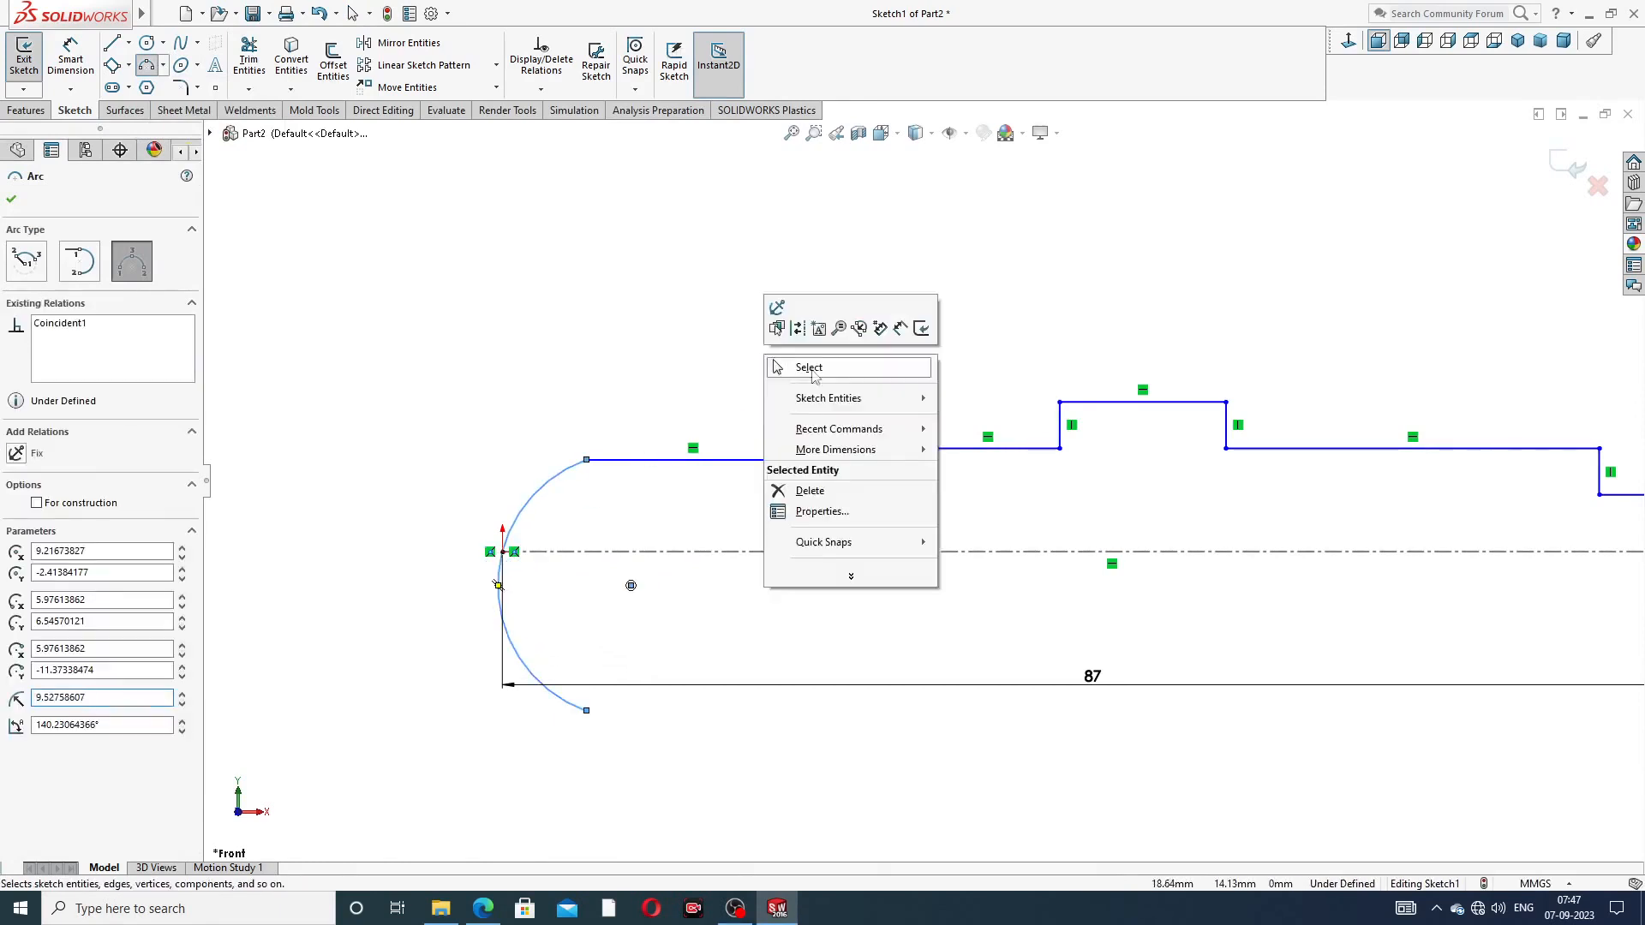
{"action": "left_click", "coordinate": [816, 366]}
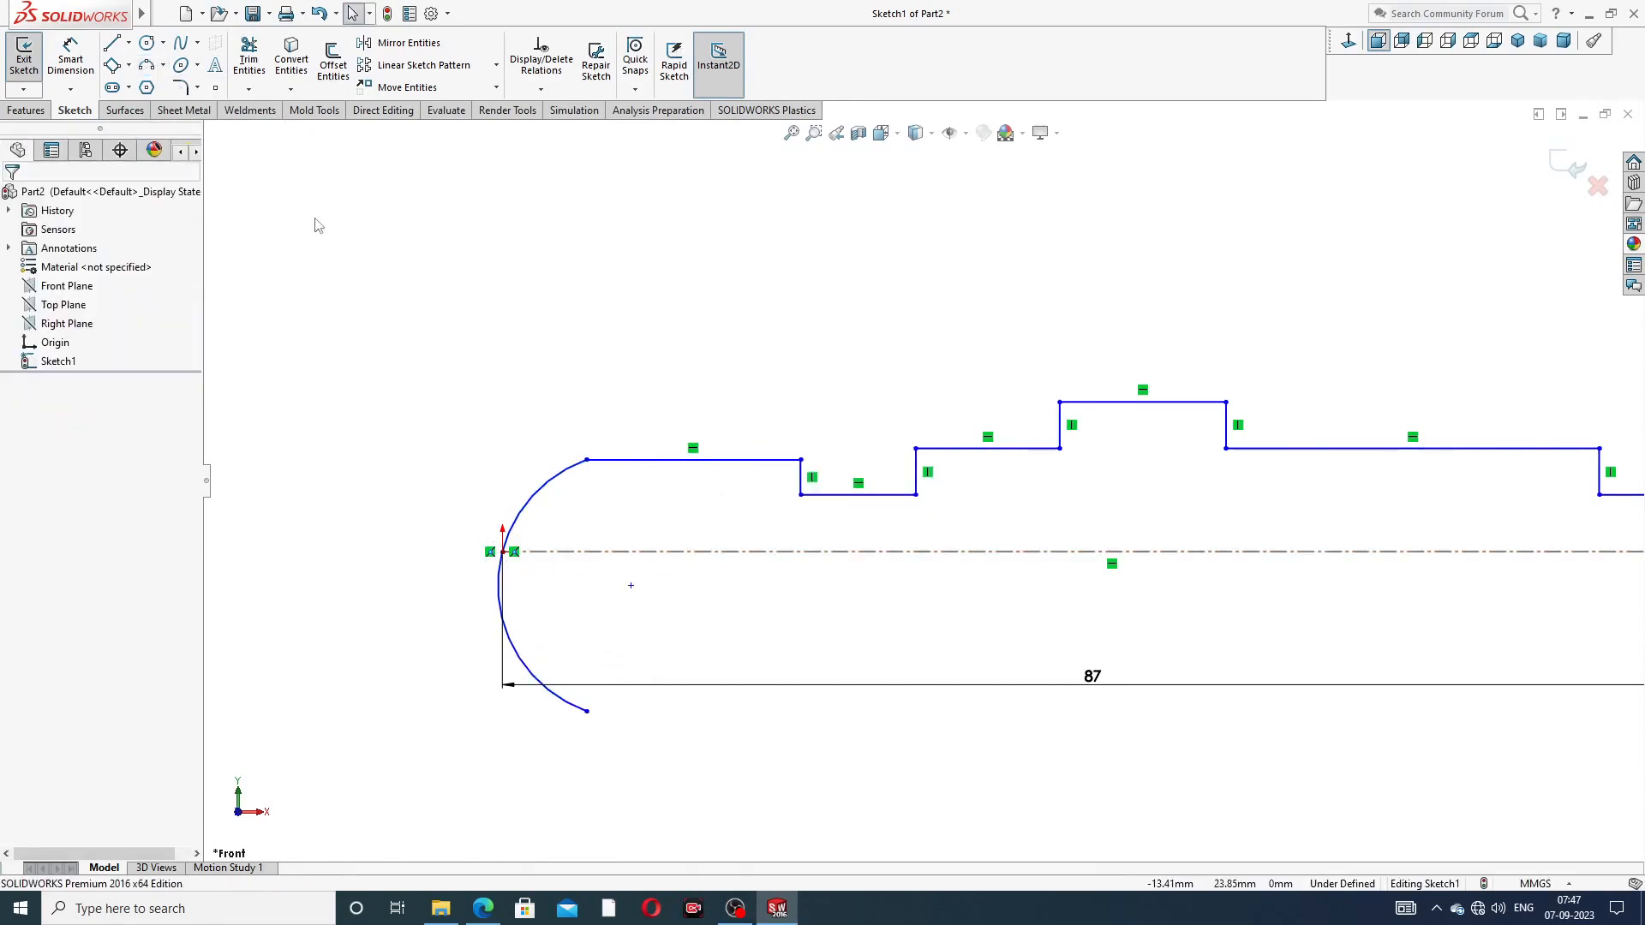
Trim away the part of the end arc below the centerline
{"action": "left_click", "coordinate": [250, 64]}
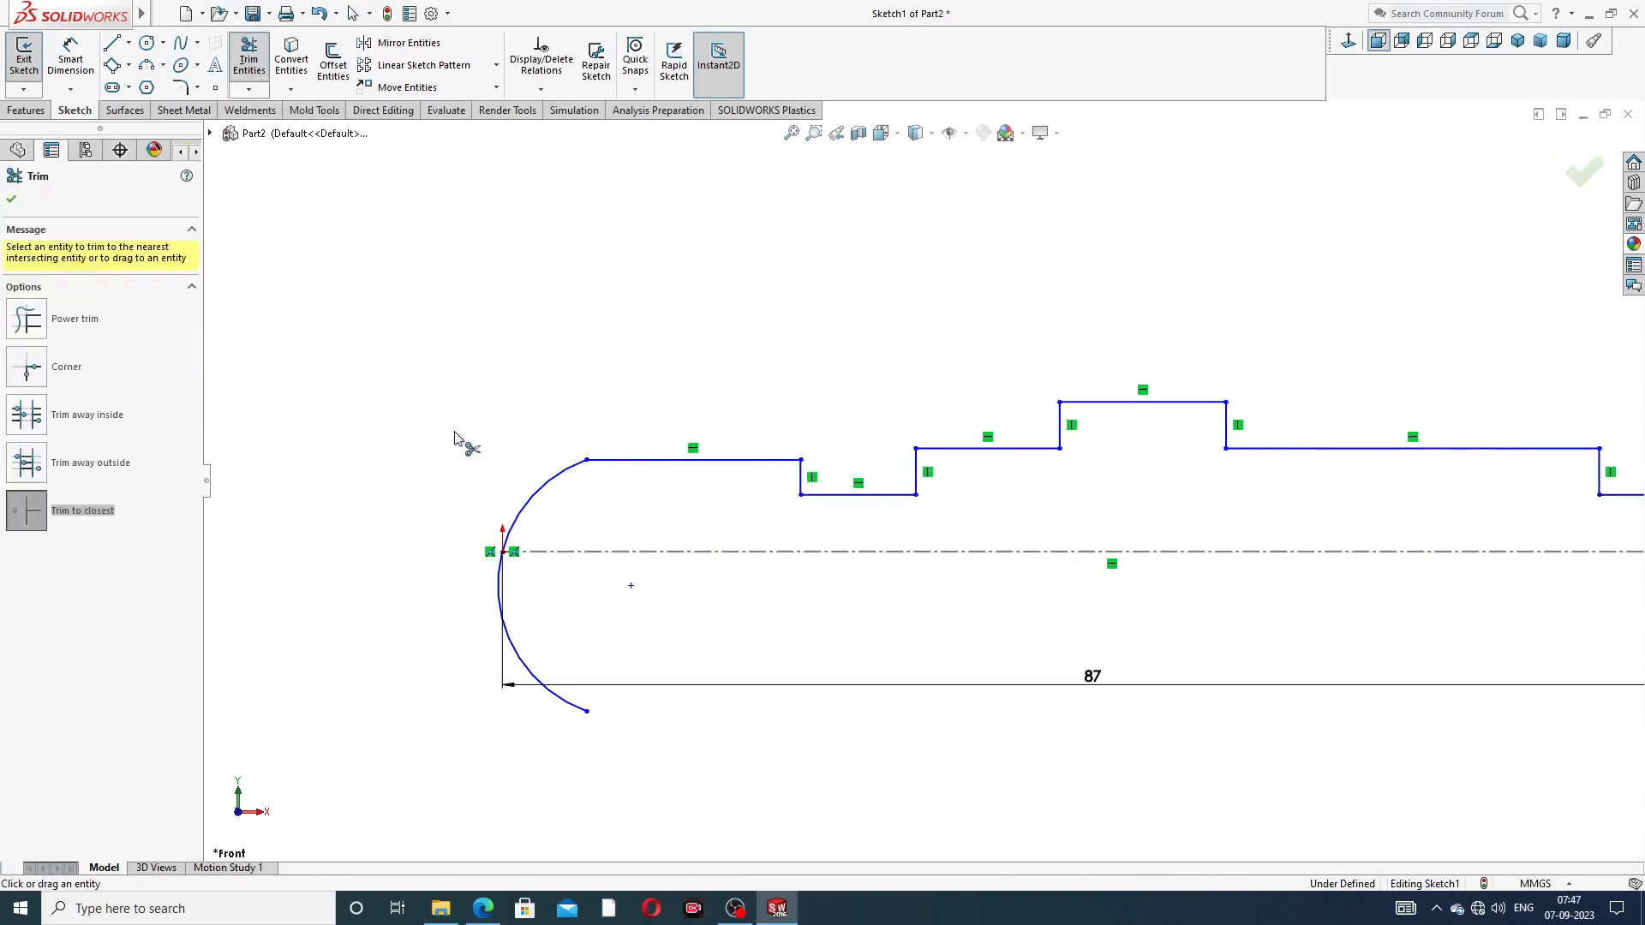
{"action": "left_click", "coordinate": [517, 656]}
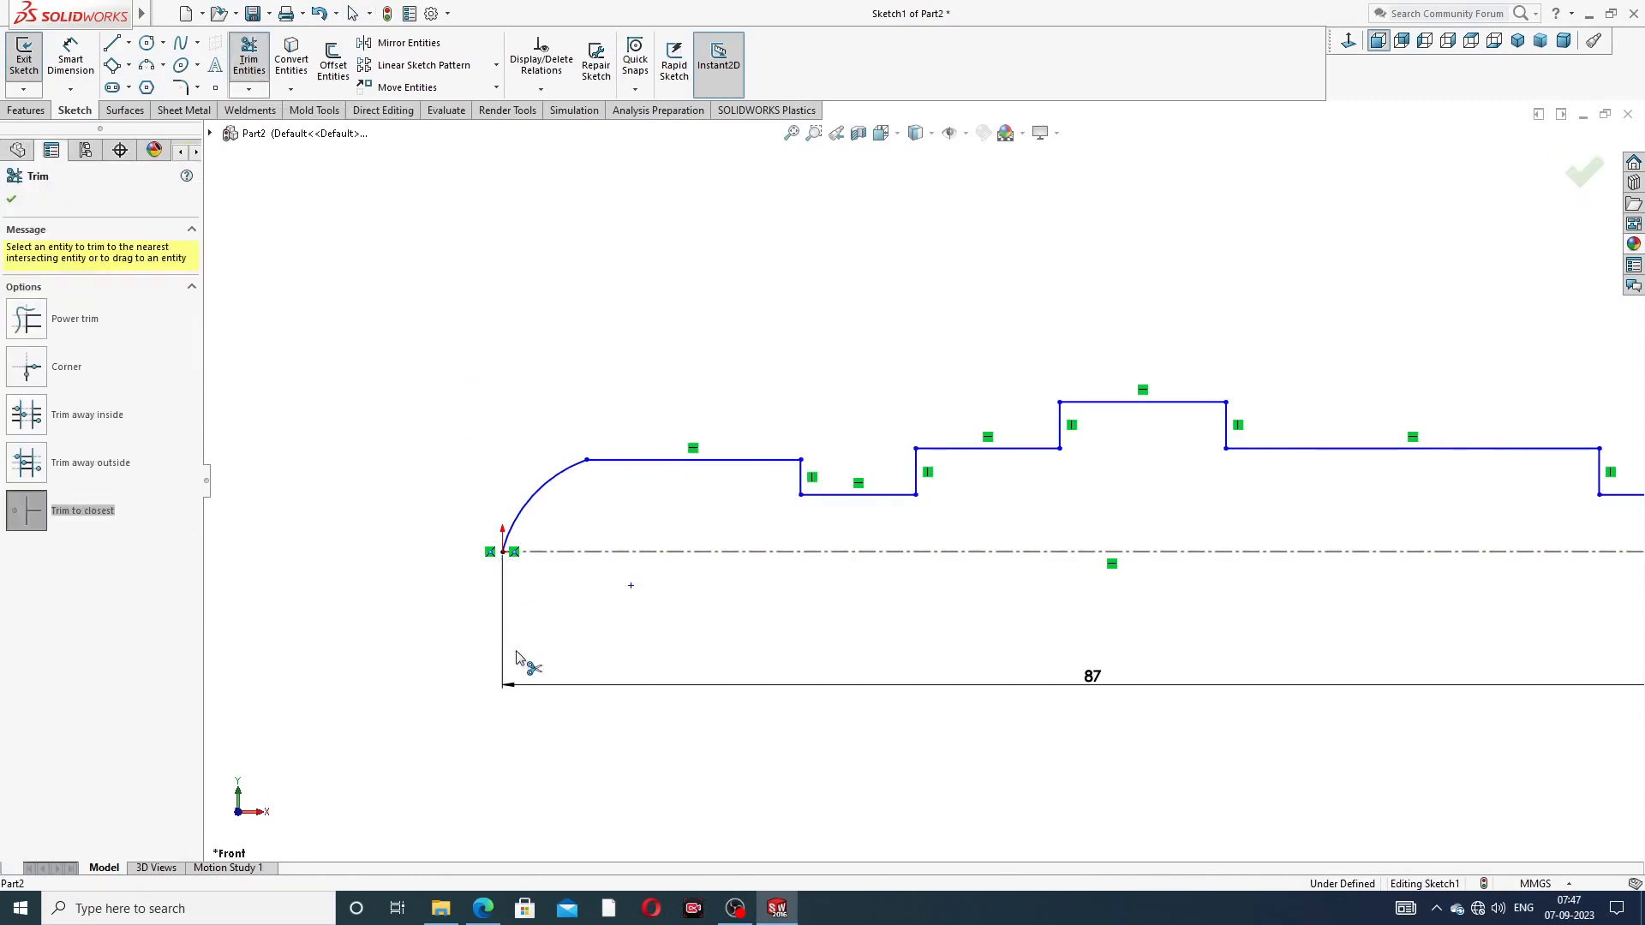
{"action": "right_click", "coordinate": [557, 371]}
{"action": "left_click", "coordinate": [619, 251]}
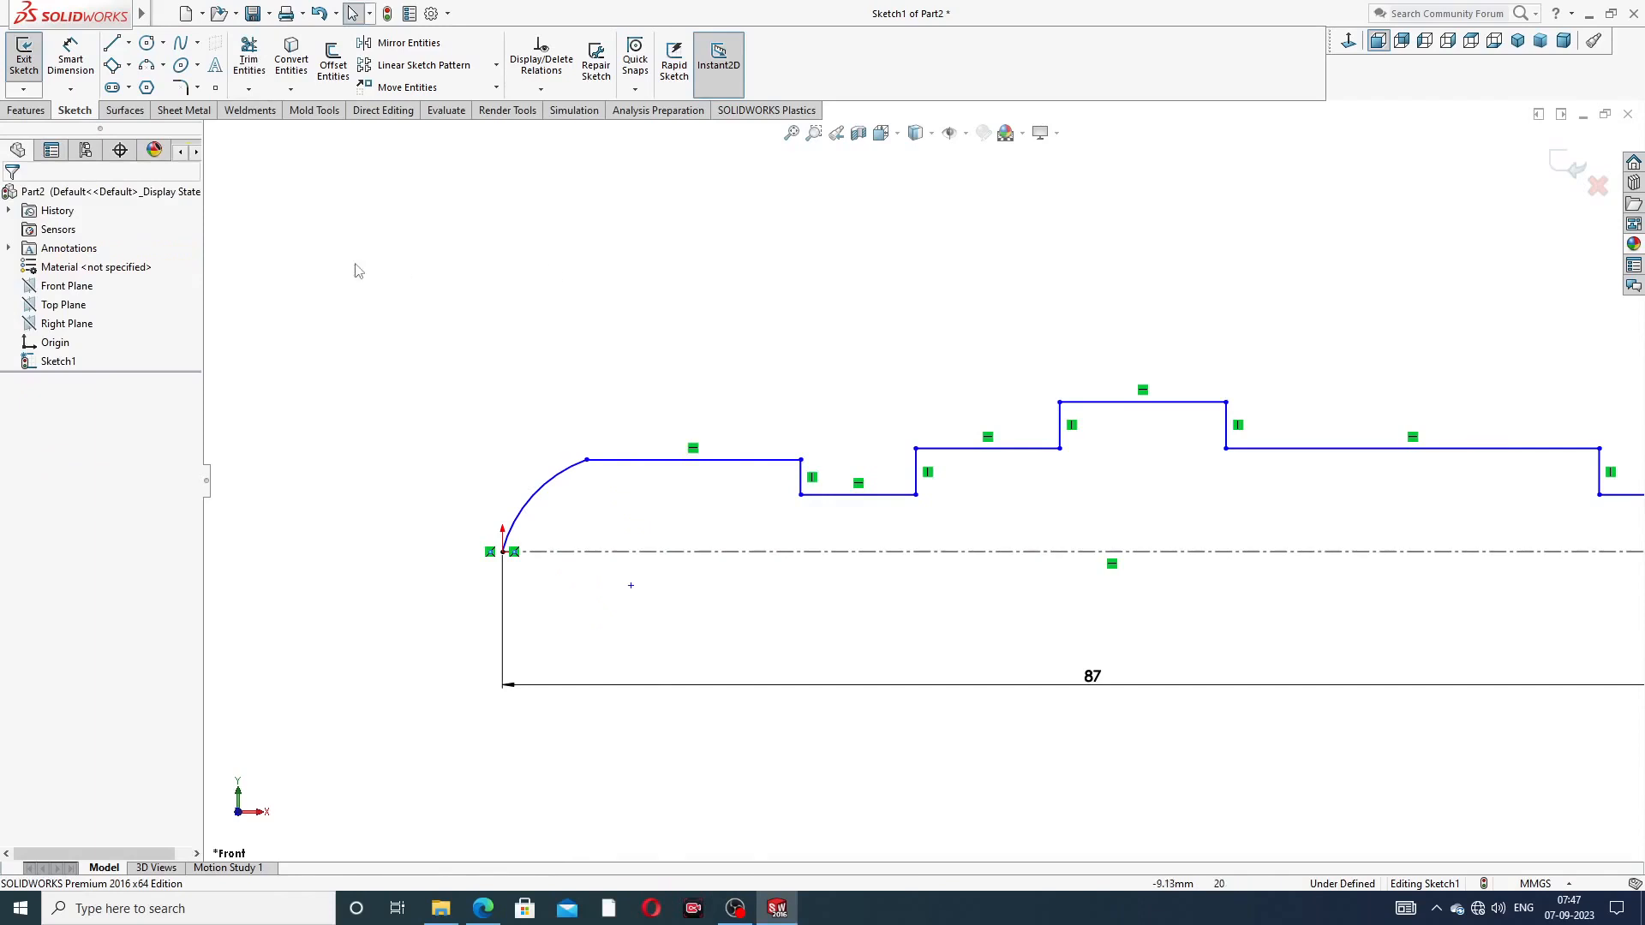
Dimension the vertical line at the profile's right end to 3 mm
{"action": "scroll", "coordinate": [1285, 545], "scroll_direction": "up", "scroll_amount": 4}
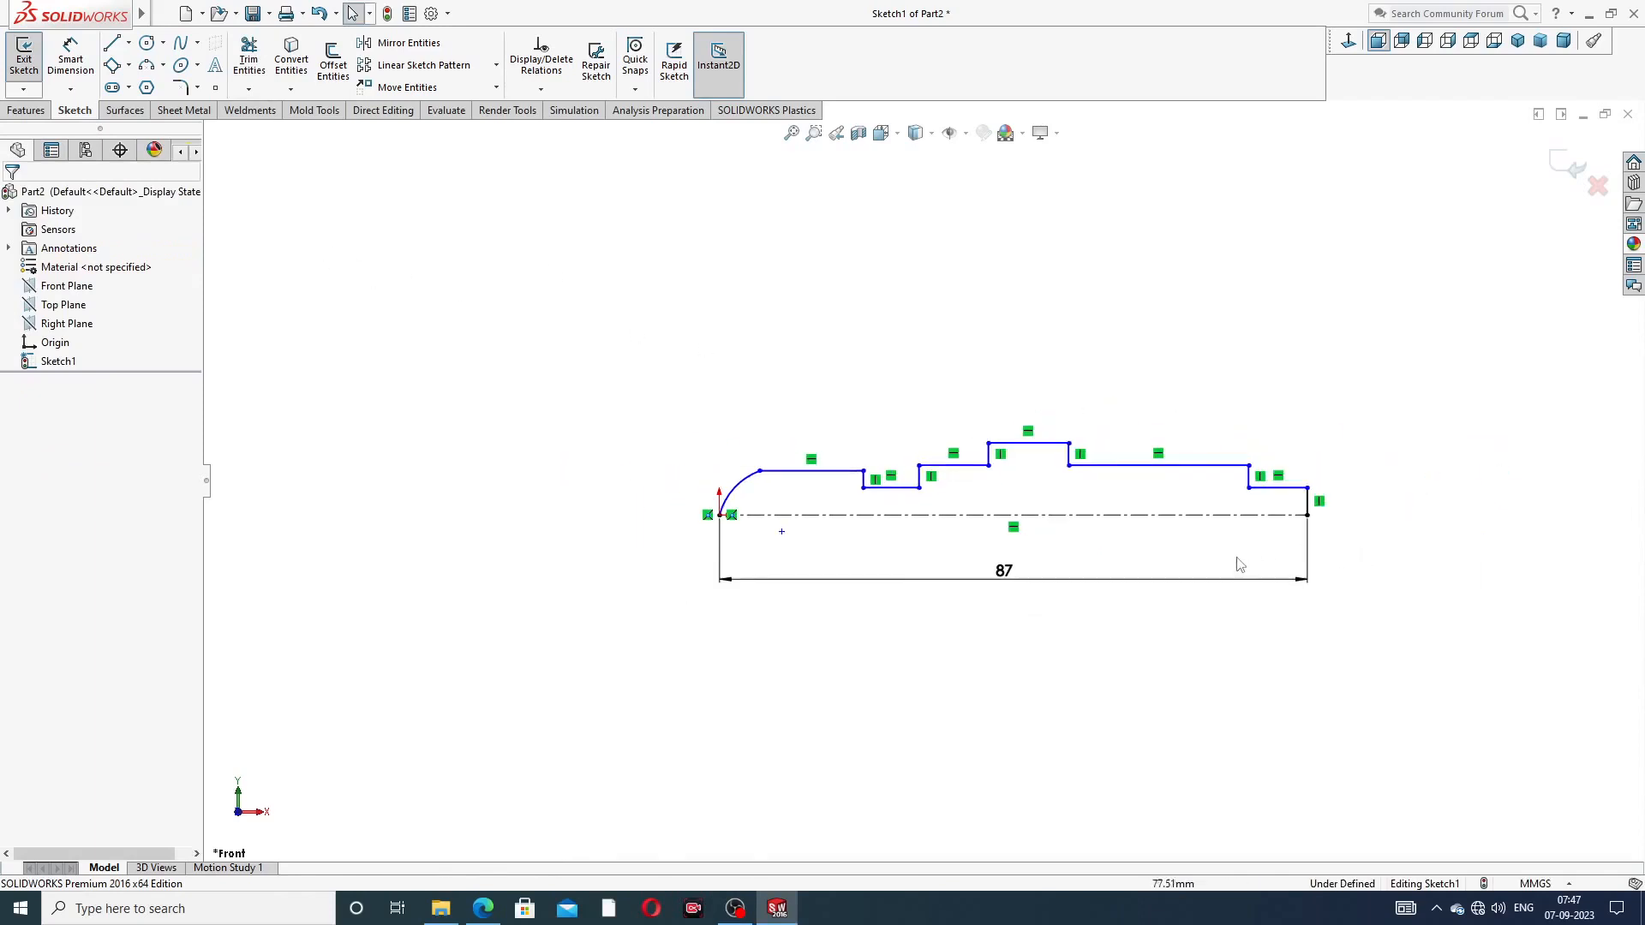
{"action": "scroll", "coordinate": [1237, 558], "scroll_direction": "down", "scroll_amount": 2}
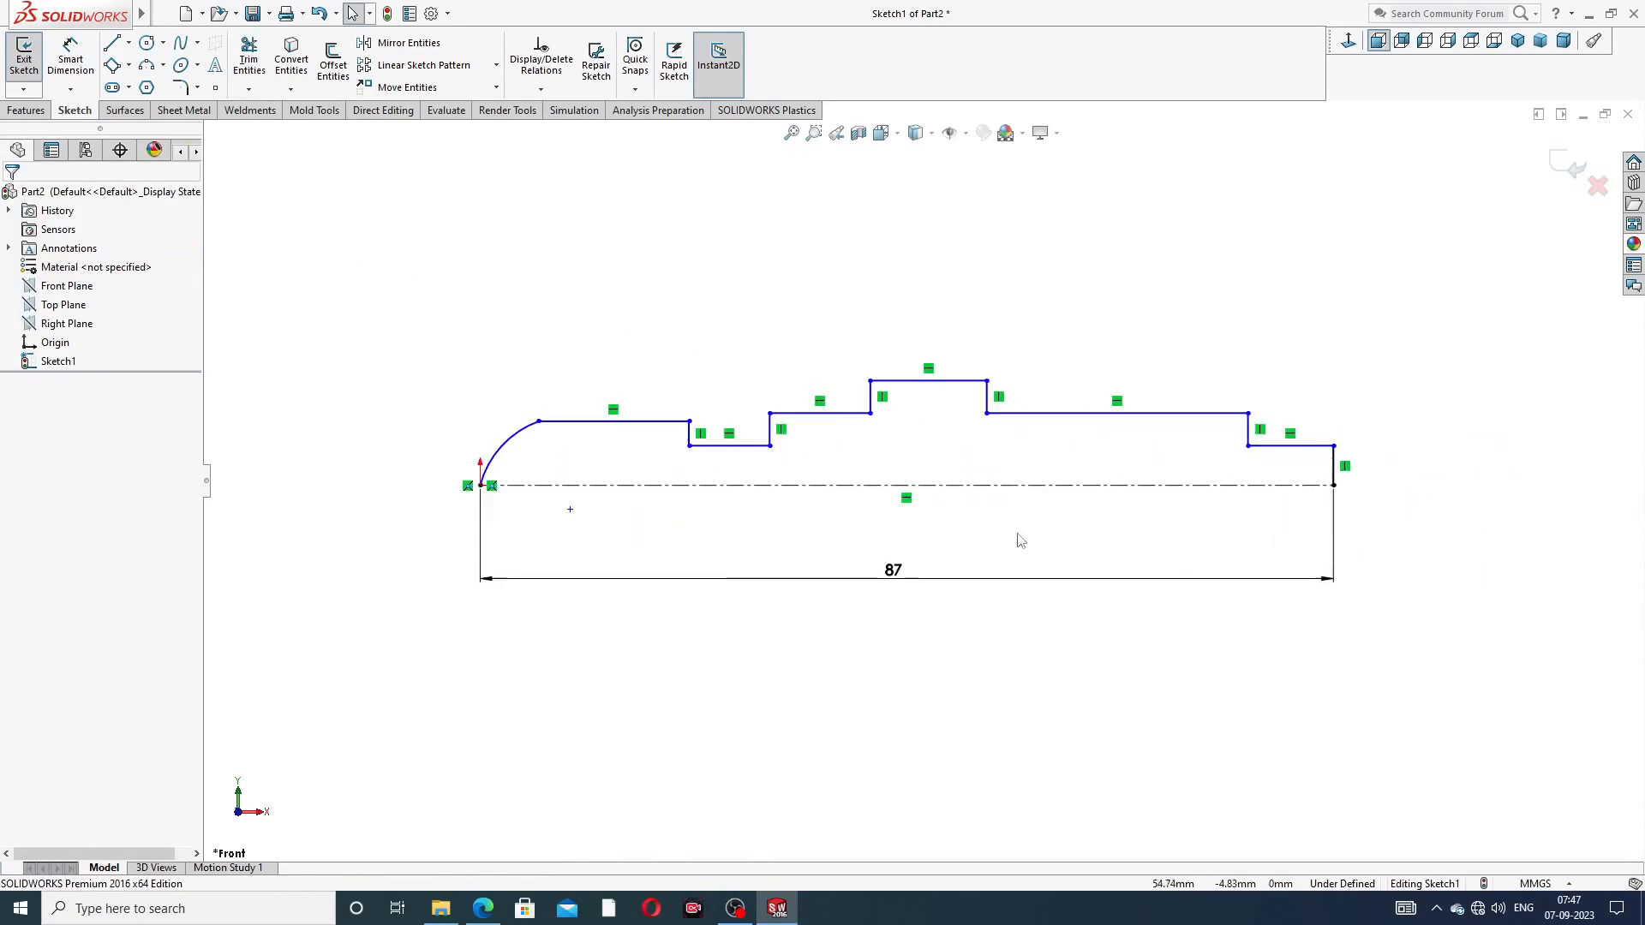
{"action": "left_click", "coordinate": [74, 63]}
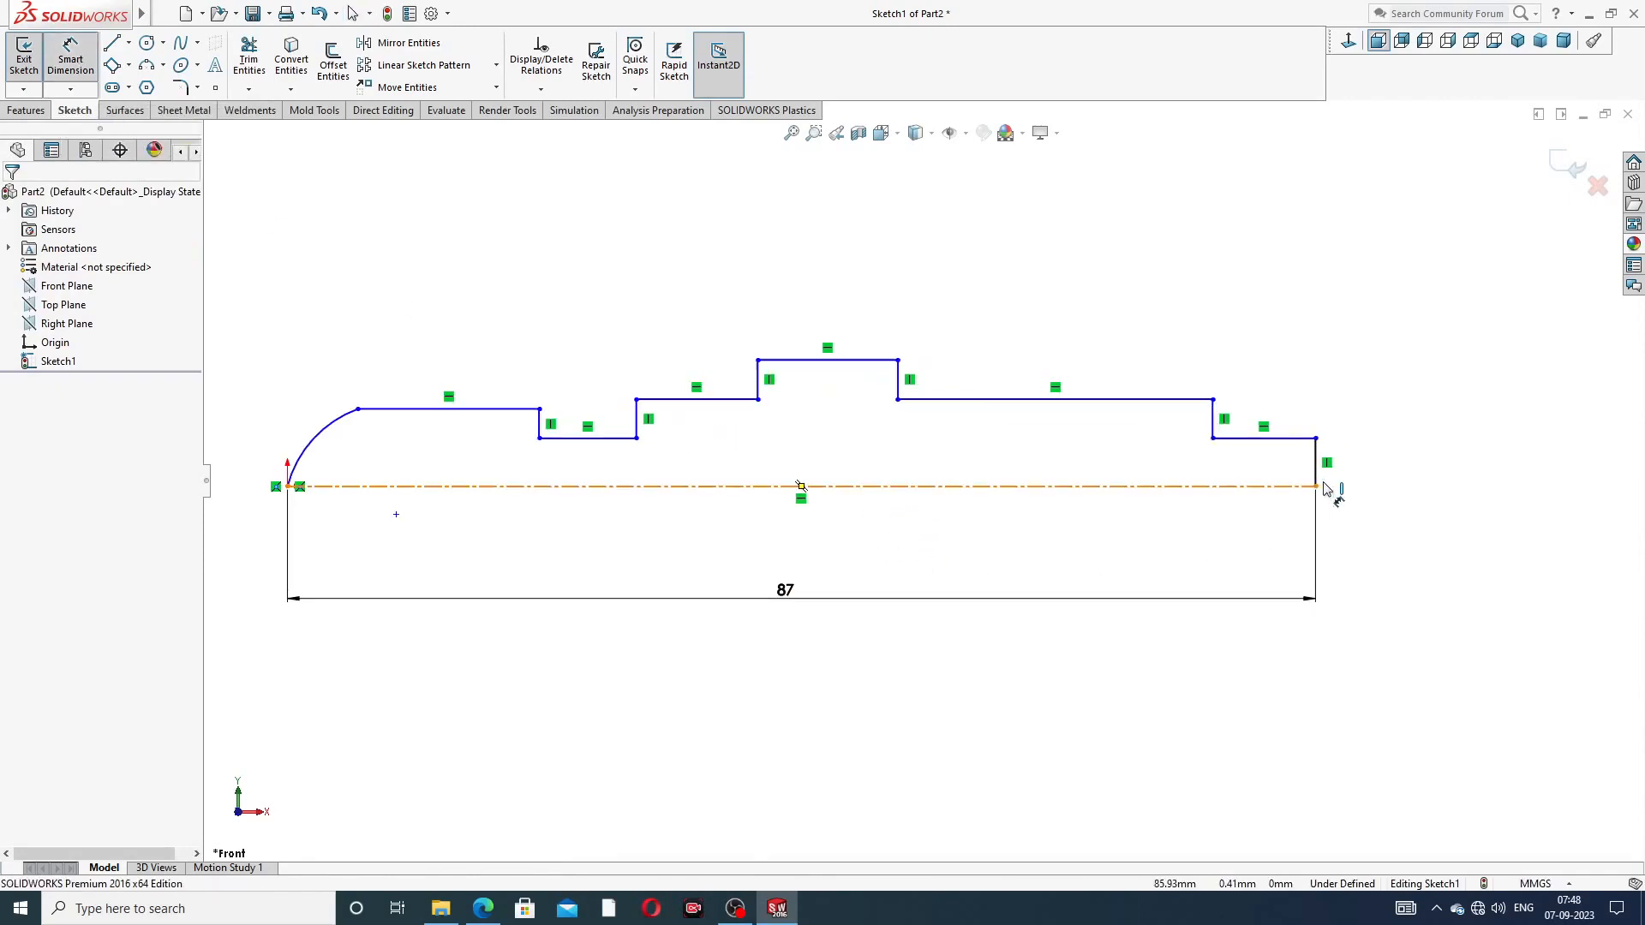
{"action": "scroll", "coordinate": [1322, 481], "scroll_direction": "down", "scroll_amount": 1}
{"action": "left_click", "coordinate": [1317, 469]}
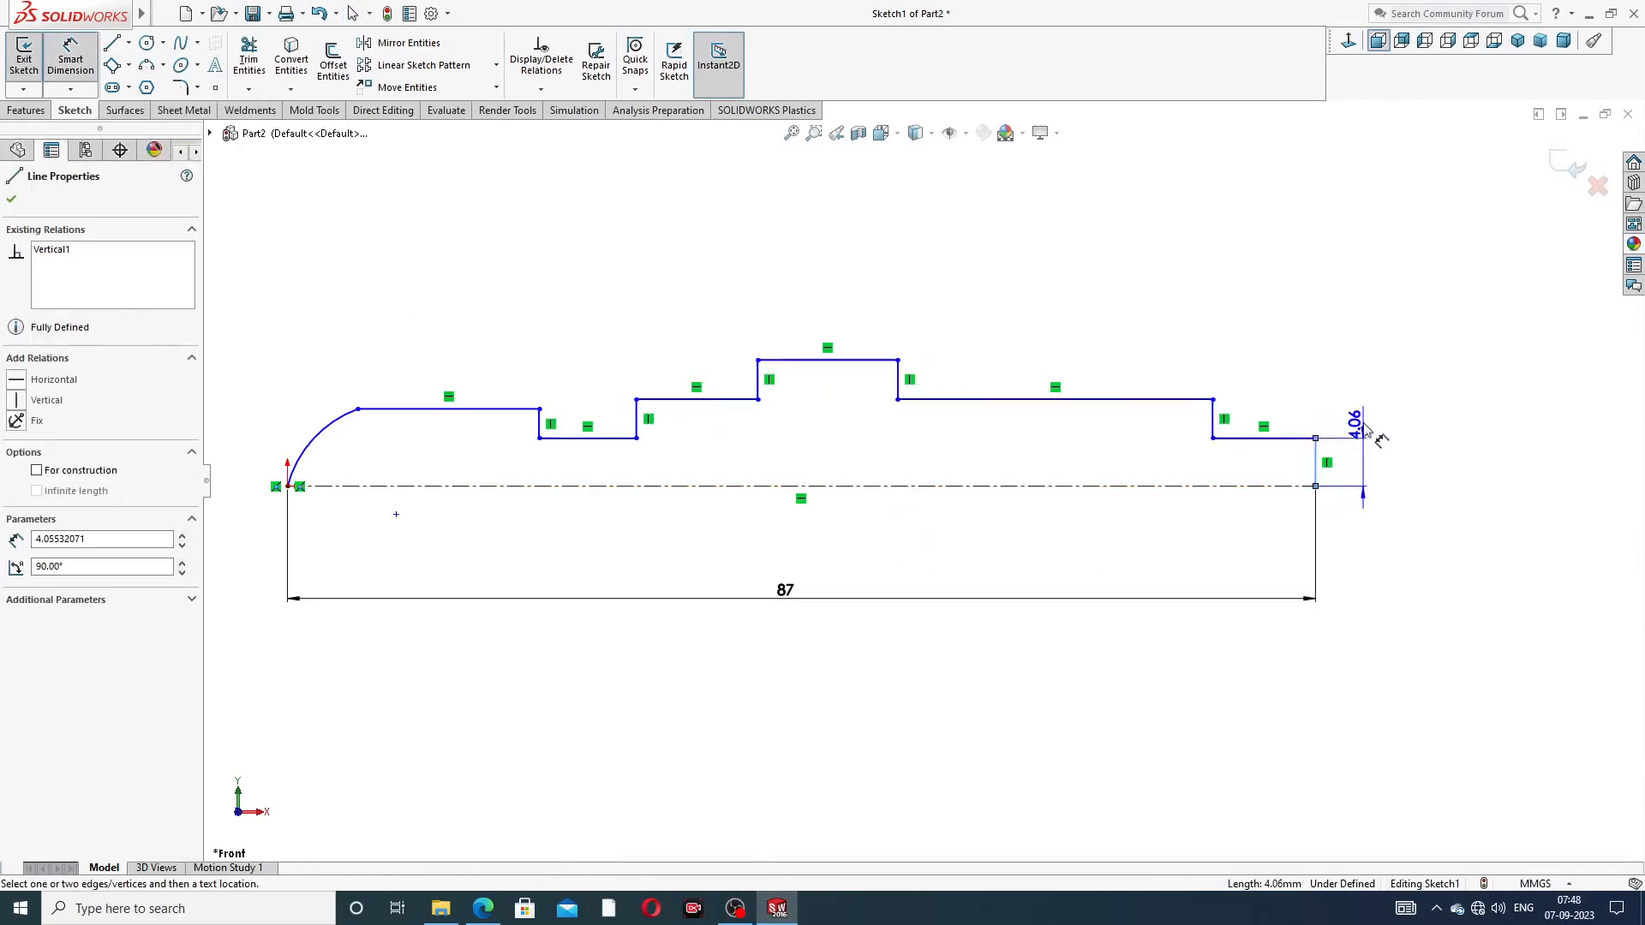
{"action": "left_click", "coordinate": [1381, 470]}
{"action": "type", "text": "3"}
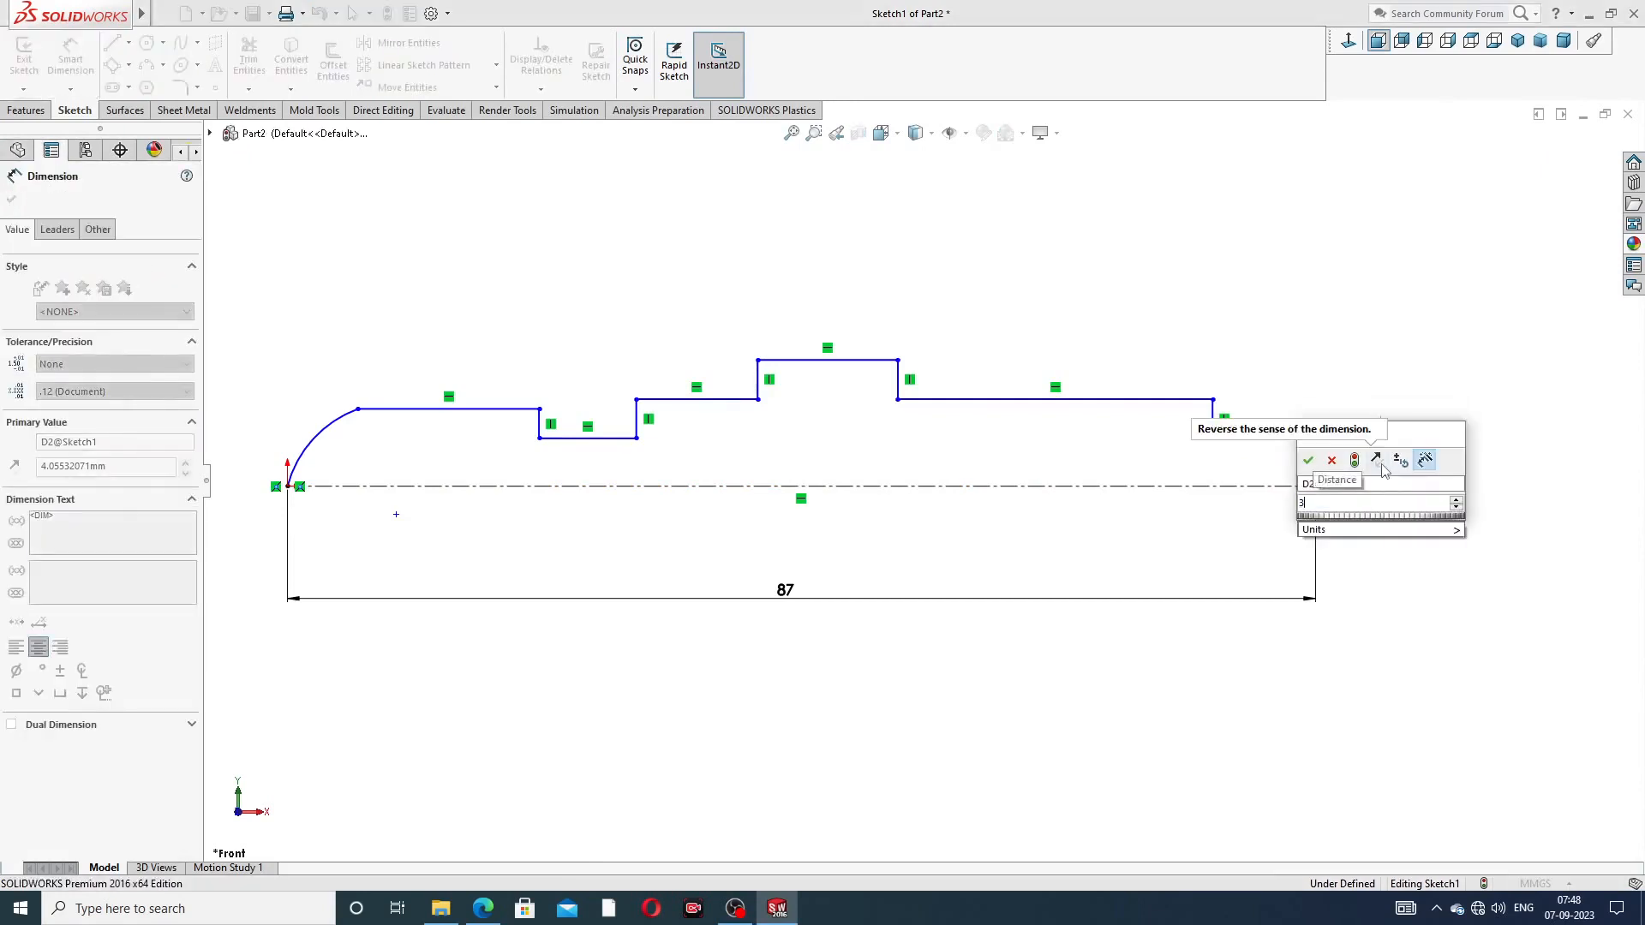
{"action": "key", "text": "Return"}
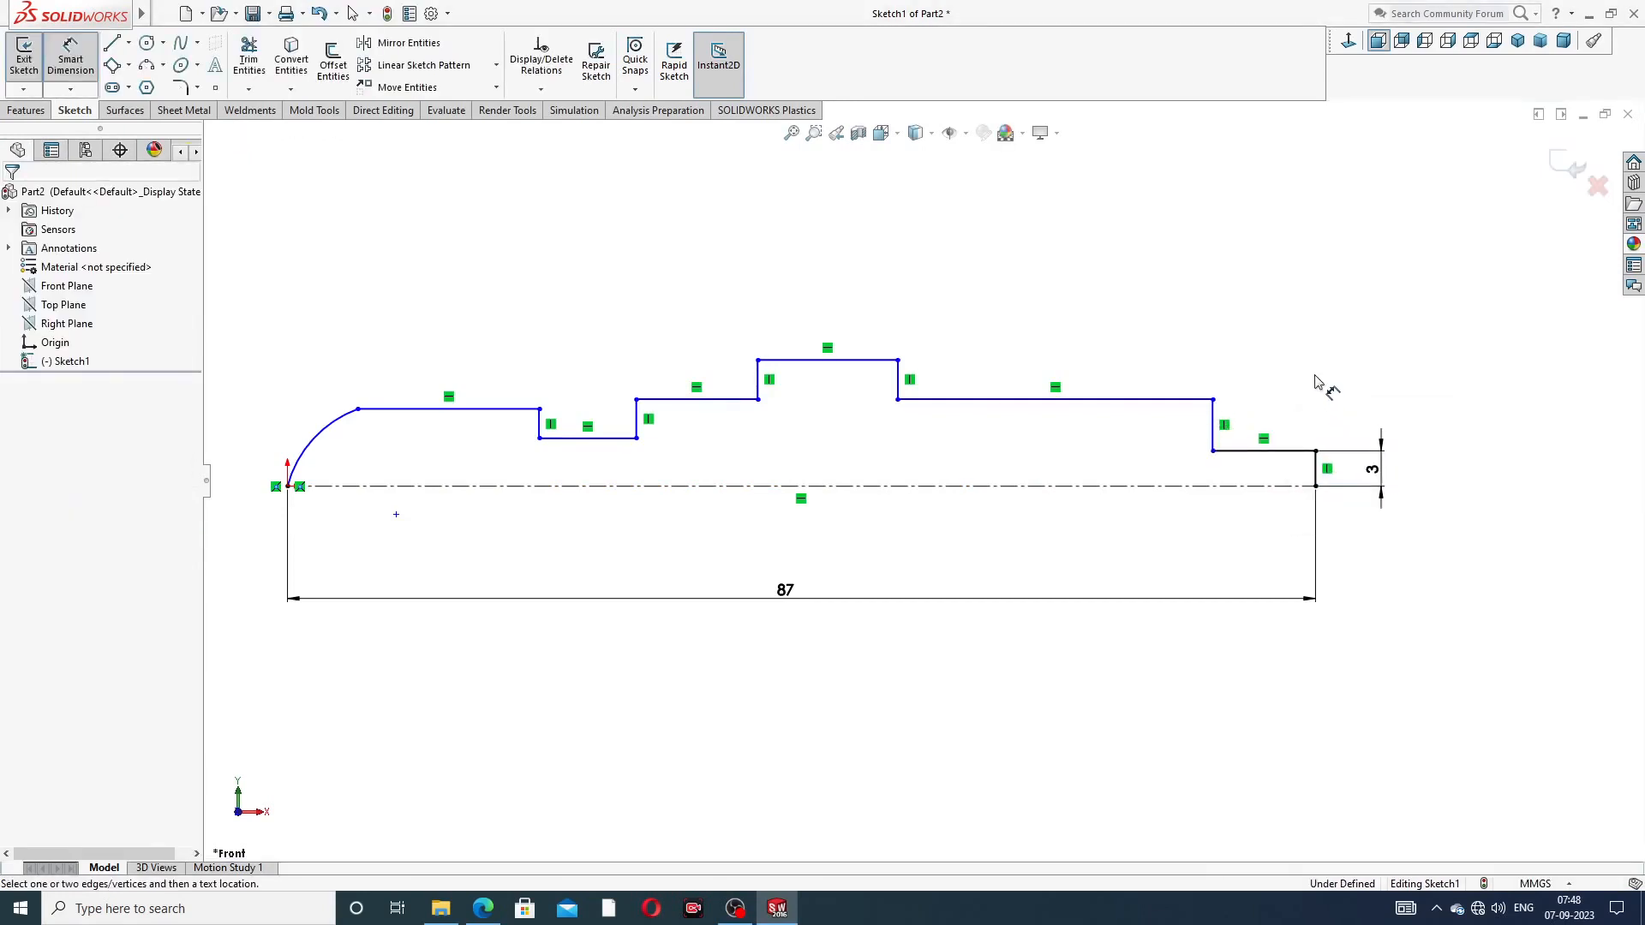
Check the Part-05 spindle drawing in the browser and dimension the right end step's horizontal line to 11 mm
{"action": "left_click", "coordinate": [483, 908]}
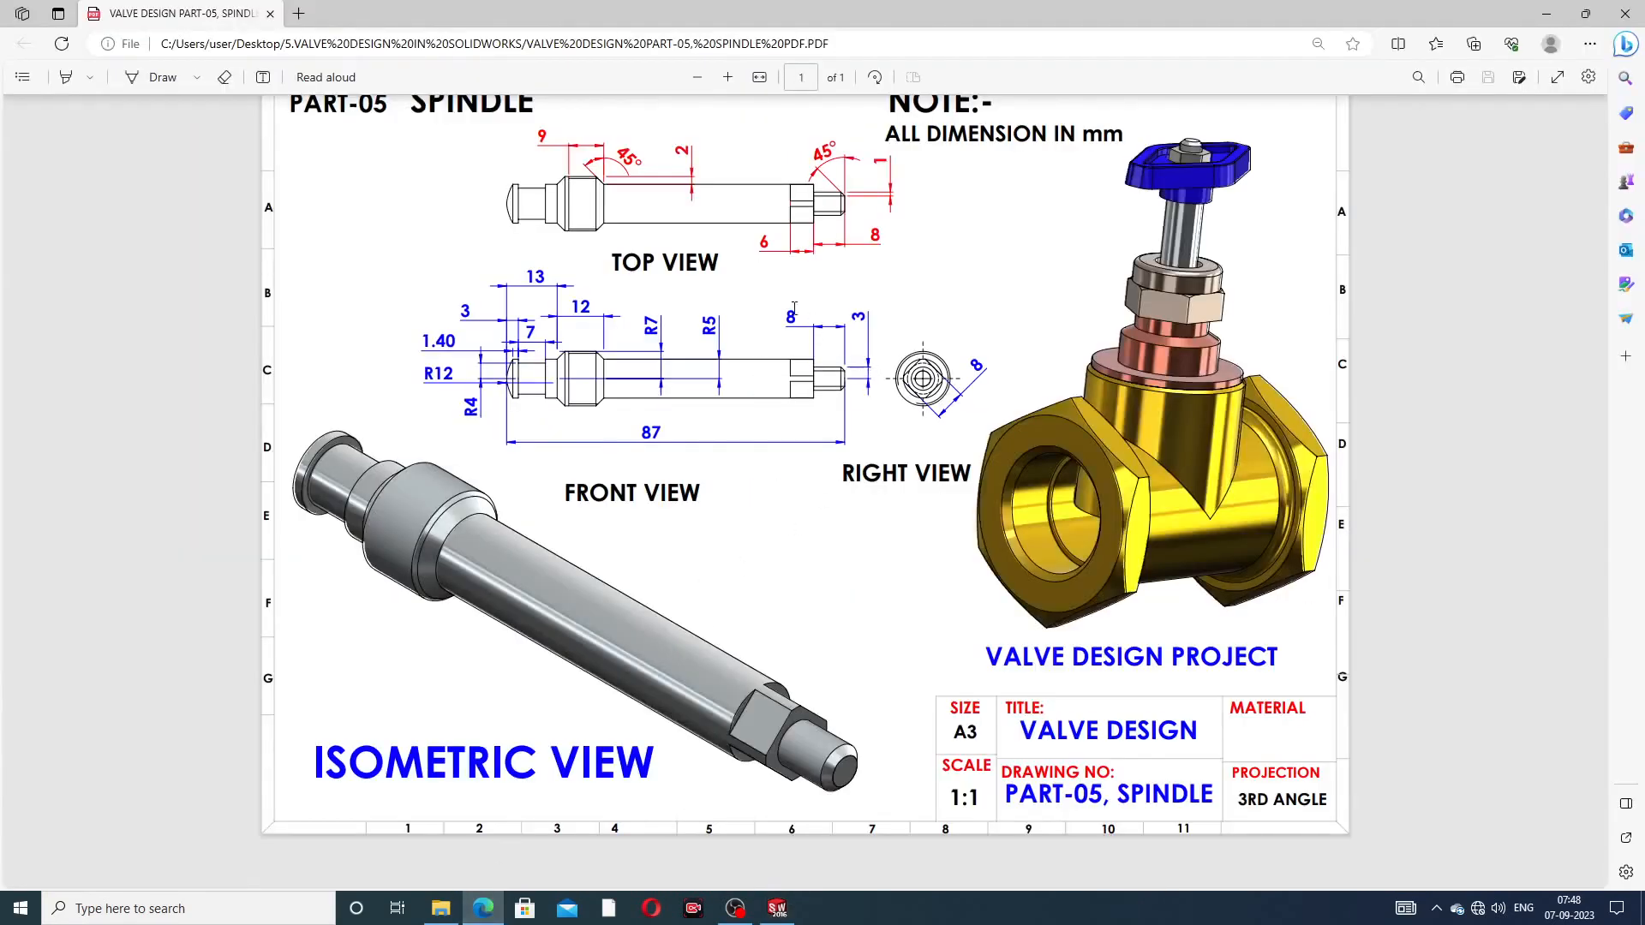
{"action": "left_click", "coordinate": [485, 908]}
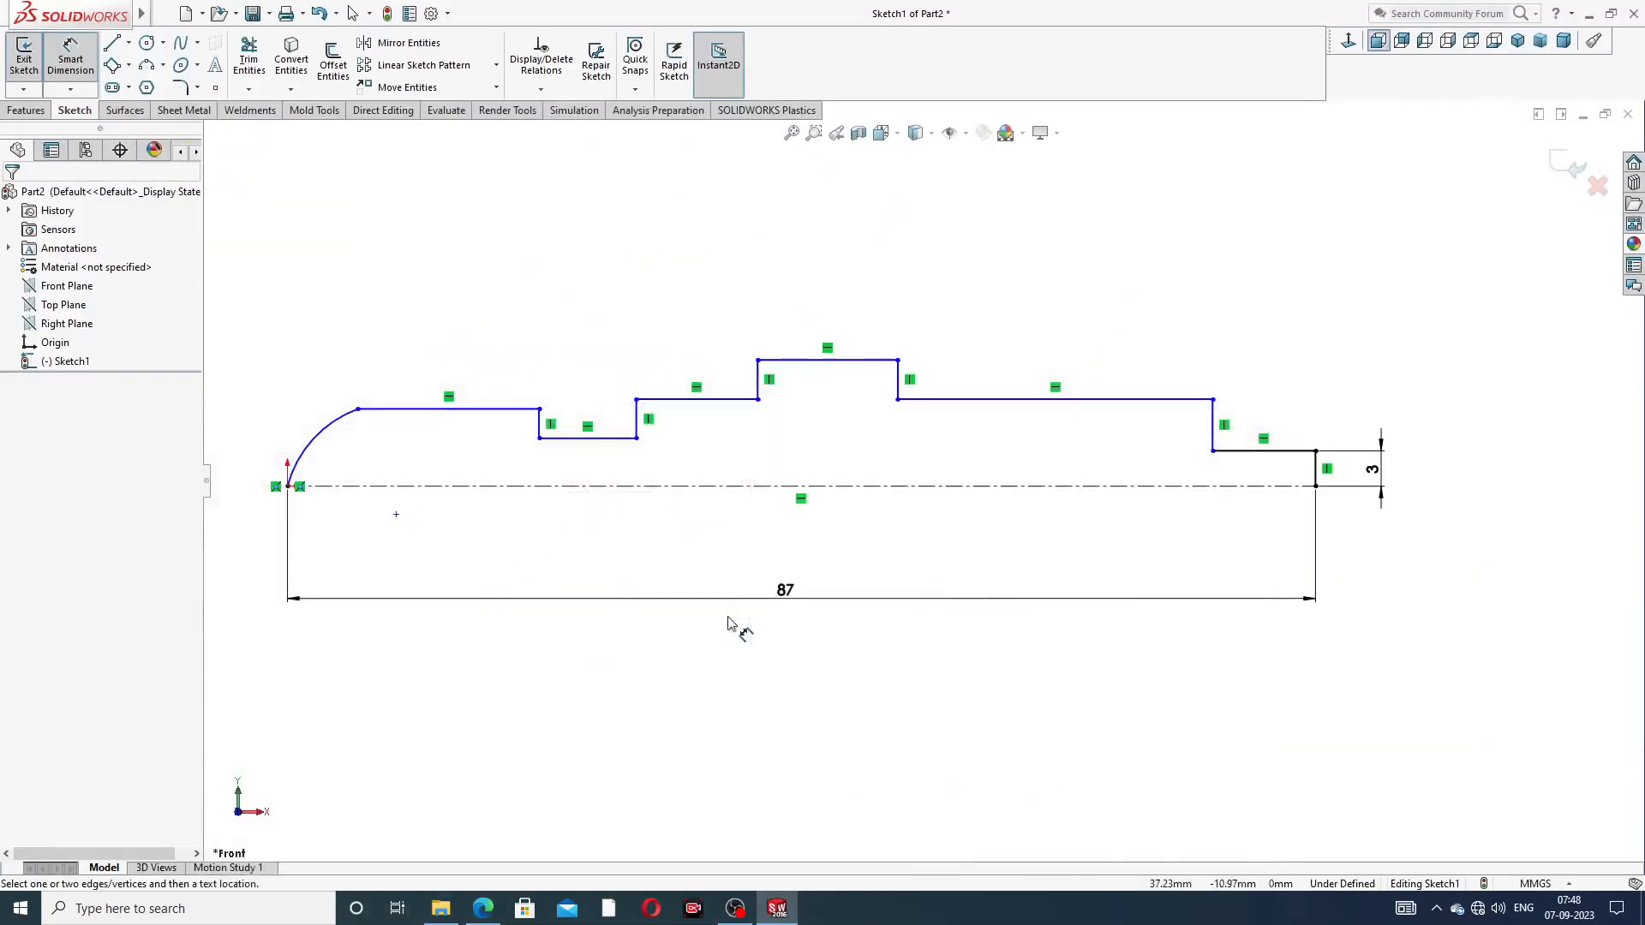
{"action": "left_click", "coordinate": [1252, 451]}
{"action": "left_click", "coordinate": [1268, 381]}
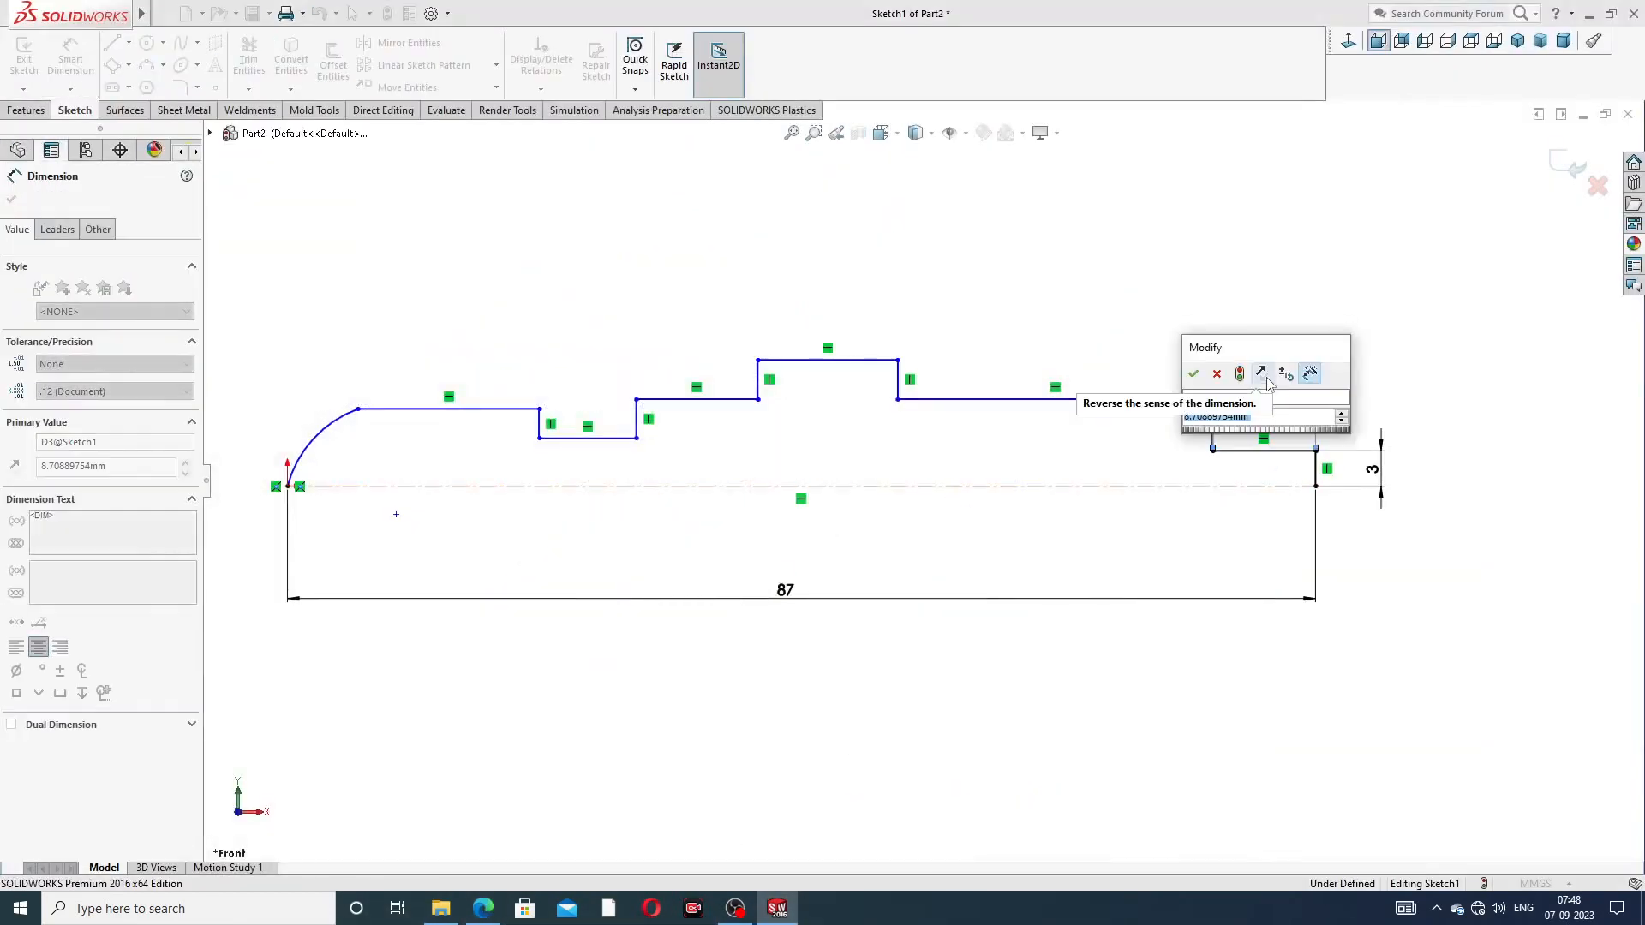
{"action": "key", "text": "Return"}
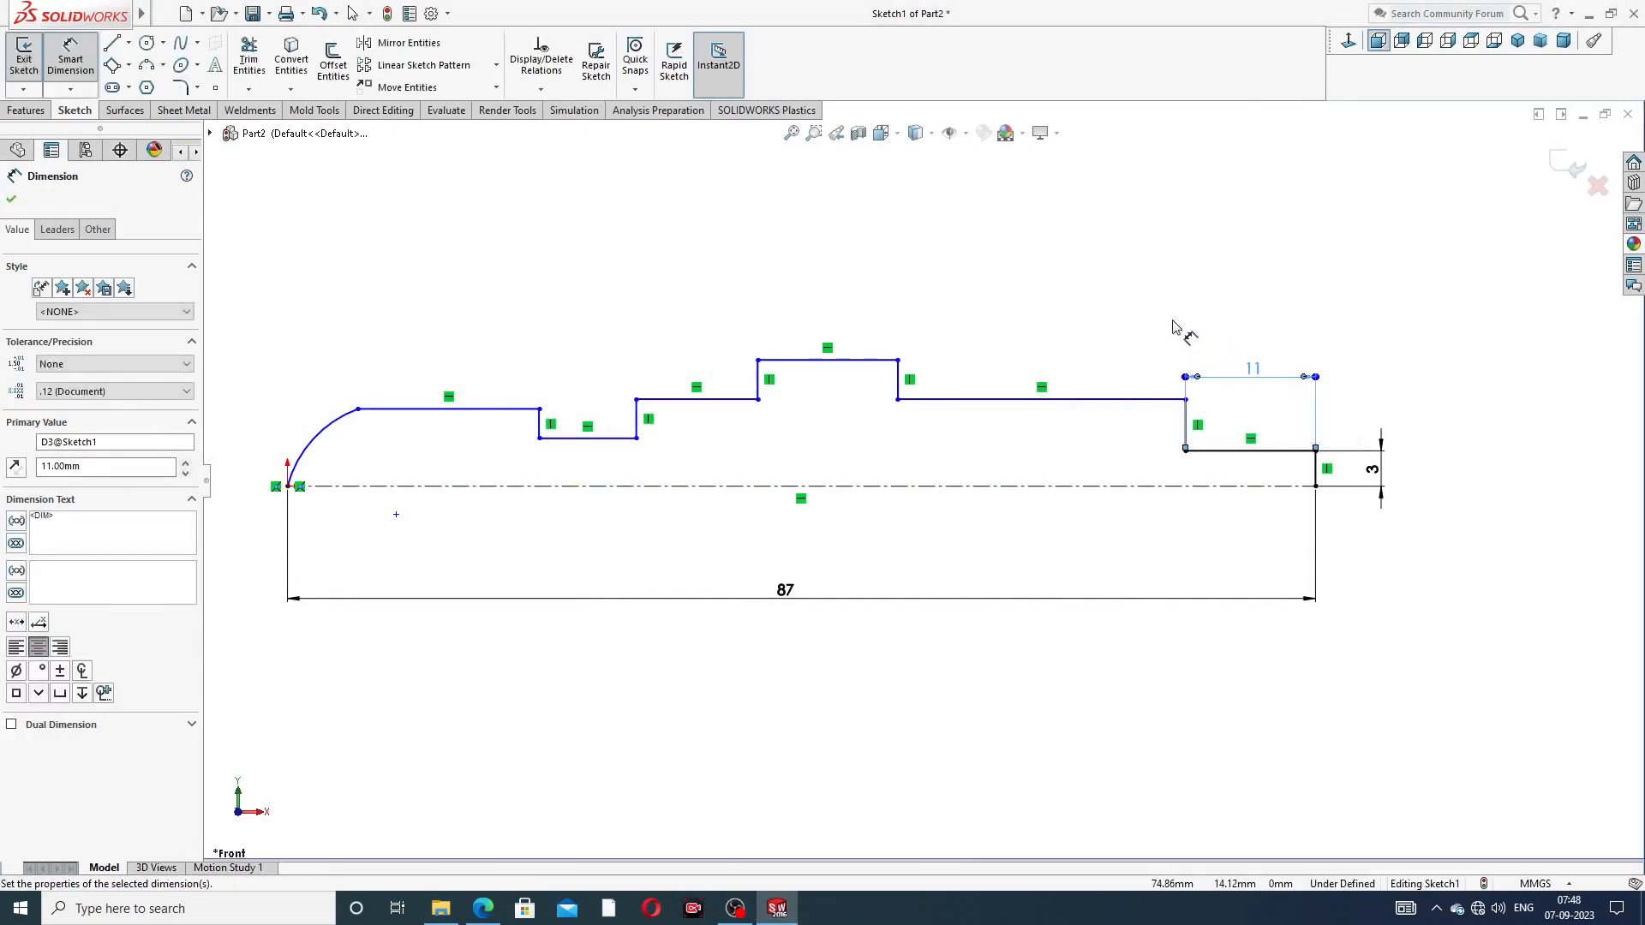
Dimension the raised collar's top horizontal line to 12 mm
{"action": "left_click", "coordinate": [867, 361]}
{"action": "left_click", "coordinate": [828, 326]}
{"action": "type", "text": "12"}
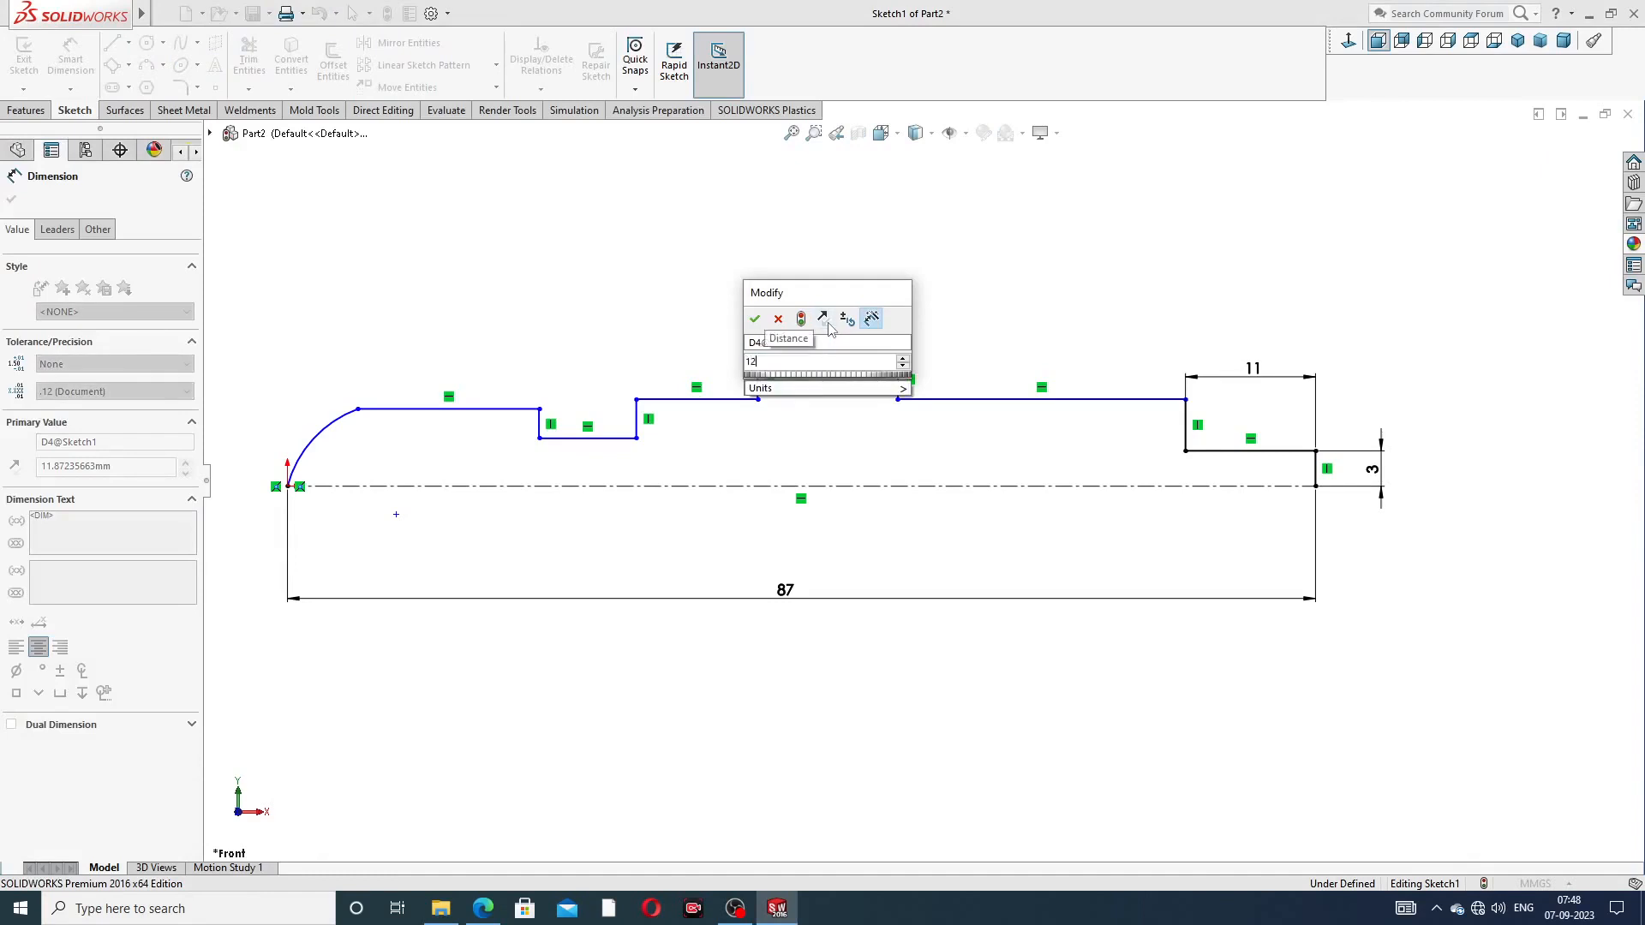
{"action": "key", "text": "Return"}
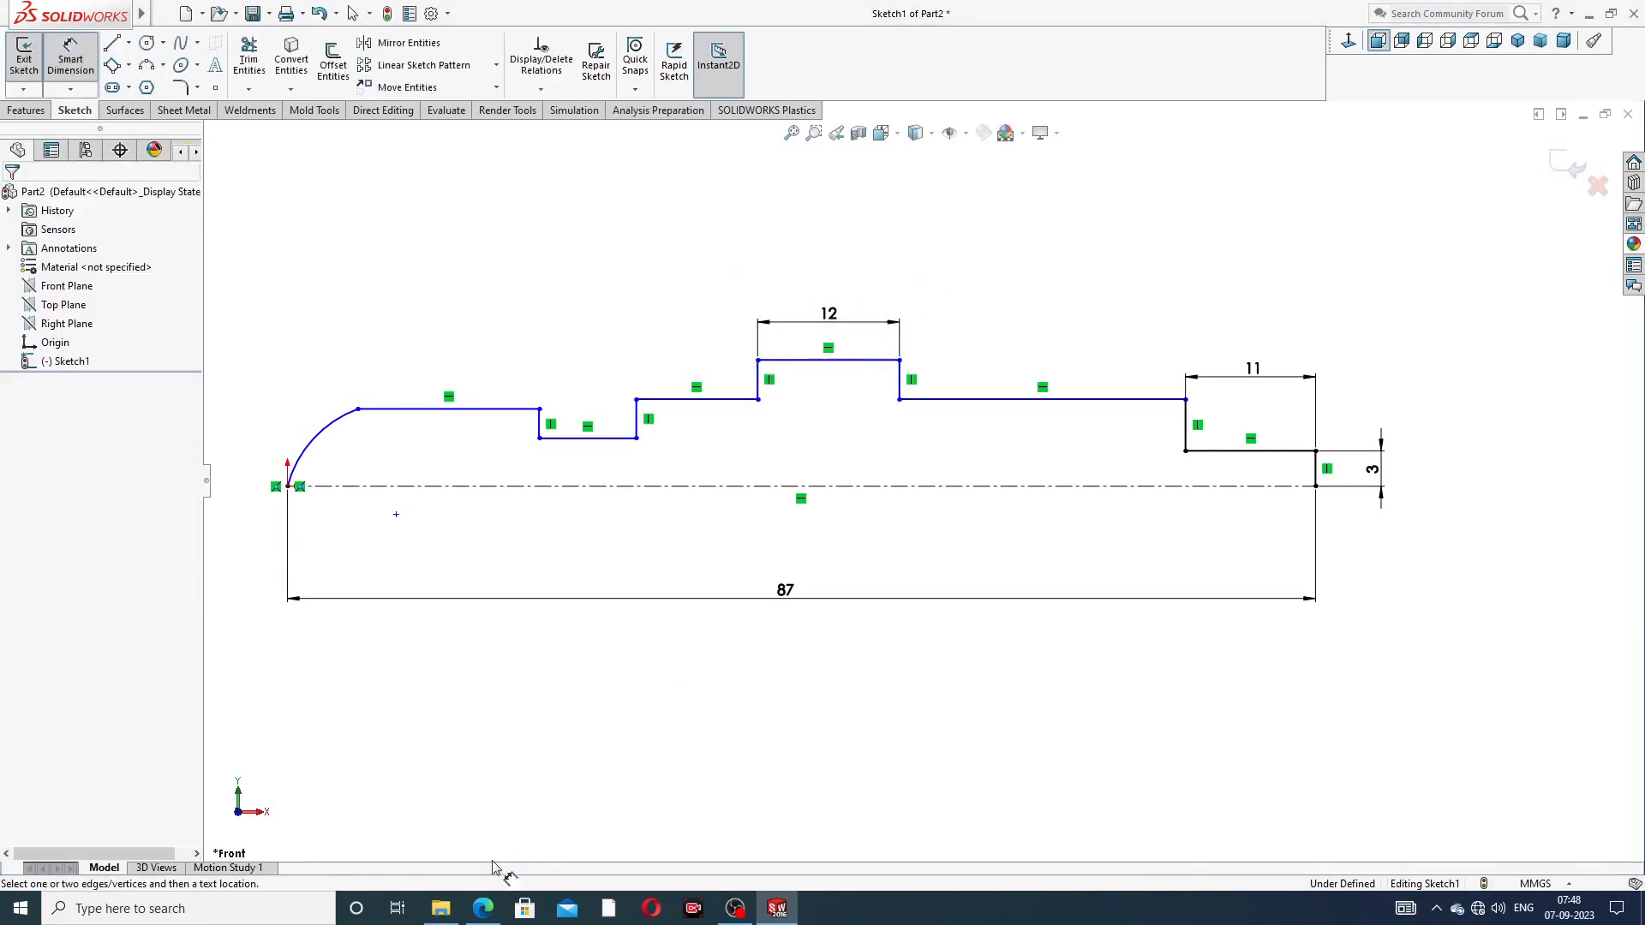
Dimension the long horizontal line between the collar and the right end step to 5 mm from the centerline
{"action": "left_click", "coordinate": [1044, 401]}
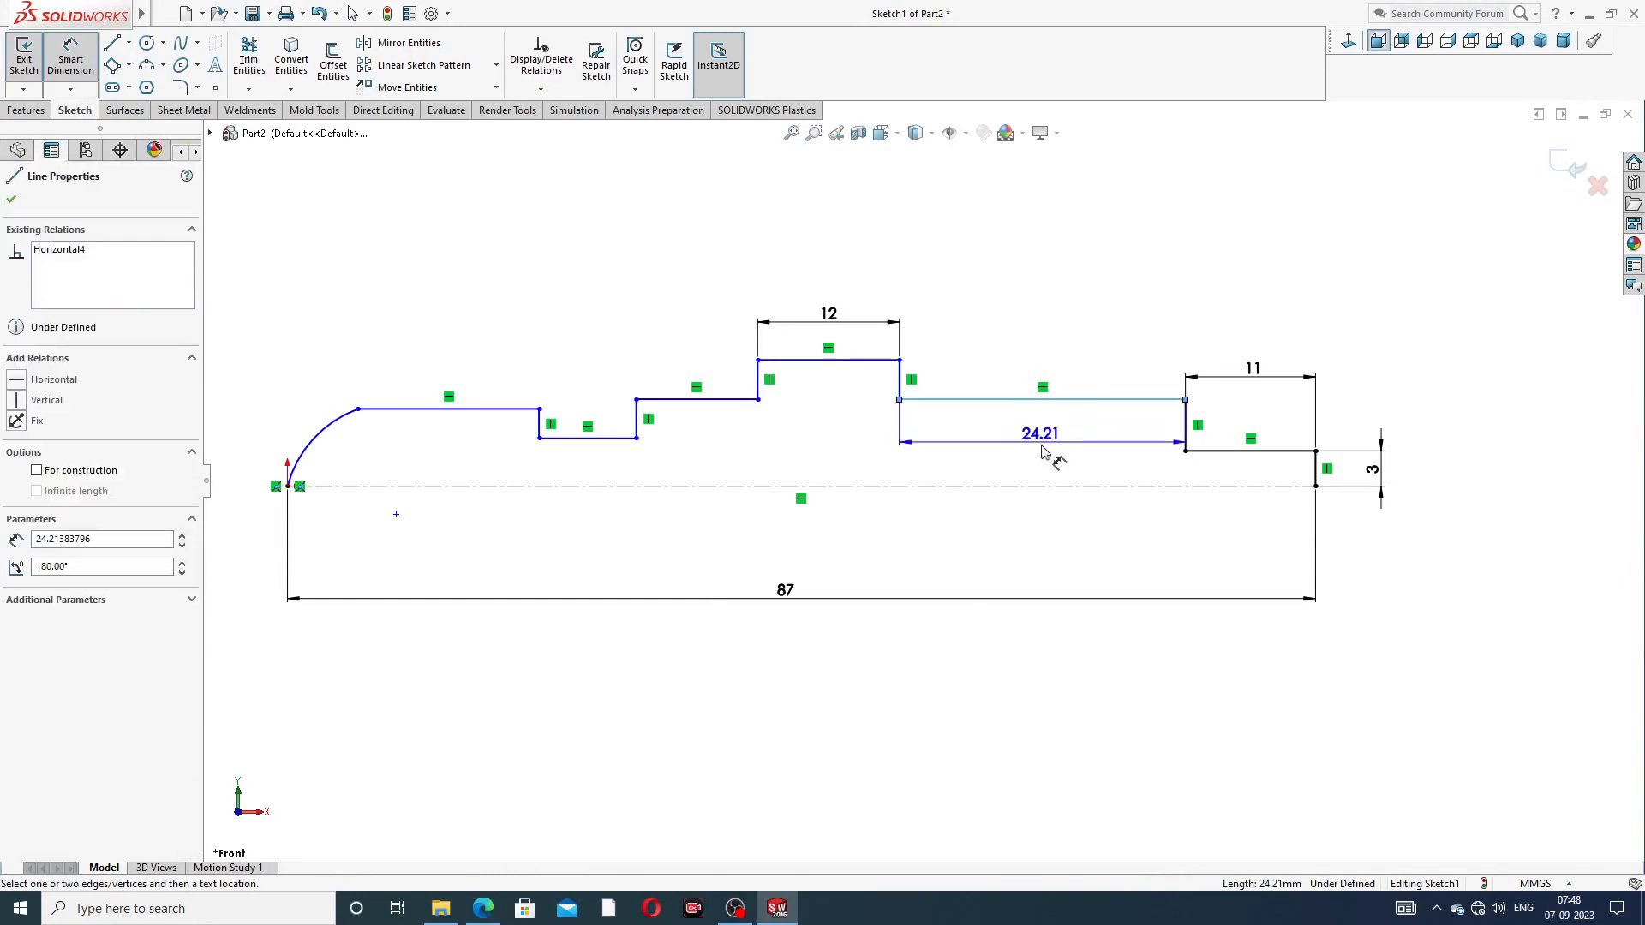
{"action": "left_click", "coordinate": [1044, 486]}
{"action": "left_click", "coordinate": [1045, 456]}
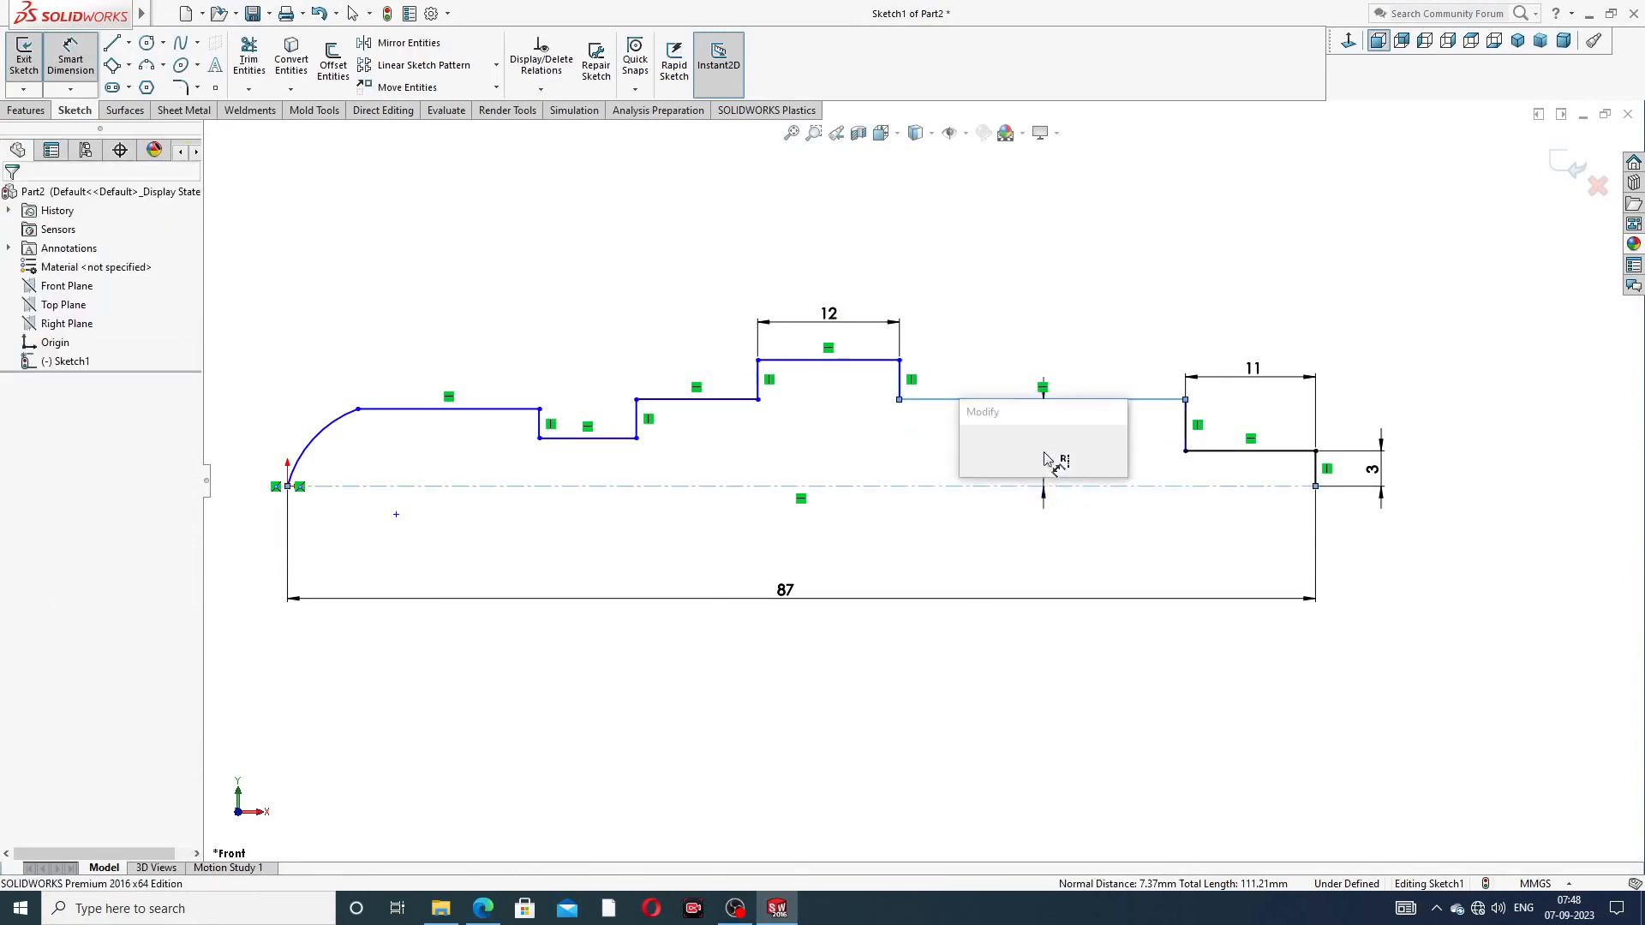
{"action": "type", "text": "5"}
{"action": "key", "text": "Return"}
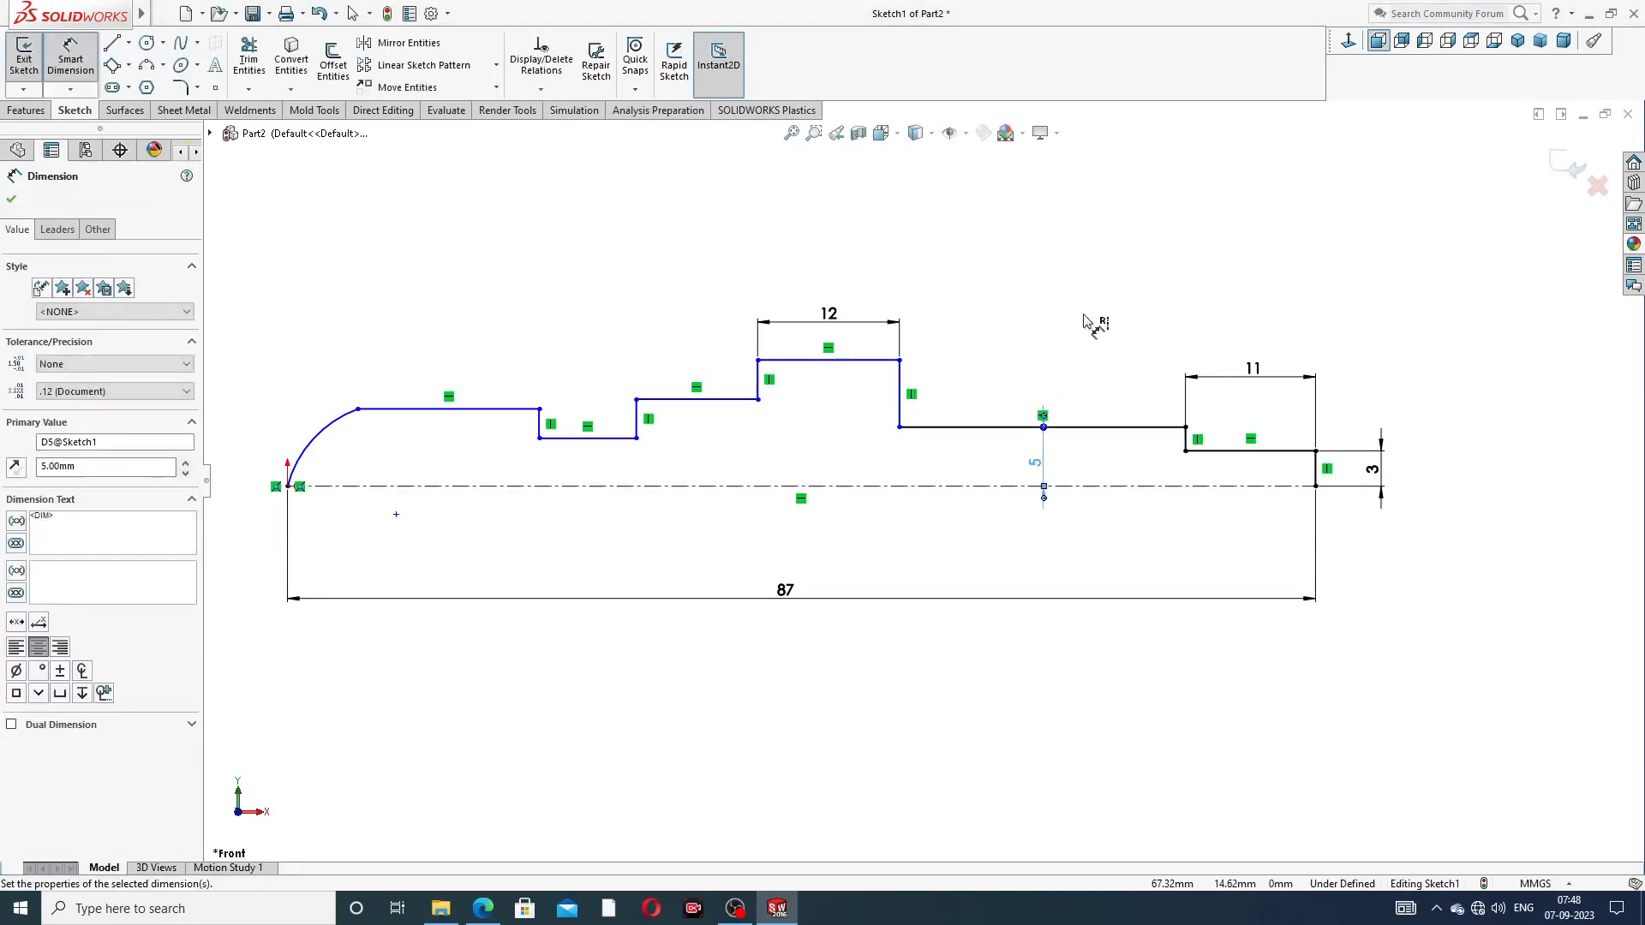
Dimension the 12 mm collar's top line at 7 mm above the centerline
{"action": "left_click", "coordinate": [880, 361]}
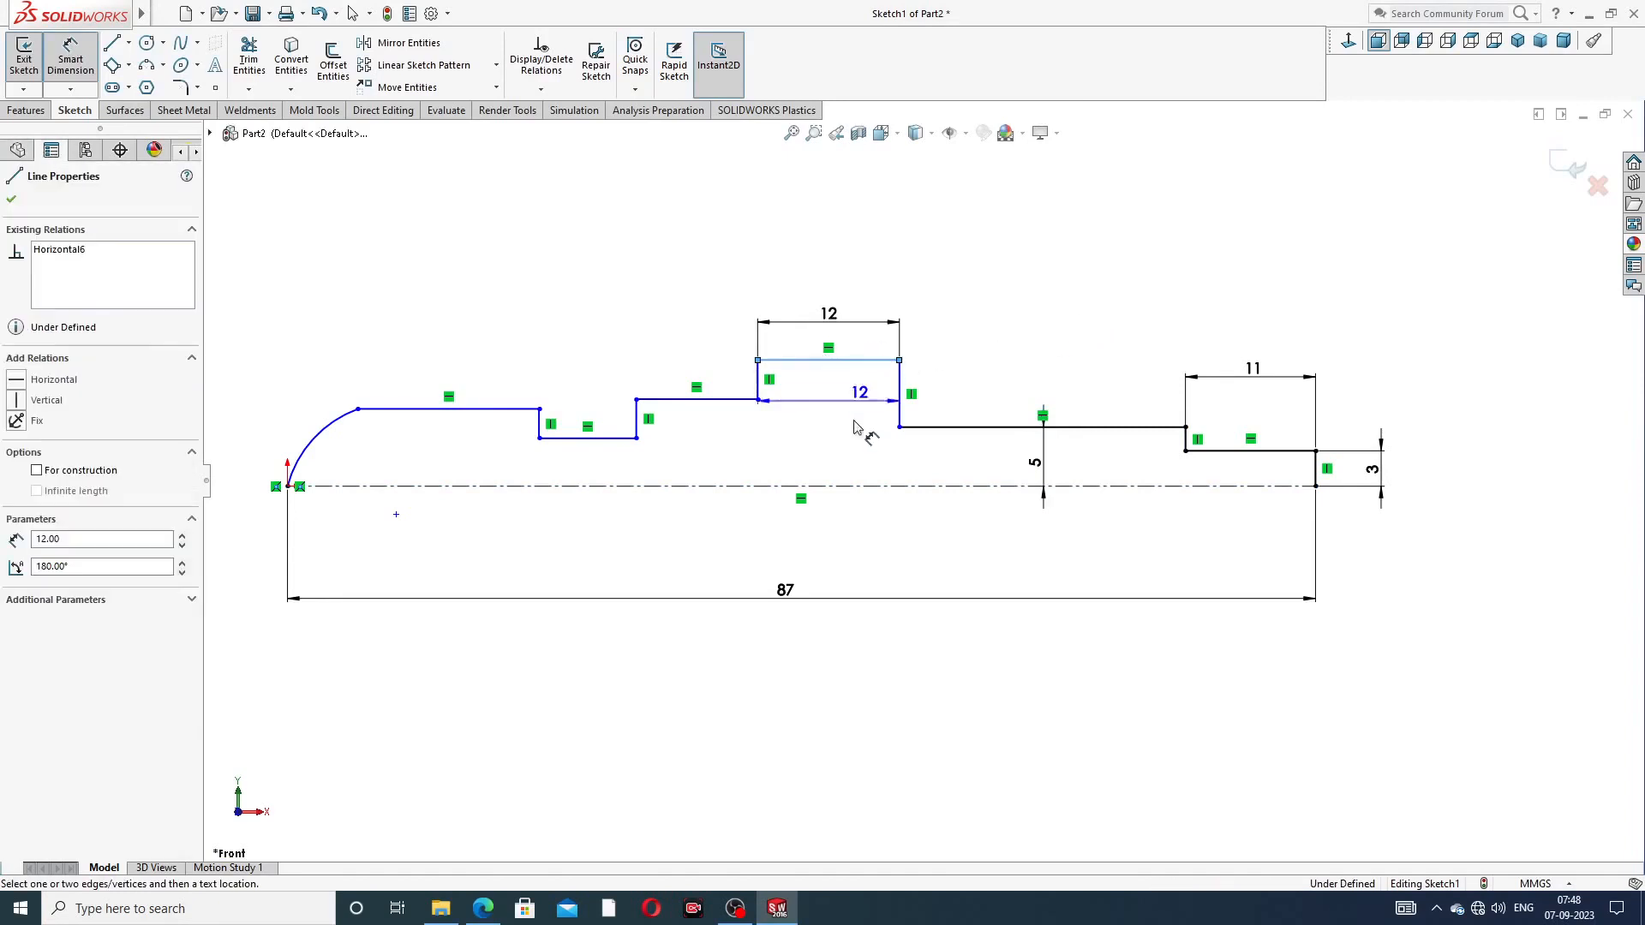
{"action": "left_click", "coordinate": [840, 487]}
{"action": "left_click", "coordinate": [836, 420]}
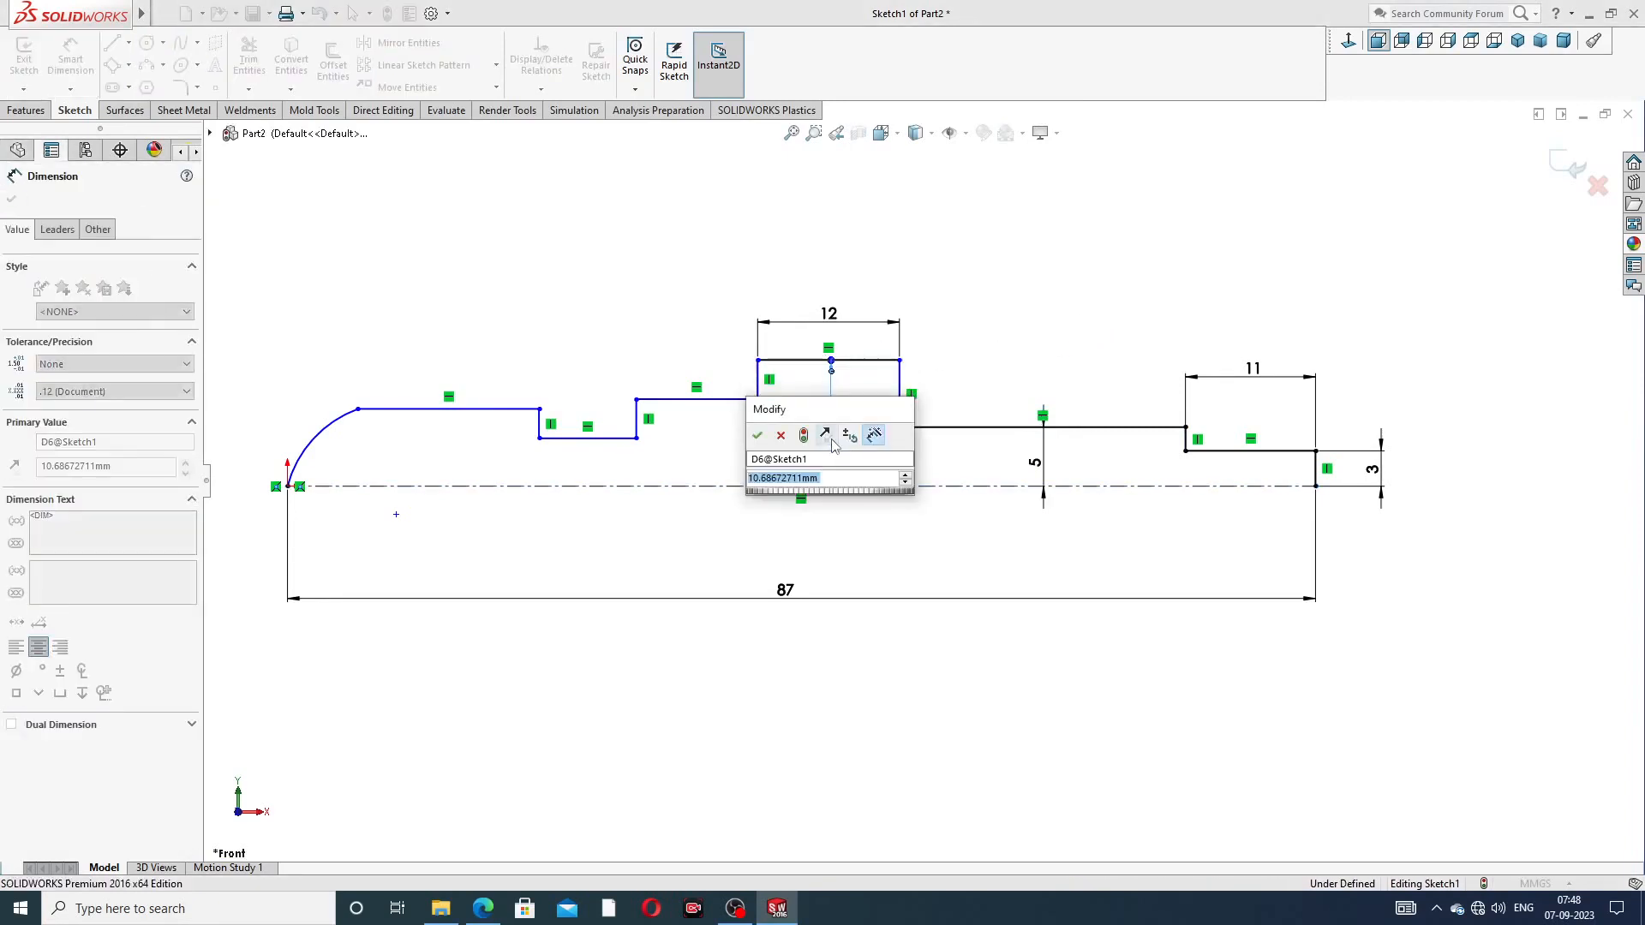
{"action": "type", "text": "7"}
{"action": "key", "text": "Return"}
{"action": "left_click", "coordinate": [992, 312]}
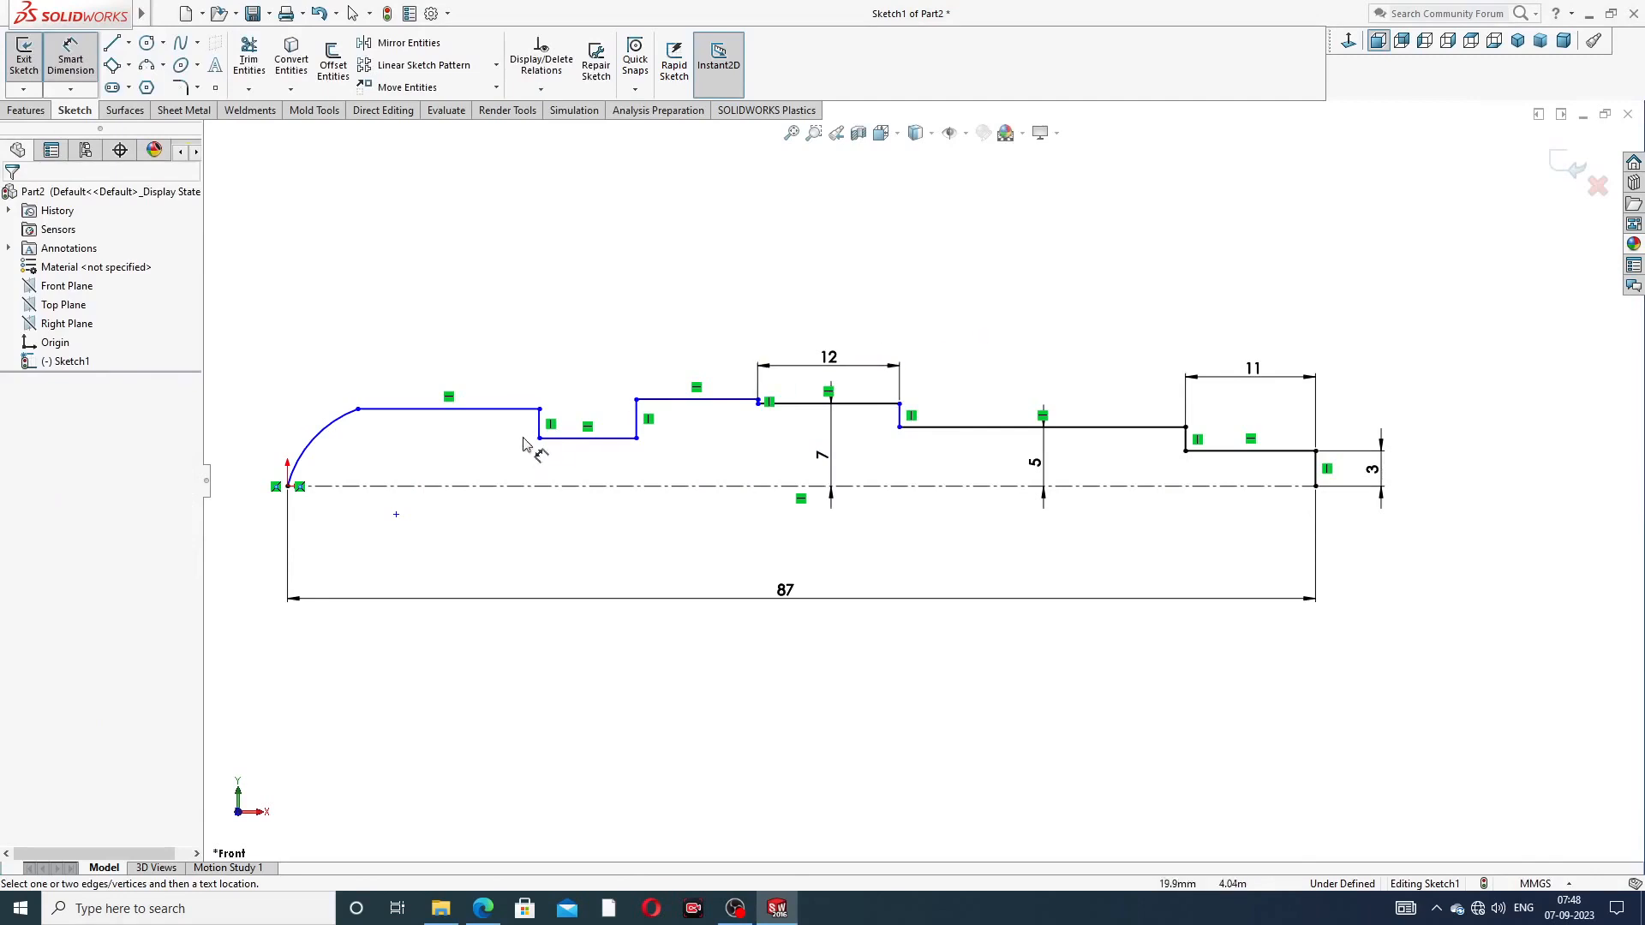
Dimension the leftmost horizontal line at 4 mm above the centerline and leave the dimension tool
{"action": "left_click", "coordinate": [495, 417]}
{"action": "left_click", "coordinate": [477, 486]}
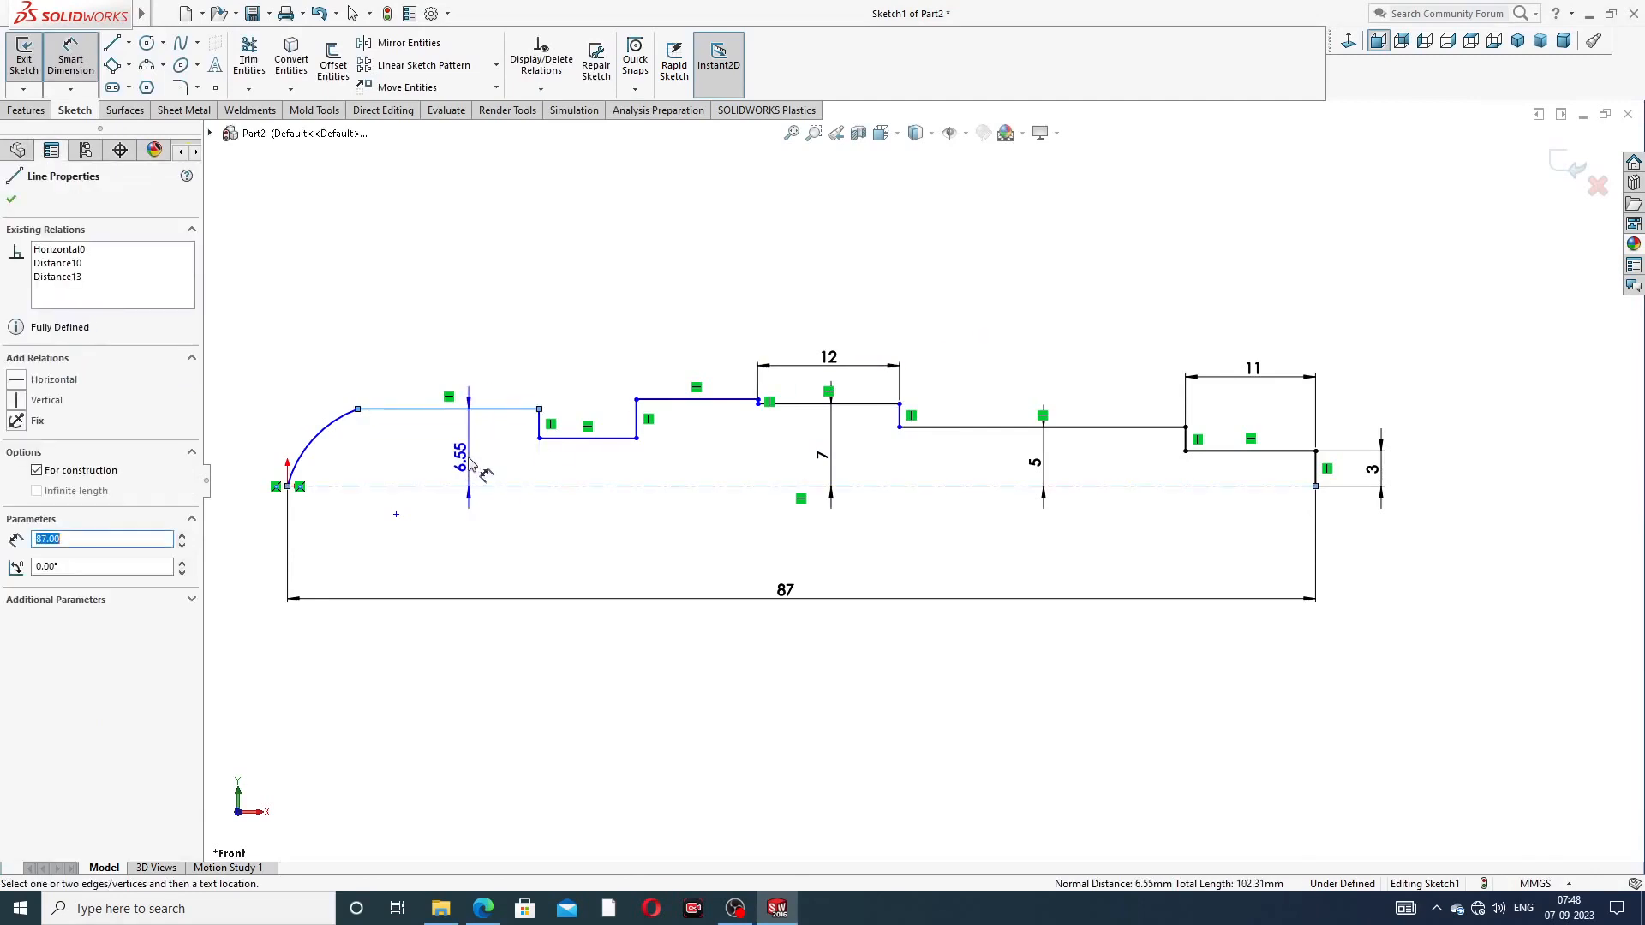
{"action": "left_click", "coordinate": [469, 460]}
{"action": "type", "text": "4"}
{"action": "key", "text": "Return"}
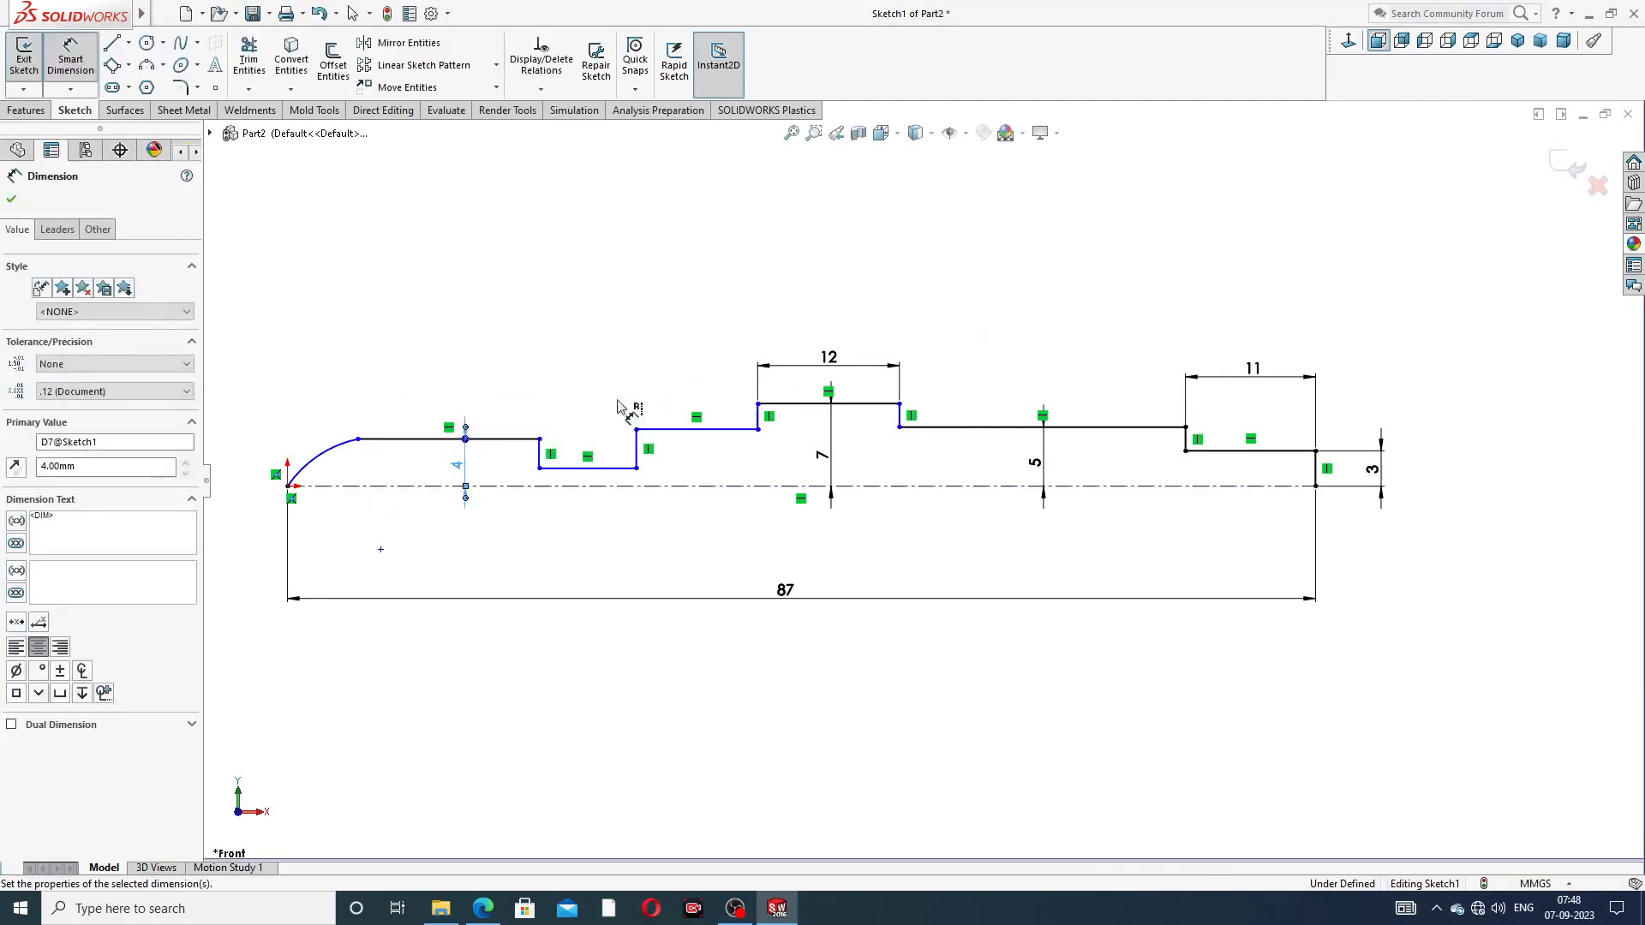
{"action": "left_click", "coordinate": [958, 270]}
{"action": "right_click", "coordinate": [1040, 229]}
{"action": "left_click", "coordinate": [1073, 254]}
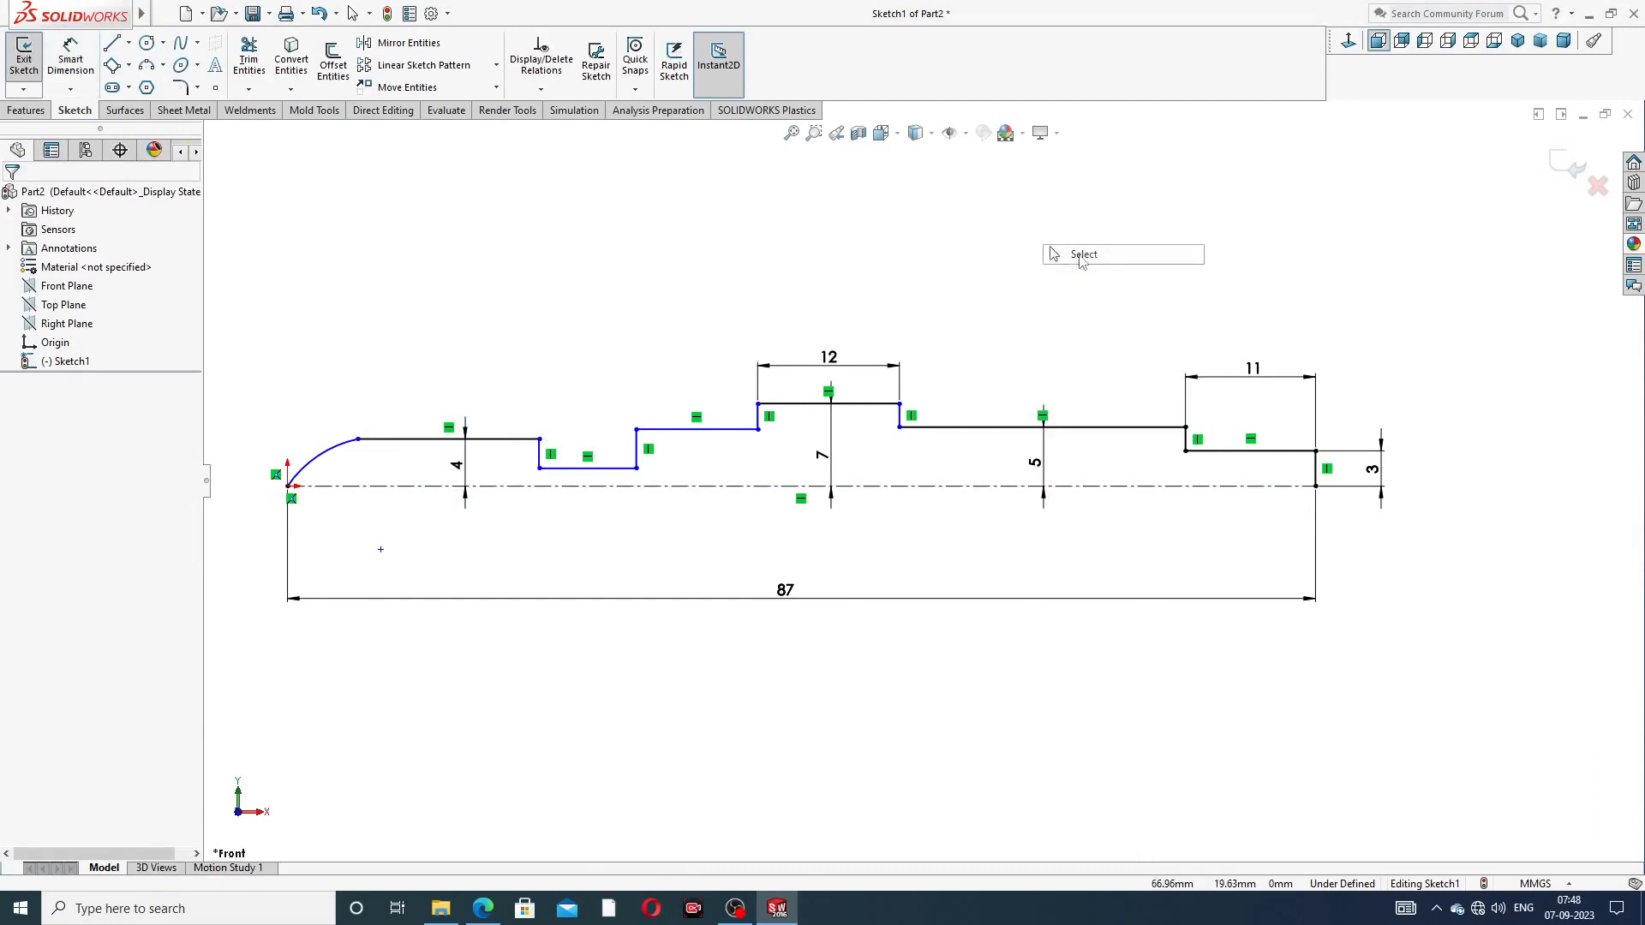
Try to make the leftmost line, the line left of the collar and the line right of the collar collinear
{"action": "left_click", "coordinate": [991, 428]}
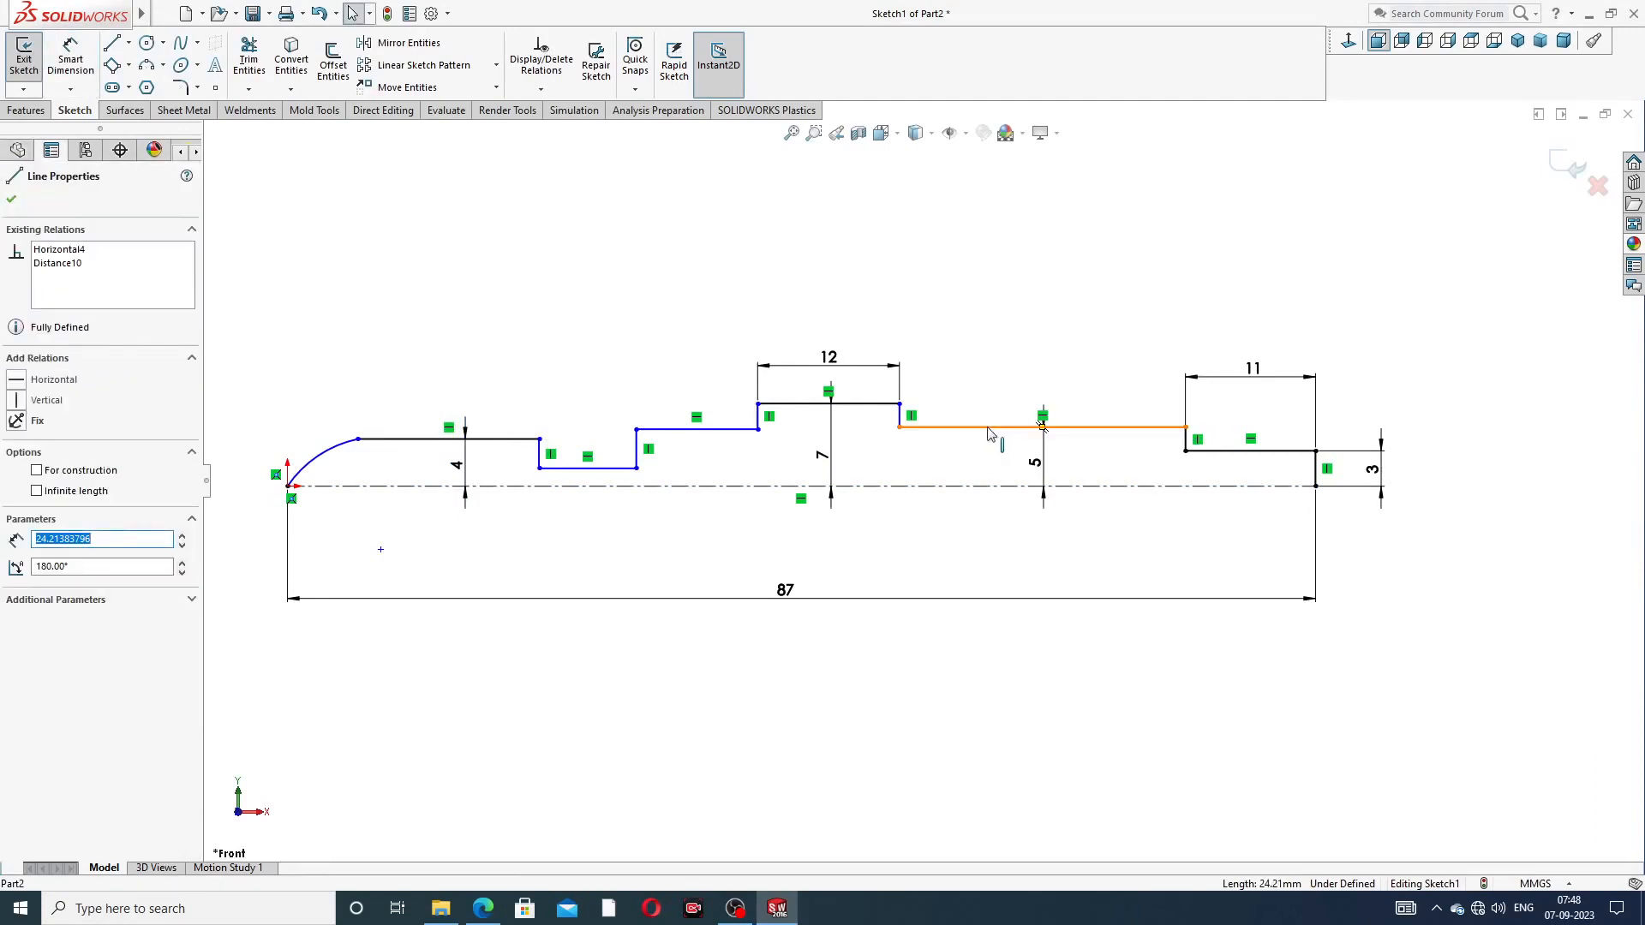
{"action": "left_click", "coordinate": [735, 429], "text": "ctrl"}
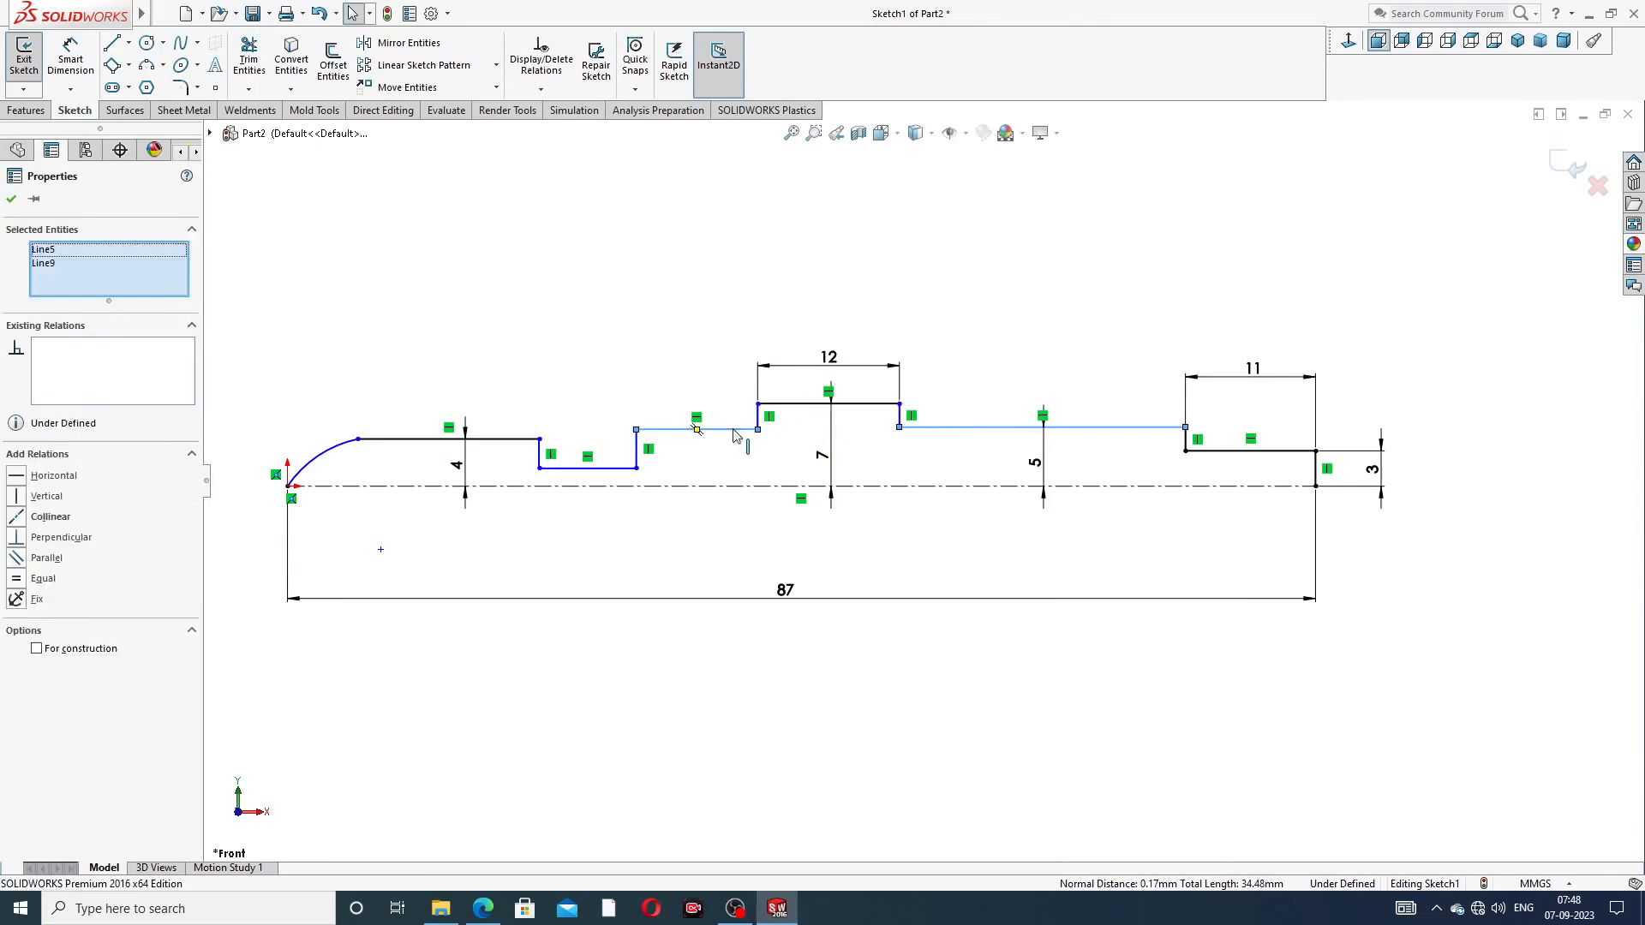
{"action": "left_click", "coordinate": [513, 441], "text": "ctrl"}
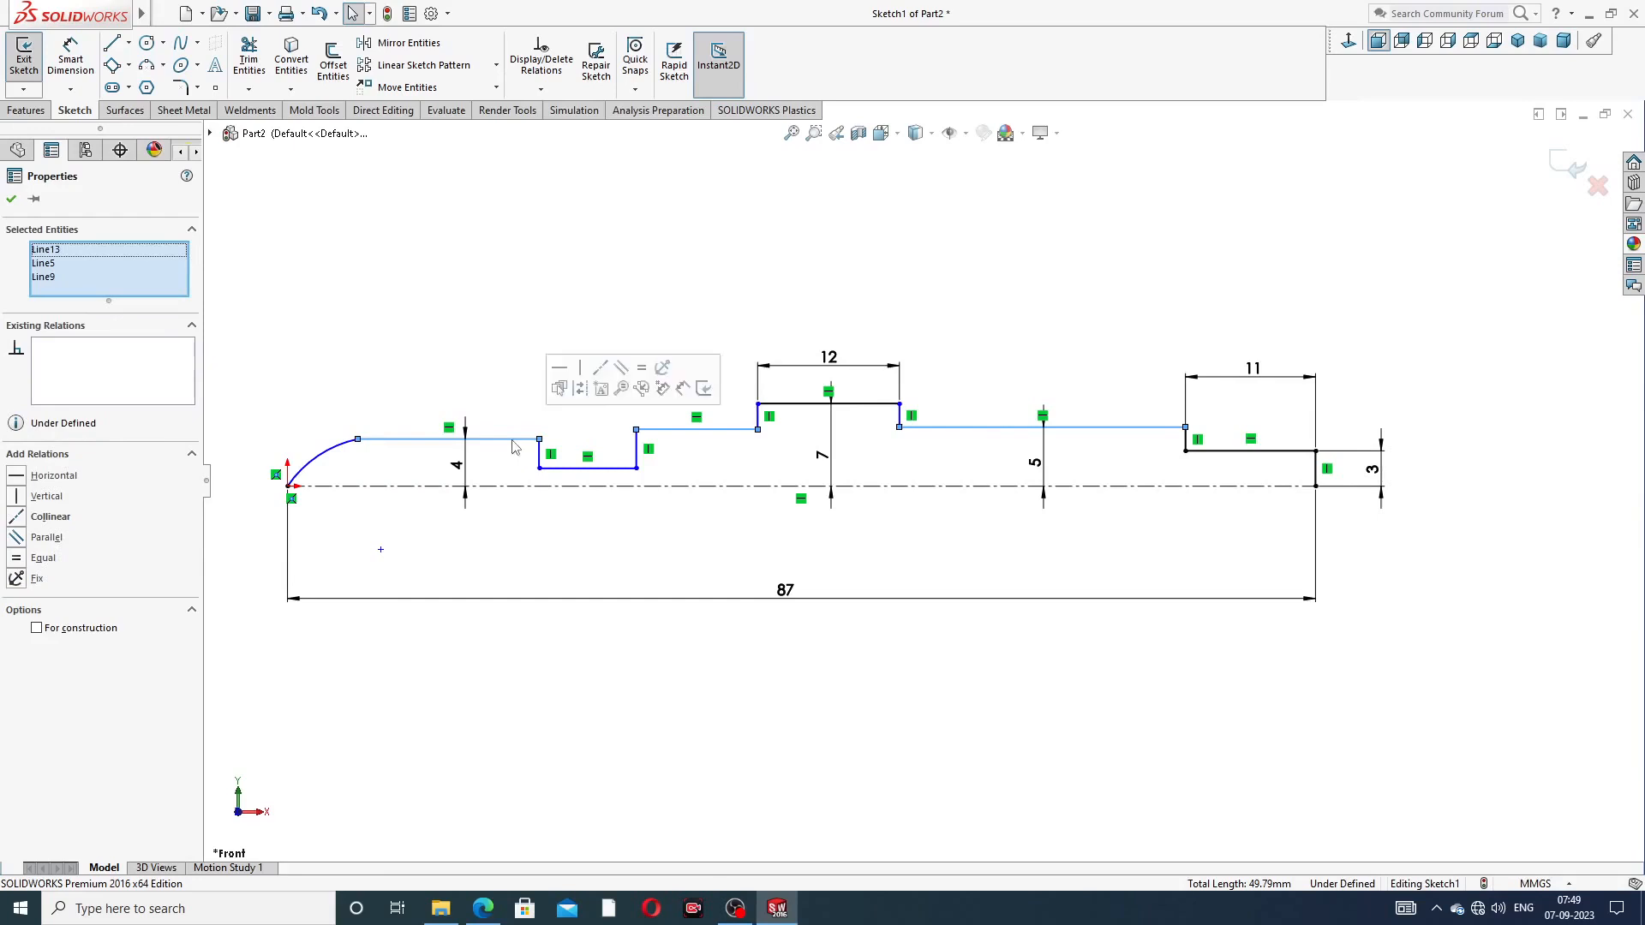
{"action": "left_click", "coordinate": [604, 368]}
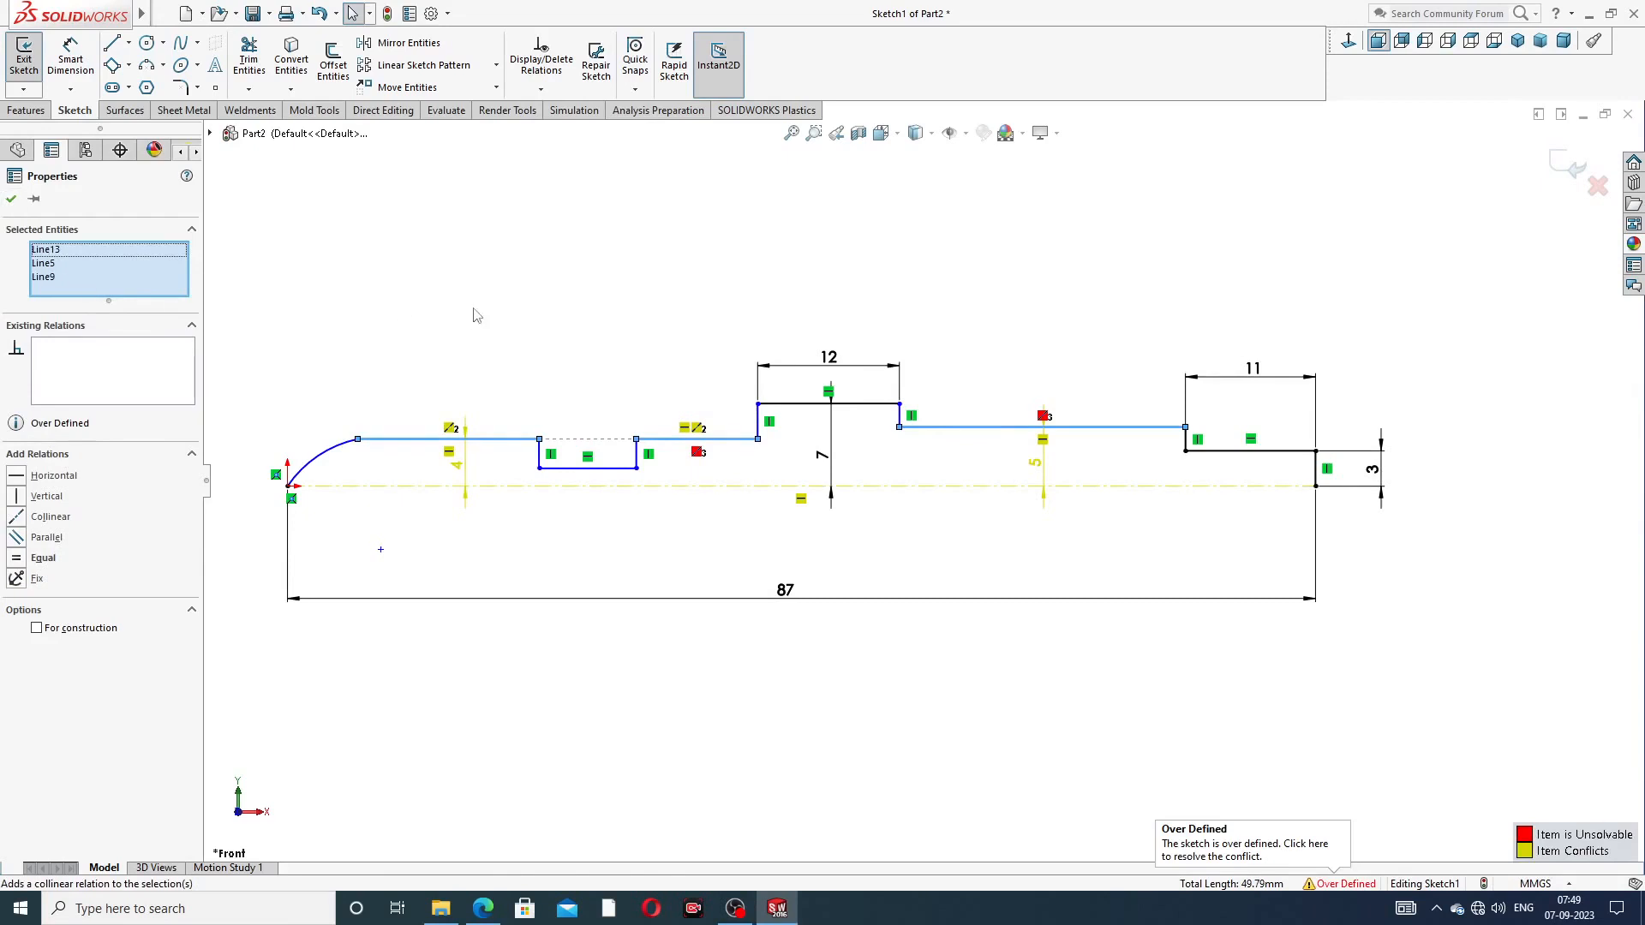
{"action": "key", "text": "Escape"}
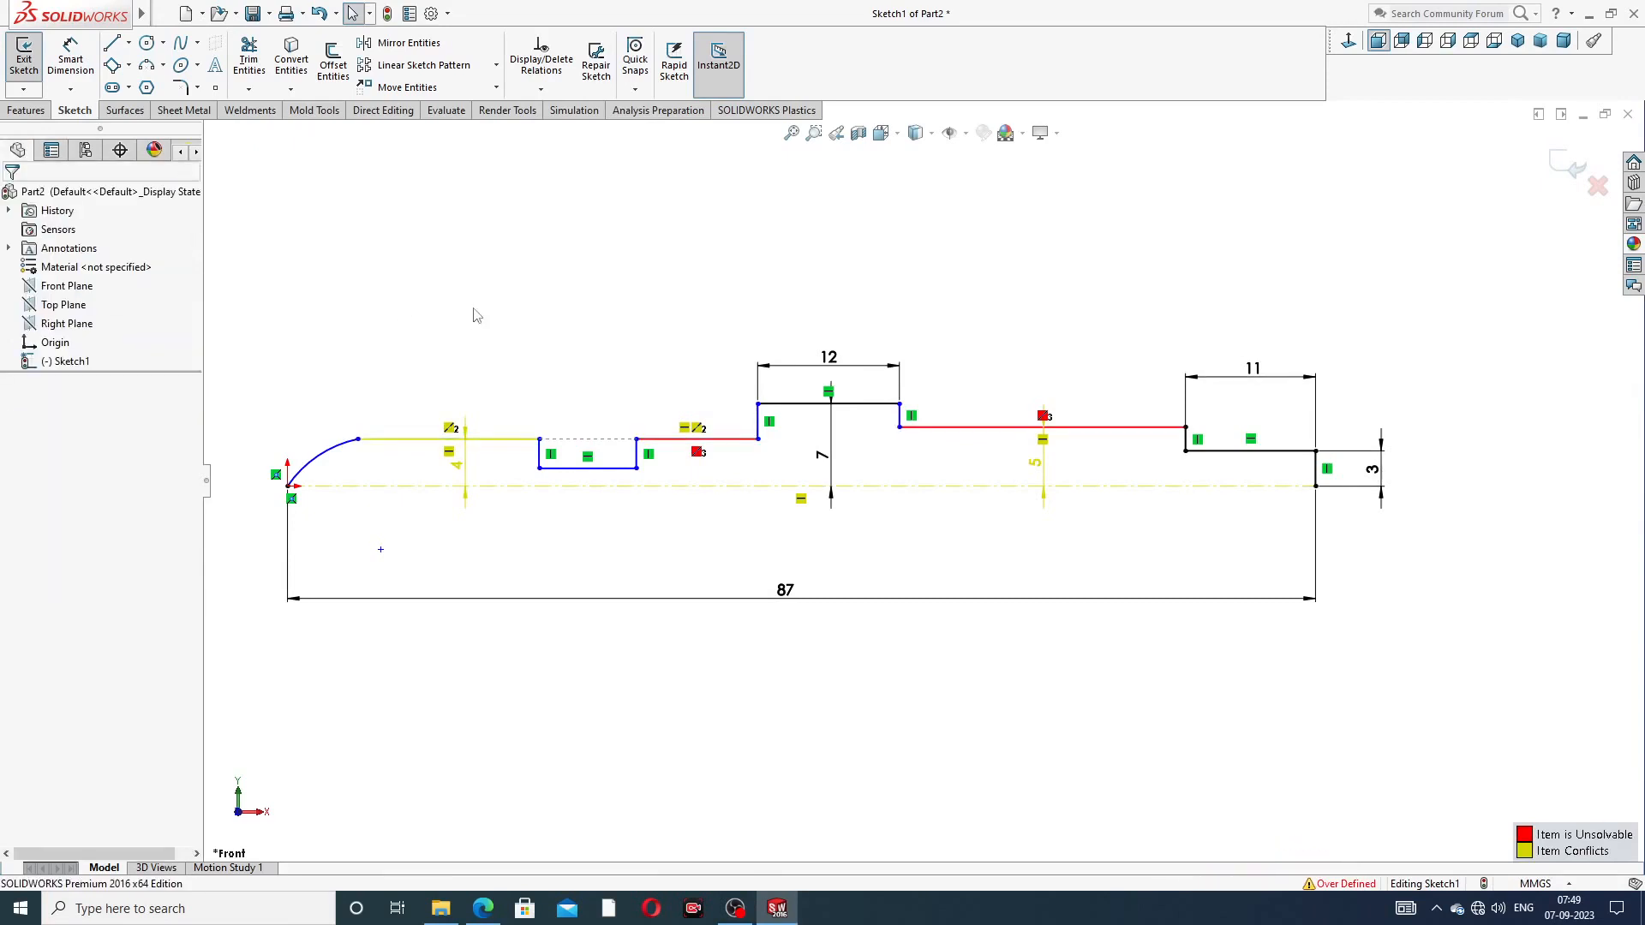
Undo the collinear relation, the leftmost line's and collar's height dimensions, and the height value of the line right of the collar
{"action": "key", "text": "ctrl+z"}
{"action": "key", "text": "ctrl+z"}
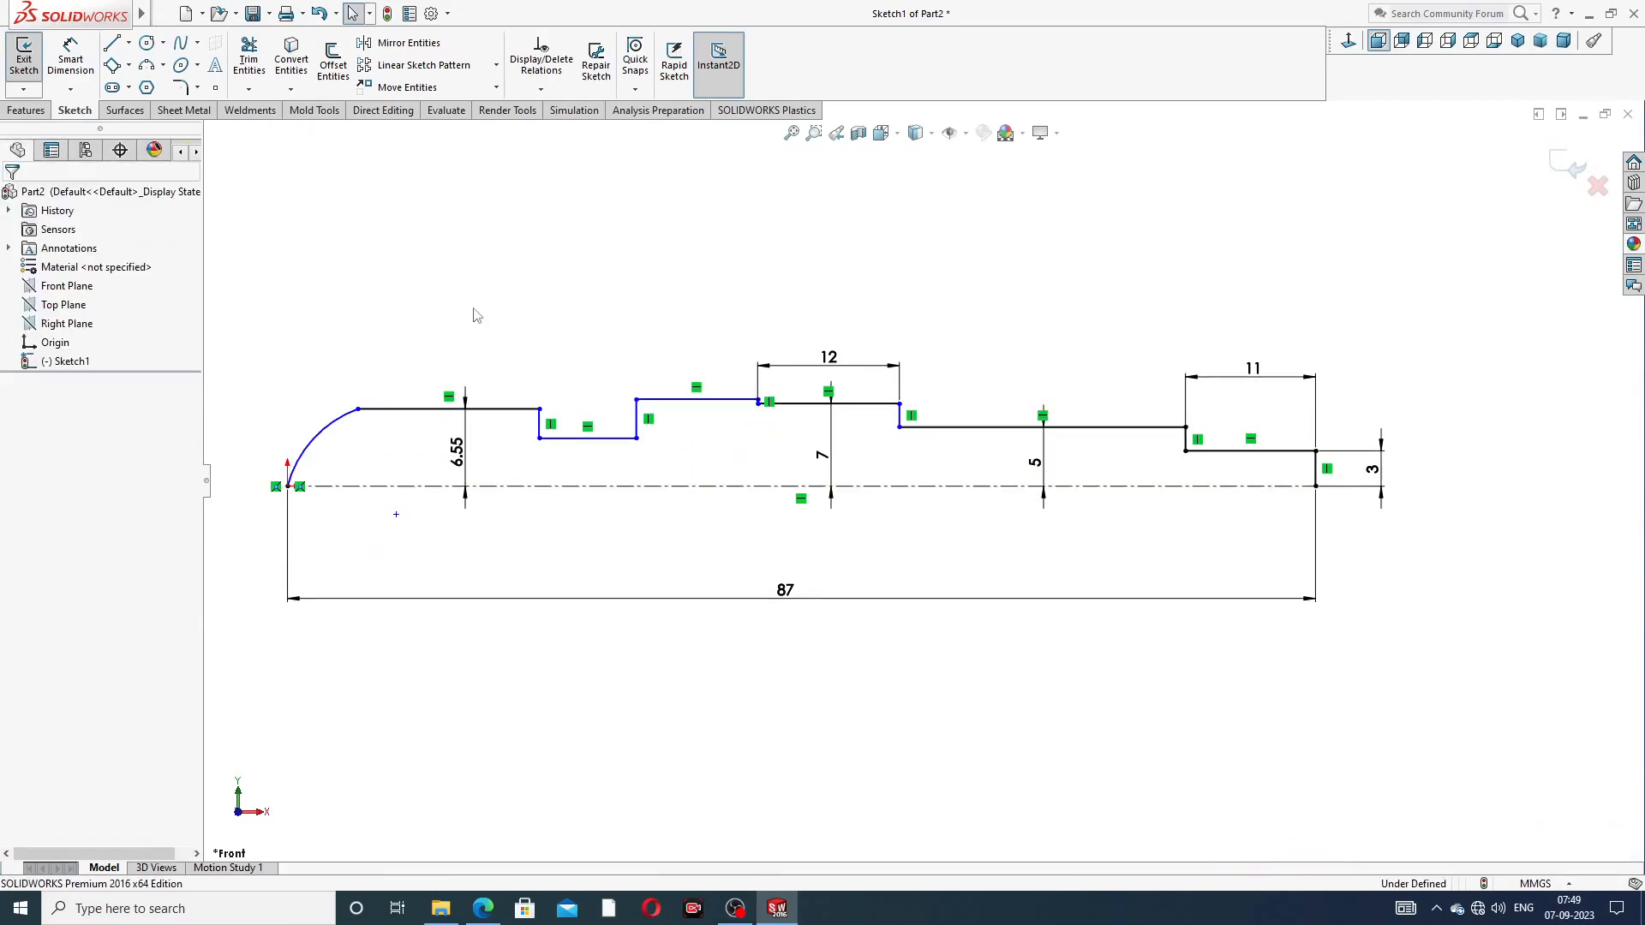
{"action": "key", "text": "ctrl+z"}
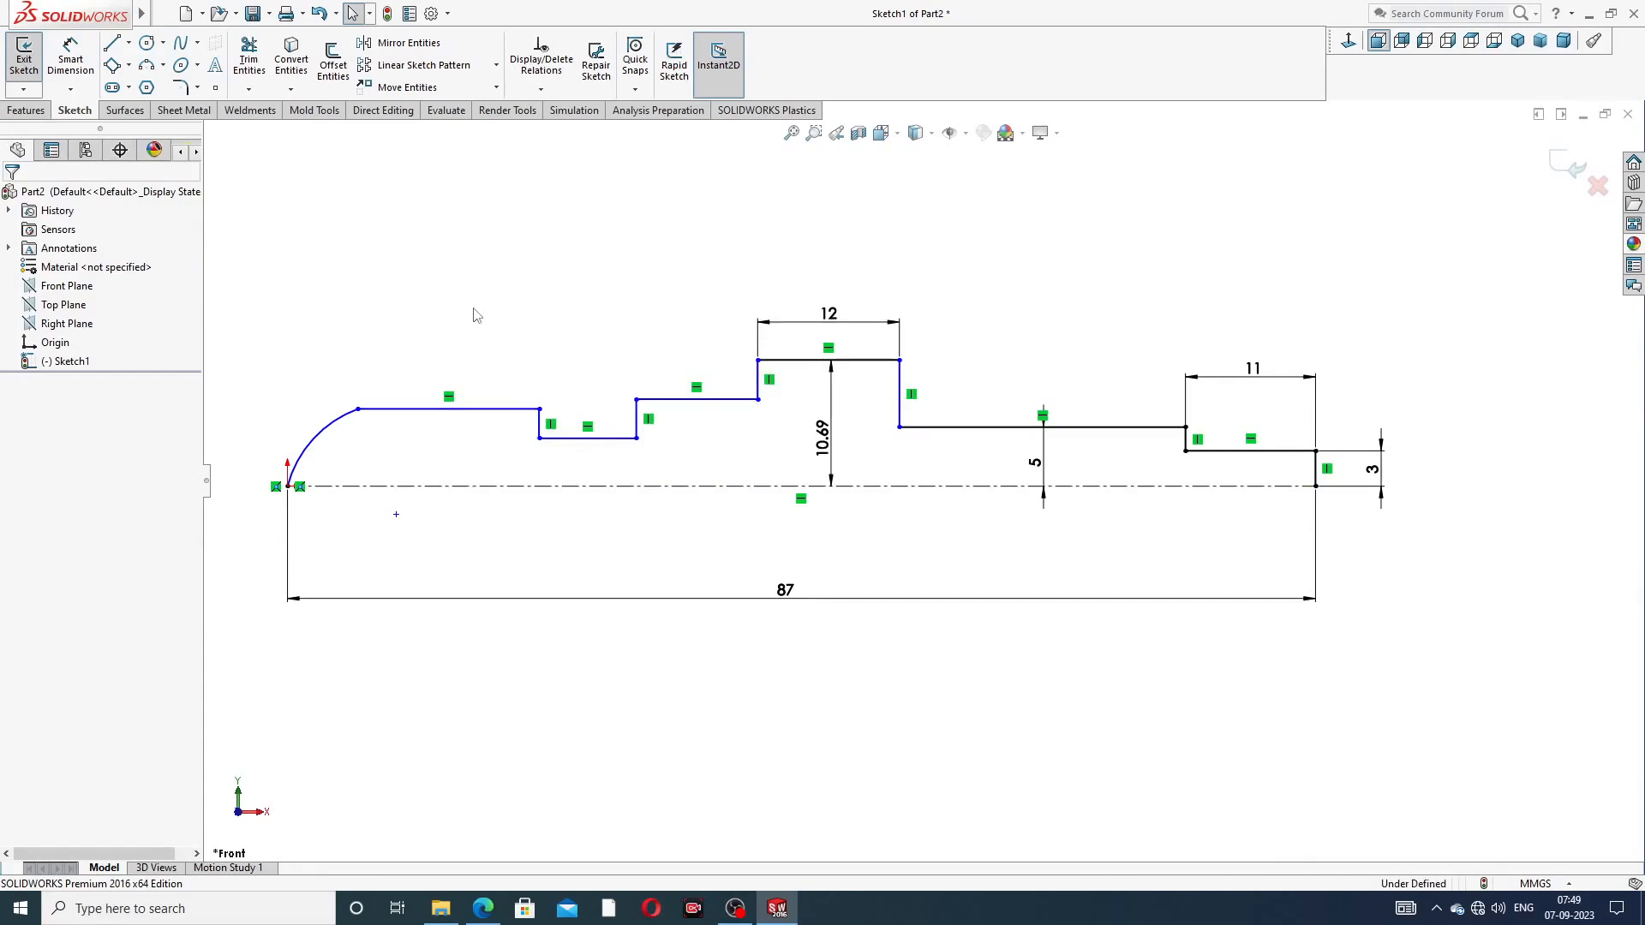
{"action": "key", "text": "ctrl+z"}
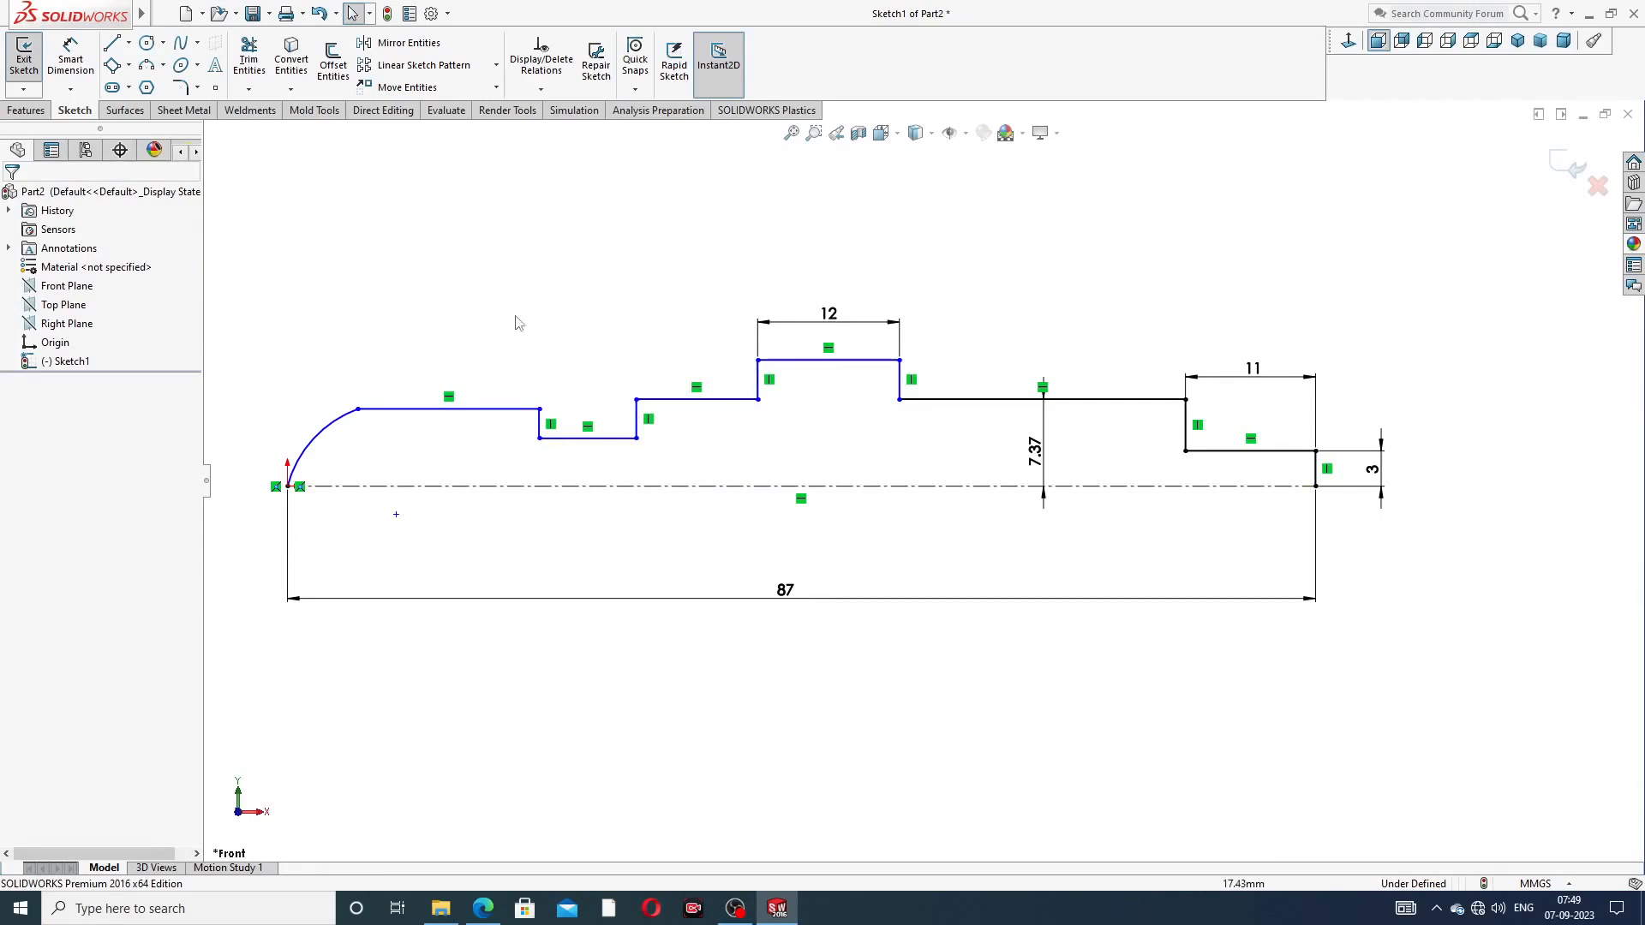
Set the height dimension of the long line right of the collar to 5 mm
{"action": "double_click", "coordinate": [1037, 454]}
{"action": "type", "text": "5"}
{"action": "key", "text": "Return"}
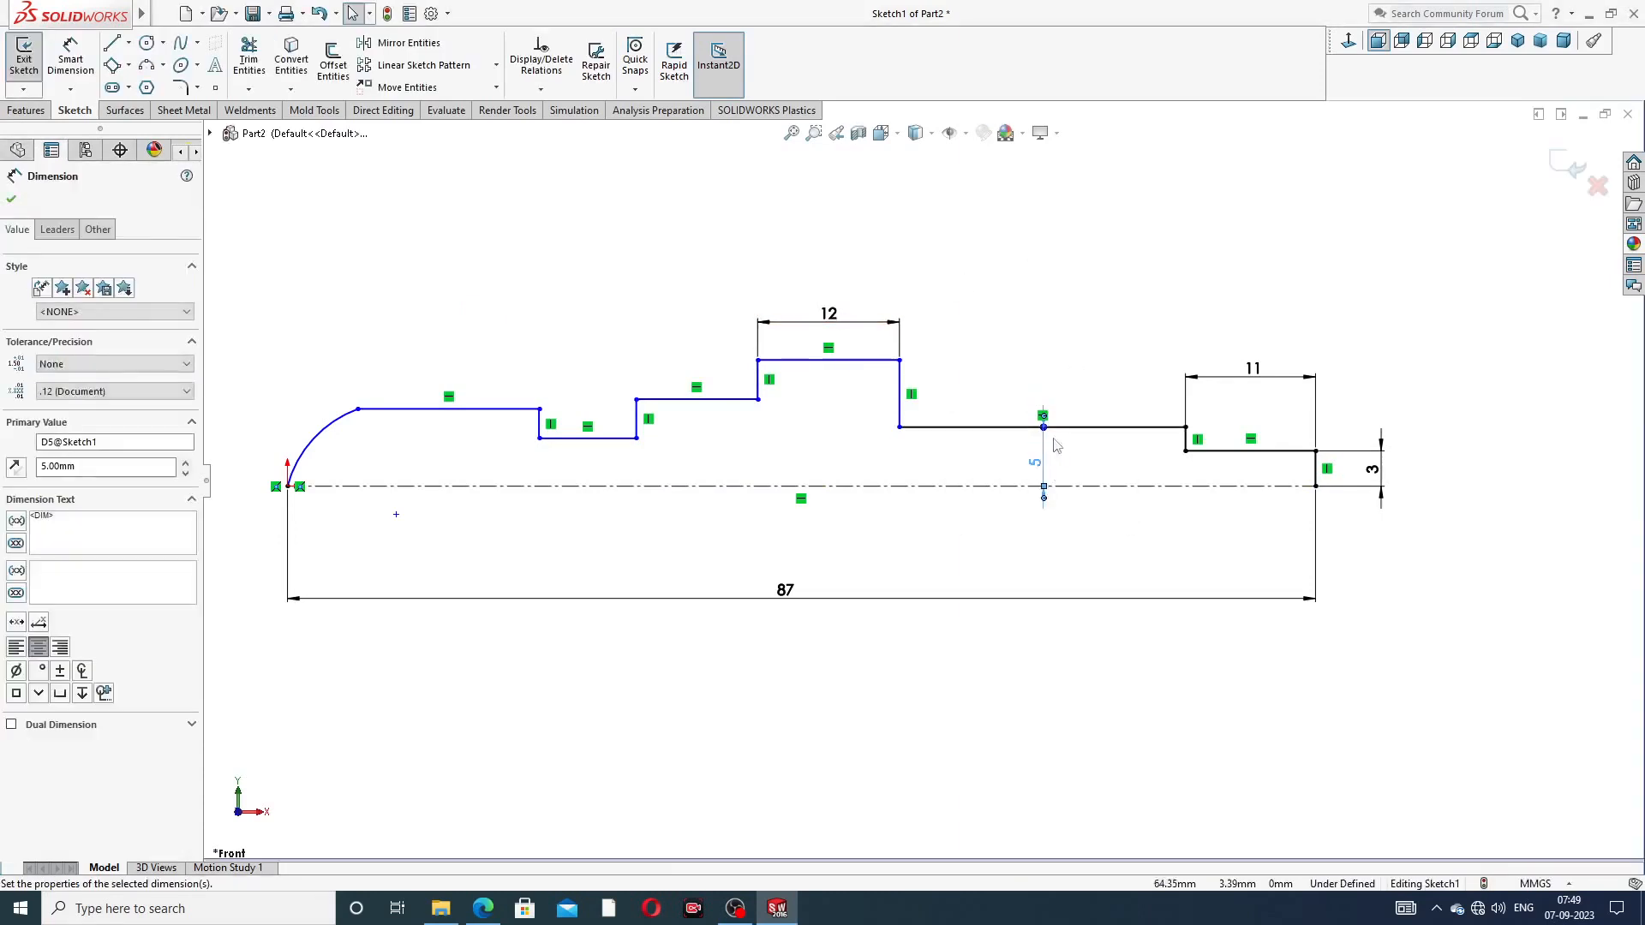
{"action": "left_click", "coordinate": [1077, 381]}
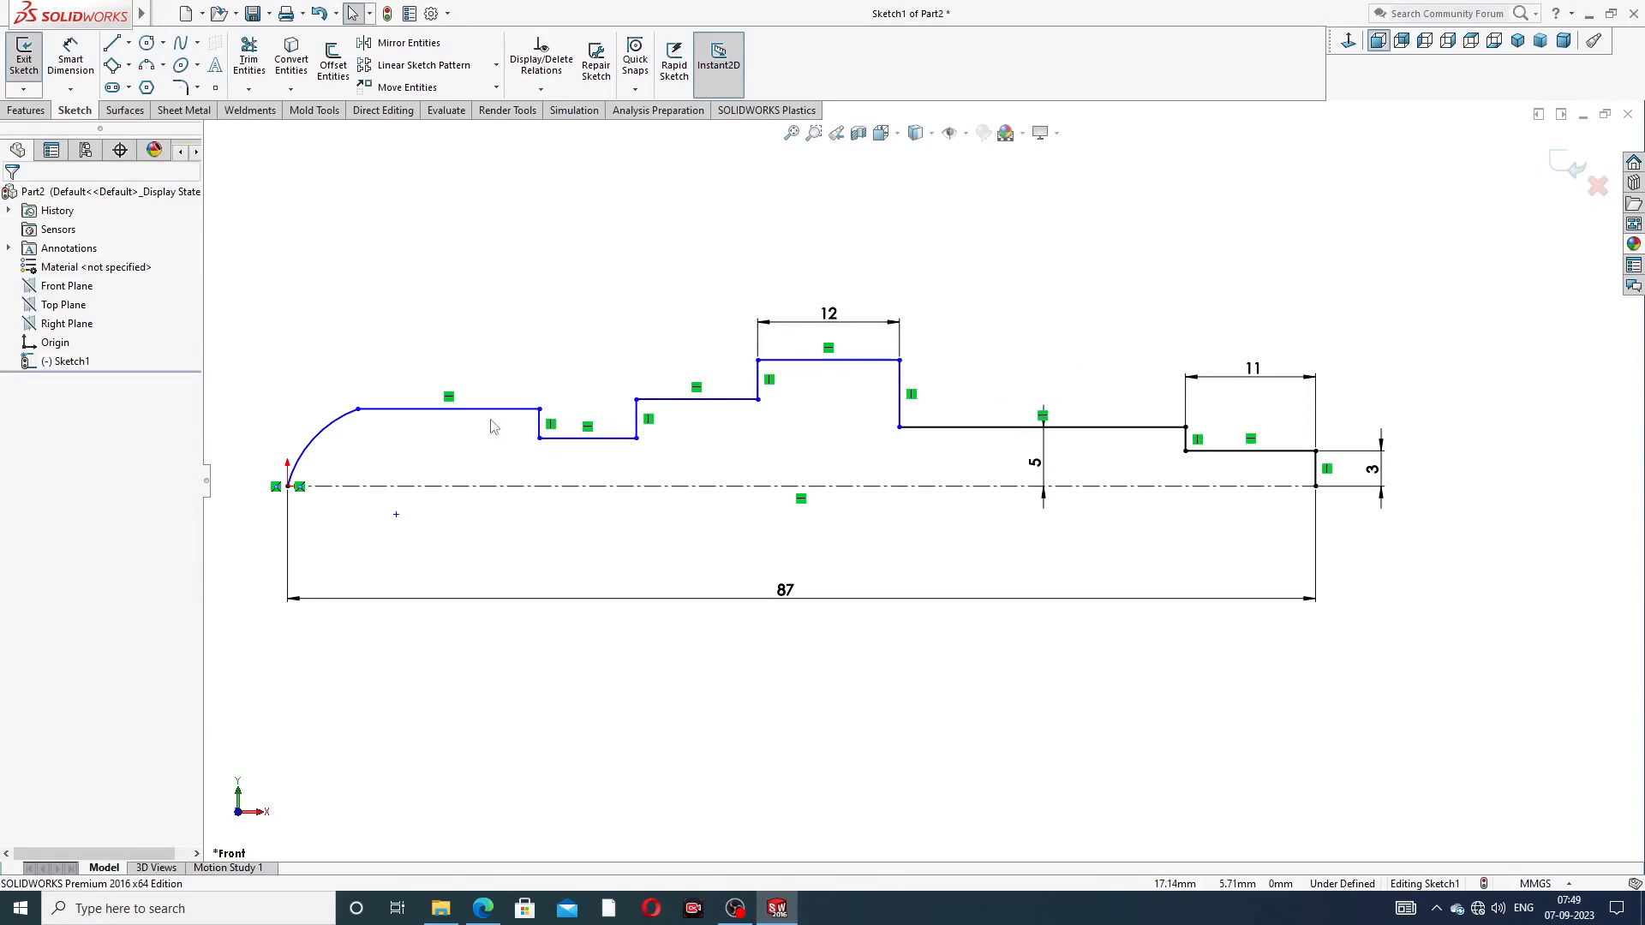
Make the lines on both sides of the collar and the leftmost horizontal line collinear
{"action": "left_click", "coordinate": [925, 434]}
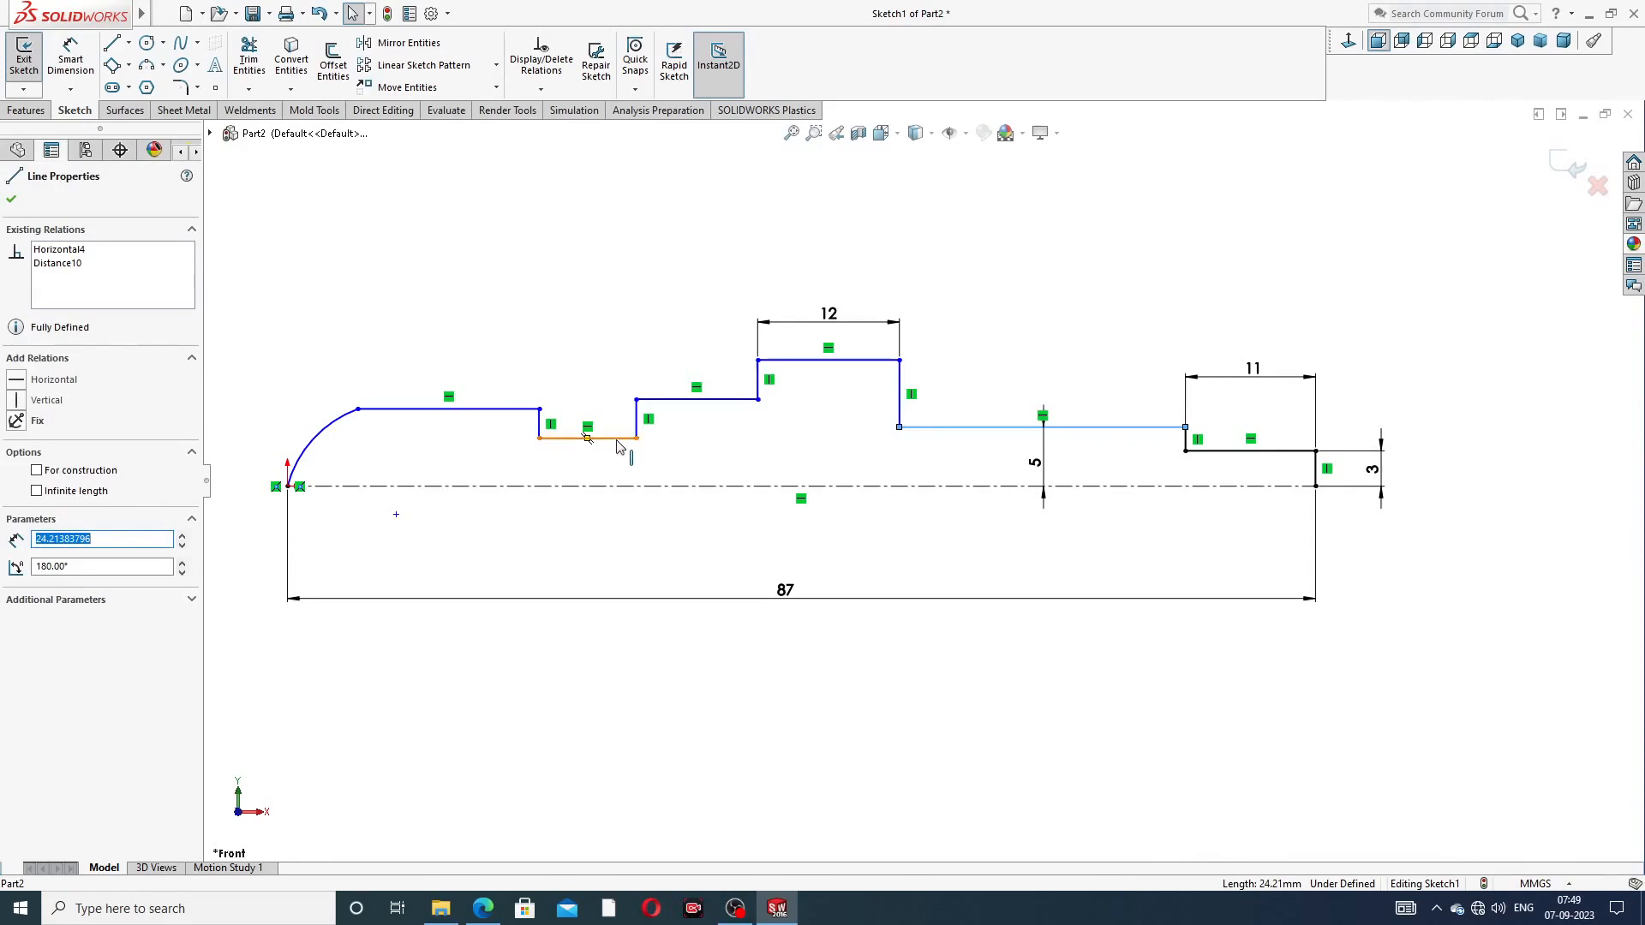
{"action": "left_click", "coordinate": [683, 400], "text": "ctrl"}
{"action": "left_click", "coordinate": [518, 409], "text": "ctrl"}
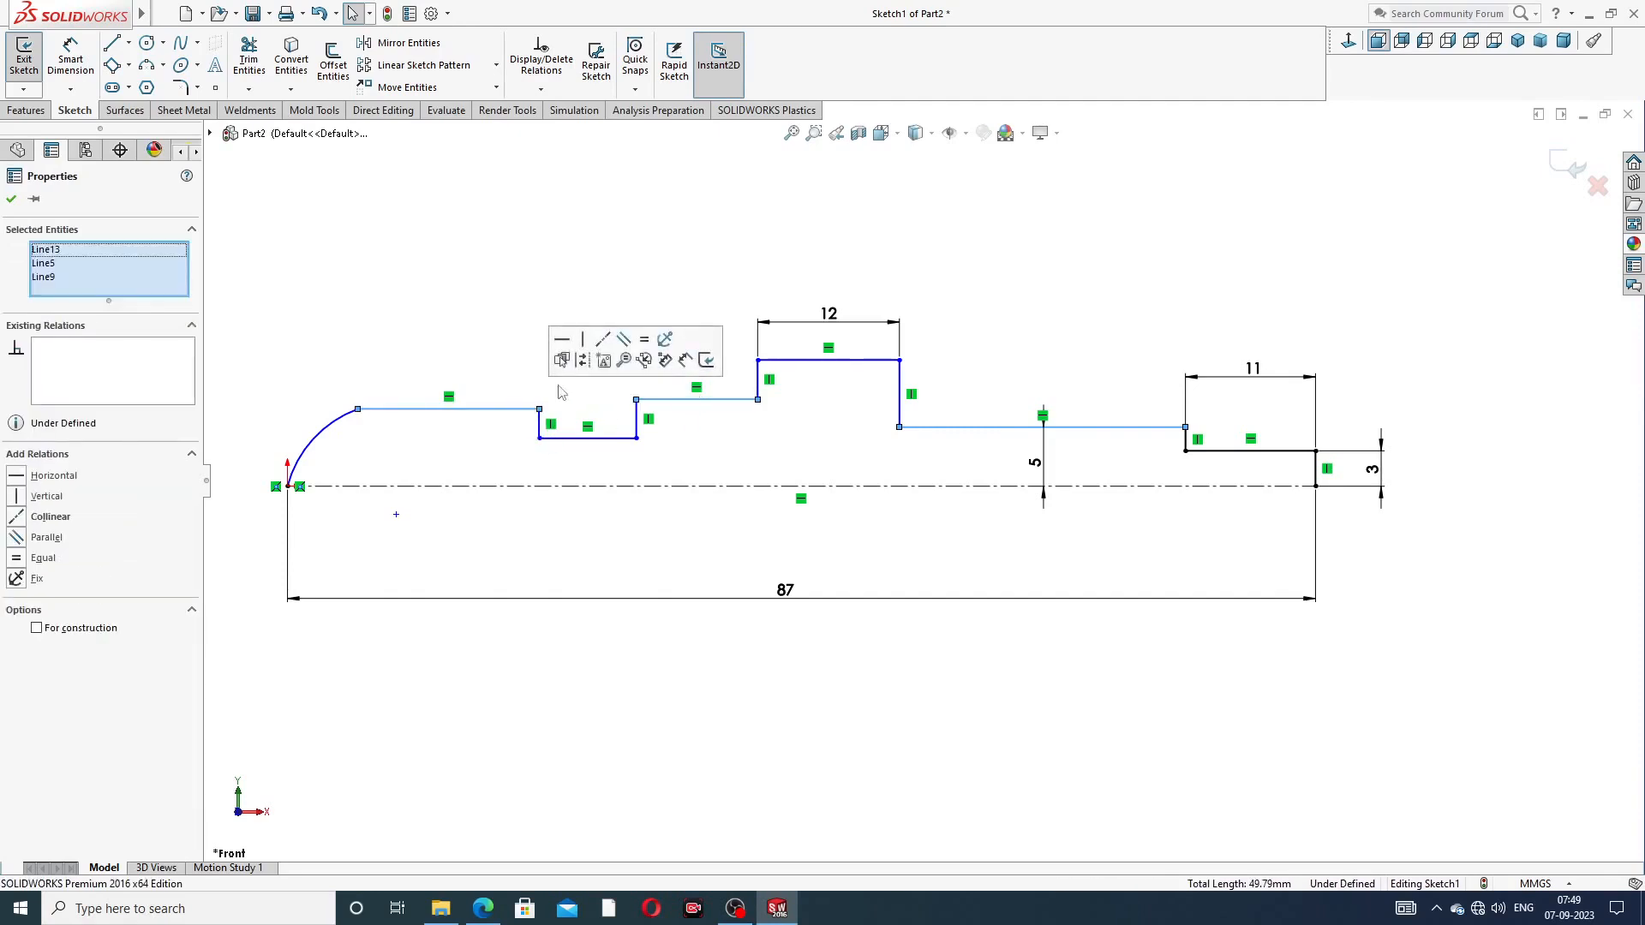
{"action": "left_click", "coordinate": [603, 339]}
{"action": "left_click", "coordinate": [1043, 272]}
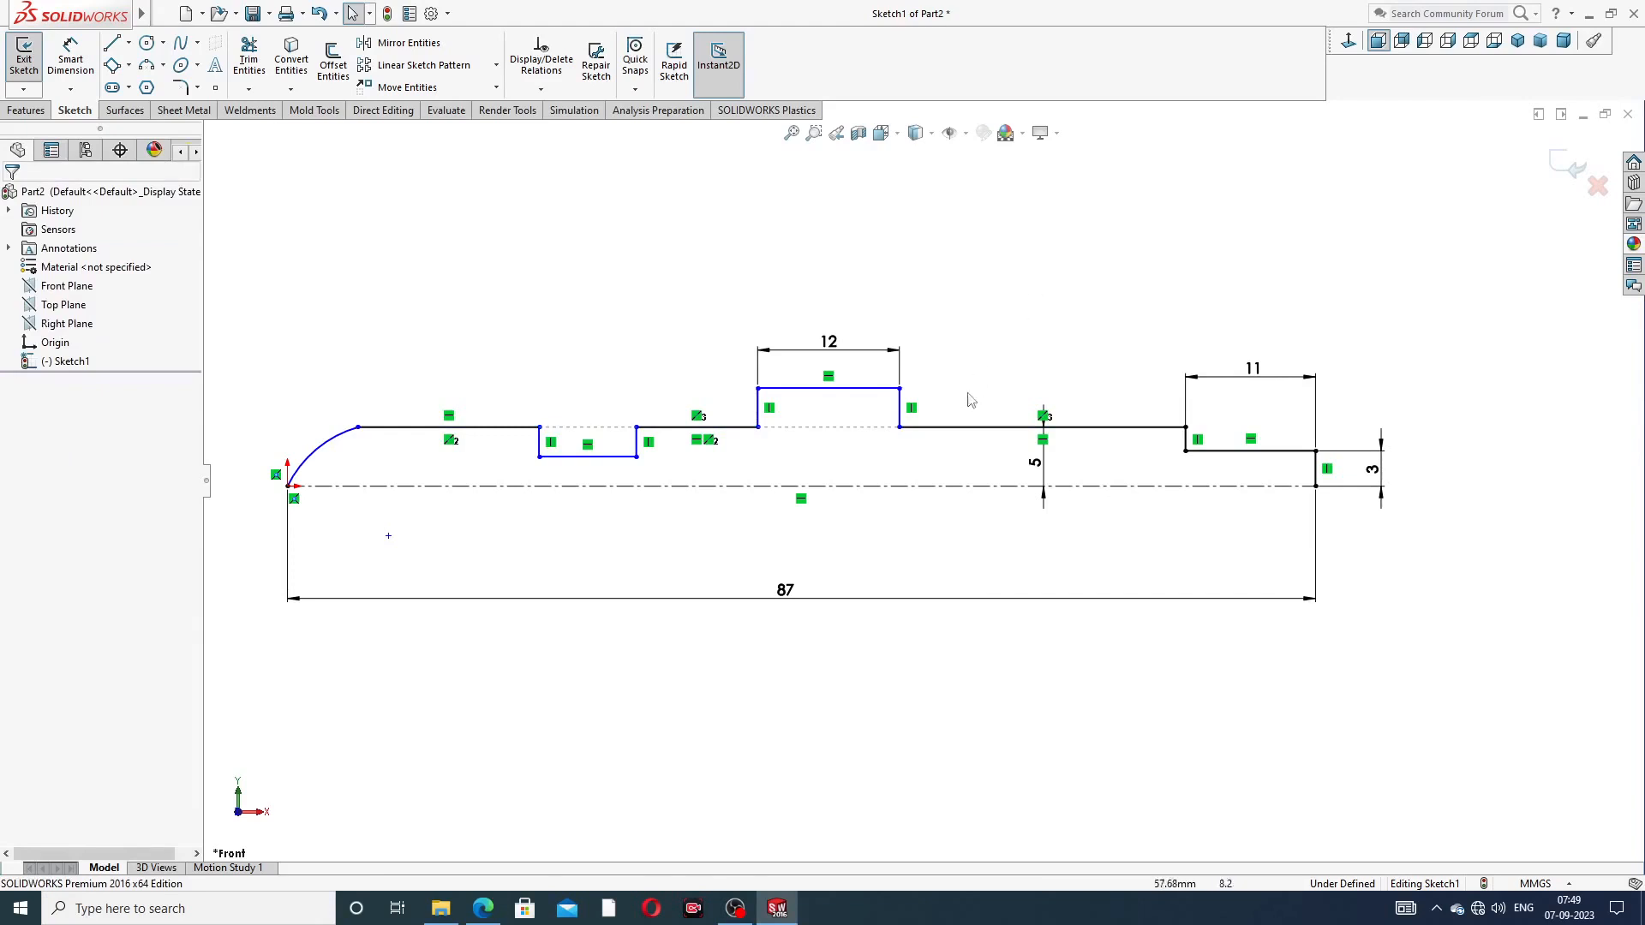
Dimension the collar's top line to 7 mm from the centerline
{"action": "left_click", "coordinate": [70, 56]}
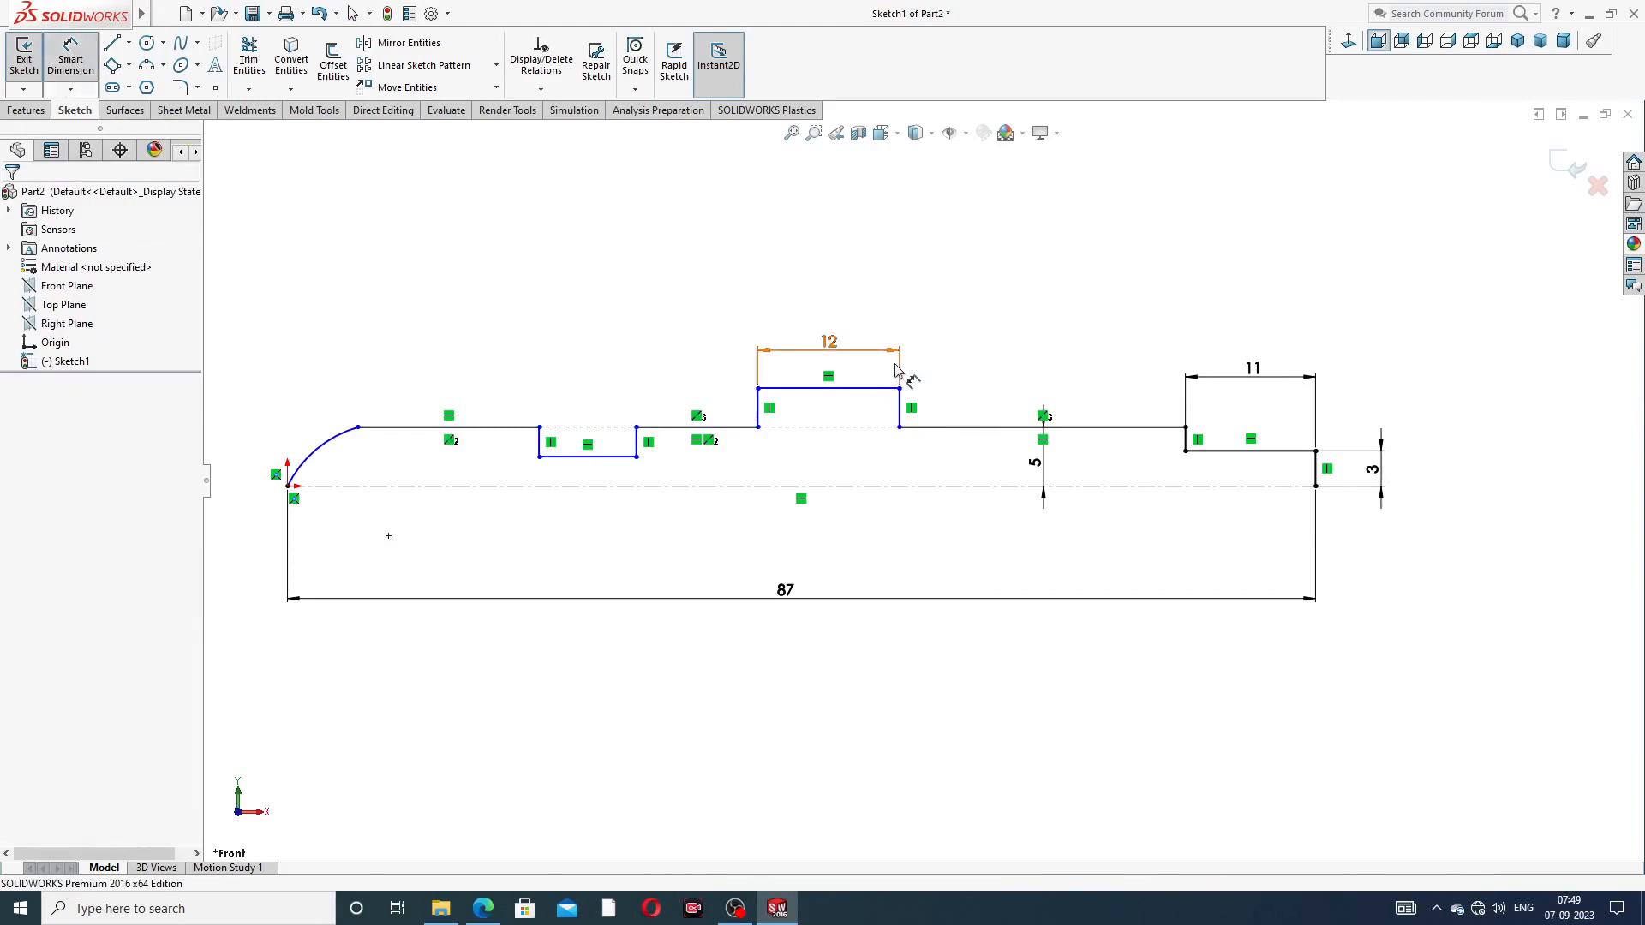
{"action": "left_click", "coordinate": [848, 390]}
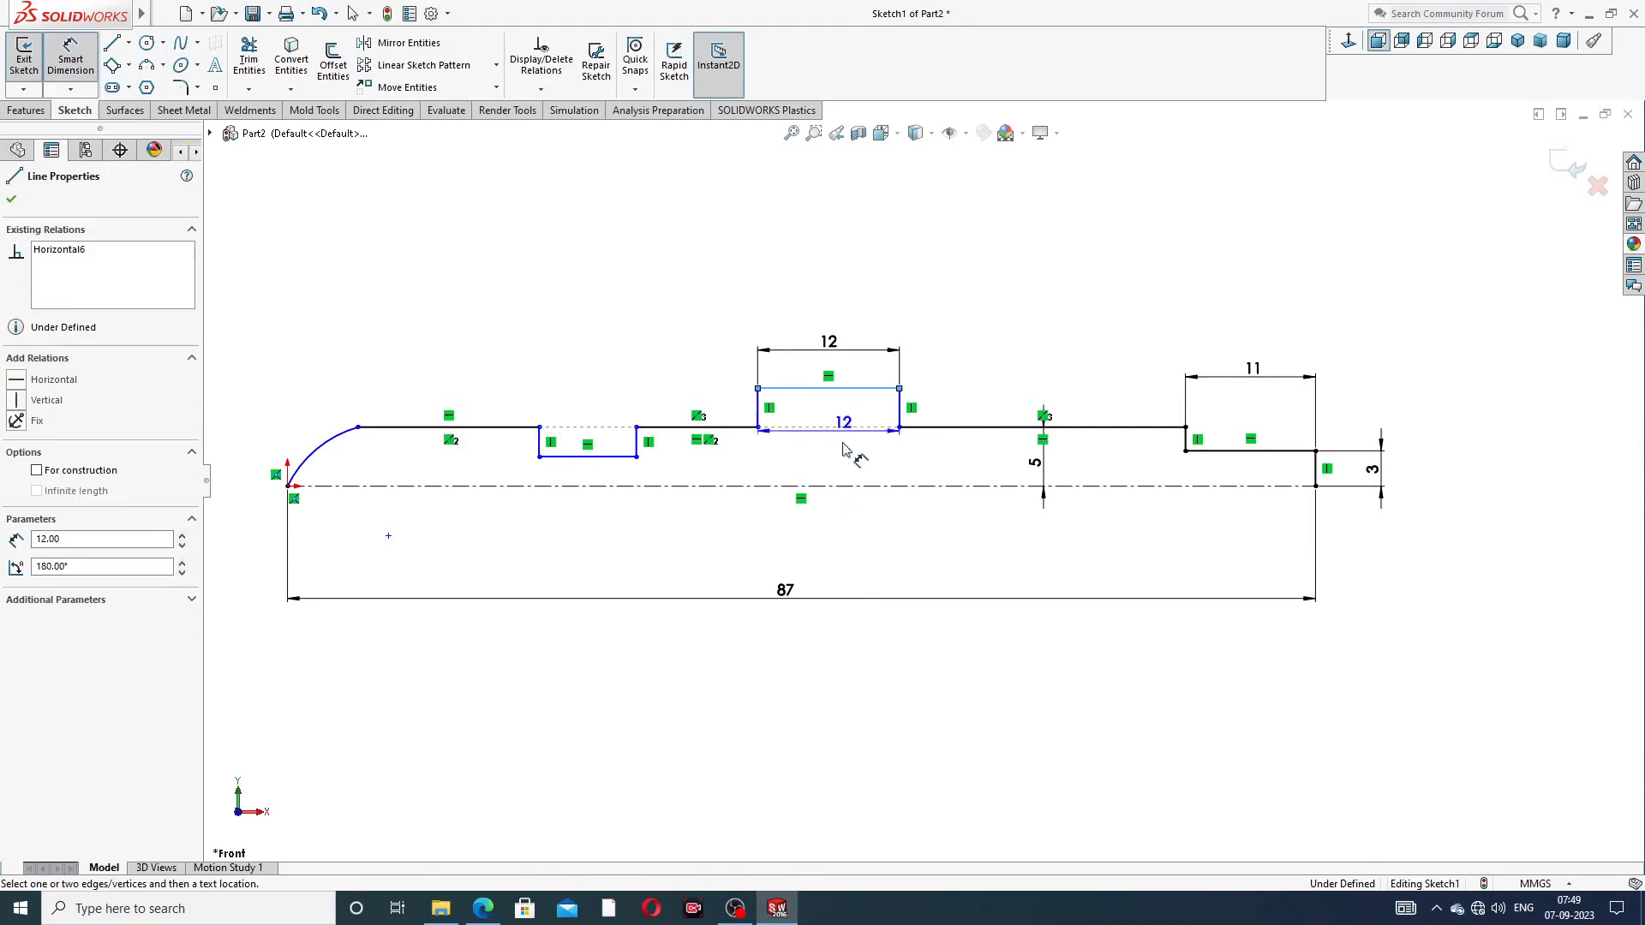
{"action": "left_click", "coordinate": [844, 486]}
{"action": "left_click", "coordinate": [846, 455]}
{"action": "type", "text": "7"}
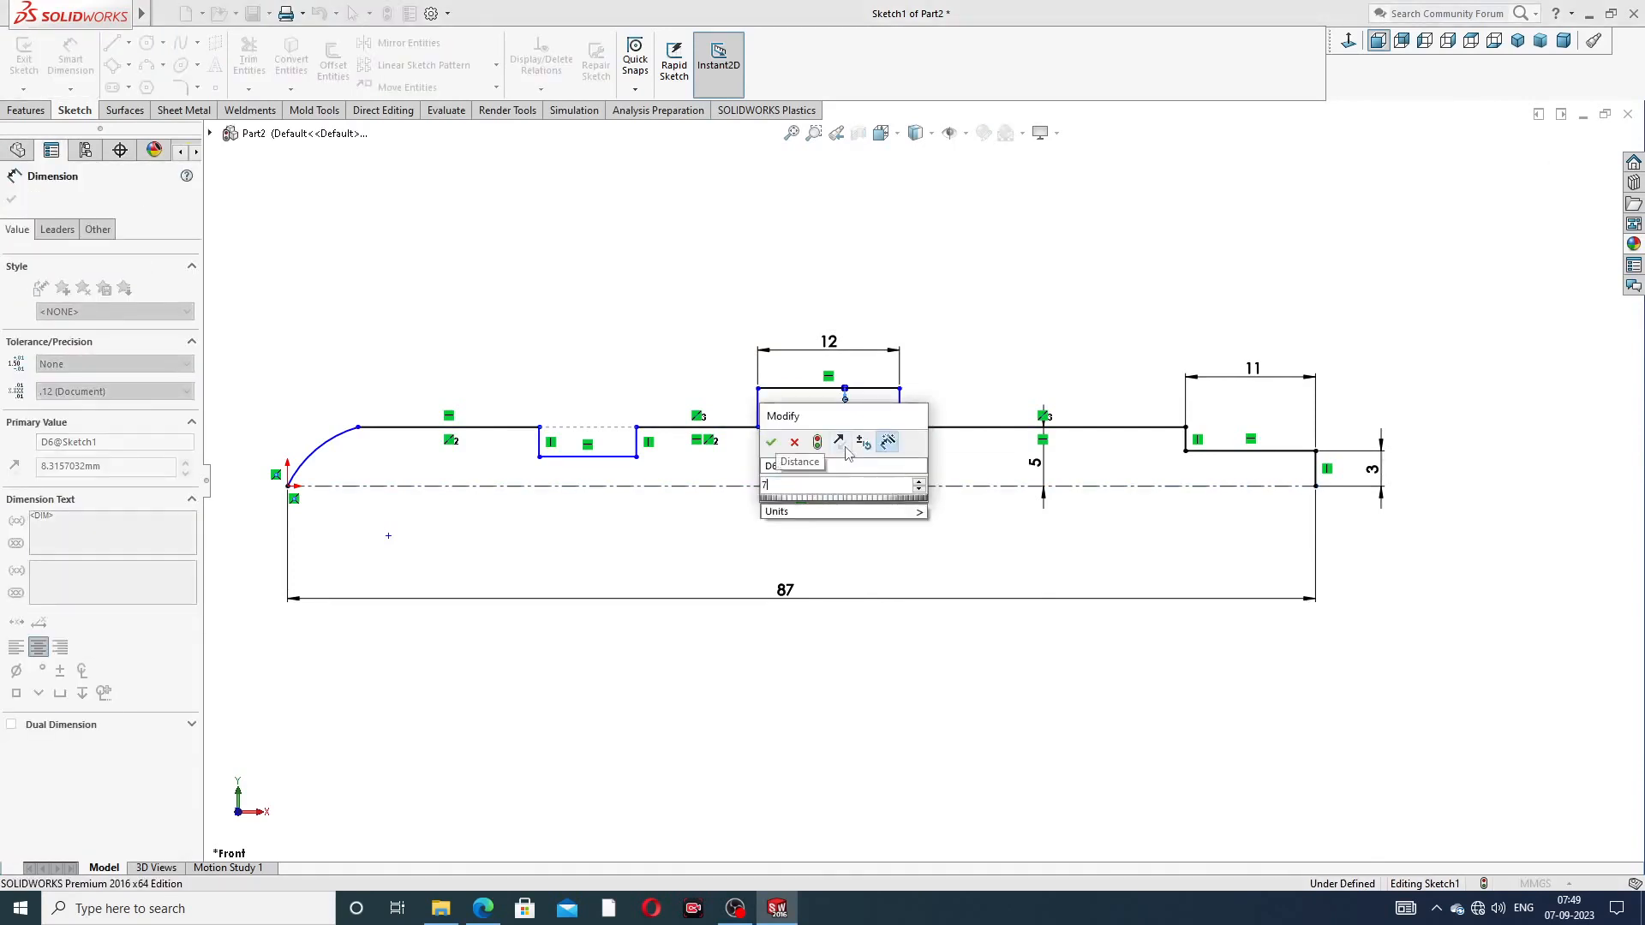
{"action": "key", "text": "Return"}
{"action": "left_click", "coordinate": [495, 432]}
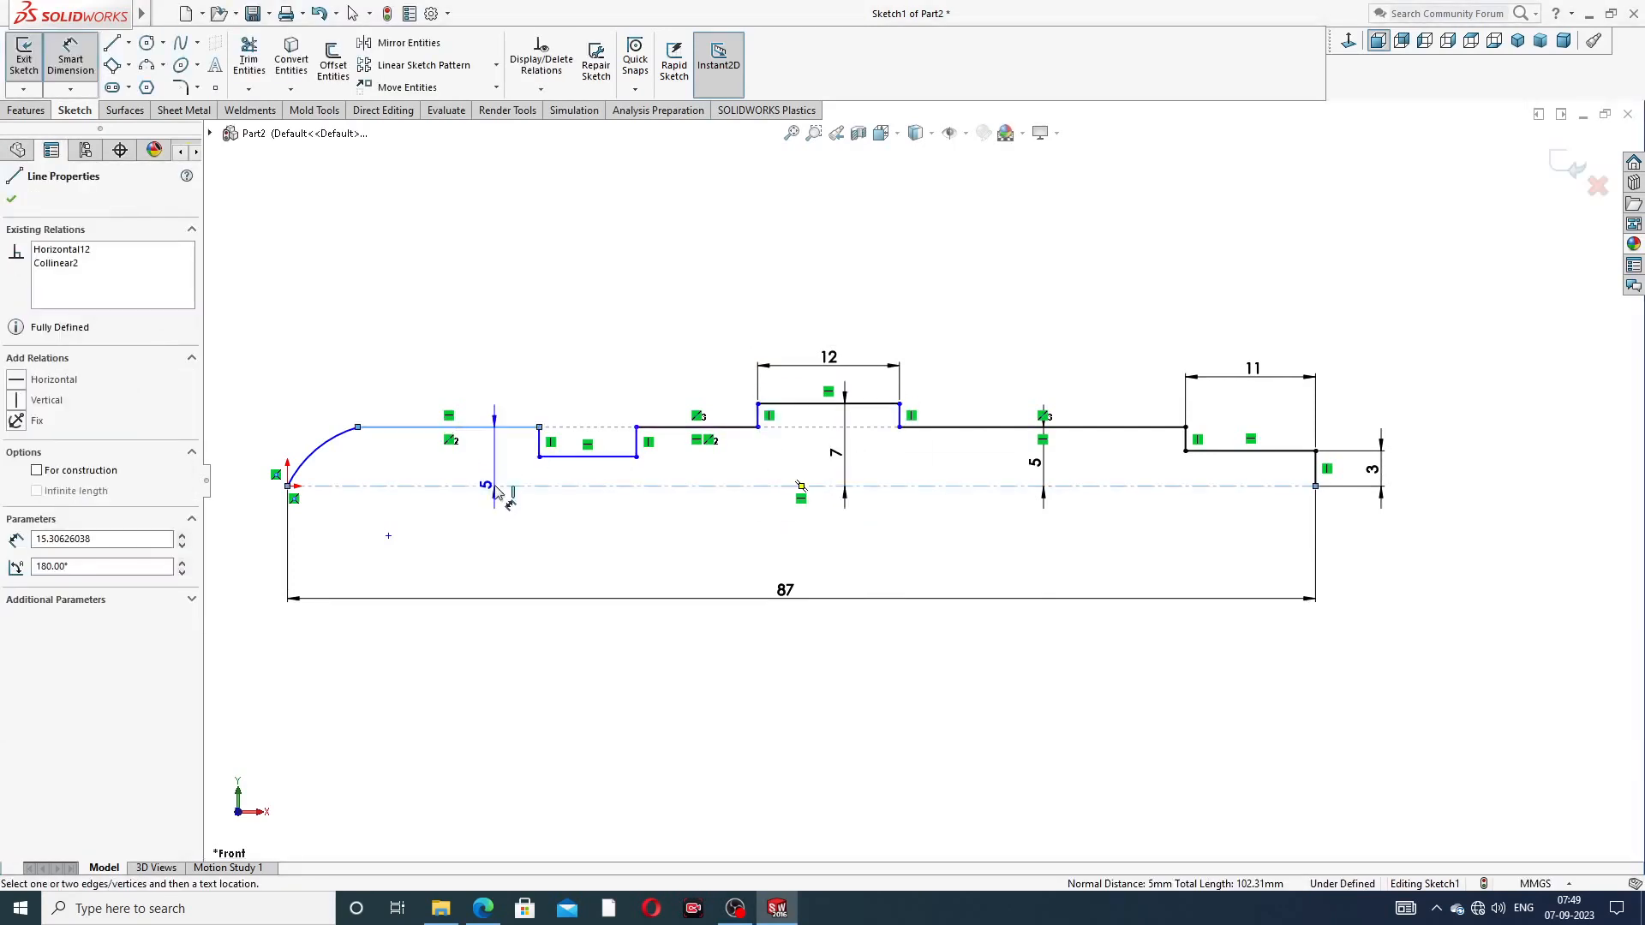
{"action": "left_click", "coordinate": [499, 486]}
{"action": "left_click", "coordinate": [504, 467]}
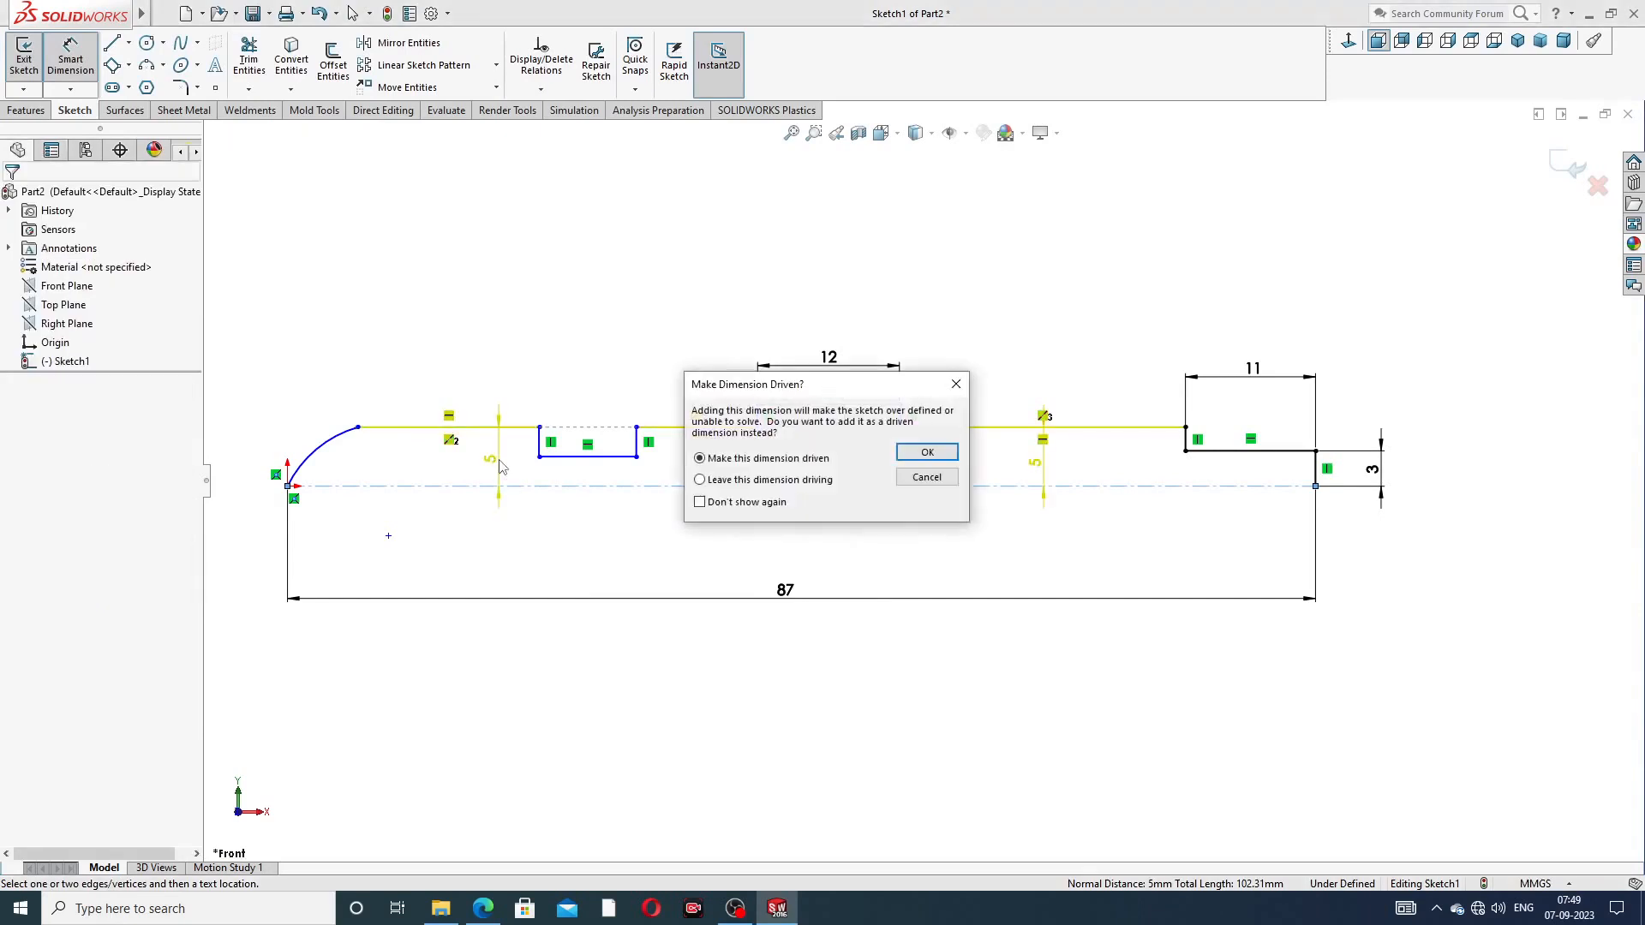
{"action": "left_click", "coordinate": [957, 383]}
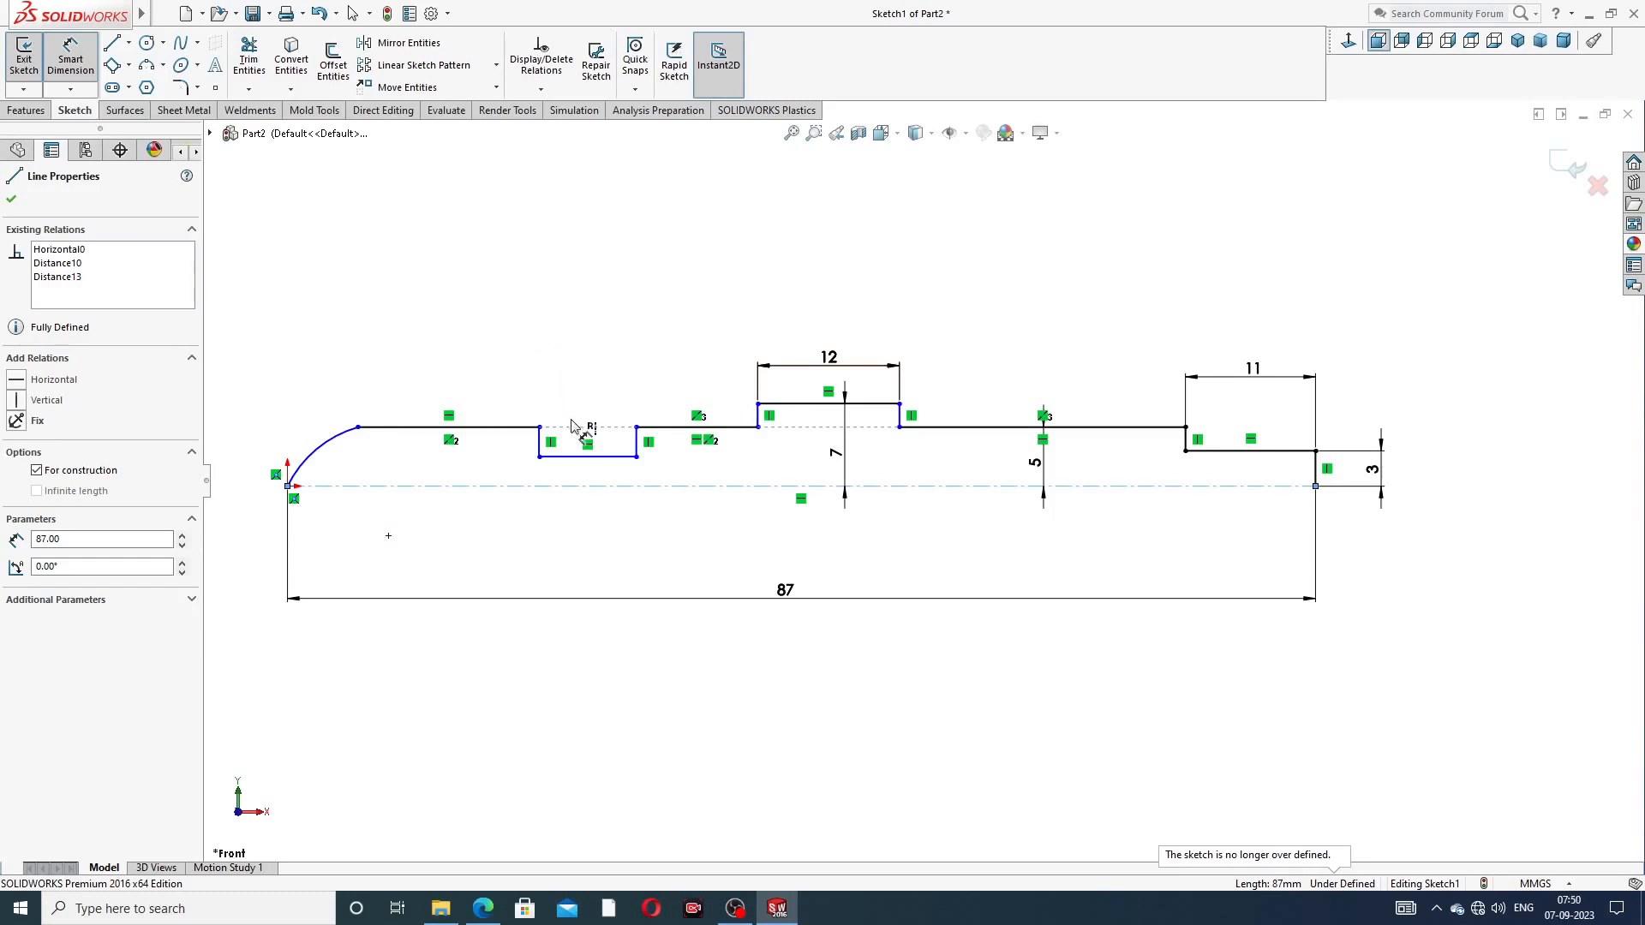
Dimension the groove's bottom line to 4 mm from the centerline, shift the dimension slightly and leave the dimension tool
{"action": "left_click", "coordinate": [610, 464]}
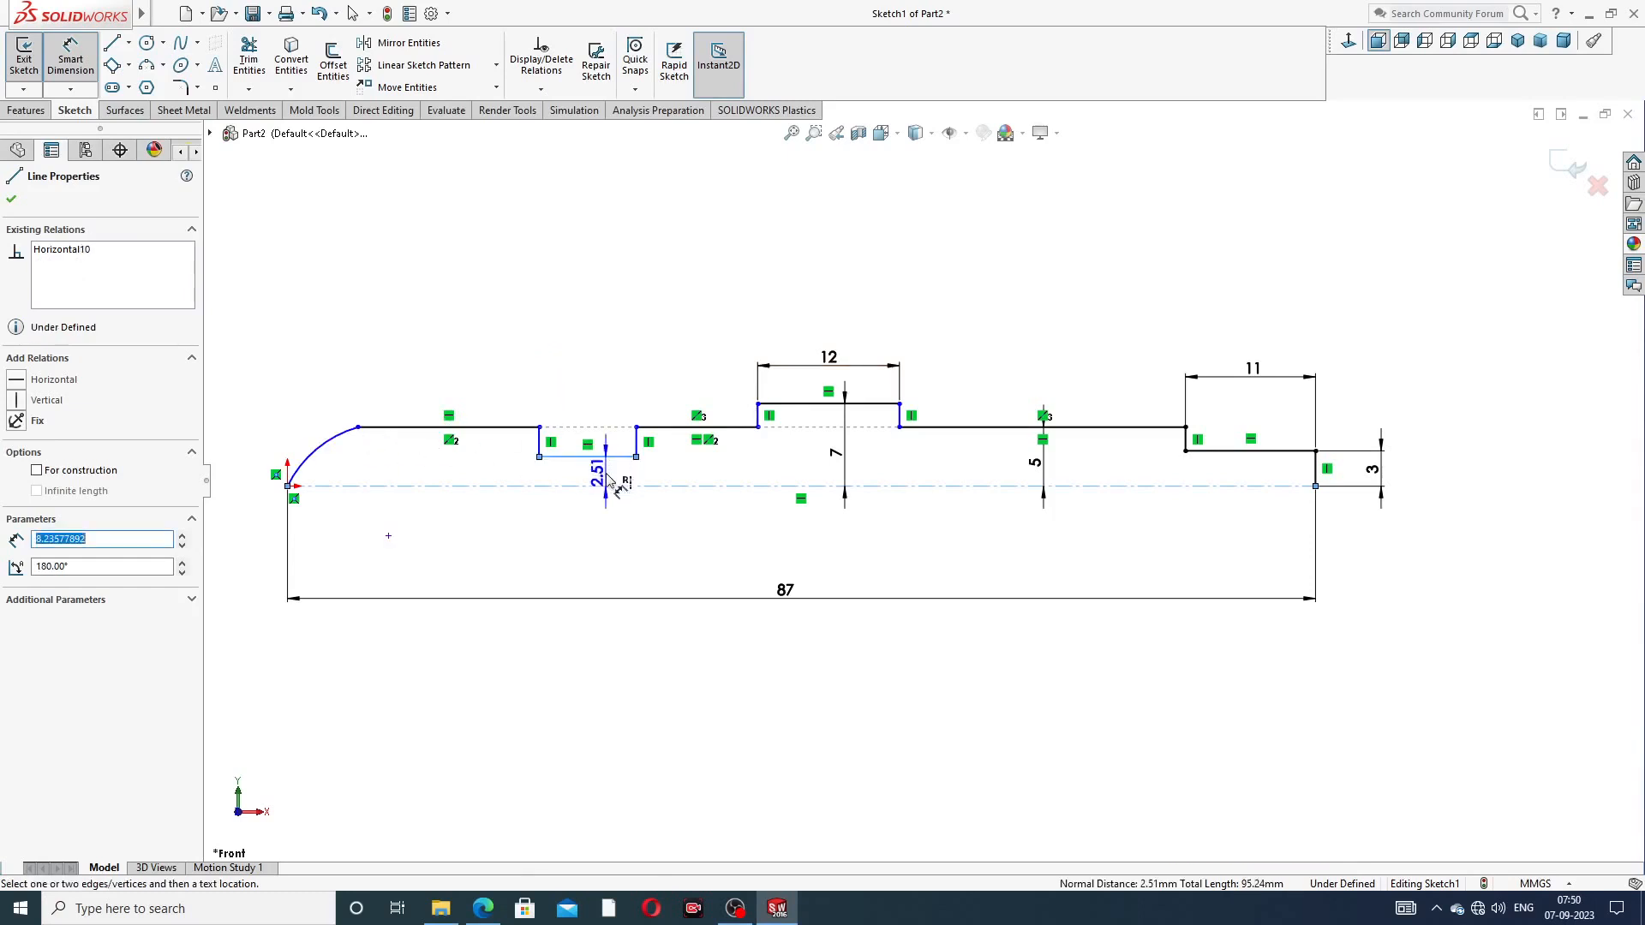
{"action": "left_click", "coordinate": [610, 474]}
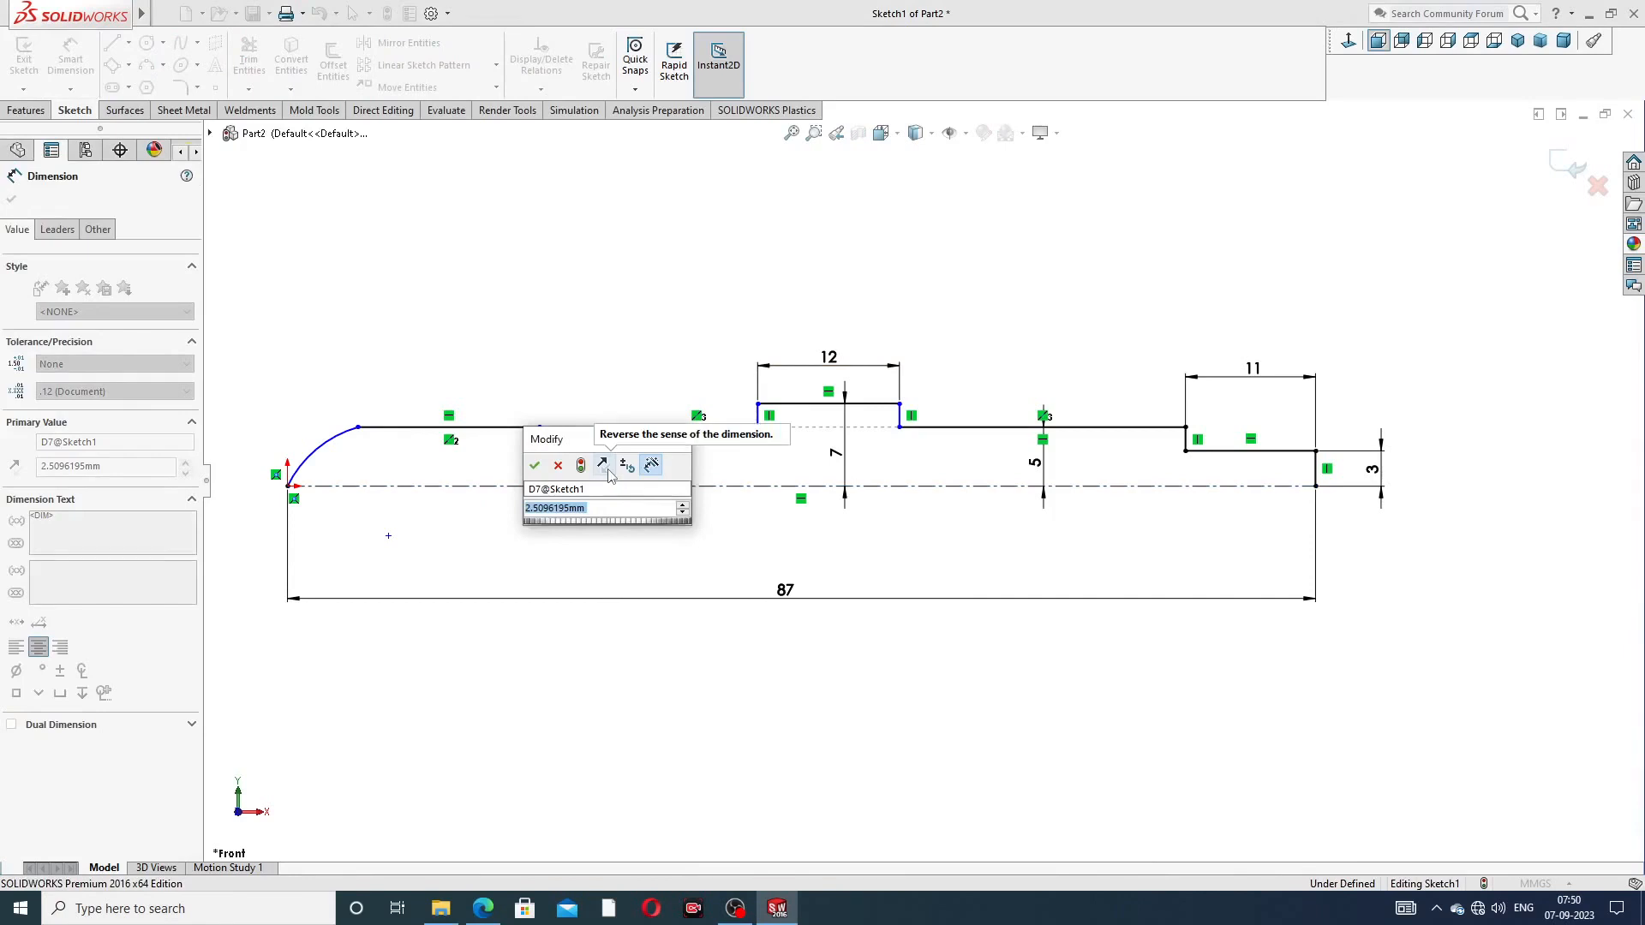
{"action": "type", "text": "4"}
{"action": "key", "text": "Return"}
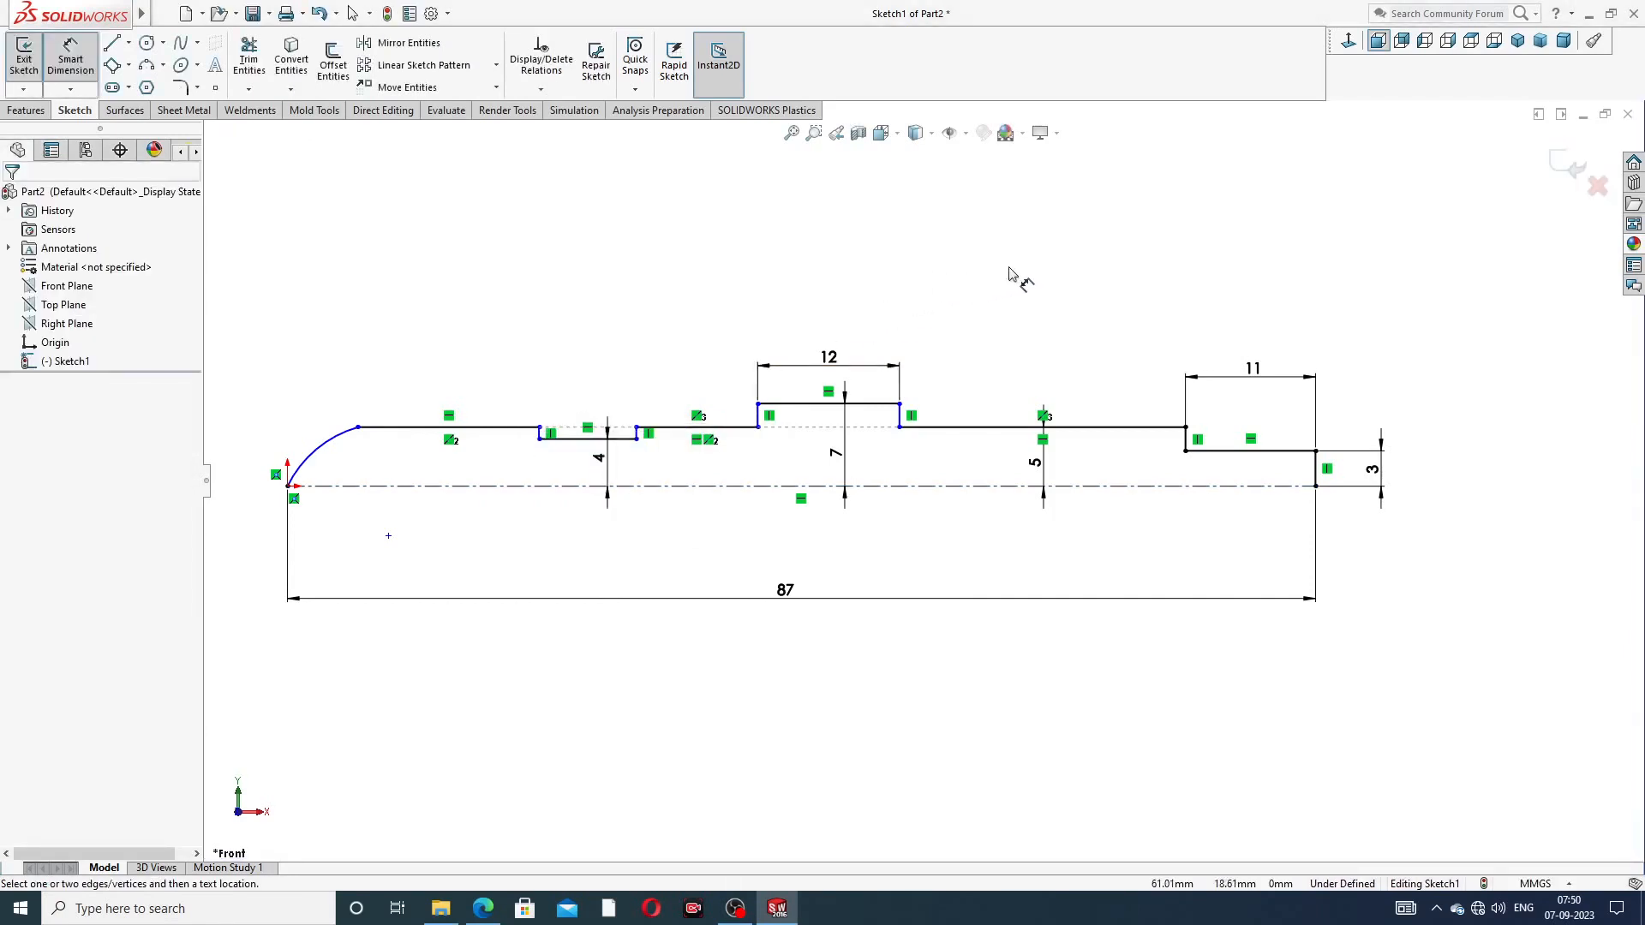
{"action": "left_click", "coordinate": [610, 469]}
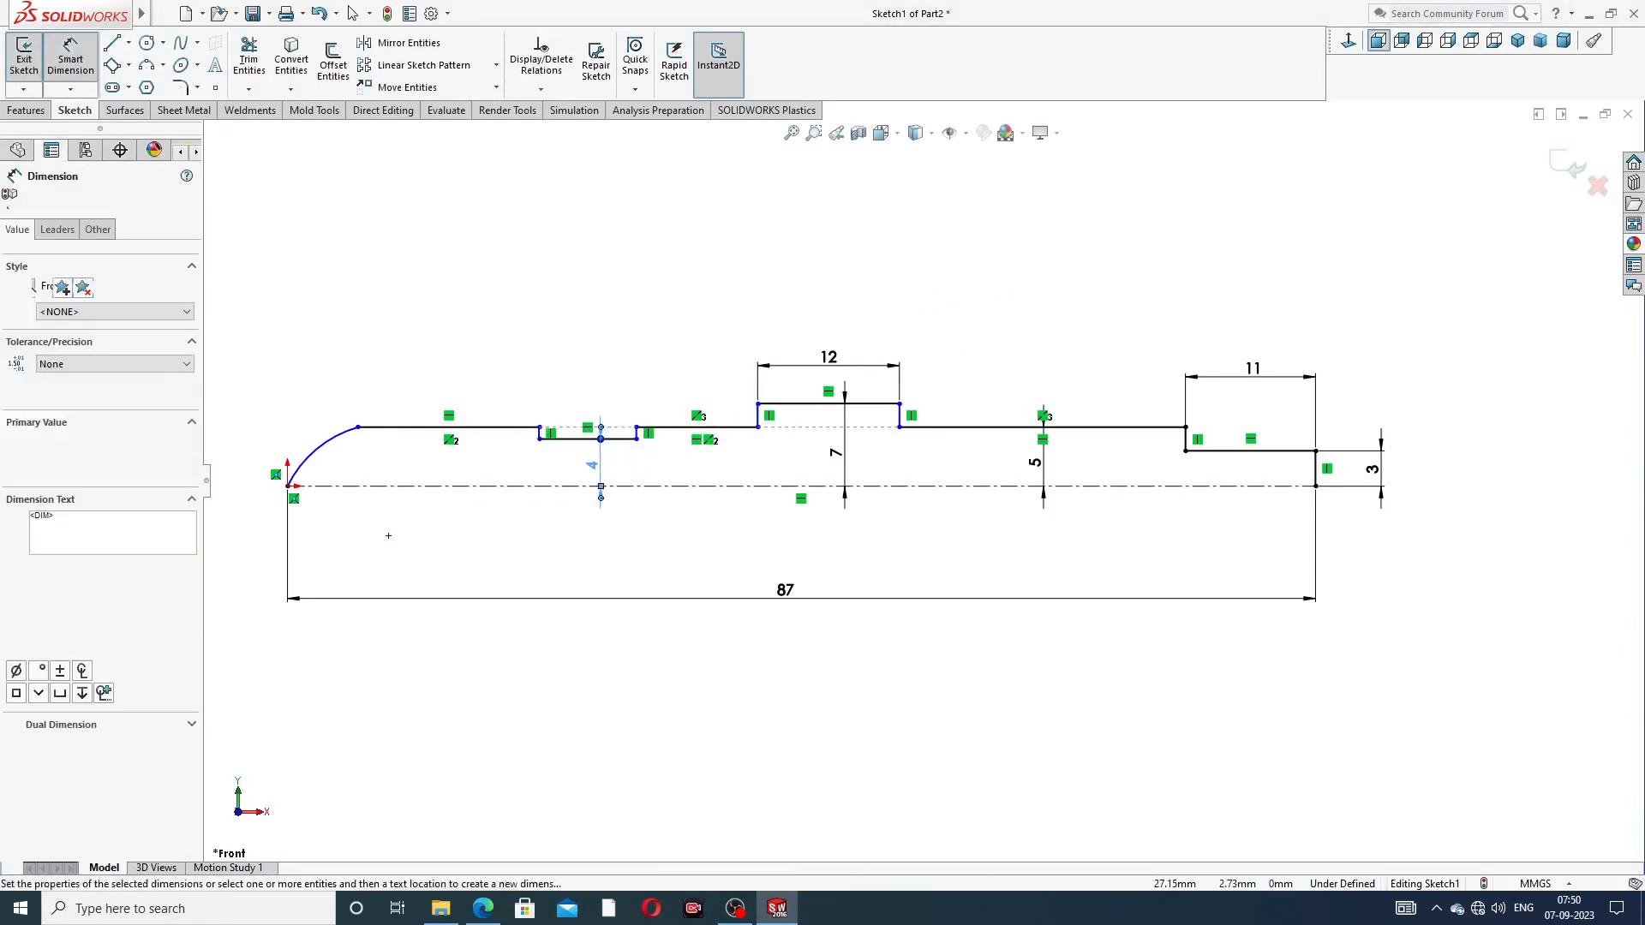
{"action": "right_click", "coordinate": [1045, 249]}
{"action": "left_click", "coordinate": [1103, 261]}
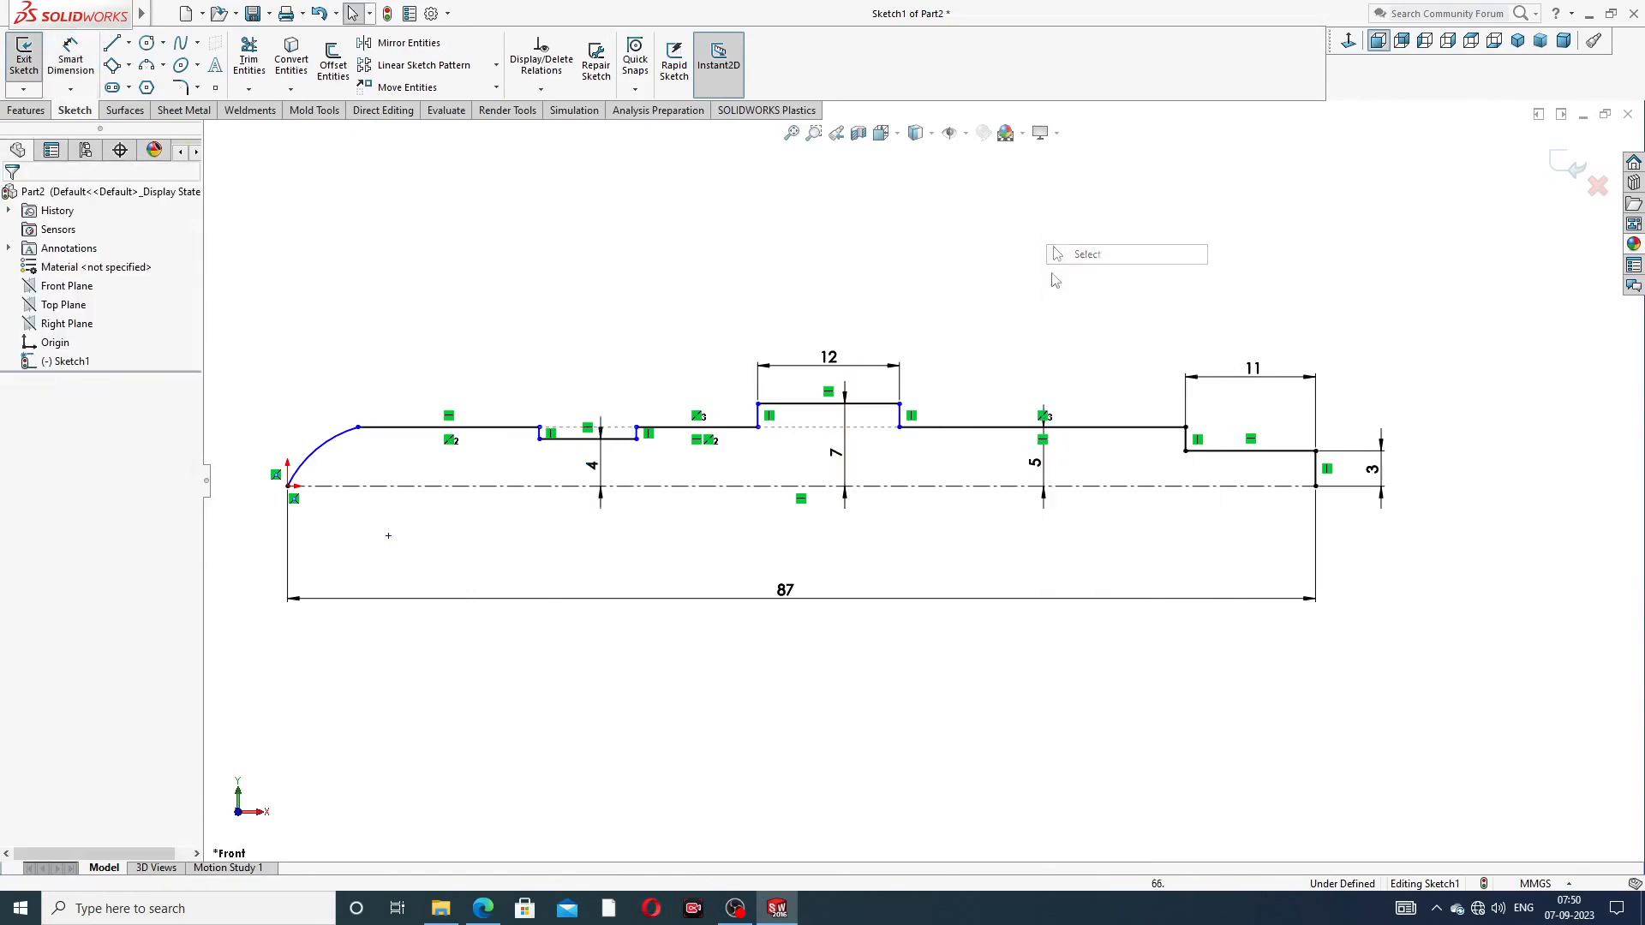
Check the spindle drawing and make the groove's two vertical side lines equal in length
{"action": "left_click", "coordinate": [482, 906]}
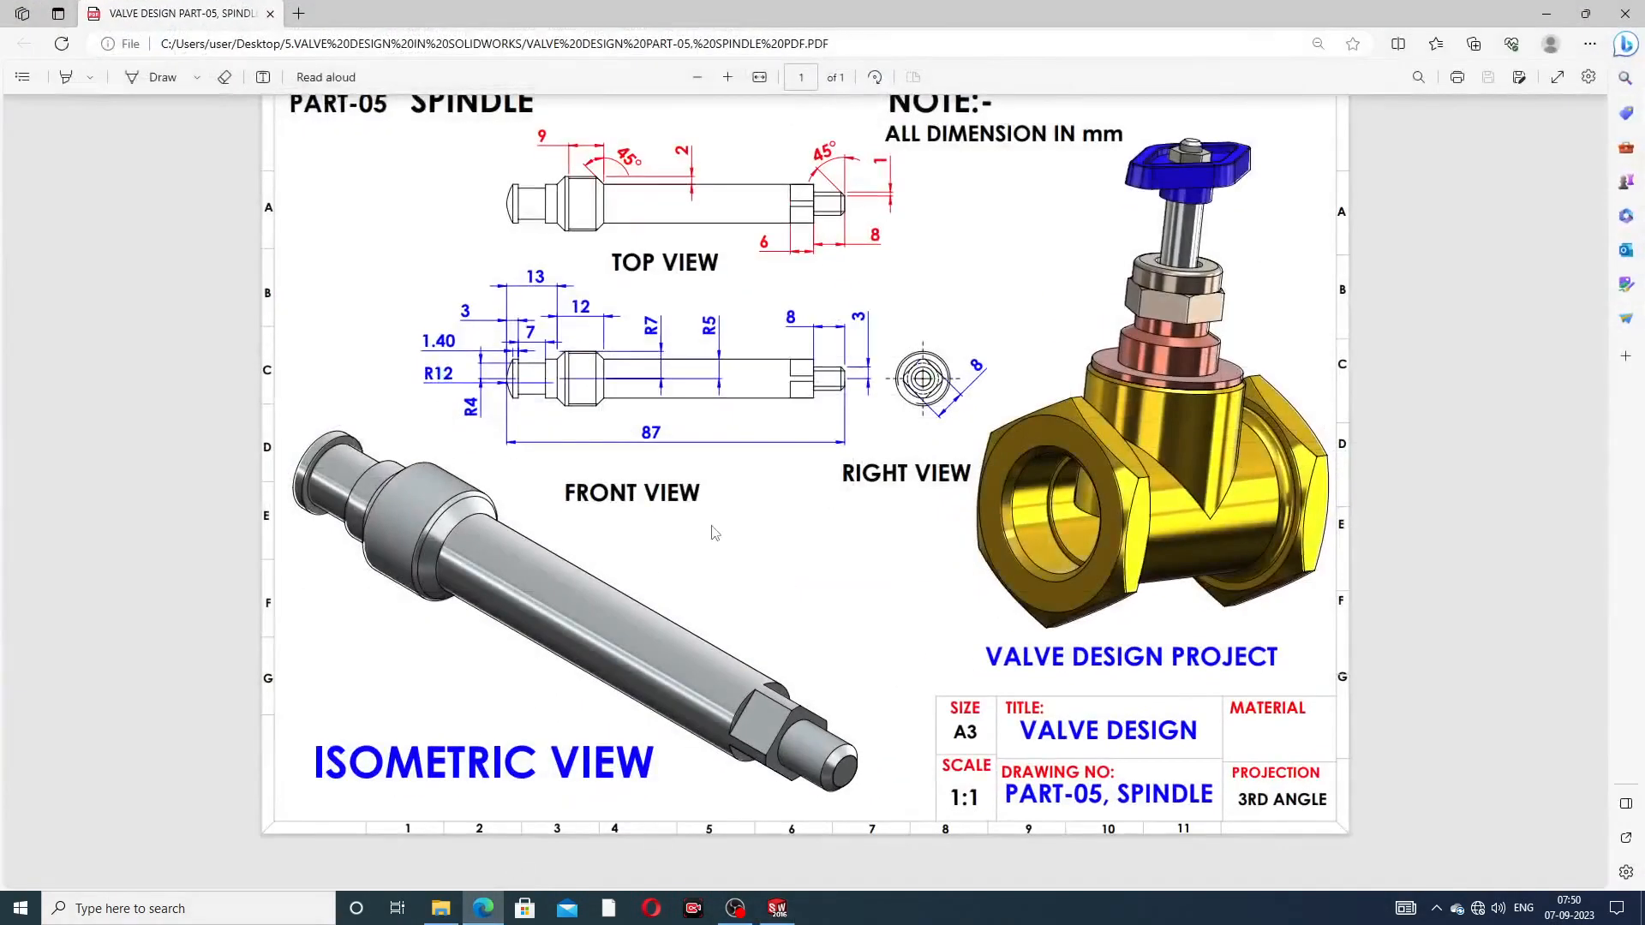
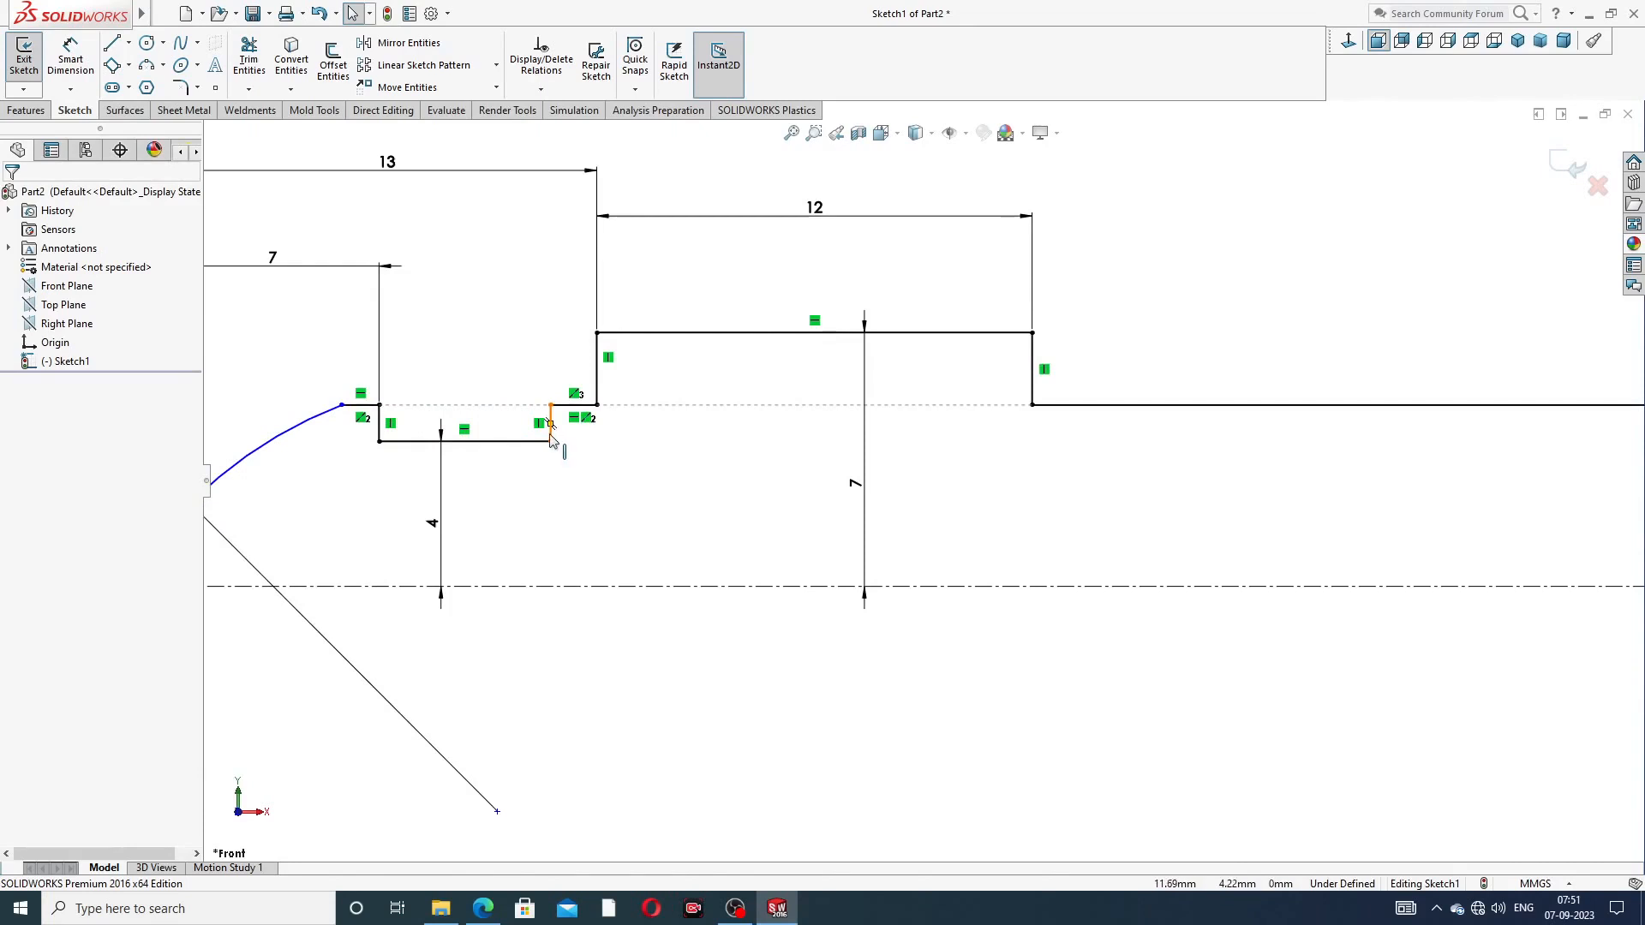
{"action": "key", "text": "f"}
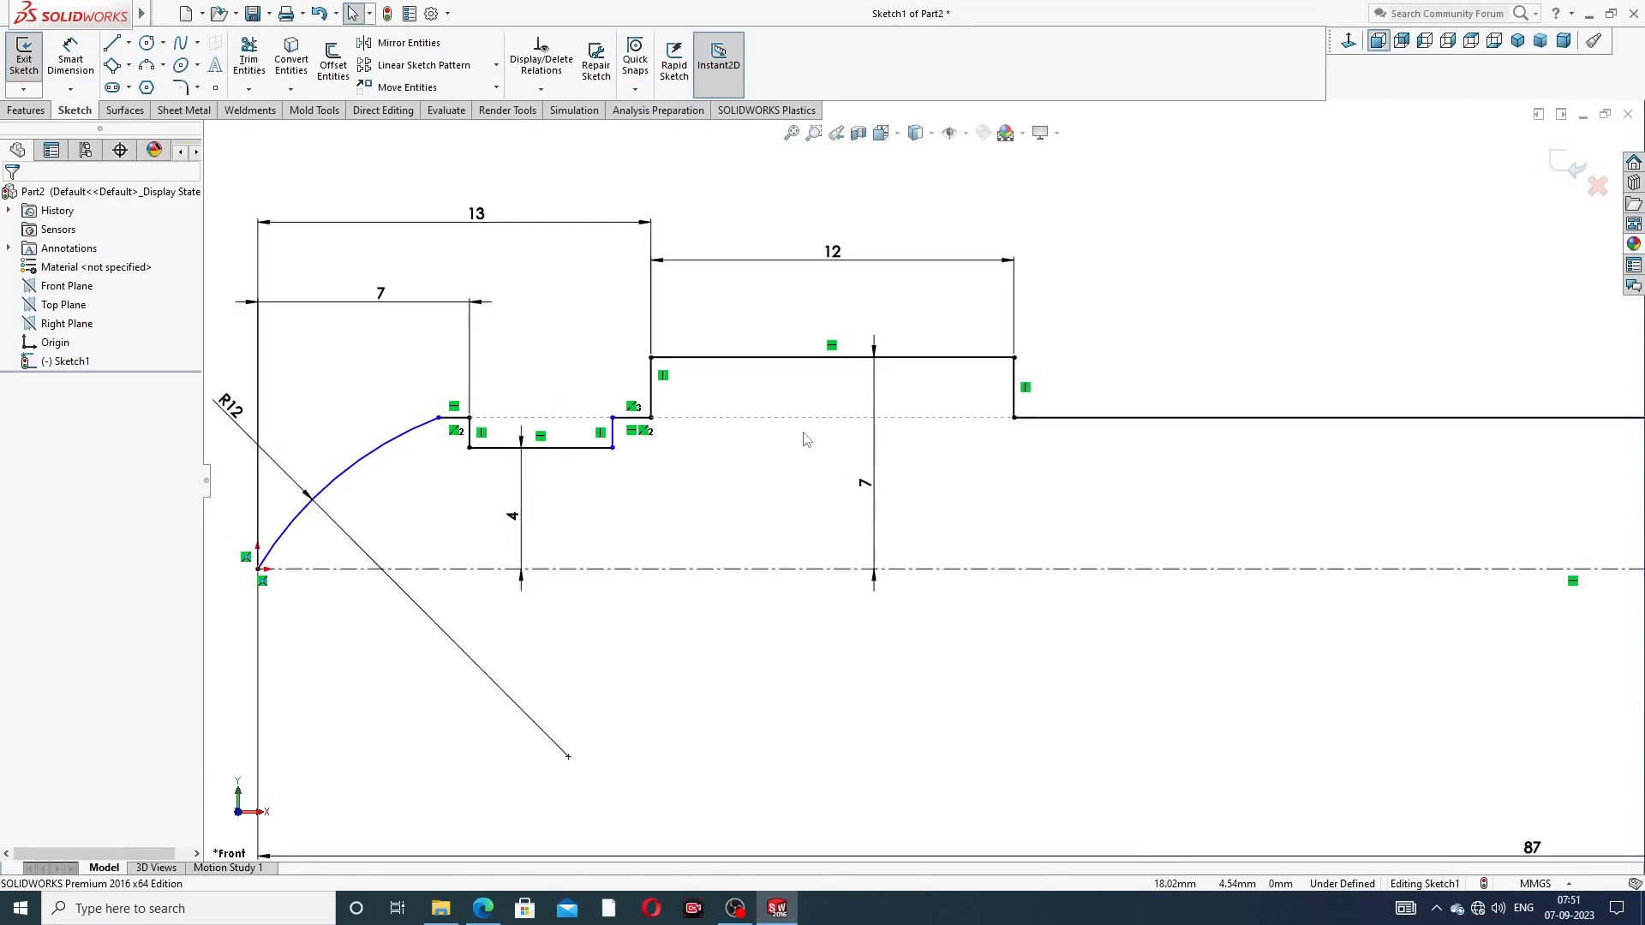
{"action": "scroll", "coordinate": [1174, 355], "scroll_direction": "up", "scroll_amount": 4}
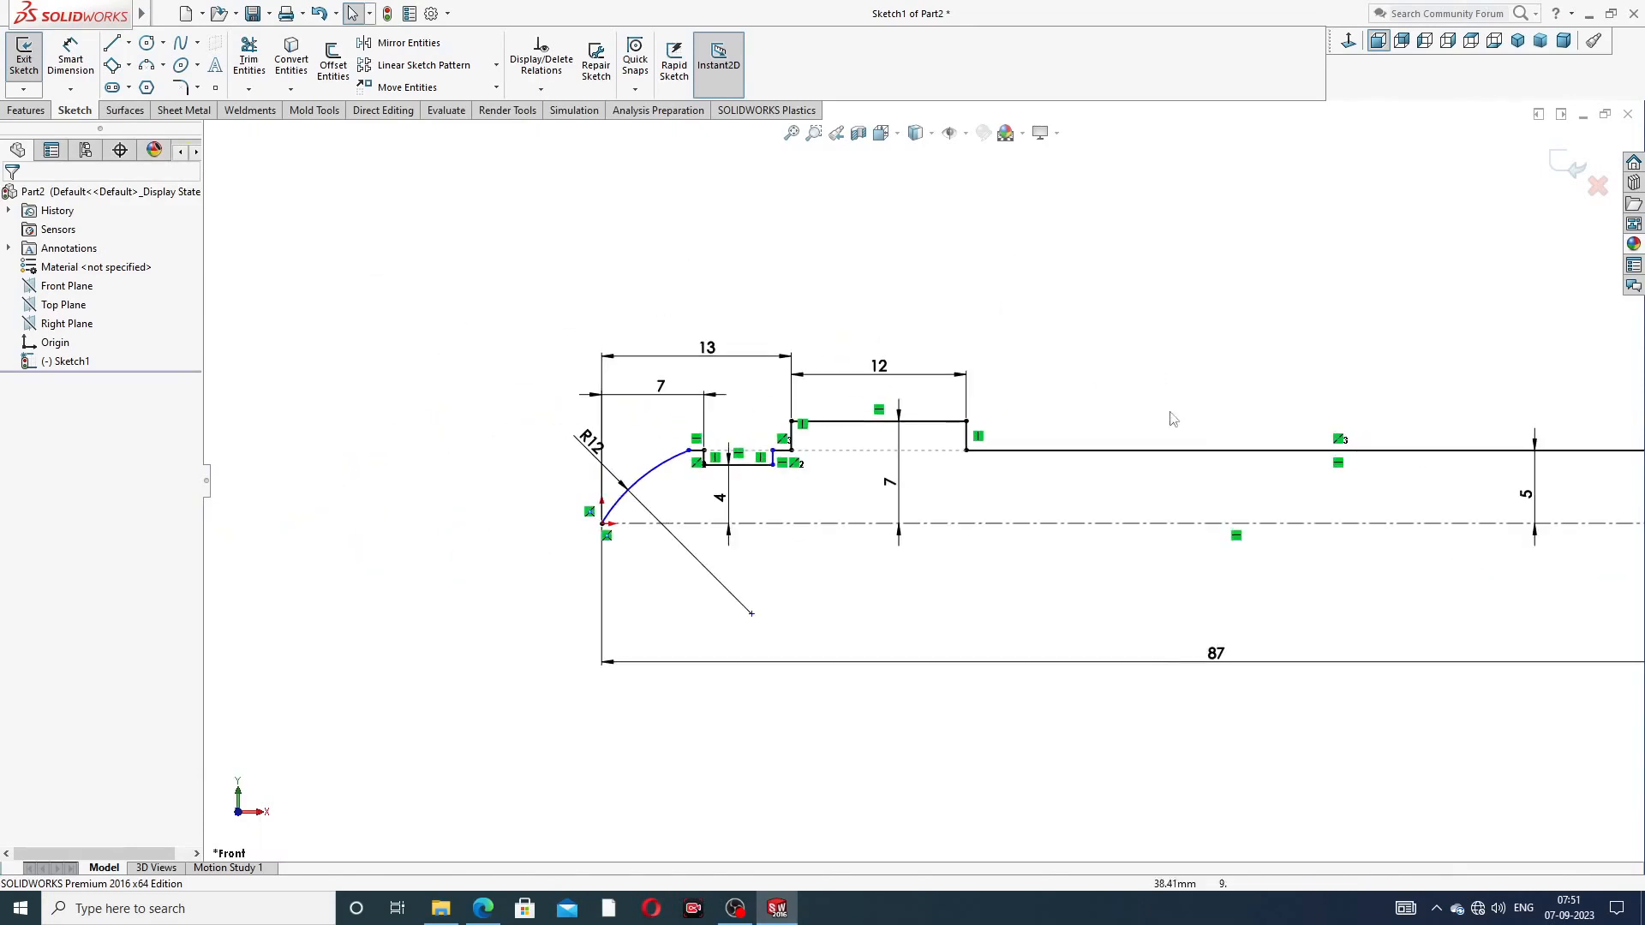
{"action": "scroll", "coordinate": [750, 505], "scroll_direction": "down", "scroll_amount": 3}
{"action": "scroll", "coordinate": [750, 506], "scroll_direction": "down", "scroll_amount": 3}
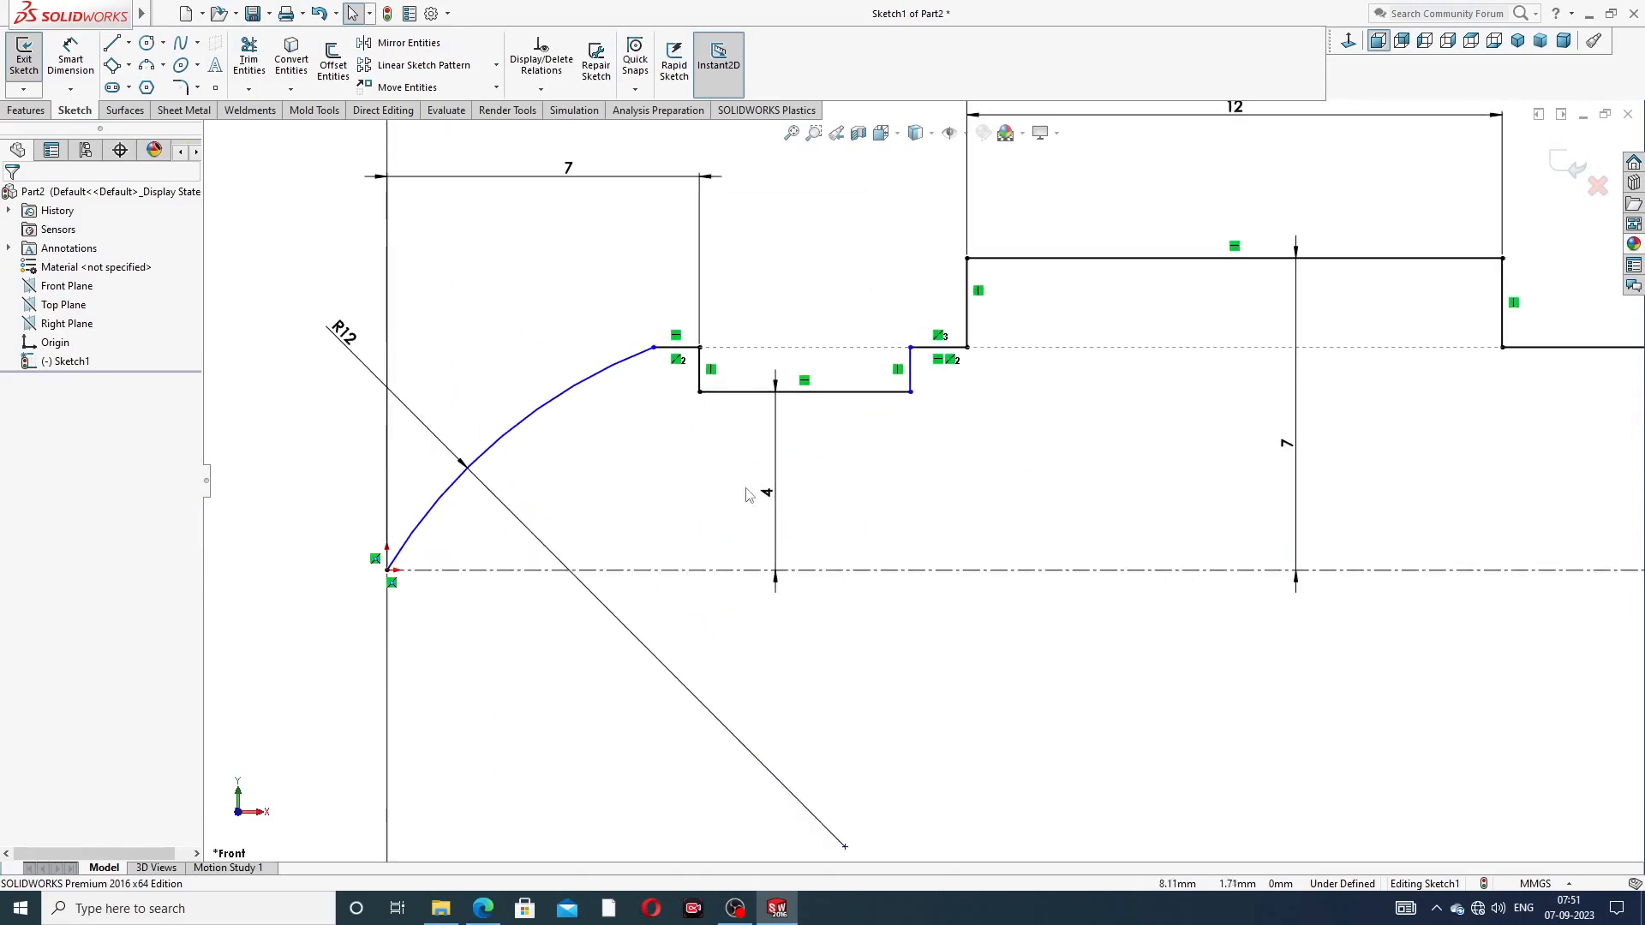
{"action": "left_click", "coordinate": [701, 367]}
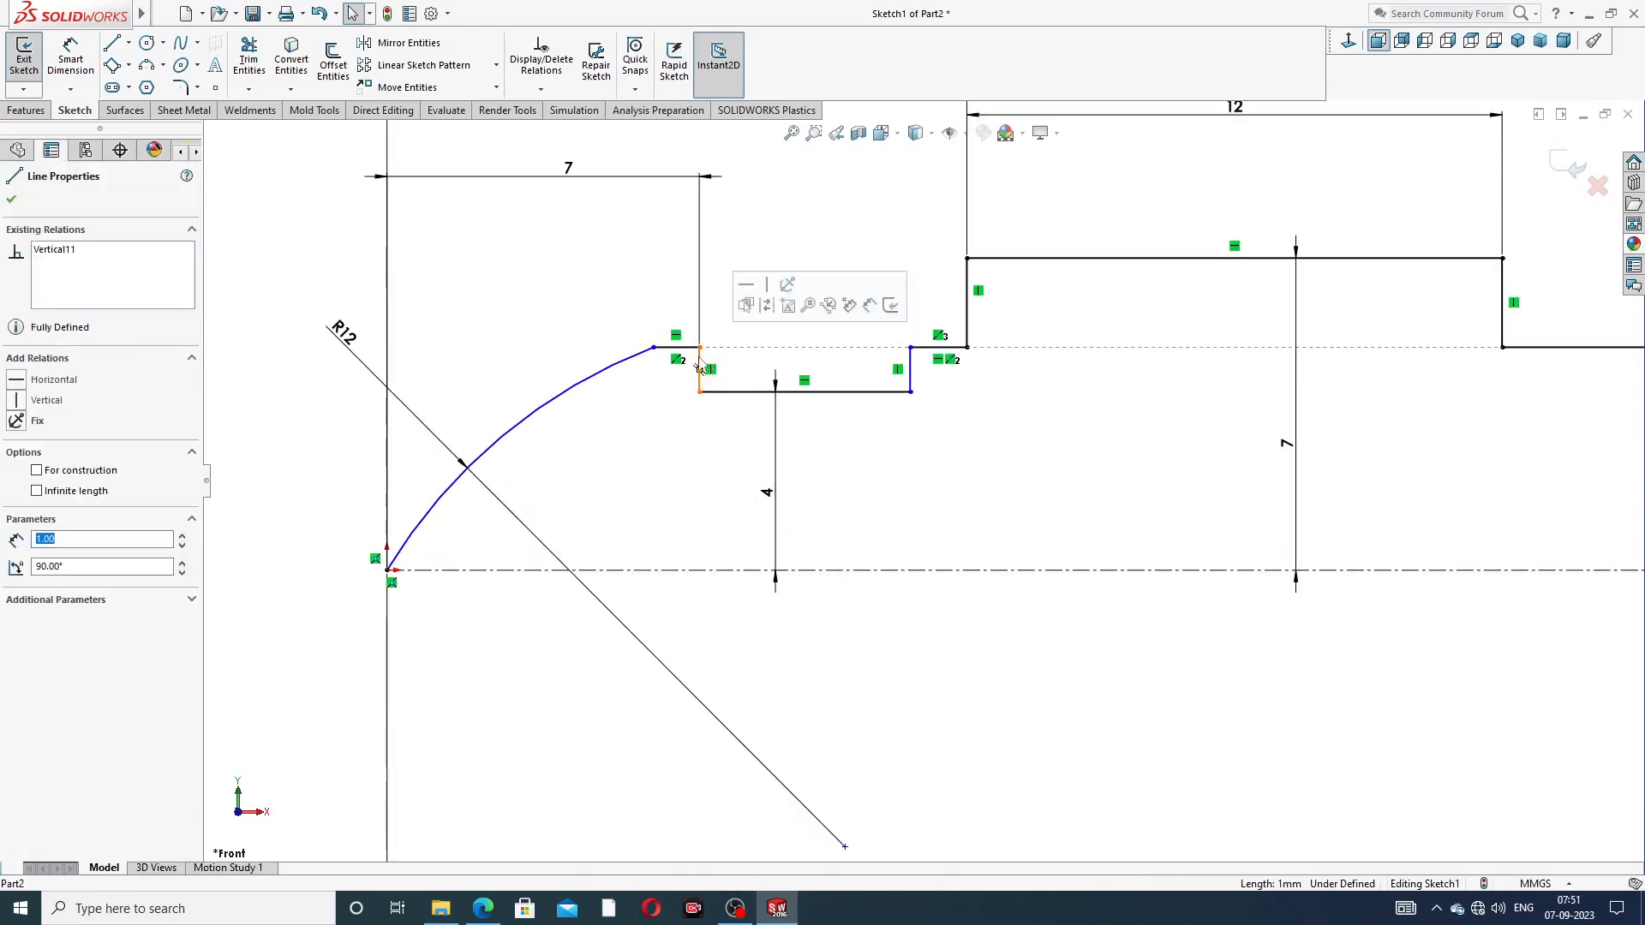
{"action": "left_click", "coordinate": [909, 367]}
{"action": "left_click", "coordinate": [910, 366], "text": "ctrl"}
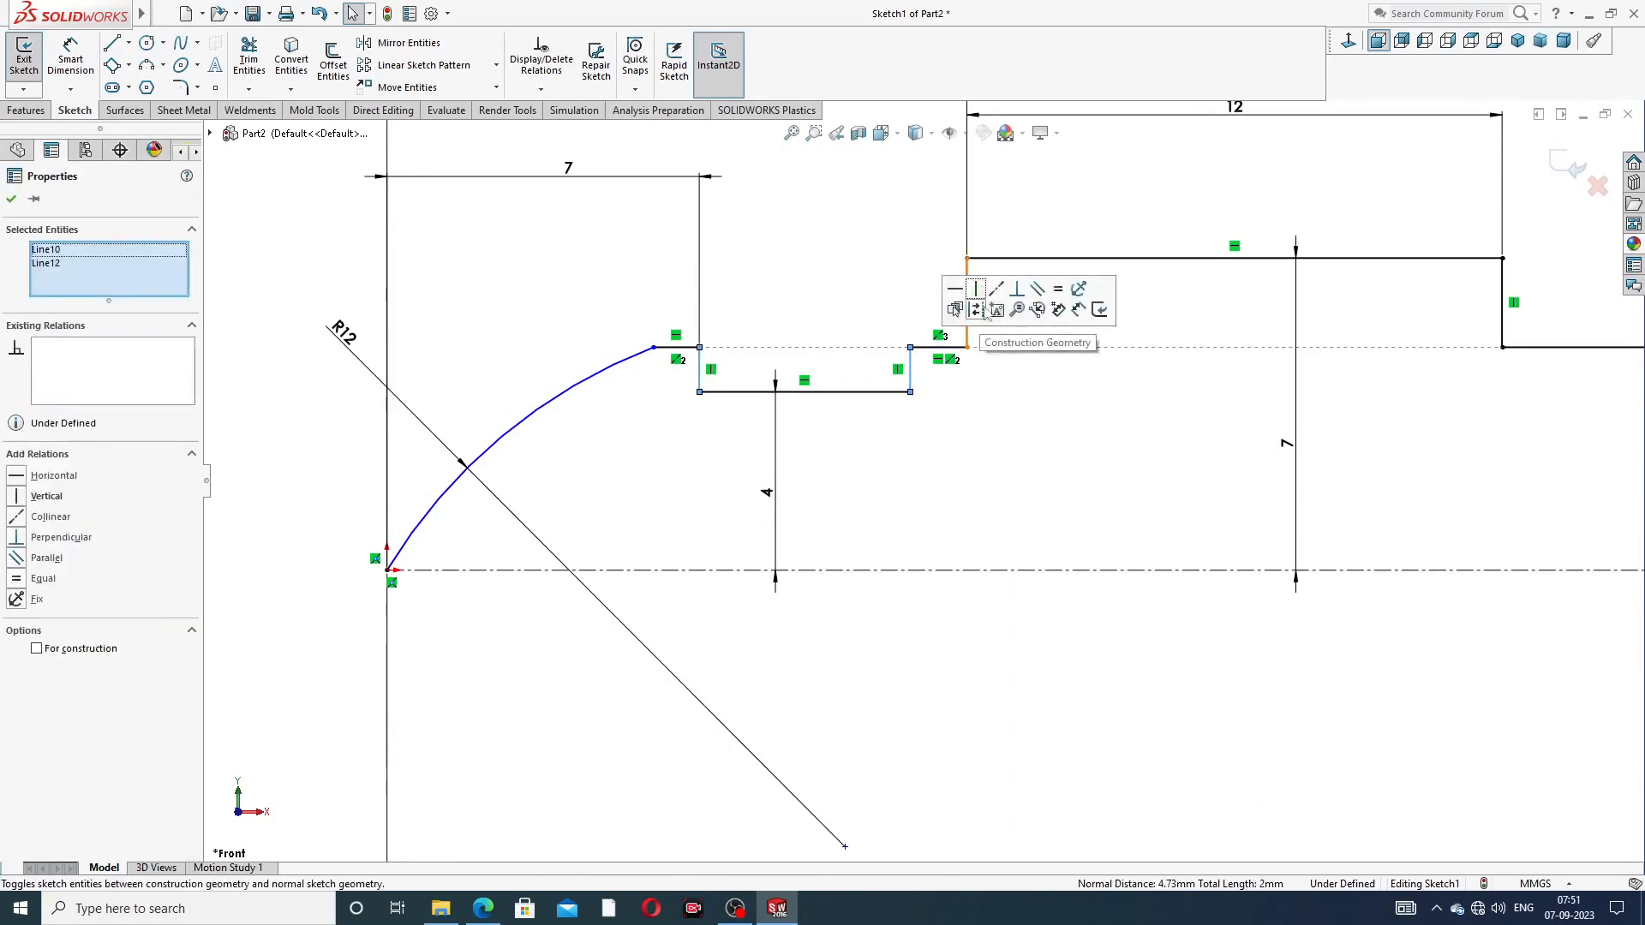
{"action": "left_click", "coordinate": [1057, 290]}
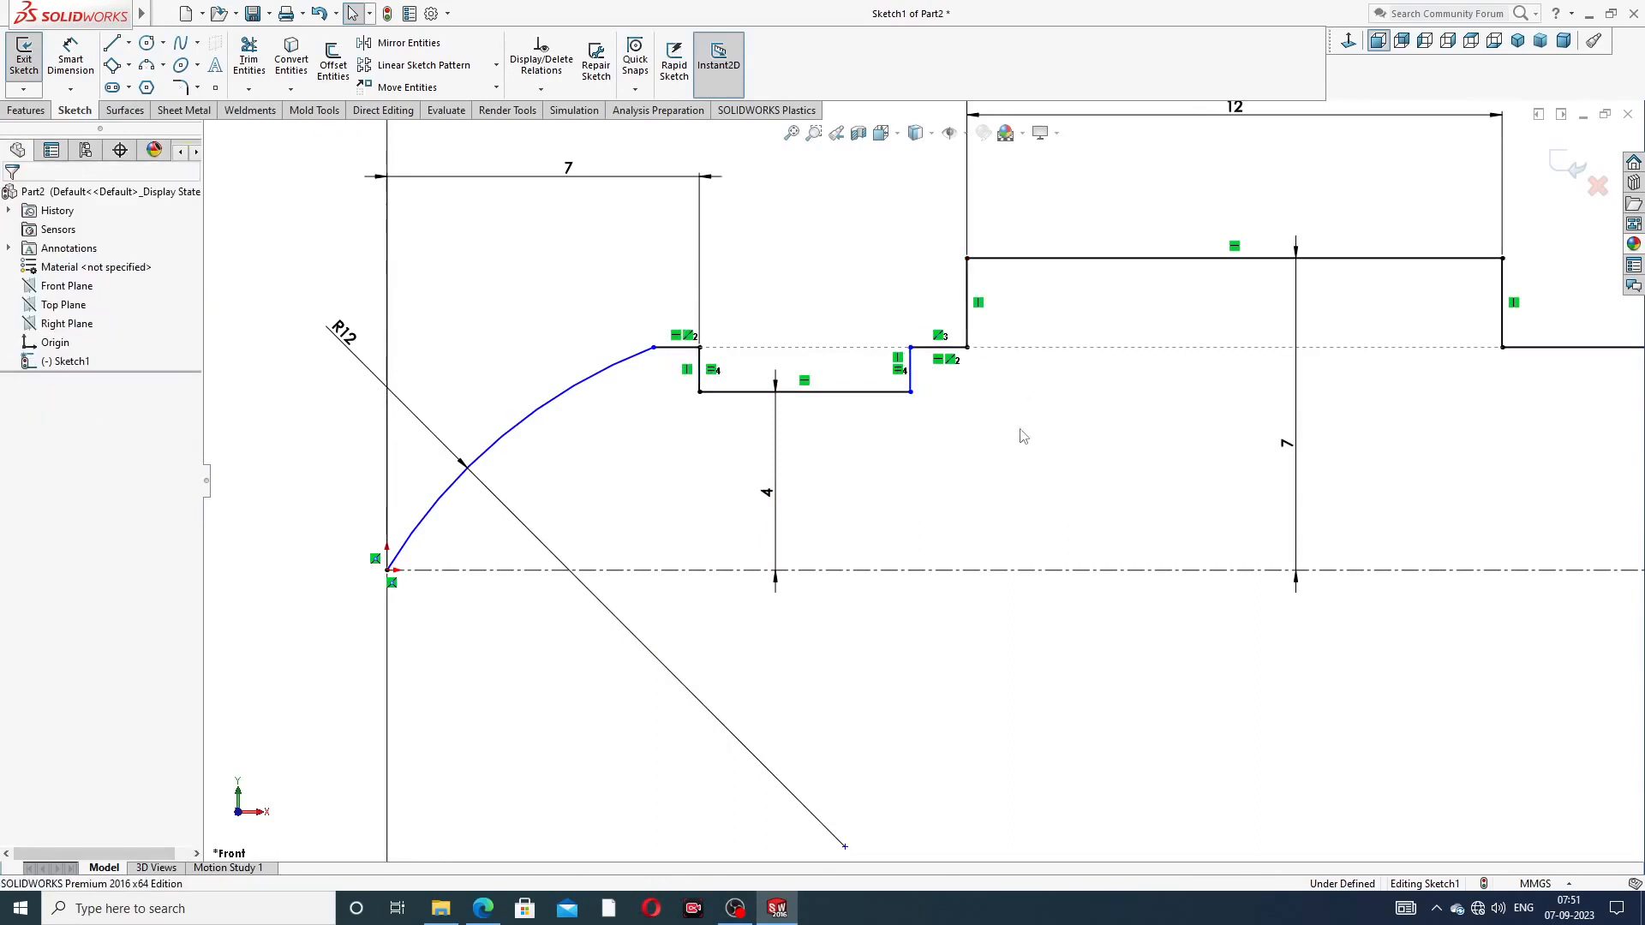
{"action": "scroll", "coordinate": [1021, 437], "scroll_direction": "up", "scroll_amount": 3}
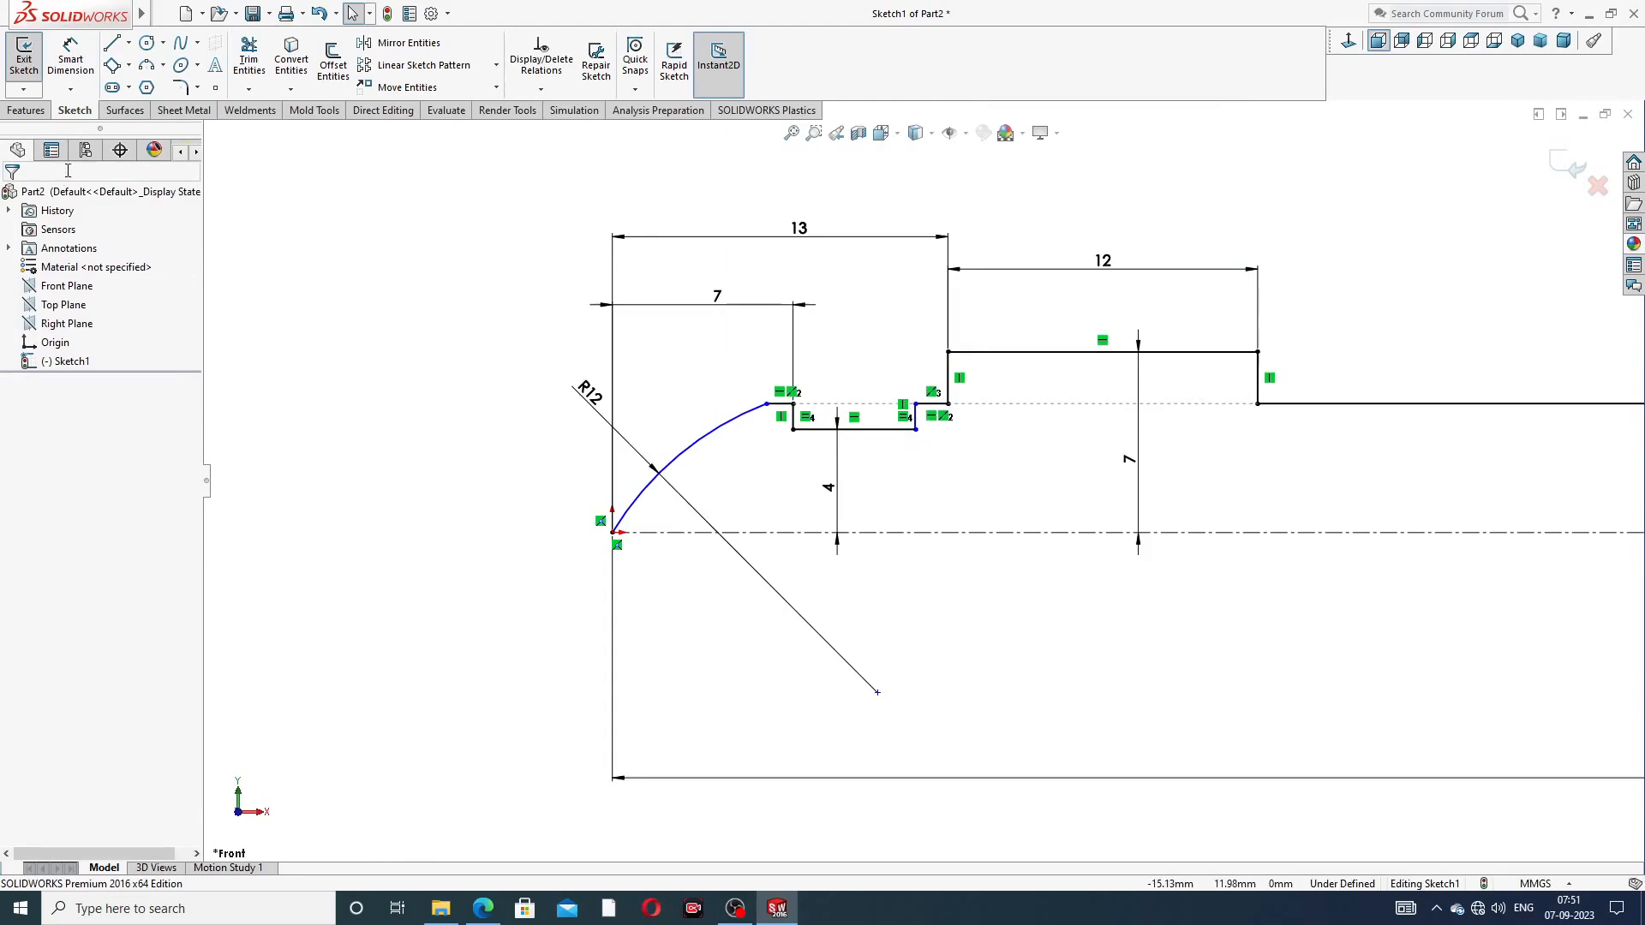
Check the spindle drawing, set the distance from the origin to the groove's left side to 3 mm and leave the dimension tool
{"action": "left_click", "coordinate": [482, 908]}
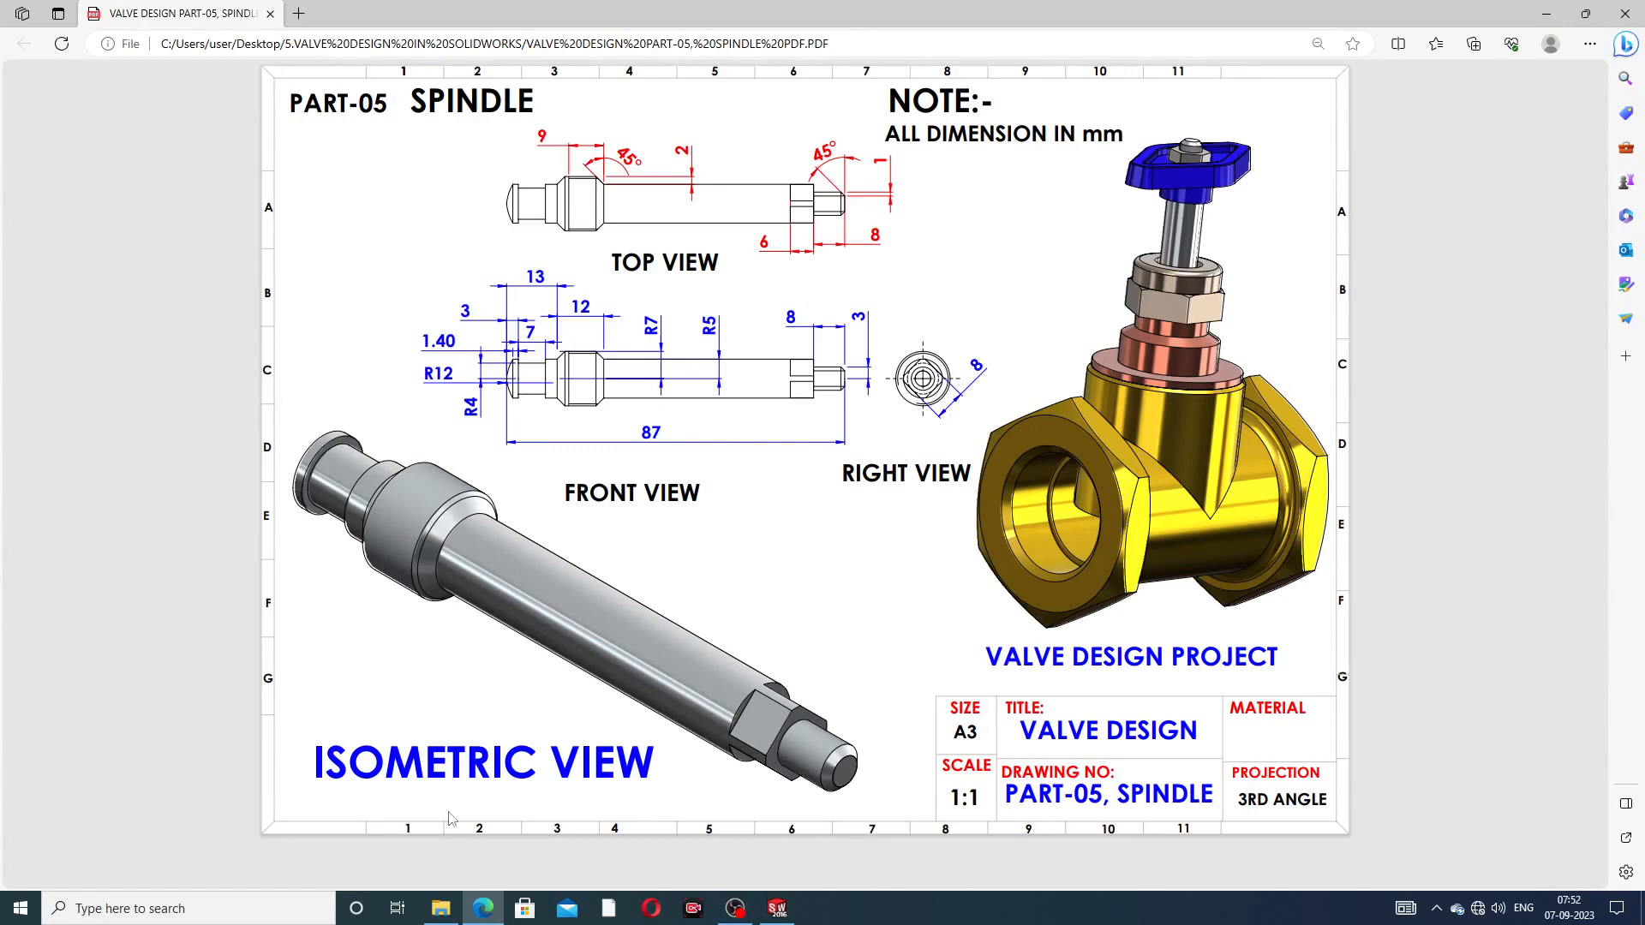
{"action": "left_click", "coordinate": [485, 908]}
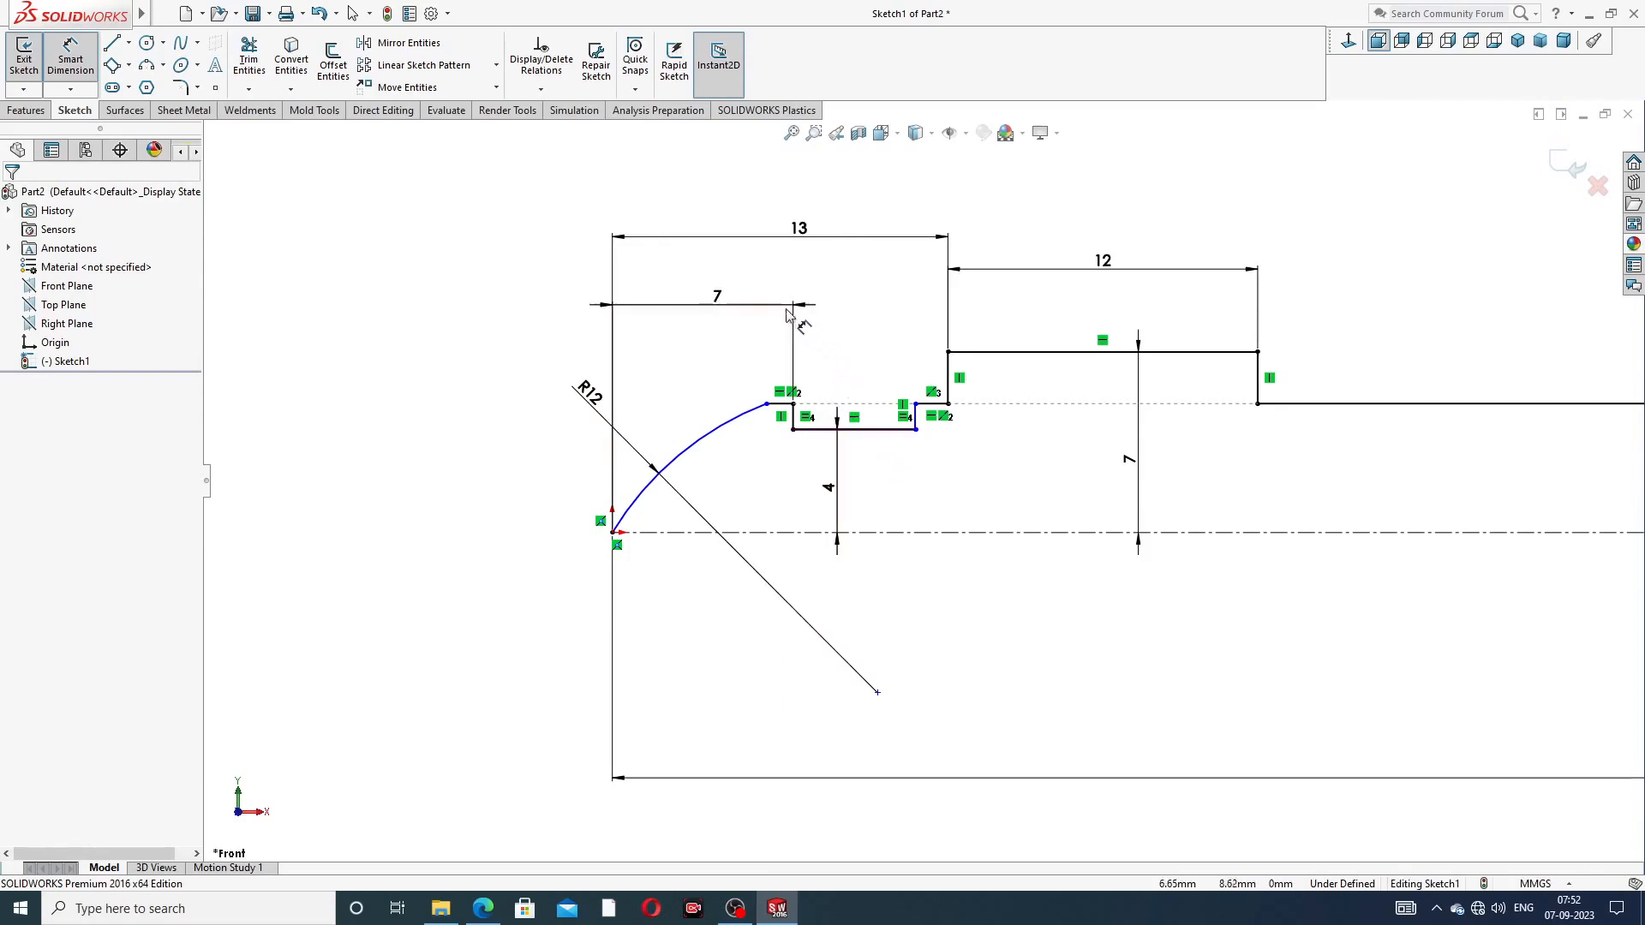
{"action": "left_click", "coordinate": [724, 305]}
{"action": "double_click", "coordinate": [716, 304]}
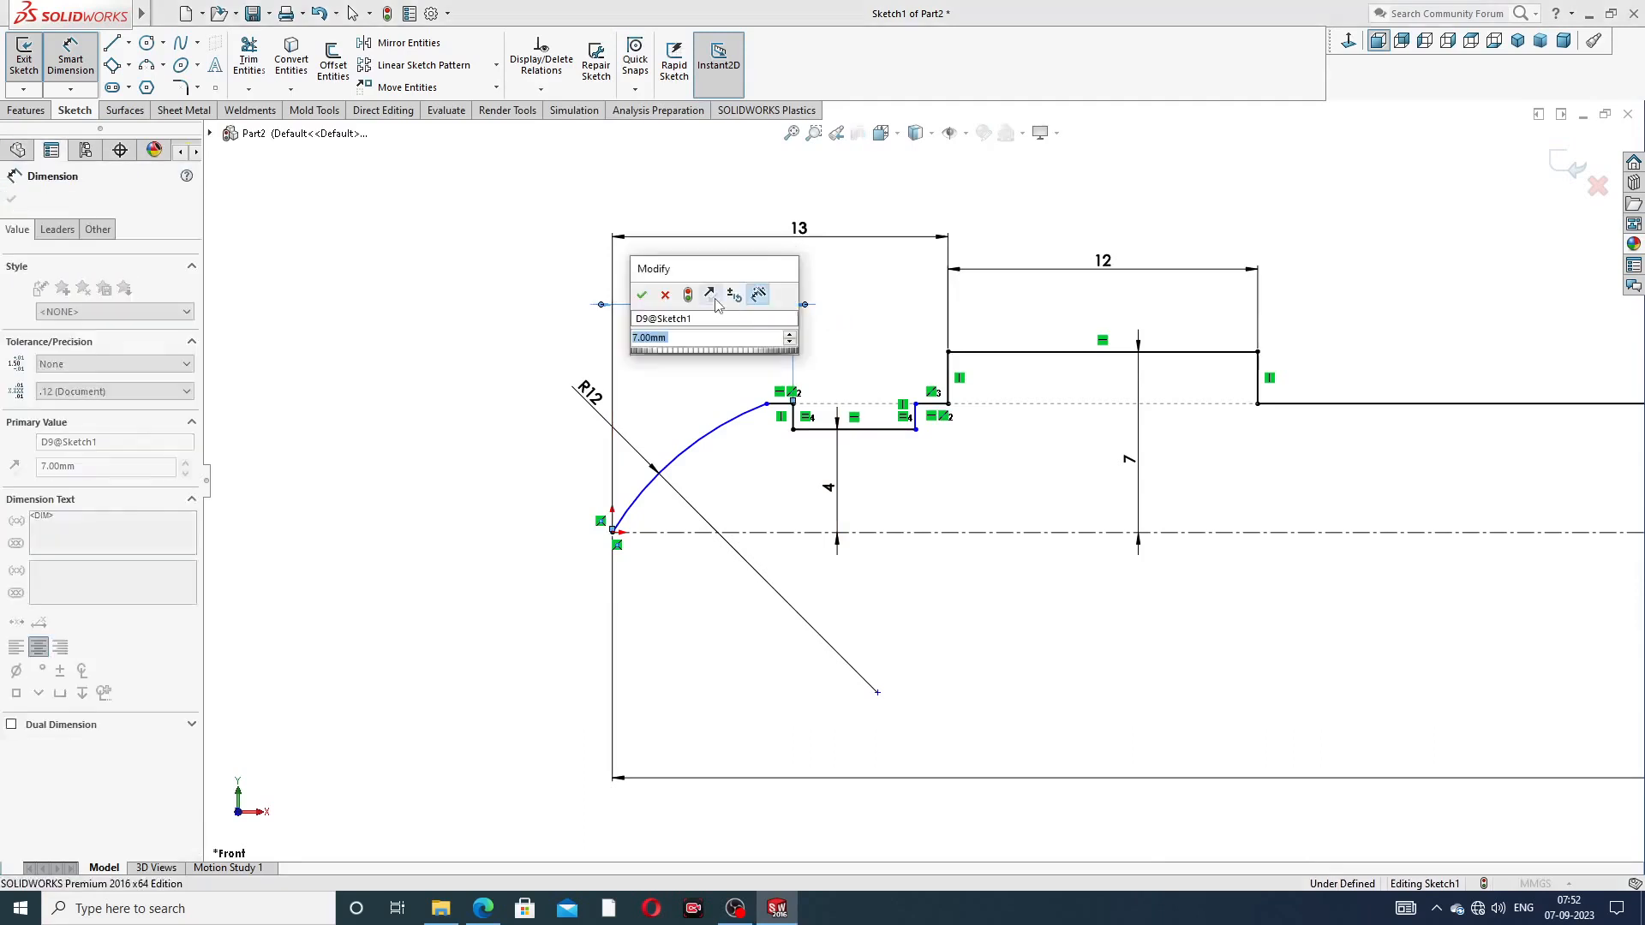
{"action": "type", "text": "3"}
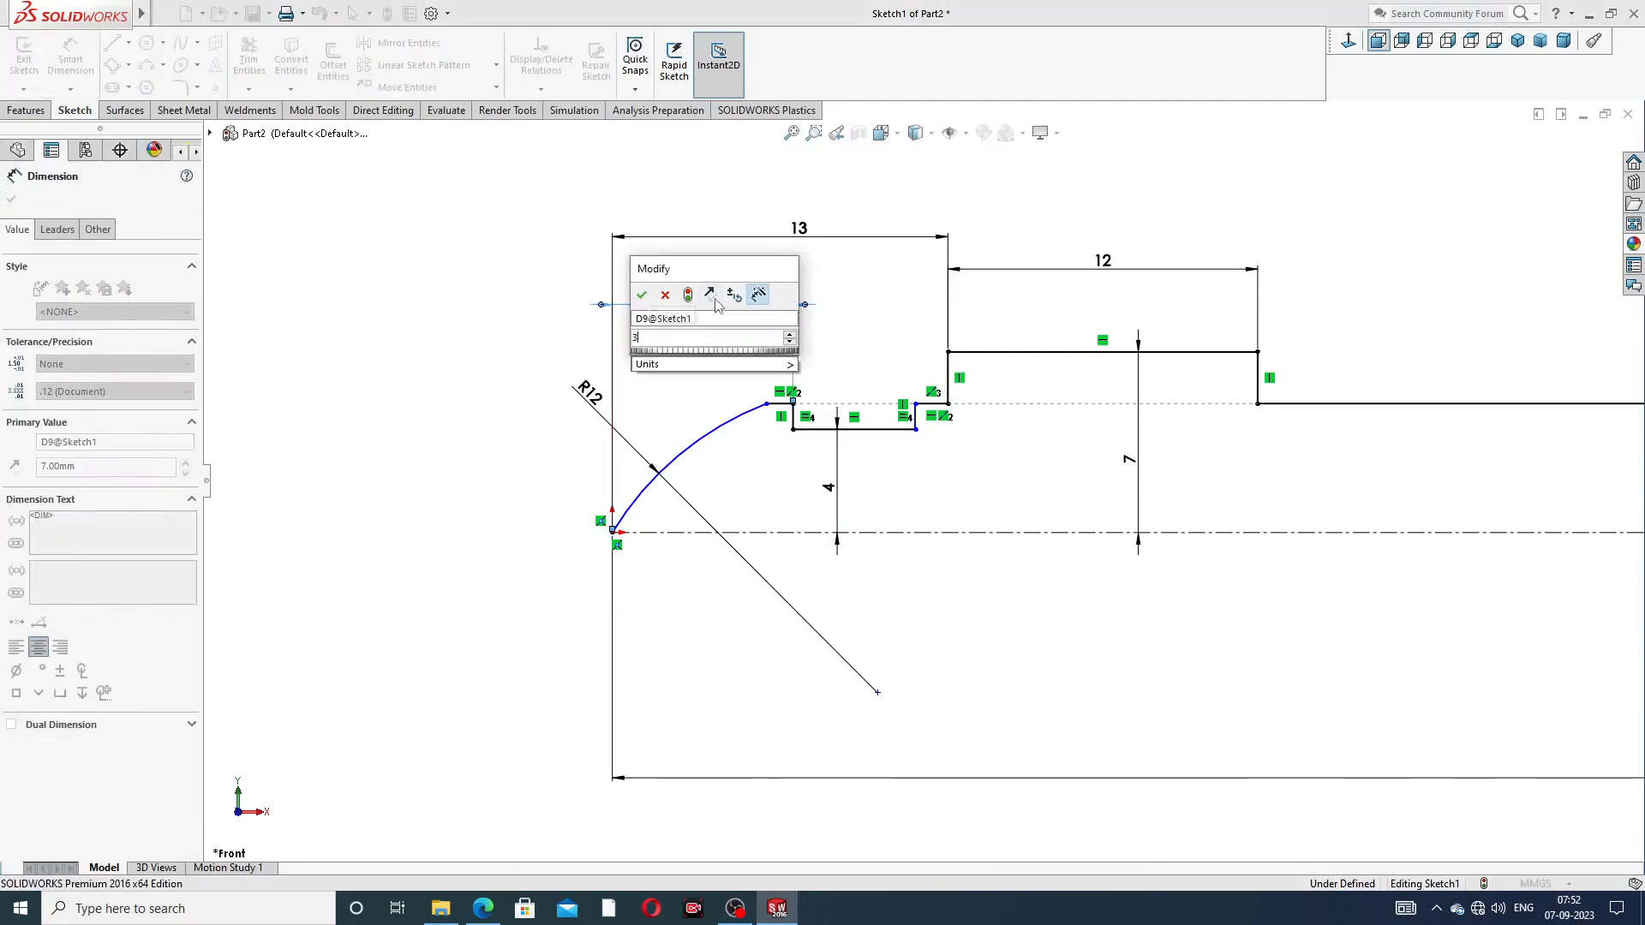
{"action": "key", "text": "Return"}
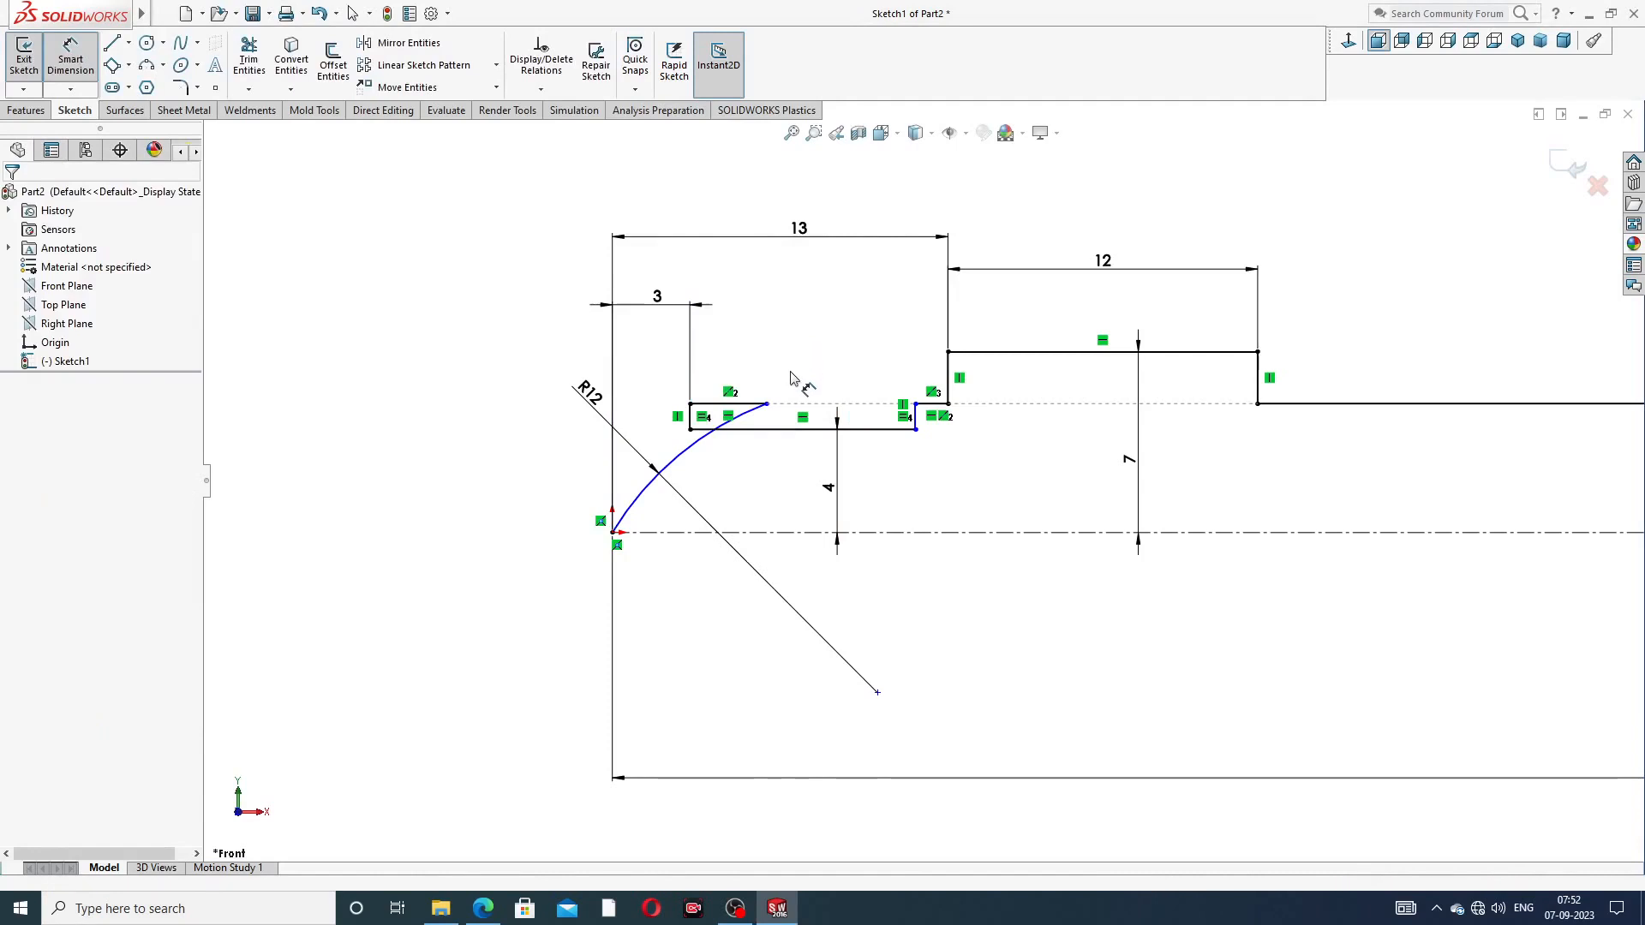
{"action": "right_click", "coordinate": [789, 340]}
{"action": "left_click", "coordinate": [846, 255]}
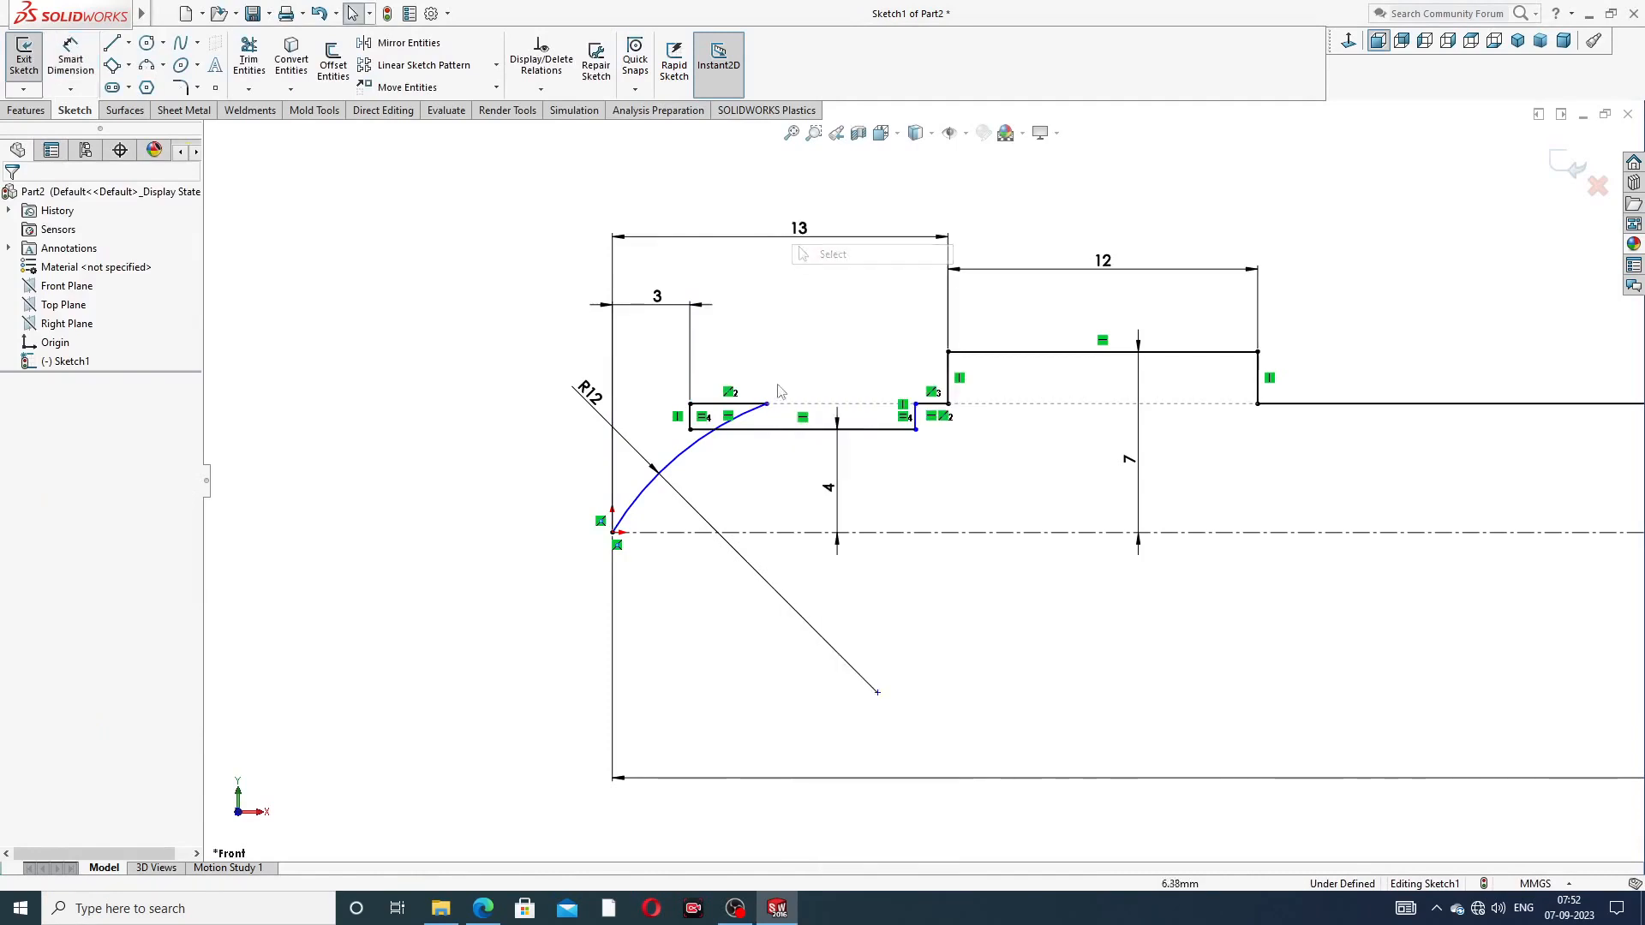
Move the arc's upper endpoint to the left of the groove and place the R12 dimension text outside the profile's rounded end
{"action": "left_click_drag", "start_coordinate": [767, 403], "coordinate": [656, 454]}
{"action": "left_click", "coordinate": [523, 298]}
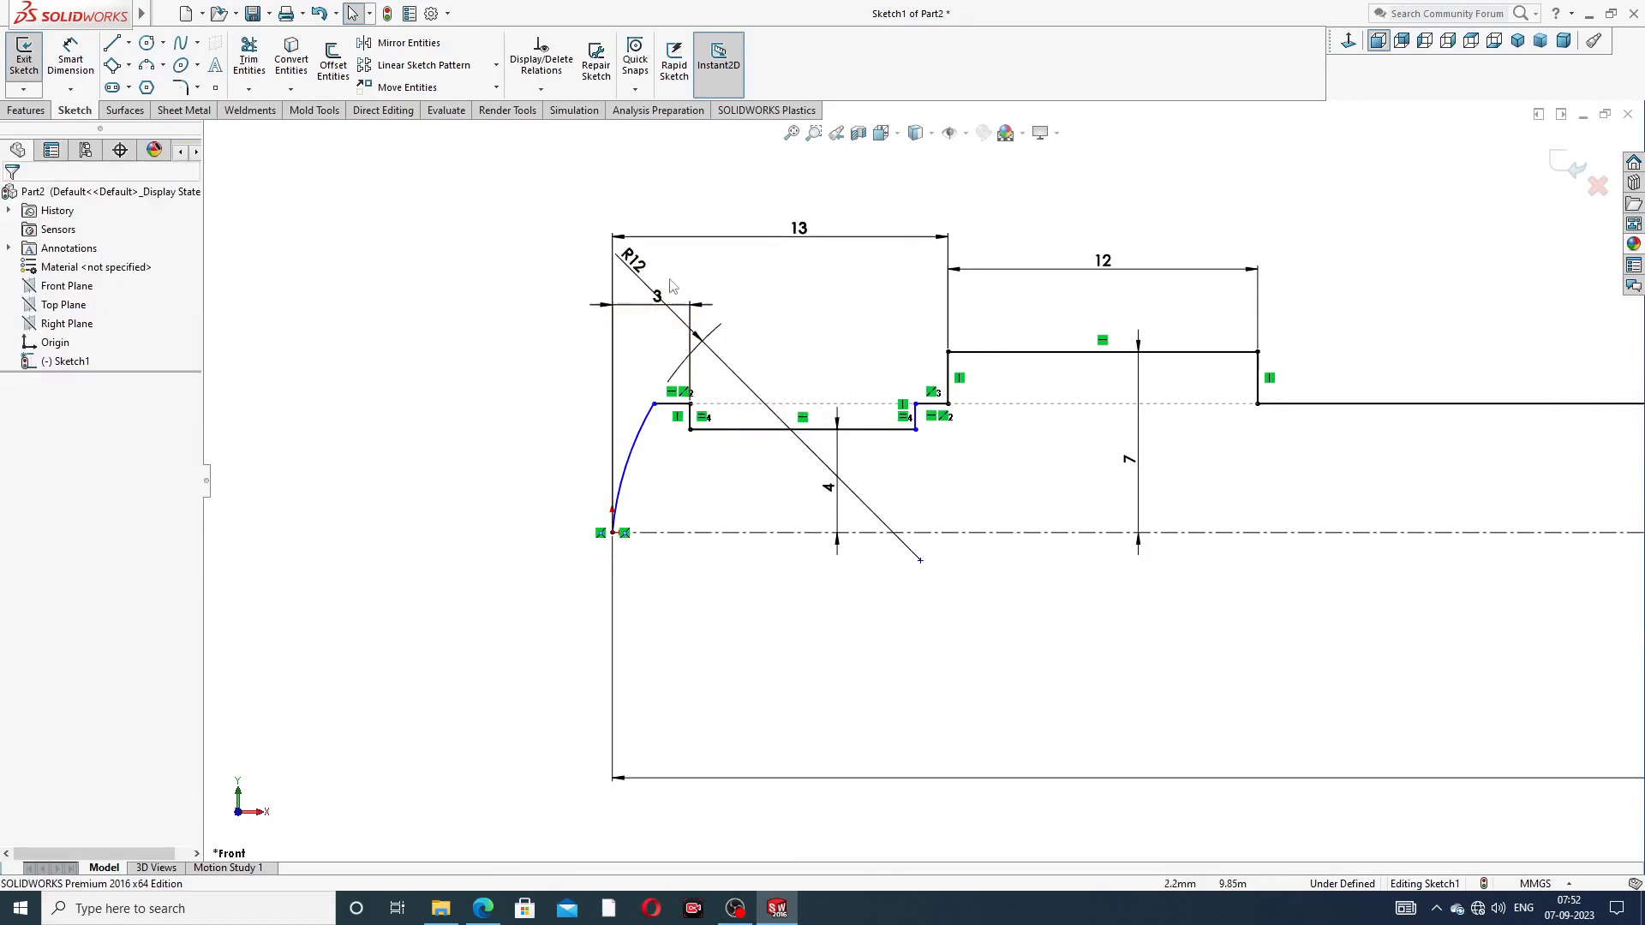
{"action": "left_click_drag", "start_coordinate": [641, 271], "coordinate": [526, 446]}
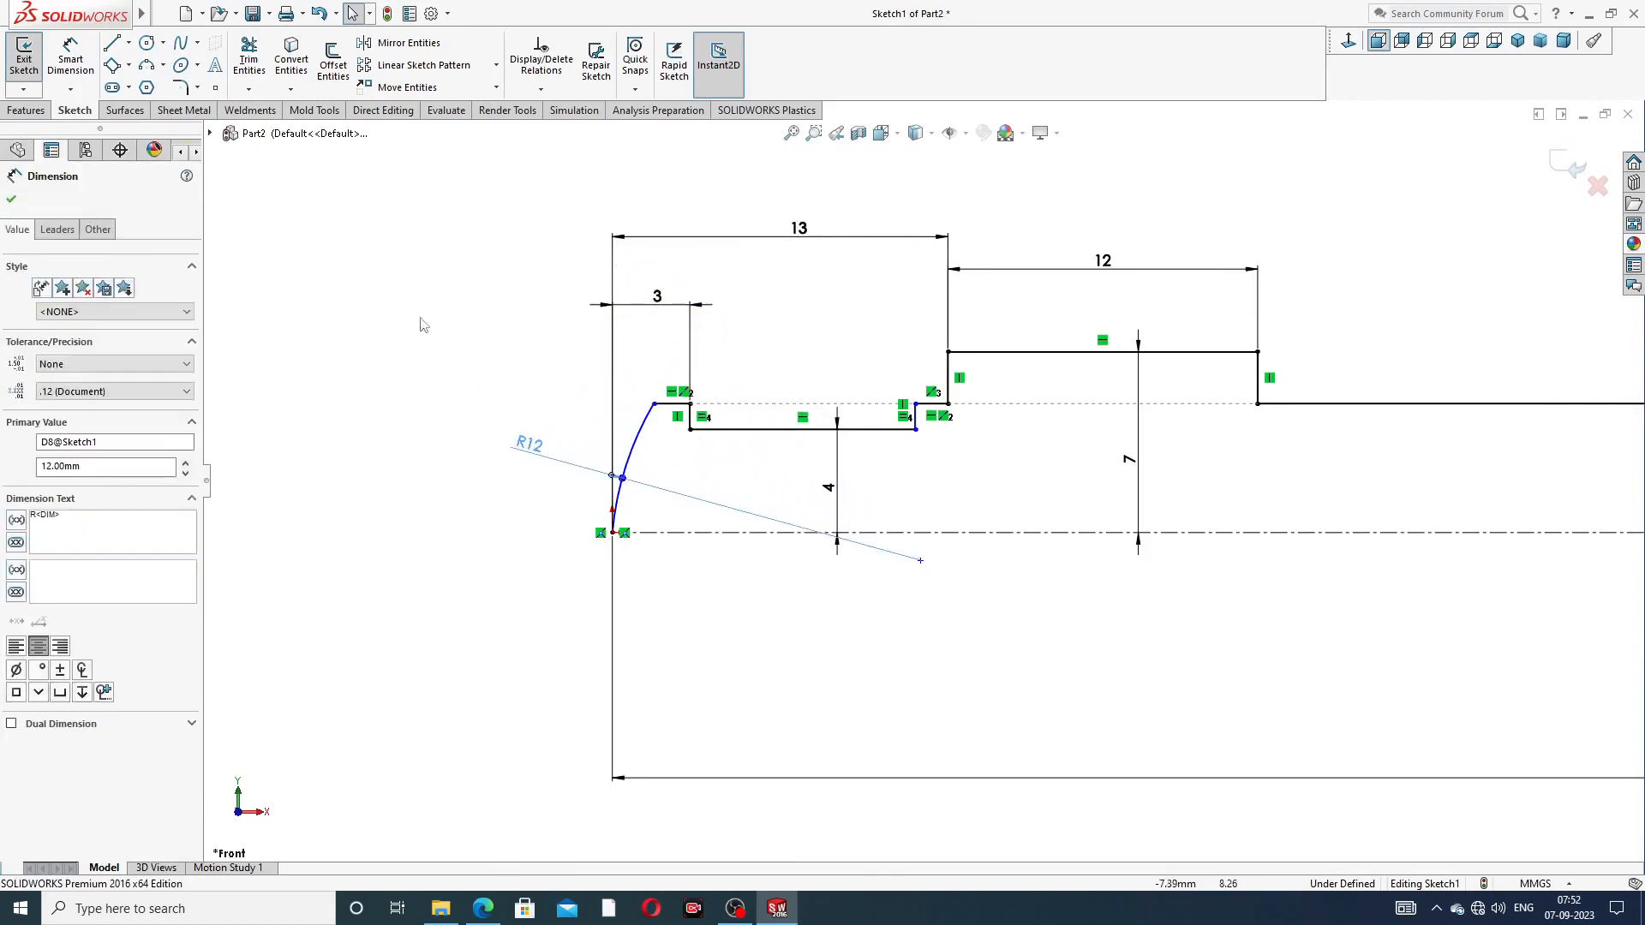
{"action": "key", "text": "Escape"}
Dimension the groove's bottom line to 7 mm and shift the dimension slightly upward
{"action": "left_click", "coordinate": [70, 56]}
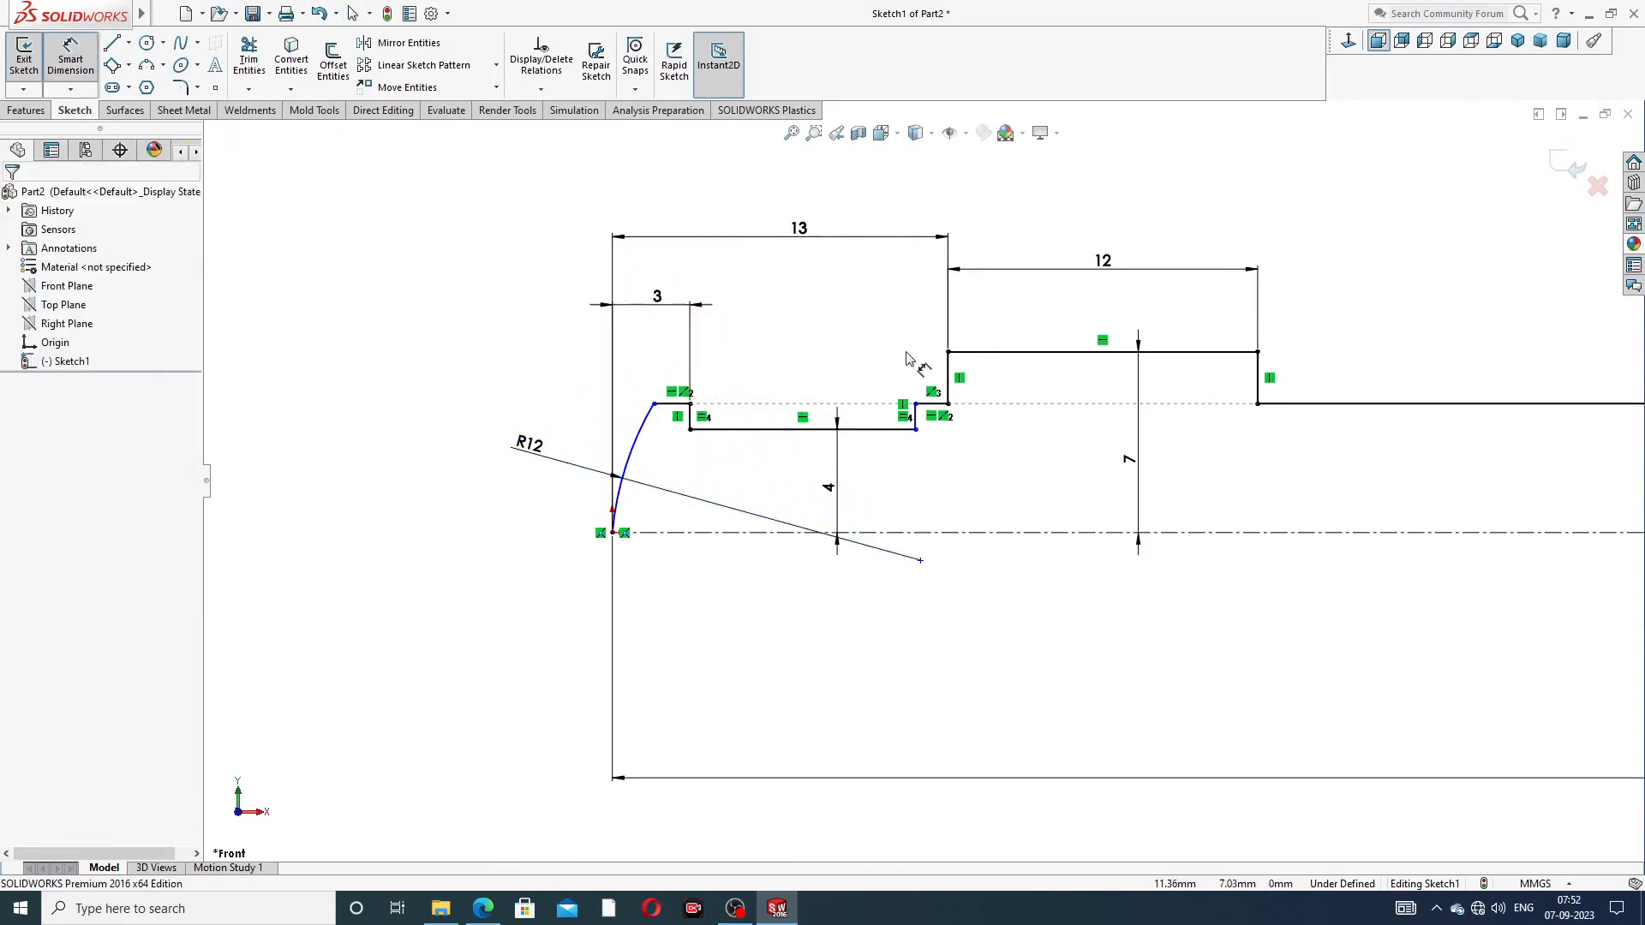
{"action": "left_click", "coordinate": [817, 431]}
{"action": "left_click", "coordinate": [819, 343]}
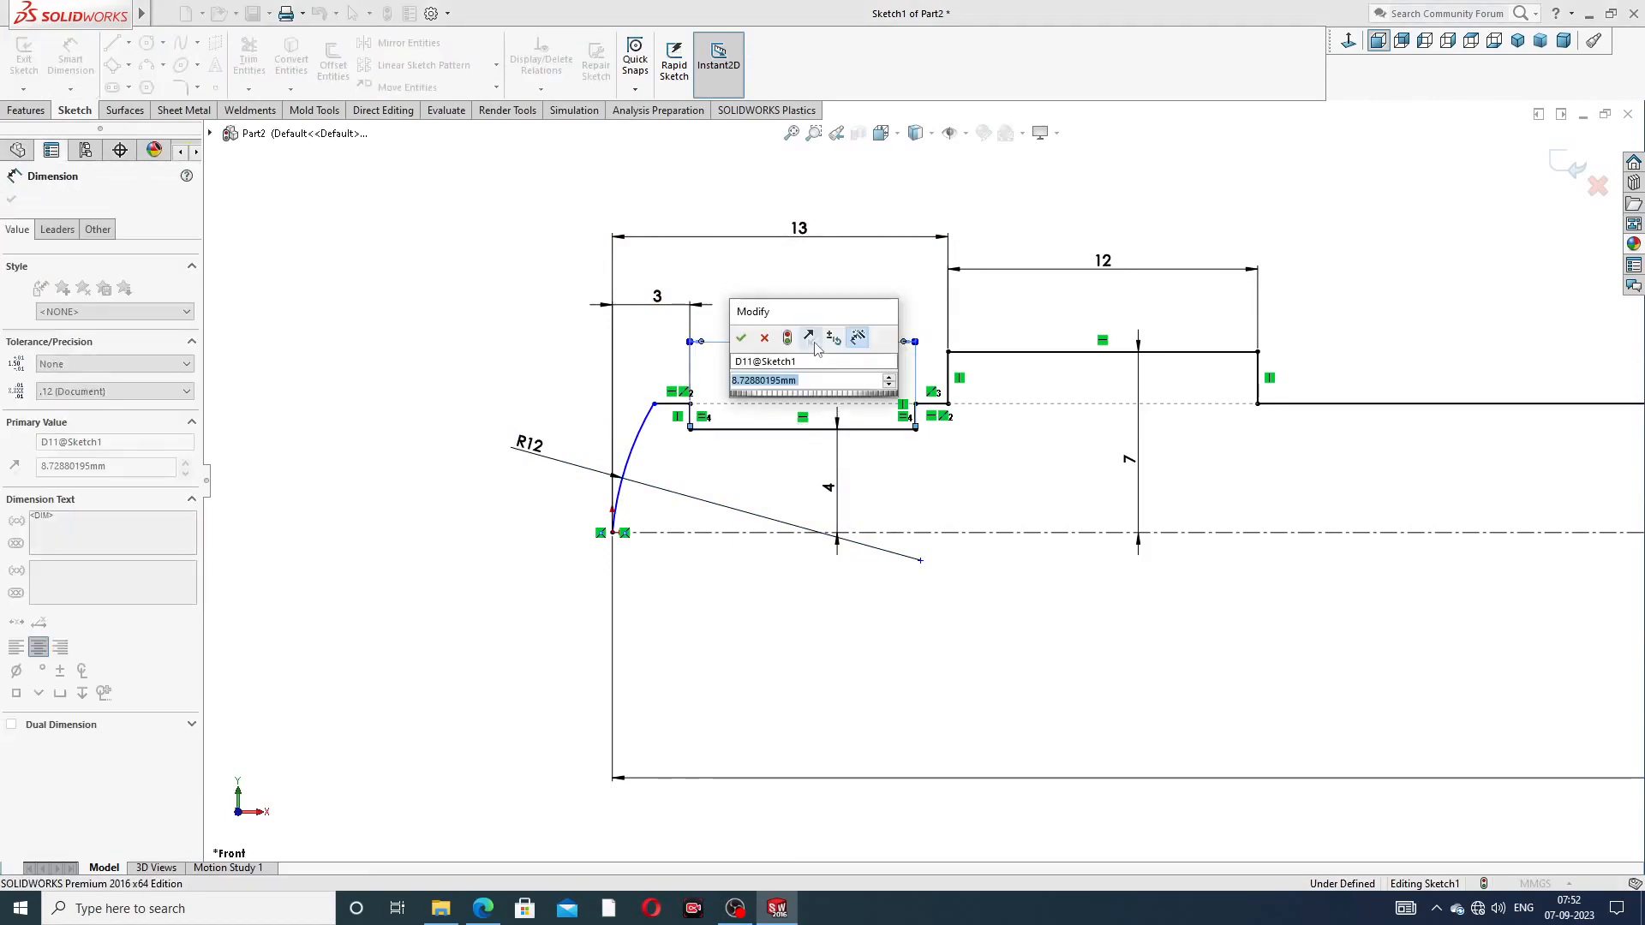
{"action": "type", "text": "7"}
{"action": "key", "text": "Return"}
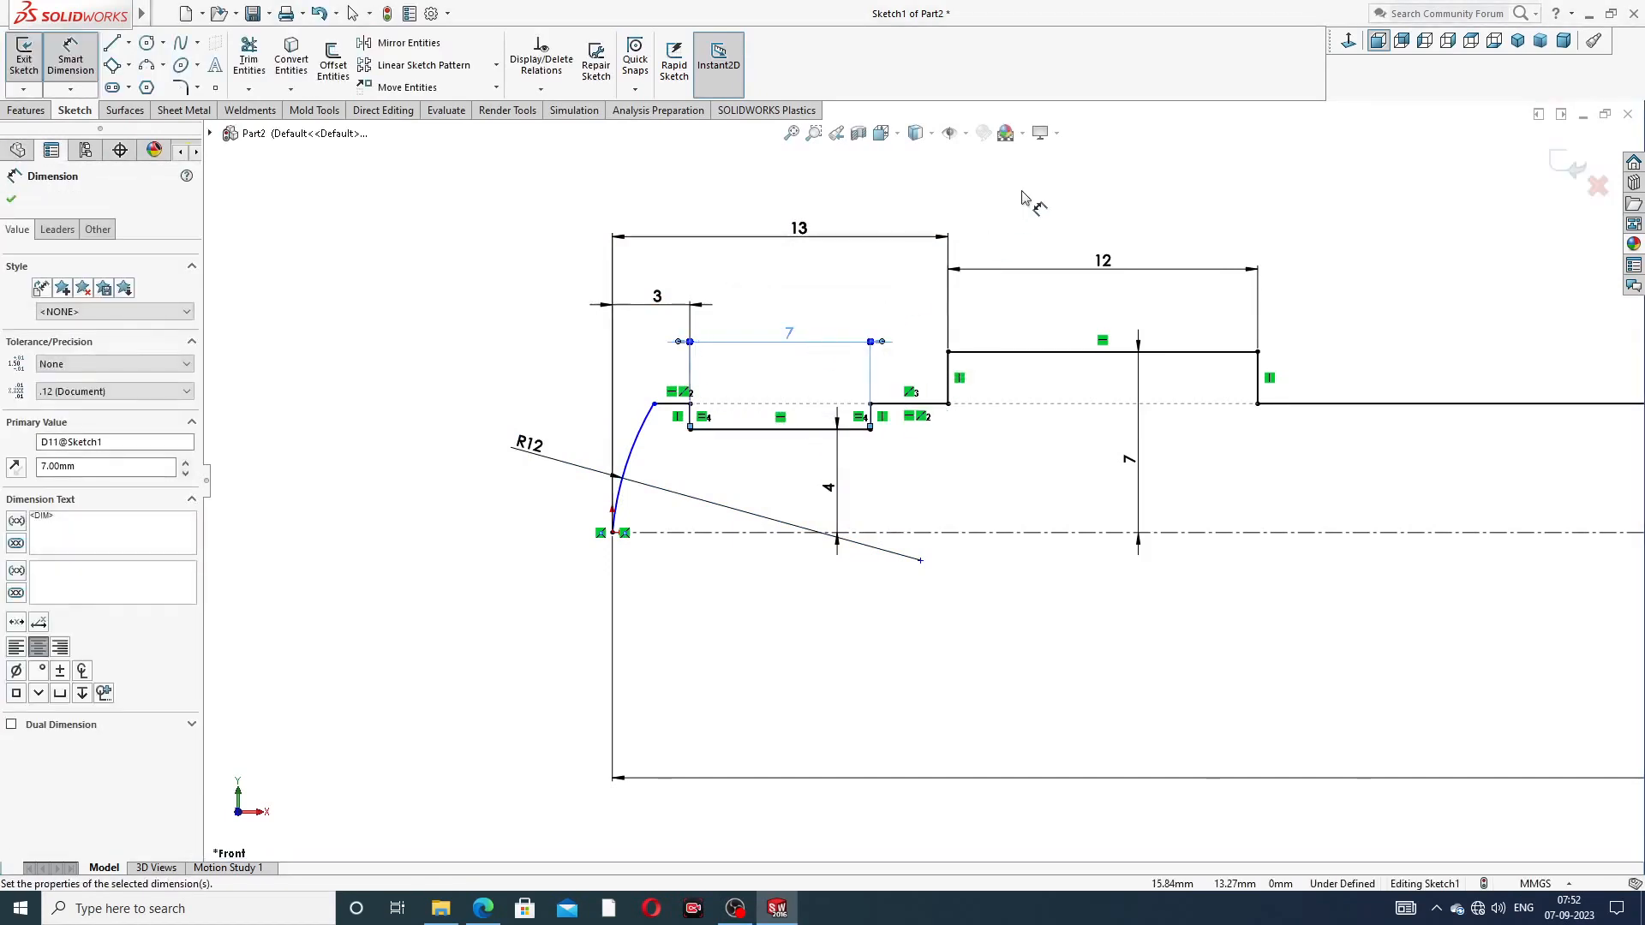
{"action": "mouse_move", "coordinate": [785, 337]}
{"action": "left_mouse_down"}
{"action": "mouse_move", "coordinate": [784, 318]}
{"action": "mouse_move", "coordinate": [788, 358]}
{"action": "mouse_move", "coordinate": [785, 325]}
{"action": "left_mouse_up"}
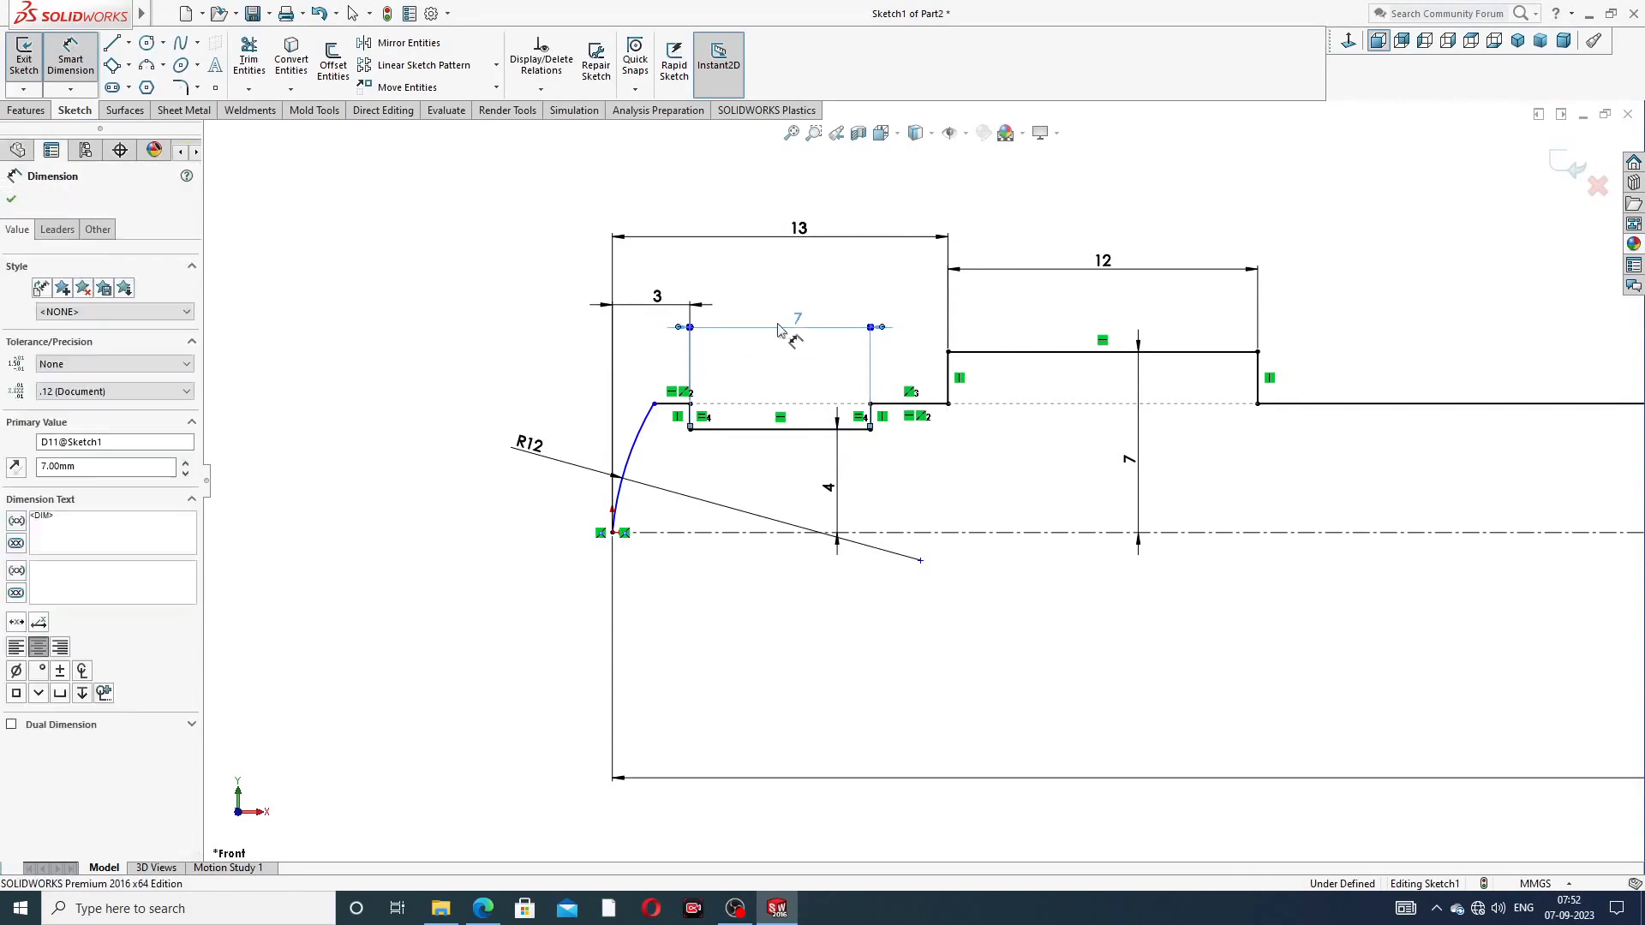
{"action": "left_click", "coordinate": [915, 203]}
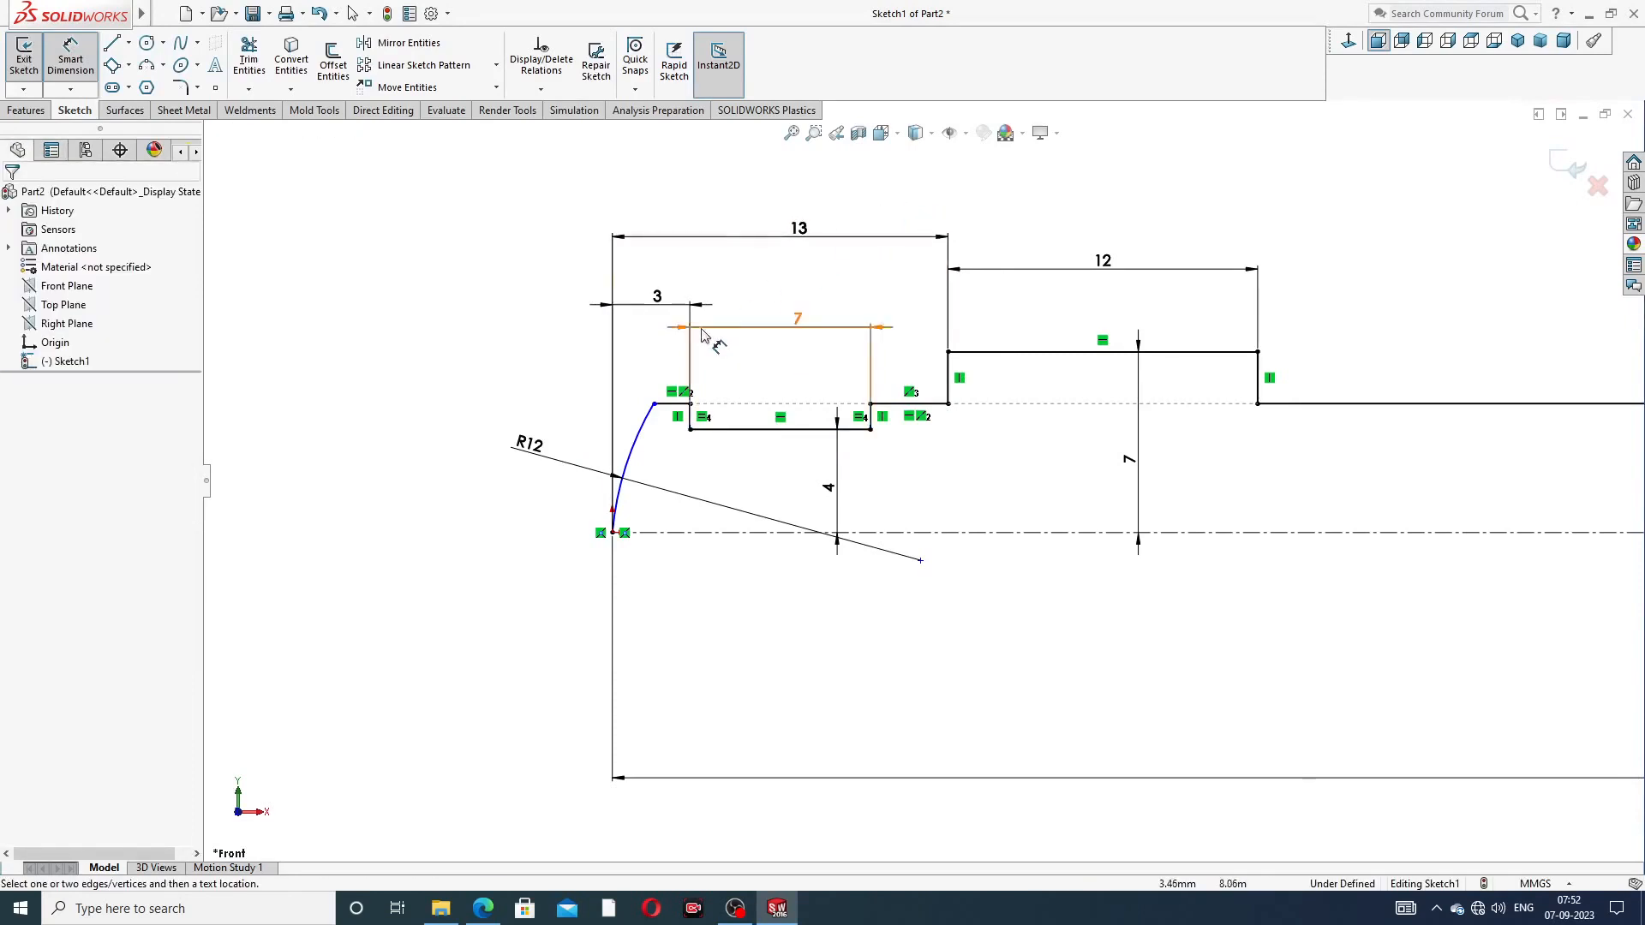
Dimension the short horizontal line between the arc and the groove, accepting the proposed length, and compare it with the spindle drawing
{"action": "left_click", "coordinate": [677, 403]}
{"action": "left_click", "coordinate": [596, 373]}
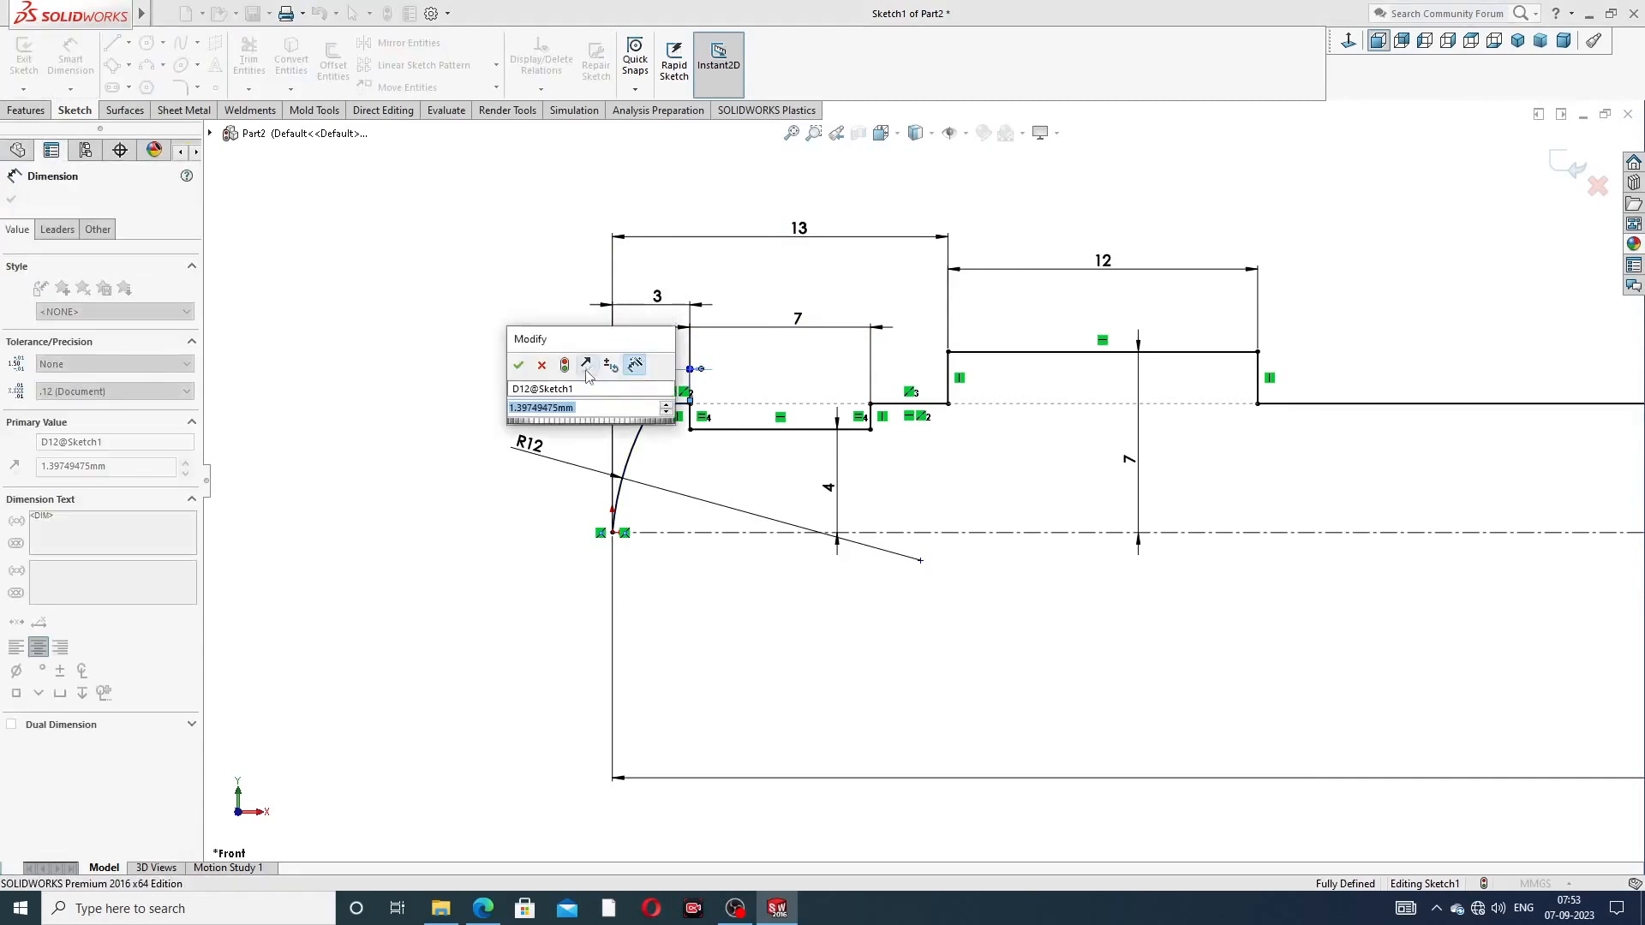
{"action": "left_click", "coordinate": [516, 367]}
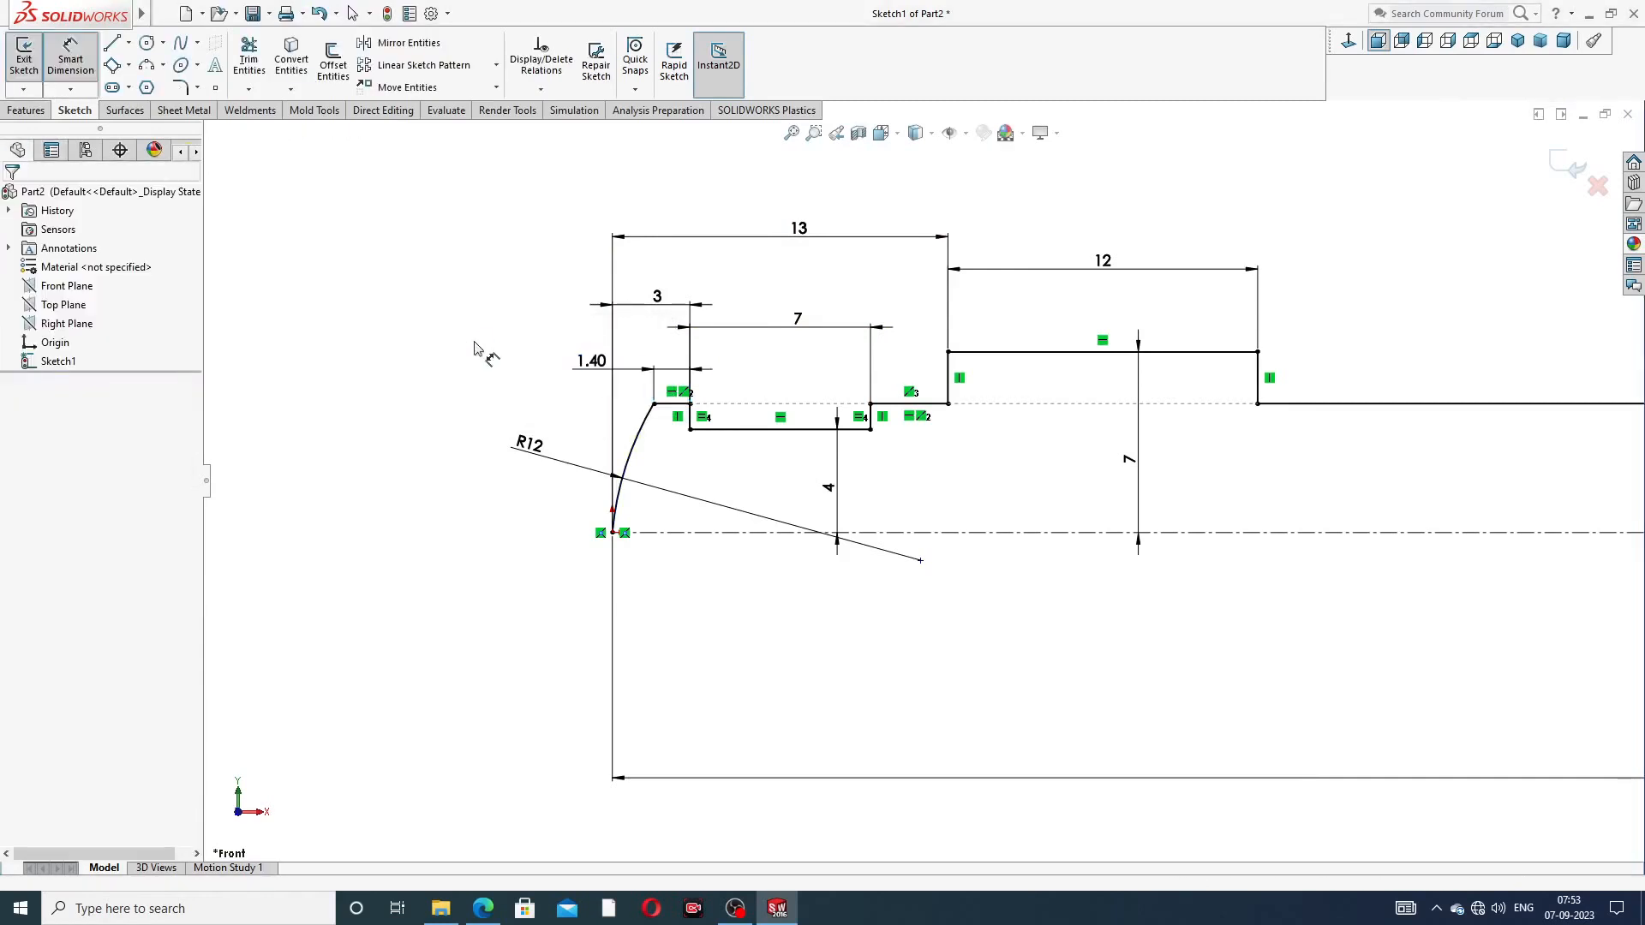
{"action": "left_click", "coordinate": [591, 363]}
{"action": "left_click", "coordinate": [484, 909]}
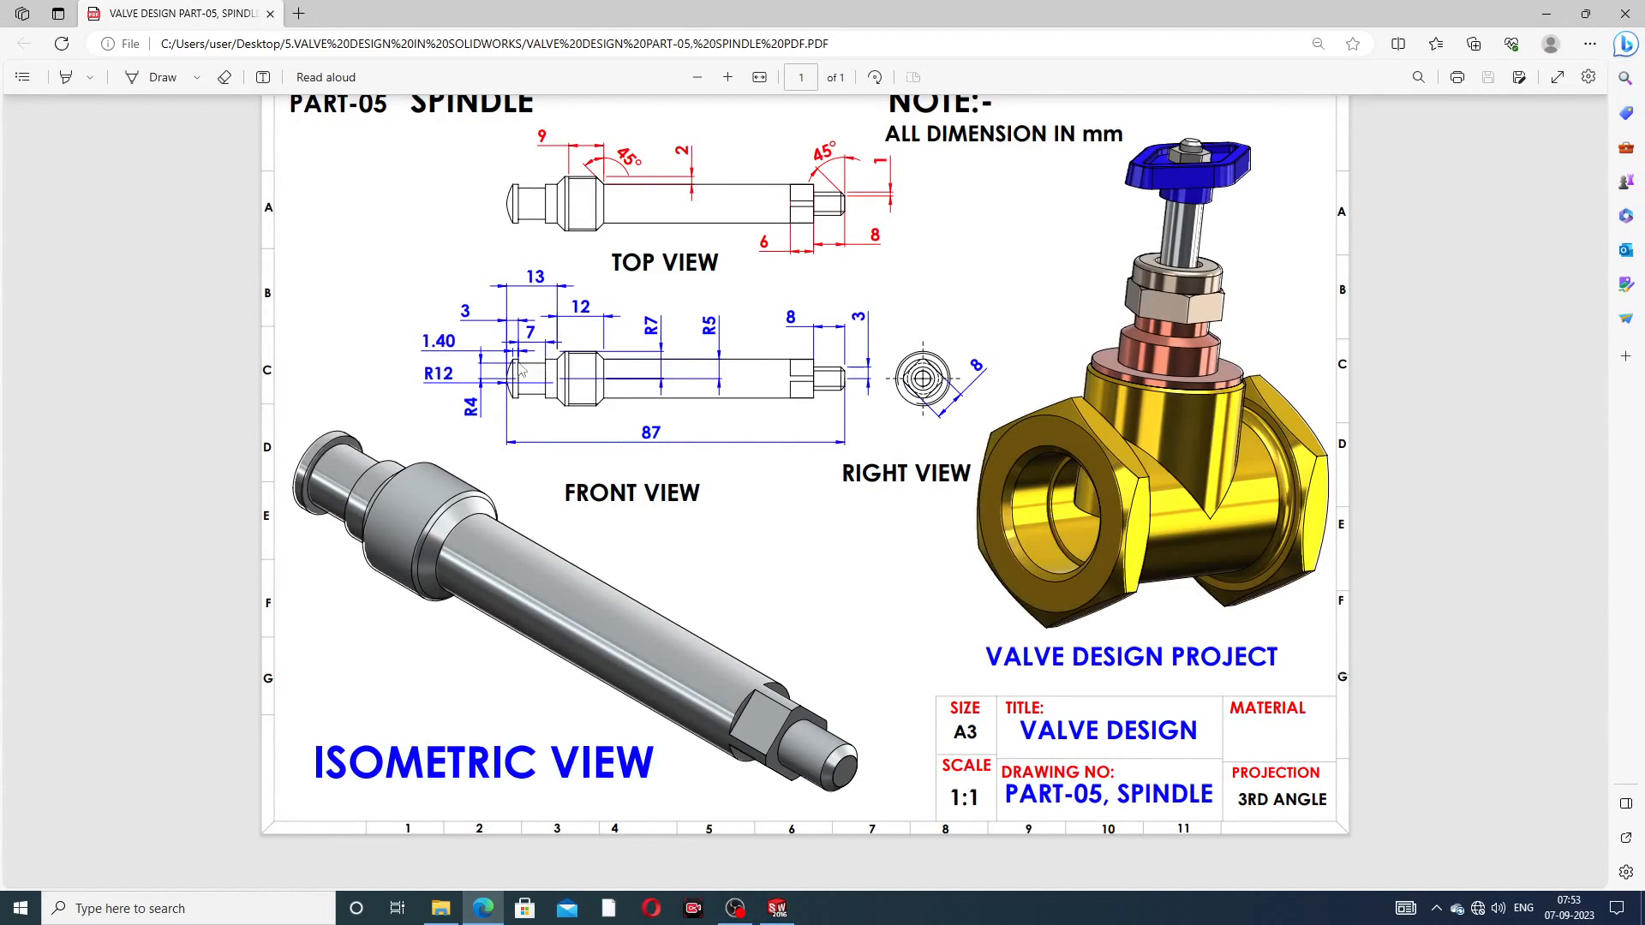
{"action": "left_click", "coordinate": [482, 908]}
{"action": "left_click", "coordinate": [480, 409]}
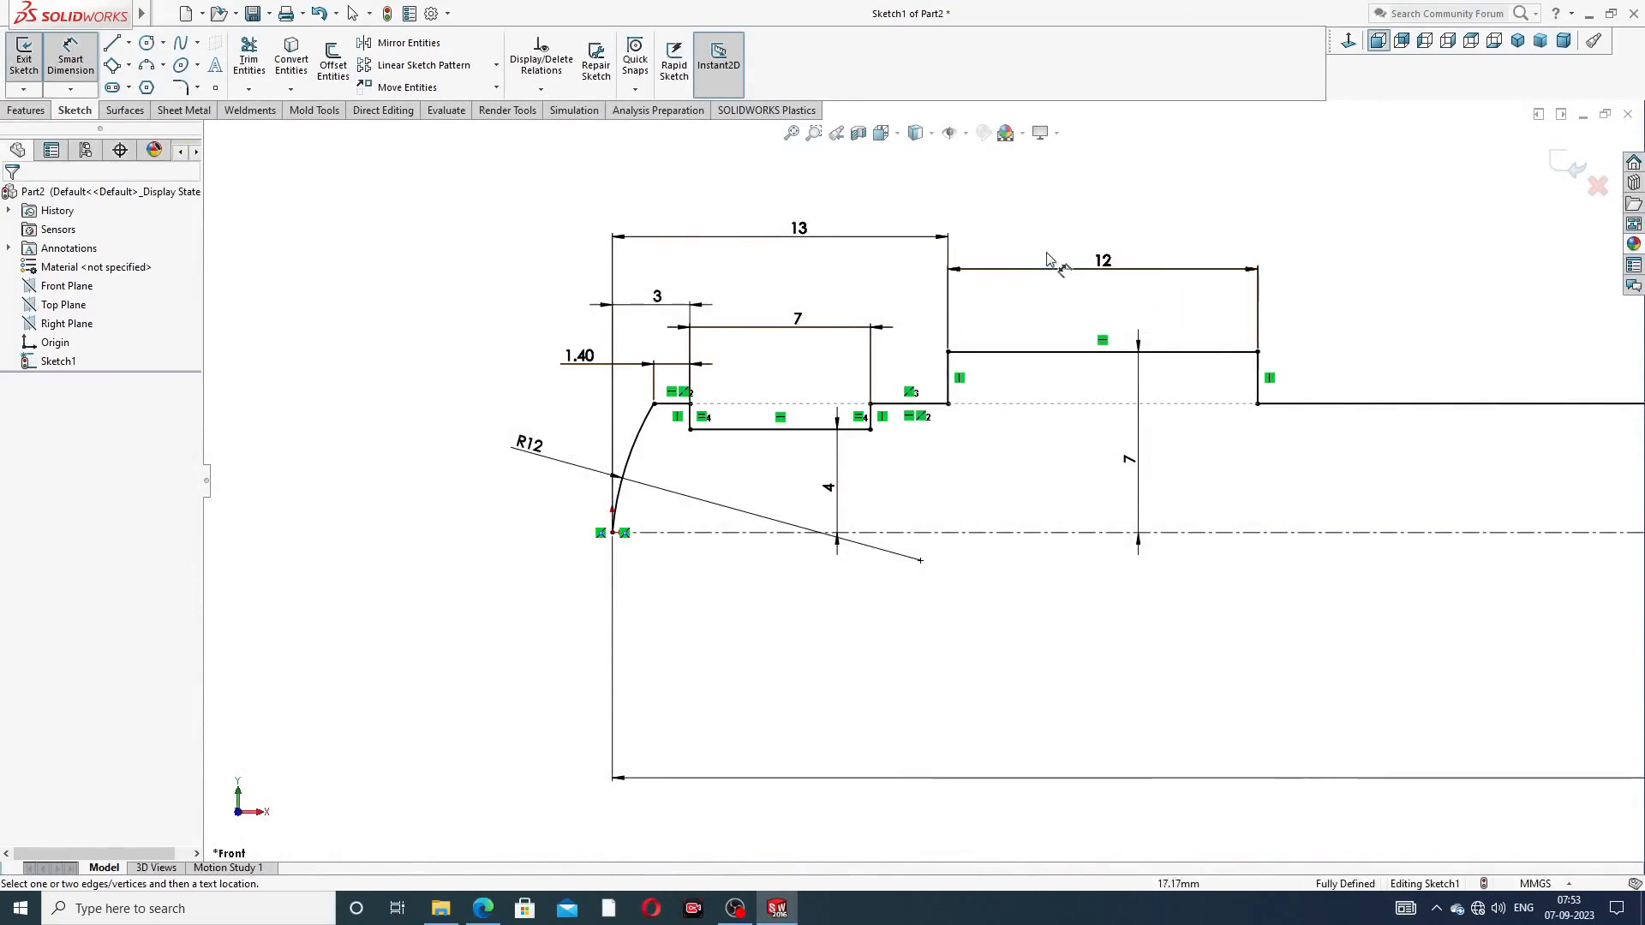
Rearrange the 13, 12 and 7 mm length dimensions above the profile and move the 1.40 and 3 mm texts outside its rounded end
{"action": "left_click_drag", "start_coordinate": [875, 237], "coordinate": [810, 232]}
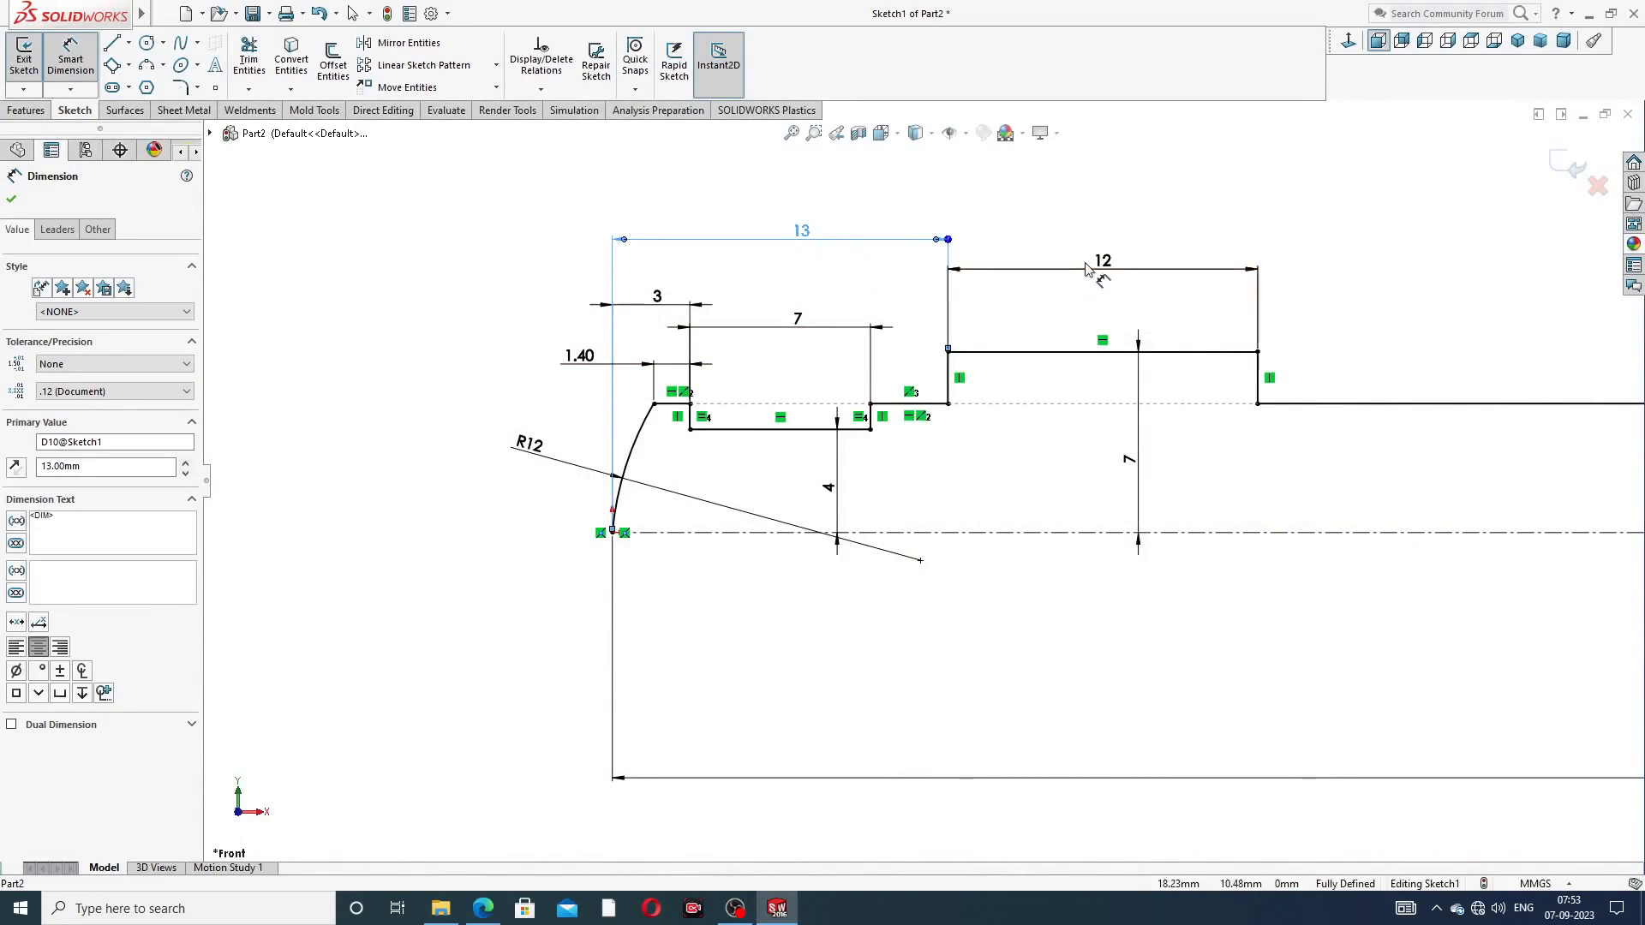
{"action": "left_click_drag", "start_coordinate": [1081, 263], "coordinate": [1223, 248]}
{"action": "left_click", "coordinate": [1328, 242]}
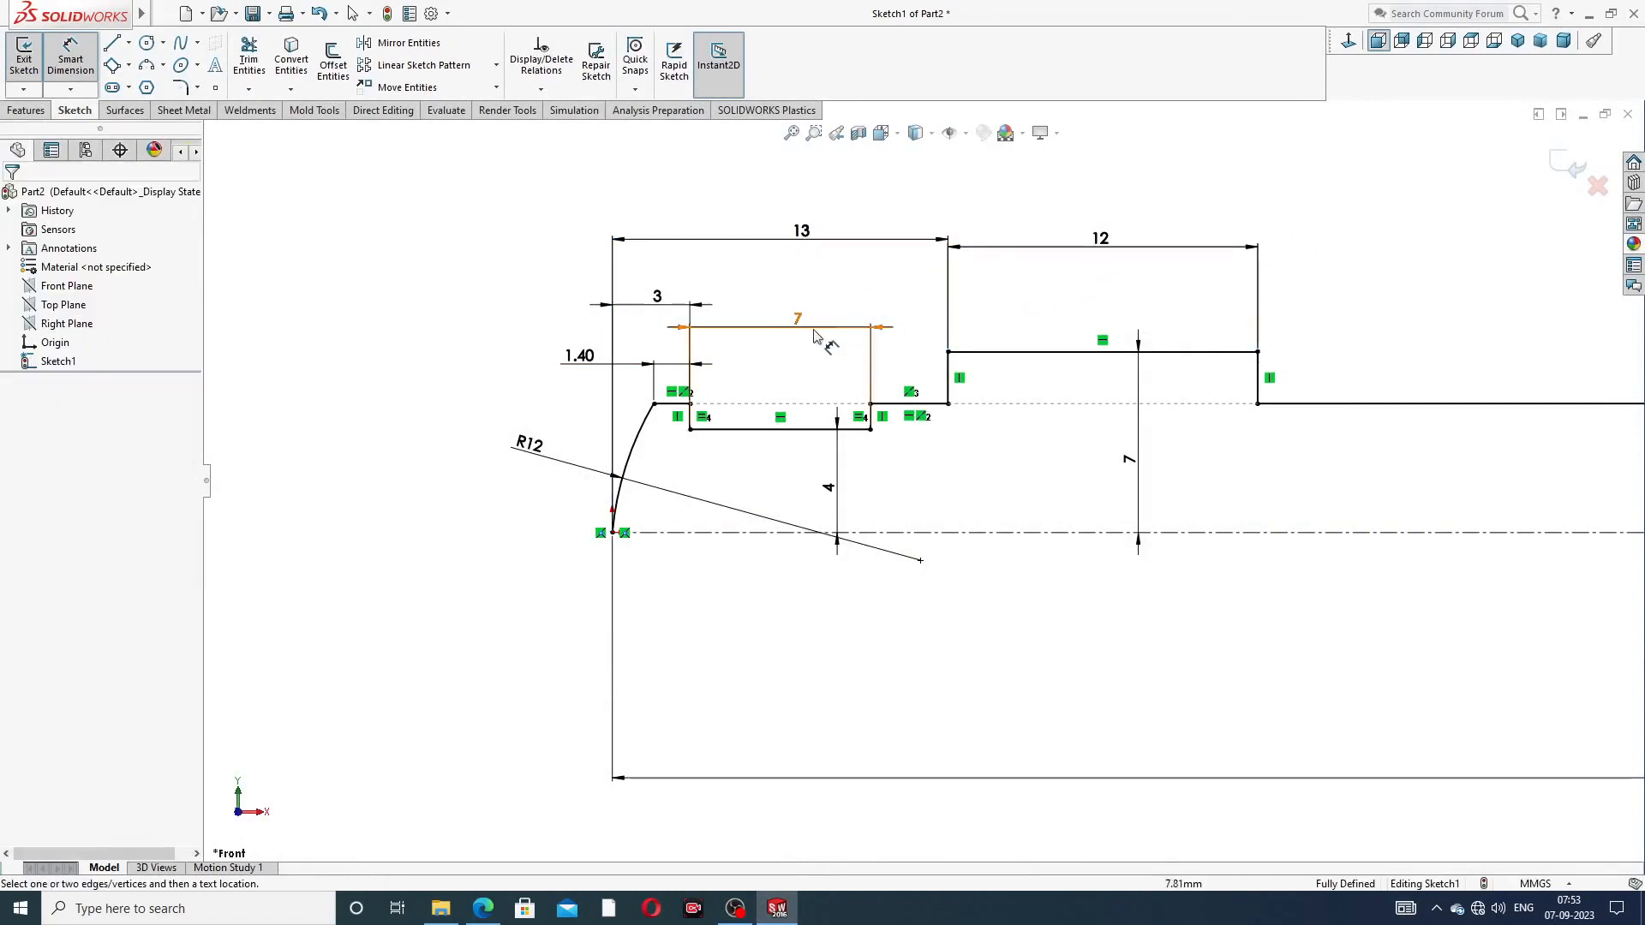
{"action": "left_click_drag", "start_coordinate": [793, 330], "coordinate": [792, 352]}
{"action": "left_click", "coordinate": [1042, 224]}
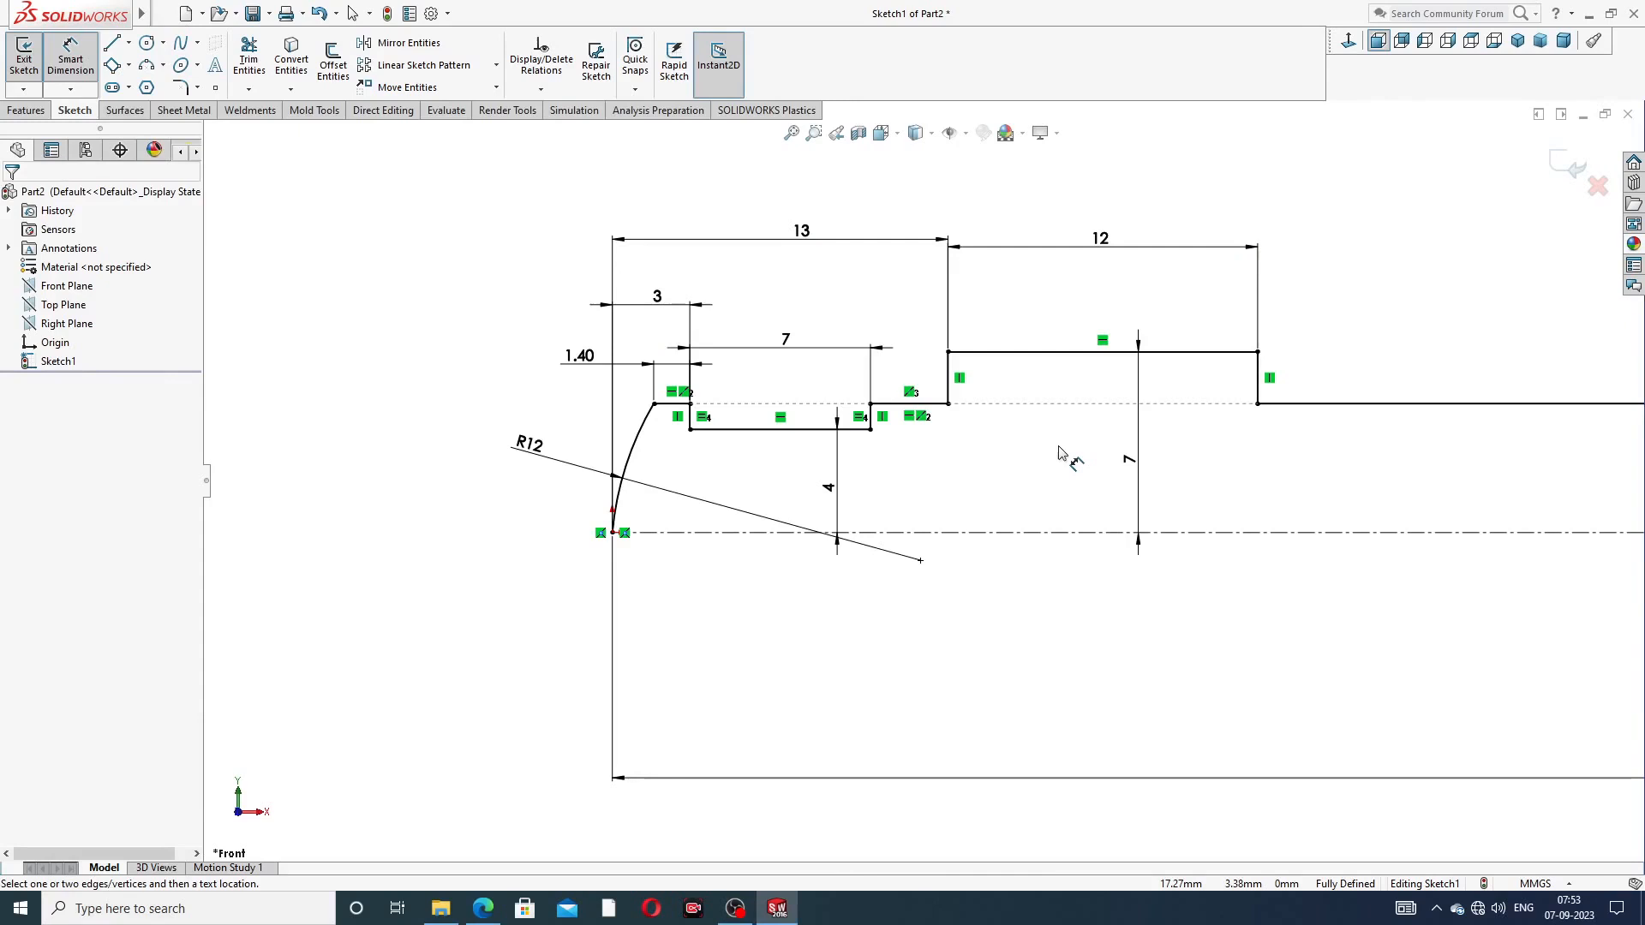
{"action": "left_click_drag", "start_coordinate": [588, 354], "coordinate": [516, 359]}
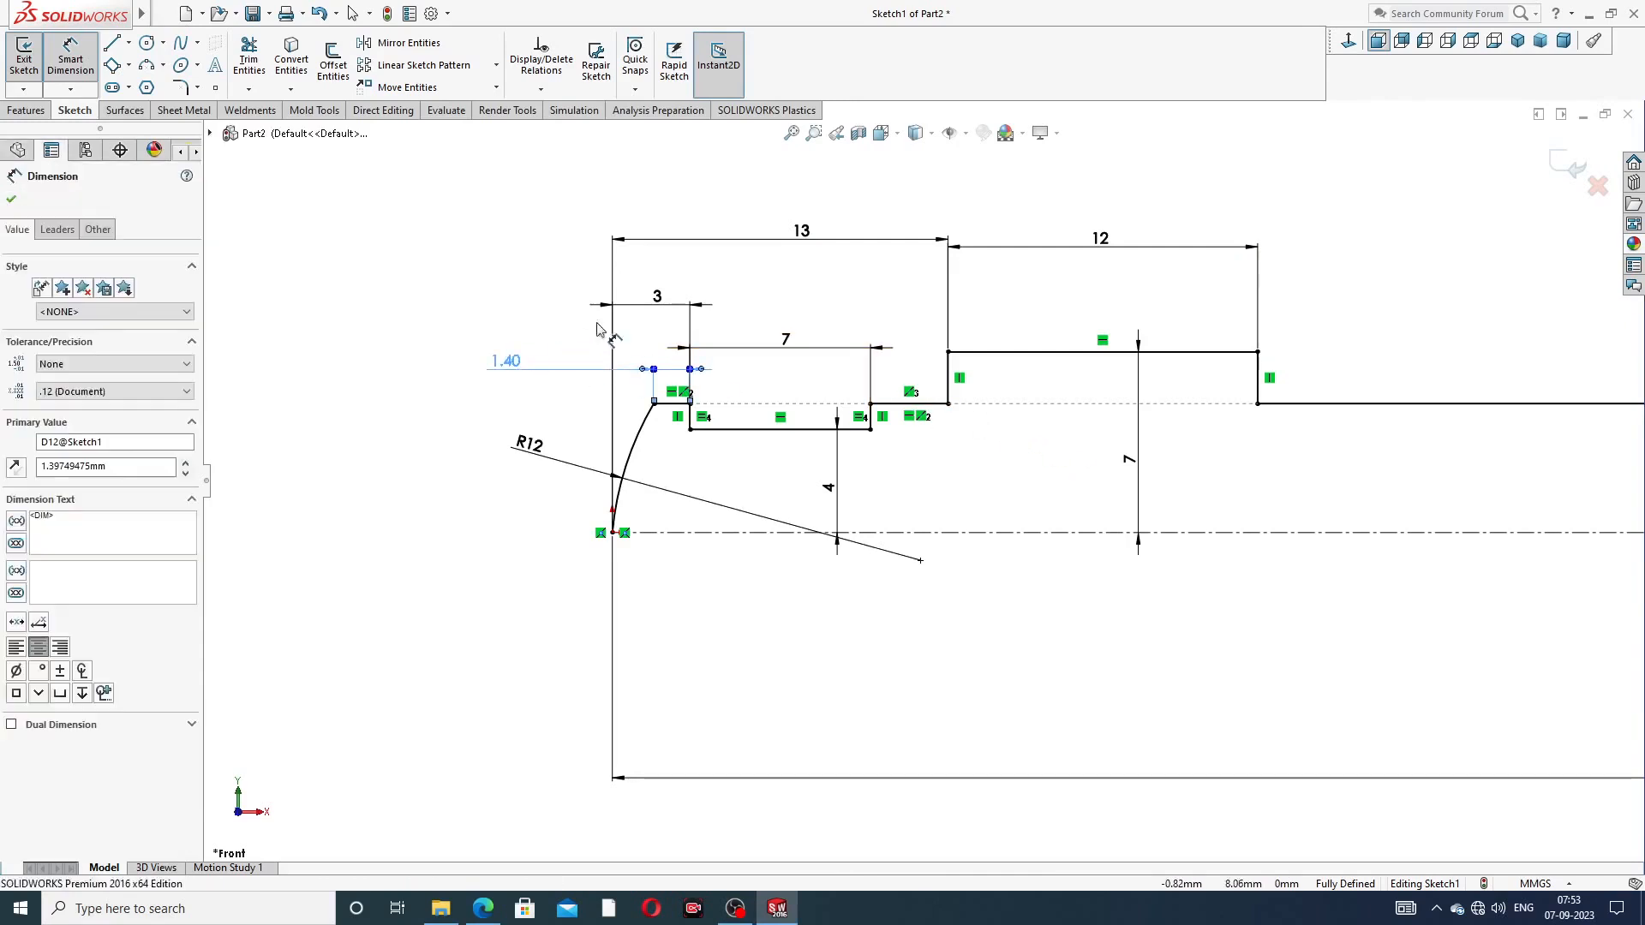
{"action": "left_click_drag", "start_coordinate": [657, 300], "coordinate": [538, 310]}
{"action": "left_click", "coordinate": [448, 278]}
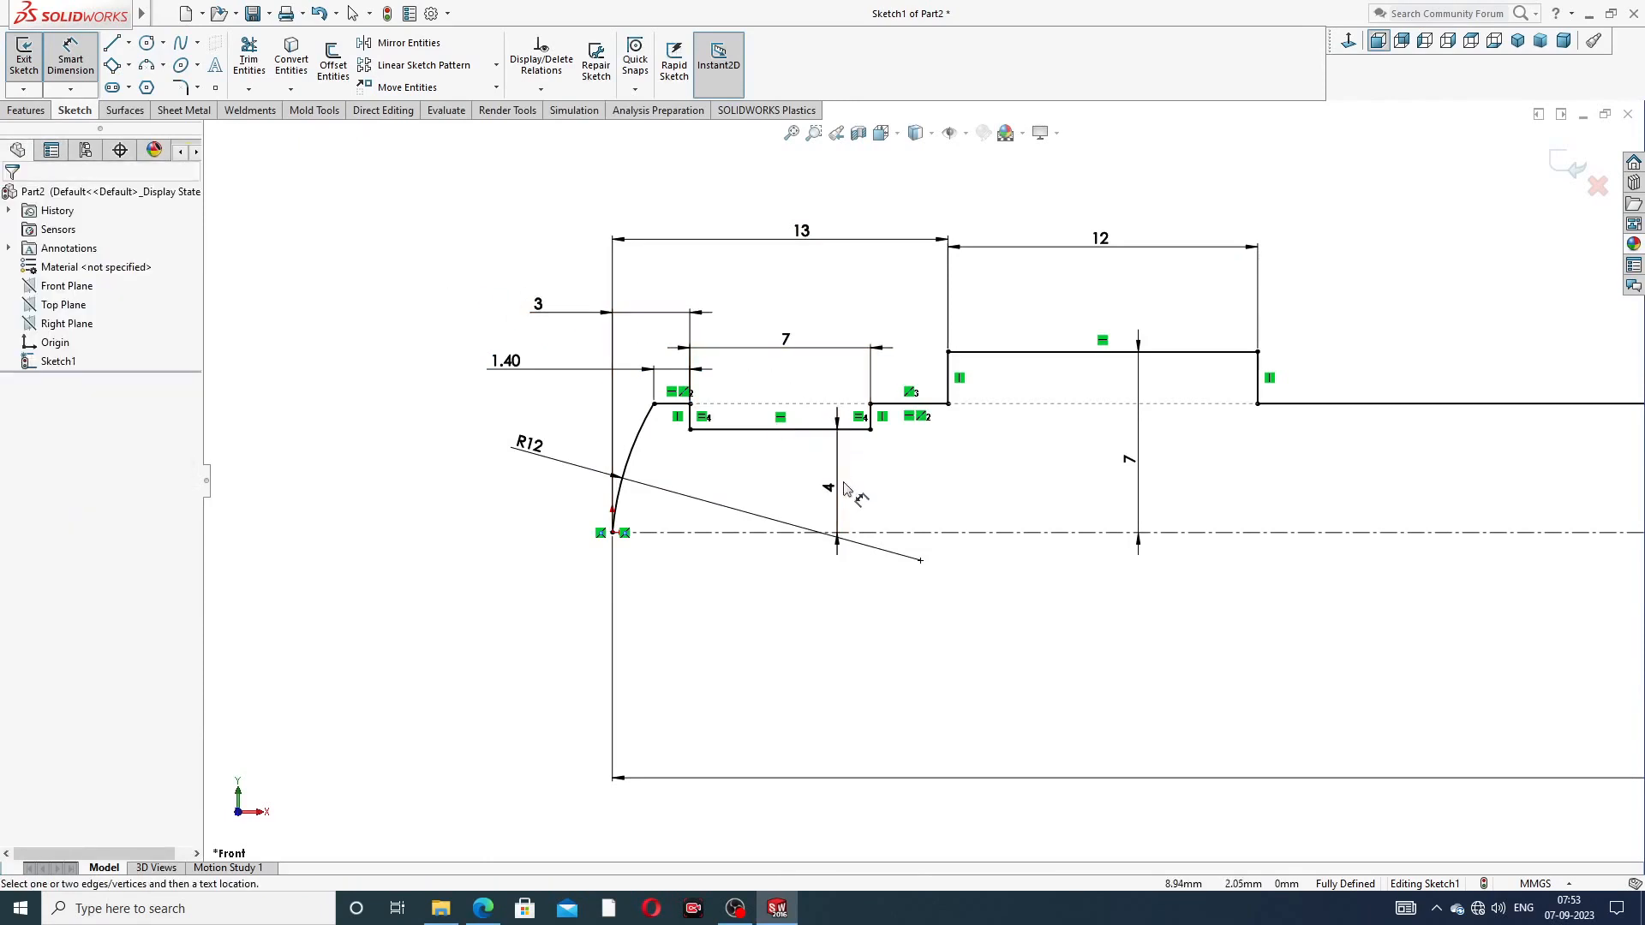
Shift the groove's 4 mm and the collar's 7 mm height dimensions to the left and bring the 87 mm dimension closer to the centerline
{"action": "left_click_drag", "start_coordinate": [829, 485], "coordinate": [808, 482]}
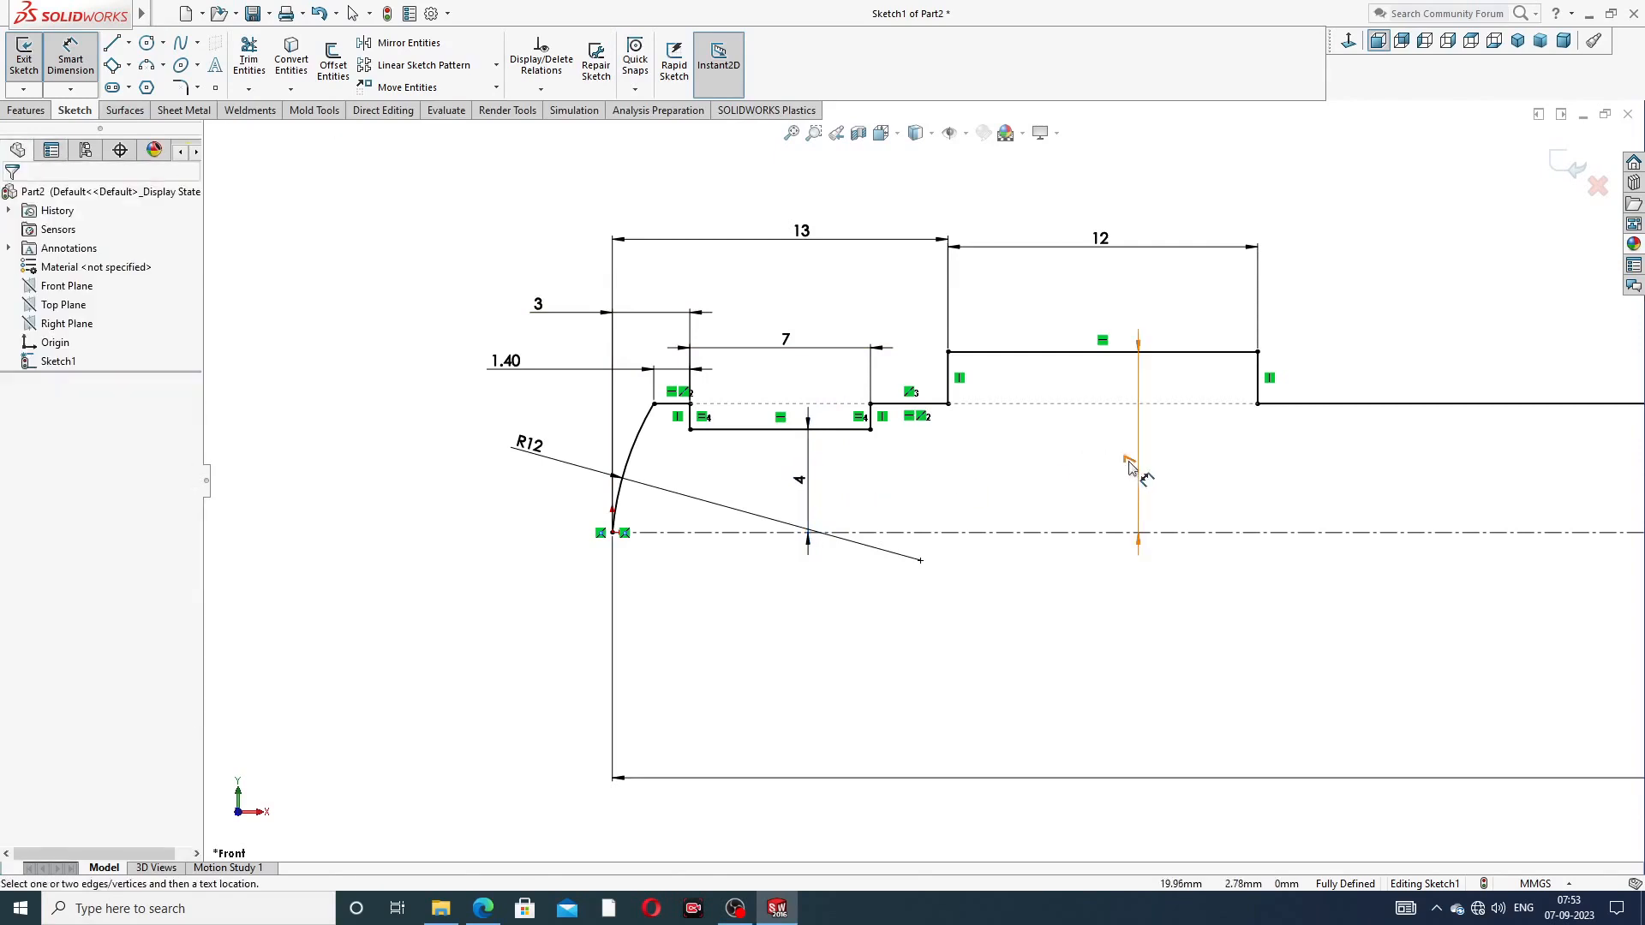
{"action": "left_click_drag", "start_coordinate": [1135, 471], "coordinate": [1076, 466]}
{"action": "scroll", "coordinate": [1183, 480], "scroll_direction": "up", "scroll_amount": 5}
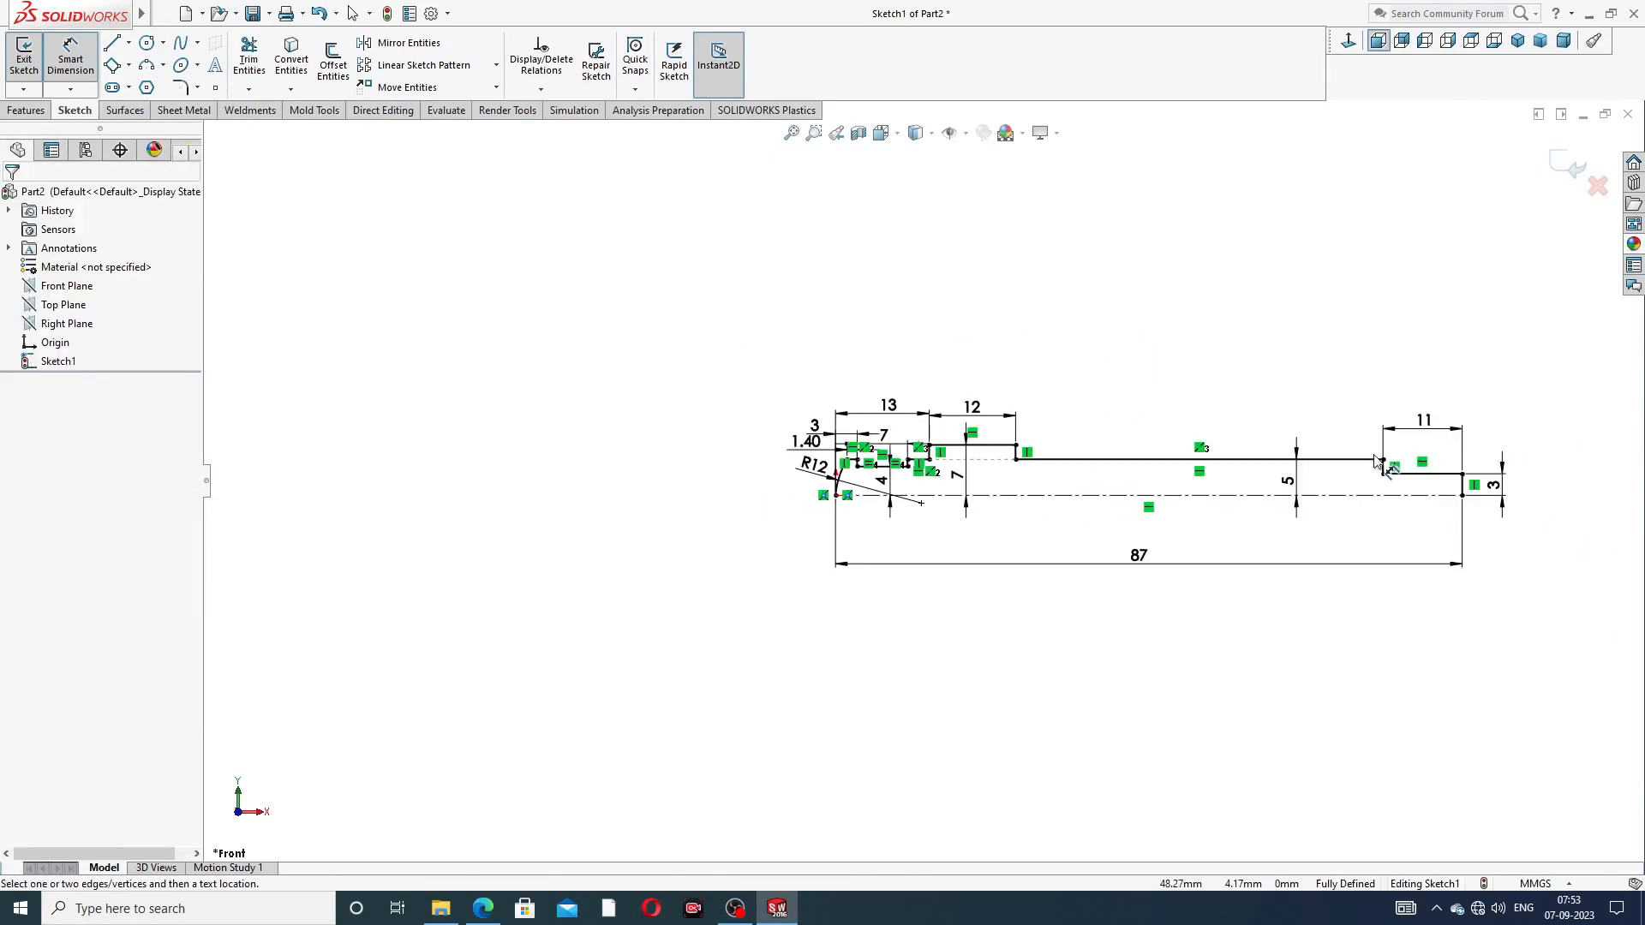
{"action": "scroll", "coordinate": [1388, 511], "scroll_direction": "down", "scroll_amount": 2}
{"action": "left_click_drag", "start_coordinate": [985, 591], "coordinate": [990, 572]}
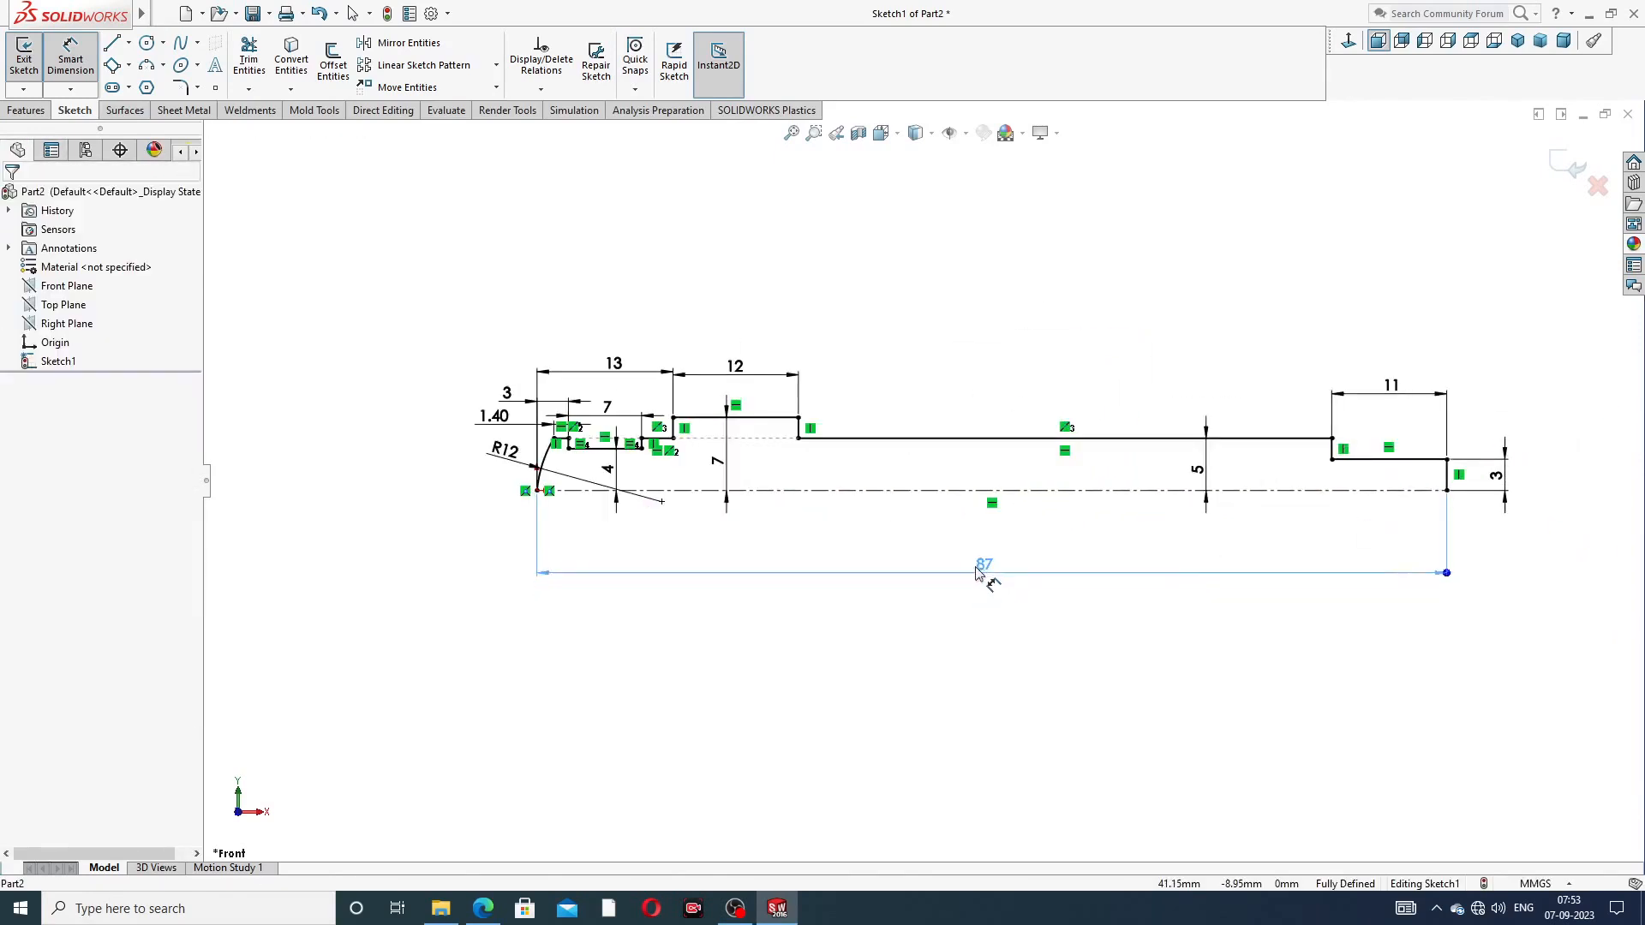
{"action": "left_click", "coordinate": [1427, 538]}
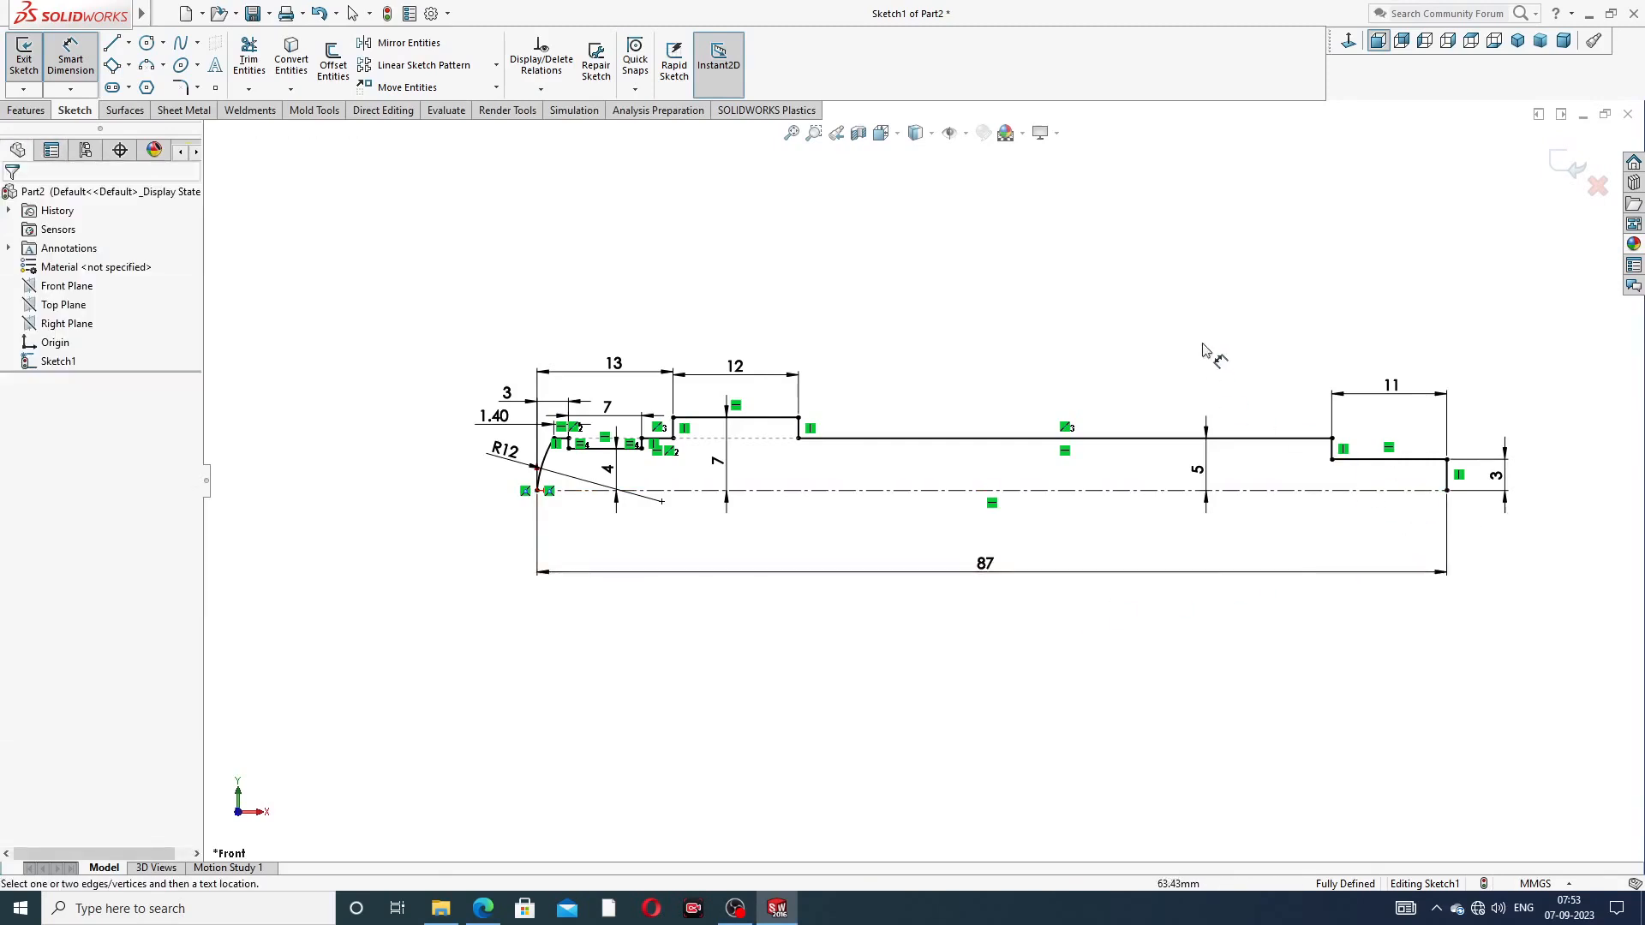
Revolve the spindle half profile 360 degrees about the 87 mm centerline, having the open sketch closed automatically
{"action": "right_click", "coordinate": [1068, 257]}
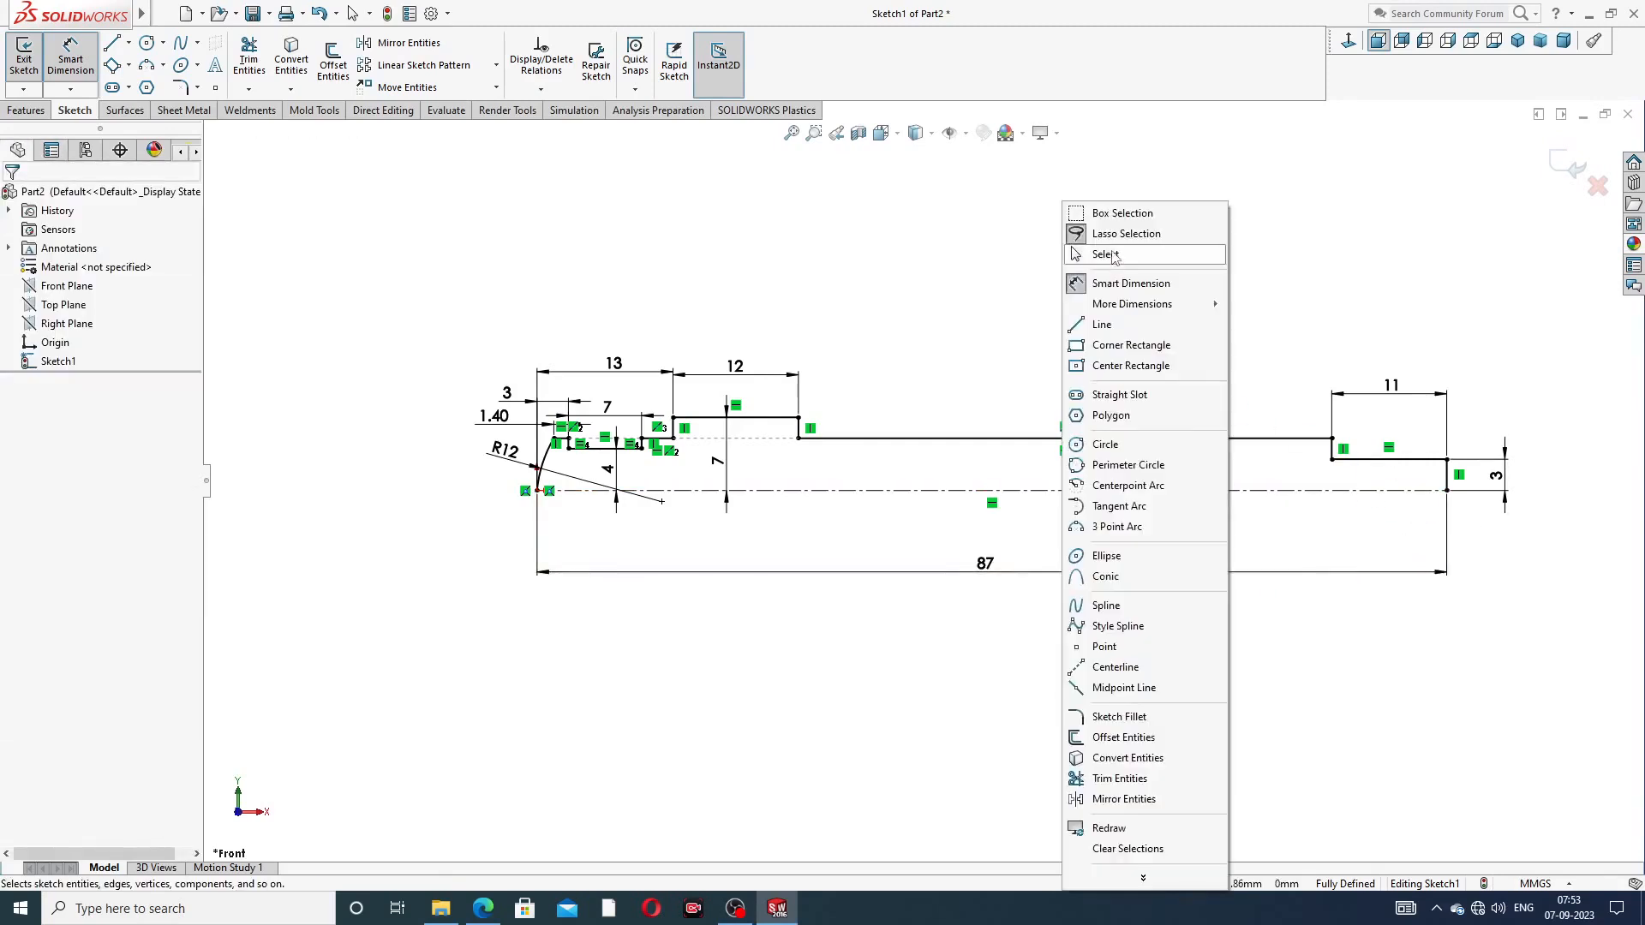
{"action": "left_click", "coordinate": [1062, 255]}
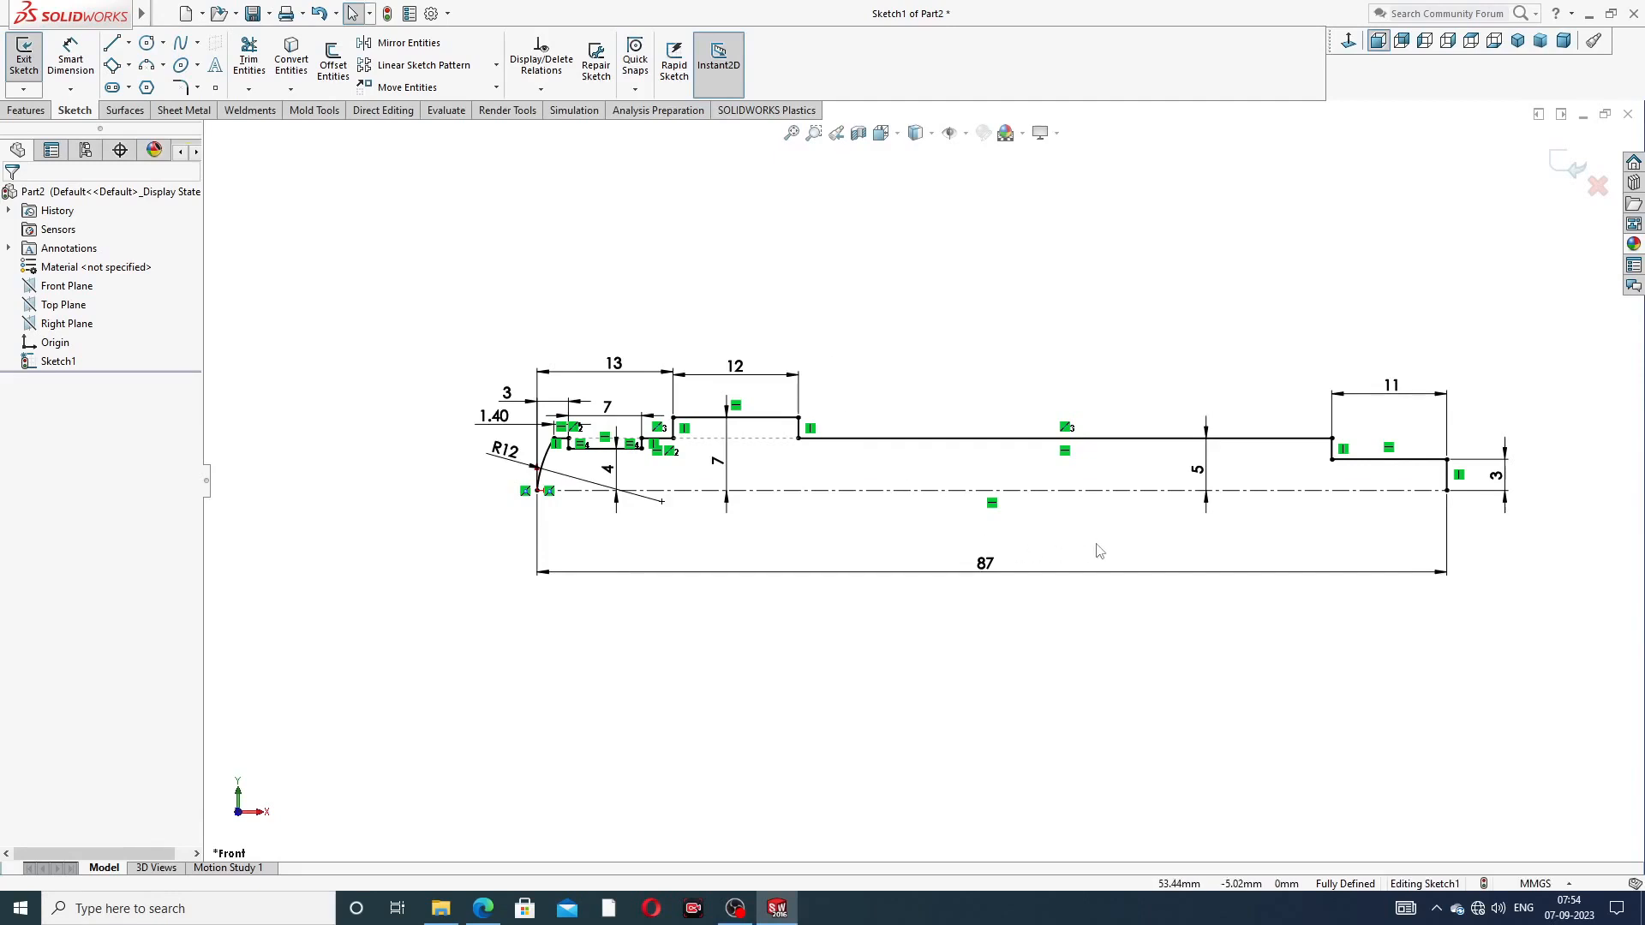
{"action": "scroll", "coordinate": [1114, 580], "scroll_direction": "down", "scroll_amount": 1}
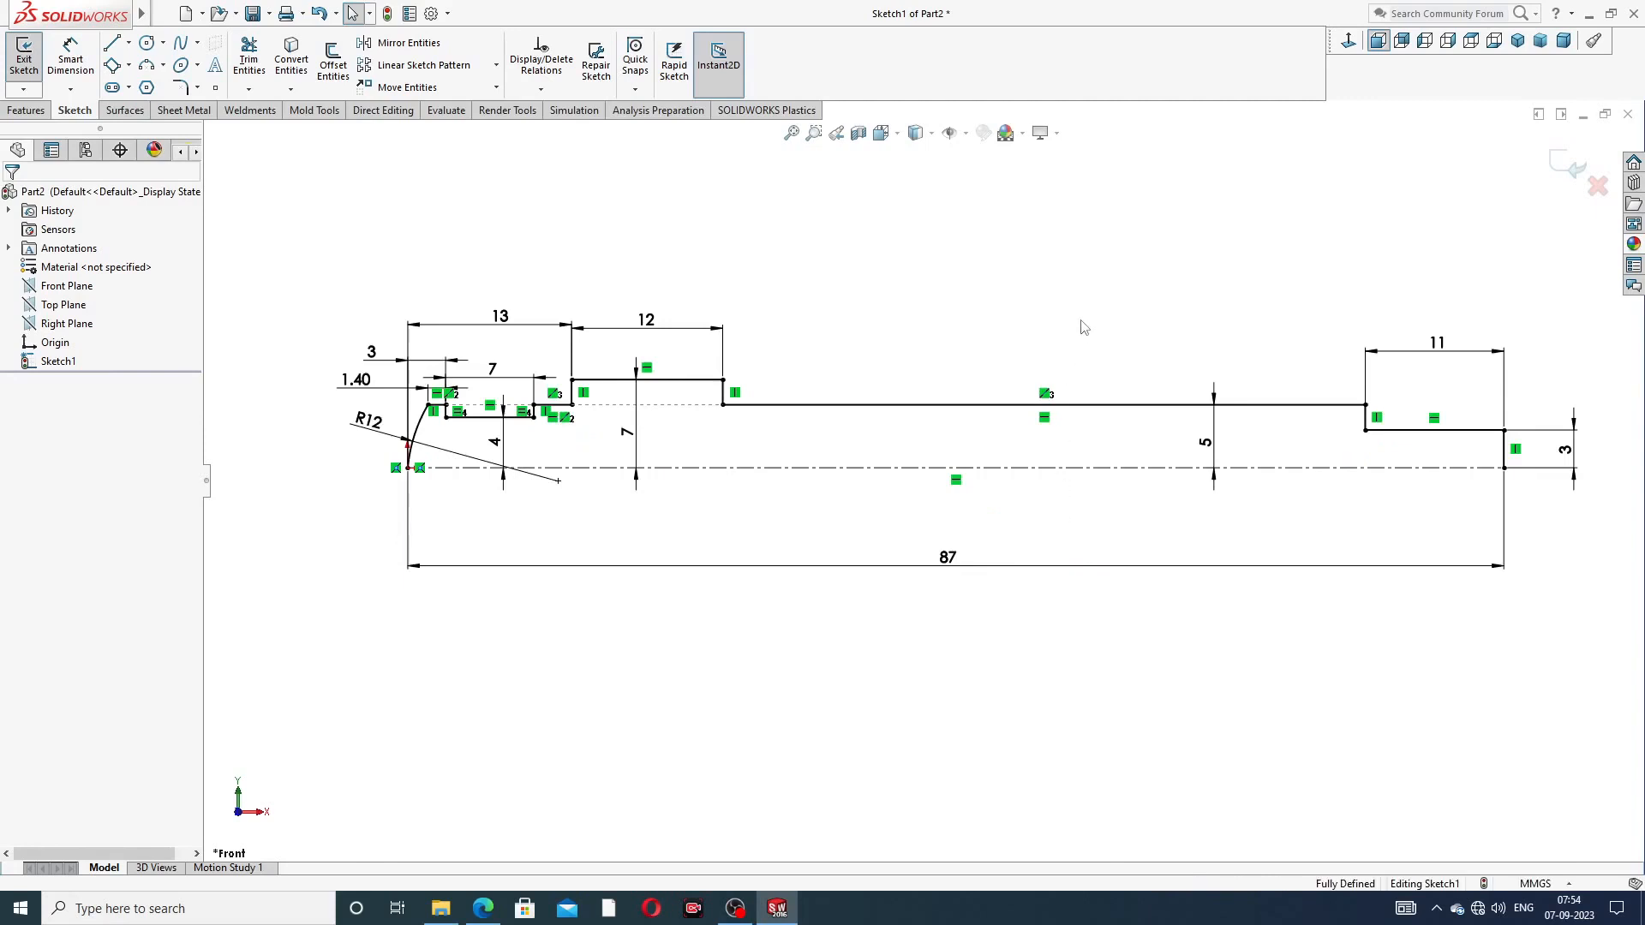
{"action": "scroll", "coordinate": [1081, 321], "scroll_direction": "up", "scroll_amount": 2}
{"action": "left_click", "coordinate": [25, 109]}
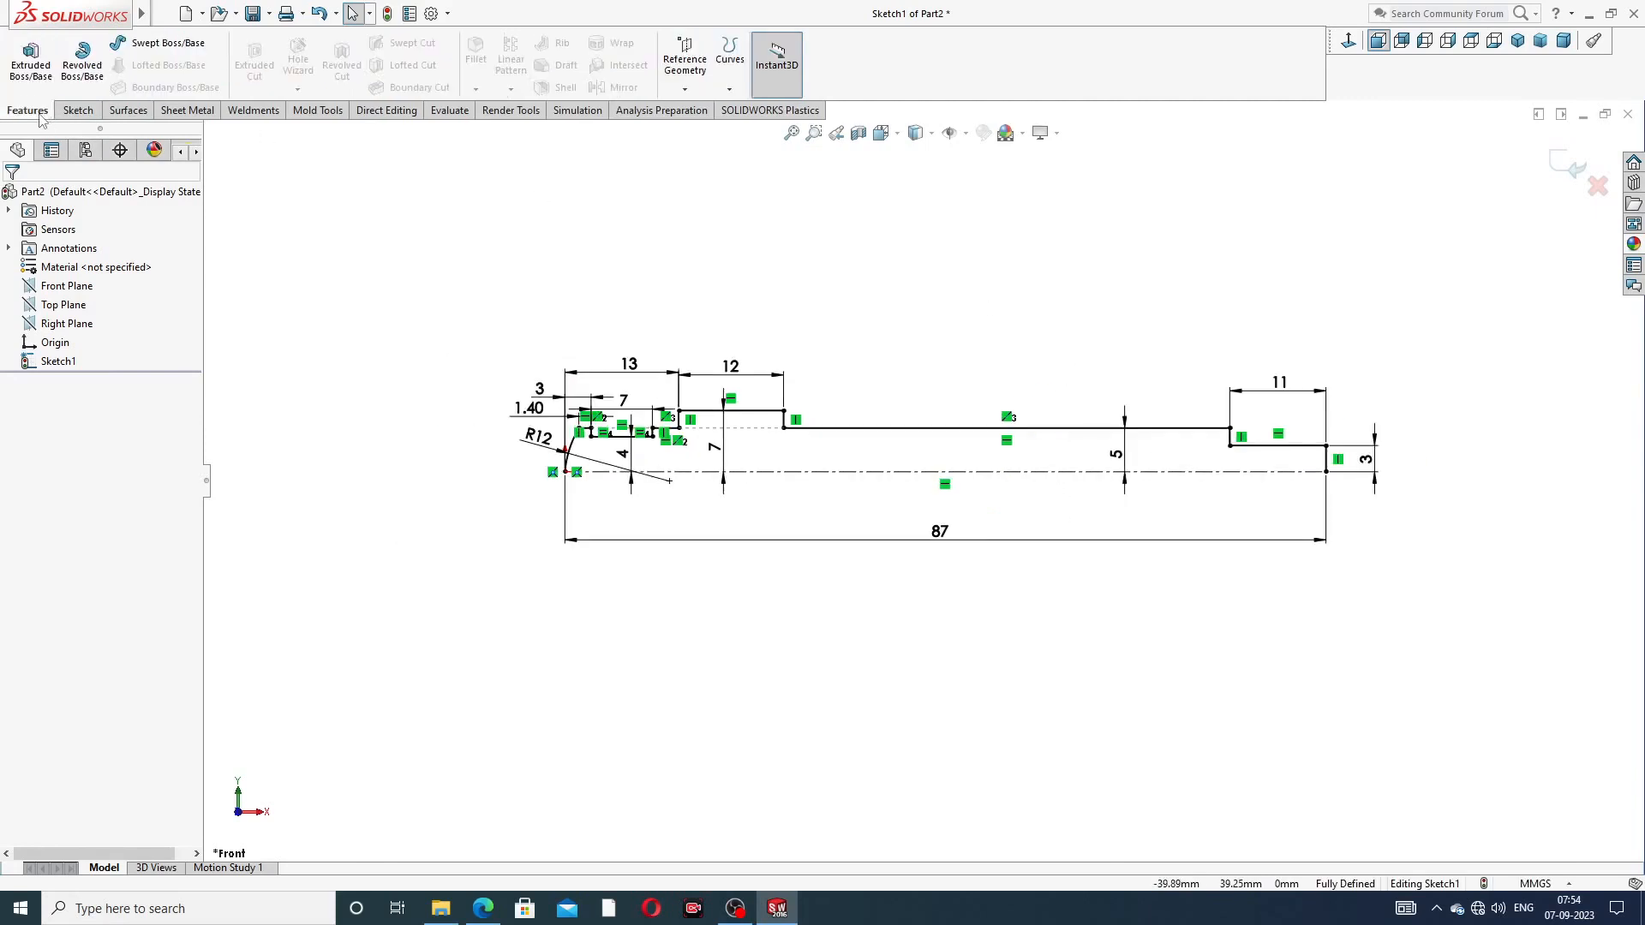
{"action": "left_click", "coordinate": [98, 79]}
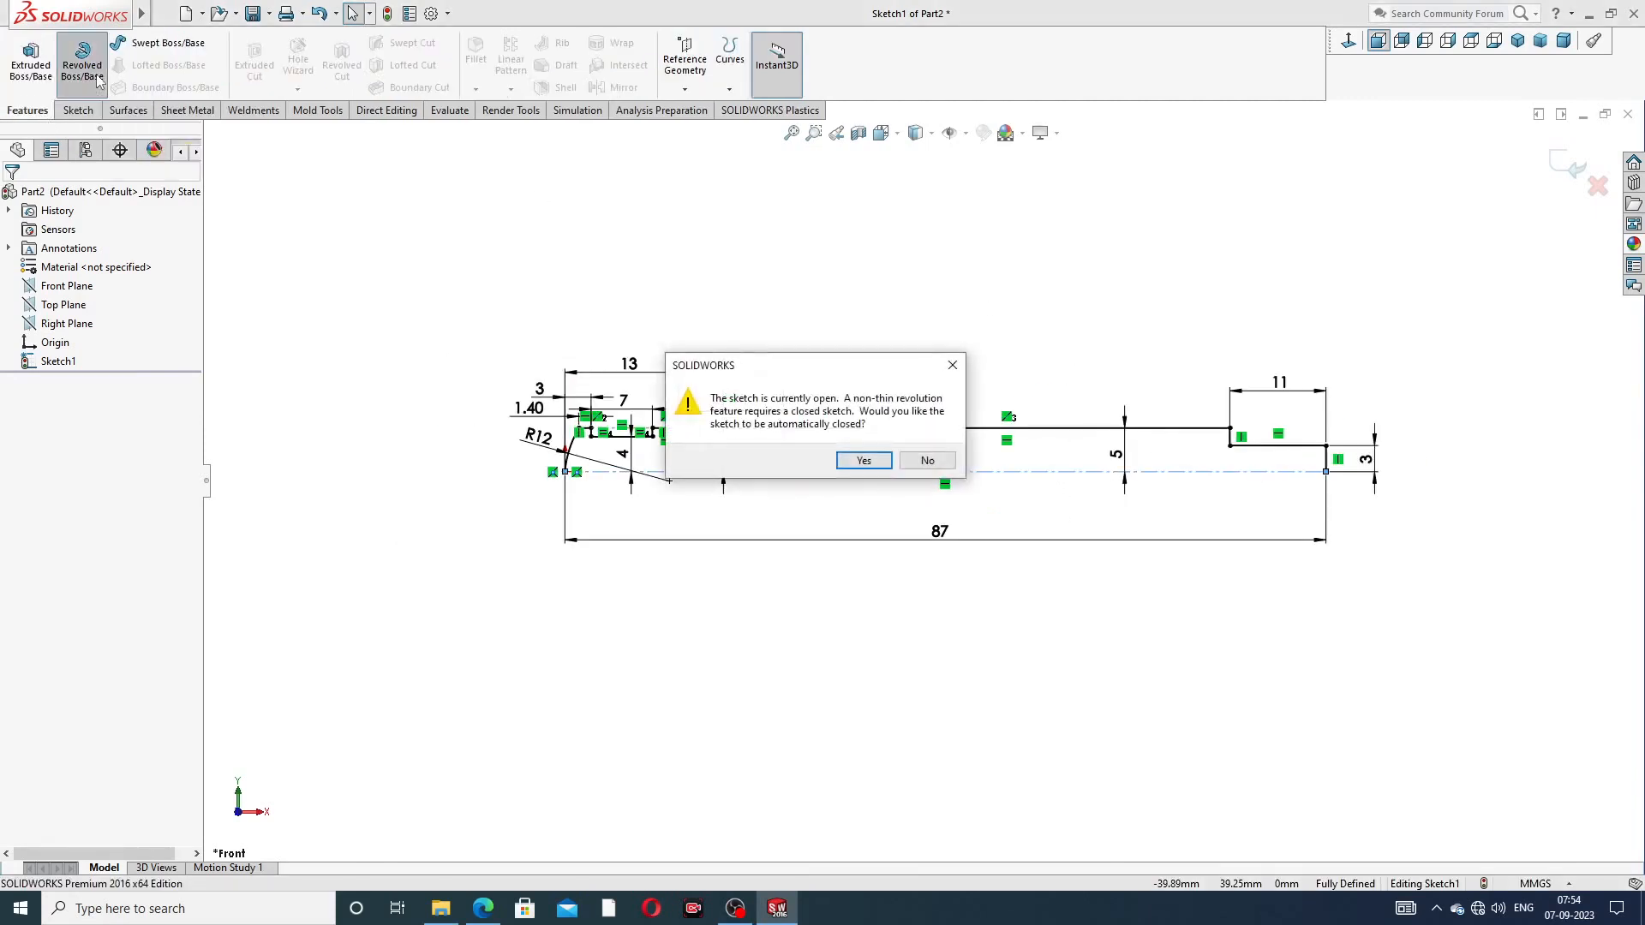
{"action": "left_click", "coordinate": [874, 467]}
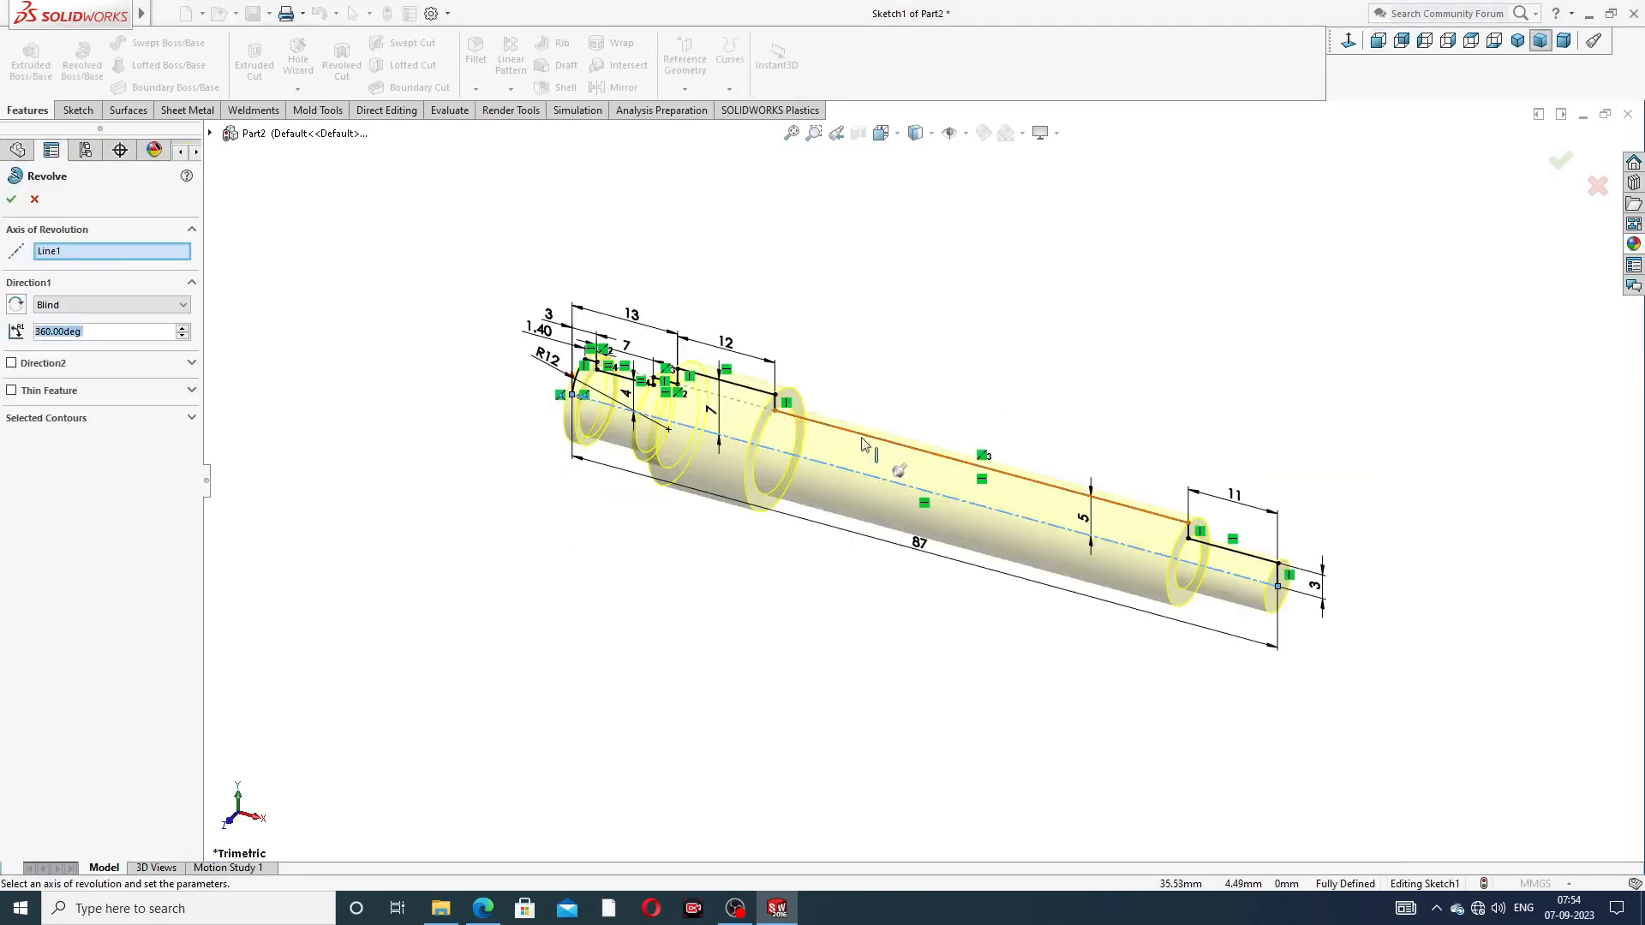
{"action": "left_click", "coordinate": [11, 199]}
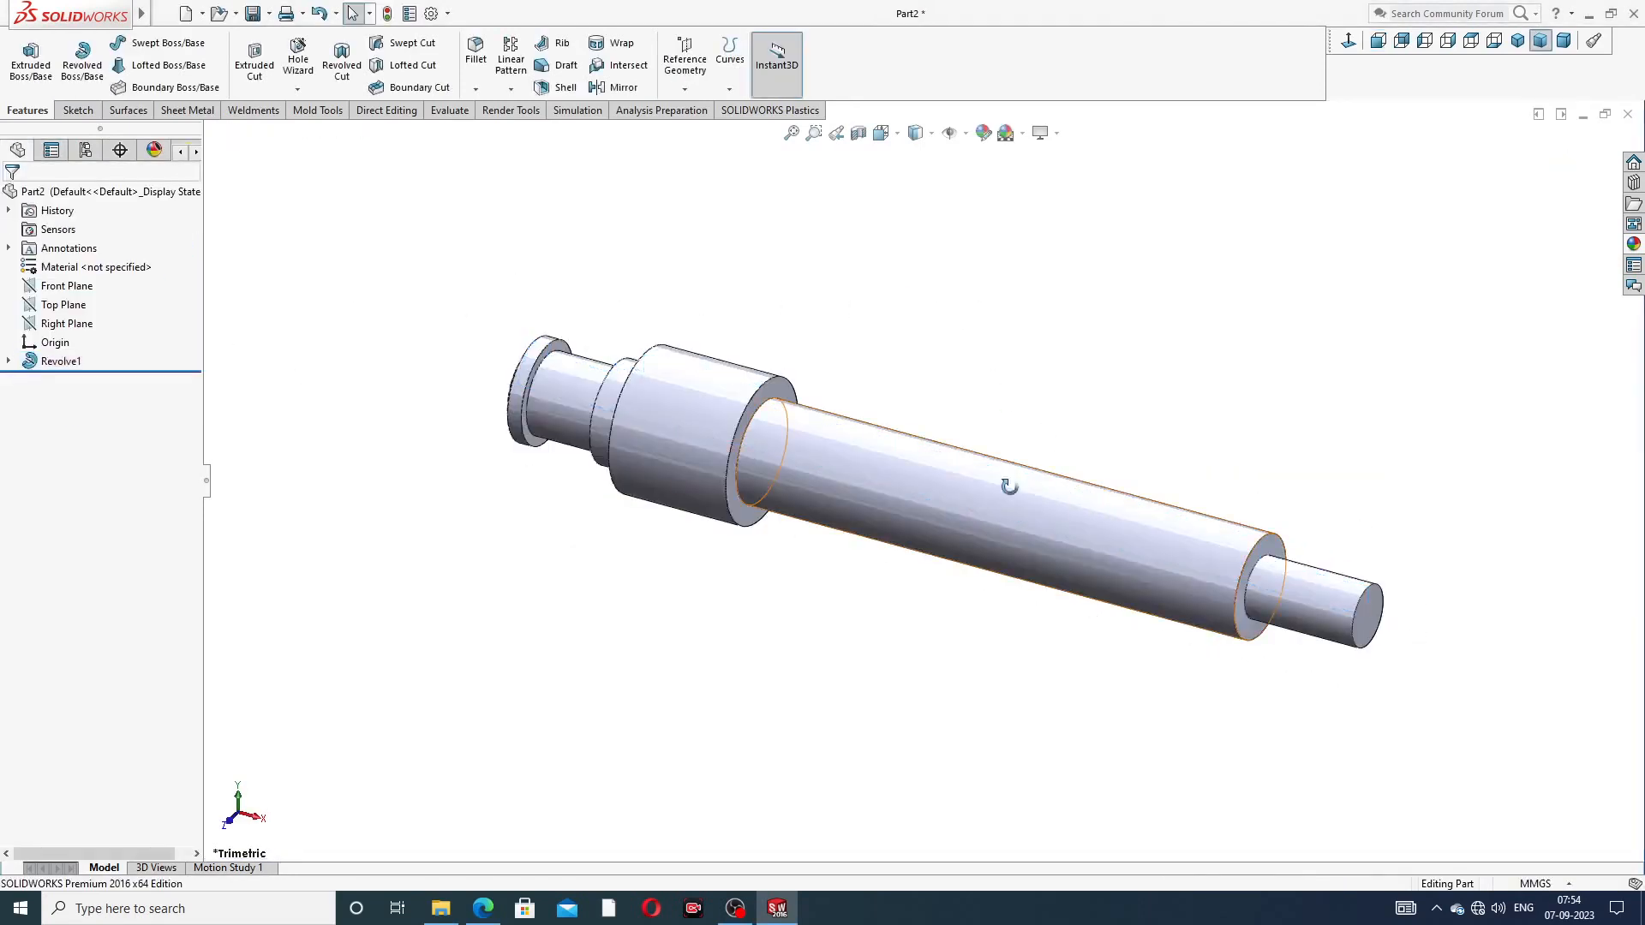
{"action": "middle_click_drag", "start_coordinate": [1009, 478], "coordinate": [1070, 369]}
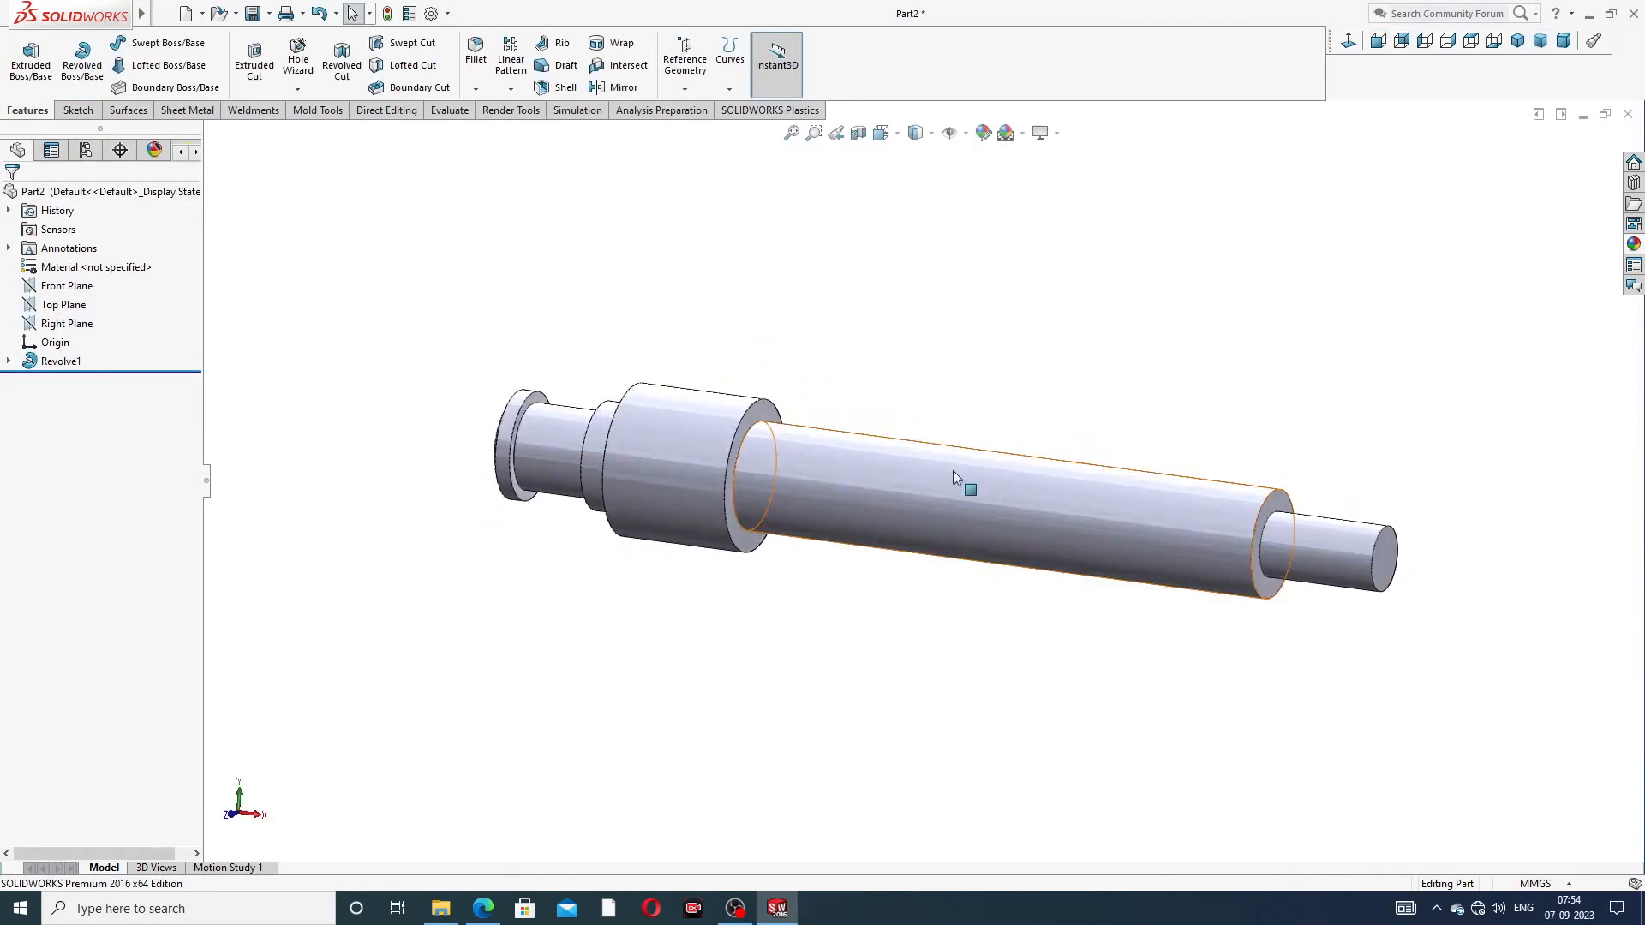
{"action": "scroll", "coordinate": [953, 471], "scroll_direction": "up", "scroll_amount": 2}
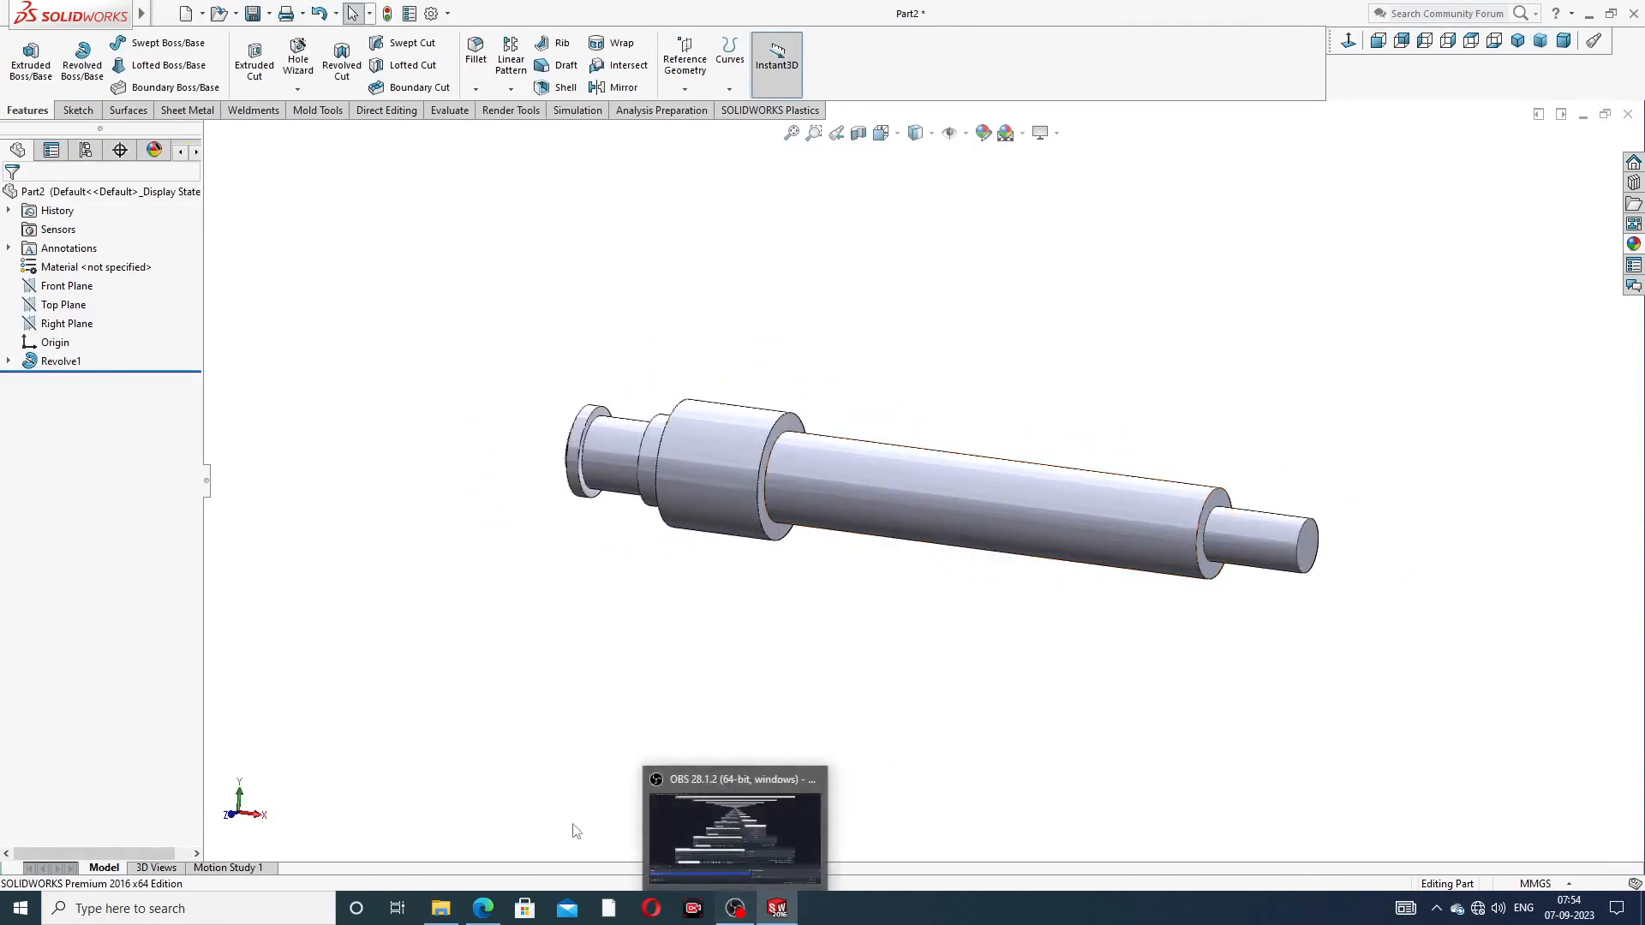
Check the spindle drawing and chamfer the end edge of the thin 3 mm radius tip by 1 mm at 45 degrees
{"action": "left_click", "coordinate": [484, 908]}
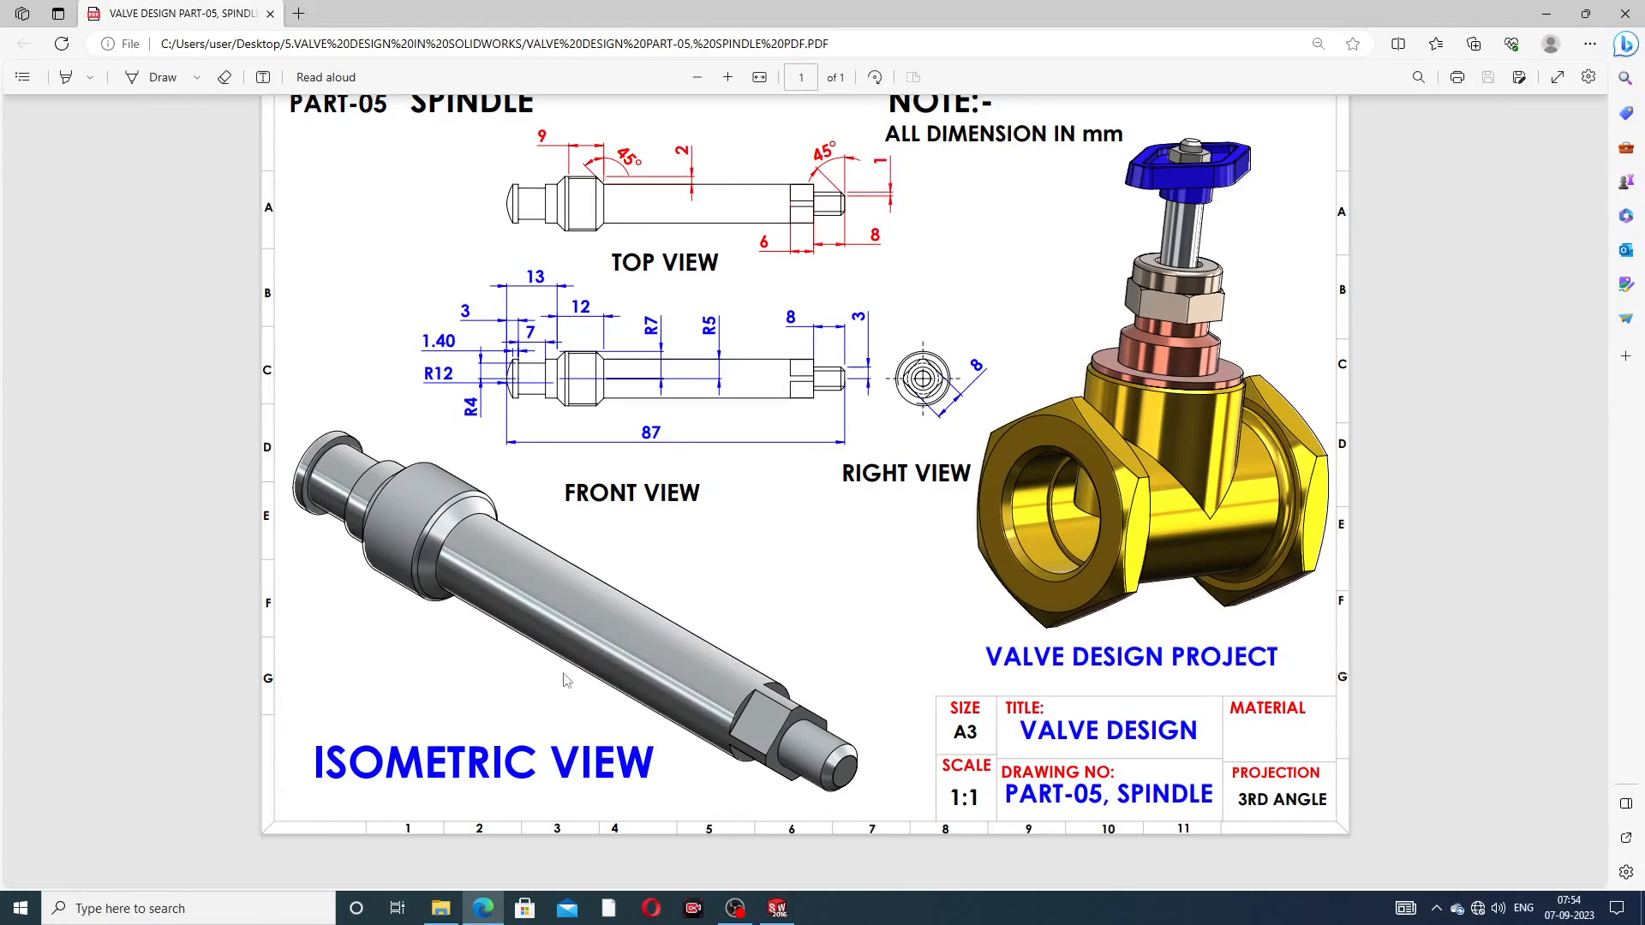
{"action": "left_click", "coordinate": [492, 910]}
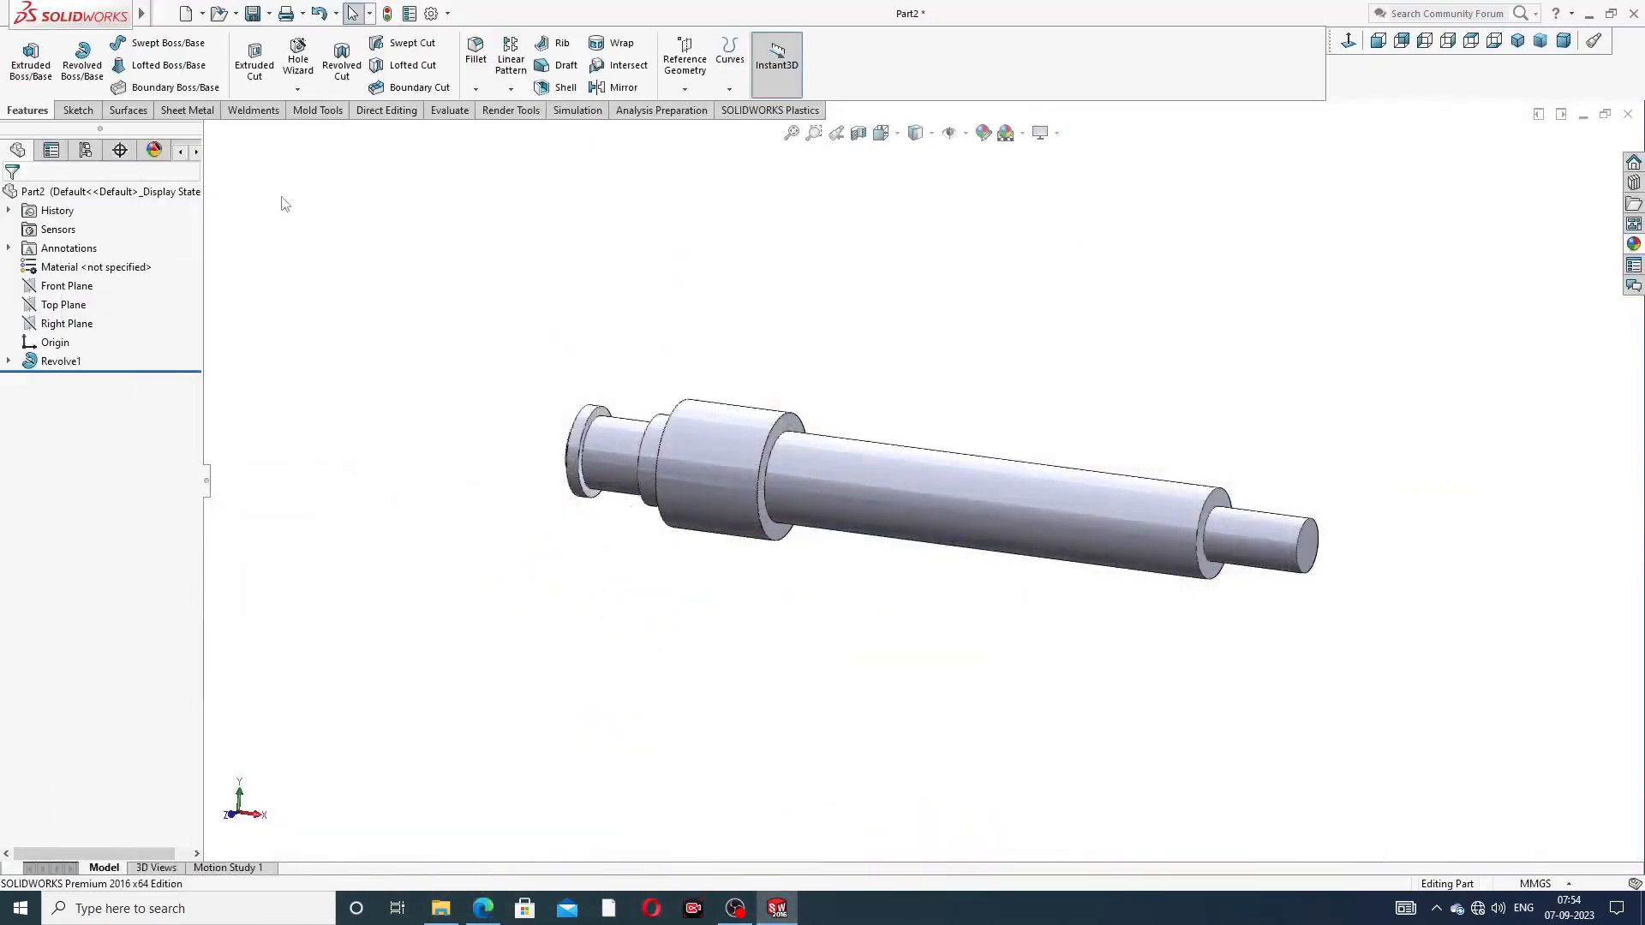
{"action": "left_click", "coordinate": [475, 89]}
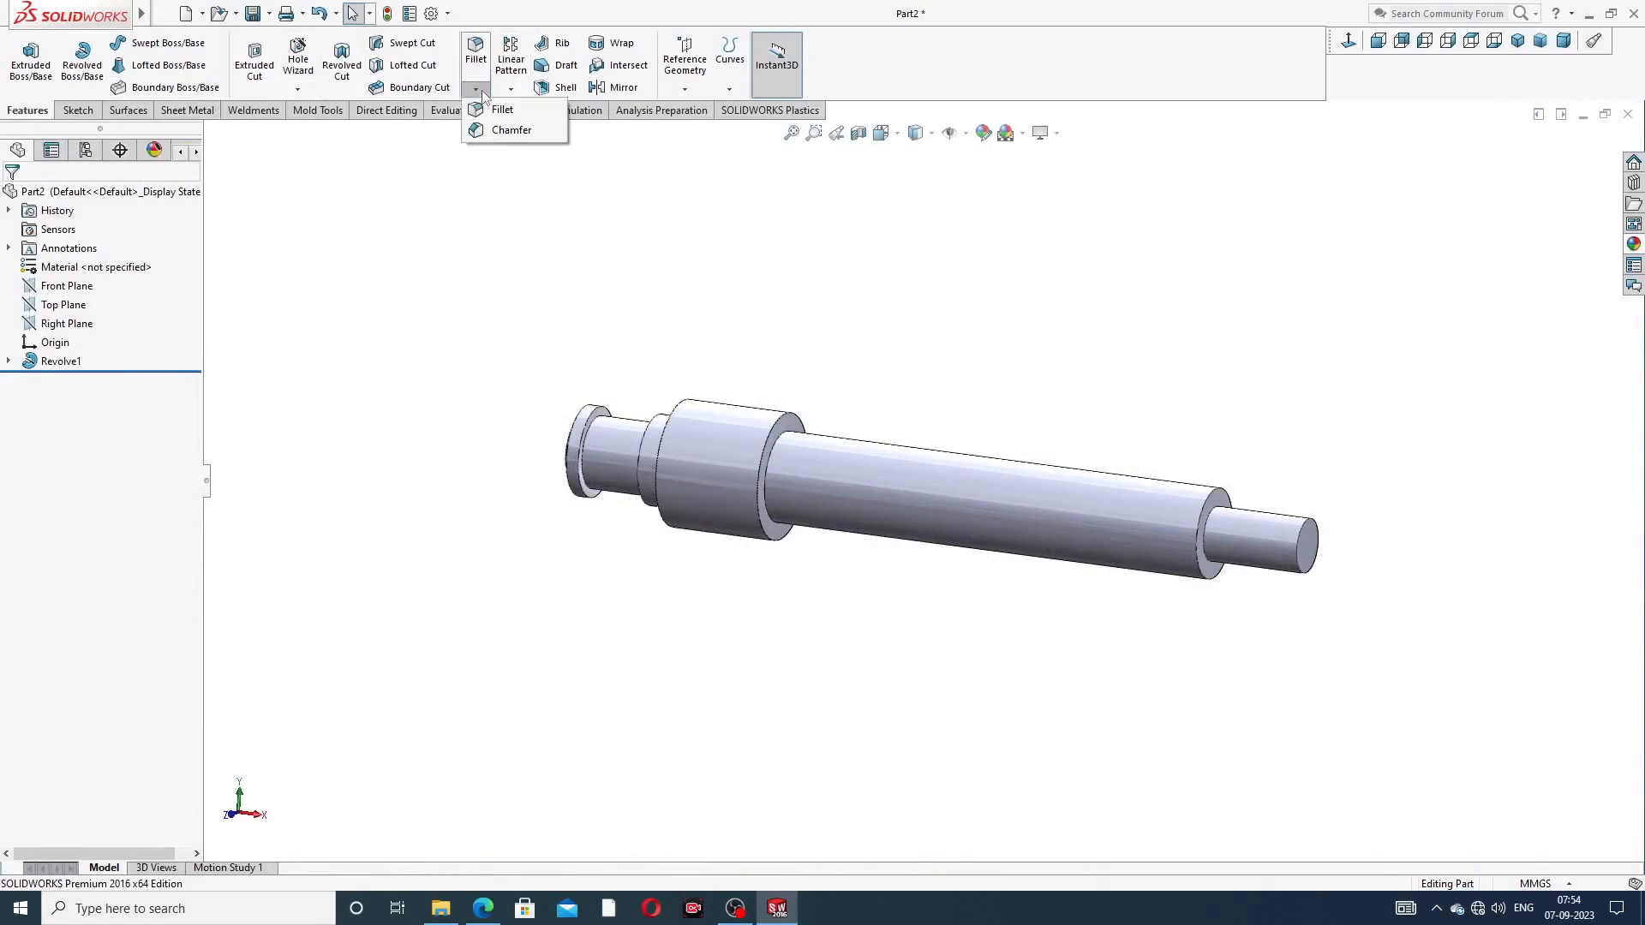
{"action": "left_click", "coordinate": [511, 130]}
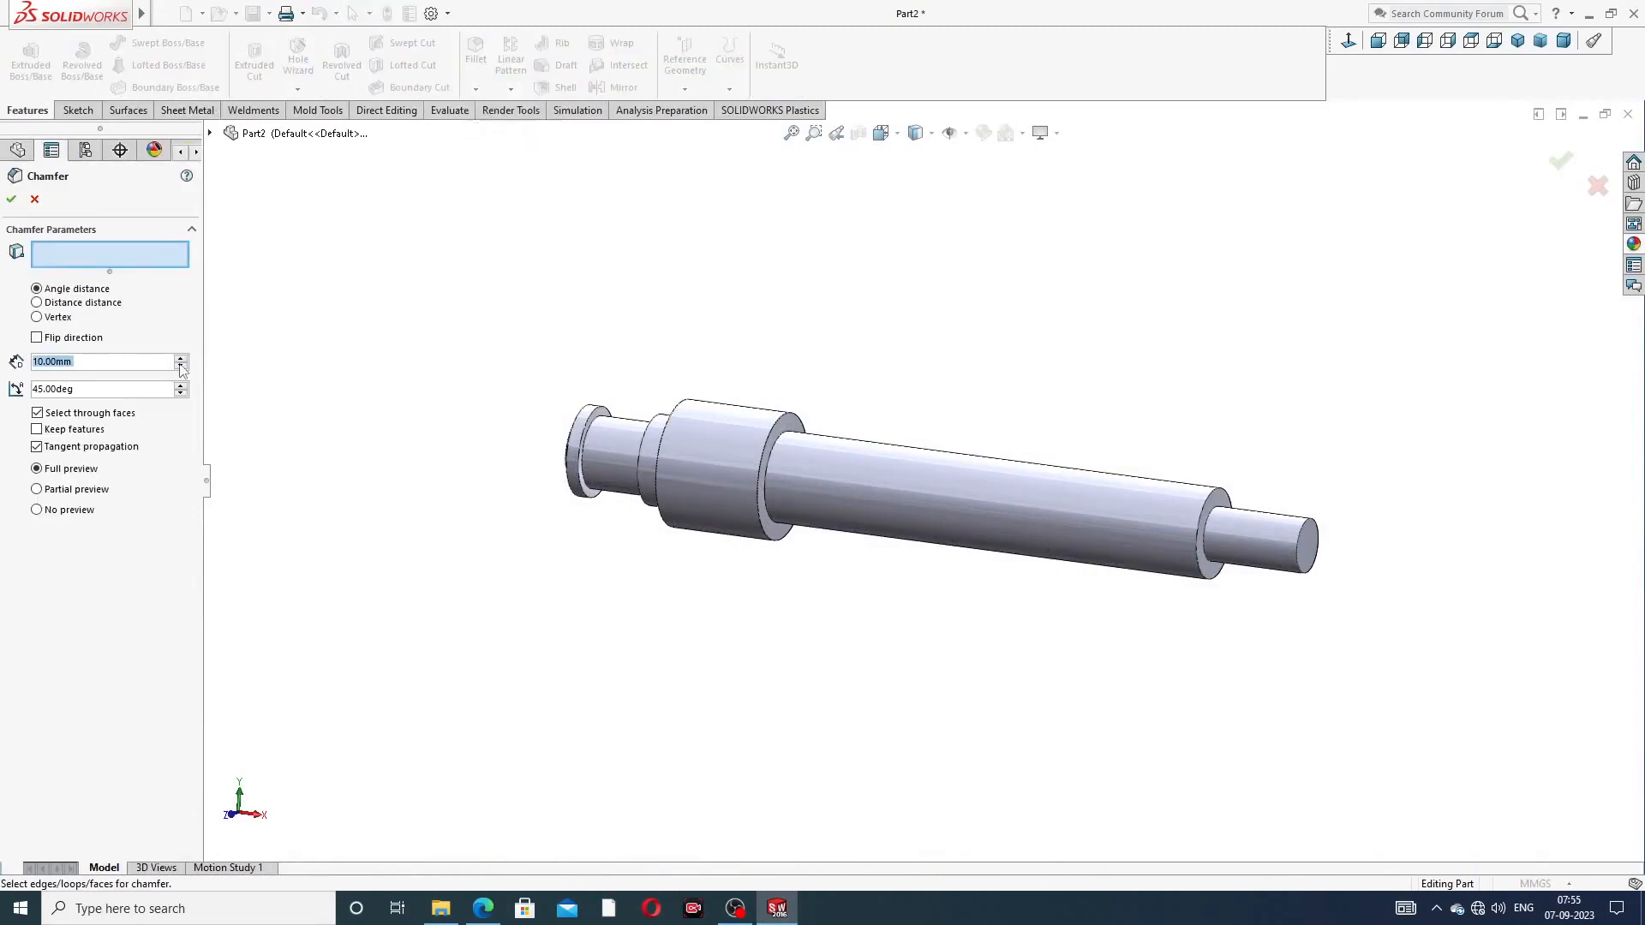
{"action": "type", "text": "1"}
{"action": "key", "text": "Return"}
{"action": "scroll", "coordinate": [1274, 537], "scroll_direction": "down", "scroll_amount": 3}
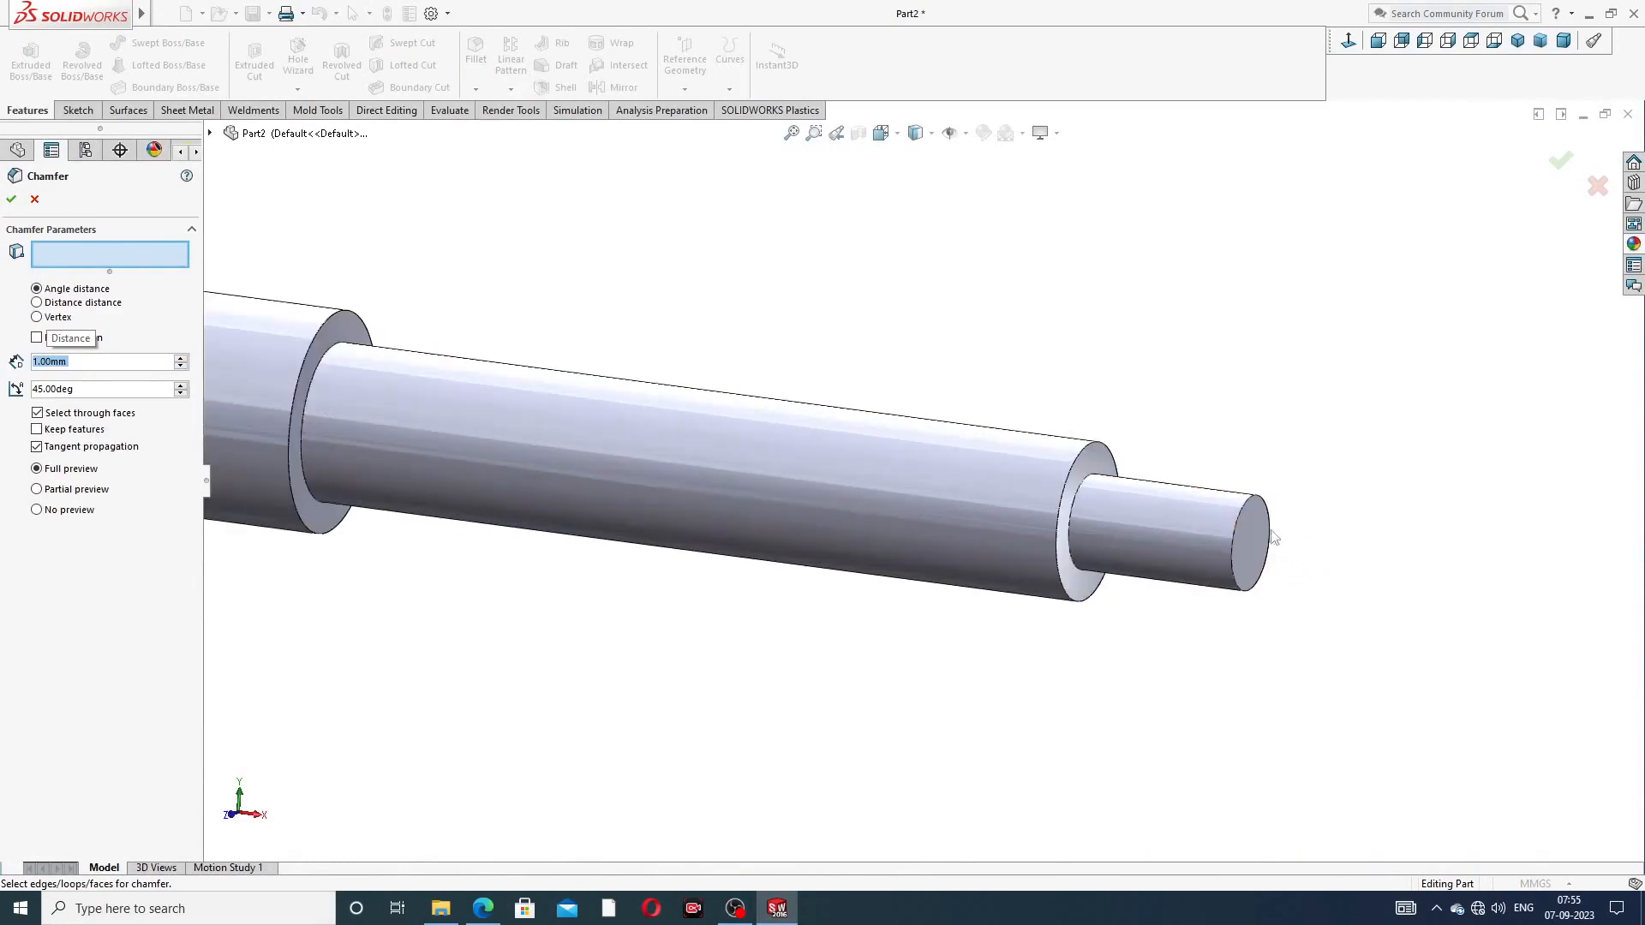
{"action": "left_click", "coordinate": [1259, 537]}
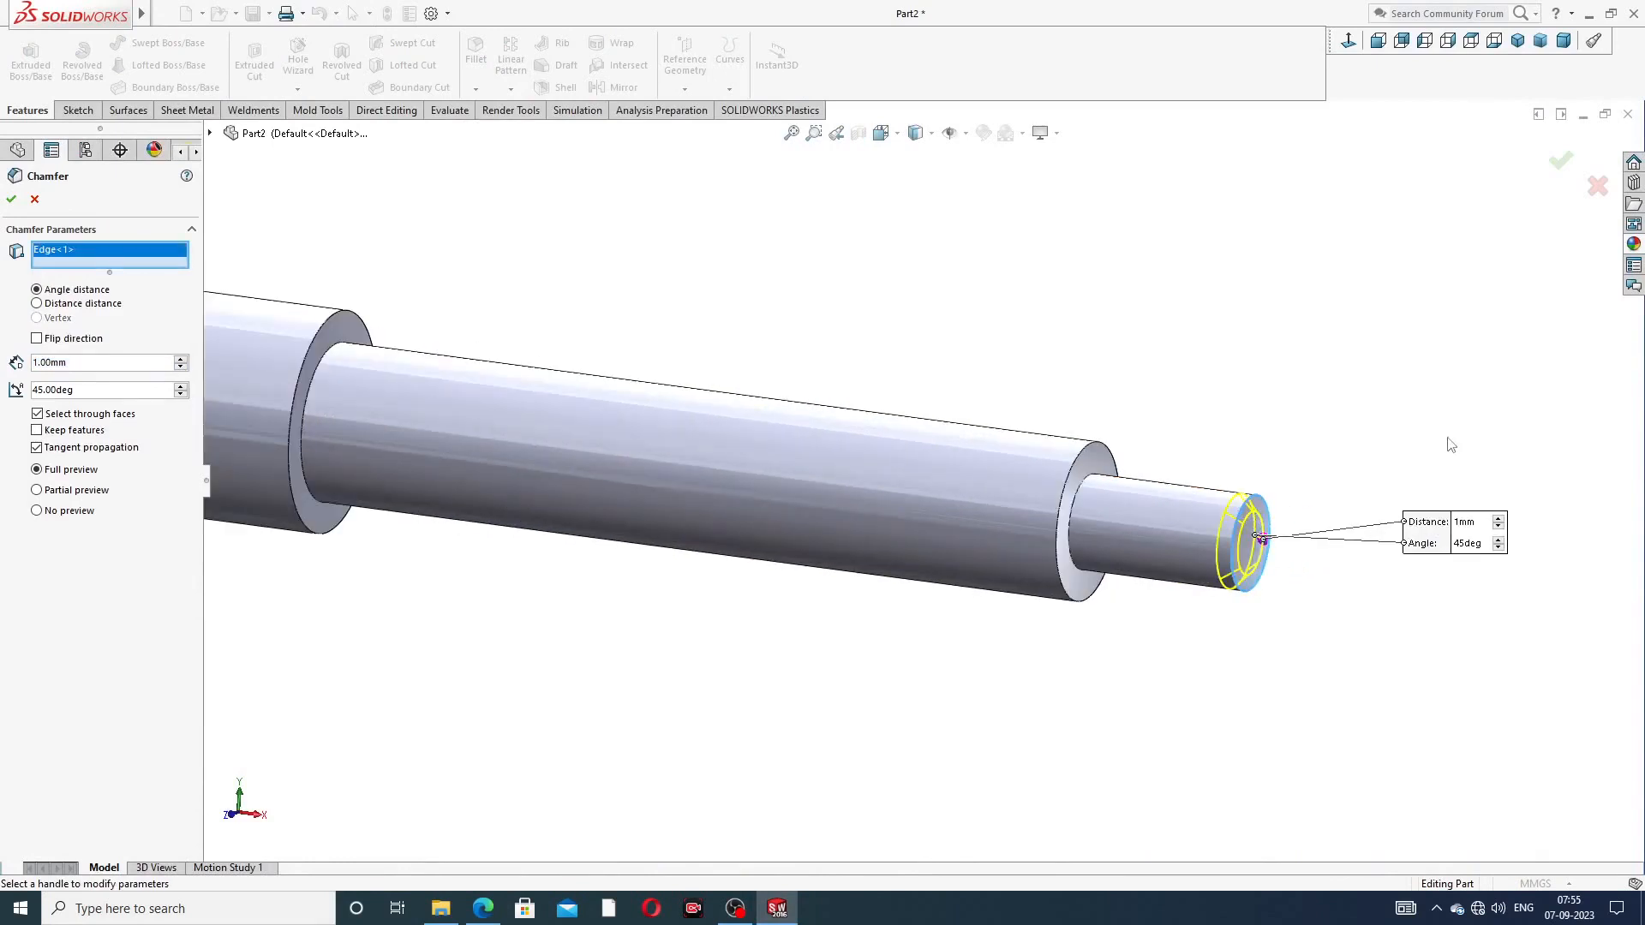
{"action": "left_click", "coordinate": [1561, 163]}
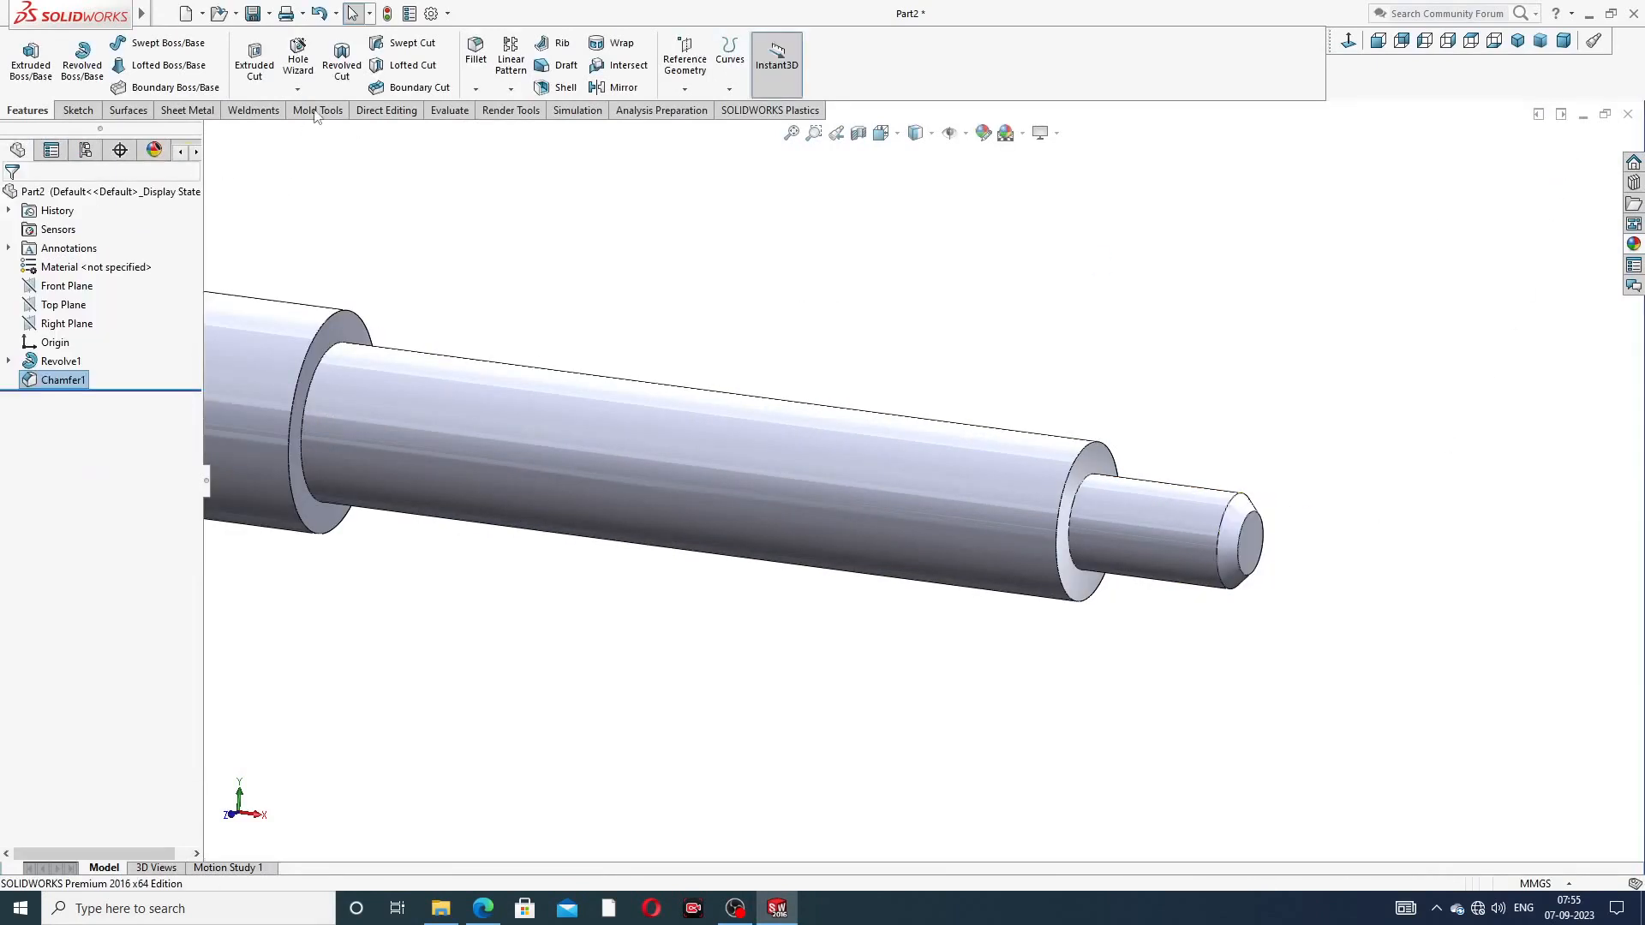
Chamfer both outer edges of the large collar by 2 mm at 45 degrees and inspect the spindle
{"action": "left_click", "coordinate": [475, 88]}
{"action": "left_click", "coordinate": [524, 137]}
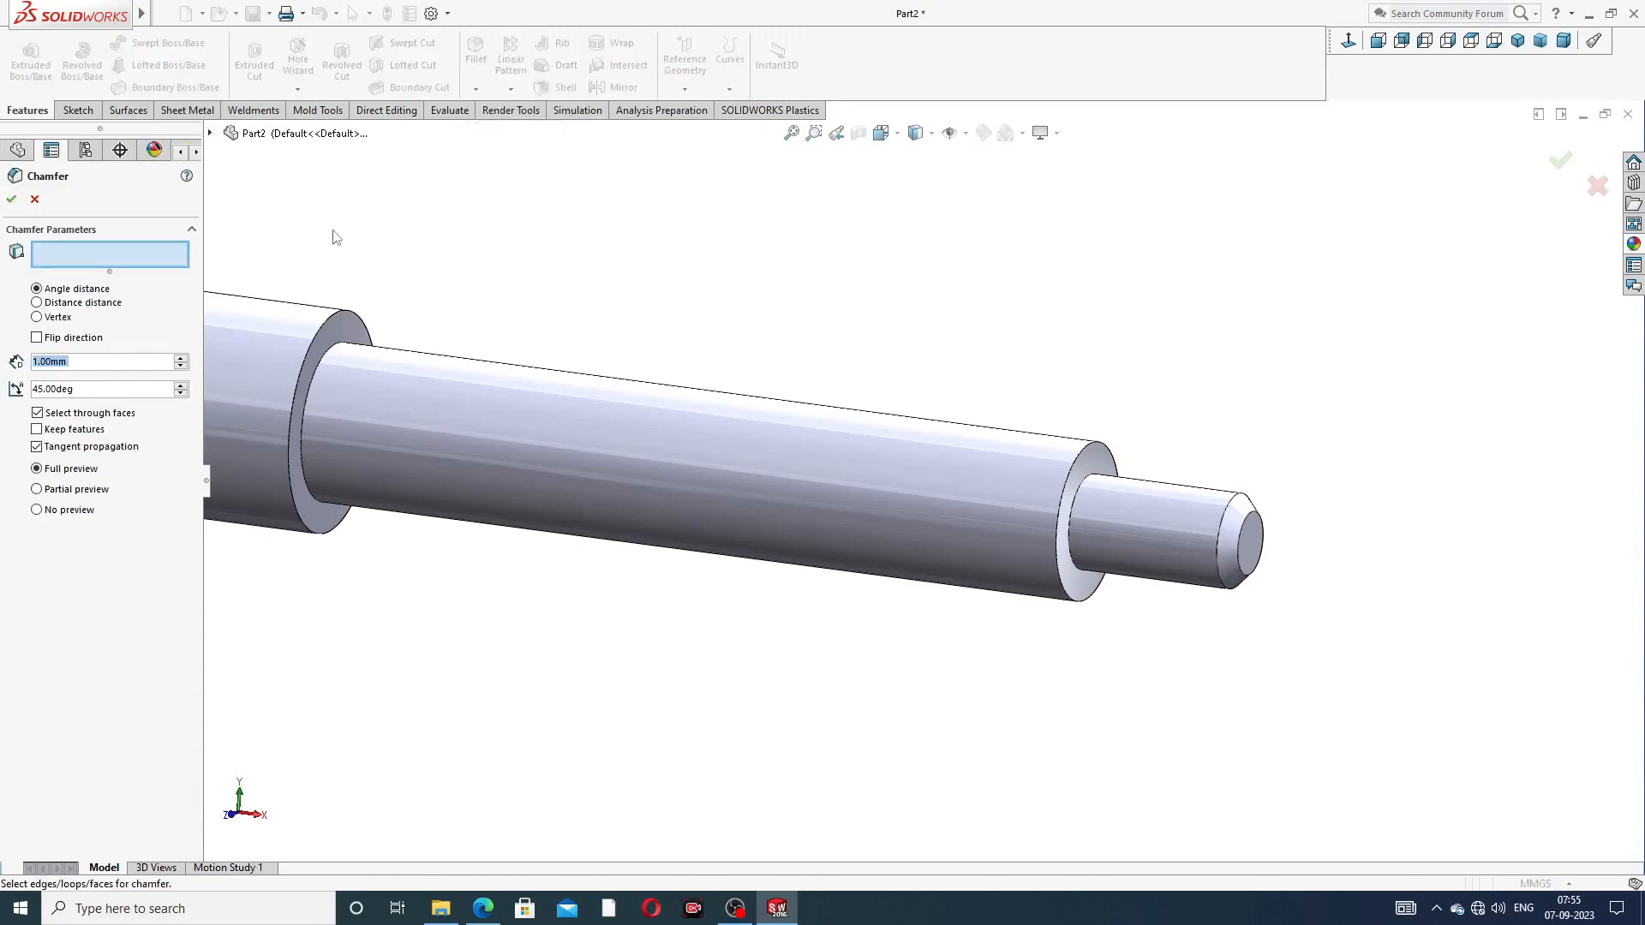
{"action": "type", "text": "2"}
{"action": "key", "text": "Return"}
{"action": "scroll", "coordinate": [454, 334], "scroll_direction": "up", "scroll_amount": 3}
{"action": "scroll", "coordinate": [584, 419], "scroll_direction": "down", "scroll_amount": 2}
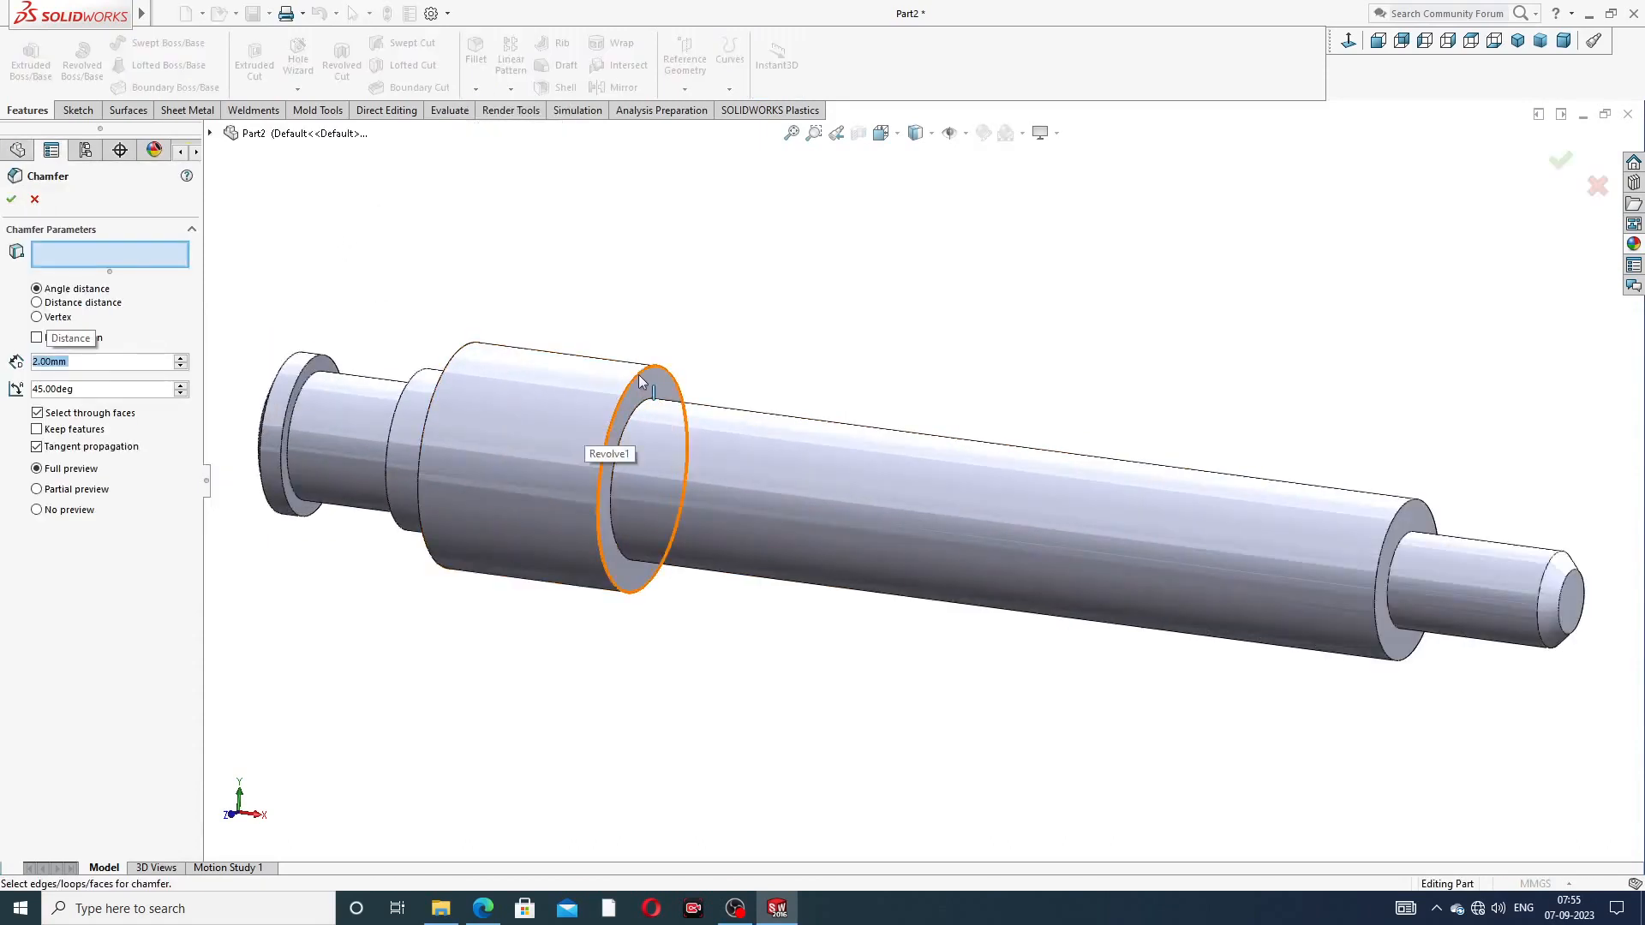
{"action": "left_click", "coordinate": [641, 381]}
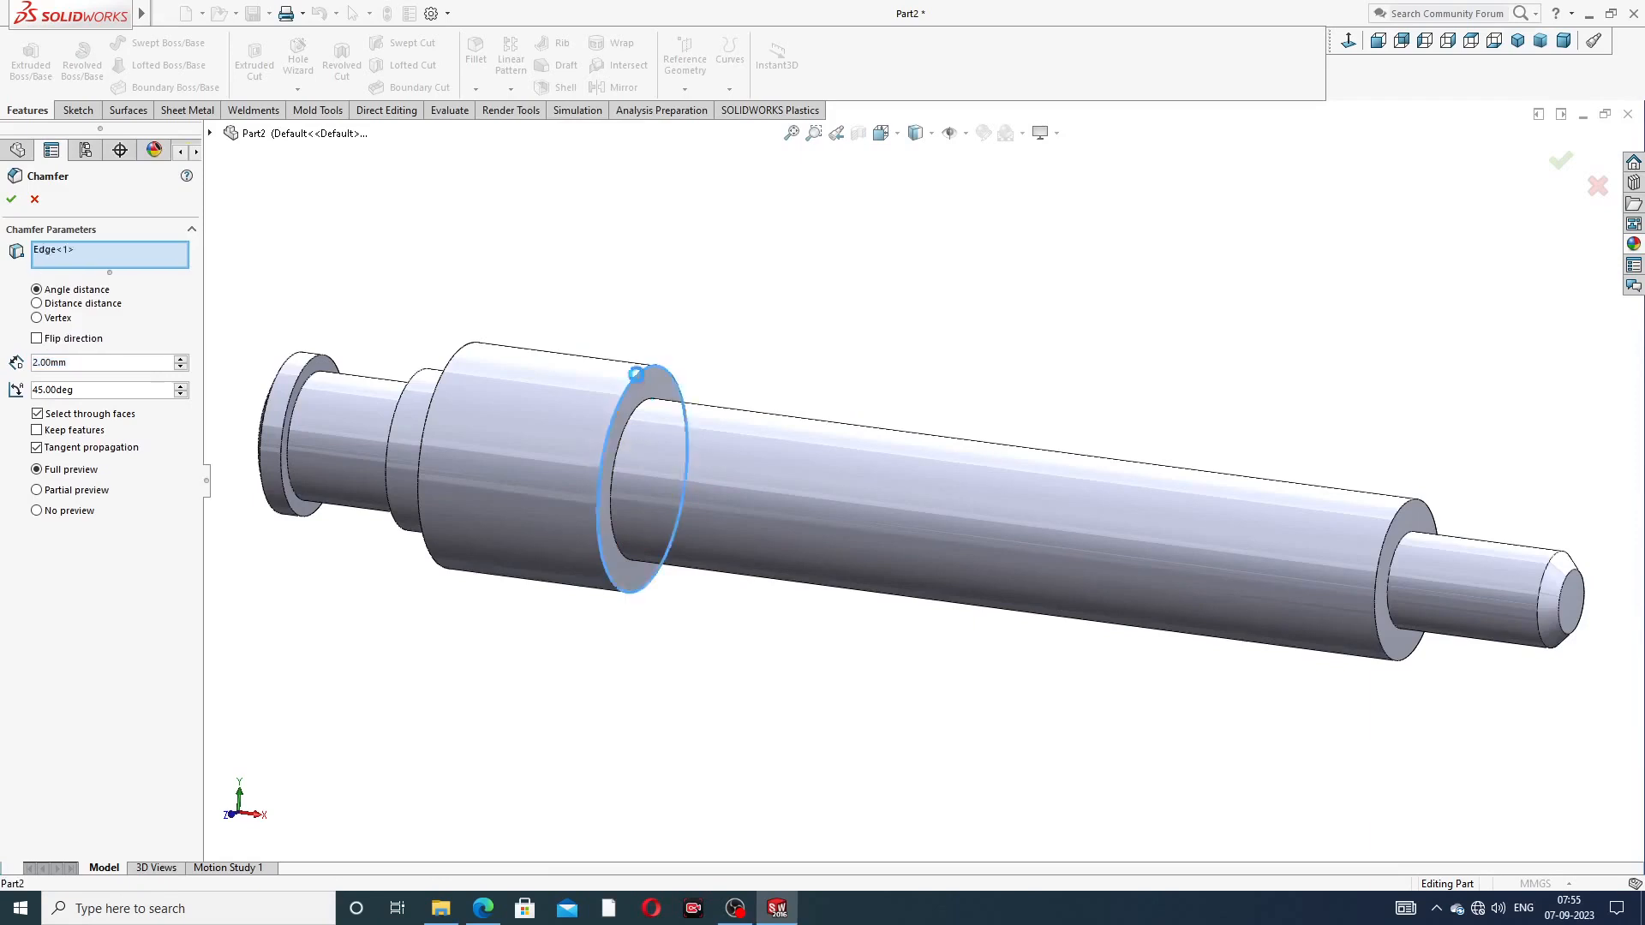
{"action": "left_click", "coordinate": [456, 363]}
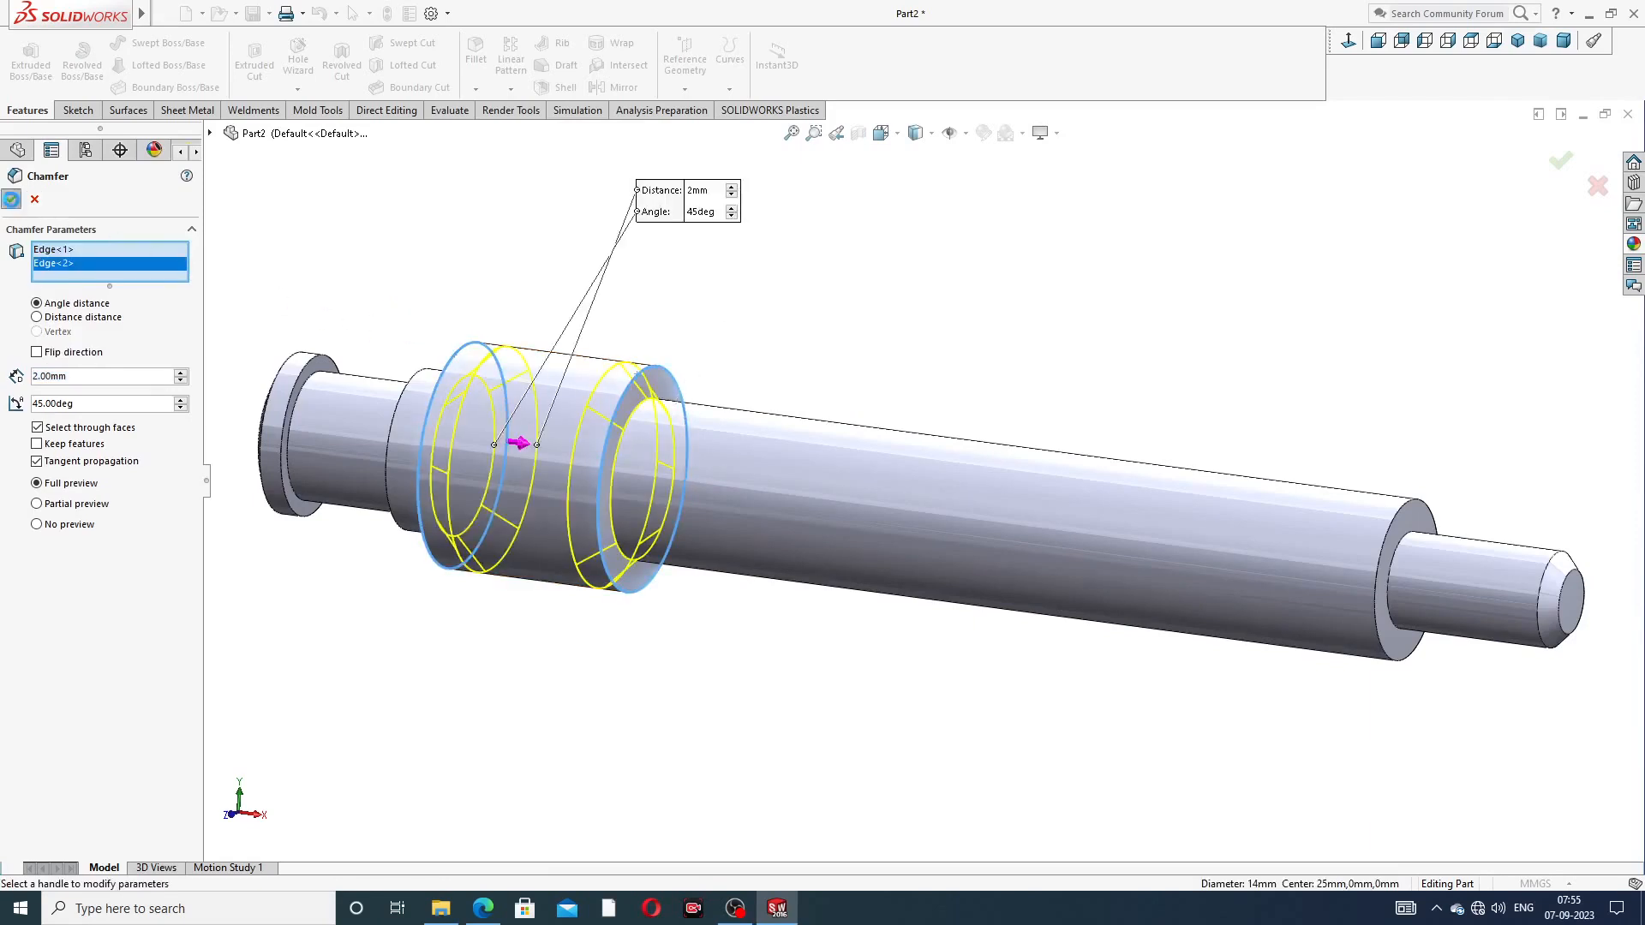
{"action": "left_click", "coordinate": [11, 199]}
{"action": "scroll", "coordinate": [566, 343], "scroll_direction": "up", "scroll_amount": 3}
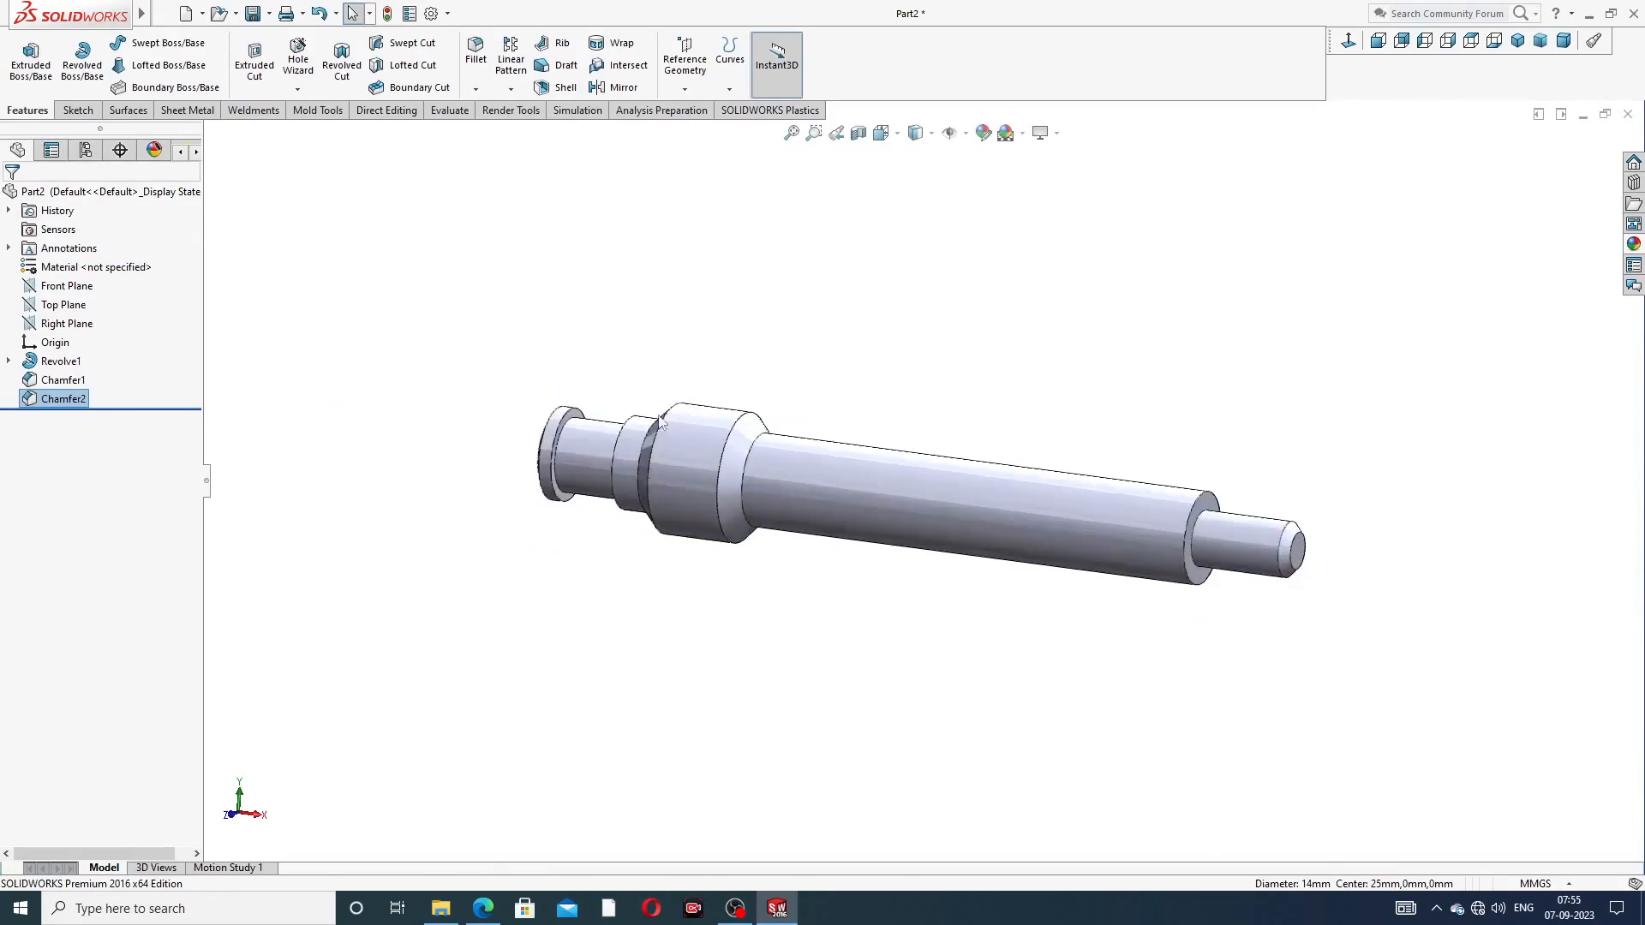
{"action": "middle_click_drag", "start_coordinate": [704, 443], "coordinate": [820, 384]}
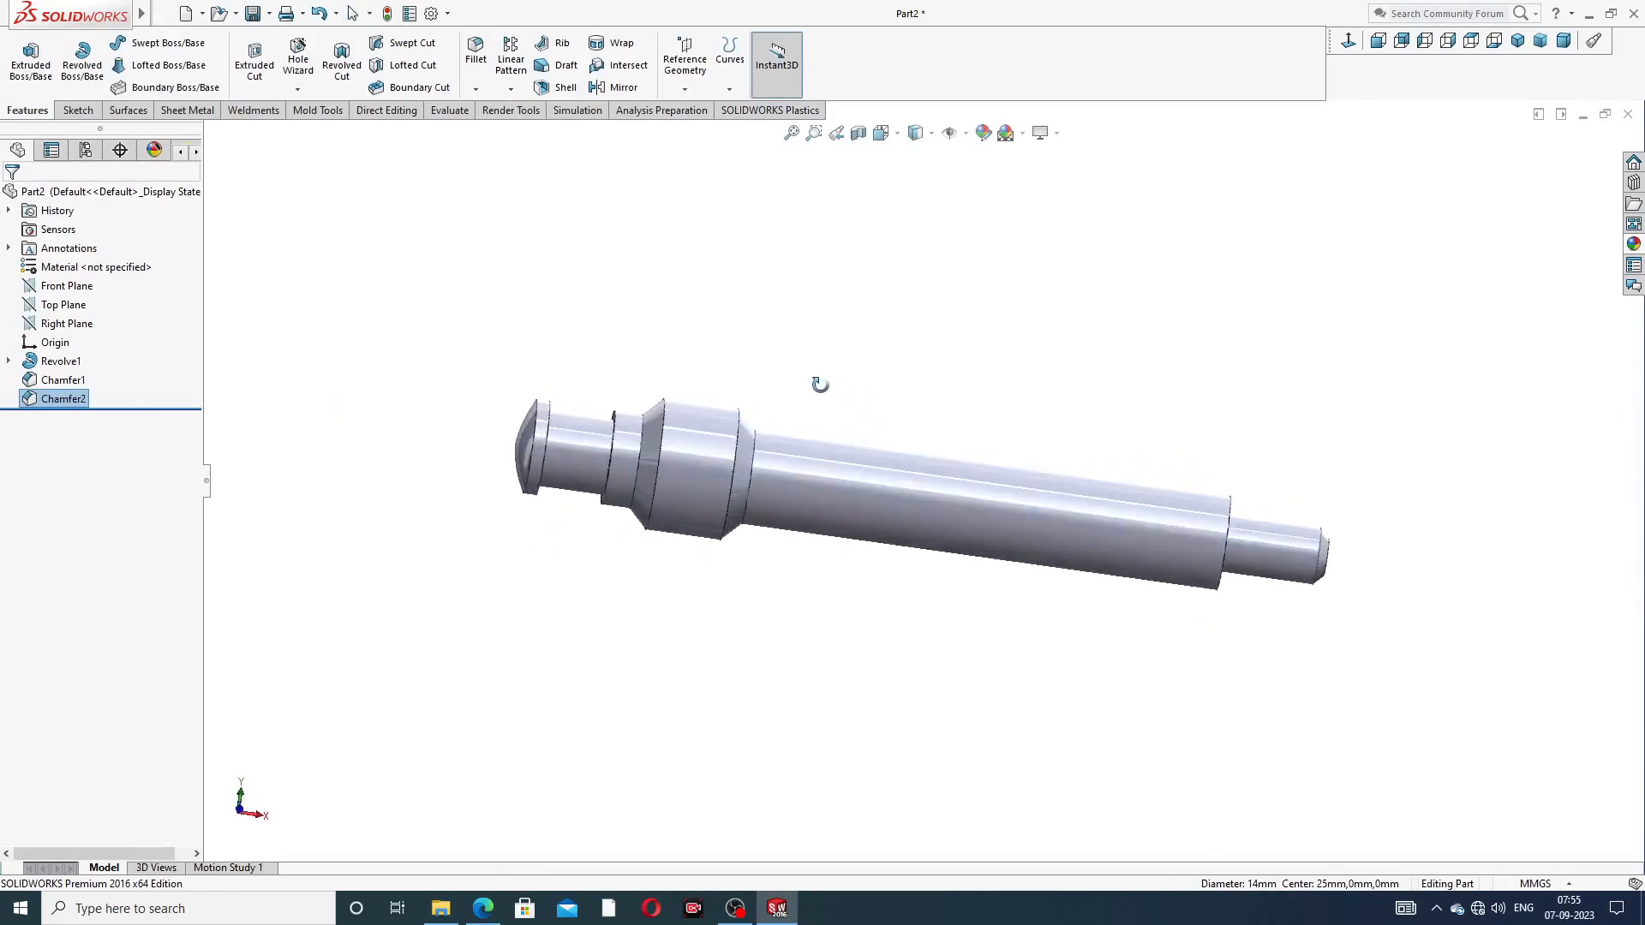
{"action": "scroll", "coordinate": [933, 490], "scroll_direction": "down", "scroll_amount": 1}
{"action": "middle_click_drag", "start_coordinate": [963, 524], "coordinate": [911, 433]}
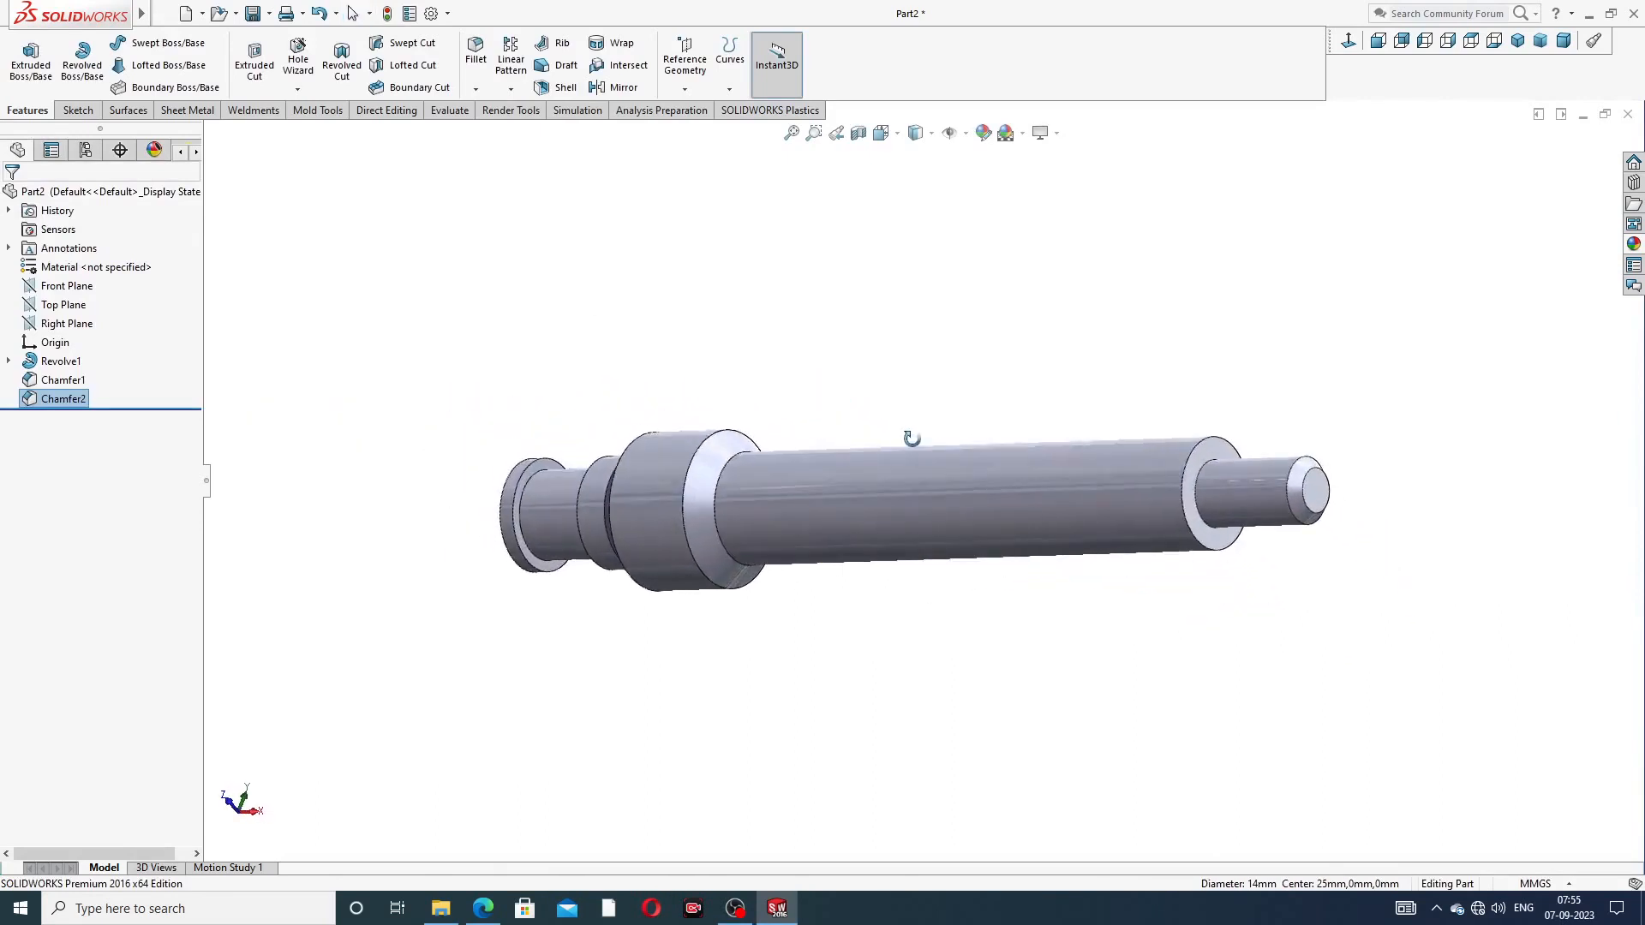
Consult the spindle drawing, open a sketch on the annular shoulder face beside the thin tip and view it face-on
{"action": "left_click", "coordinate": [484, 909]}
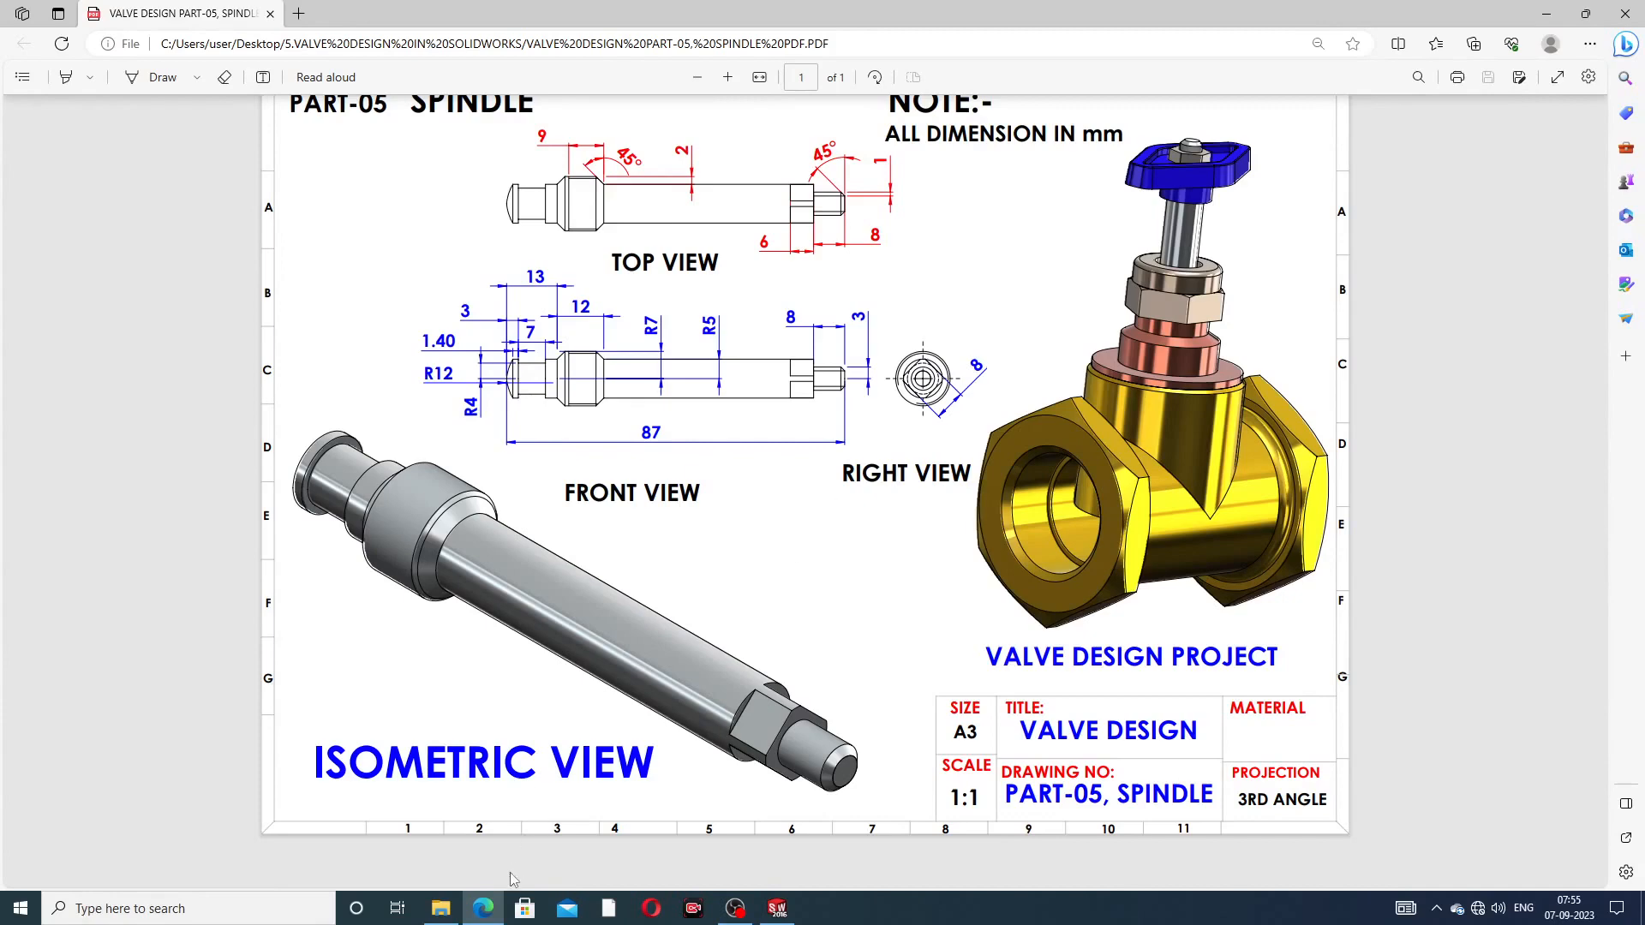
{"action": "left_click", "coordinate": [488, 910]}
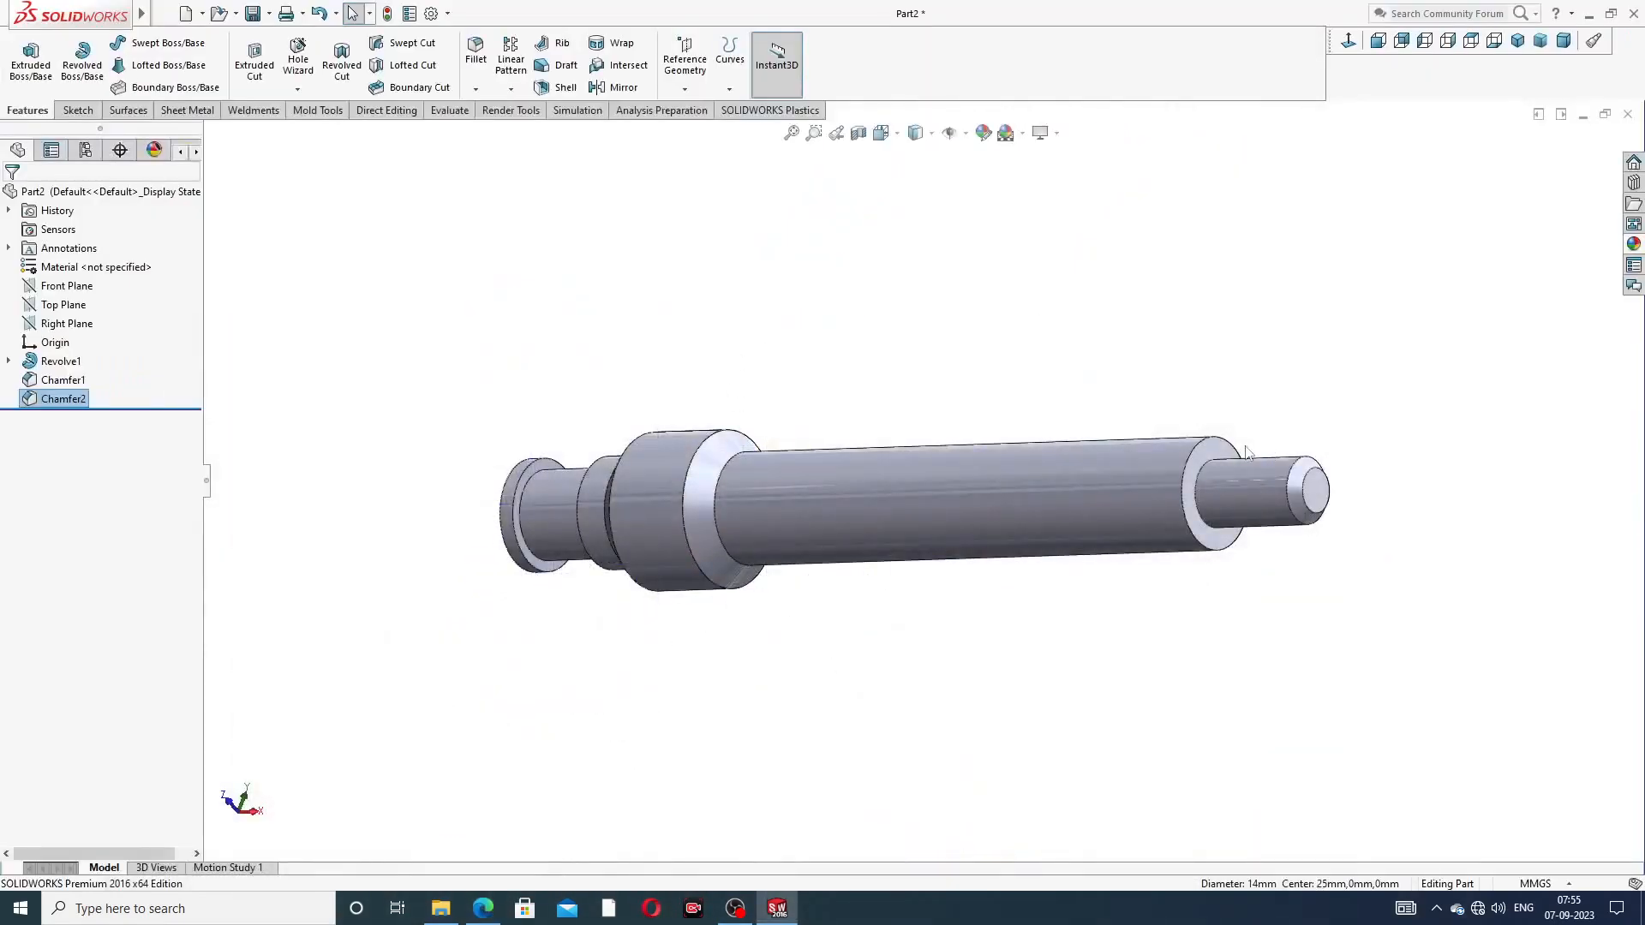
{"action": "left_click", "coordinate": [1216, 447]}
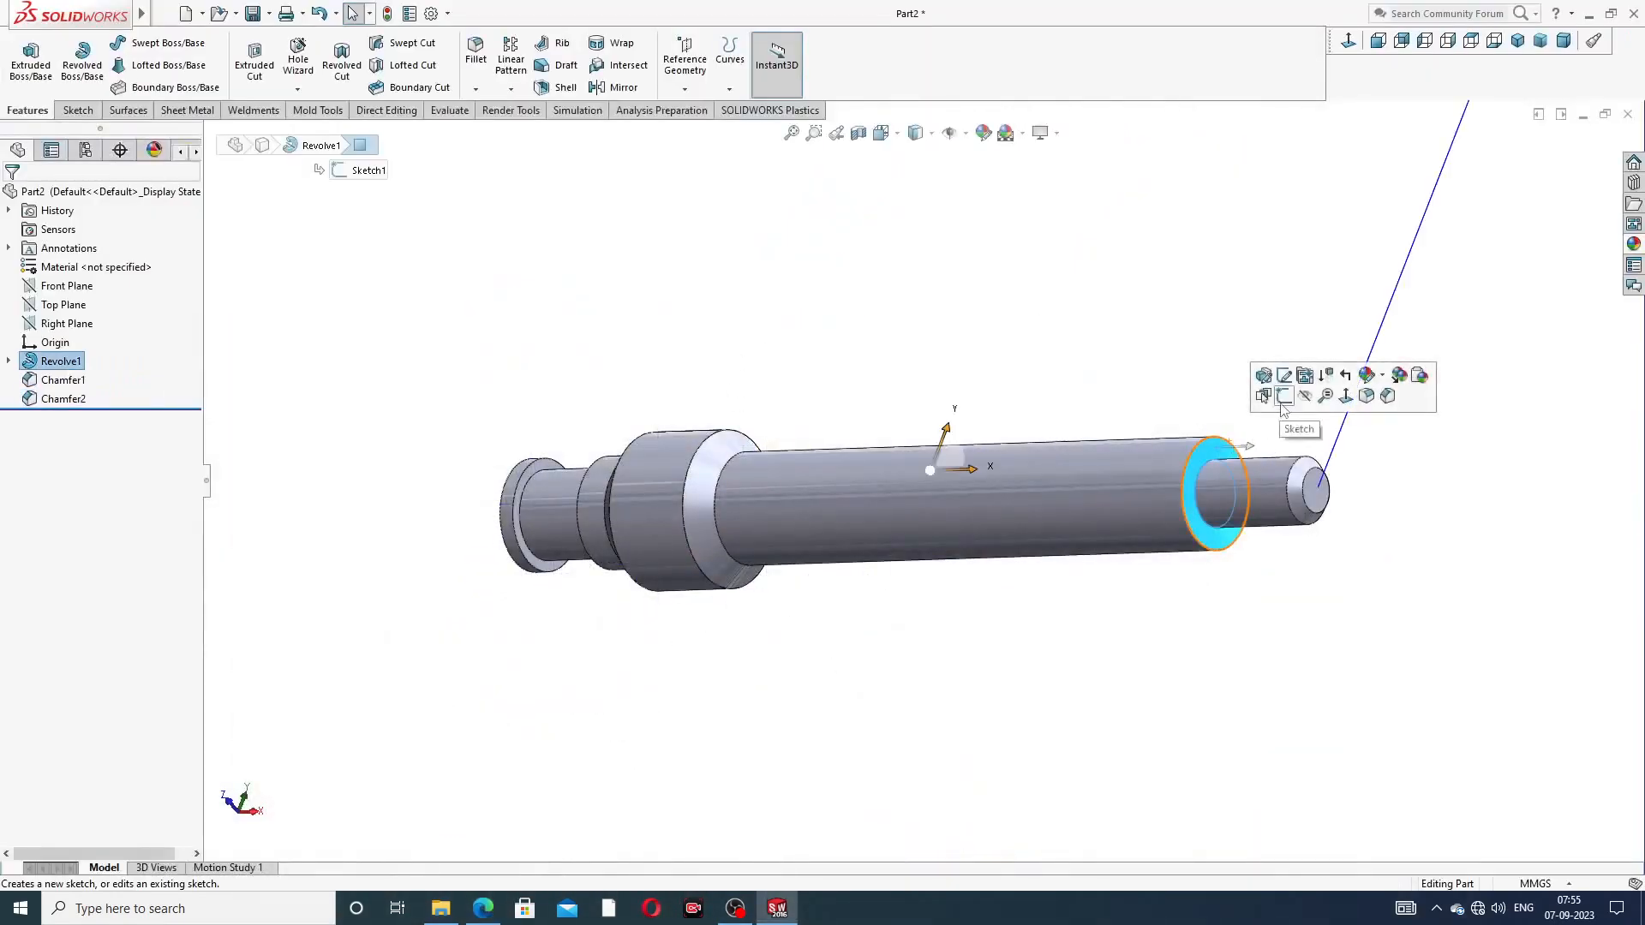
{"action": "left_click", "coordinate": [1284, 396]}
{"action": "left_click", "coordinate": [1348, 40]}
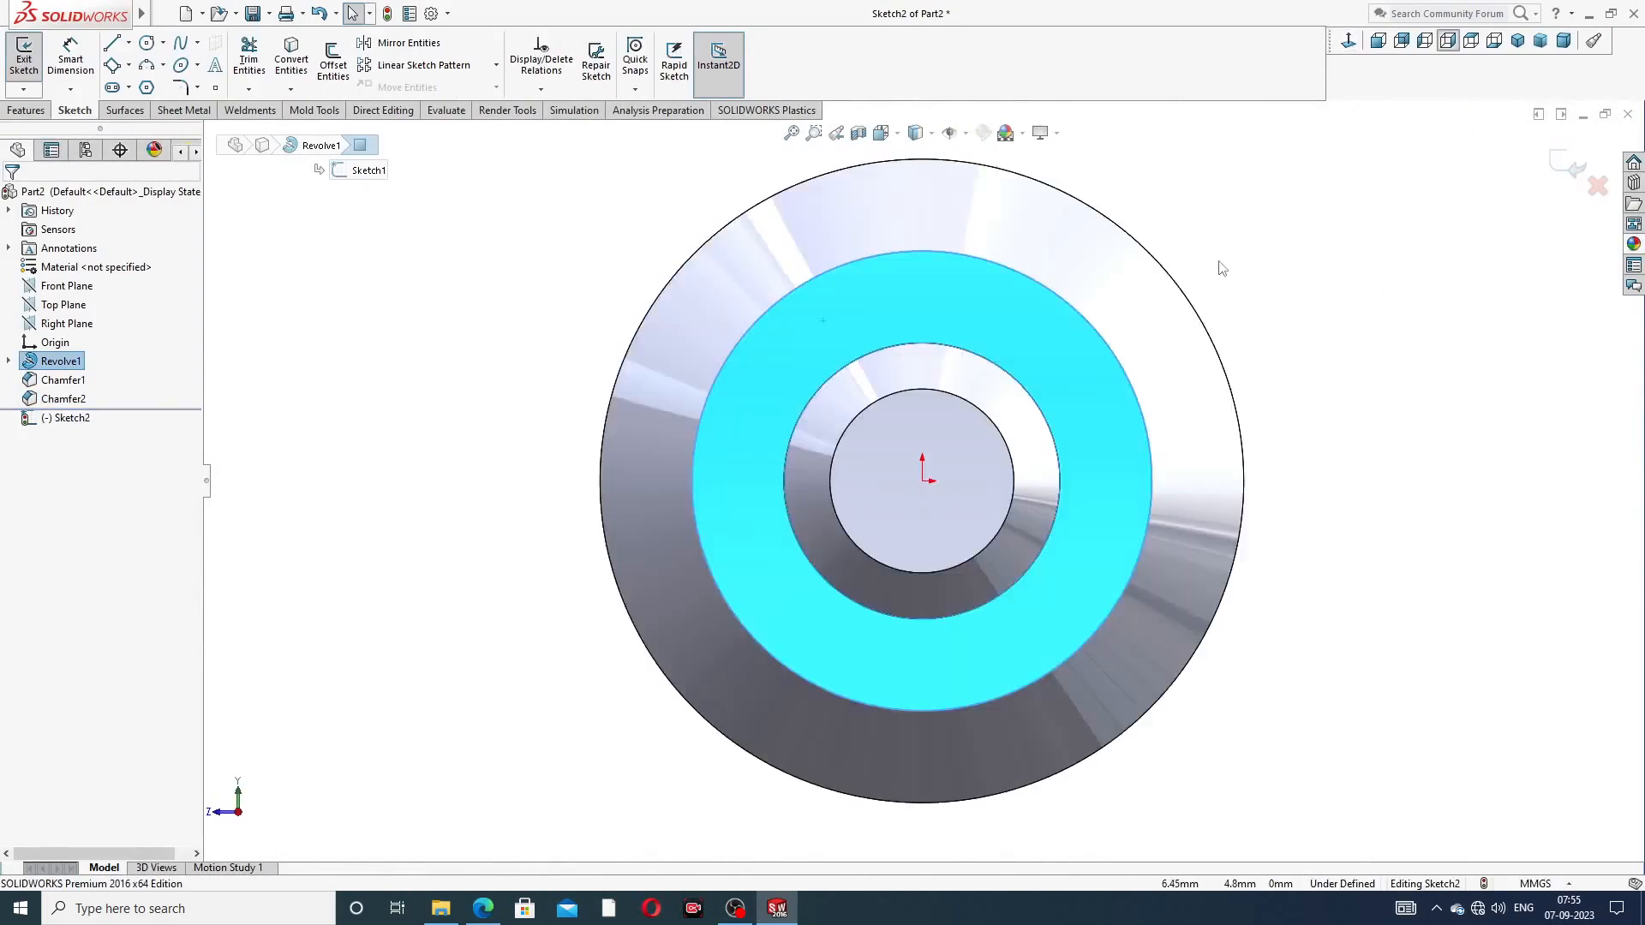
Sketch a tilted 3 Point Corner Rectangle around the thin tip, with its far side reaching the shoulder's outer edge
{"action": "left_click", "coordinate": [130, 67]}
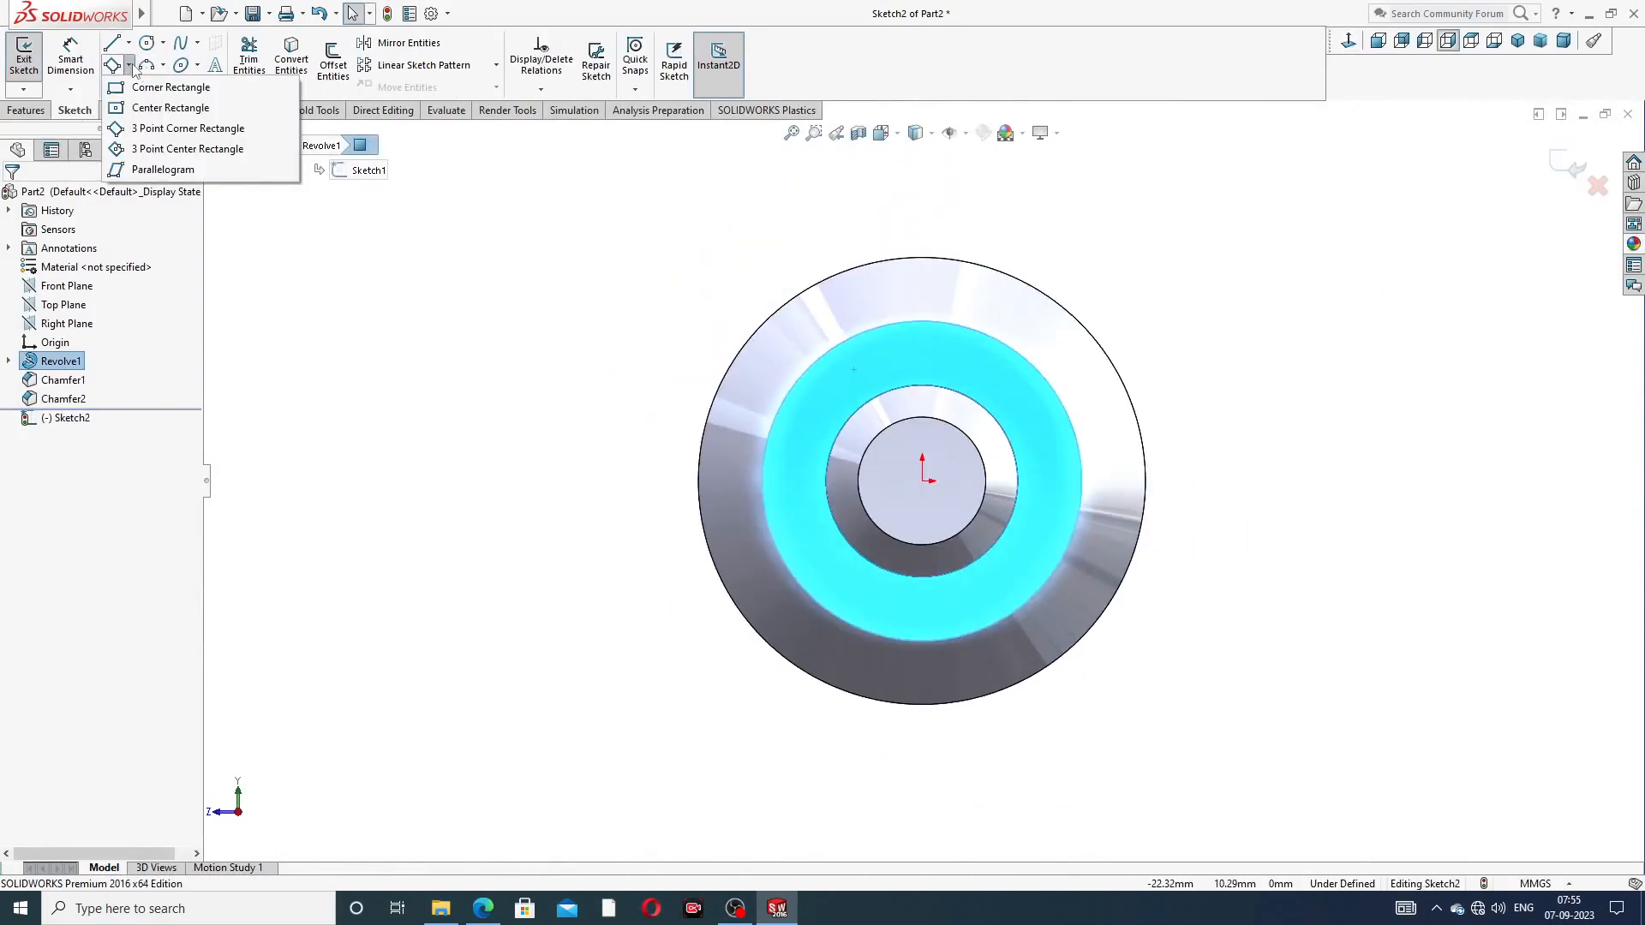
{"action": "left_click", "coordinate": [159, 130]}
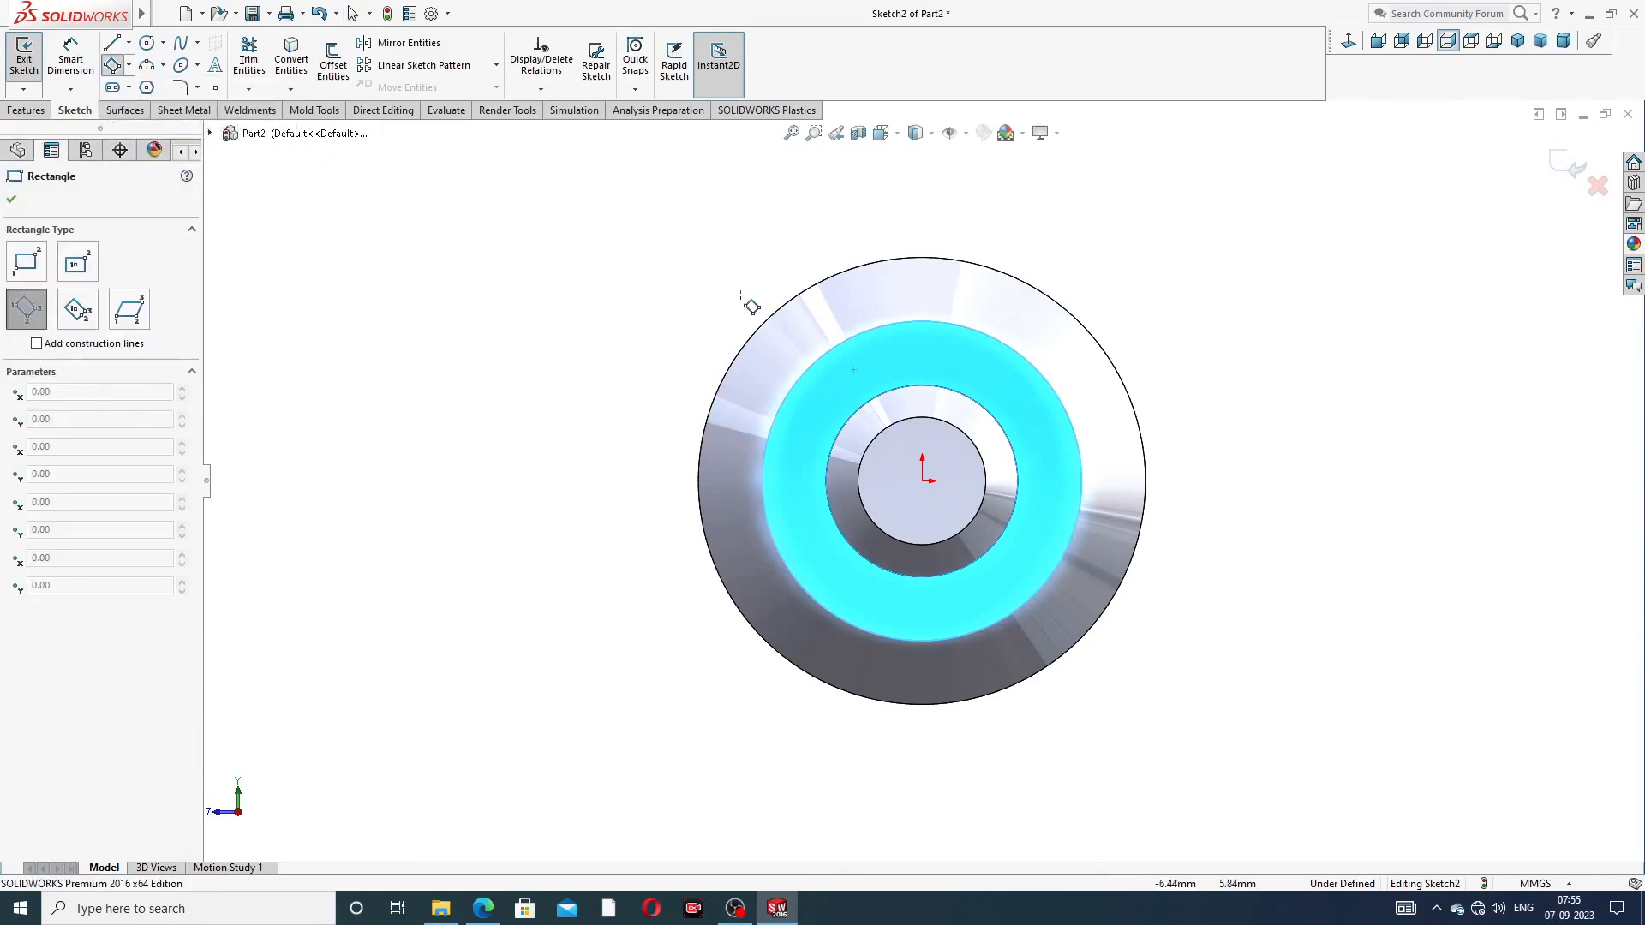
{"action": "left_click", "coordinate": [898, 352]}
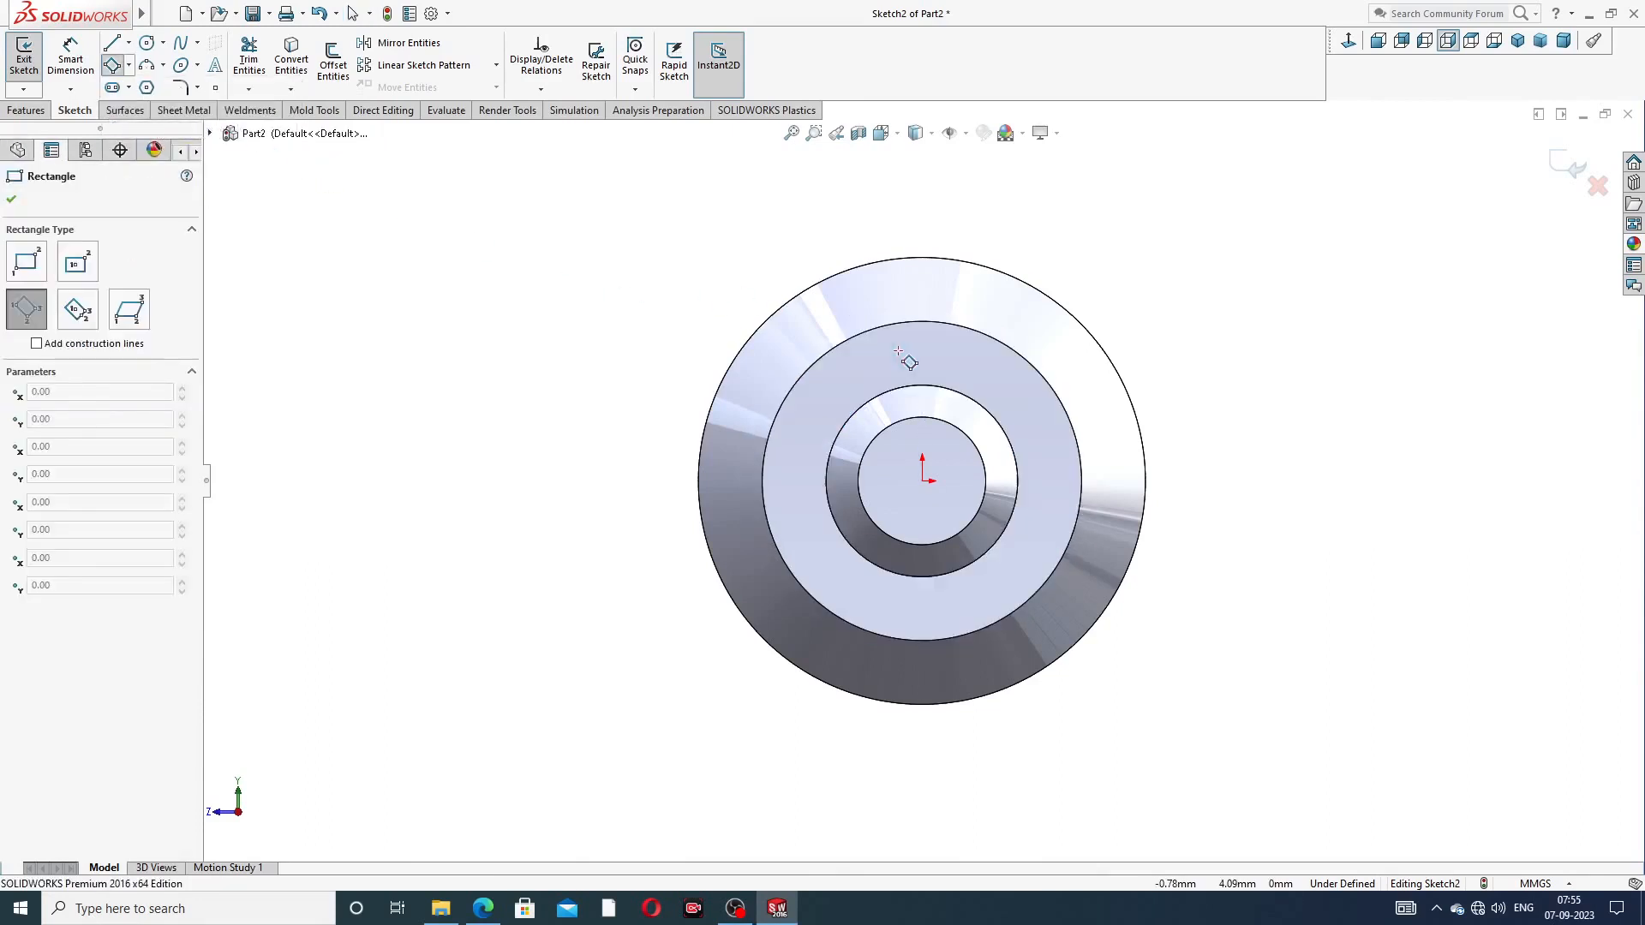
{"action": "left_click", "coordinate": [1043, 524]}
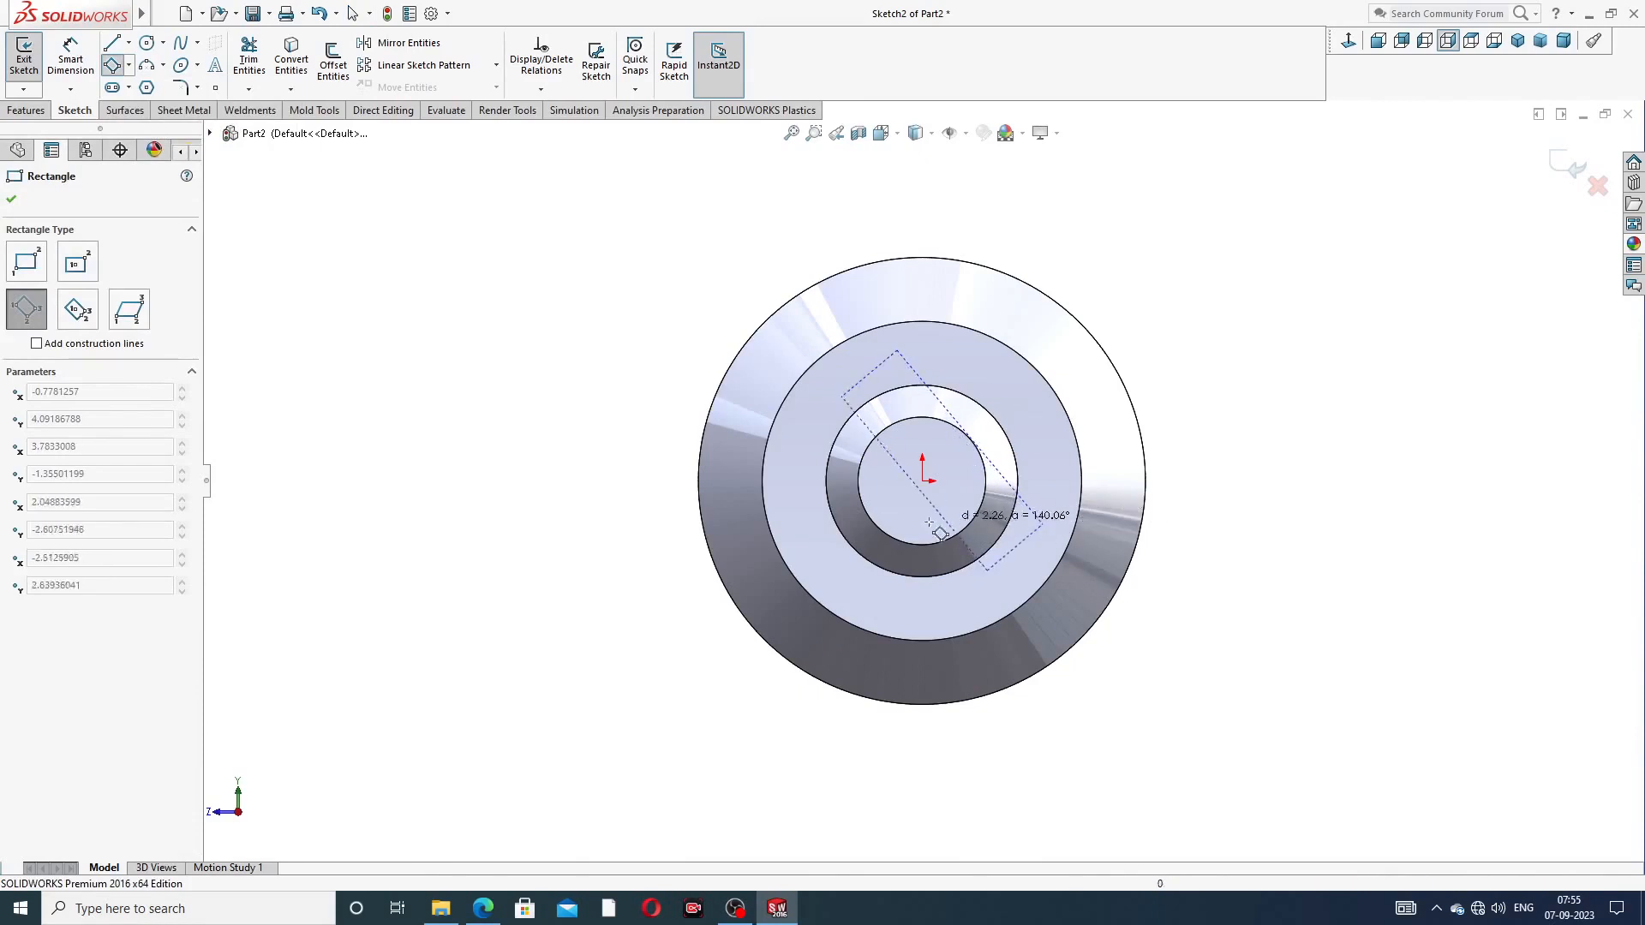
{"action": "left_click", "coordinate": [854, 573]}
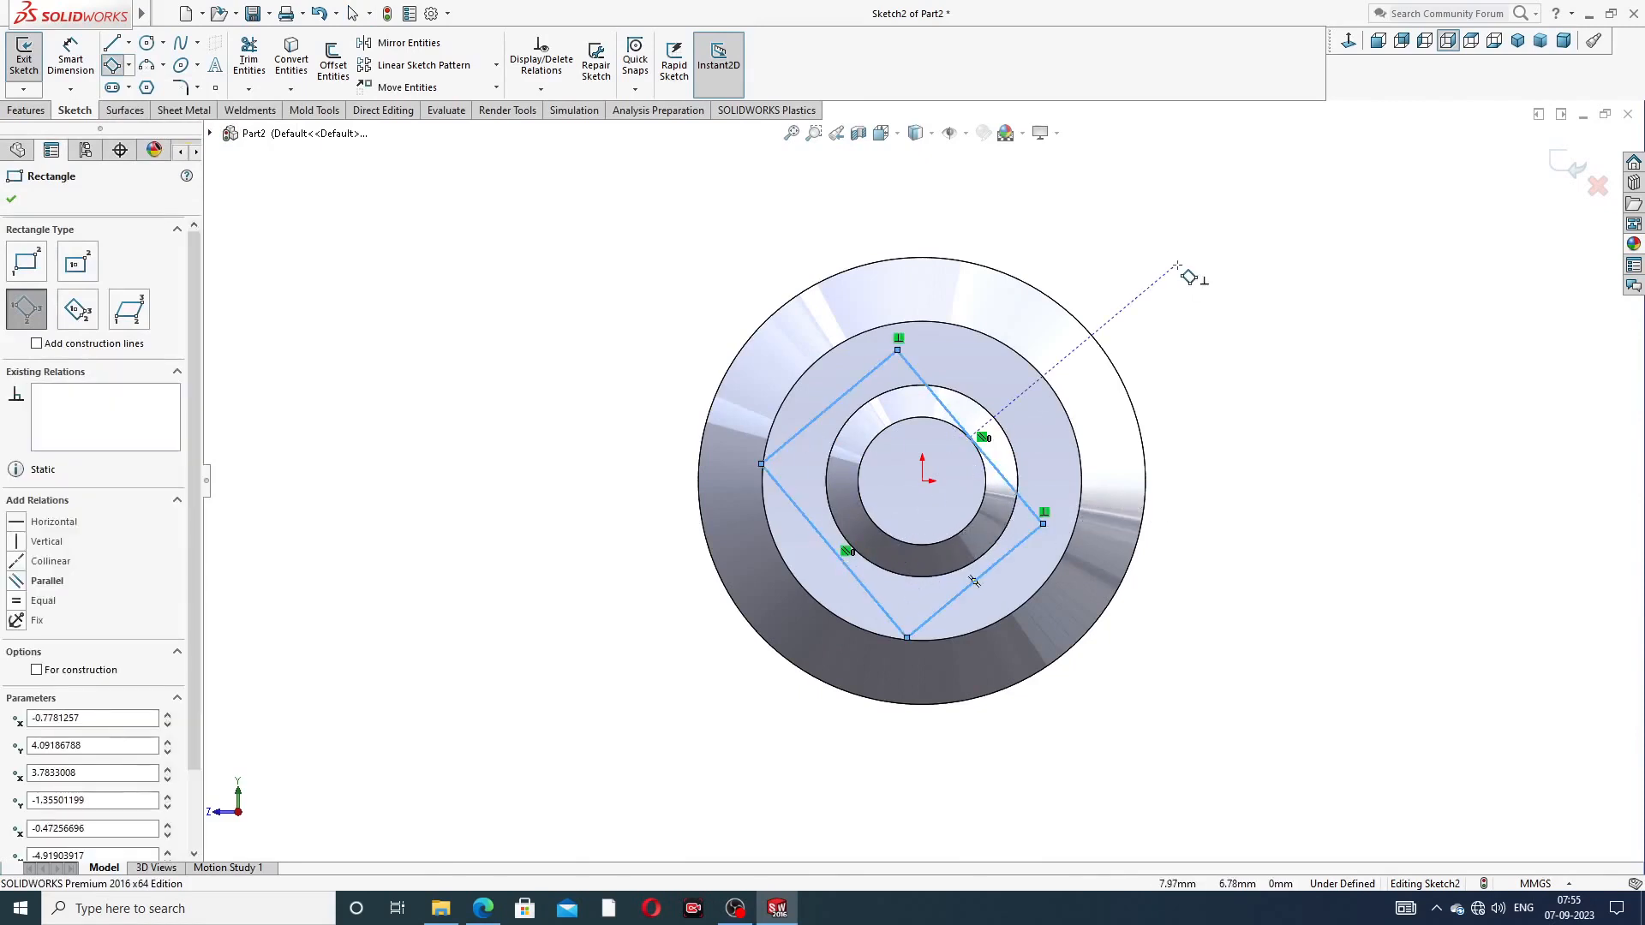
{"action": "right_click", "coordinate": [1179, 266]}
{"action": "left_click", "coordinate": [1216, 277]}
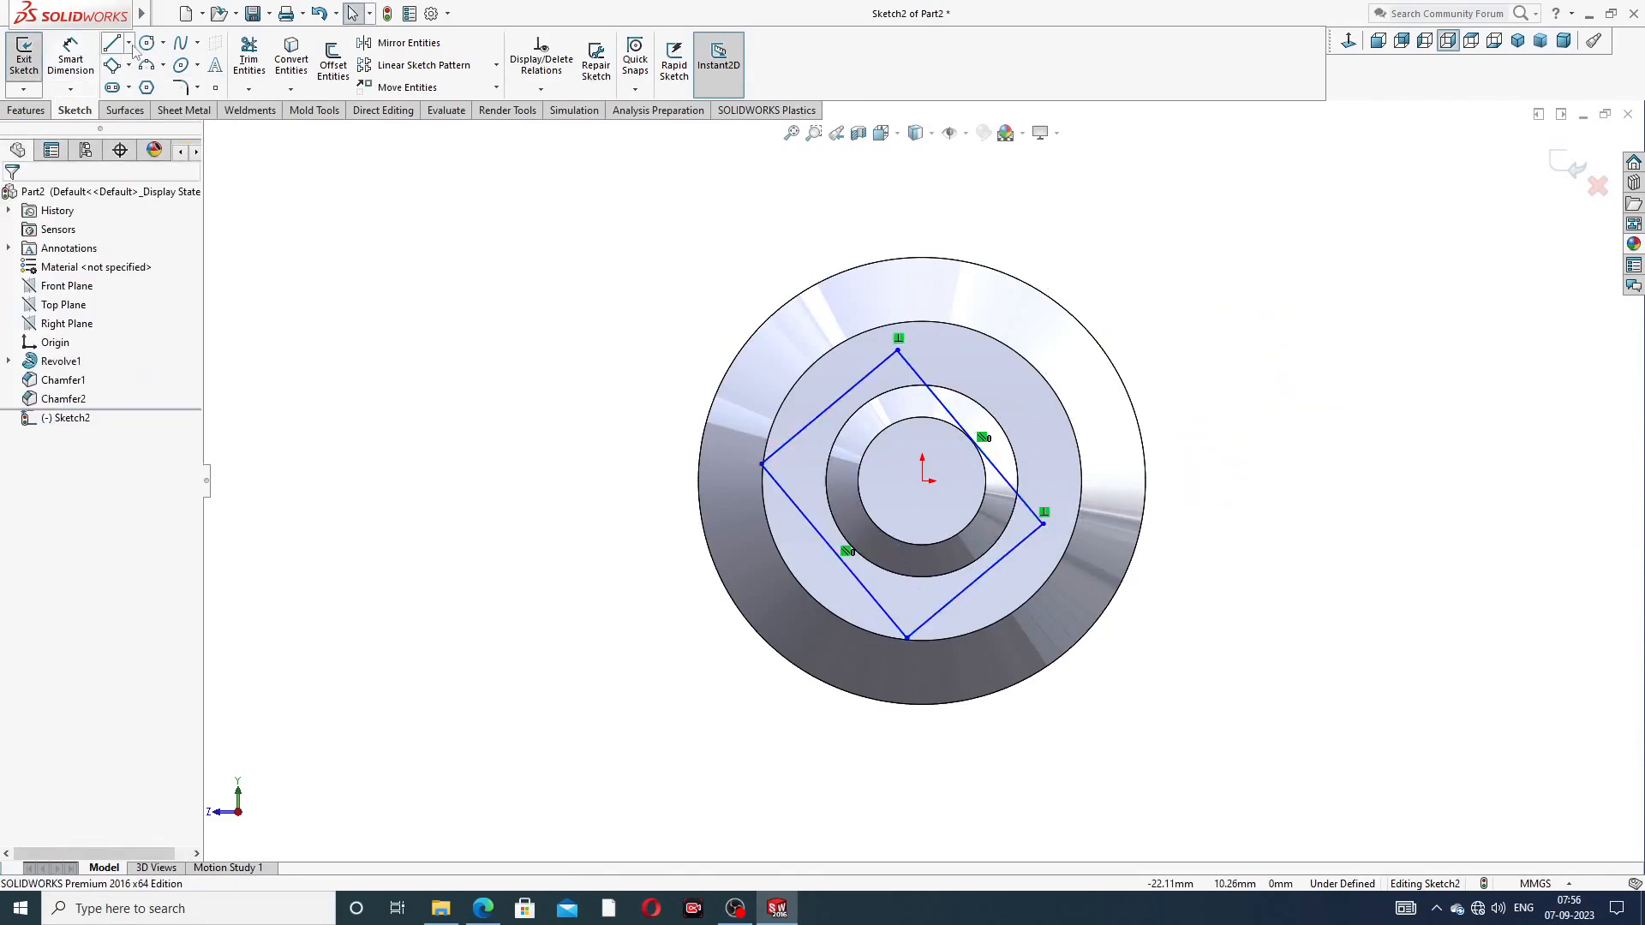
Draw two construction centerlines across the tilted rectangle, joining its opposite corners as diagonals
{"action": "left_click", "coordinate": [129, 44]}
{"action": "left_click", "coordinate": [148, 80]}
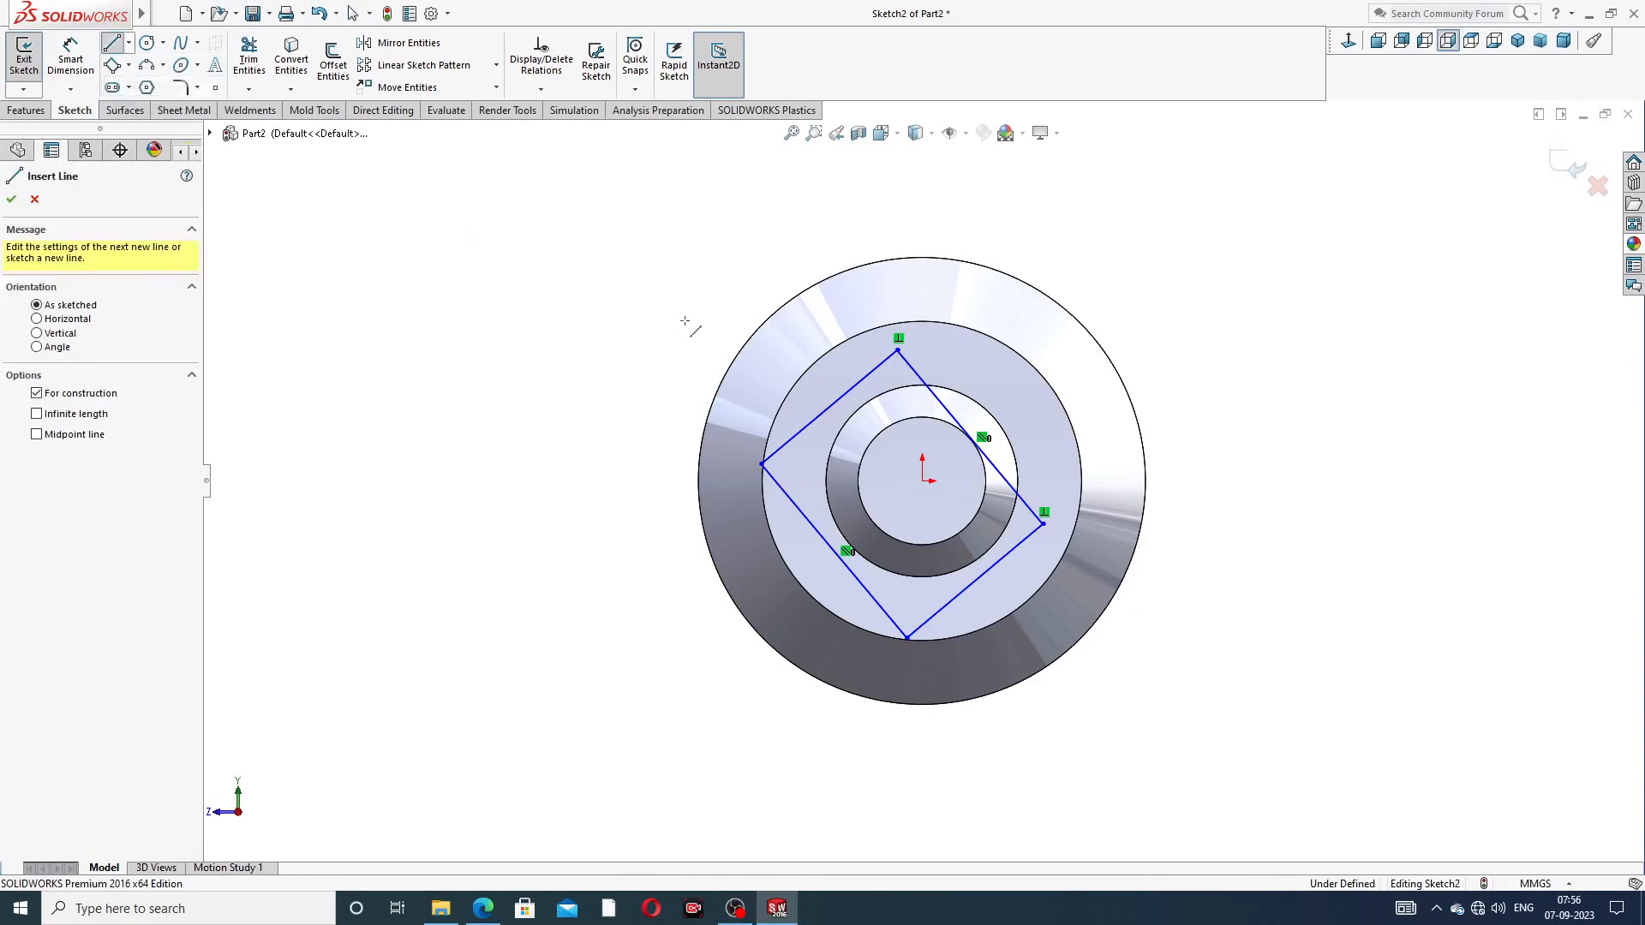
{"action": "left_click", "coordinate": [761, 464]}
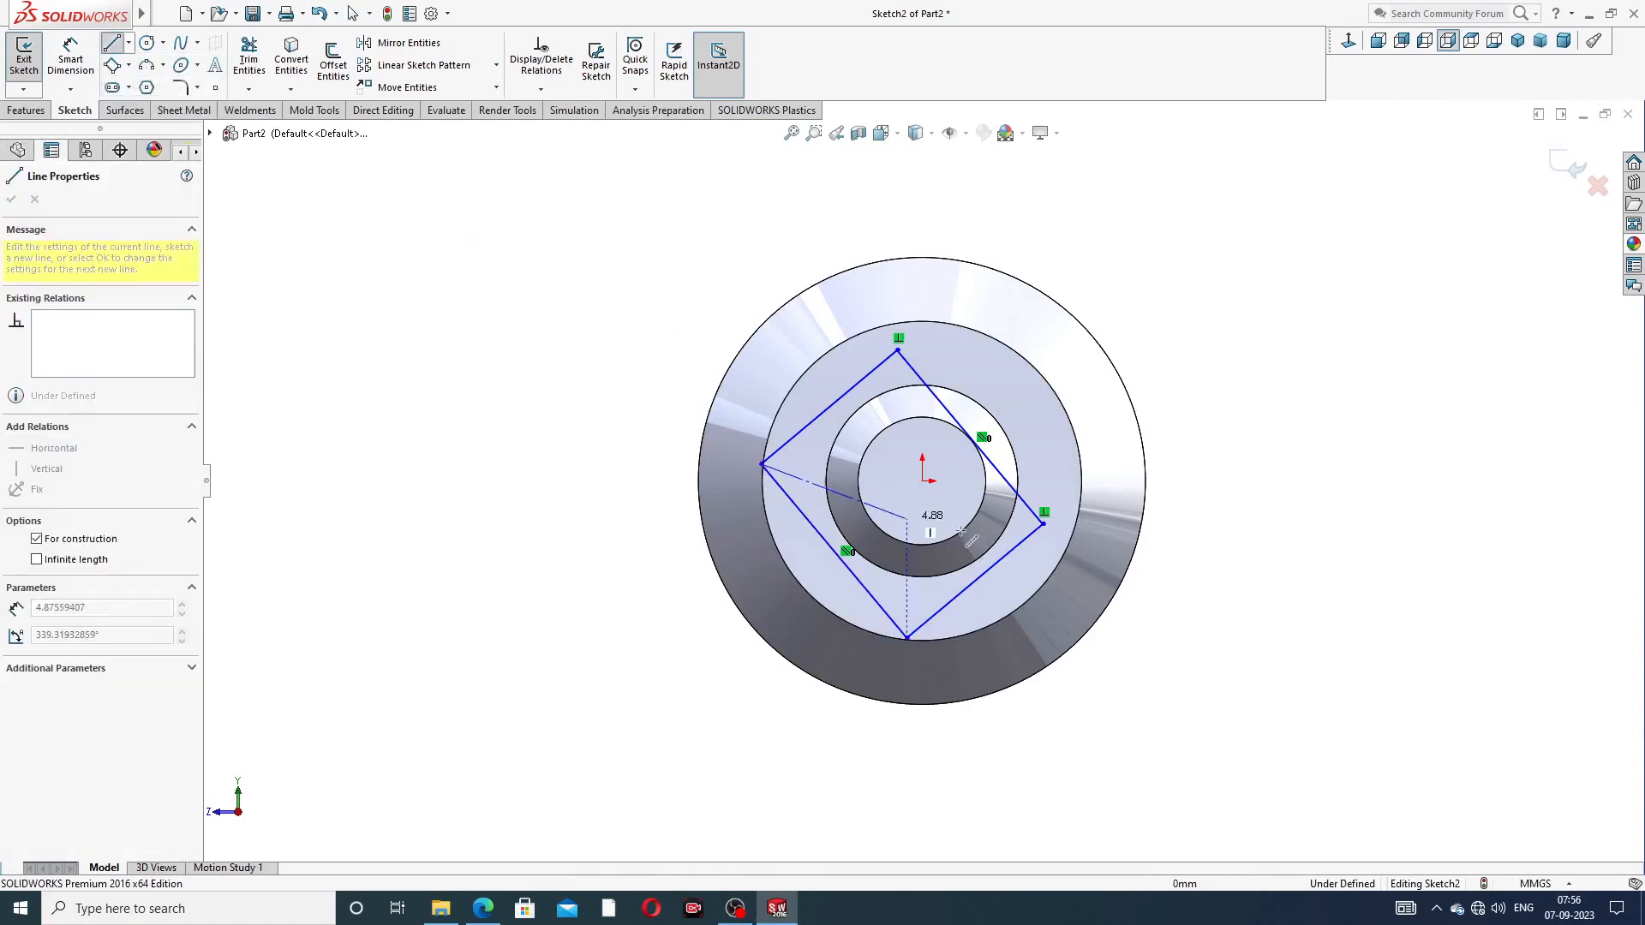
{"action": "left_click", "coordinate": [1045, 523]}
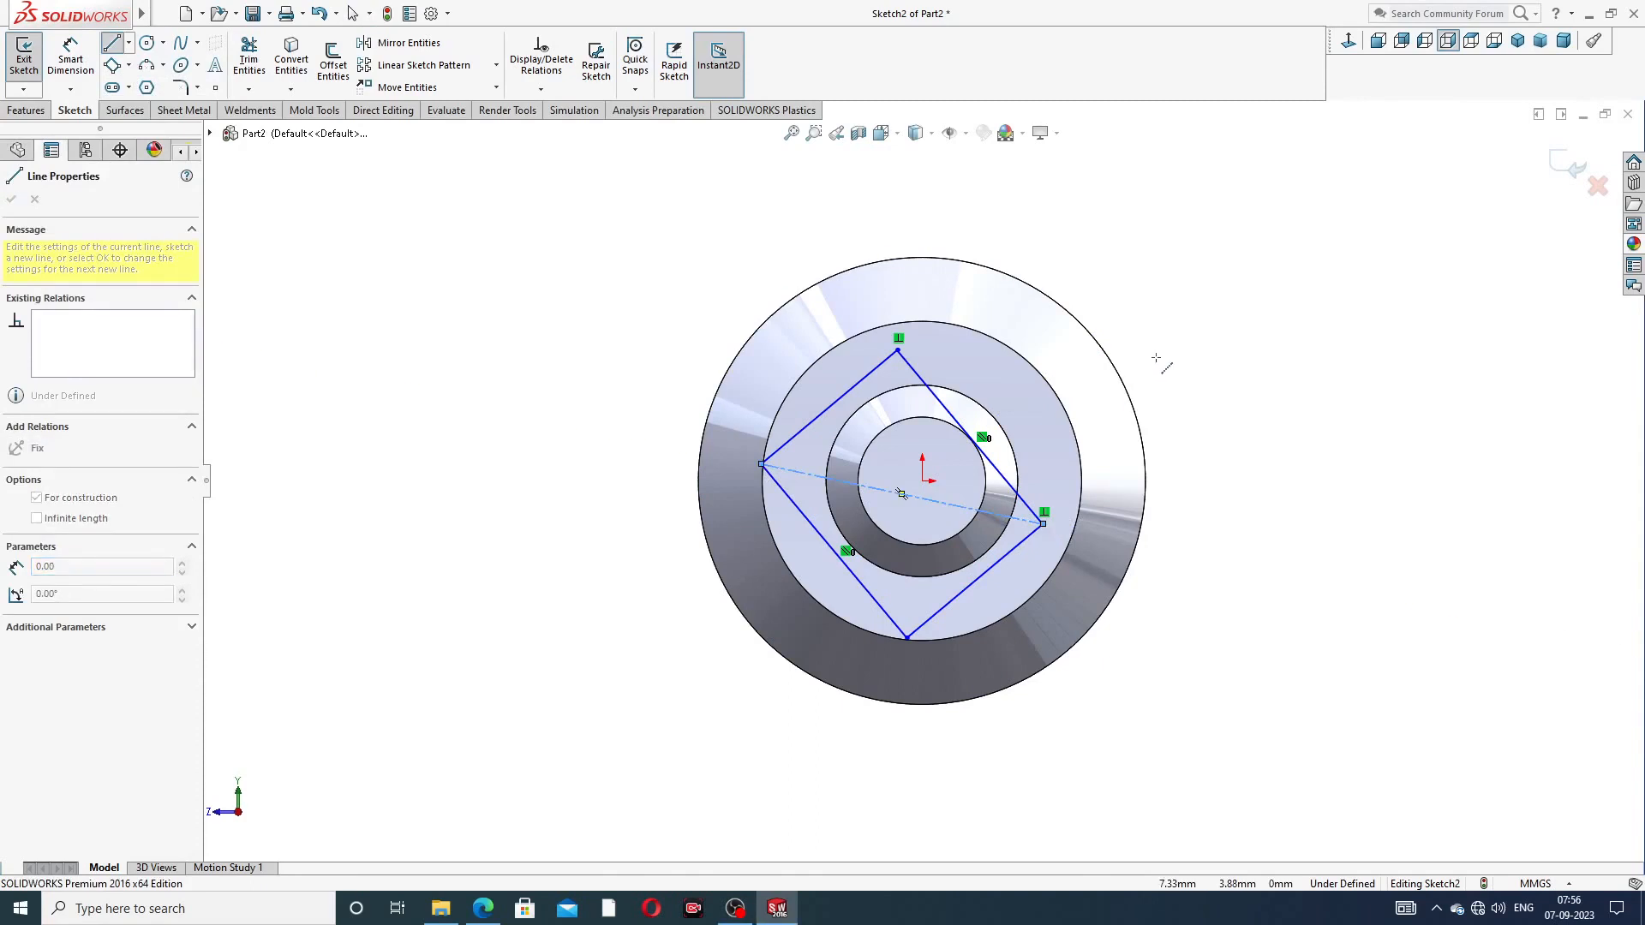
{"action": "left_click", "coordinate": [897, 350]}
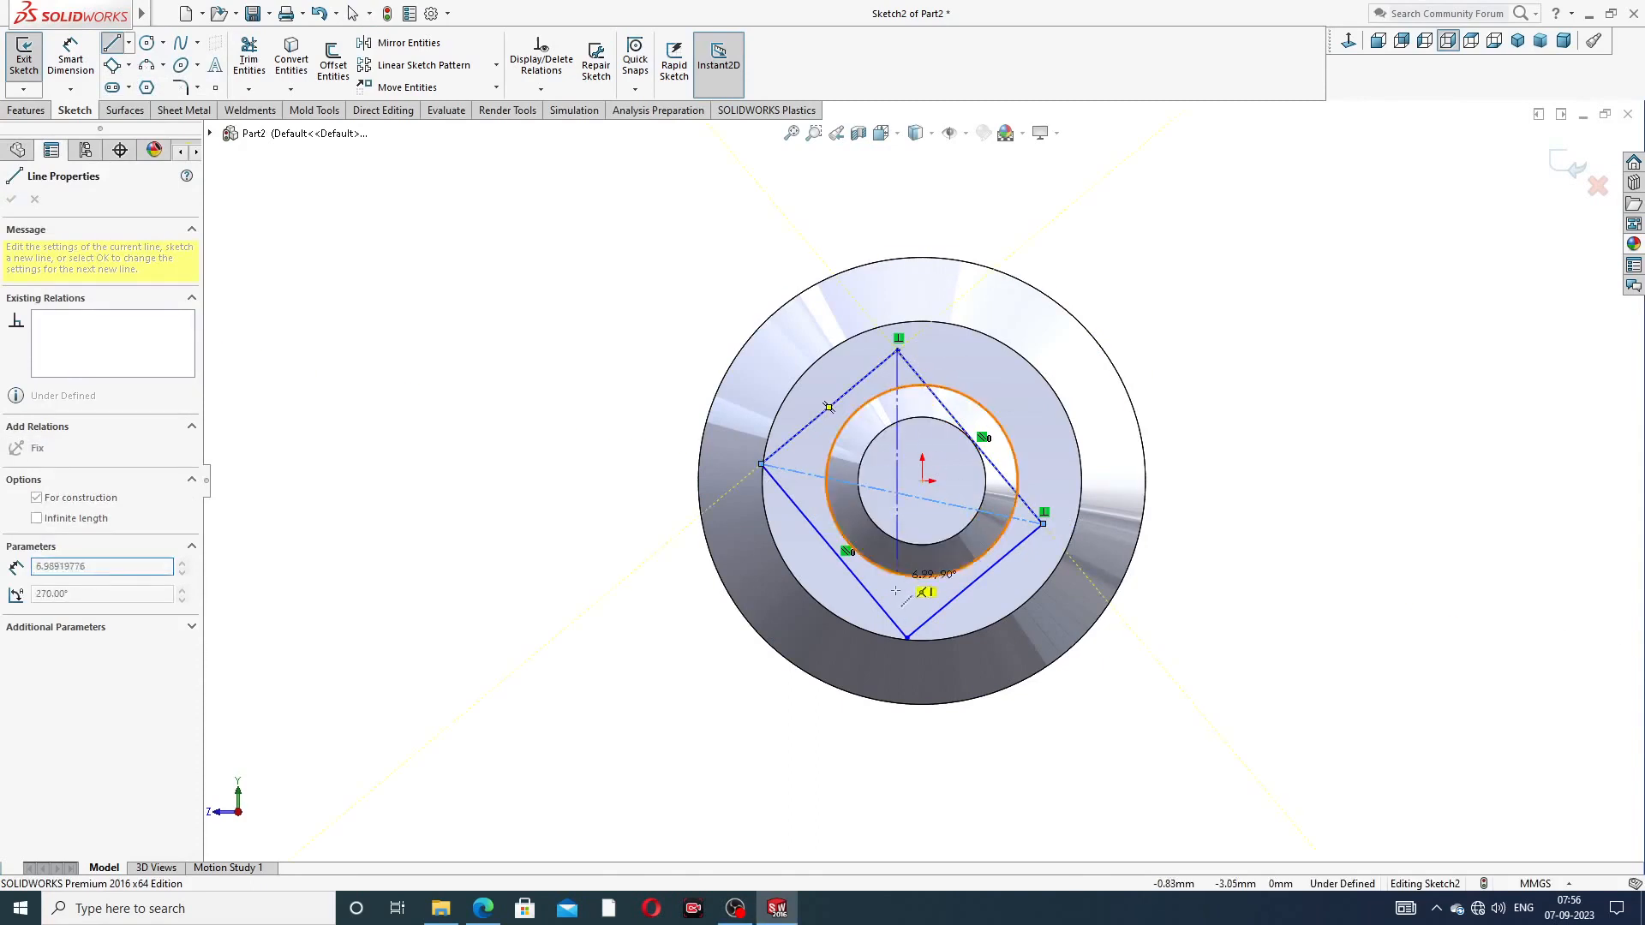
{"action": "left_click", "coordinate": [906, 638]}
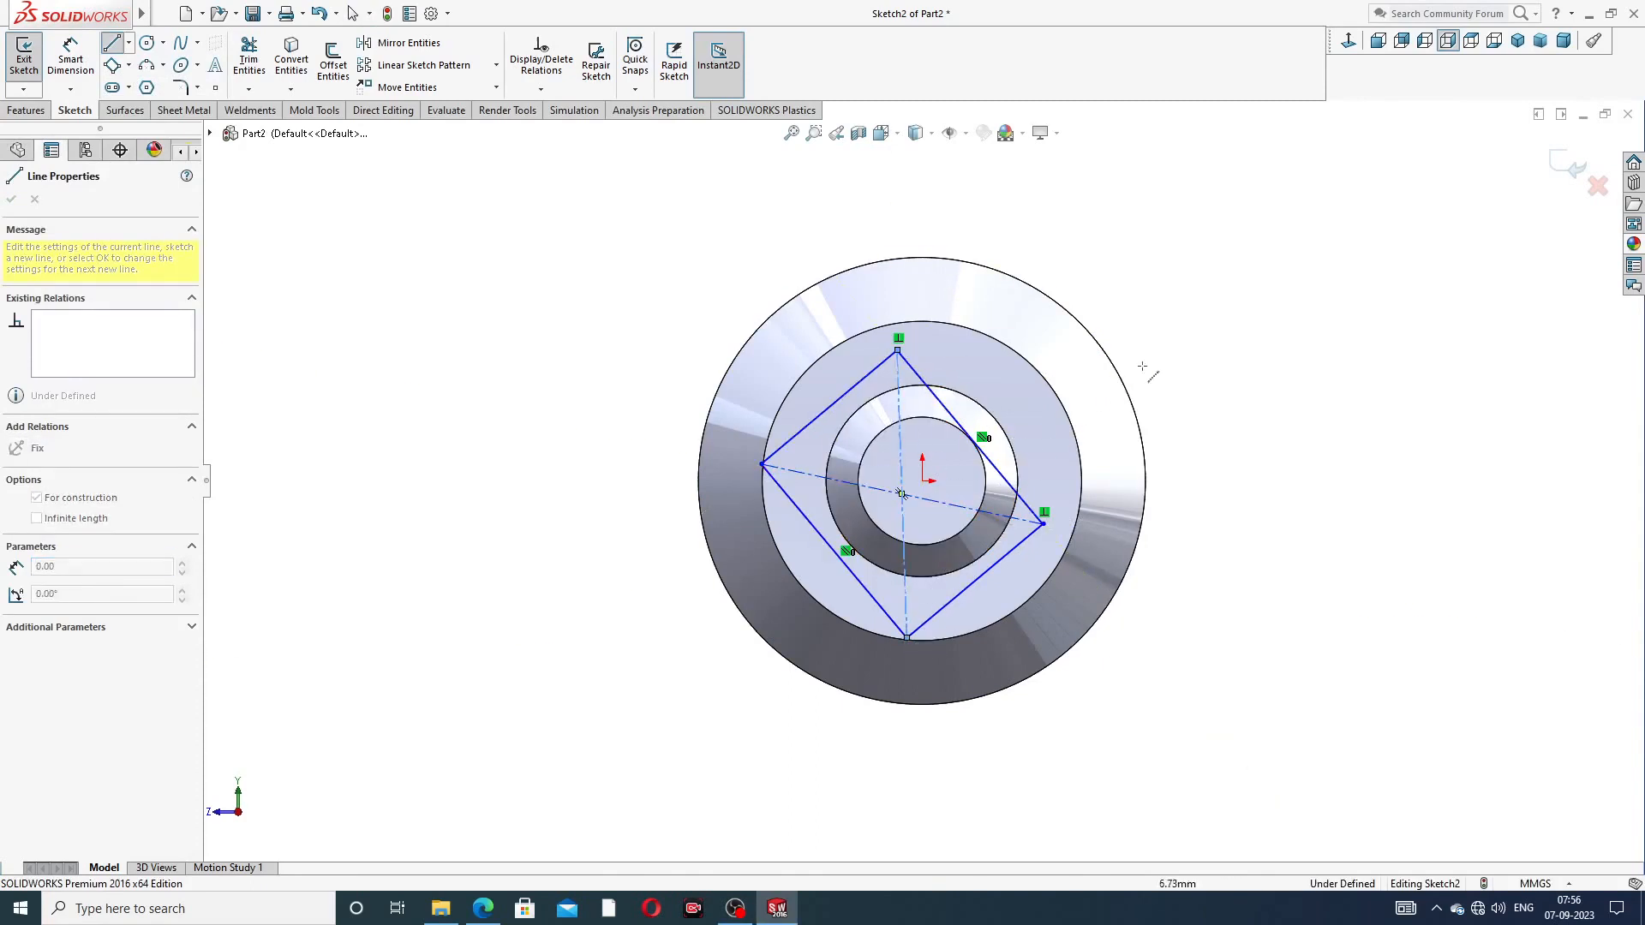
{"action": "right_click", "coordinate": [1150, 301]}
{"action": "left_click", "coordinate": [1187, 374]}
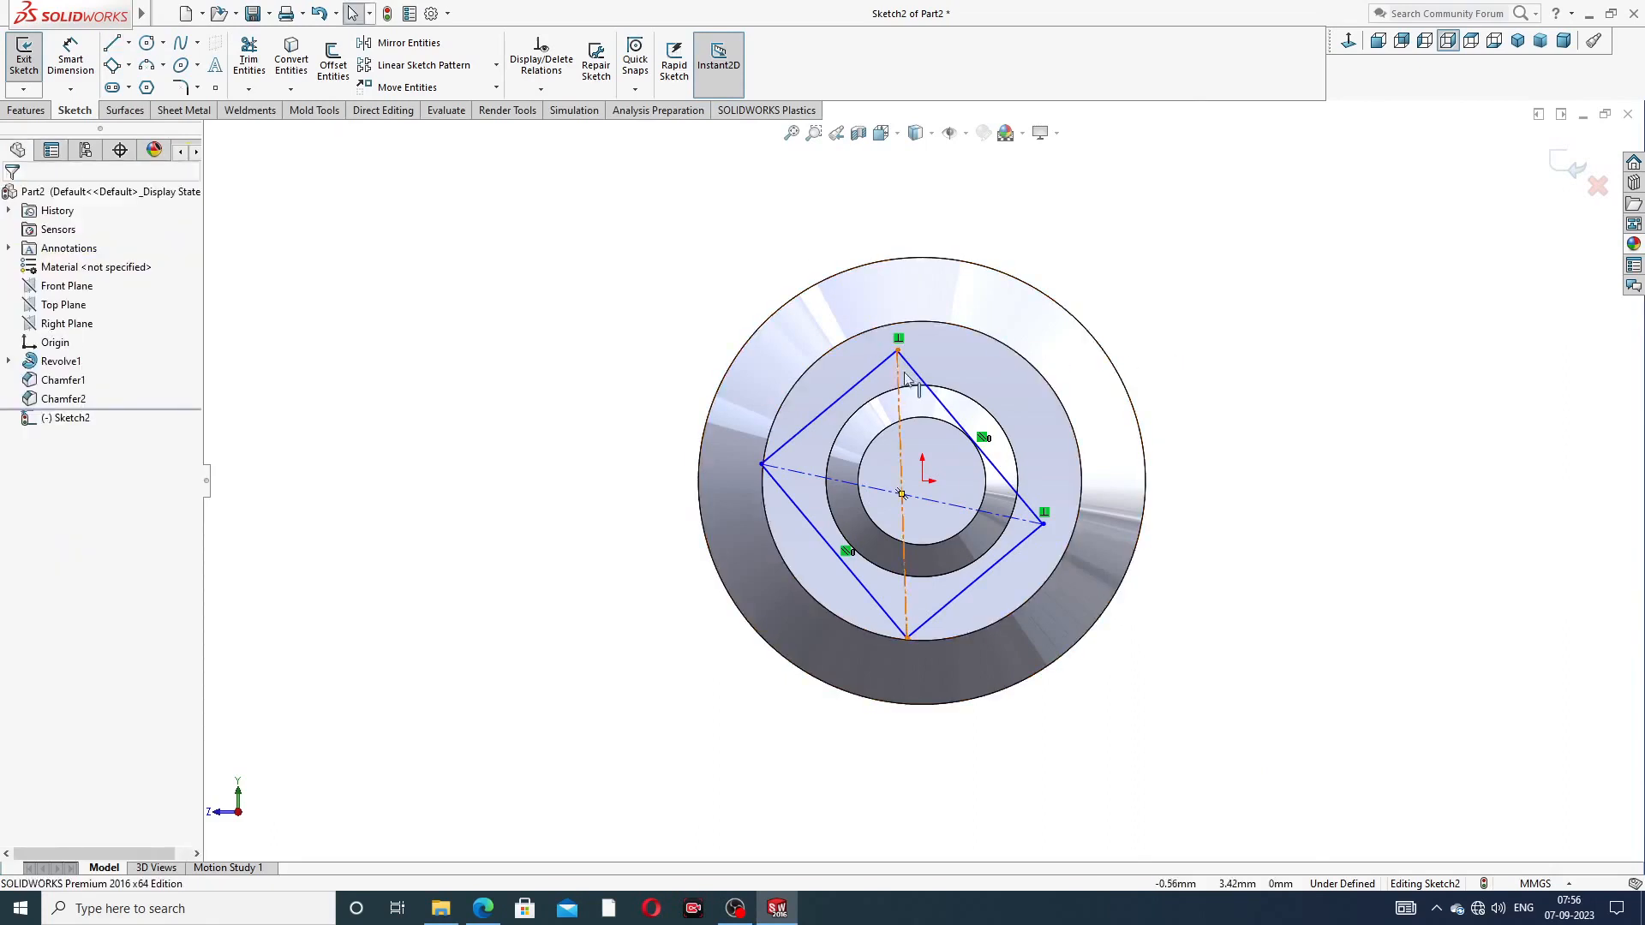
Make two adjacent sides of the tilted rectangle equal and its upright diagonal vertical
{"action": "left_click", "coordinate": [859, 389]}
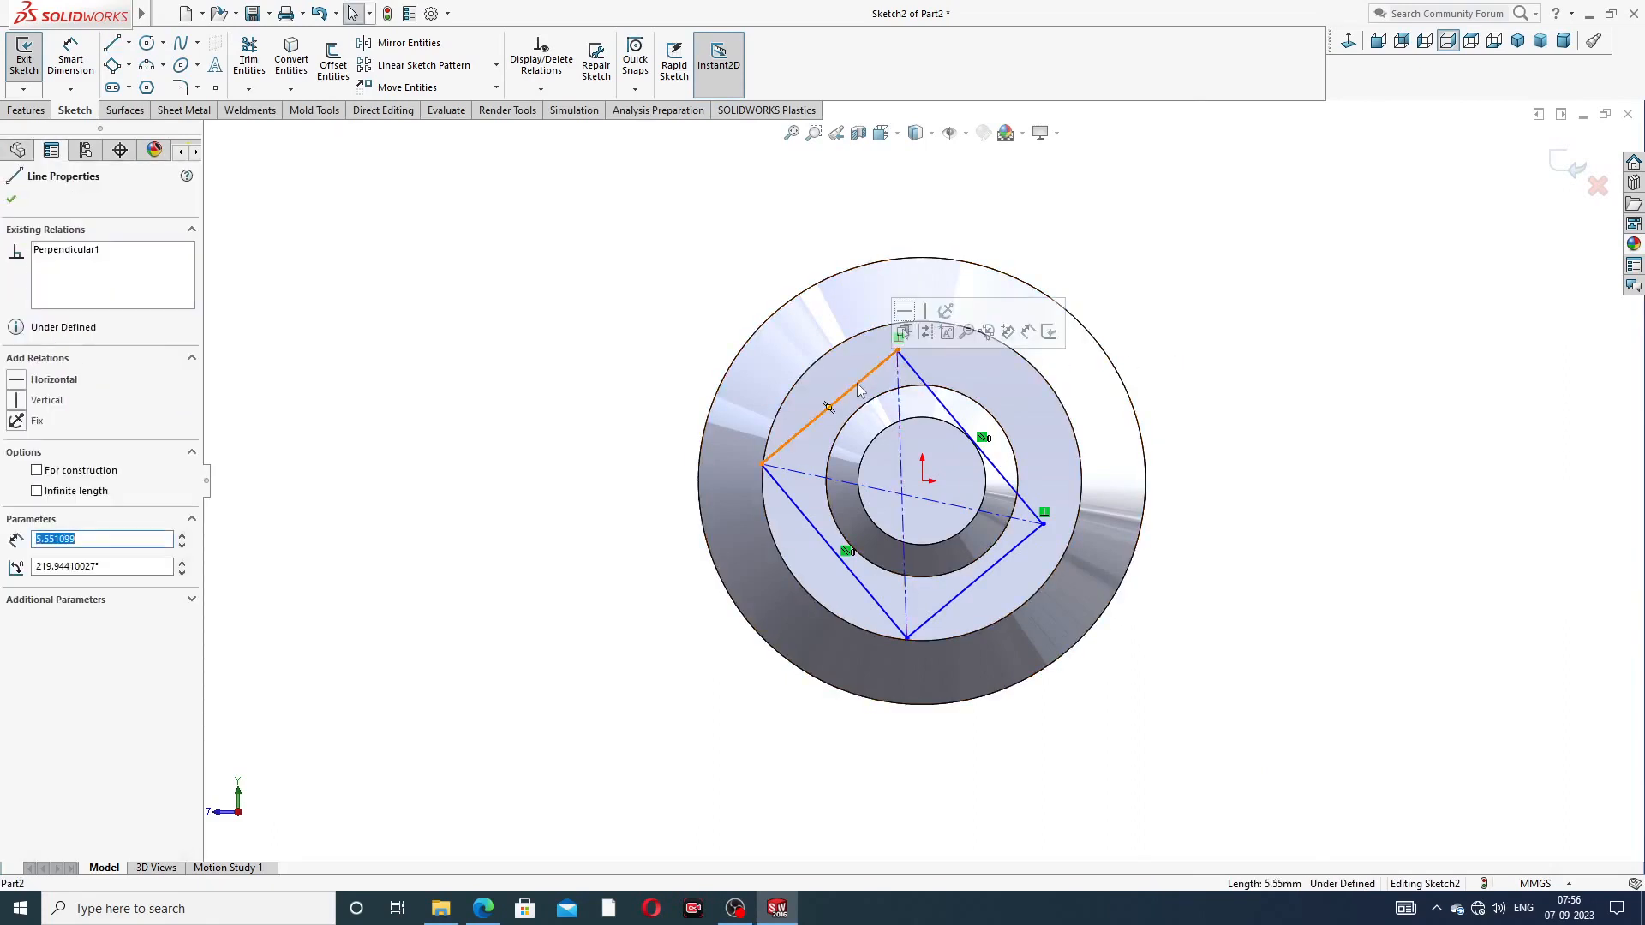
{"action": "left_click", "coordinate": [934, 390], "text": "ctrl"}
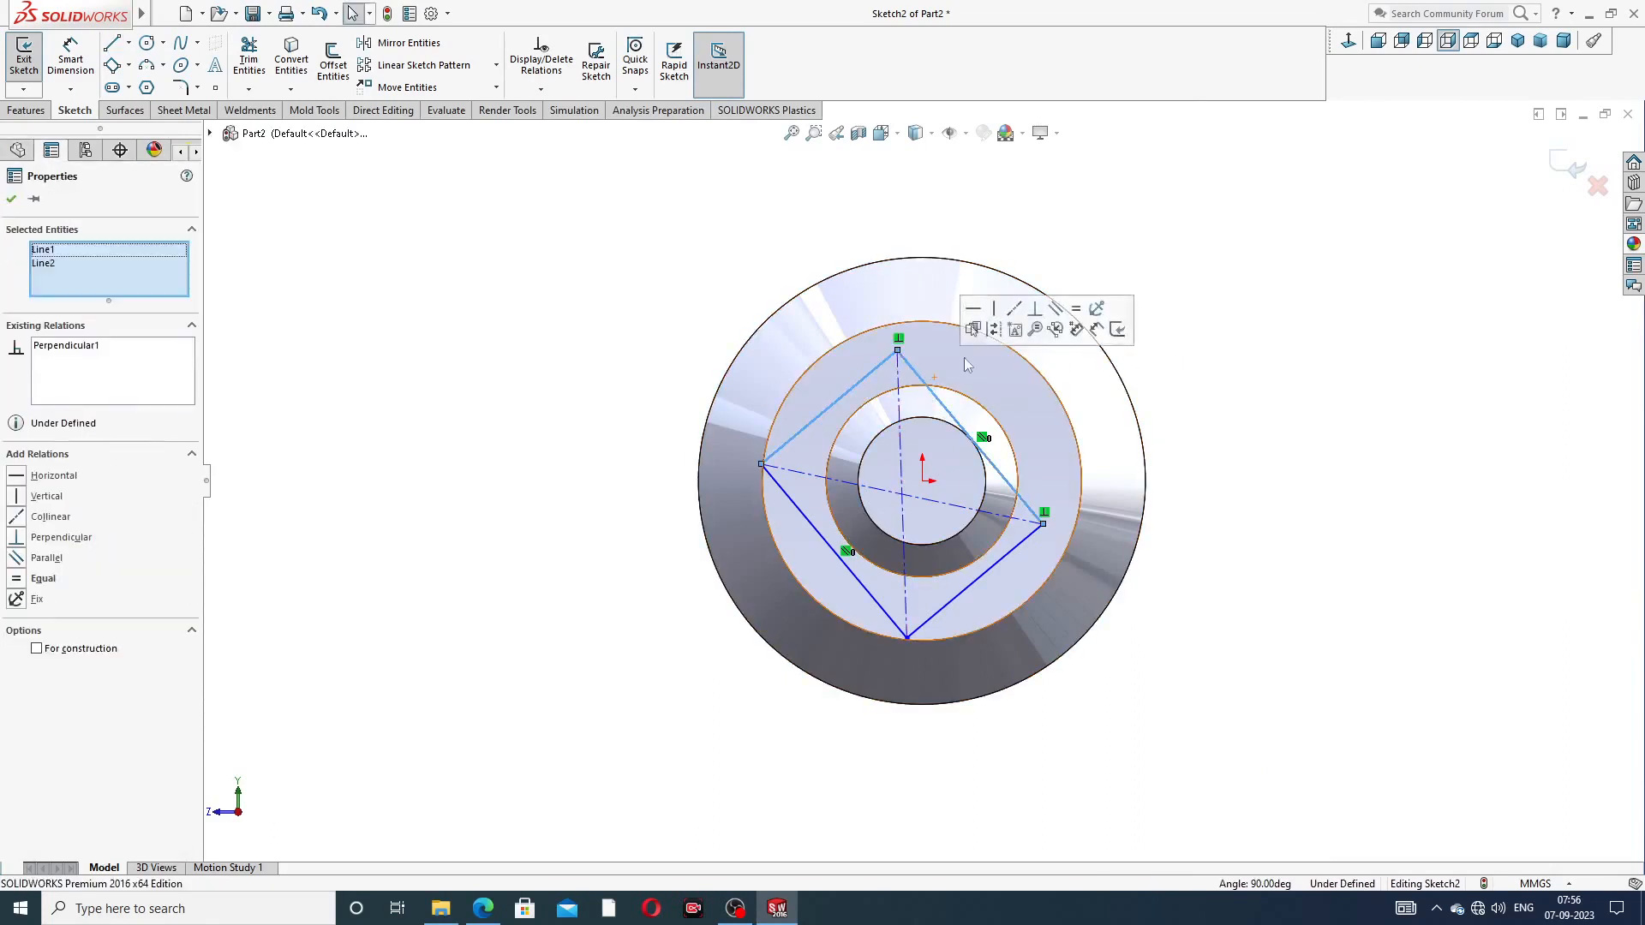
{"action": "left_click", "coordinate": [1077, 312]}
{"action": "left_click", "coordinate": [1183, 268]}
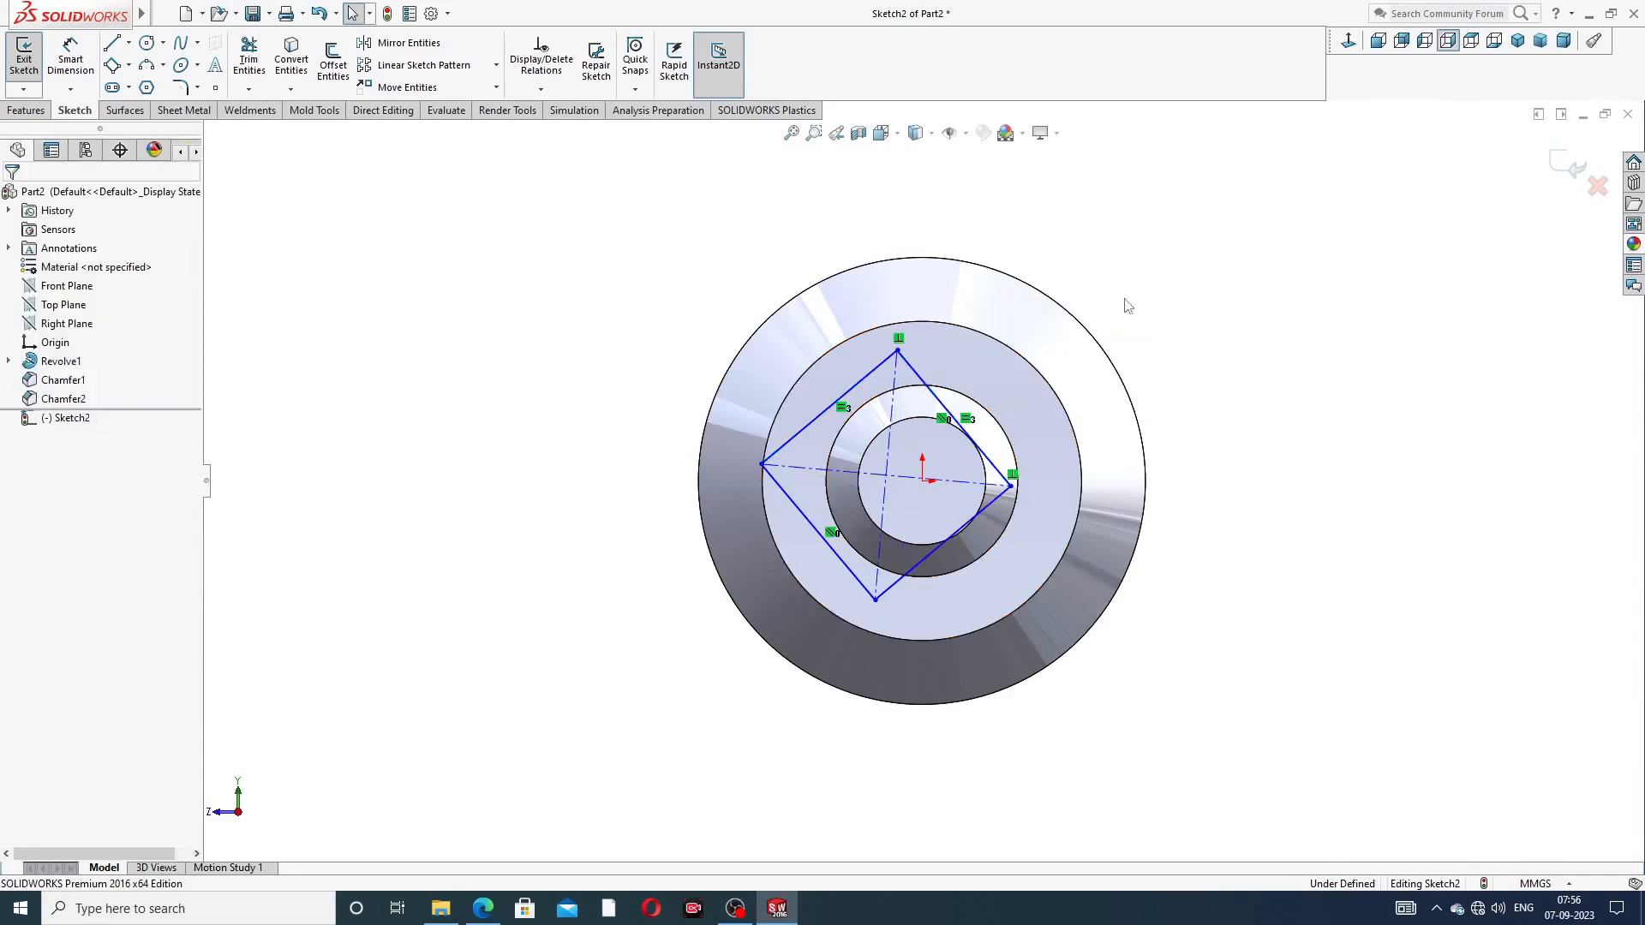
{"action": "left_click", "coordinate": [889, 455]}
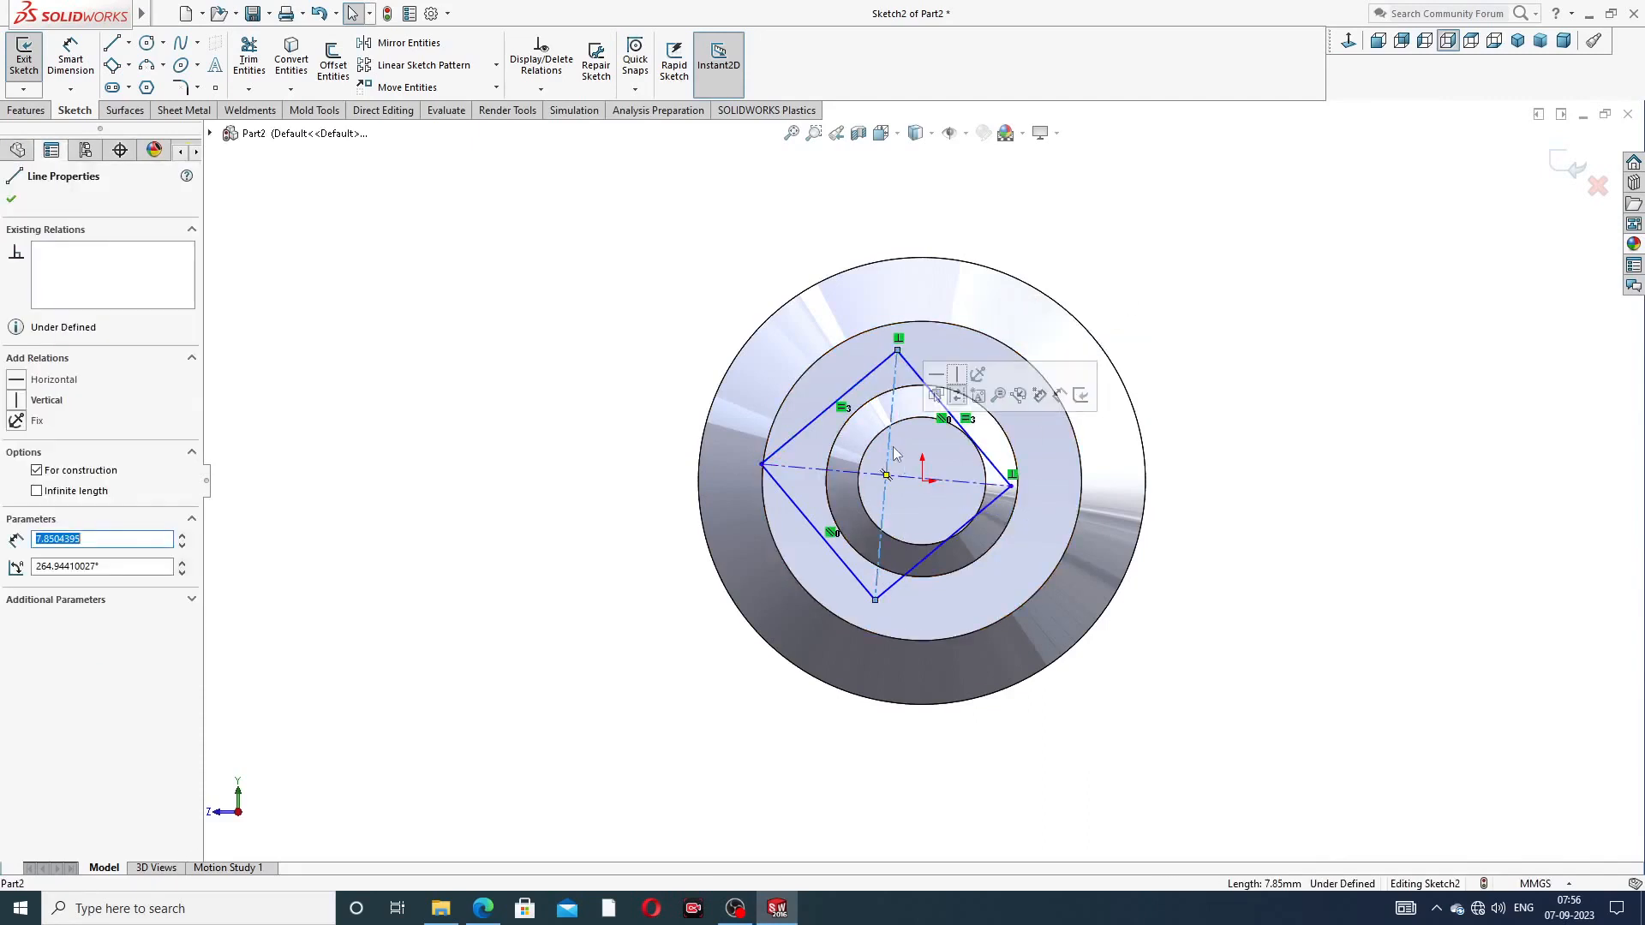
{"action": "left_click", "coordinate": [957, 383]}
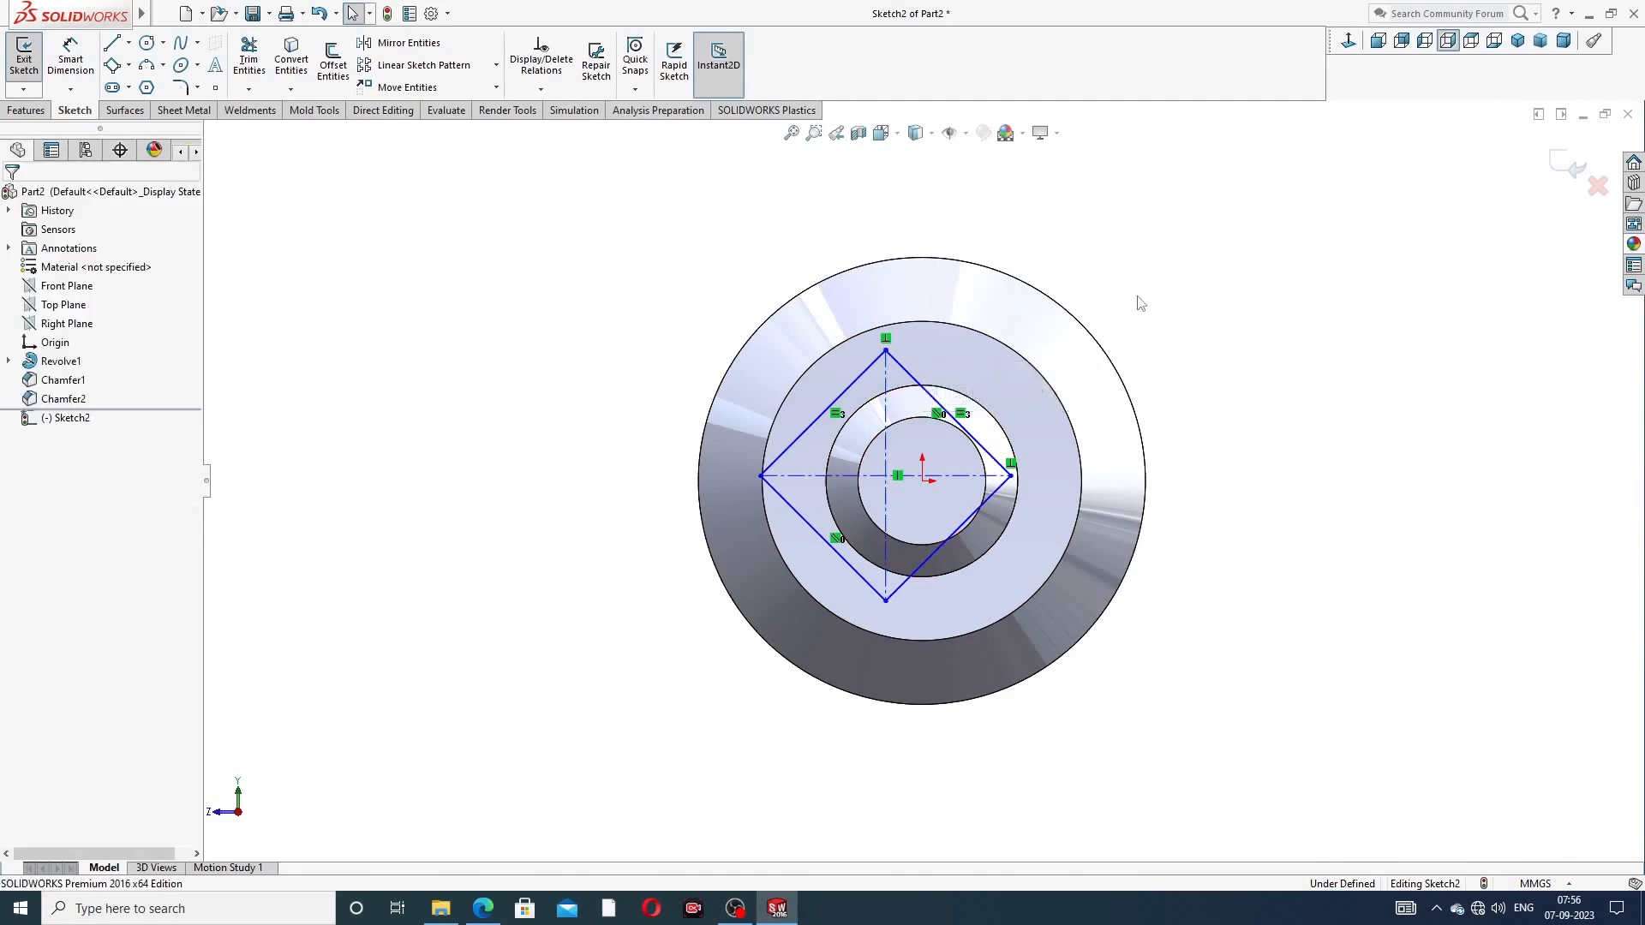
Center the square on the spindle axis with a Midpoint relation between the vertical diagonal and the origin
{"action": "left_click", "coordinate": [887, 454]}
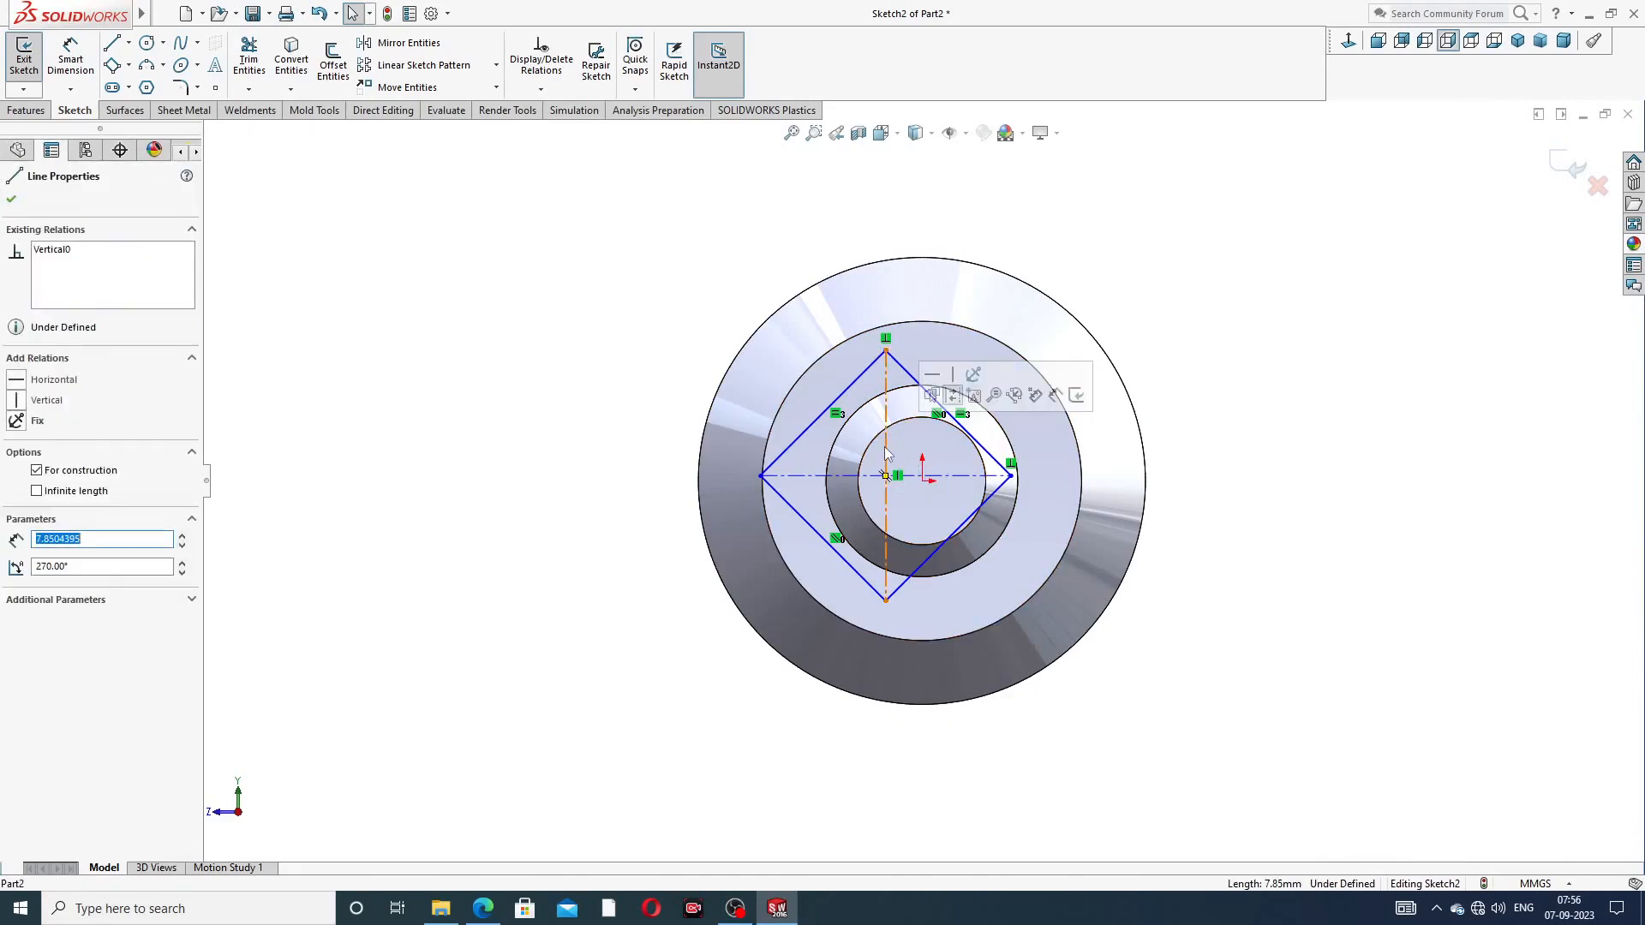
{"action": "left_click", "coordinate": [922, 480], "text": "ctrl"}
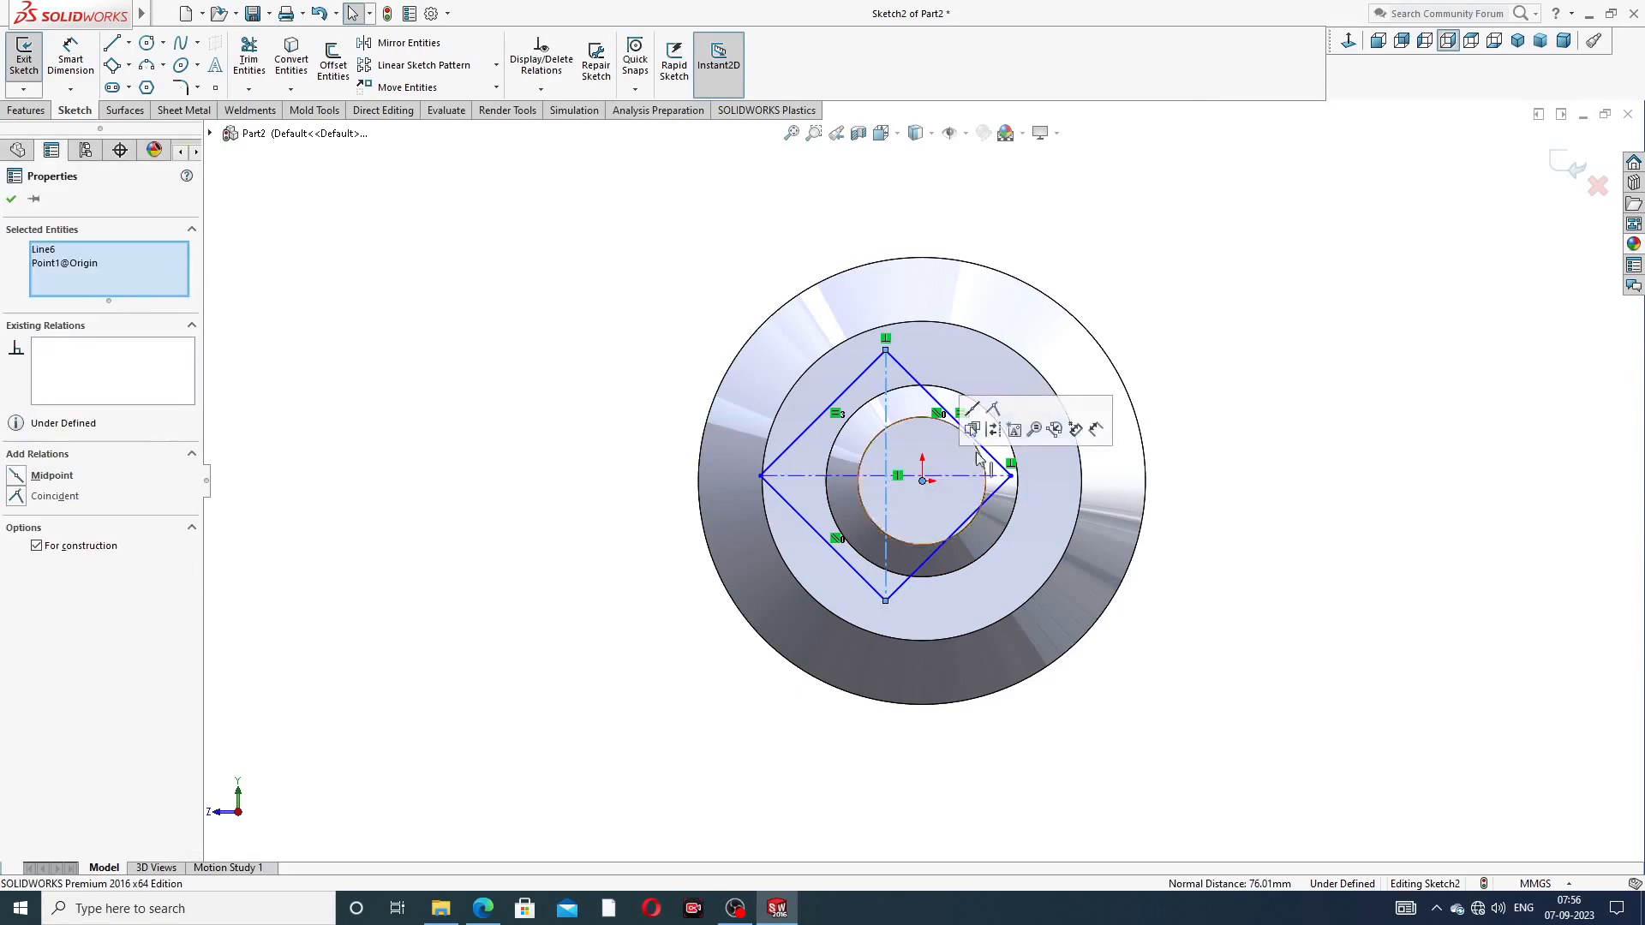
{"action": "left_click", "coordinate": [974, 420]}
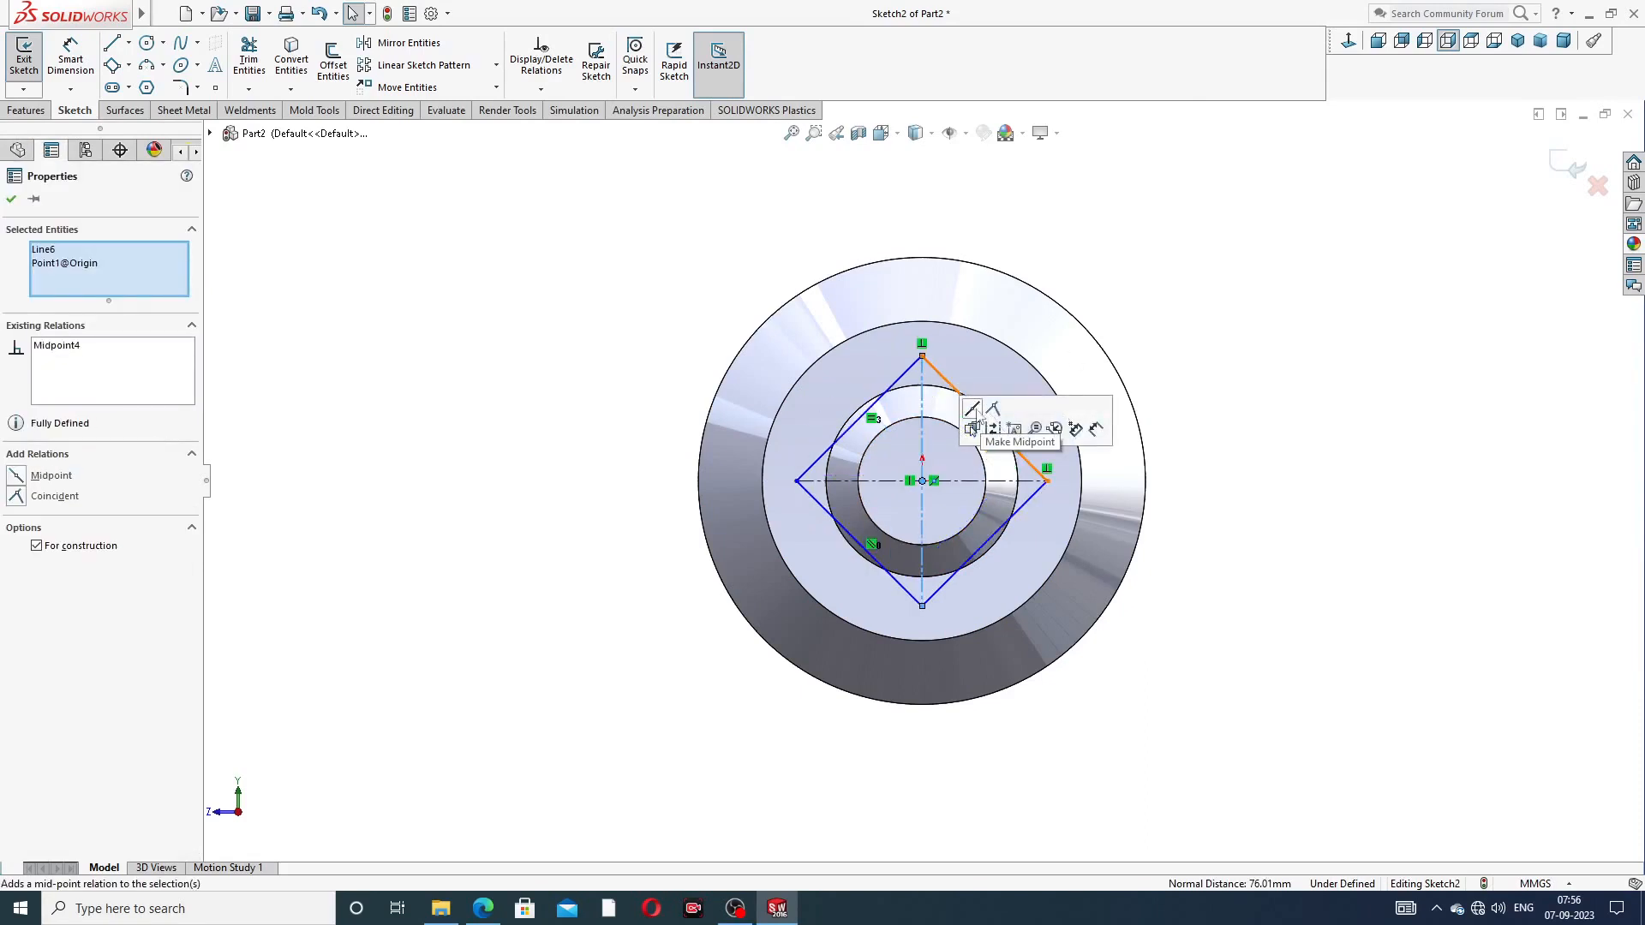
{"action": "key", "text": "Escape"}
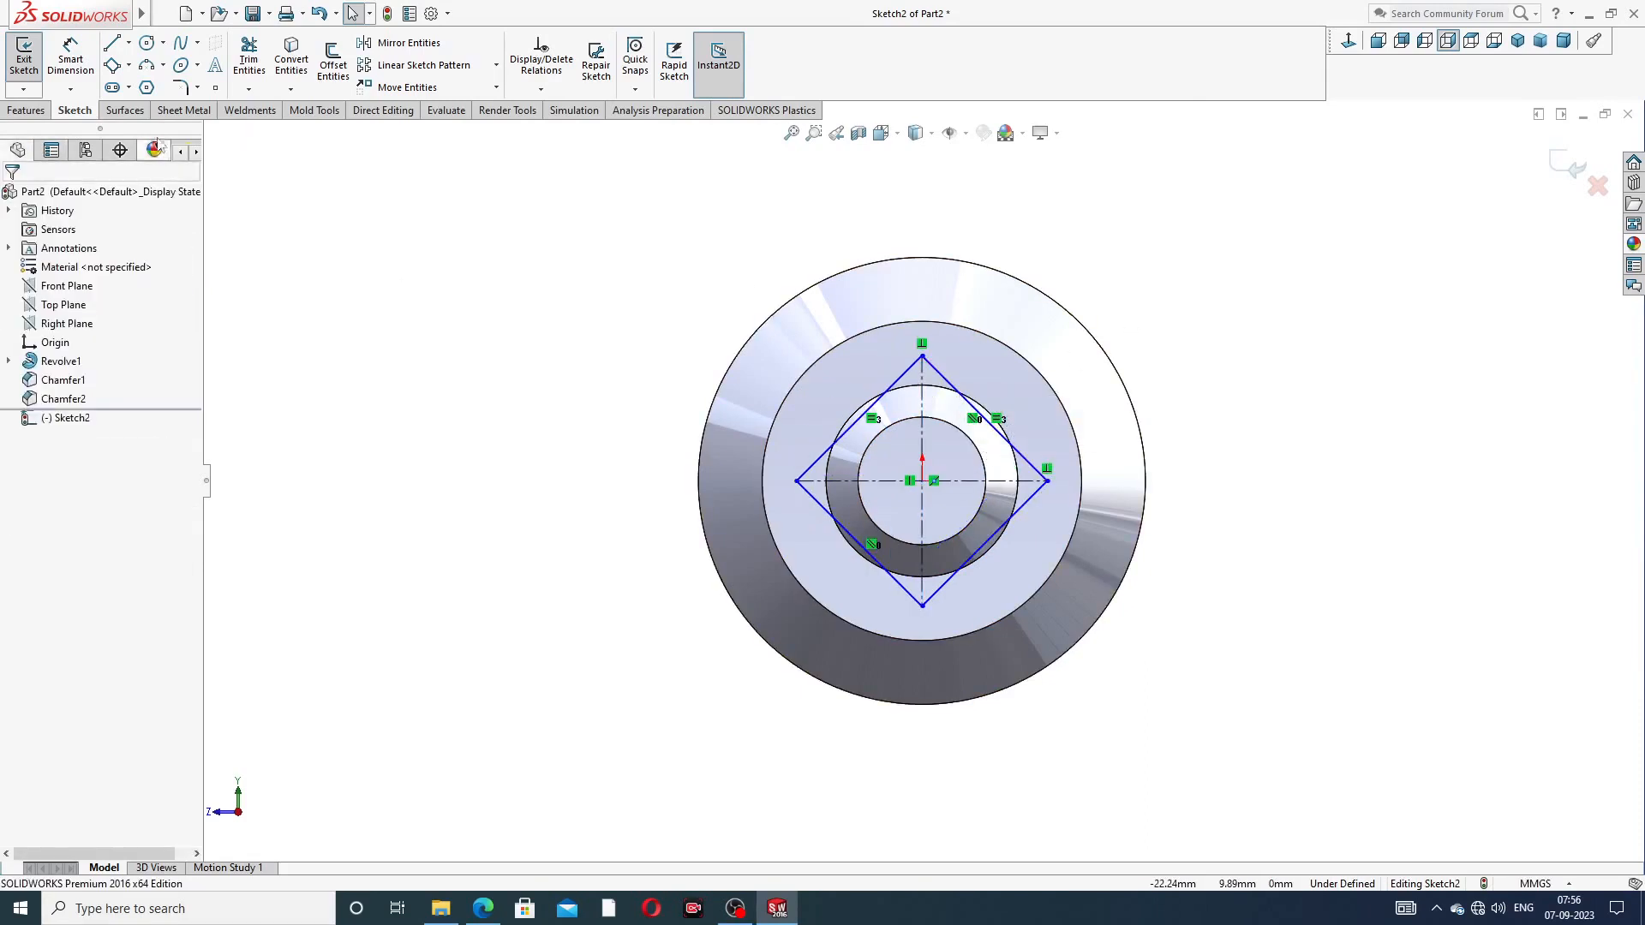
Dimension the square's upper side to 8 mm and finish dimensioning
{"action": "left_click", "coordinate": [70, 56]}
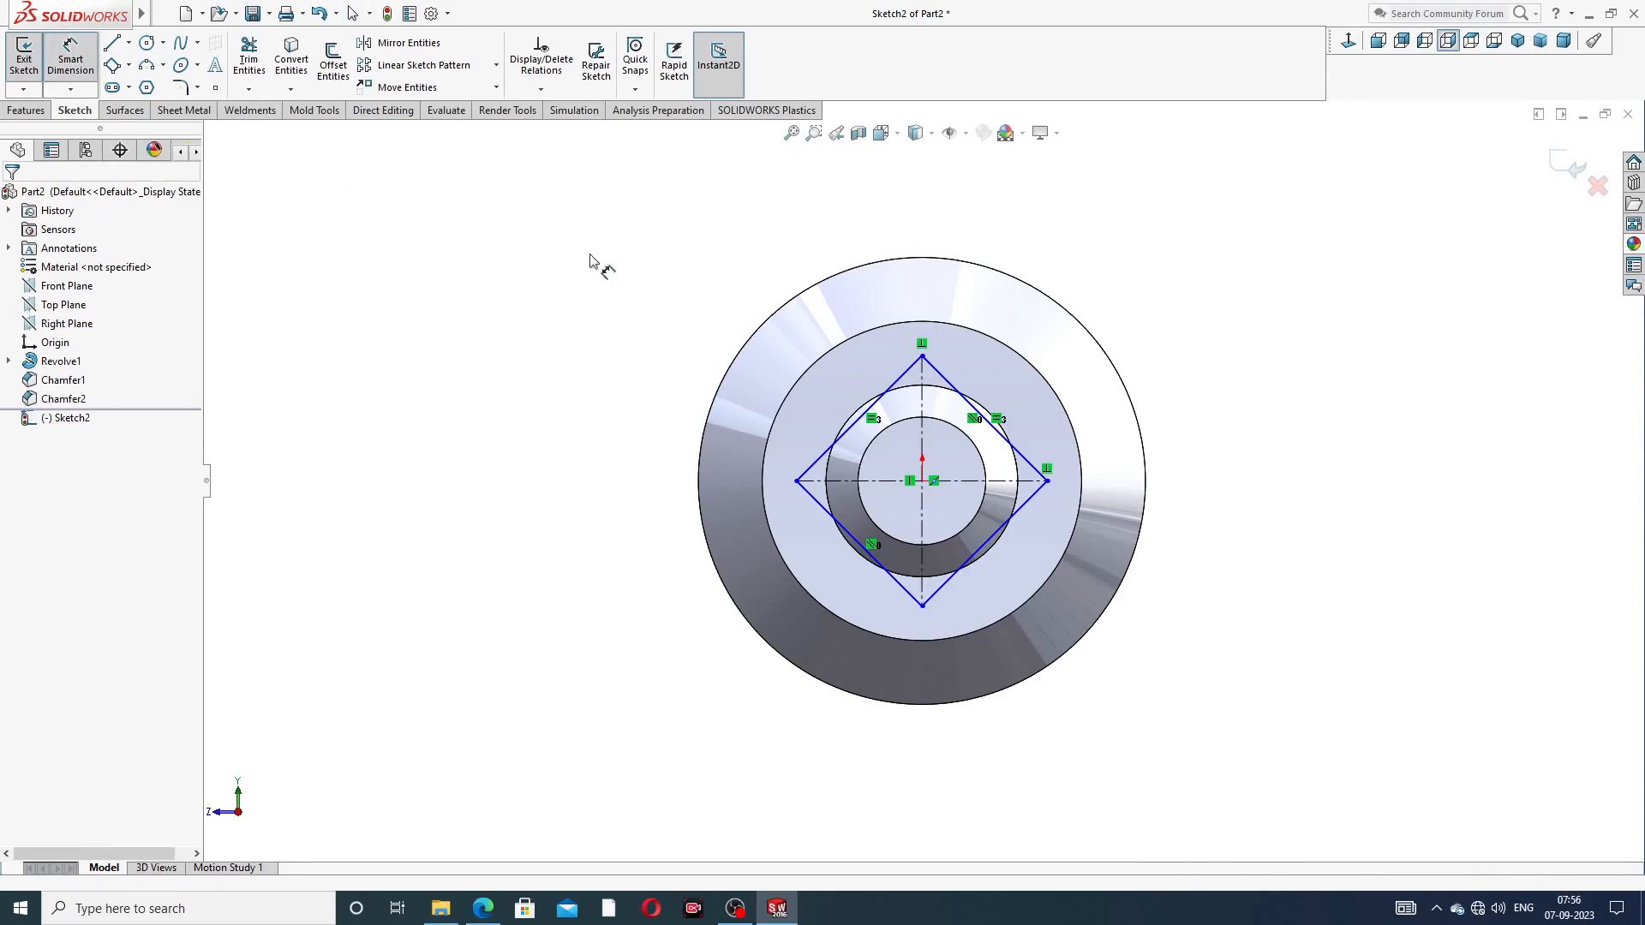
{"action": "left_click", "coordinate": [899, 385]}
{"action": "left_click", "coordinate": [846, 388]}
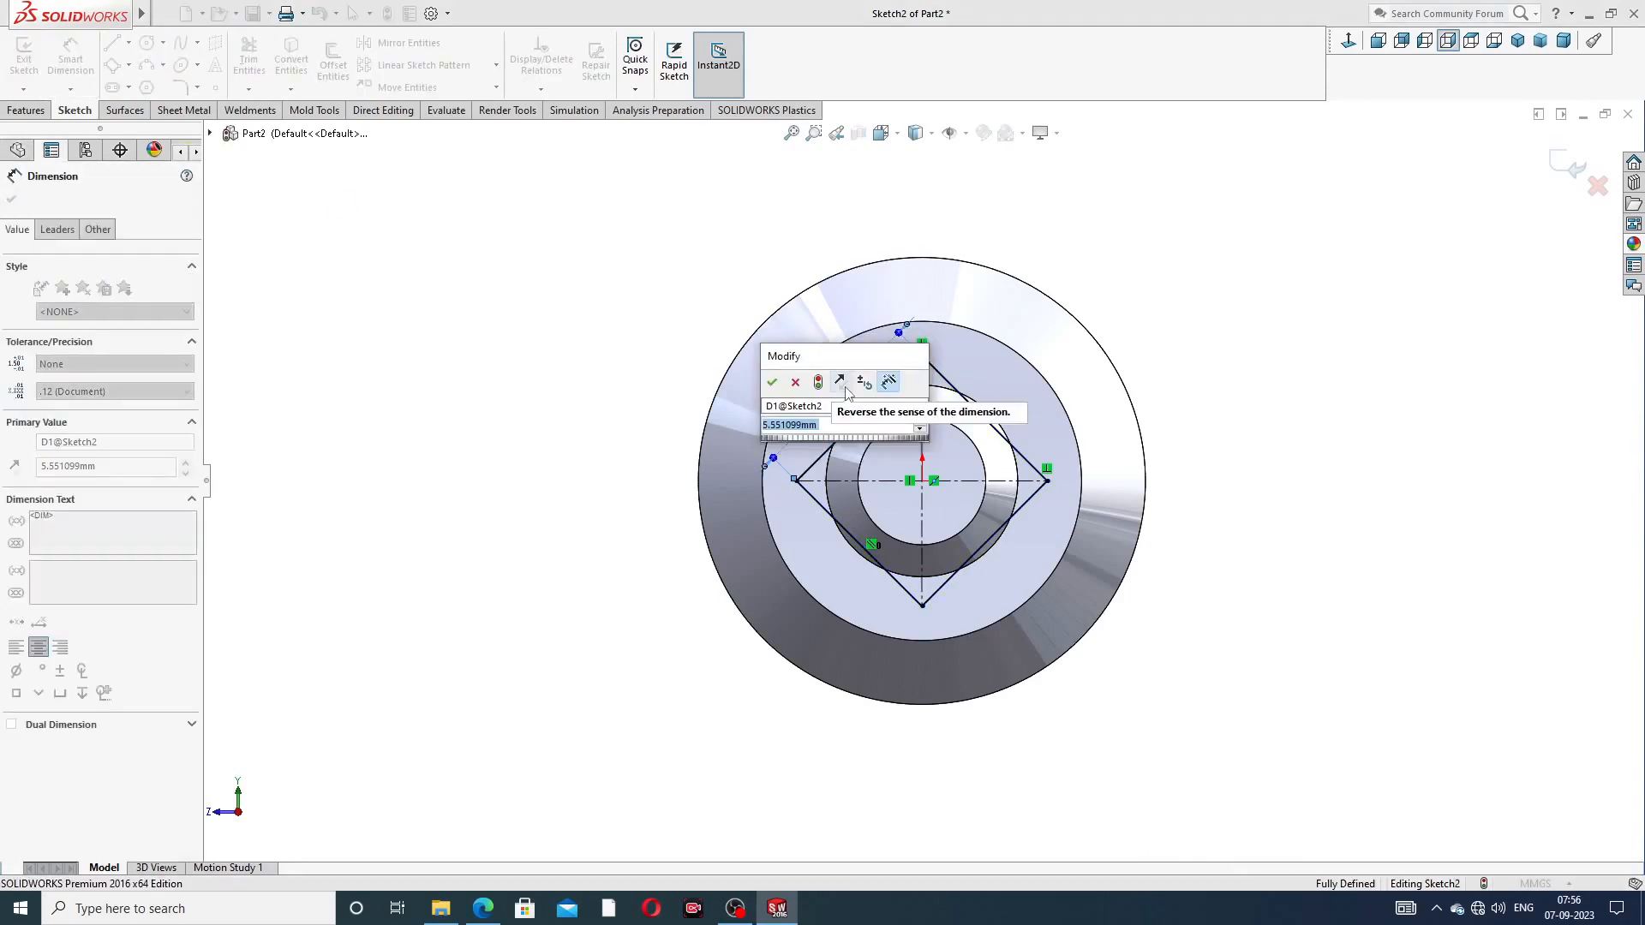
{"action": "type", "text": "8"}
{"action": "key", "text": "Return"}
{"action": "left_click", "coordinate": [1198, 252]}
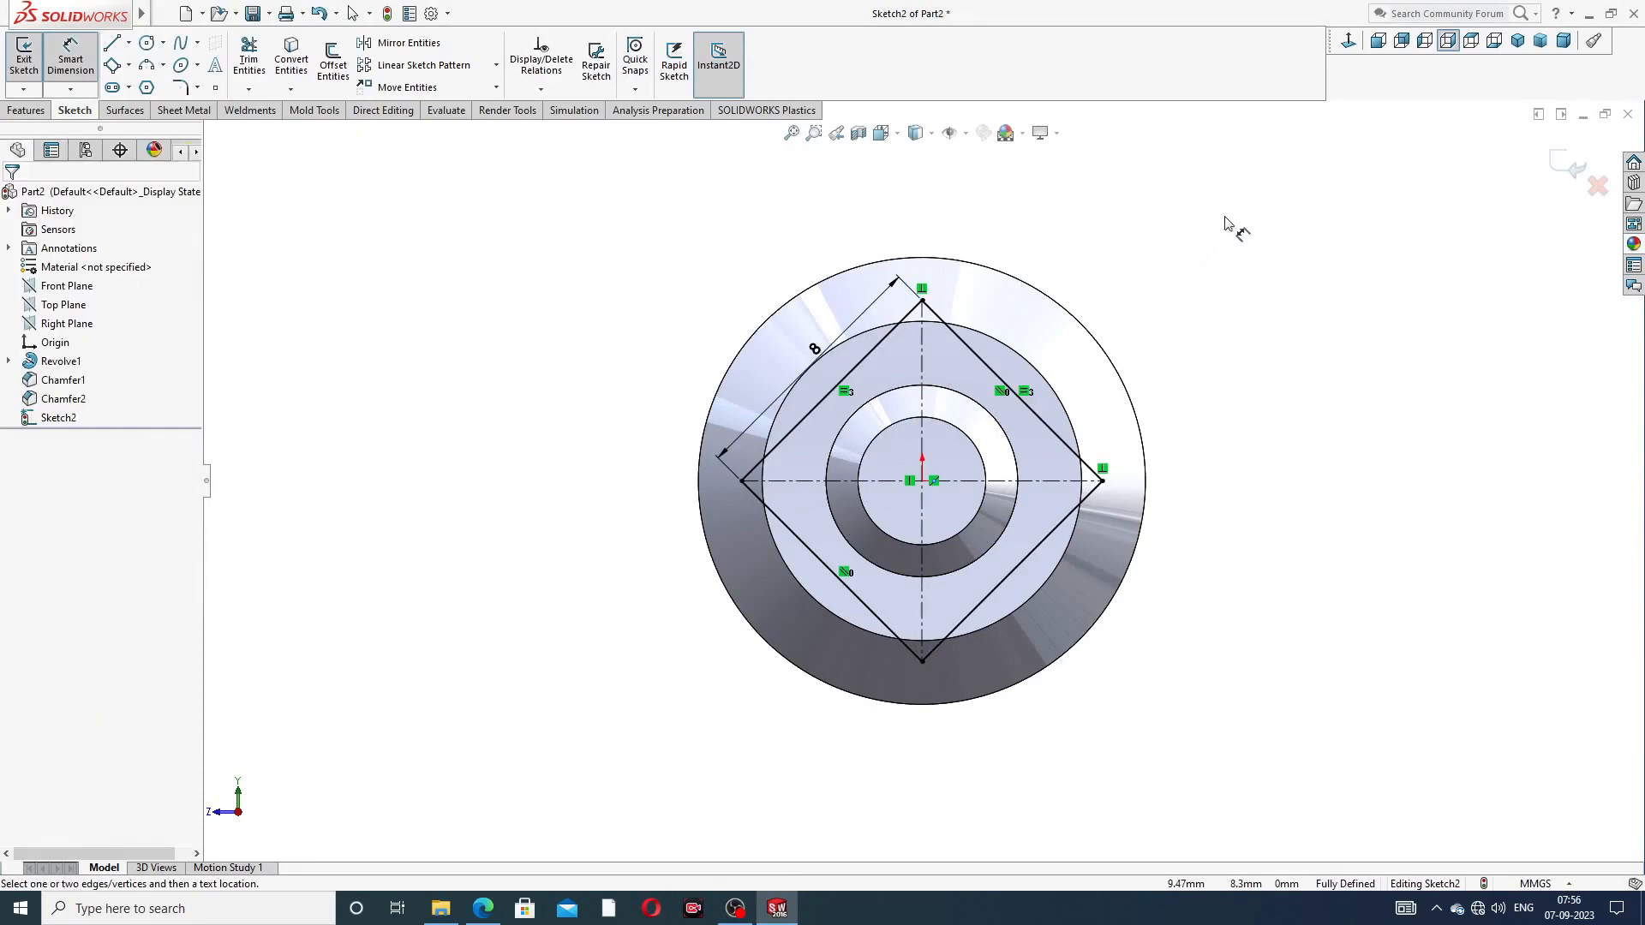
{"action": "right_click", "coordinate": [1227, 215]}
{"action": "left_click", "coordinate": [1260, 252]}
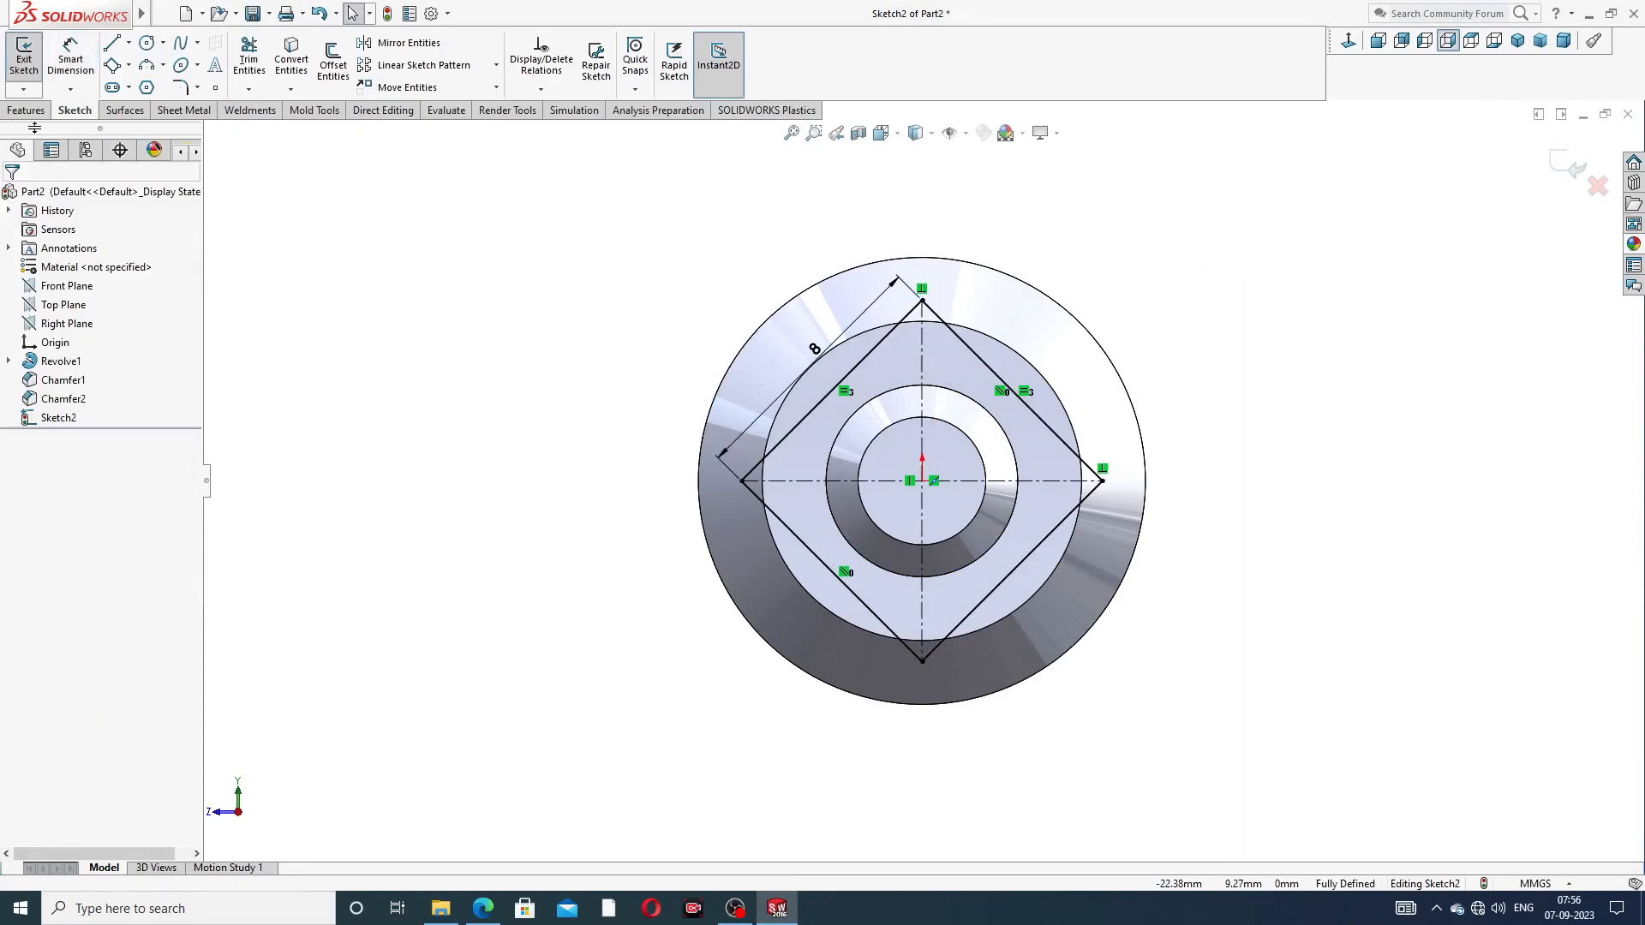
Cut-extrude the square sketch Blind 7 mm into the shaft with Flip side to cut, leaving a square end section
{"action": "left_click", "coordinate": [26, 114]}
{"action": "left_click", "coordinate": [255, 56]}
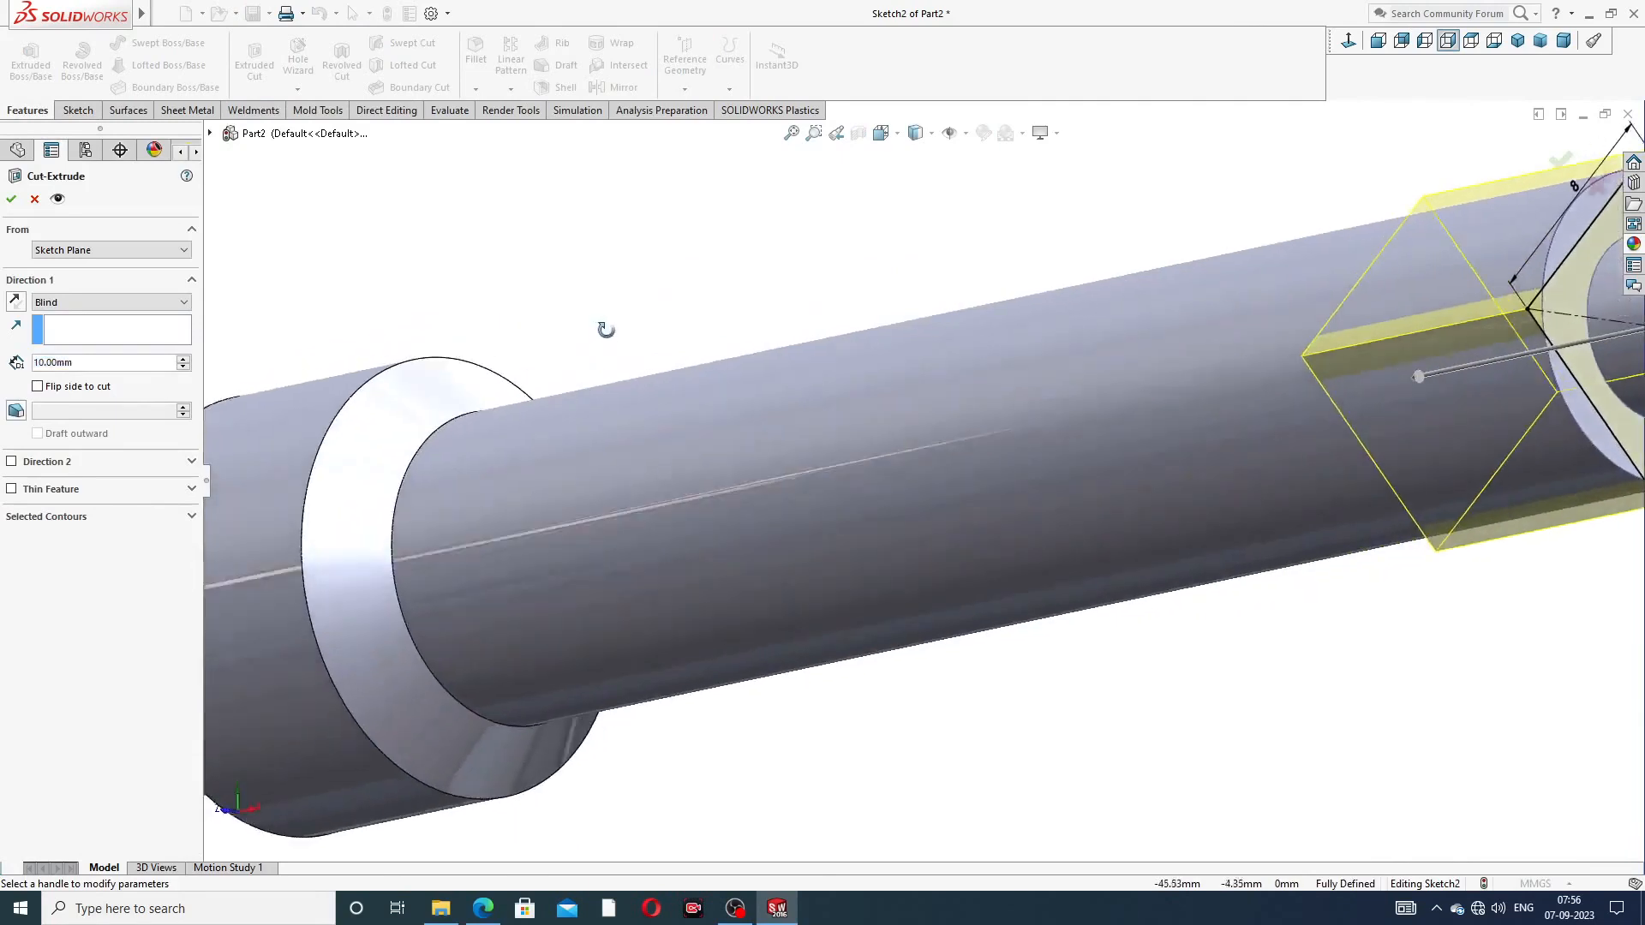
{"action": "middle_click_drag", "start_coordinate": [606, 330], "coordinate": [619, 325]}
{"action": "scroll", "coordinate": [941, 296], "scroll_direction": "up", "scroll_amount": 3}
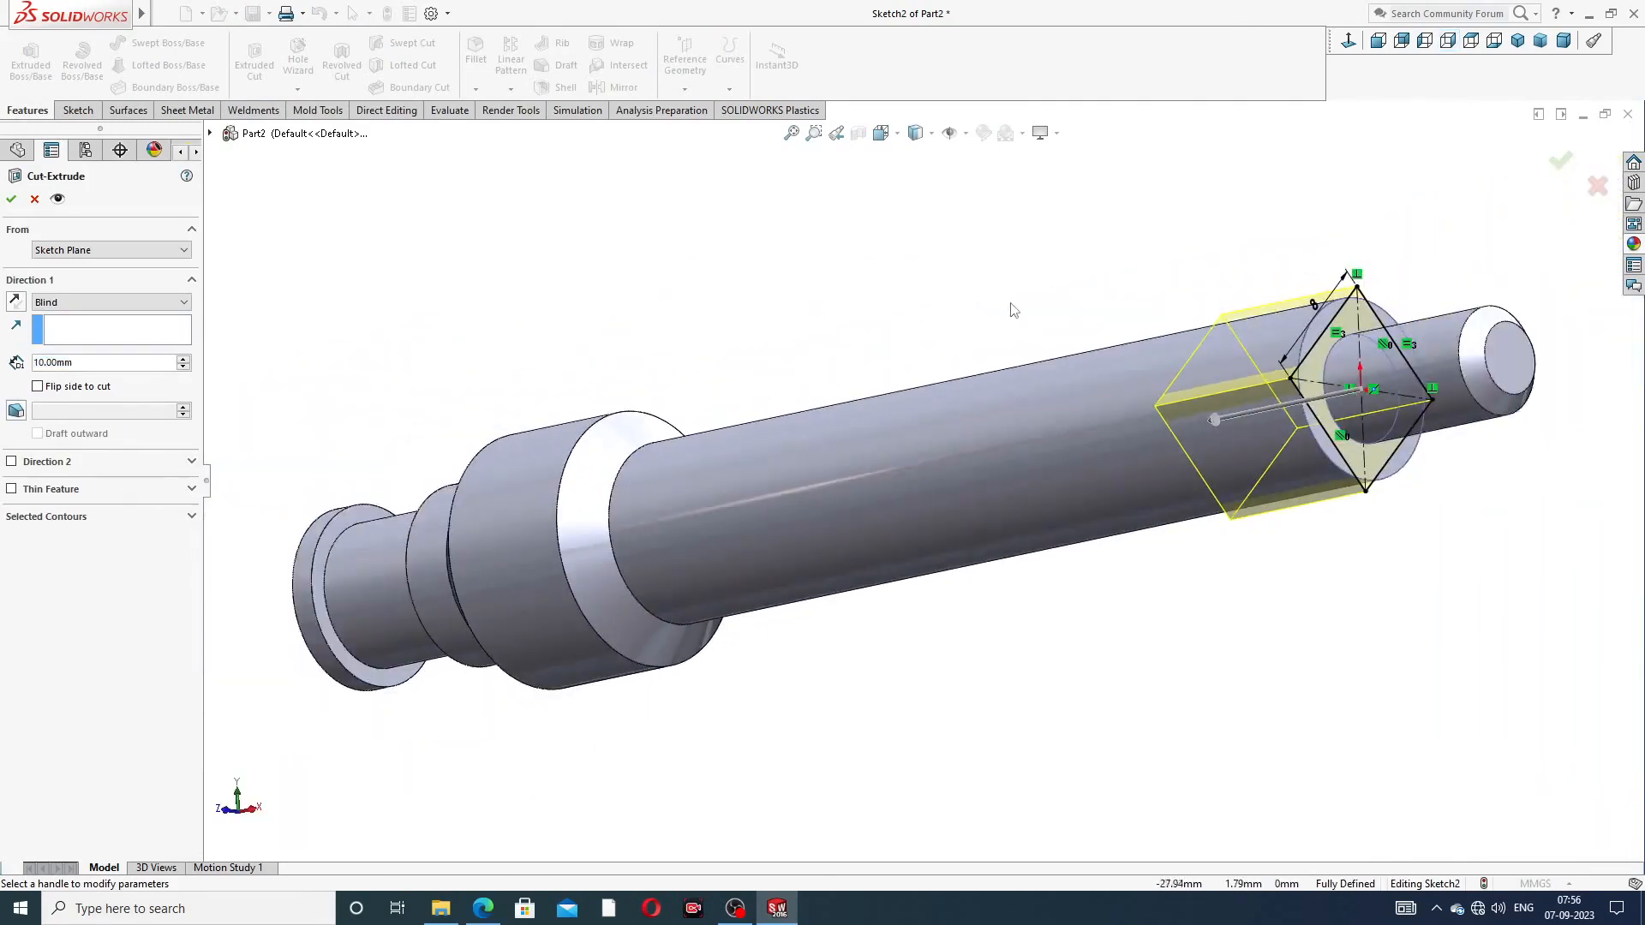
{"action": "scroll", "coordinate": [1013, 309], "scroll_direction": "down", "scroll_amount": 1}
{"action": "middle_click_drag", "start_coordinate": [1014, 309], "coordinate": [851, 295]}
{"action": "scroll", "coordinate": [849, 297], "scroll_direction": "up", "scroll_amount": 2}
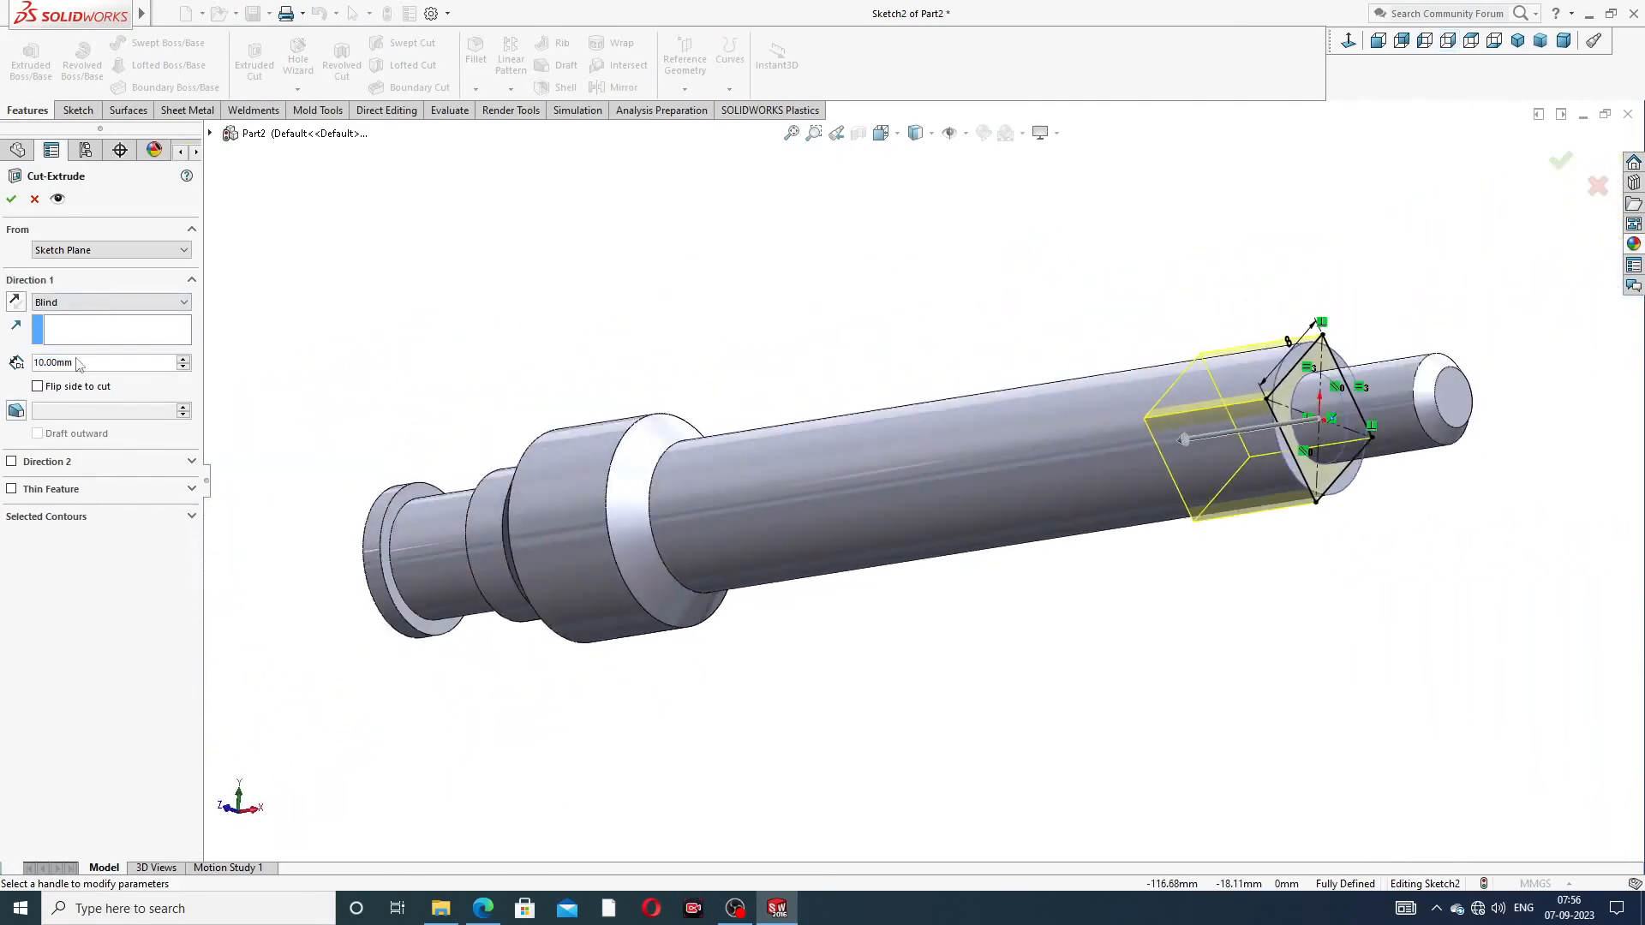
{"action": "left_click_drag", "start_coordinate": [77, 364], "coordinate": [38, 364]}
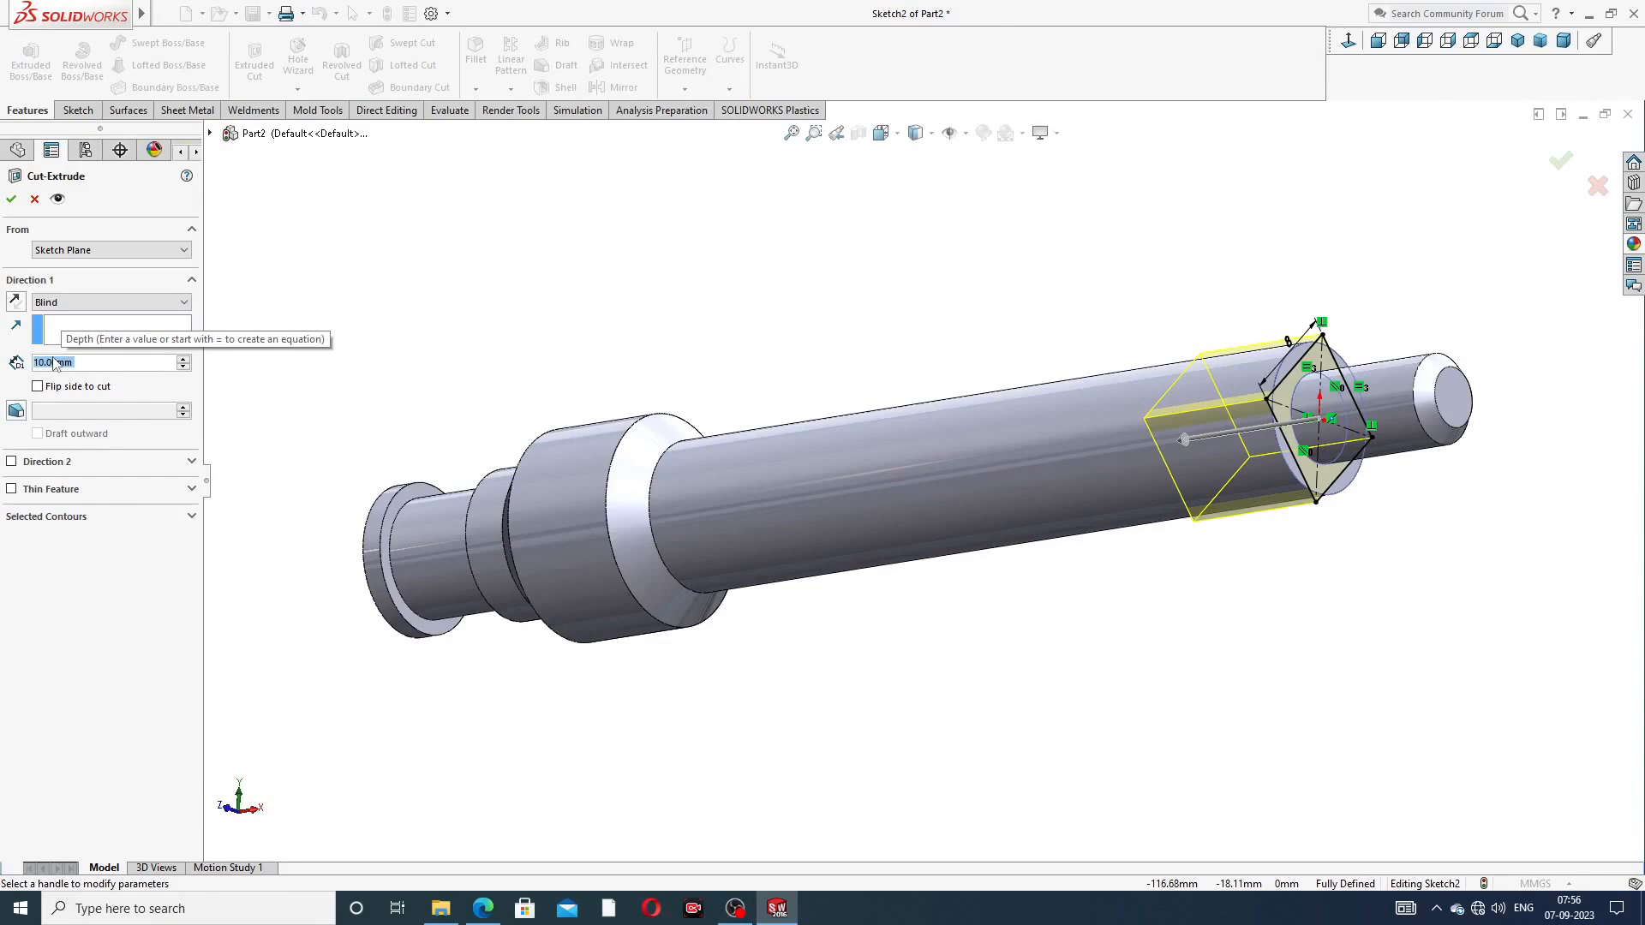
{"action": "type", "text": "7"}
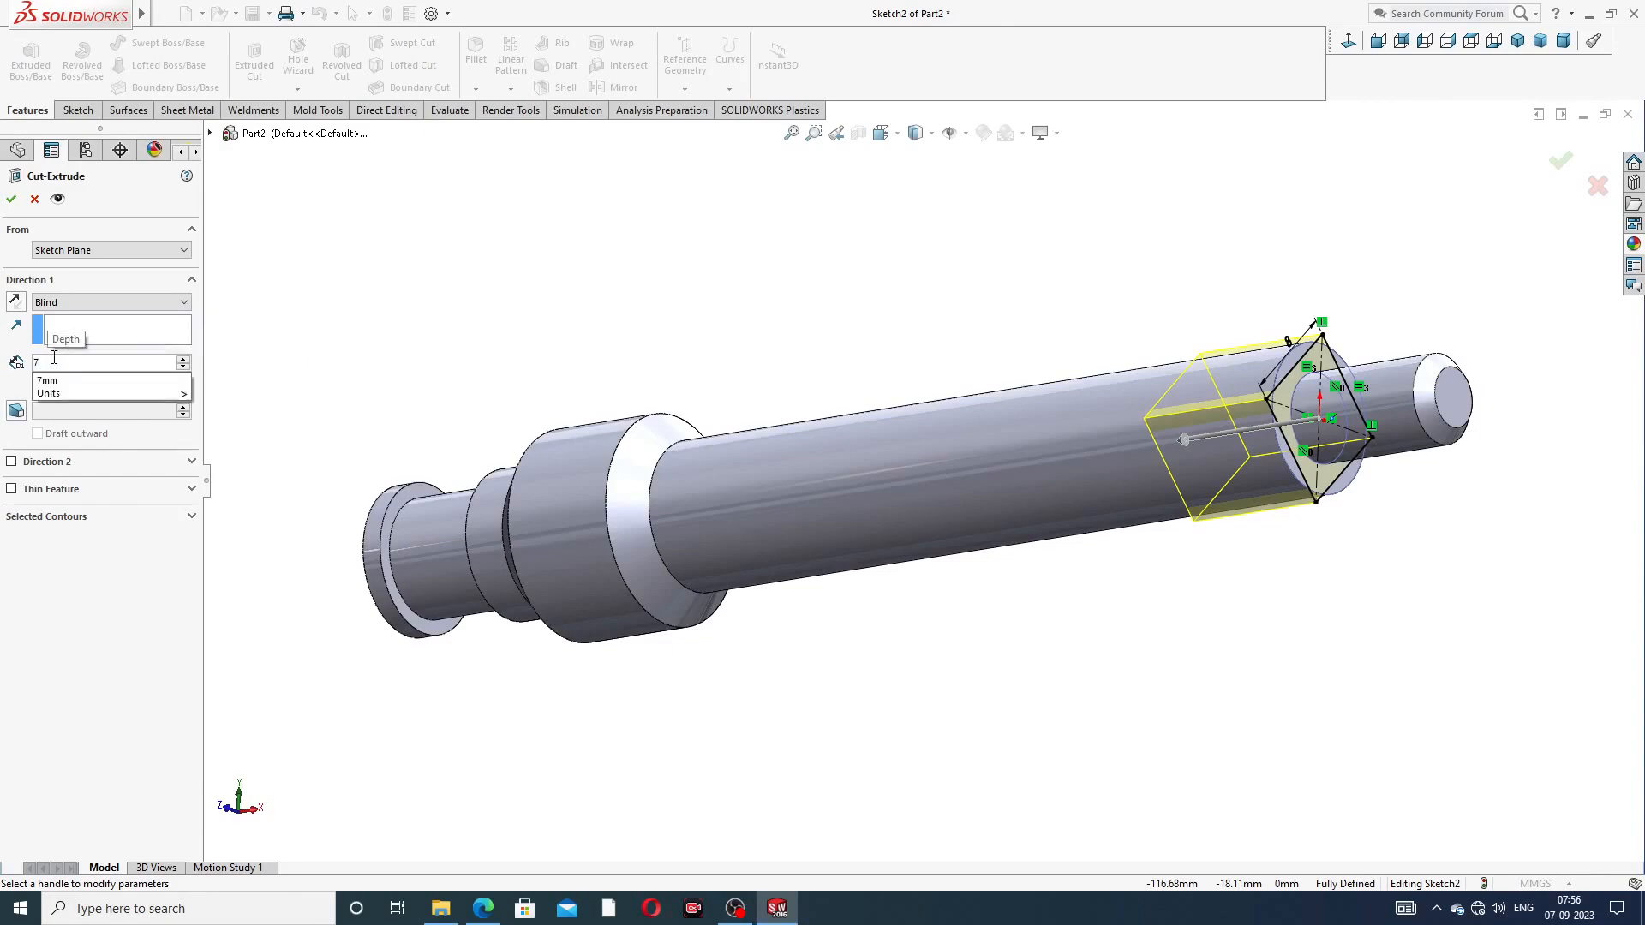
{"action": "key", "text": "Return"}
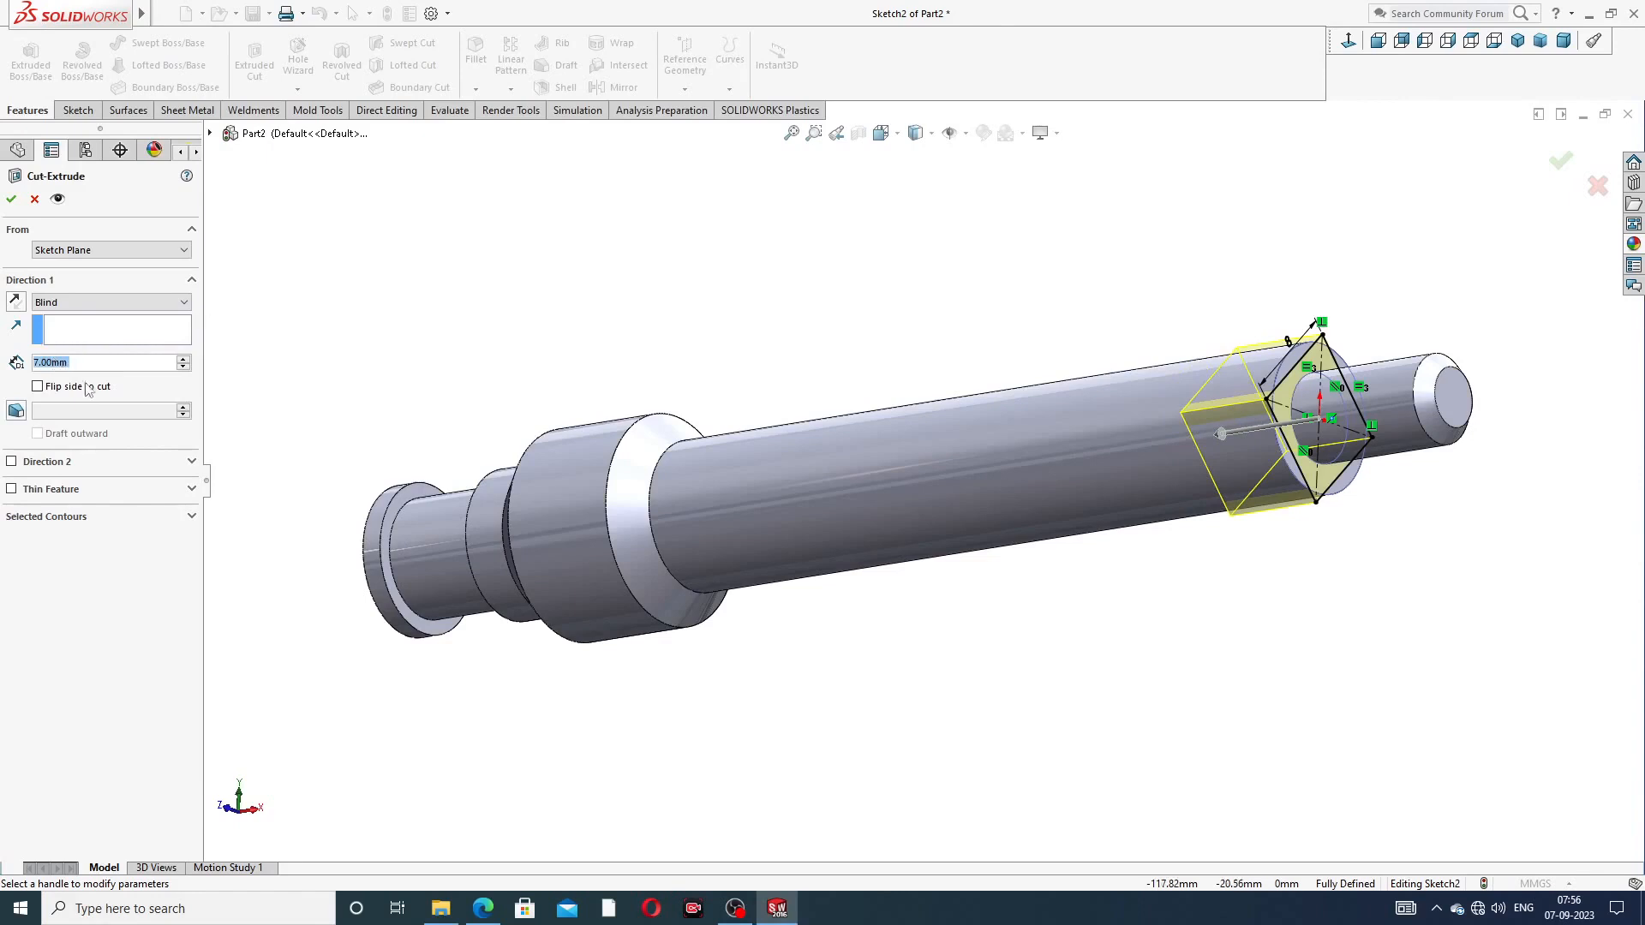
{"action": "left_click", "coordinate": [37, 386]}
{"action": "left_click", "coordinate": [11, 199]}
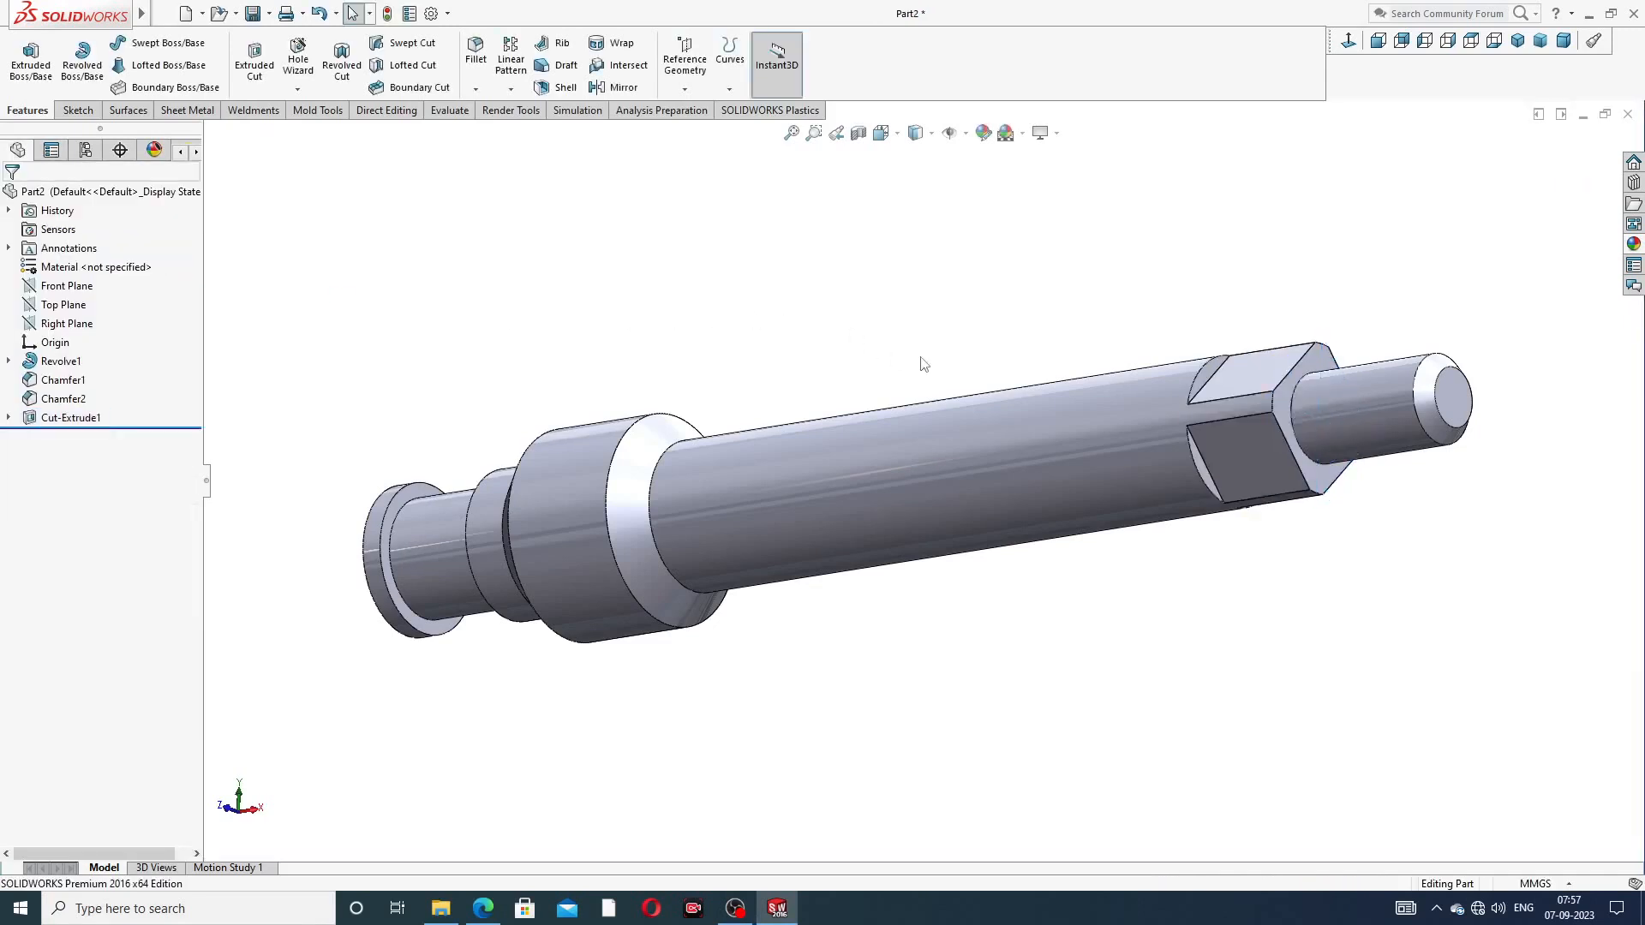
Apply the chromium plate appearance from Metal > Chrome to the spindle and show it in isometric view
{"action": "middle_click_drag", "start_coordinate": [921, 358], "coordinate": [1135, 182]}
{"action": "scroll", "coordinate": [1031, 306], "scroll_direction": "up", "scroll_amount": 3}
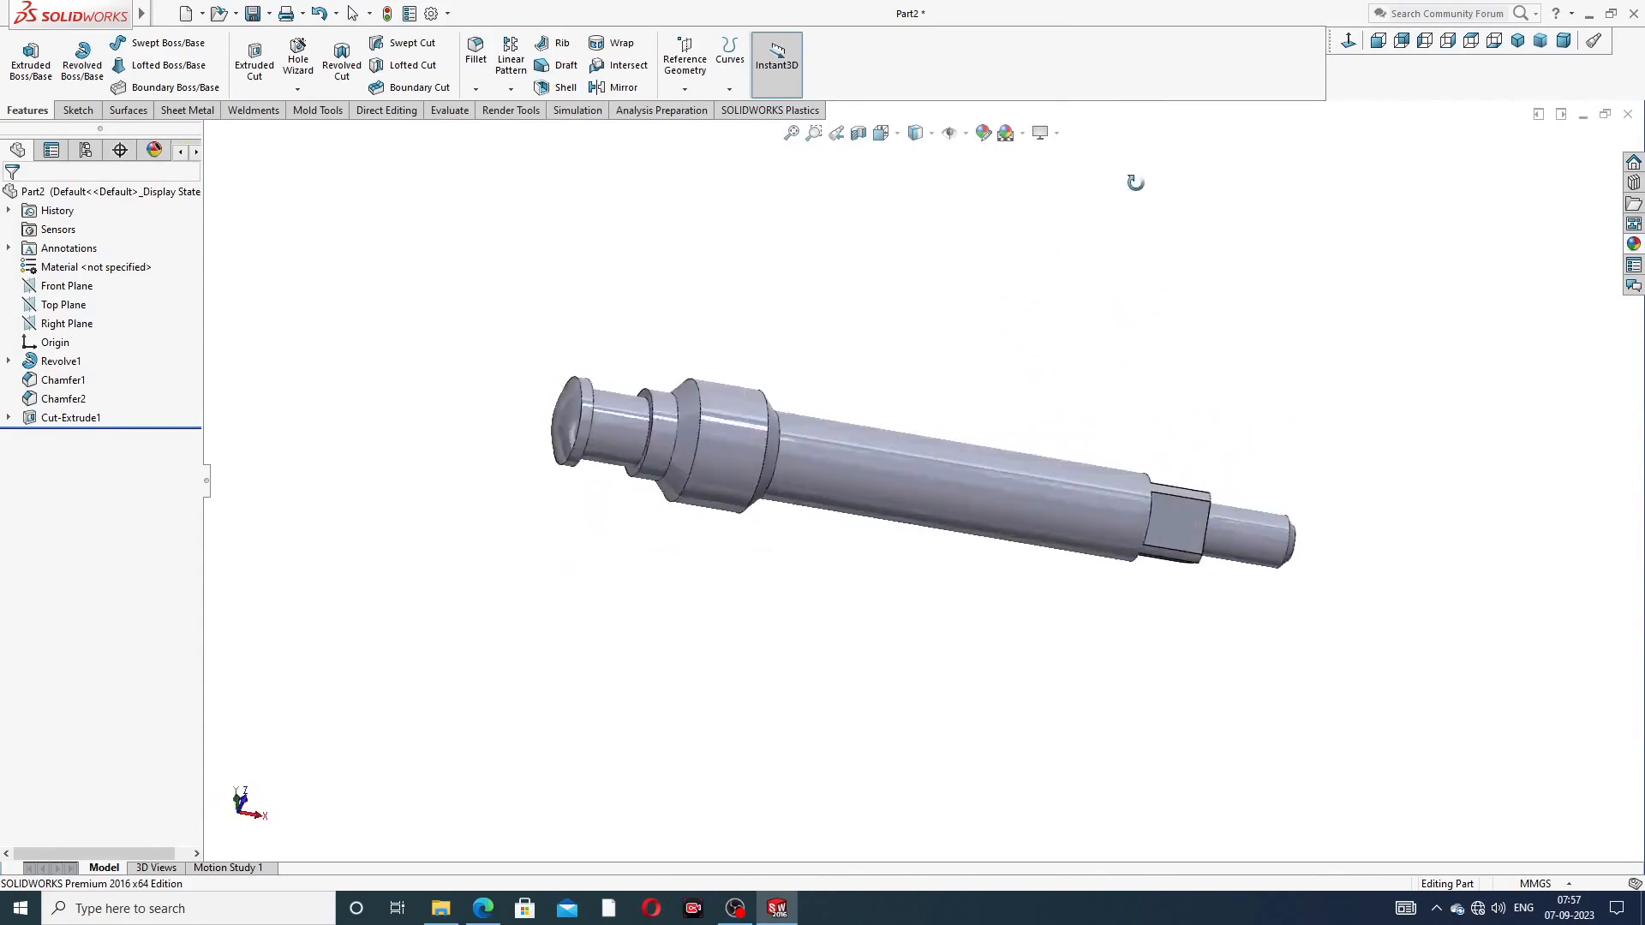
{"action": "scroll", "coordinate": [1068, 461], "scroll_direction": "down", "scroll_amount": 2}
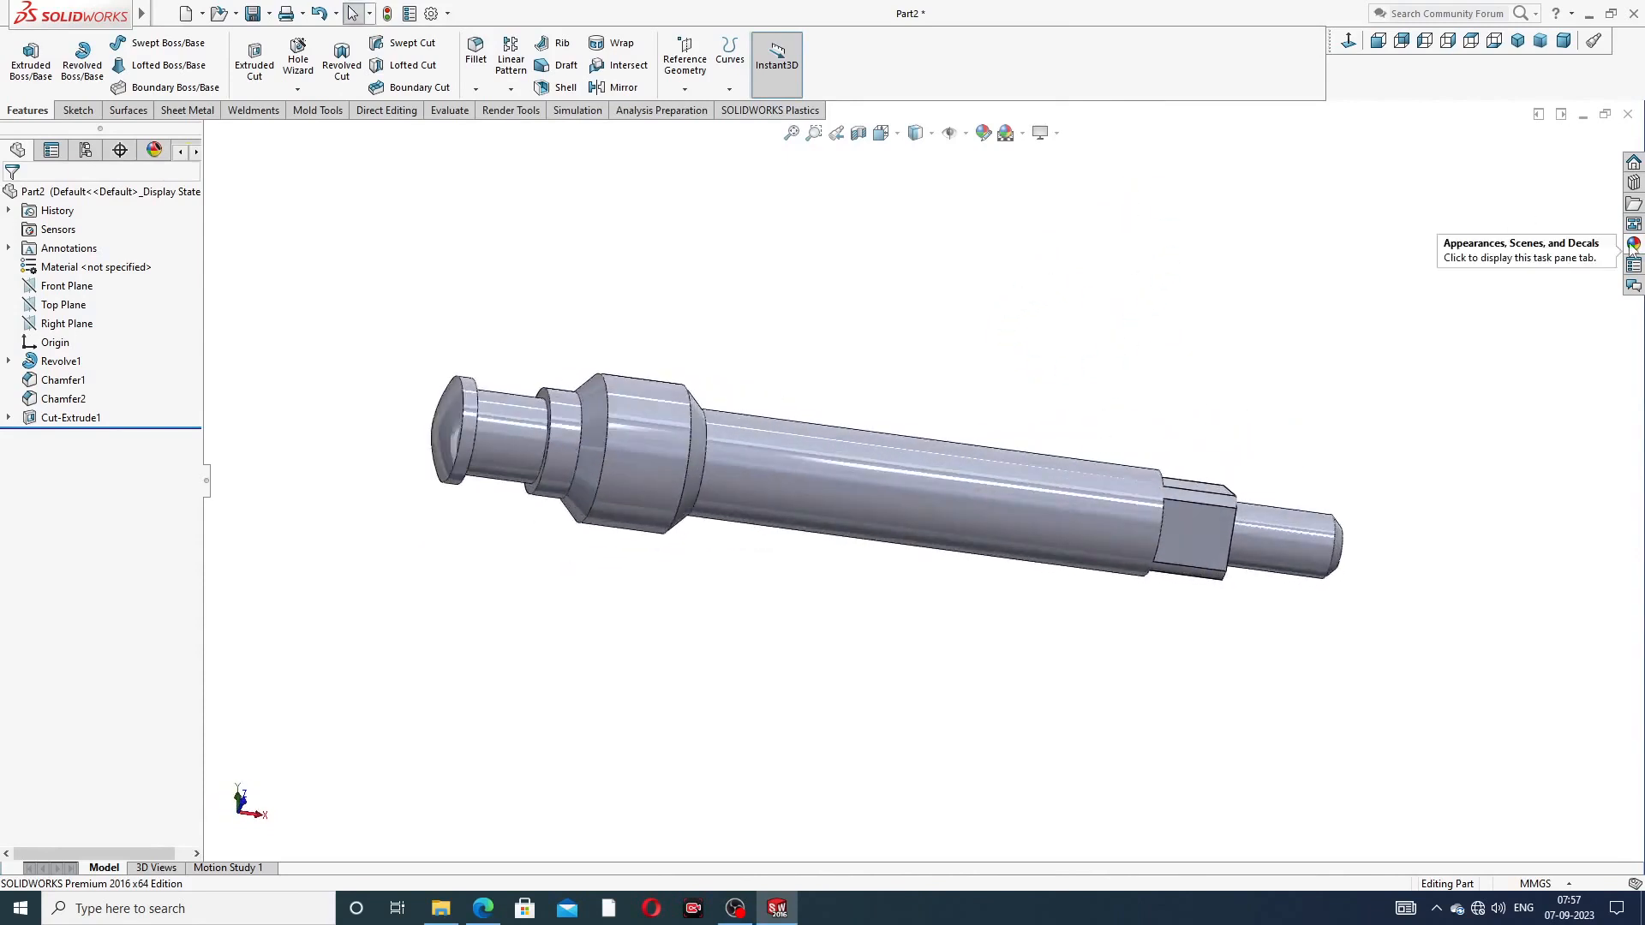
{"action": "left_click", "coordinate": [1634, 244]}
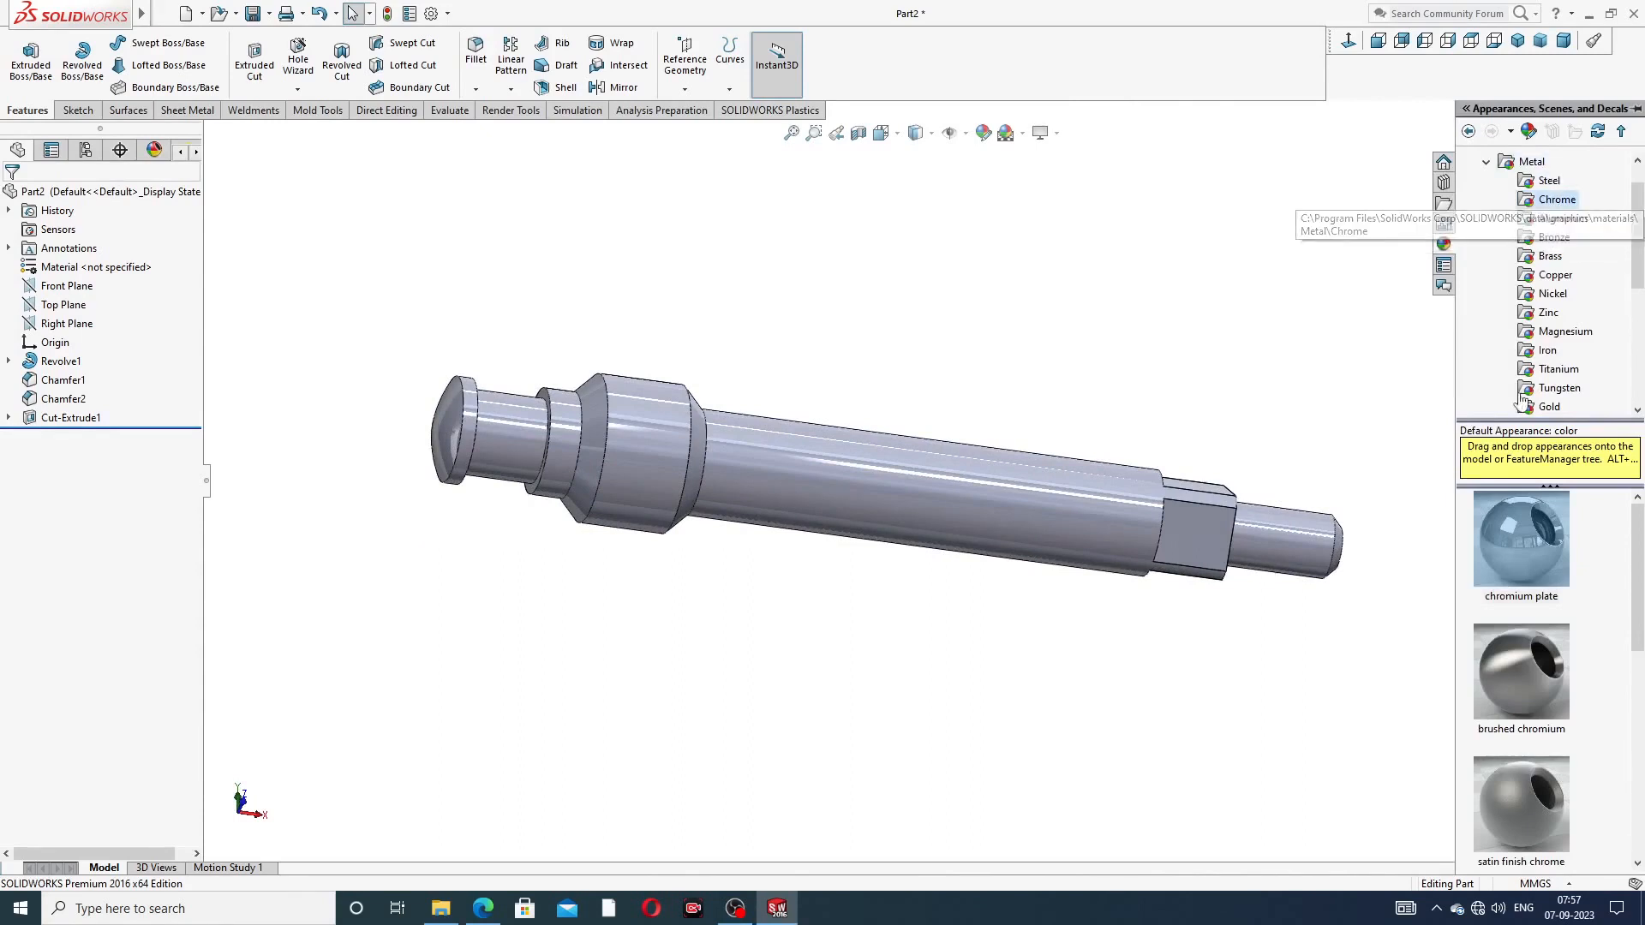
{"action": "double_click", "coordinate": [1510, 547]}
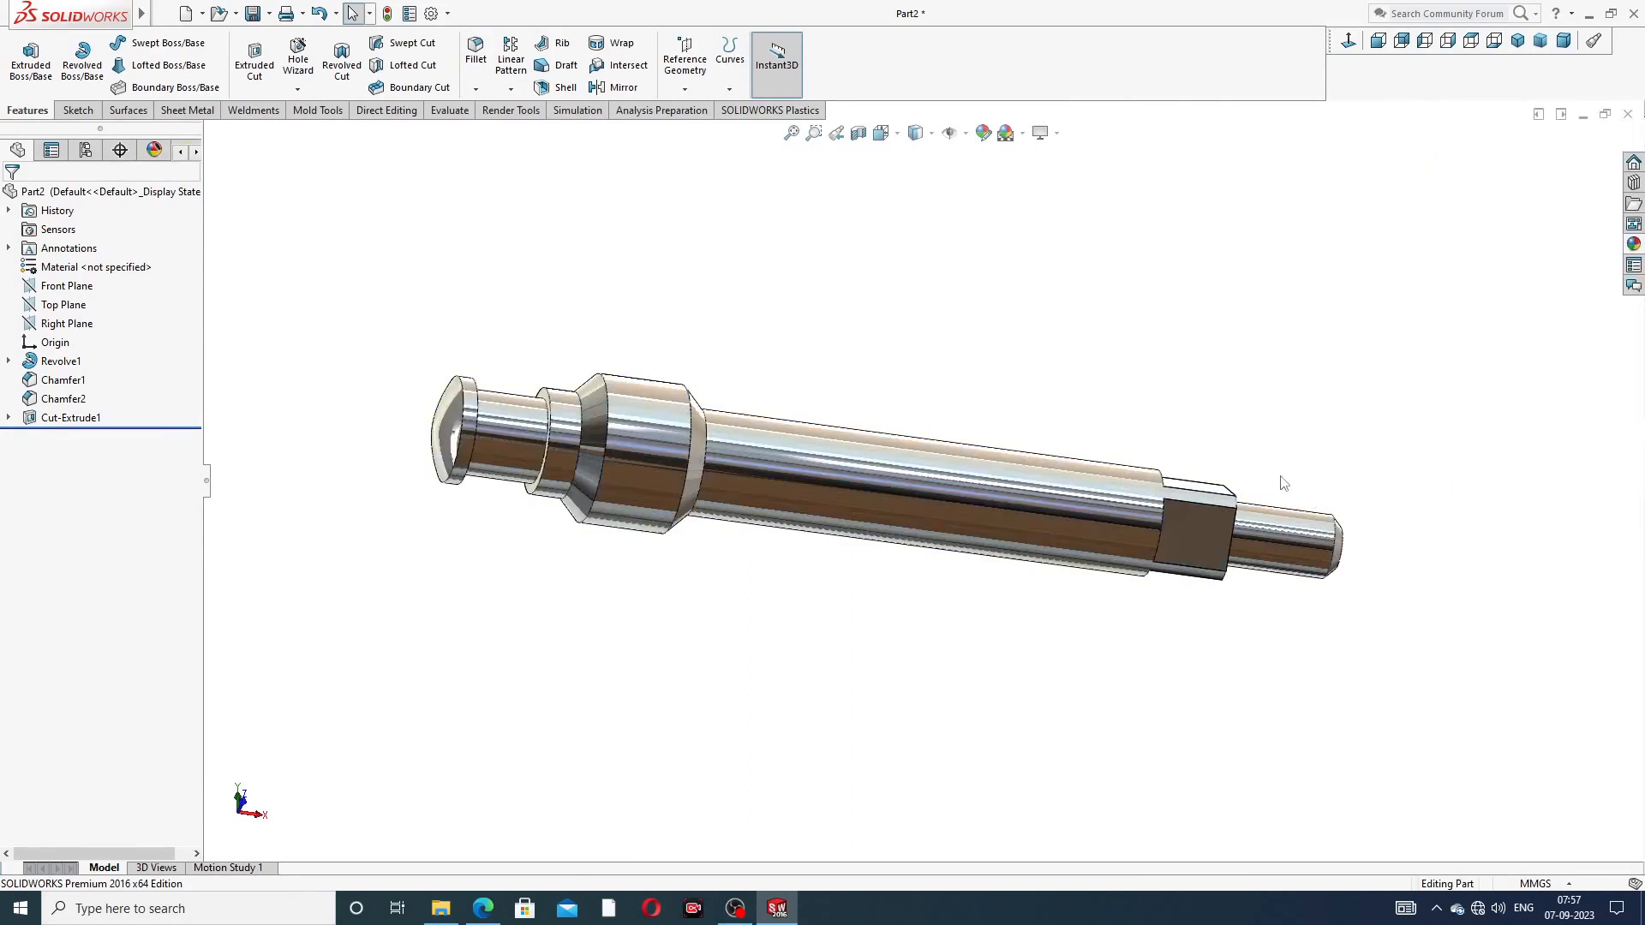
{"action": "middle_click_drag", "start_coordinate": [1285, 482], "coordinate": [1285, 414]}
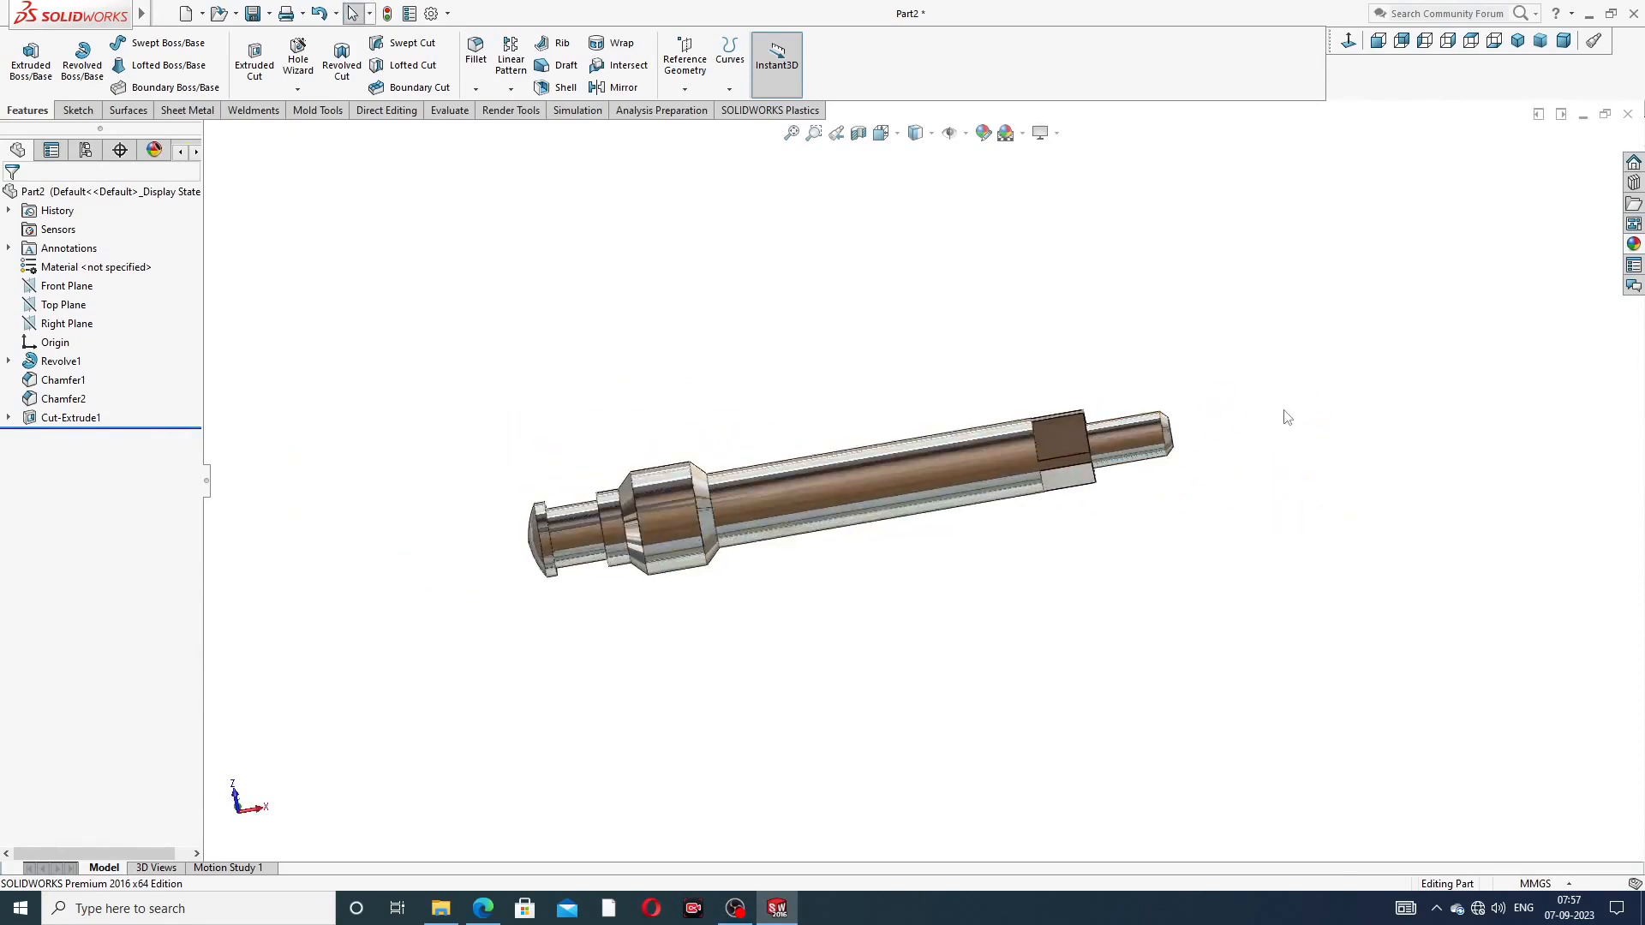
{"action": "left_click", "coordinate": [1518, 40]}
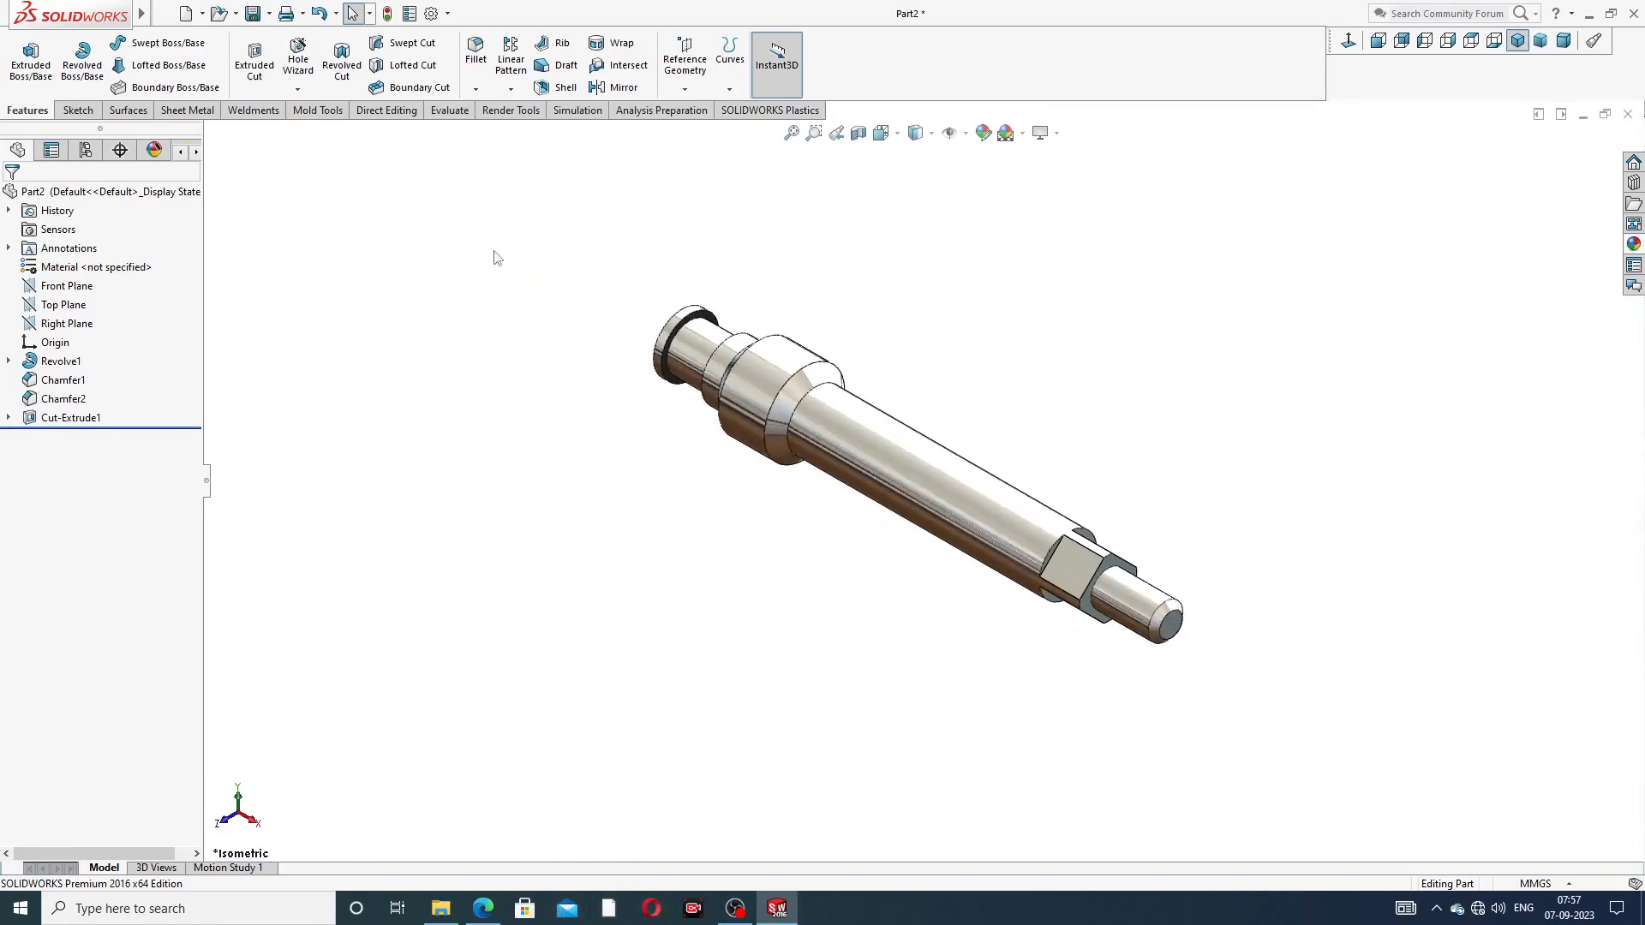
Turn on shaded cosmetic threads in the document's detailing properties
{"action": "left_click", "coordinate": [432, 15]}
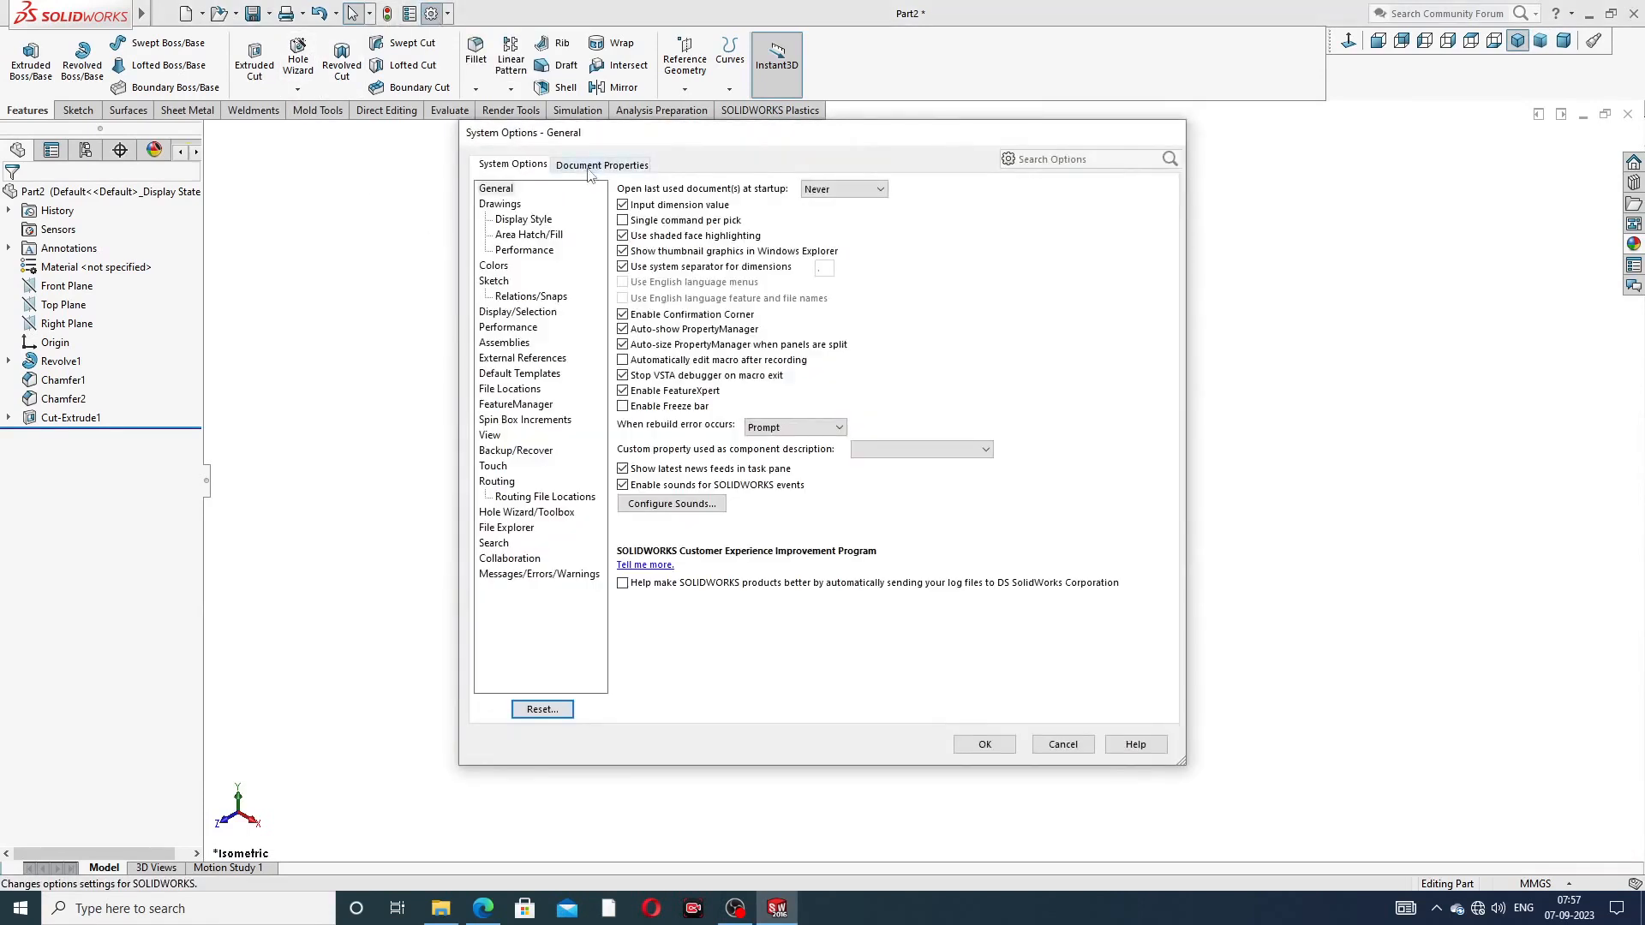
{"action": "left_click", "coordinate": [590, 168]}
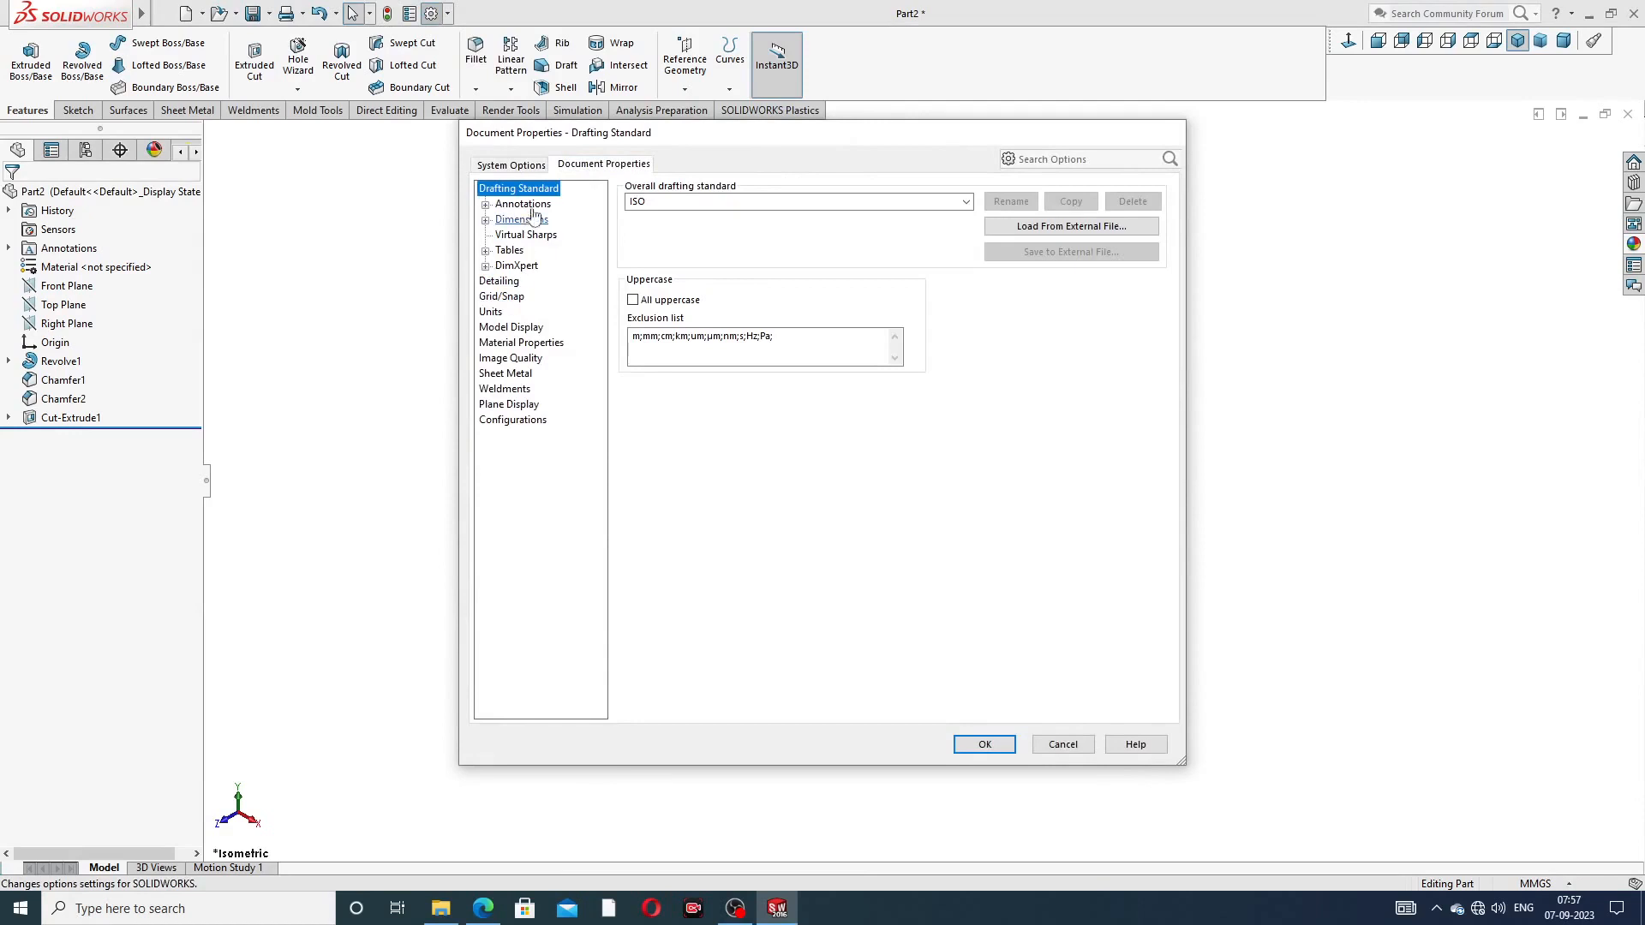
{"action": "left_click", "coordinate": [501, 282]}
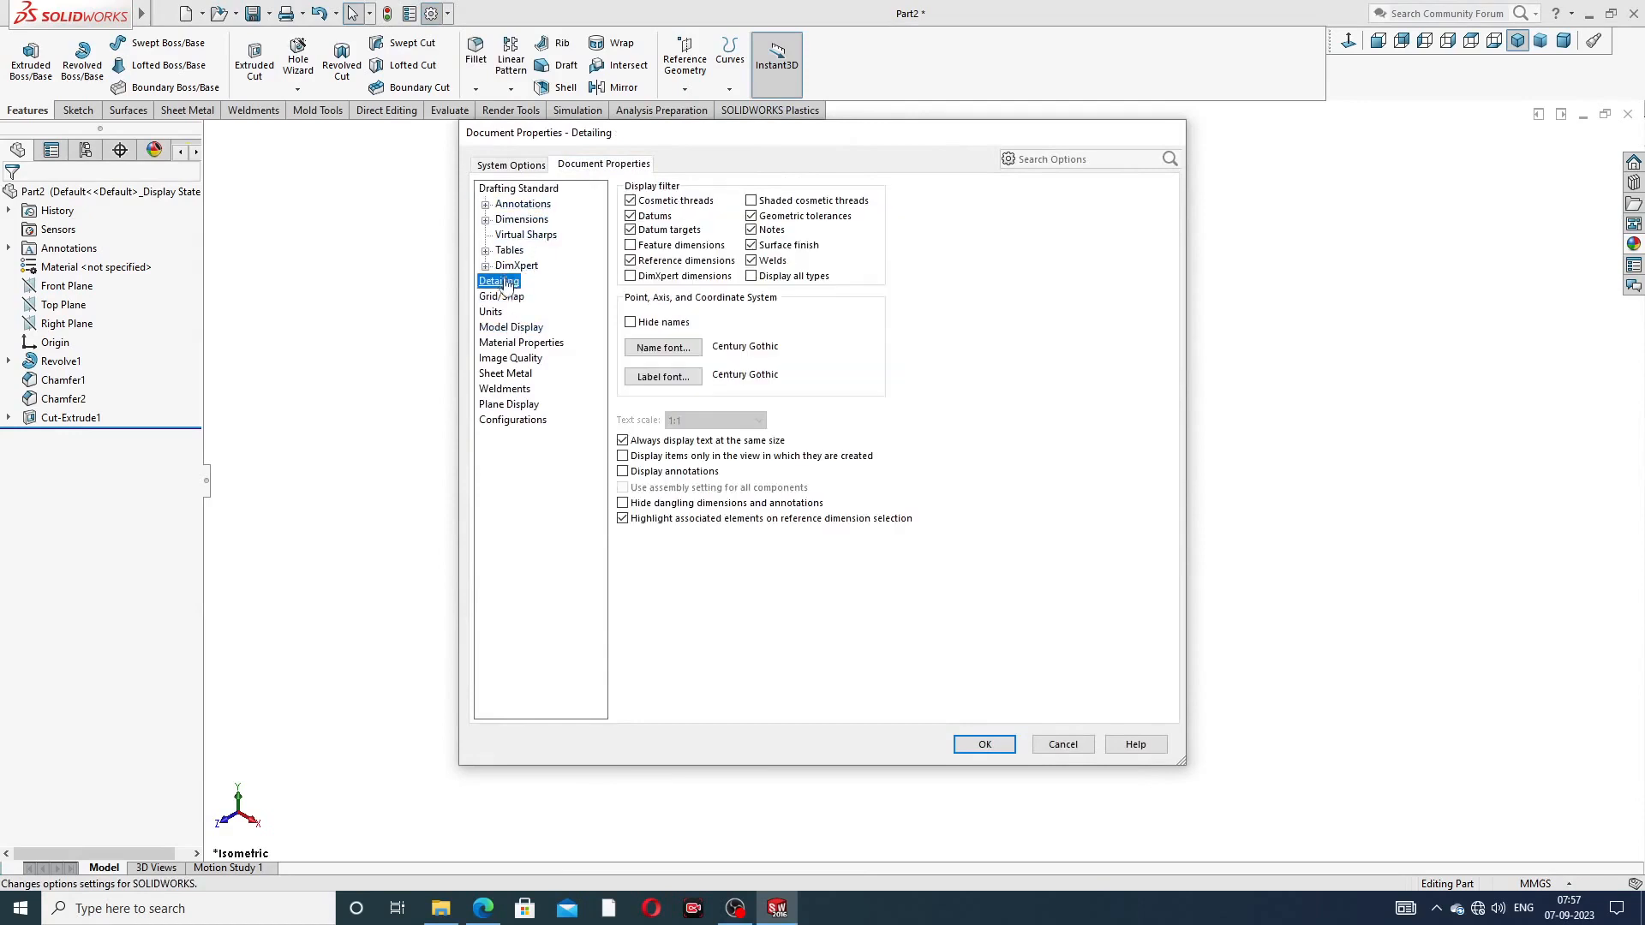
{"action": "left_click", "coordinate": [760, 206]}
{"action": "left_click", "coordinate": [985, 744]}
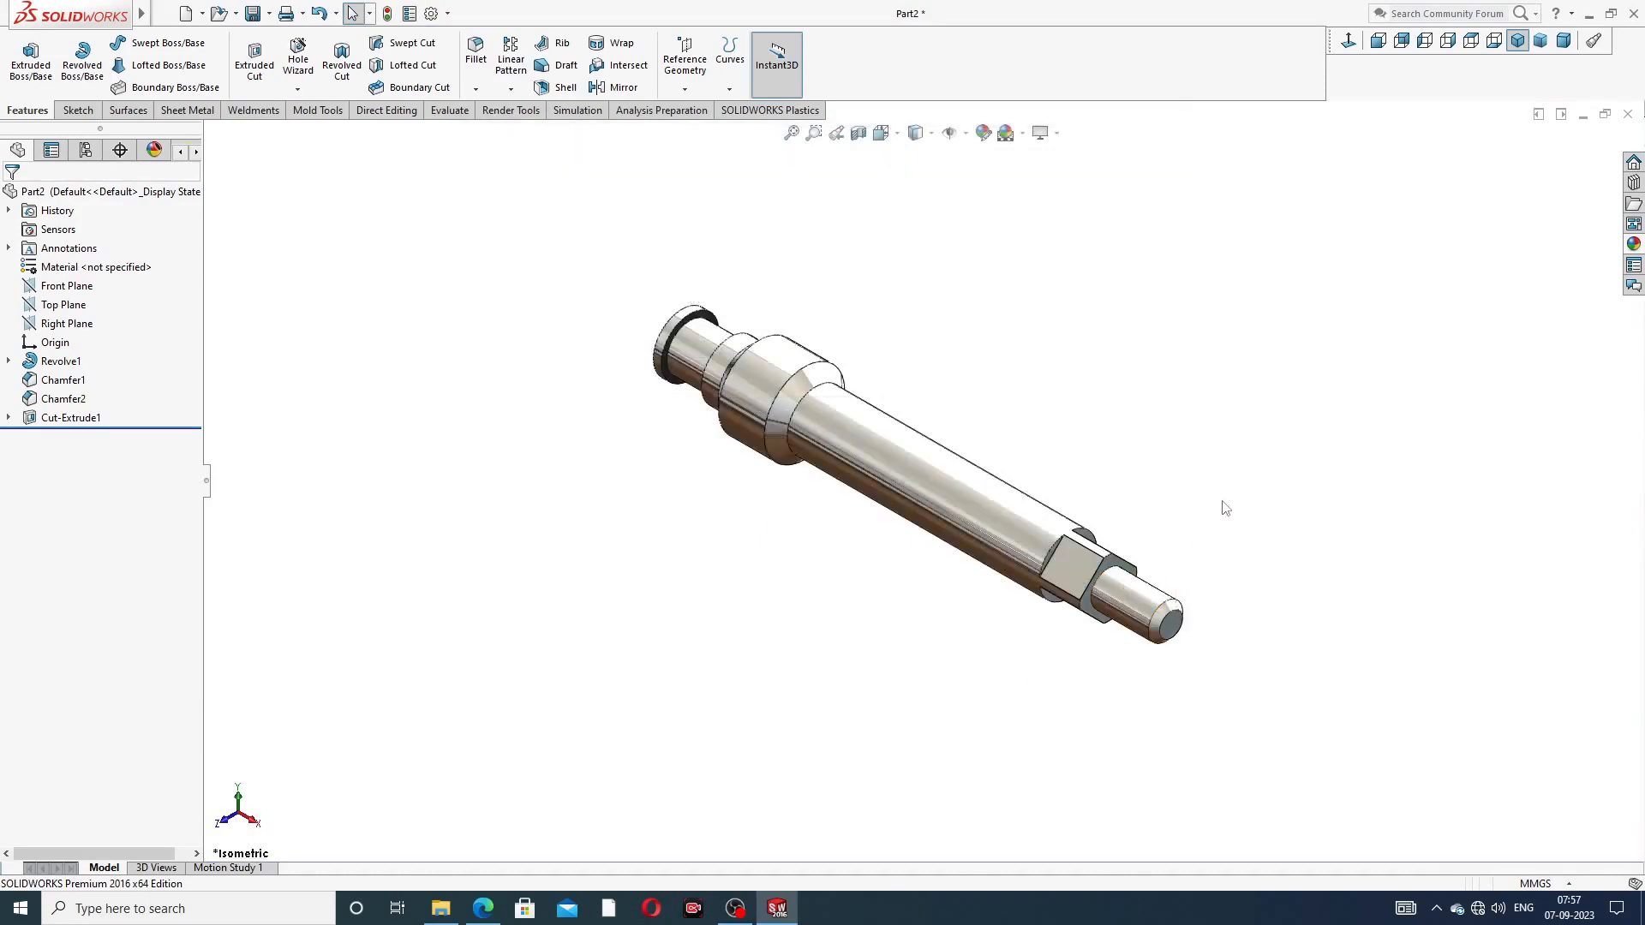
Start a cosmetic thread on the circular edge where the spindle's thin end shank meets its chamfer
{"action": "middle_click_drag", "start_coordinate": [1194, 632], "coordinate": [1183, 575]}
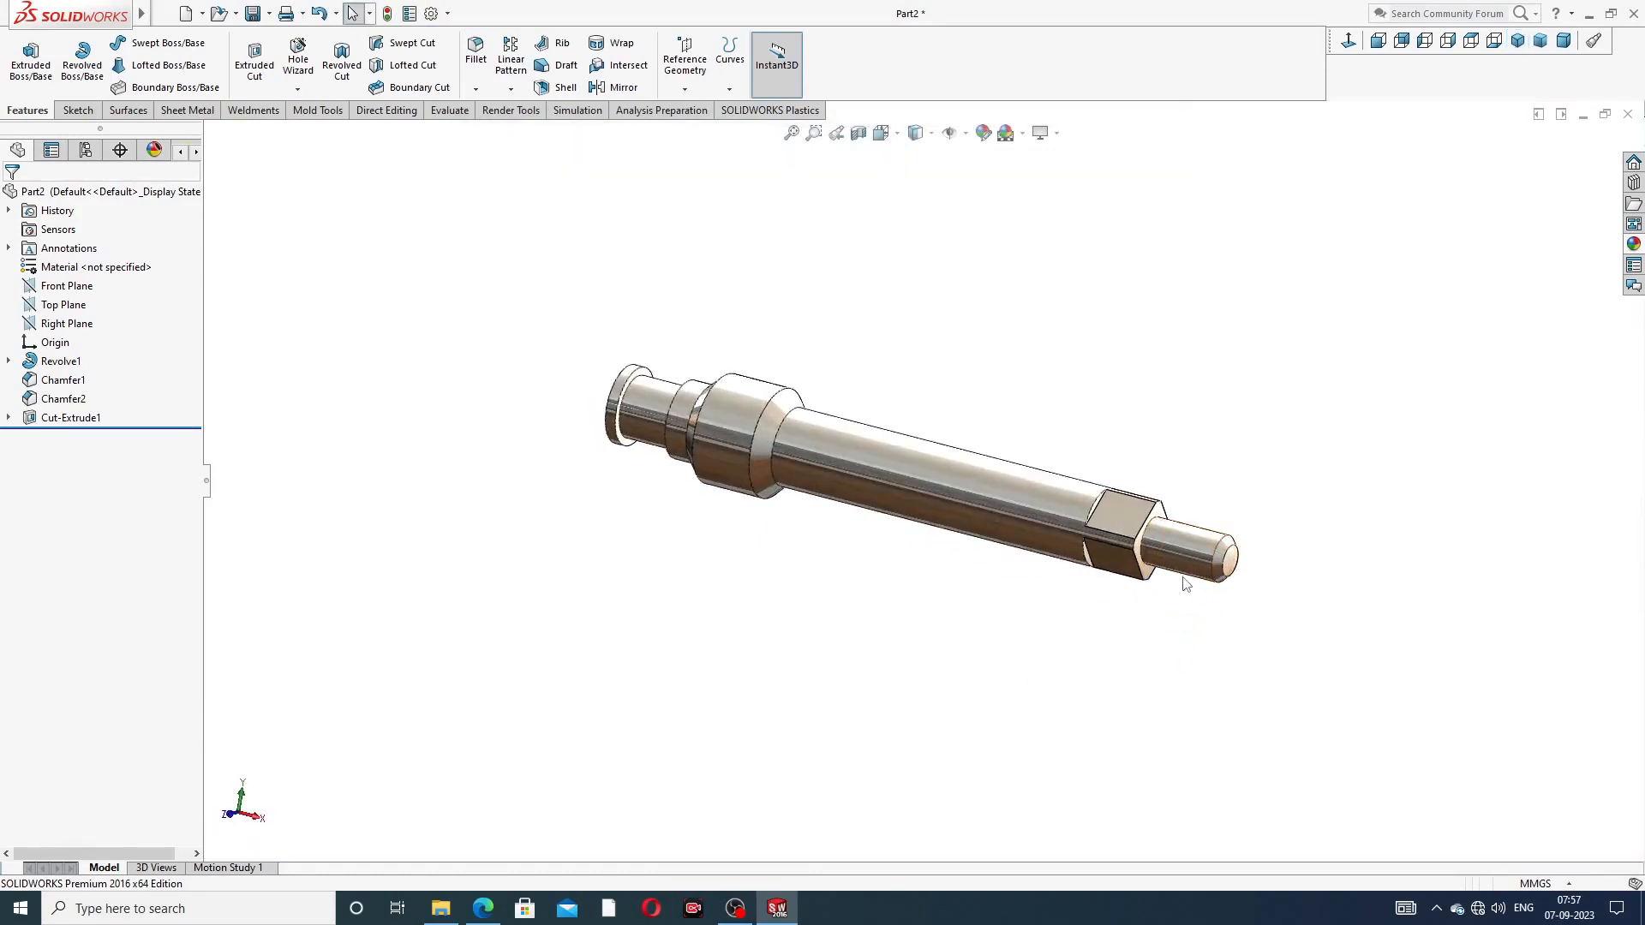
{"action": "scroll", "coordinate": [1183, 575], "scroll_direction": "down", "scroll_amount": 1}
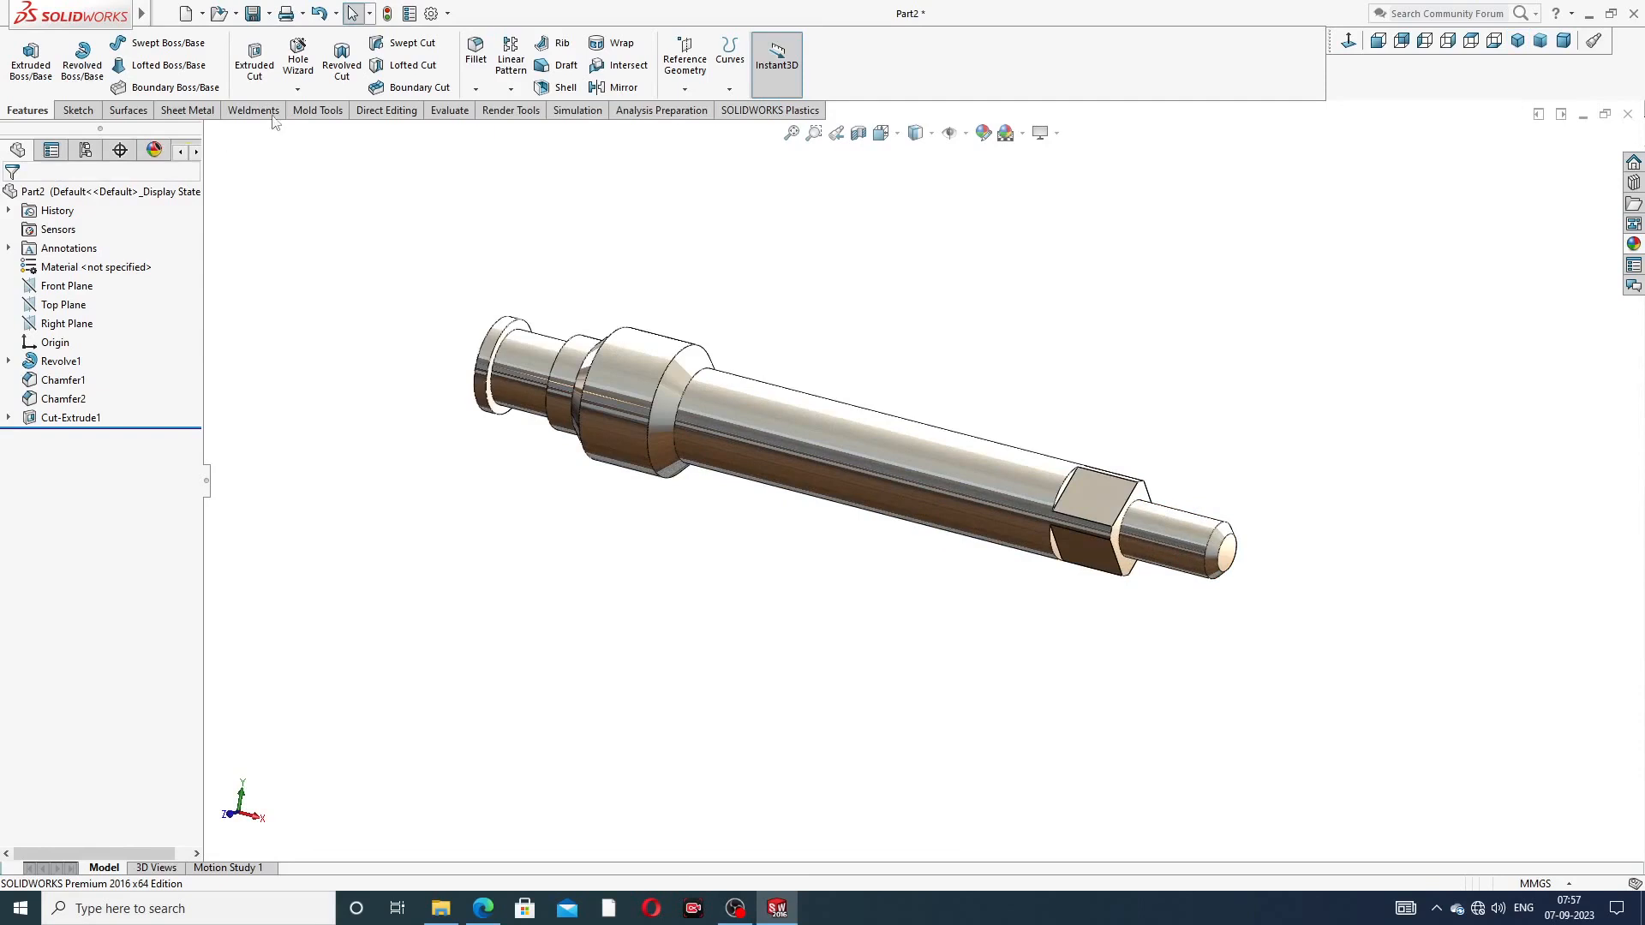
{"action": "left_click", "coordinate": [298, 89]}
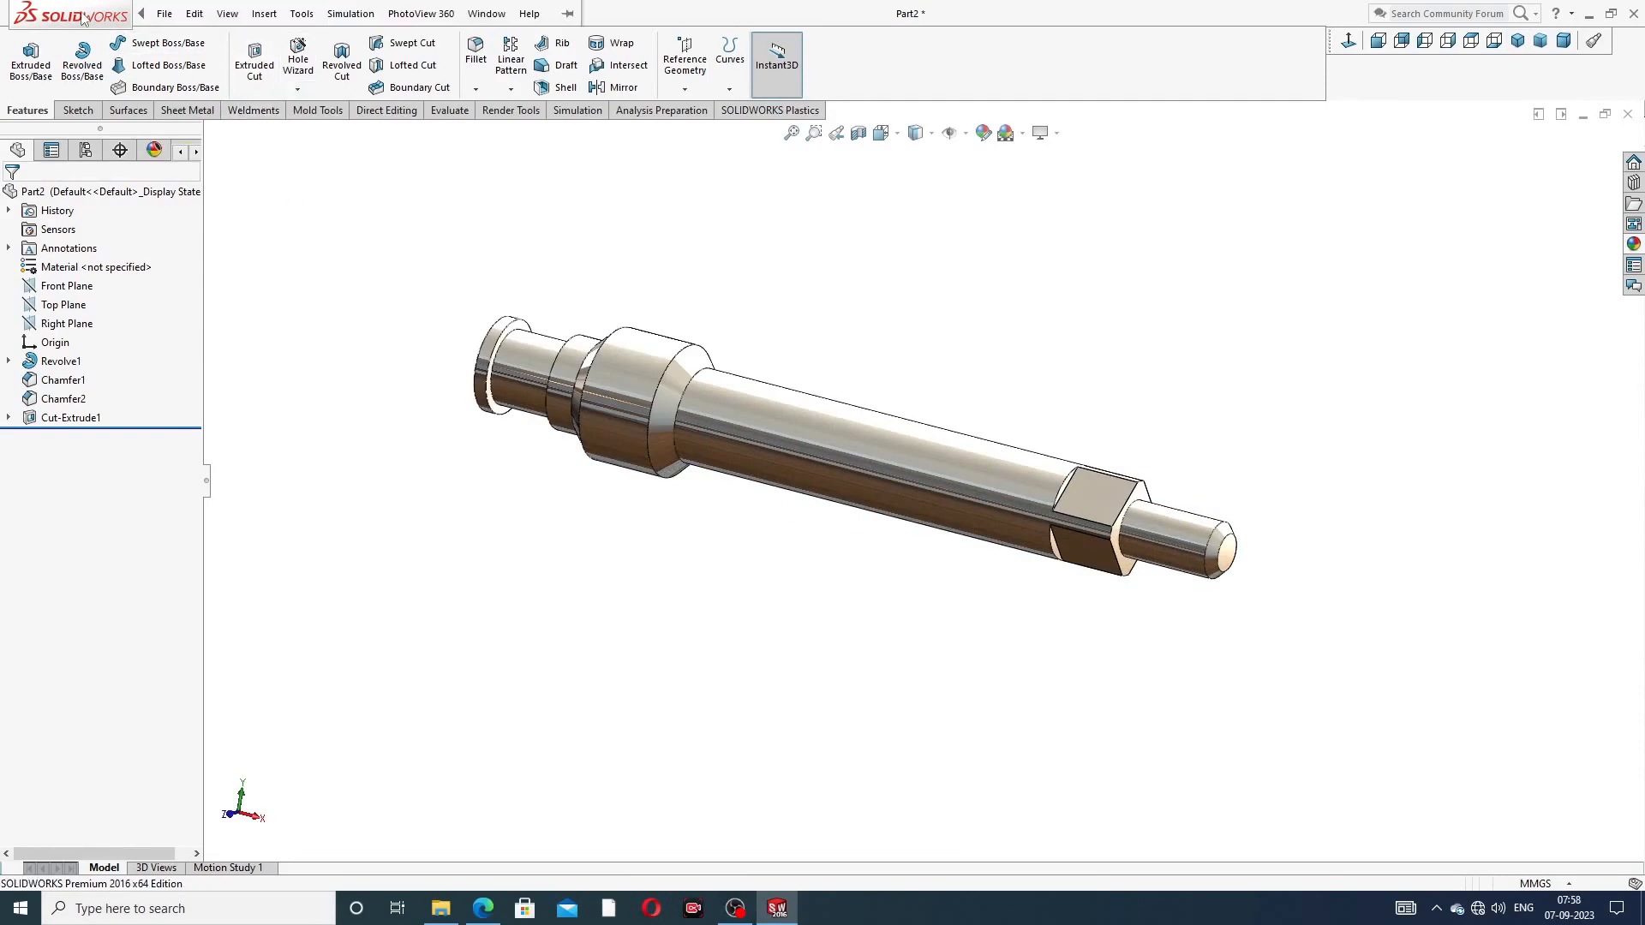
{"action": "left_click", "coordinate": [262, 14]}
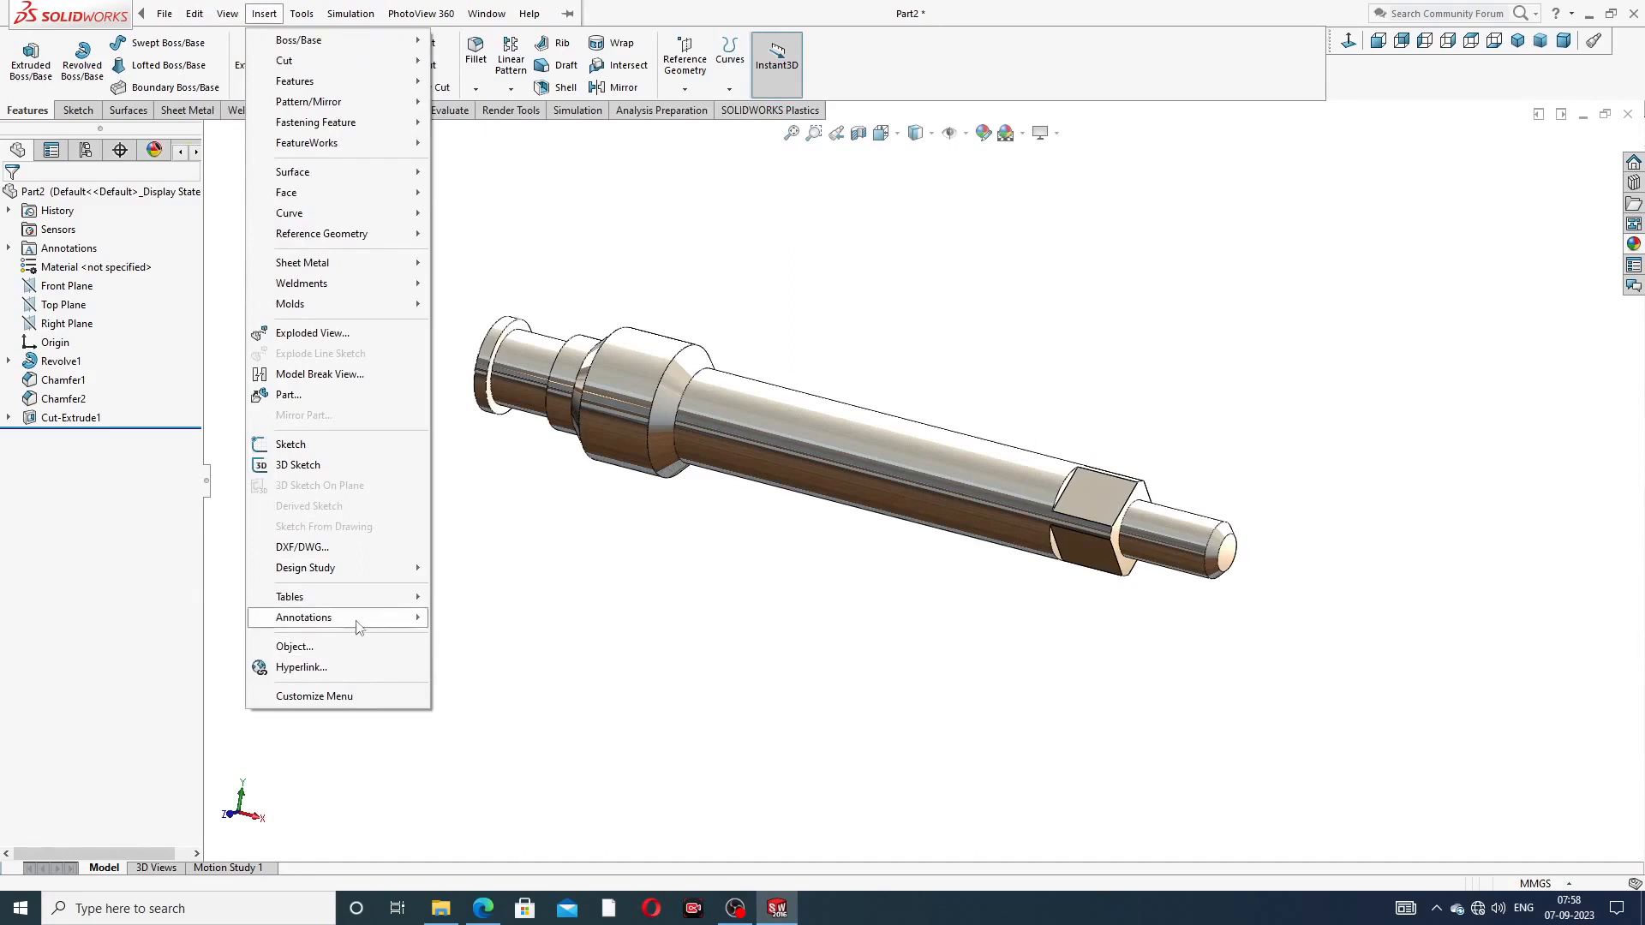
{"action": "mouse_move", "coordinate": [358, 628]}
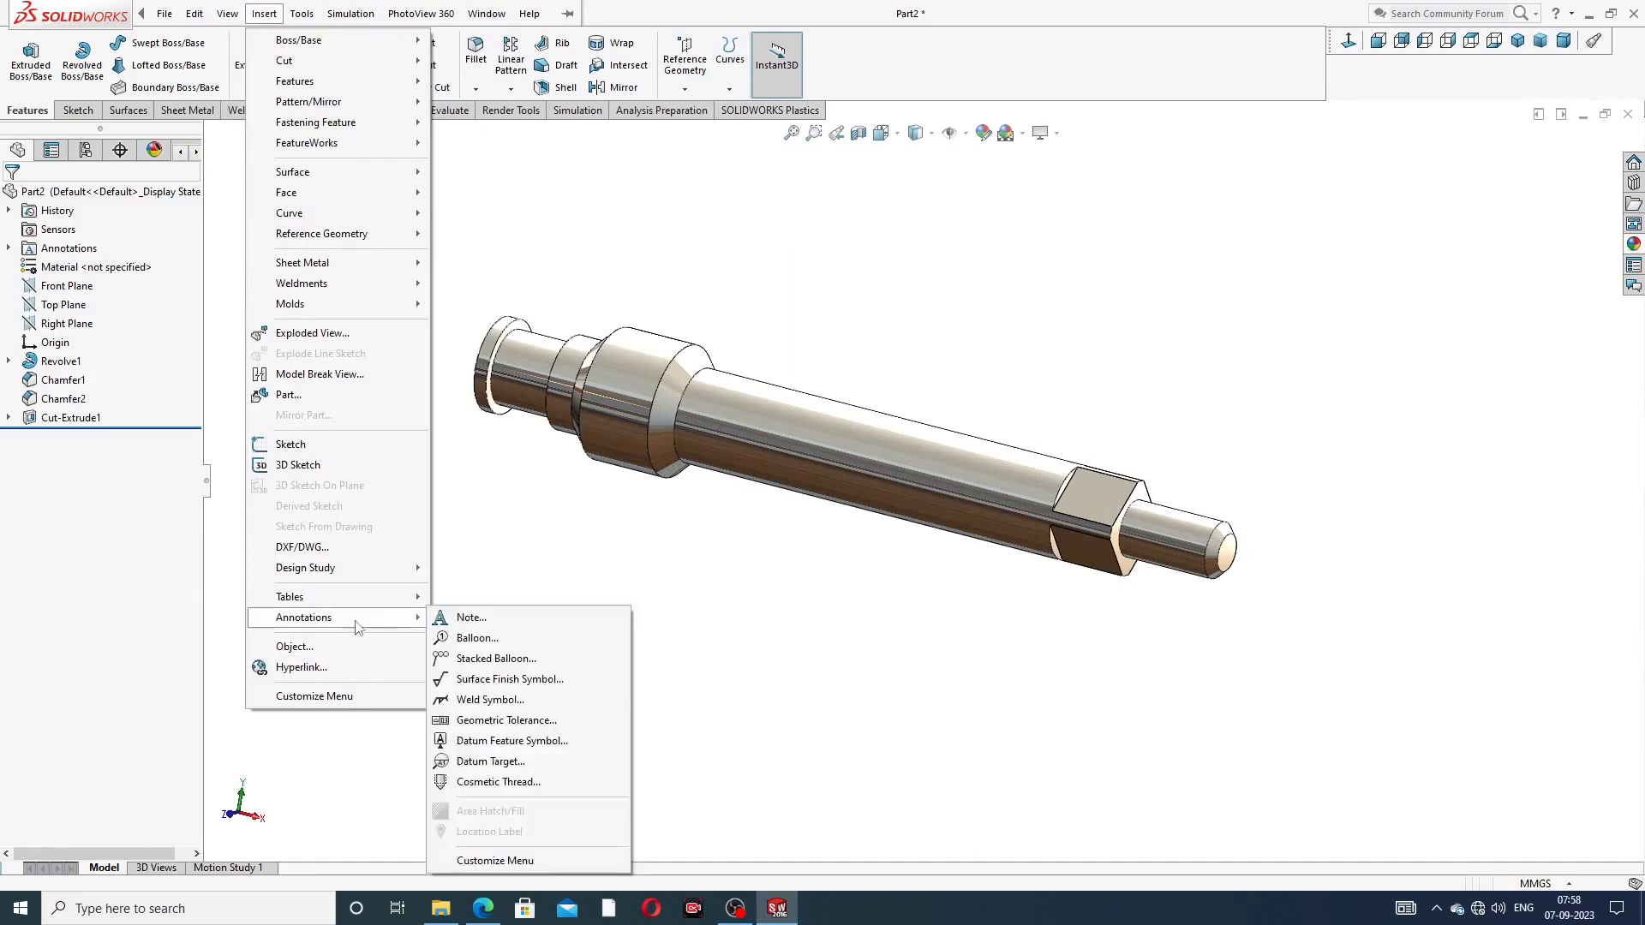
{"action": "left_click", "coordinate": [517, 782]}
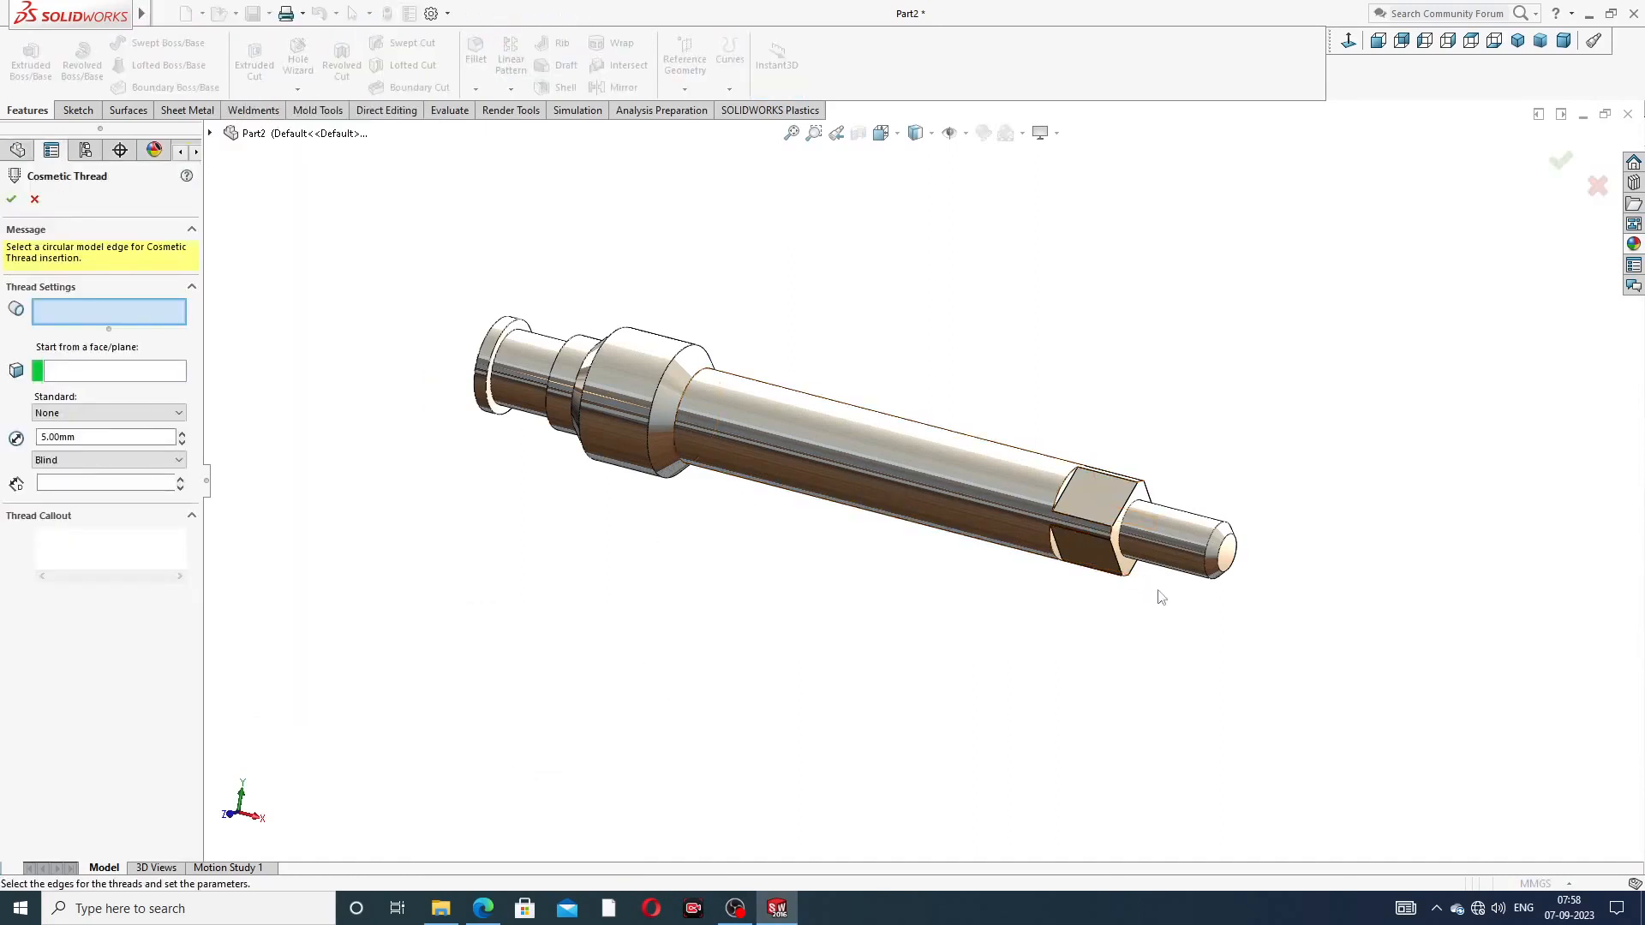
{"action": "middle_click_drag", "start_coordinate": [1140, 549], "coordinate": [1171, 531]}
{"action": "scroll", "coordinate": [1229, 514], "scroll_direction": "down", "scroll_amount": 3}
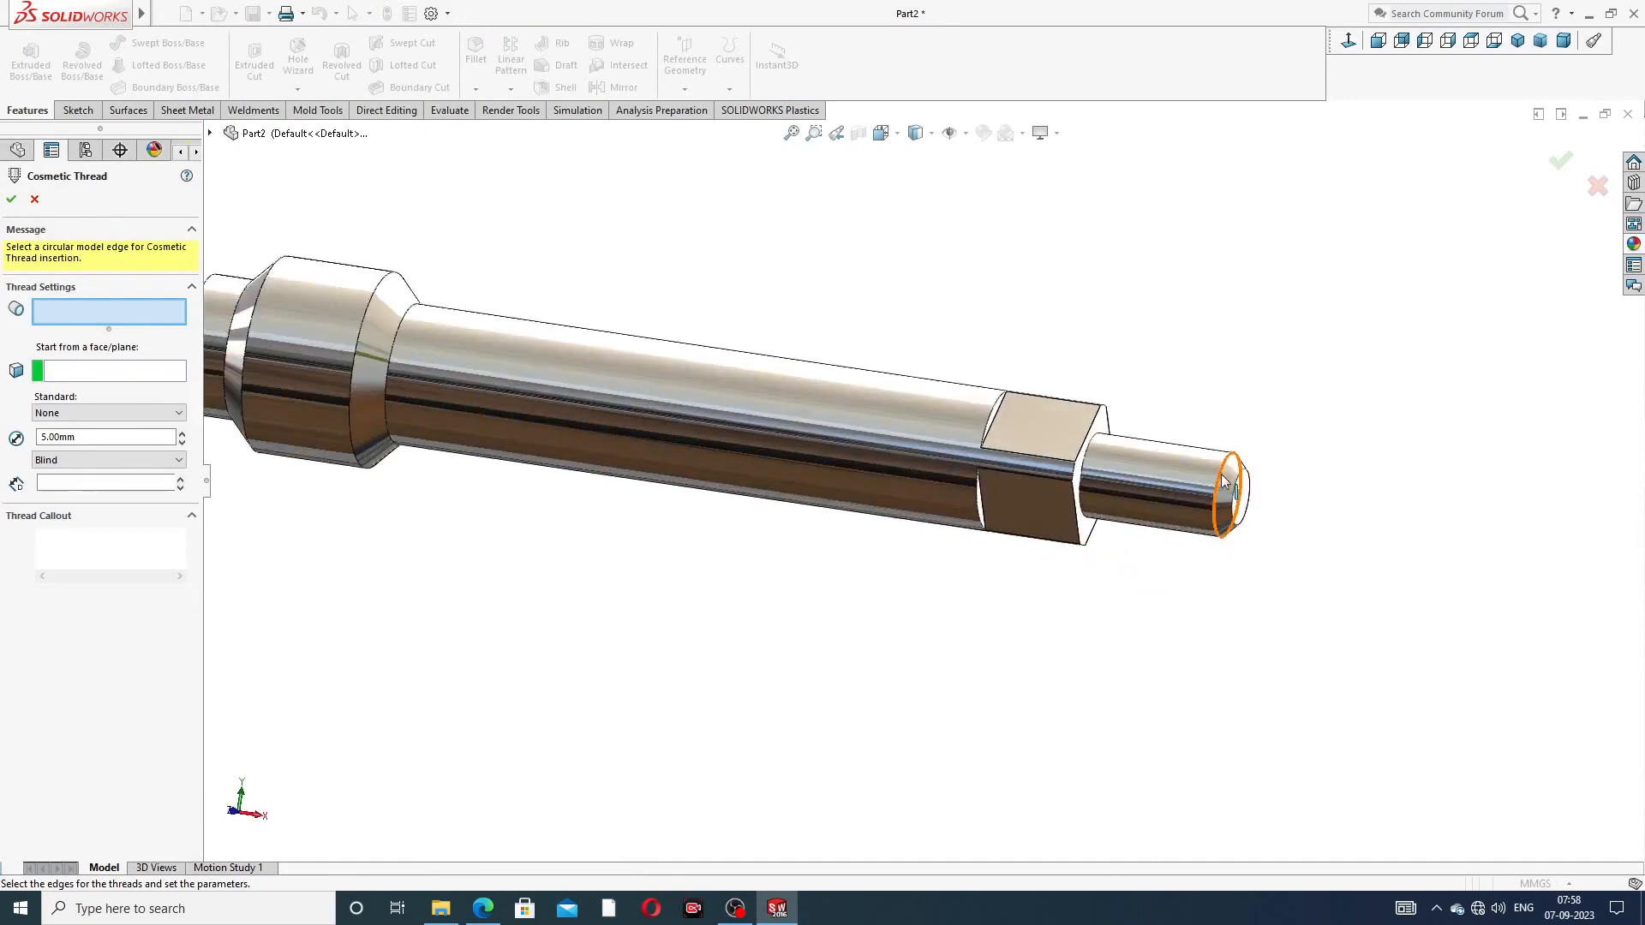
{"action": "left_click", "coordinate": [1223, 482]}
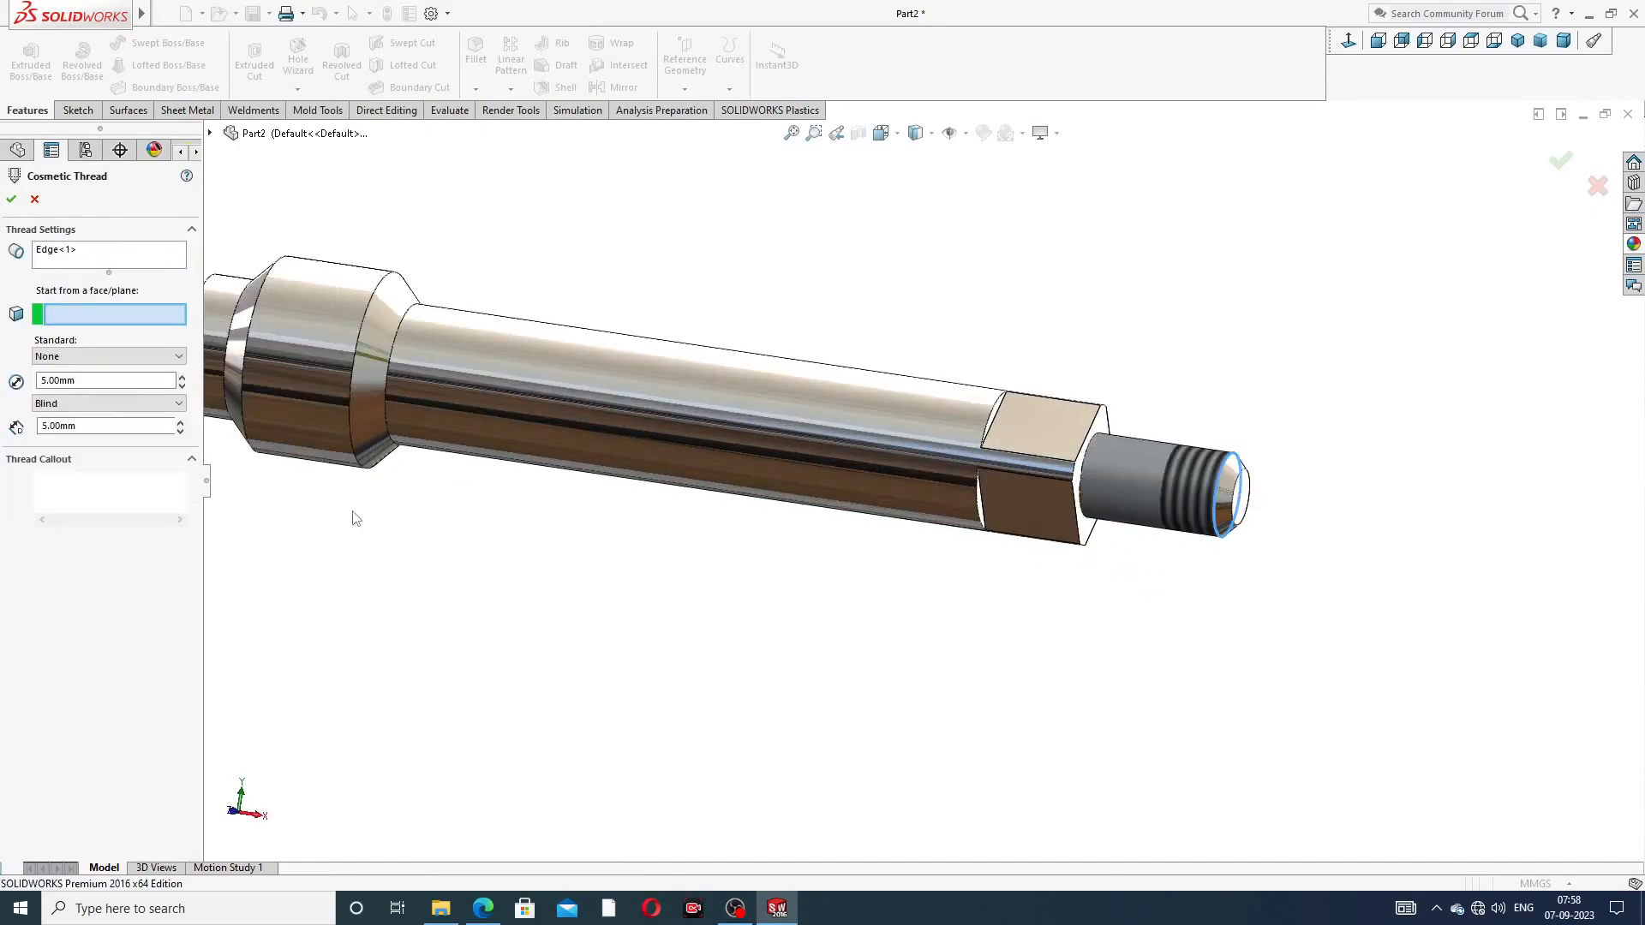
Set the cosmetic thread's end condition to Blind and its diameter to 5.5 mm
{"action": "left_click_drag", "start_coordinate": [83, 380], "coordinate": [3, 400]}
{"action": "key", "text": "BackSpace"}
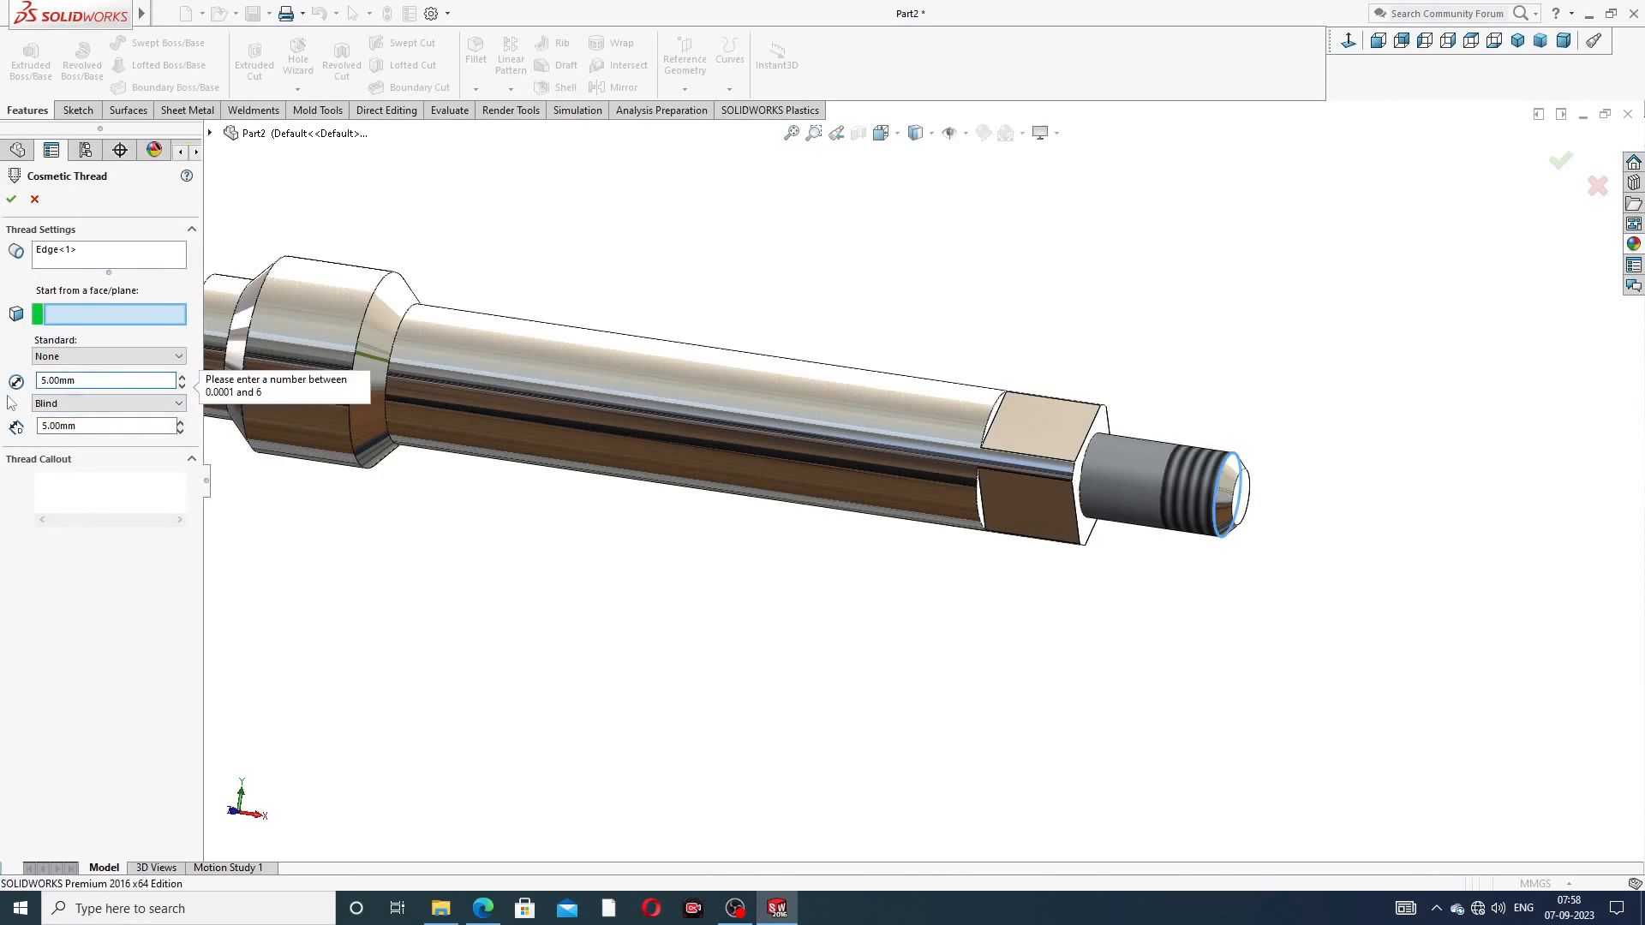
{"action": "left_click", "coordinate": [72, 405]}
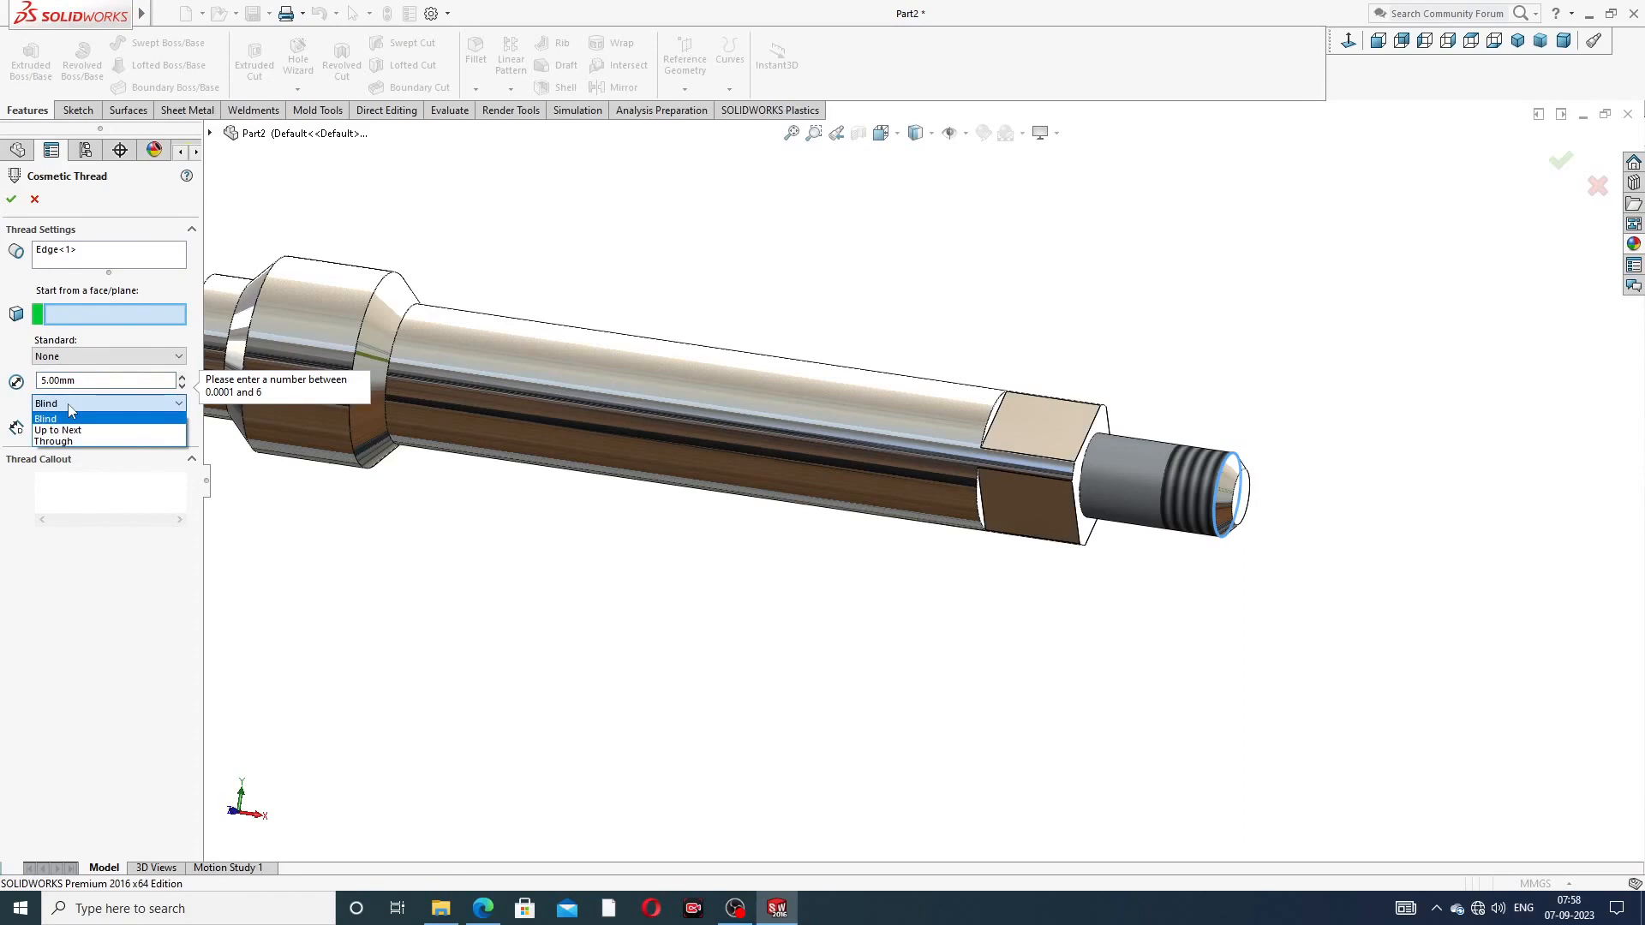
{"action": "left_click", "coordinate": [72, 418]}
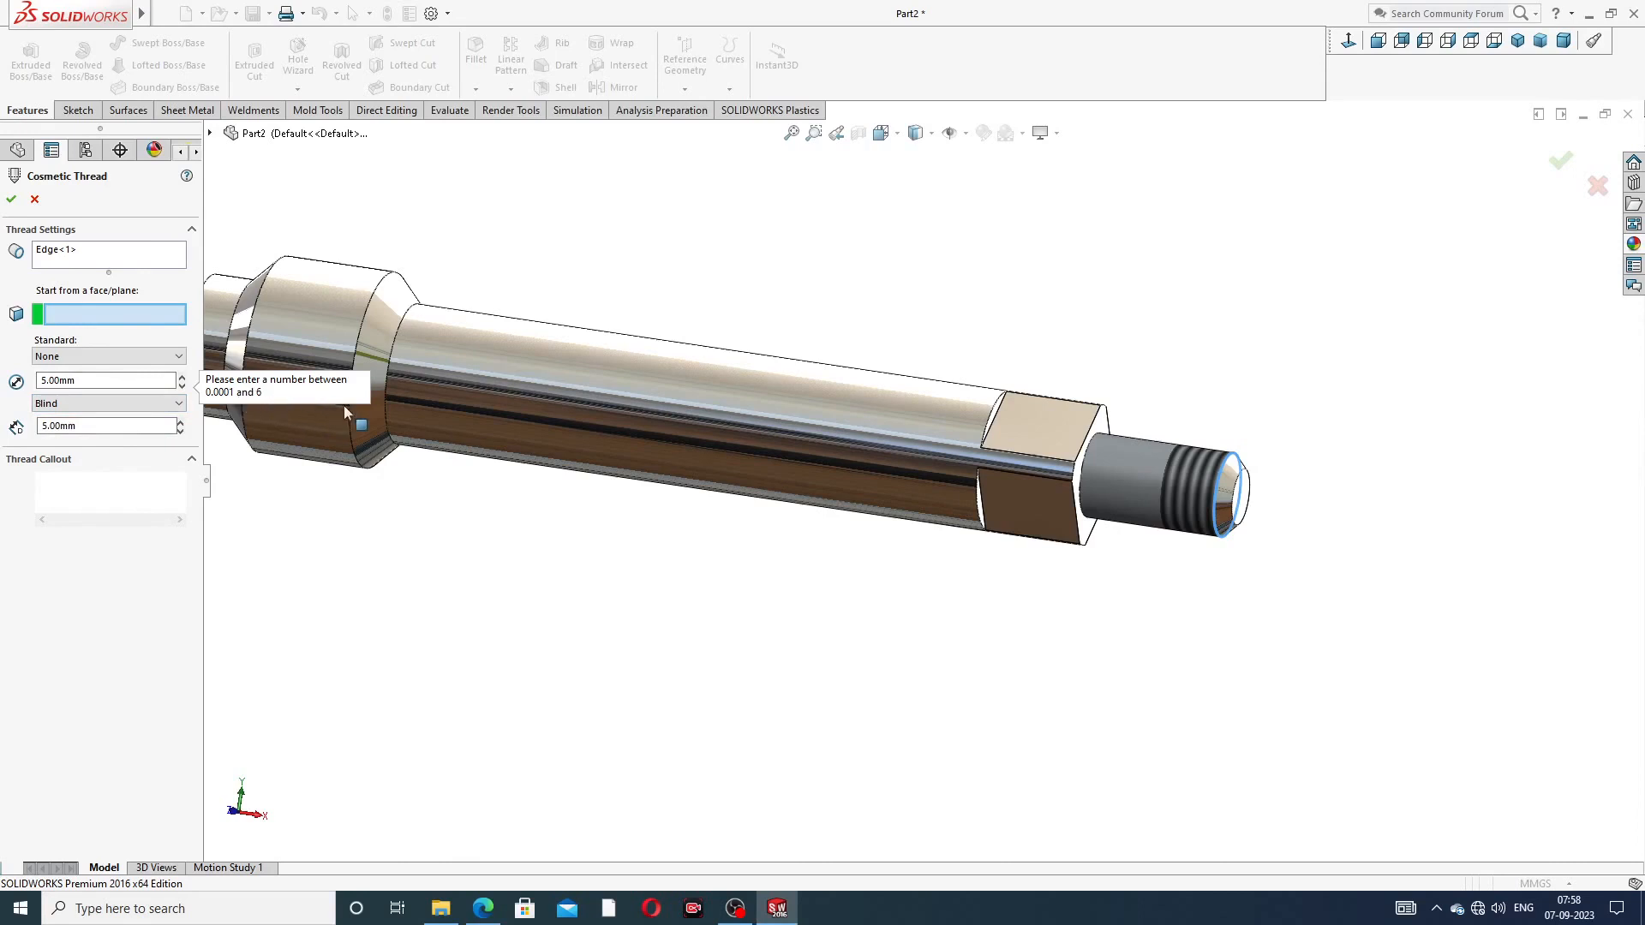
{"action": "left_click_drag", "start_coordinate": [88, 380], "coordinate": [22, 379]}
{"action": "type", "text": "5.5"}
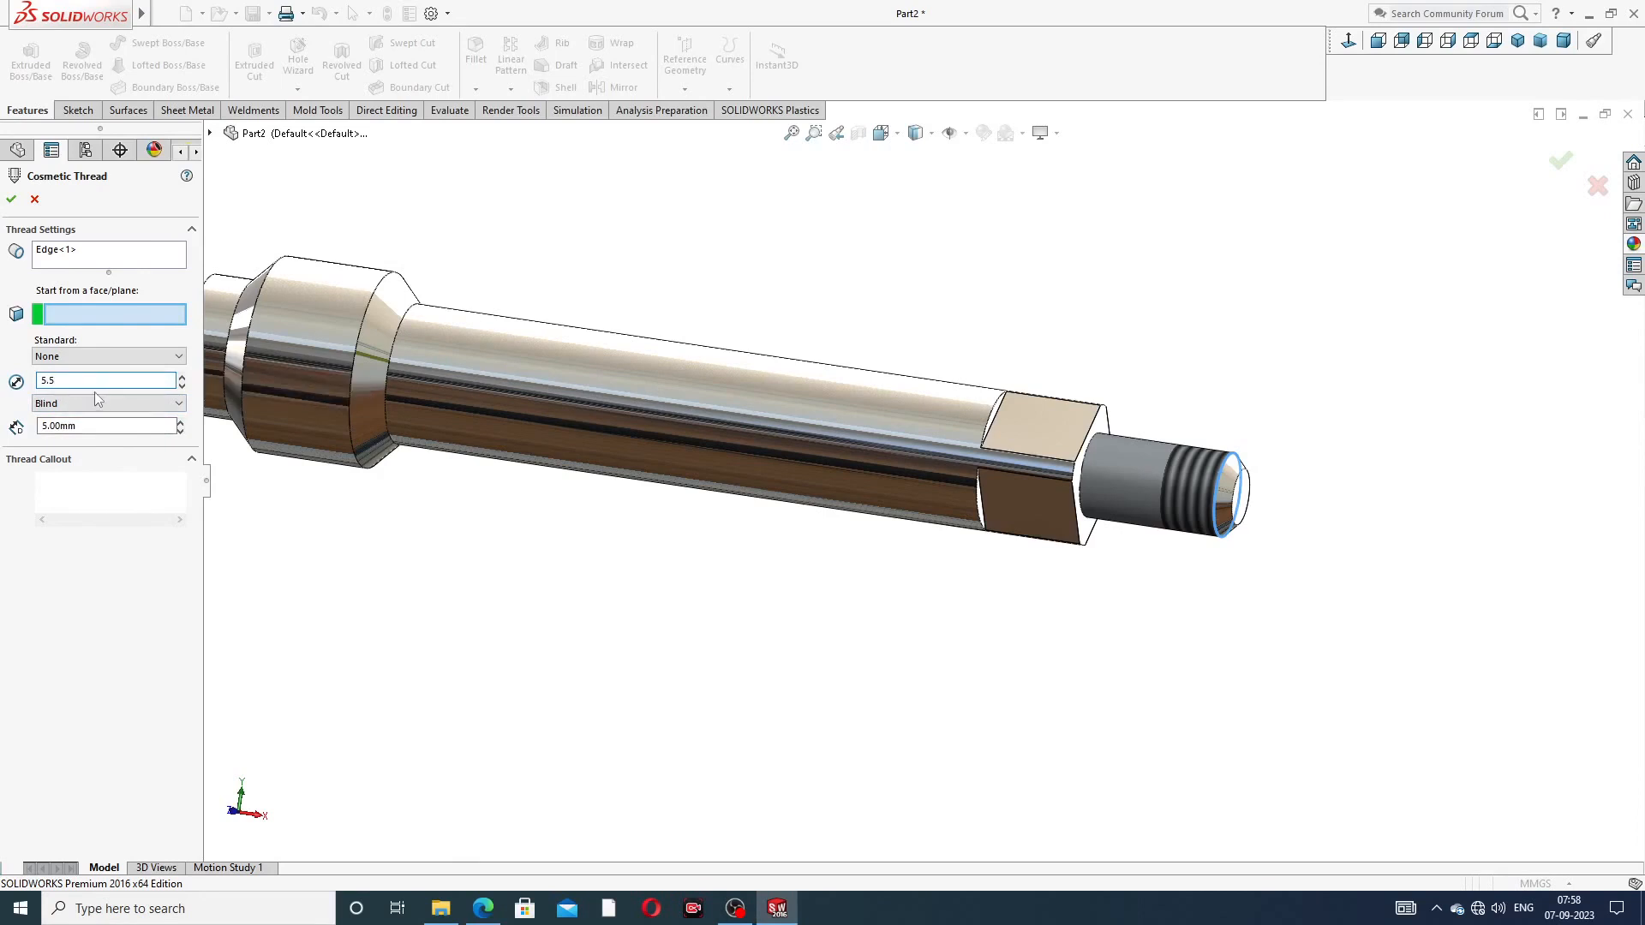
Use the flat end face of the thin shank as the thread's starting face and accept the cosmetic thread
{"action": "mouse_move", "coordinate": [1234, 439]}
{"action": "middle_mouse_down"}
{"action": "mouse_move", "coordinate": [1206, 370]}
{"action": "mouse_move", "coordinate": [1227, 439]}
{"action": "middle_mouse_up"}
{"action": "left_click", "coordinate": [1218, 441]}
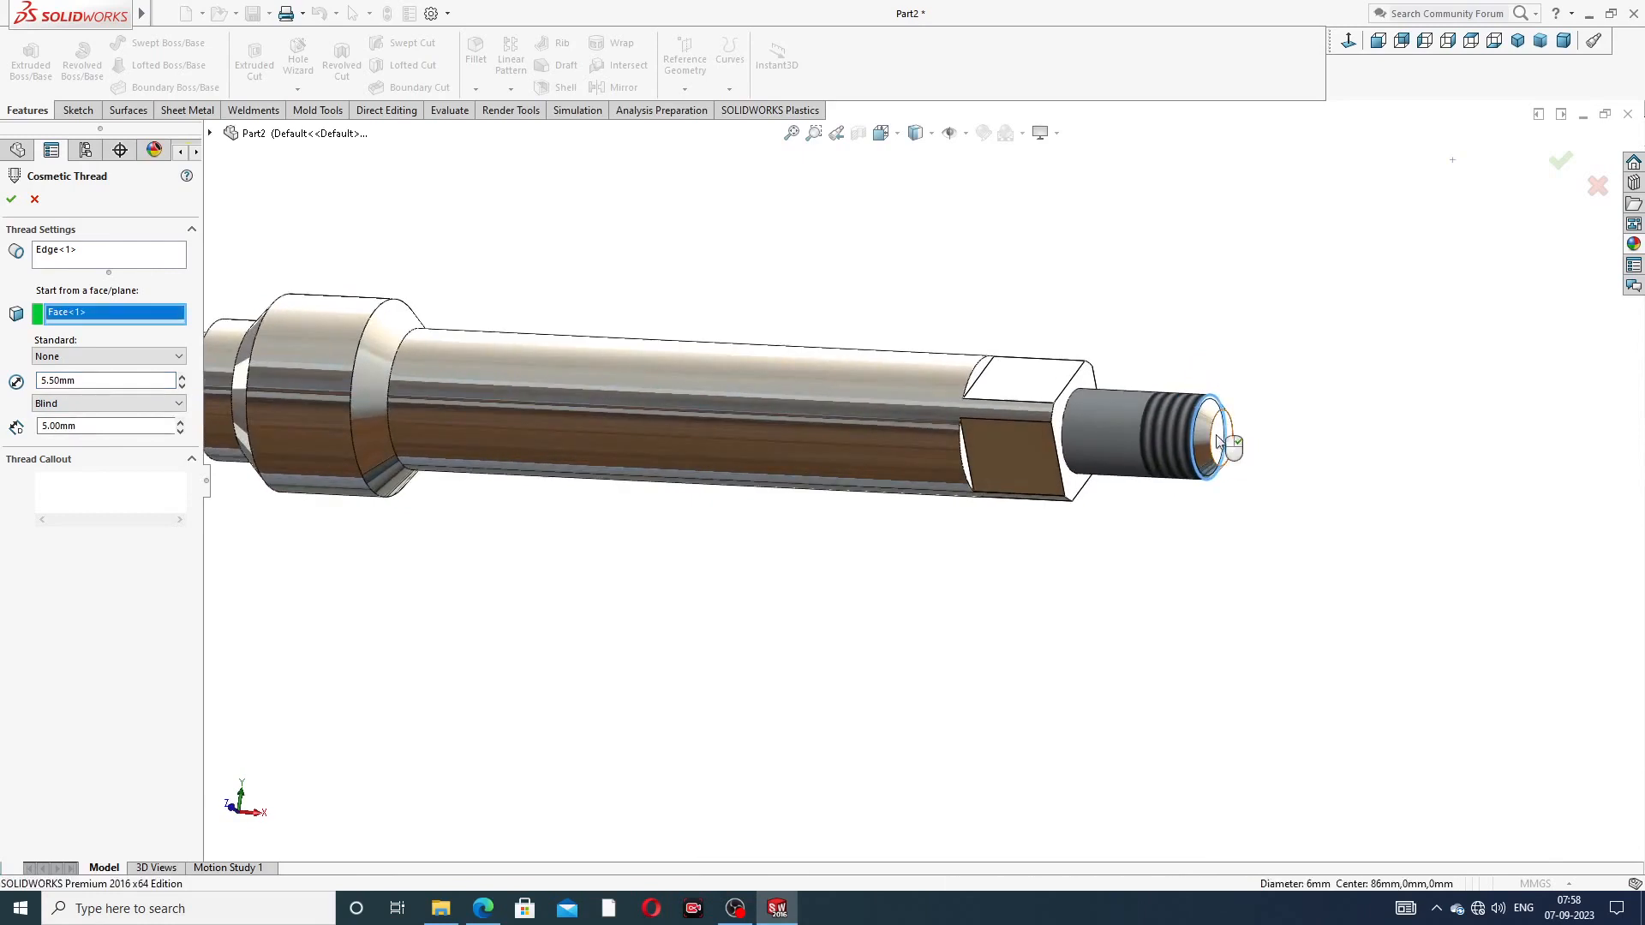
{"action": "scroll", "coordinate": [1128, 421], "scroll_direction": "down", "scroll_amount": 2}
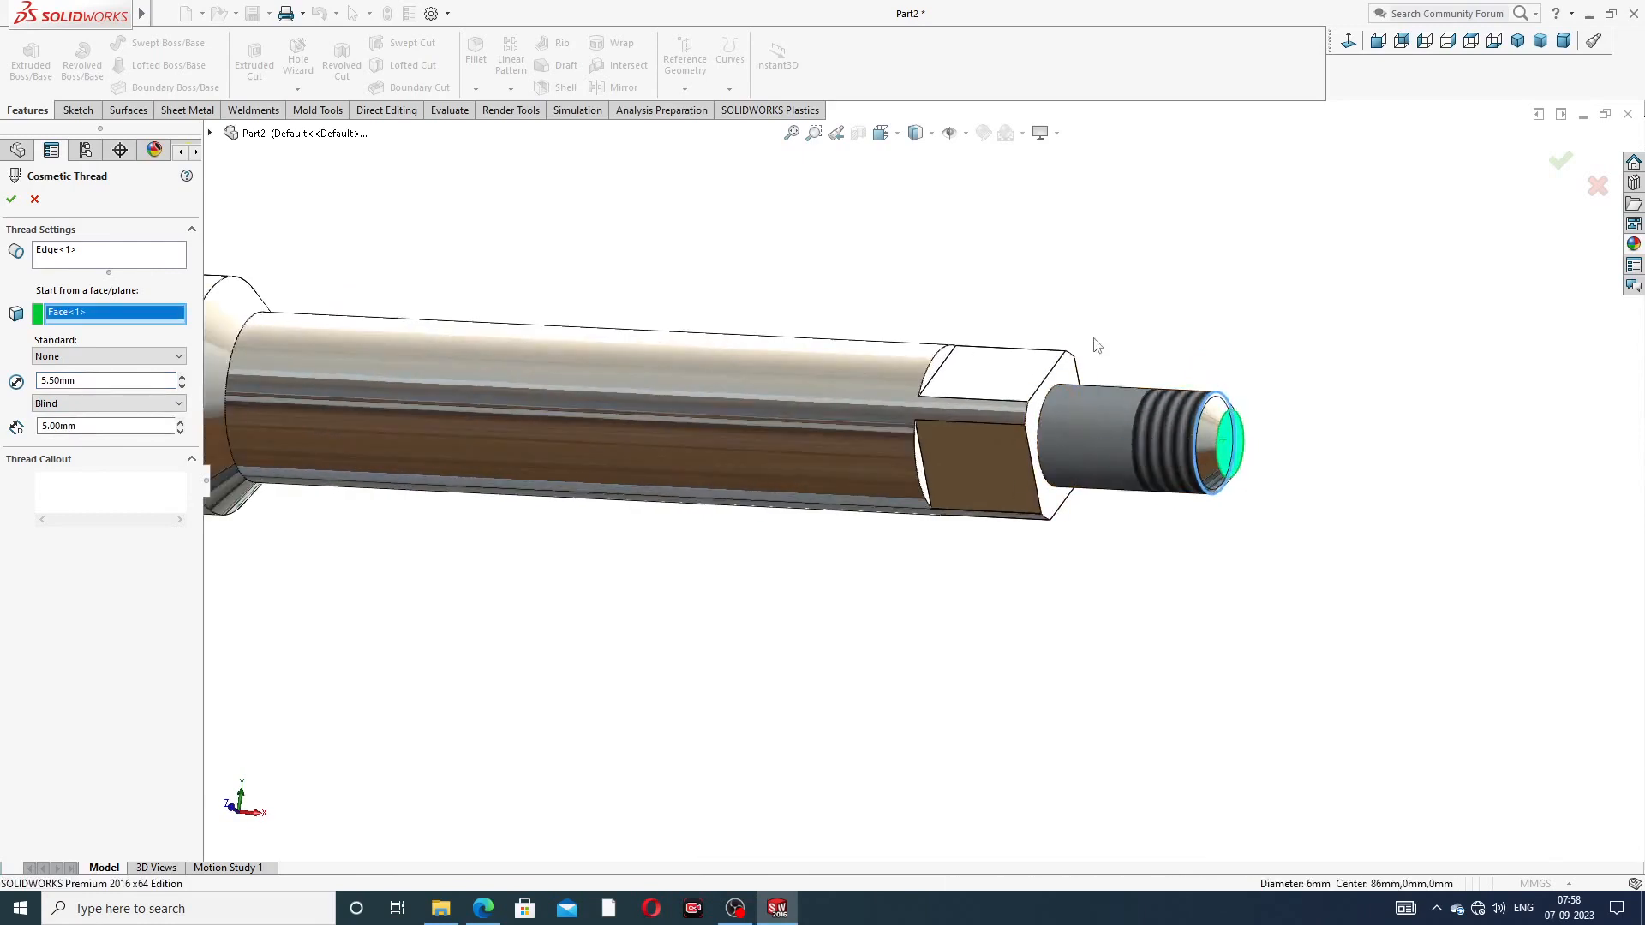
{"action": "scroll", "coordinate": [1101, 394], "scroll_direction": "up", "scroll_amount": 3}
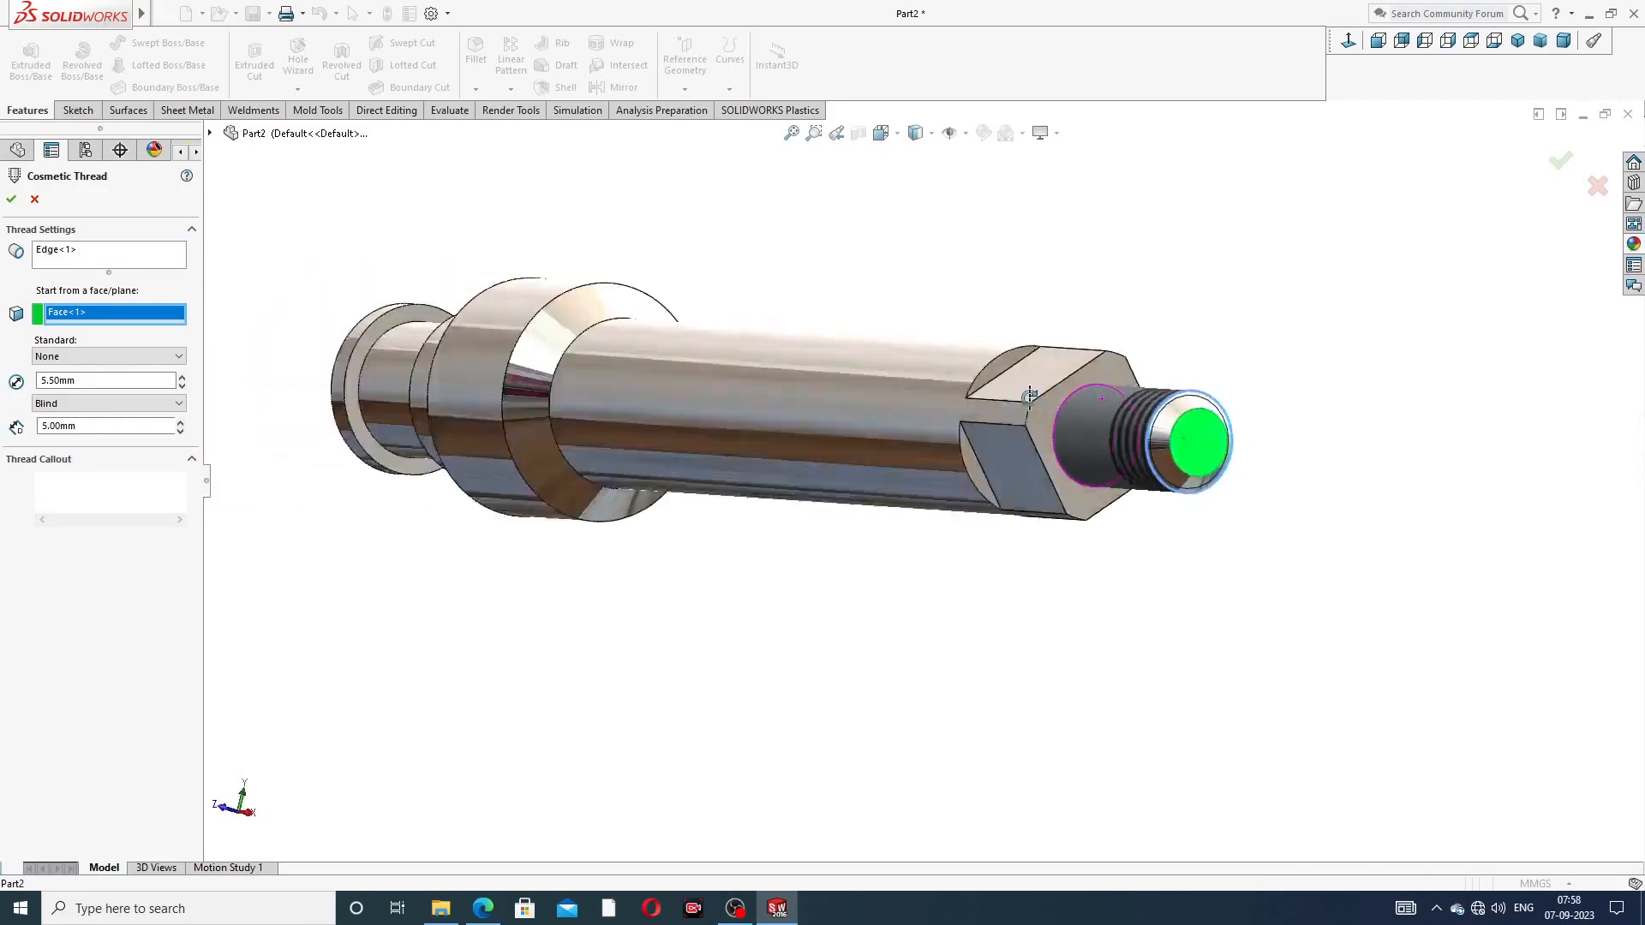
{"action": "scroll", "coordinate": [324, 398], "scroll_direction": "down", "scroll_amount": 3}
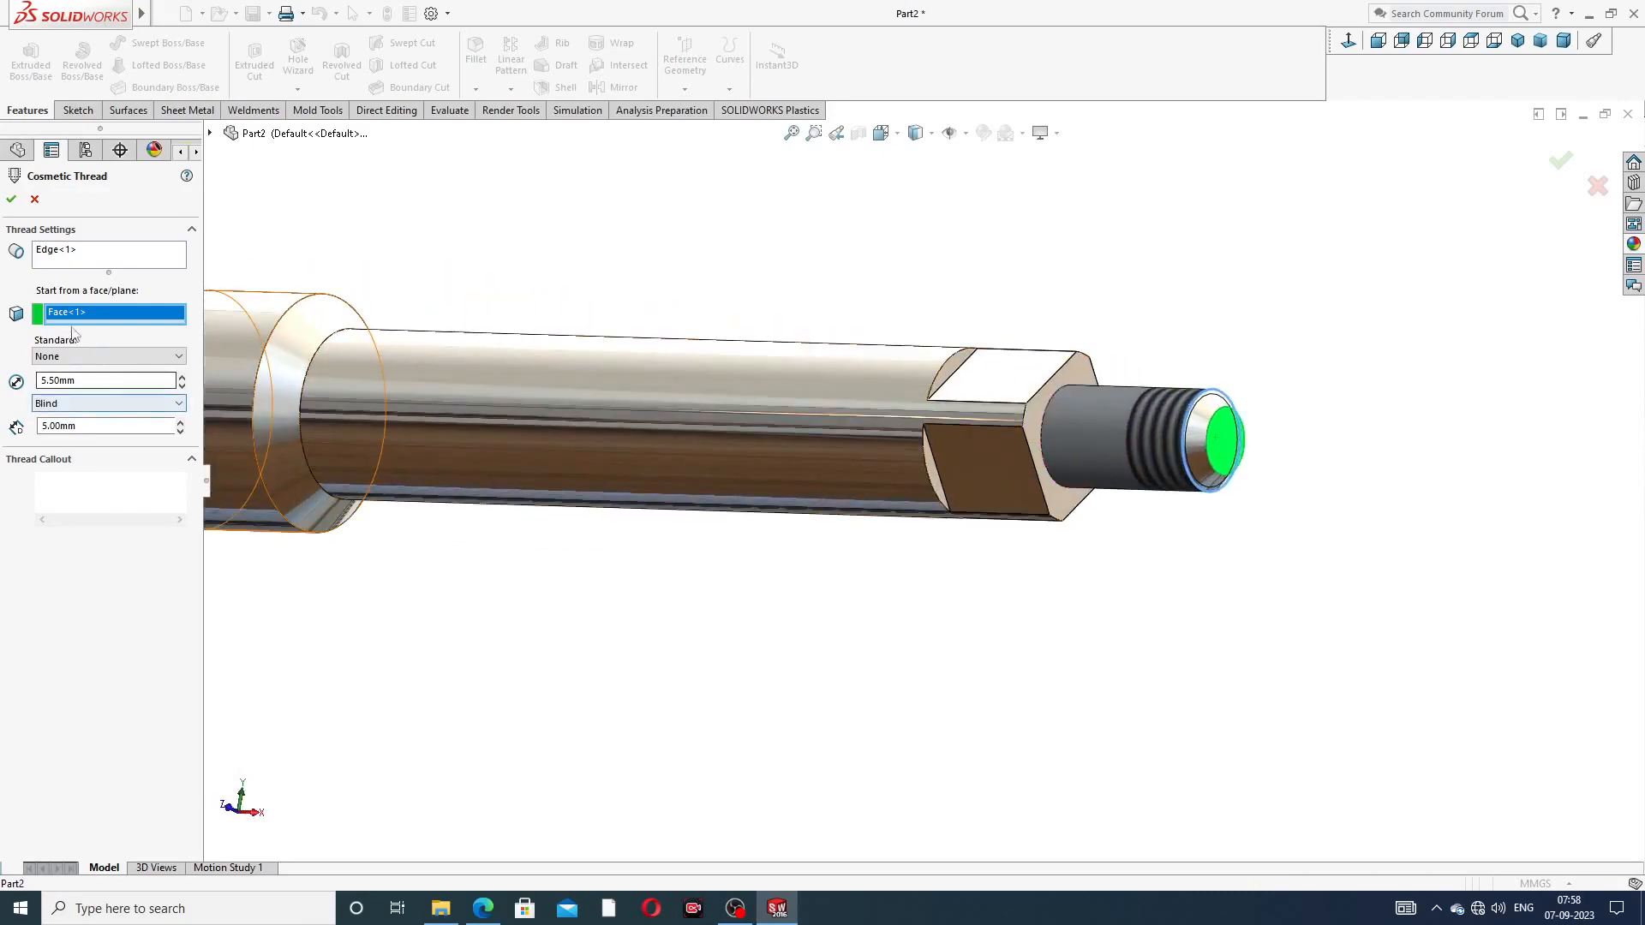
{"action": "left_click", "coordinate": [11, 202]}
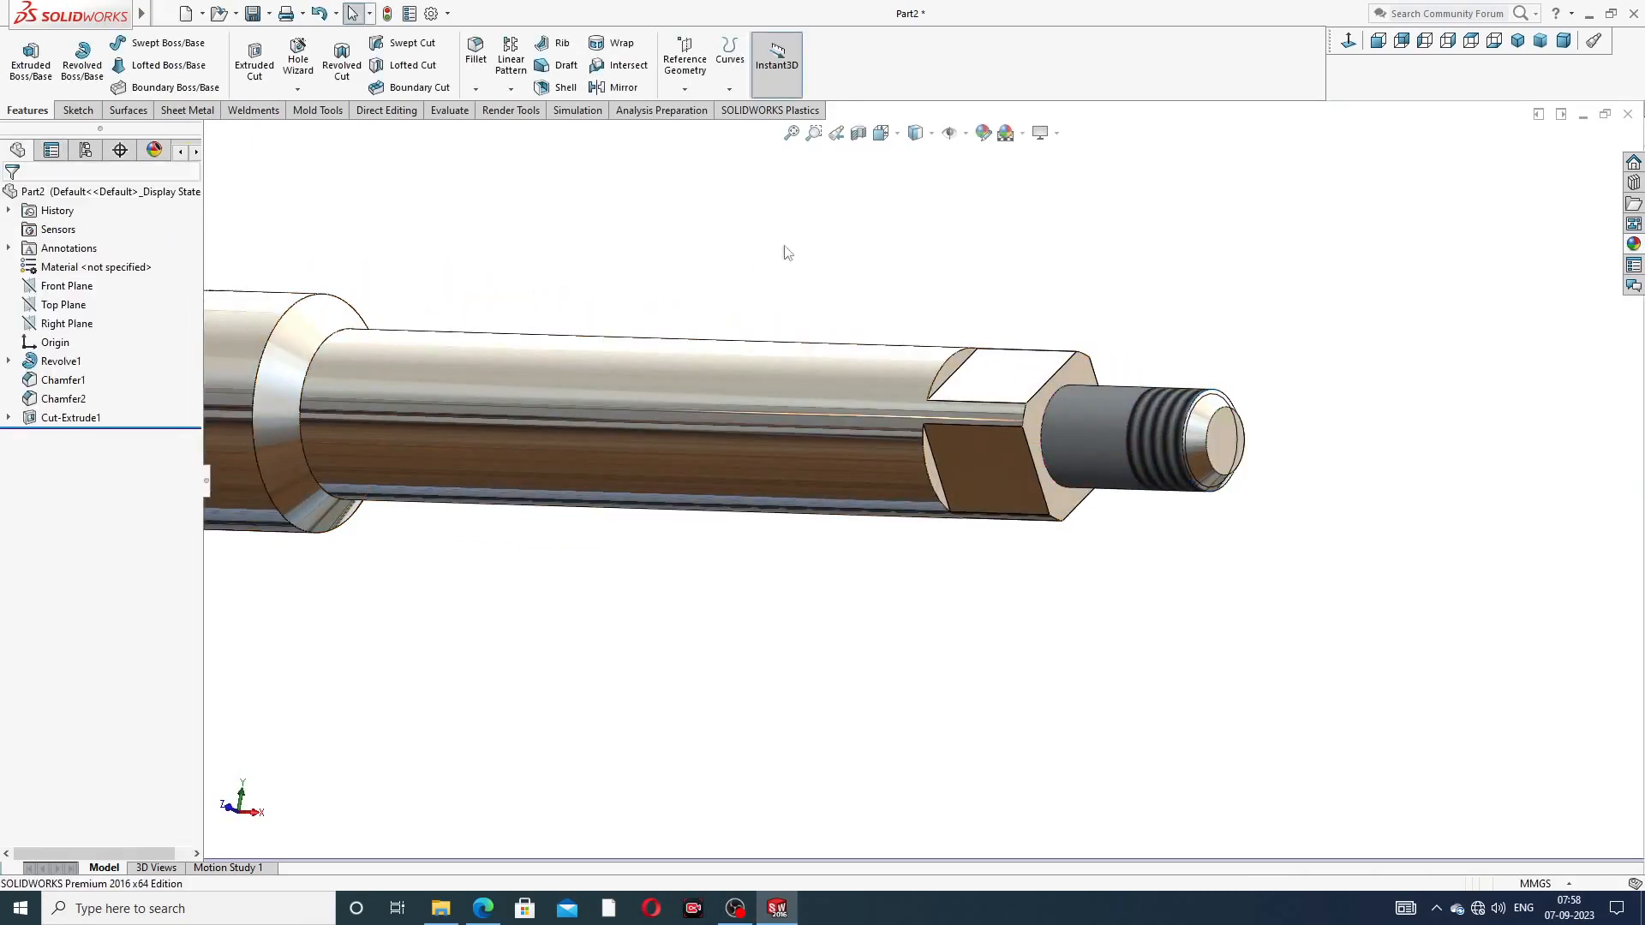
Inspect the threaded spindle from several sides and restore the isometric view
{"action": "scroll", "coordinate": [884, 257], "scroll_direction": "up", "scroll_amount": 3}
{"action": "mouse_move", "coordinate": [762, 358]}
{"action": "middle_mouse_down"}
{"action": "mouse_move", "coordinate": [852, 275]}
{"action": "mouse_move", "coordinate": [776, 353]}
{"action": "mouse_move", "coordinate": [885, 378]}
{"action": "mouse_move", "coordinate": [764, 283]}
{"action": "mouse_move", "coordinate": [811, 265]}
{"action": "mouse_move", "coordinate": [754, 342]}
{"action": "middle_mouse_up"}
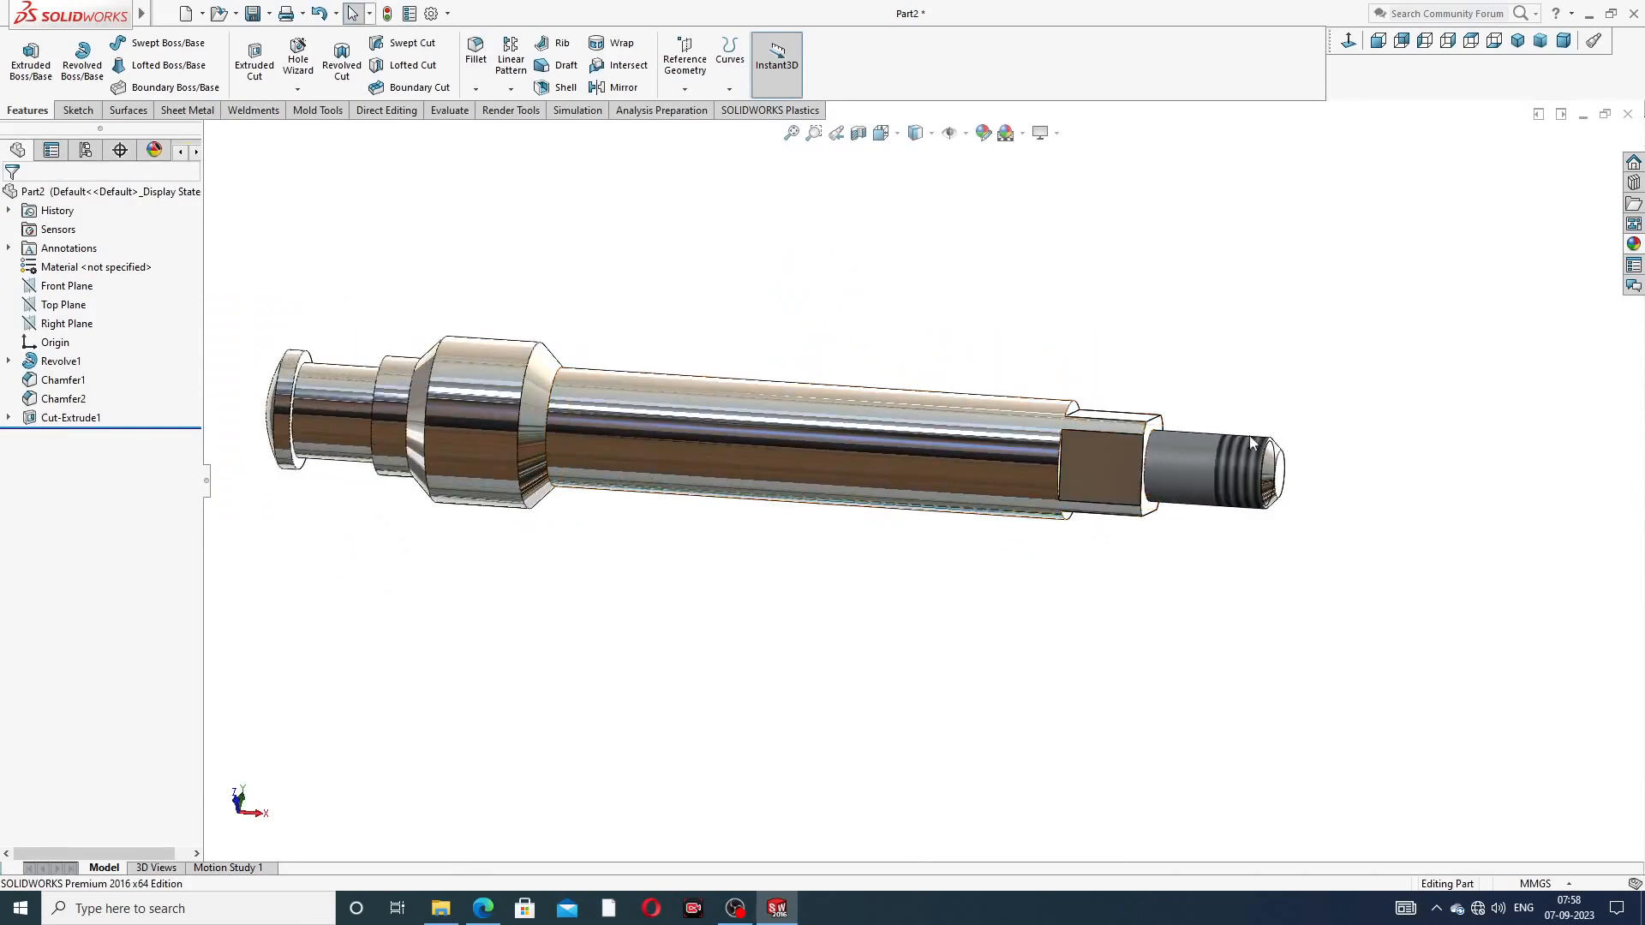
{"action": "middle_click_drag", "start_coordinate": [967, 480], "coordinate": [973, 377]}
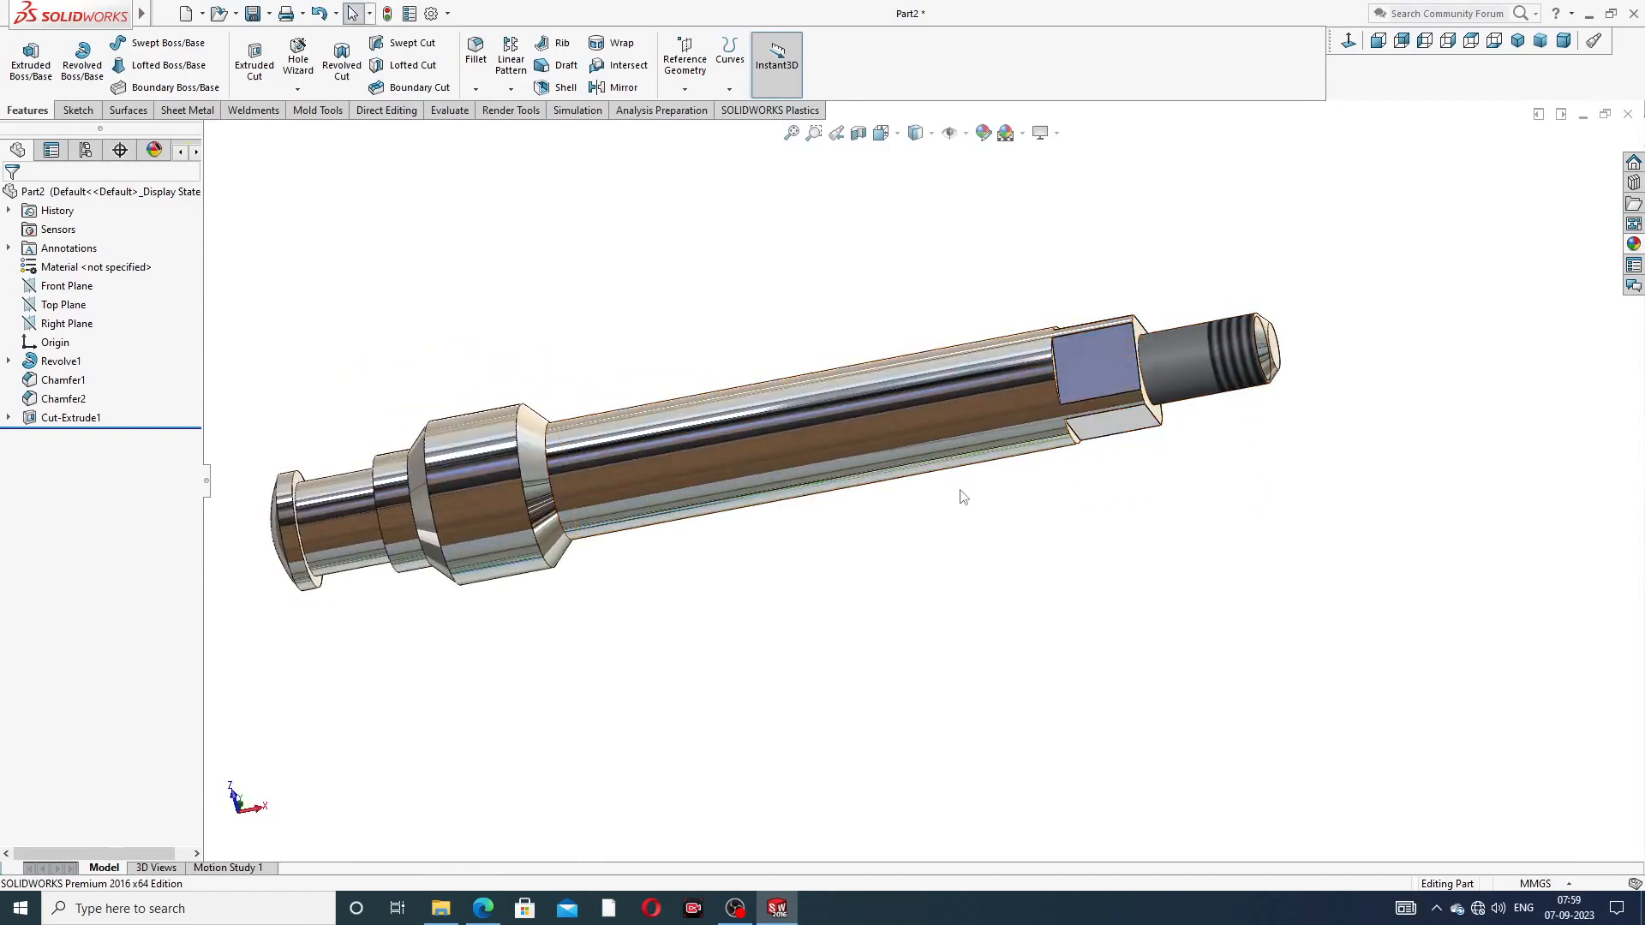
{"action": "scroll", "coordinate": [959, 496], "scroll_direction": "up", "scroll_amount": 2}
{"action": "left_click", "coordinate": [1518, 41]}
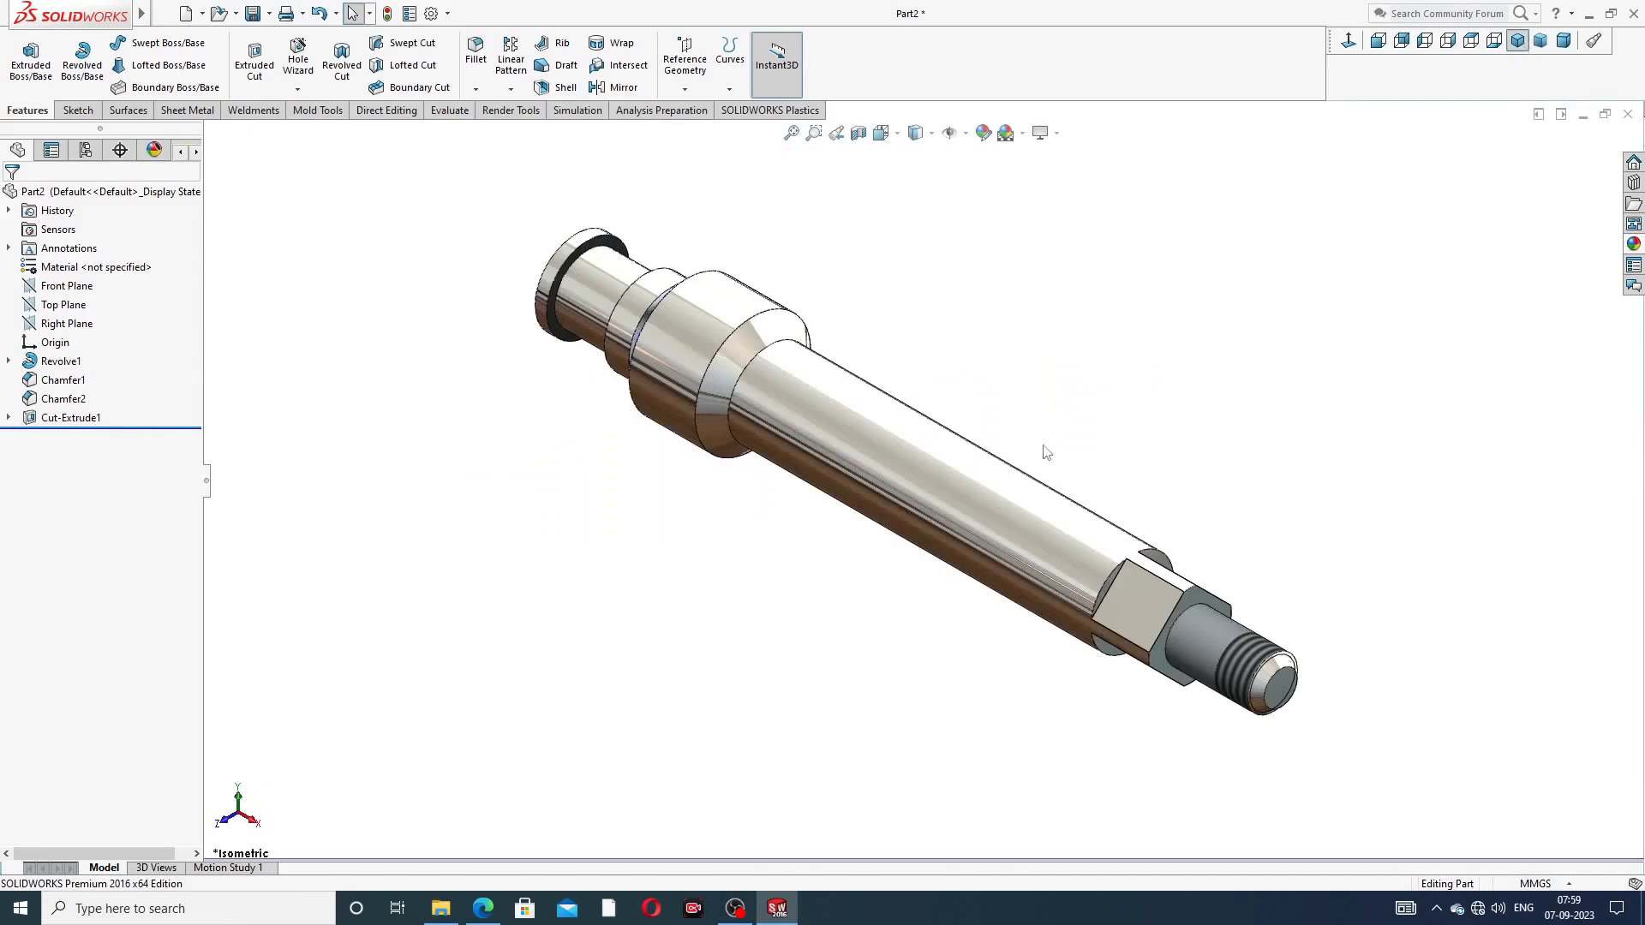